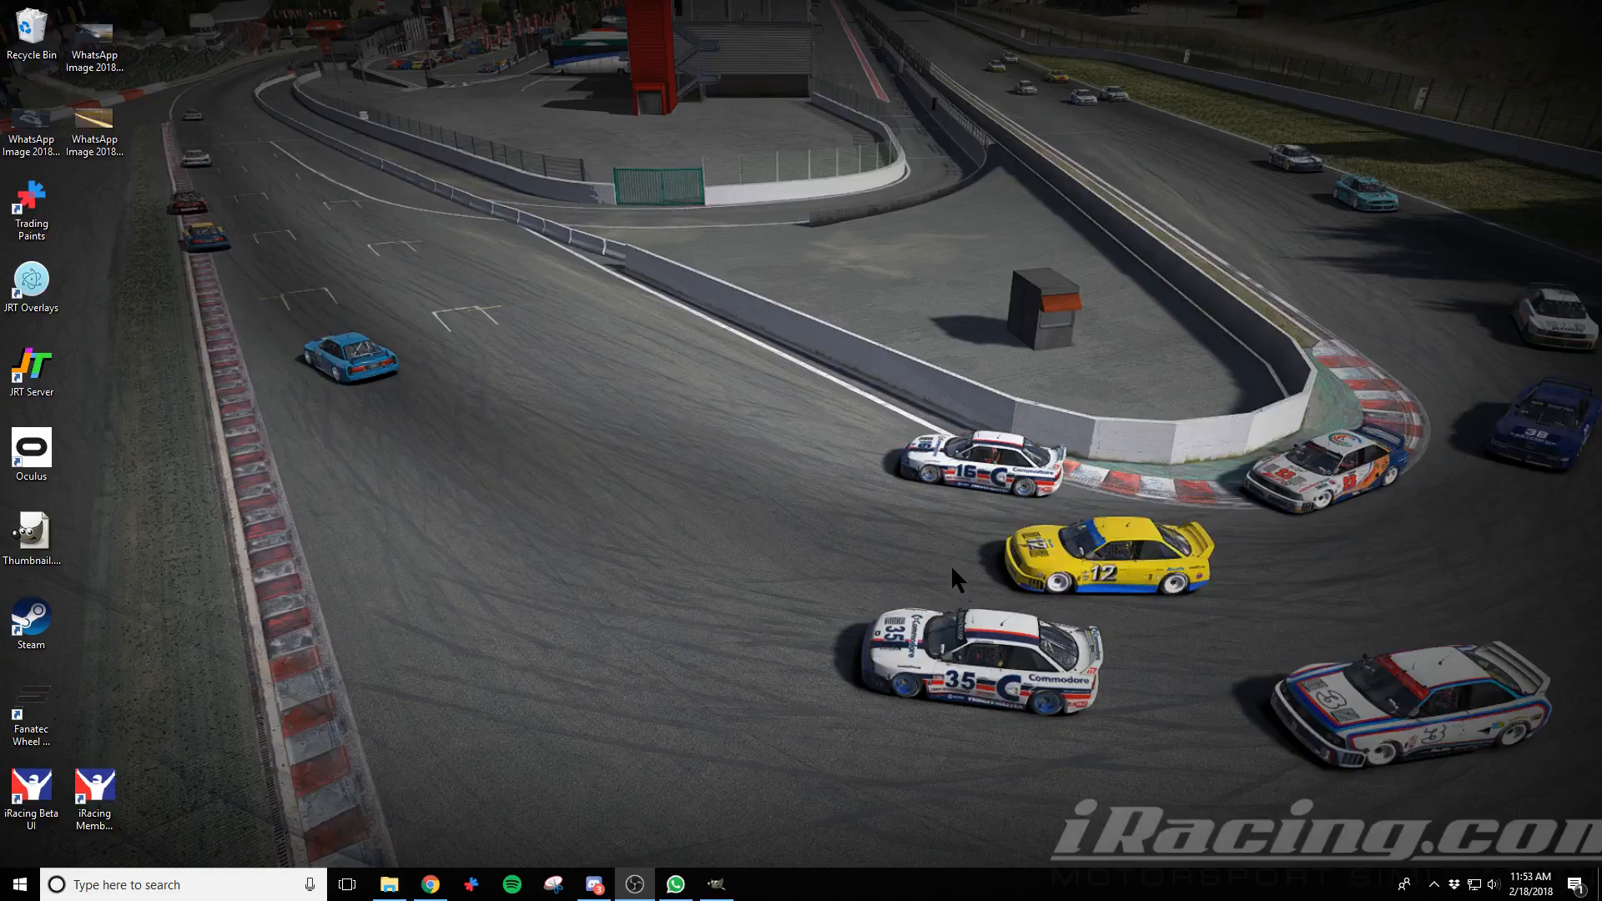
Bring Chrome back to the front and switch to the iRacing My Replays tab
{"action": "left_click", "coordinate": [431, 884]}
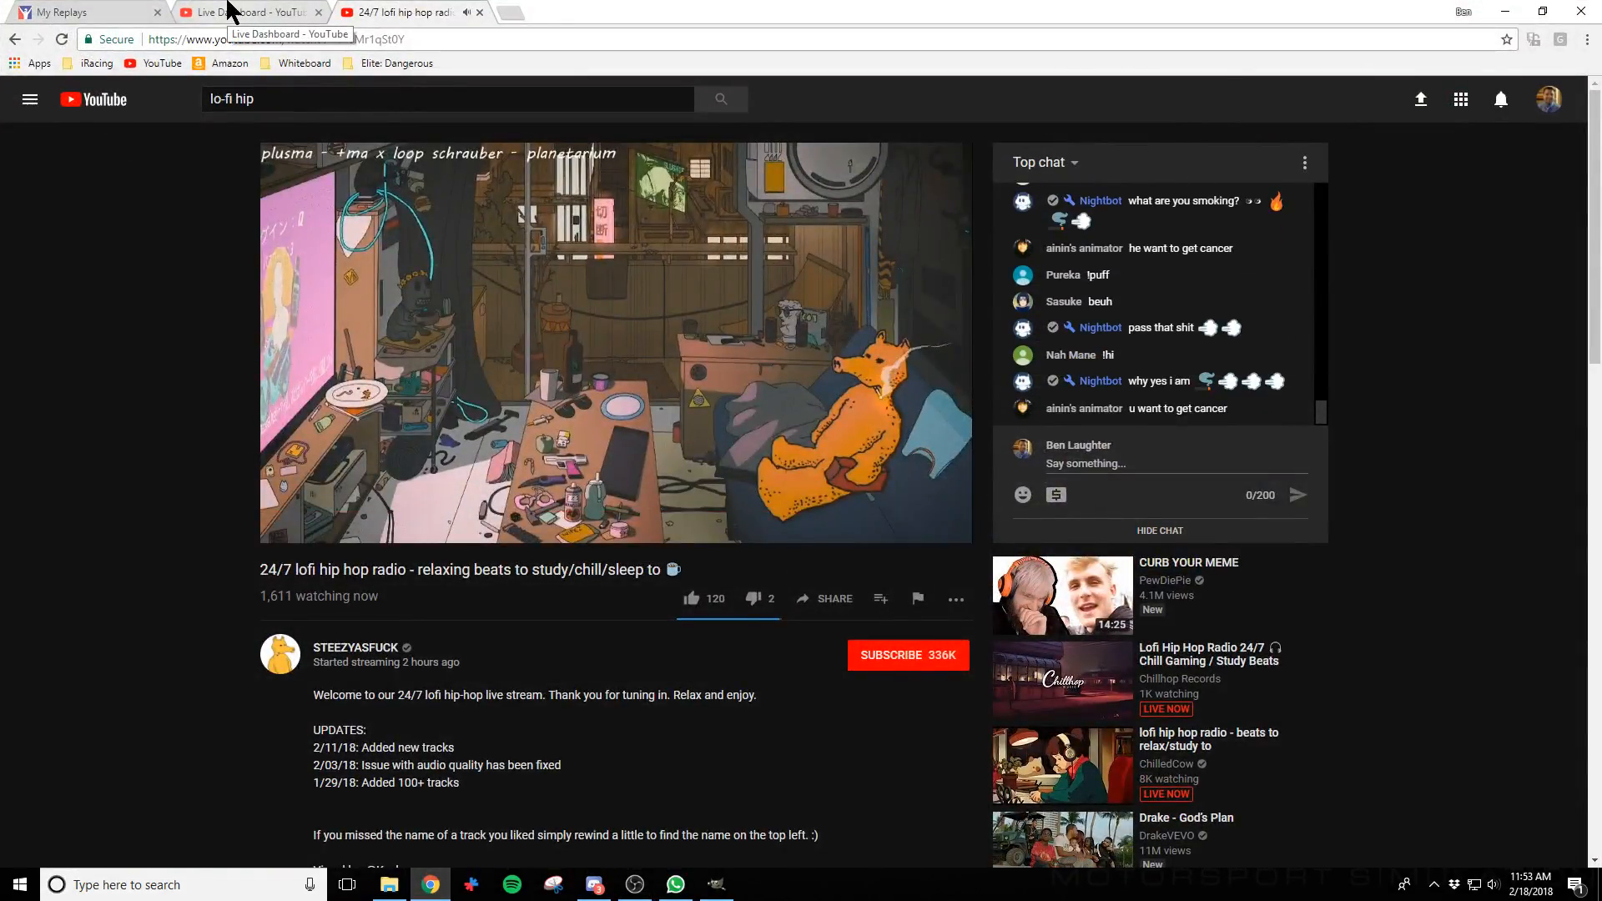
{"action": "left_click", "coordinate": [79, 13]}
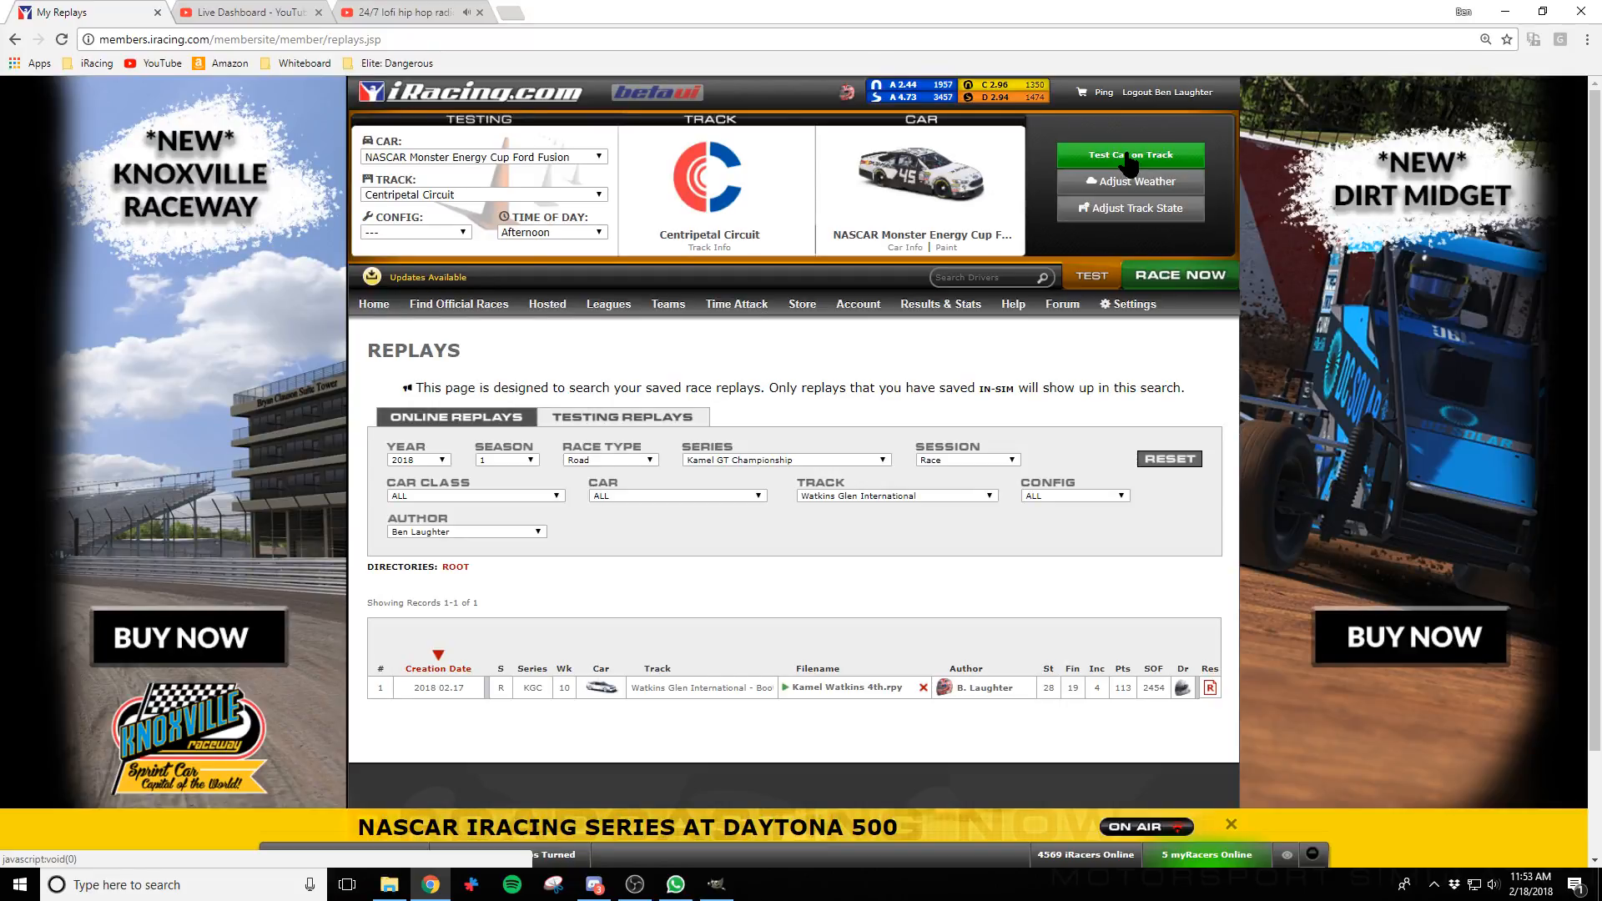
Start a Ford Fusion test session at Centripetal Circuit, declining the Oculus Rift and OpenVR full-screen prompts
{"action": "left_click", "coordinate": [1093, 281]}
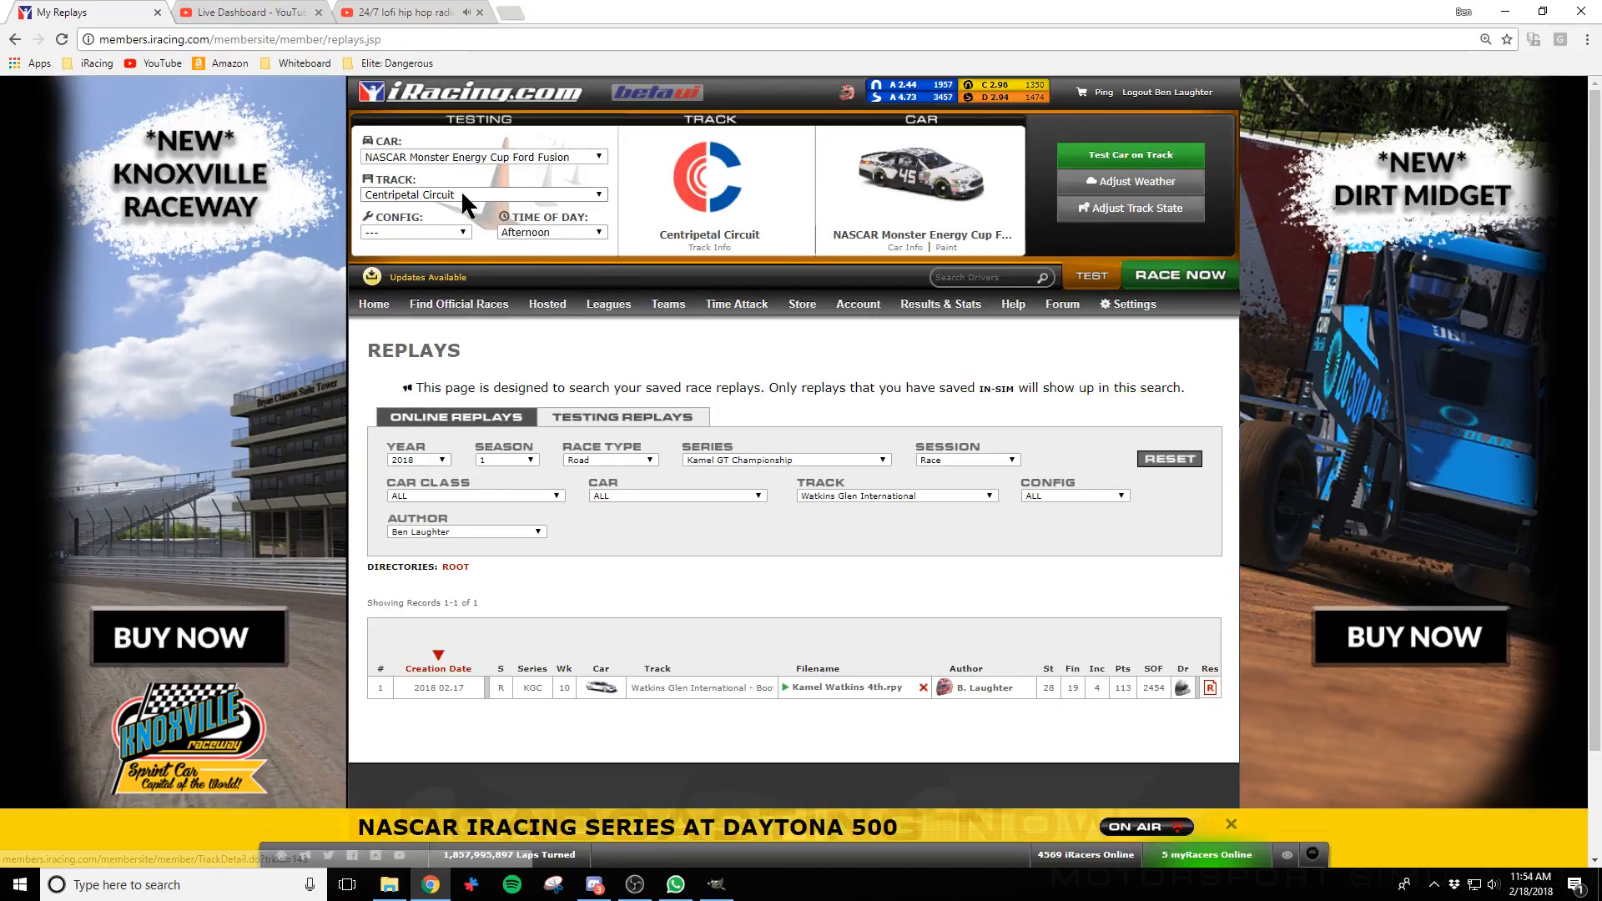
{"action": "left_click", "coordinate": [1123, 158]}
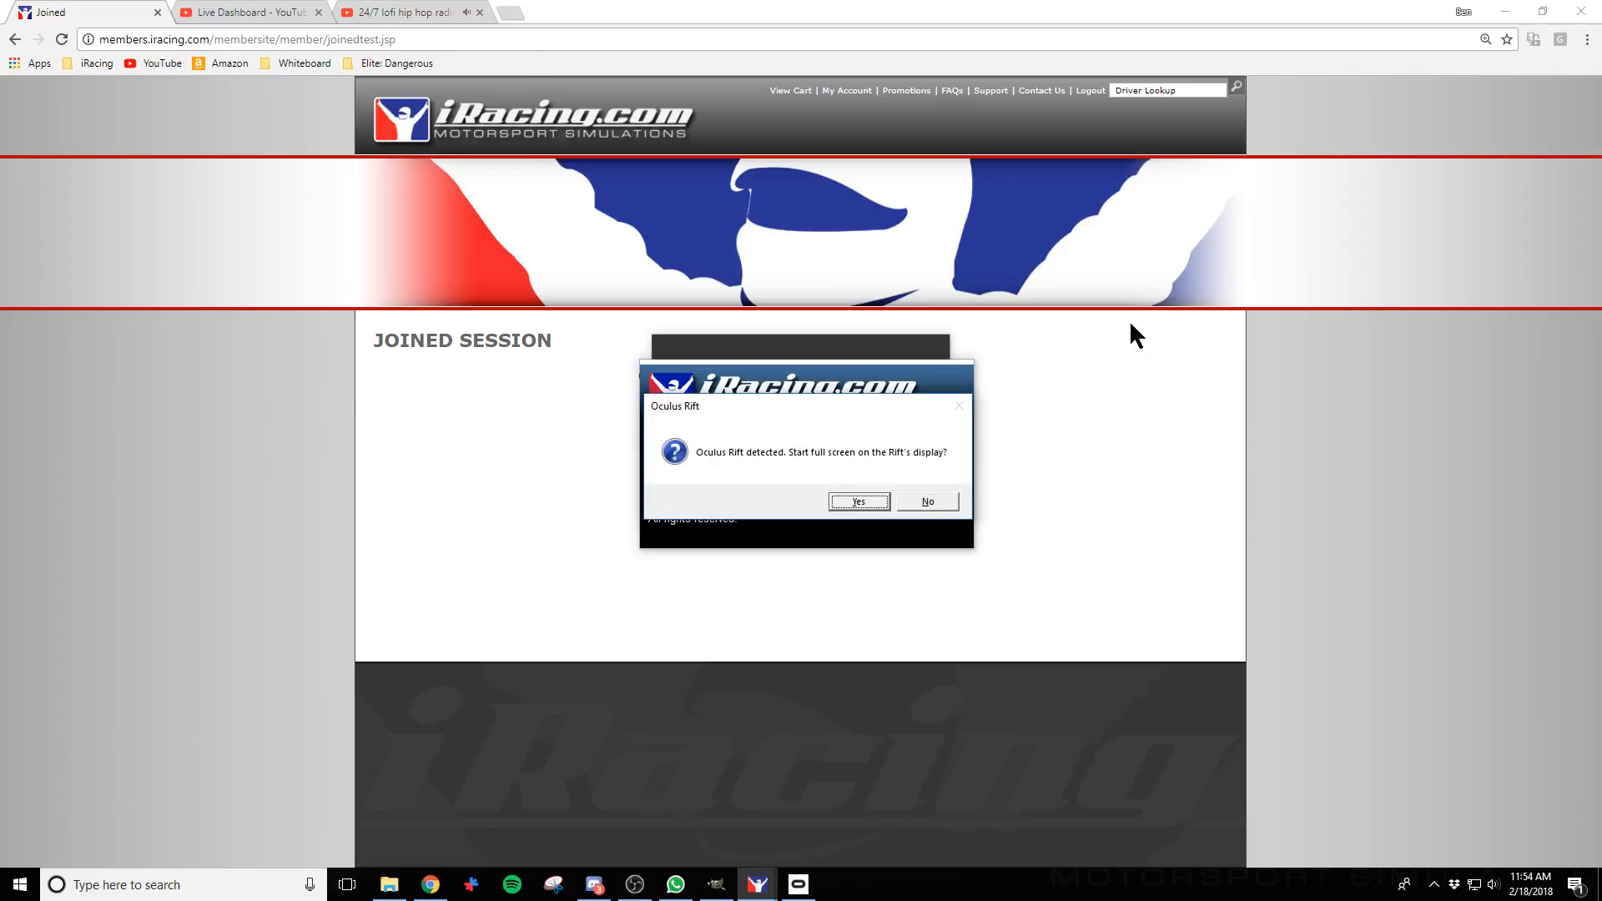
{"action": "left_click", "coordinate": [935, 501]}
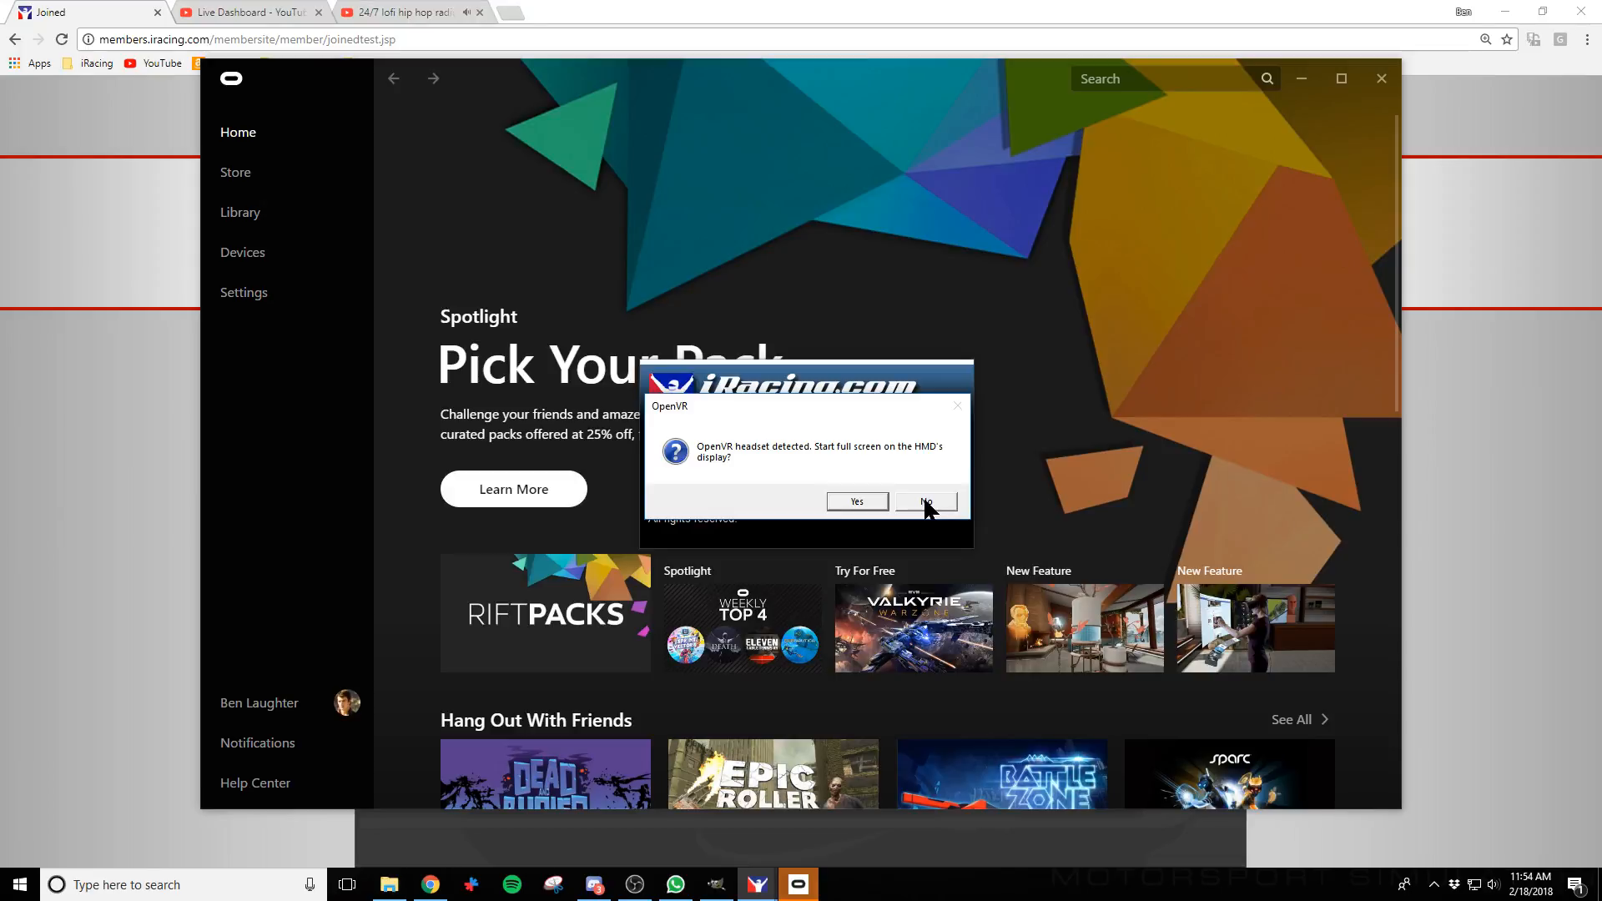
{"action": "left_click", "coordinate": [927, 504]}
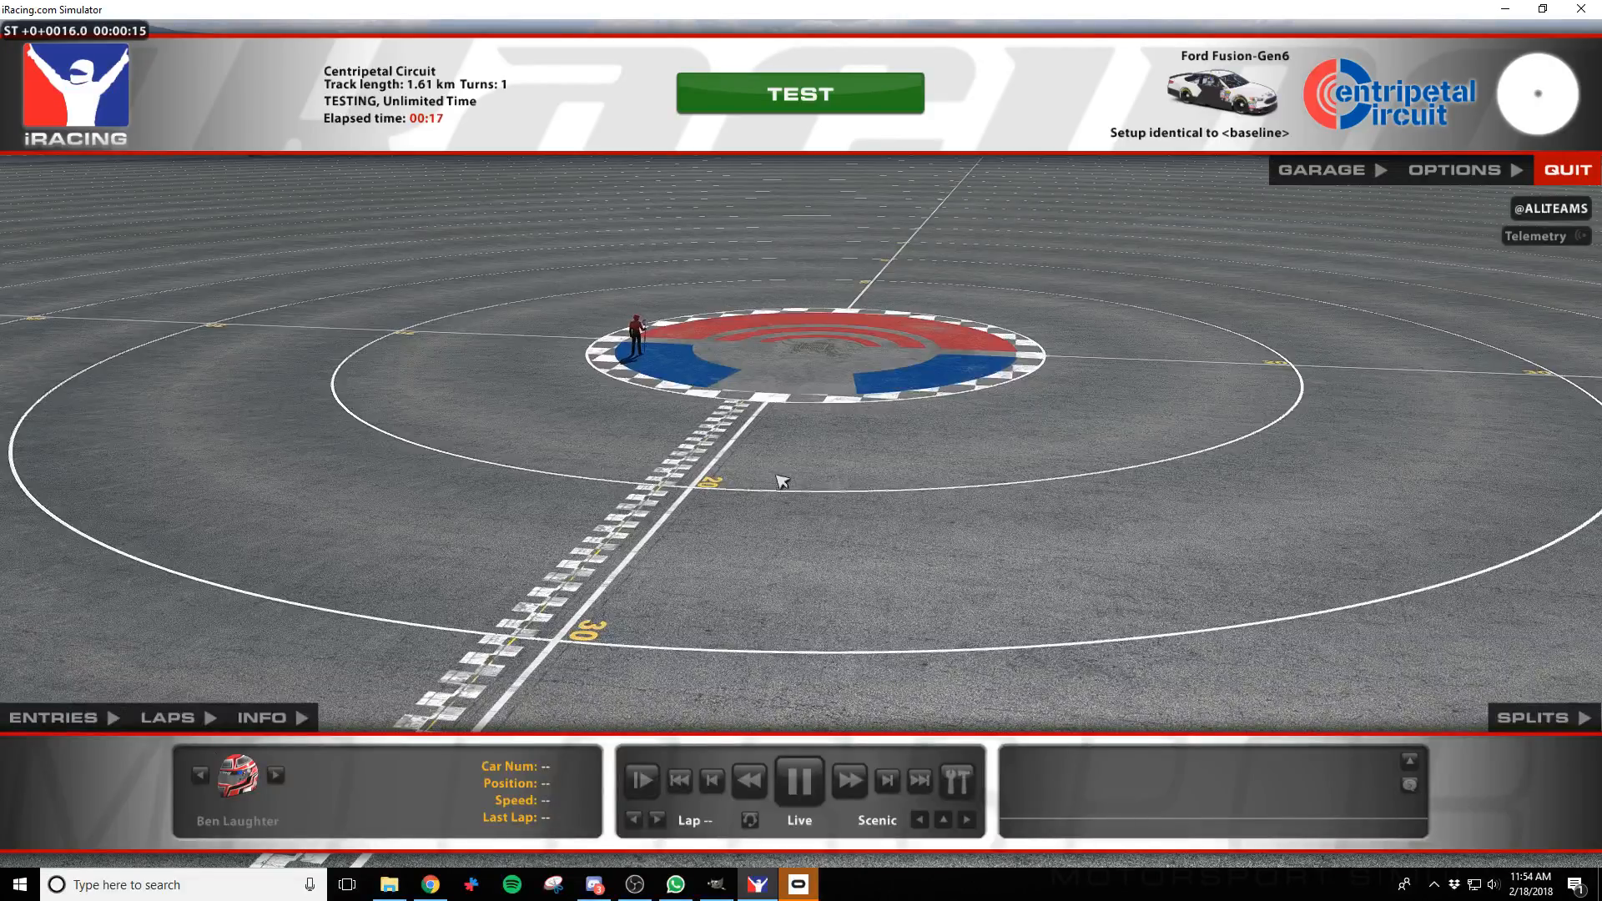
Get in the car, detach and minimize the Live Dashboard window, then exit to a paused replay
{"action": "left_click", "coordinate": [797, 105]}
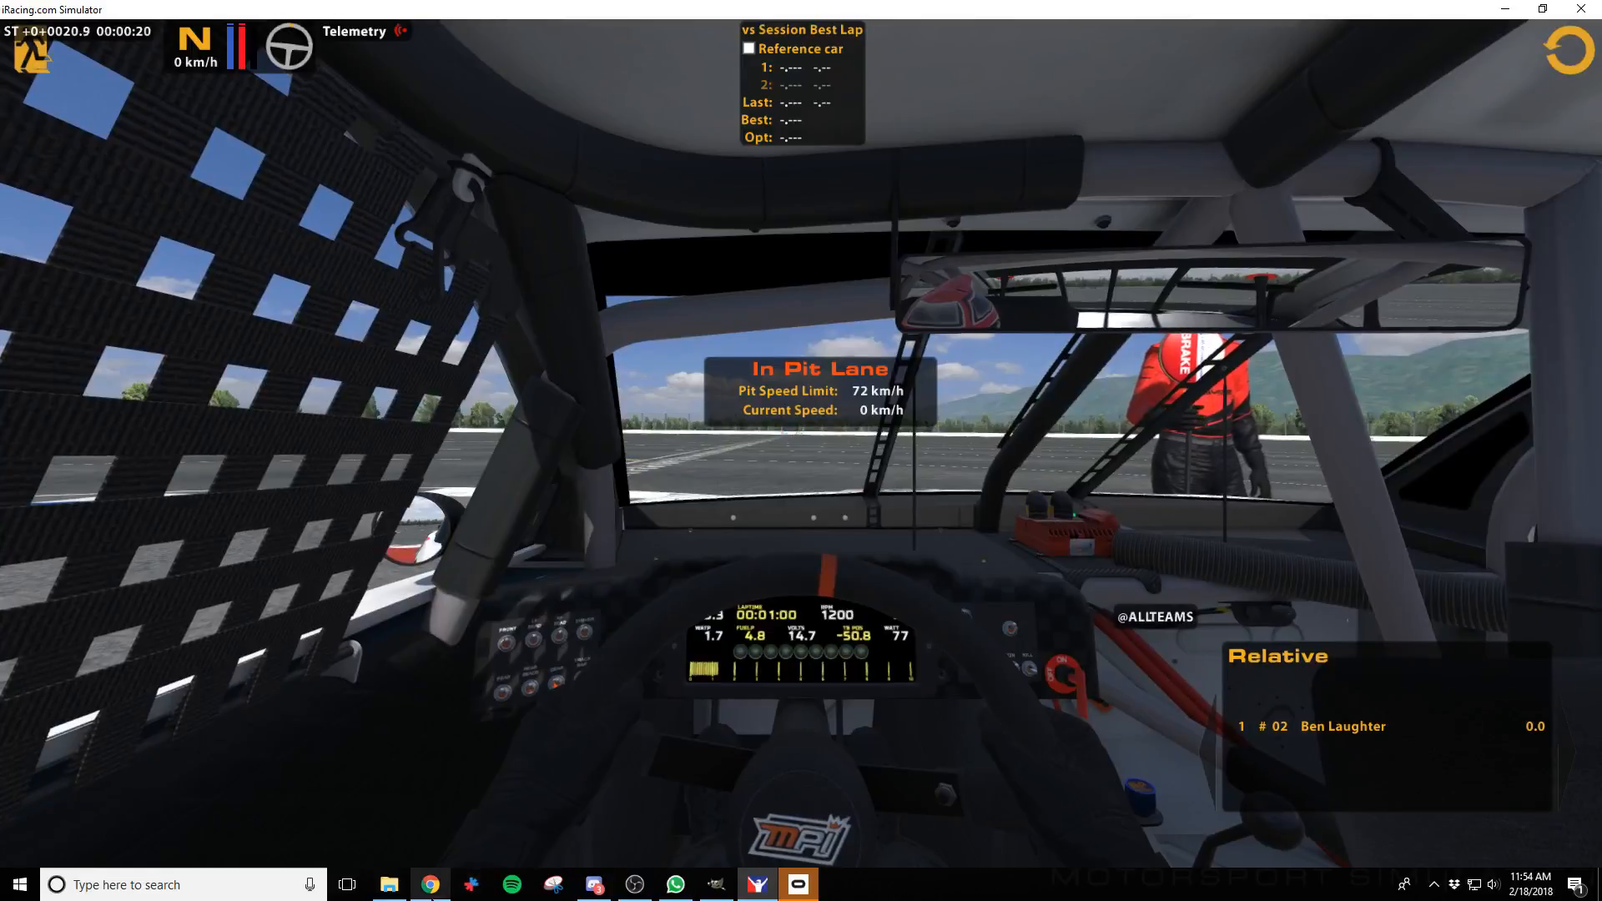
{"action": "left_click", "coordinate": [430, 883]}
{"action": "left_click_drag", "start_coordinate": [250, 12], "coordinate": [0, 13]}
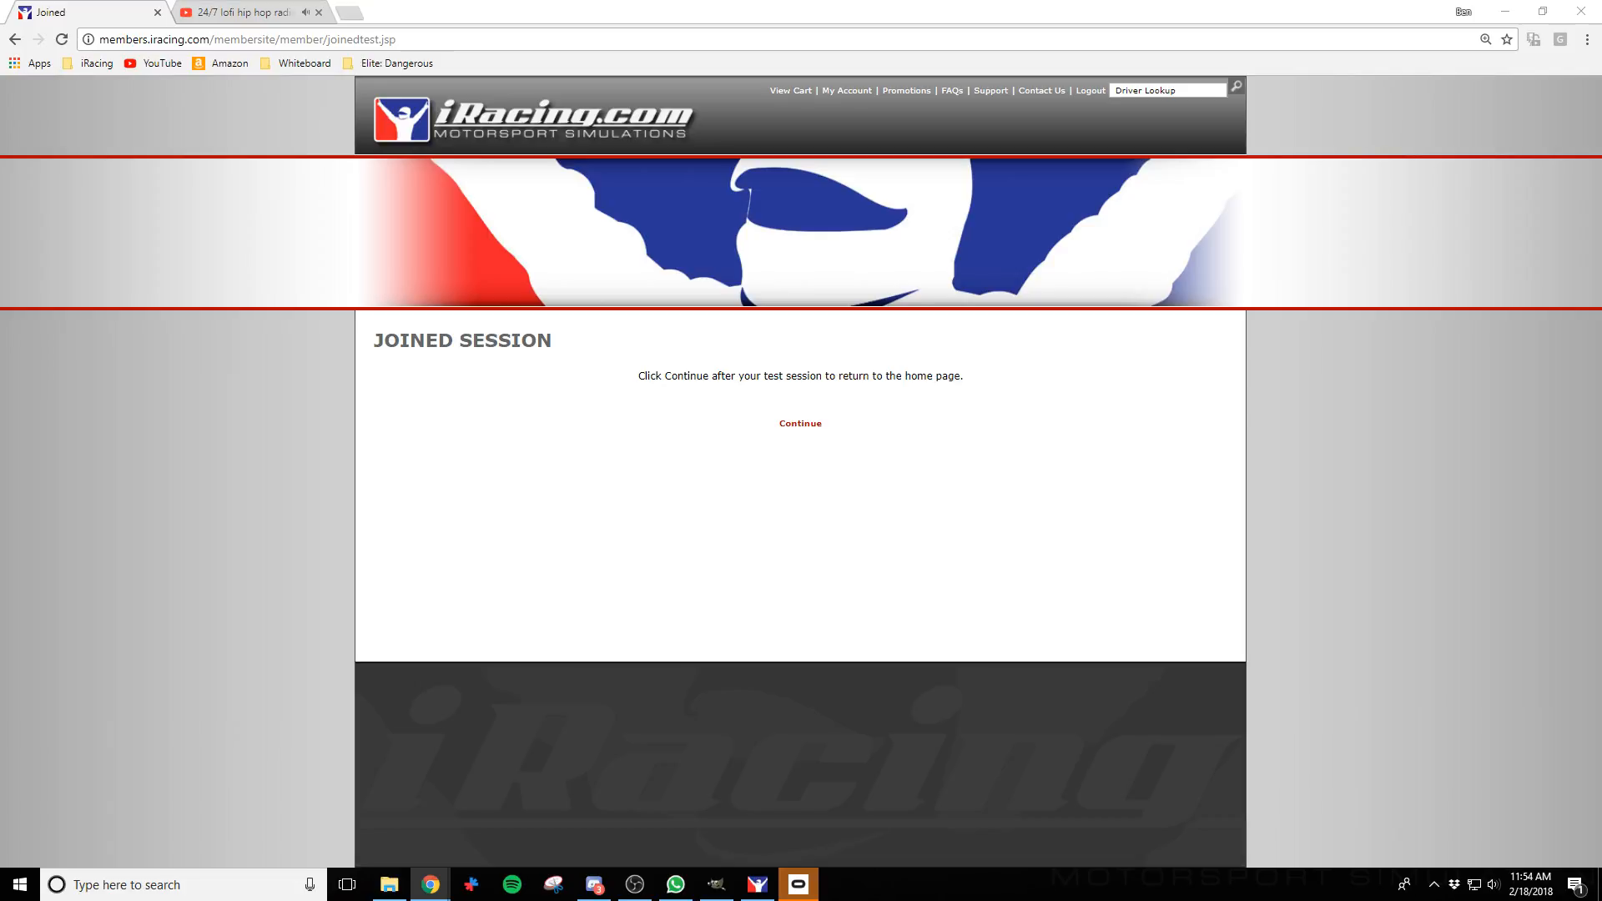
{"action": "left_click", "coordinate": [1505, 12]}
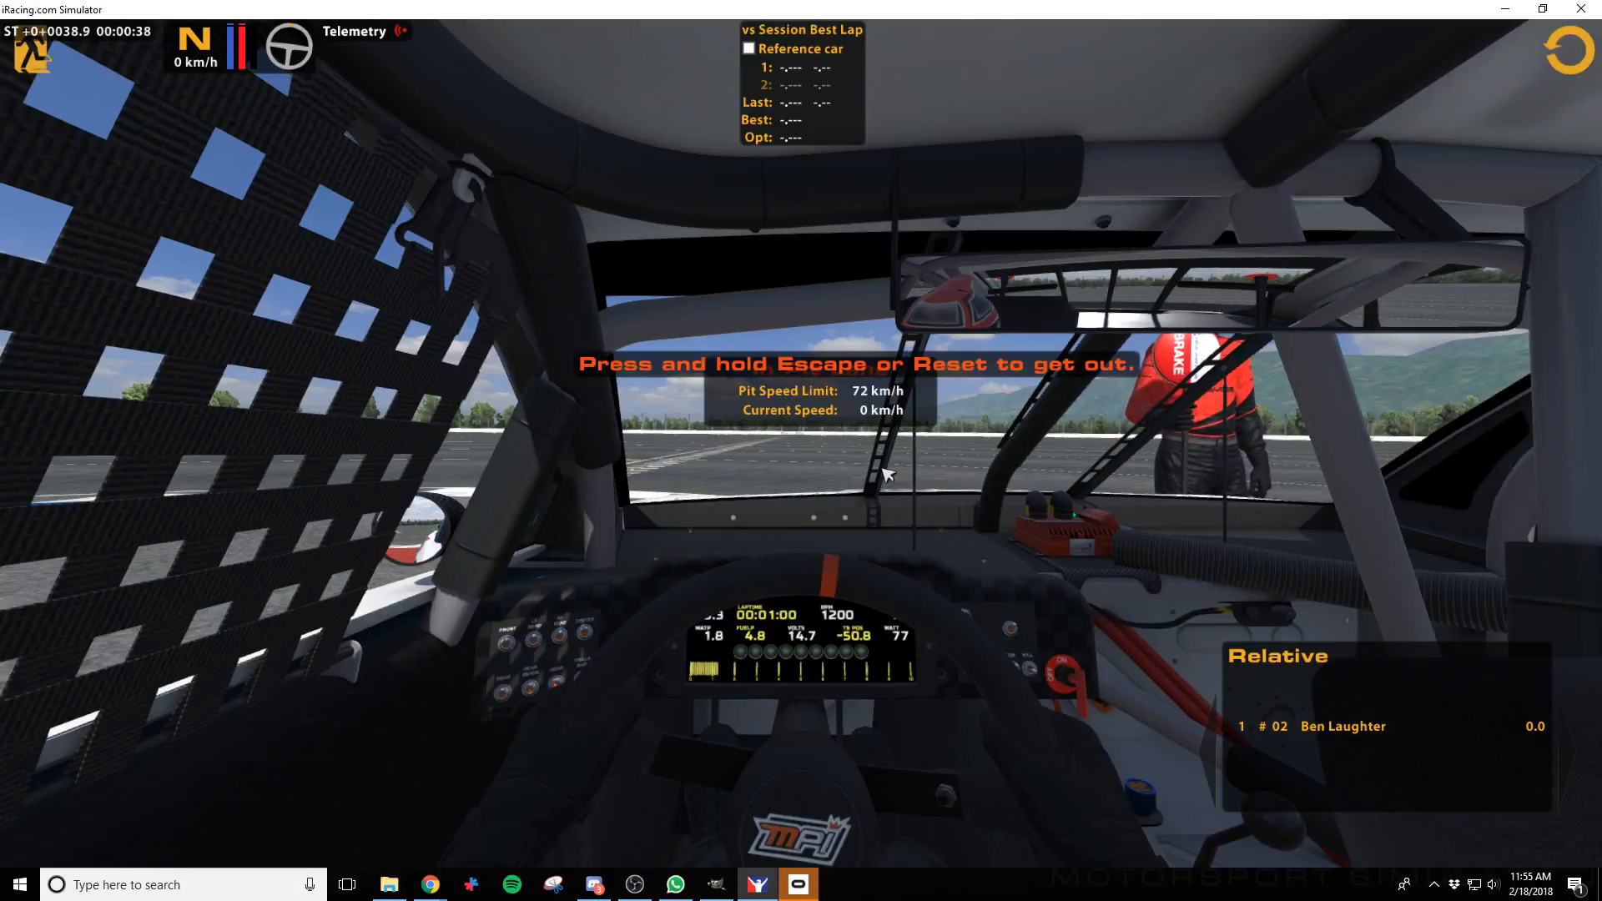
{"action": "key", "text": "Escape"}
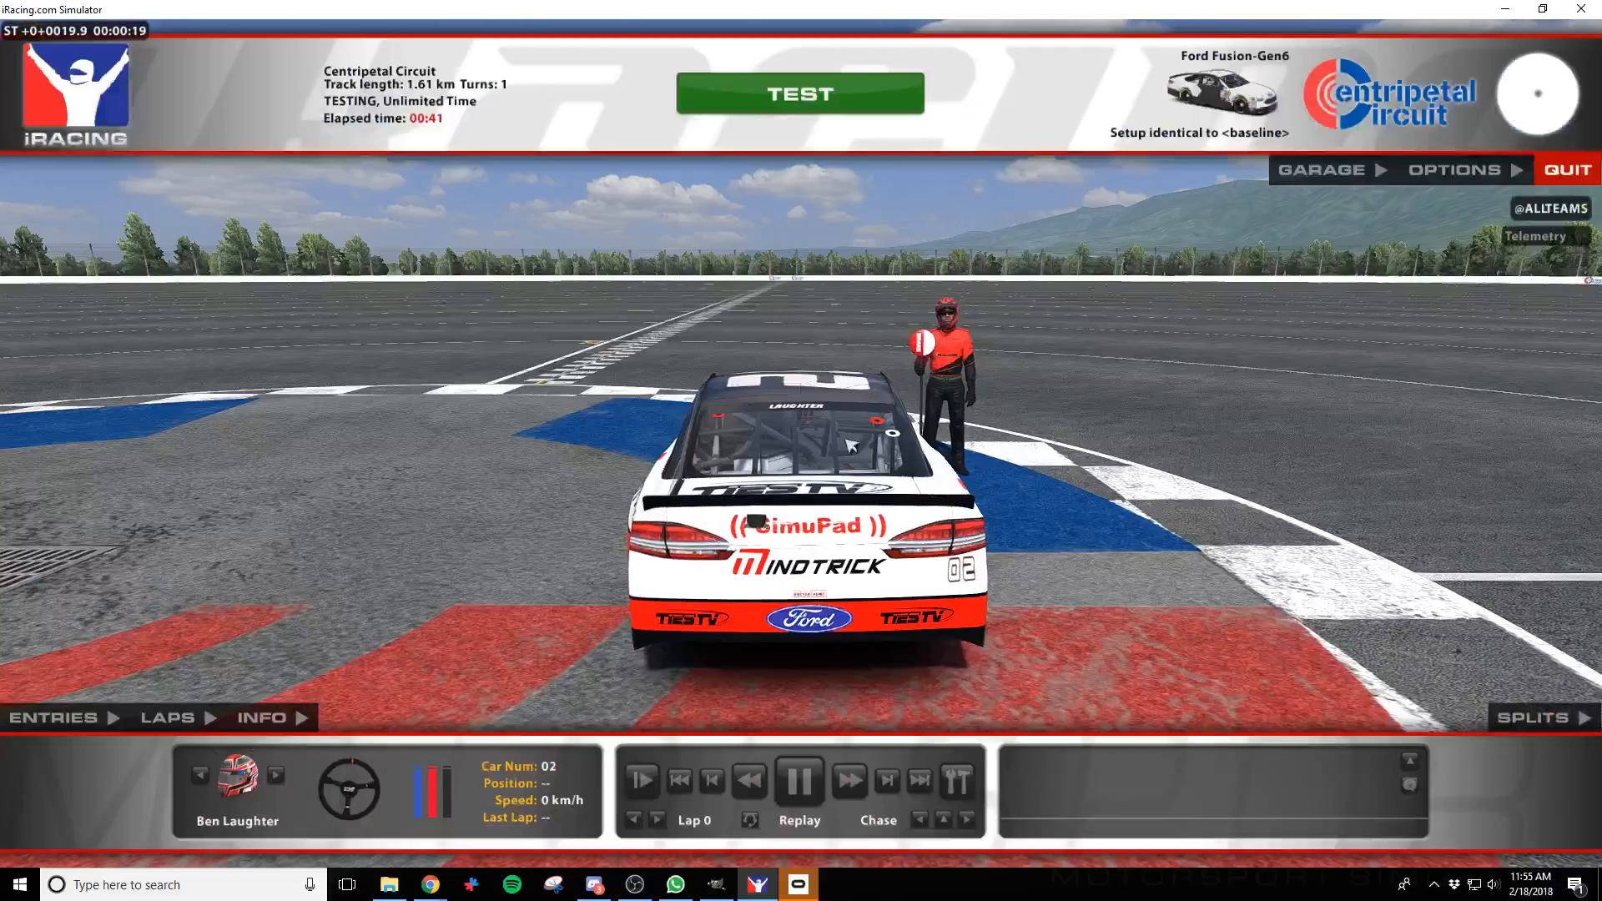
{"action": "key", "text": "ctrl"}
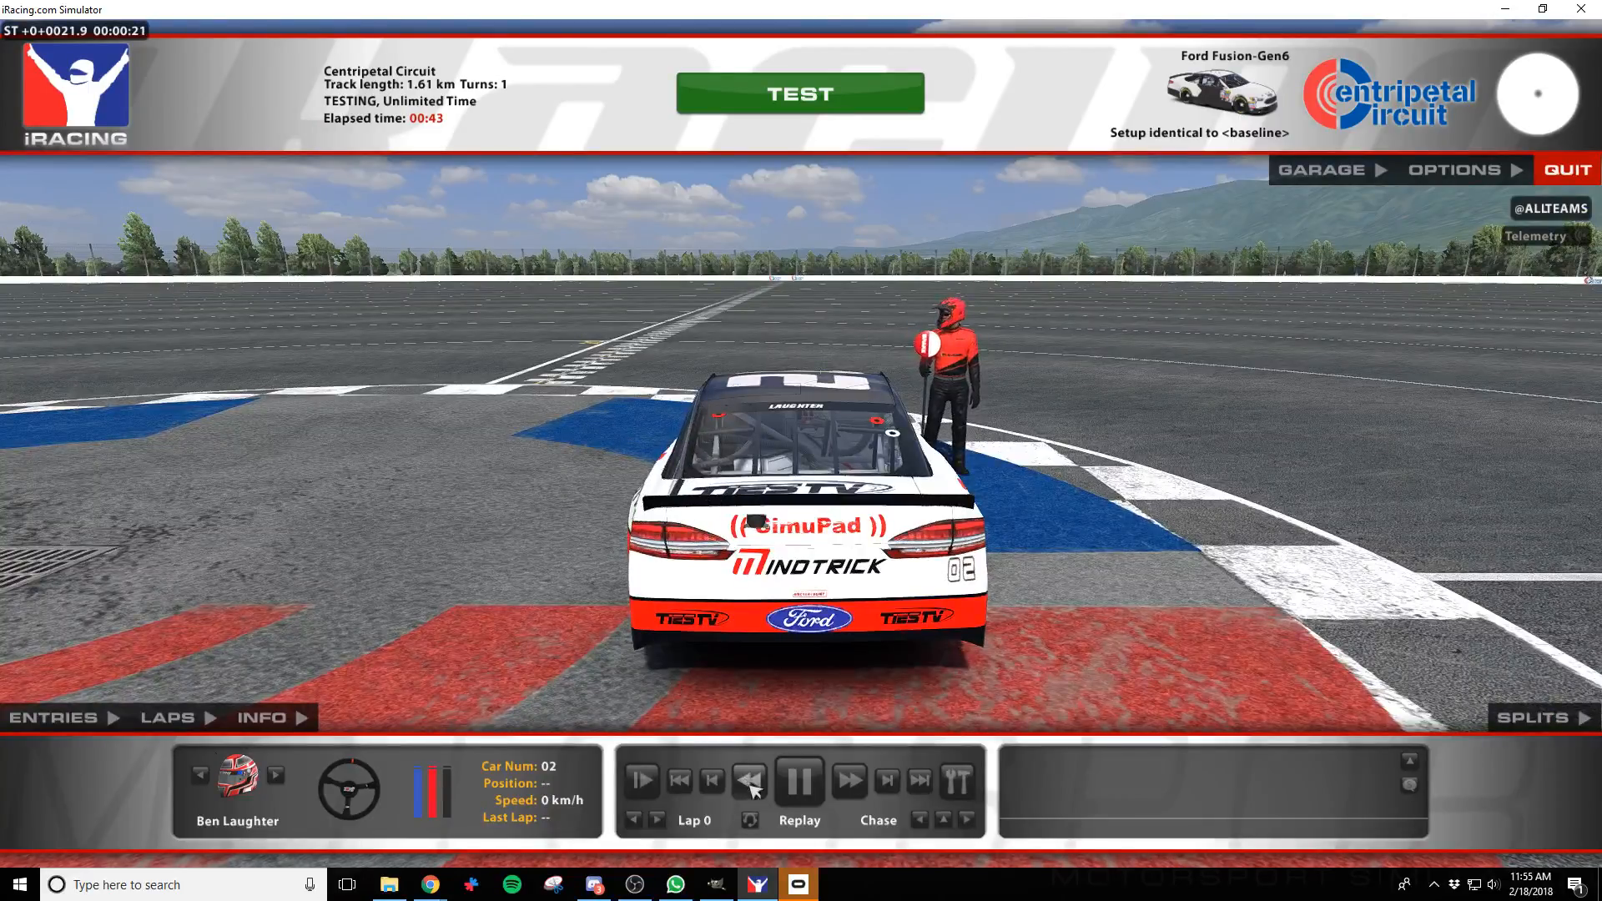
Pause the replay, open Camera Edit, move the camera toward the car's front, and reload paints
{"action": "left_click", "coordinate": [797, 779]}
{"action": "key", "text": "ctrl+F12"}
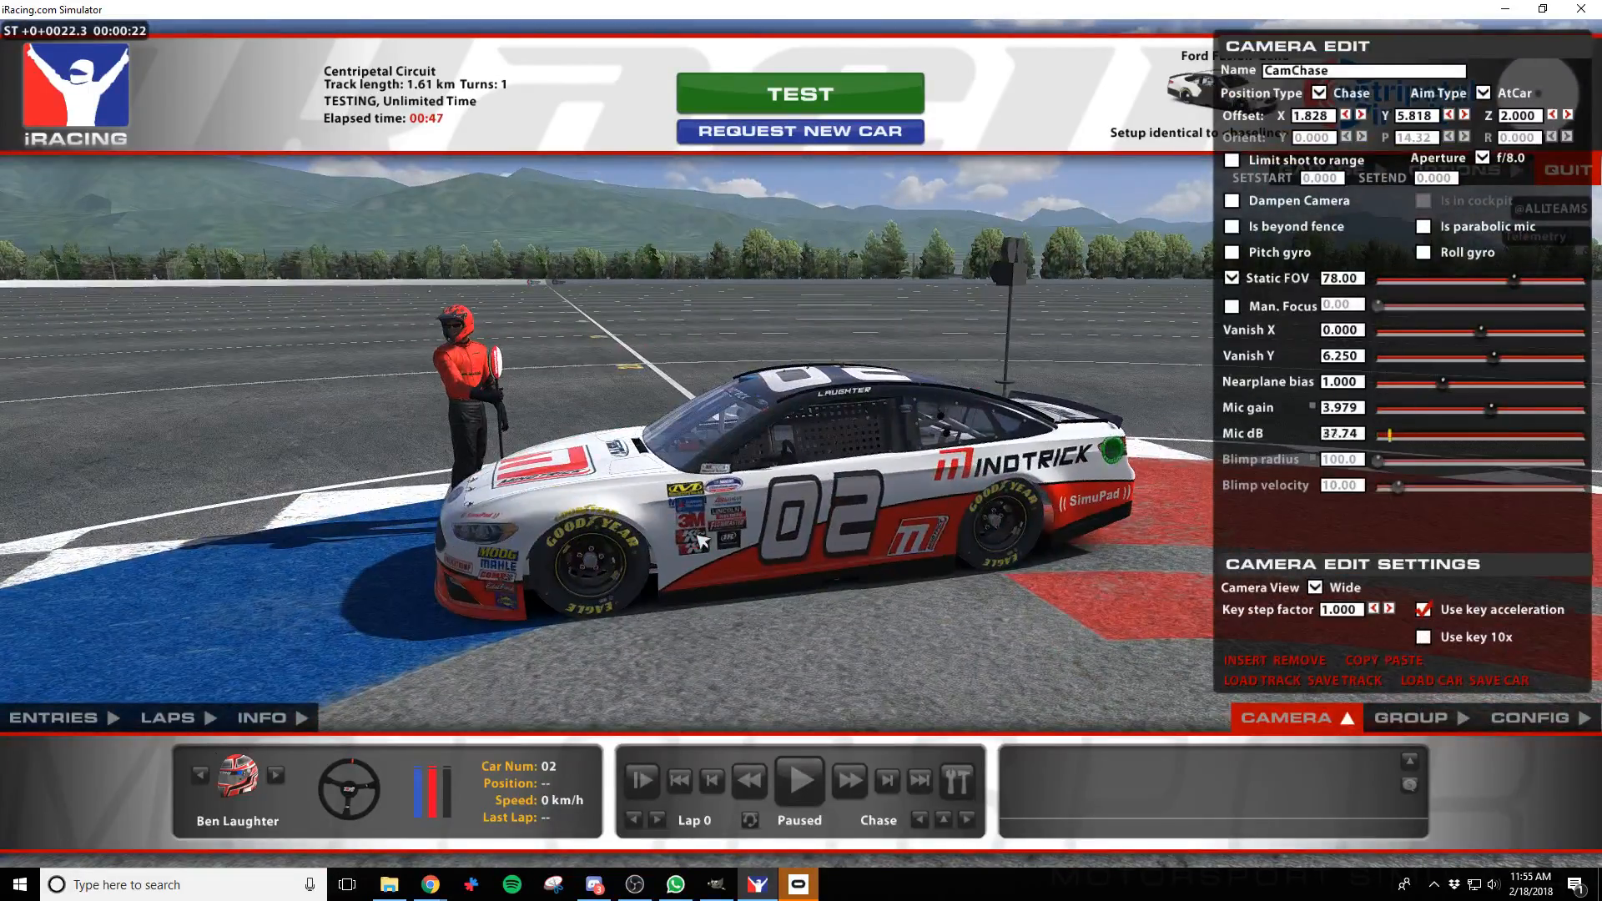
{"action": "key", "text": "d"}
{"action": "key", "text": "w"}
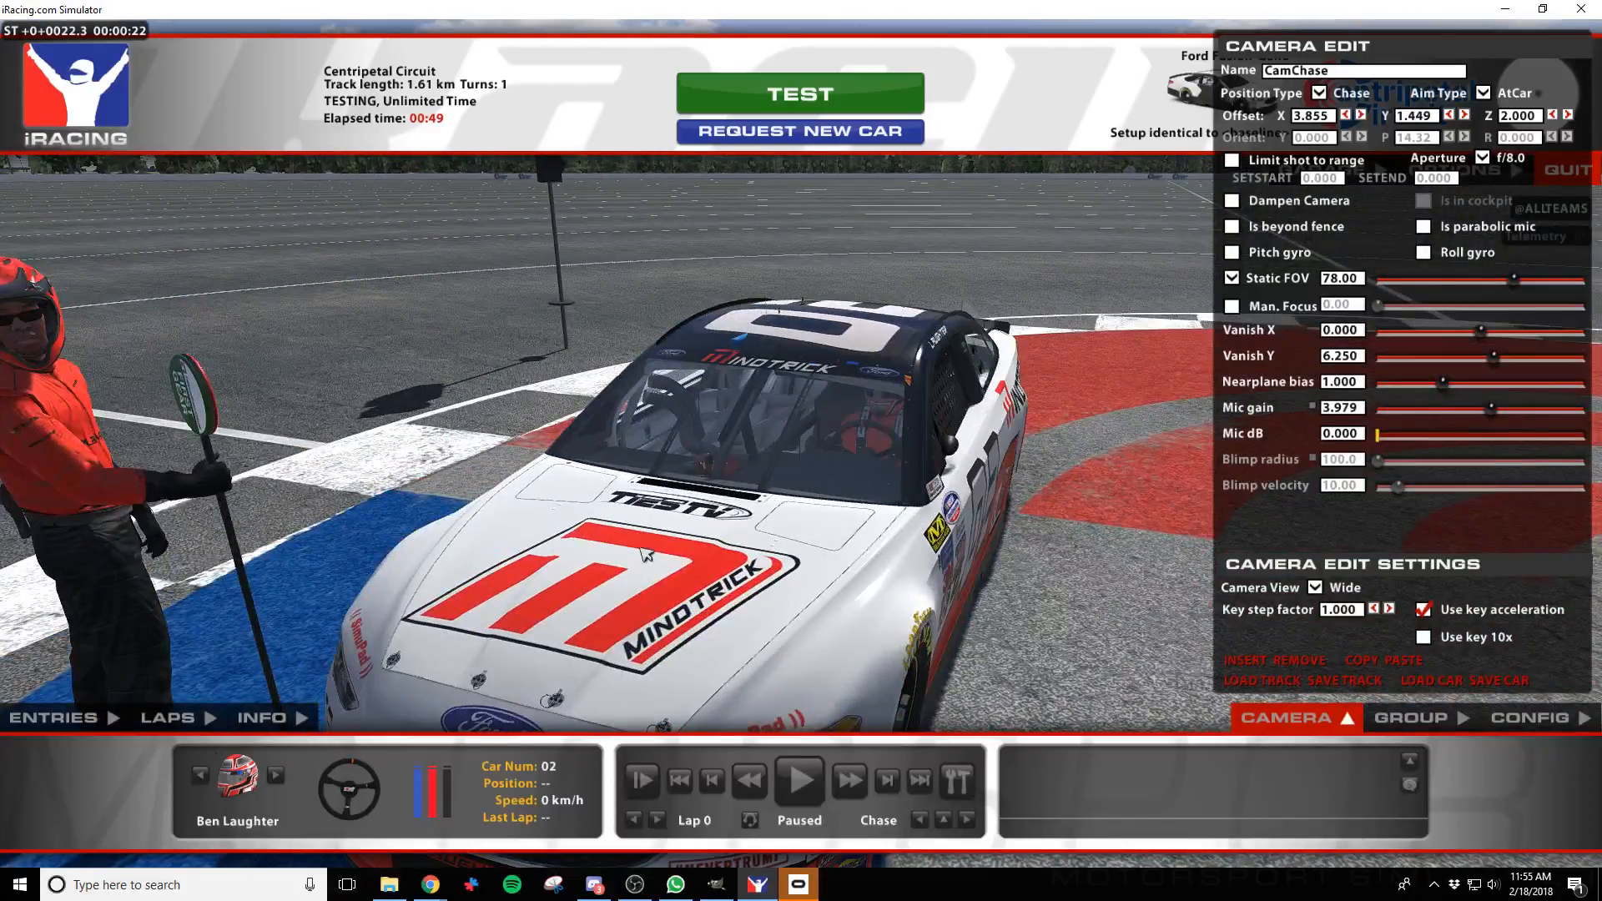
{"action": "key", "text": "ctrl+r"}
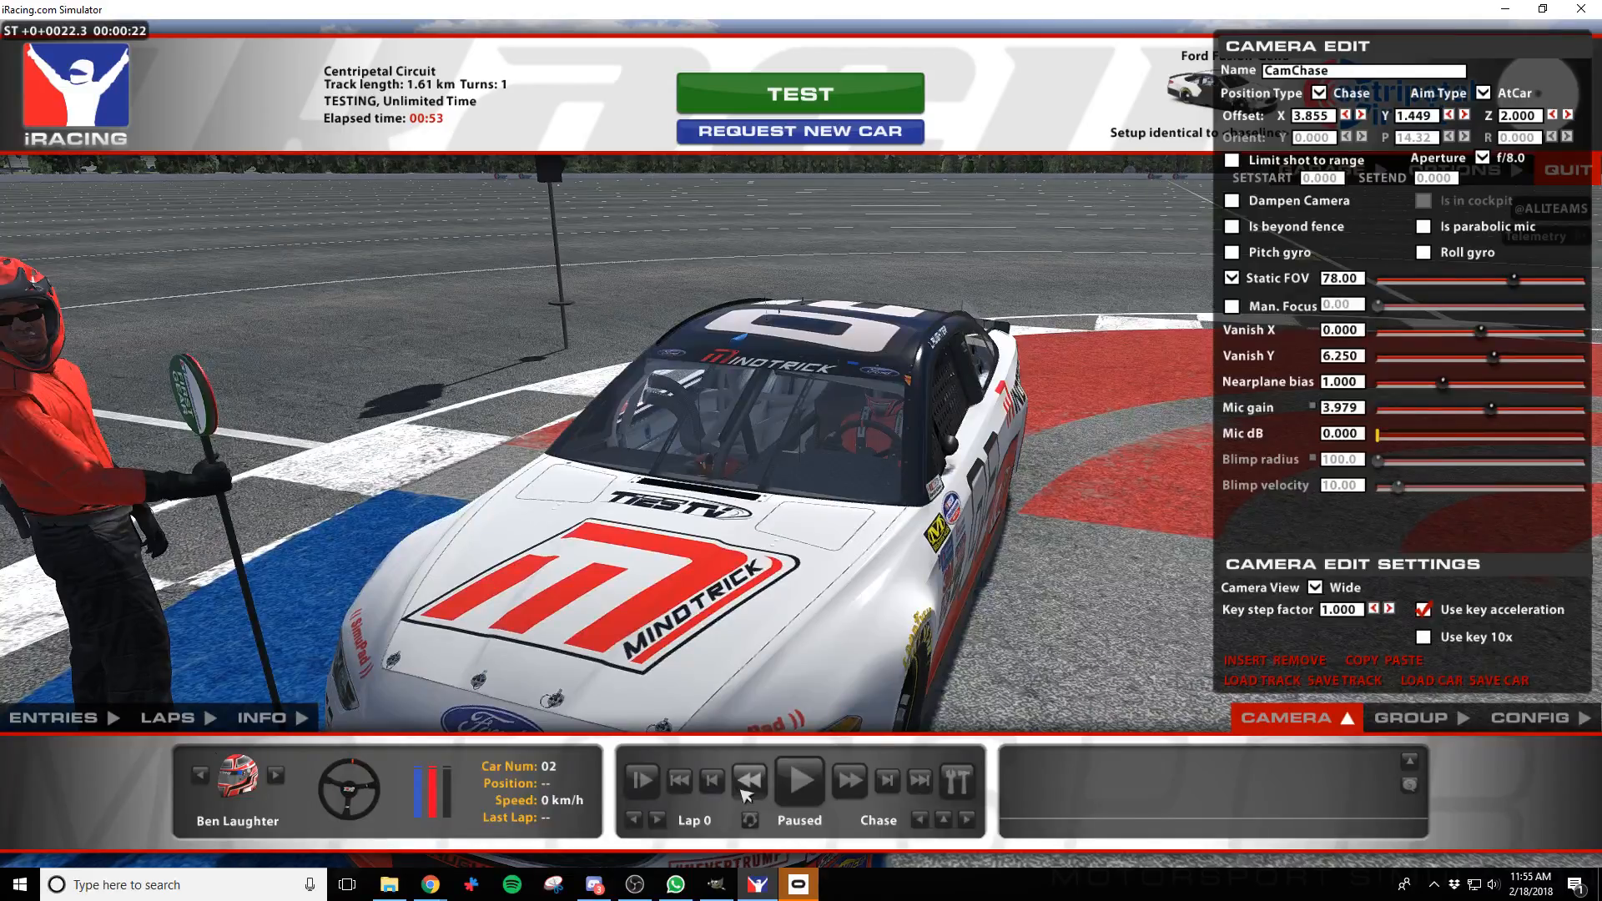
Rewind and fast-forward the replay to settle on the parked car, reloading its paint textures
{"action": "left_click", "coordinate": [741, 790]}
{"action": "left_click", "coordinate": [741, 791]}
{"action": "left_click", "coordinate": [741, 790]}
{"action": "left_click", "coordinate": [741, 790]}
{"action": "left_click", "coordinate": [741, 791]}
{"action": "left_click", "coordinate": [797, 786]}
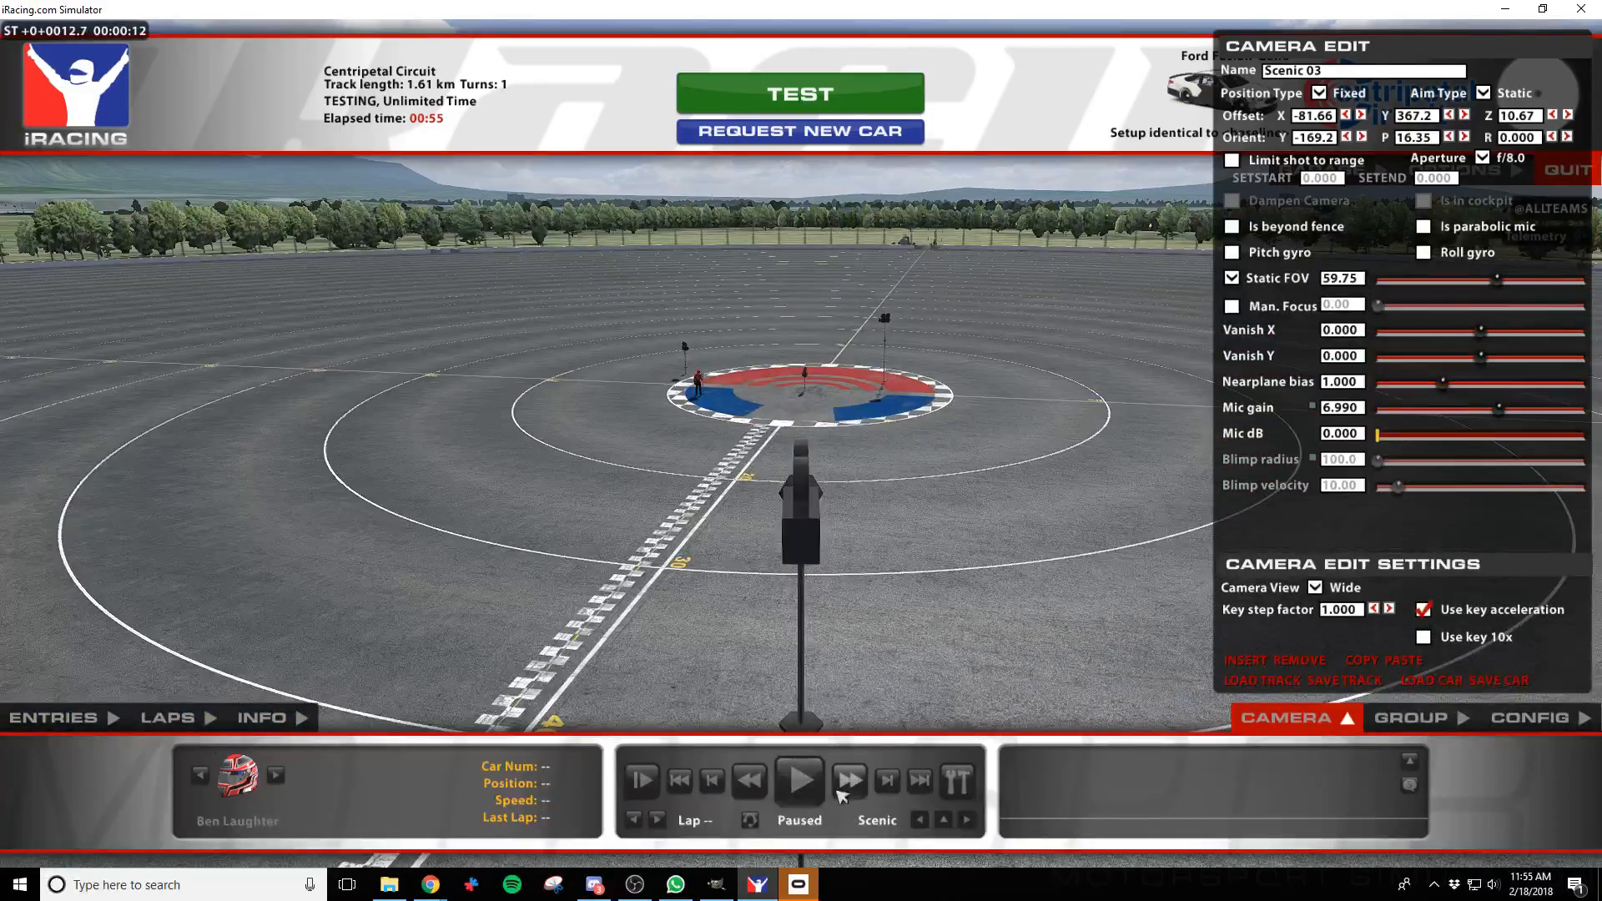
{"action": "left_click", "coordinate": [844, 791]}
{"action": "left_click", "coordinate": [844, 791]}
{"action": "left_click", "coordinate": [799, 788]}
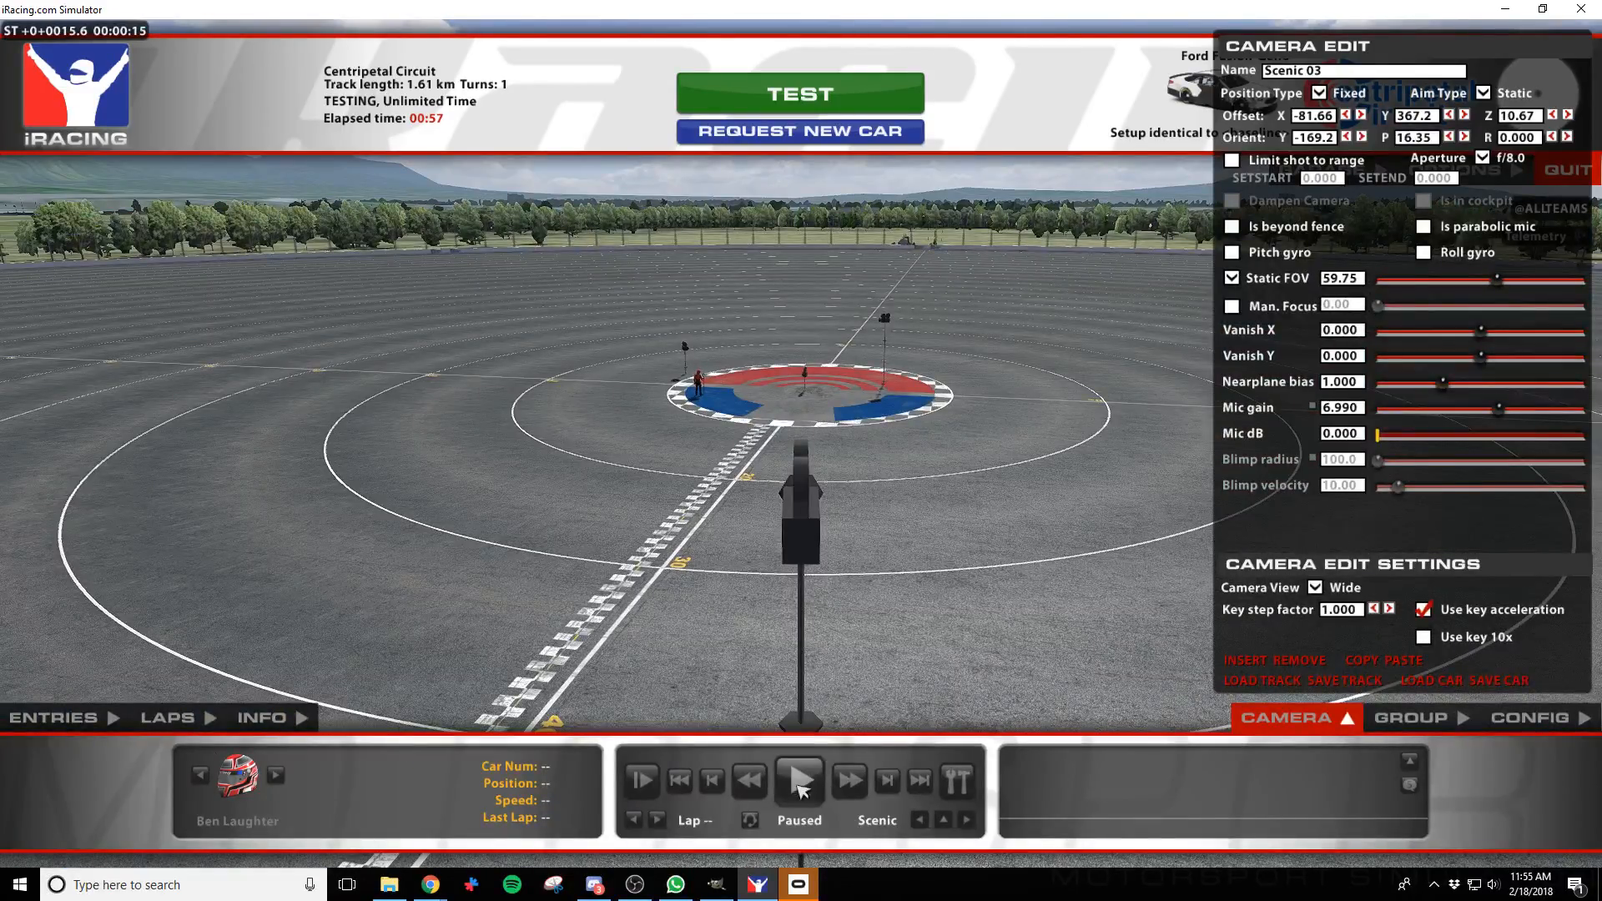
{"action": "left_click", "coordinate": [920, 780]}
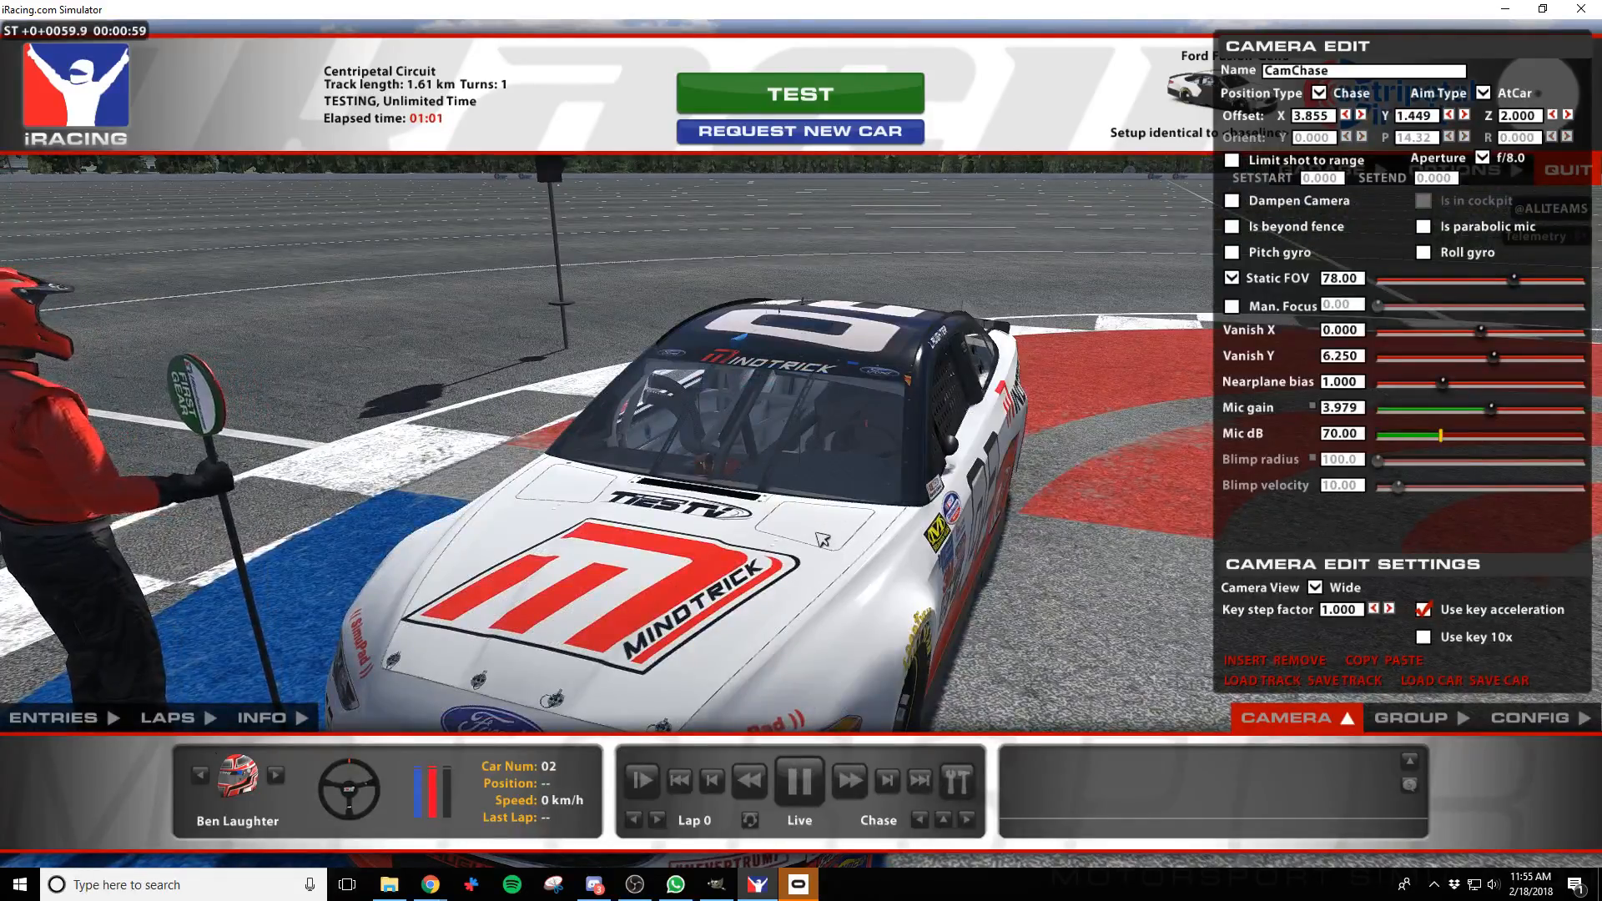
{"action": "key", "text": "ctrl+r"}
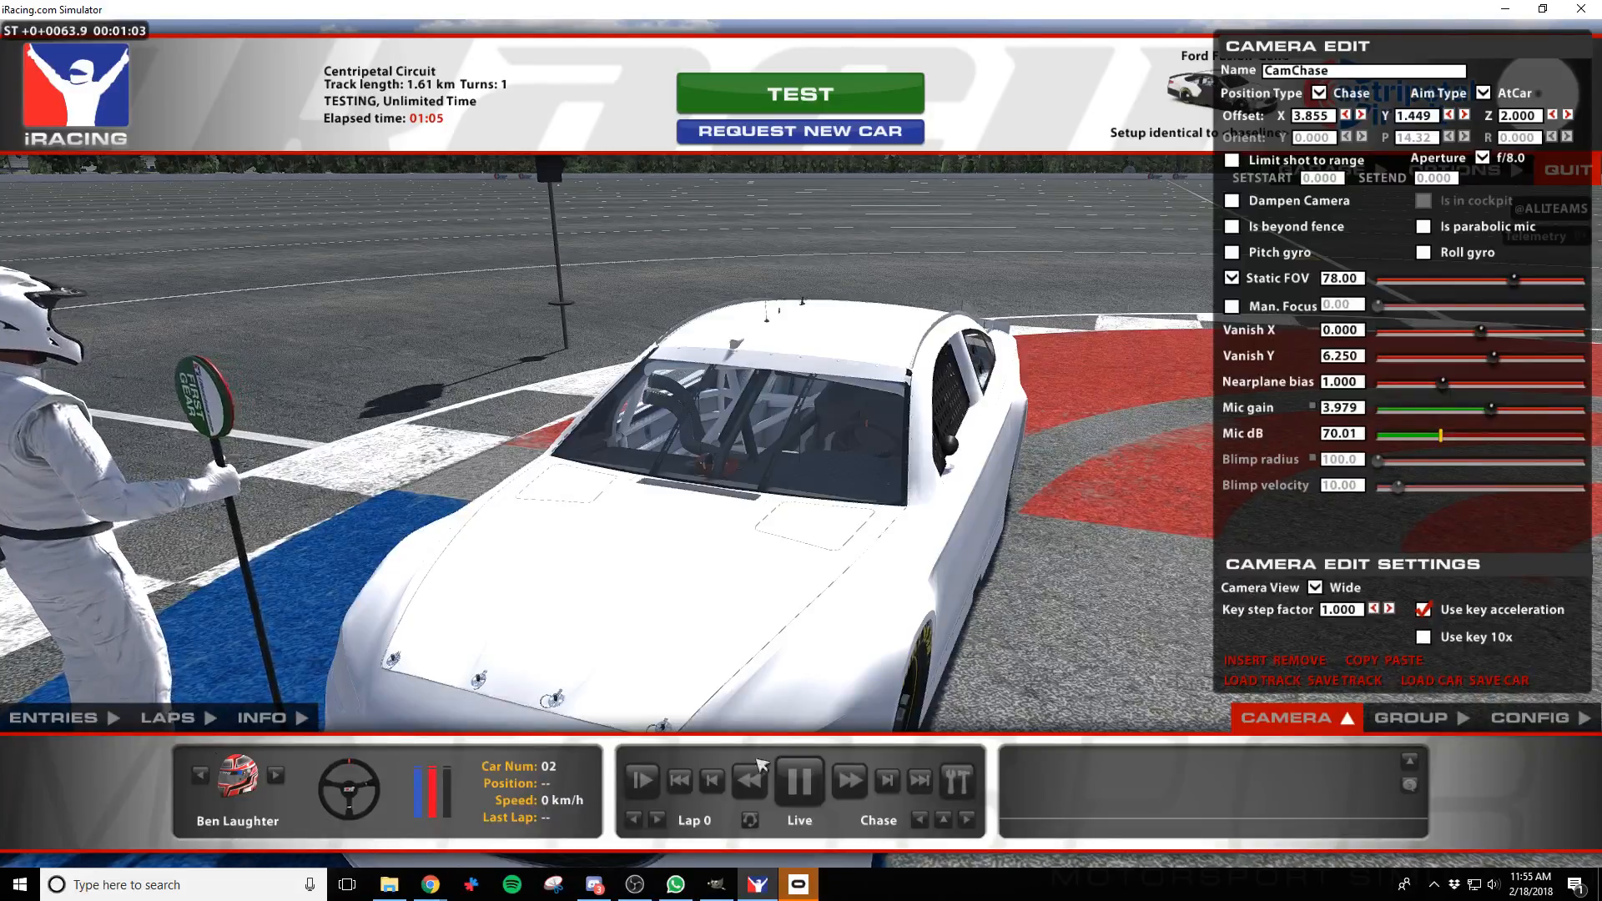
{"action": "left_click", "coordinate": [749, 784]}
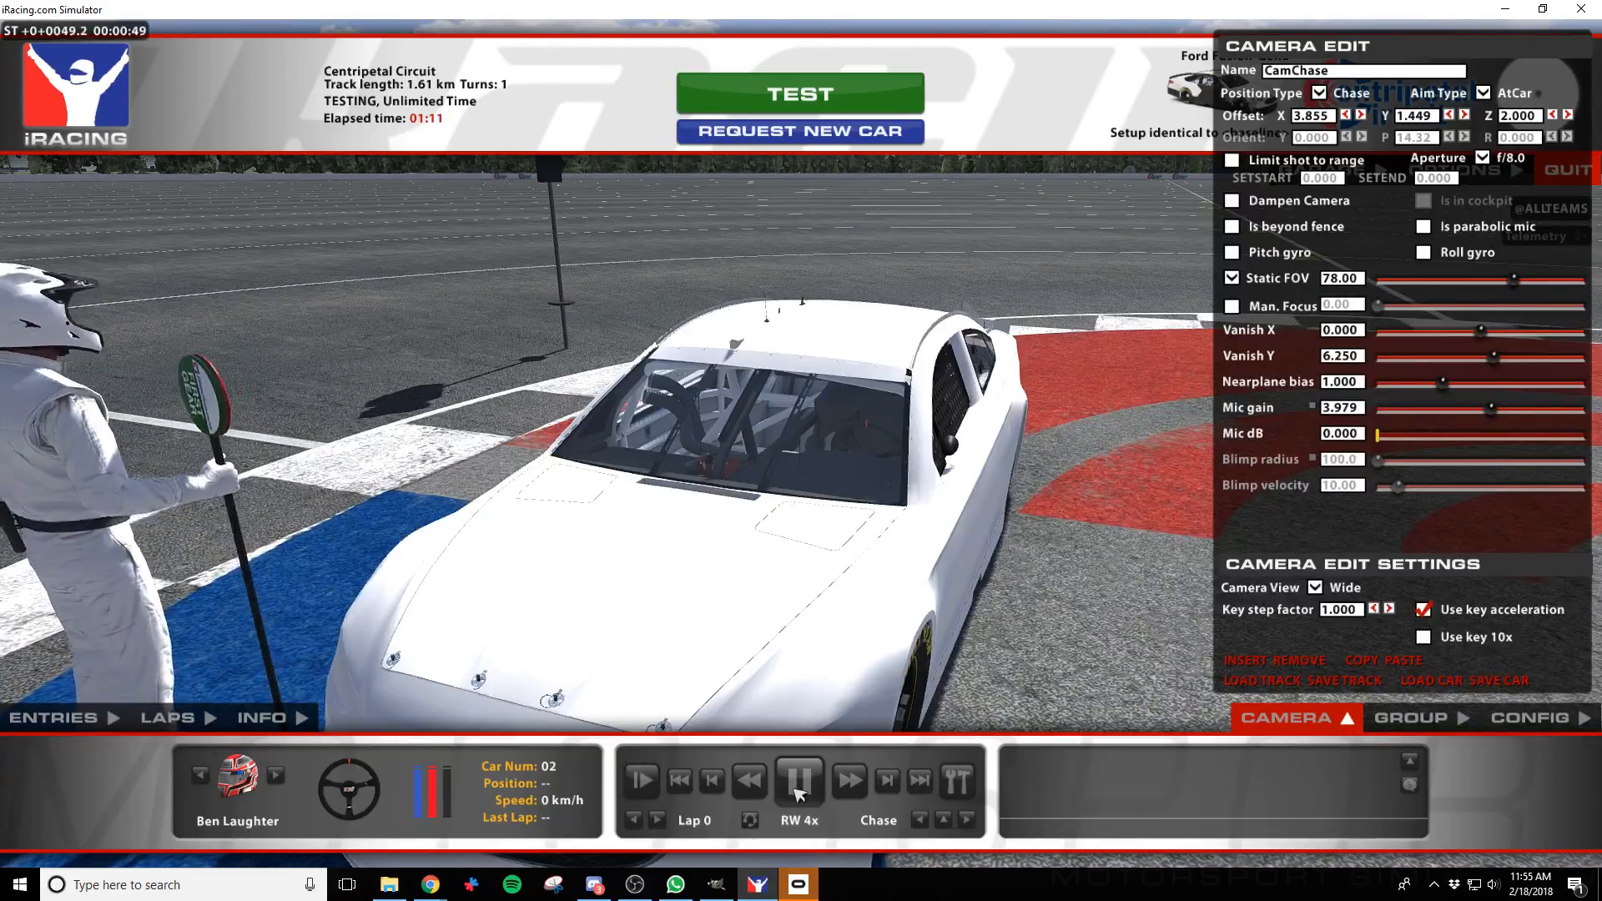
{"action": "left_click", "coordinate": [748, 780]}
{"action": "left_click", "coordinate": [802, 783]}
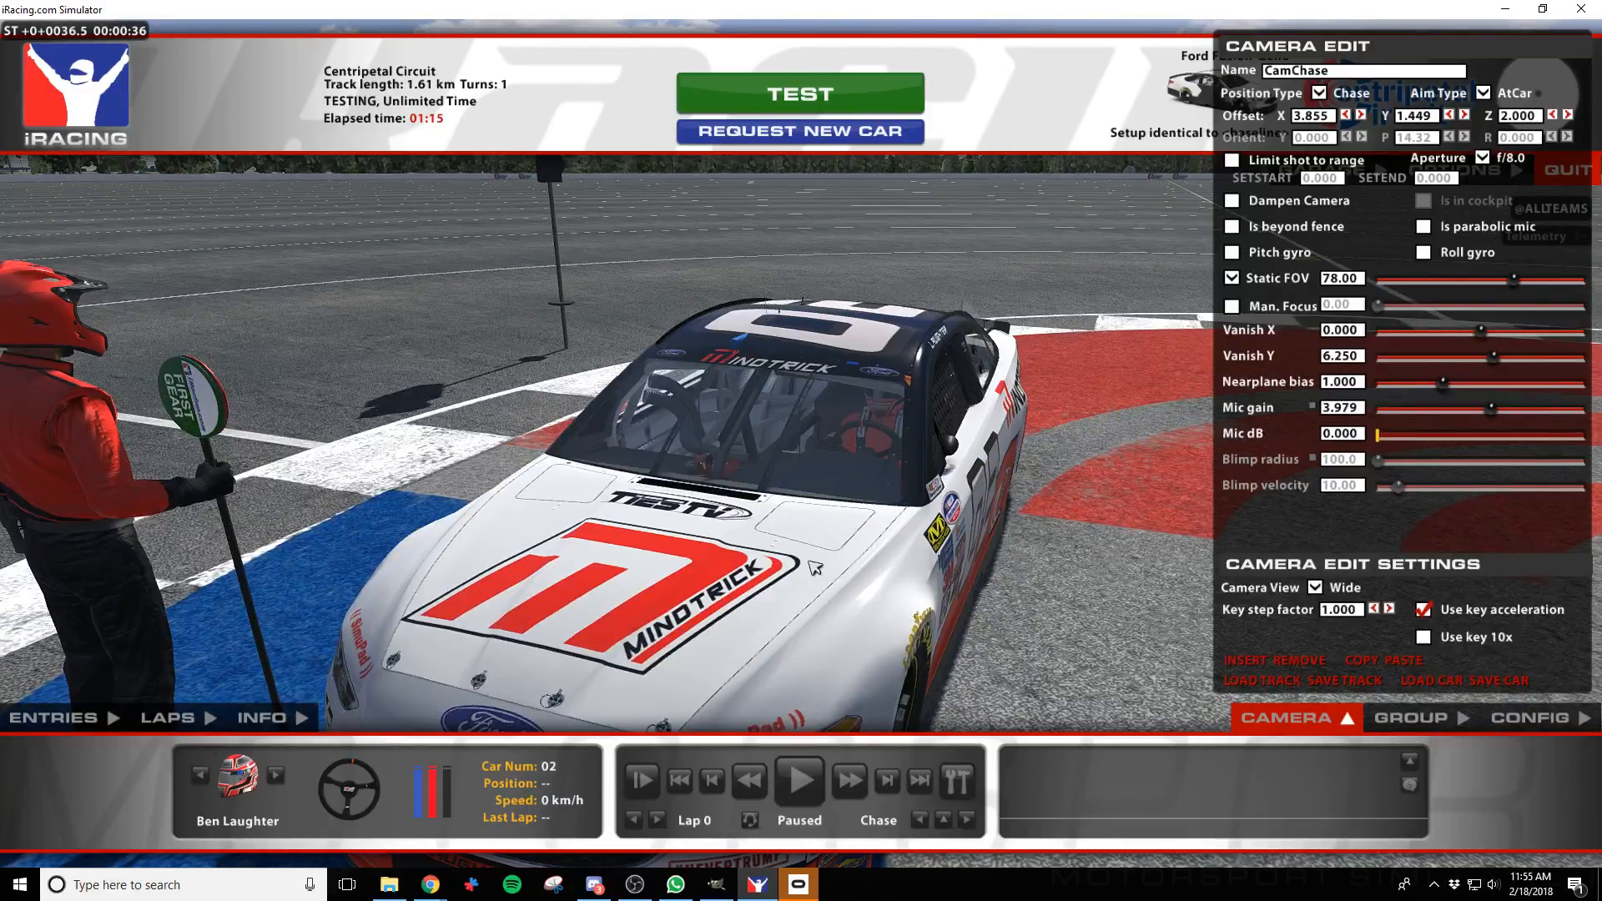
Swing the camera to a low side view, toggle the UI off and on, then maximize Chrome
{"action": "key", "text": "d"}
{"action": "key", "text": "s"}
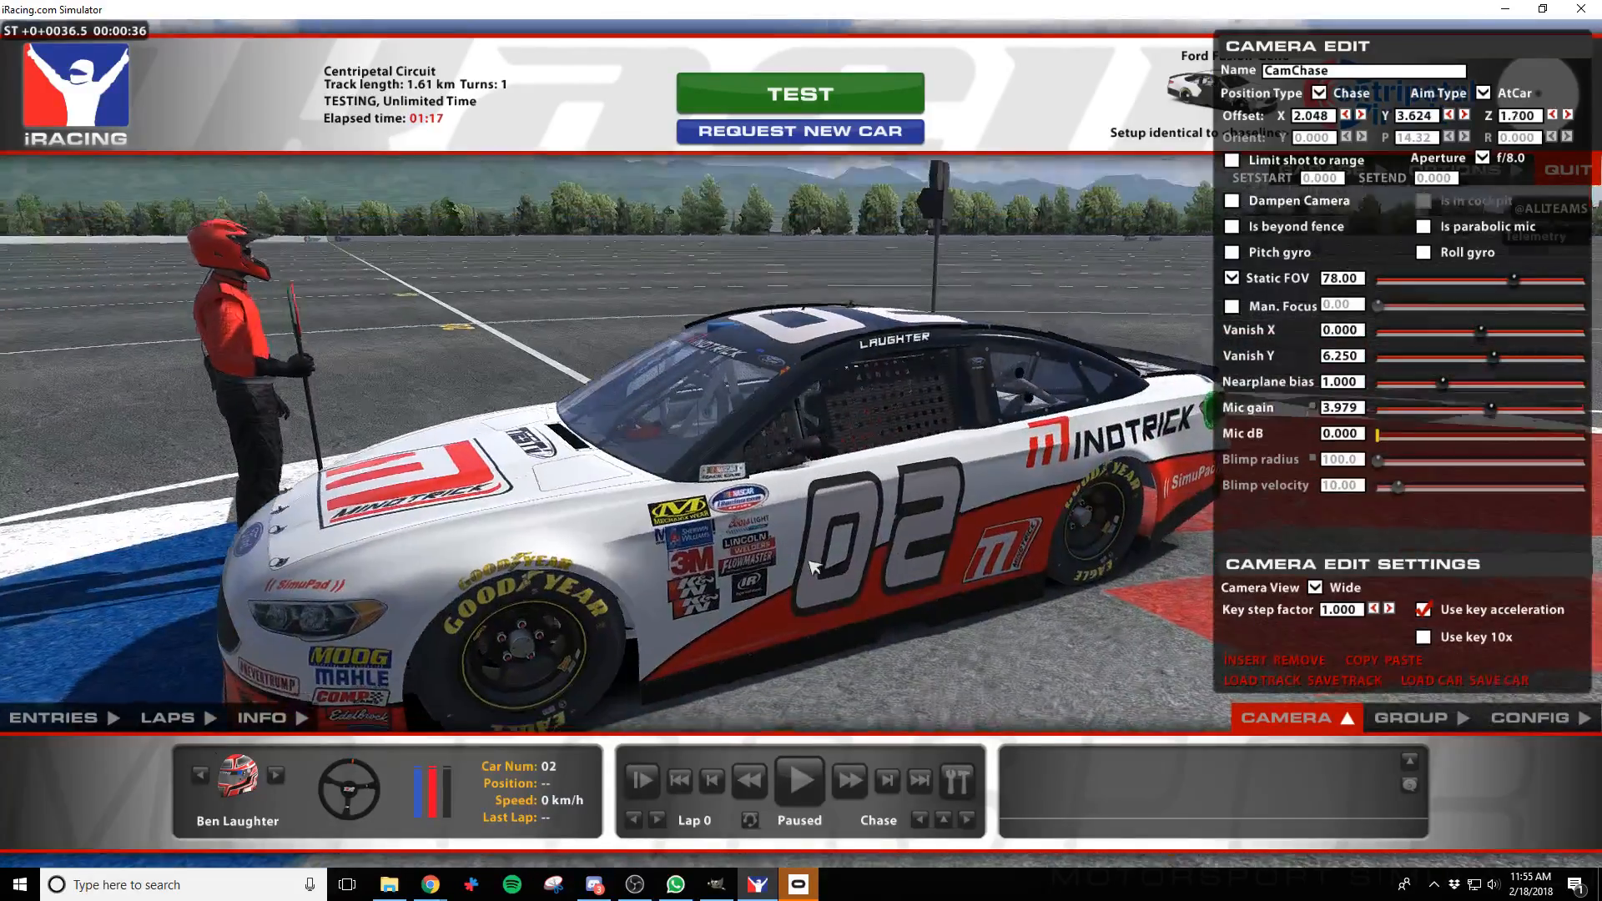
{"action": "key", "text": "space"}
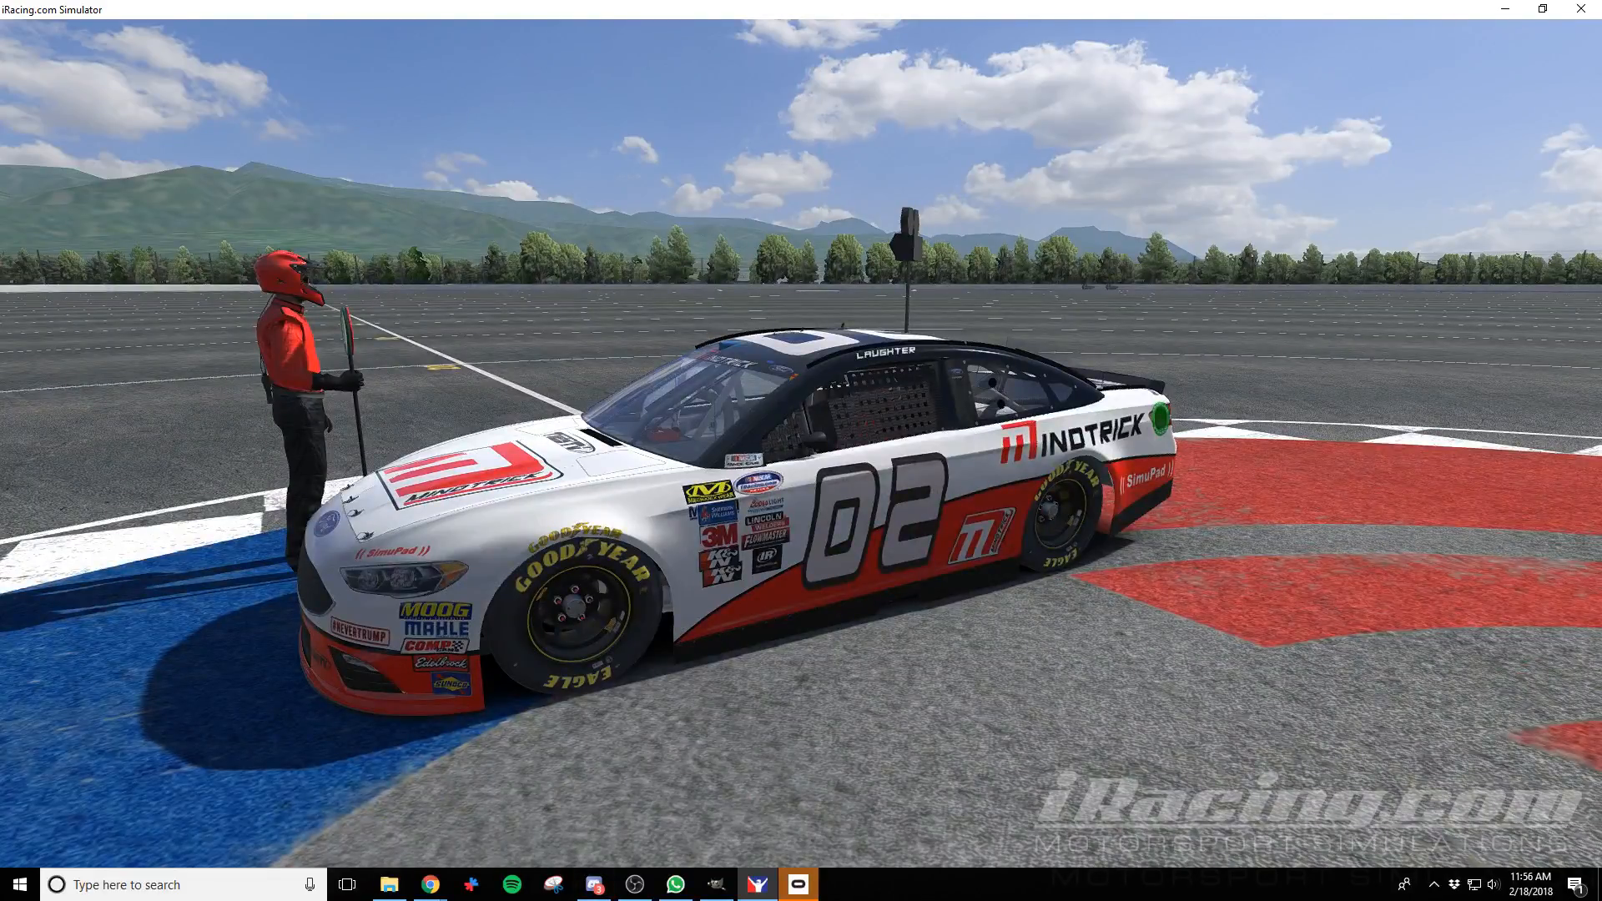
{"action": "key", "text": "space"}
{"action": "left_click", "coordinate": [439, 892]}
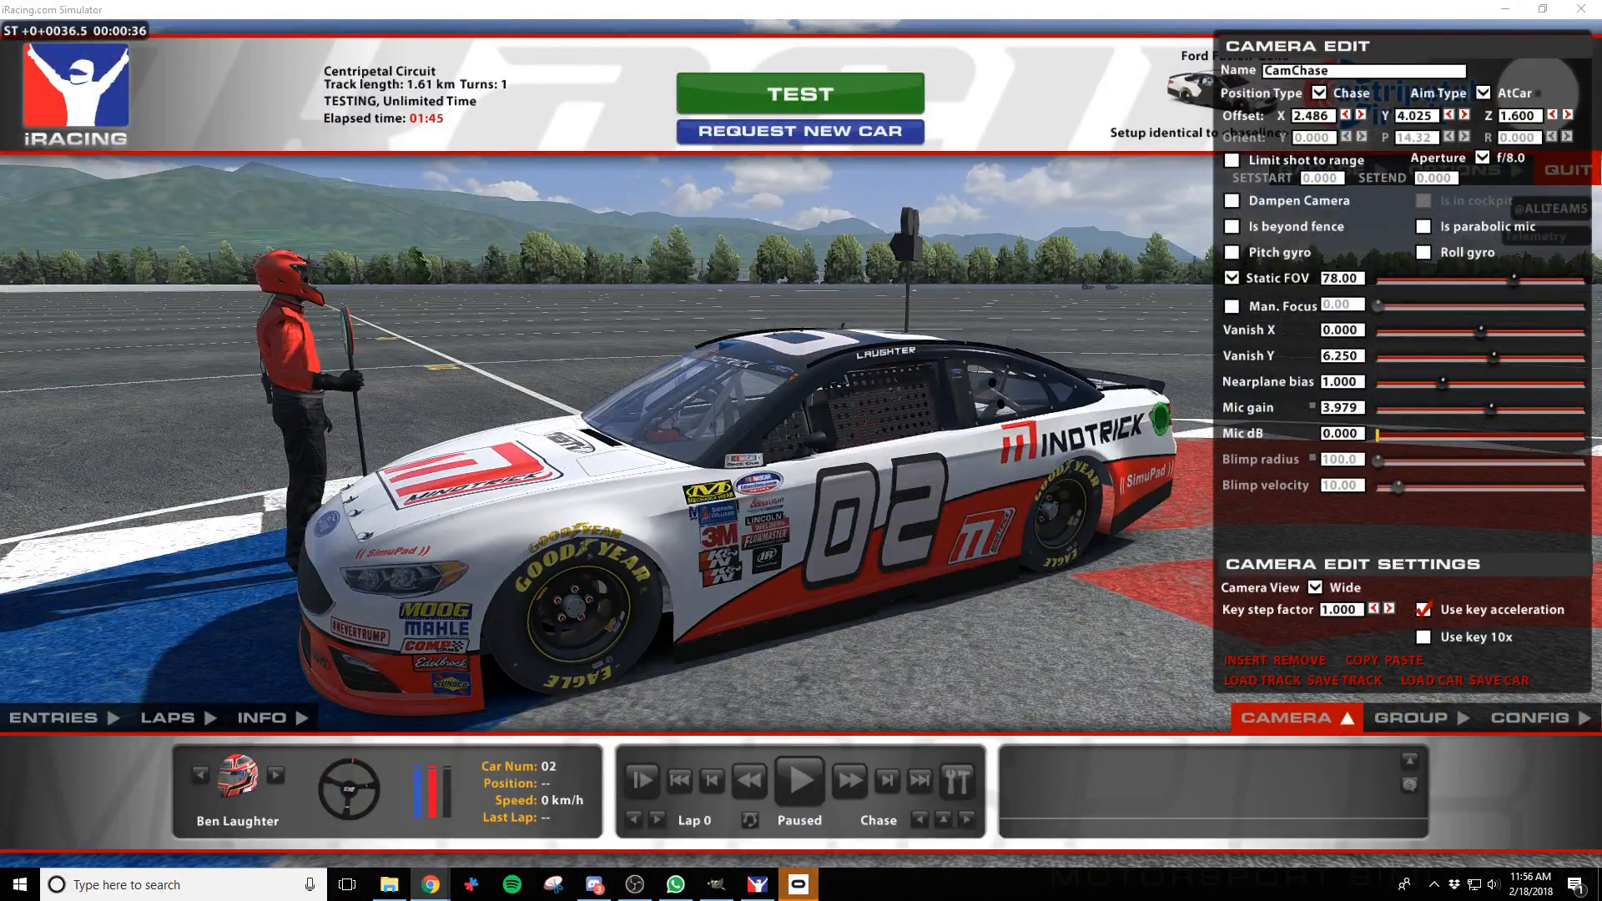
{"action": "left_click_drag", "start_coordinate": [4, 488], "coordinate": [926, 1]}
Search Google Images for 'aric almirola 2018' and preview the Smithfield car and diecast photos
{"action": "type", "text": "ARIC AL"}
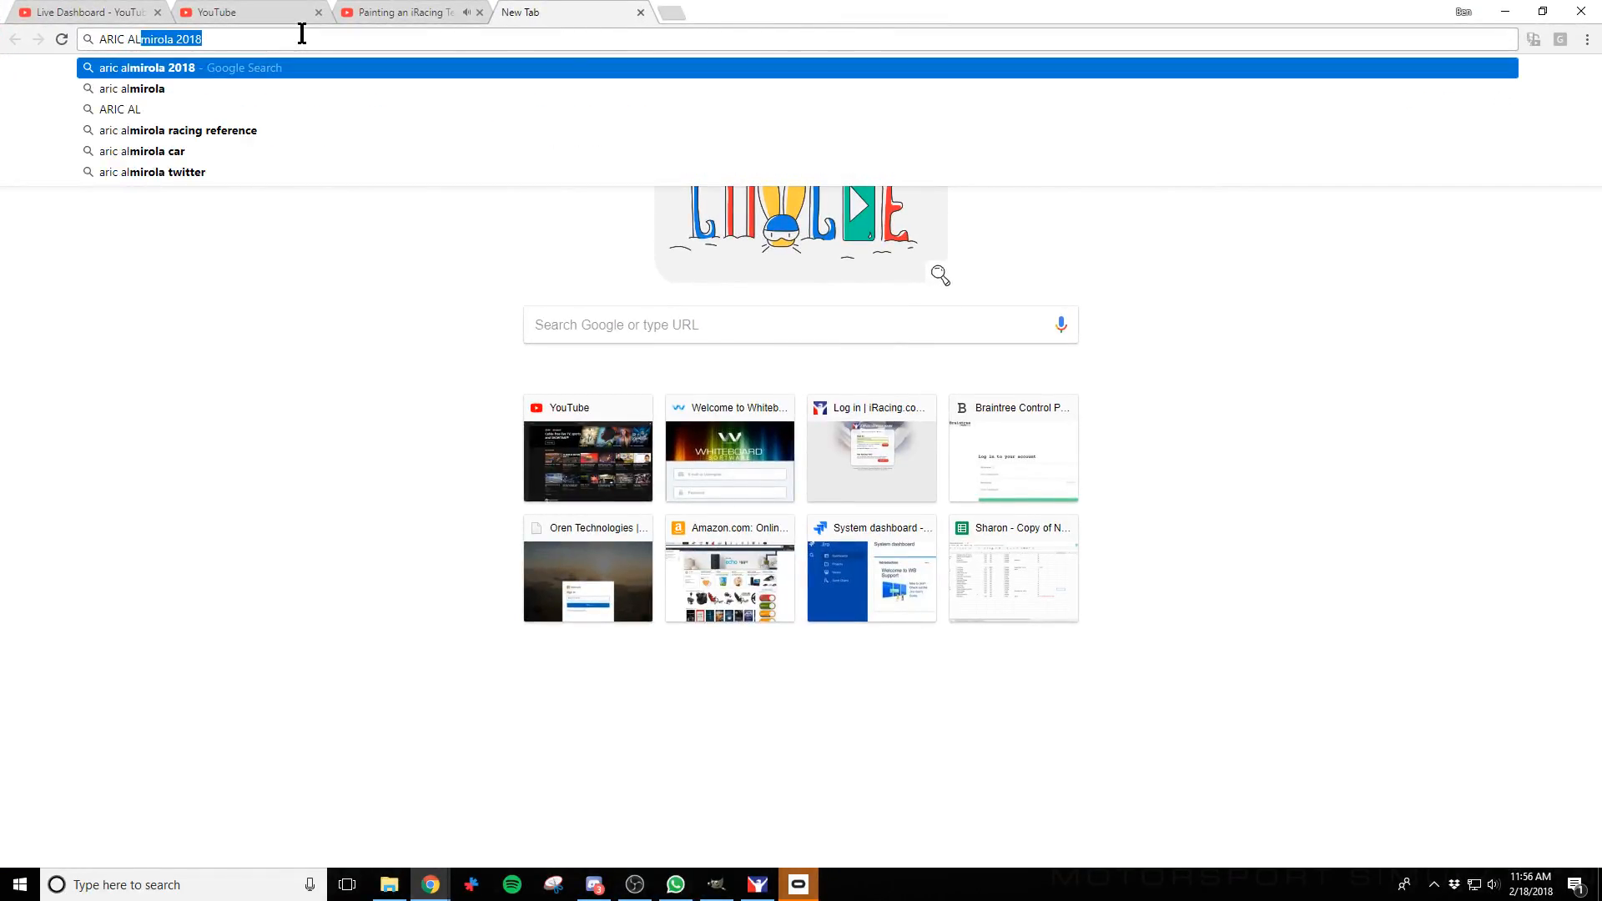
{"action": "key", "text": "Return"}
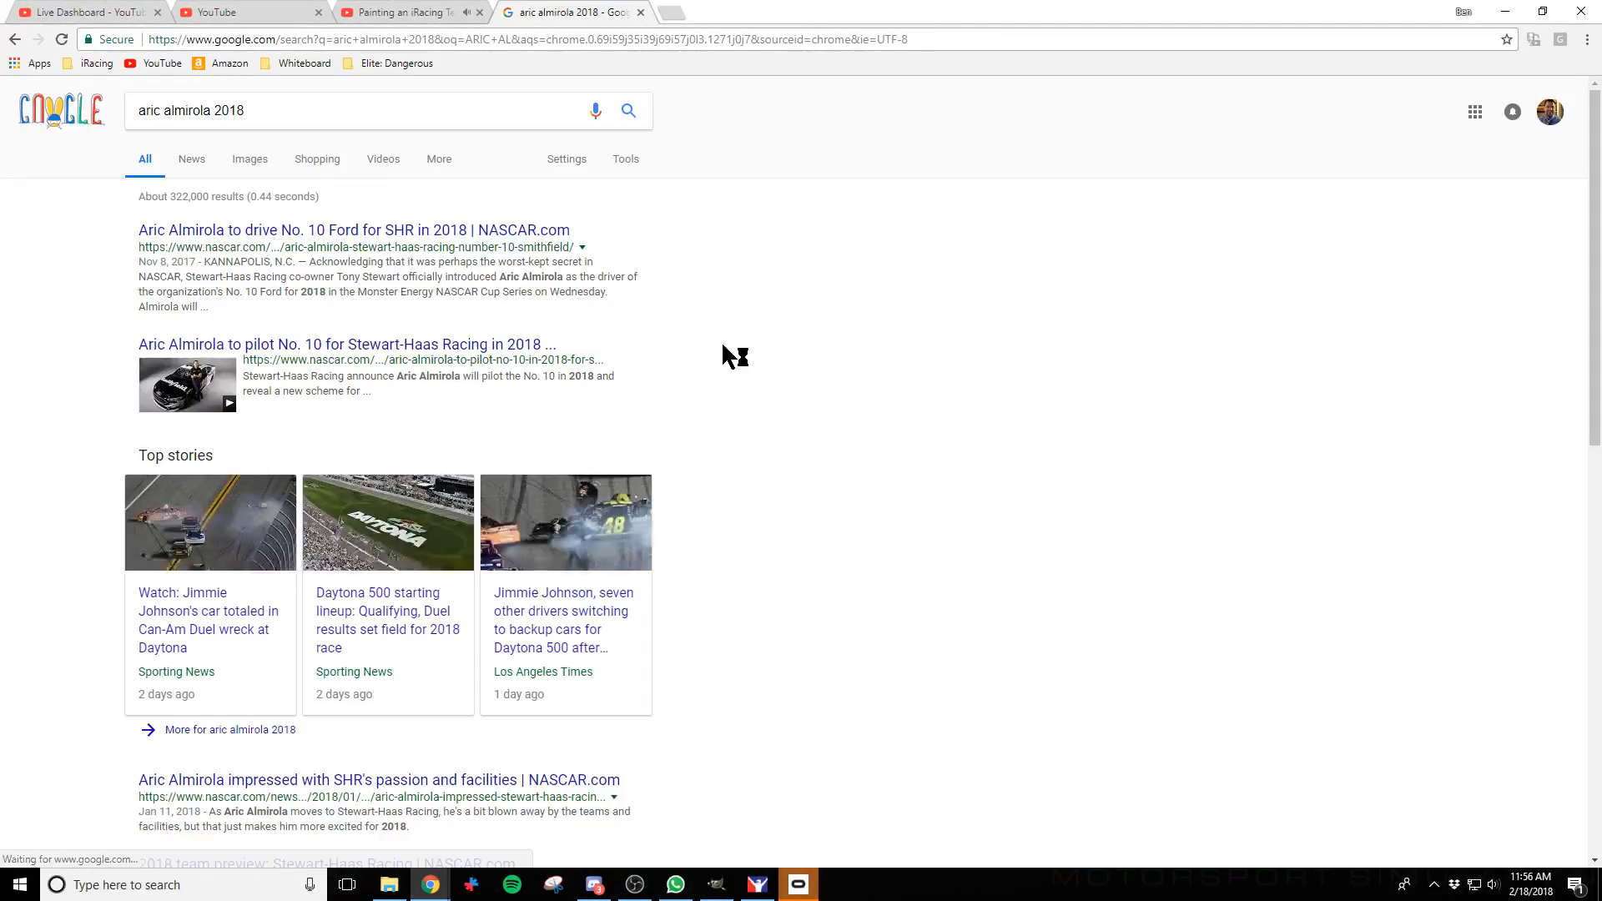
{"action": "left_click", "coordinate": [250, 158]}
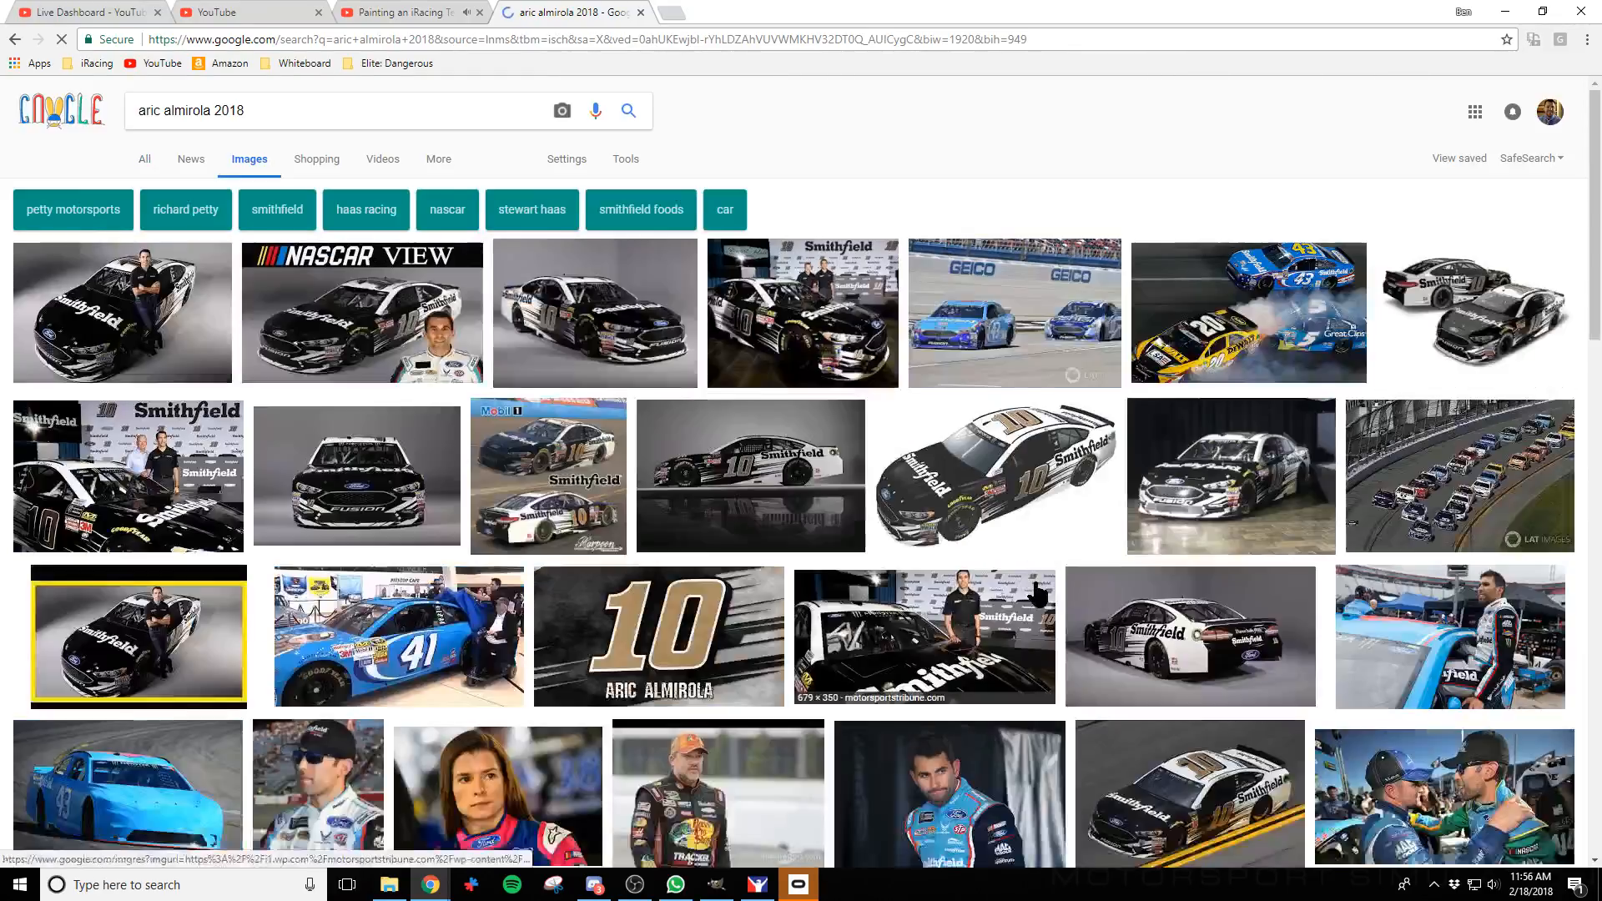
{"action": "left_click", "coordinate": [803, 546]}
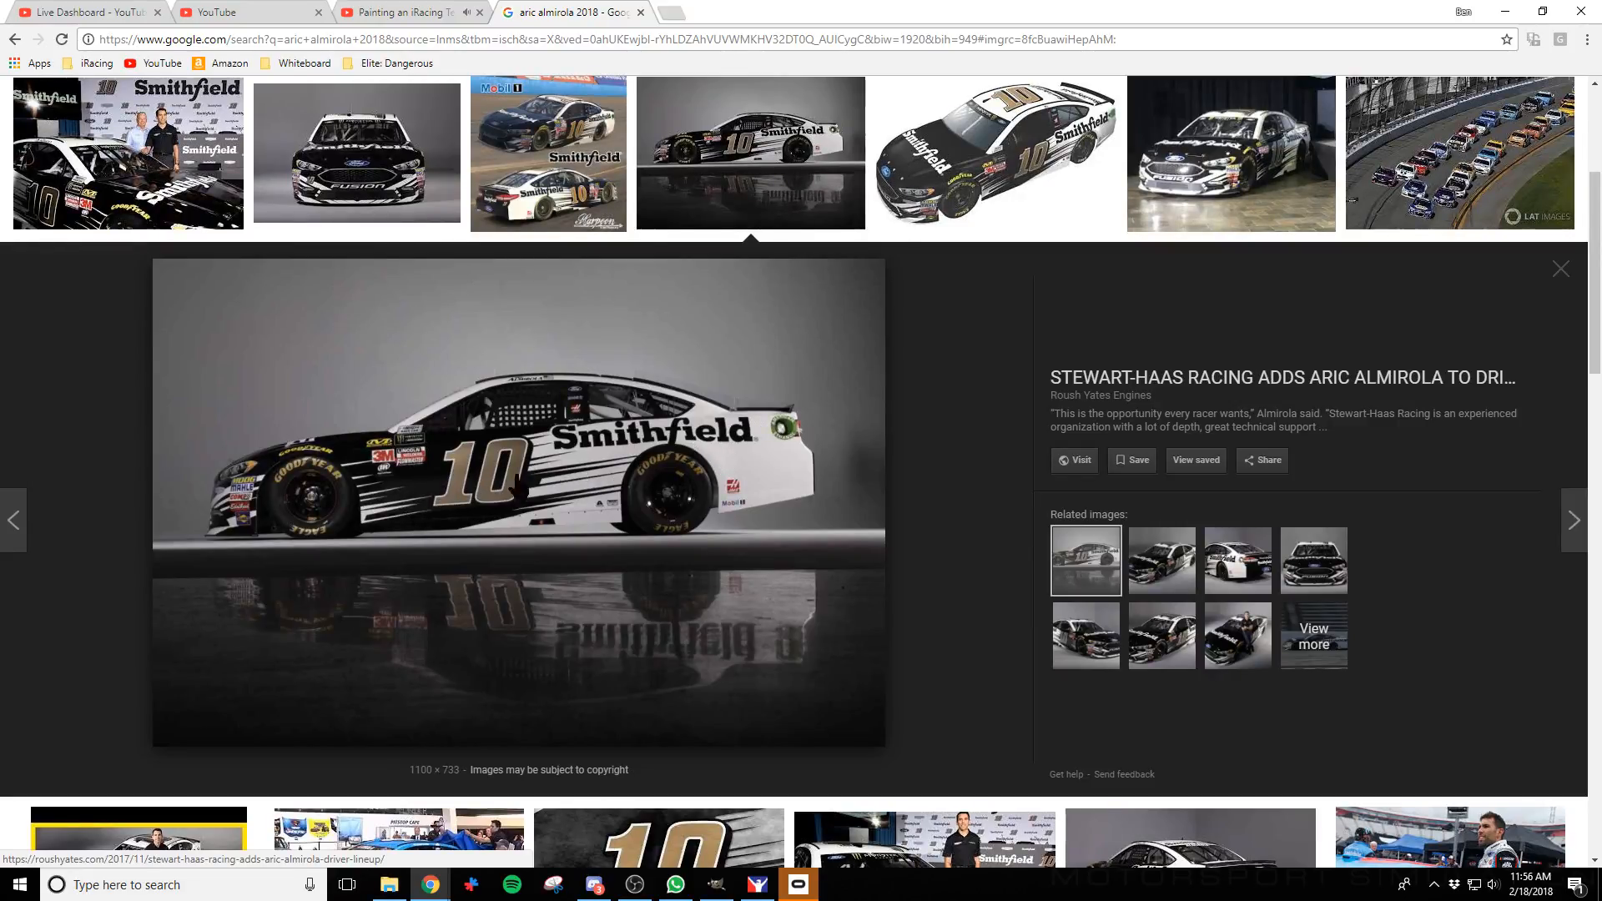
{"action": "scroll", "coordinate": [643, 534], "scroll_direction": "up", "scroll_amount": 3}
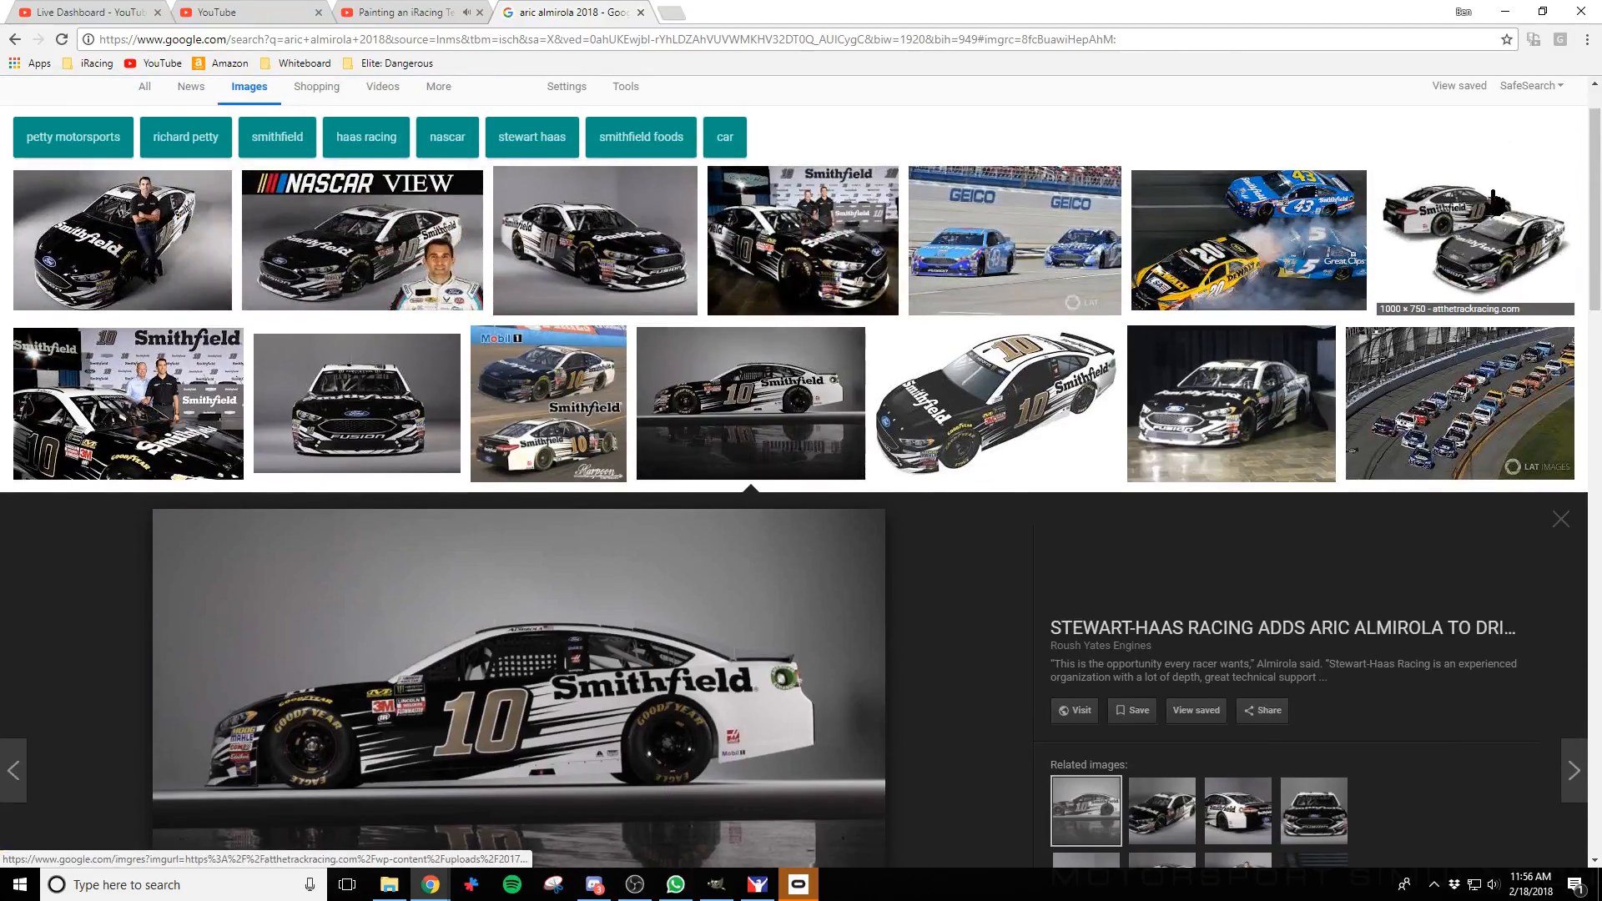
{"action": "left_click", "coordinate": [1474, 242]}
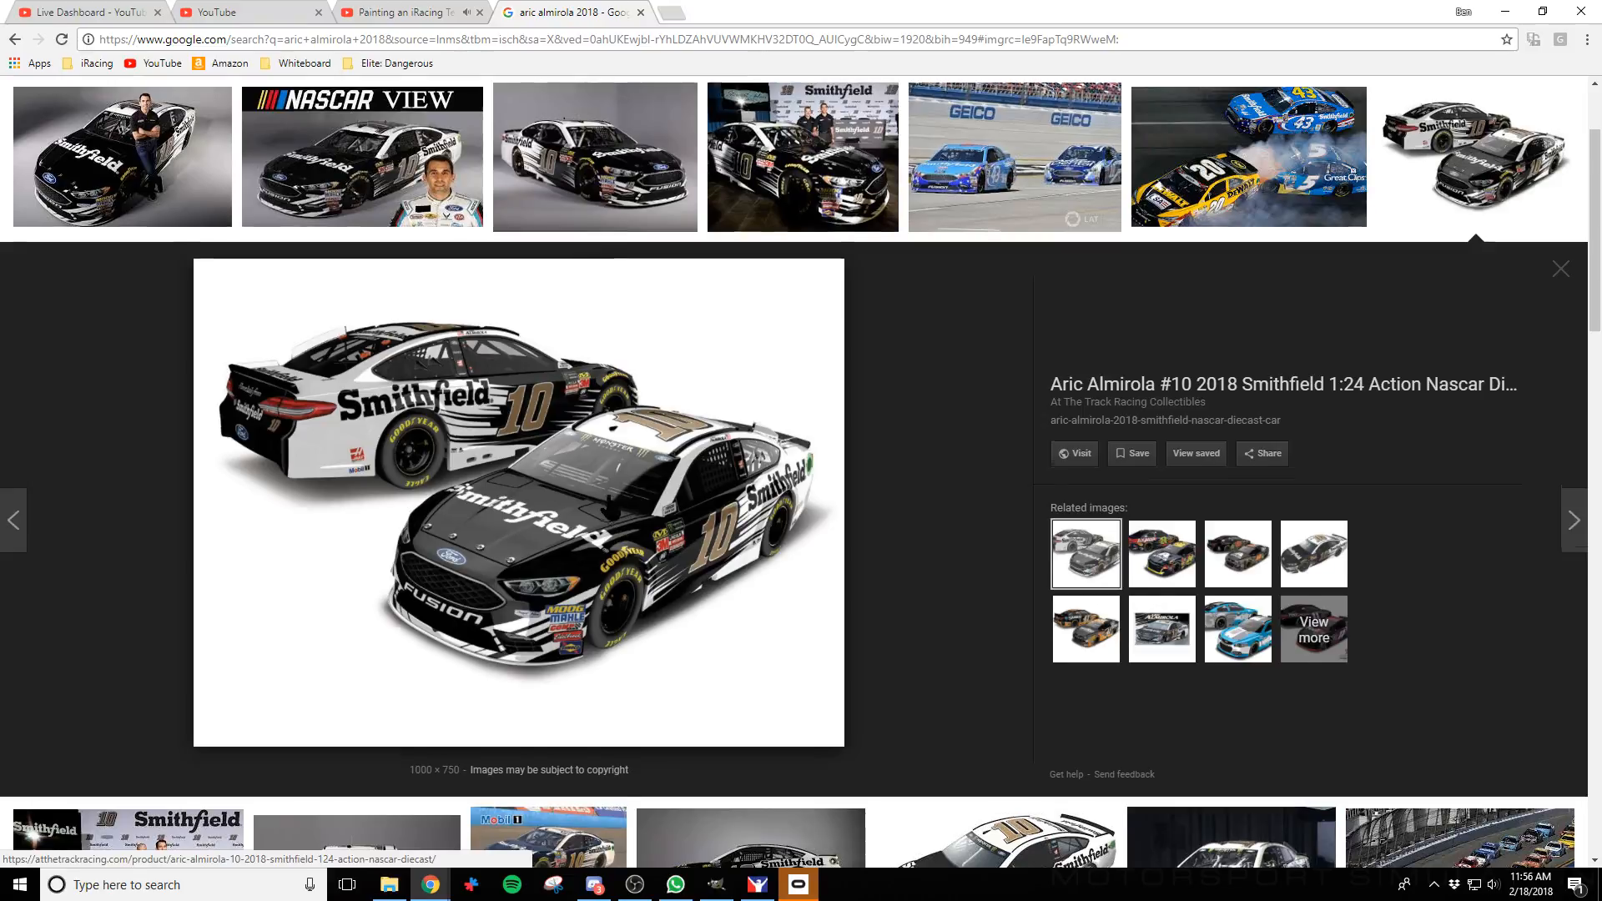
{"action": "scroll", "coordinate": [613, 509], "scroll_direction": "down", "scroll_amount": 4}
{"action": "left_click", "coordinate": [719, 566]}
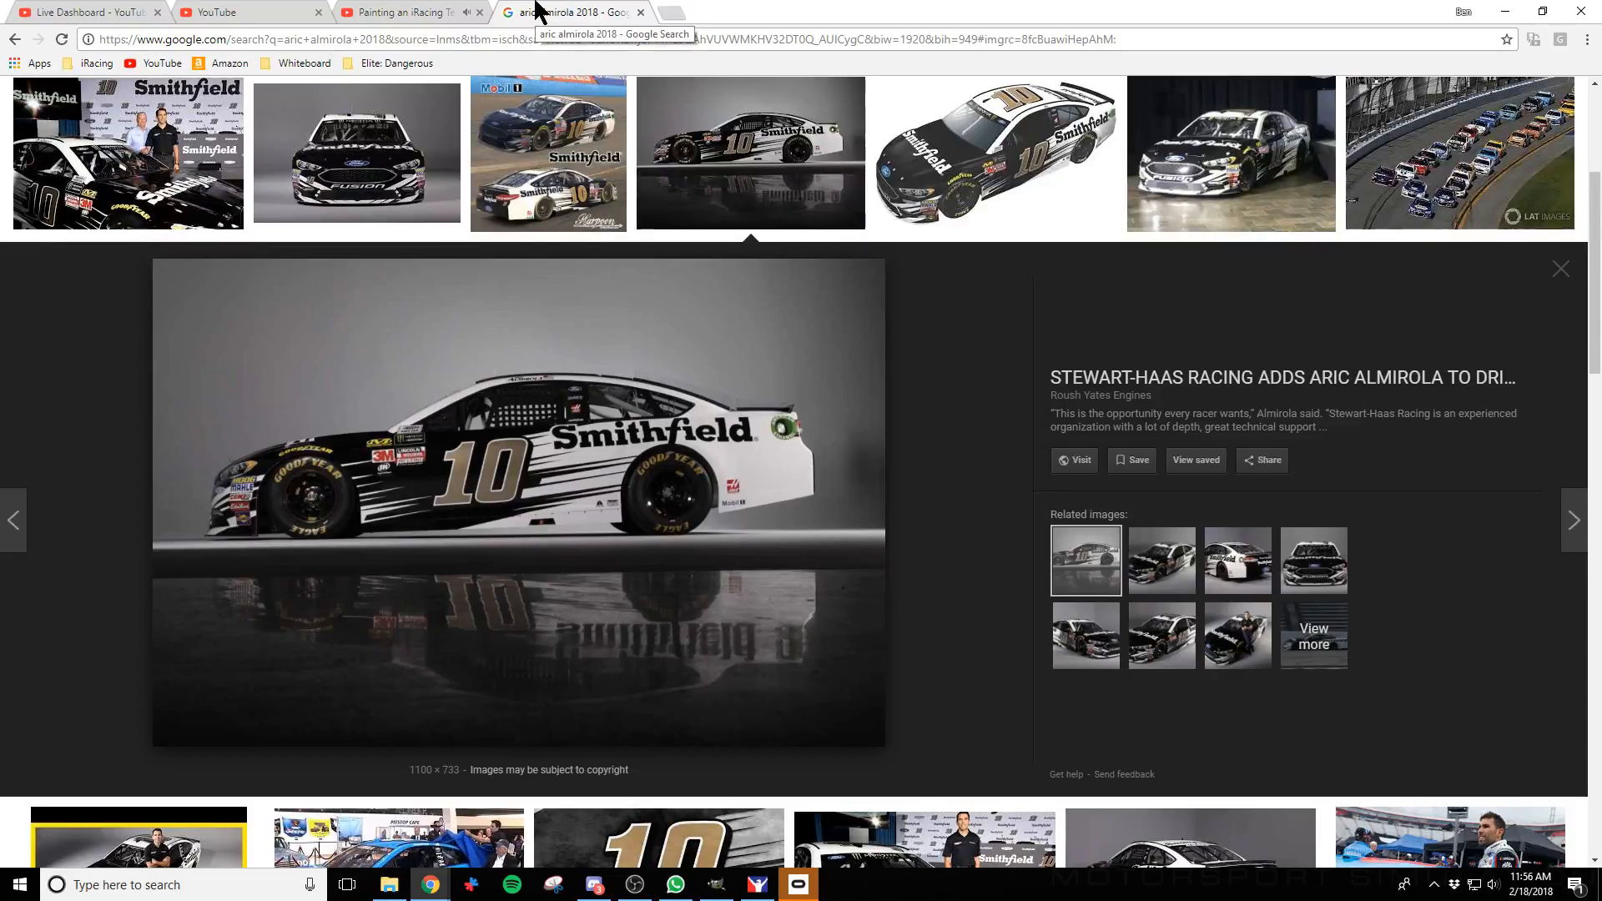
Glance at the YouTube live stream, return to the image results, and drag Chrome off-screen
{"action": "left_click", "coordinate": [401, 12]}
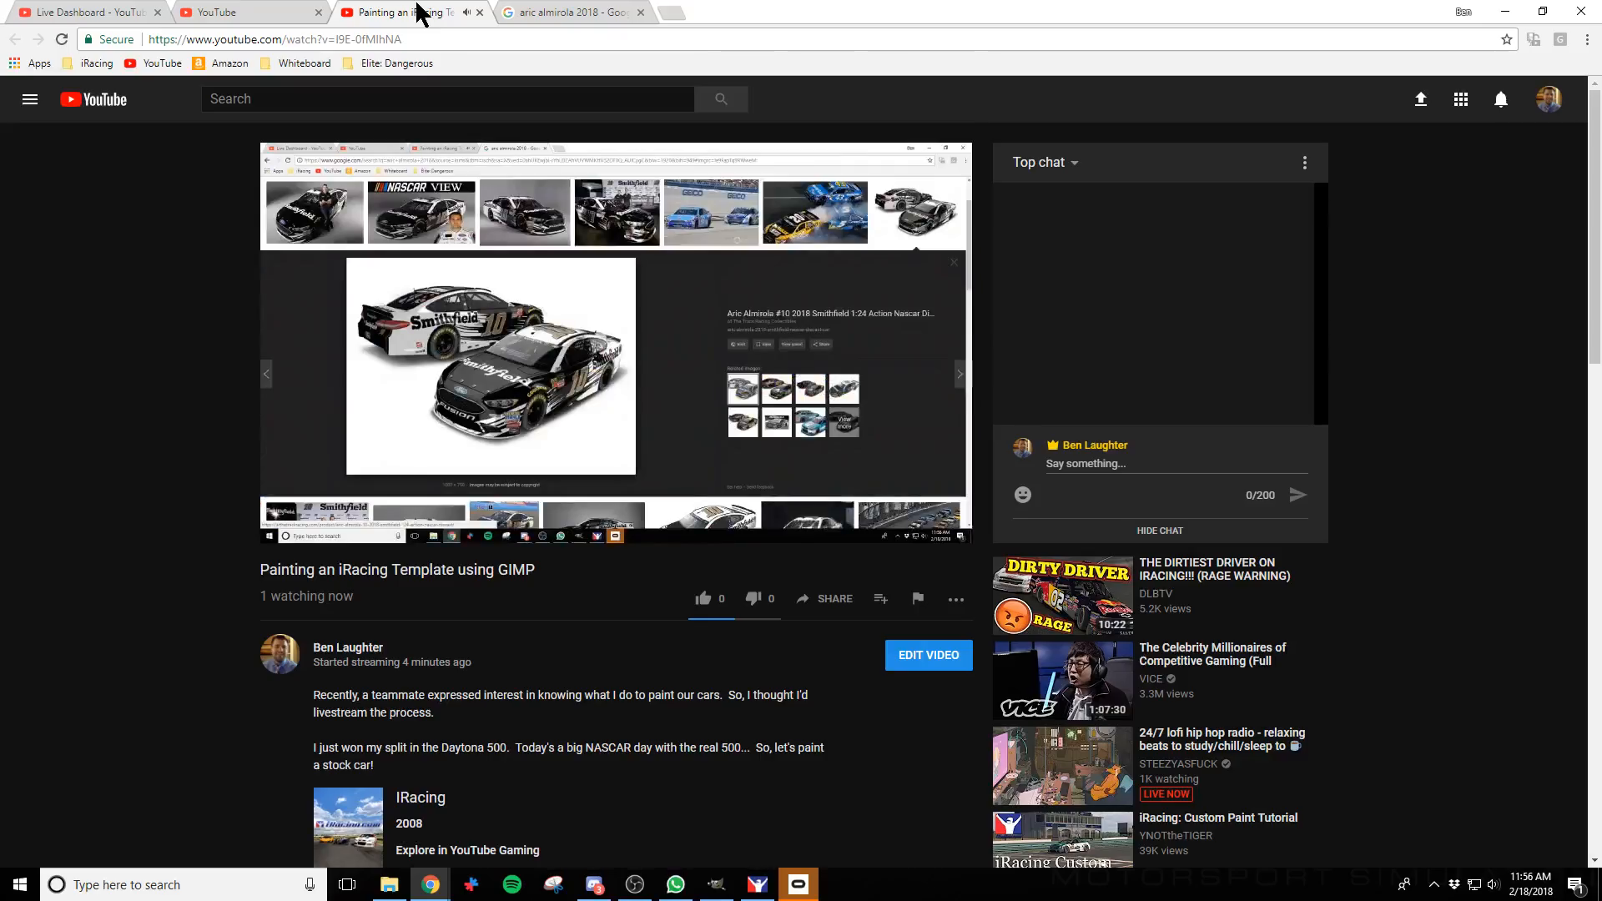
{"action": "left_click", "coordinate": [247, 14]}
{"action": "left_click", "coordinate": [398, 10]}
{"action": "left_click_drag", "start_coordinate": [865, 10], "coordinate": [0, 250]}
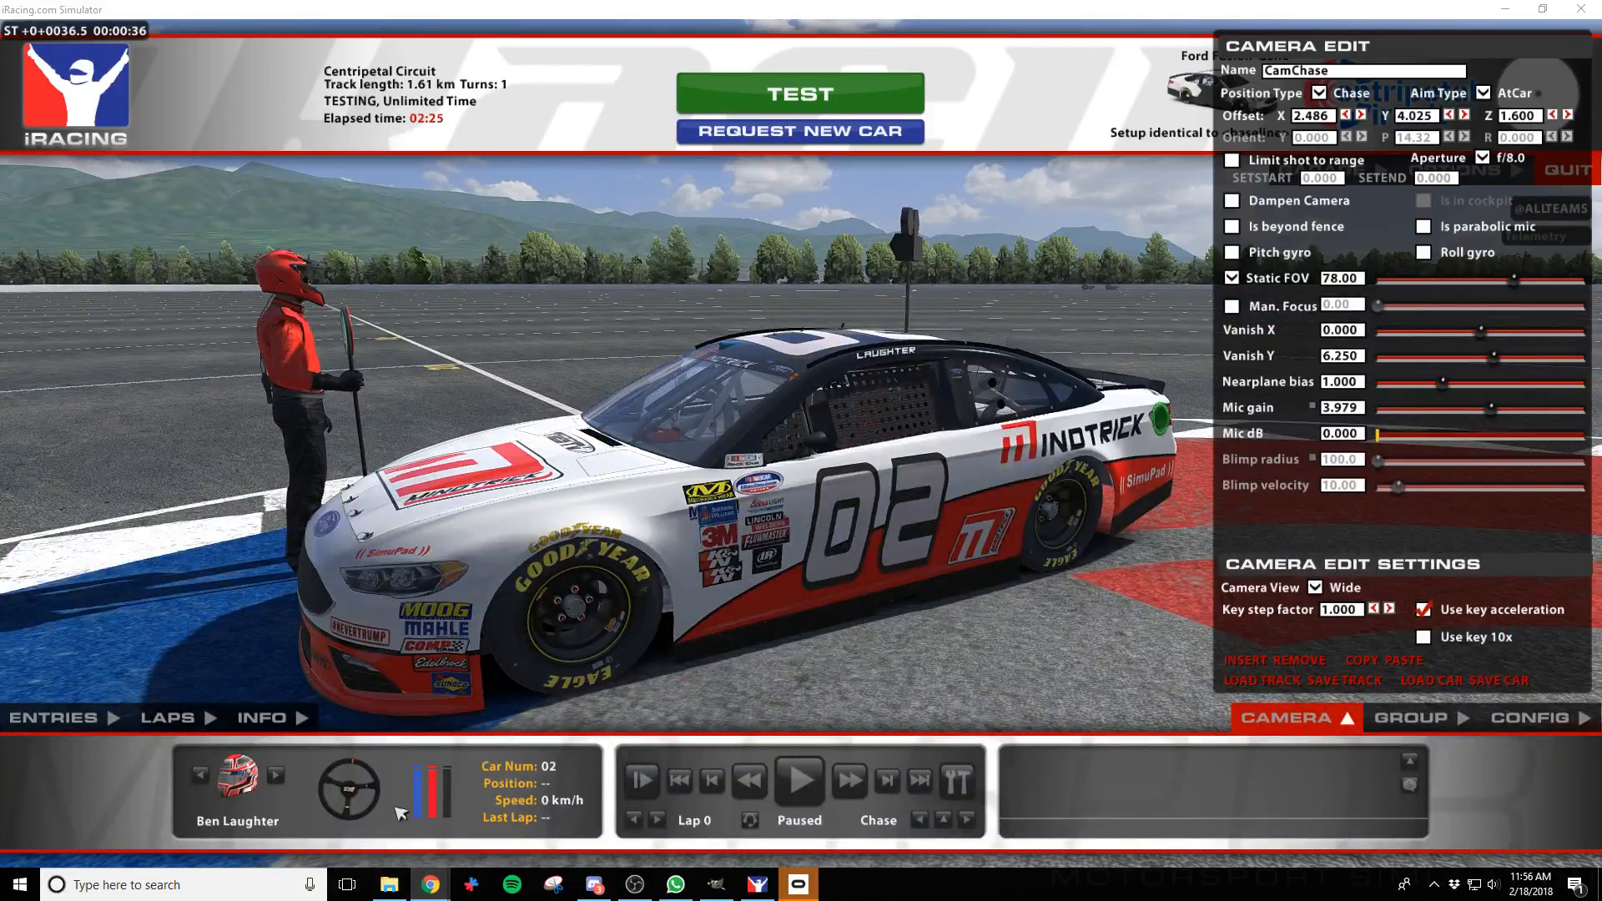
Open Closet (D:) > Paint > NASCAR Ford Fusion in File Explorer, then close the Oculus app
{"action": "left_click", "coordinate": [389, 885]}
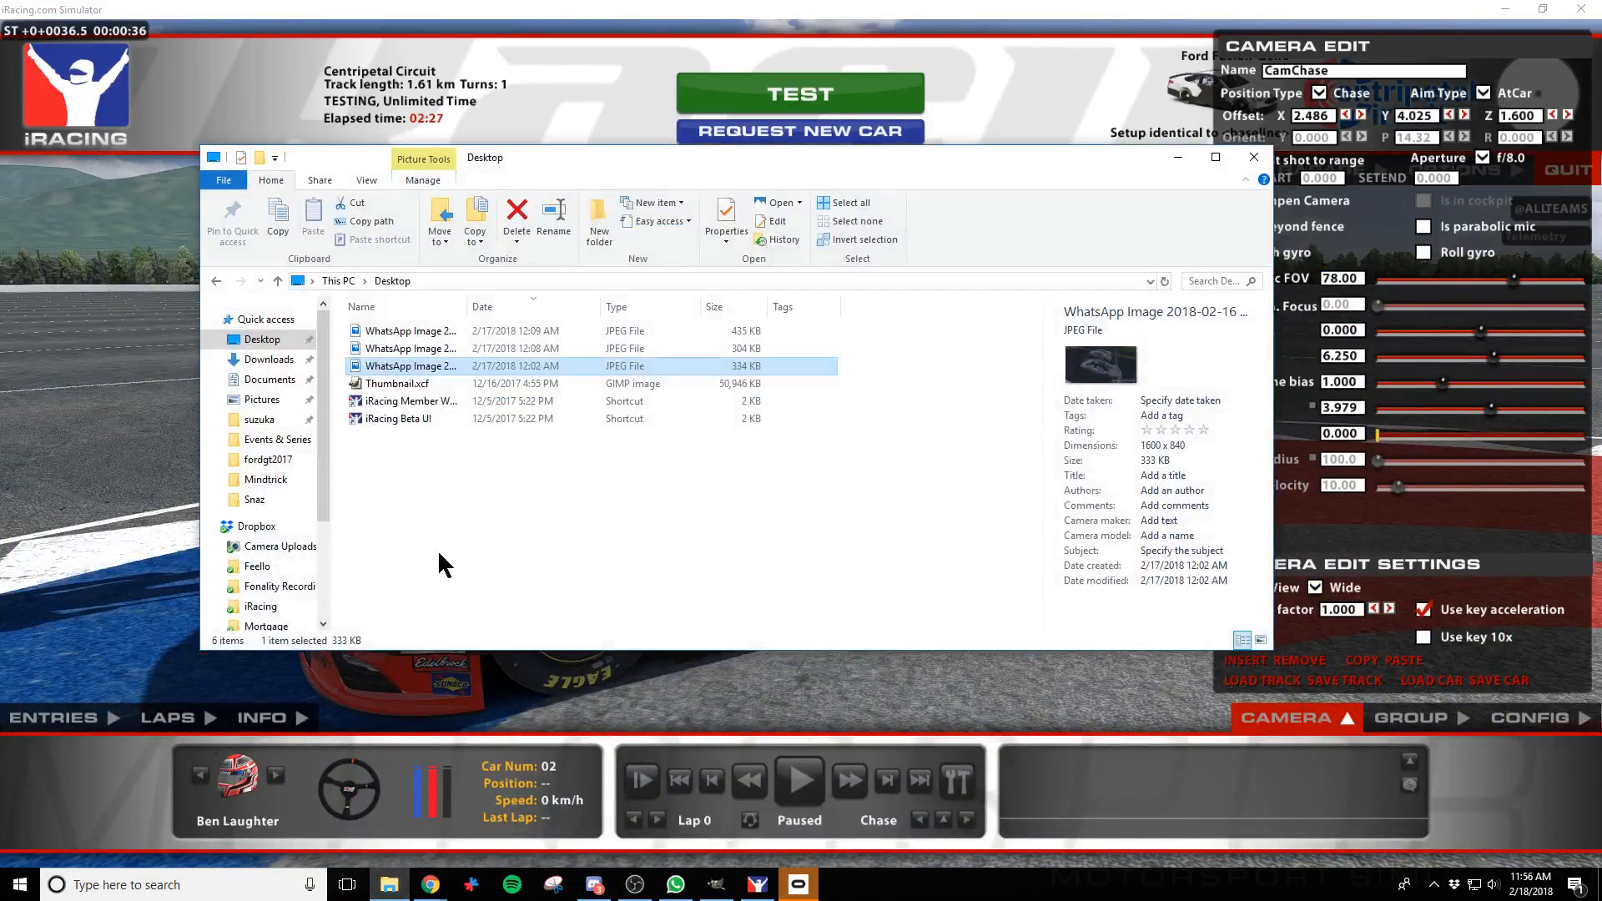
{"action": "scroll", "coordinate": [275, 605], "scroll_direction": "down", "scroll_amount": 3}
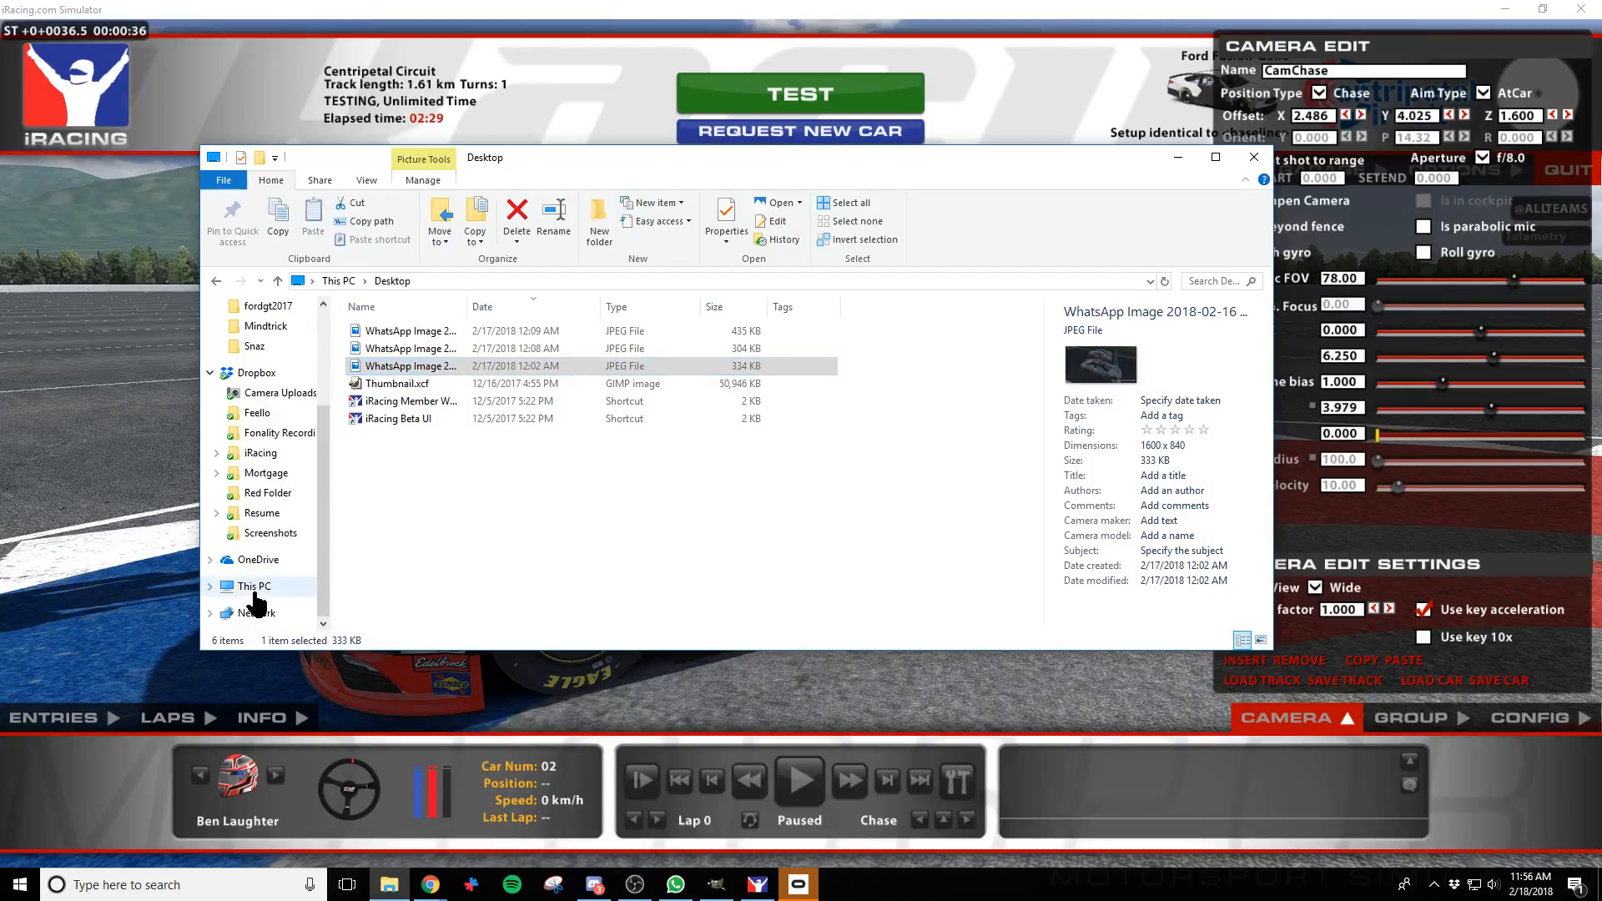
{"action": "left_click", "coordinate": [254, 588]}
{"action": "double_click", "coordinate": [643, 516]}
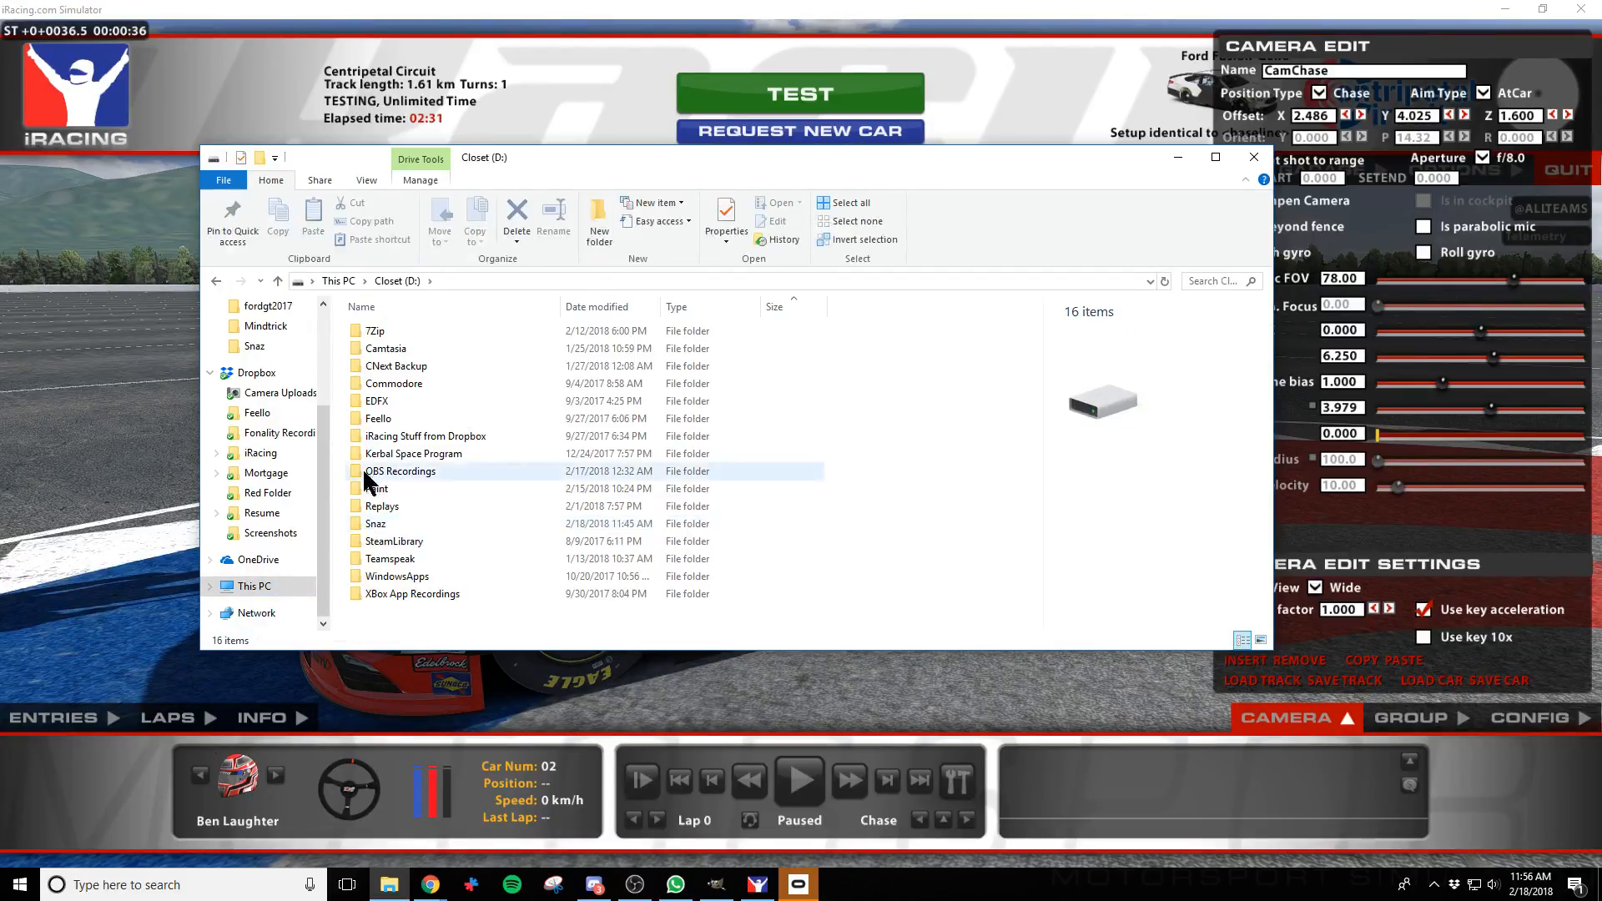
{"action": "double_click", "coordinate": [377, 489]}
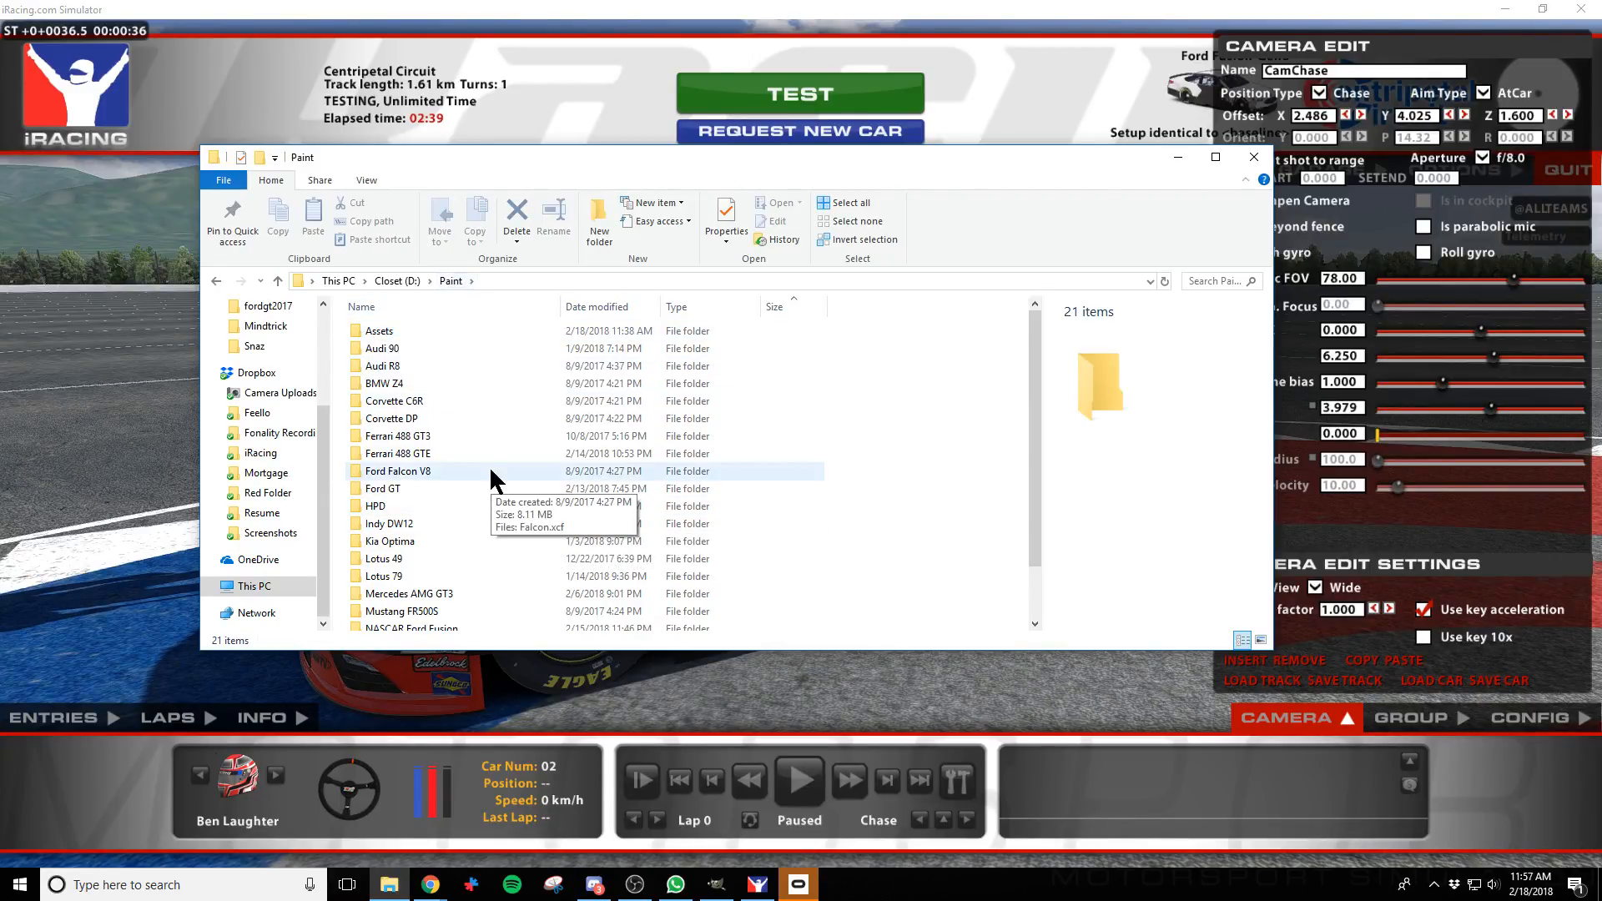
{"action": "scroll", "coordinate": [489, 465], "scroll_direction": "down", "scroll_amount": 1}
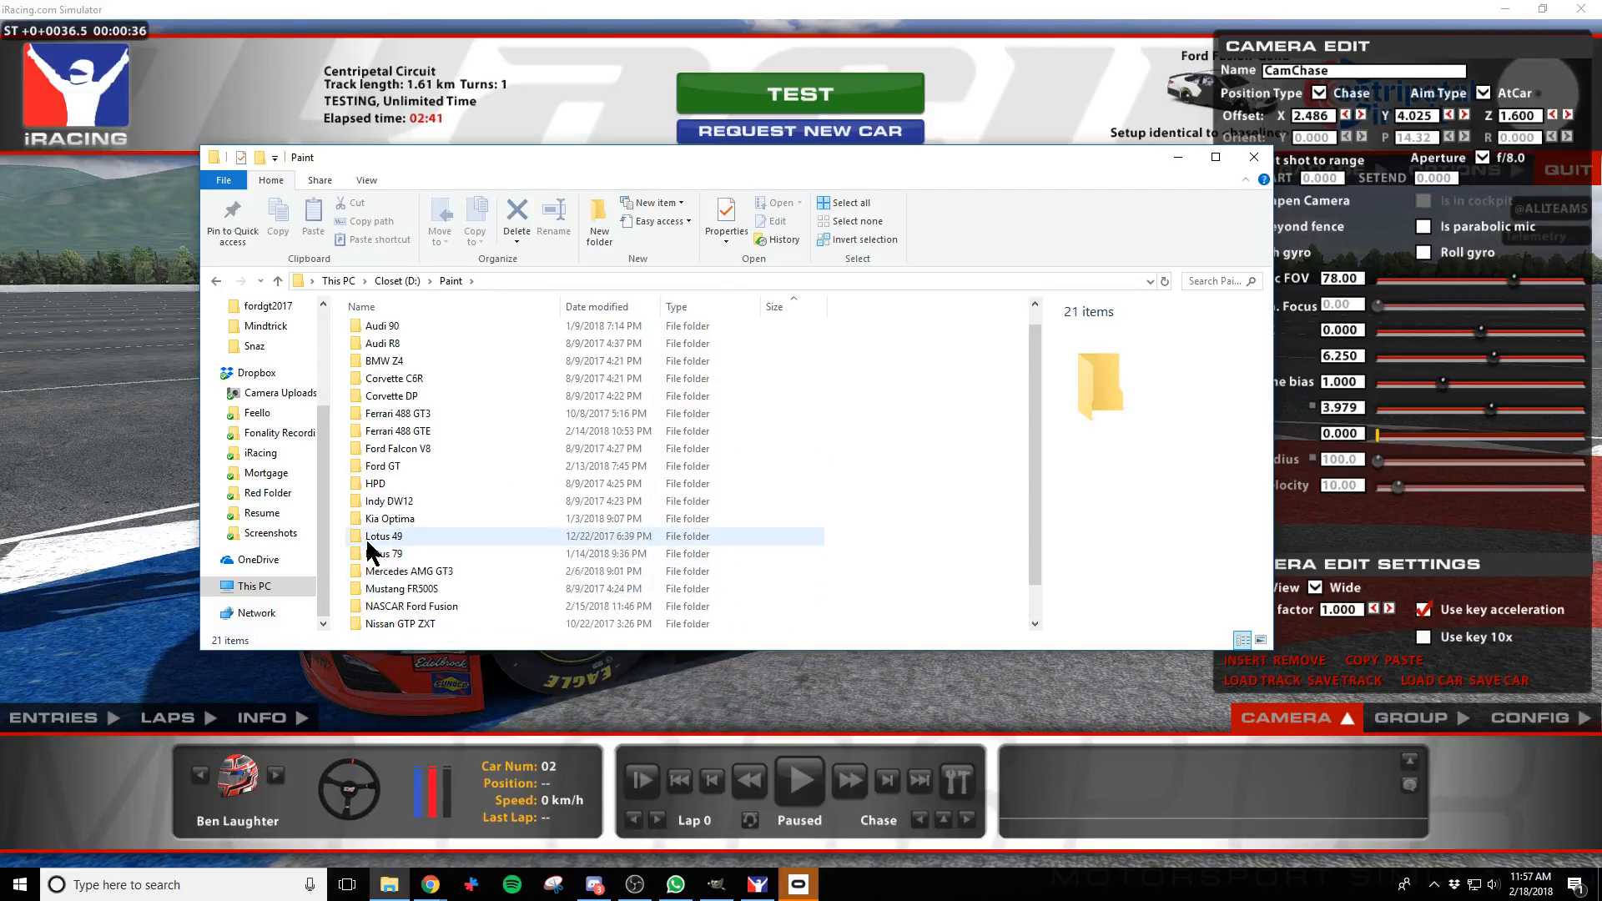
{"action": "scroll", "coordinate": [392, 534], "scroll_direction": "up", "scroll_amount": 1}
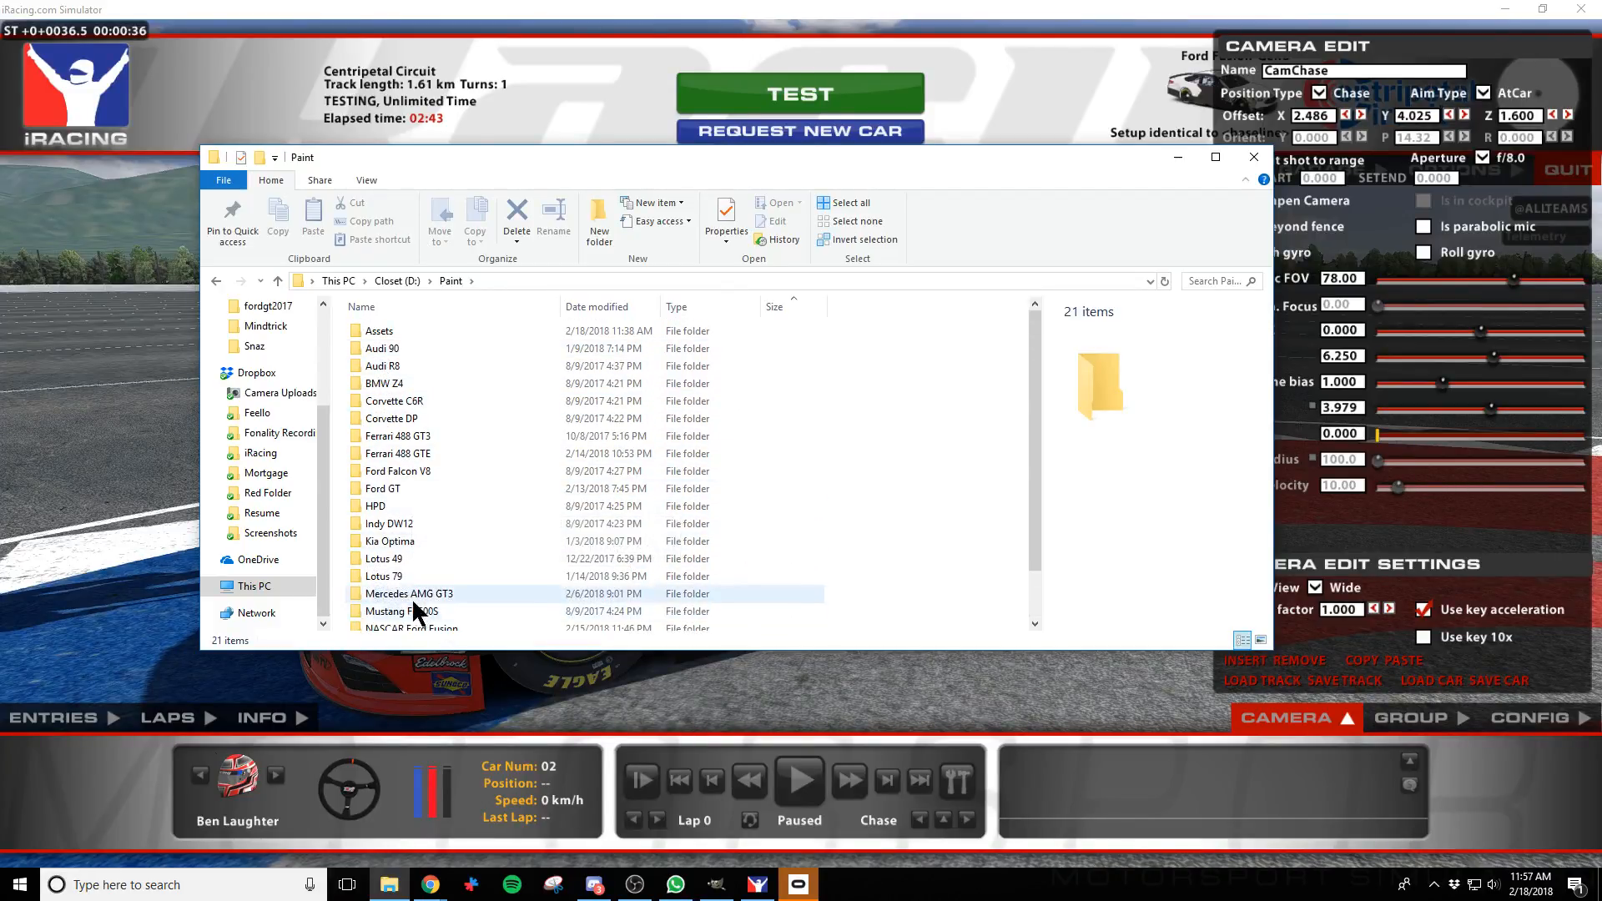
{"action": "scroll", "coordinate": [413, 608], "scroll_direction": "down", "scroll_amount": 1}
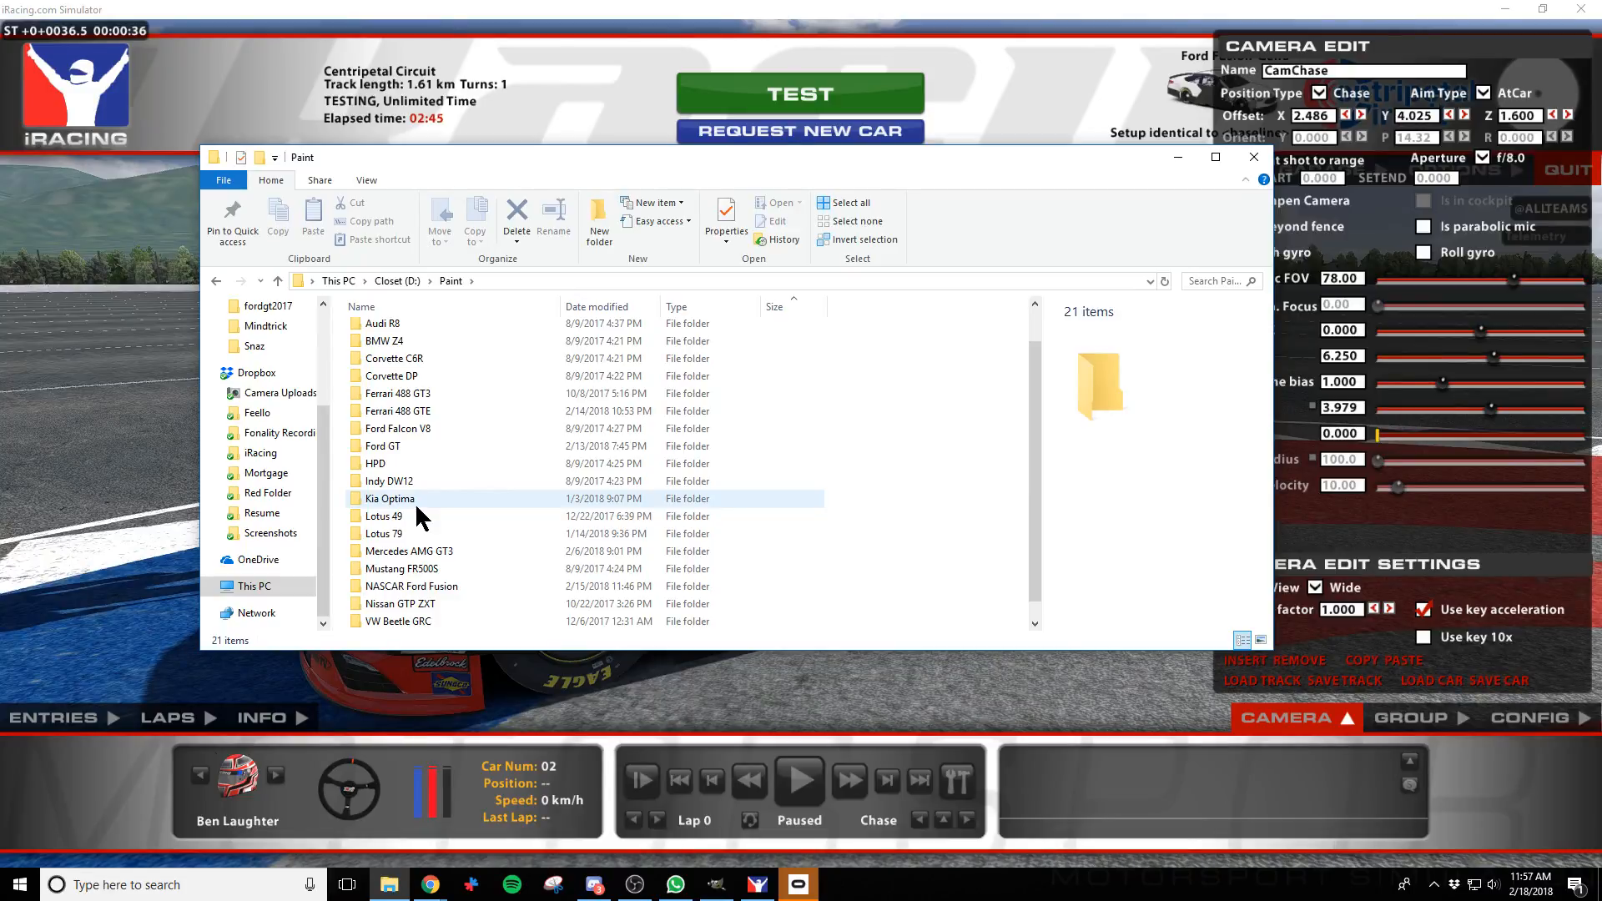
{"action": "left_click", "coordinate": [409, 587]}
{"action": "double_click", "coordinate": [409, 587]}
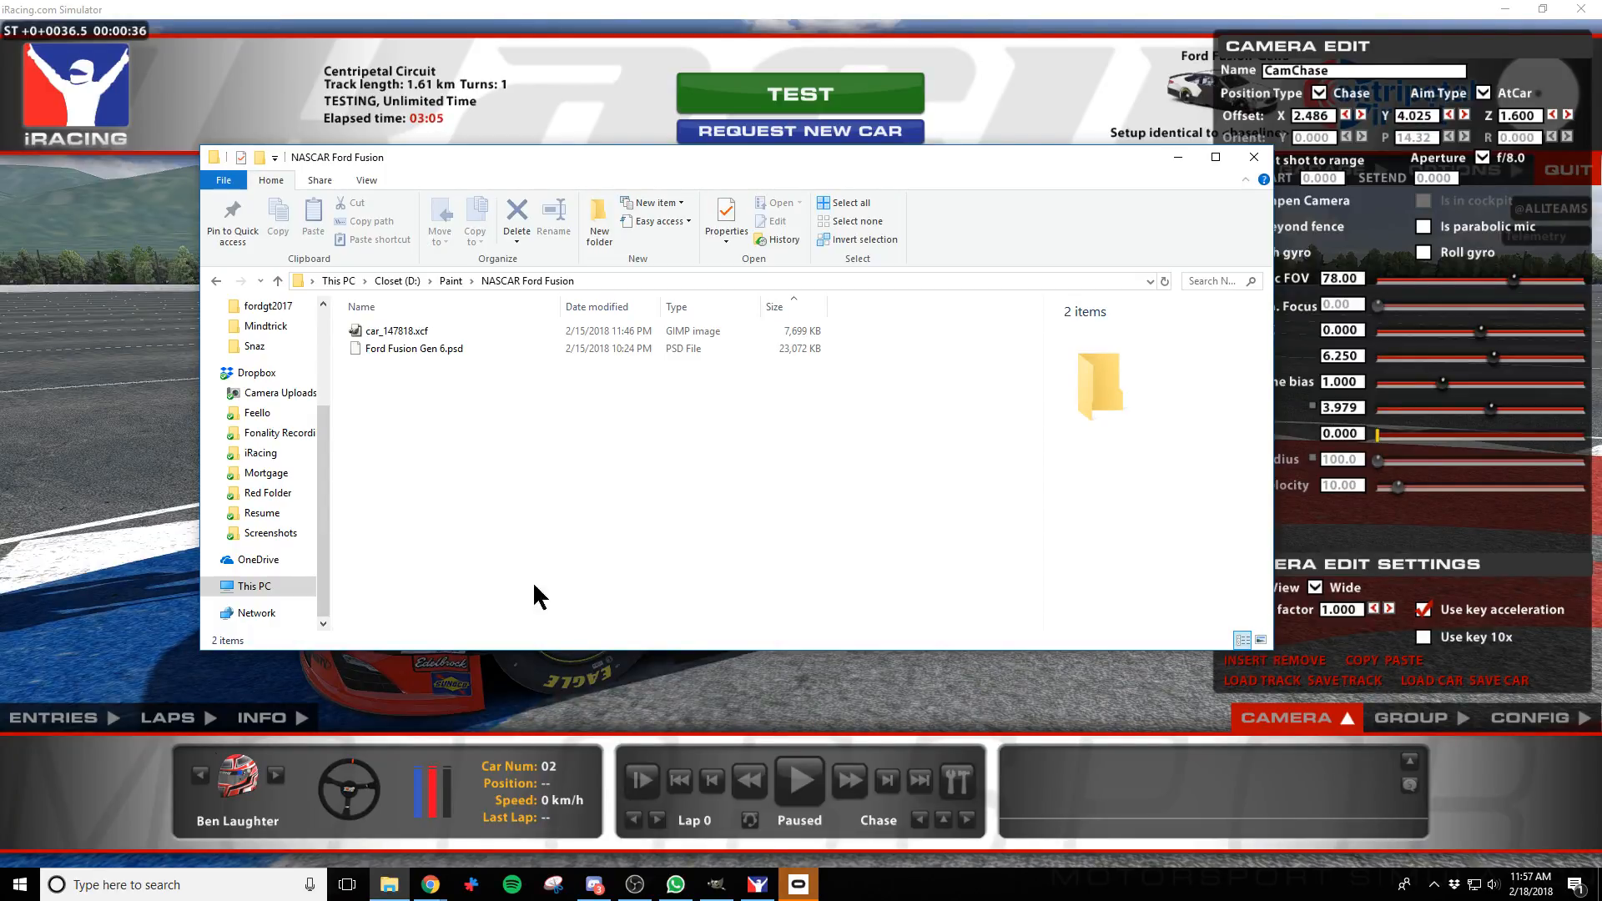
{"action": "right_click", "coordinate": [799, 885]}
{"action": "left_click", "coordinate": [742, 853]}
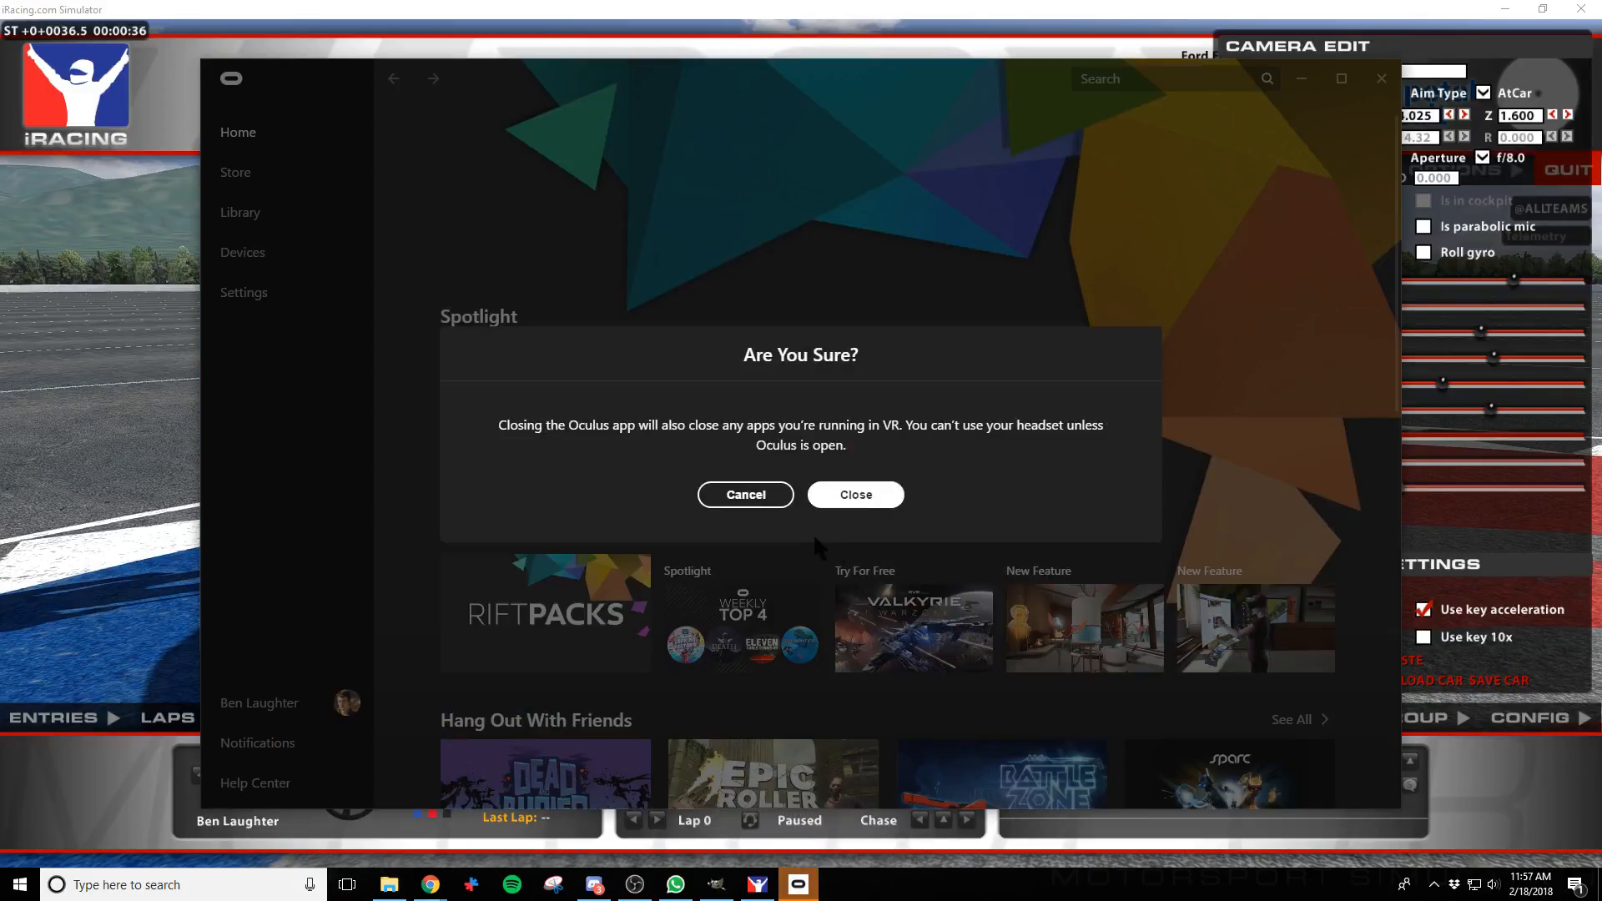
{"action": "left_click", "coordinate": [859, 501]}
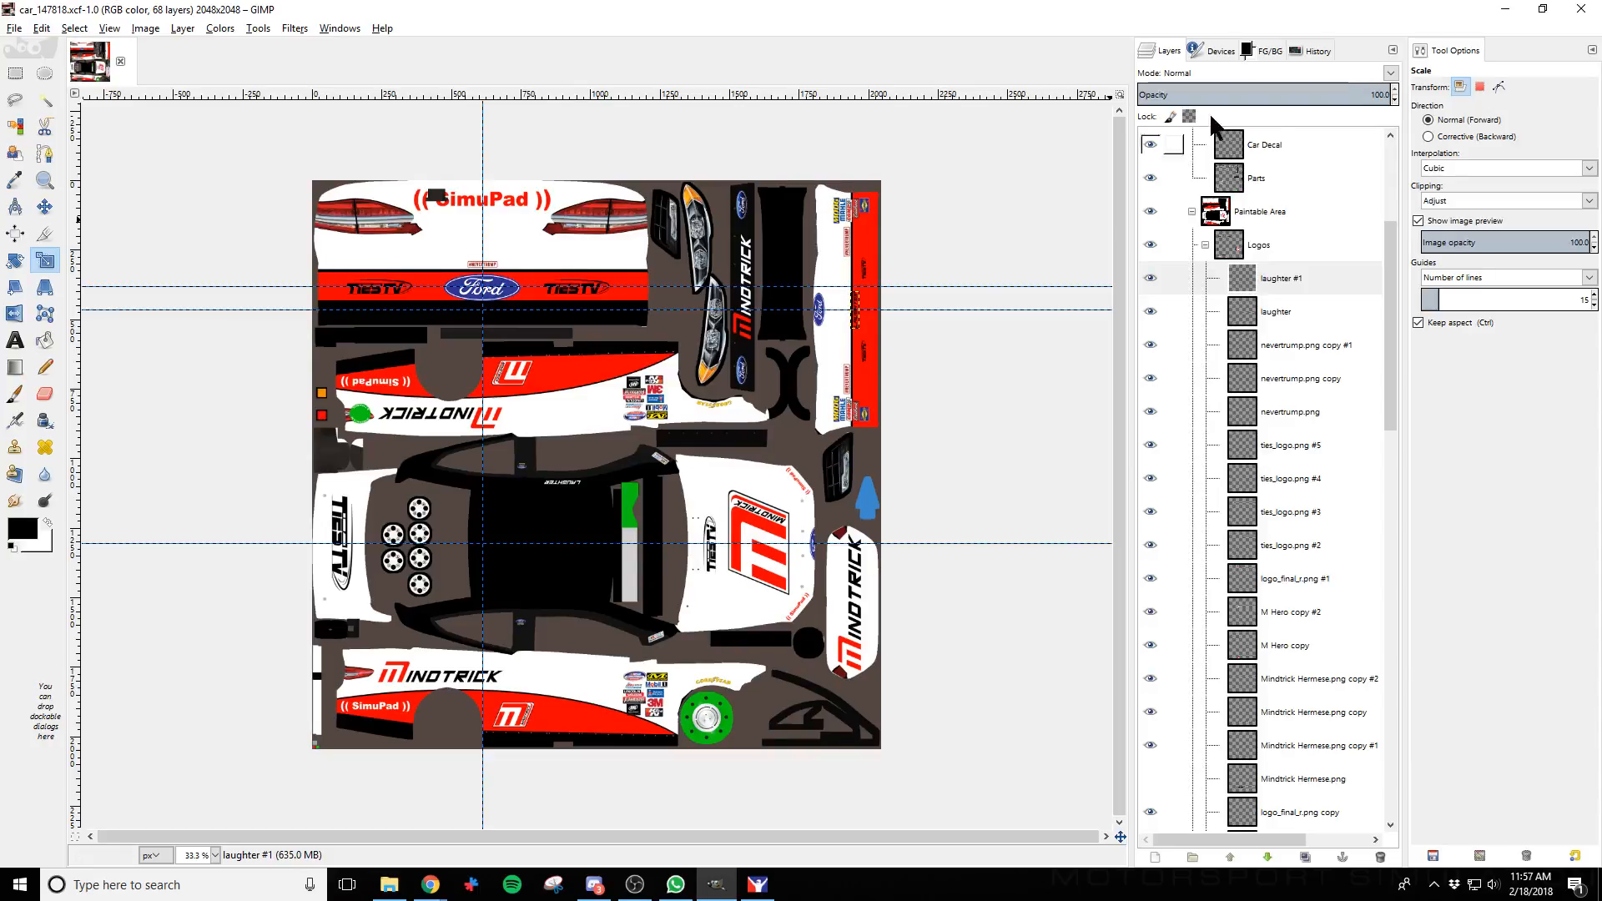
{"action": "left_click", "coordinate": [1311, 50]}
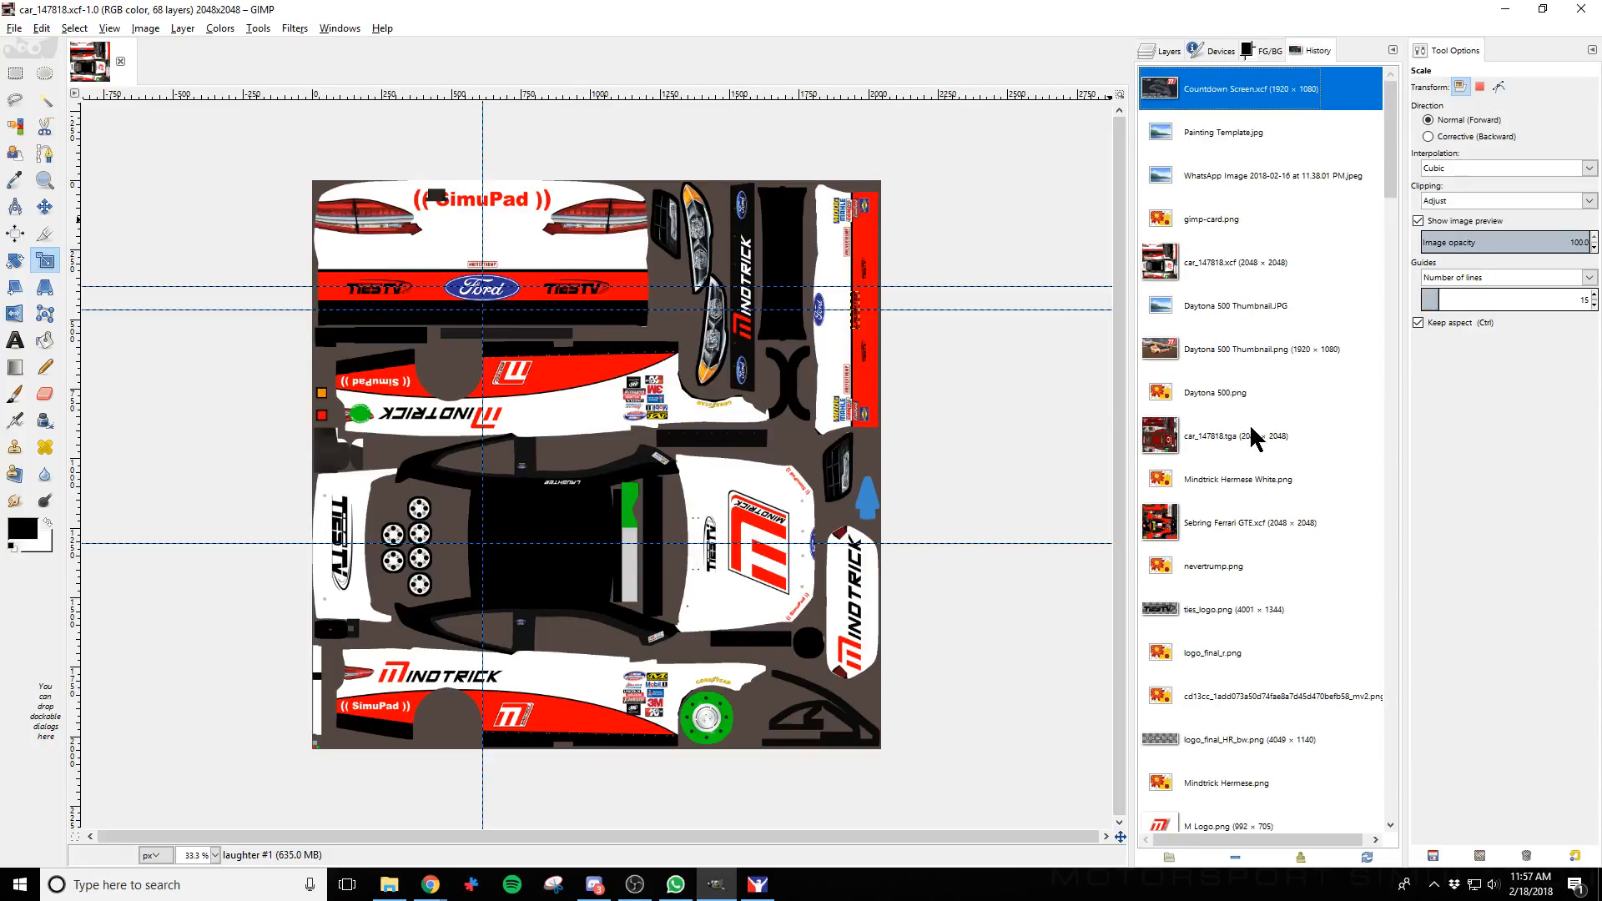
{"action": "left_click", "coordinate": [1285, 523]}
{"action": "double_click", "coordinate": [1167, 521]}
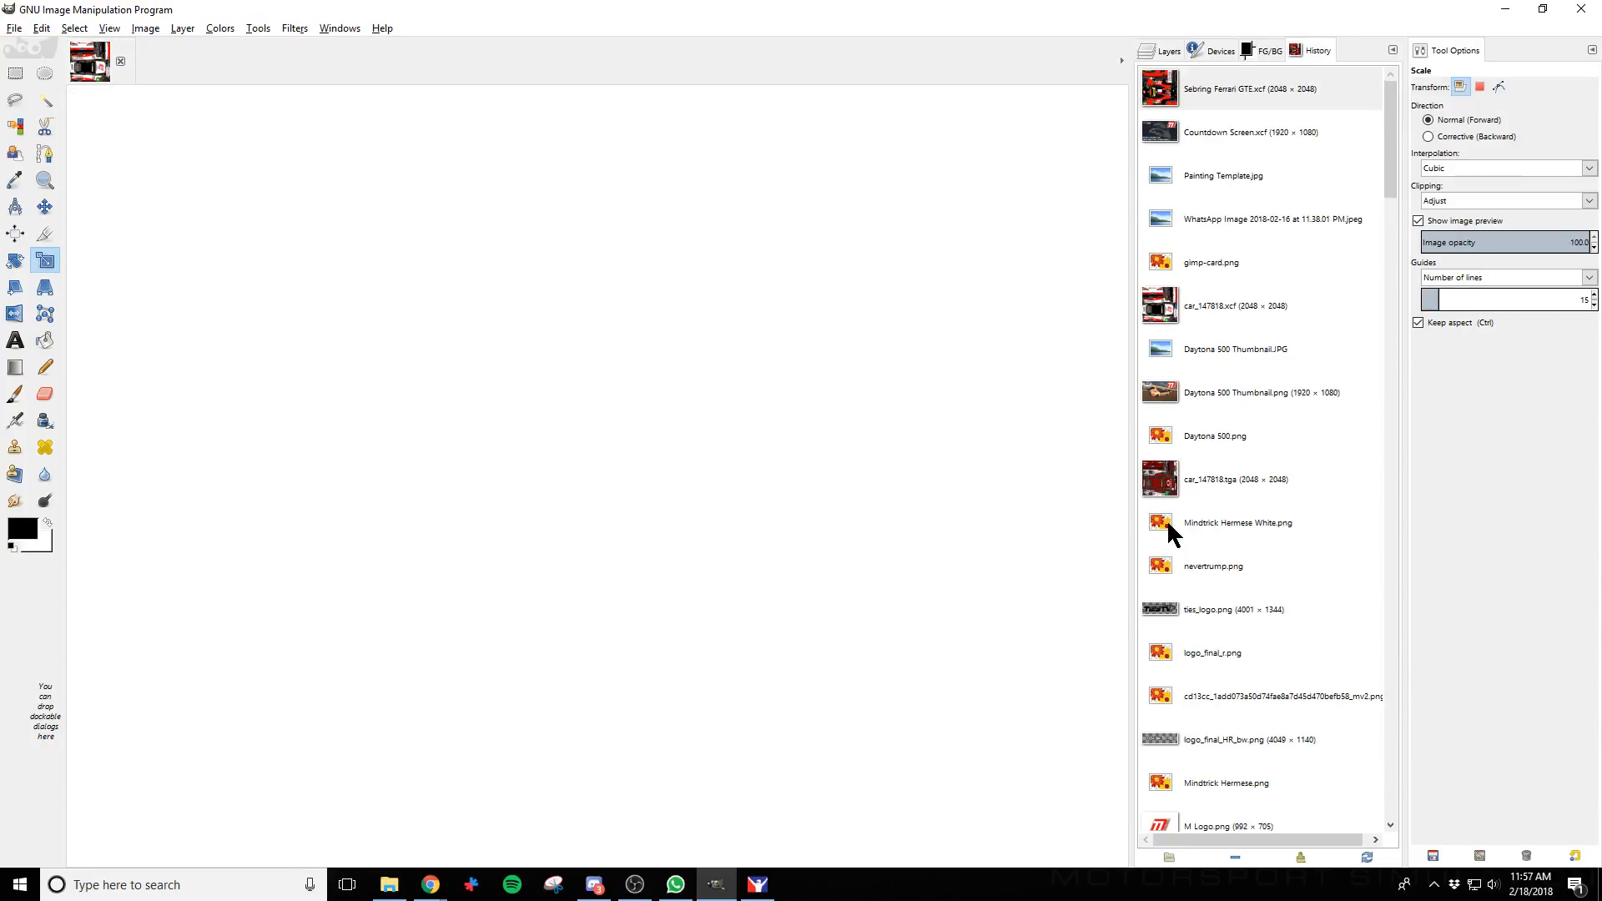
{"action": "scroll", "coordinate": [1260, 610], "scroll_direction": "down", "scroll_amount": 6}
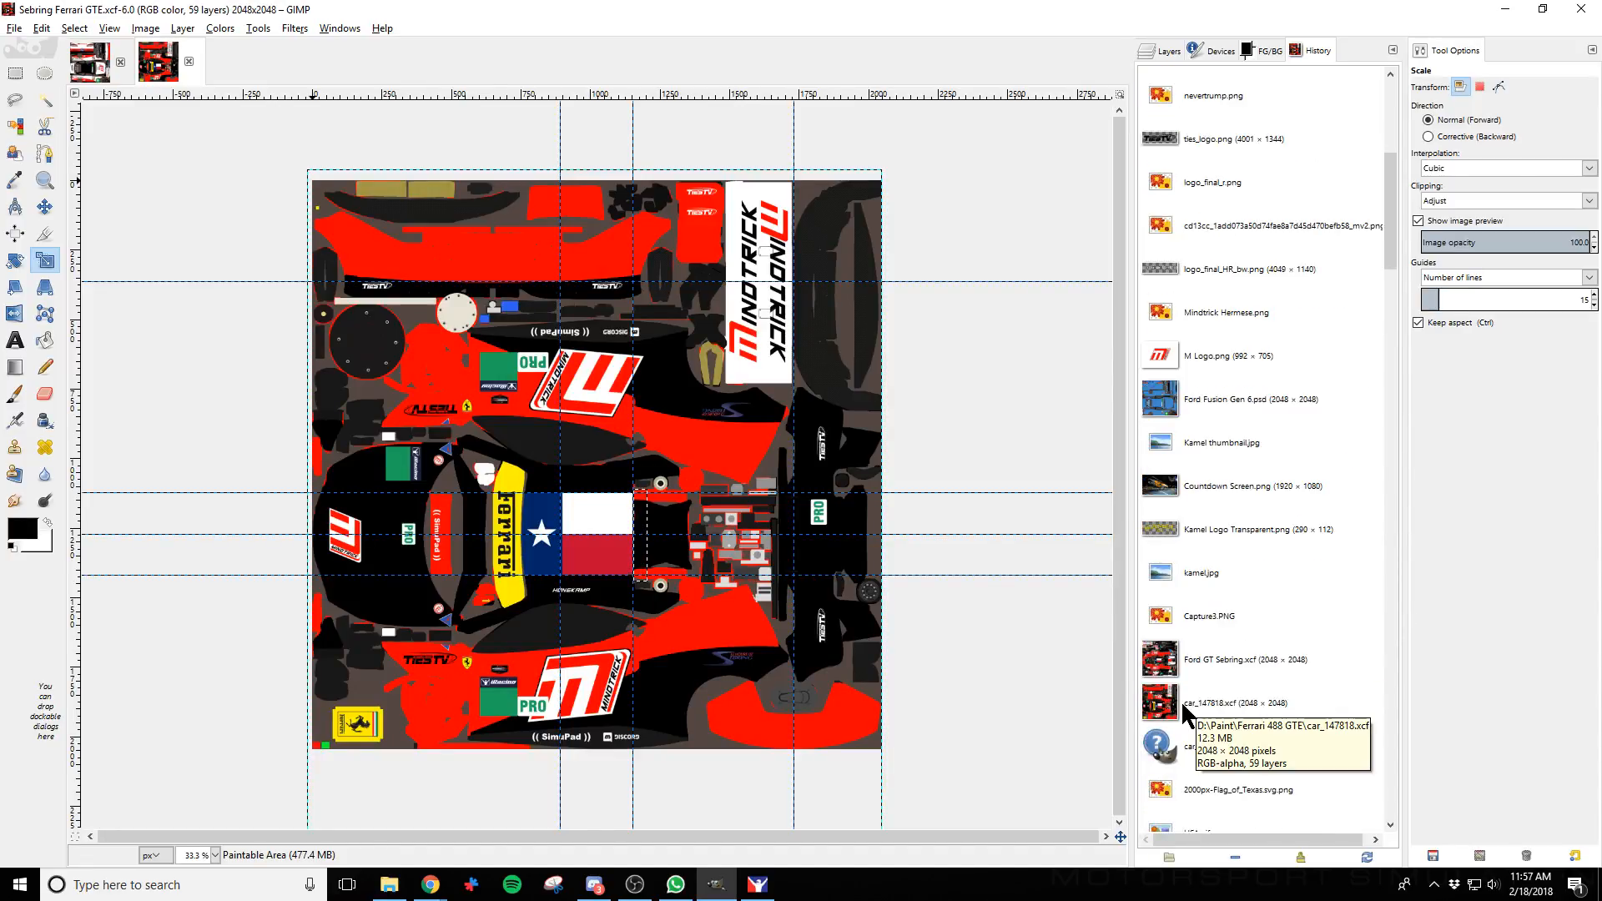
{"action": "left_click", "coordinate": [1176, 668]}
{"action": "double_click", "coordinate": [1166, 676]}
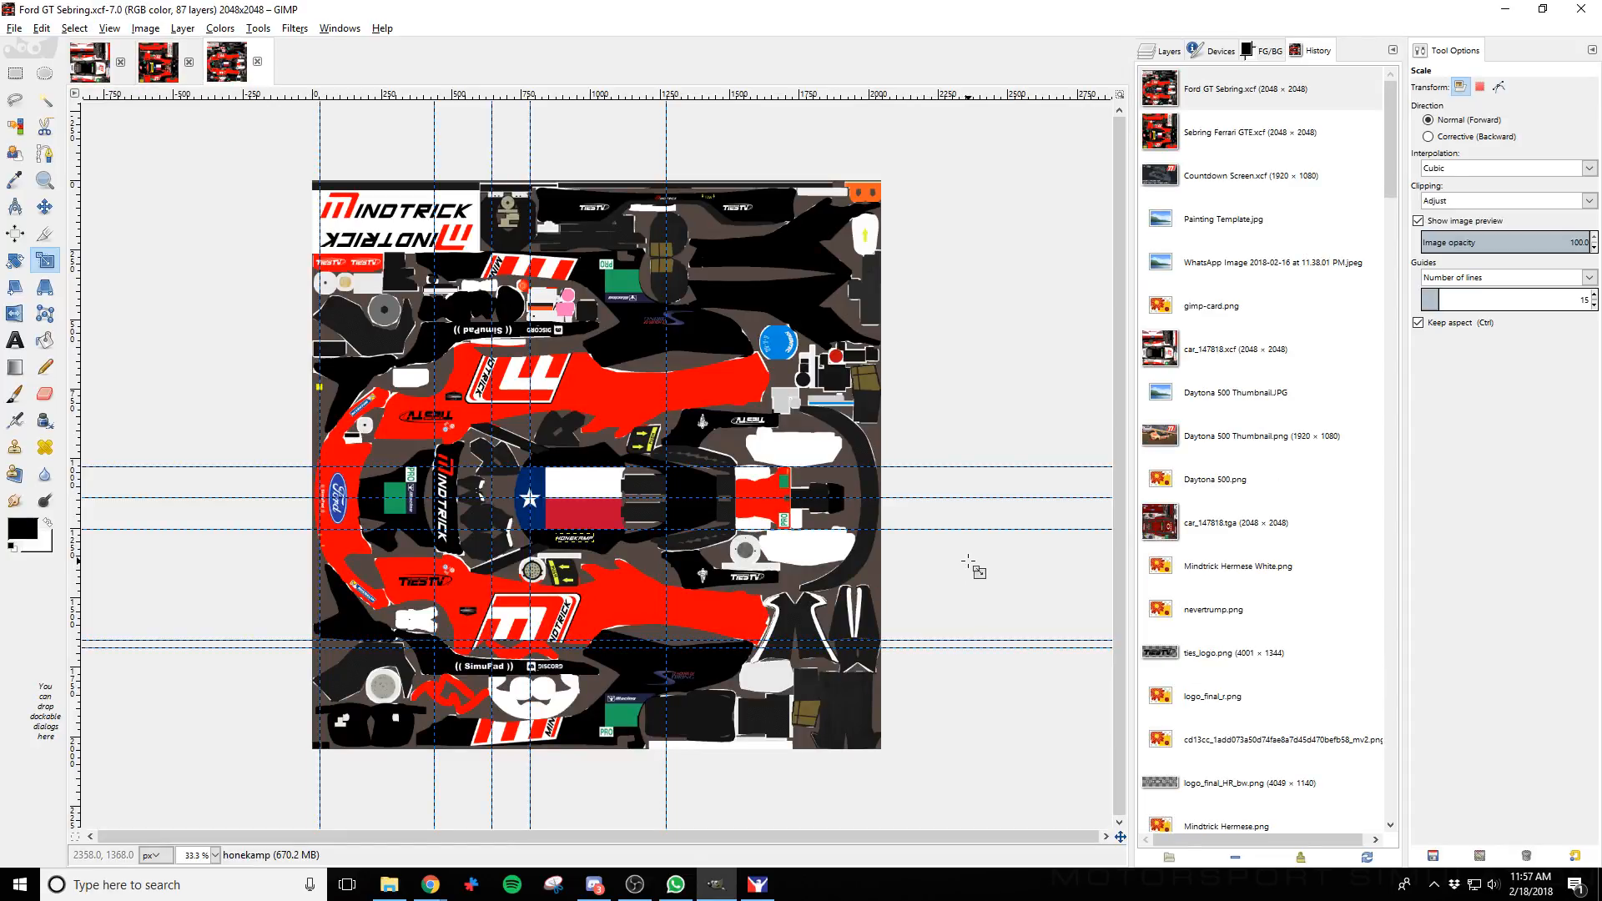
{"action": "left_click", "coordinate": [257, 61]}
{"action": "left_click", "coordinate": [189, 61]}
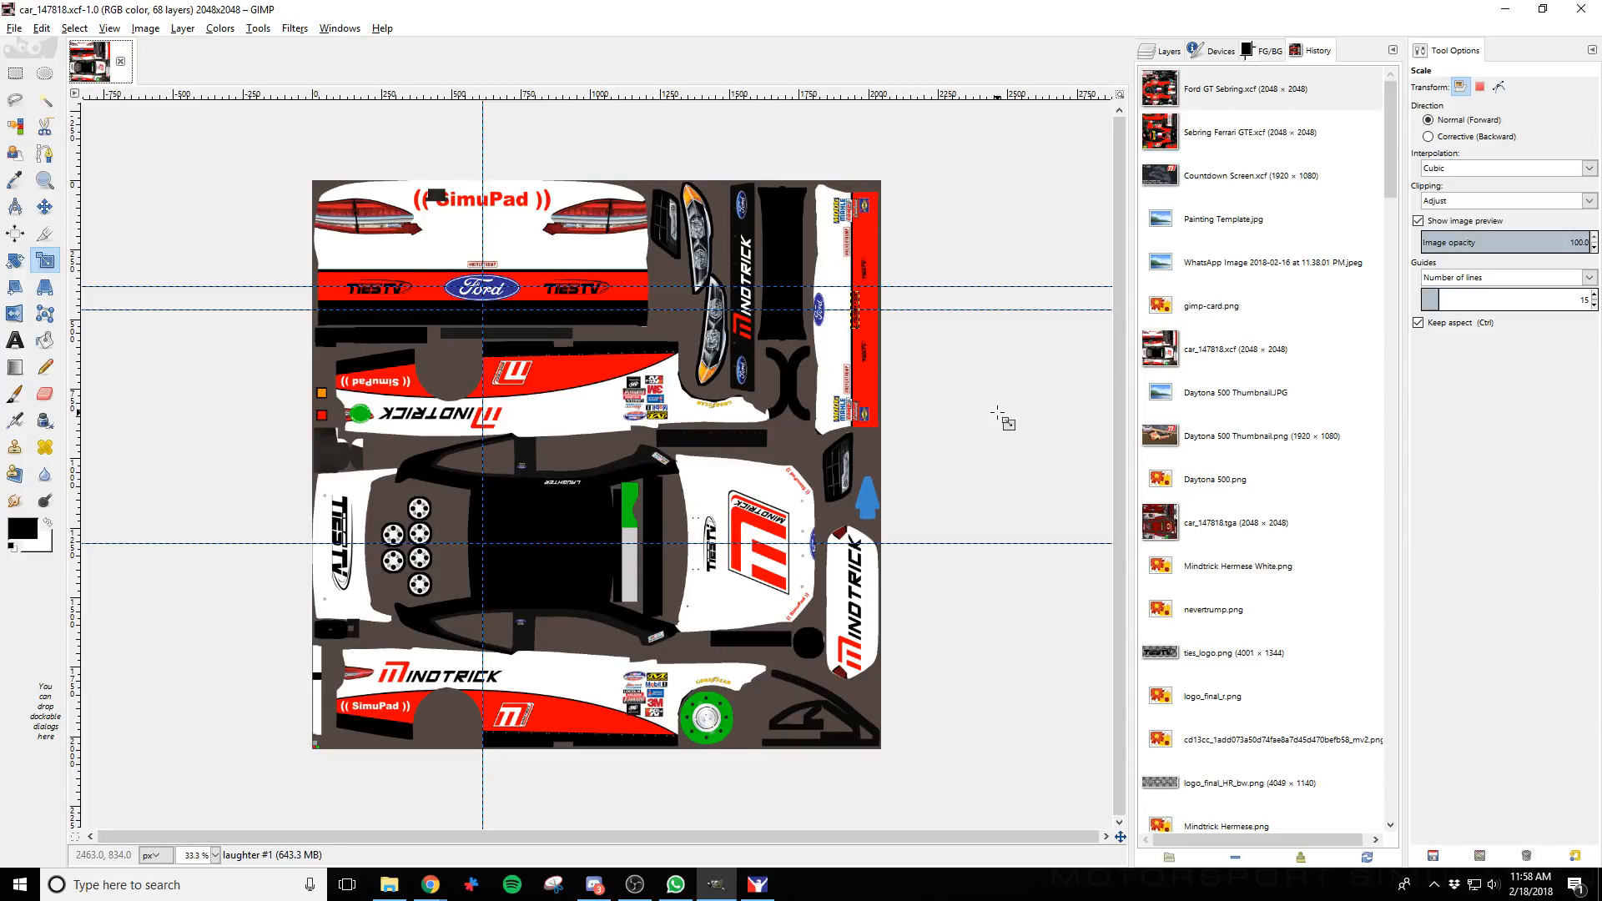
{"action": "left_click", "coordinate": [1170, 51]}
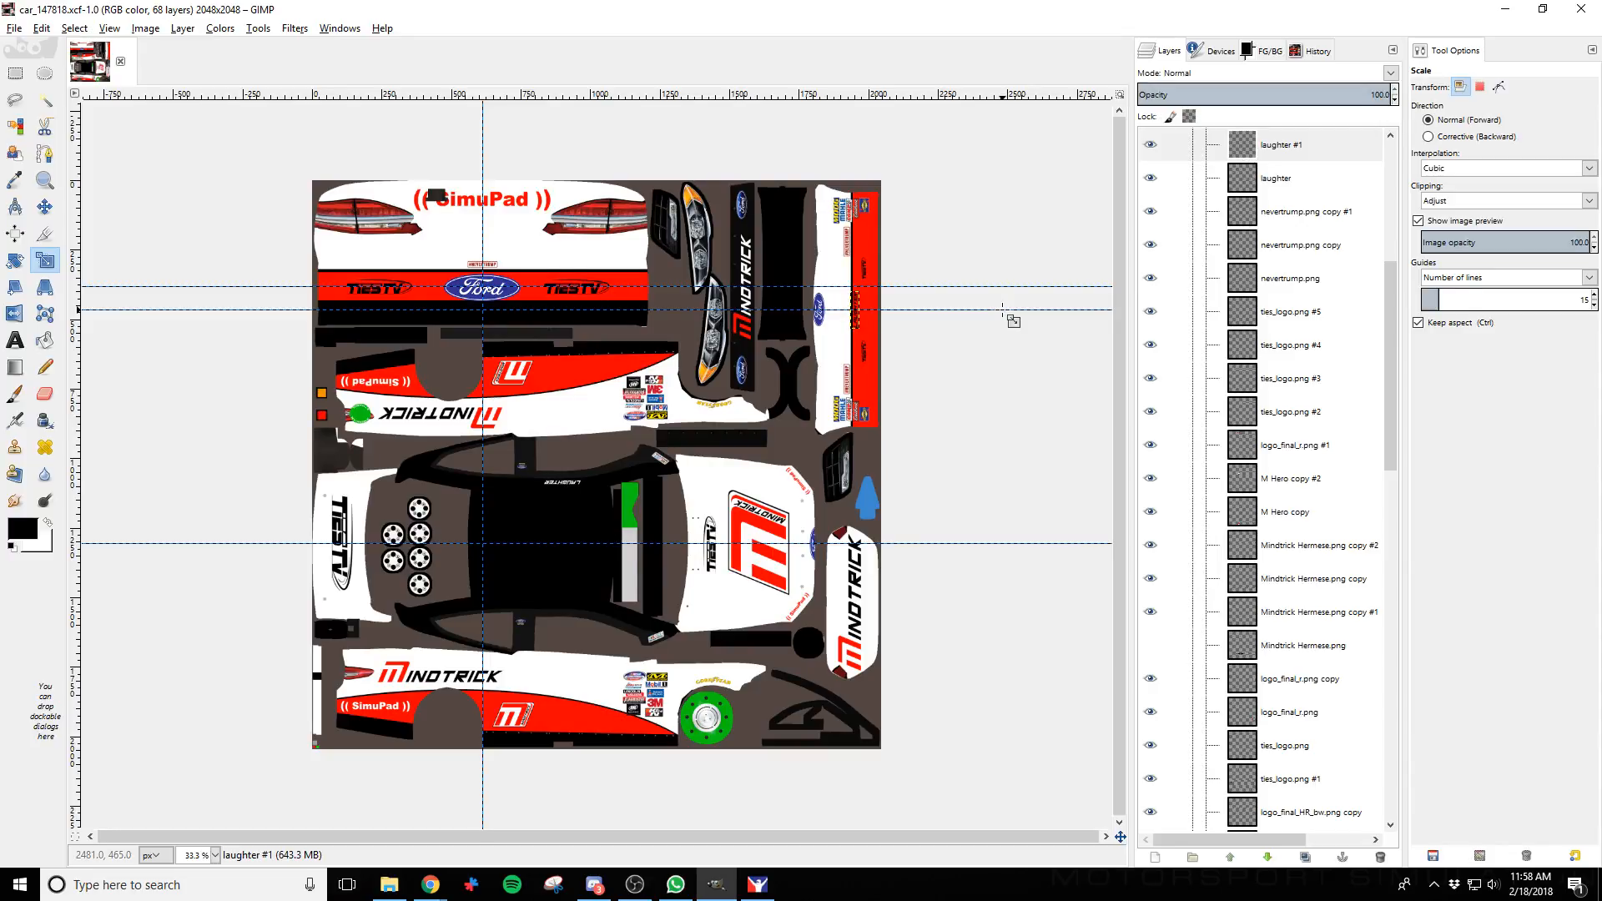
{"action": "left_click", "coordinate": [14, 28]}
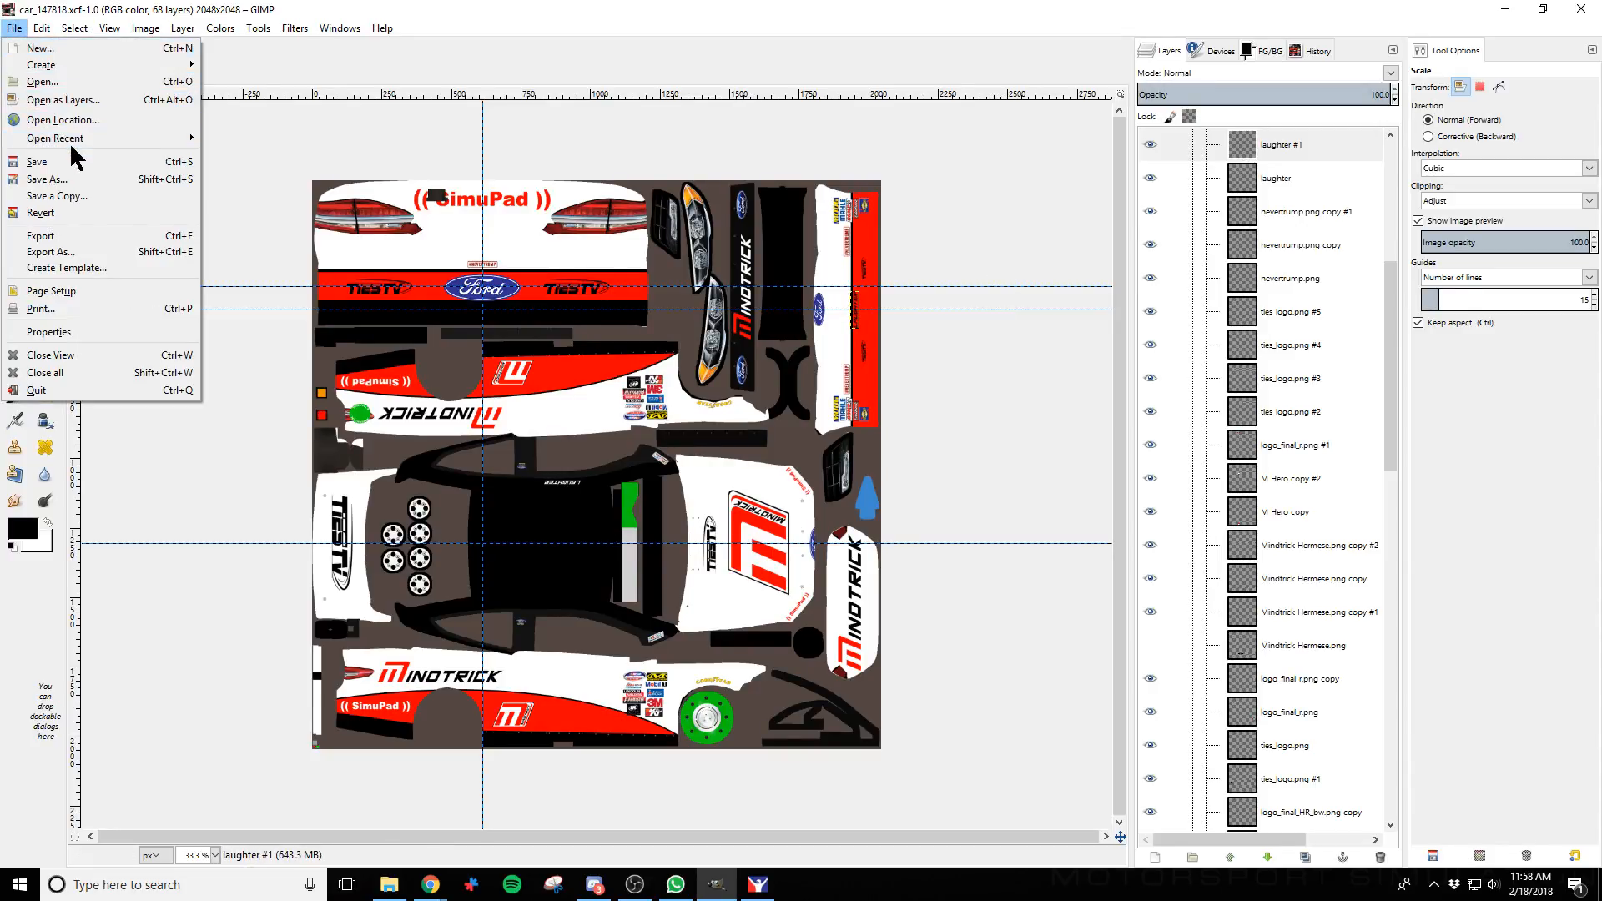
Try saving under a new name, then decline overwriting the existing car_147818.xcf
{"action": "left_click", "coordinate": [75, 181]}
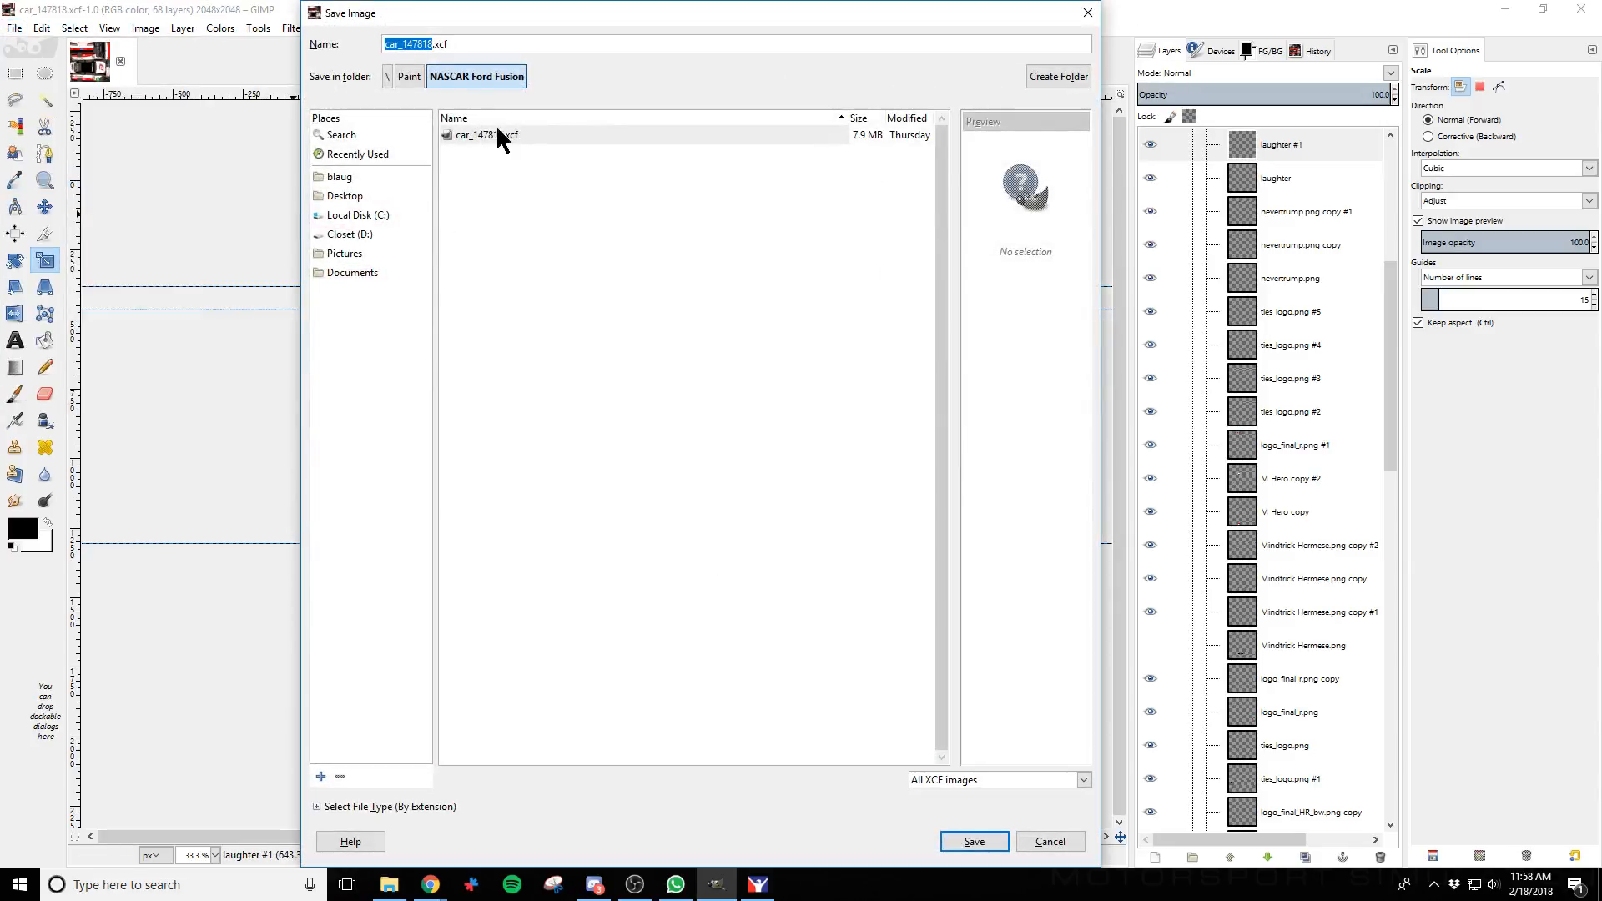
{"action": "left_click", "coordinate": [432, 43]}
{"action": "left_click_drag", "start_coordinate": [434, 43], "coordinate": [259, 37]}
{"action": "type", "text": "car_14781"}
{"action": "key", "text": "BackSpace"}
{"action": "key", "text": "BackSpace"}
{"action": "key", "text": "BackSpace"}
{"action": "key", "text": "BackSpace"}
{"action": "key", "text": "BackSpace"}
{"action": "key", "text": "BackSpace"}
{"action": "key", "text": "BackSpace"}
{"action": "key", "text": "BackSpace"}
{"action": "key", "text": "BackSpace"}
{"action": "type", "text": "Mindtrick Fusion"}
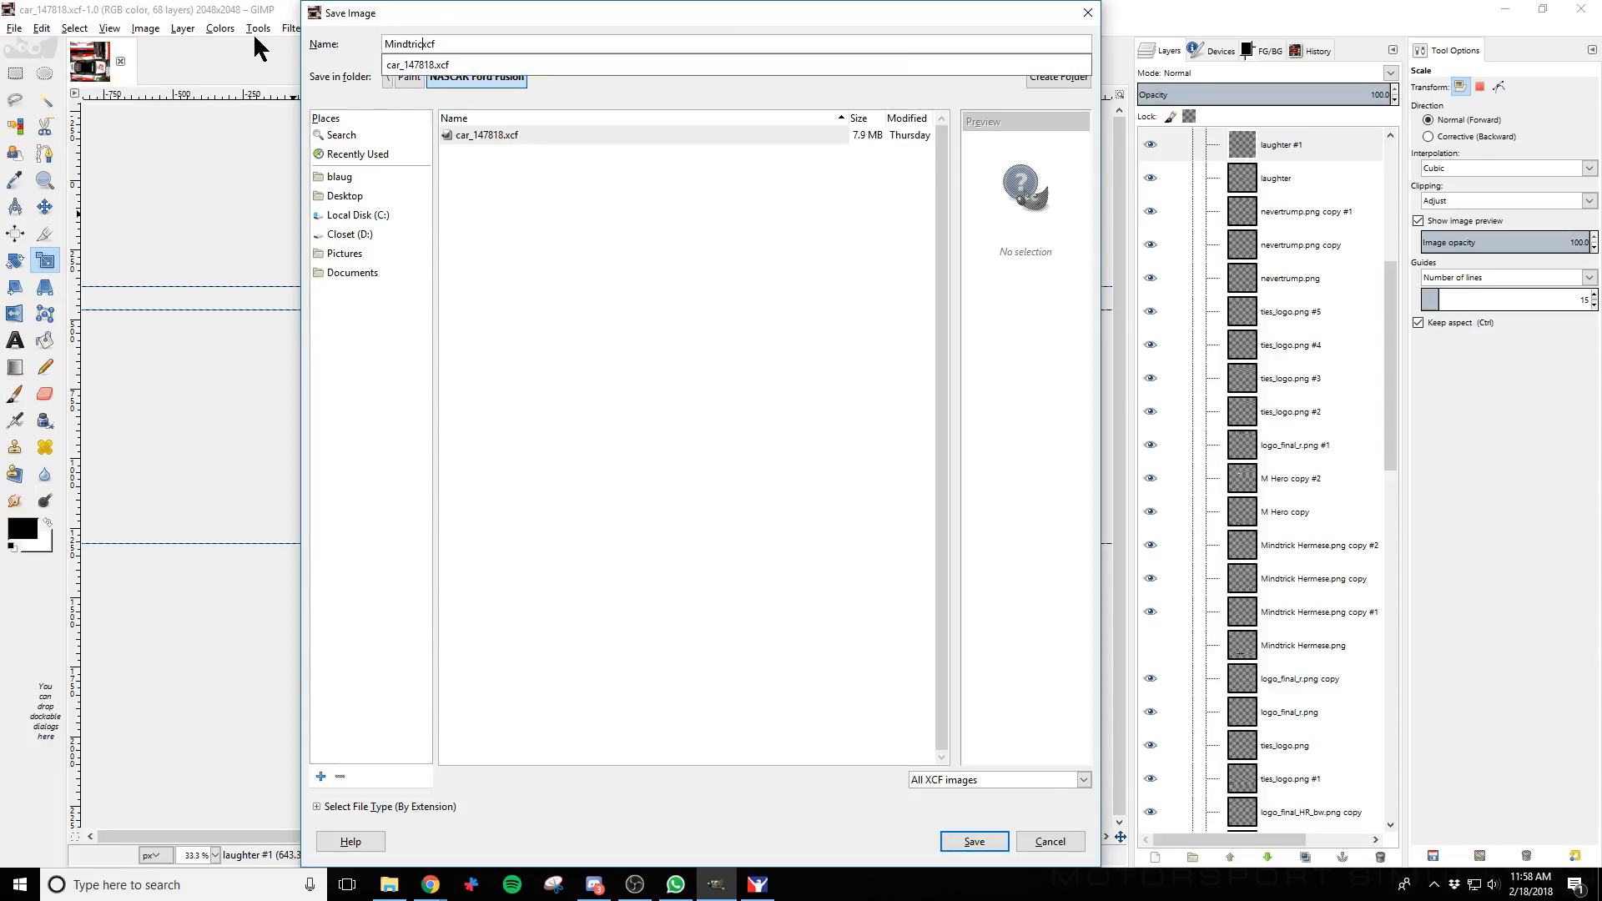
{"action": "type", "text": " v2"}
{"action": "left_click", "coordinate": [613, 331]}
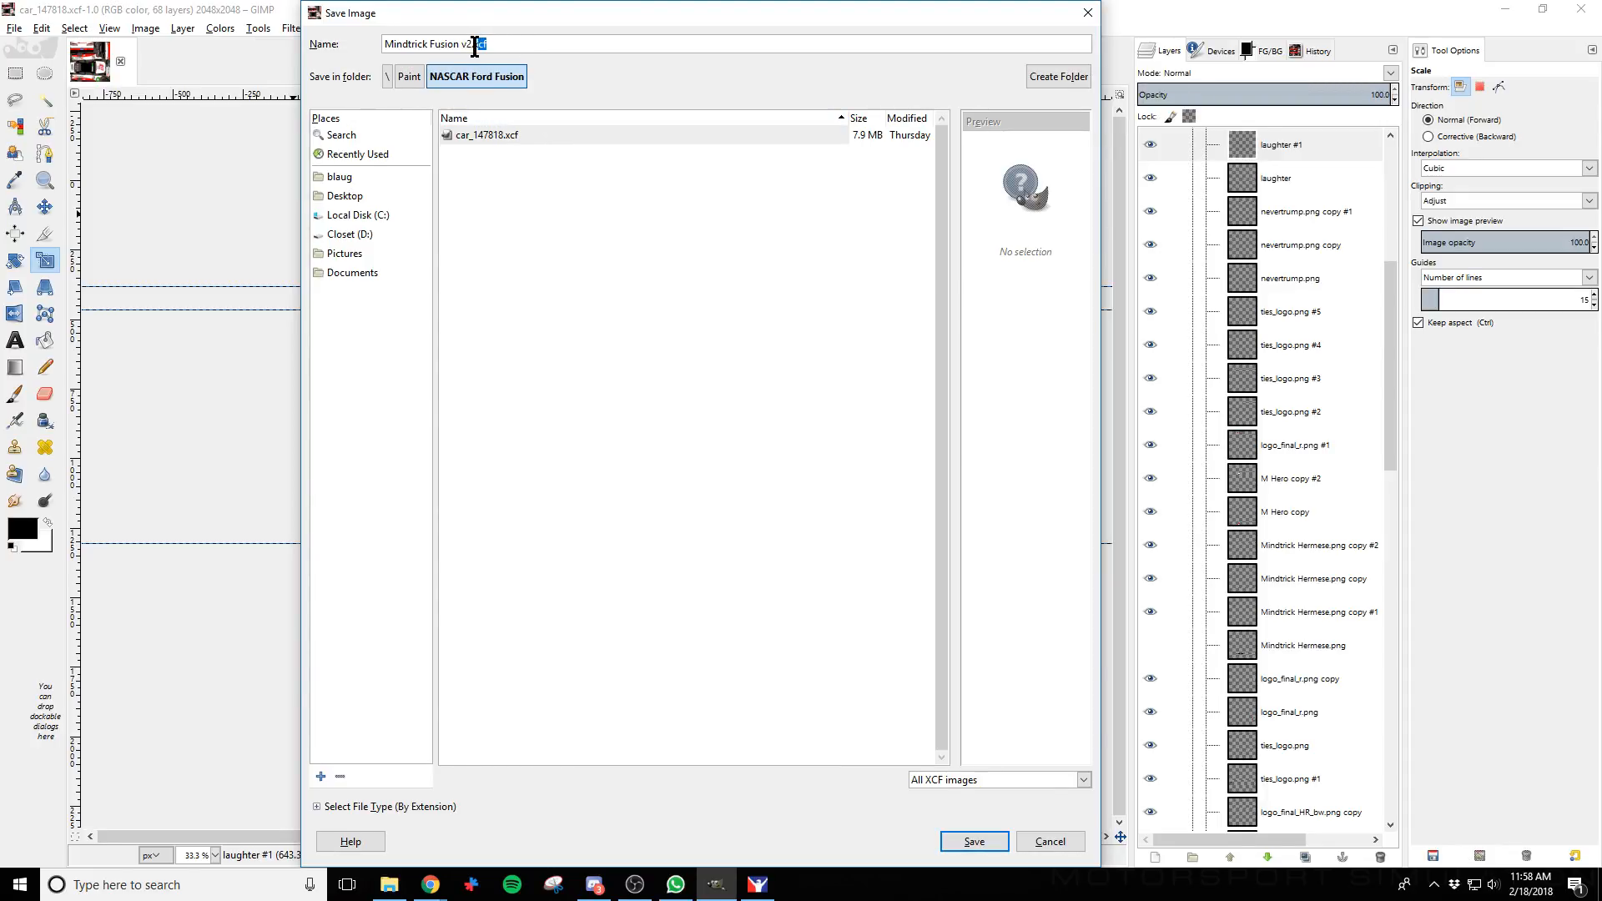
{"action": "left_click", "coordinate": [559, 135]}
{"action": "left_click", "coordinate": [974, 841]}
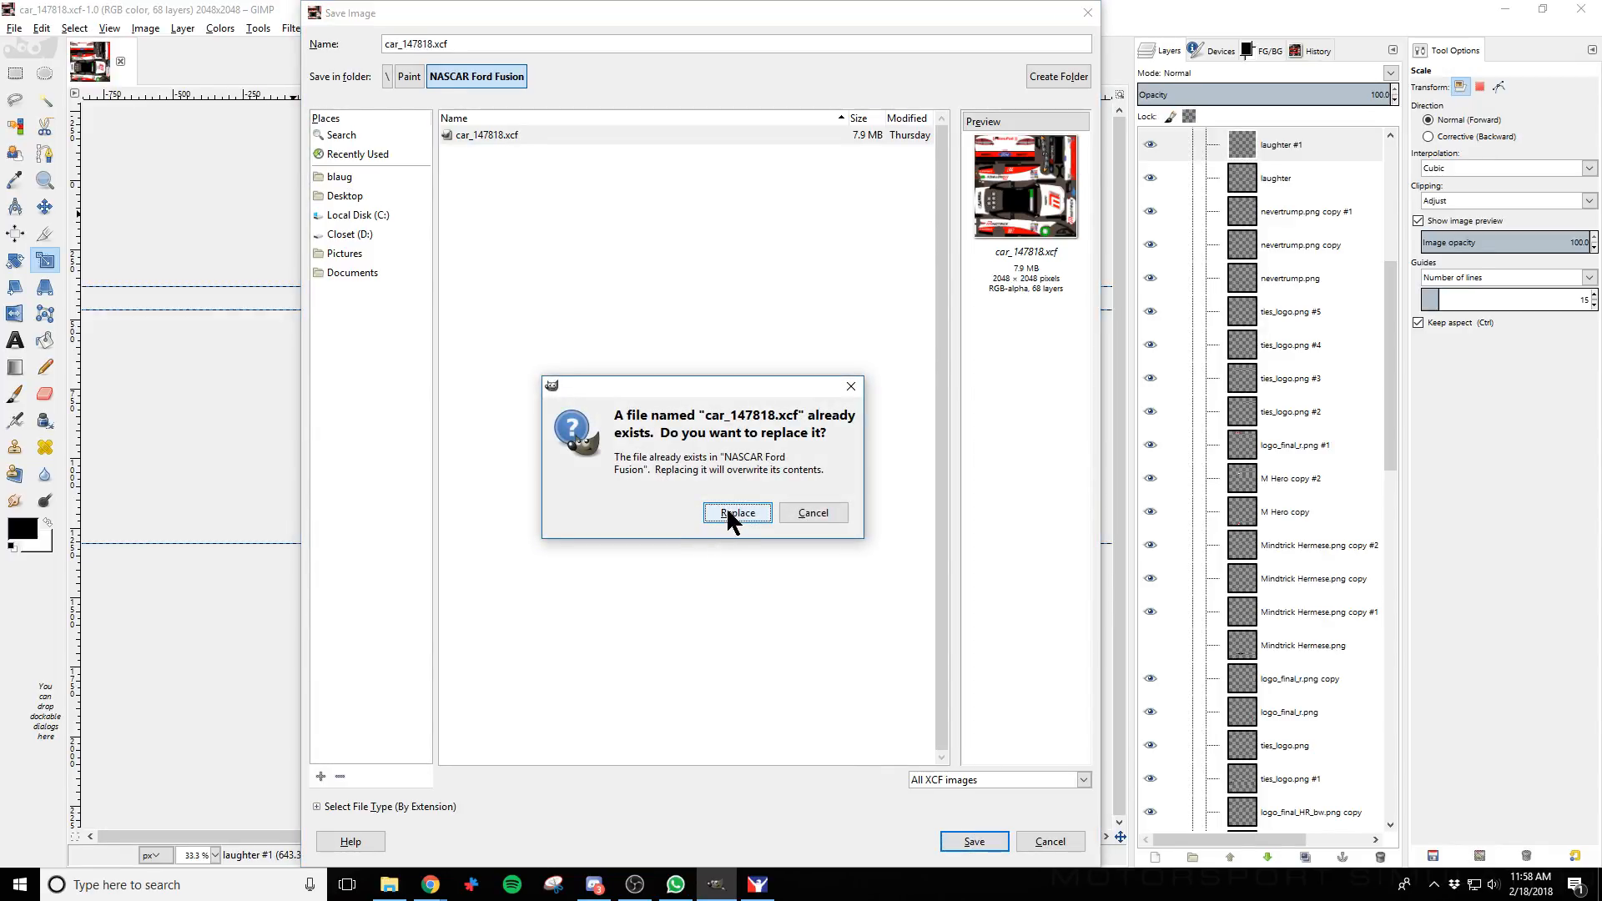
{"action": "left_click", "coordinate": [813, 511]}
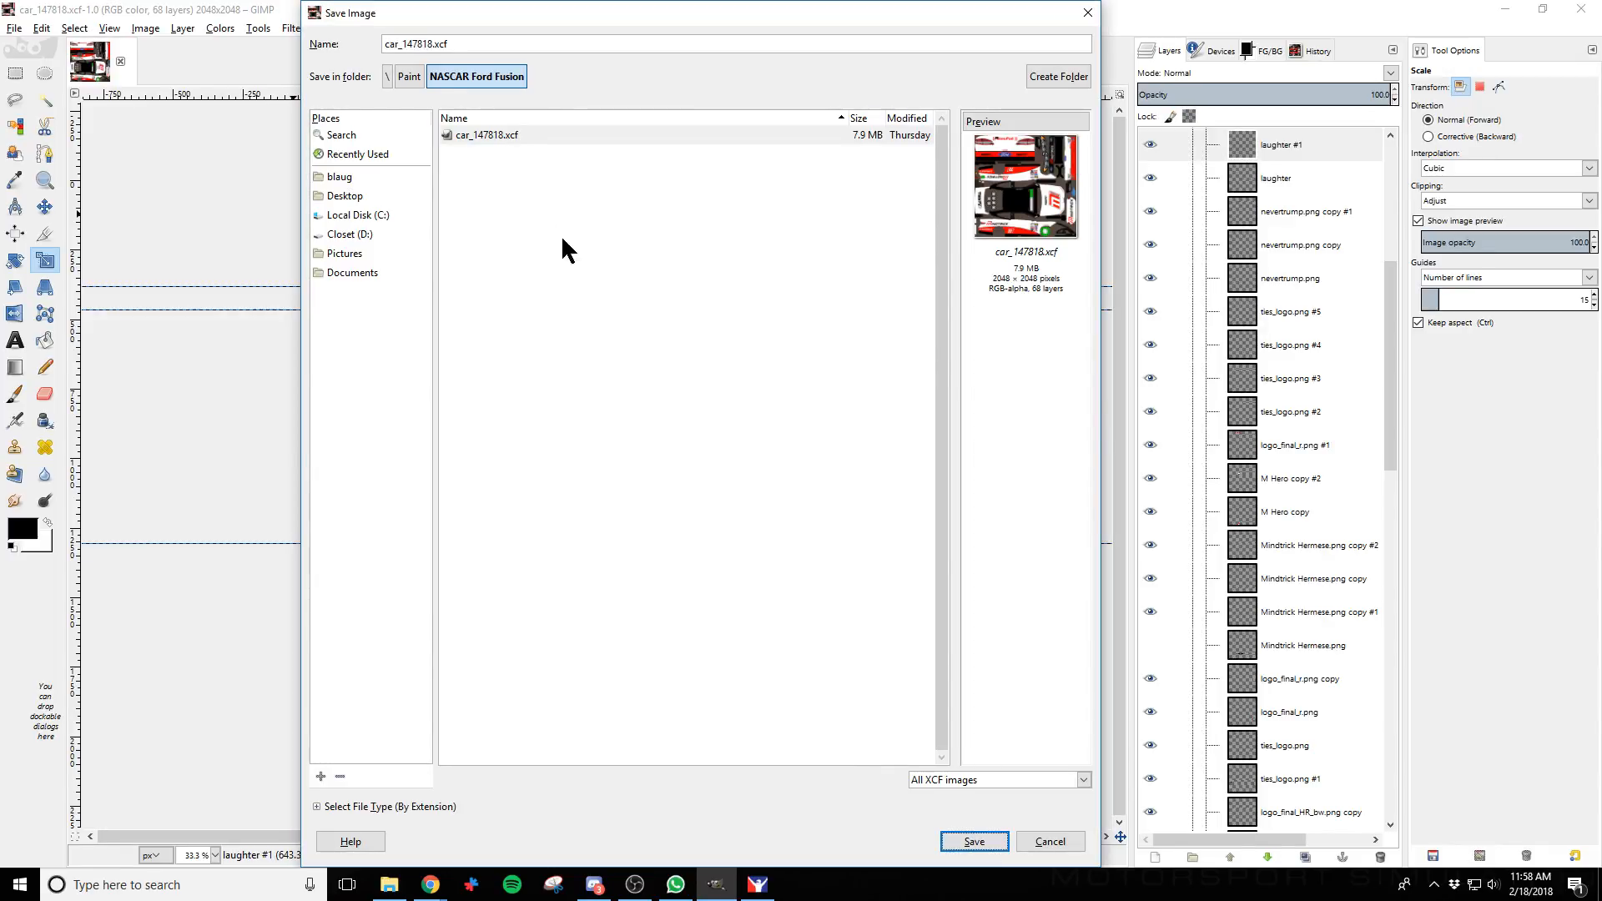
Save the template as Fusion V2.xcf in the NASCAR Ford Fusion folder
{"action": "double_click", "coordinate": [425, 38]}
{"action": "type", "text": "Fusion V2"}
{"action": "left_click", "coordinate": [599, 435]}
{"action": "left_click", "coordinate": [970, 843]}
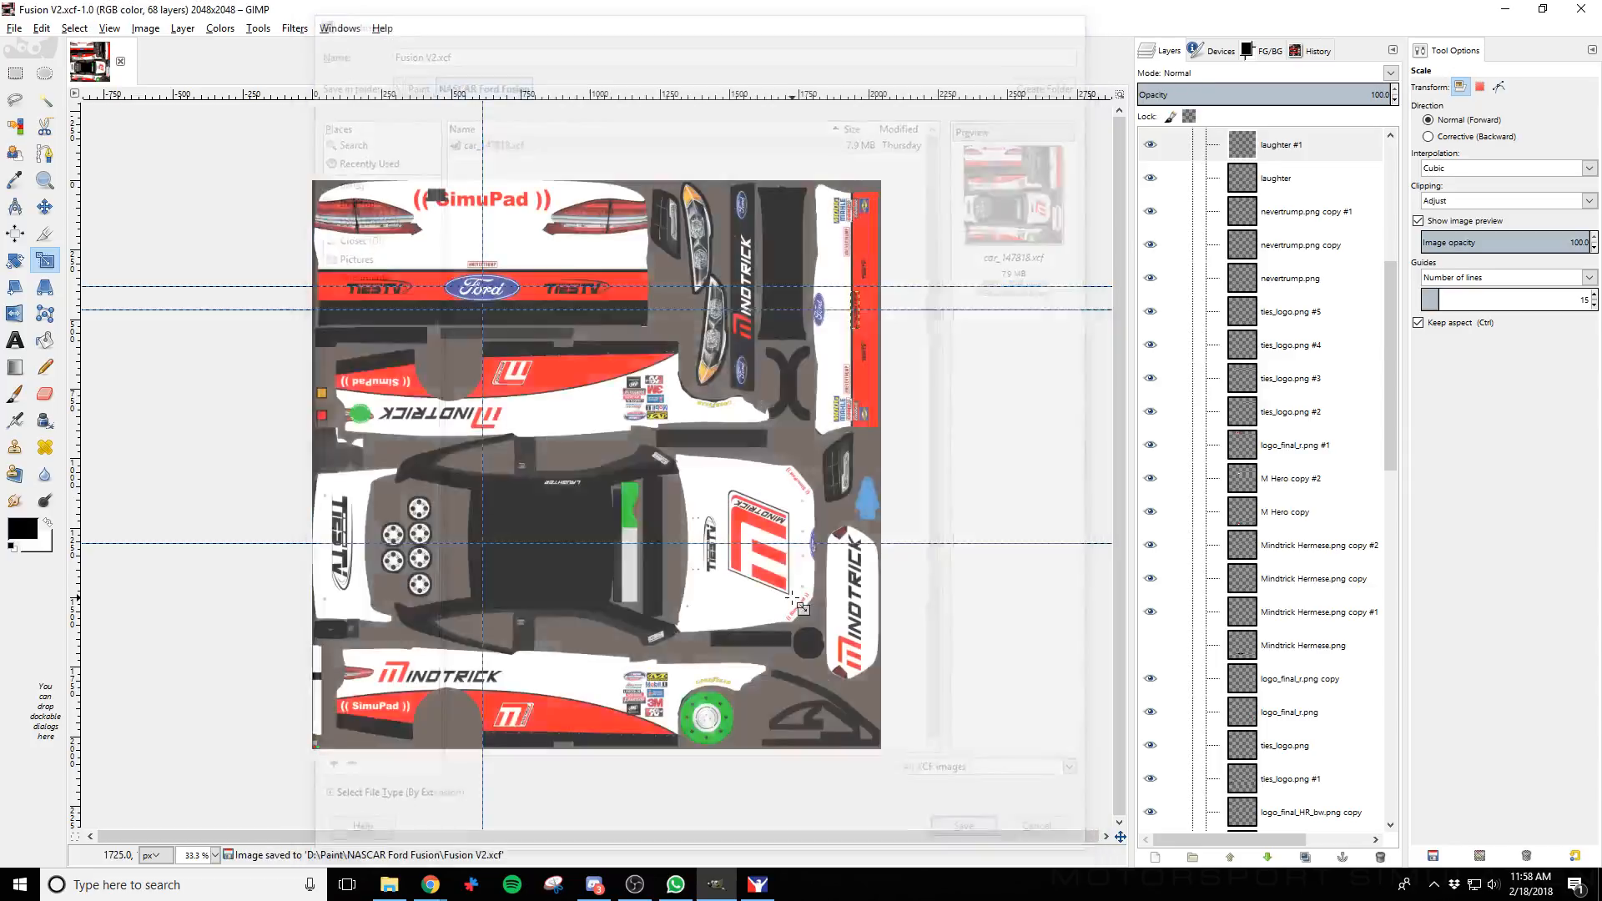
{"action": "mouse_move", "coordinate": [430, 882]}
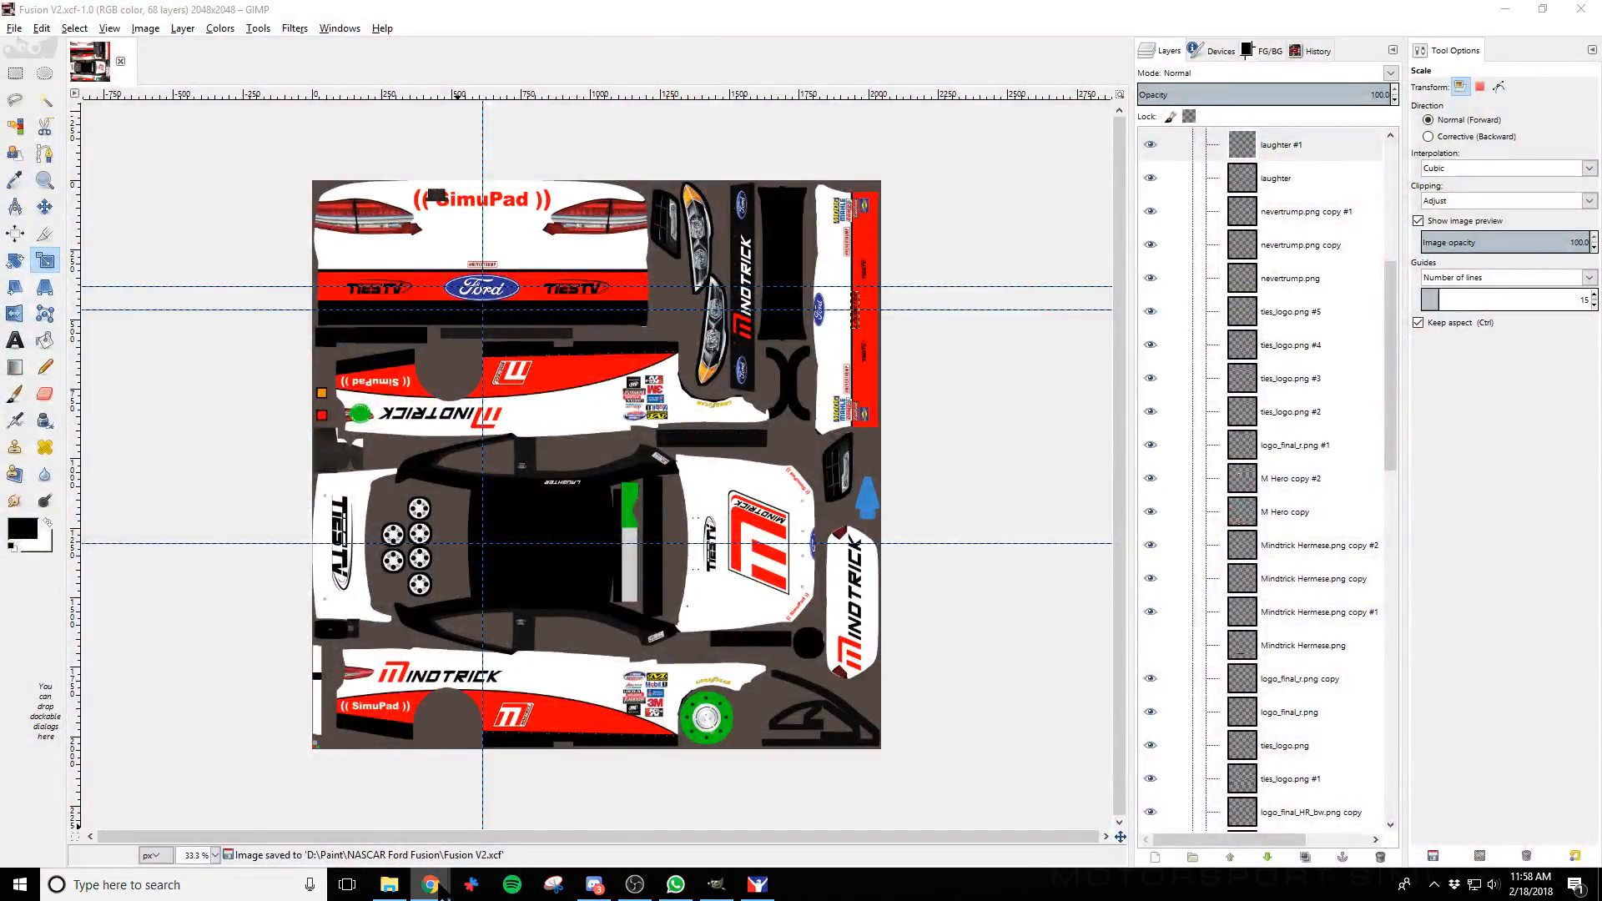
{"action": "left_click", "coordinate": [340, 833]}
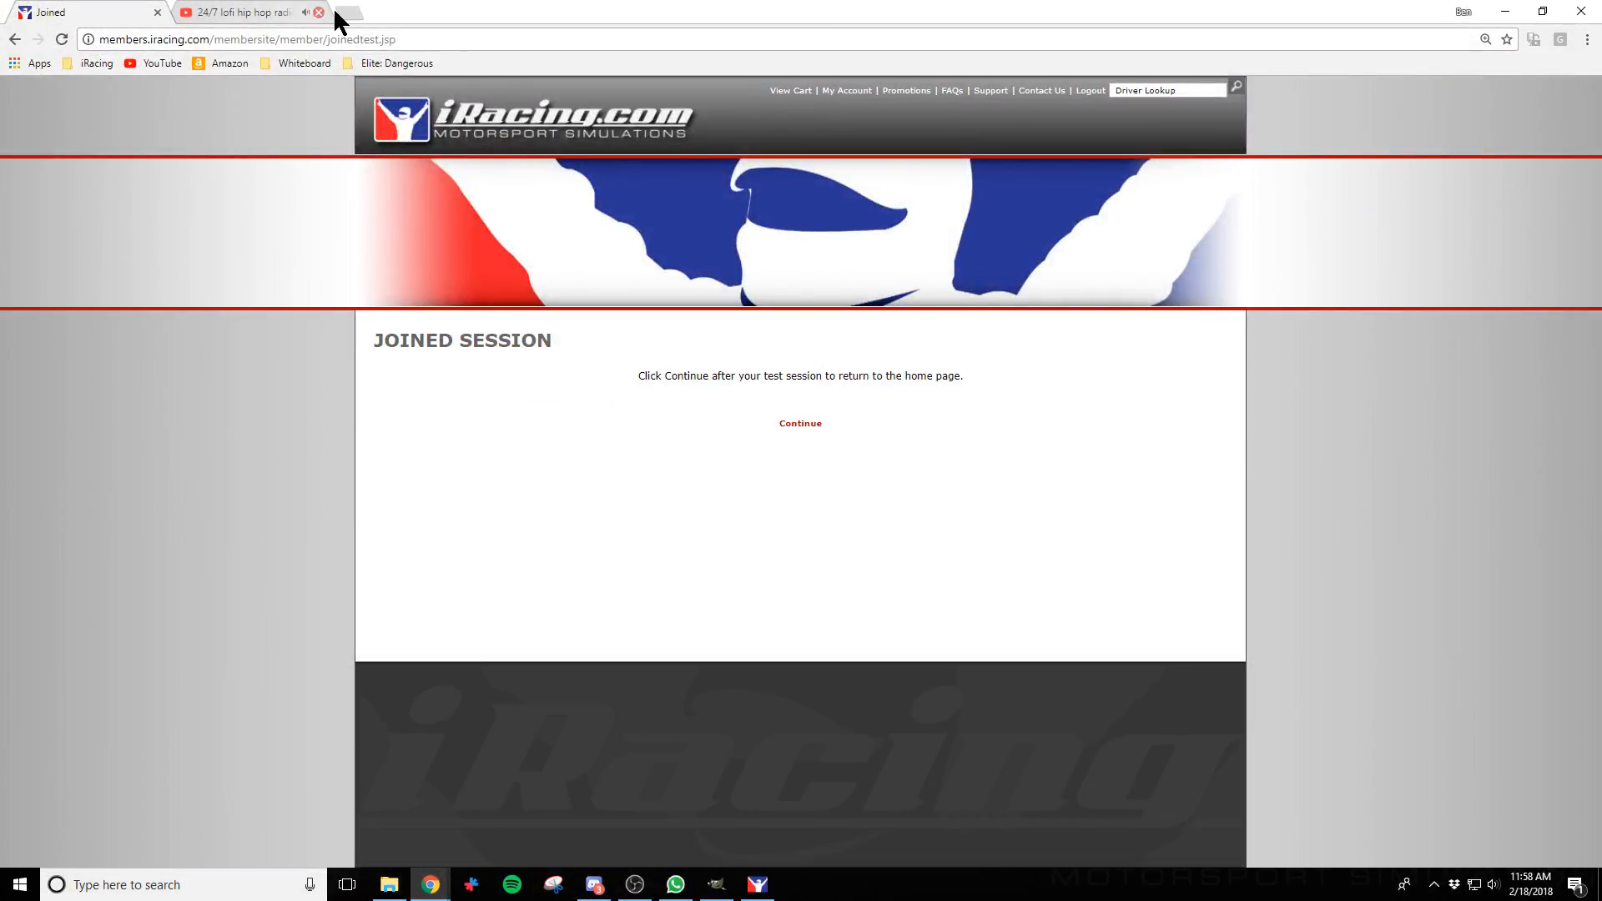
Continue to the member home page and open the driver's Personal Stats career page
{"action": "left_click", "coordinate": [791, 428]}
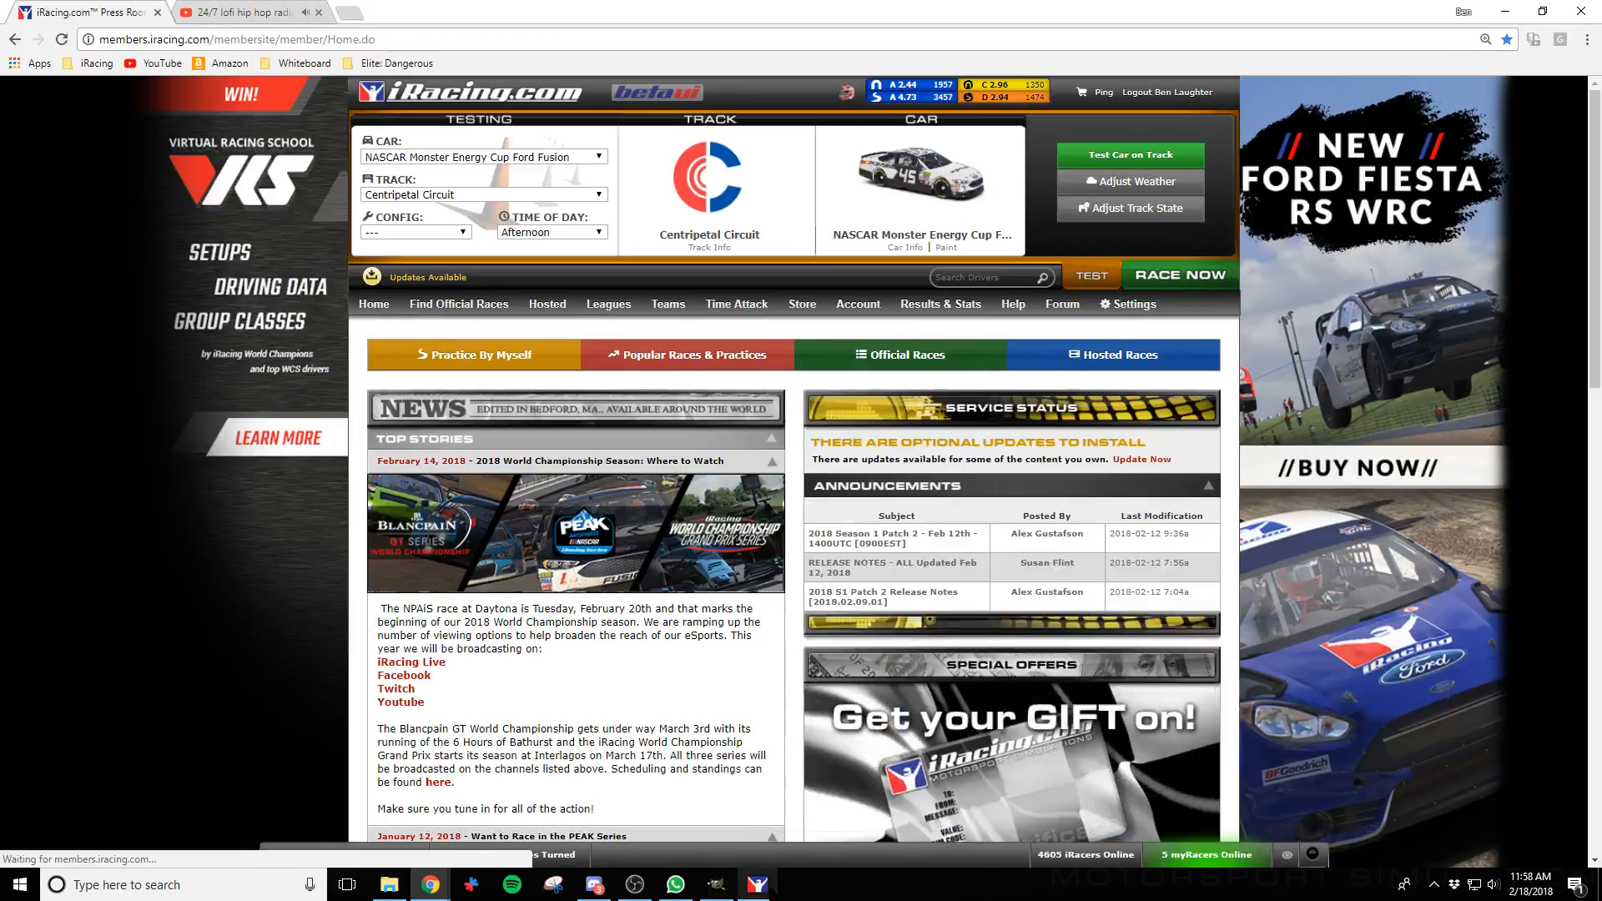
{"action": "mouse_move", "coordinate": [766, 886]}
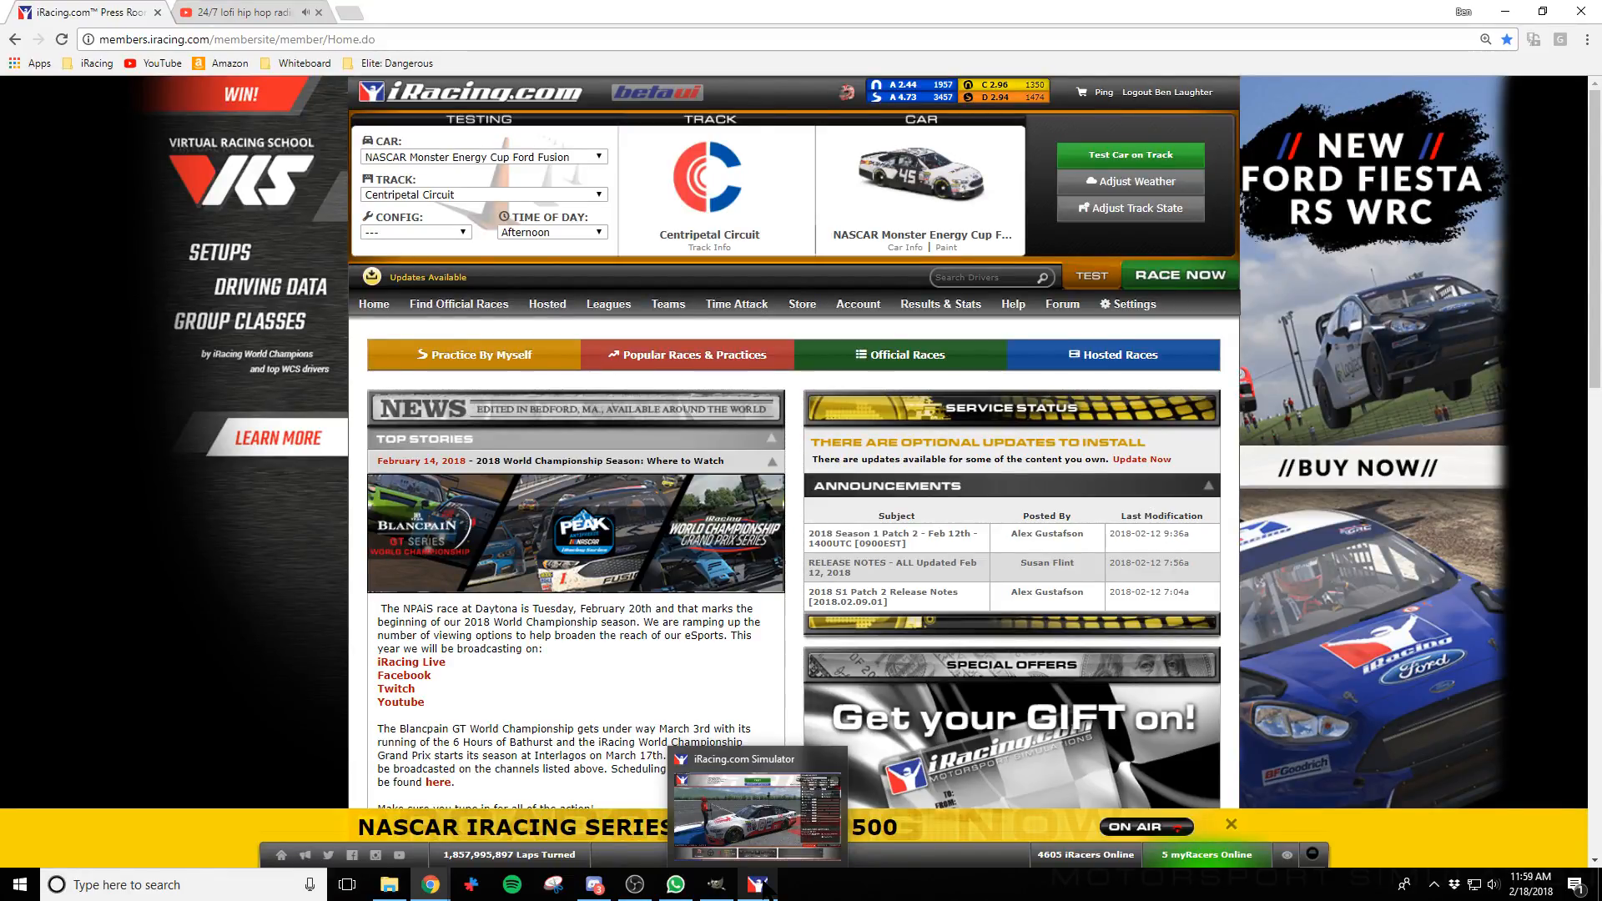
{"action": "mouse_move", "coordinate": [941, 306]}
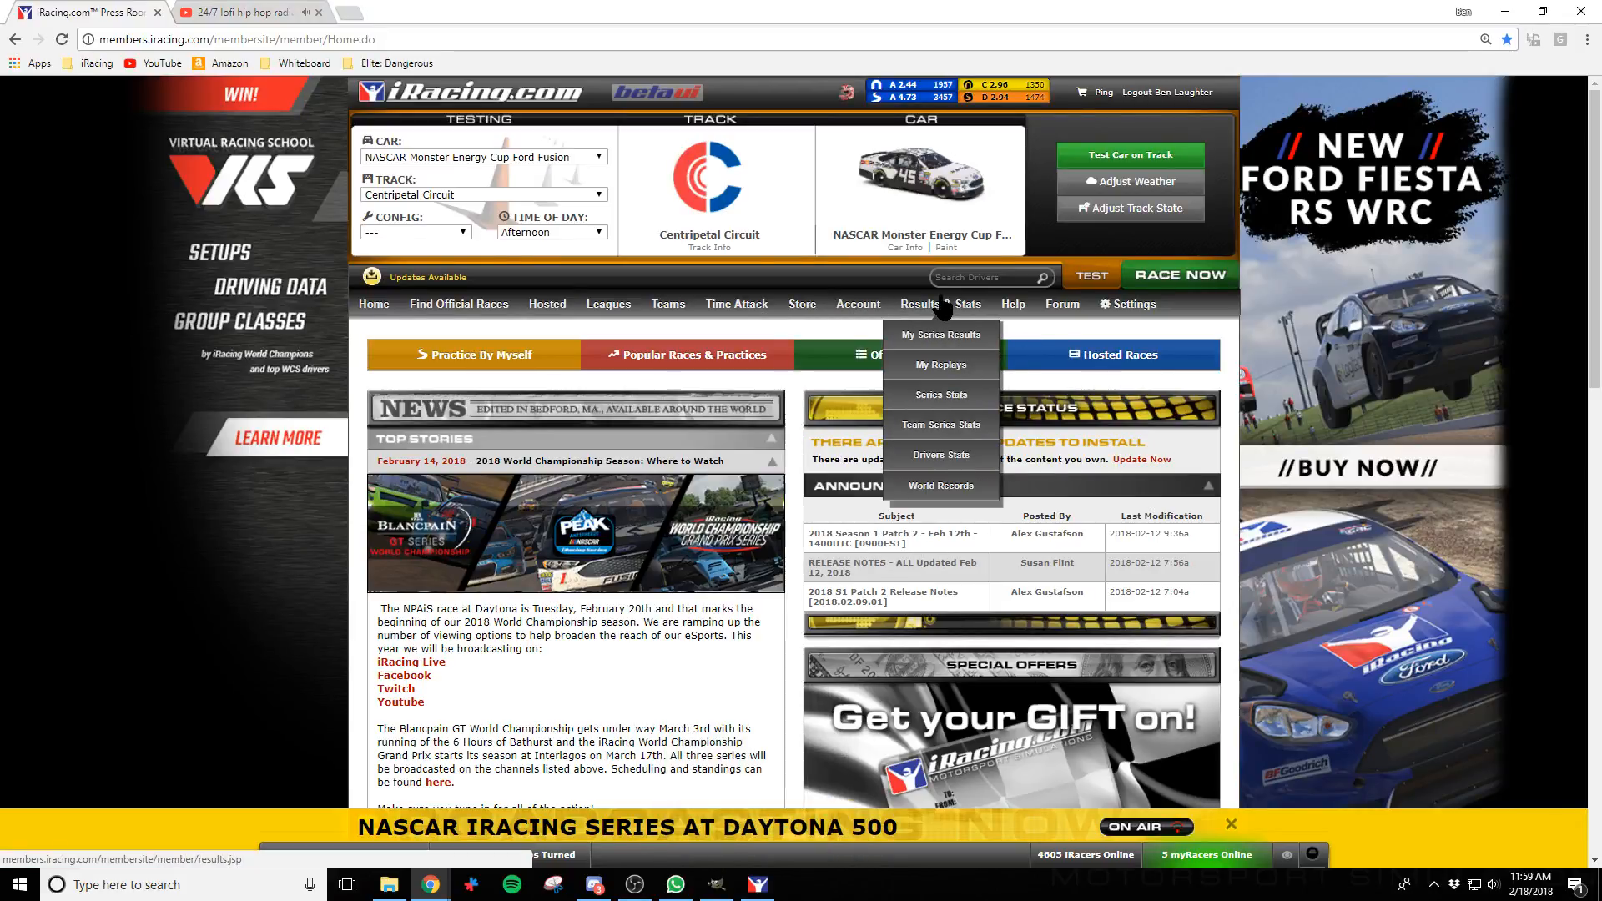
{"action": "left_click", "coordinate": [943, 396]}
{"action": "mouse_move", "coordinate": [859, 309]}
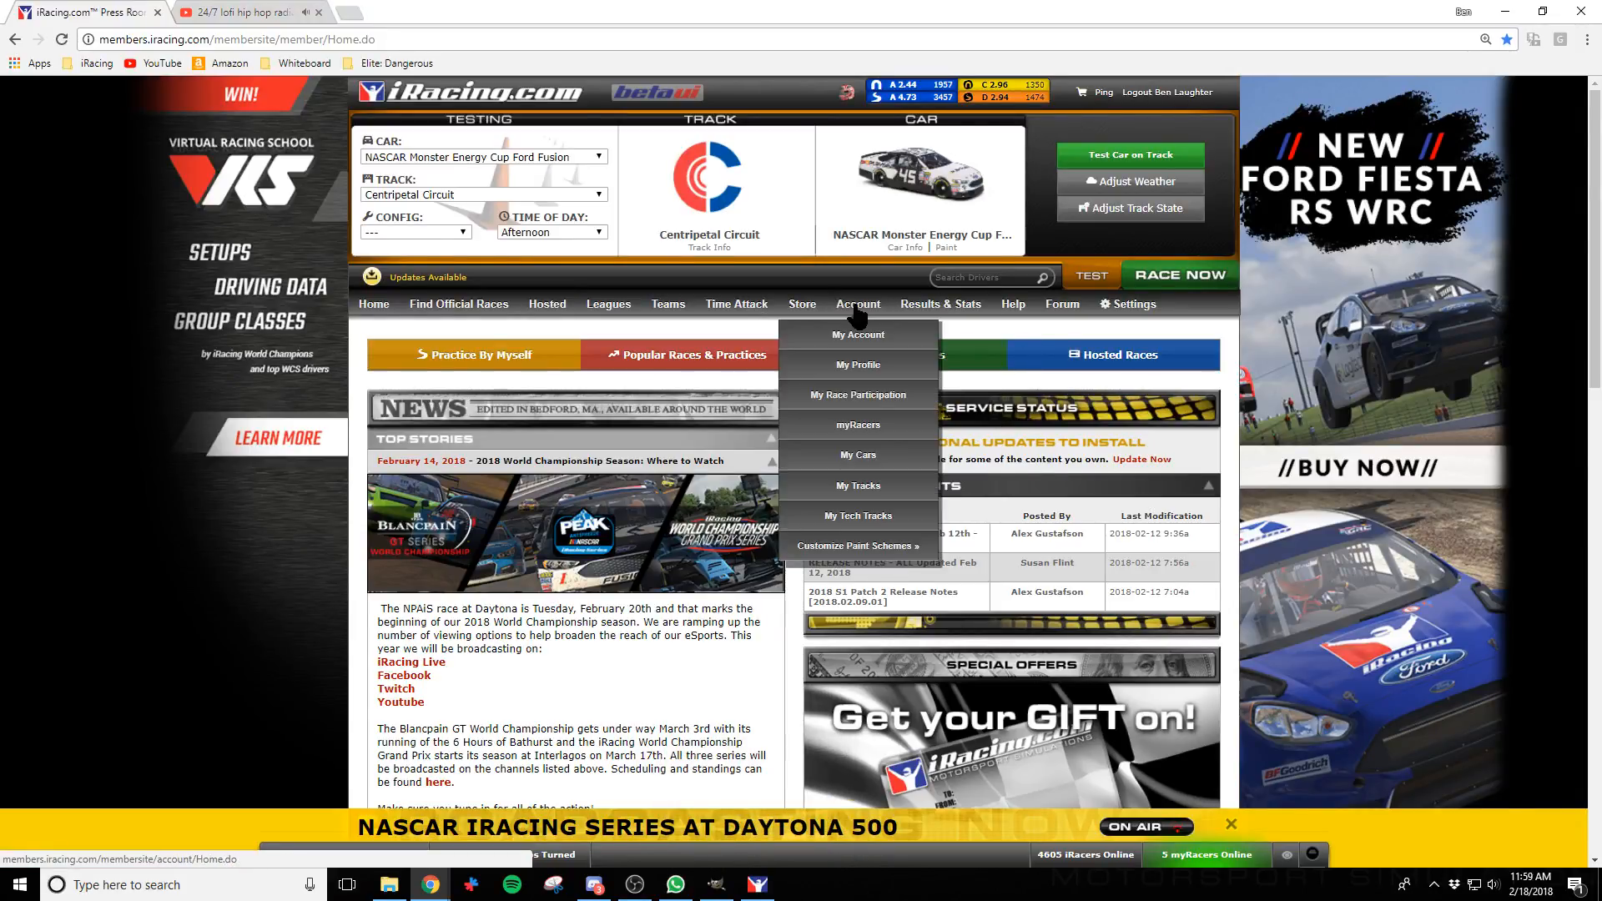
{"action": "left_click", "coordinate": [868, 368]}
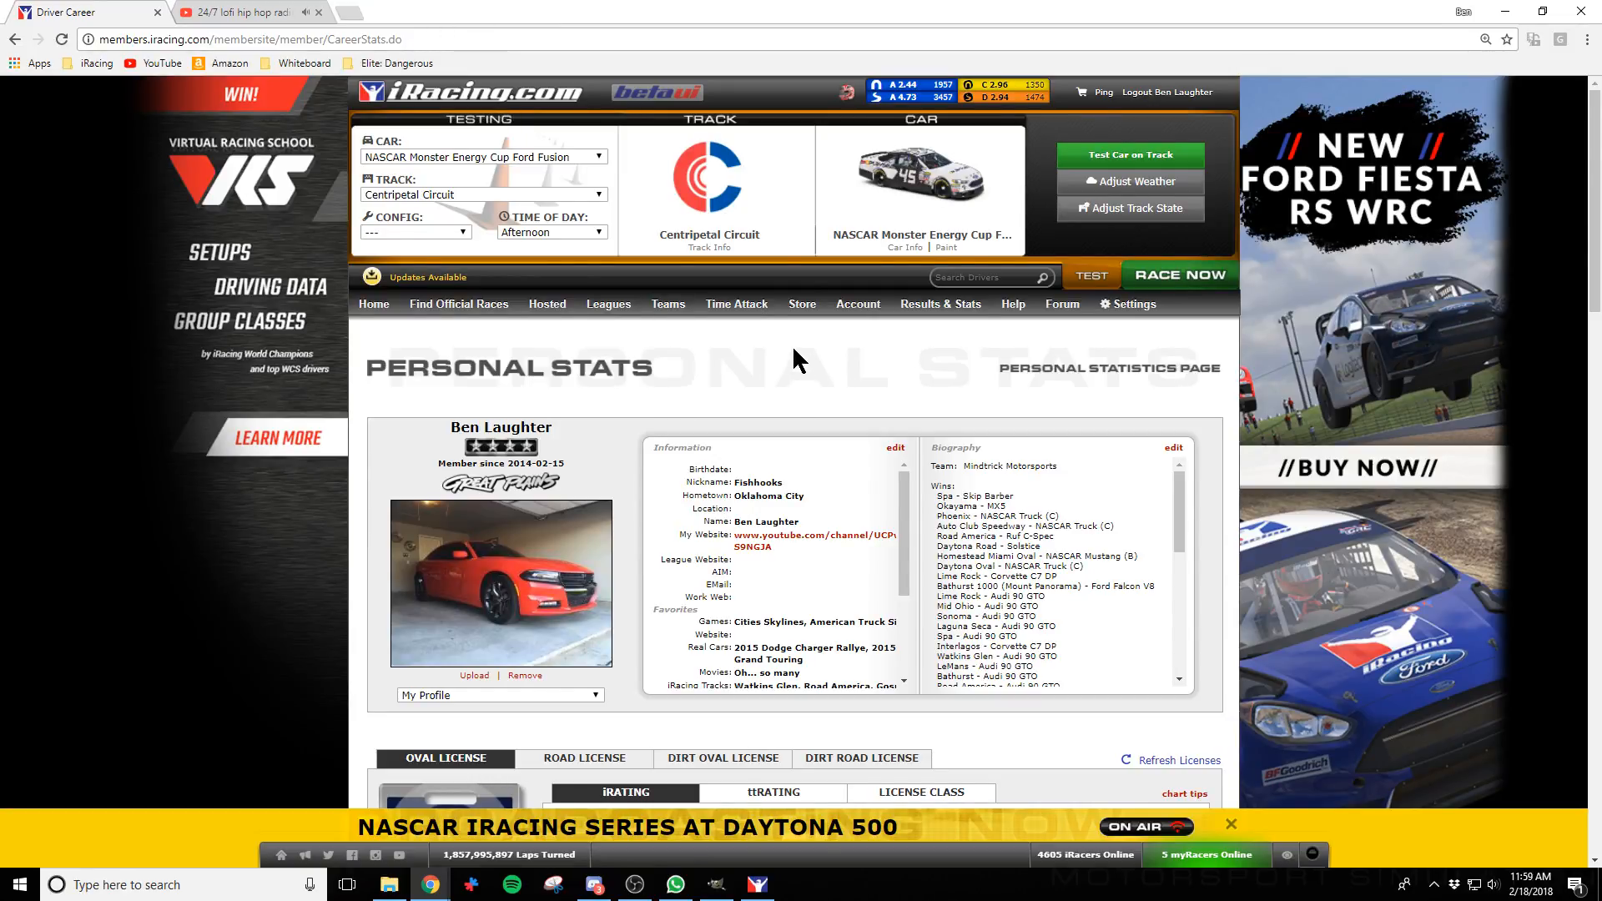
Scroll the Personal Stats page and search it for the member number
{"action": "scroll", "coordinate": [655, 368], "scroll_direction": "down", "scroll_amount": 5}
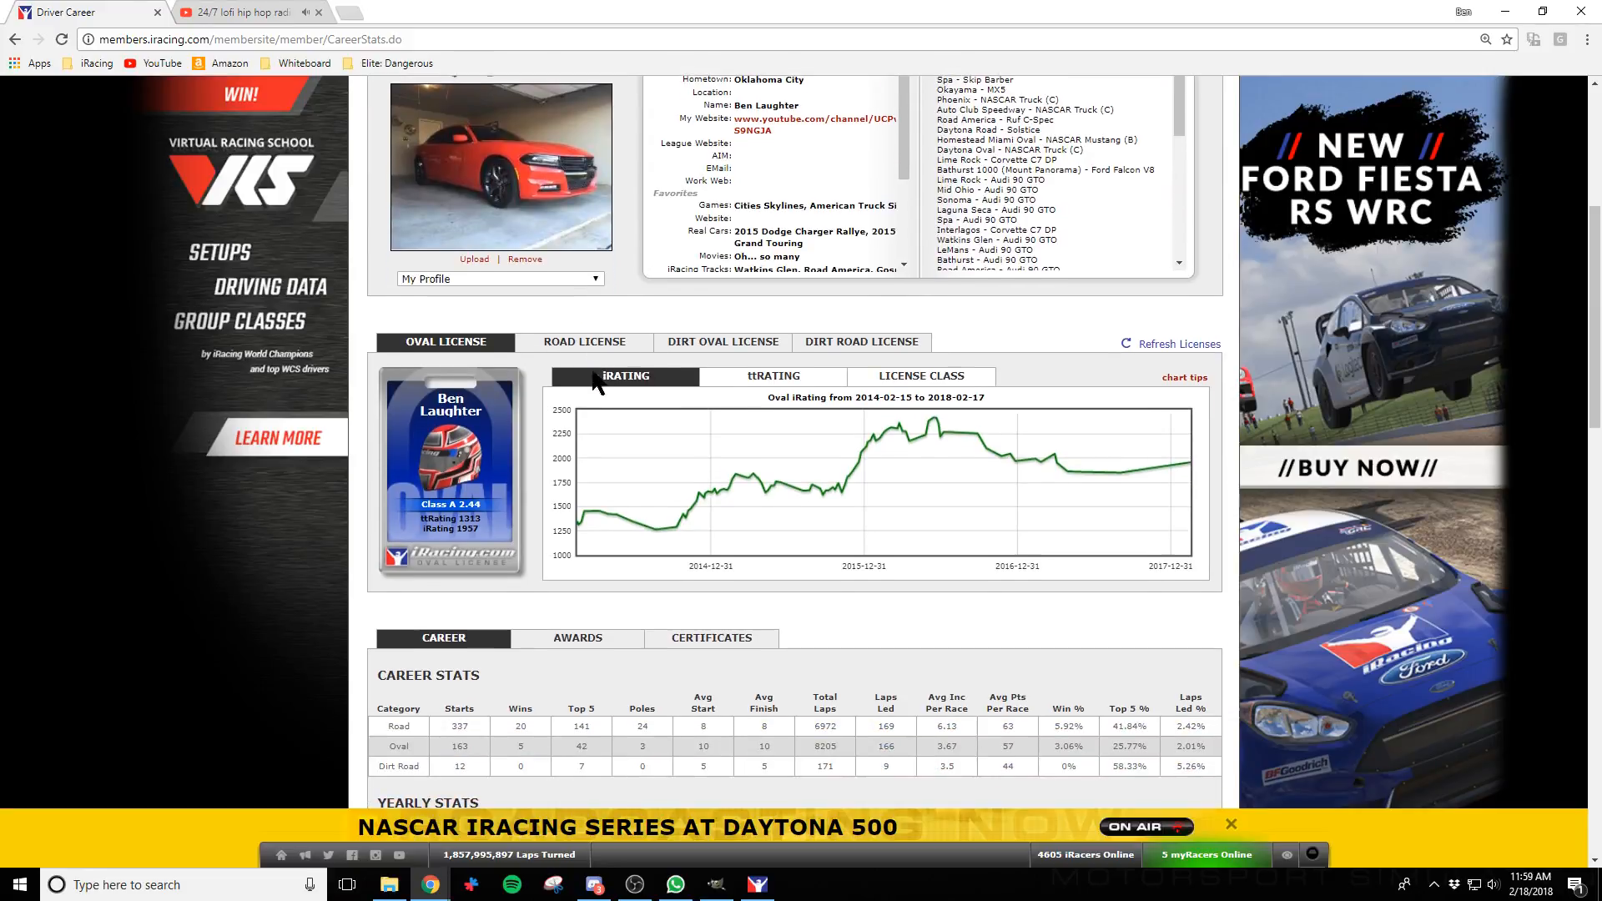
{"action": "scroll", "coordinate": [647, 325], "scroll_direction": "up", "scroll_amount": 3}
{"action": "scroll", "coordinate": [644, 412], "scroll_direction": "down", "scroll_amount": 2}
{"action": "scroll", "coordinate": [717, 342], "scroll_direction": "up", "scroll_amount": 4}
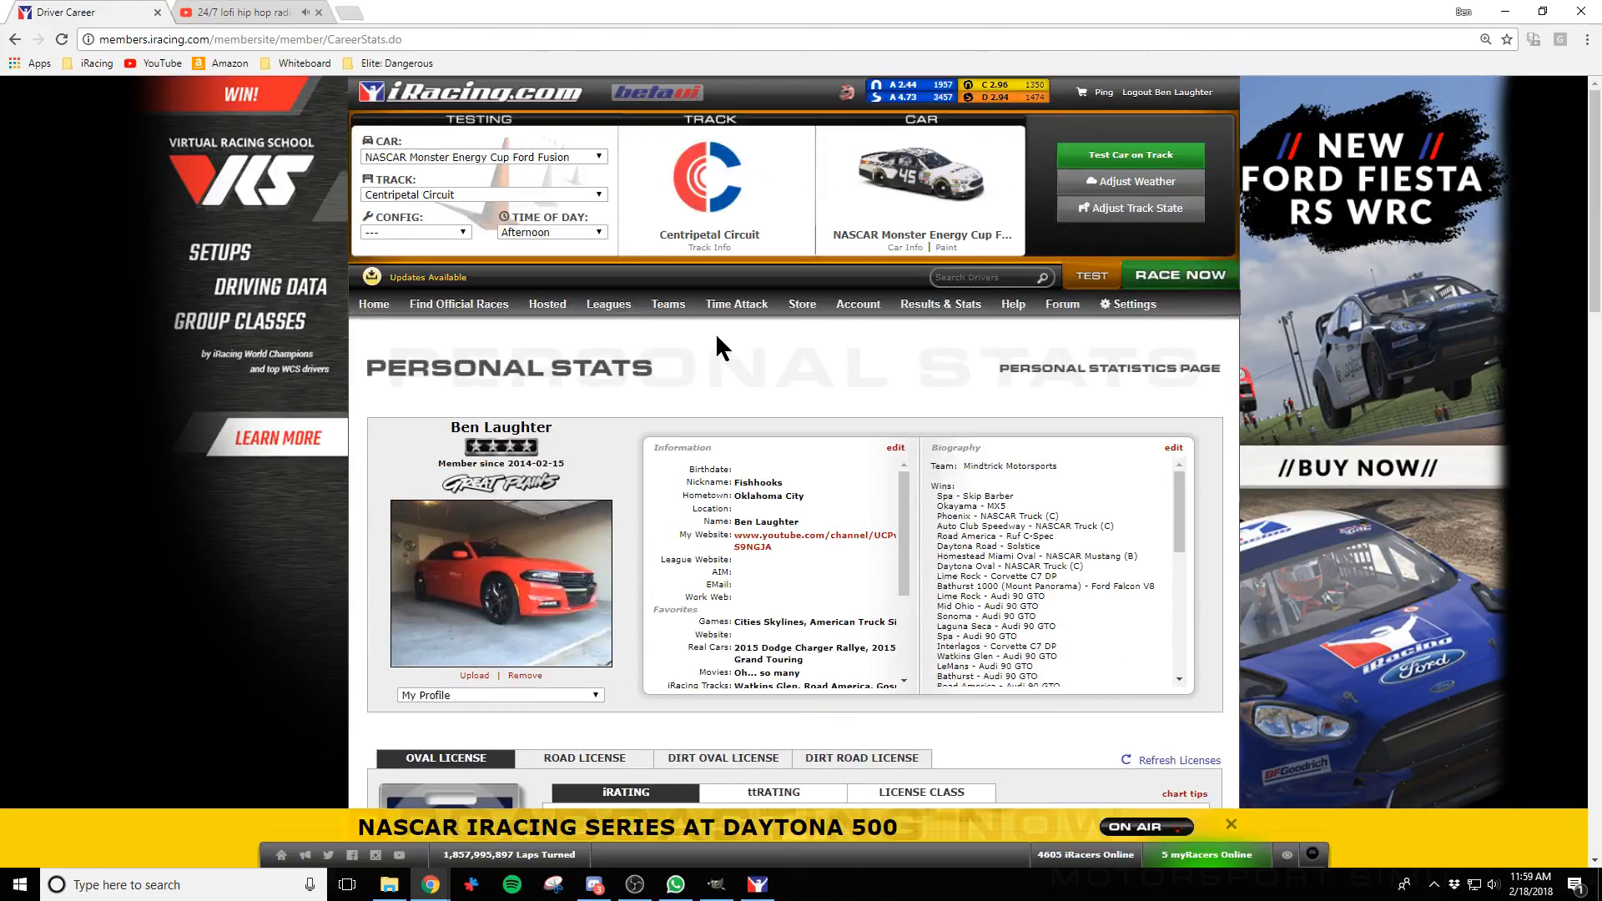
{"action": "key", "text": "ctrl+f"}
{"action": "type", "text": "818"}
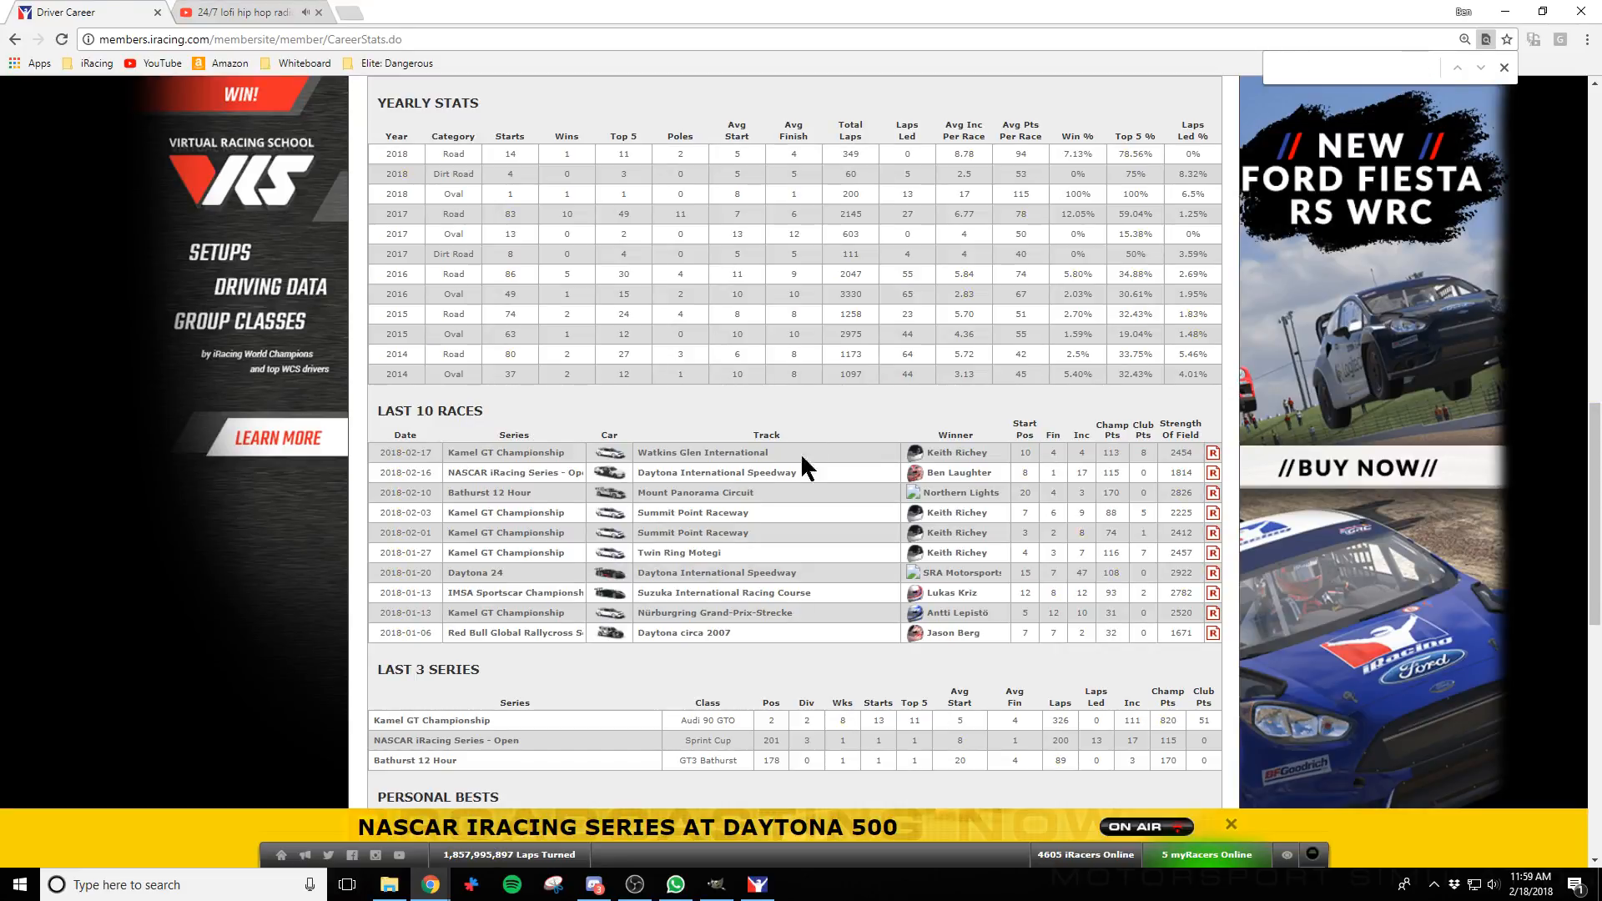
{"action": "key", "text": "BackSpace"}
{"action": "key", "text": "BackSpace"}
{"action": "key", "text": "BackSpace"}
{"action": "scroll", "coordinate": [732, 403], "scroll_direction": "up", "scroll_amount": 1}
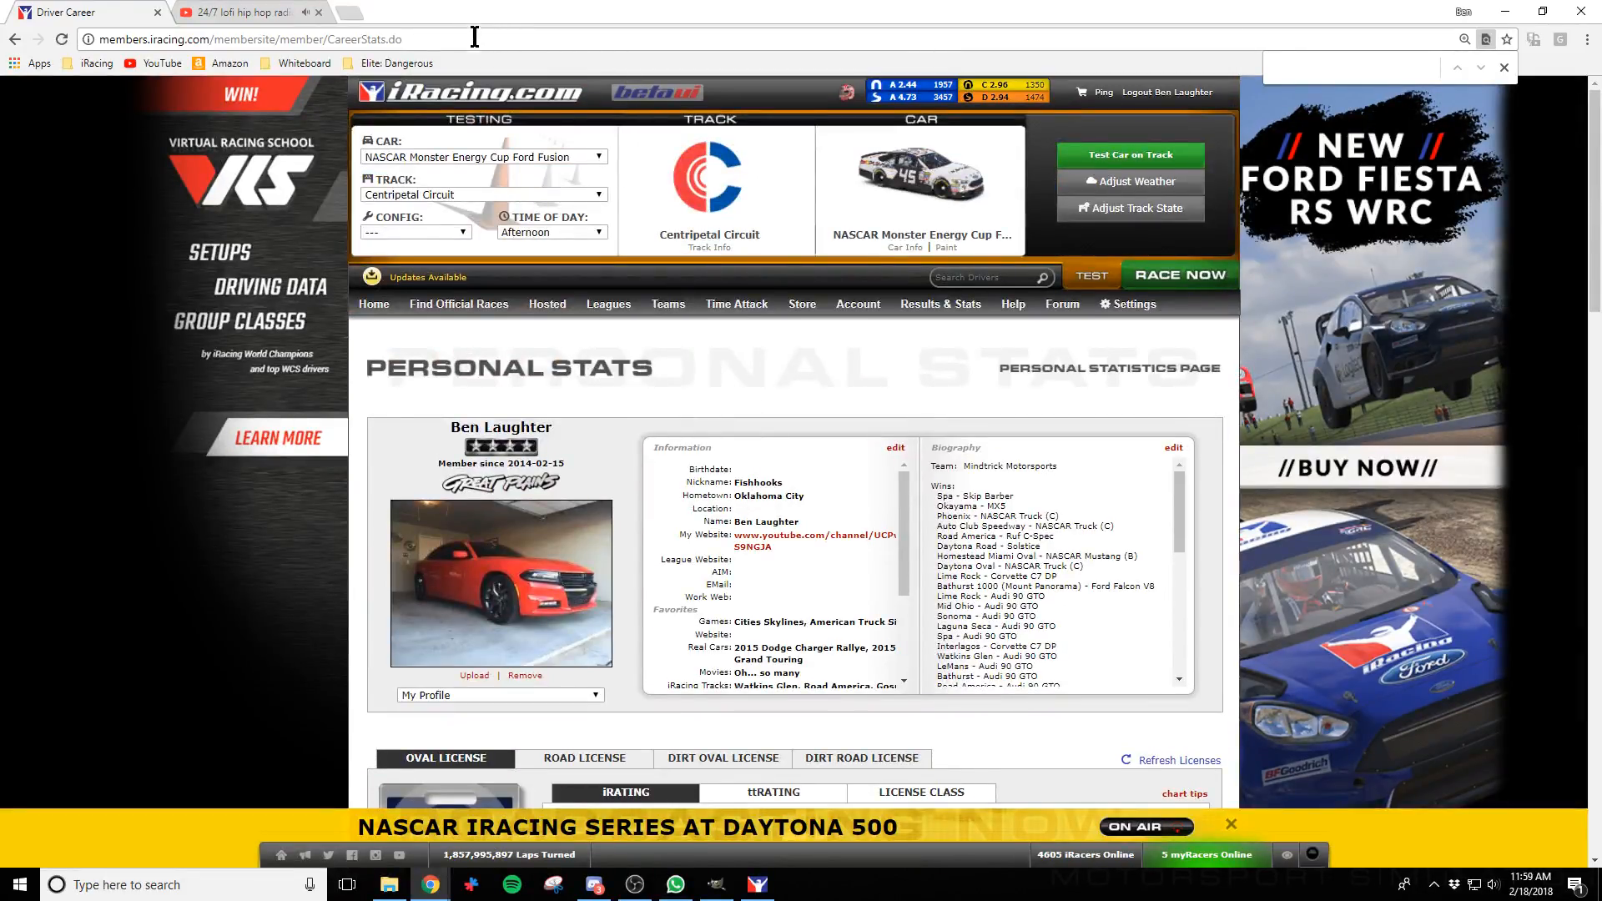
Select the page address, then scroll through the profile, ratings and race history
{"action": "left_click", "coordinate": [446, 37]}
{"action": "left_click", "coordinate": [451, 35]}
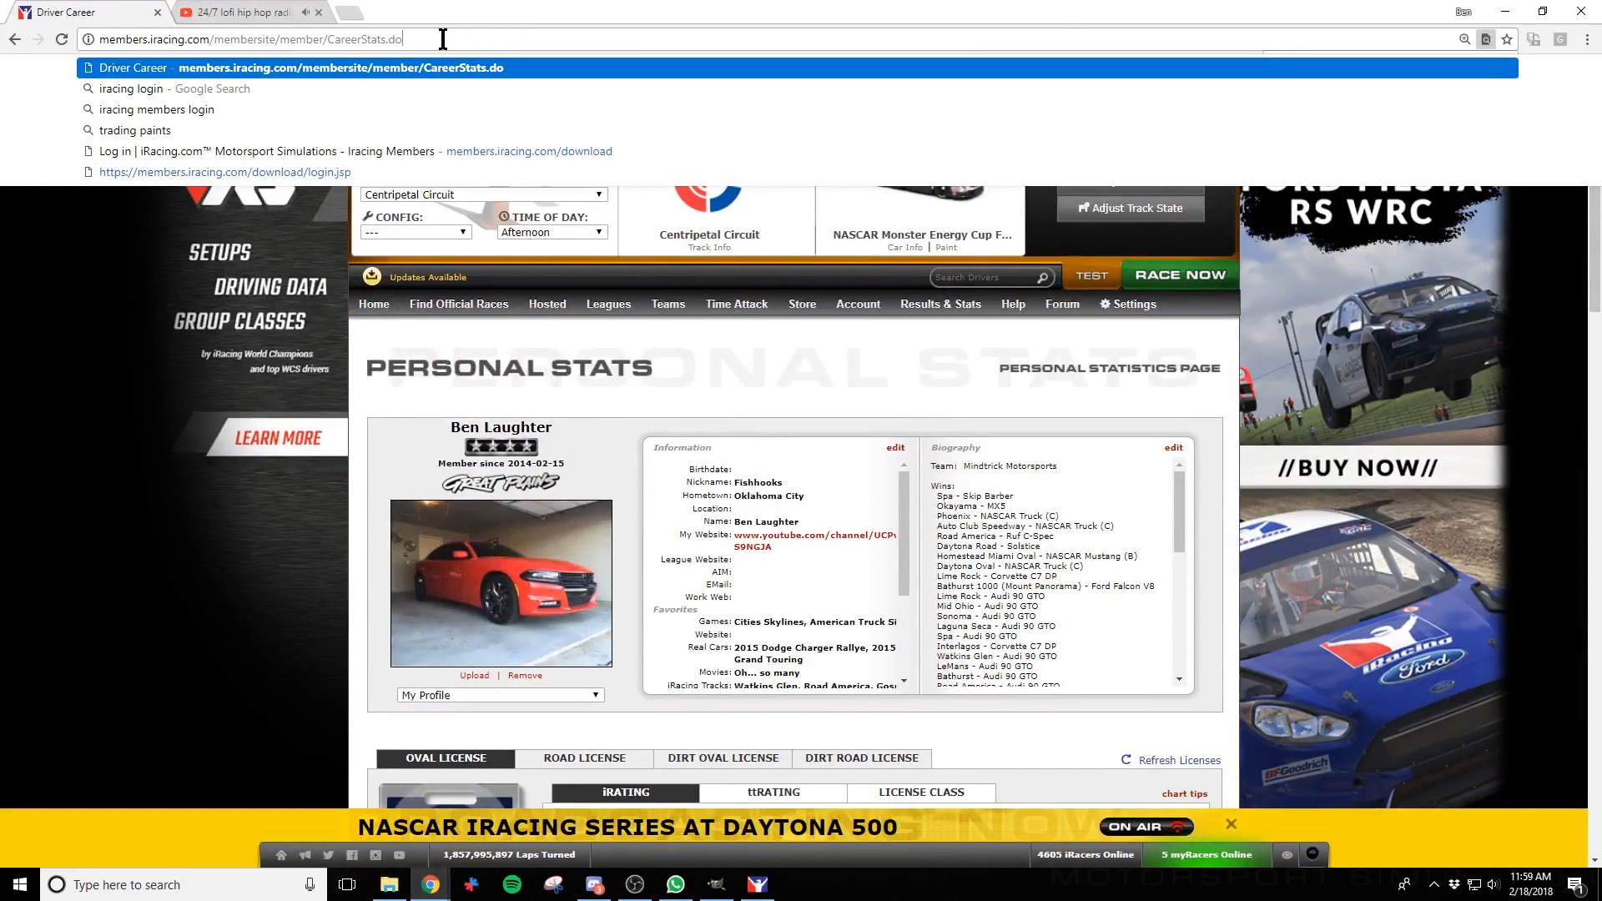
{"action": "left_click", "coordinate": [806, 386]}
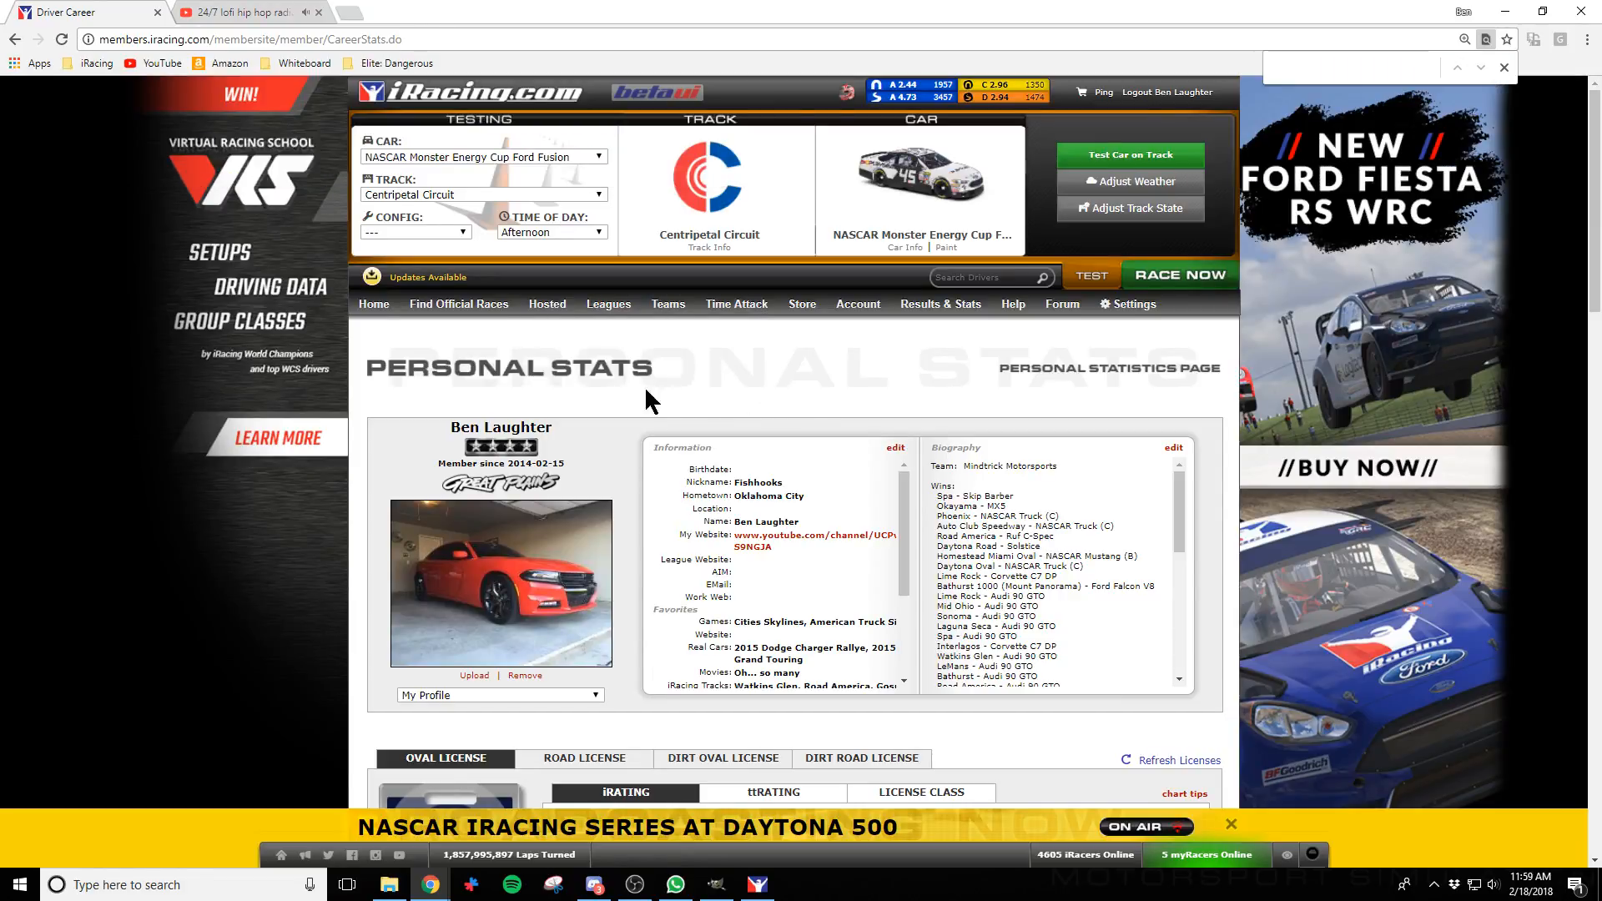
{"action": "scroll", "coordinate": [620, 389], "scroll_direction": "down", "scroll_amount": 1}
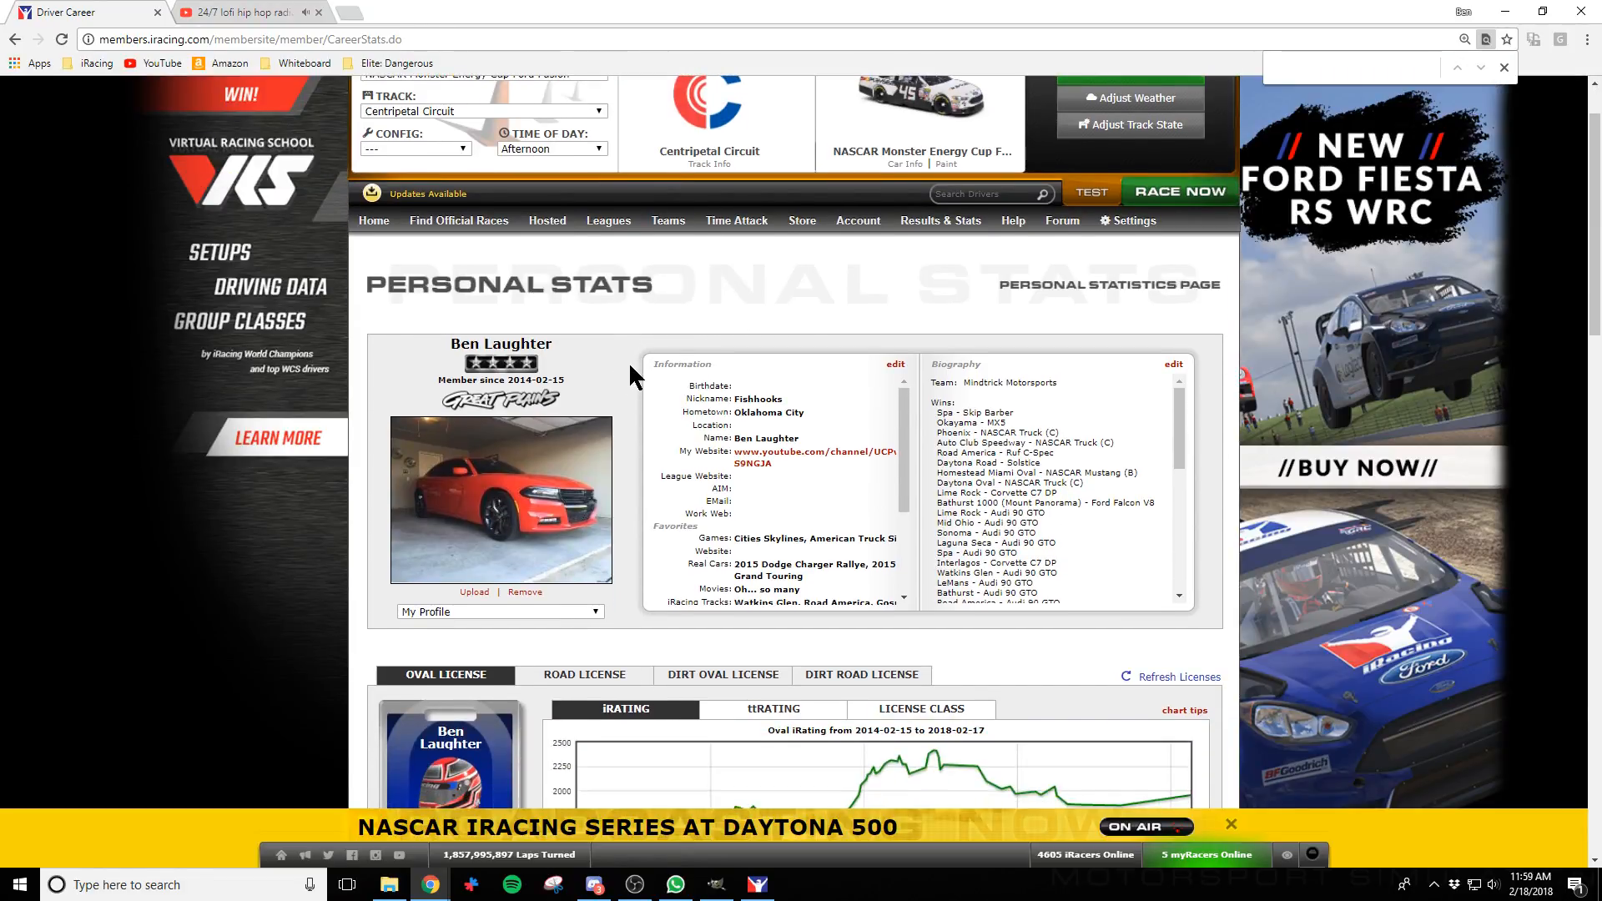
{"action": "scroll", "coordinate": [630, 364], "scroll_direction": "up", "scroll_amount": 1}
{"action": "scroll", "coordinate": [630, 363], "scroll_direction": "down", "scroll_amount": 3}
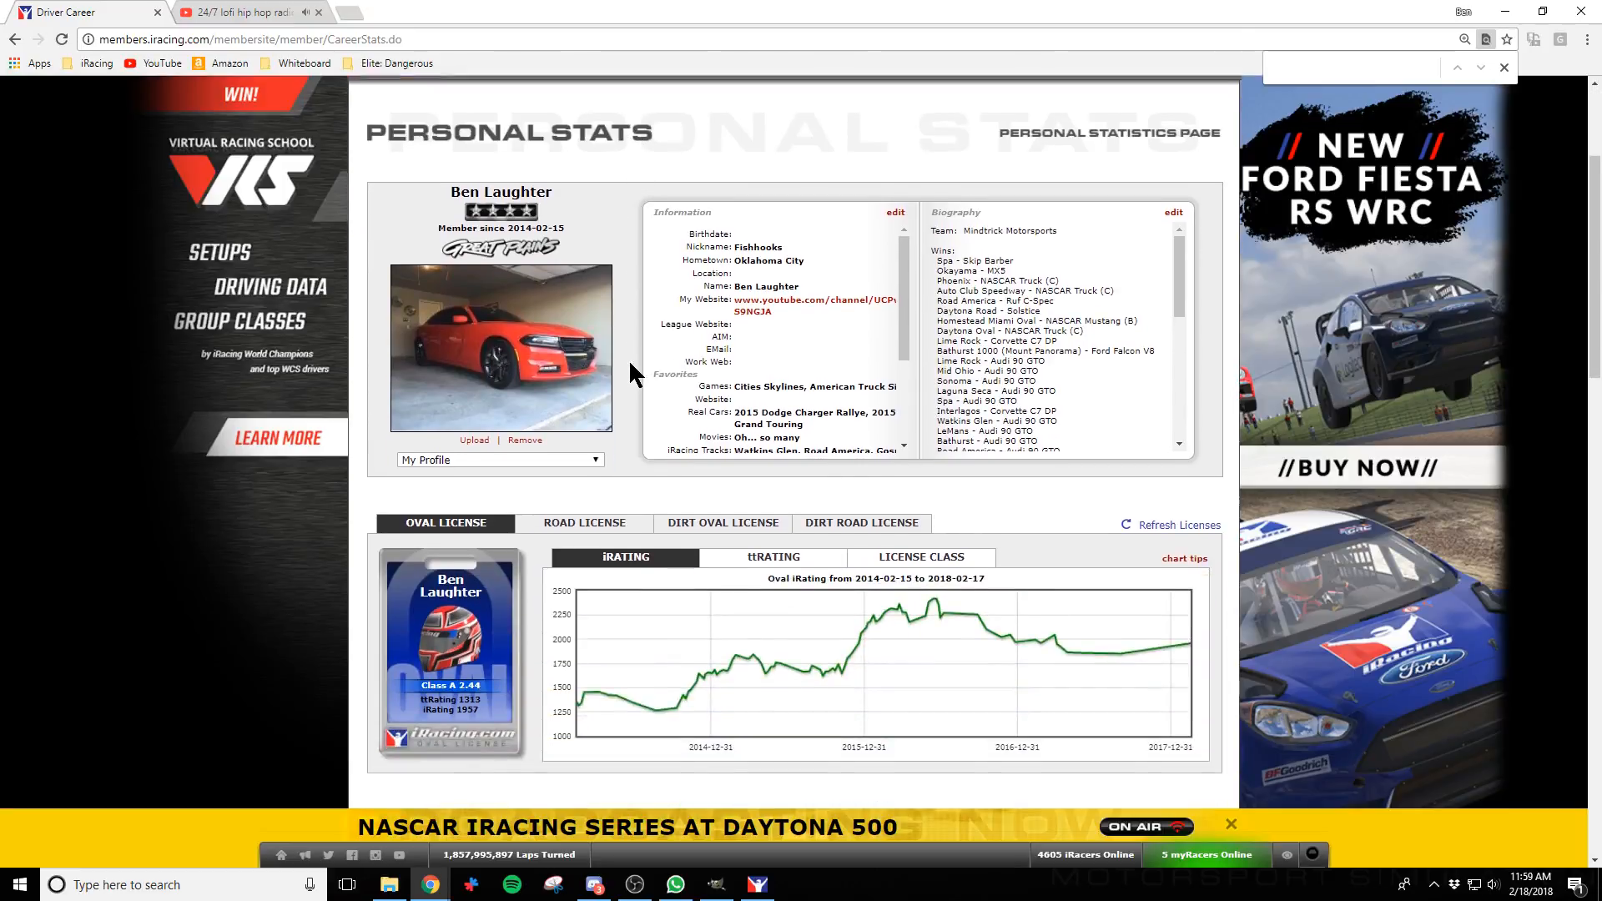
{"action": "scroll", "coordinate": [630, 367], "scroll_direction": "down", "scroll_amount": 9}
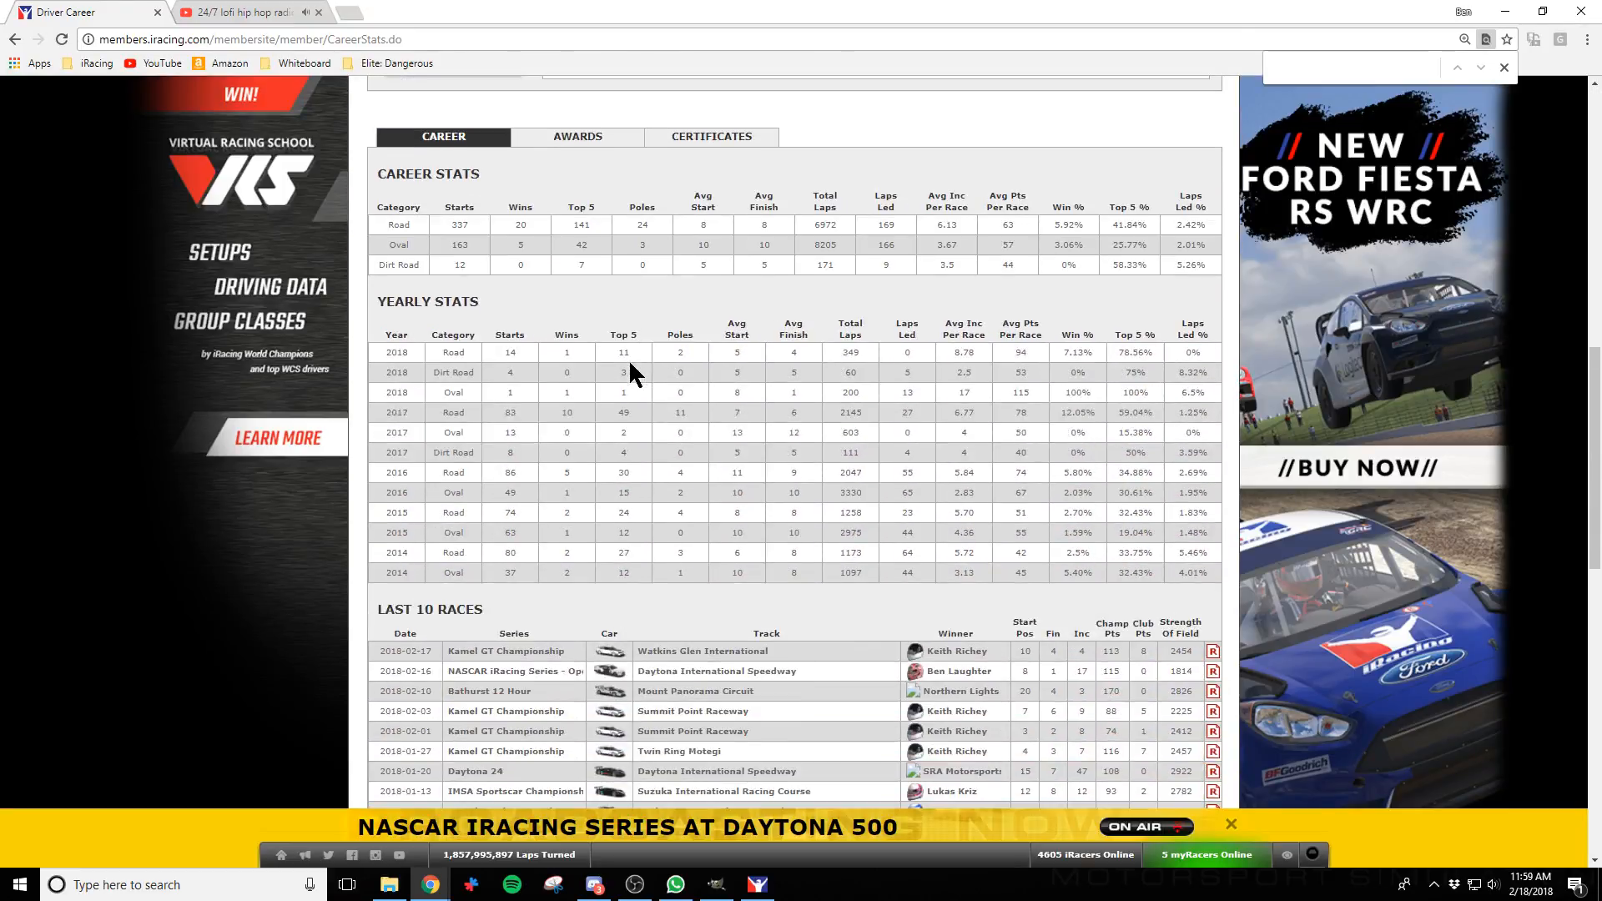
{"action": "scroll", "coordinate": [630, 363], "scroll_direction": "down", "scroll_amount": 9}
{"action": "scroll", "coordinate": [635, 367], "scroll_direction": "down", "scroll_amount": 5}
{"action": "scroll", "coordinate": [638, 380], "scroll_direction": "up", "scroll_amount": 1}
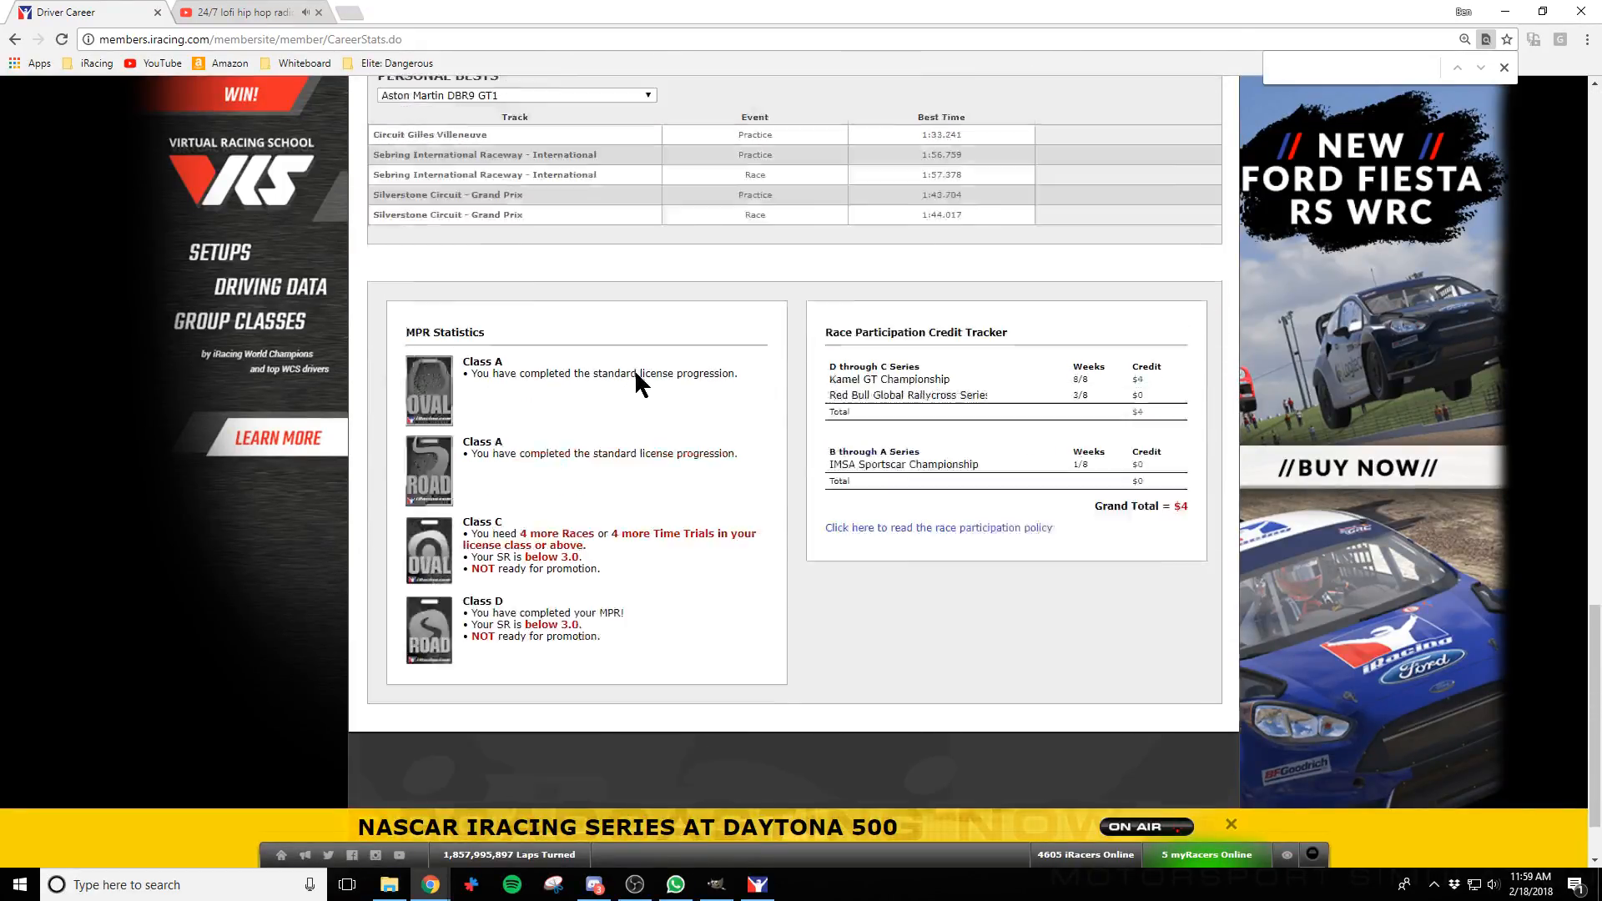
{"action": "scroll", "coordinate": [640, 384], "scroll_direction": "up", "scroll_amount": 20}
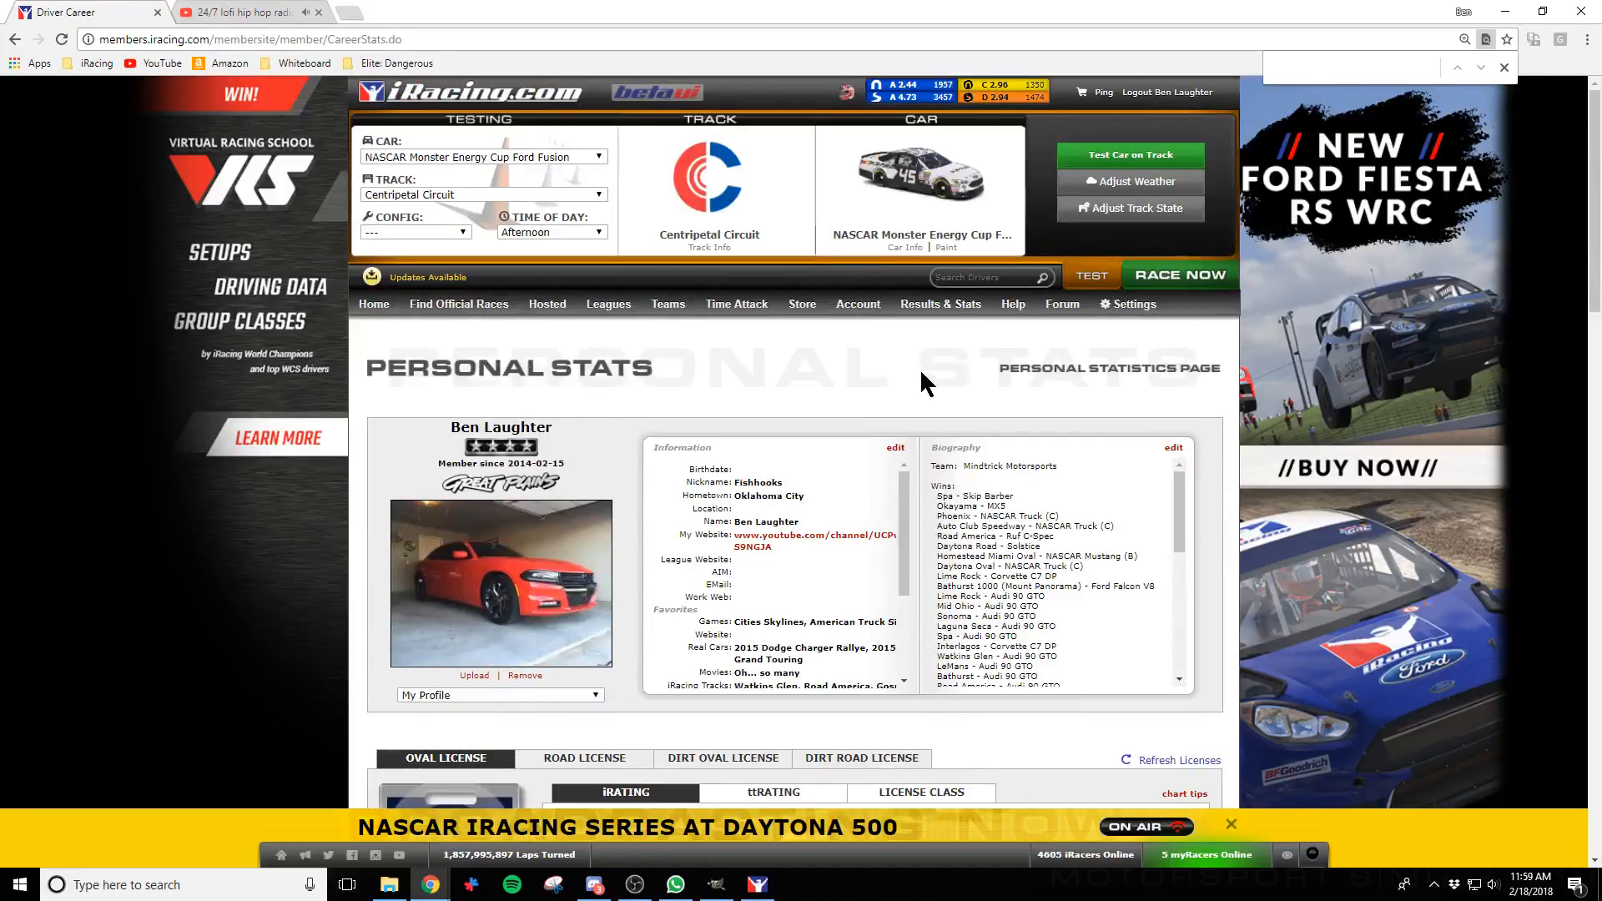
Highlight the end of the page address, then open the member forum in a new tab
{"action": "mouse_move", "coordinate": [856, 307]}
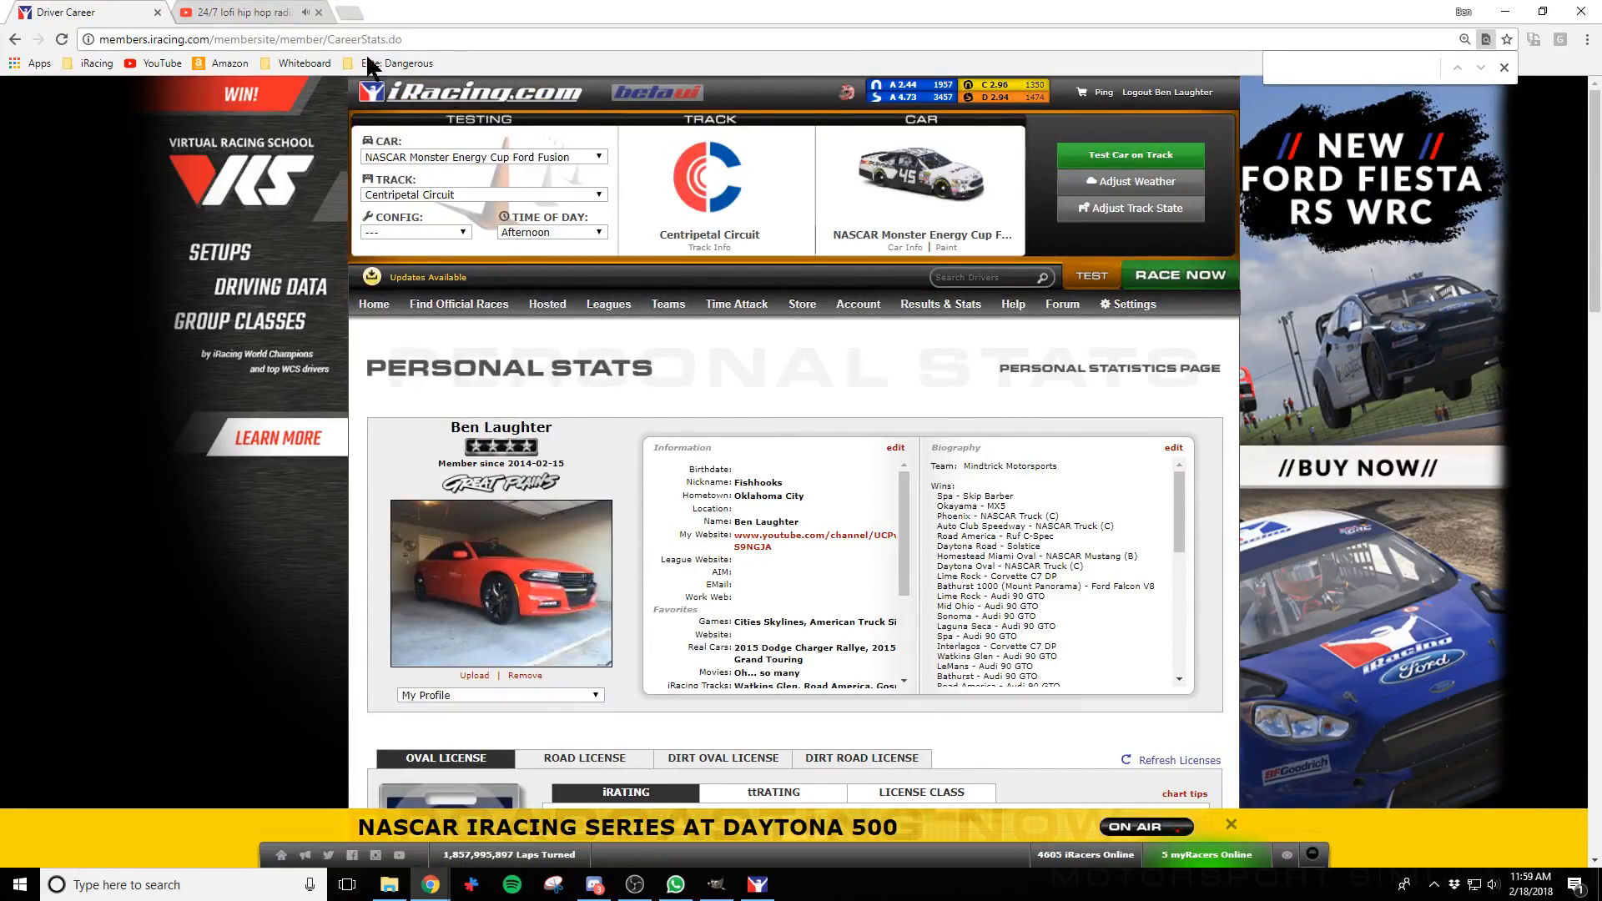
{"action": "left_click", "coordinate": [317, 39]}
{"action": "left_click_drag", "start_coordinate": [403, 40], "coordinate": [360, 41]}
{"action": "left_click", "coordinate": [434, 42]}
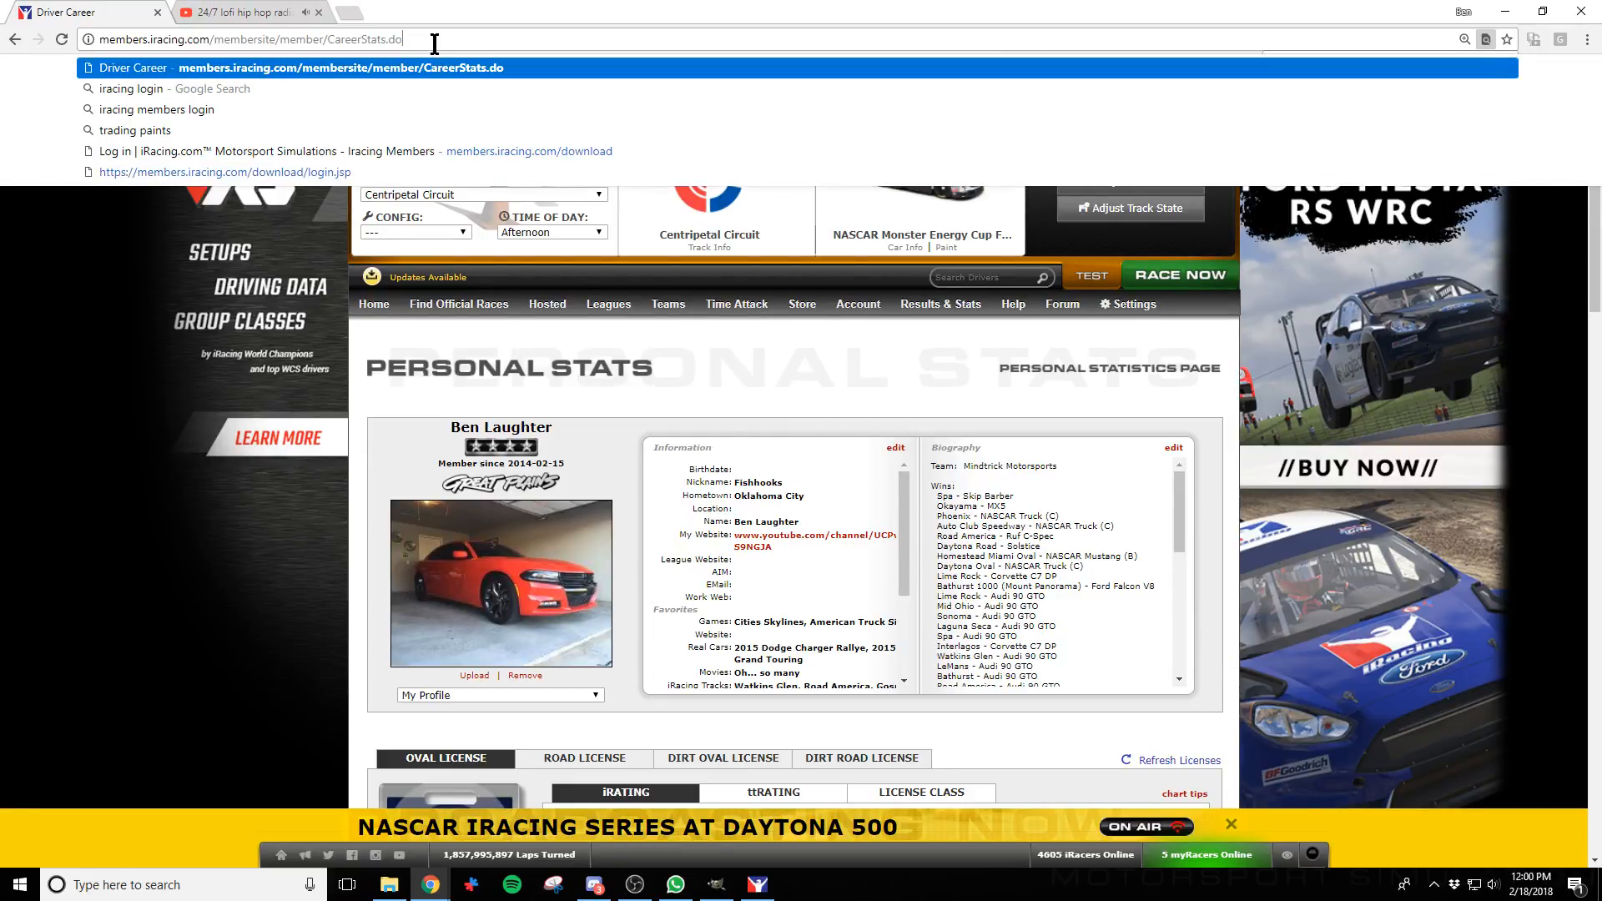
{"action": "left_click", "coordinate": [791, 333]}
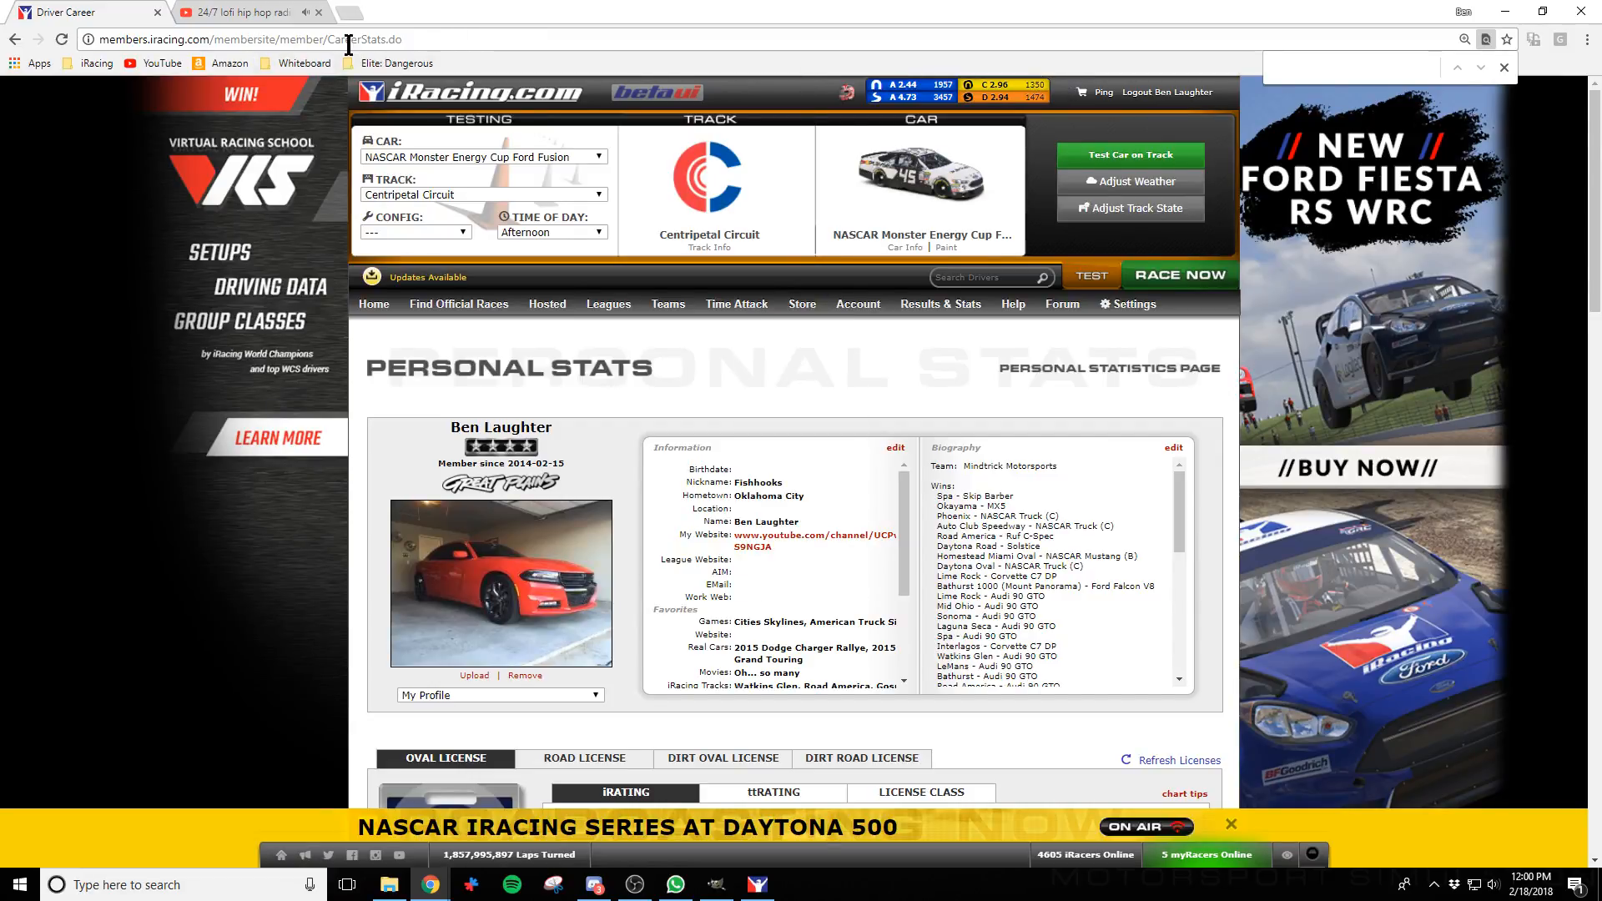
{"action": "left_click", "coordinate": [1062, 304]}
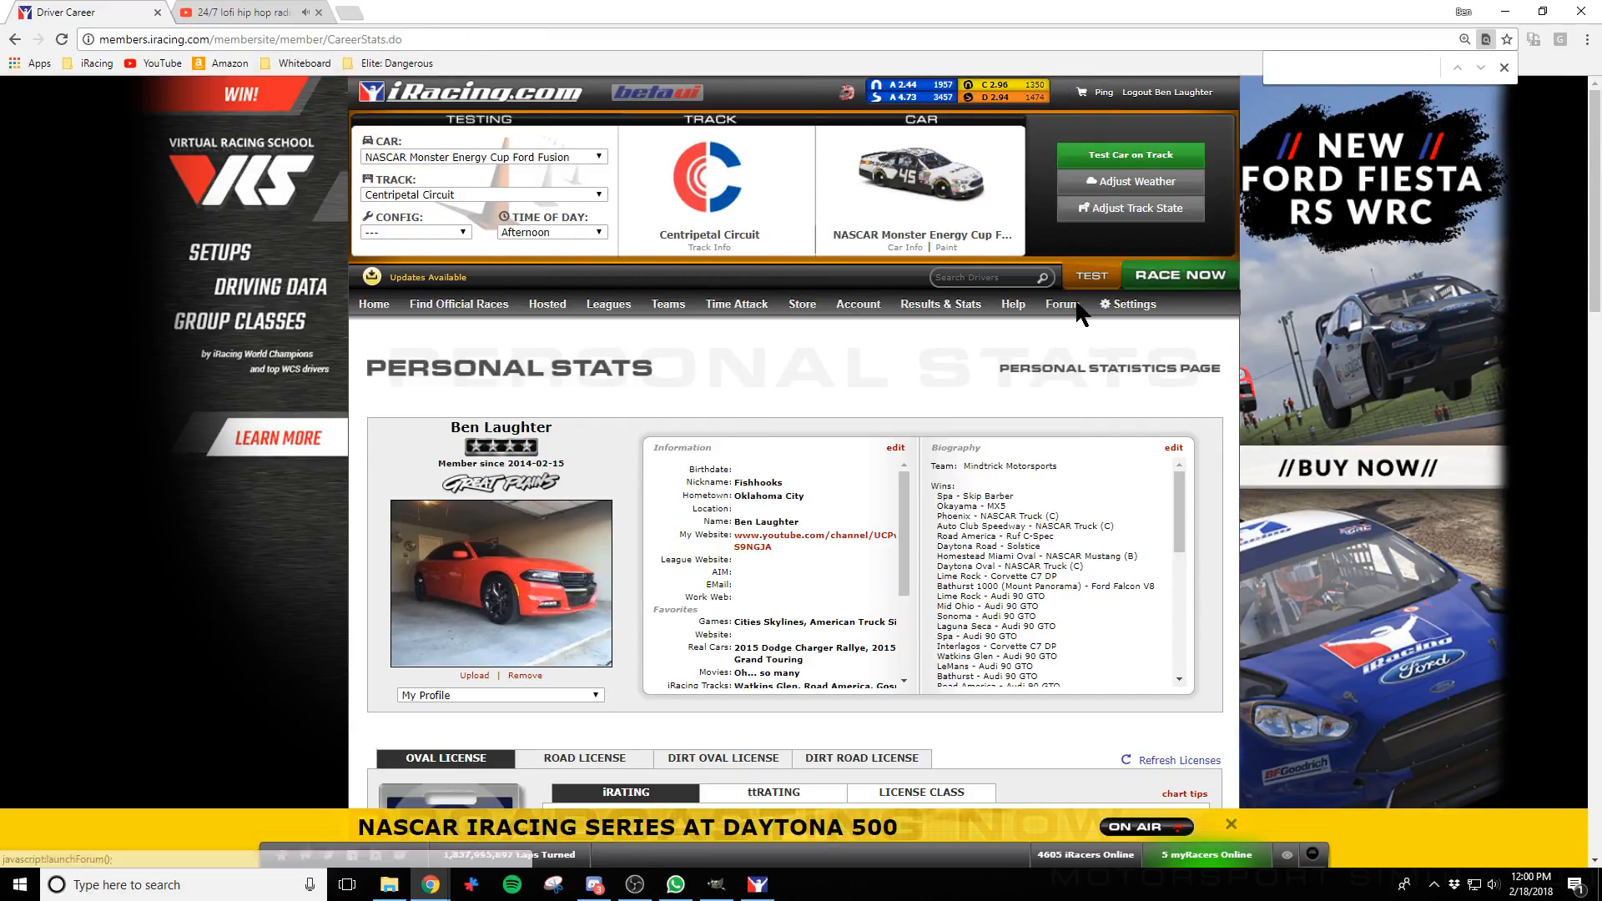
Scroll to the Kamel GT Championship forum link, open it, and read one of its threads
{"action": "scroll", "coordinate": [712, 429], "scroll_direction": "down", "scroll_amount": 20}
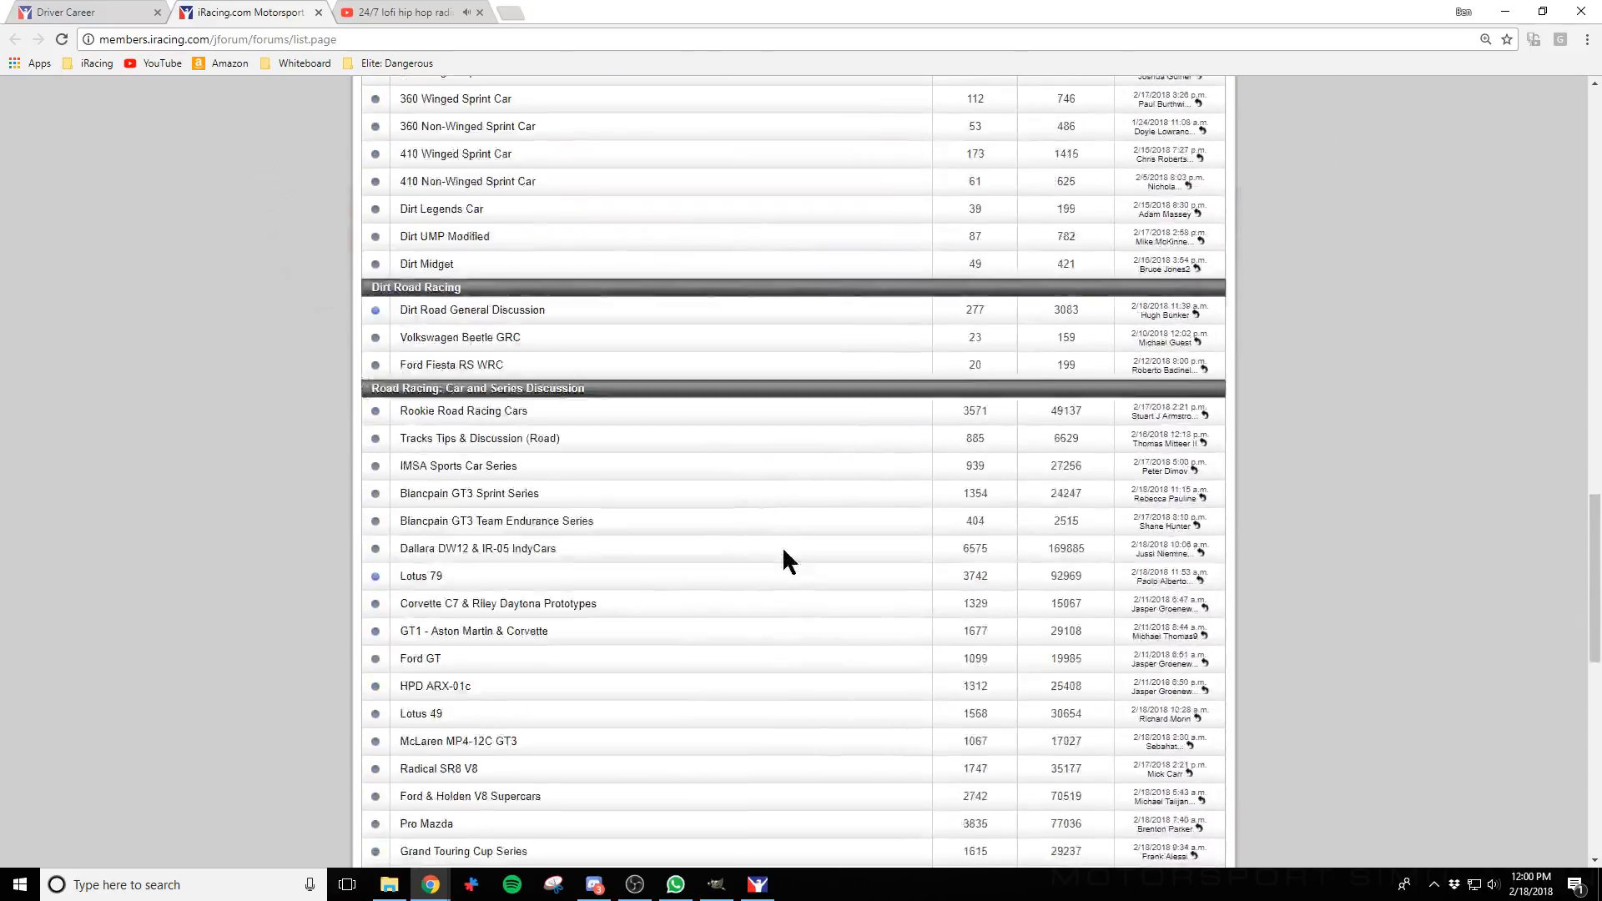
{"action": "left_click", "coordinate": [527, 474]}
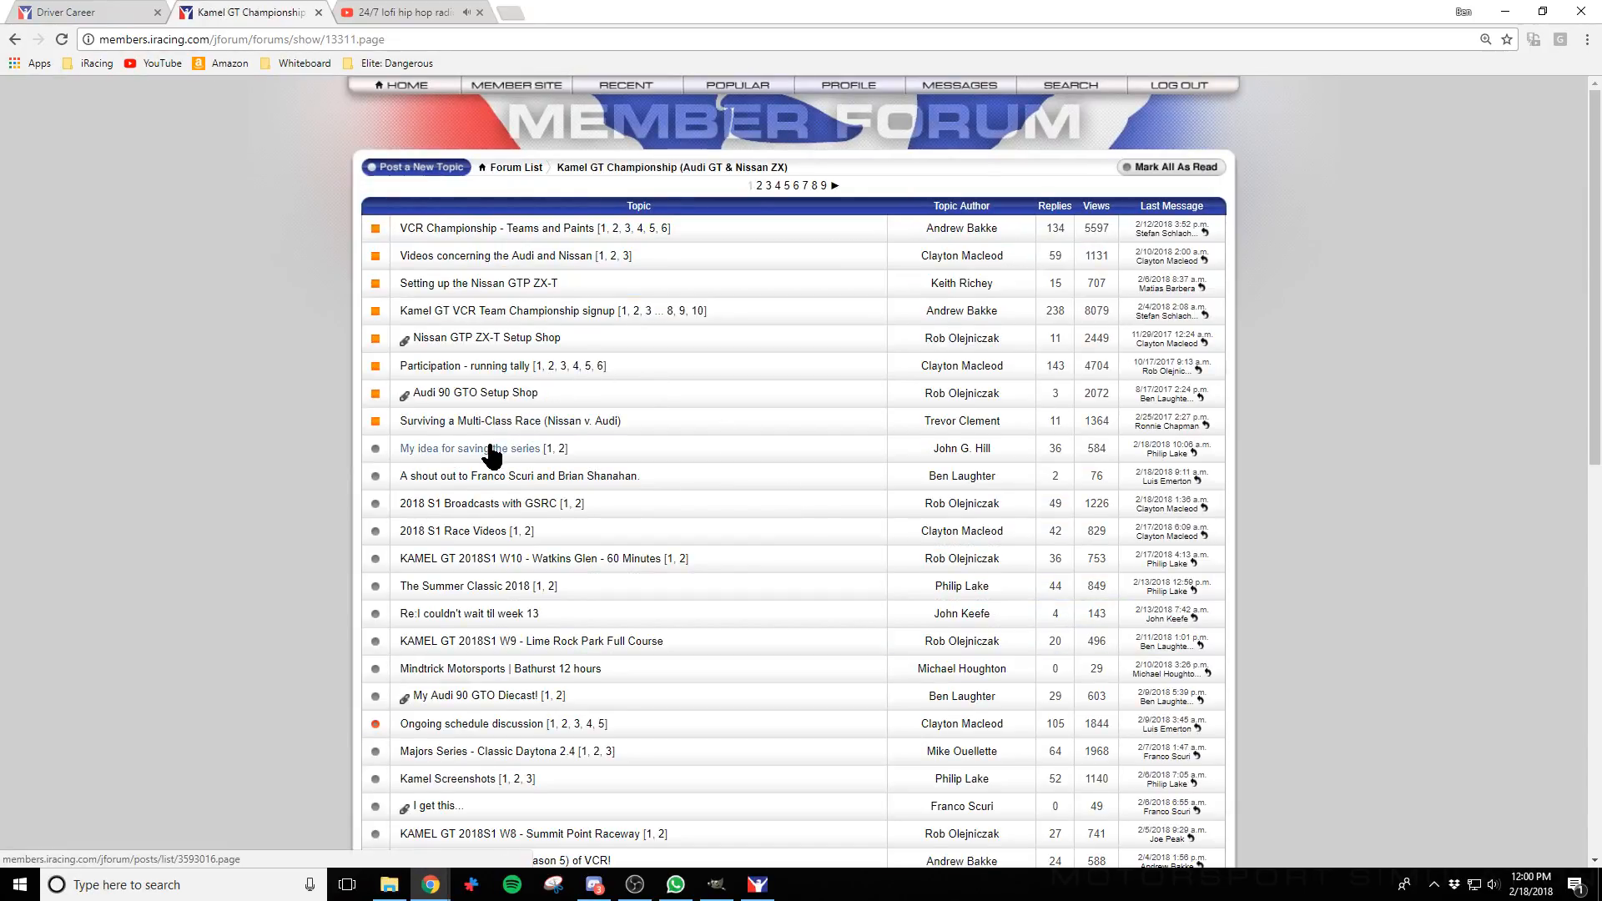
{"action": "left_click", "coordinate": [505, 475]}
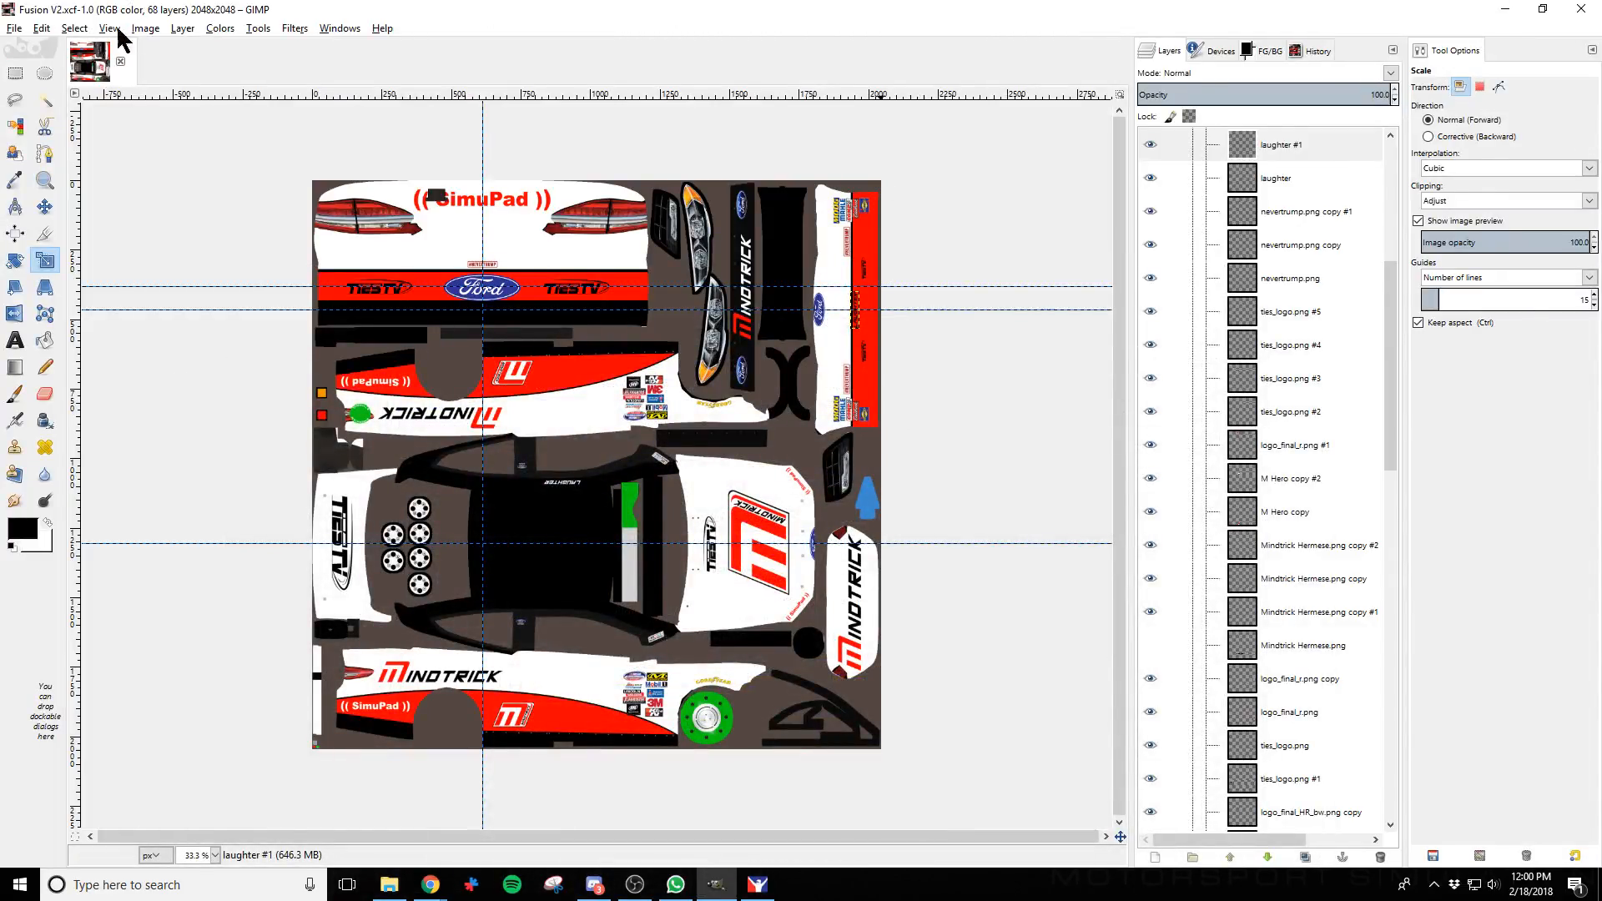
Start an export and browse to Documents > iRacing > paint > stockcars fordfusion
{"action": "left_click", "coordinate": [15, 30]}
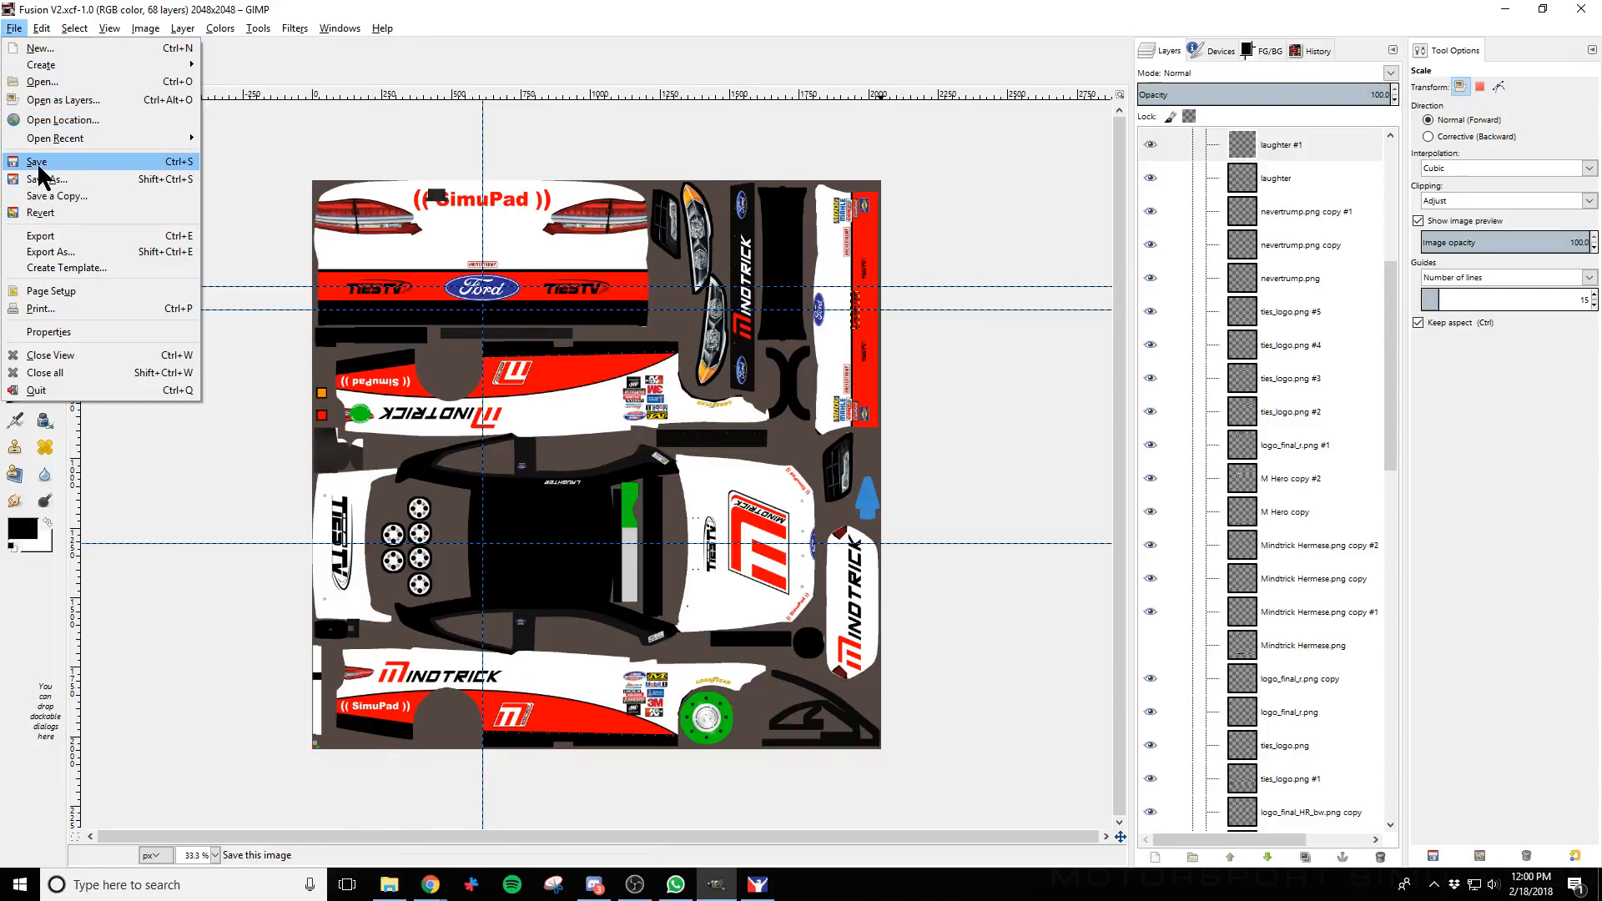
{"action": "left_click", "coordinate": [506, 4]}
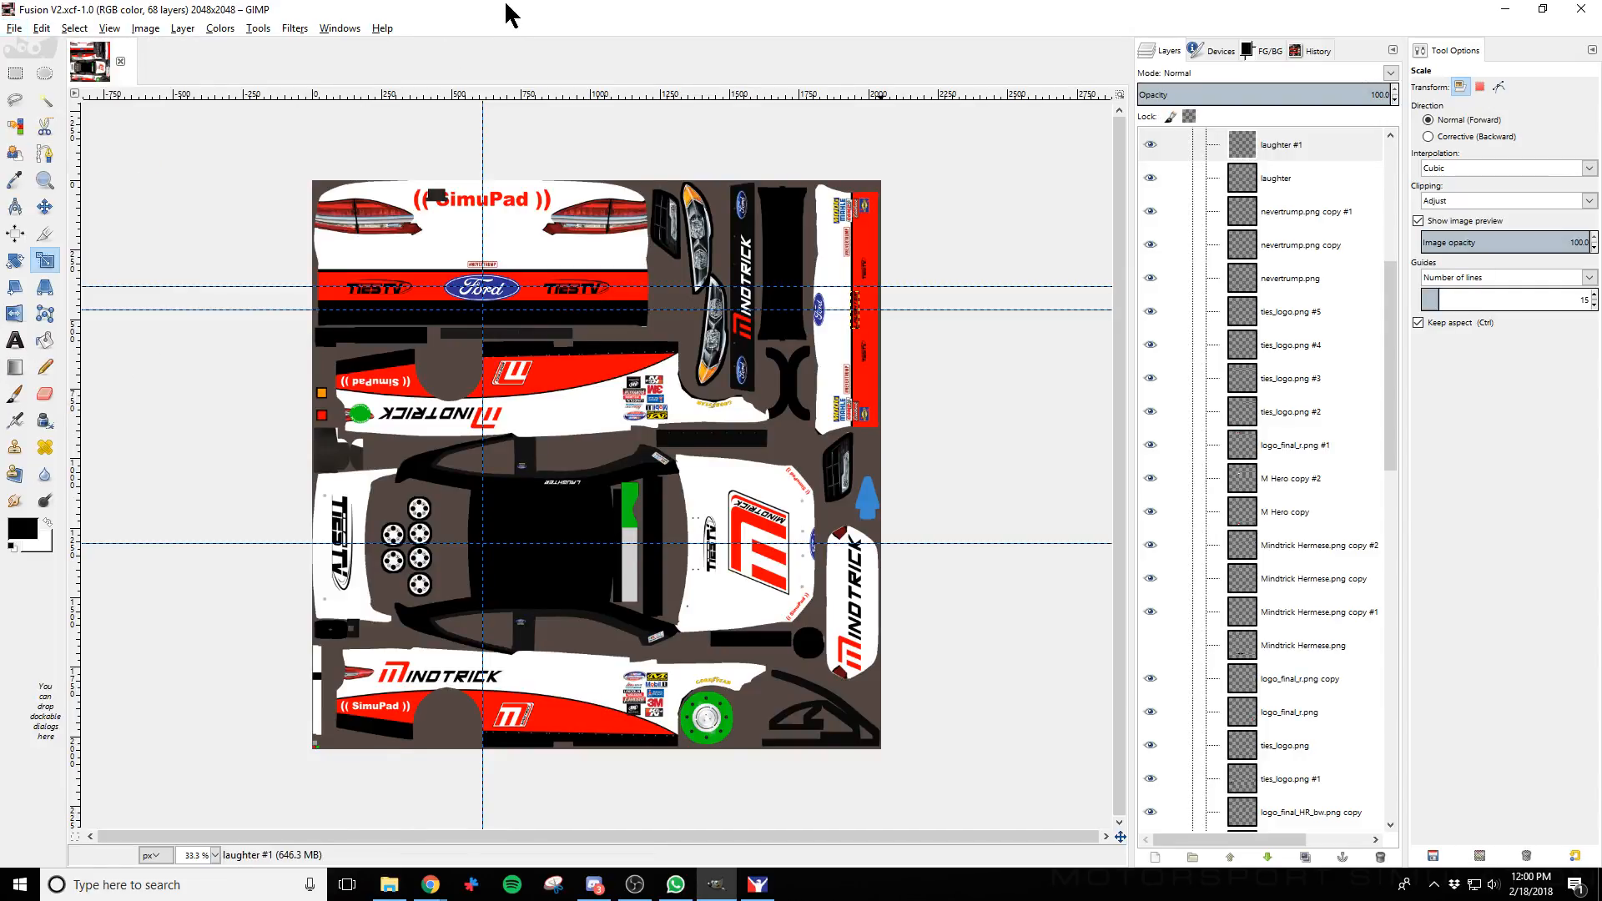
{"action": "left_click", "coordinate": [14, 30]}
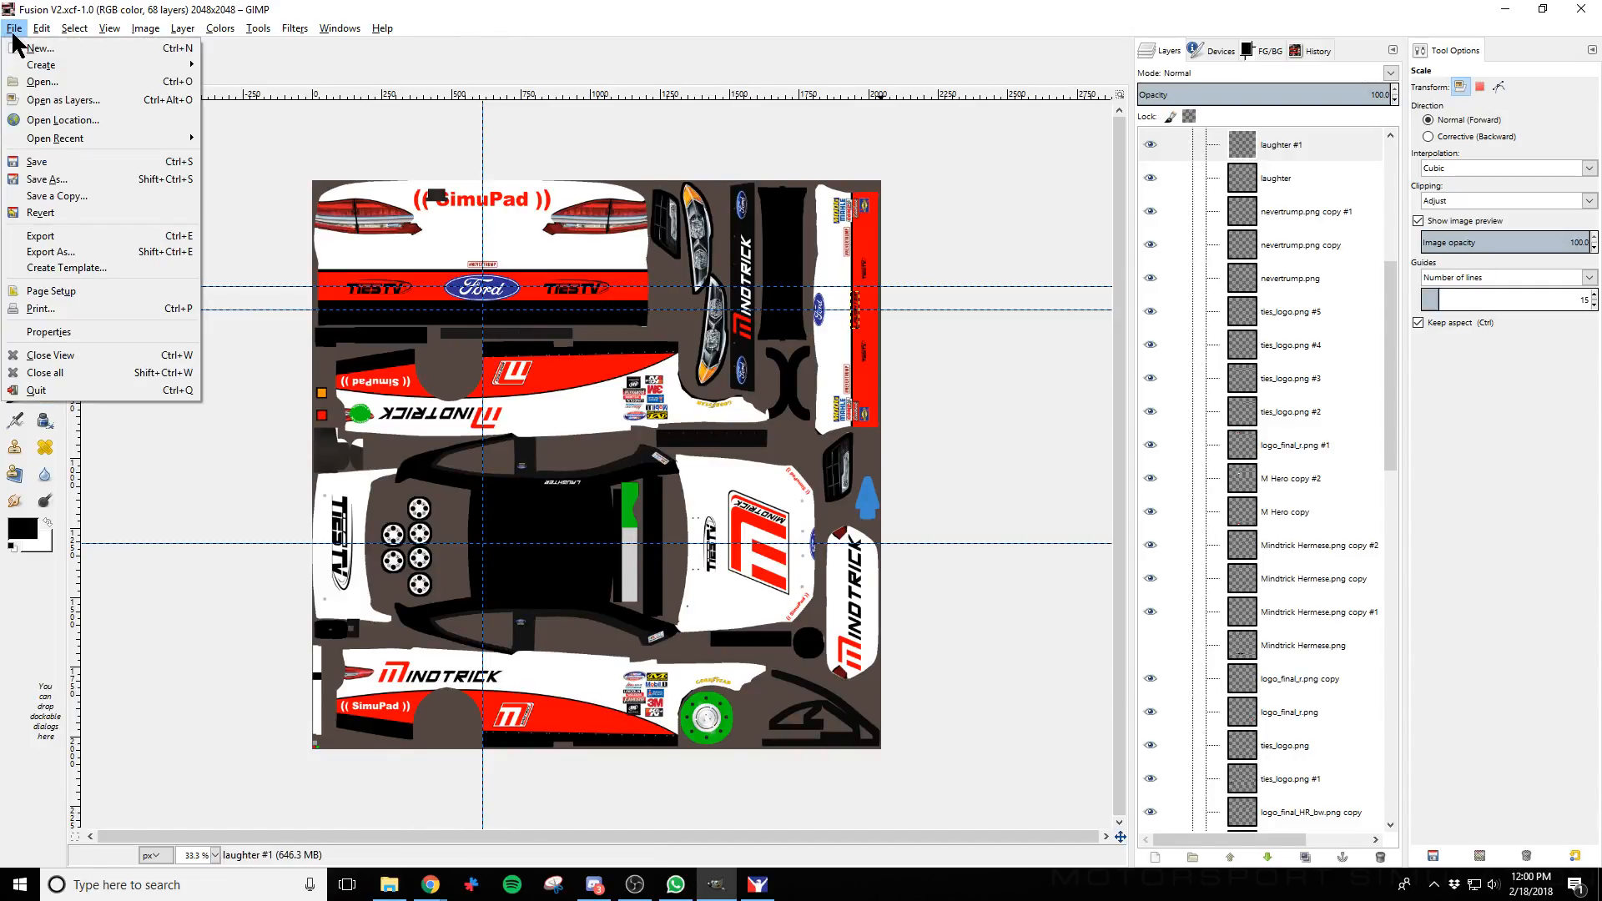
{"action": "left_click", "coordinate": [69, 252]}
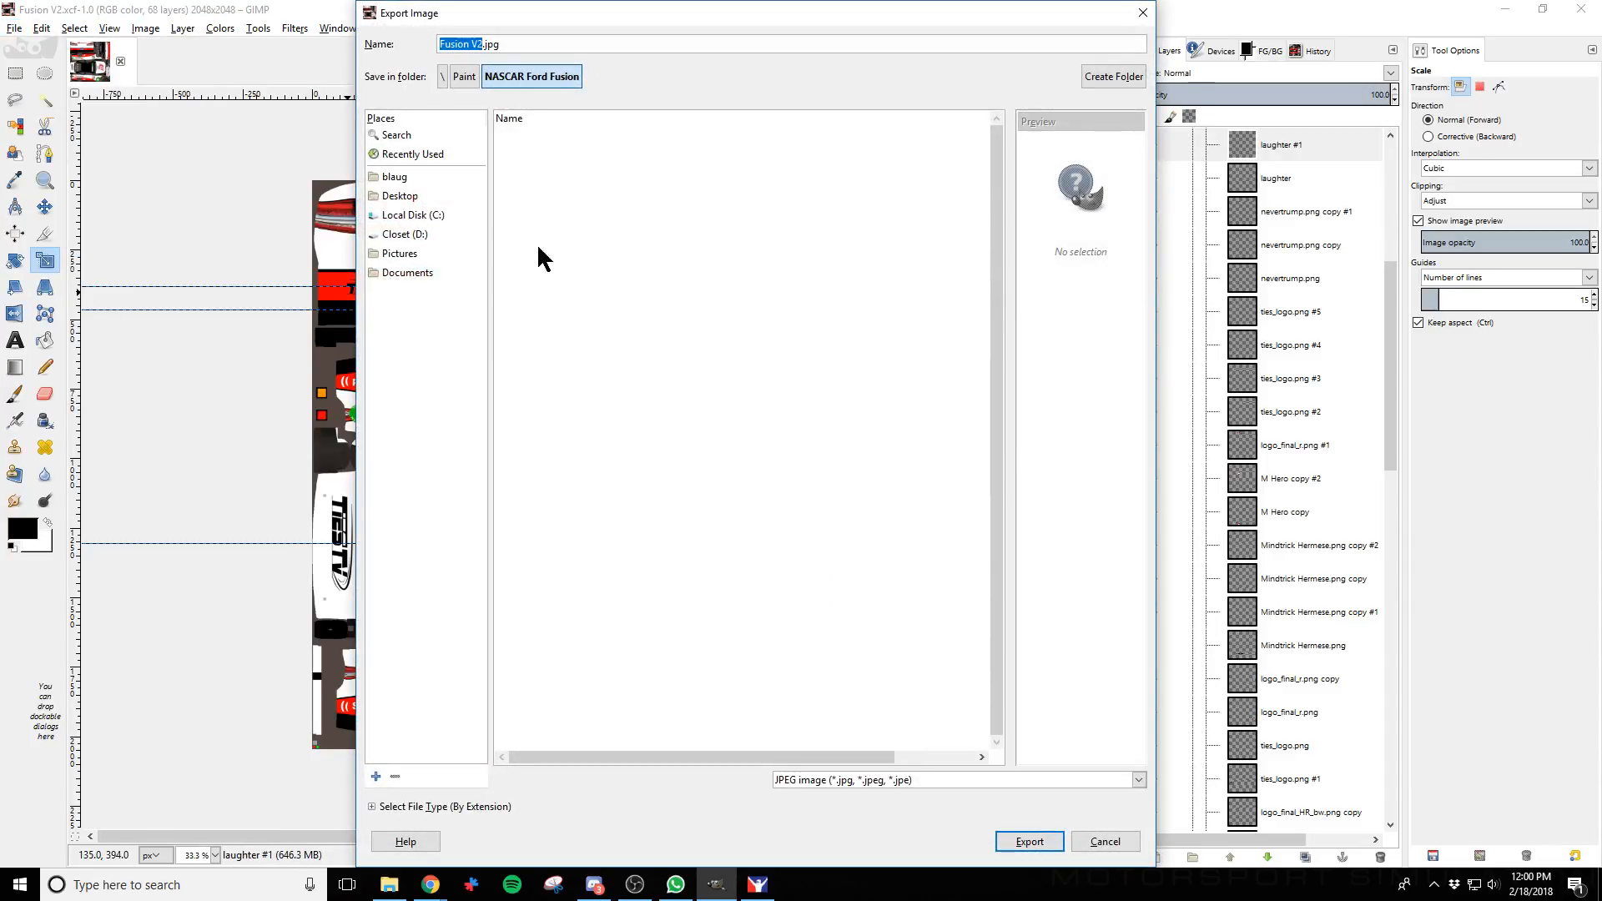
{"action": "left_click", "coordinate": [416, 271]}
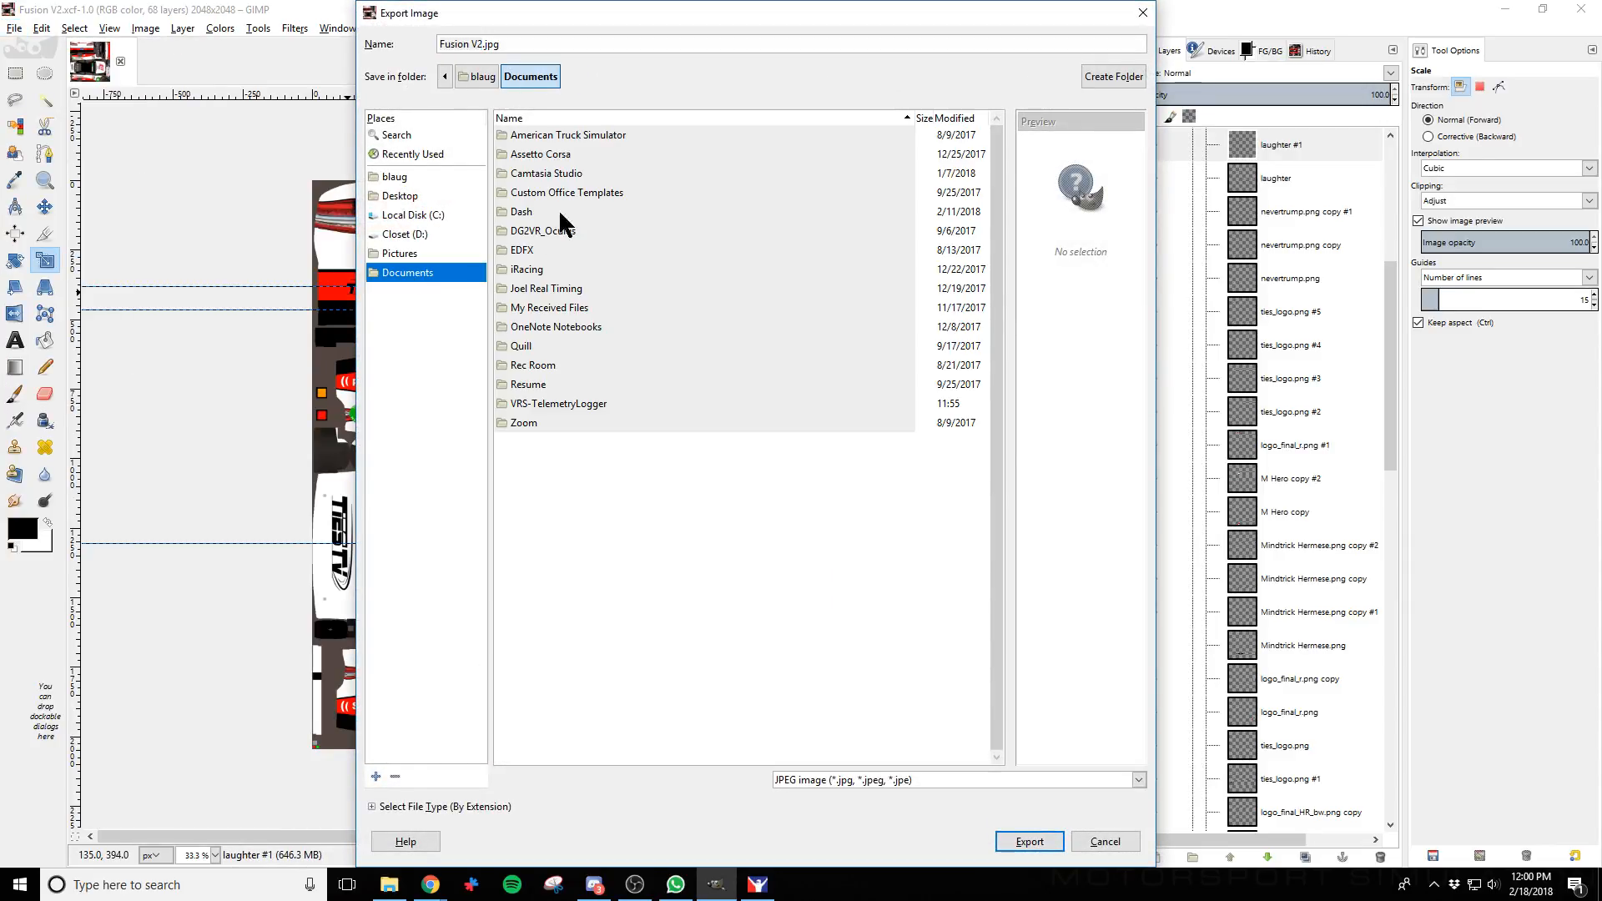
{"action": "double_click", "coordinate": [517, 268]}
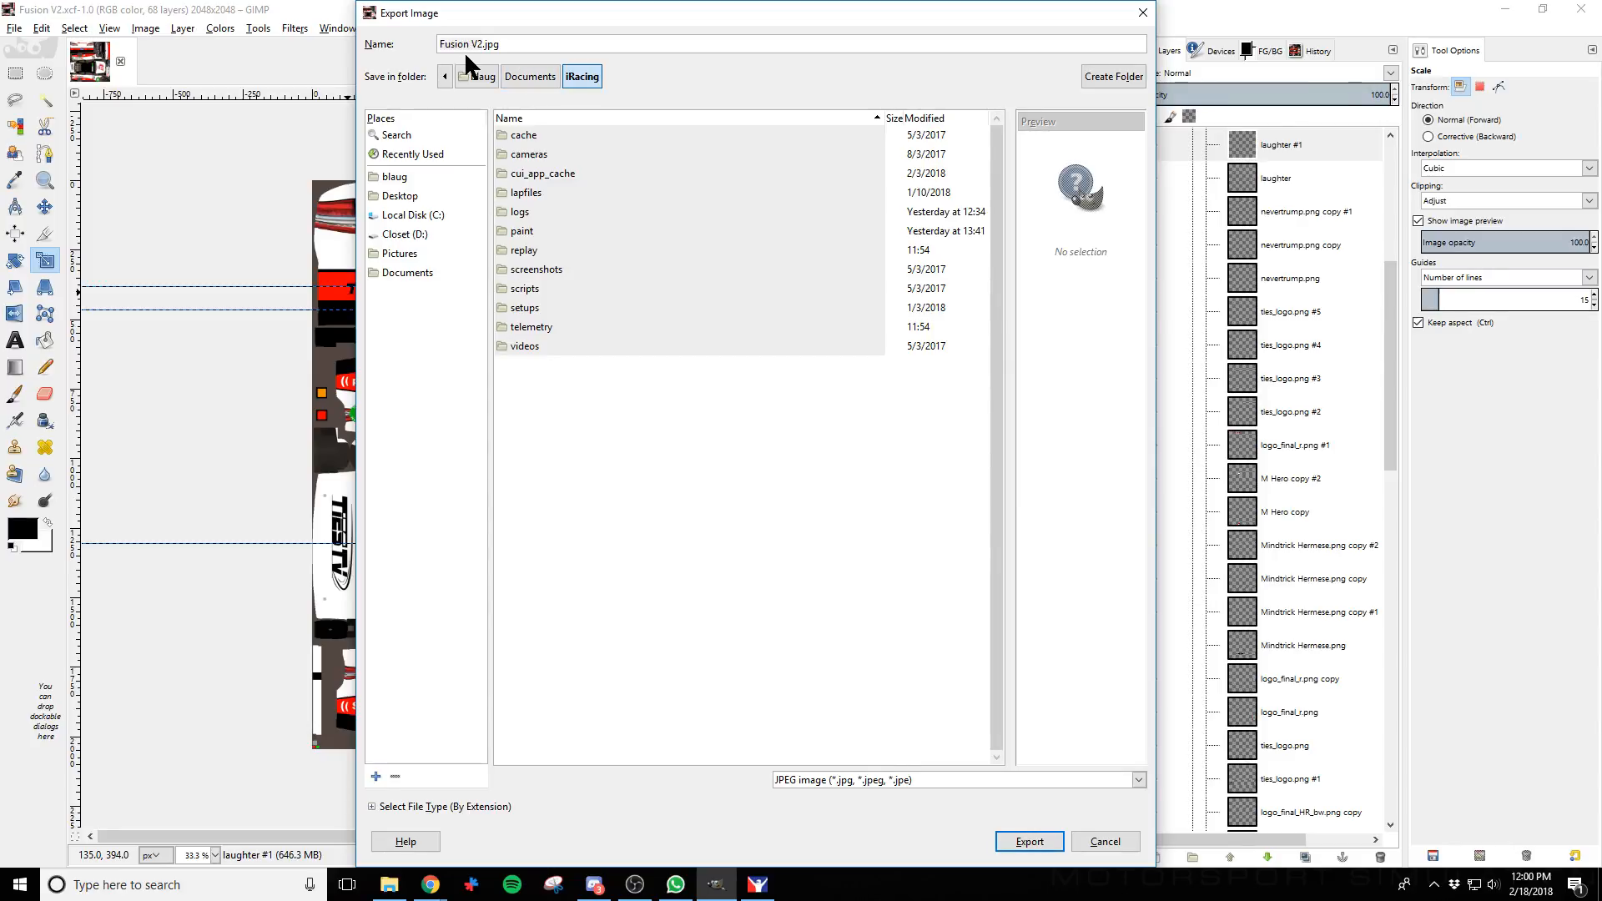
{"action": "double_click", "coordinate": [519, 231]}
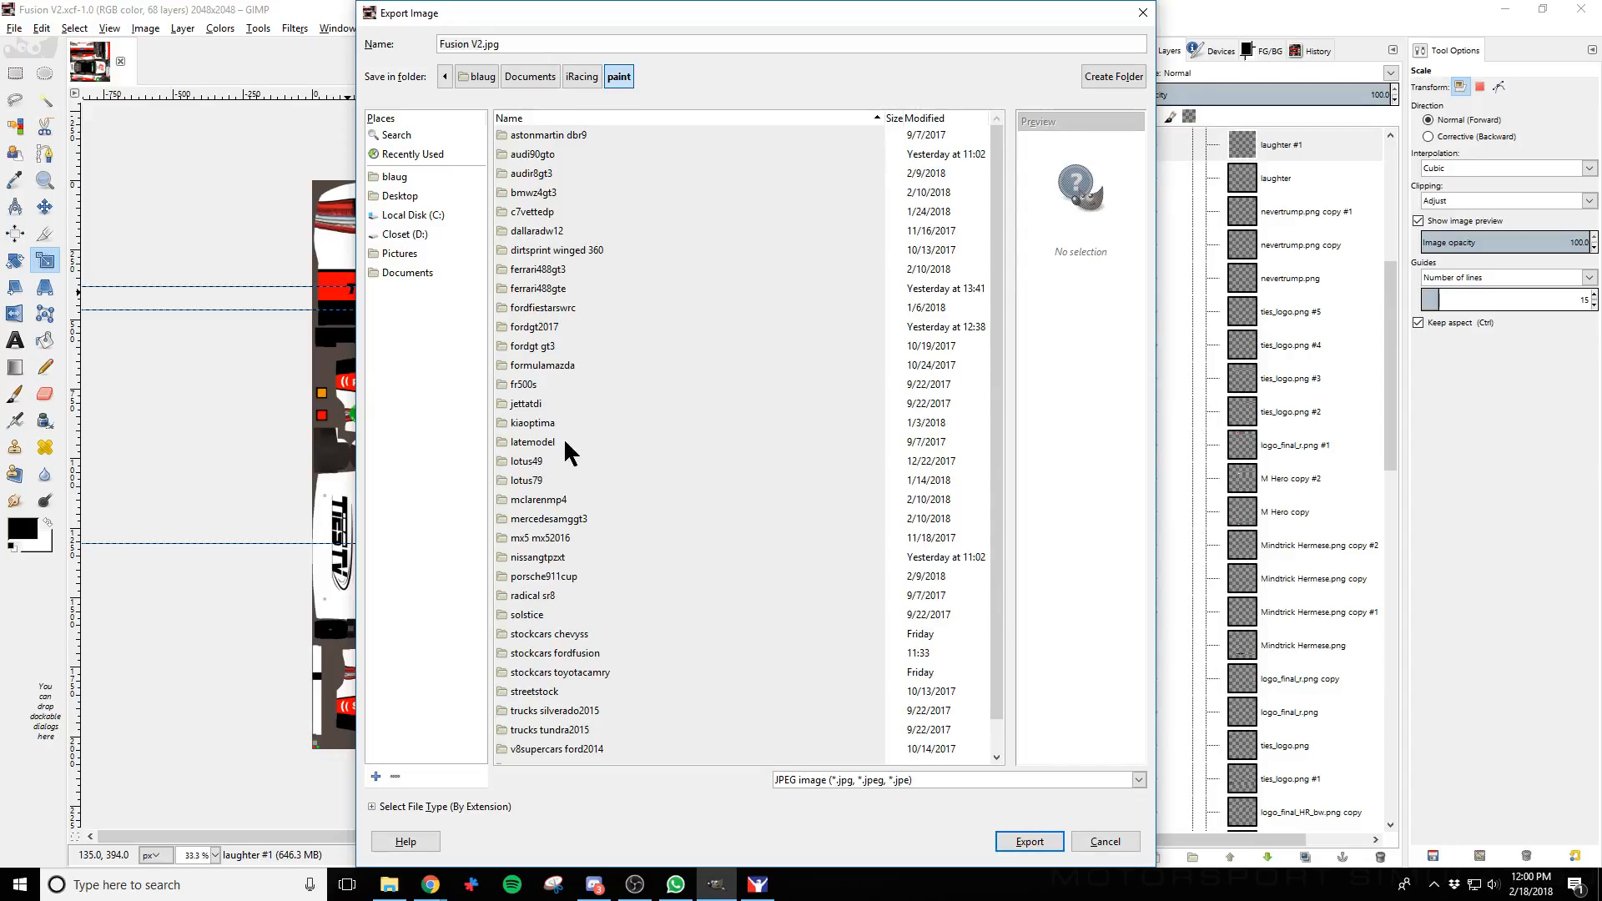
{"action": "scroll", "coordinate": [576, 478], "scroll_direction": "down", "scroll_amount": 1}
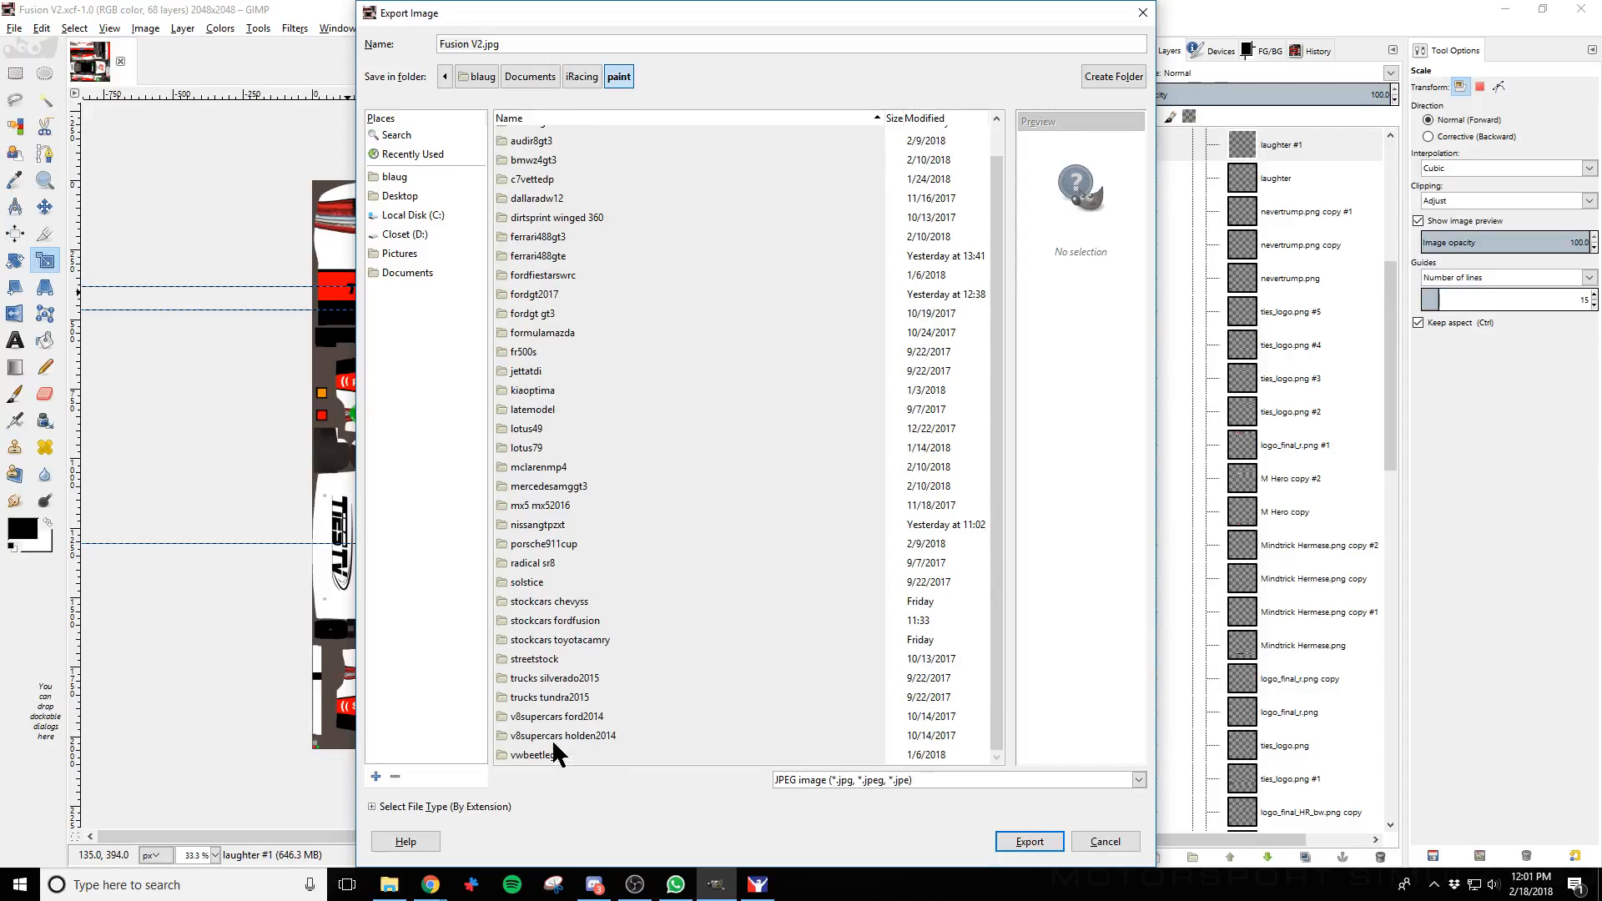
{"action": "double_click", "coordinate": [545, 620]}
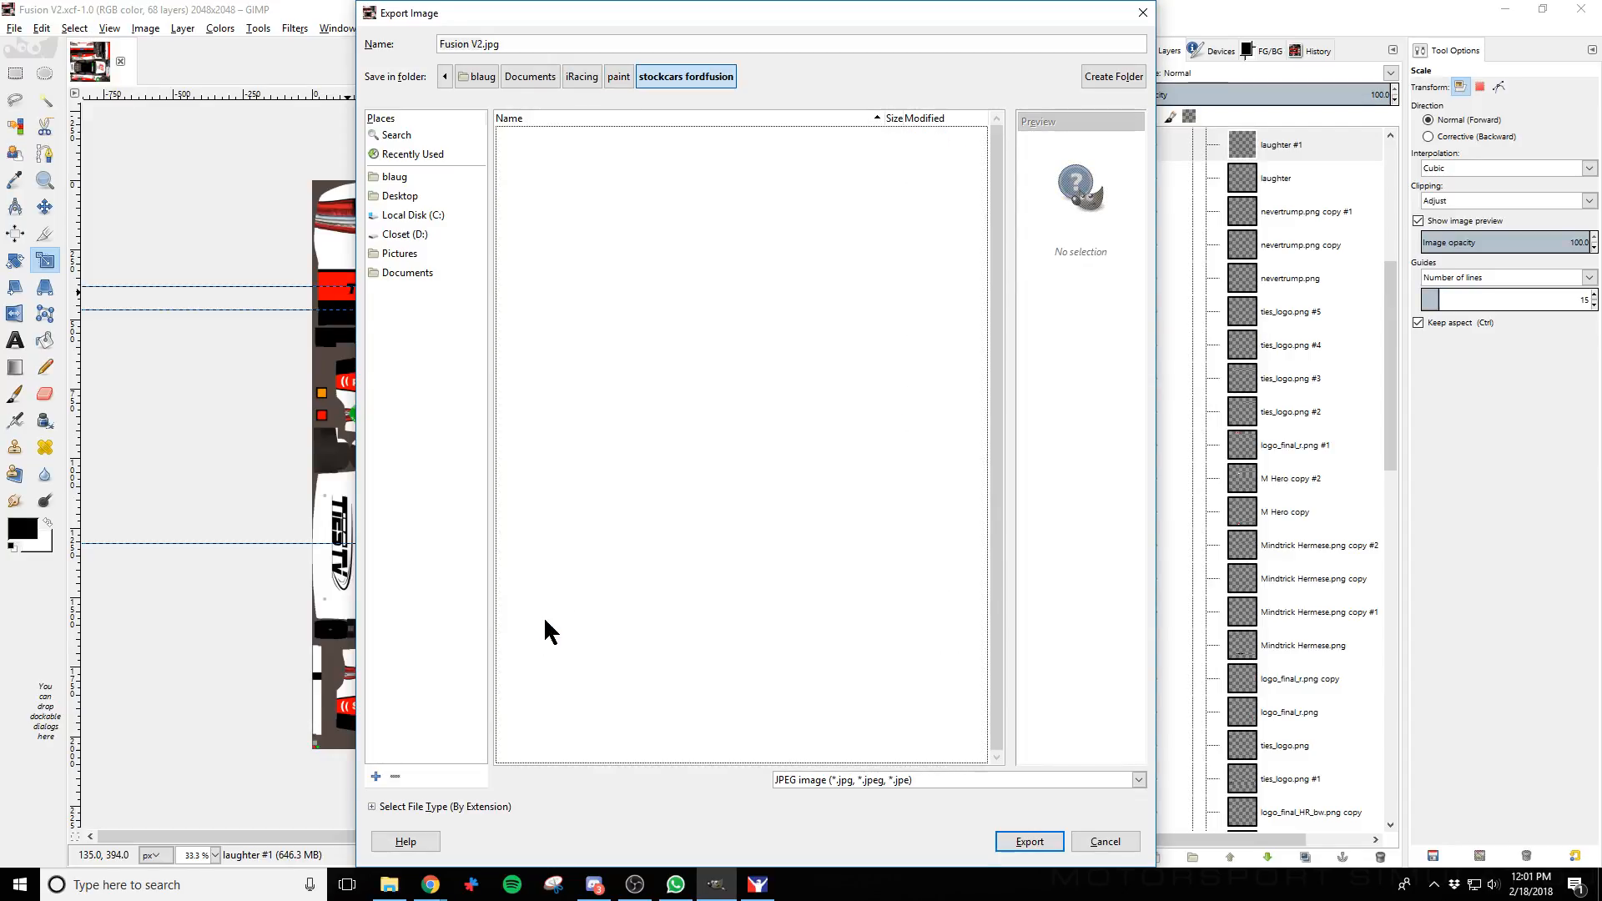
Name it car_147818.tga, choose the TarGA format, and replace the existing file
{"action": "left_click_drag", "start_coordinate": [483, 44], "coordinate": [439, 44]}
{"action": "type", "text": "car_"}
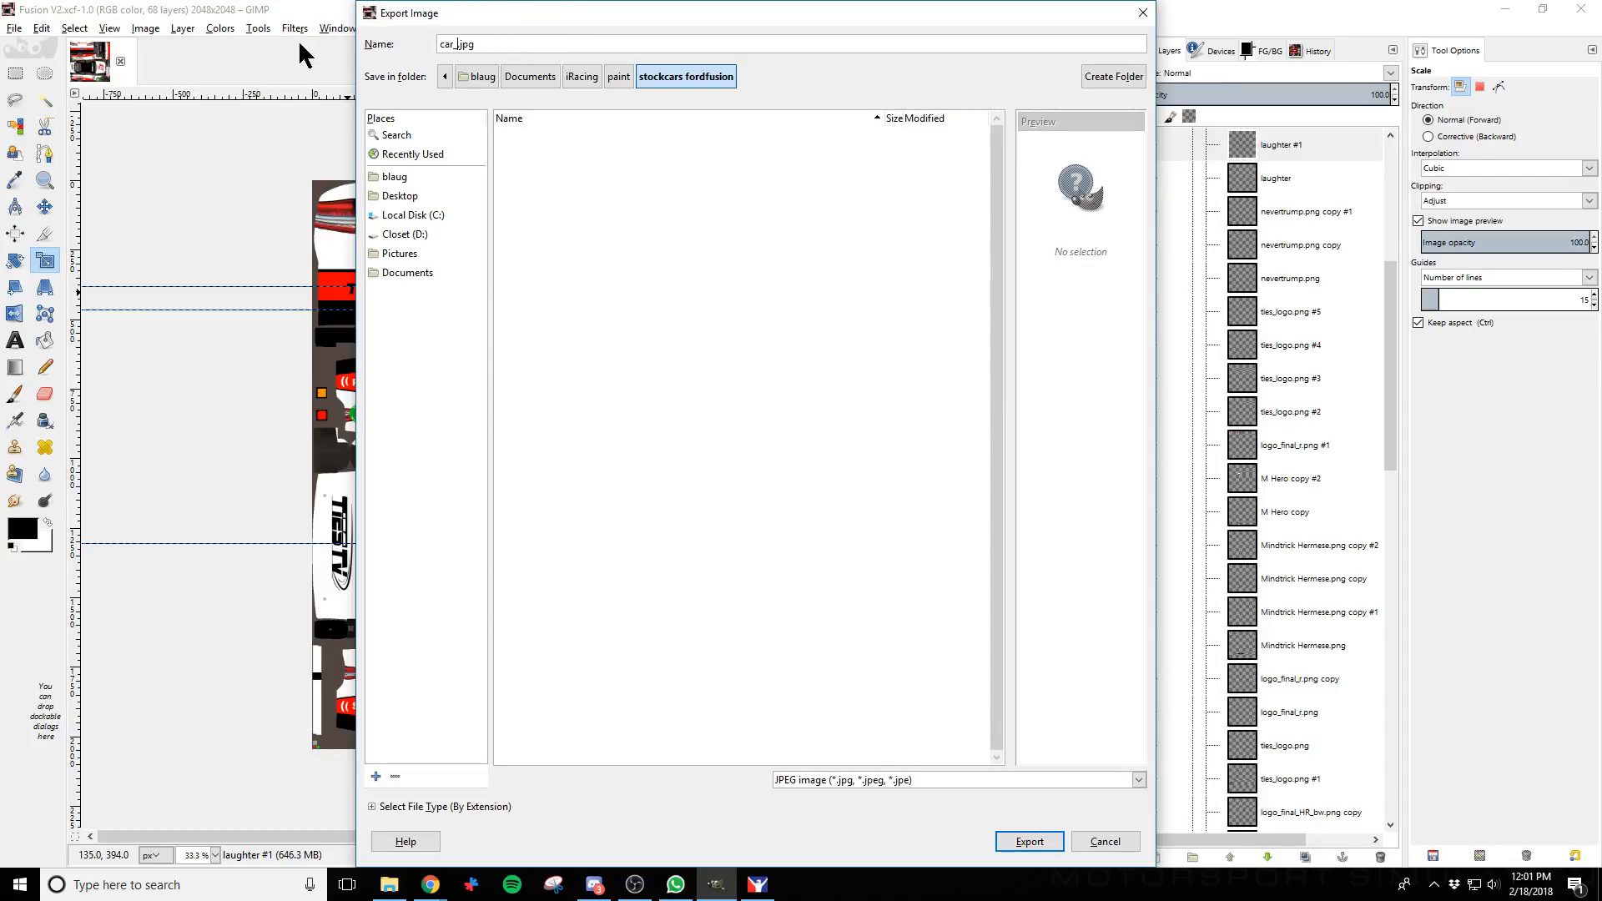
{"action": "type", "text": "147818"}
{"action": "key", "text": "shift+Right"}
{"action": "key", "text": "shift+Right"}
{"action": "key", "text": "shift+Right"}
{"action": "key", "text": "shift+Right"}
{"action": "type", "text": "tga"}
{"action": "left_click", "coordinate": [882, 779]}
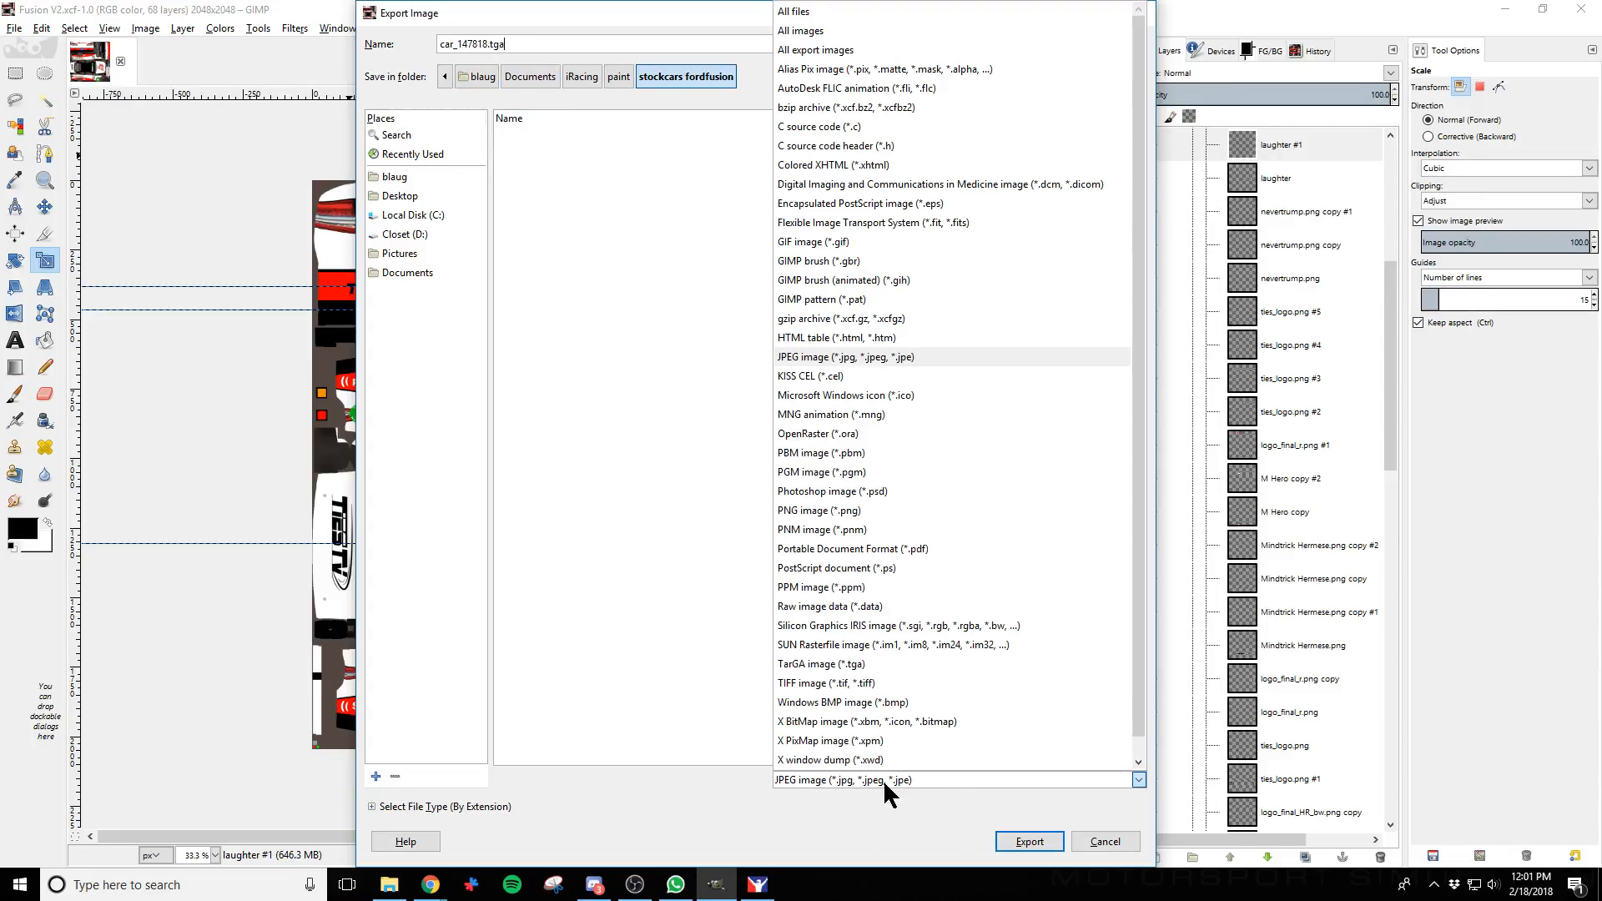
{"action": "left_click", "coordinate": [859, 664]}
{"action": "left_click", "coordinate": [1043, 843]}
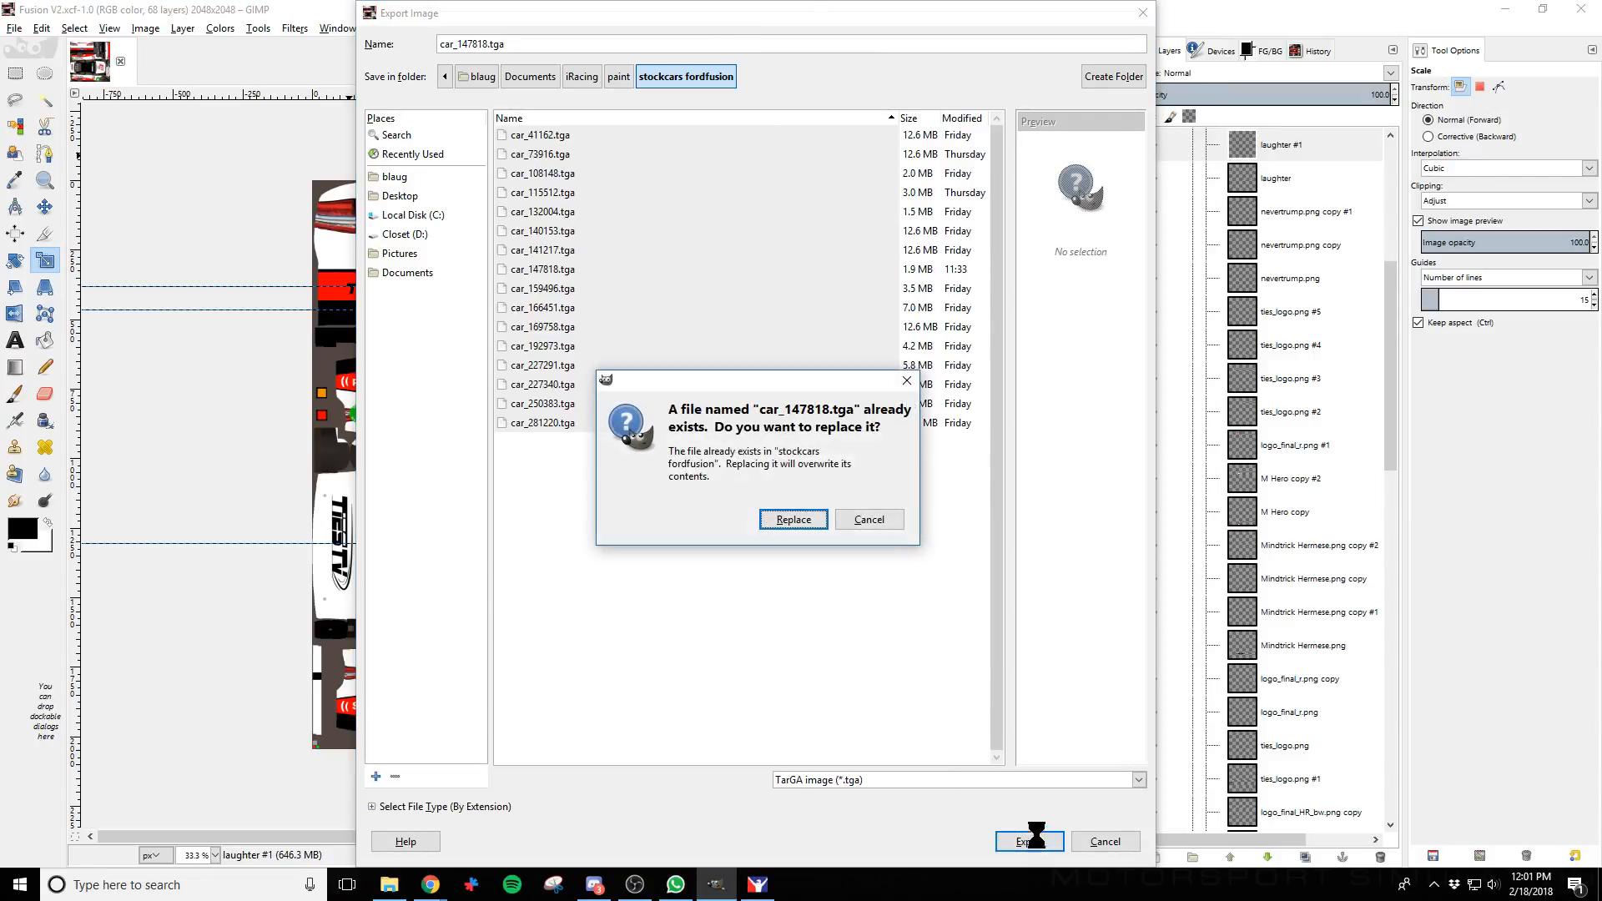
{"action": "left_click", "coordinate": [792, 520]}
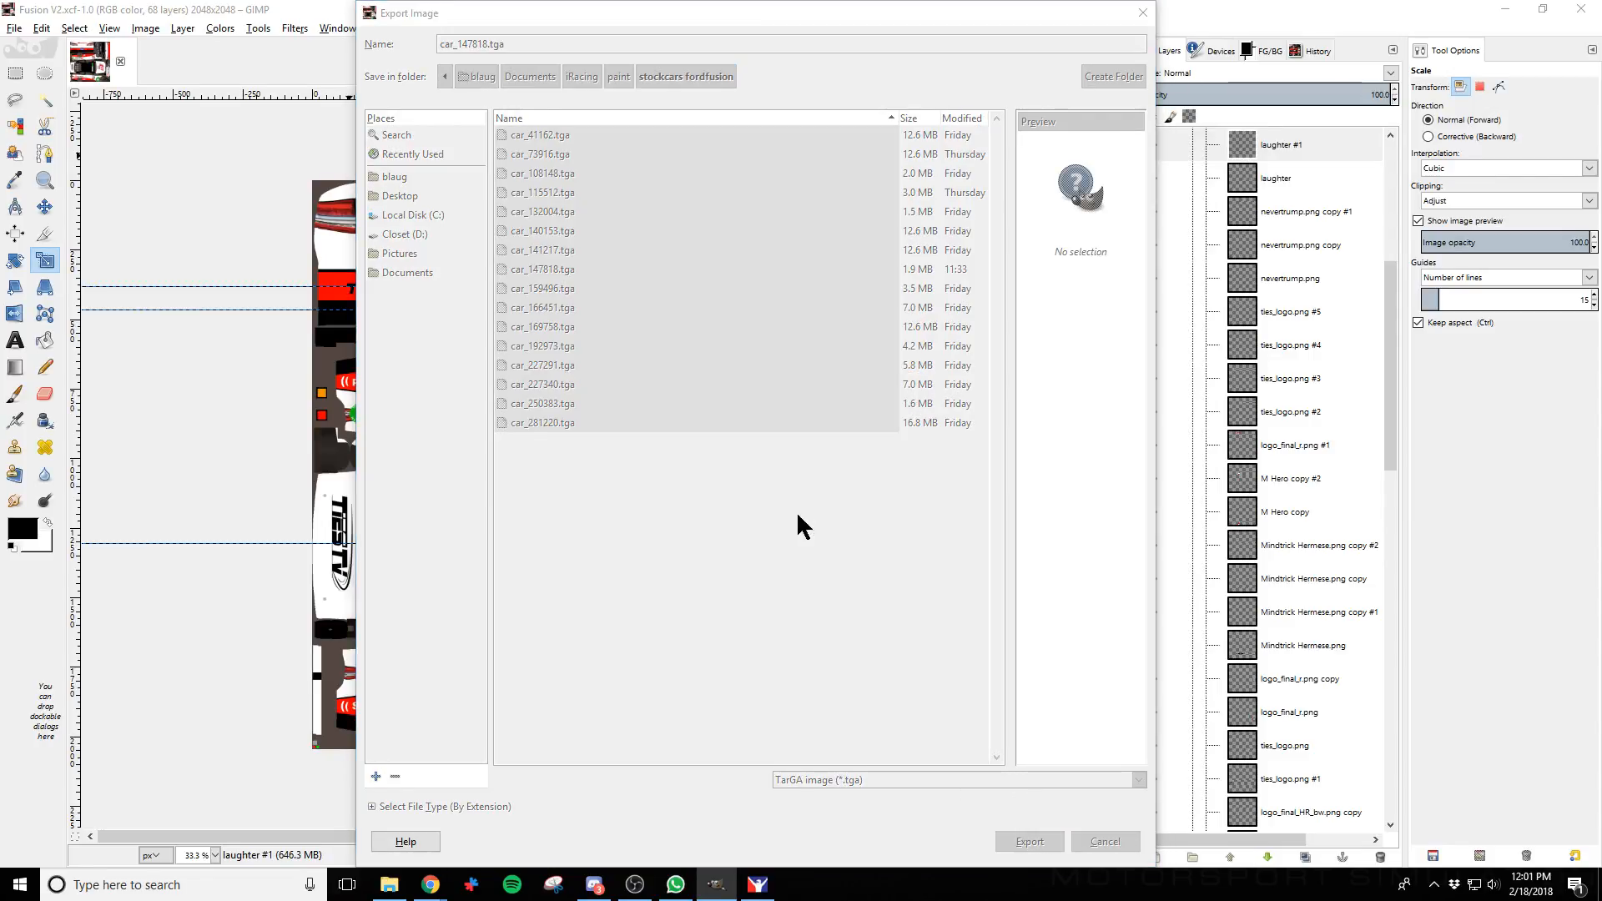
{"action": "left_click", "coordinate": [799, 509]}
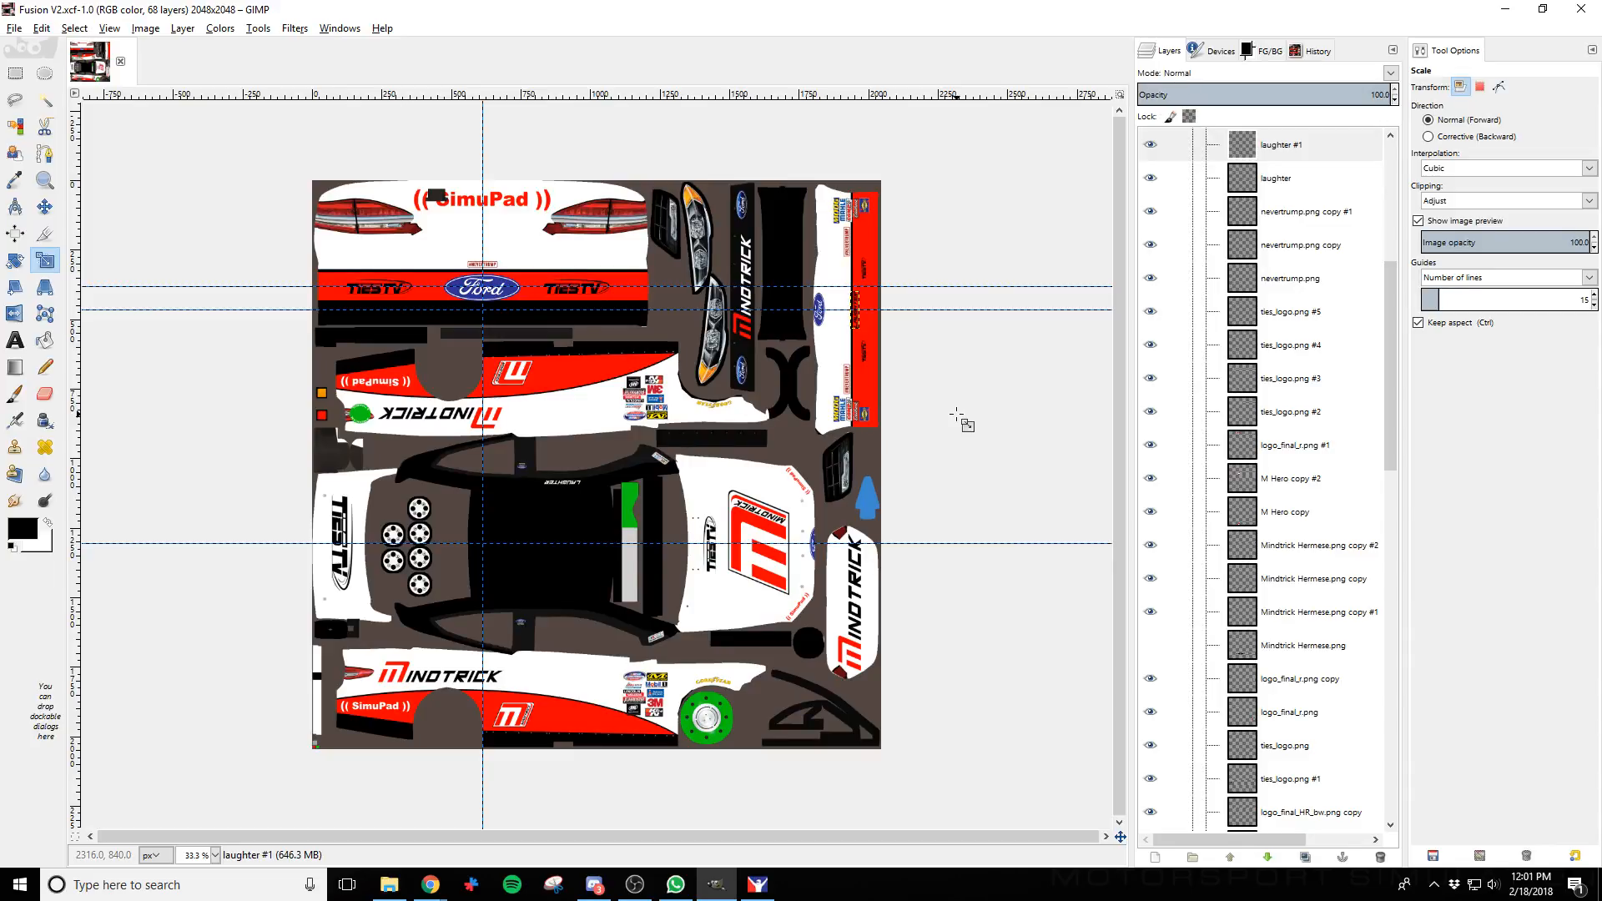
Delete the Logos and Graphics layer groups, then undo the deletions
{"action": "scroll", "coordinate": [1280, 457], "scroll_direction": "up", "scroll_amount": 5}
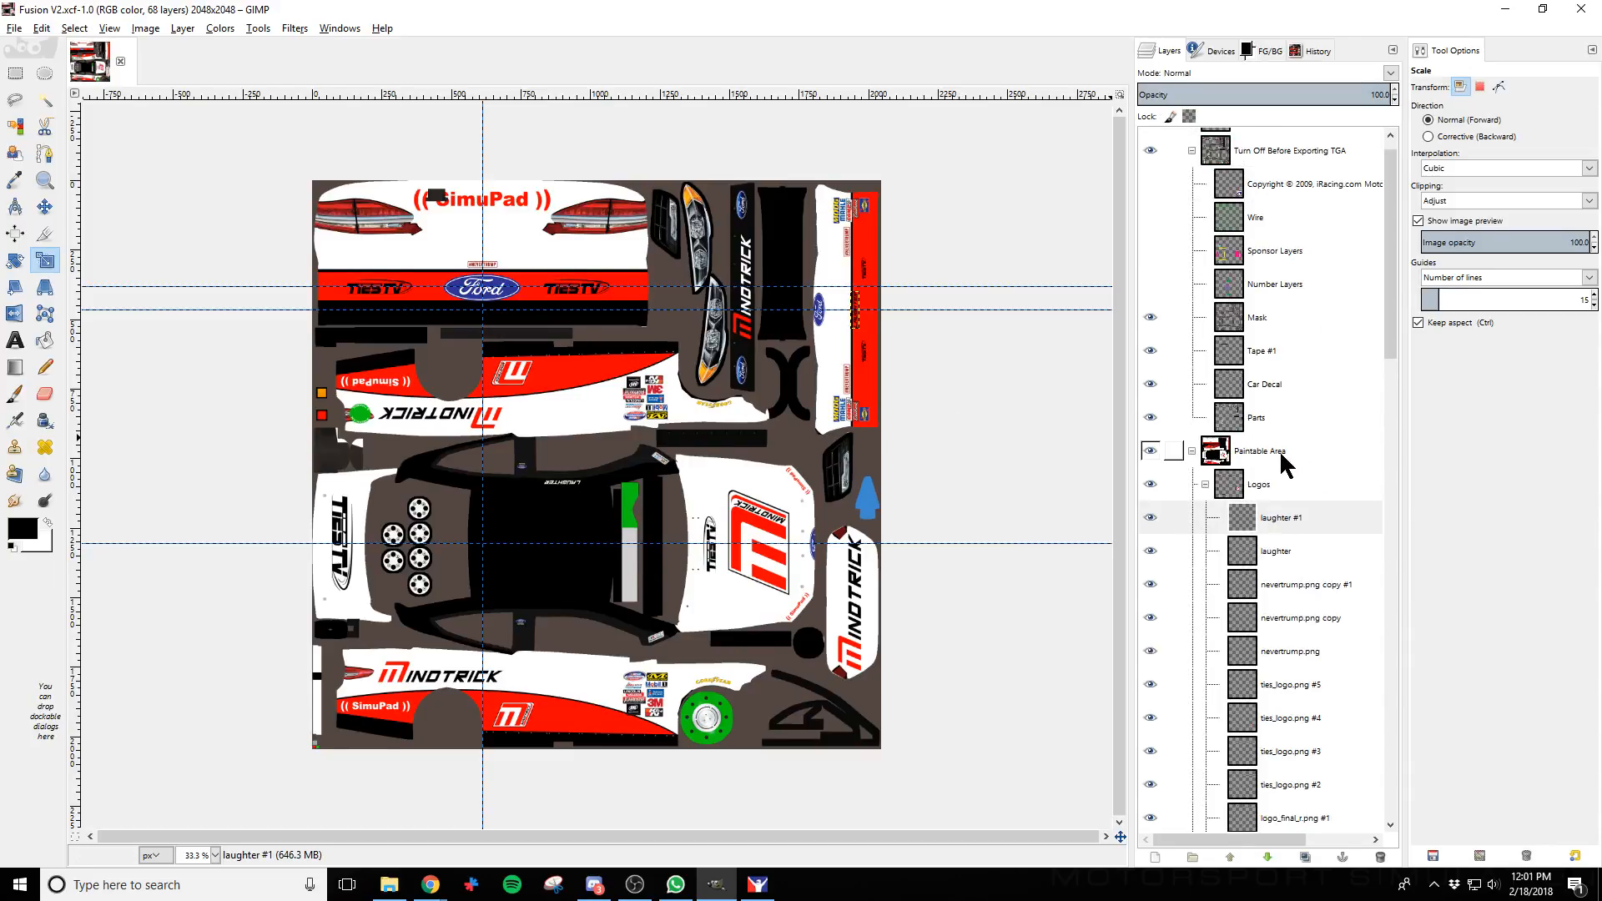
{"action": "right_click", "coordinate": [1263, 493]}
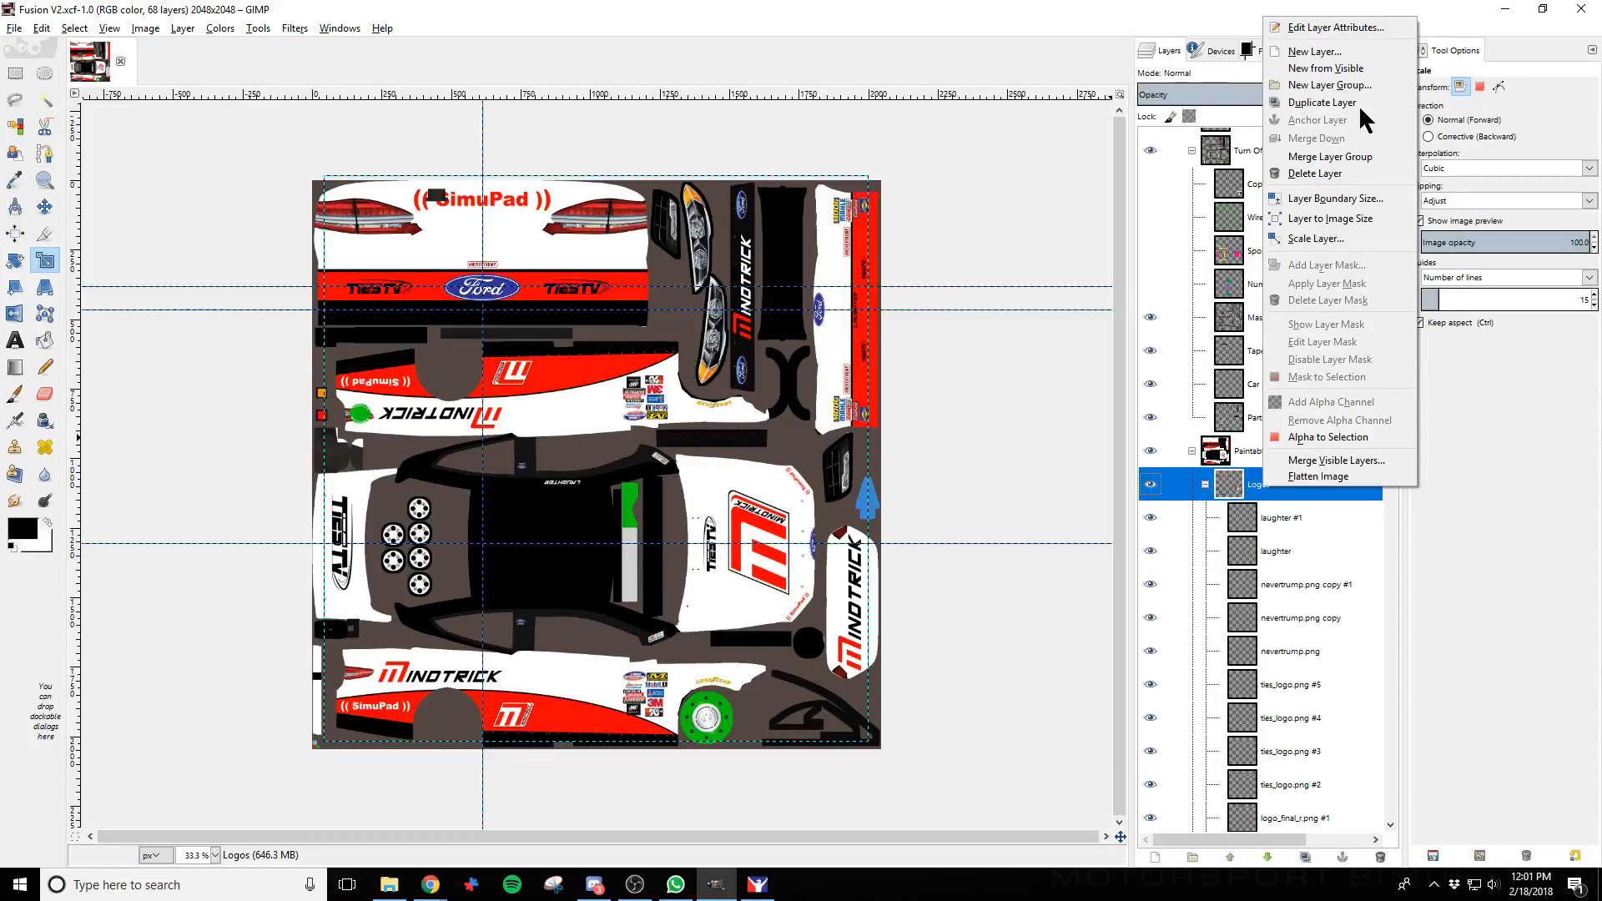
{"action": "left_click", "coordinate": [1331, 173]}
{"action": "right_click", "coordinate": [1281, 490]}
{"action": "left_click", "coordinate": [1332, 164]}
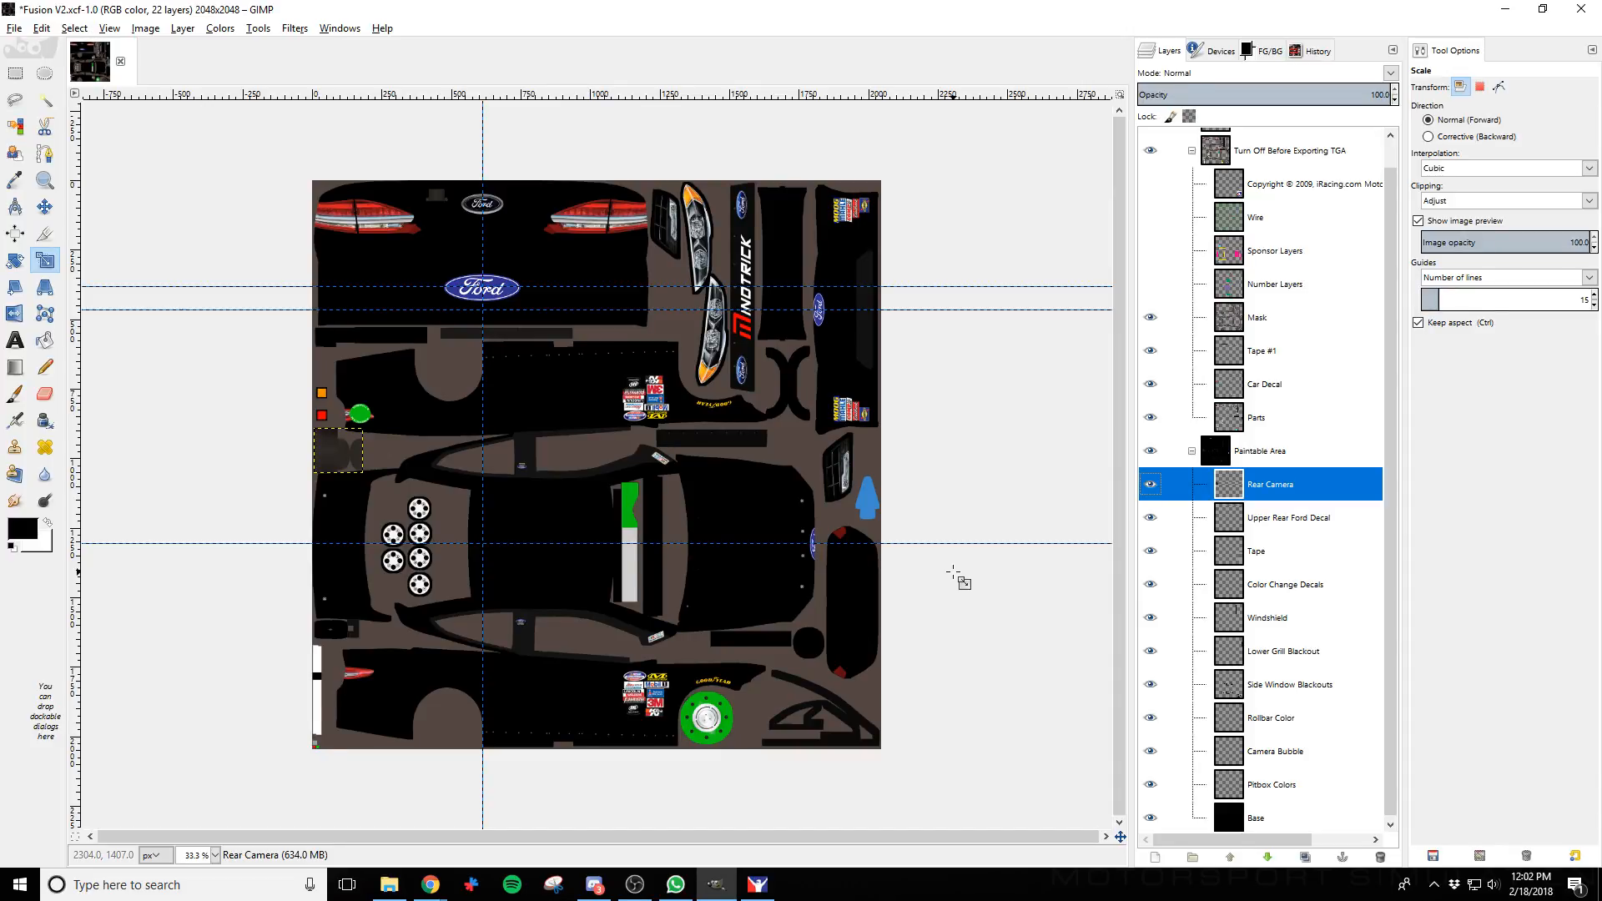
{"action": "key", "text": "ctrl+z"}
{"action": "key", "text": "ctrl+z"}
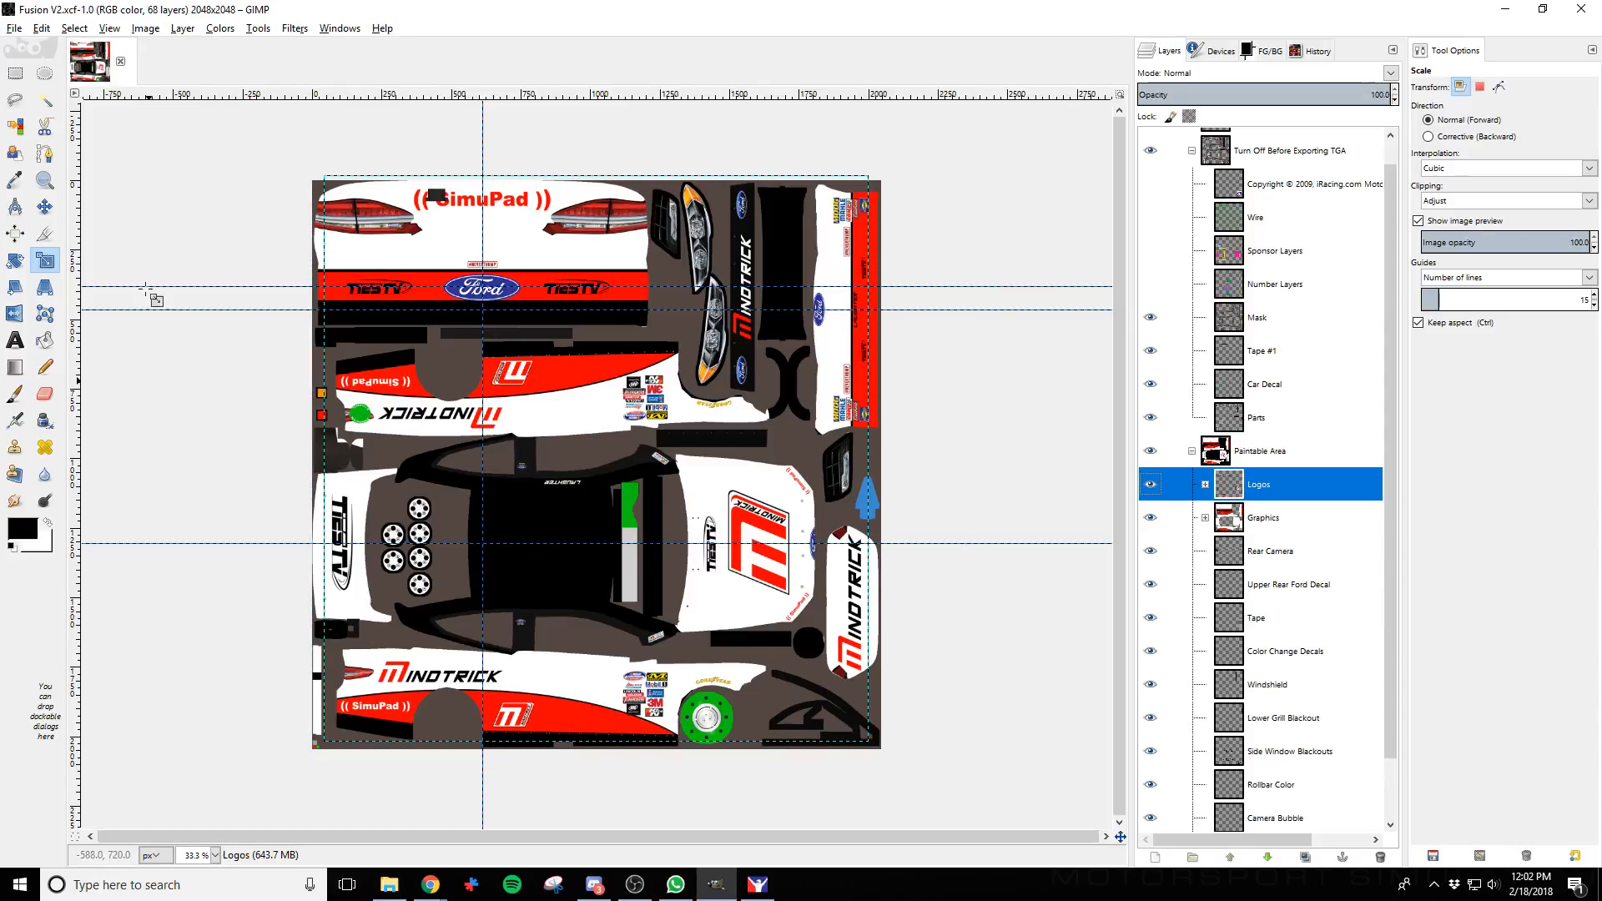
Drag Ford Fusion Gen 6.psd into the image, then close Fusion V2 and return to its folder
{"action": "left_click", "coordinate": [389, 884]}
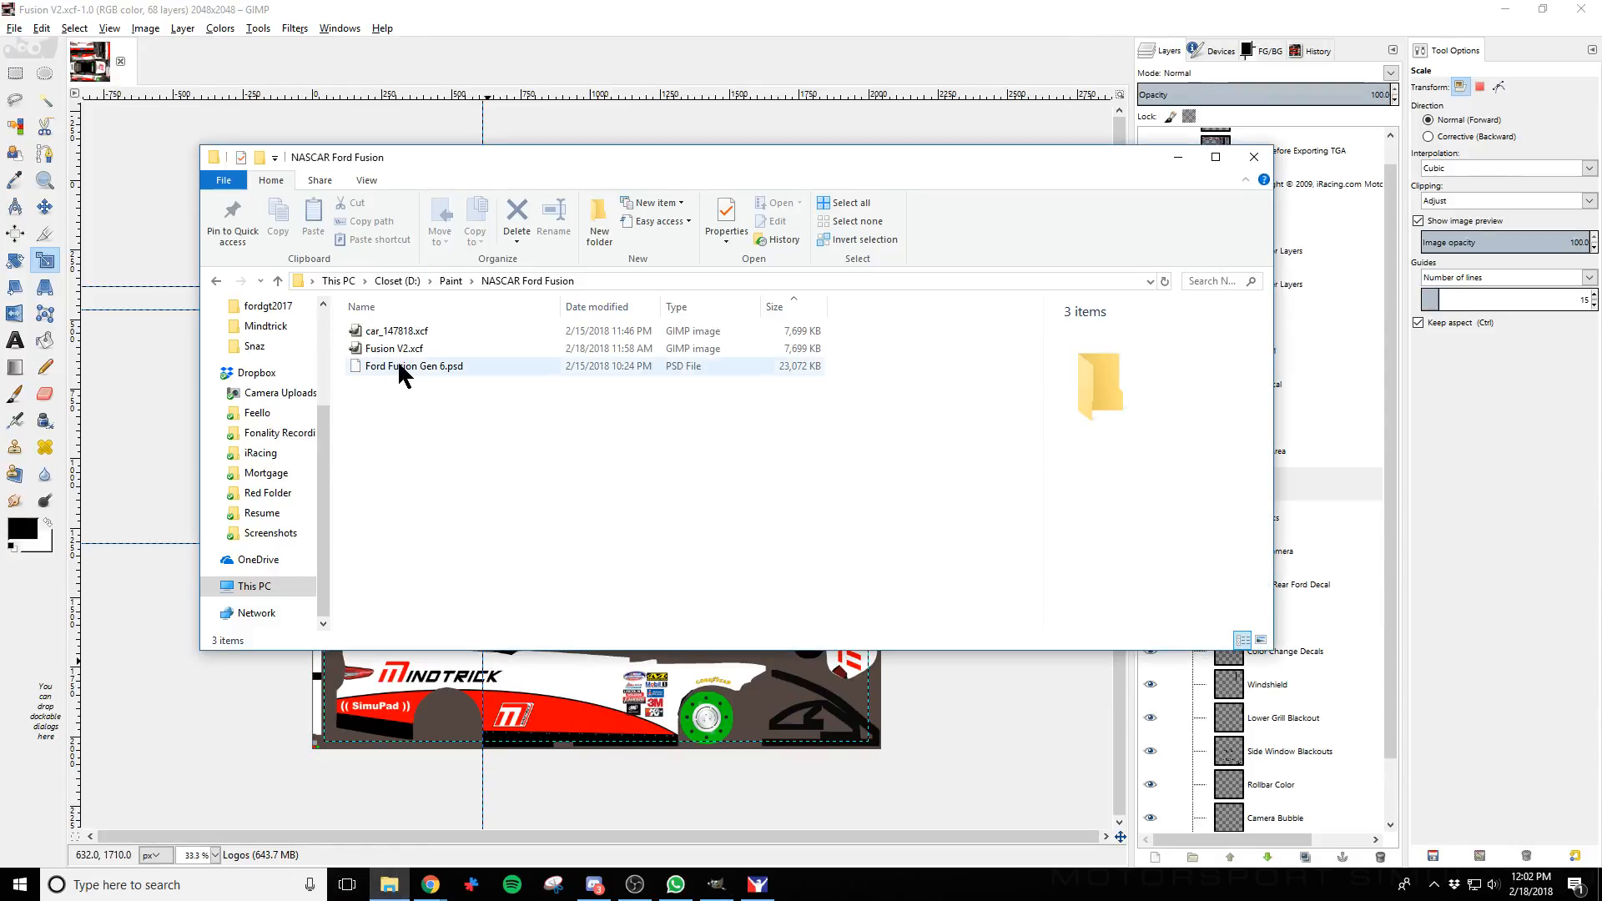
{"action": "left_click_drag", "start_coordinate": [401, 367], "coordinate": [187, 459]}
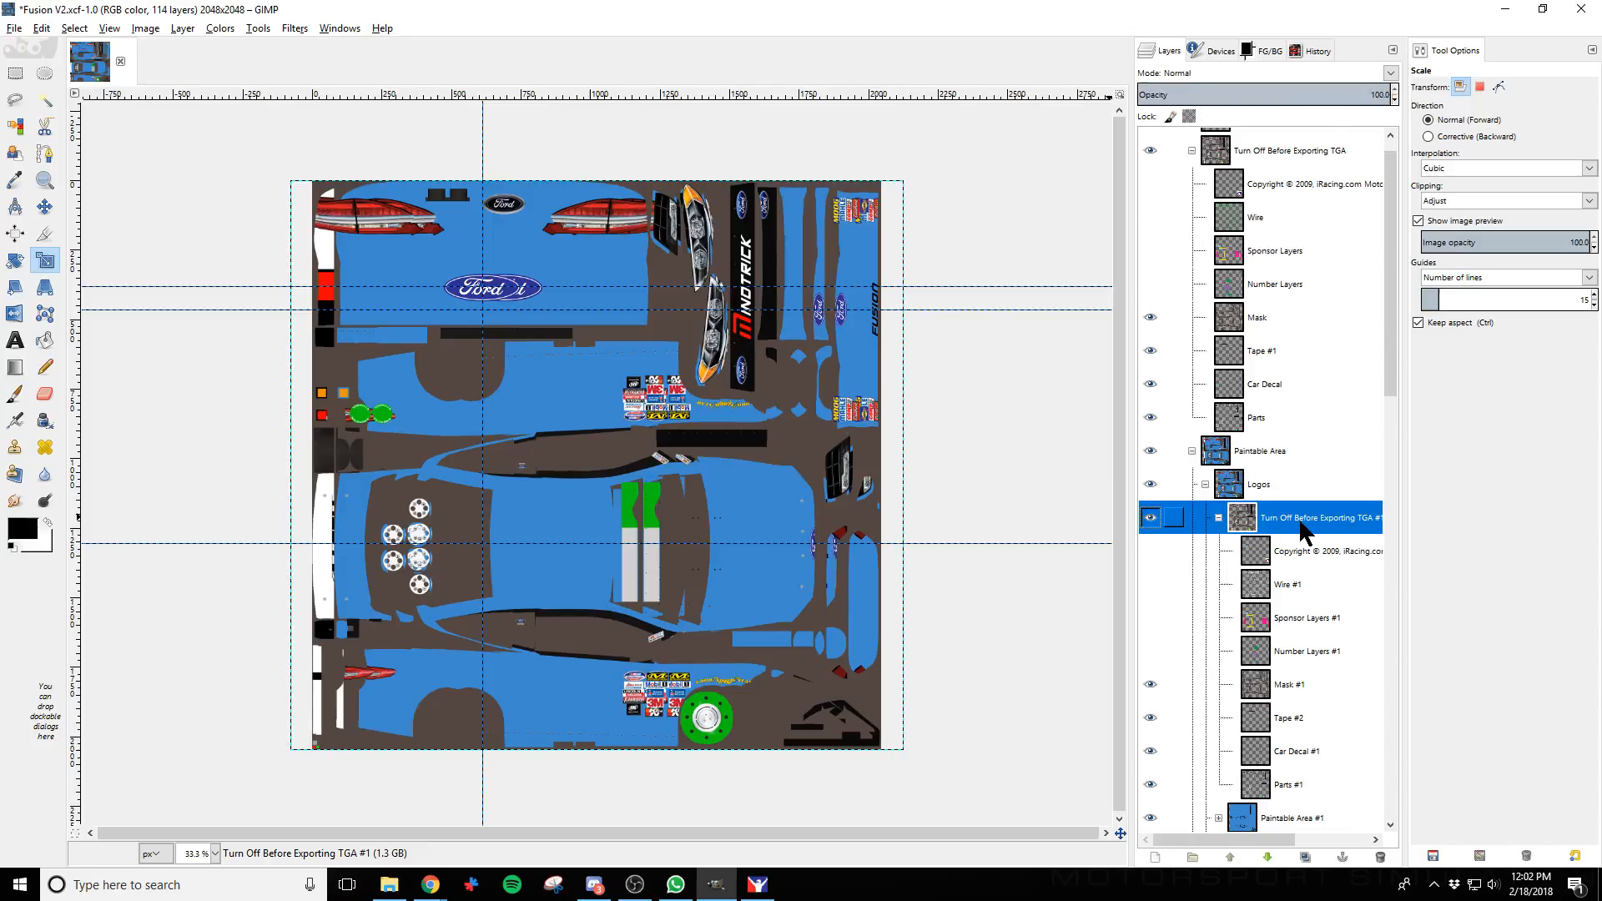
{"action": "scroll", "coordinate": [1299, 550], "scroll_direction": "down", "scroll_amount": 15}
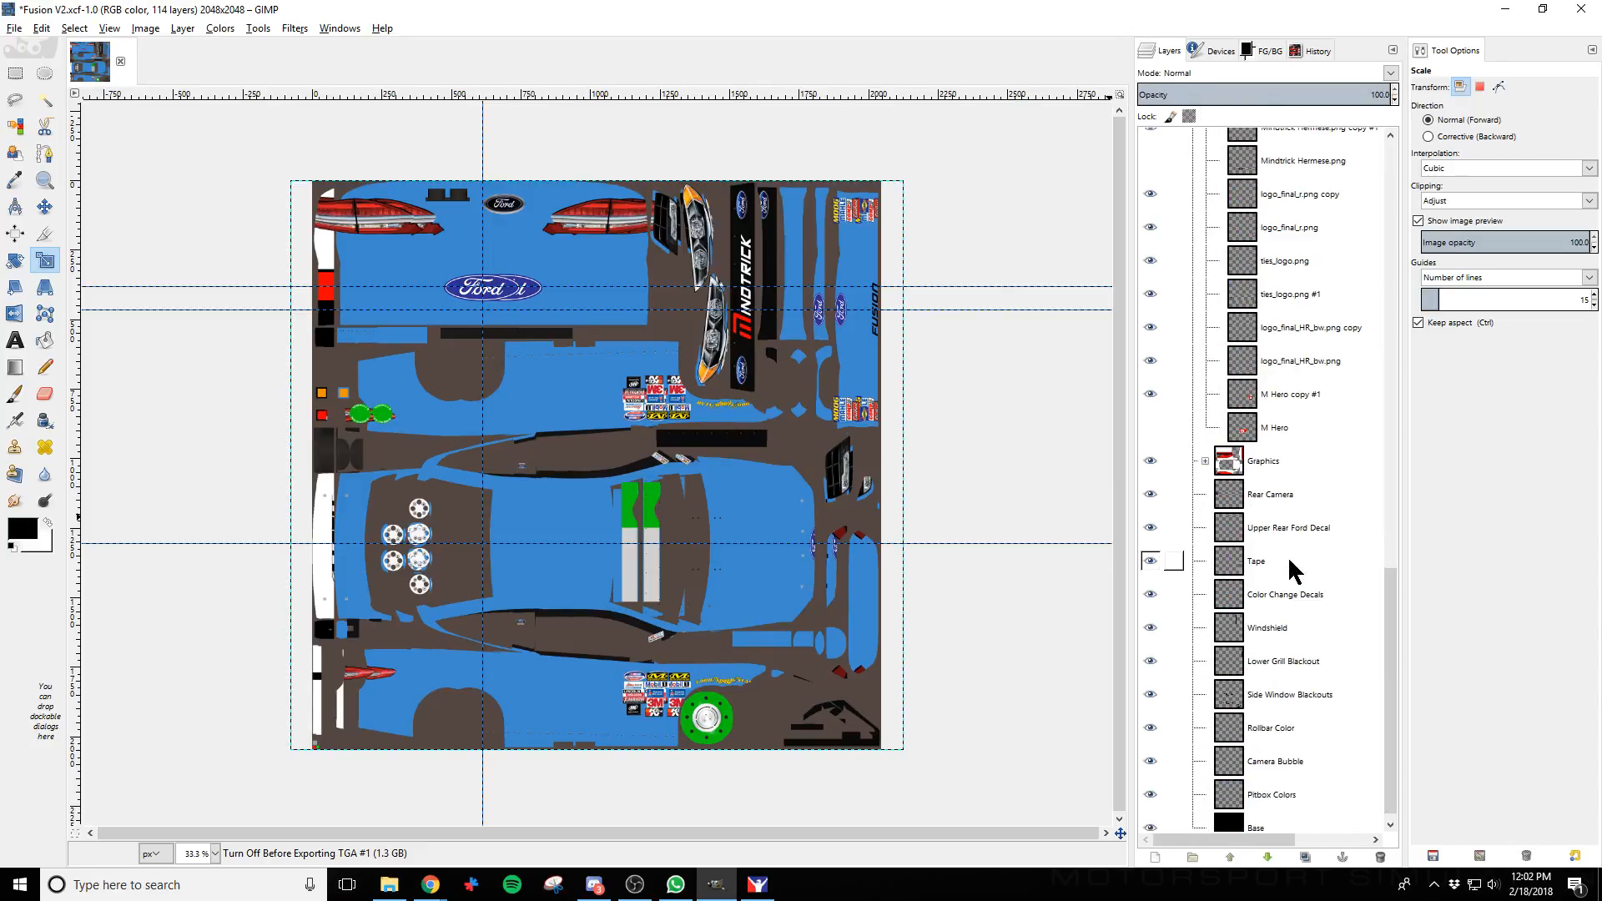
{"action": "scroll", "coordinate": [1295, 571], "scroll_direction": "down", "scroll_amount": 1}
{"action": "scroll", "coordinate": [1293, 573], "scroll_direction": "up", "scroll_amount": 3}
{"action": "scroll", "coordinate": [1291, 574], "scroll_direction": "down", "scroll_amount": 3}
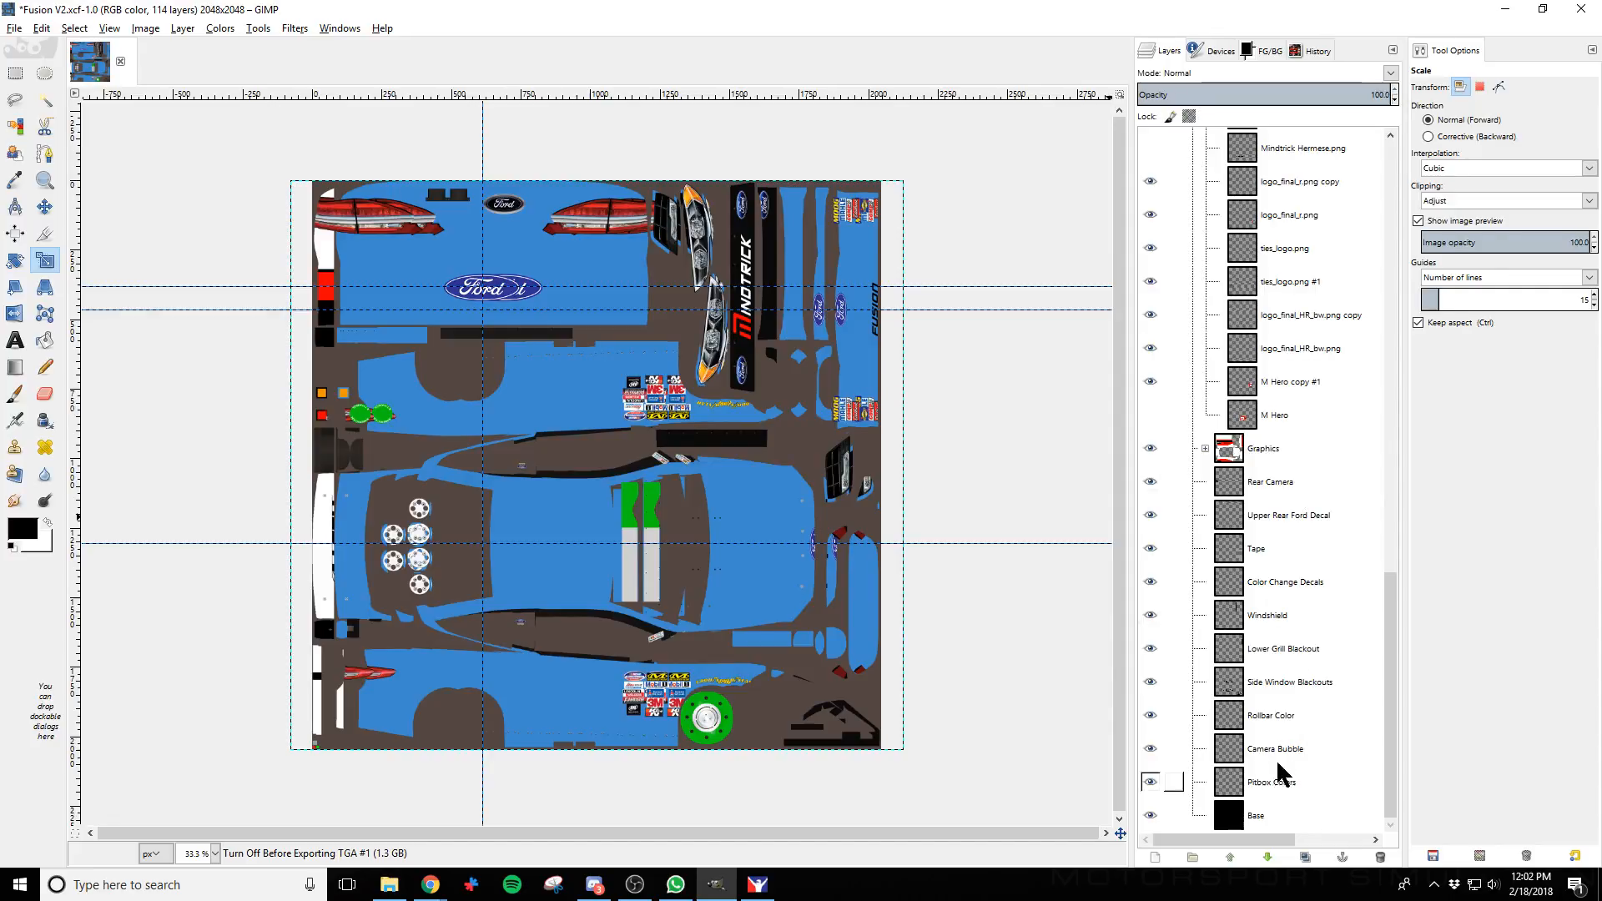
{"action": "scroll", "coordinate": [1279, 601], "scroll_direction": "up", "scroll_amount": 3}
{"action": "scroll", "coordinate": [1270, 578], "scroll_direction": "up", "scroll_amount": 10}
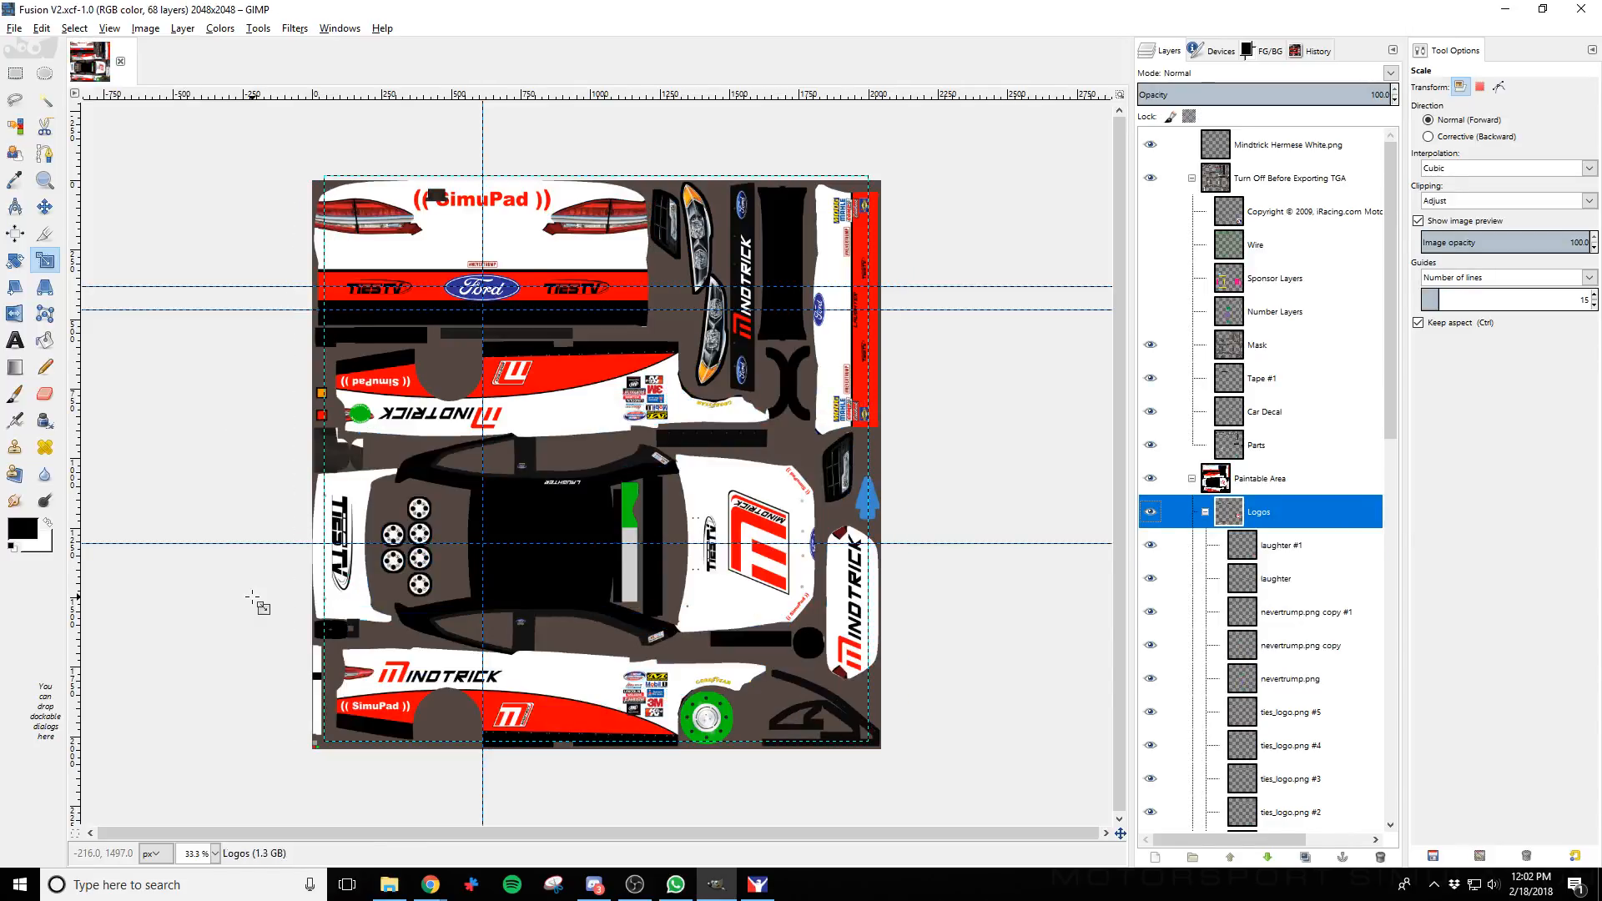
{"action": "key", "text": "ctrl+w"}
{"action": "key", "text": "alt+Tab"}
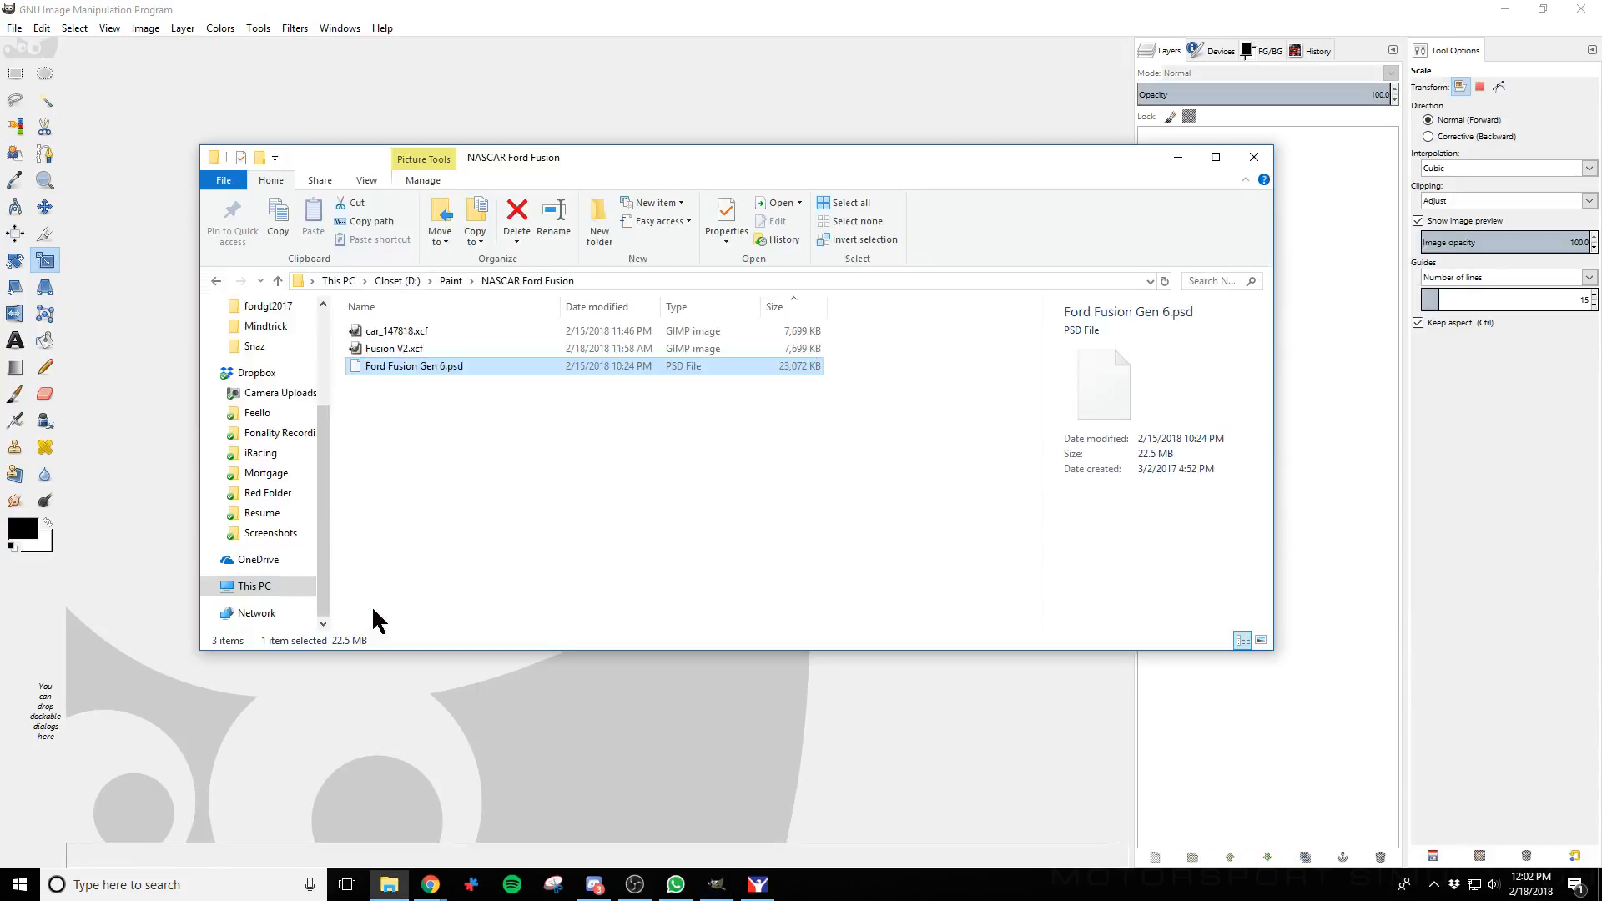
Open Ford Fusion Gen 6.psd and toggle the Patterns group and car_pattern layers' visibility
{"action": "left_click_drag", "start_coordinate": [377, 367], "coordinate": [144, 464]}
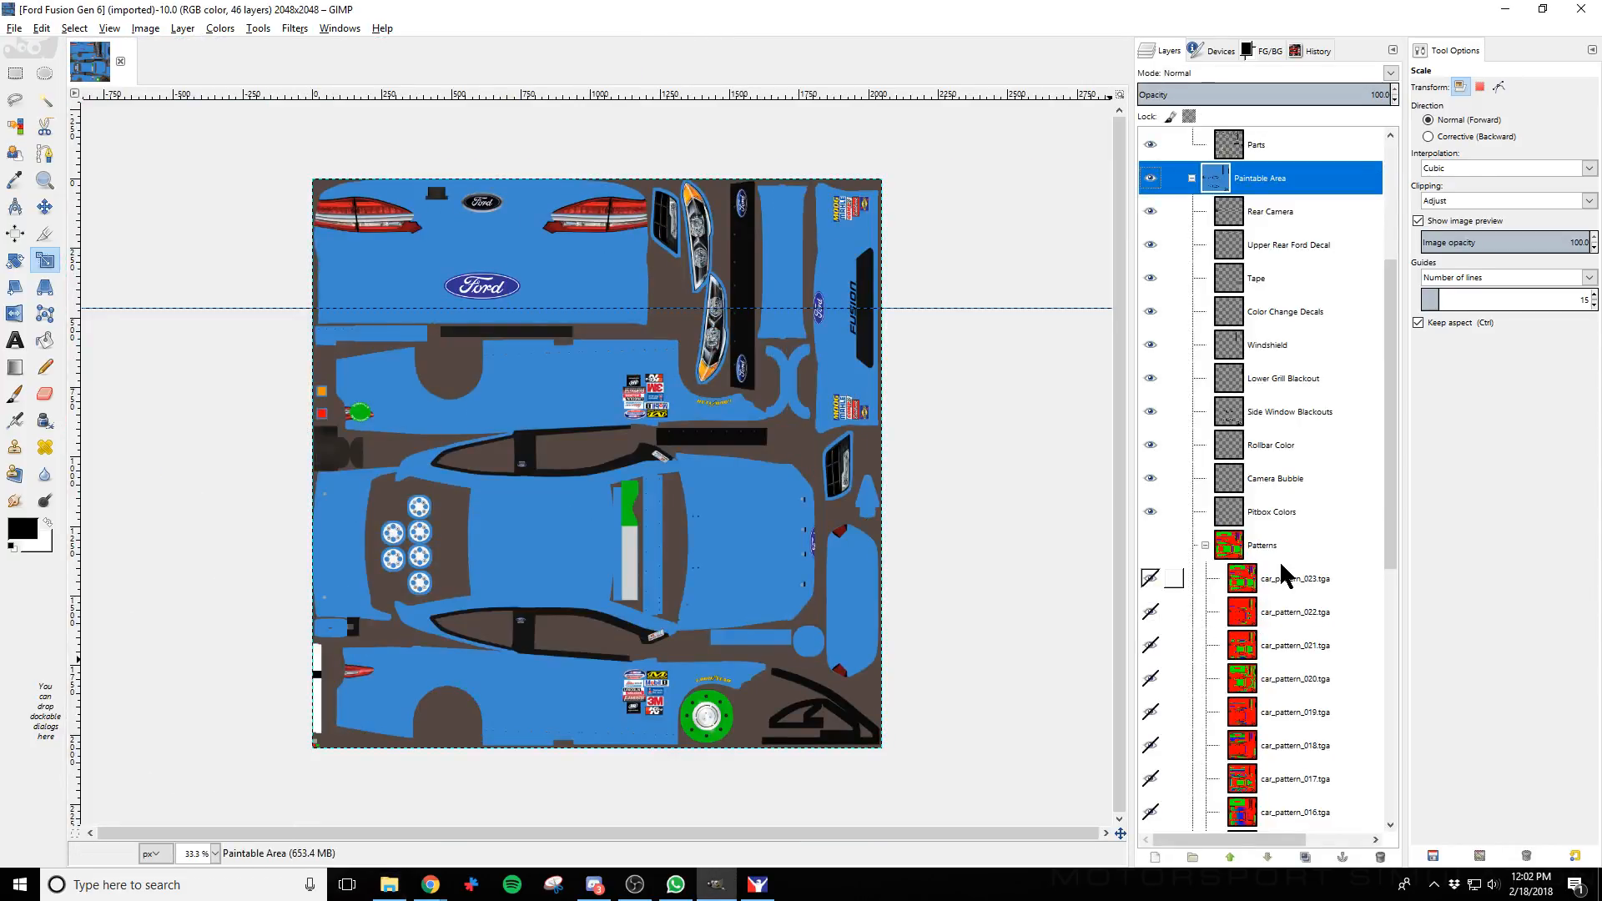
{"action": "scroll", "coordinate": [1312, 568], "scroll_direction": "down", "scroll_amount": 5}
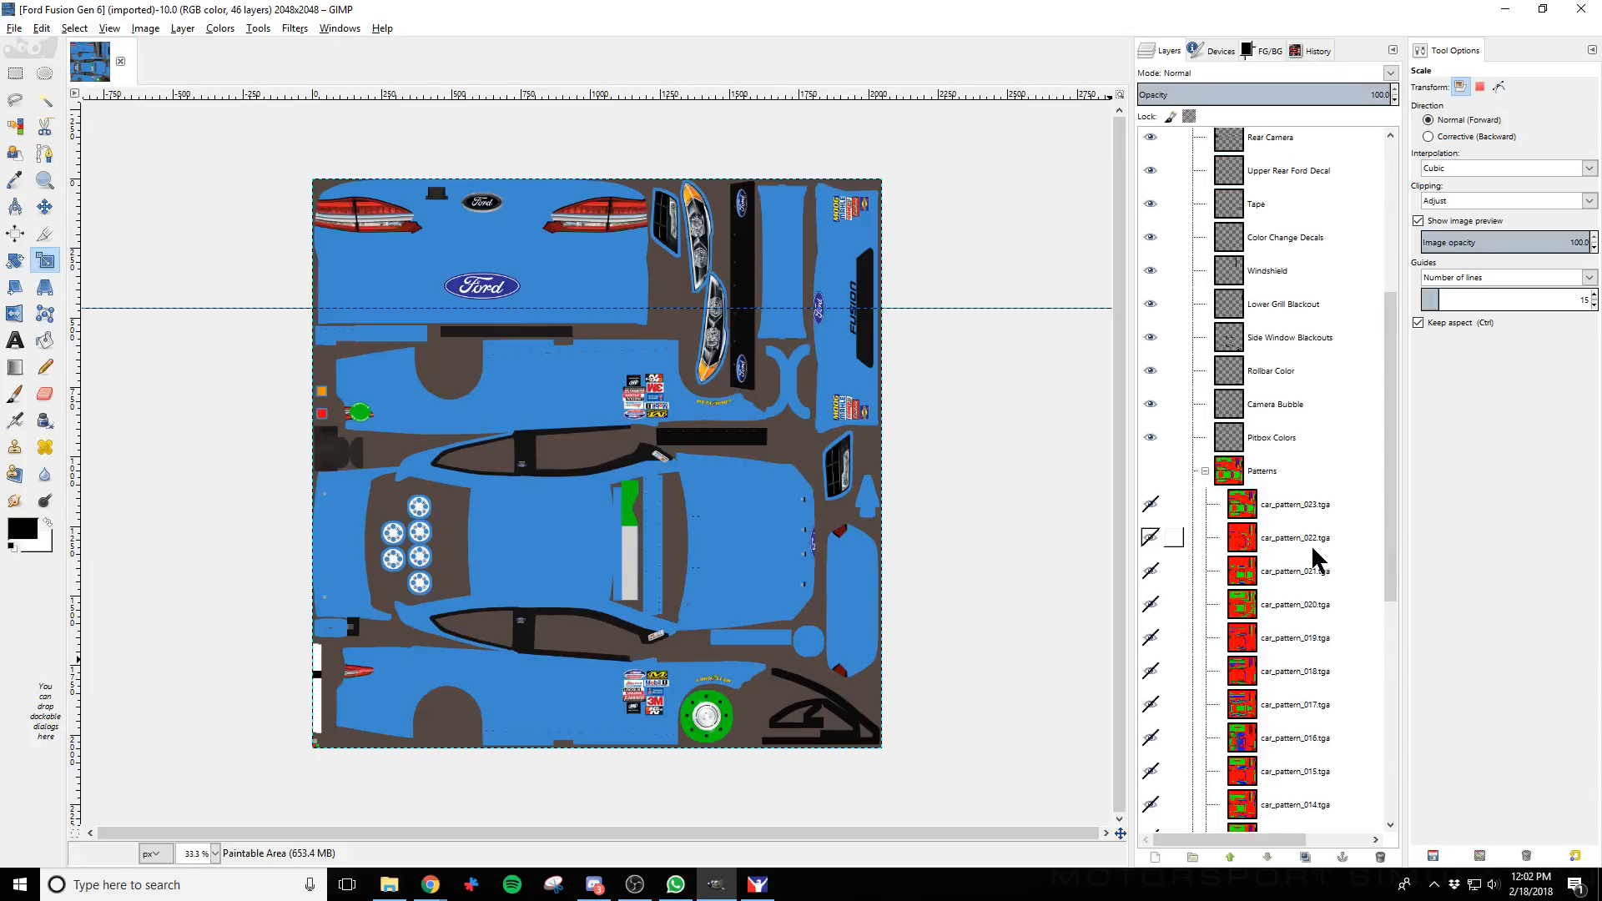
{"action": "scroll", "coordinate": [1310, 567], "scroll_direction": "down", "scroll_amount": 3}
{"action": "scroll", "coordinate": [1330, 554], "scroll_direction": "up", "scroll_amount": 10}
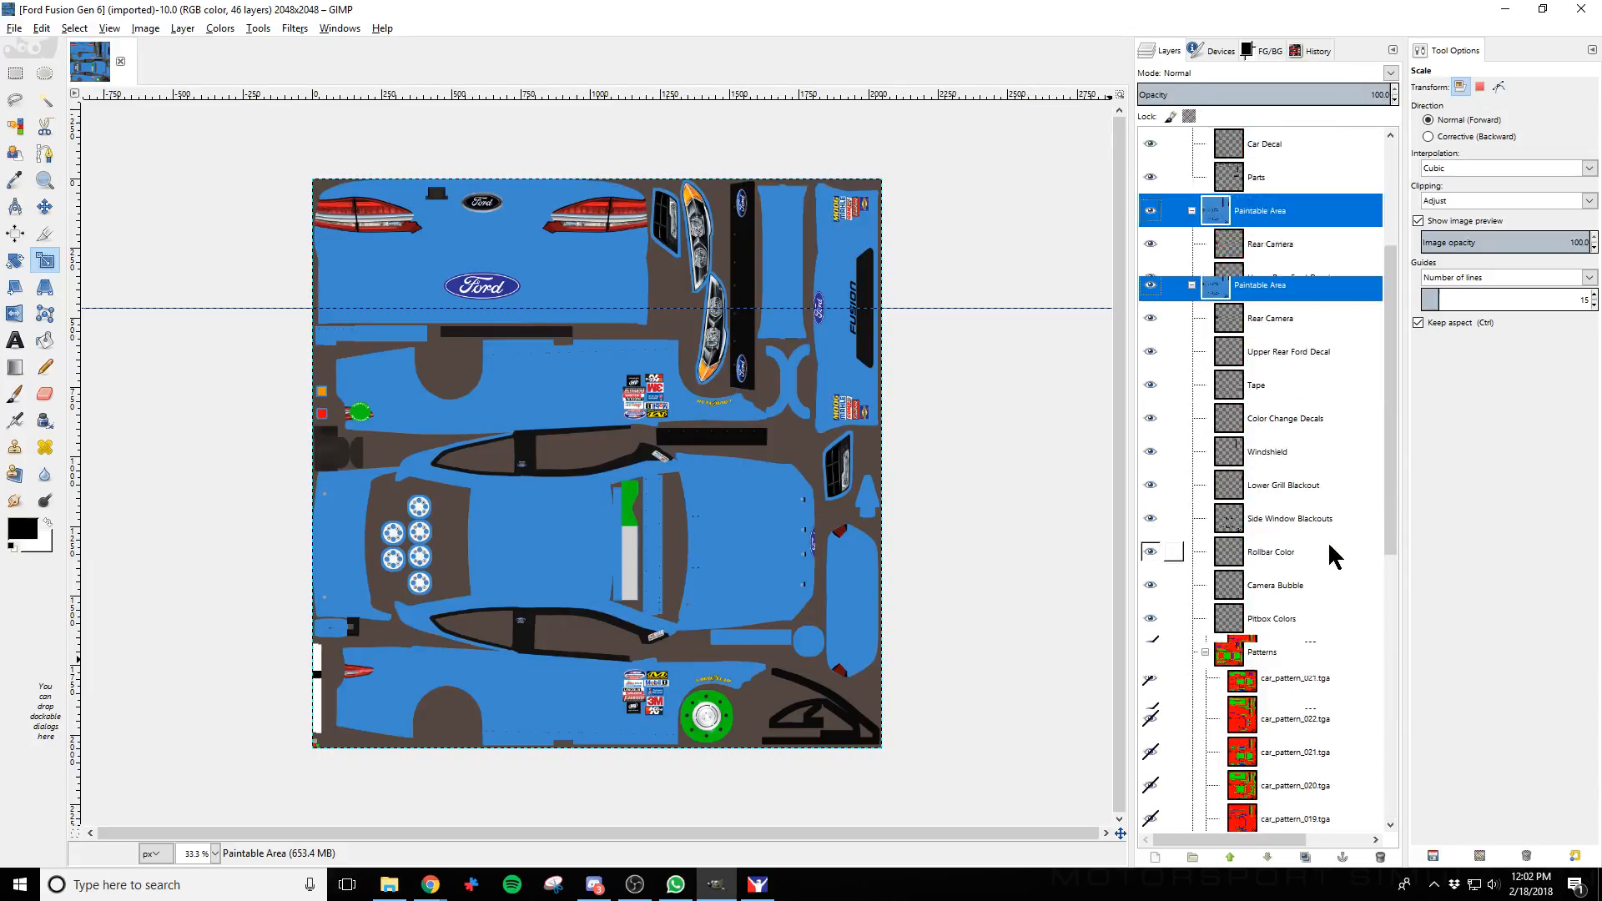
{"action": "left_click", "coordinate": [1150, 652]}
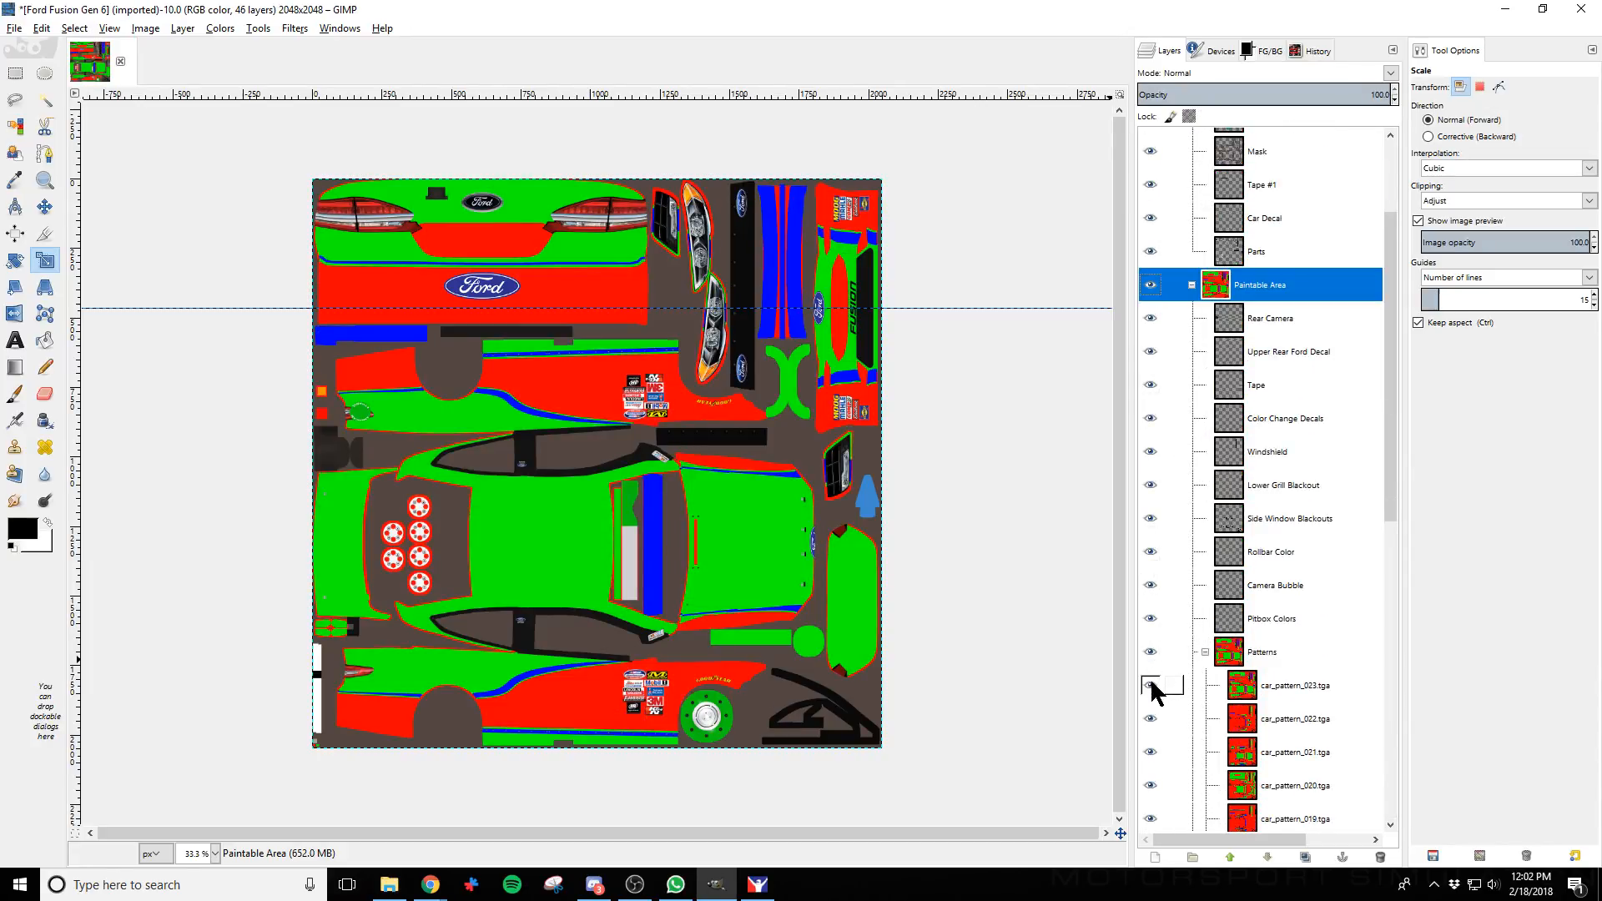
{"action": "left_click_drag", "start_coordinate": [1154, 691], "coordinate": [1155, 776]}
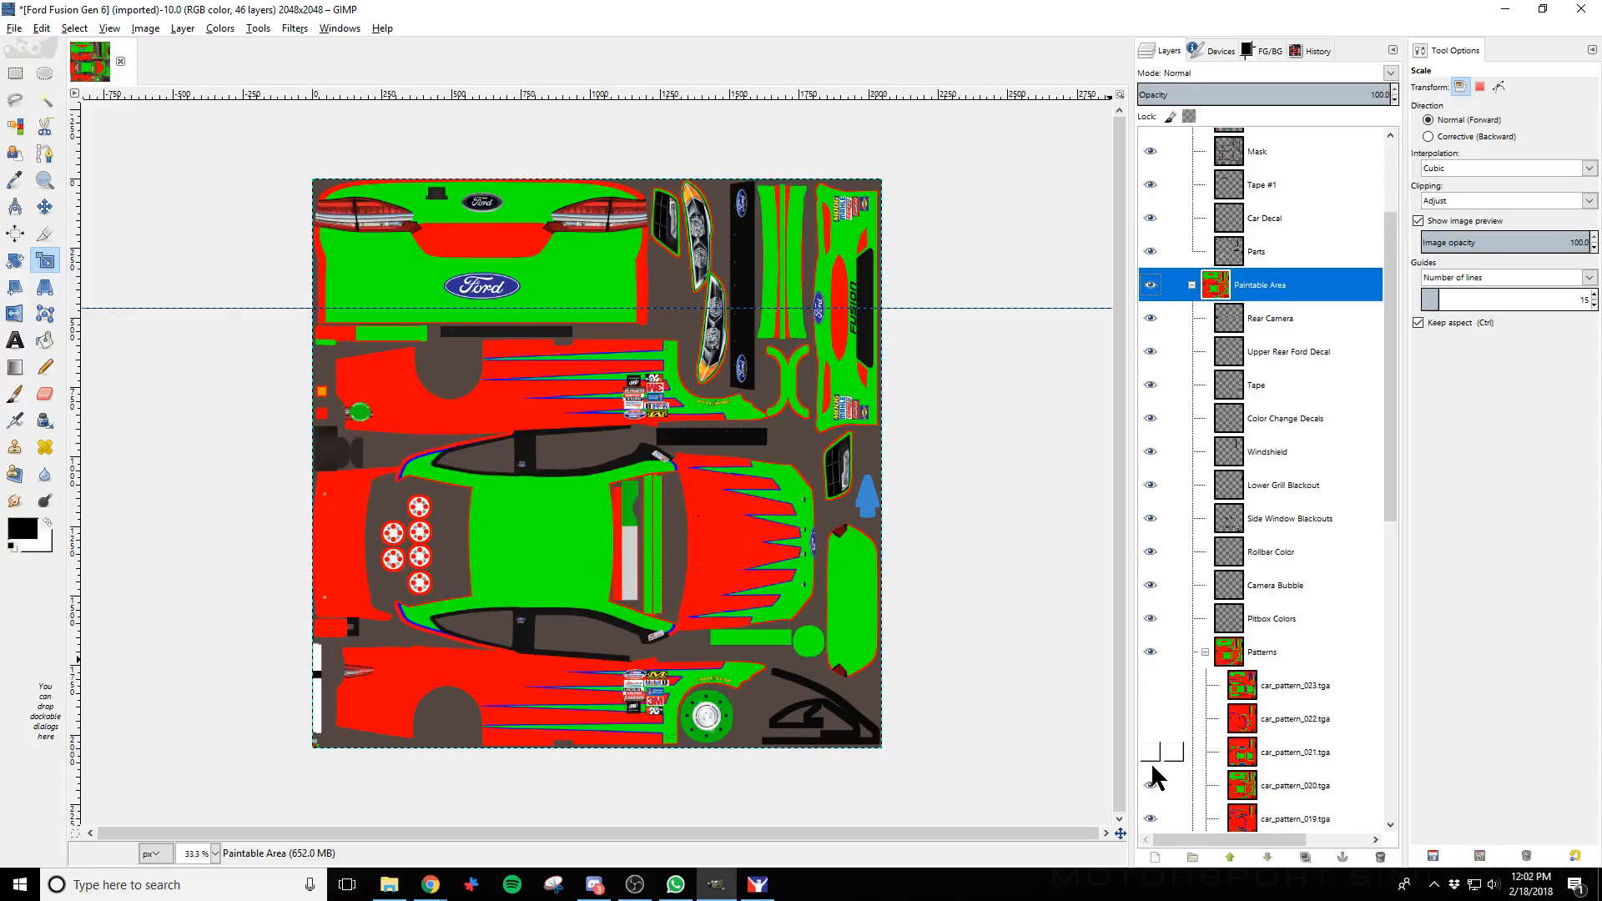
{"action": "scroll", "coordinate": [1156, 751], "scroll_direction": "down", "scroll_amount": 2}
{"action": "left_click", "coordinate": [1158, 718]}
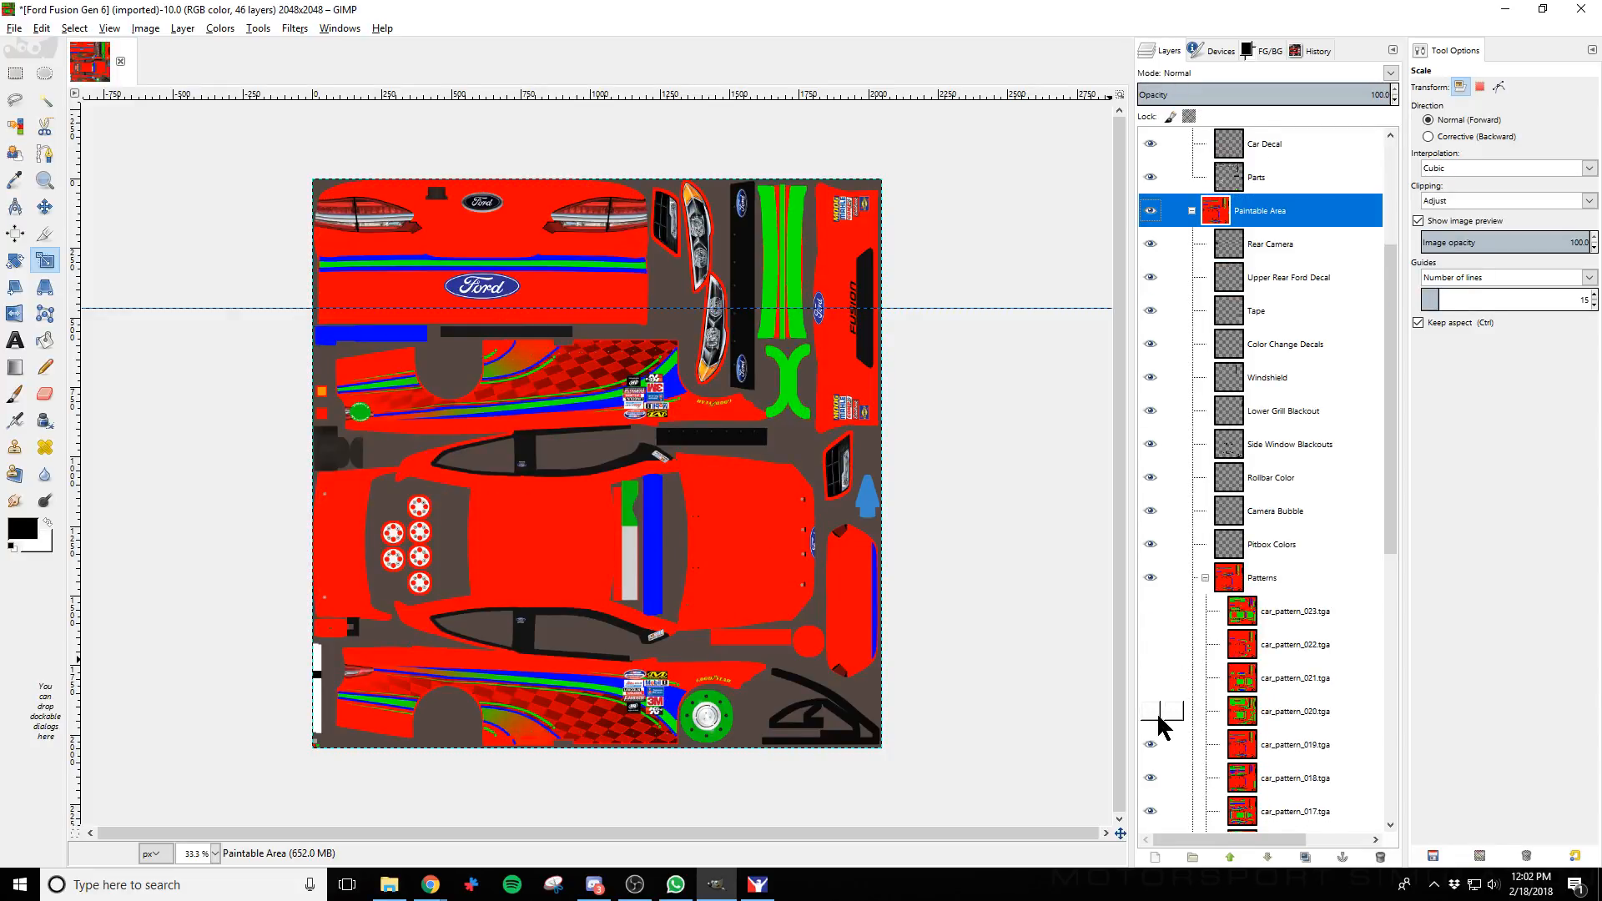
Delete the Patterns group, close the image discarding changes, and show Document History
{"action": "right_click", "coordinate": [1296, 583]}
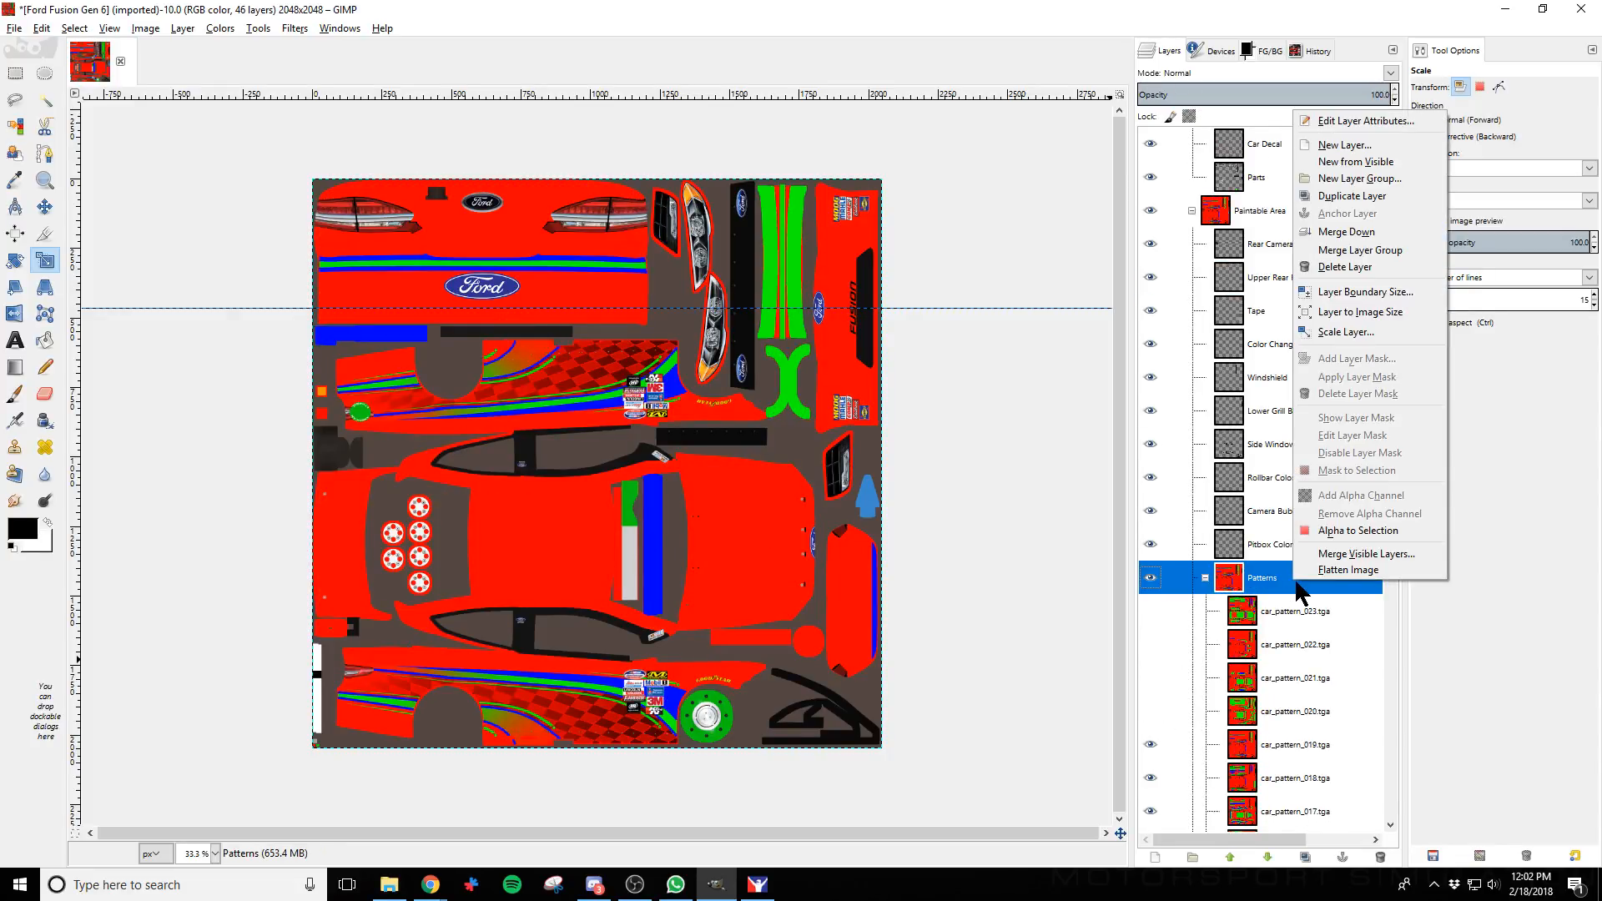
{"action": "left_click", "coordinate": [1368, 268]}
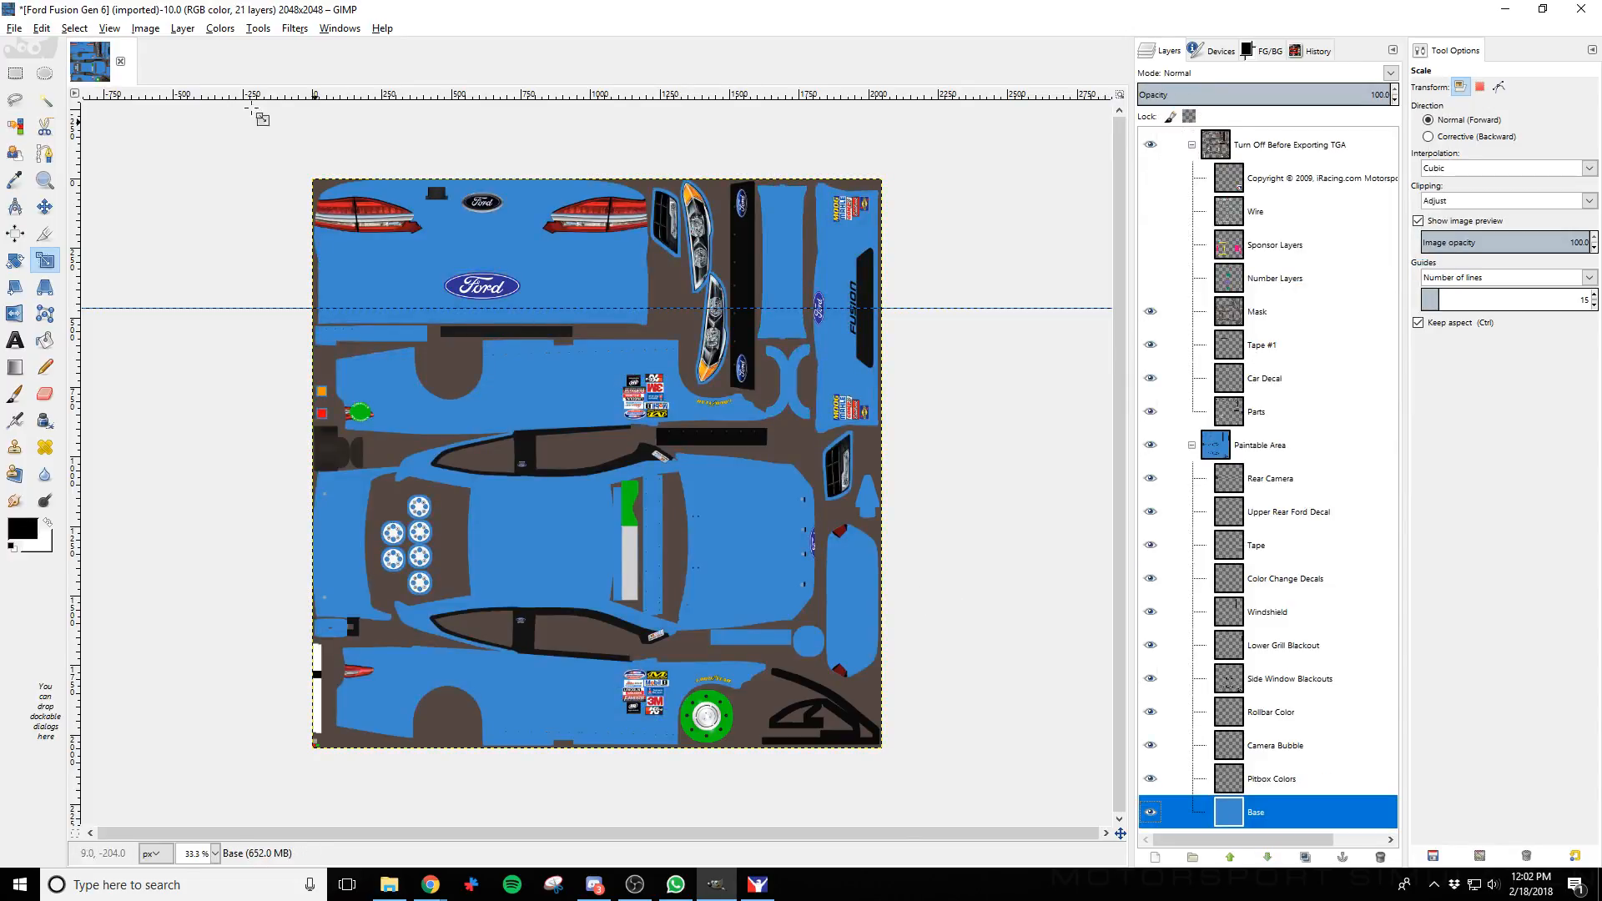
{"action": "left_click", "coordinate": [120, 61]}
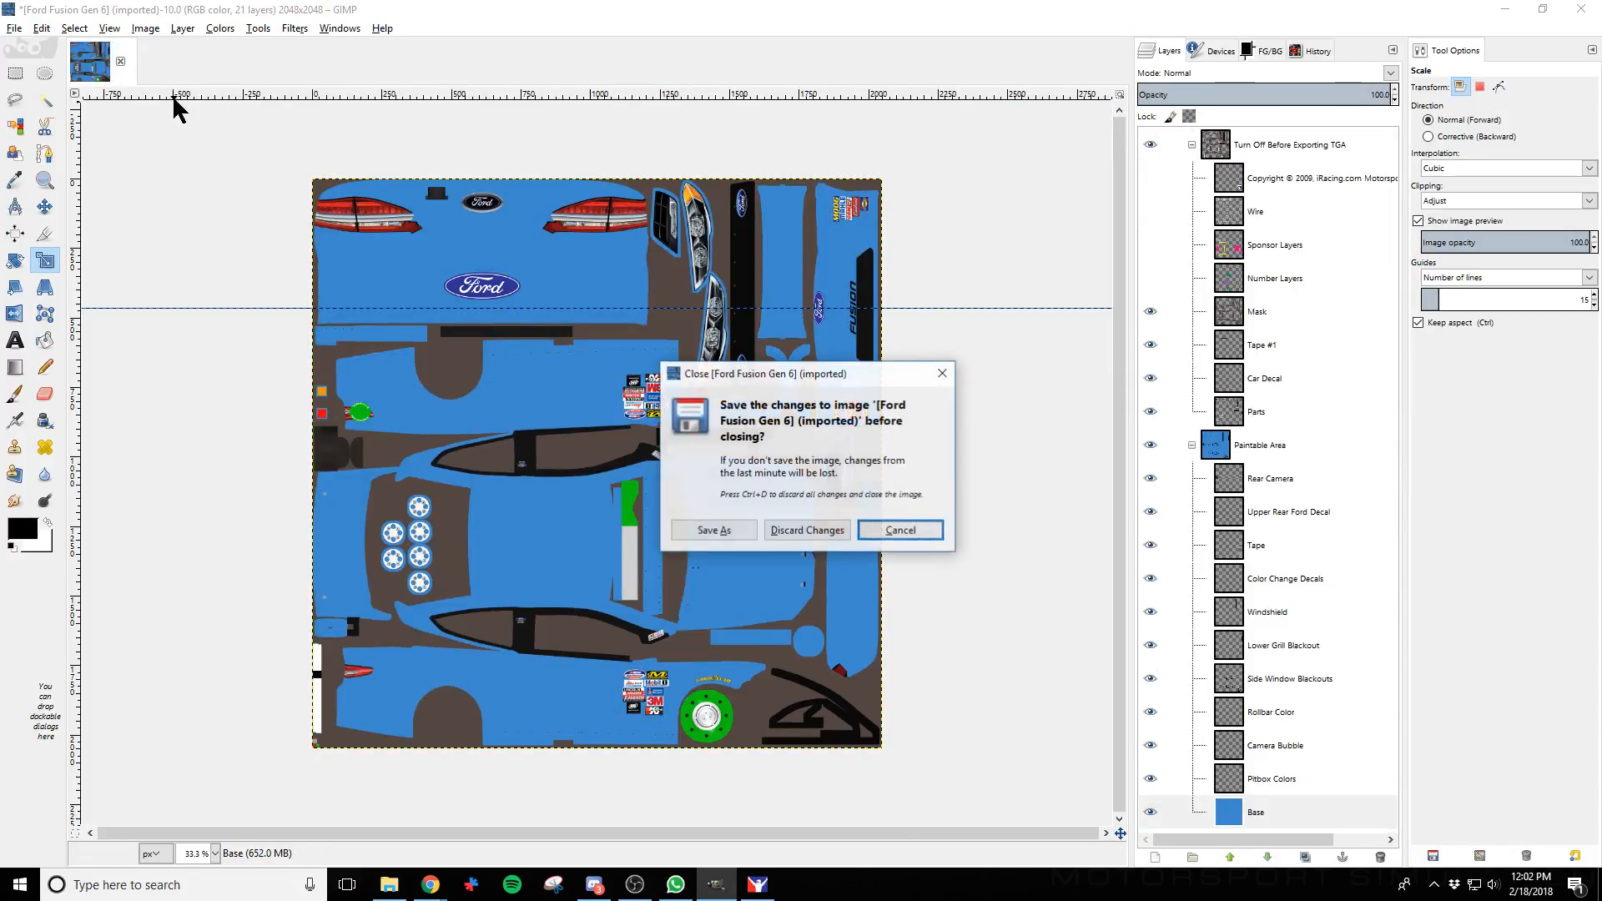
{"action": "left_click", "coordinate": [789, 532]}
{"action": "left_click", "coordinate": [1310, 50]}
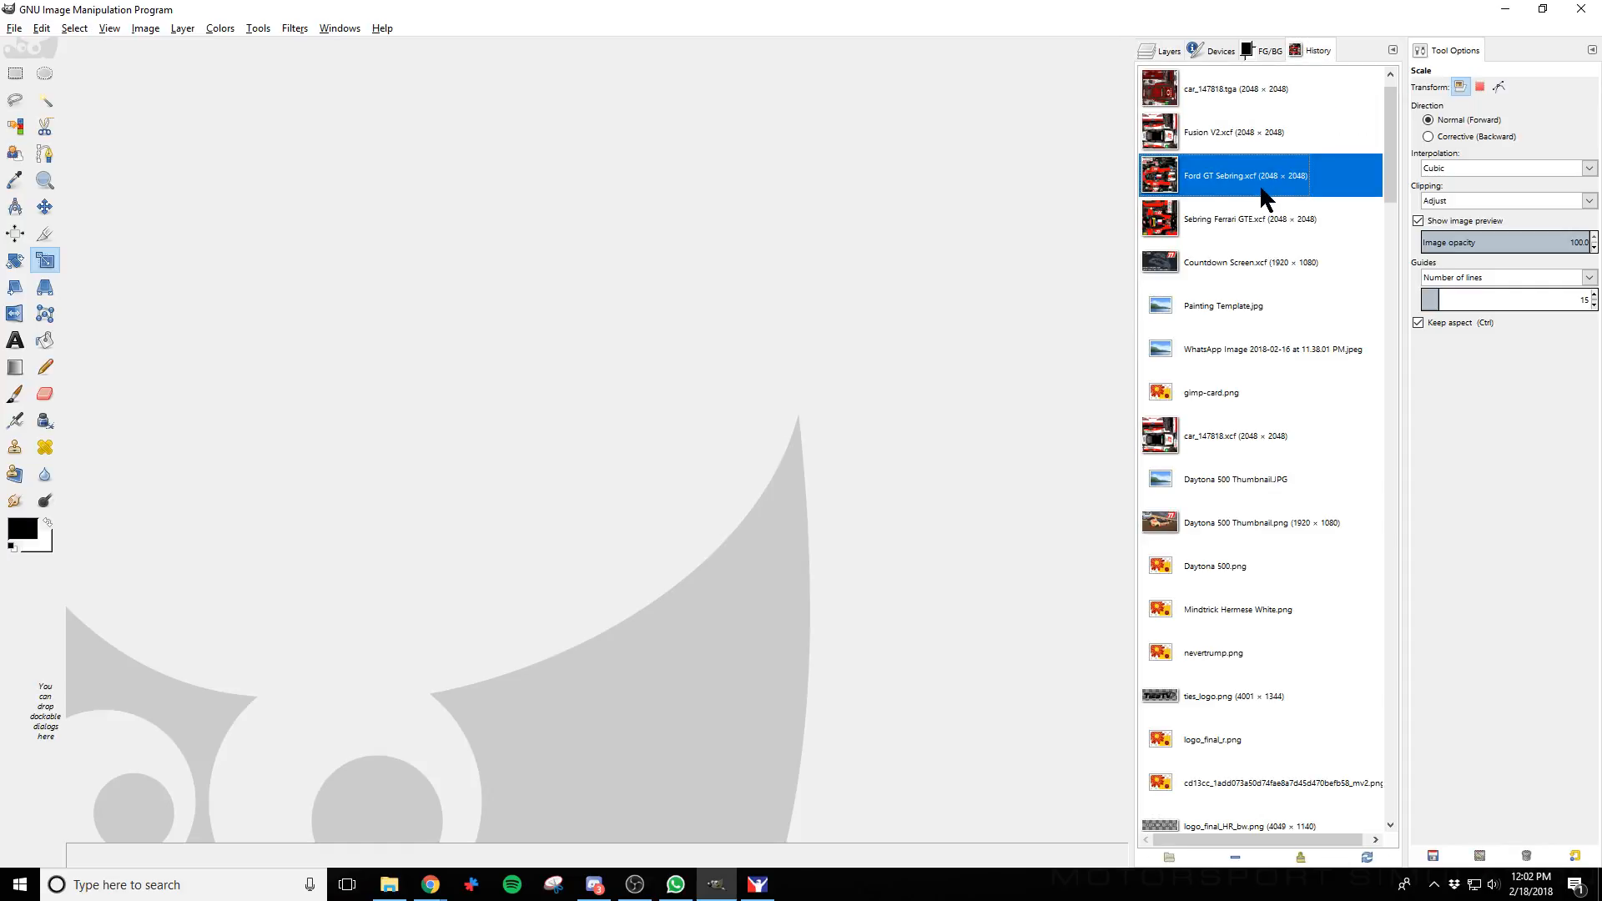
Reopen Fusion V2.xcf and export it to Documents > iRacing > paint > stockcars fordfusion
{"action": "double_click", "coordinate": [1213, 133]}
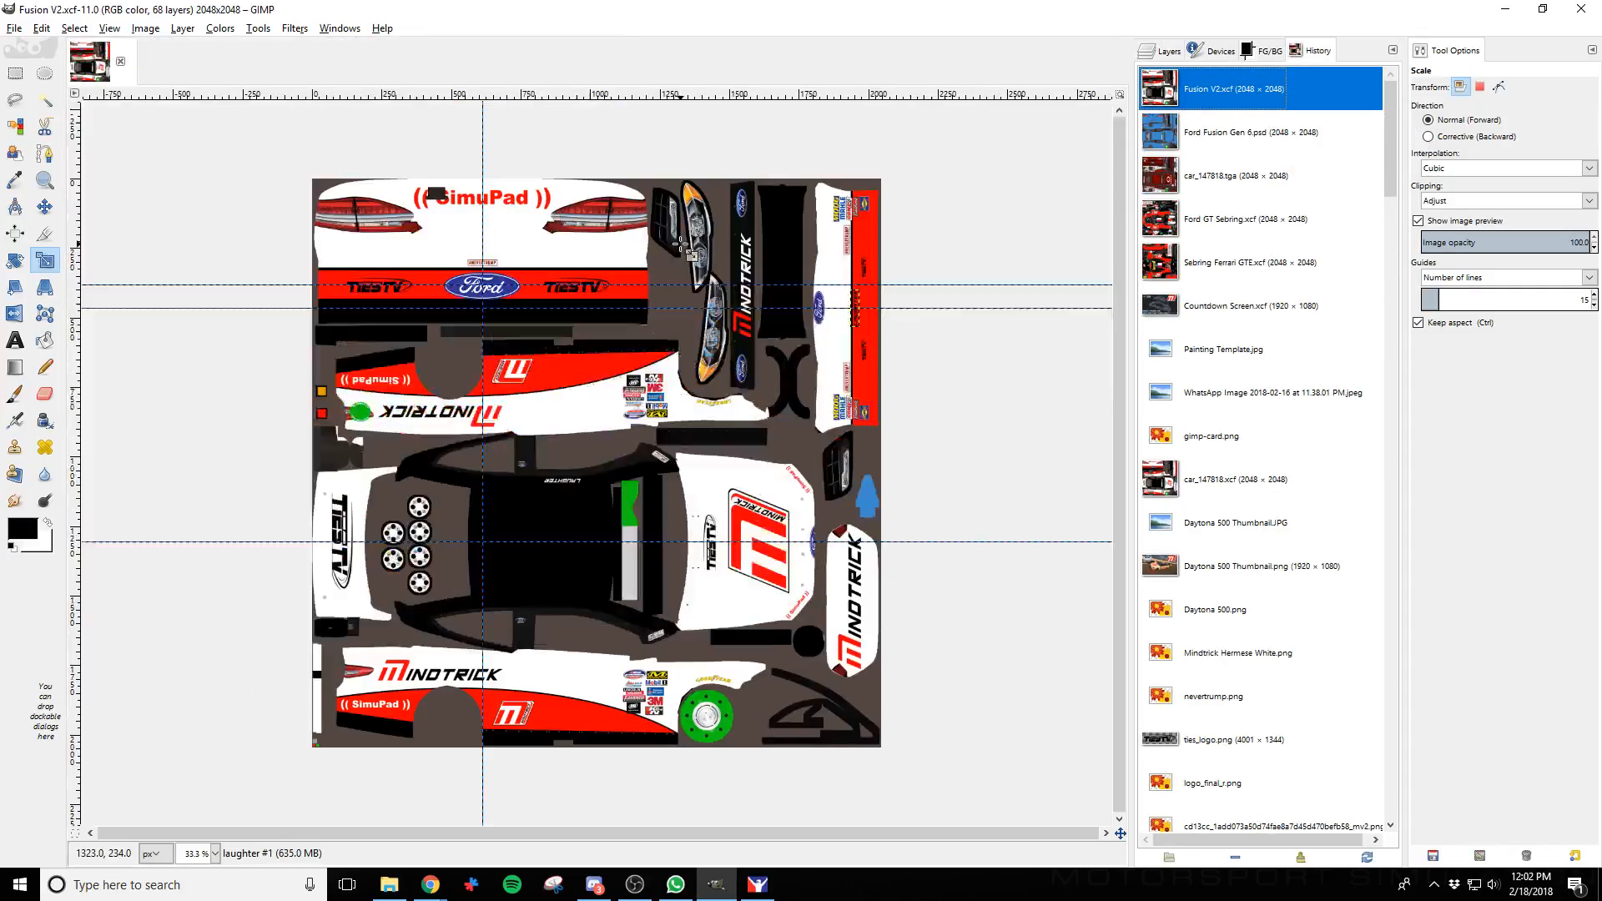
{"action": "left_click", "coordinate": [14, 28]}
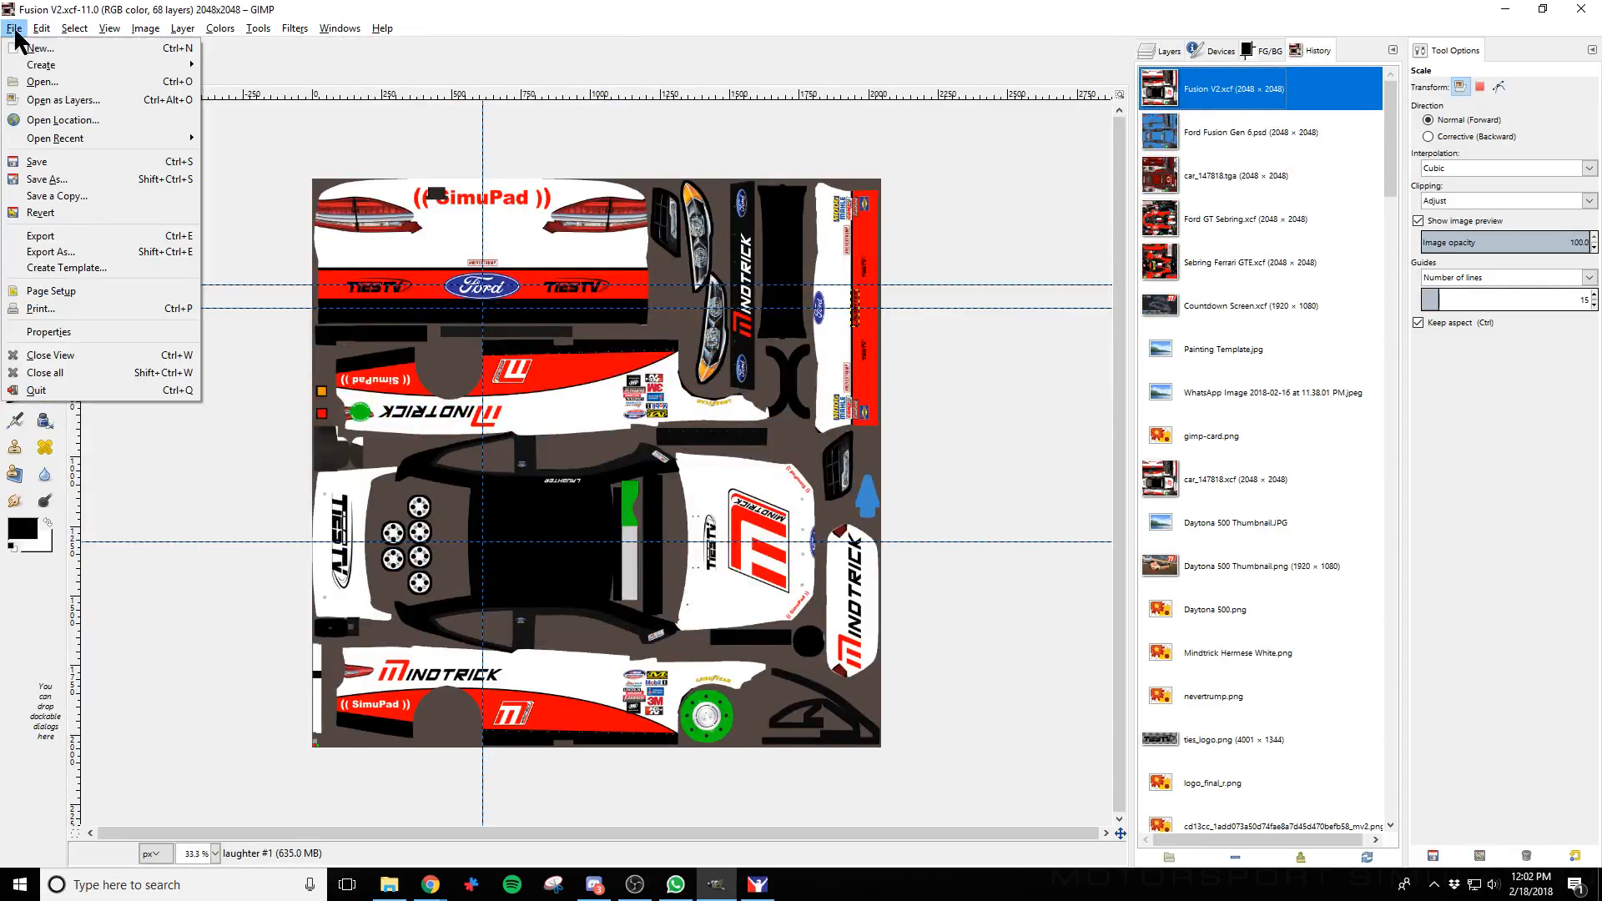
{"action": "left_click", "coordinate": [74, 241]}
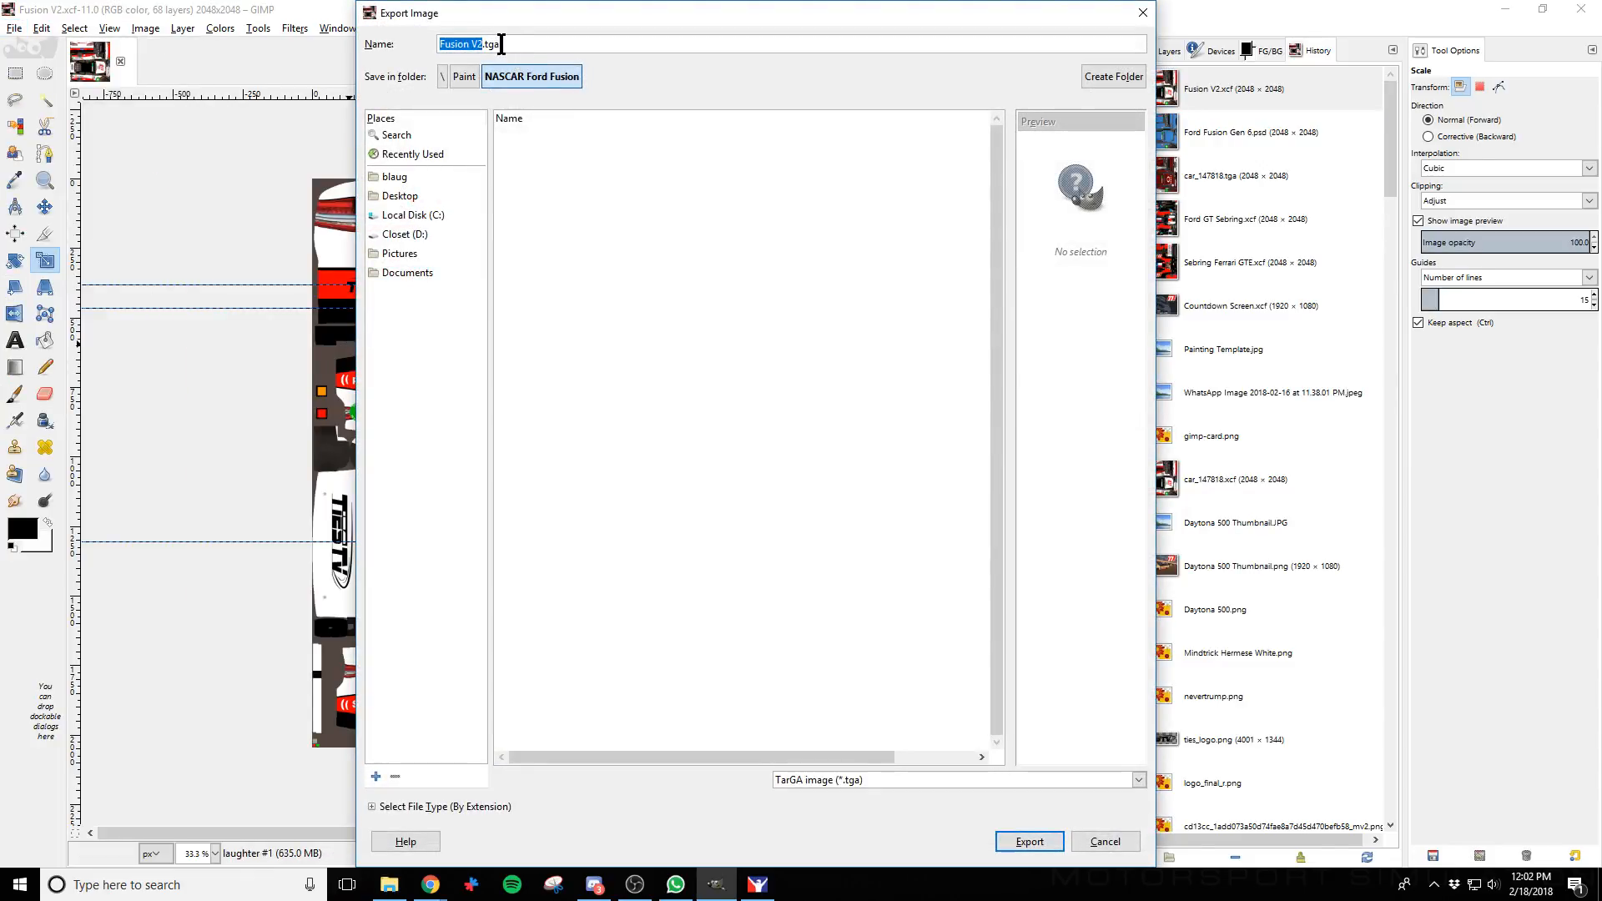
{"action": "left_click", "coordinate": [398, 273]}
{"action": "left_click", "coordinate": [522, 273]}
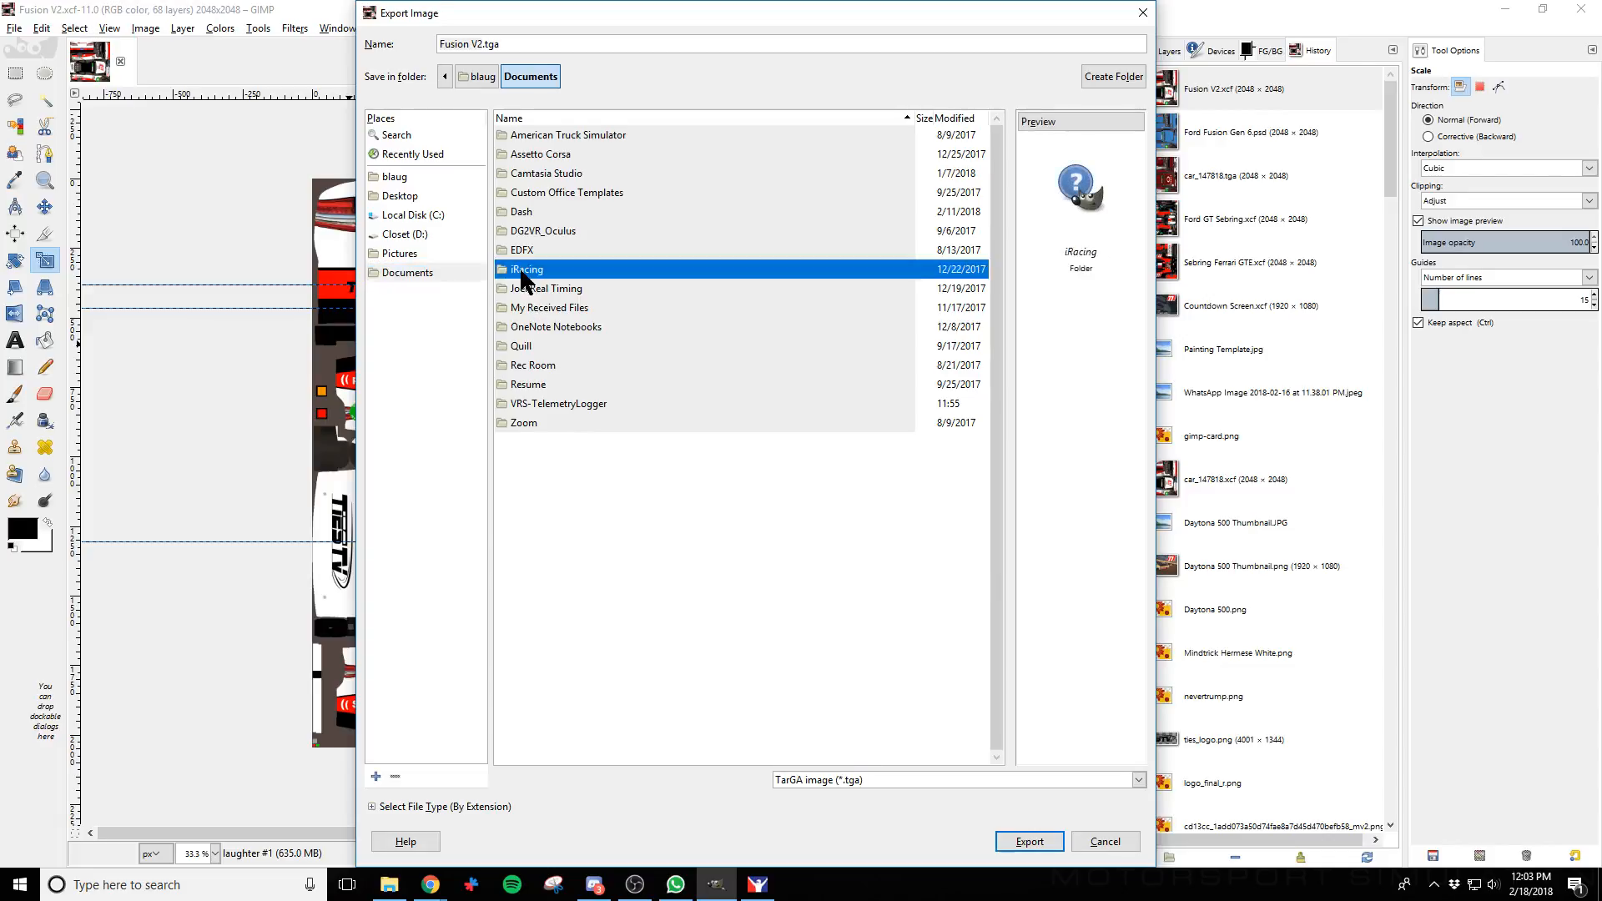
{"action": "double_click", "coordinate": [522, 275]}
{"action": "double_click", "coordinate": [516, 243]}
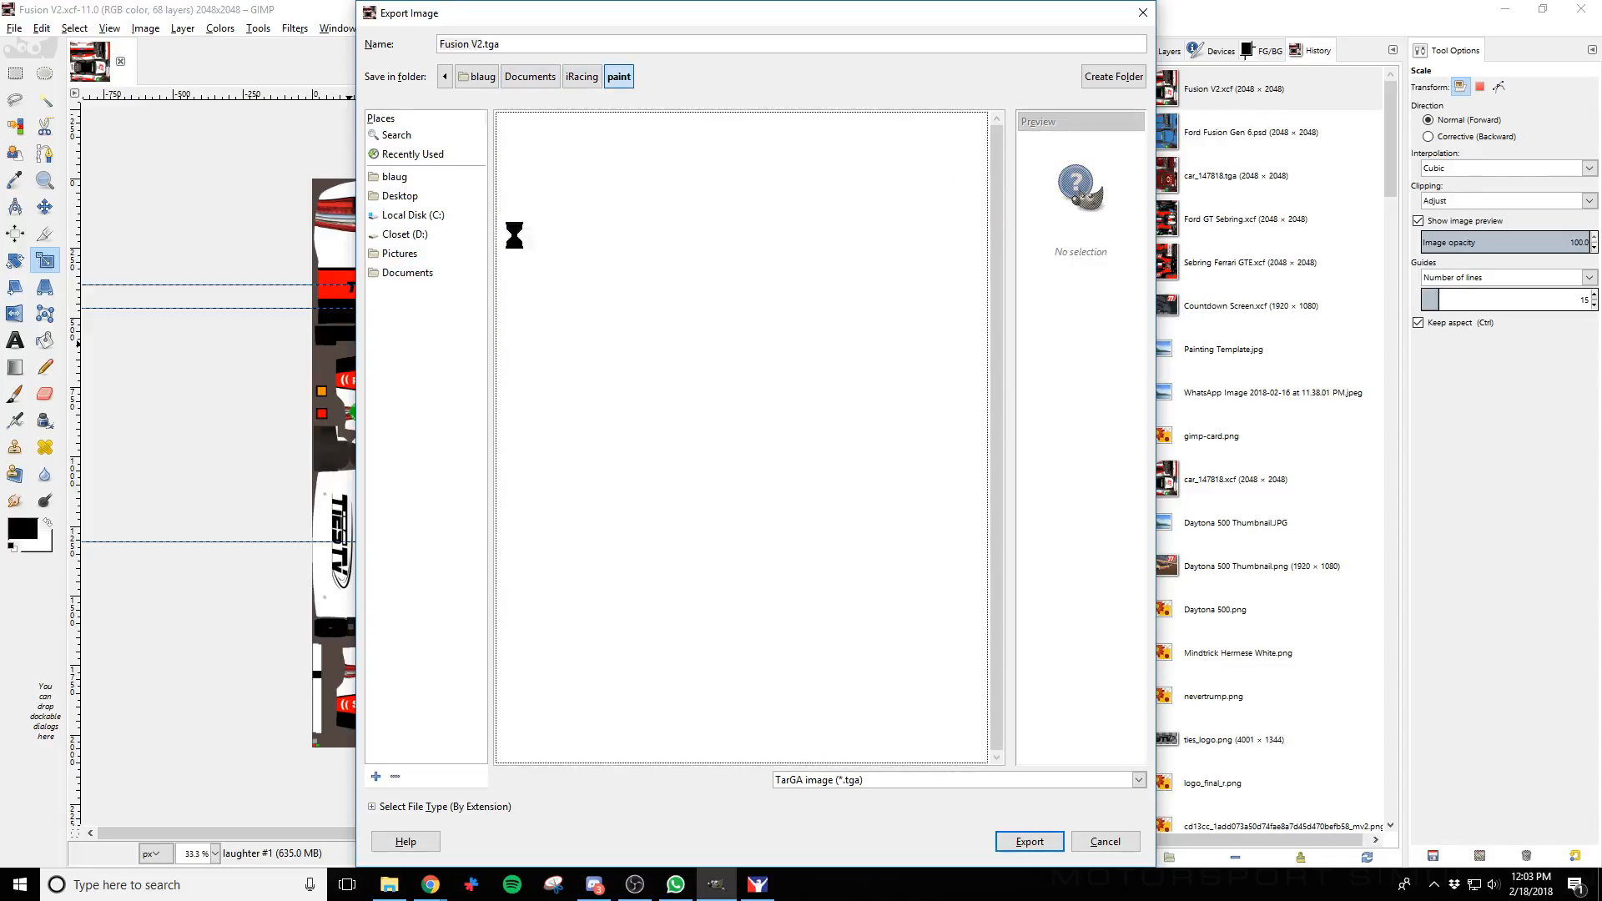
{"action": "scroll", "coordinate": [576, 487], "scroll_direction": "down", "scroll_amount": 8}
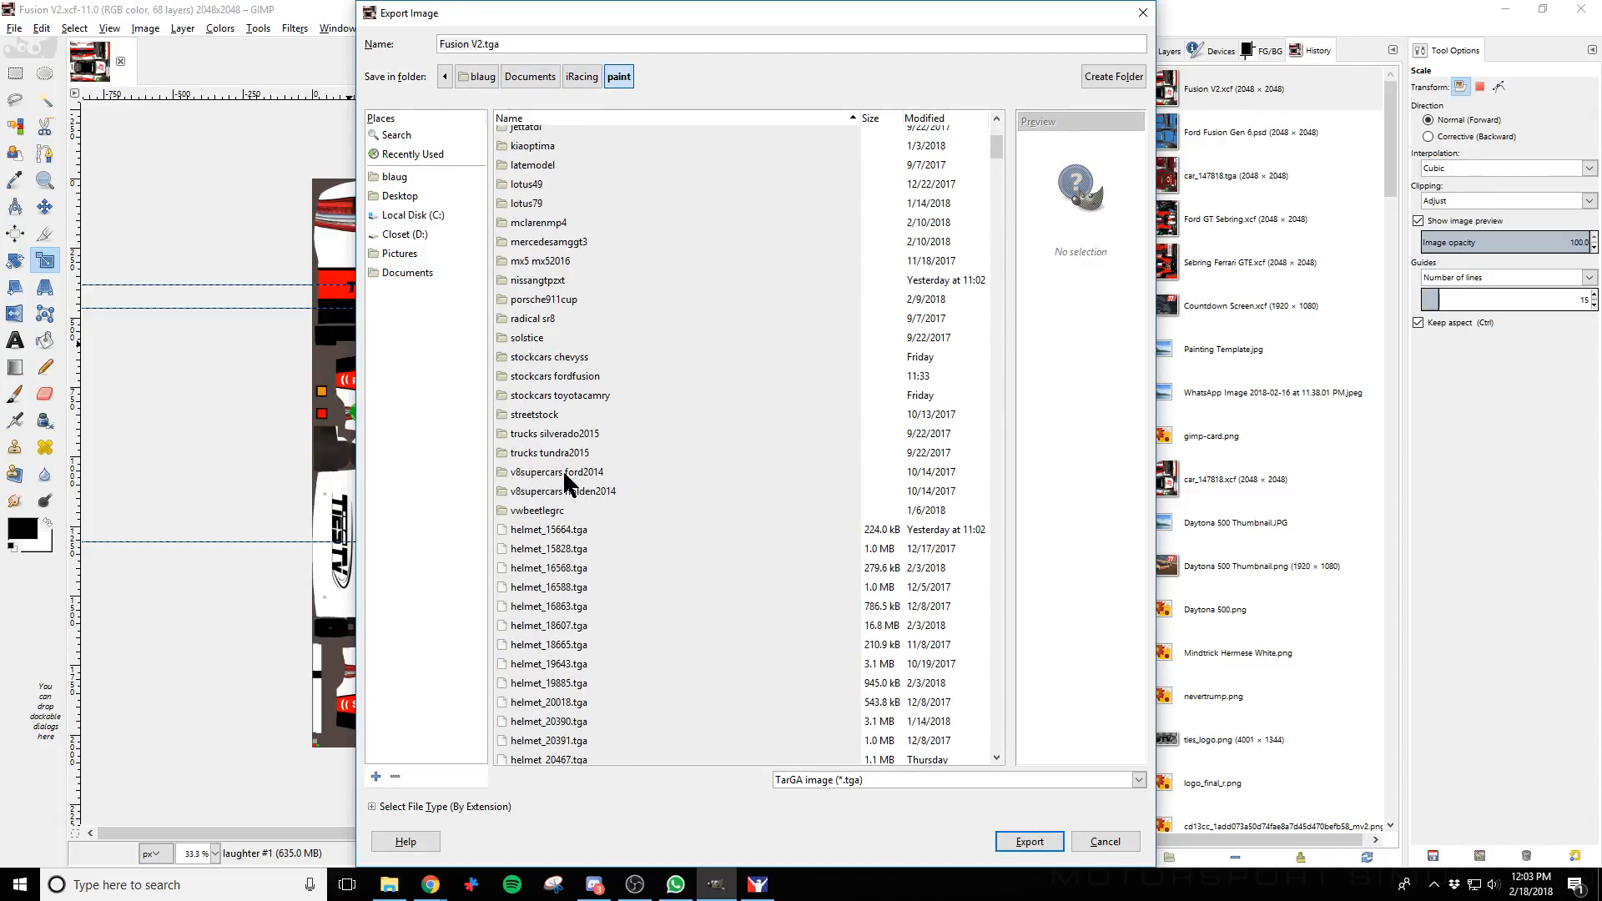
{"action": "double_click", "coordinate": [547, 376]}
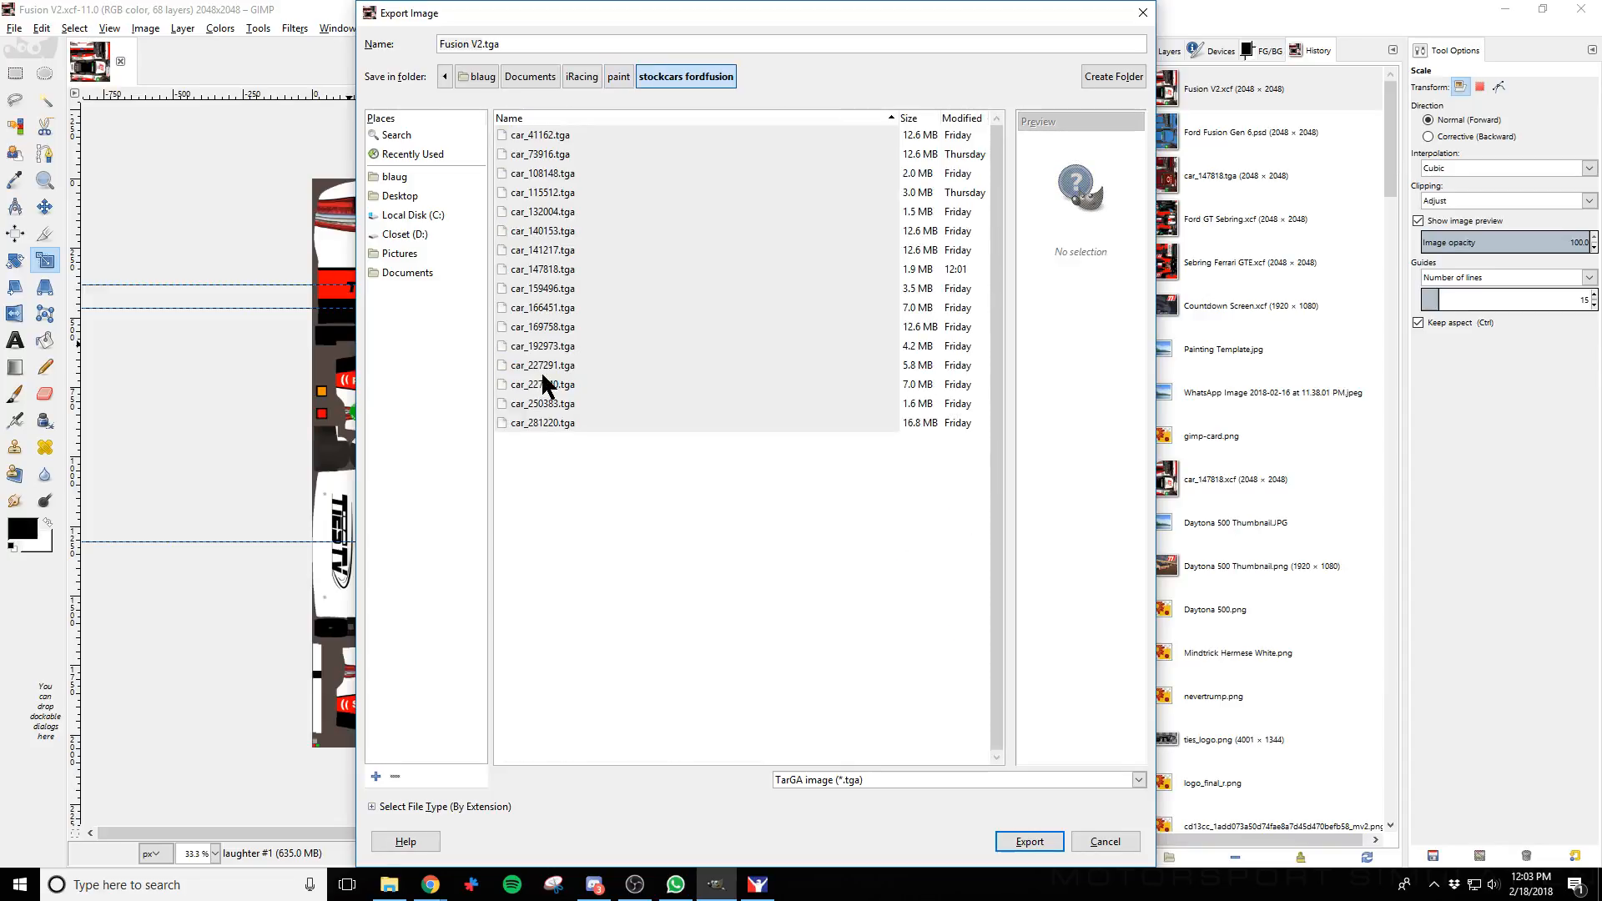
Sort by newest modified, overwrite car_147818.tga, and accept the TGA export settings
{"action": "left_click", "coordinate": [963, 118]}
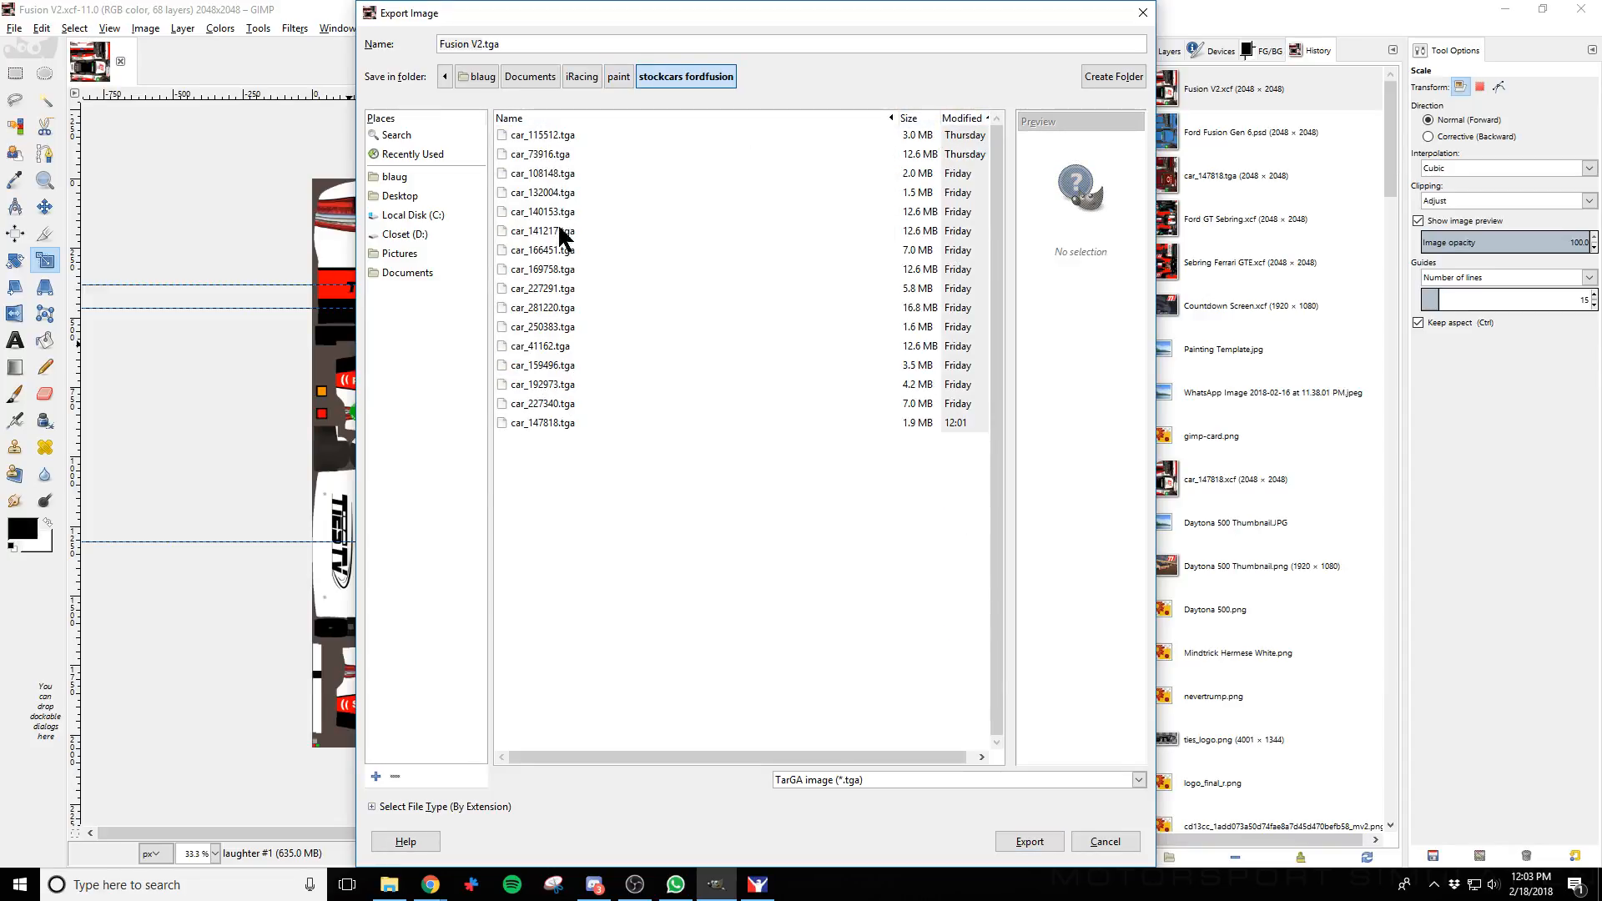
{"action": "left_click", "coordinate": [962, 118]}
{"action": "left_click", "coordinate": [534, 135]}
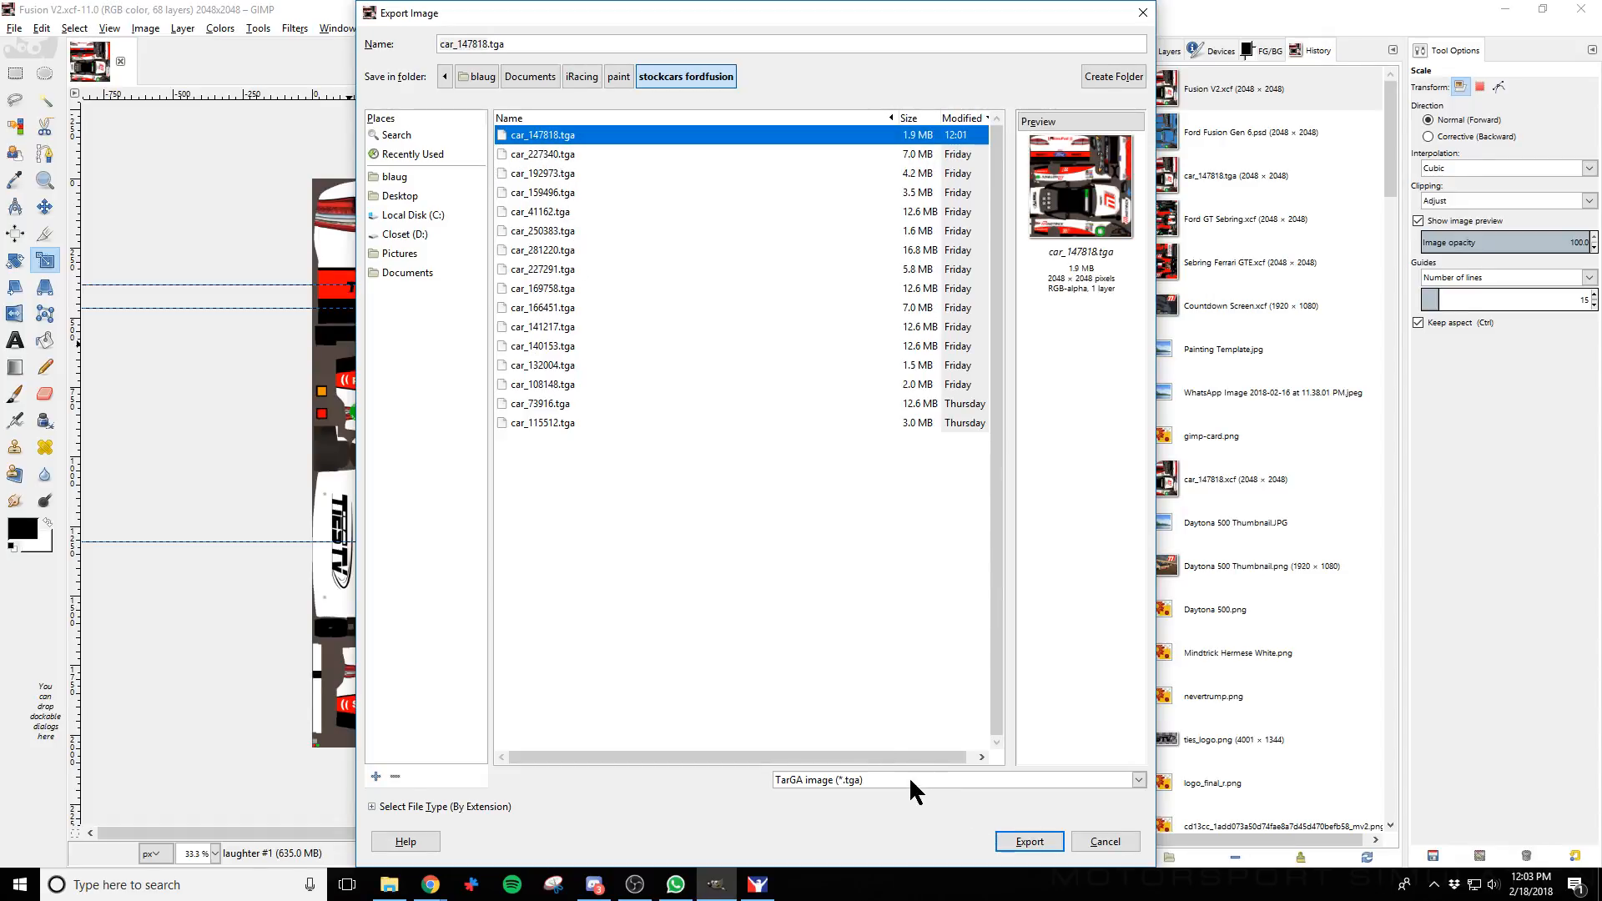
{"action": "left_click", "coordinate": [1031, 843]}
{"action": "left_click", "coordinate": [804, 518]}
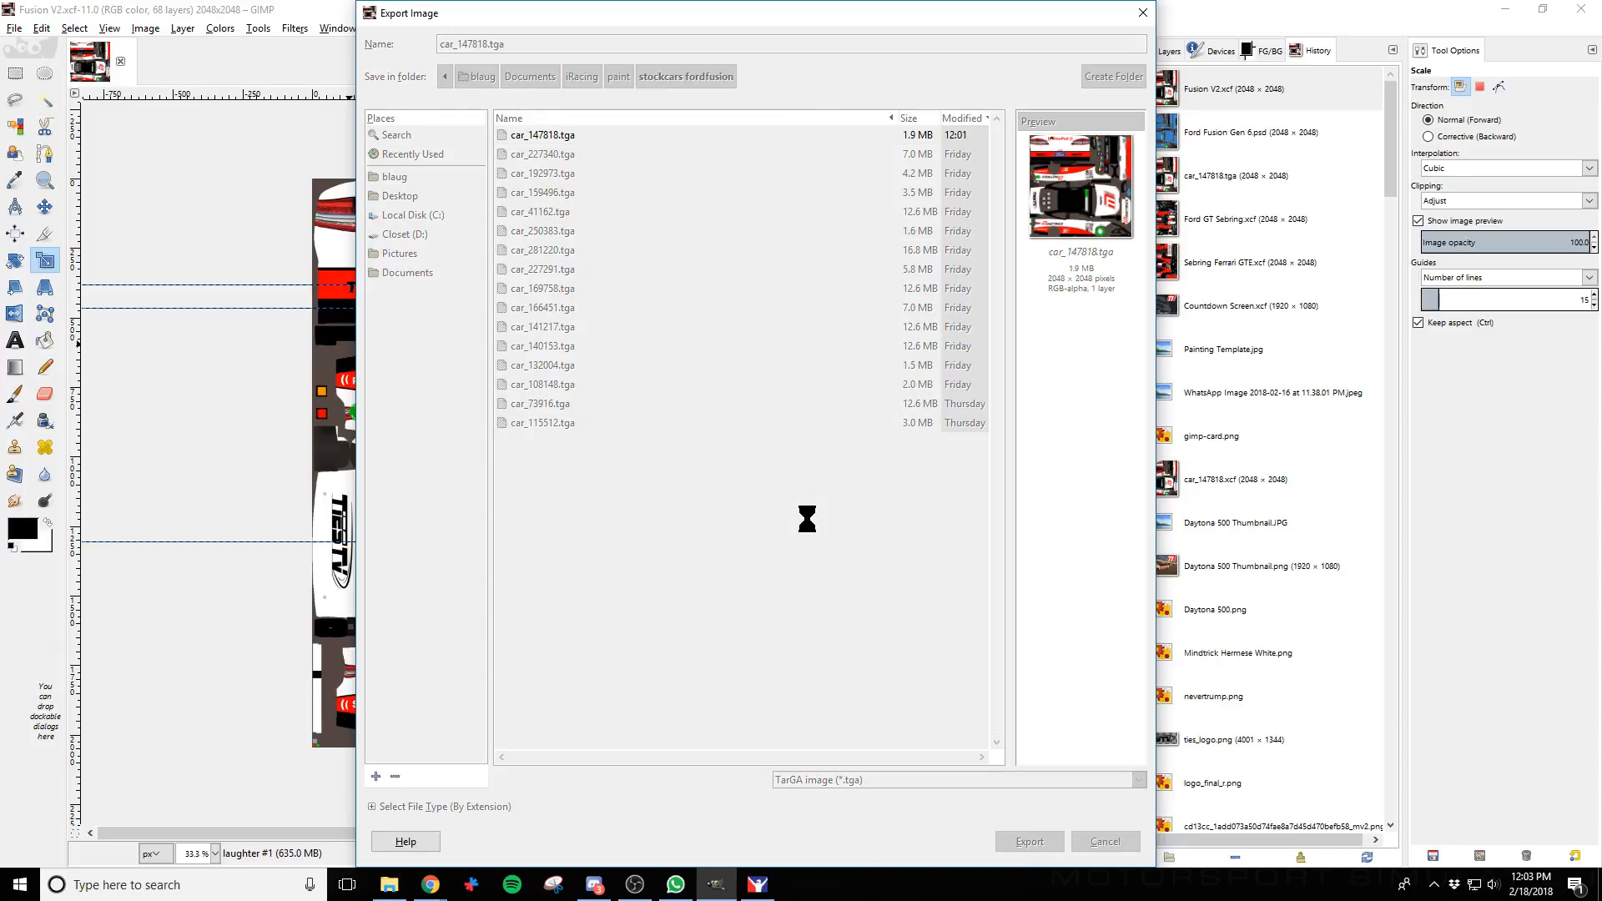
{"action": "left_click", "coordinate": [806, 511]}
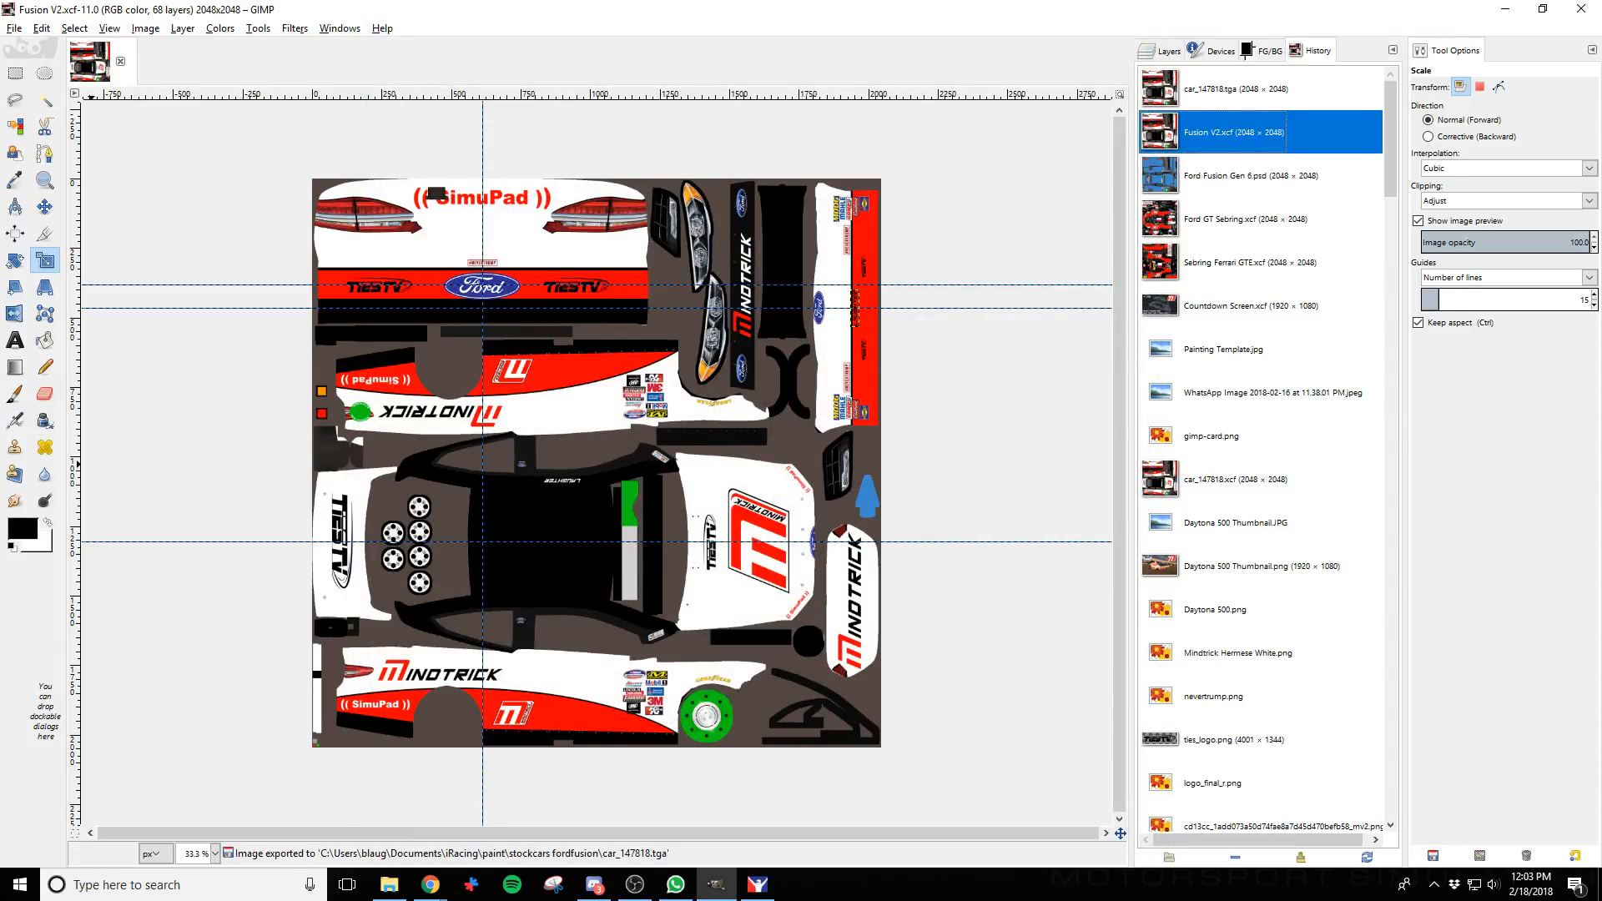
Reload the car's paint in iRacing with Ctrl+R, step the camera back, and return to GIMP
{"action": "left_click", "coordinate": [757, 884]}
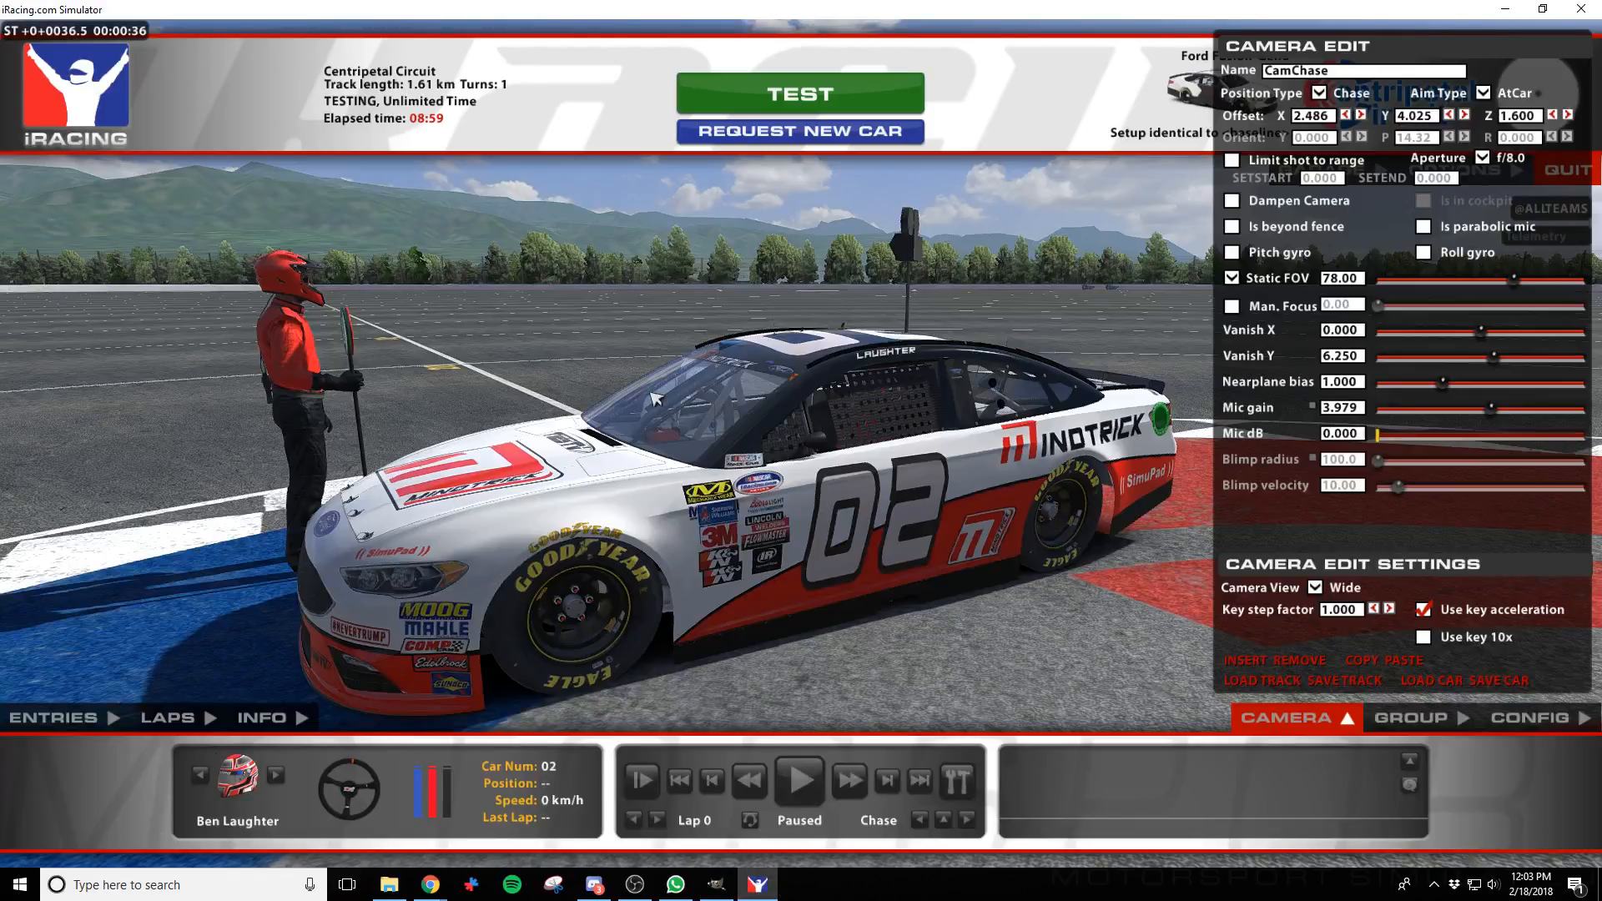
{"action": "key", "text": "ctrl+r"}
{"action": "key", "text": "s"}
{"action": "key", "text": "s"}
{"action": "key", "text": "s"}
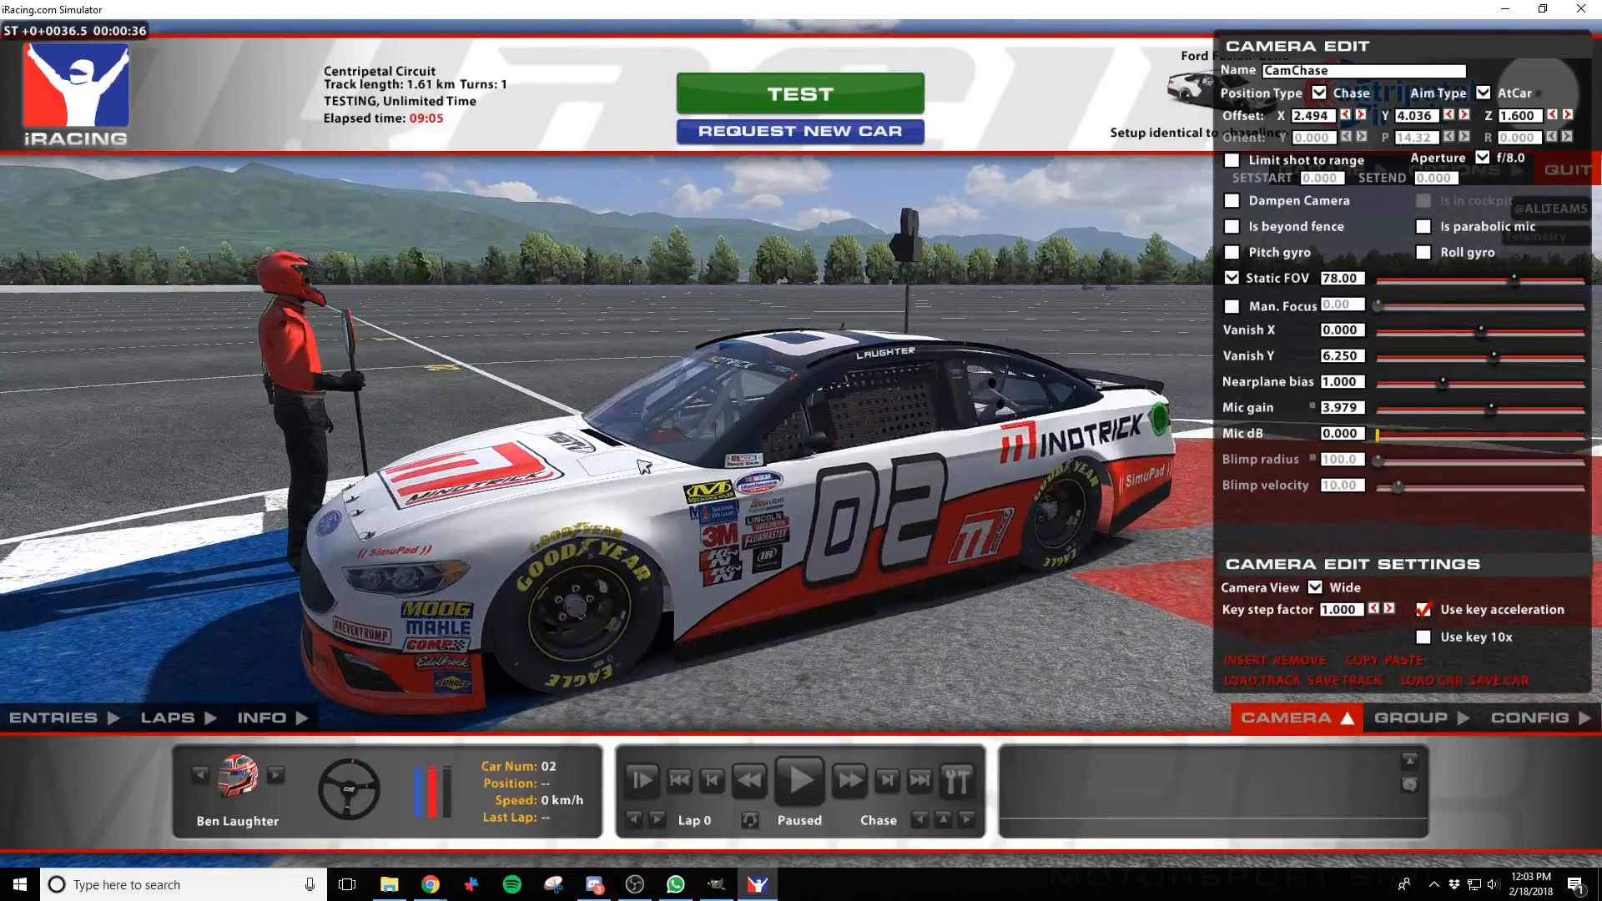
{"action": "key", "text": "alt+Tab"}
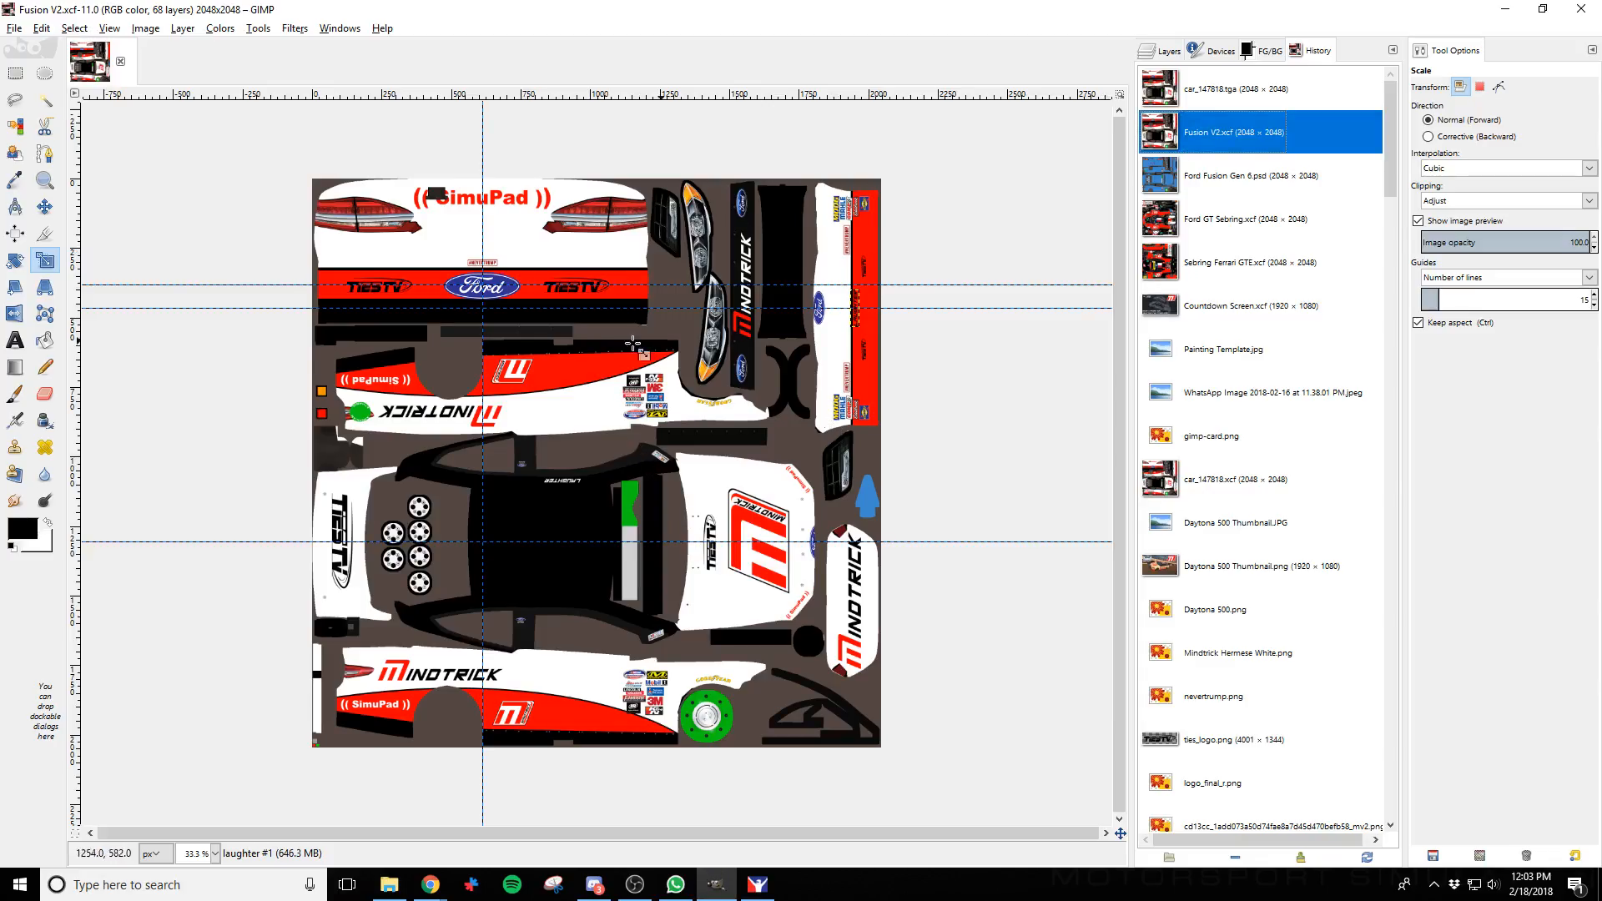
Show the Layers panel and scroll up to the Fusion V2.xcf layer group rows
{"action": "left_click", "coordinate": [1162, 51]}
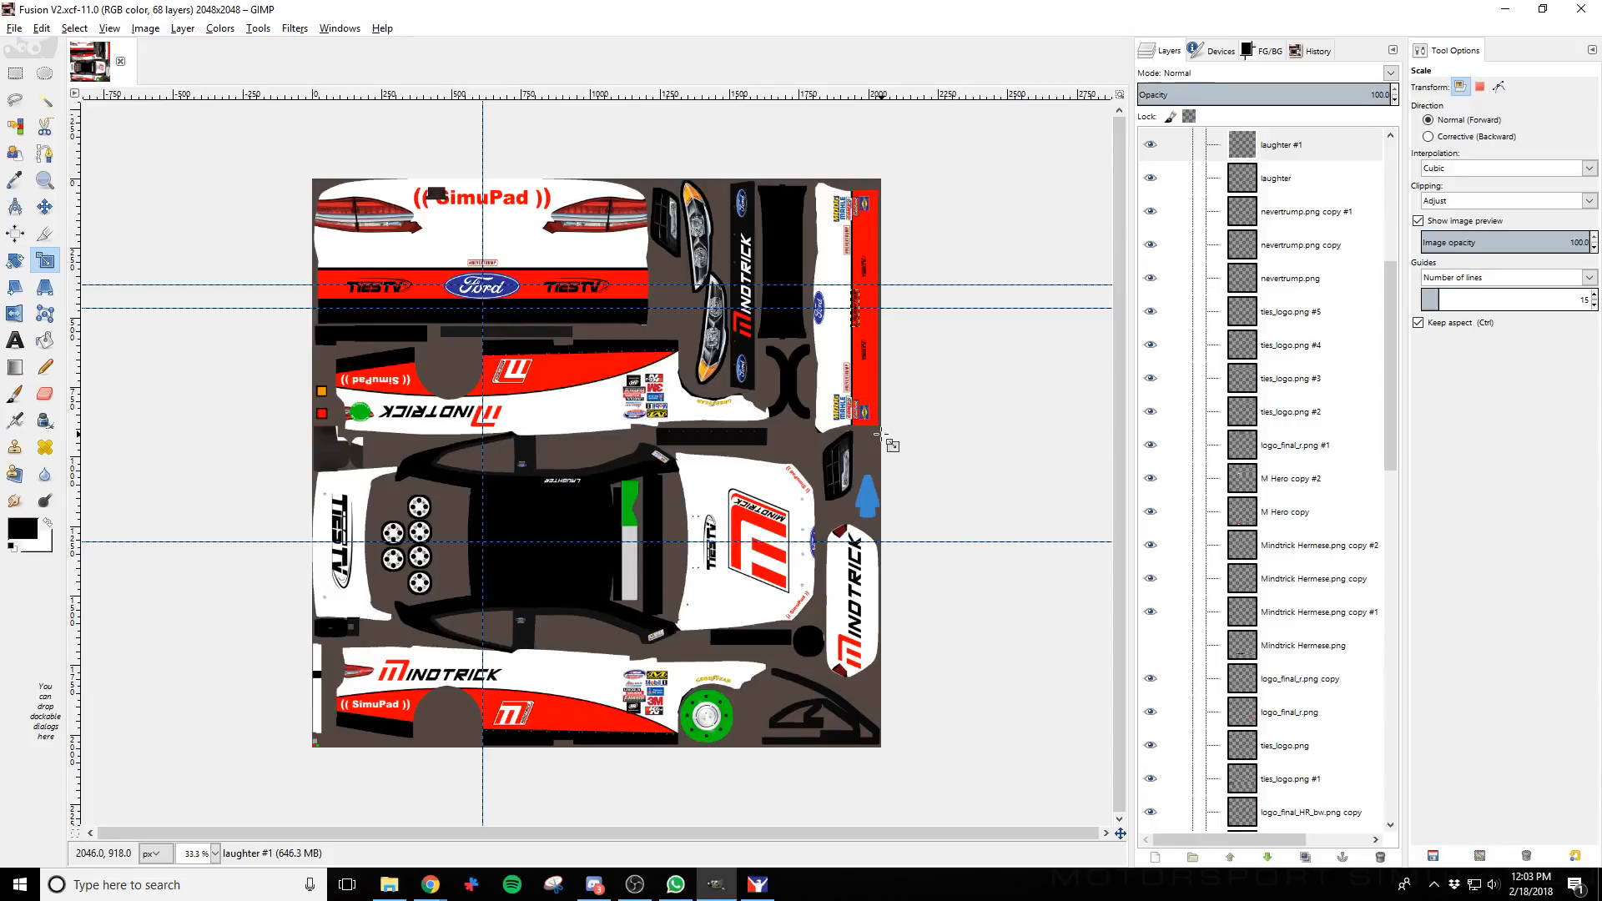
{"action": "scroll", "coordinate": [566, 508], "scroll_direction": "up", "scroll_amount": 1}
{"action": "scroll", "coordinate": [565, 507], "scroll_direction": "up", "scroll_amount": 1}
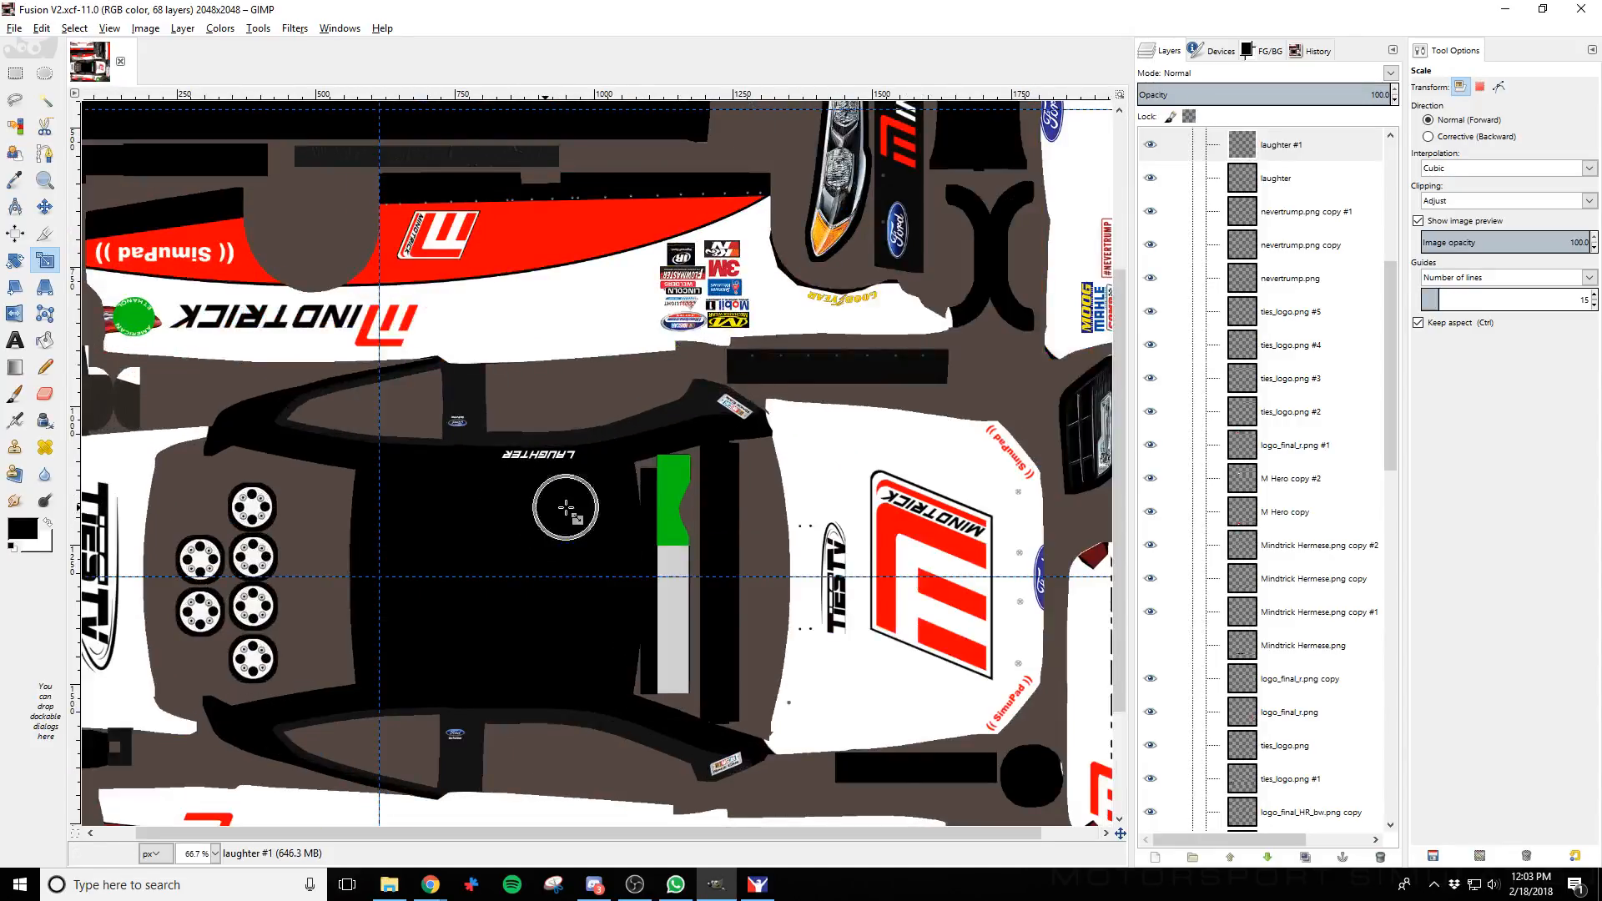
{"action": "scroll", "coordinate": [566, 507], "scroll_direction": "down", "scroll_amount": 1}
{"action": "scroll", "coordinate": [562, 509], "scroll_direction": "down", "scroll_amount": 1}
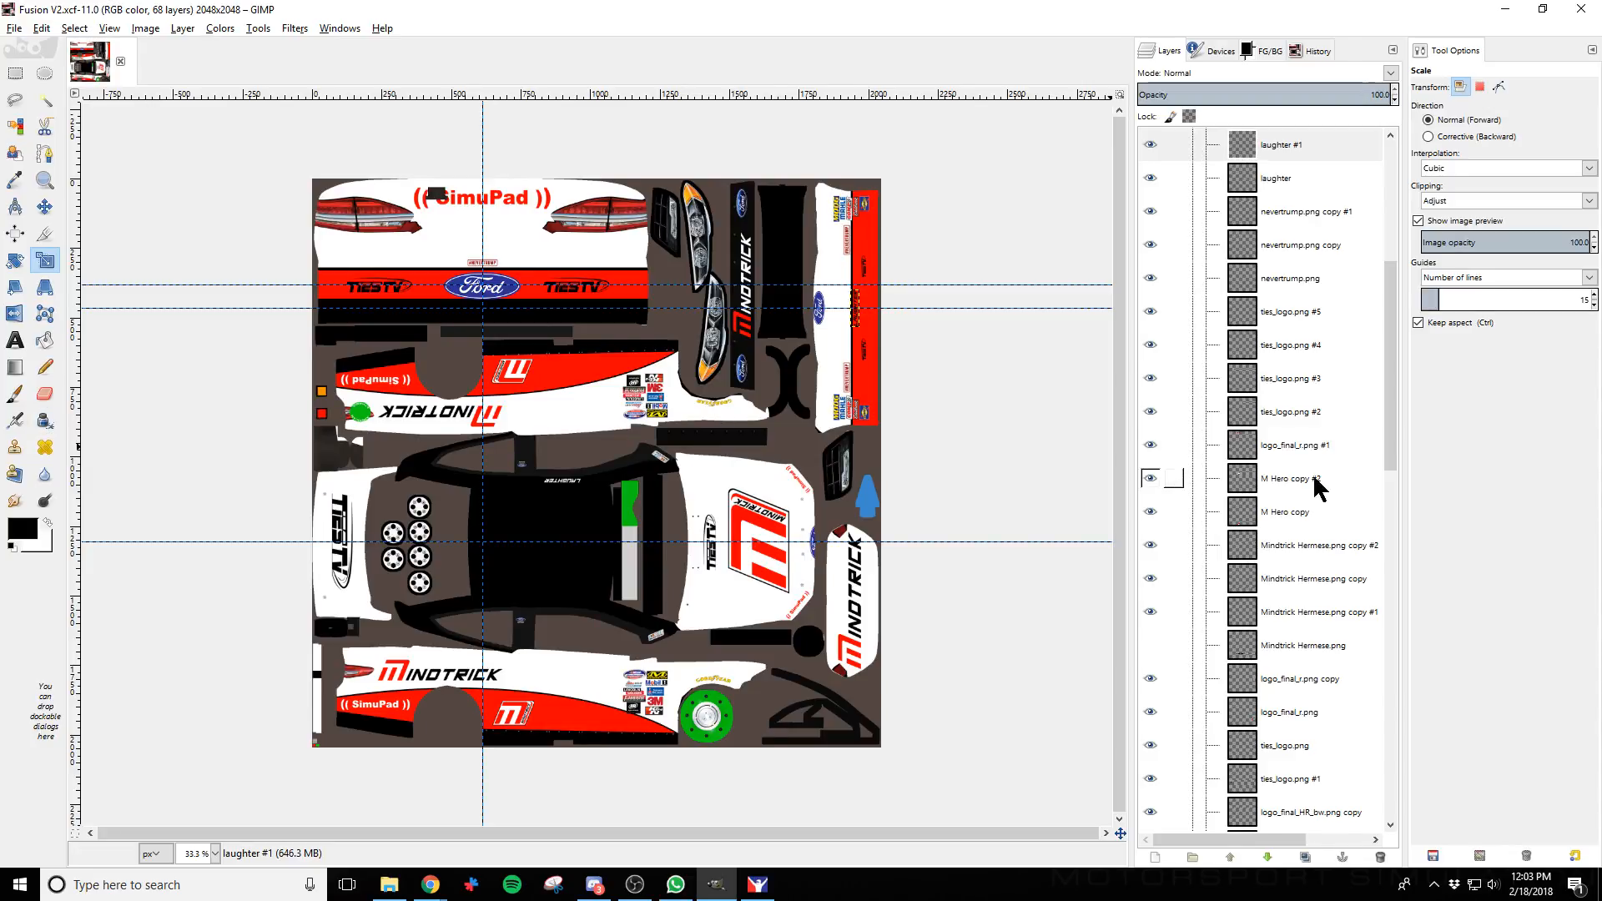
{"action": "scroll", "coordinate": [1313, 473], "scroll_direction": "up", "scroll_amount": 5}
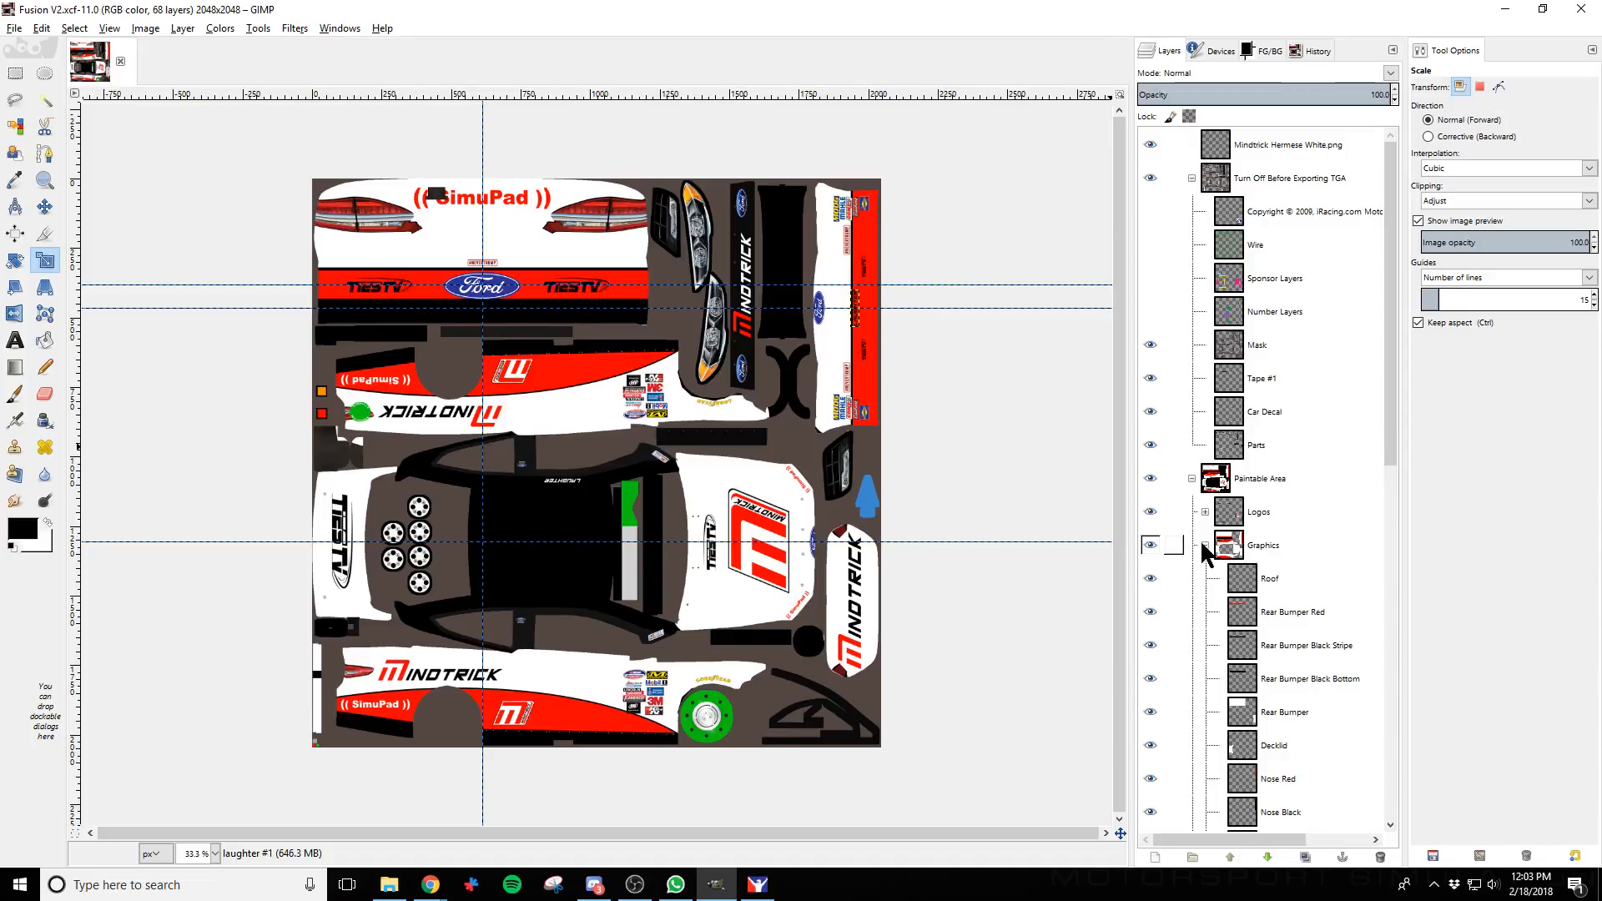
Delete the Logos and Graphics groups, then add a new layer group inside Paintable Area
{"action": "left_click", "coordinate": [1205, 513]}
{"action": "right_click", "coordinate": [1282, 512]}
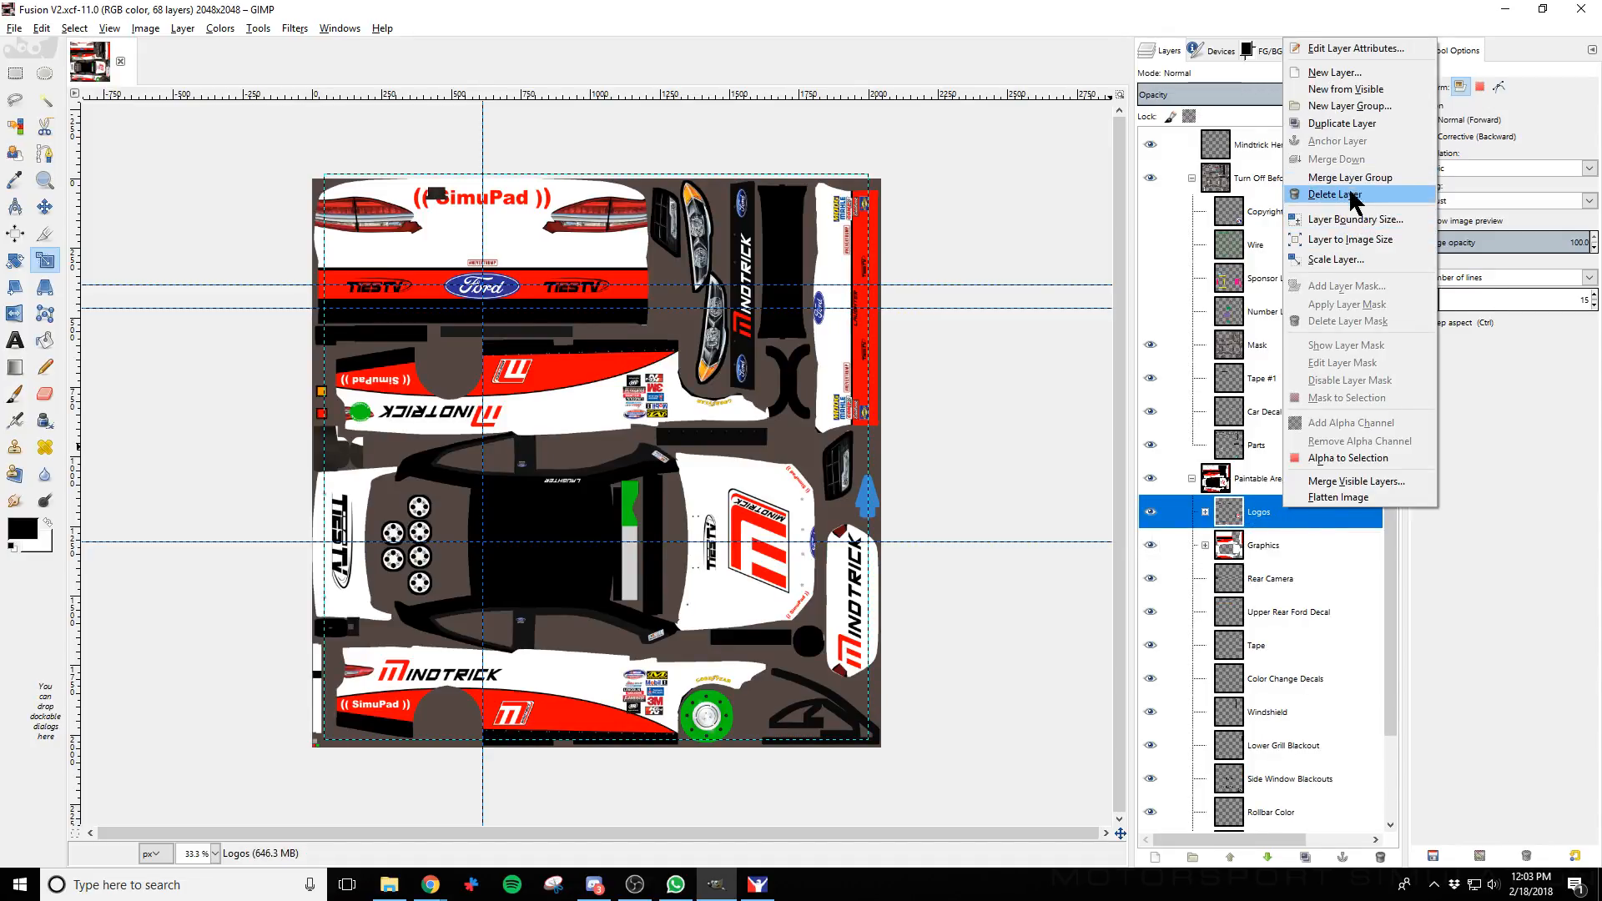
{"action": "left_click", "coordinate": [1335, 194]}
{"action": "right_click", "coordinate": [1278, 513]}
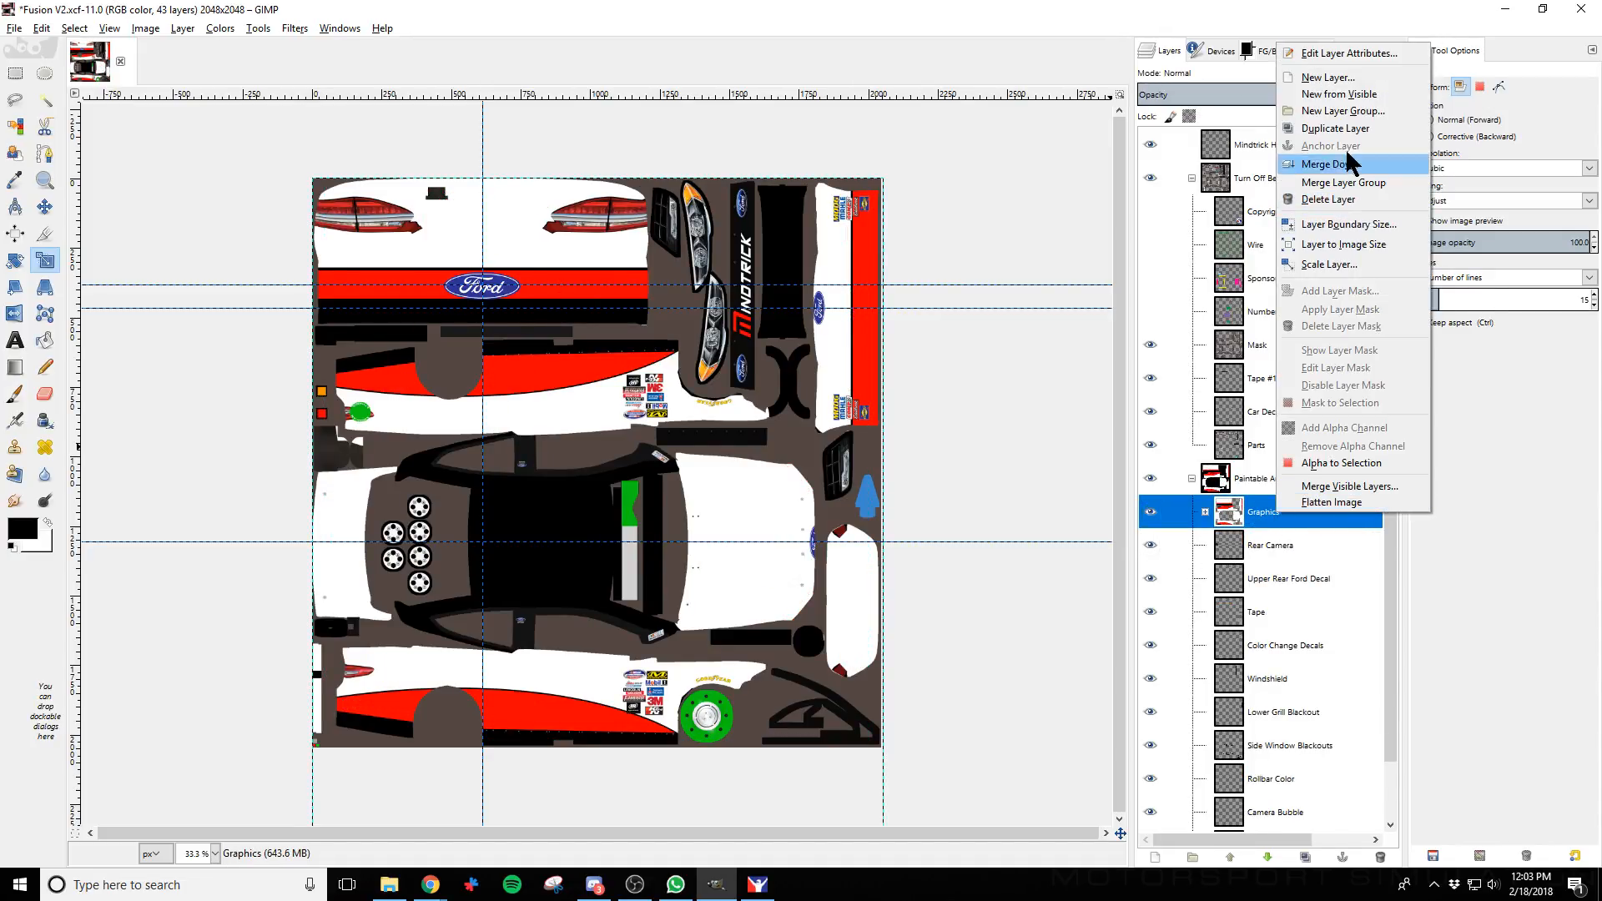
{"action": "left_click", "coordinate": [1343, 199]}
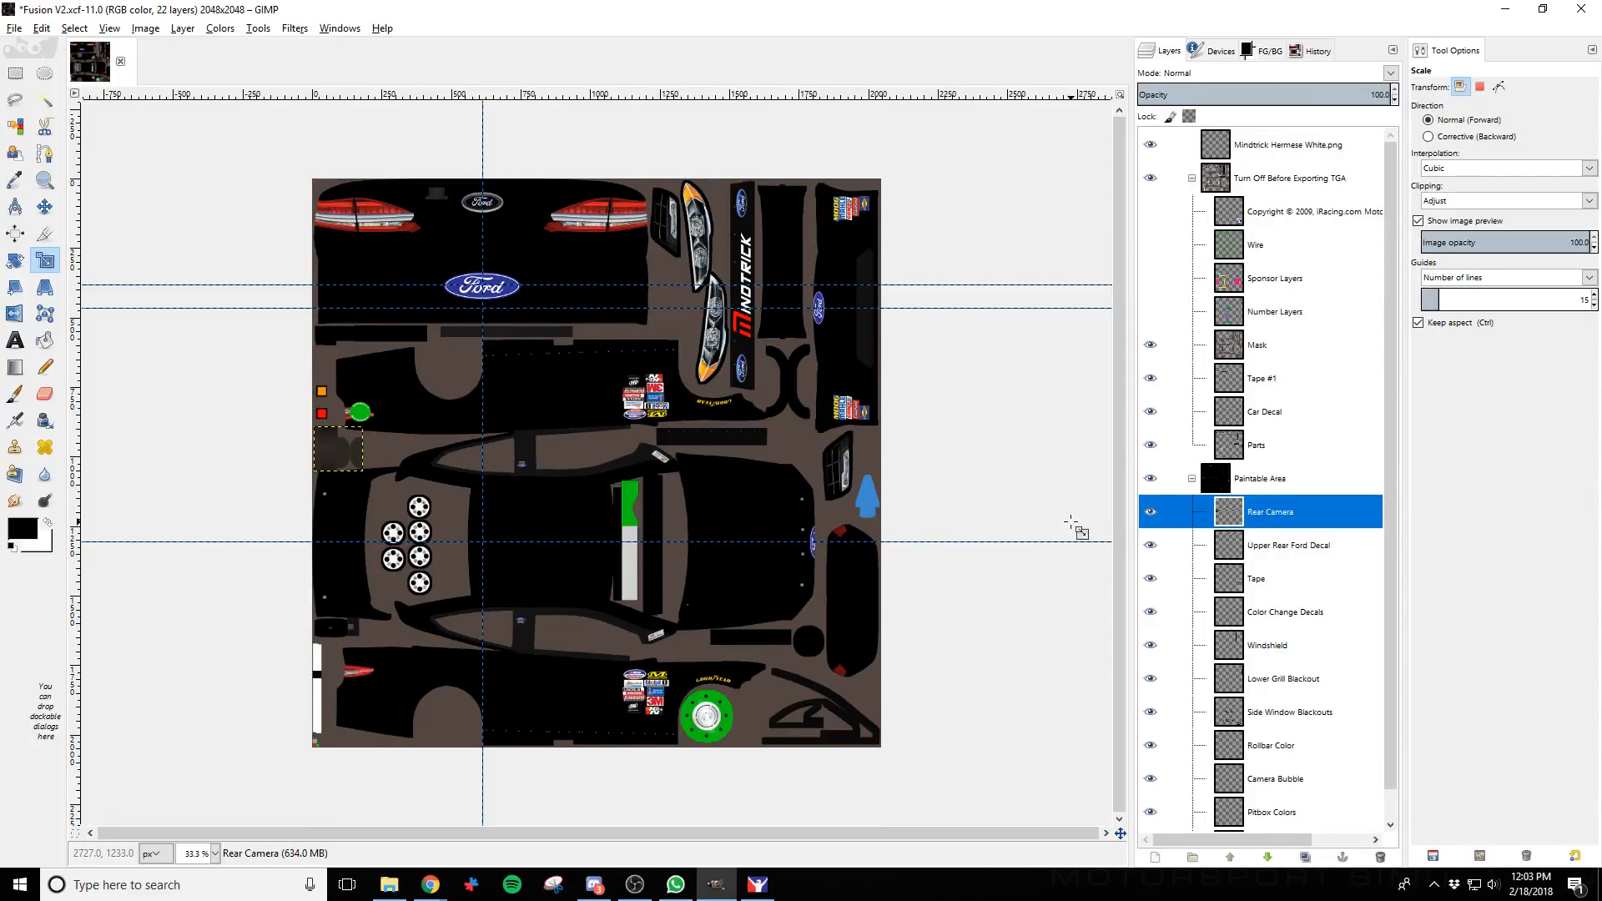
{"action": "left_click", "coordinate": [1286, 484]}
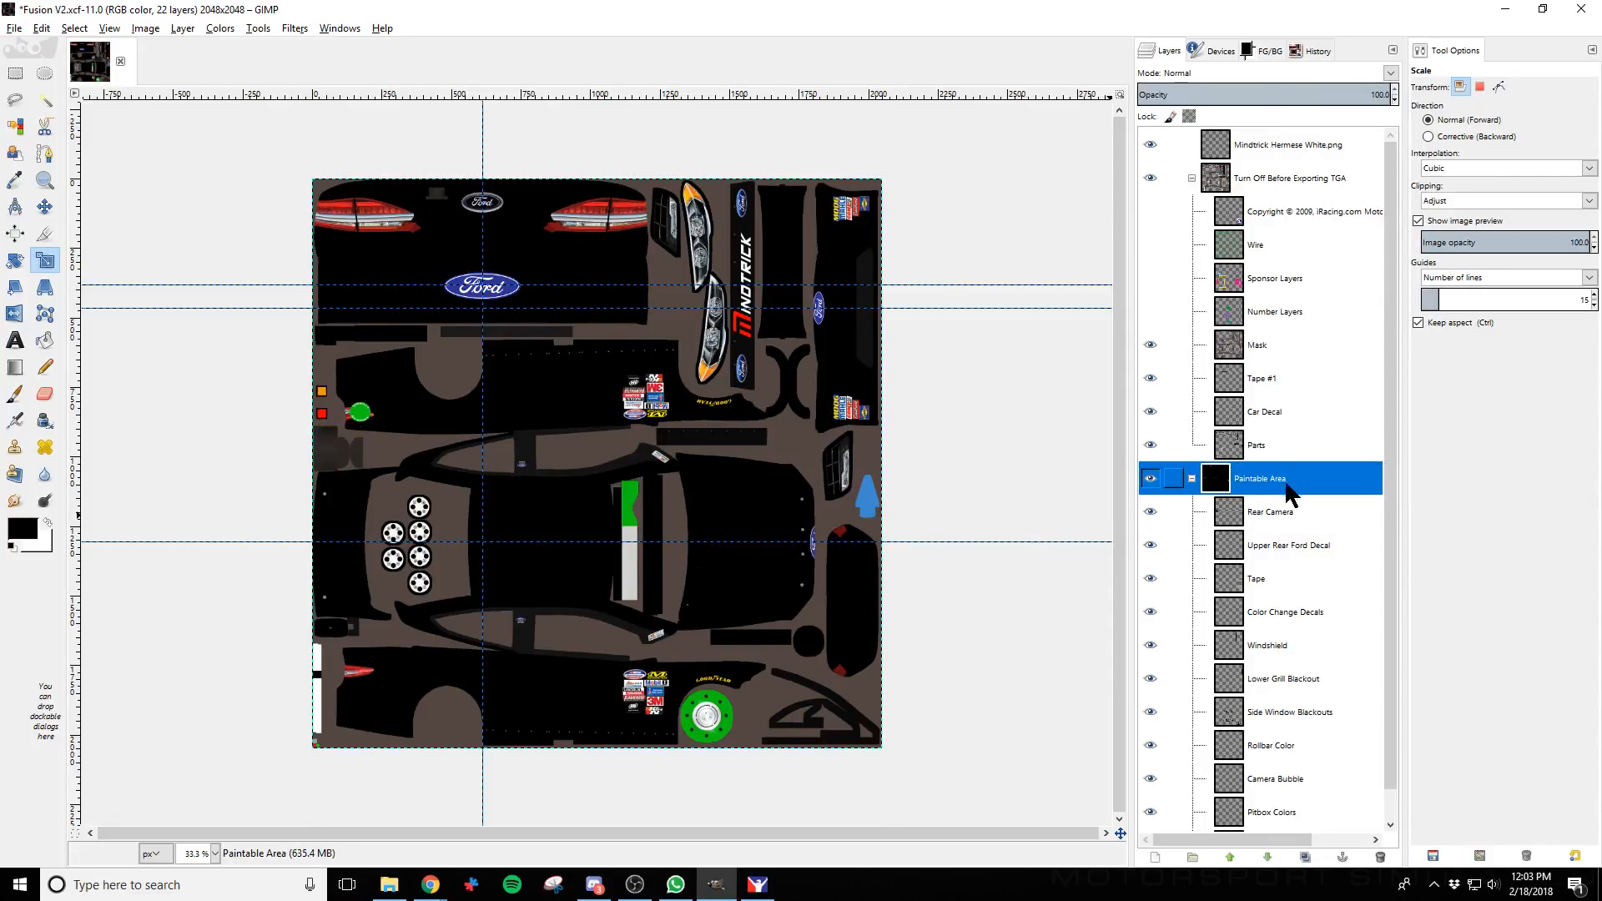
{"action": "left_click", "coordinate": [1192, 856]}
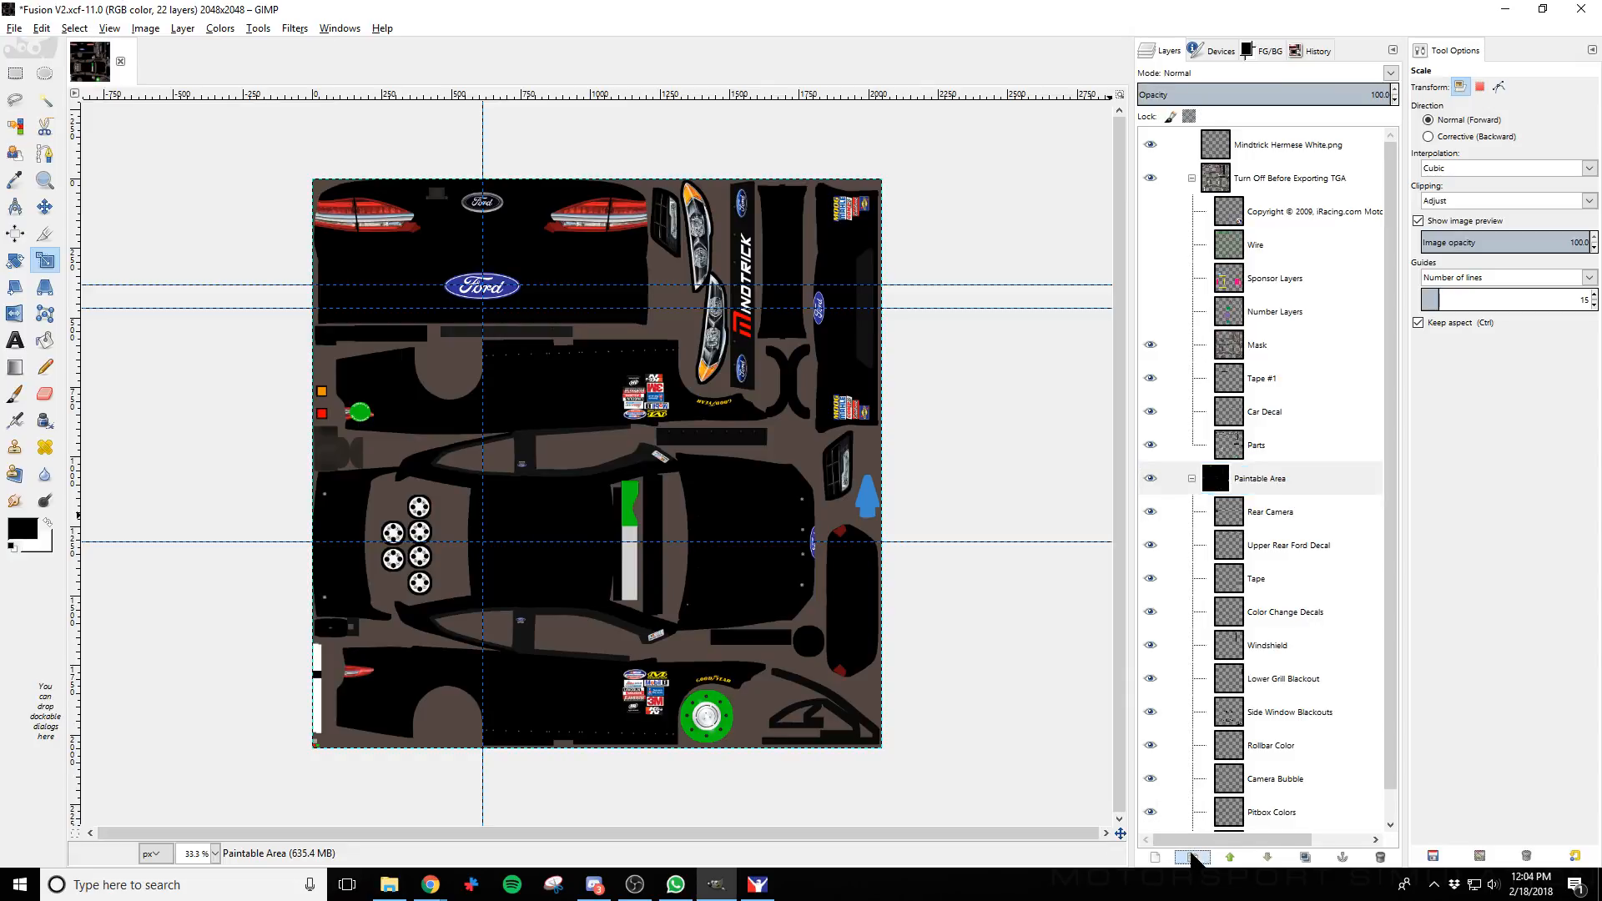
Name the new group Graphics, then add a second group under Paintable Area named Logos
{"action": "double_click", "coordinate": [1266, 513]}
{"action": "type", "text": "G"}
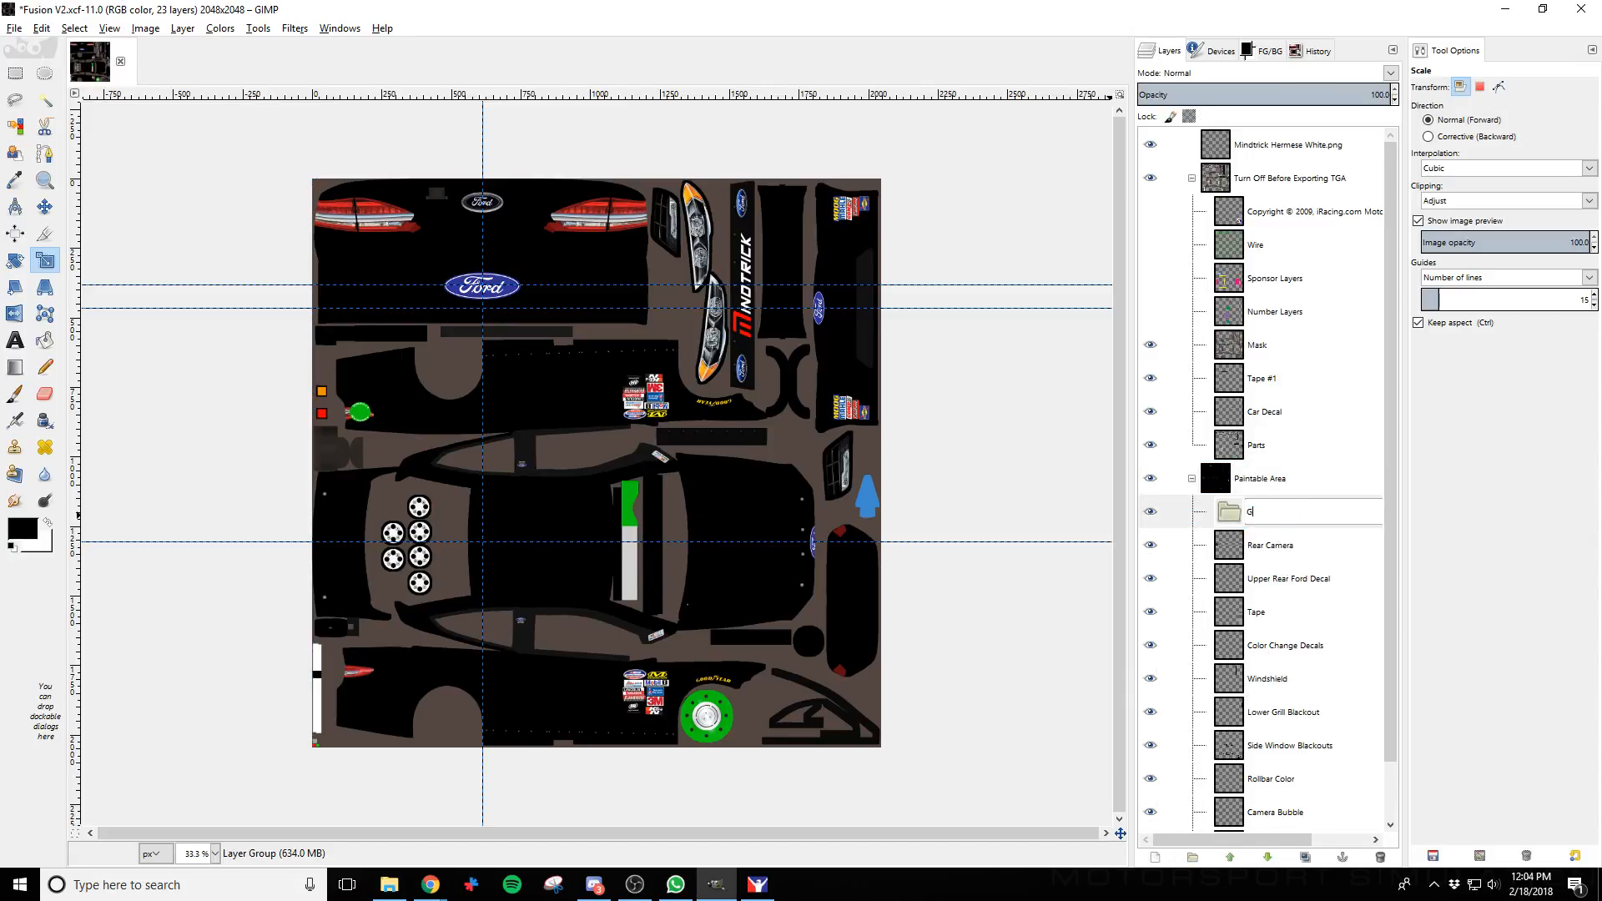
{"action": "type", "text": "raphics"}
{"action": "key", "text": "Return"}
{"action": "right_click", "coordinate": [1268, 482]}
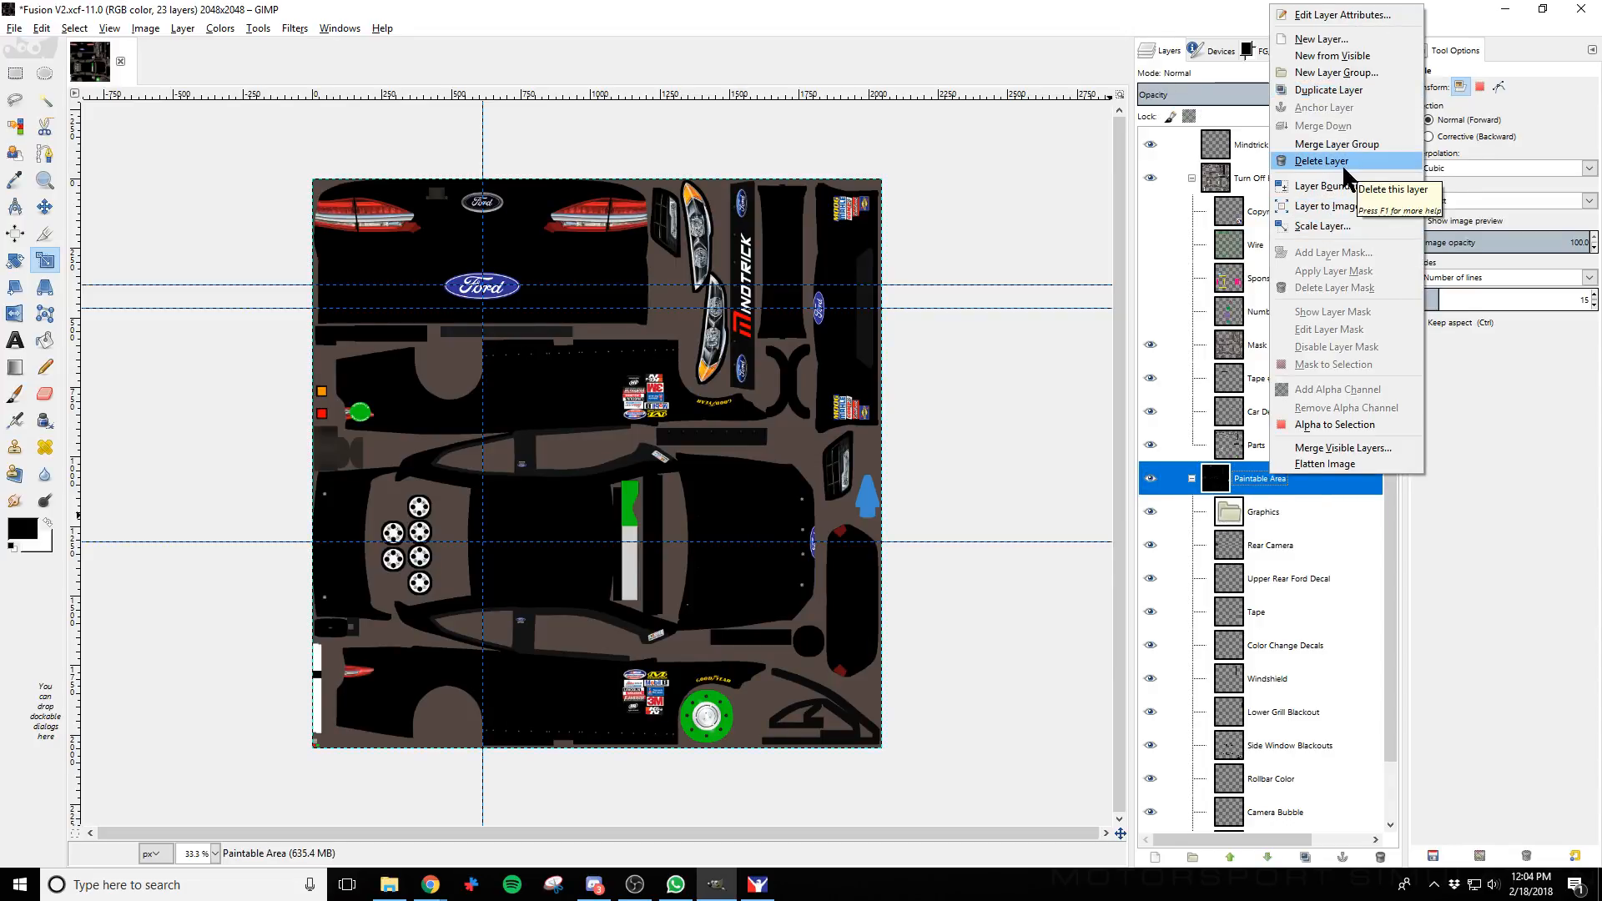
{"action": "left_click", "coordinate": [1381, 81]}
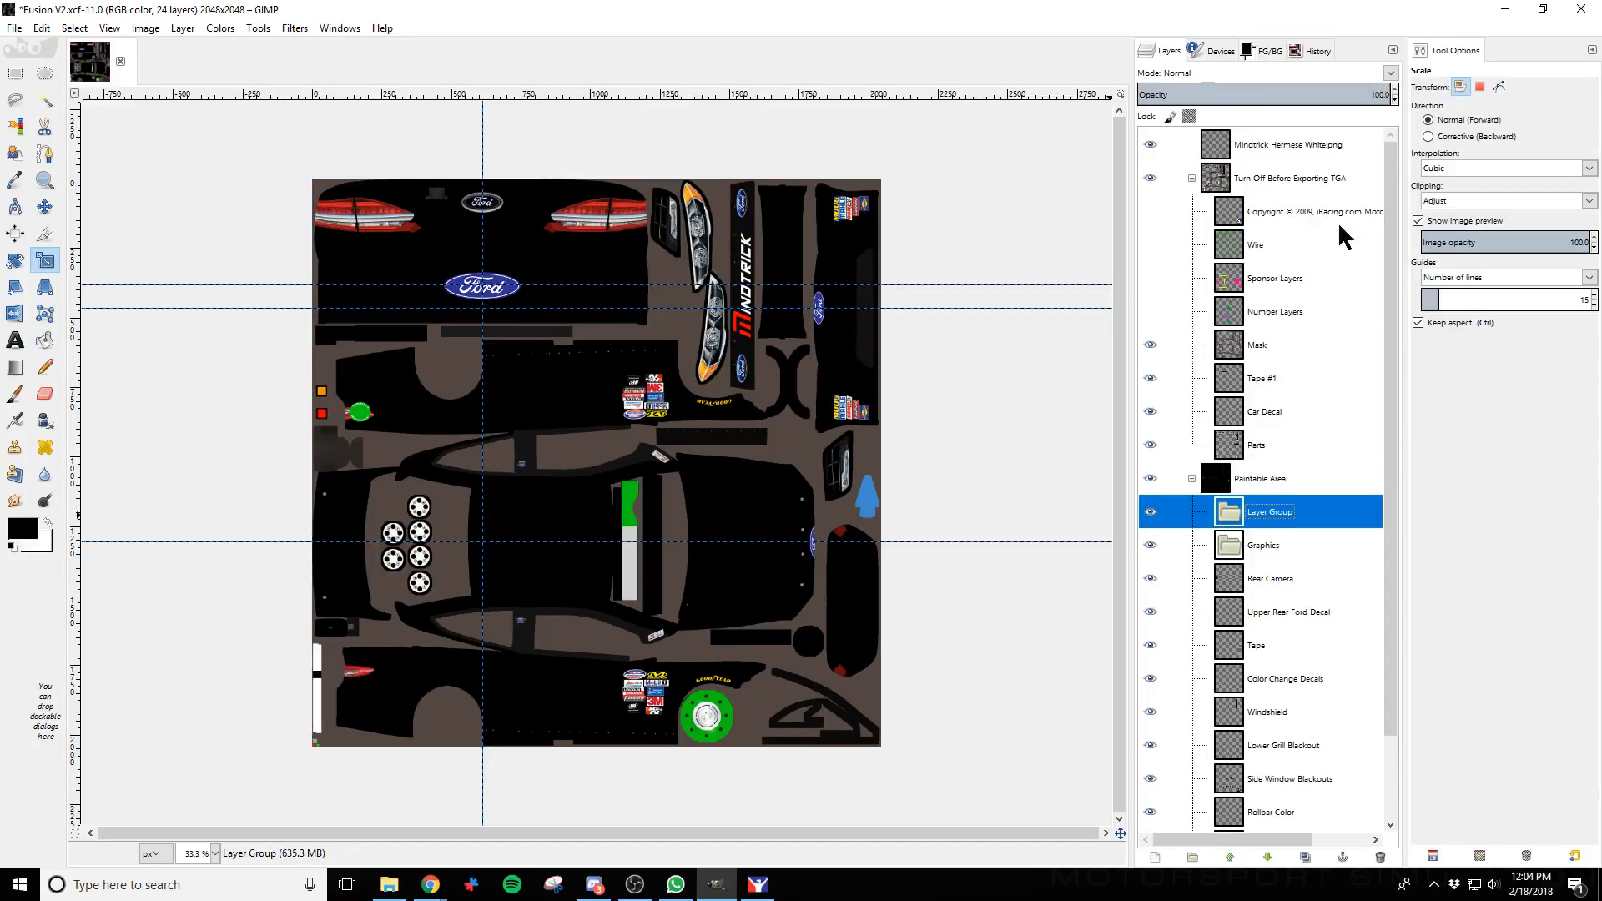
{"action": "double_click", "coordinate": [1266, 512]}
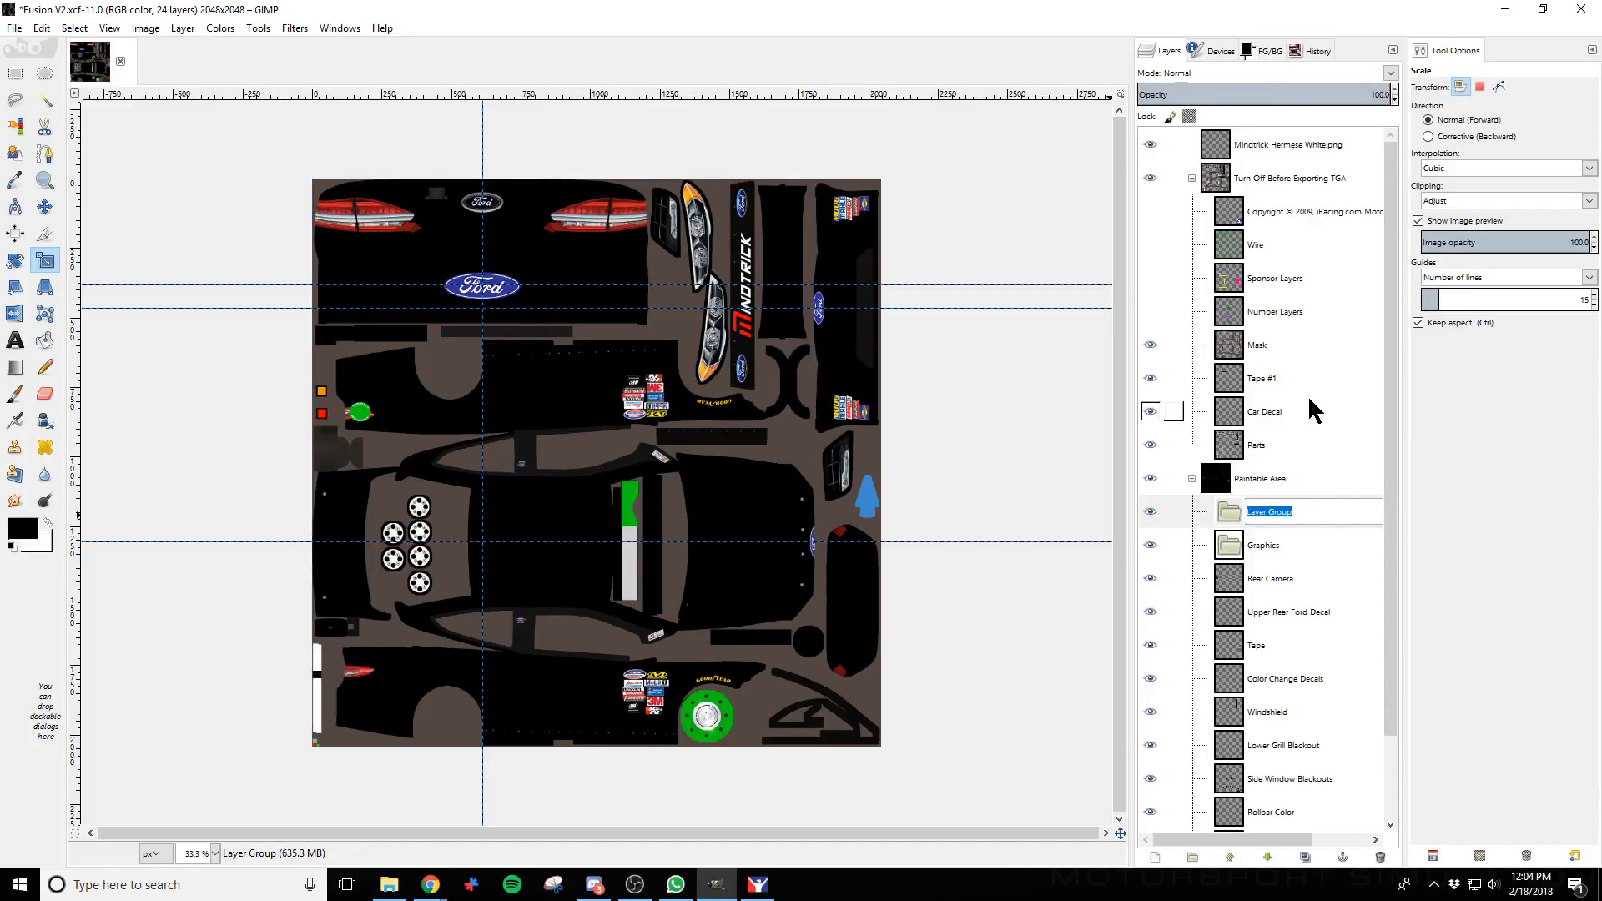
{"action": "type", "text": "Logos"}
{"action": "key", "text": "Return"}
Check the Graphics and Logos groups and toggle the Mindtrick Hermese White.png layer's visibility
{"action": "left_click", "coordinate": [1301, 549]}
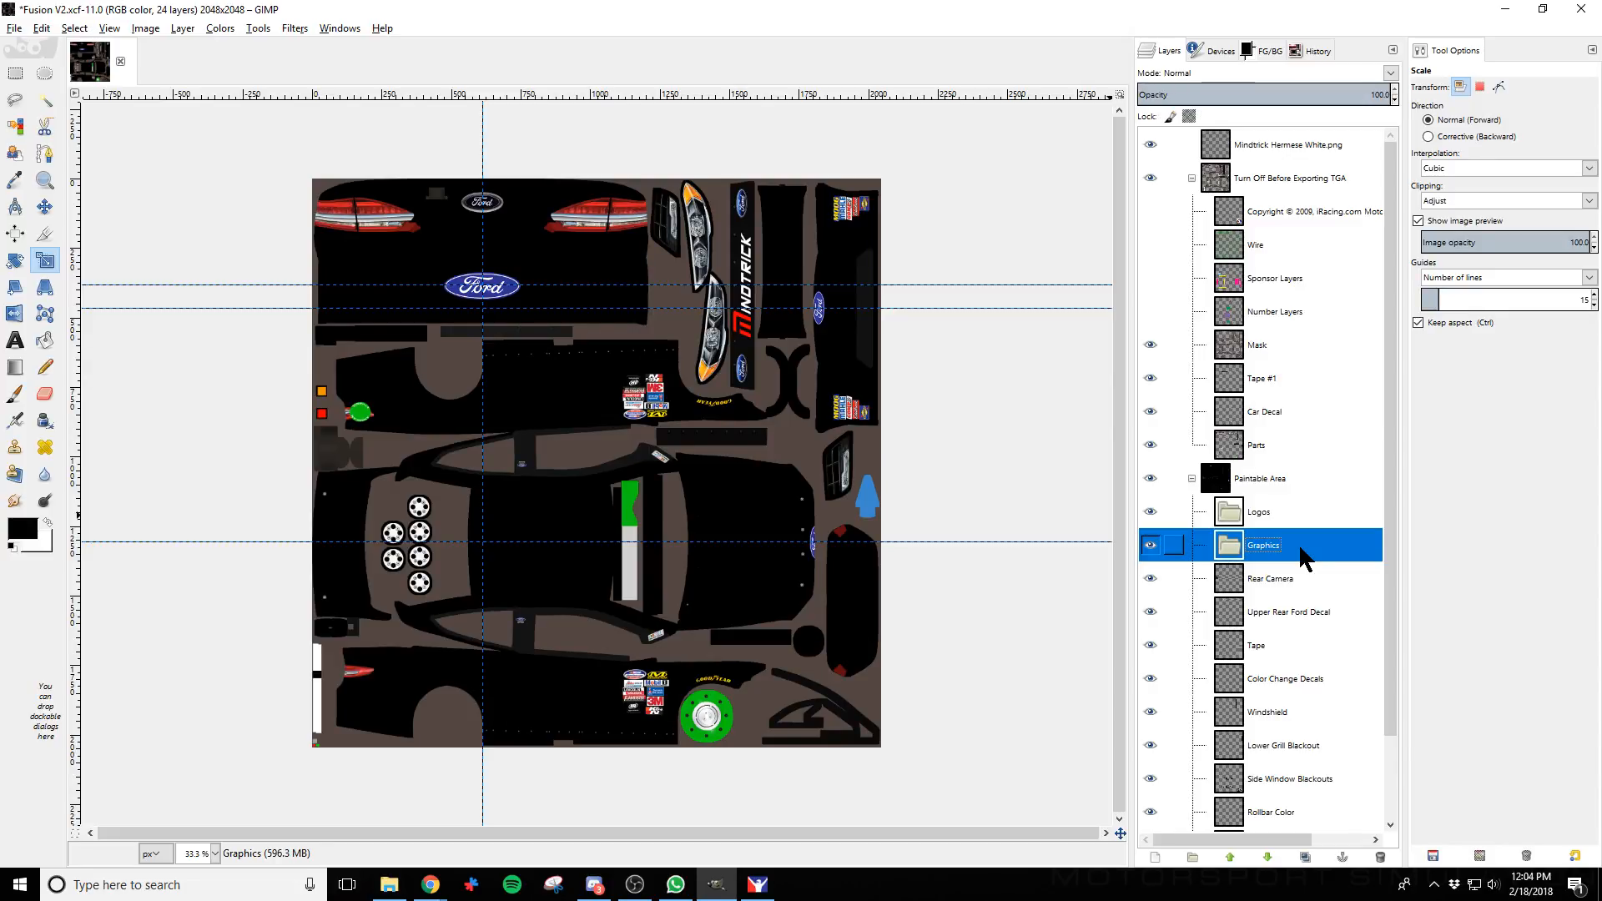
{"action": "left_click", "coordinate": [1289, 524]}
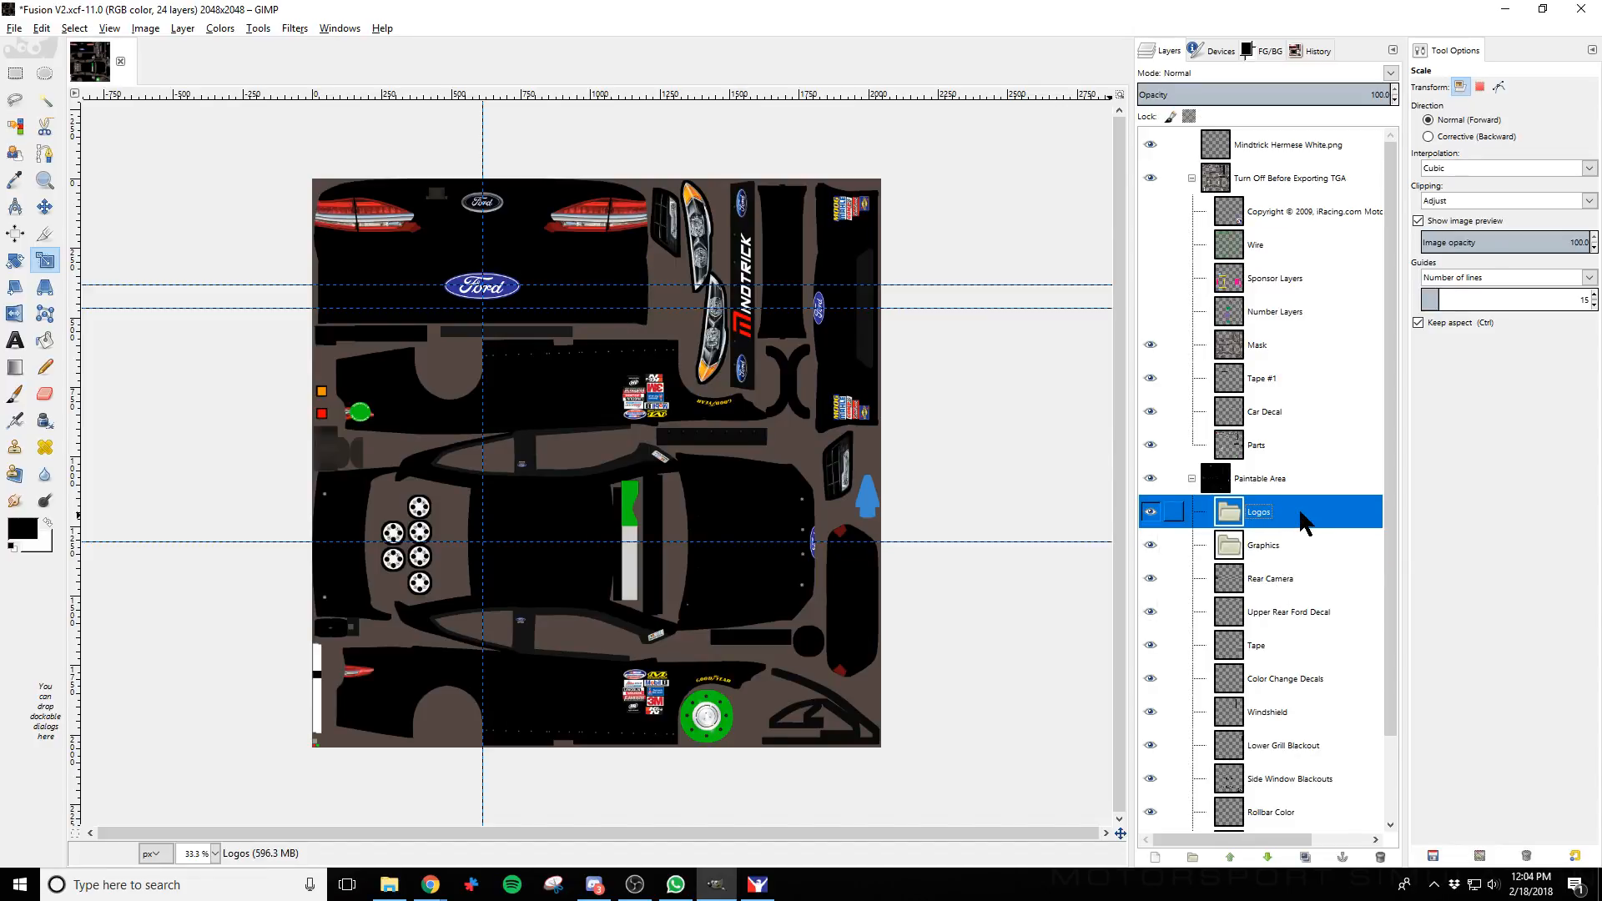
{"action": "left_click", "coordinate": [1277, 152]}
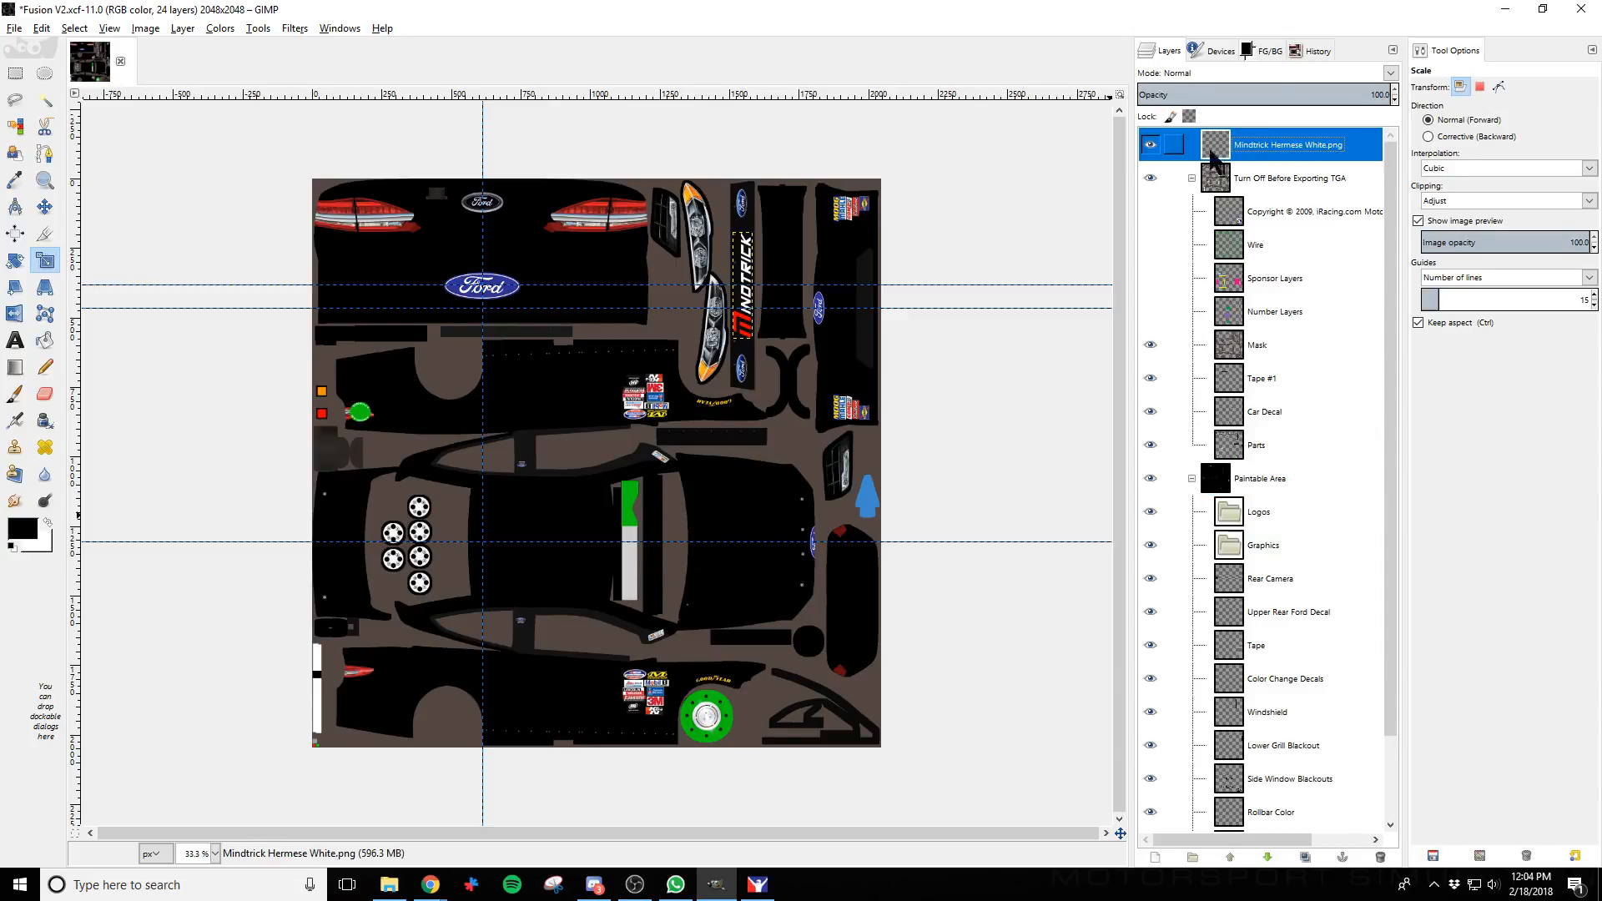
{"action": "left_click", "coordinate": [1150, 145]}
{"action": "left_click", "coordinate": [1150, 145]}
Add a transparent 2048×2048 layer named Right Side Upper inside the Graphics group
{"action": "left_click", "coordinate": [1274, 548]}
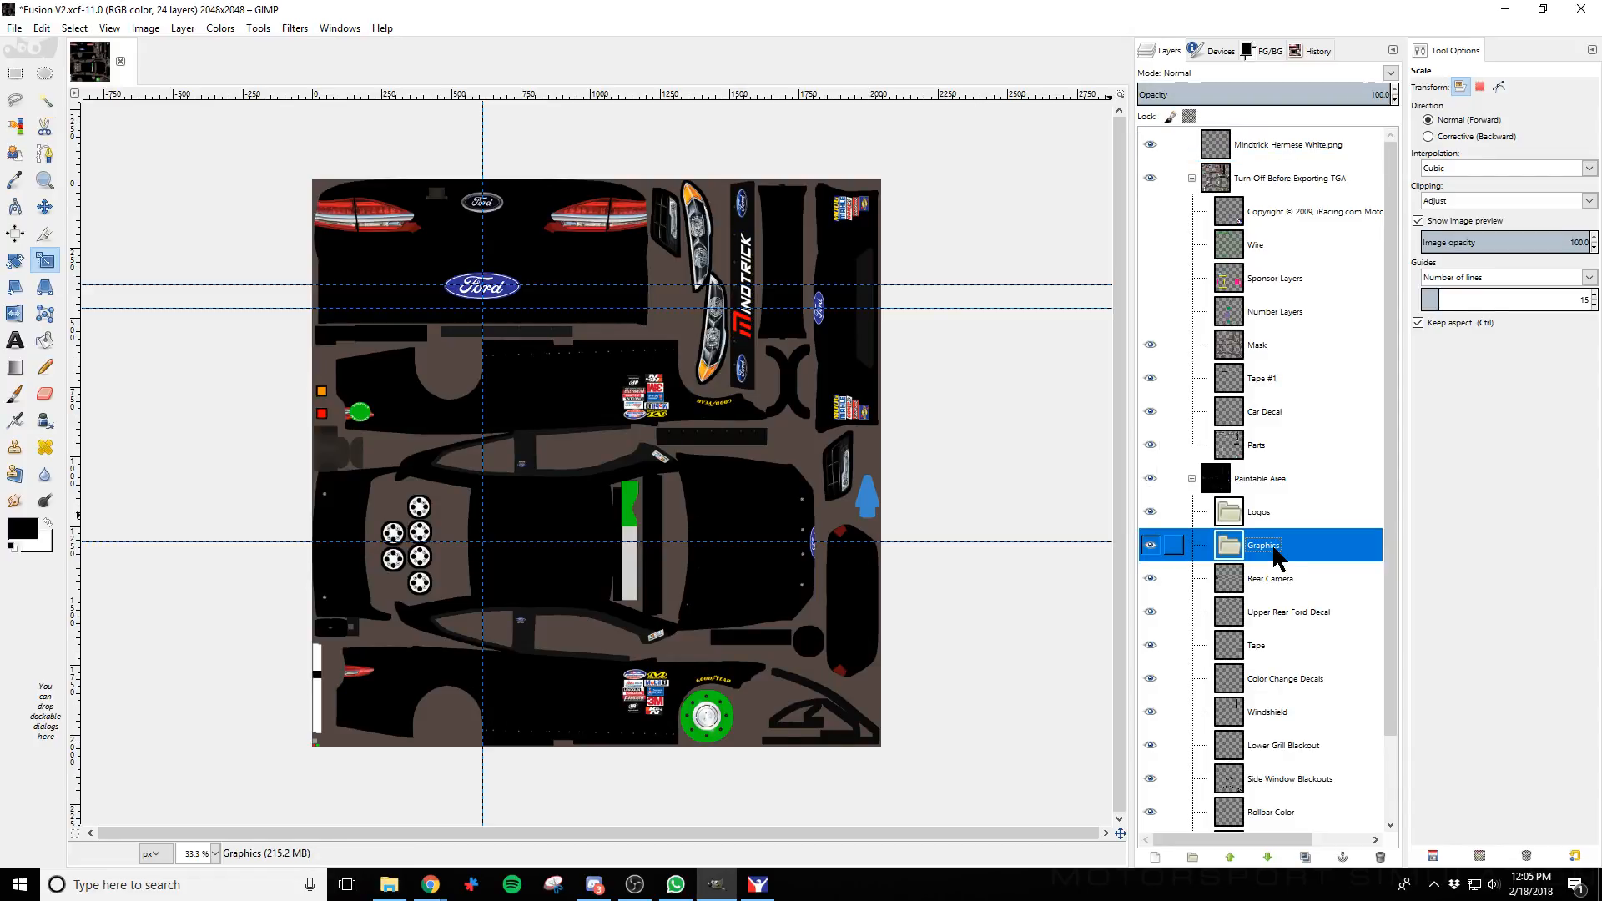
{"action": "left_click", "coordinate": [1156, 857]}
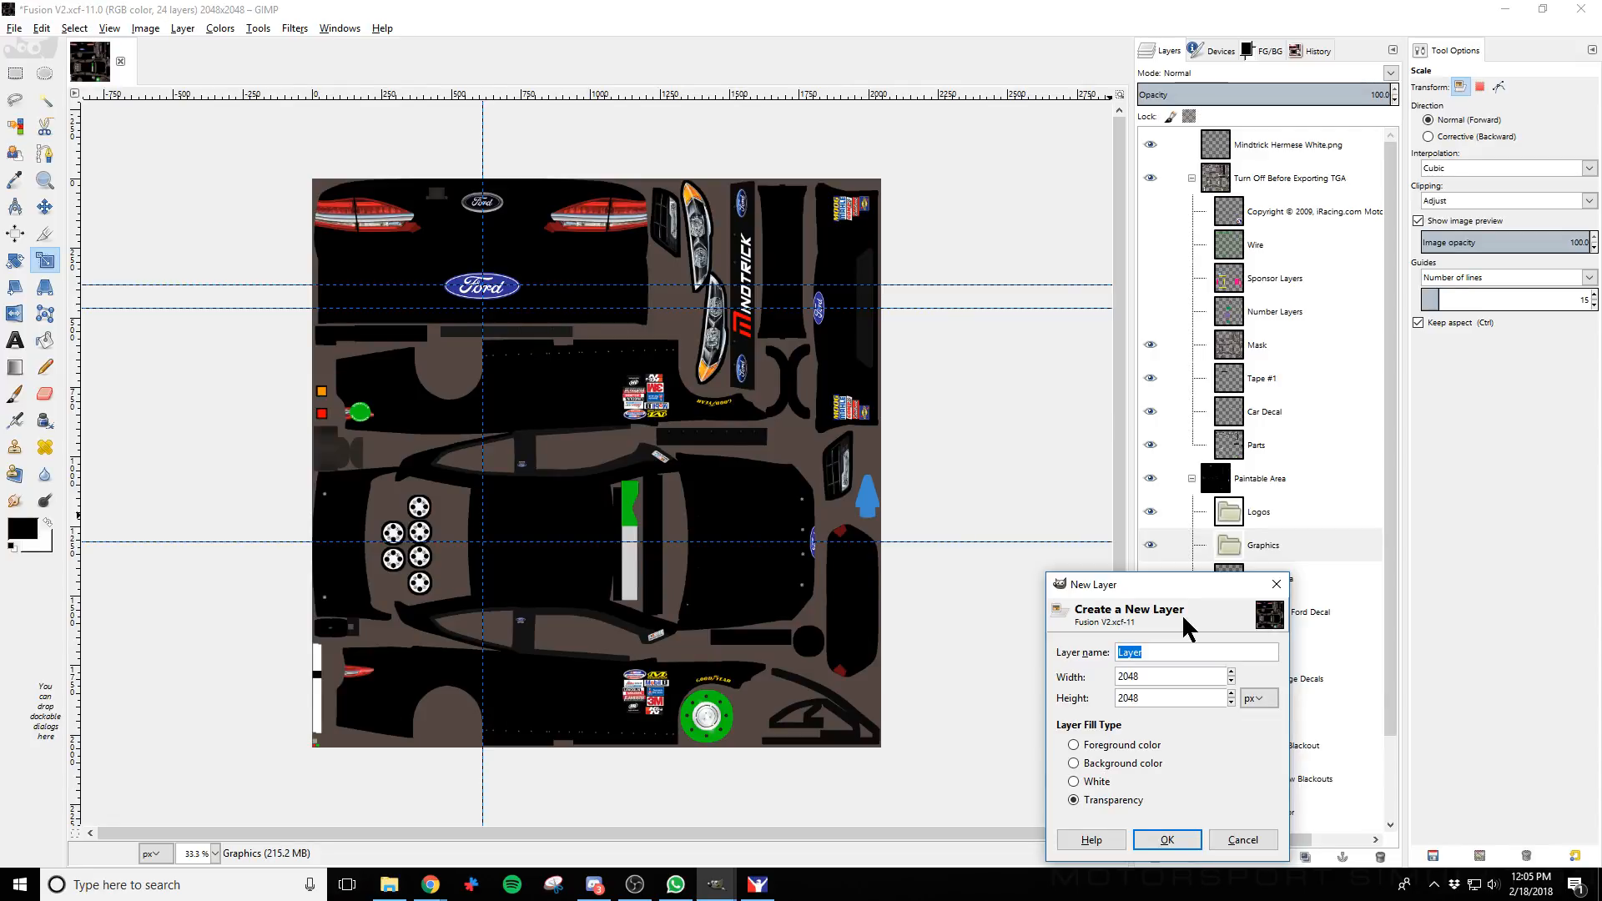
{"action": "key", "text": "BackSpace"}
{"action": "type", "text": "Right Side Upper"}
{"action": "key", "text": "Return"}
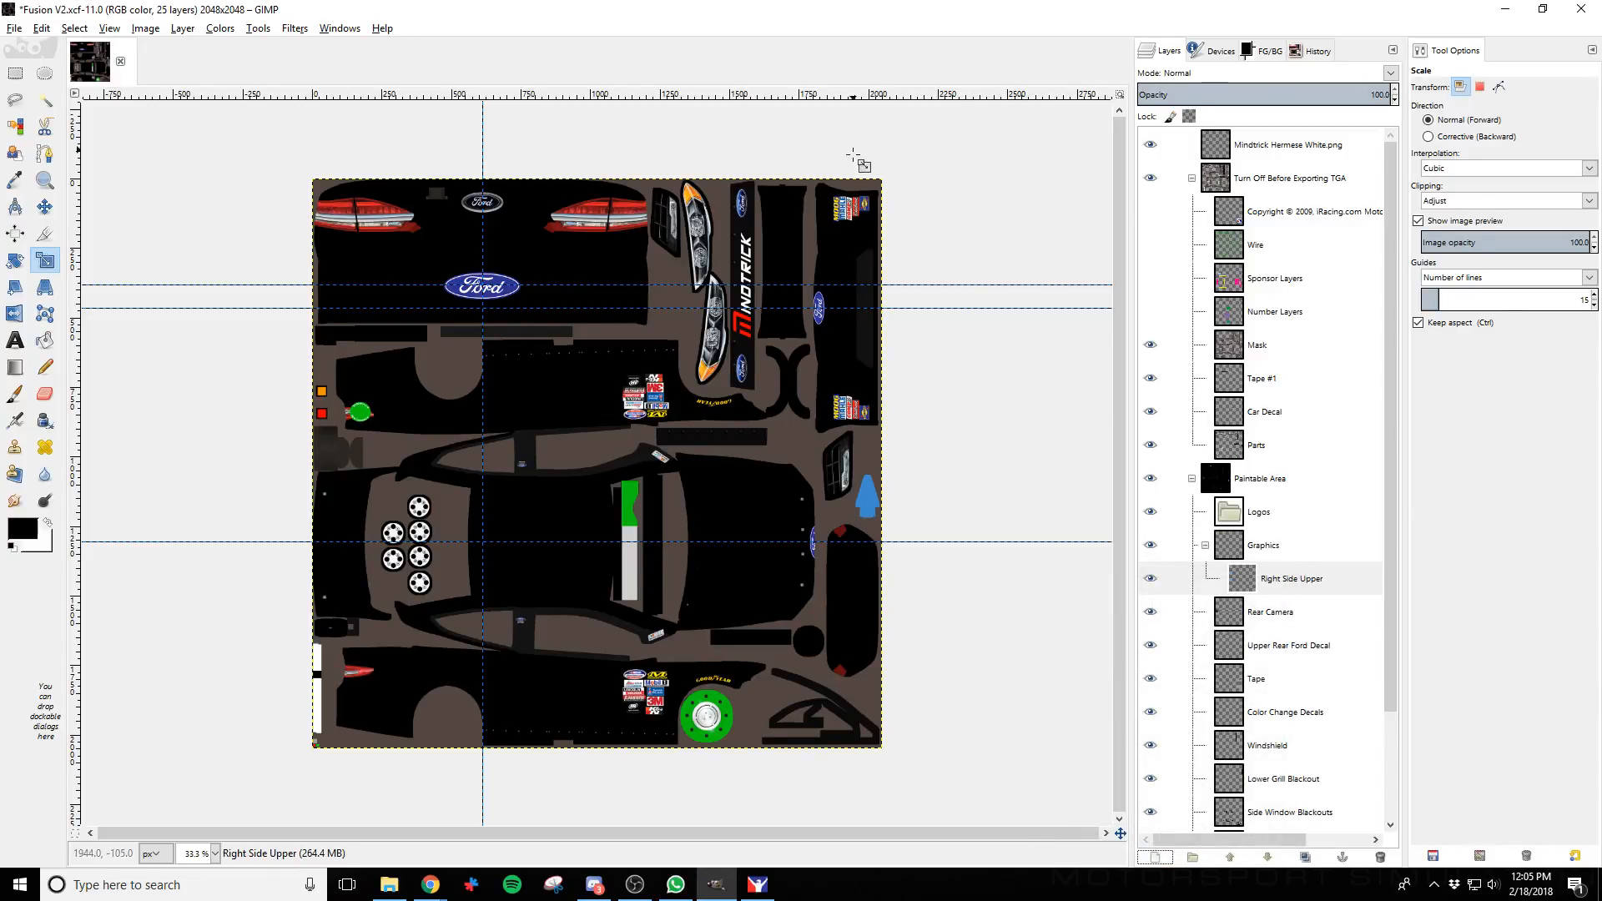
{"action": "mouse_move", "coordinate": [425, 892]}
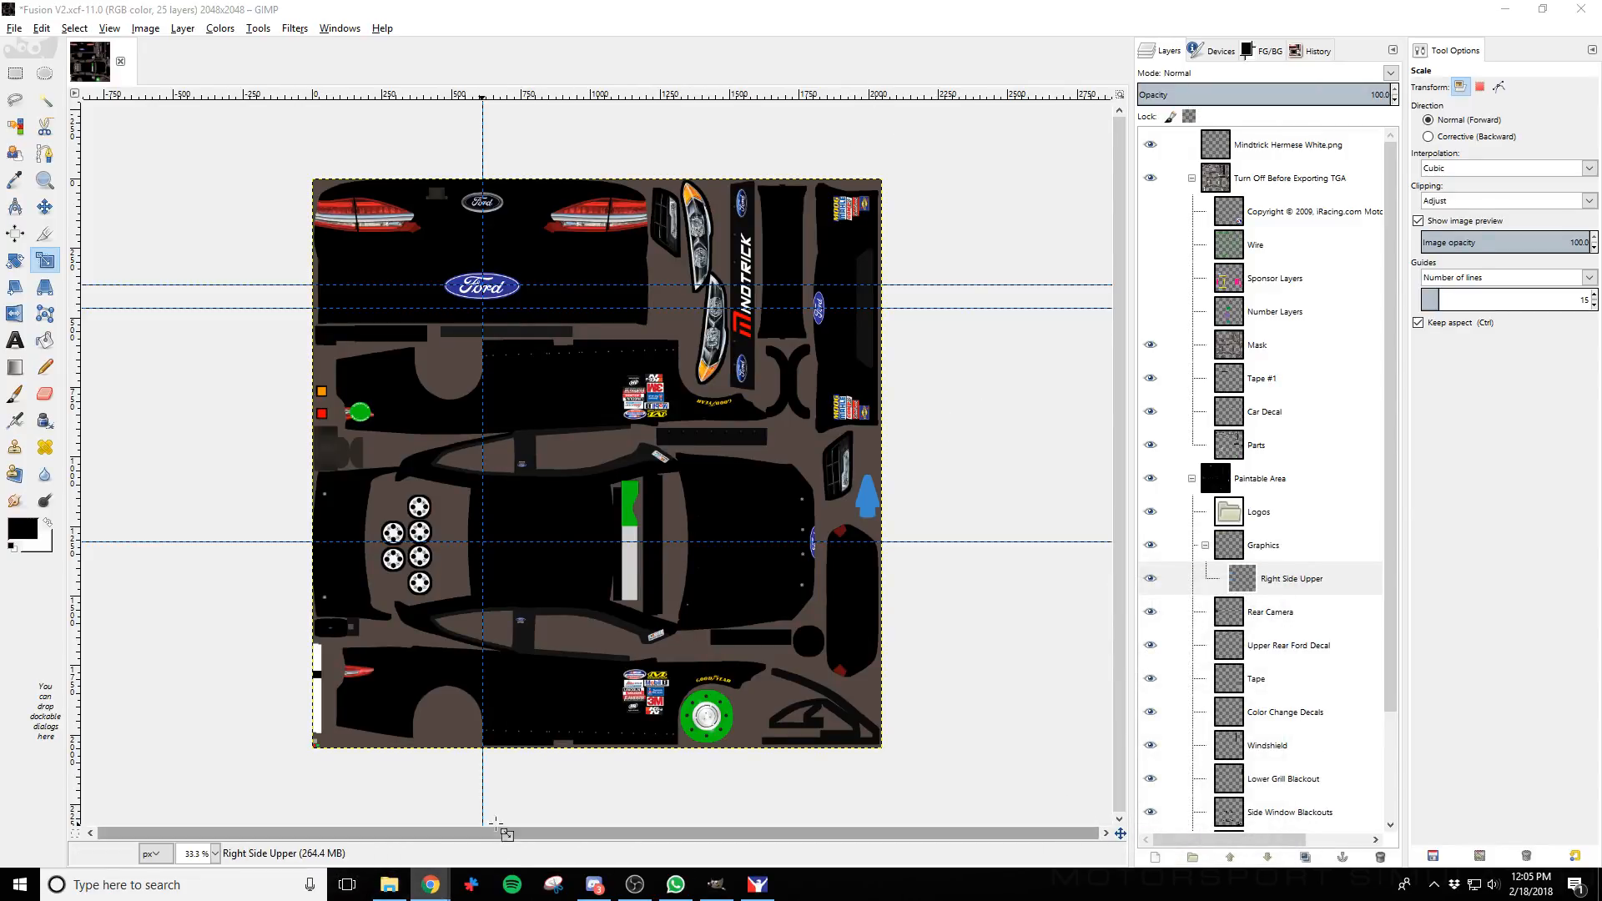
Maximize Chrome and view the Smithfield #10 Ford photo full size in a new tab
{"action": "left_click_drag", "start_coordinate": [0, 37], "coordinate": [1319, 0]}
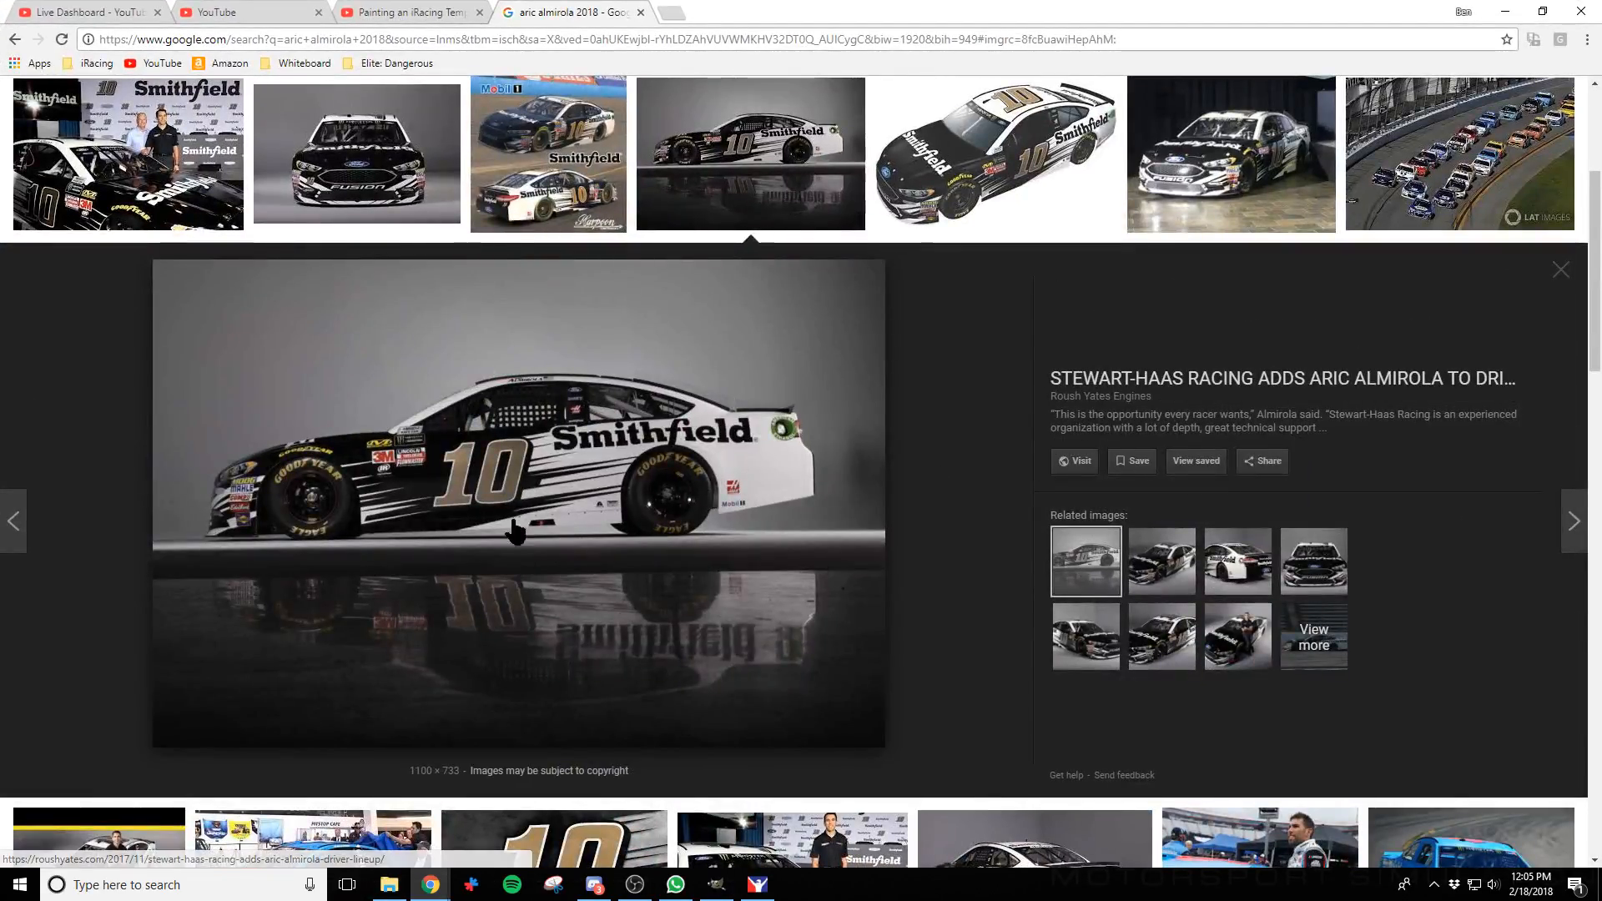
{"action": "right_click", "coordinate": [468, 521]}
{"action": "left_click", "coordinate": [576, 661]}
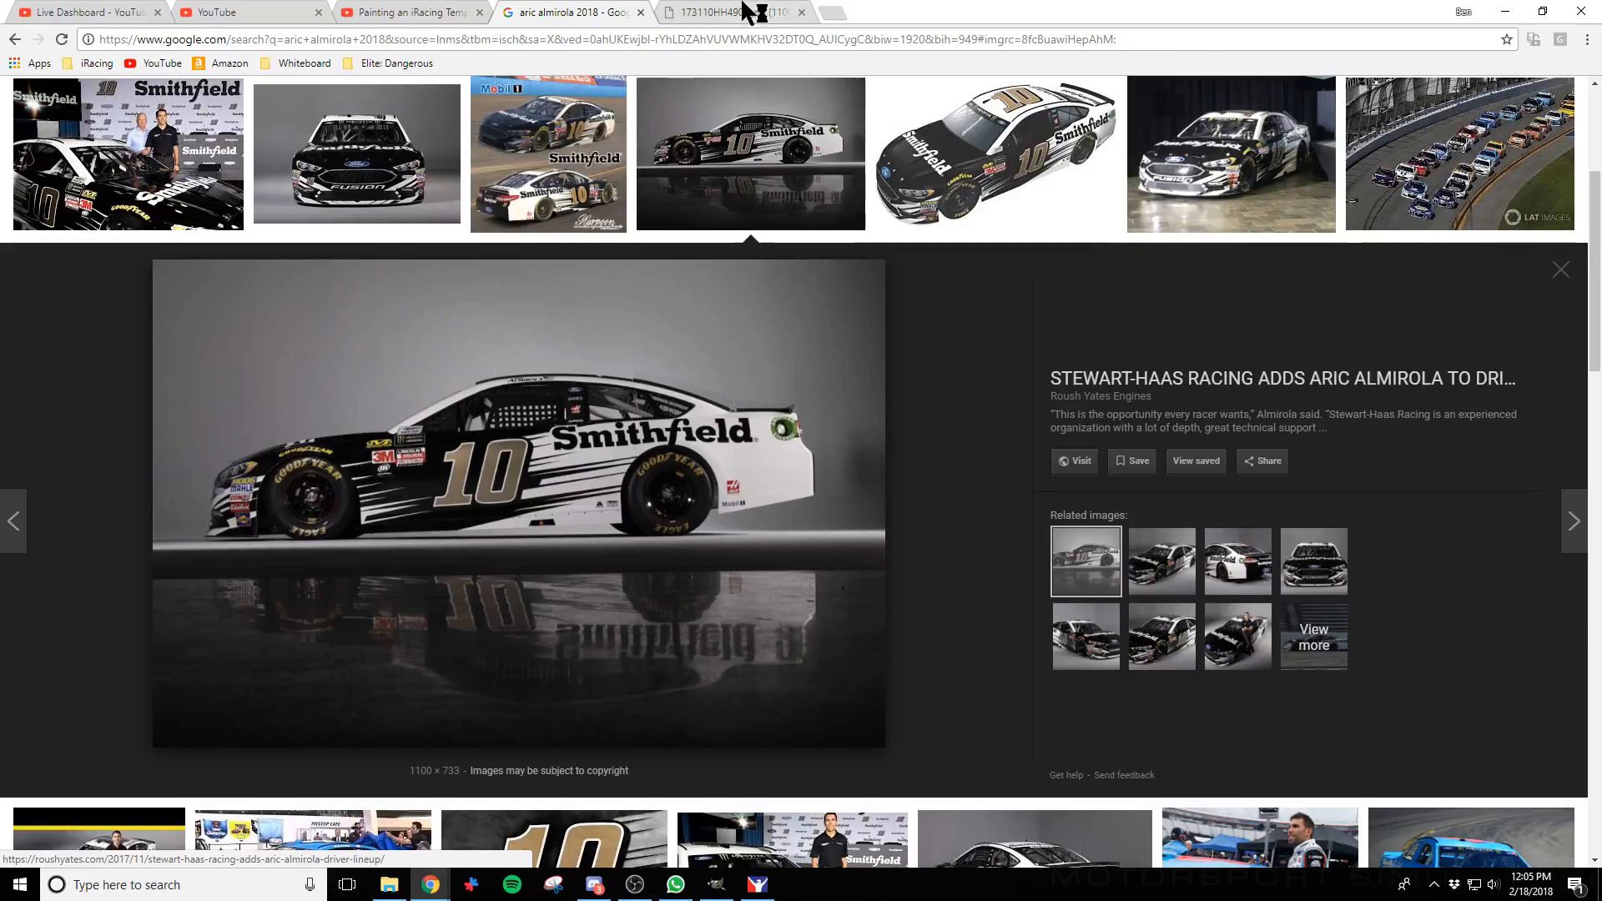
{"action": "left_click", "coordinate": [739, 12]}
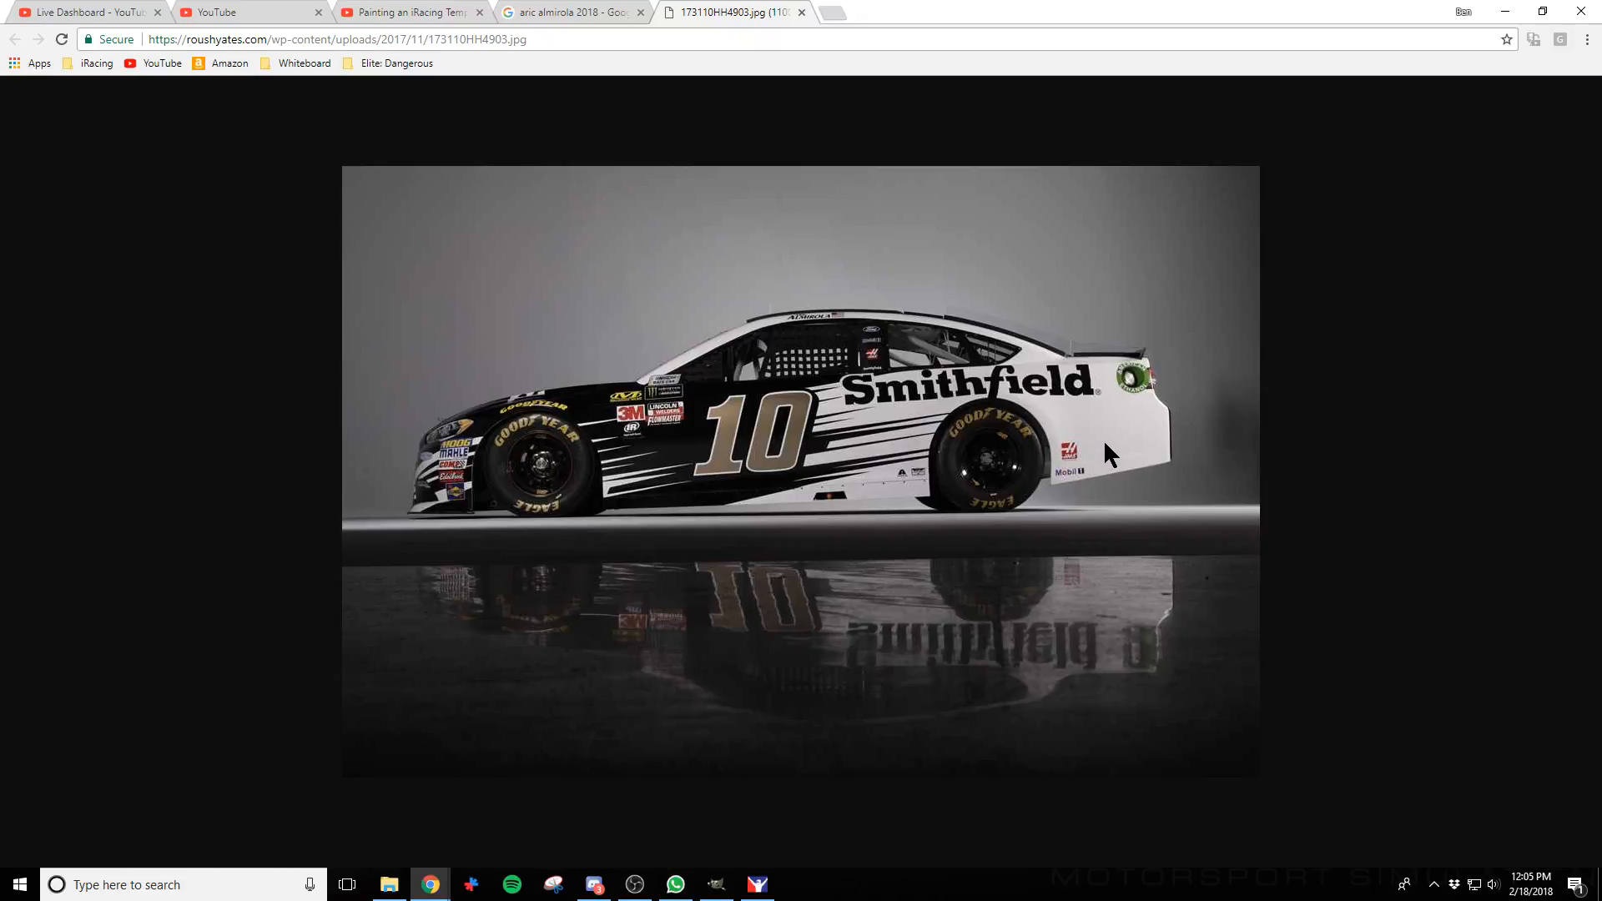
Bucket-fill the black areas of the Base layer with white
{"action": "left_click", "coordinate": [1506, 12]}
{"action": "scroll", "coordinate": [1276, 609], "scroll_direction": "down", "scroll_amount": 5}
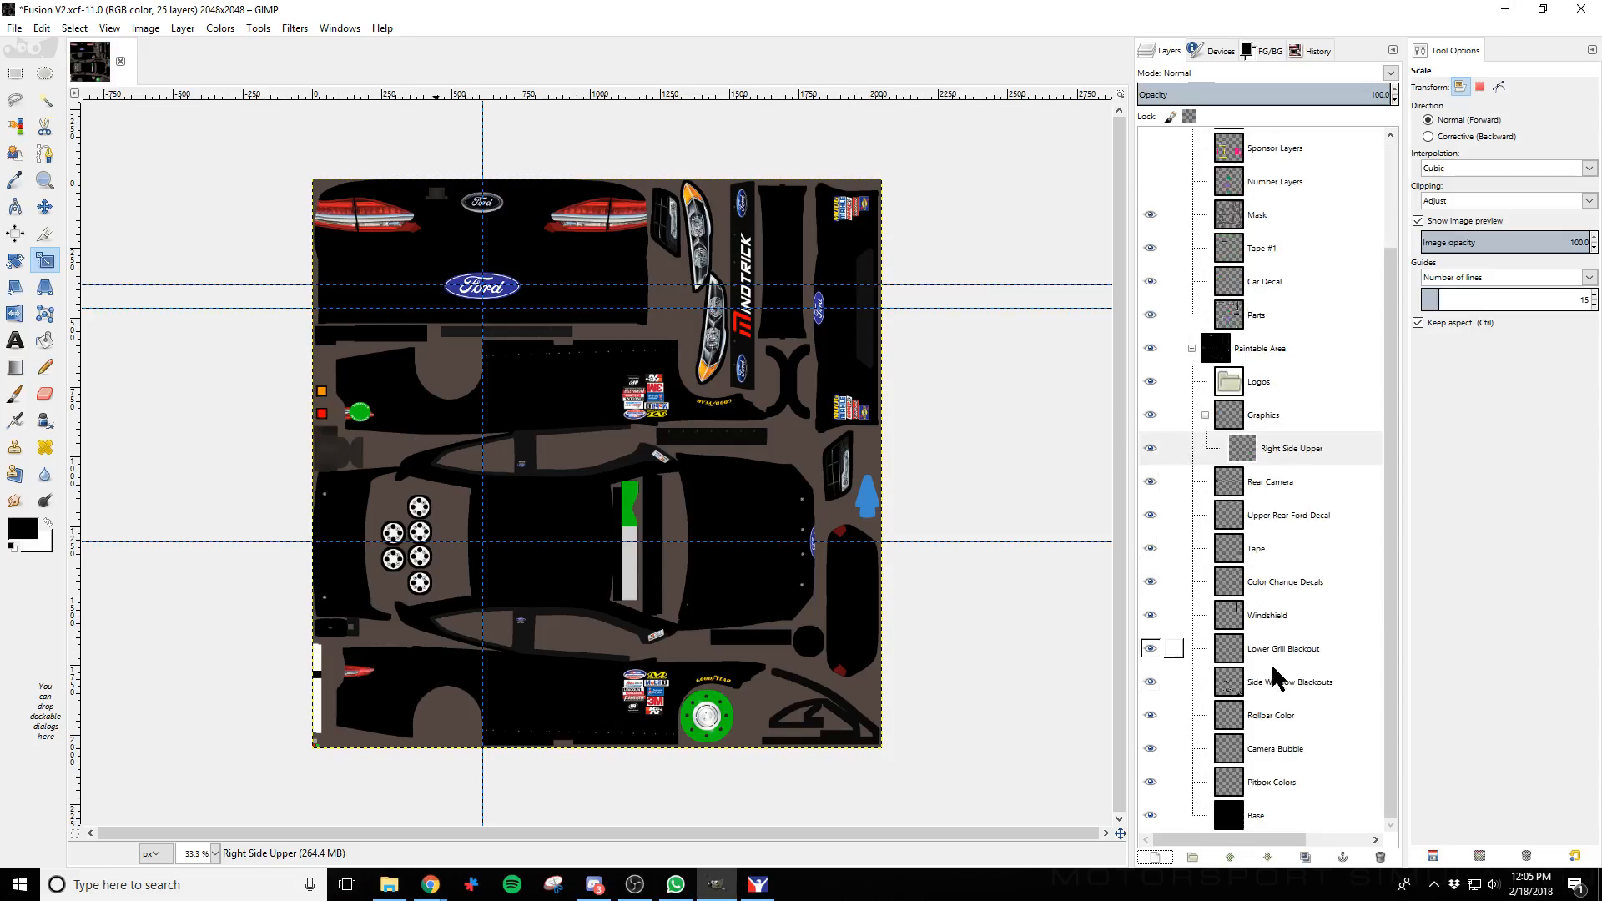
{"action": "left_click", "coordinate": [1299, 819]}
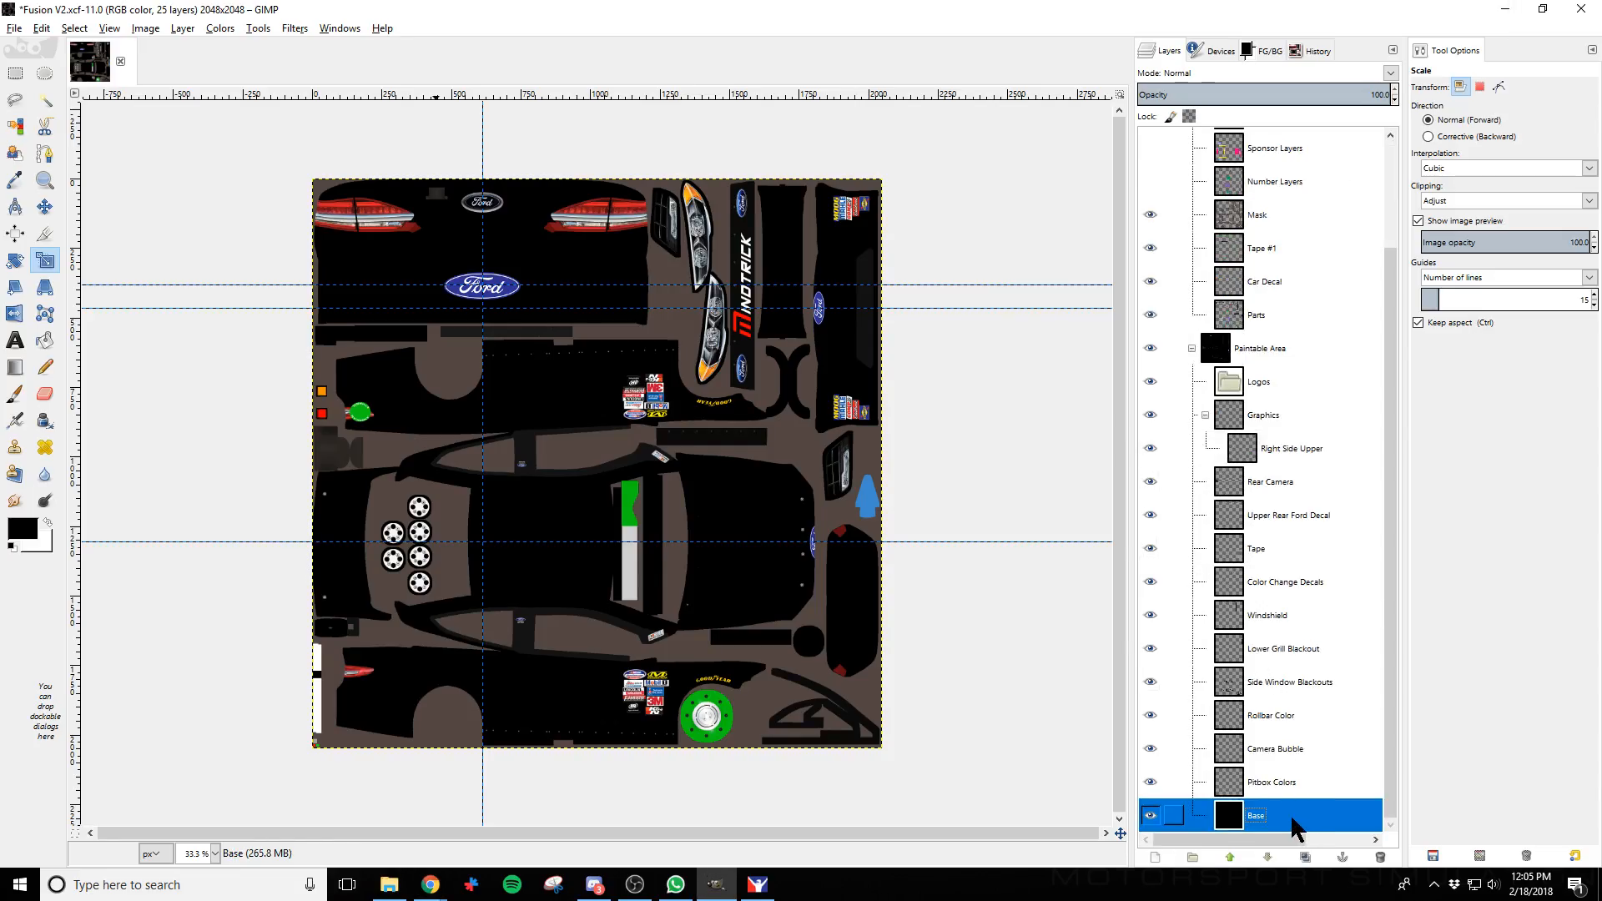
{"action": "left_click", "coordinate": [49, 523]}
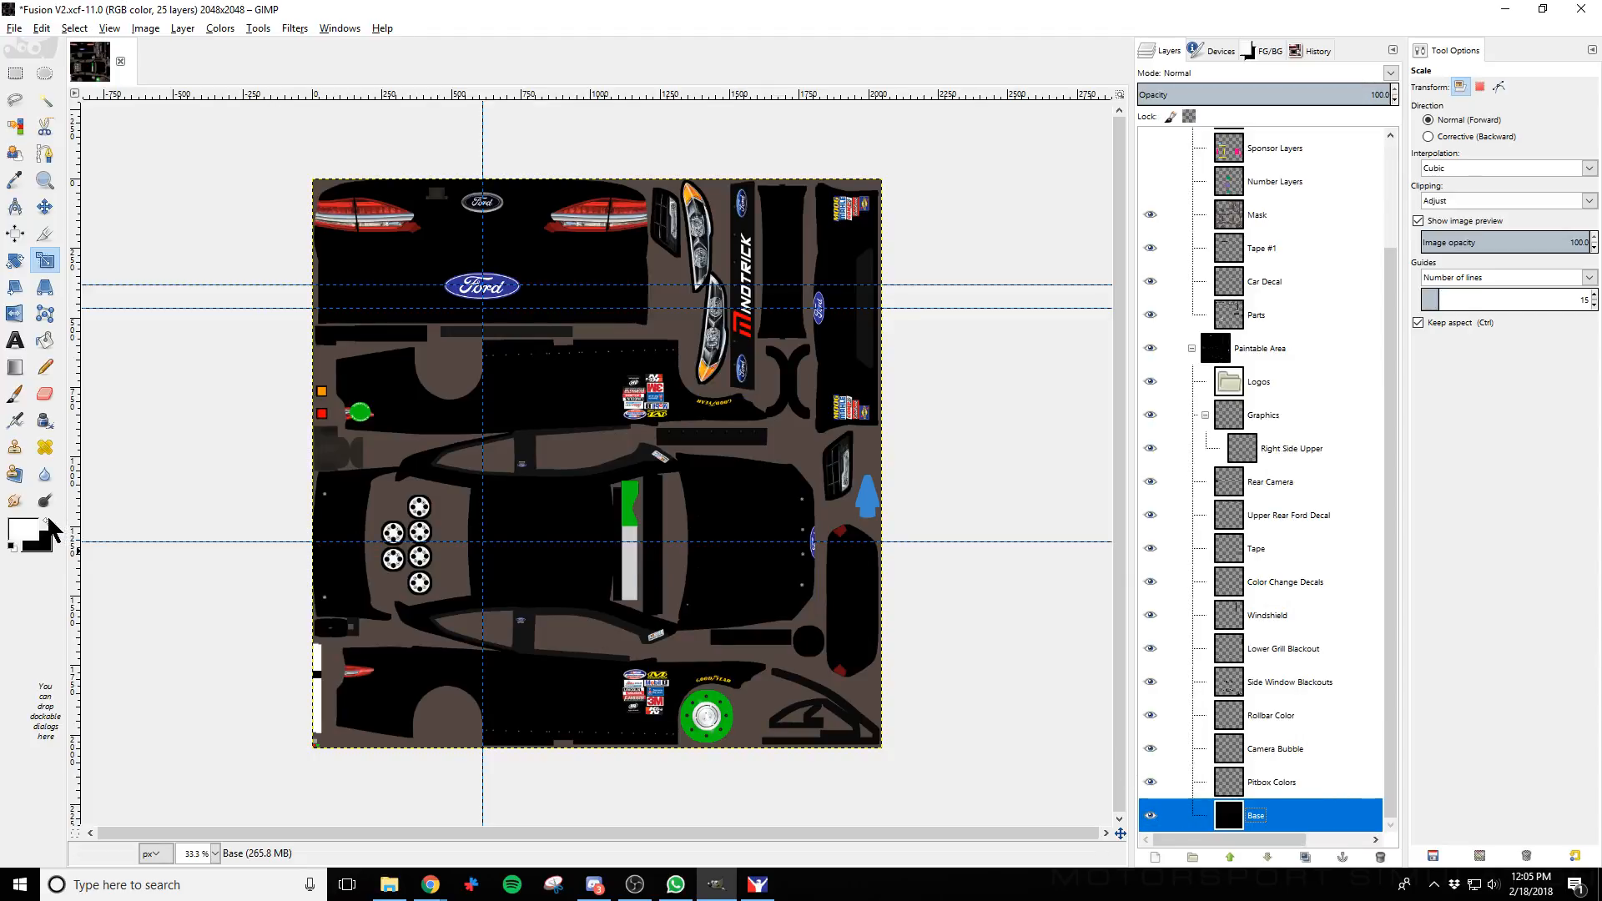
{"action": "left_click", "coordinate": [45, 341]}
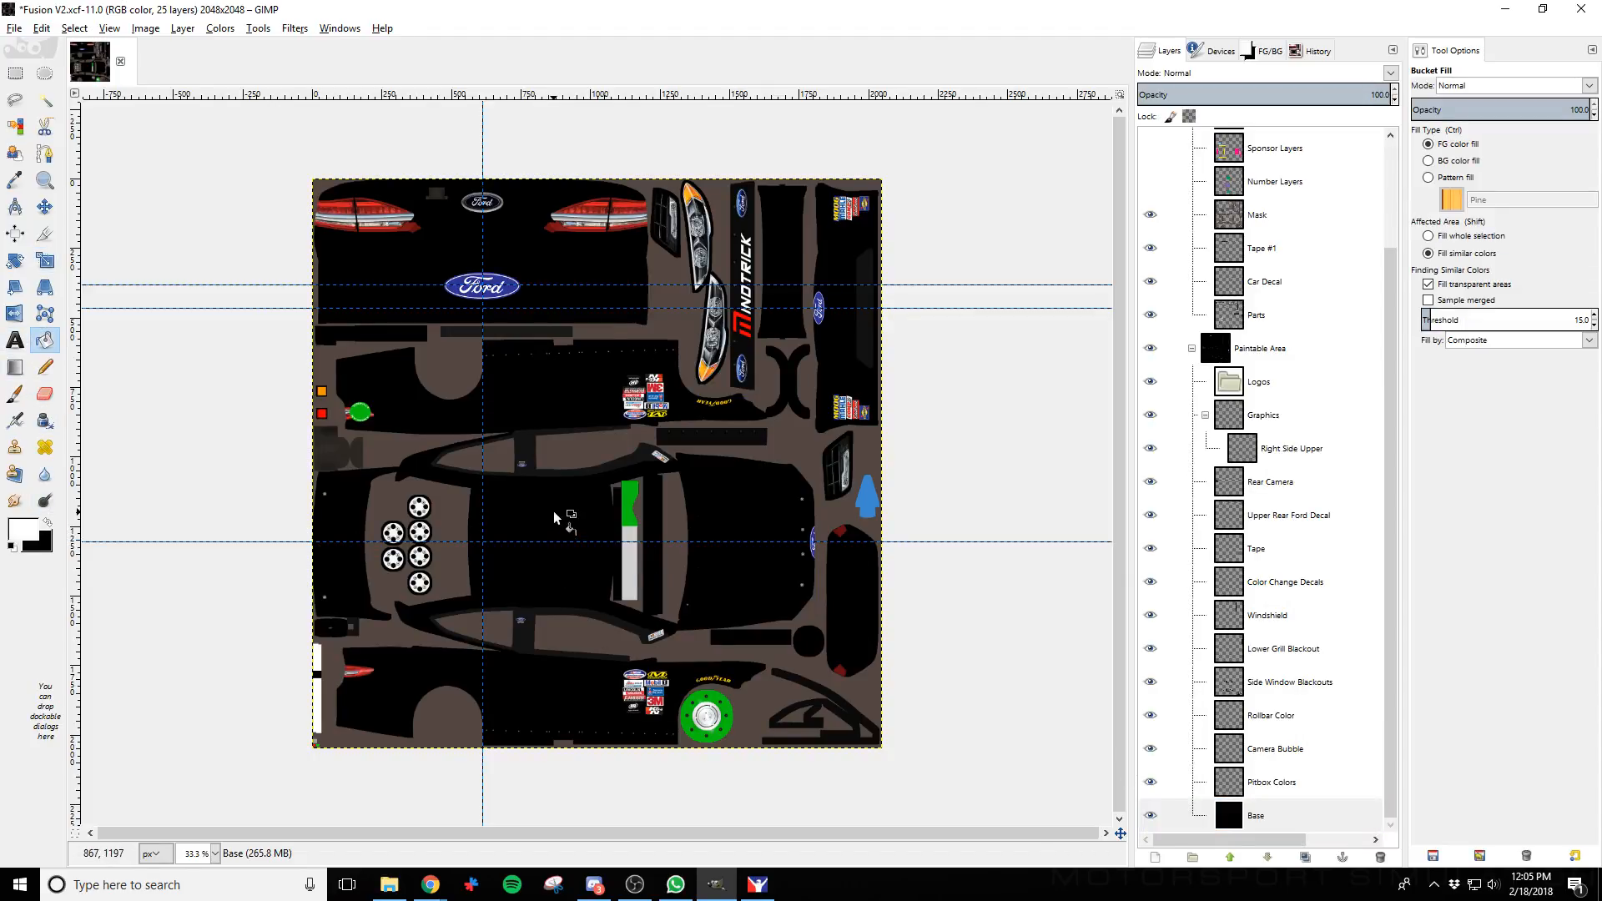
{"action": "left_click", "coordinate": [555, 517]}
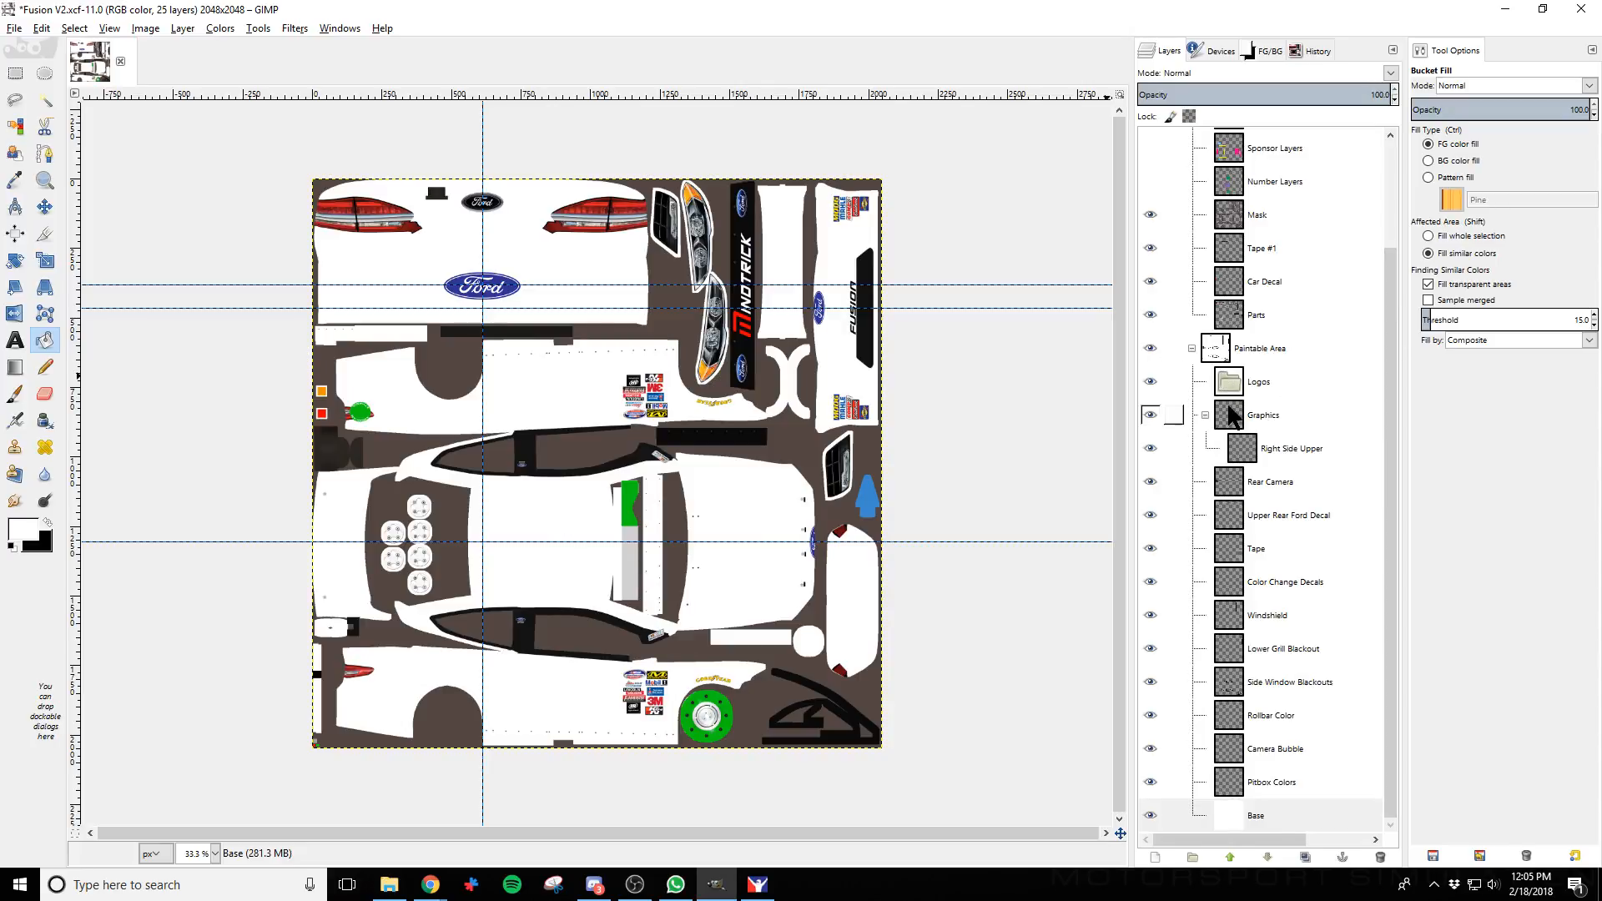
Show the Wire overlay, re-export to car_147818.tga with Ctrl+E, and switch to iRacing
{"action": "scroll", "coordinate": [1235, 417], "scroll_direction": "up", "scroll_amount": 3}
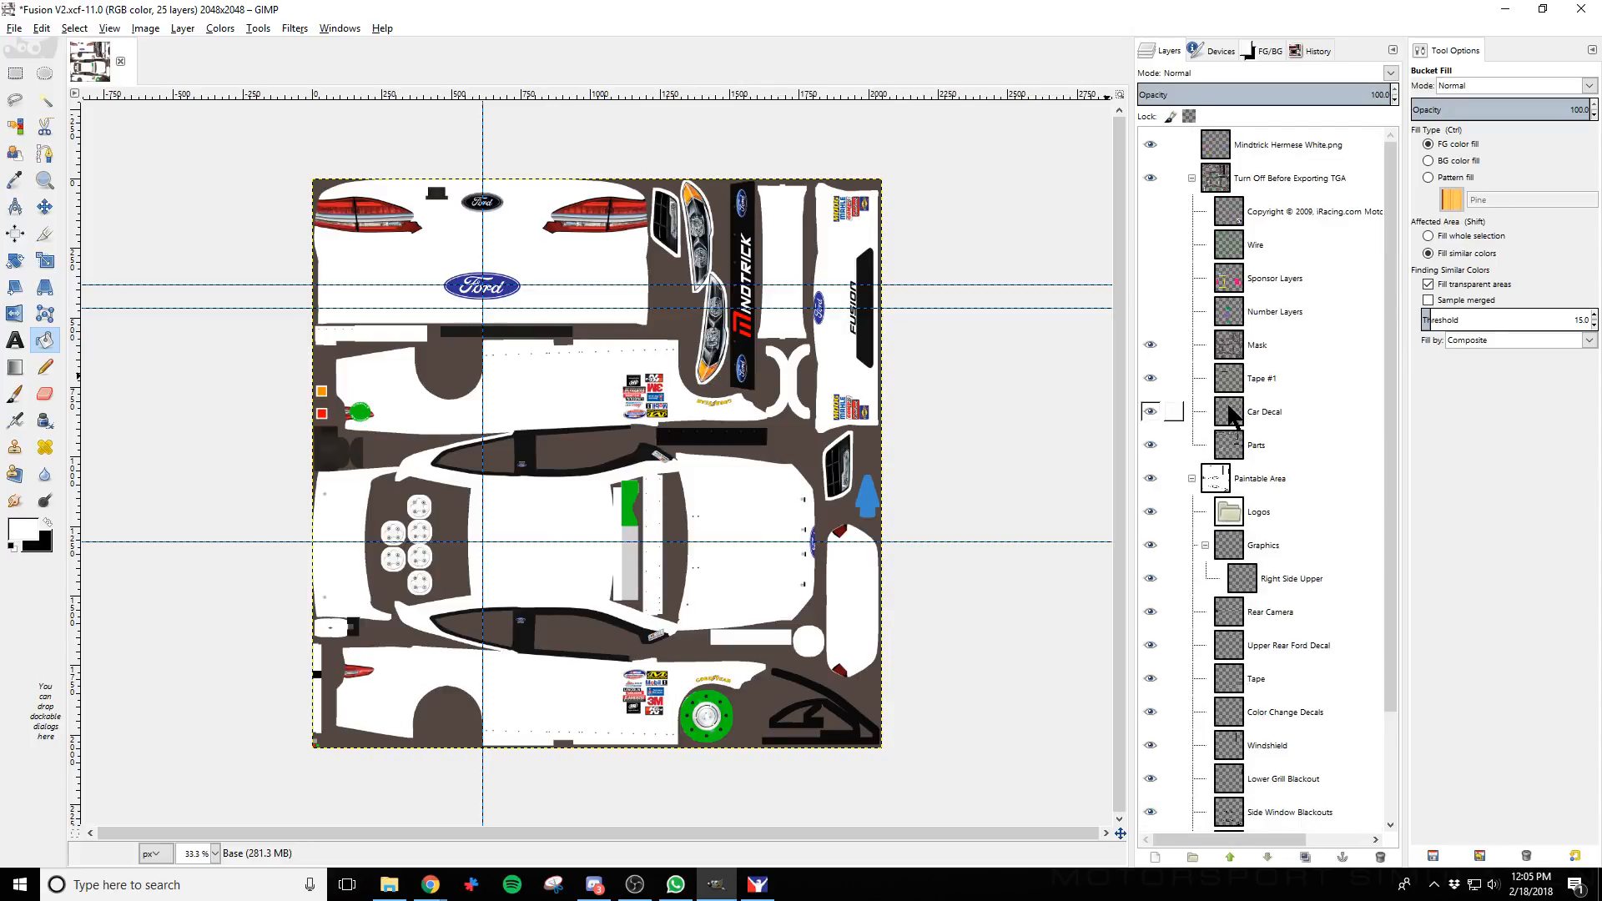
{"action": "left_click", "coordinate": [1150, 244]}
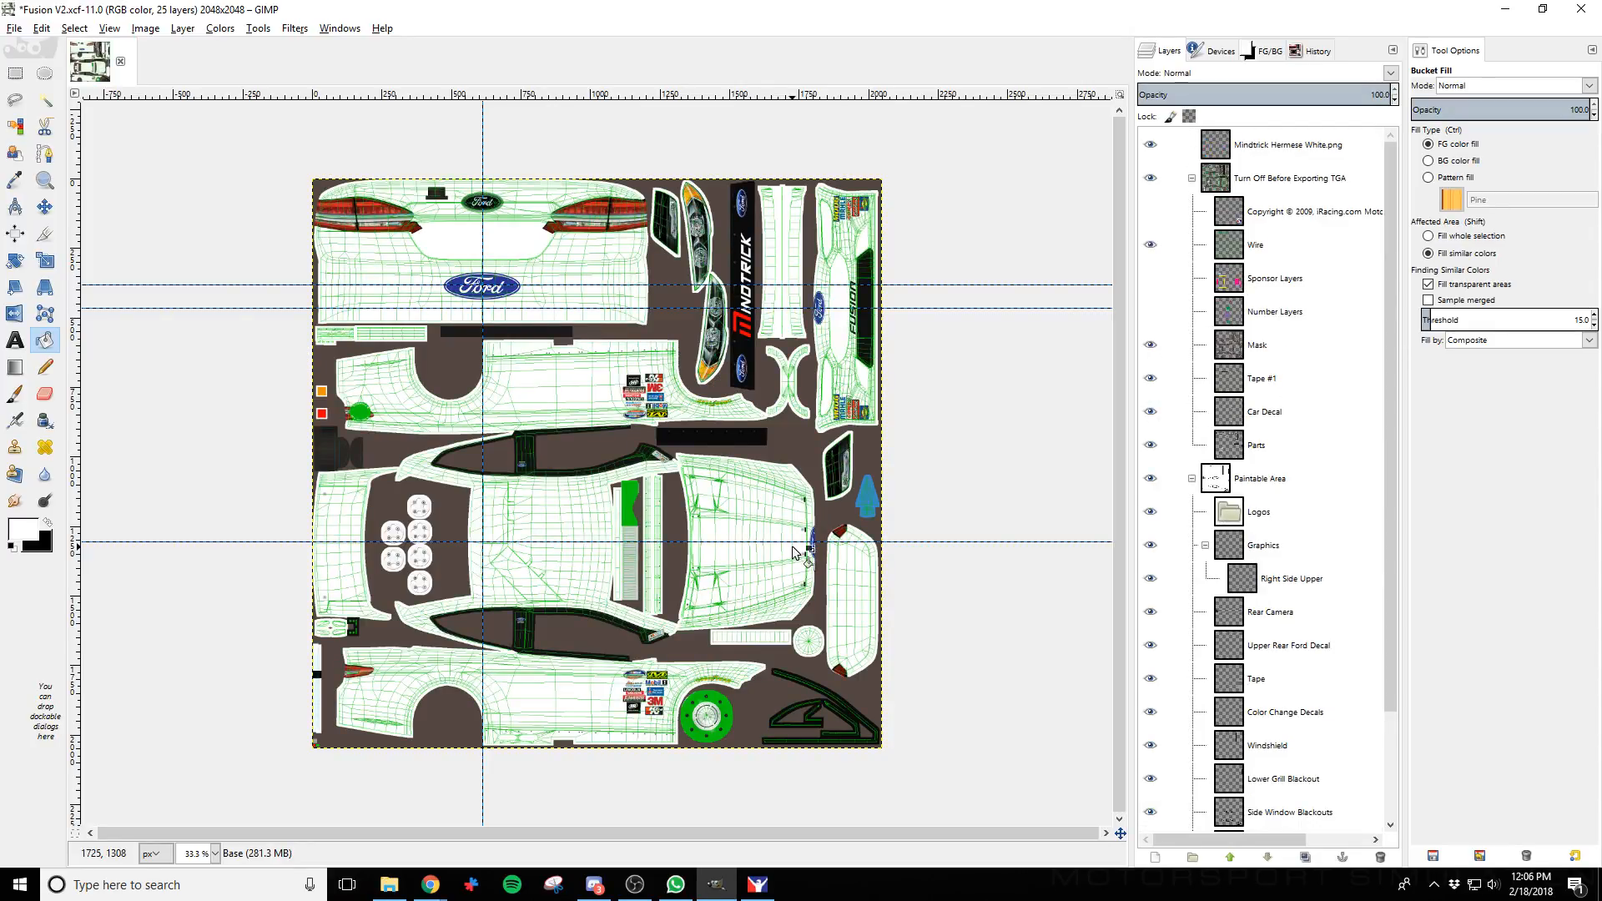
{"action": "key", "text": "ctrl+e"}
{"action": "key", "text": "alt+Tab"}
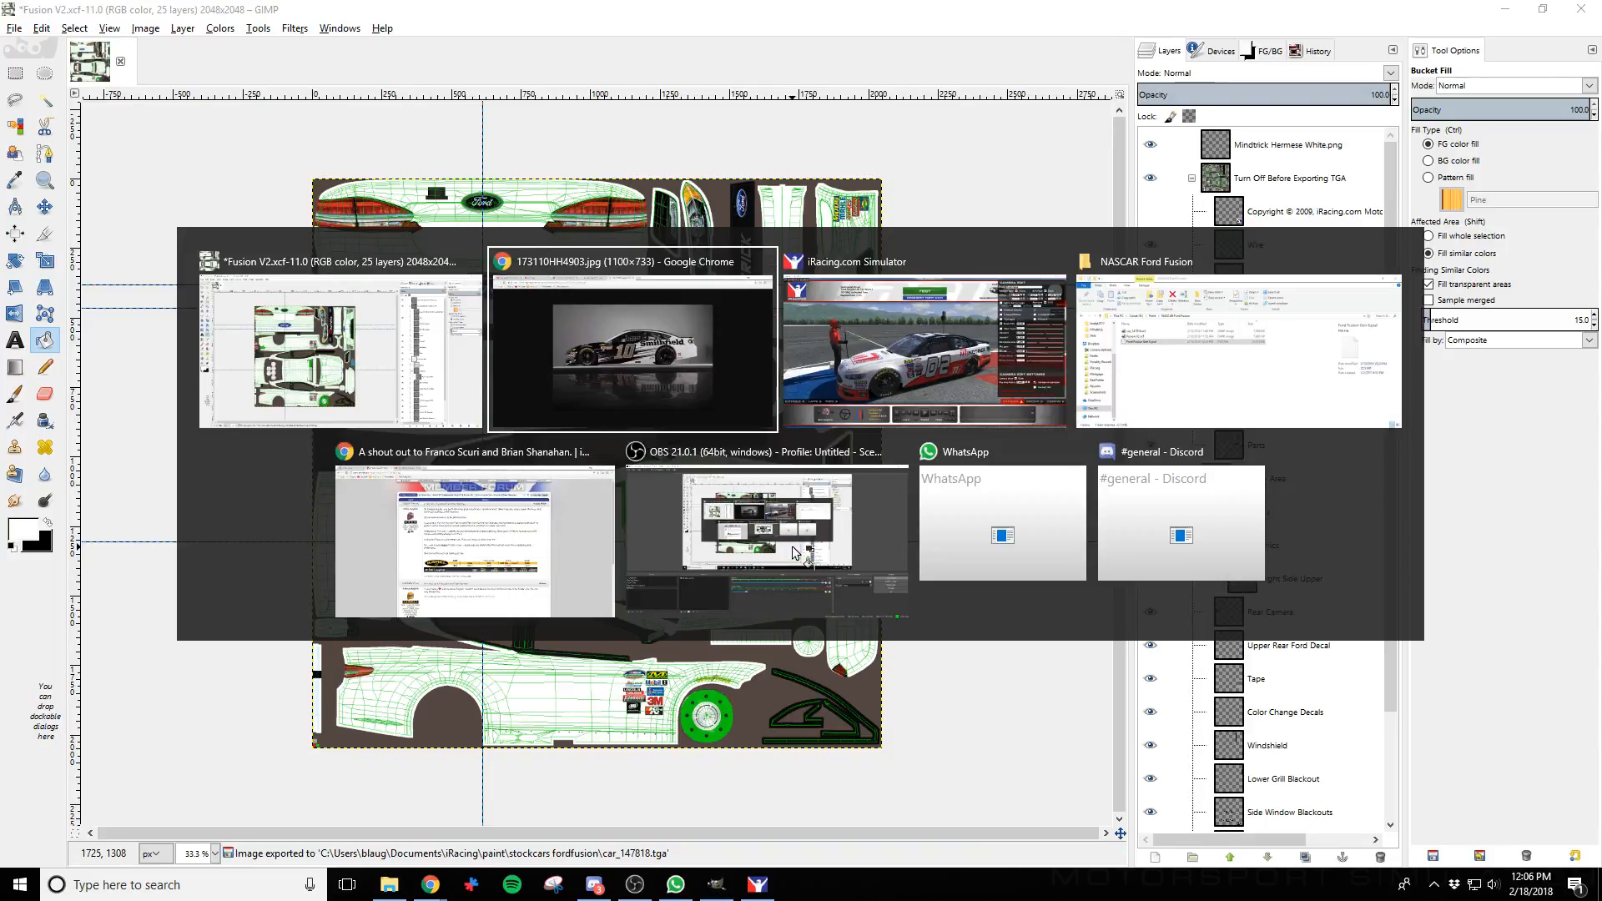
Reload the textures in iRacing and orbit the camera around car 02's new white wireframe livery
{"action": "key", "text": "ctrl+r"}
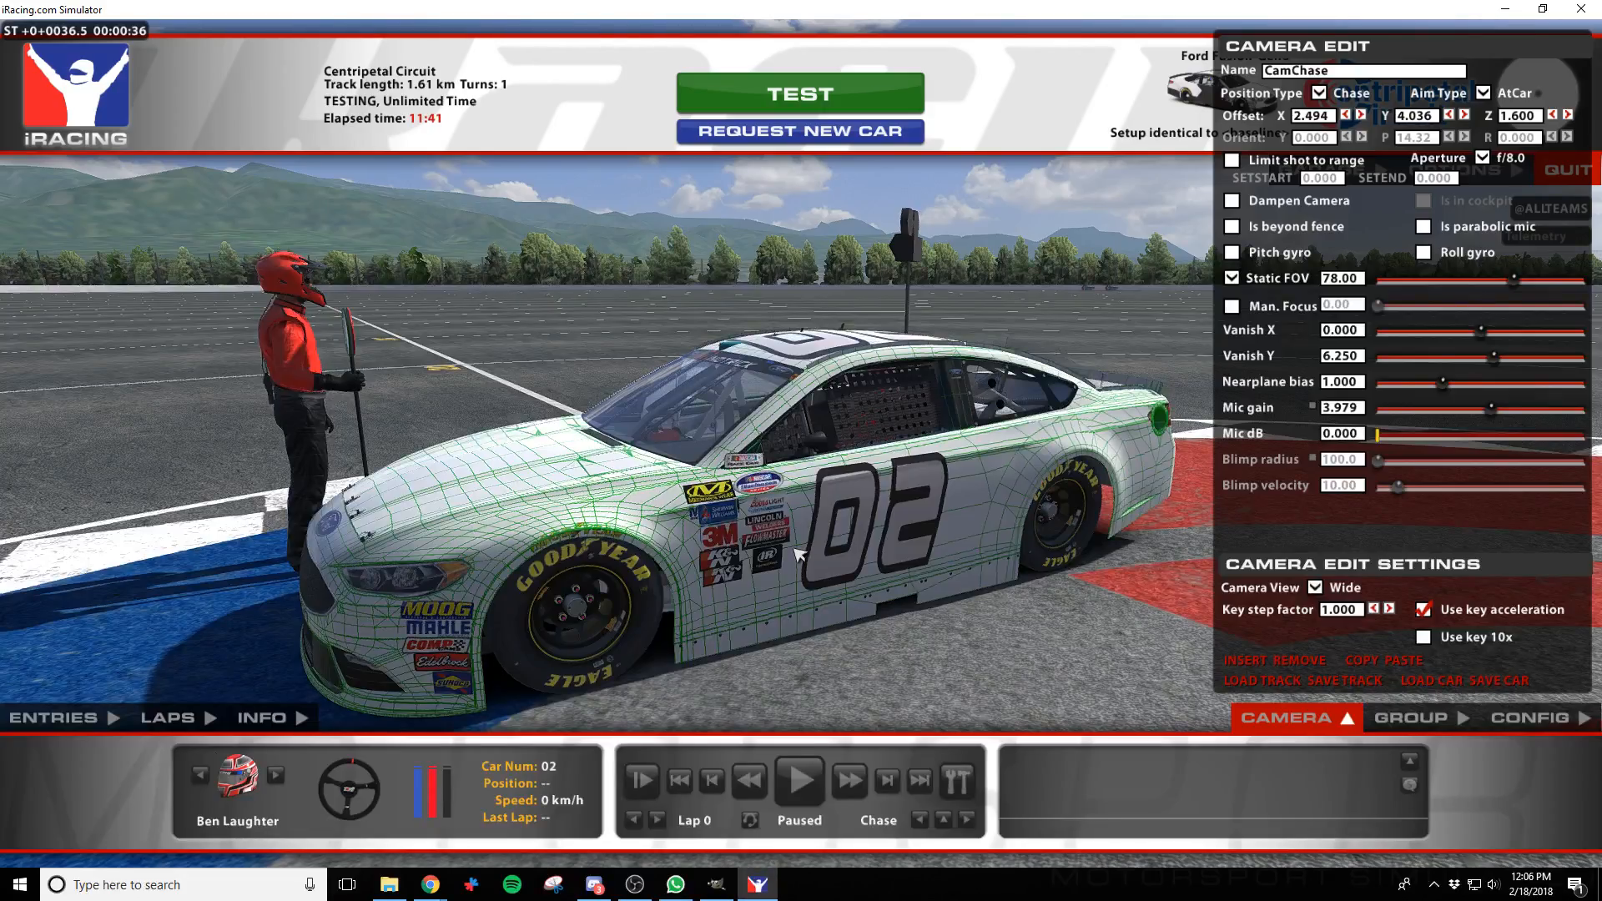
{"action": "key", "text": "d"}
{"action": "key", "text": "a"}
{"action": "key", "text": "space"}
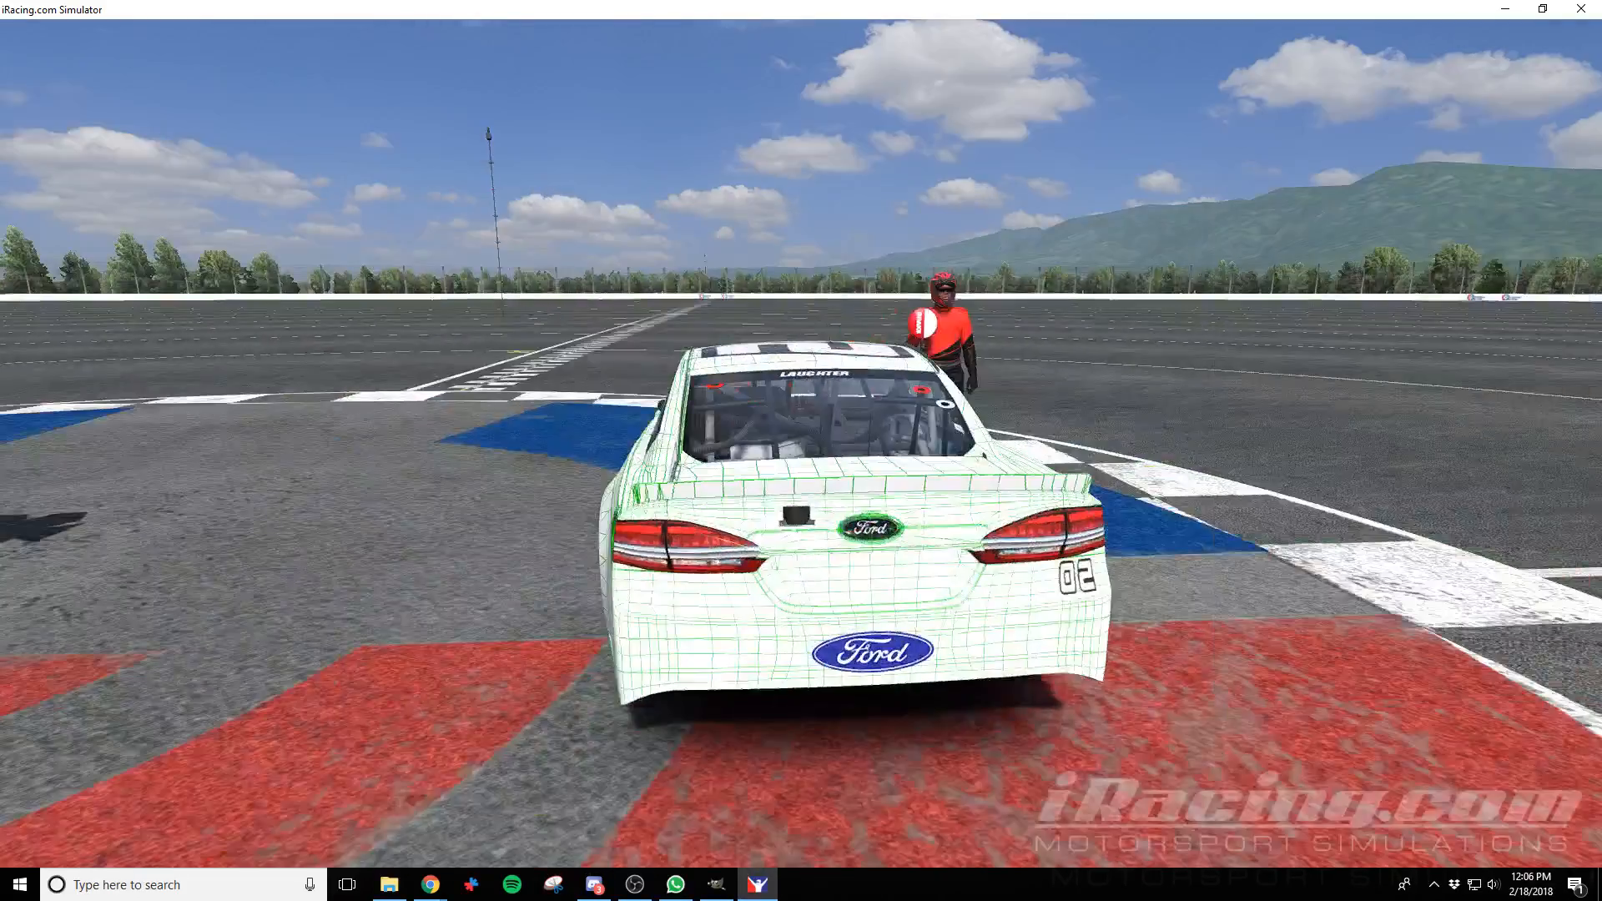
{"action": "key", "text": "d"}
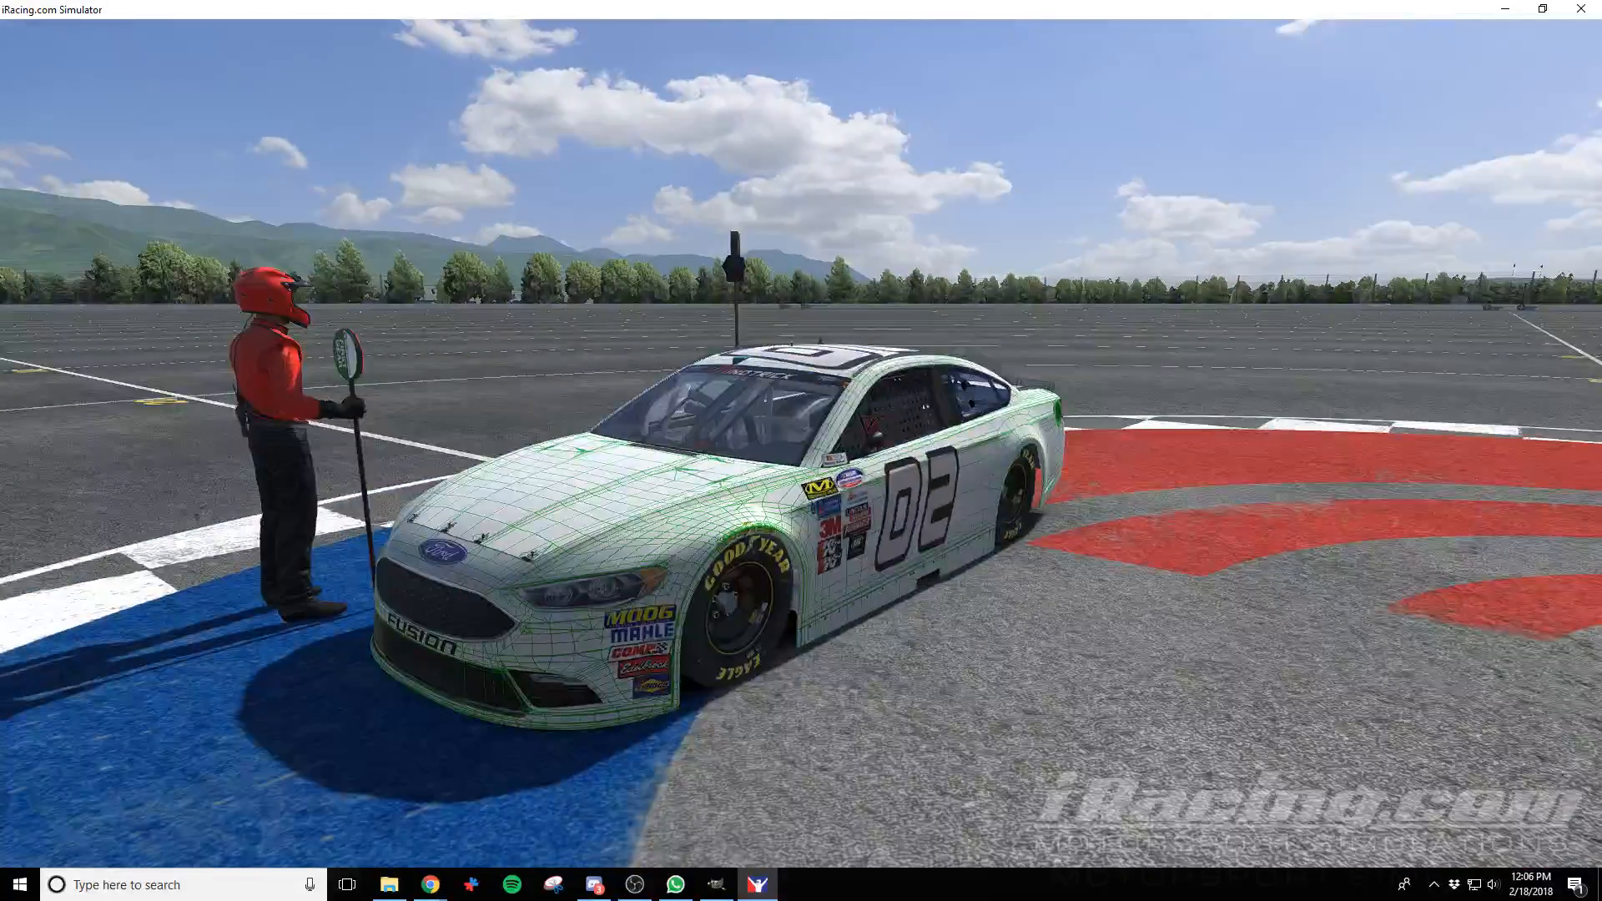
{"action": "key", "text": "a"}
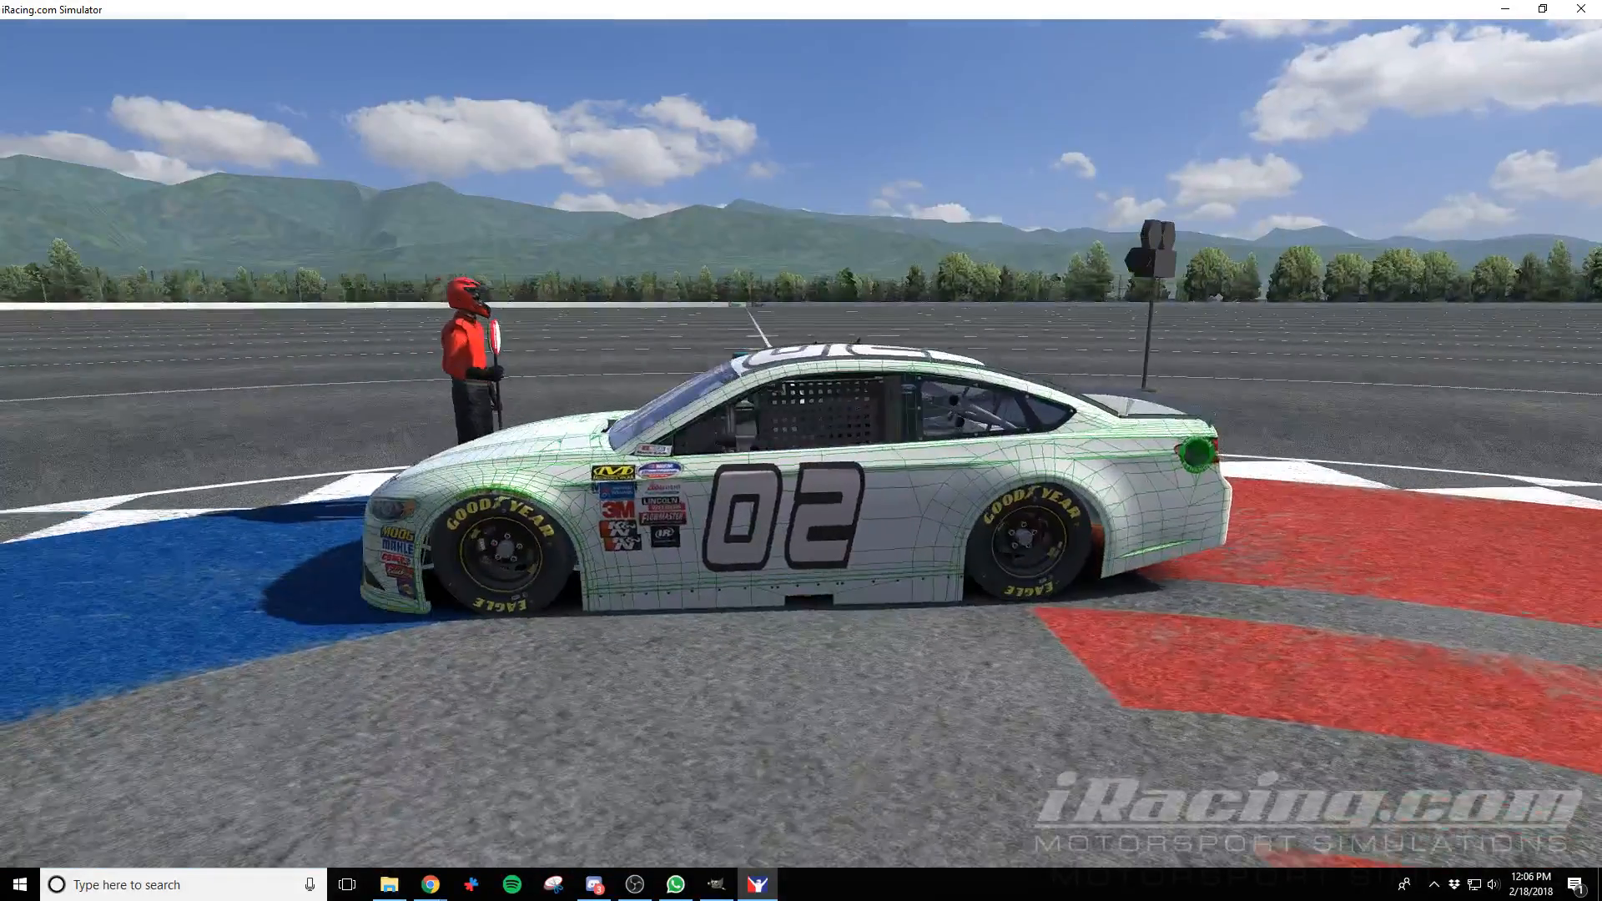
{"action": "key", "text": "w"}
{"action": "key", "text": "w"}
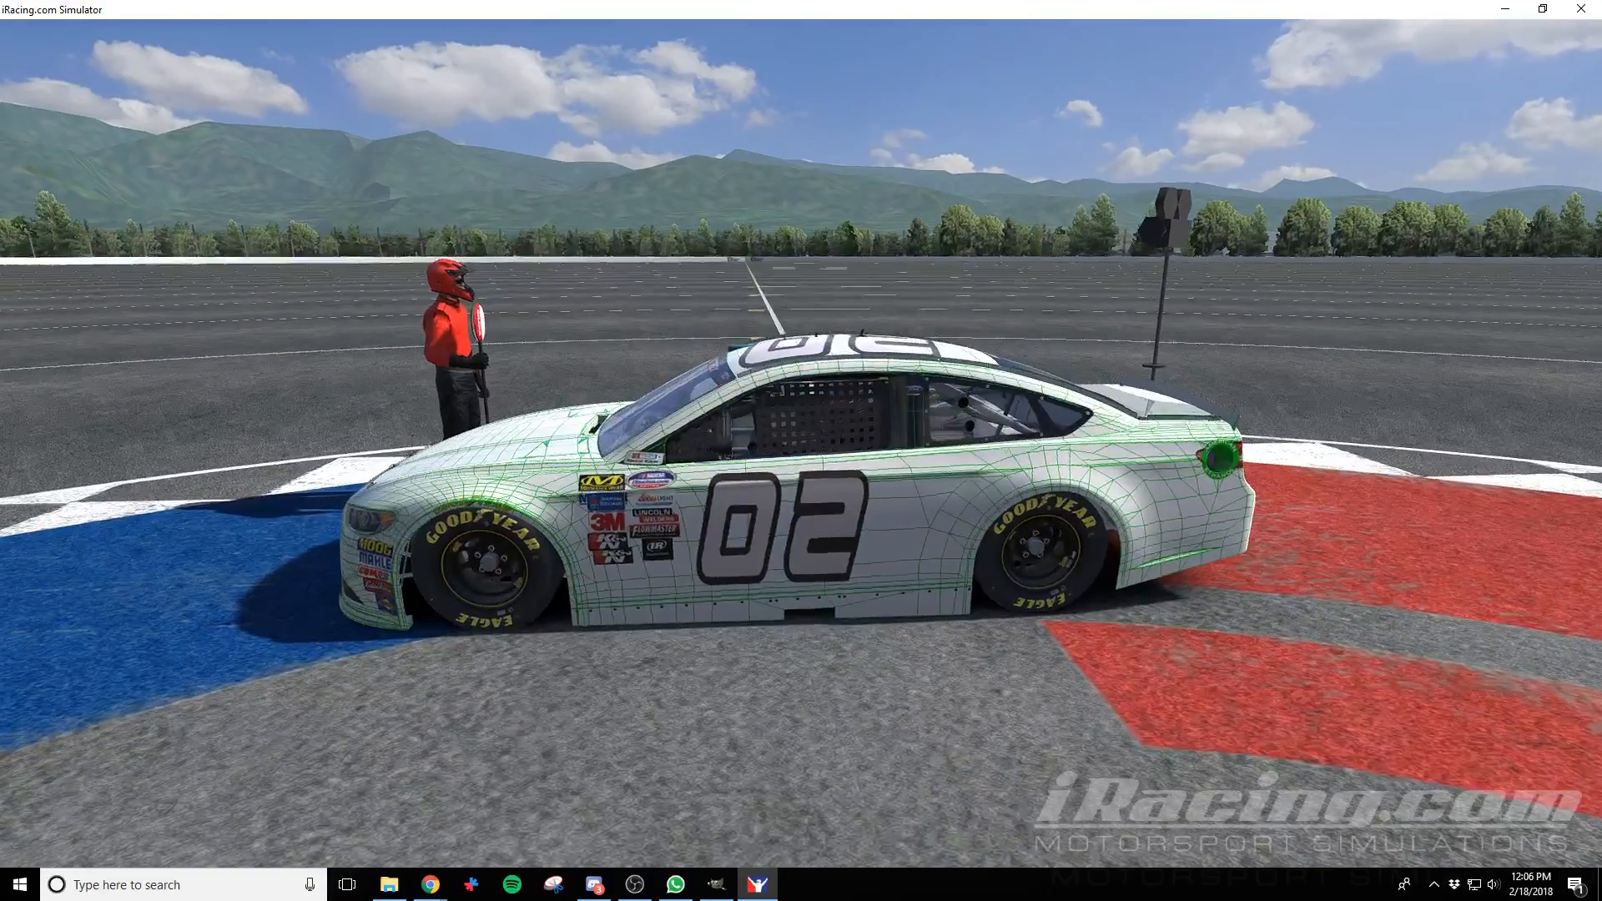
{"action": "key", "text": "s"}
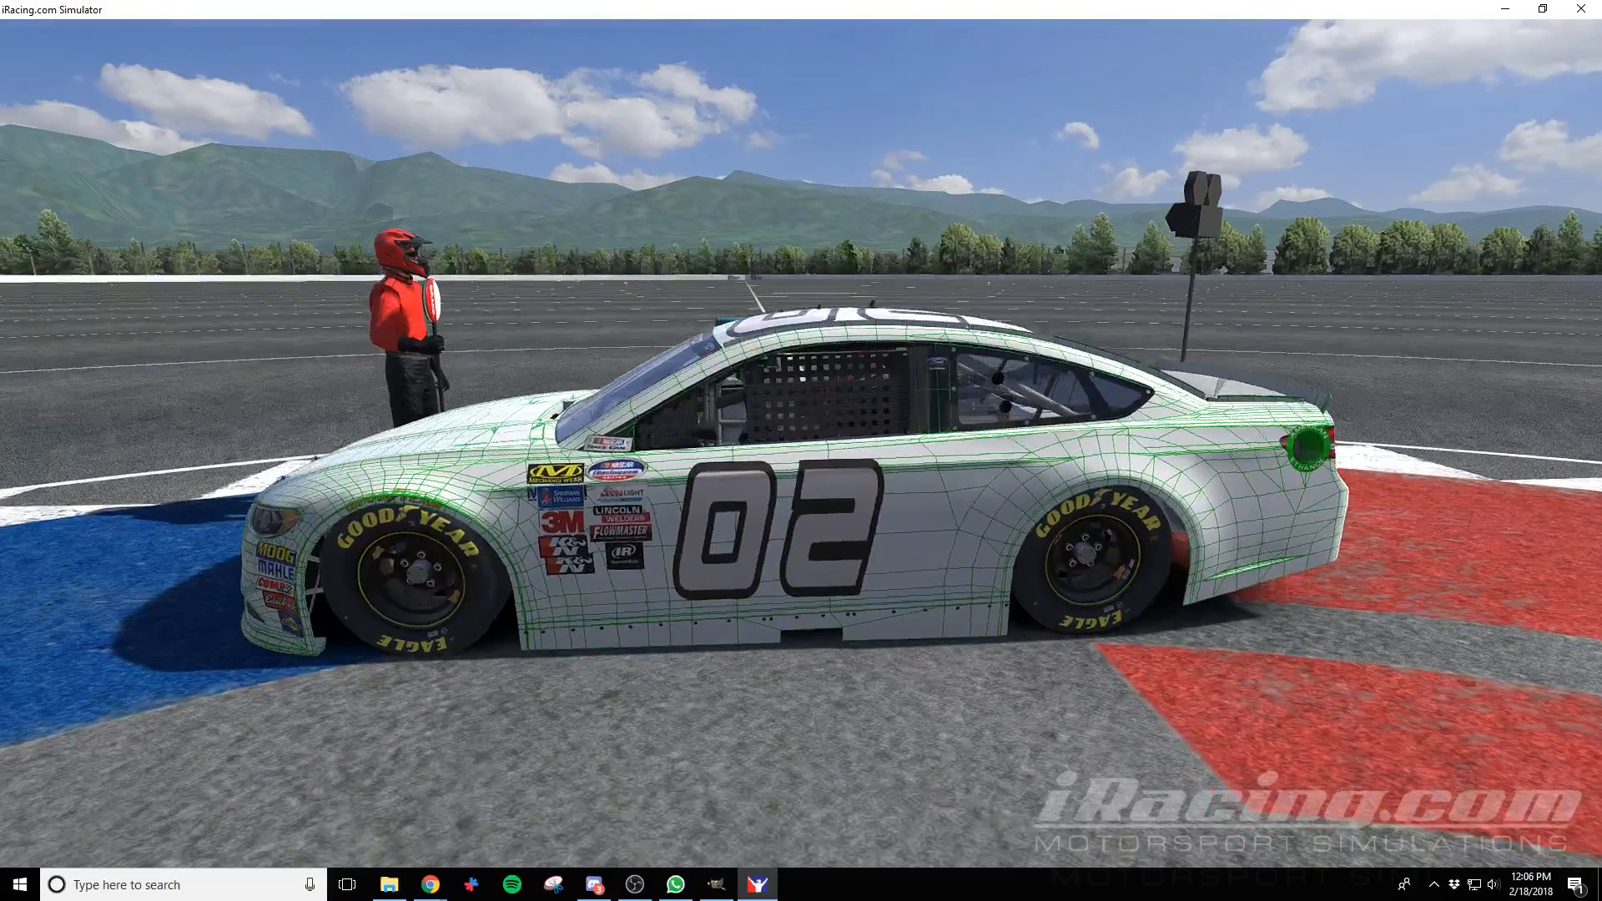
Bring the camera close to a square right-side view of the car, then return to GIMP
{"action": "key", "text": "w"}
{"action": "key", "text": "s"}
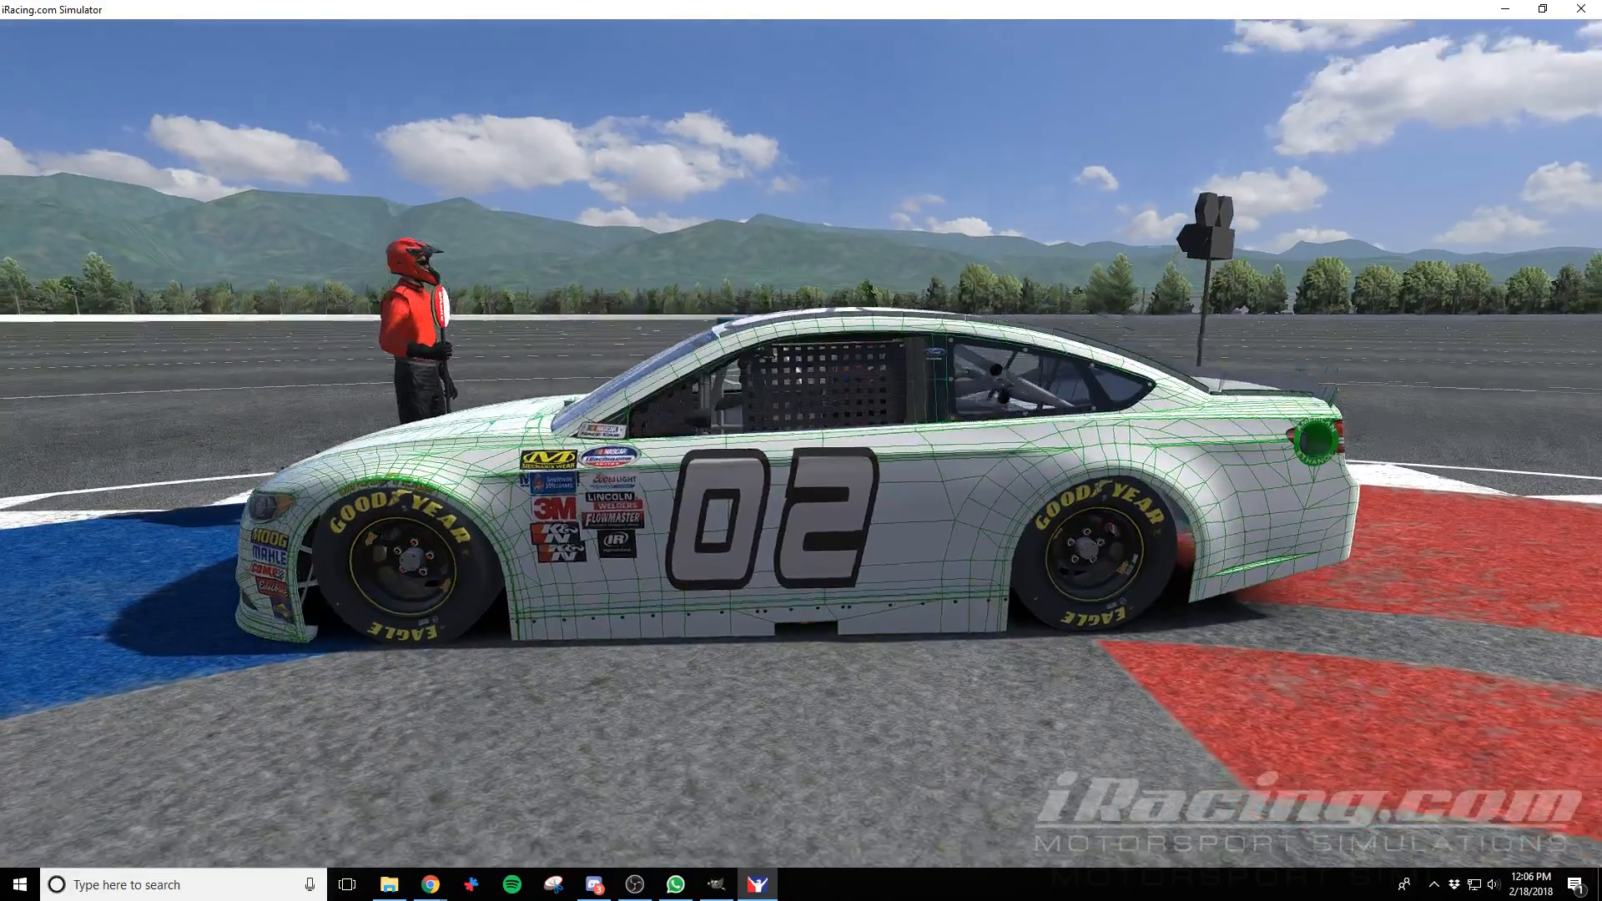
{"action": "key", "text": "w"}
{"action": "key", "text": "w"}
{"action": "key", "text": "d"}
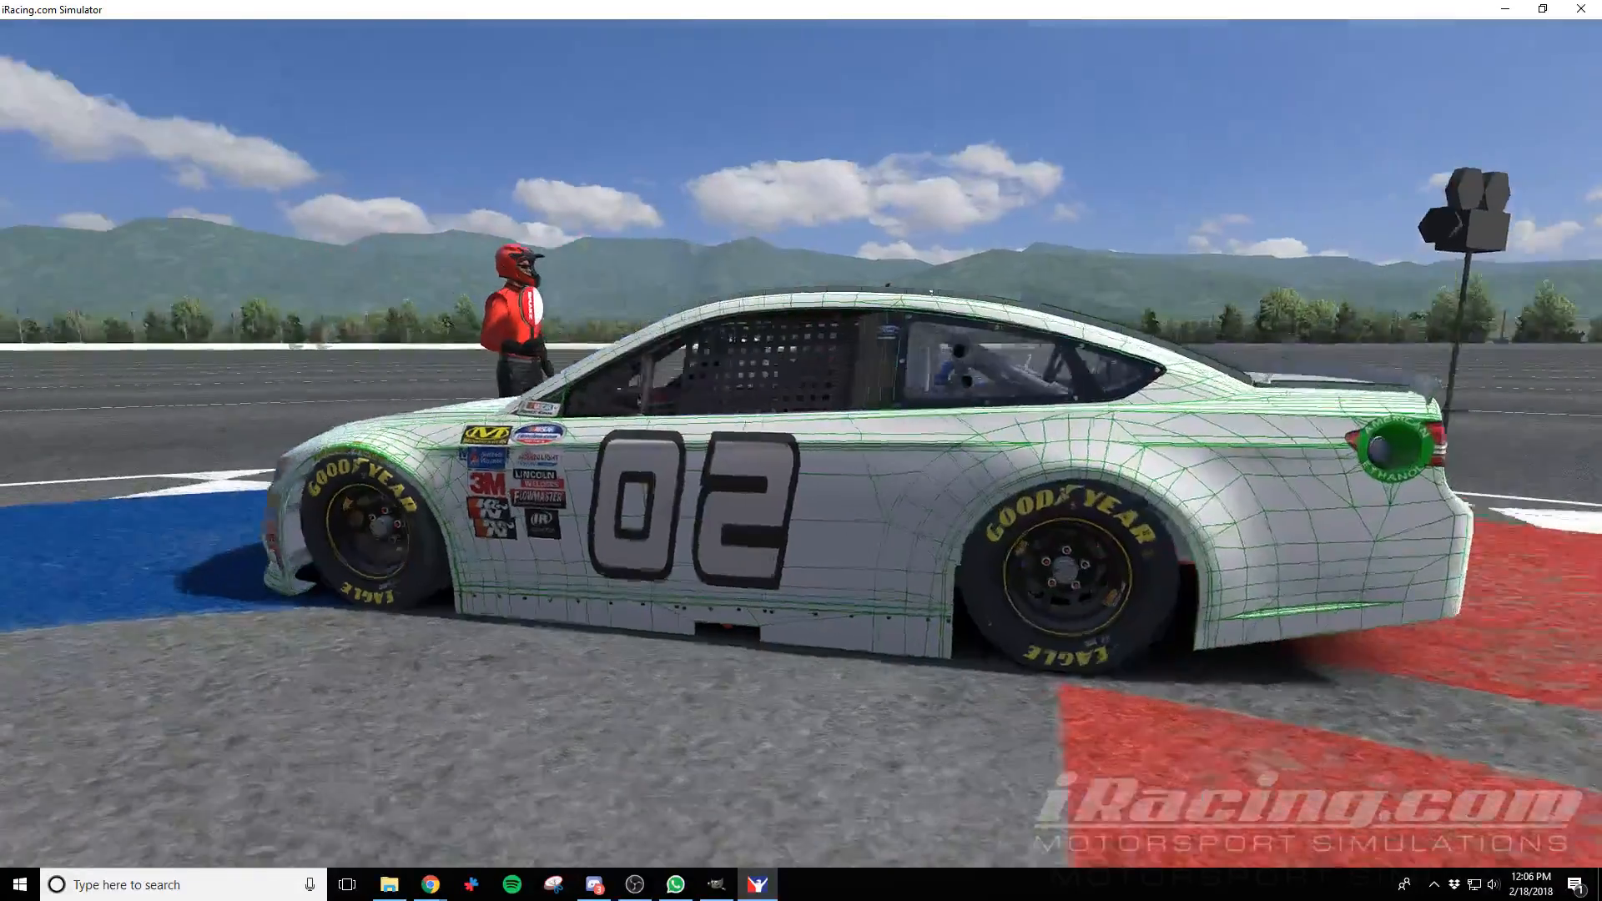
{"action": "key", "text": "d"}
{"action": "key", "text": "d"}
{"action": "key", "text": "w"}
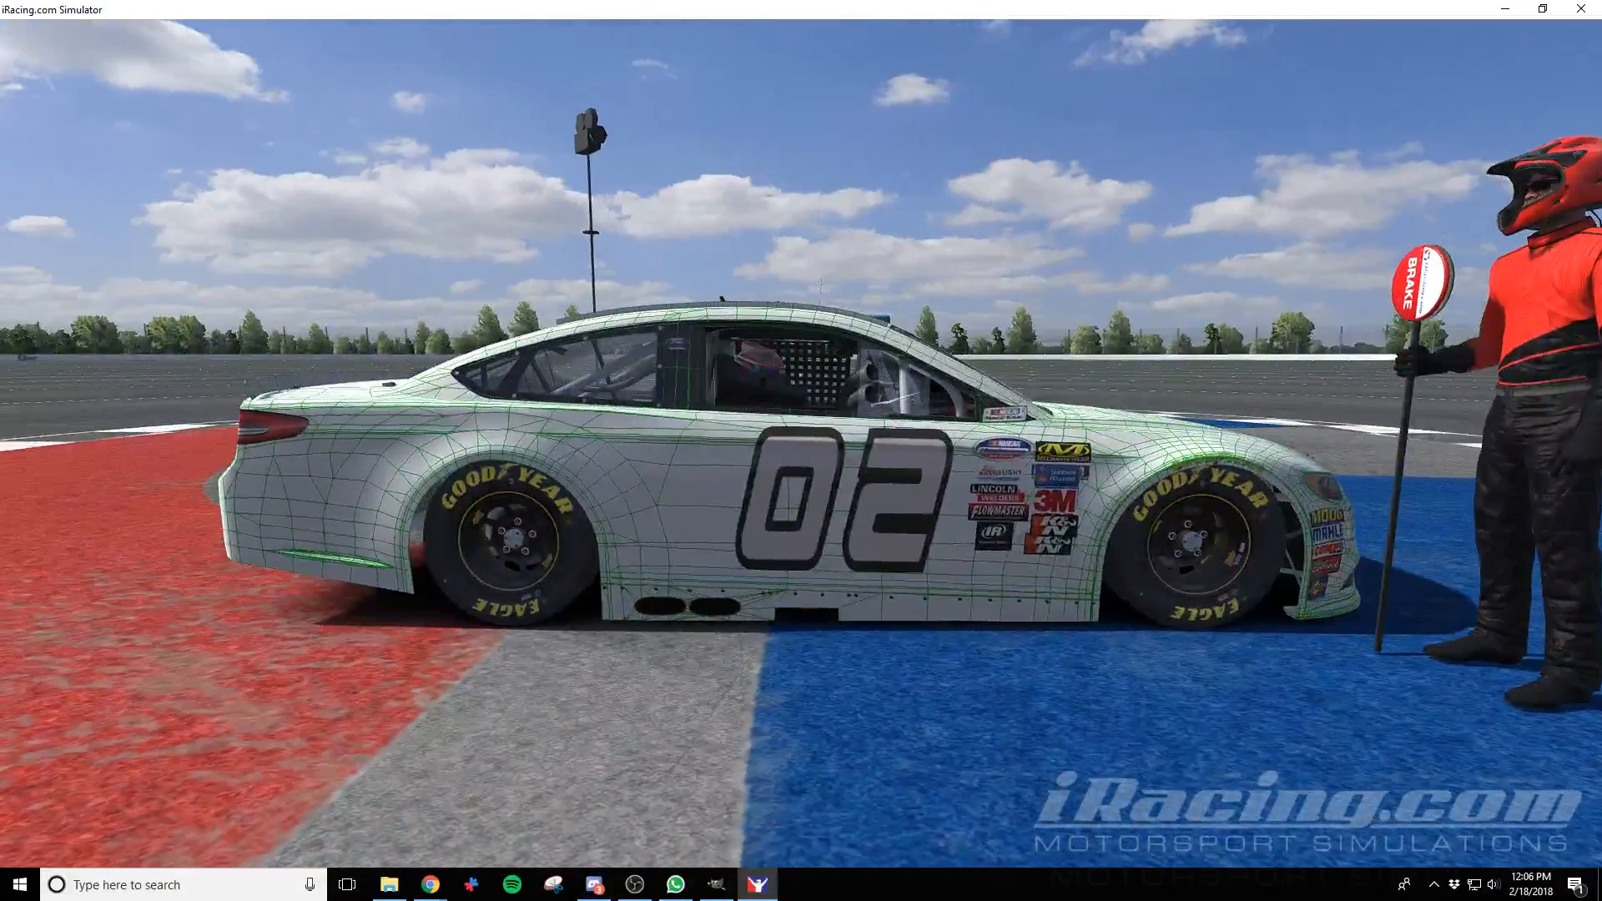
{"action": "key", "text": "a"}
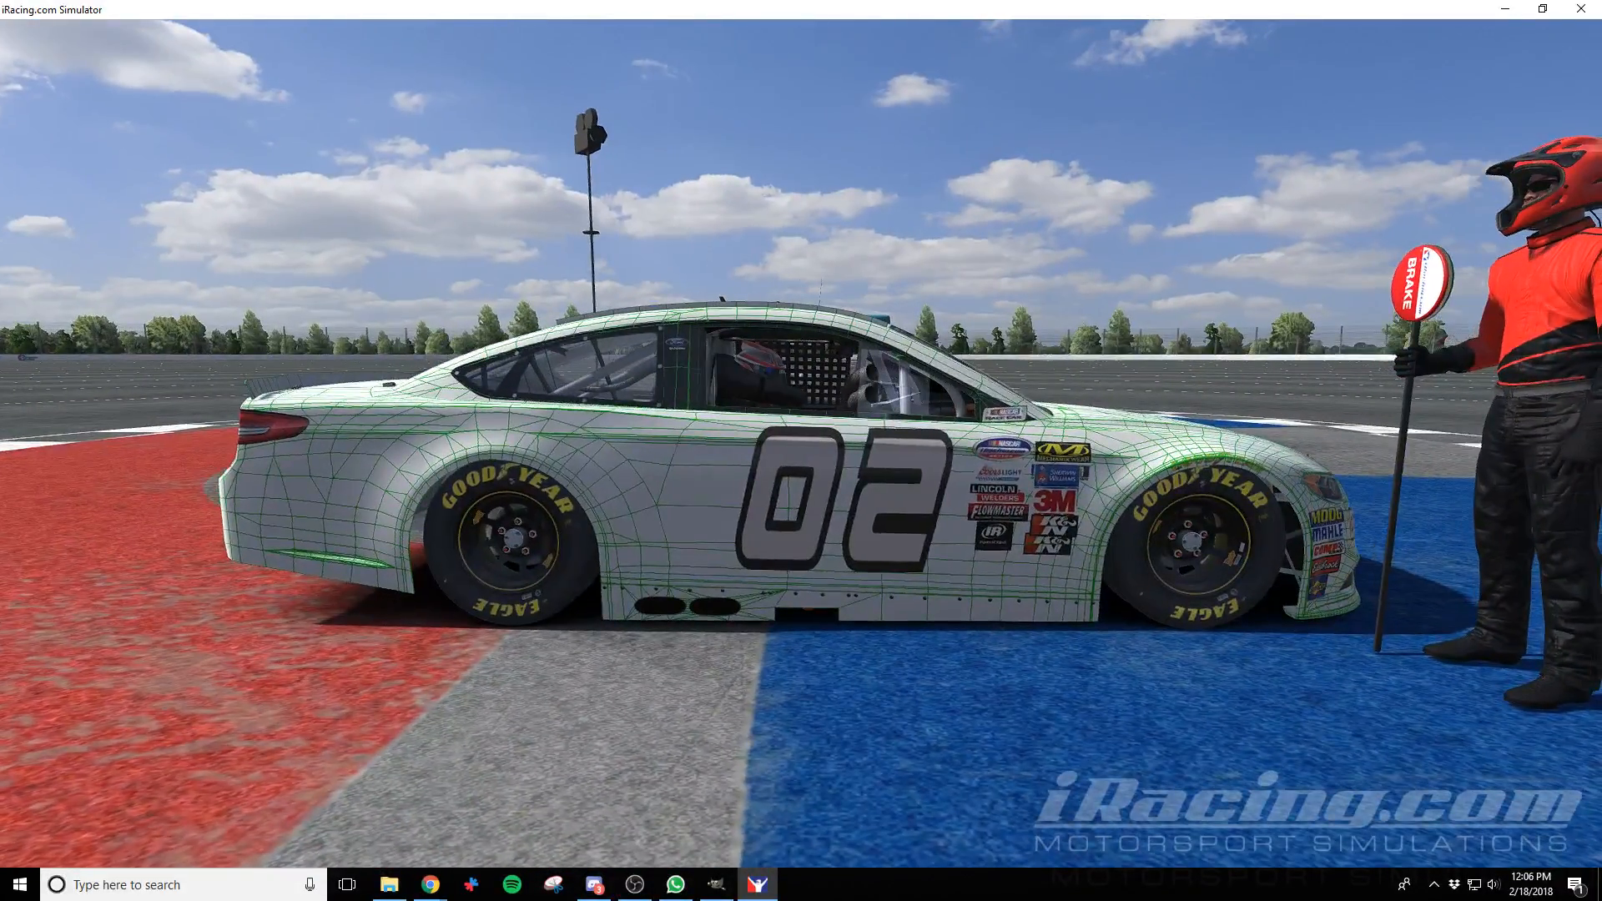
{"action": "key", "text": "alt+Tab"}
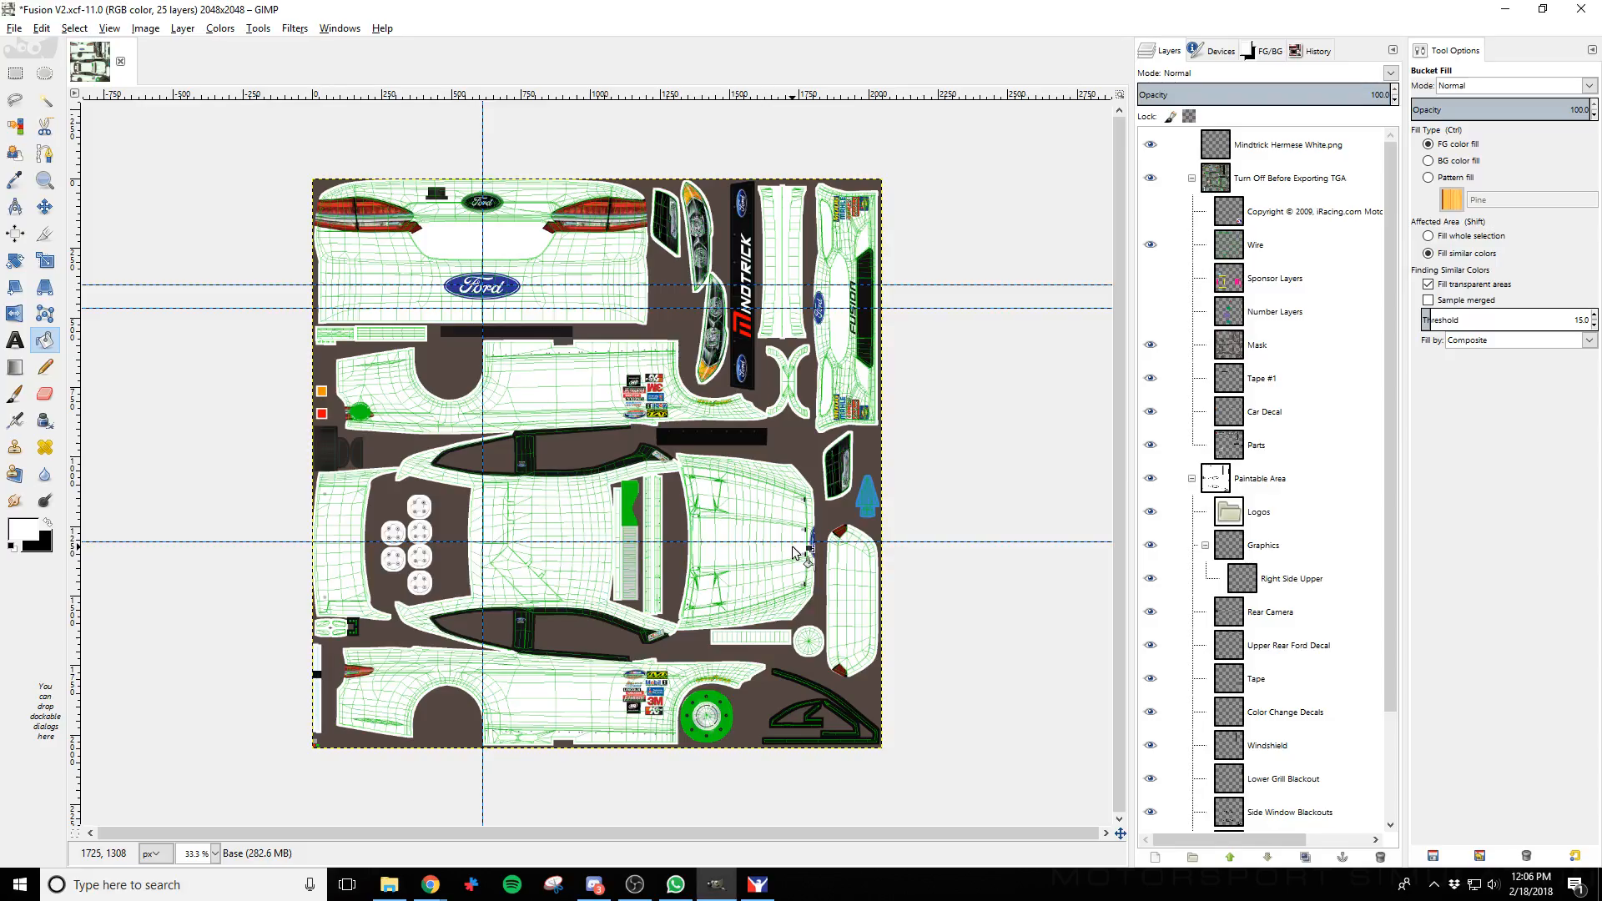
Choose the Paths tool and compare against the car and the Smithfield reference photo
{"action": "scroll", "coordinate": [600, 703], "scroll_direction": "up", "scroll_amount": 3}
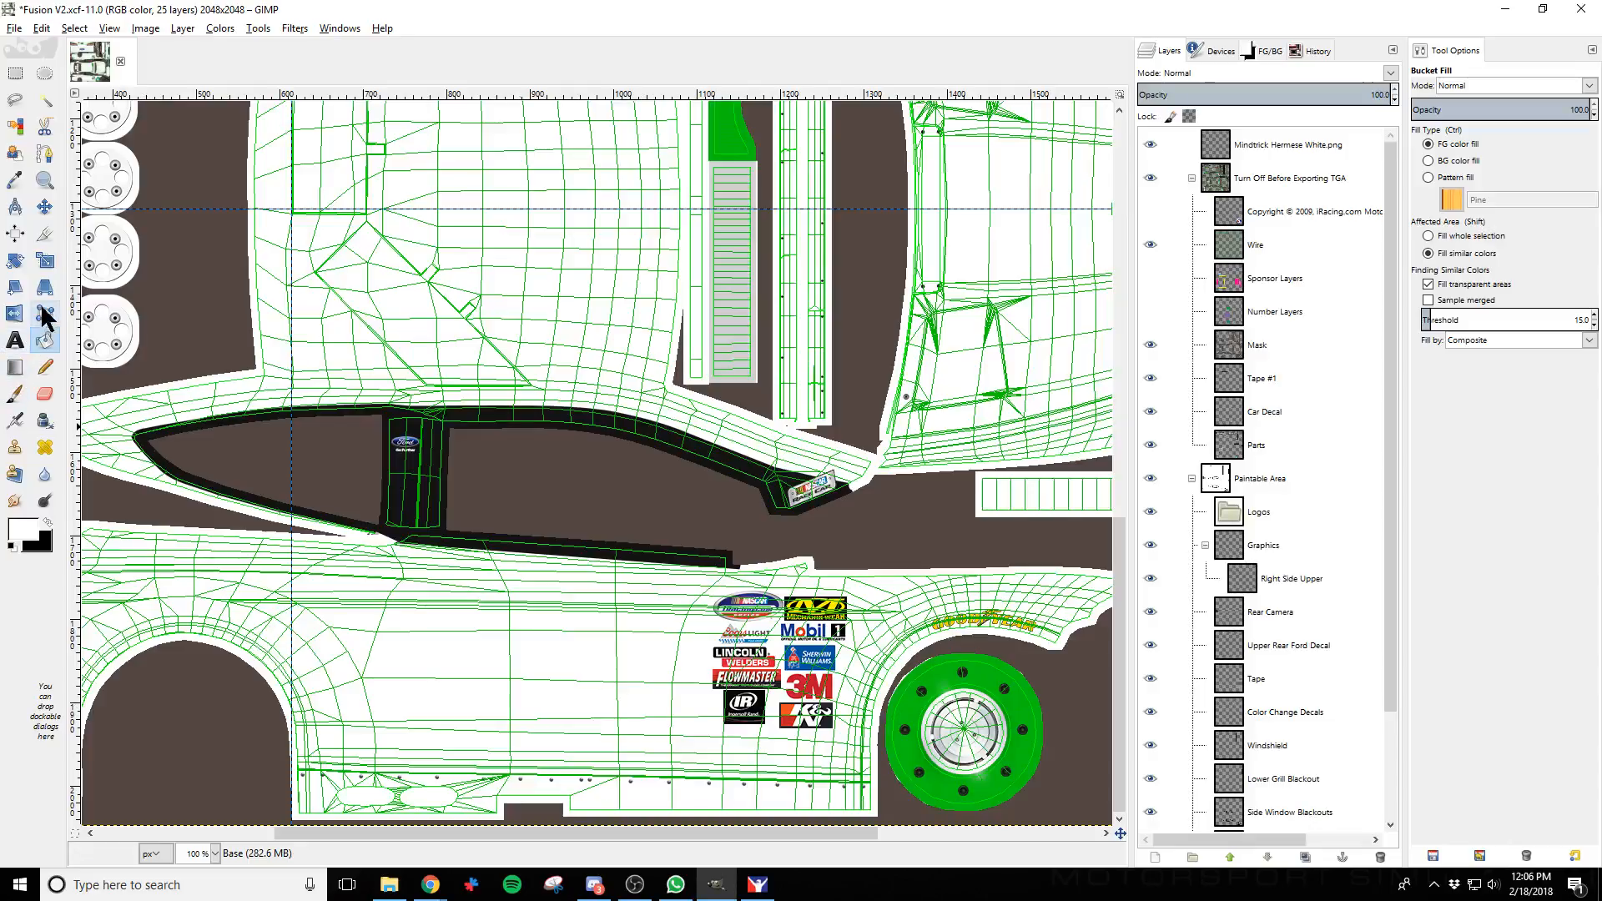
{"action": "left_click", "coordinate": [45, 152]}
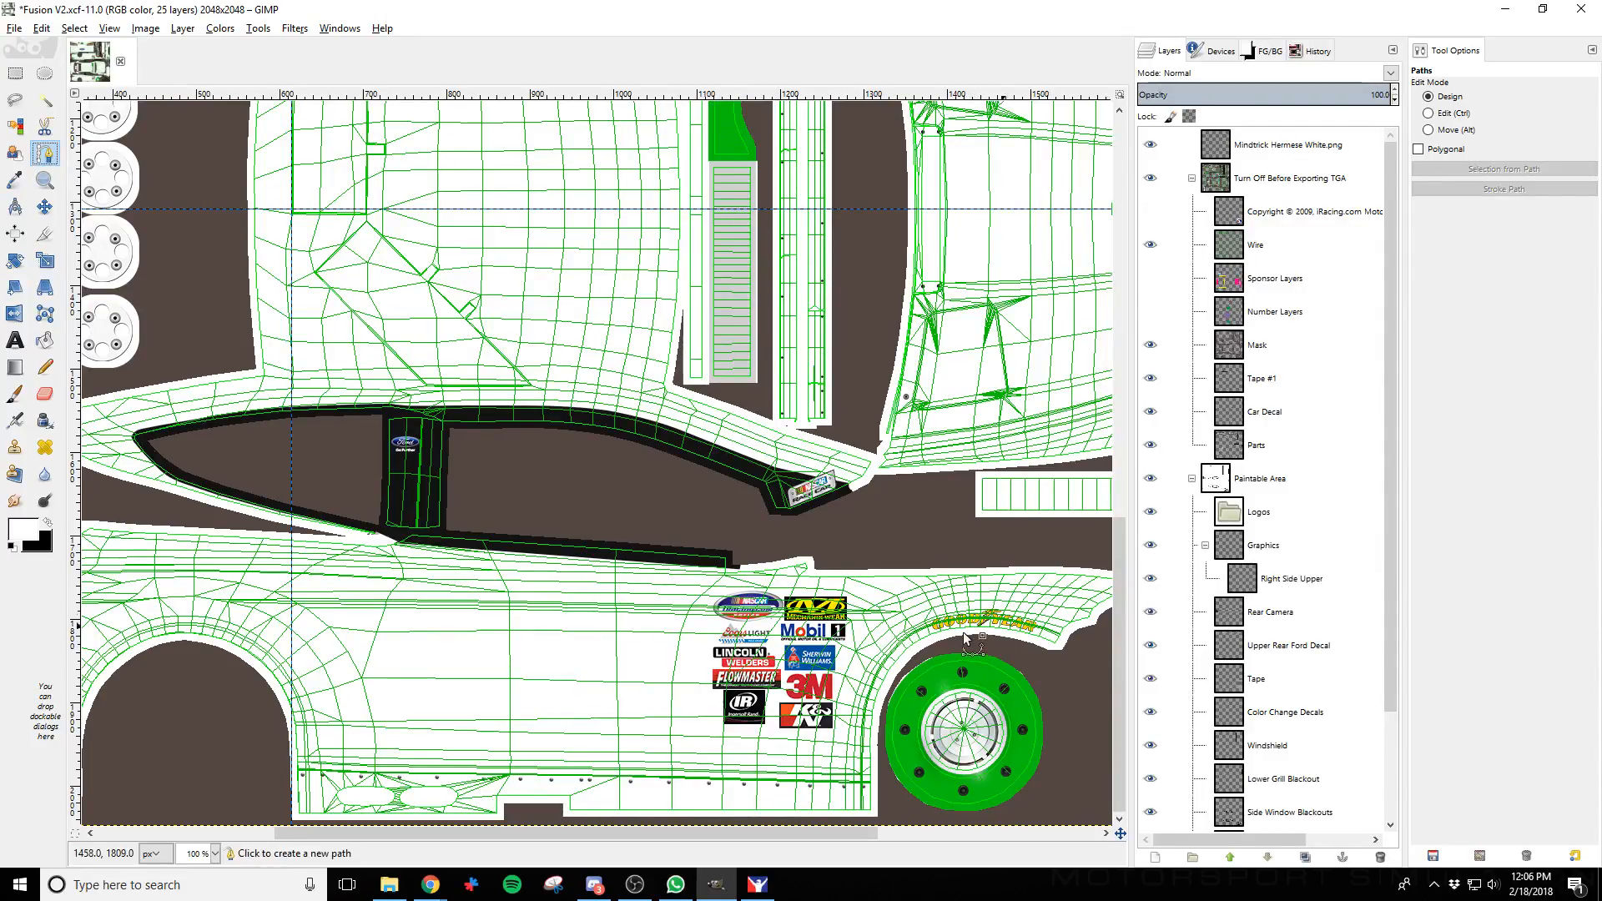
{"action": "key", "text": "alt+Tab"}
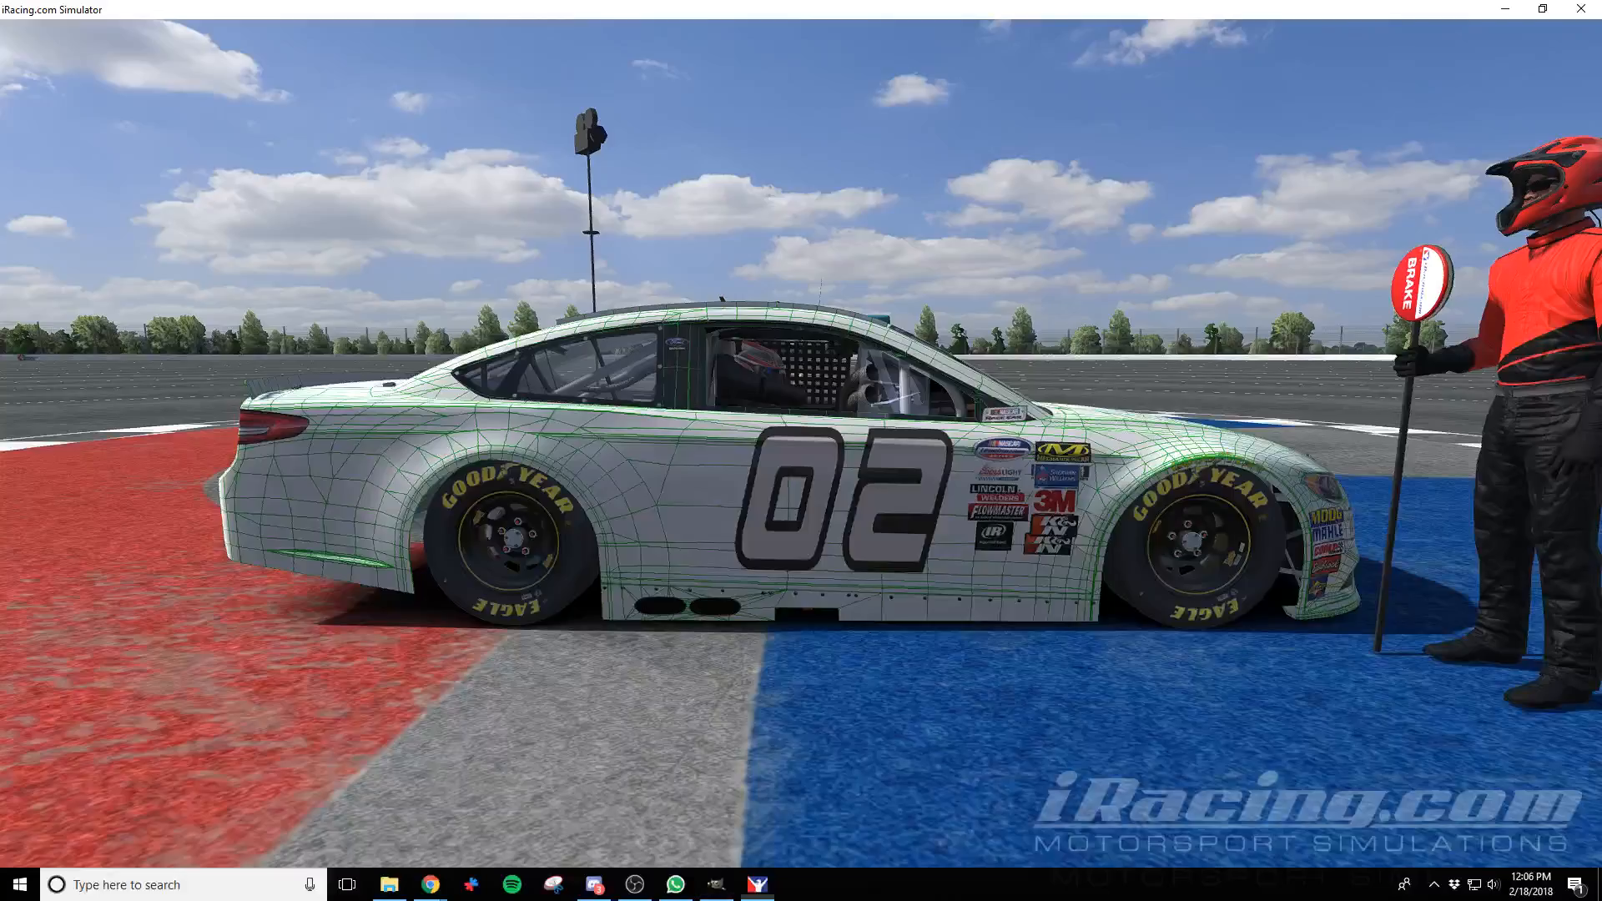
{"action": "key", "text": "alt+Tab"}
{"action": "key", "text": "alt+Tab"}
{"action": "key", "text": "Tab"}
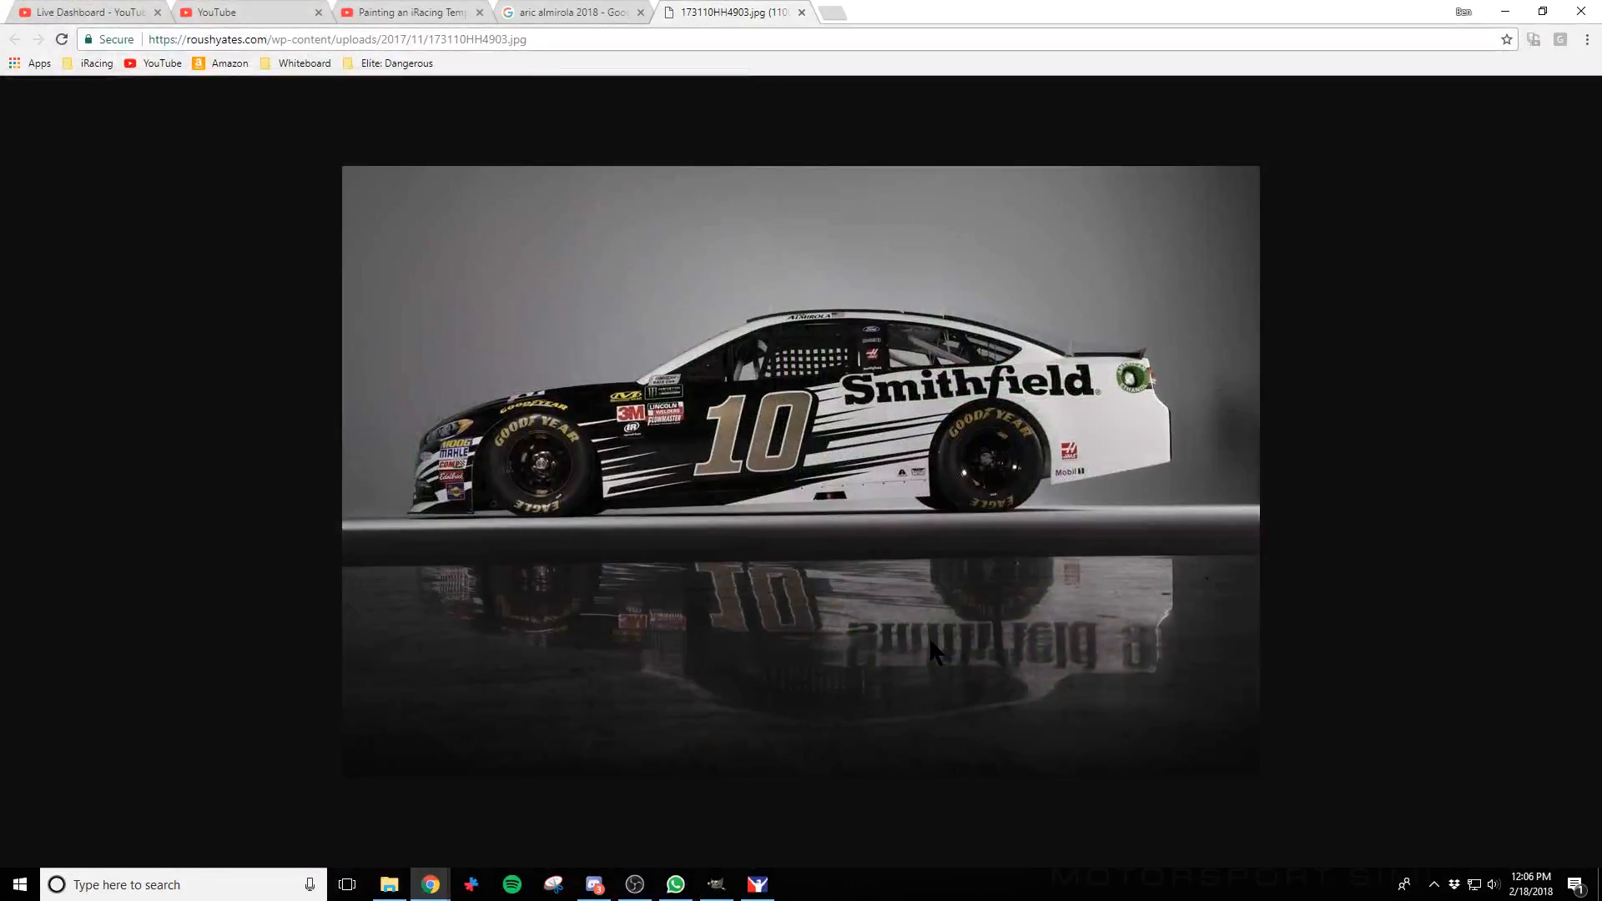
{"action": "key", "text": "alt+Tab"}
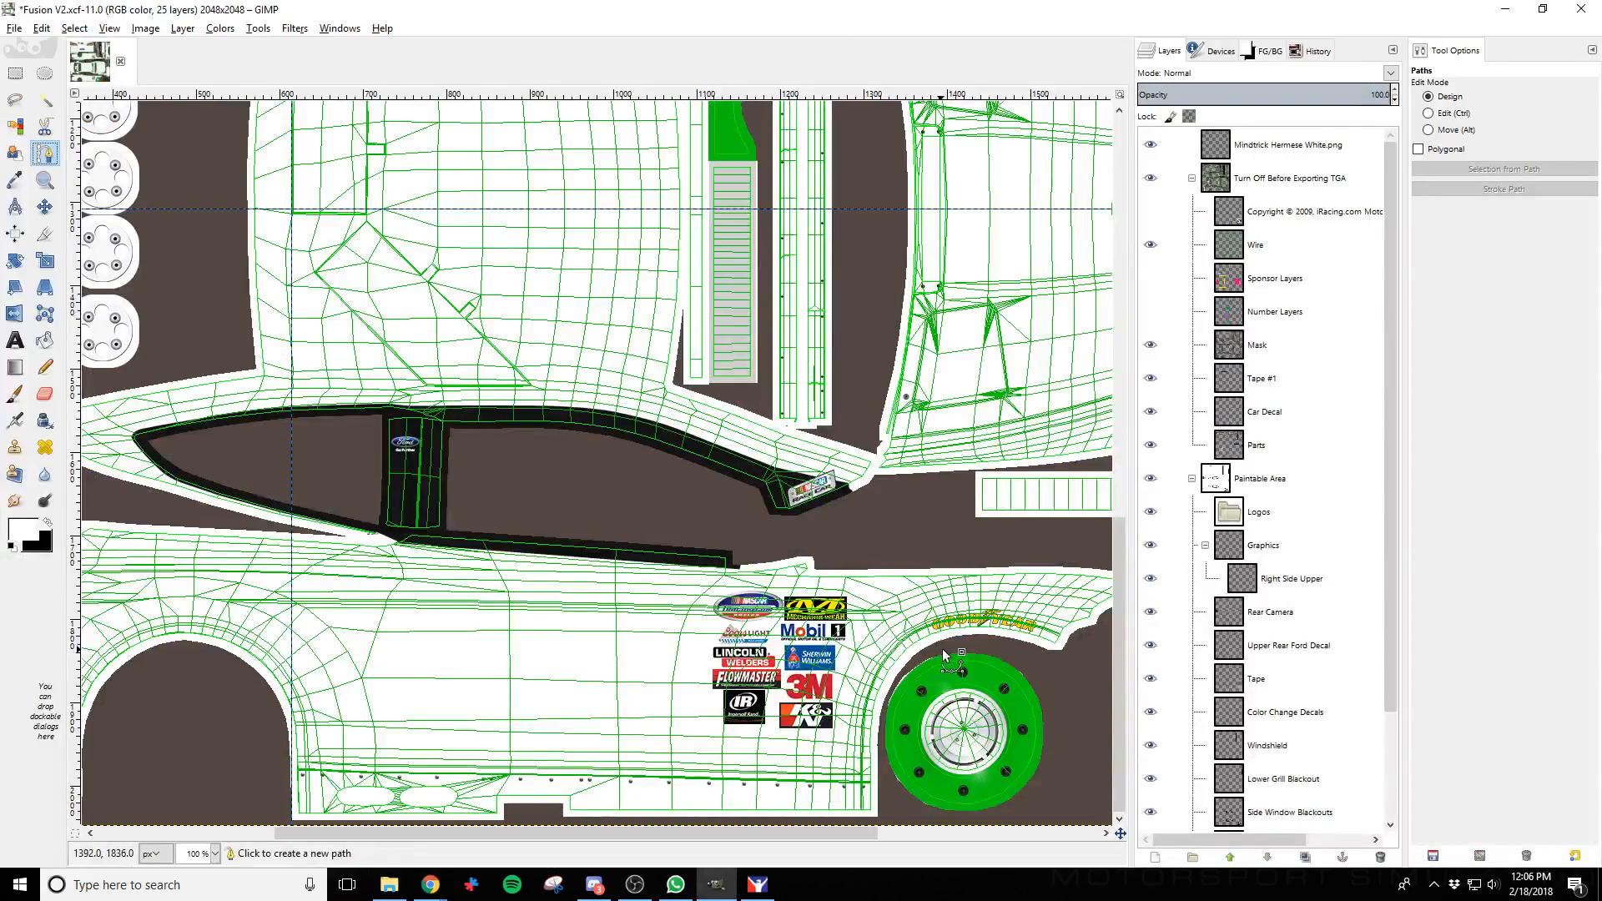
Outline the long spear panel from the rear wheel arch, along the window, around the front wheel arch
{"action": "left_click", "coordinate": [943, 648]}
{"action": "left_click", "coordinate": [400, 540]}
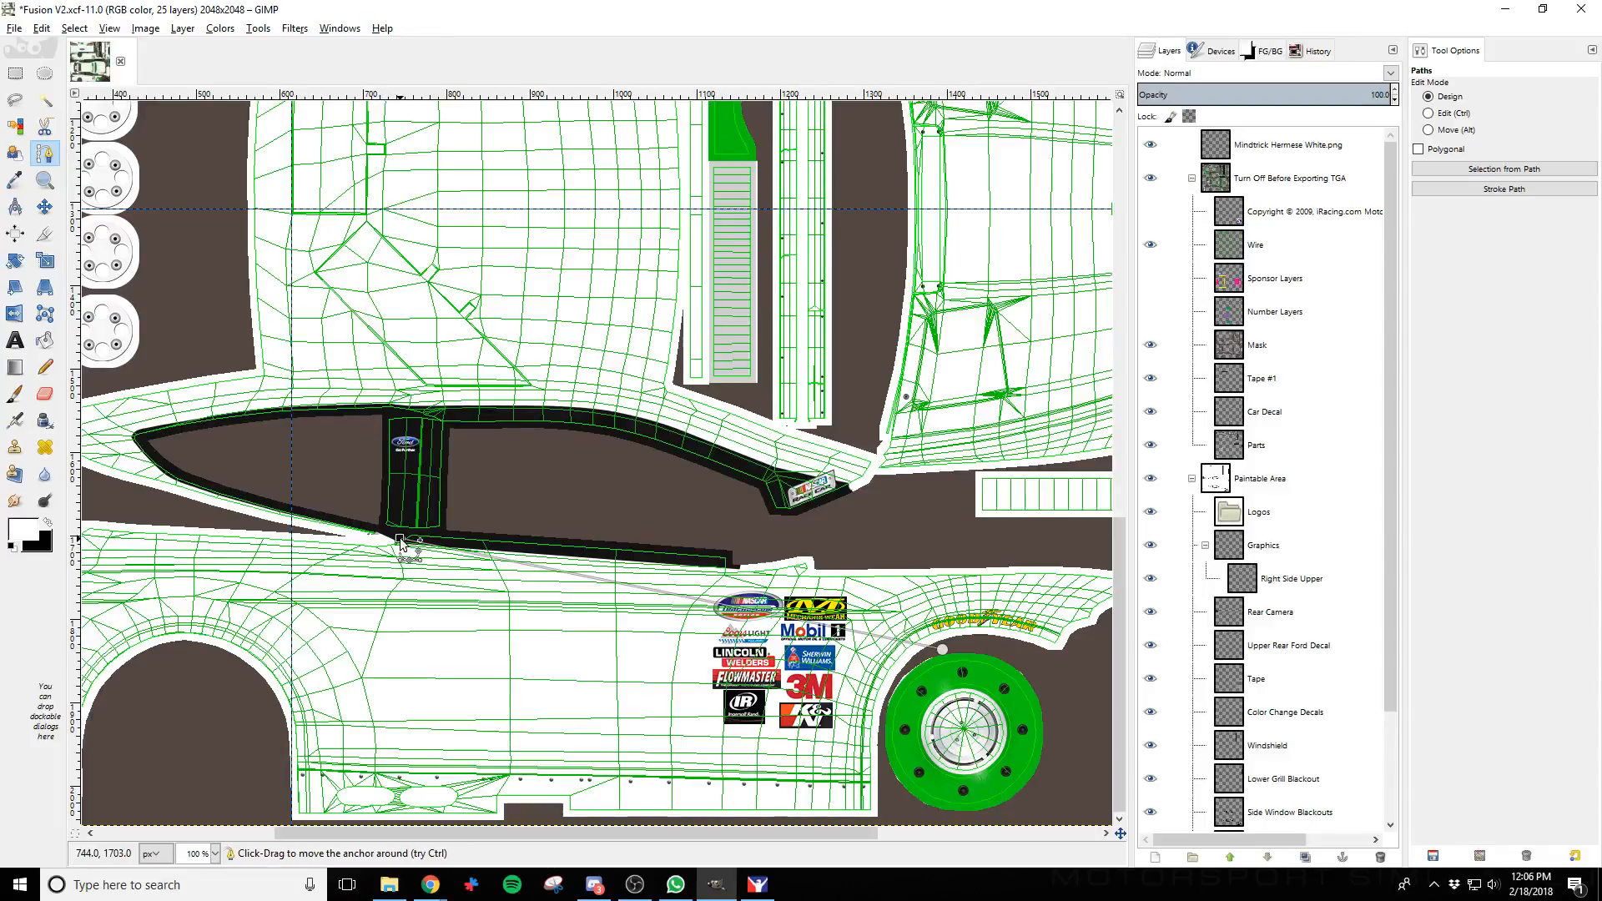
{"action": "left_click_drag", "start_coordinate": [399, 540], "coordinate": [383, 544]}
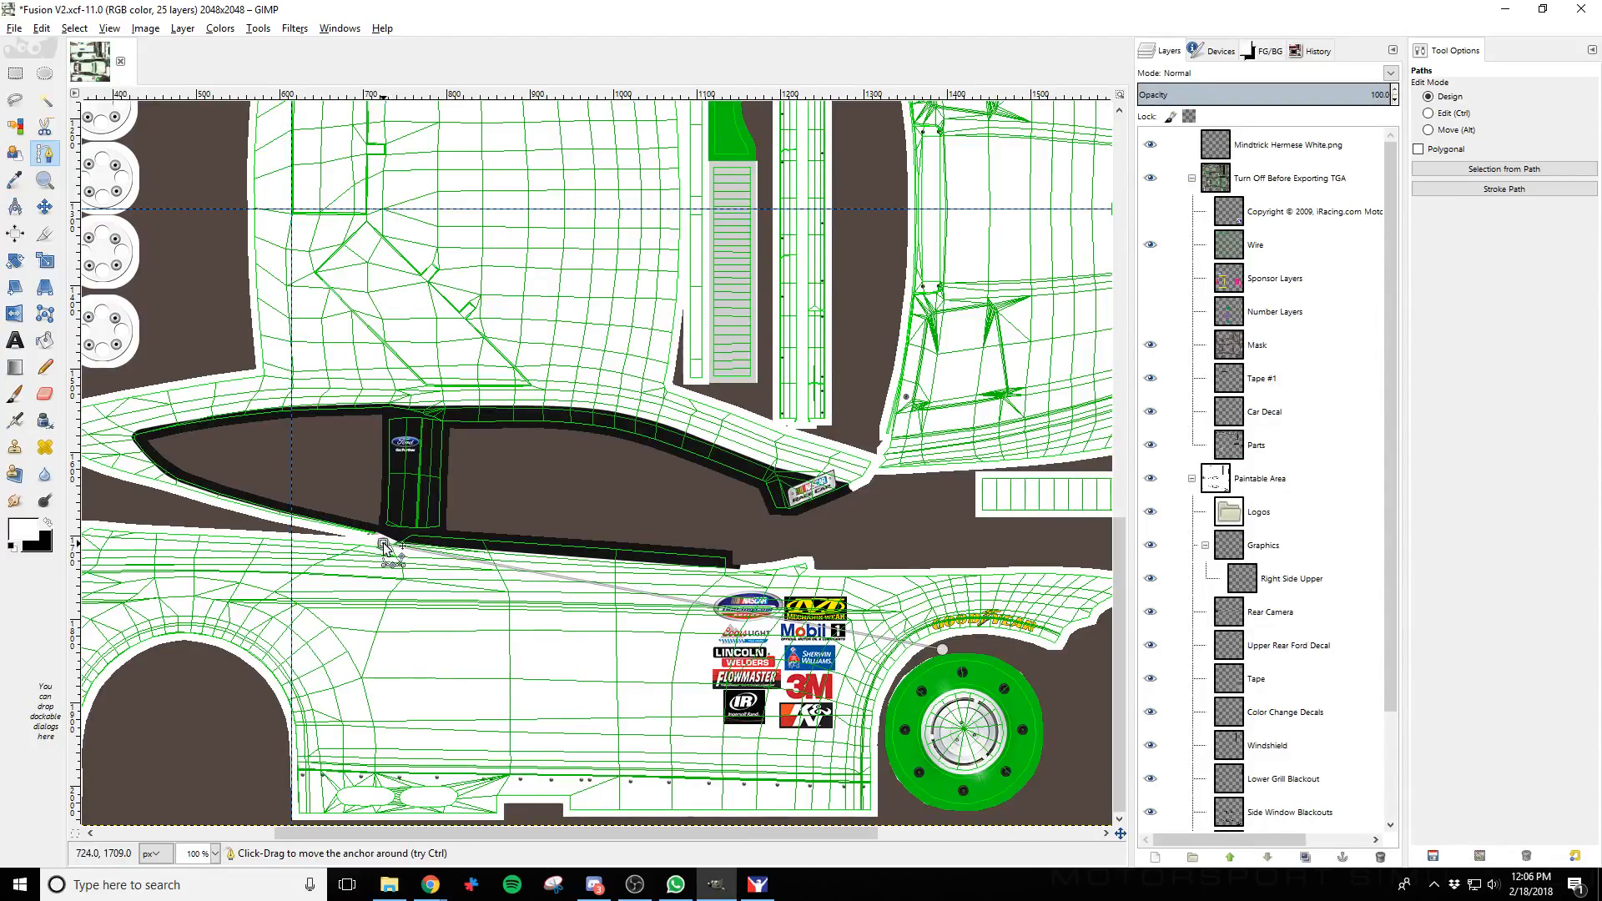
{"action": "left_click", "coordinate": [403, 530]}
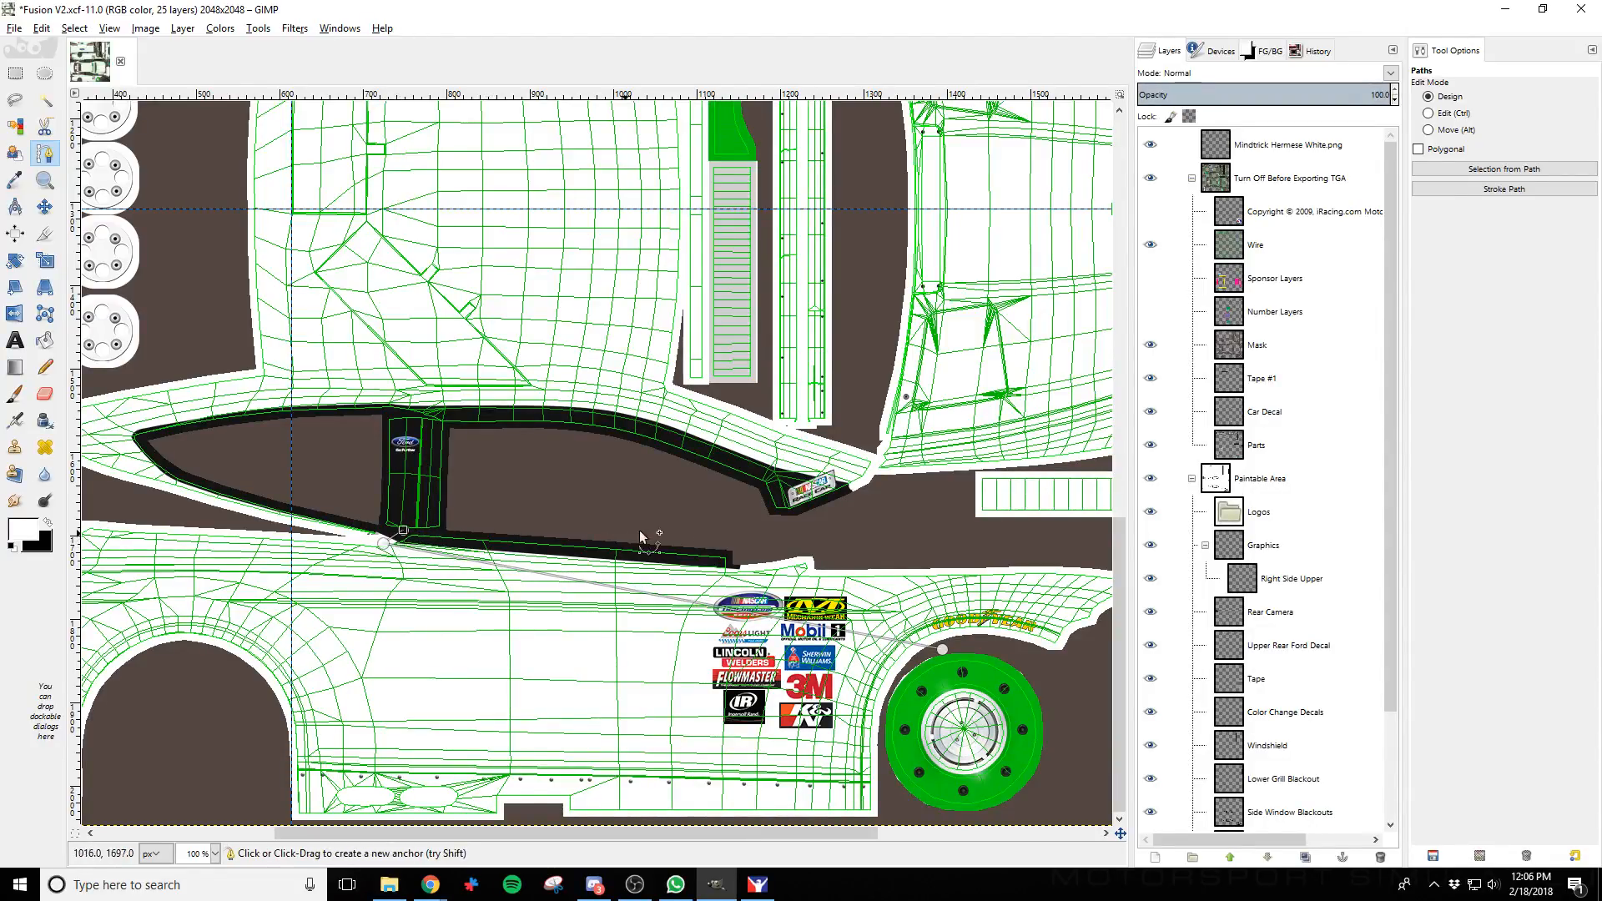
{"action": "left_click", "coordinate": [963, 546]}
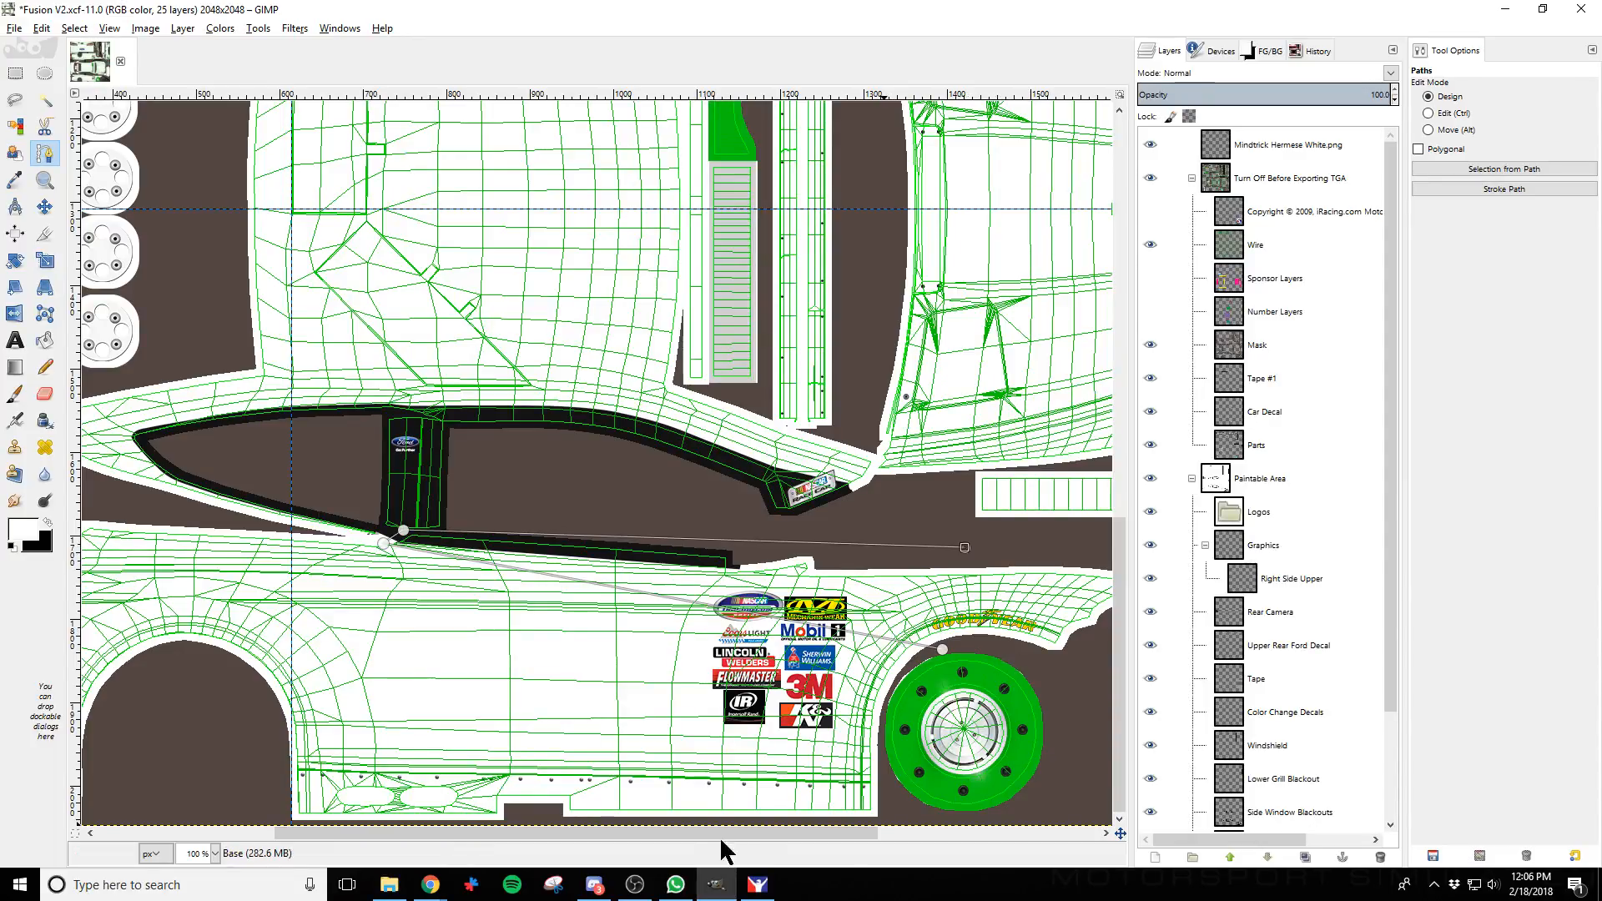
{"action": "left_click_drag", "start_coordinate": [719, 834], "coordinate": [825, 832]}
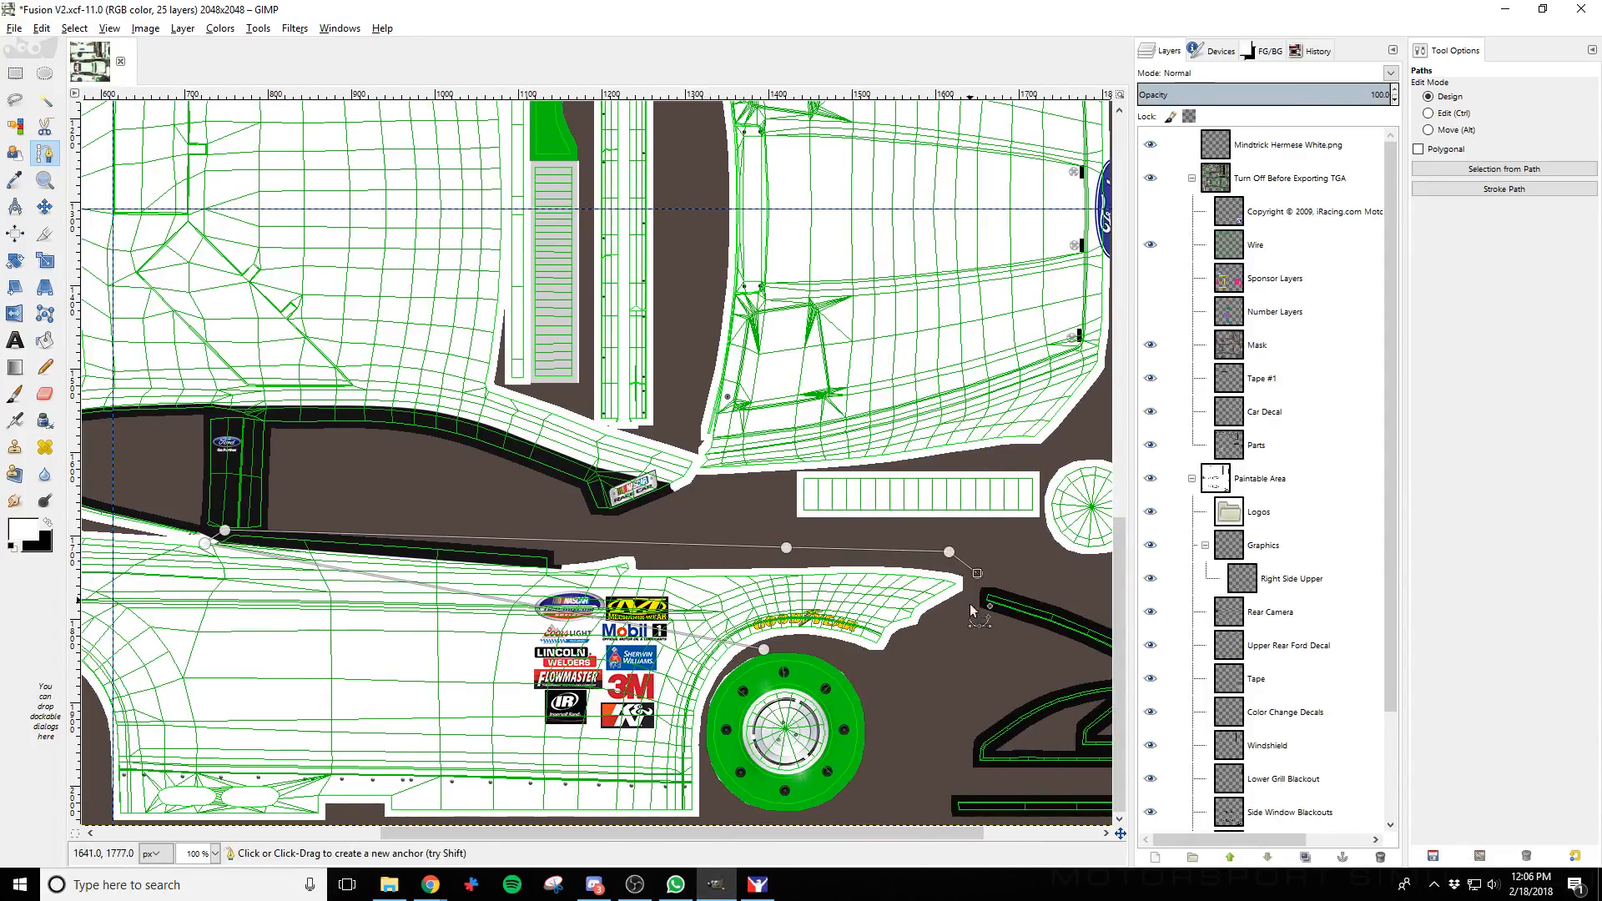
{"action": "left_click", "coordinate": [834, 651]}
{"action": "left_click", "coordinate": [788, 640]}
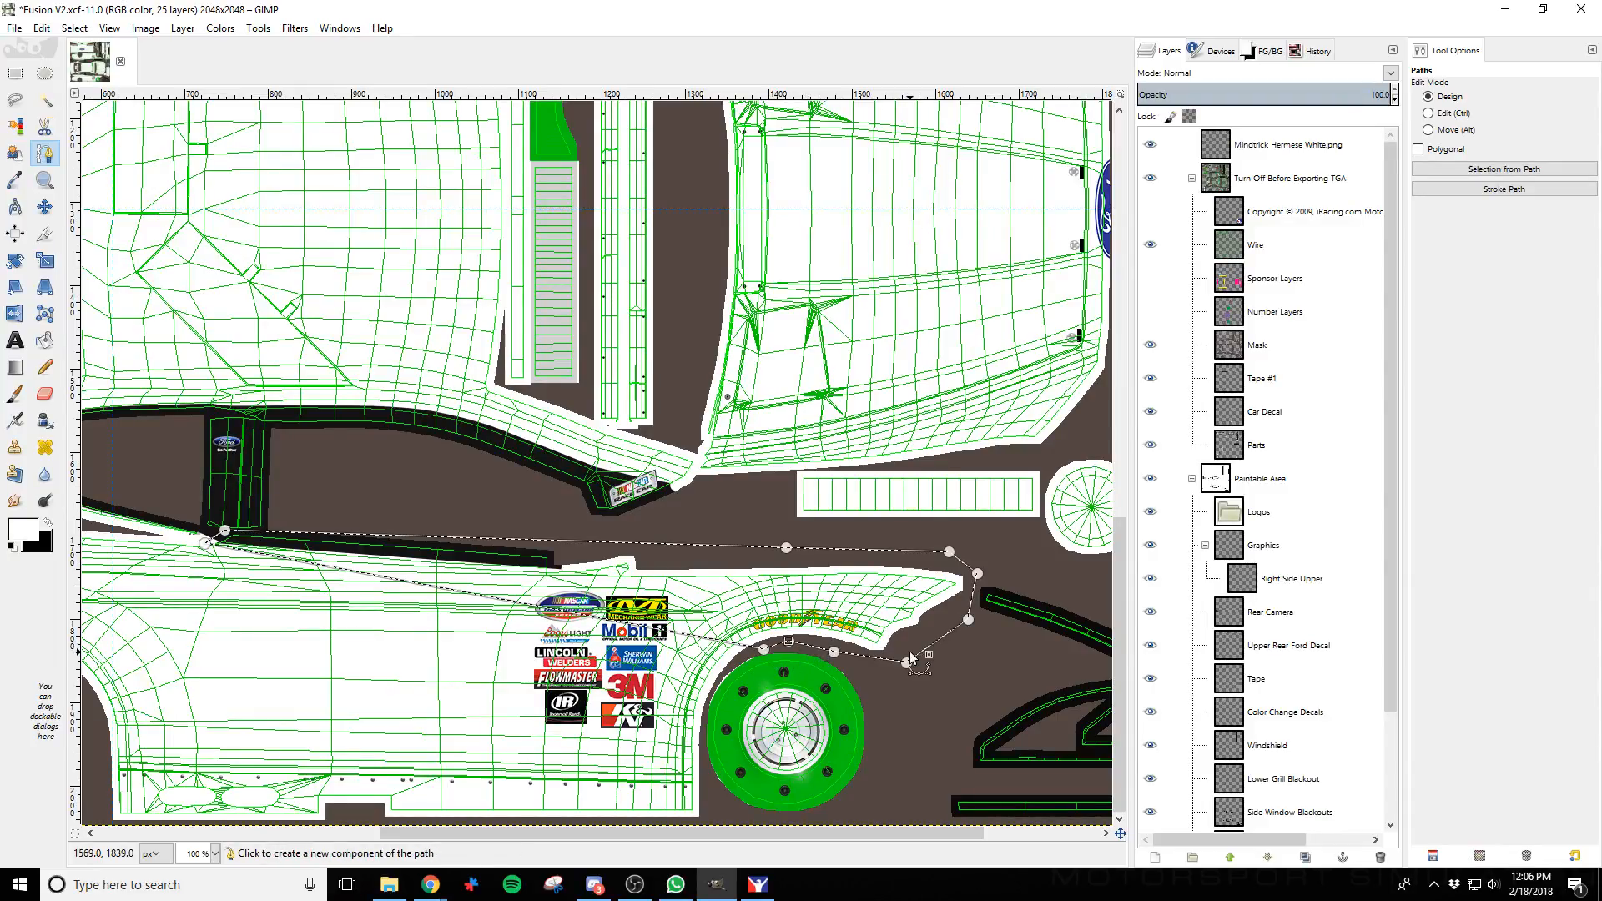
{"action": "left_click_drag", "start_coordinate": [766, 833], "coordinate": [721, 834]}
Set the foreground colour to red ff0000
{"action": "left_click", "coordinate": [47, 523]}
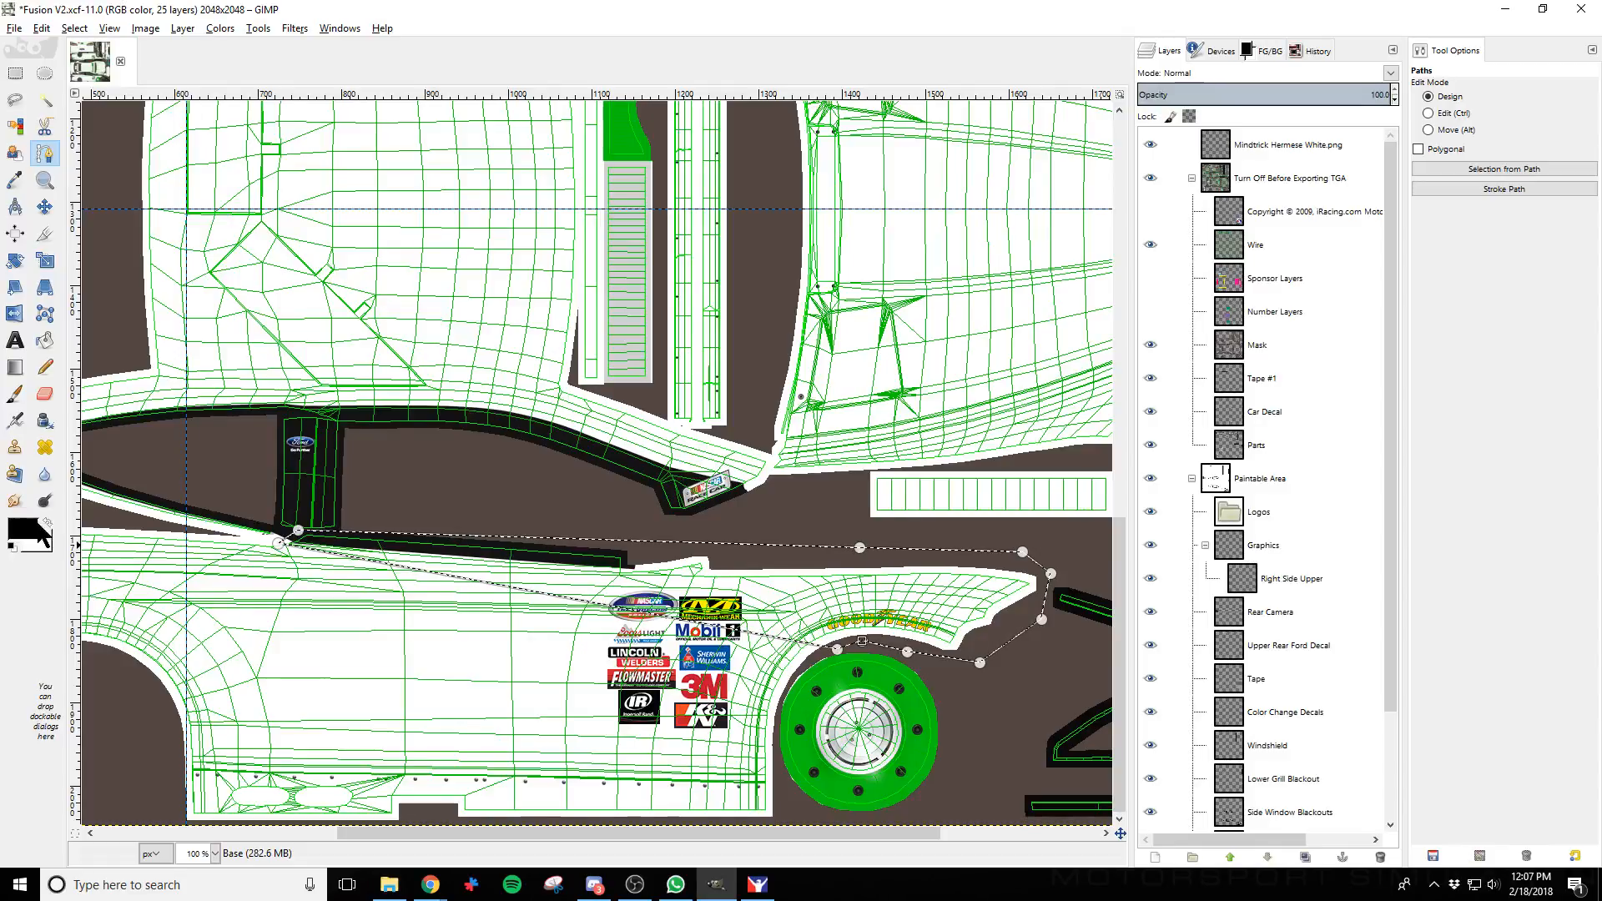
{"action": "left_click", "coordinate": [21, 529]}
{"action": "left_click", "coordinate": [796, 638]}
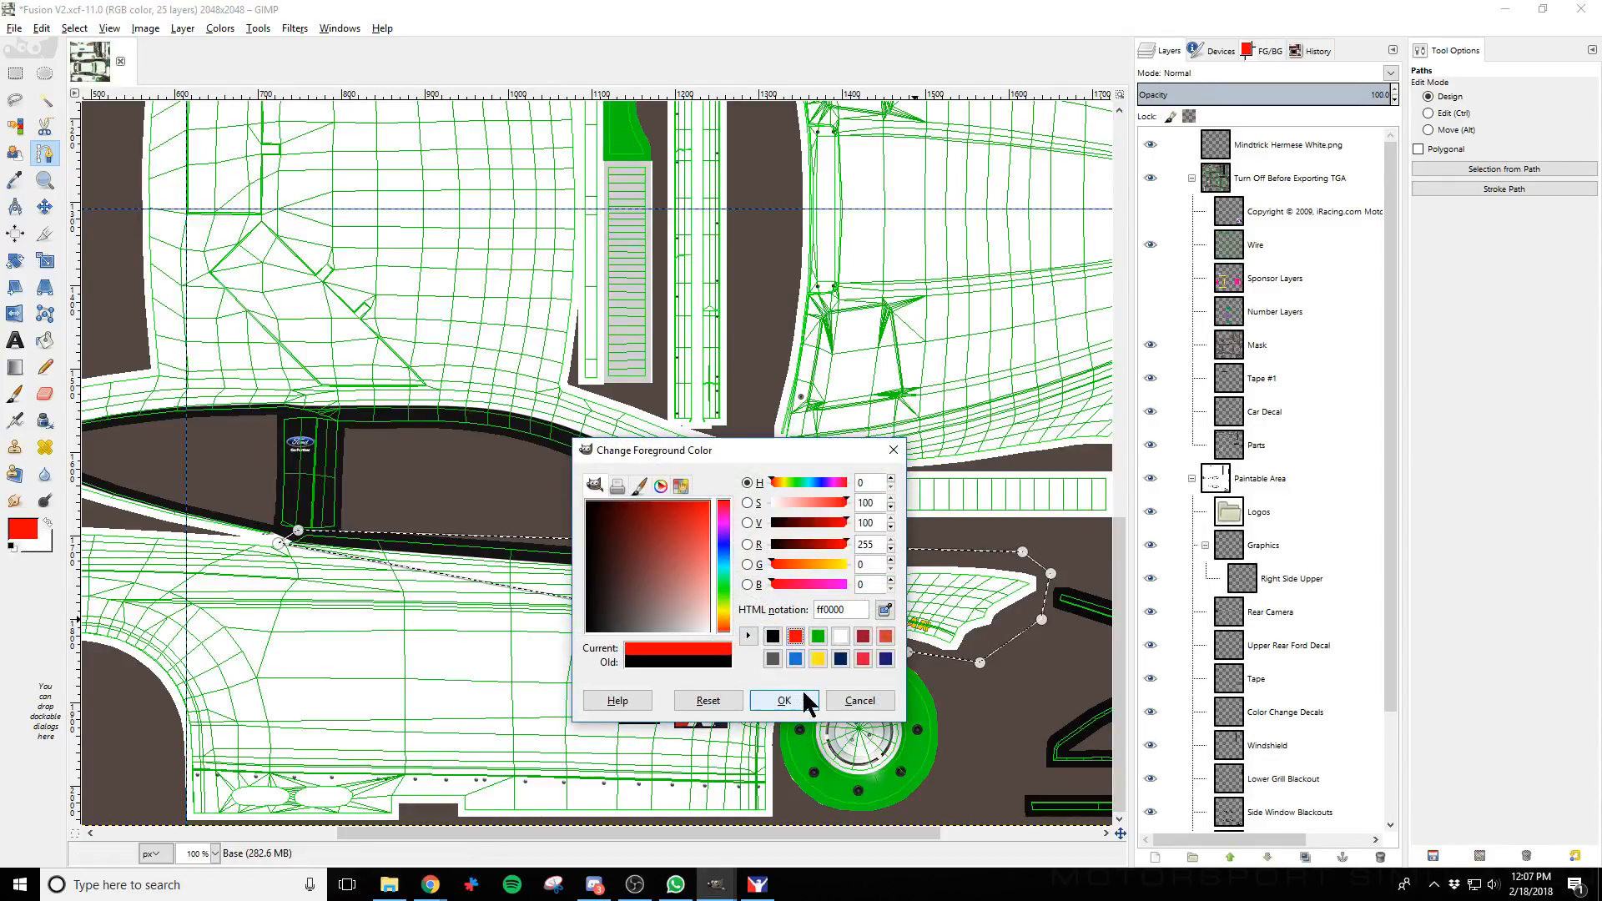
{"action": "left_click", "coordinate": [784, 700]}
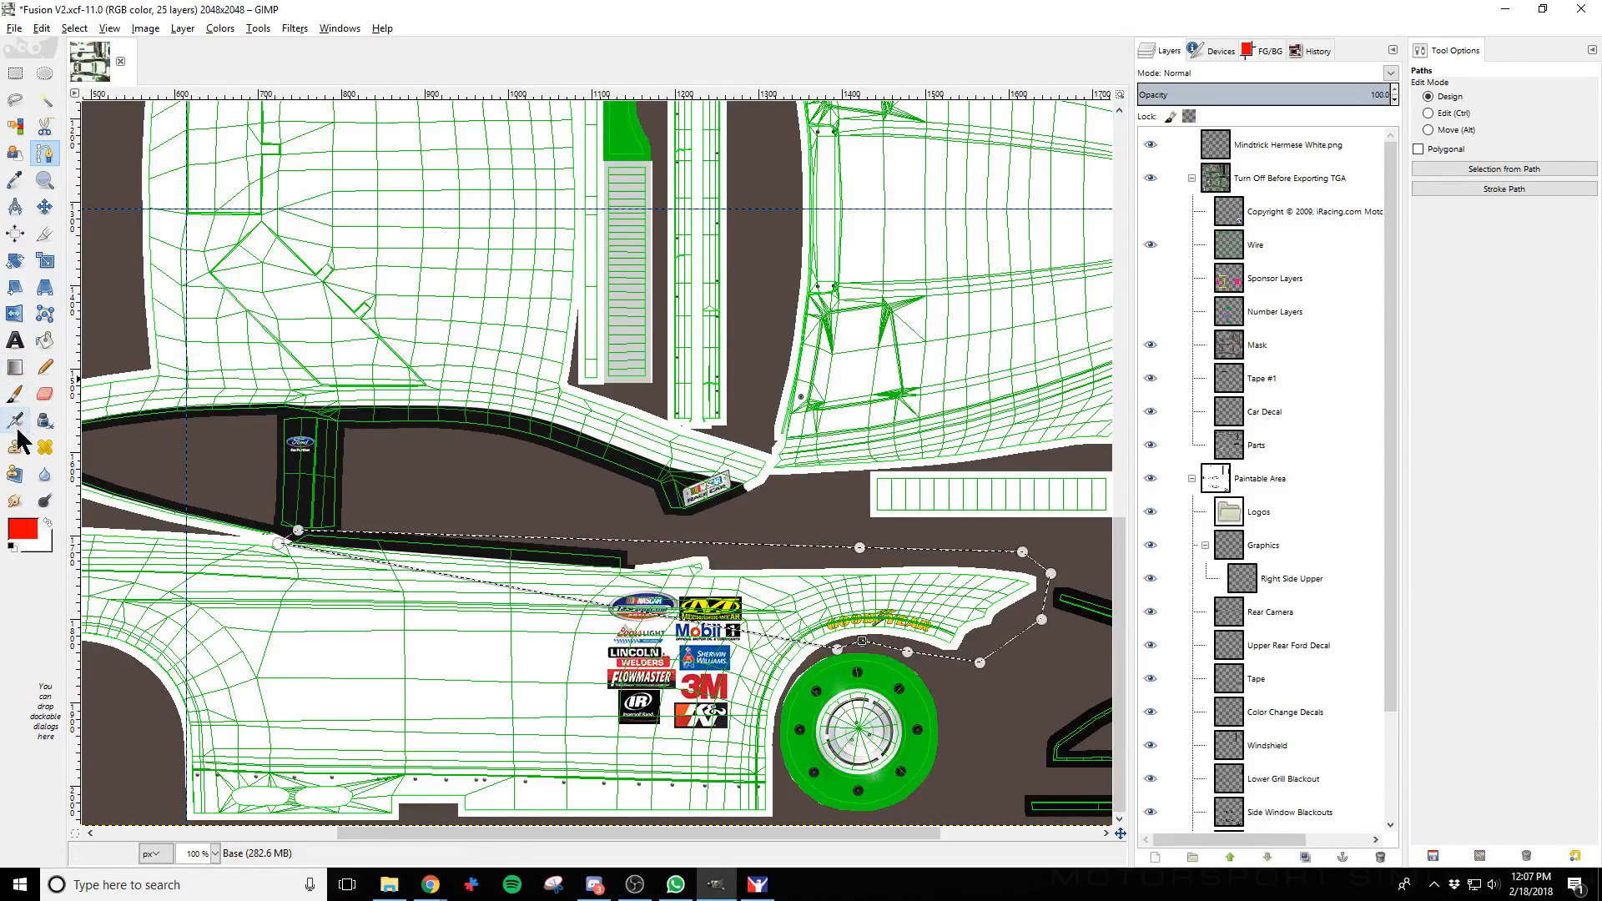
Paint the outlined panel solid red with a Hardness 100 brush at size 167.5, then preview in iRacing
{"action": "left_click", "coordinate": [14, 393]}
{"action": "left_click", "coordinate": [1425, 140]}
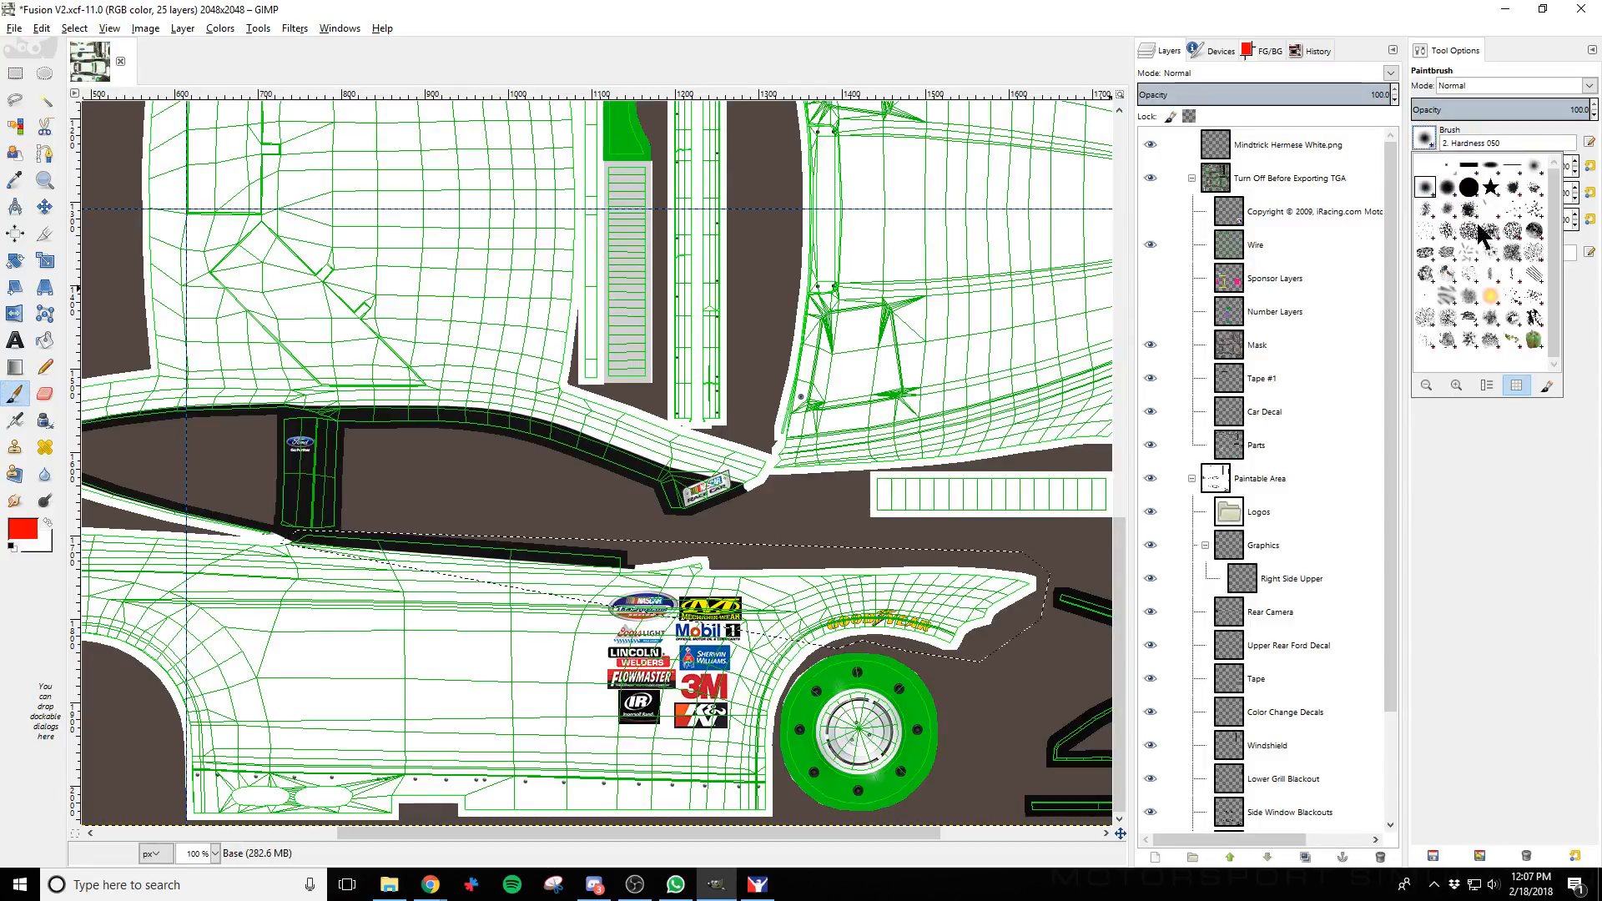
{"action": "left_click", "coordinate": [1466, 199]}
{"action": "left_click", "coordinate": [1438, 166]}
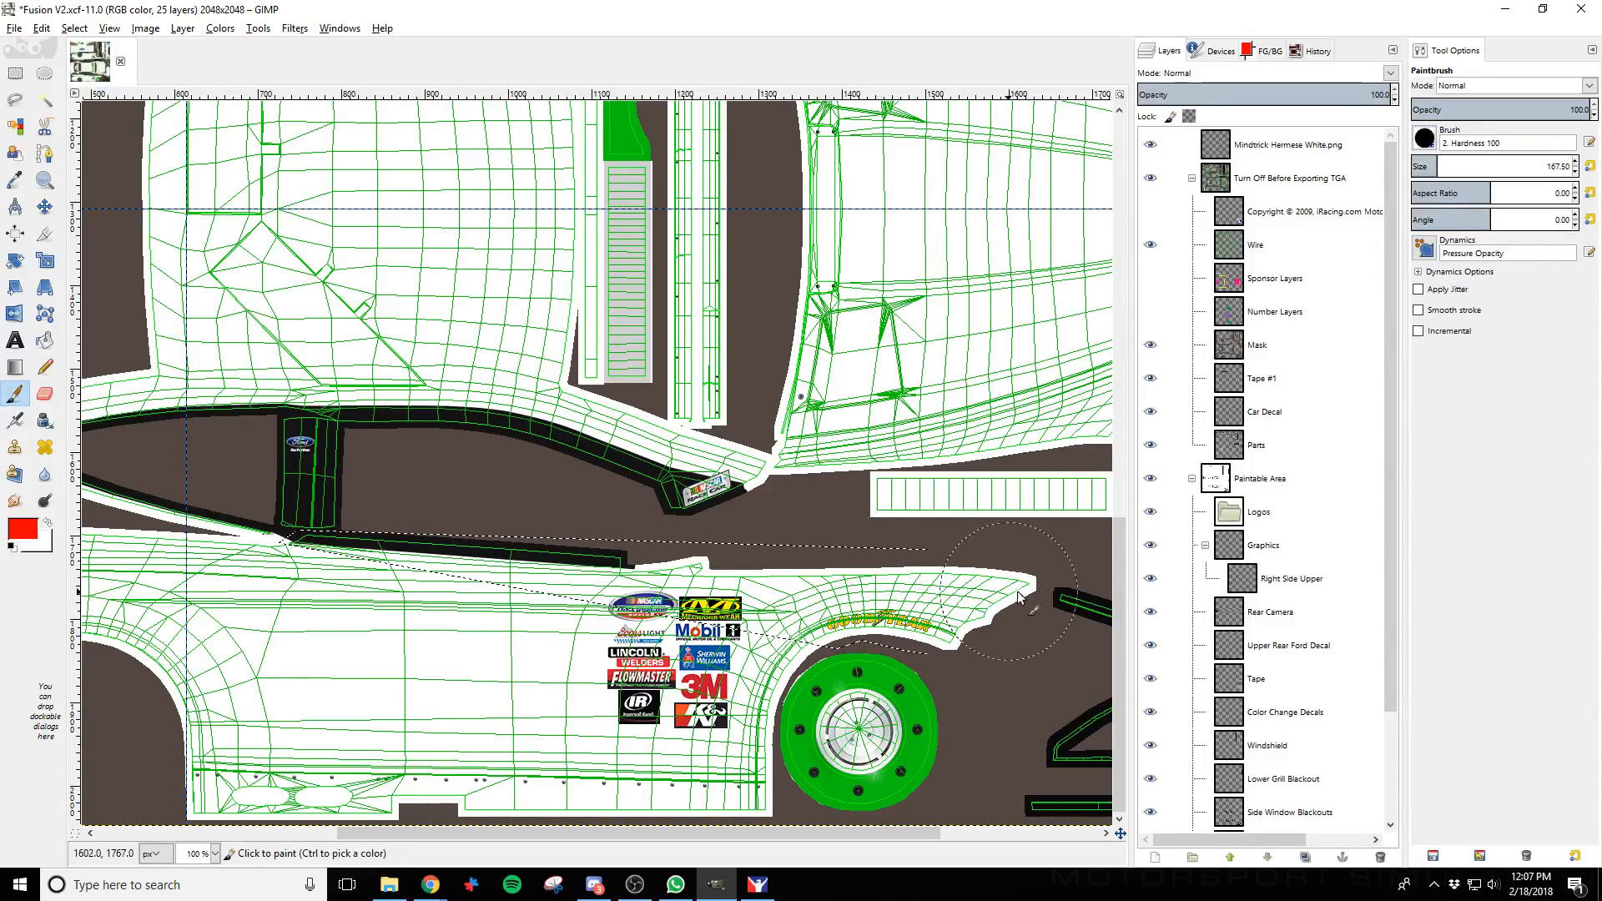
{"action": "mouse_move", "coordinate": [1001, 609]}
{"action": "left_mouse_down"}
{"action": "mouse_move", "coordinate": [582, 614]}
{"action": "mouse_move", "coordinate": [392, 594]}
{"action": "mouse_move", "coordinate": [241, 553]}
{"action": "left_mouse_up"}
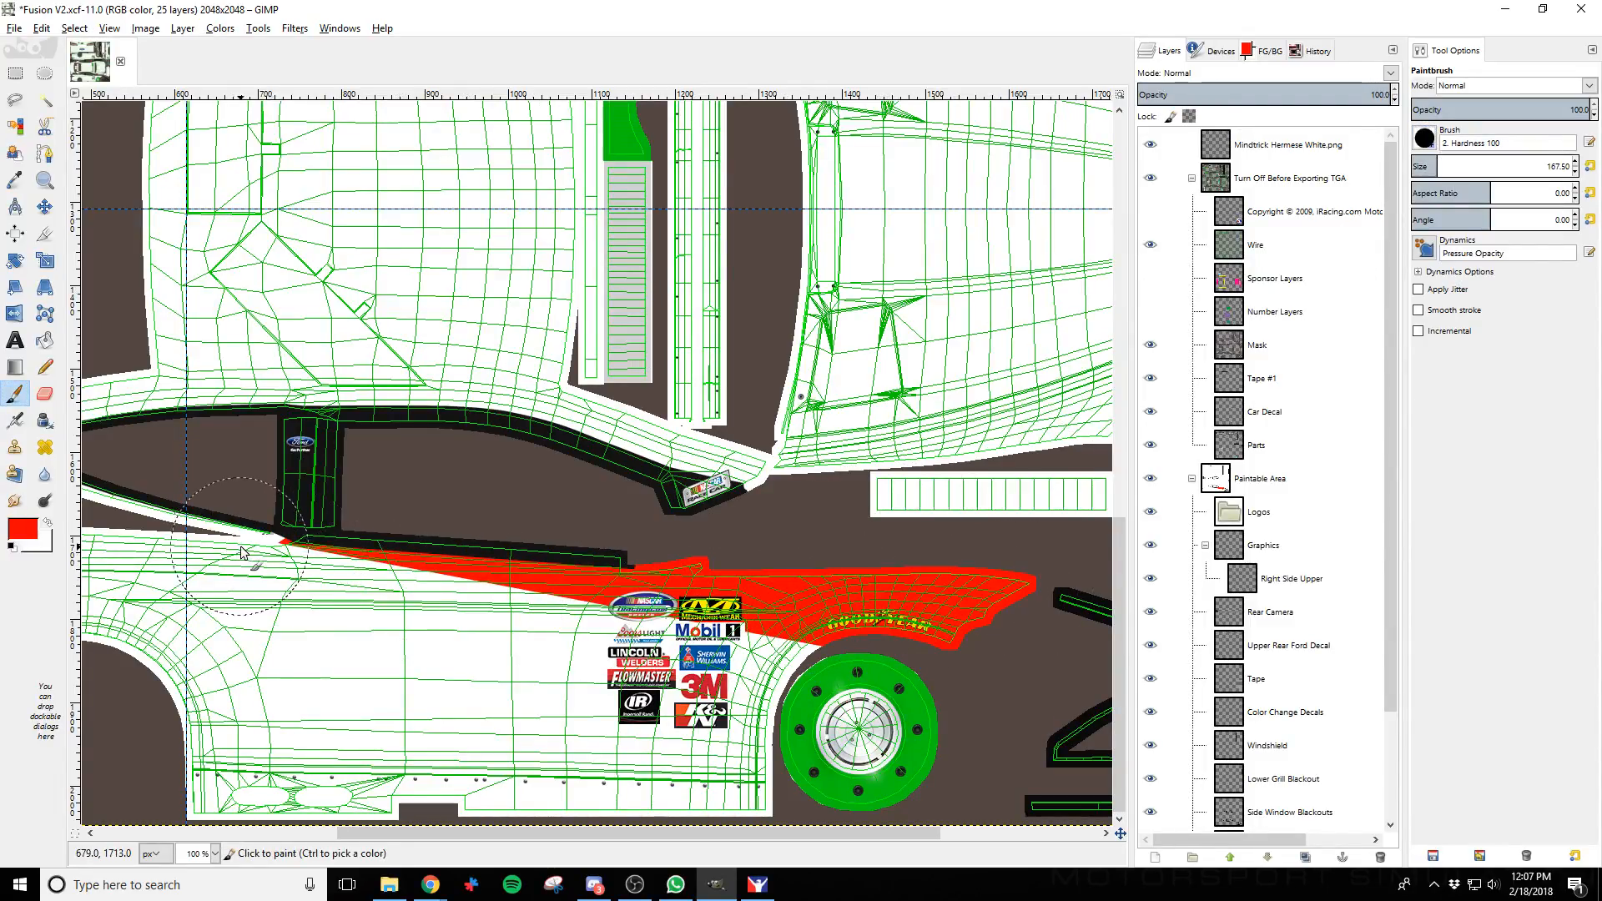
{"action": "key", "text": "alt+Tab"}
{"action": "key", "text": "alt+Tab"}
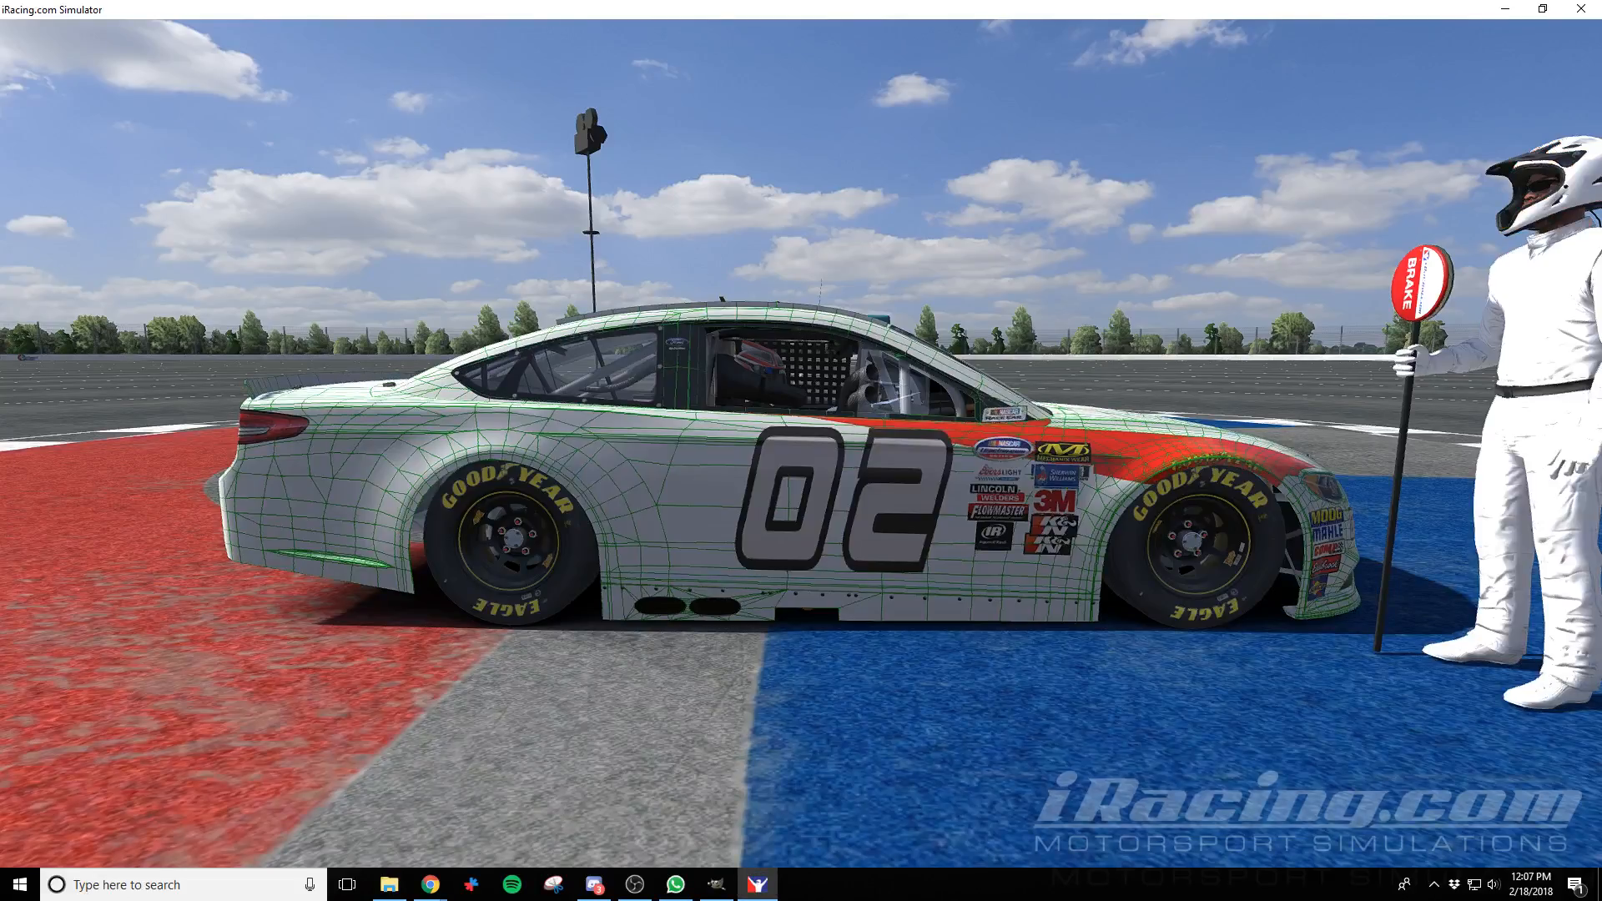
{"action": "scroll", "coordinate": [801, 450], "scroll_direction": "up", "scroll_amount": 5}
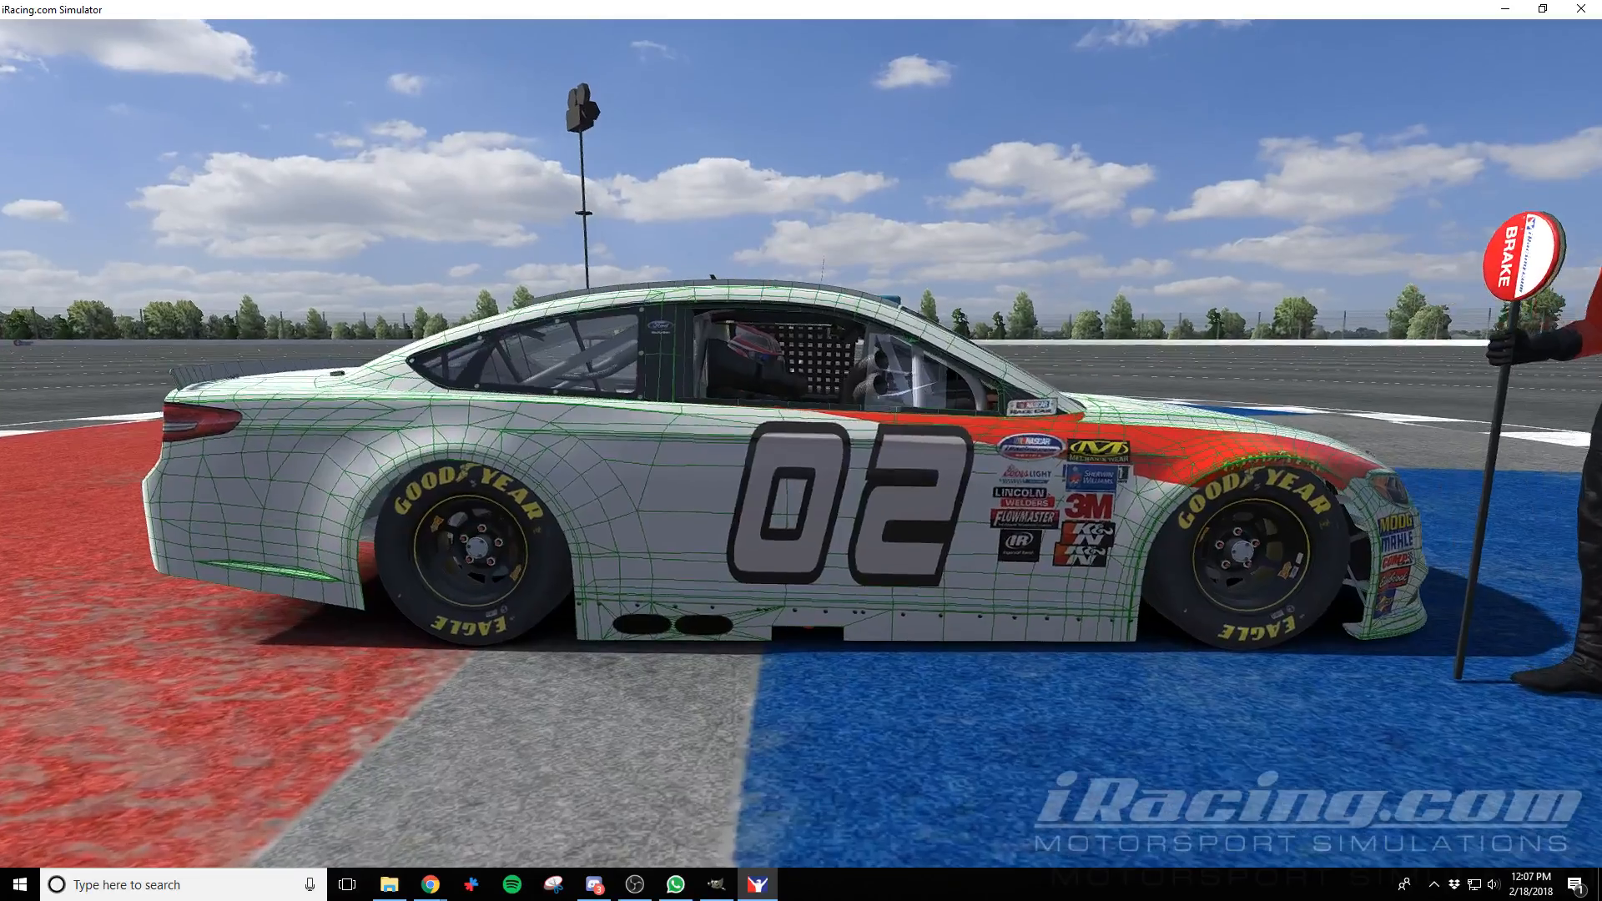
{"action": "scroll", "coordinate": [801, 451], "scroll_direction": "up", "scroll_amount": 3}
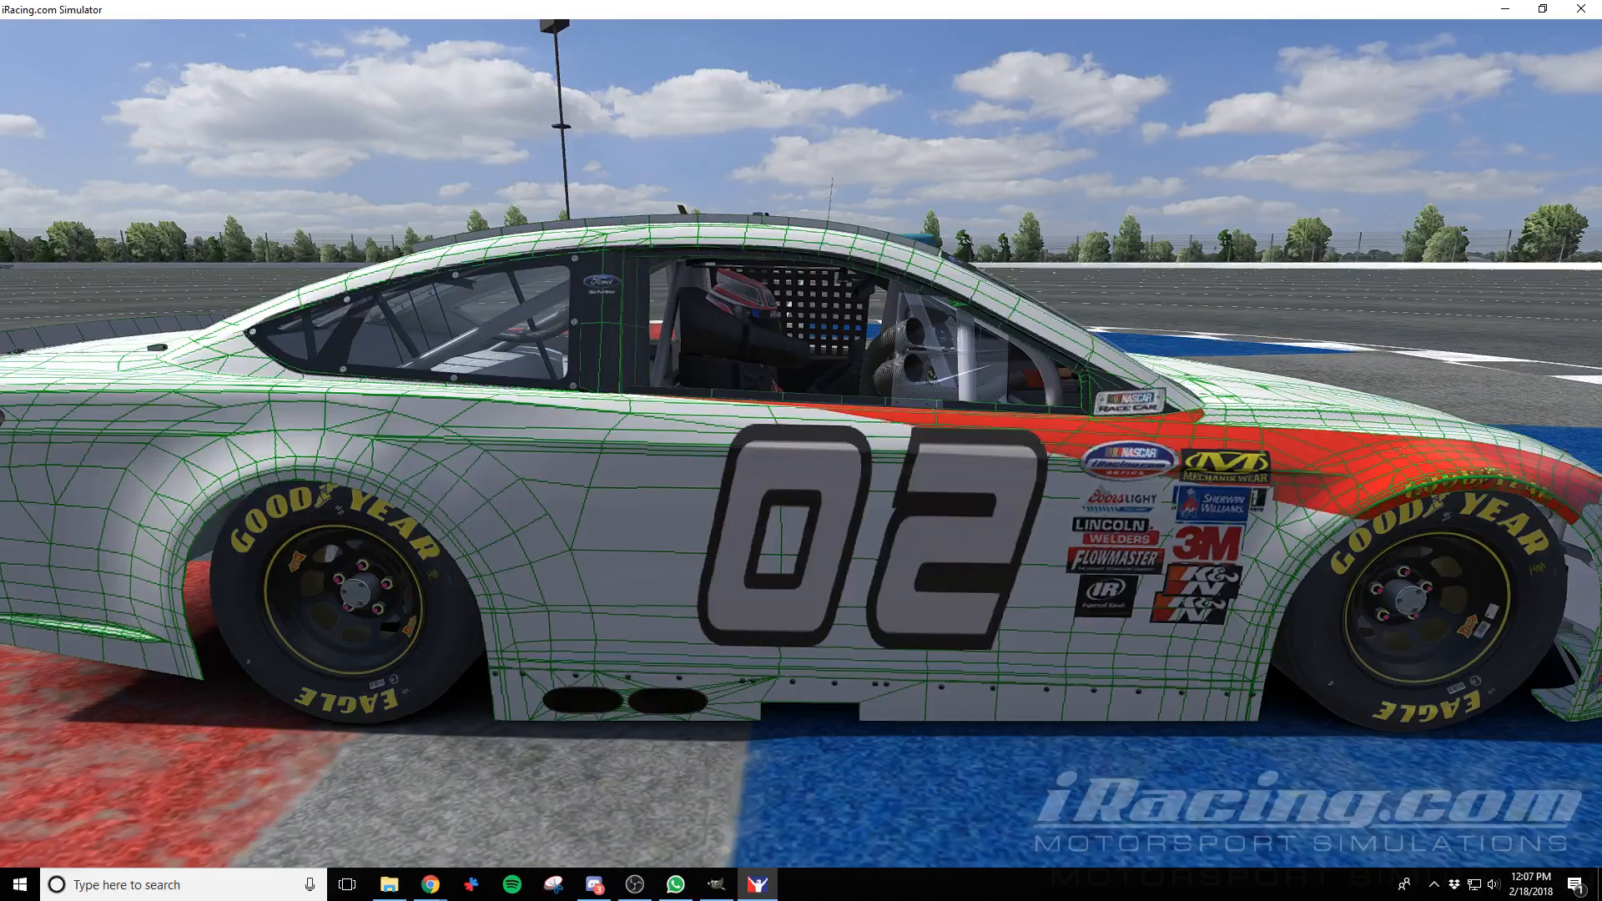
{"action": "key", "text": "space"}
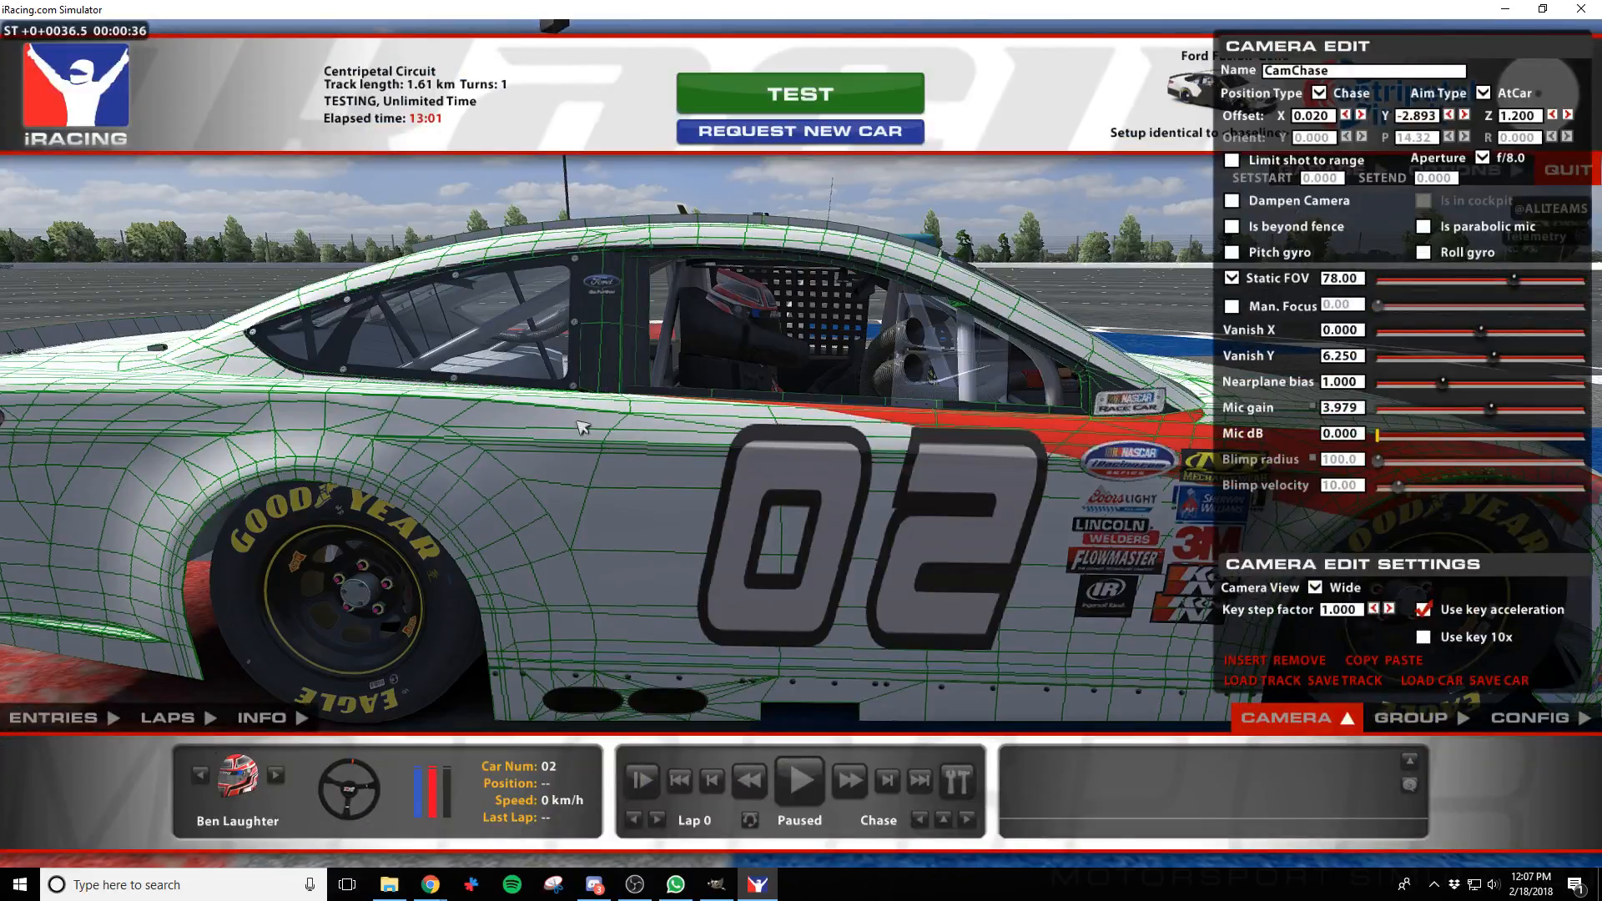
{"action": "key", "text": "alt+Tab"}
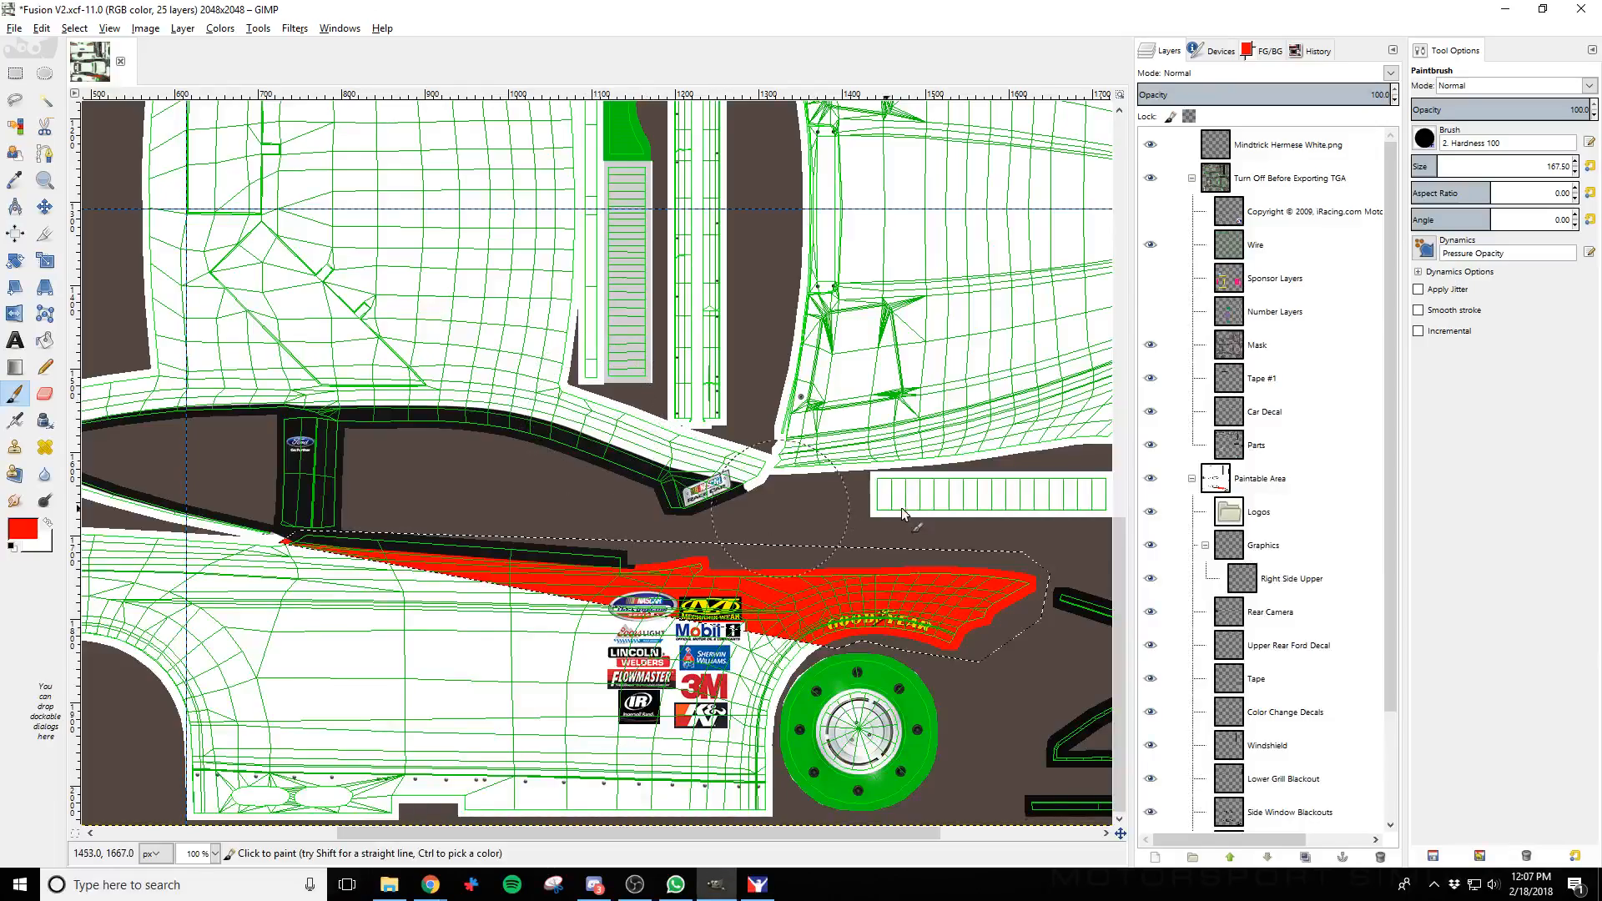
Set the Move tool to selection mode, clearing and then restoring the selection around the red area
{"action": "left_click", "coordinate": [45, 206]}
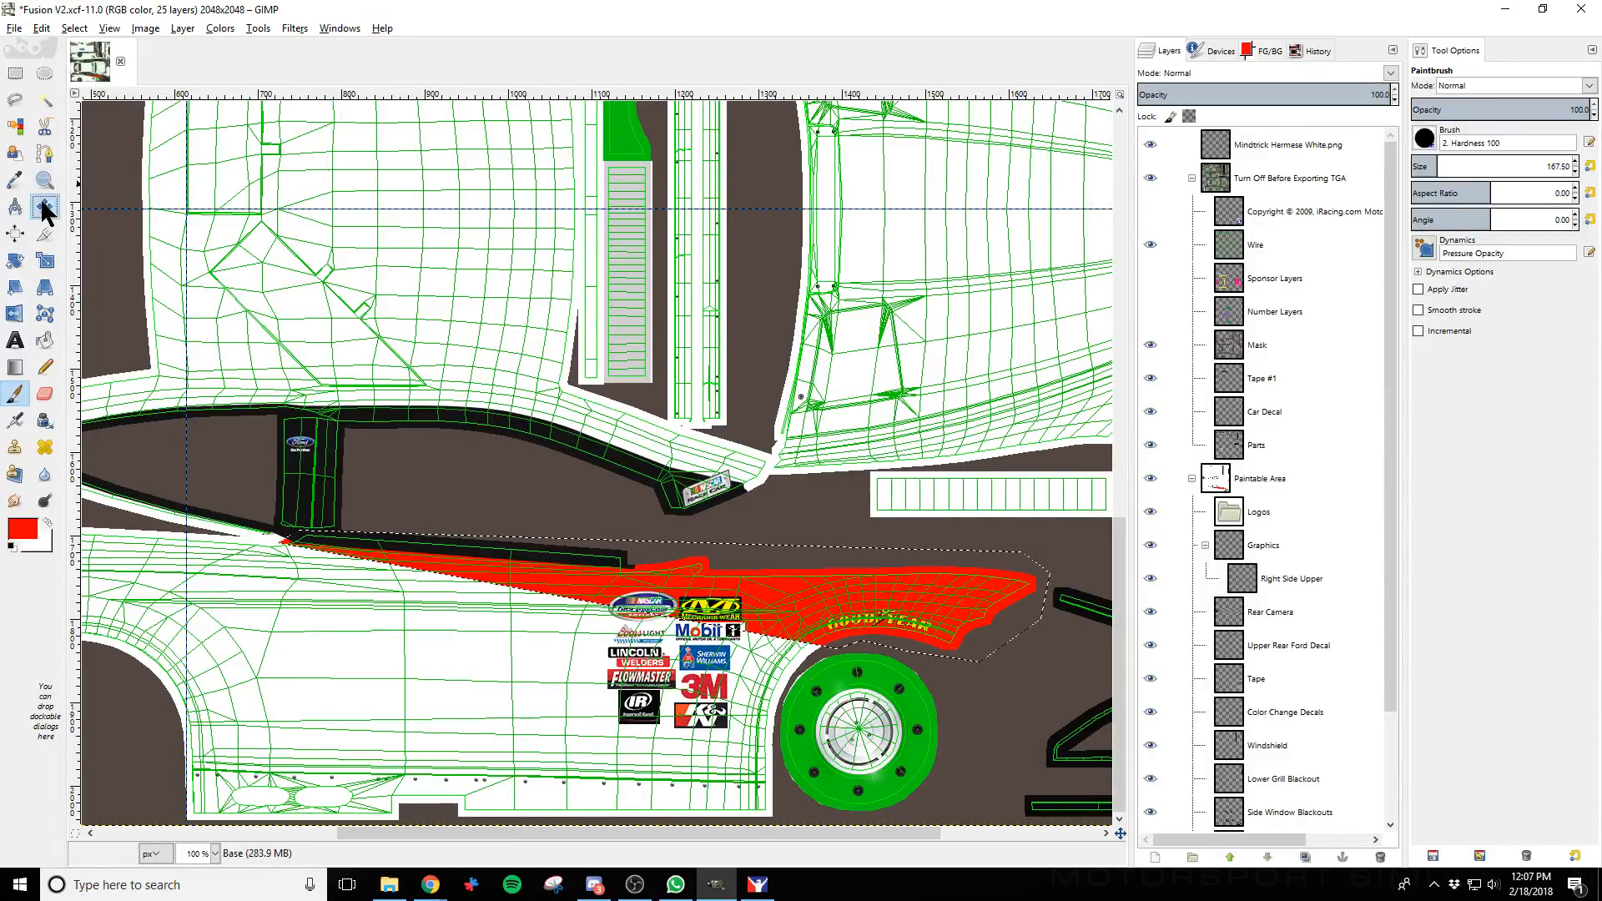
{"action": "left_click", "coordinate": [1463, 87]}
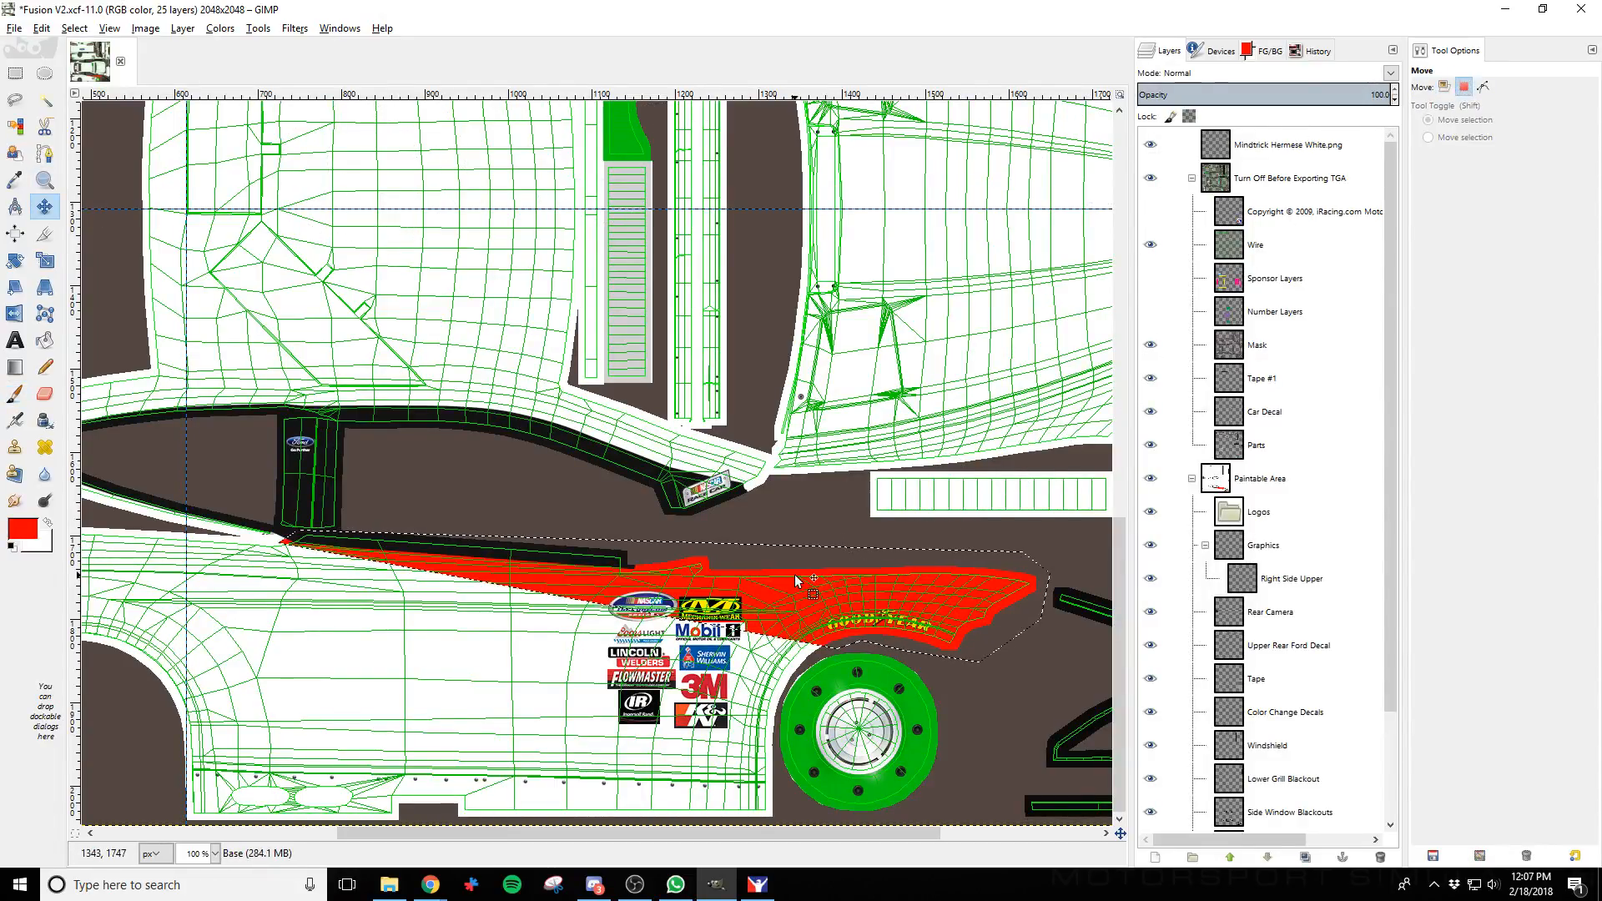
{"action": "key", "text": "ctrl+shift+a"}
{"action": "key", "text": "ctrl+z"}
{"action": "key", "text": "ctrl+z"}
Extend the red paint further left toward the rear, export it, and reload in iRacing
{"action": "left_click", "coordinate": [15, 393]}
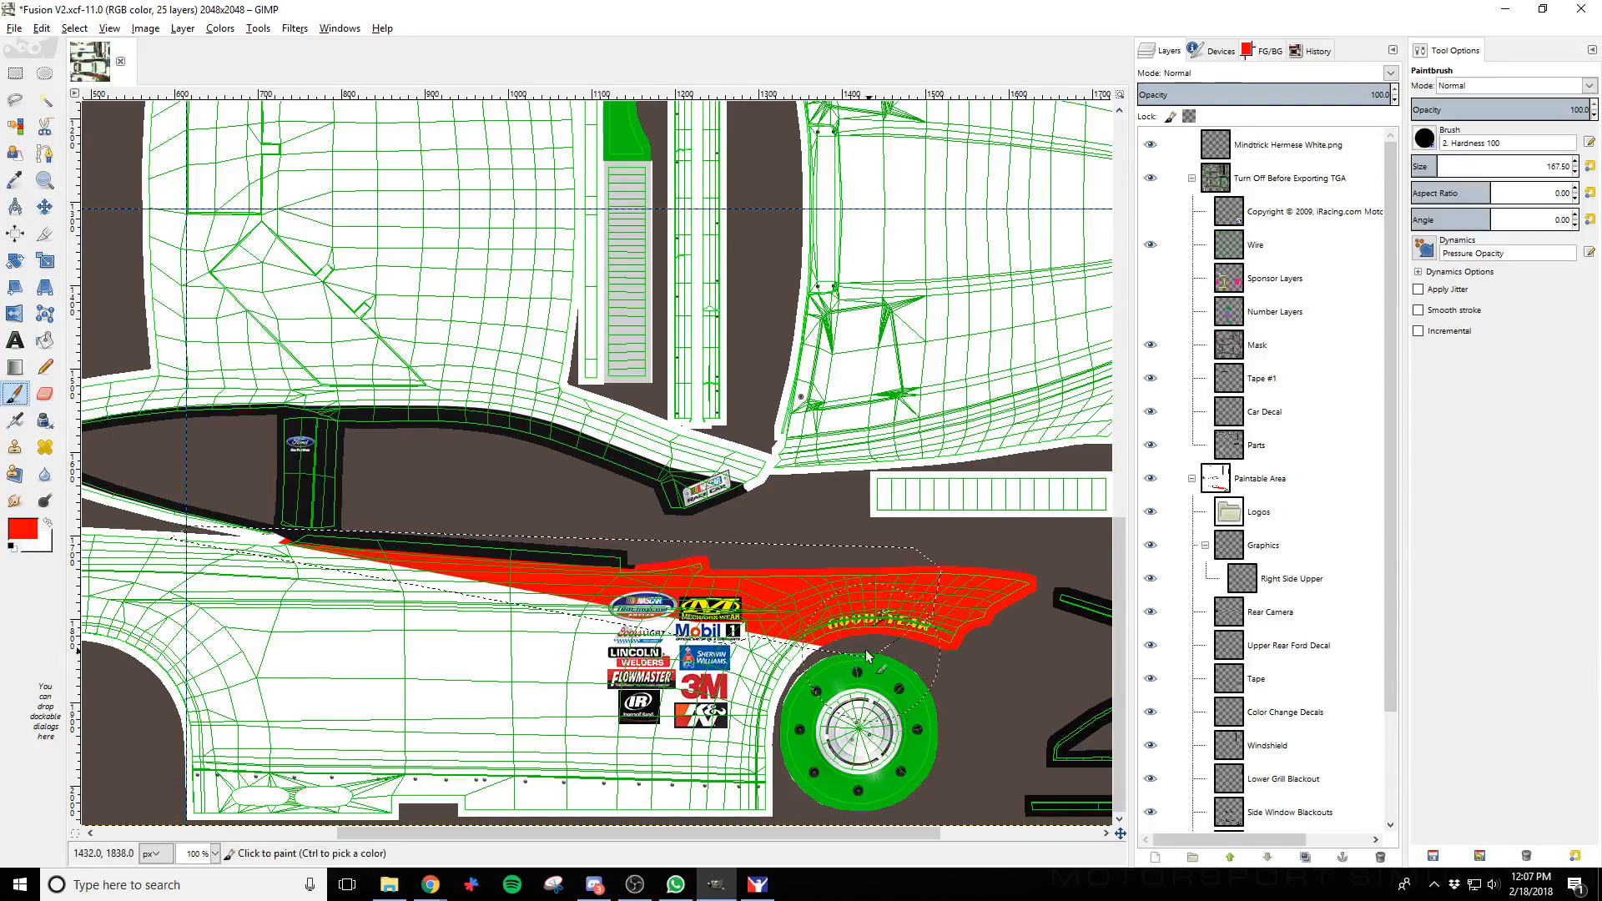
{"action": "left_click_drag", "start_coordinate": [534, 584], "coordinate": [213, 504]}
{"action": "key", "text": "ctrl+e"}
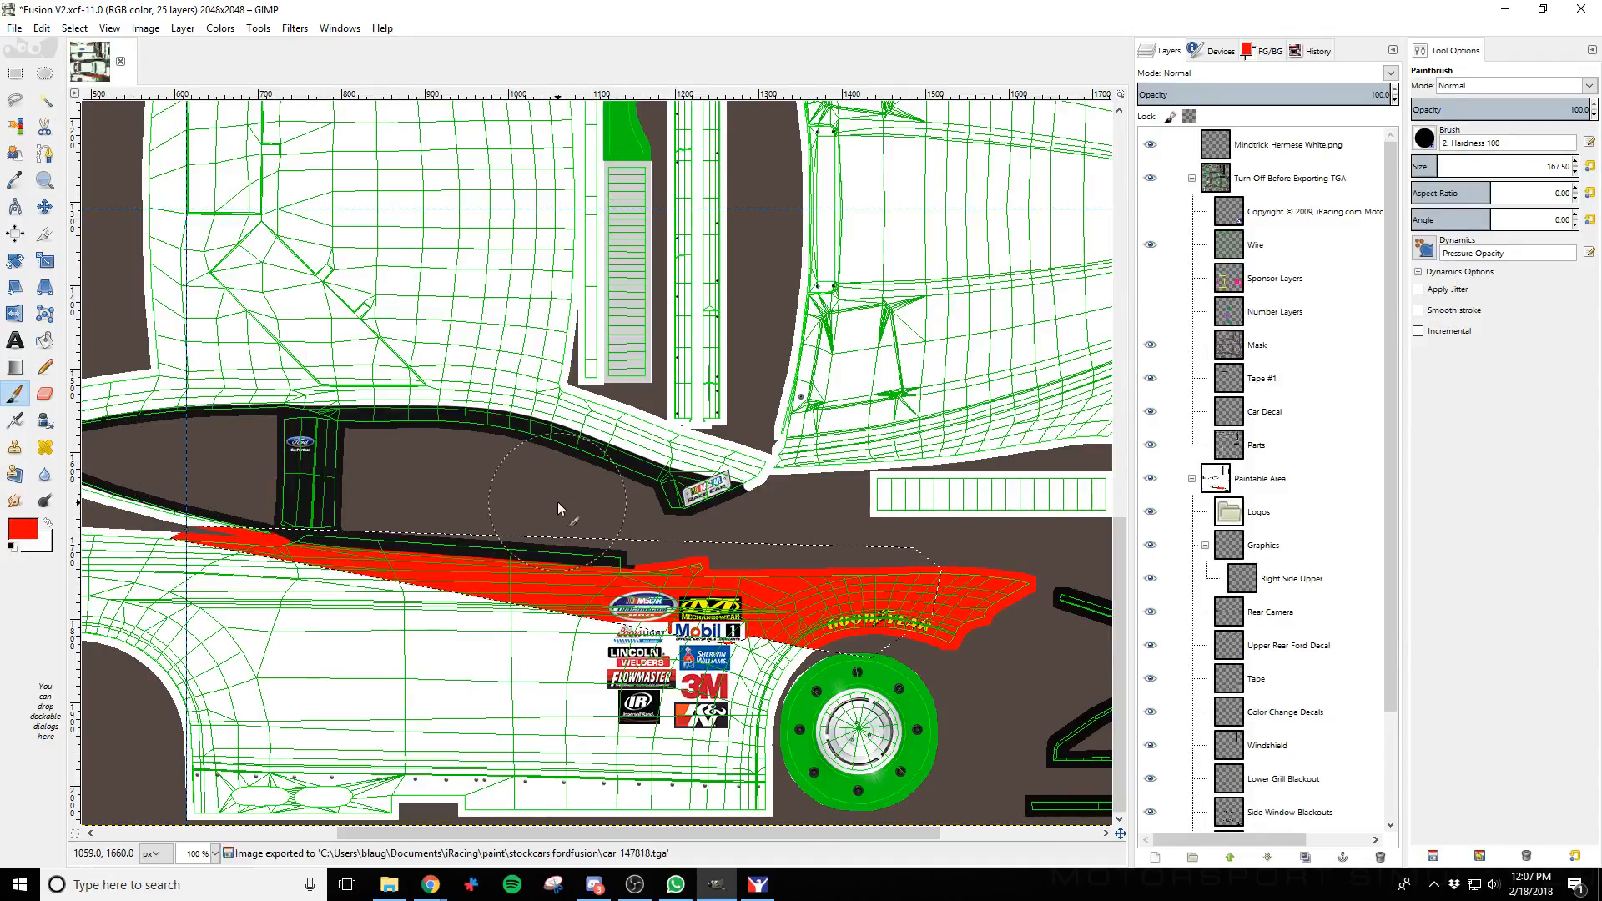
{"action": "key", "text": "alt+Tab"}
{"action": "key", "text": "ctrl+r"}
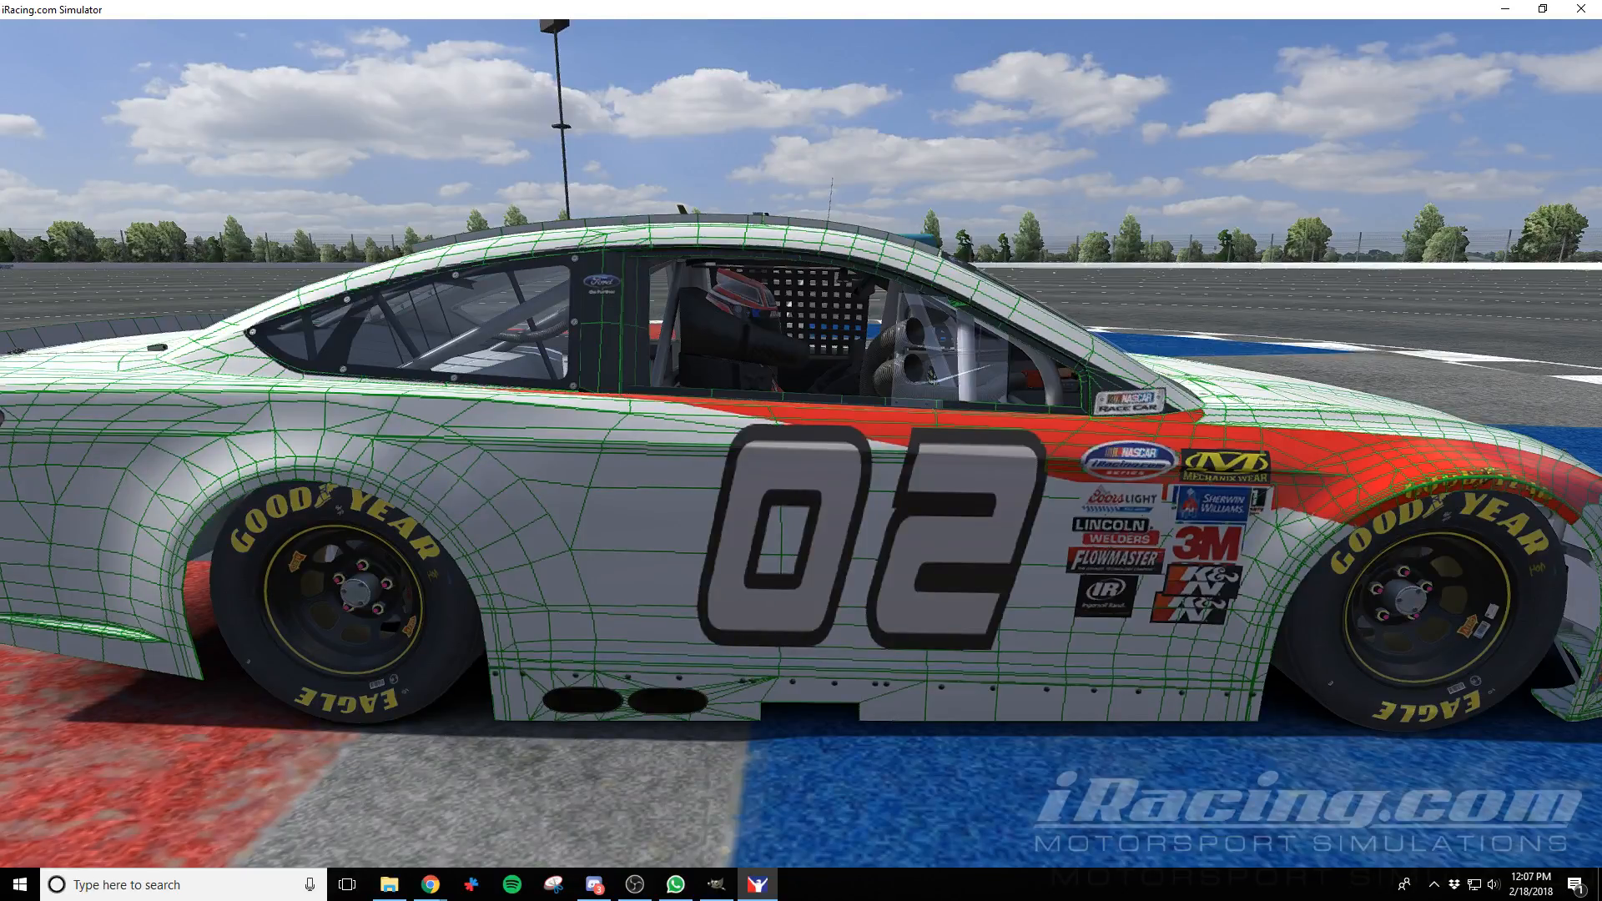
Back in GIMP, clear the selection with Select > None
{"action": "key", "text": "alt+Tab"}
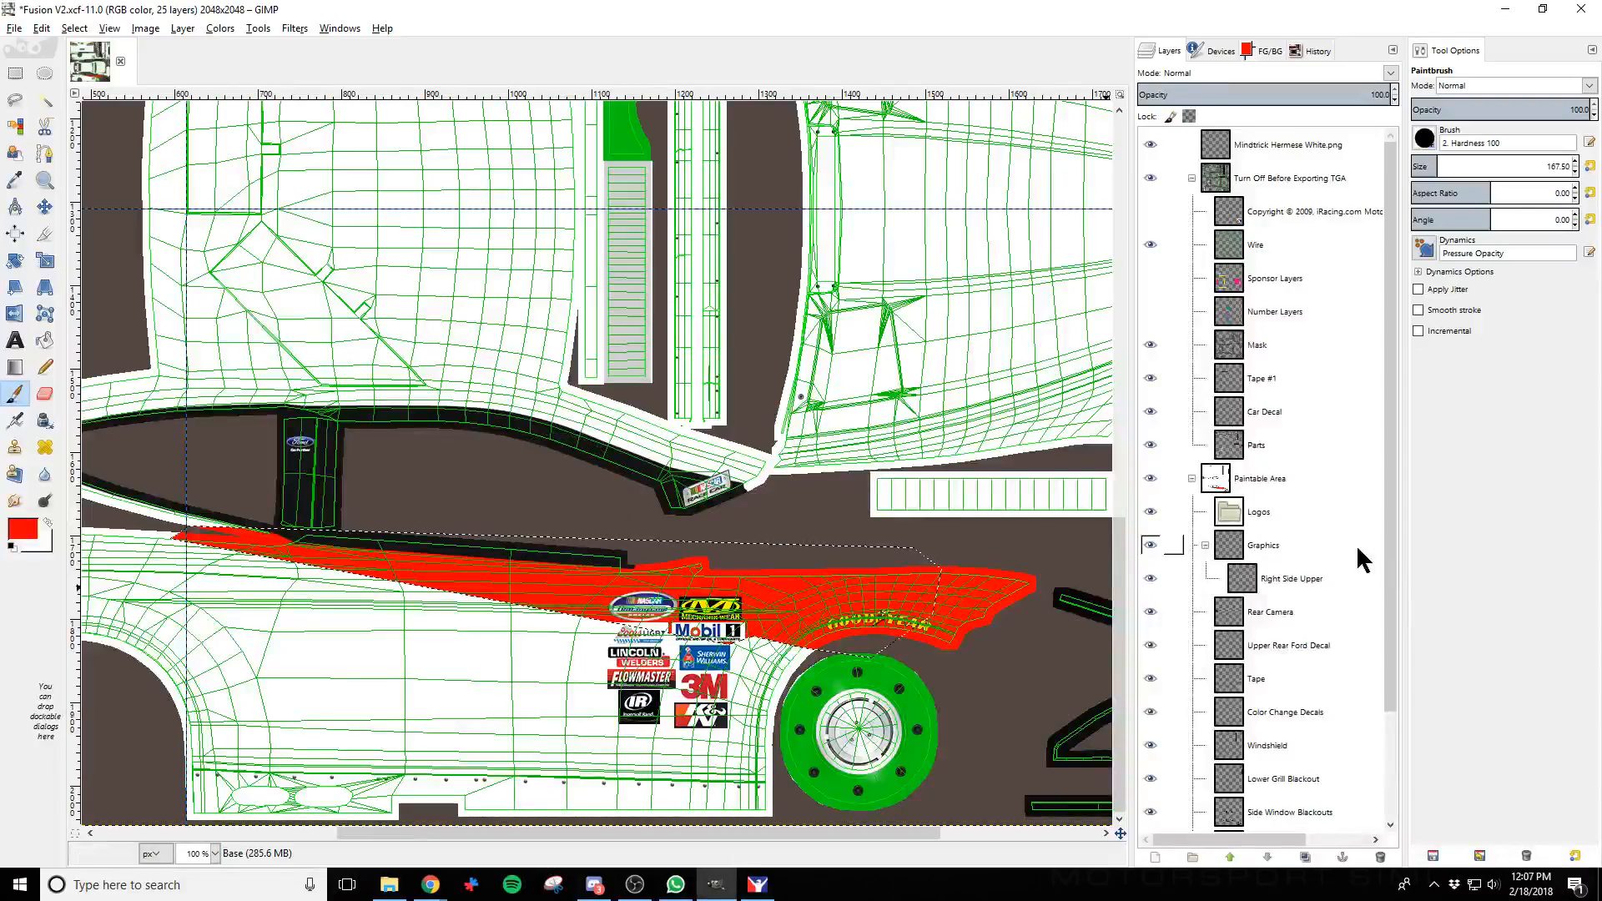
{"action": "left_click", "coordinate": [75, 29]}
{"action": "left_click", "coordinate": [87, 62]}
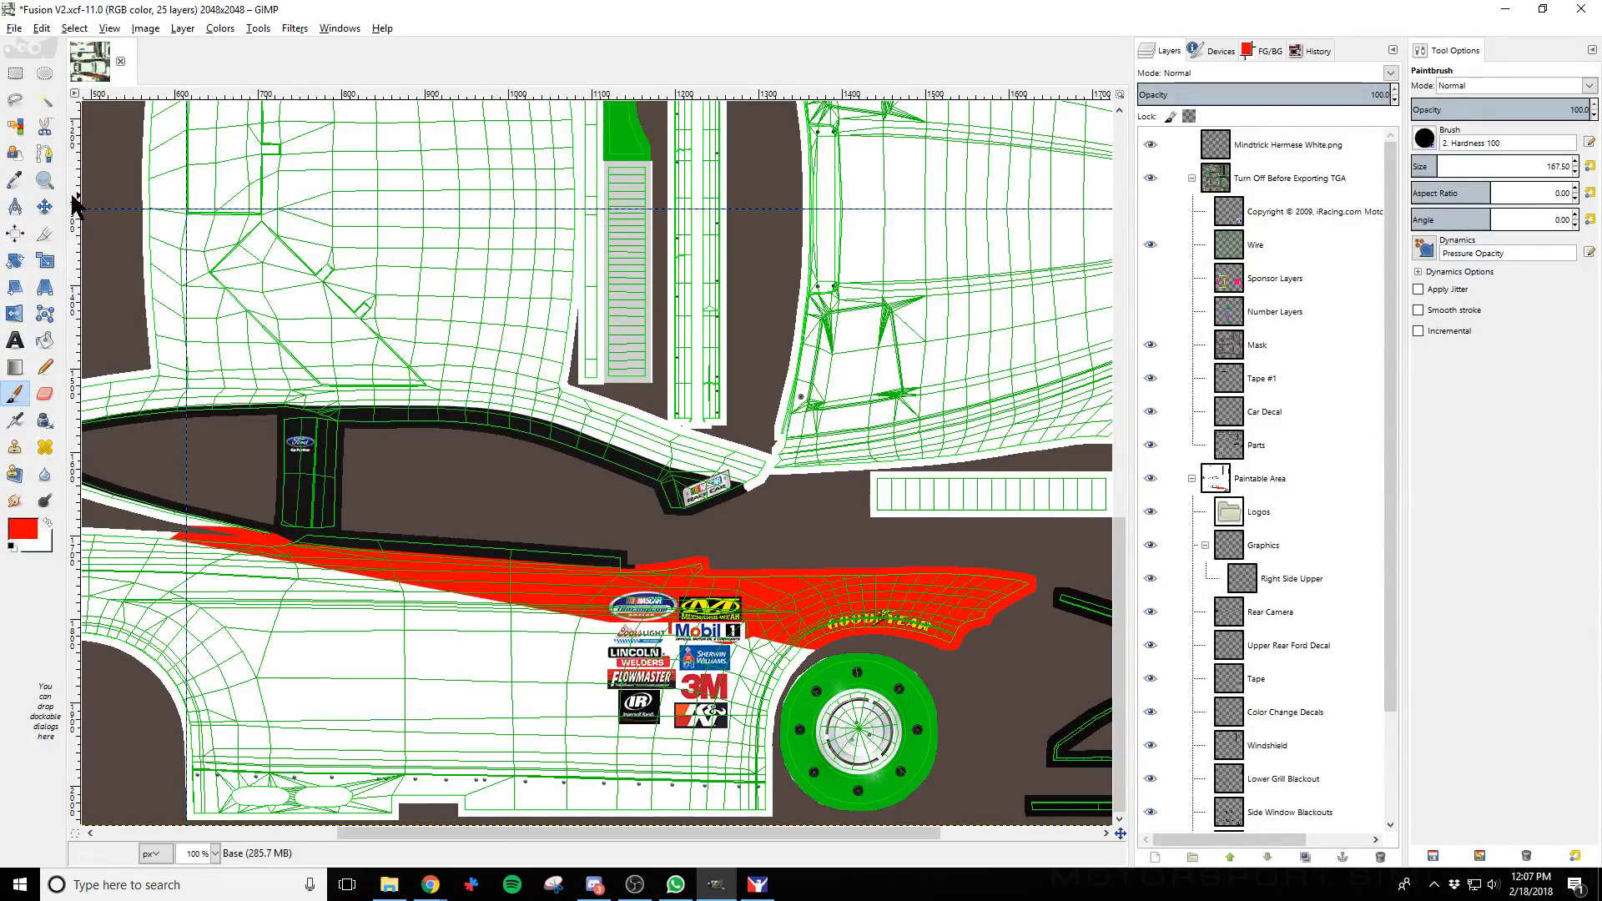
{"action": "left_click", "coordinate": [46, 158]}
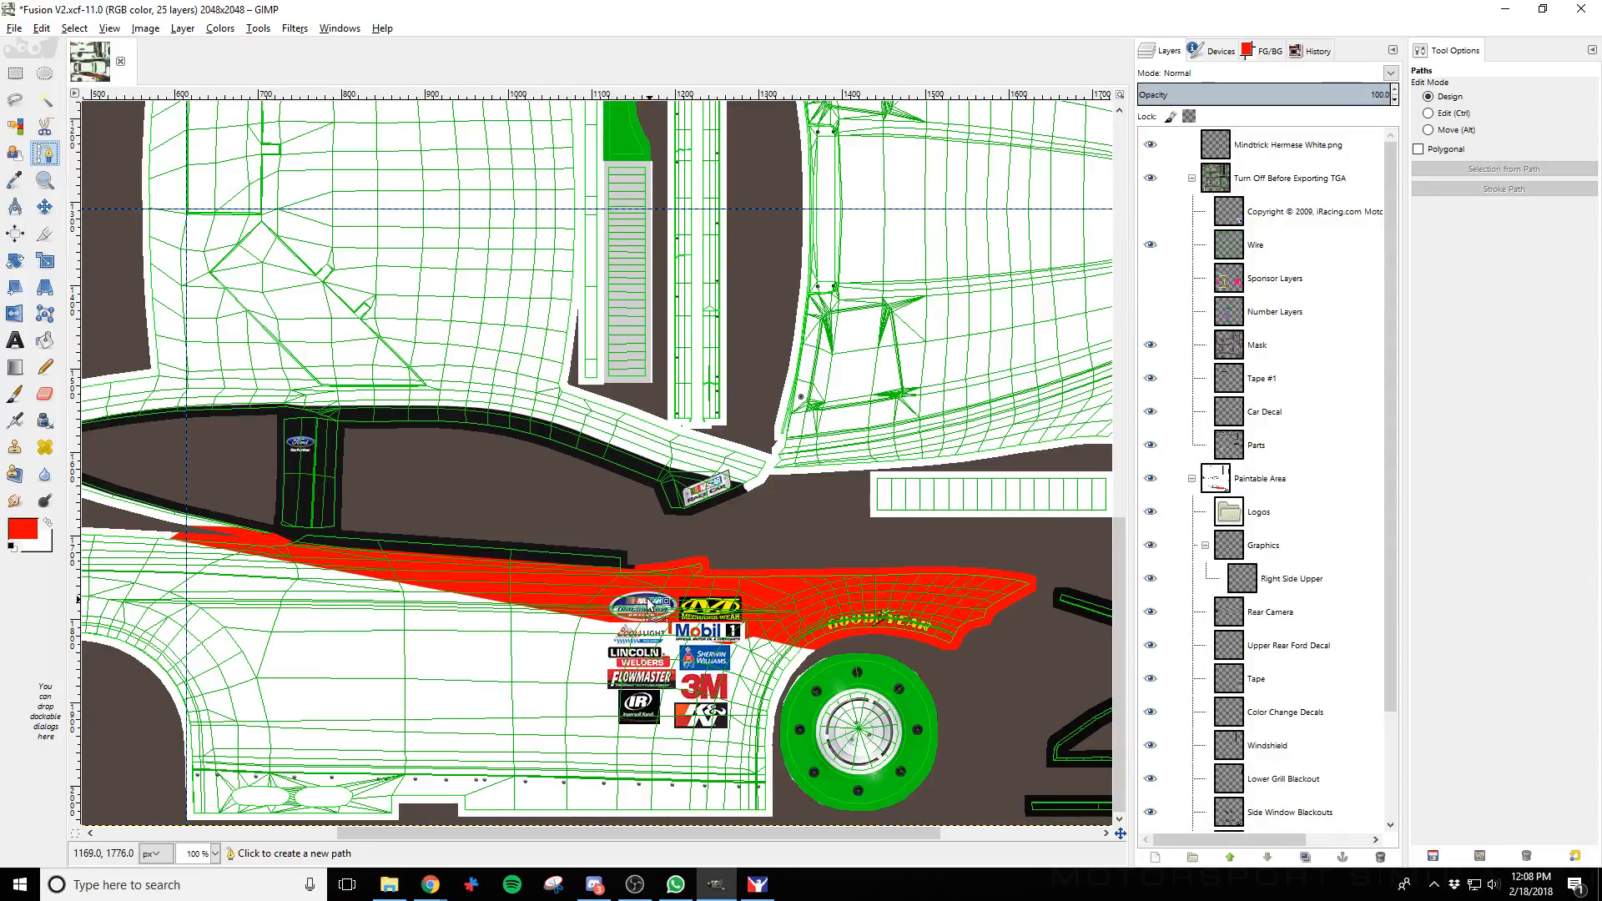
Outline the lower door area ahead of the front wheel up to the red stripe and make it a selection
{"action": "left_click", "coordinate": [610, 596]}
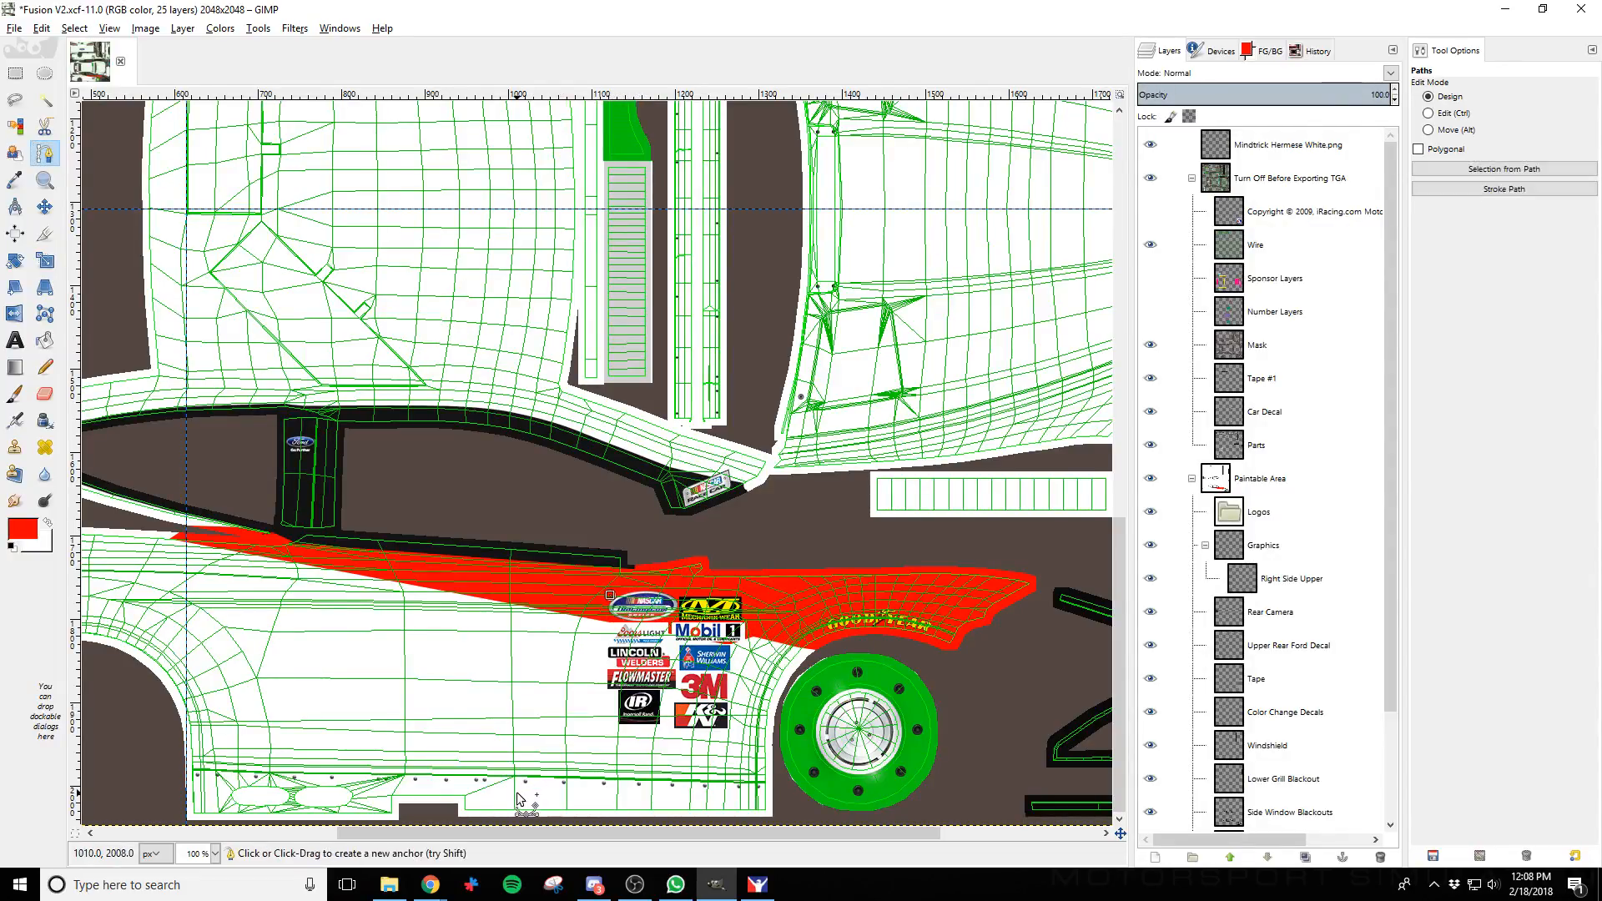
{"action": "left_click", "coordinate": [484, 822]}
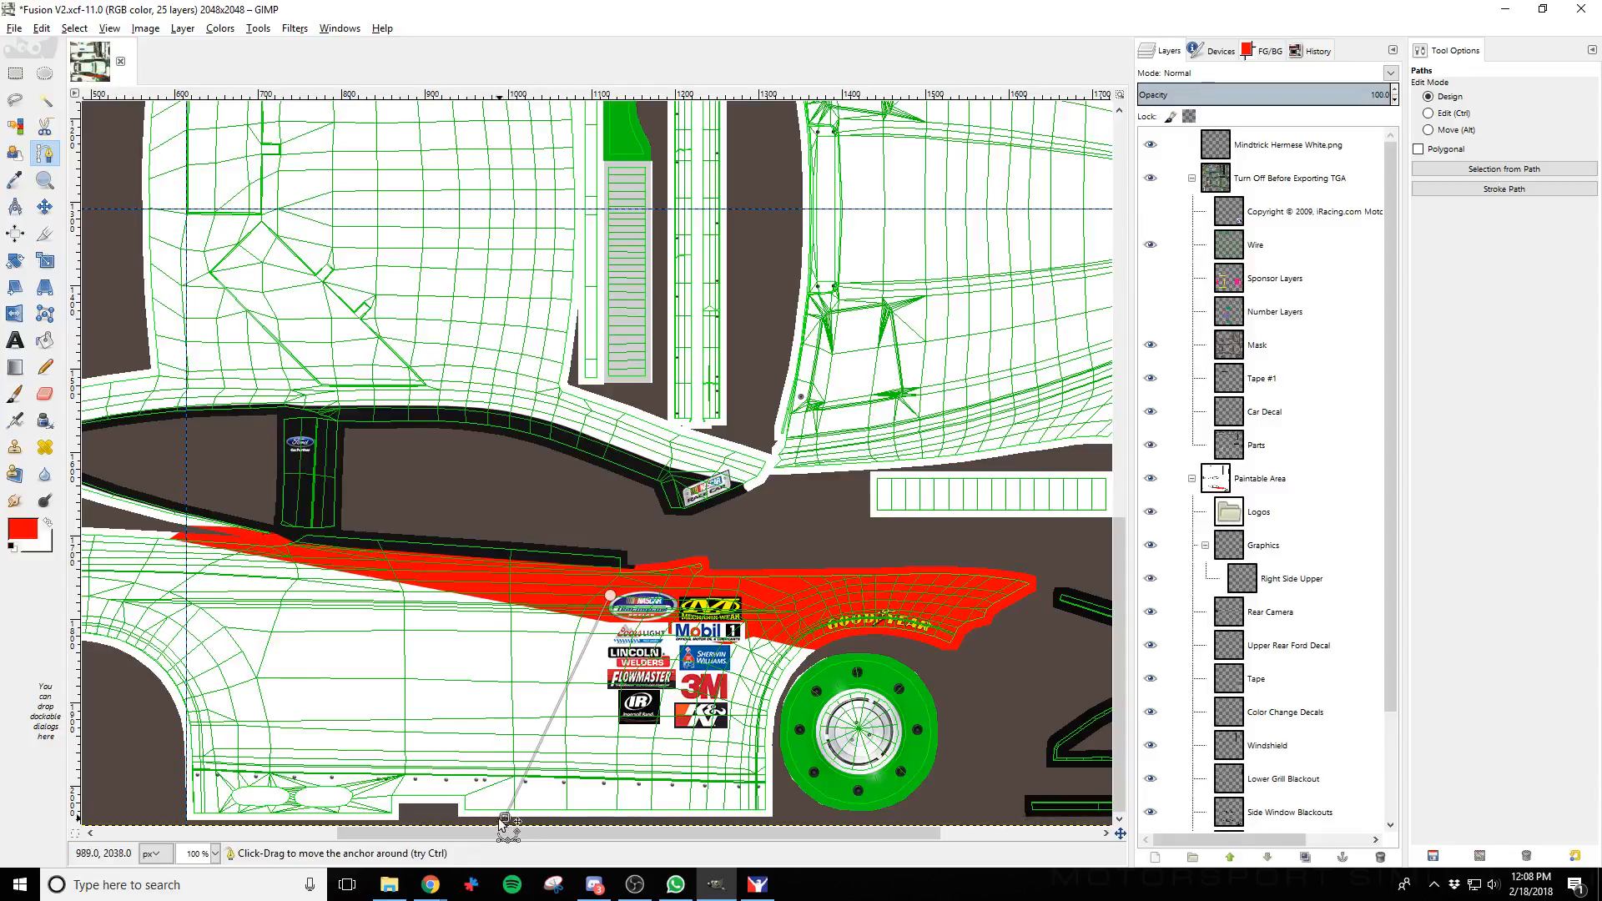
{"action": "left_click_drag", "start_coordinate": [483, 821], "coordinate": [497, 818]}
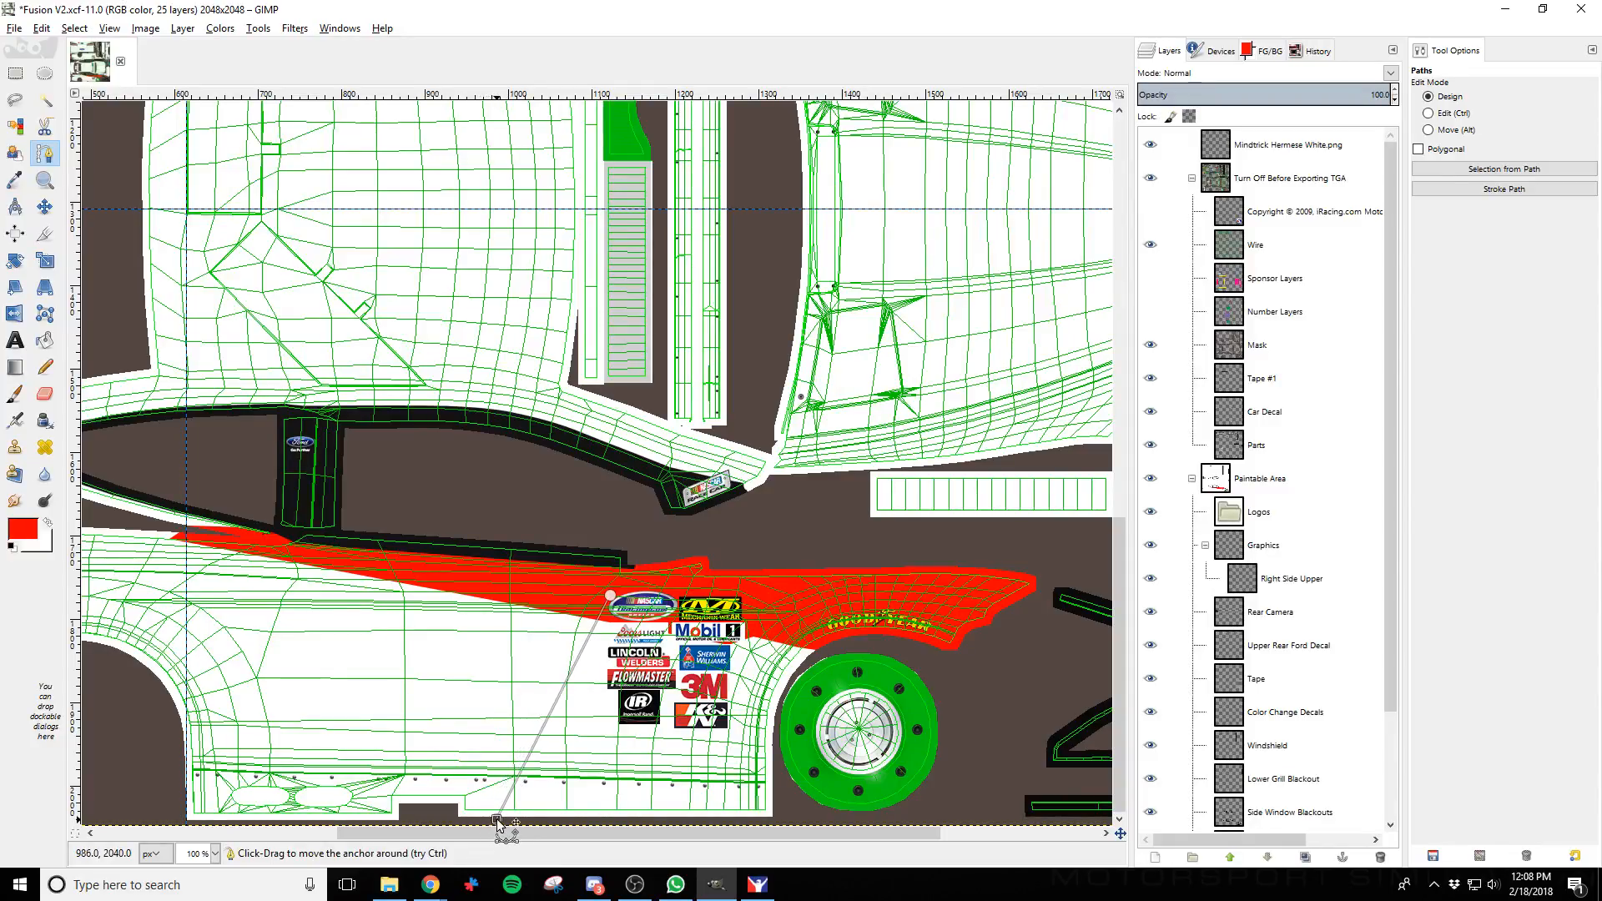
{"action": "left_click", "coordinate": [776, 821]}
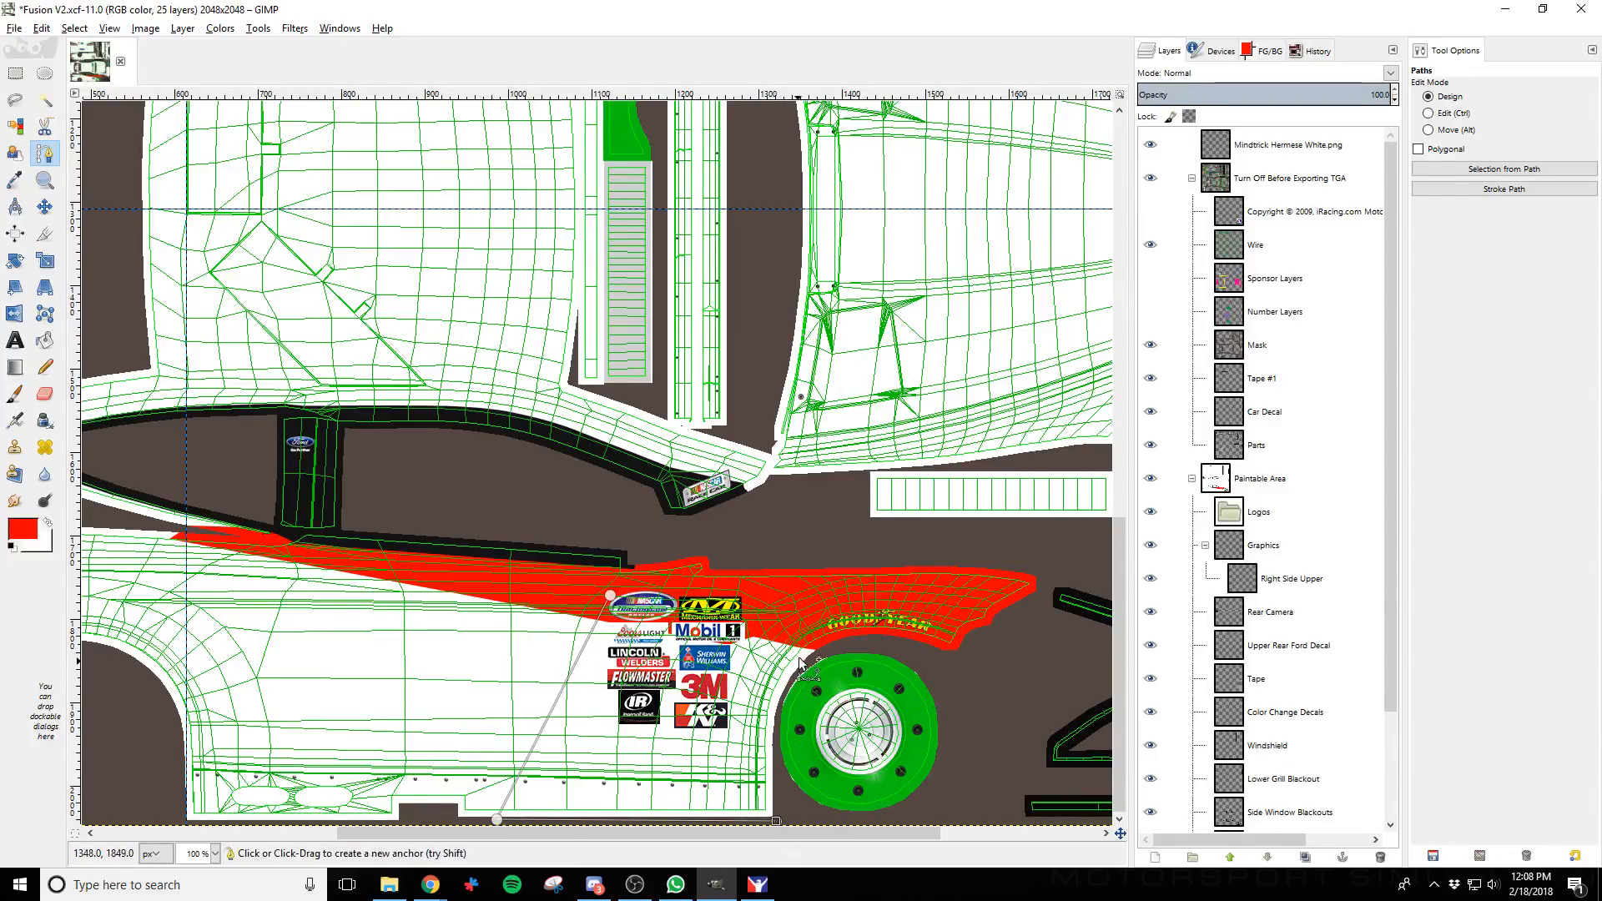
{"action": "left_click", "coordinate": [779, 725]}
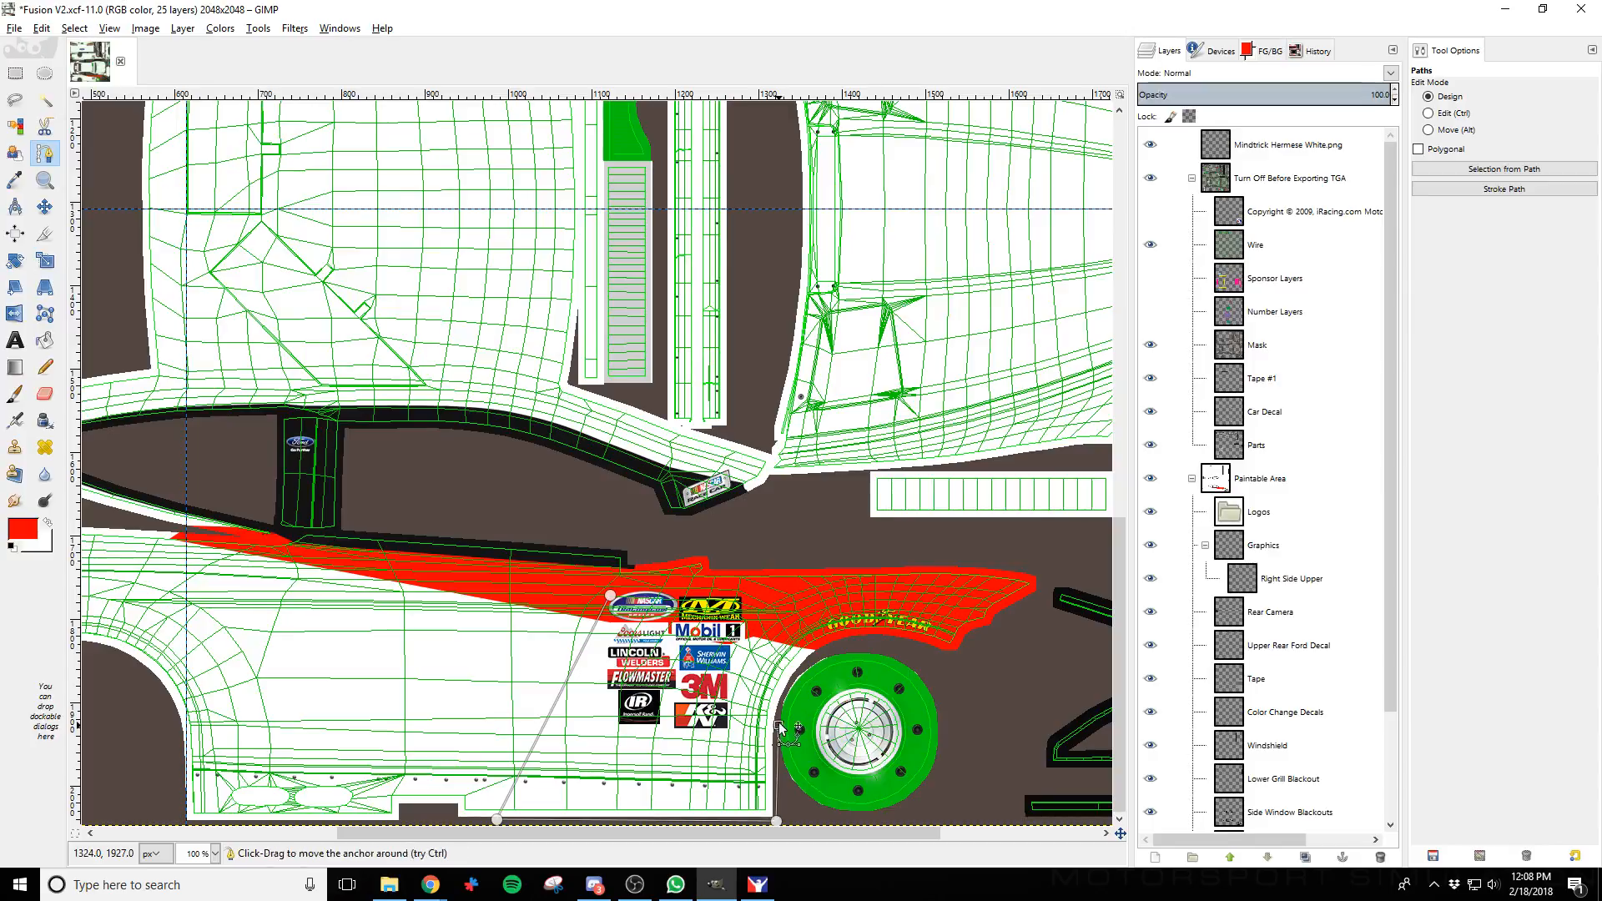
{"action": "left_click", "coordinate": [837, 645]}
{"action": "left_click", "coordinate": [841, 617]}
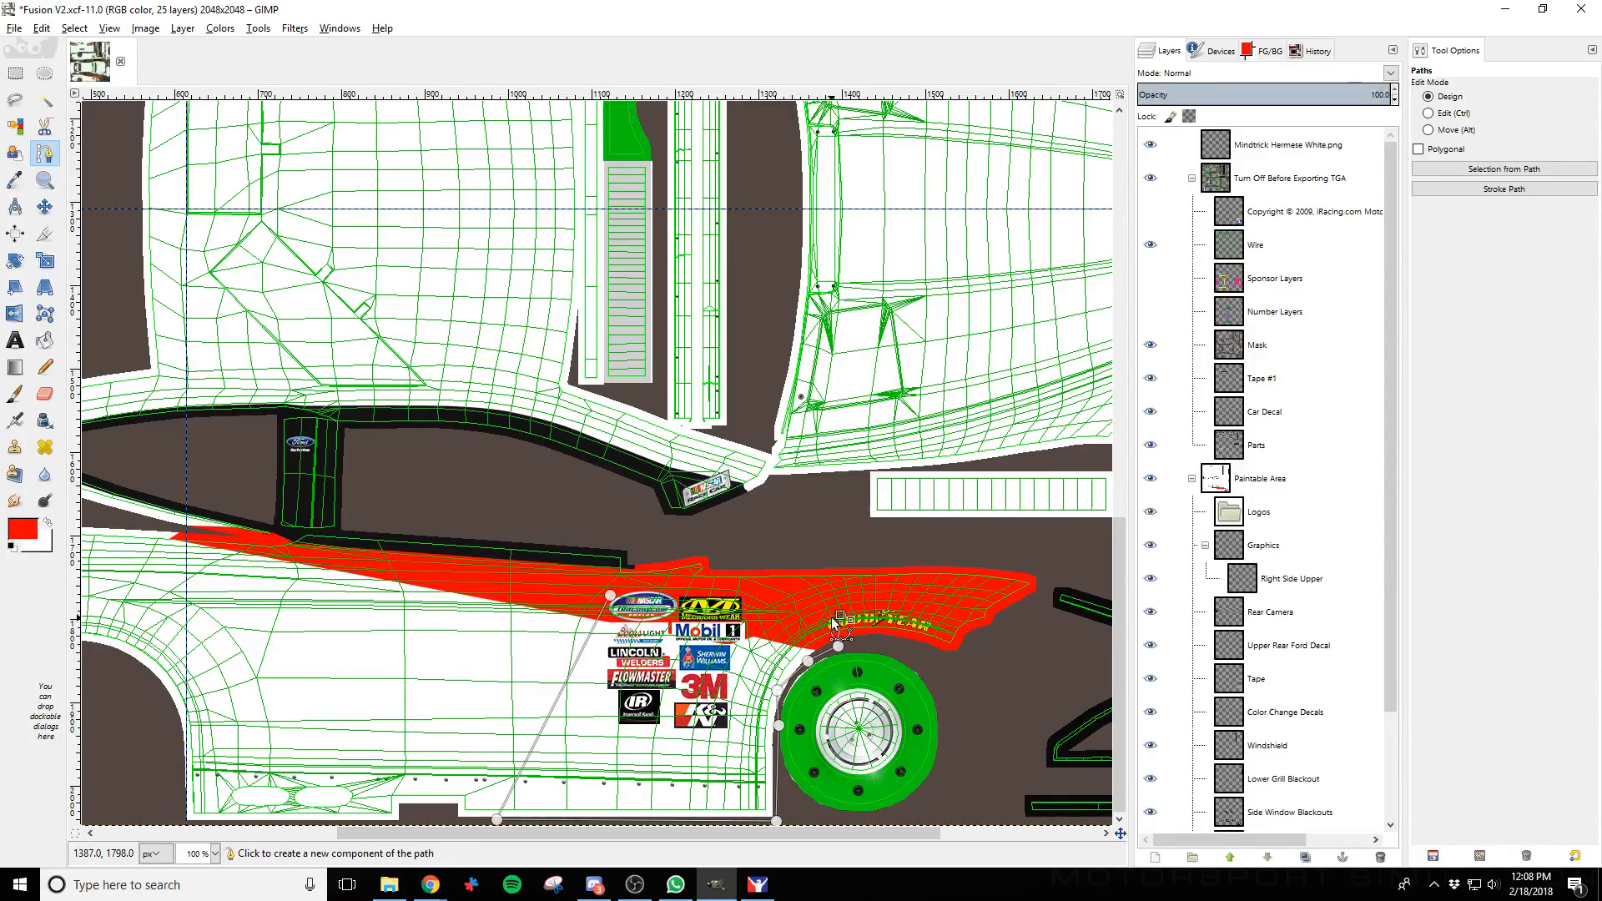
{"action": "key", "text": "shift+v"}
Paint the lower door area red, export, and reload the paint on the car in iRacing
{"action": "left_click", "coordinate": [15, 394]}
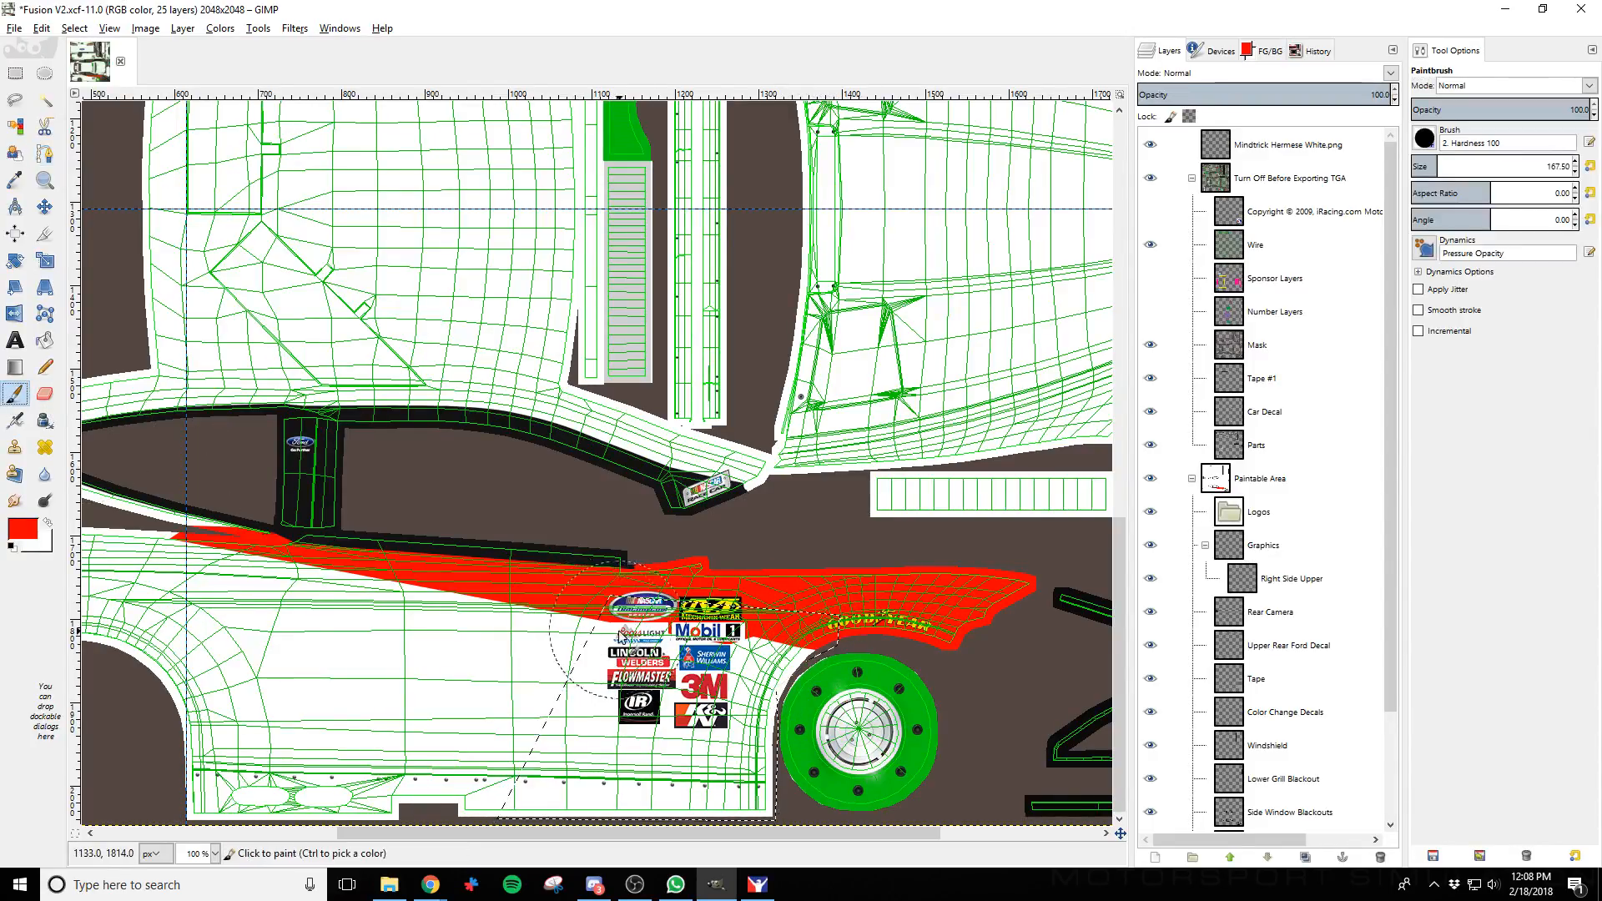
{"action": "mouse_move", "coordinate": [619, 632]}
{"action": "left_mouse_down"}
{"action": "mouse_move", "coordinate": [504, 787]}
{"action": "mouse_move", "coordinate": [776, 797]}
{"action": "mouse_move", "coordinate": [823, 645]}
{"action": "mouse_move", "coordinate": [707, 651]}
{"action": "mouse_move", "coordinate": [625, 600]}
{"action": "mouse_move", "coordinate": [840, 704]}
{"action": "left_mouse_up"}
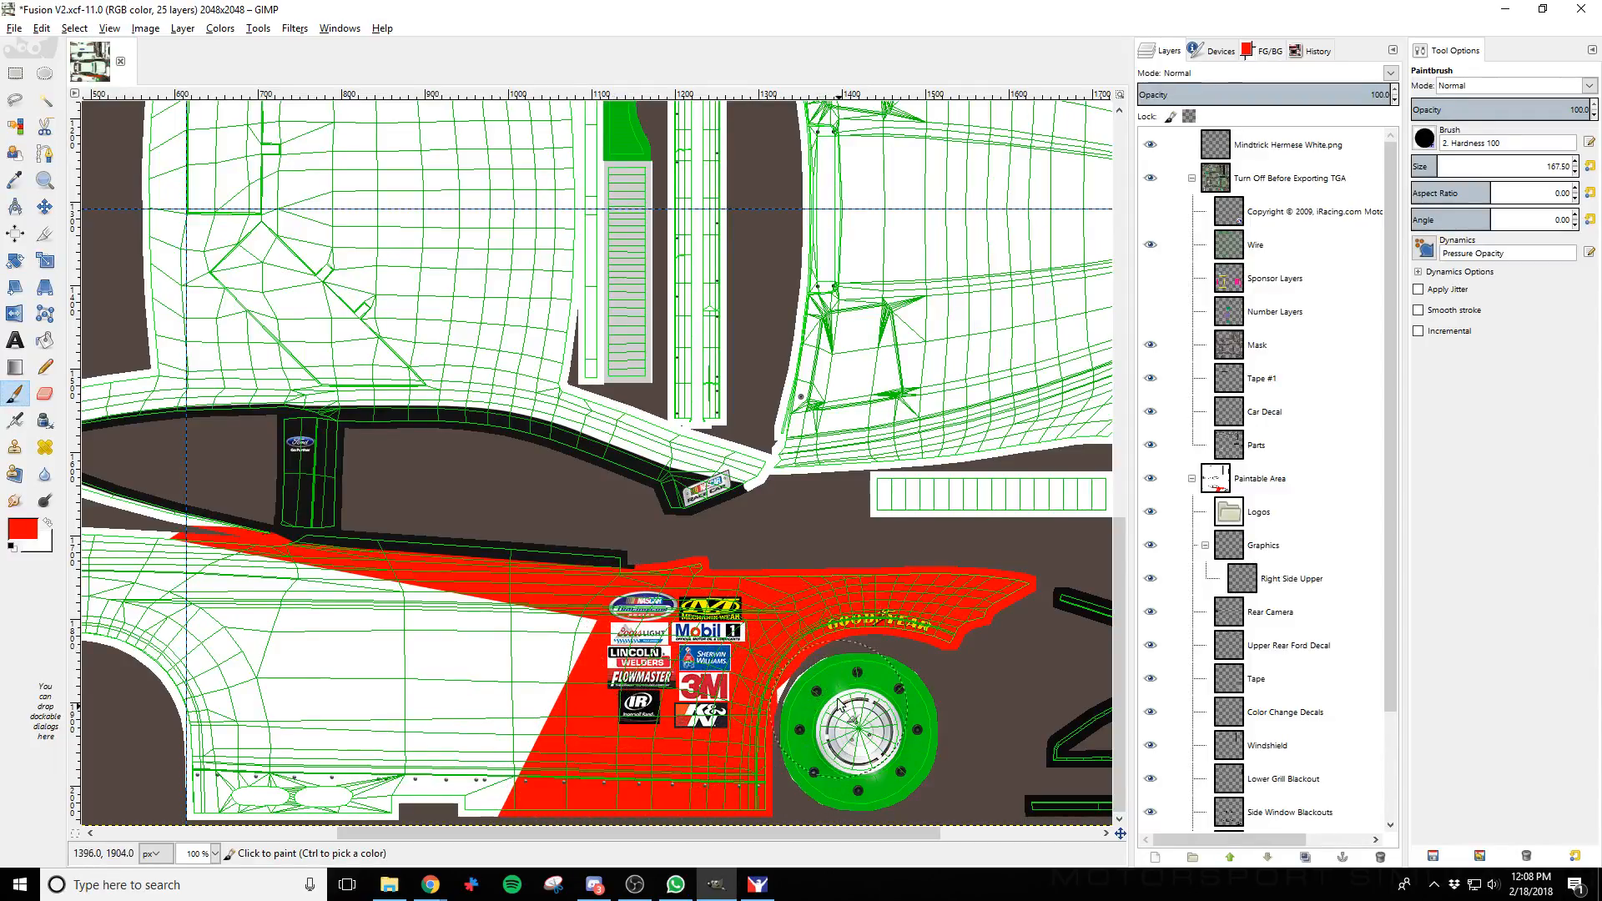
{"action": "key", "text": "ctrl+e"}
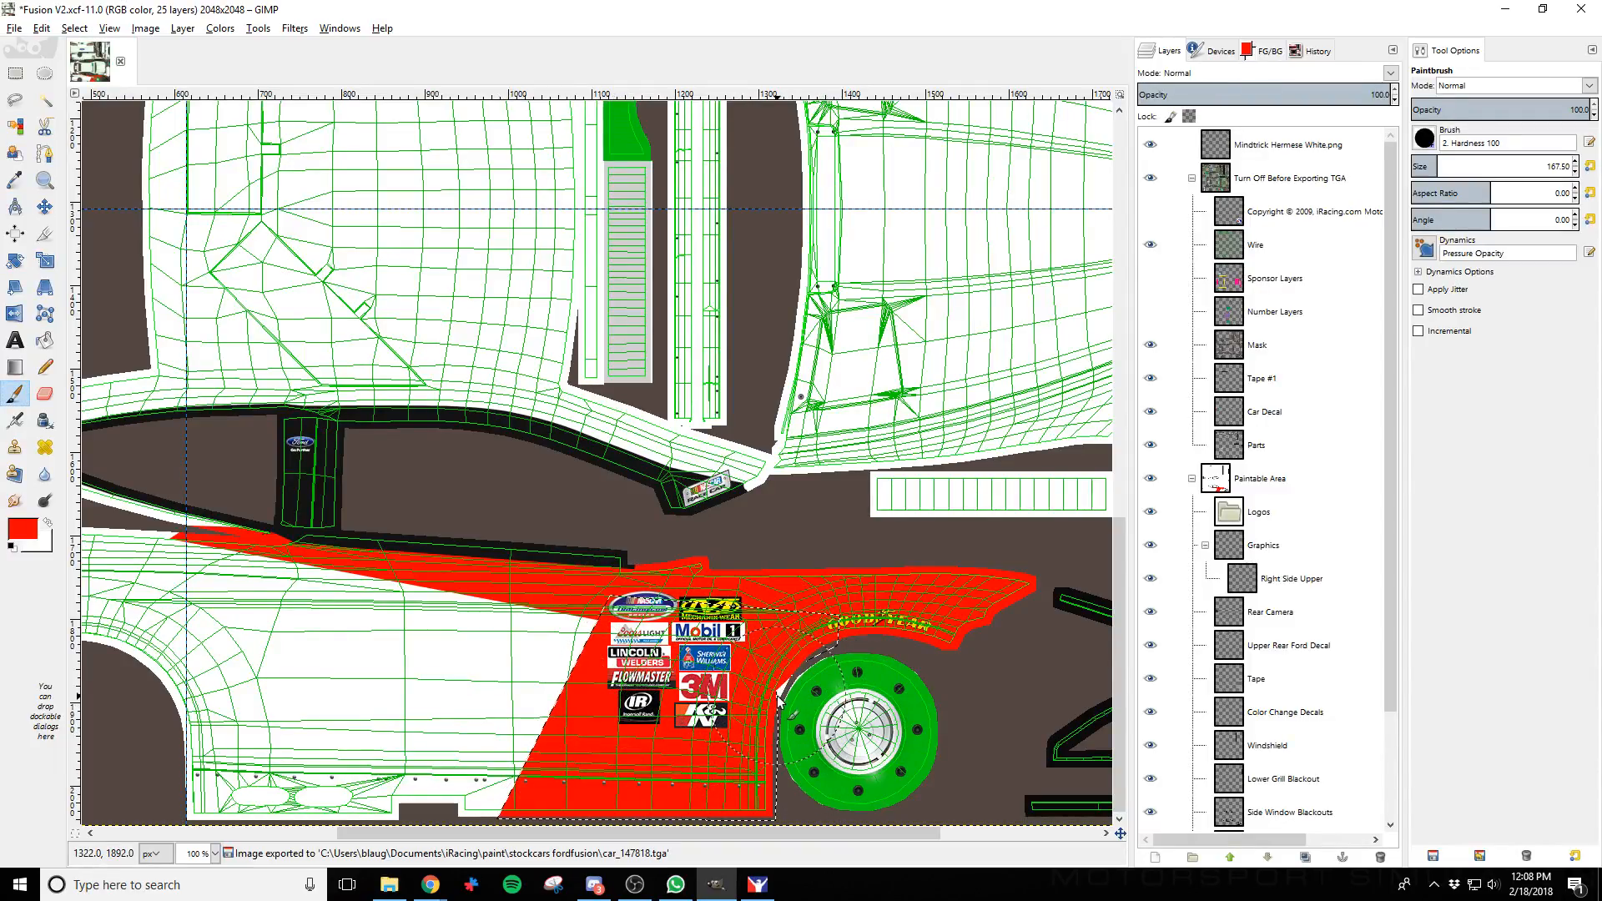
{"action": "key", "text": "alt+Tab"}
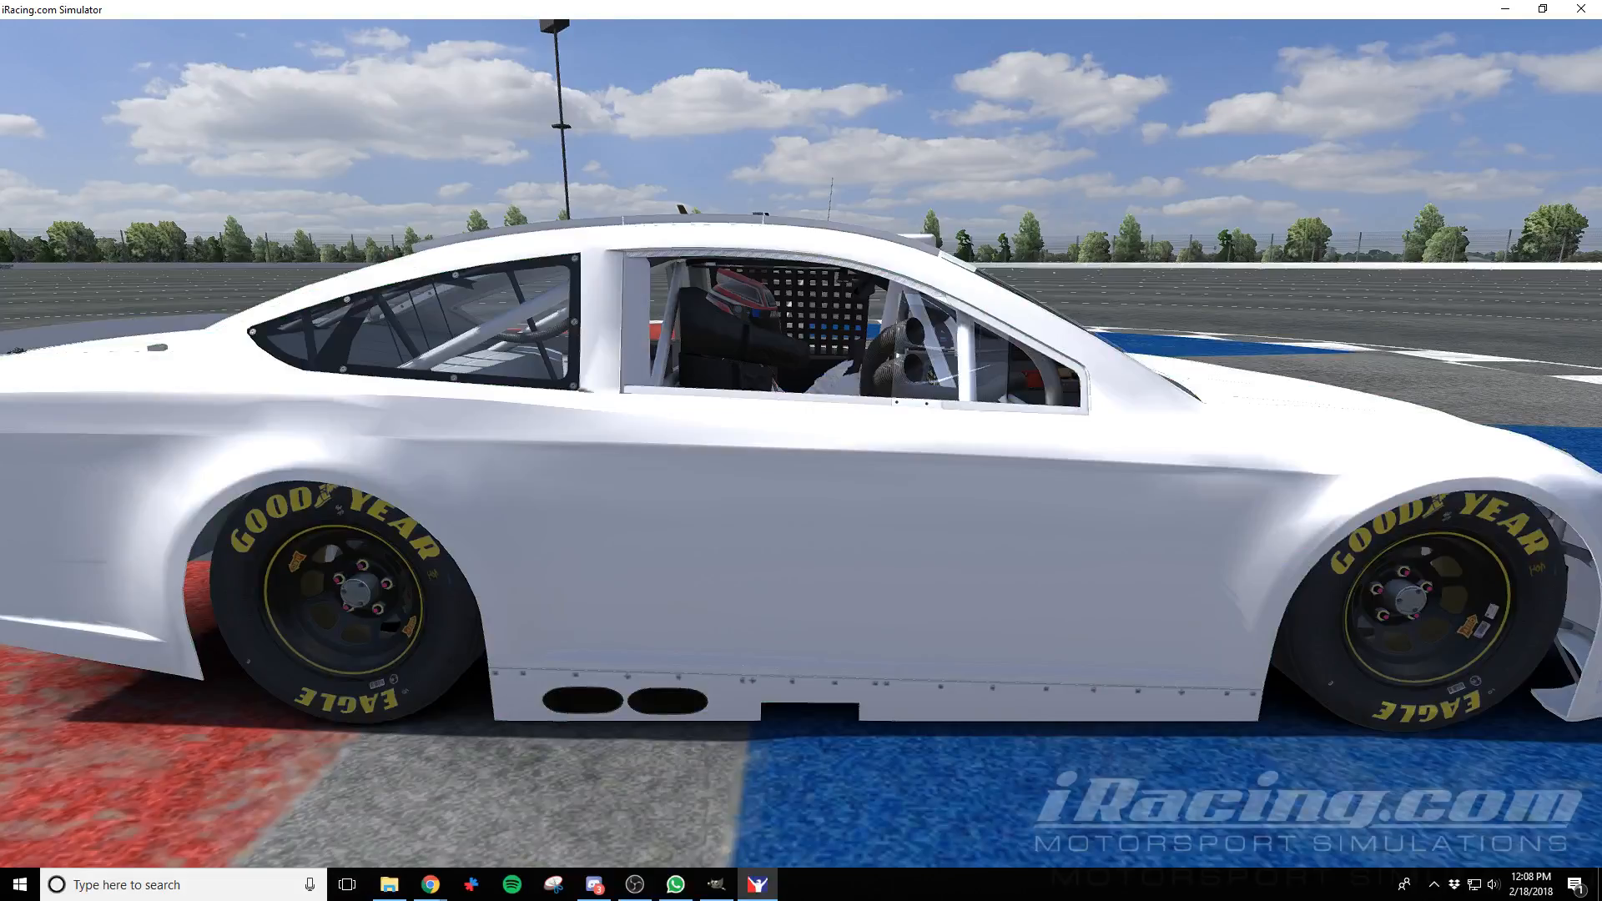
{"action": "key", "text": "ctrl+r"}
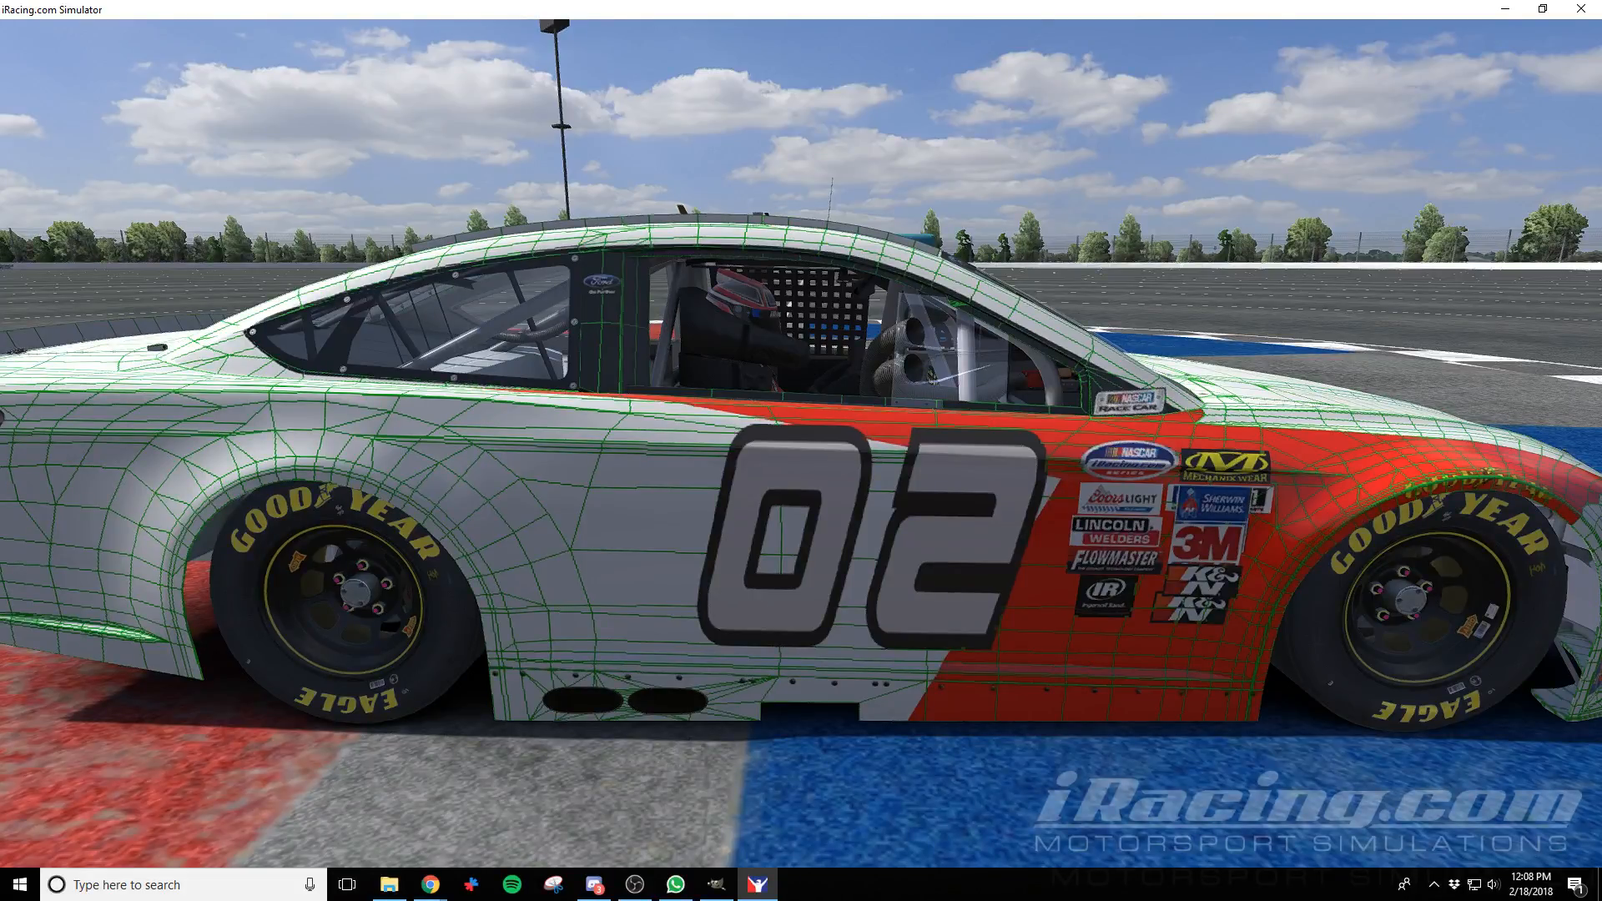
{"action": "key", "text": "alt+Tab"}
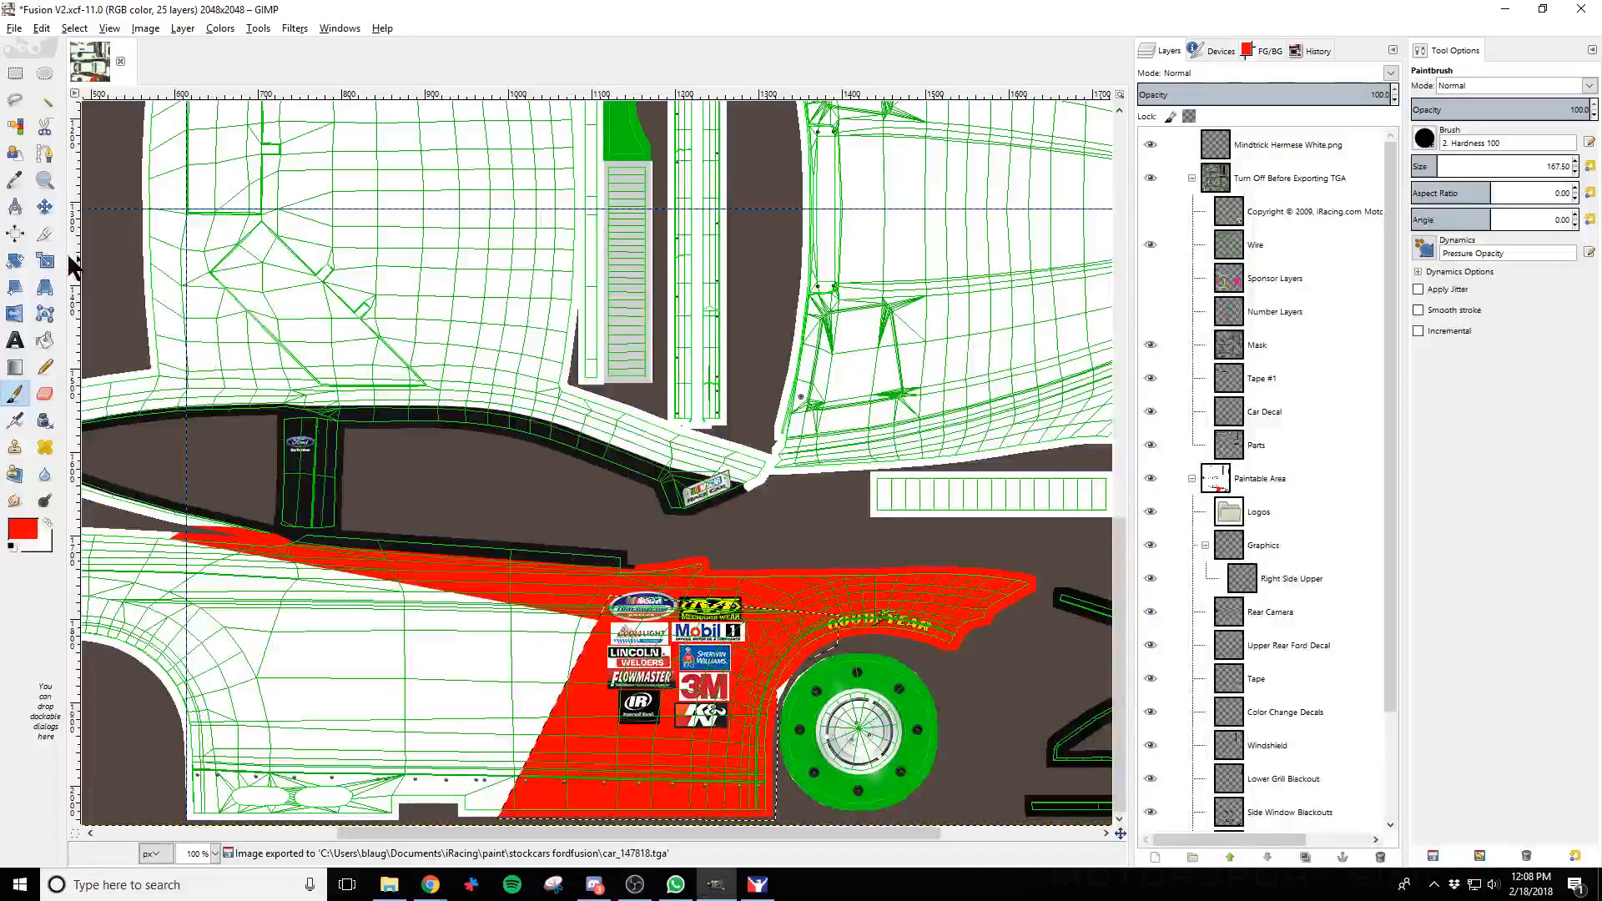
{"action": "left_click", "coordinate": [45, 207]}
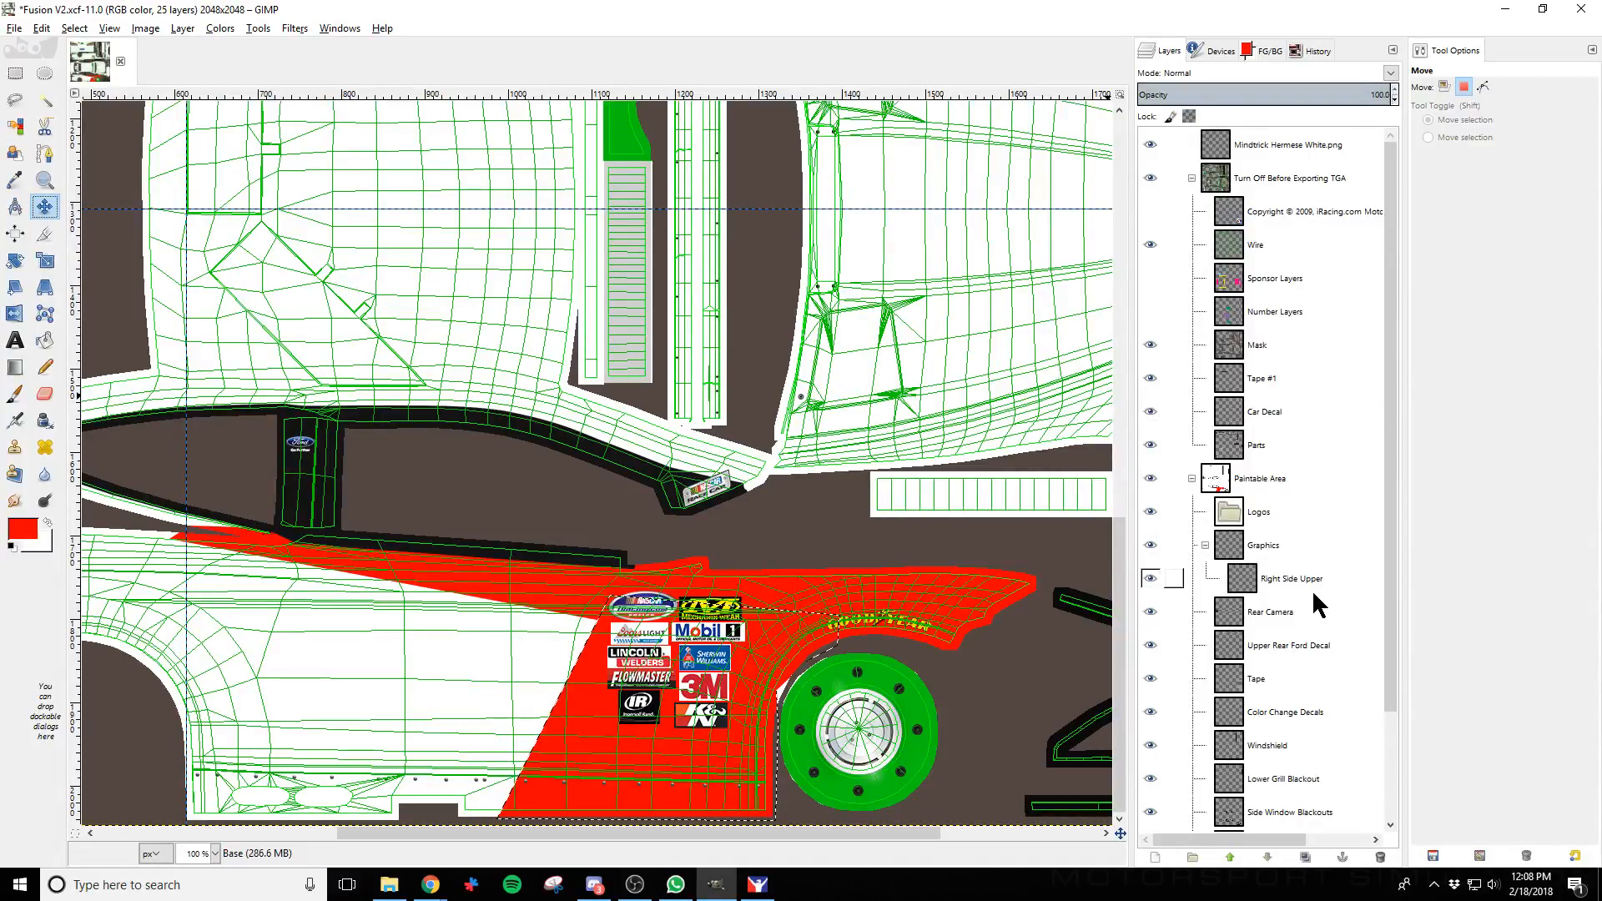
Rename the Right Side Upper layer to 'Right Side Upper & front'
{"action": "scroll", "coordinate": [1310, 586], "scroll_direction": "down", "scroll_amount": 3}
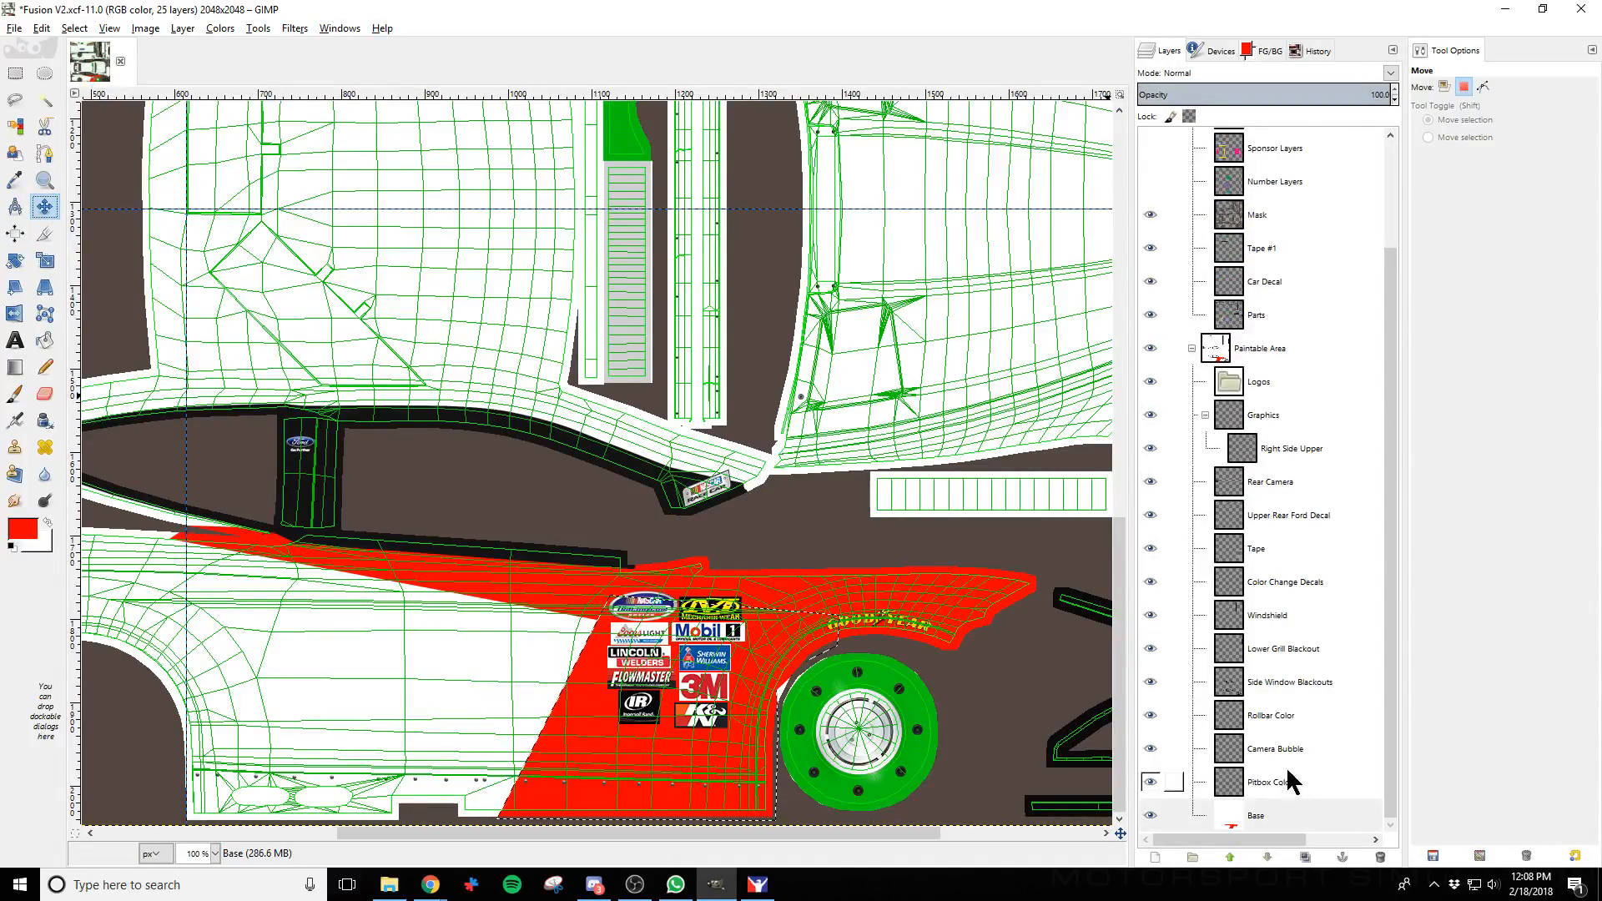
{"action": "scroll", "coordinate": [1289, 710], "scroll_direction": "up", "scroll_amount": 2}
{"action": "double_click", "coordinate": [1318, 523]}
{"action": "left_click", "coordinate": [1330, 523]}
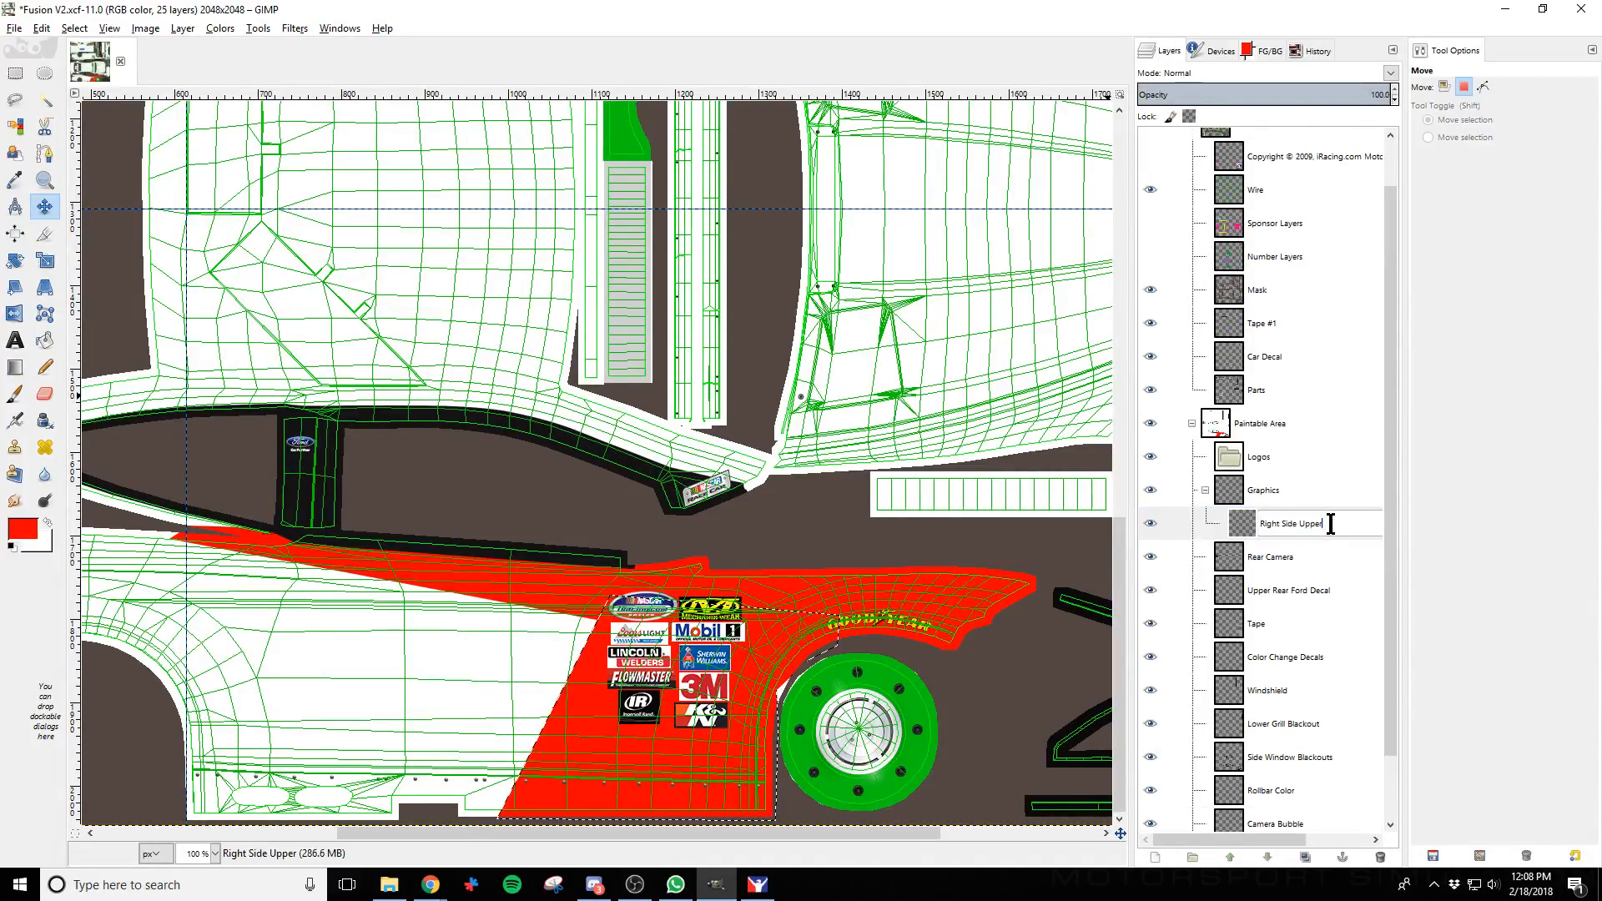
{"action": "type", "text": "& front"}
{"action": "key", "text": "Return"}
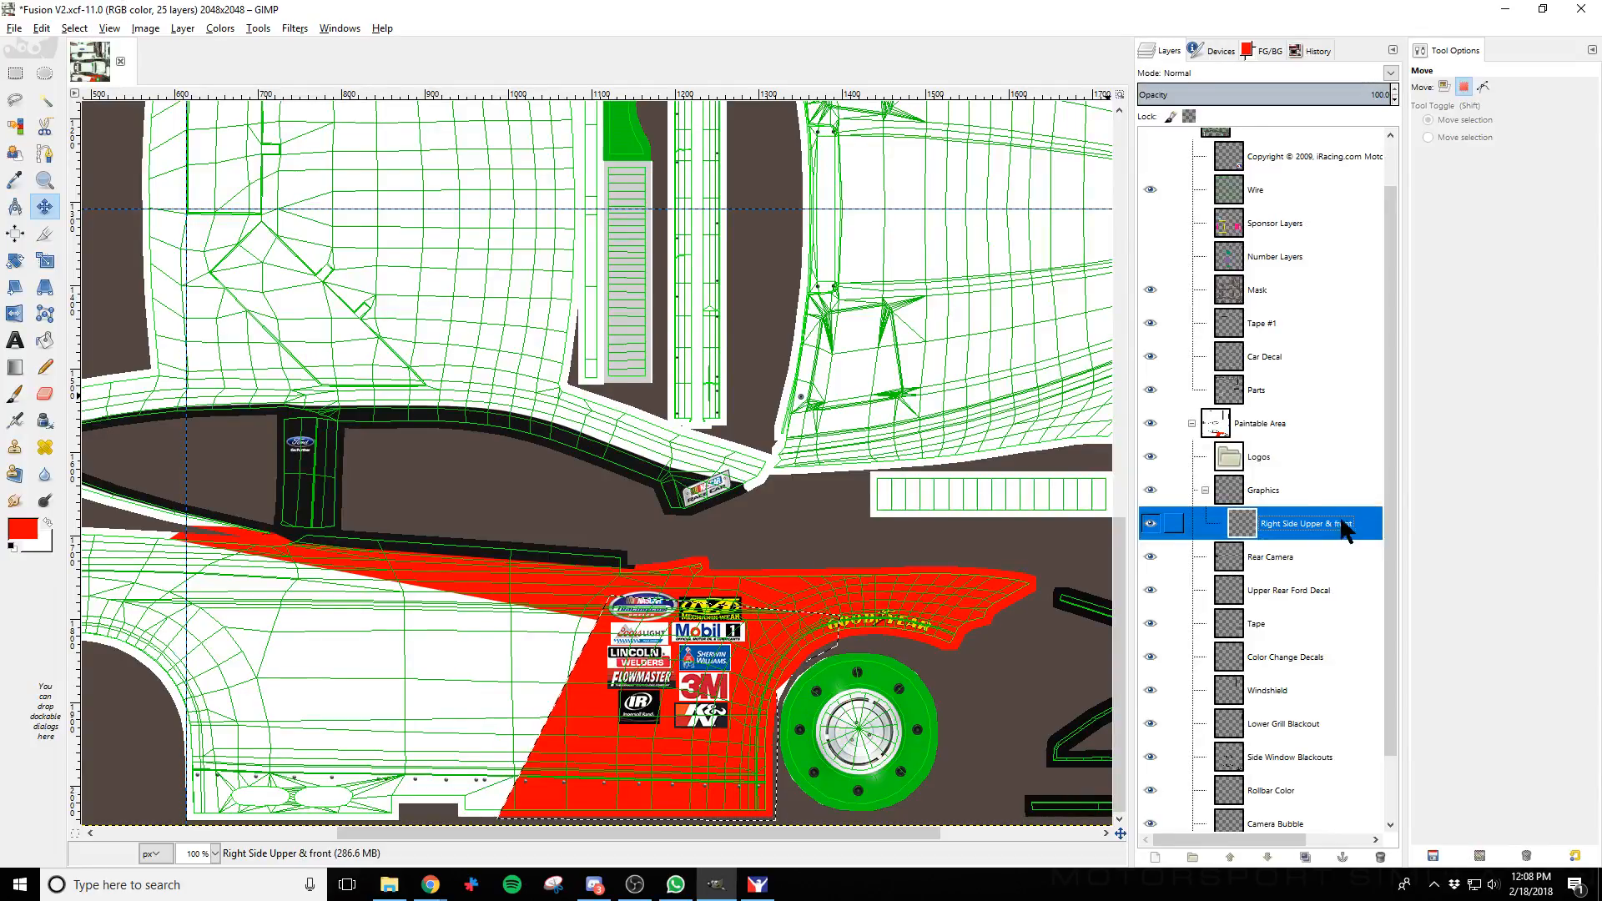
Add a new transparent layer named 'Spear Long' inside the Graphics group
{"action": "left_click", "coordinate": [1294, 492]}
{"action": "left_click", "coordinate": [1155, 857]}
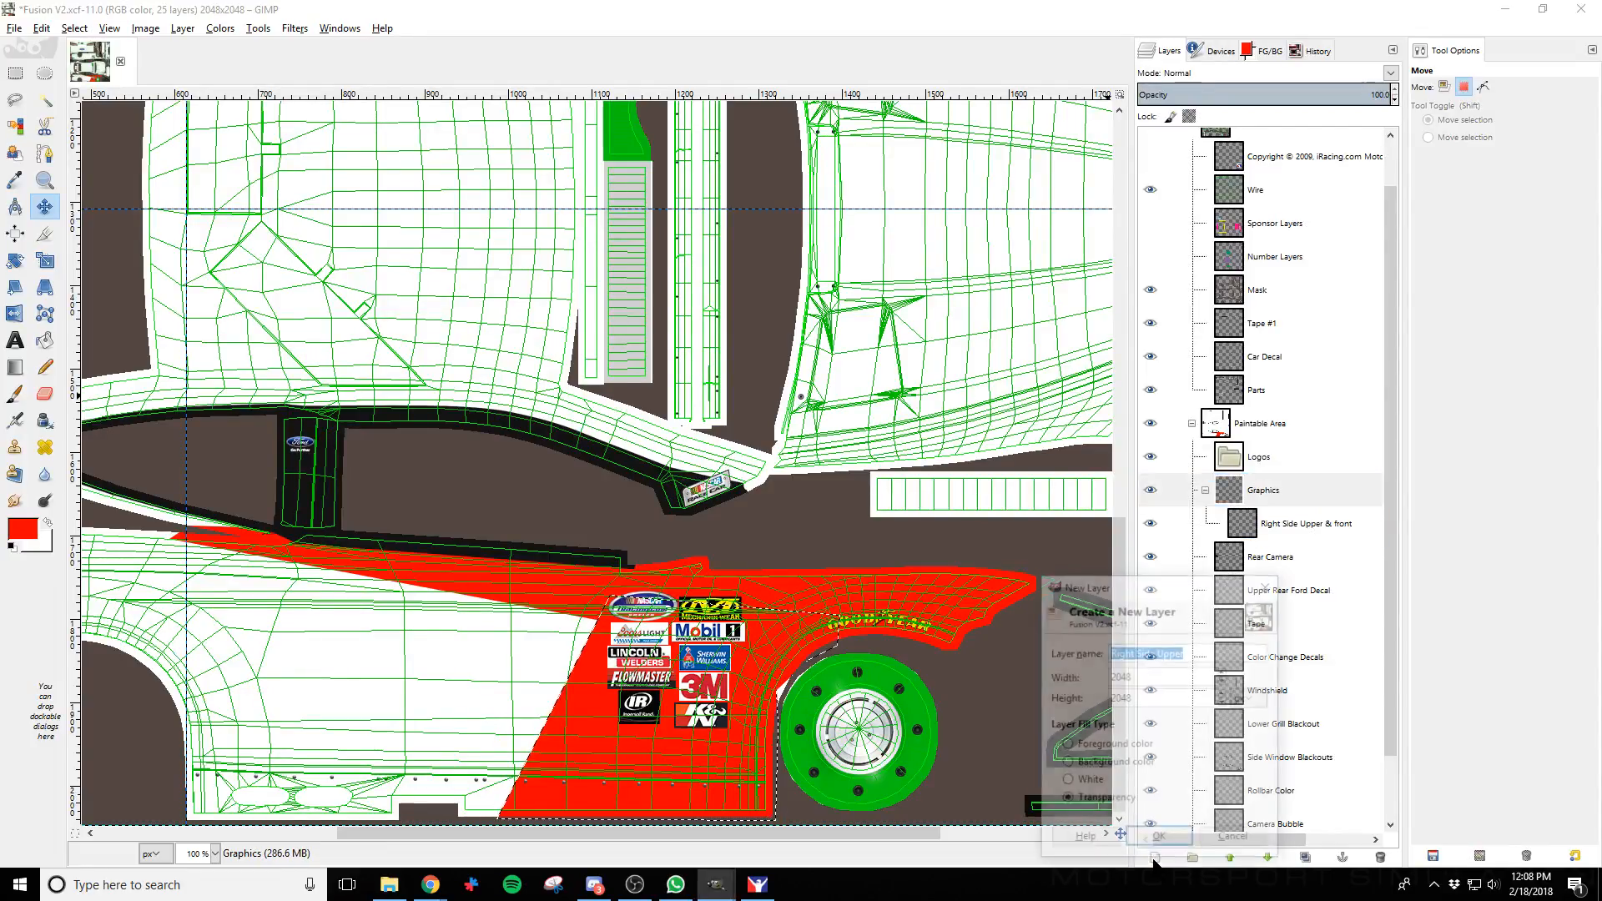
{"action": "type", "text": "Spear Long"}
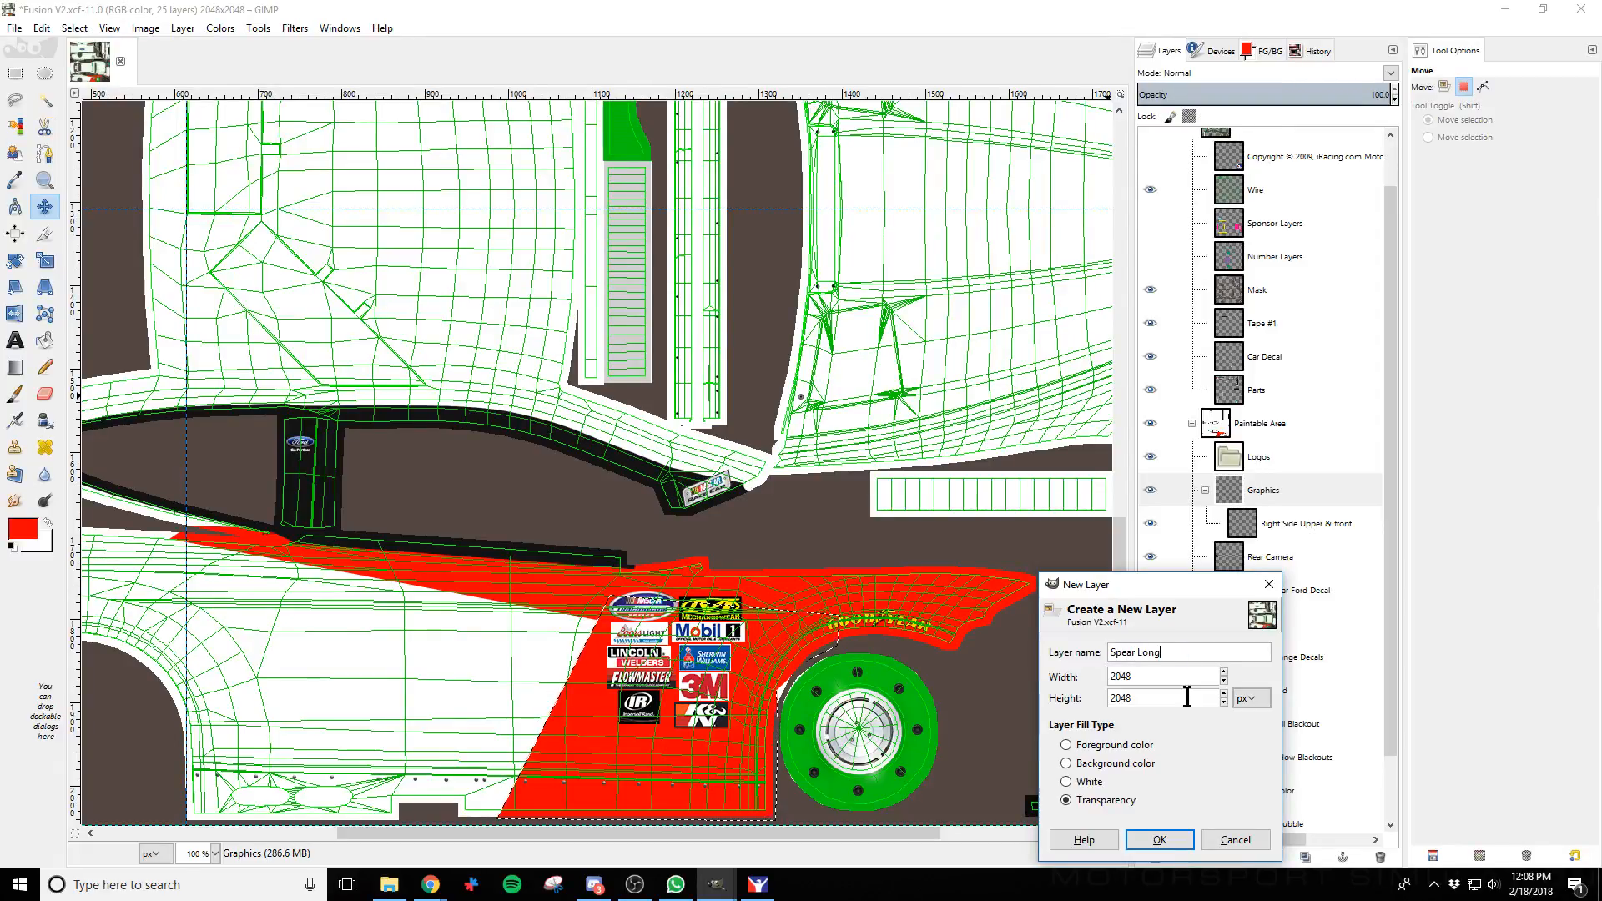
{"action": "key", "text": "Return"}
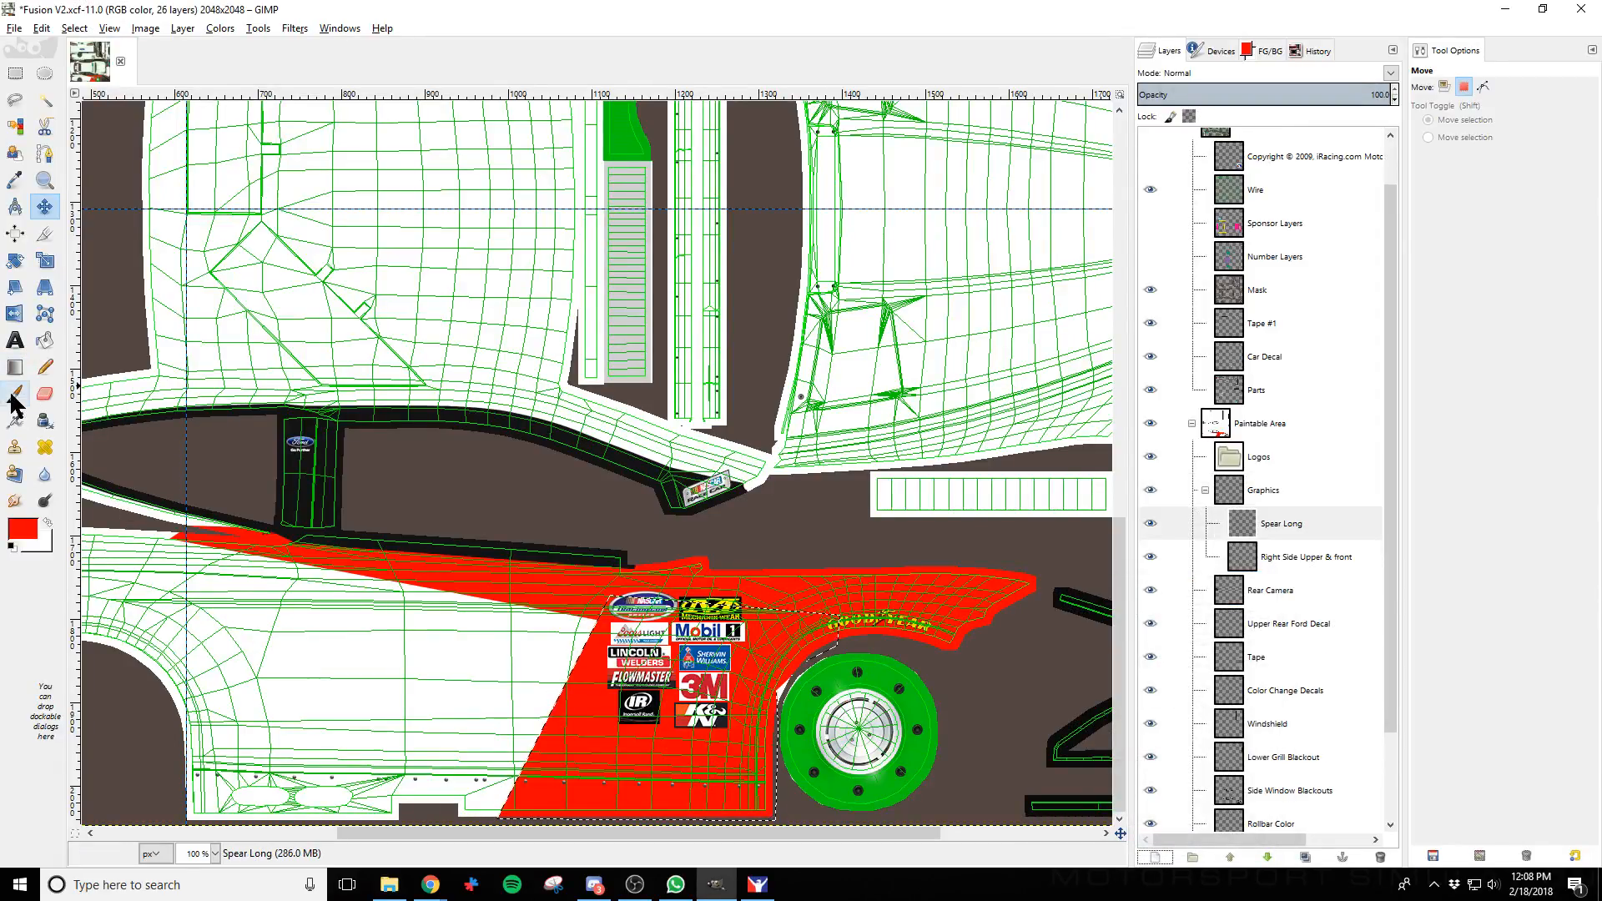
{"action": "left_click", "coordinate": [44, 150]}
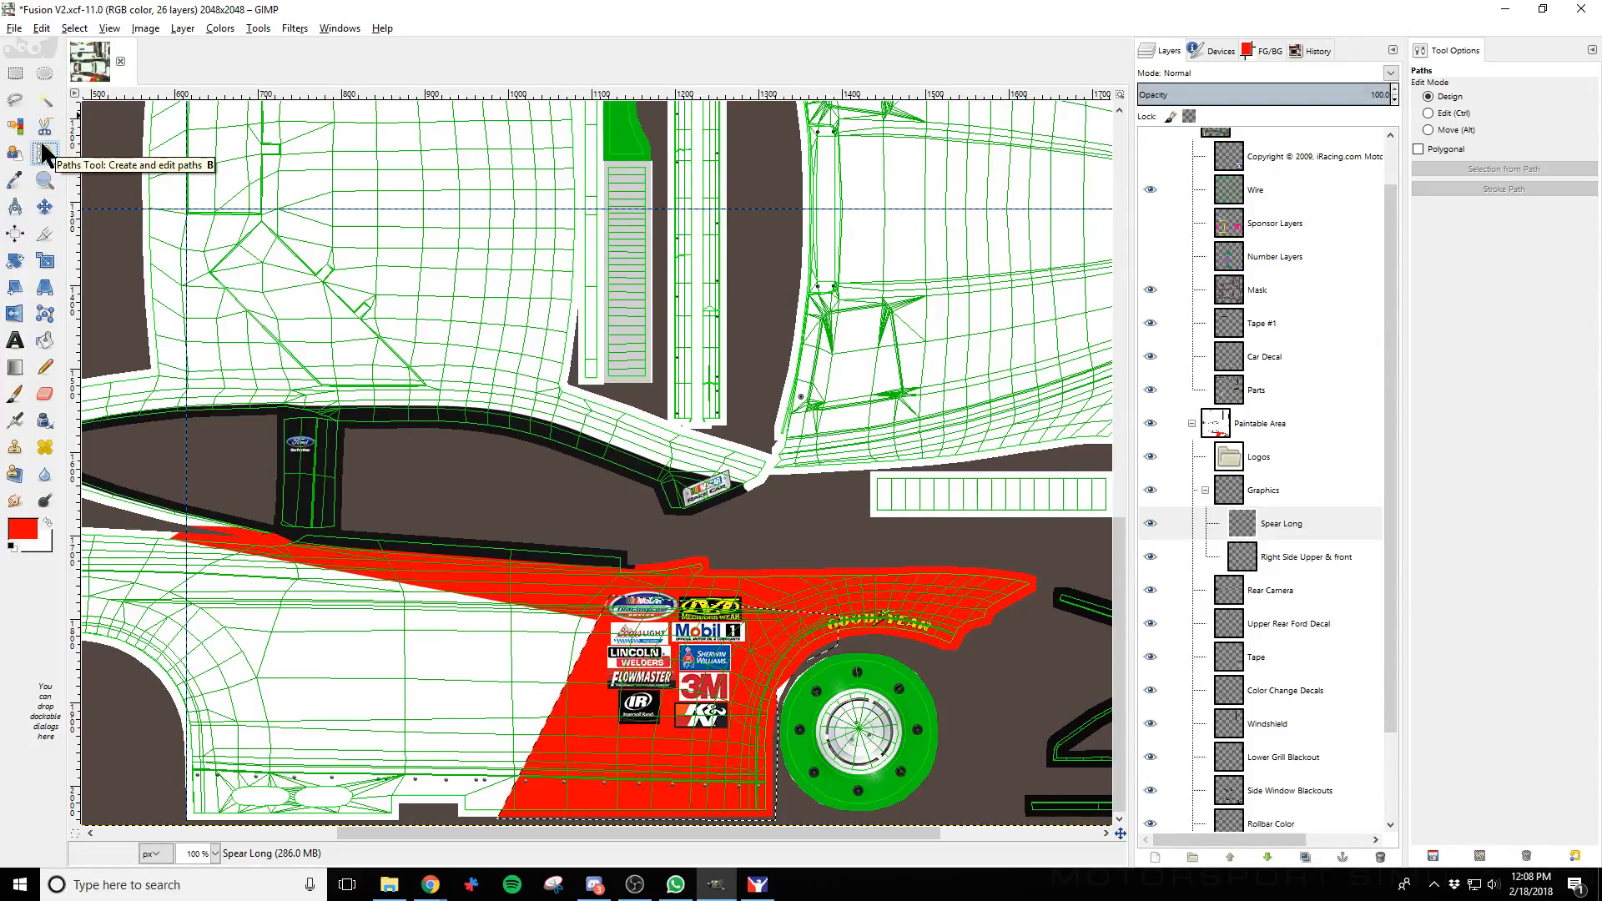
Clear the selection and draw a thin spear path from the red panel rearward, converting it to a selection
{"action": "left_click", "coordinate": [76, 30]}
{"action": "left_click", "coordinate": [106, 68]}
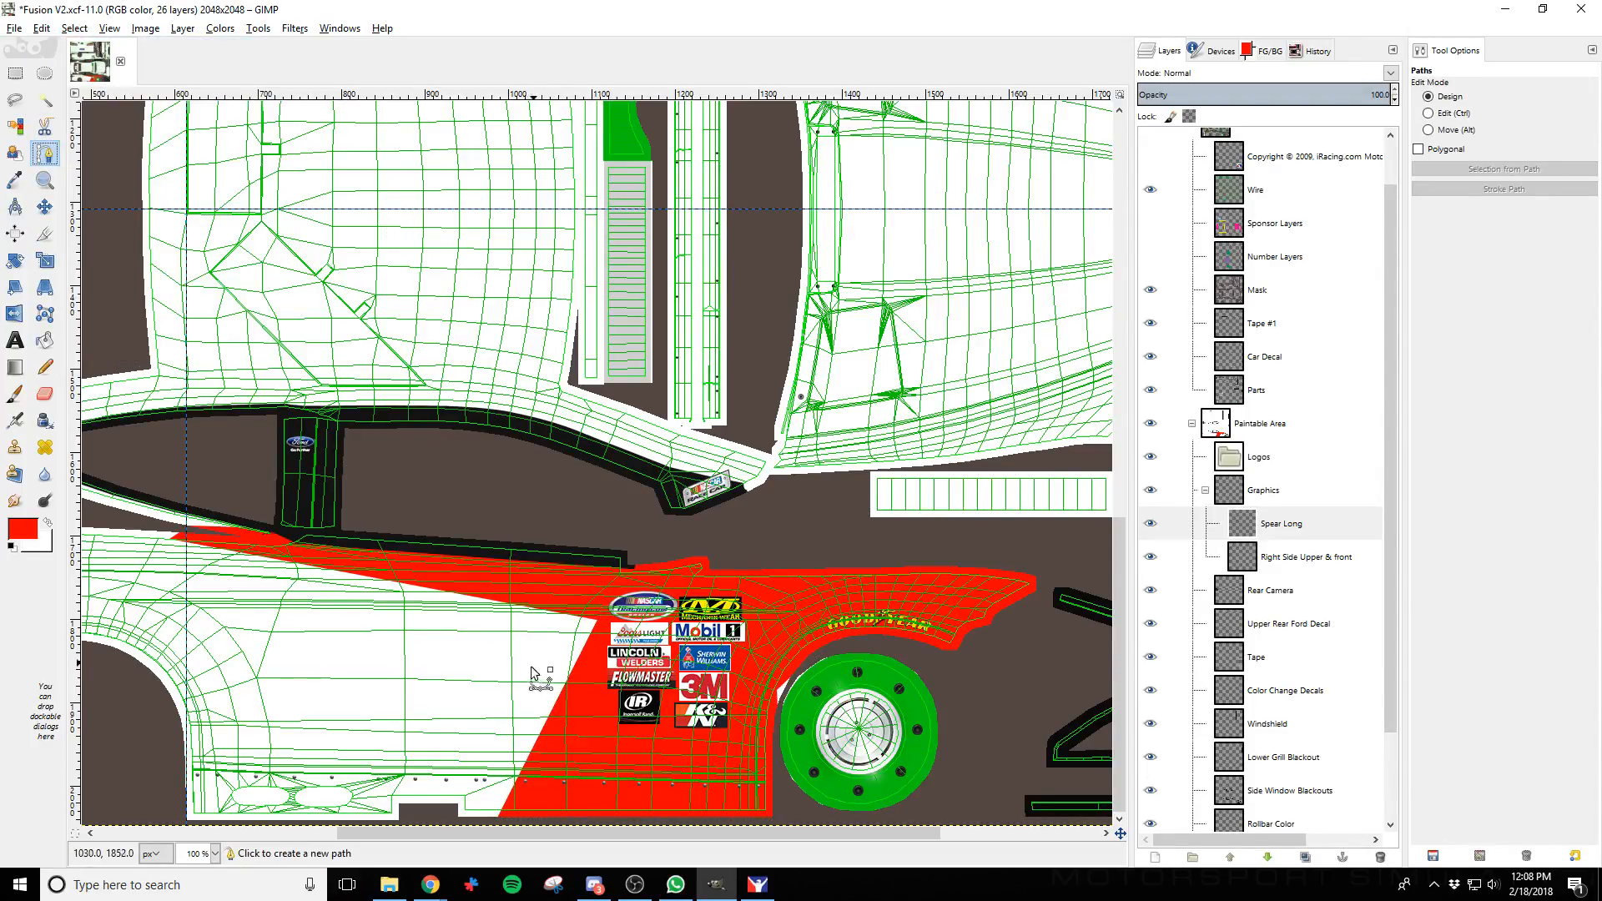
{"action": "left_click", "coordinate": [600, 642]}
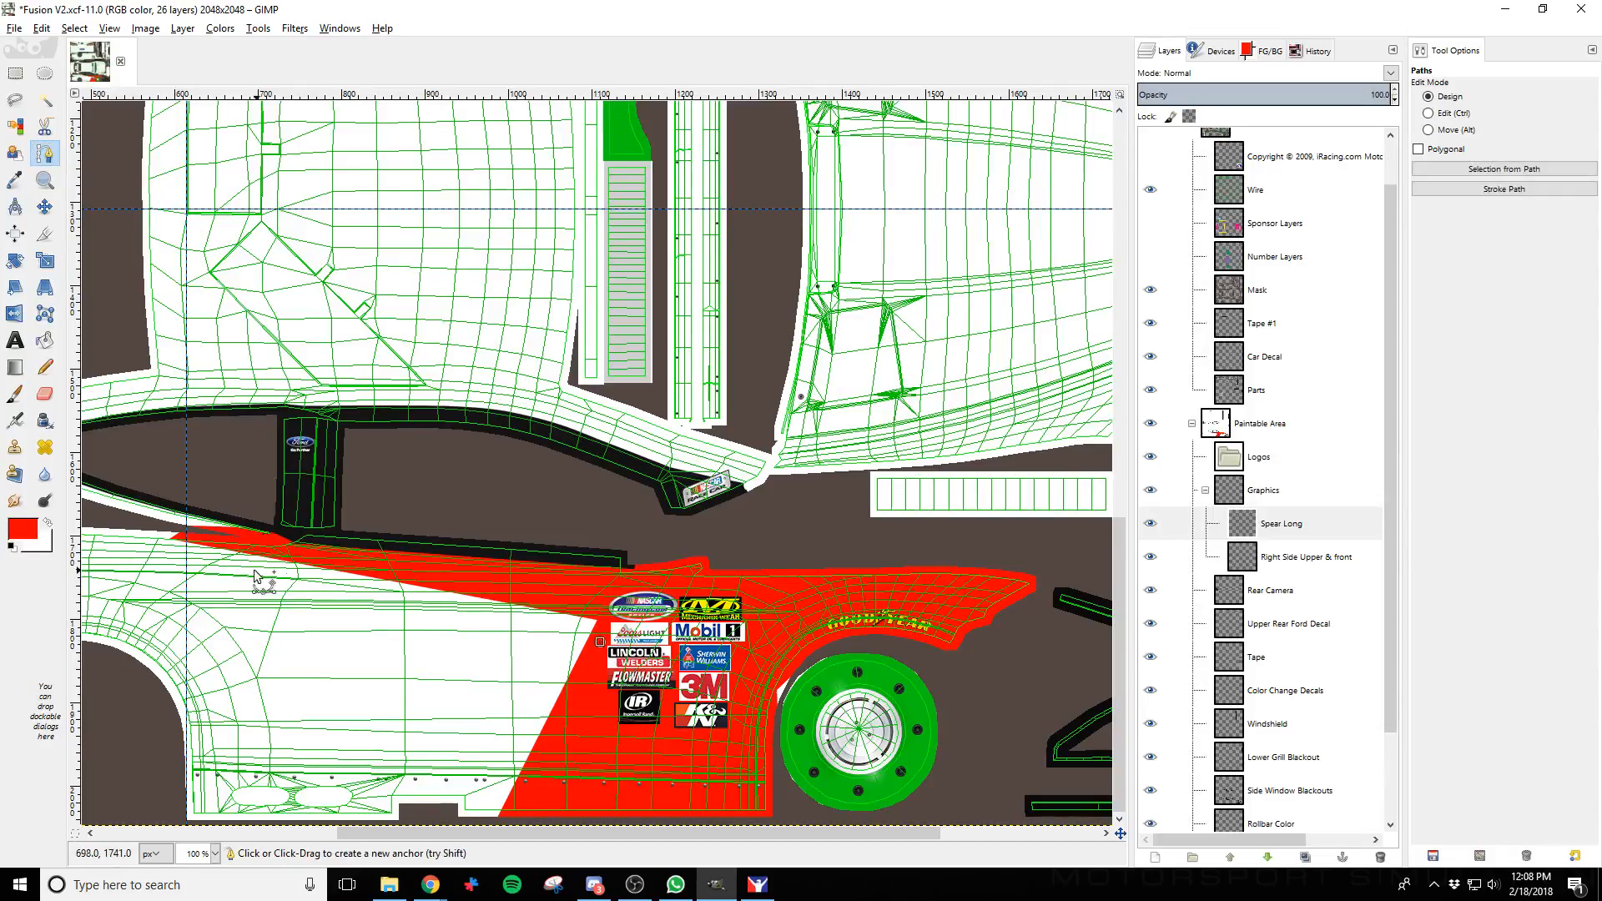
{"action": "left_click", "coordinate": [232, 575]}
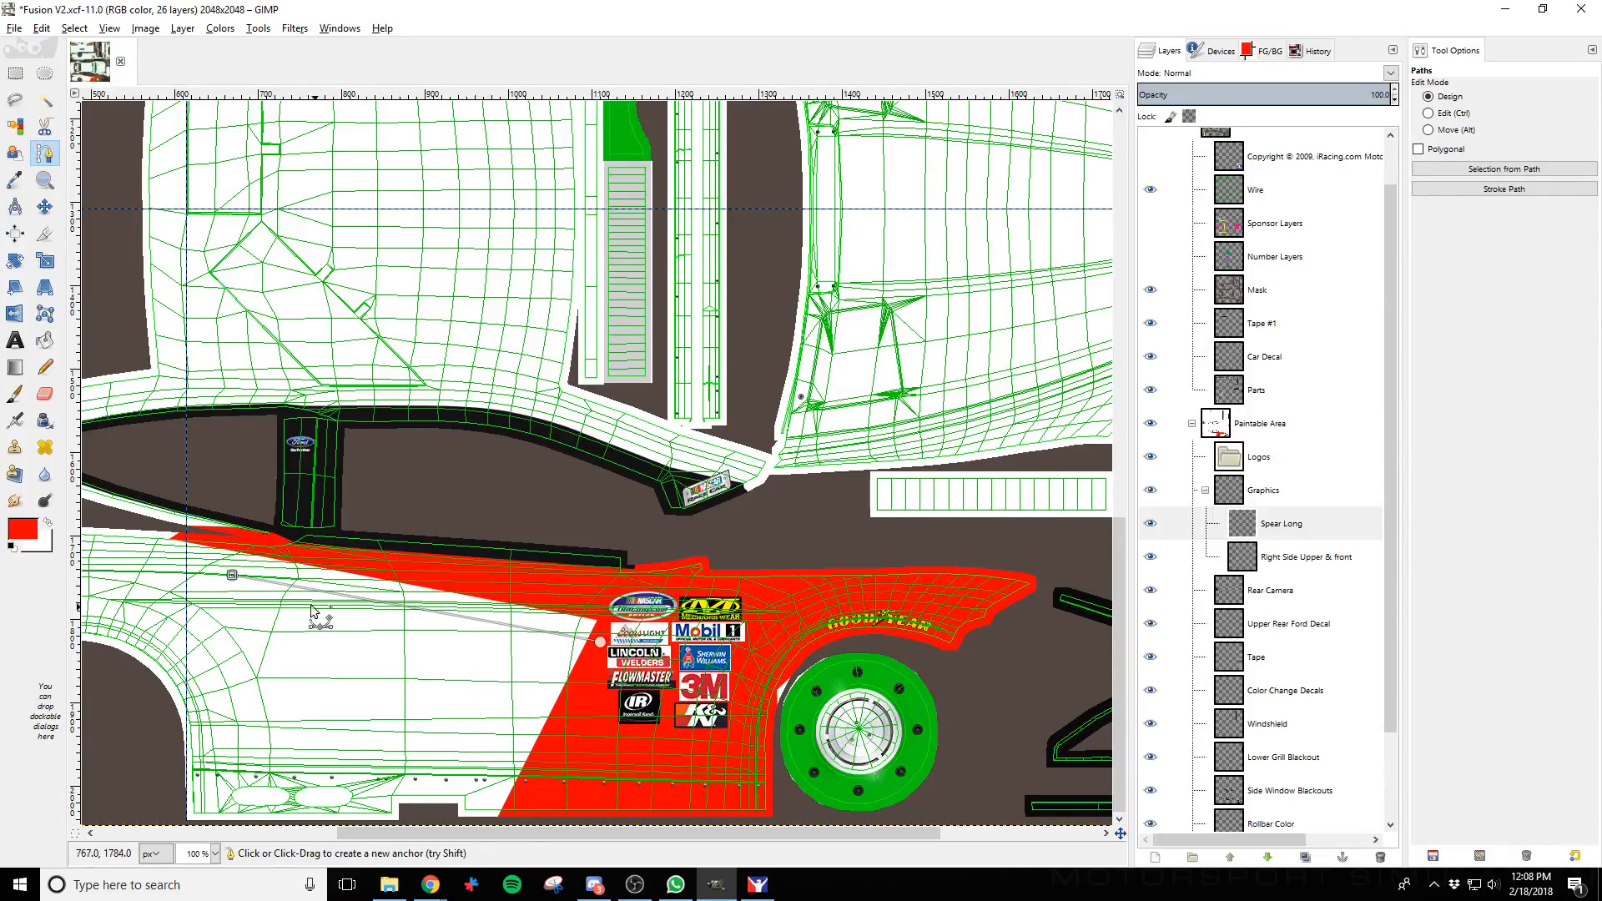
{"action": "left_click", "coordinate": [598, 644]}
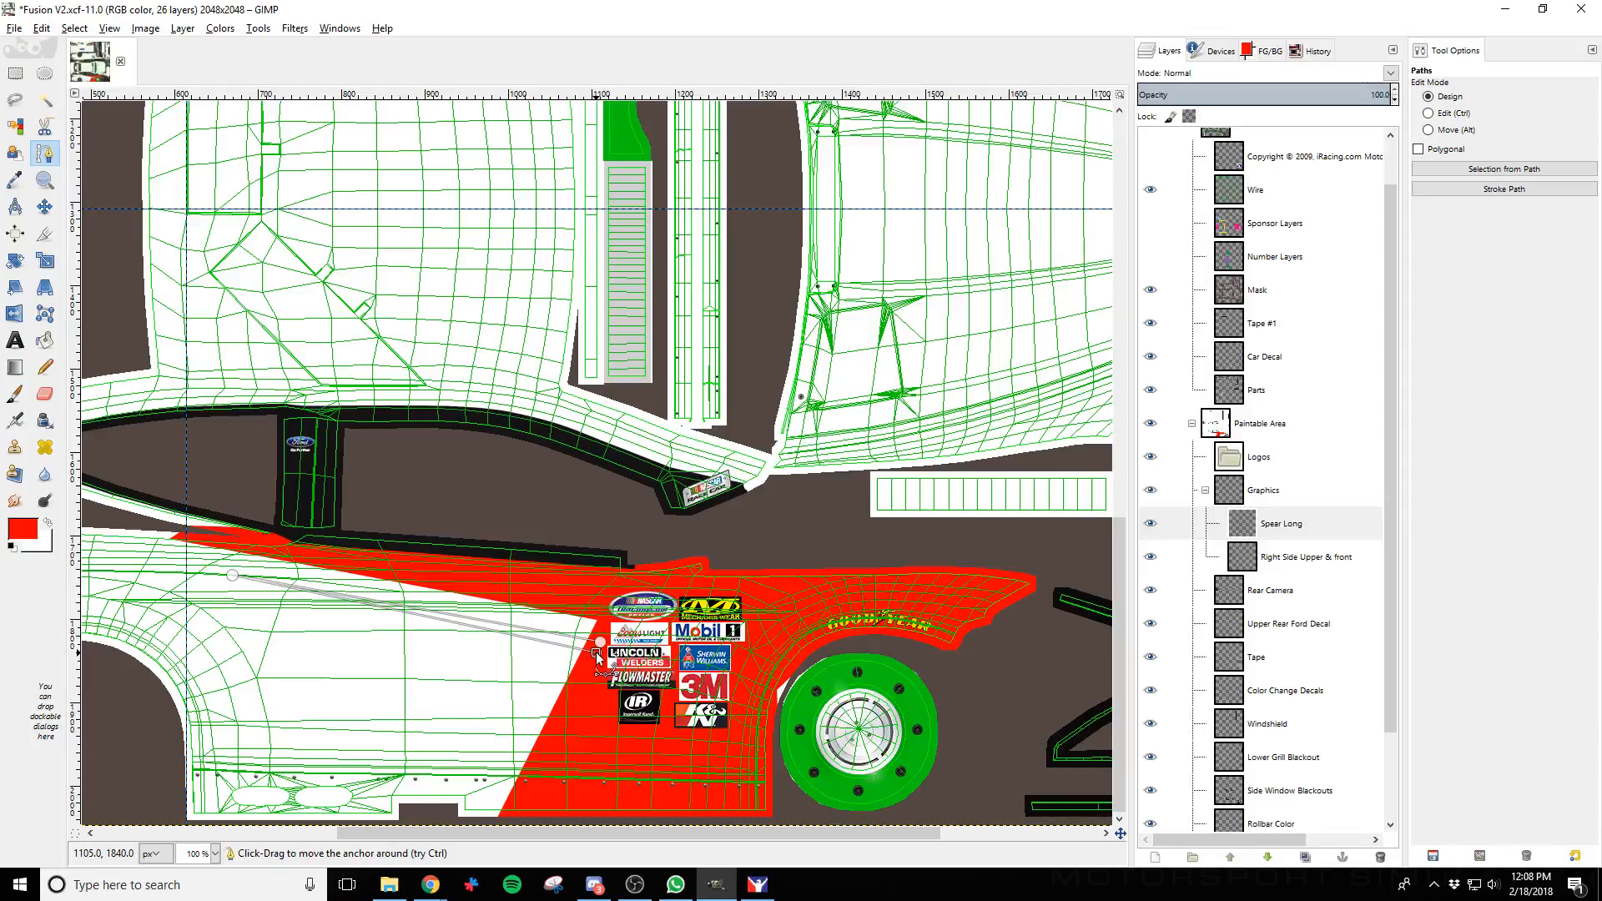
{"action": "key", "text": "shift+v"}
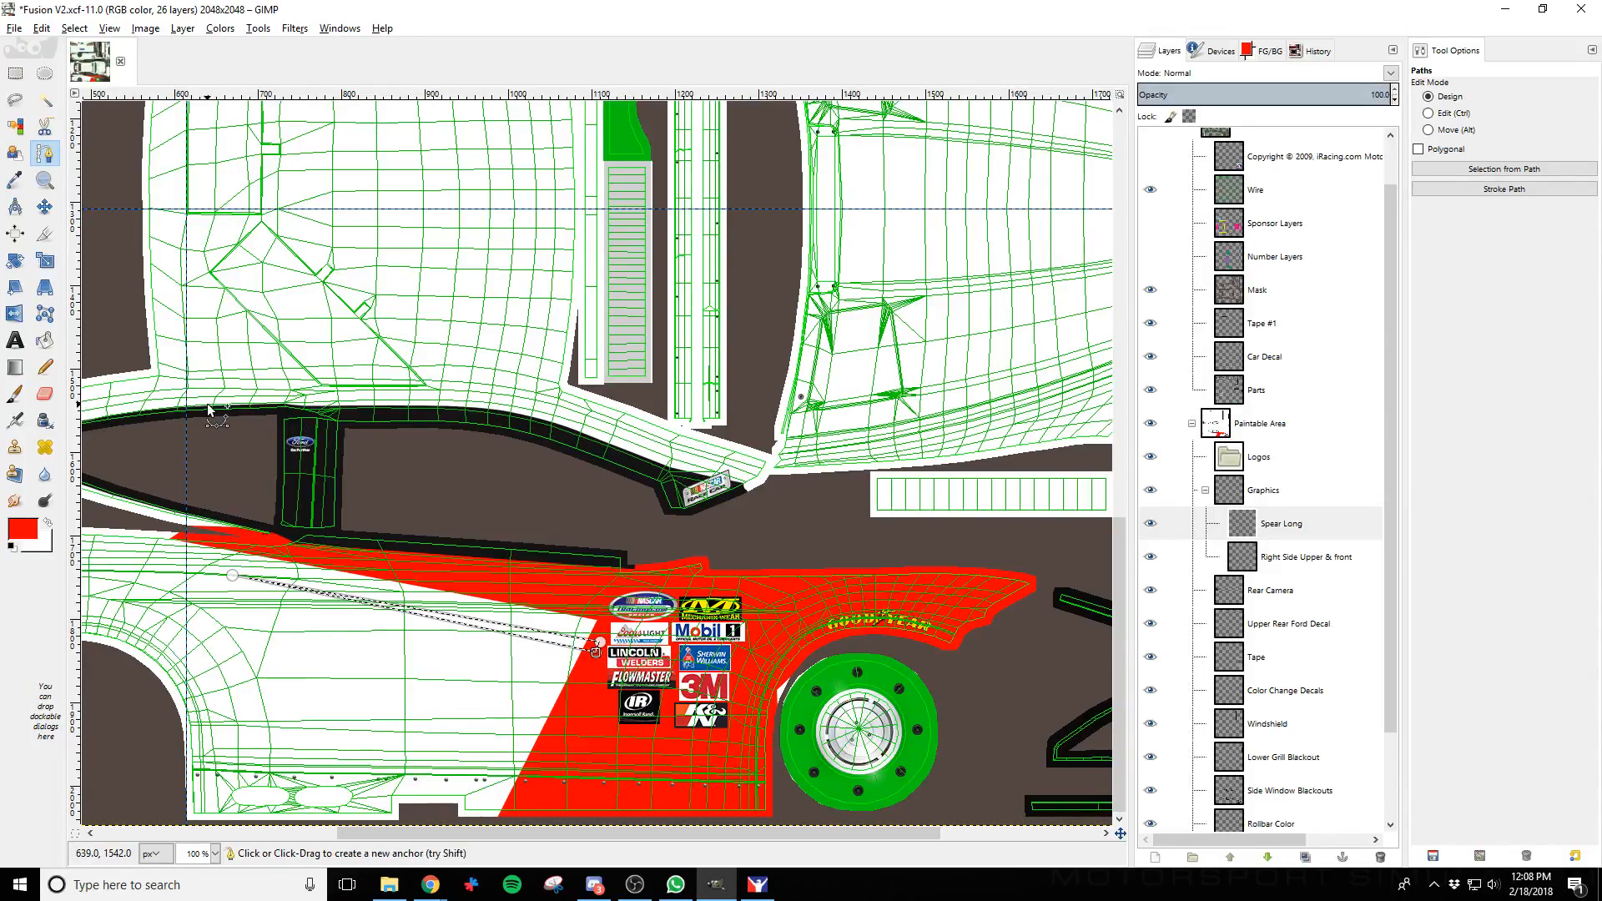
Paint the spear selection red on the Spear Long layer and preview it in iRacing
{"action": "left_click", "coordinate": [18, 398]}
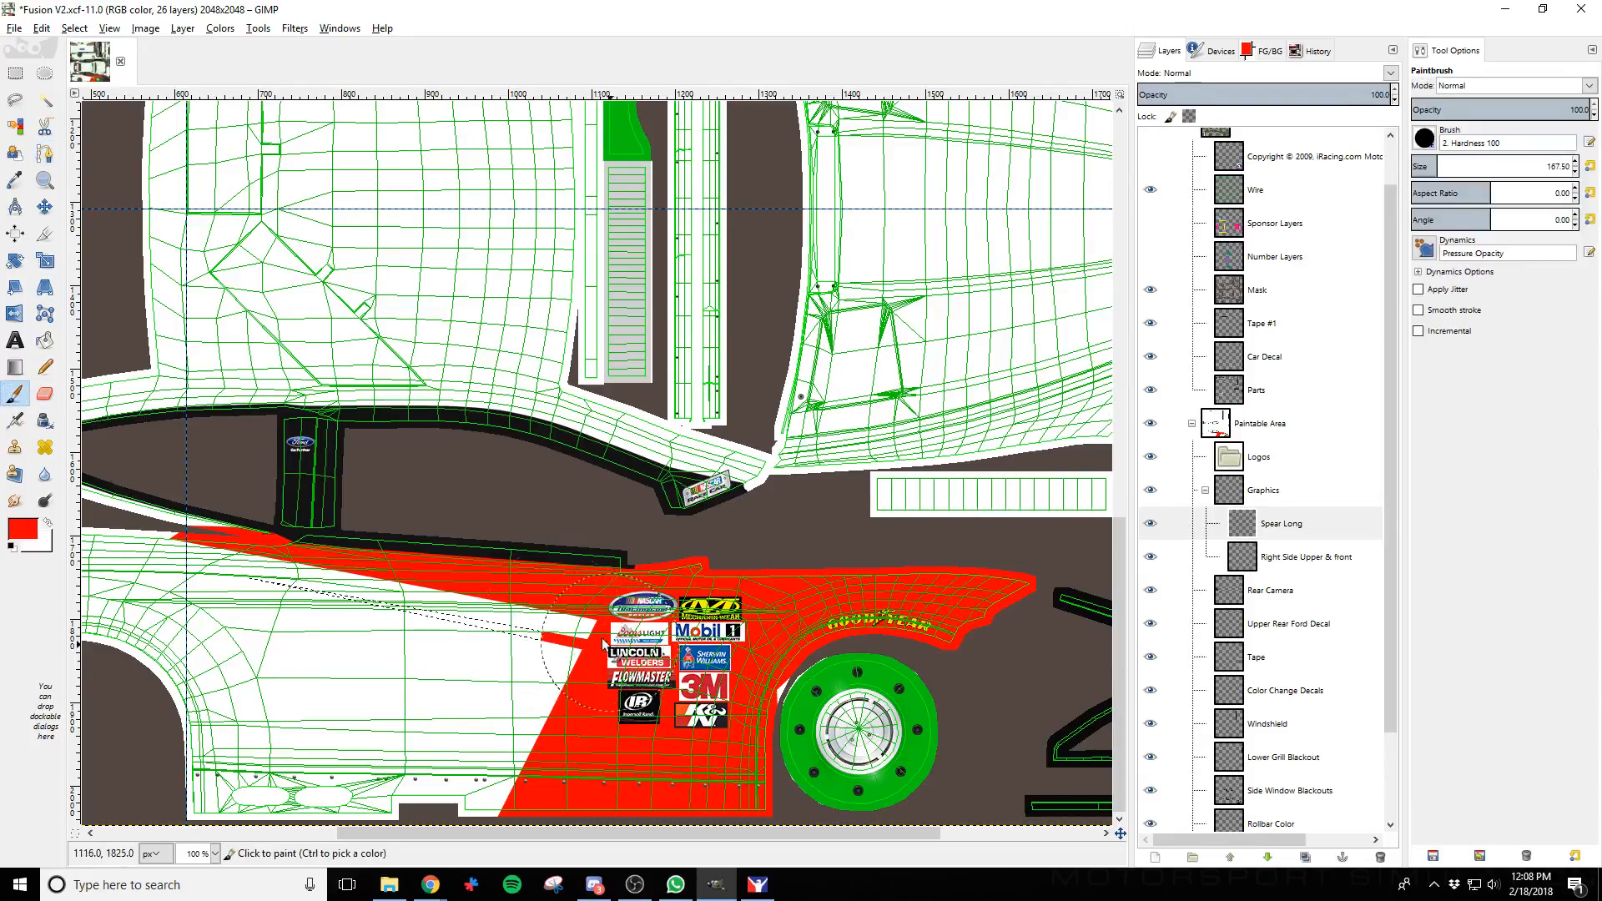
{"action": "left_click_drag", "start_coordinate": [608, 648], "coordinate": [87, 541]}
{"action": "key", "text": "alt+Tab"}
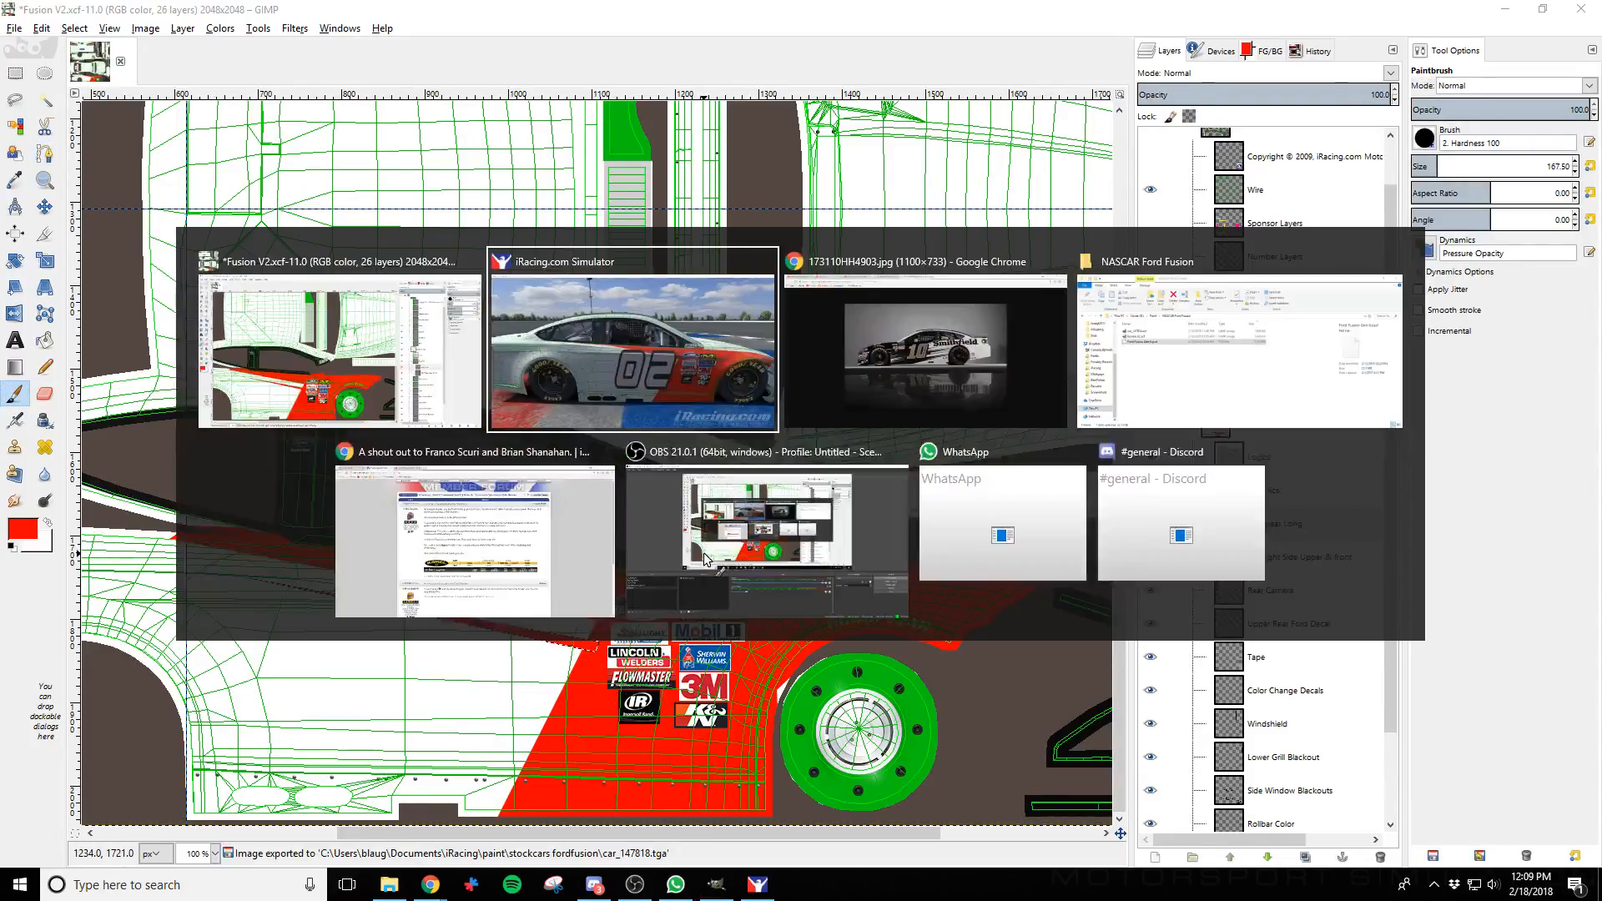
{"action": "key", "text": "ctrl+r"}
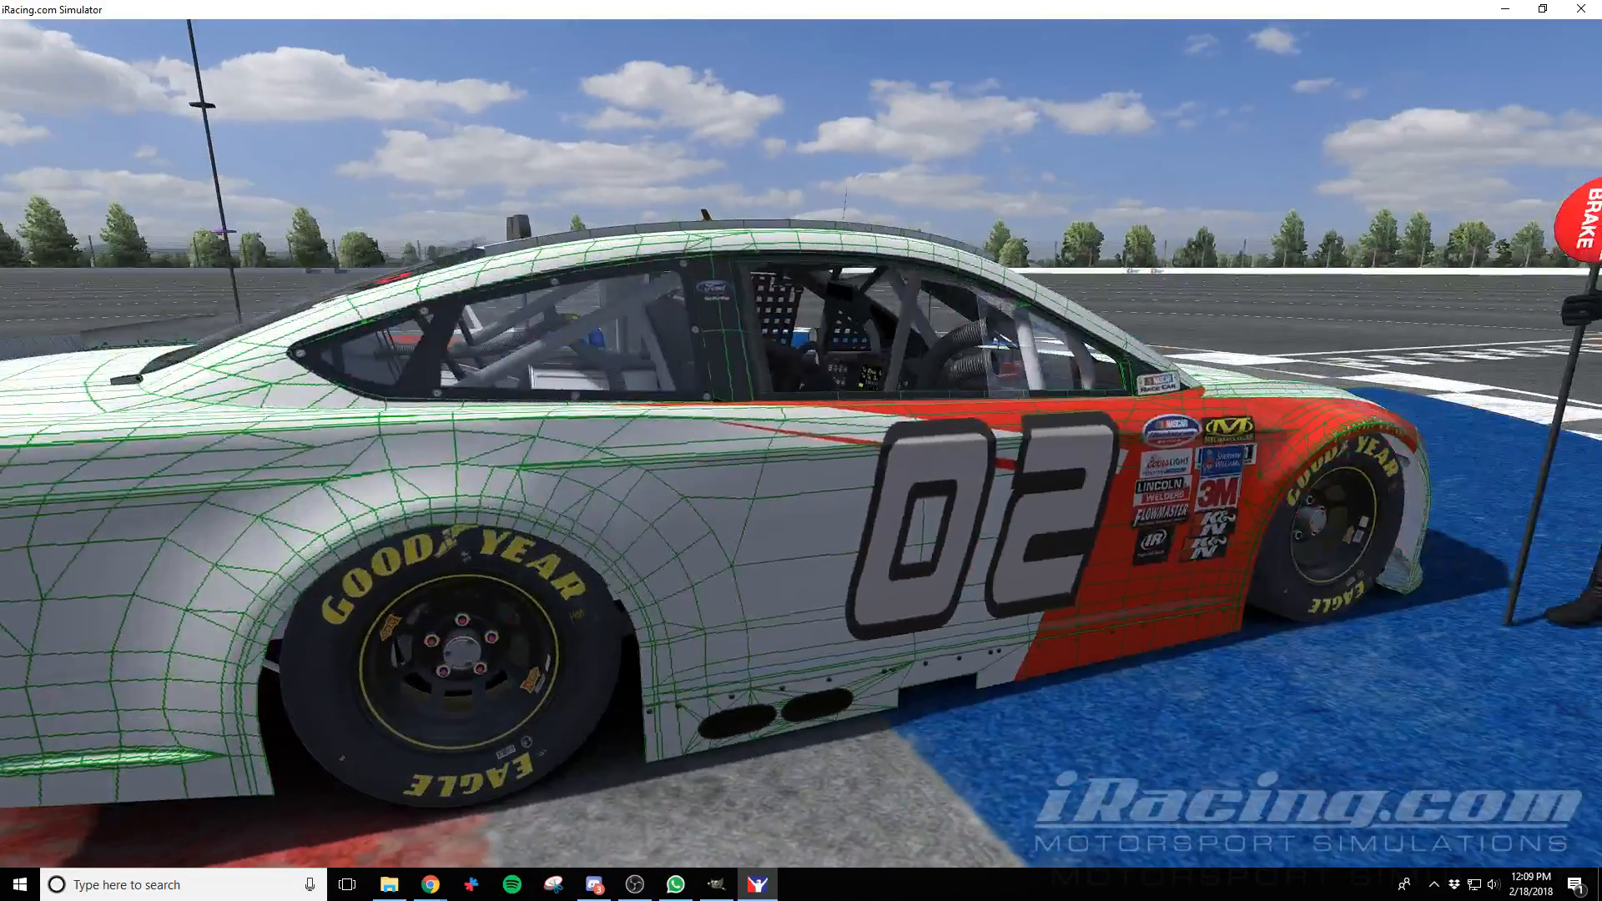
{"action": "key", "text": "alt+Tab"}
{"action": "left_click", "coordinate": [74, 27]}
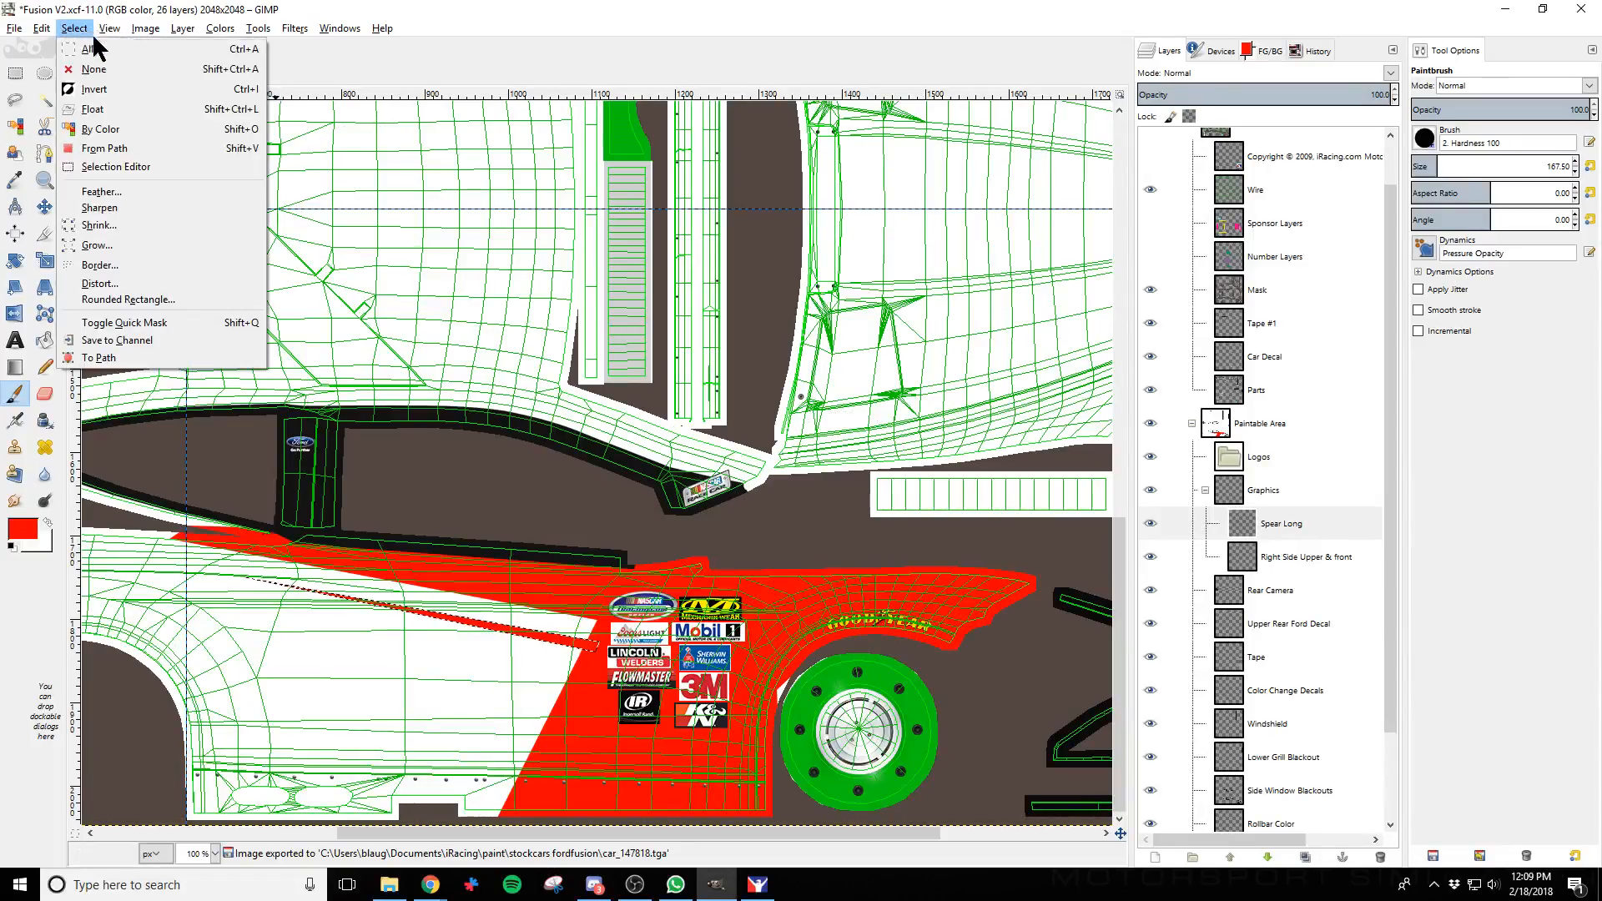
Clear the selection and nudge the Spear Long layer lower along the side with the Move tool
{"action": "left_click", "coordinate": [75, 66]}
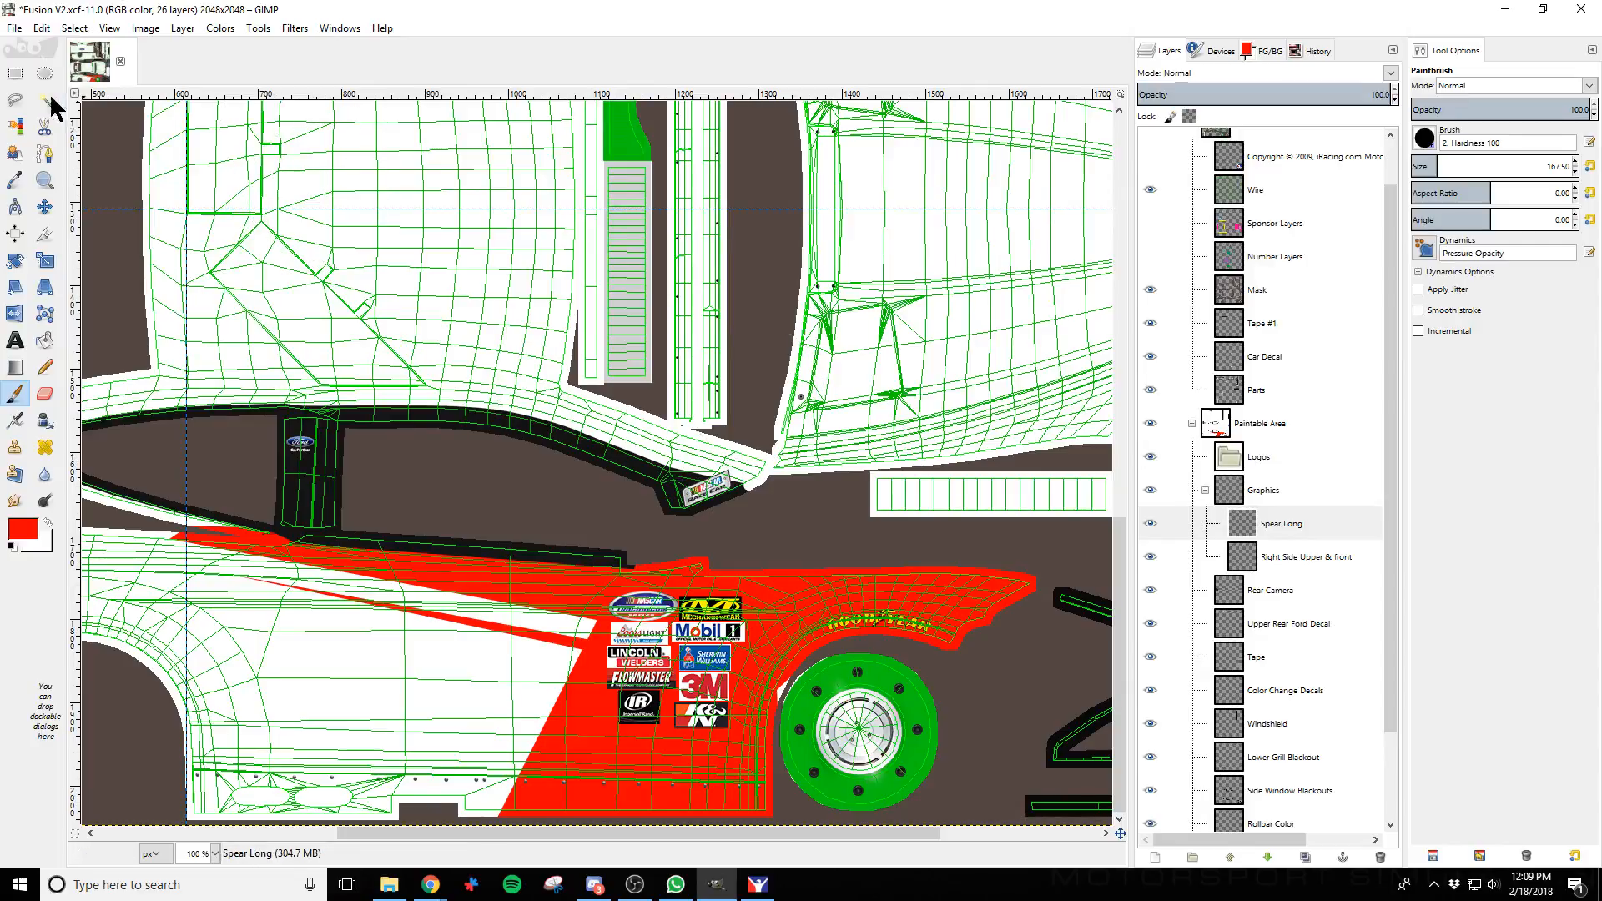
{"action": "left_click", "coordinate": [45, 207]}
{"action": "left_click", "coordinate": [1444, 86]}
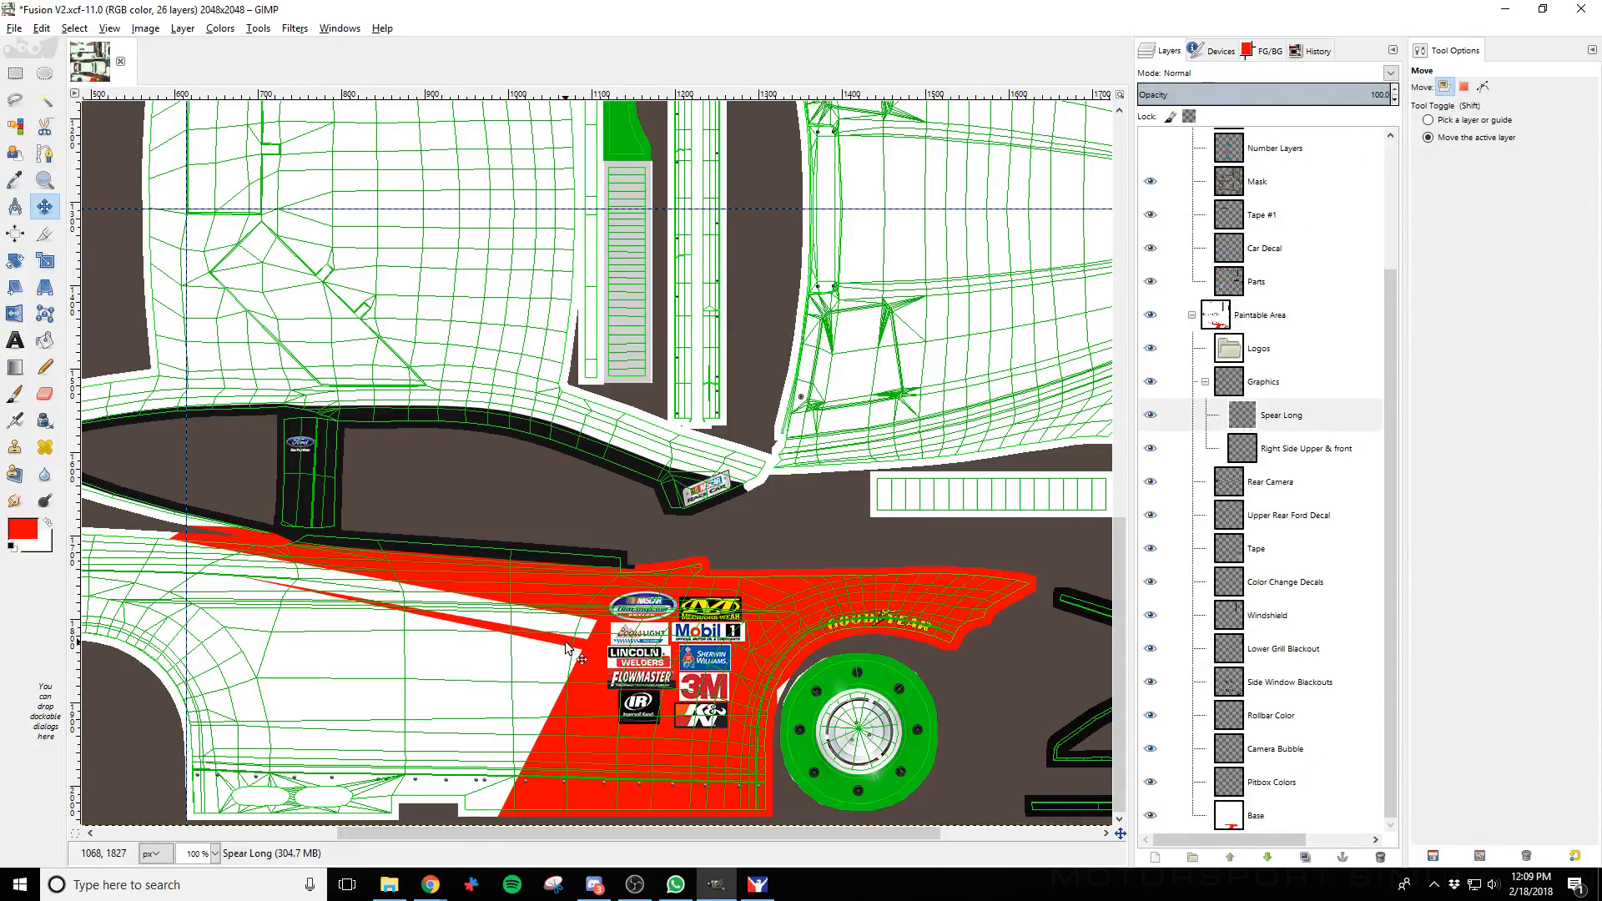
{"action": "key", "text": "shift+Right"}
{"action": "key", "text": "shift+Right"}
{"action": "key", "text": "shift+Right"}
{"action": "key", "text": "shift+Right"}
{"action": "key", "text": "shift+Down"}
{"action": "key", "text": "shift+Down"}
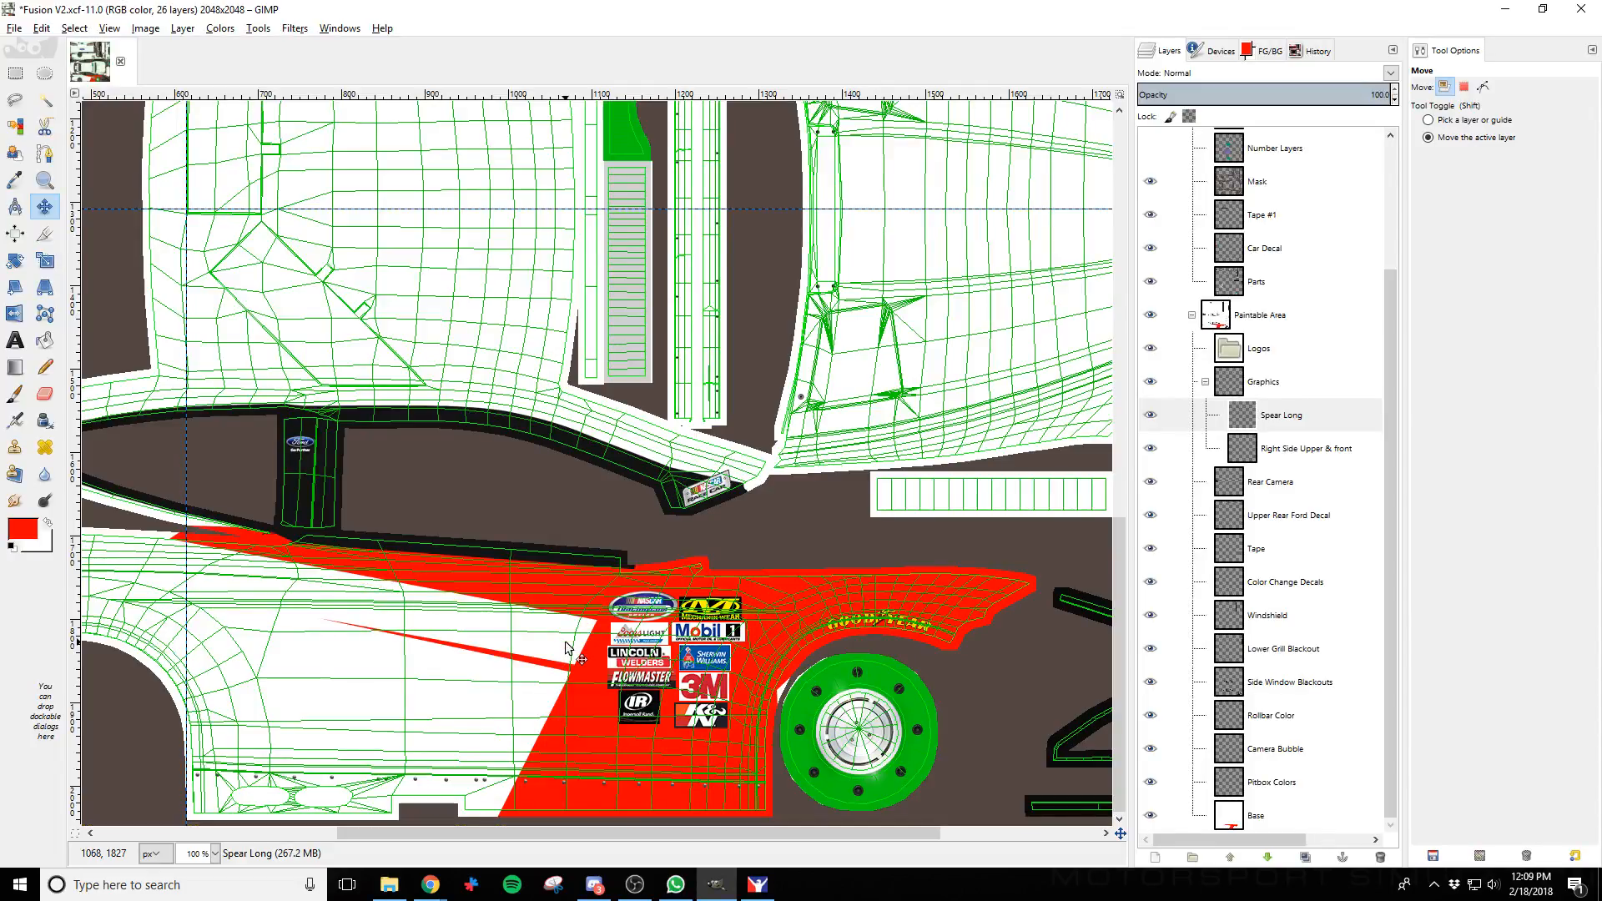
{"action": "key", "text": "shift+Up"}
{"action": "key", "text": "shift+Down"}
{"action": "key", "text": "shift+Down"}
{"action": "key", "text": "shift+Down"}
{"action": "key", "text": "shift+Down"}
{"action": "key", "text": "shift+Down"}
{"action": "key", "text": "shift+Down"}
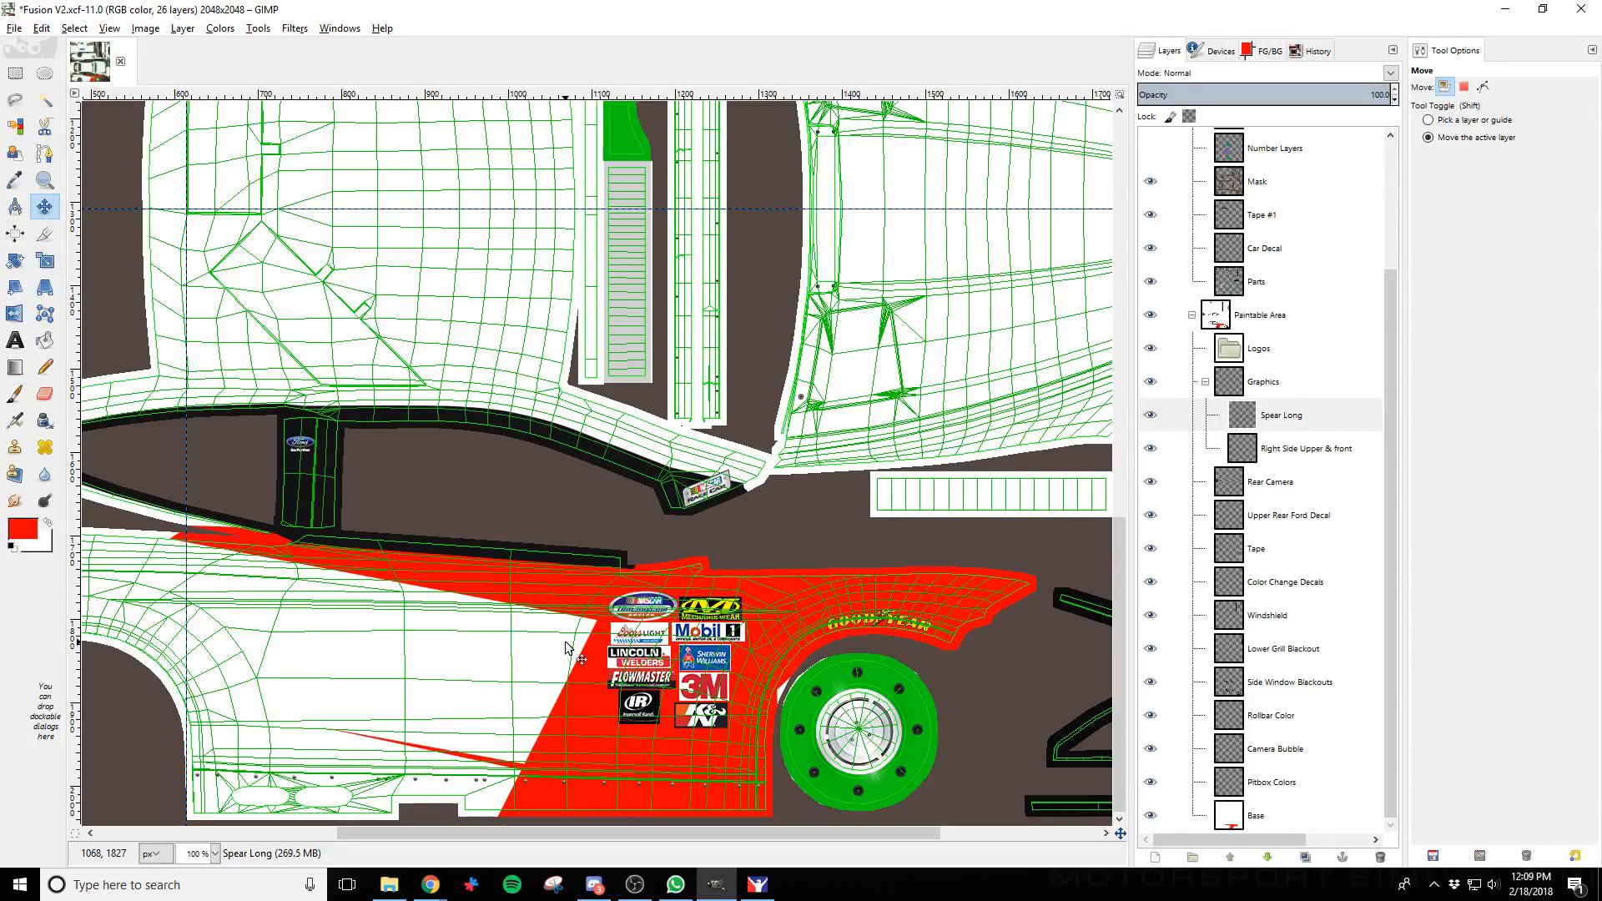
{"action": "key", "text": "shift+Up"}
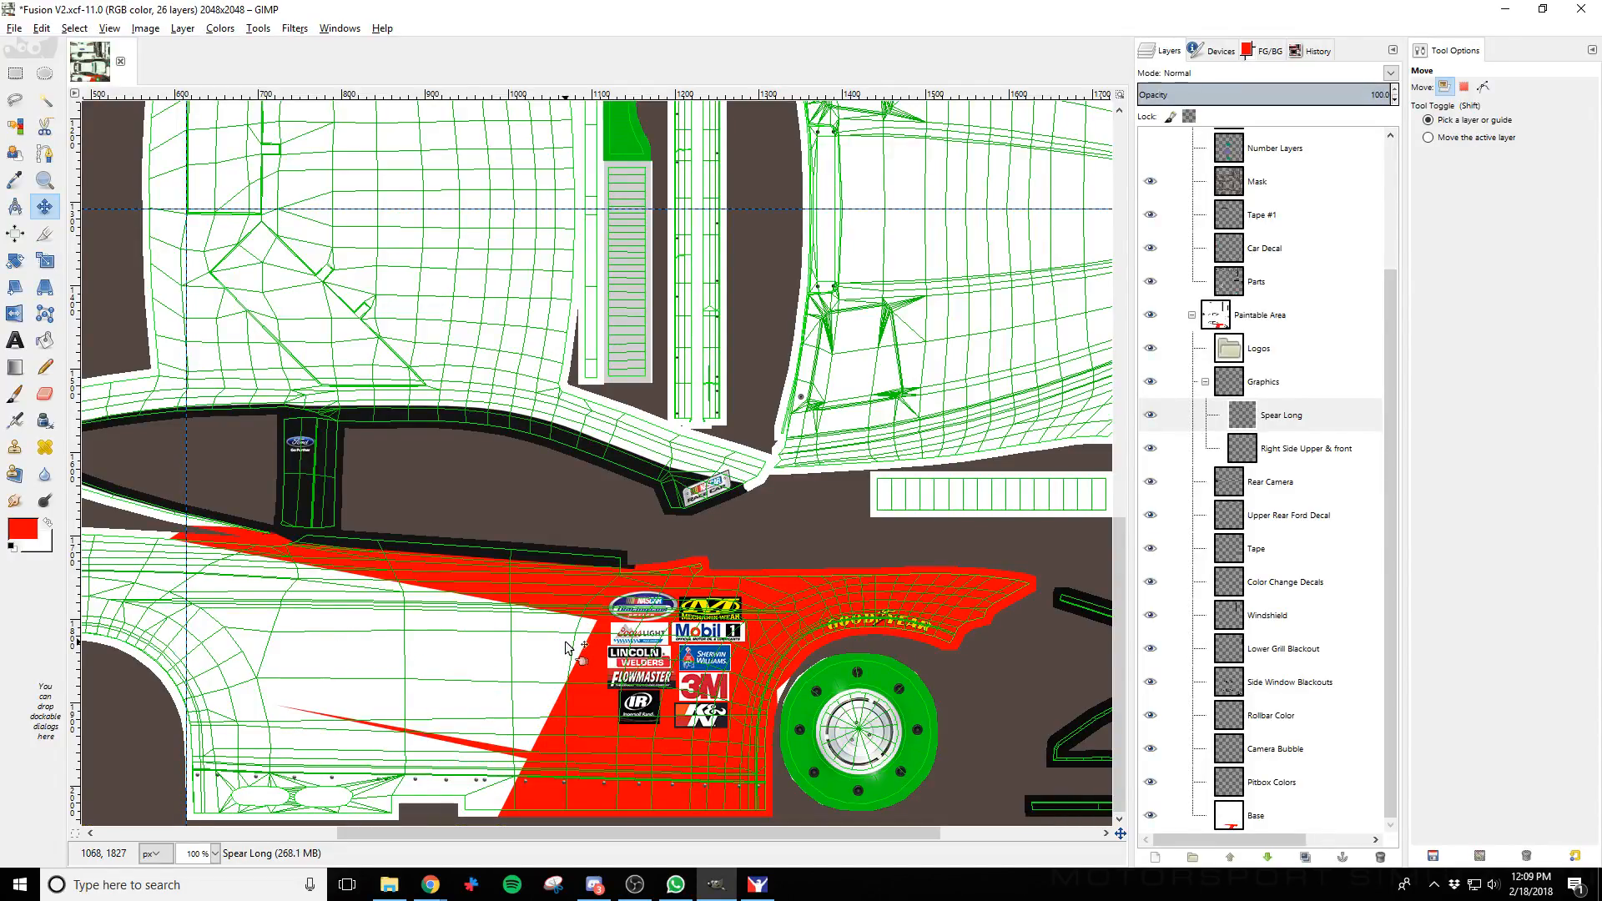
Duplicate the Spear Long layer five times
{"action": "right_click", "coordinate": [1289, 415]}
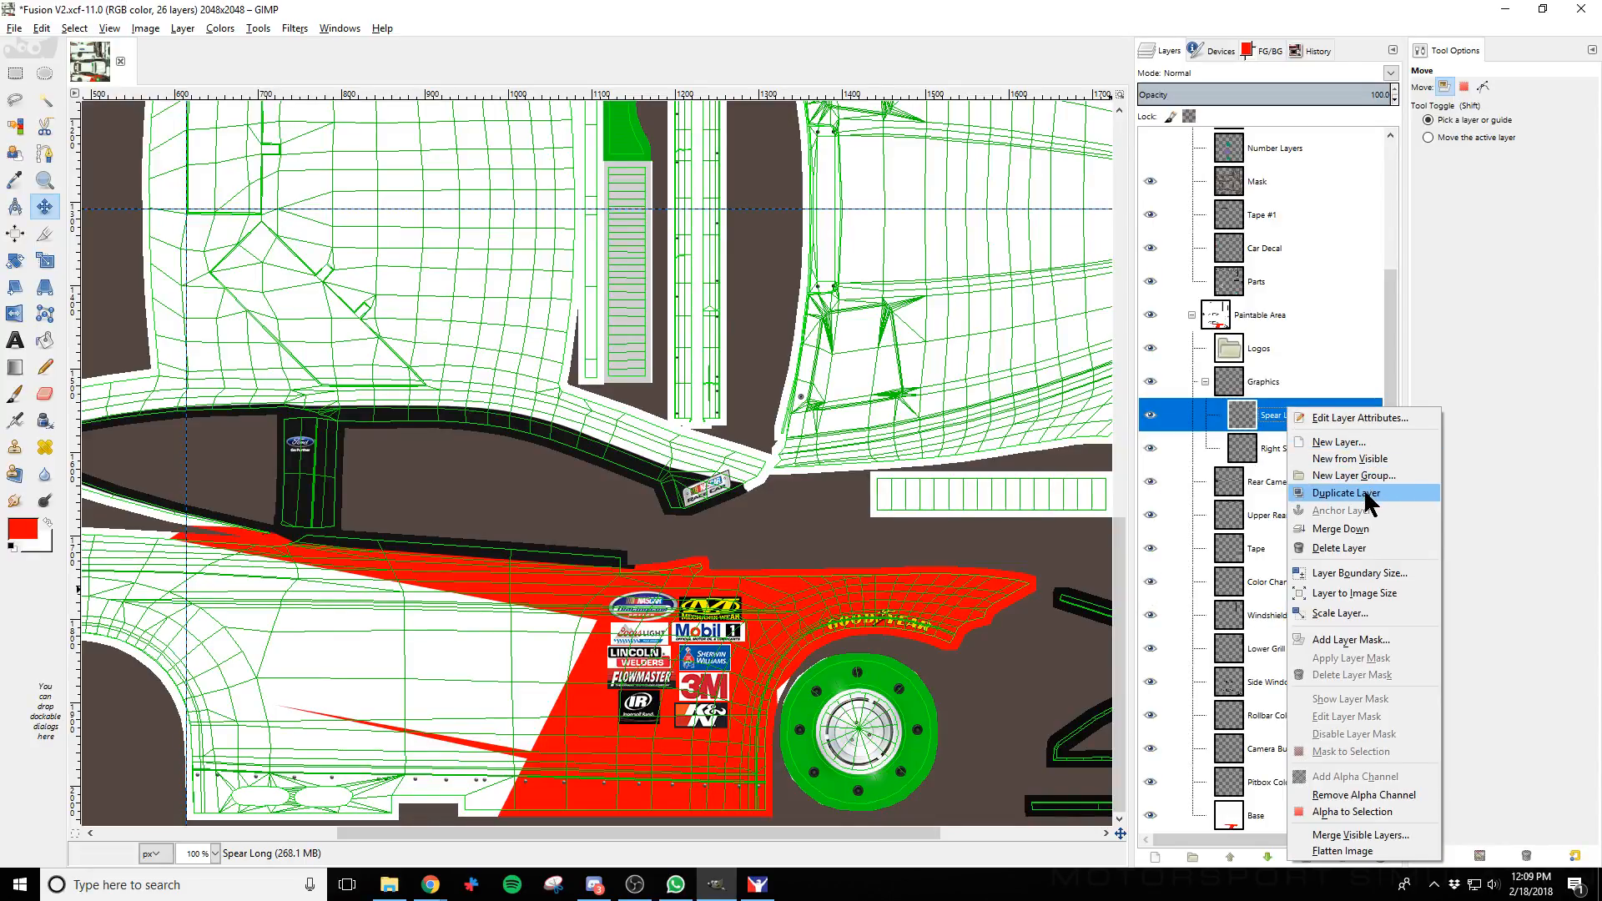
{"action": "left_click", "coordinate": [1346, 493]}
{"action": "right_click", "coordinate": [1292, 417]}
{"action": "left_click", "coordinate": [1350, 539]}
{"action": "right_click", "coordinate": [1300, 428]}
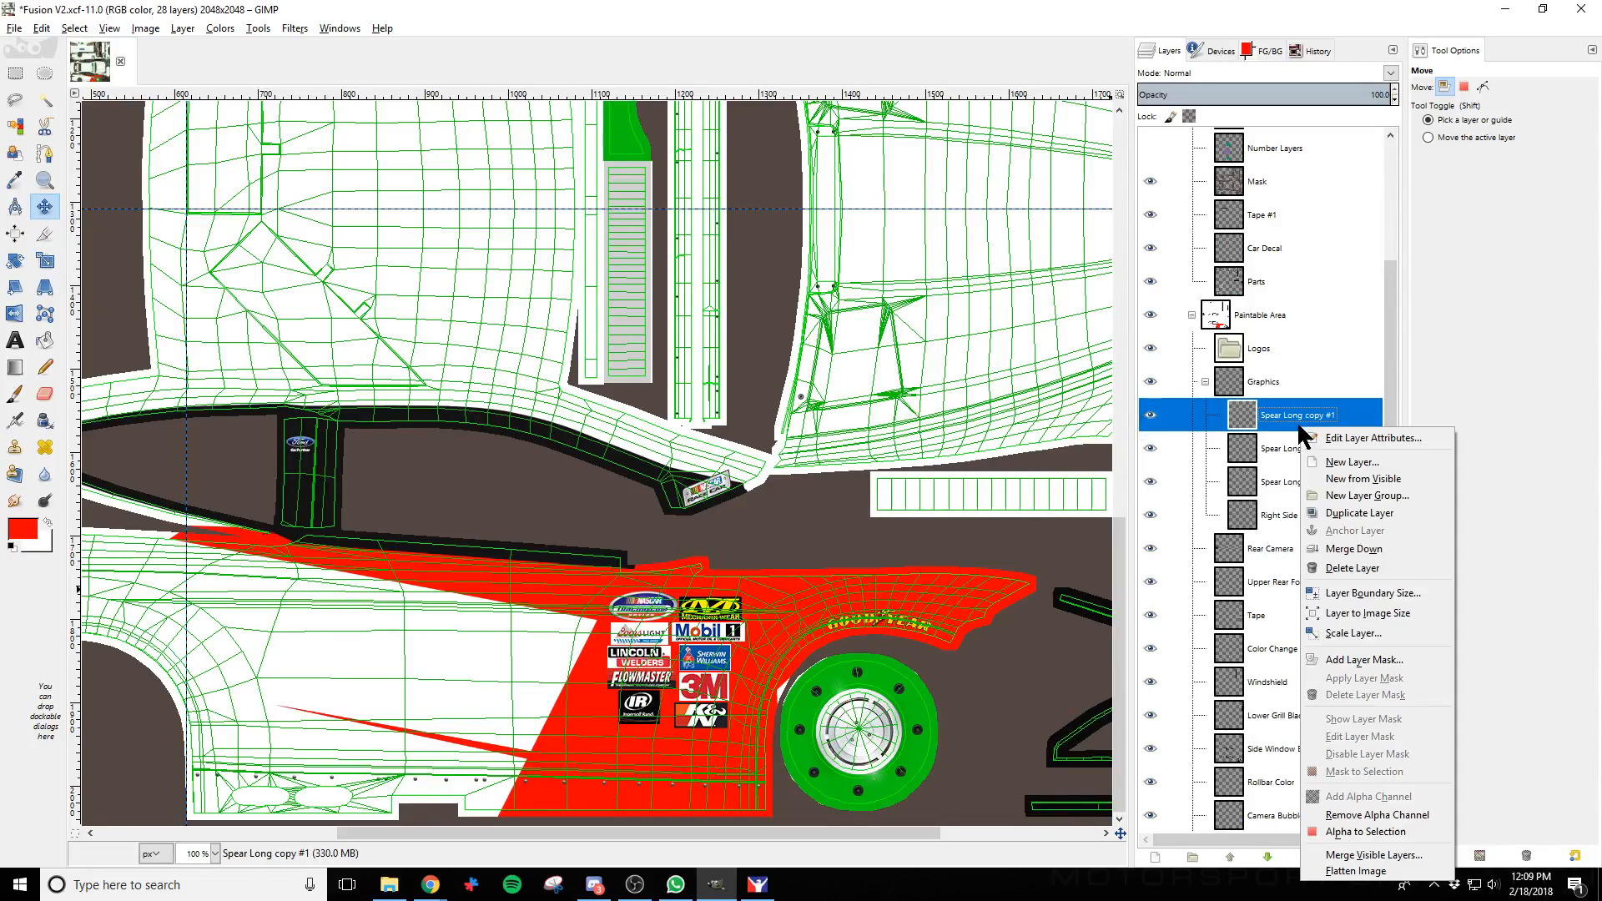
{"action": "left_click", "coordinate": [1351, 513]}
{"action": "right_click", "coordinate": [1270, 415]}
{"action": "left_click", "coordinate": [1350, 502]}
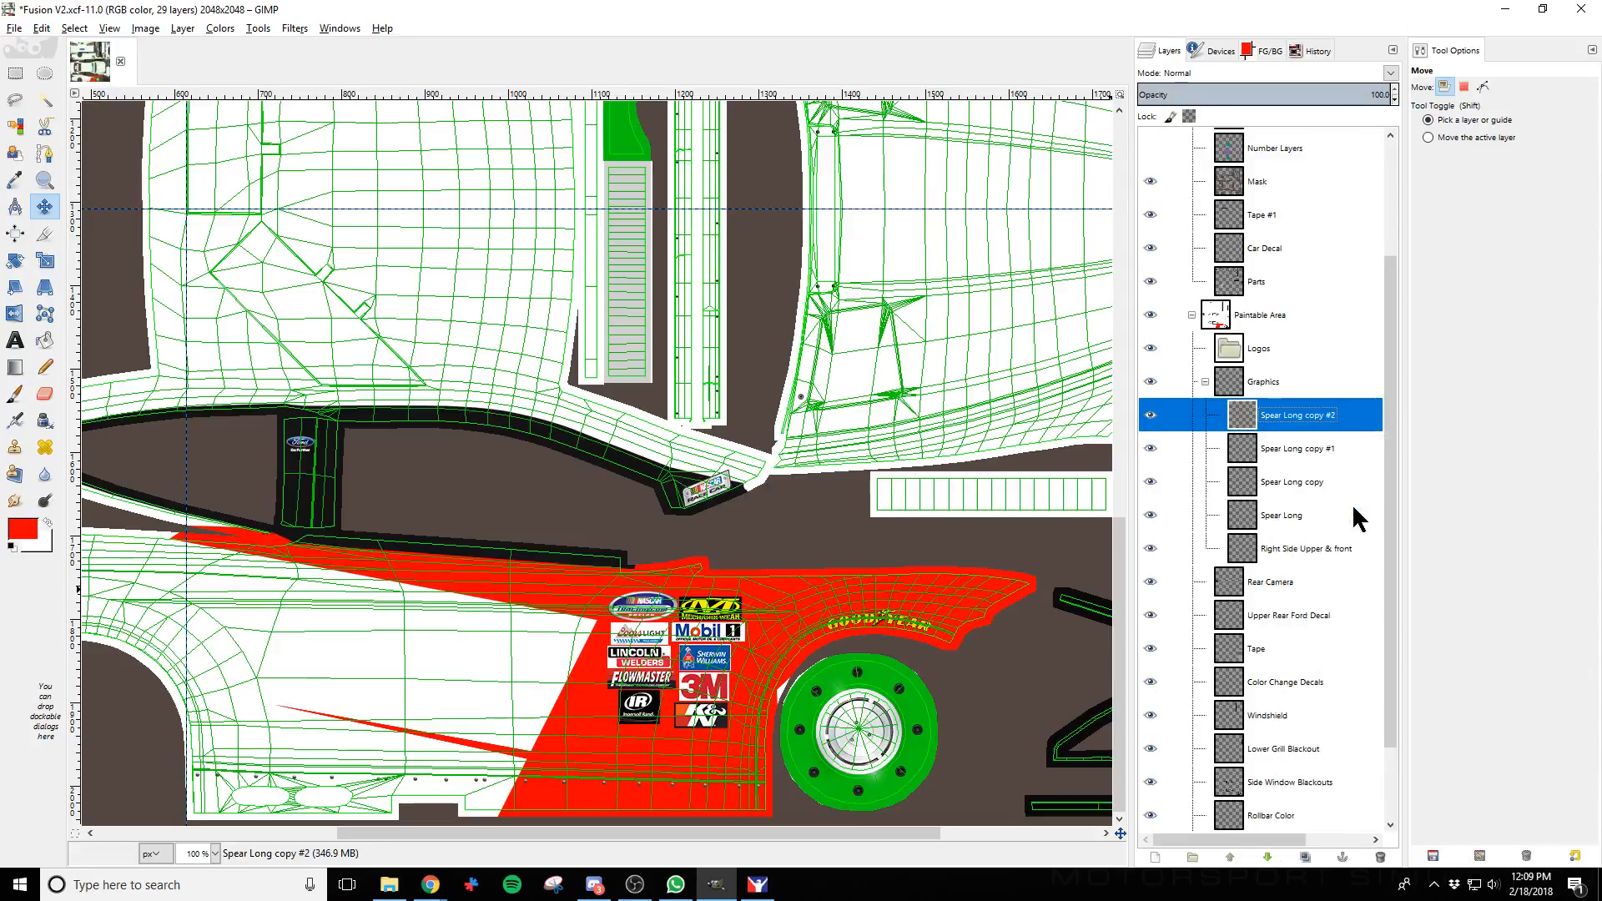
{"action": "right_click", "coordinate": [1277, 415]}
{"action": "left_click", "coordinate": [1347, 500]}
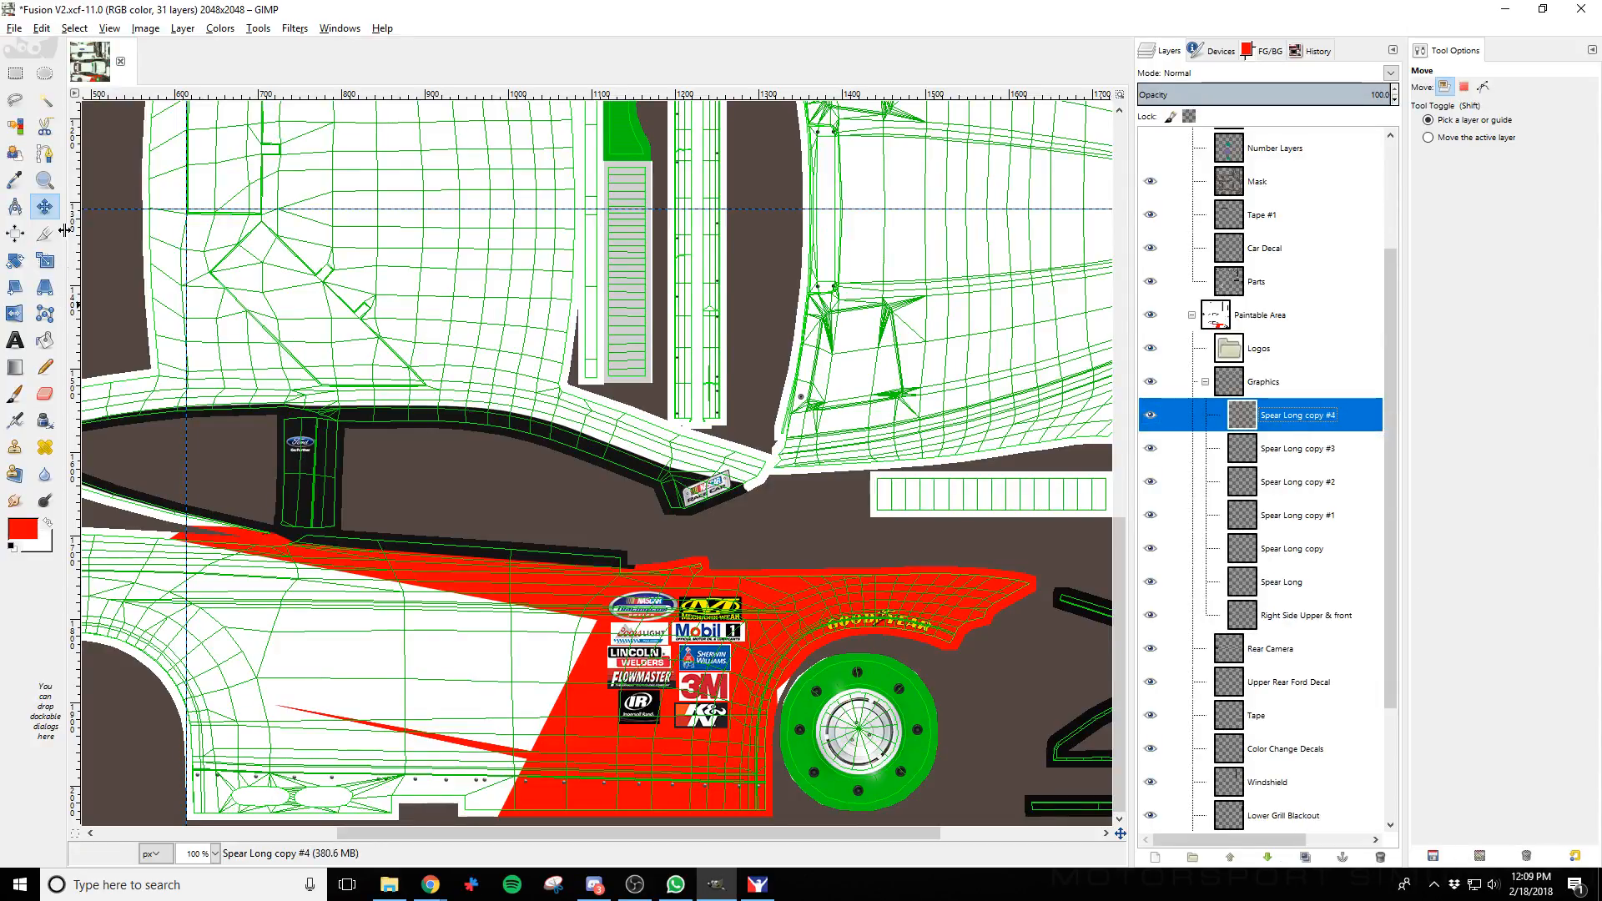
Nudge the Spear Long copy #4 stripe into place beside the upper red band
{"action": "left_click", "coordinate": [523, 752]}
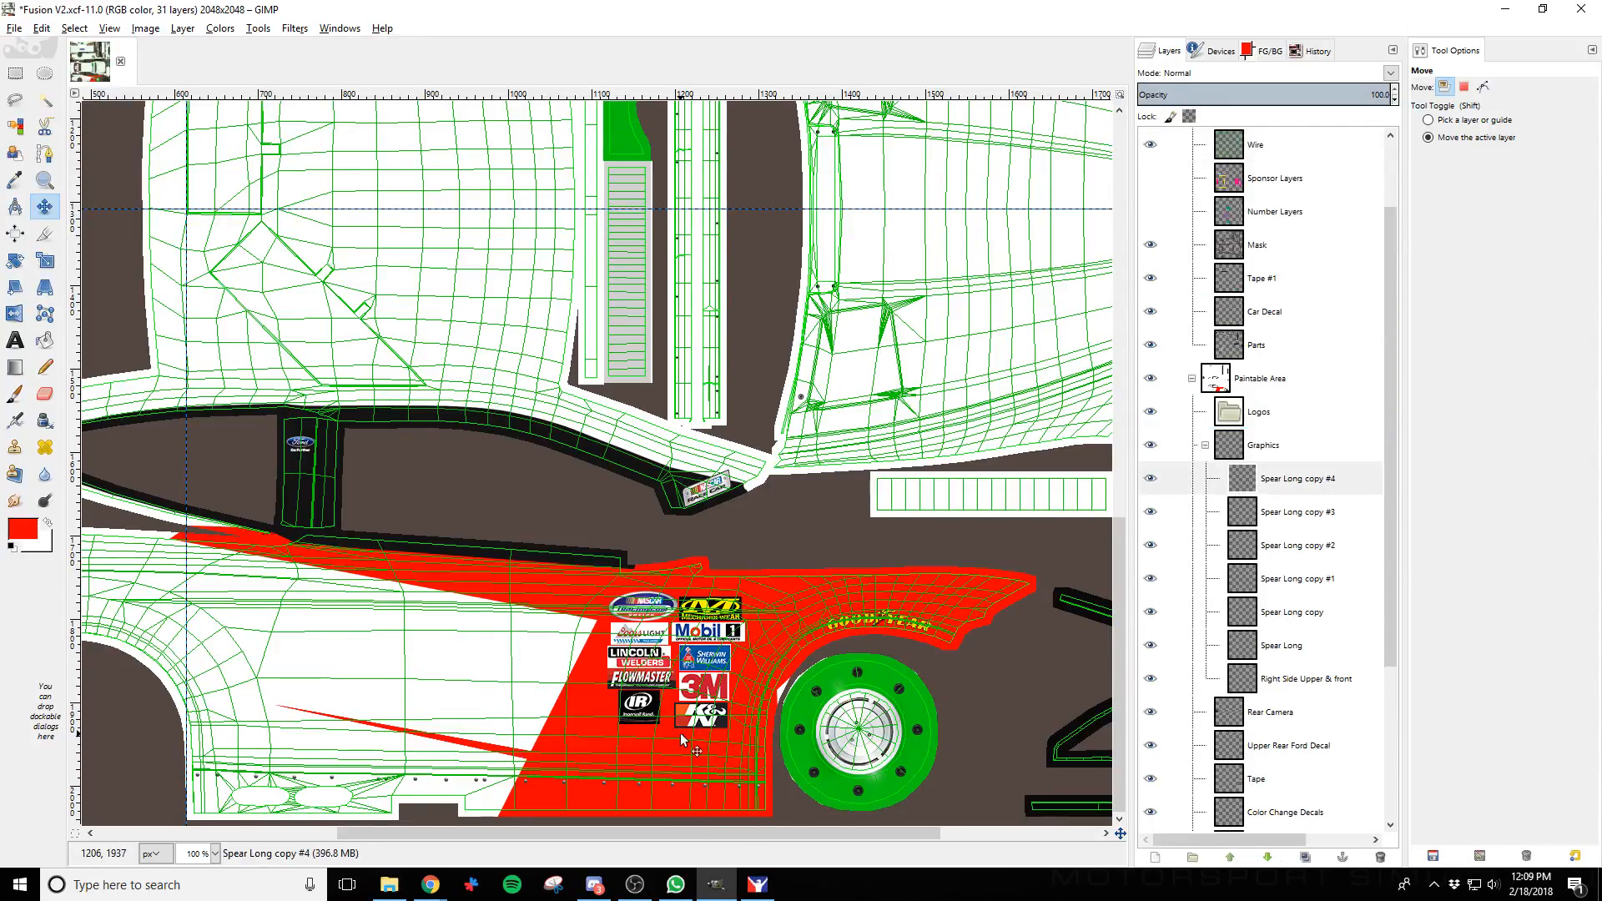
{"action": "key", "text": "shift+Up"}
{"action": "key", "text": "shift+Up"}
{"action": "key", "text": "shift+Up"}
{"action": "key", "text": "shift+Up"}
{"action": "key", "text": "shift+Up"}
{"action": "key", "text": "shift+Right"}
{"action": "key", "text": "shift+Right"}
{"action": "key", "text": "shift+Right"}
{"action": "key", "text": "shift+Right"}
{"action": "key", "text": "shift+Right"}
{"action": "key", "text": "shift+Right"}
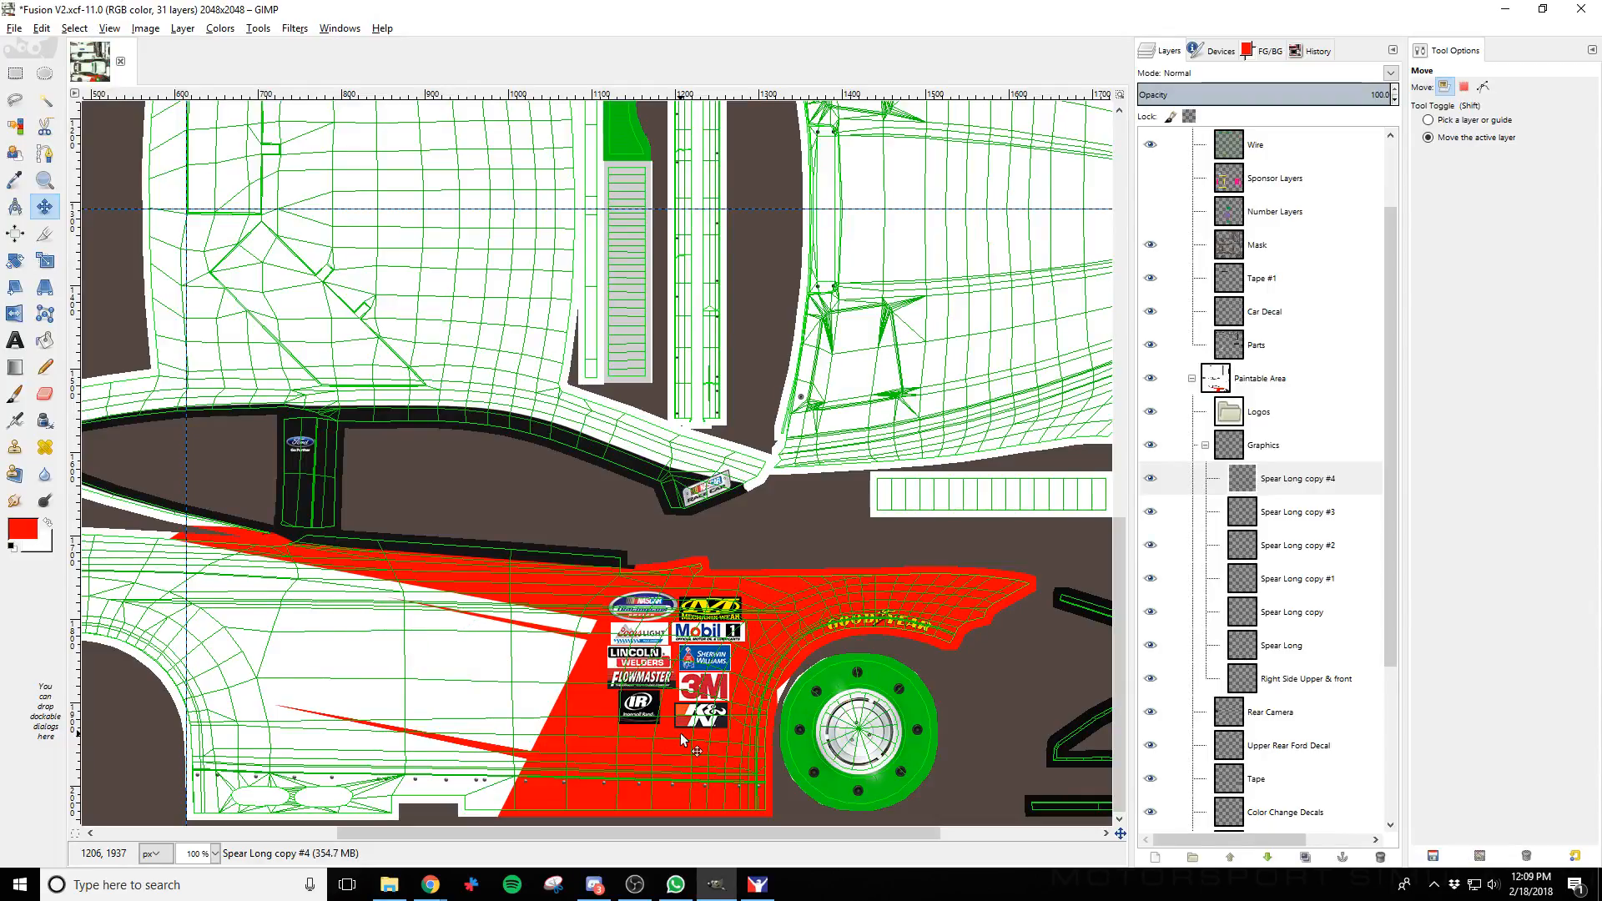
{"action": "key", "text": "shift+Down"}
{"action": "key", "text": "shift+Down"}
{"action": "key", "text": "shift+Down"}
{"action": "key", "text": "shift+Left"}
{"action": "key", "text": "shift+Left"}
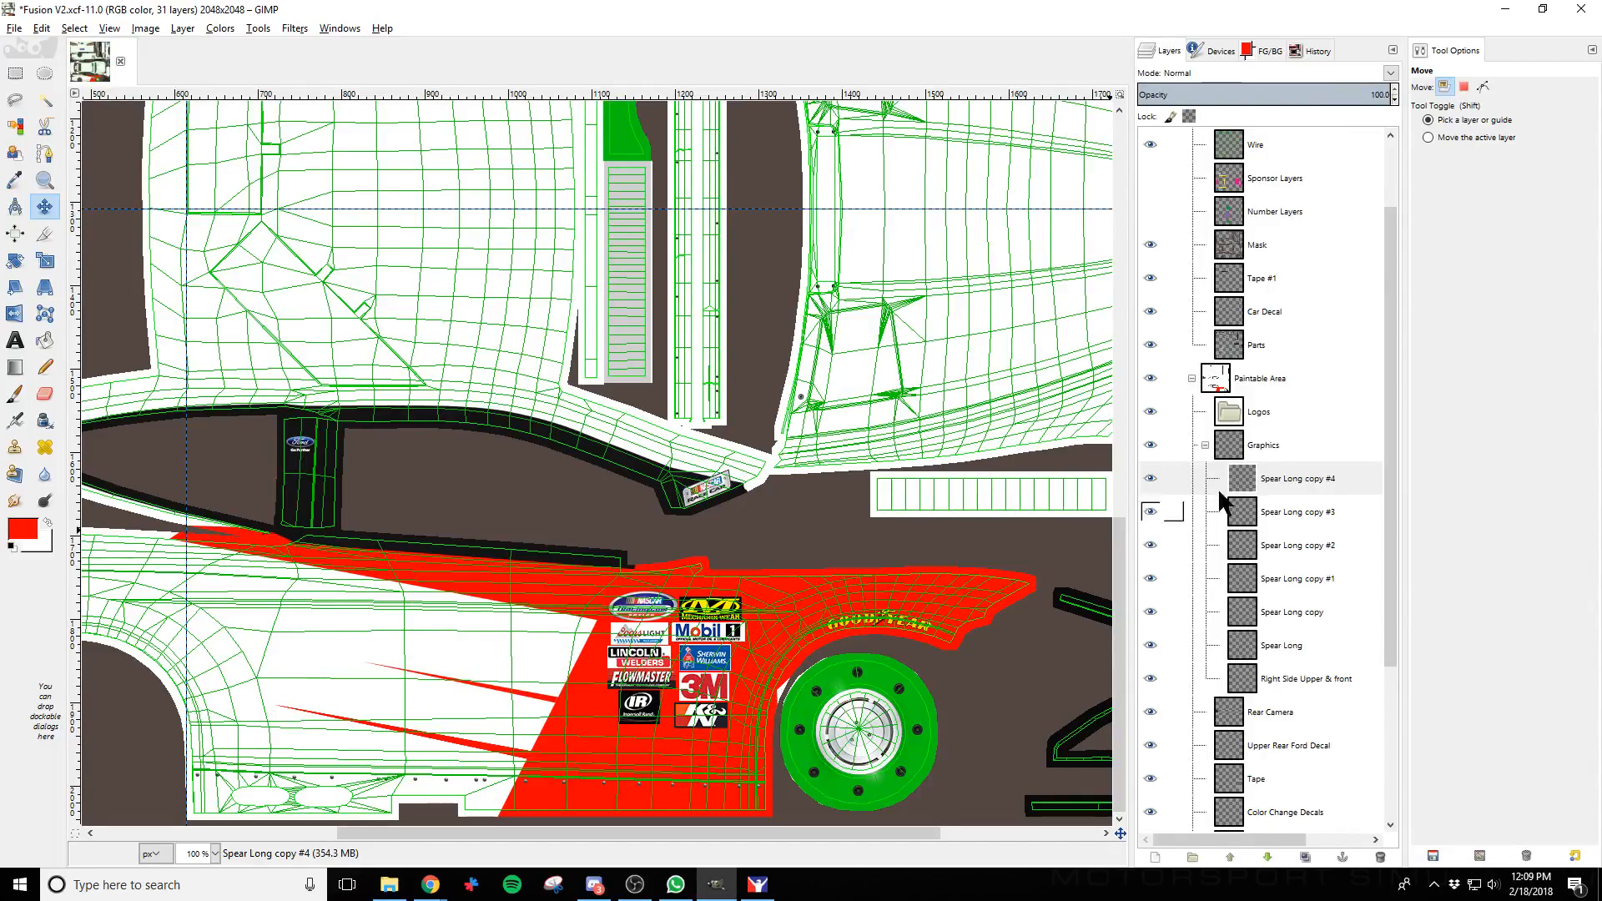
Shift the Spear Long copy #3 stripe up and right, then slightly left
{"action": "left_click", "coordinate": [1282, 513]}
{"action": "left_click", "coordinate": [487, 741]}
{"action": "key", "text": "shift+Up"}
{"action": "key", "text": "shift+Up"}
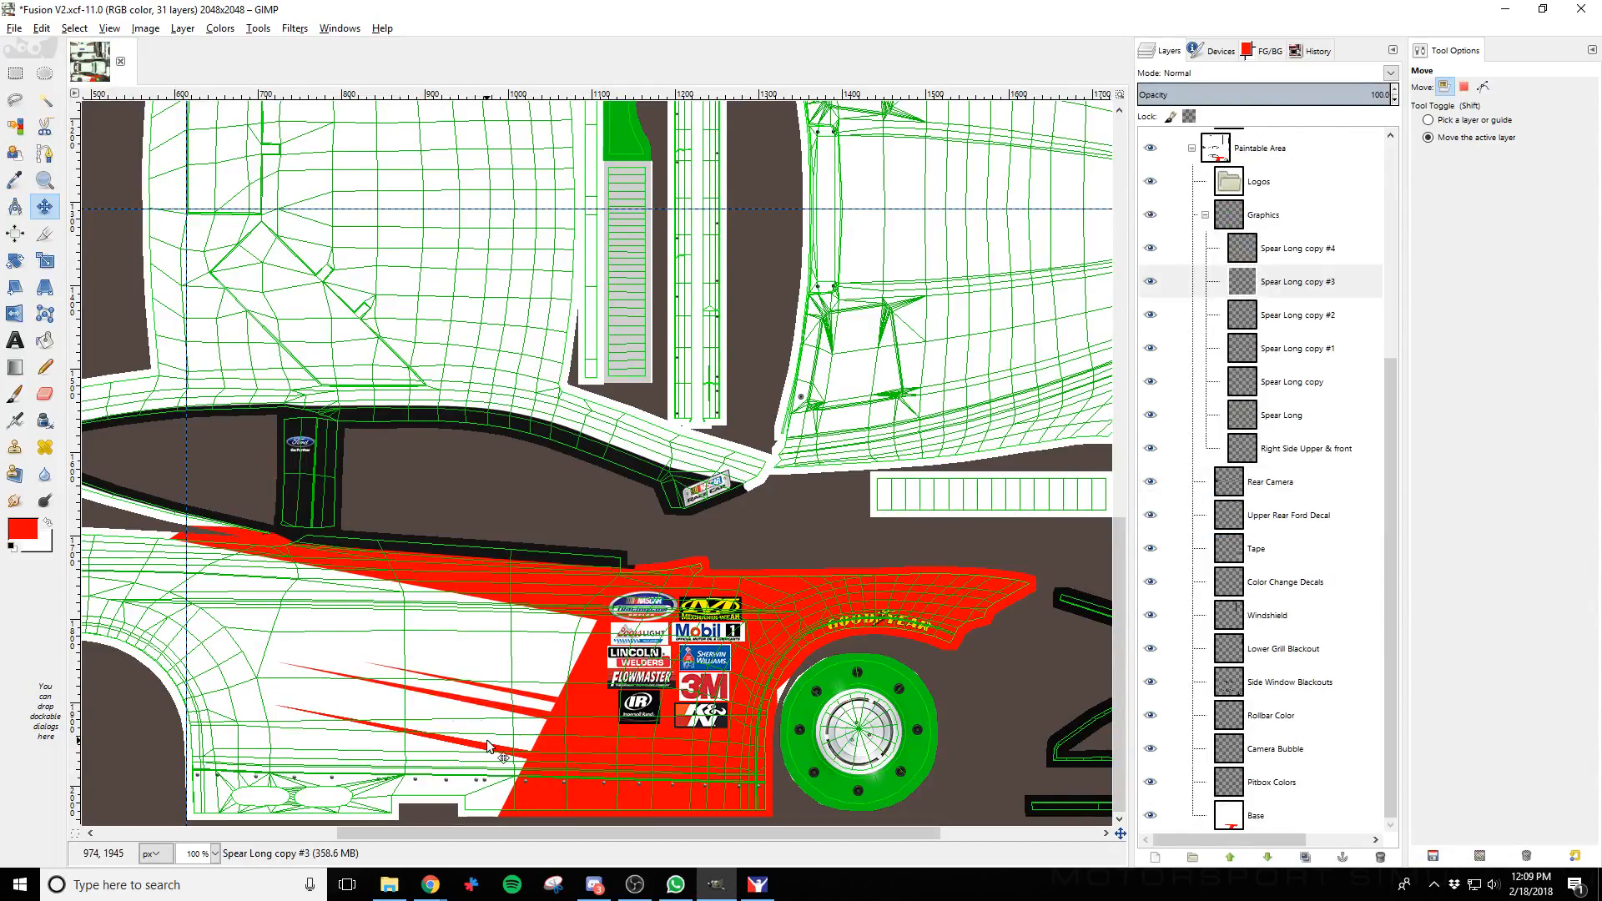
{"action": "key", "text": "shift+Up"}
{"action": "key", "text": "shift+Up"}
{"action": "key", "text": "shift+Up"}
{"action": "key", "text": "shift+Right"}
{"action": "key", "text": "shift+Down"}
{"action": "key", "text": "shift+Left"}
{"action": "key", "text": "shift+Right"}
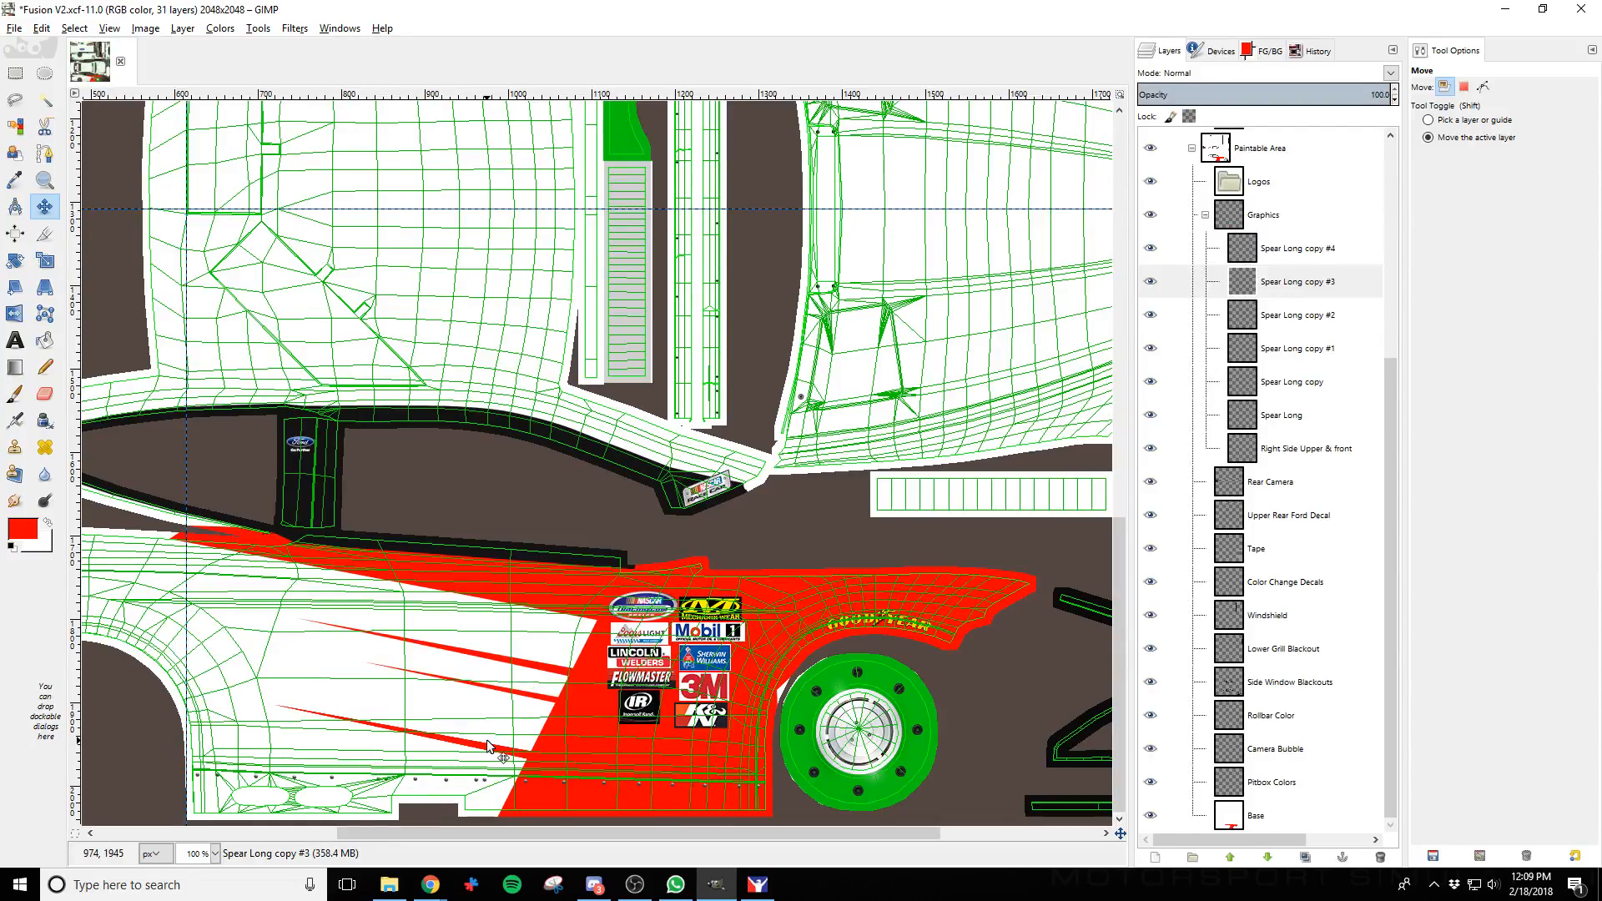
{"action": "key", "text": "shift+Left"}
{"action": "key", "text": "shift+Left"}
{"action": "key", "text": "shift+Left"}
{"action": "key", "text": "shift+Left"}
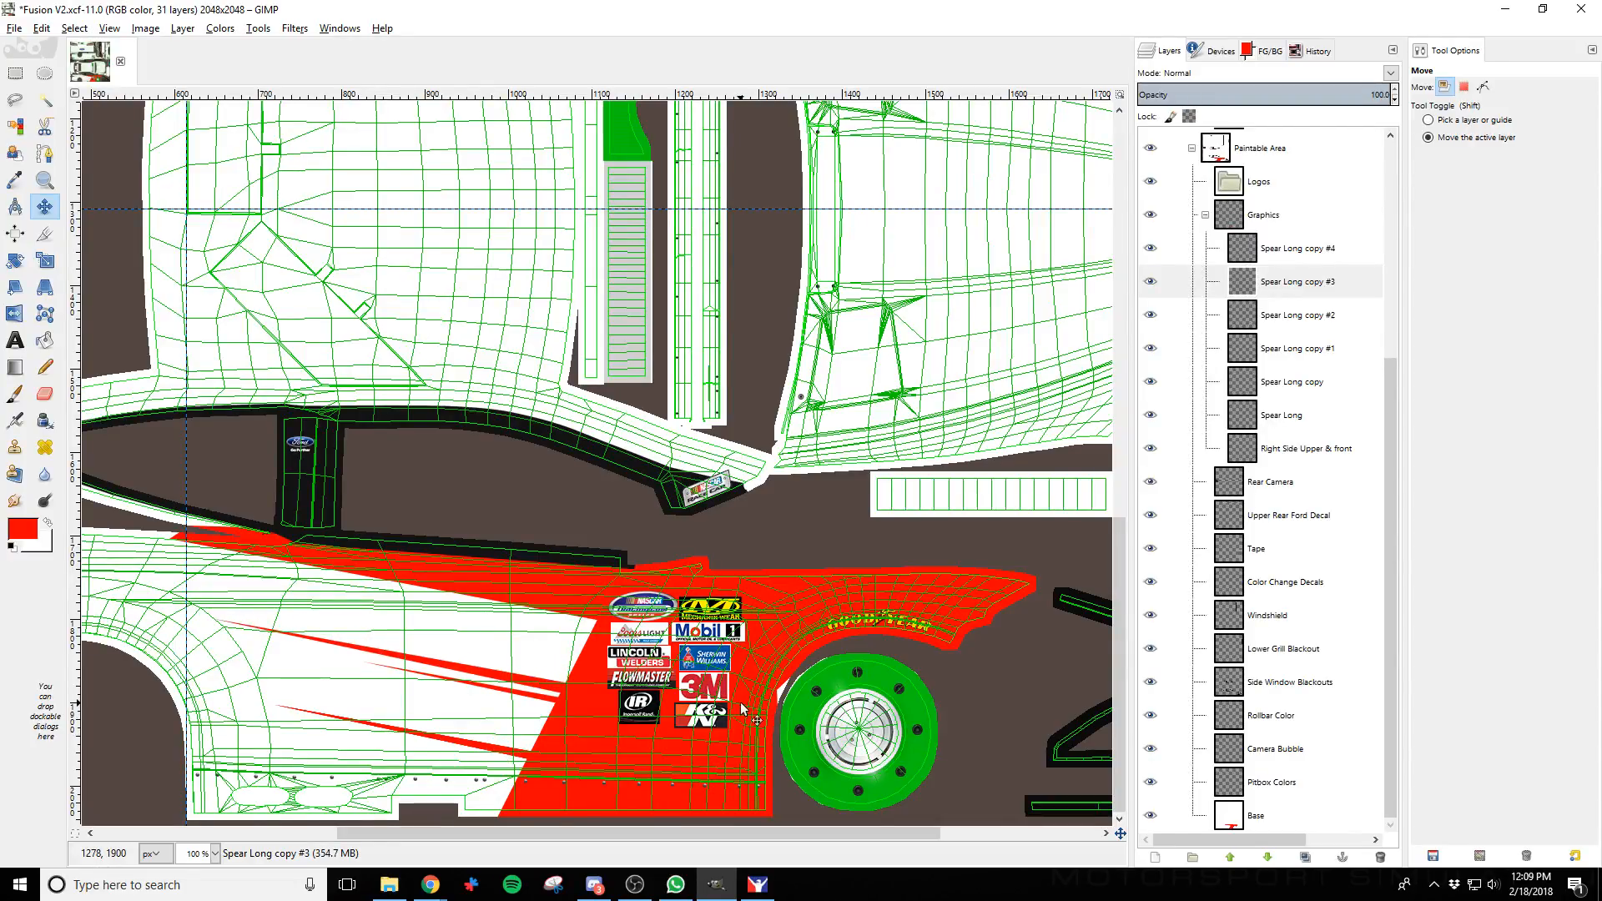
{"action": "key", "text": "shift+Up"}
{"action": "key", "text": "shift+Down"}
Move the Spear Long copy #2 stripe left and slightly down
{"action": "left_click", "coordinate": [1298, 315]}
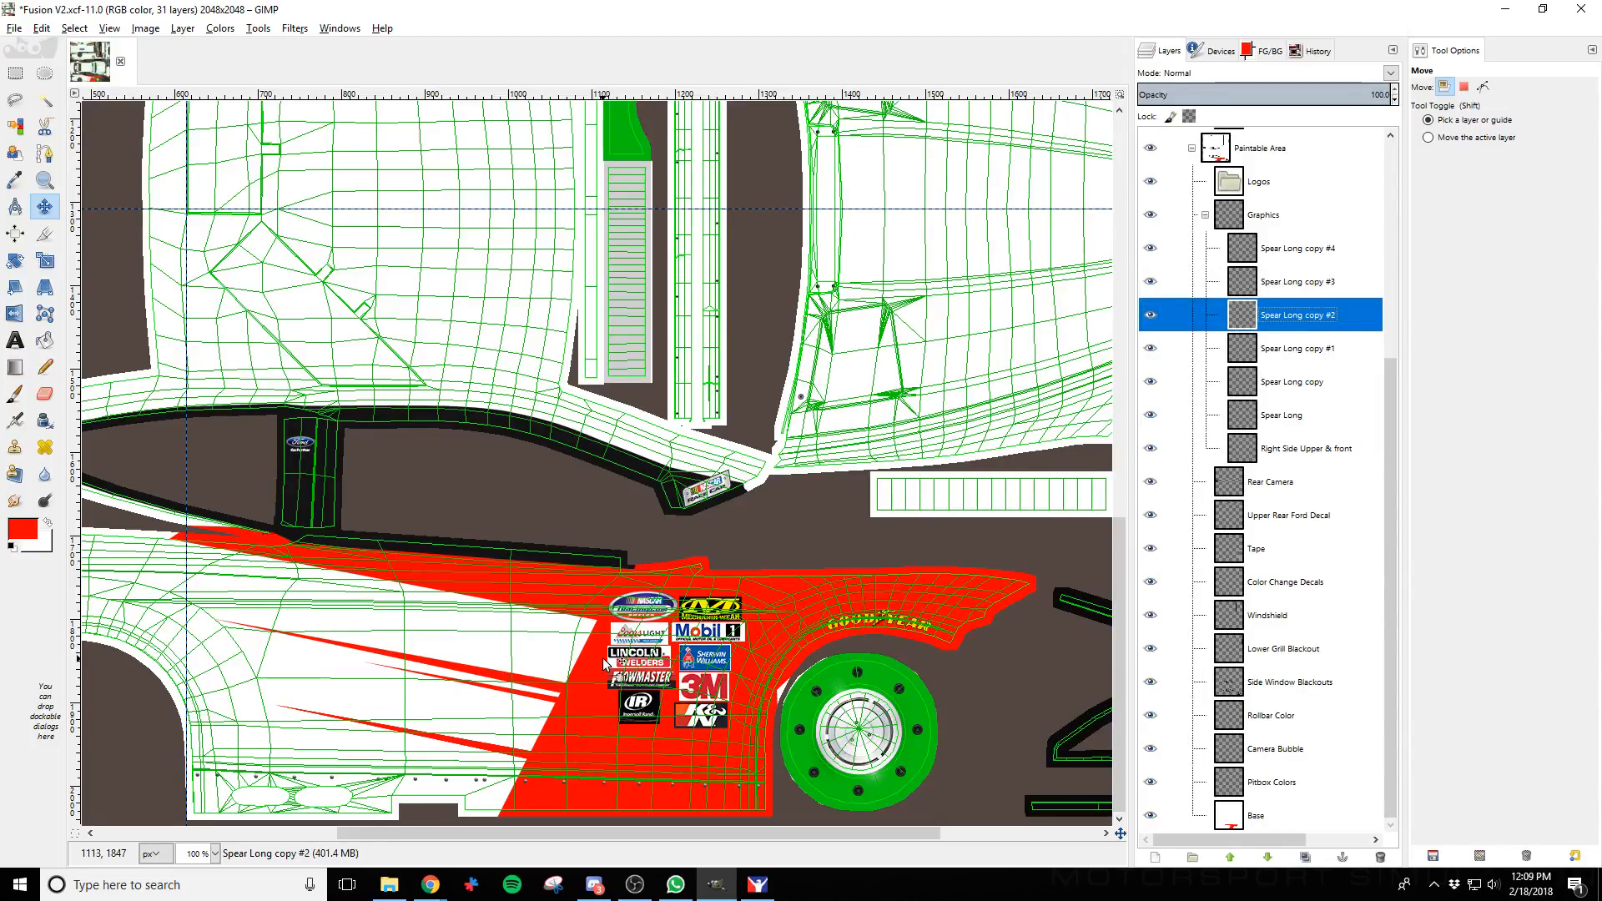
{"action": "key", "text": "Up"}
{"action": "key", "text": "Down"}
{"action": "left_click_drag", "start_coordinate": [603, 657], "coordinate": [447, 664]}
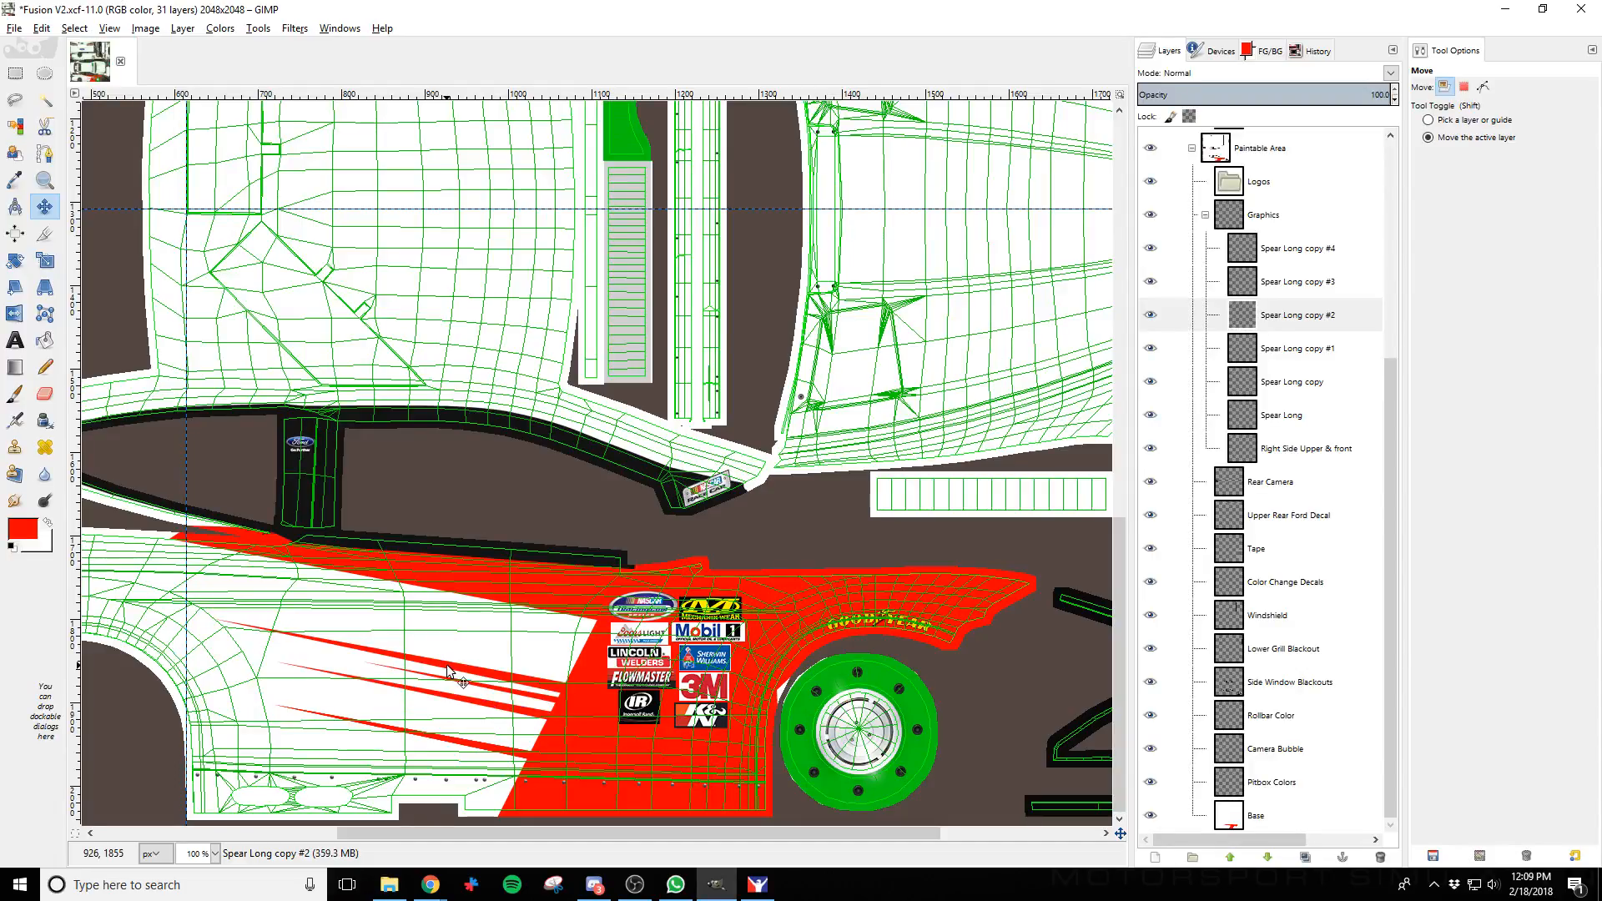
{"action": "key", "text": "shift+Right"}
{"action": "key", "text": "shift+Right"}
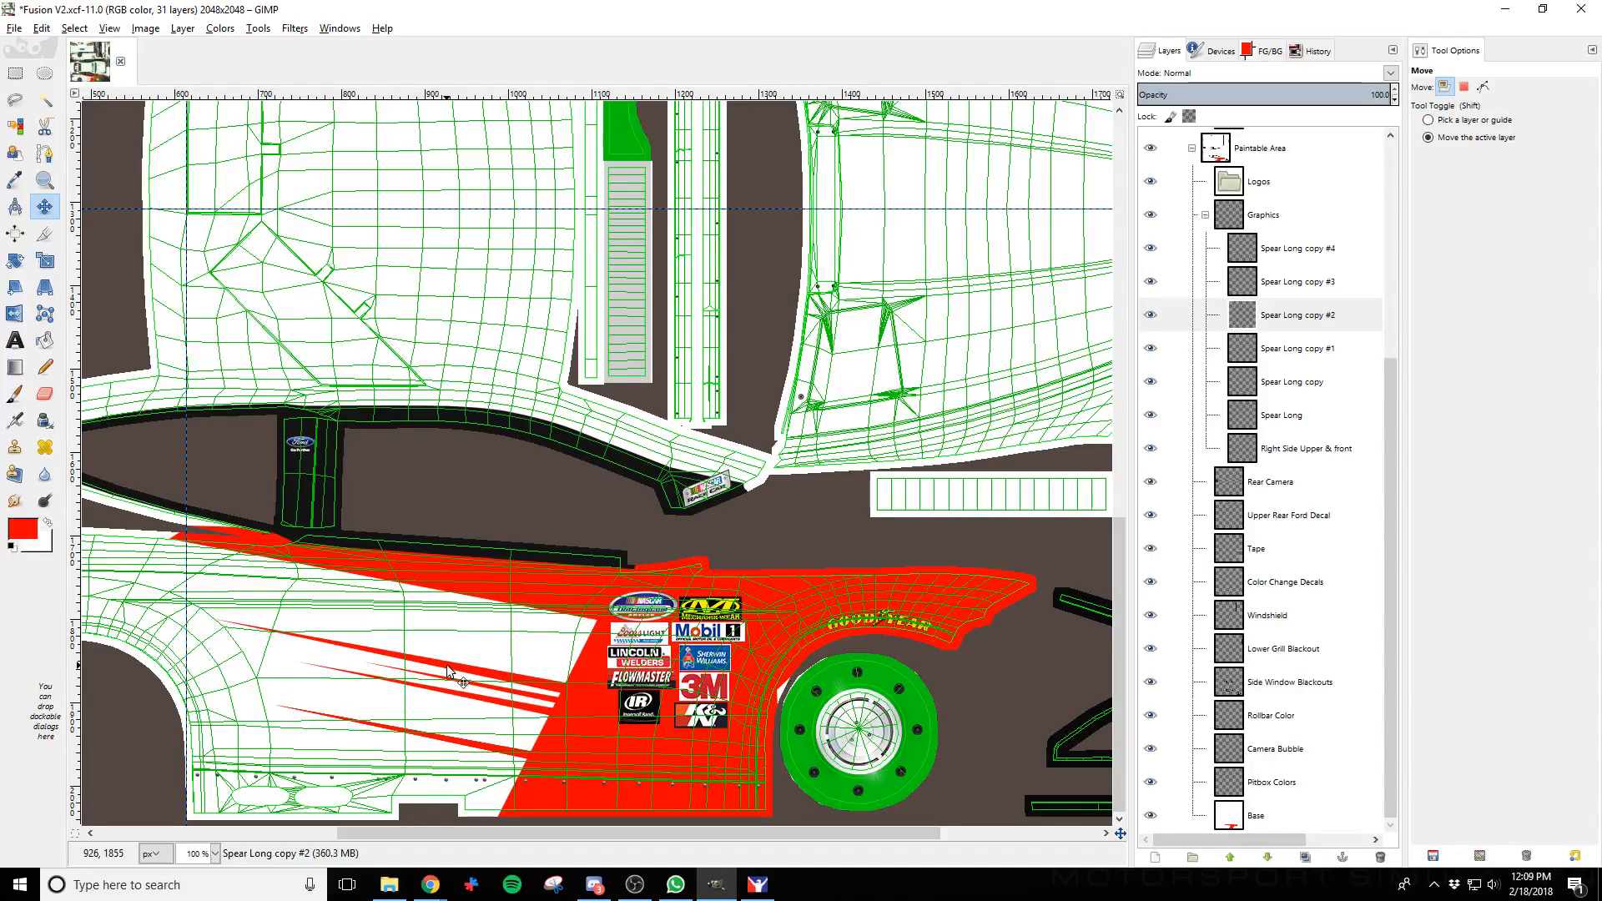
{"action": "key", "text": "shift+Left"}
Nudge the Spear Long copy #1 stripe up, then right and down
{"action": "left_click", "coordinate": [1295, 348]}
{"action": "left_click", "coordinate": [464, 726]}
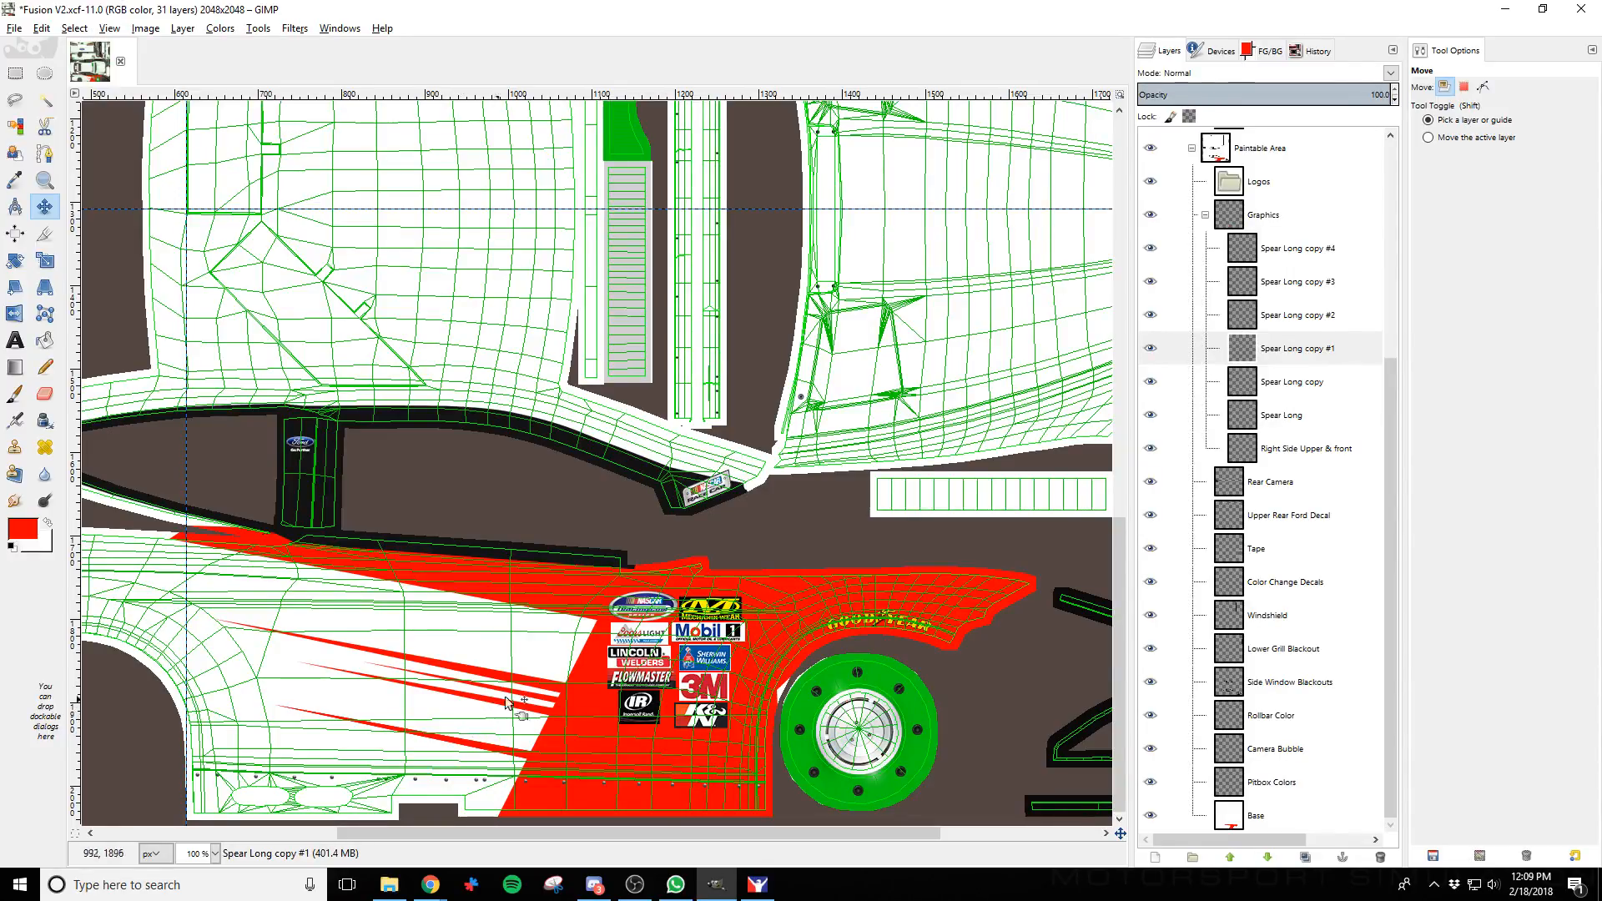
{"action": "left_click", "coordinate": [423, 630]}
{"action": "key", "text": "shift+Up"}
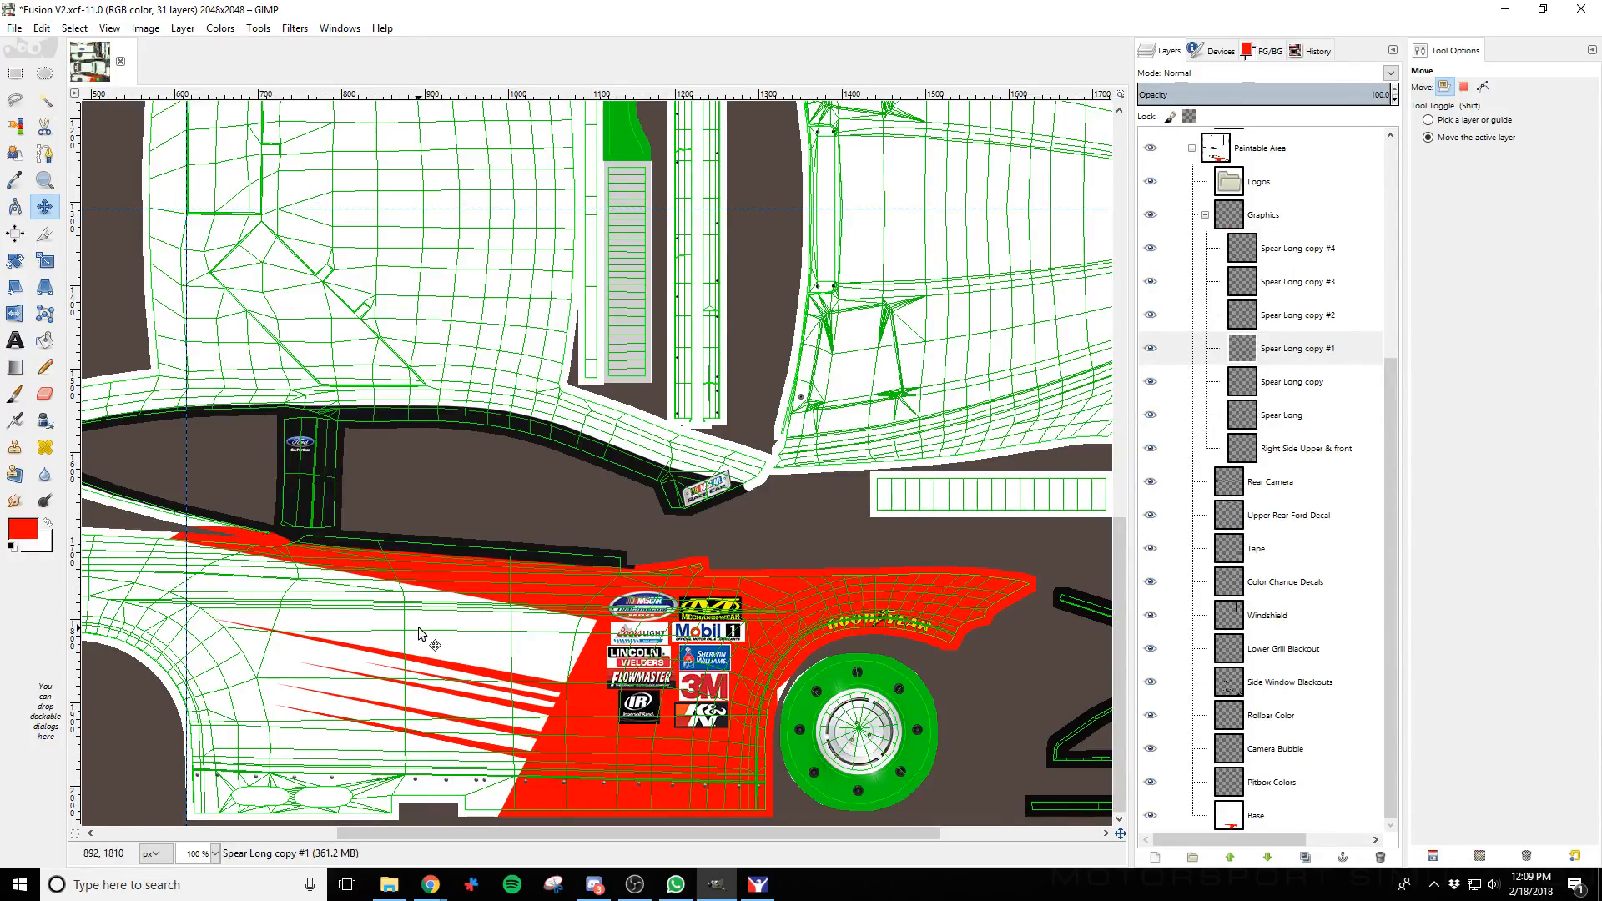
{"action": "key", "text": "shift+Right"}
{"action": "key", "text": "shift+Right"}
{"action": "key", "text": "shift+Right"}
{"action": "key", "text": "shift+Right"}
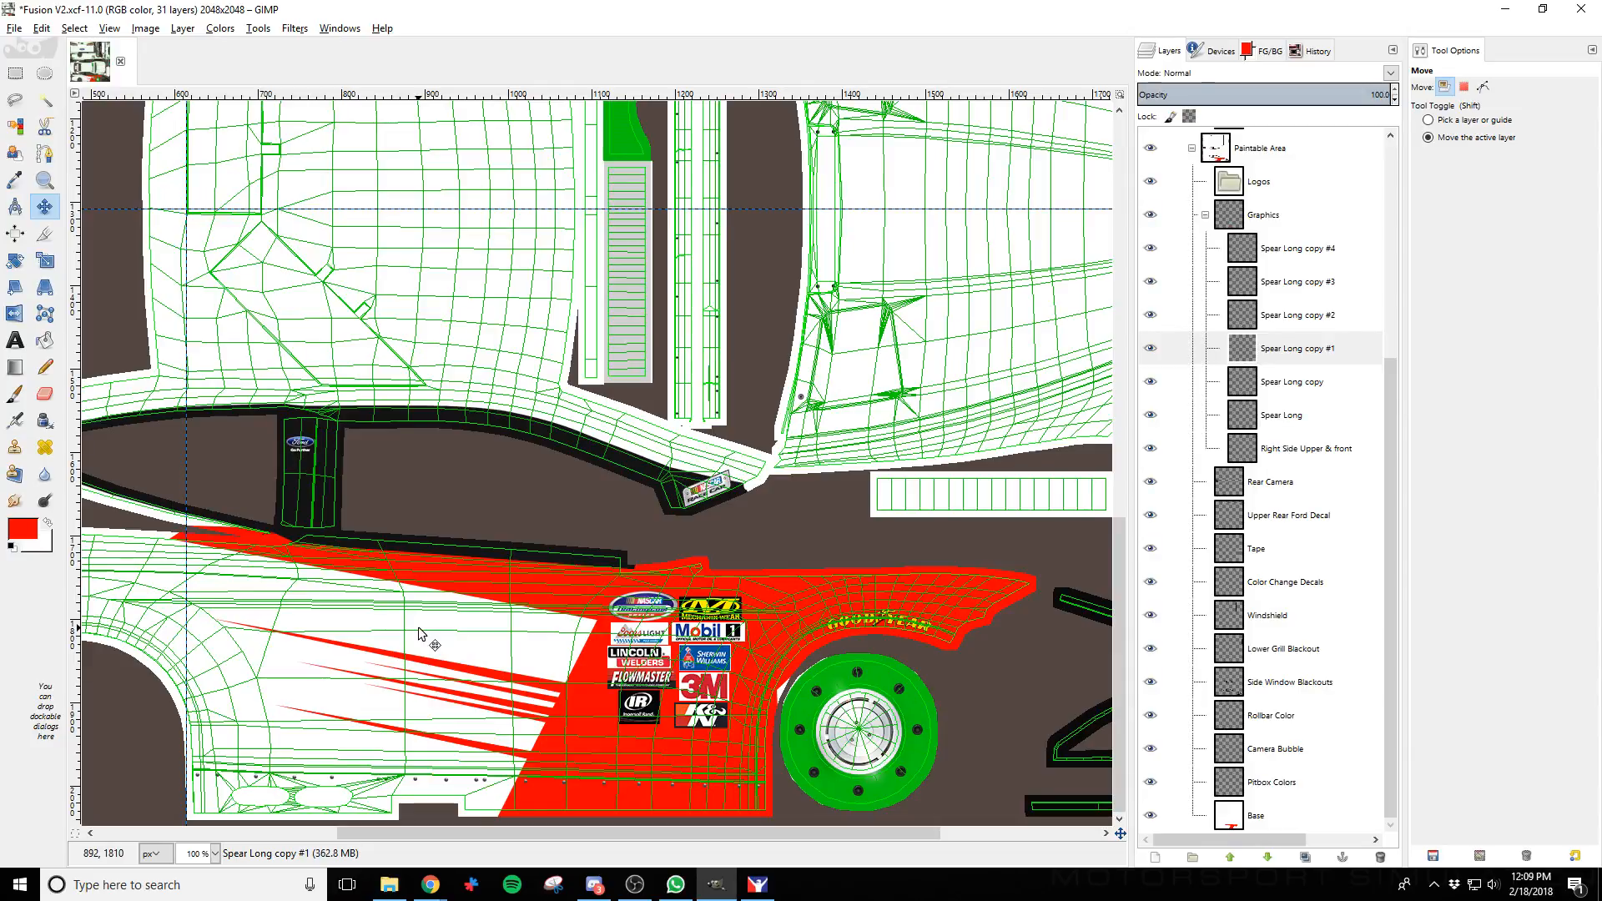
{"action": "key", "text": "shift+Right"}
{"action": "key", "text": "shift+Right"}
{"action": "key", "text": "shift+Down"}
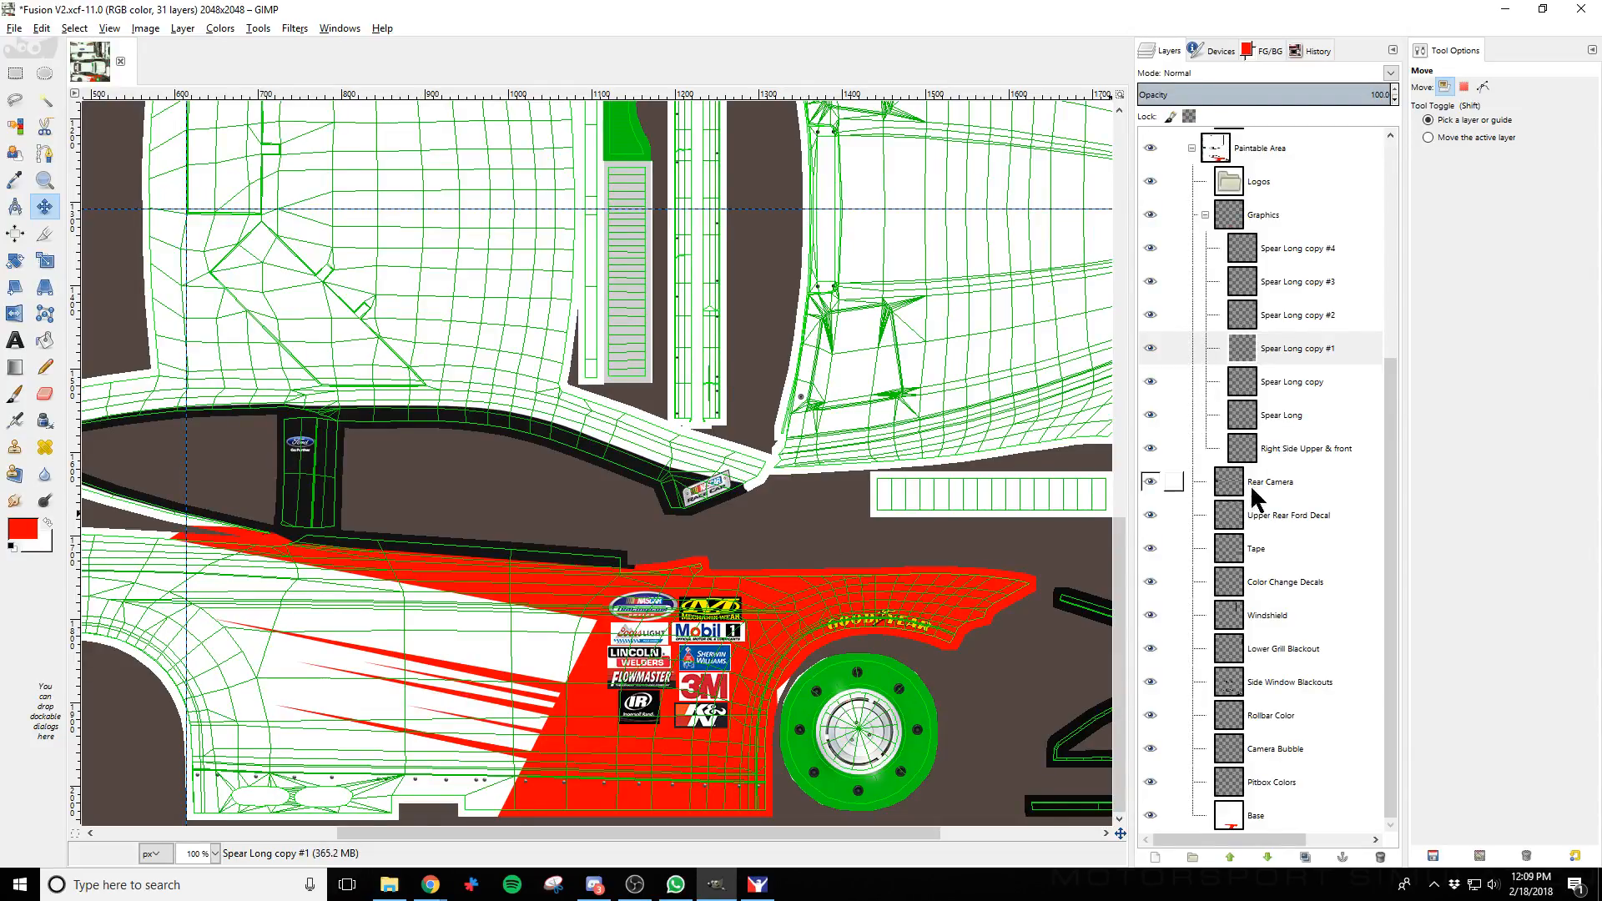
Raise the Spear Long copy stripe three steps upward
{"action": "left_click", "coordinate": [1310, 385]}
{"action": "key", "text": "shift+Up"}
{"action": "key", "text": "shift+Up"}
{"action": "key", "text": "shift+Up"}
{"action": "key", "text": "shift+Up"}
{"action": "key", "text": "shift+Up"}
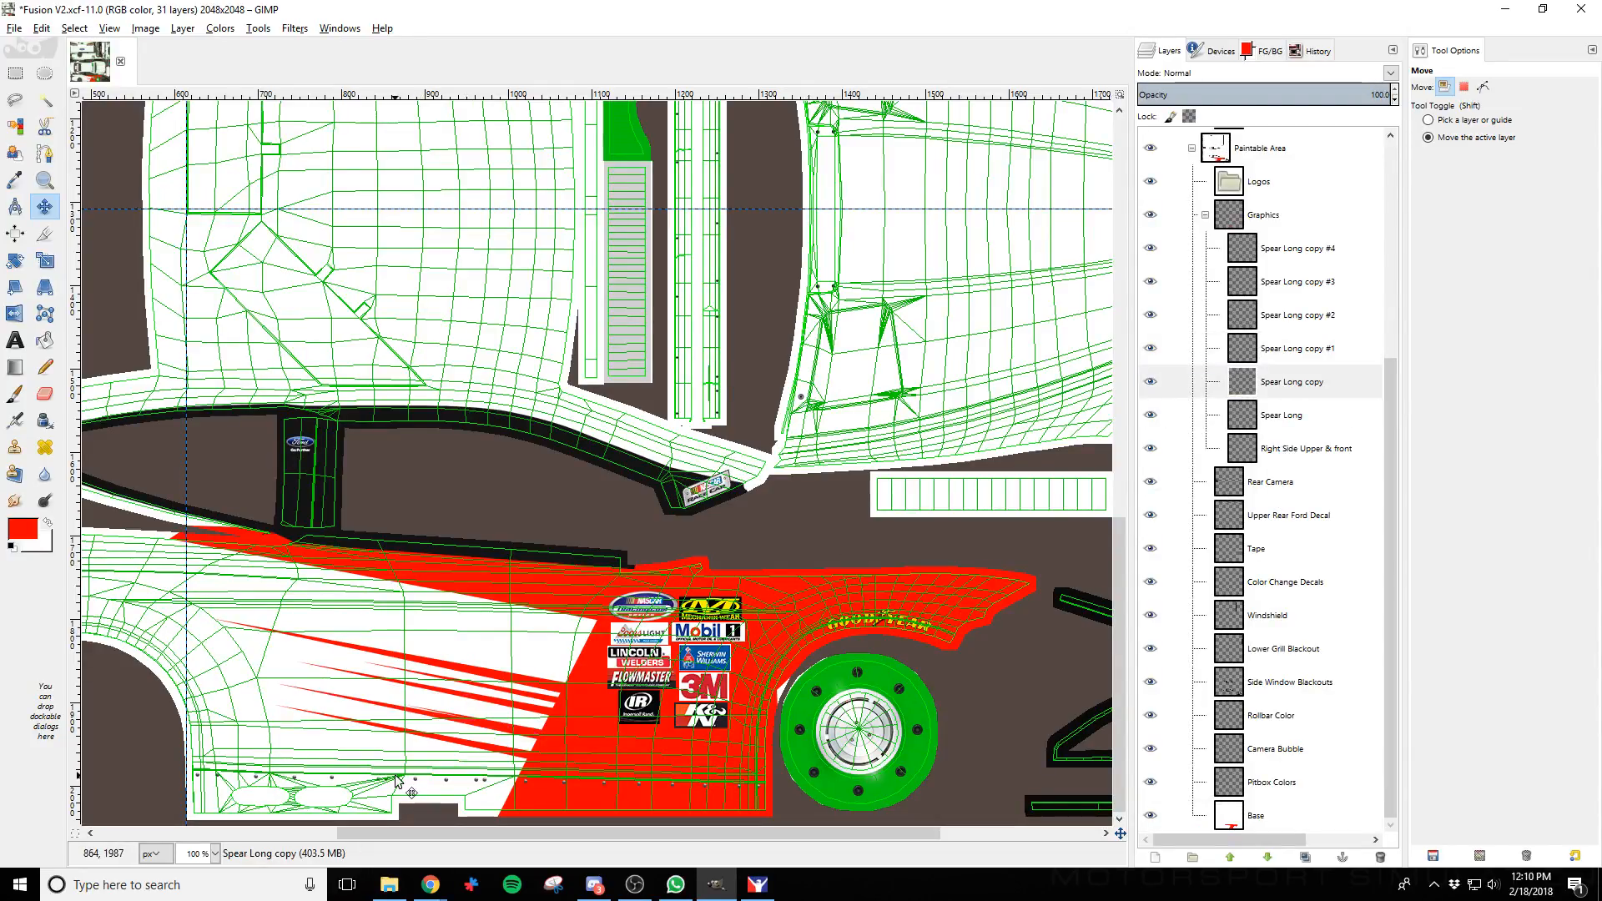
{"action": "key", "text": "shift+Up"}
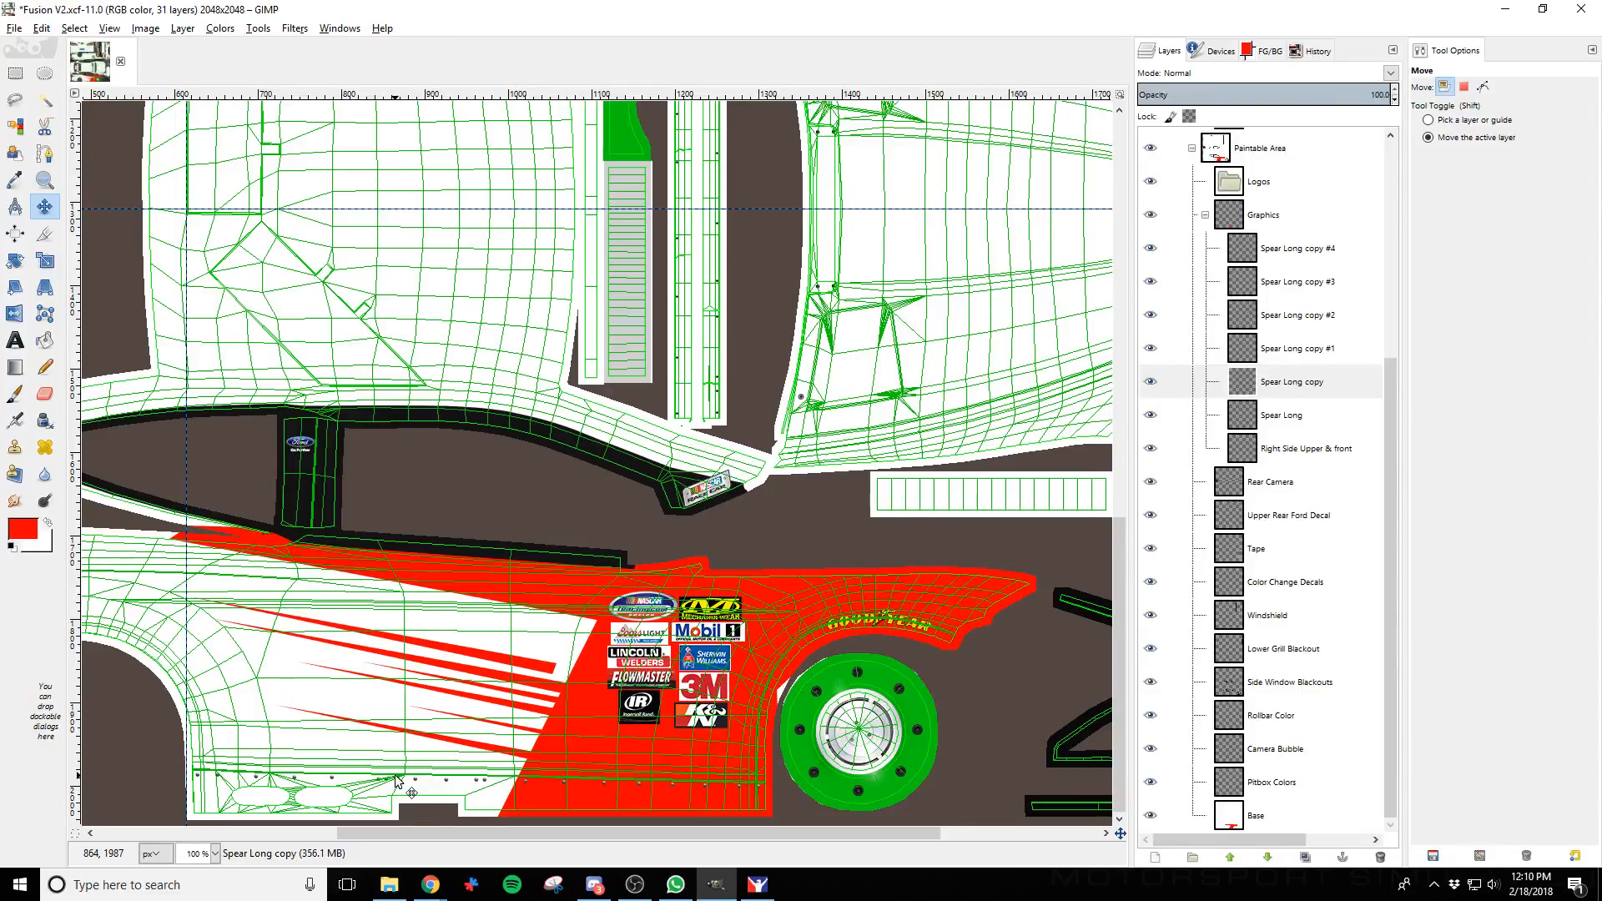
{"action": "key", "text": "shift+Up"}
{"action": "key", "text": "shift+Up"}
{"action": "key", "text": "shift+Up"}
{"action": "key", "text": "shift+Up"}
{"action": "key", "text": "shift+Up"}
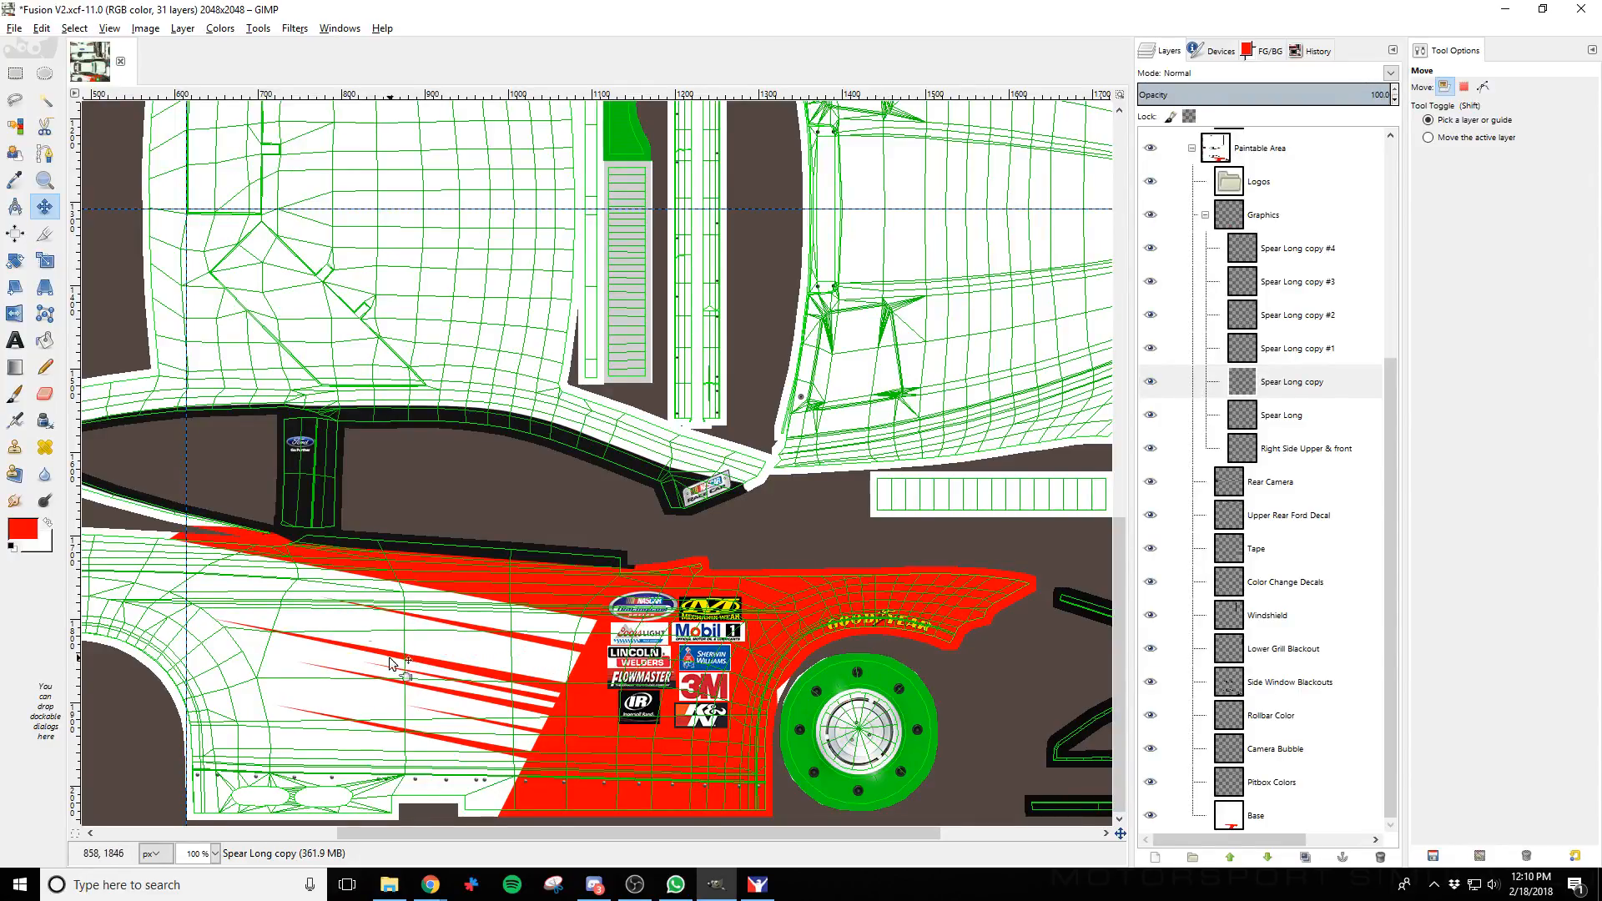
{"action": "left_click", "coordinate": [1321, 252]}
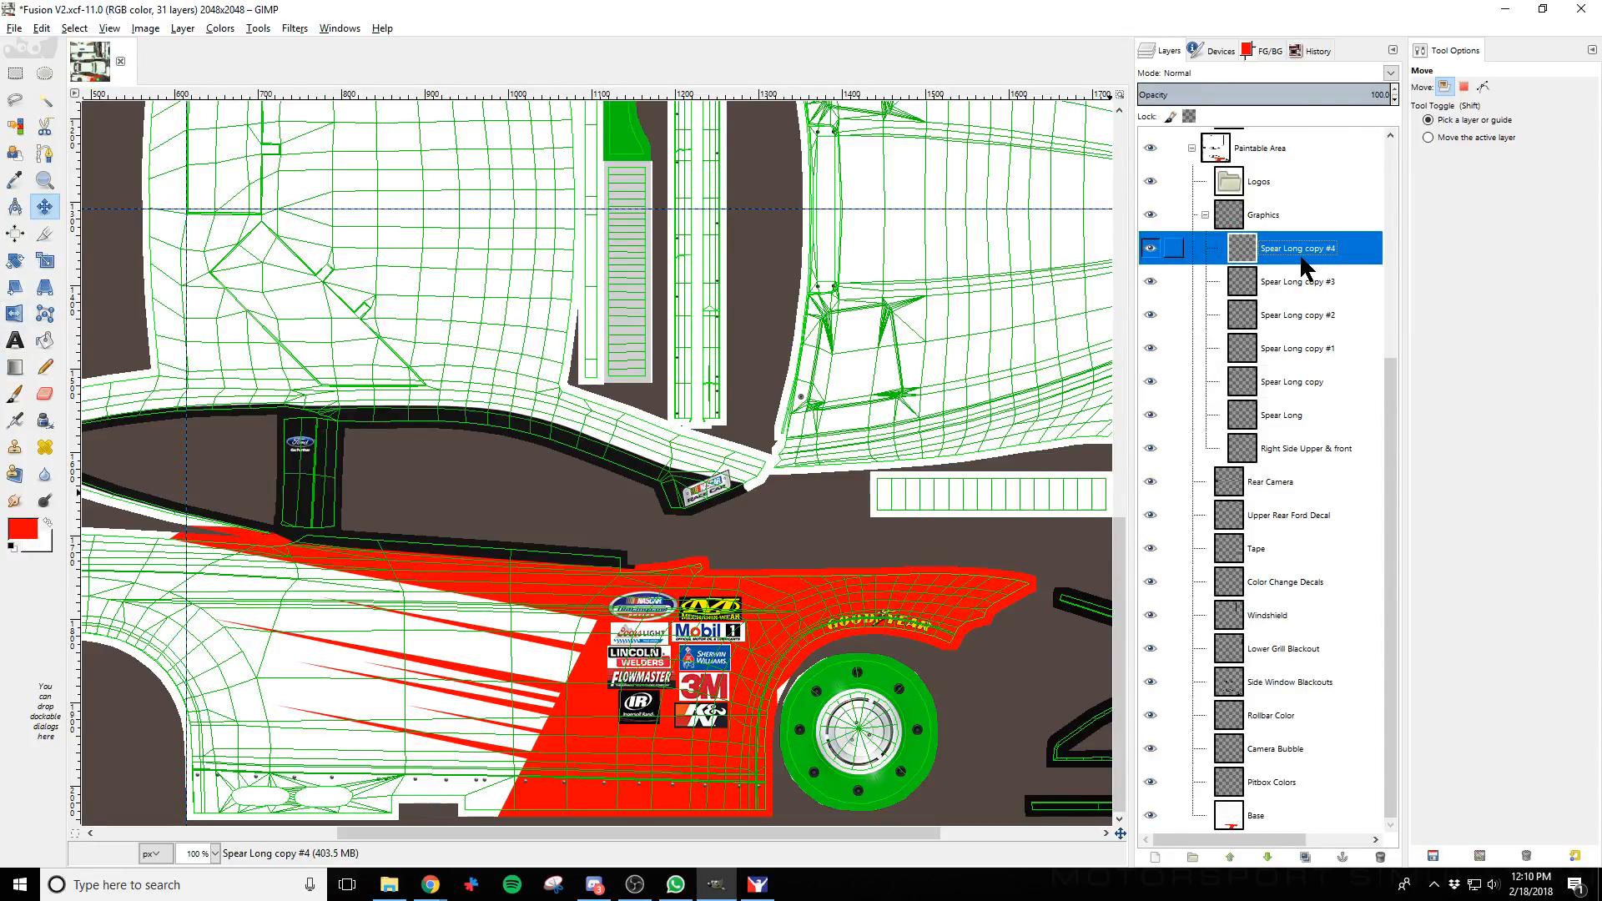
Create a new layer group inside Graphics named 'Long Spear Group'
{"action": "left_click", "coordinate": [1285, 218]}
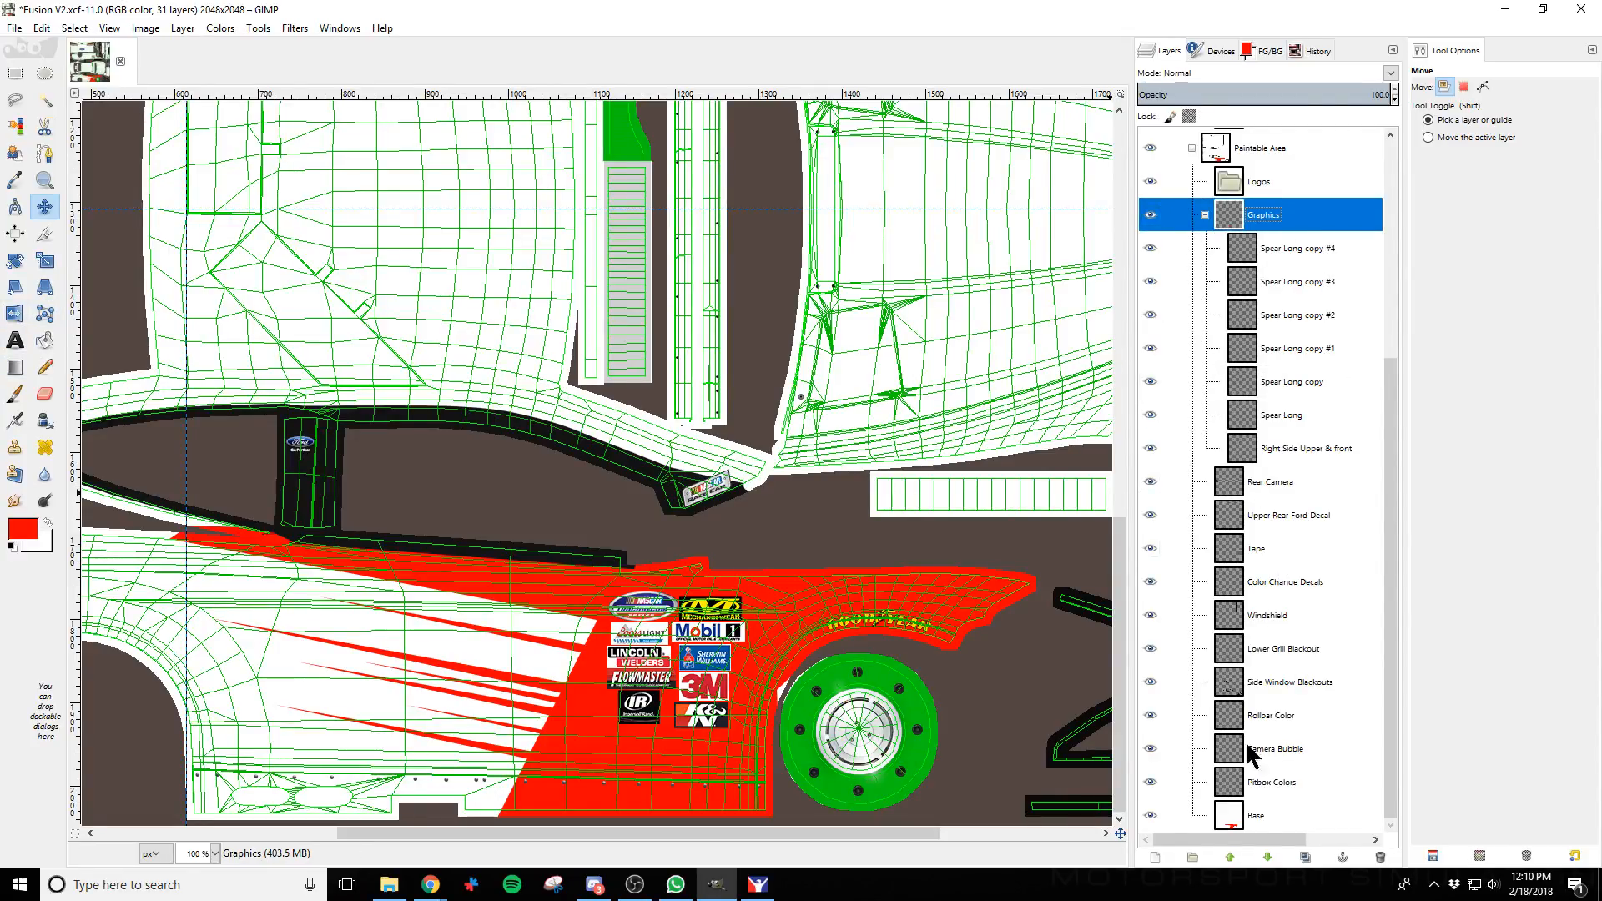
{"action": "left_click", "coordinate": [1193, 856]}
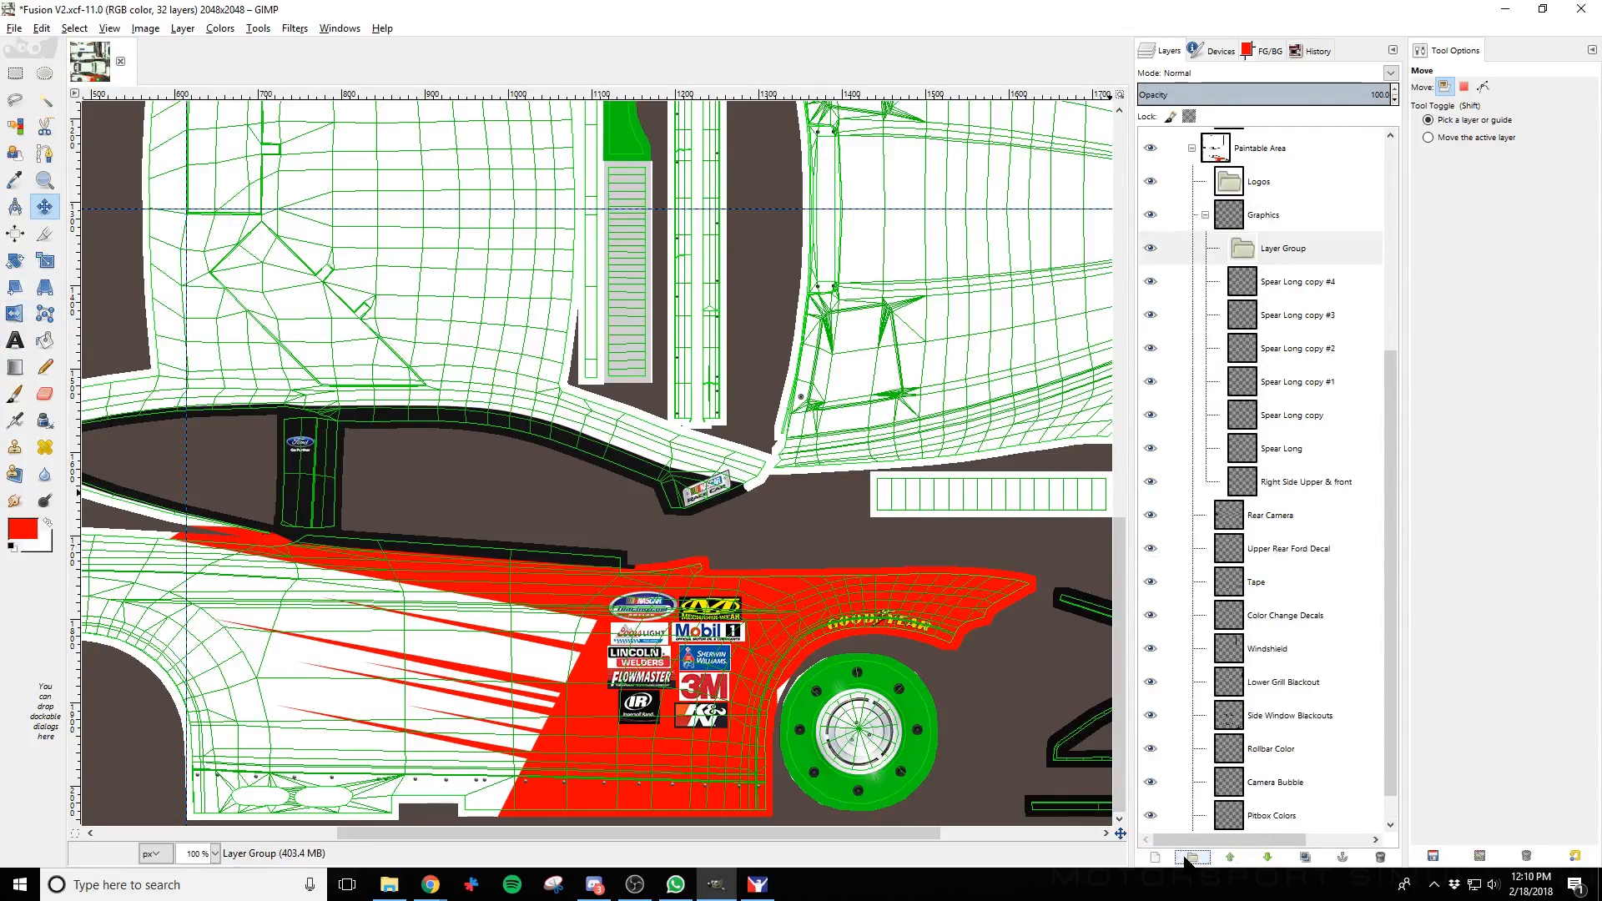
{"action": "double_click", "coordinate": [1280, 249]}
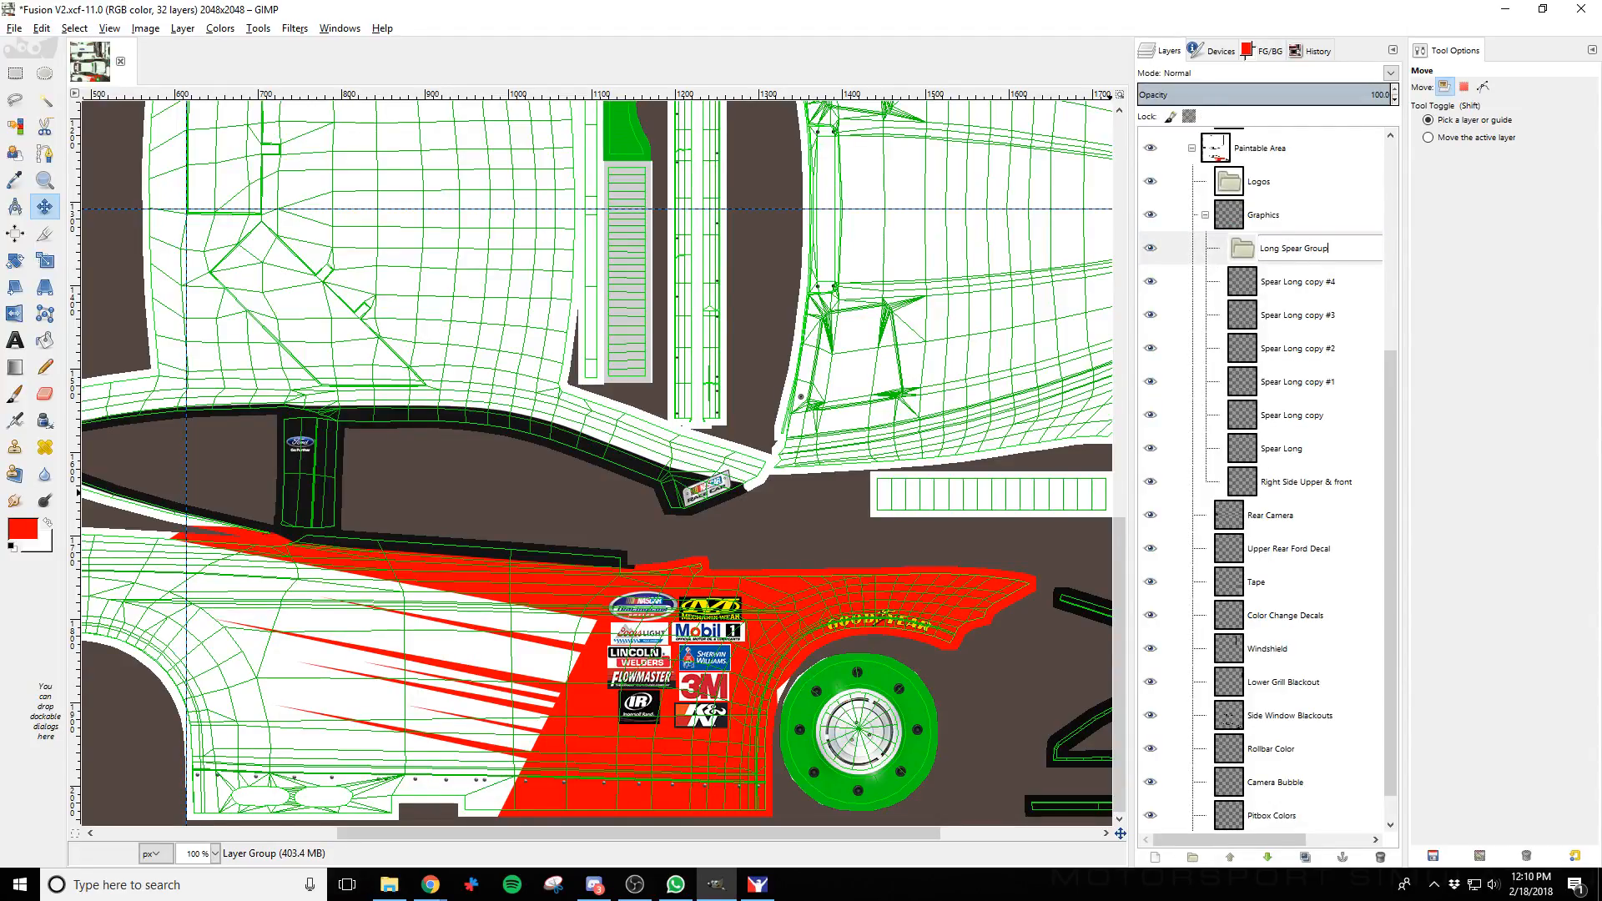
{"action": "type", "text": "Long Spear Group"}
{"action": "key", "text": "Return"}
Drag Spear Long copies #4 through #1, Spear Long copy and Spear Long into the group
{"action": "left_click", "coordinate": [1315, 265]}
{"action": "left_click", "coordinate": [1289, 322]}
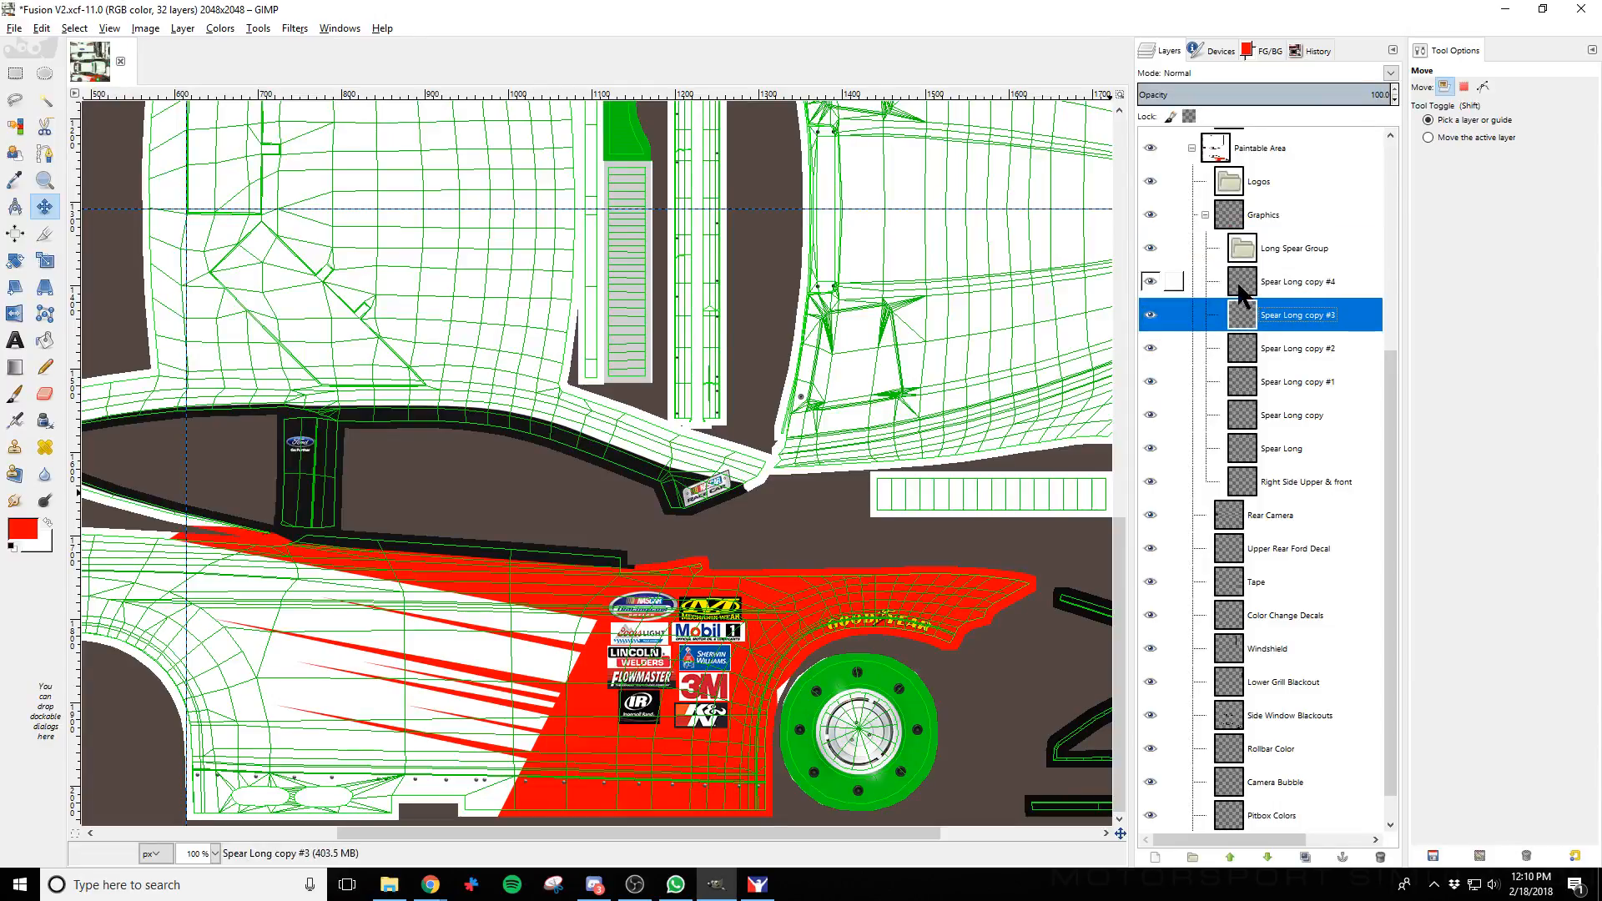
{"action": "left_click_drag", "start_coordinate": [1236, 281], "coordinate": [1284, 250]}
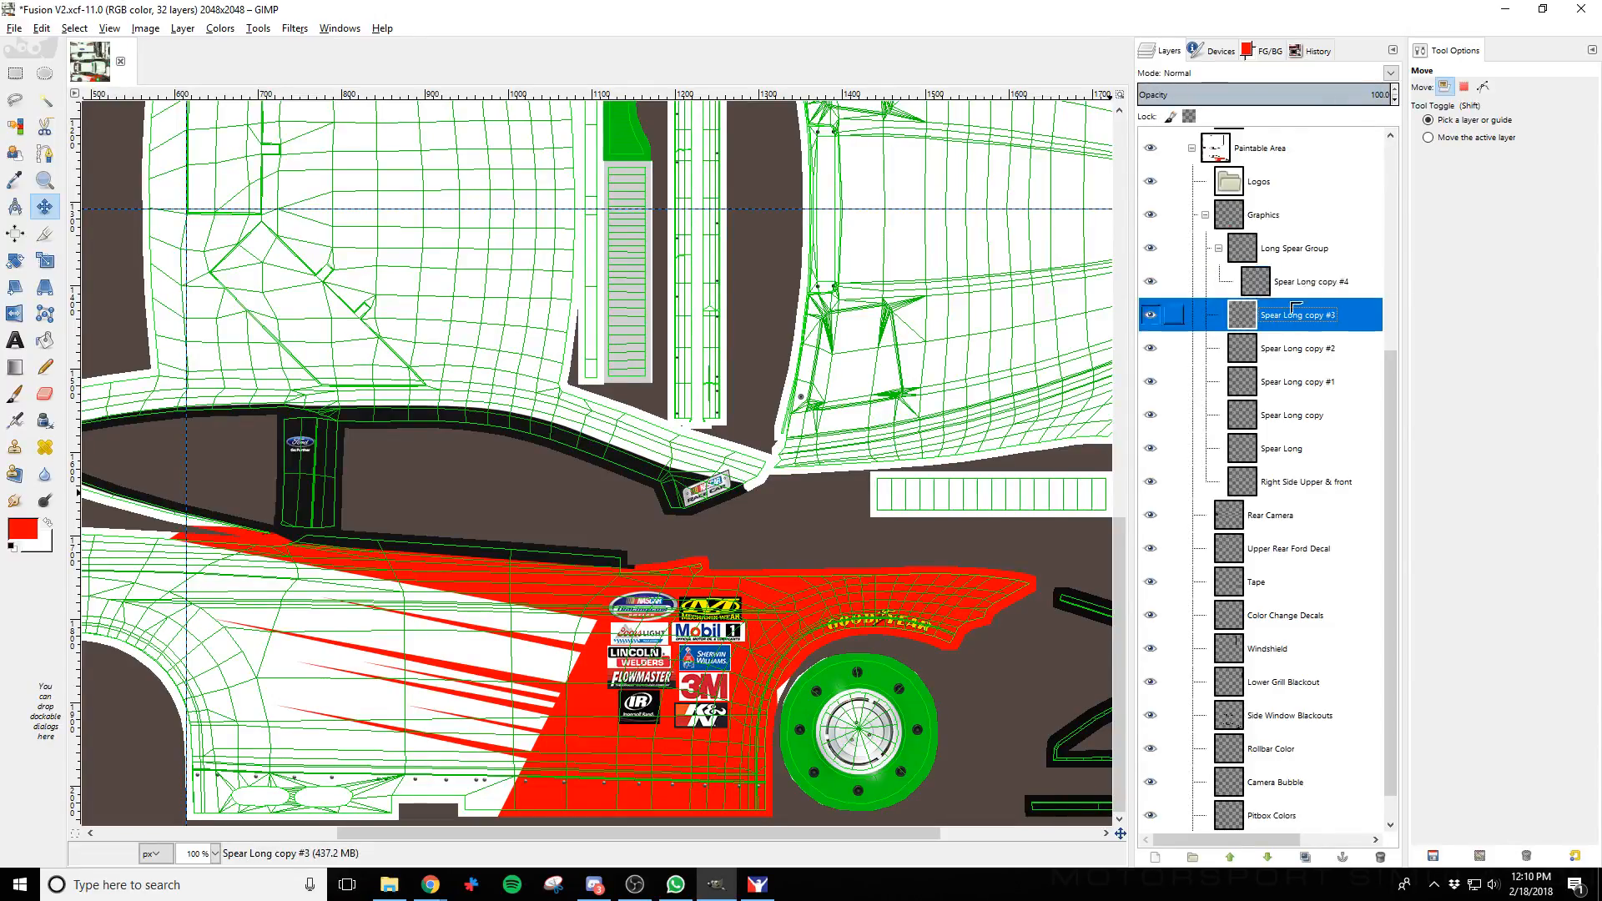
{"action": "left_click_drag", "start_coordinate": [1292, 306], "coordinate": [1299, 272]}
{"action": "mouse_move", "coordinate": [1290, 359]}
{"action": "left_mouse_down"}
{"action": "mouse_move", "coordinate": [1302, 276]}
{"action": "mouse_move", "coordinate": [1280, 380]}
{"action": "mouse_move", "coordinate": [1310, 336]}
{"action": "left_mouse_up"}
{"action": "mouse_move", "coordinate": [1294, 413]}
{"action": "left_mouse_down"}
{"action": "mouse_move", "coordinate": [1293, 339]}
{"action": "mouse_move", "coordinate": [1309, 386]}
{"action": "left_mouse_up"}
{"action": "left_click_drag", "start_coordinate": [1299, 450], "coordinate": [1306, 382]}
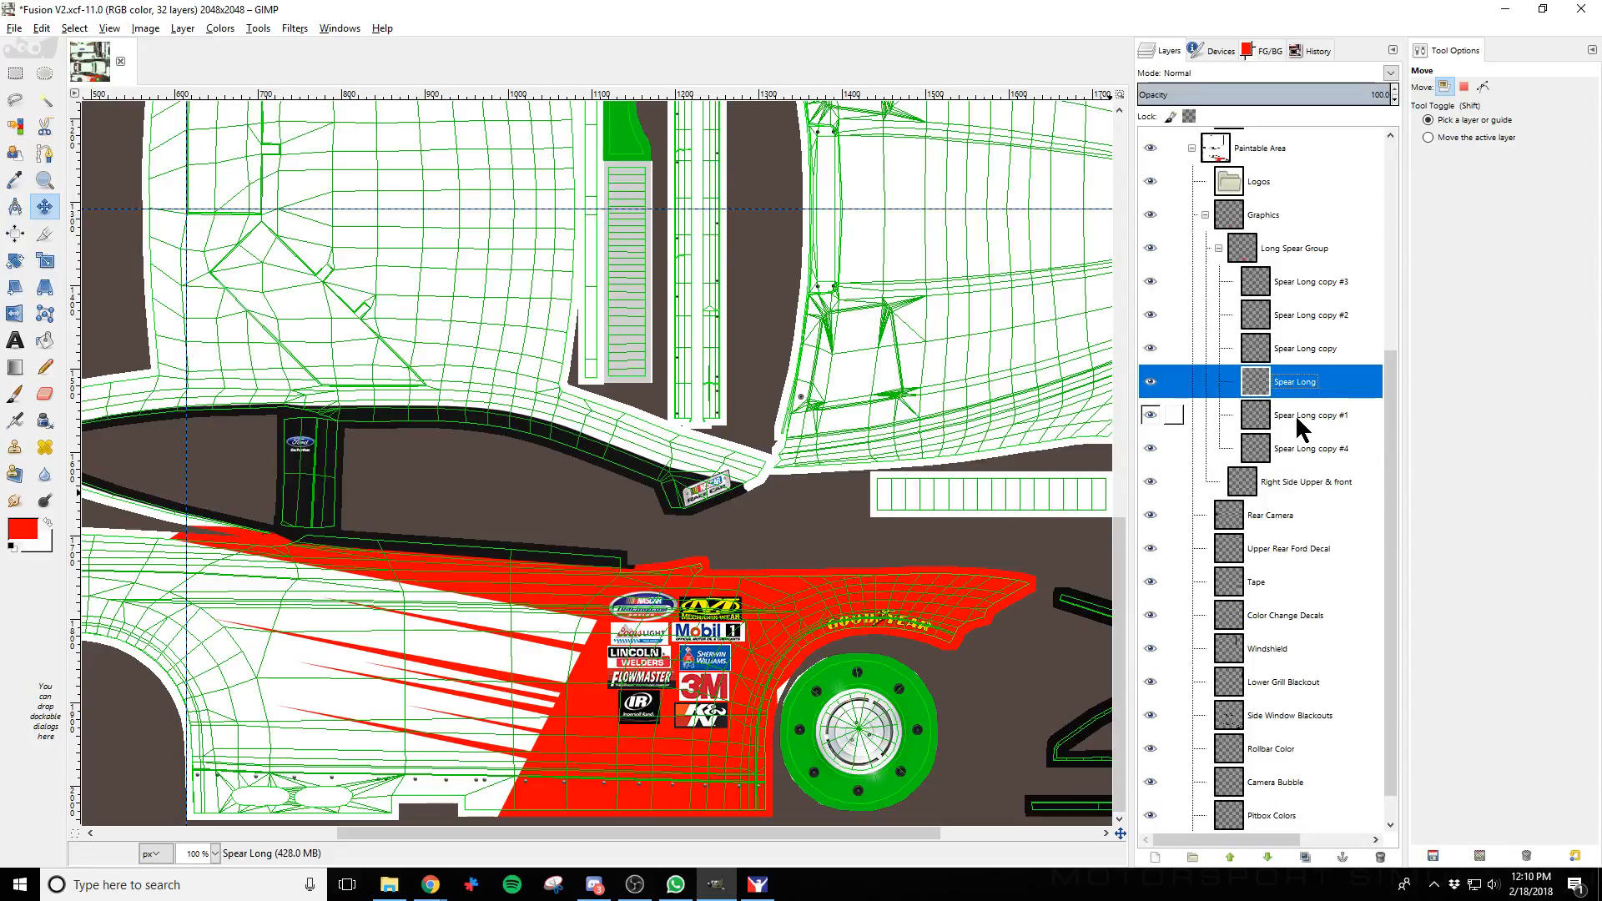
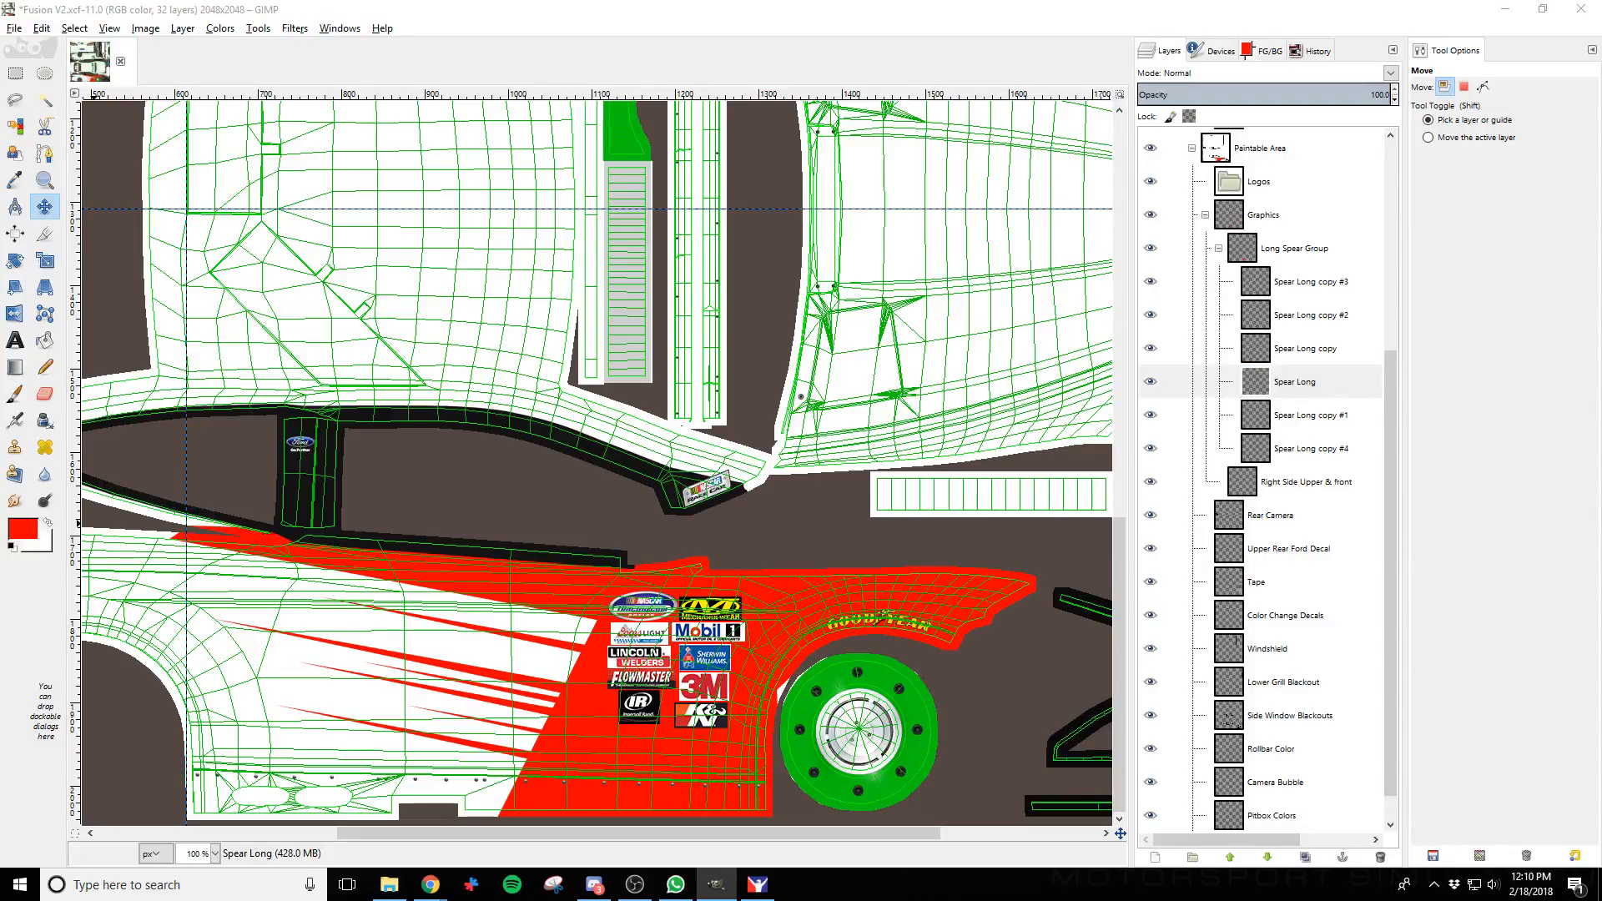
Check the livestream pages in the browser, then move the browser aside to show GIMP
{"action": "key", "text": "alt+Tab"}
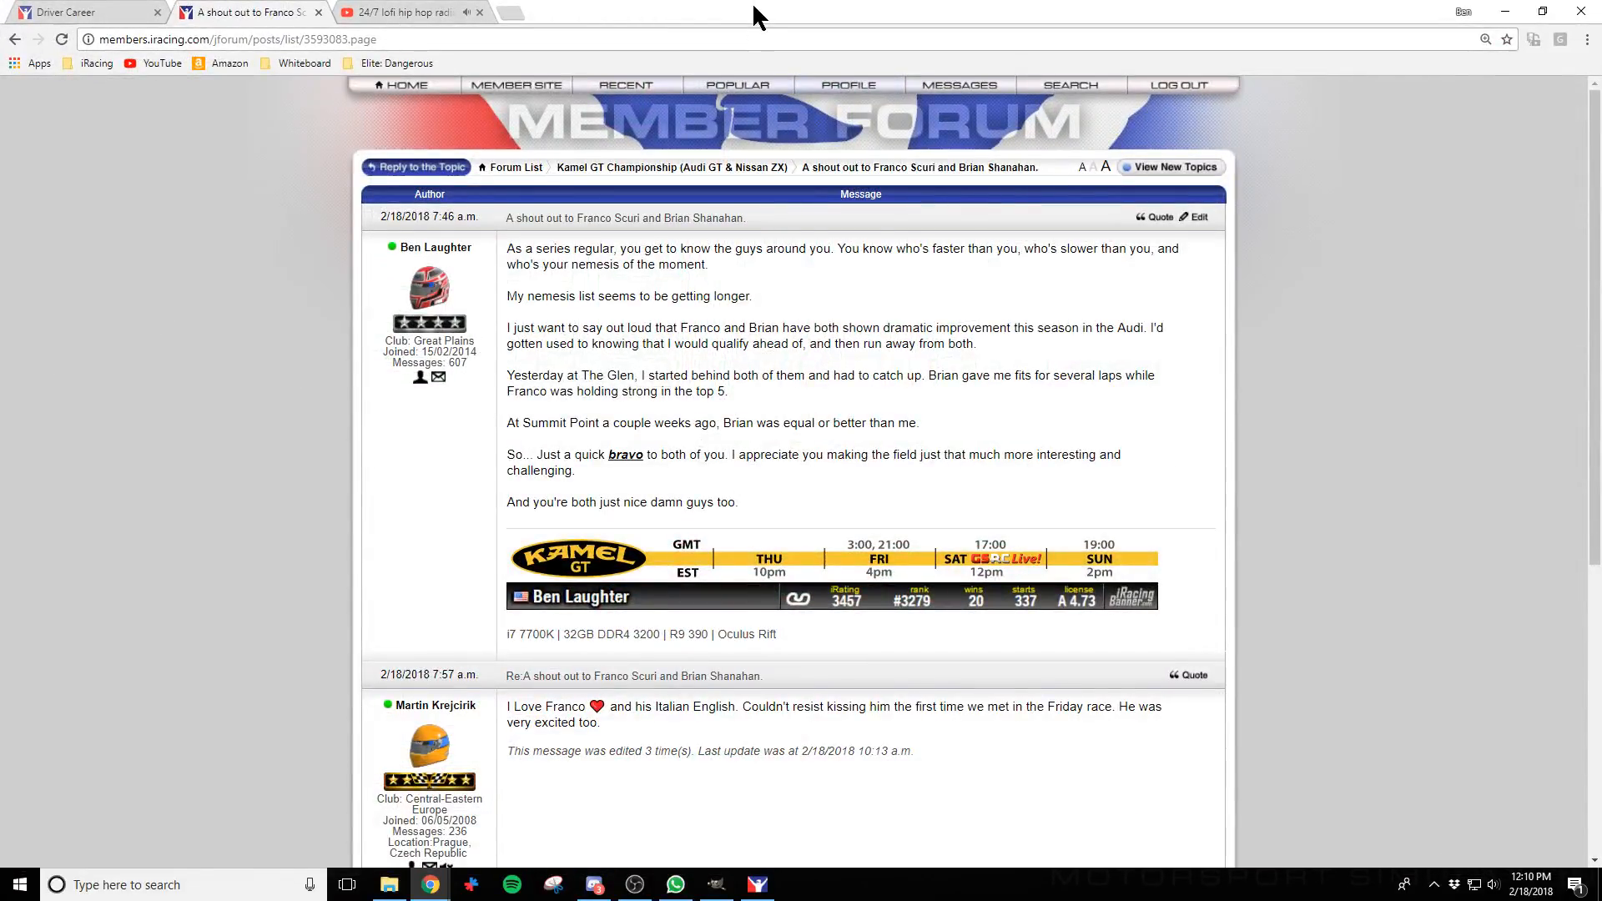
{"action": "key", "text": "alt+Tab"}
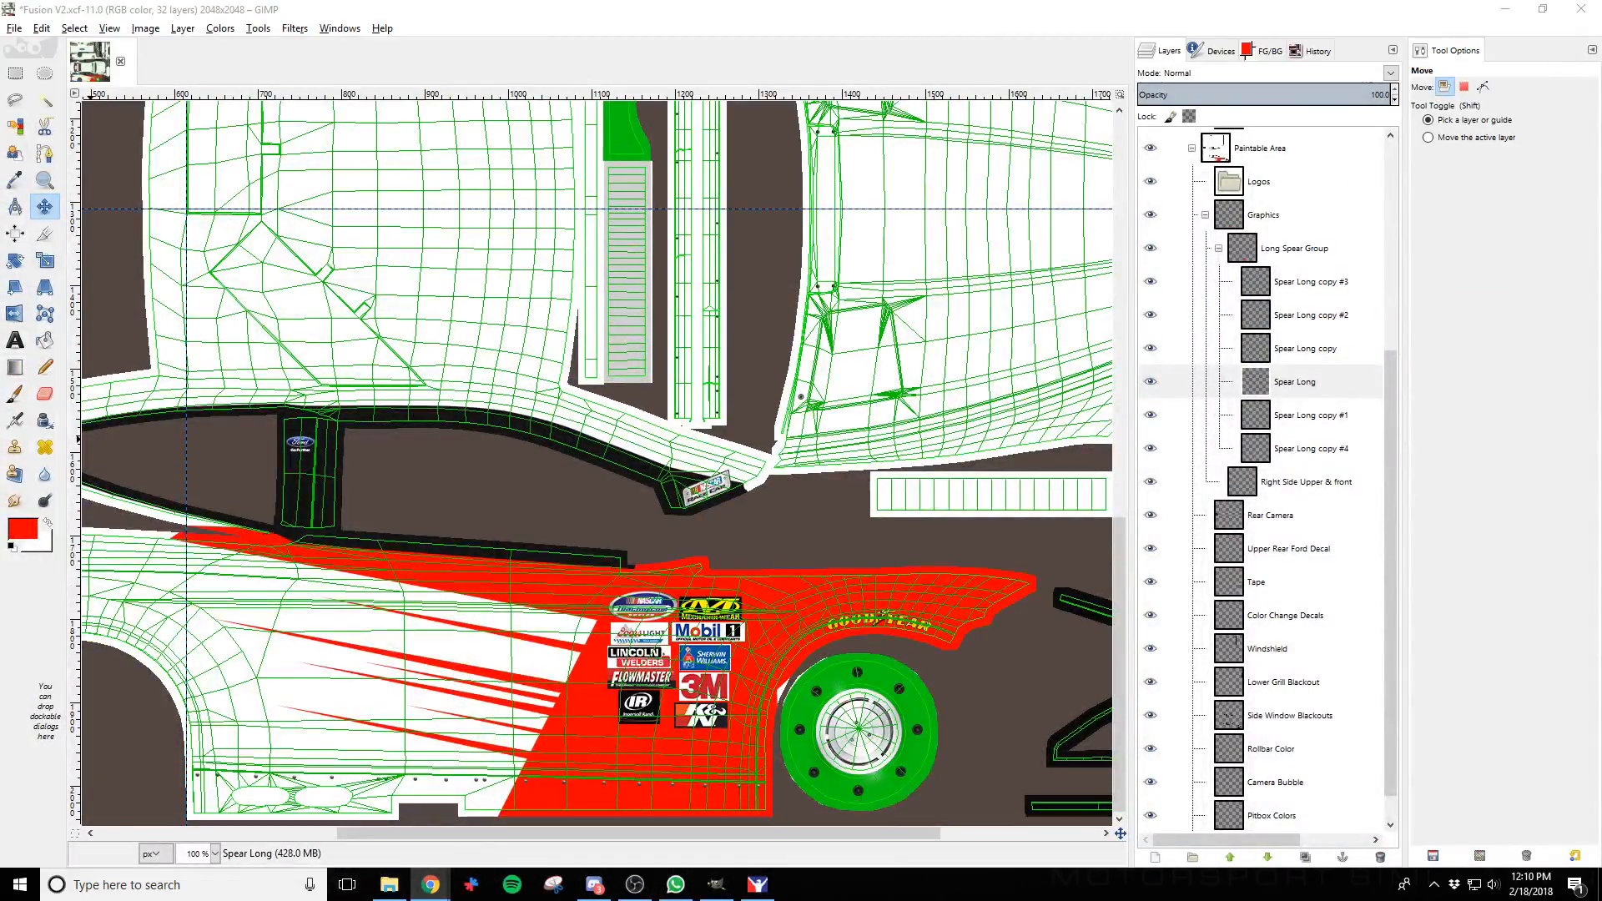
{"action": "key", "text": "alt+Tab"}
{"action": "left_click", "coordinate": [343, 11]}
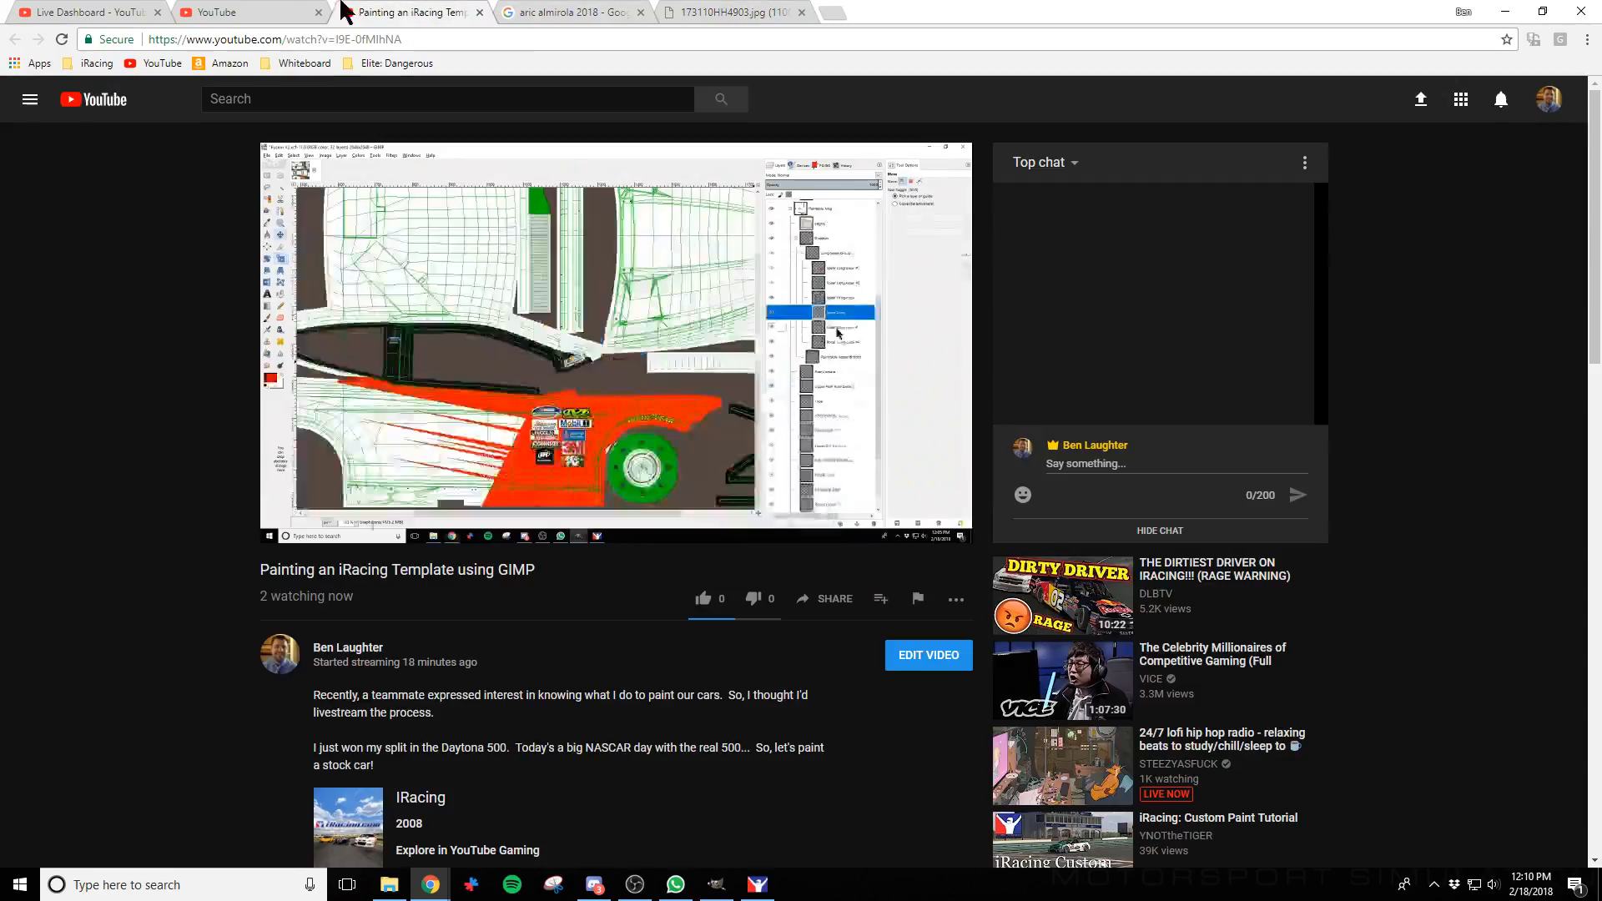
{"action": "left_click", "coordinate": [242, 12]}
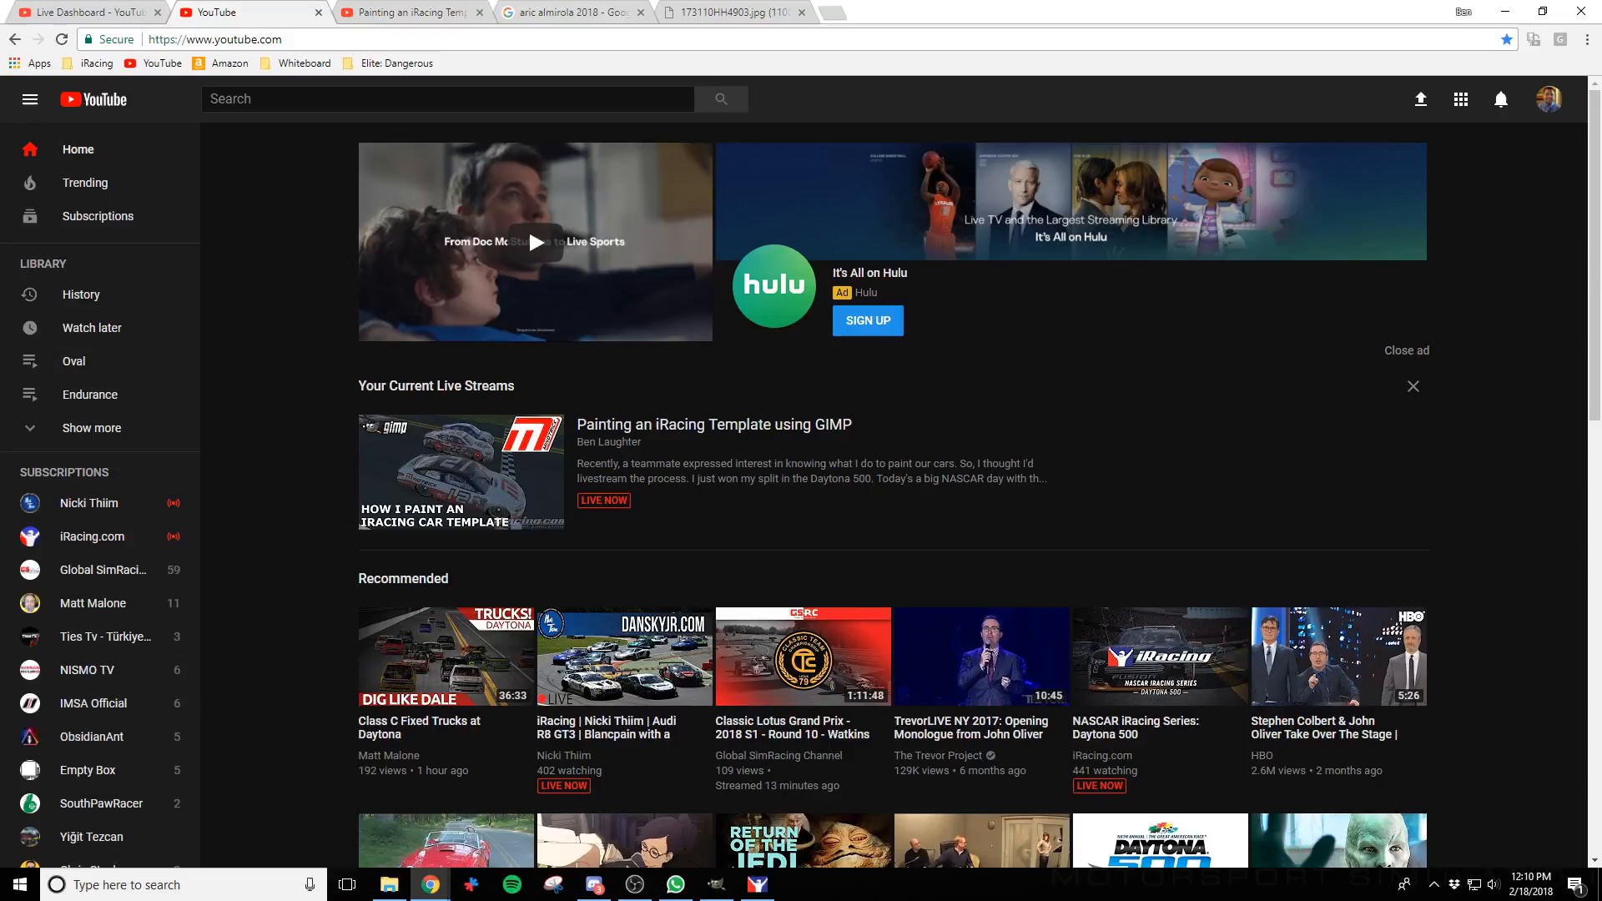
{"action": "left_click", "coordinate": [52, 12]}
{"action": "left_click", "coordinate": [392, 12]}
{"action": "left_click_drag", "start_coordinate": [900, 11], "coordinate": [601, 897]}
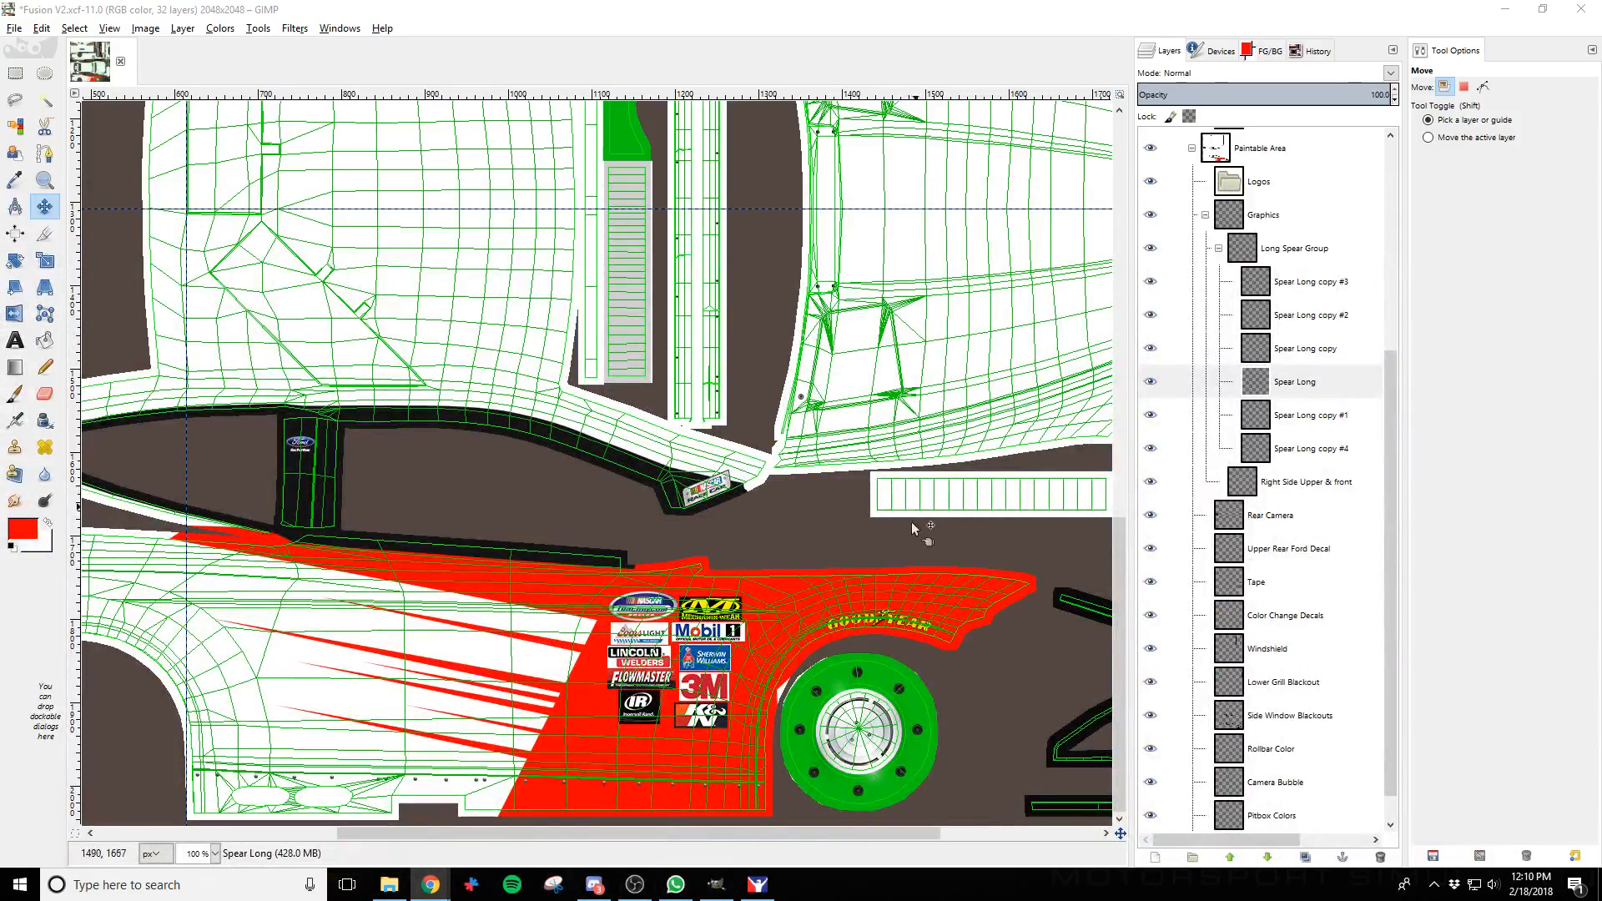
Create a new layer group inside Graphics named 'Short Spear Group'
{"action": "left_click", "coordinate": [1275, 215]}
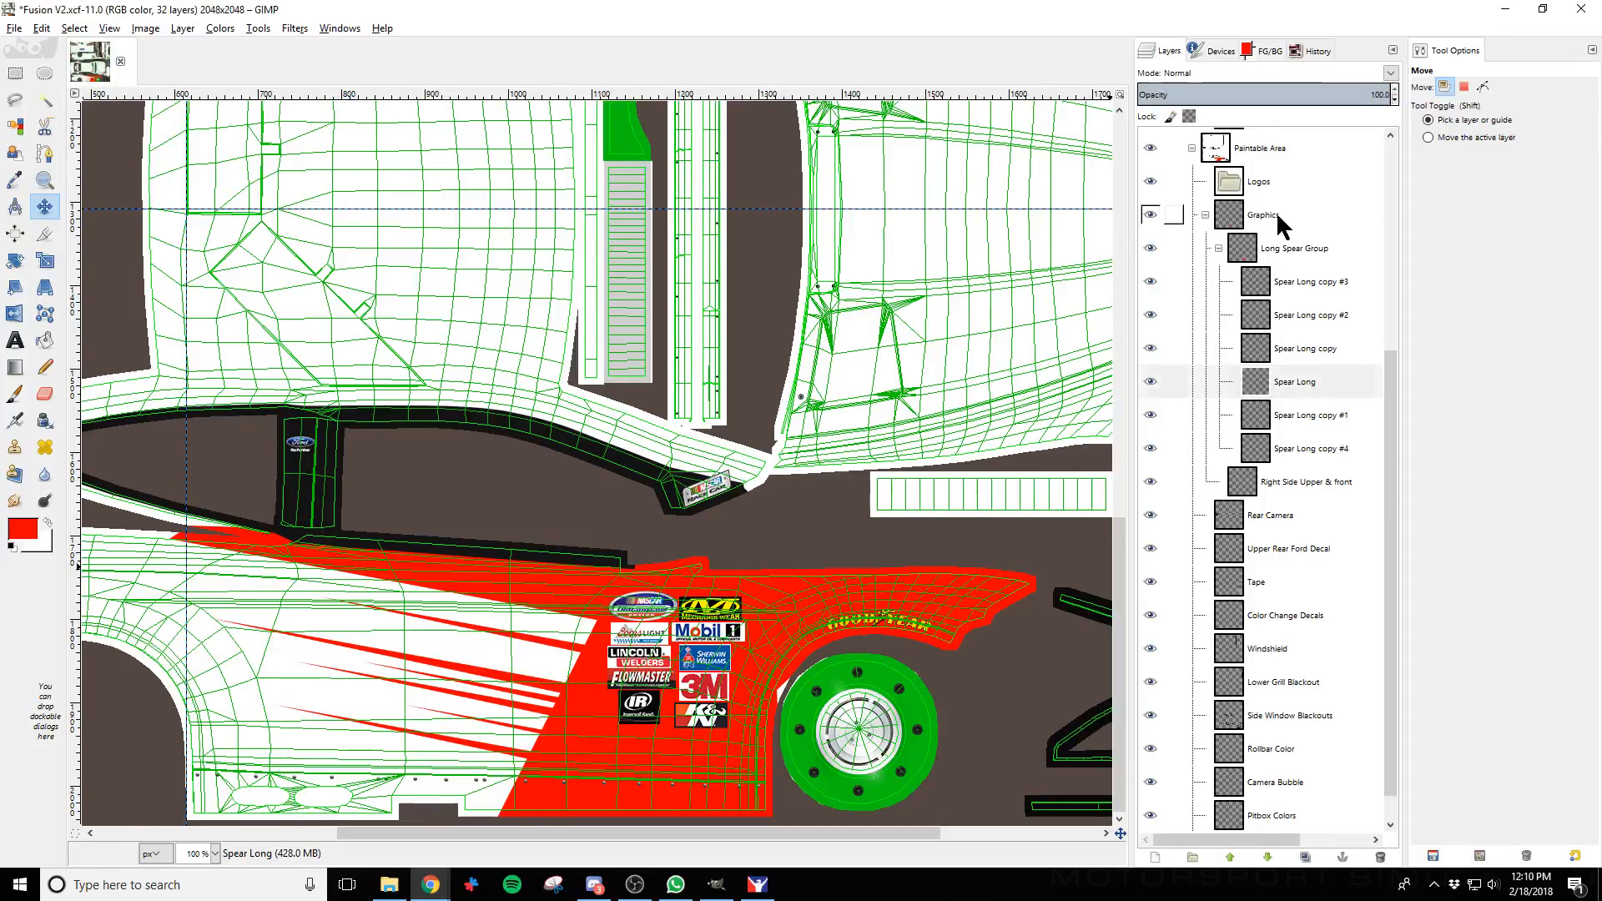
{"action": "left_click", "coordinate": [1193, 857]}
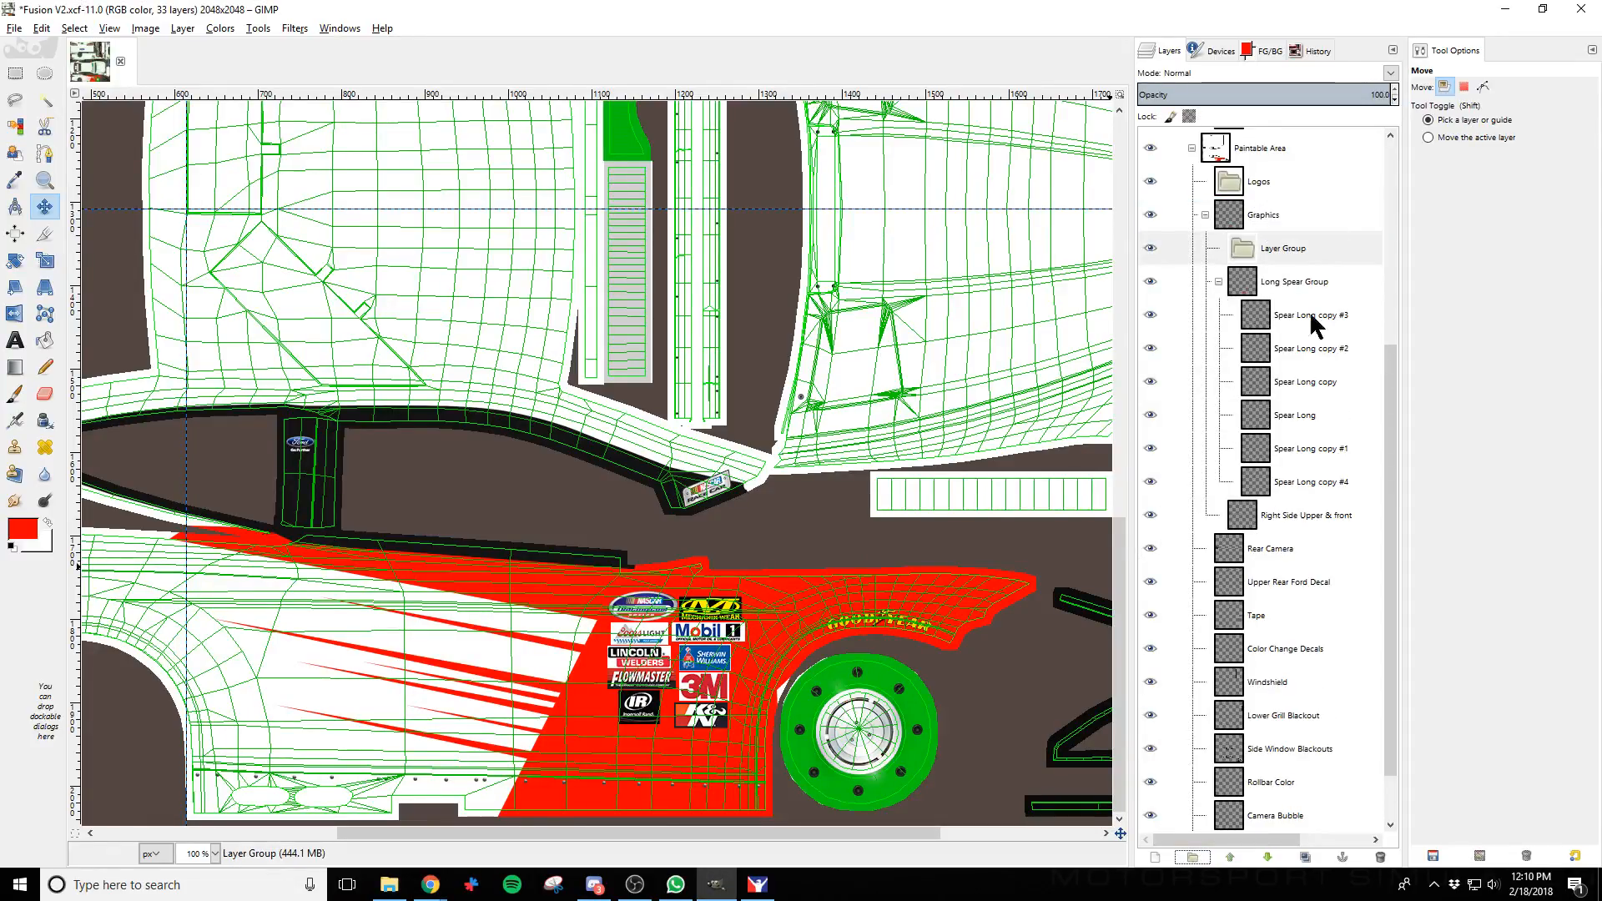
{"action": "left_click", "coordinate": [1285, 248]}
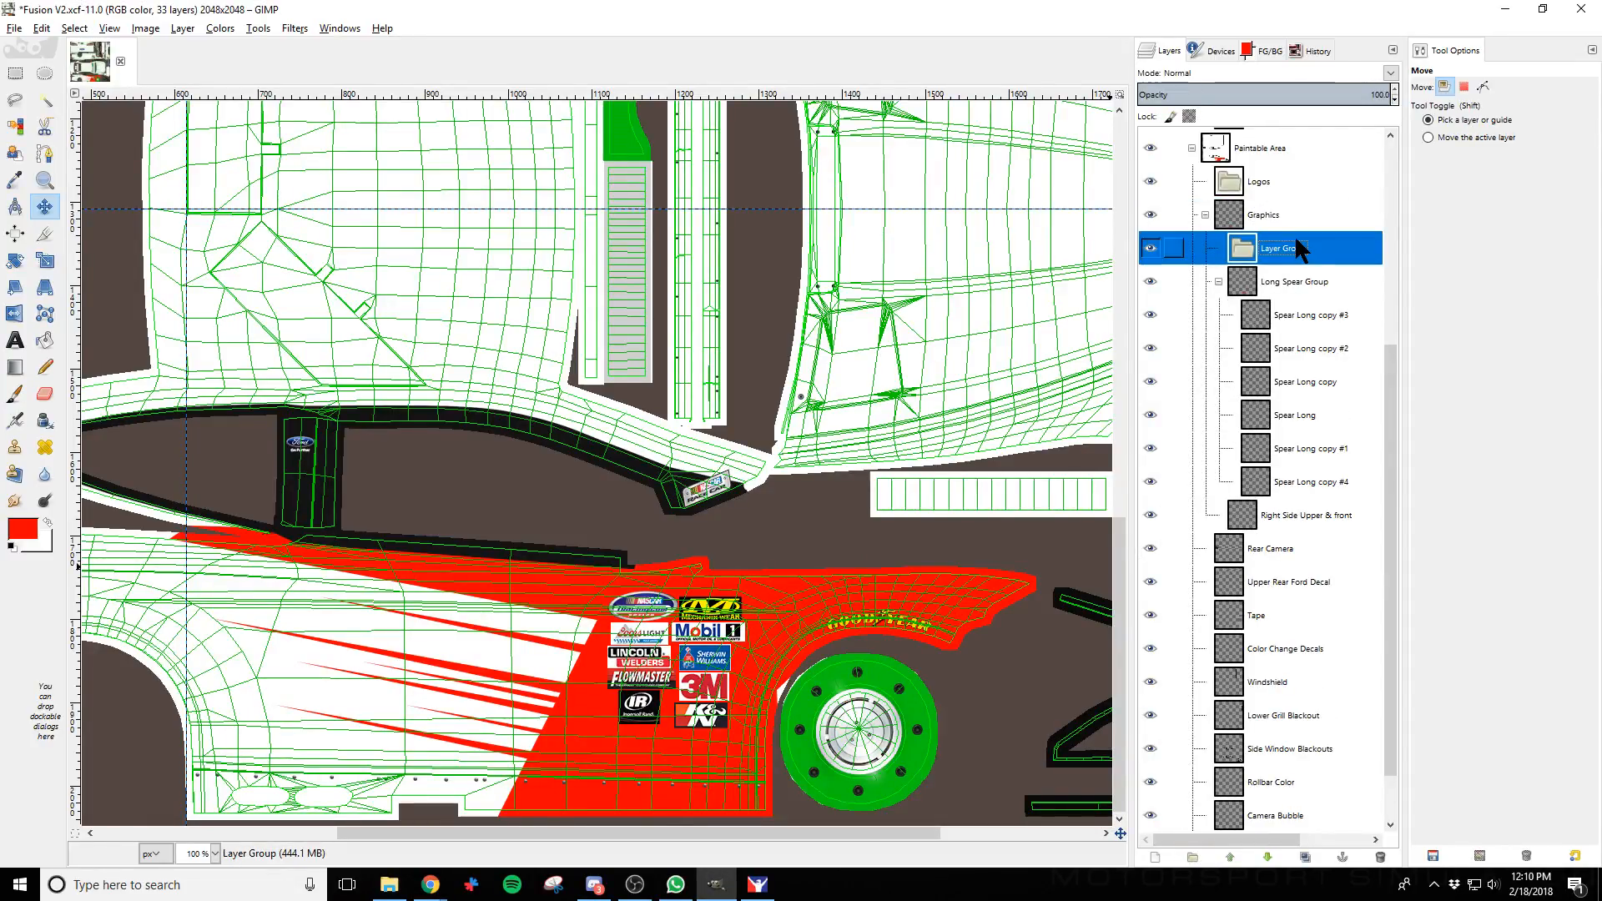
{"action": "double_click", "coordinate": [1285, 249]}
{"action": "type", "text": "Short"}
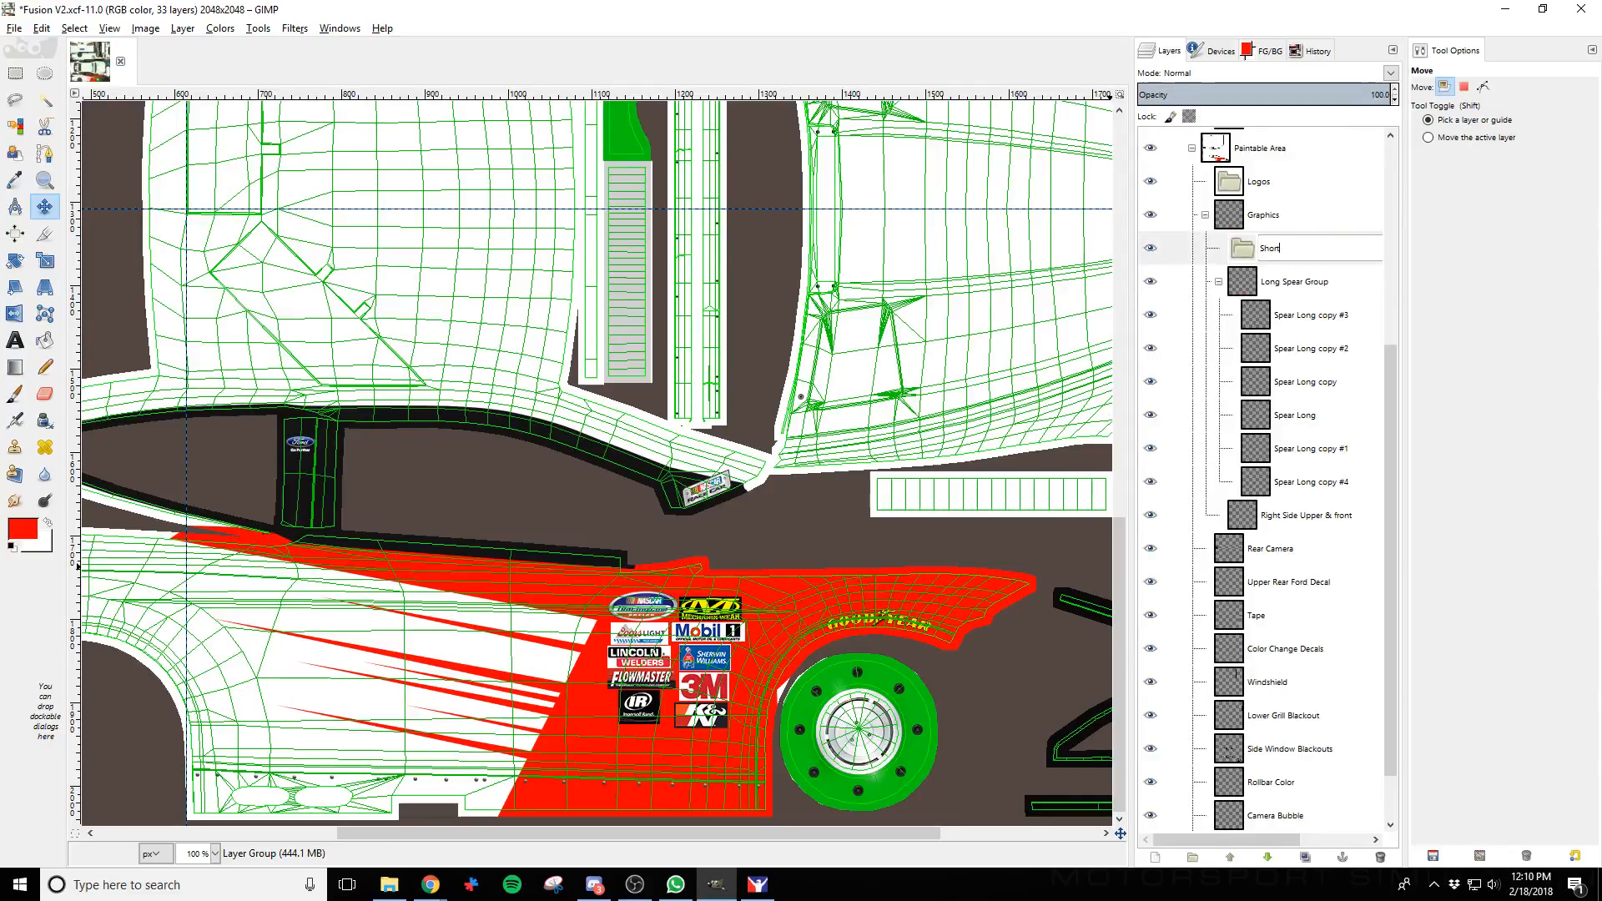
{"action": "type", "text": " Spear Group"}
{"action": "key", "text": "Return"}
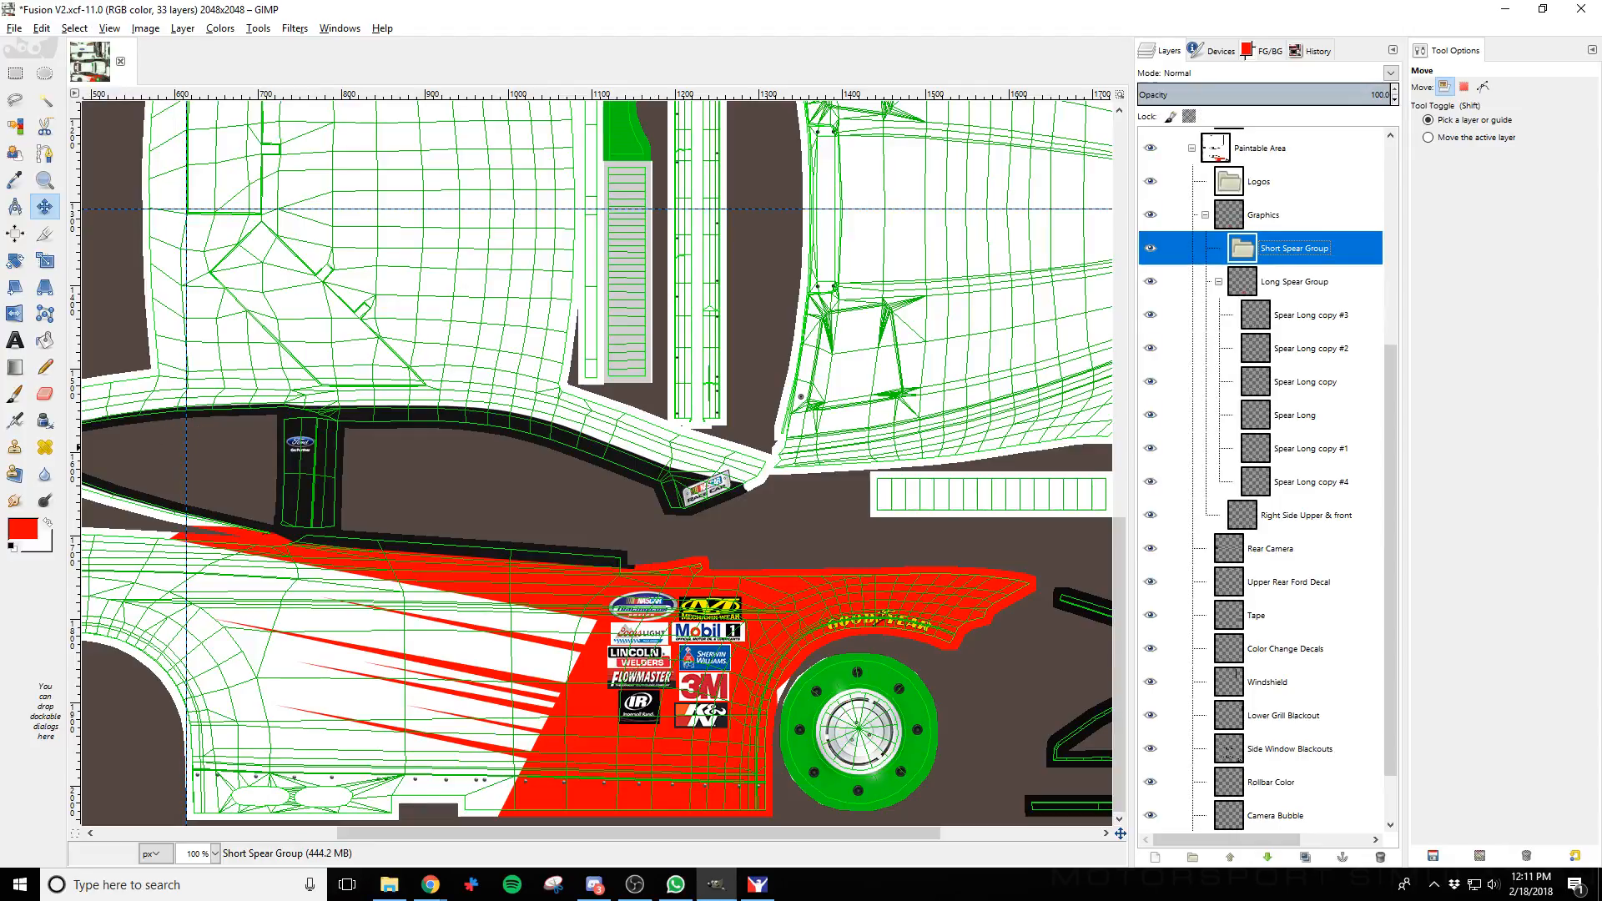
Draw a curved spear outline path stretching toward the sponsor logos
{"action": "left_click", "coordinate": [44, 154]}
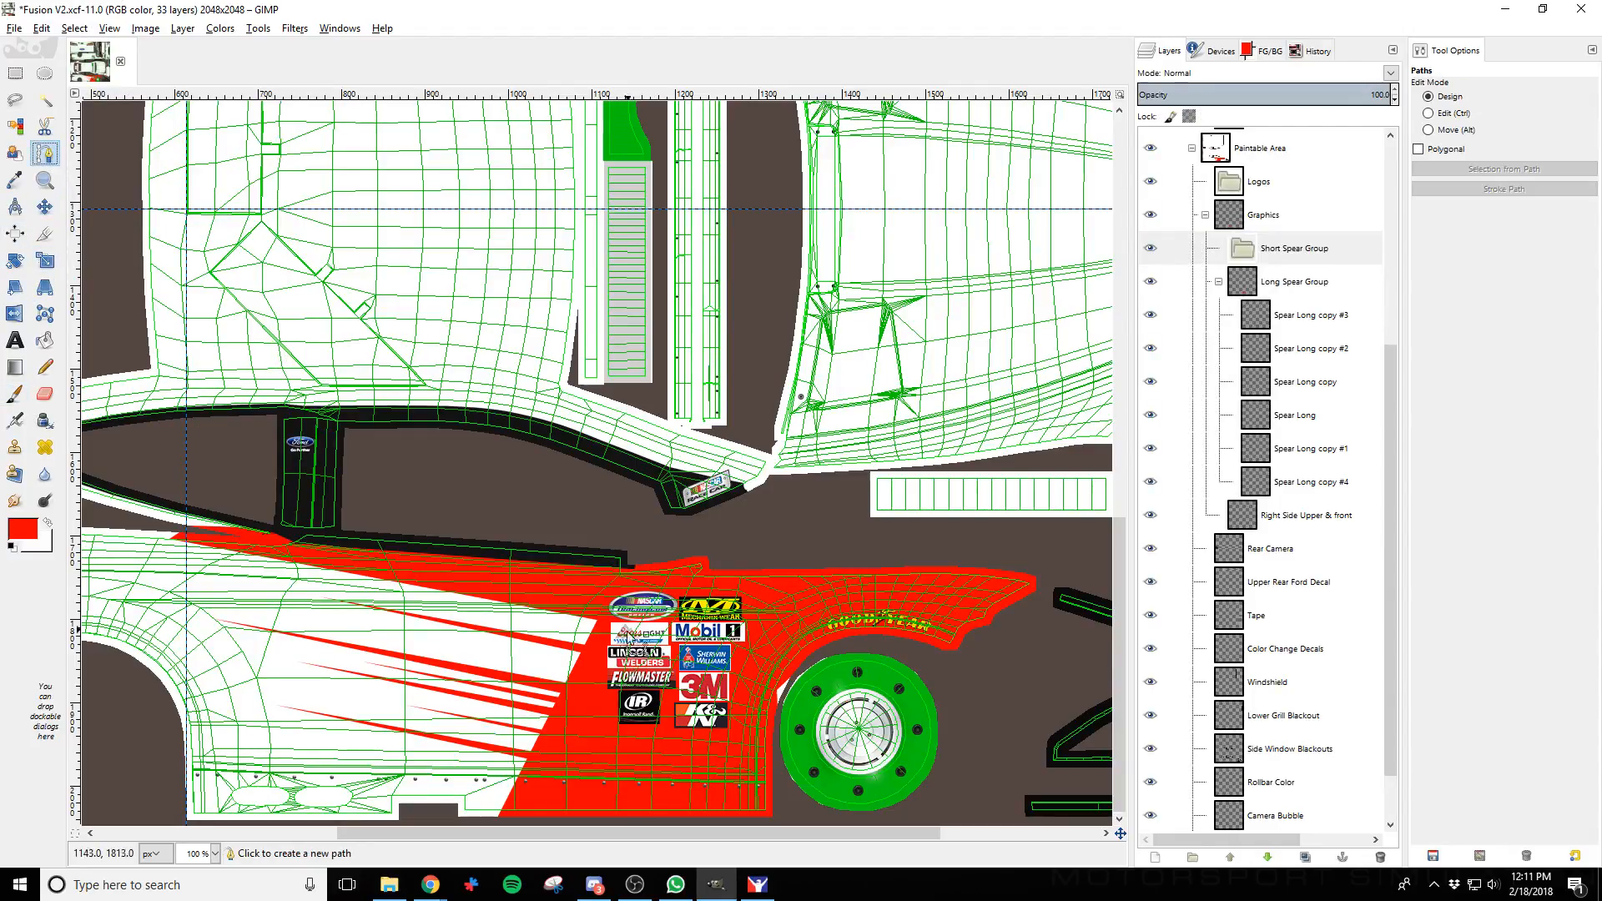
{"action": "left_click", "coordinate": [604, 628]}
{"action": "left_click_drag", "start_coordinate": [603, 624], "coordinate": [445, 607]}
{"action": "left_click", "coordinate": [594, 646]}
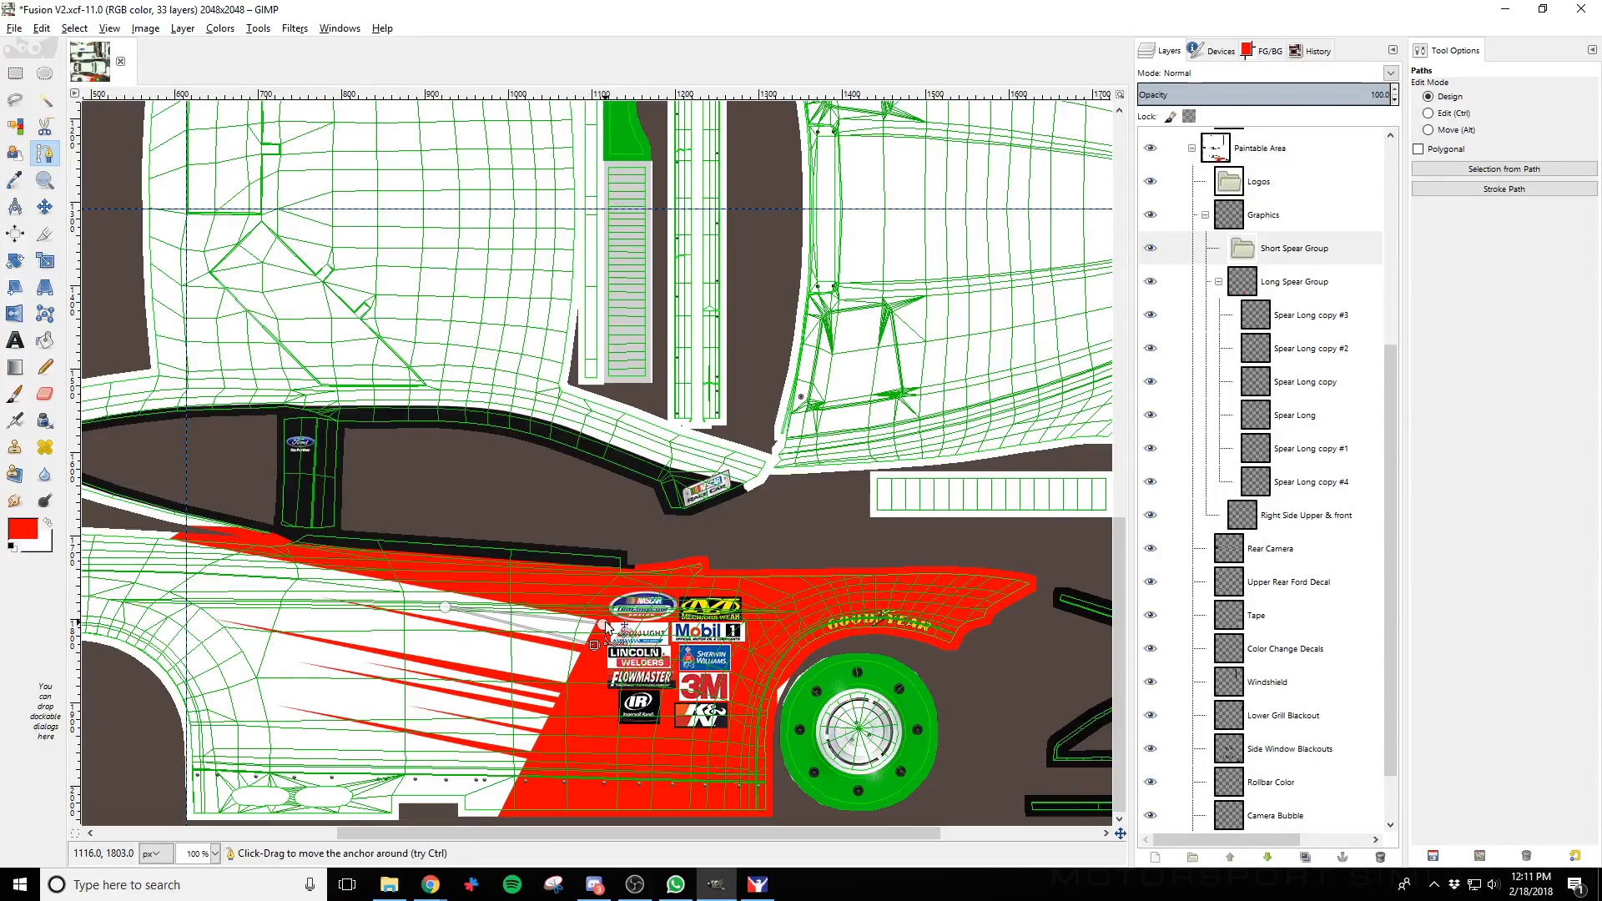
{"action": "left_click_drag", "start_coordinate": [608, 626], "coordinate": [762, 641]}
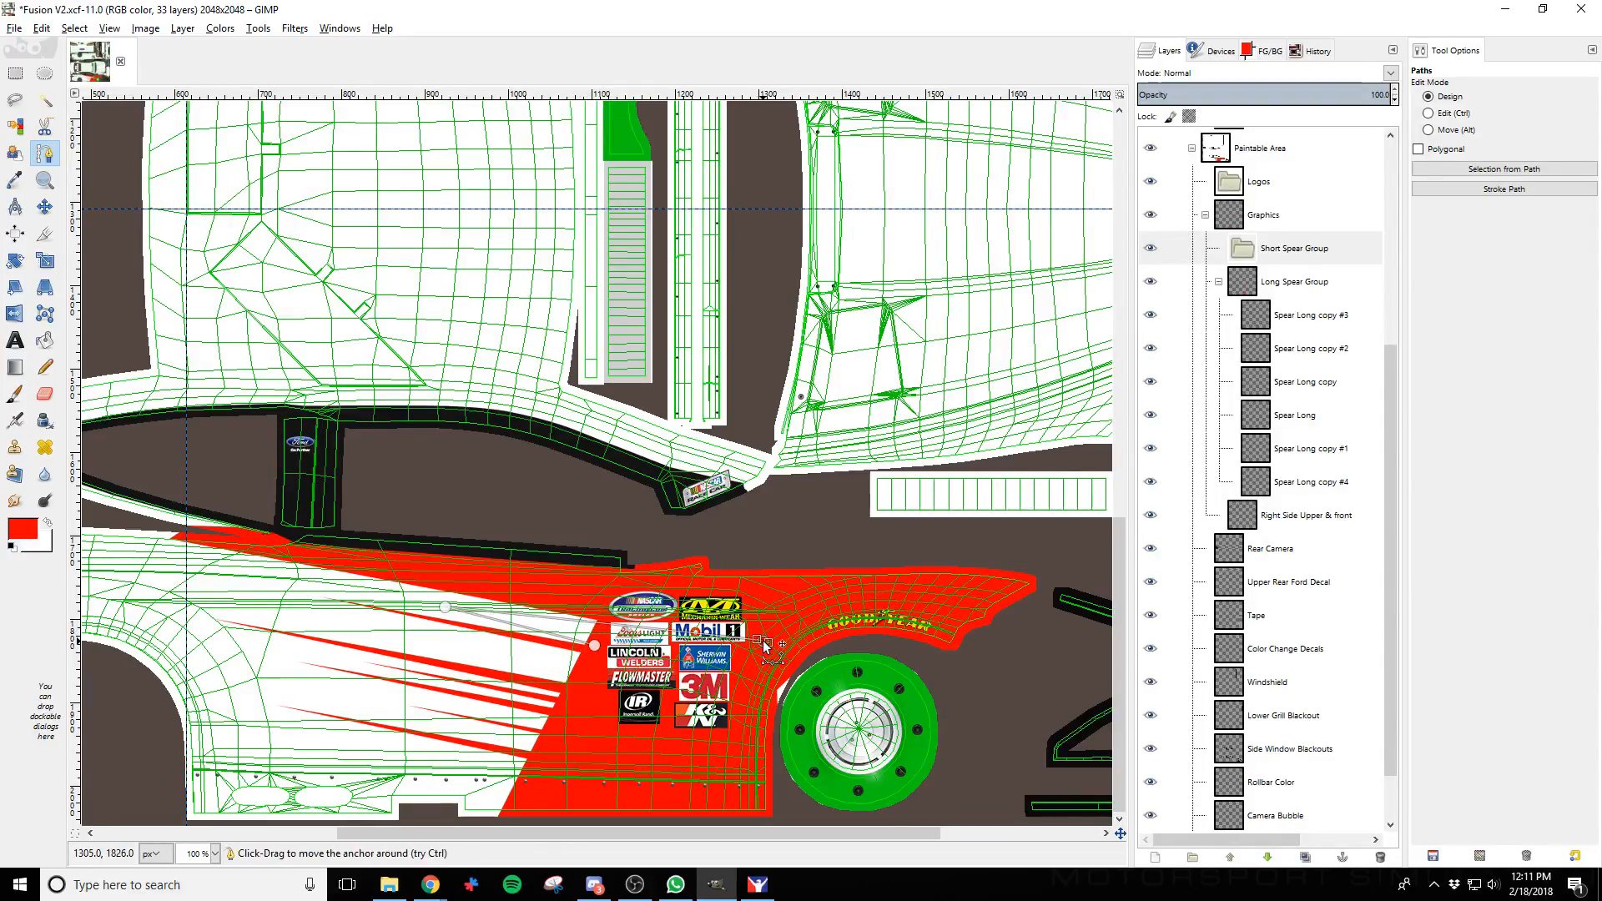
{"action": "left_click_drag", "start_coordinate": [594, 648], "coordinate": [752, 684]}
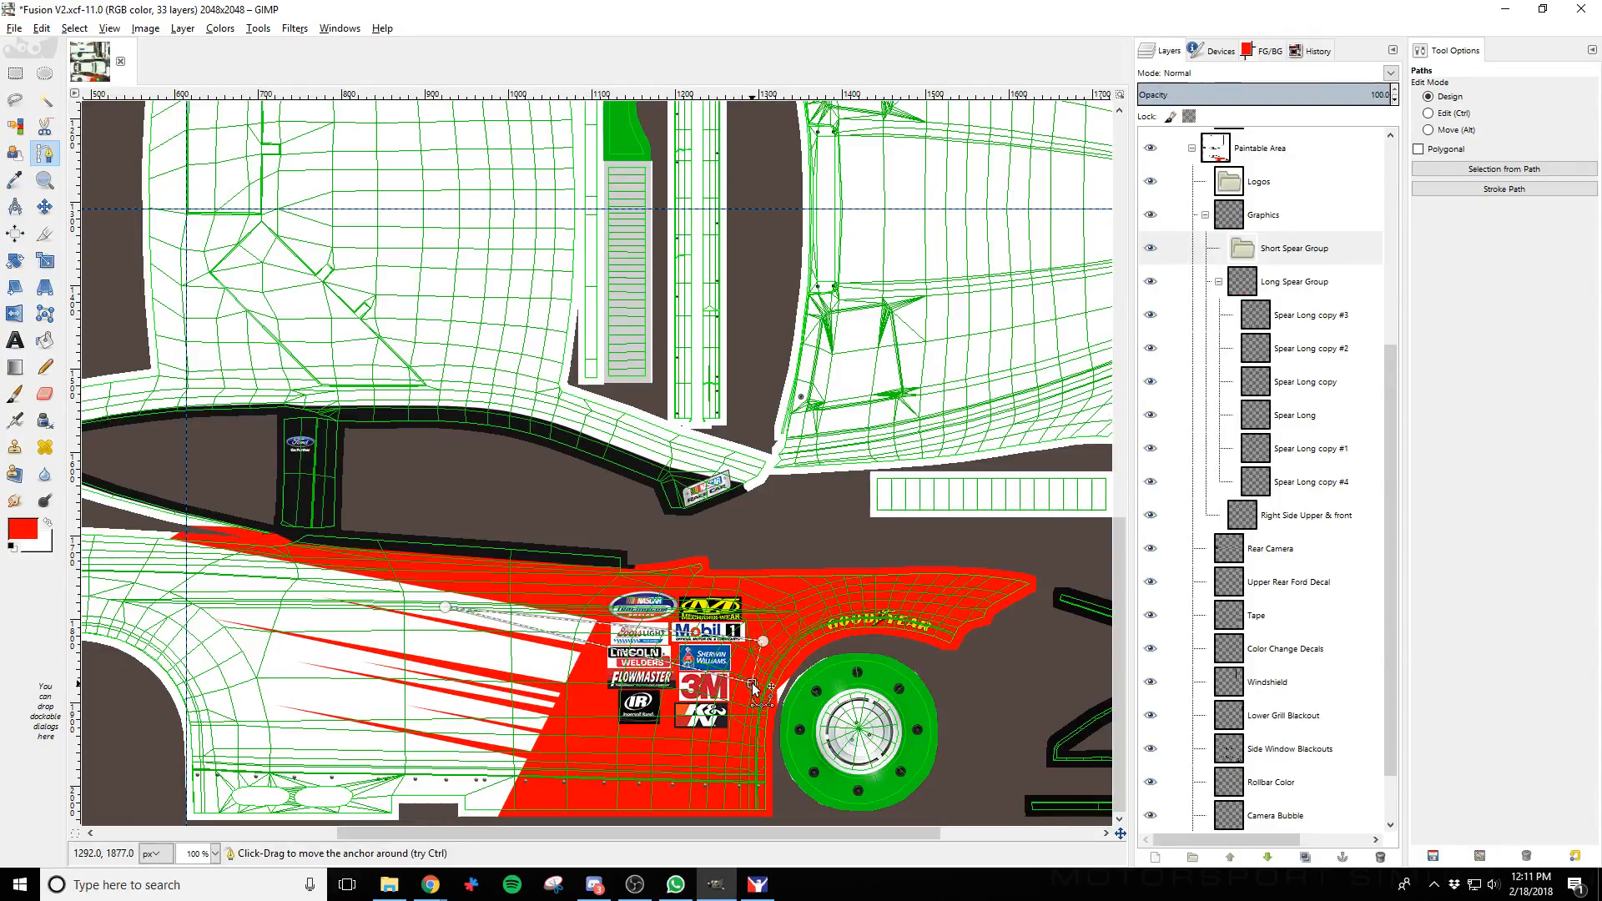
Add a new transparent layer named 'Spear Stubby' to the Short Spear Group
{"action": "left_click", "coordinate": [1299, 251]}
{"action": "left_click", "coordinate": [1155, 857]}
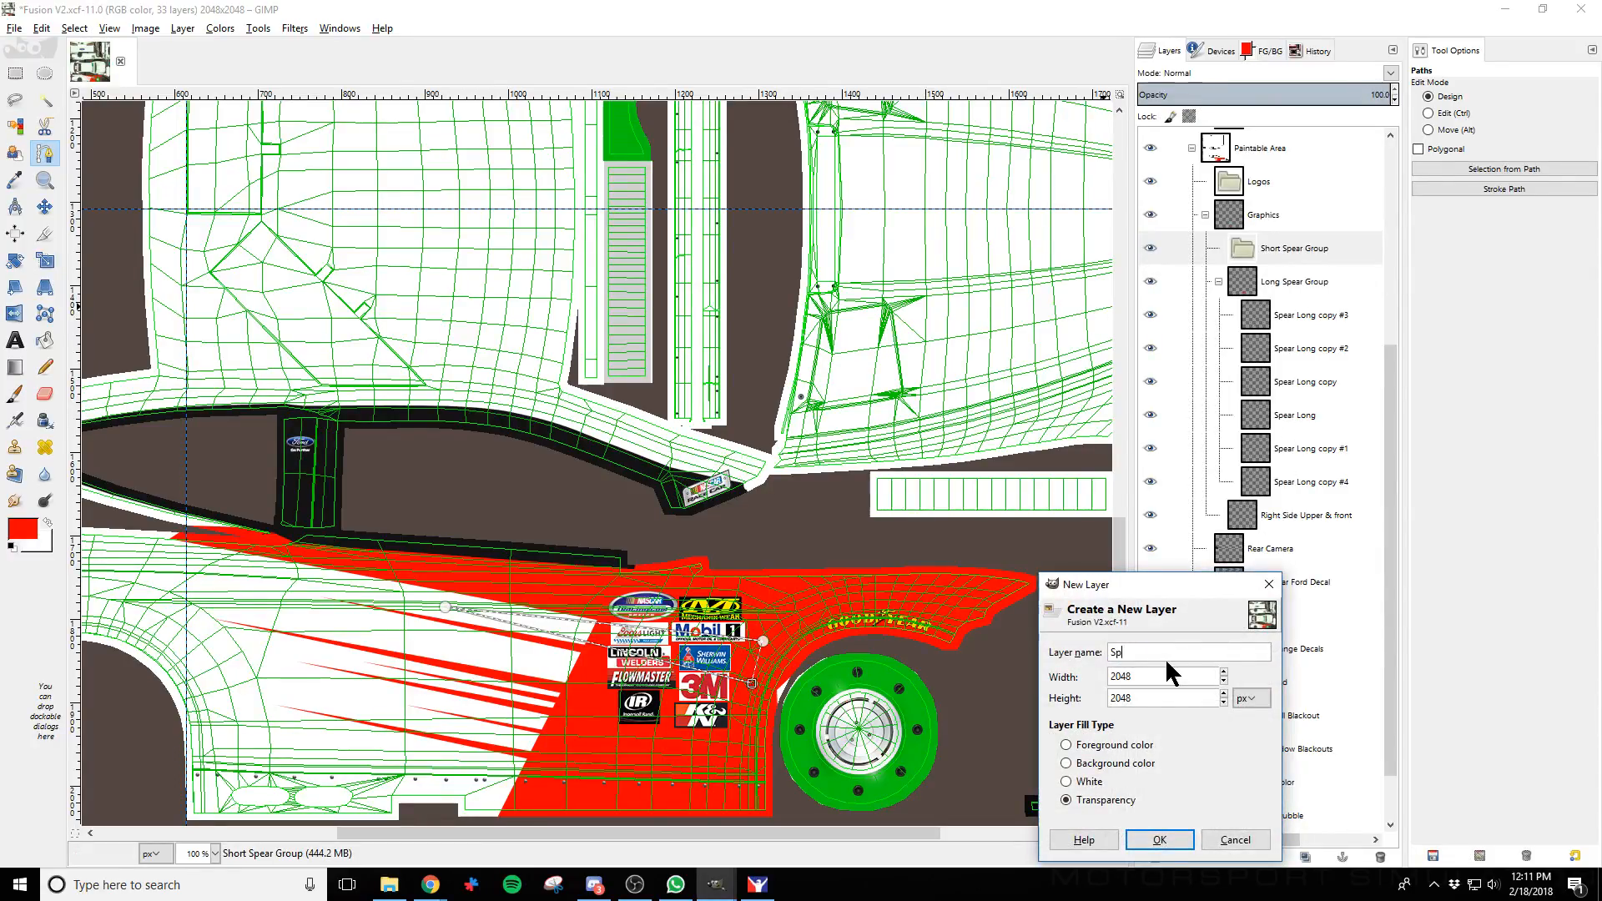
{"action": "type", "text": "Stubby"}
{"action": "key", "text": "Return"}
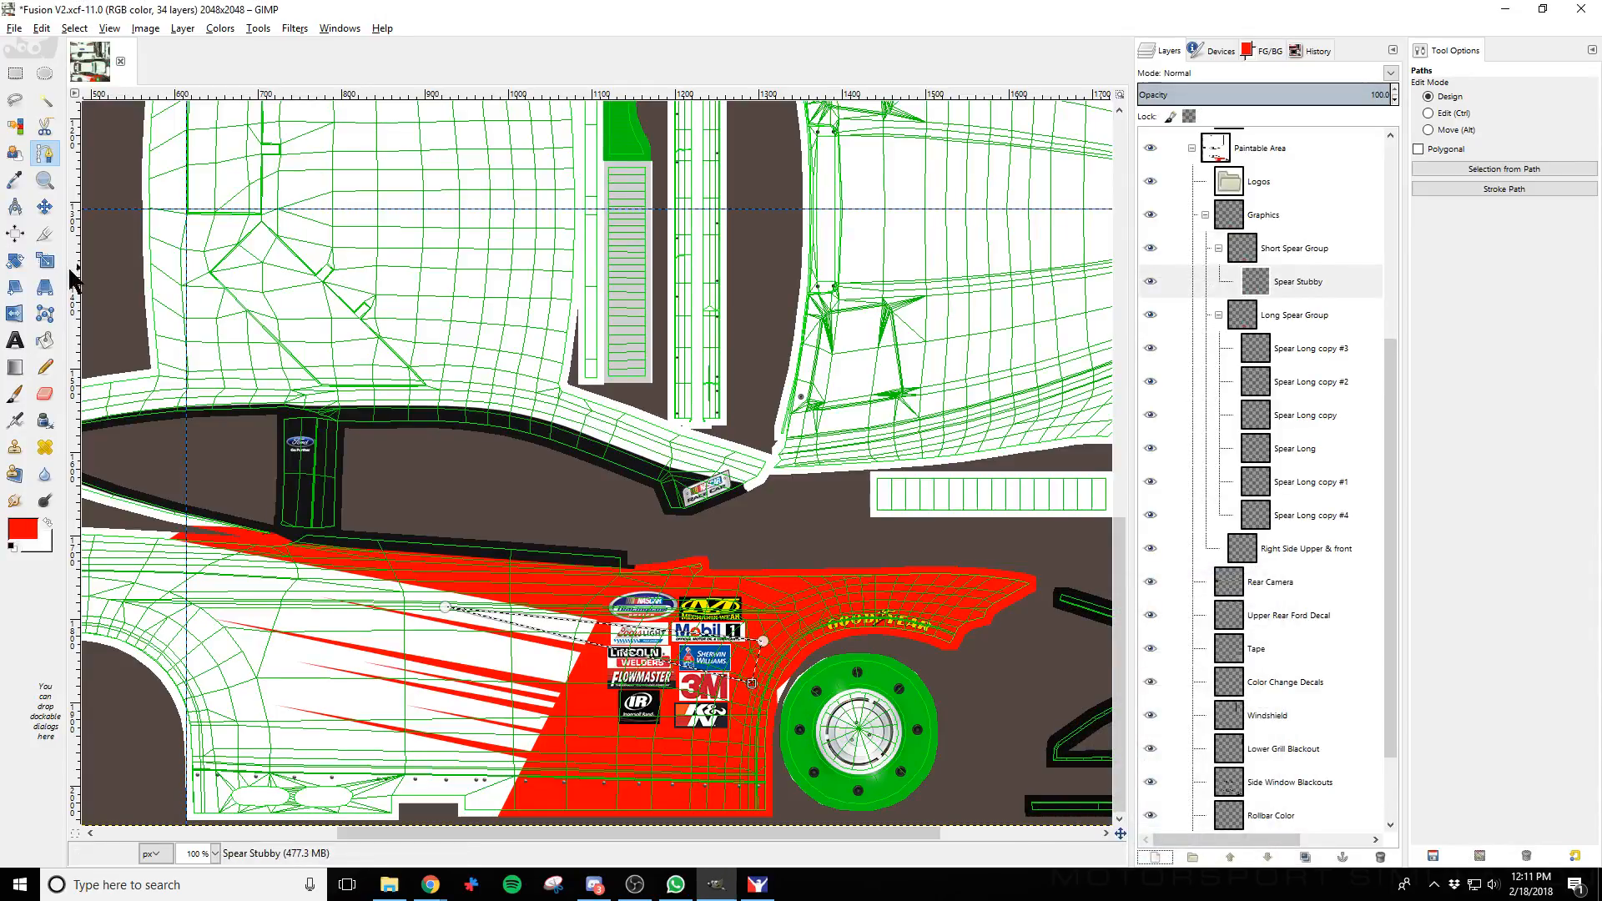
{"action": "left_click", "coordinate": [15, 393]}
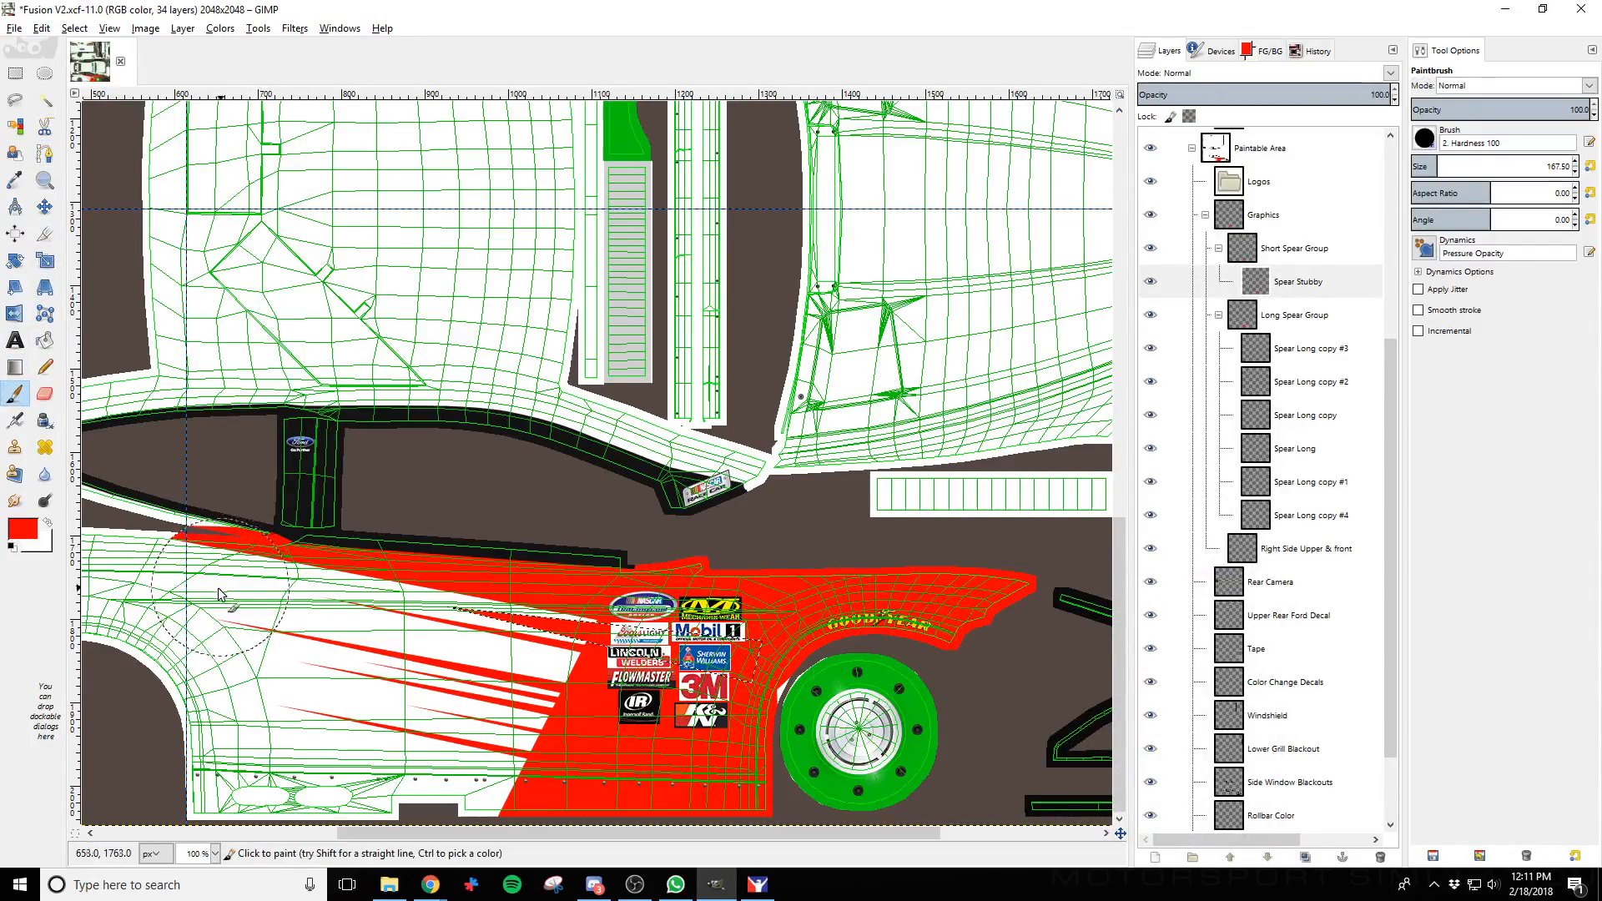
Clear the selection and nudge the Spear Stubby layer into place just left of the logos
{"action": "left_click", "coordinate": [44, 206]}
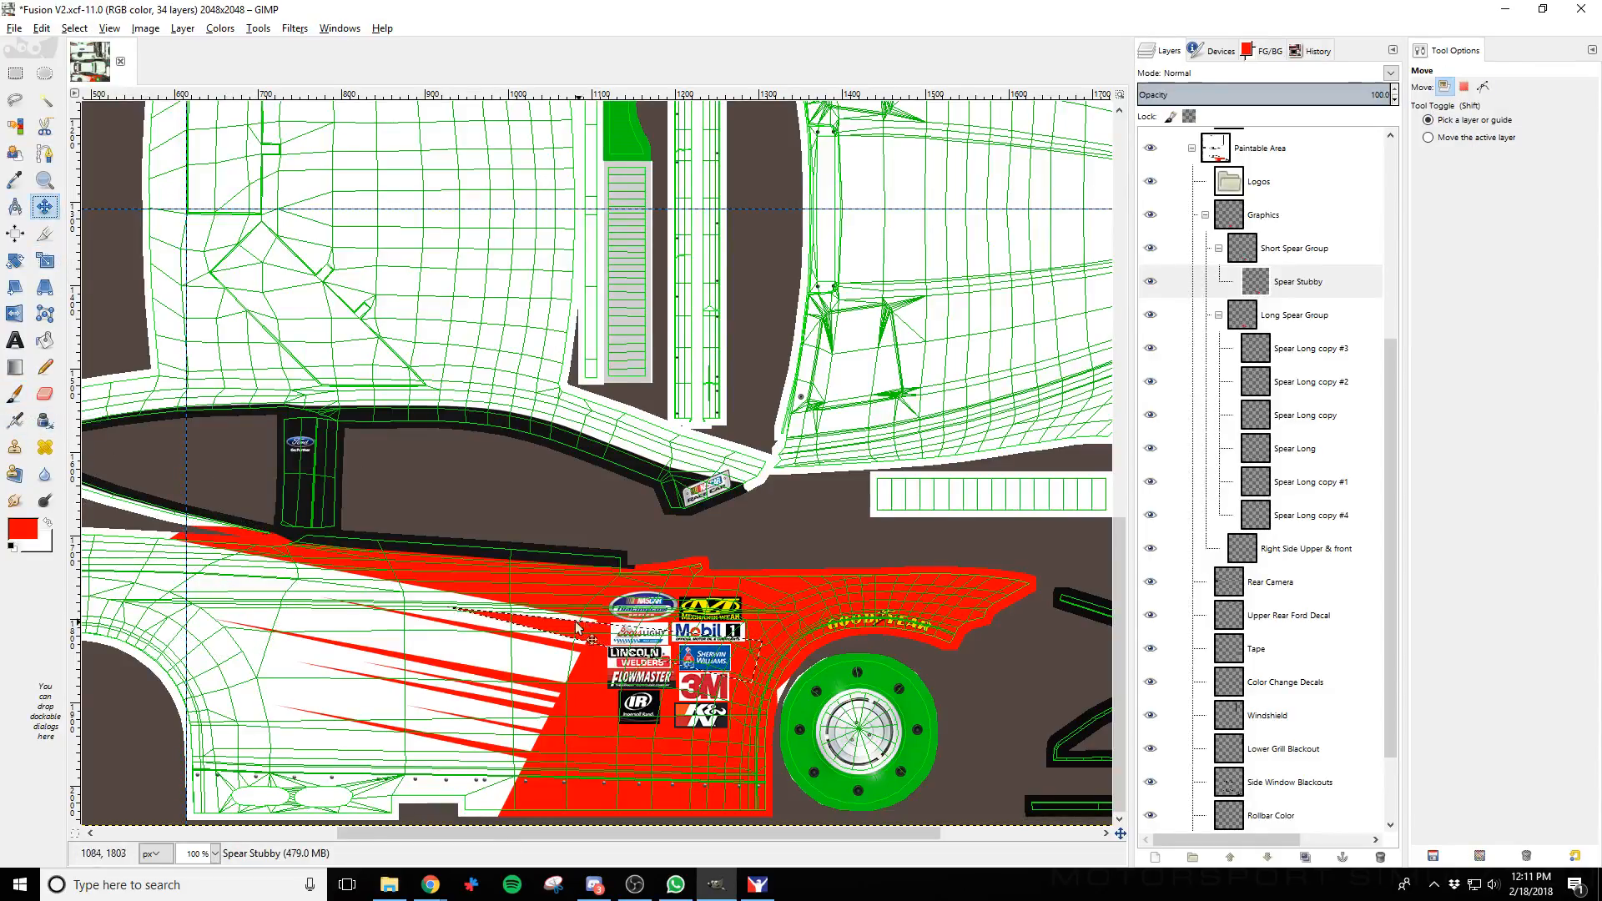
{"action": "left_click", "coordinate": [74, 27]}
{"action": "left_click", "coordinate": [83, 59]}
{"action": "key", "text": "shift+Left"}
{"action": "key", "text": "shift+Left"}
{"action": "key", "text": "shift+Left"}
{"action": "key", "text": "shift+Left"}
{"action": "key", "text": "shift+Left"}
{"action": "key", "text": "shift+Left"}
{"action": "key", "text": "shift+Left"}
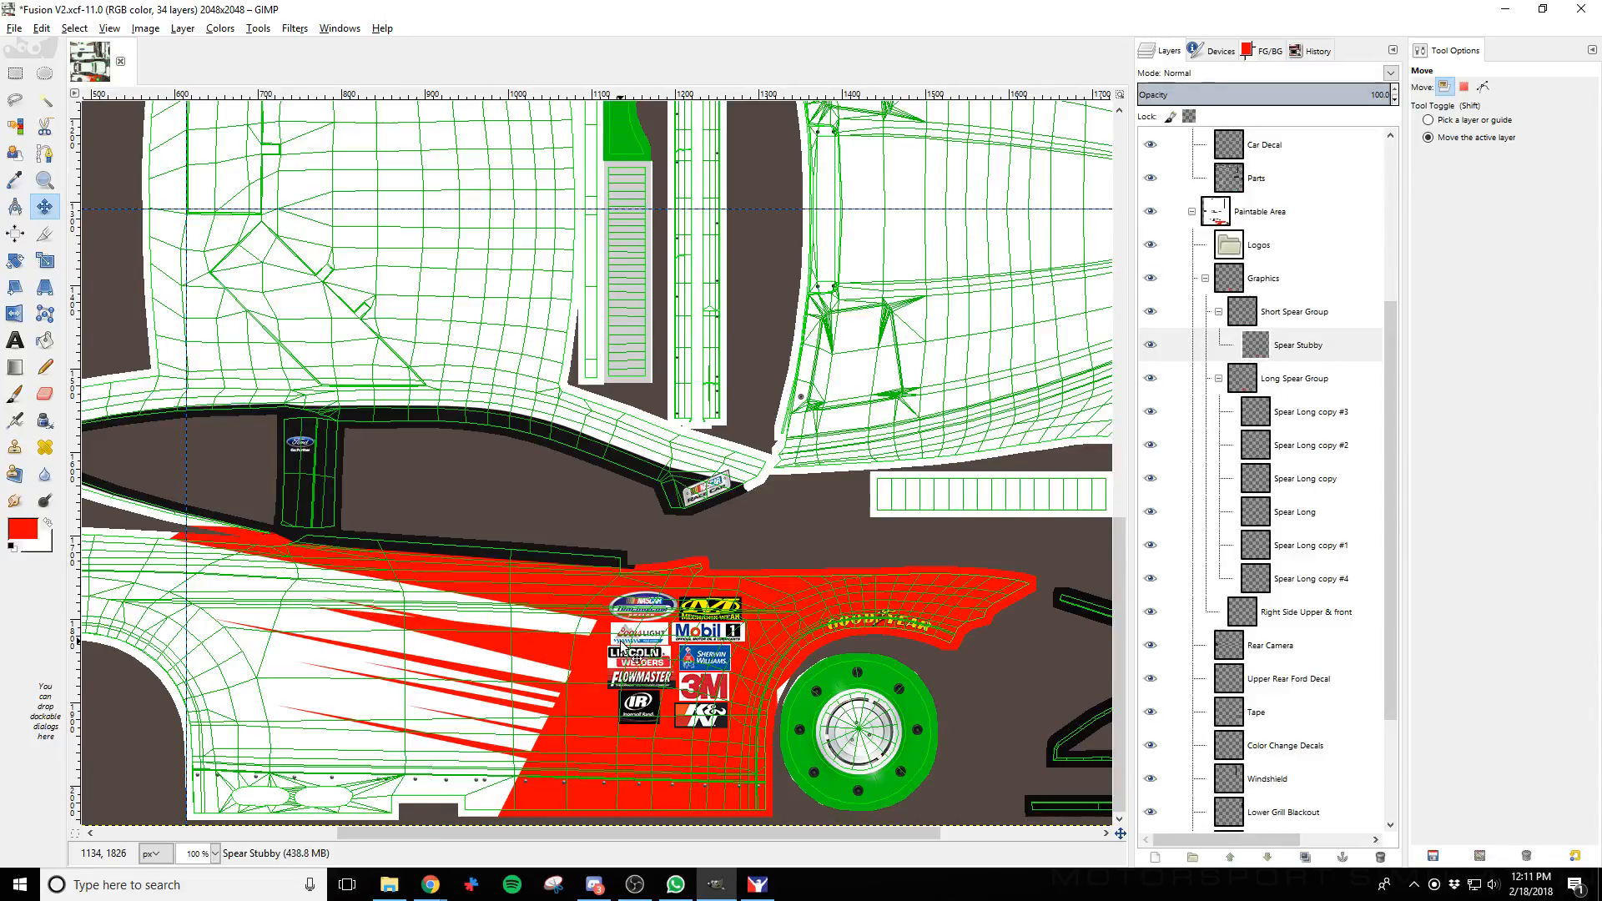
{"action": "key", "text": "shift+Left"}
{"action": "key", "text": "shift+Left"}
{"action": "key", "text": "shift+Left"}
{"action": "key", "text": "shift+Left"}
{"action": "key", "text": "shift+Left"}
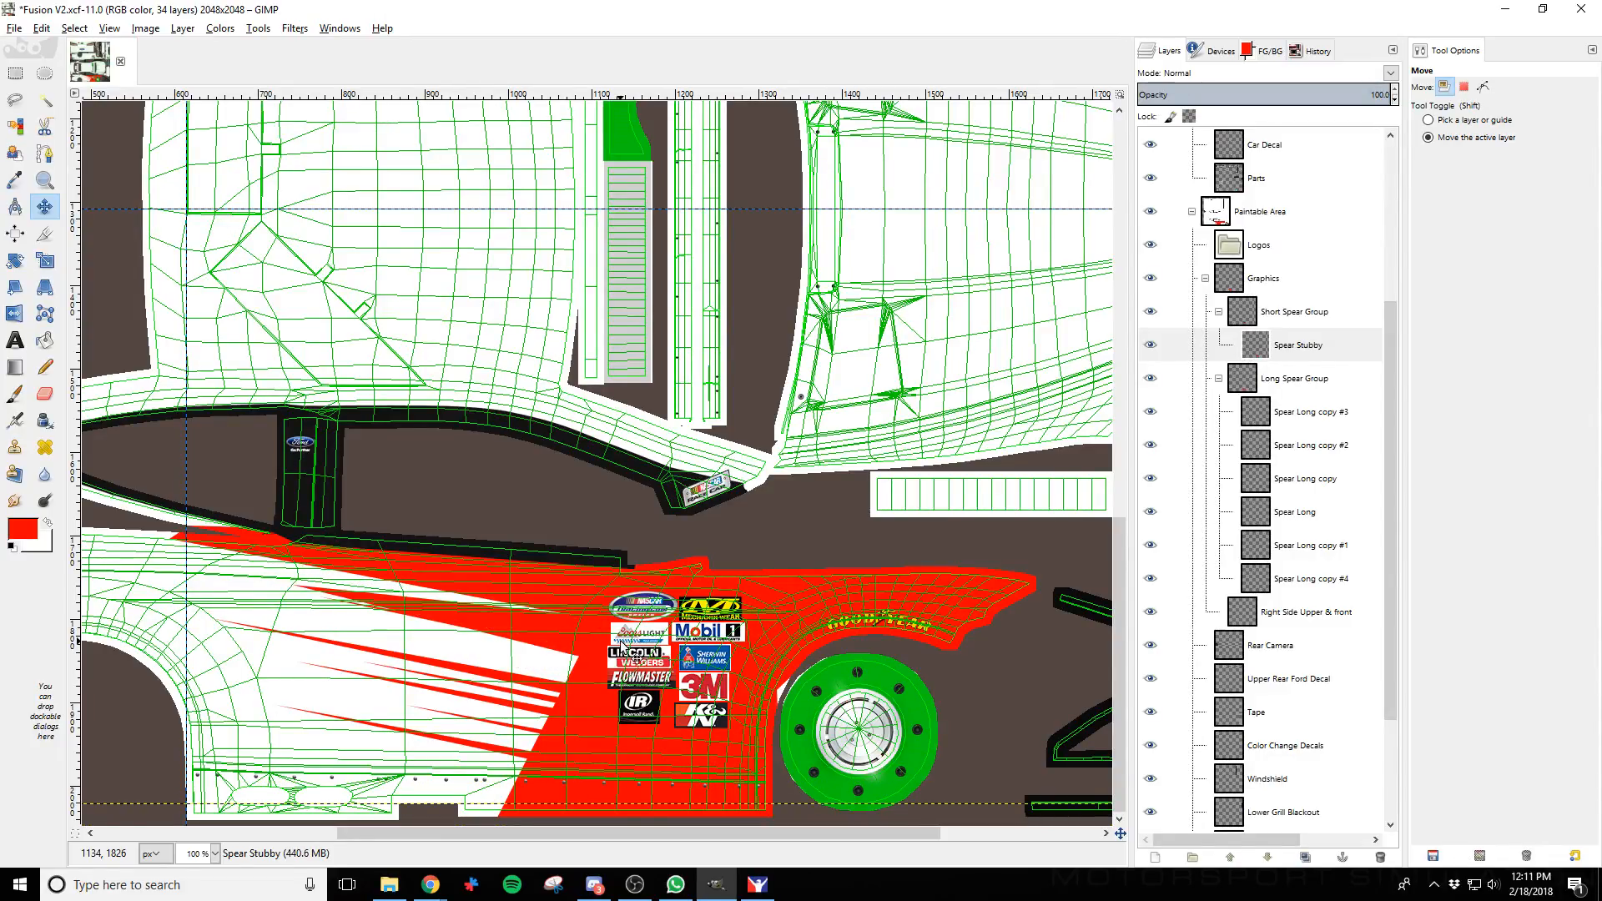
{"action": "key", "text": "shift+Right"}
{"action": "key", "text": "shift+Right"}
{"action": "key", "text": "Up"}
{"action": "key", "text": "Up"}
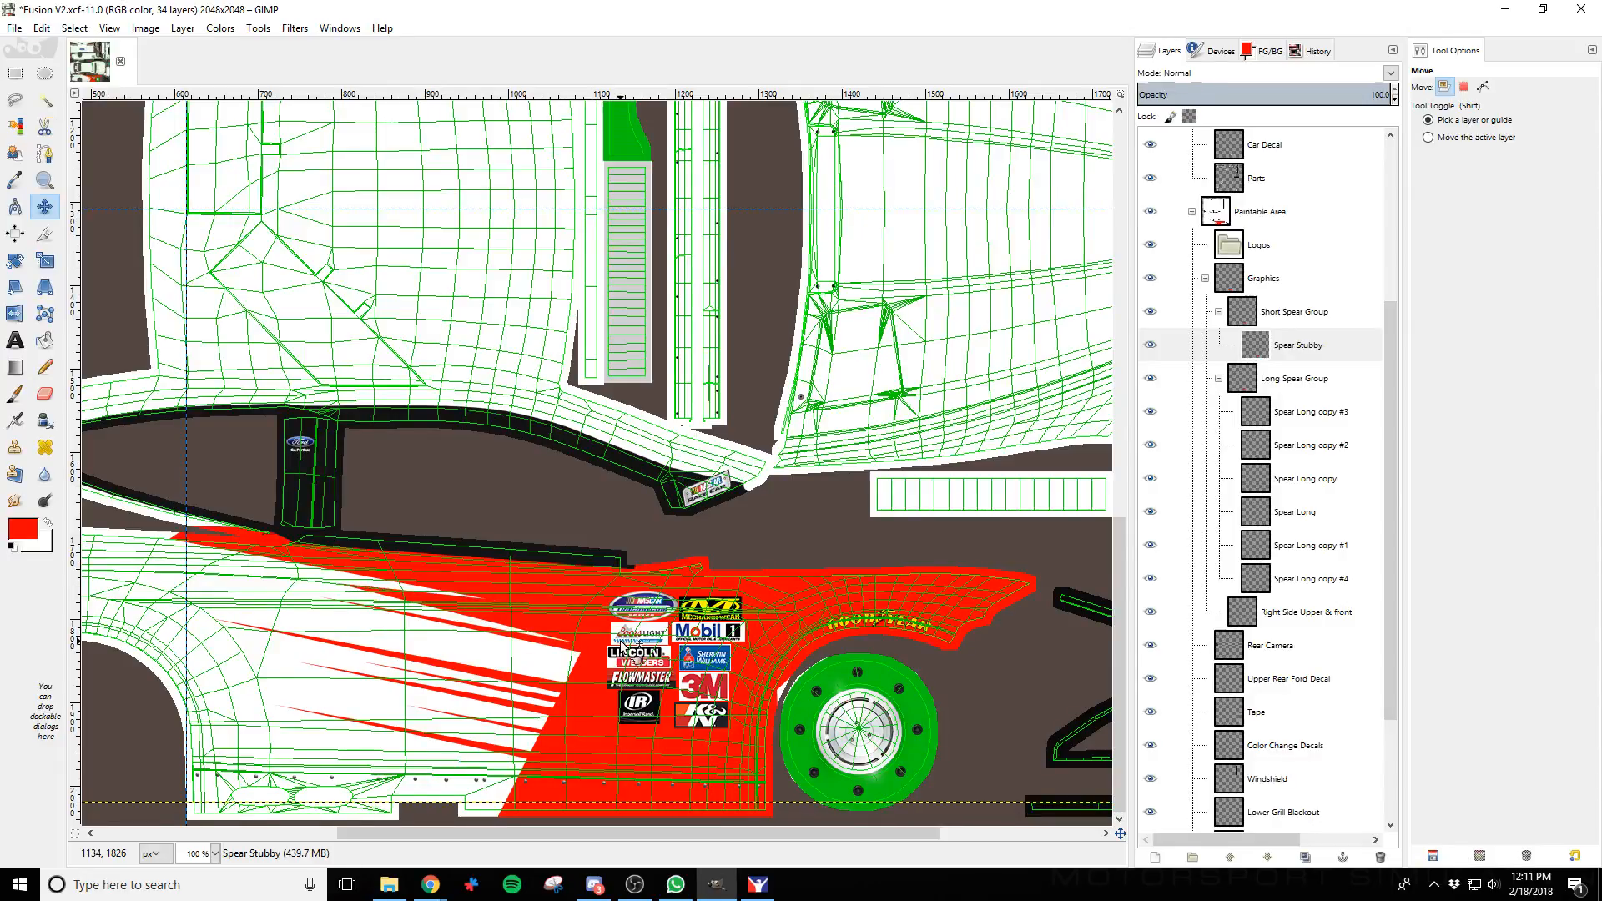
{"action": "key", "text": "Up"}
{"action": "key", "text": "Up"}
{"action": "key", "text": "Up"}
{"action": "key", "text": "Up"}
{"action": "key", "text": "Up"}
{"action": "key", "text": "Up"}
{"action": "key", "text": "Up"}
{"action": "key", "text": "Up"}
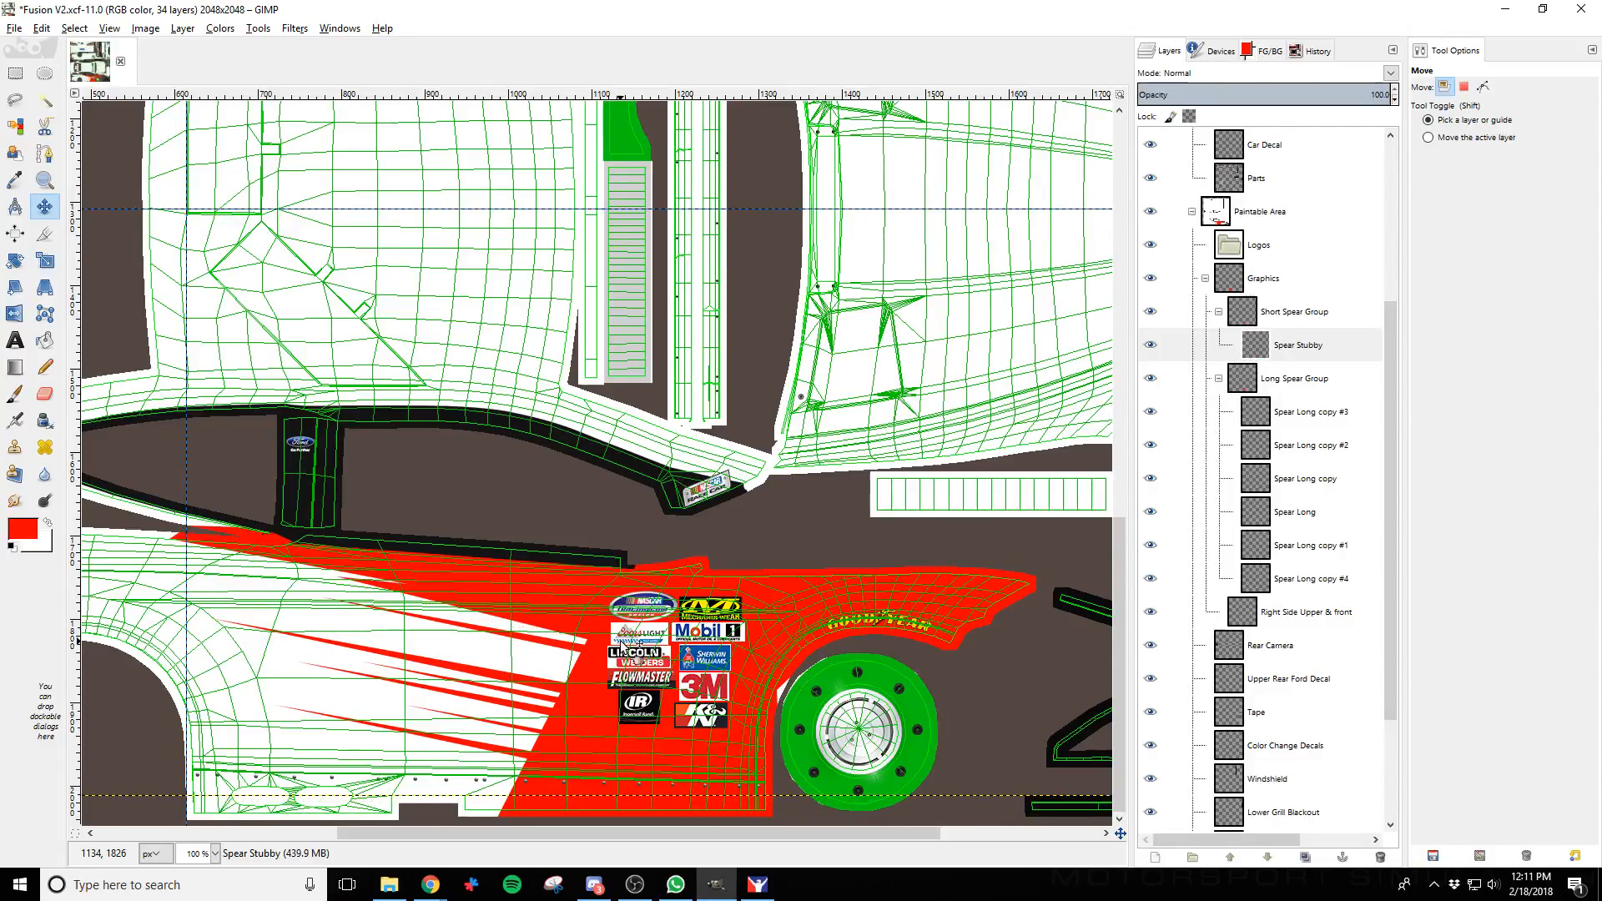
{"action": "key", "text": "Down"}
{"action": "key", "text": "Down"}
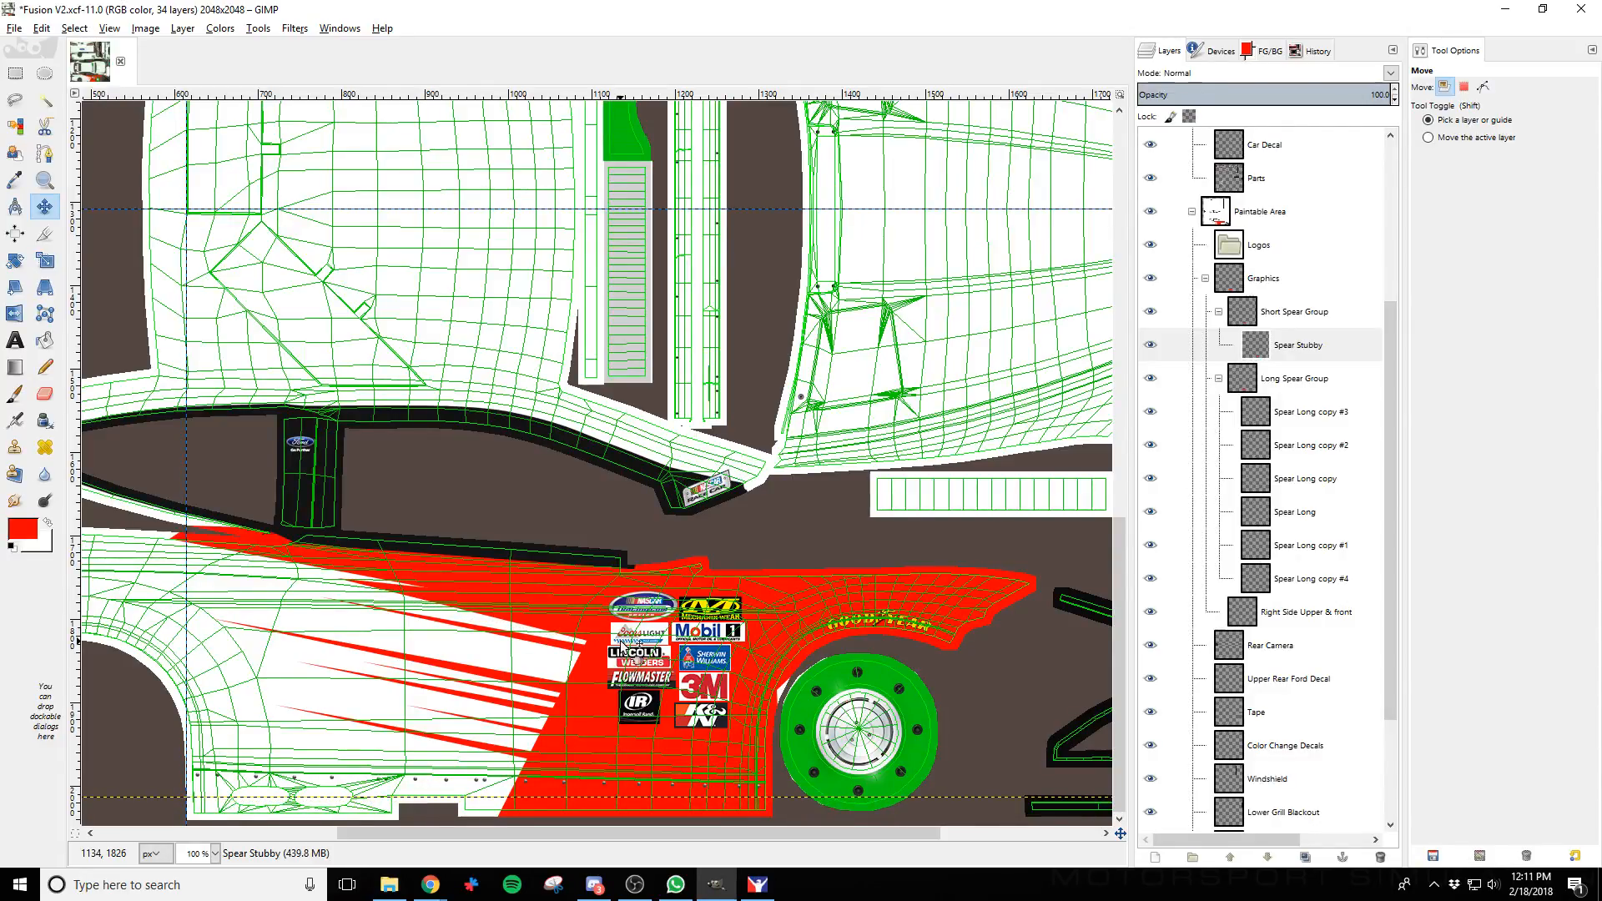
{"action": "key", "text": "shift+Right"}
{"action": "key", "text": "shift+Down"}
{"action": "key", "text": "shift+Down"}
{"action": "key", "text": "shift+Up"}
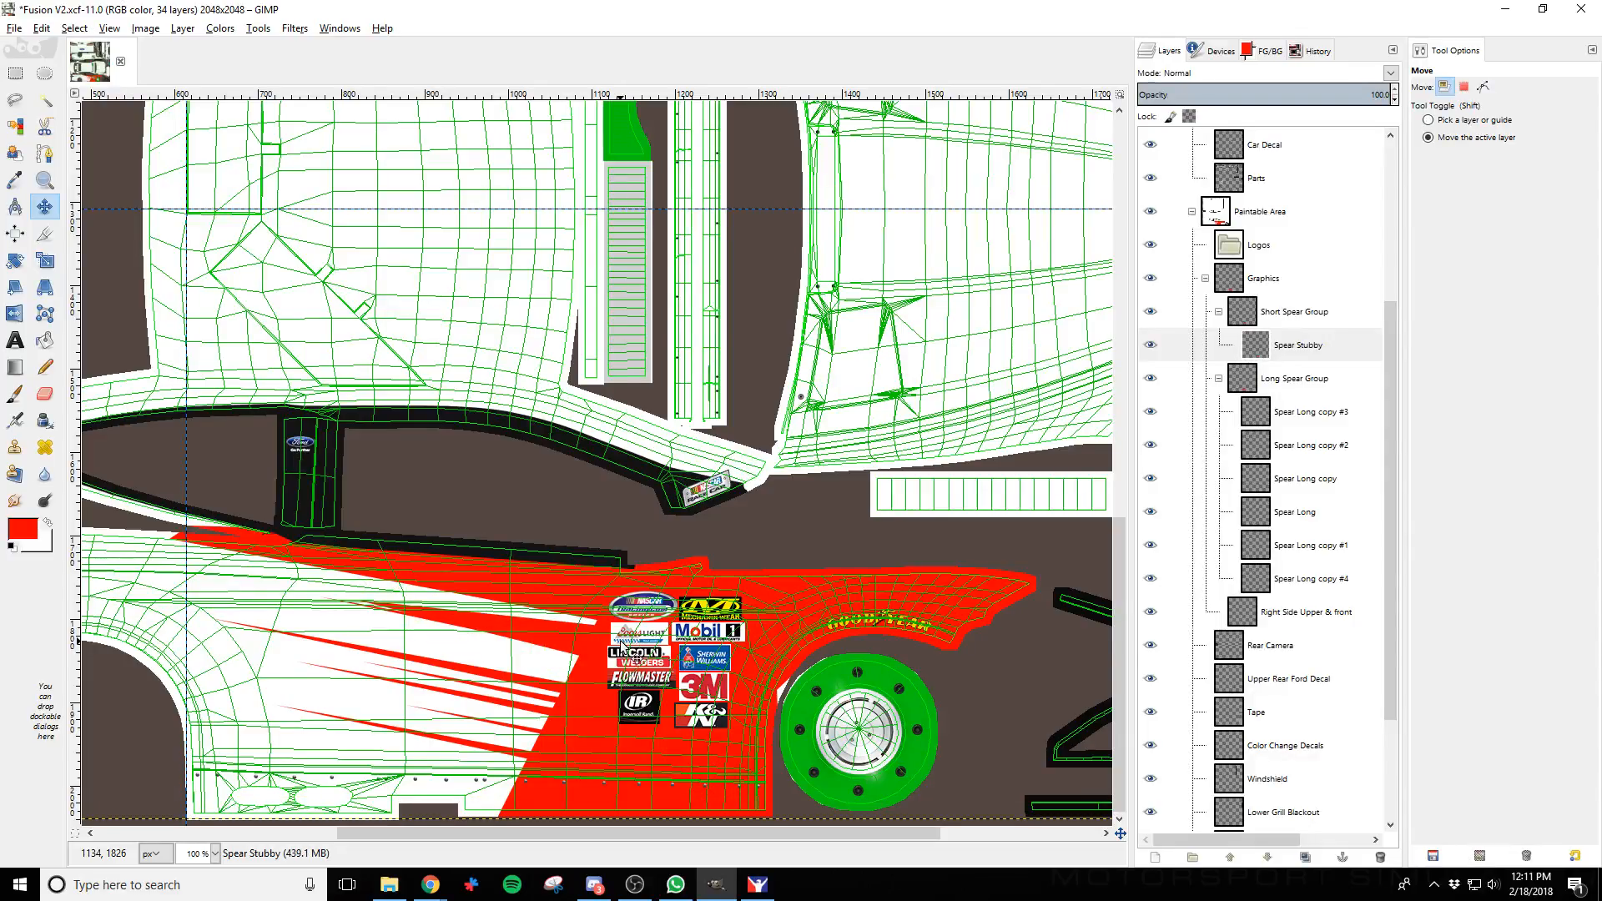
{"action": "key", "text": "shift+Right"}
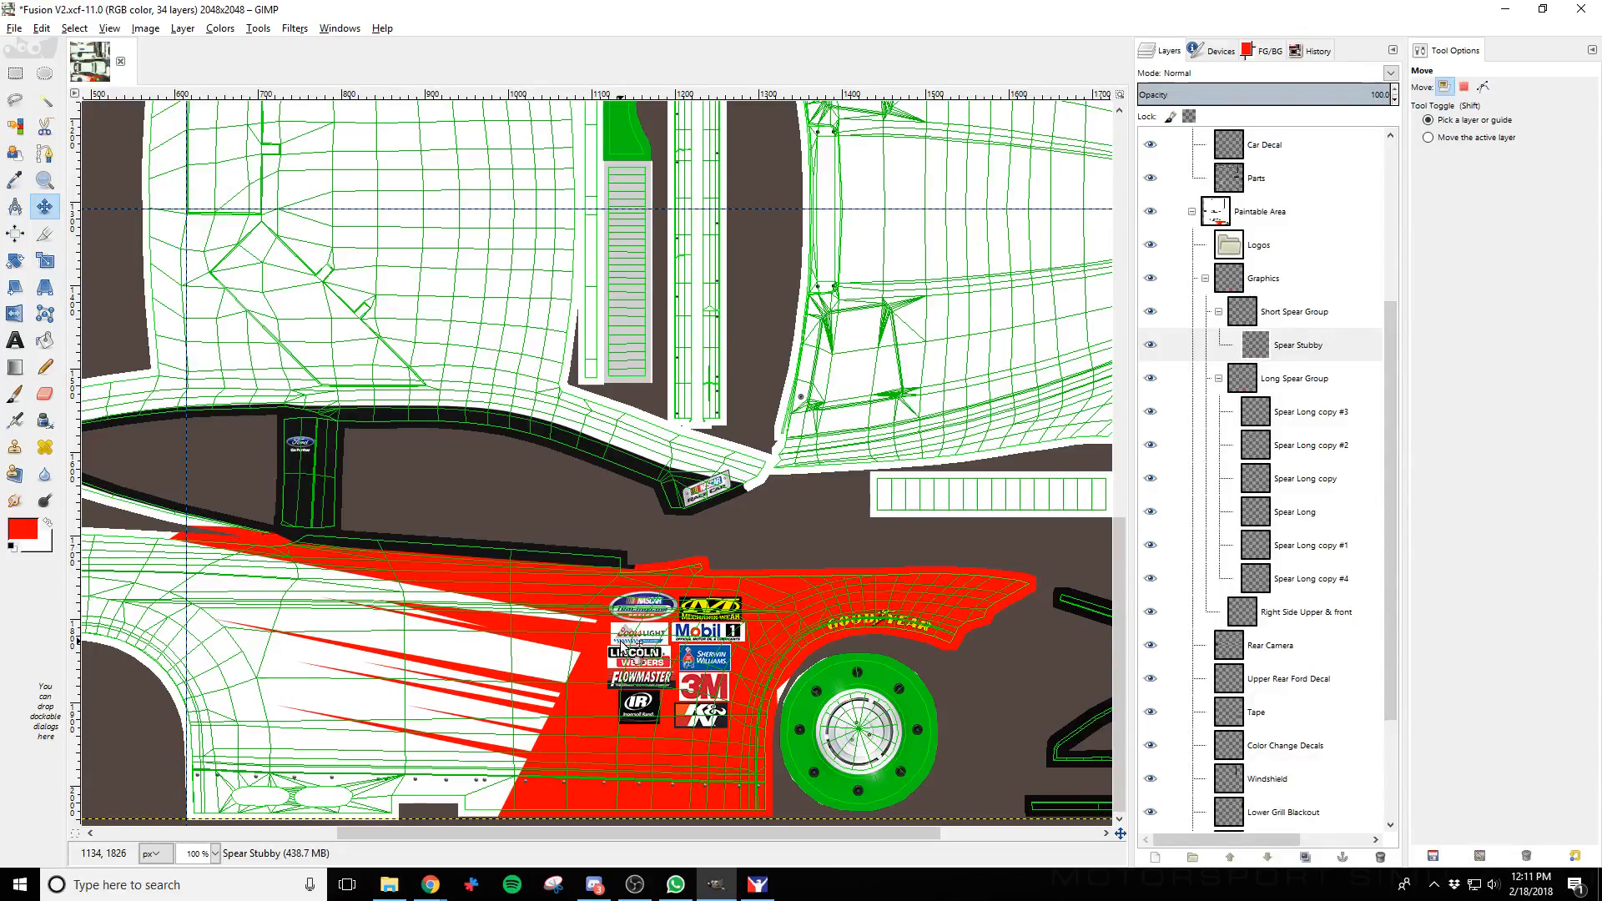
Duplicate the Spear Stubby layer five times
{"action": "right_click", "coordinate": [1317, 343]}
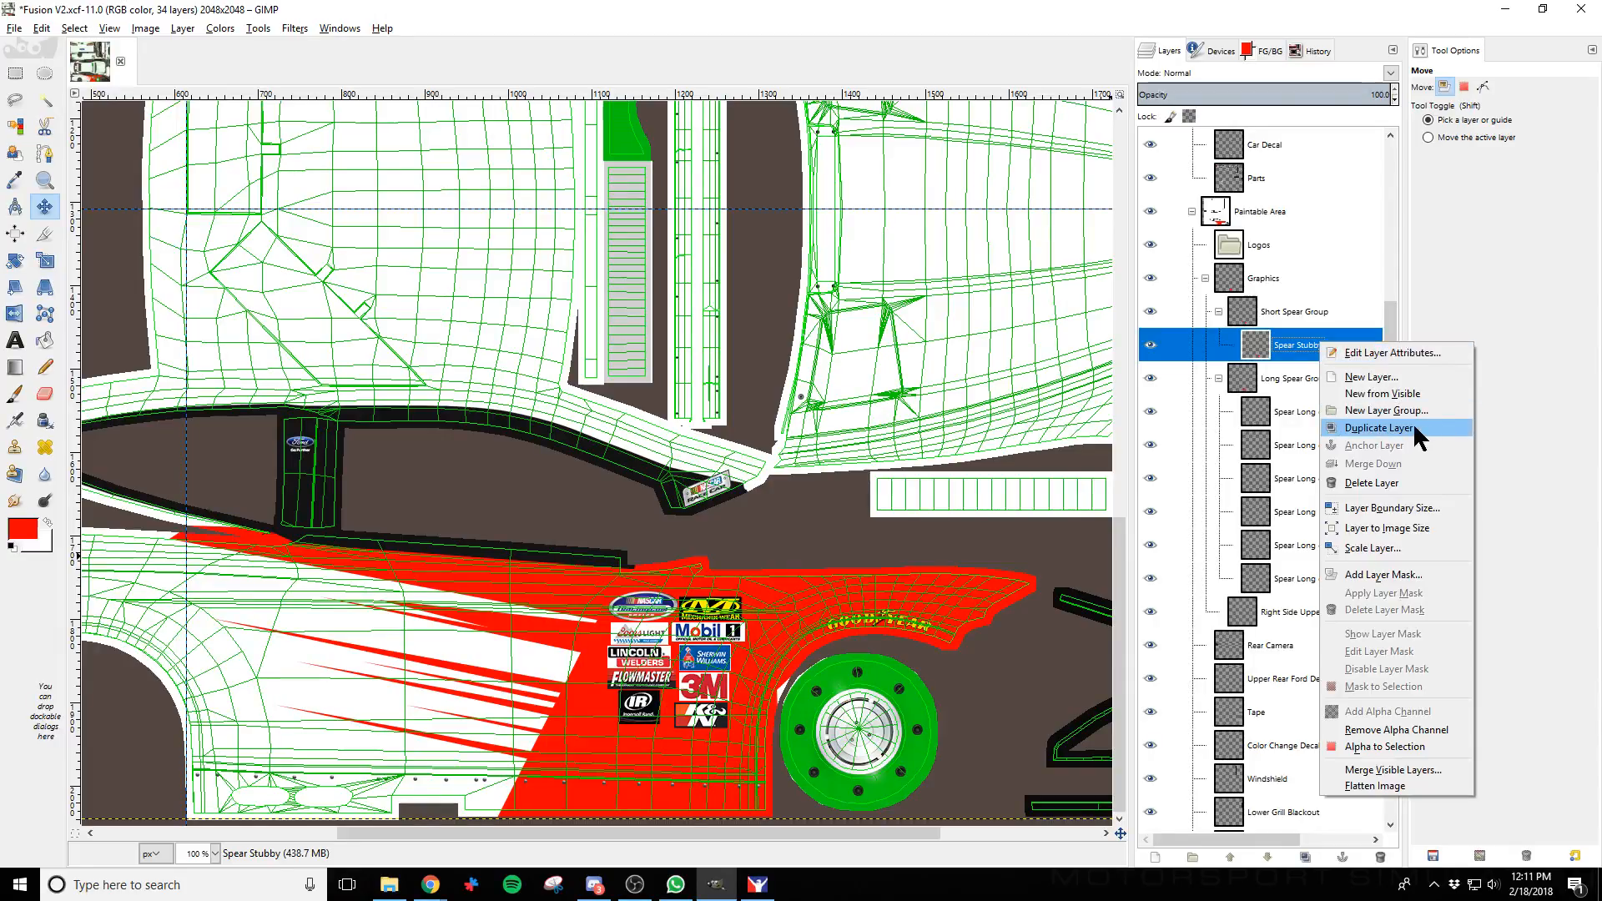
{"action": "left_click", "coordinate": [1413, 428]}
{"action": "right_click", "coordinate": [1319, 344]}
{"action": "left_click", "coordinate": [1388, 427]}
{"action": "right_click", "coordinate": [1287, 352]}
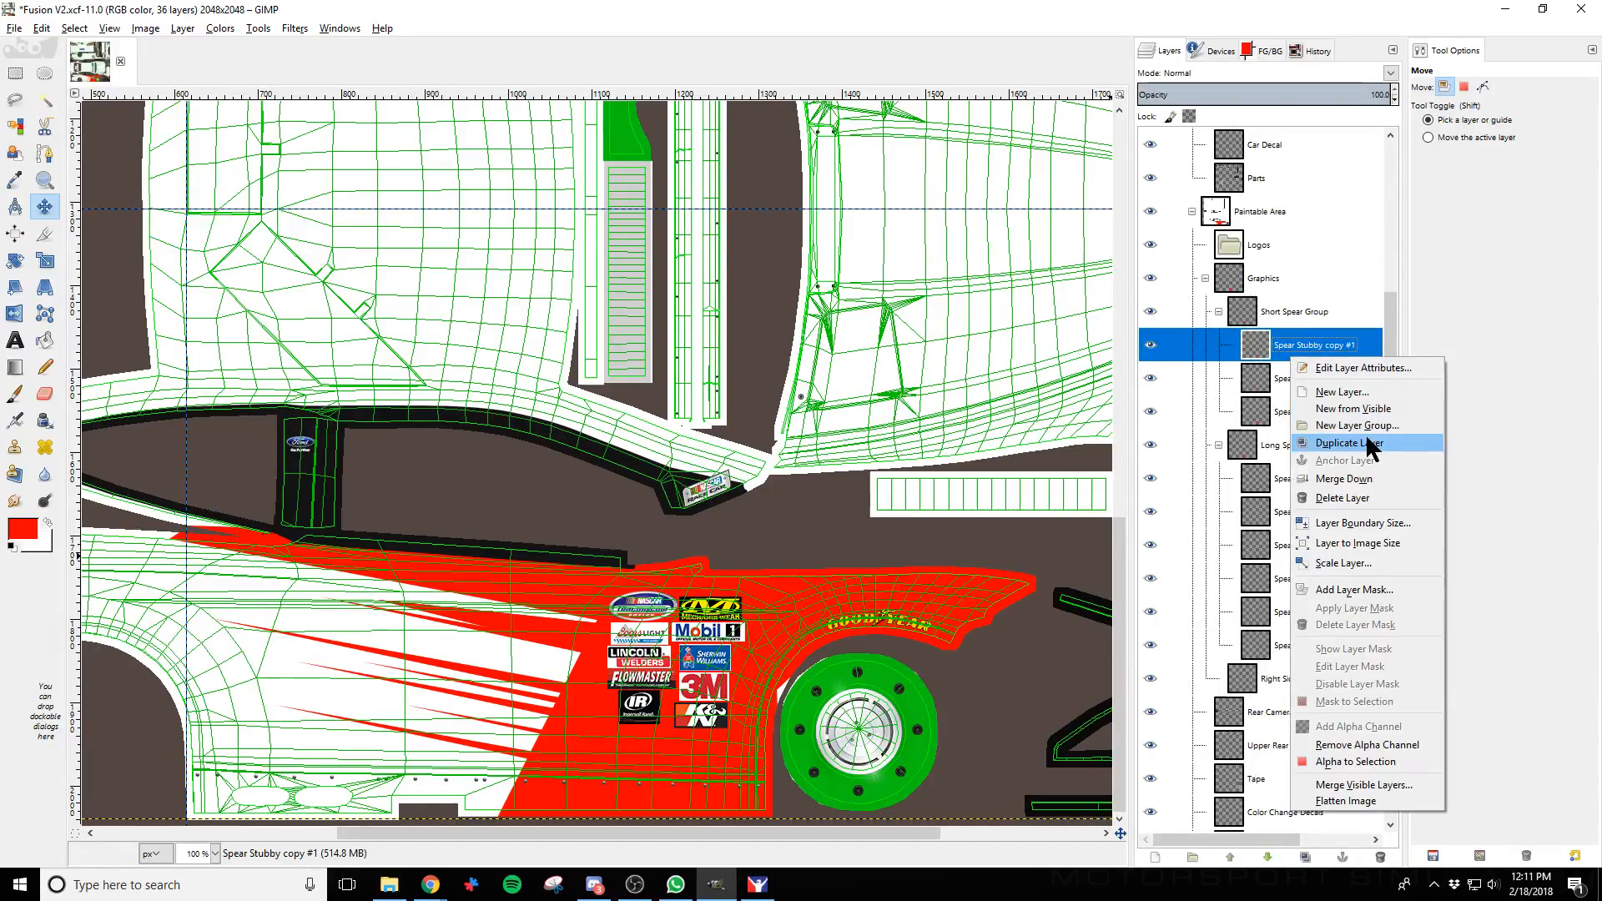
{"action": "left_click", "coordinate": [1369, 443]}
{"action": "right_click", "coordinate": [1289, 355]}
{"action": "left_click", "coordinate": [1360, 442]}
{"action": "right_click", "coordinate": [1290, 342]}
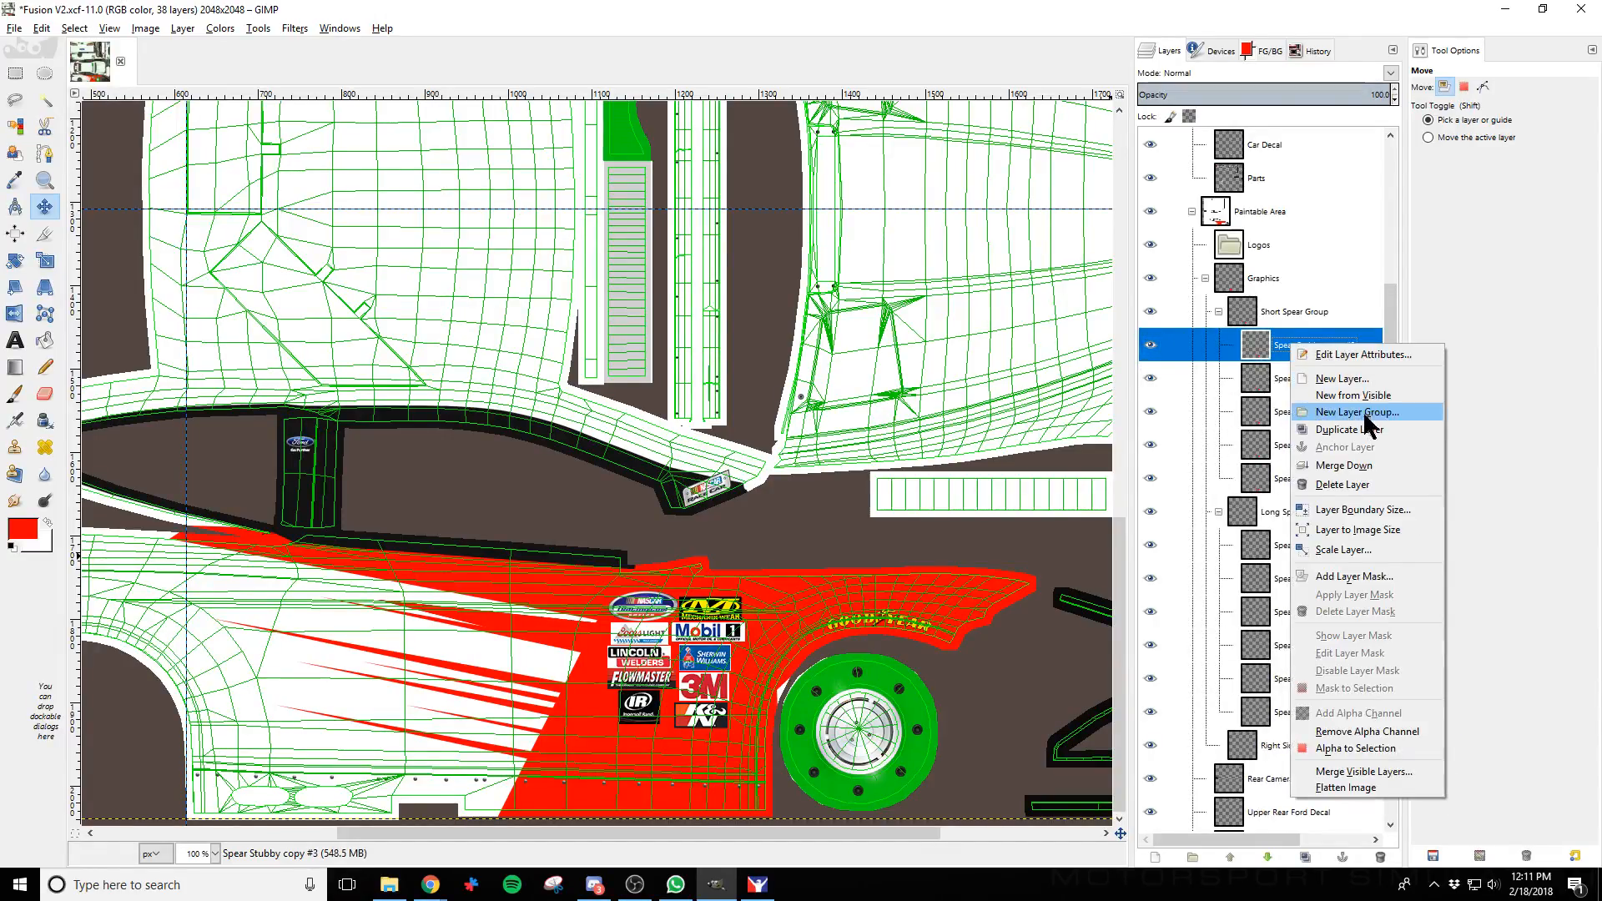
{"action": "left_click", "coordinate": [1360, 428]}
Move the Spear Stubby copy stripe down four large steps
{"action": "left_click", "coordinate": [1307, 482]}
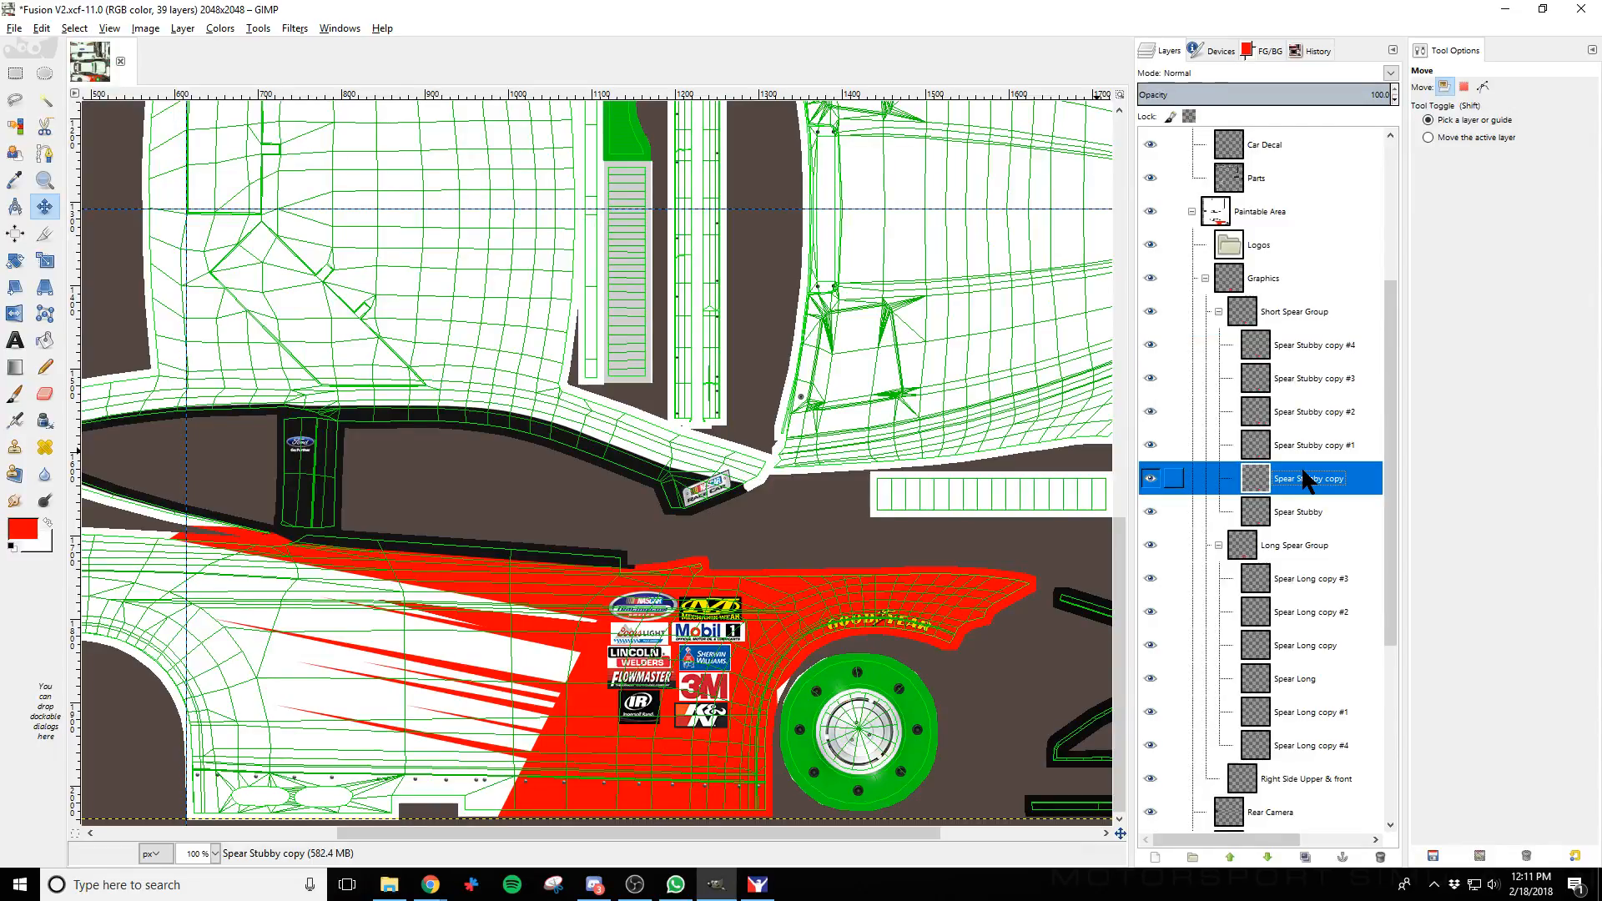
{"action": "left_click", "coordinate": [579, 636]}
{"action": "key", "text": "shift+Down"}
{"action": "key", "text": "shift+Down"}
{"action": "key", "text": "shift+Down"}
{"action": "key", "text": "shift+Down"}
{"action": "key", "text": "shift+Down"}
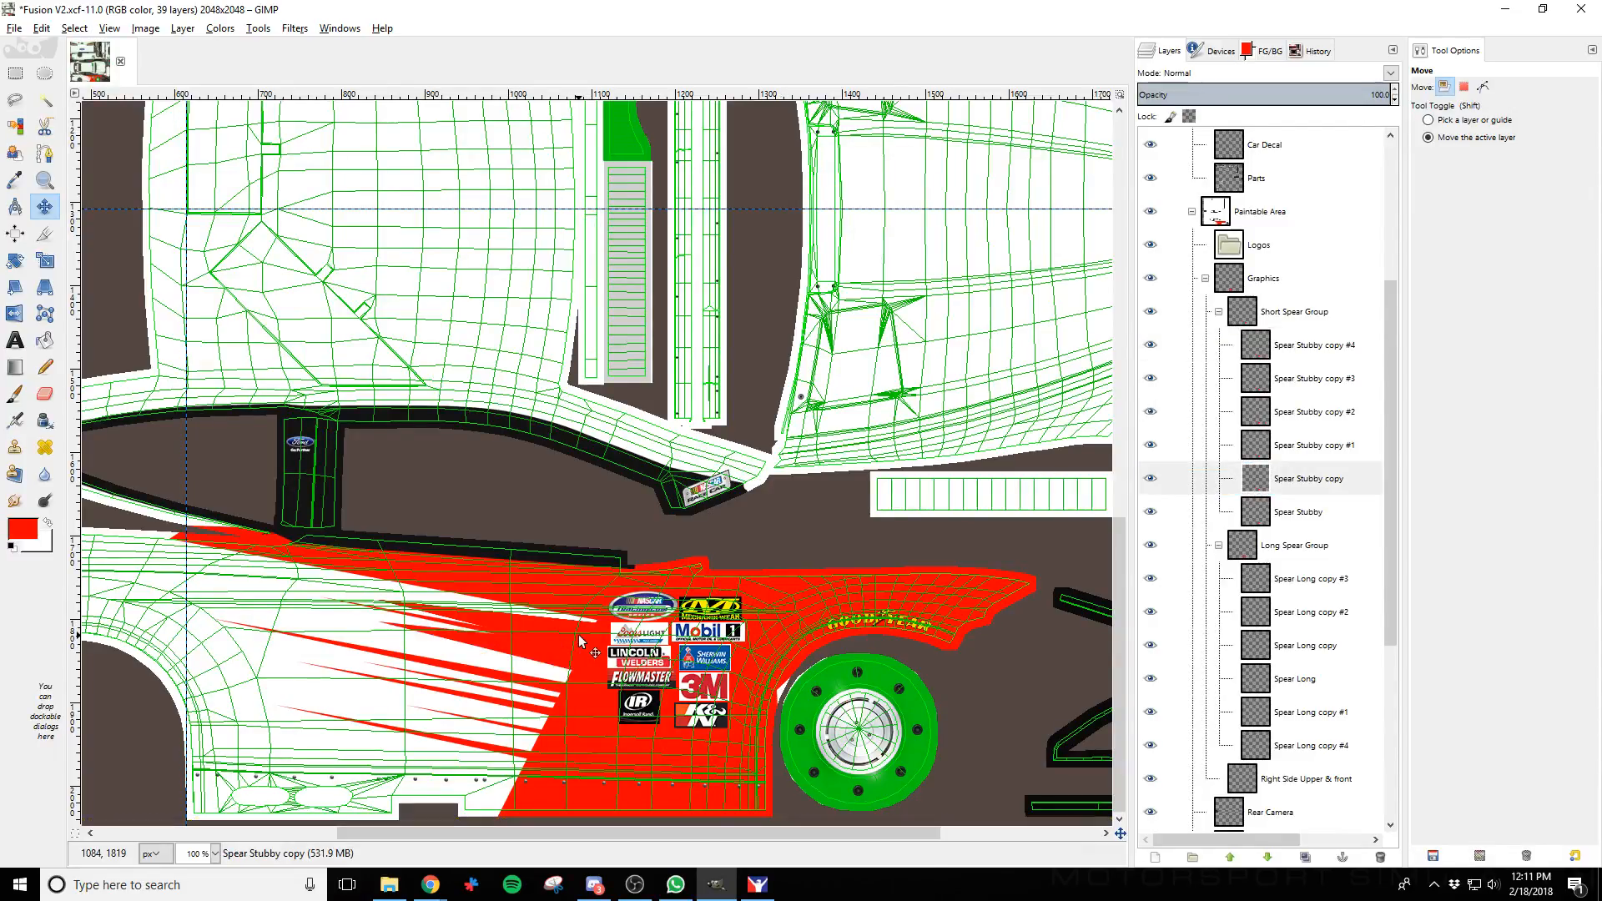
{"action": "key", "text": "shift+Down"}
{"action": "key", "text": "shift+Down"}
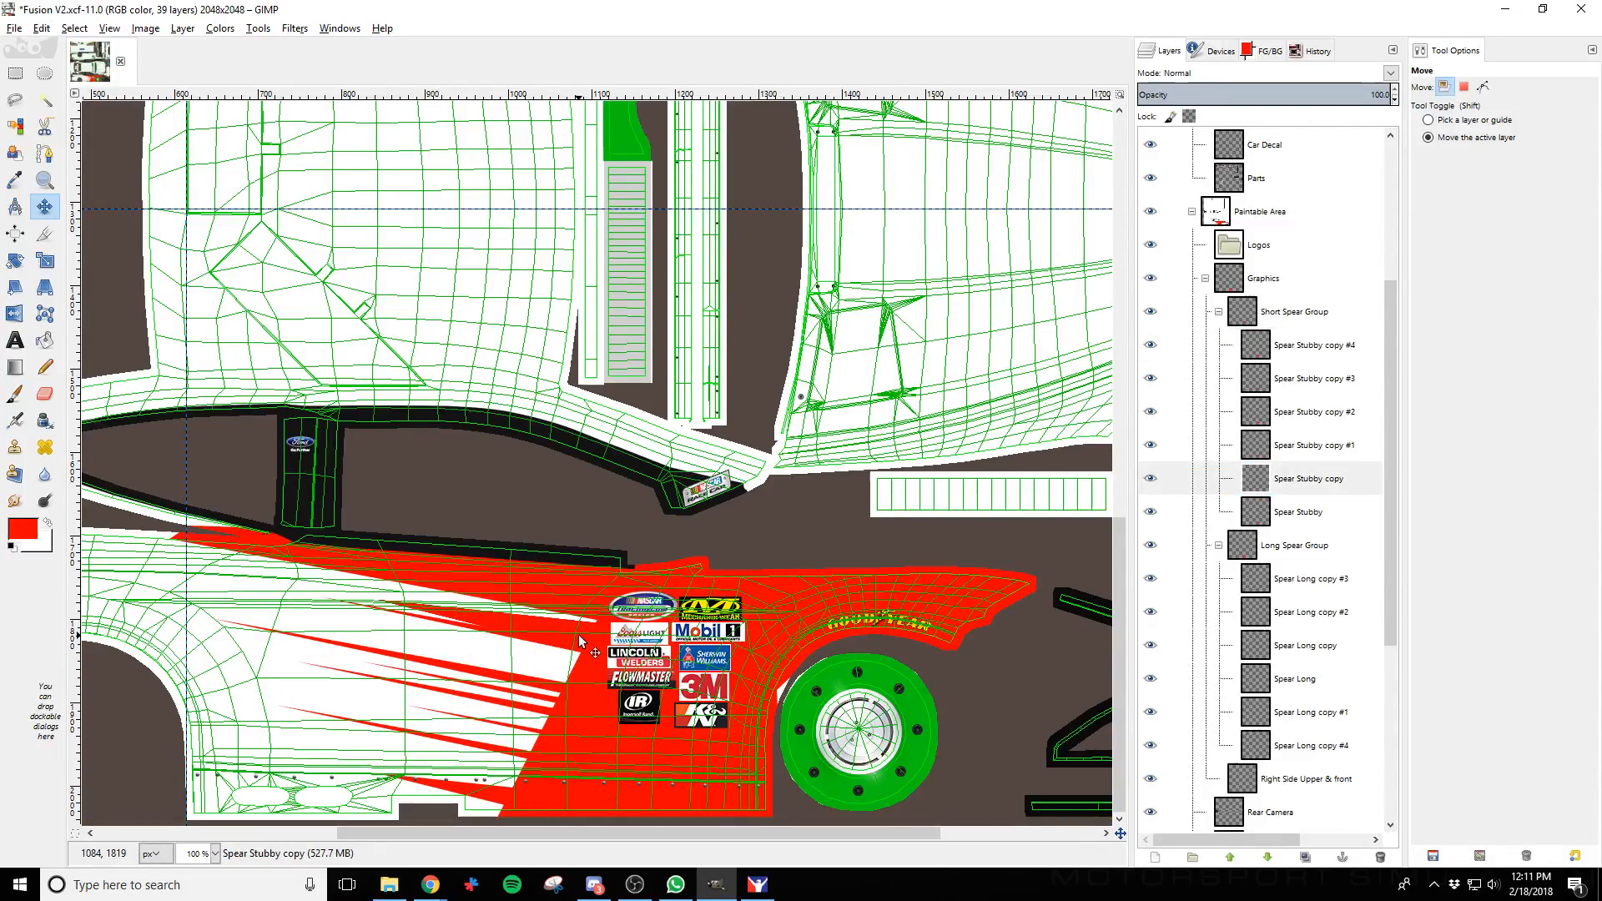
{"action": "key", "text": "shift+Down"}
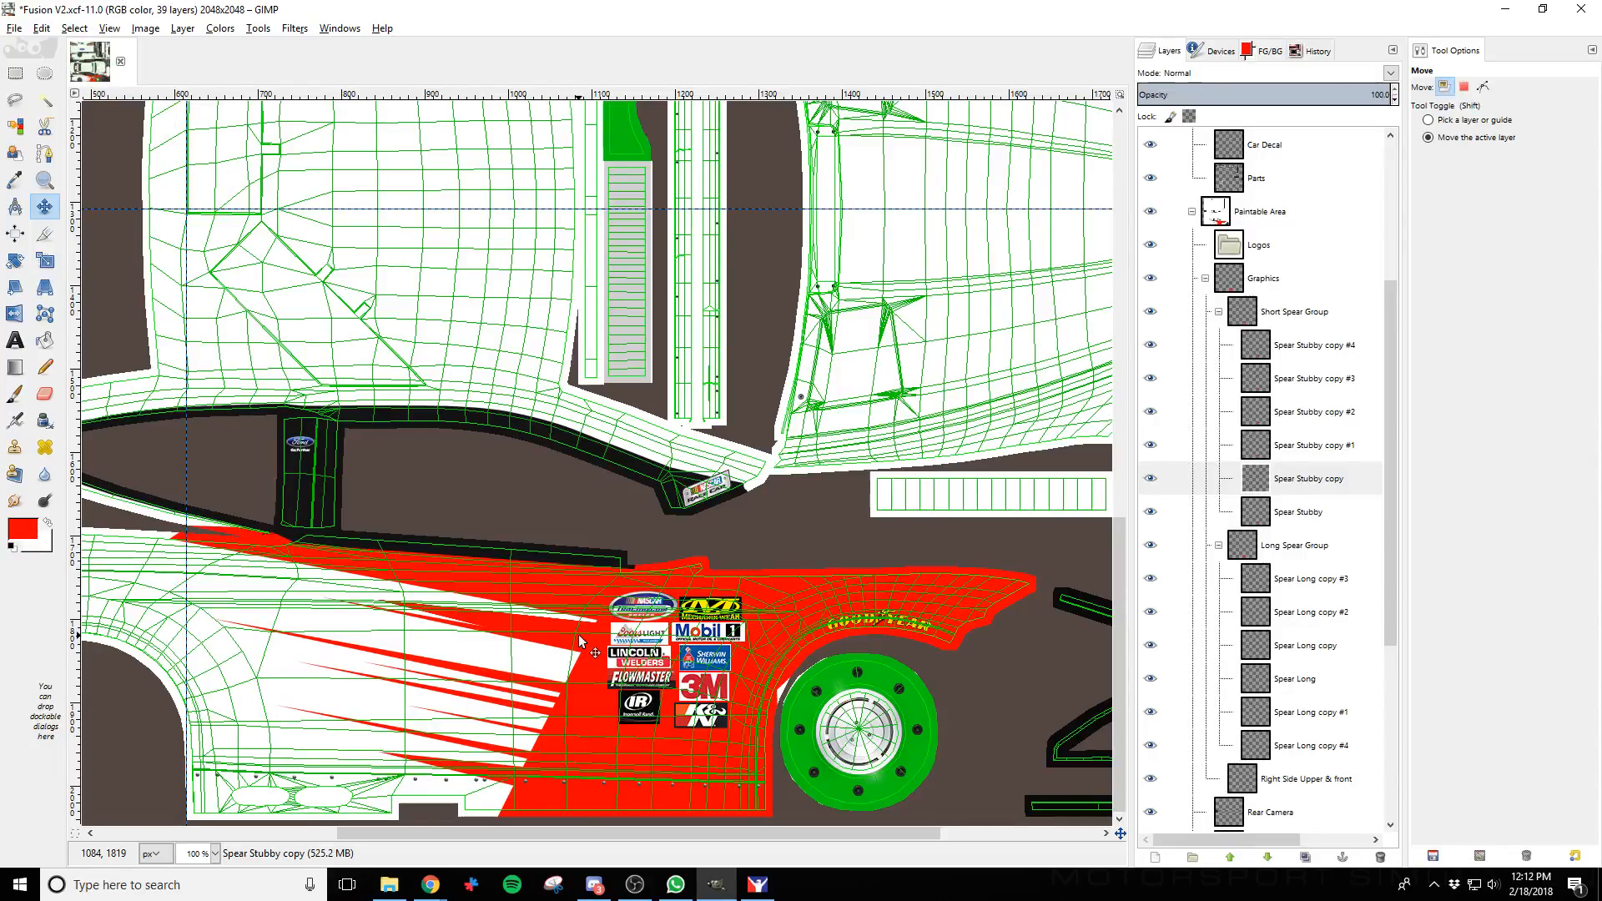
{"action": "key", "text": "shift+Down"}
{"action": "key", "text": "shift+Down"}
{"action": "key", "text": "shift+Down"}
{"action": "key", "text": "shift+Down"}
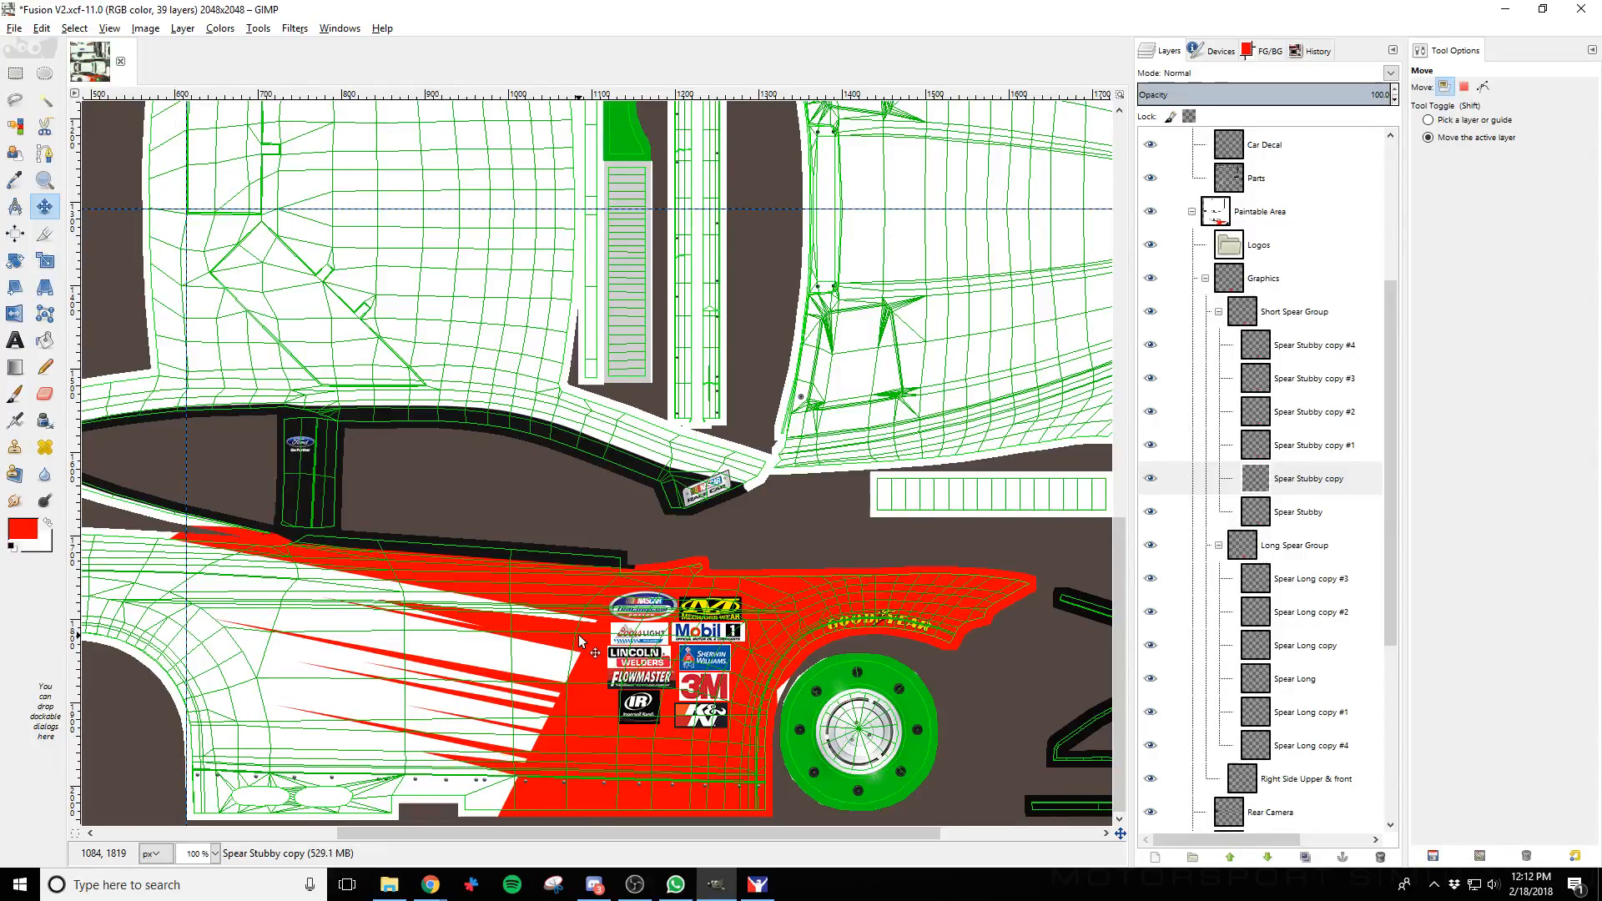
Shift Spear Stubby copy #1 down and right to close the white notches
{"action": "left_click", "coordinate": [1319, 441]}
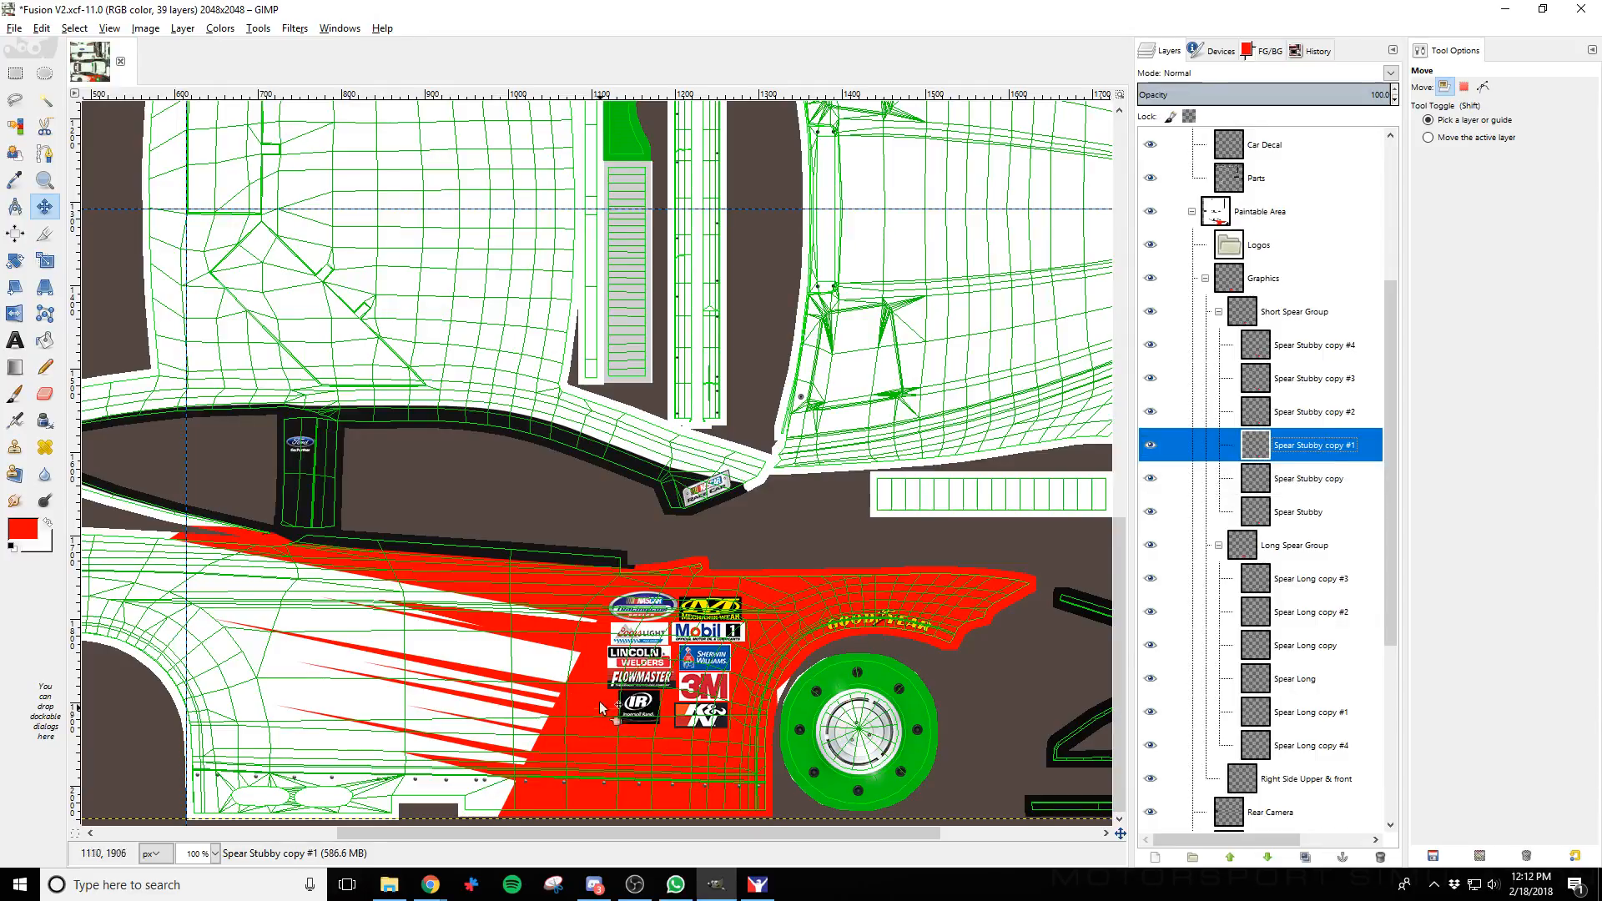
{"action": "left_click", "coordinate": [552, 701], "text": "shift"}
{"action": "key", "text": "shift+Down"}
{"action": "key", "text": "shift+Down"}
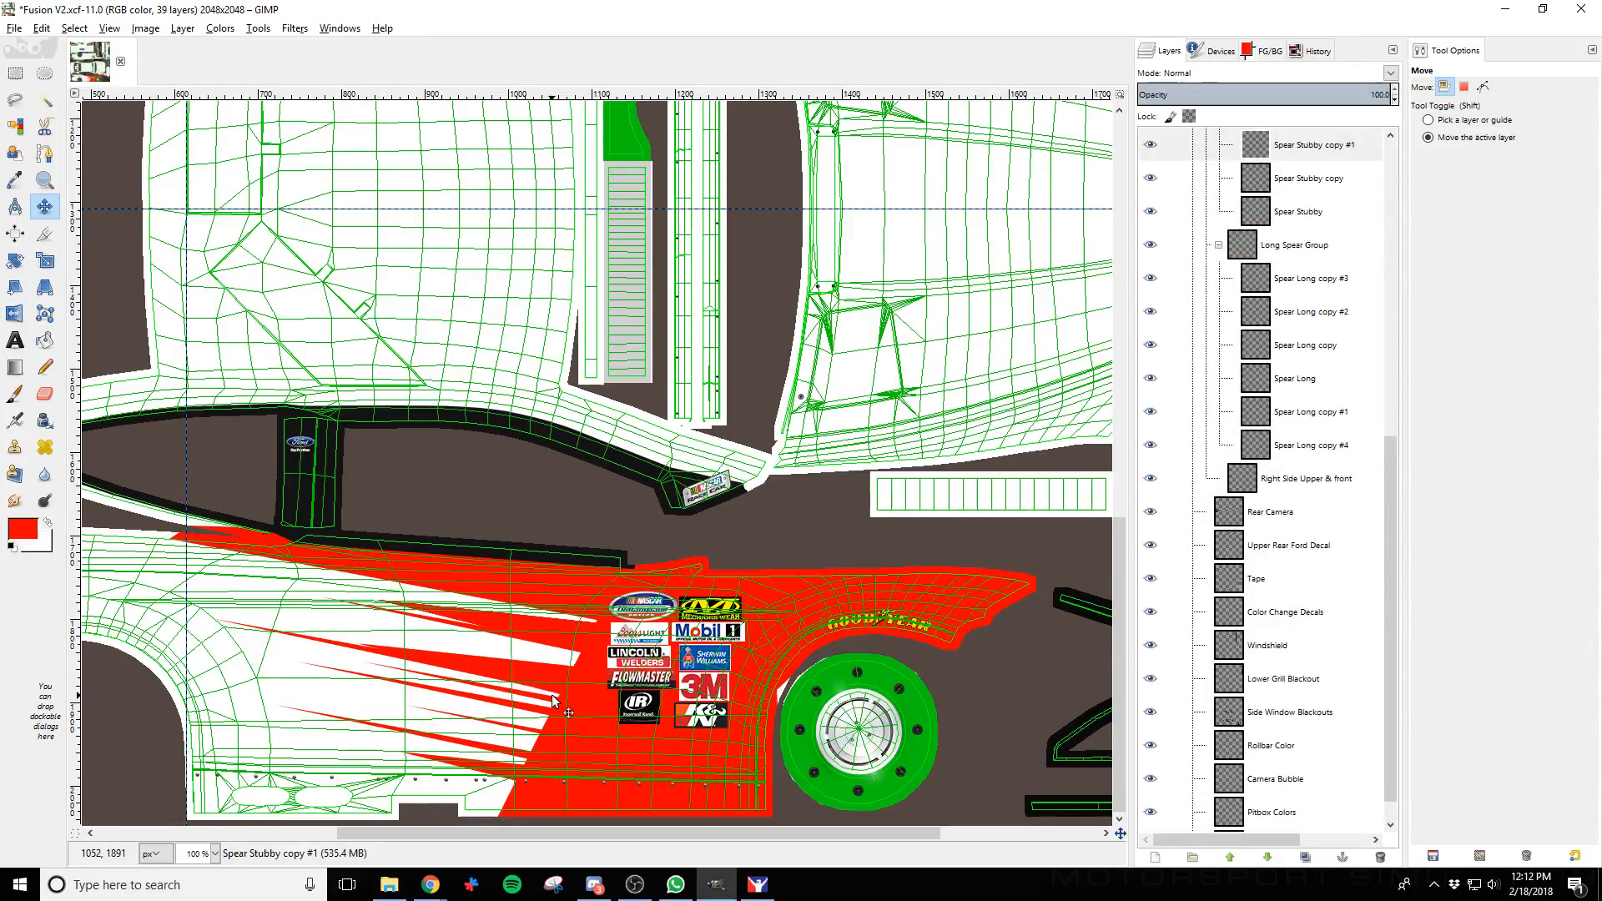
{"action": "key", "text": "shift+Left"}
{"action": "key", "text": "shift+Left"}
{"action": "key", "text": "shift+Left"}
{"action": "key", "text": "shift+Left"}
{"action": "key", "text": "shift+Left"}
{"action": "key", "text": "shift+Left"}
{"action": "key", "text": "shift+Left"}
{"action": "key", "text": "shift+Right"}
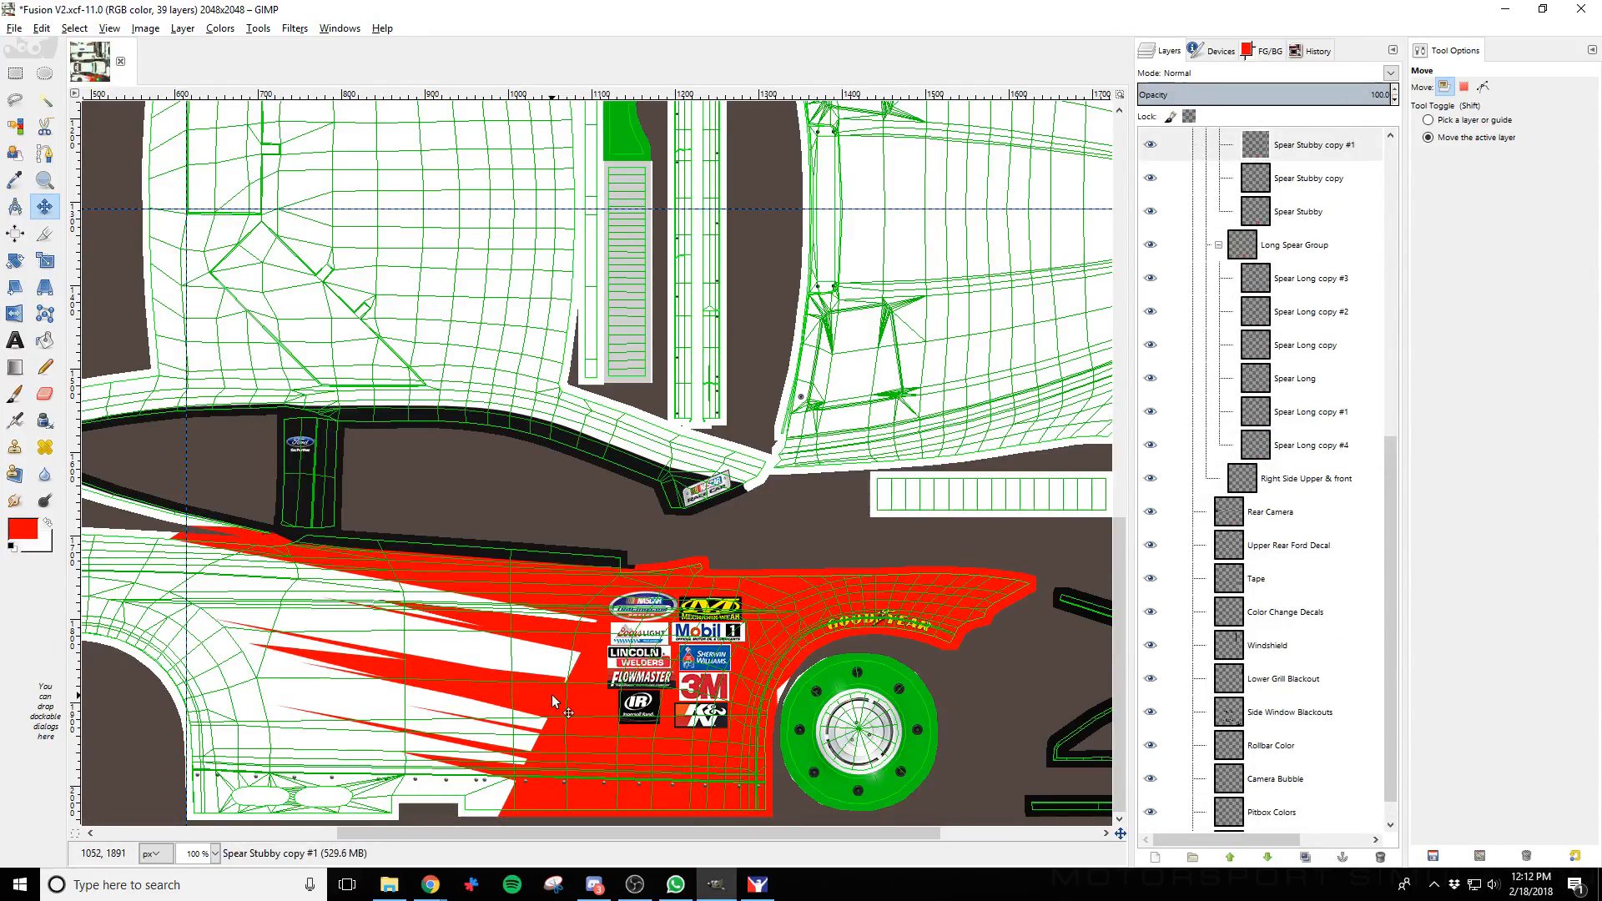
{"action": "key", "text": "shift+Right"}
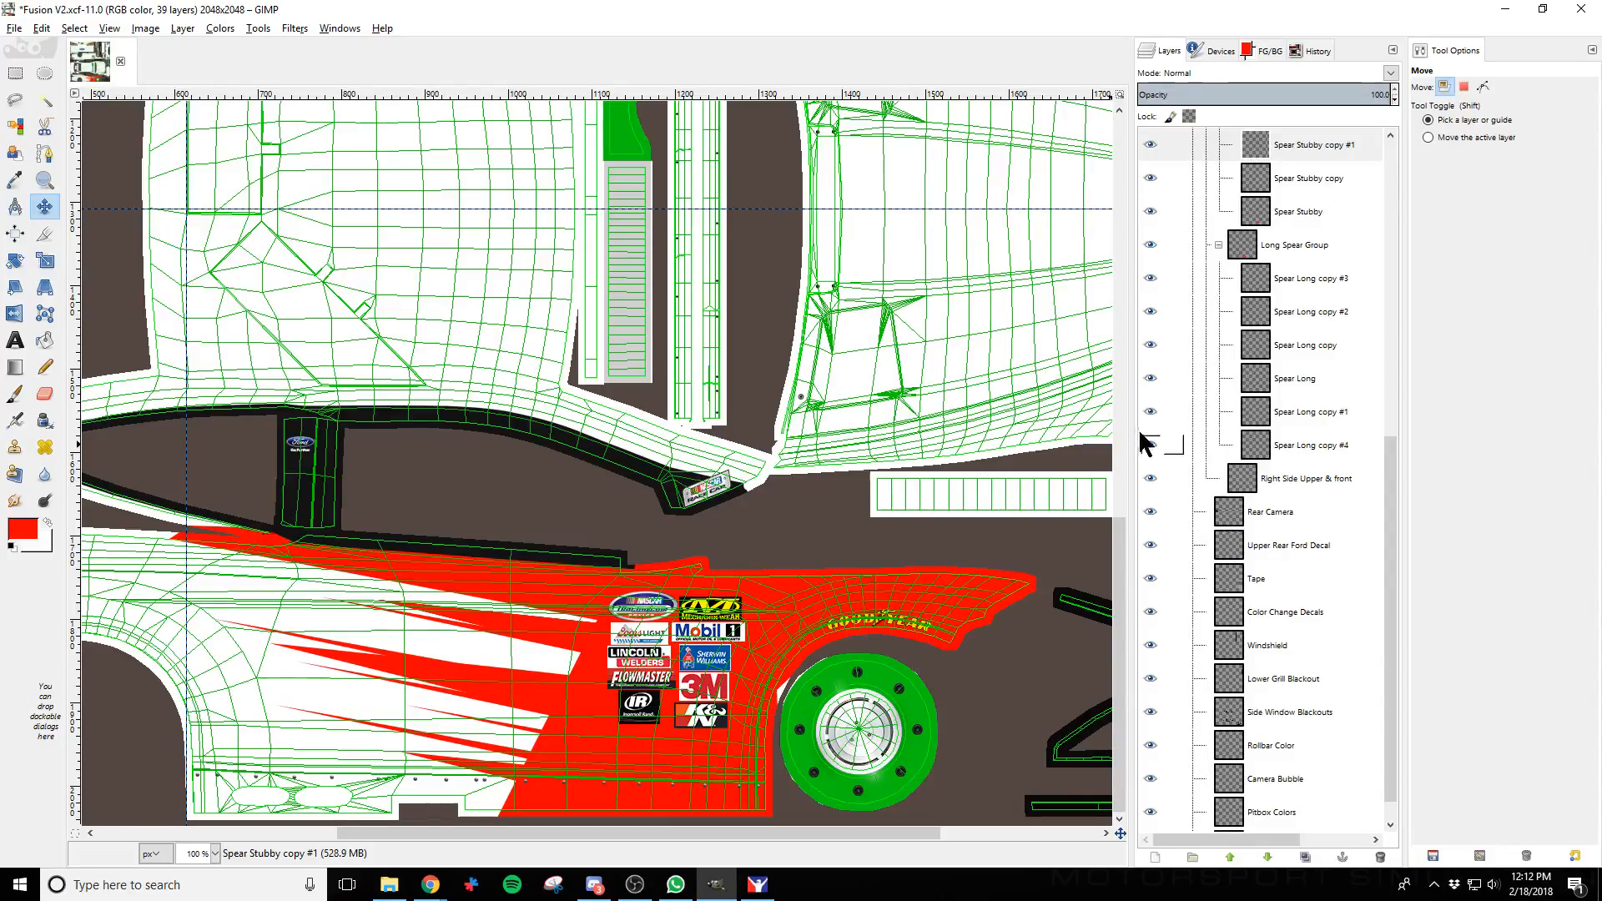
Move Spear Stubby copy #2 right and down into the row
{"action": "scroll", "coordinate": [1318, 242], "scroll_direction": "up", "scroll_amount": 3}
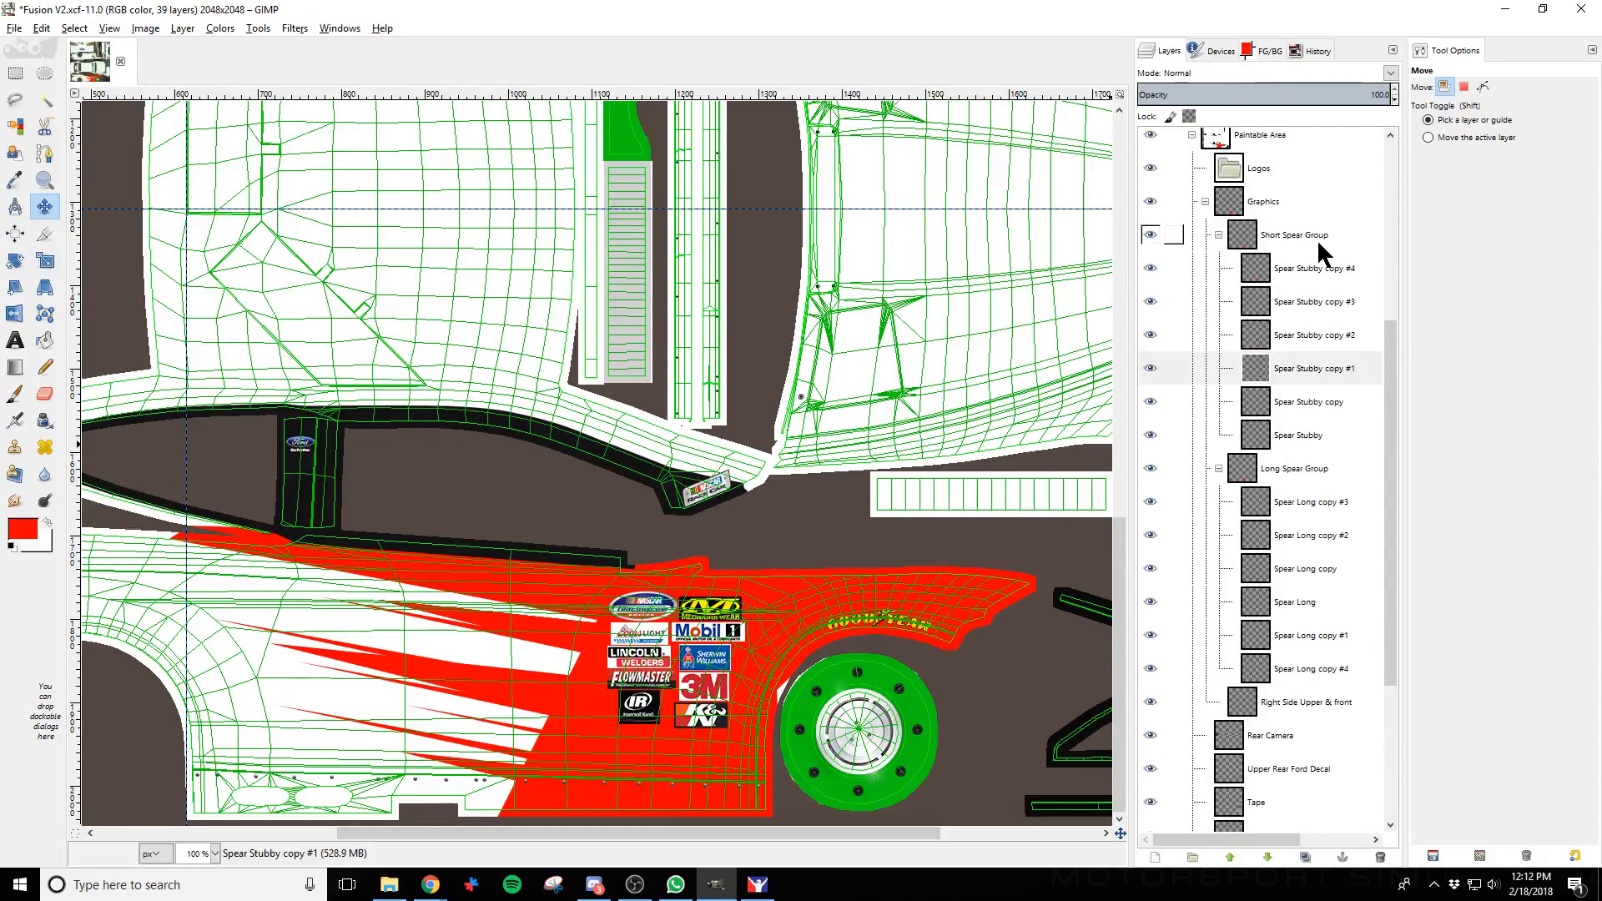
{"action": "left_click", "coordinate": [1314, 335]}
{"action": "key", "text": "shift+Down"}
{"action": "key", "text": "shift+Up"}
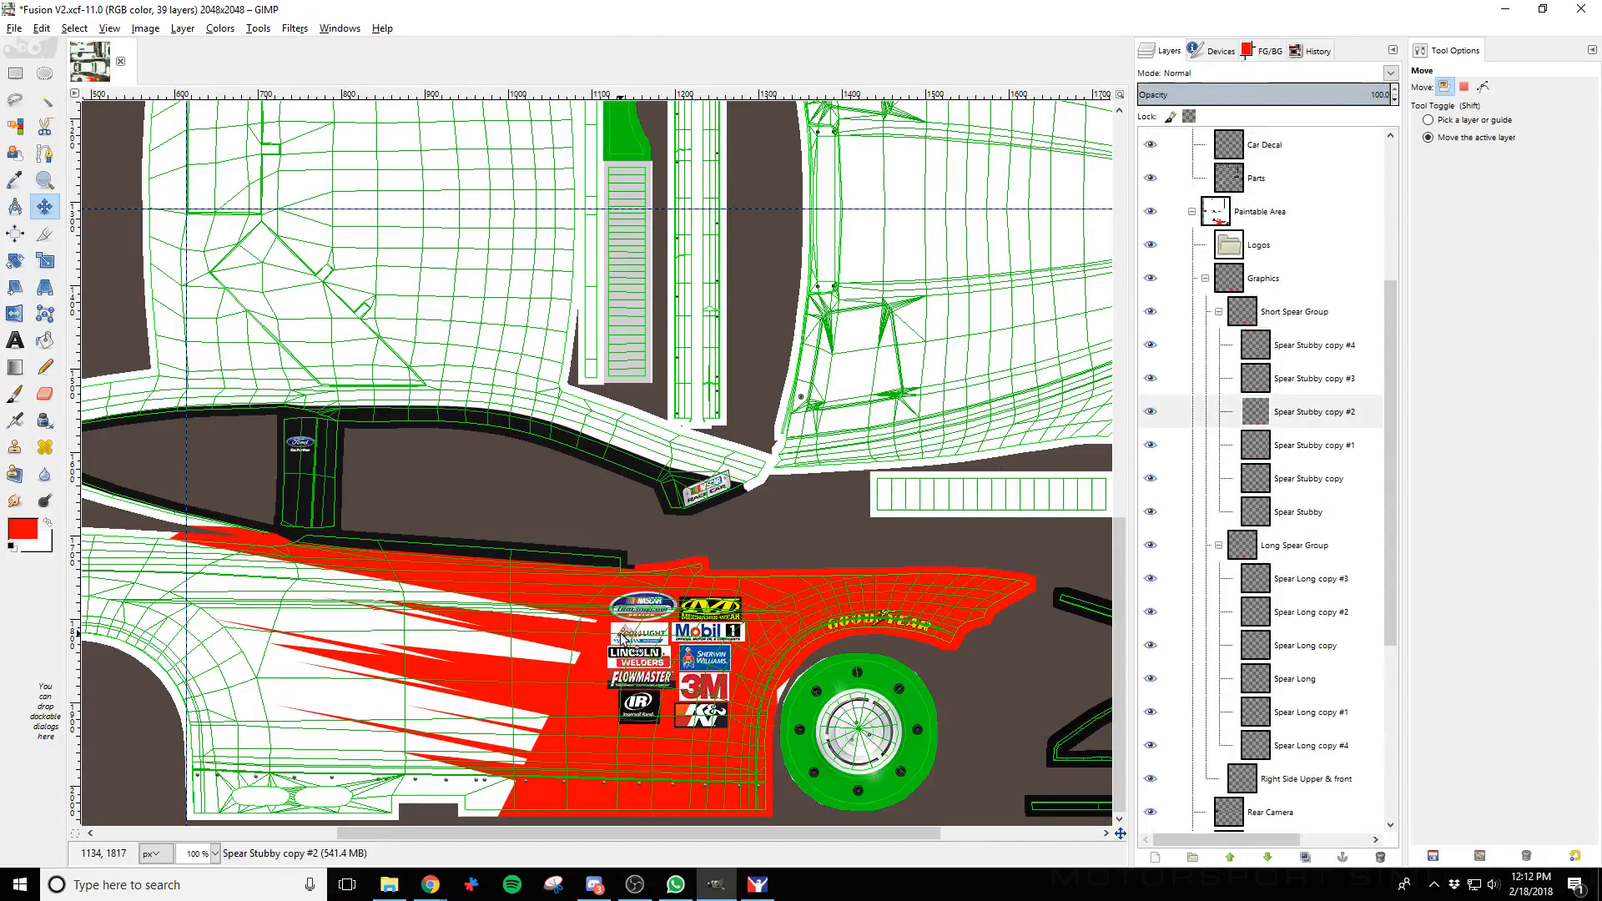
{"action": "key", "text": "shift+Down"}
{"action": "key", "text": "shift+Right"}
{"action": "key", "text": "shift+Right"}
{"action": "key", "text": "shift+Right"}
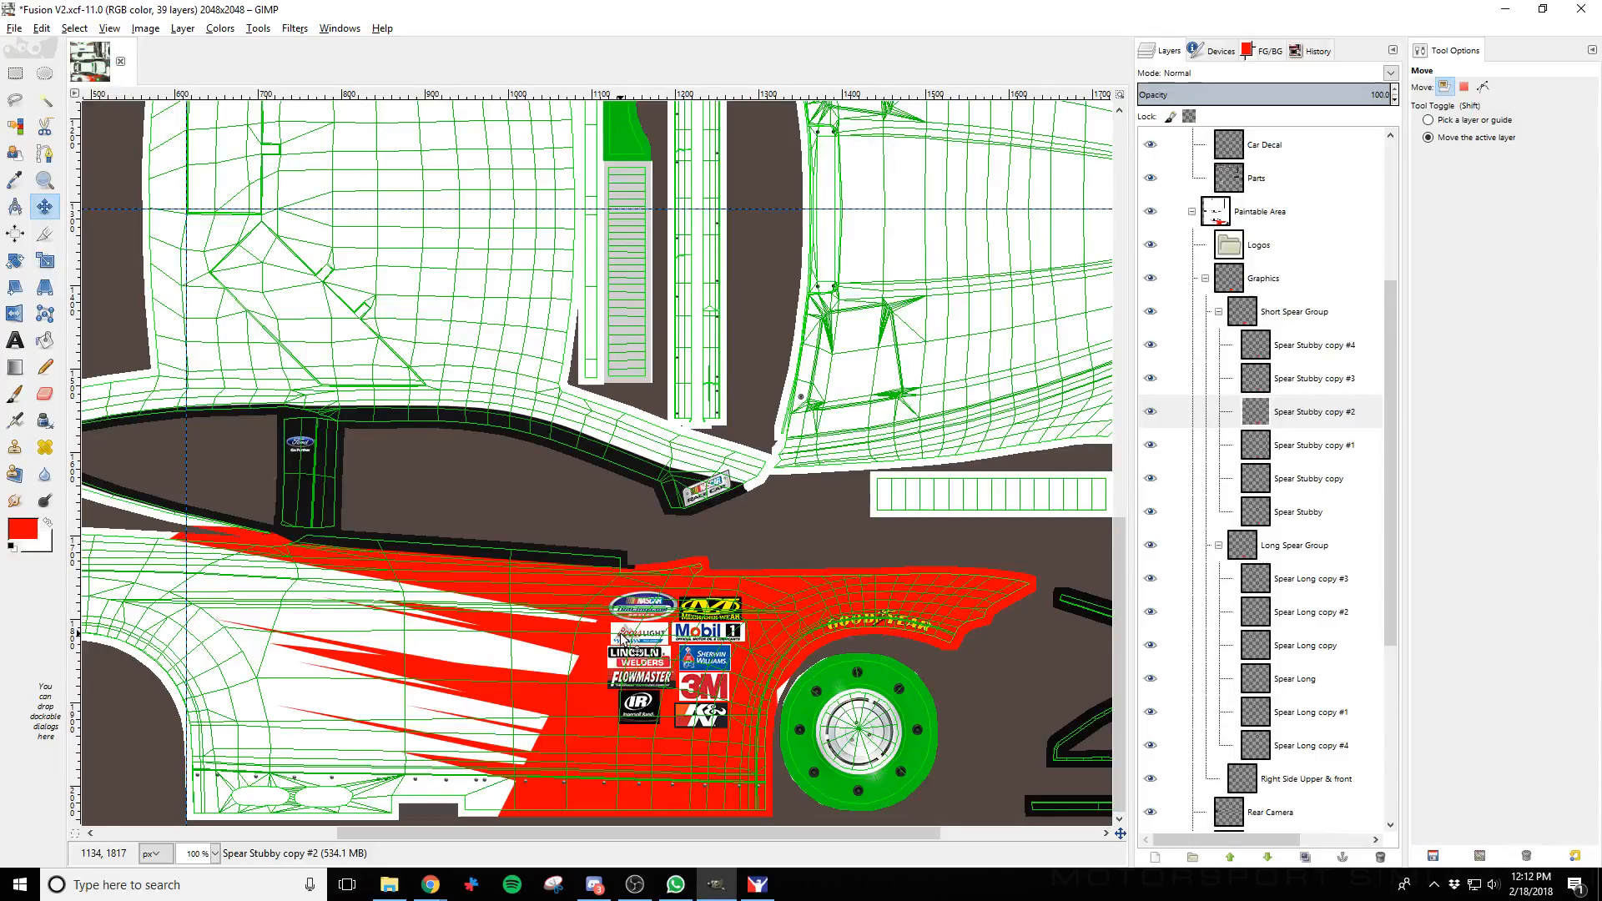
{"action": "key", "text": "shift+Down"}
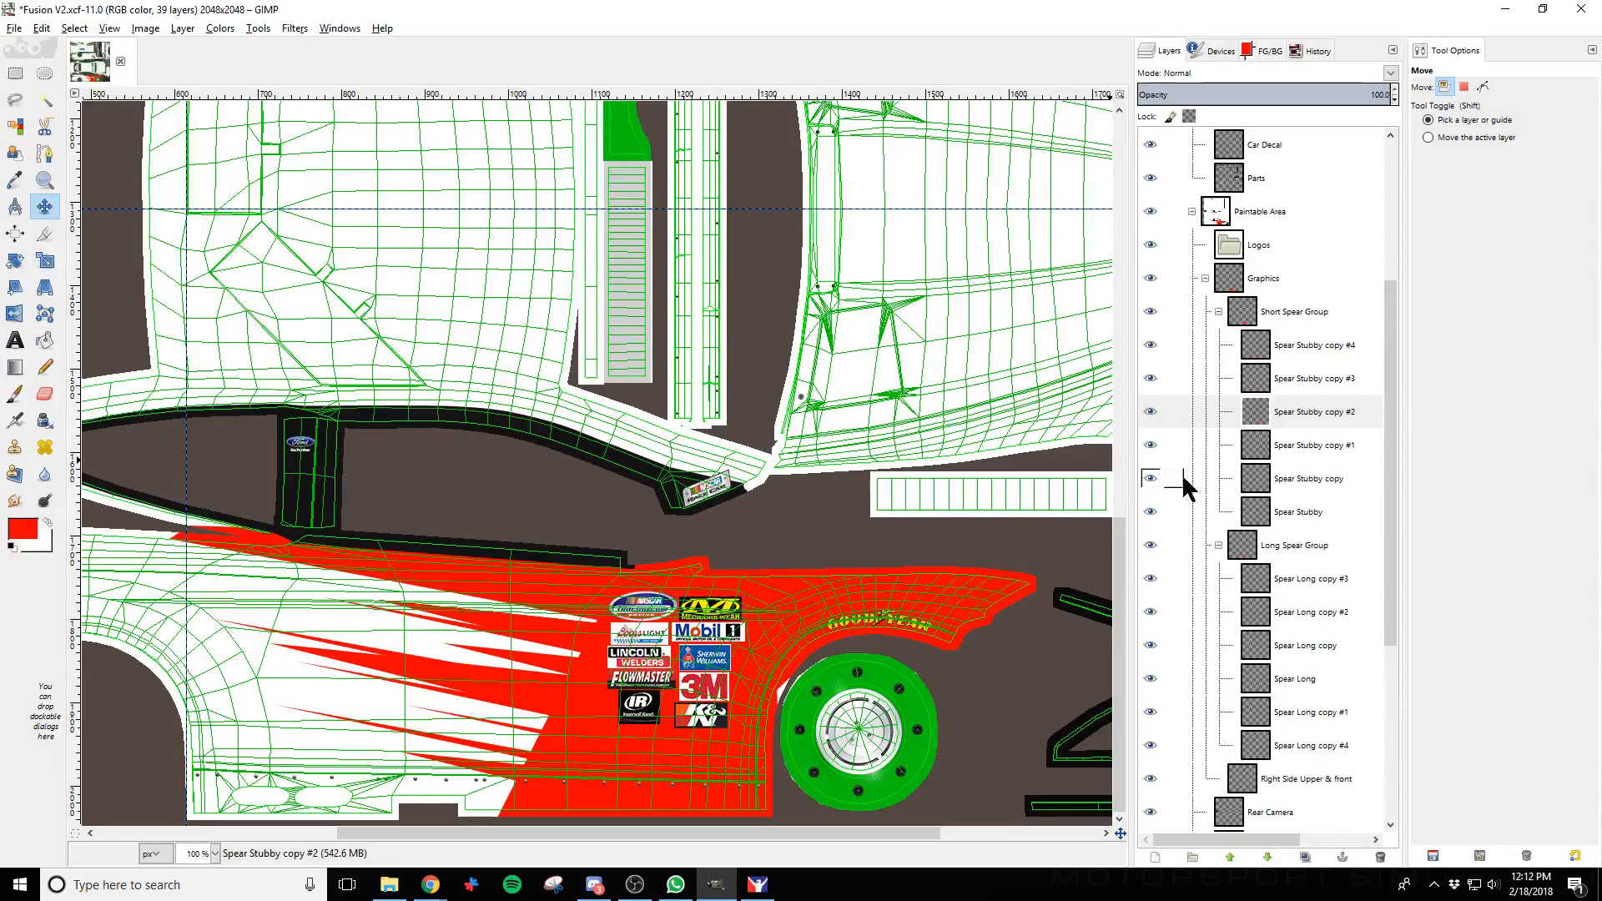
Shift Spear Stubby copy #3 left and down, fine-tuning its height
{"action": "left_click", "coordinate": [1289, 446]}
{"action": "left_click", "coordinate": [610, 639]}
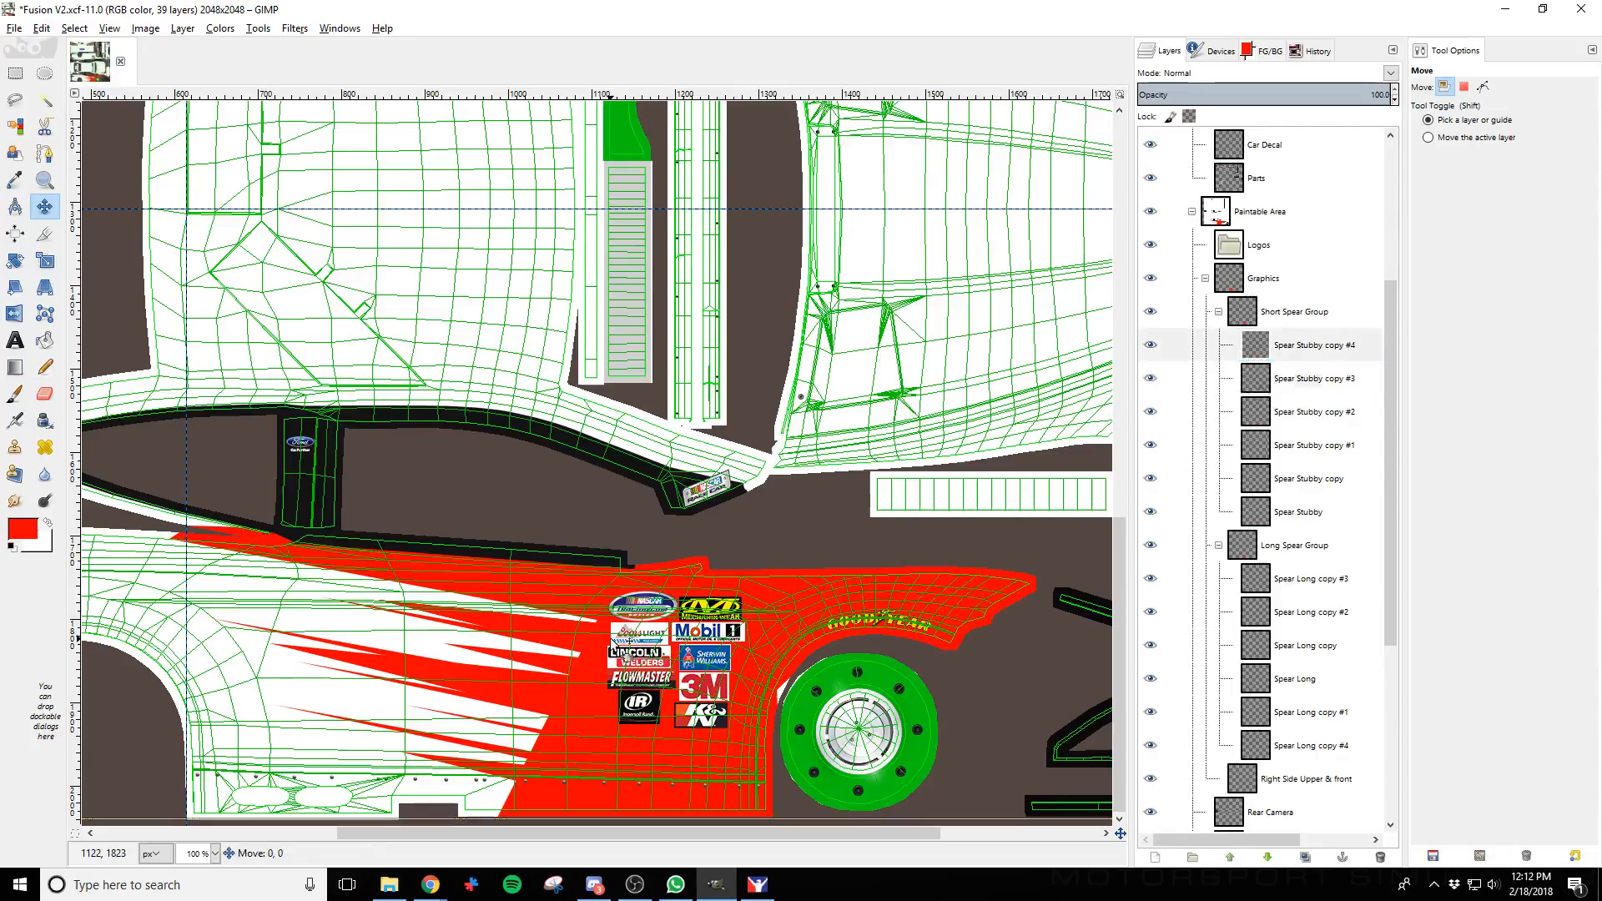
{"action": "key", "text": "shift+Left"}
{"action": "key", "text": "shift+Left"}
{"action": "key", "text": "shift+Left"}
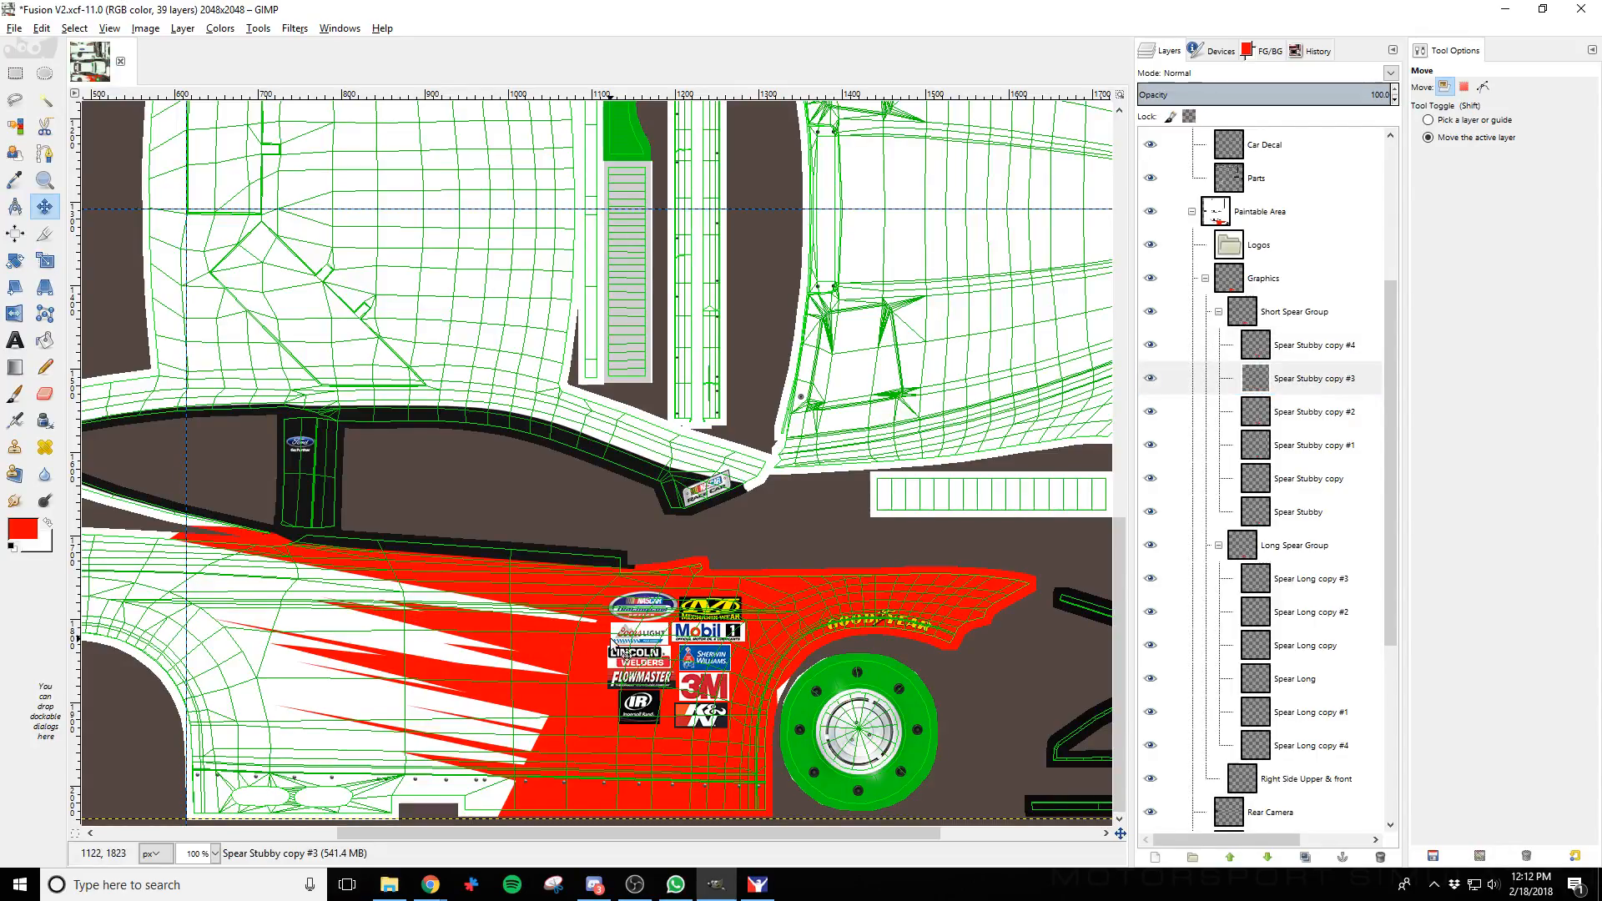
{"action": "key", "text": "shift+Down"}
{"action": "key", "text": "shift+Down"}
{"action": "key", "text": "shift+Up"}
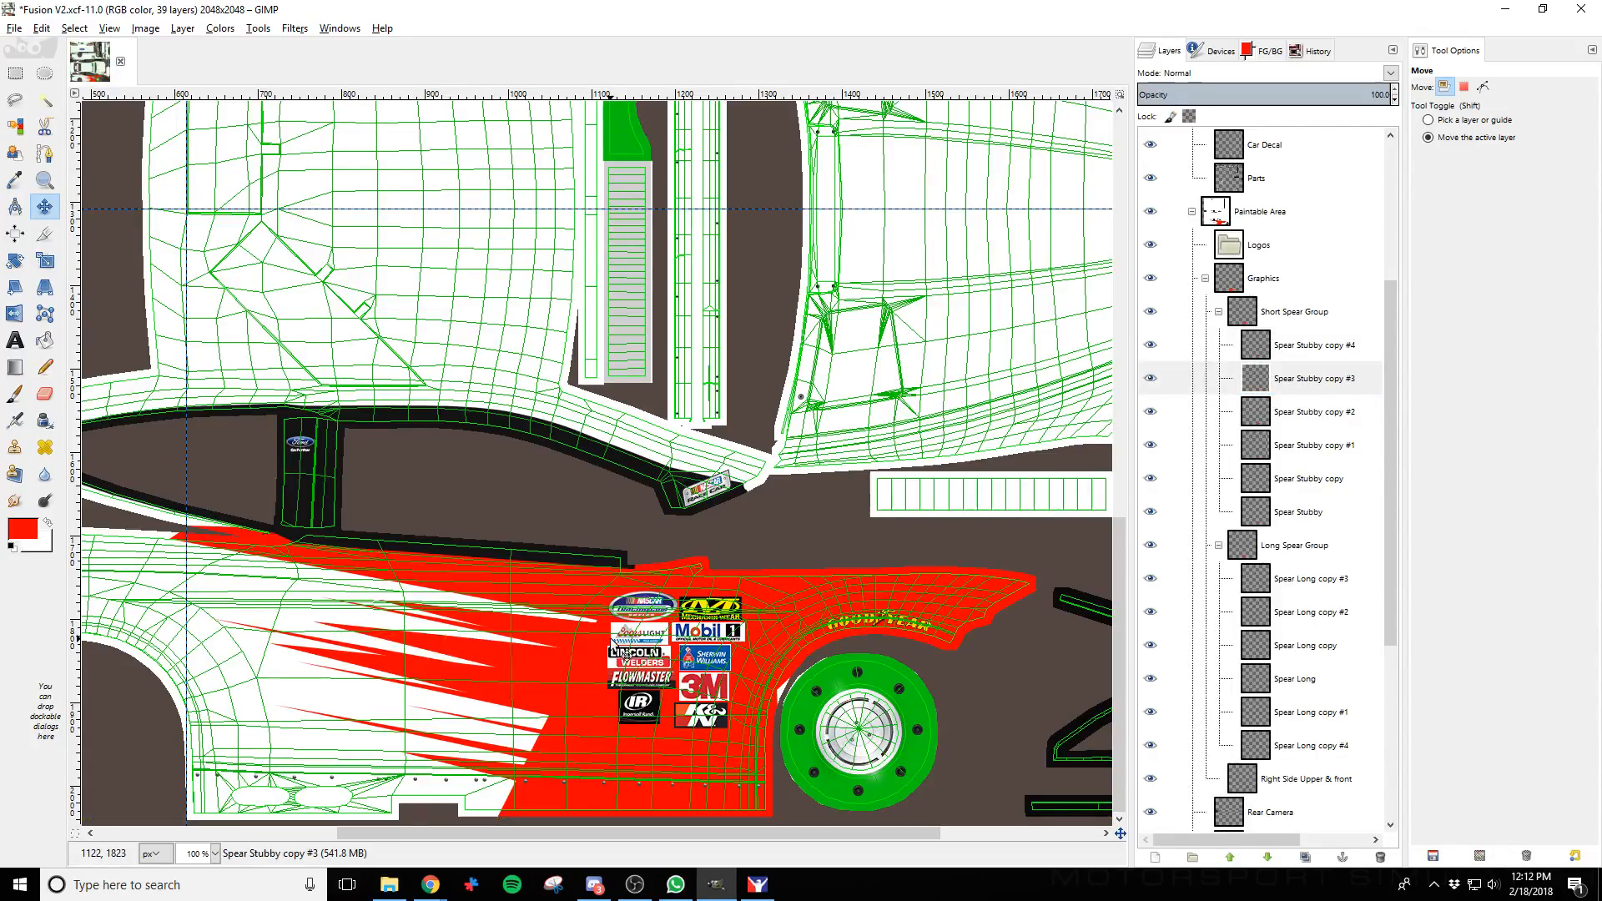
{"action": "key", "text": "Down"}
{"action": "key", "text": "Down"}
{"action": "key", "text": "Down"}
{"action": "key", "text": "Down"}
{"action": "key", "text": "Down"}
{"action": "key", "text": "Down"}
{"action": "key", "text": "Down"}
{"action": "key", "text": "Down"}
{"action": "key", "text": "Down"}
{"action": "key", "text": "Down"}
{"action": "key", "text": "Down"}
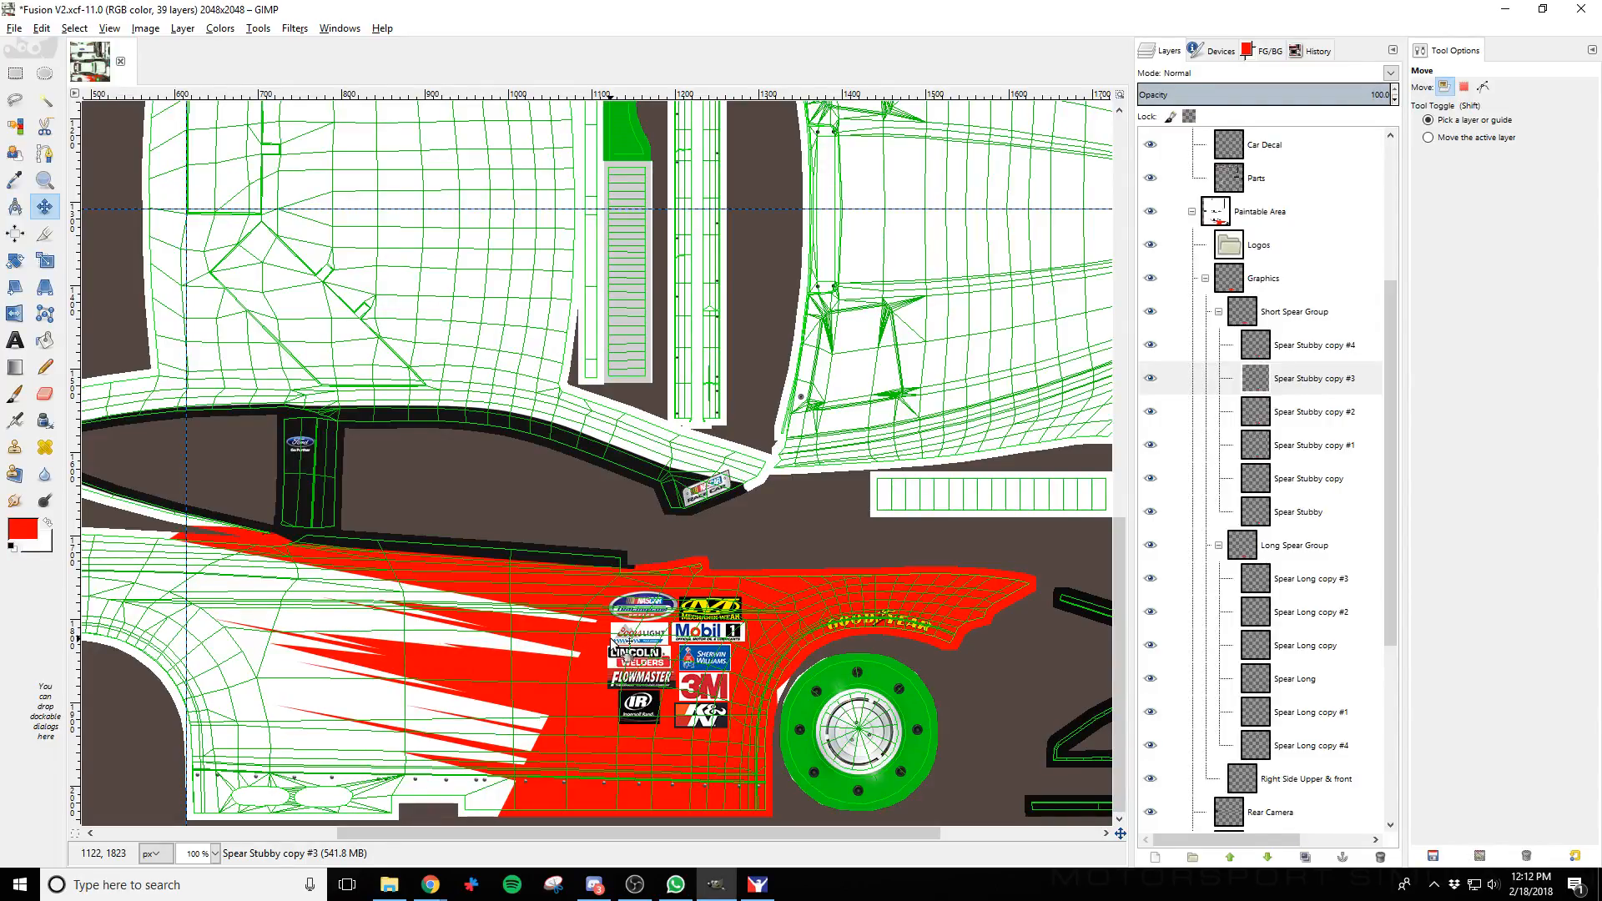
{"action": "key", "text": "Down"}
{"action": "key", "text": "Down"}
{"action": "key", "text": "Down"}
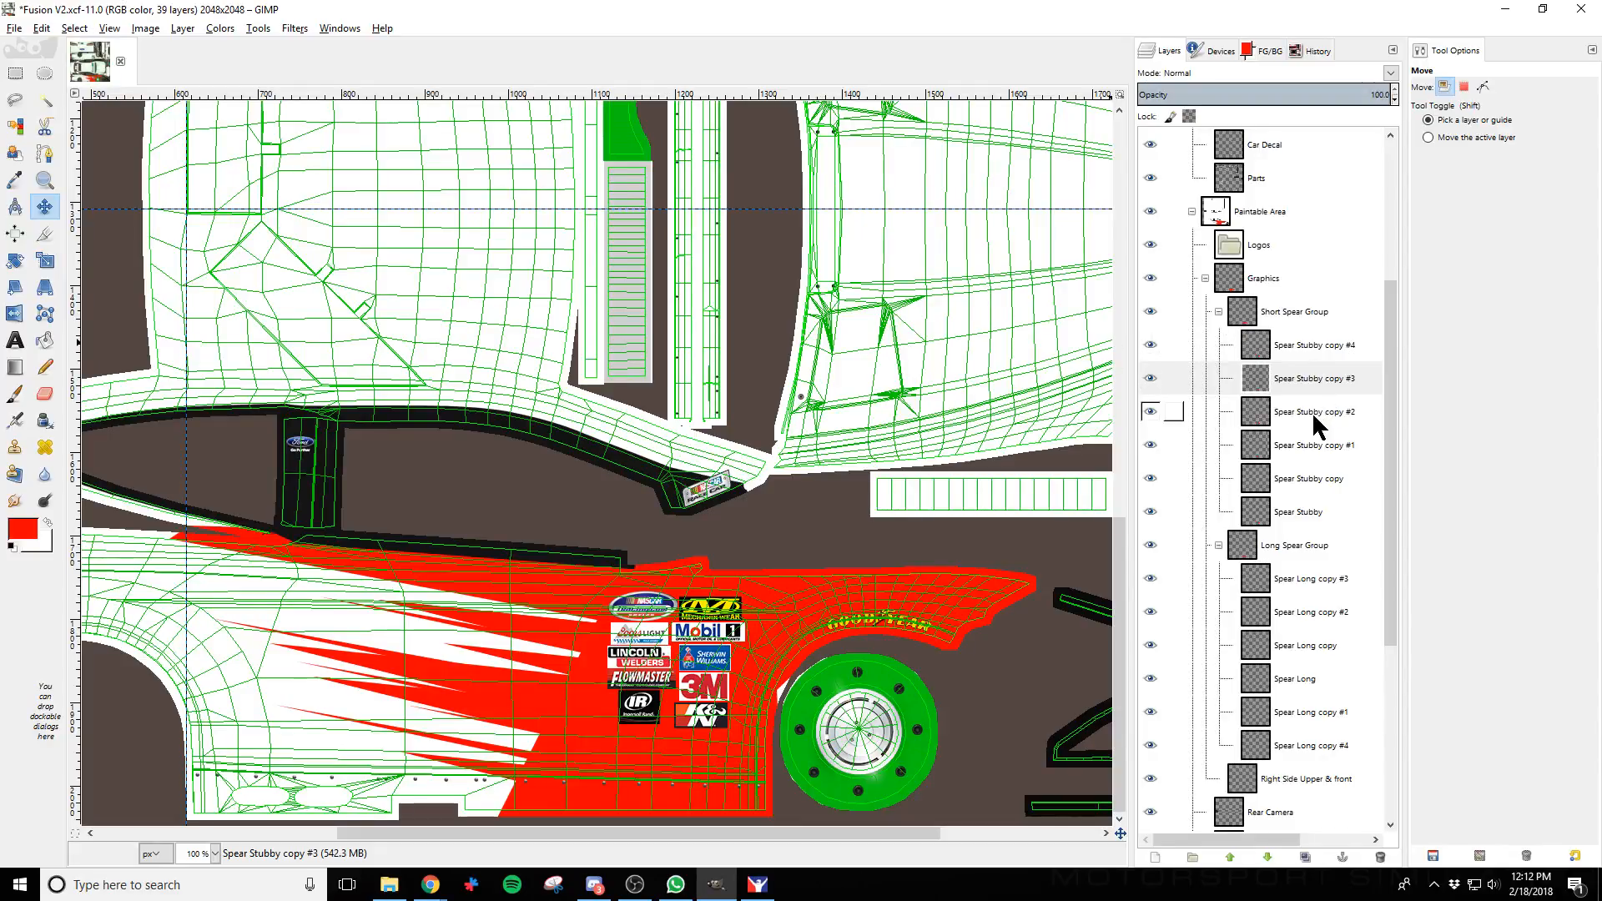
Position Spear Stubby copy #4 slightly lower in the staggered row
{"action": "left_click", "coordinate": [1315, 346]}
{"action": "left_click", "coordinate": [458, 671], "text": "shift"}
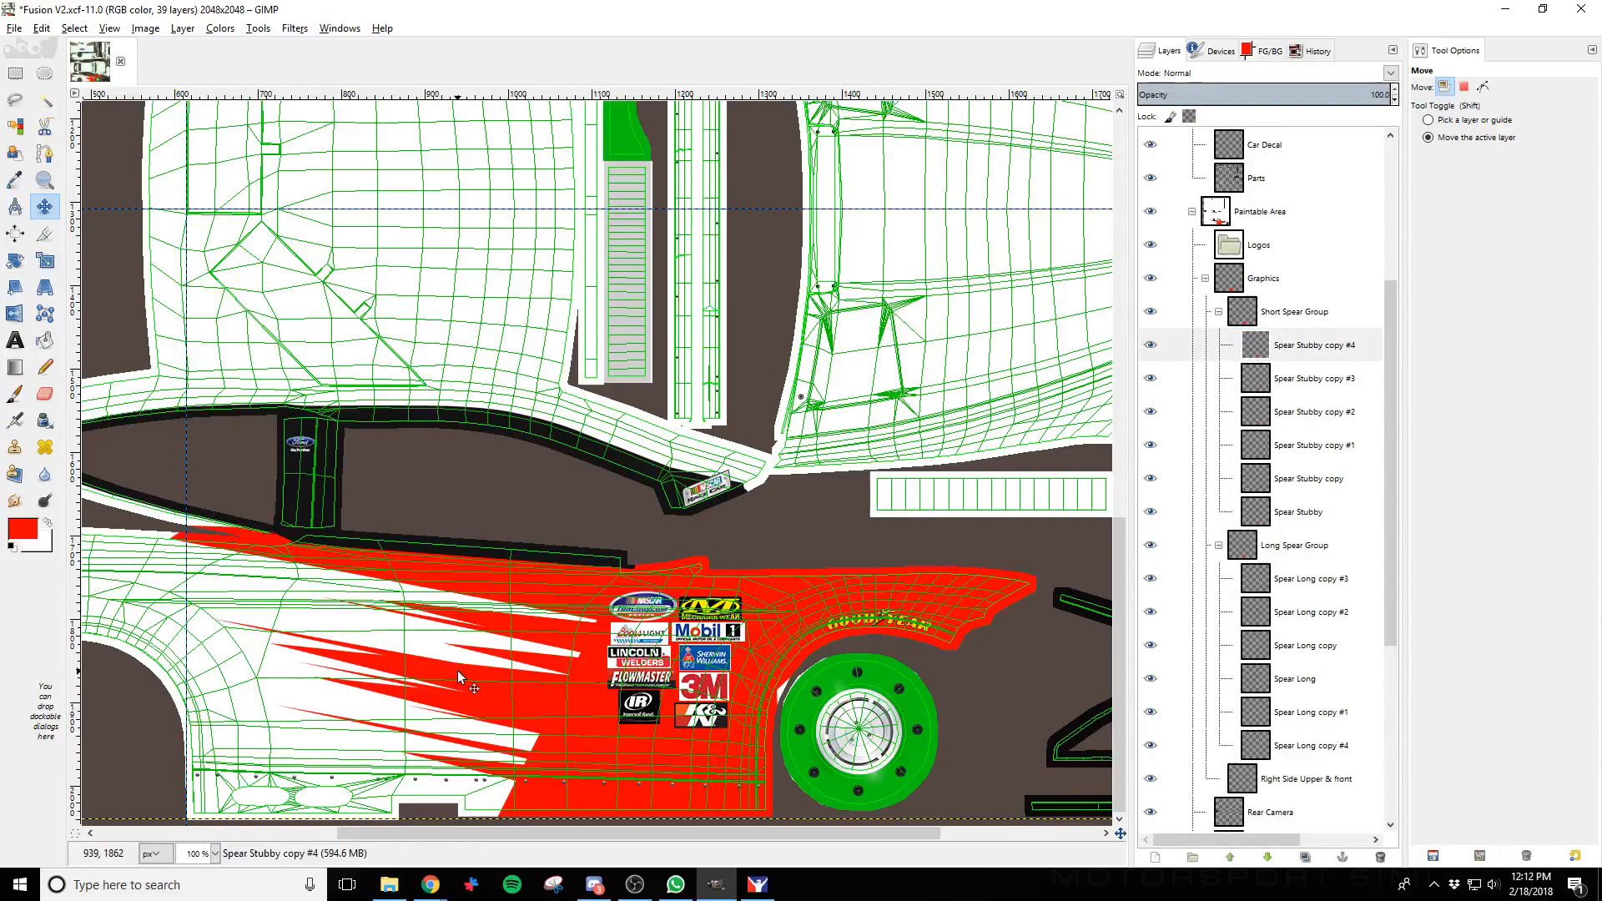
{"action": "key", "text": "shift+Up"}
{"action": "key", "text": "shift+Down"}
{"action": "key", "text": "shift+Down"}
{"action": "key", "text": "shift+Down"}
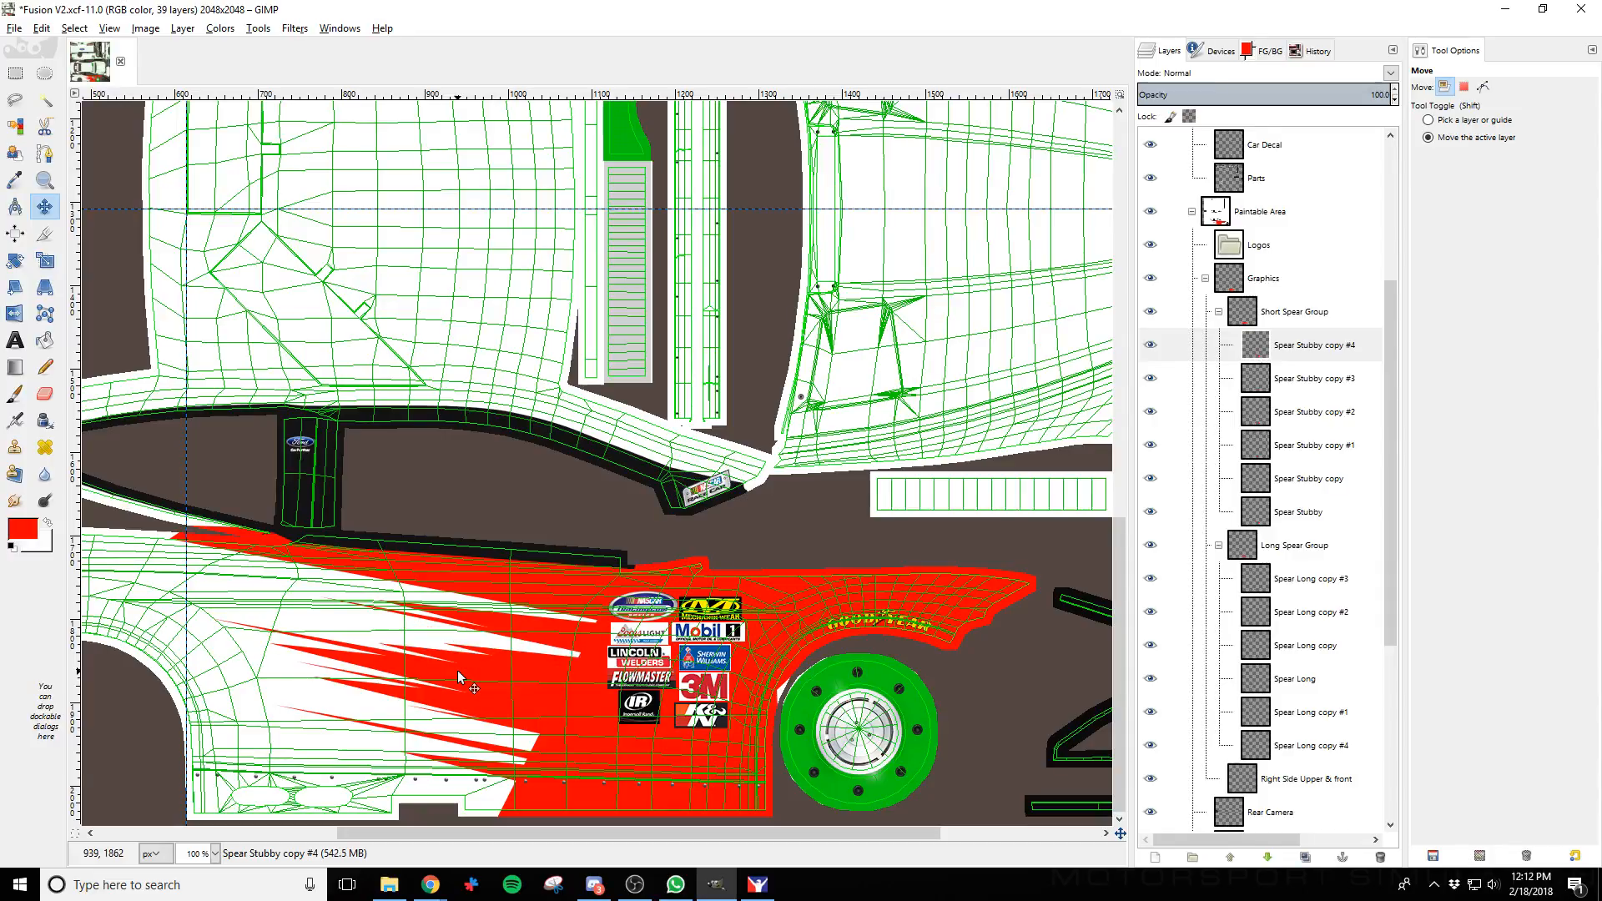
{"action": "key", "text": "ctrl+z"}
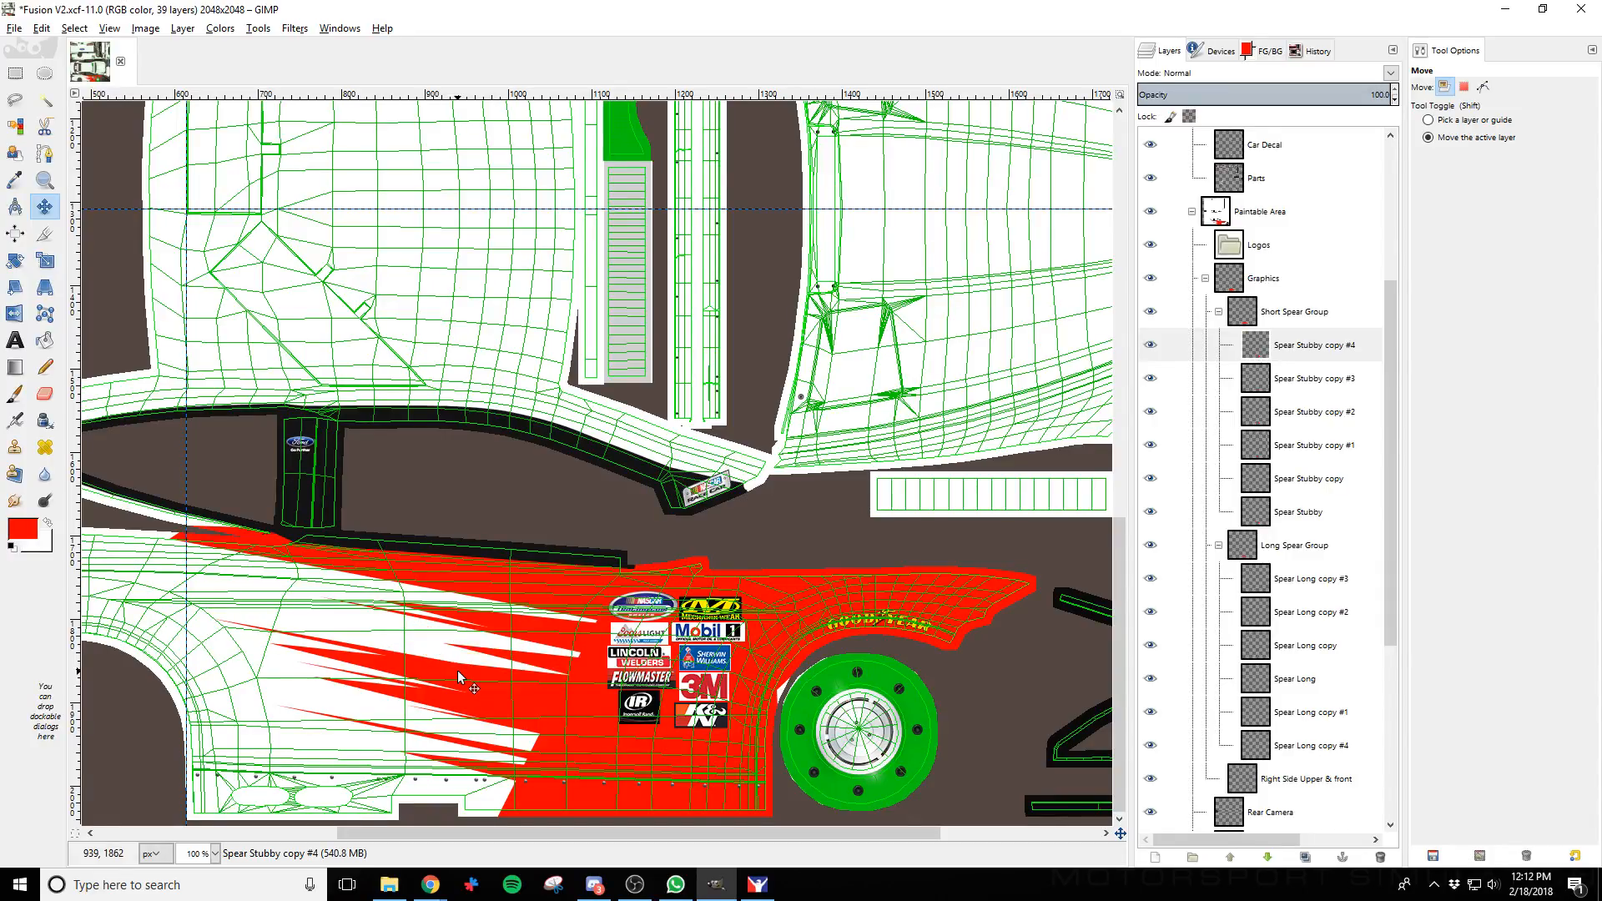
{"action": "key", "text": "Down"}
{"action": "key", "text": "Down"}
{"action": "key", "text": "Down"}
{"action": "key", "text": "Down"}
{"action": "key", "text": "Down"}
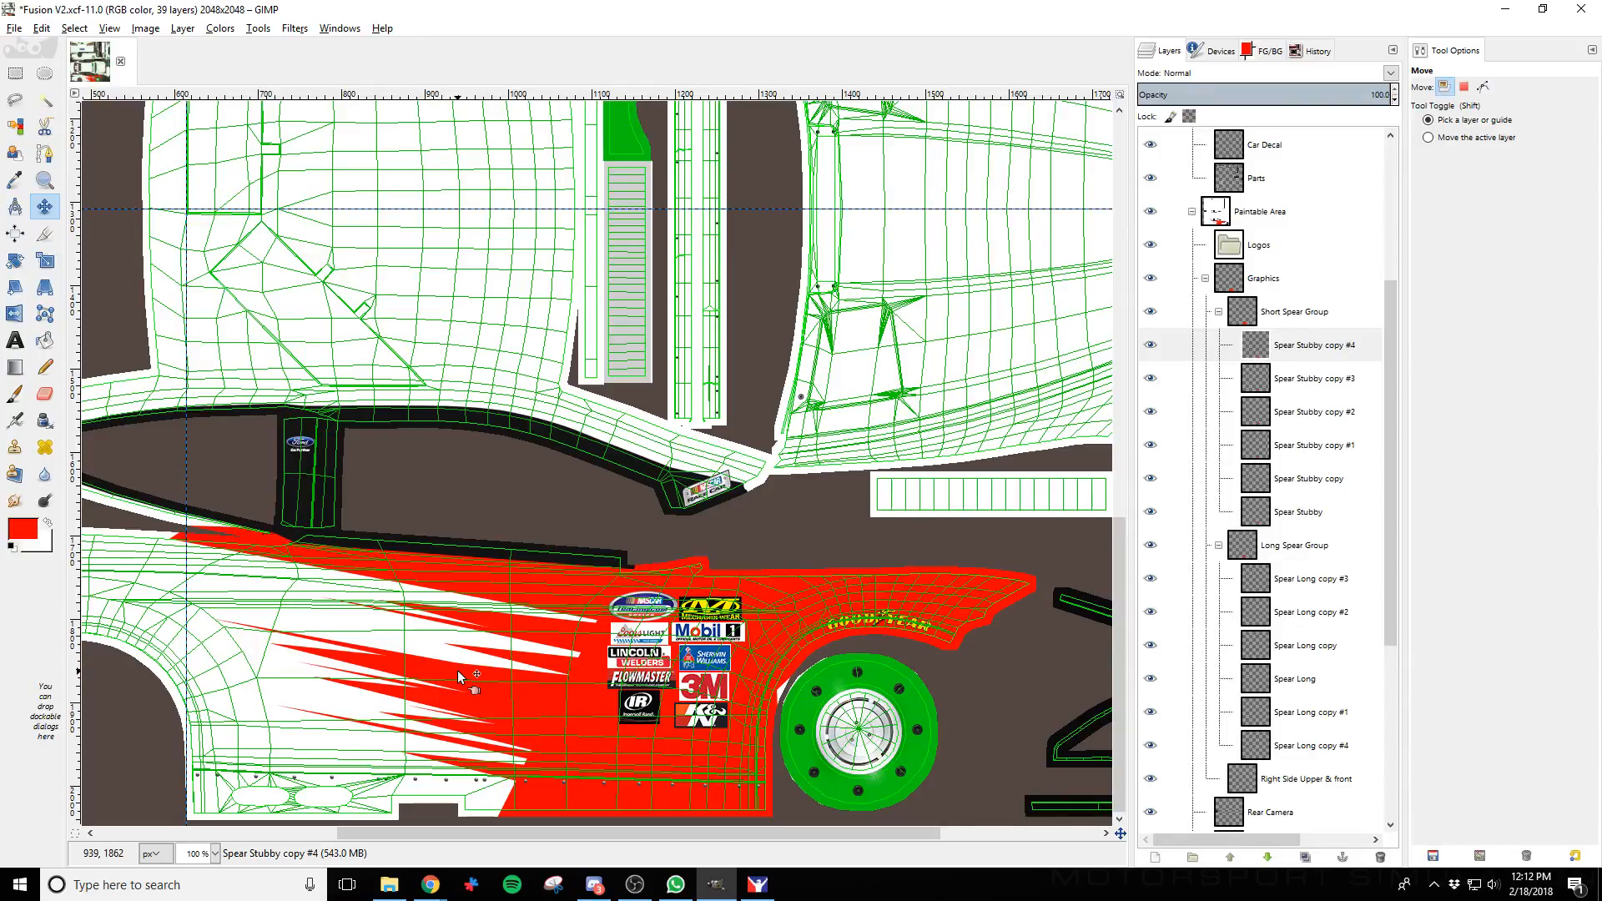
Duplicate copy #4 into Spear Stubby copy #5 and nudge it slightly upward
{"action": "right_click", "coordinate": [1308, 348]}
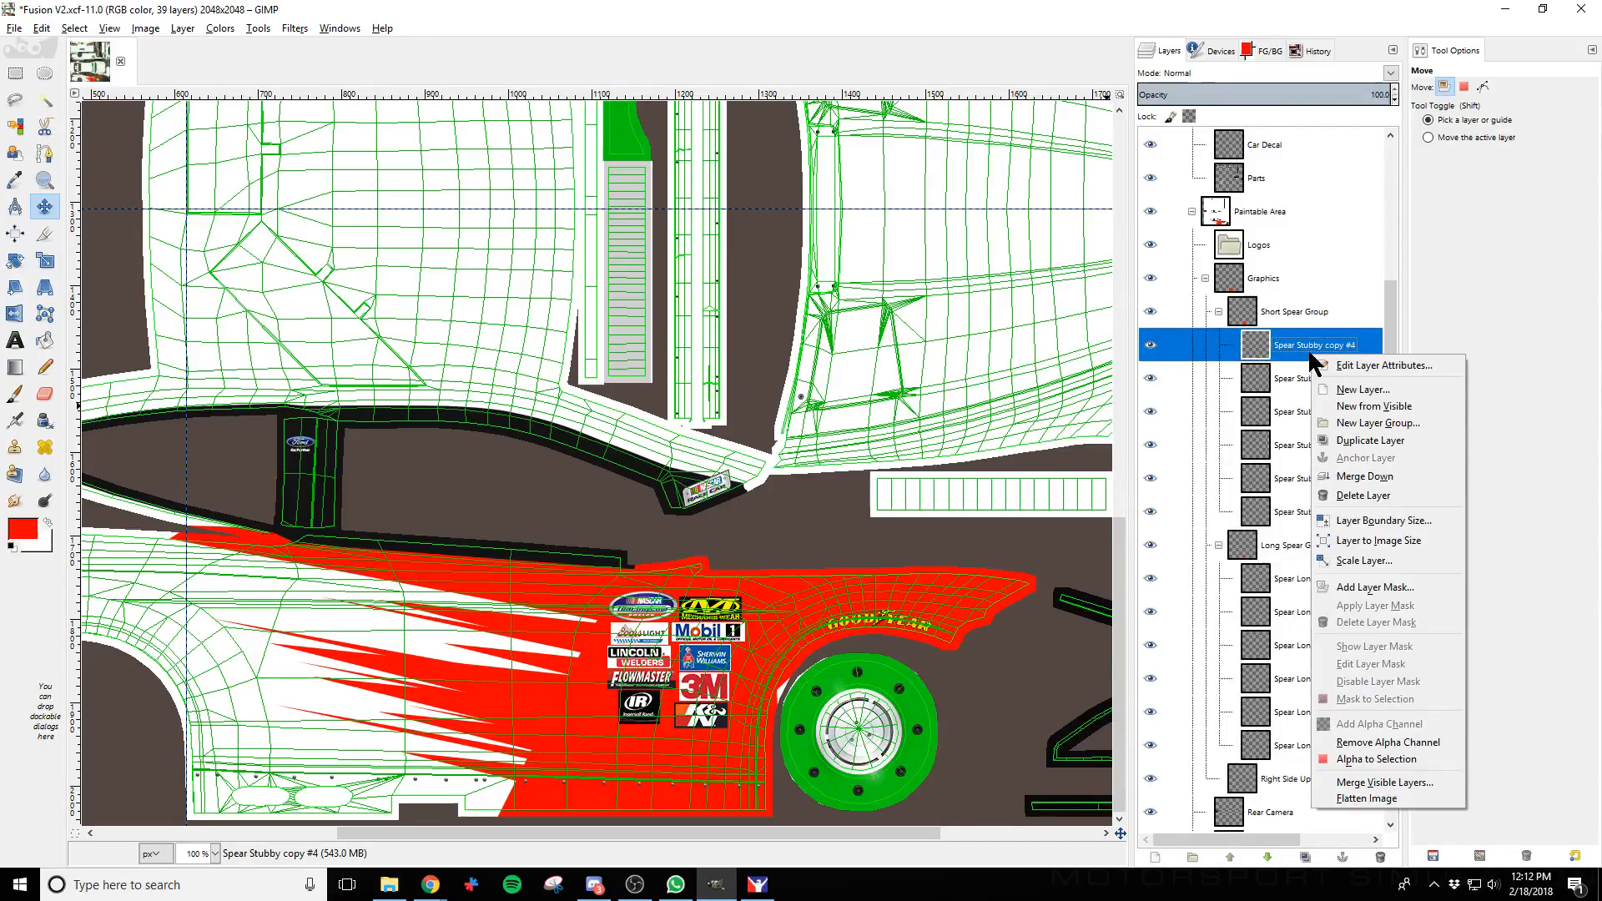
{"action": "left_click", "coordinate": [1375, 441]}
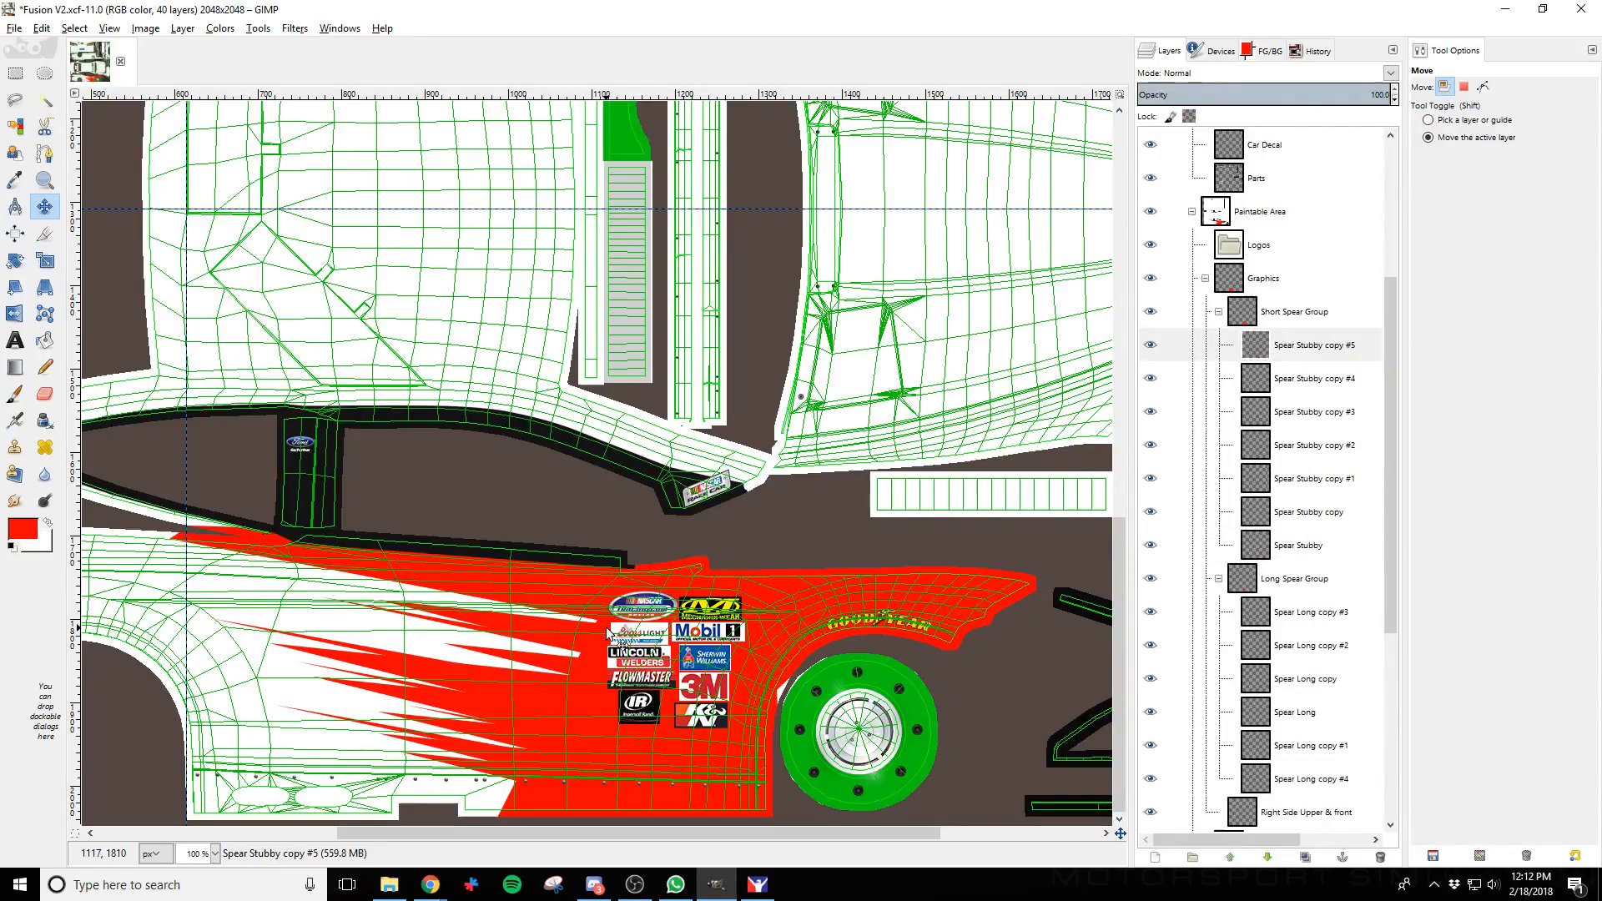
{"action": "key", "text": "shift+Up"}
{"action": "key", "text": "shift+Up"}
{"action": "key", "text": "shift+Up"}
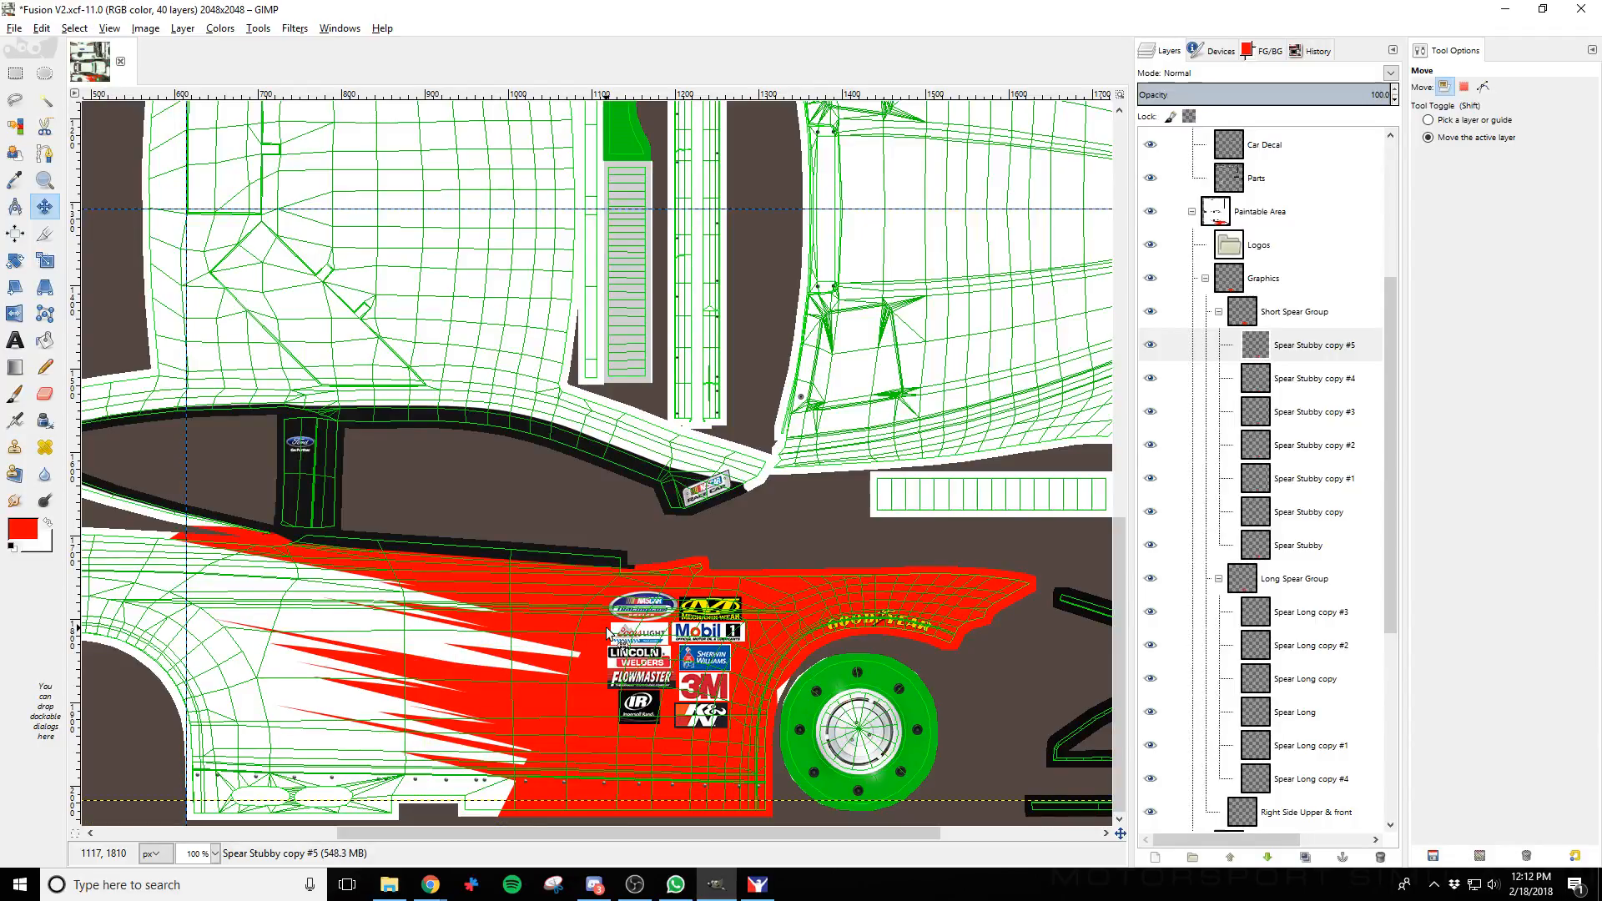
{"action": "key", "text": "shift+Up"}
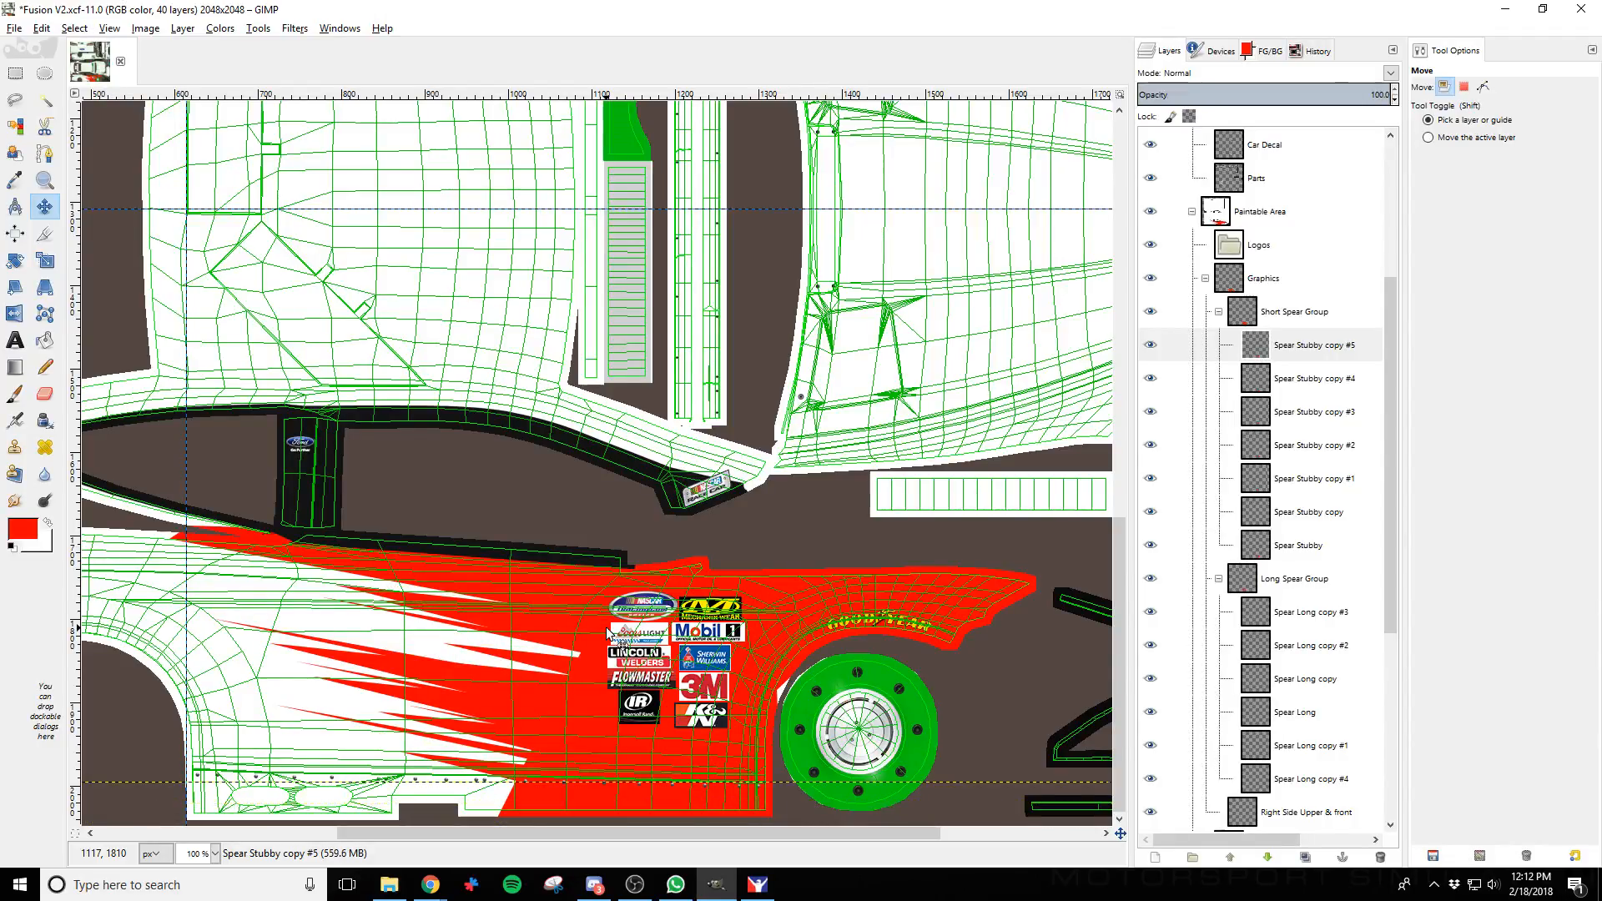
{"action": "key", "text": "shift+Down"}
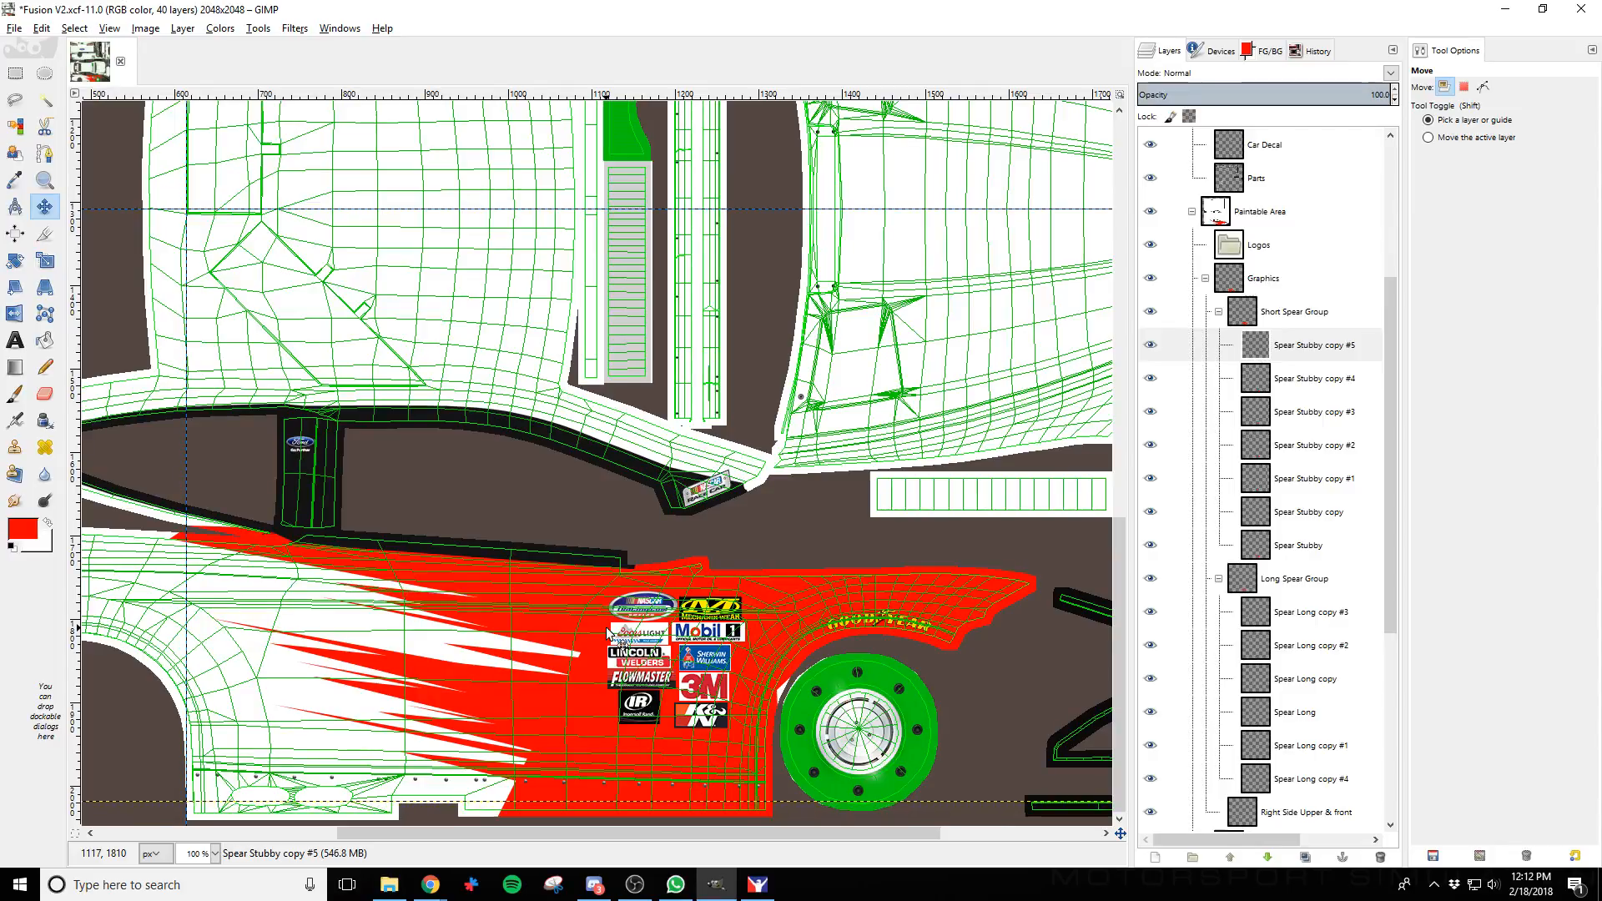
{"action": "key", "text": "Up"}
{"action": "key", "text": "Up"}
{"action": "key", "text": "Up"}
{"action": "key", "text": "Up"}
{"action": "key", "text": "Up"}
{"action": "key", "text": "Up"}
{"action": "key", "text": "Up"}
{"action": "key", "text": "Up"}
{"action": "key", "text": "Up"}
{"action": "key", "text": "Up"}
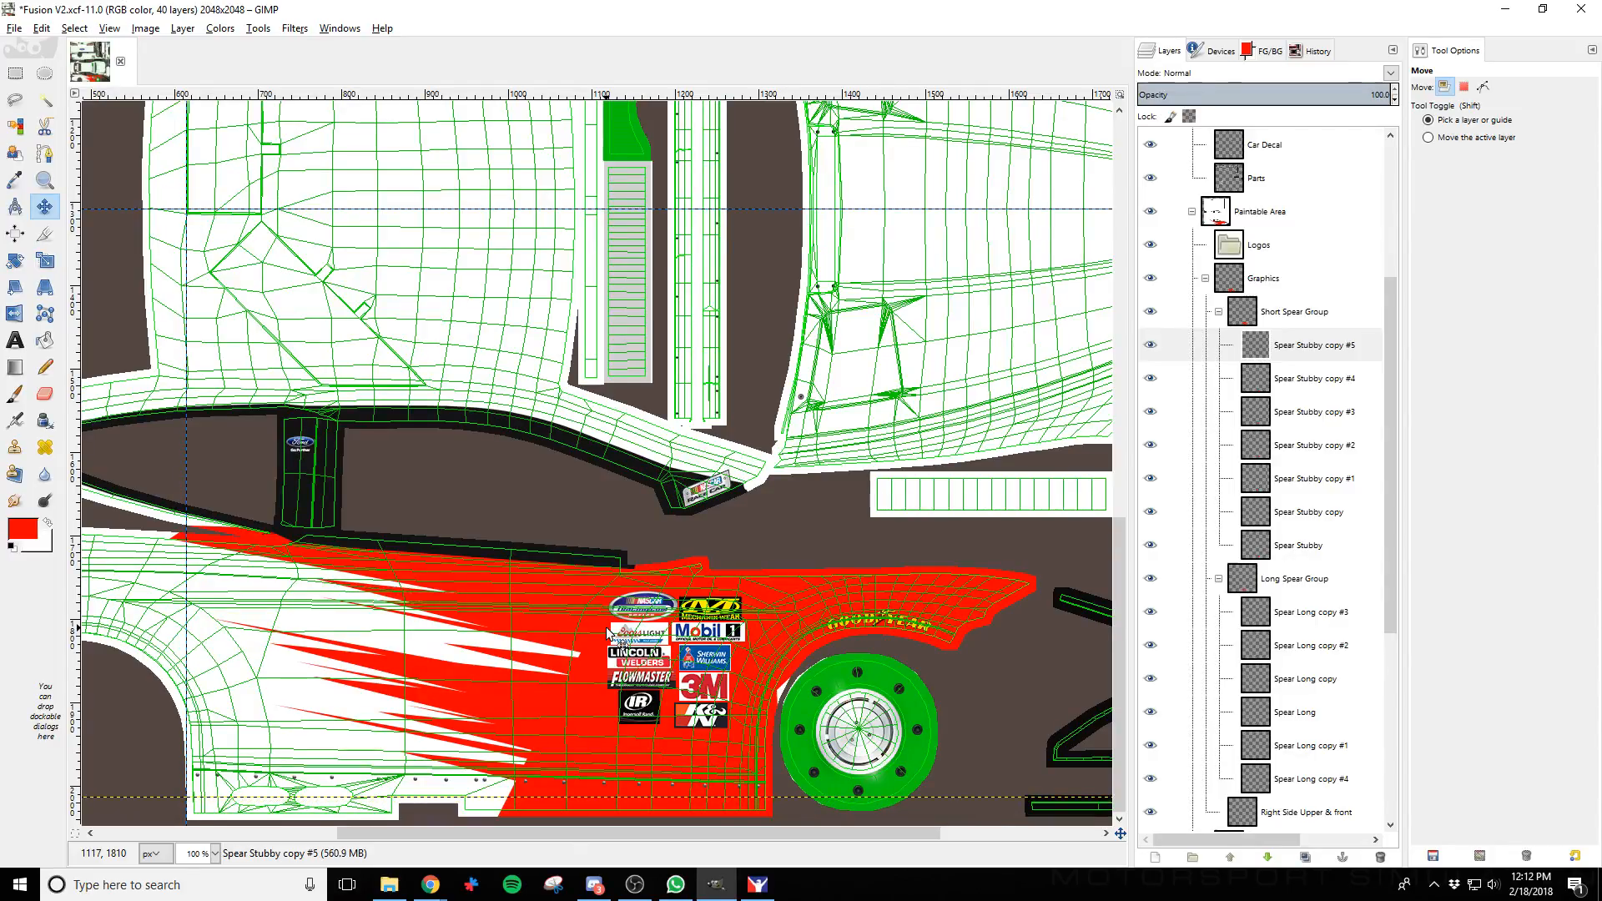
{"action": "key", "text": "Down"}
{"action": "key", "text": "Down"}
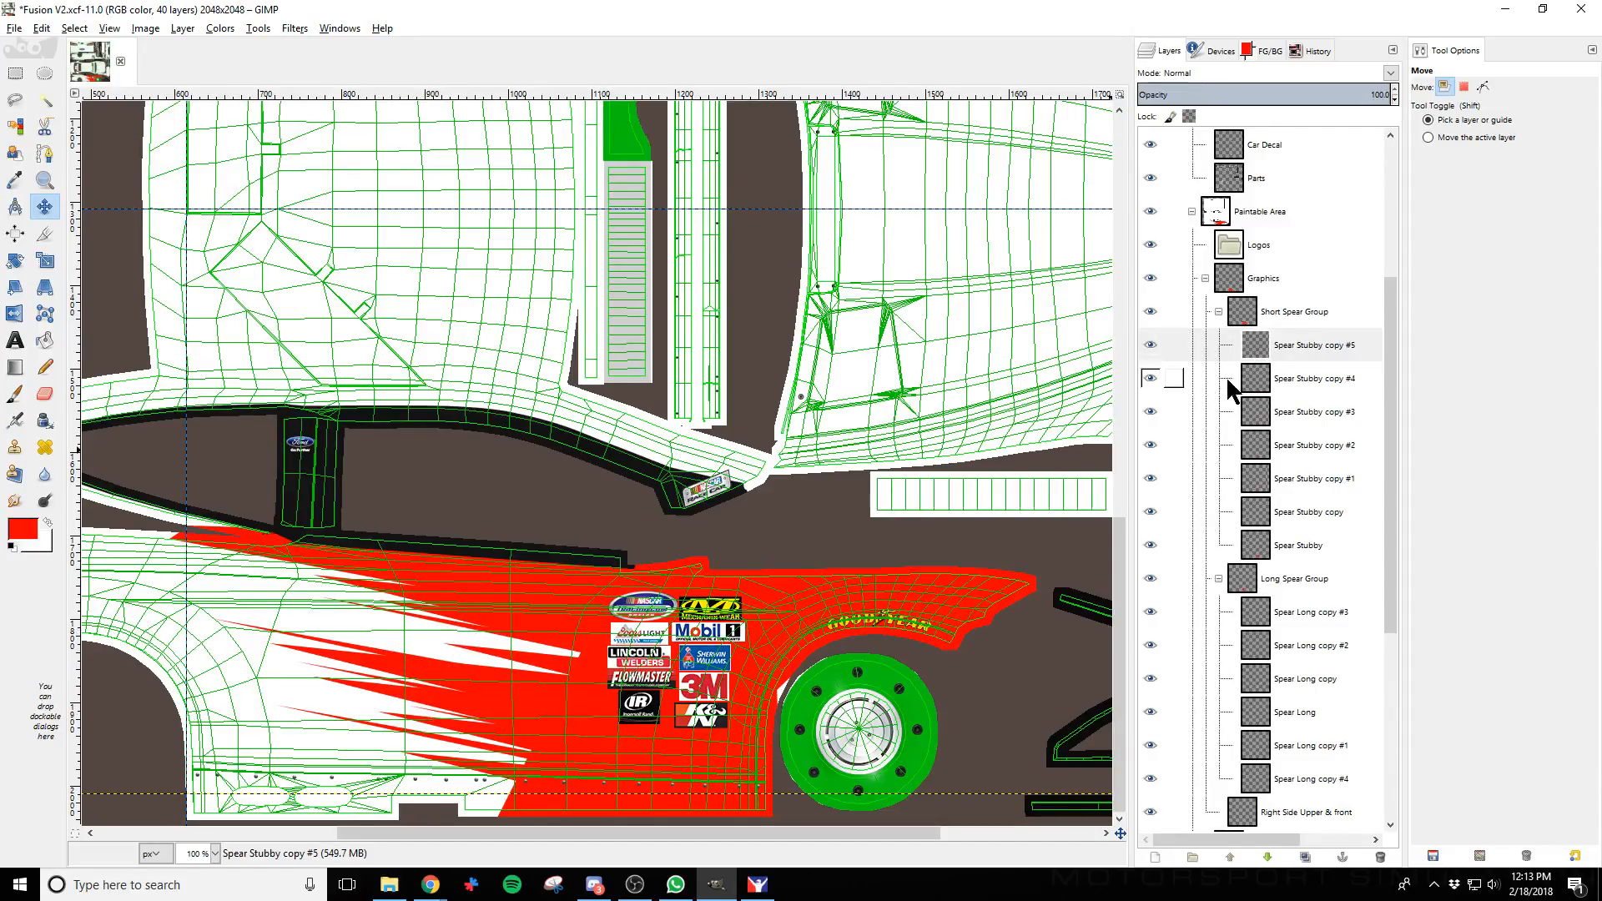
Duplicate Spear Long copy #3 and shift the new long spear down to cover the white streak
{"action": "right_click", "coordinate": [1315, 346]}
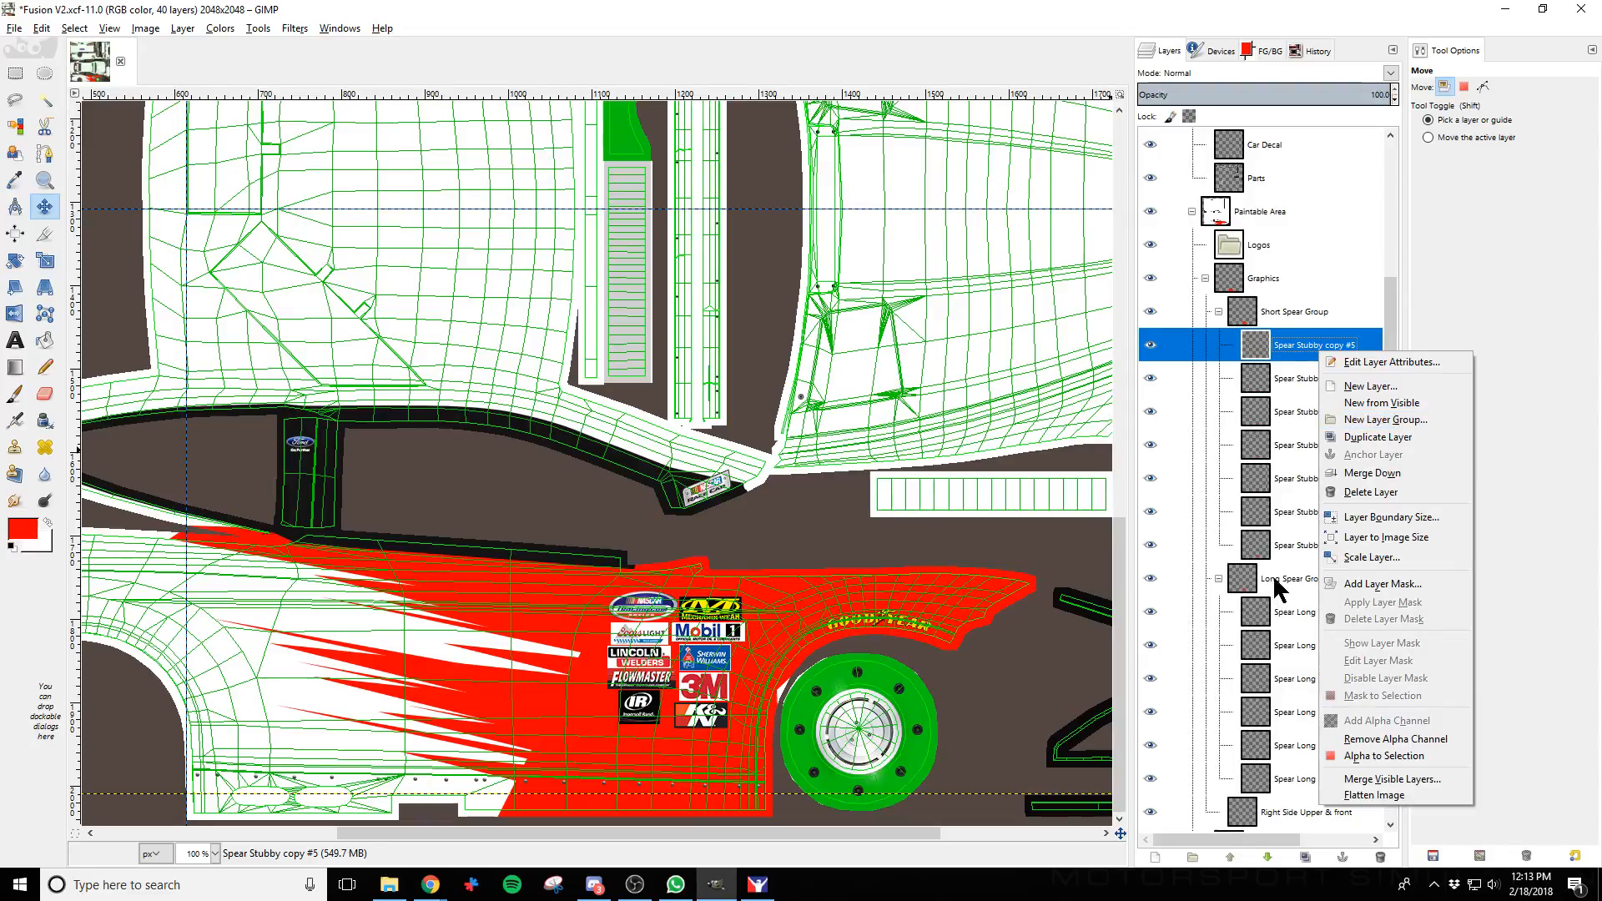
{"action": "right_click", "coordinate": [1302, 612]}
{"action": "left_click", "coordinate": [1368, 234]}
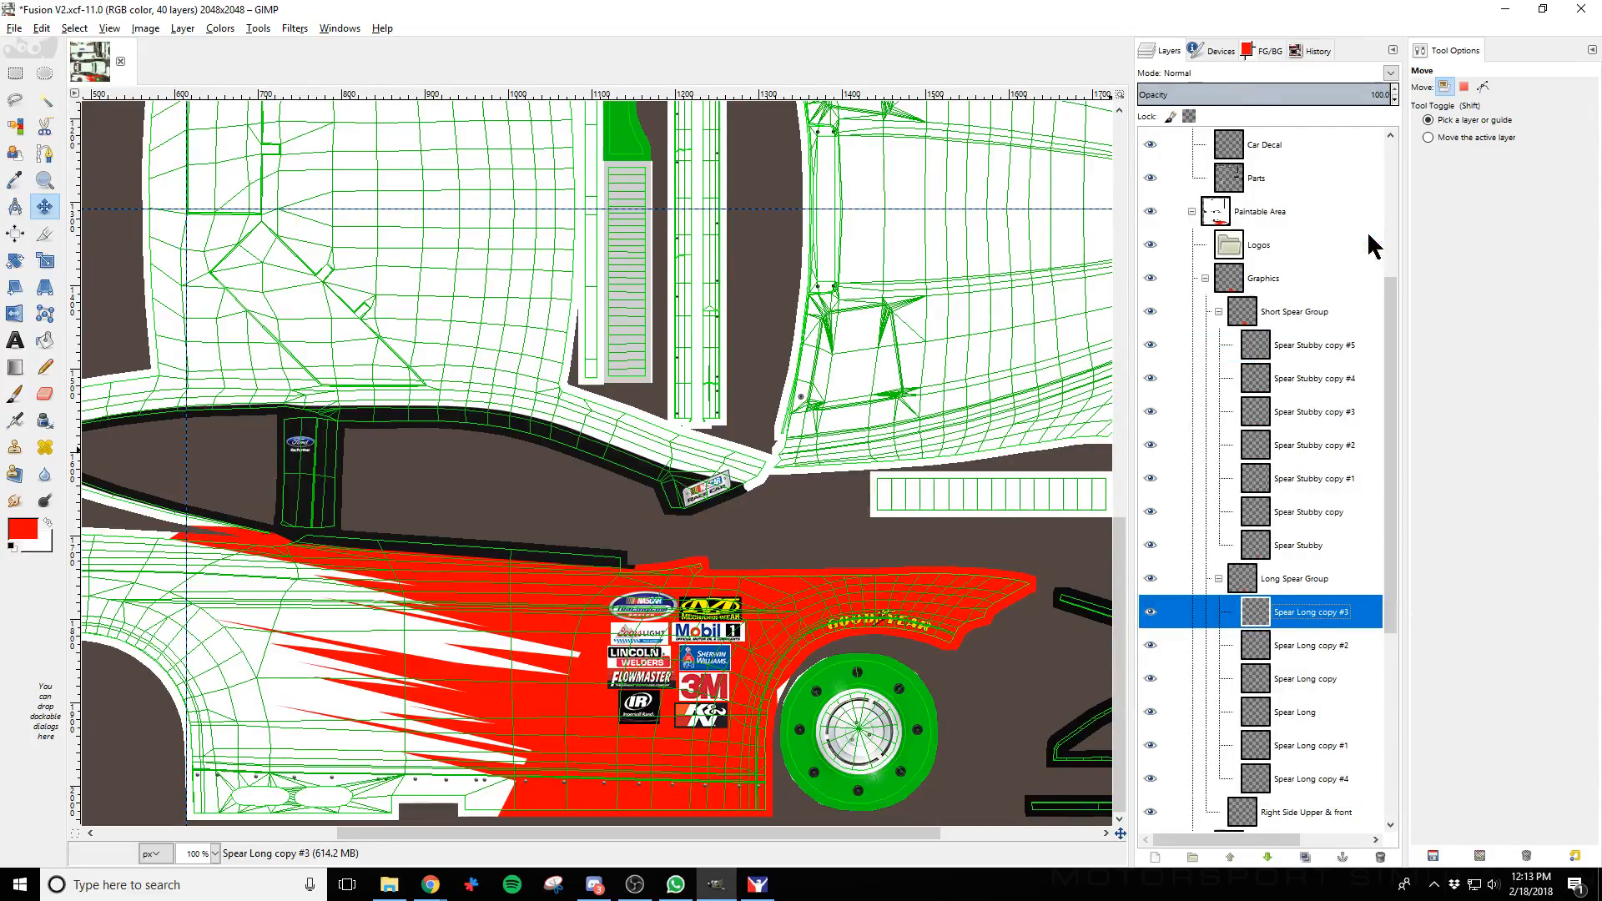
{"action": "key", "text": "shift+Down"}
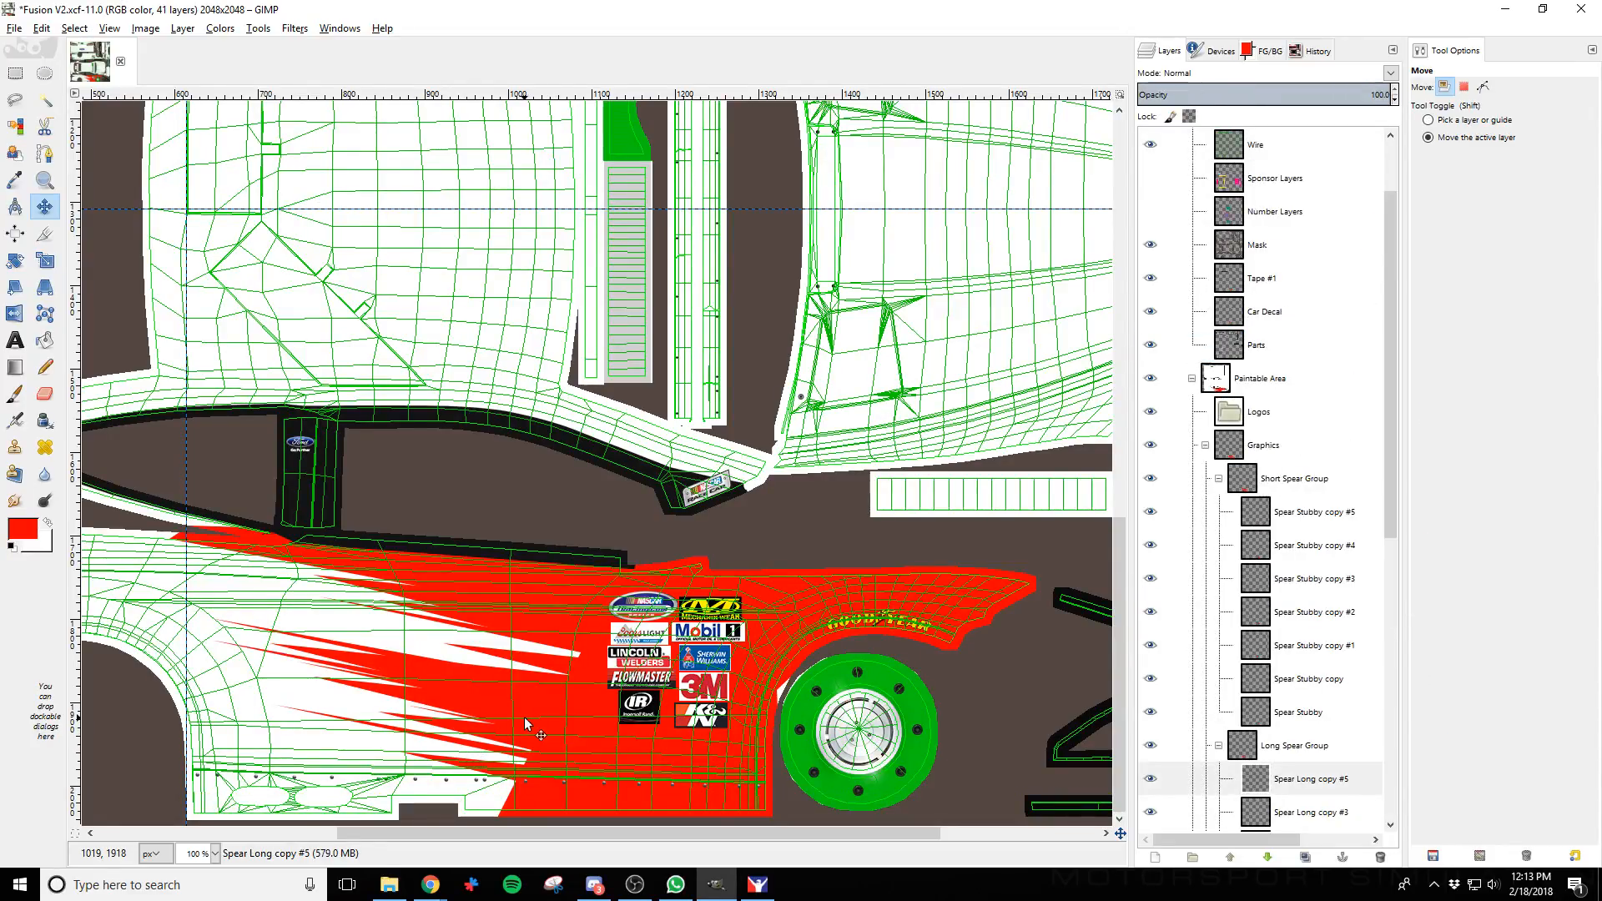
{"action": "key", "text": "shift+Down"}
{"action": "key", "text": "shift+Down"}
{"action": "key", "text": "shift+Down"}
{"action": "key", "text": "shift+Down"}
{"action": "key", "text": "shift+Down"}
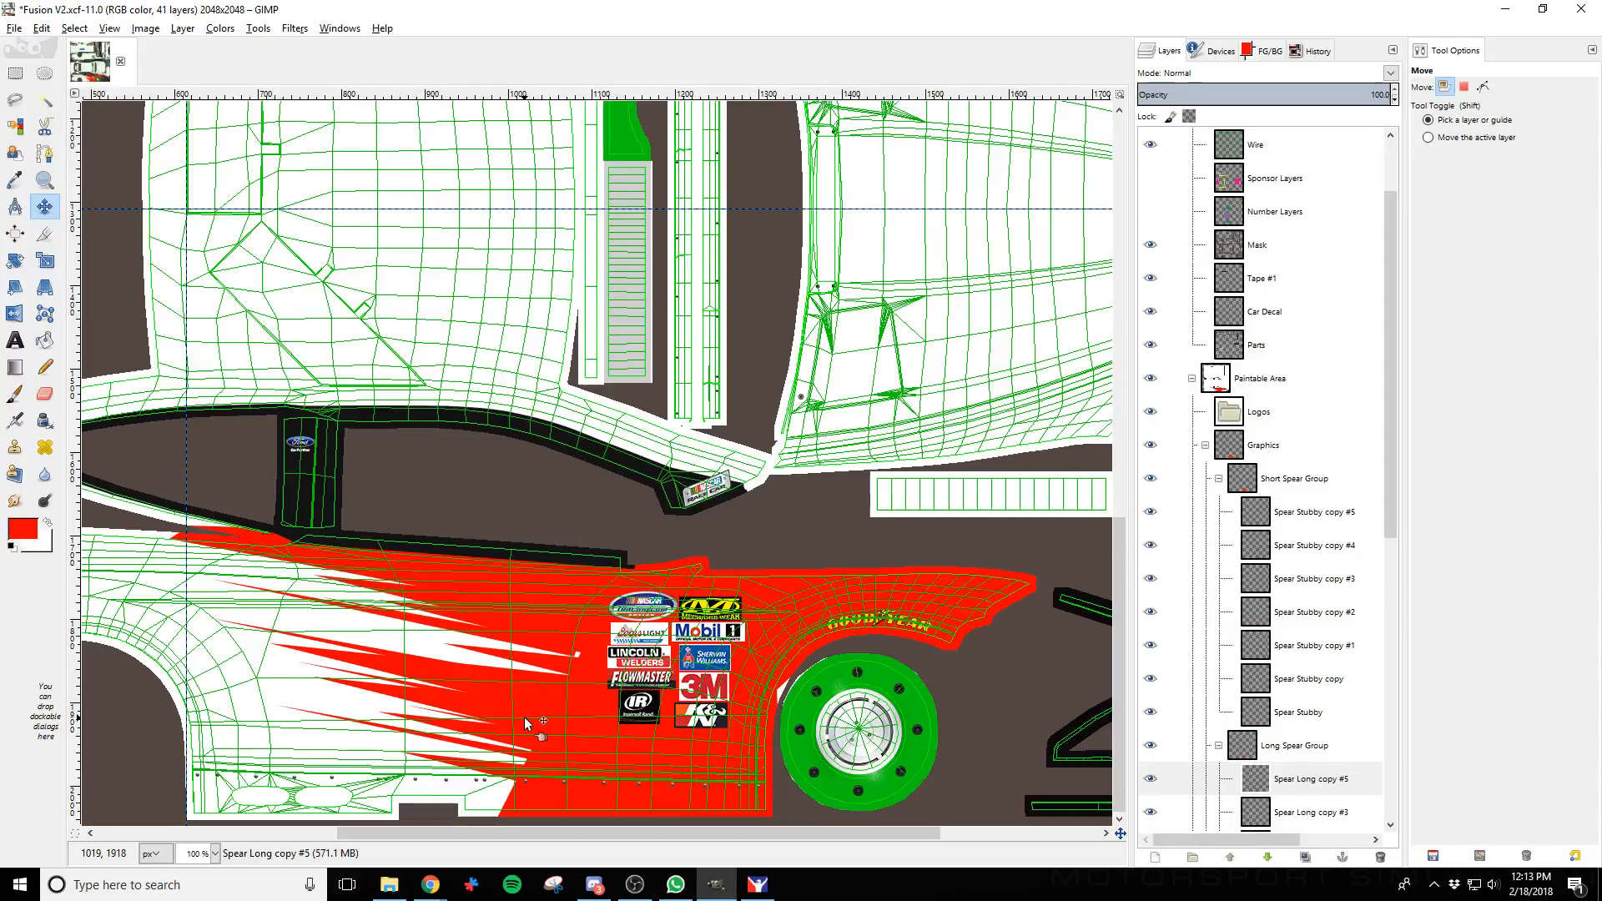
{"action": "key", "text": "shift+Down"}
{"action": "key", "text": "shift+Down"}
{"action": "key", "text": "shift+Down"}
{"action": "key", "text": "shift+Down"}
{"action": "key", "text": "shift+Down"}
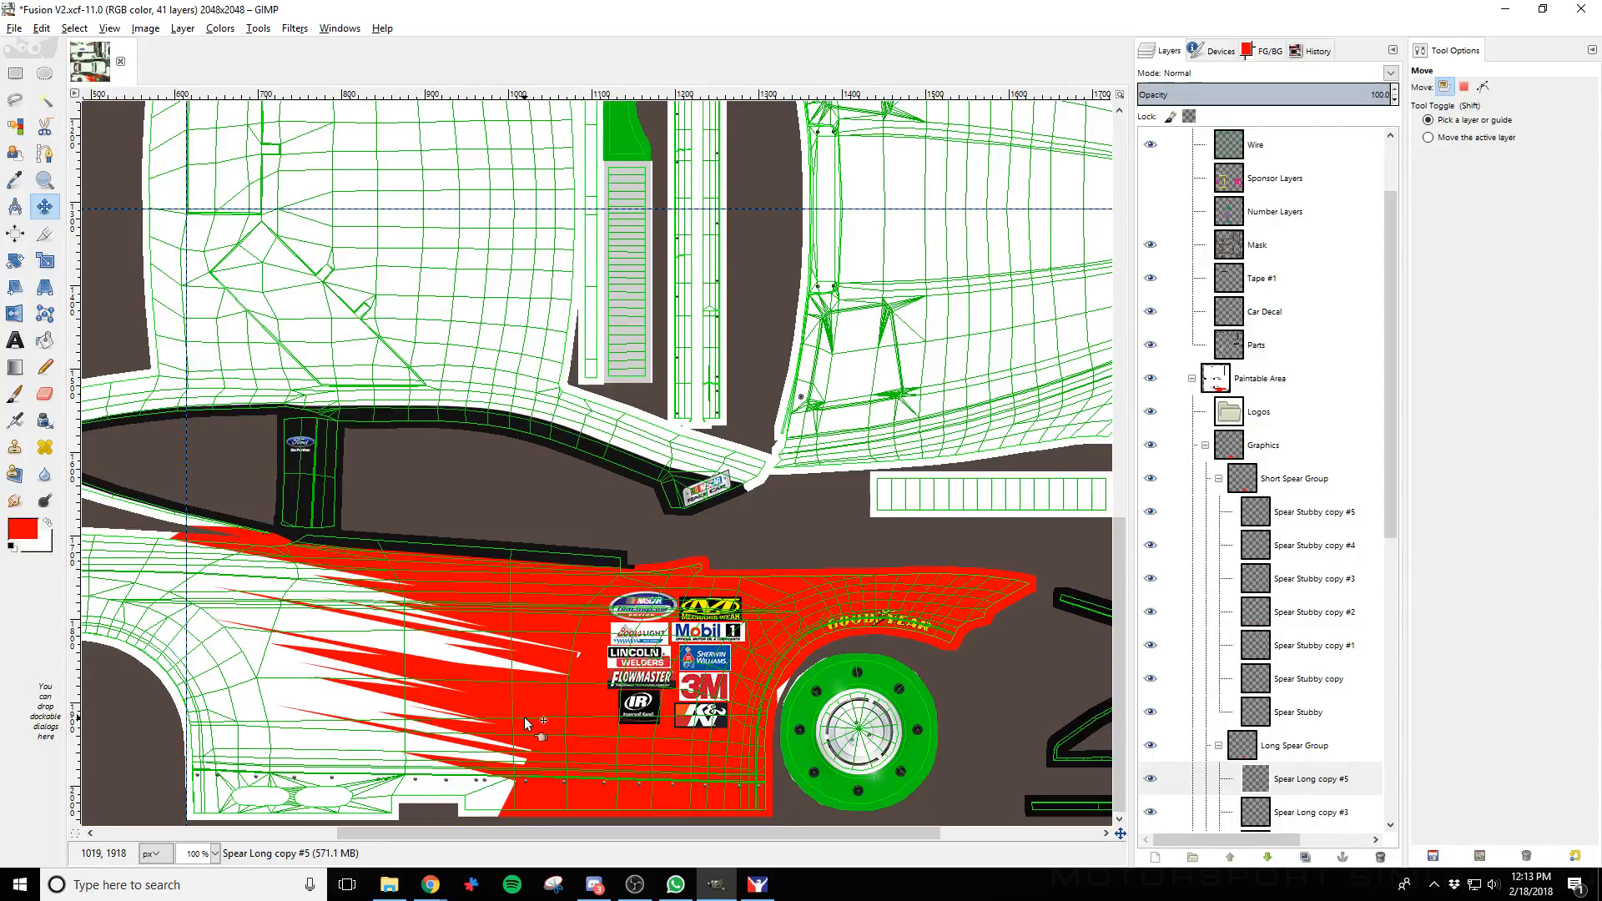
{"action": "key", "text": "Down"}
{"action": "key", "text": "Down"}
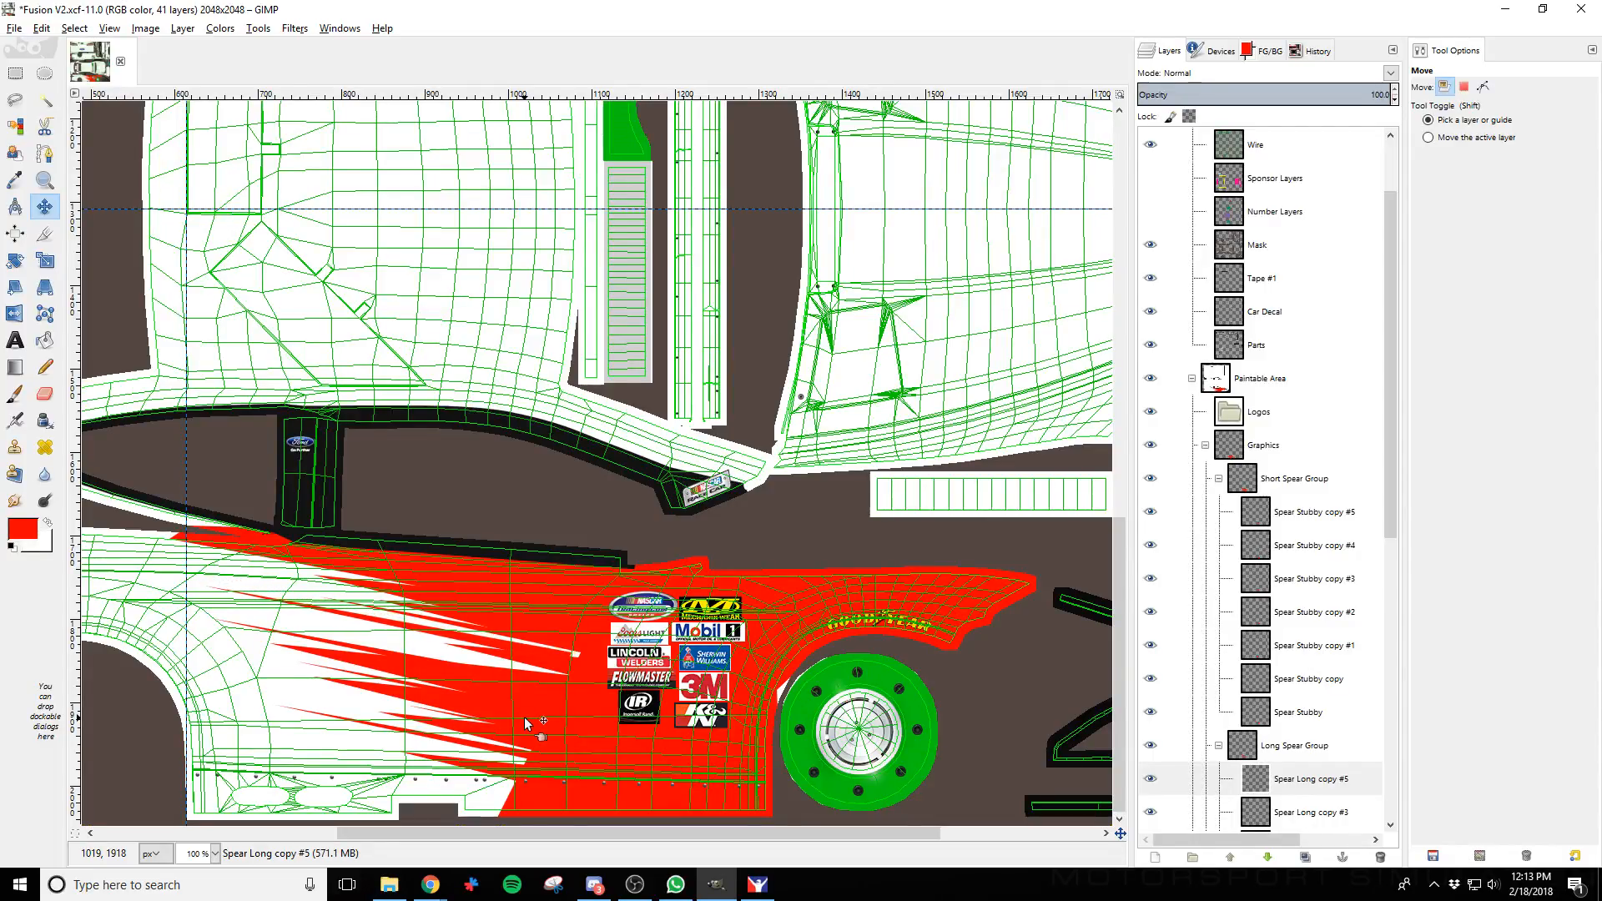
{"action": "key", "text": "Up"}
{"action": "key", "text": "Down"}
{"action": "key", "text": "Down"}
{"action": "key", "text": "Down"}
{"action": "key", "text": "Down"}
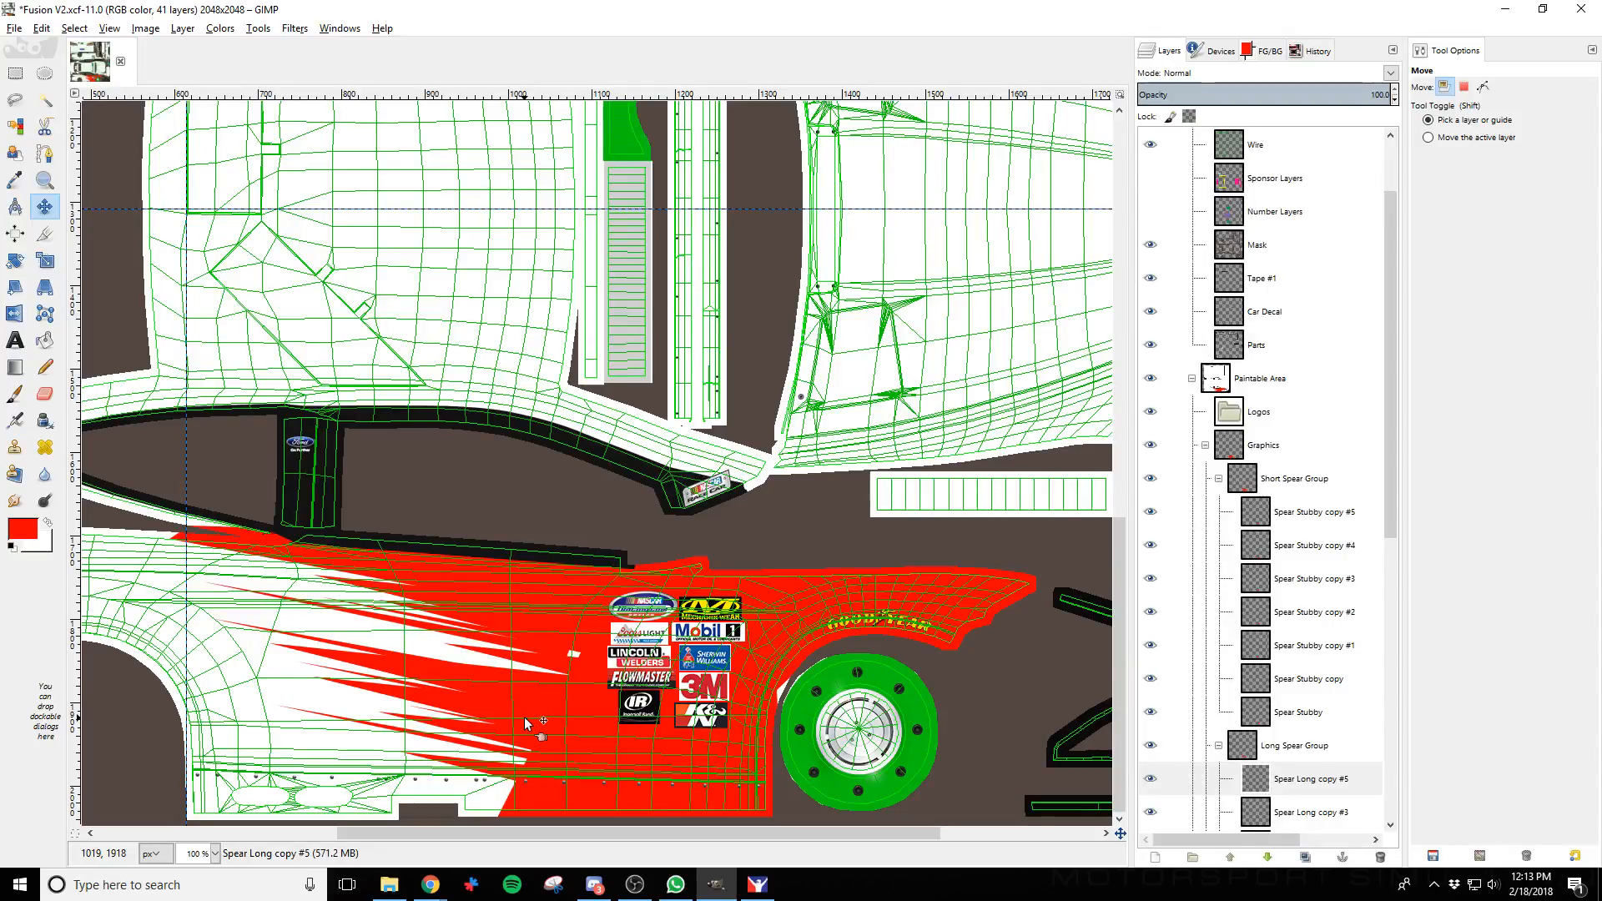
{"action": "key", "text": "Up"}
{"action": "key", "text": "Down"}
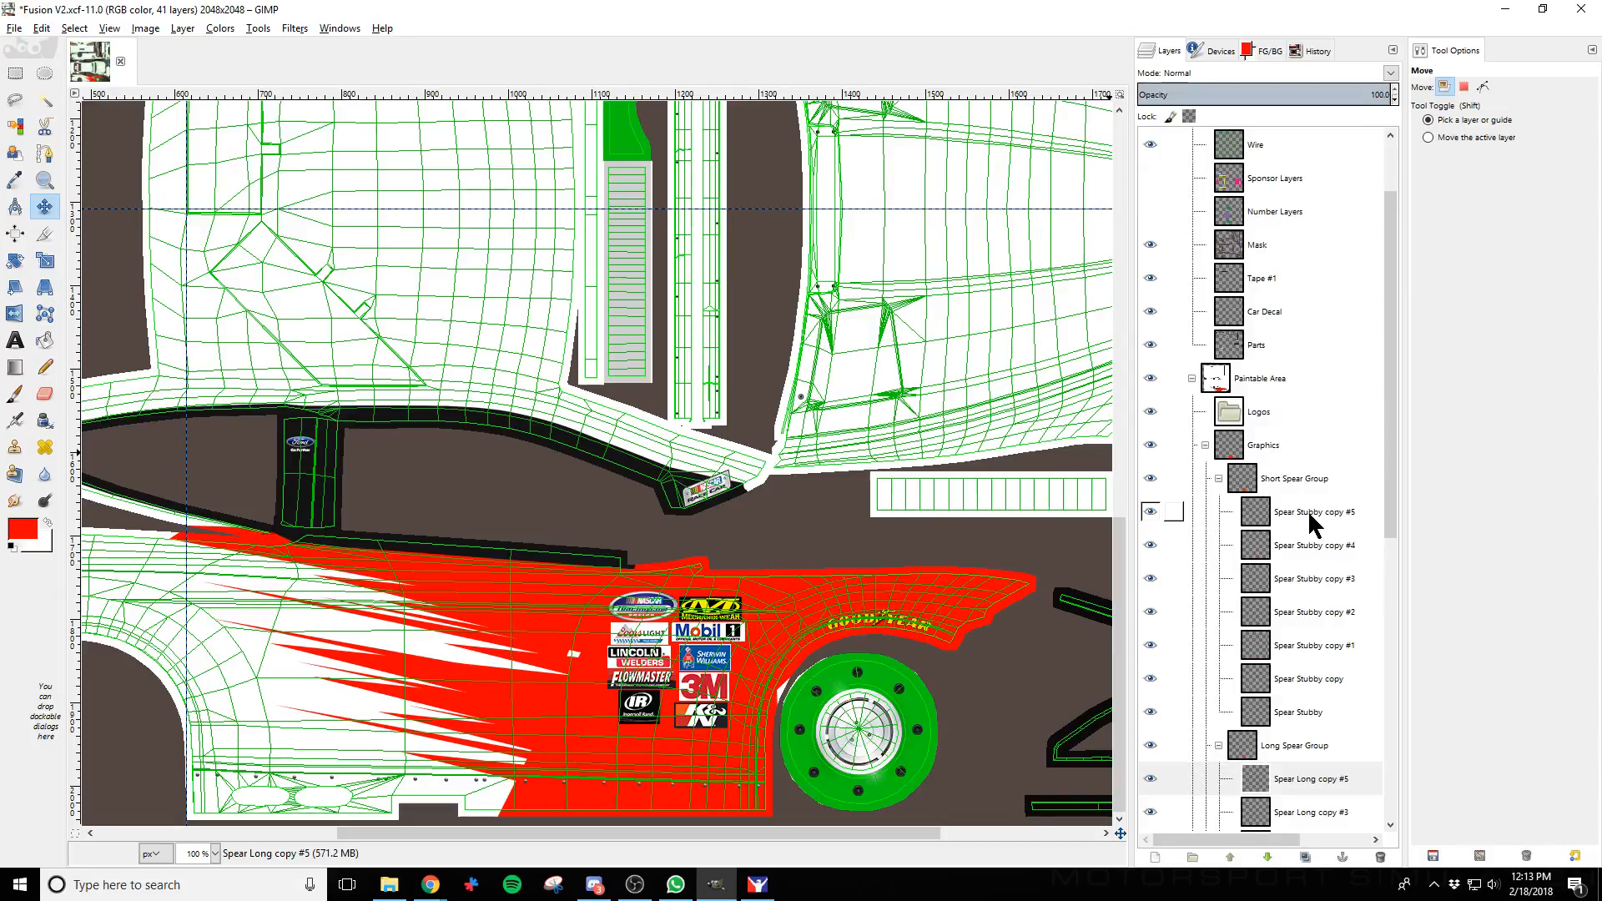
Set the paintbrush size to 47.83 and re-export the car's TGA paint file
{"action": "scroll", "coordinate": [1309, 514], "scroll_direction": "down", "scroll_amount": 2}
{"action": "left_click", "coordinate": [1258, 705]}
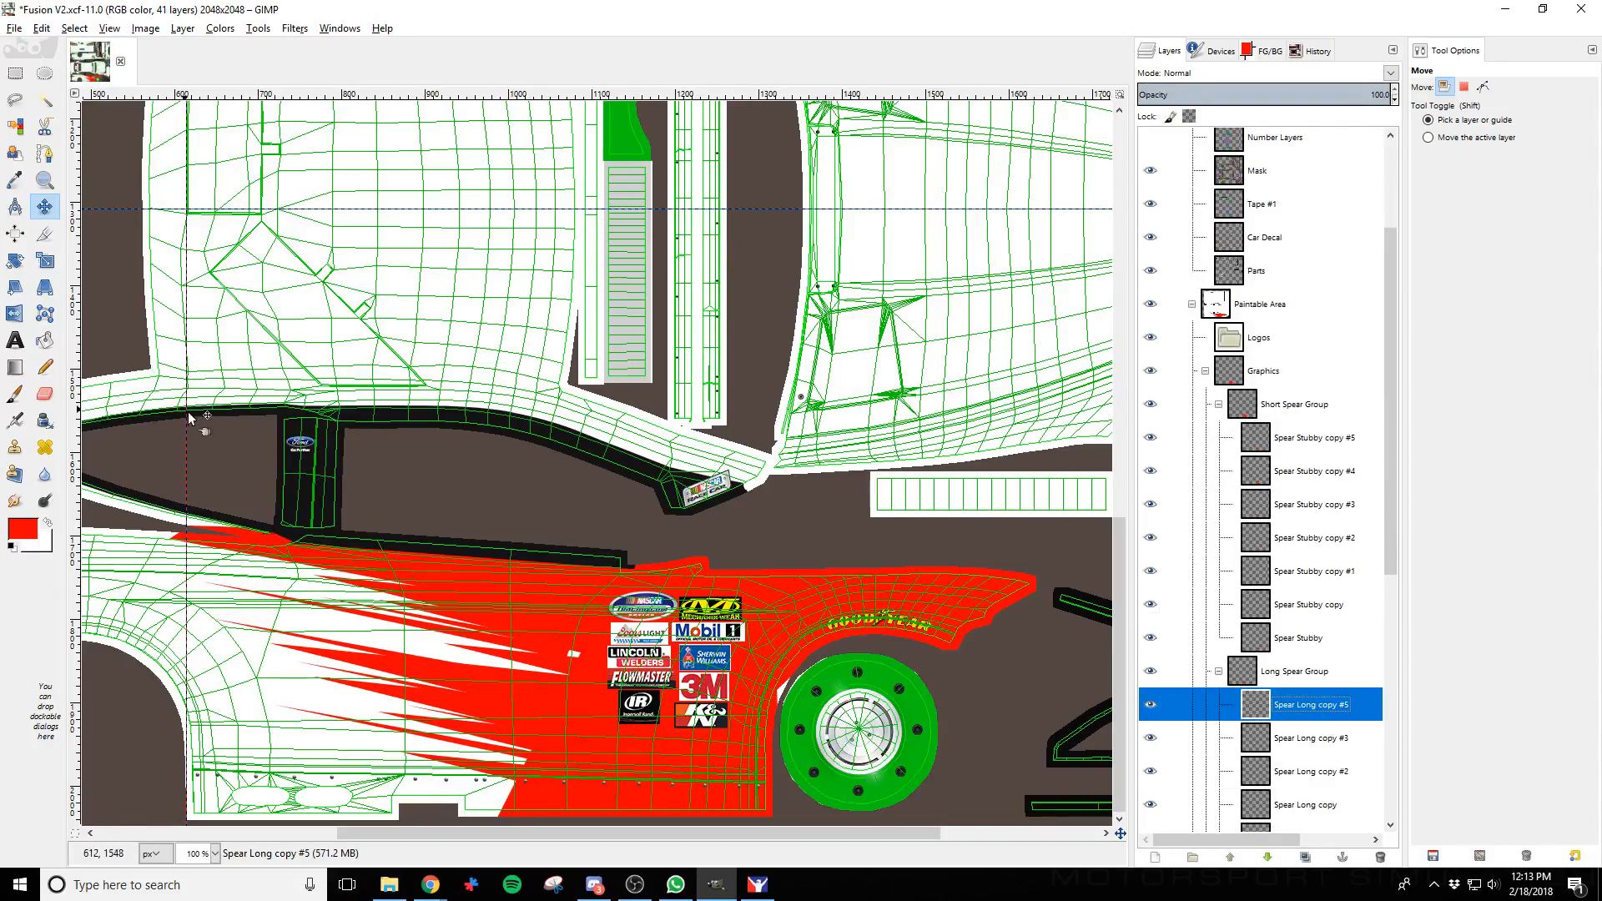
{"action": "left_click", "coordinate": [15, 391]}
{"action": "left_click_drag", "start_coordinate": [1438, 166], "coordinate": [1417, 166]}
{"action": "key", "text": "ctrl+e"}
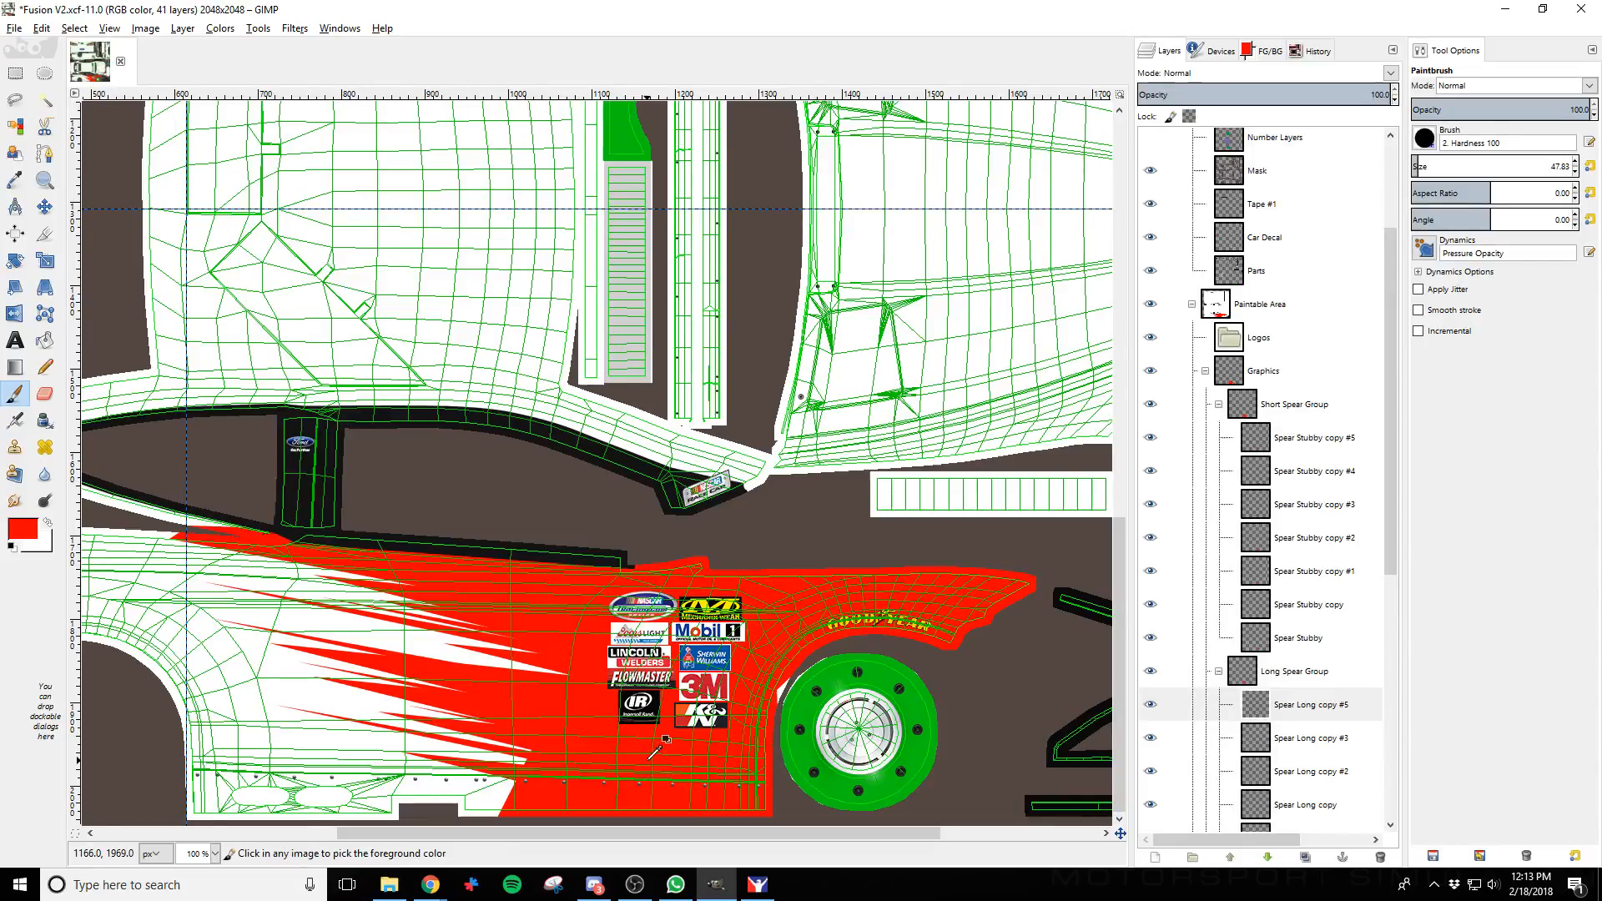
{"action": "key", "text": "alt+Tab"}
{"action": "key", "text": "alt+Tab"}
{"action": "key", "text": "alt+Tab"}
{"action": "key", "text": "alt+Tab"}
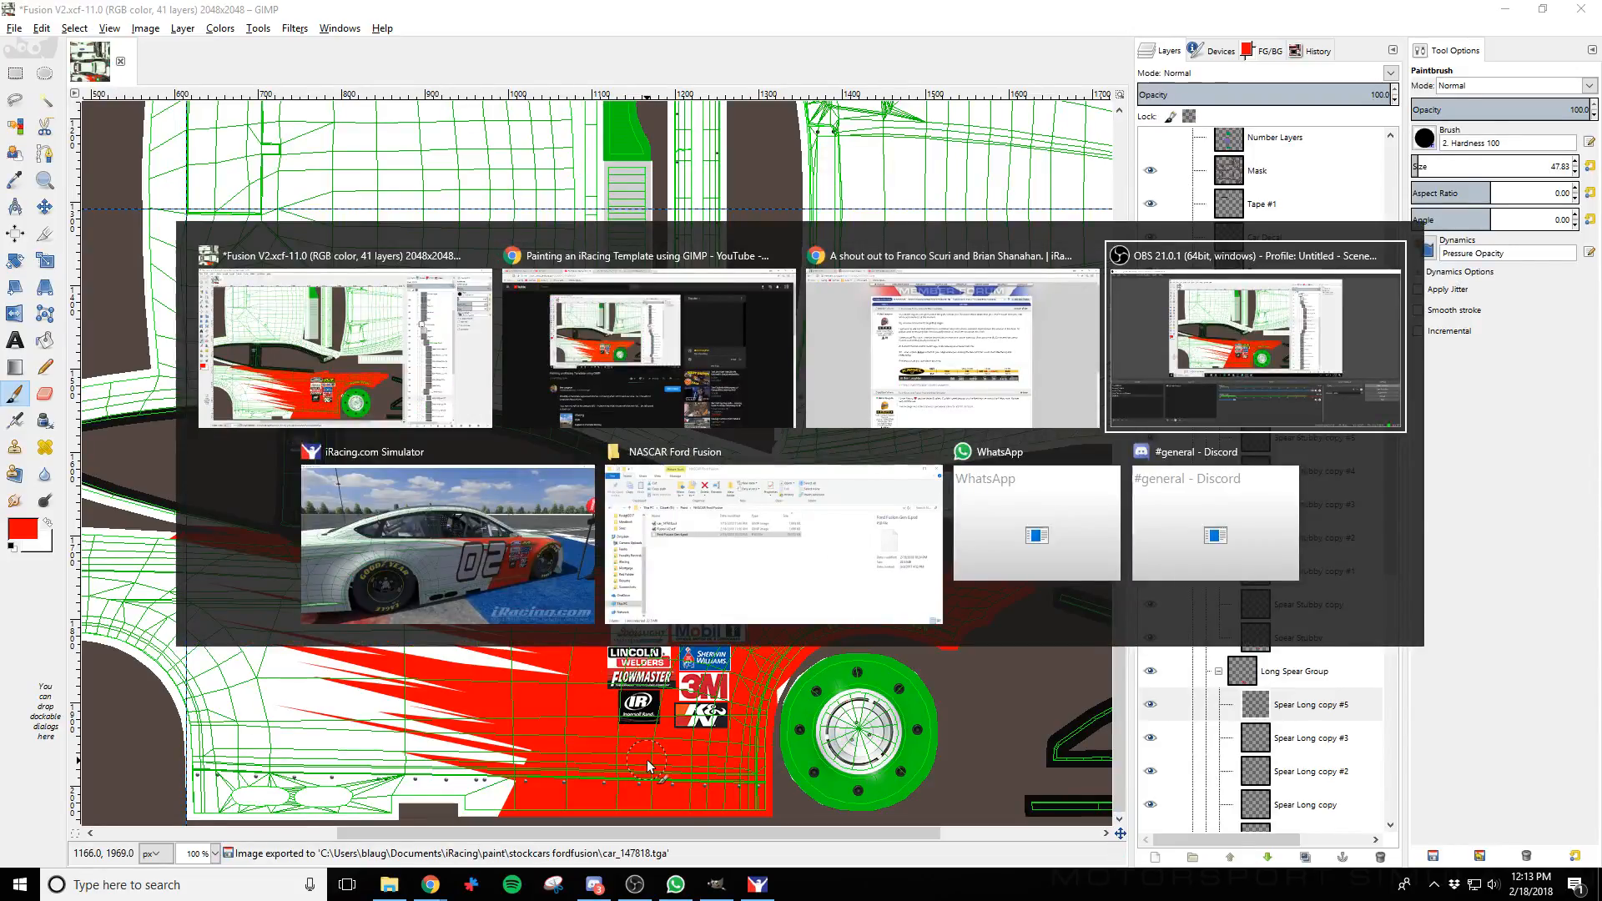
Reload the paint in iRacing to inspect the red side spears, then return to GIMP
{"action": "key", "text": "ctrl+r"}
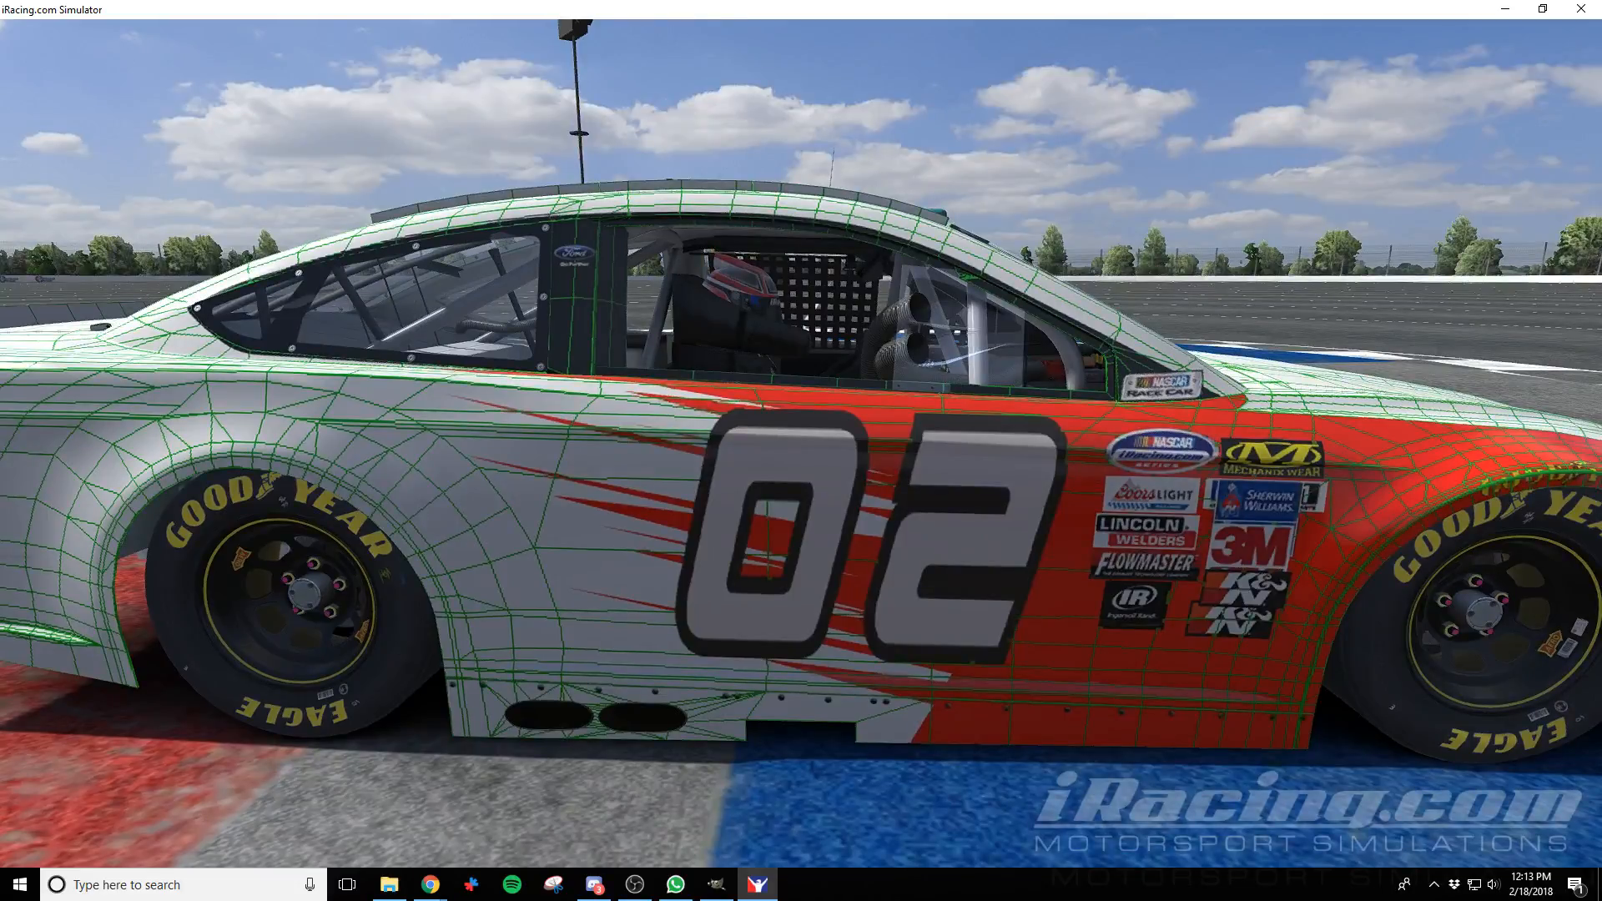
{"action": "key", "text": "alt+Tab"}
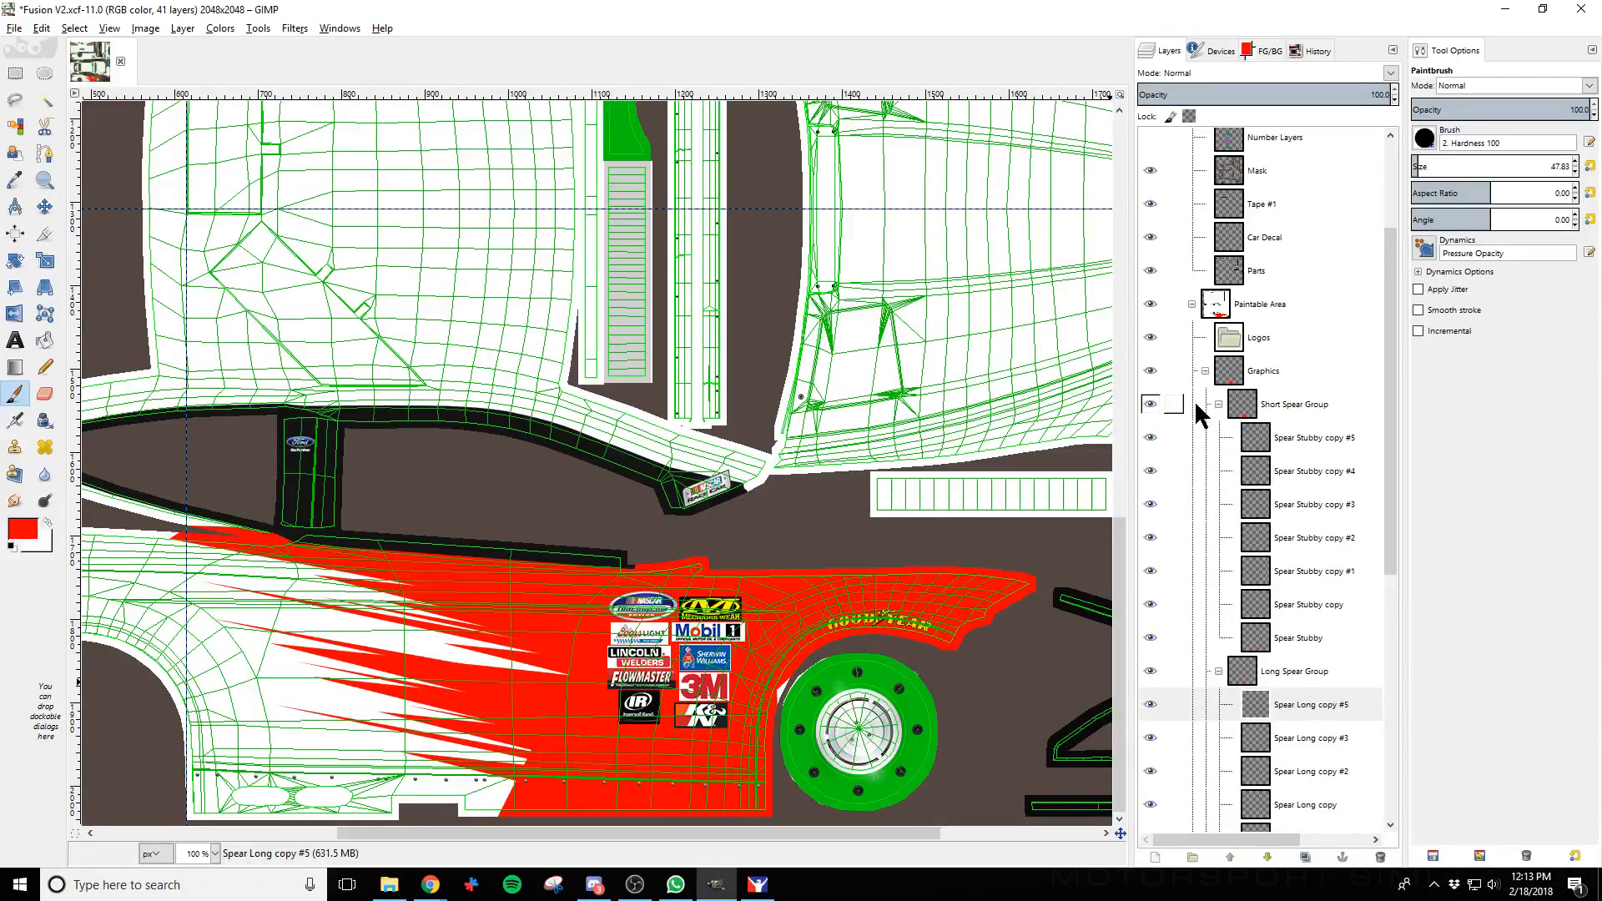
Link Short Spear Group, Long Spear Group and Right Side Upper & front, then nudge down
{"action": "left_click", "coordinate": [1173, 403]}
{"action": "left_click", "coordinate": [1173, 671]}
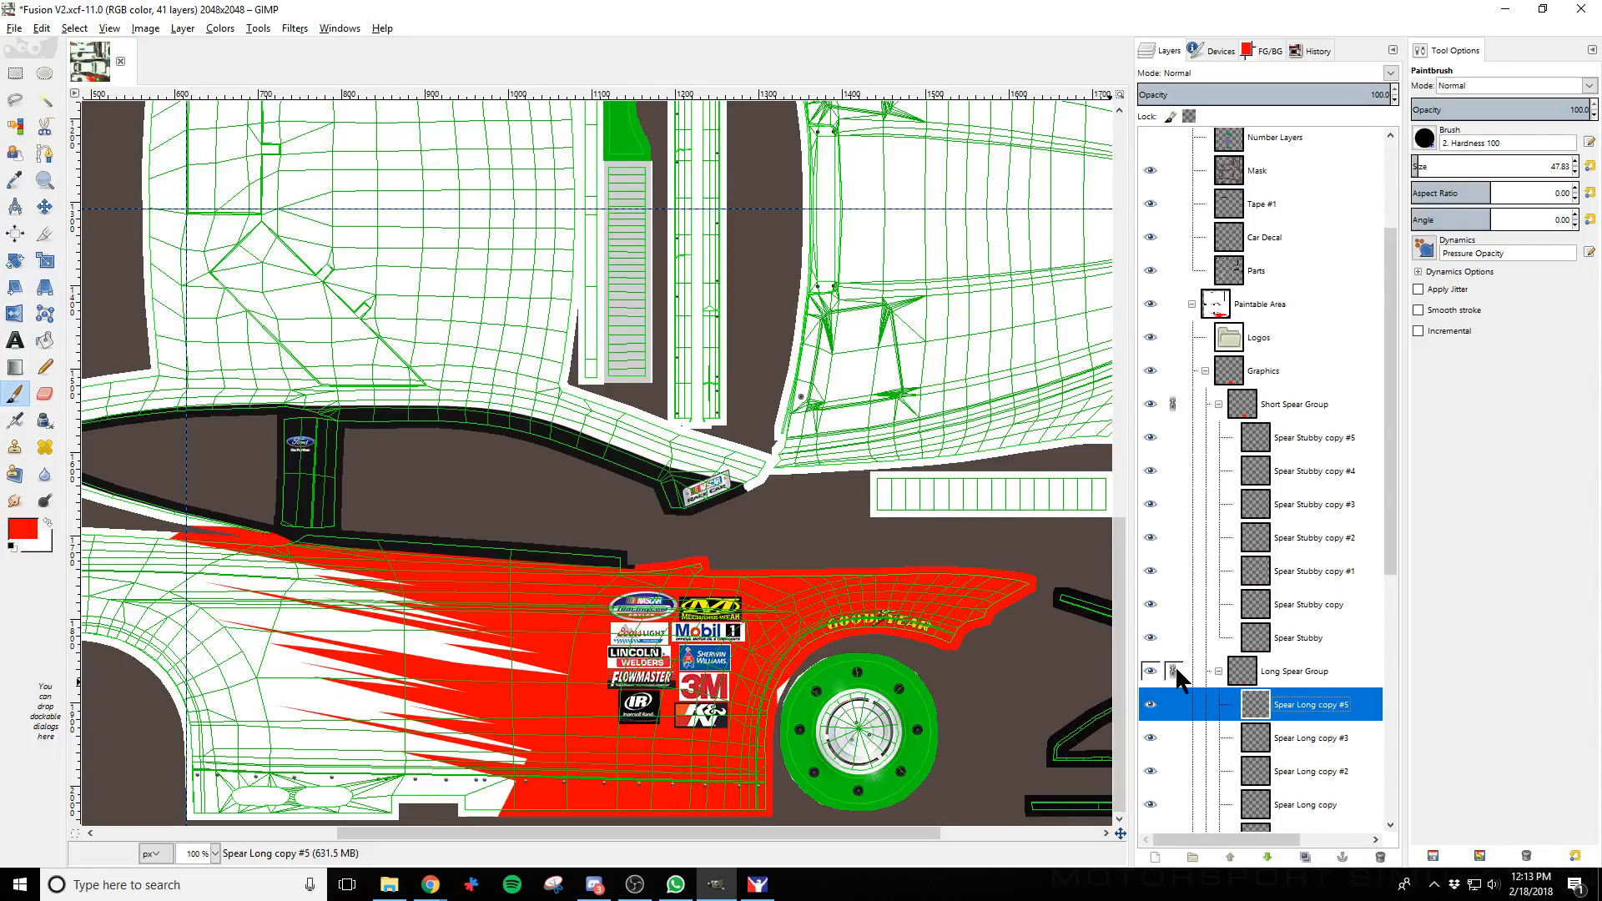
{"action": "scroll", "coordinate": [1184, 667], "scroll_direction": "down", "scroll_amount": 5}
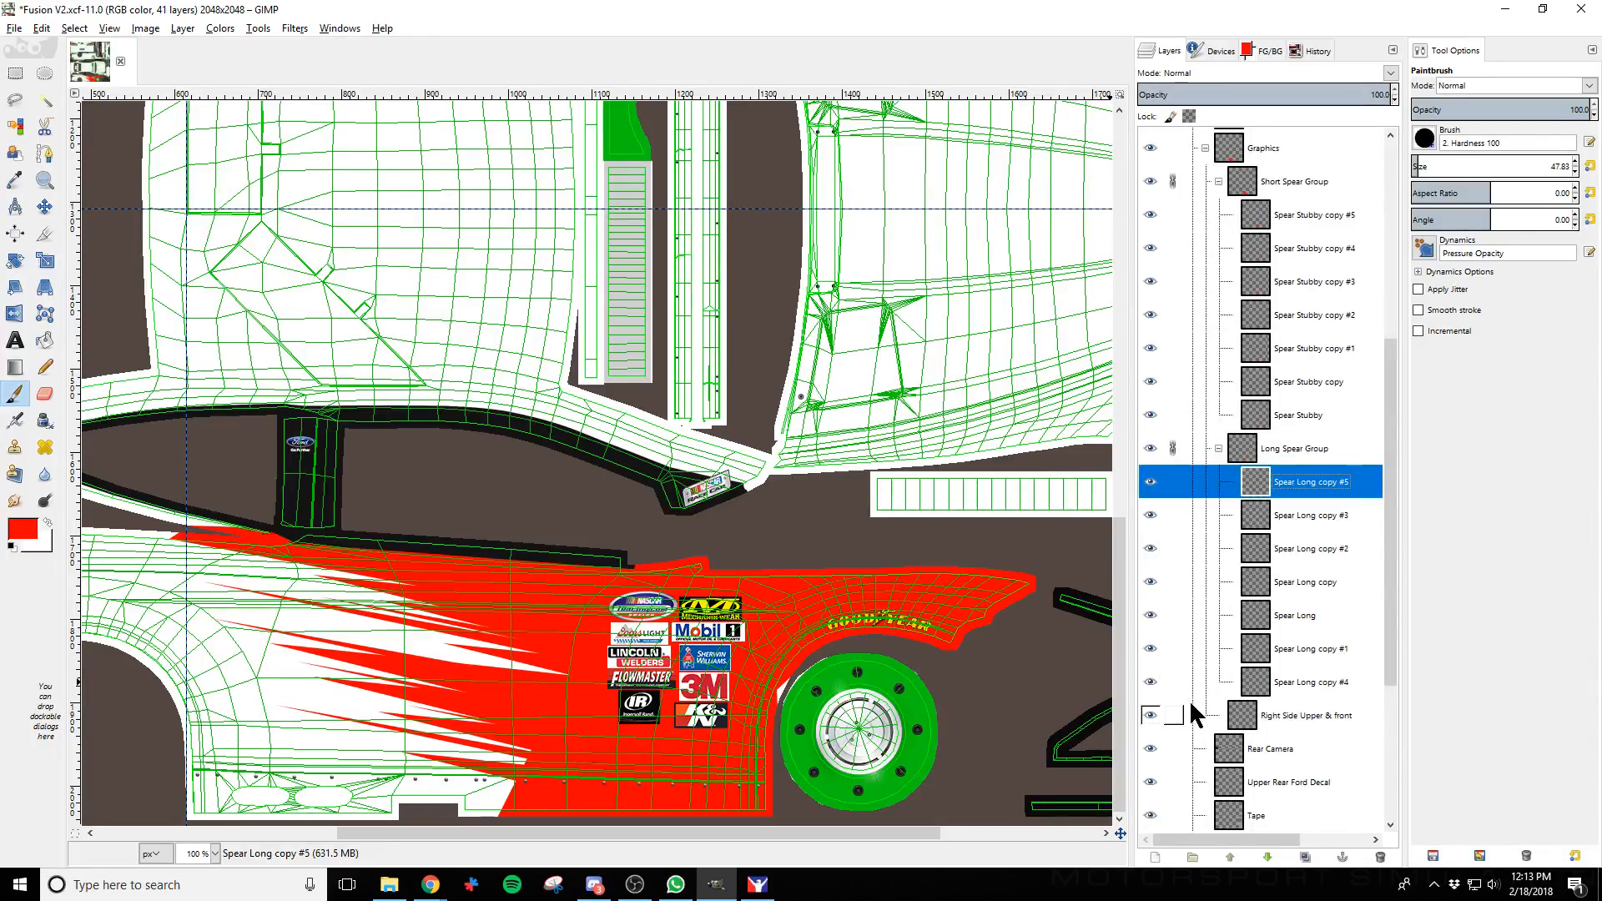
{"action": "left_click", "coordinate": [1173, 715]}
{"action": "left_click", "coordinate": [44, 206]}
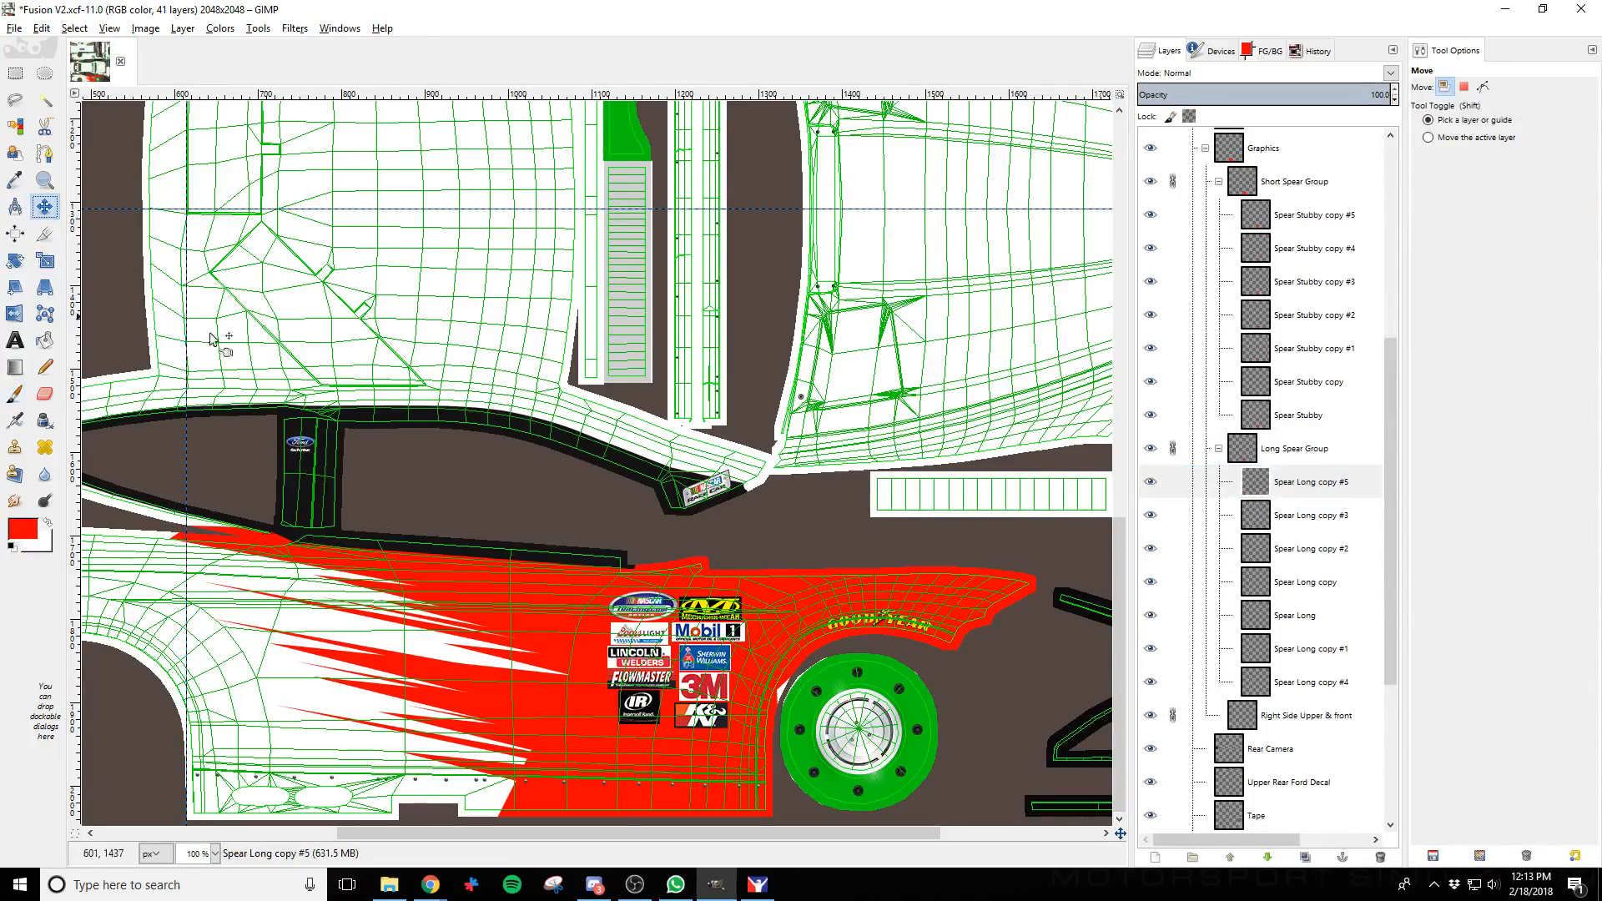
{"action": "key", "text": "shift+Down"}
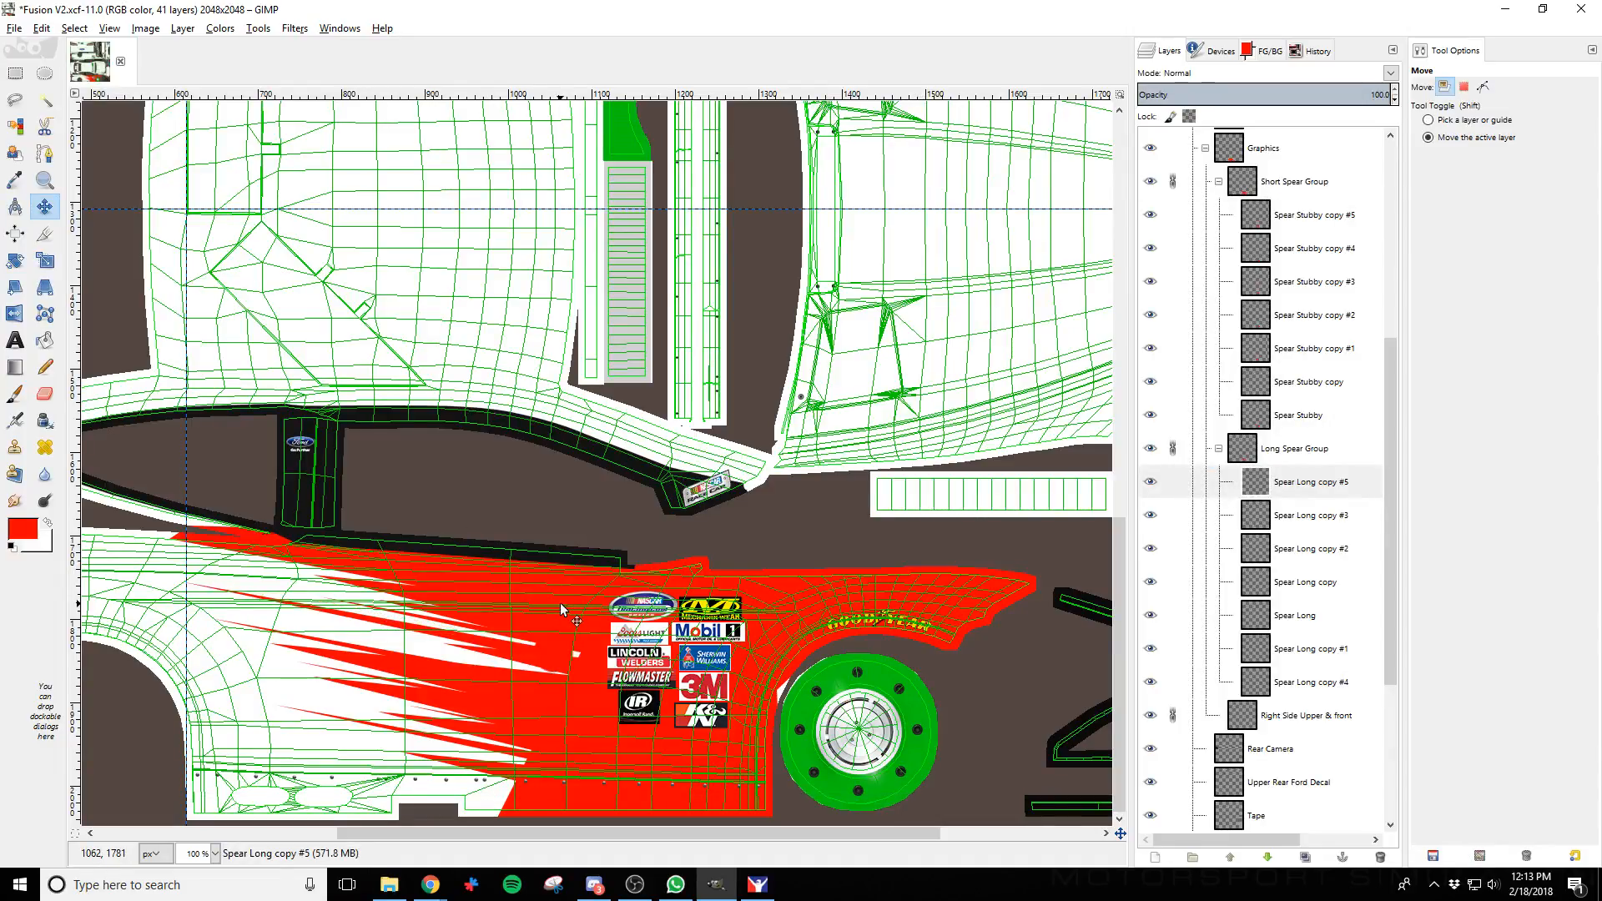
{"action": "key", "text": "shift+Down"}
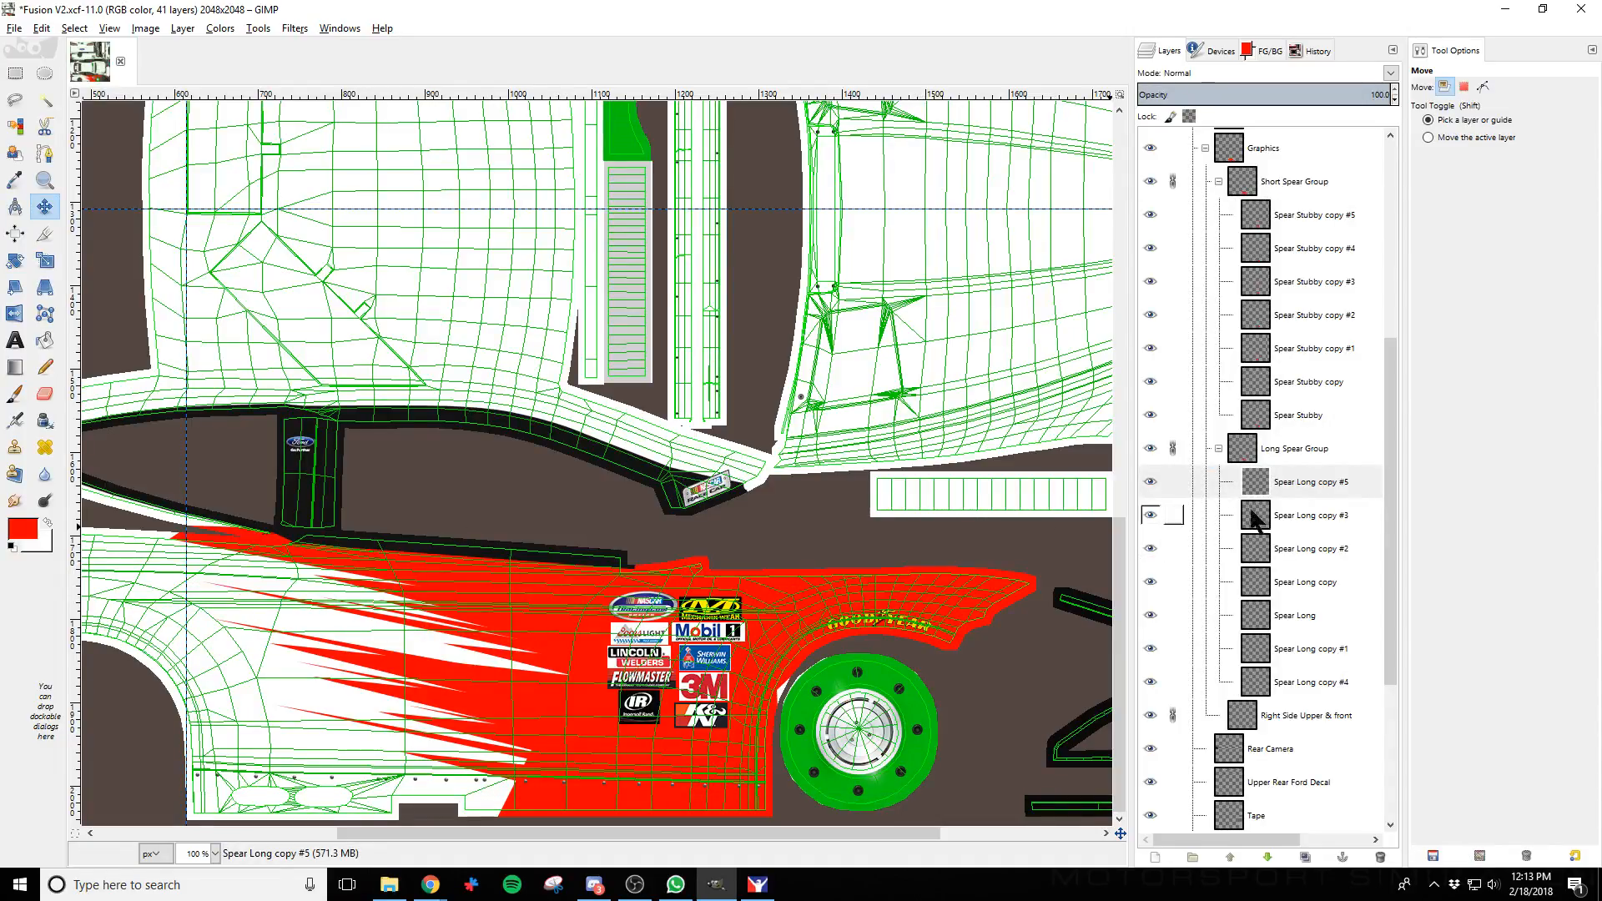
Link Spear Long copy #5 and Spear Stubby, then shift the linked spears left two steps
{"action": "left_click", "coordinate": [1219, 448]}
{"action": "left_click", "coordinate": [1218, 448]}
{"action": "left_click", "coordinate": [1216, 484]}
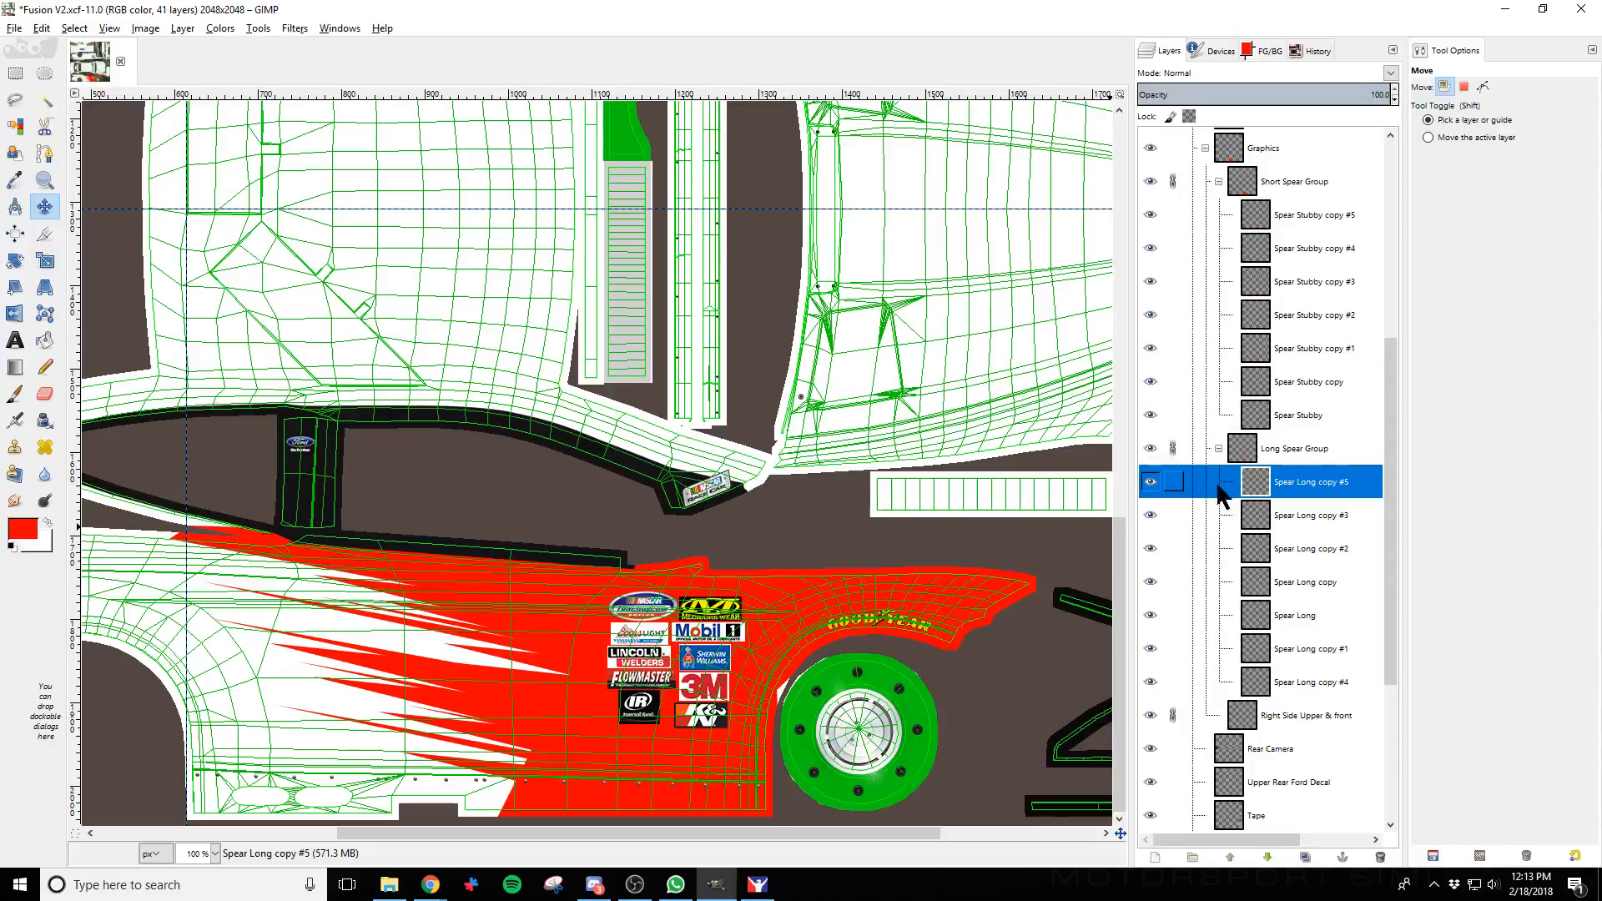
{"action": "left_click", "coordinate": [1174, 482]}
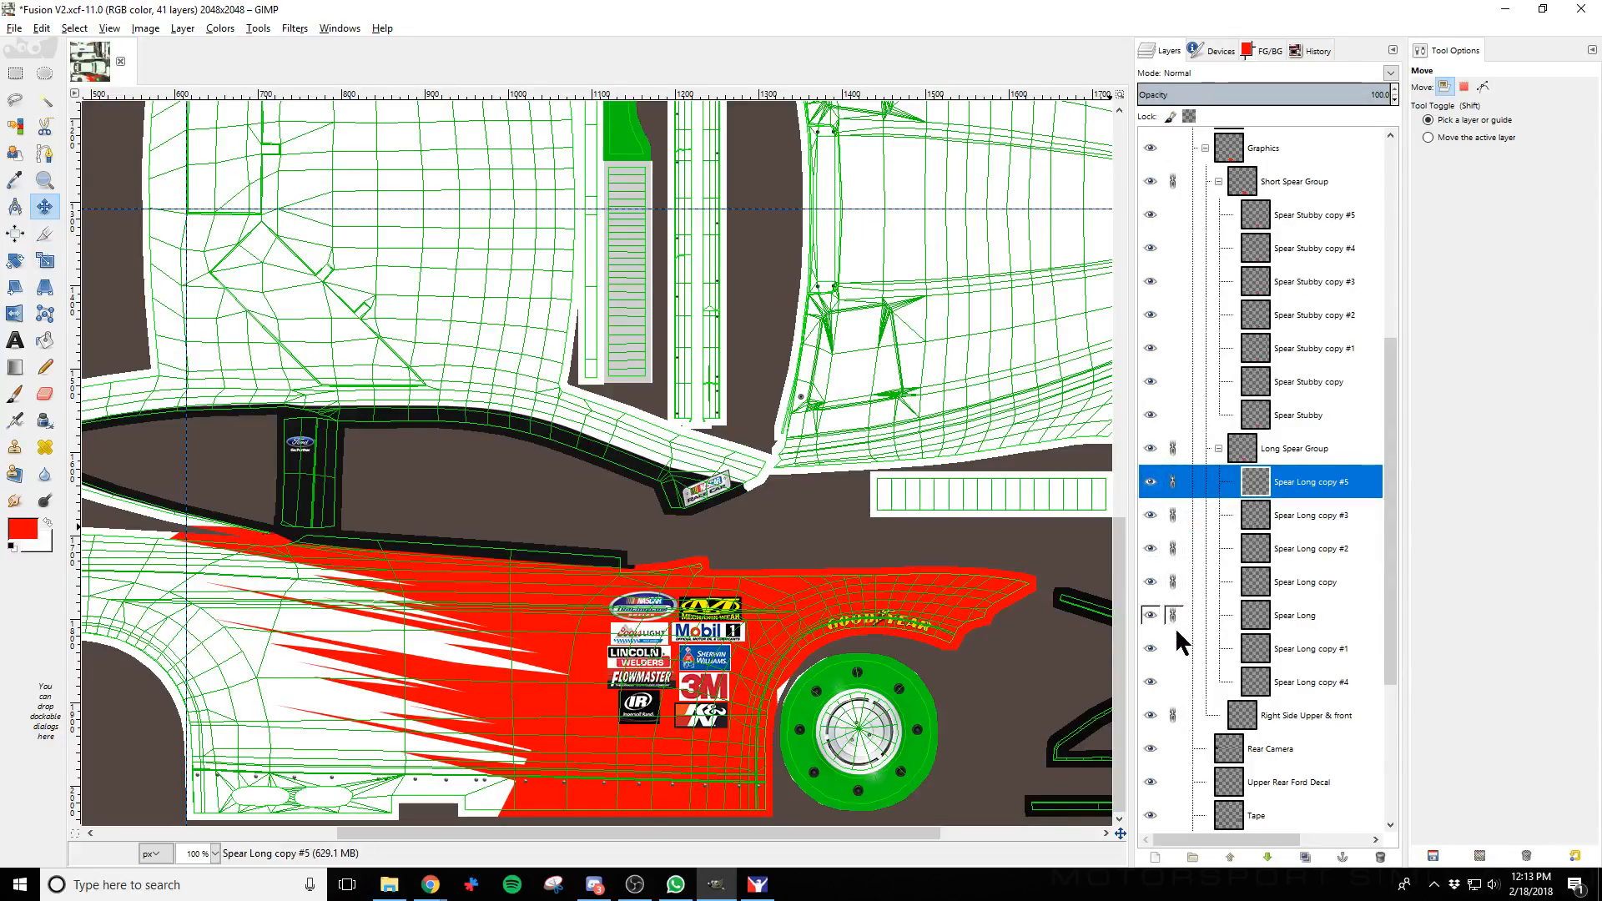
{"action": "scroll", "coordinate": [1177, 660], "scroll_direction": "up", "scroll_amount": 3}
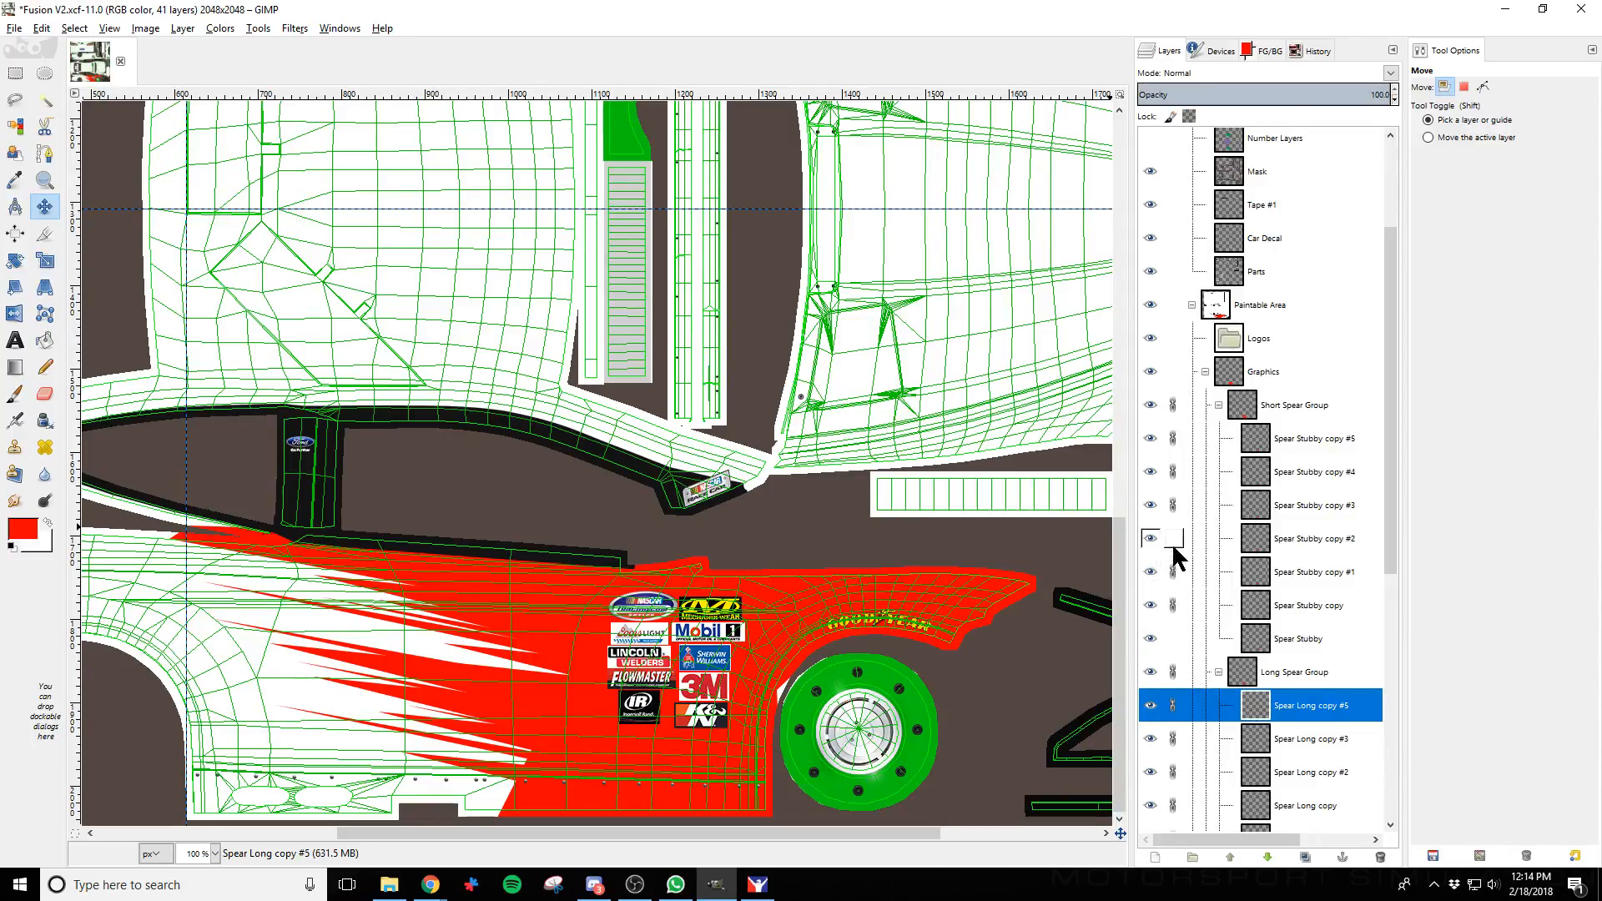
{"action": "left_click", "coordinate": [1172, 639]}
{"action": "scroll", "coordinate": [1183, 678], "scroll_direction": "down", "scroll_amount": 4}
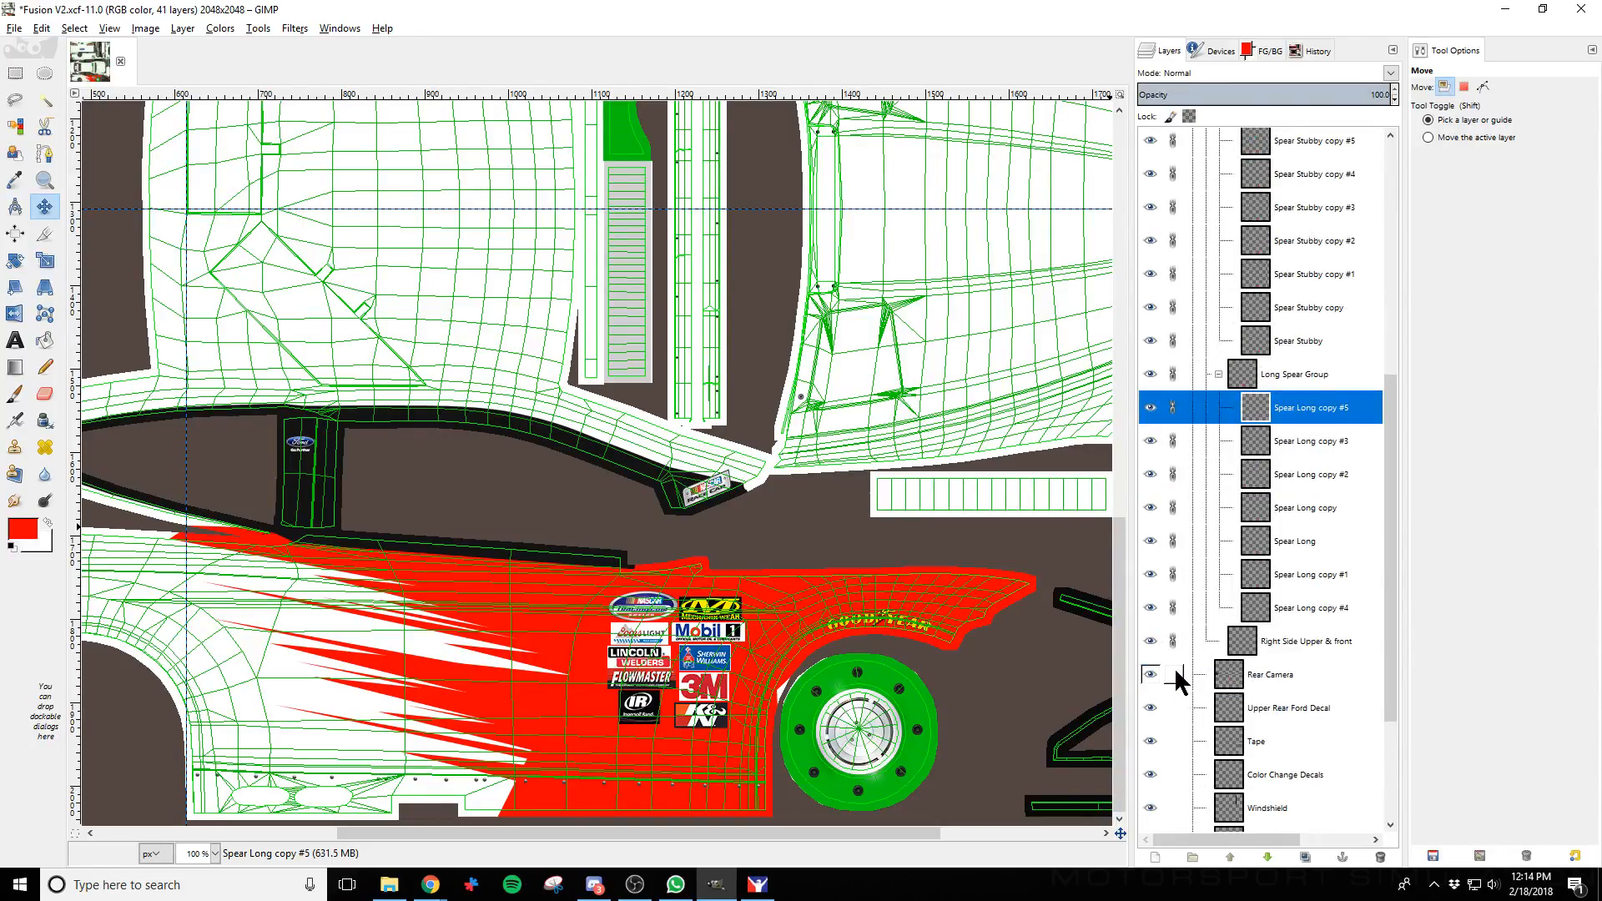
{"action": "scroll", "coordinate": [1209, 590], "scroll_direction": "up", "scroll_amount": 5}
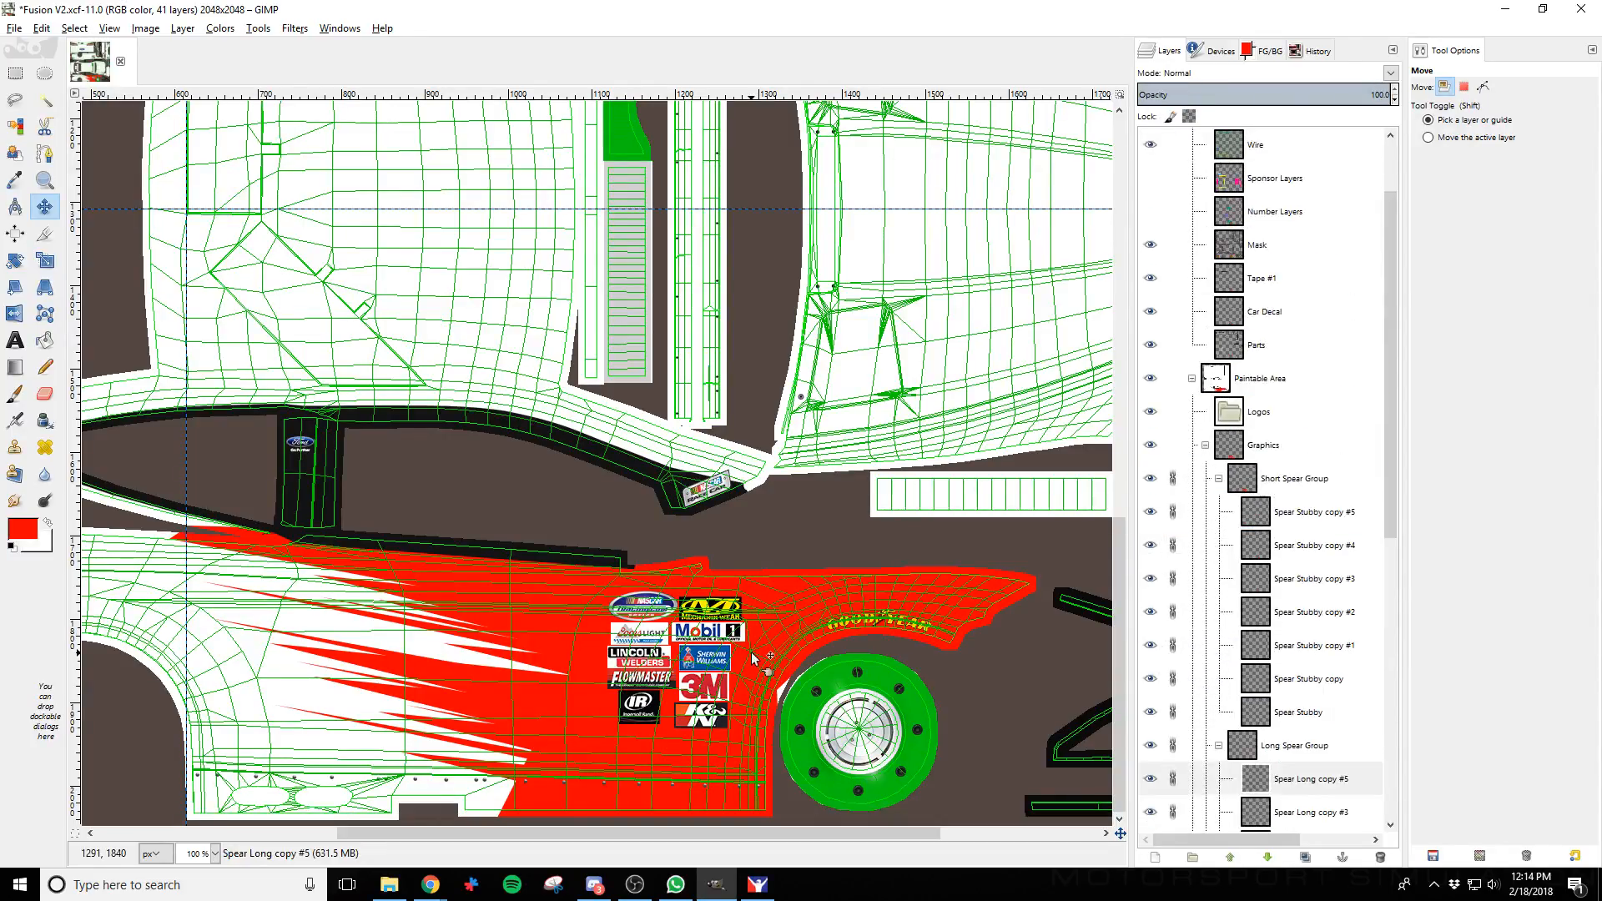
{"action": "key", "text": "shift+Left"}
{"action": "key", "text": "shift+Left"}
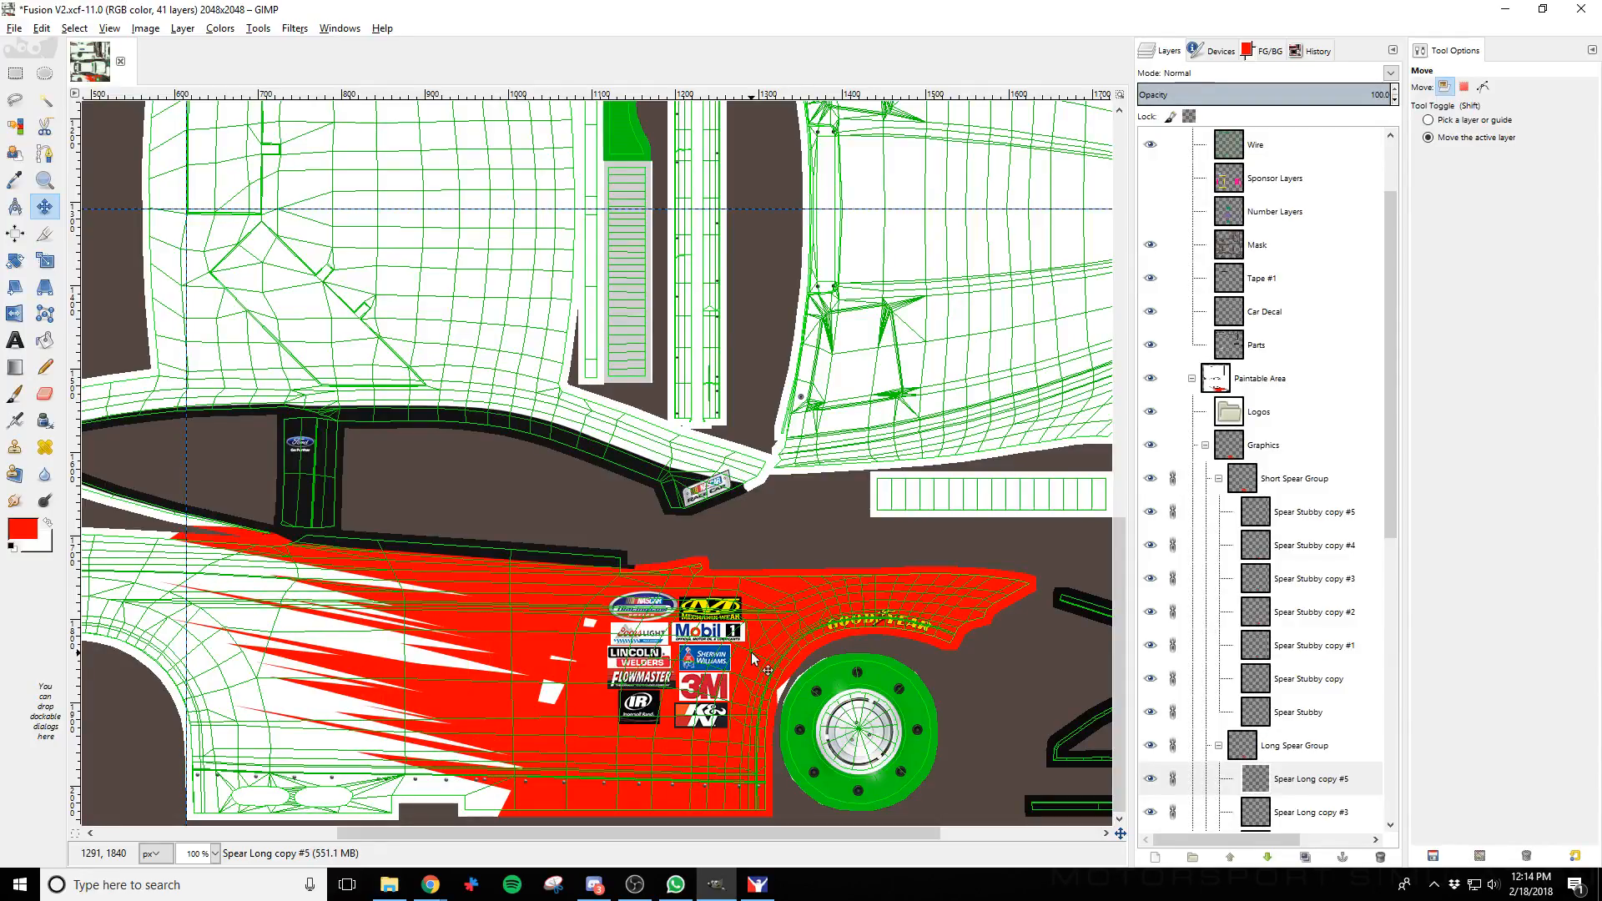
{"action": "key", "text": "shift+Left"}
{"action": "key", "text": "shift+Left"}
{"action": "key", "text": "shift+Left"}
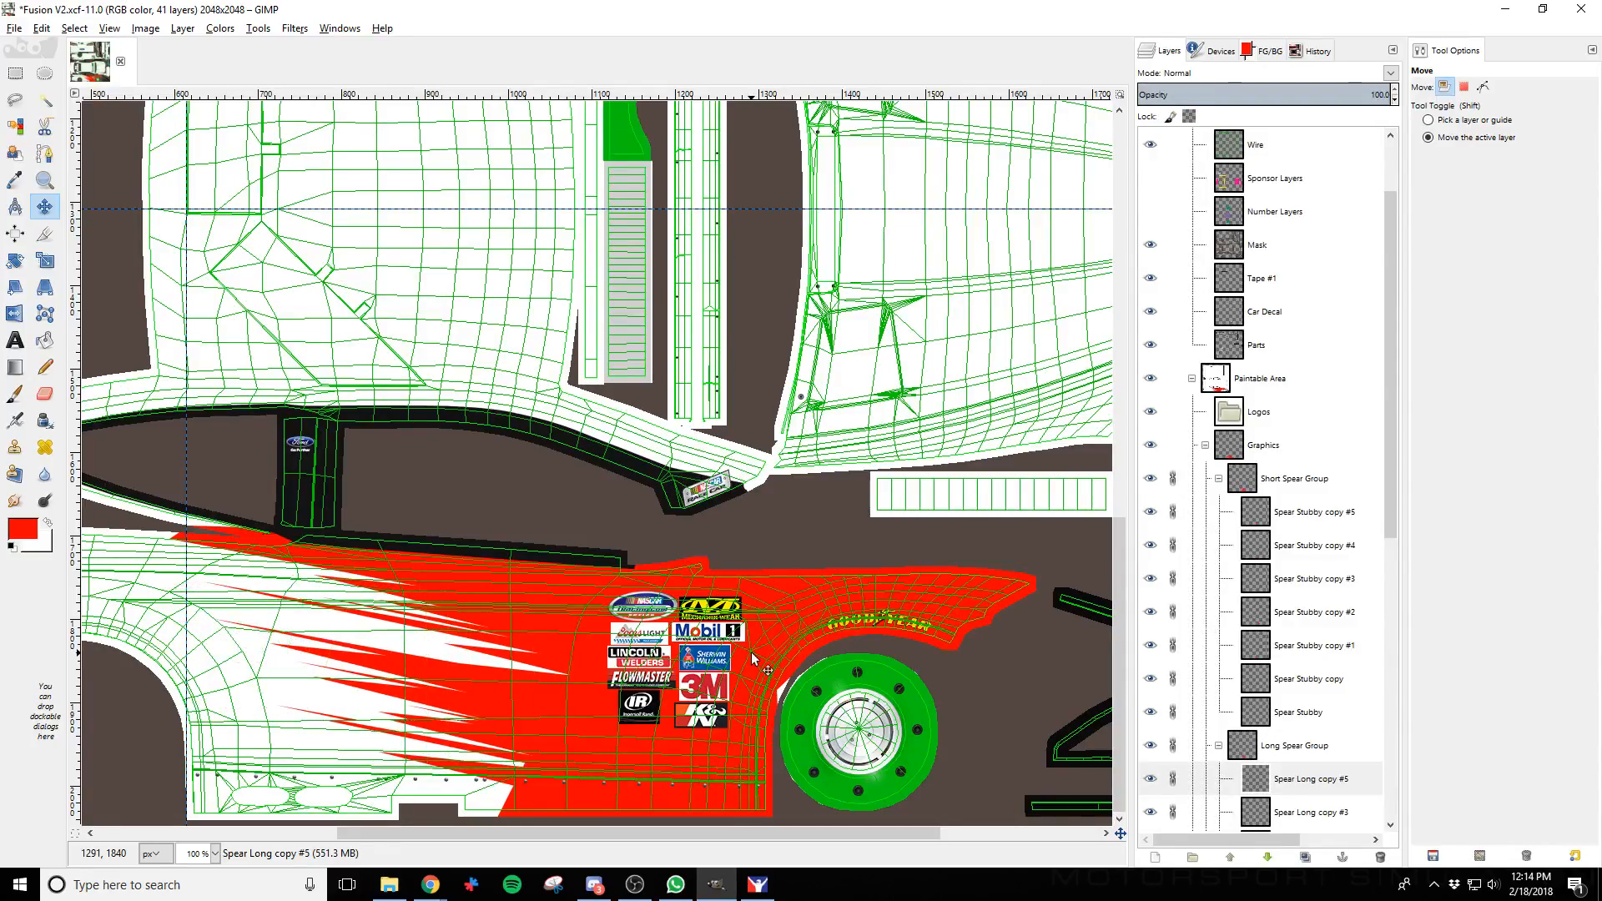
With Right Side Upper & front selected, move the linked spears two more steps left
{"action": "scroll", "coordinate": [1280, 526], "scroll_direction": "up", "scroll_amount": 2}
{"action": "scroll", "coordinate": [1274, 512], "scroll_direction": "down", "scroll_amount": 8}
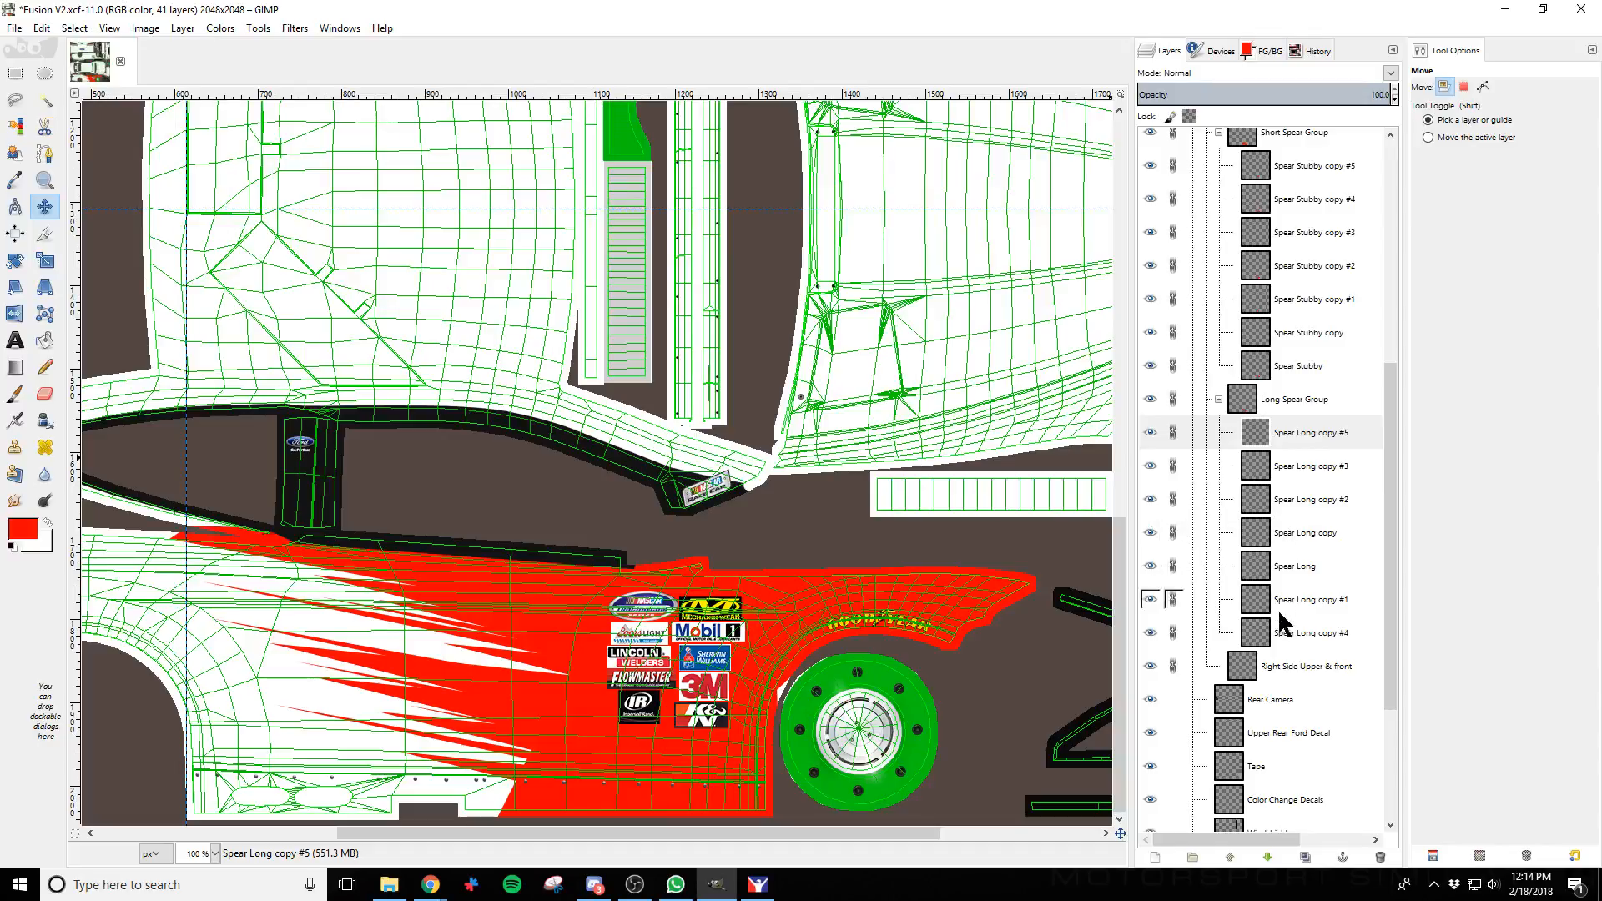
{"action": "left_click", "coordinate": [1180, 668]}
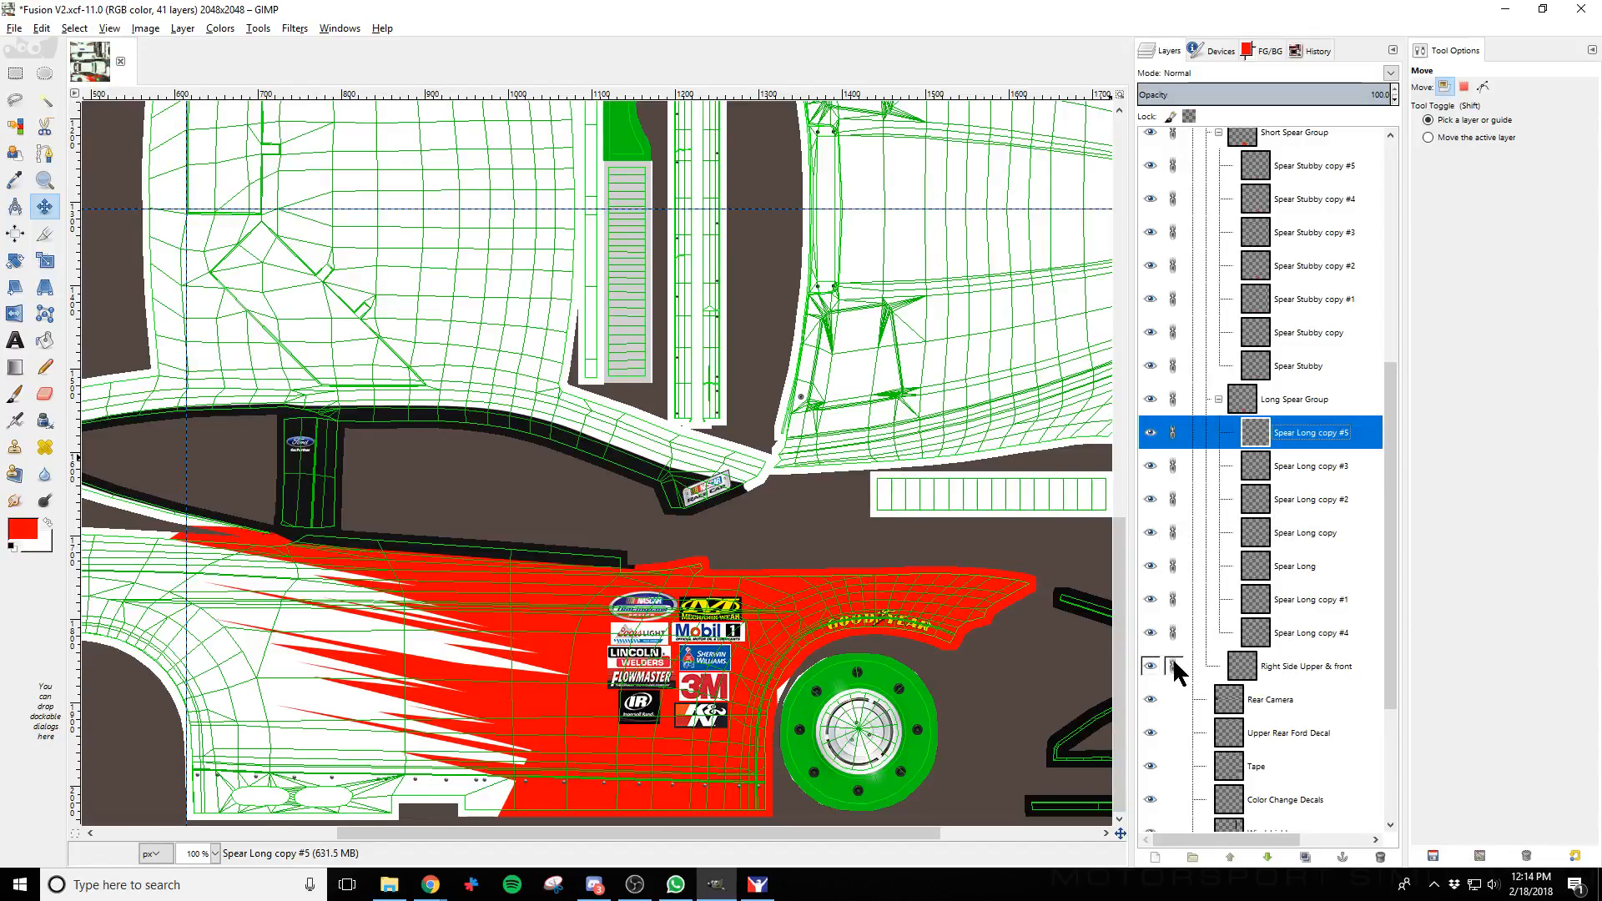
{"action": "left_click", "coordinate": [1304, 668]}
{"action": "left_click", "coordinate": [752, 670]}
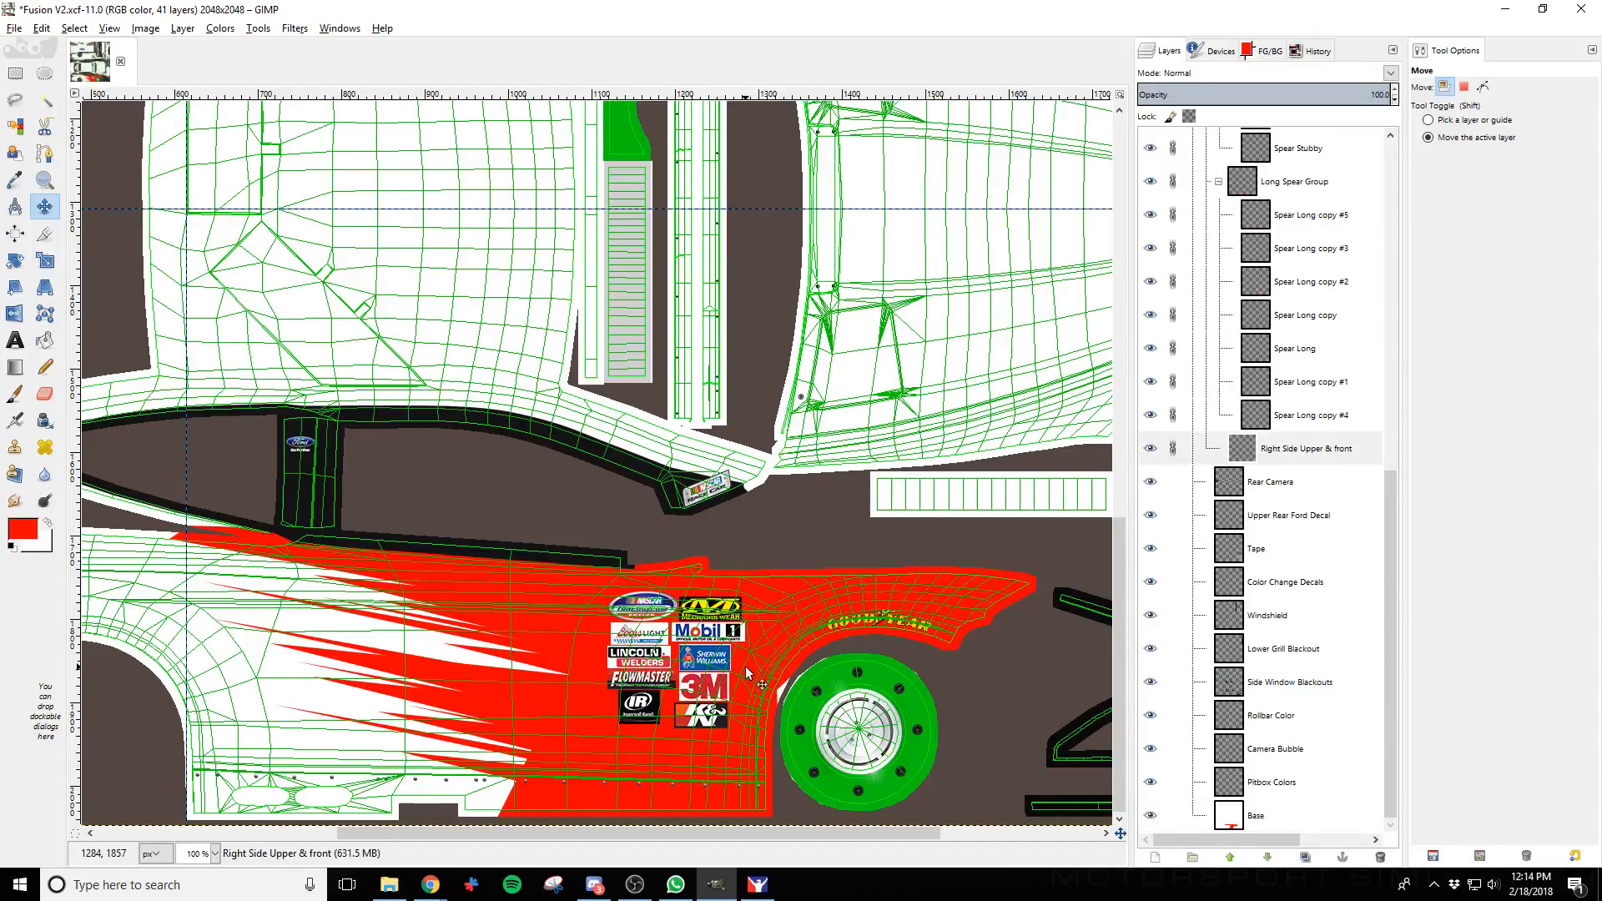
{"action": "key", "text": "shift+Left"}
{"action": "key", "text": "shift+Left"}
{"action": "key", "text": "shift+Left"}
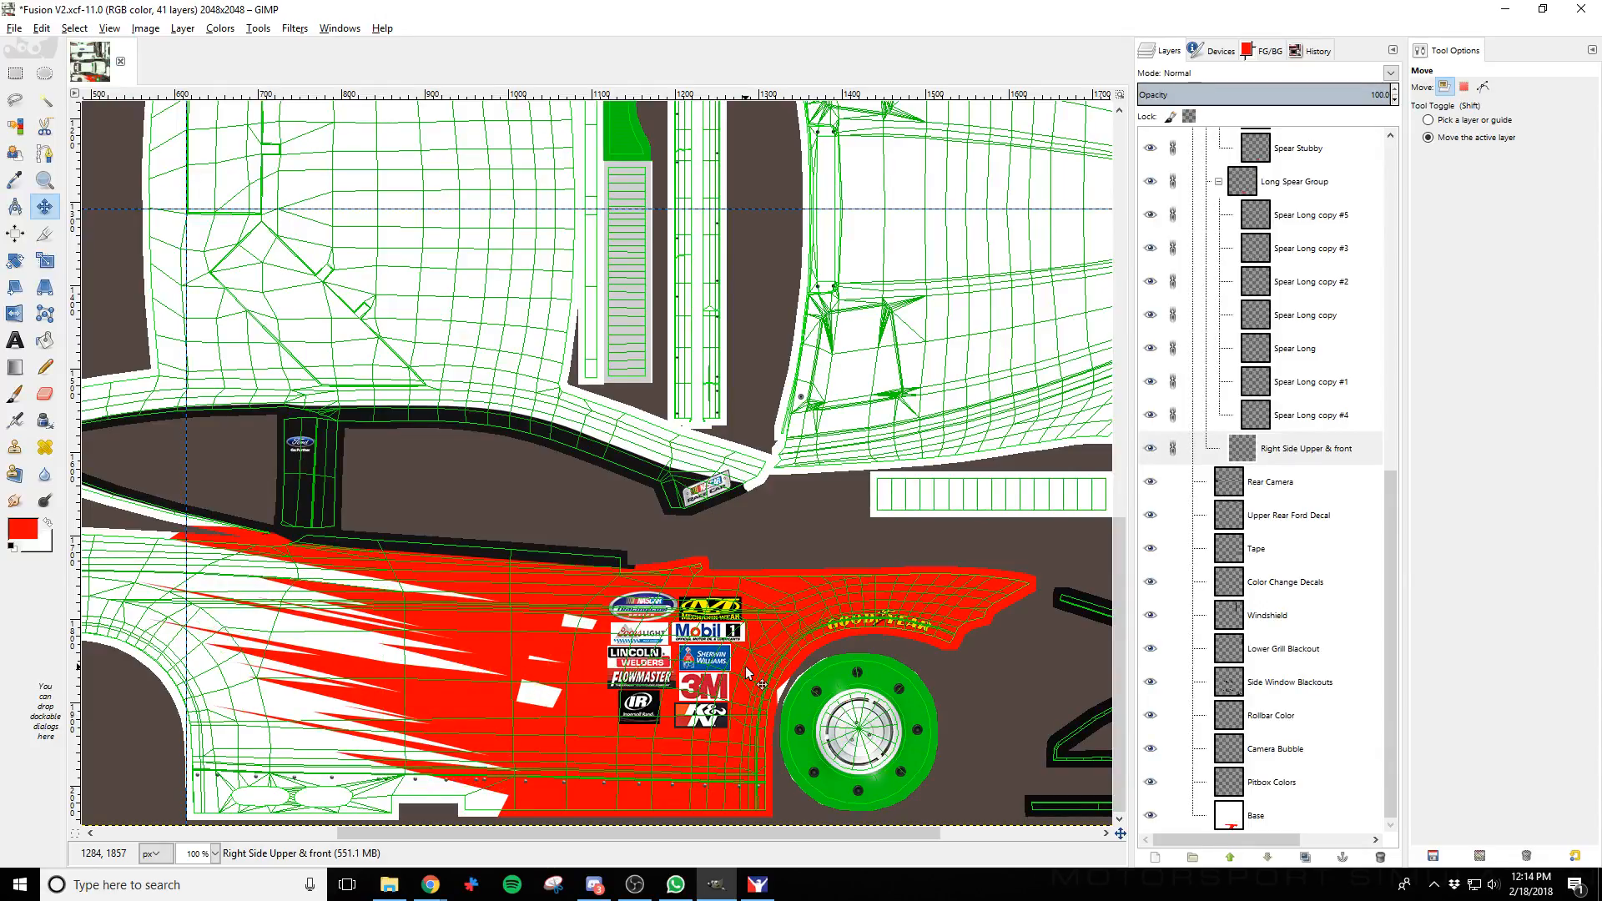
{"action": "key", "text": "shift+Left"}
{"action": "key", "text": "shift+Left"}
{"action": "left_click", "coordinate": [1156, 457]}
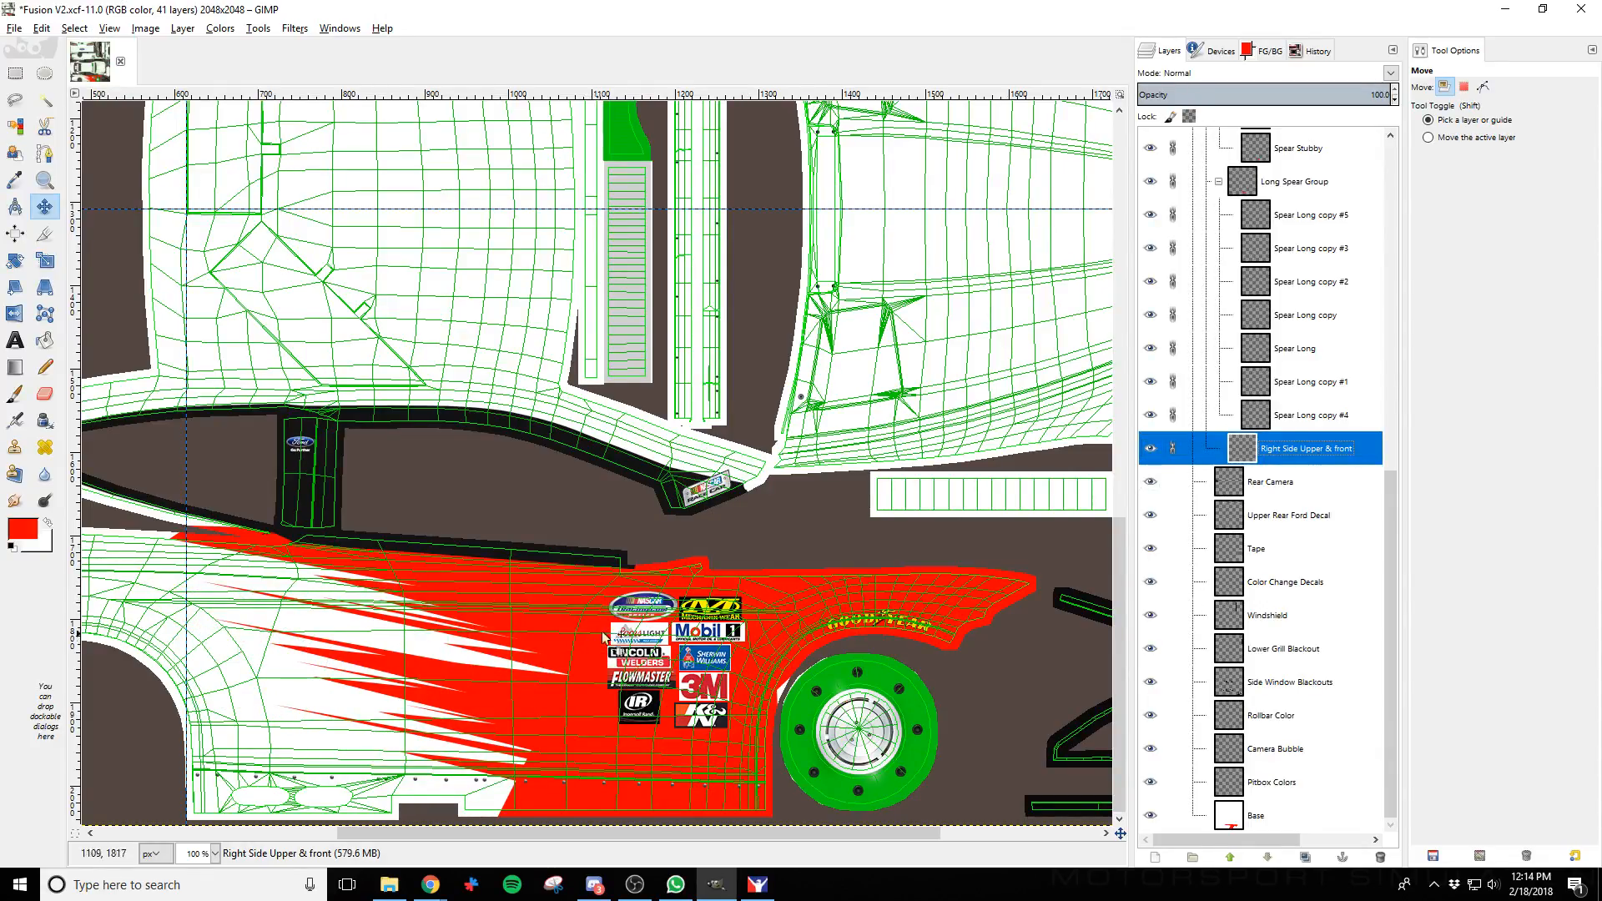
Toggle the Long and Short Spear Groups' visibility to compare, then select the Base layer
{"action": "scroll", "coordinate": [1306, 465], "scroll_direction": "up", "scroll_amount": 3}
{"action": "scroll", "coordinate": [1306, 465], "scroll_direction": "up", "scroll_amount": 2}
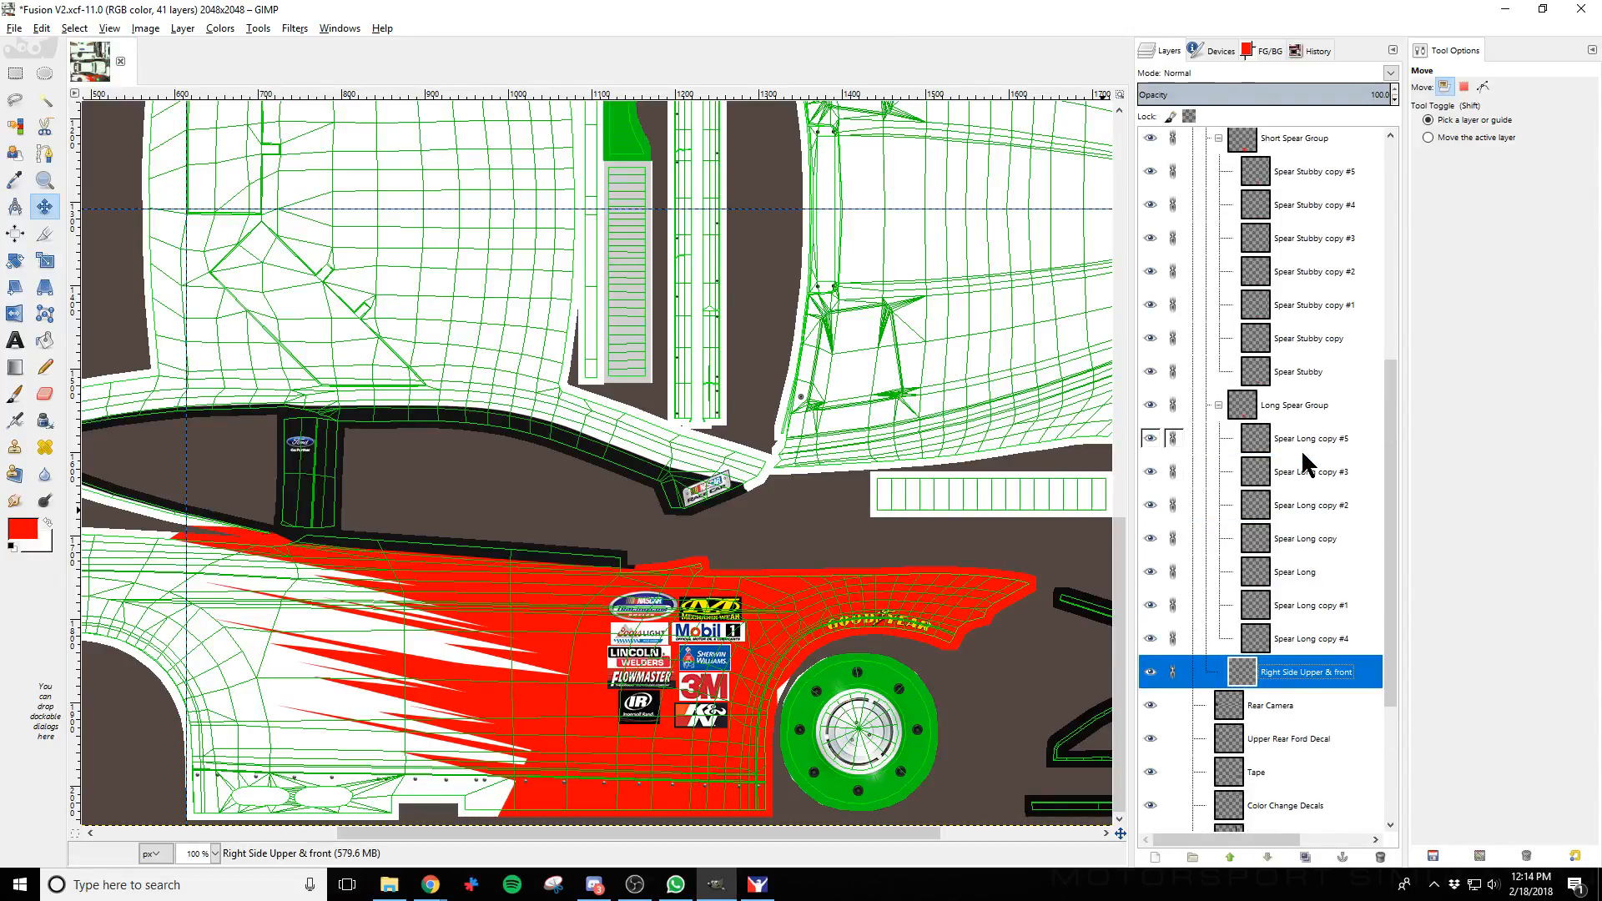
{"action": "left_click", "coordinate": [1150, 406]}
{"action": "left_click", "coordinate": [1150, 405]}
{"action": "left_click", "coordinate": [1150, 406]}
{"action": "left_click", "coordinate": [1149, 405]}
{"action": "scroll", "coordinate": [1234, 414], "scroll_direction": "up", "scroll_amount": 2}
{"action": "left_click", "coordinate": [1150, 287]}
{"action": "left_click", "coordinate": [1150, 287]}
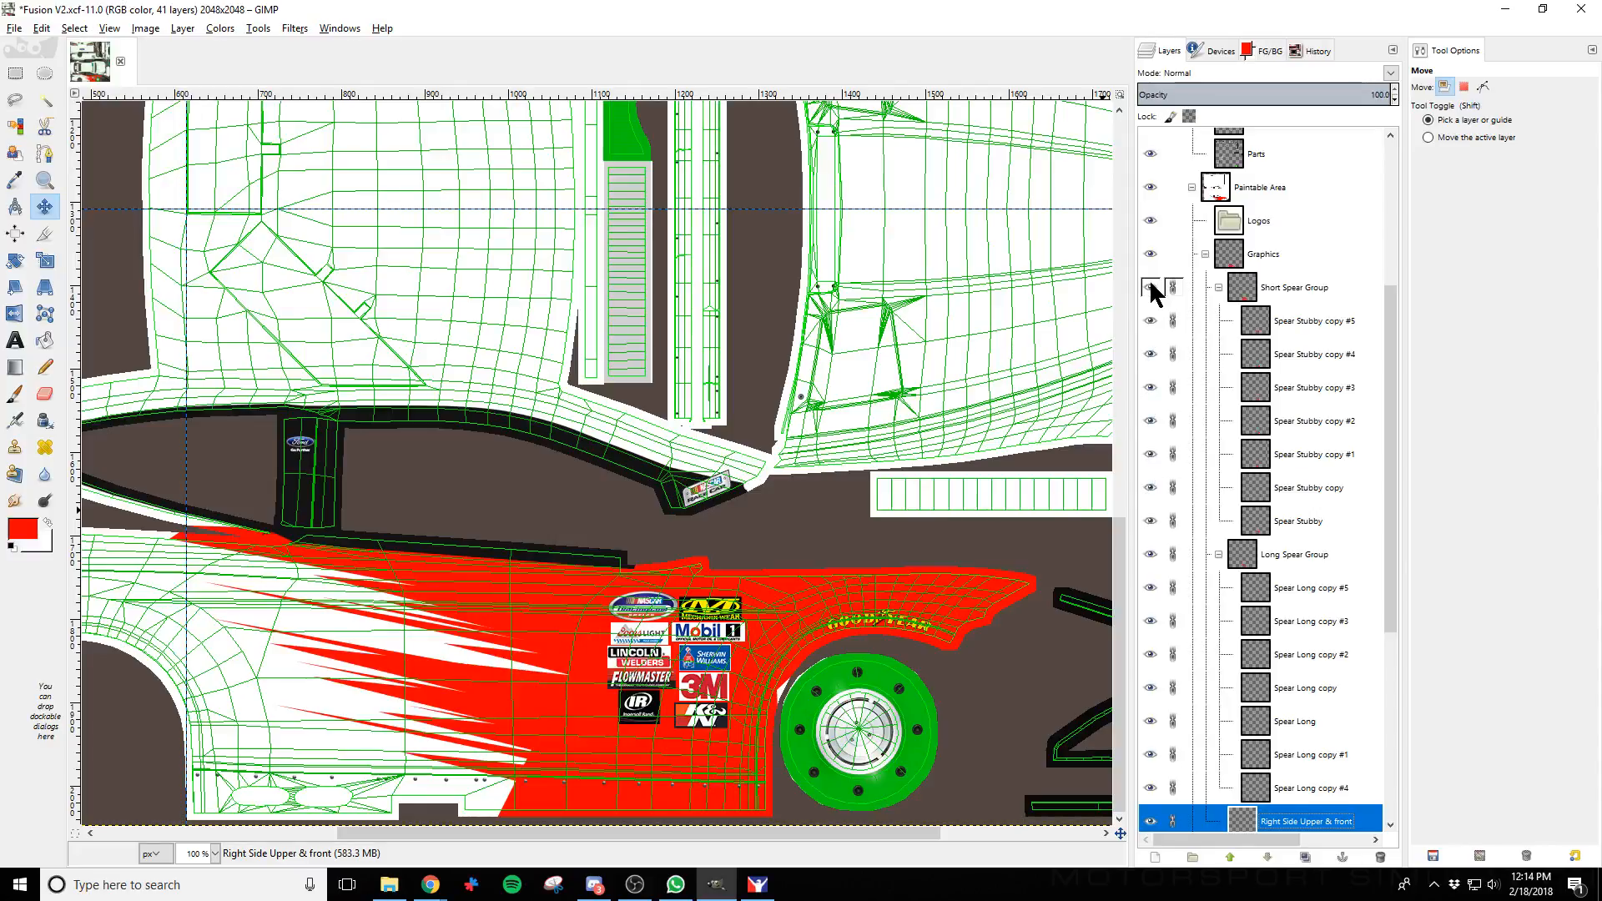
{"action": "left_click", "coordinate": [1150, 287]}
{"action": "left_click", "coordinate": [1150, 287]}
{"action": "scroll", "coordinate": [1285, 643], "scroll_direction": "down", "scroll_amount": 2}
{"action": "scroll", "coordinate": [1285, 643], "scroll_direction": "down", "scroll_amount": 4}
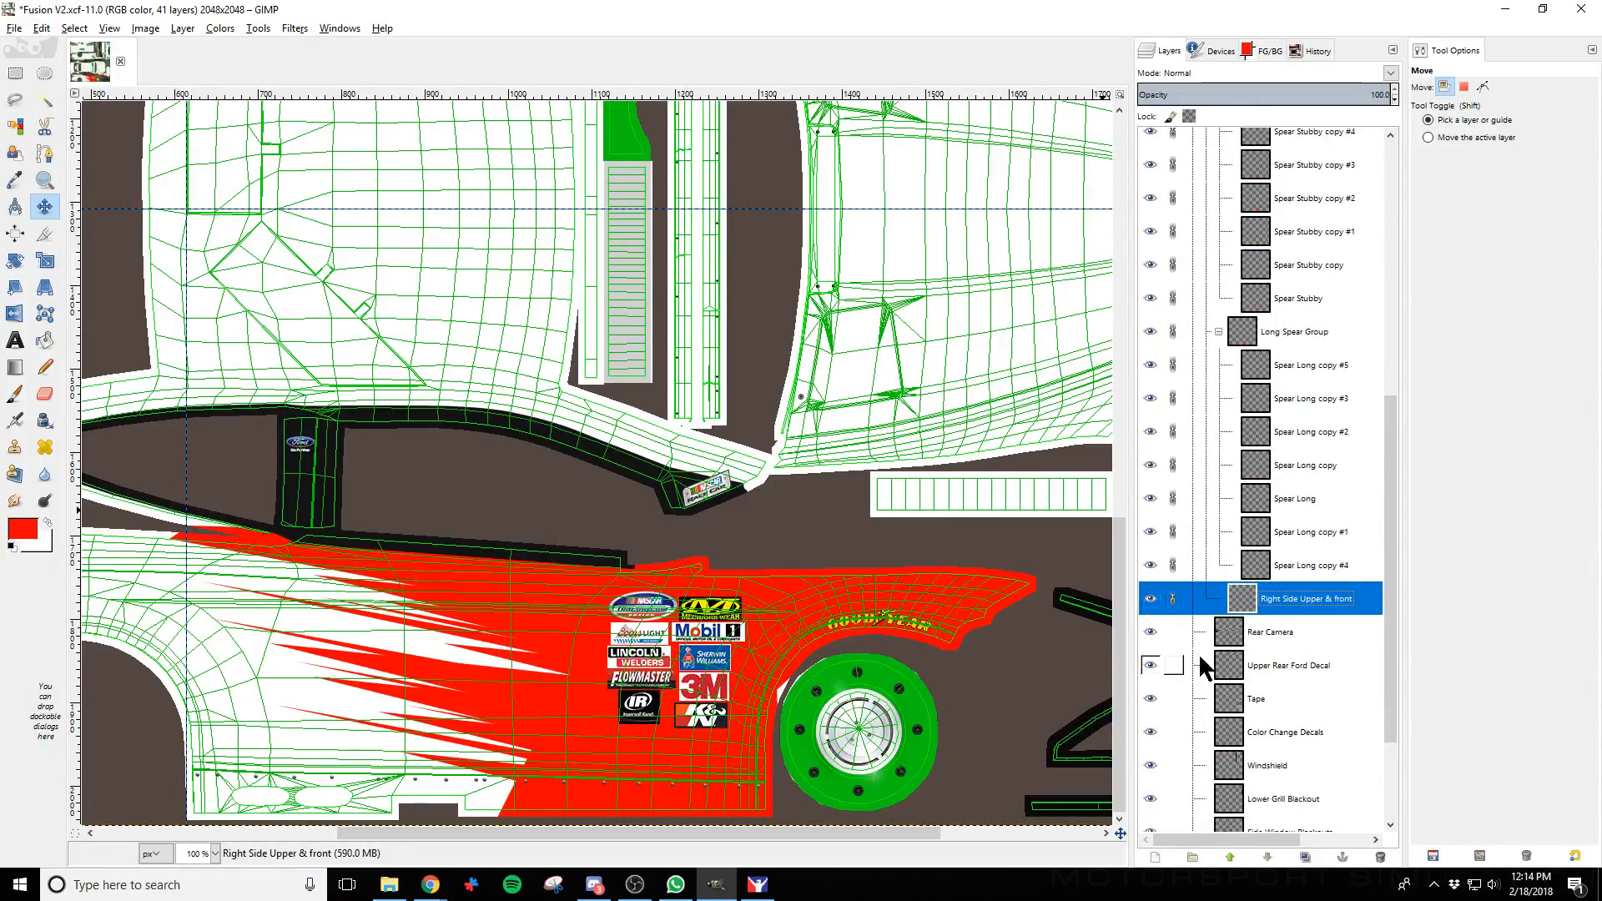
{"action": "scroll", "coordinate": [1198, 653], "scroll_direction": "down", "scroll_amount": 4}
{"action": "left_click", "coordinate": [1284, 815]}
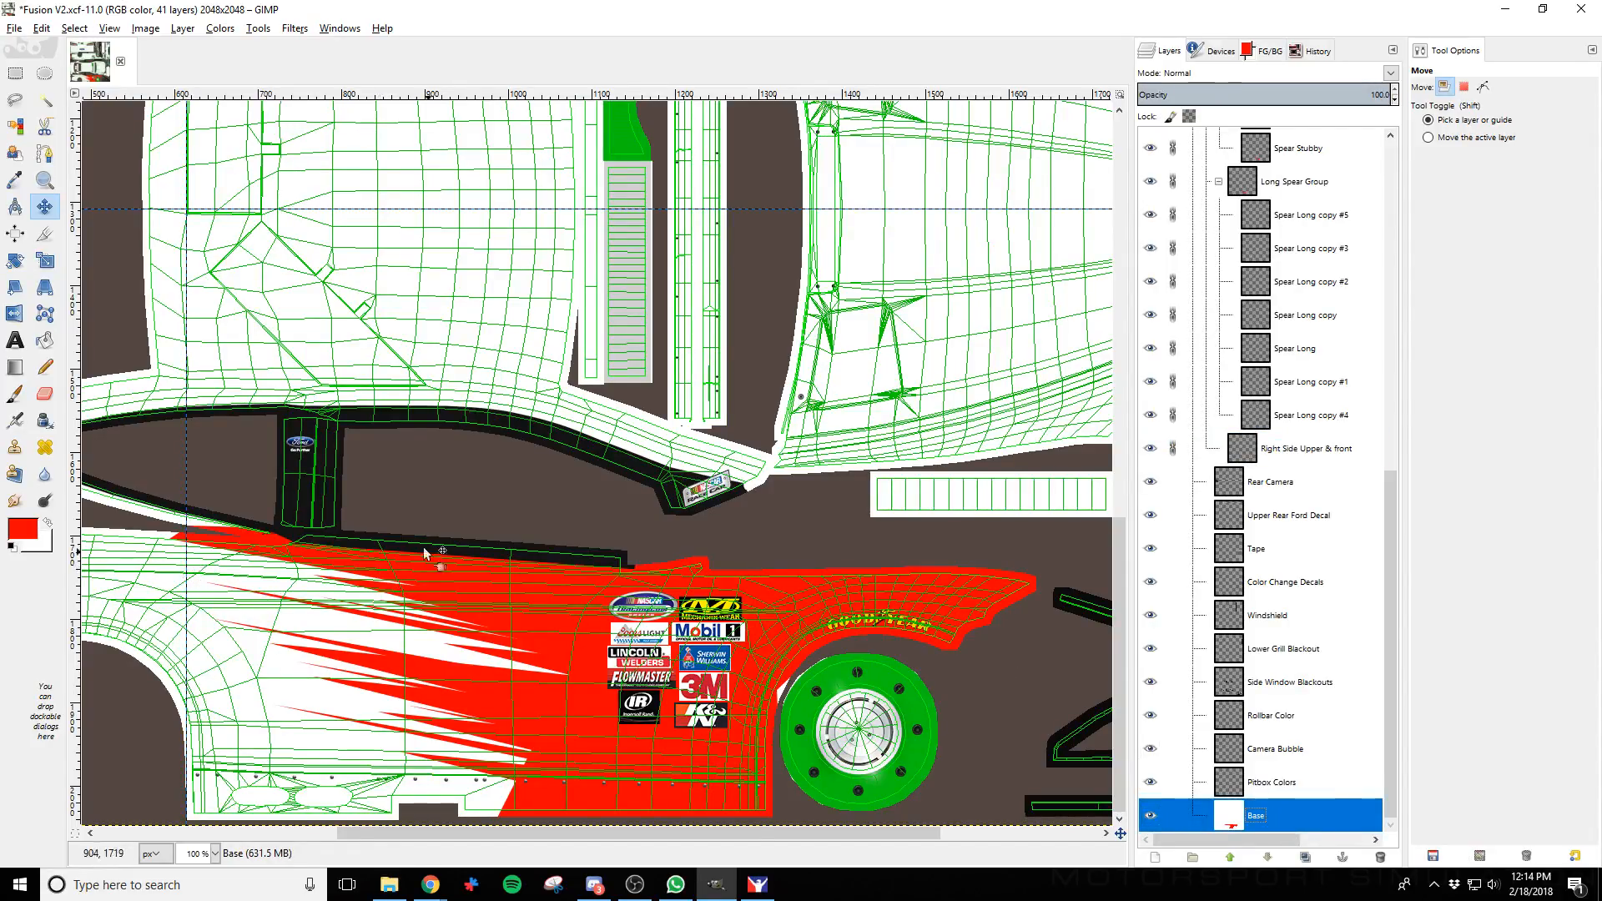
Hide the Long Spear and Graphics groups, set Eraser size to 79, and undo a trial erase
{"action": "left_click", "coordinate": [44, 393]}
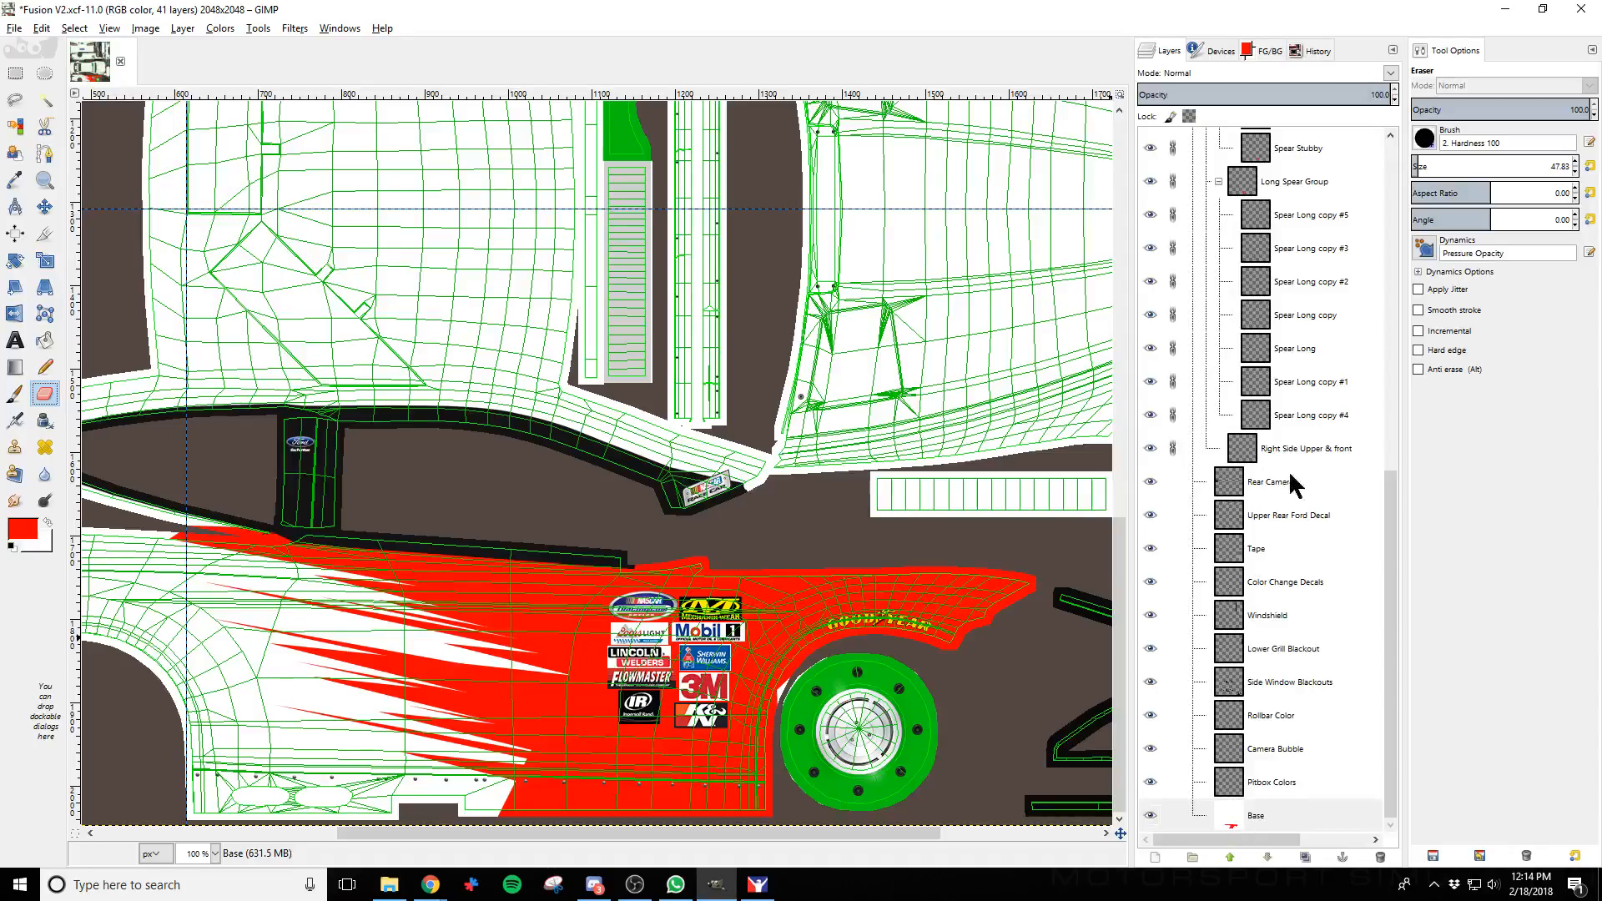
{"action": "scroll", "coordinate": [1226, 409], "scroll_direction": "up", "scroll_amount": 3}
{"action": "left_click", "coordinate": [1160, 404]}
{"action": "scroll", "coordinate": [1168, 409], "scroll_direction": "up", "scroll_amount": 1}
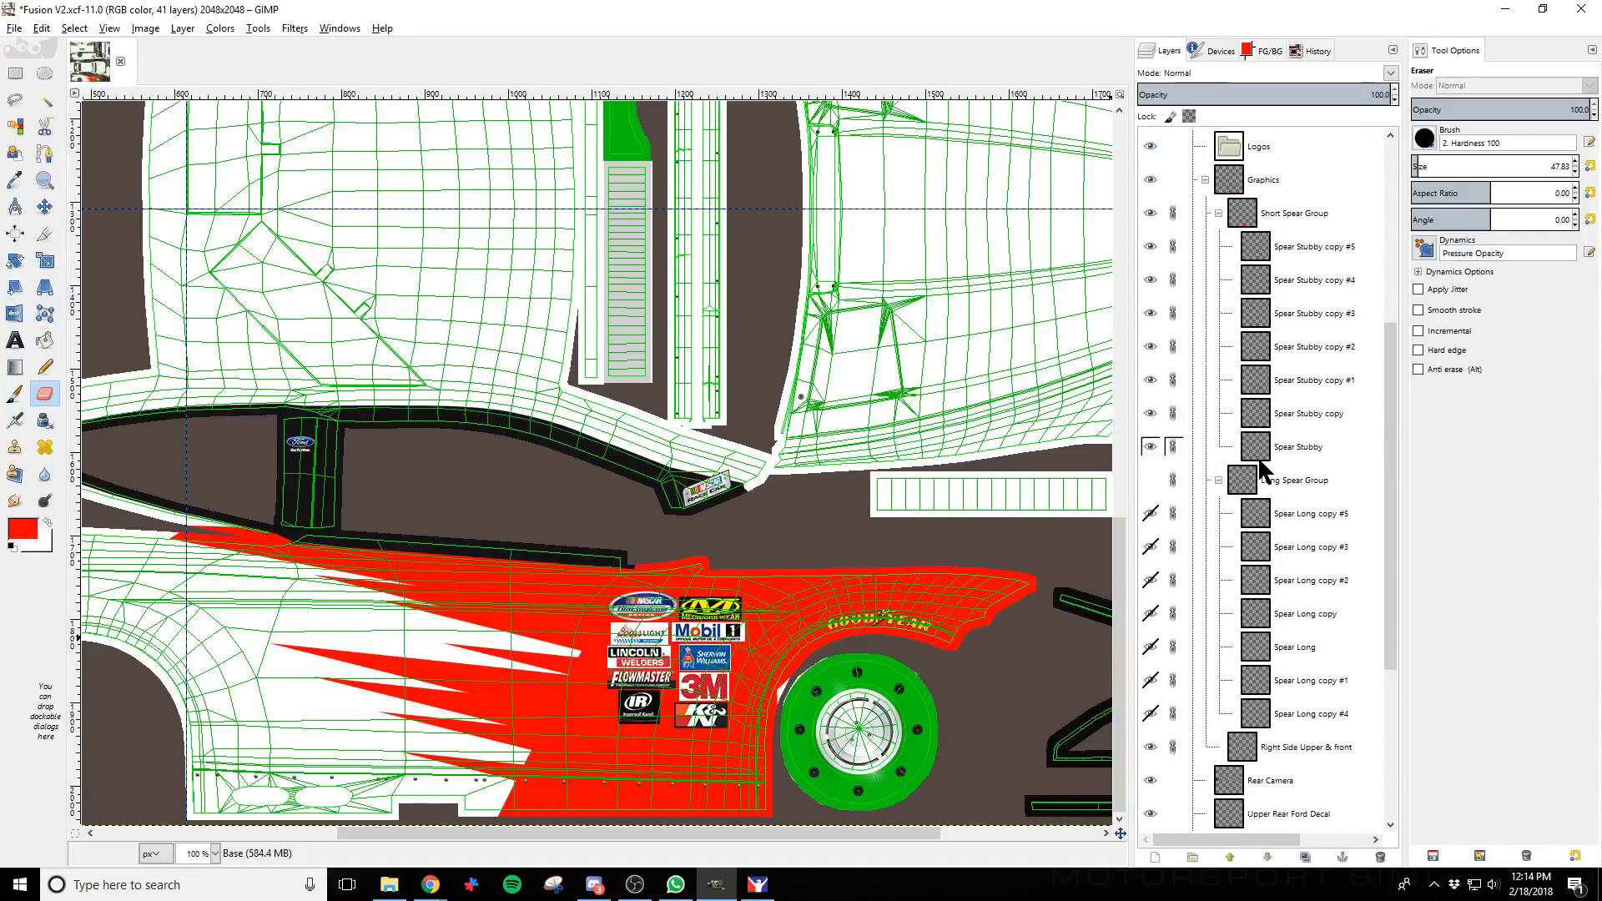
{"action": "left_click", "coordinate": [1150, 179]}
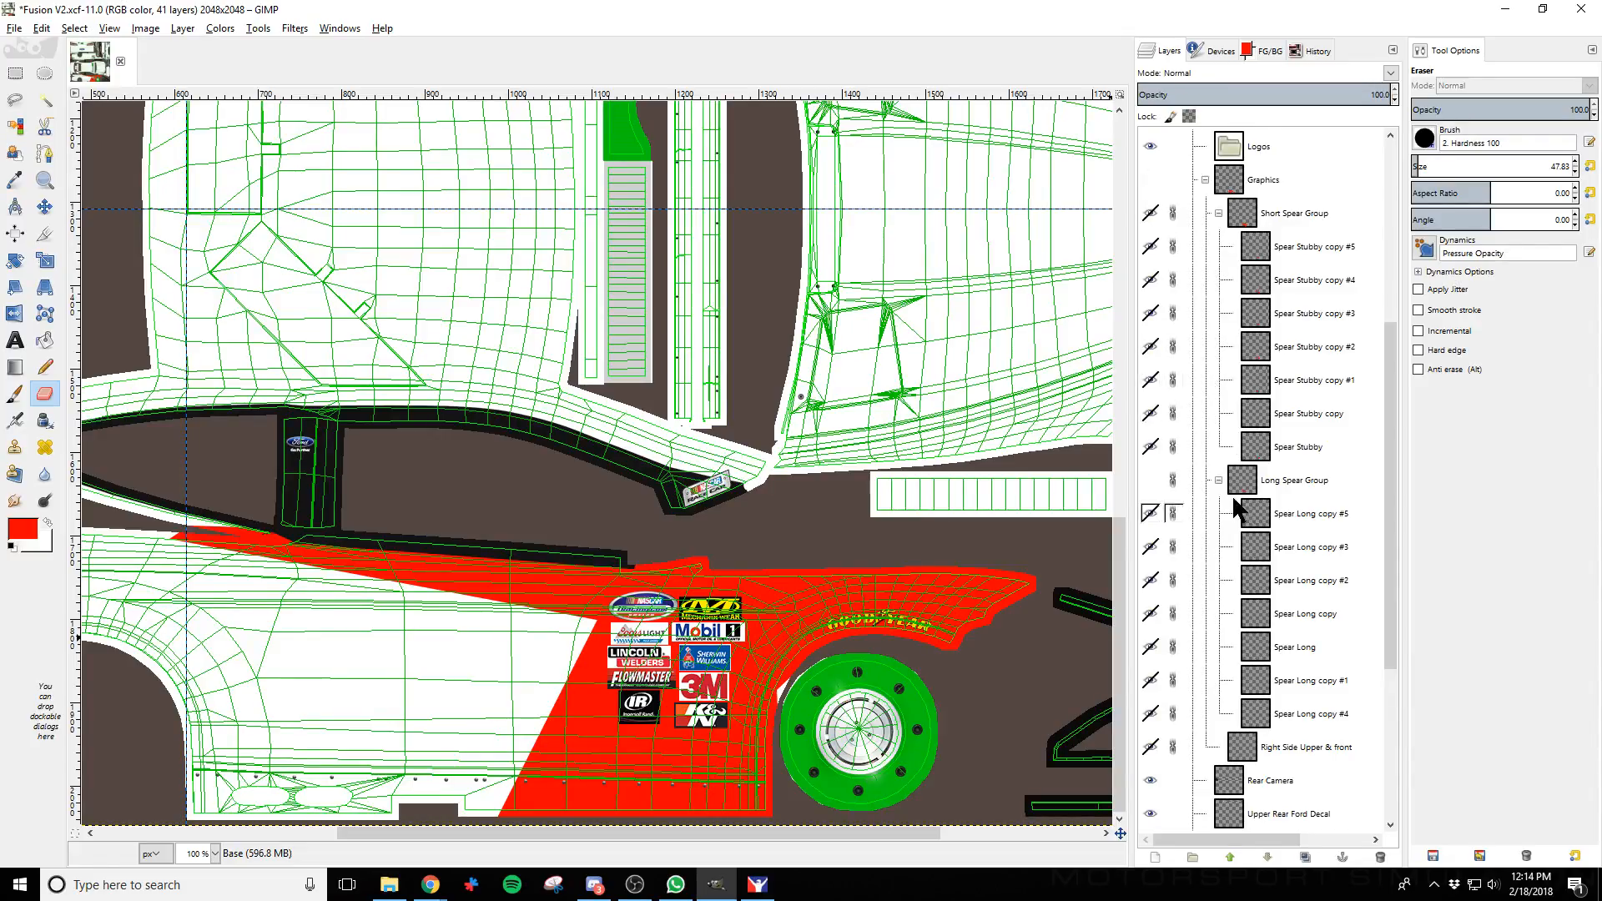
{"action": "scroll", "coordinate": [1233, 501], "scroll_direction": "down", "scroll_amount": 4}
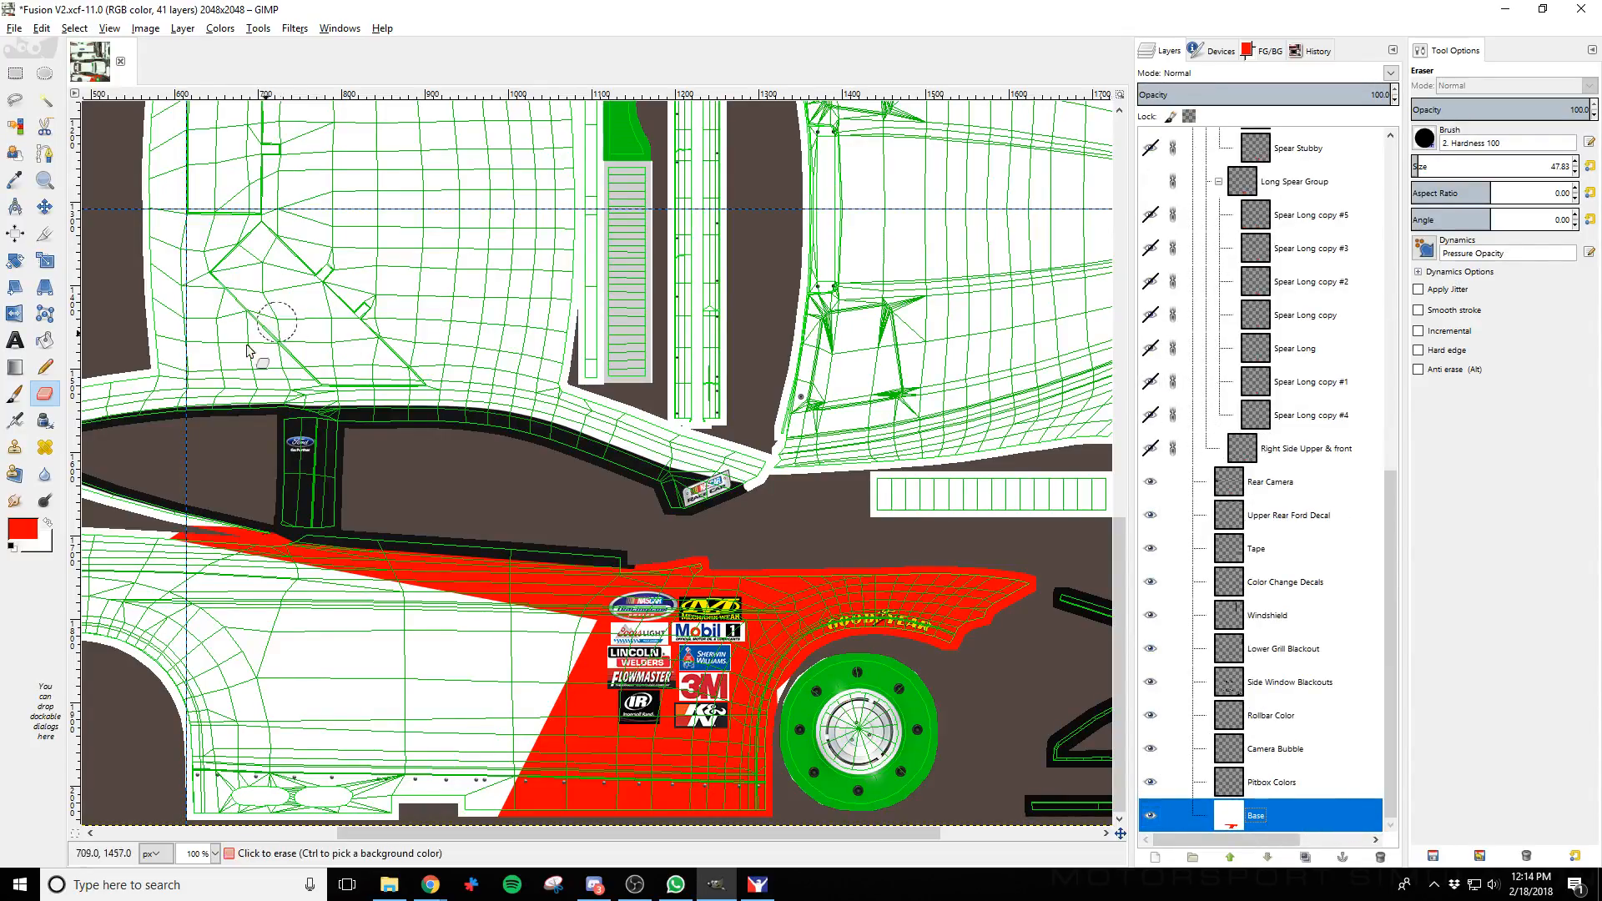
{"action": "left_click", "coordinate": [50, 395]}
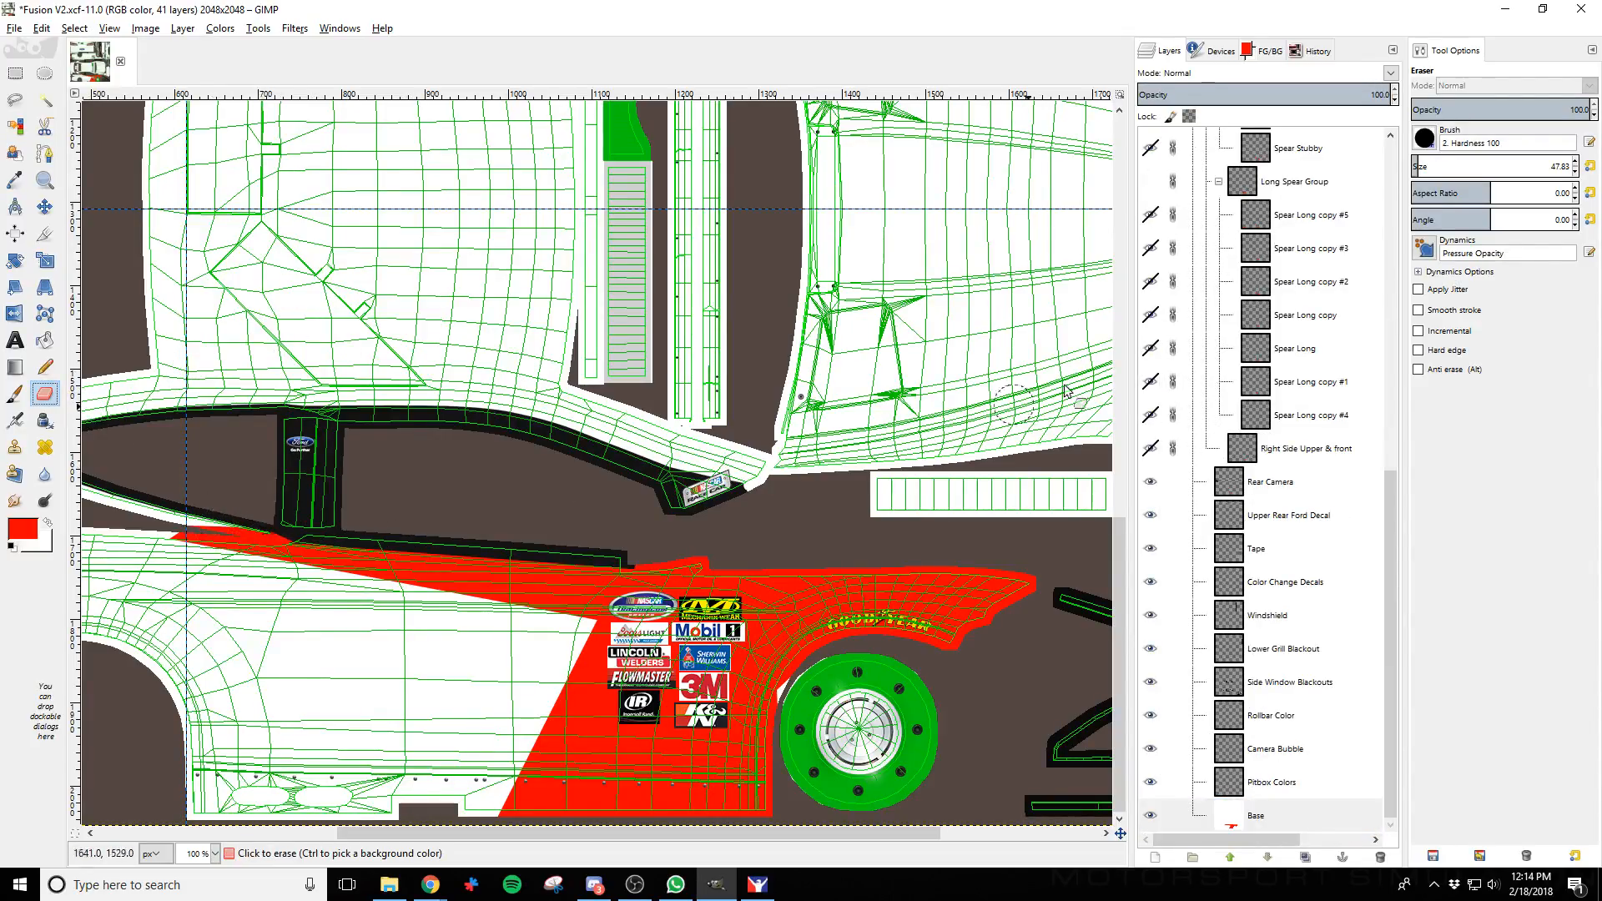
{"action": "left_click", "coordinate": [1424, 163]}
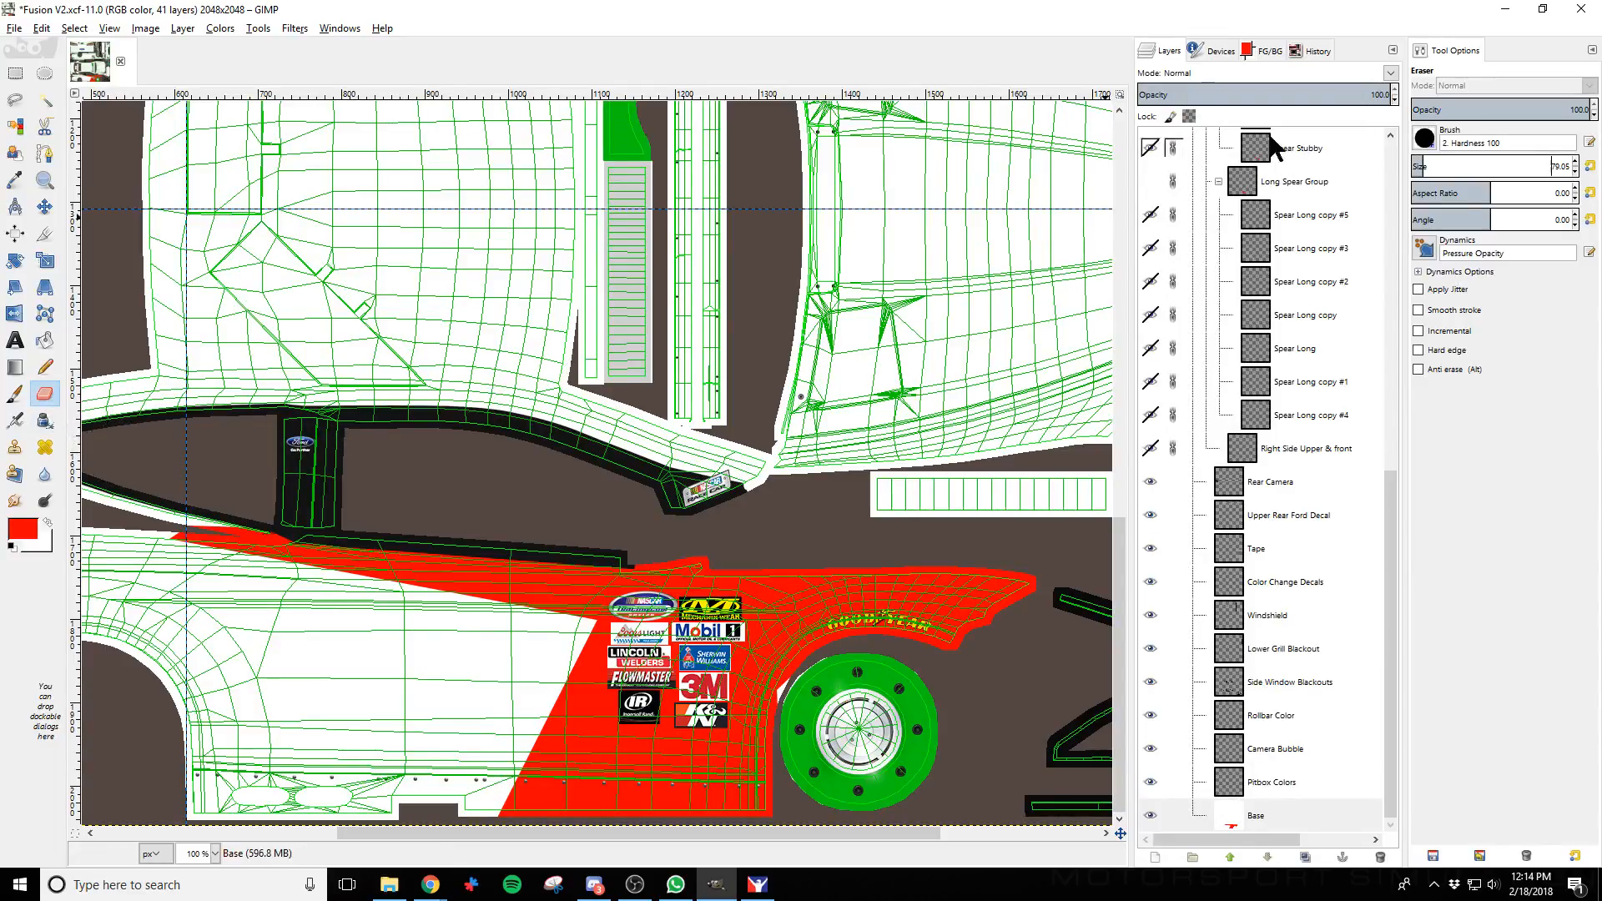
{"action": "left_click_drag", "start_coordinate": [159, 541], "coordinate": [642, 554]}
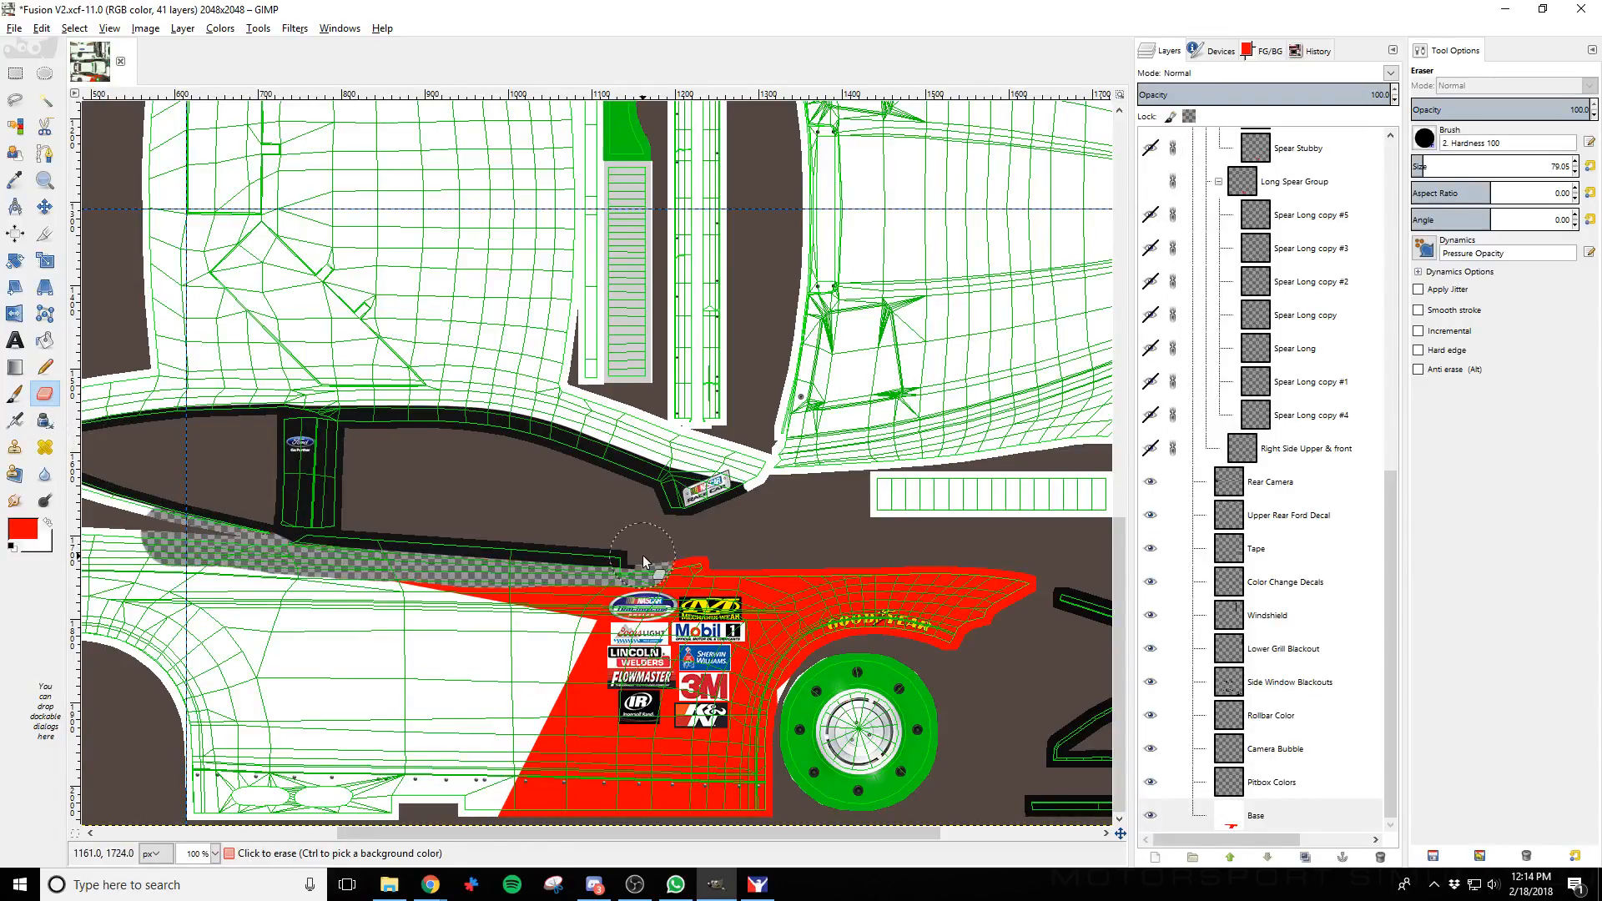
{"action": "key", "text": "ctrl+z"}
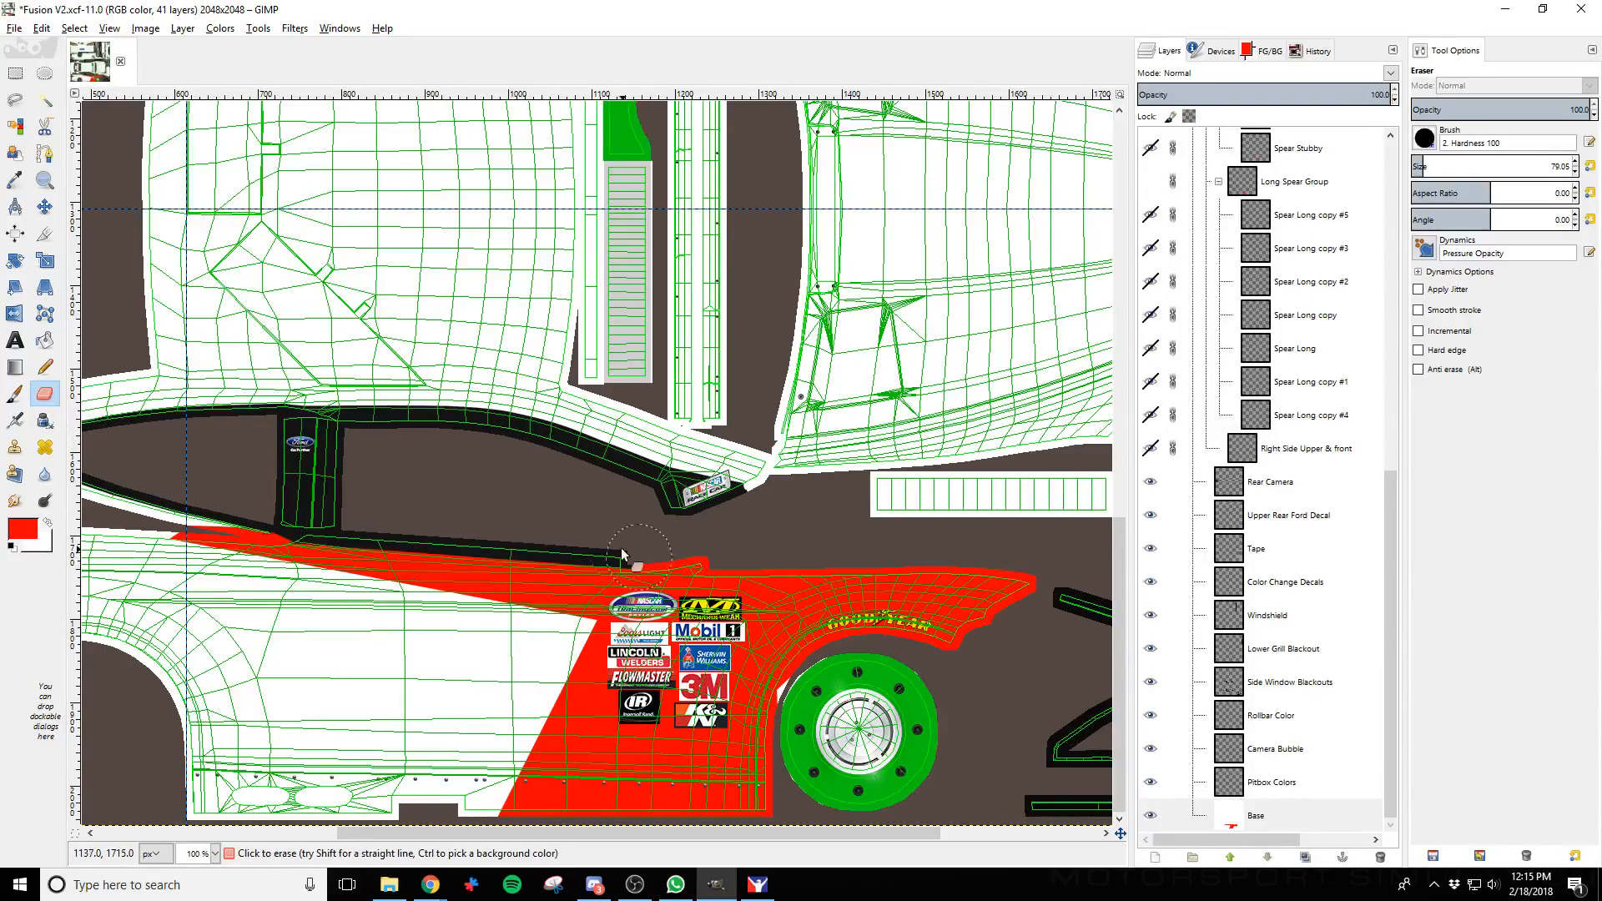
Paint white over the red lower side area of the Base layer with the Paintbrush
{"action": "left_click", "coordinate": [17, 397]}
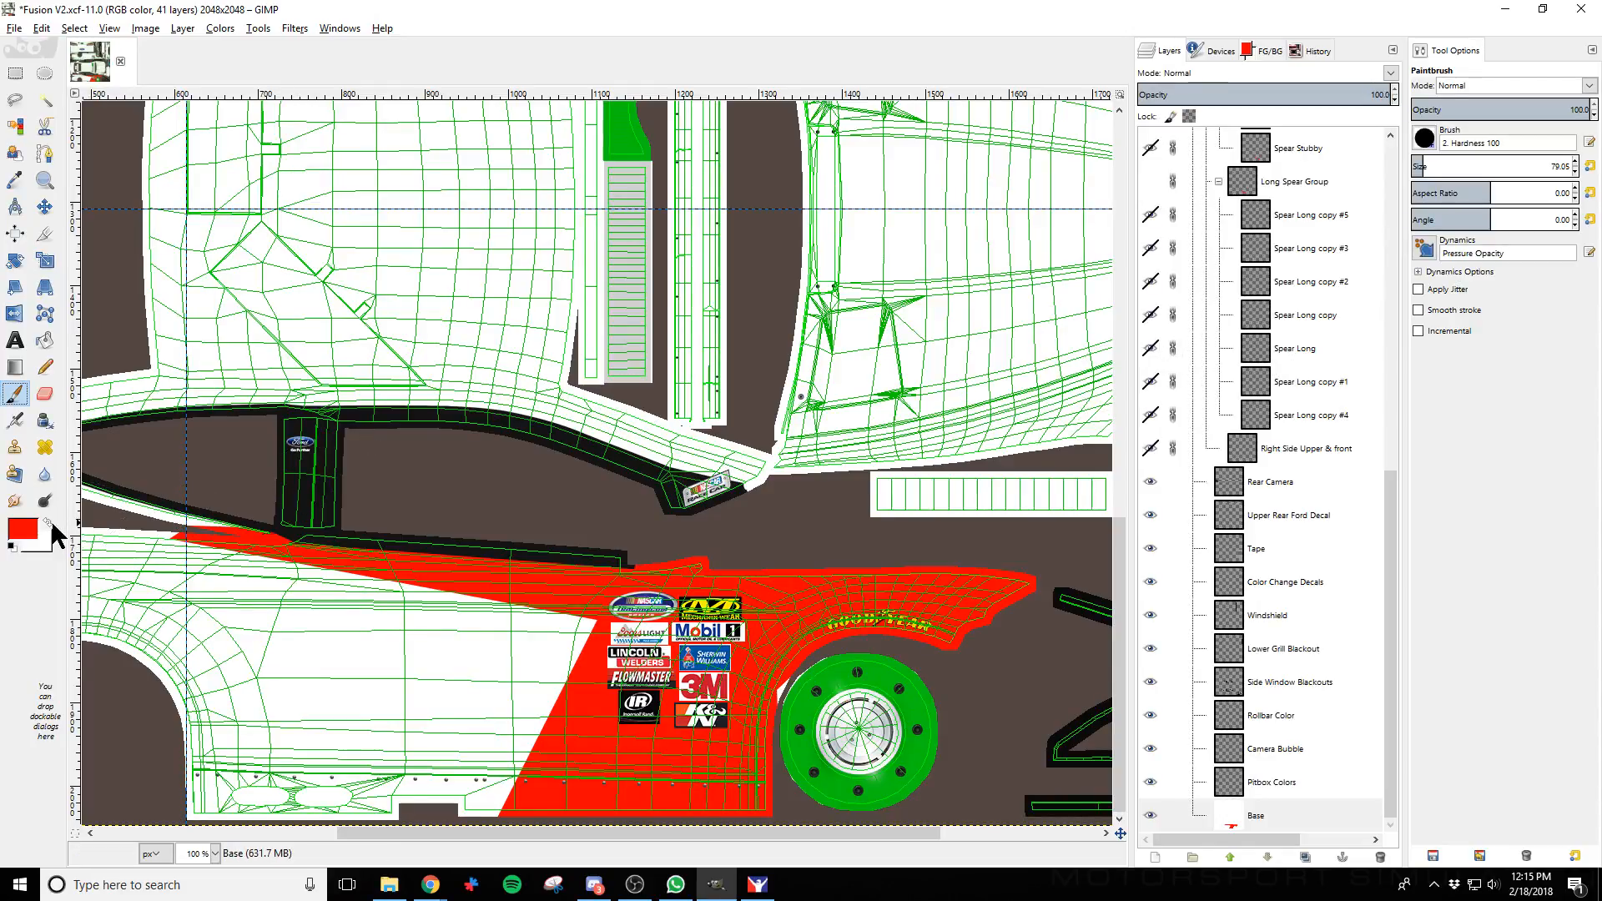
{"action": "left_click_drag", "start_coordinate": [187, 541], "coordinate": [409, 571]}
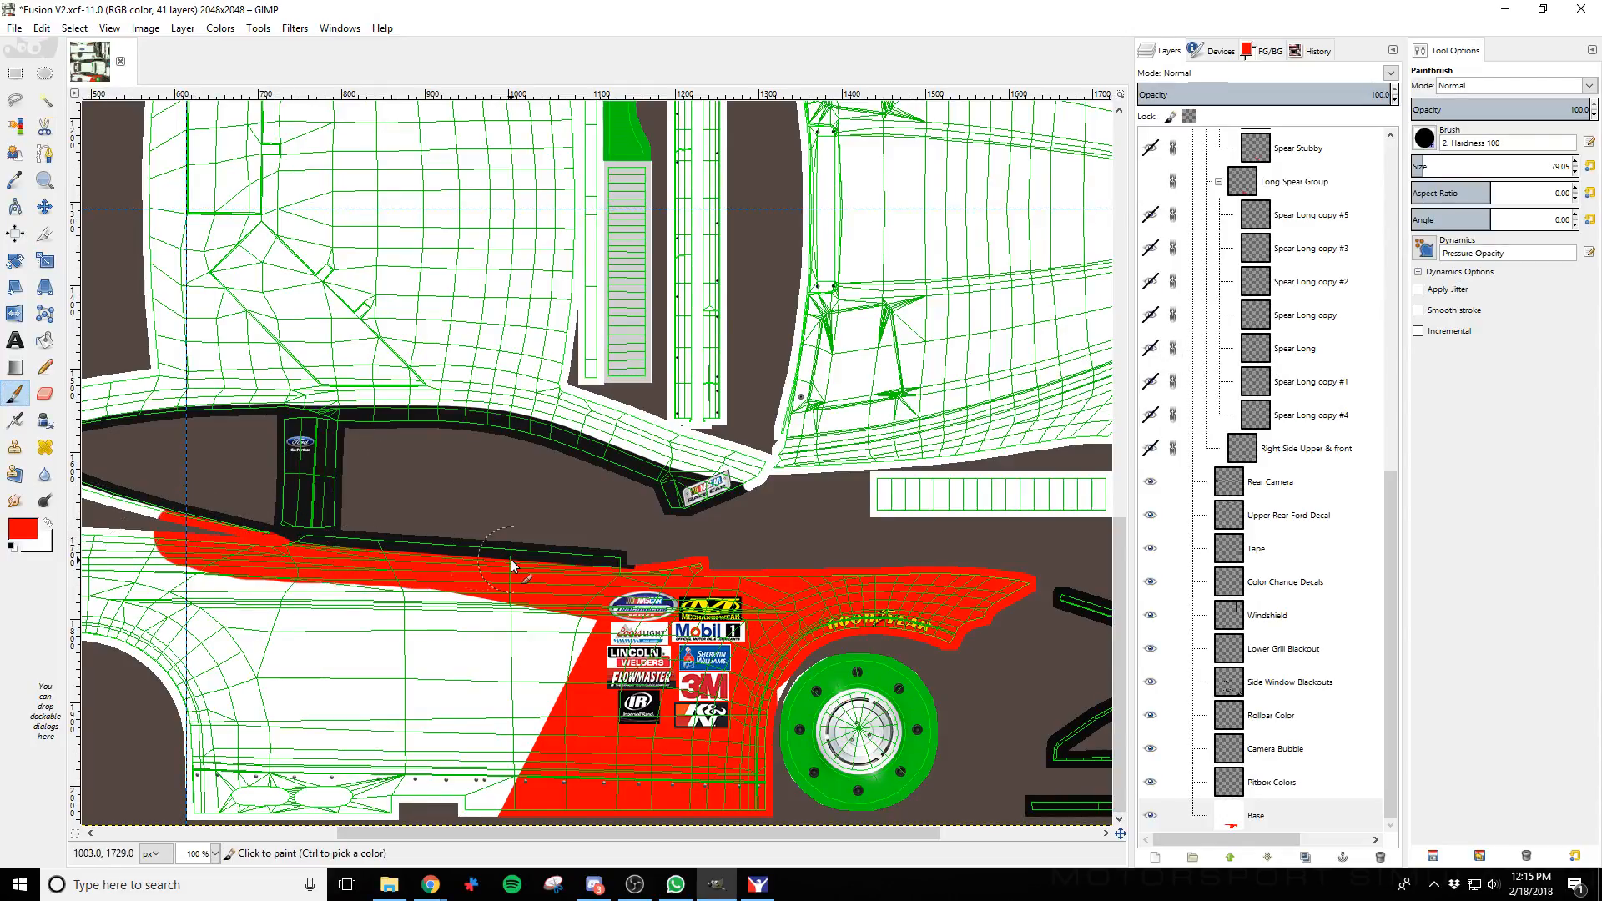
{"action": "left_click", "coordinate": [48, 523]}
{"action": "mouse_move", "coordinate": [158, 521]}
{"action": "left_mouse_down"}
{"action": "mouse_move", "coordinate": [734, 596]}
{"action": "mouse_move", "coordinate": [713, 567]}
{"action": "mouse_move", "coordinate": [609, 638]}
{"action": "mouse_move", "coordinate": [1001, 600]}
{"action": "mouse_move", "coordinate": [584, 739]}
{"action": "mouse_move", "coordinate": [518, 788]}
{"action": "mouse_move", "coordinate": [609, 797]}
{"action": "left_mouse_up"}
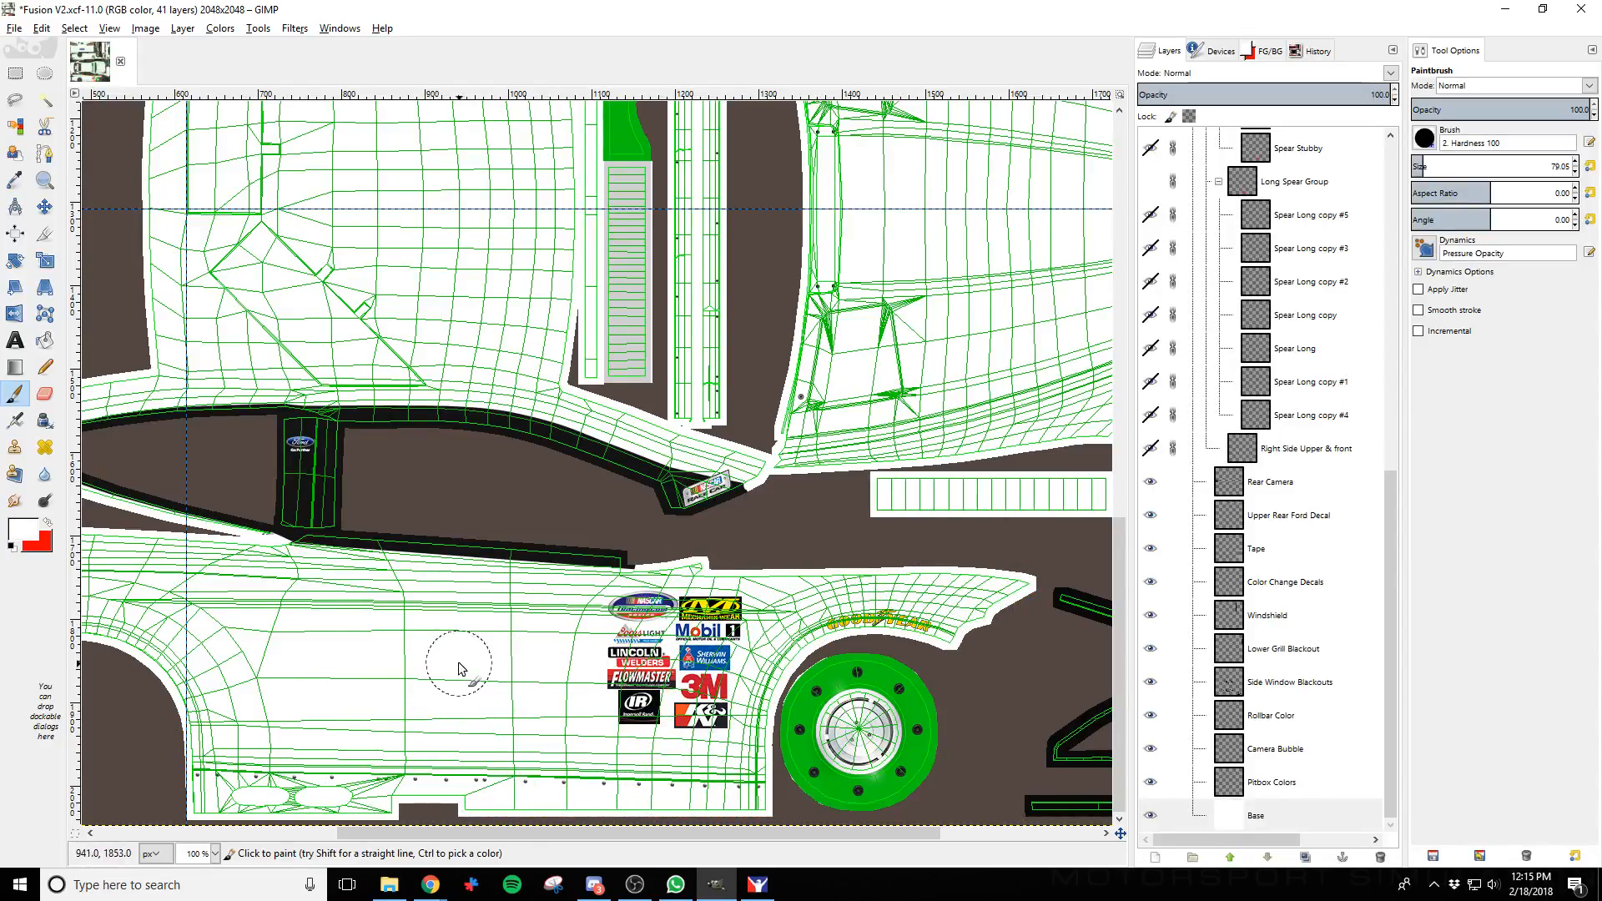
{"action": "key", "text": "alt+Tab"}
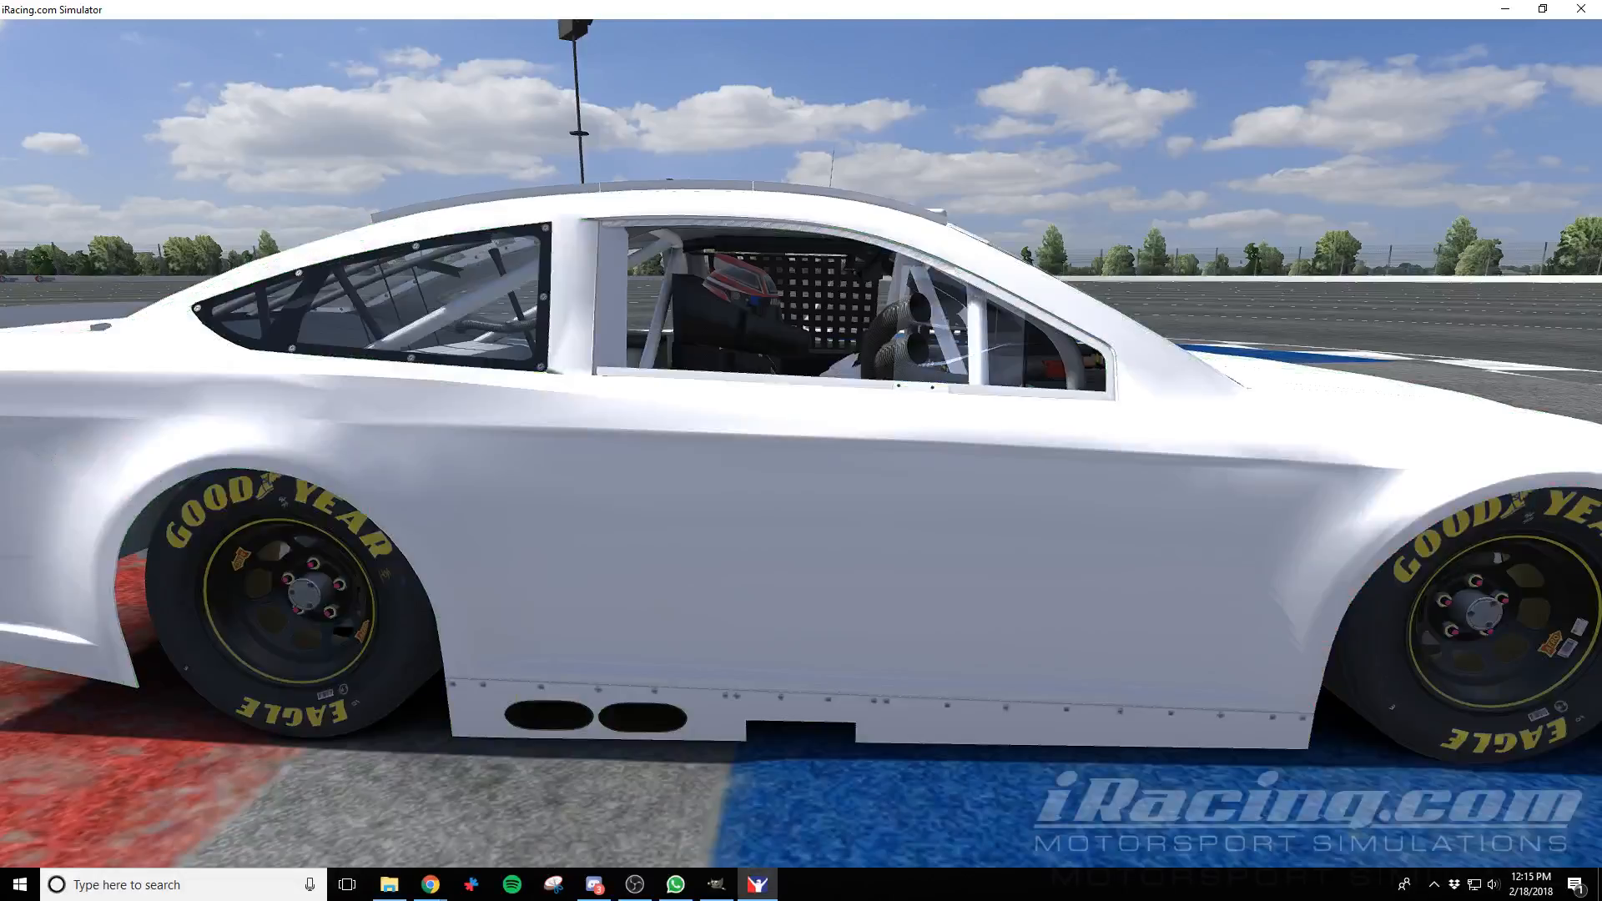
Reload the paint in iRacing to view the plain white 02 car, then return to GIMP
{"action": "key", "text": "ctrl+r"}
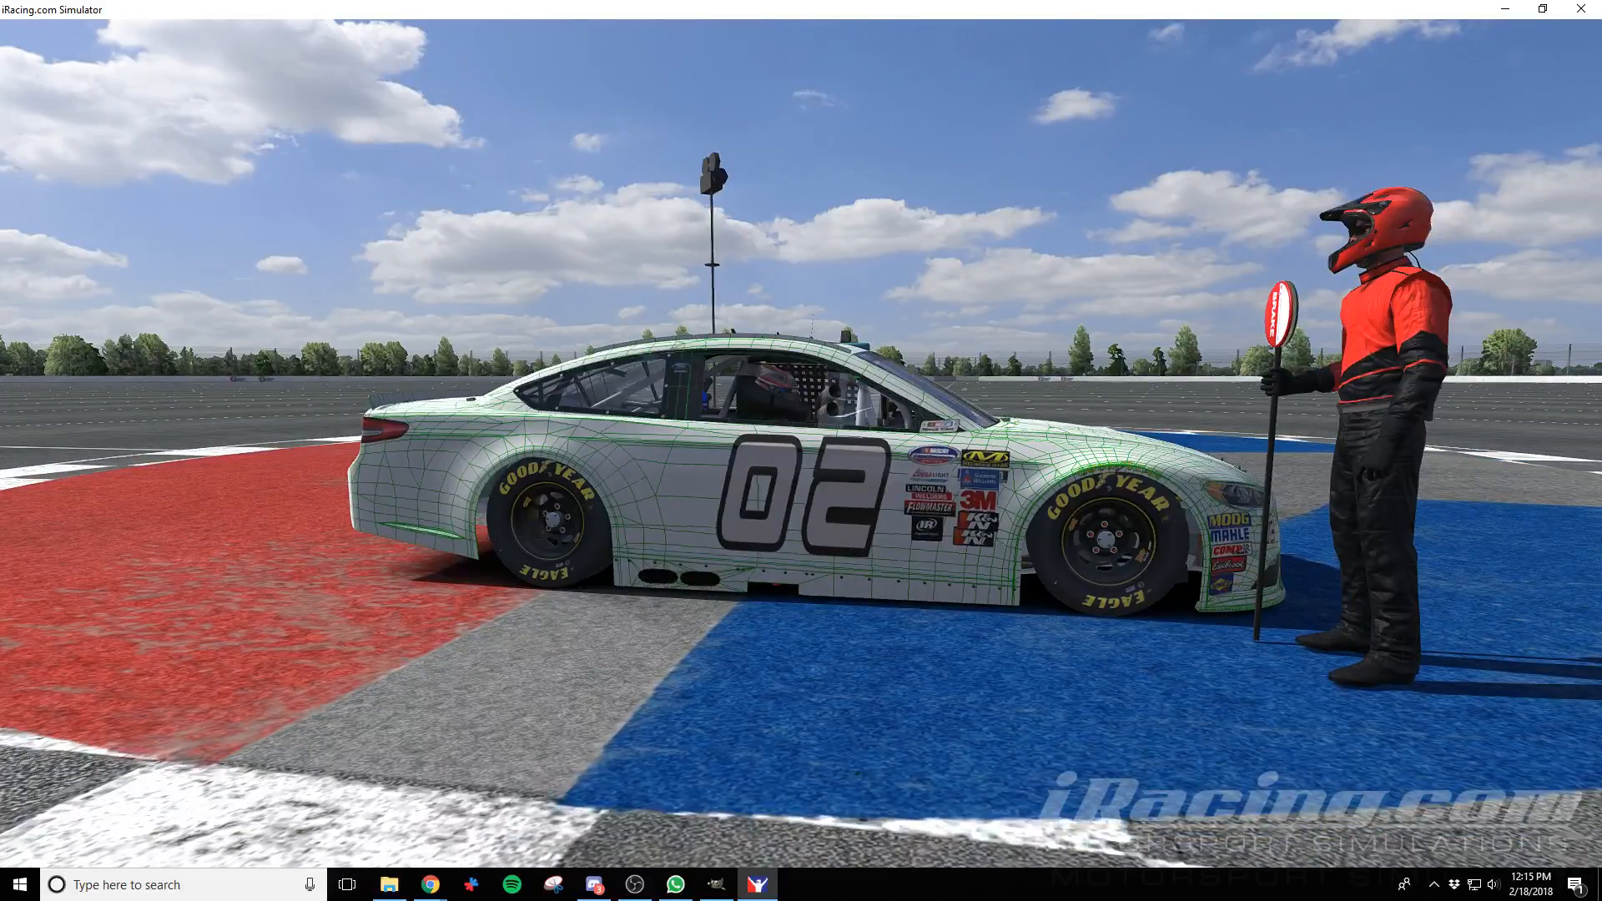
{"action": "key", "text": "alt+Tab"}
{"action": "scroll", "coordinate": [1233, 378], "scroll_direction": "up", "scroll_amount": 3}
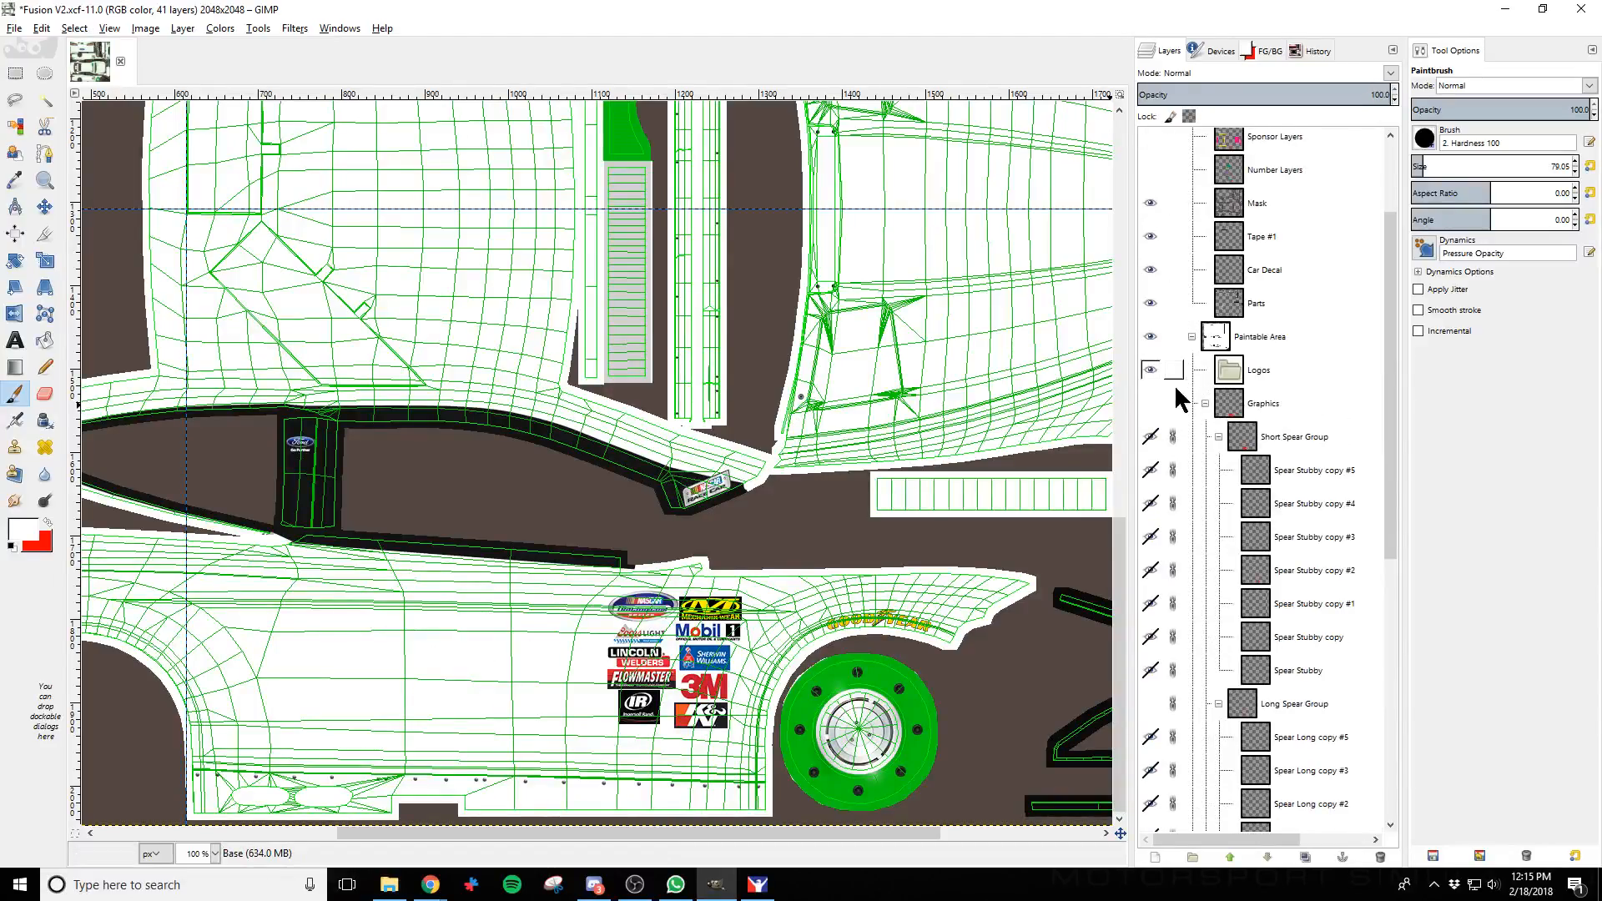
Make the Graphics and Long Spear groups visible again and make Base the active layer
{"action": "left_click", "coordinate": [1150, 403]}
{"action": "scroll", "coordinate": [1185, 458], "scroll_direction": "down", "scroll_amount": 3}
{"action": "left_click", "coordinate": [1150, 555]}
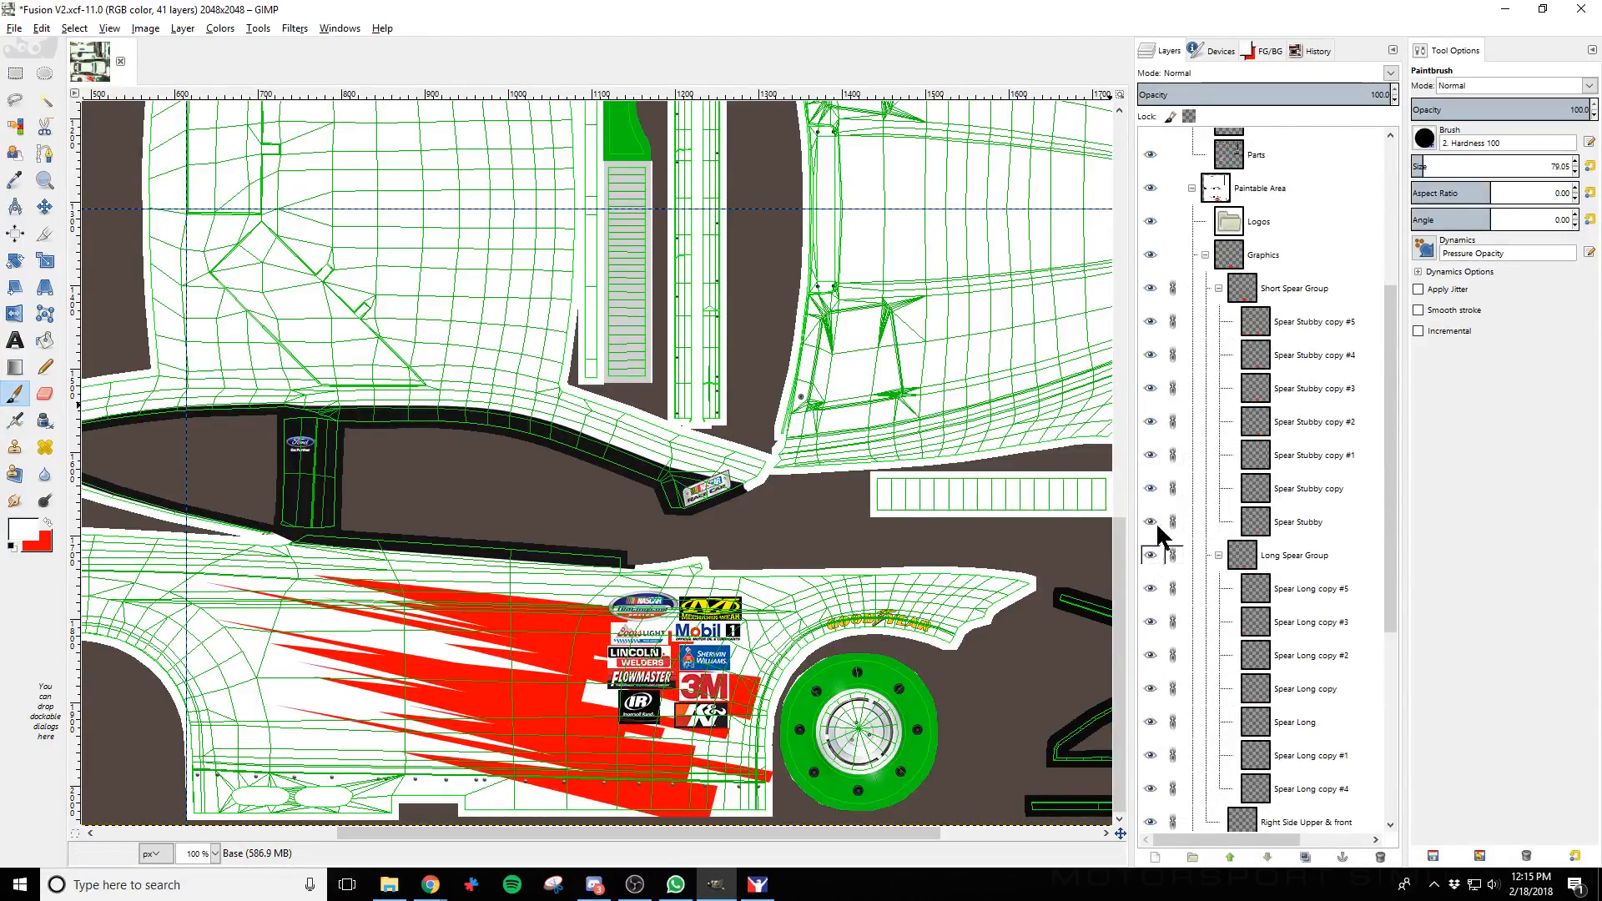
{"action": "left_click", "coordinate": [45, 207]}
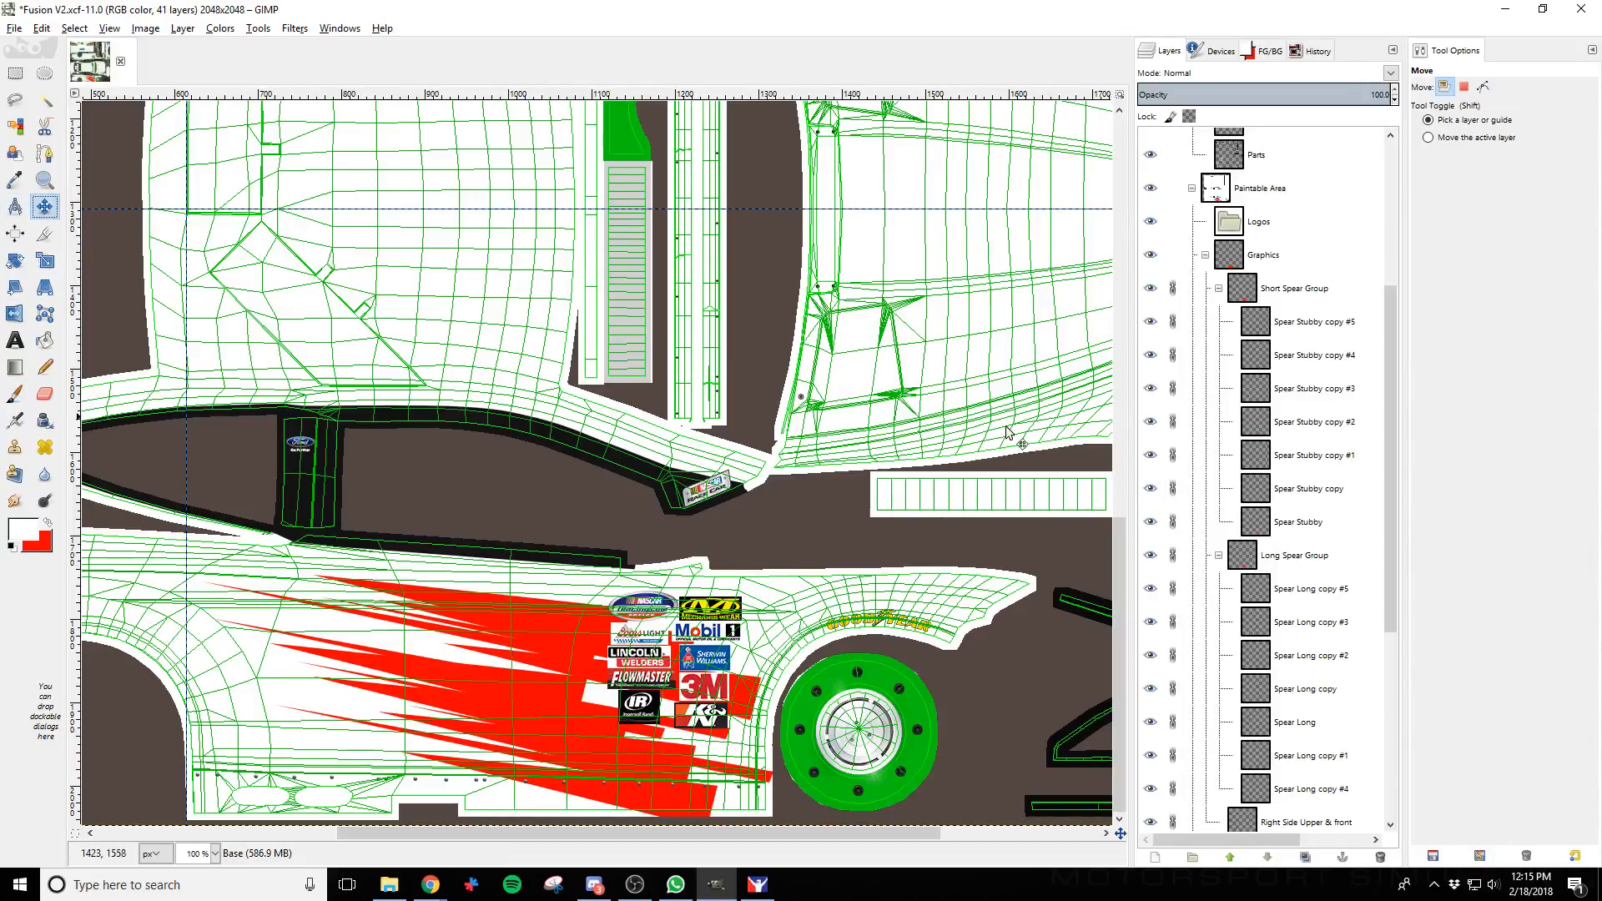
{"action": "left_click", "coordinate": [562, 634]}
{"action": "left_click", "coordinate": [562, 634]}
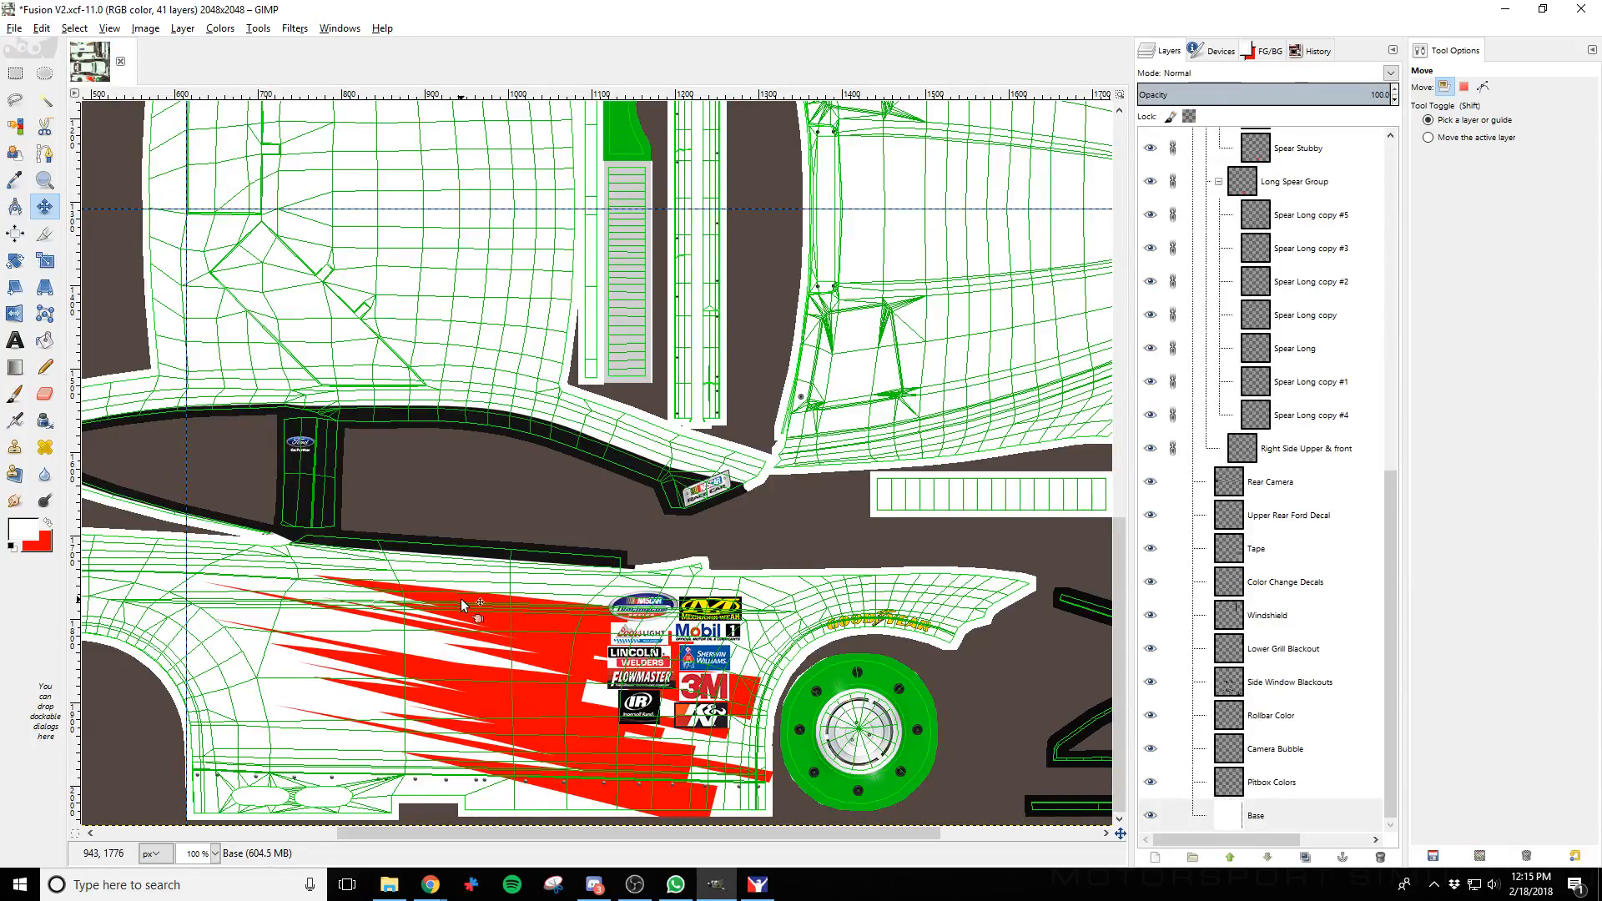
{"action": "scroll", "coordinate": [1223, 647], "scroll_direction": "up", "scroll_amount": 5}
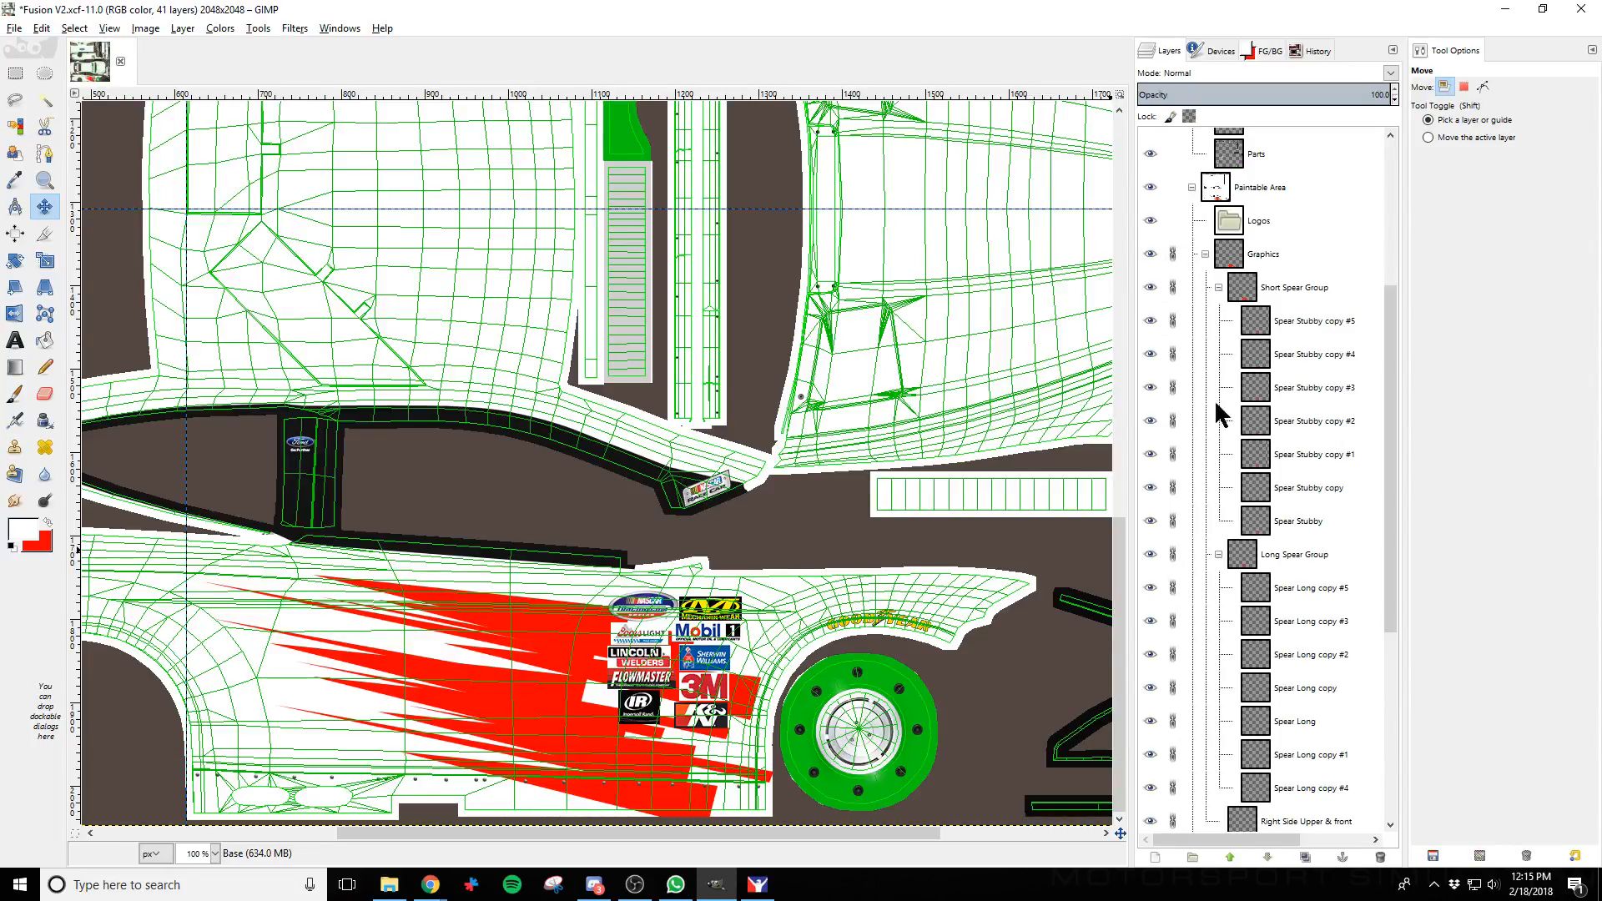
{"action": "left_click", "coordinate": [566, 619]}
{"action": "scroll", "coordinate": [1225, 557], "scroll_direction": "up", "scroll_amount": 5}
{"action": "scroll", "coordinate": [1260, 480], "scroll_direction": "down", "scroll_amount": 5}
{"action": "left_click", "coordinate": [74, 28]}
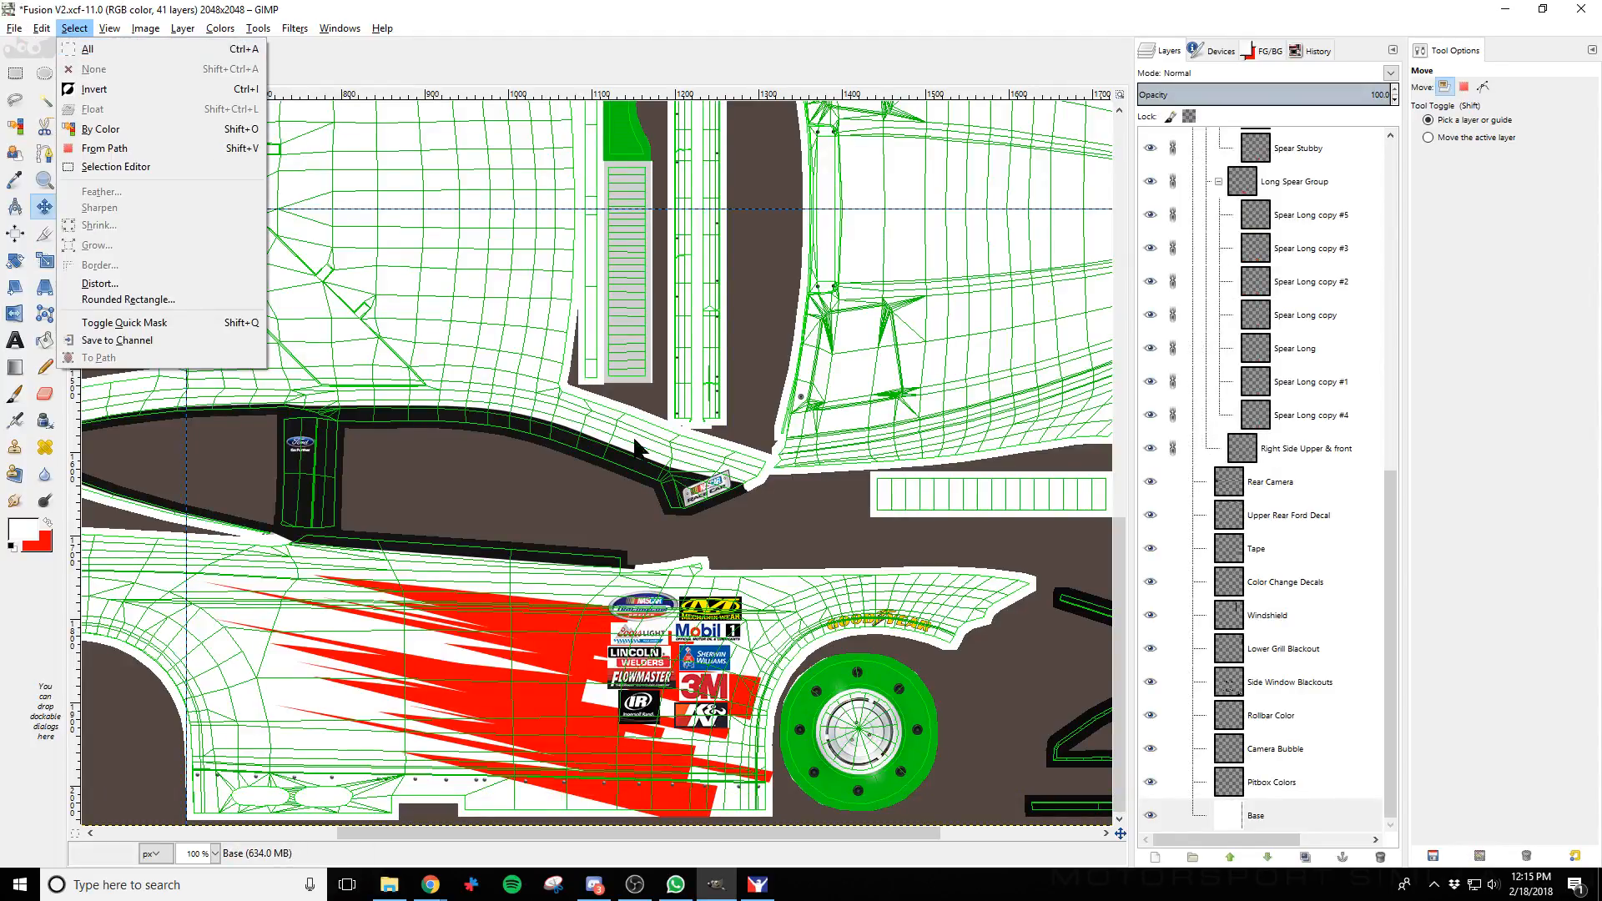
{"action": "left_click", "coordinate": [551, 640]}
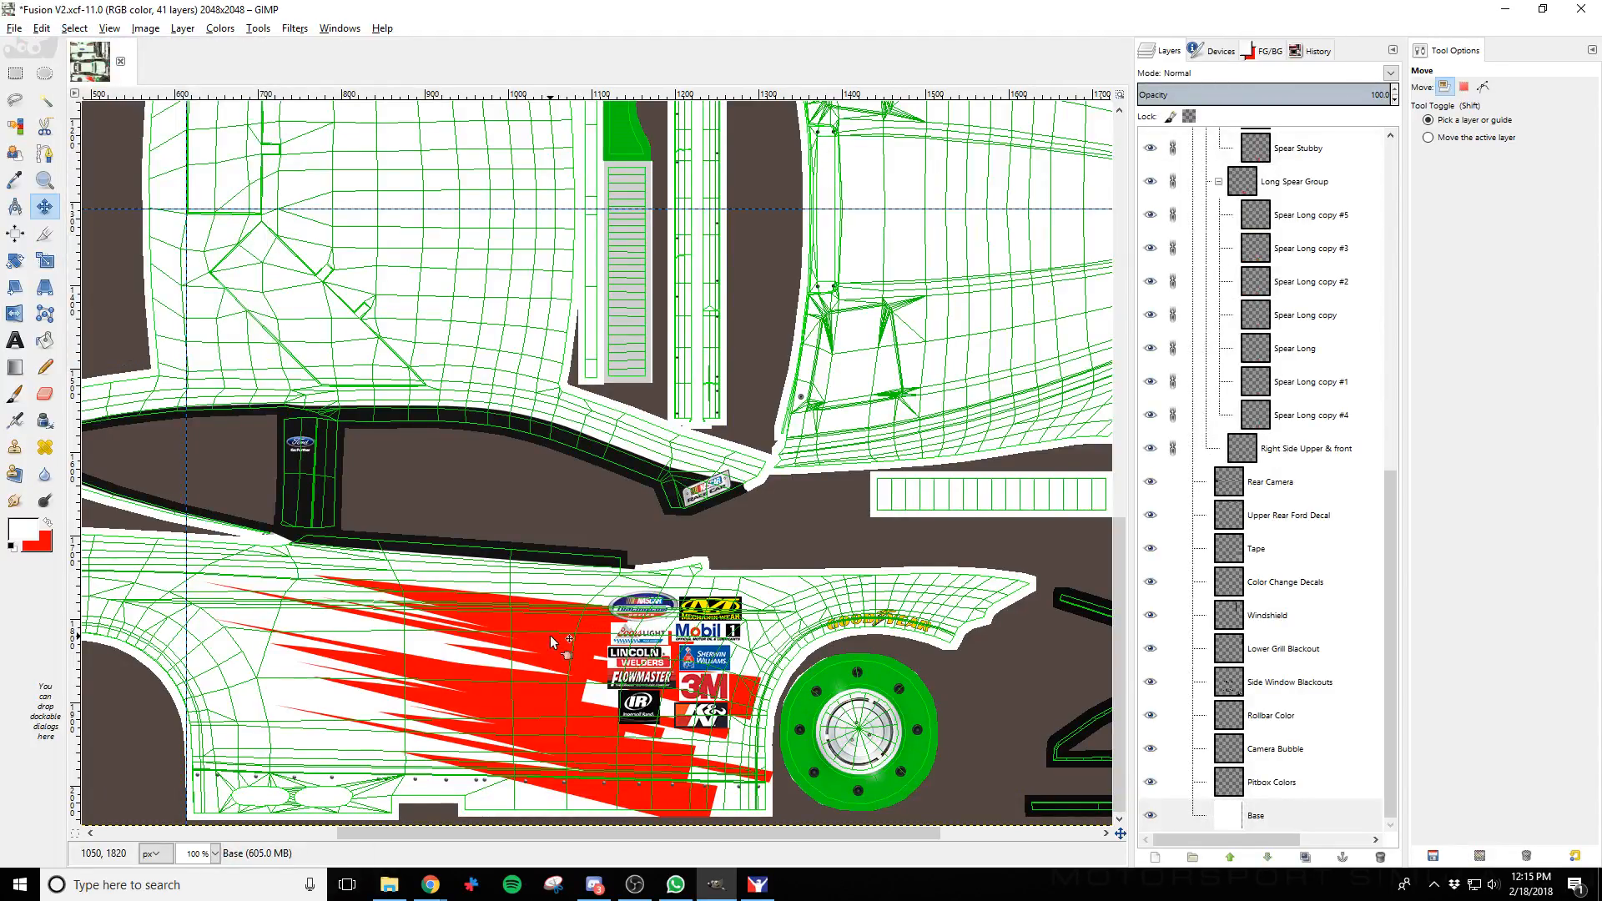
{"action": "scroll", "coordinate": [1240, 357], "scroll_direction": "up", "scroll_amount": 6}
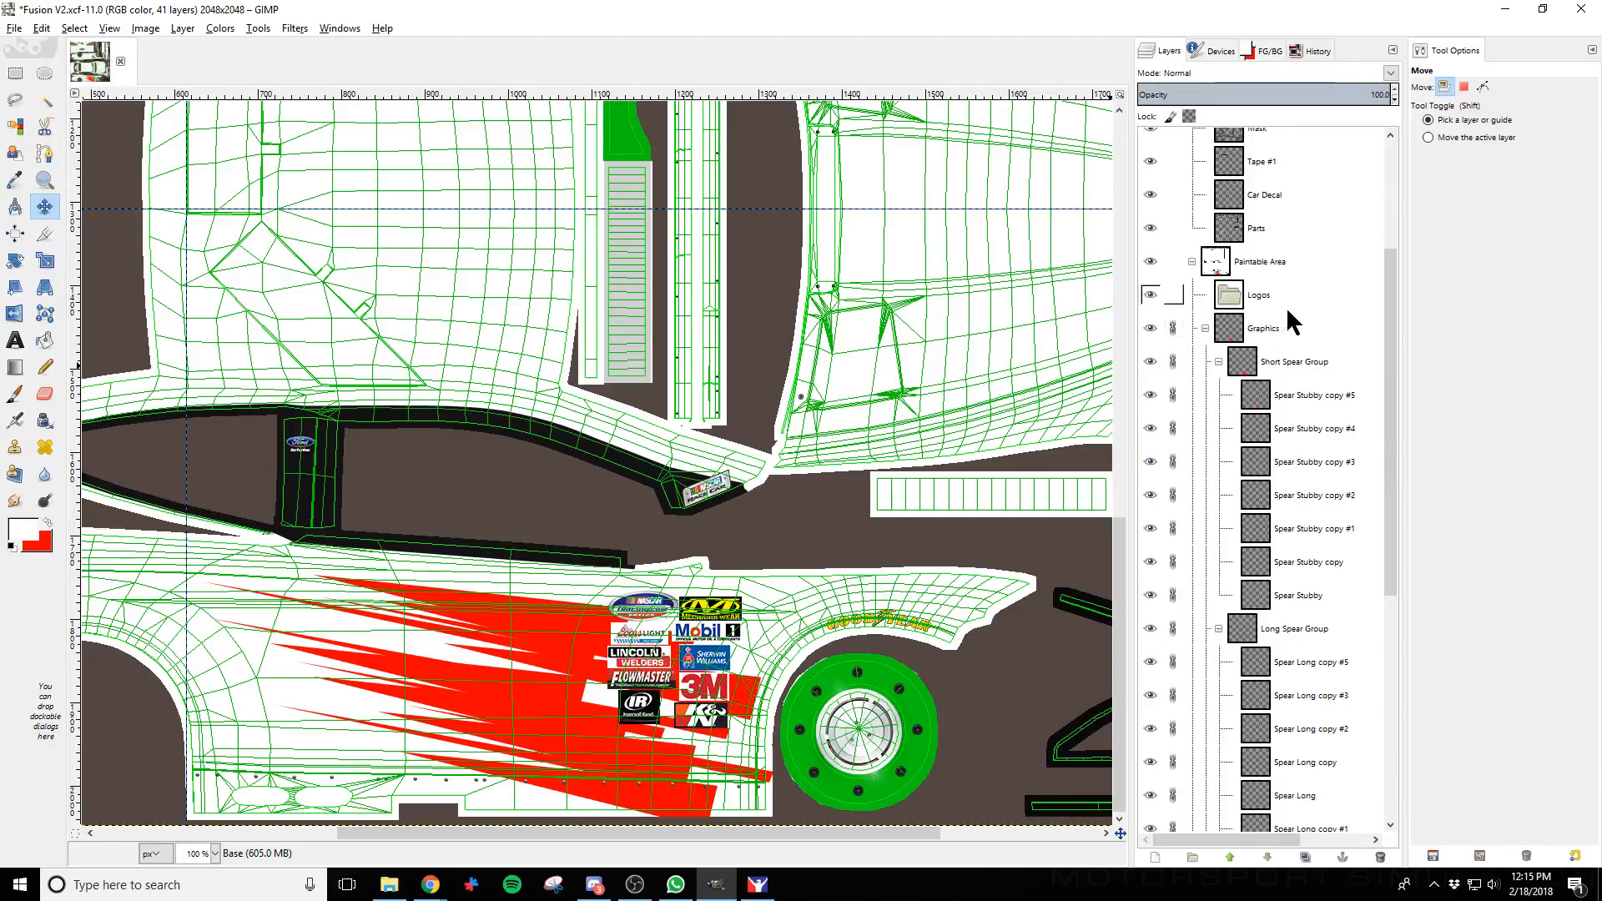
Unlink the Graphics, Short Spear and Long Spear groups and the Spear Long copy #5 layer
{"action": "left_click", "coordinate": [1173, 328]}
{"action": "left_click", "coordinate": [1173, 361]}
{"action": "left_click", "coordinate": [1172, 632]}
{"action": "left_click", "coordinate": [1173, 659]}
{"action": "scroll", "coordinate": [1173, 663], "scroll_direction": "down", "scroll_amount": 3}
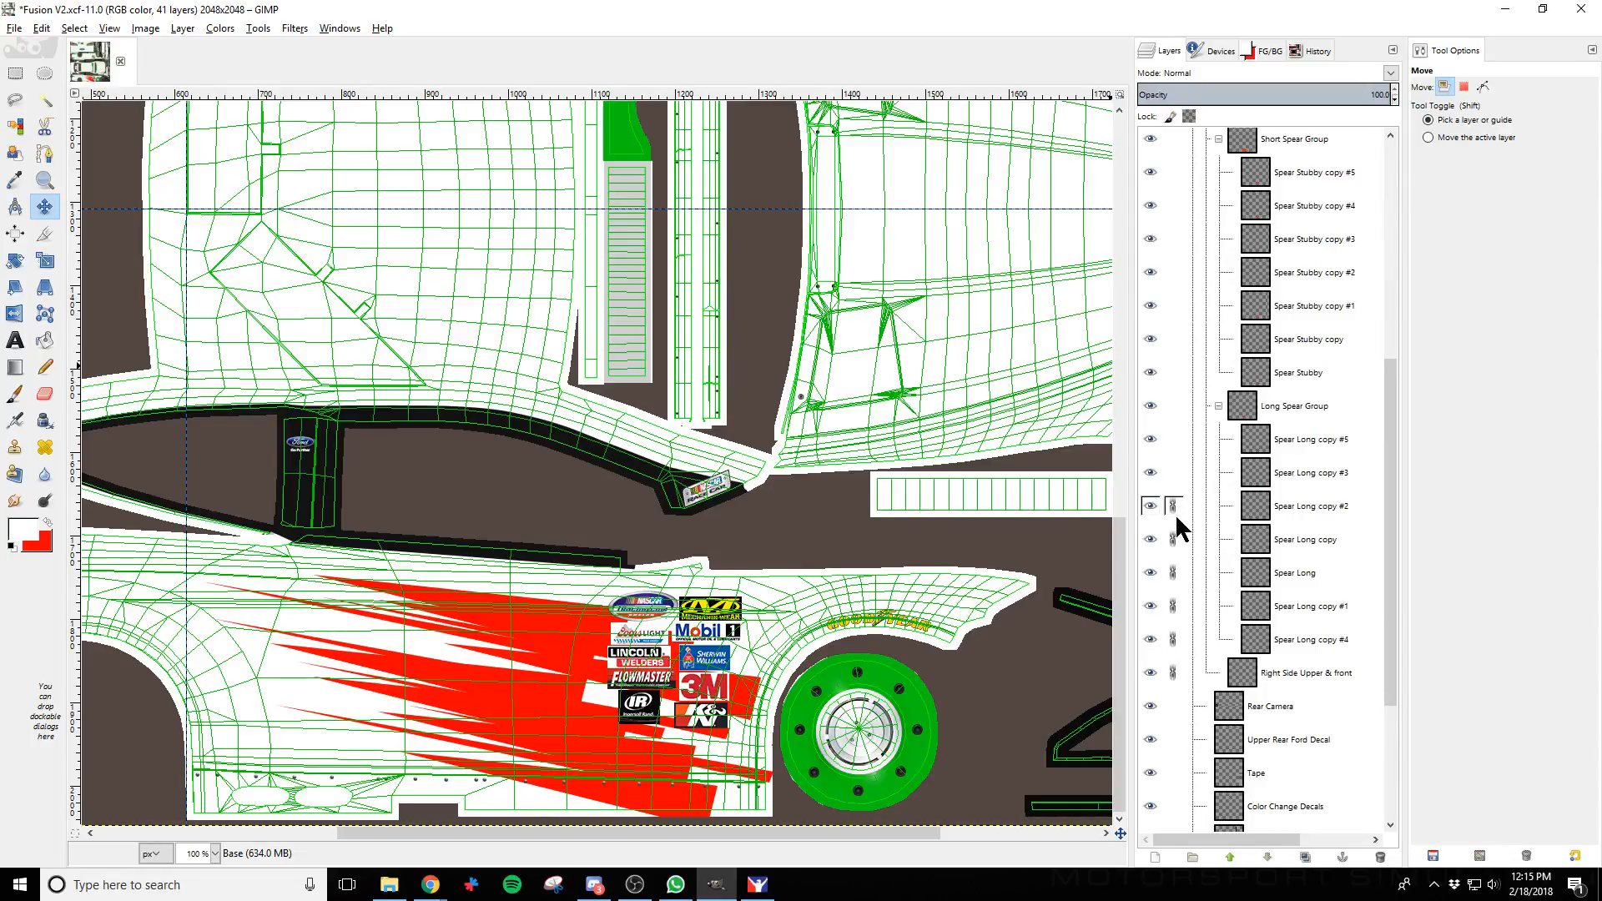
{"action": "scroll", "coordinate": [1335, 659], "scroll_direction": "up", "scroll_amount": 5}
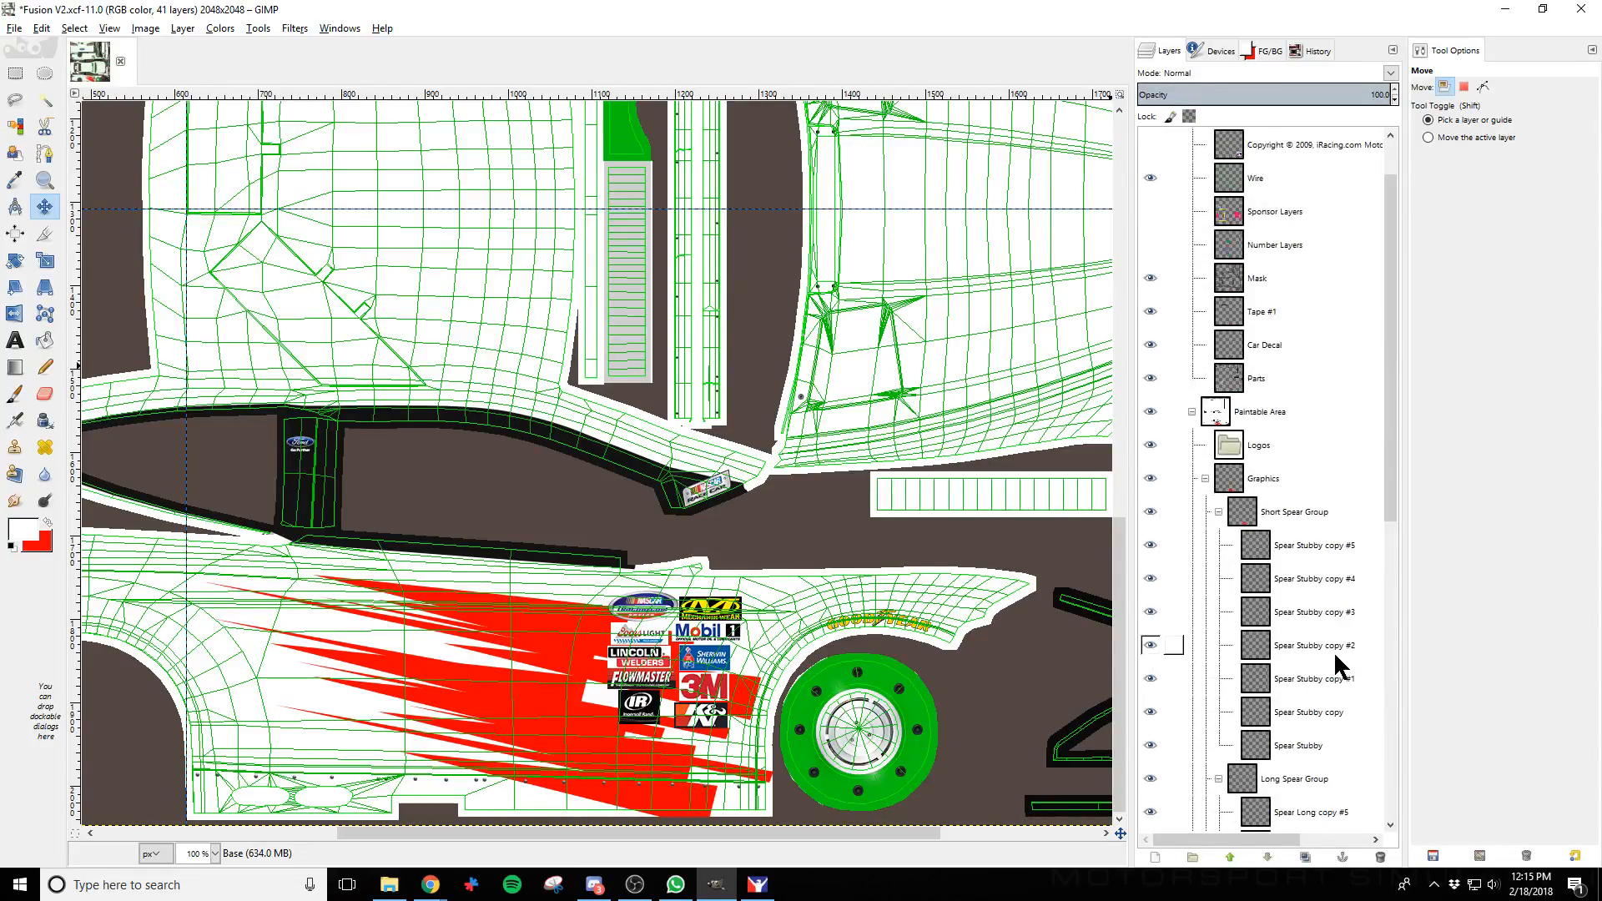
{"action": "scroll", "coordinate": [1305, 543], "scroll_direction": "down", "scroll_amount": 8}
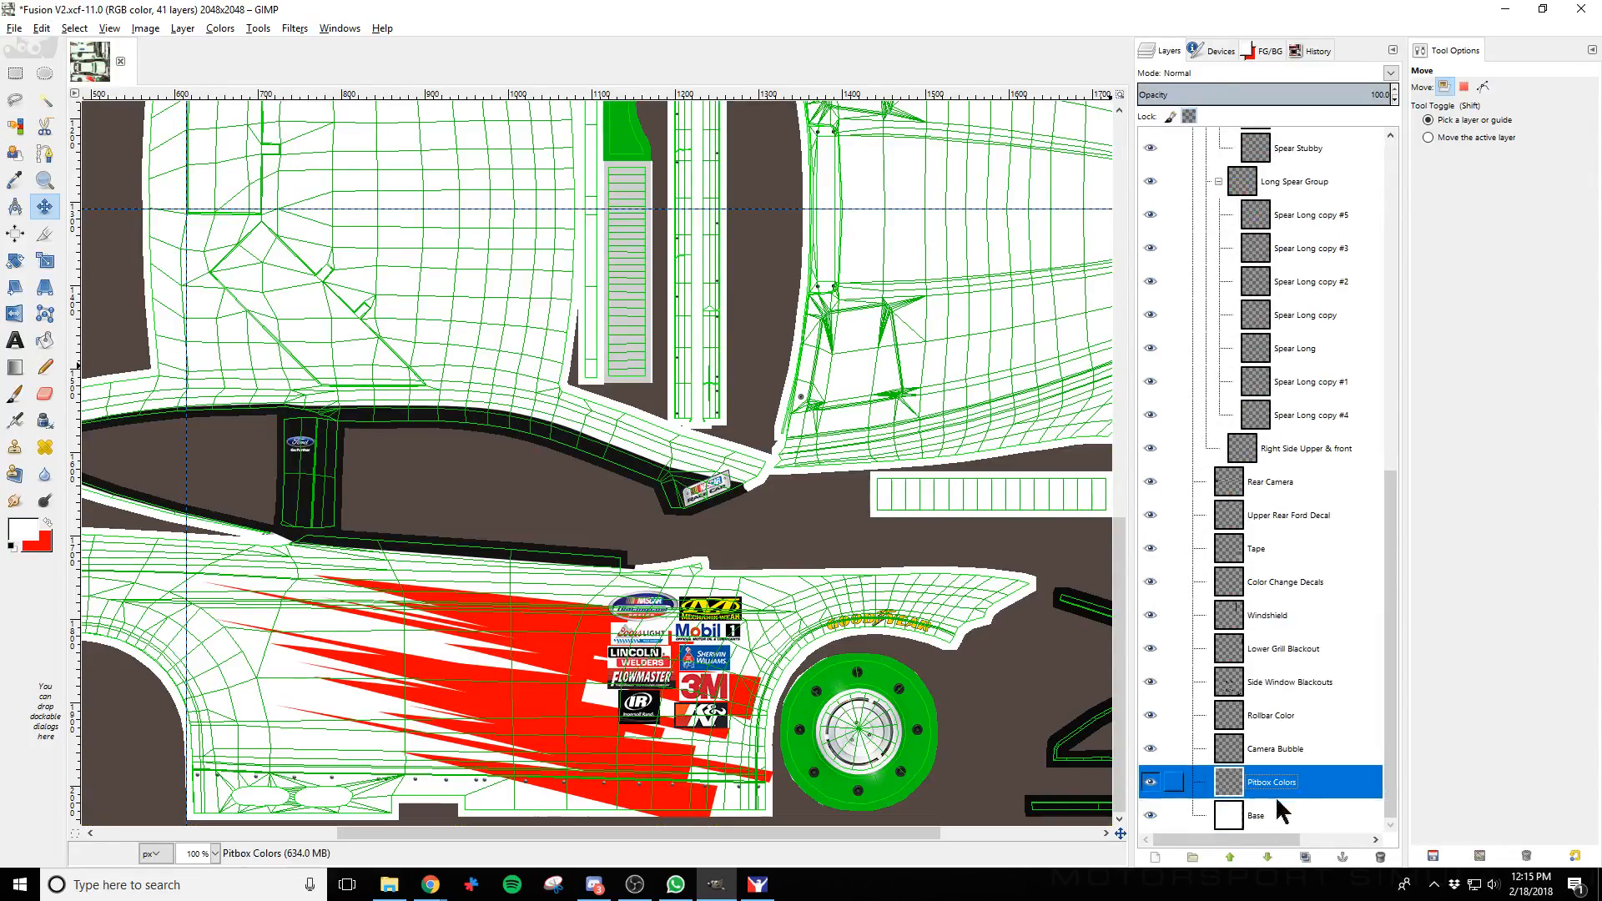
{"action": "left_click", "coordinate": [867, 657]}
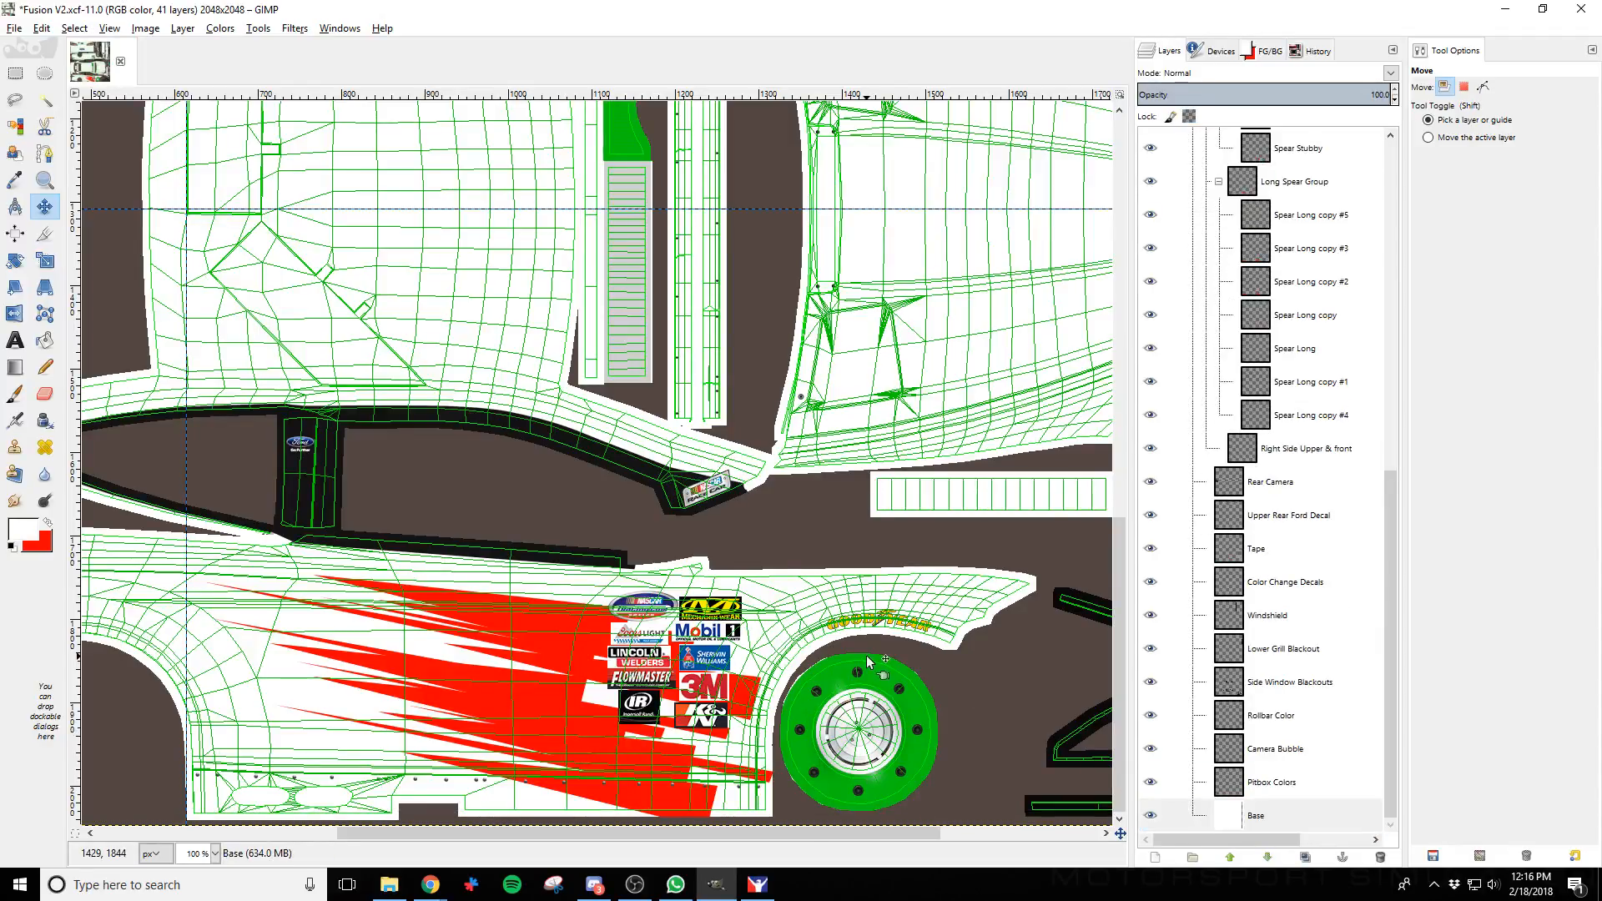
Set the Move tool to active-layer mode and make the Long Spear Group active
{"action": "left_click_drag", "start_coordinate": [817, 834], "coordinate": [981, 833]}
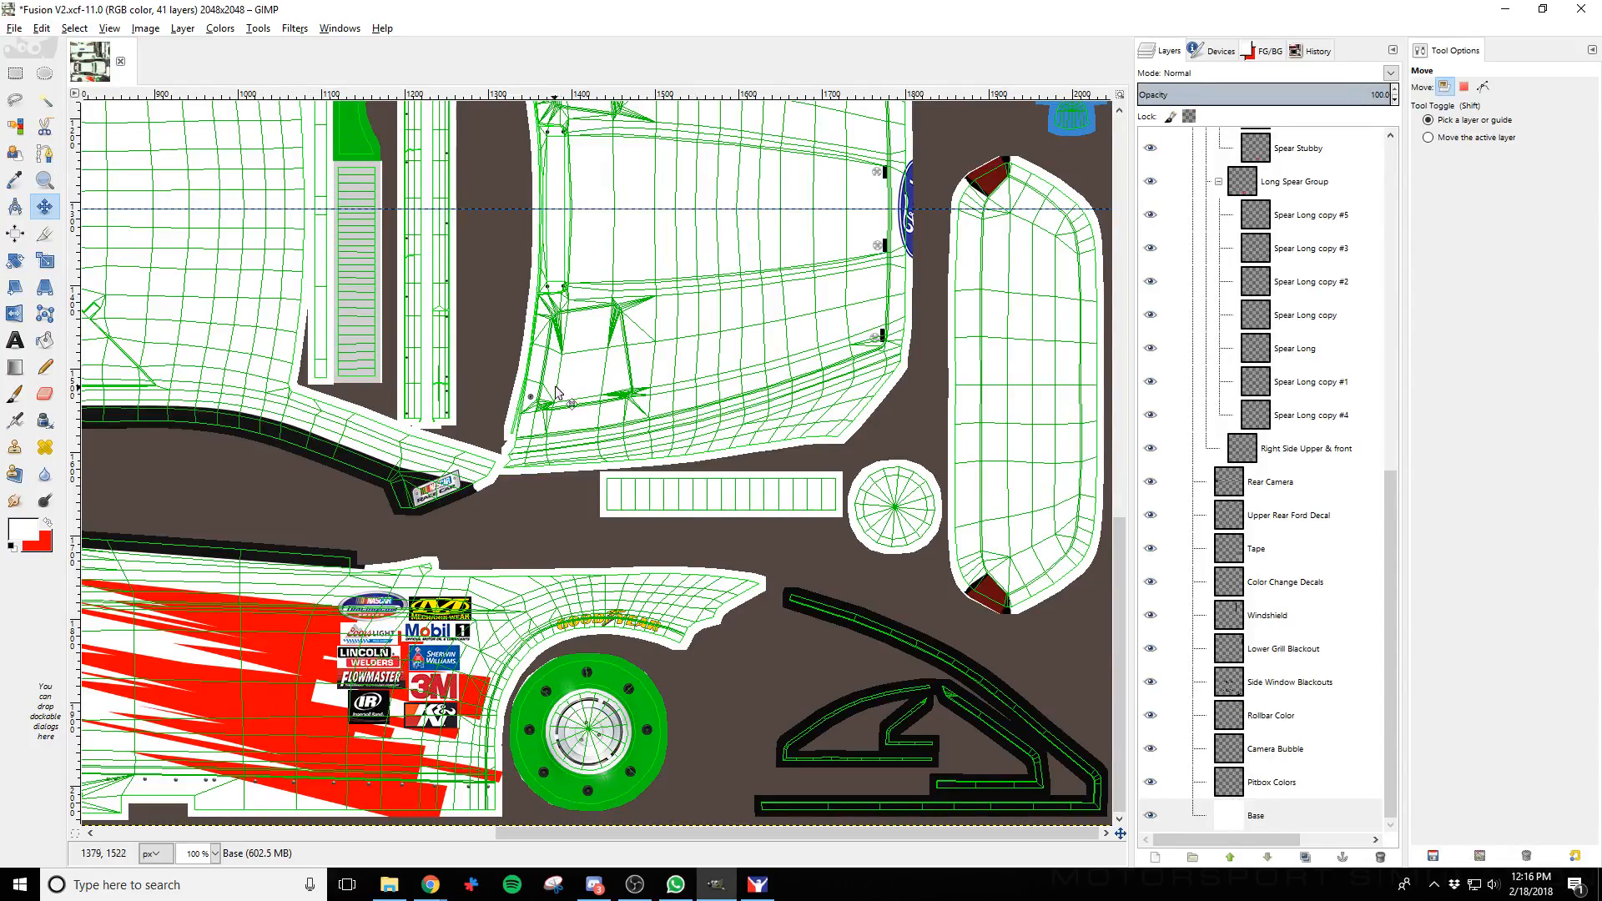
{"action": "scroll", "coordinate": [1285, 479], "scroll_direction": "up", "scroll_amount": 5}
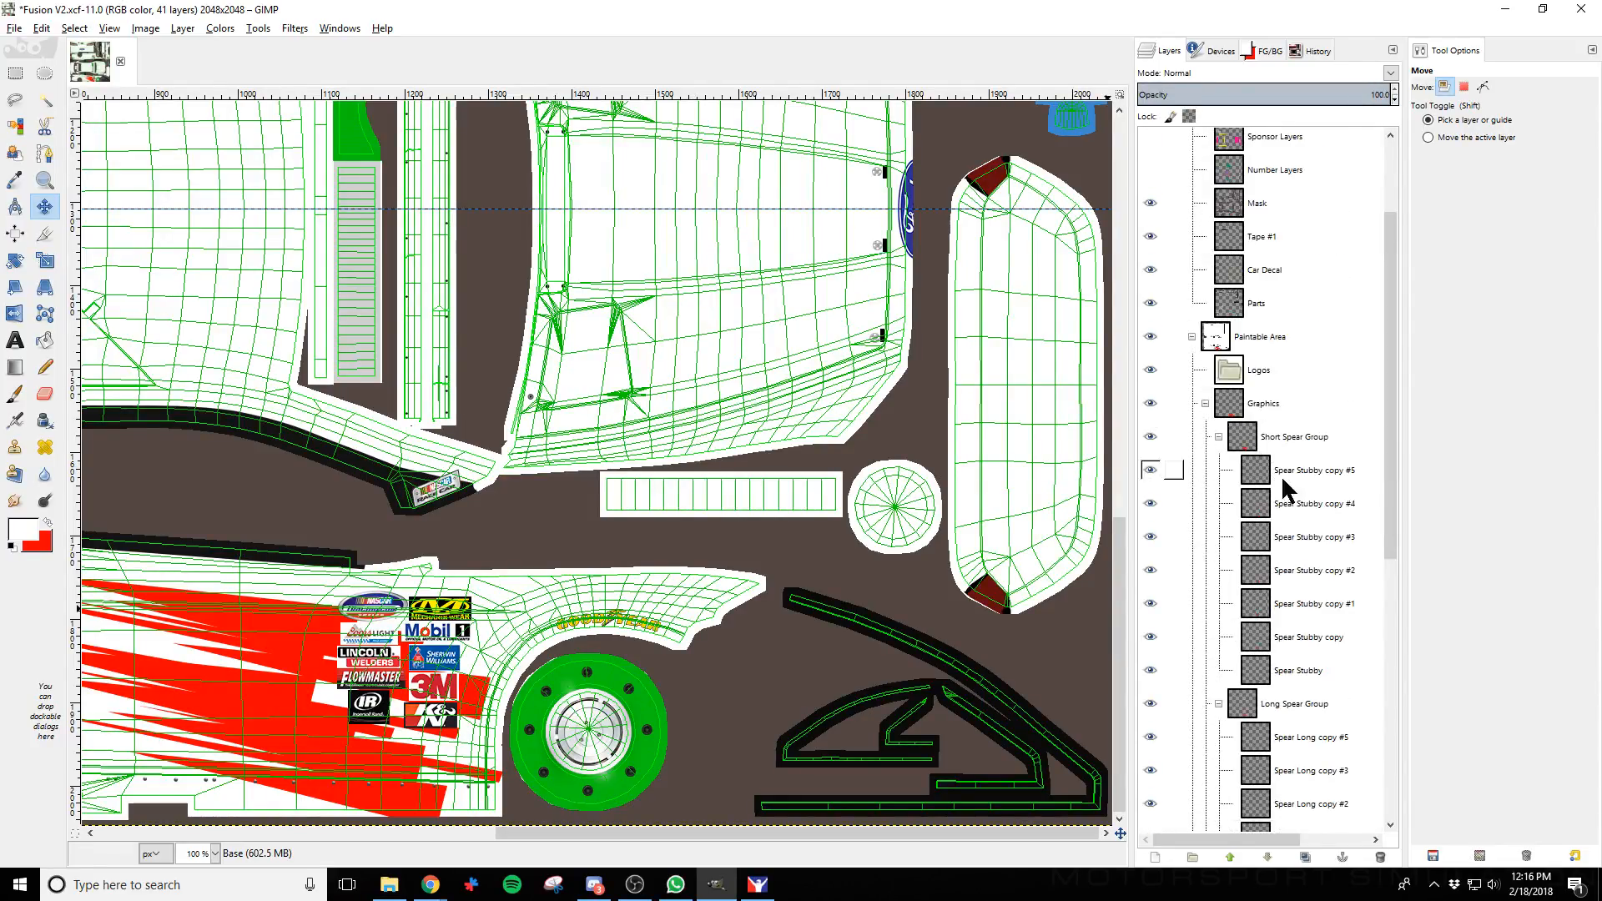
{"action": "scroll", "coordinate": [1280, 474], "scroll_direction": "down", "scroll_amount": 2}
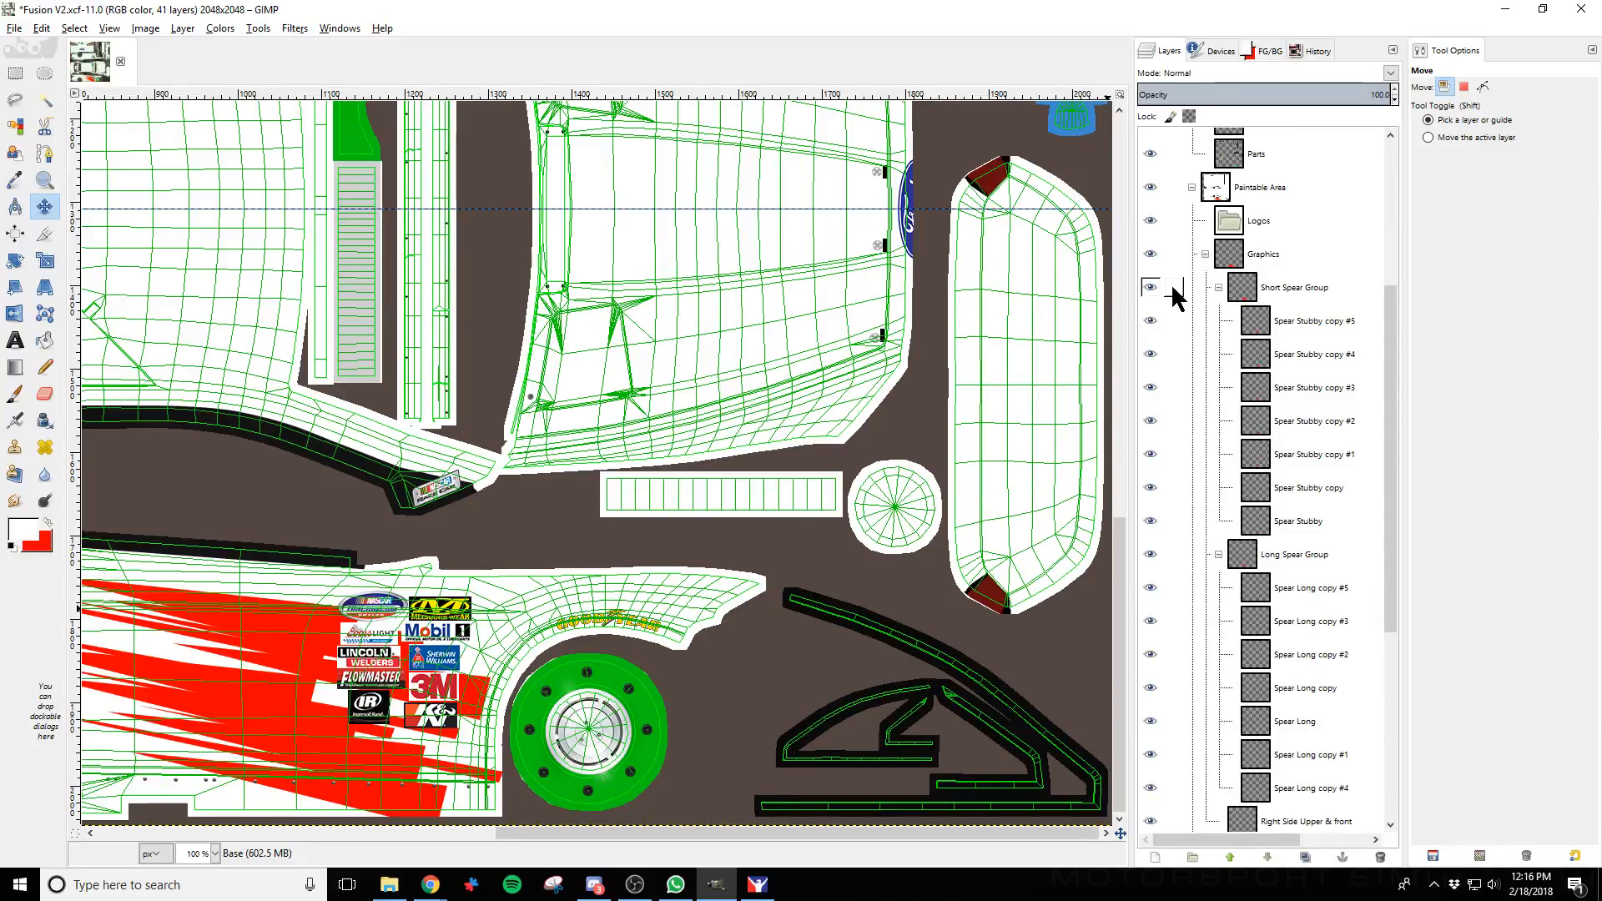
{"action": "left_click", "coordinate": [345, 741]}
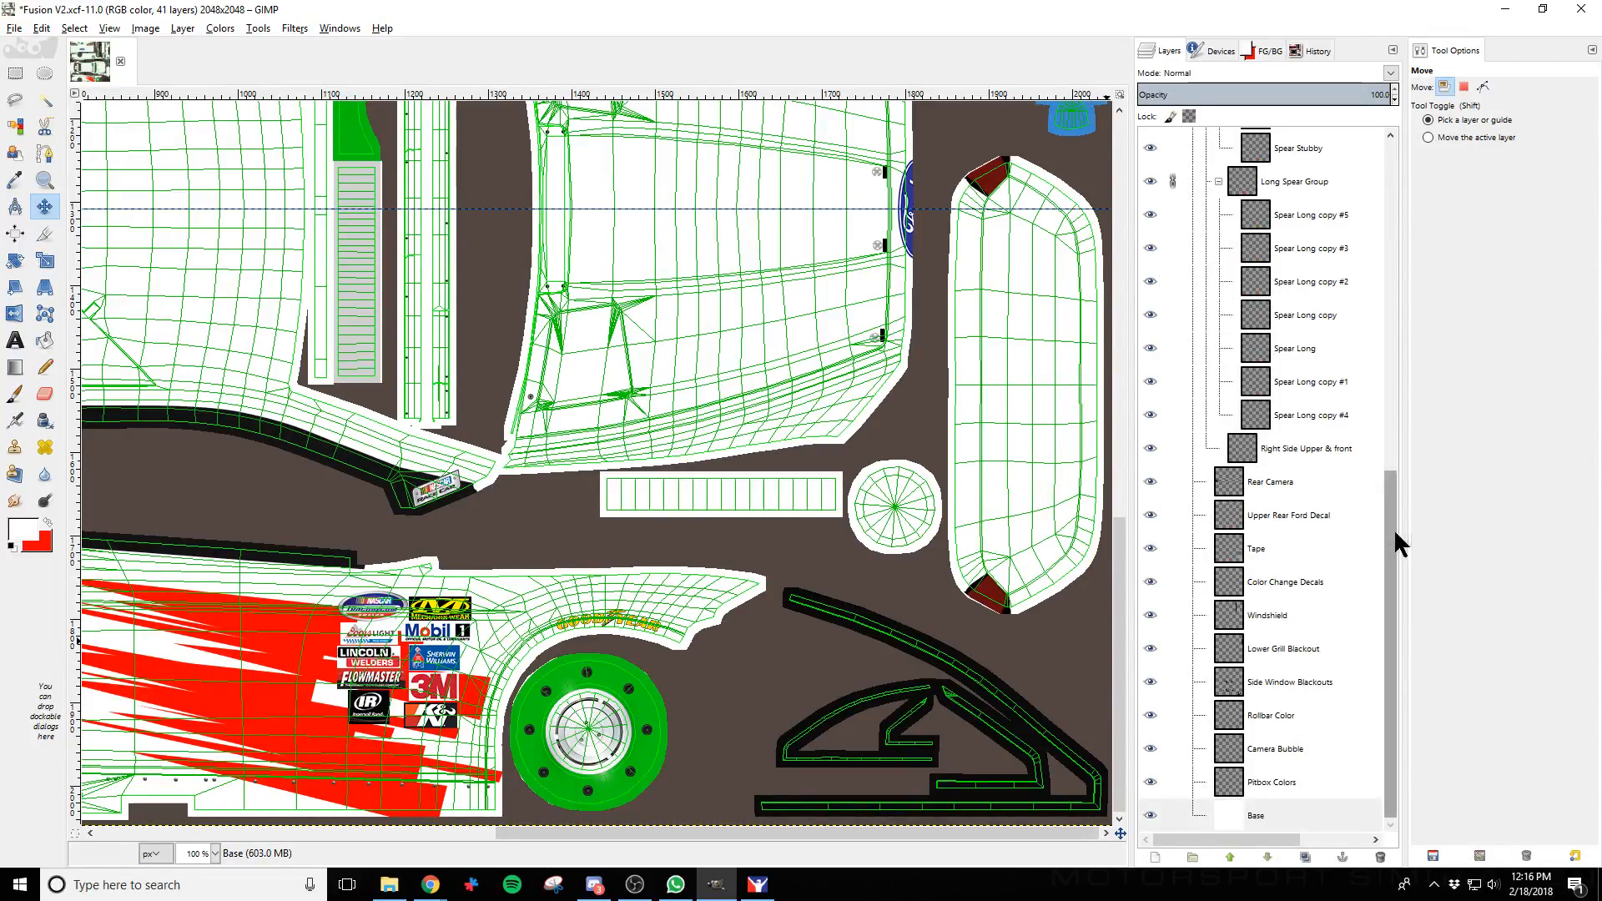
{"action": "left_click", "coordinate": [1320, 442]}
{"action": "left_click", "coordinate": [1303, 186]}
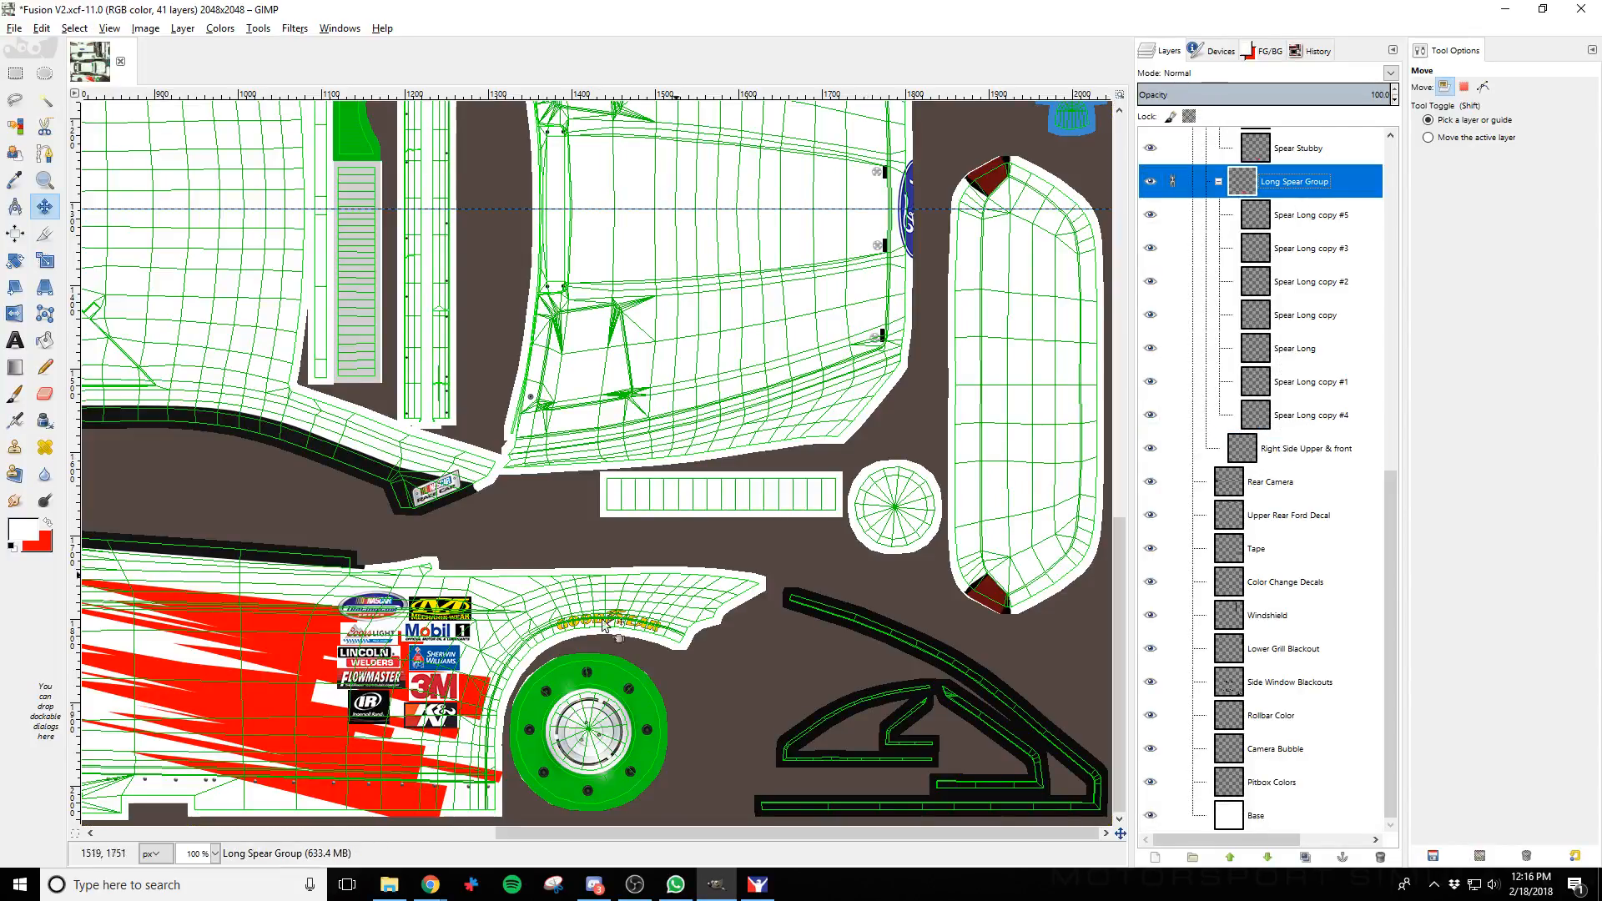
Nudge the long spears slightly left and export the paint to the car texture
{"action": "key", "text": "shift+Left"}
{"action": "key", "text": "shift+Left"}
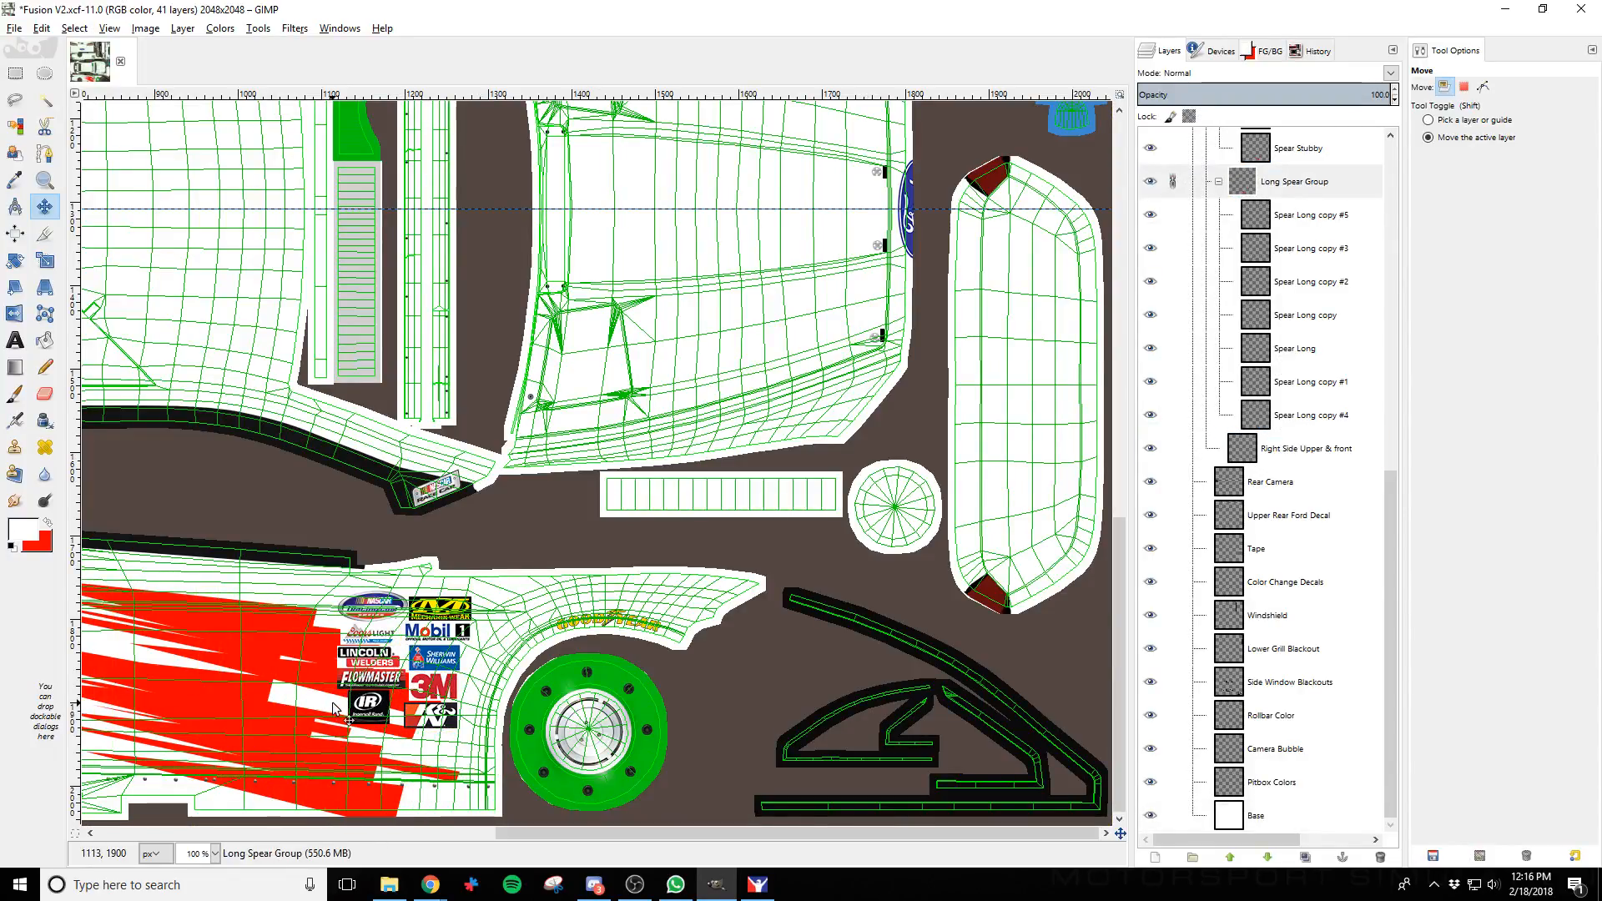
{"action": "key", "text": "shift+Up"}
{"action": "key", "text": "shift+Down"}
{"action": "key", "text": "shift+Left"}
{"action": "key", "text": "shift+Left"}
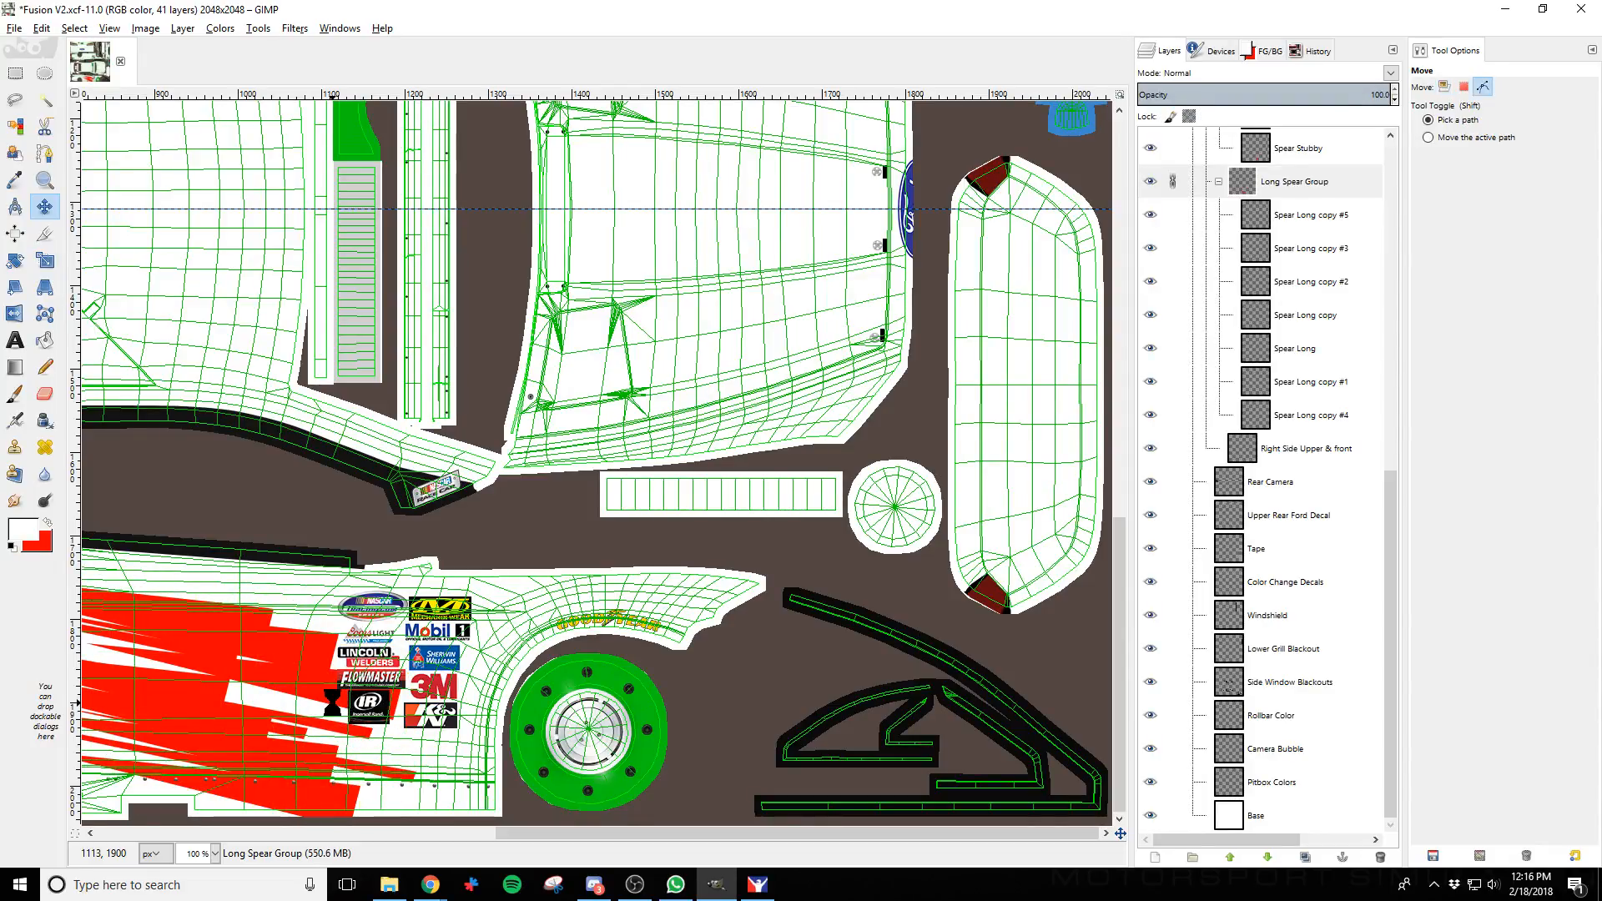
{"action": "key", "text": "ctrl+e"}
{"action": "key", "text": "alt+Tab"}
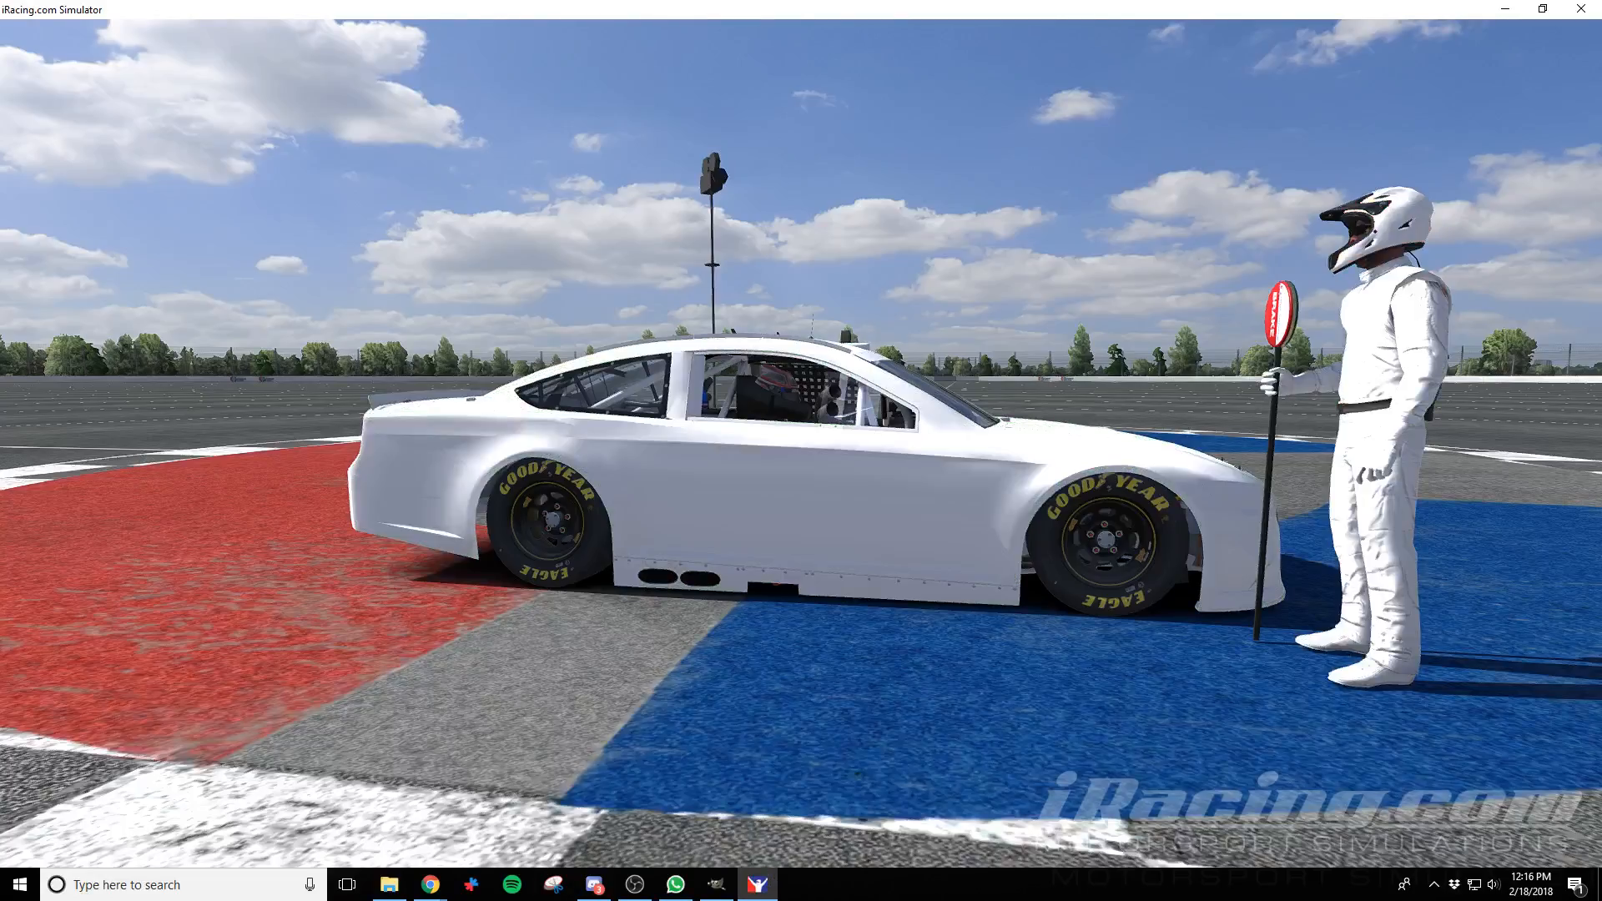
Reload the livery in iRacing to see the shifted red spears, then return to GIMP
{"action": "key", "text": "ctrl+r"}
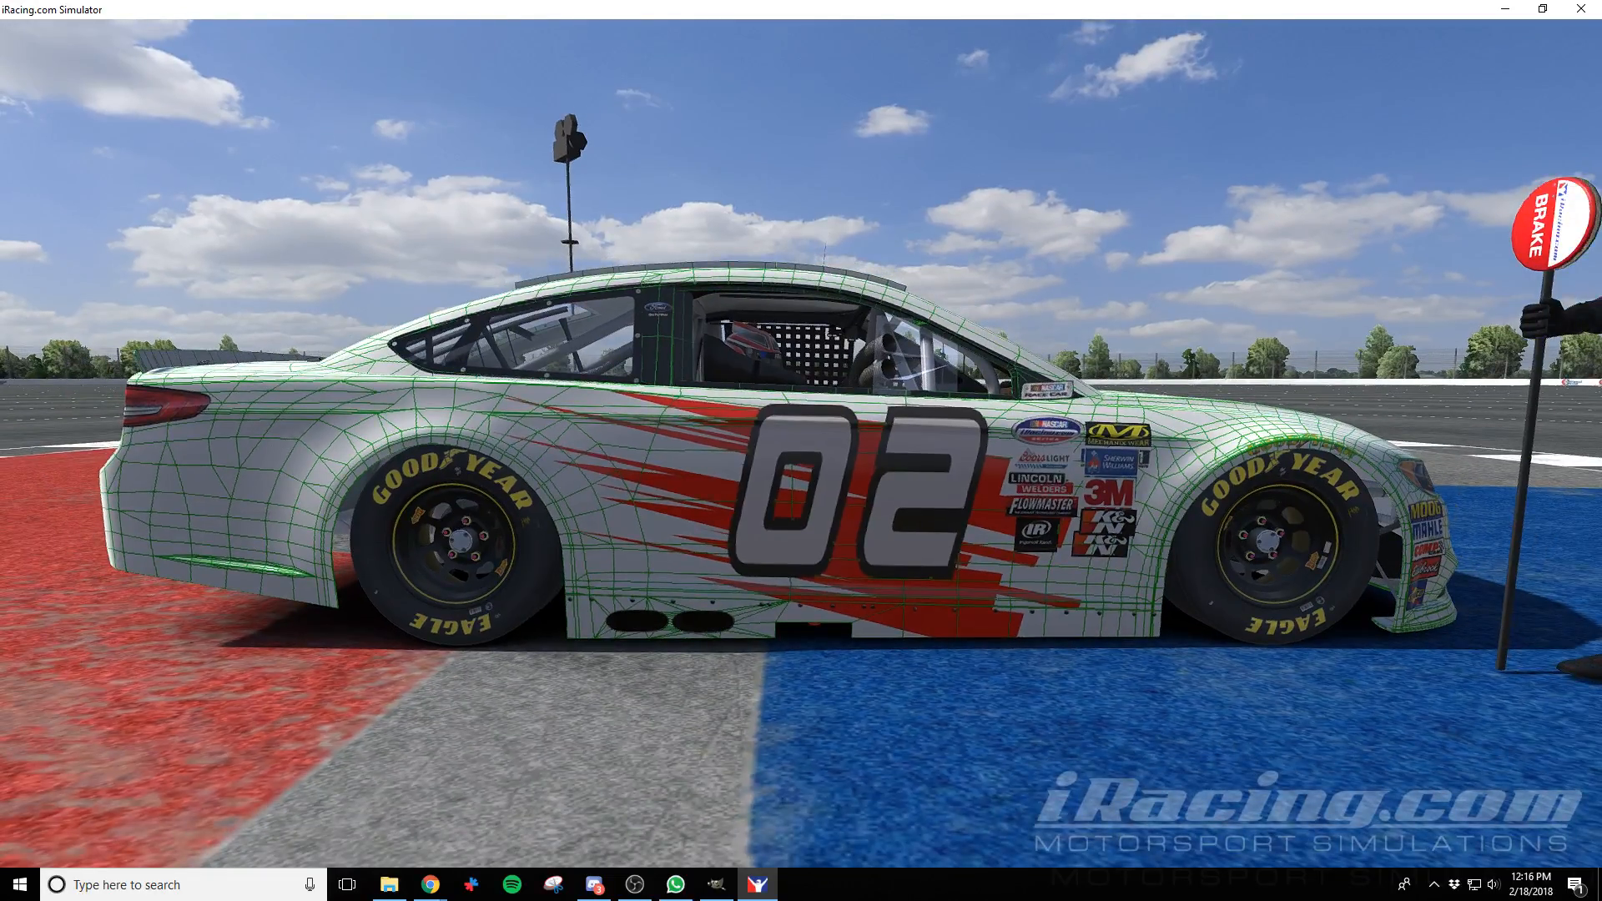
{"action": "key", "text": "alt+Tab"}
{"action": "key", "text": "alt+Tab"}
{"action": "key", "text": "alt+Tab"}
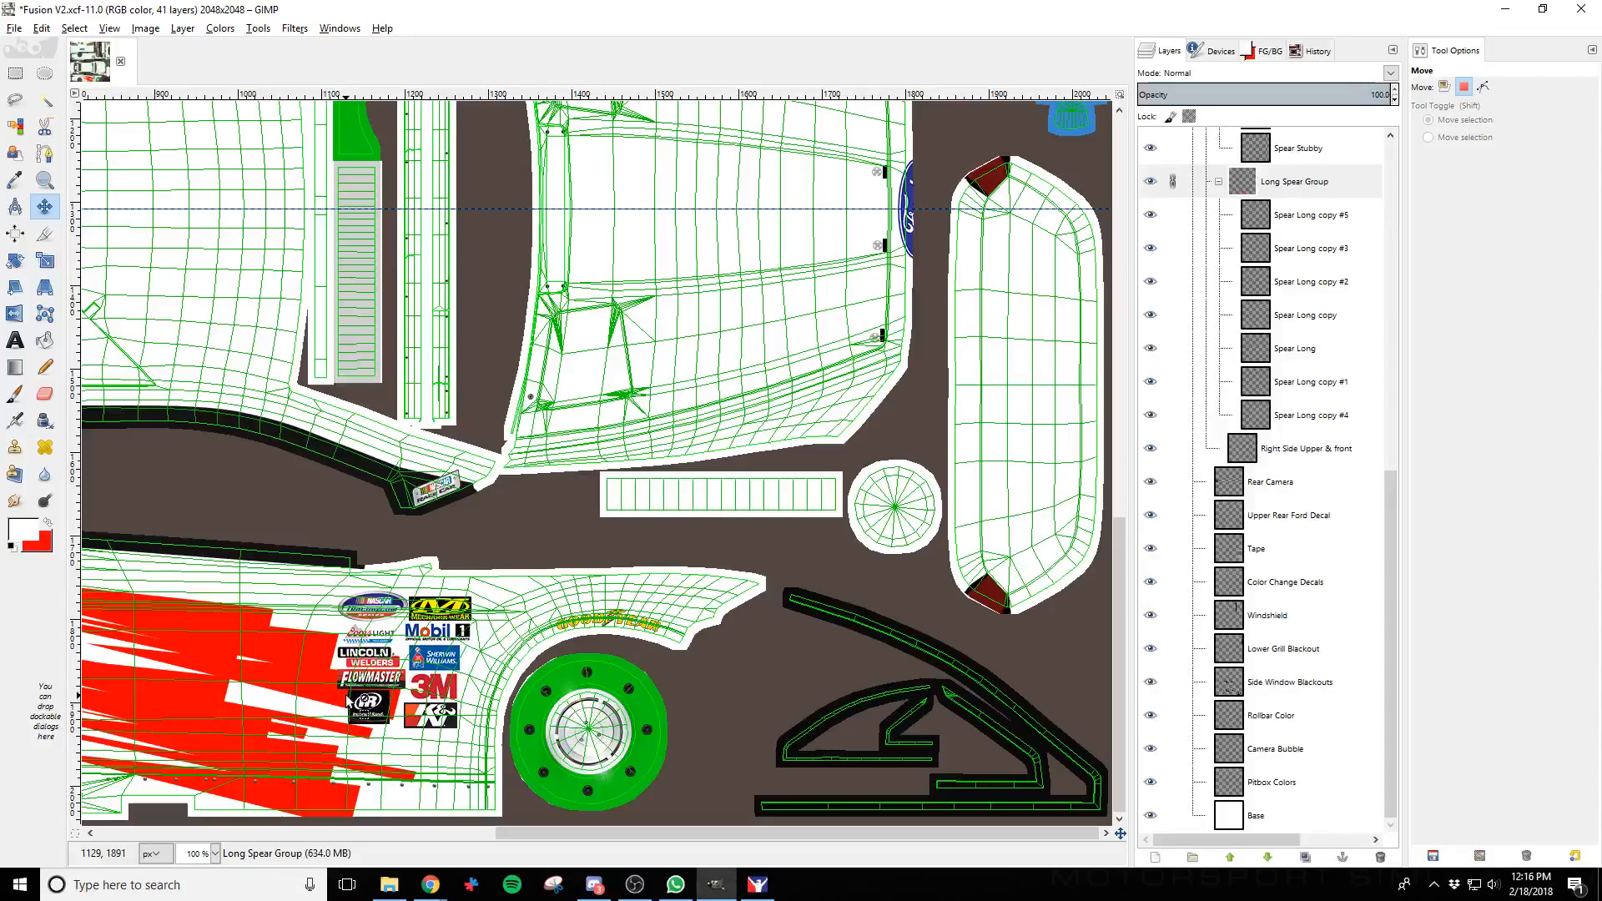
On Right Side Upper & front, trace a path from the front side down around the front wheel arch
{"action": "left_click", "coordinate": [1324, 444]}
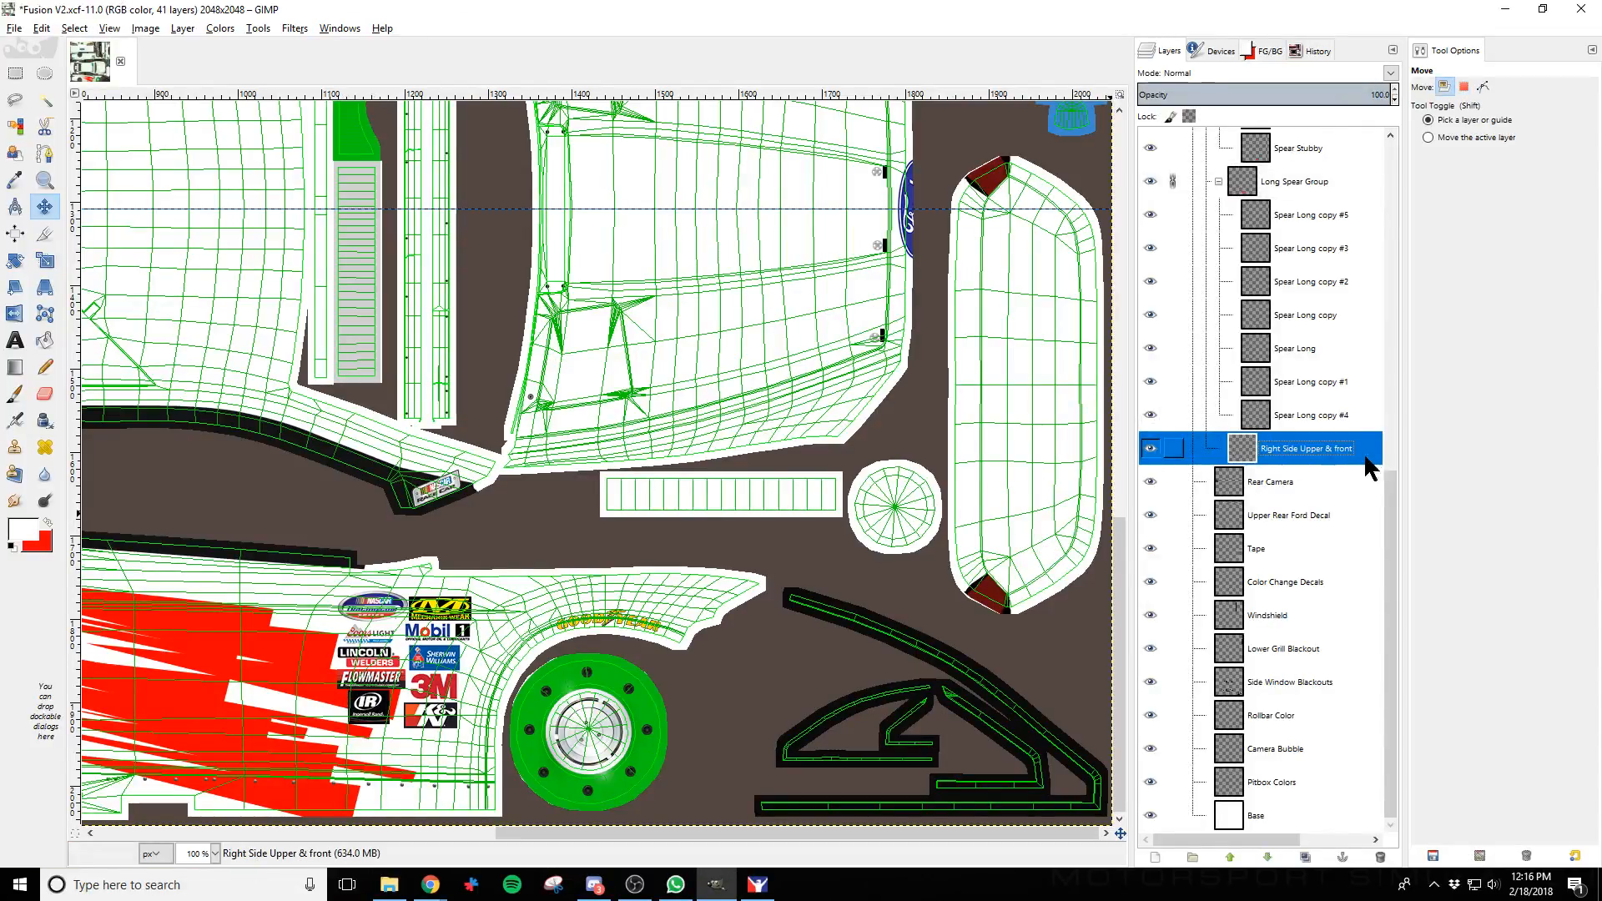
{"action": "left_click", "coordinate": [45, 154]}
{"action": "left_click_drag", "start_coordinate": [668, 833], "coordinate": [458, 833]}
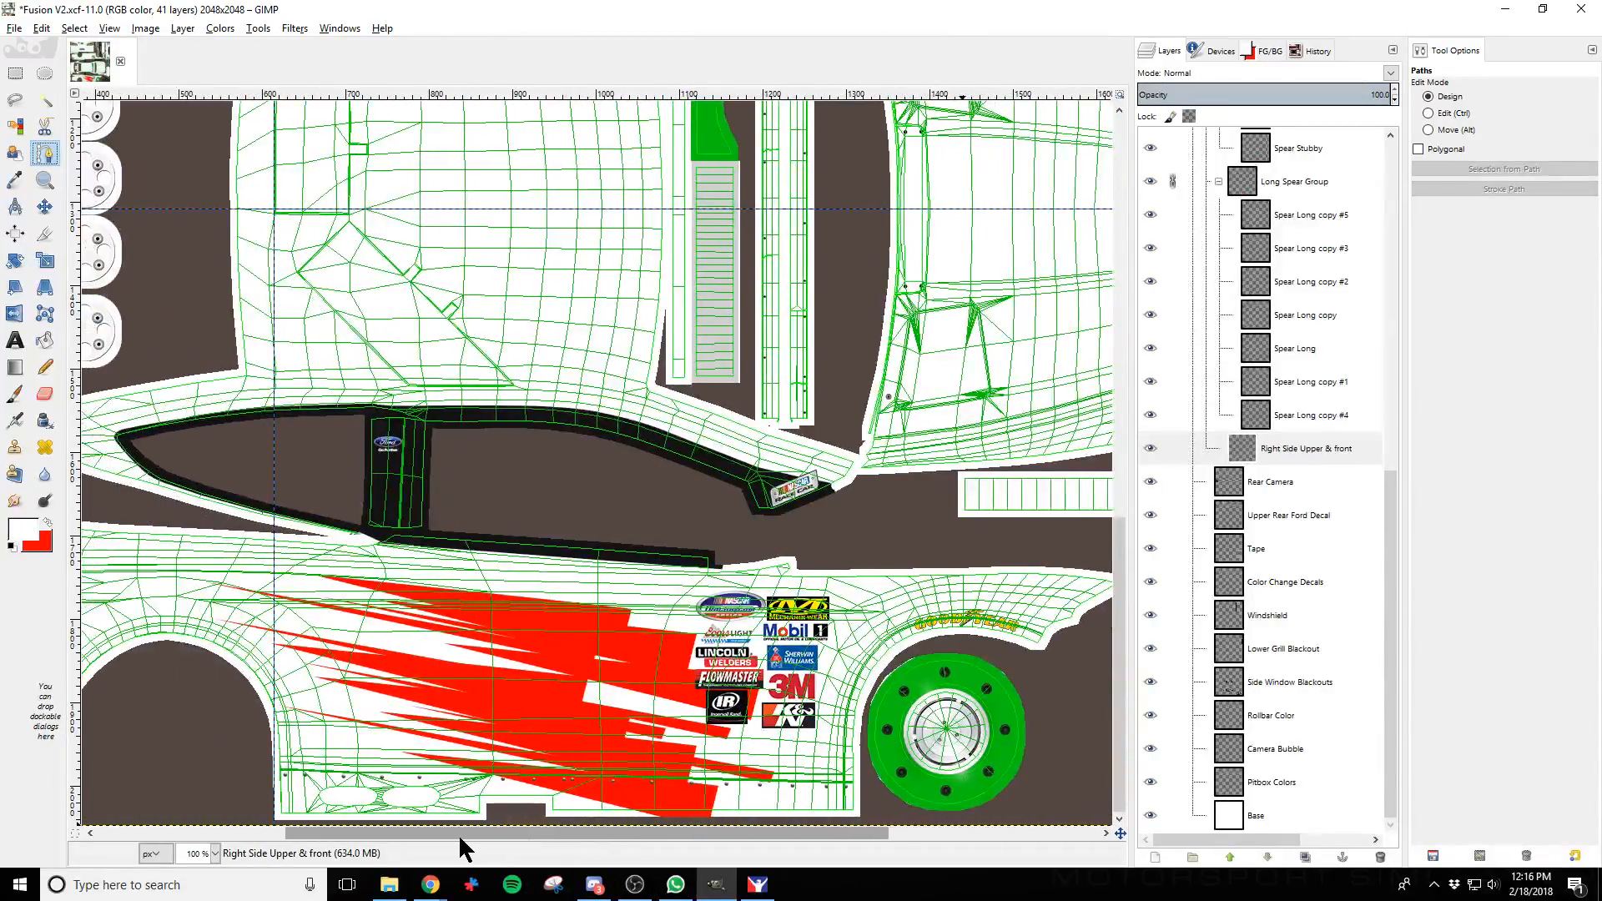
{"action": "left_click", "coordinate": [199, 529]}
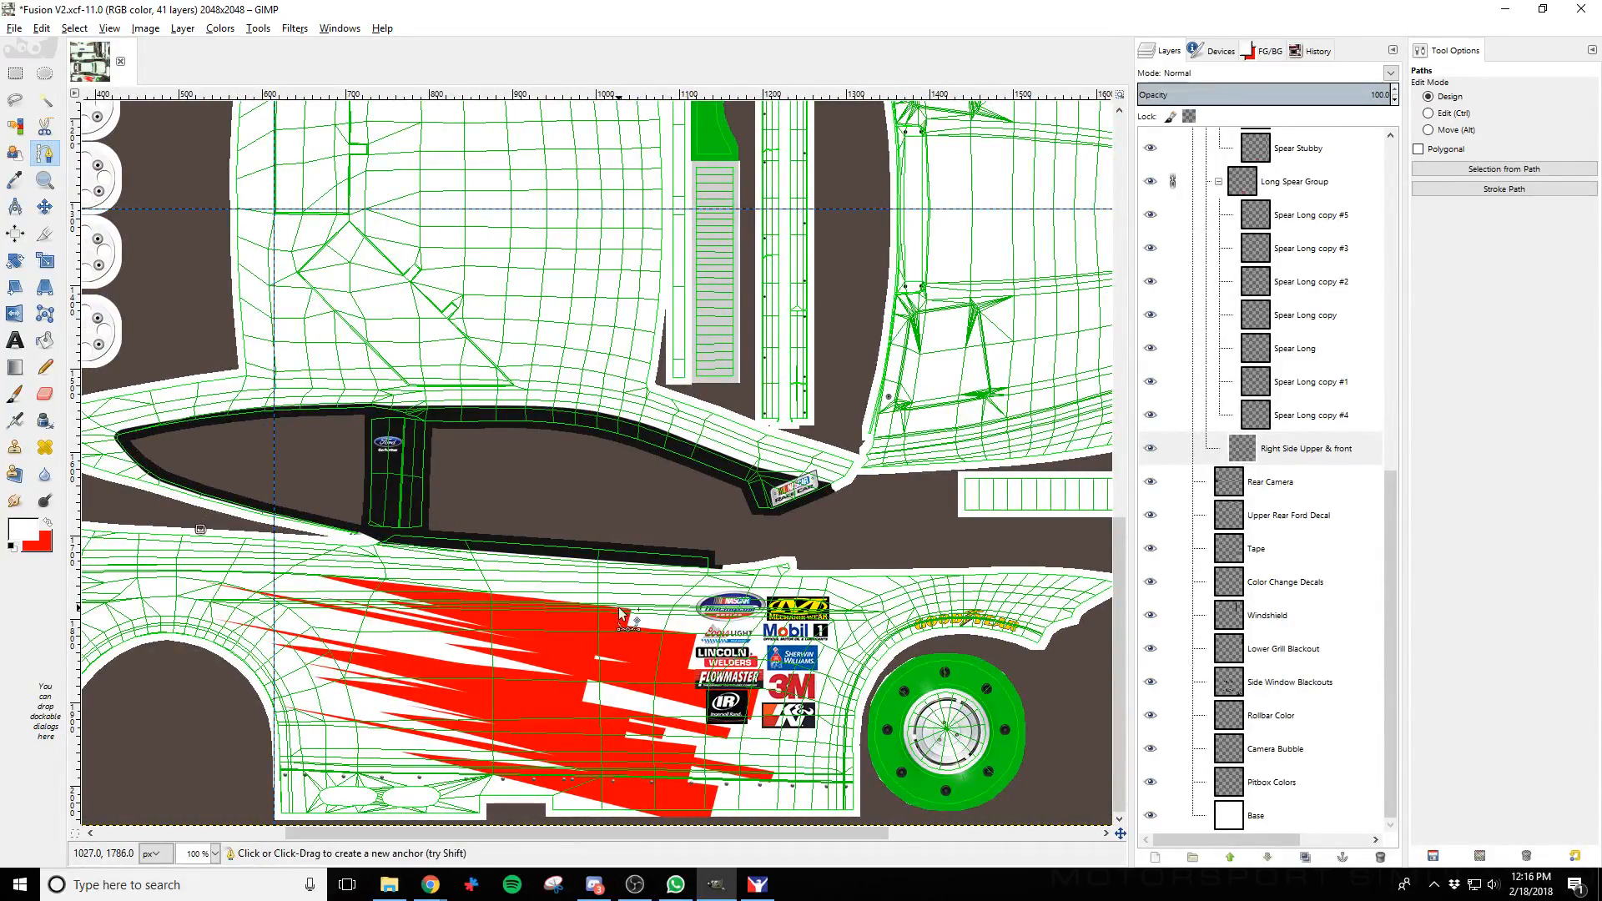
{"action": "left_click", "coordinate": [590, 598]}
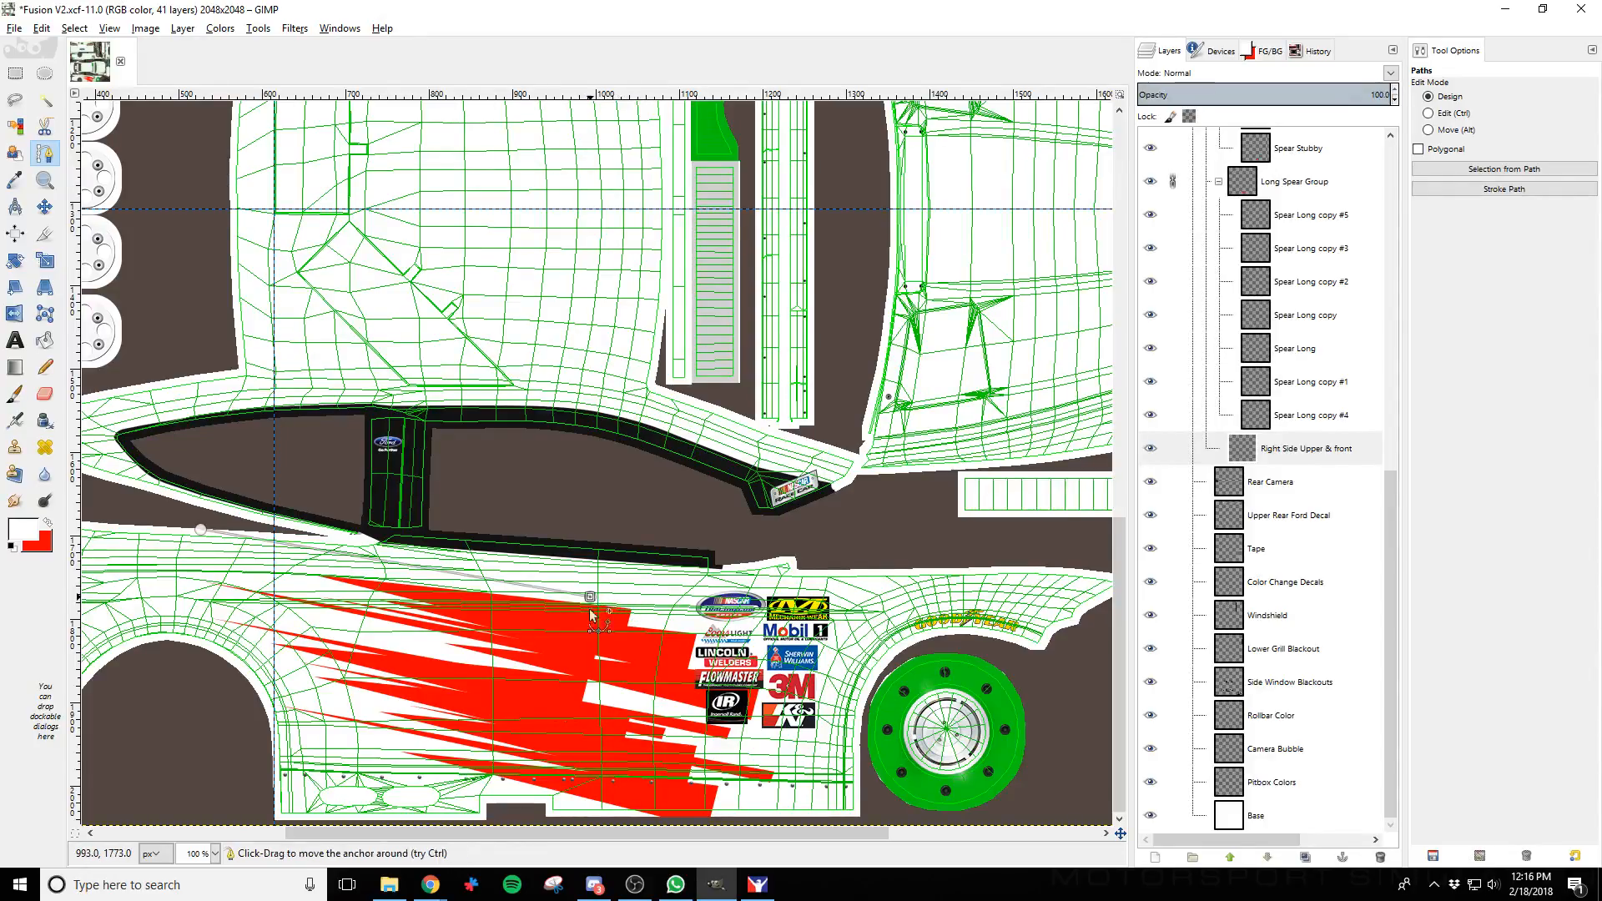
{"action": "left_click", "coordinate": [482, 819]}
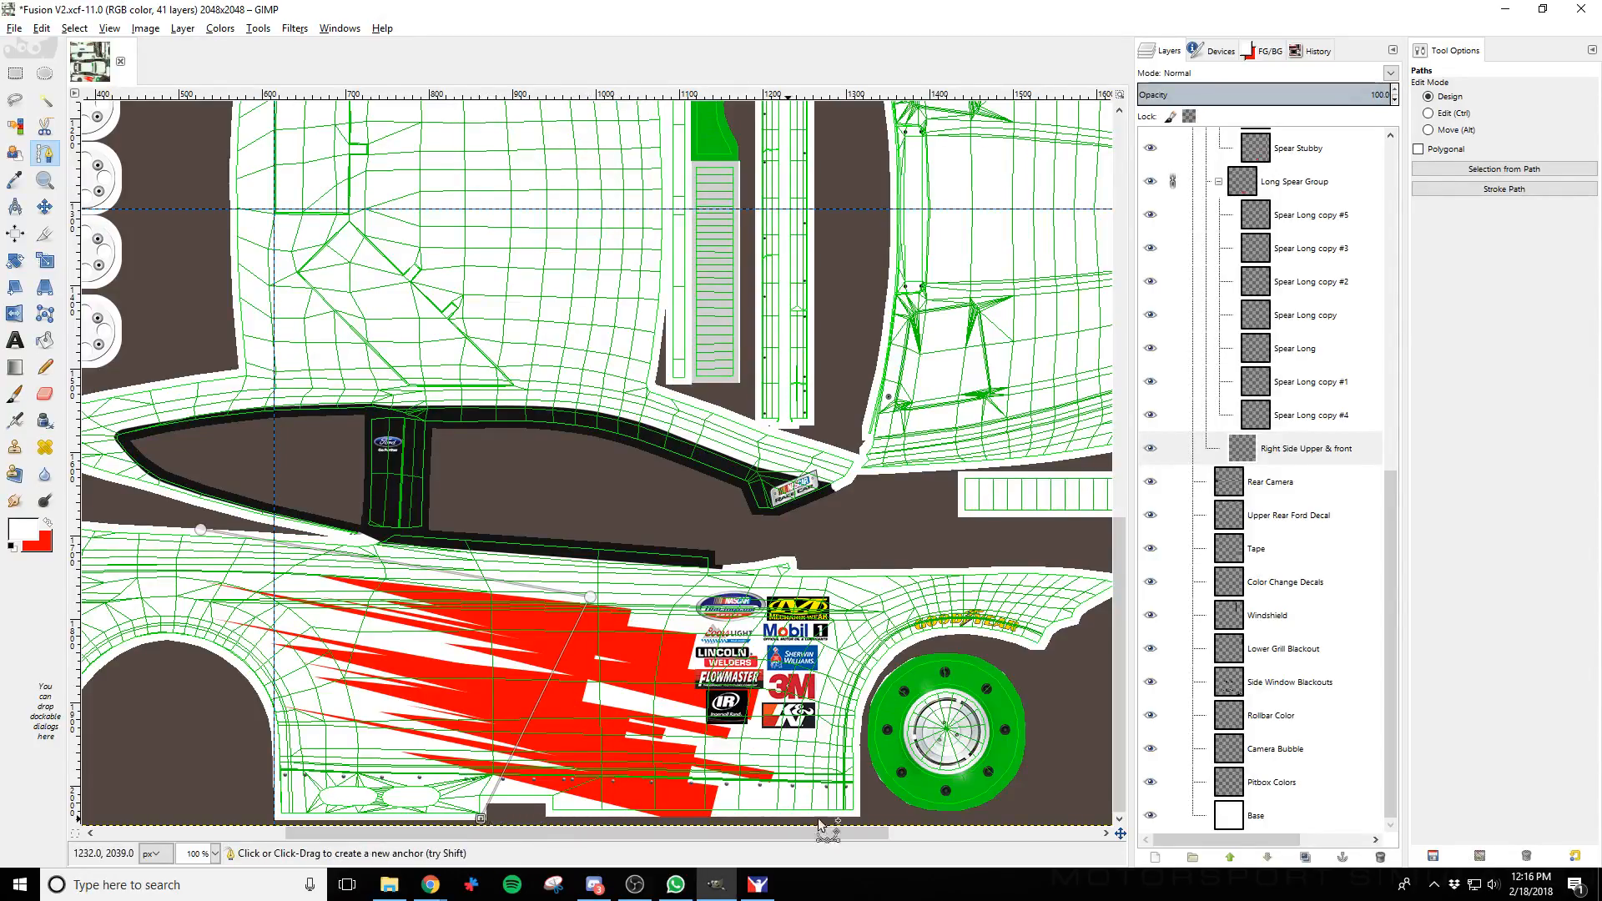
{"action": "left_click", "coordinate": [858, 821]}
{"action": "left_click", "coordinate": [861, 728]}
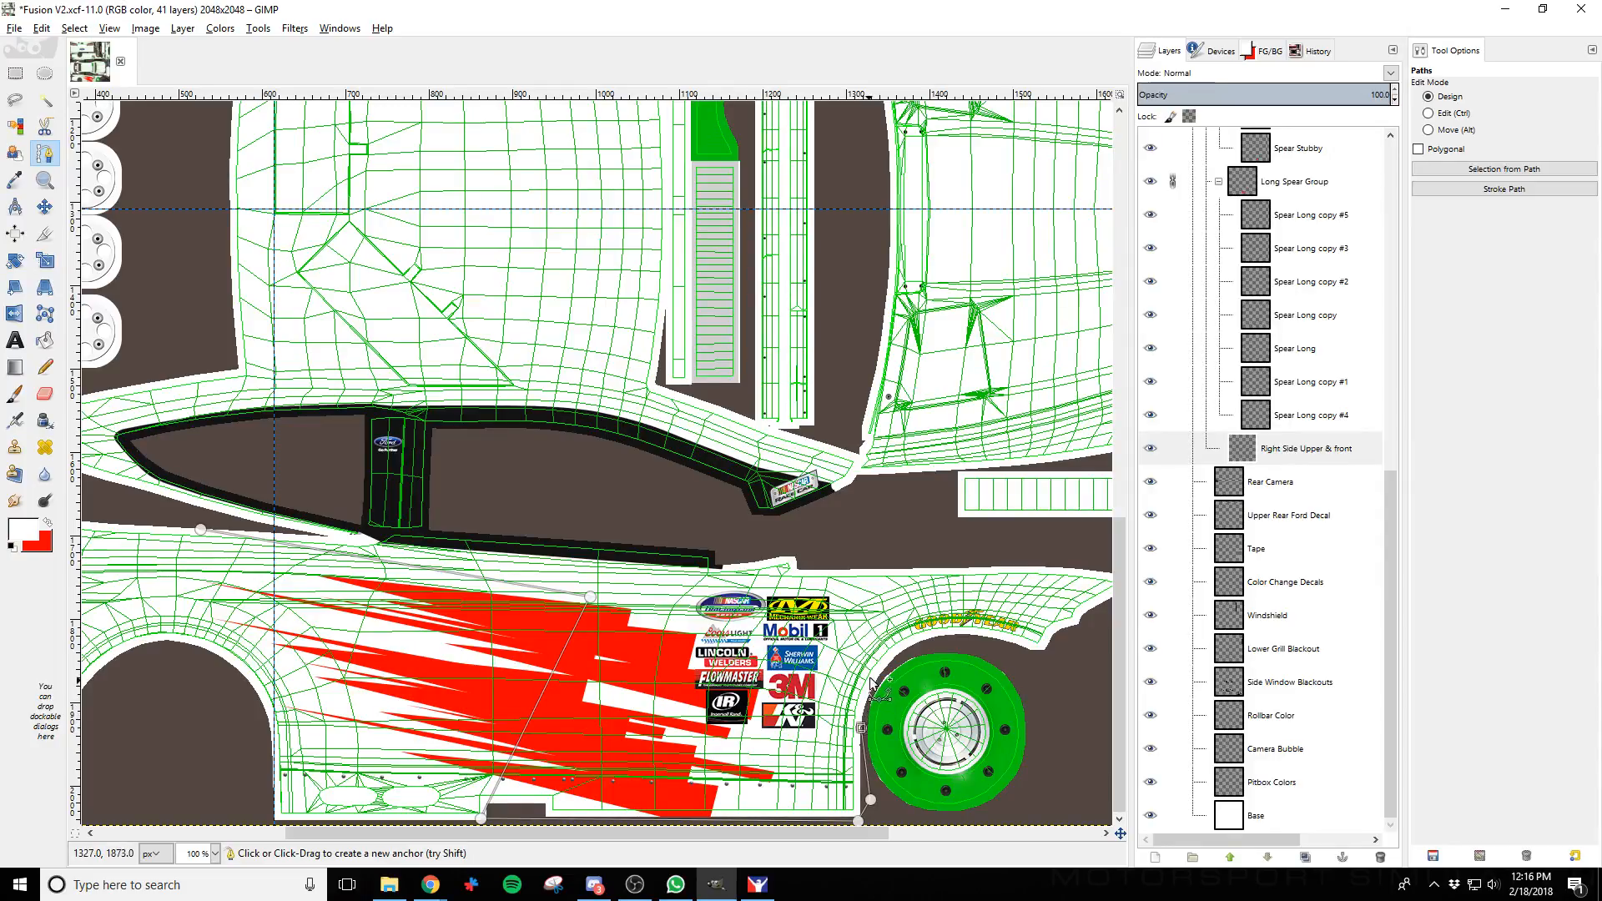
{"action": "left_click", "coordinate": [871, 674]}
{"action": "left_click", "coordinate": [906, 648]}
{"action": "left_click", "coordinate": [972, 640]}
{"action": "left_click", "coordinate": [1040, 654]}
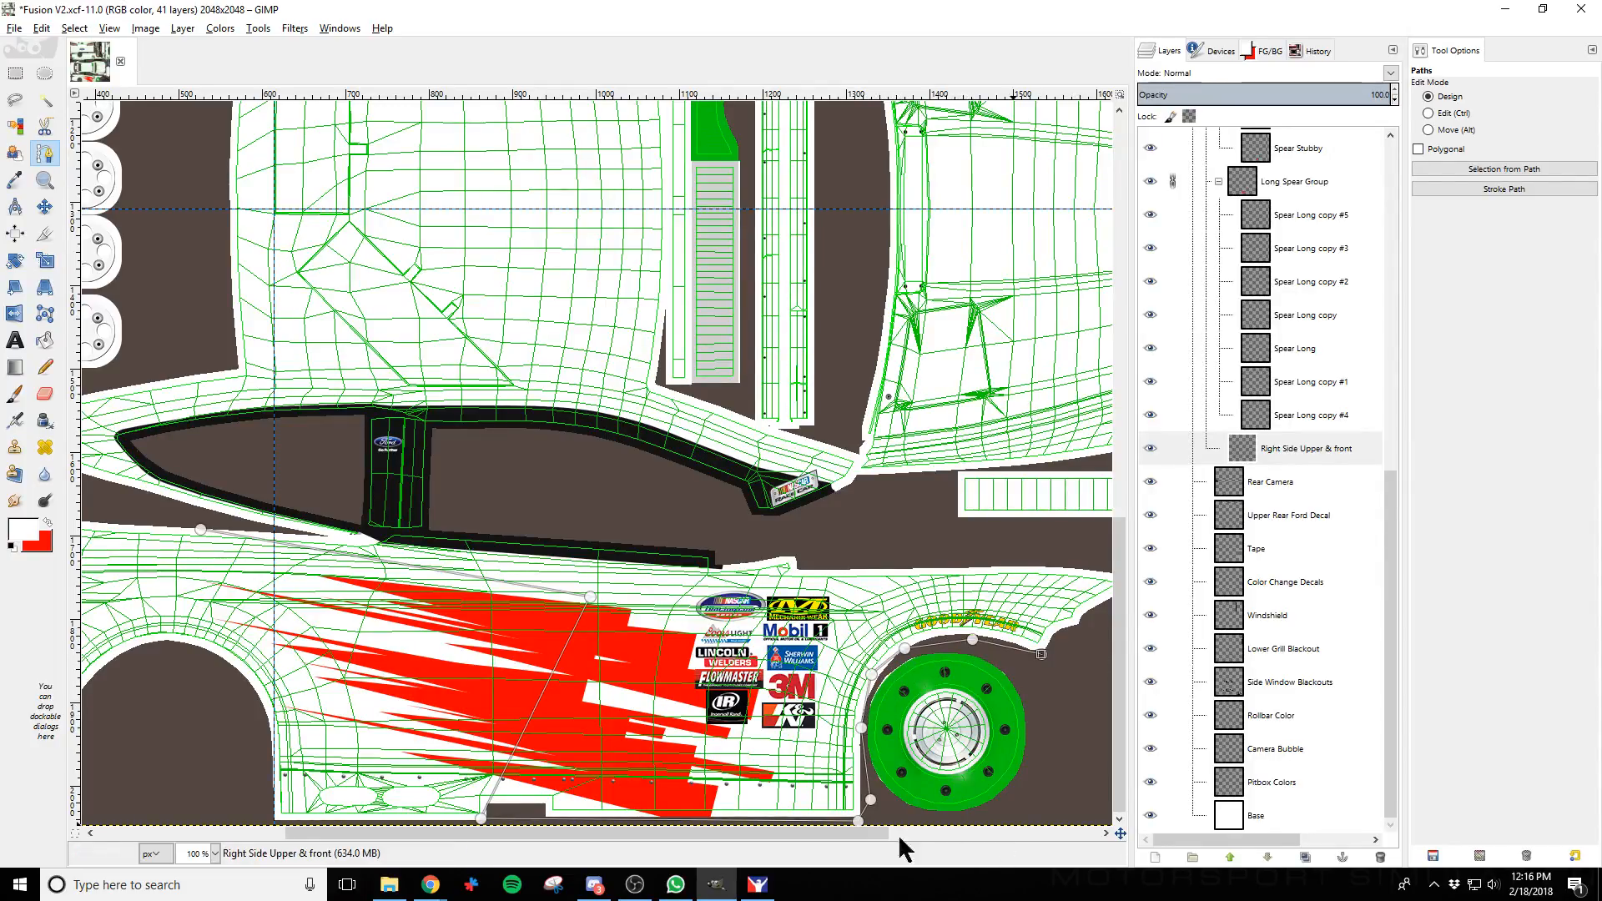
Close the path along the top edge, convert it to a selection, and set the Paintbrush to red
{"action": "scroll", "coordinate": [913, 834], "scroll_direction": "right", "scroll_amount": 2}
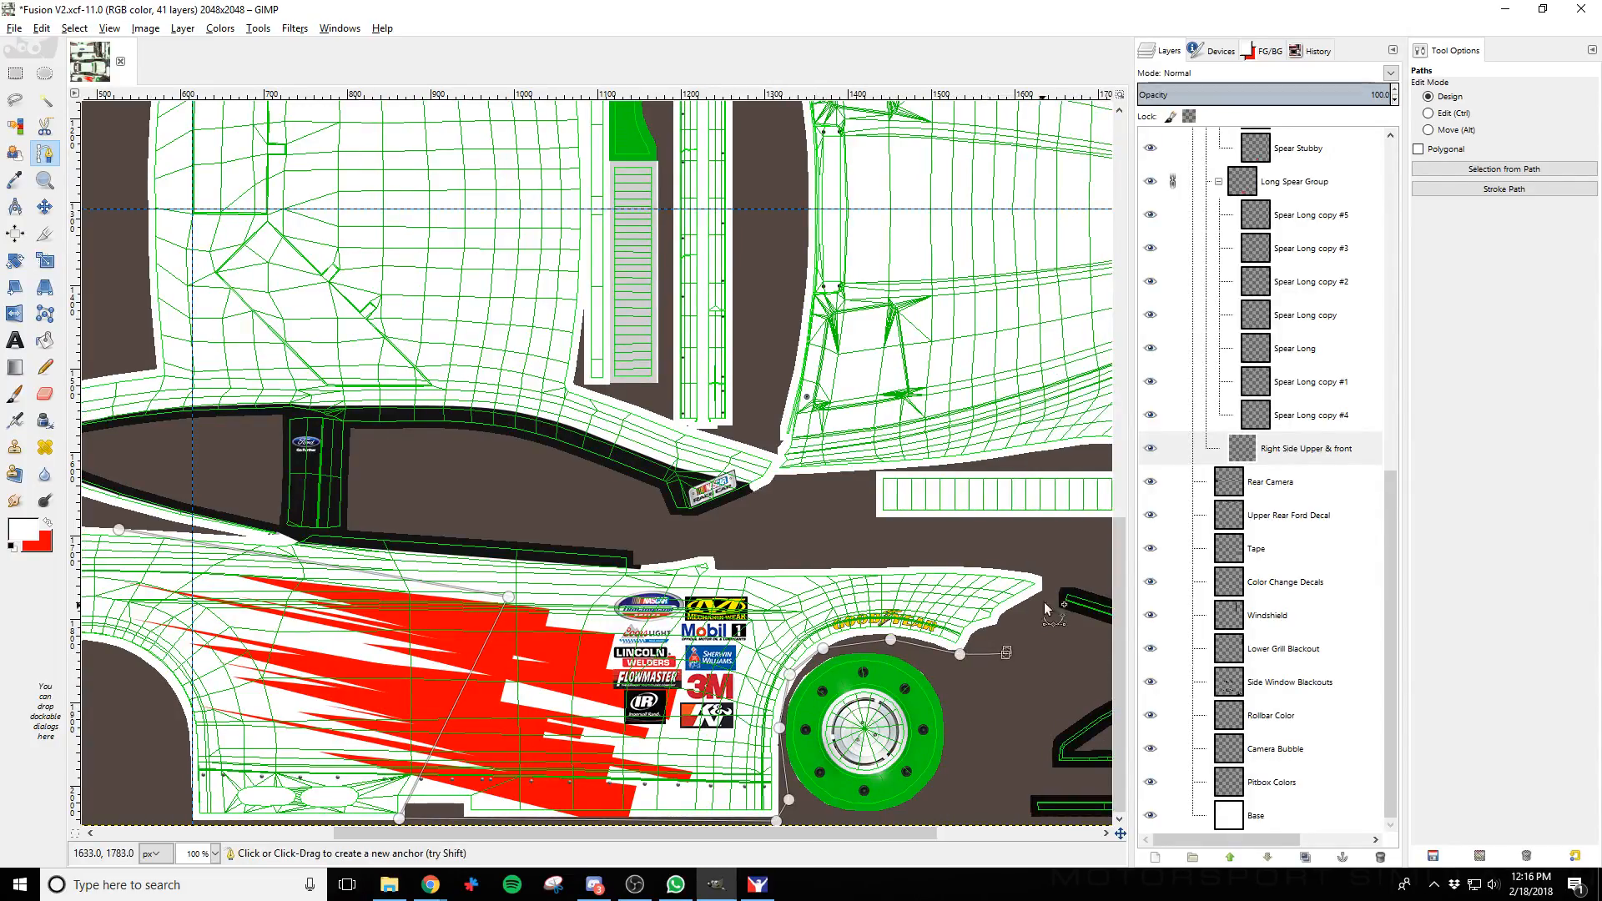
{"action": "left_click", "coordinate": [370, 514]}
{"action": "left_click", "coordinate": [340, 530]}
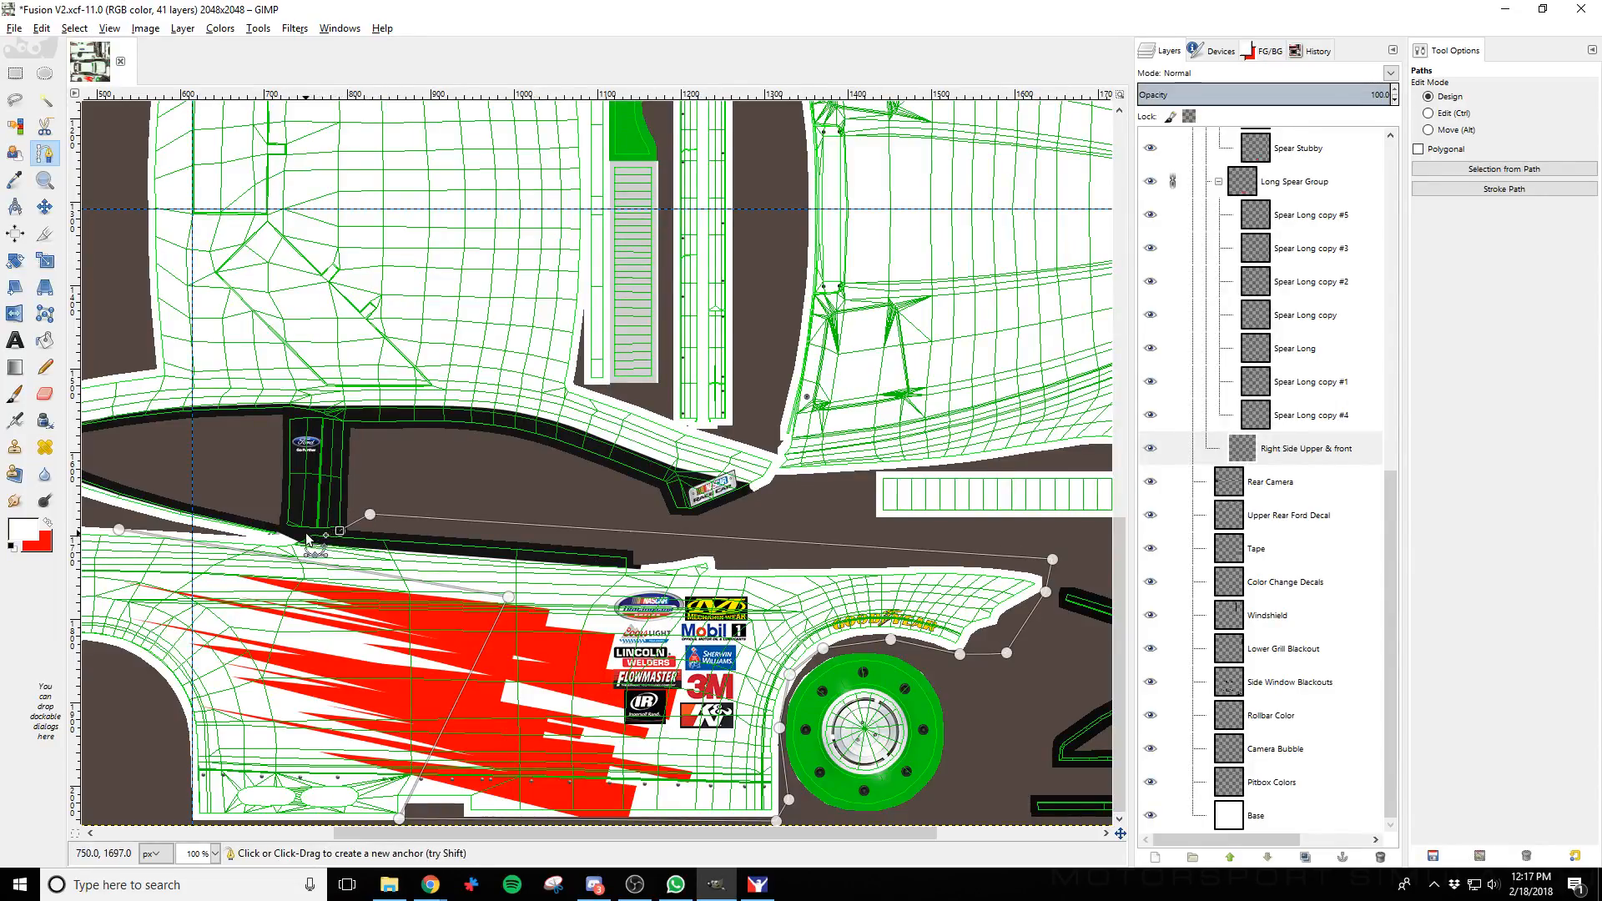
{"action": "left_click", "coordinate": [305, 533]}
{"action": "left_click", "coordinate": [279, 540]}
{"action": "left_click", "coordinate": [251, 540]}
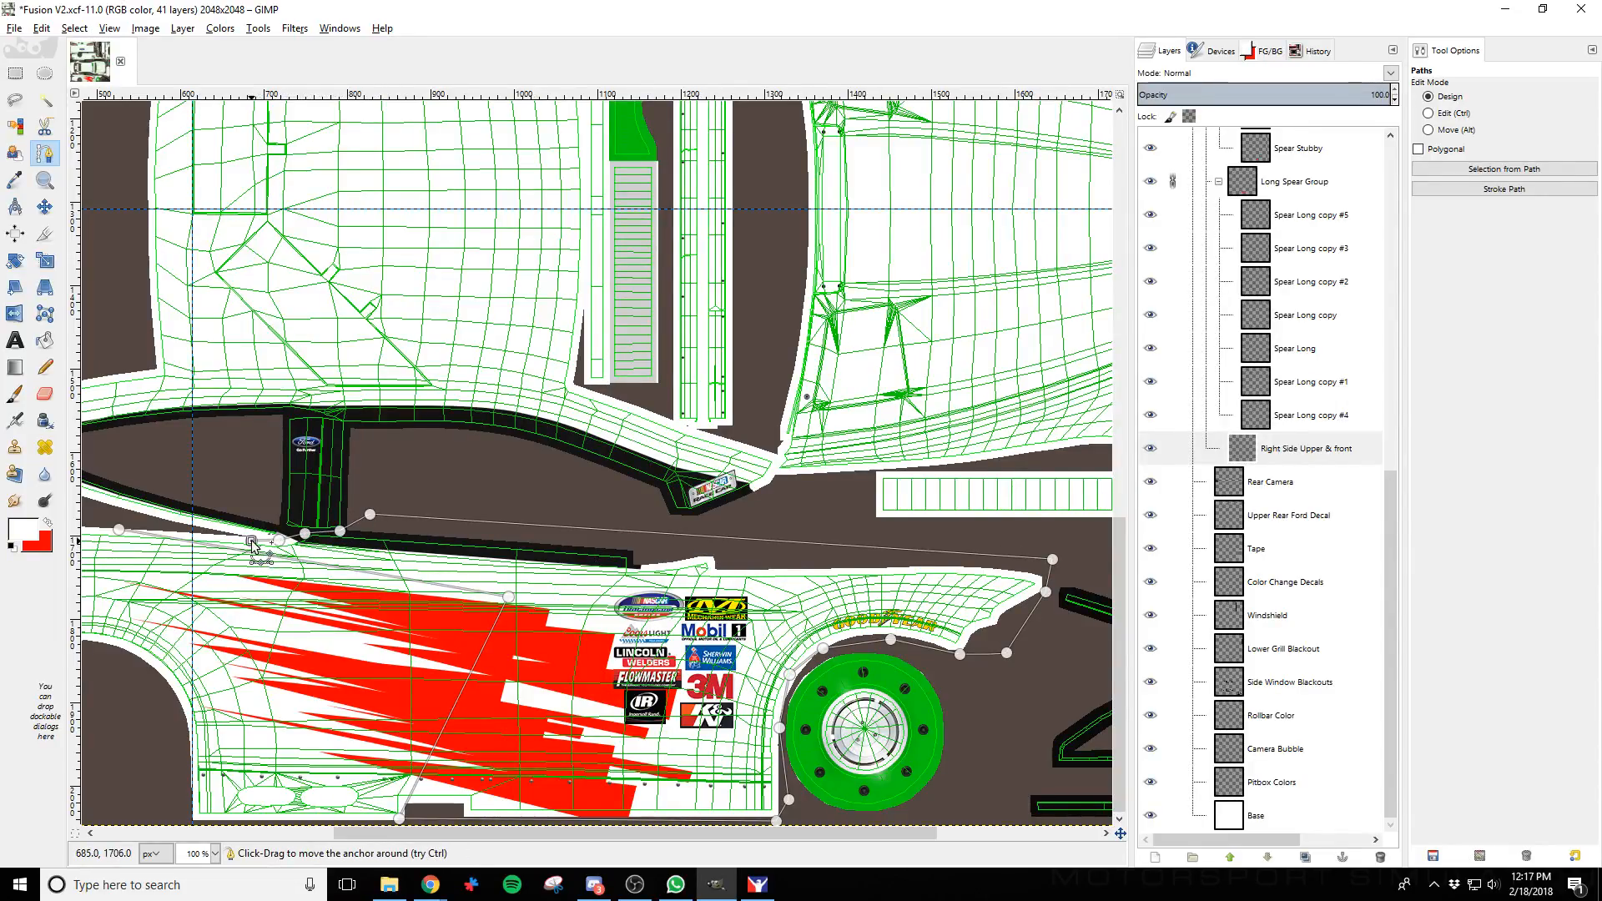
{"action": "key", "text": "Return"}
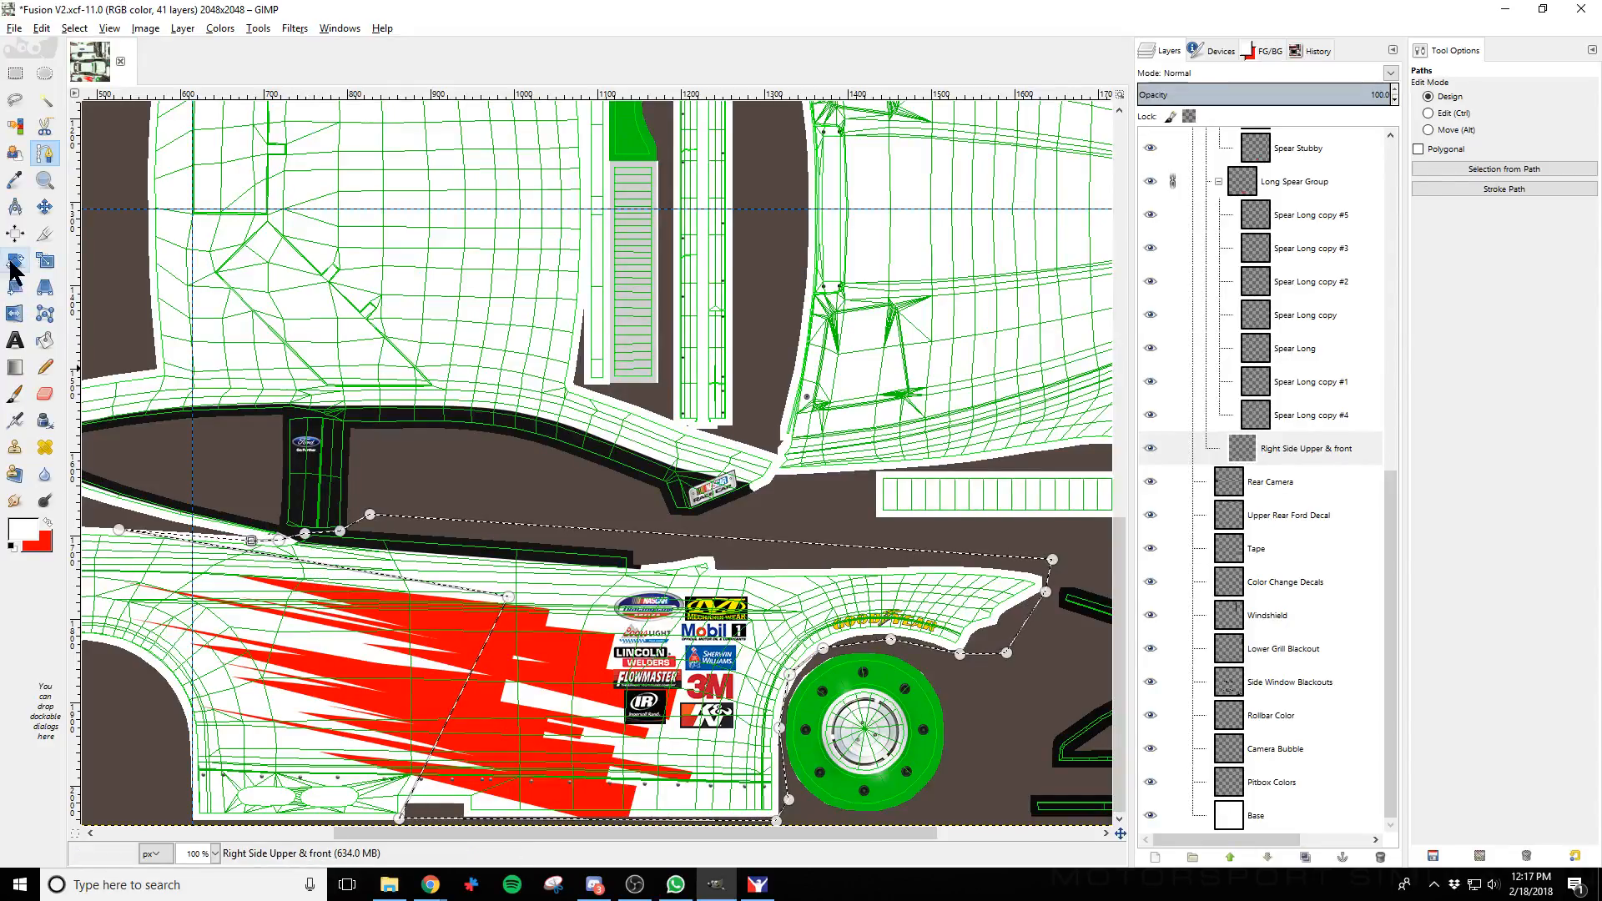
{"action": "left_click", "coordinate": [15, 393]}
{"action": "left_click", "coordinate": [48, 523]}
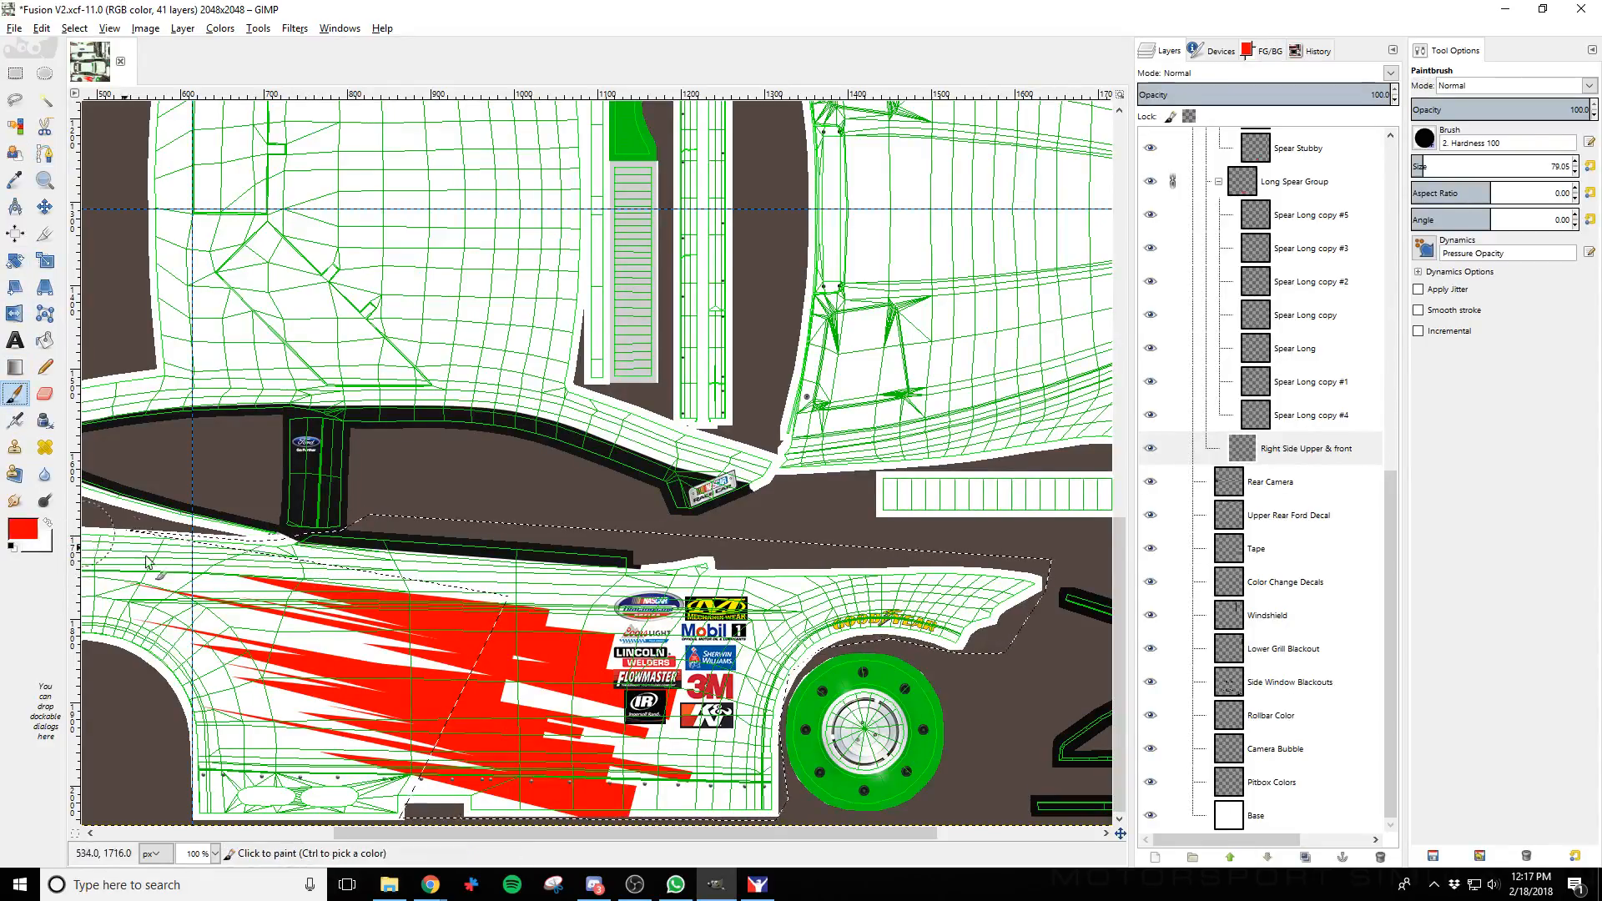
Fill the selected front side section red, export the TGA, and reload it in iRacing
{"action": "mouse_move", "coordinate": [167, 542]}
{"action": "left_mouse_down"}
{"action": "mouse_move", "coordinate": [1065, 578]}
{"action": "mouse_move", "coordinate": [1015, 625]}
{"action": "mouse_move", "coordinate": [873, 674]}
{"action": "mouse_move", "coordinate": [704, 810]}
{"action": "mouse_move", "coordinate": [427, 817]}
{"action": "mouse_move", "coordinate": [550, 804]}
{"action": "mouse_move", "coordinate": [418, 753]}
{"action": "mouse_move", "coordinate": [515, 765]}
{"action": "mouse_move", "coordinate": [864, 711]}
{"action": "mouse_move", "coordinate": [356, 627]}
{"action": "mouse_move", "coordinate": [274, 640]}
{"action": "mouse_move", "coordinate": [35, 600]}
{"action": "mouse_move", "coordinate": [441, 544]}
{"action": "mouse_move", "coordinate": [470, 576]}
{"action": "left_mouse_up"}
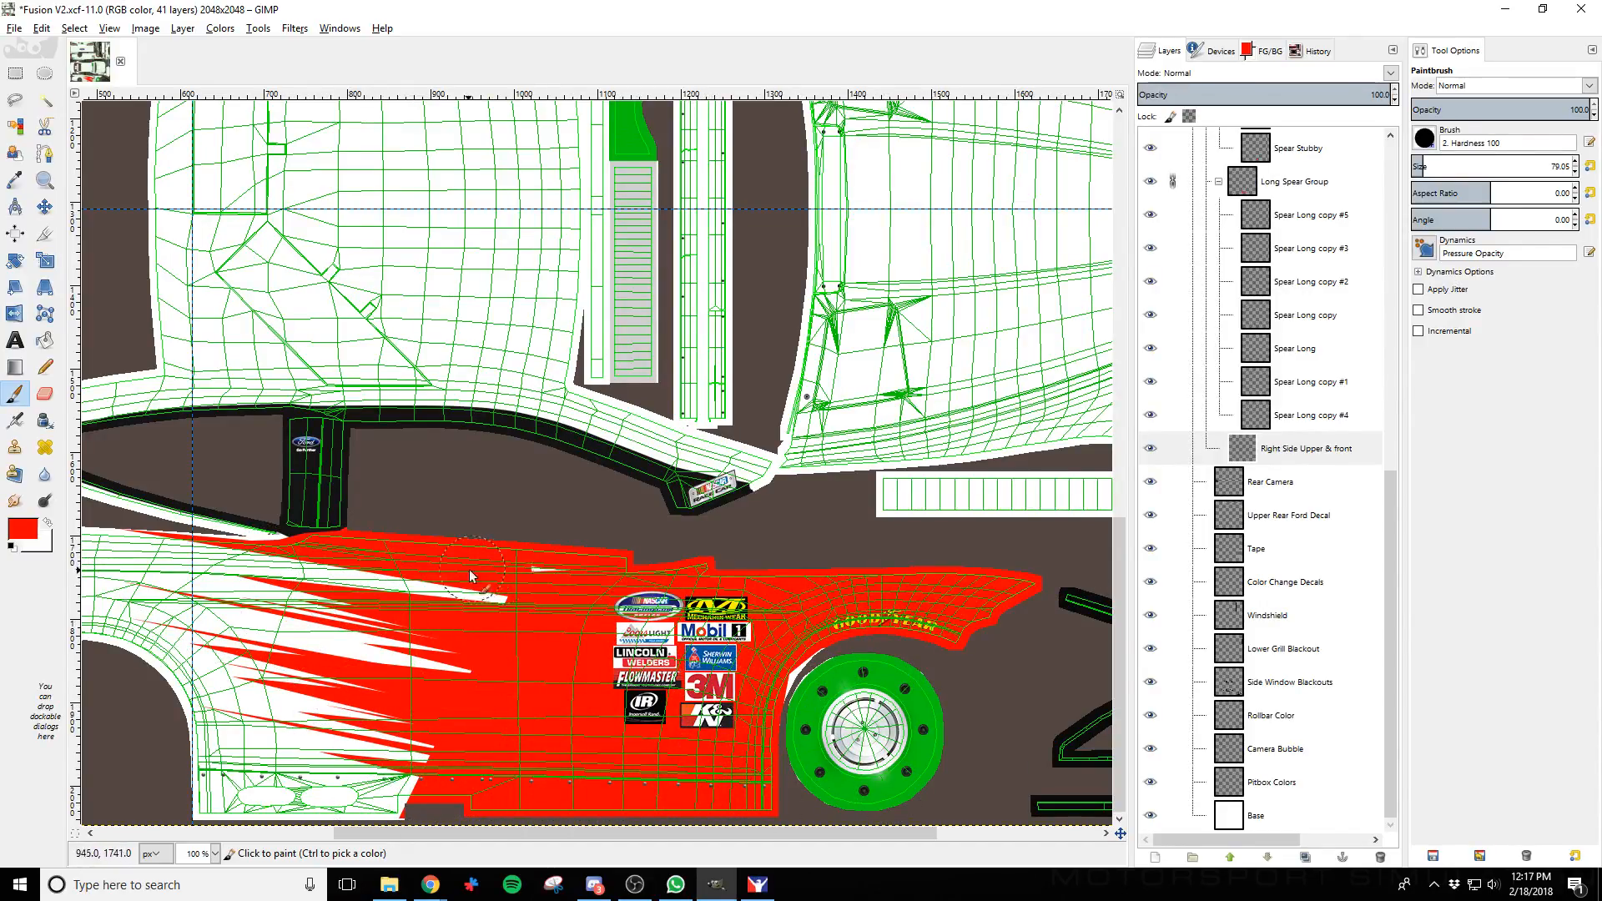
{"action": "key", "text": "ctrl+e"}
{"action": "key", "text": "alt+Tab"}
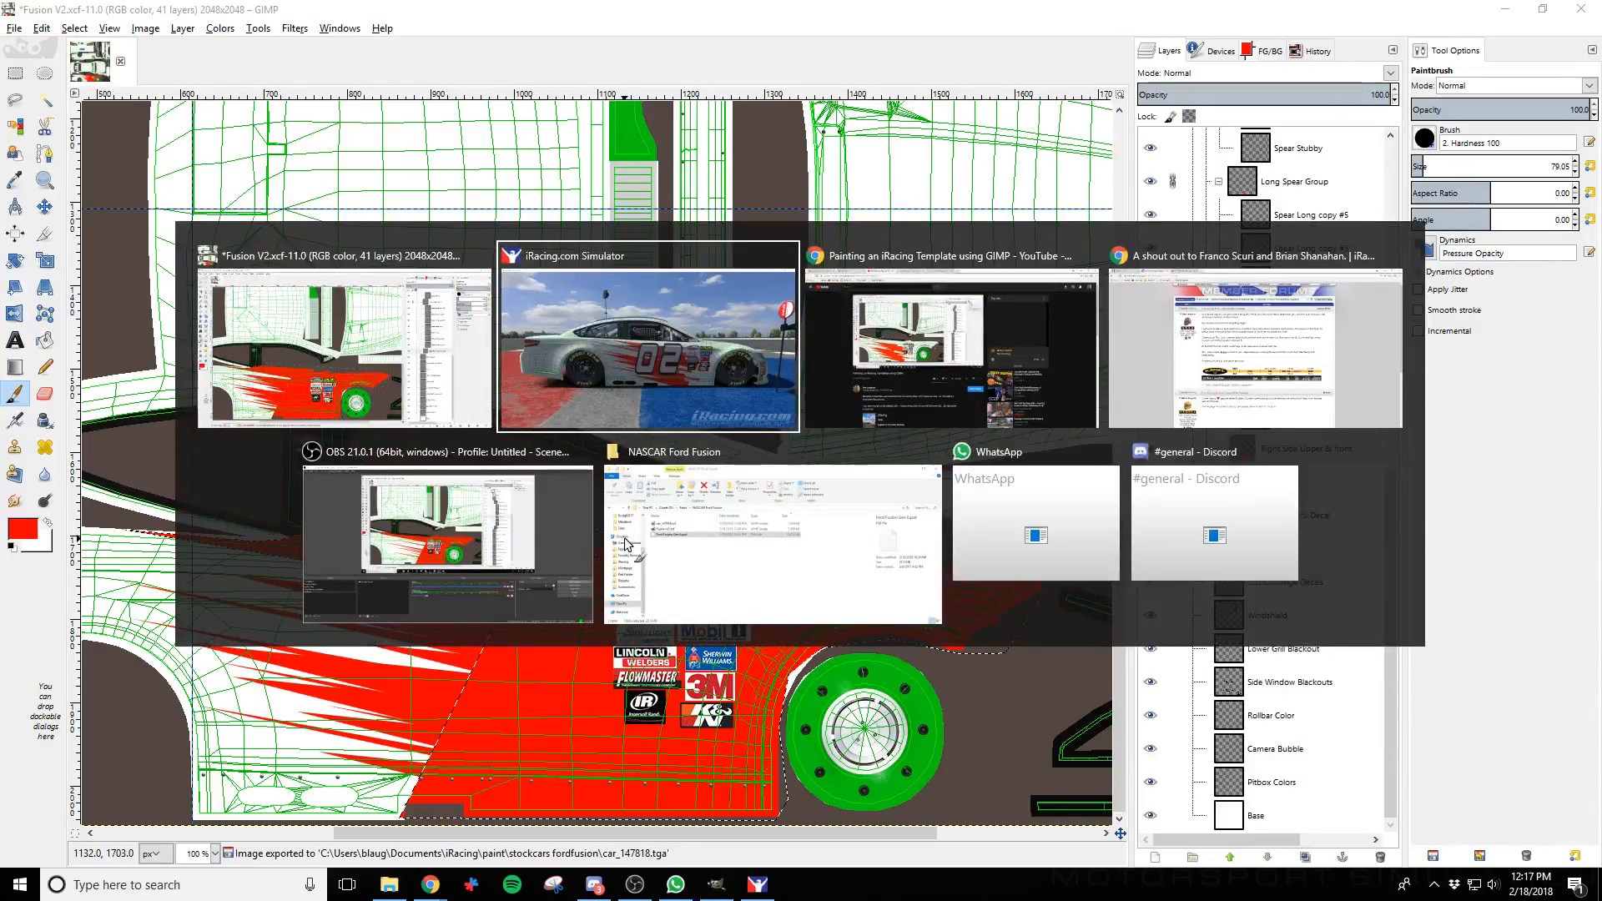
{"action": "key", "text": "ctrl+r"}
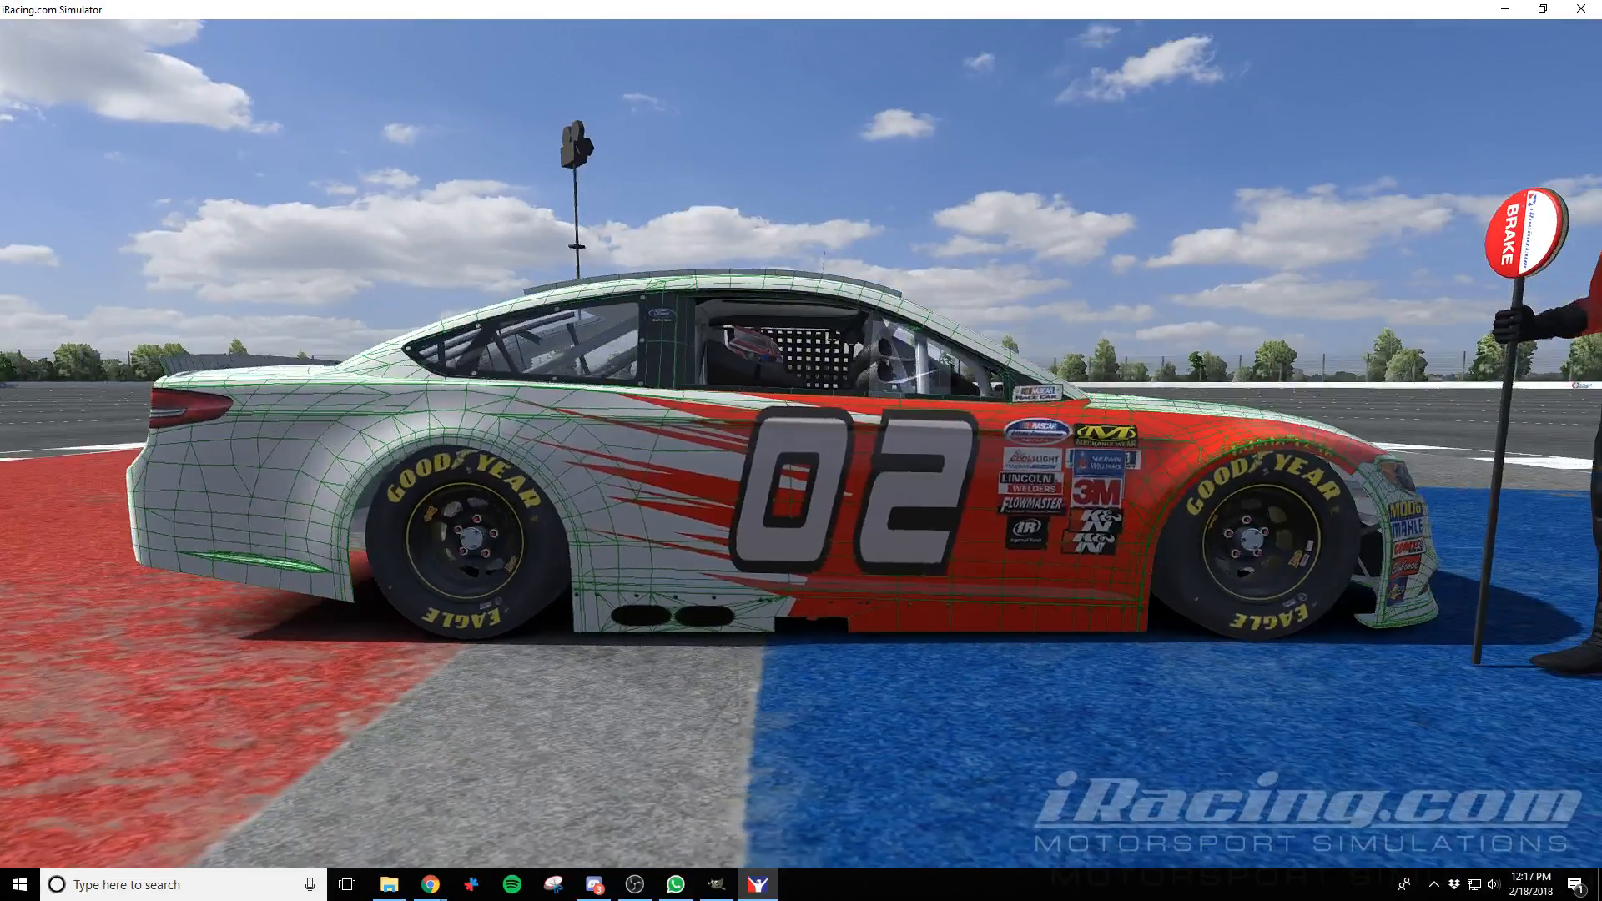
Hide the Wire layer and reload the livery in iRacing to view the car without wireframe lines
{"action": "key", "text": "alt+Tab"}
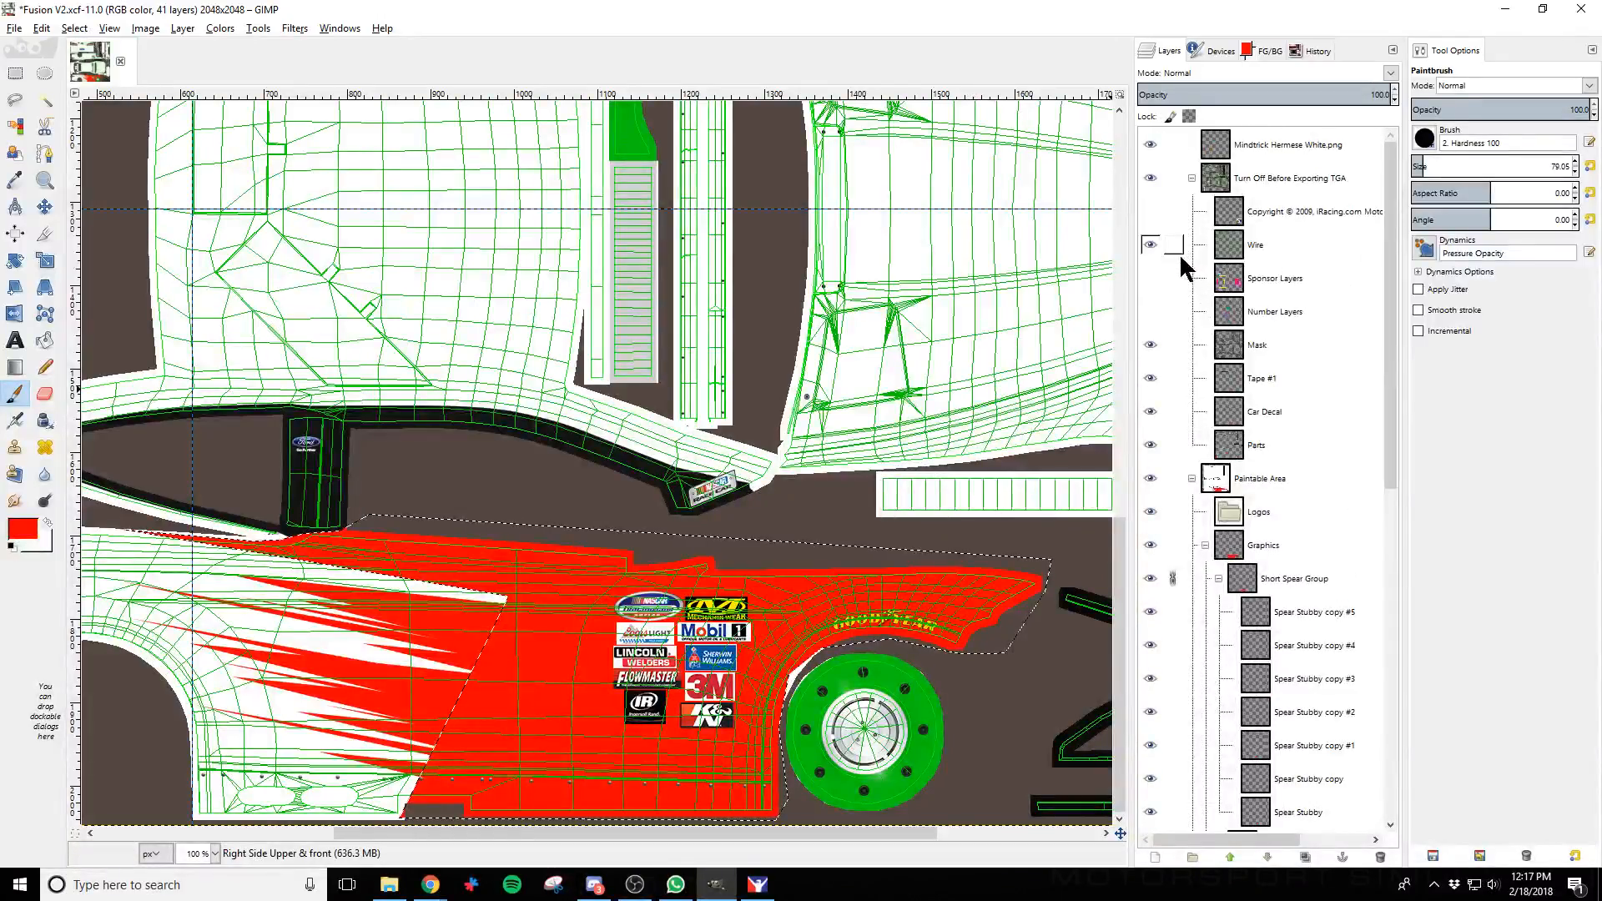
{"action": "left_click", "coordinate": [1150, 244]}
{"action": "key", "text": "alt+Tab"}
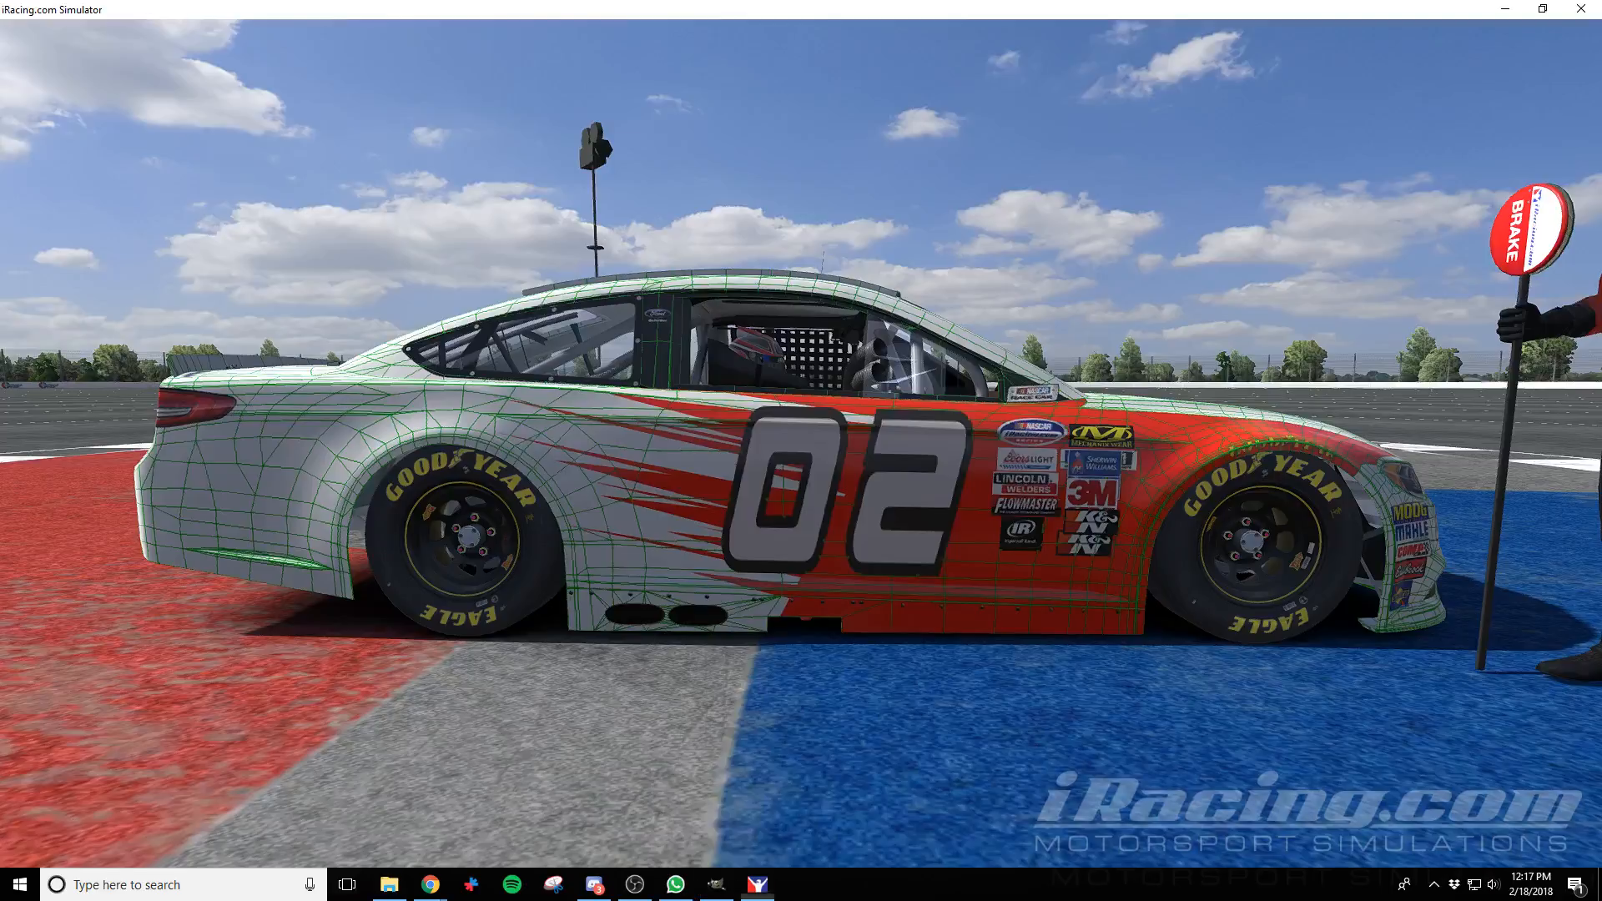
{"action": "key", "text": "ctrl+r"}
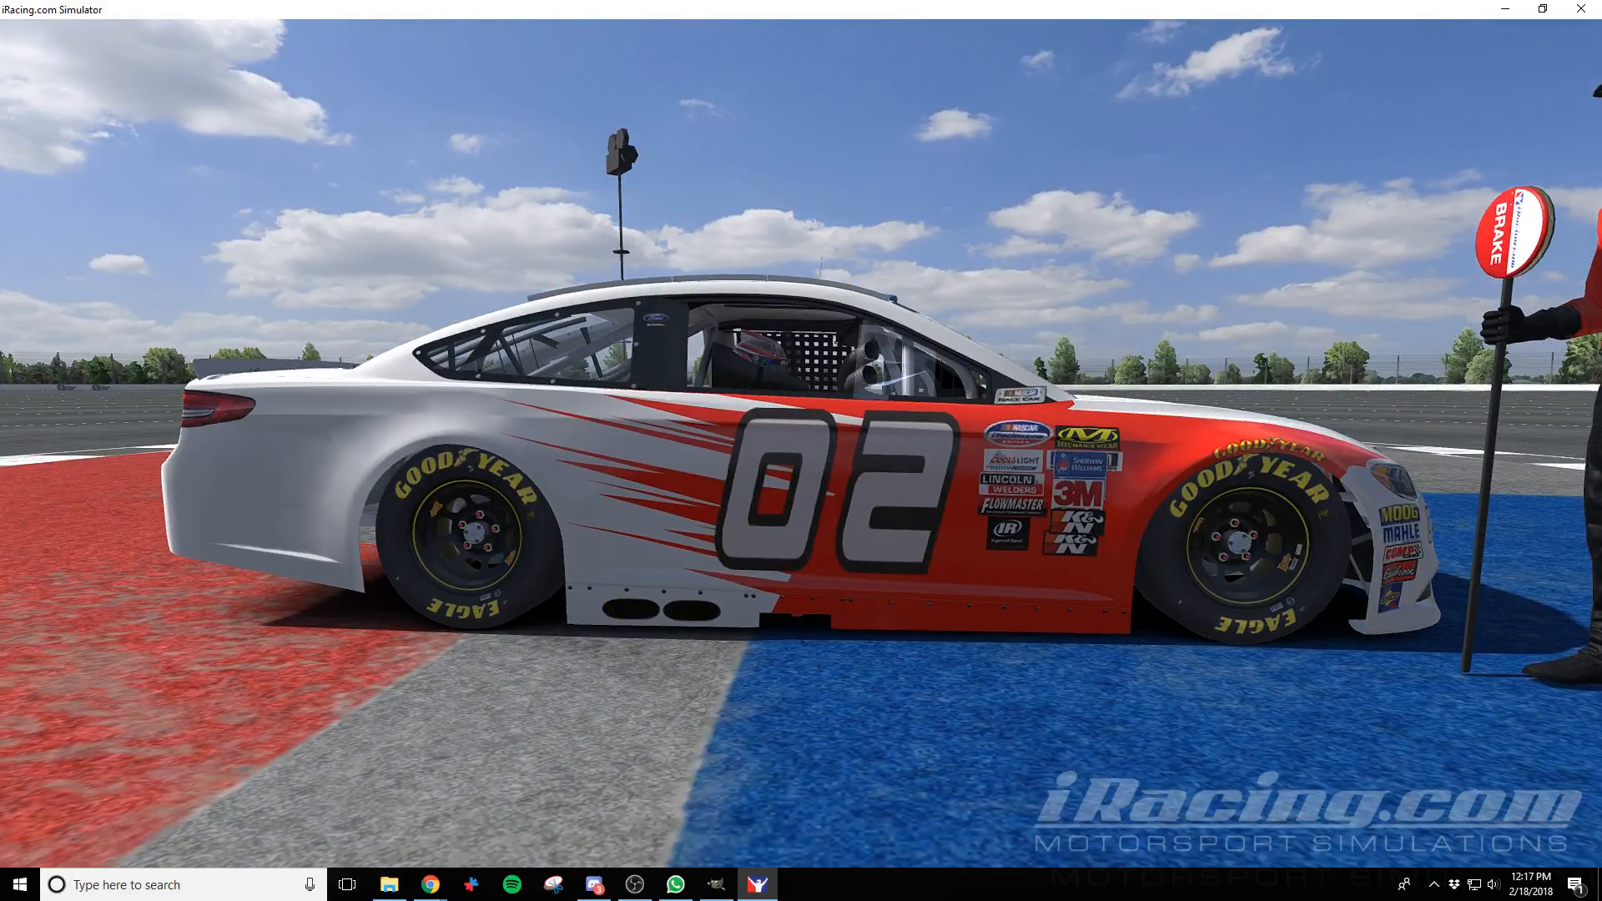
{"action": "key", "text": "alt+Tab"}
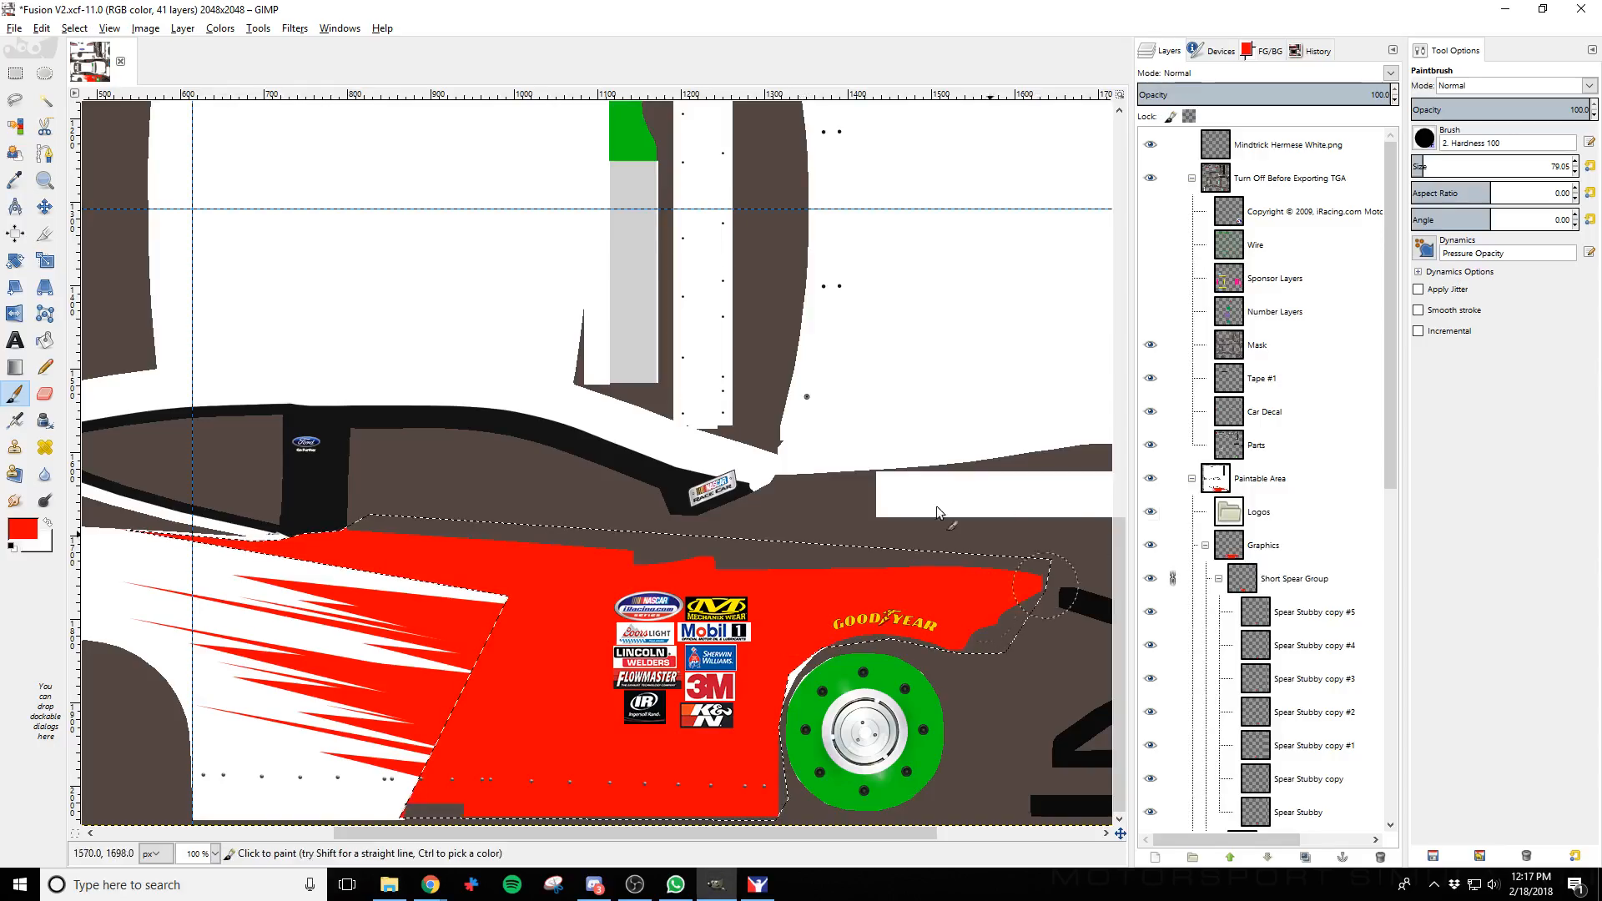
Clear the selection, erase the red along the front section's bottom edge, and export the livery
{"action": "left_click", "coordinate": [44, 393]}
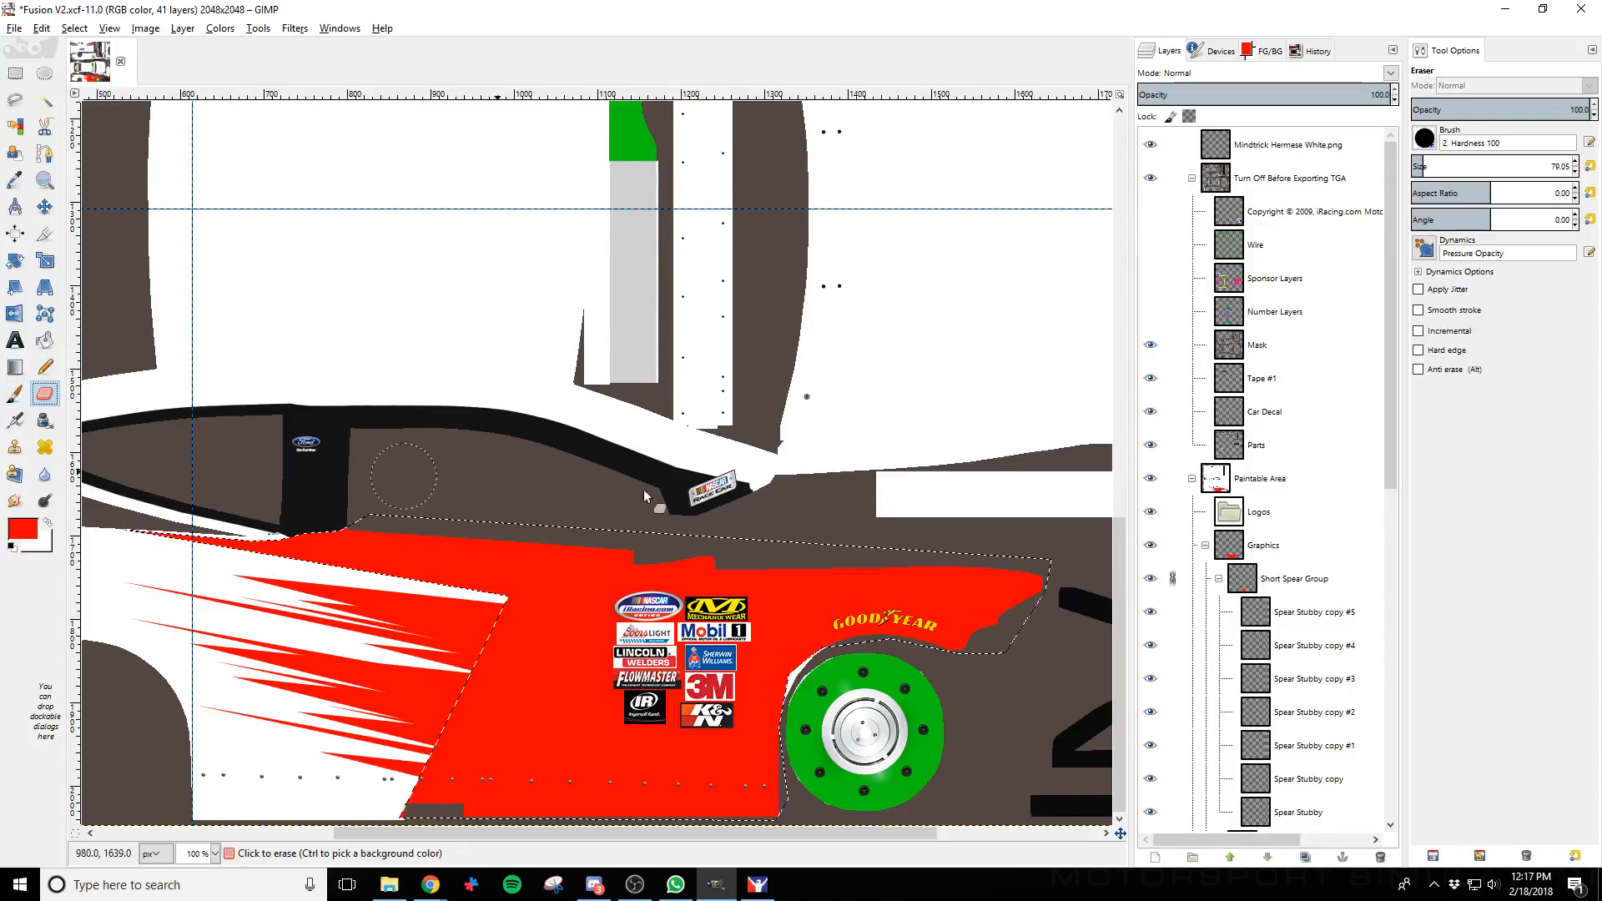
{"action": "left_click", "coordinate": [94, 27]}
{"action": "left_click", "coordinate": [84, 66]}
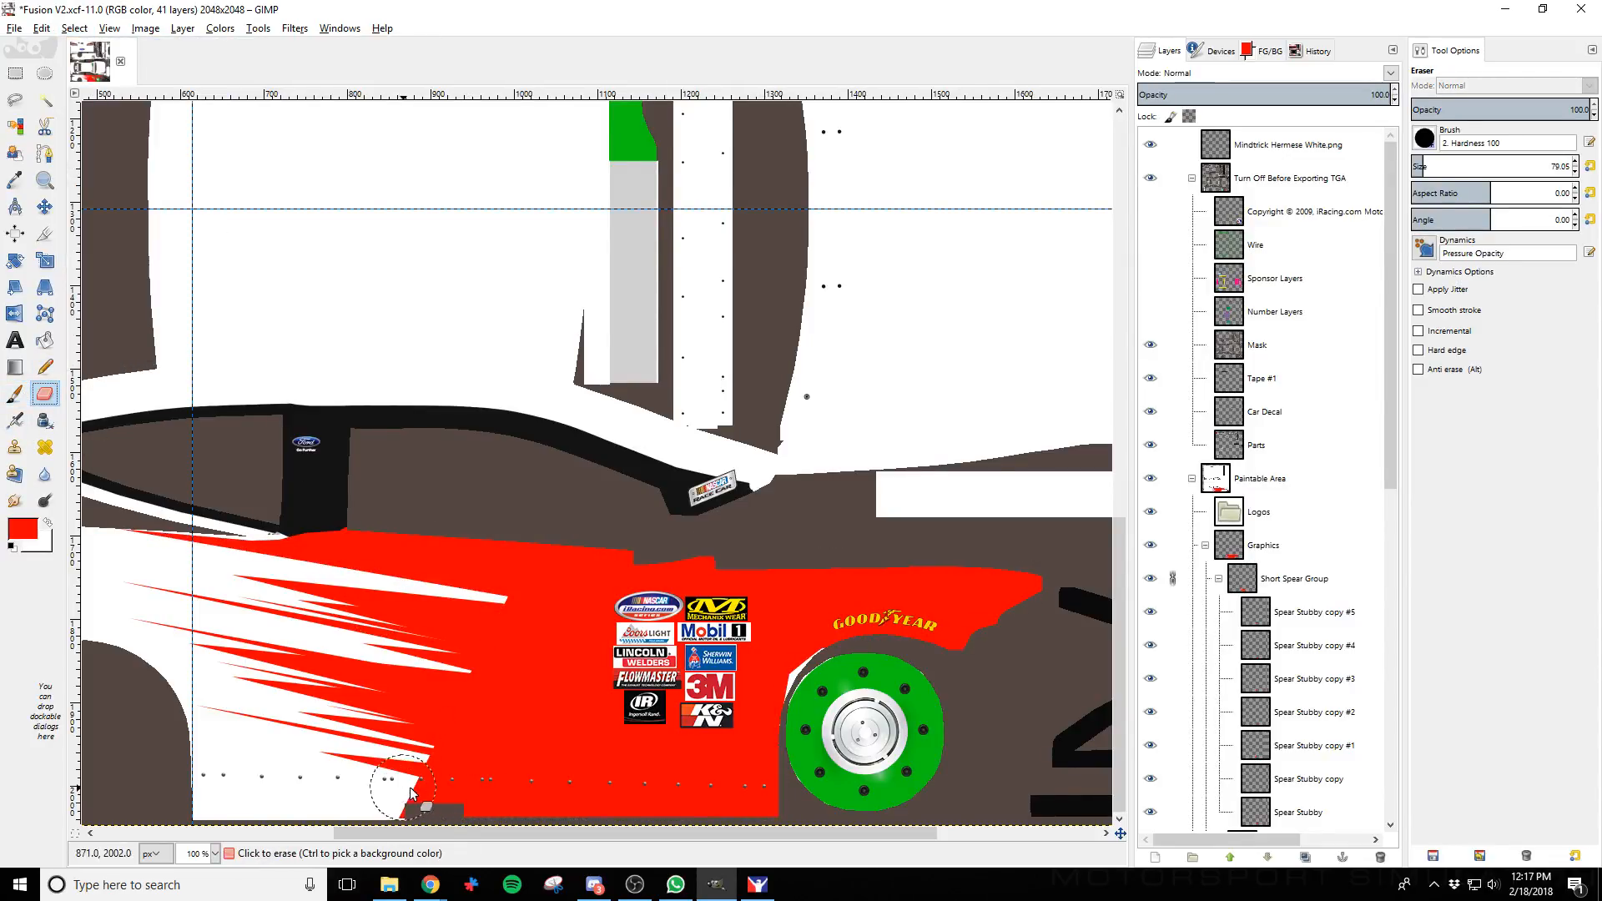
{"action": "left_click_drag", "start_coordinate": [449, 792], "coordinate": [785, 795]}
{"action": "key", "text": "ctrl+e"}
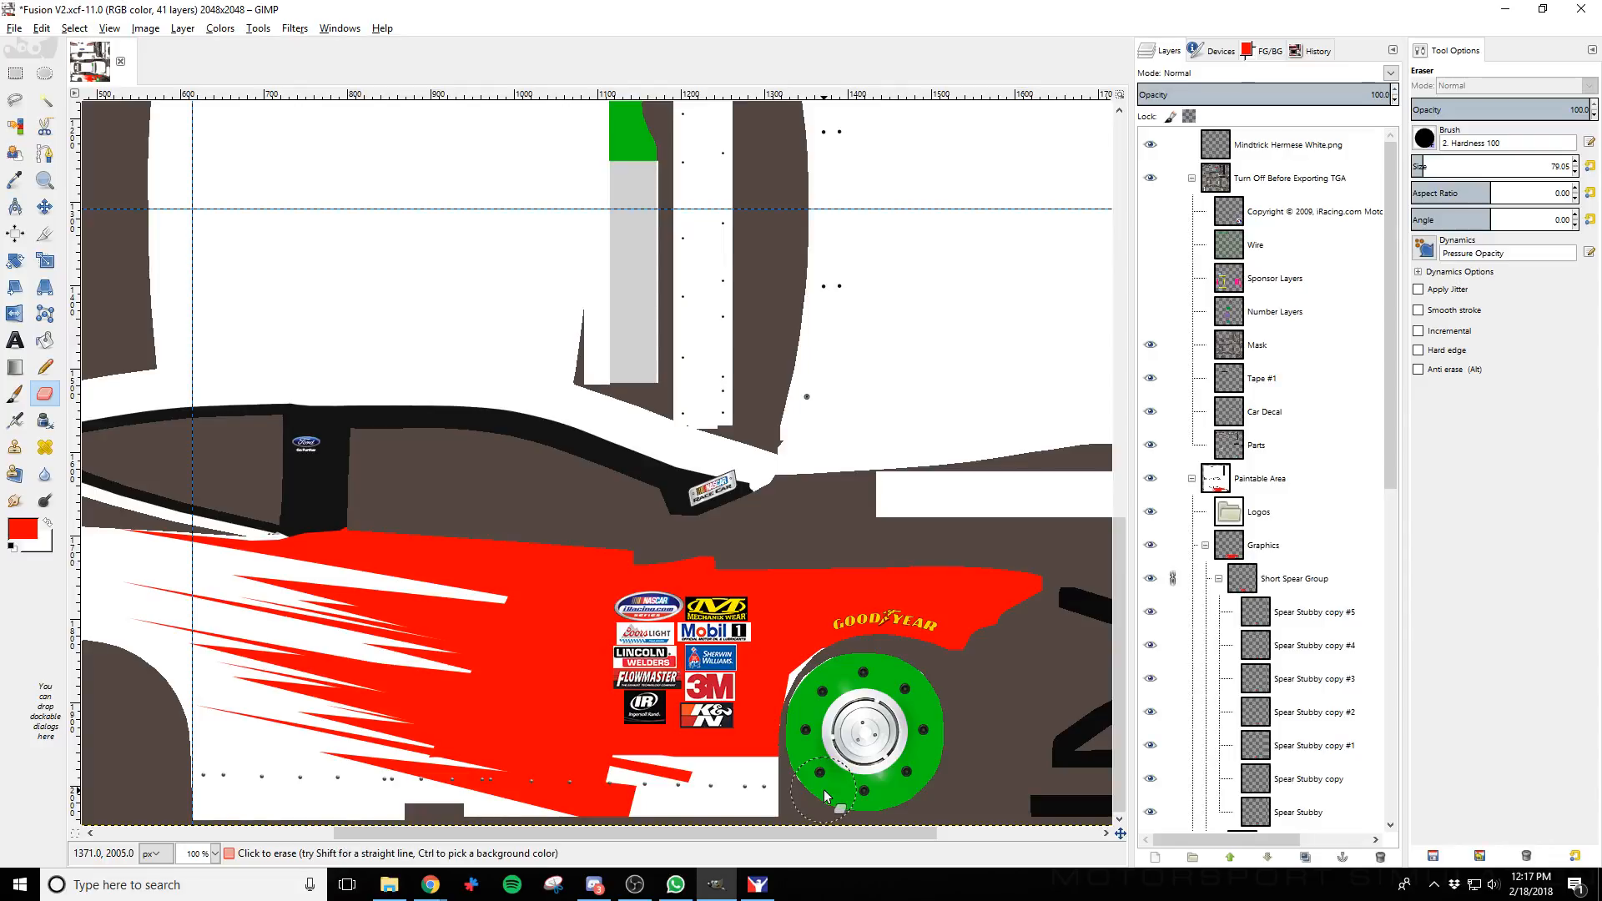
Reload the car in iRacing to check the whiter lower edge, then return to GIMP
{"action": "key", "text": "alt+Tab"}
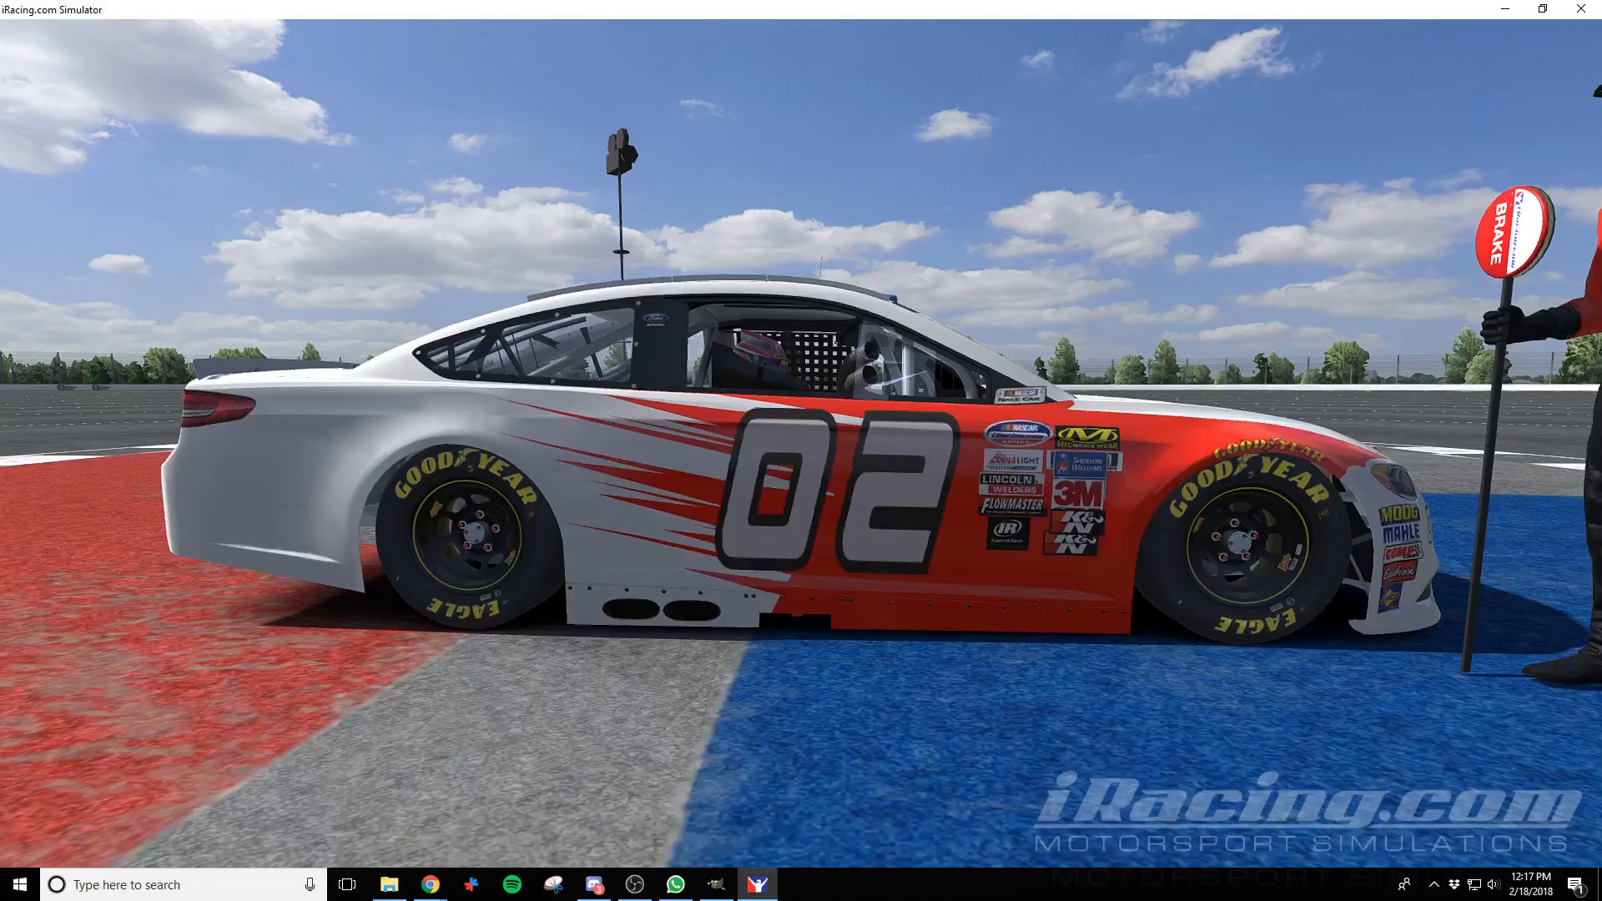
{"action": "key", "text": "ctrl+r"}
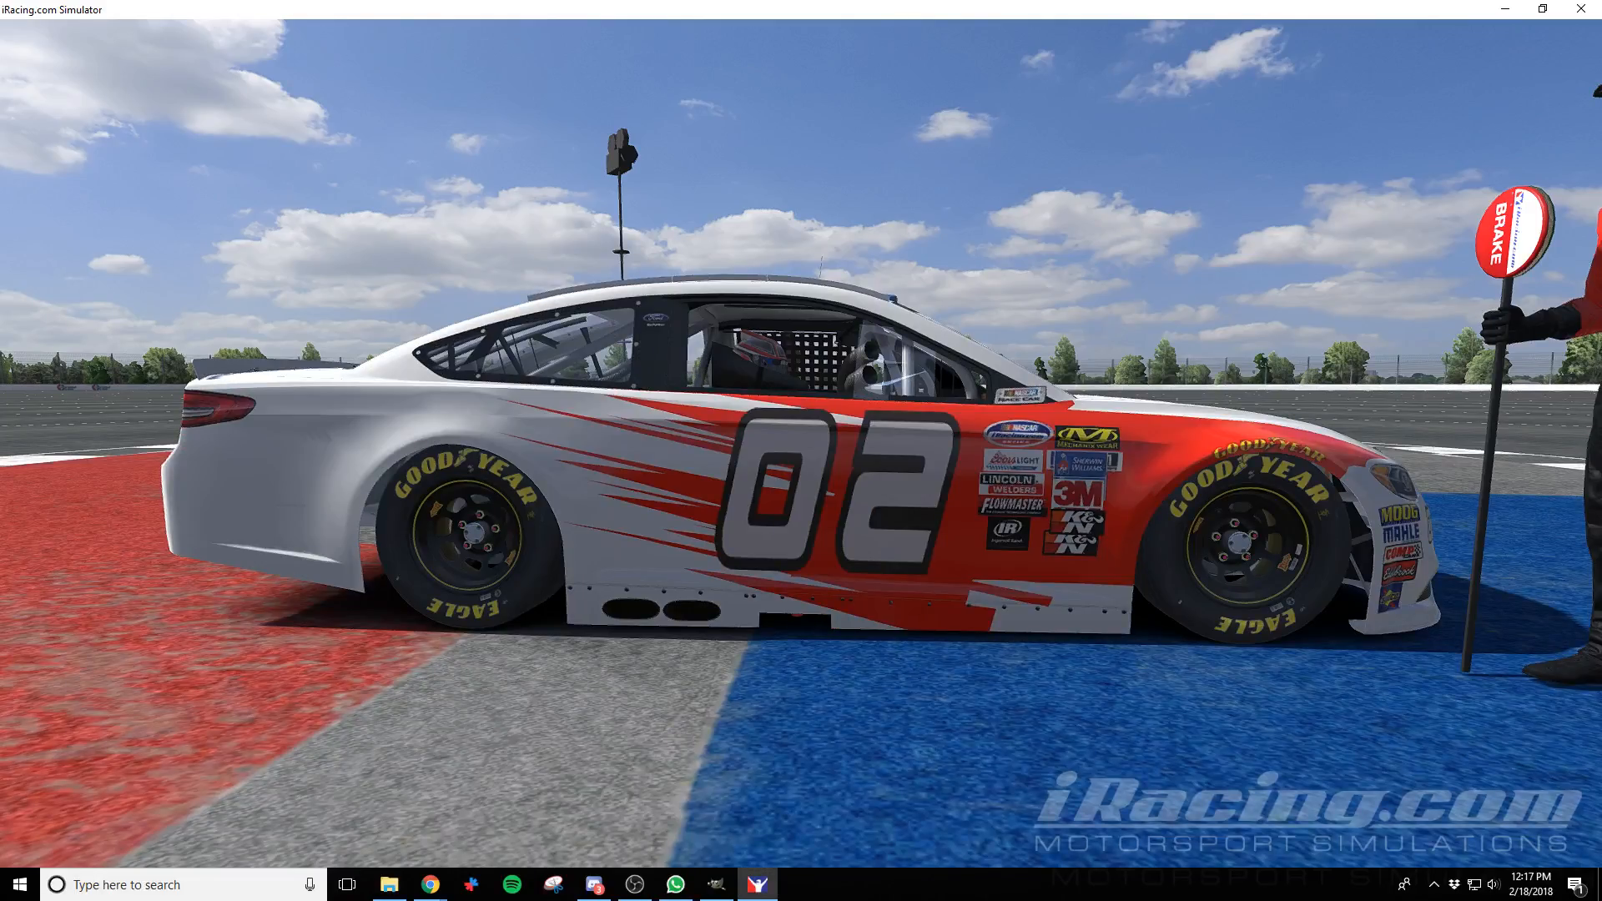
{"action": "mouse_move", "coordinate": [797, 690]}
{"action": "key", "text": "alt+Tab"}
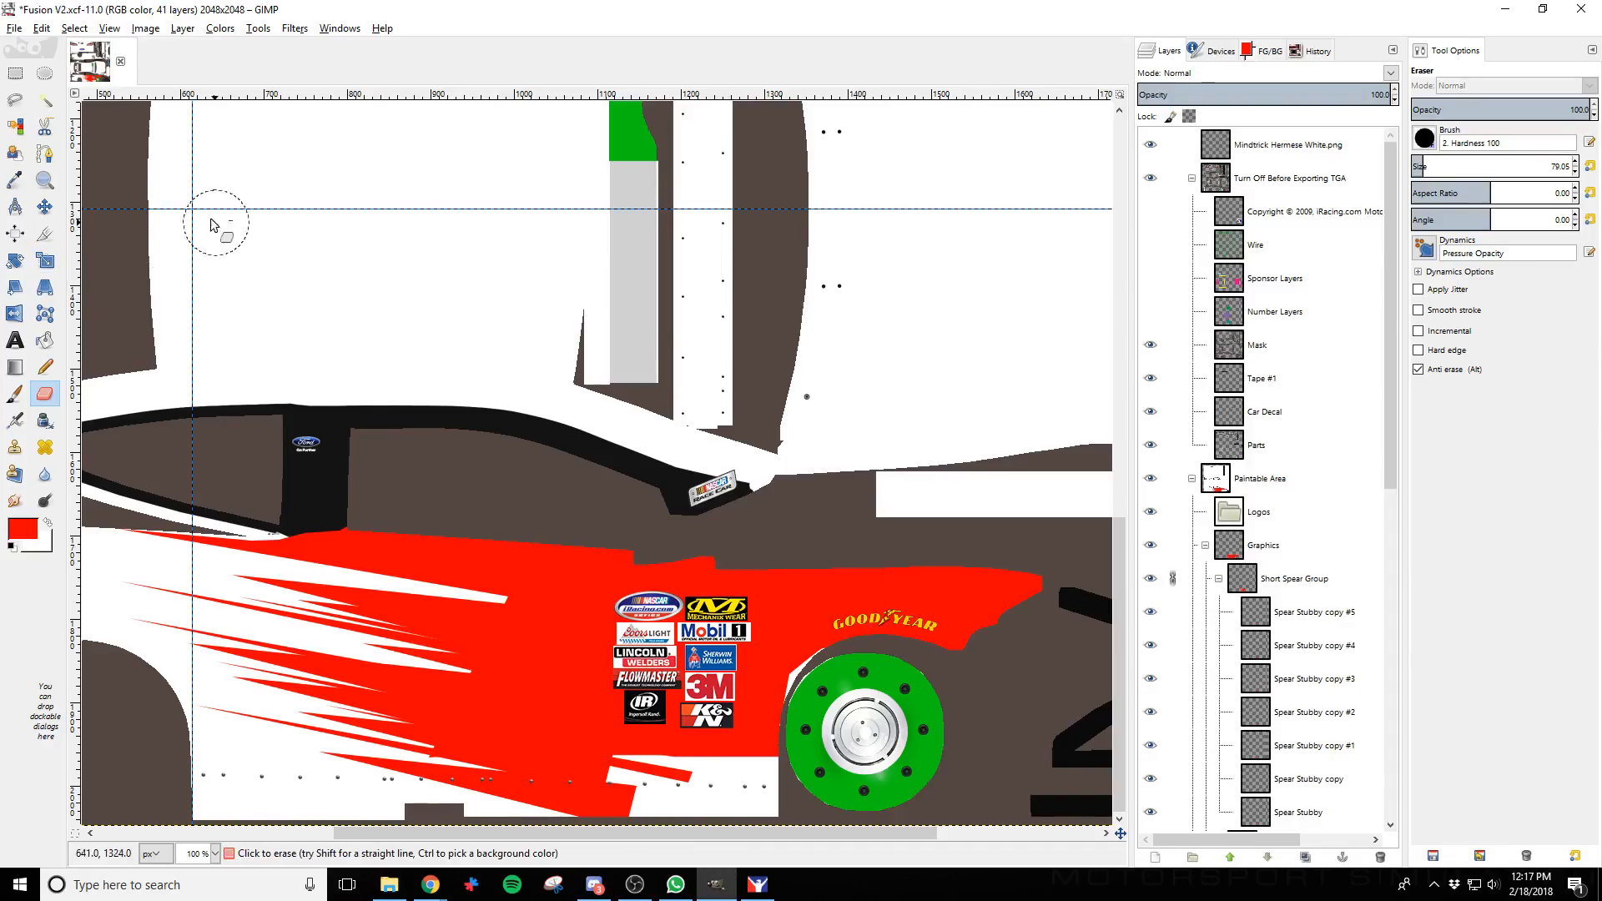
{"action": "left_click", "coordinate": [45, 260]}
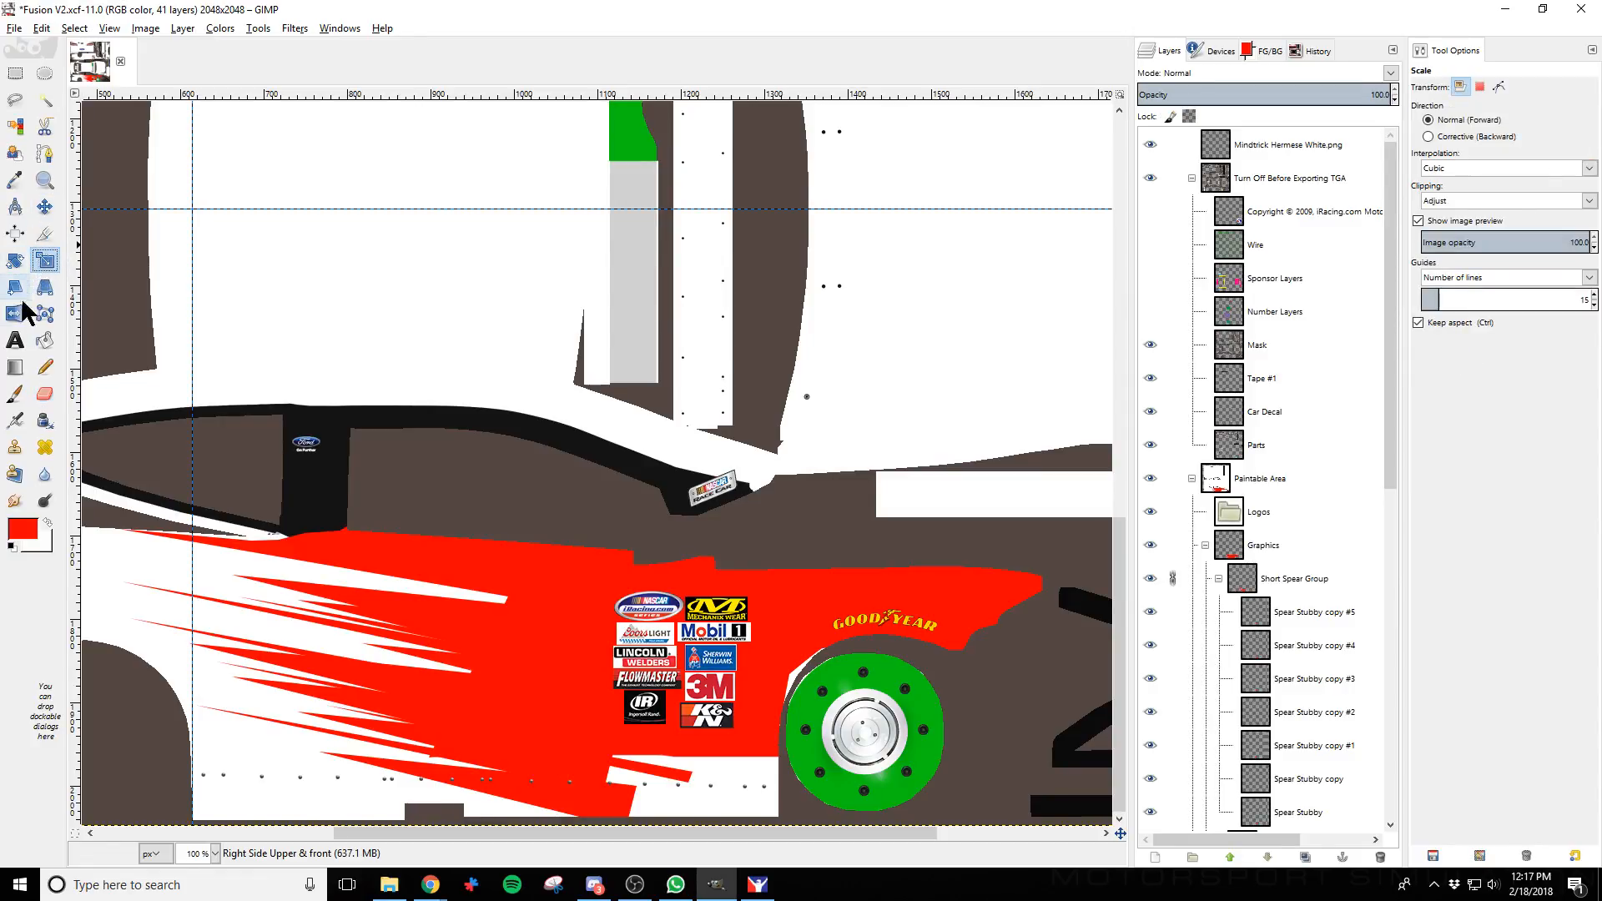
{"action": "left_click", "coordinate": [46, 155]}
{"action": "scroll", "coordinate": [1209, 500], "scroll_direction": "down", "scroll_amount": 5}
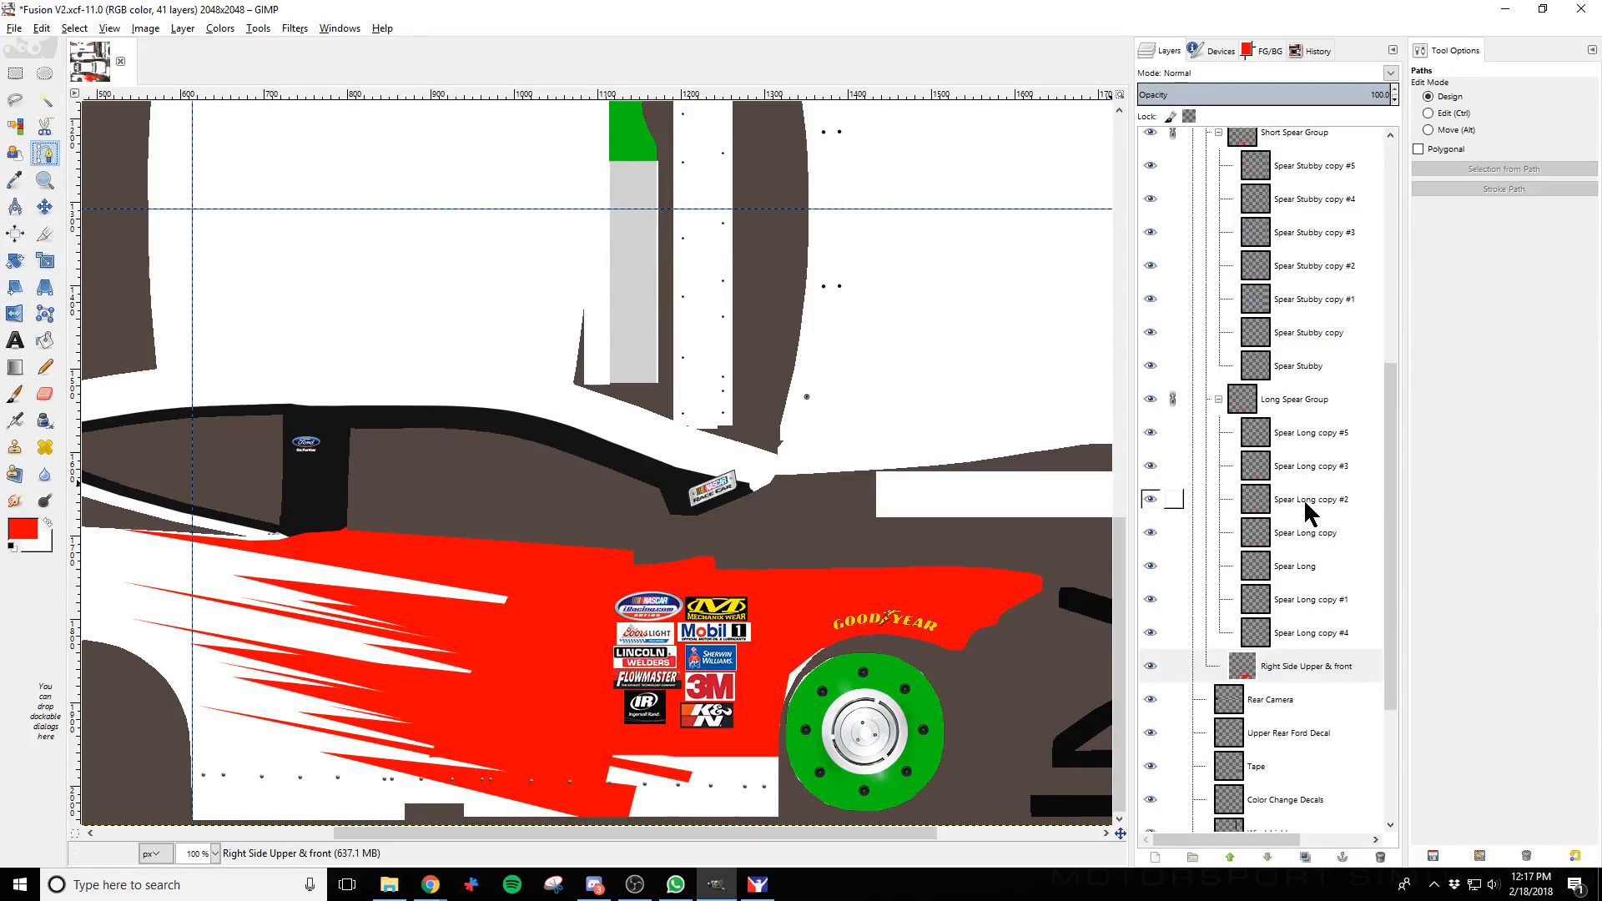
On Right Side Upper & front, outline the lower front area beside the wheel arch as a selection
{"action": "left_click", "coordinate": [1316, 634]}
{"action": "left_click", "coordinate": [1289, 666]}
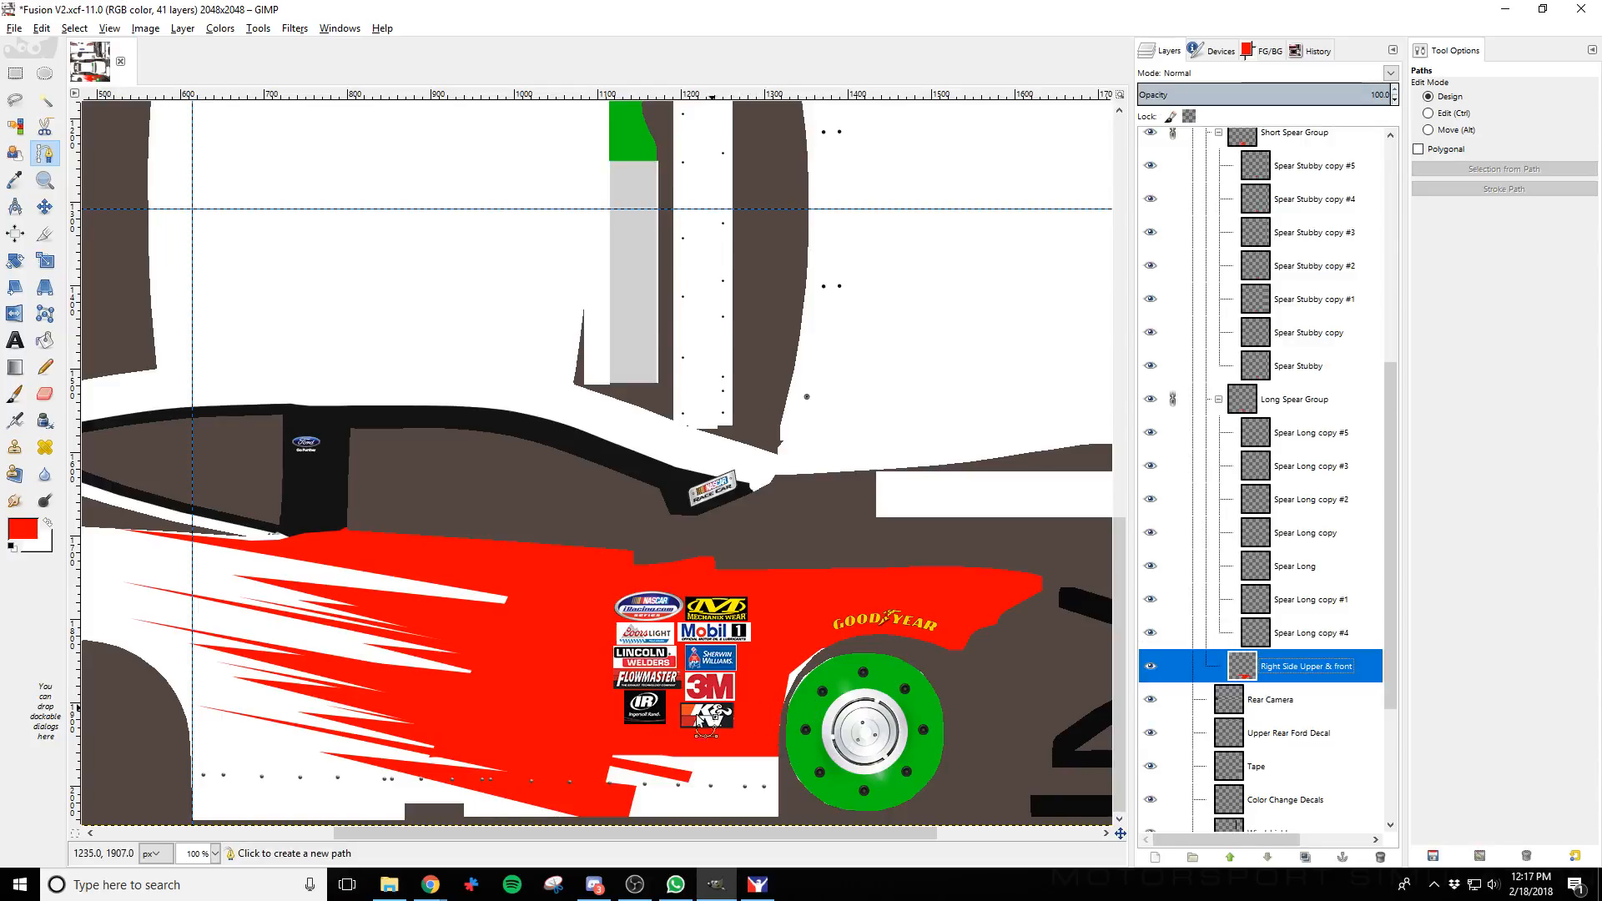
{"action": "left_click", "coordinate": [604, 742]}
{"action": "left_click", "coordinate": [576, 820]}
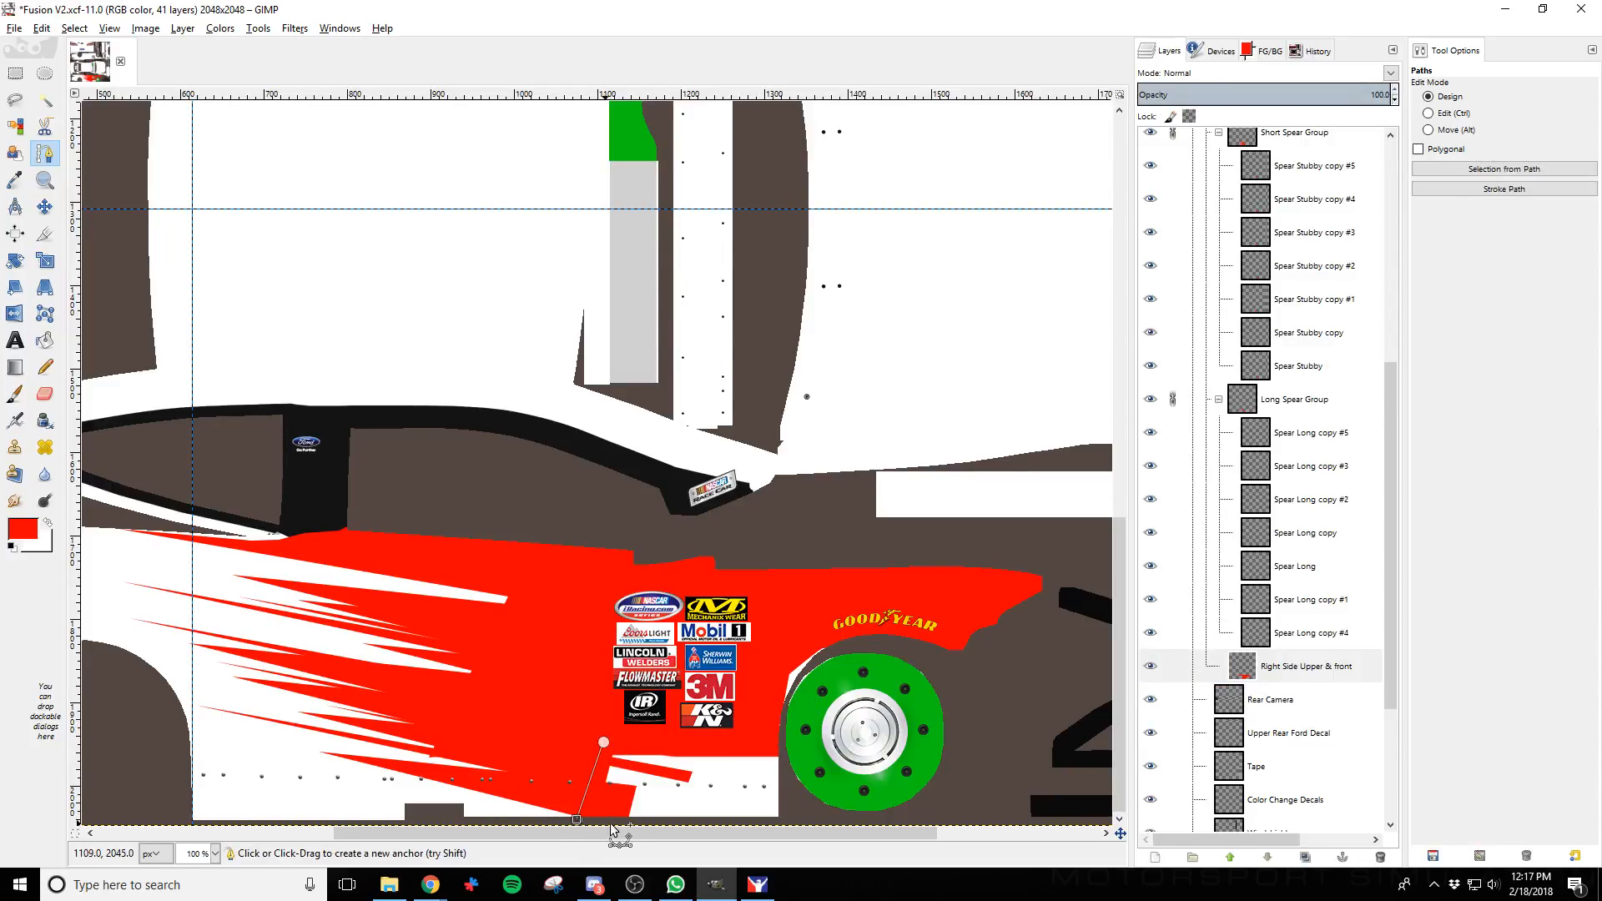
{"action": "left_click", "coordinate": [781, 821]}
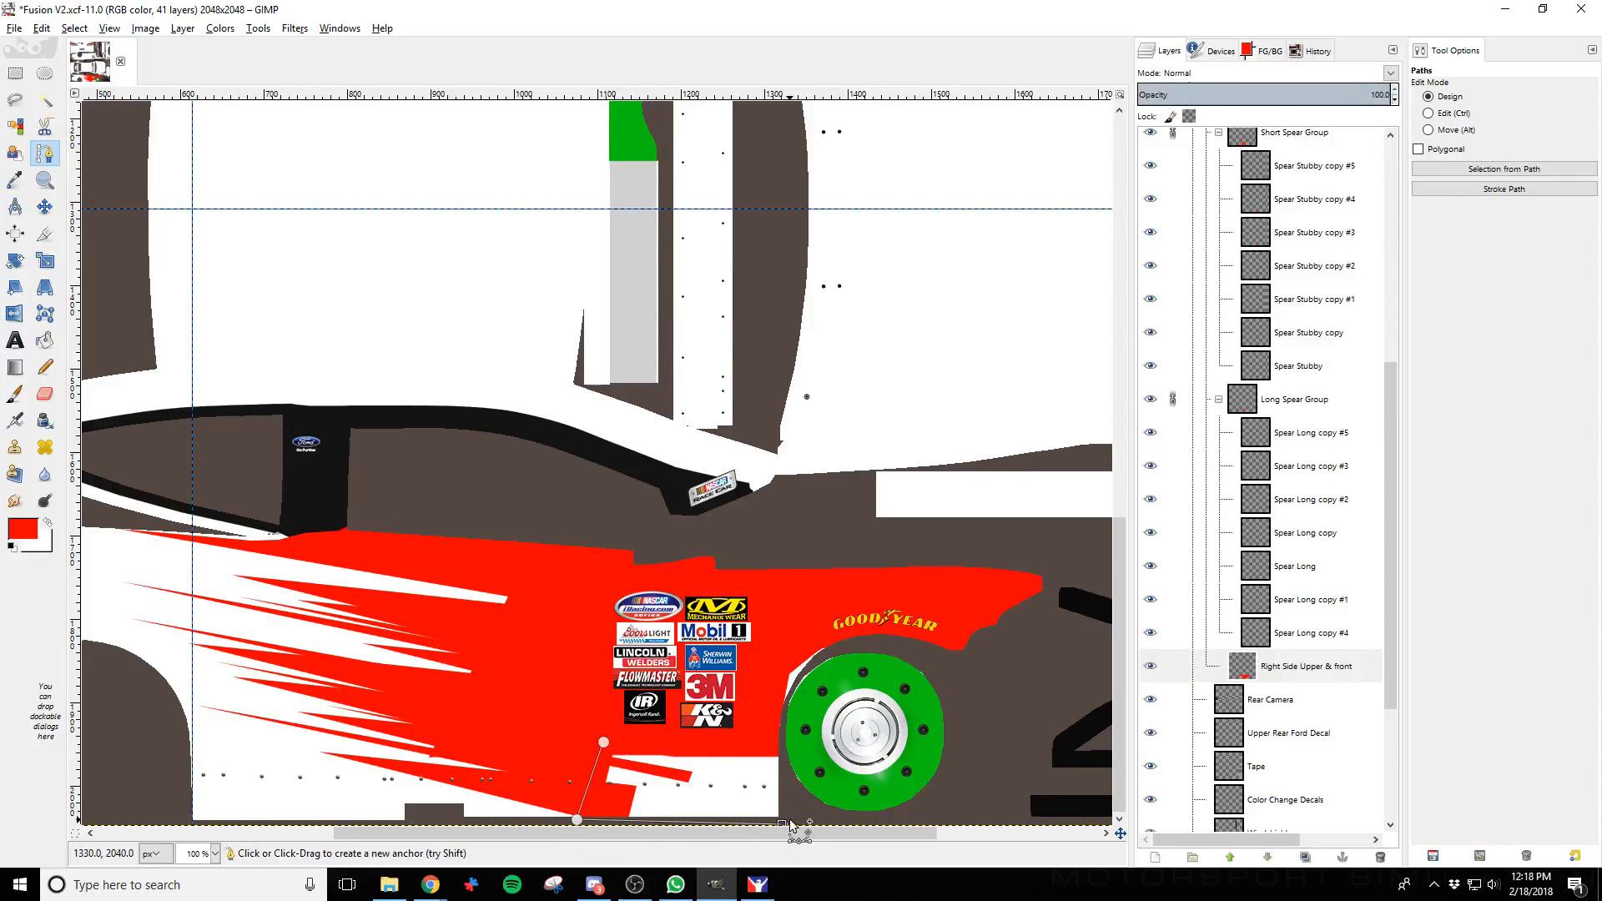
{"action": "left_click", "coordinate": [782, 746]}
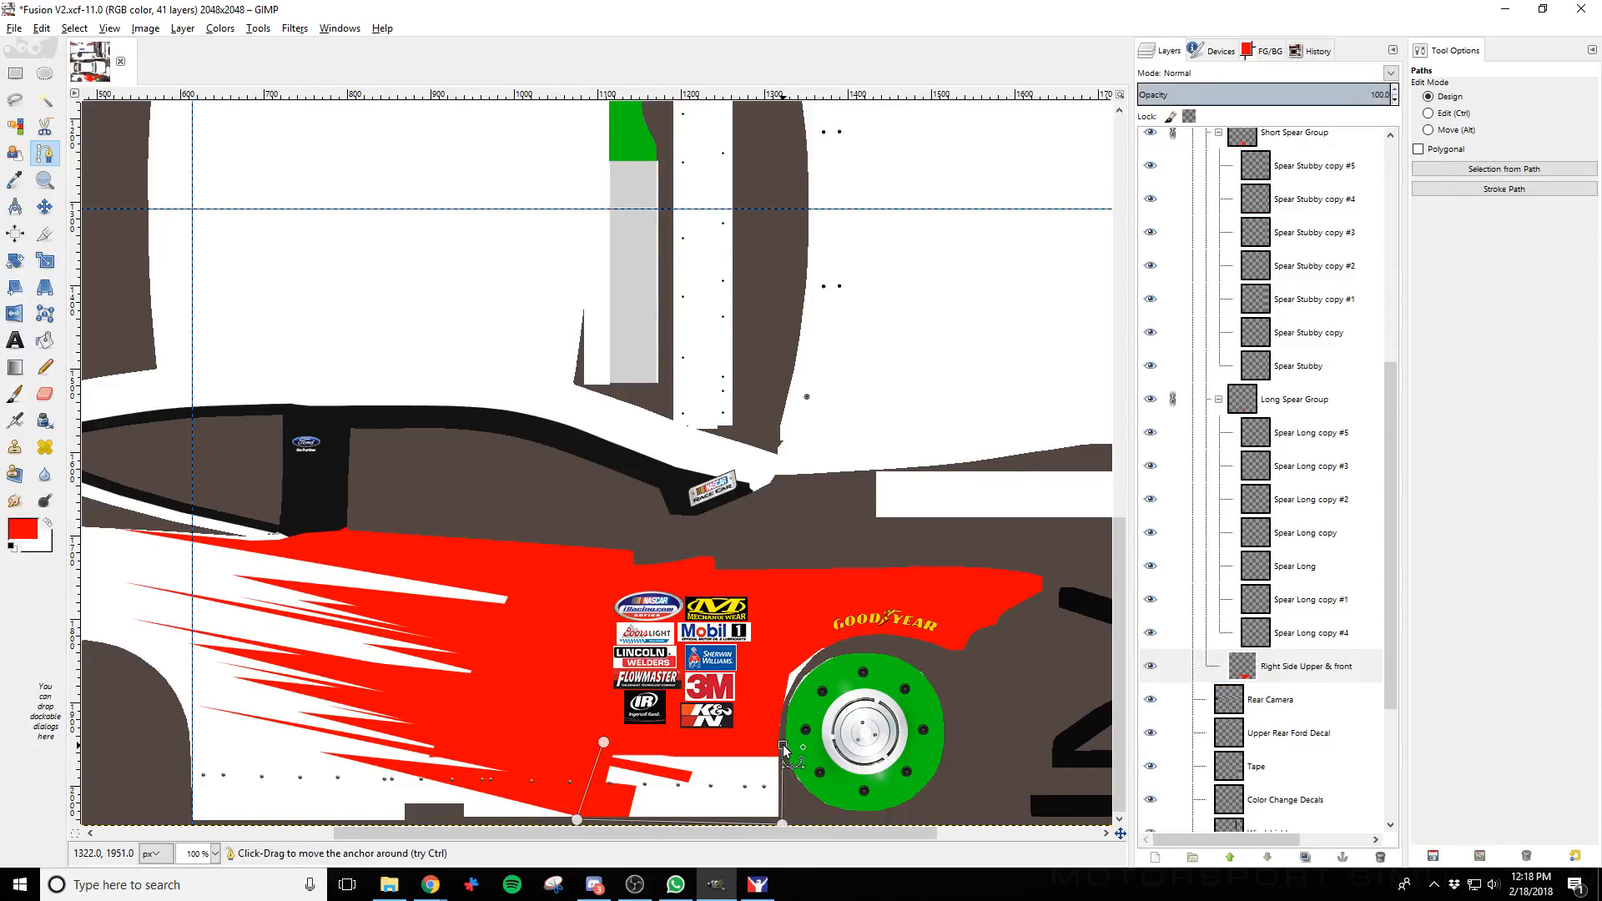
{"action": "left_click", "coordinate": [797, 683]}
{"action": "left_click", "coordinate": [825, 653]}
{"action": "left_click", "coordinate": [831, 631]}
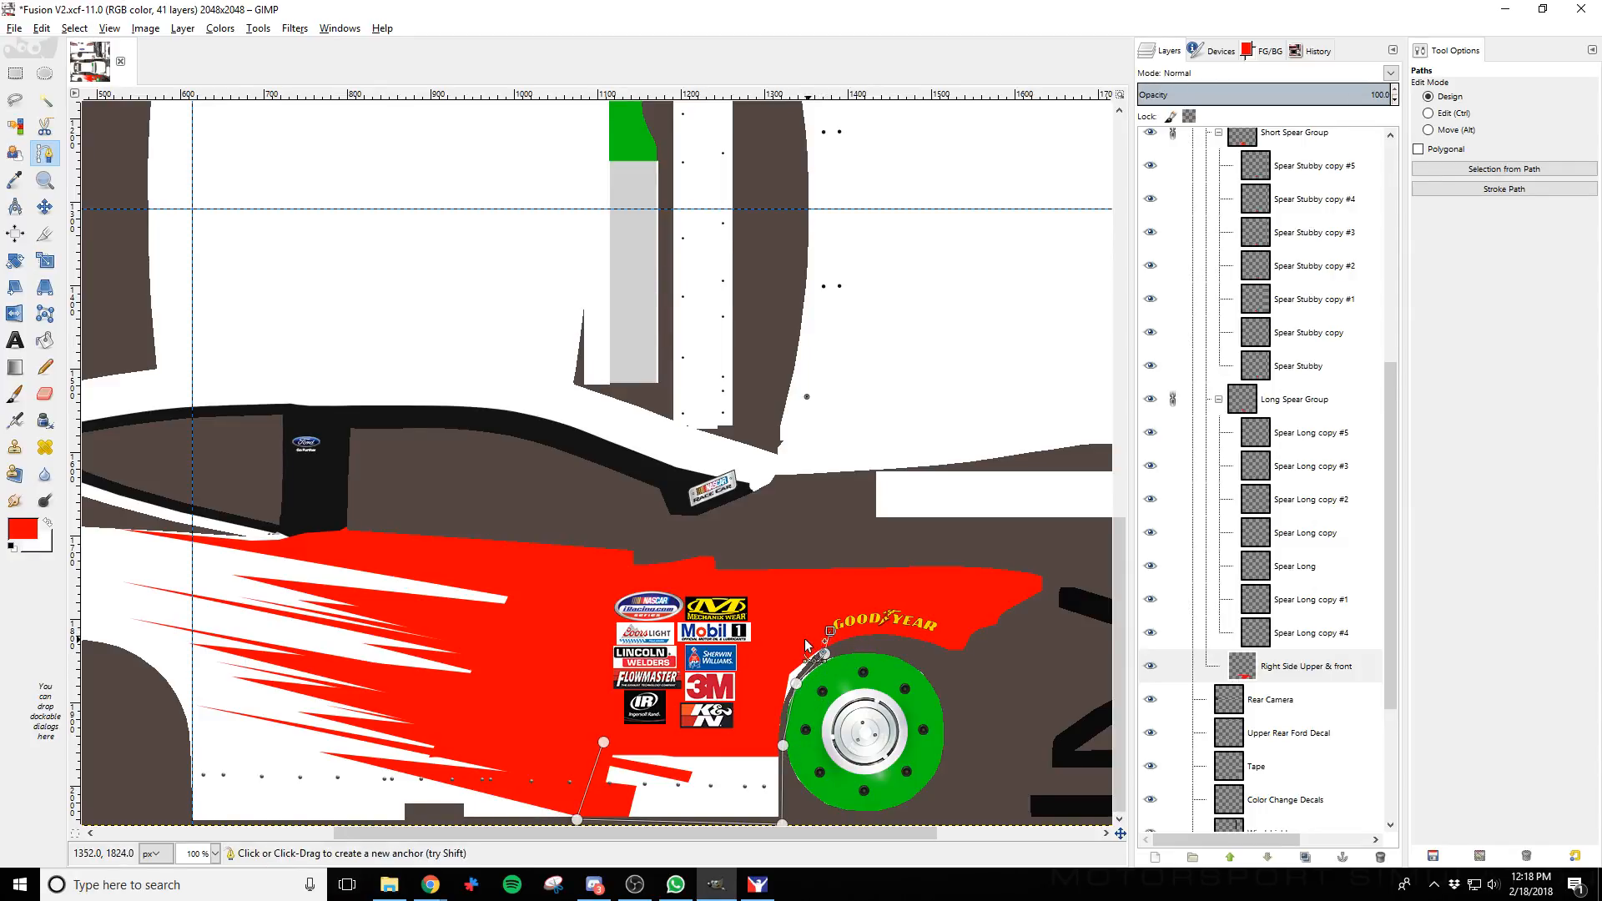
{"action": "left_click", "coordinate": [779, 650]}
{"action": "left_click", "coordinate": [756, 723]}
{"action": "left_click", "coordinate": [686, 746]}
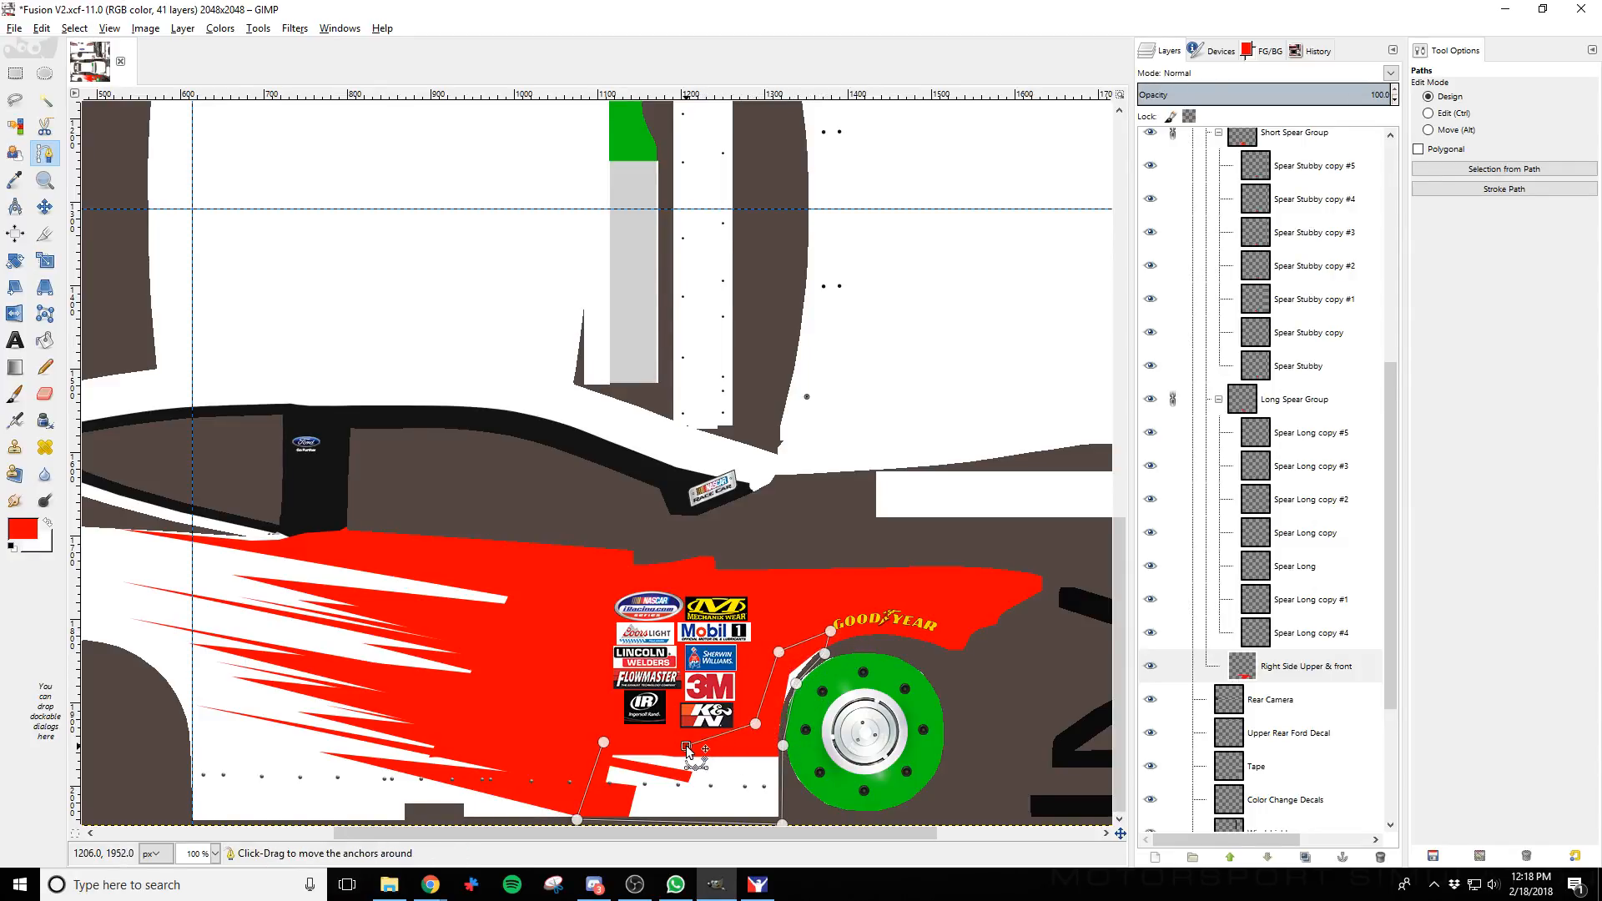
{"action": "key", "text": "Return"}
Paint the area by the wheel arch red, export, and reload the livery in iRacing
{"action": "left_click", "coordinate": [15, 393]}
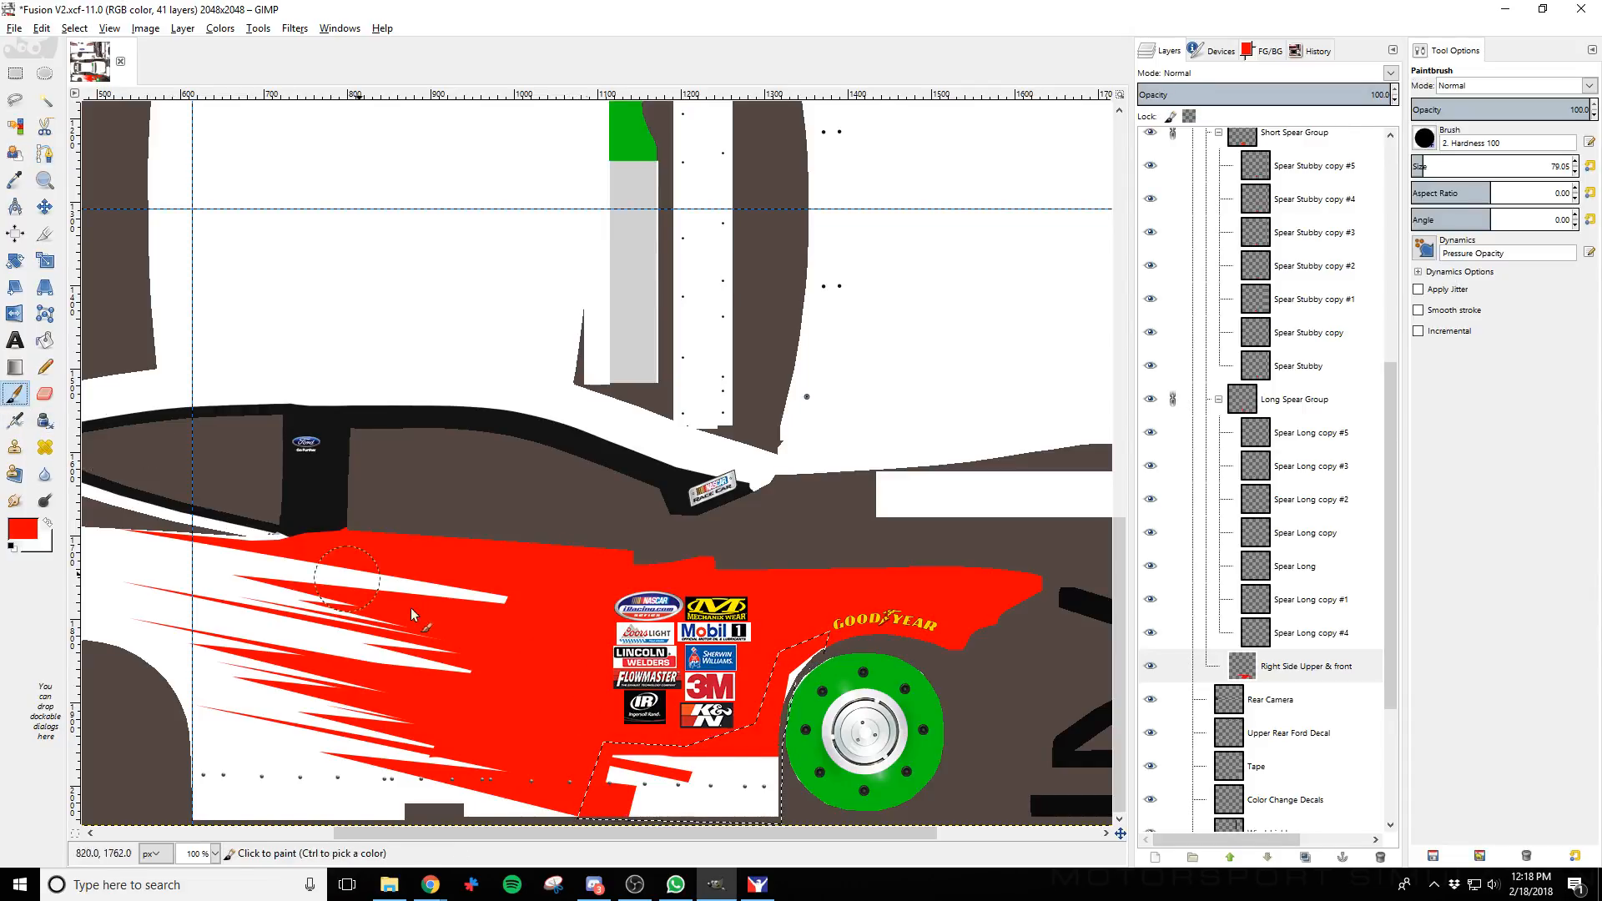
{"action": "mouse_move", "coordinate": [600, 747]}
{"action": "left_mouse_down"}
{"action": "mouse_move", "coordinate": [667, 793]}
{"action": "mouse_move", "coordinate": [801, 751]}
{"action": "mouse_move", "coordinate": [796, 684]}
{"action": "left_mouse_up"}
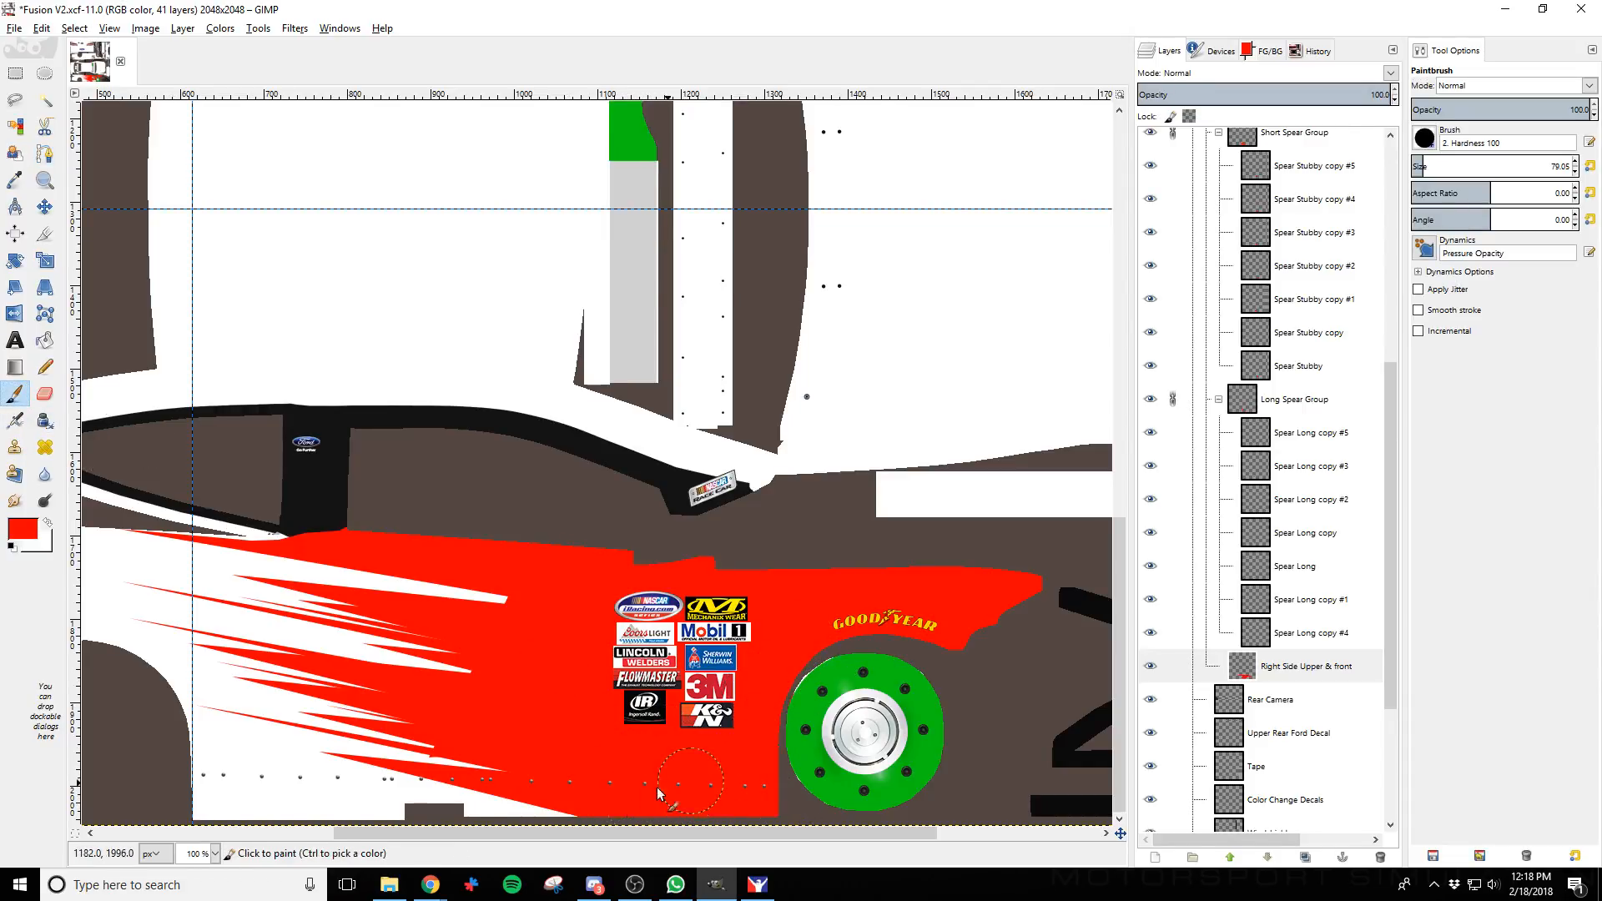
{"action": "key", "text": "ctrl+e"}
{"action": "key", "text": "alt+Tab"}
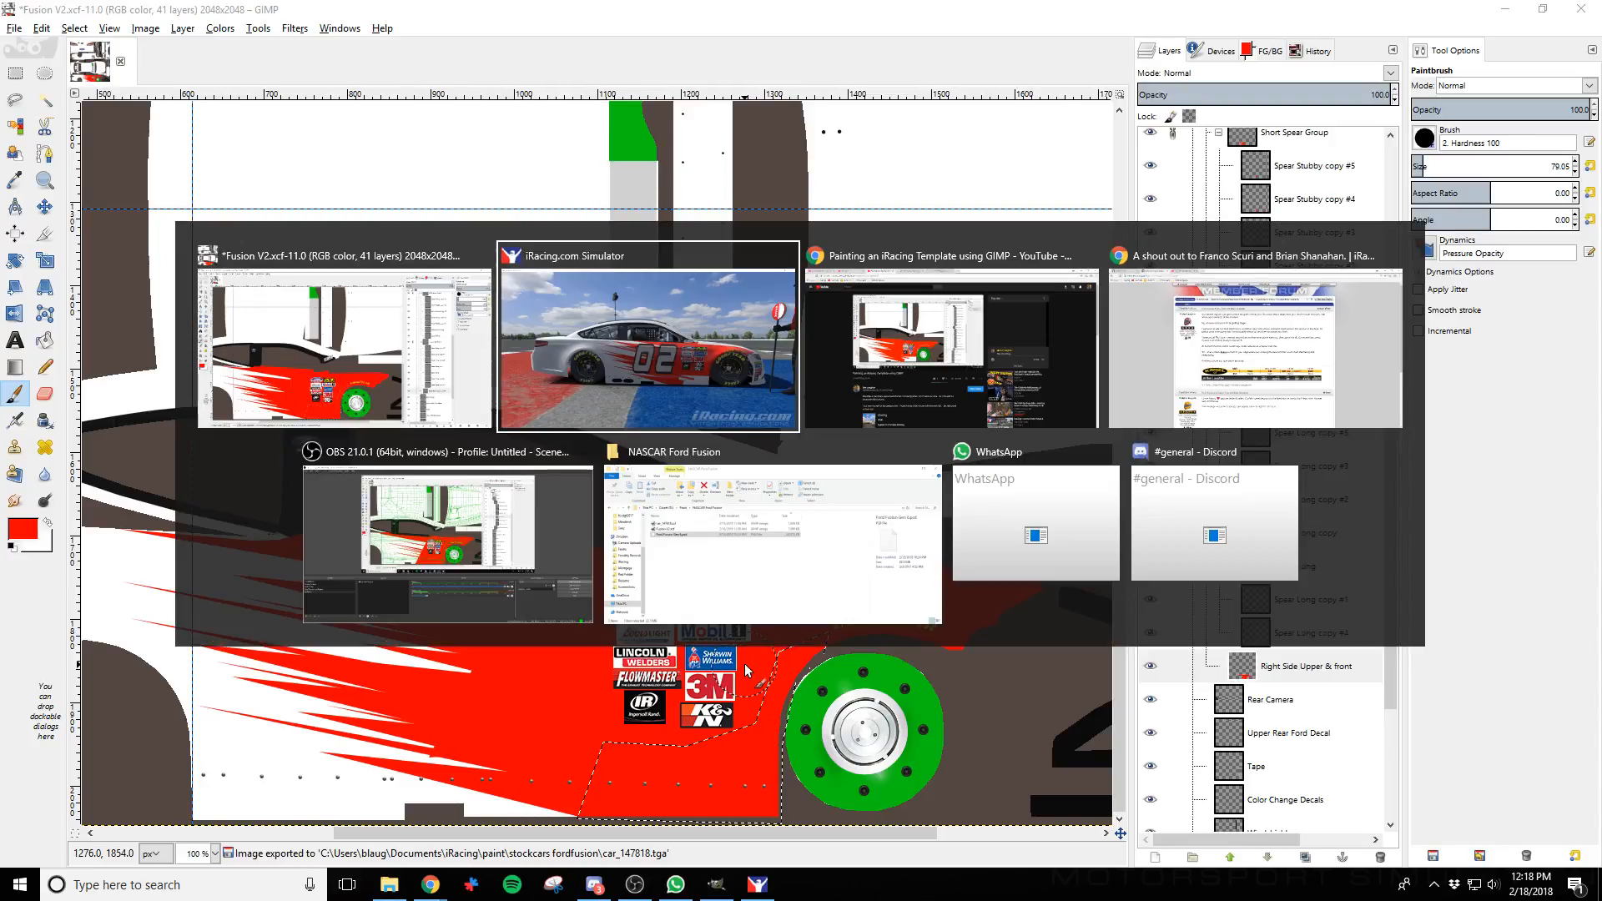
{"action": "key", "text": "ctrl+r"}
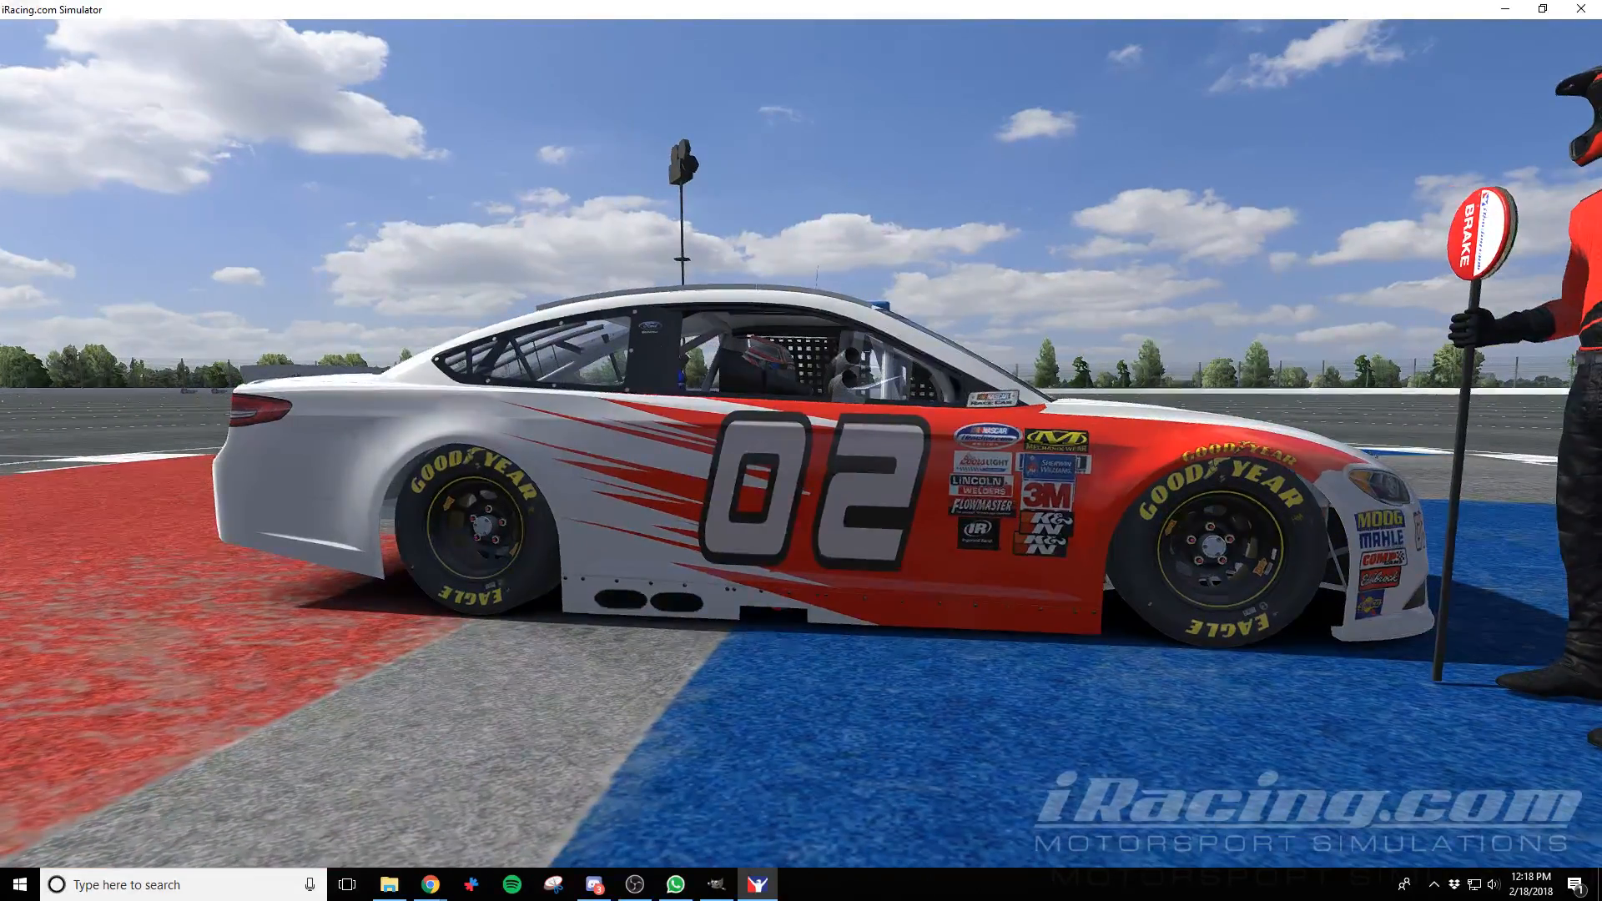
View the car's still-white hood from the front in iRacing, then return to GIMP
{"action": "key", "text": "alt+Tab"}
{"action": "key", "text": "alt+Tab"}
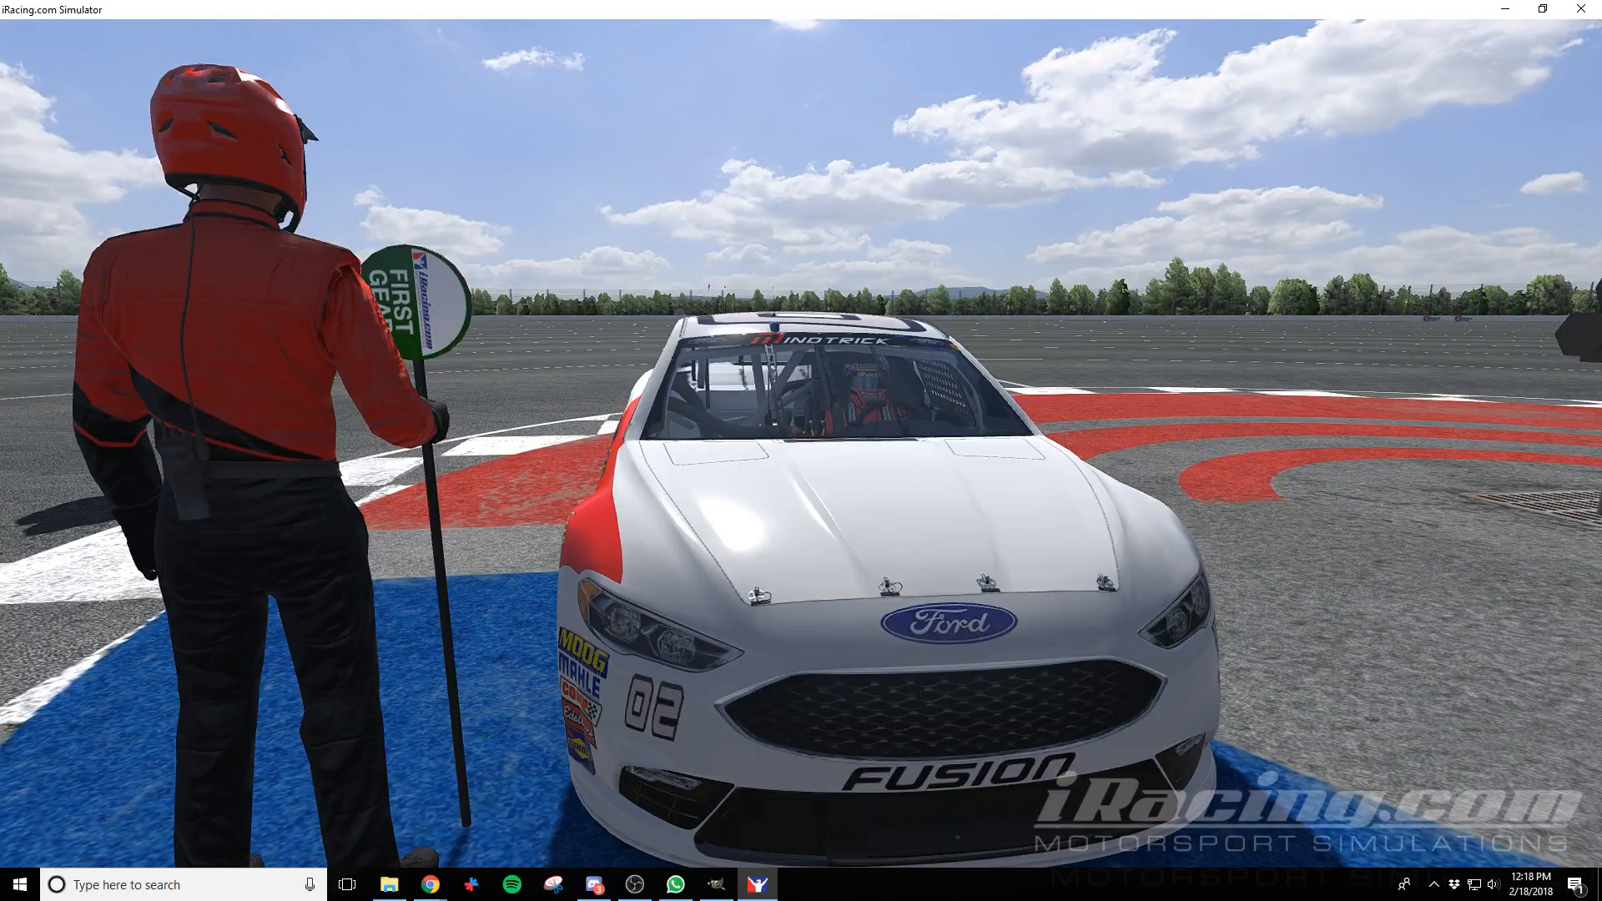
{"action": "key", "text": "alt+Tab"}
{"action": "scroll", "coordinate": [627, 622], "scroll_direction": "down", "scroll_amount": 1}
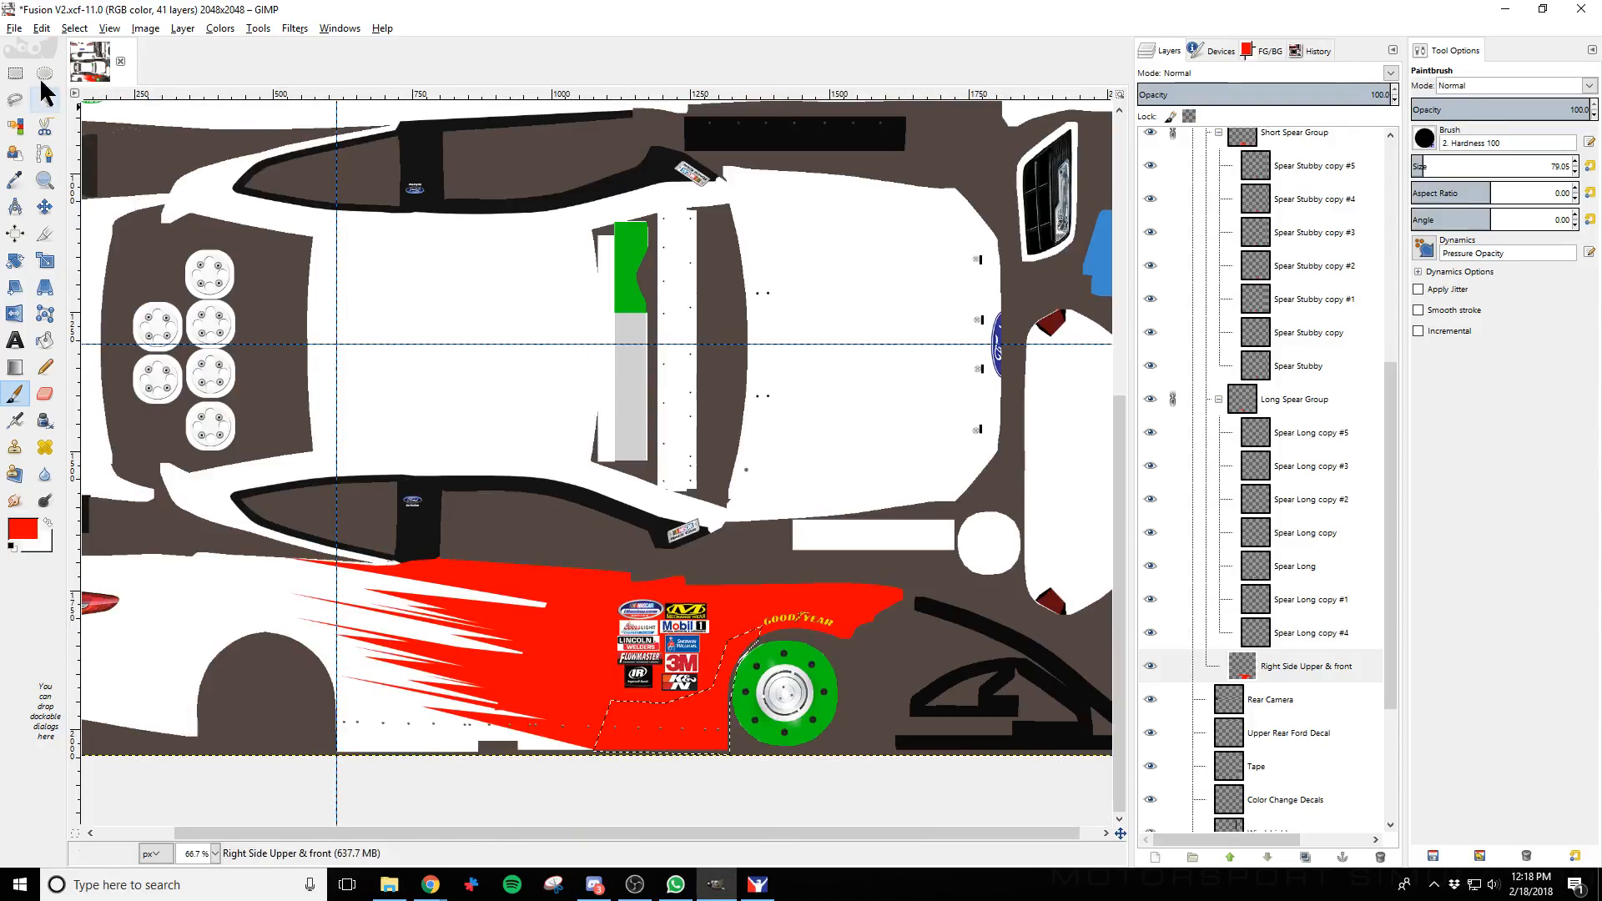
Clear the active selection and collapse the Long and Short Spear Groups
{"action": "left_click", "coordinate": [75, 28]}
{"action": "left_click", "coordinate": [107, 90]}
{"action": "scroll", "coordinate": [844, 829], "scroll_direction": "right", "scroll_amount": 1}
{"action": "left_click", "coordinate": [1218, 399]}
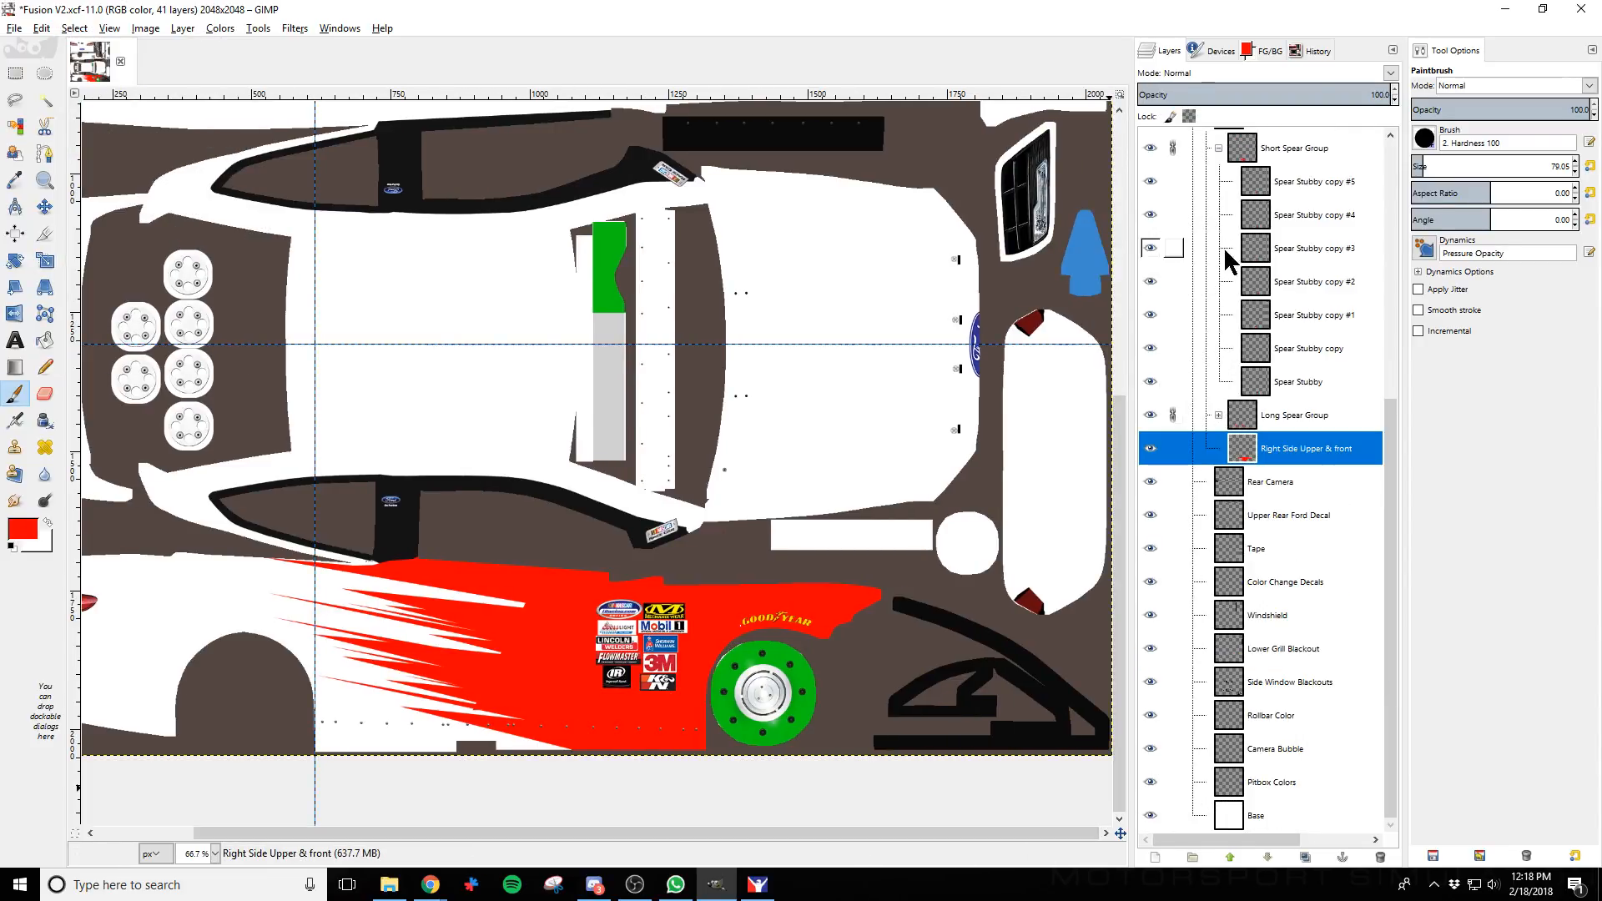
{"action": "left_click", "coordinate": [1220, 148]}
{"action": "left_click", "coordinate": [1152, 448]}
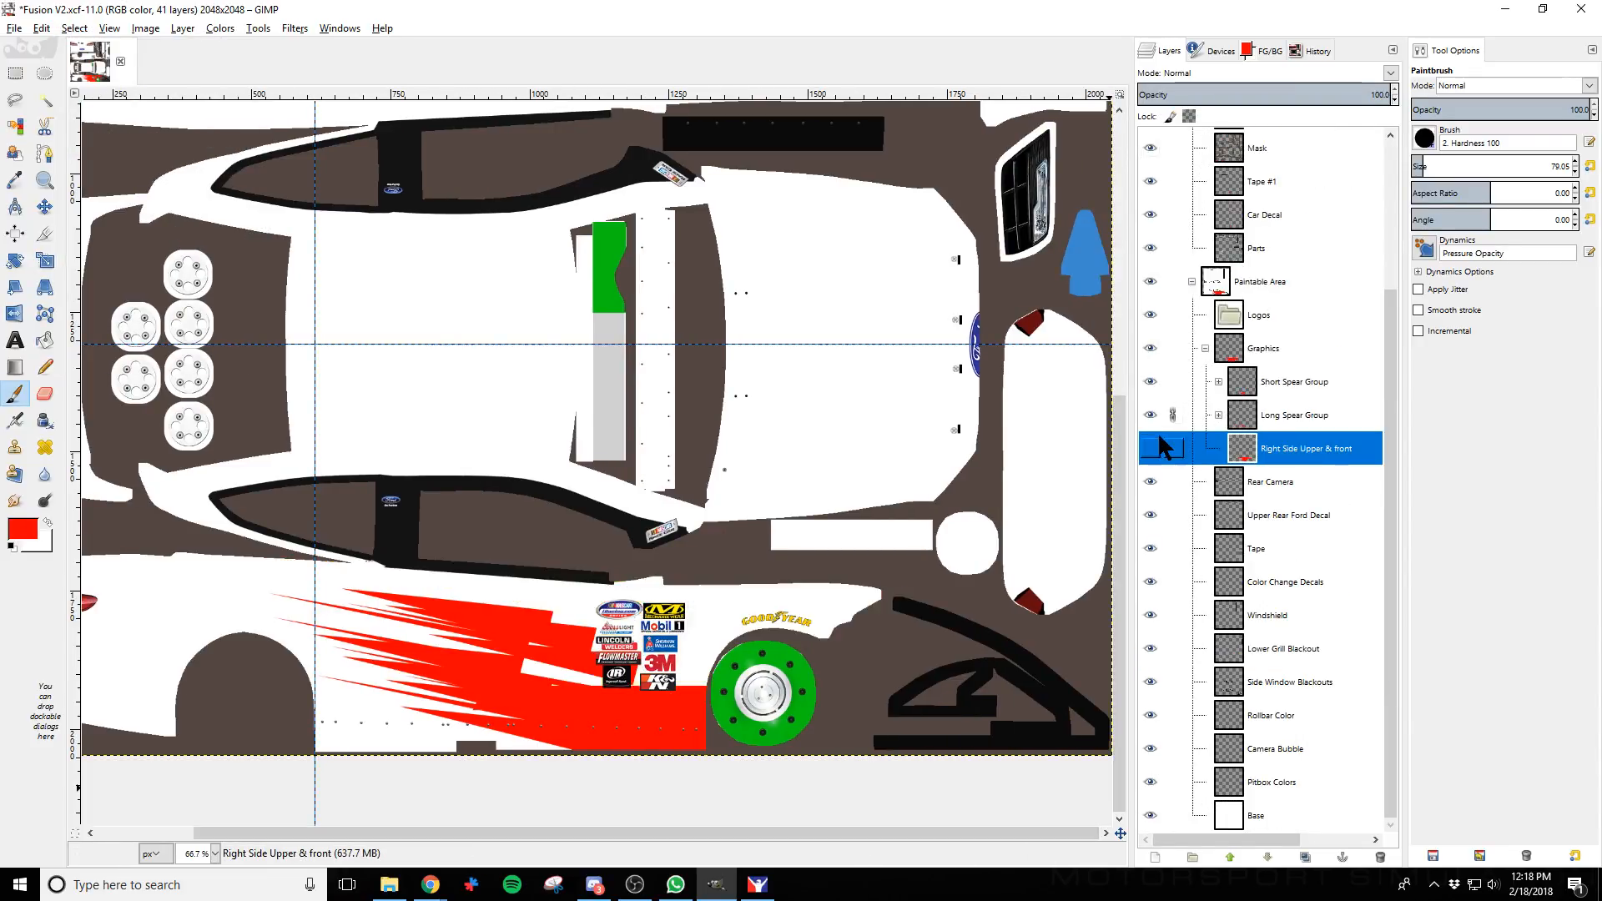
{"action": "left_click", "coordinate": [1159, 445]}
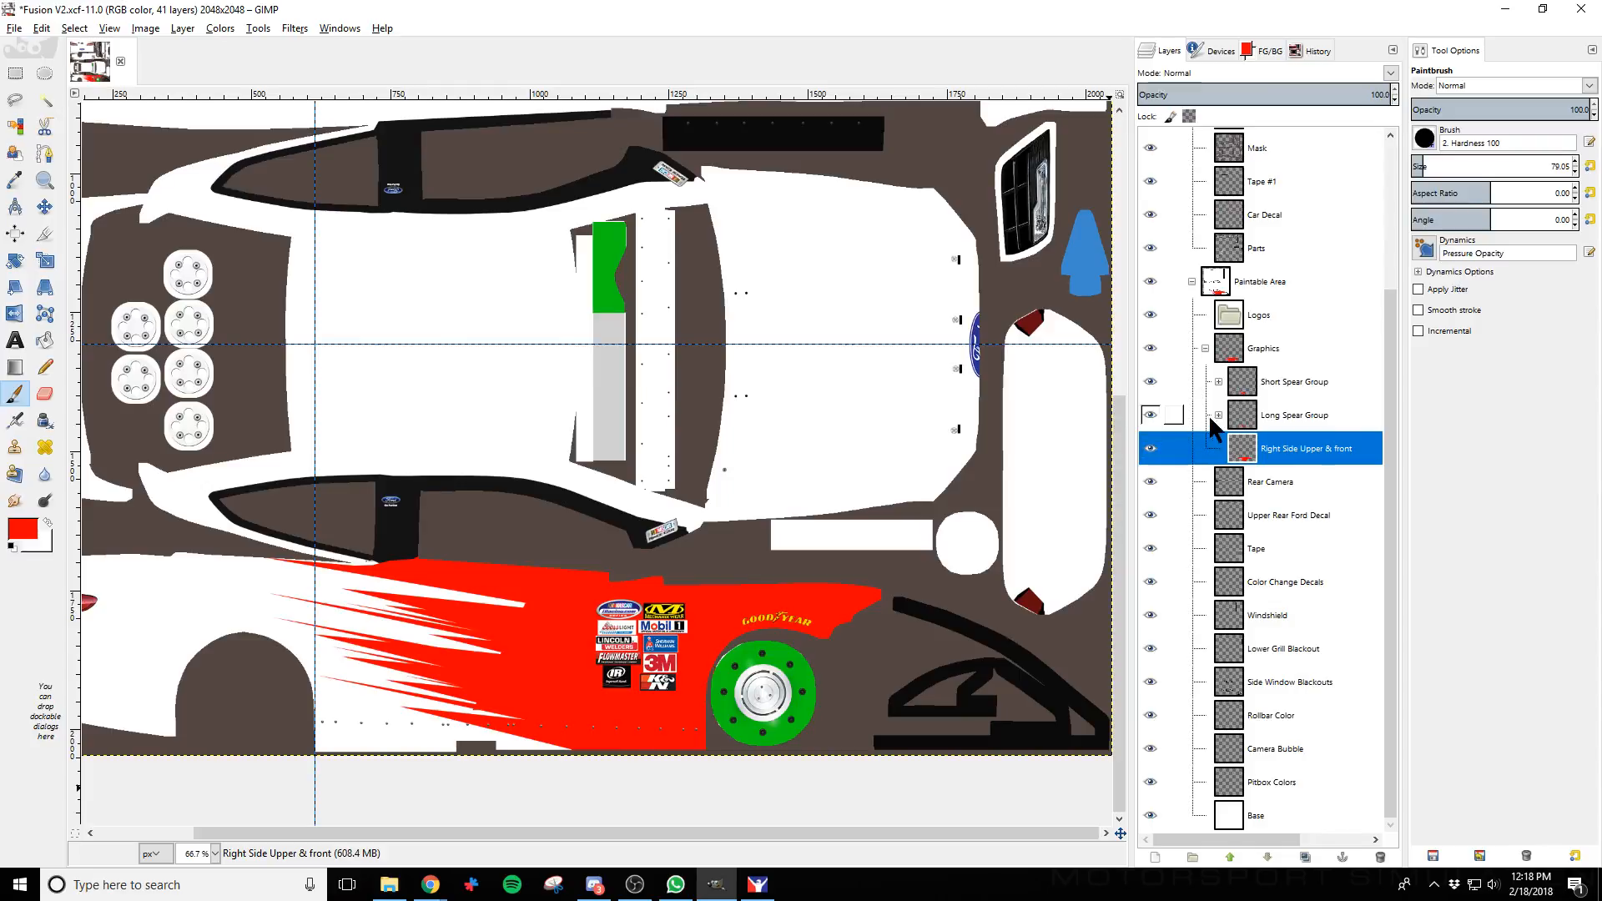
Add a transparent 'Hood & Fenders' layer inside Graphics, deleting an accidental empty layer group
{"action": "left_click", "coordinate": [1265, 358]}
{"action": "left_click", "coordinate": [1191, 858]}
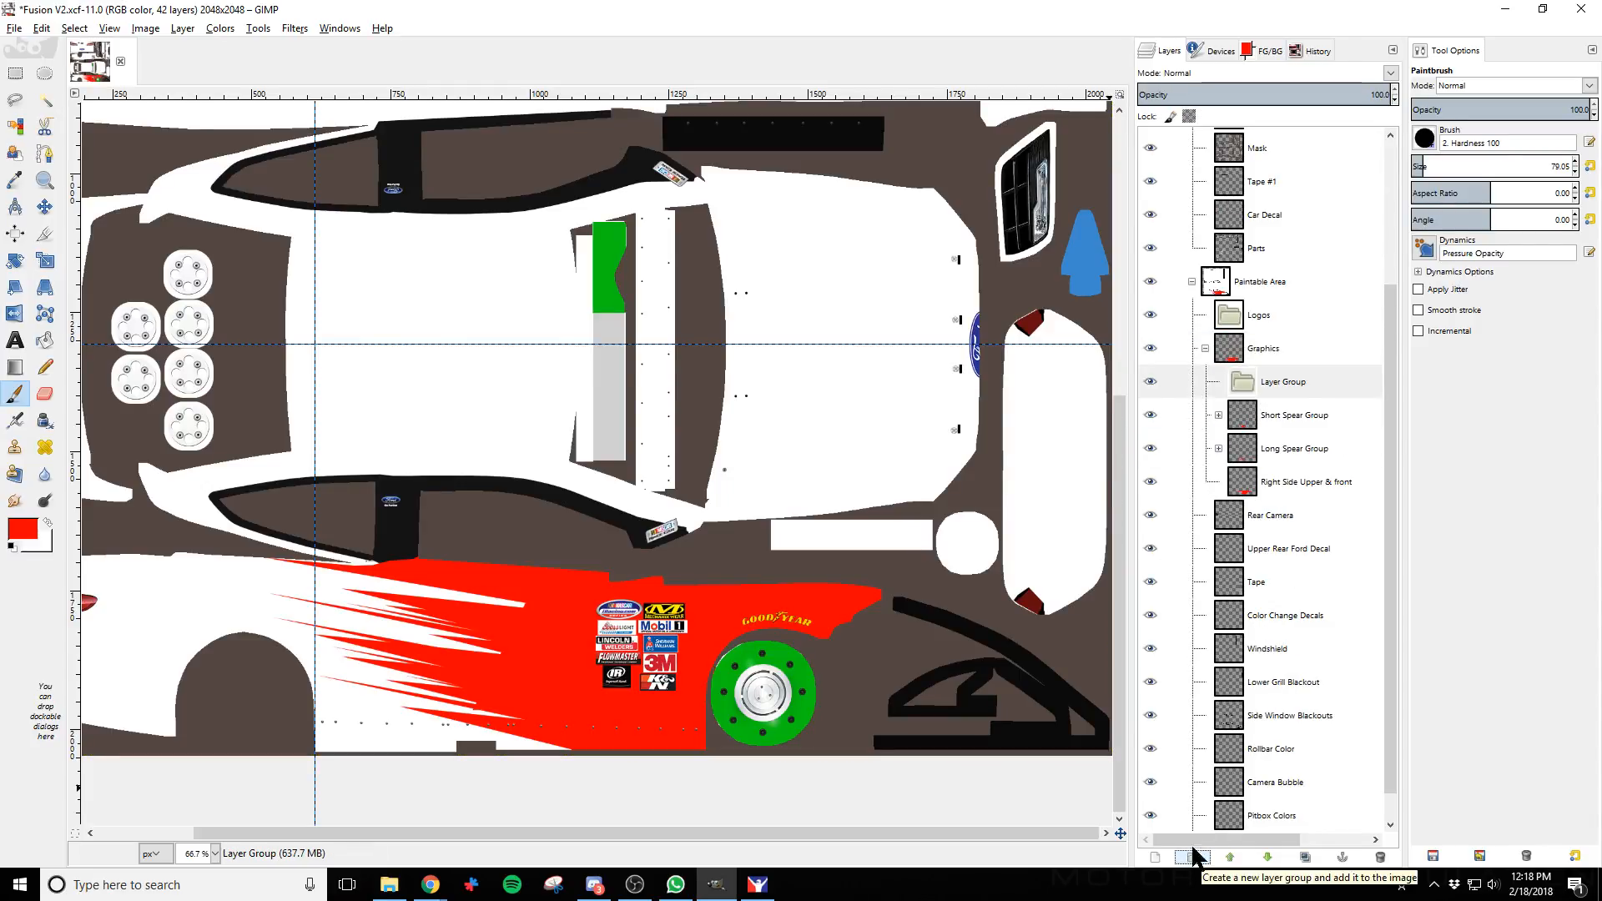
{"action": "double_click", "coordinate": [1279, 383]}
{"action": "left_click", "coordinate": [1328, 310]}
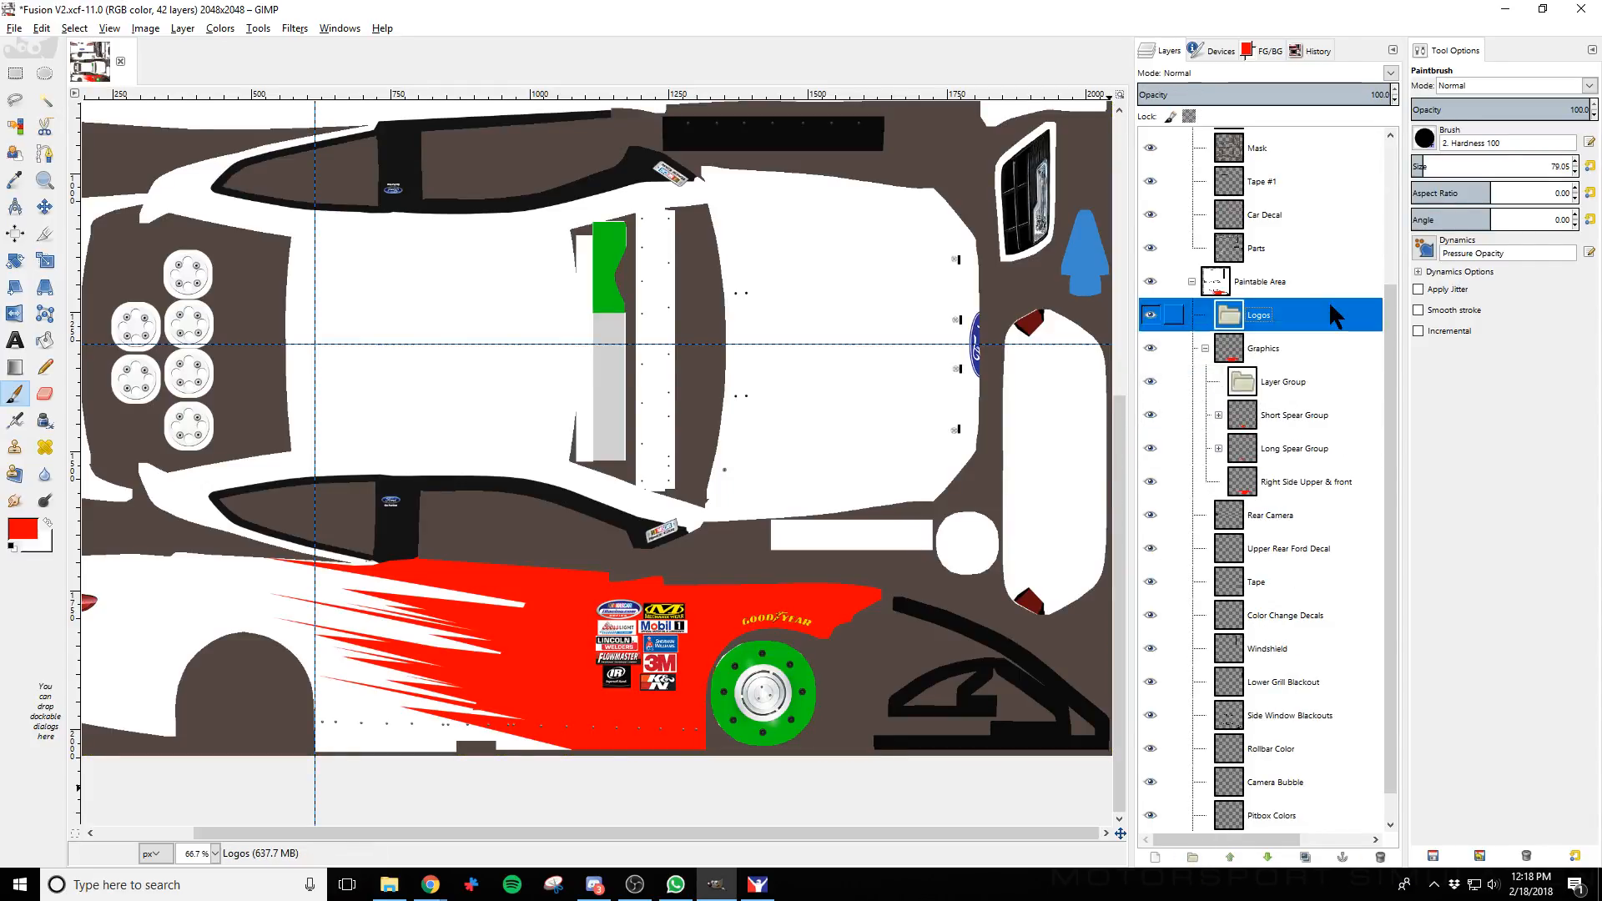
{"action": "right_click", "coordinate": [1302, 383]}
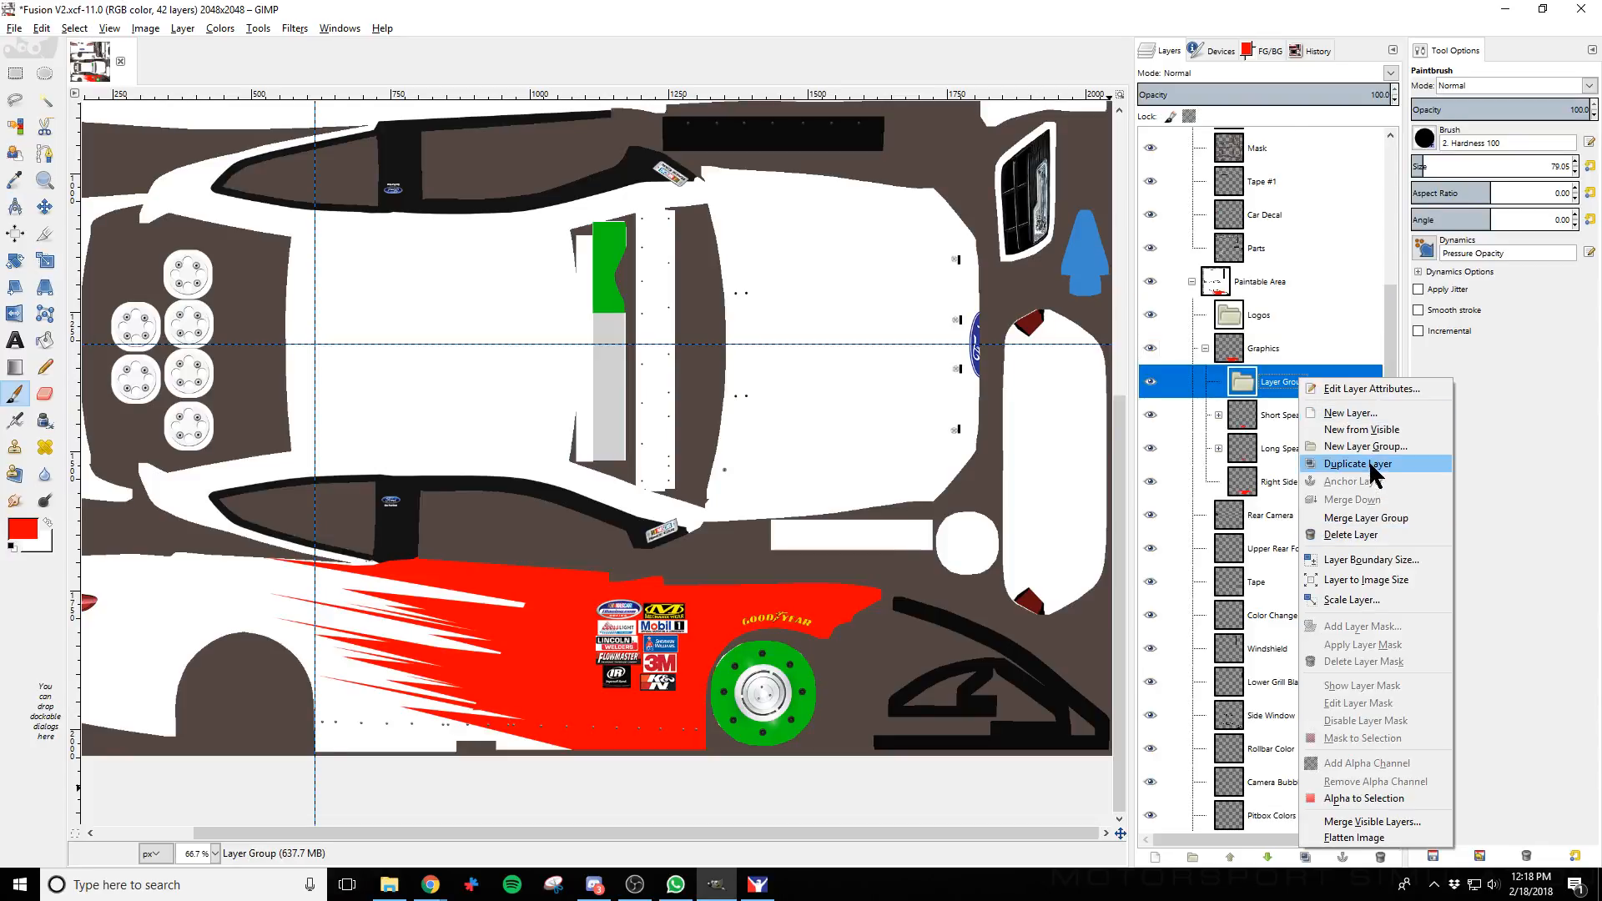
{"action": "left_click", "coordinate": [1350, 534]}
{"action": "left_click", "coordinate": [1268, 350]}
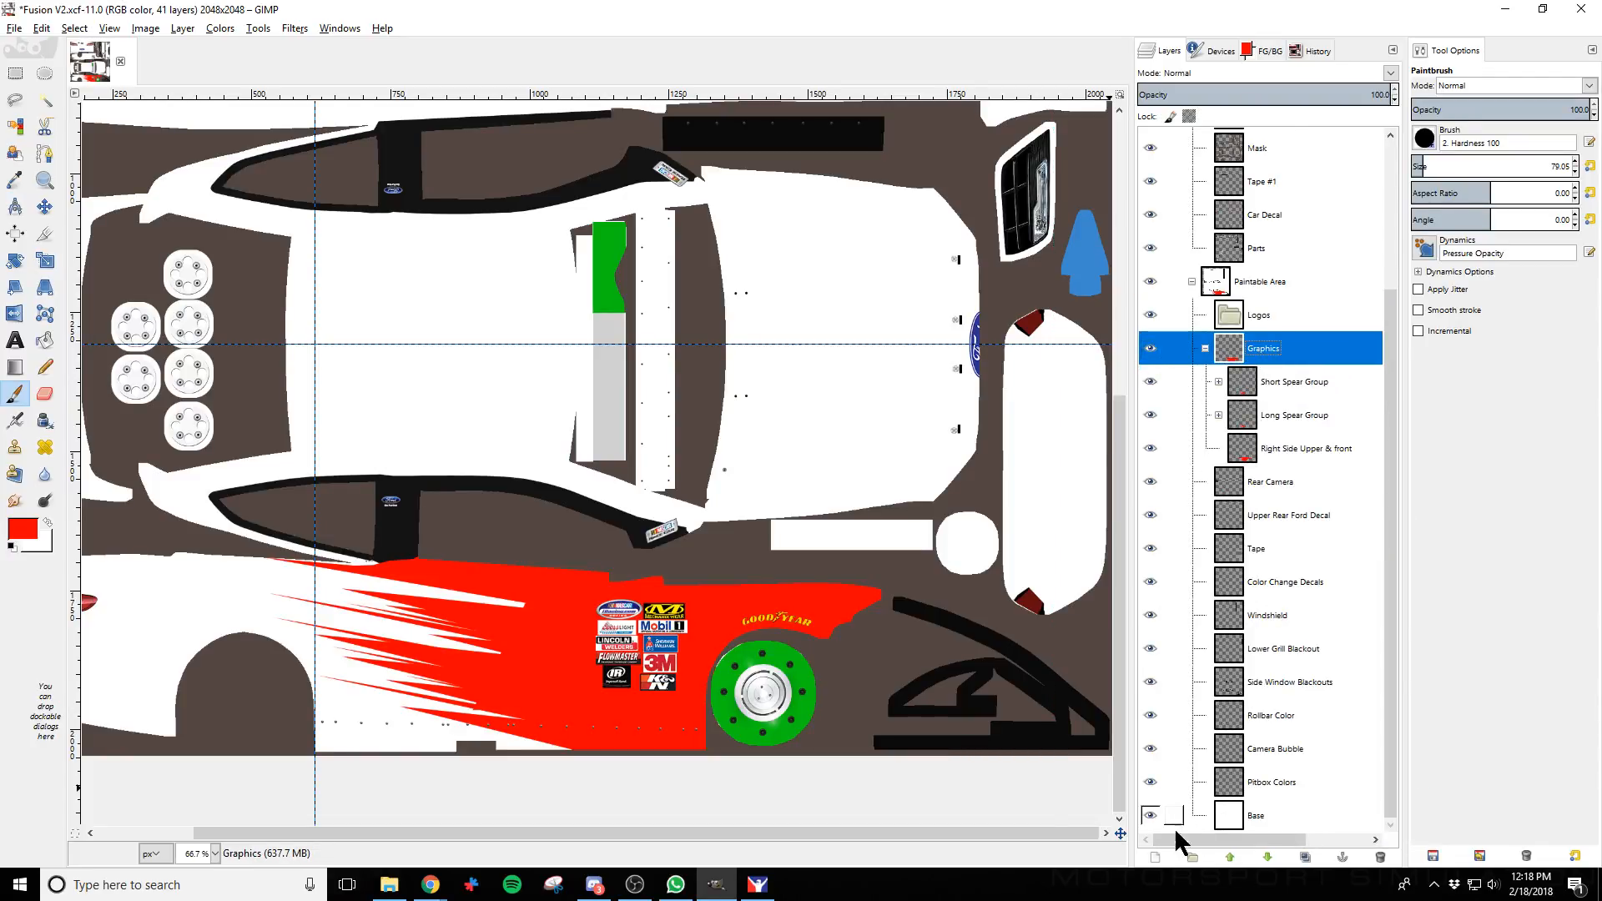
{"action": "left_click", "coordinate": [1155, 857]}
{"action": "type", "text": "Ho"}
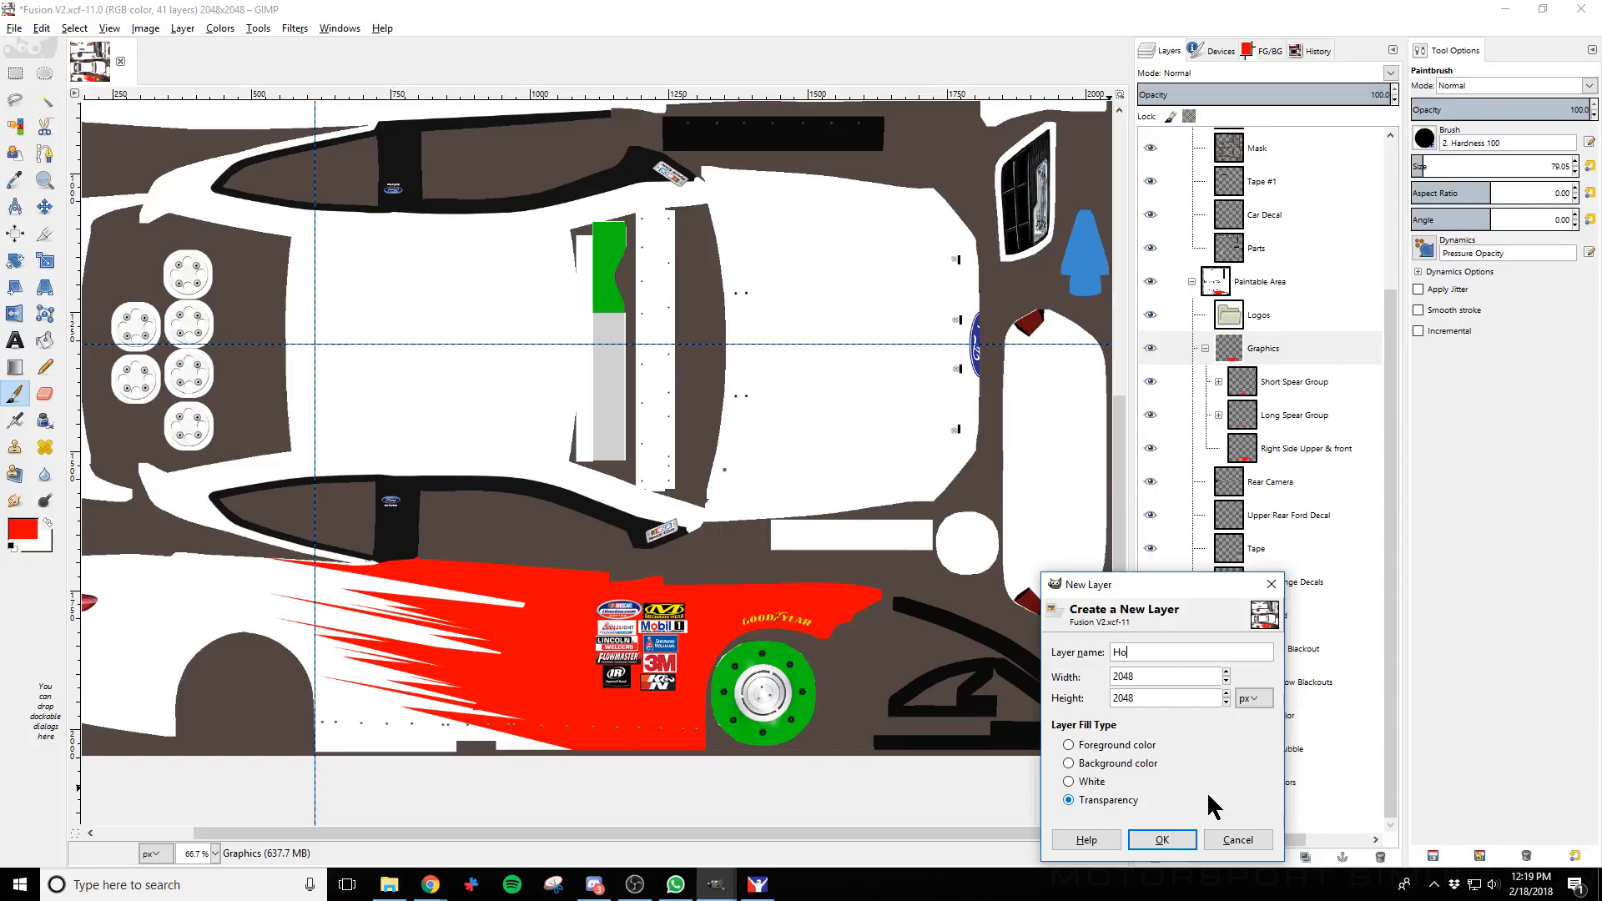
{"action": "type", "text": "od & Fenders"}
{"action": "key", "text": "Return"}
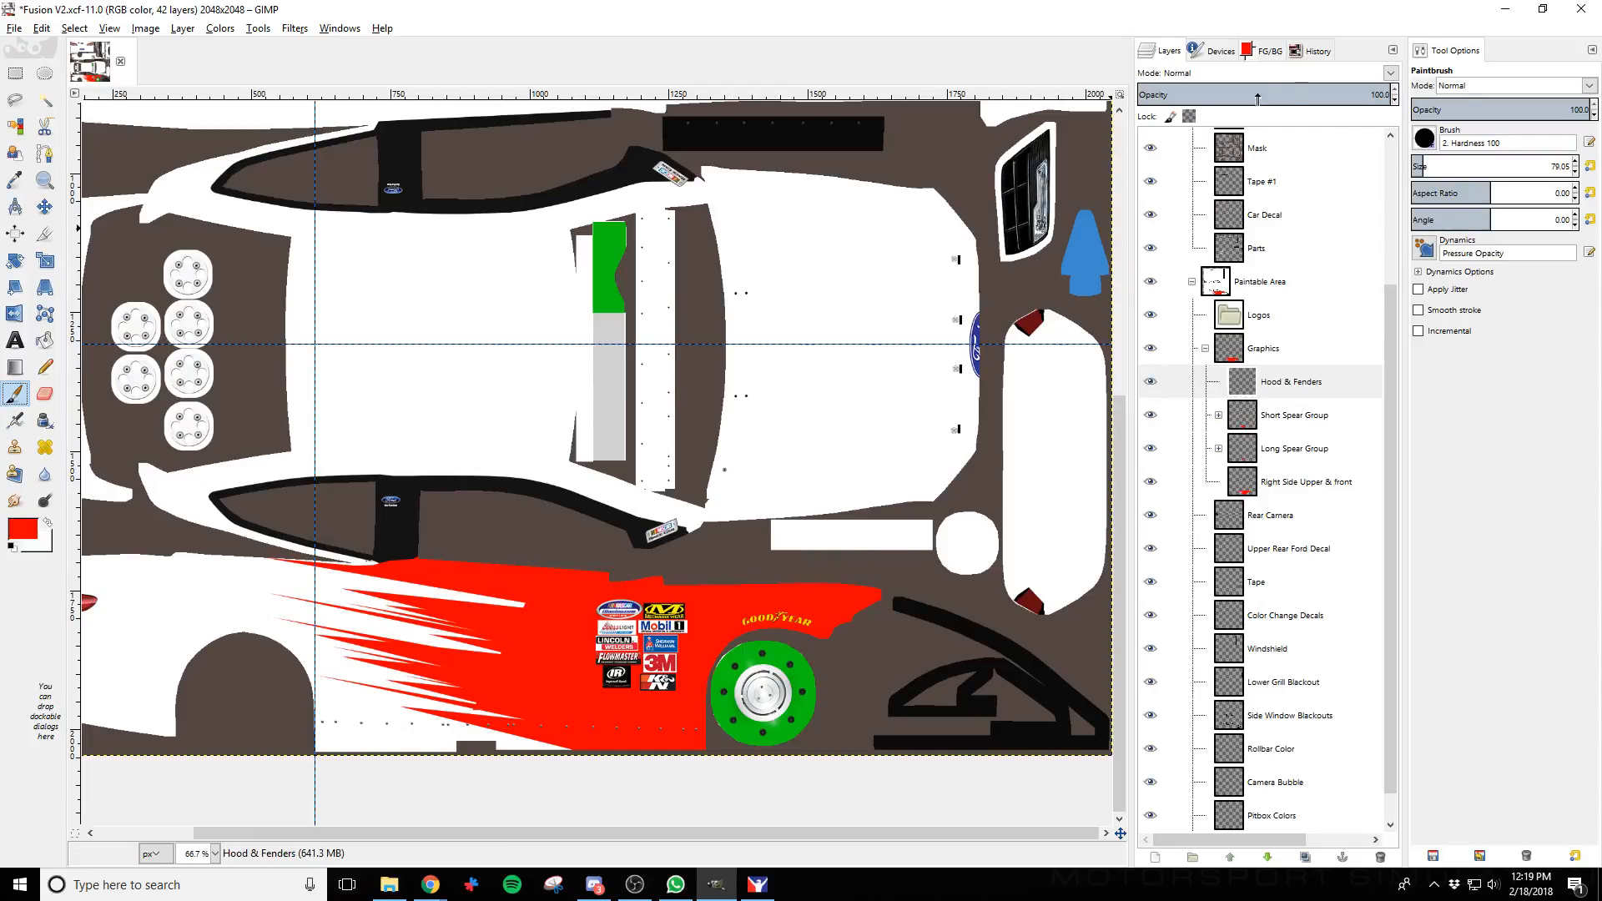
Show the Wire layer and paint the hood and front fenders red over it
{"action": "scroll", "coordinate": [1250, 186], "scroll_direction": "up", "scroll_amount": 5}
{"action": "left_click", "coordinate": [1150, 245]}
{"action": "scroll", "coordinate": [828, 509], "scroll_direction": "up", "scroll_amount": 2}
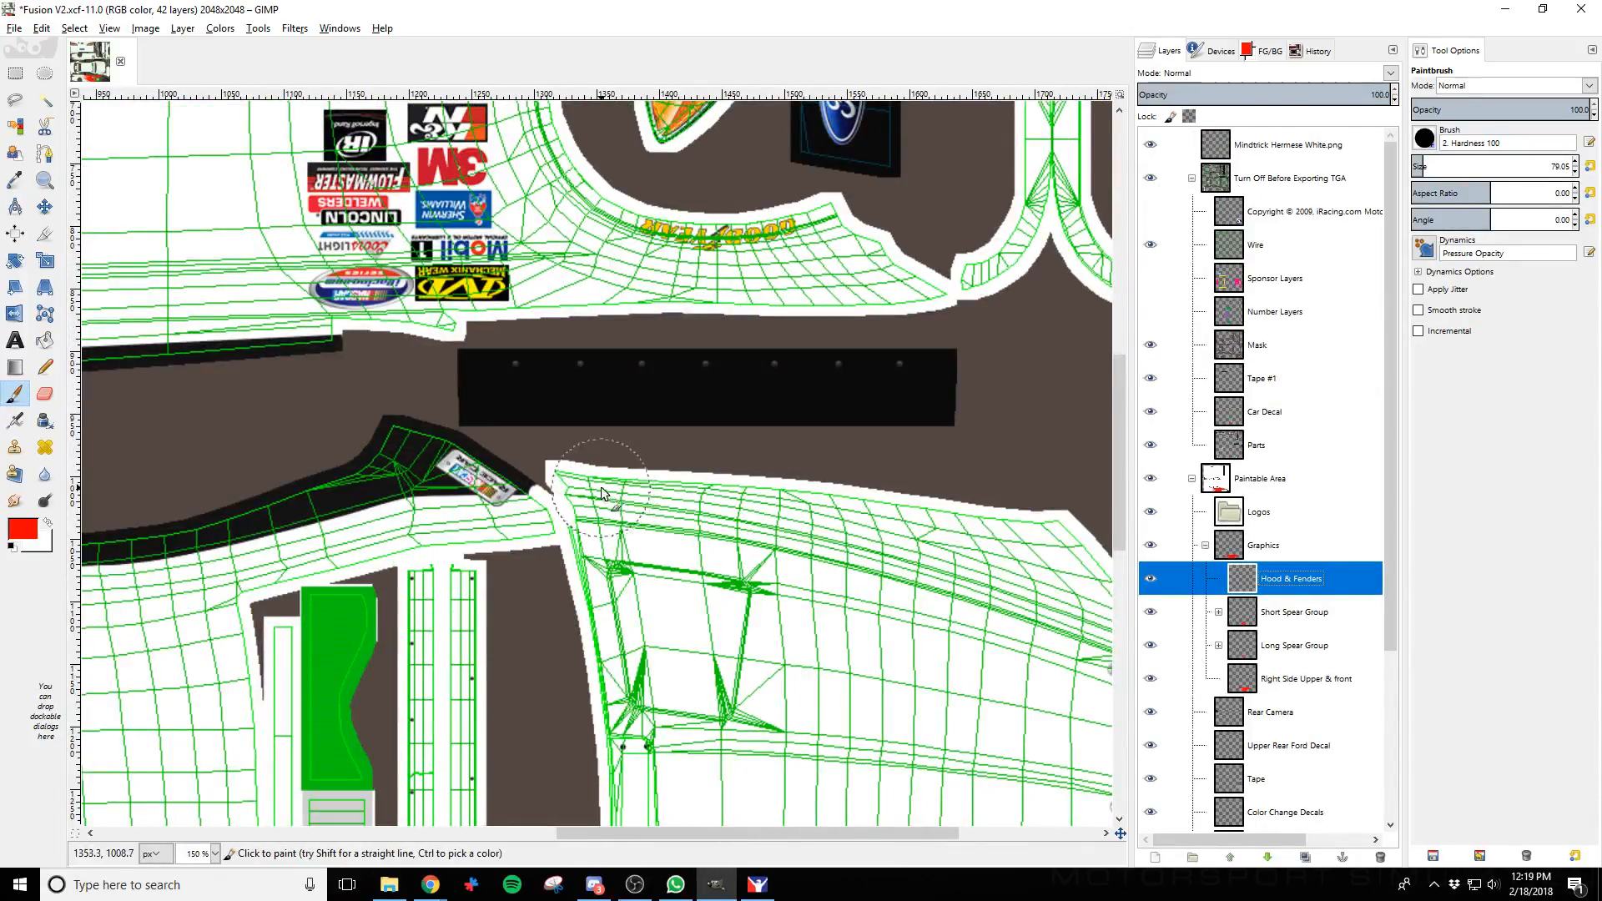
{"action": "mouse_move", "coordinate": [597, 488]}
{"action": "left_mouse_down"}
{"action": "mouse_move", "coordinate": [1070, 543]}
{"action": "mouse_move", "coordinate": [616, 546]}
{"action": "mouse_move", "coordinate": [703, 563]}
{"action": "mouse_move", "coordinate": [1076, 588]}
{"action": "left_mouse_up"}
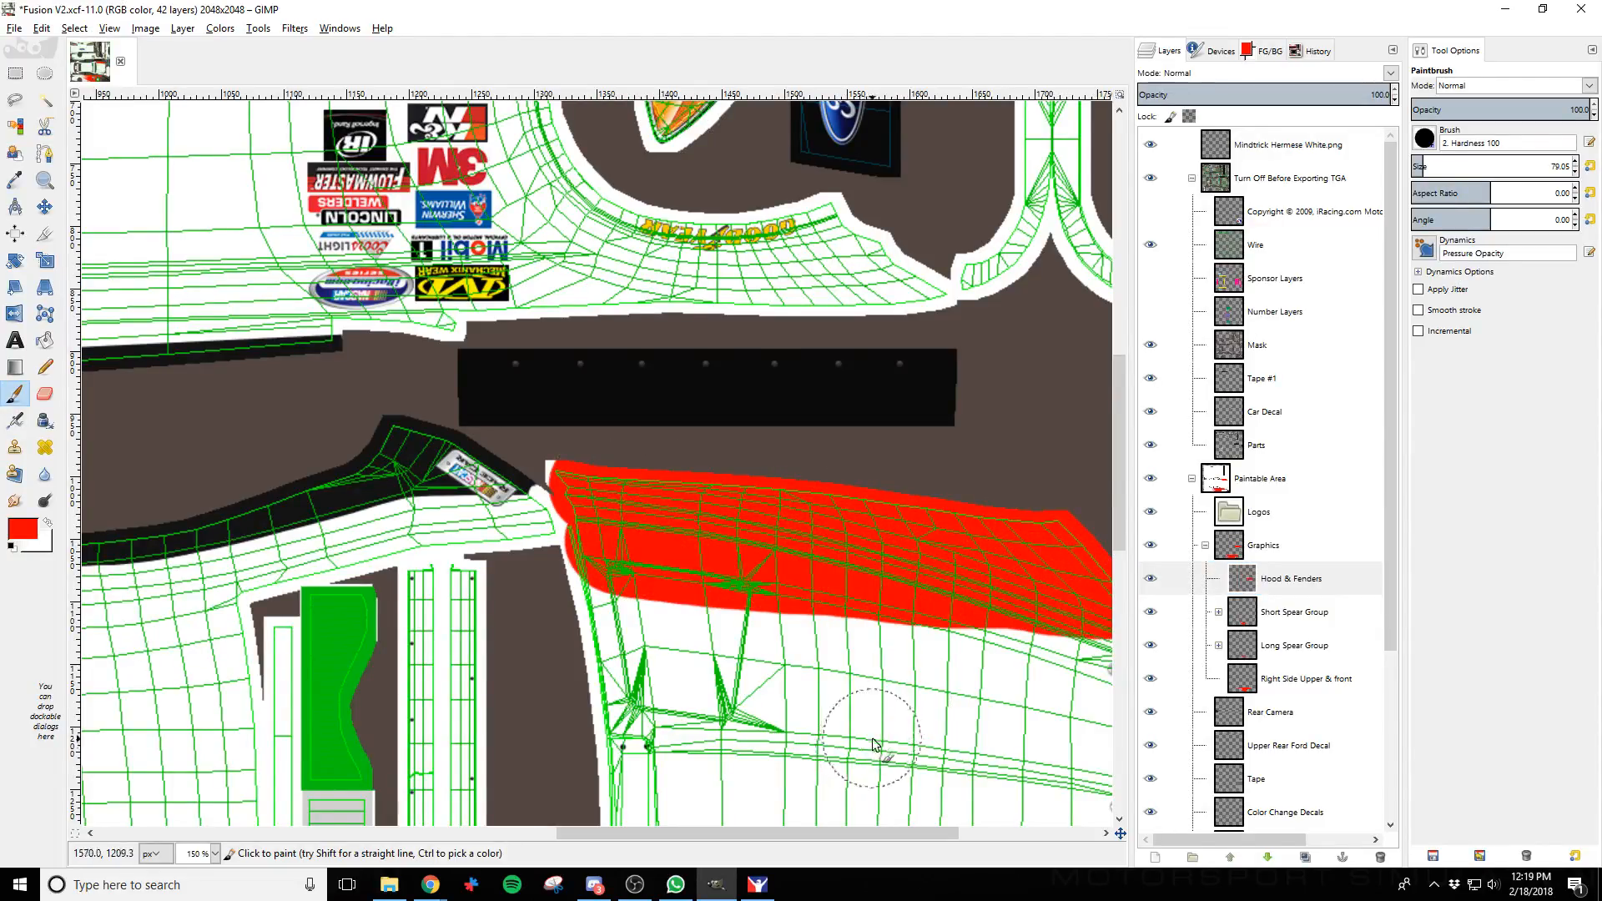
{"action": "scroll", "coordinate": [803, 824], "scroll_direction": "down", "scroll_amount": 3}
{"action": "left_click_drag", "start_coordinate": [805, 832], "coordinate": [892, 831]}
{"action": "scroll", "coordinate": [865, 640], "scroll_direction": "down", "scroll_amount": 1}
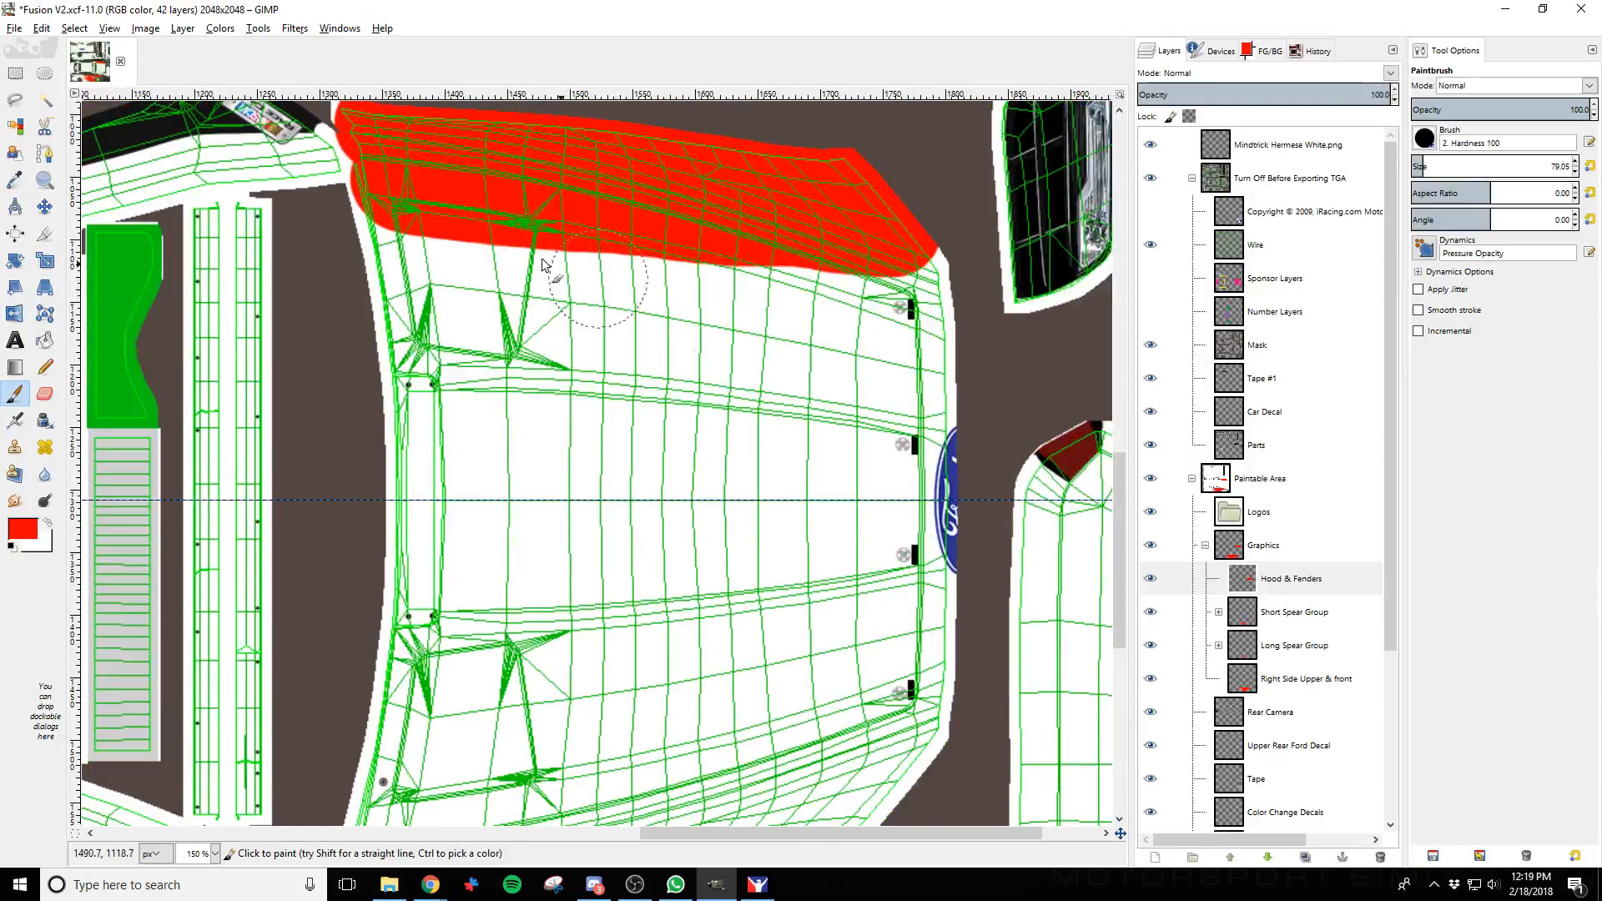
{"action": "mouse_move", "coordinate": [410, 205]}
{"action": "left_mouse_down"}
{"action": "mouse_move", "coordinate": [415, 533]}
{"action": "mouse_move", "coordinate": [386, 709]}
{"action": "mouse_move", "coordinate": [826, 663]}
{"action": "left_mouse_up"}
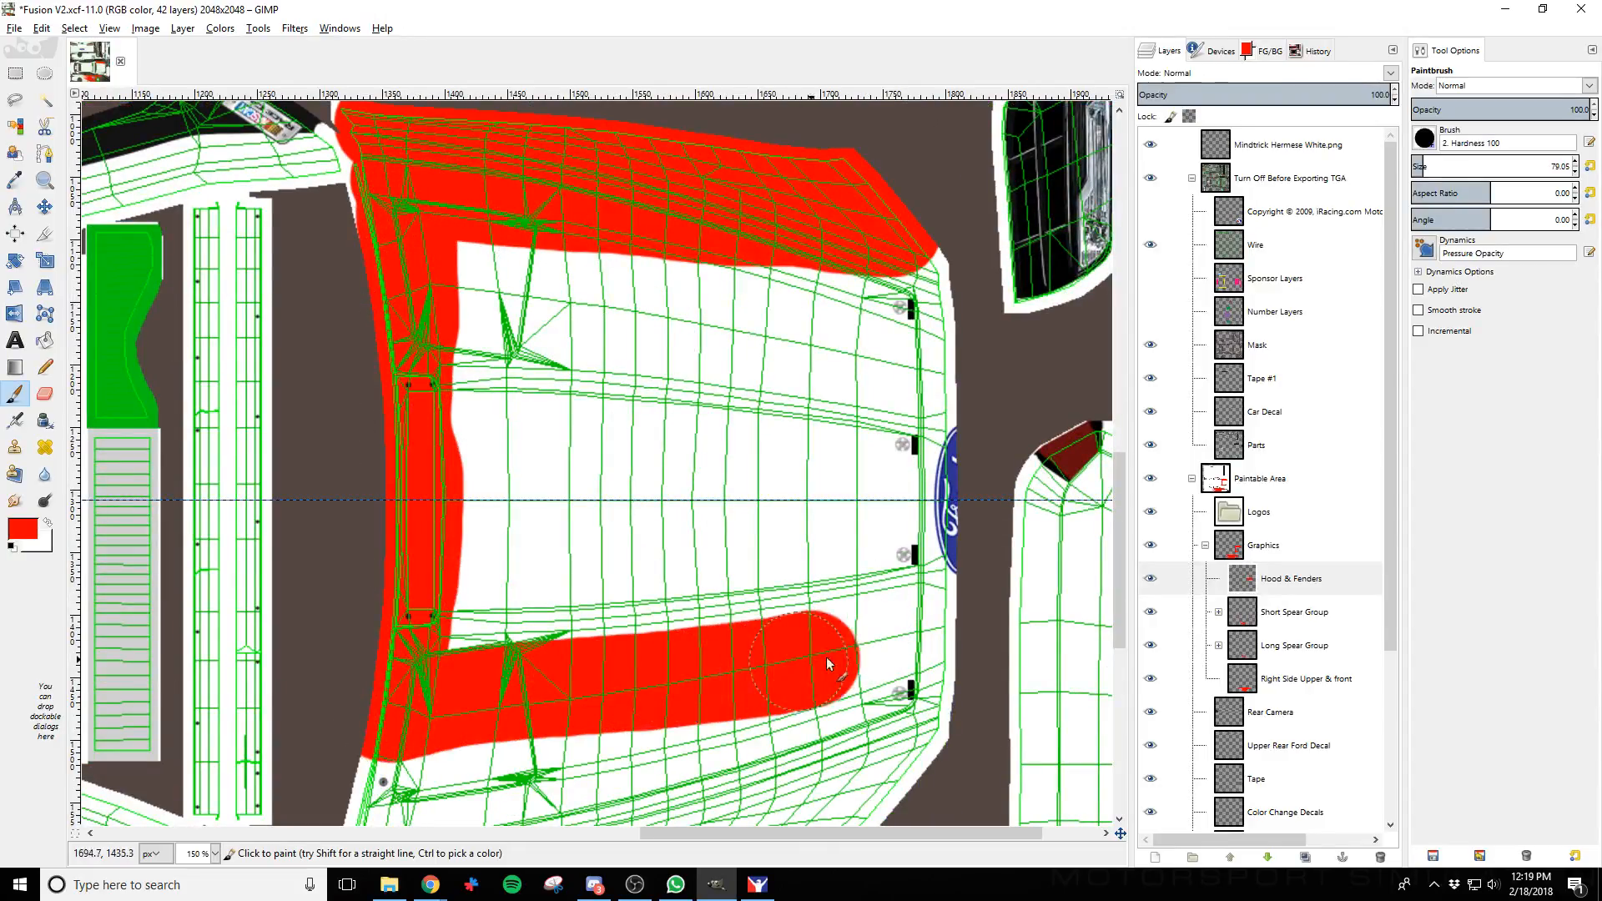
{"action": "mouse_move", "coordinate": [912, 634]}
{"action": "left_mouse_down"}
{"action": "mouse_move", "coordinate": [912, 288]}
{"action": "mouse_move", "coordinate": [599, 260]}
{"action": "mouse_move", "coordinate": [784, 310]}
{"action": "mouse_move", "coordinate": [592, 367]}
{"action": "mouse_move", "coordinate": [780, 430]}
{"action": "mouse_move", "coordinate": [493, 342]}
{"action": "mouse_move", "coordinate": [626, 489]}
{"action": "mouse_move", "coordinate": [450, 523]}
{"action": "mouse_move", "coordinate": [868, 601]}
{"action": "mouse_move", "coordinate": [1022, 555]}
{"action": "left_mouse_up"}
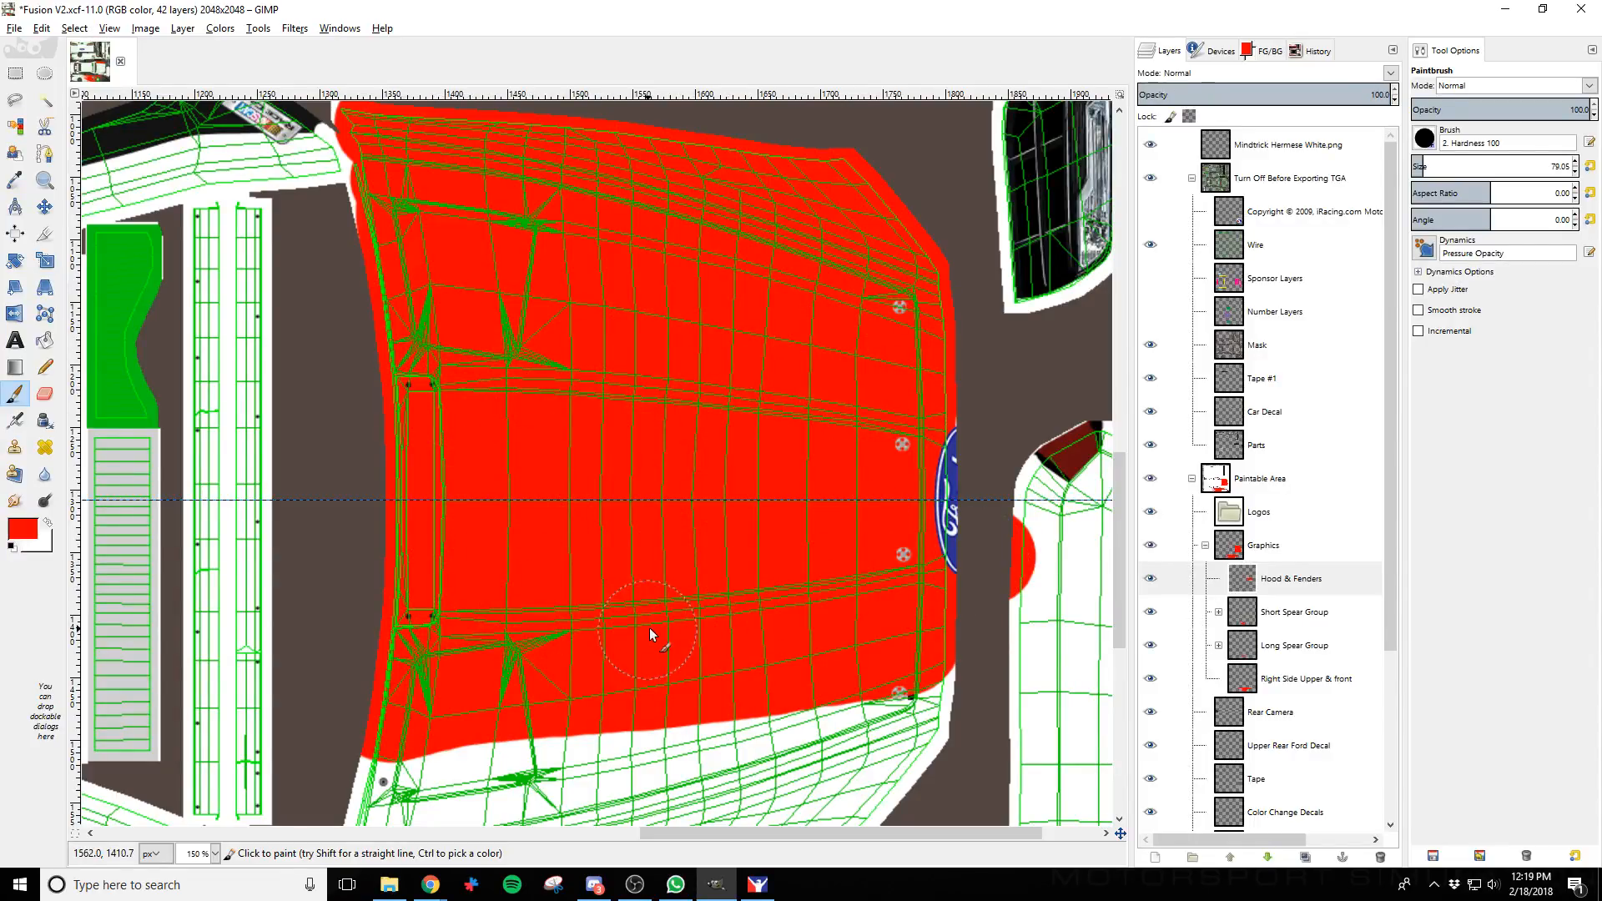
{"action": "key", "text": "ctrl+z"}
{"action": "mouse_move", "coordinate": [392, 292]}
{"action": "left_mouse_down"}
{"action": "mouse_move", "coordinate": [505, 242]}
{"action": "mouse_move", "coordinate": [943, 266]}
{"action": "mouse_move", "coordinate": [949, 526]}
{"action": "mouse_move", "coordinate": [930, 721]}
{"action": "mouse_move", "coordinate": [408, 754]}
{"action": "mouse_move", "coordinate": [379, 320]}
{"action": "mouse_move", "coordinate": [893, 321]}
{"action": "mouse_move", "coordinate": [927, 554]}
{"action": "mouse_move", "coordinate": [921, 703]}
{"action": "mouse_move", "coordinate": [530, 712]}
{"action": "mouse_move", "coordinate": [450, 661]}
{"action": "mouse_move", "coordinate": [620, 652]}
{"action": "mouse_move", "coordinate": [665, 597]}
{"action": "mouse_move", "coordinate": [771, 527]}
{"action": "mouse_move", "coordinate": [781, 493]}
{"action": "mouse_move", "coordinate": [704, 507]}
{"action": "mouse_move", "coordinate": [683, 420]}
{"action": "mouse_move", "coordinate": [542, 386]}
{"action": "mouse_move", "coordinate": [402, 407]}
{"action": "mouse_move", "coordinate": [396, 589]}
{"action": "mouse_move", "coordinate": [551, 554]}
{"action": "left_mouse_up"}
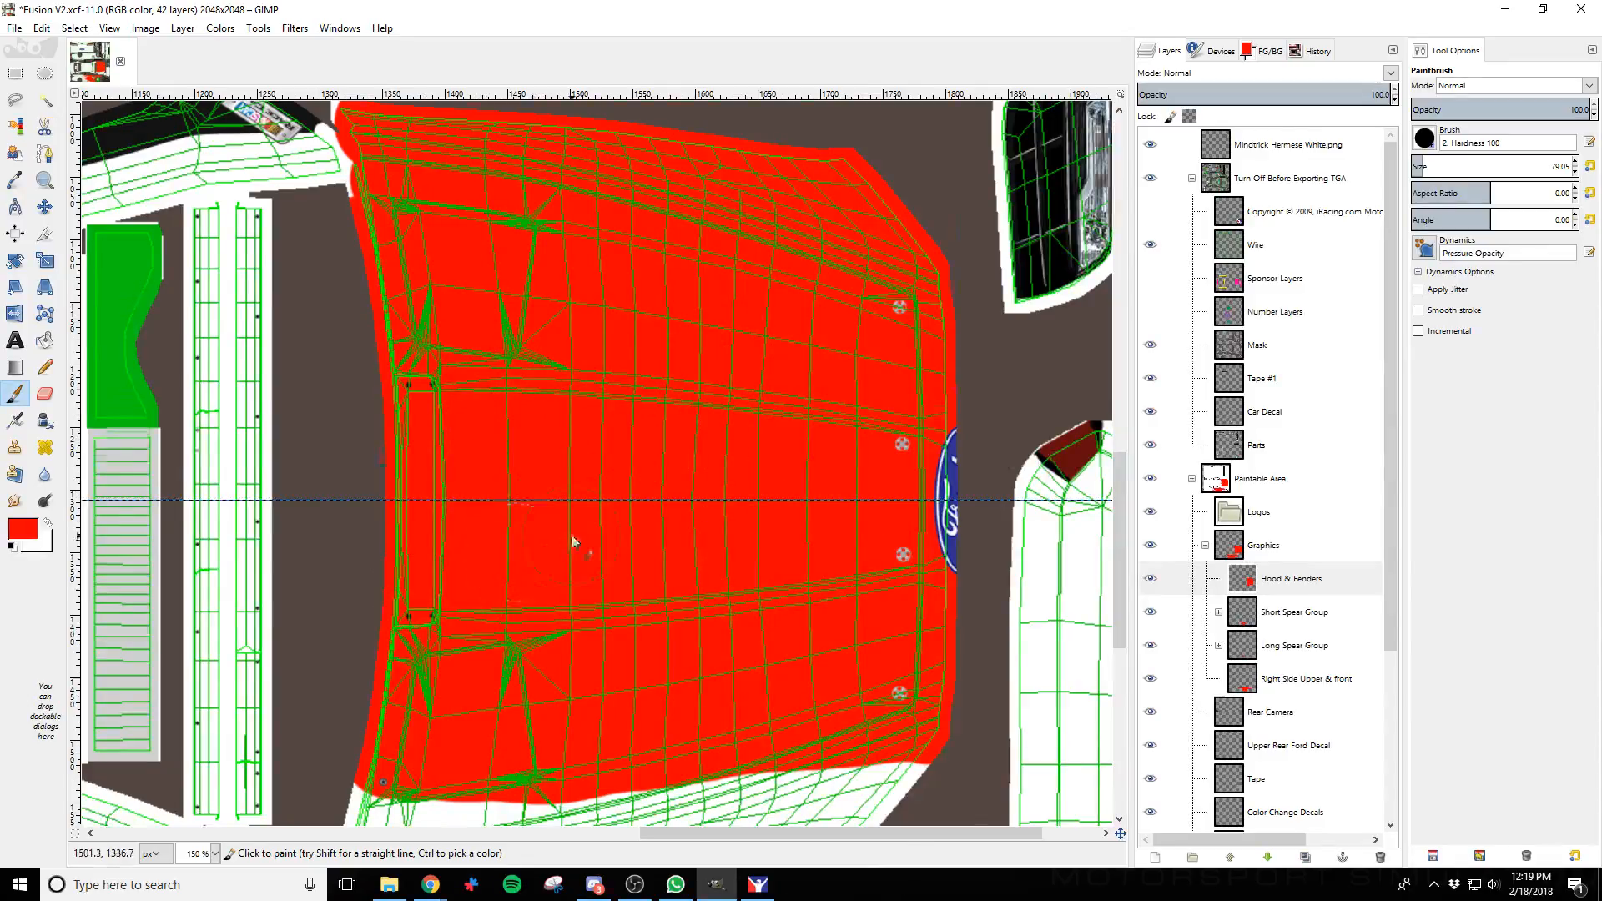
Touch up the hood's remaining white edges in red, export, and switch to iRacing
{"action": "scroll", "coordinate": [467, 417], "scroll_direction": "down", "scroll_amount": 5}
{"action": "left_click_drag", "start_coordinate": [374, 260], "coordinate": [379, 297]}
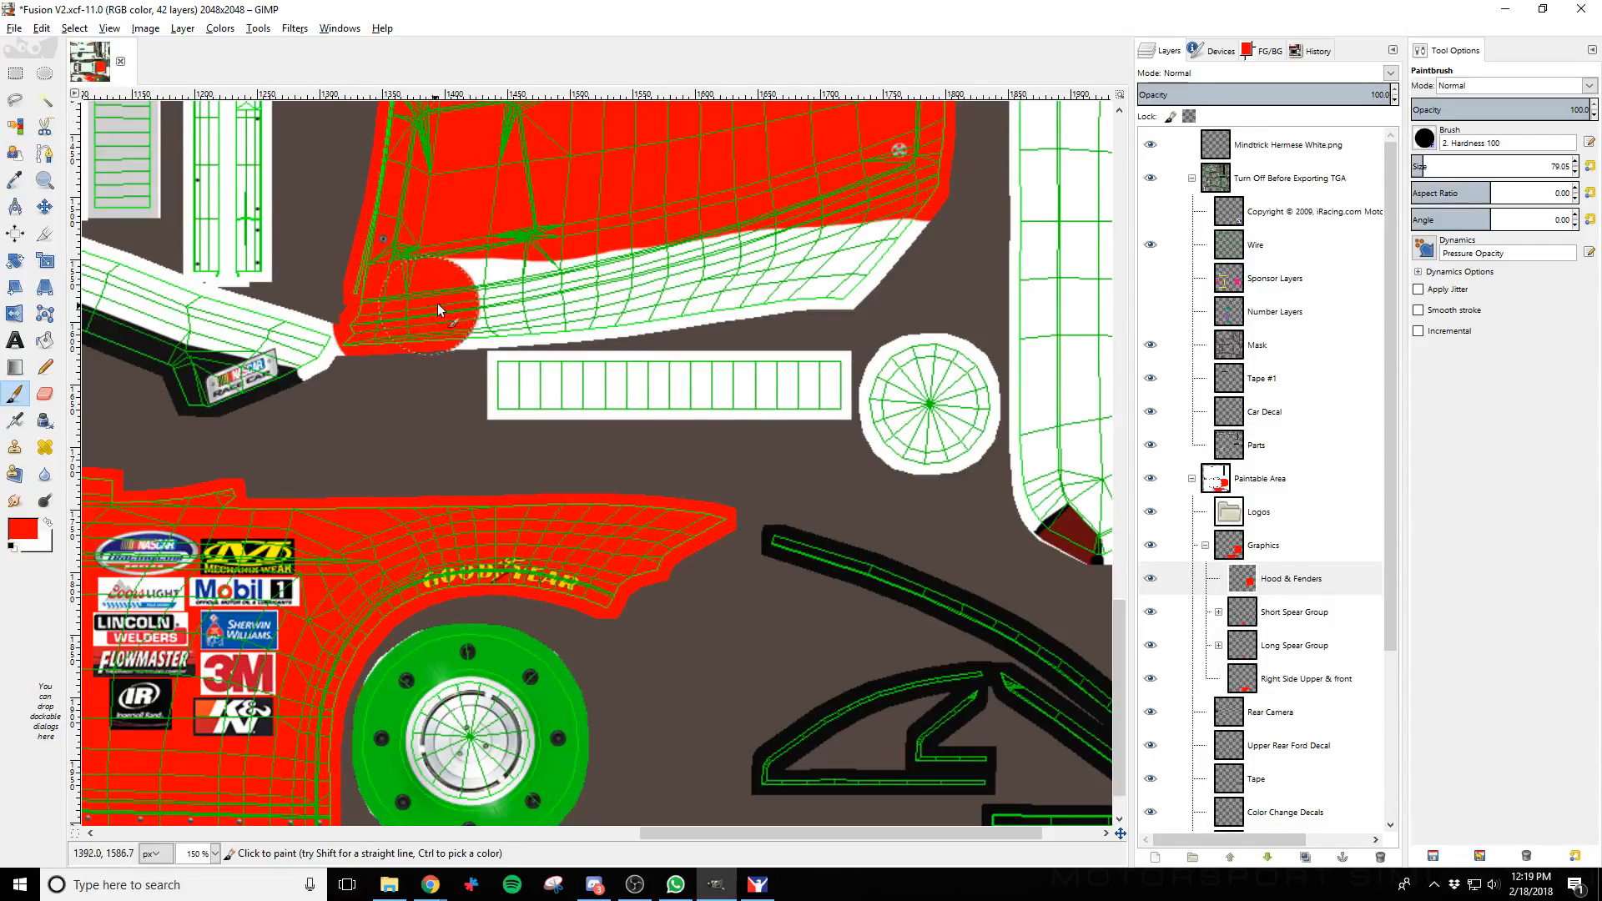
{"action": "mouse_move", "coordinate": [628, 280]}
{"action": "left_mouse_down"}
{"action": "mouse_move", "coordinate": [830, 263]}
{"action": "mouse_move", "coordinate": [555, 304]}
{"action": "left_mouse_up"}
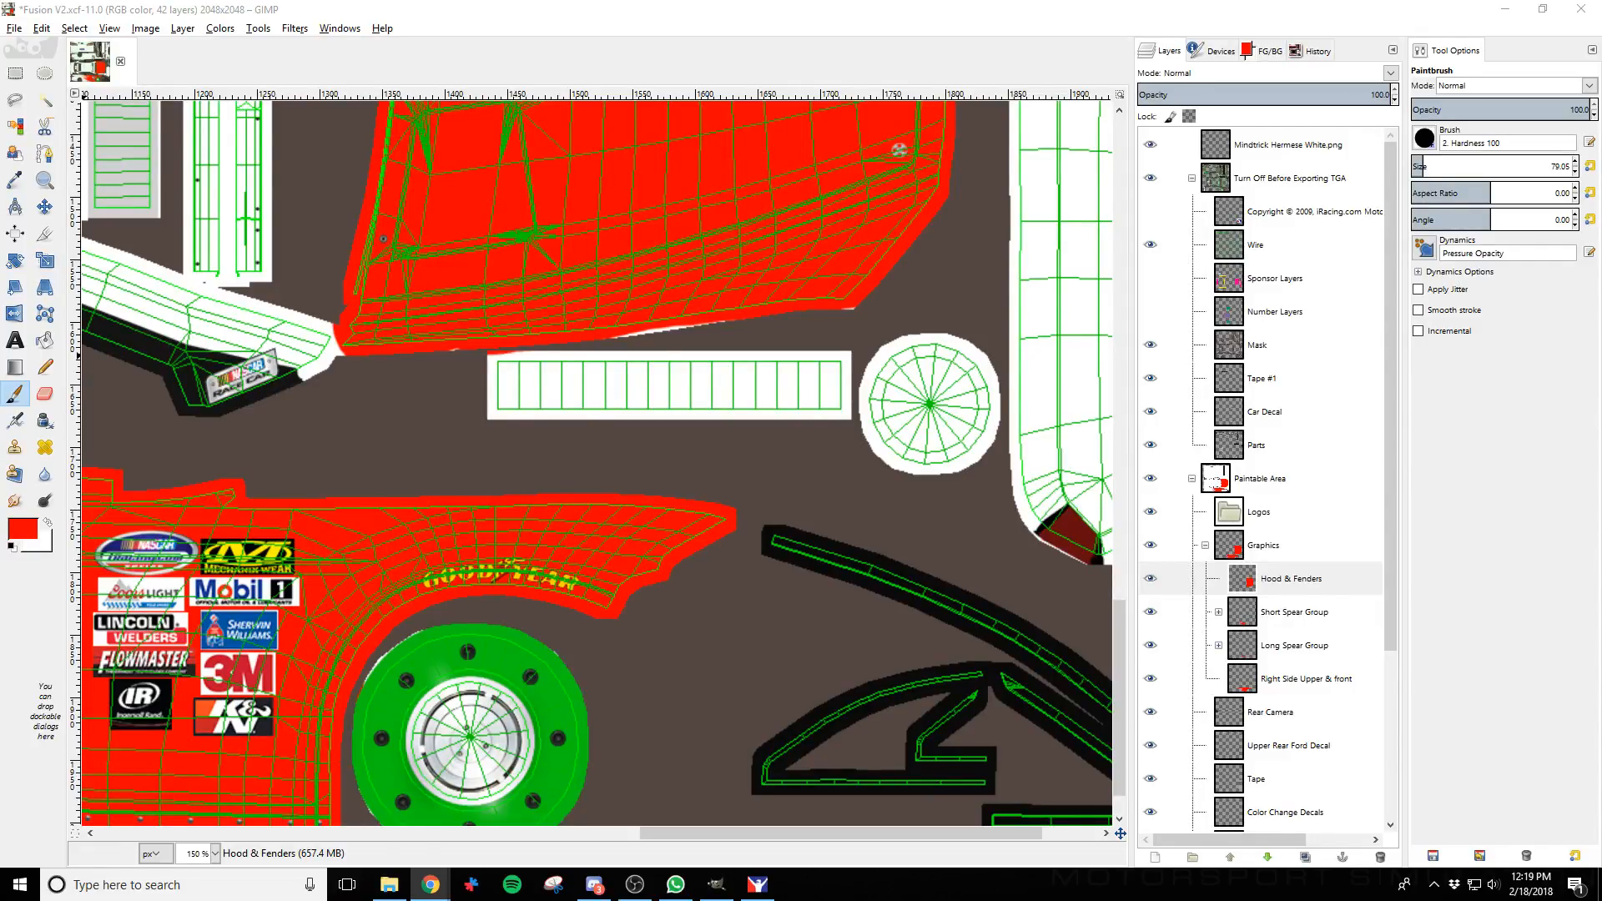
{"action": "left_click", "coordinate": [660, 299]}
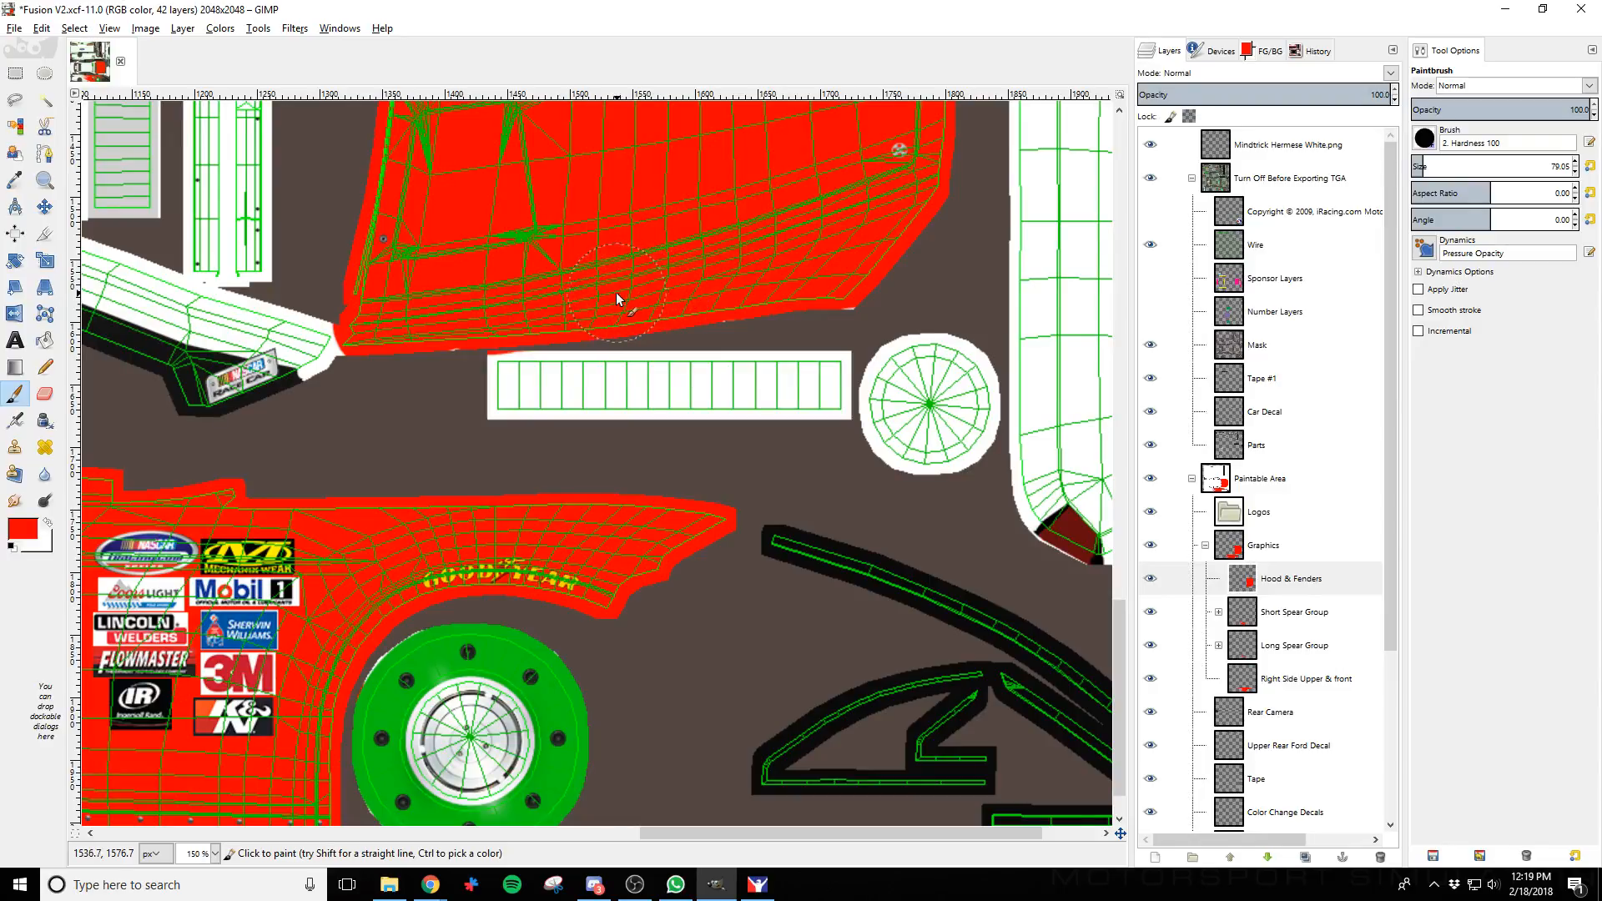
{"action": "scroll", "coordinate": [869, 278], "scroll_direction": "up", "scroll_amount": 5}
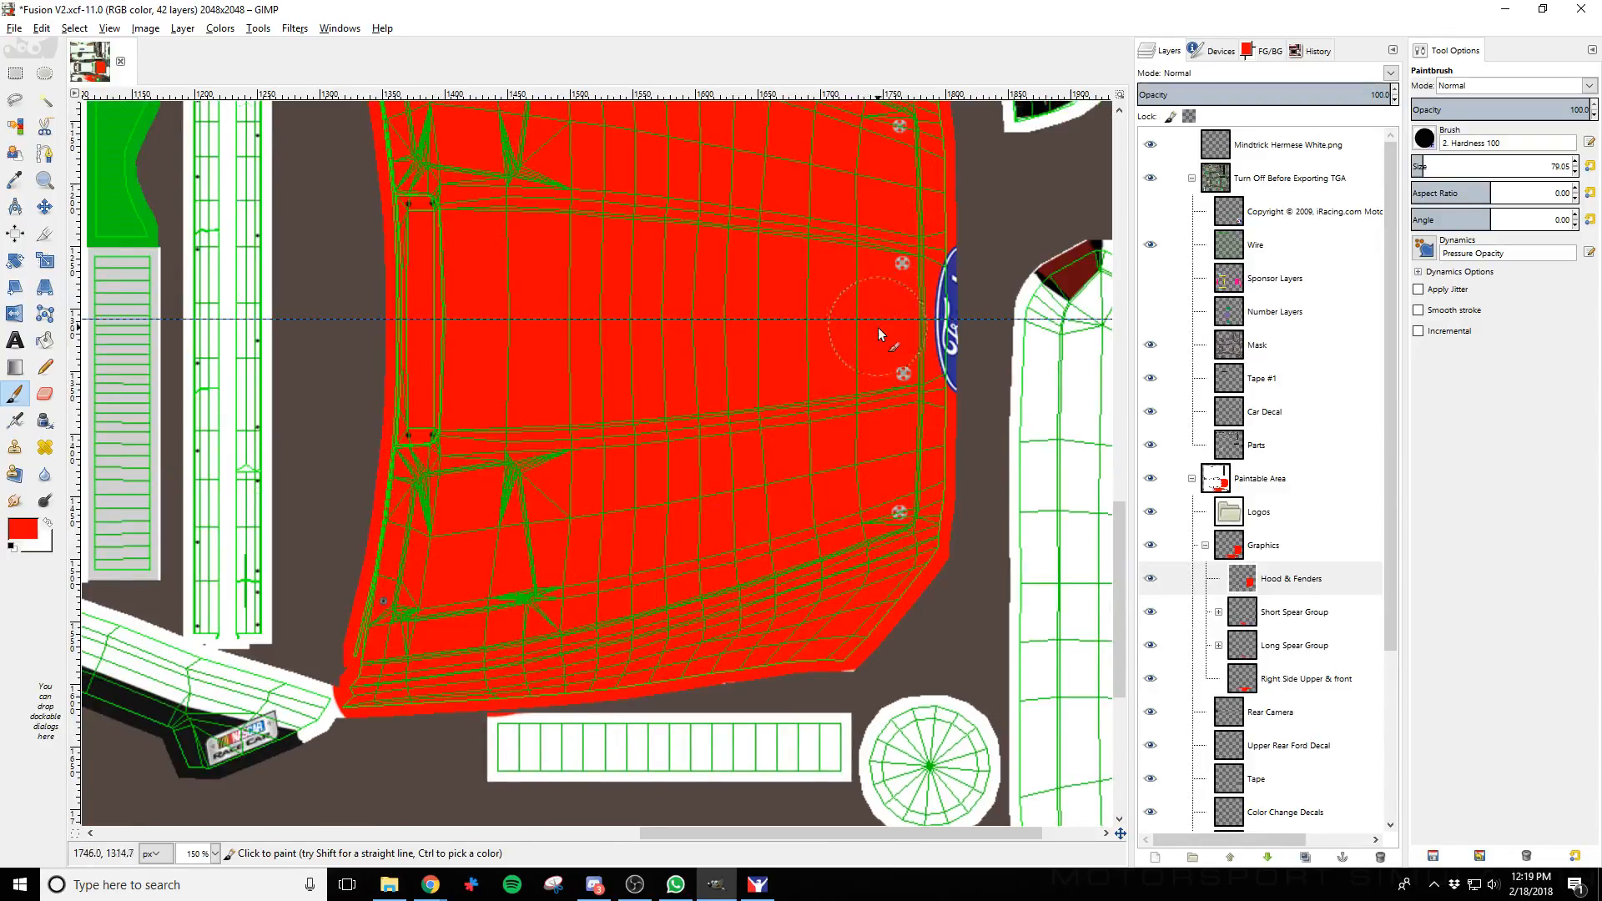
{"action": "scroll", "coordinate": [864, 543], "scroll_direction": "up", "scroll_amount": 5}
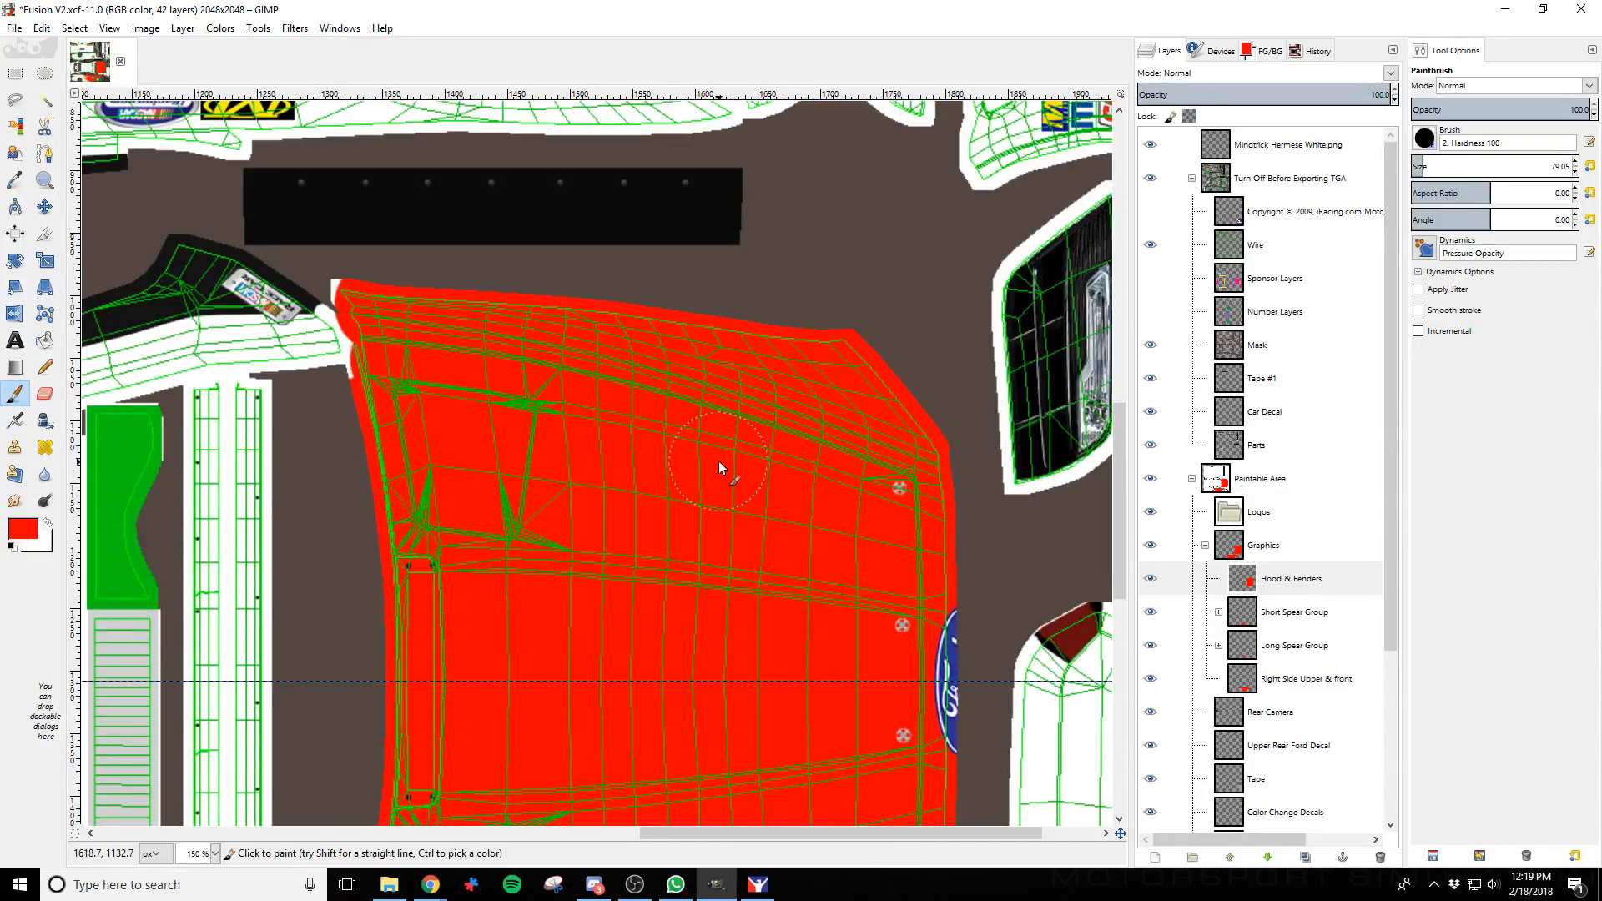
{"action": "key", "text": "ctrl+e"}
{"action": "key", "text": "alt+Tab"}
{"action": "key", "text": "alt+Tab"}
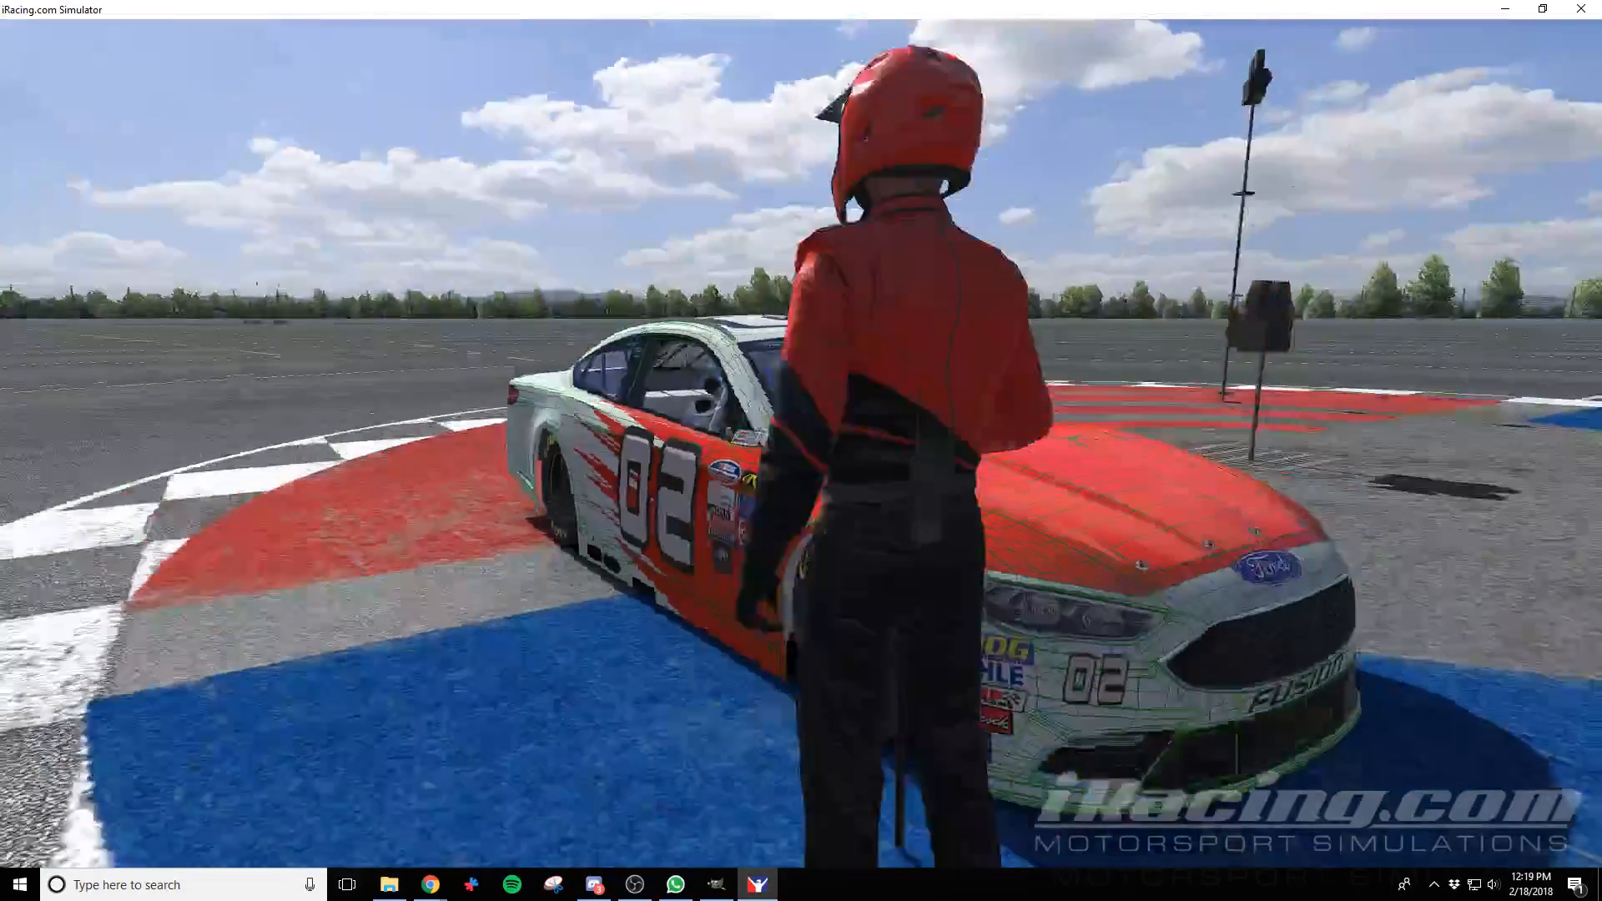
{"action": "key", "text": "alt+Tab"}
{"action": "scroll", "coordinate": [828, 543], "scroll_direction": "down", "scroll_amount": 2, "text": "ctrl"}
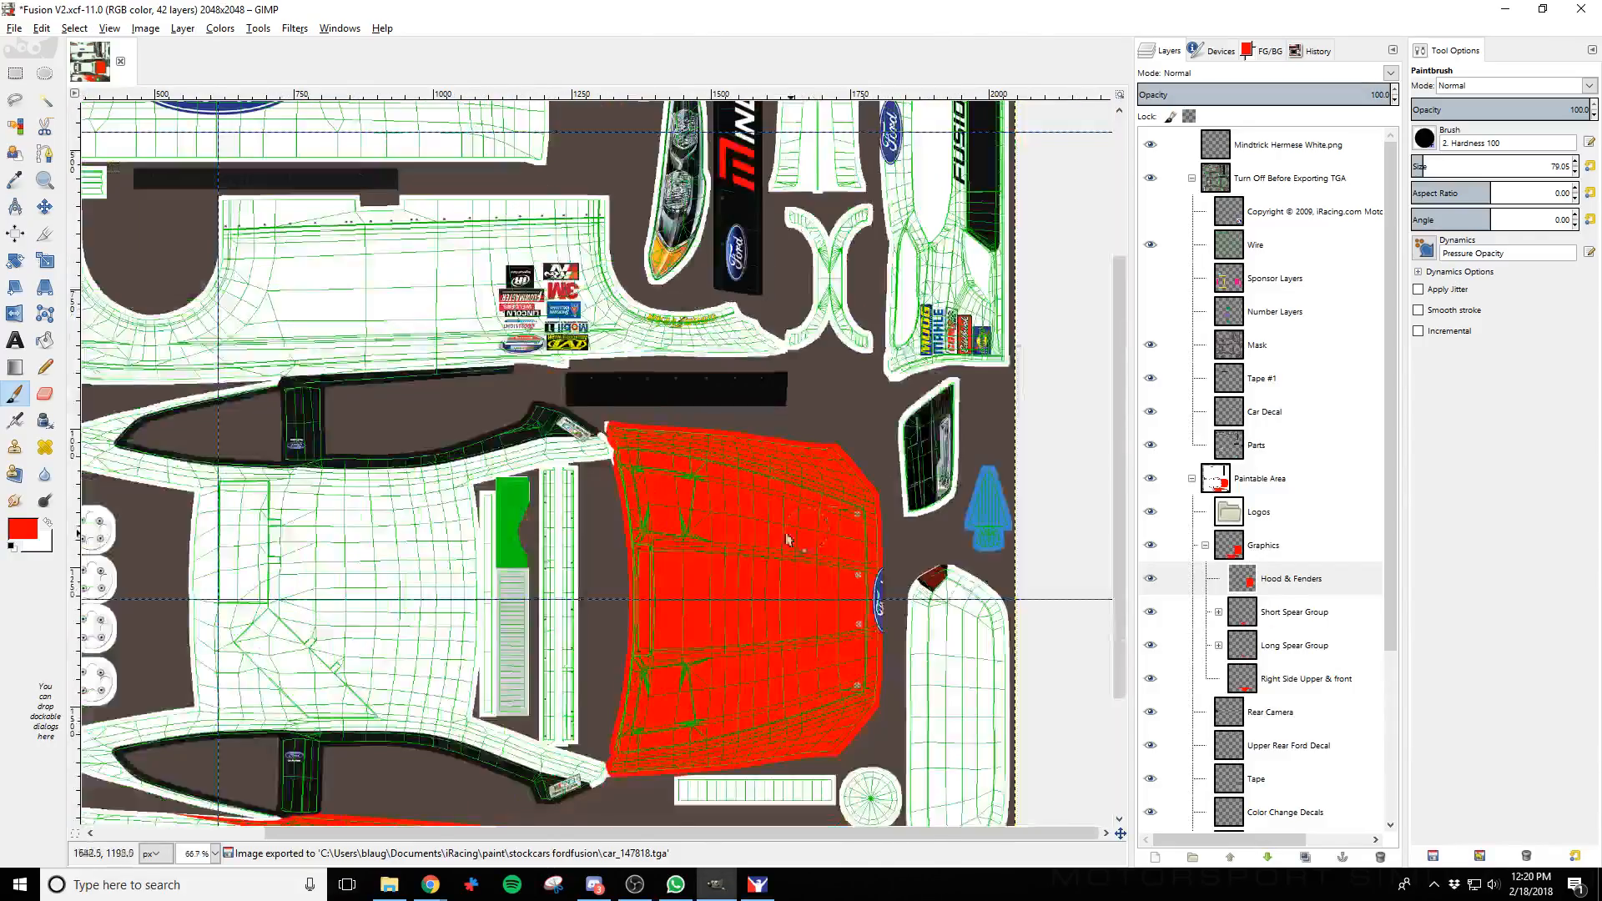
{"action": "scroll", "coordinate": [618, 532], "scroll_direction": "up", "scroll_amount": 4}
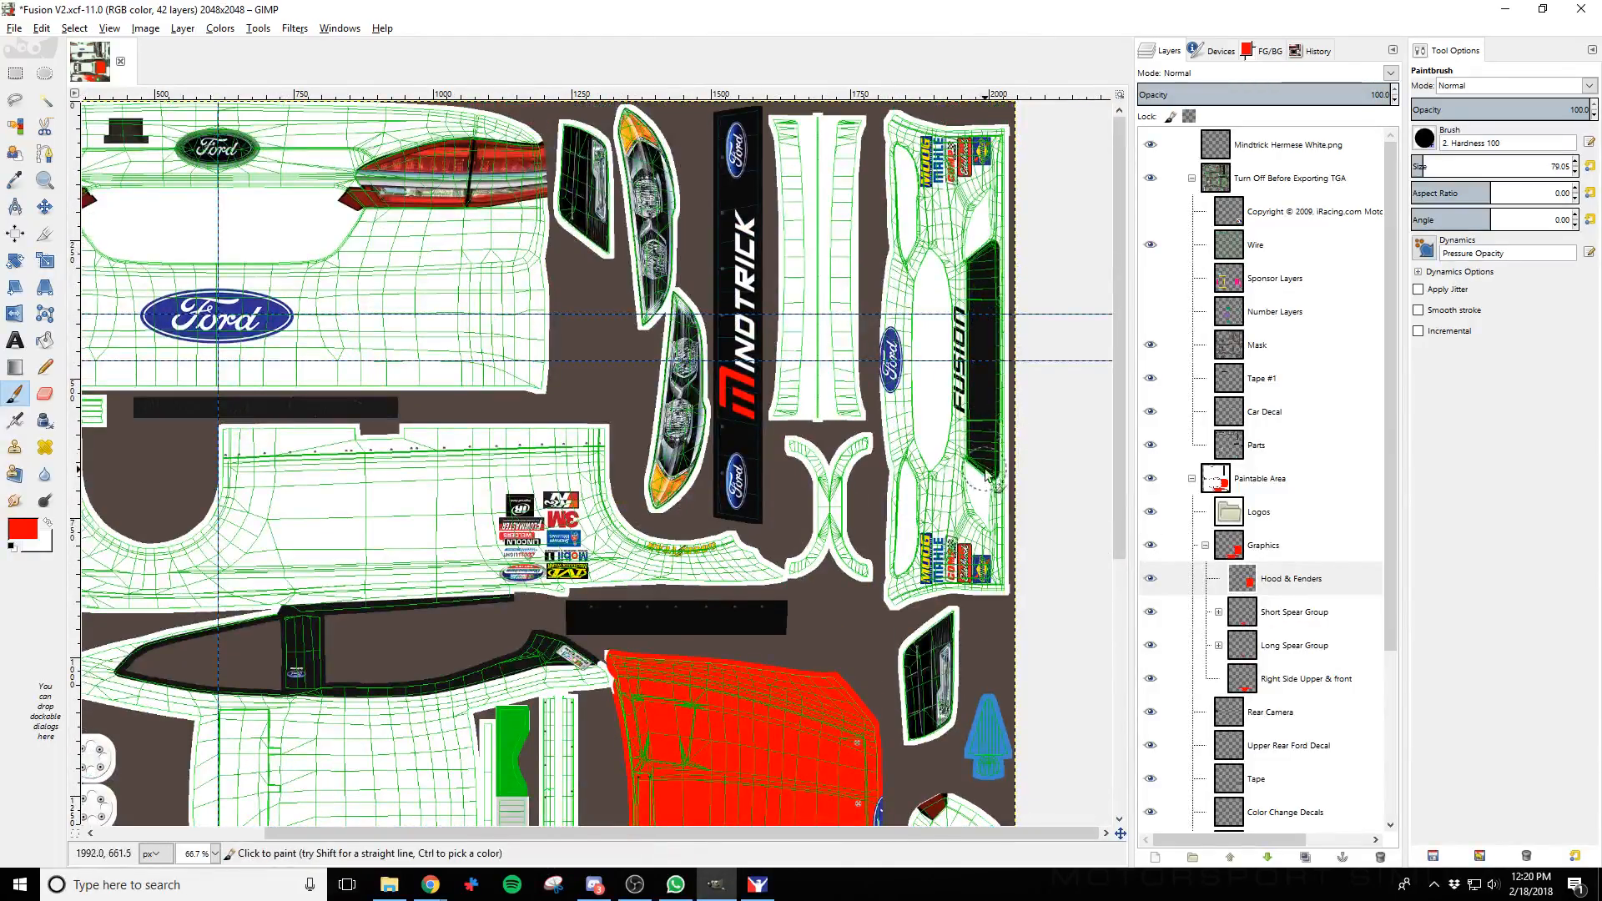
{"action": "key", "text": "alt+Tab"}
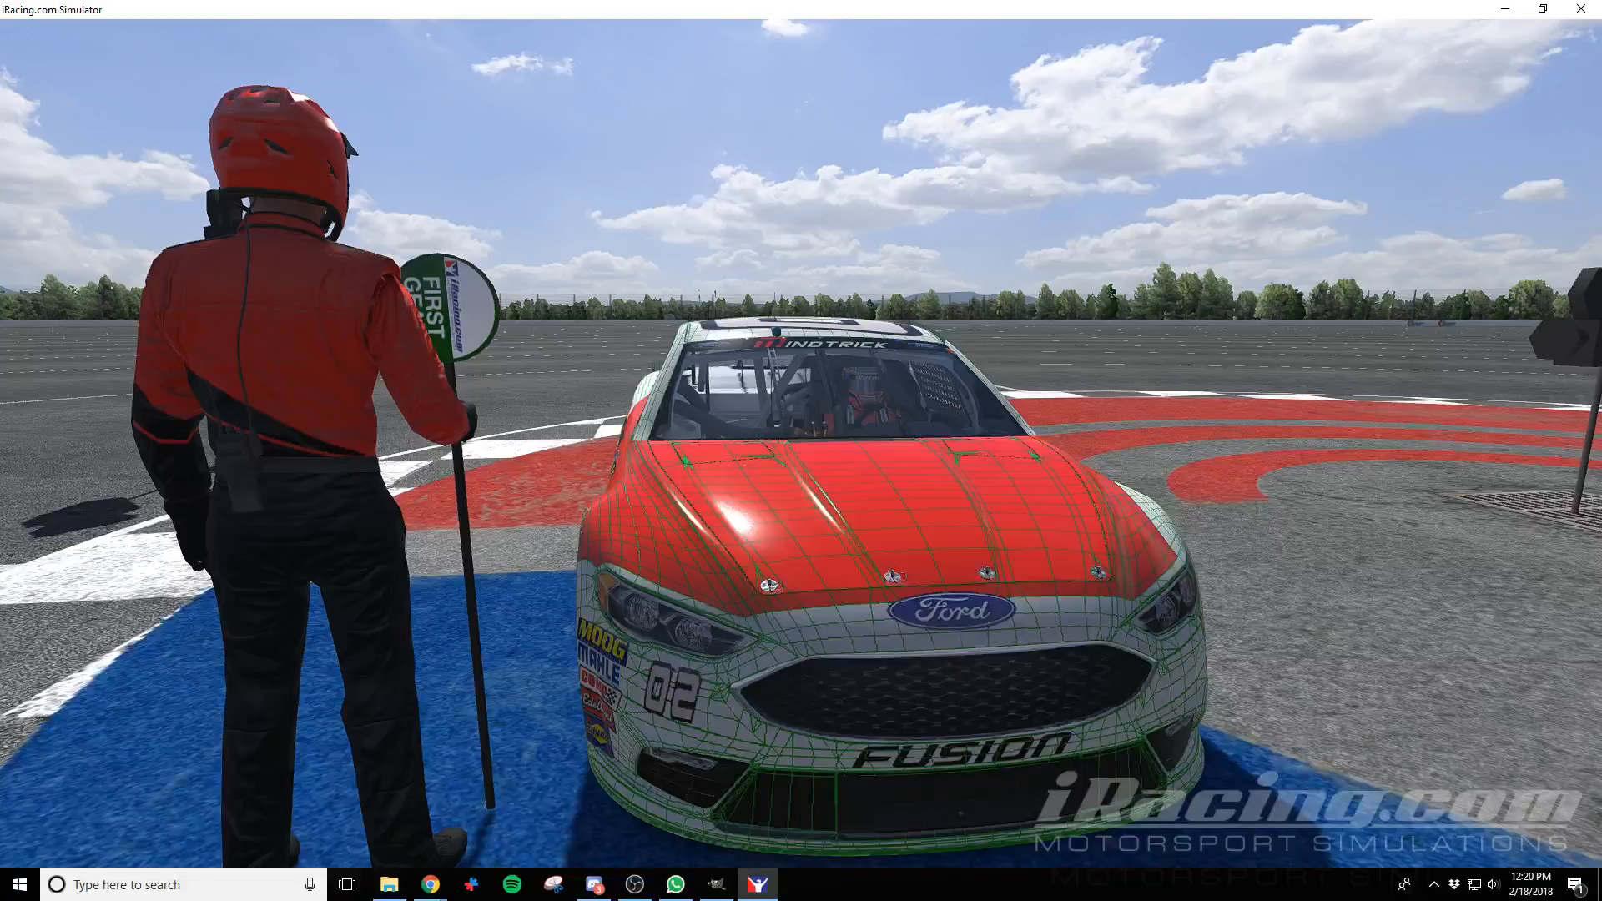
{"action": "key", "text": "alt+Tab"}
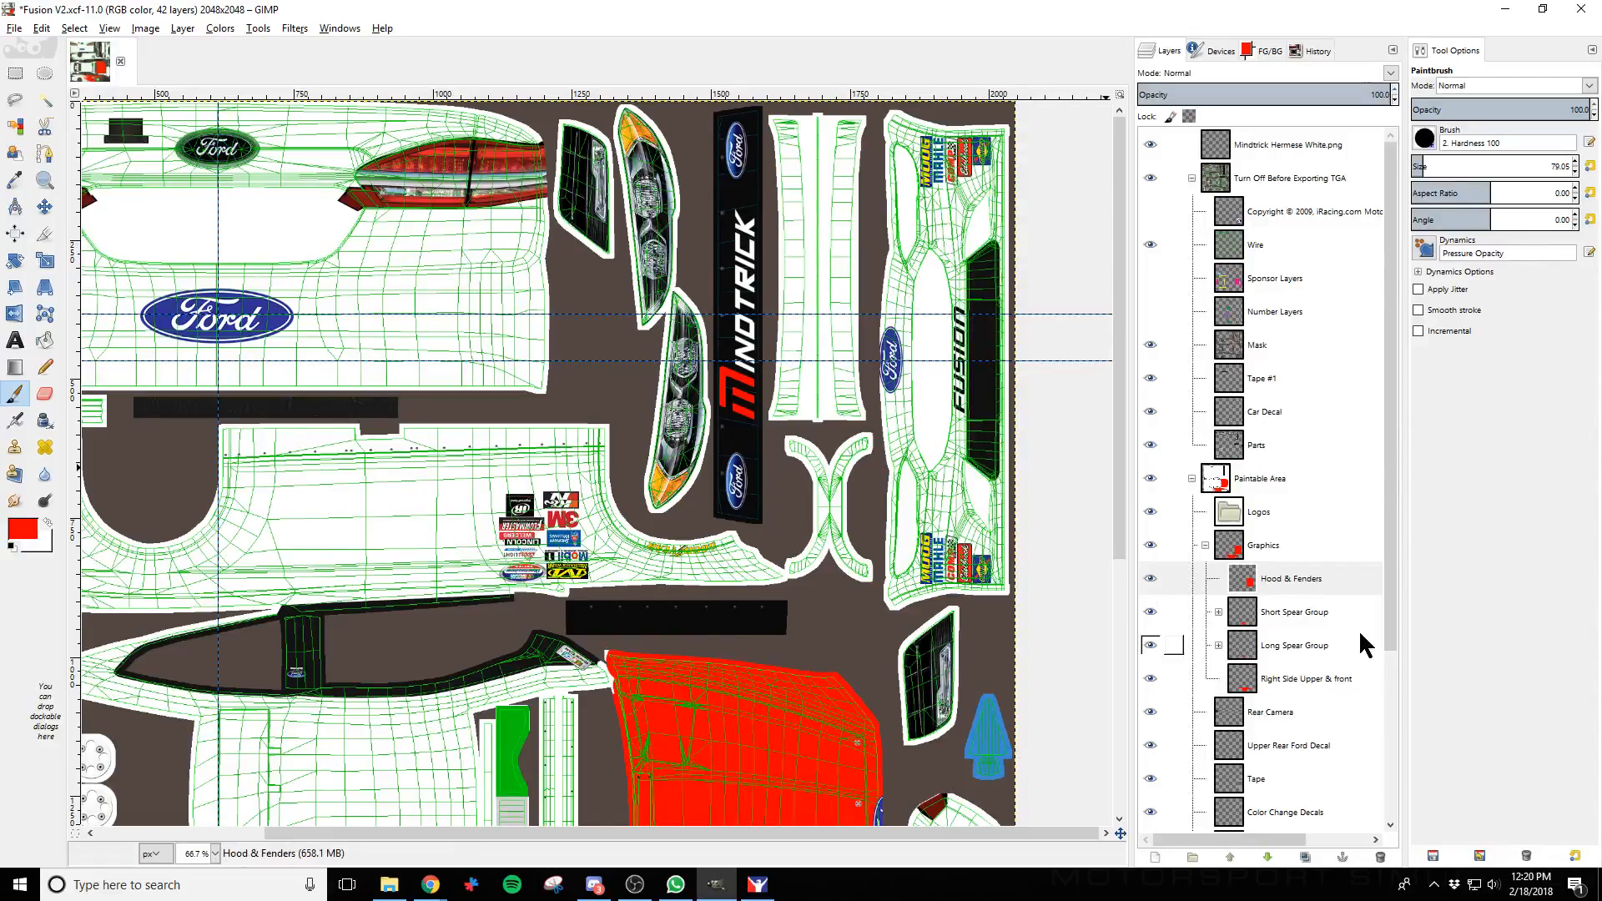
Add a 'Front Bumper' layer in Graphics, paint the bumper red, and export the paint
{"action": "left_click", "coordinate": [1304, 553]}
{"action": "left_click", "coordinate": [1154, 857]}
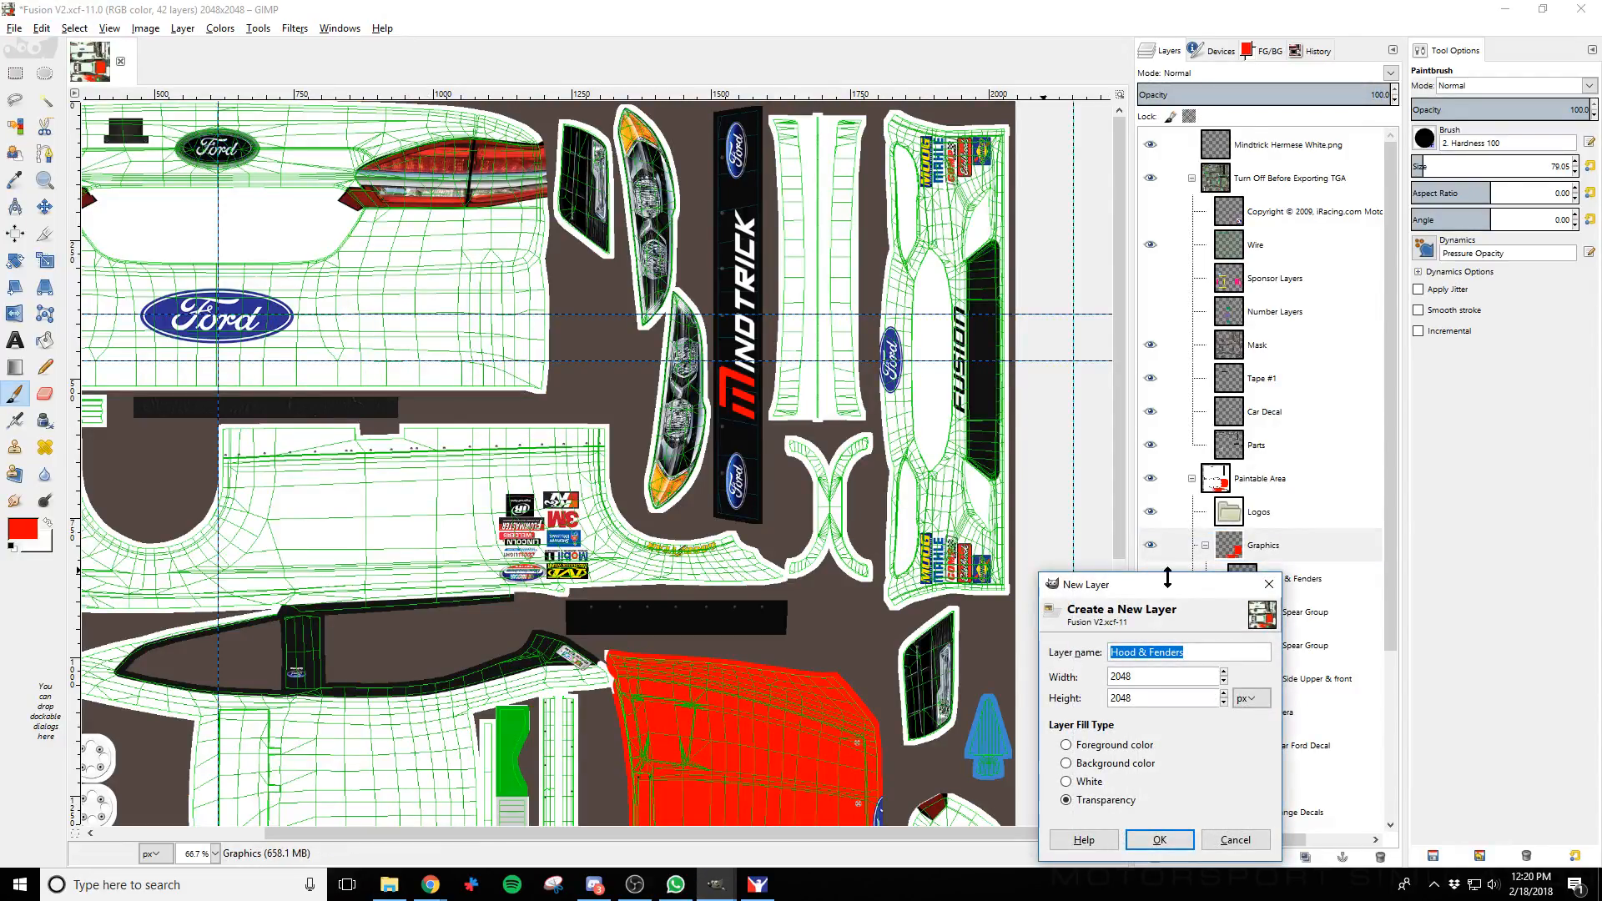
{"action": "type", "text": "Front Bumper"}
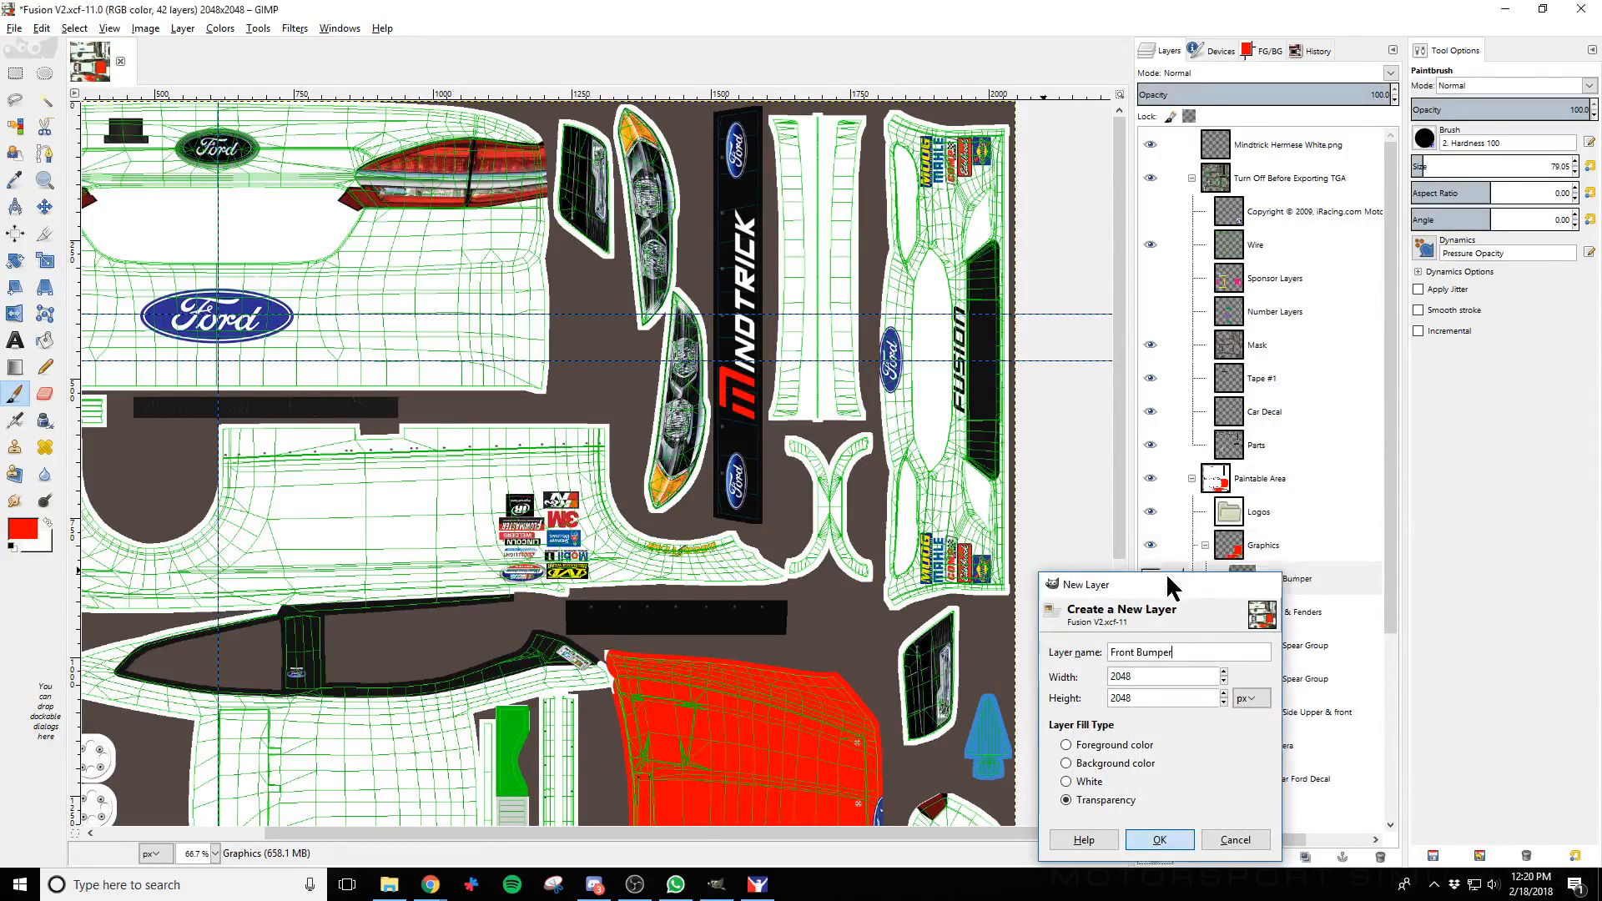
{"action": "key", "text": "Return"}
{"action": "left_click", "coordinate": [1300, 584]}
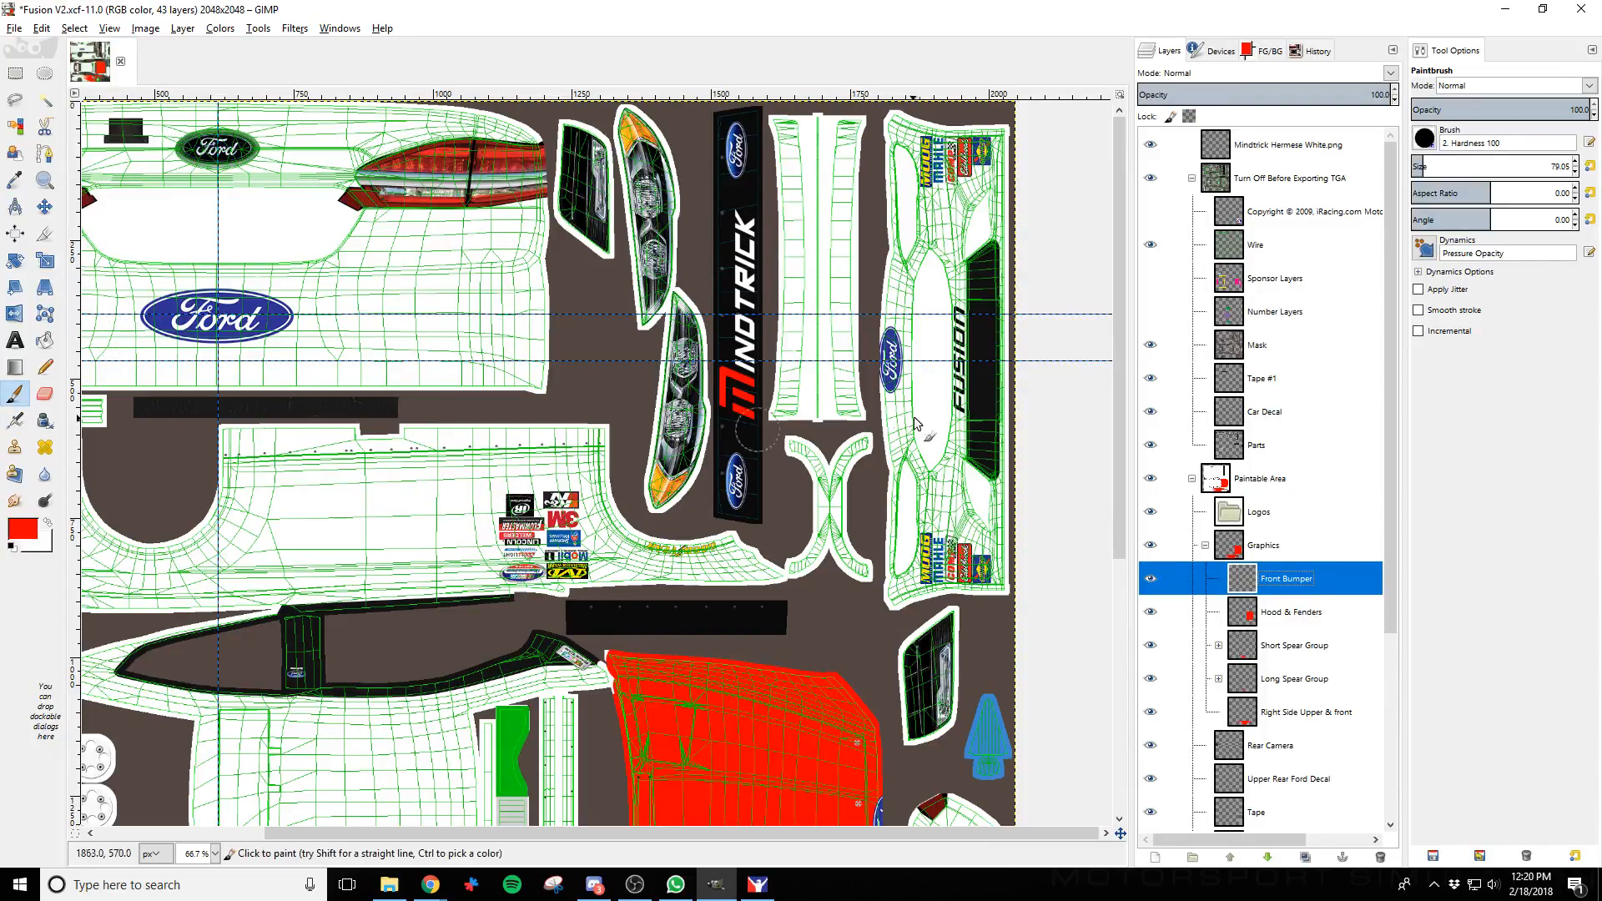
{"action": "mouse_move", "coordinate": [888, 117]}
{"action": "left_mouse_down"}
{"action": "mouse_move", "coordinate": [1005, 144]}
{"action": "mouse_move", "coordinate": [1014, 461]}
{"action": "mouse_move", "coordinate": [994, 578]}
{"action": "mouse_move", "coordinate": [904, 595]}
{"action": "mouse_move", "coordinate": [892, 143]}
{"action": "mouse_move", "coordinate": [930, 252]}
{"action": "mouse_move", "coordinate": [932, 439]}
{"action": "mouse_move", "coordinate": [946, 142]}
{"action": "mouse_move", "coordinate": [972, 285]}
{"action": "mouse_move", "coordinate": [974, 527]}
{"action": "left_mouse_up"}
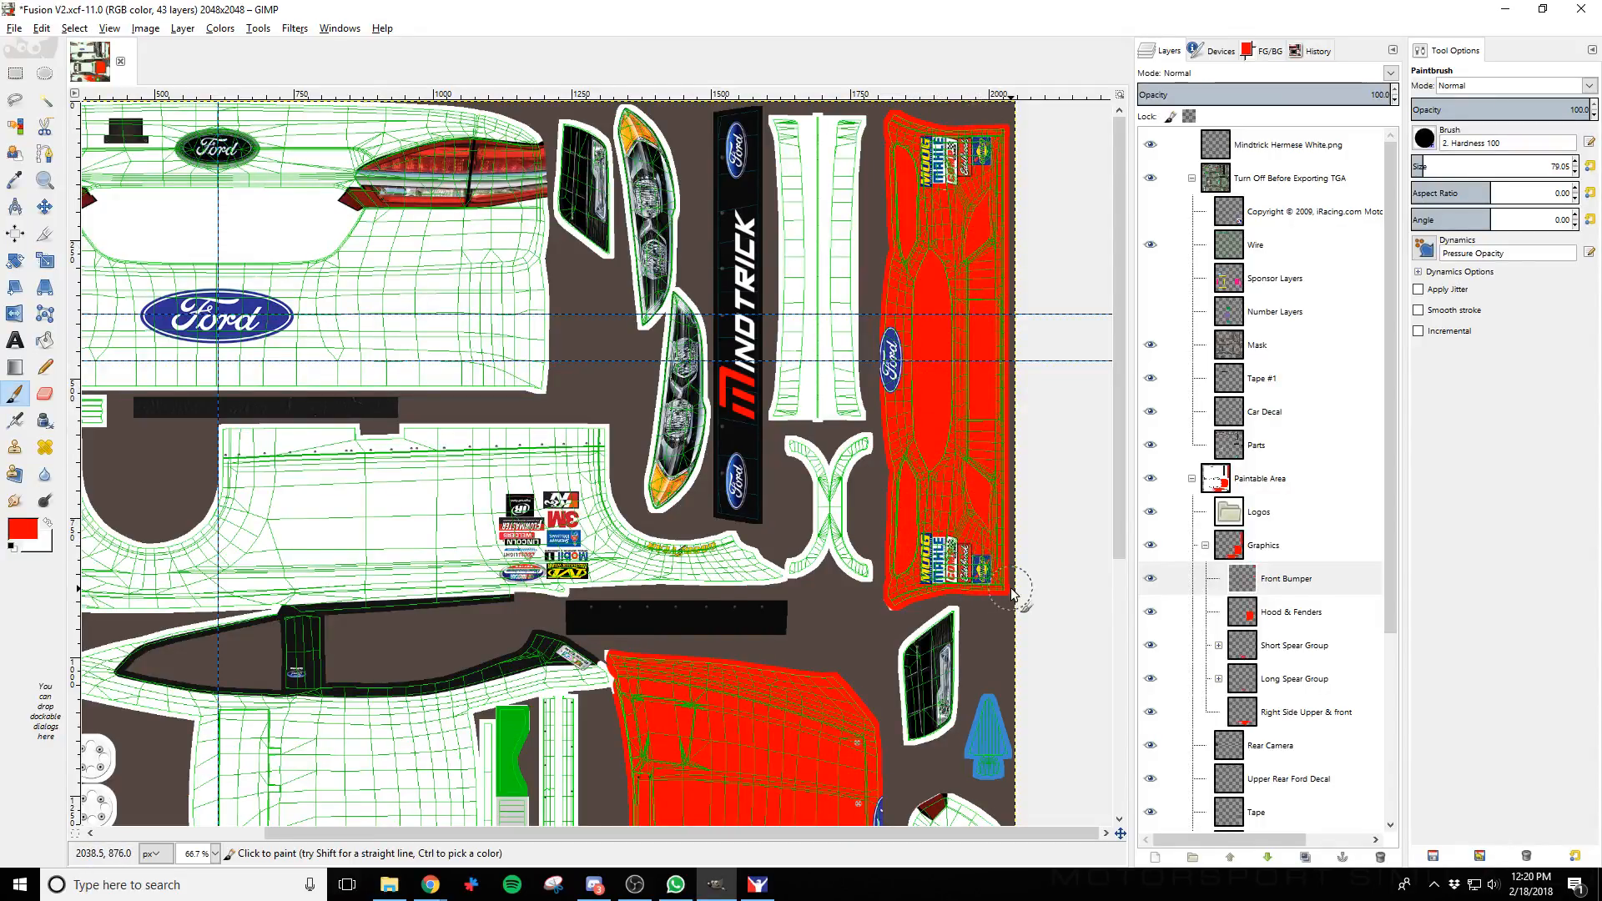
{"action": "key", "text": "ctrl+e"}
Reload the paint in iRacing to preview the red front end
{"action": "key", "text": "alt+Tab"}
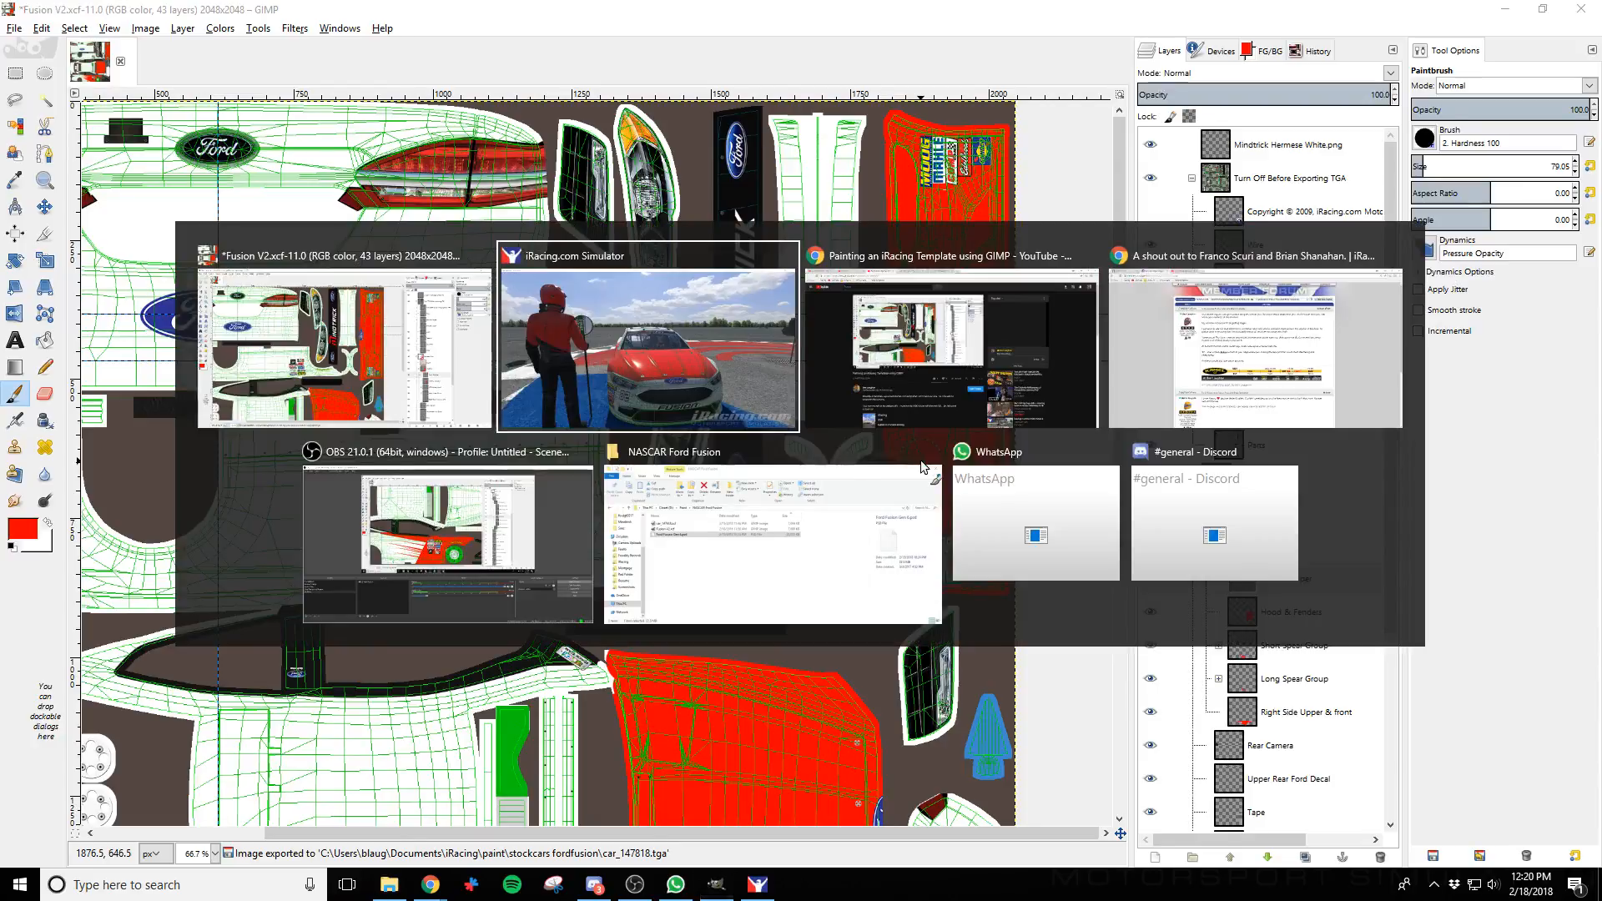
{"action": "key", "text": "ctrl+r"}
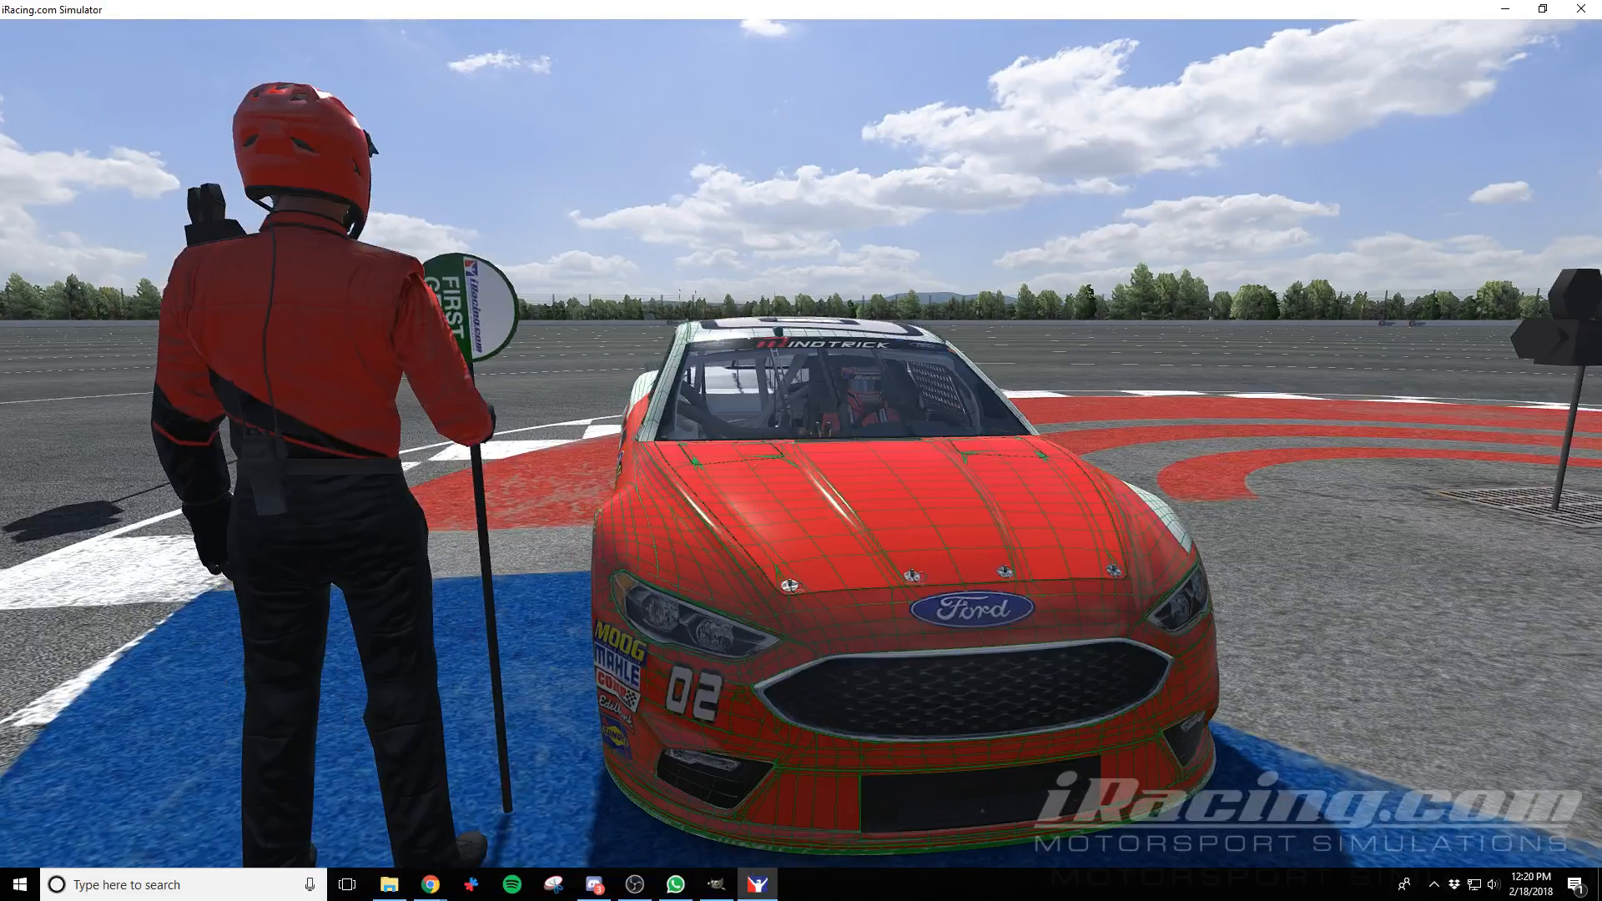
{"action": "key", "text": "alt+Tab"}
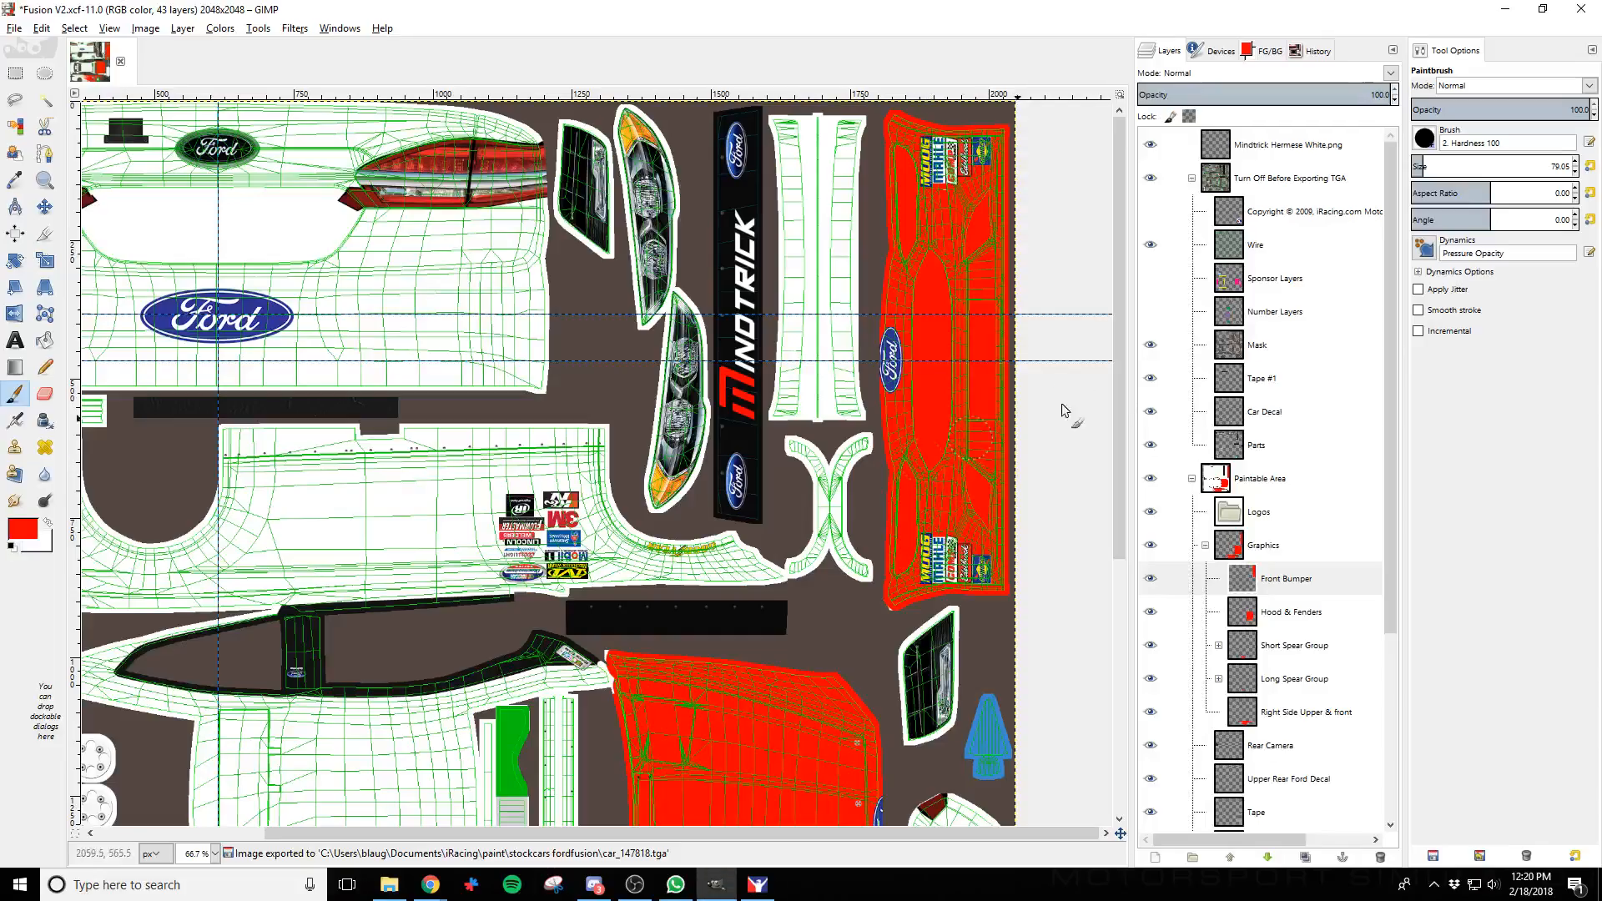
Hide the green Wire layer and reload the simulator preview without wireframe lines
{"action": "left_click", "coordinate": [1151, 245]}
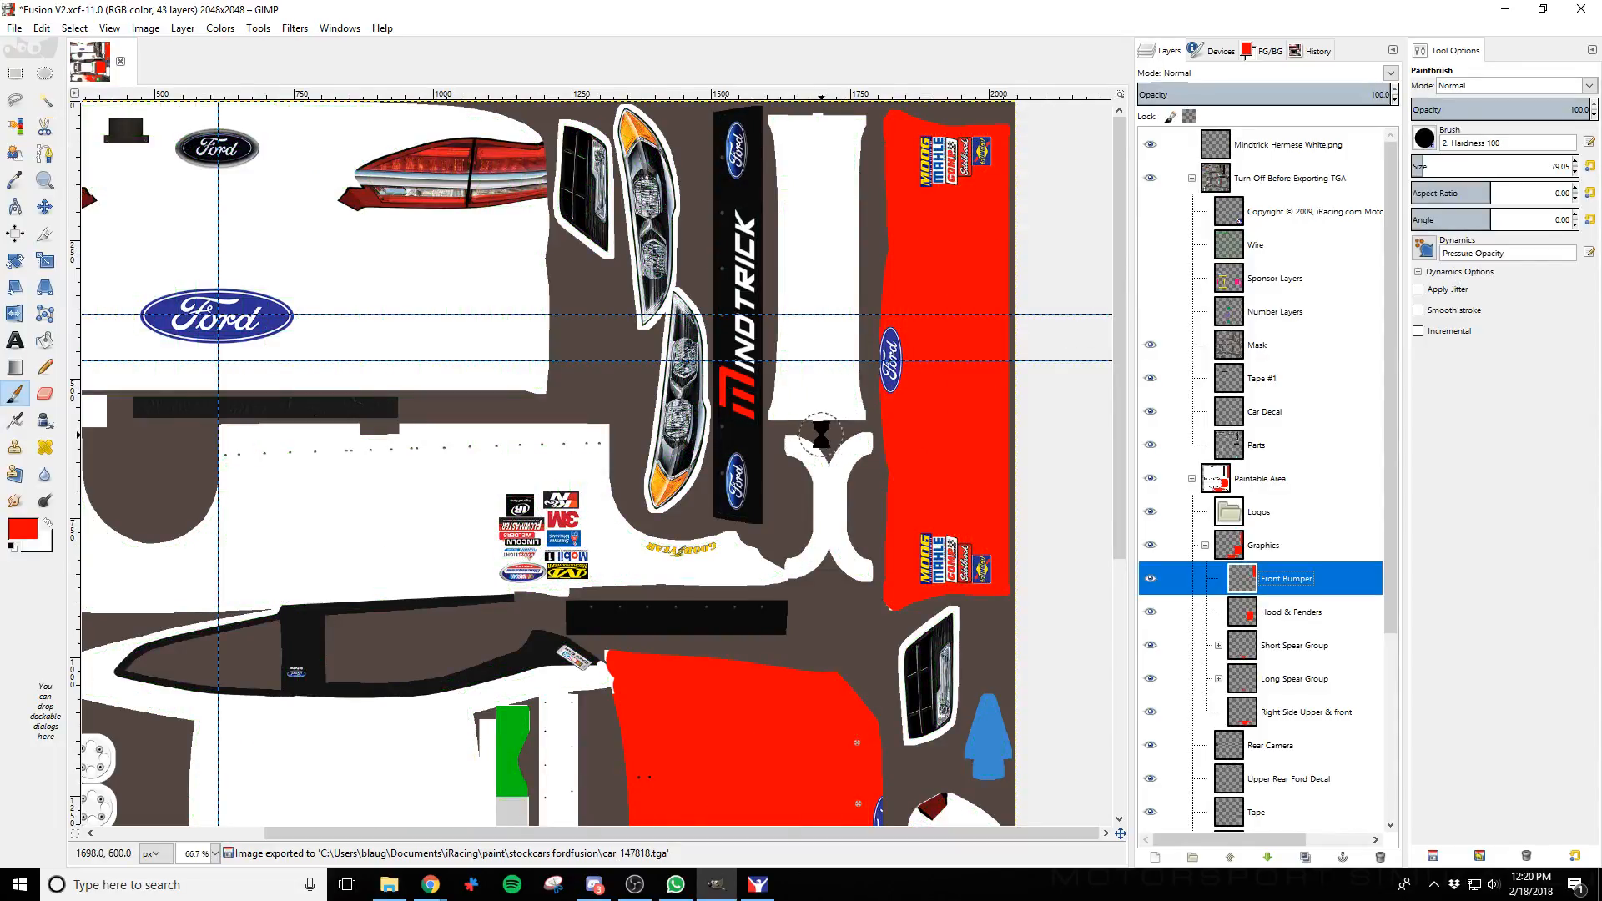
{"action": "key", "text": "alt+Tab"}
{"action": "key", "text": "ctrl+r"}
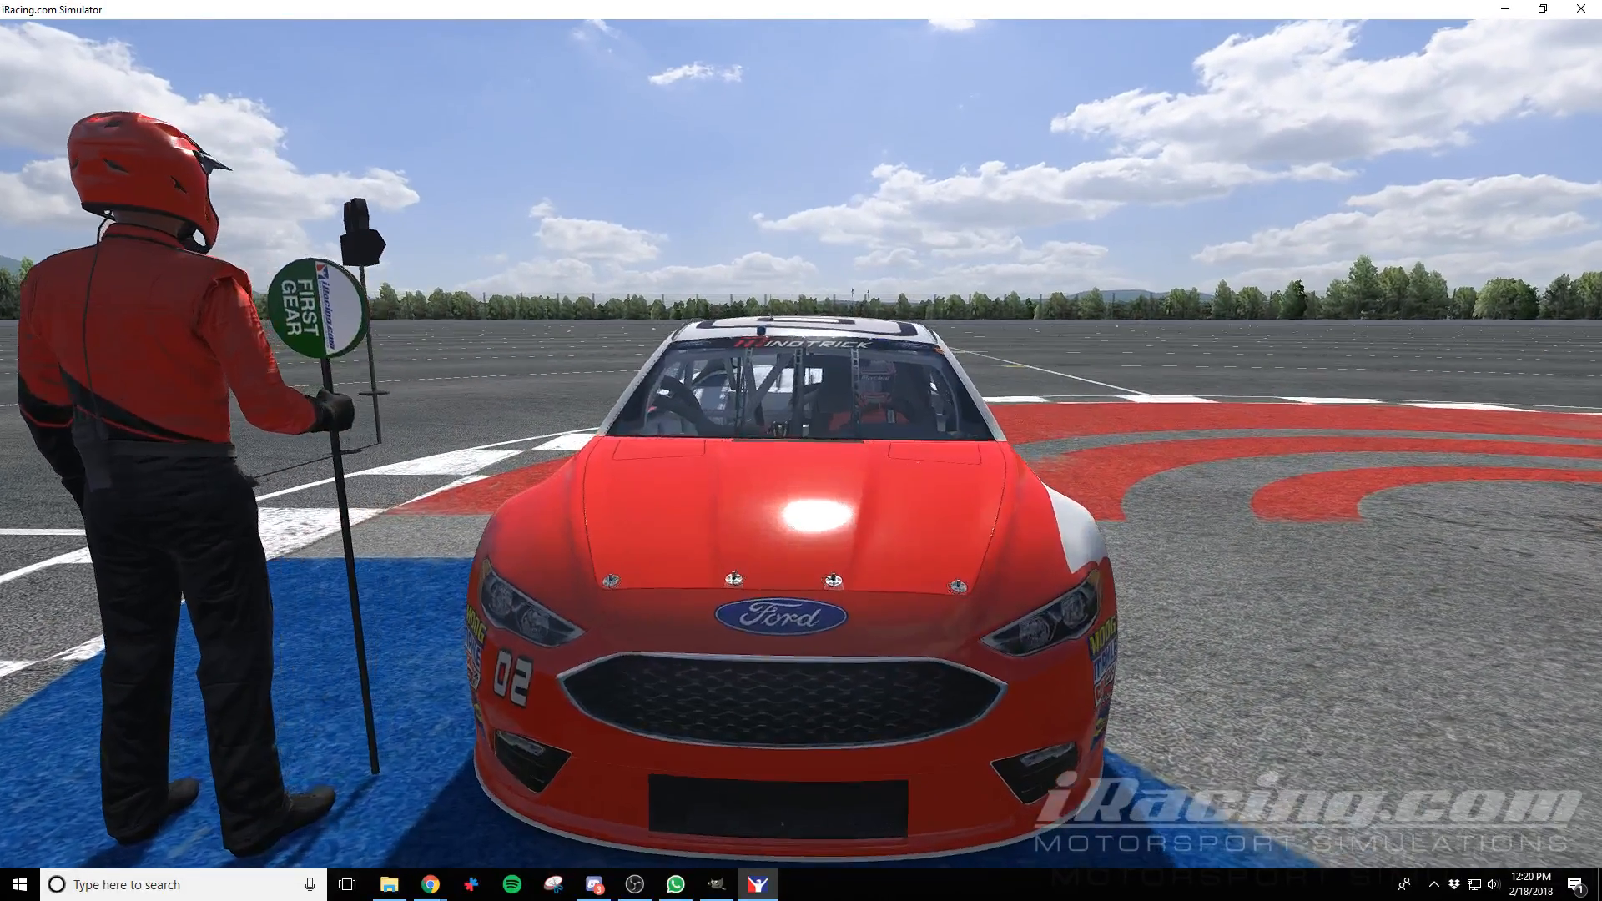
{"action": "key", "text": "alt+Tab"}
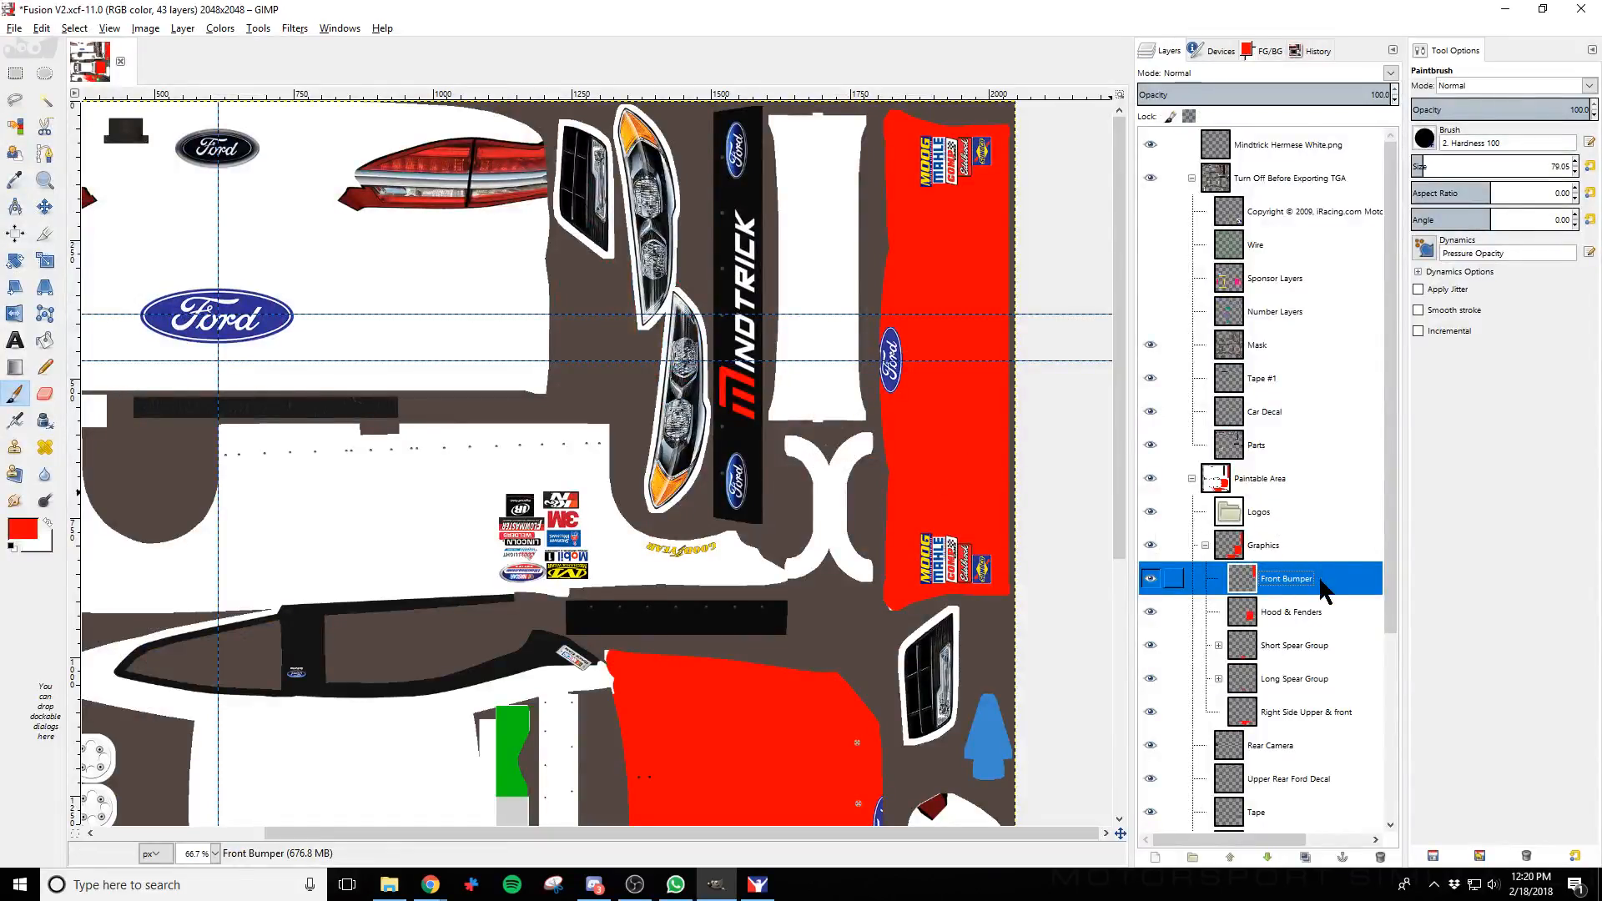
Toggle the Front Bumper layer's visibility to check what lies beneath it
{"action": "scroll", "coordinate": [1323, 594], "scroll_direction": "down", "scroll_amount": 4}
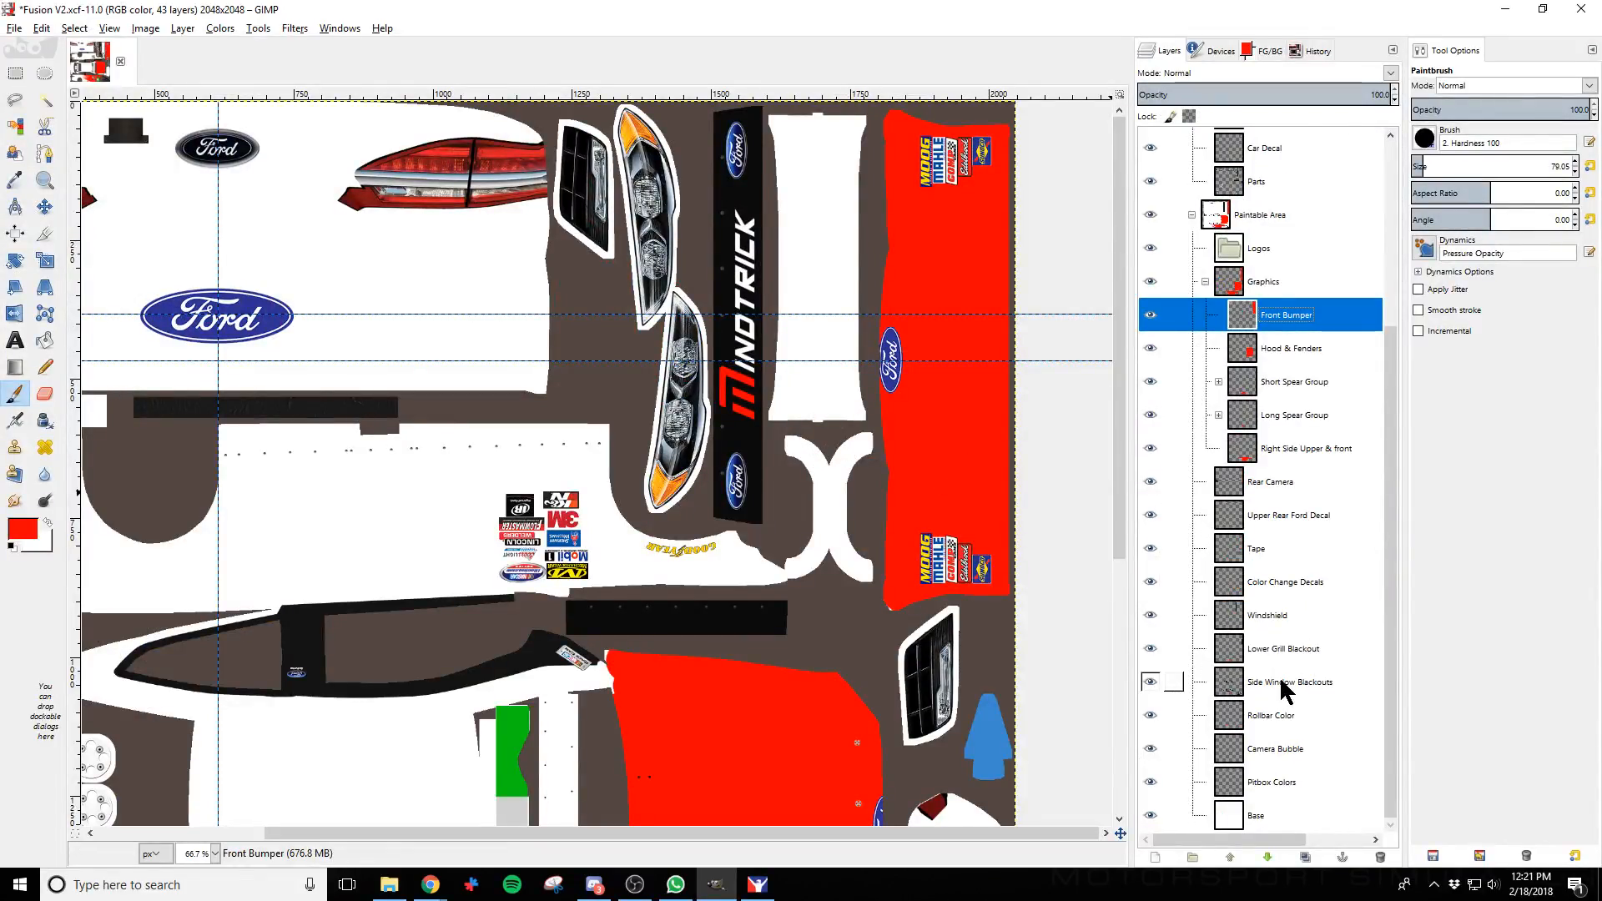
{"action": "scroll", "coordinate": [1285, 691], "scroll_direction": "up", "scroll_amount": 4}
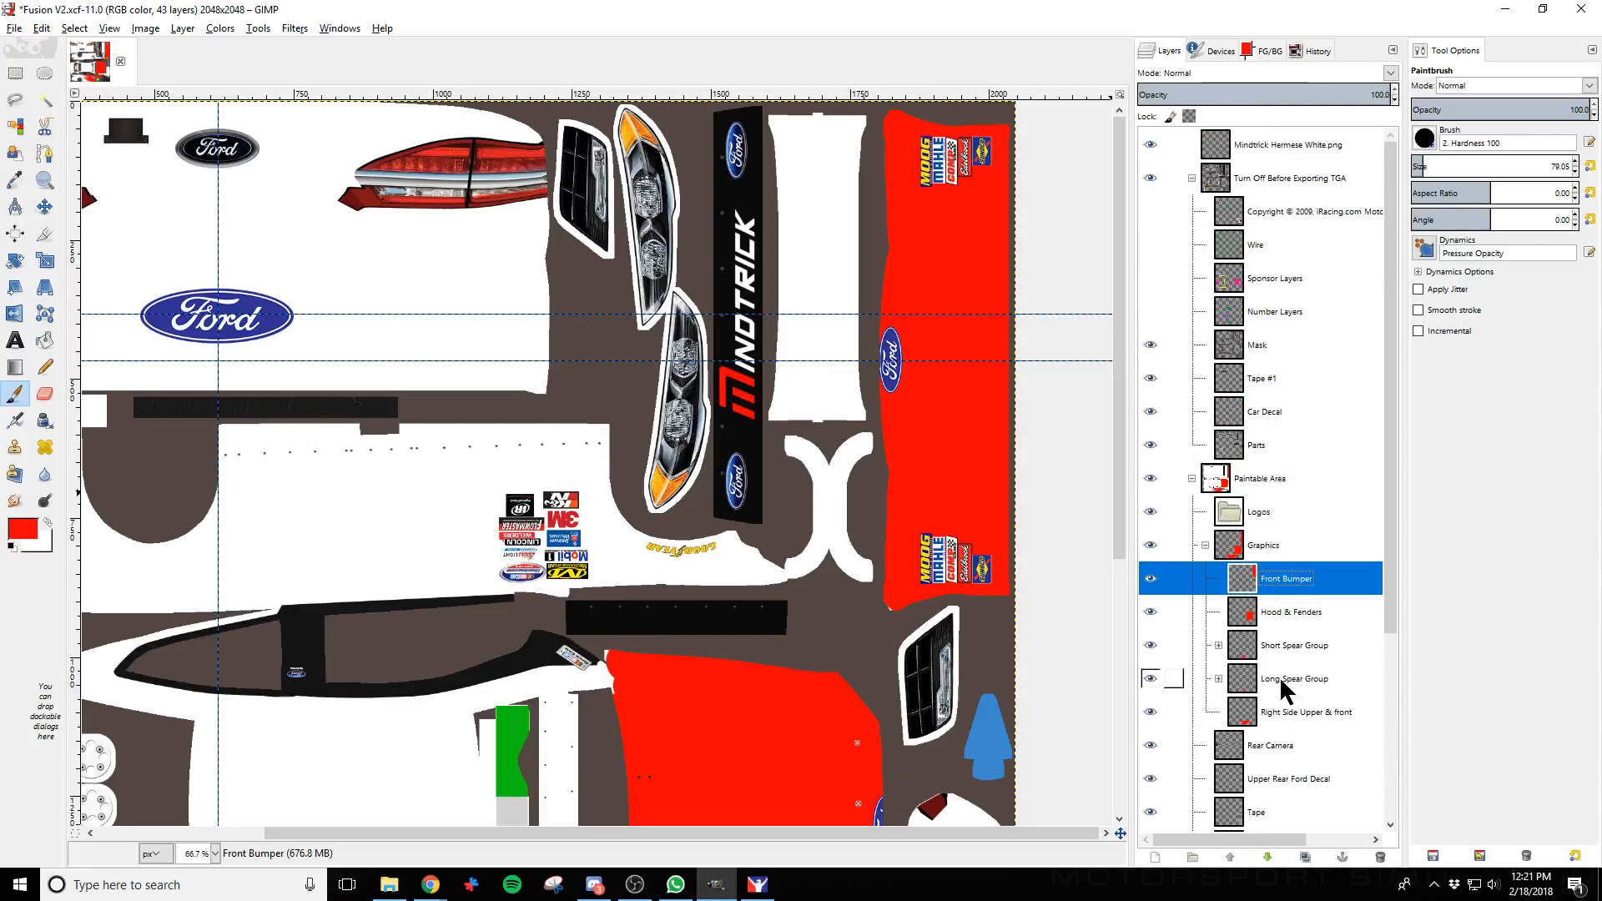
{"action": "left_click", "coordinate": [1151, 579]}
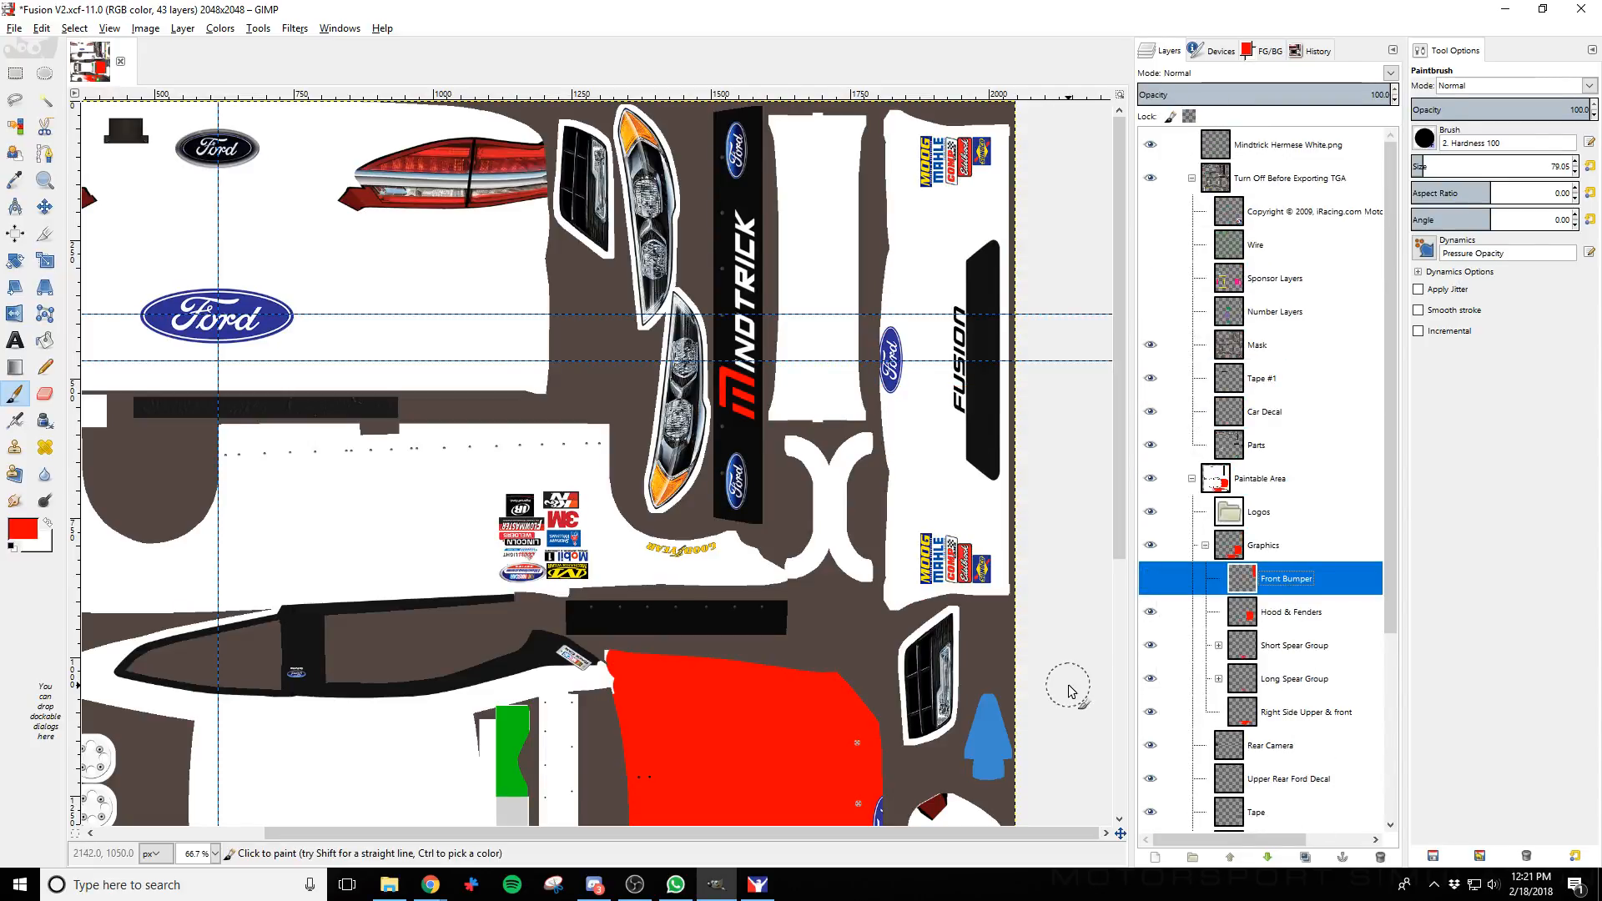
{"action": "left_click", "coordinate": [1151, 580]}
{"action": "left_click", "coordinate": [1151, 579]}
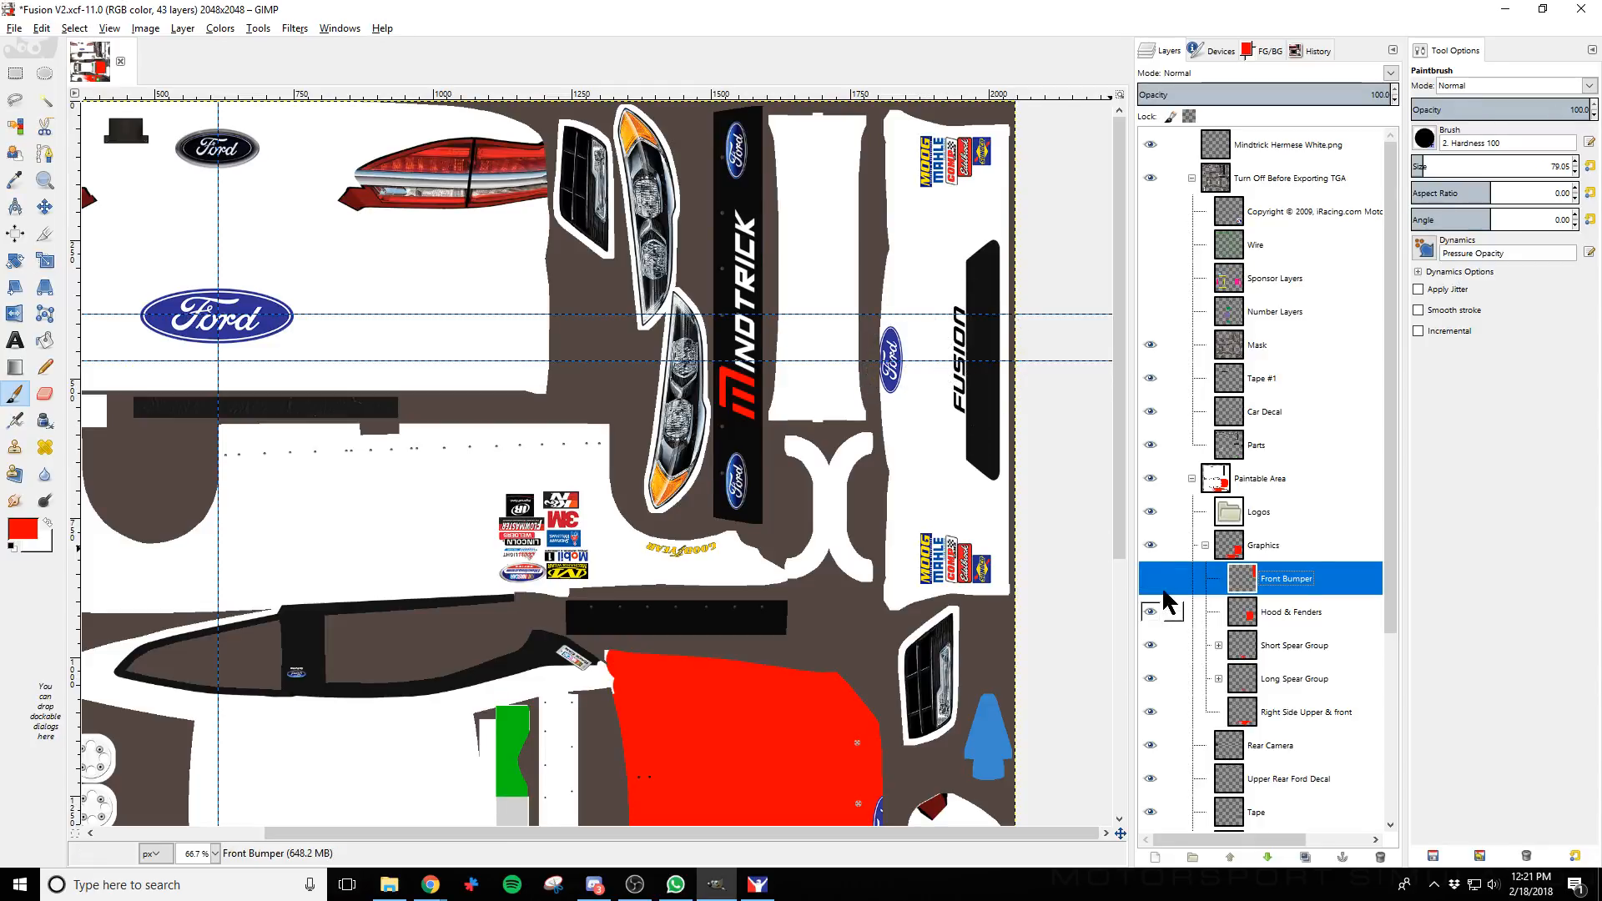
{"action": "left_click", "coordinate": [1151, 579]}
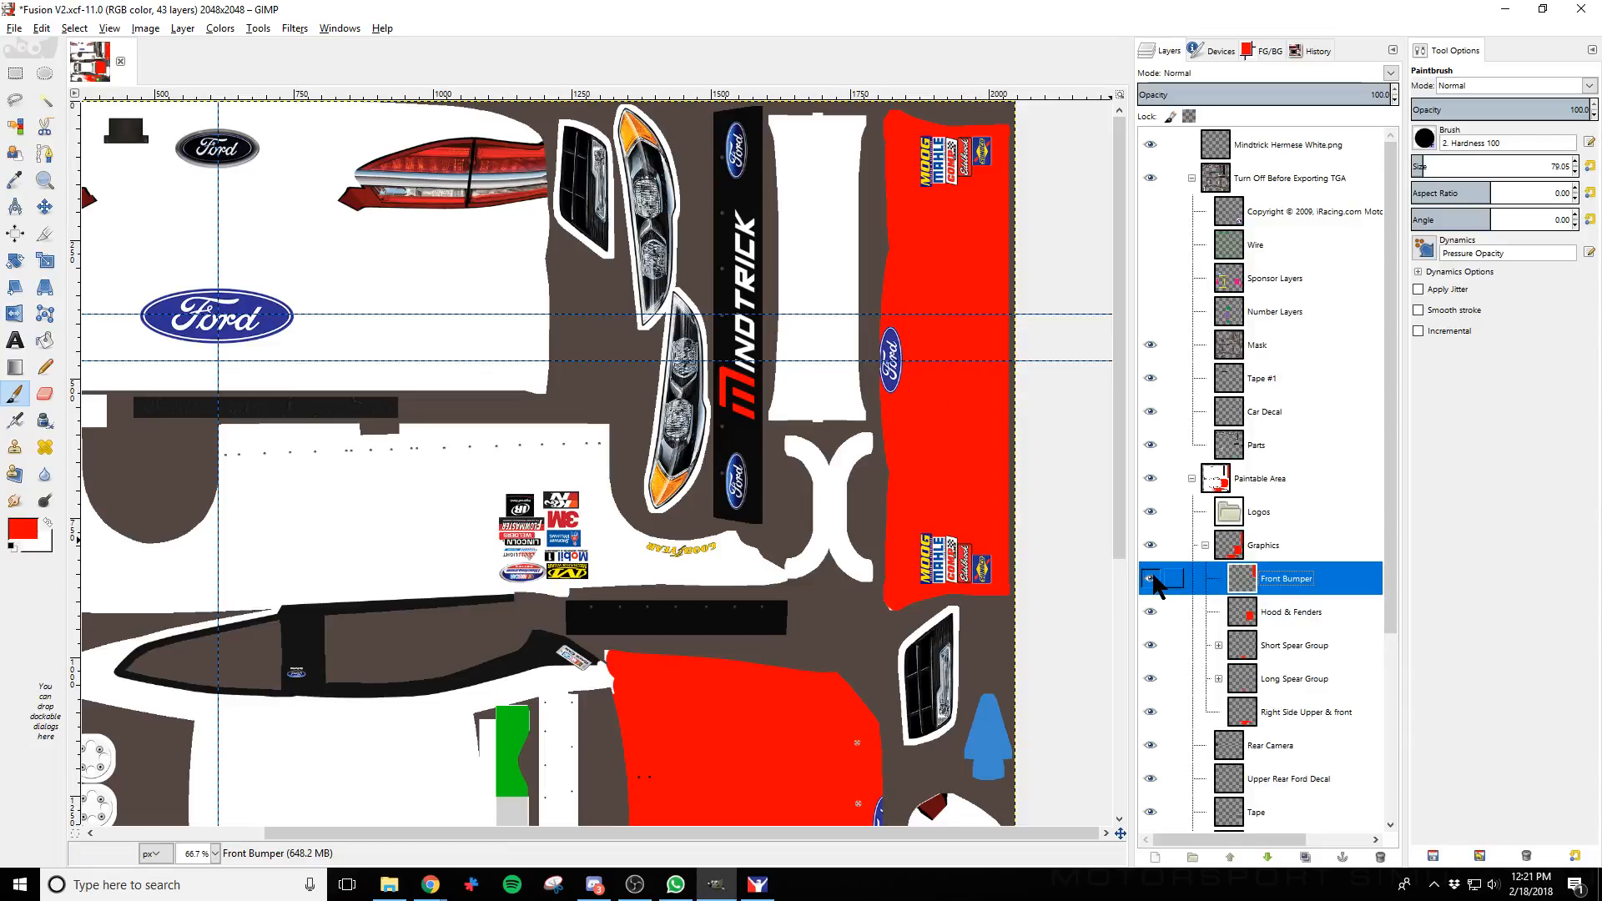
{"action": "scroll", "coordinate": [1154, 582], "scroll_direction": "down", "scroll_amount": 4}
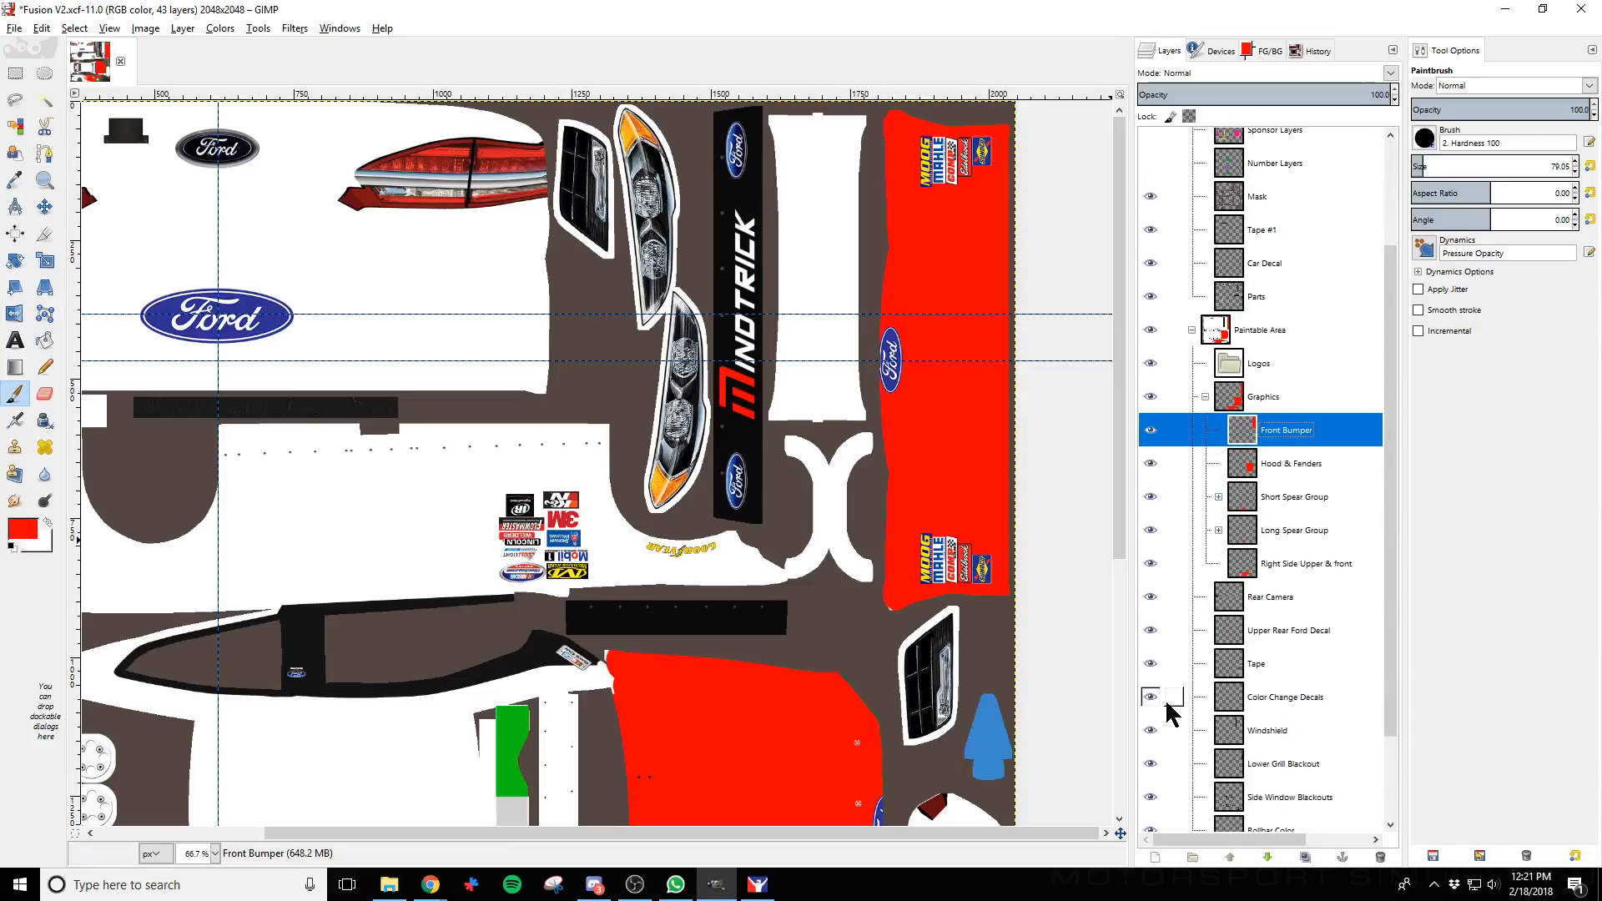
{"action": "left_click", "coordinate": [1151, 430]}
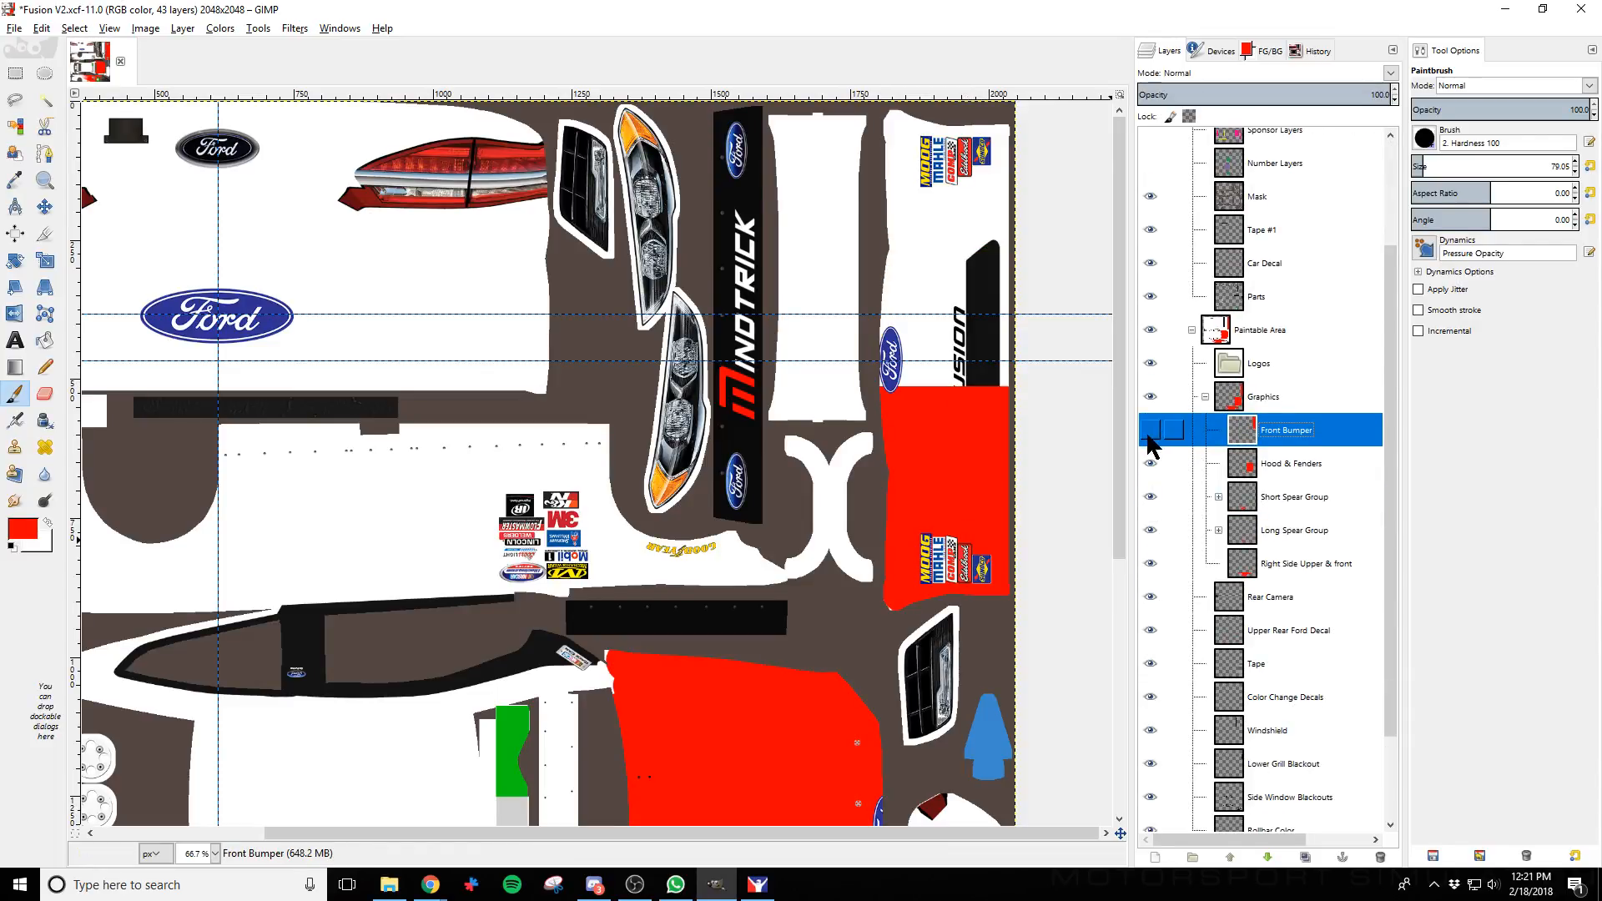
Select Color Change Decals and toggle it to compare the FUSION lettering
{"action": "left_click", "coordinate": [1307, 701]}
{"action": "left_click", "coordinate": [1154, 701]}
{"action": "left_click", "coordinate": [1154, 701]}
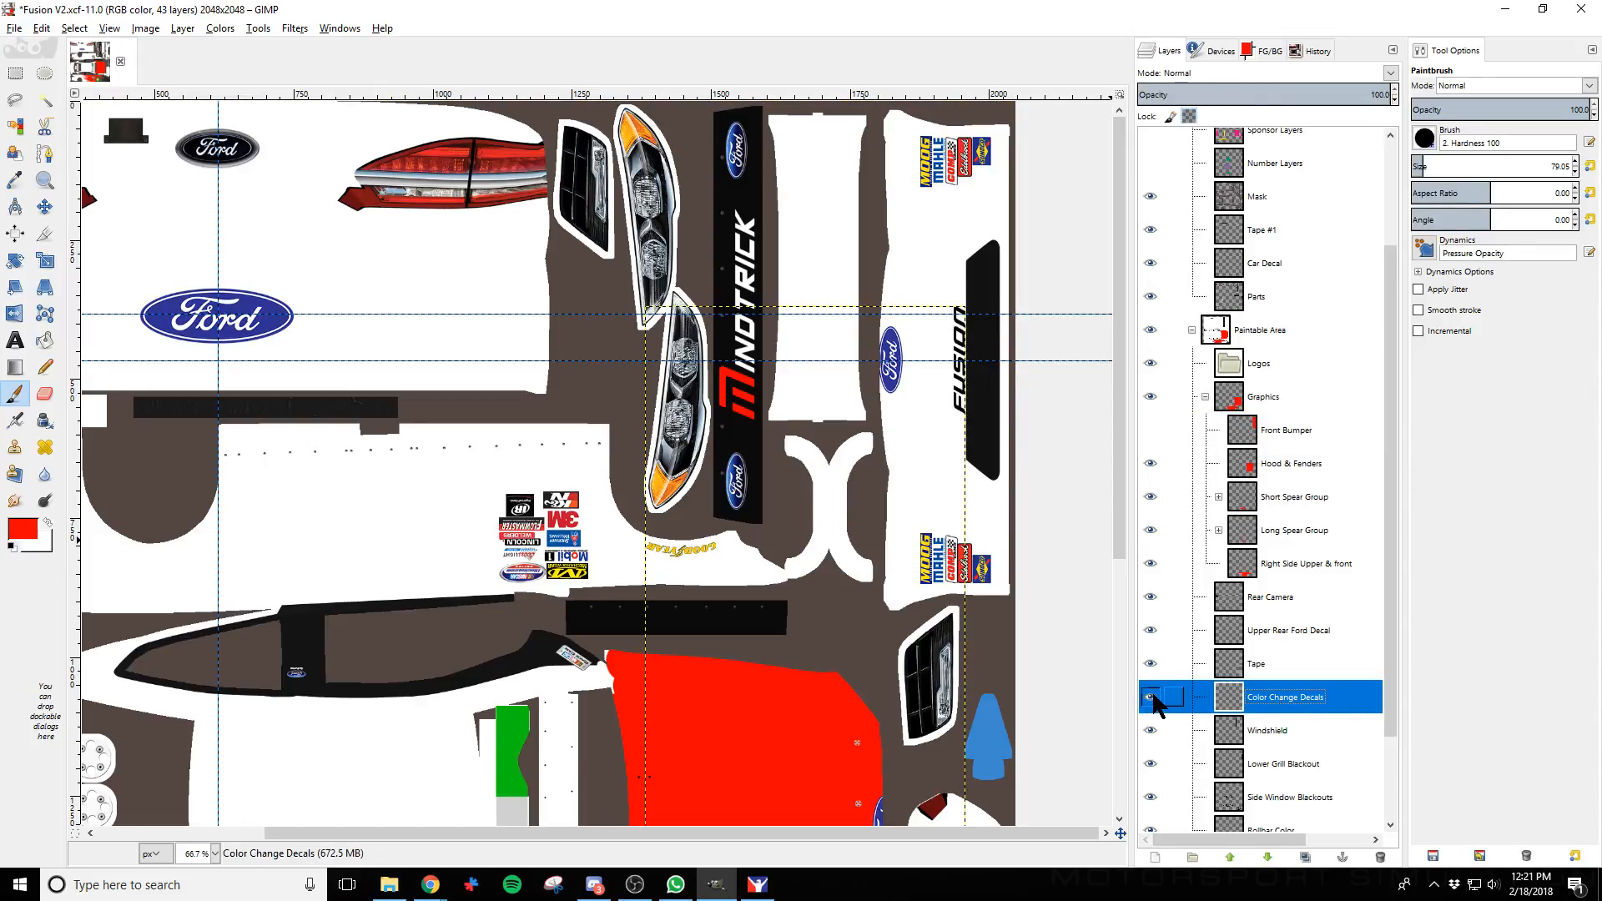
{"action": "left_click", "coordinate": [1154, 701]}
{"action": "left_click", "coordinate": [1154, 701]}
{"action": "left_click", "coordinate": [1154, 701]}
{"action": "left_click", "coordinate": [1154, 701]}
{"action": "left_click", "coordinate": [1154, 701]}
{"action": "left_click", "coordinate": [1154, 701]}
{"action": "left_click", "coordinate": [1154, 701]}
{"action": "left_click", "coordinate": [1154, 701]}
Move Color Change Decals above Paintable Area, show Front Bumper, export and reload in iRacing
{"action": "mouse_move", "coordinate": [1324, 709]}
{"action": "left_mouse_down"}
{"action": "mouse_move", "coordinate": [1243, 467]}
{"action": "mouse_move", "coordinate": [1226, 330]}
{"action": "mouse_move", "coordinate": [1270, 318]}
{"action": "left_mouse_up"}
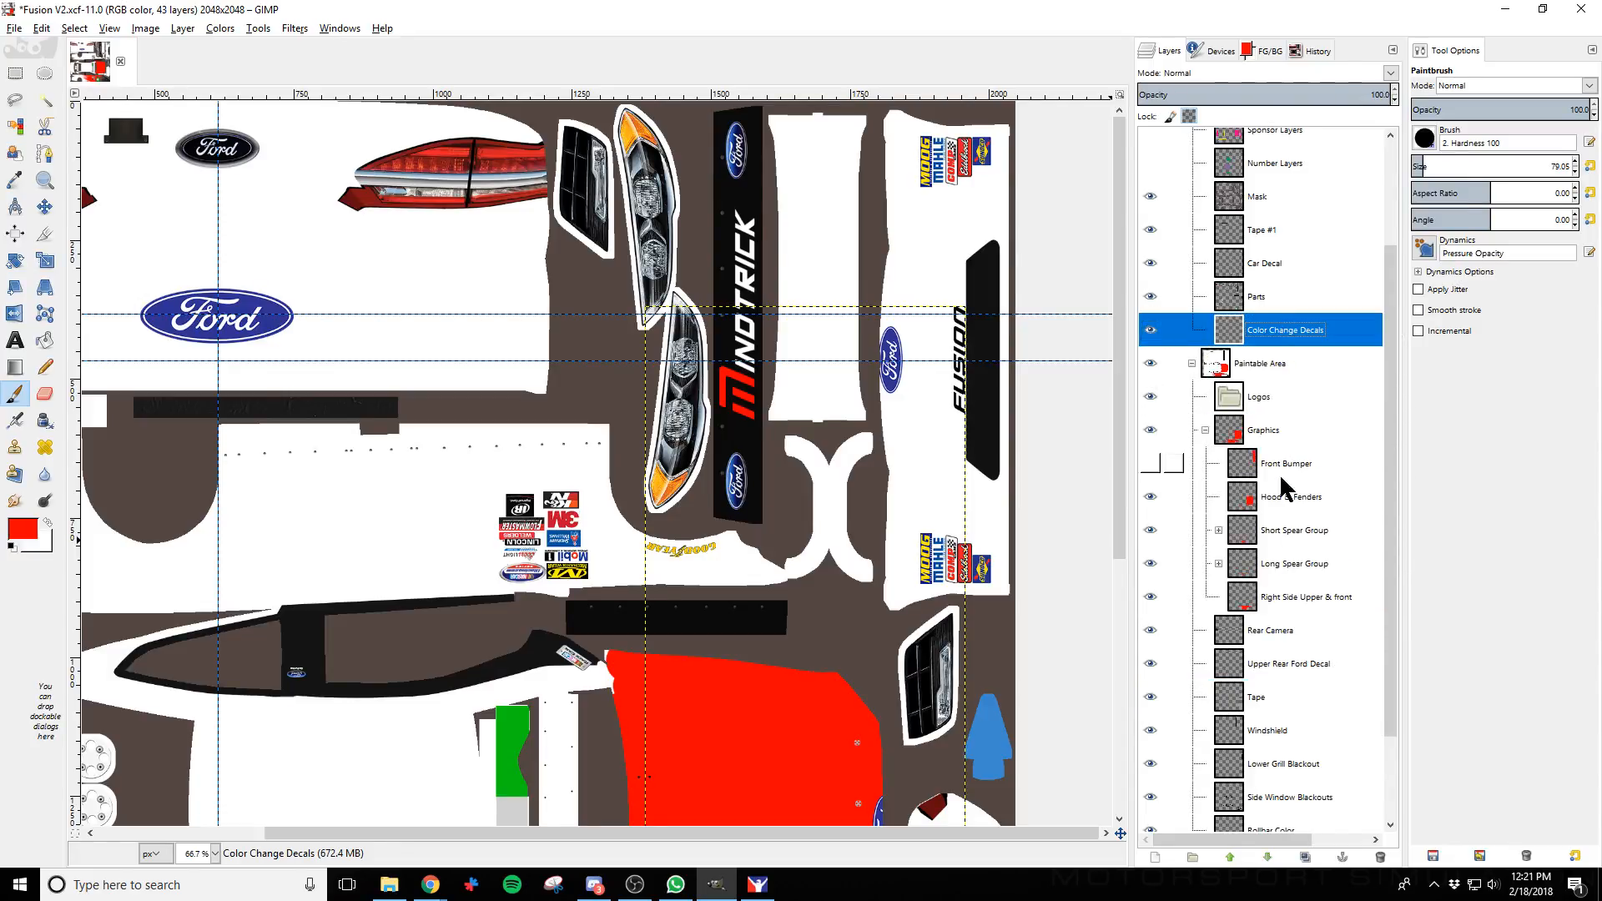
{"action": "left_click", "coordinate": [1149, 465]}
{"action": "key", "text": "ctrl+e"}
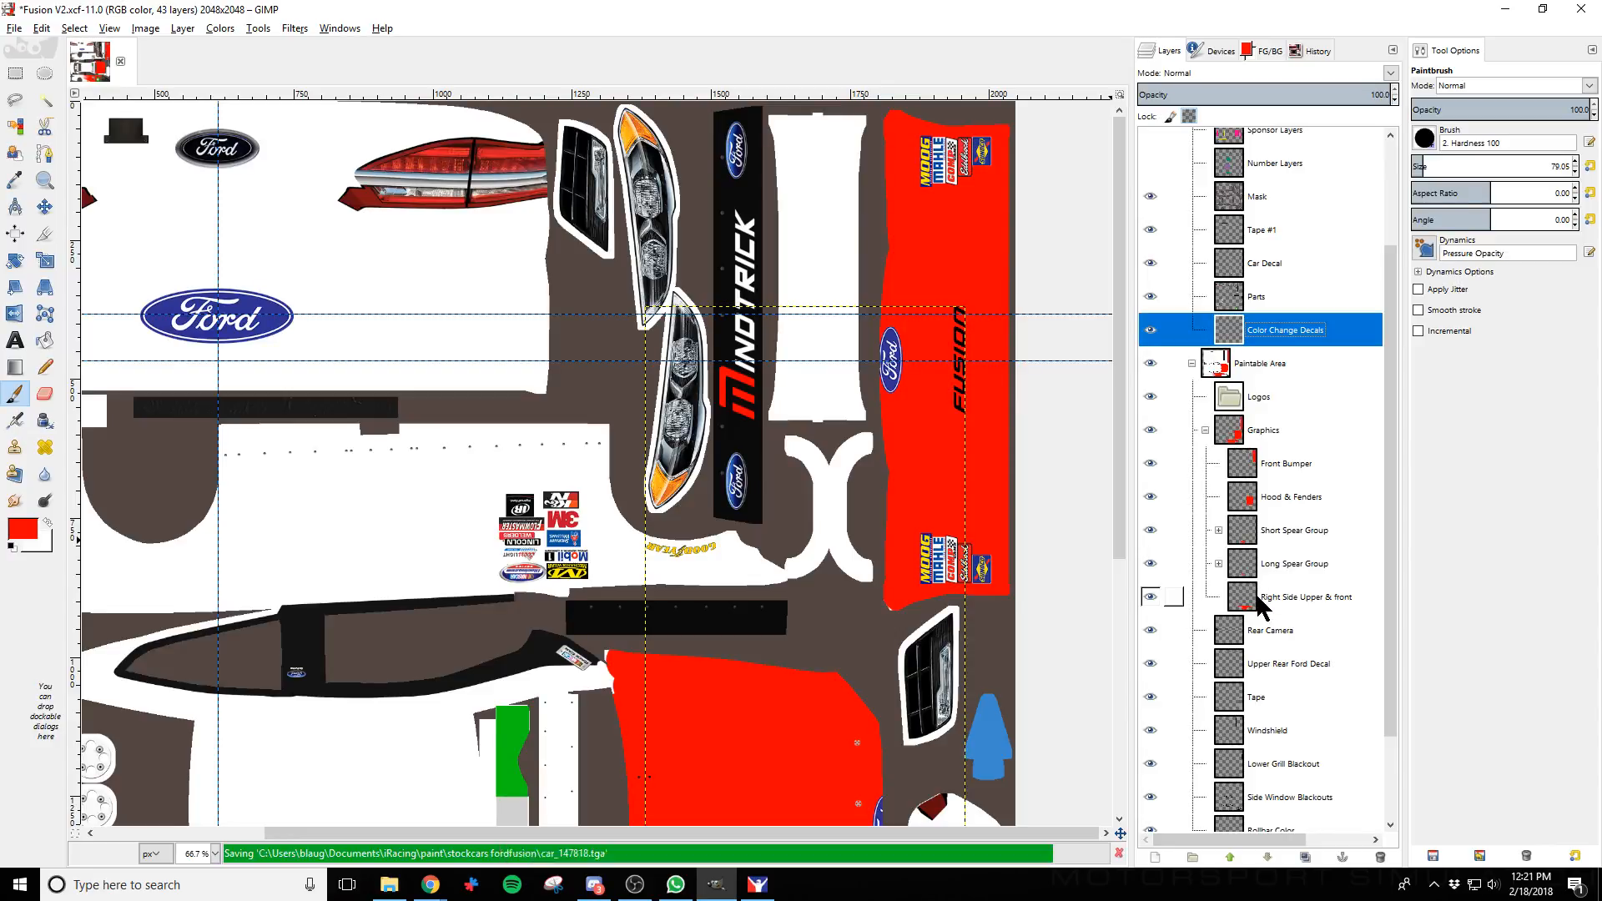
{"action": "key", "text": "alt+Tab"}
{"action": "key", "text": "ctrl+r"}
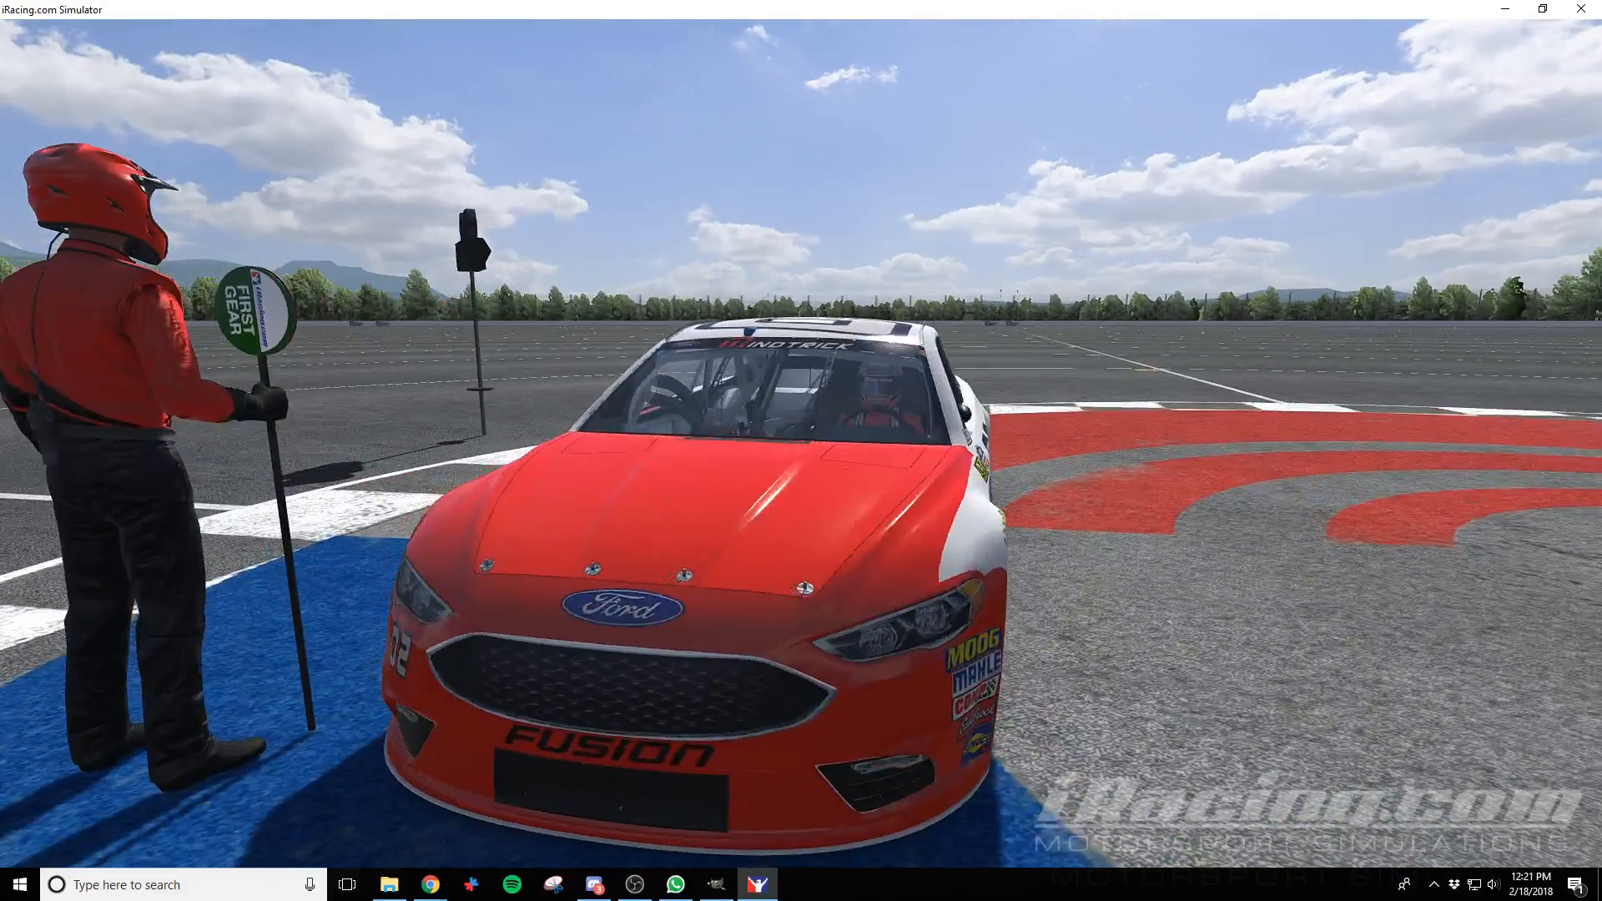
Return to GIMP after viewing the black FUSION lettering on the red bumper
{"action": "key", "text": "alt+Tab"}
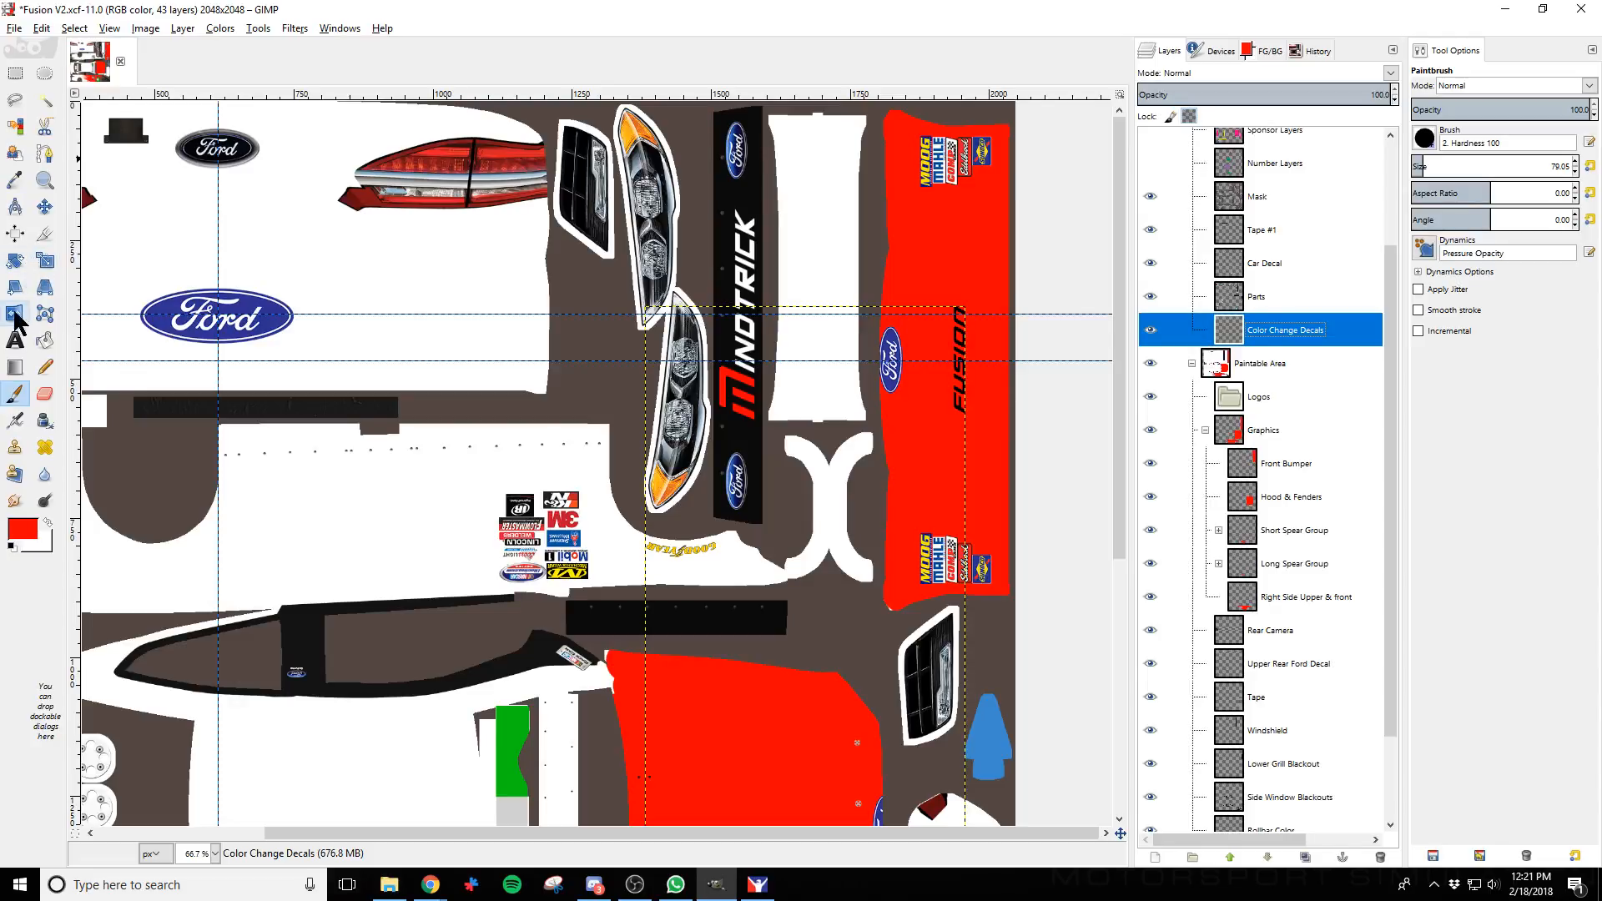
Paint the FUSION lettering white with the brush on the Color Change Decals layer
{"action": "left_click", "coordinate": [20, 396]}
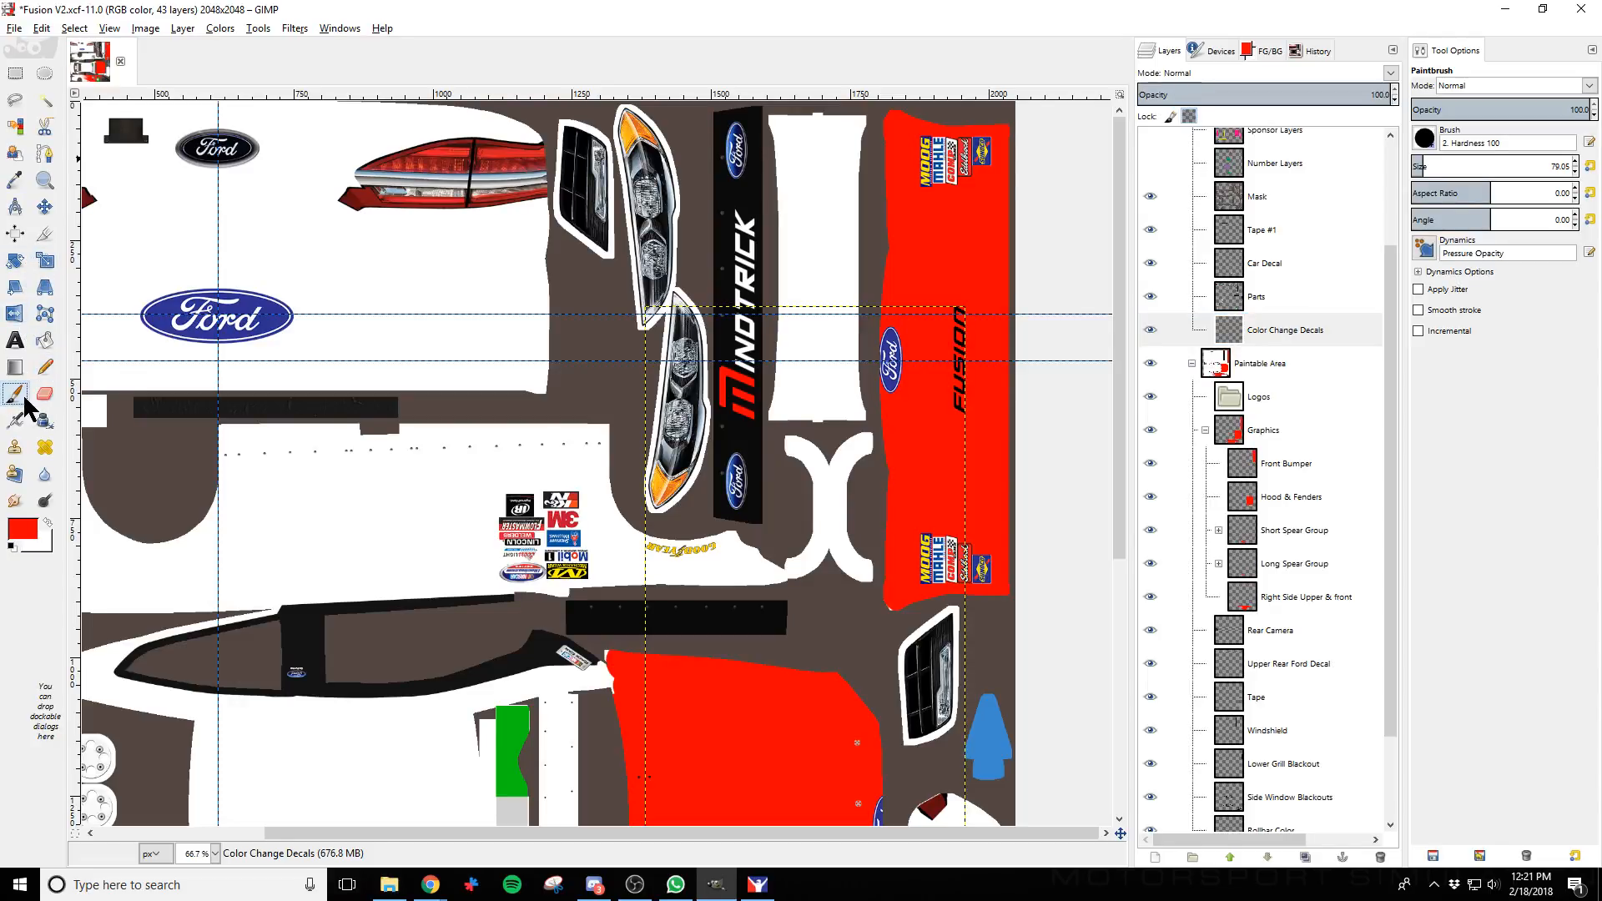
{"action": "left_click", "coordinate": [47, 525]}
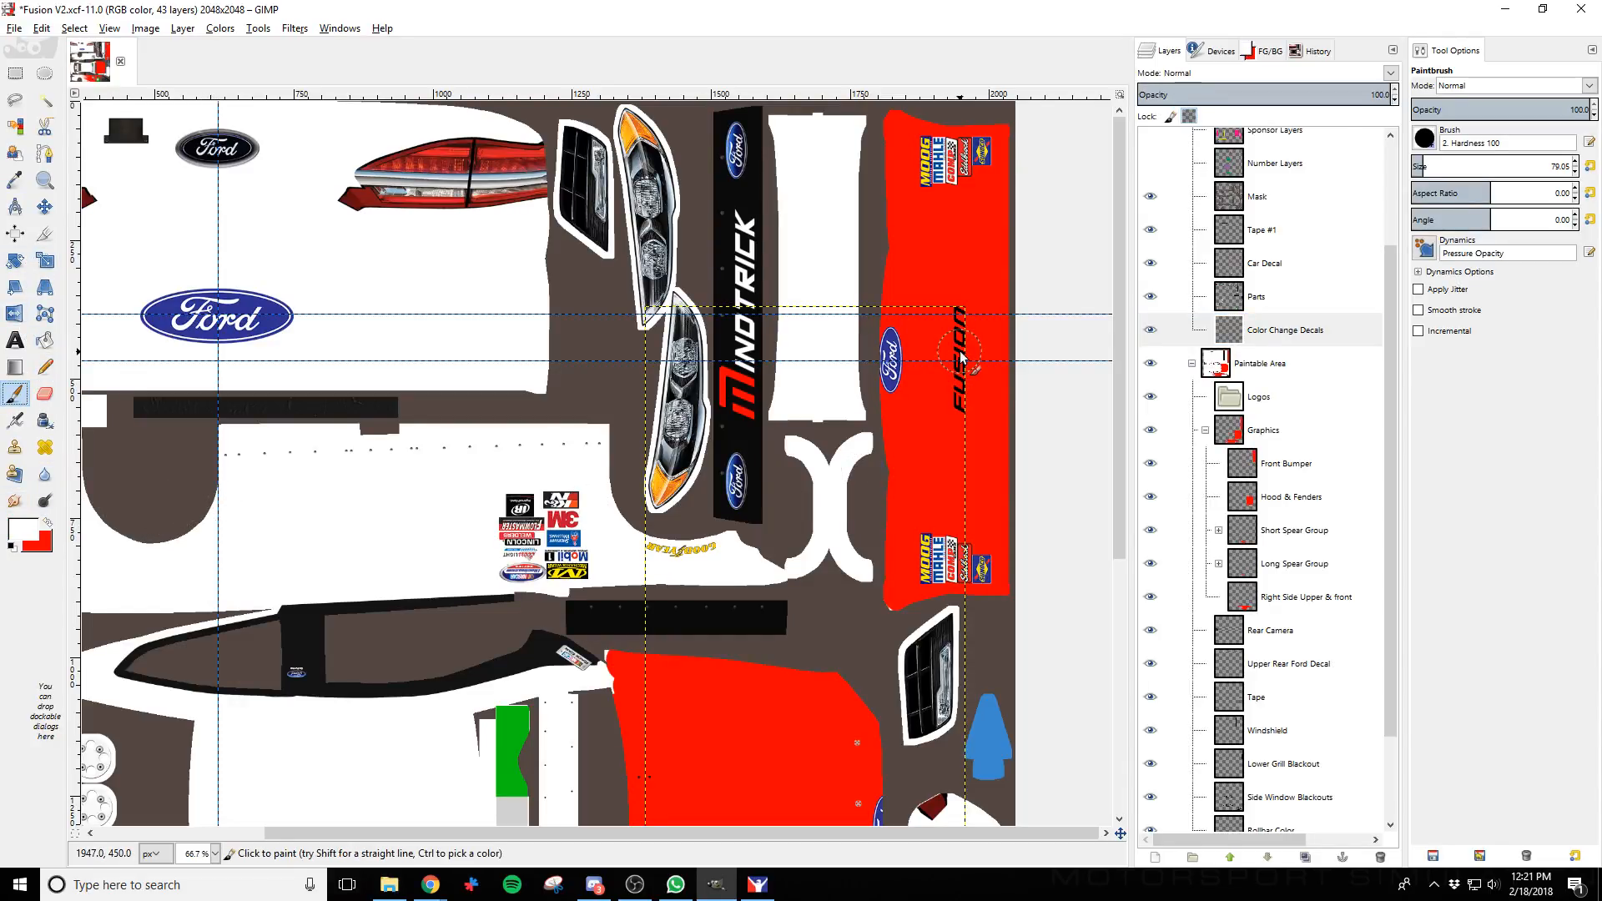
{"action": "scroll", "coordinate": [950, 397], "scroll_direction": "up", "scroll_amount": 4}
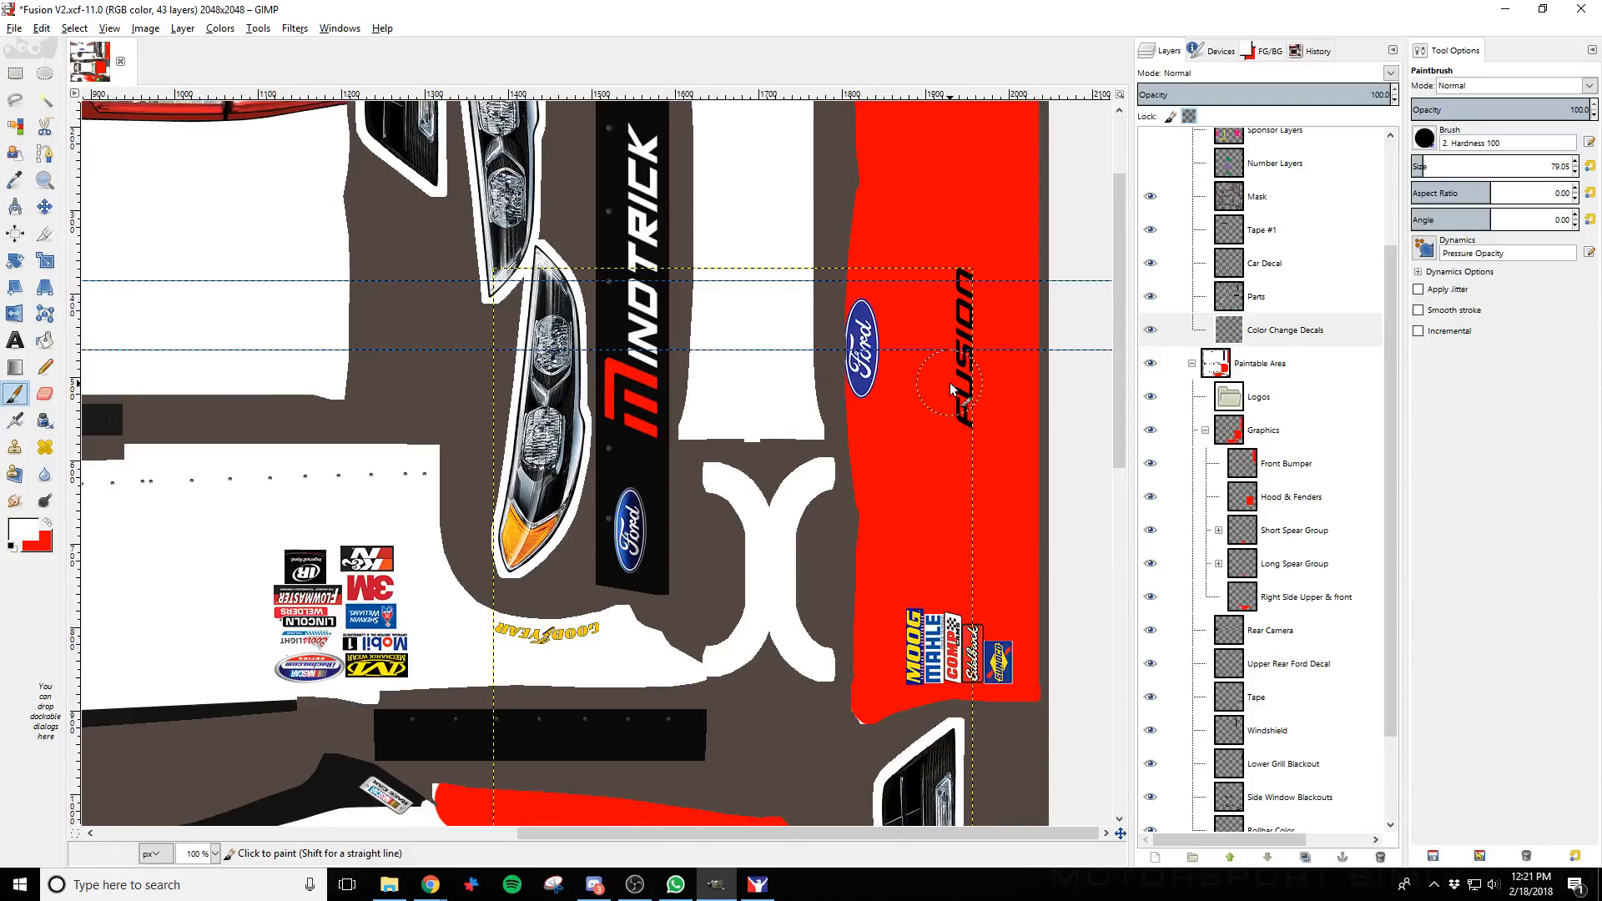
{"action": "left_click_drag", "start_coordinate": [864, 828], "coordinate": [916, 828]}
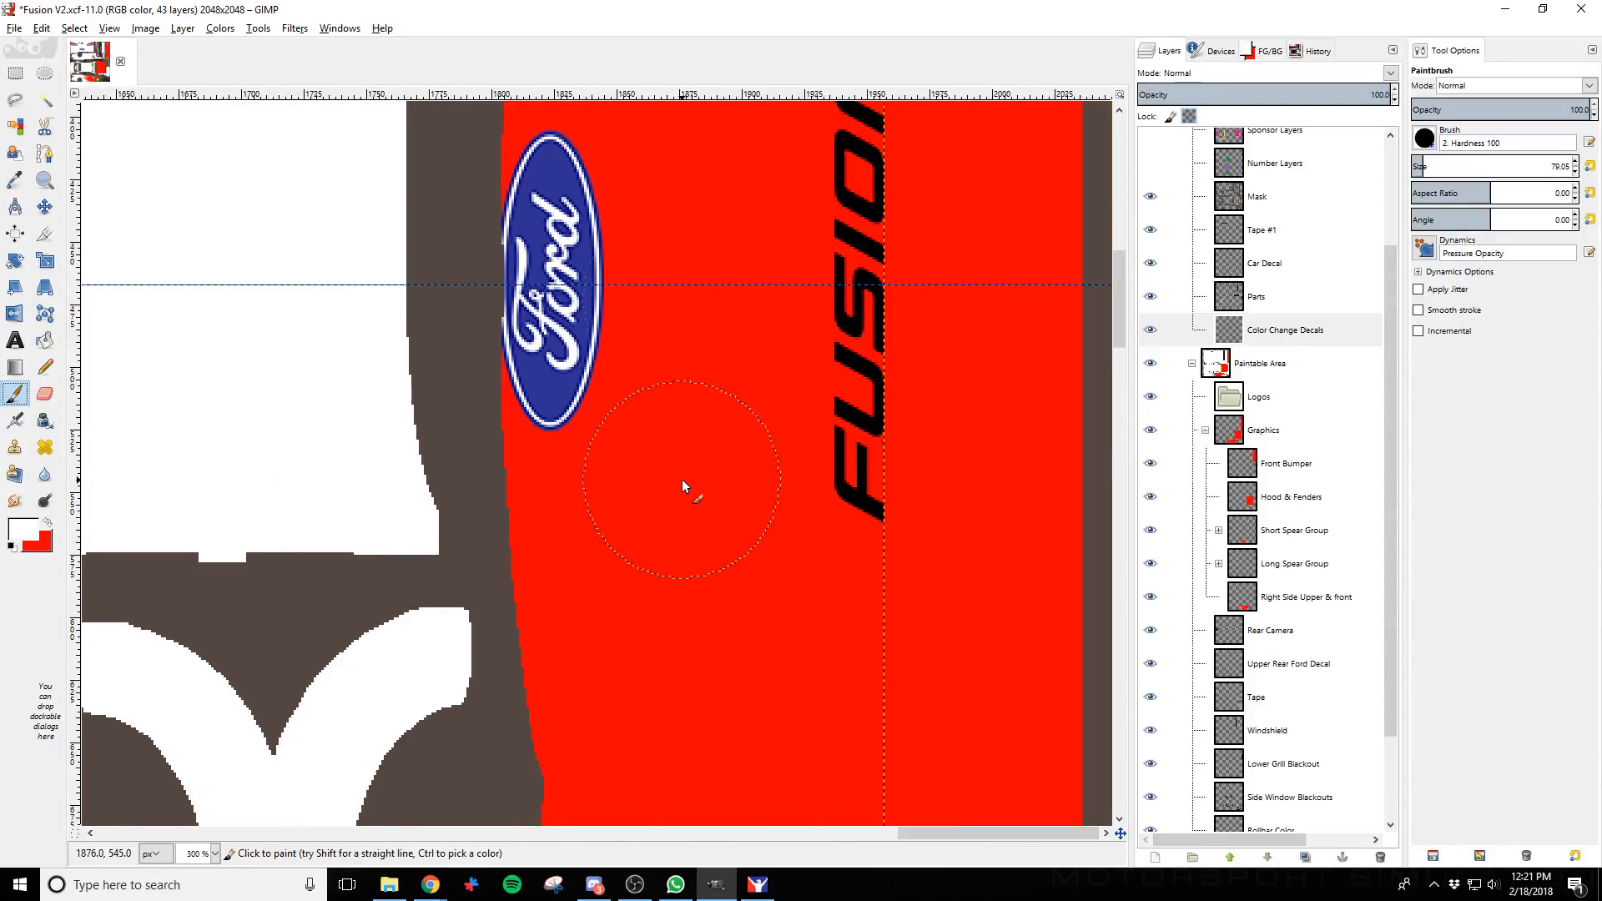
{"action": "scroll", "coordinate": [833, 378], "scroll_direction": "up", "scroll_amount": 3}
{"action": "left_click", "coordinate": [1283, 332]}
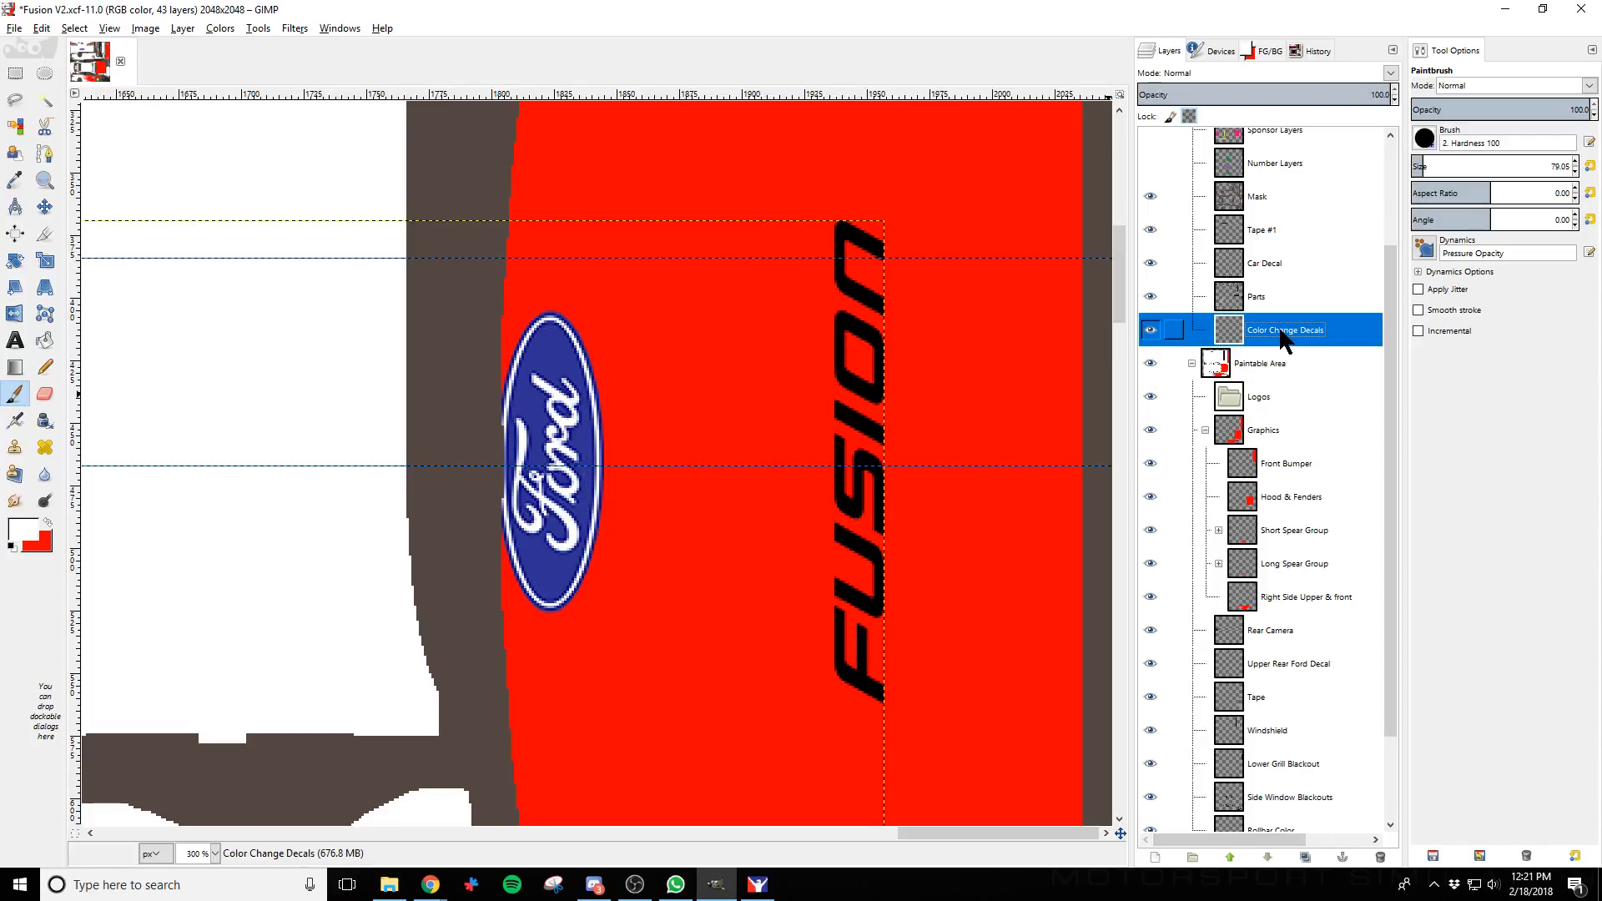
{"action": "left_click_drag", "start_coordinate": [867, 284], "coordinate": [880, 640]}
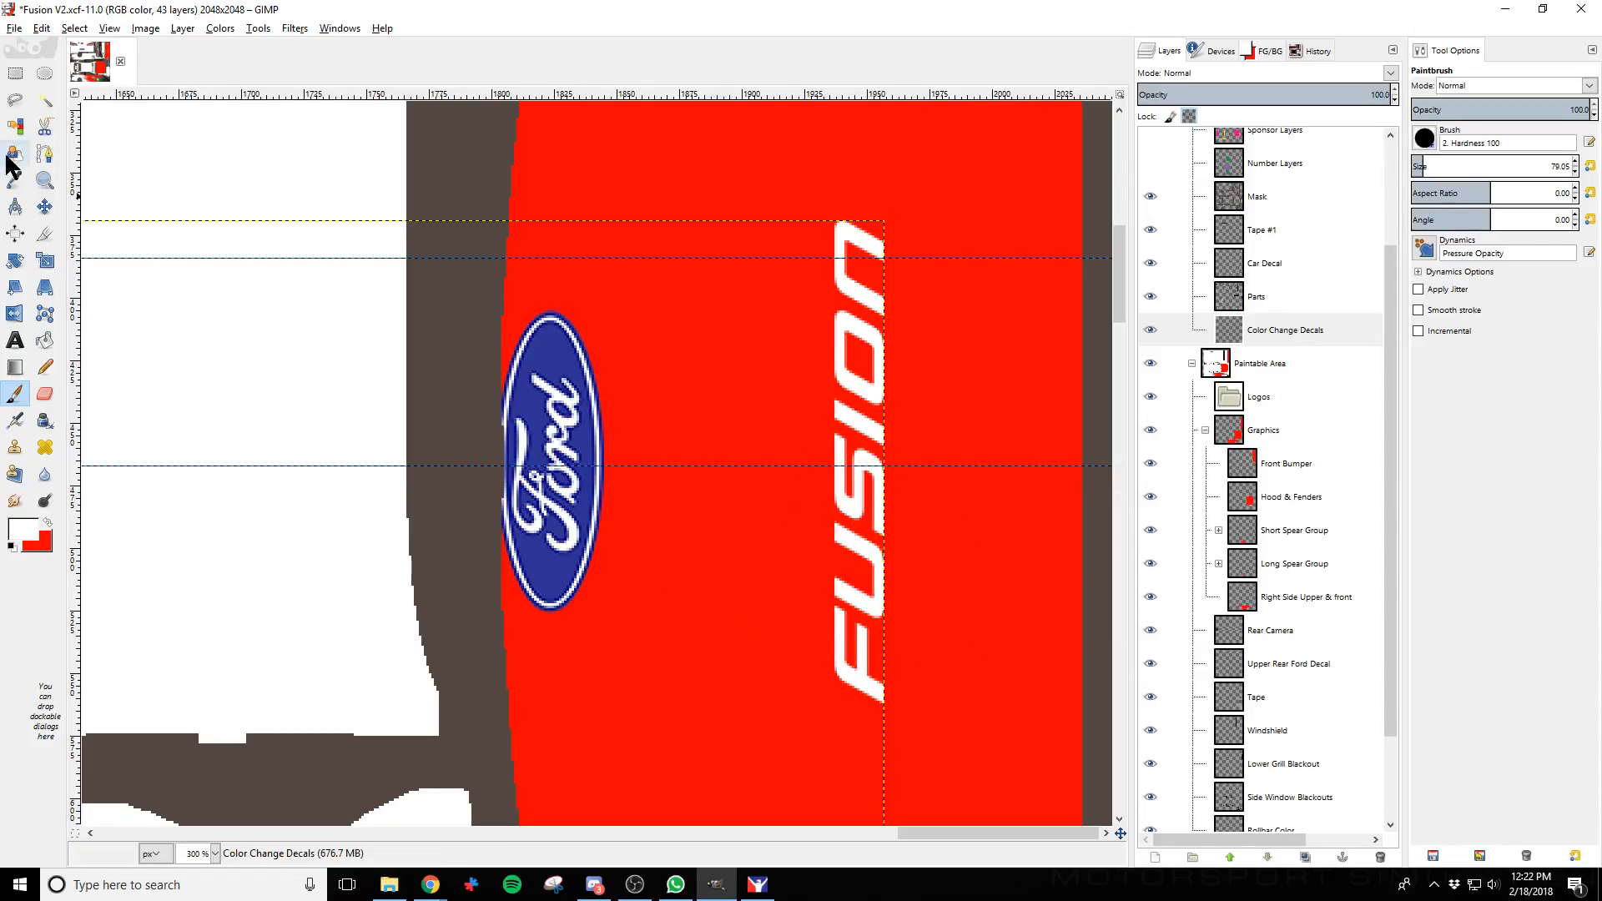
Check the white letters with Select by Color, clear the selection, export and switch to iRacing
{"action": "left_click", "coordinate": [15, 126]}
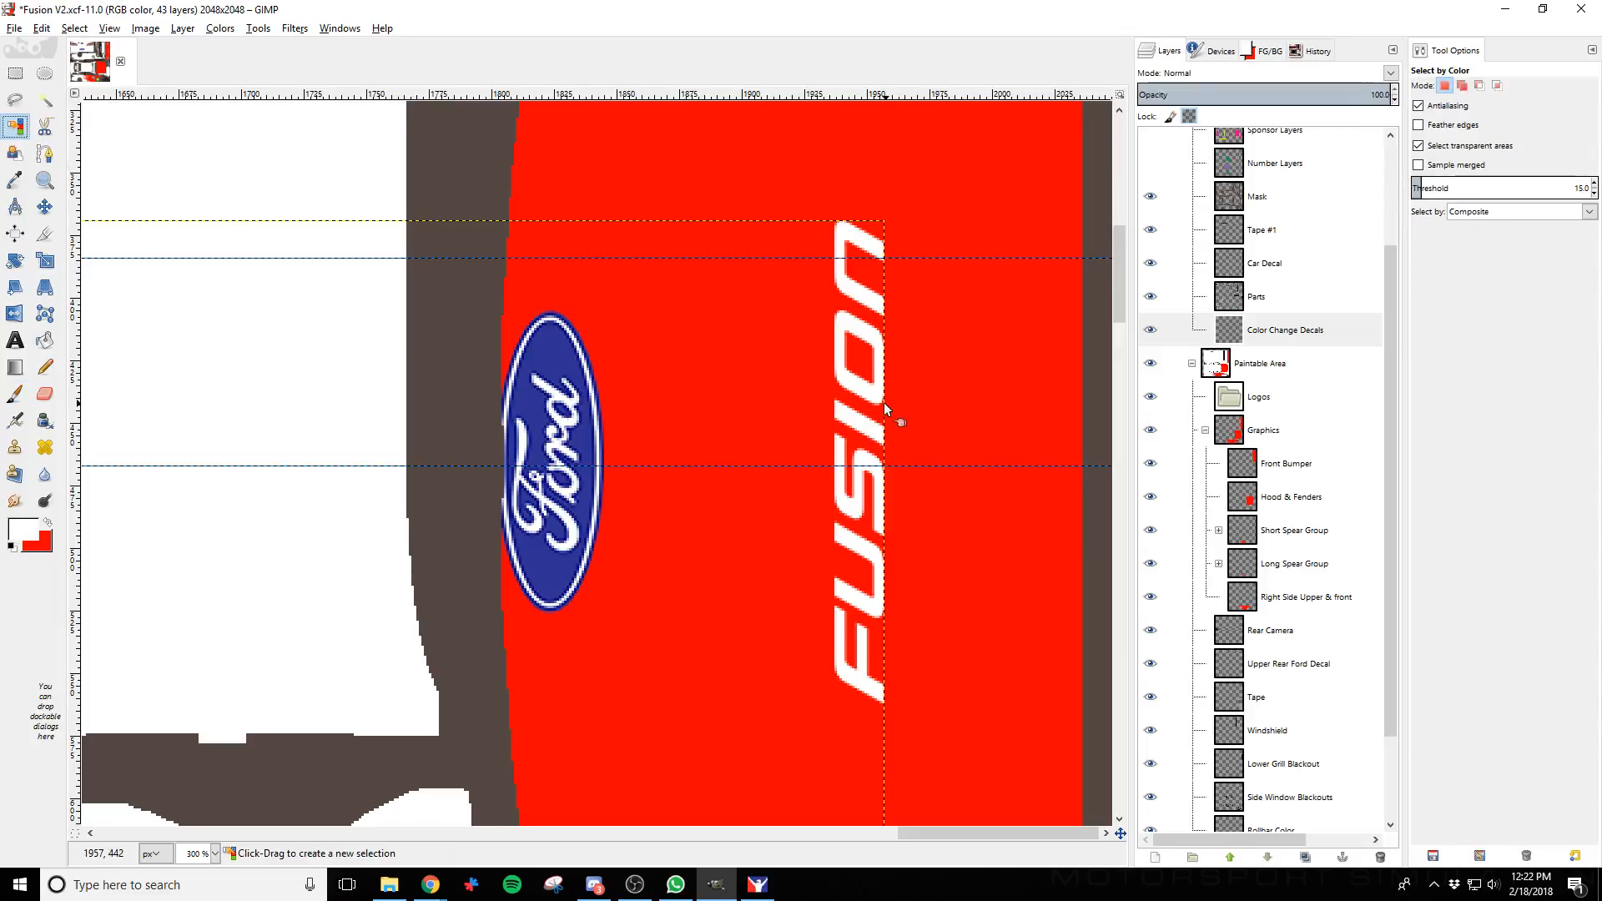
{"action": "left_click", "coordinate": [884, 402]}
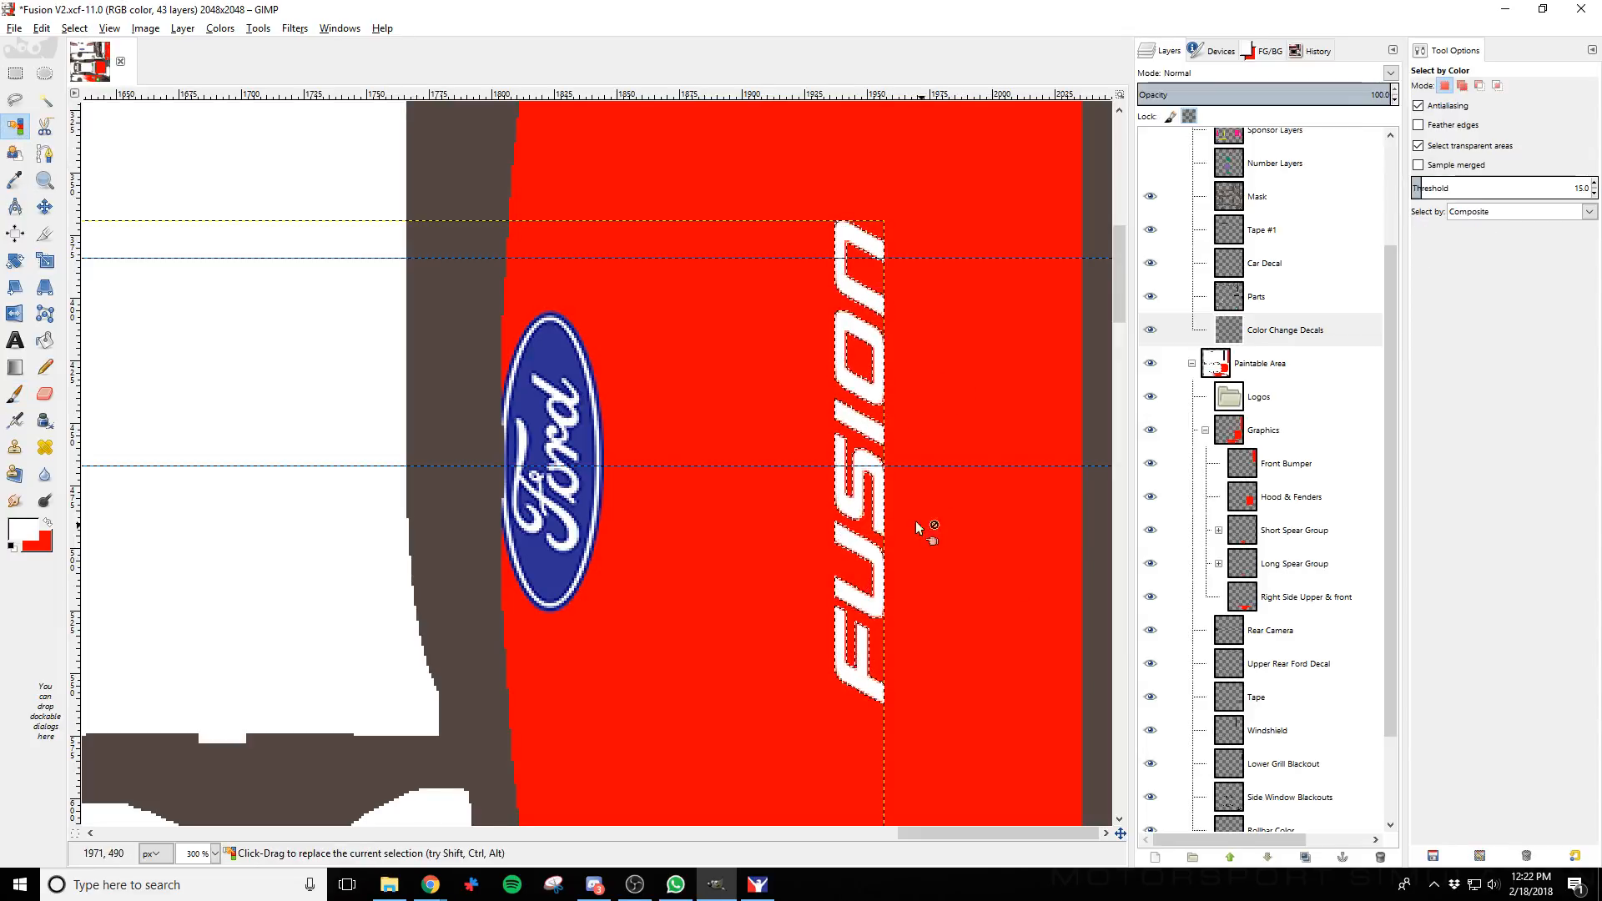
{"action": "key", "text": "ctrl+shift+a"}
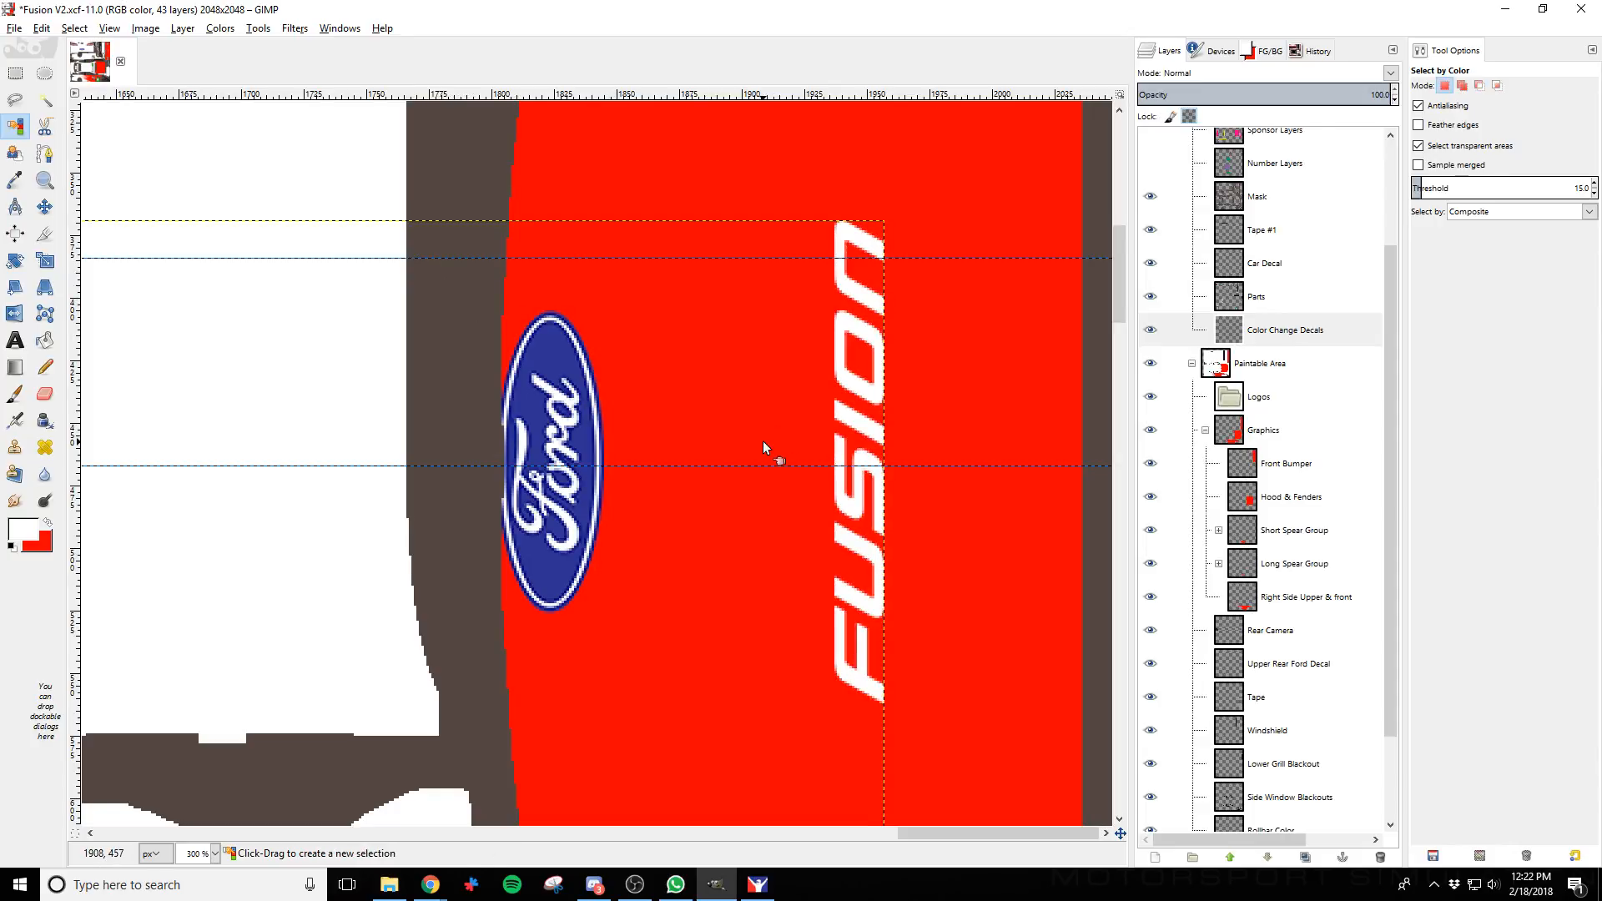
{"action": "key", "text": "minus"}
{"action": "key", "text": "minus"}
{"action": "key", "text": "ctrl+e"}
{"action": "key", "text": "alt+Tab"}
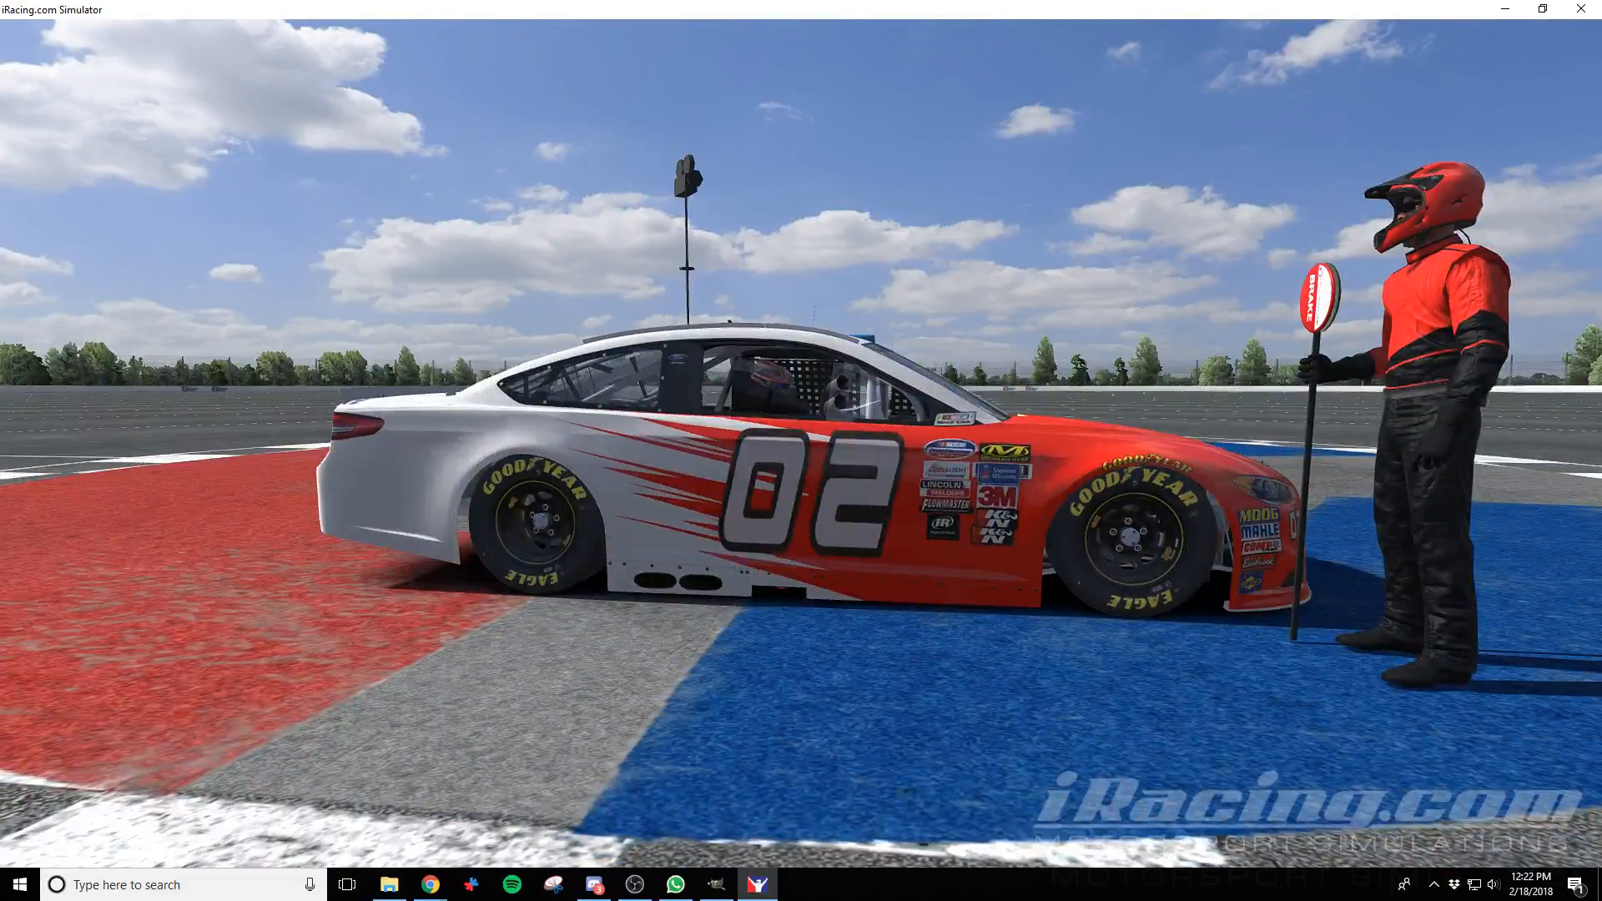
Reload and inspect the red-and-white car with white FUSION bumper lettering, alternating with GIMP
{"action": "key", "text": "ctrl"}
{"action": "key", "text": "ctrl"}
{"action": "key", "text": "alt+Tab"}
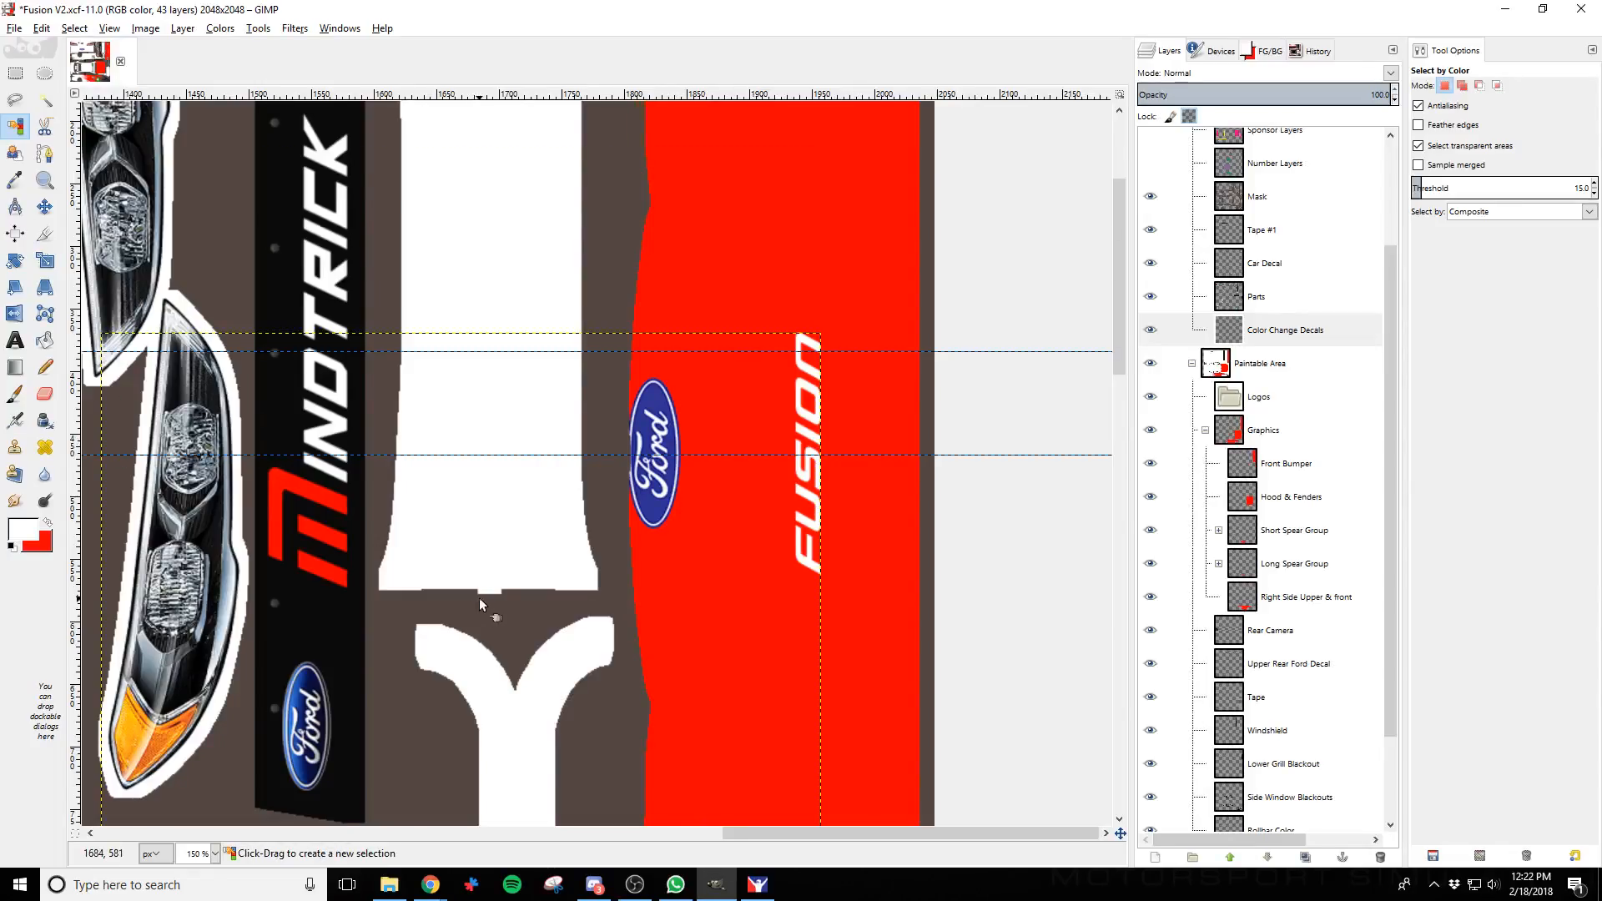
{"action": "scroll", "coordinate": [480, 603], "scroll_direction": "down", "scroll_amount": 3, "text": "ctrl"}
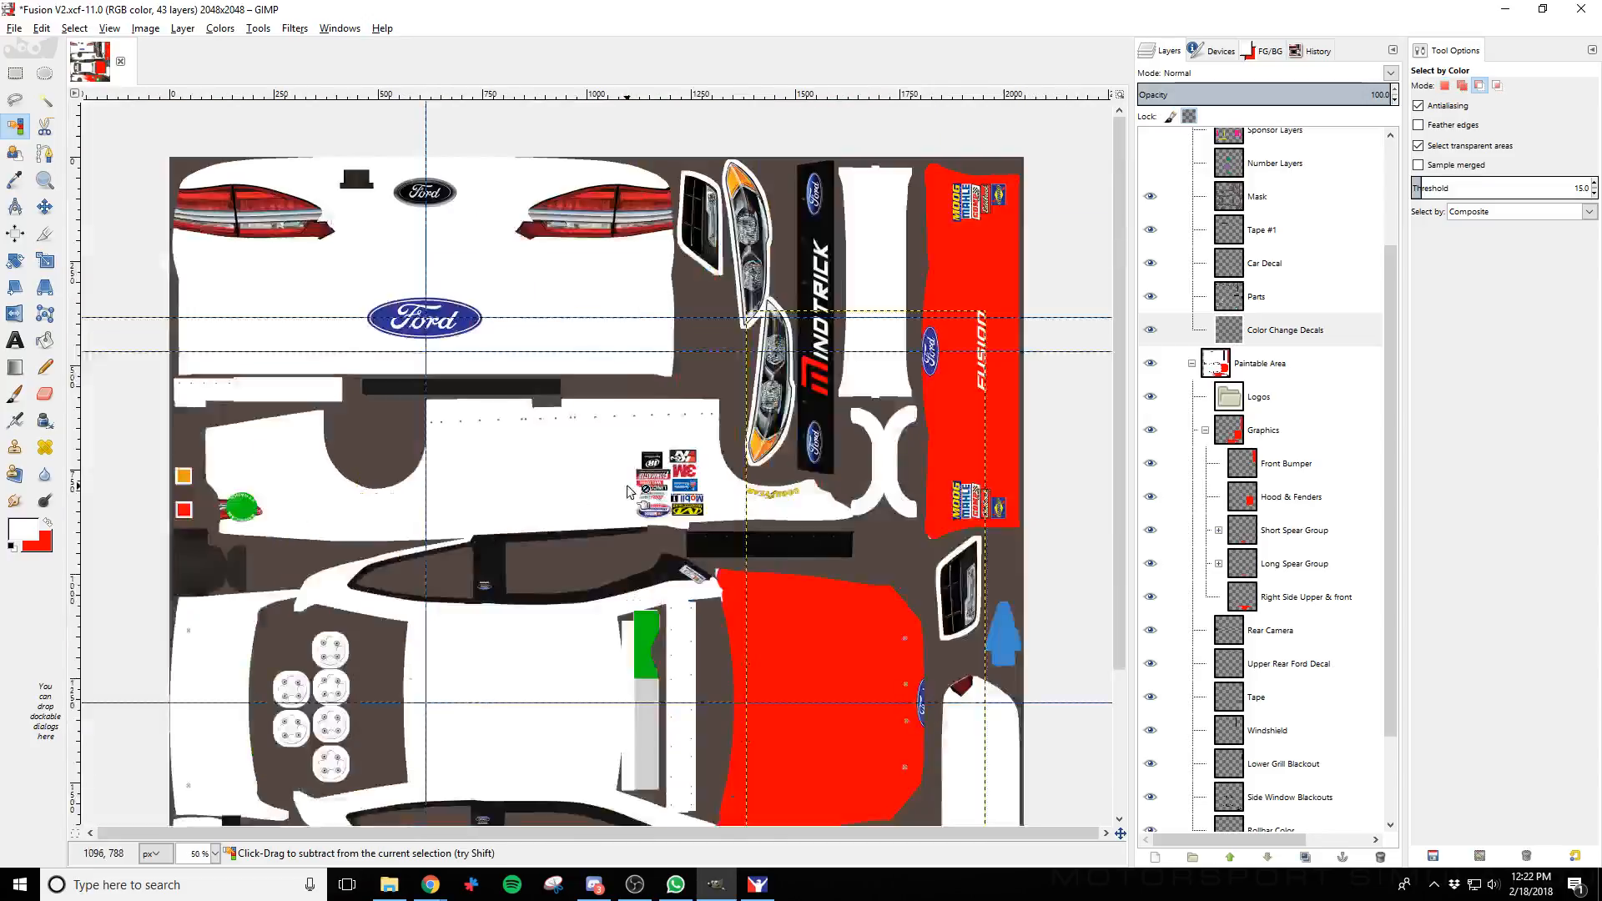
{"action": "scroll", "coordinate": [628, 492], "scroll_direction": "down", "scroll_amount": 1, "text": "ctrl"}
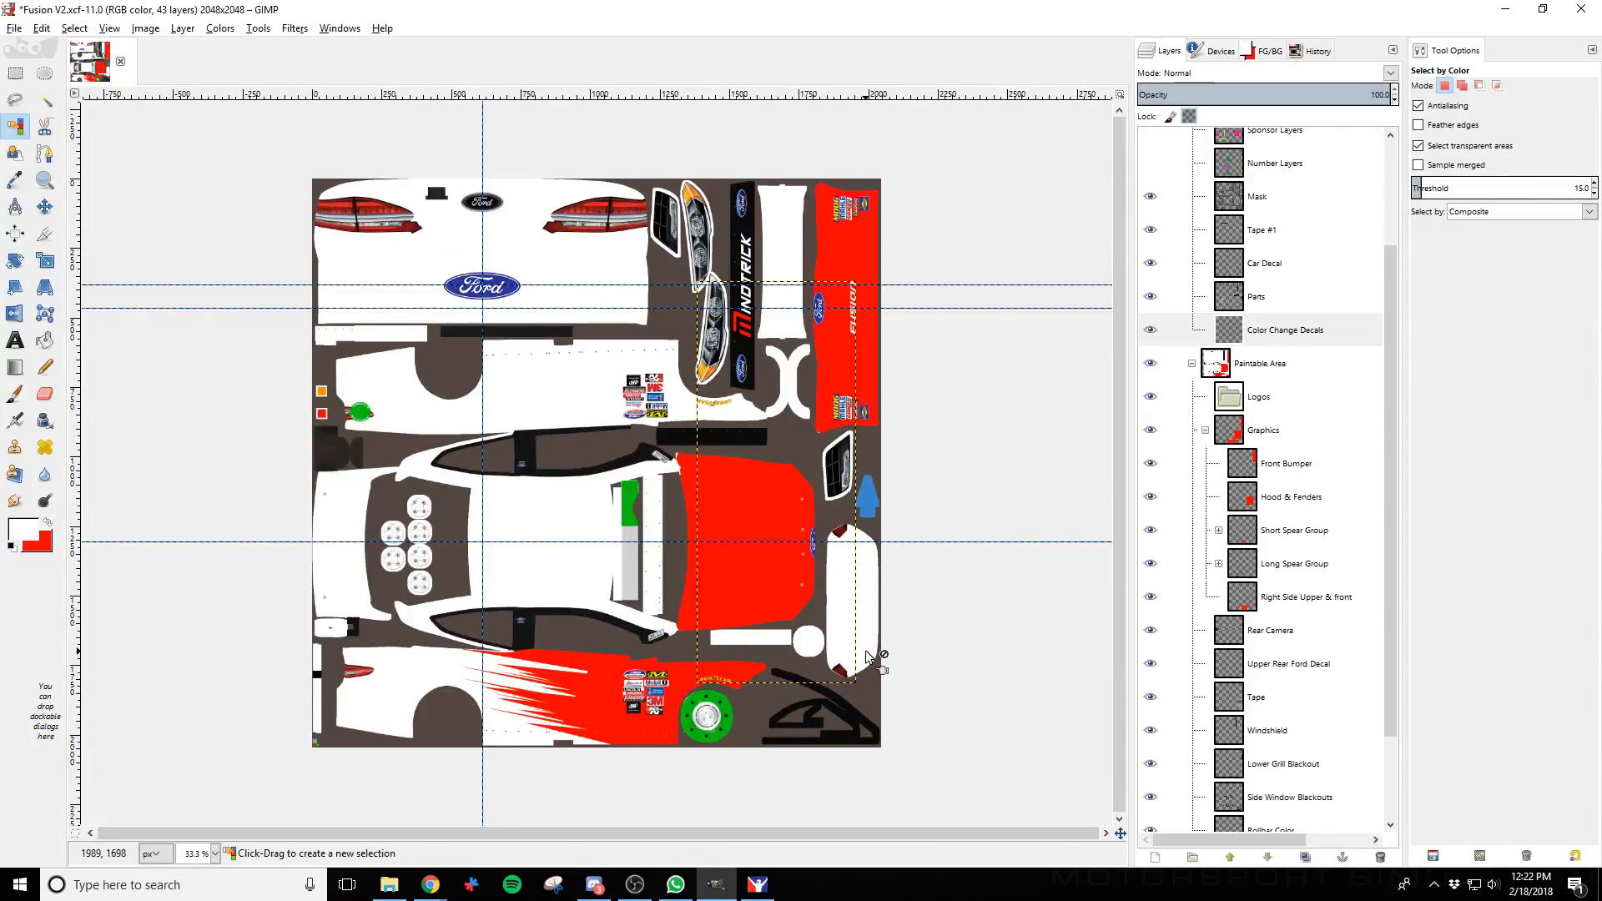
{"action": "key", "text": "alt+Tab"}
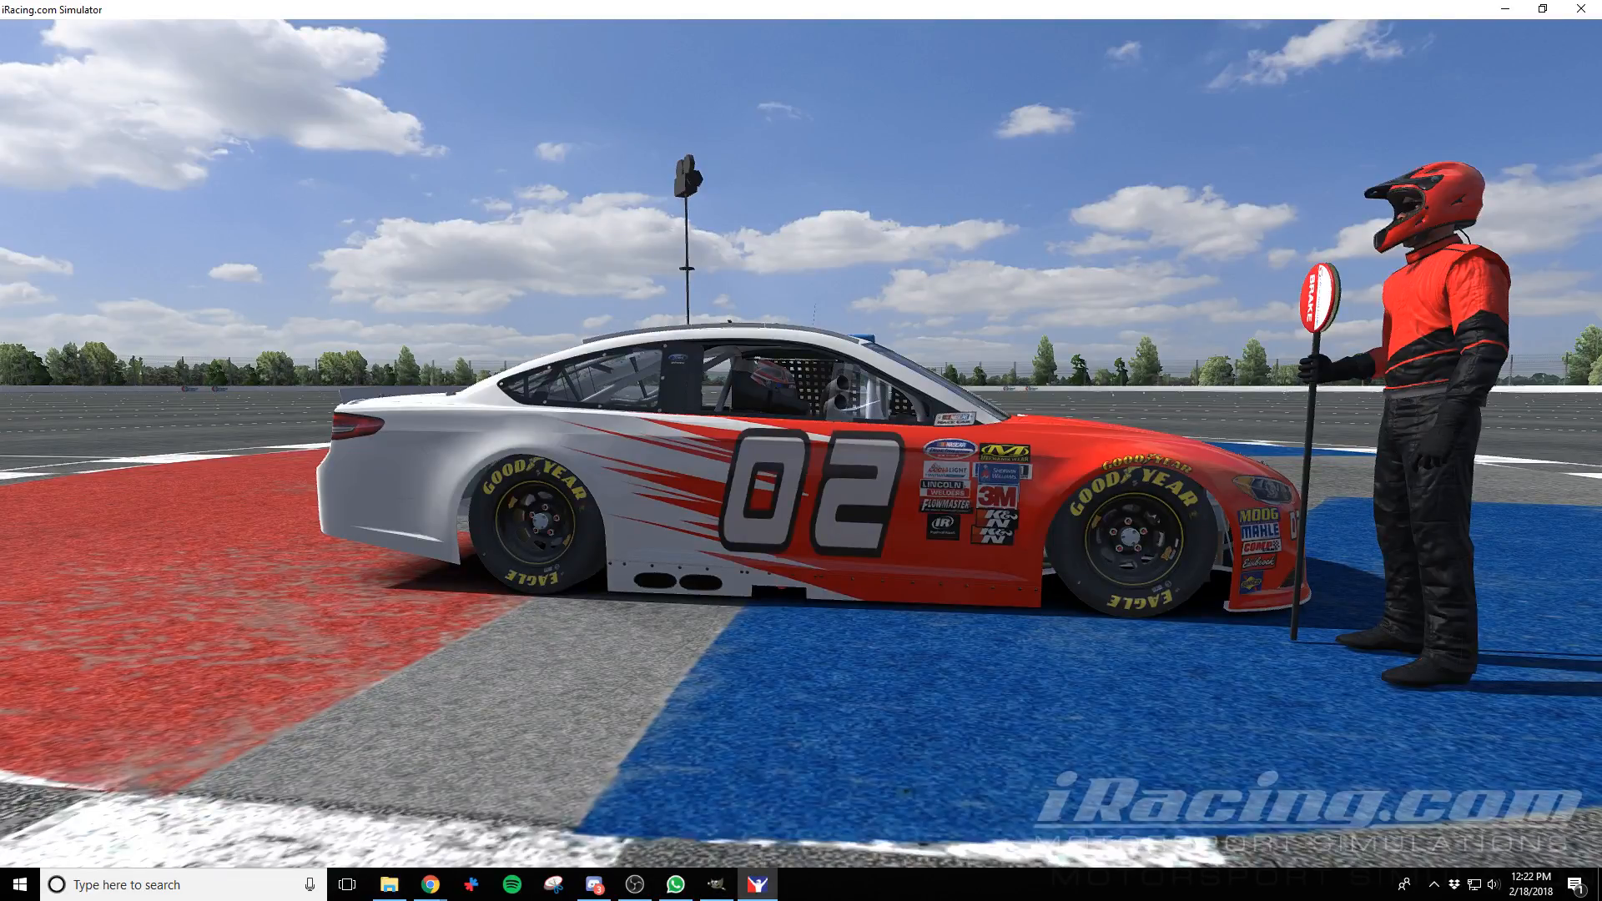
{"action": "key", "text": "alt+Tab"}
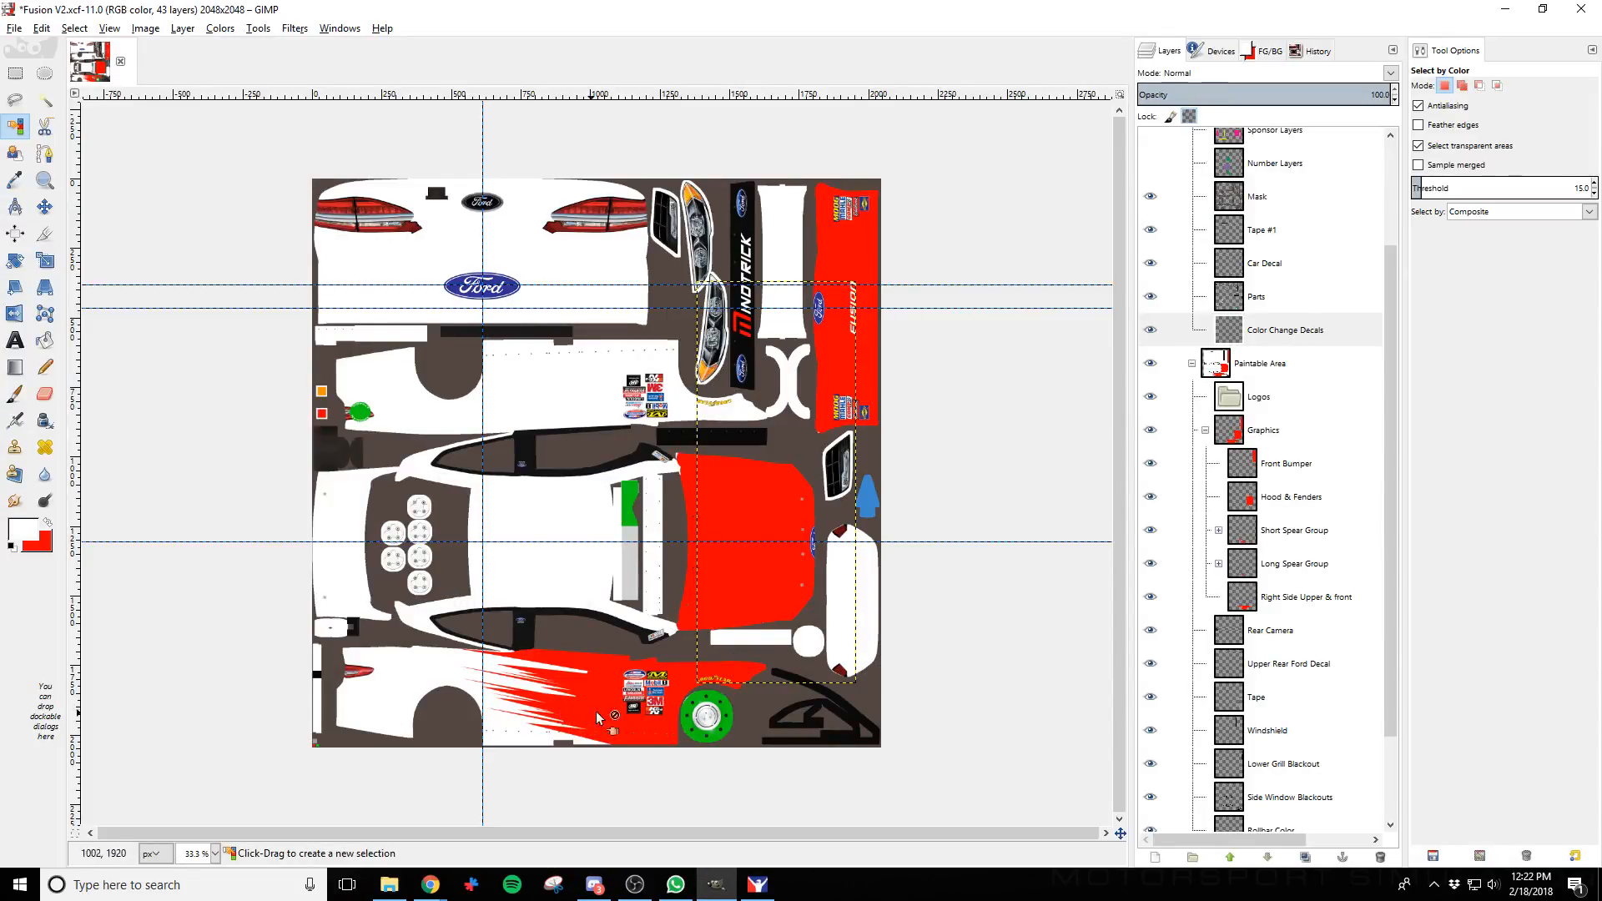
Expand Graphics, try merging and duplicating Short Spear Group, then undo back to unmerged
{"action": "left_click", "coordinate": [1205, 429]}
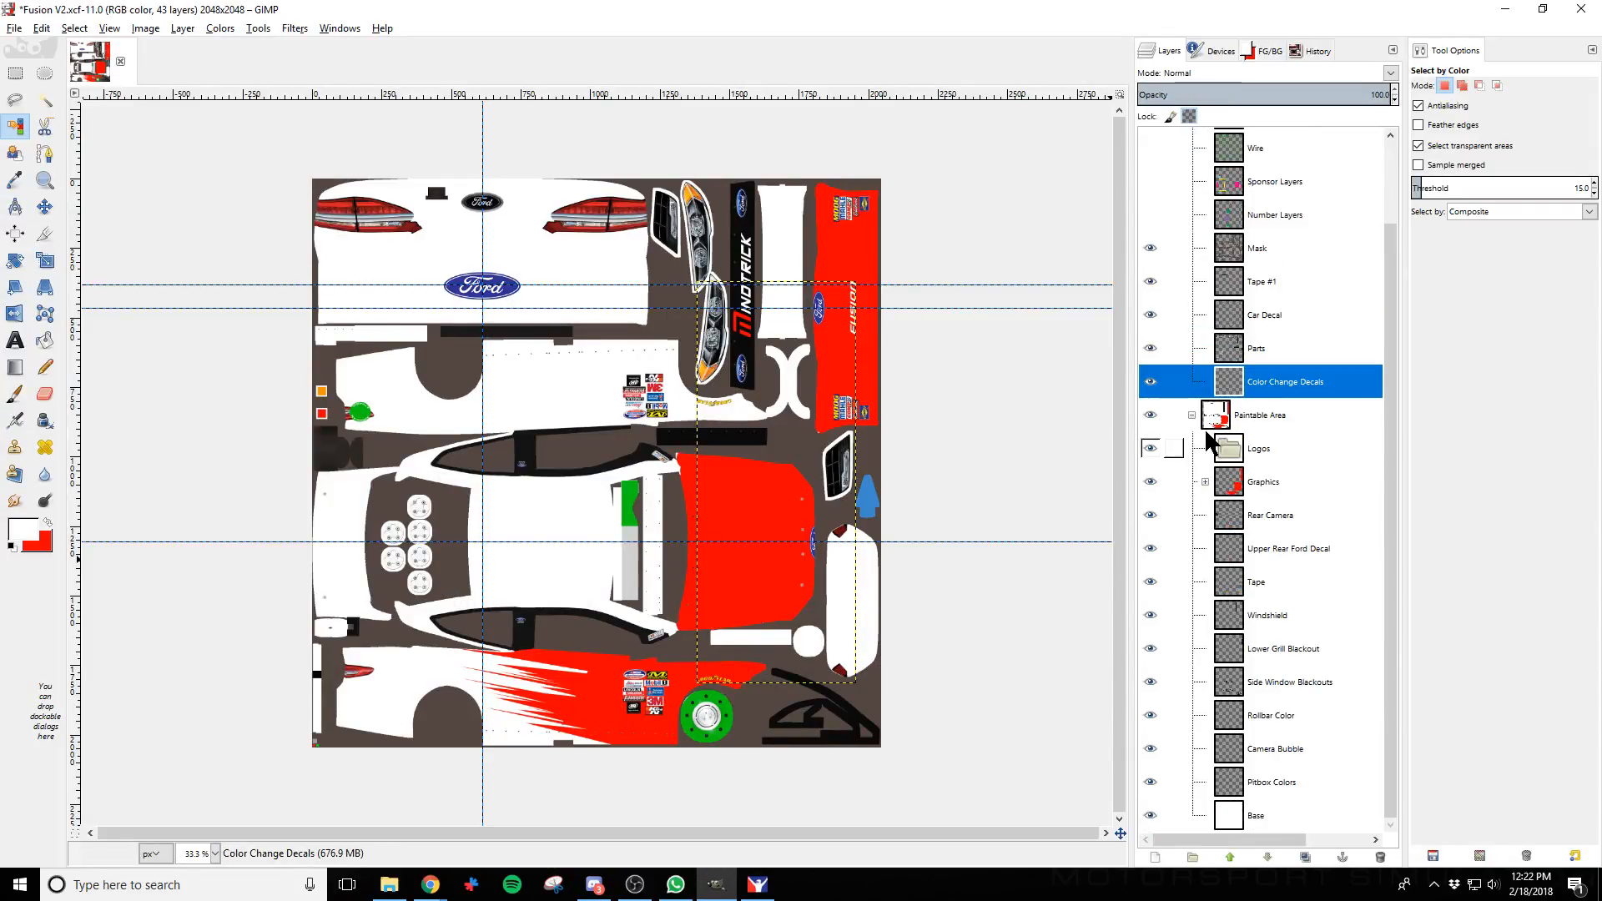
{"action": "left_click", "coordinate": [1262, 482]}
{"action": "left_click", "coordinate": [1205, 482]}
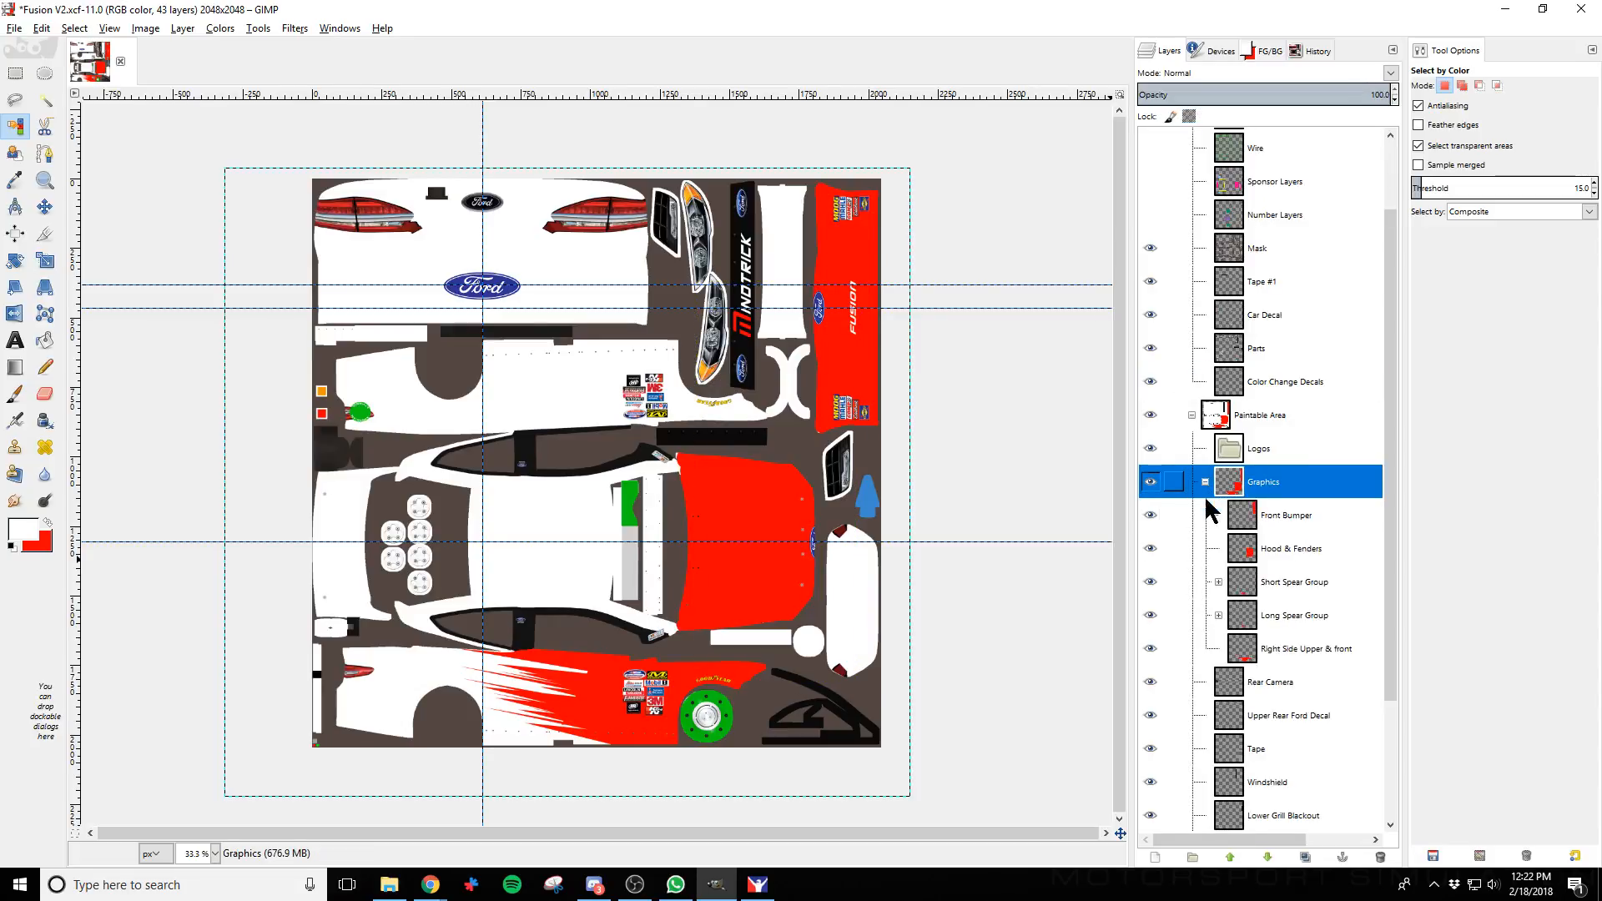
{"action": "scroll", "coordinate": [1302, 605], "scroll_direction": "down", "scroll_amount": 2}
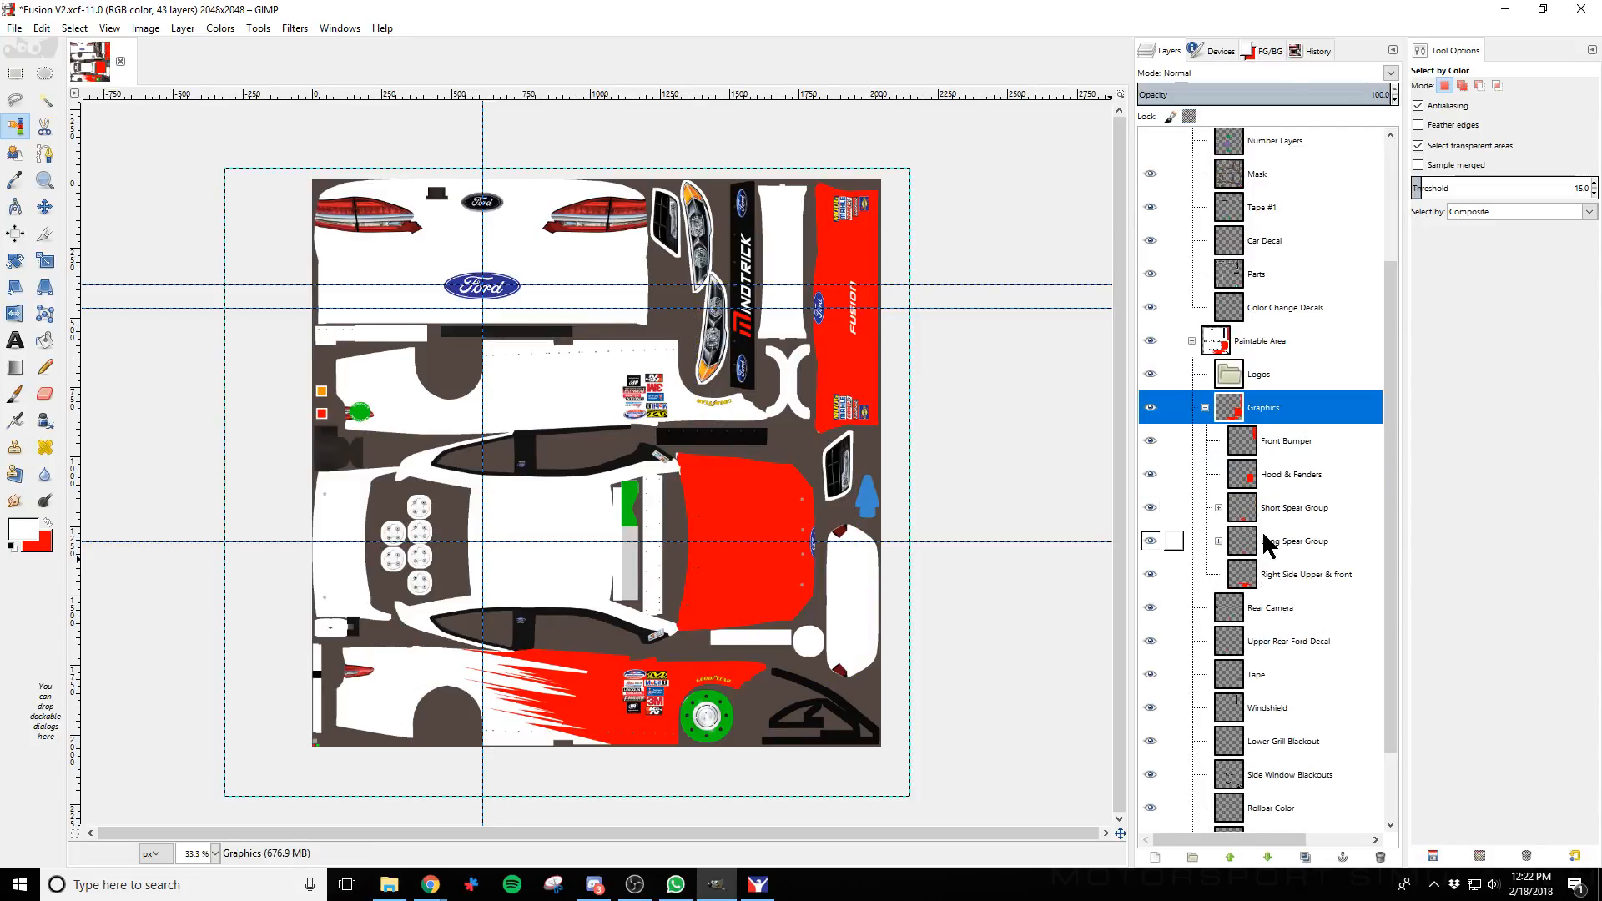
{"action": "left_click", "coordinate": [1218, 506]}
{"action": "left_click", "coordinate": [1218, 506]}
{"action": "right_click", "coordinate": [1294, 507]}
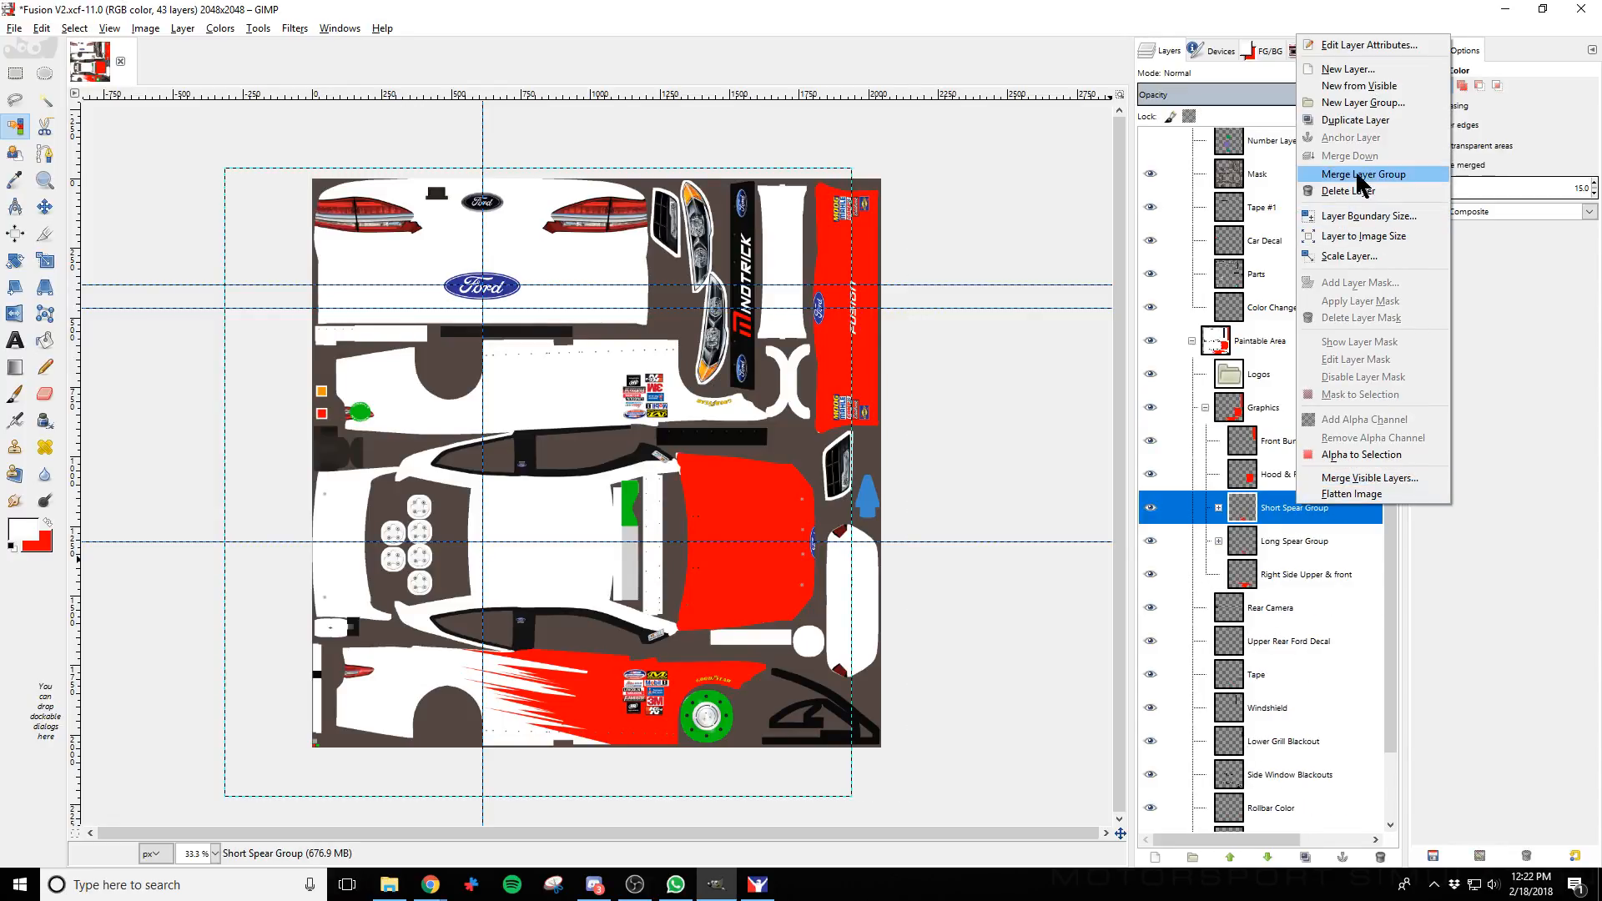
{"action": "left_click", "coordinate": [1399, 175]}
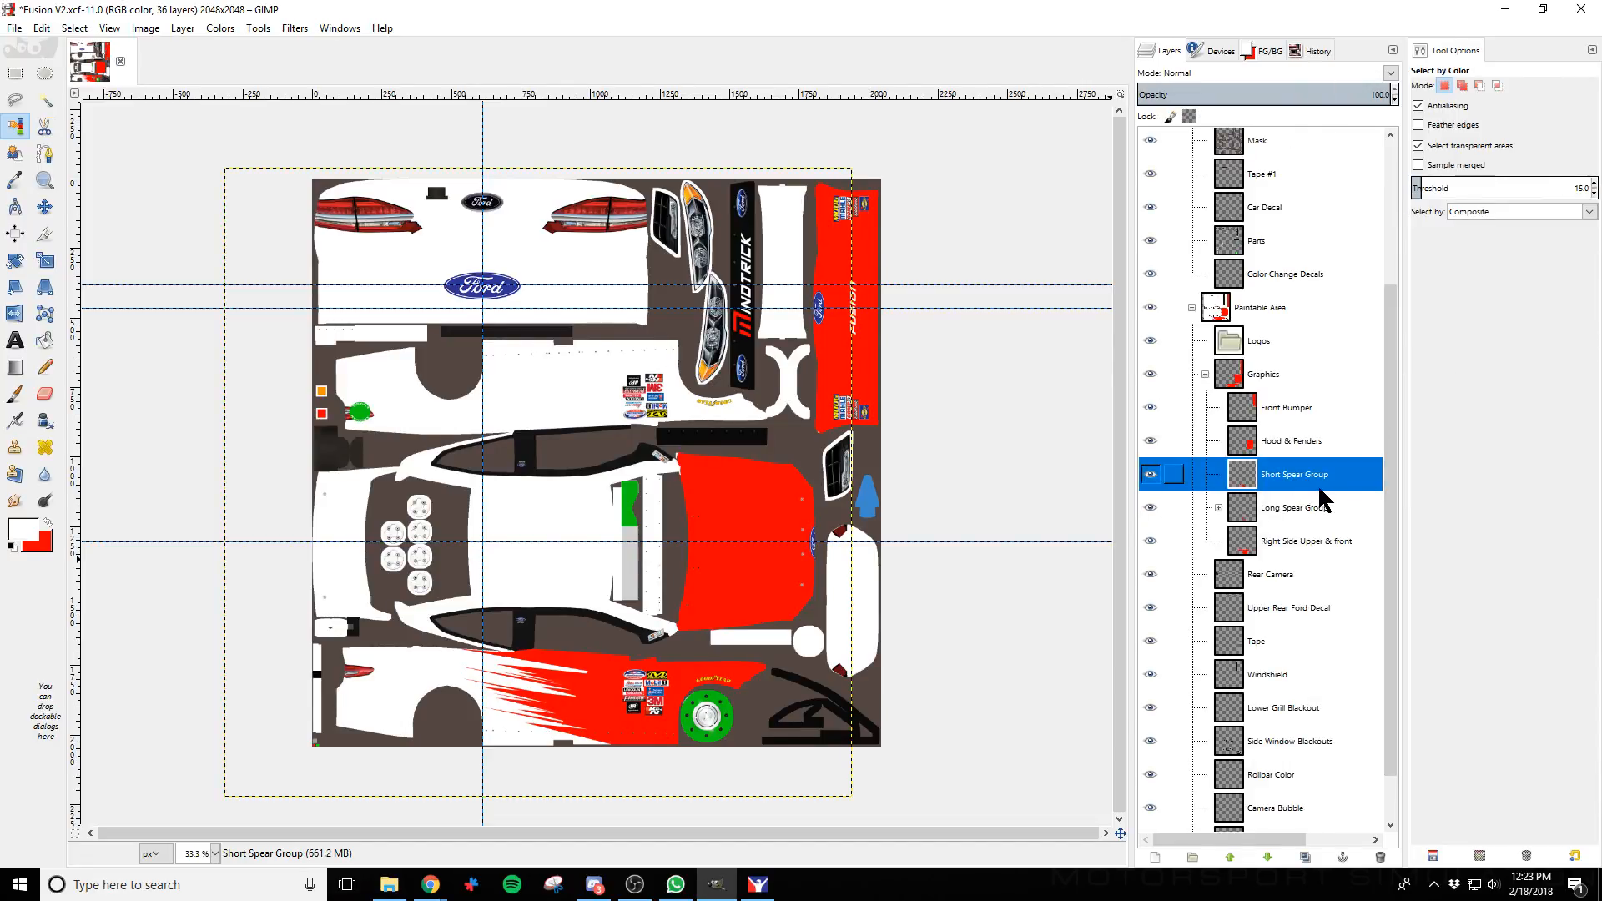
{"action": "right_click", "coordinate": [1293, 474]}
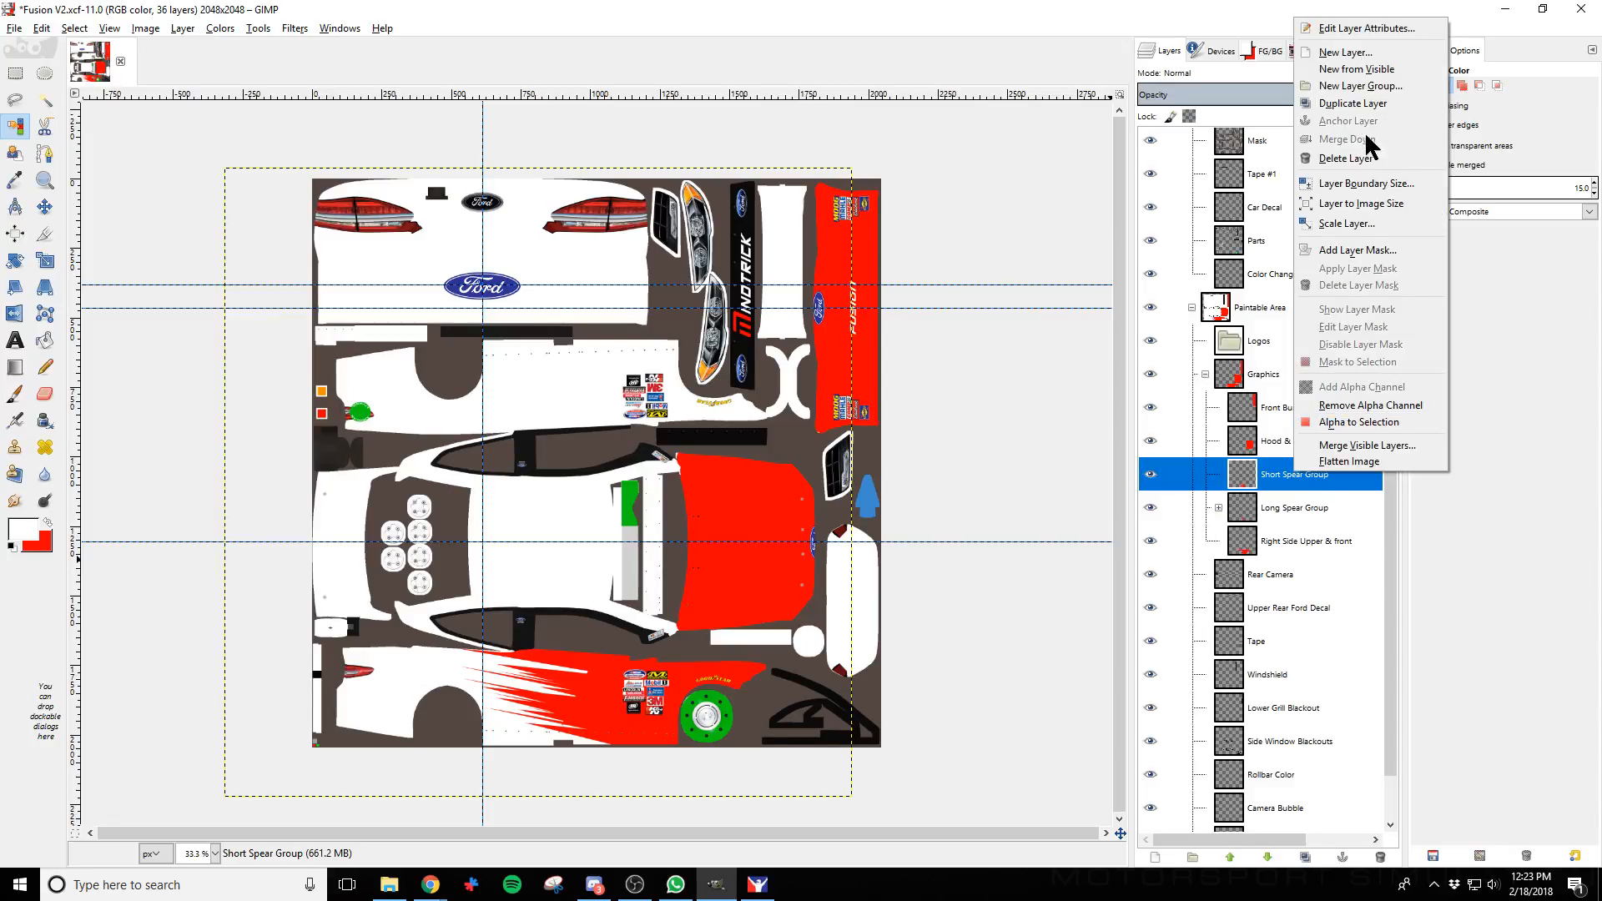
{"action": "left_click", "coordinate": [1369, 105]}
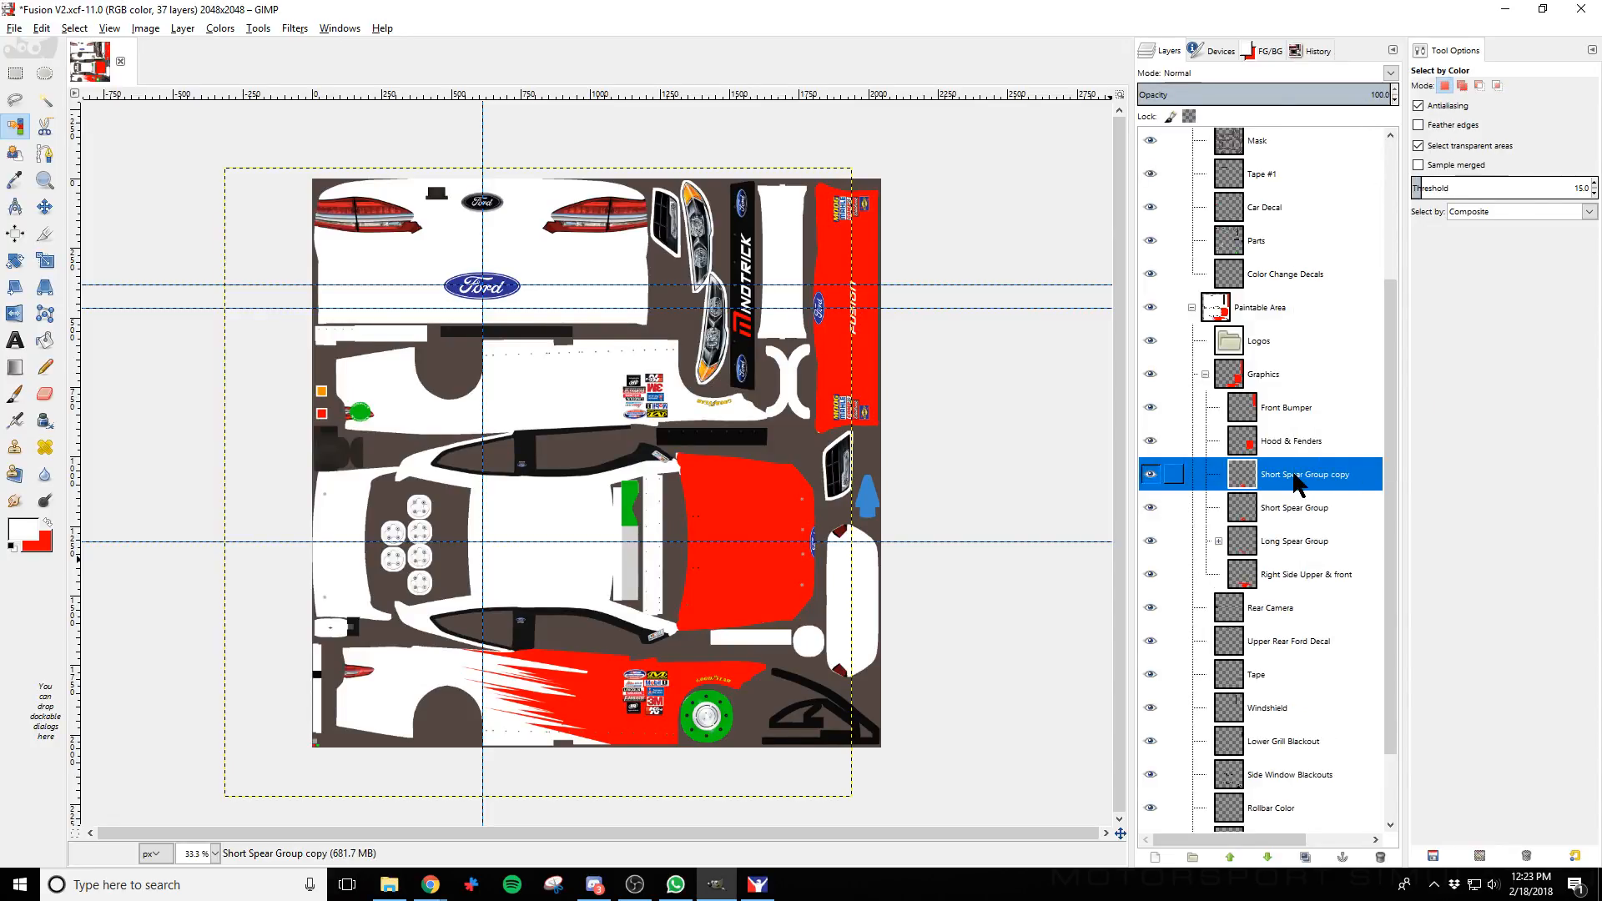
{"action": "key", "text": "ctrl+z"}
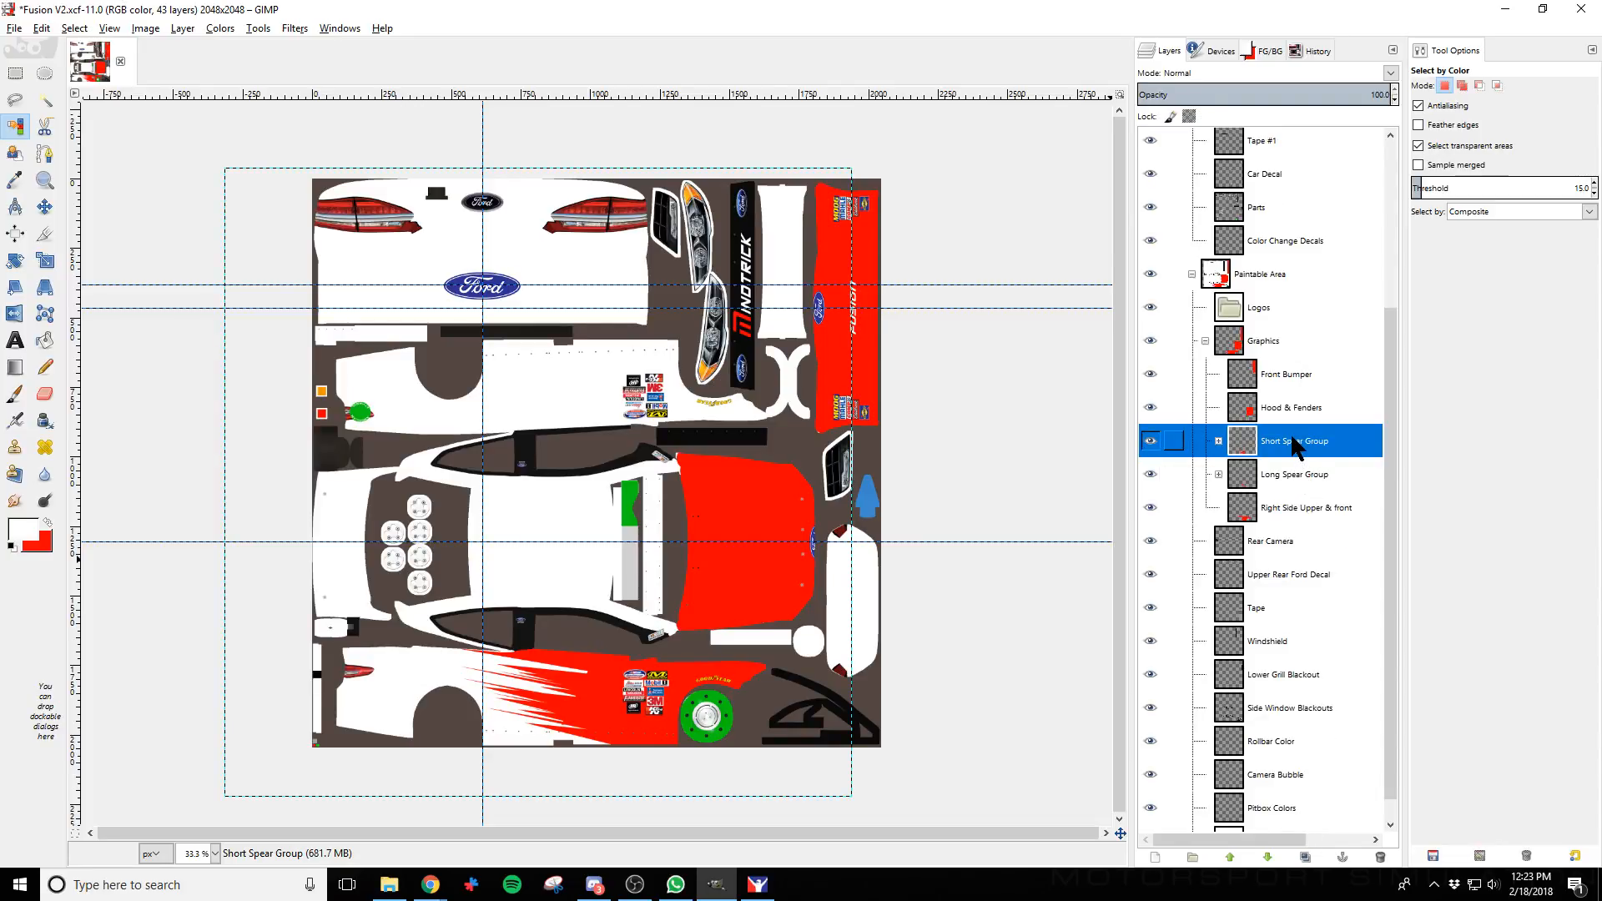
Duplicate Short Spear Group and Long Spear Group unmerged, moving the Long copy above Short
{"action": "right_click", "coordinate": [1285, 450]}
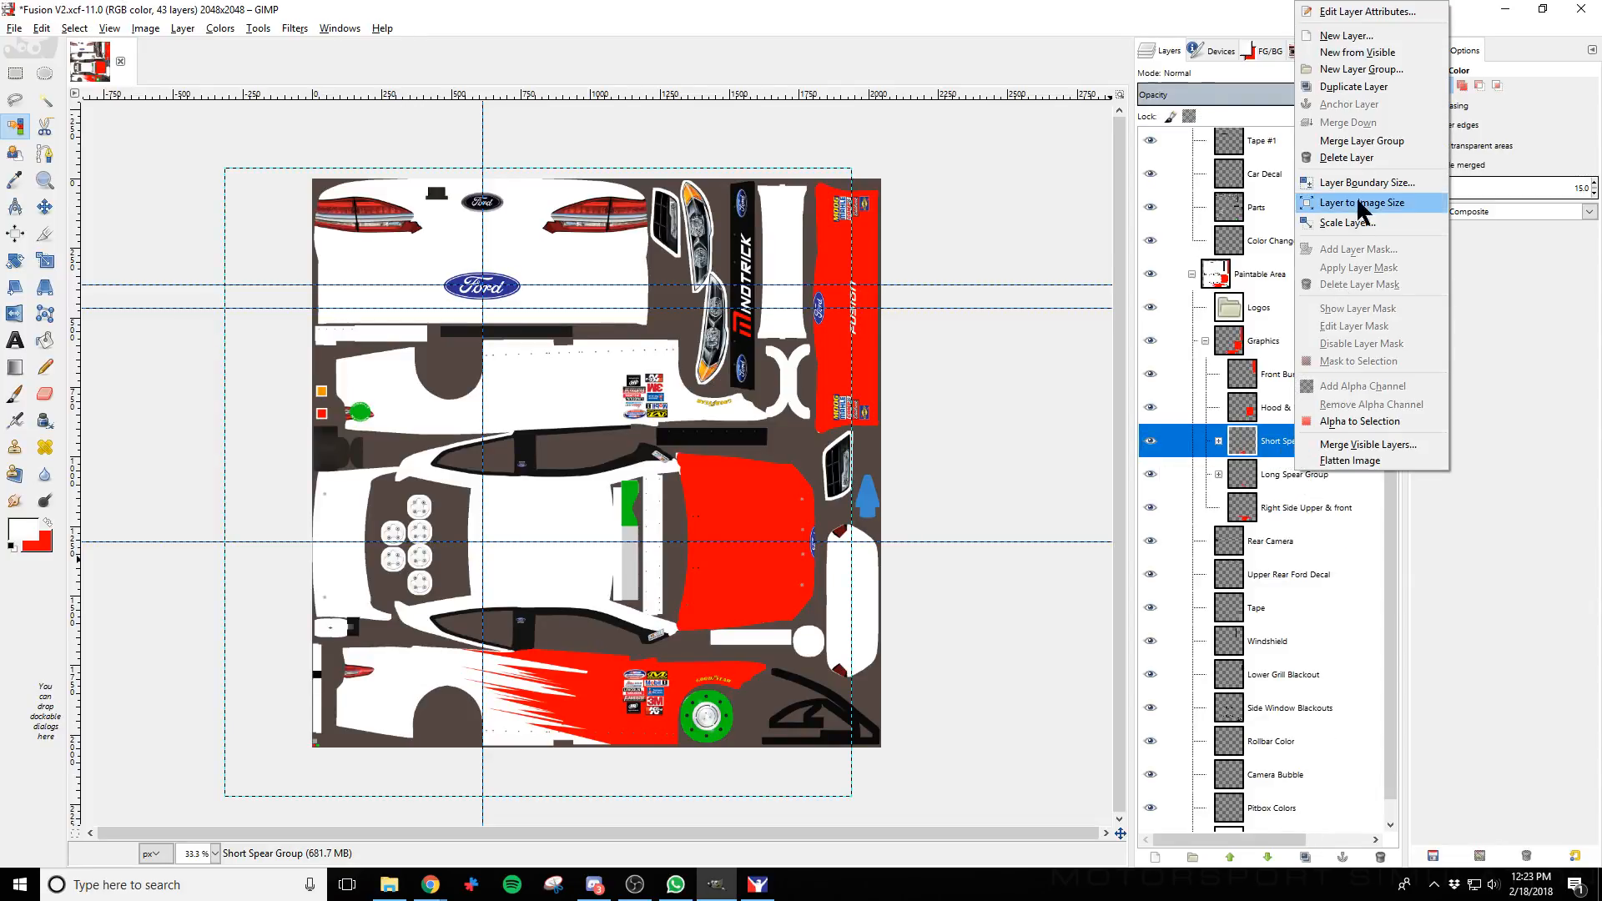
{"action": "left_click", "coordinate": [1360, 100]}
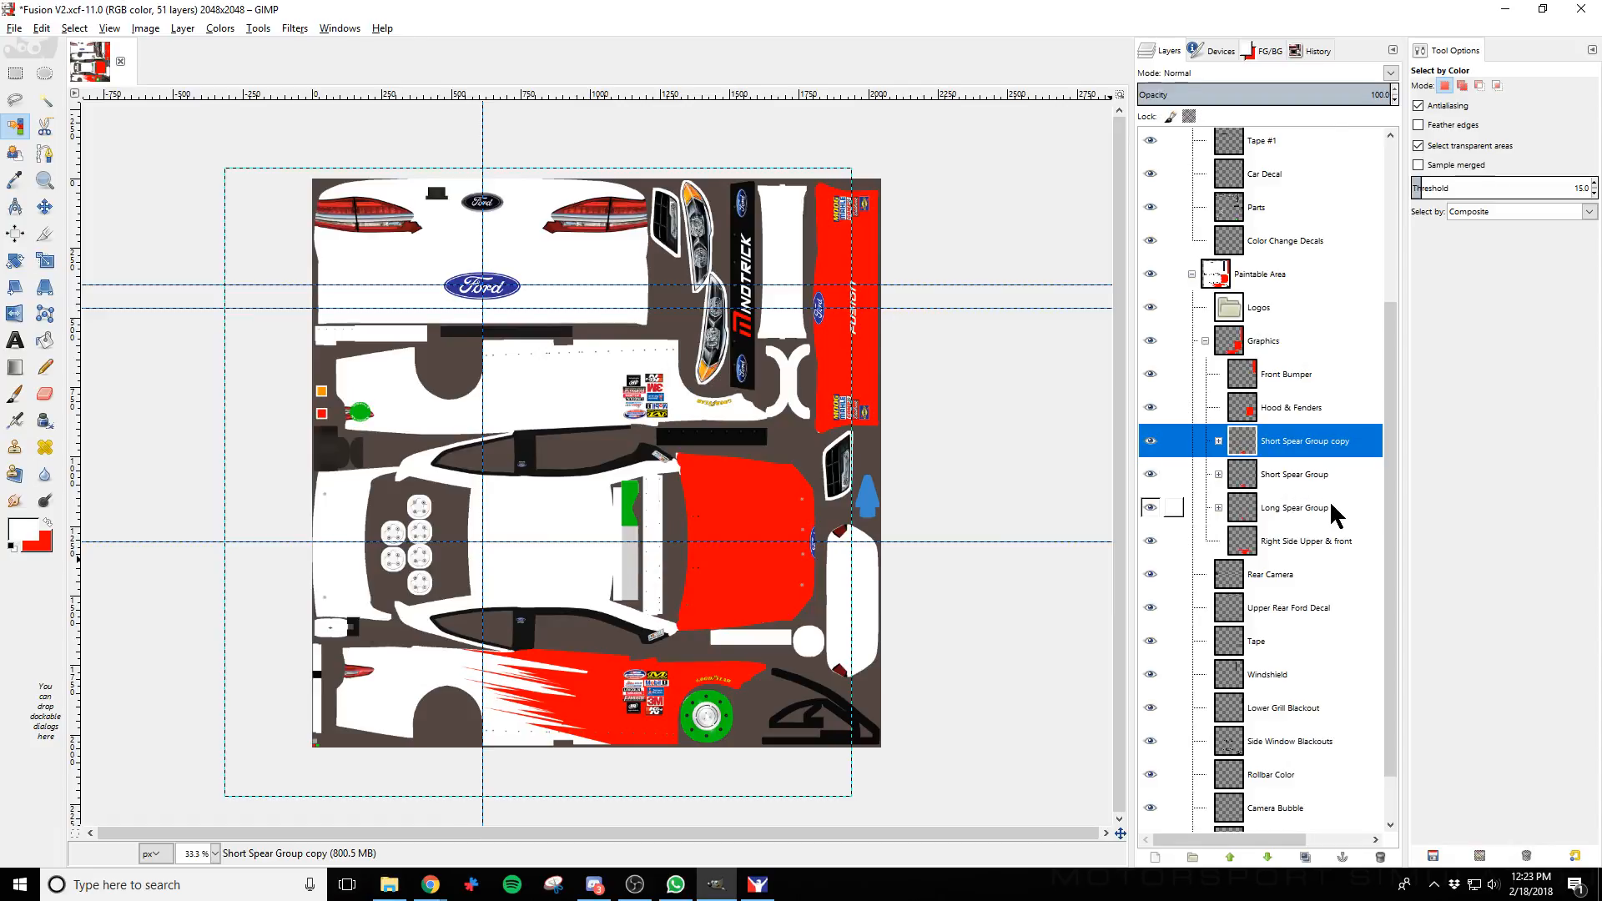
{"action": "right_click", "coordinate": [1330, 509]}
{"action": "left_click", "coordinate": [1375, 120]}
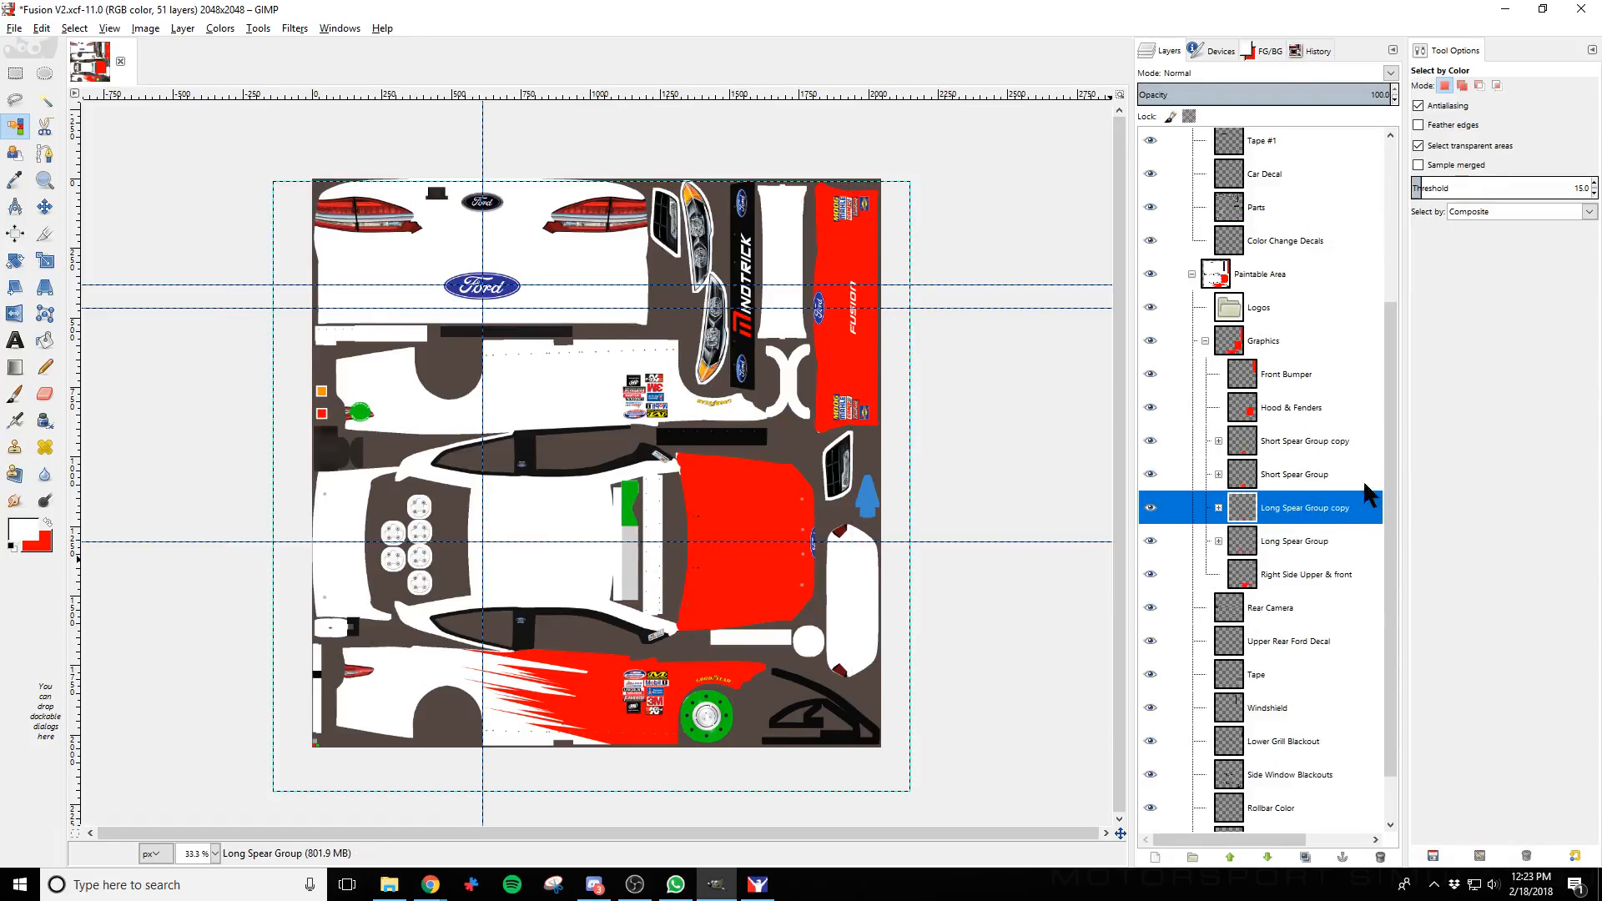
{"action": "left_click_drag", "start_coordinate": [1310, 518], "coordinate": [1315, 473]}
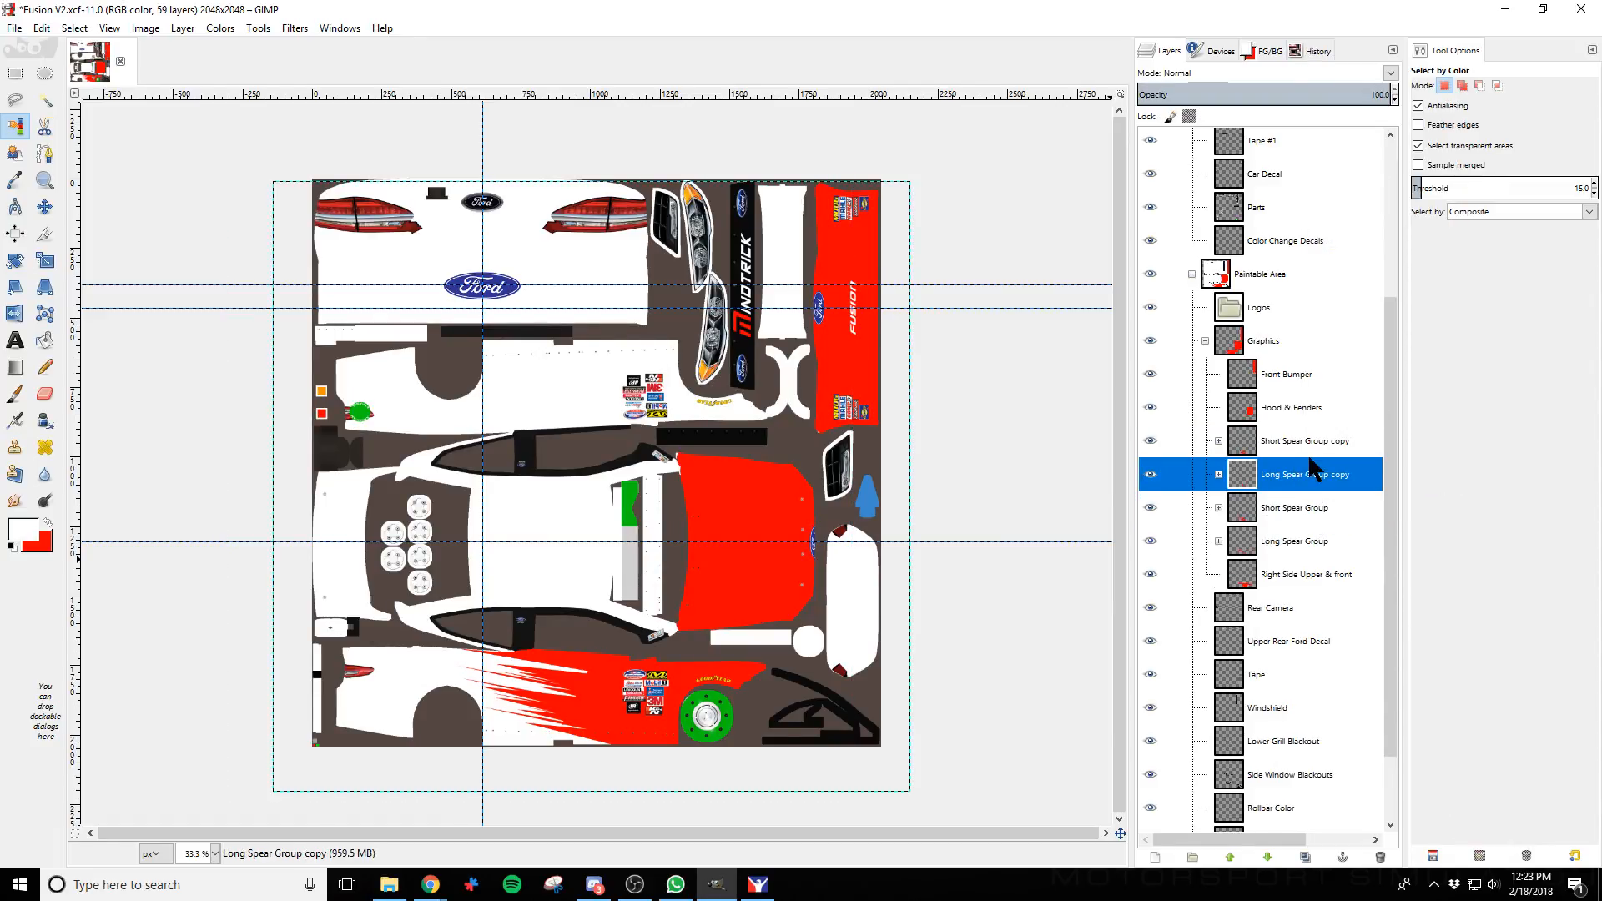
Add a new empty layer group inside Graphics
{"action": "left_click", "coordinate": [1286, 322]}
{"action": "left_click", "coordinate": [1282, 344]}
{"action": "left_click", "coordinate": [1192, 857]}
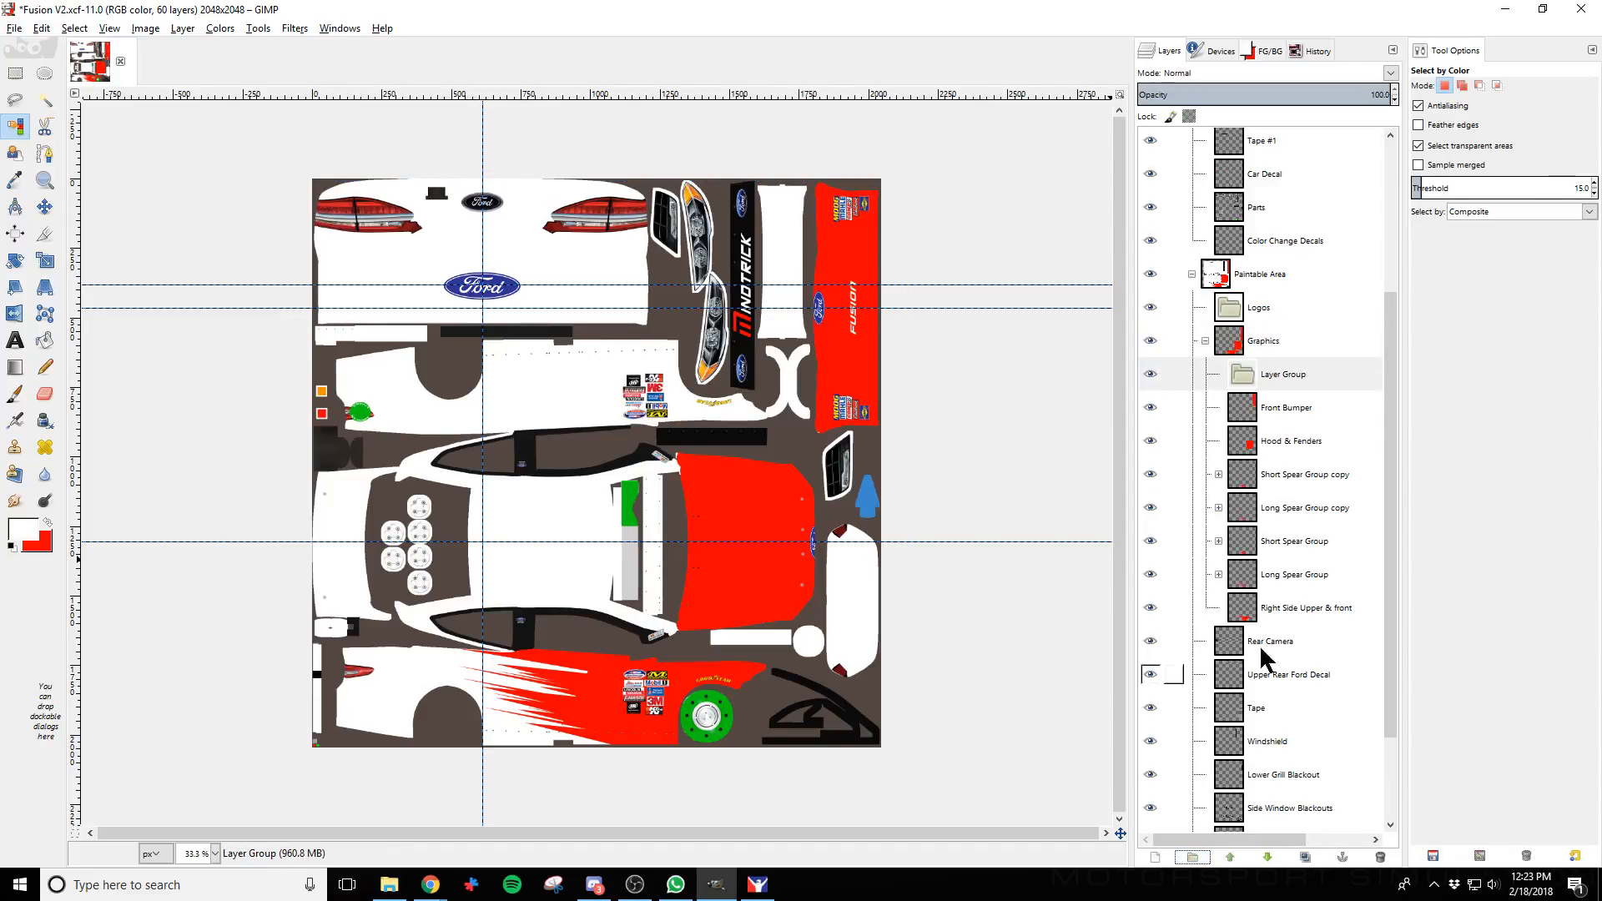
Name the new layer groups Front Spears and Back Spears, with Back Spears below Front Spears
{"action": "double_click", "coordinate": [1290, 382]}
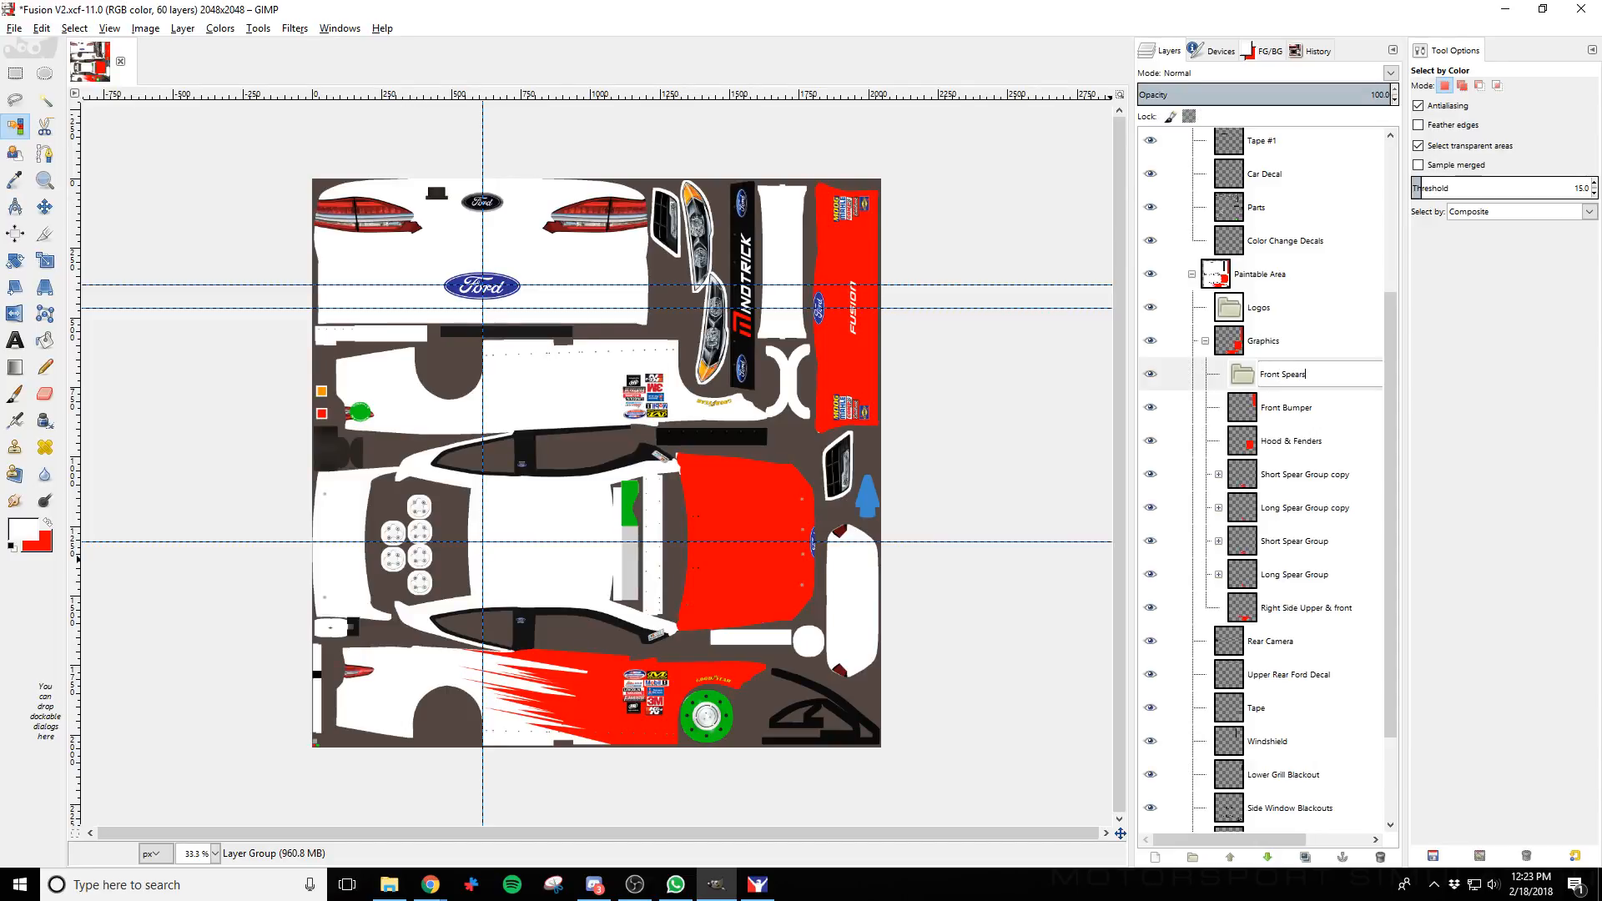
{"action": "key", "text": "Return"}
{"action": "left_click", "coordinate": [1307, 342]}
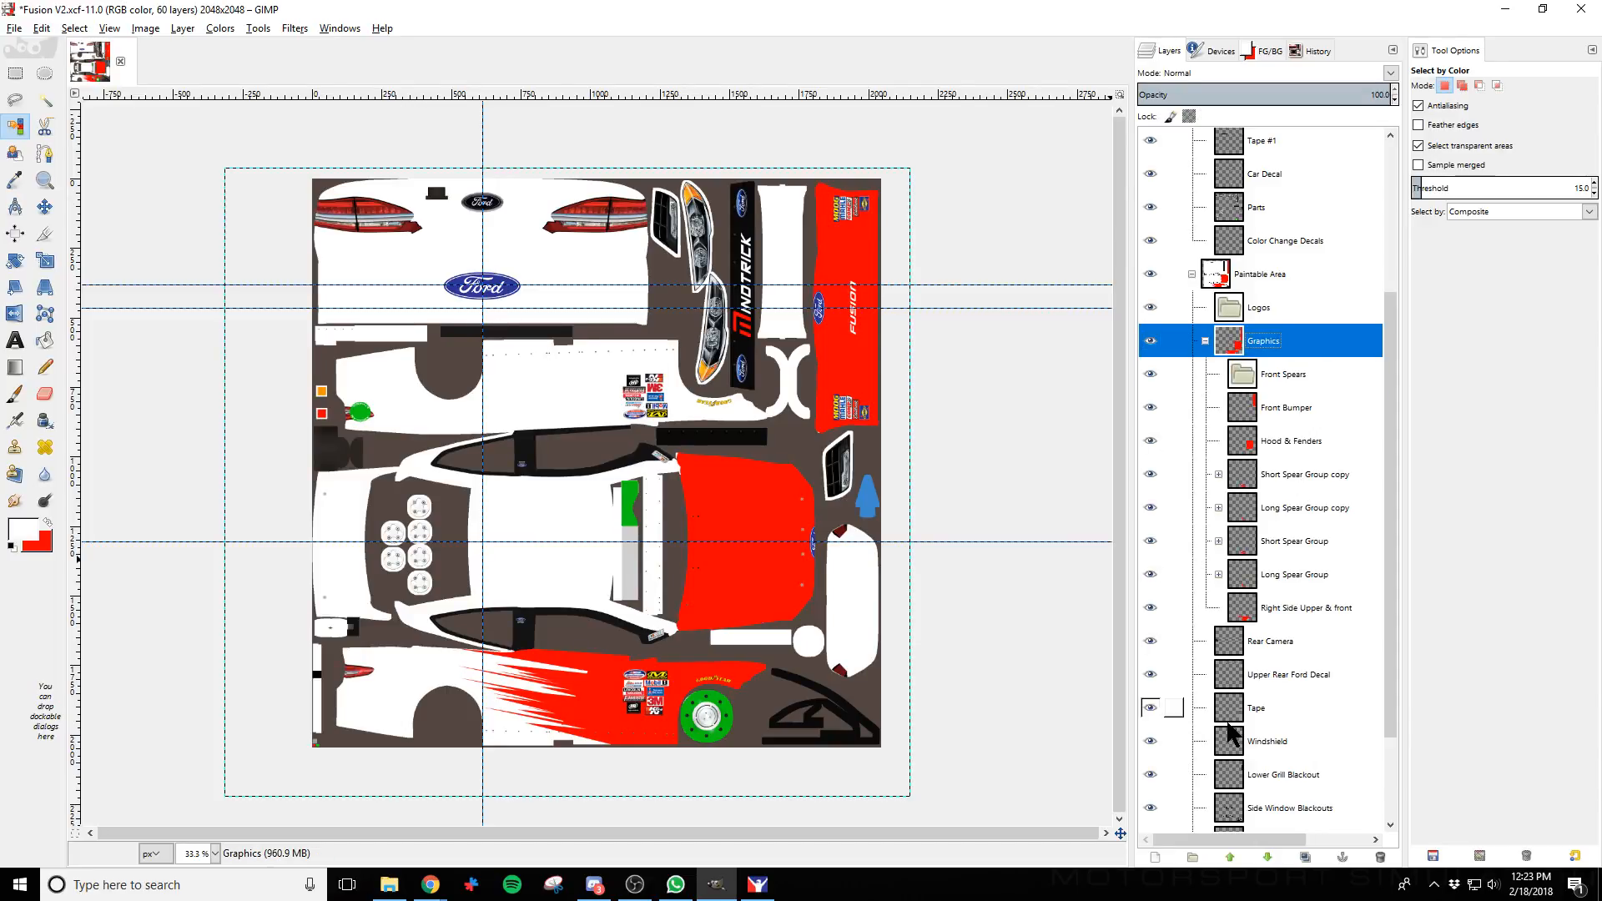
{"action": "left_click", "coordinate": [1193, 857]}
{"action": "double_click", "coordinate": [1291, 381]}
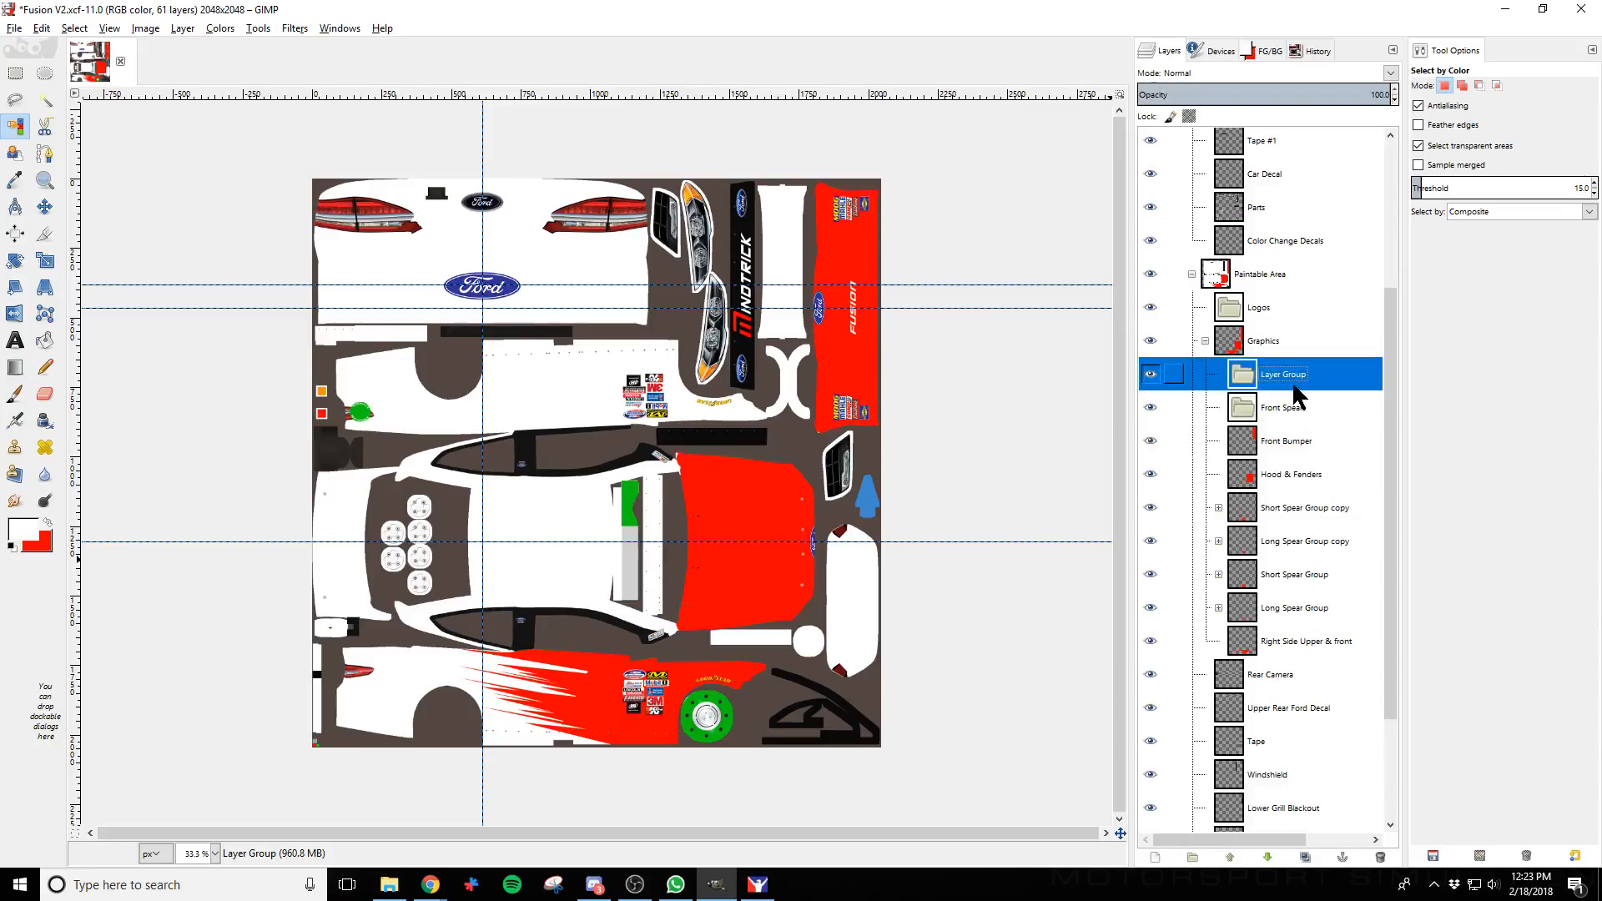
{"action": "type", "text": "Ba"}
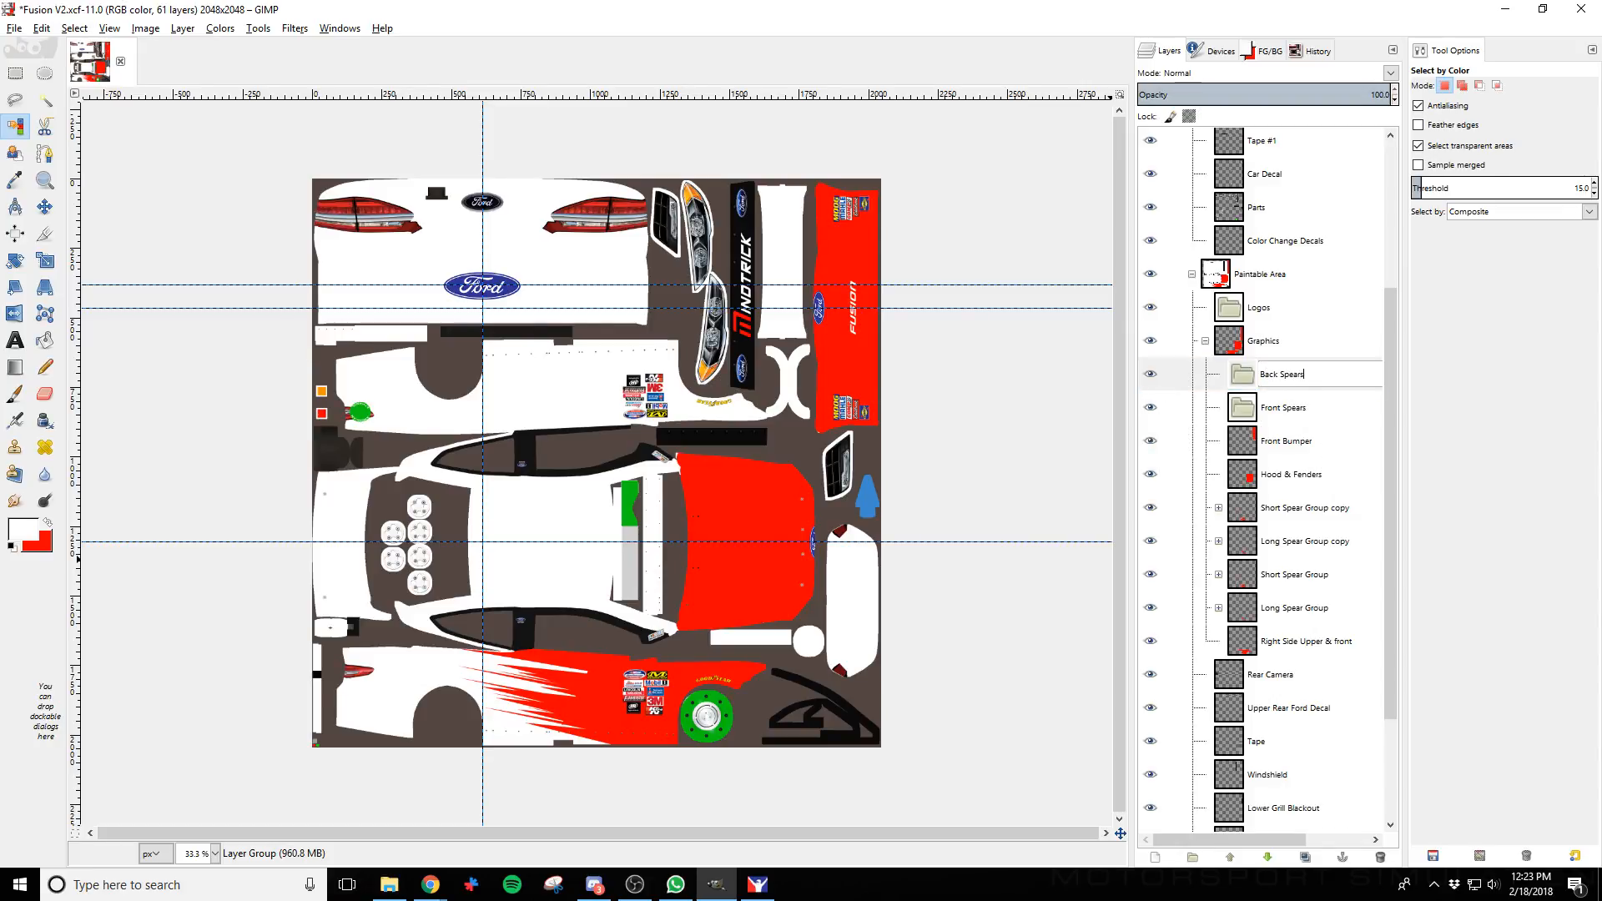
{"action": "type", "text": "ck Spears"}
{"action": "key", "text": "Return"}
{"action": "left_click_drag", "start_coordinate": [1317, 392], "coordinate": [1311, 430]}
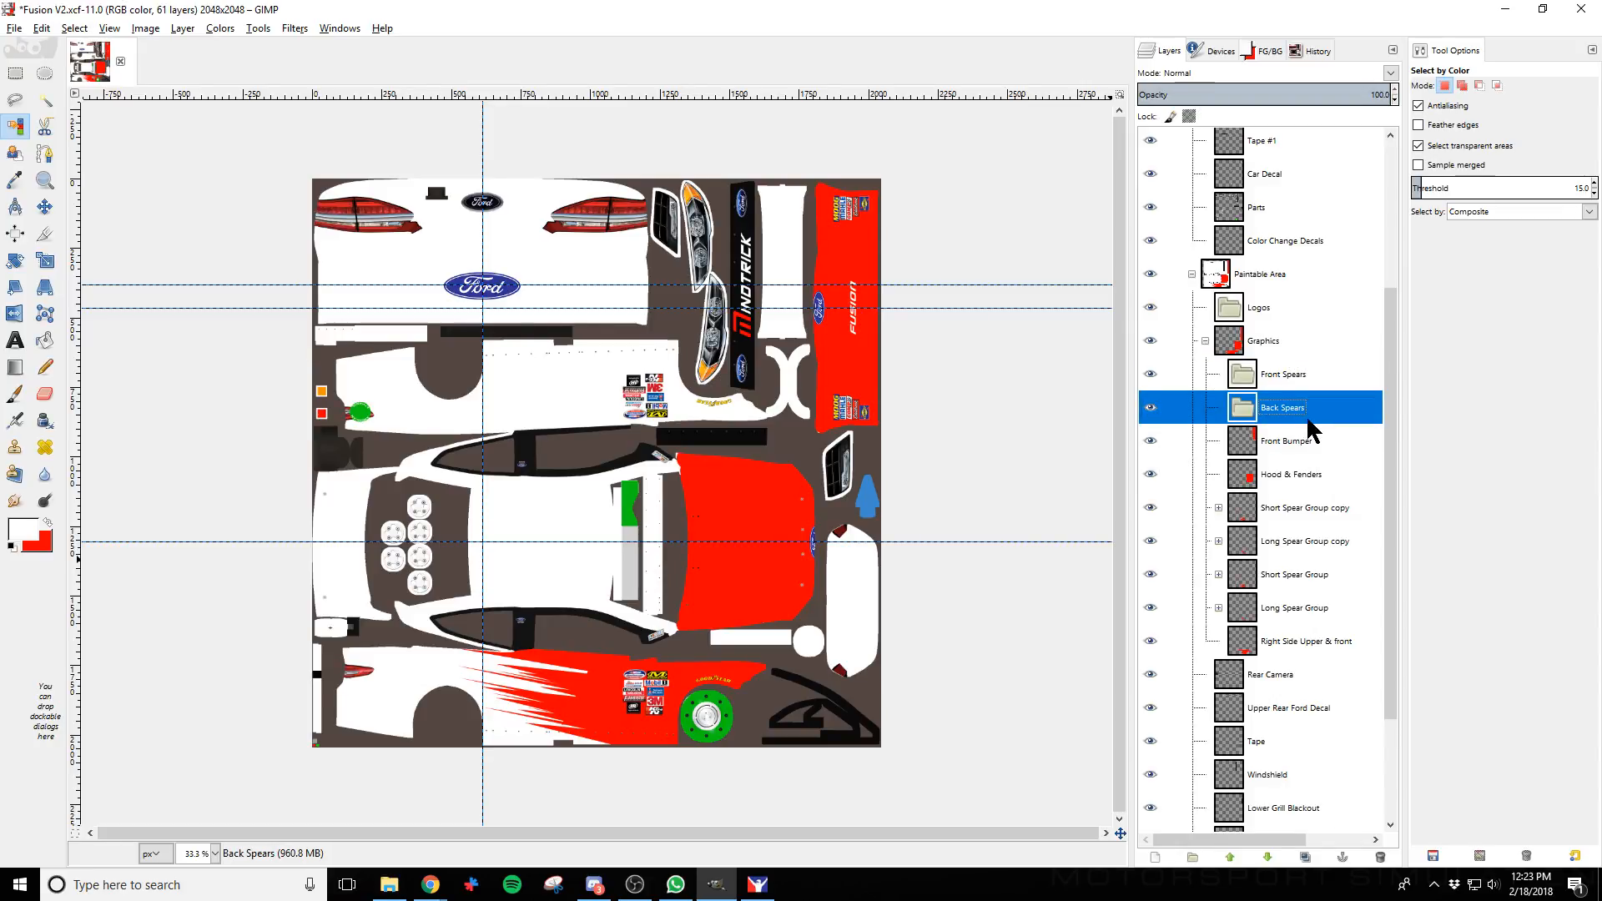
Move the Short and Long Spear Group copies into Front Spears, correcting one misplaced drop
{"action": "left_click_drag", "start_coordinate": [1310, 514], "coordinate": [1293, 397]}
{"action": "left_click_drag", "start_coordinate": [1317, 543], "coordinate": [1280, 406]}
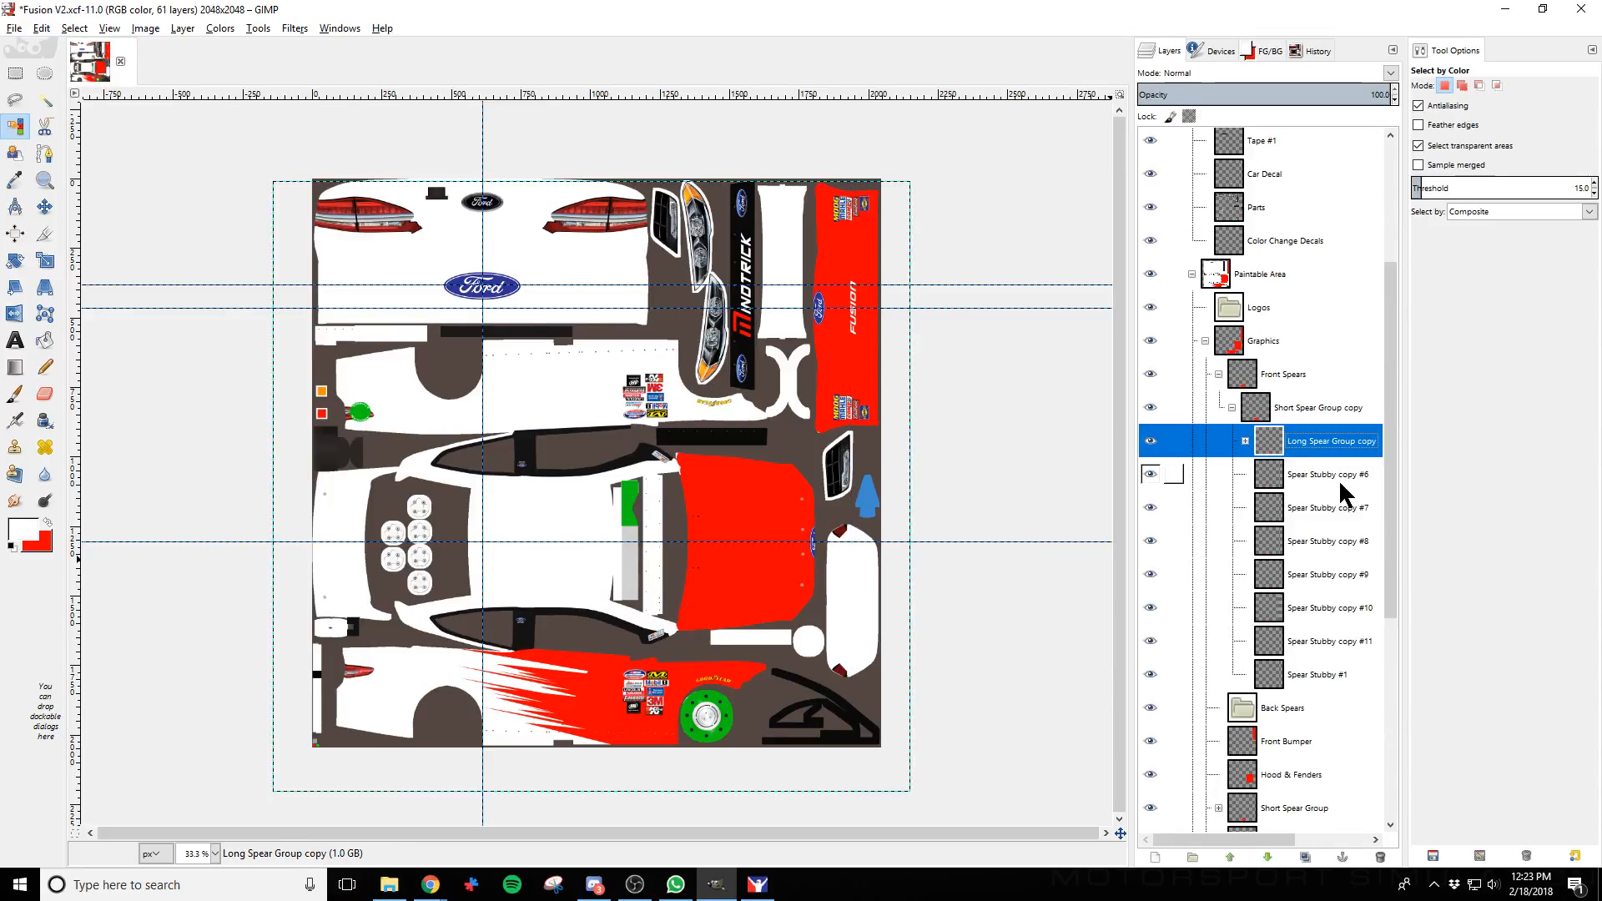
{"action": "key", "text": "ctrl+z"}
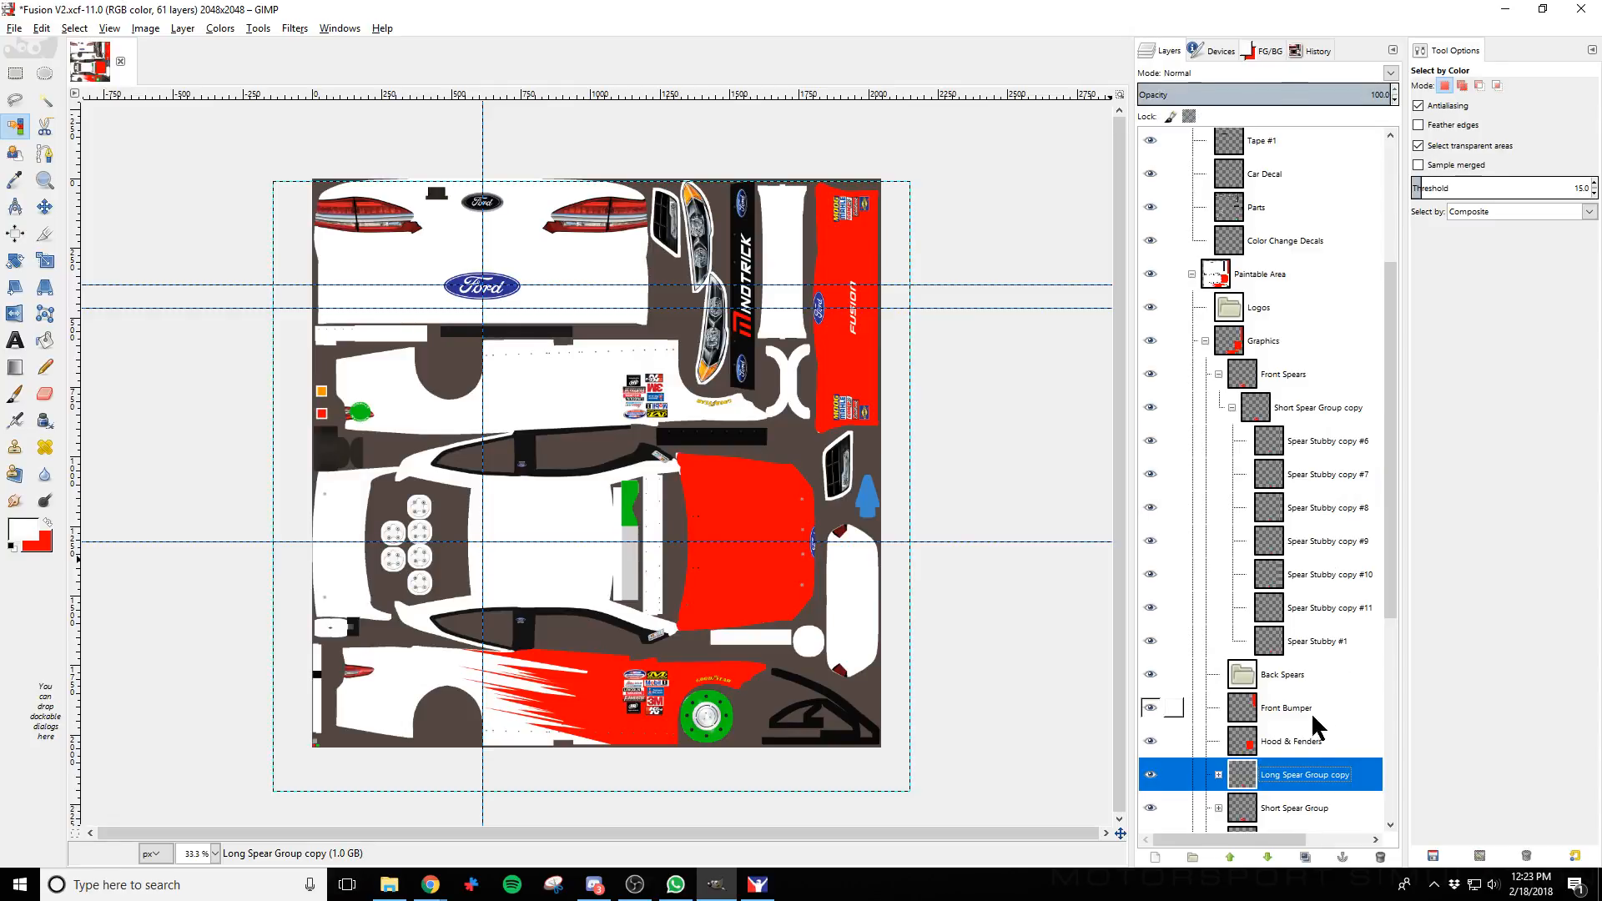
{"action": "left_click_drag", "start_coordinate": [1298, 788], "coordinate": [1292, 403]}
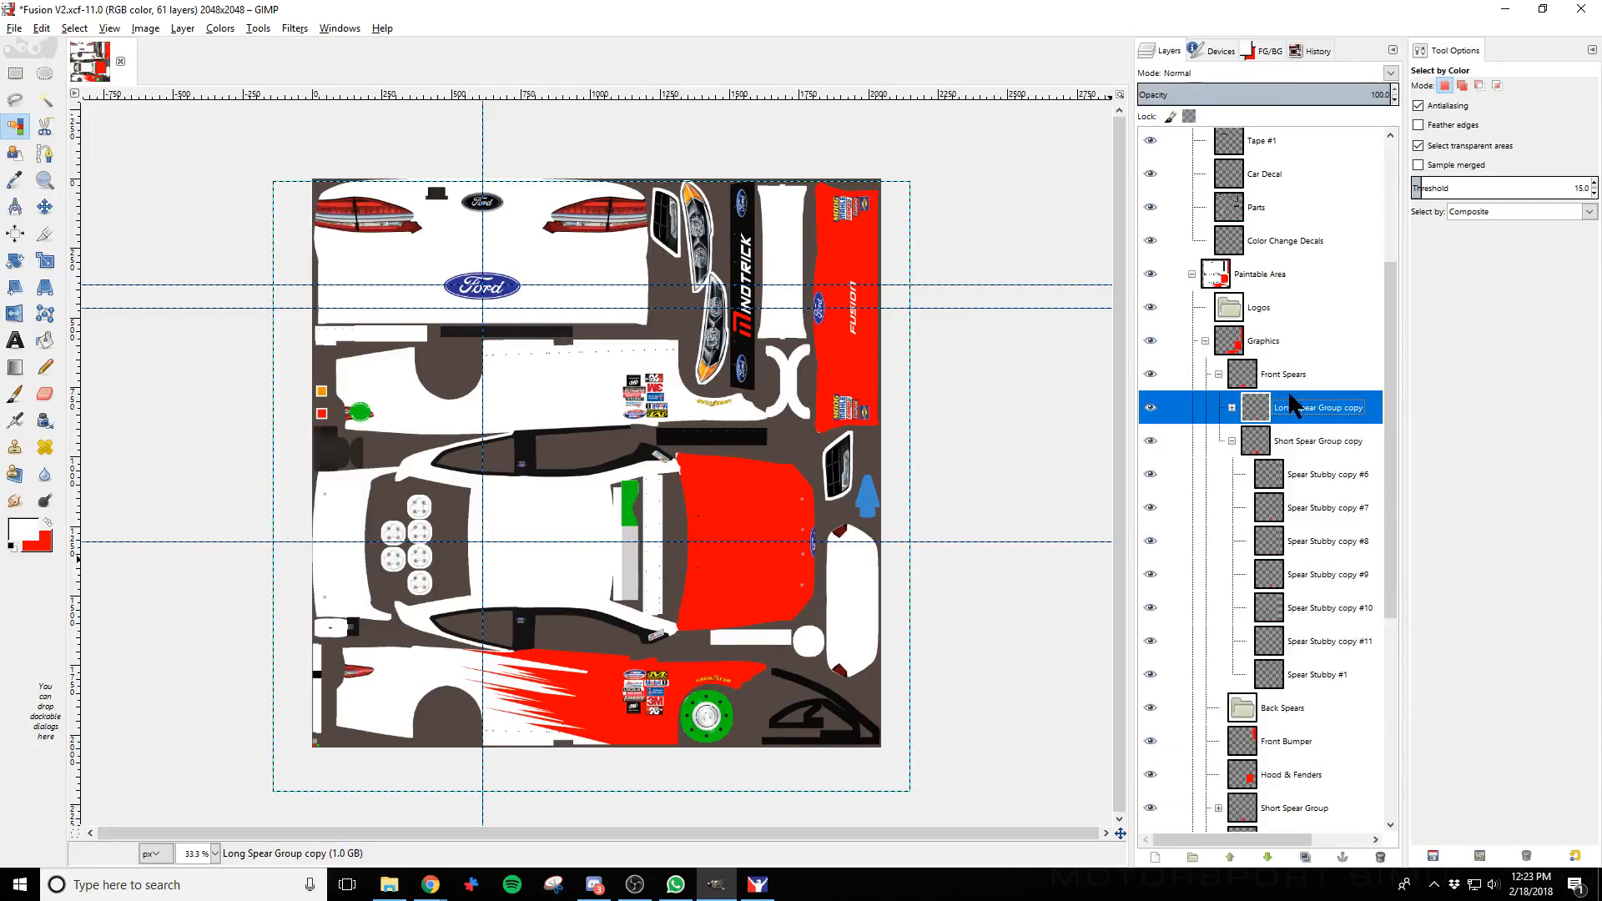
{"action": "scroll", "coordinate": [1291, 576], "scroll_direction": "down", "scroll_amount": 2}
{"action": "scroll", "coordinate": [1288, 571], "scroll_direction": "down", "scroll_amount": 2}
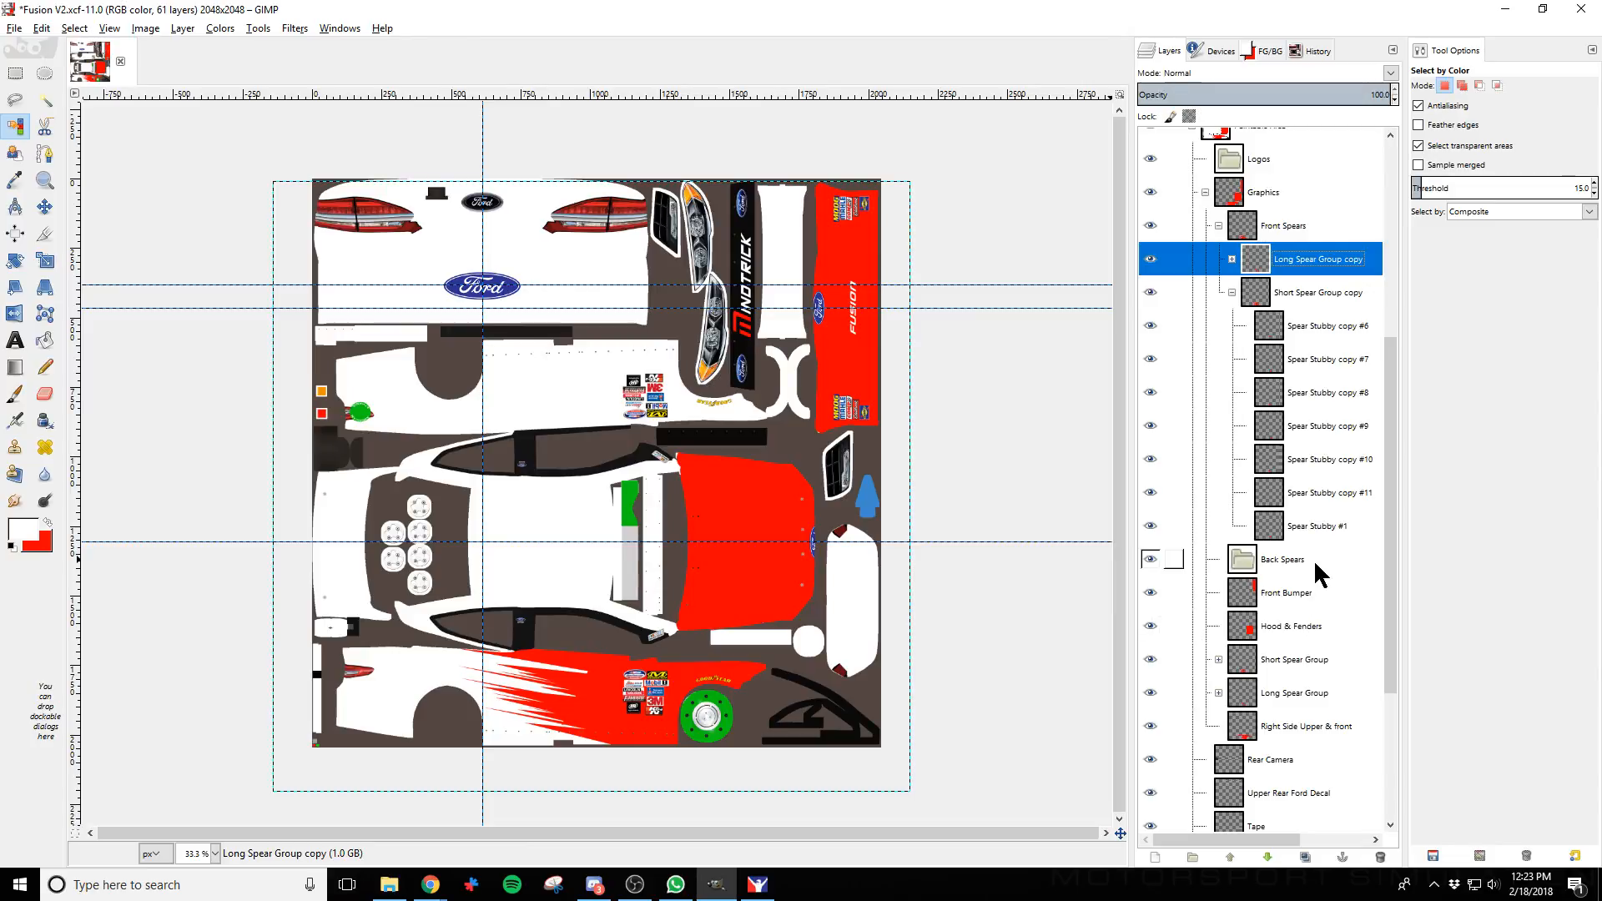
{"action": "scroll", "coordinate": [1326, 576], "scroll_direction": "up", "scroll_amount": 2}
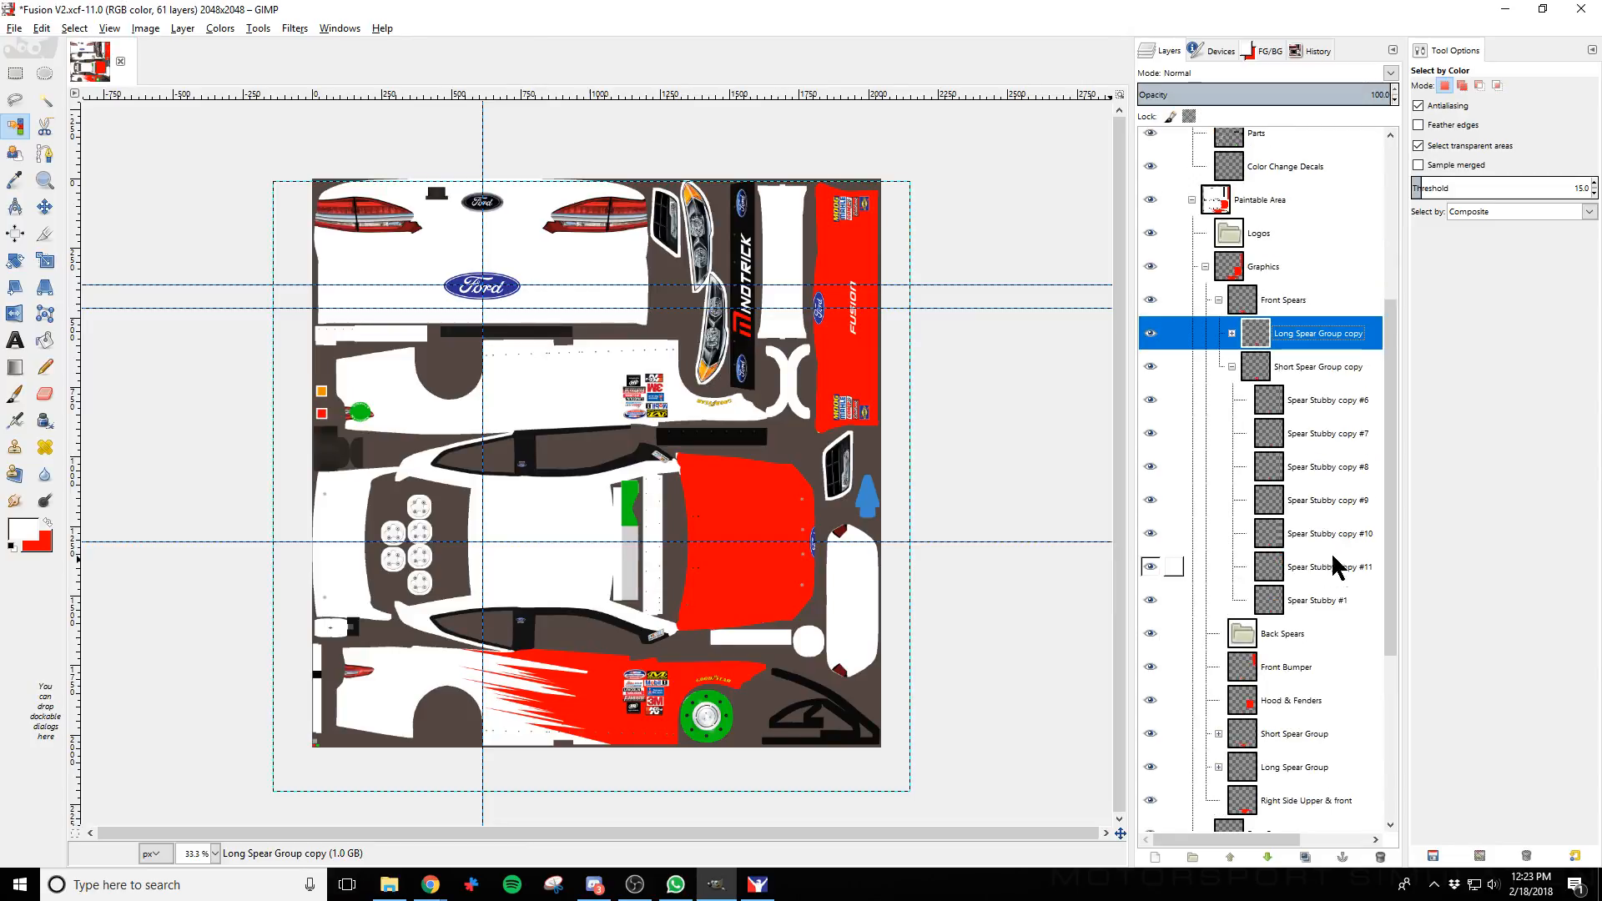
{"action": "left_click", "coordinate": [1232, 367]}
Move Front Bumper and Hood & Fenders into Back Spears, then expand both spear group copies
{"action": "left_click", "coordinate": [1320, 442]}
{"action": "left_click_drag", "start_coordinate": [1321, 443], "coordinate": [1333, 410]}
{"action": "left_click", "coordinate": [1308, 475]}
{"action": "left_click_drag", "start_coordinate": [1308, 475], "coordinate": [1285, 434]}
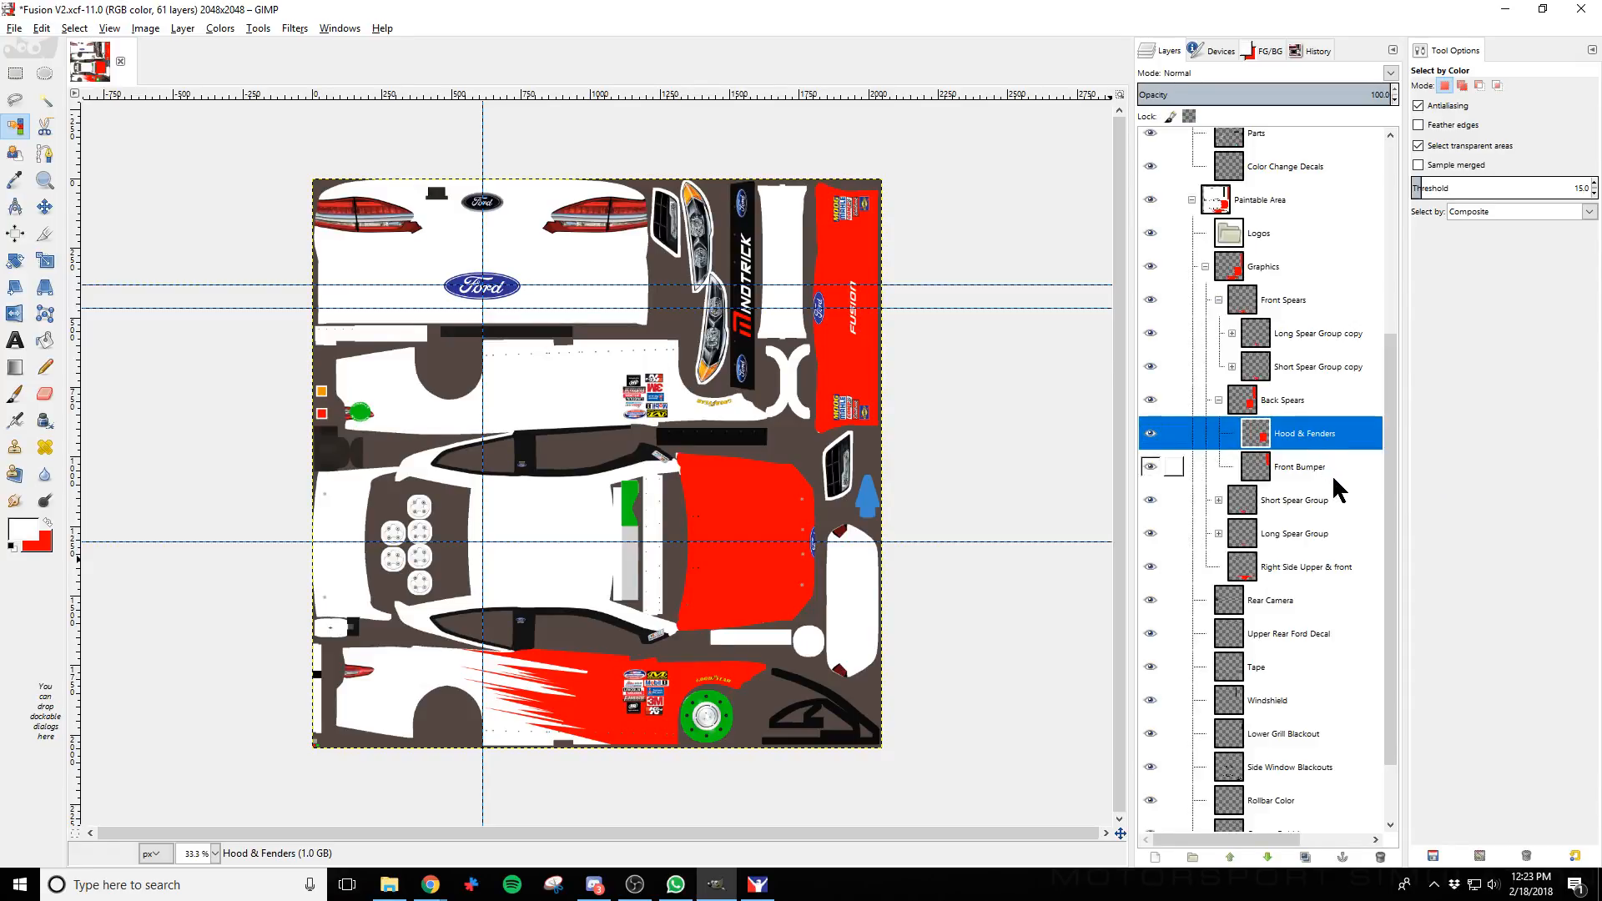
{"action": "left_click", "coordinate": [1264, 351]}
{"action": "left_click", "coordinate": [1232, 332]}
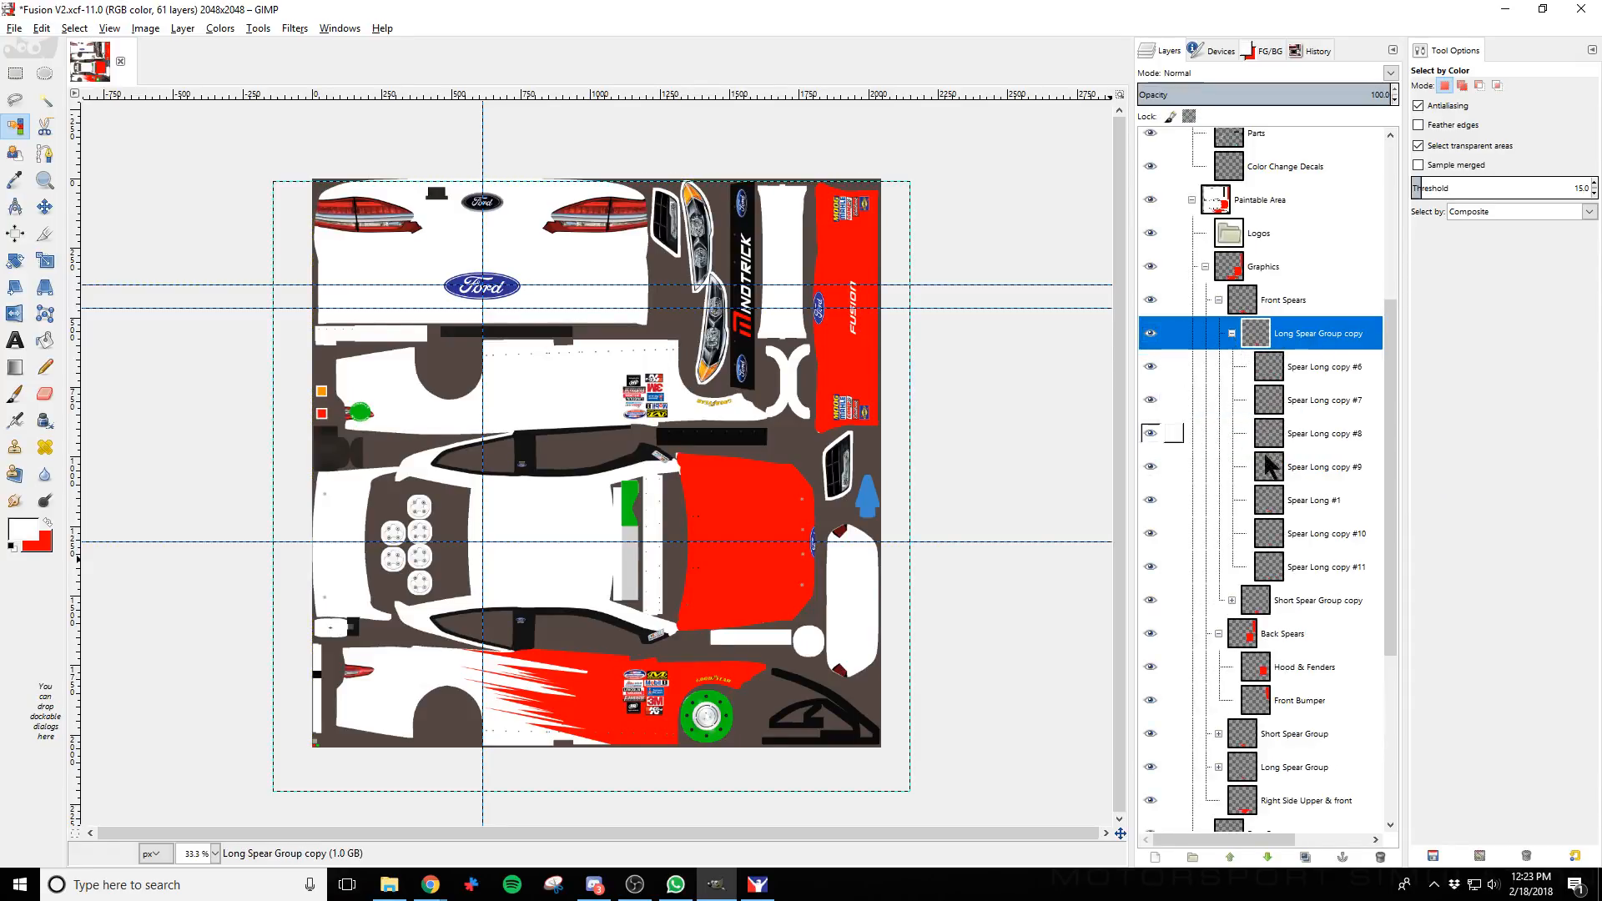
{"action": "left_click", "coordinate": [1232, 600]}
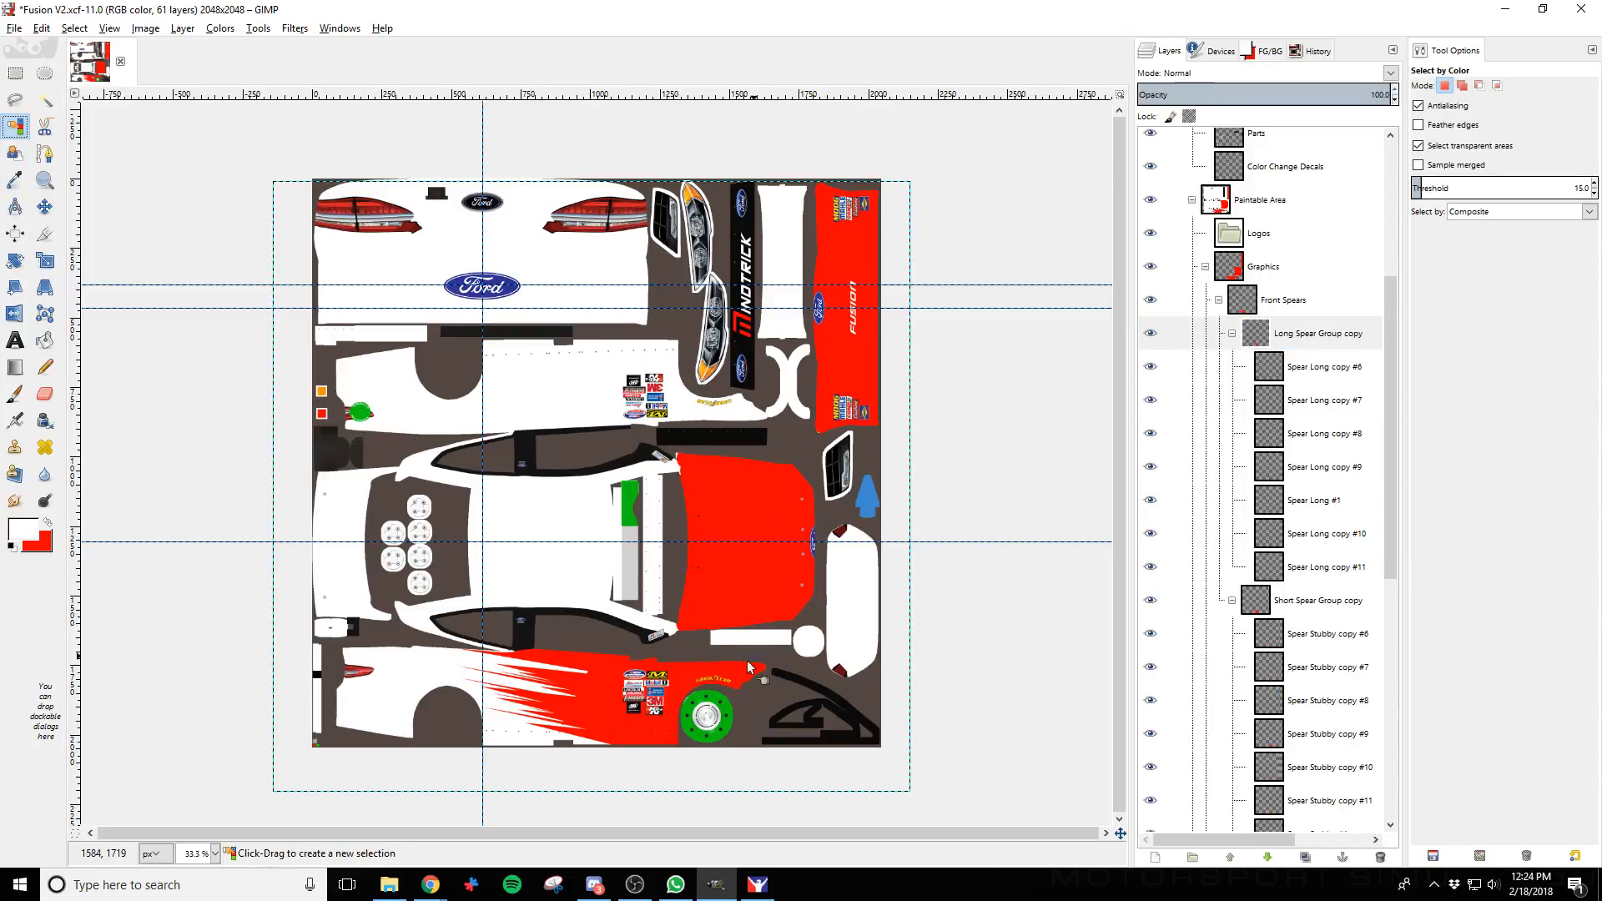
Try selecting the red spear stripes by colour
{"action": "scroll", "coordinate": [749, 666], "scroll_direction": "up", "scroll_amount": 4}
{"action": "left_click", "coordinate": [343, 725]}
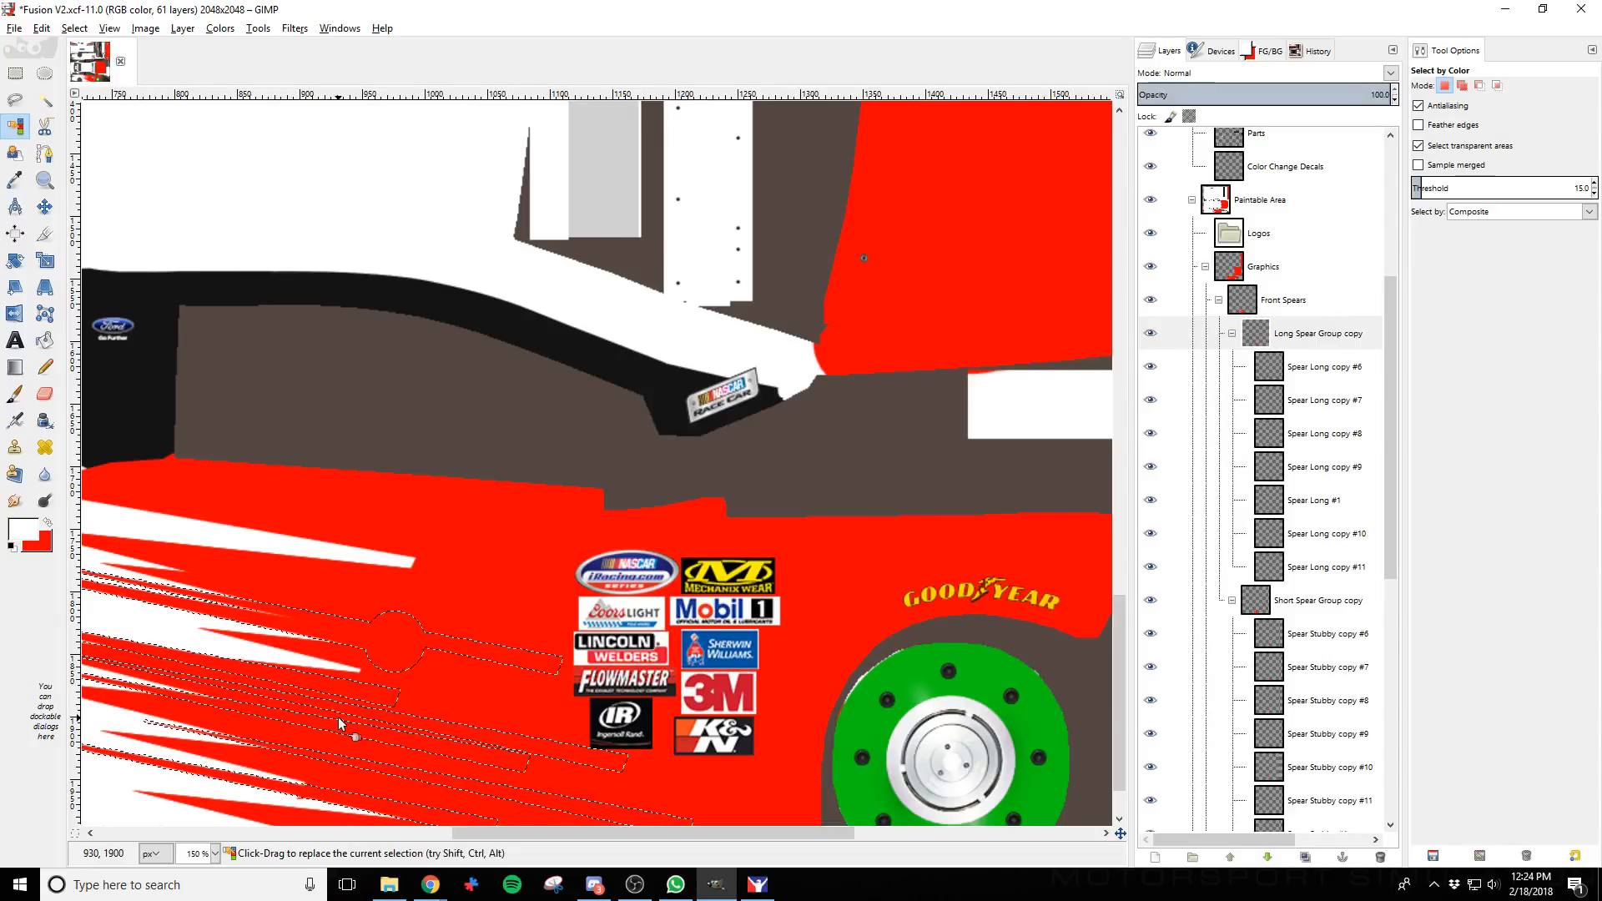
{"action": "left_click_drag", "start_coordinate": [620, 841], "coordinate": [487, 838]}
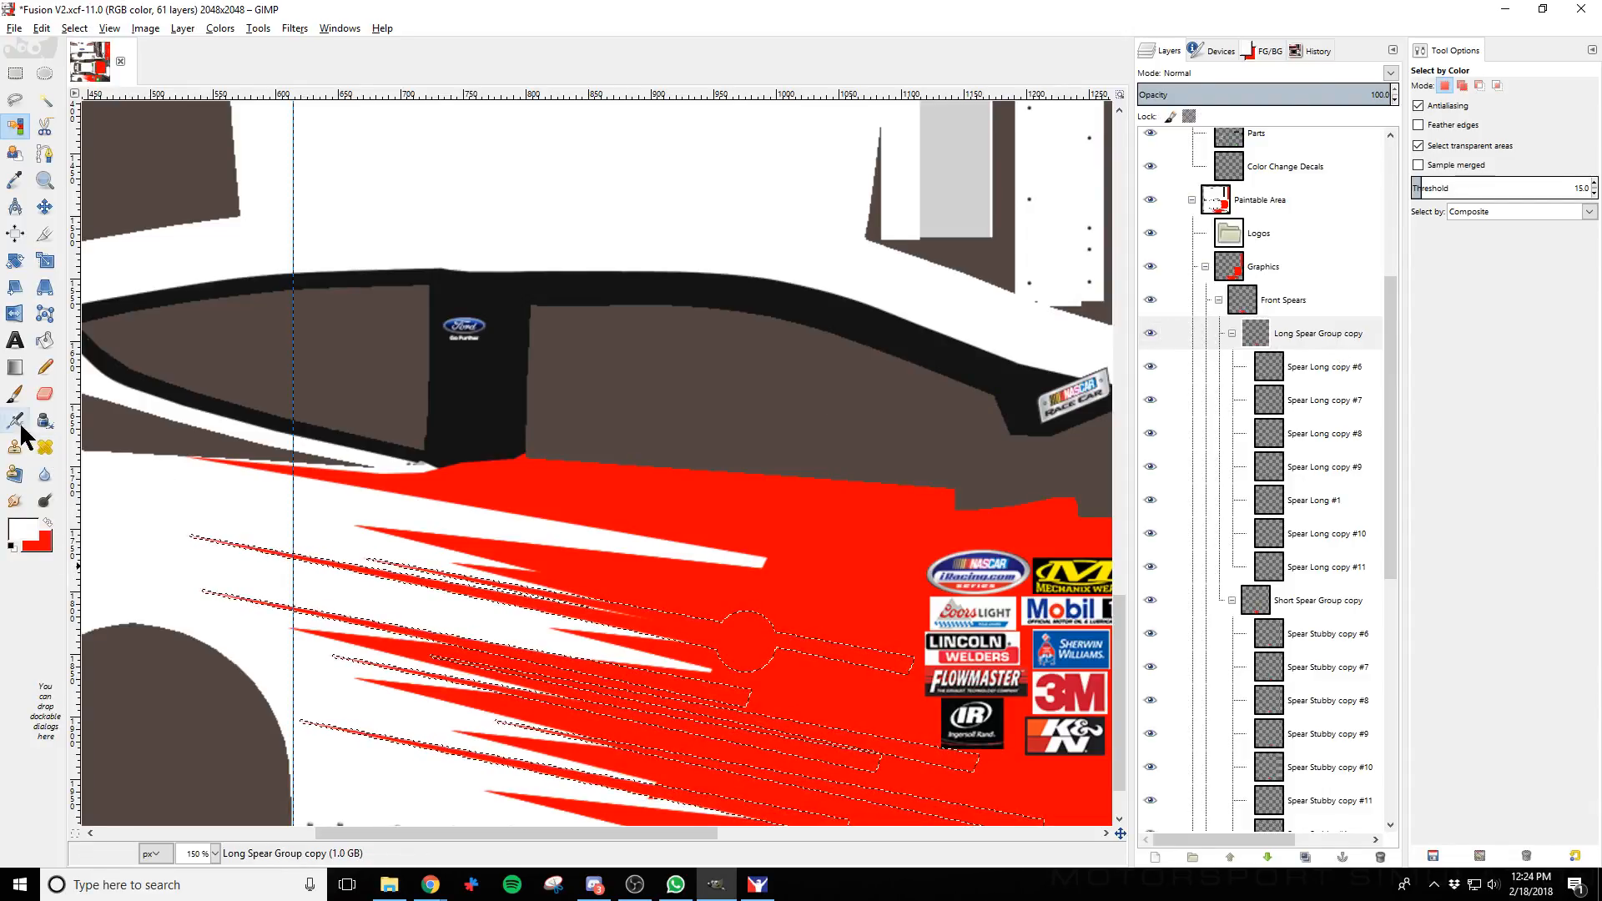
Paint a test white stroke on the Spear Long copy #6 layer, then undo it
{"action": "left_click", "coordinate": [15, 394]}
{"action": "scroll", "coordinate": [685, 492], "scroll_direction": "down", "scroll_amount": 1}
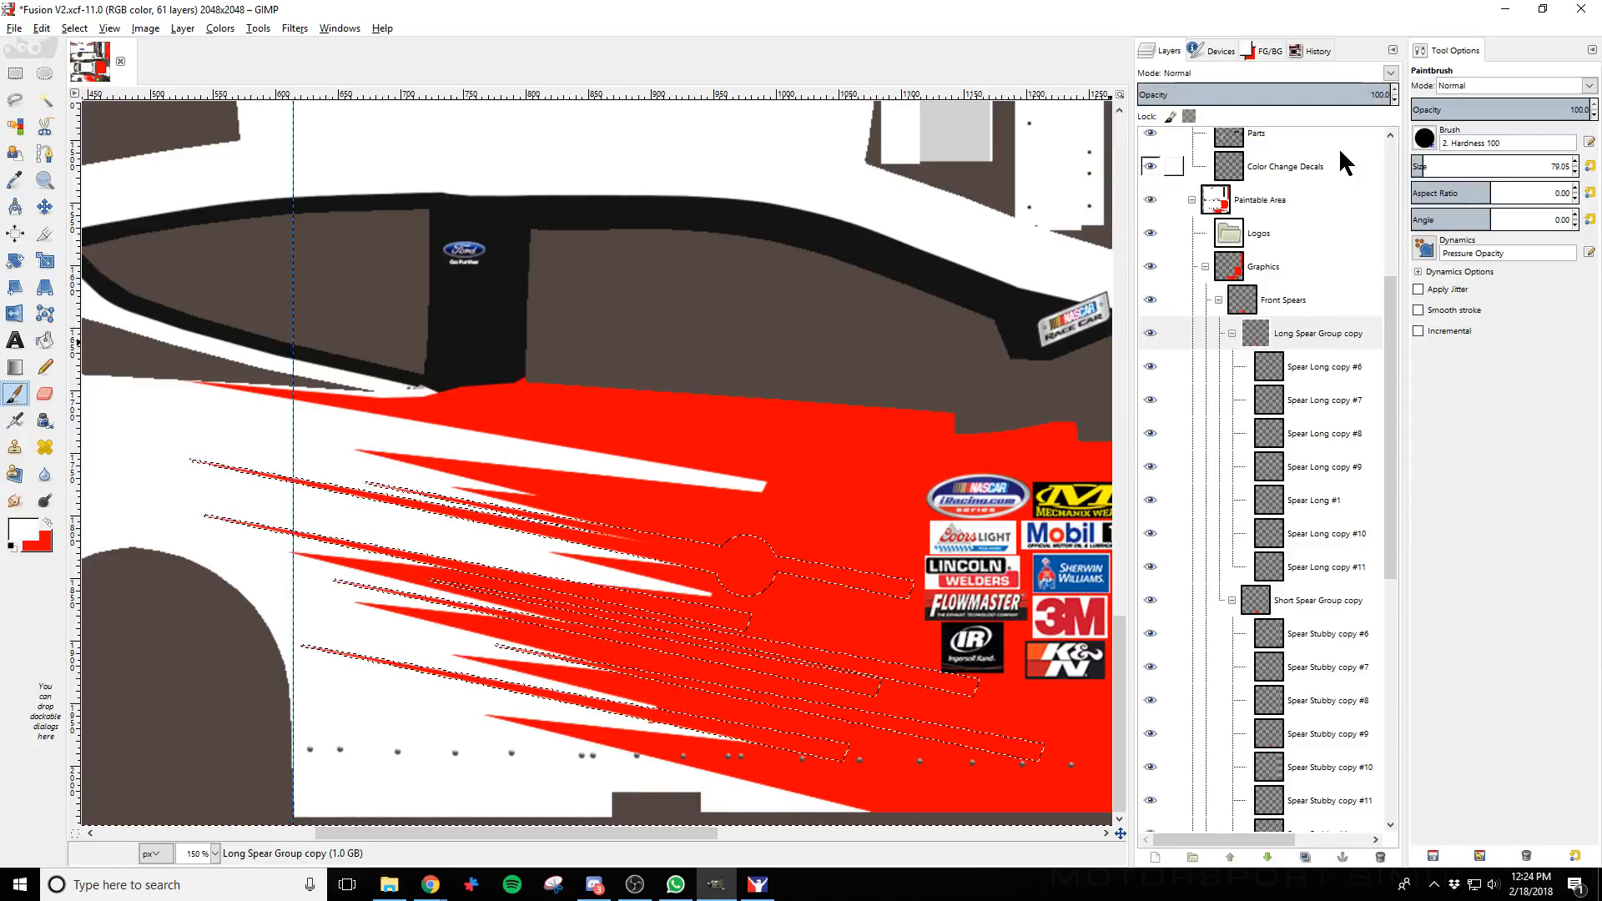
{"action": "left_click", "coordinate": [1306, 338]}
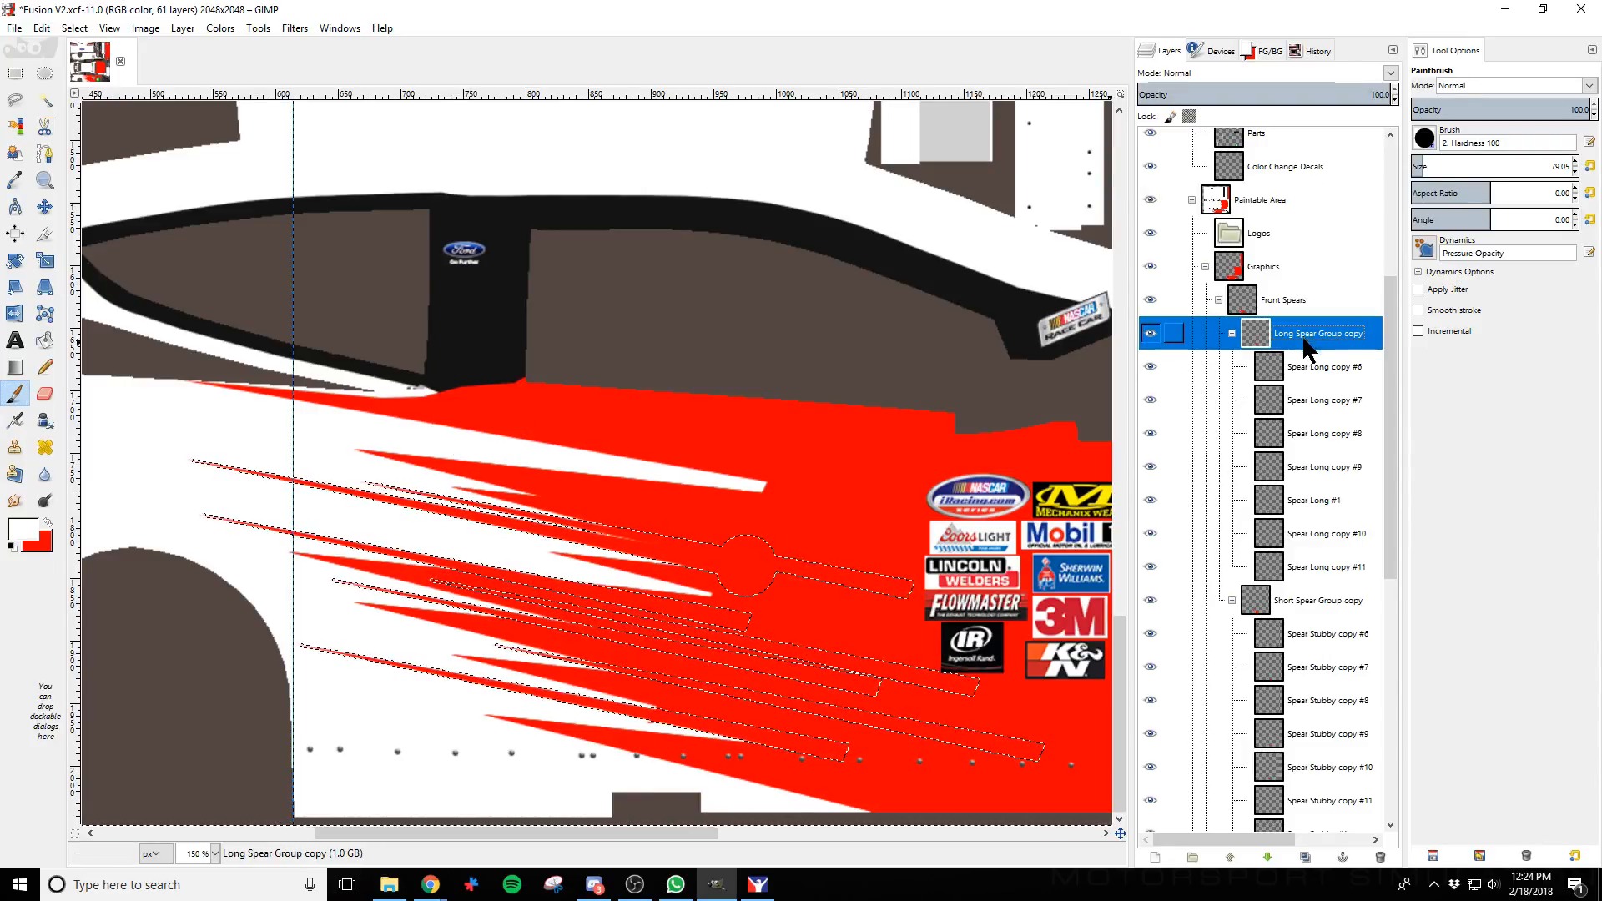
{"action": "left_click", "coordinate": [1312, 367]}
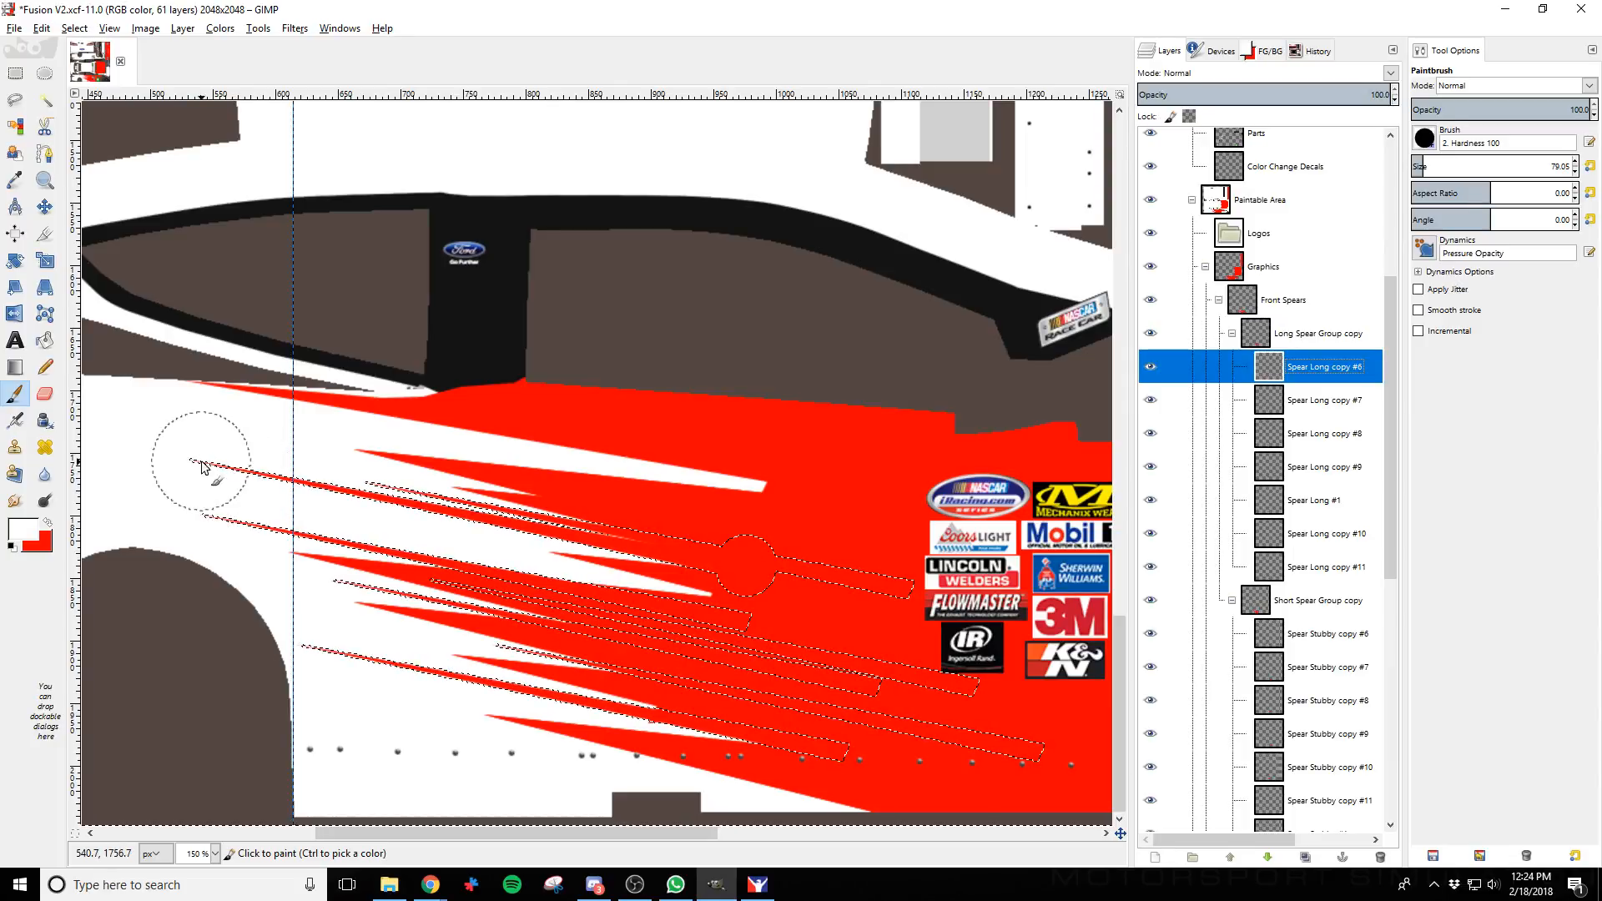
{"action": "mouse_move", "coordinate": [205, 467]}
{"action": "left_mouse_down"}
{"action": "mouse_move", "coordinate": [453, 517]}
{"action": "mouse_move", "coordinate": [858, 554]}
{"action": "left_mouse_up"}
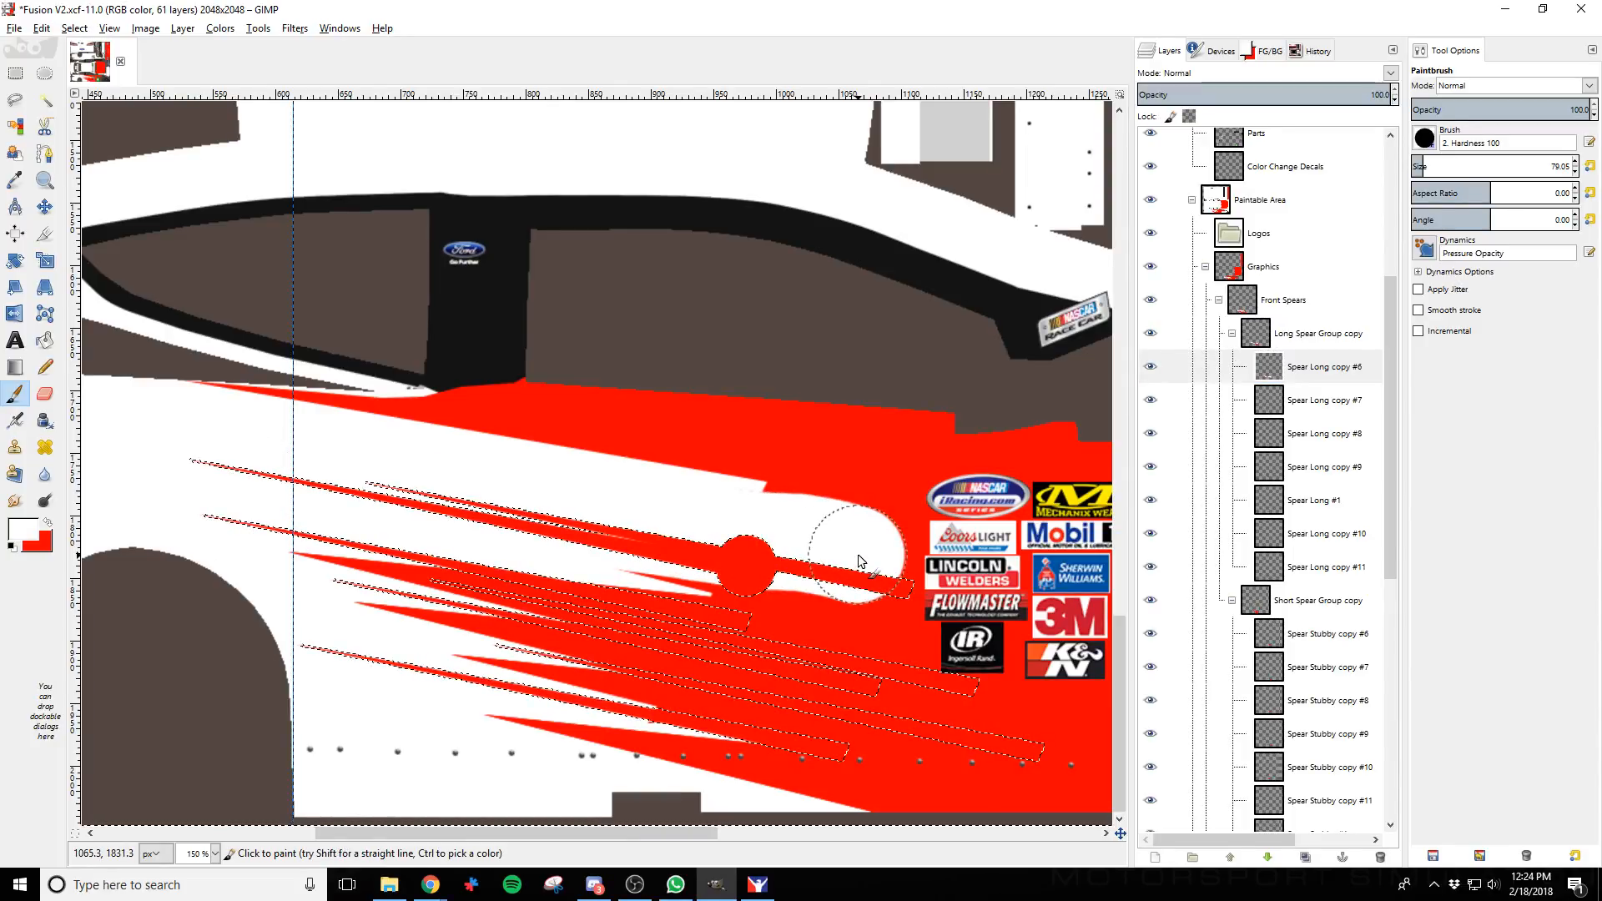
{"action": "key", "text": "ctrl+z"}
Collapse both spear group copies and select the red spears by colour on Front Spears
{"action": "left_click", "coordinate": [1315, 367]}
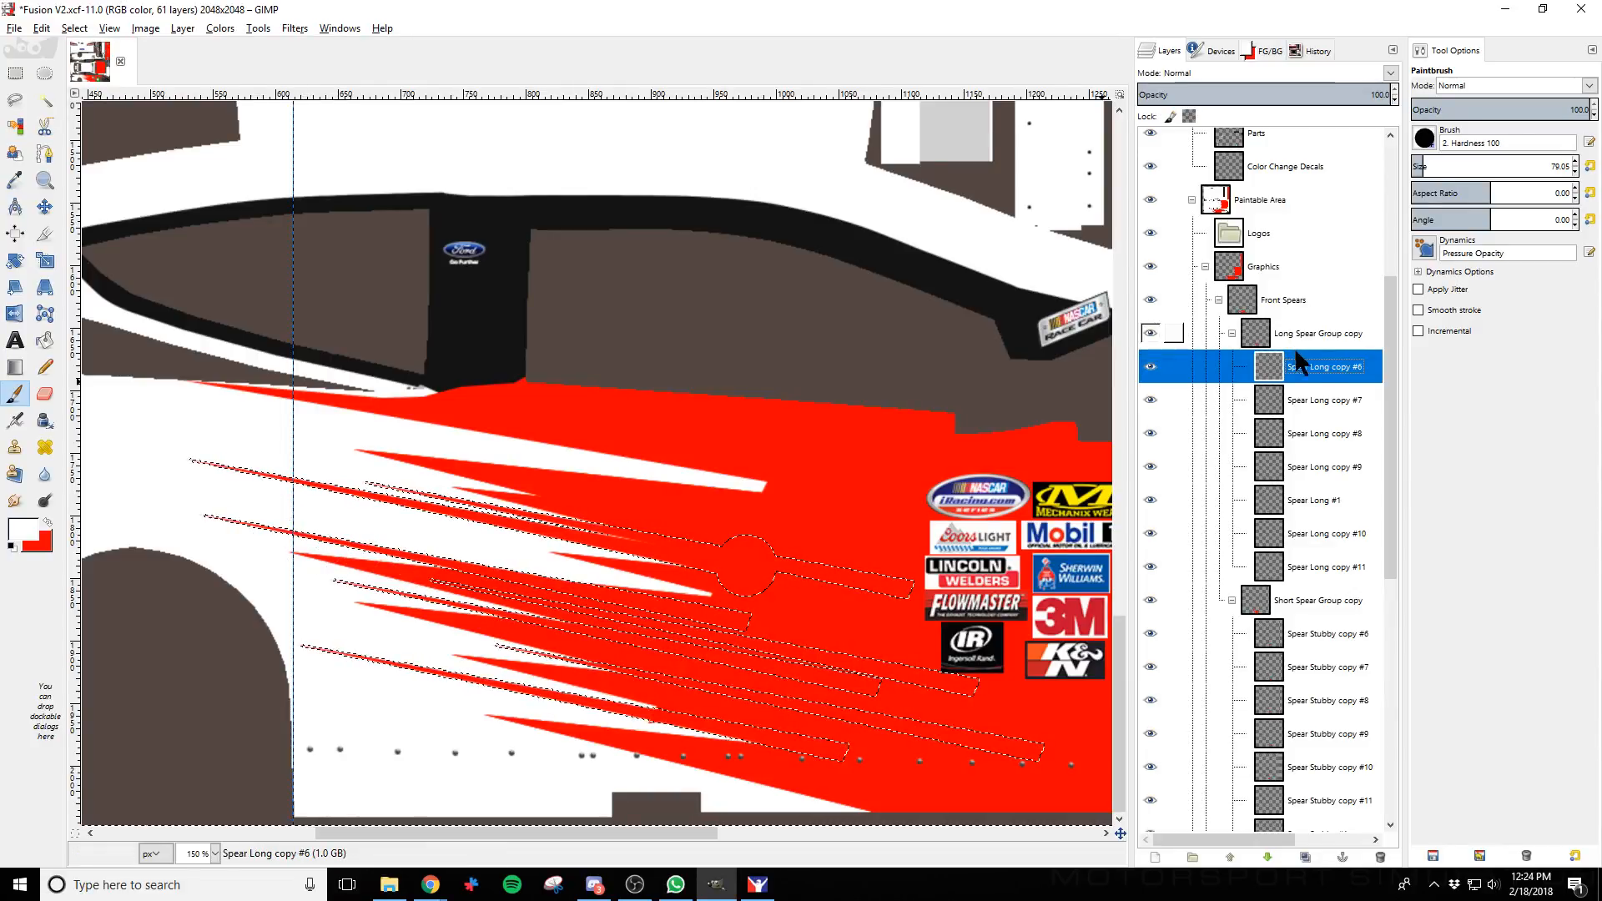
{"action": "left_click", "coordinate": [1323, 336]}
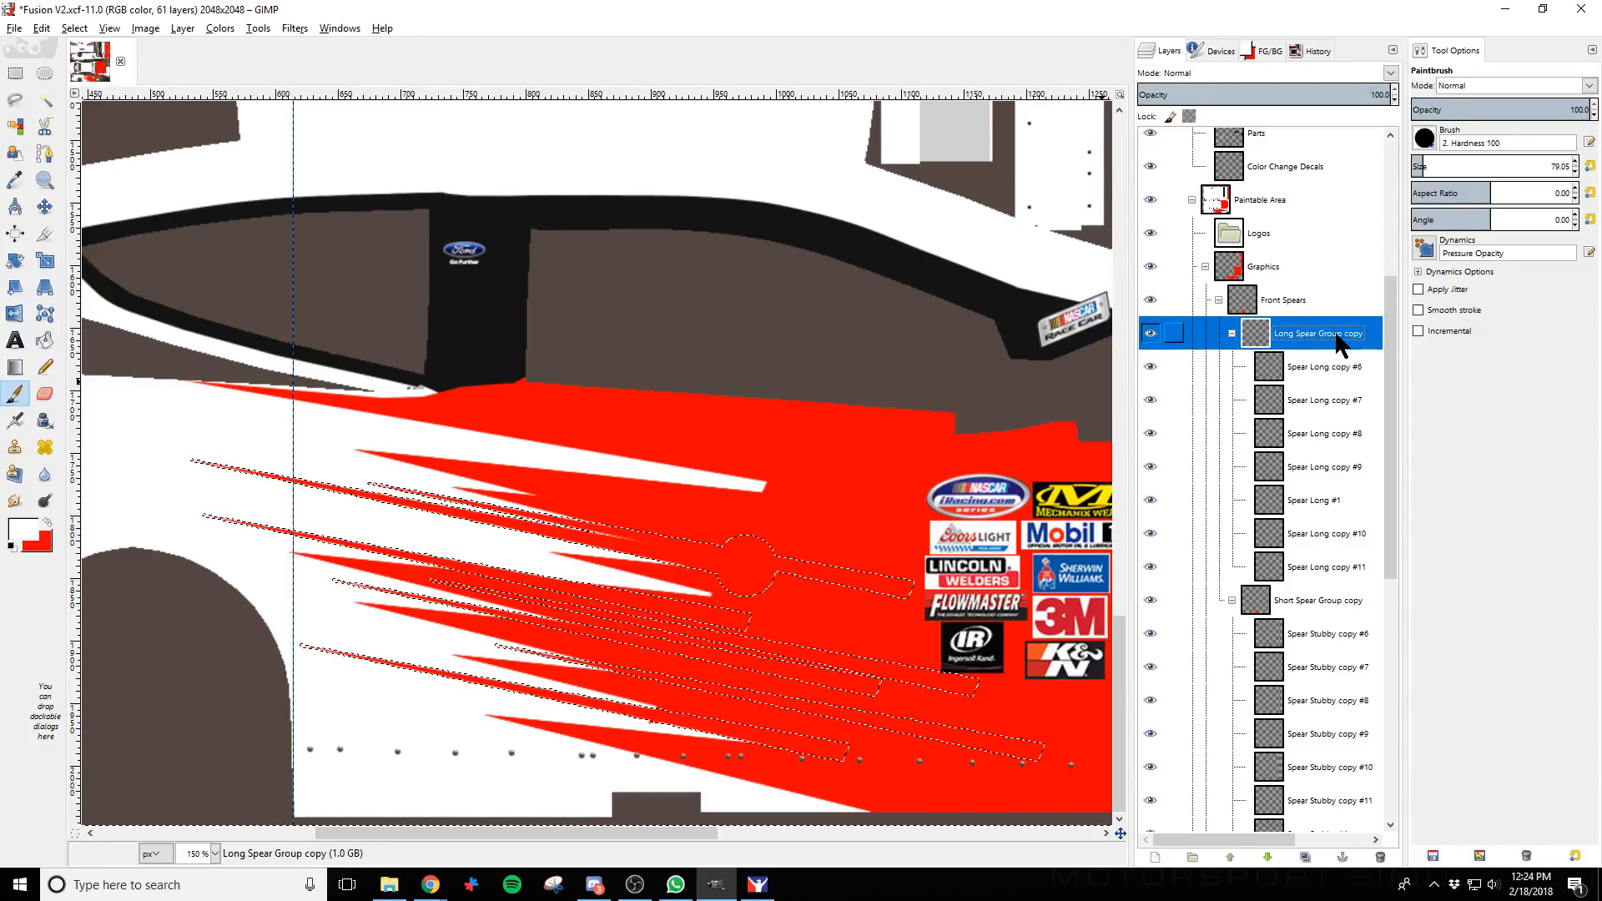
{"action": "left_click", "coordinate": [1231, 333]}
{"action": "left_click", "coordinate": [1233, 365]}
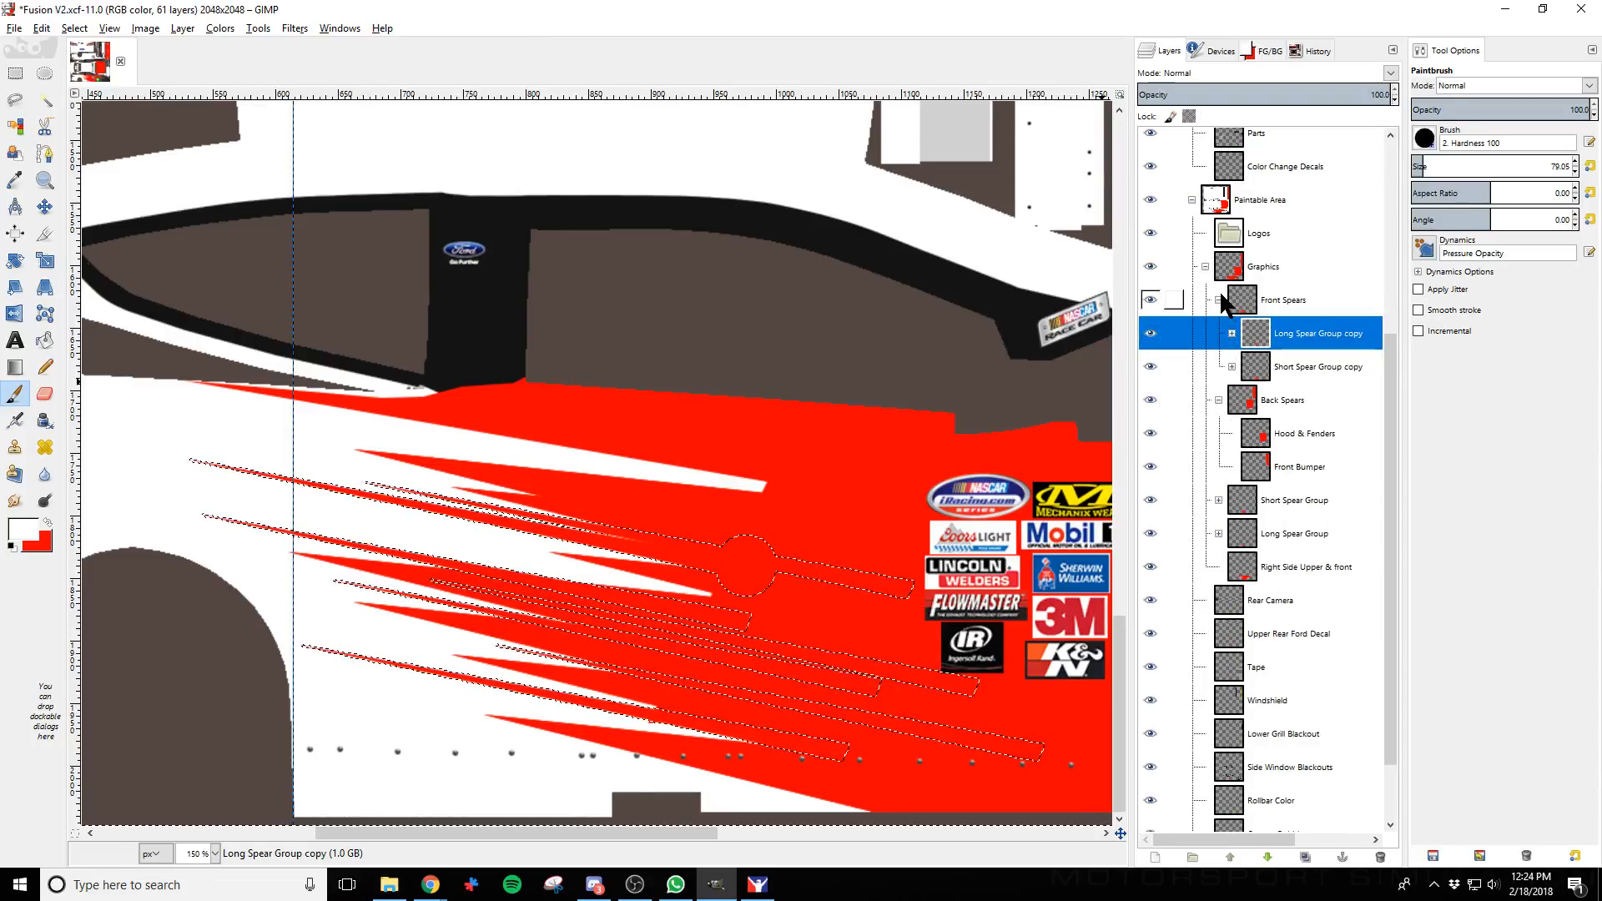
{"action": "left_click", "coordinate": [1306, 296]}
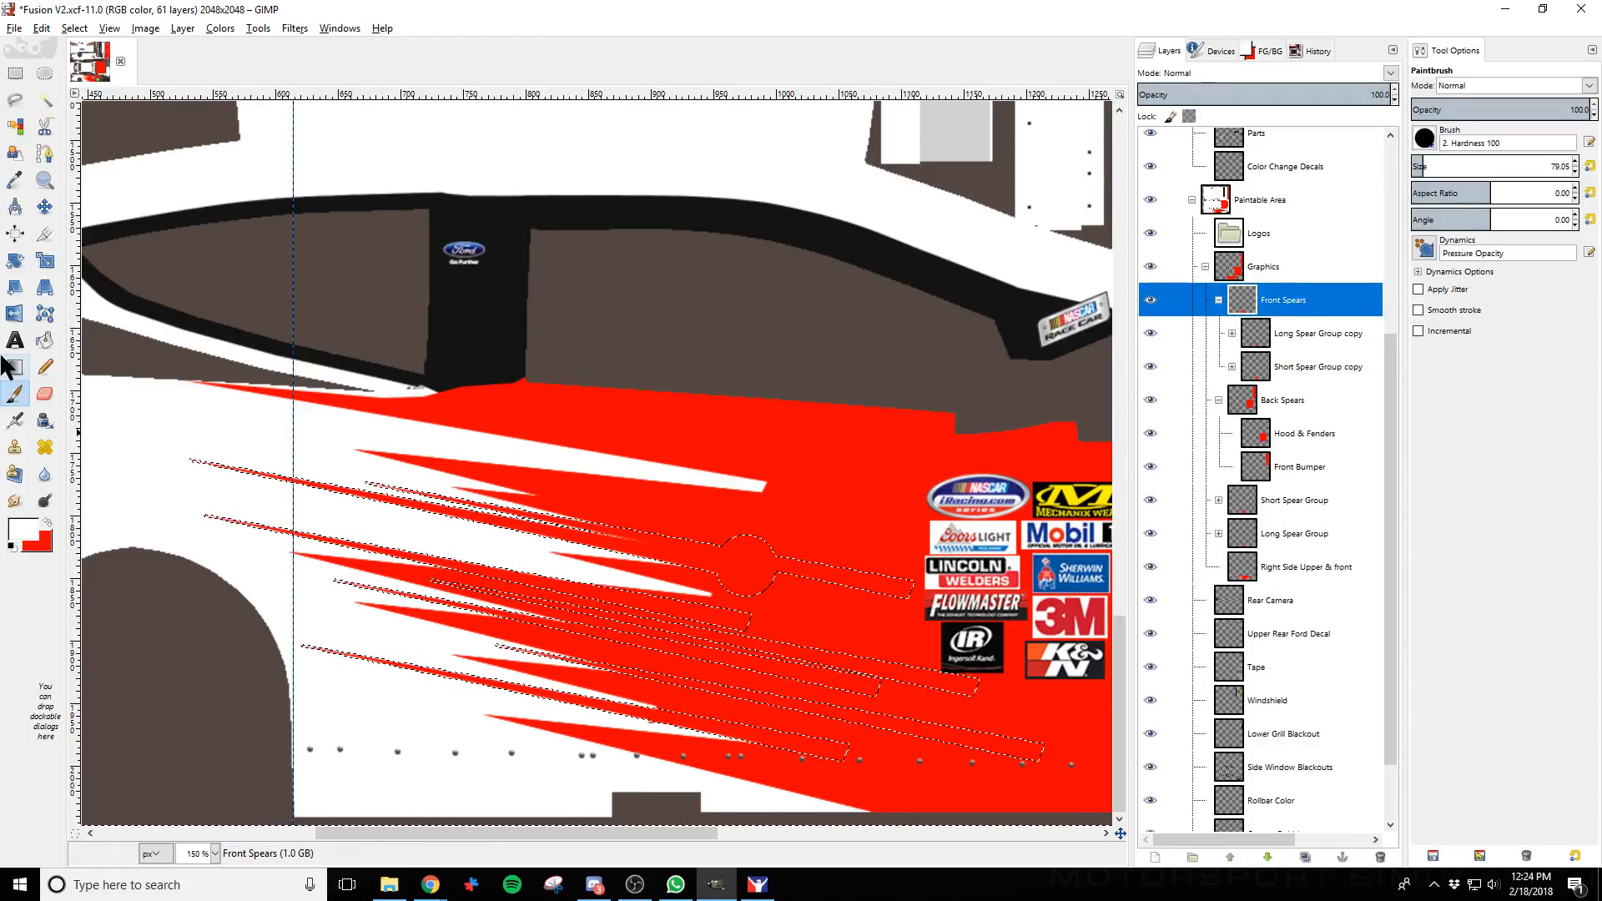
{"action": "left_click", "coordinate": [15, 126]}
{"action": "left_click", "coordinate": [803, 457]}
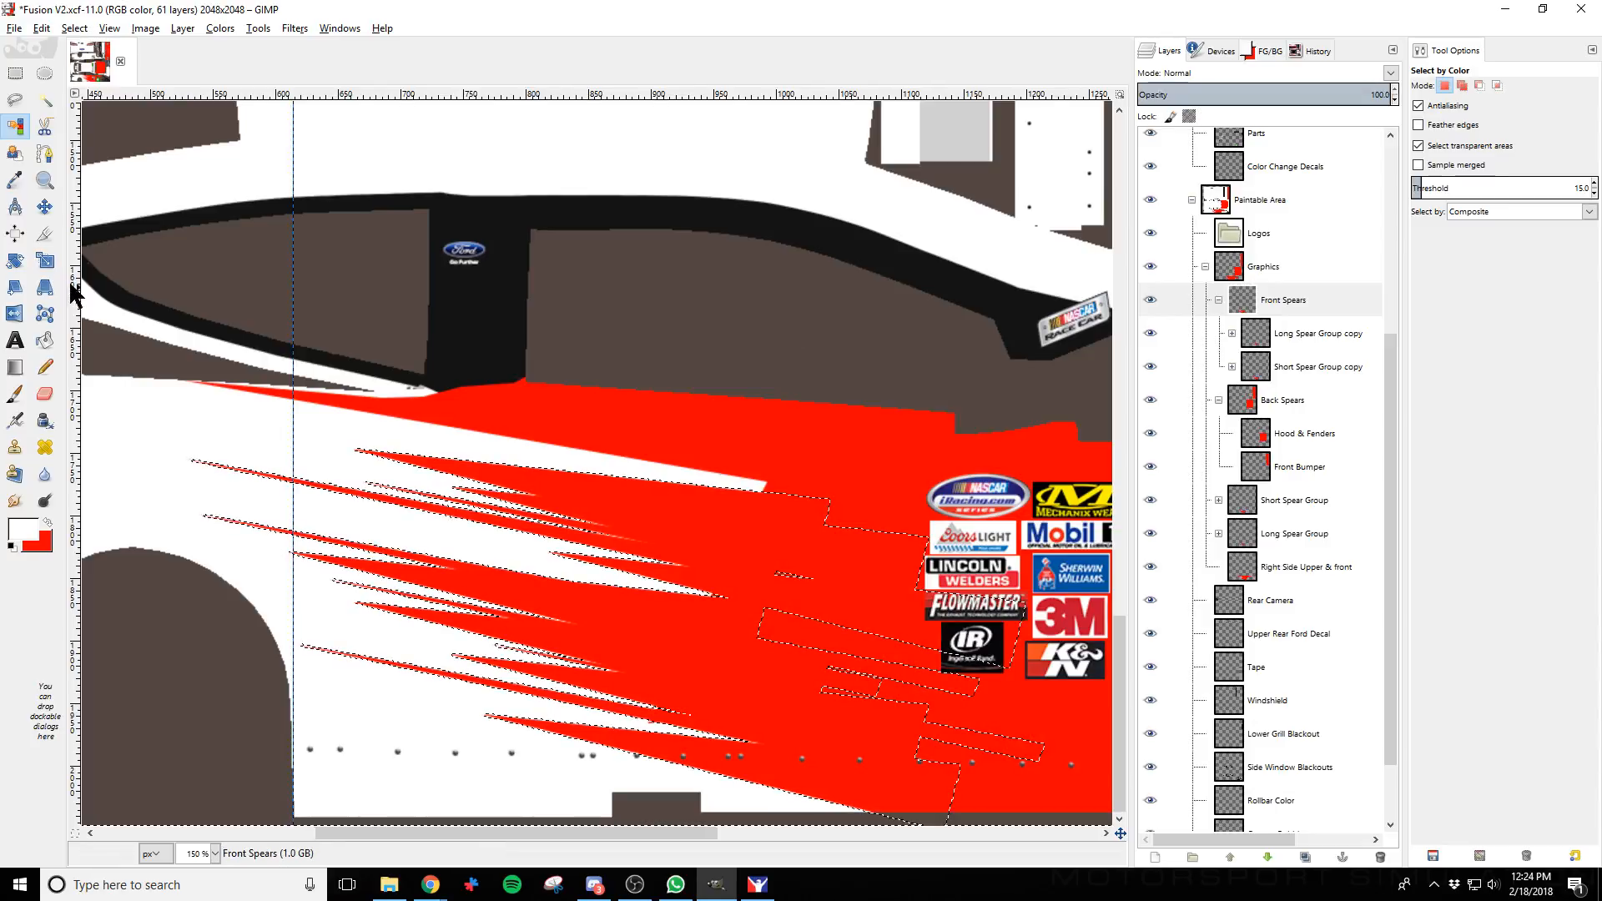
Set the Move tool to Selection mode and nudge the spear outline to the right
{"action": "left_click", "coordinate": [45, 206]}
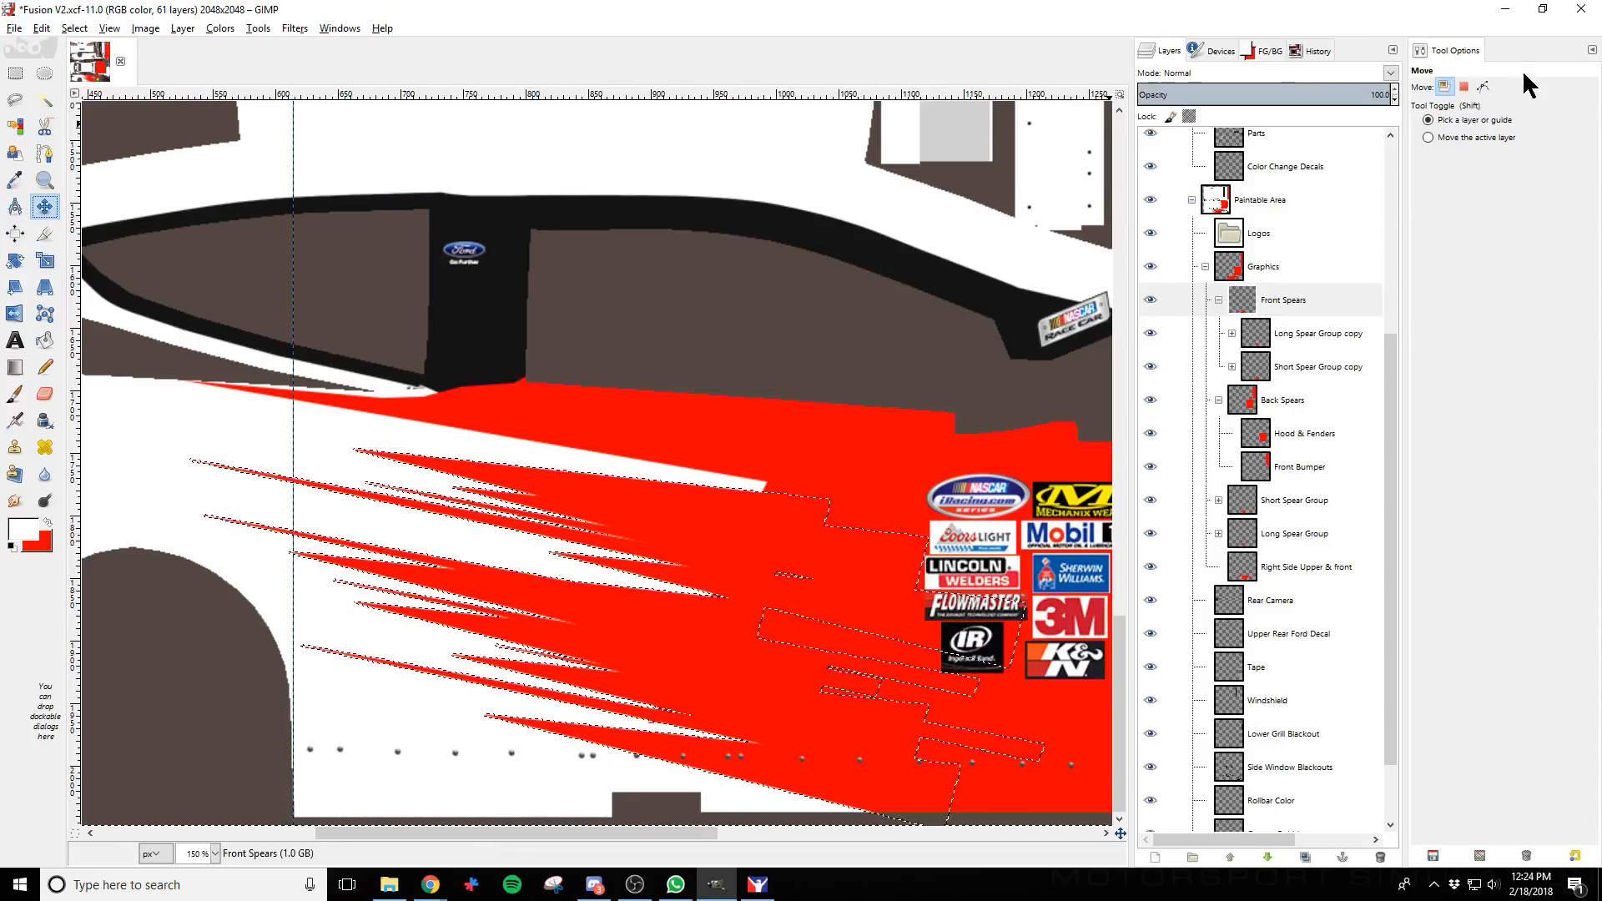
{"action": "left_click", "coordinate": [1464, 86]}
{"action": "scroll", "coordinate": [781, 579], "scroll_direction": "down", "scroll_amount": 2}
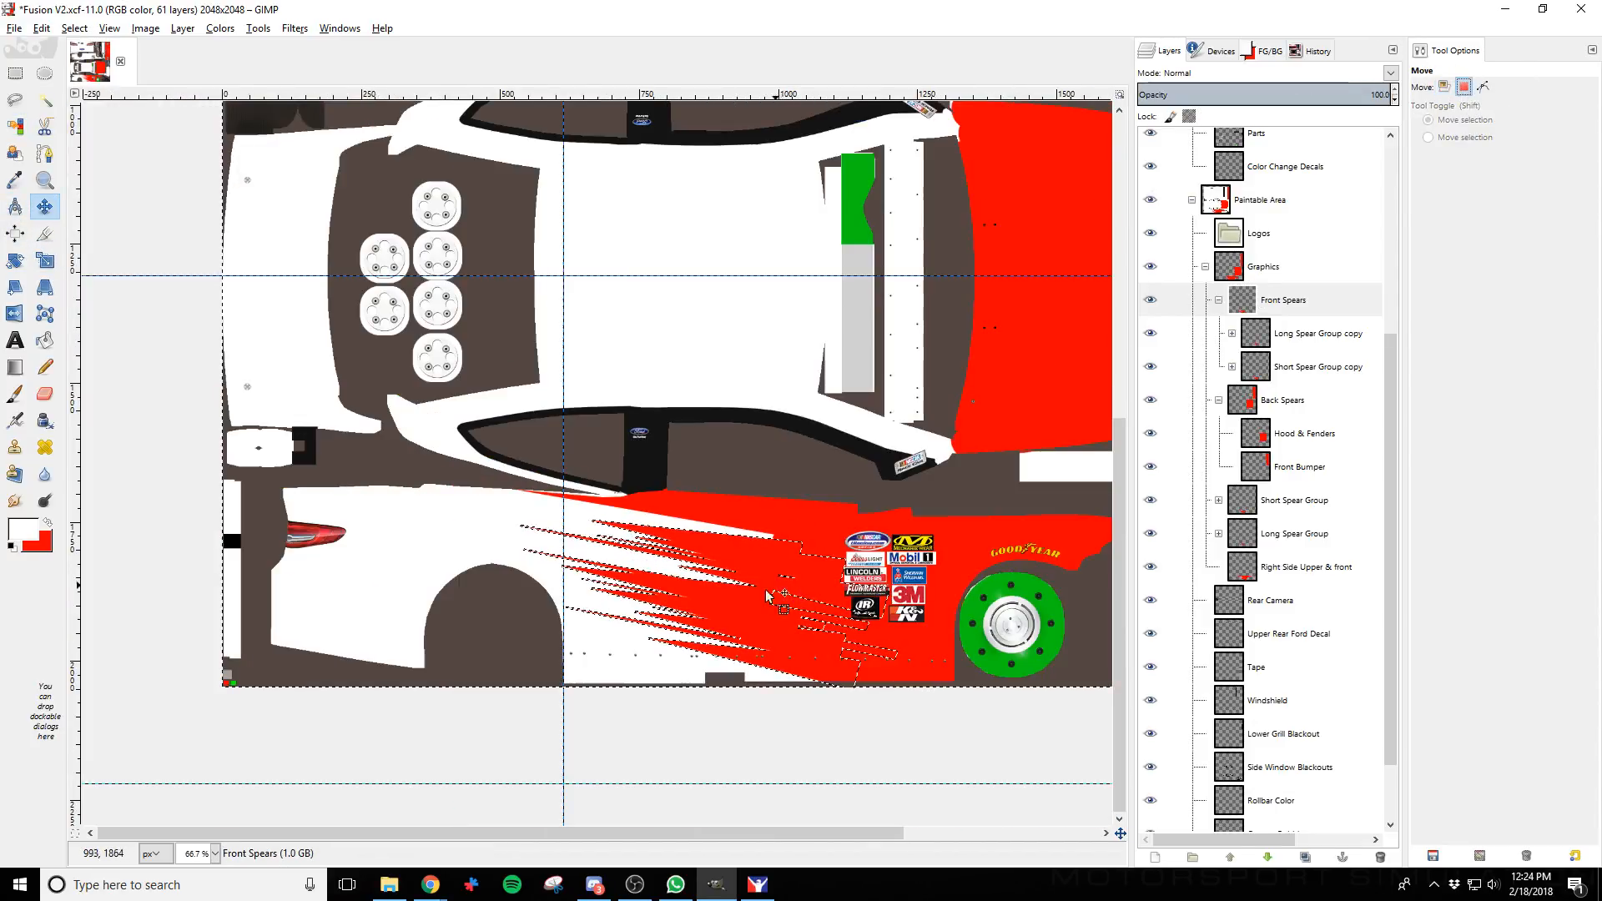
{"action": "key", "text": "shift+Right"}
{"action": "key", "text": "shift+Right"}
{"action": "key", "text": "shift+Right"}
{"action": "key", "text": "shift+Right"}
{"action": "key", "text": "shift+Right"}
{"action": "key", "text": "shift+Right"}
{"action": "key", "text": "shift+Right"}
{"action": "key", "text": "shift+Right"}
{"action": "key", "text": "shift+Right"}
{"action": "key", "text": "shift+Right"}
{"action": "key", "text": "shift+Right"}
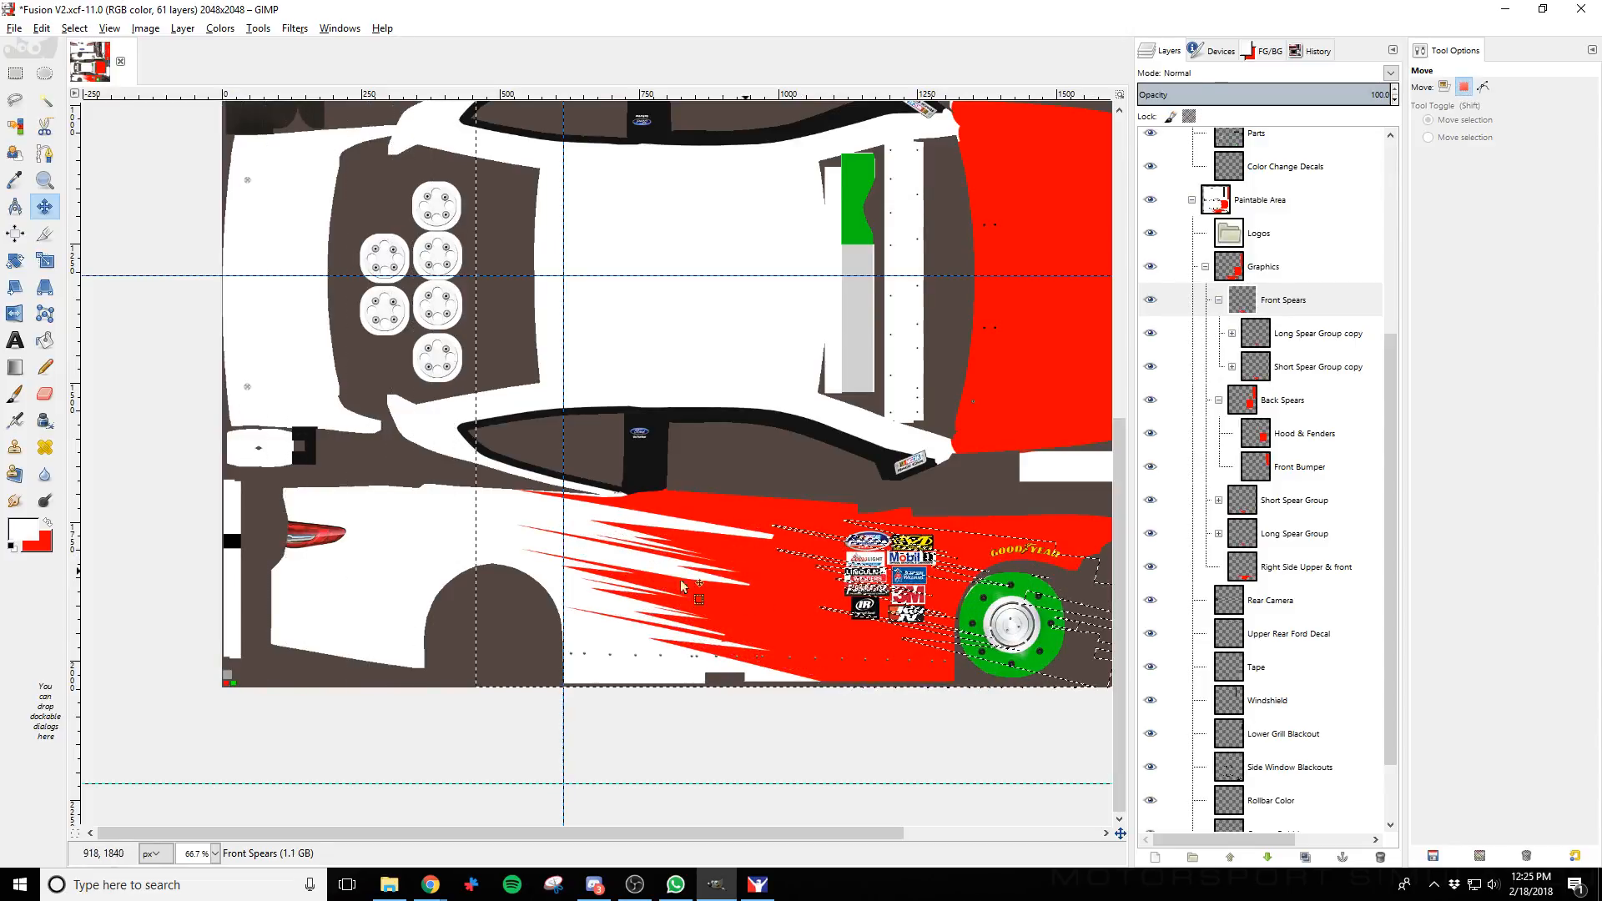
{"action": "left_click_drag", "start_coordinate": [640, 833], "coordinate": [908, 756]}
{"action": "scroll", "coordinate": [905, 755], "scroll_direction": "up", "scroll_amount": 5}
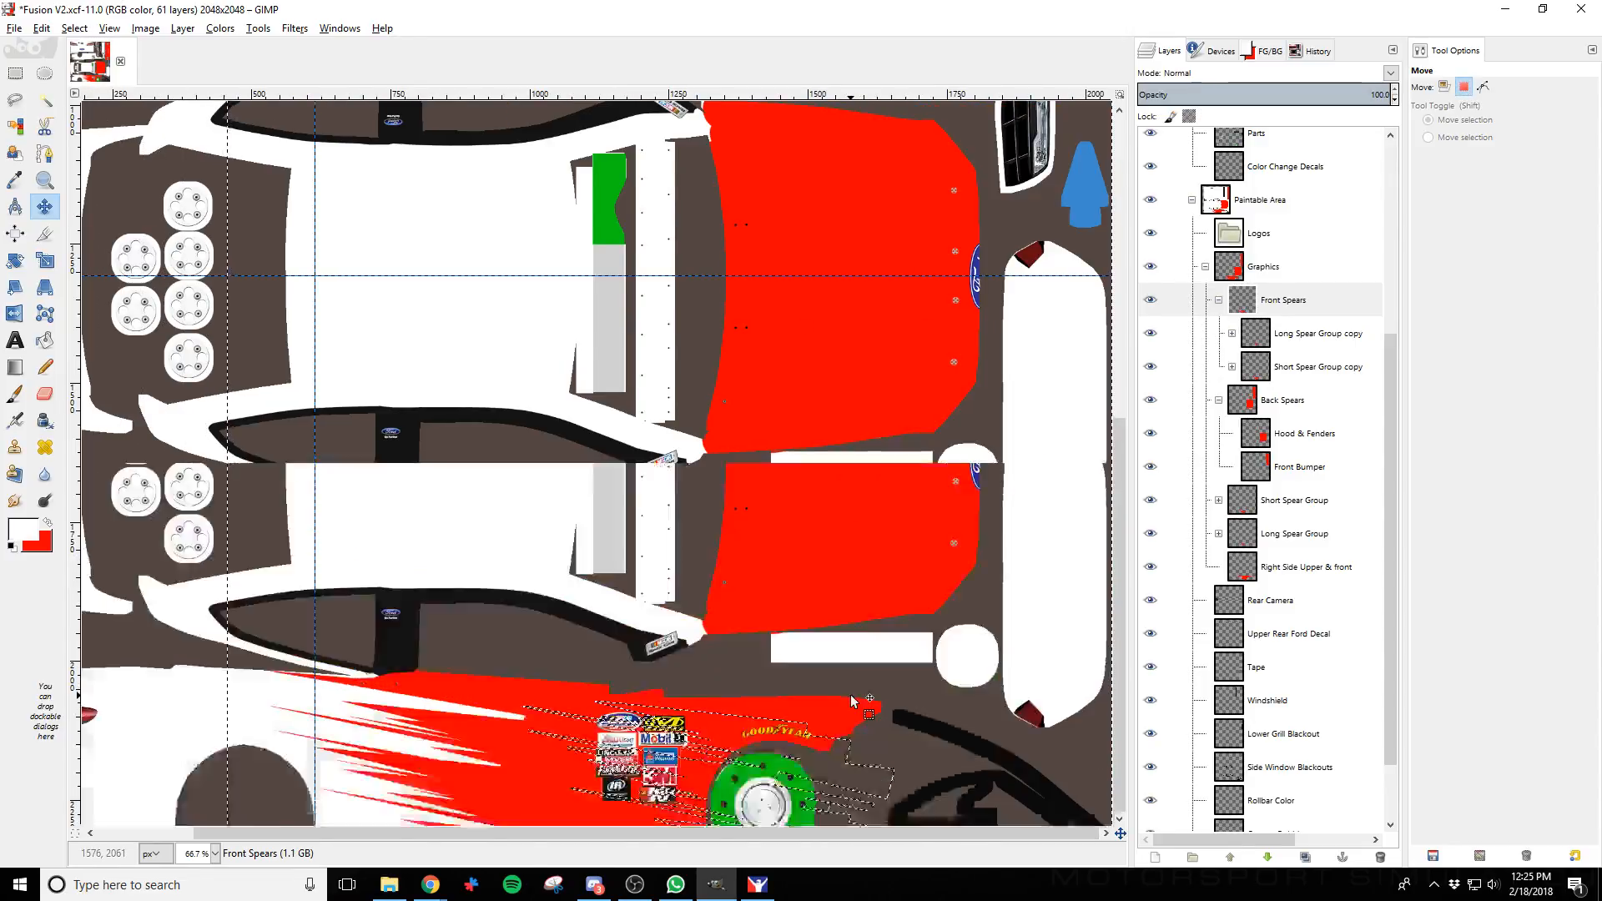
{"action": "scroll", "coordinate": [849, 694], "scroll_direction": "down", "scroll_amount": 4}
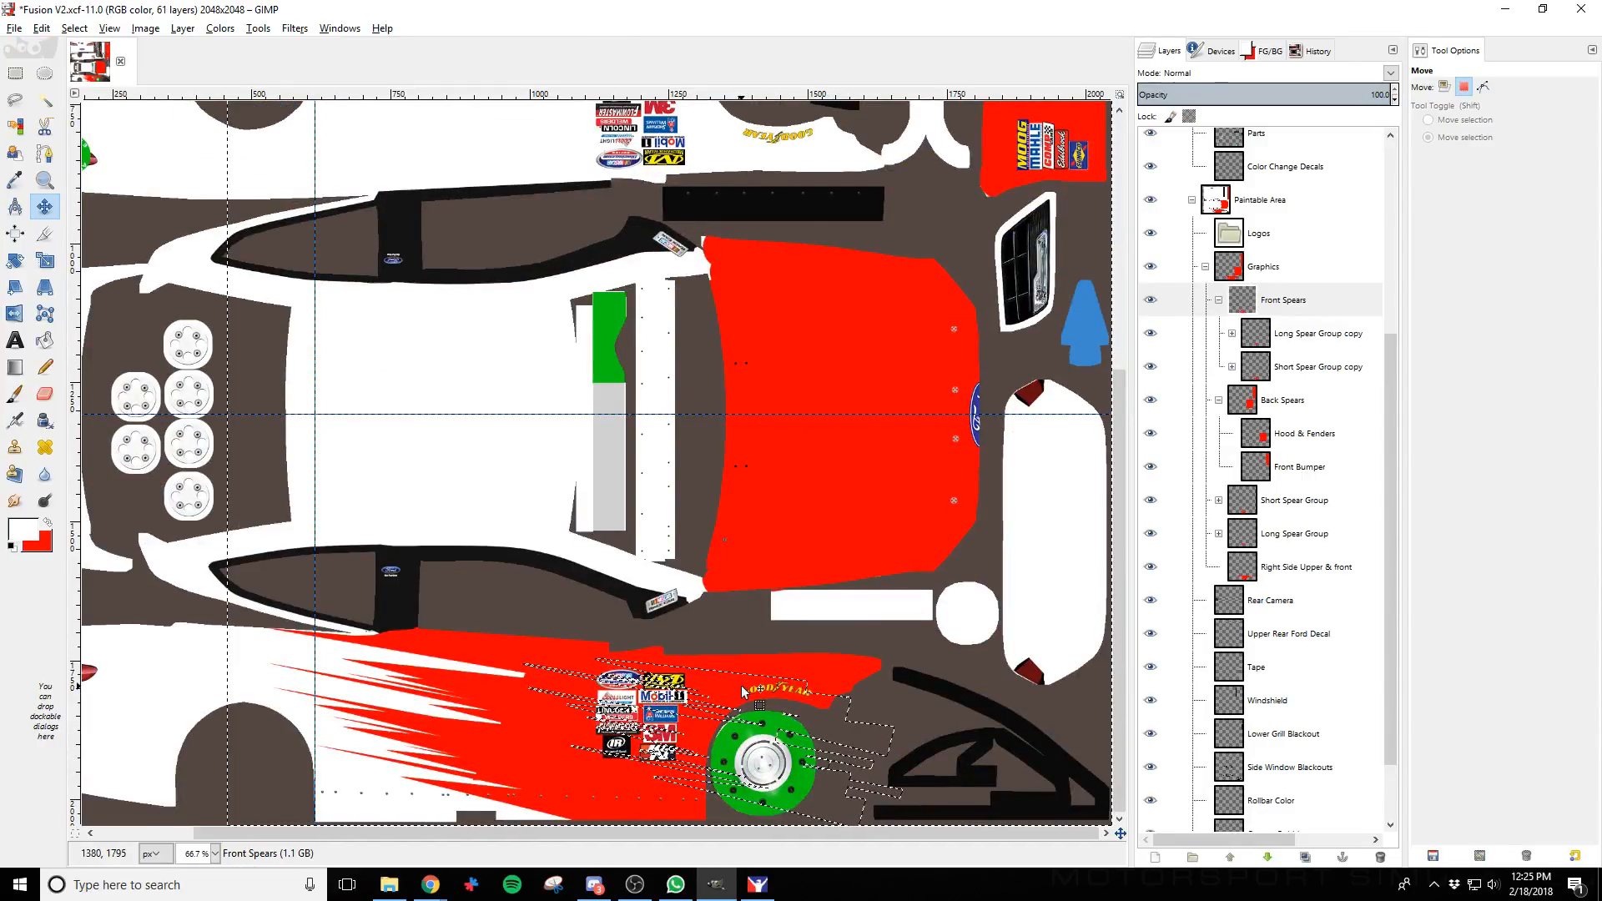
Reposition the spear outline across the hood with Shift+arrow nudges
{"action": "key", "text": "ctrl+z"}
{"action": "key", "text": "shift+Right"}
{"action": "key", "text": "shift+Right"}
{"action": "key", "text": "shift+Right"}
{"action": "key", "text": "shift+Right"}
{"action": "key", "text": "shift+Right"}
{"action": "key", "text": "shift+Right"}
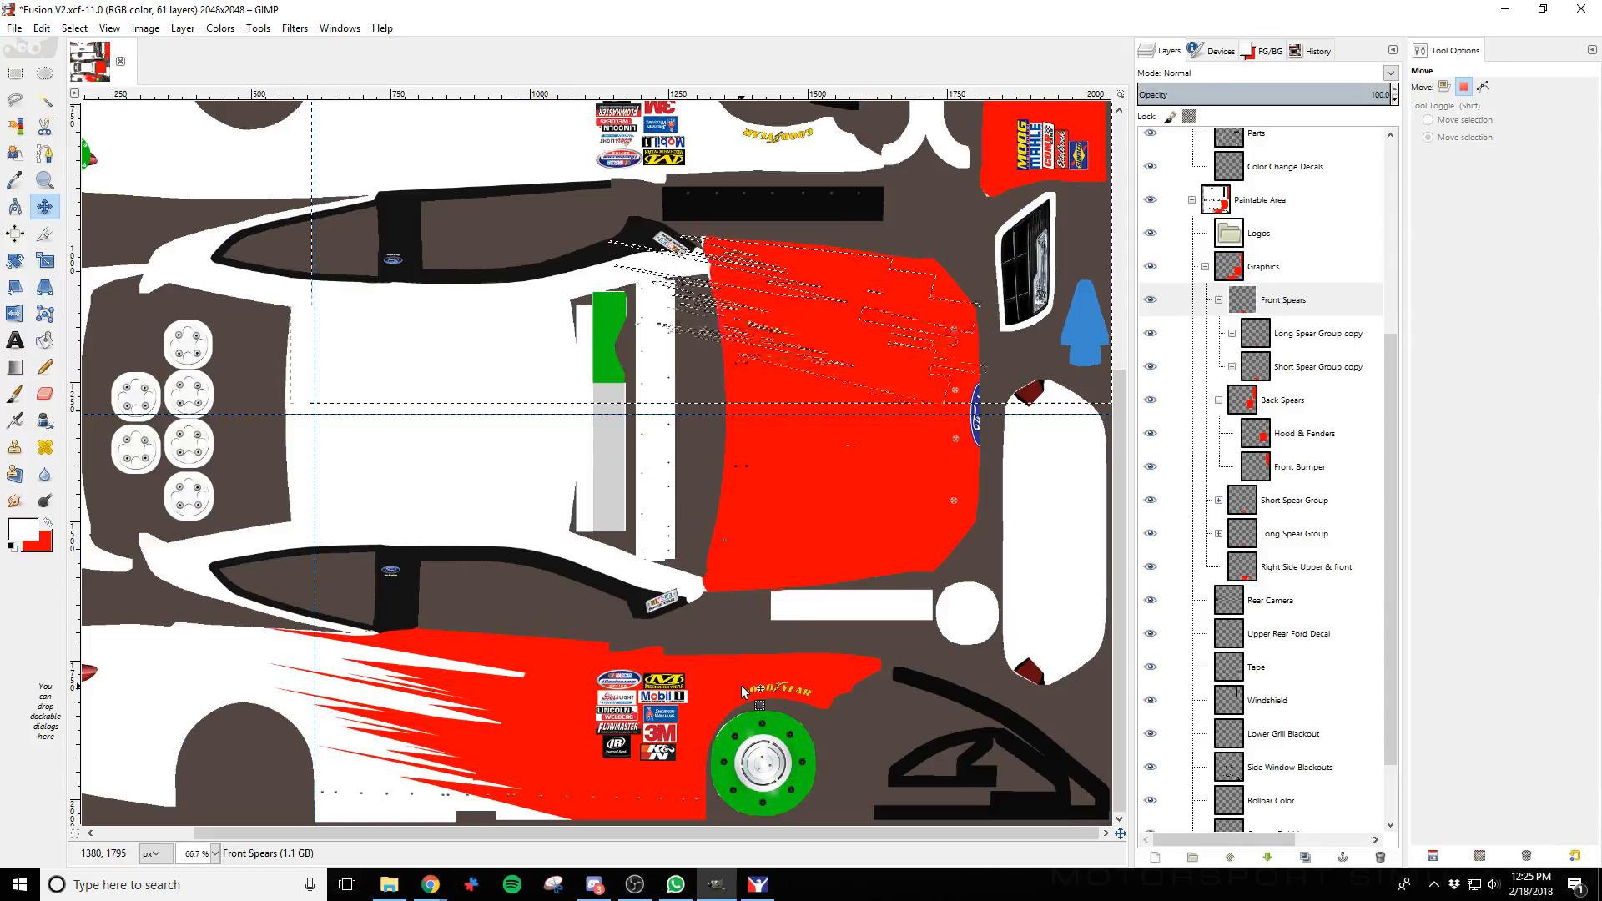
{"action": "key", "text": "shift+Down"}
{"action": "key", "text": "shift+Right"}
{"action": "key", "text": "shift+Right"}
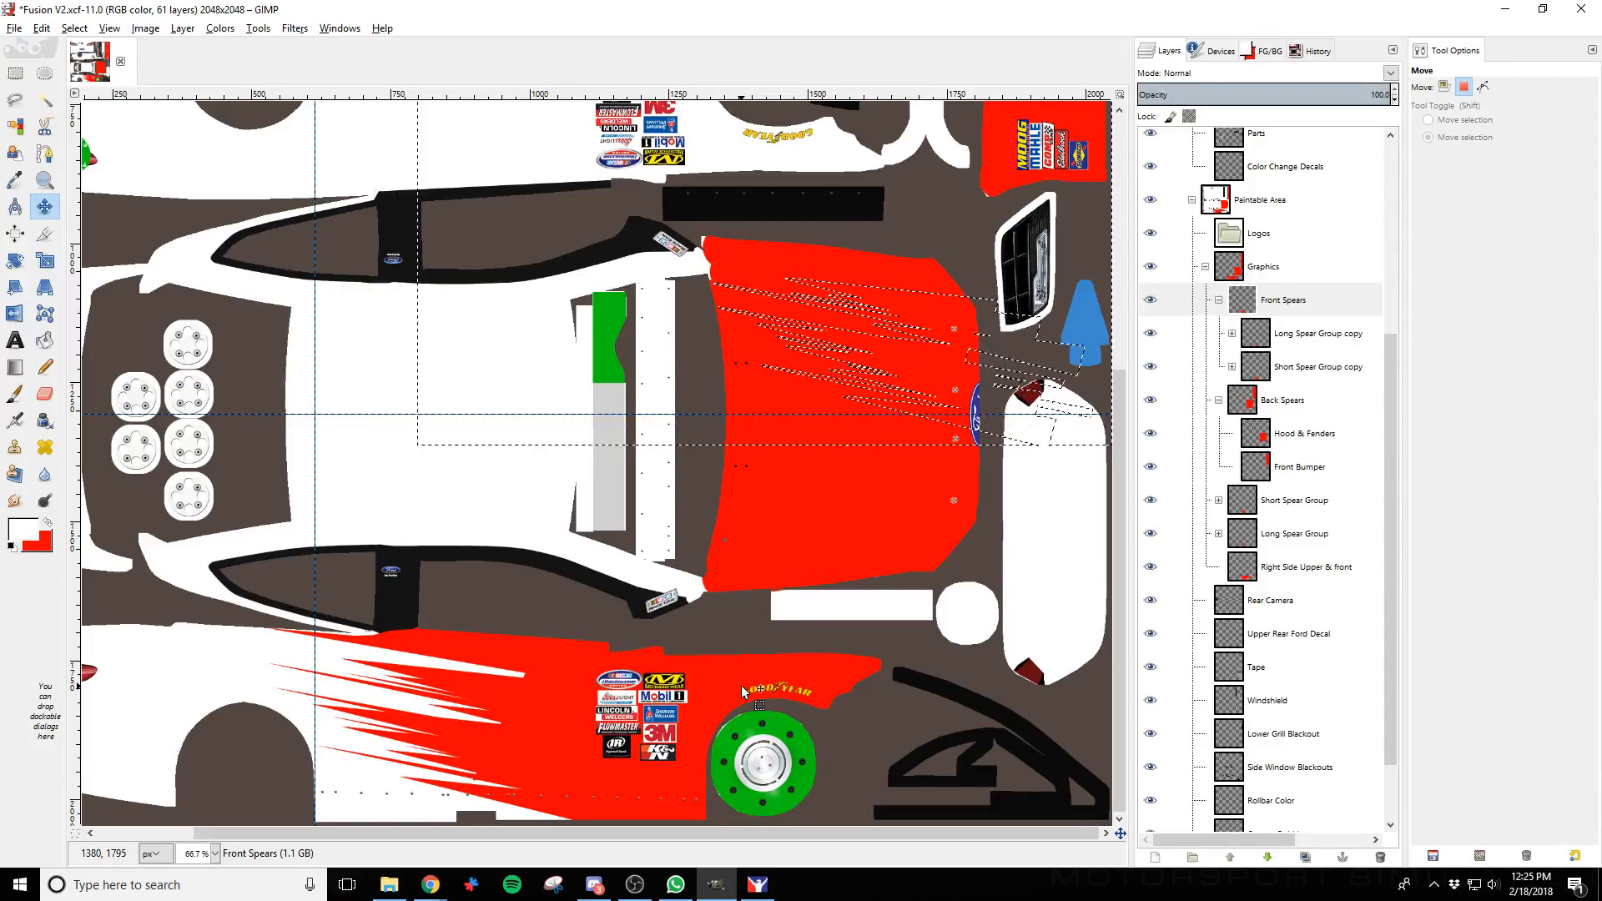
{"action": "key", "text": "shift+Right"}
{"action": "key", "text": "shift+Down"}
{"action": "key", "text": "shift+Right"}
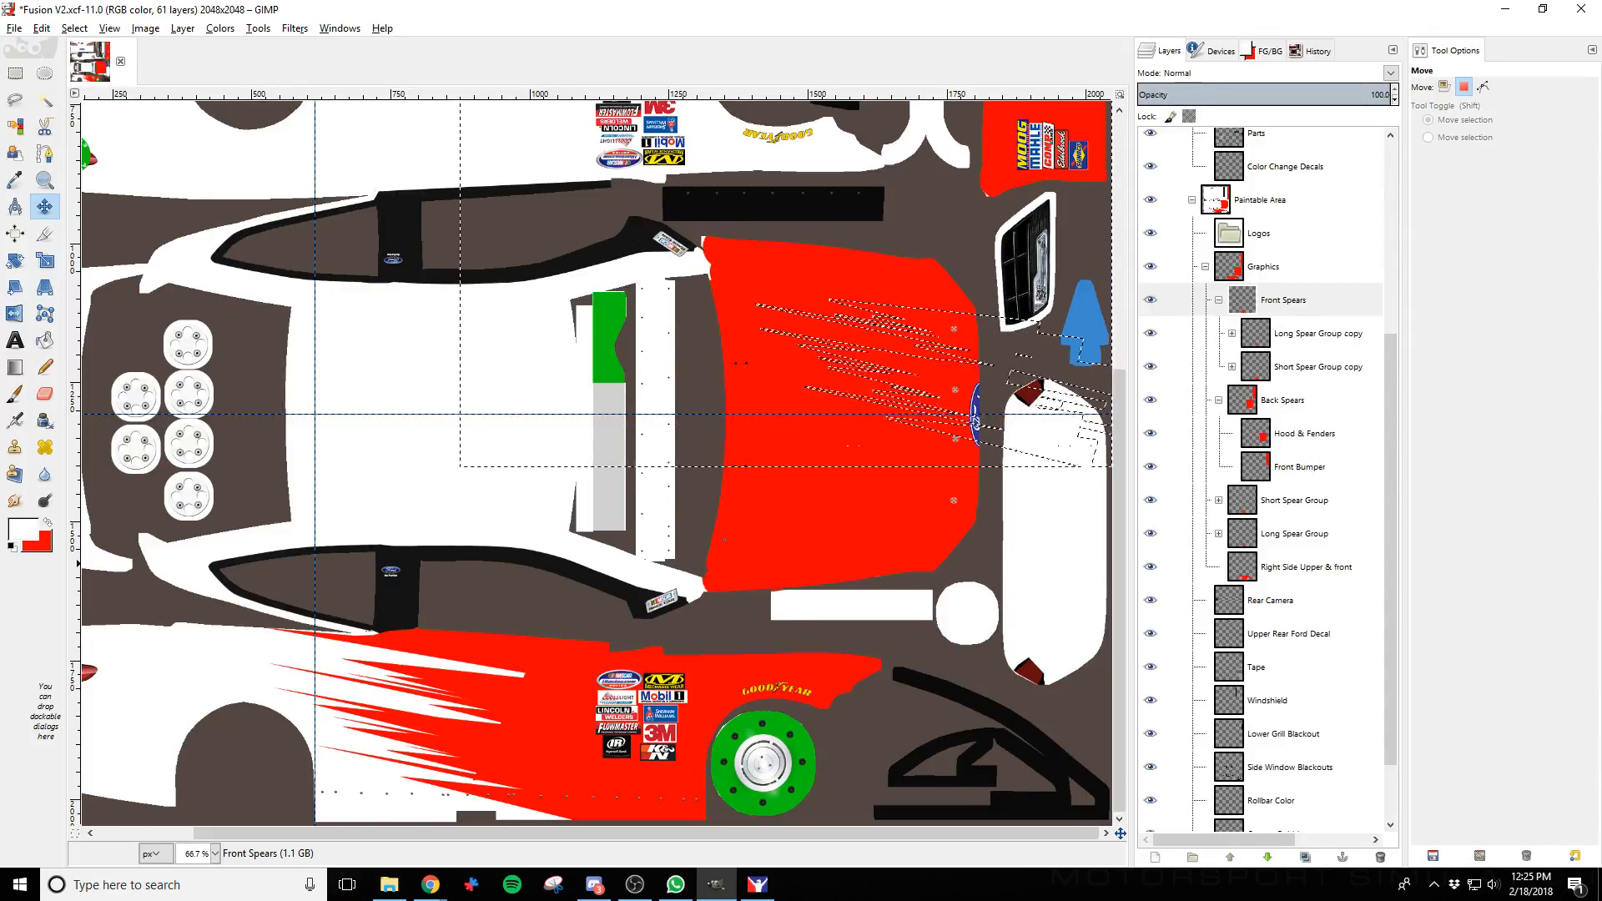
Try painting white inside the spear outline on the hood, then undo the strokes
{"action": "left_click", "coordinate": [15, 393]}
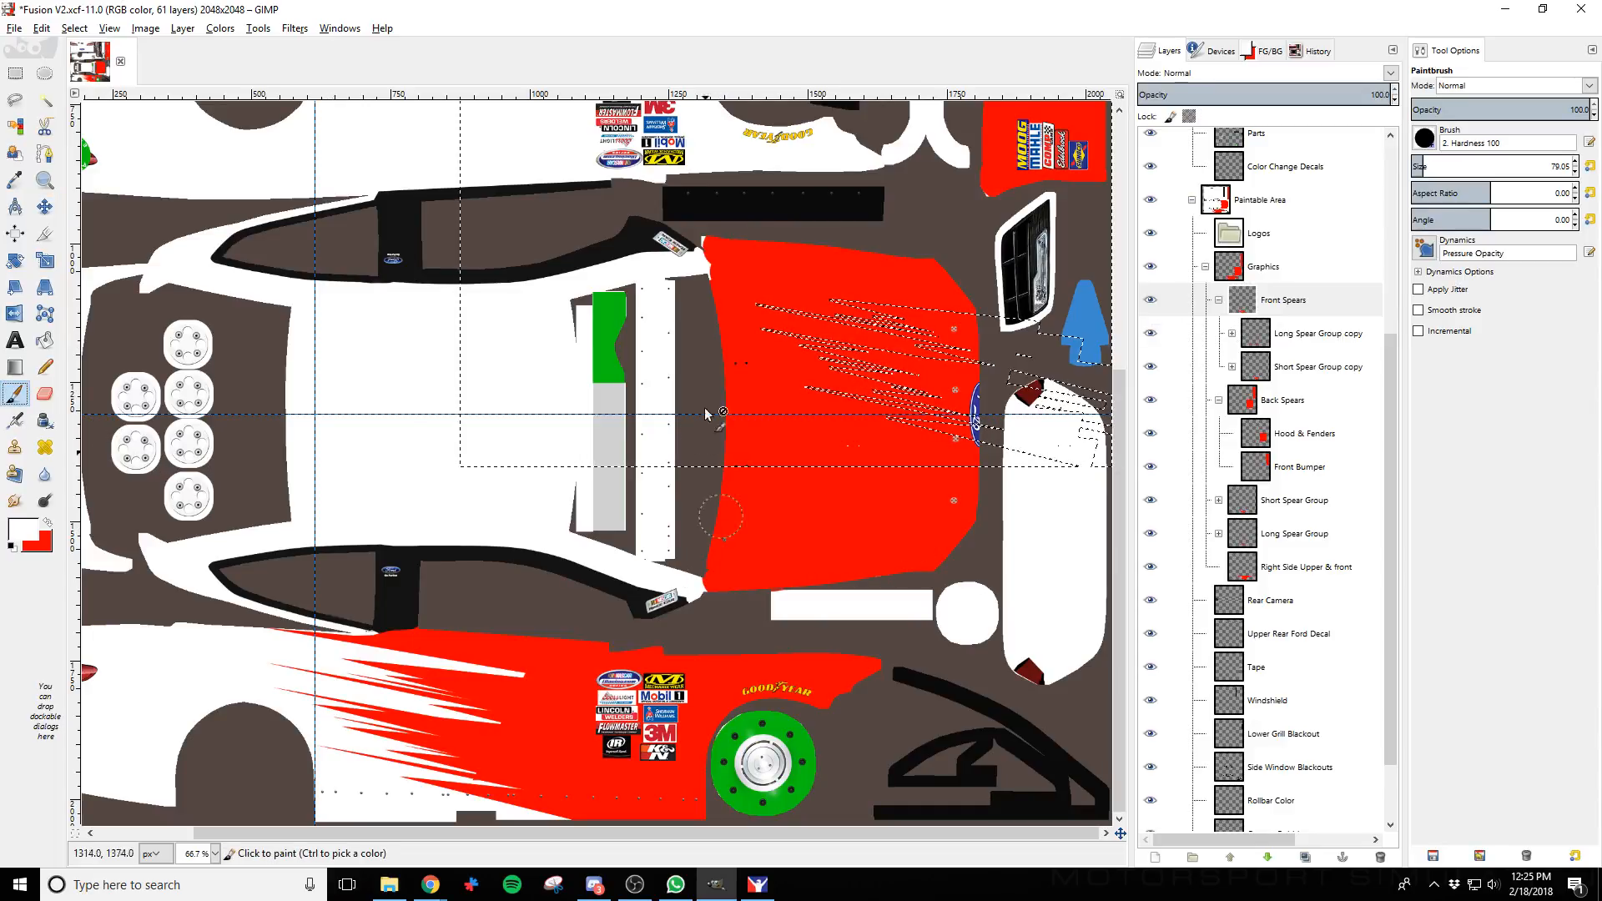
{"action": "left_click", "coordinate": [774, 321]}
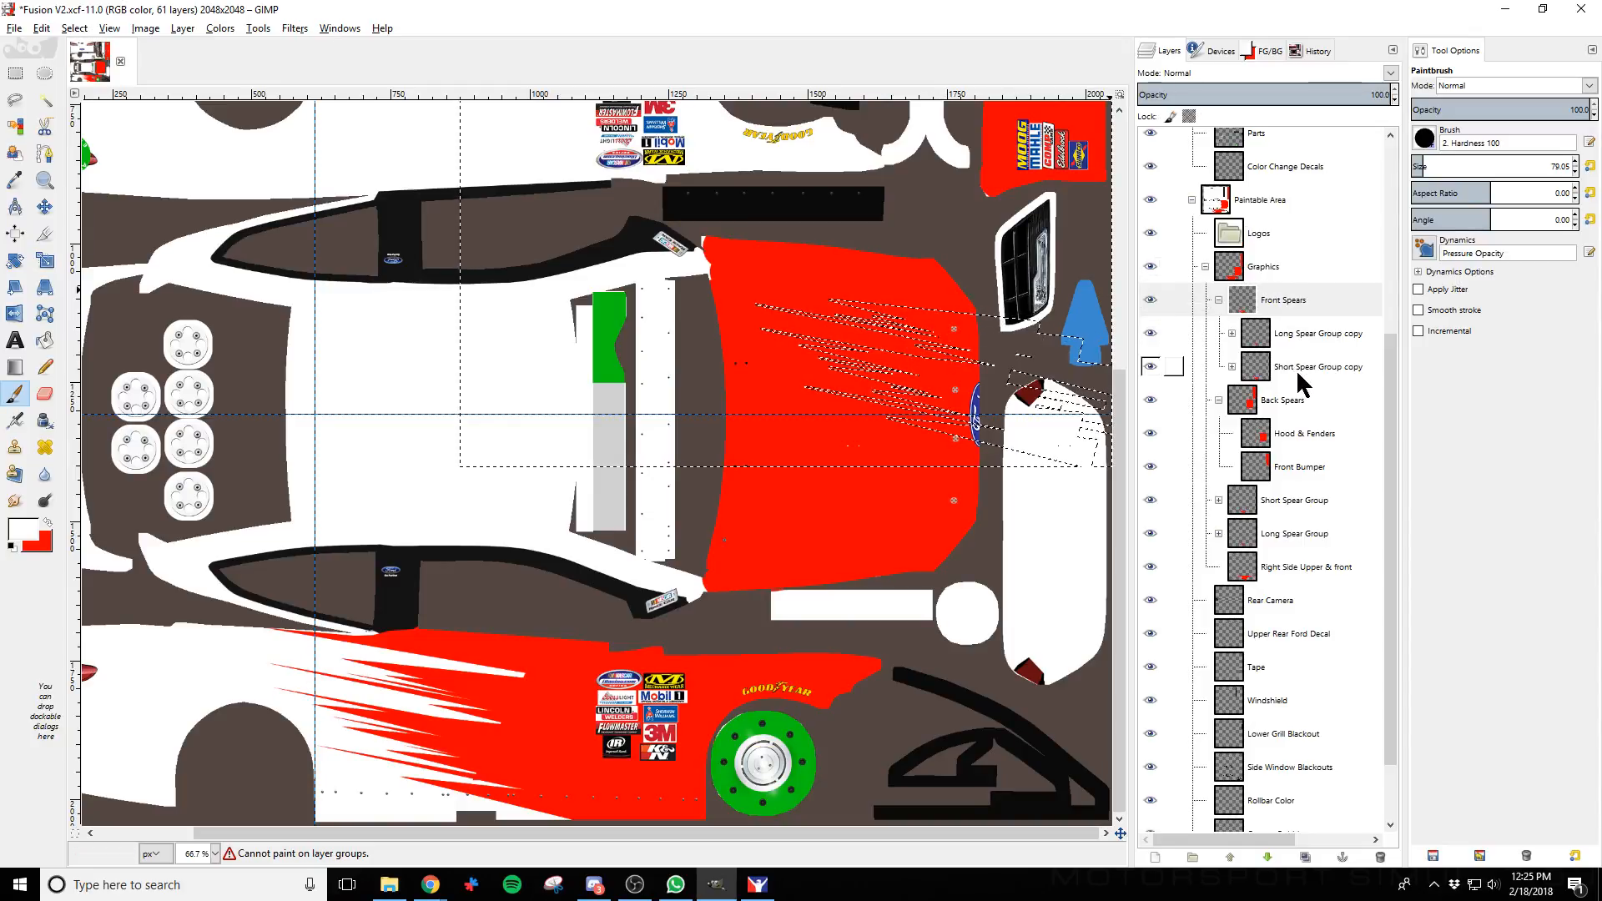
{"action": "left_click", "coordinate": [1193, 334]}
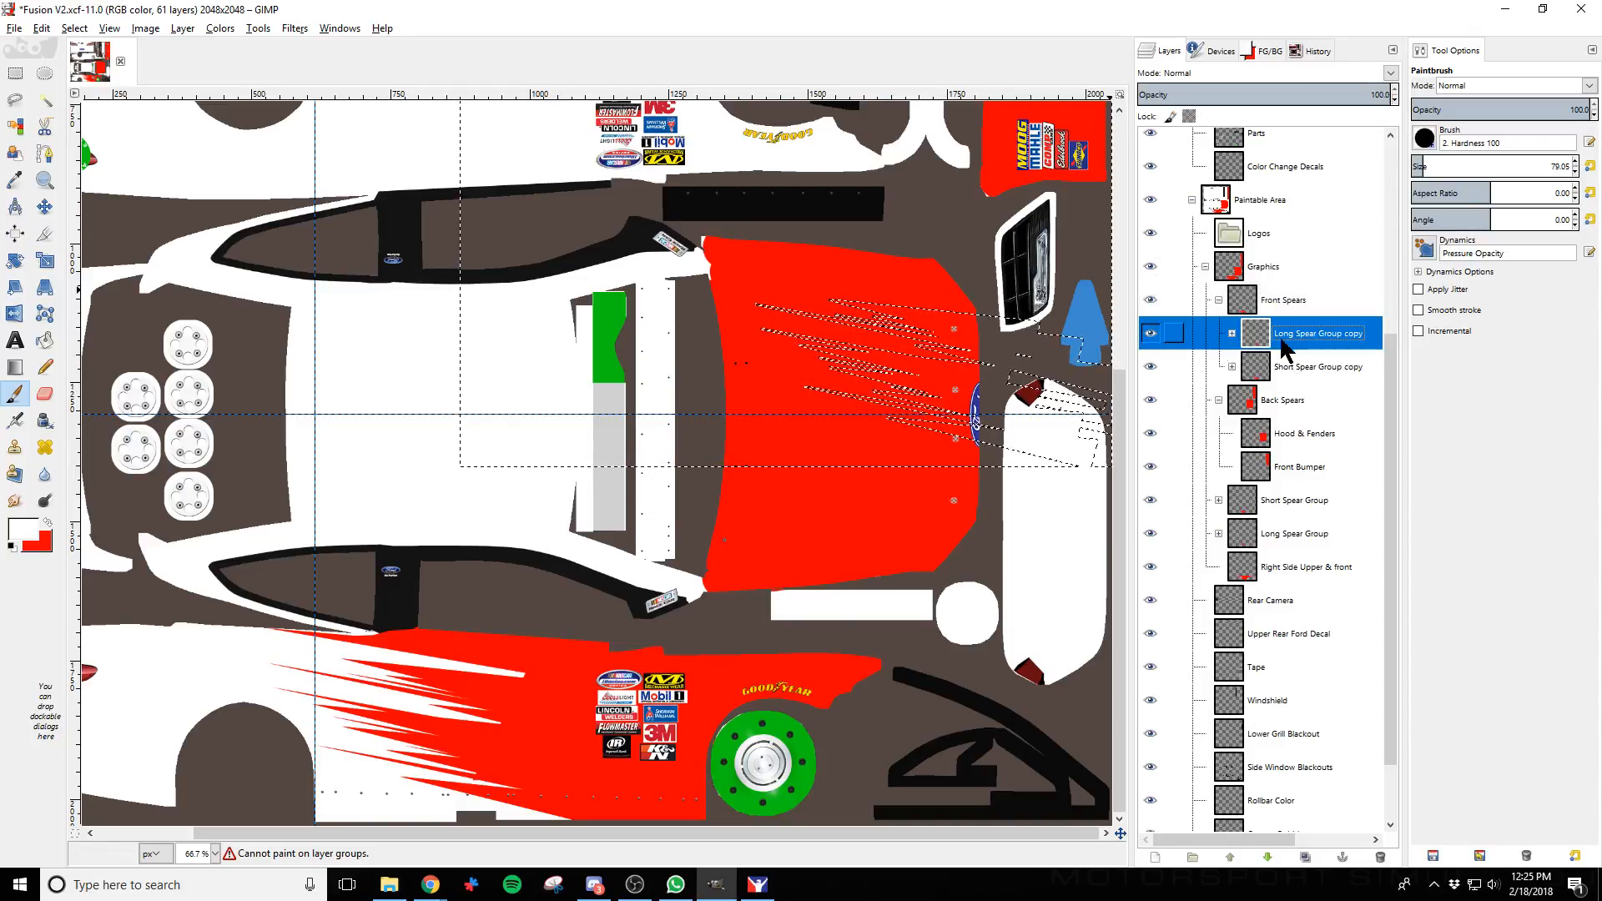
{"action": "left_click", "coordinate": [1232, 333]}
{"action": "left_click", "coordinate": [868, 357]}
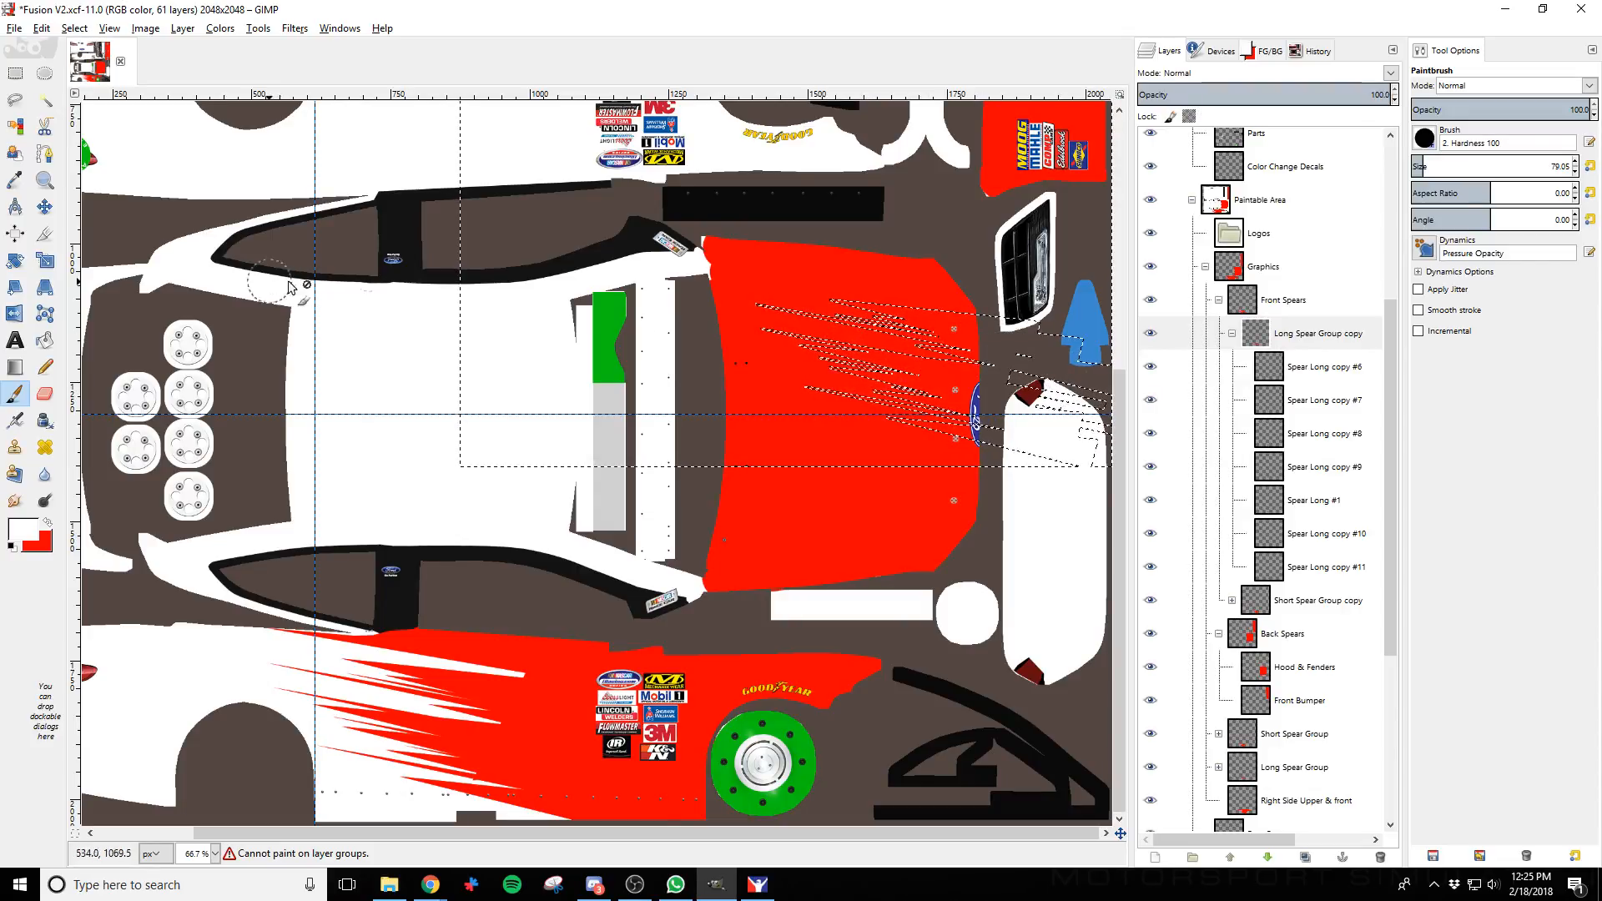
{"action": "left_click", "coordinate": [1312, 364]}
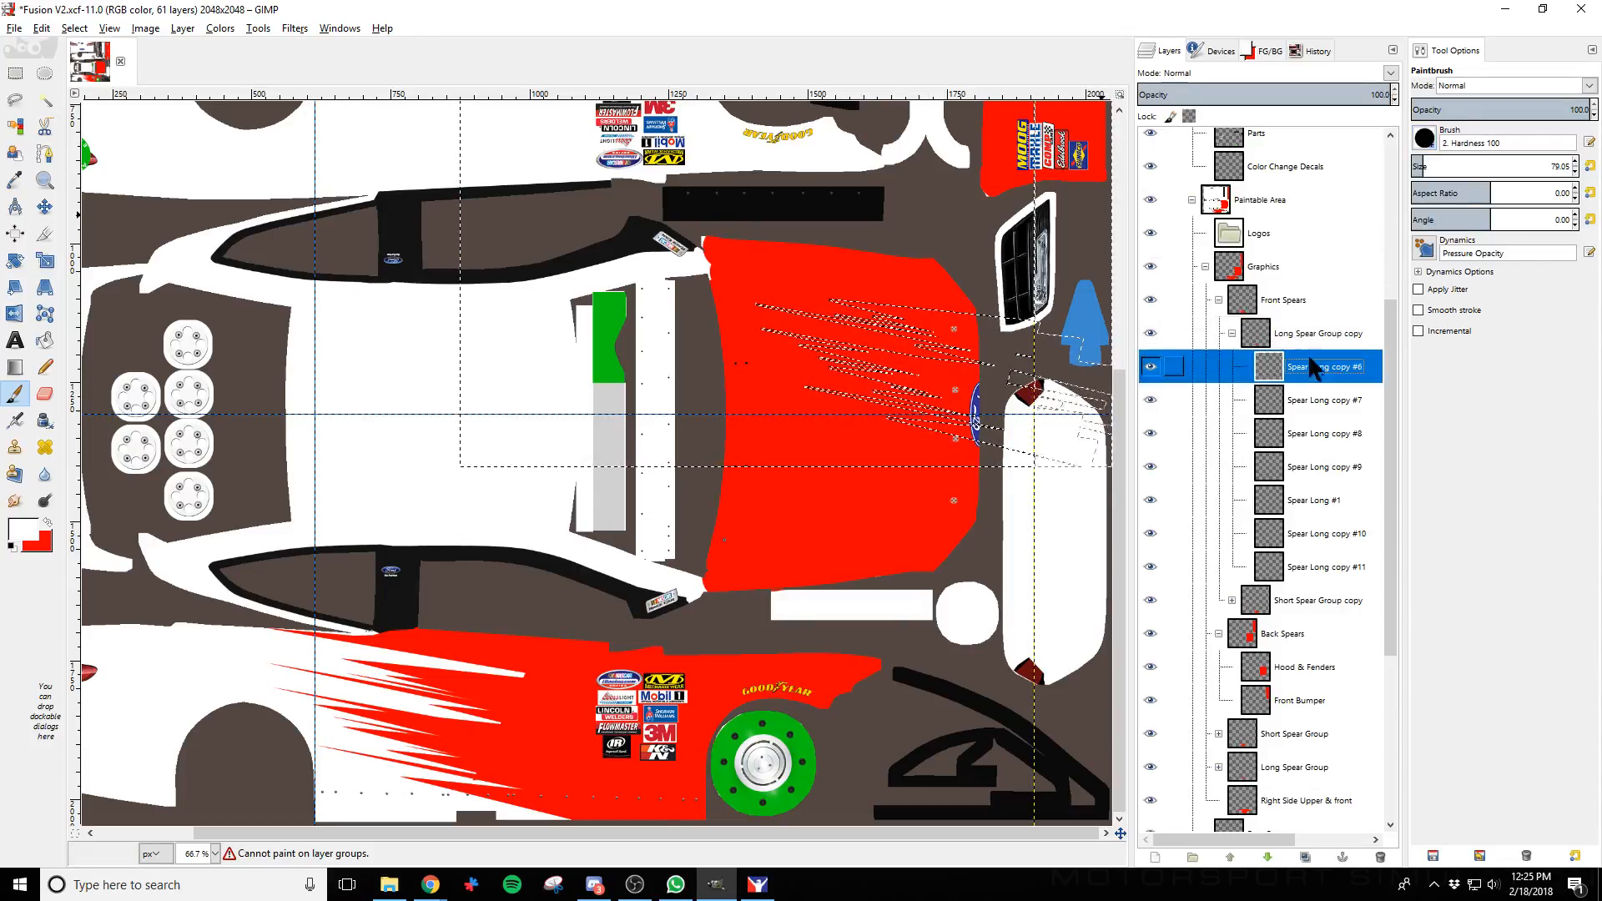
{"action": "mouse_move", "coordinate": [968, 359]}
{"action": "left_mouse_down"}
{"action": "mouse_move", "coordinate": [797, 340]}
{"action": "mouse_move", "coordinate": [828, 295]}
{"action": "left_mouse_up"}
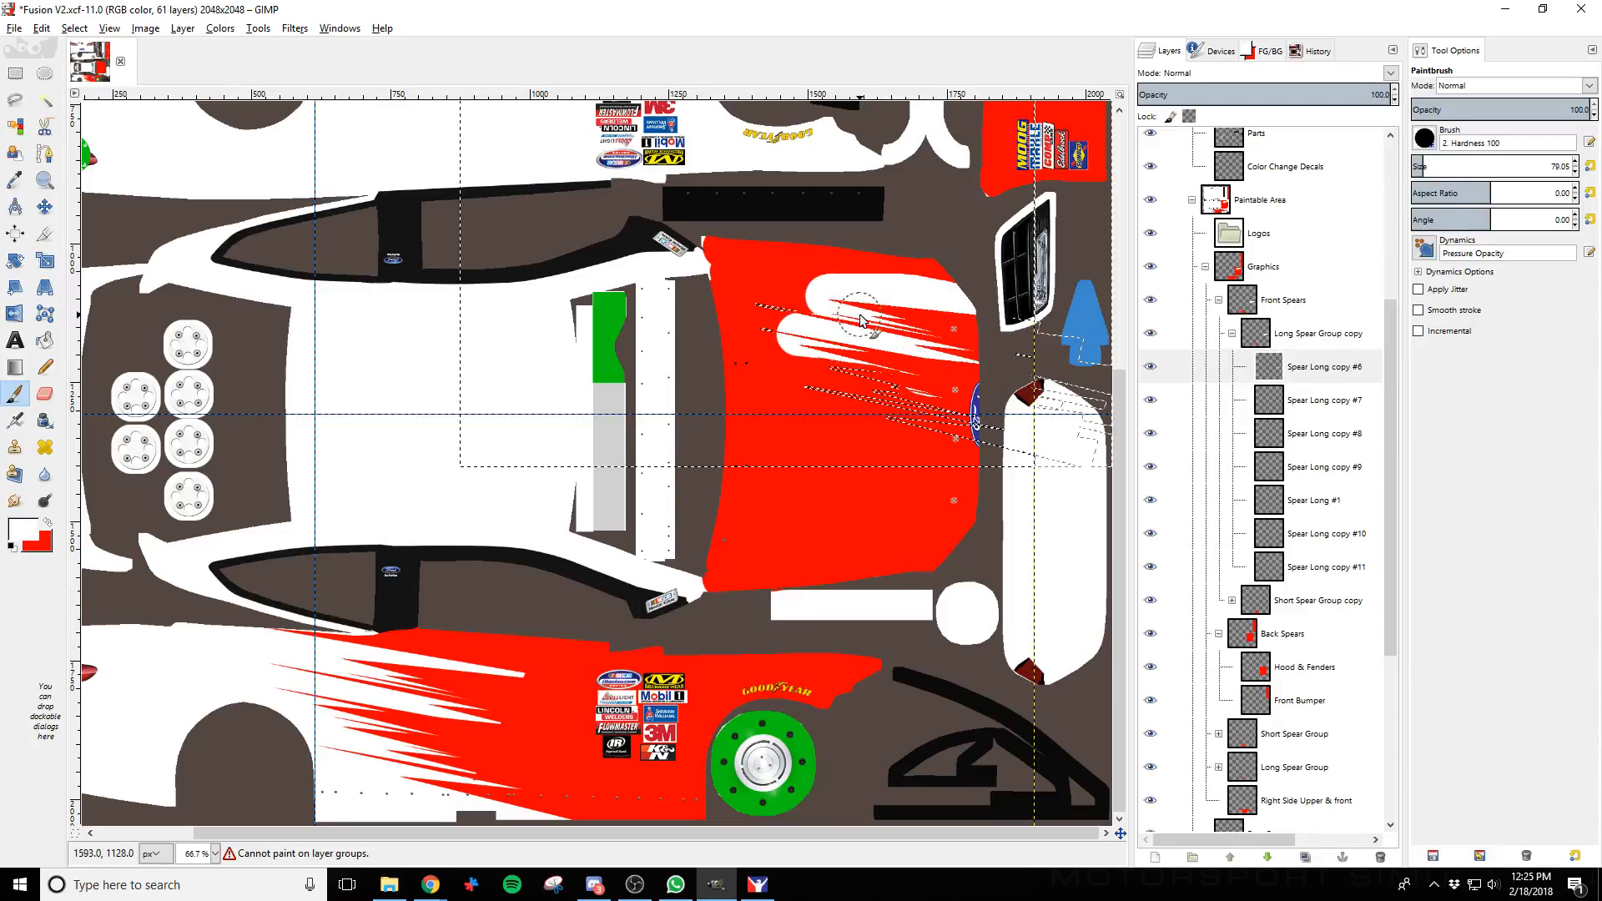
{"action": "key", "text": "ctrl+z"}
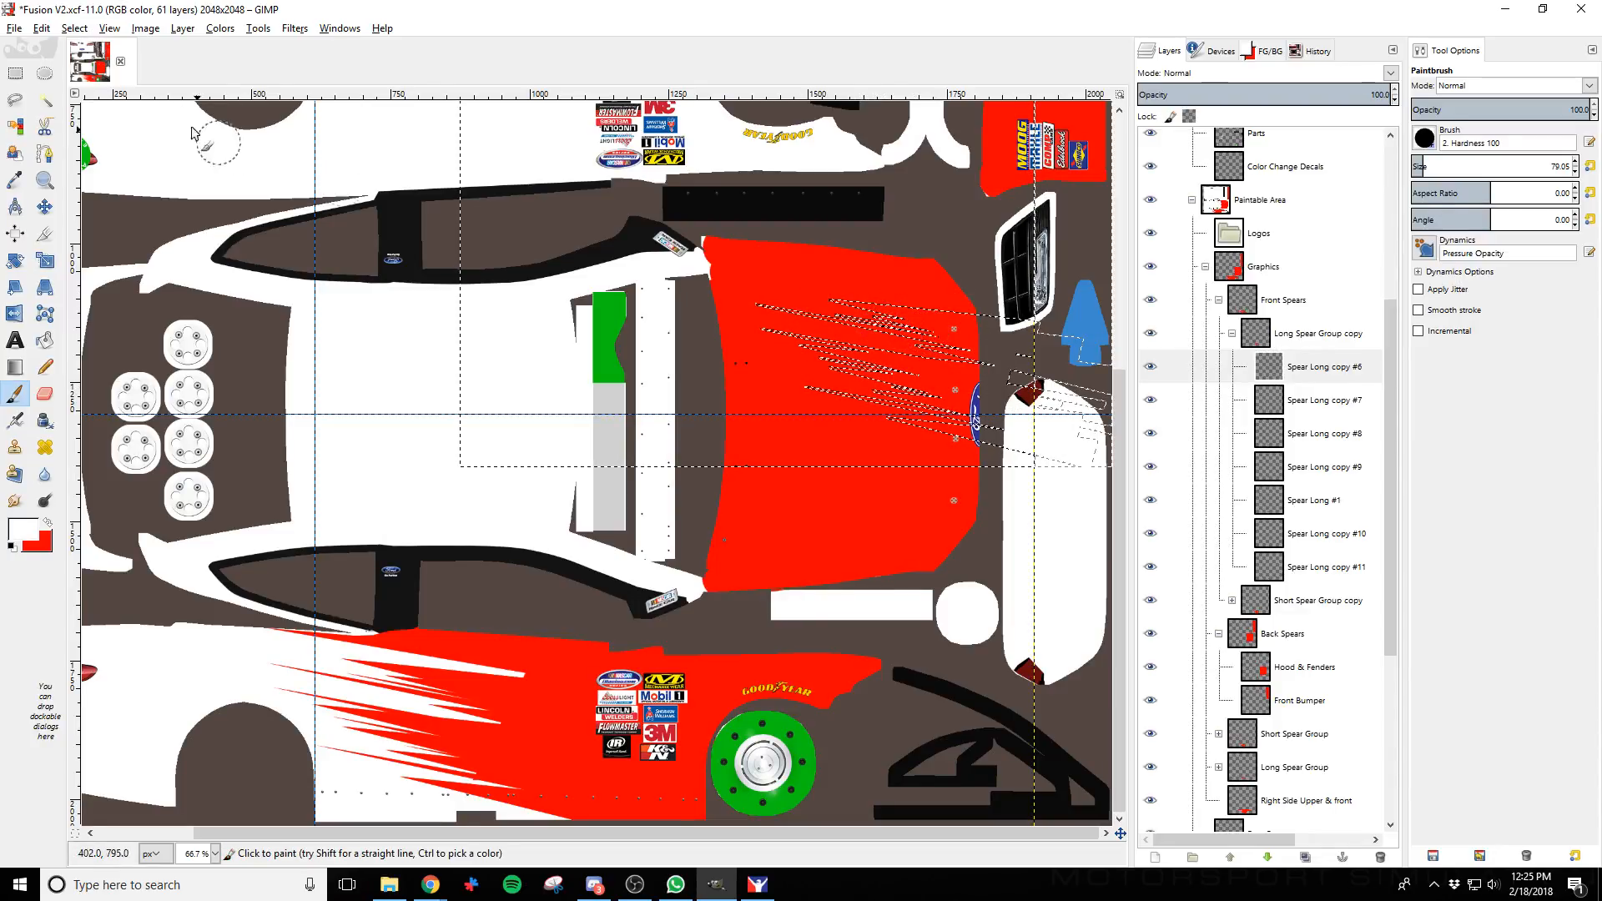
Select None, undo the white spear fill, and test a bucket fill on a side spear
{"action": "left_click", "coordinate": [74, 28]}
{"action": "left_click", "coordinate": [114, 71]}
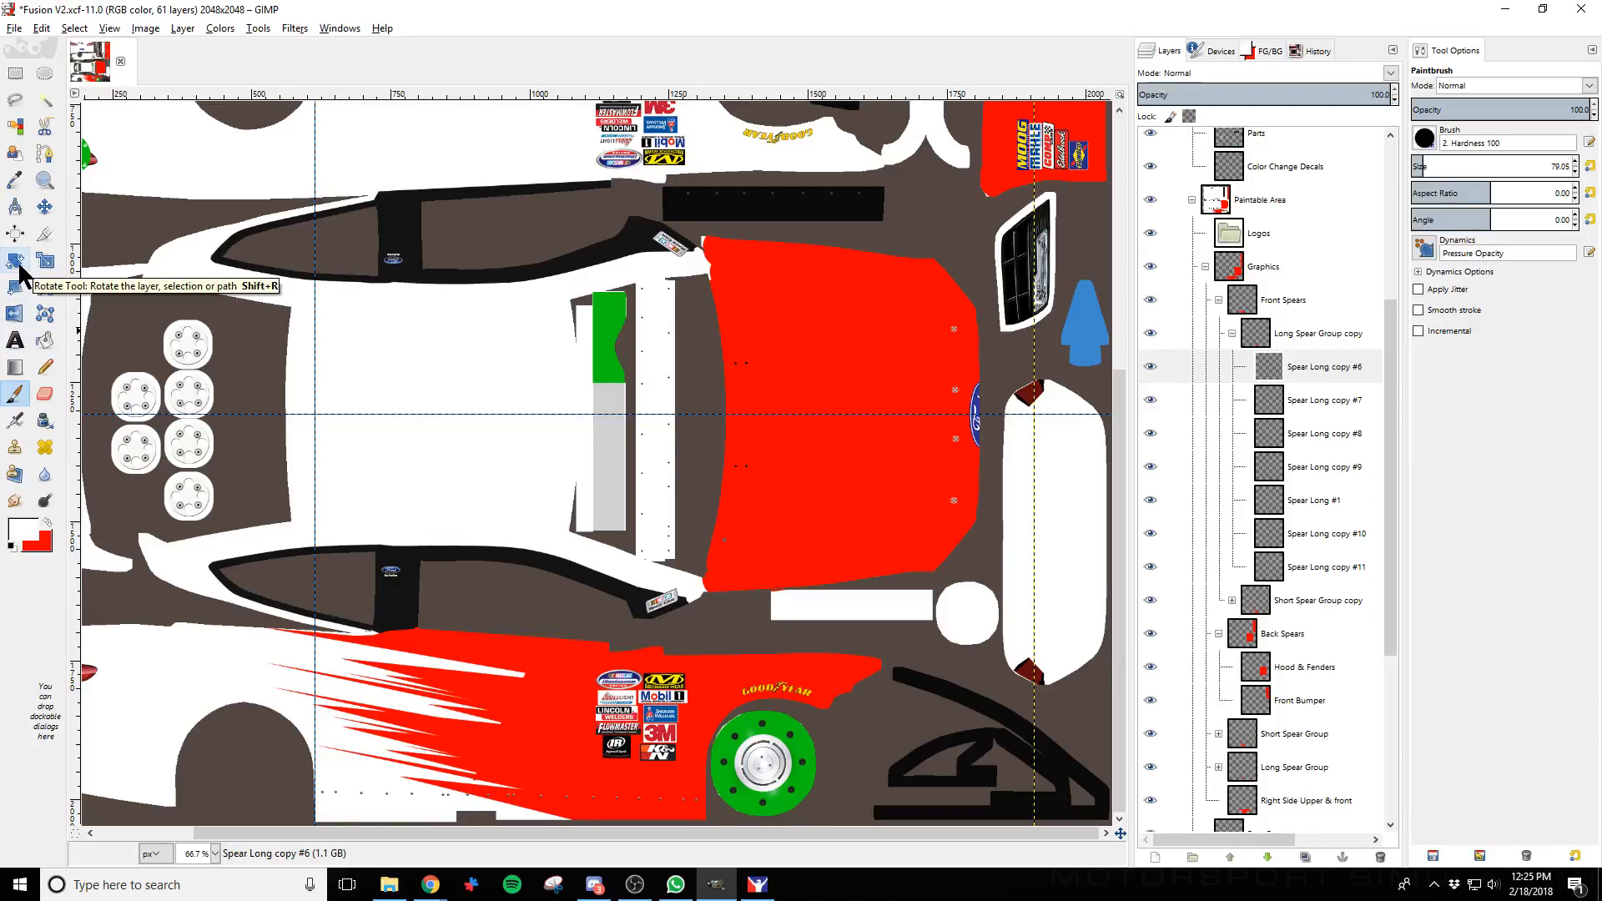
{"action": "left_click", "coordinate": [45, 340]}
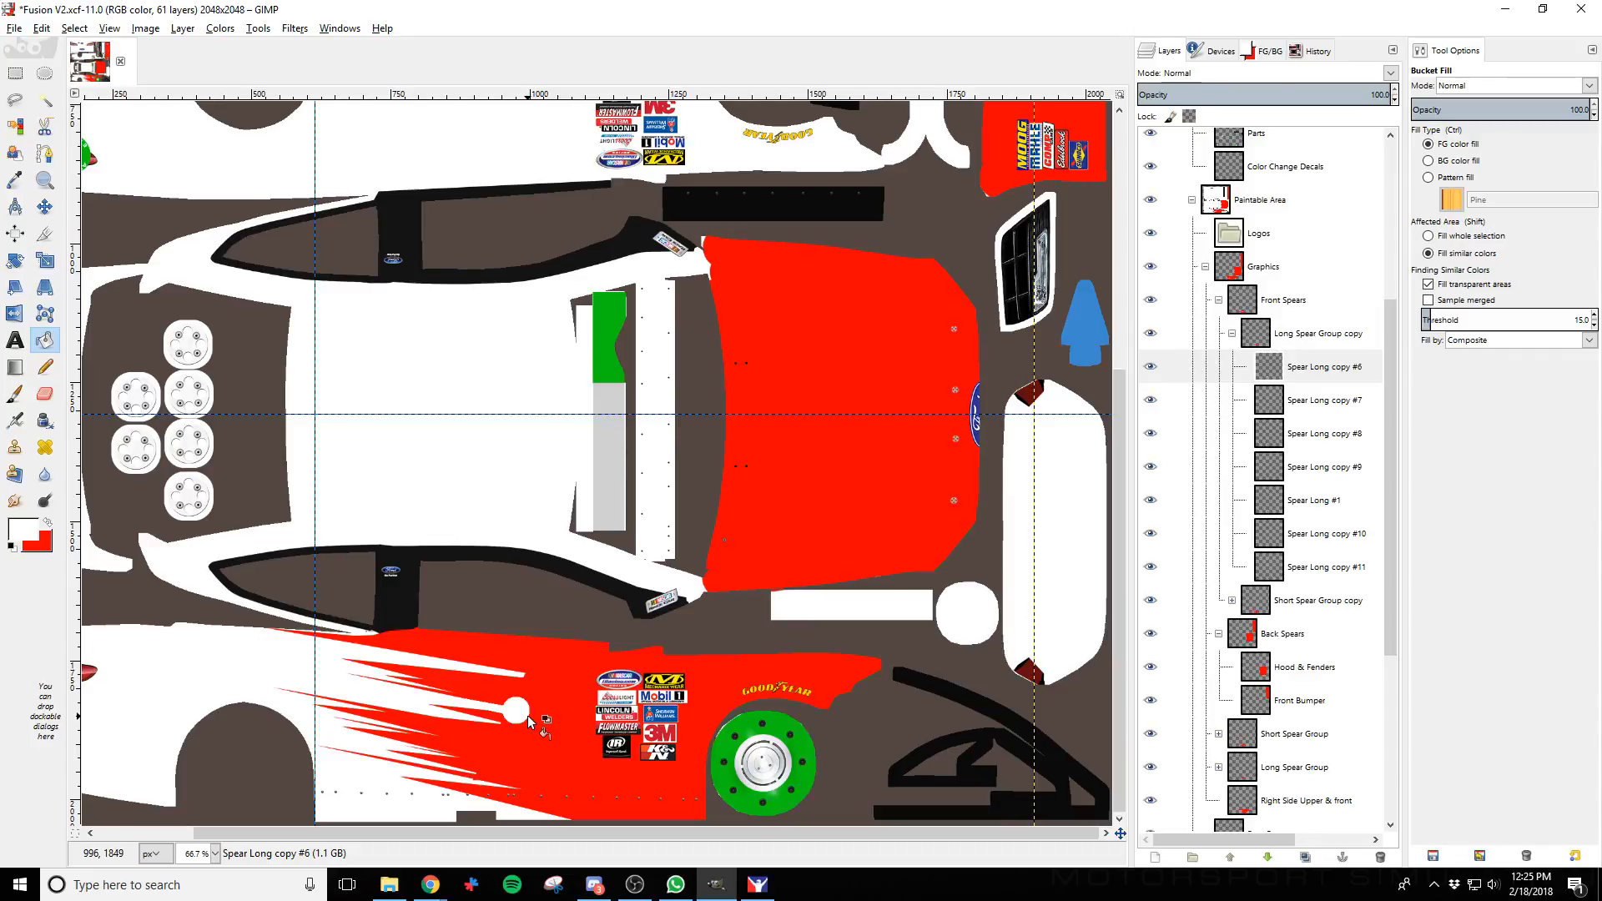
{"action": "key", "text": "ctrl+z"}
{"action": "left_click", "coordinate": [1269, 333]}
{"action": "left_click", "coordinate": [495, 711]}
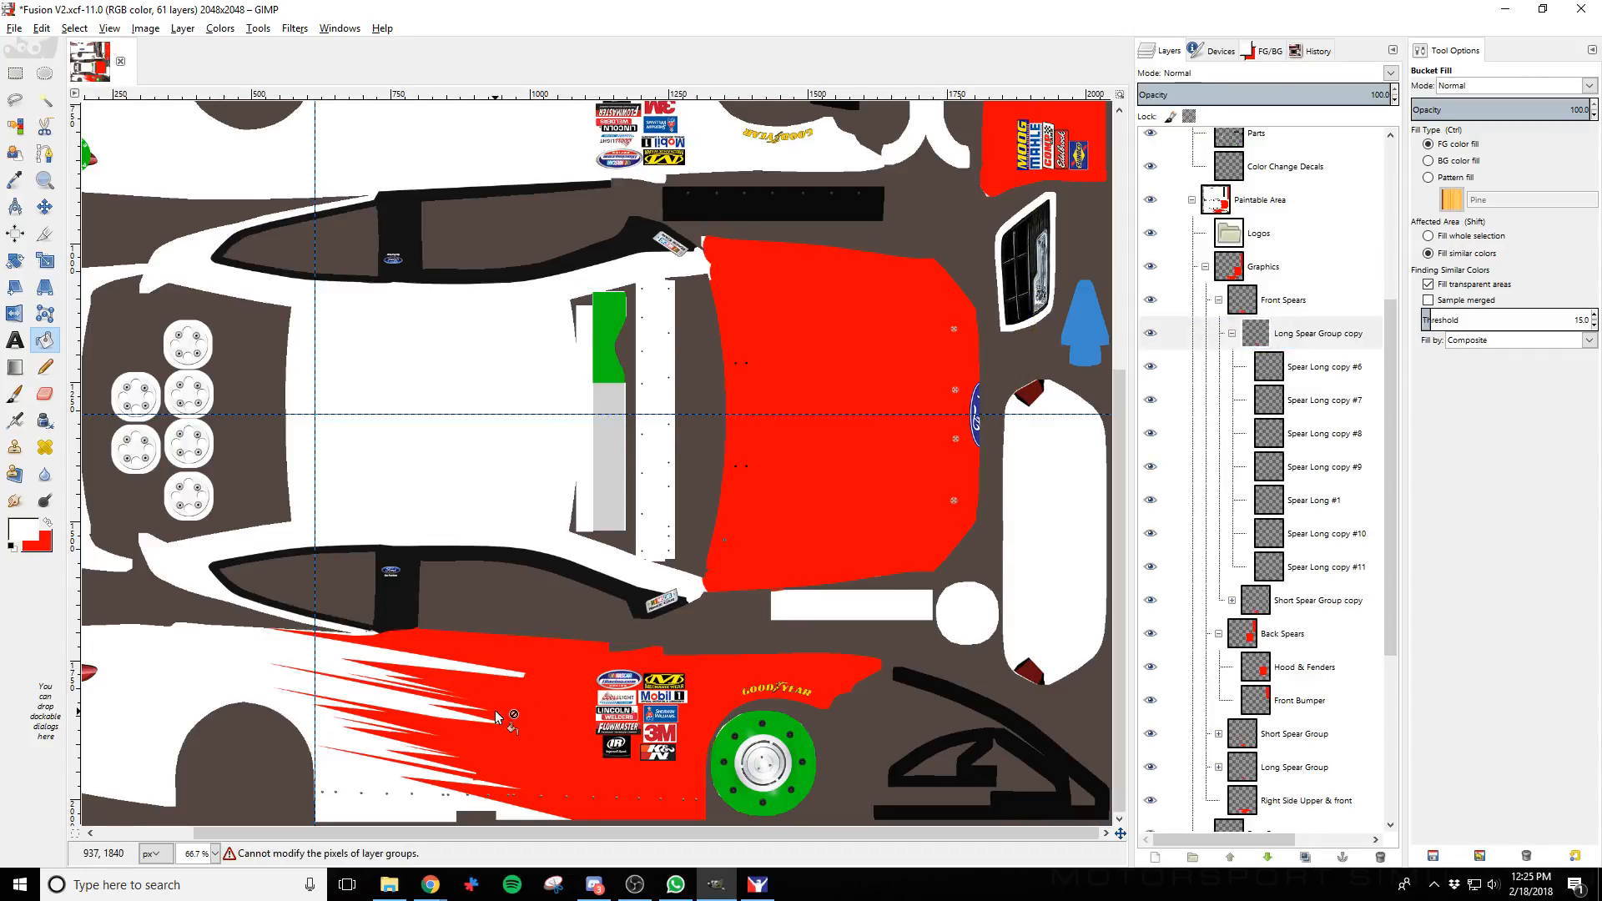
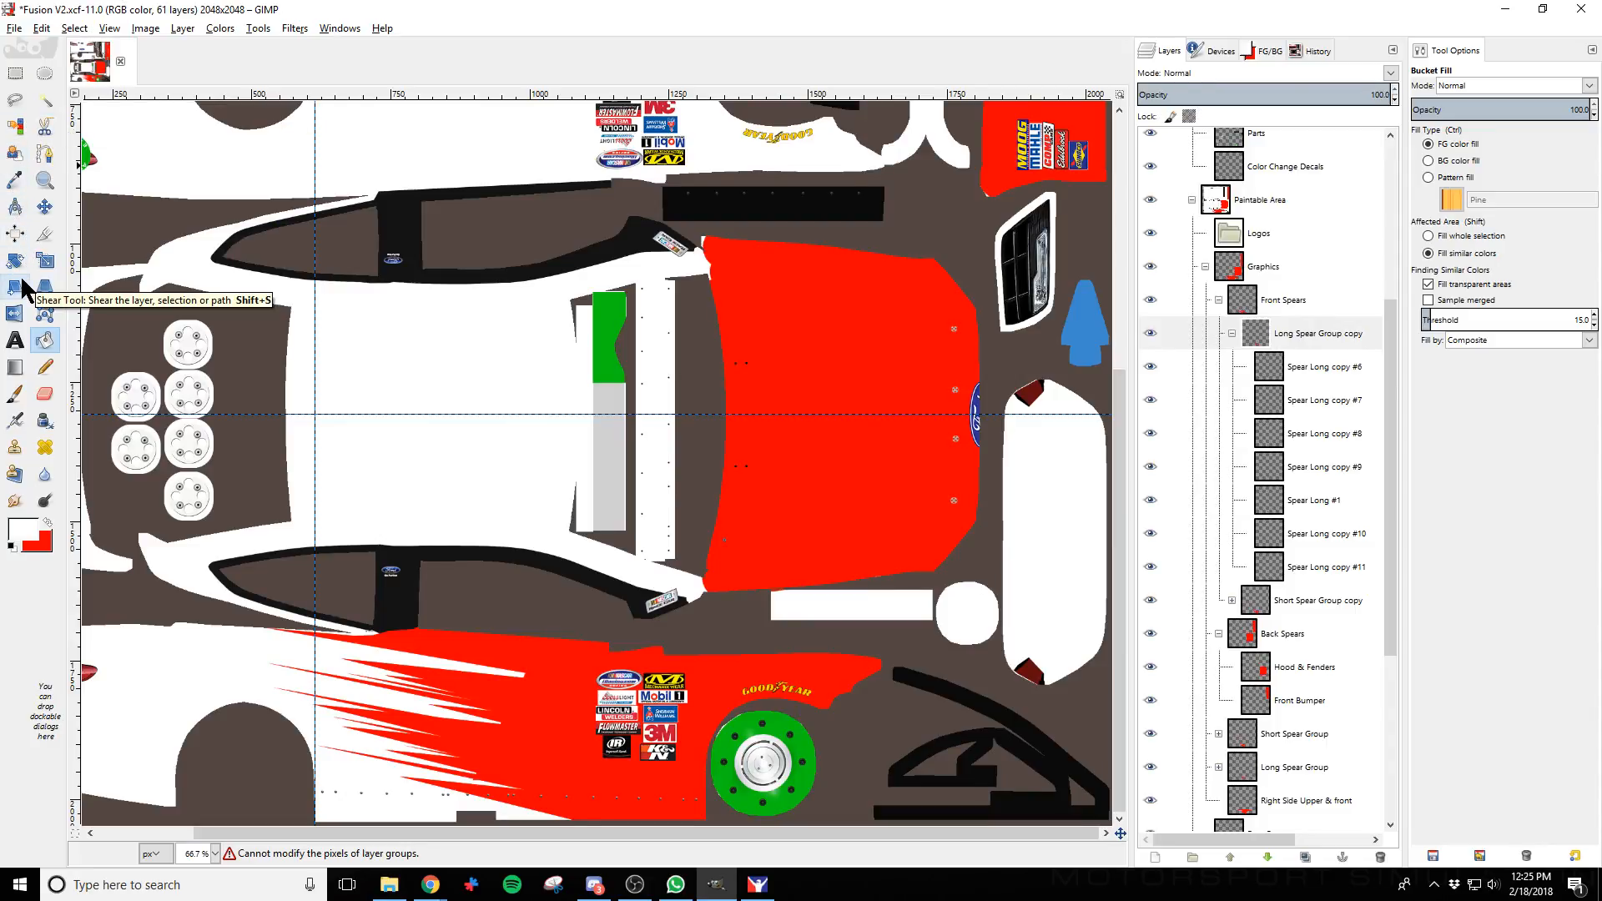
Collapse the Long Spear Group copy and delete the Front Spears group
{"action": "left_click", "coordinate": [1232, 334]}
{"action": "right_click", "coordinate": [1298, 301]}
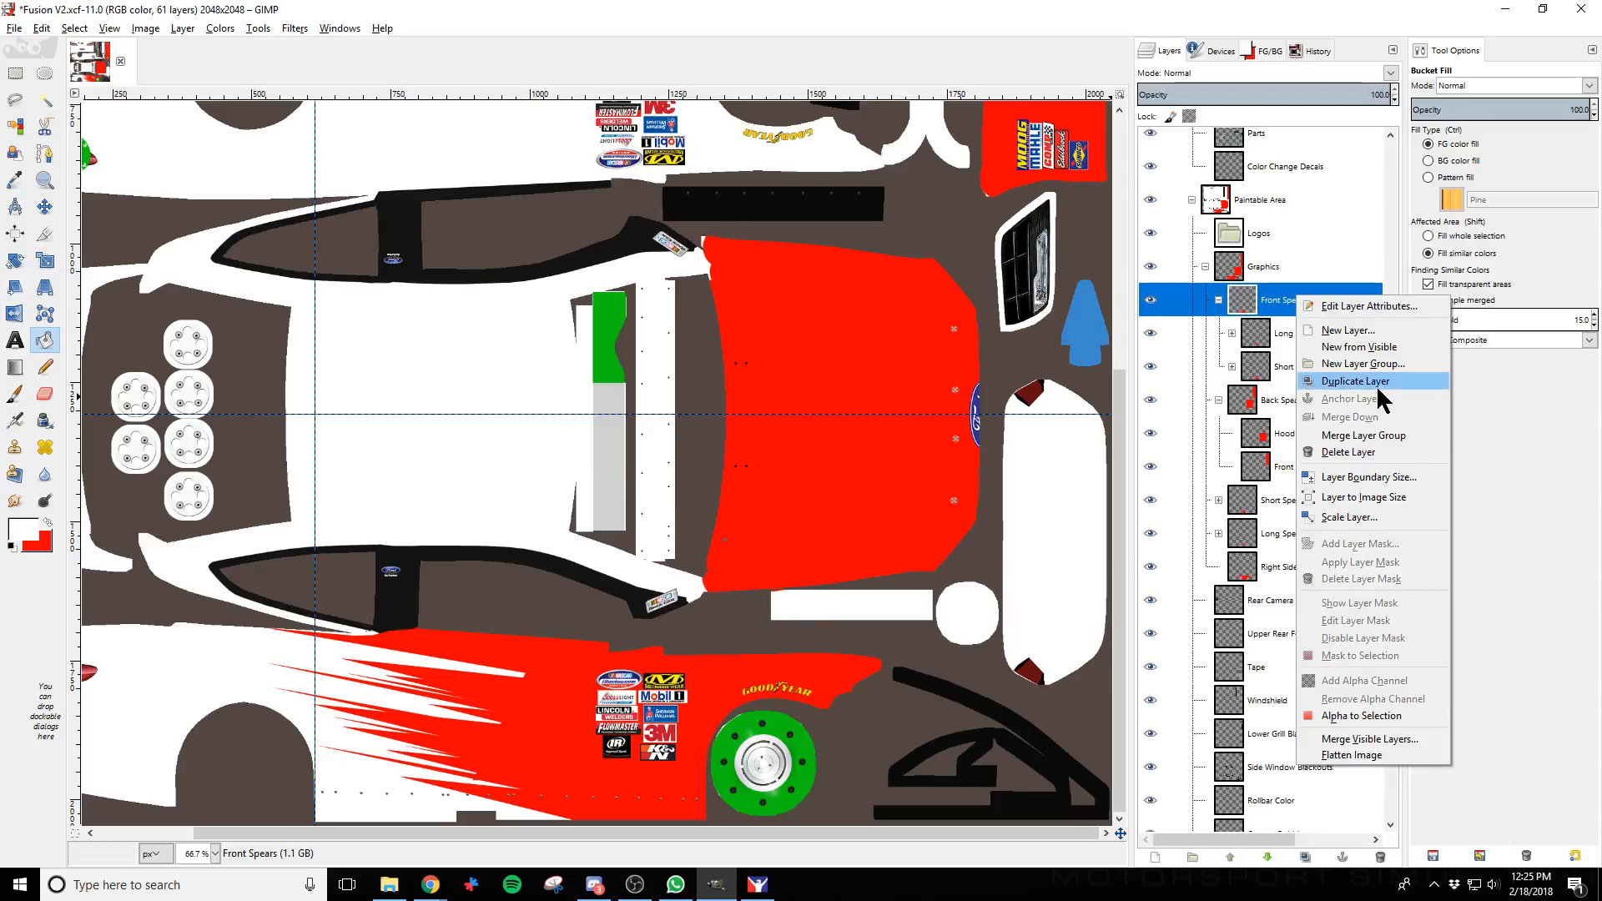
{"action": "left_click", "coordinate": [1370, 449]}
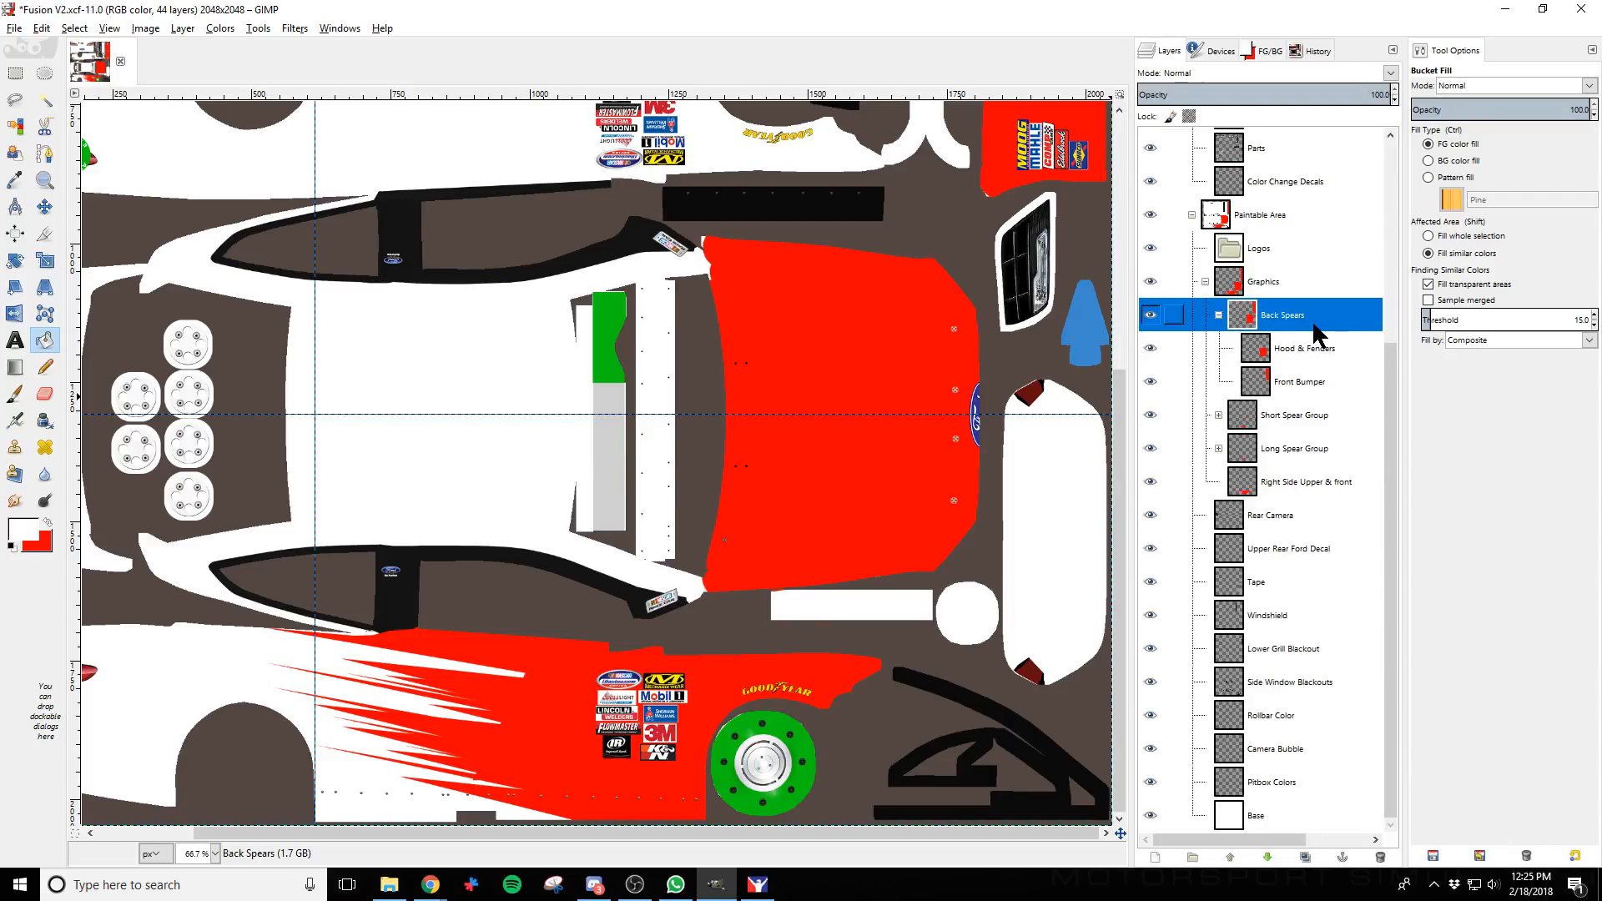
Move the Hood & Fenders layer out of Back Spears, above the group
{"action": "left_click", "coordinate": [44, 206]}
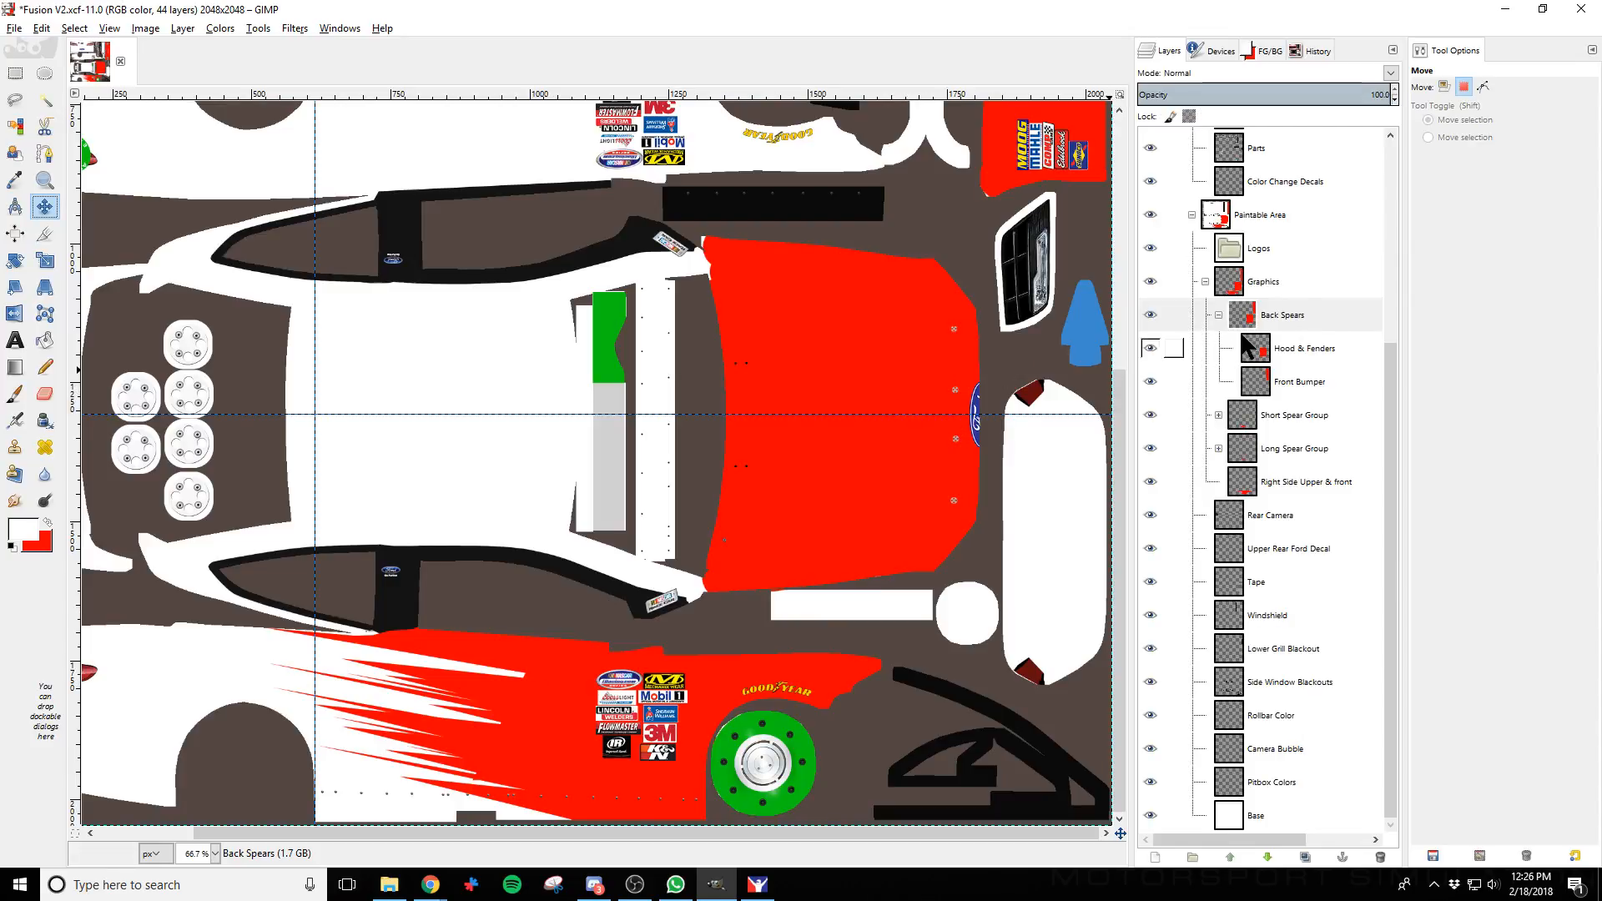
{"action": "left_click", "coordinate": [1314, 350]}
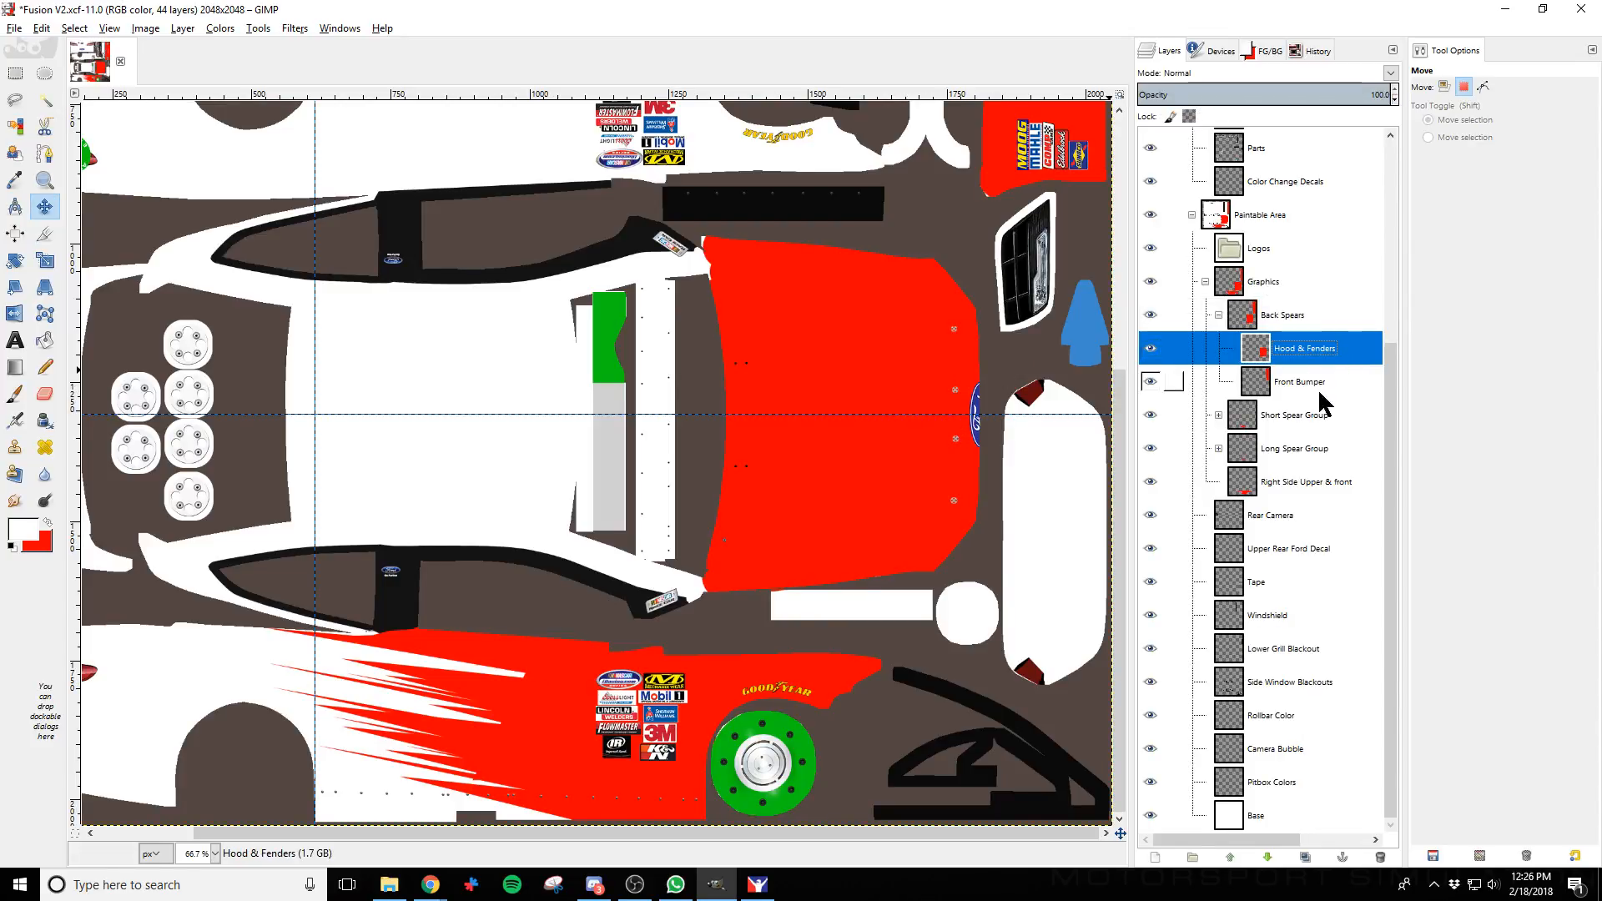
{"action": "left_click", "coordinate": [1314, 383]}
{"action": "left_click", "coordinate": [1313, 359]}
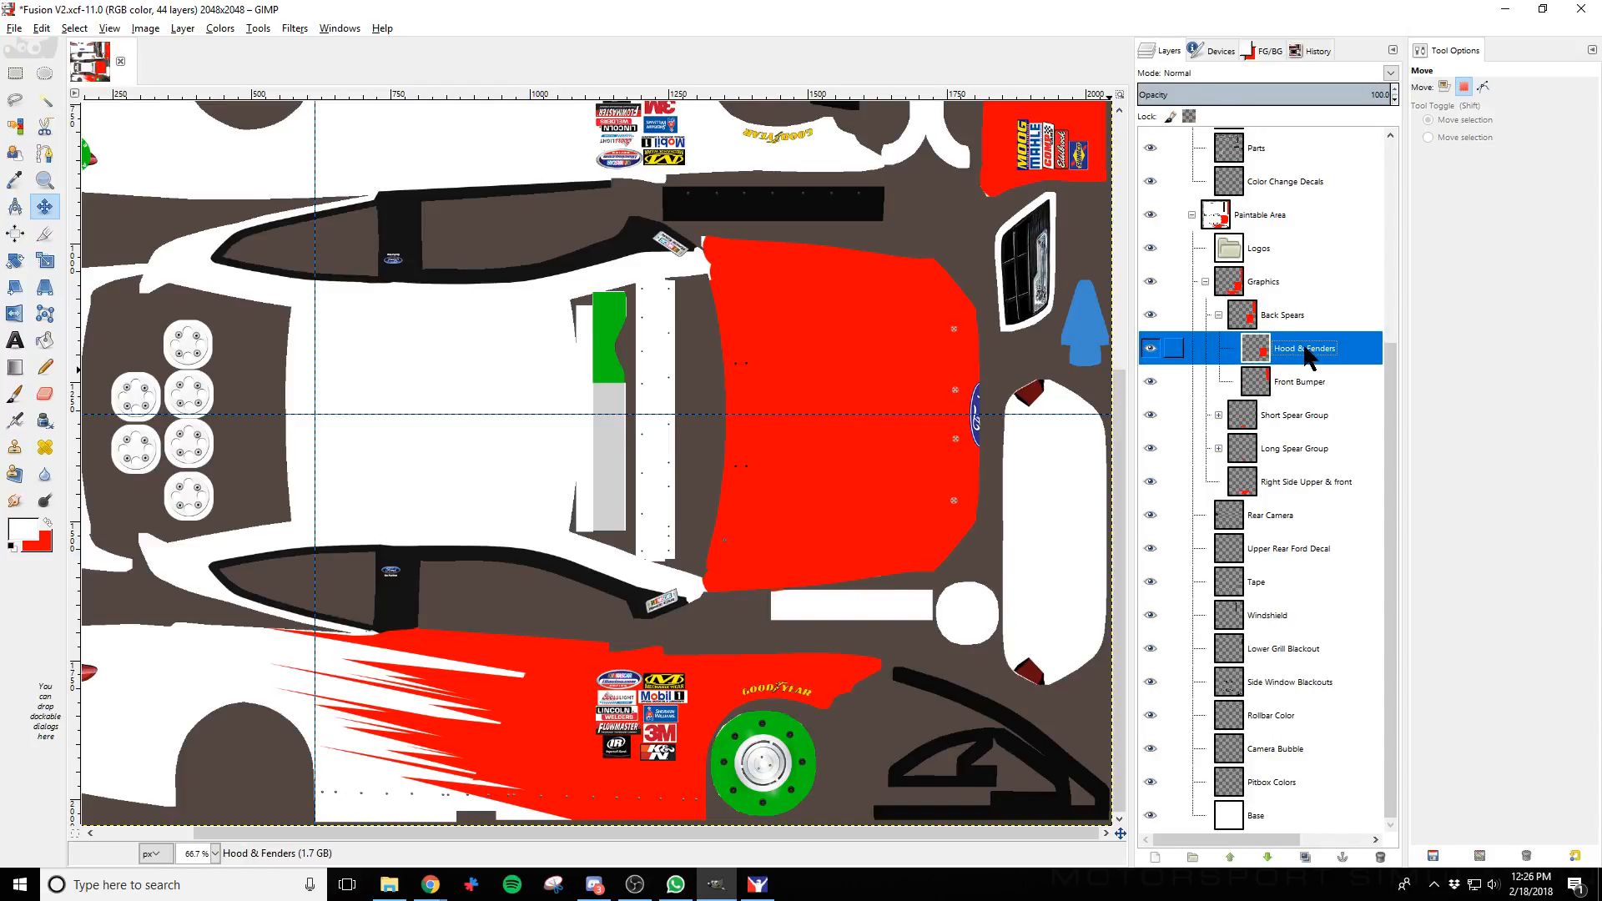
{"action": "left_click_drag", "start_coordinate": [1307, 355], "coordinate": [1313, 314]}
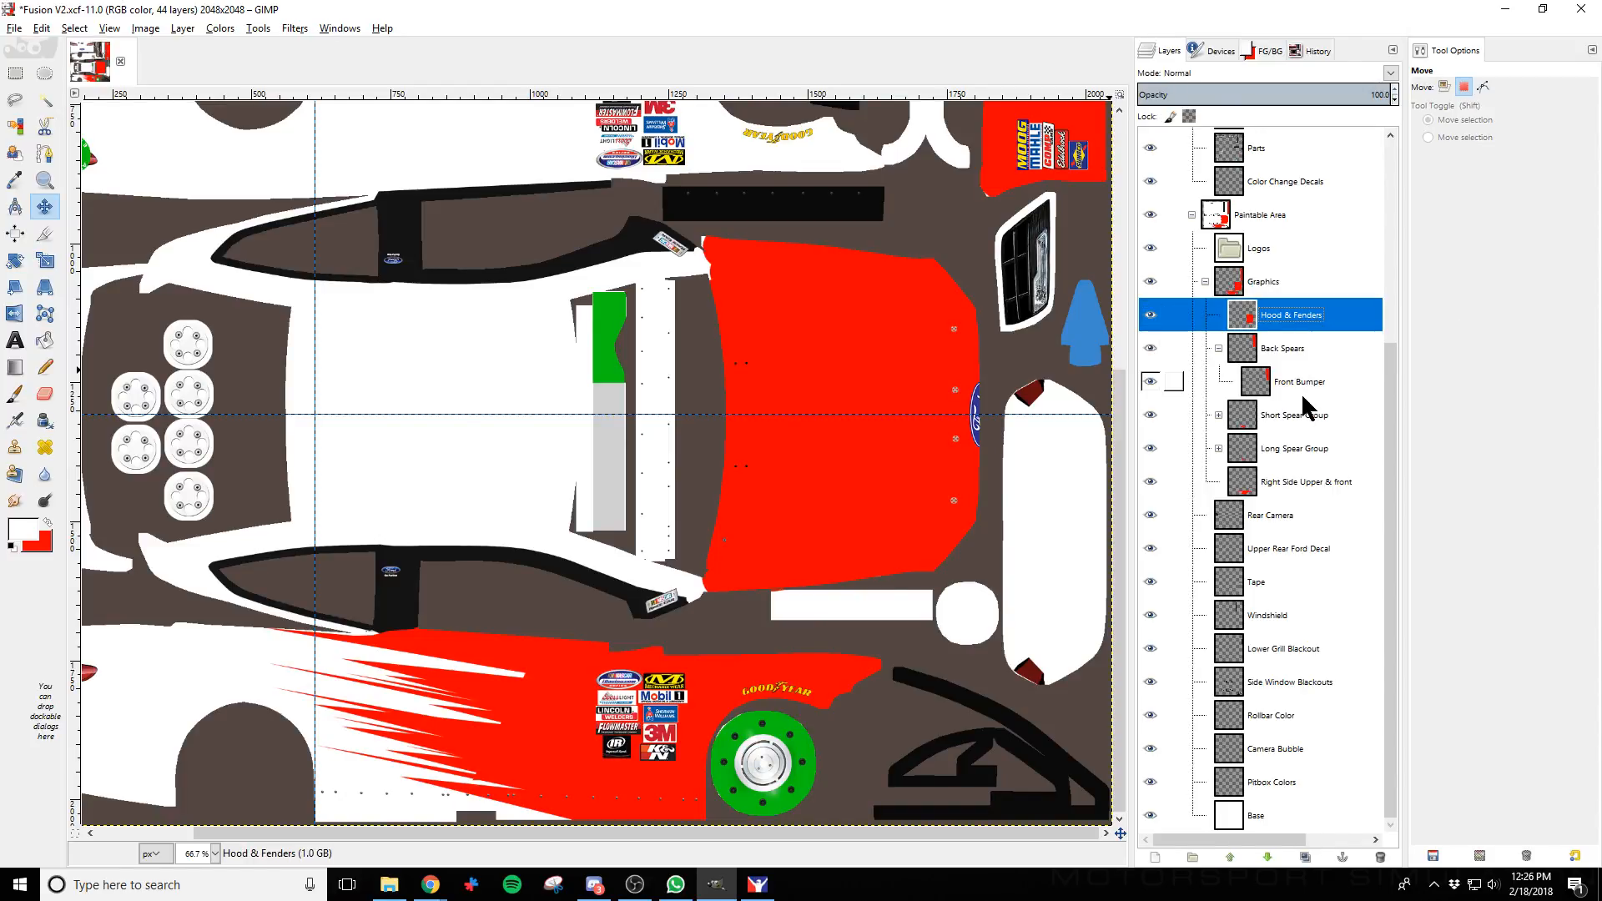
{"action": "left_click", "coordinate": [1304, 388]}
Reorder the spear groups so Long Spear Group sits above Short Spear Group in Back Spears
{"action": "left_click", "coordinate": [1298, 423]}
{"action": "left_click_drag", "start_coordinate": [1302, 422], "coordinate": [1293, 342]}
{"action": "left_click", "coordinate": [1312, 420]}
{"action": "left_click_drag", "start_coordinate": [1327, 451], "coordinate": [1301, 419]}
{"action": "left_click", "coordinate": [1245, 448]}
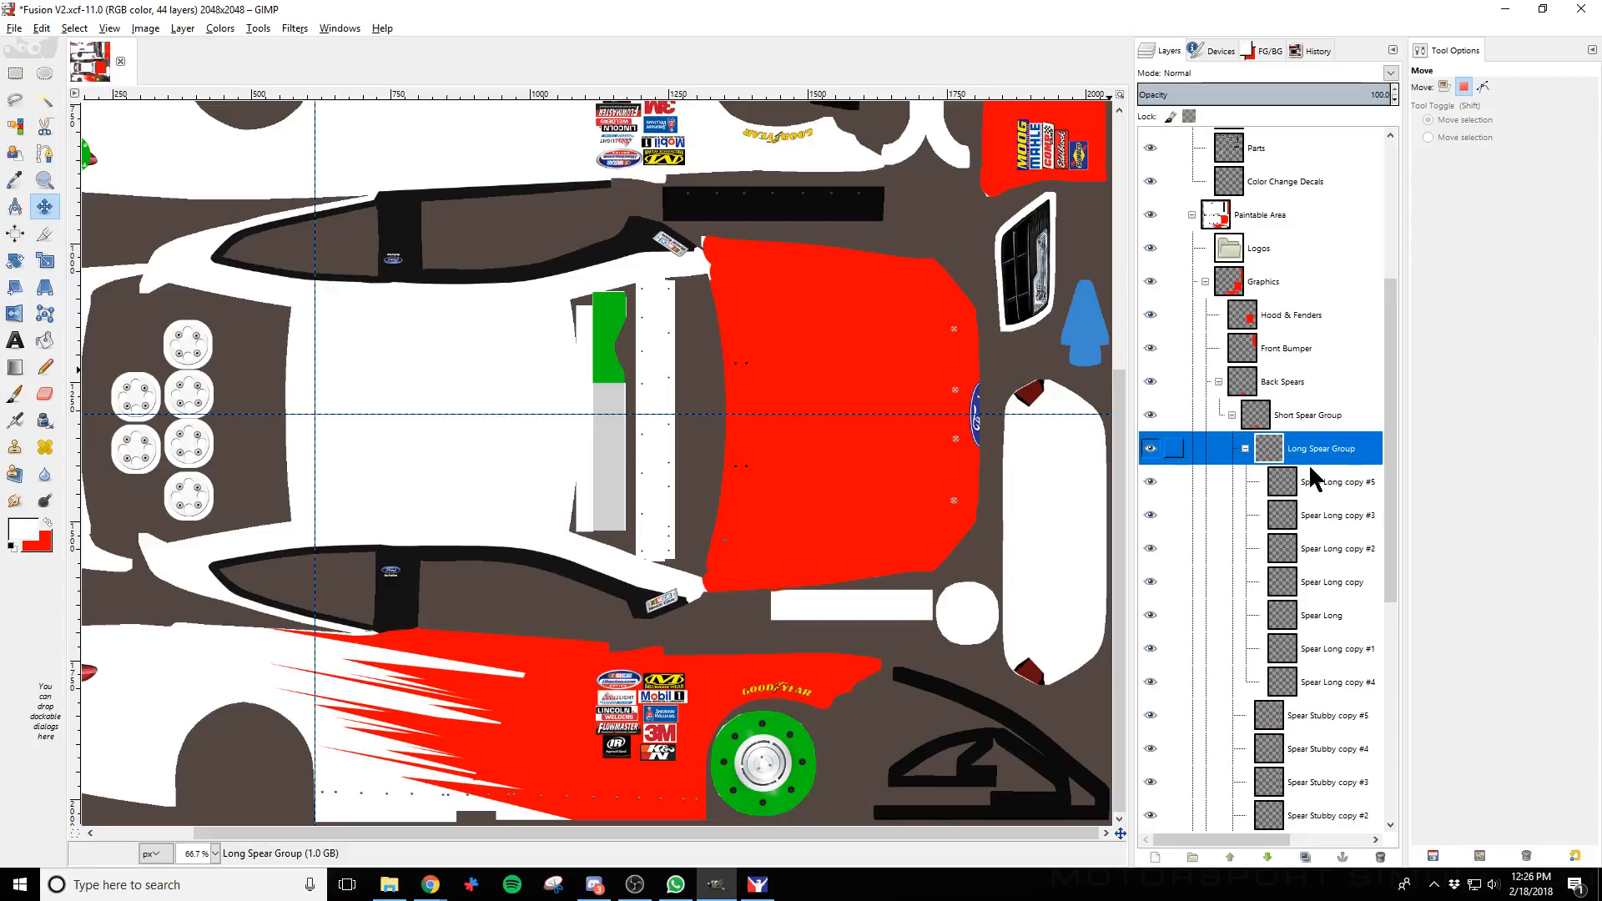
{"action": "left_click", "coordinate": [1245, 449]}
{"action": "left_click_drag", "start_coordinate": [1341, 448], "coordinate": [1309, 414]}
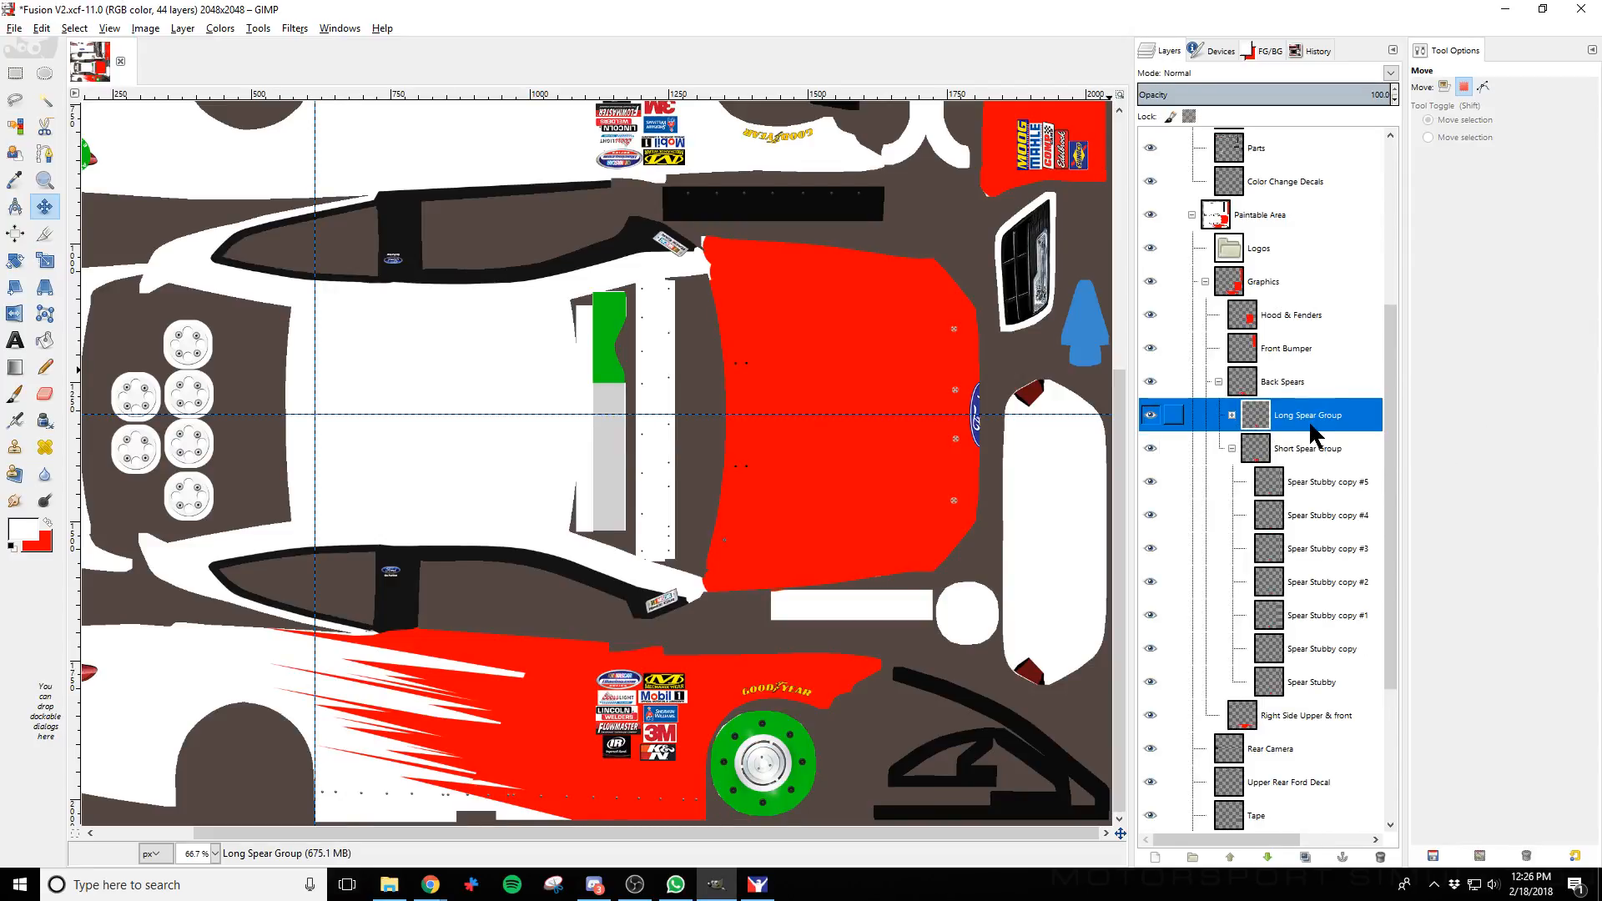
{"action": "left_click", "coordinate": [1281, 391]}
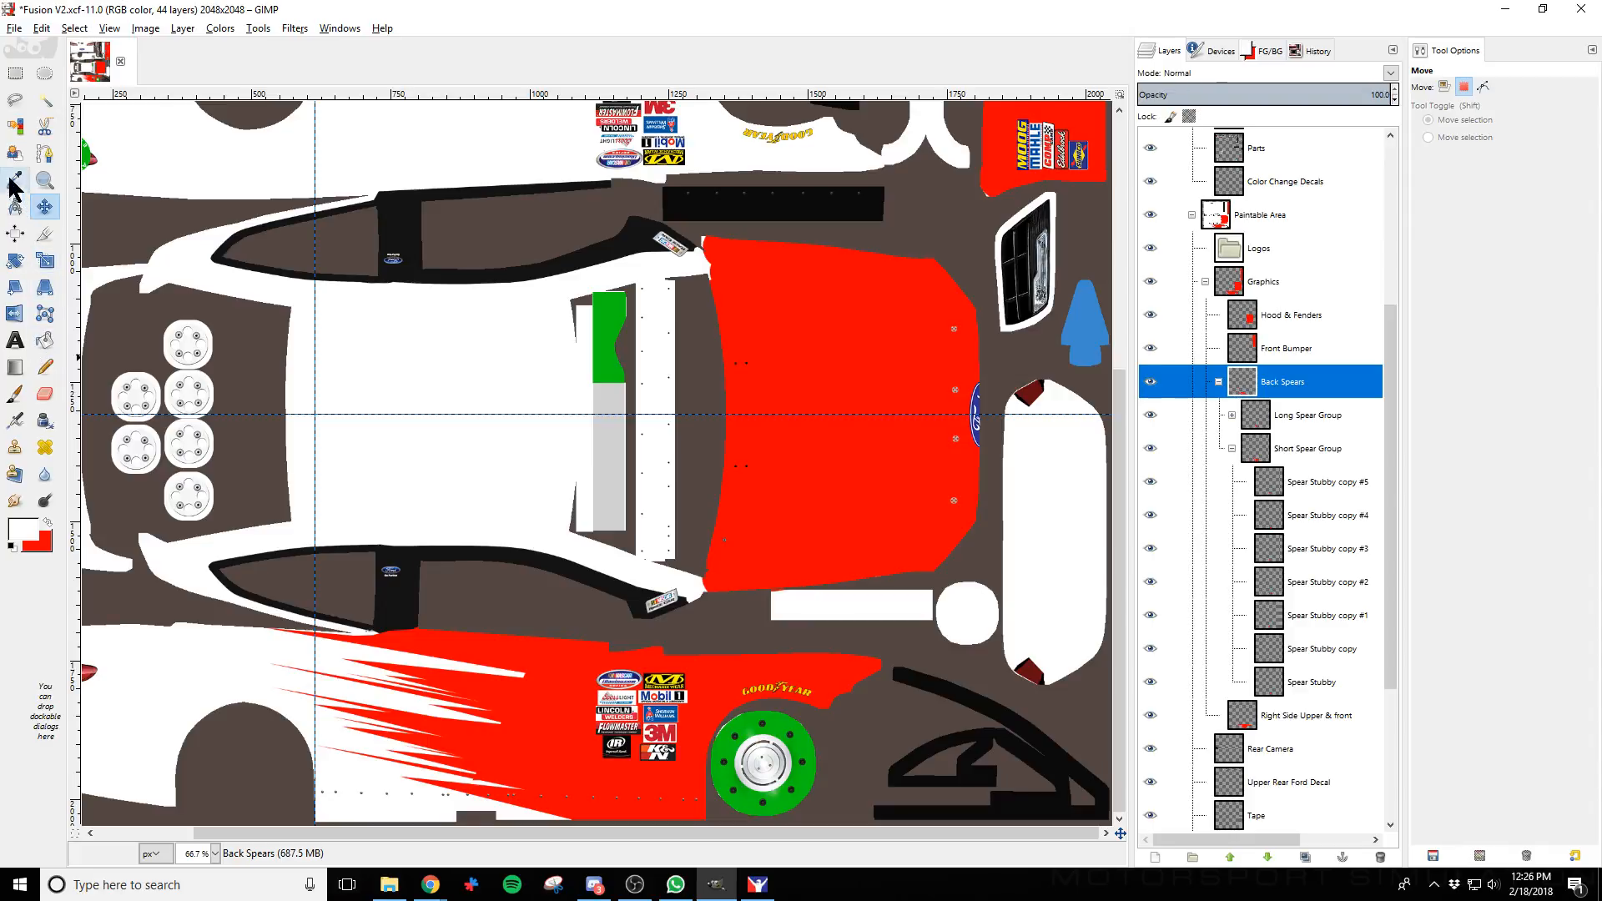
{"action": "left_click", "coordinate": [15, 126]}
Select the red spear shapes by colour and shift the selection up and right onto the hood
{"action": "left_click", "coordinate": [503, 698]}
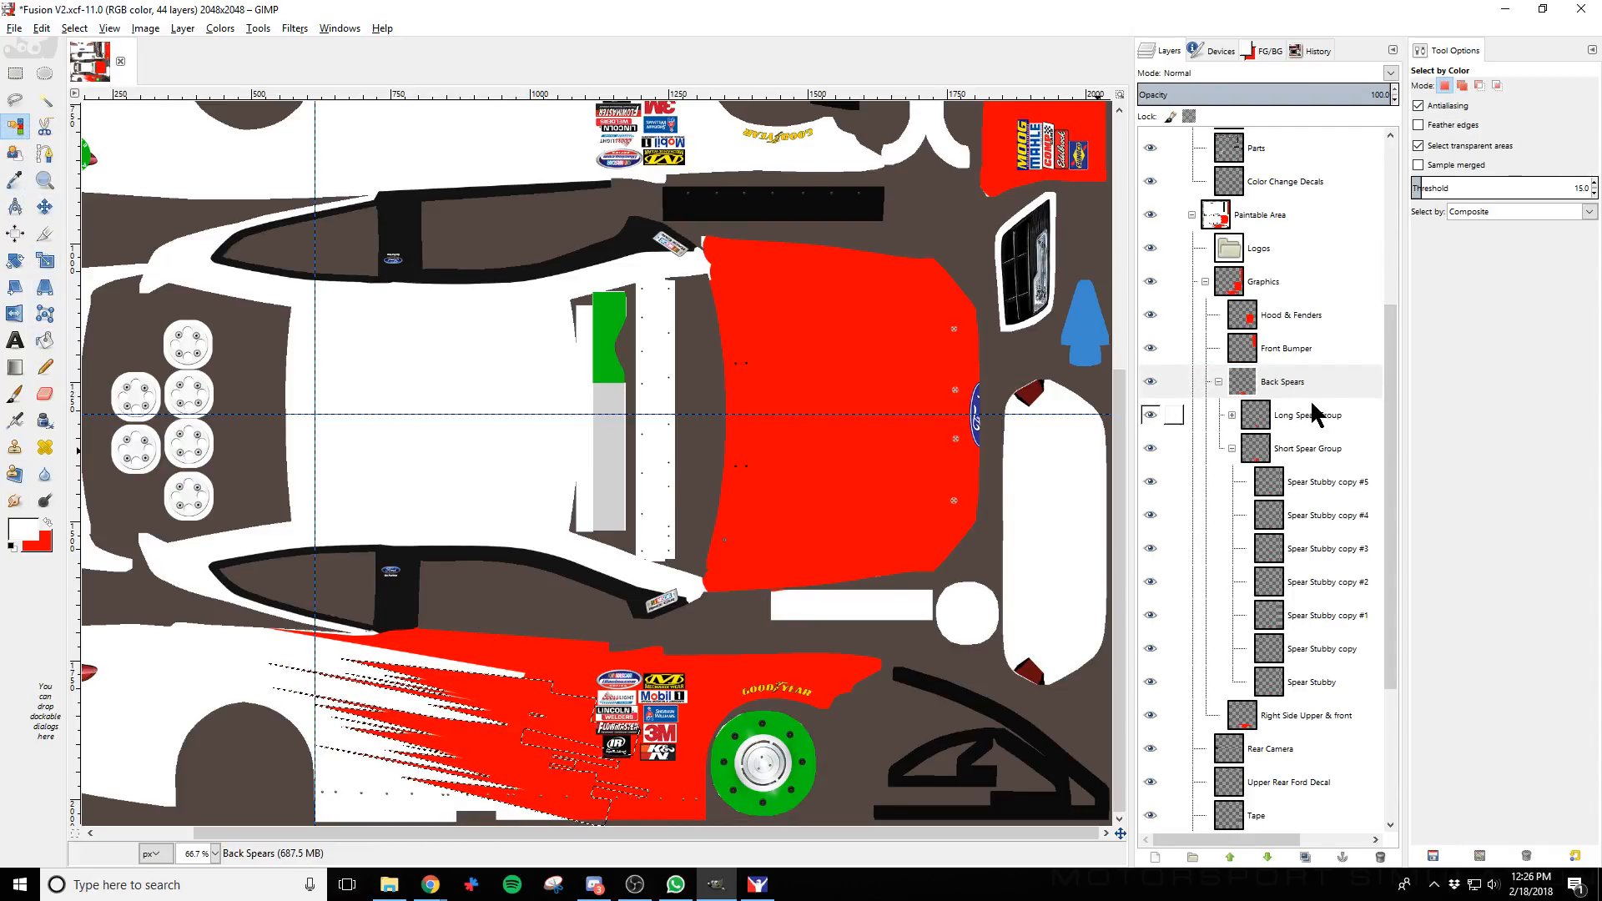
{"action": "left_click", "coordinate": [44, 206]}
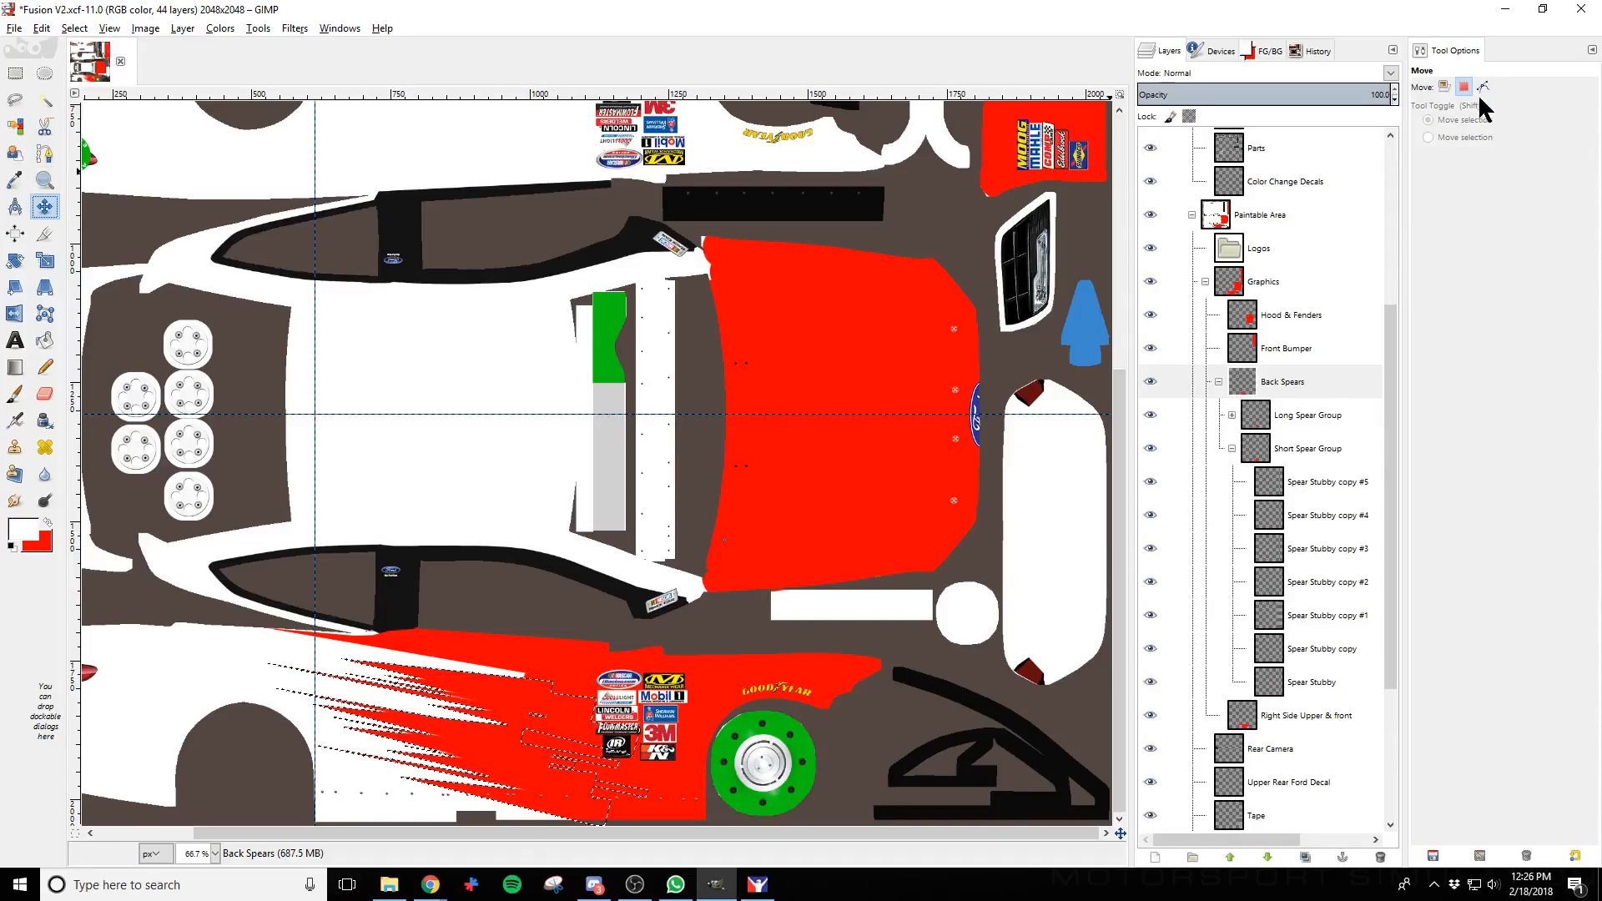
{"action": "left_click_drag", "start_coordinate": [534, 763], "coordinate": [964, 387]}
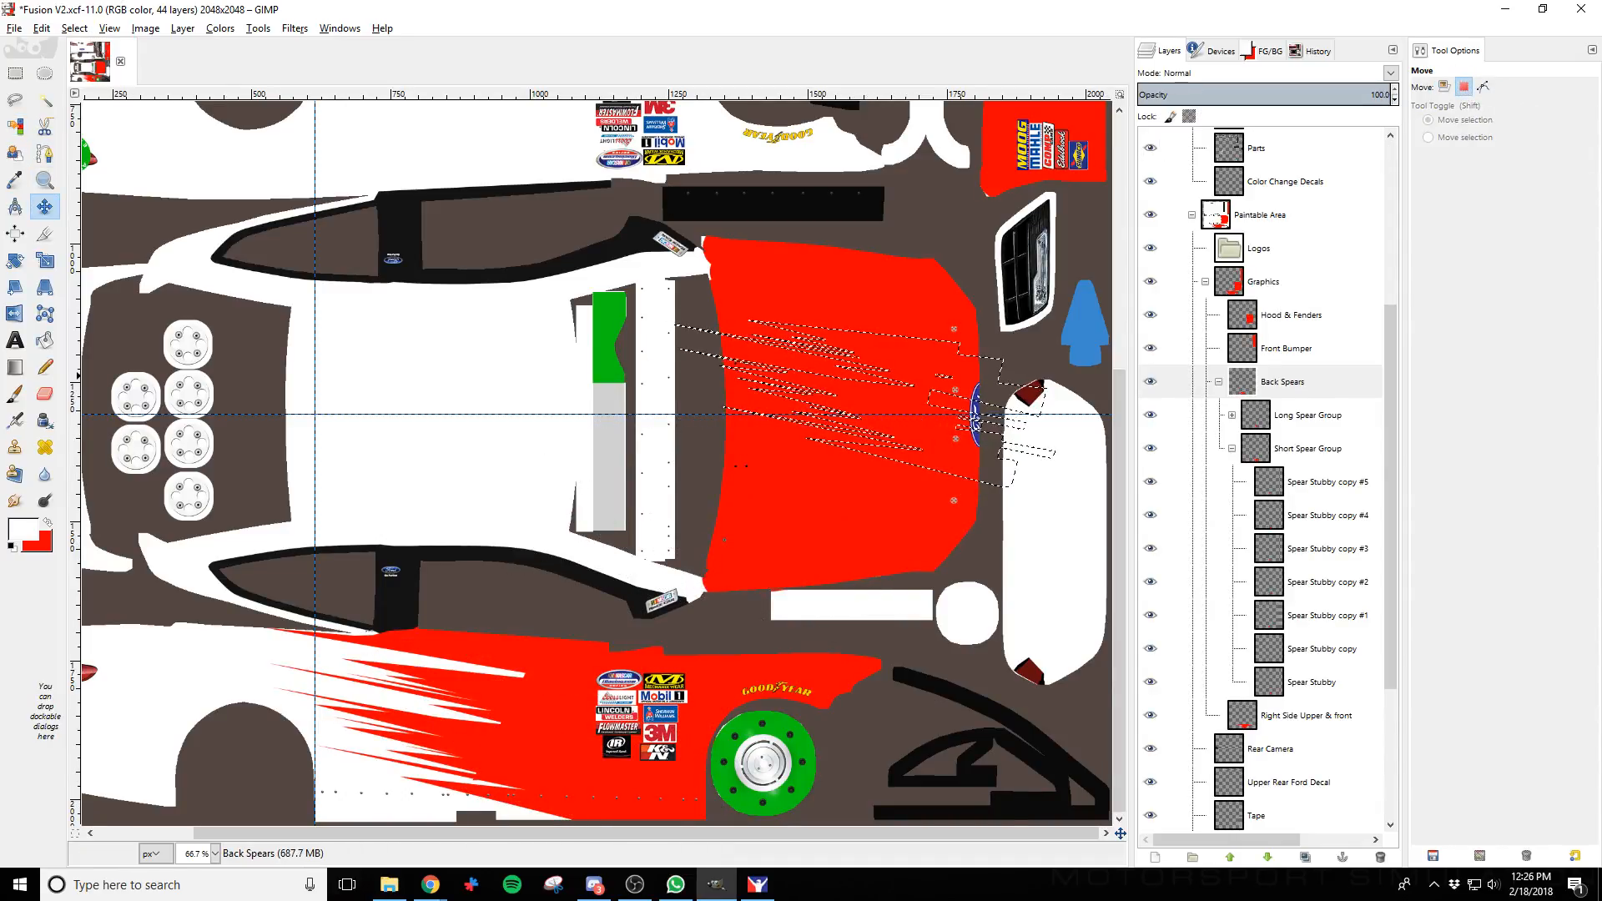
Rotate the spear selection outline -90° so it runs vertically across the hood
{"action": "left_click", "coordinate": [15, 260]}
{"action": "left_click", "coordinate": [1479, 86]}
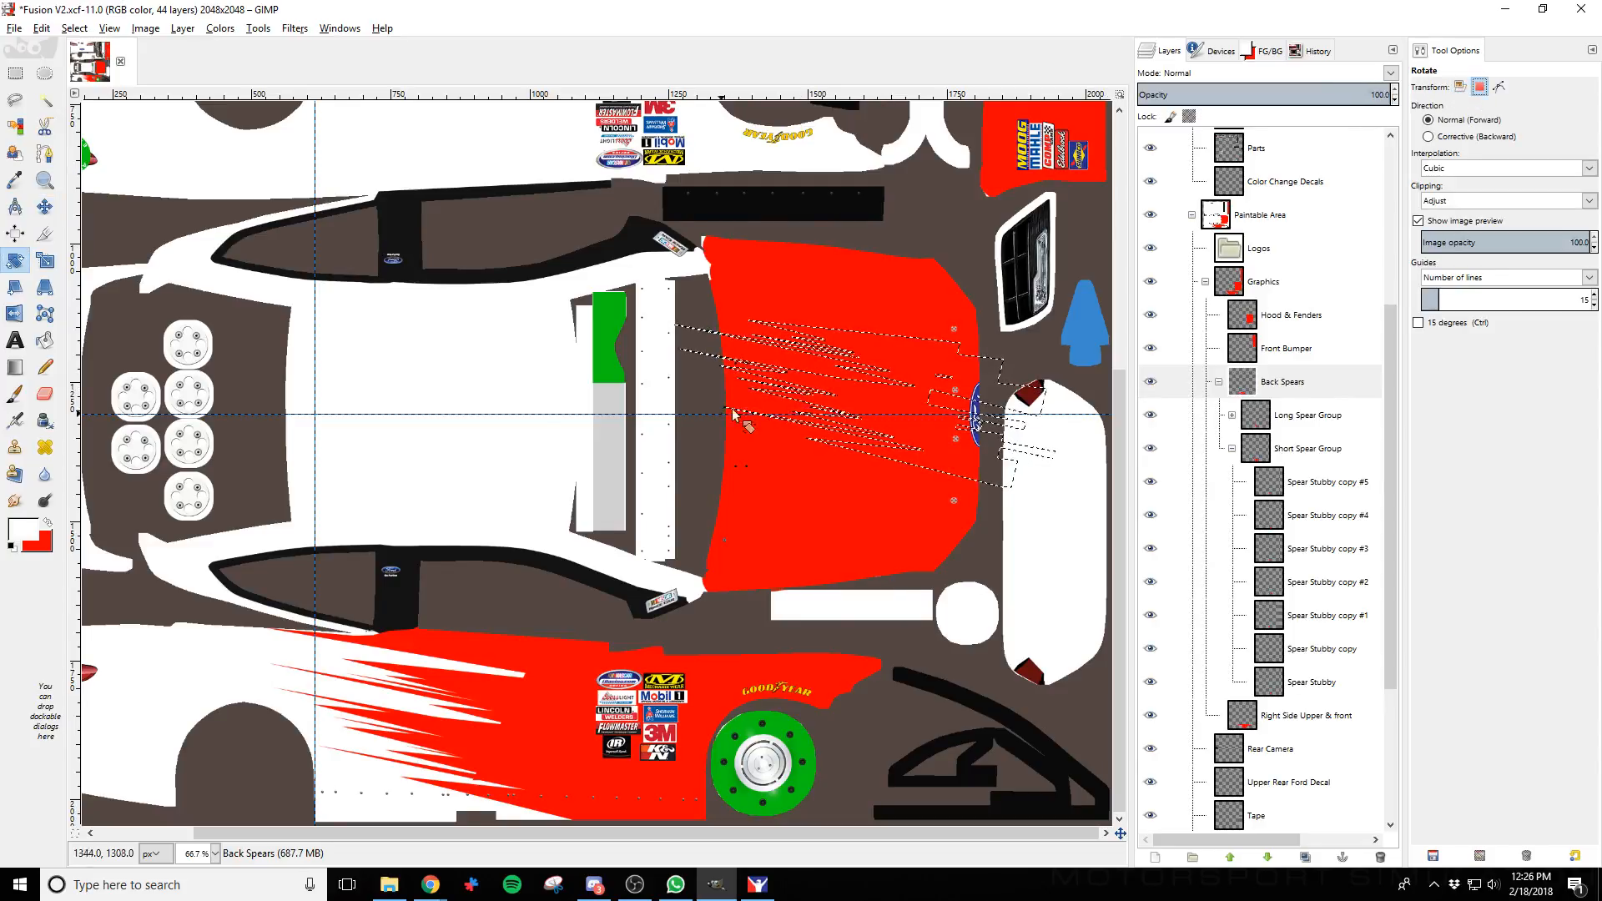
{"action": "left_click", "coordinate": [900, 357]}
{"action": "type", "text": "90"}
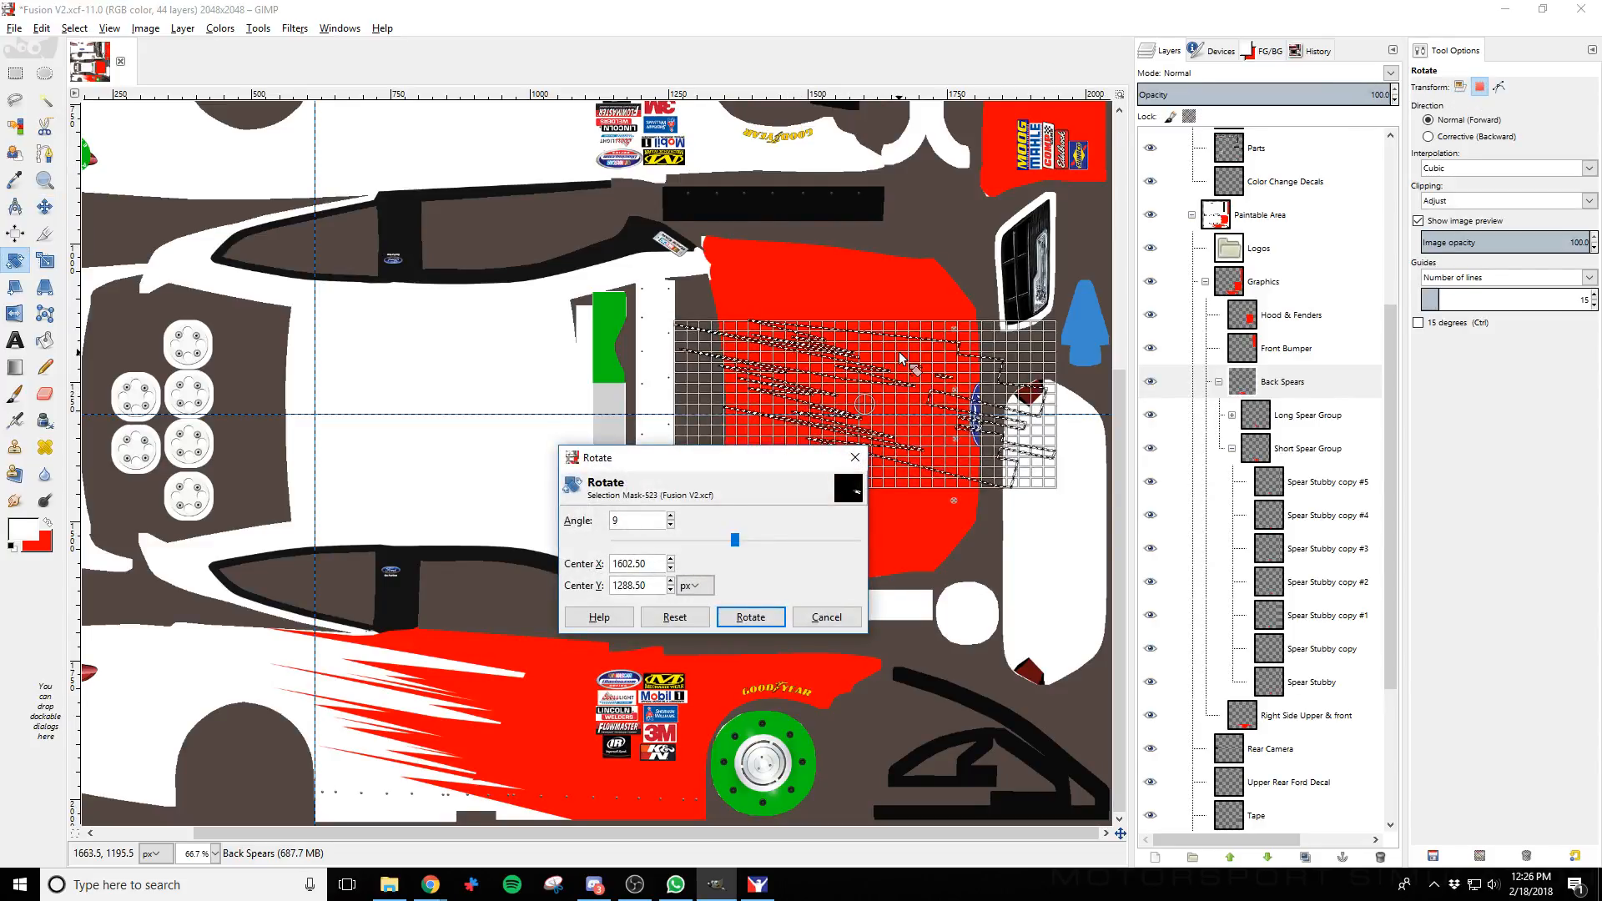
{"action": "key", "text": "Return"}
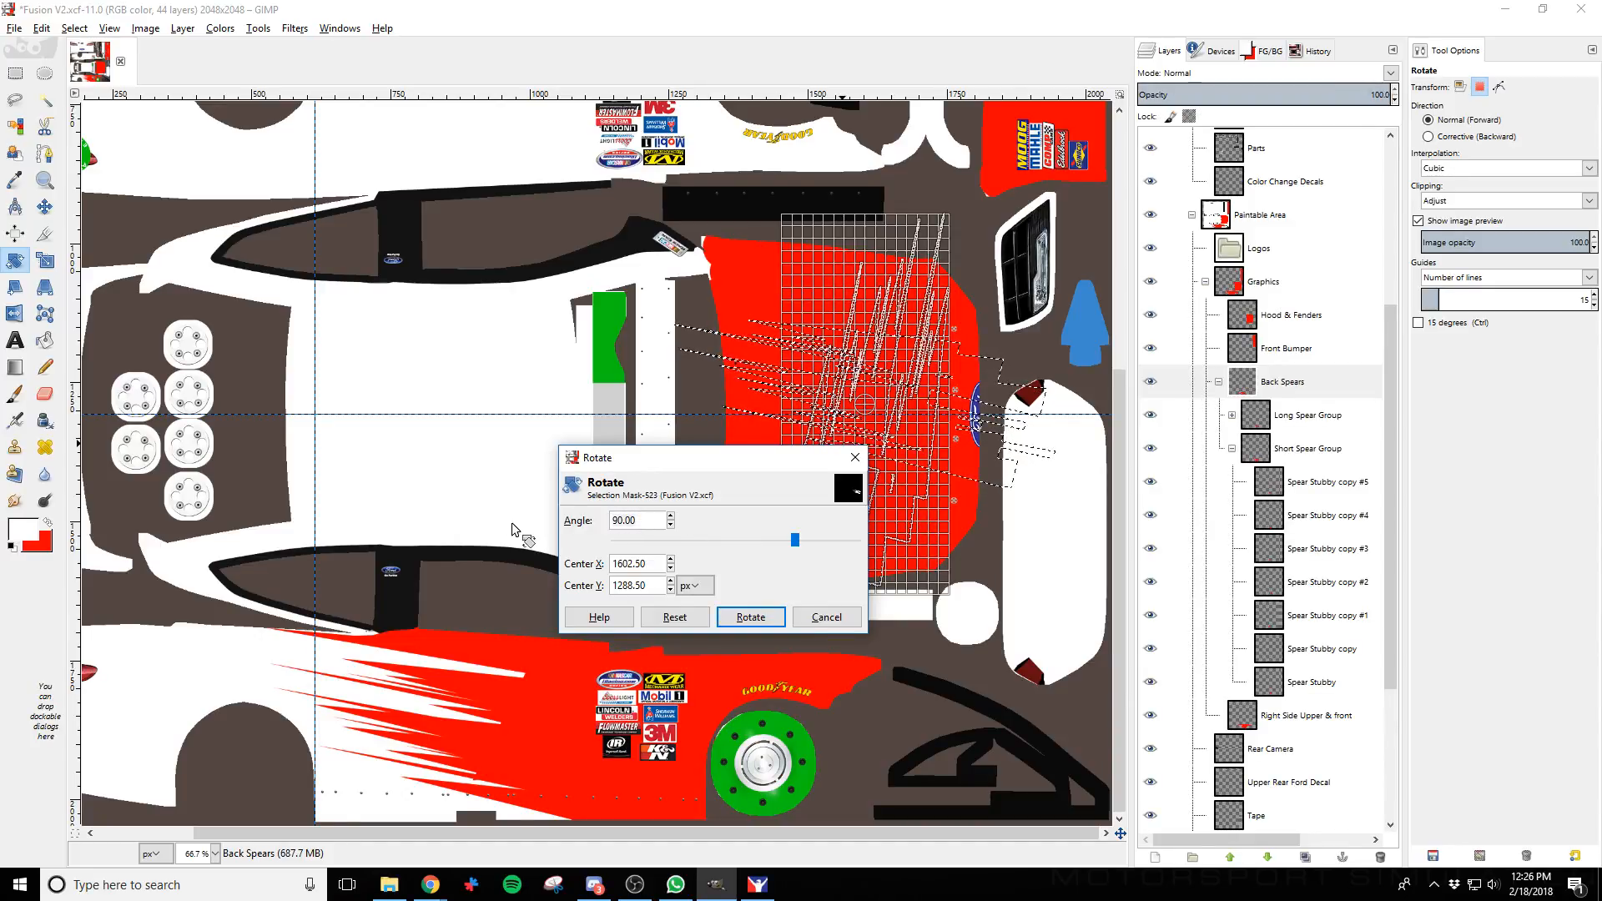
{"action": "type", "text": "-90"}
{"action": "key", "text": "Return"}
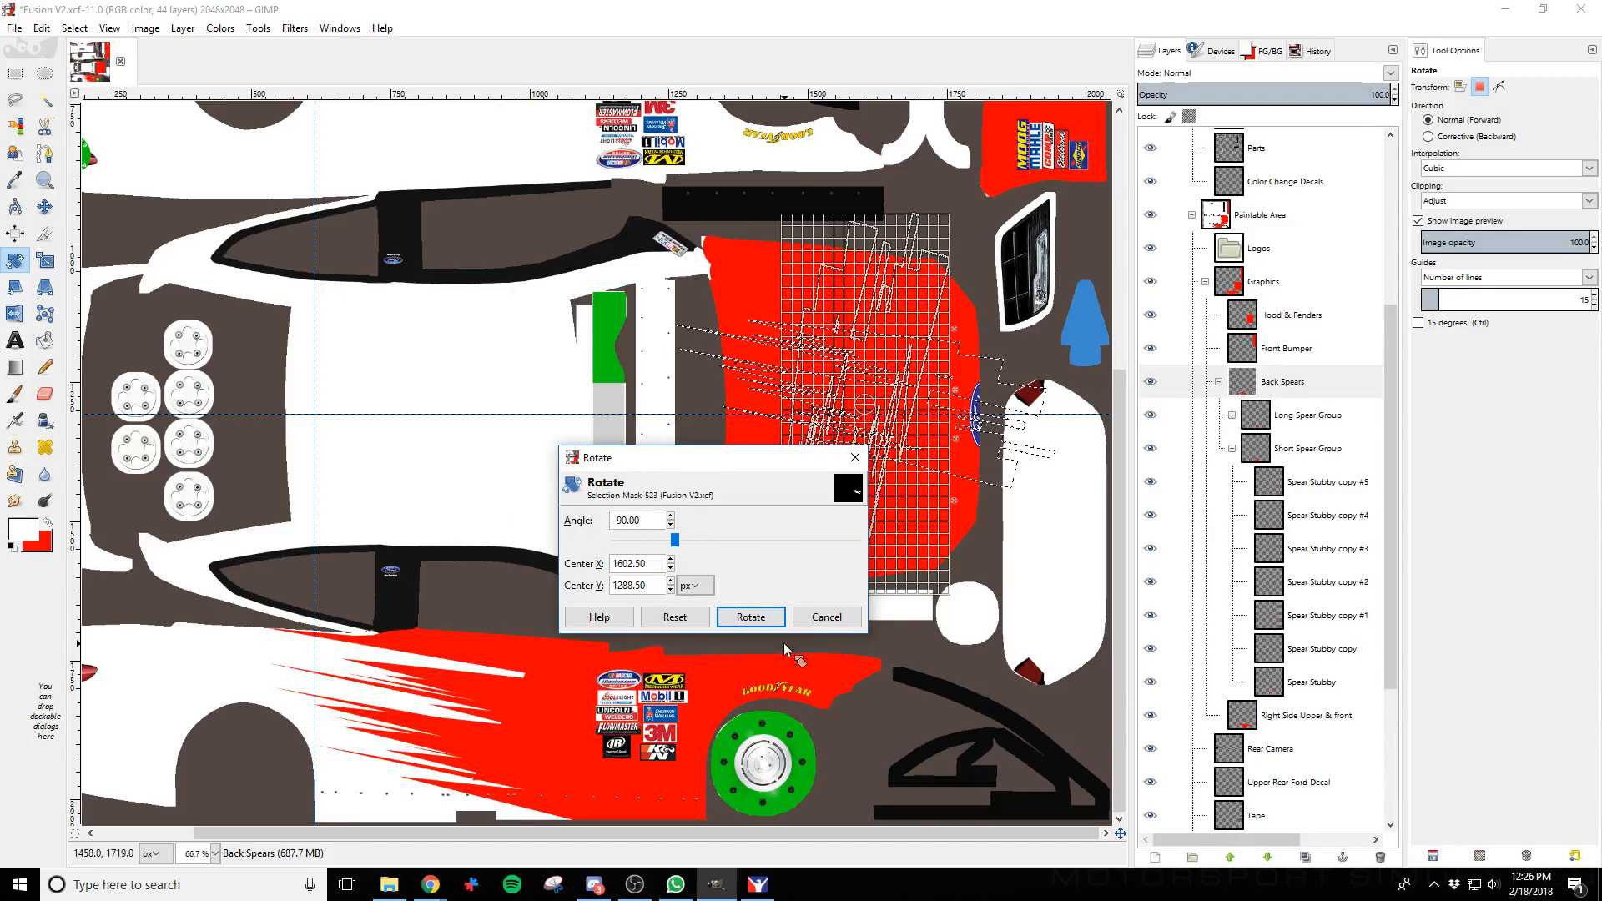
{"action": "left_click", "coordinate": [751, 617]}
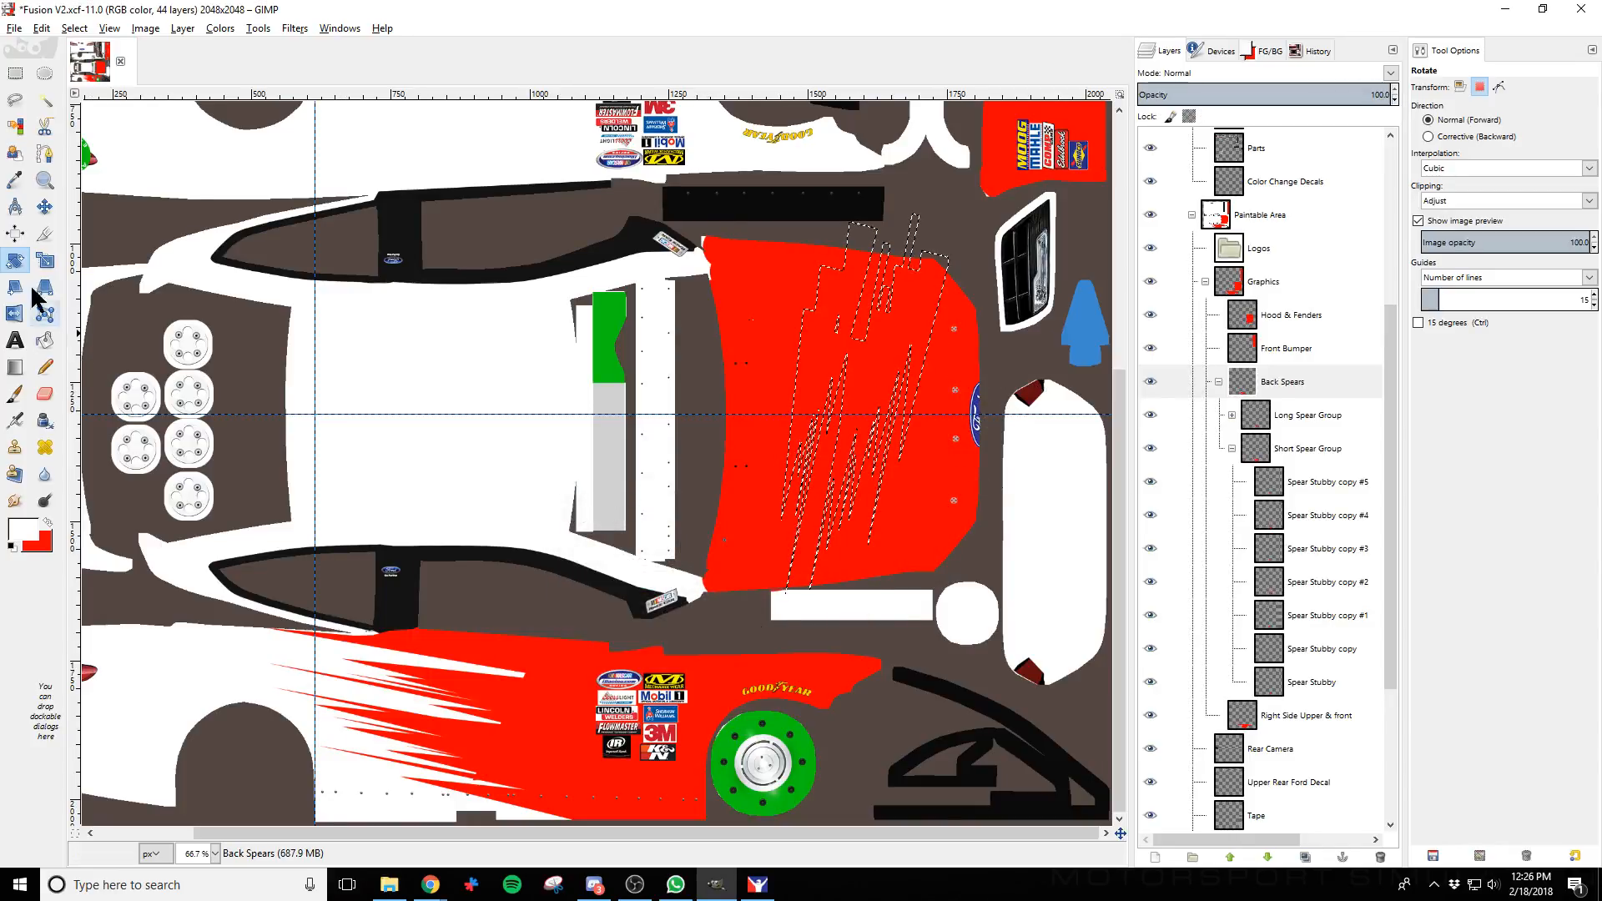
{"action": "key", "text": "m"}
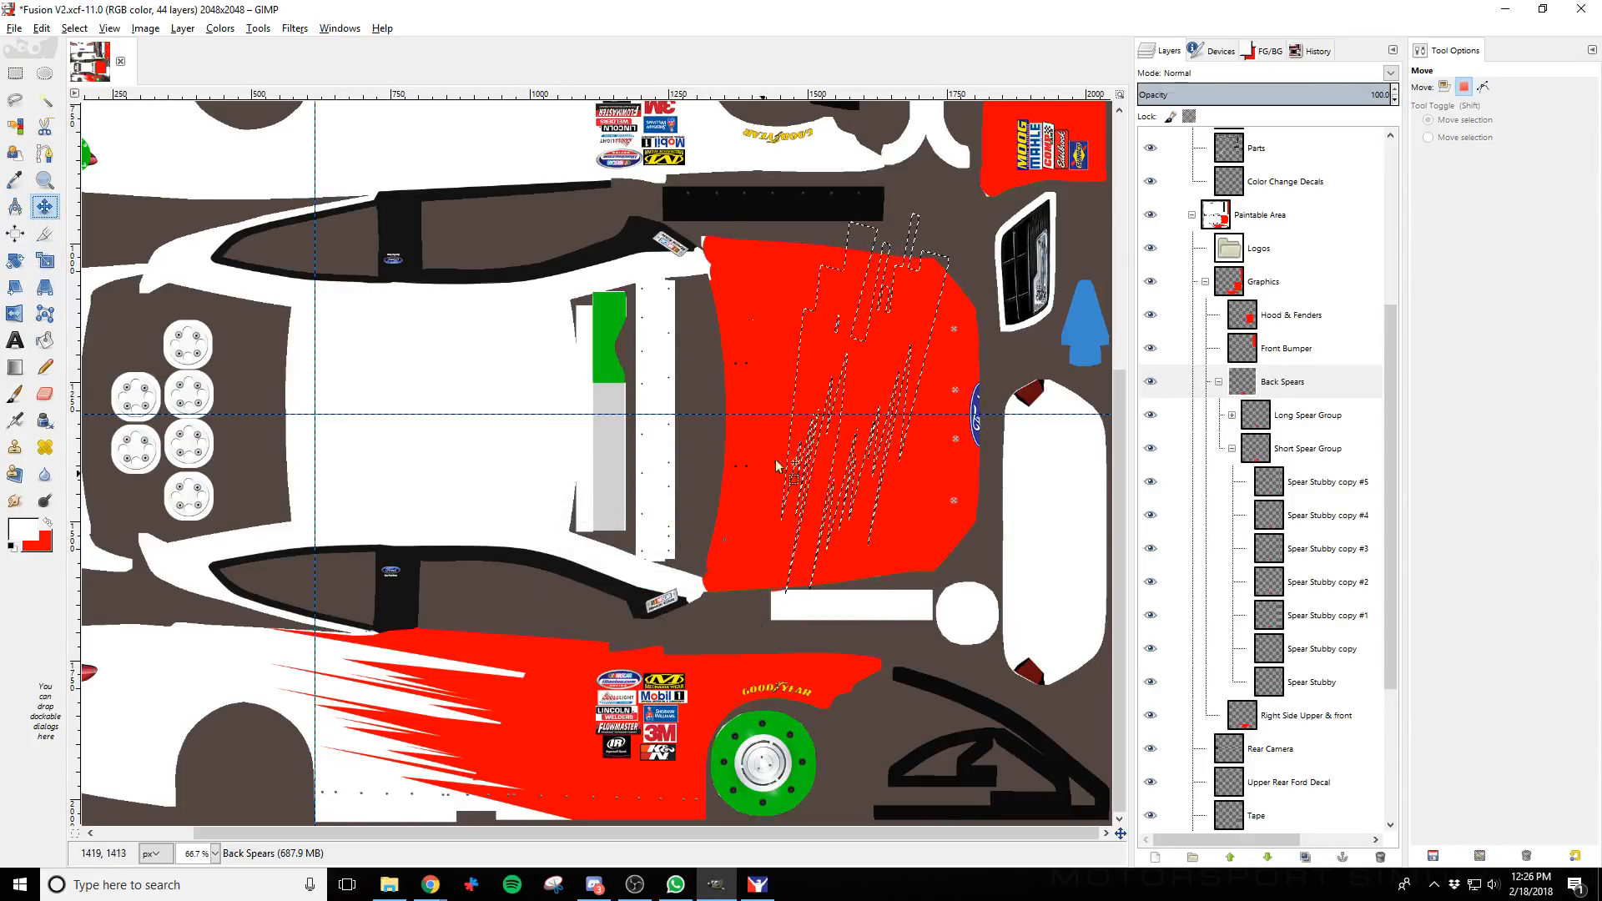
Nudge the spear selection up and right toward the grille, then try painting inside it
{"action": "key", "text": "shift+Up"}
{"action": "key", "text": "shift+Up"}
{"action": "key", "text": "shift+Up"}
{"action": "key", "text": "shift+Up"}
{"action": "key", "text": "shift+Up"}
{"action": "key", "text": "shift+Up"}
{"action": "key", "text": "shift+Up"}
{"action": "key", "text": "shift+Up"}
{"action": "key", "text": "shift+Up"}
{"action": "key", "text": "shift+Up"}
{"action": "key", "text": "shift+Up"}
{"action": "key", "text": "shift+Up"}
{"action": "key", "text": "shift+Up"}
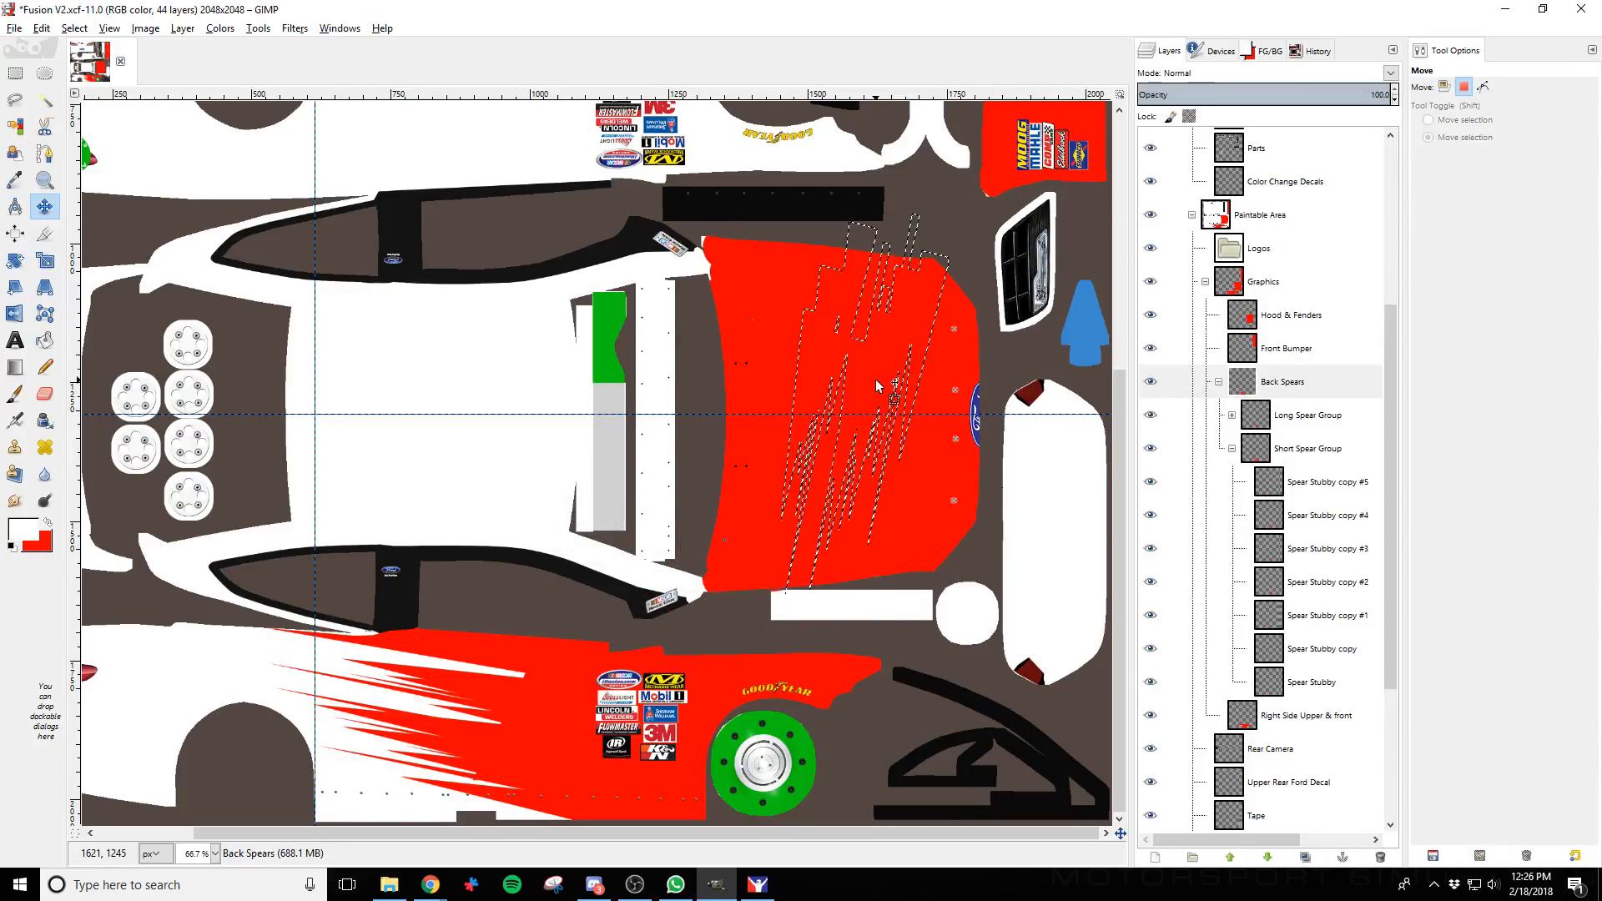
{"action": "key", "text": "shift+Right"}
{"action": "key", "text": "shift+Right"}
{"action": "key", "text": "shift+Right"}
{"action": "key", "text": "shift+Right"}
{"action": "key", "text": "shift+Right"}
{"action": "key", "text": "shift+Right"}
{"action": "key", "text": "shift+Right"}
{"action": "key", "text": "shift+Right"}
{"action": "key", "text": "shift+Right"}
{"action": "key", "text": "shift+Right"}
{"action": "key", "text": "shift+Right"}
{"action": "key", "text": "shift+Right"}
{"action": "key", "text": "shift+Up"}
{"action": "key", "text": "shift+Up"}
{"action": "key", "text": "shift+Up"}
{"action": "key", "text": "shift+Up"}
{"action": "key", "text": "shift+Up"}
{"action": "key", "text": "shift+Up"}
{"action": "key", "text": "shift+Up"}
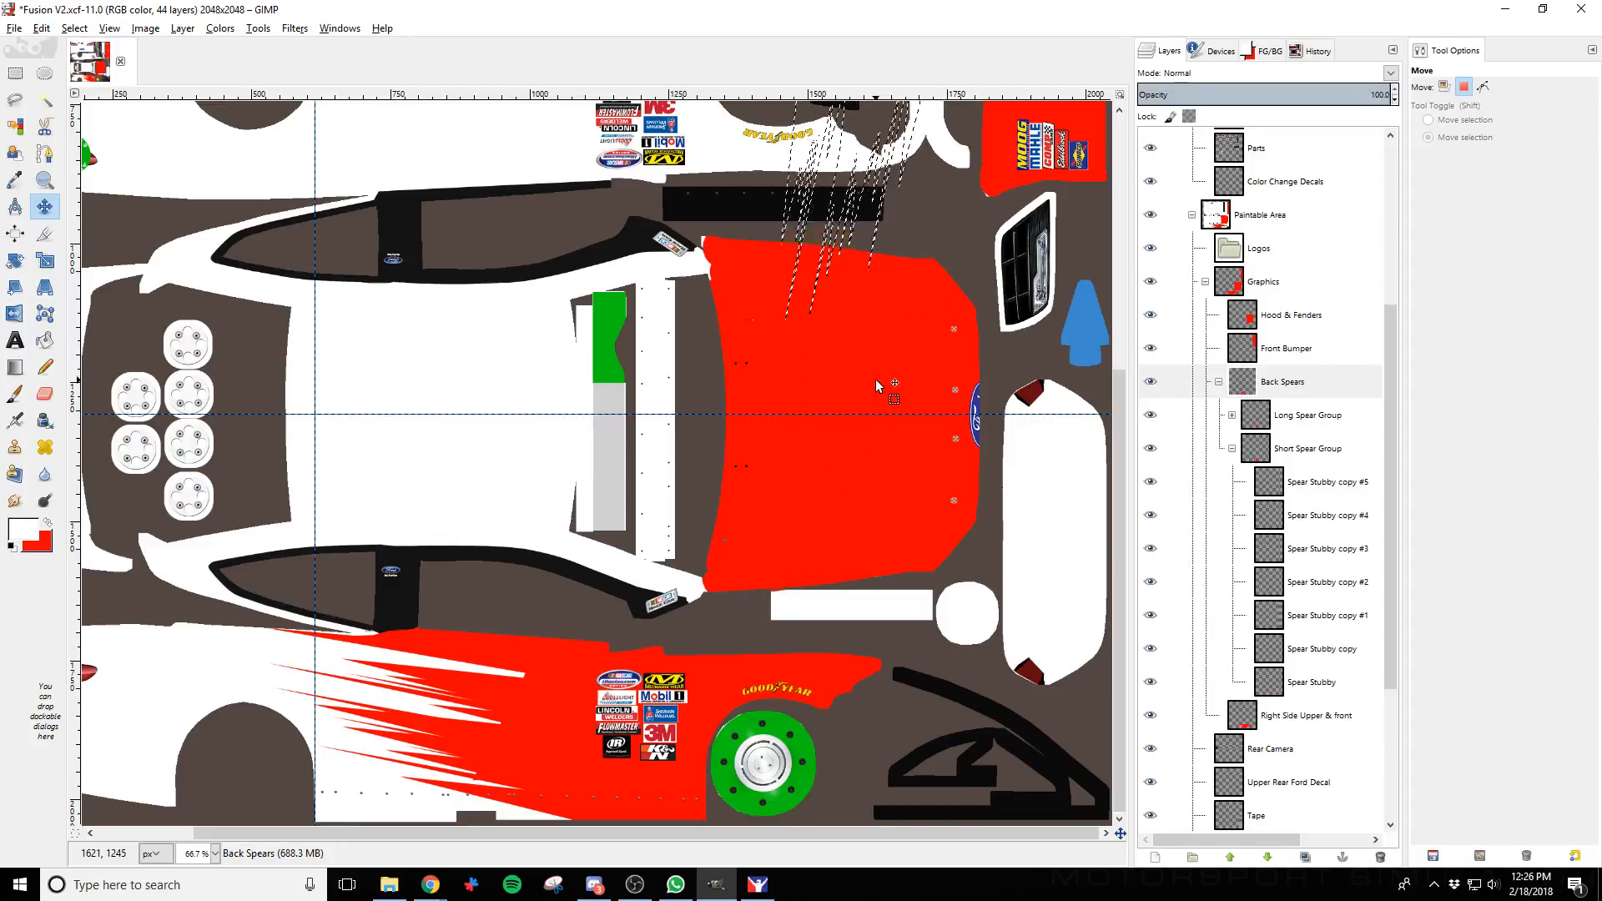
{"action": "key", "text": "shift+Up"}
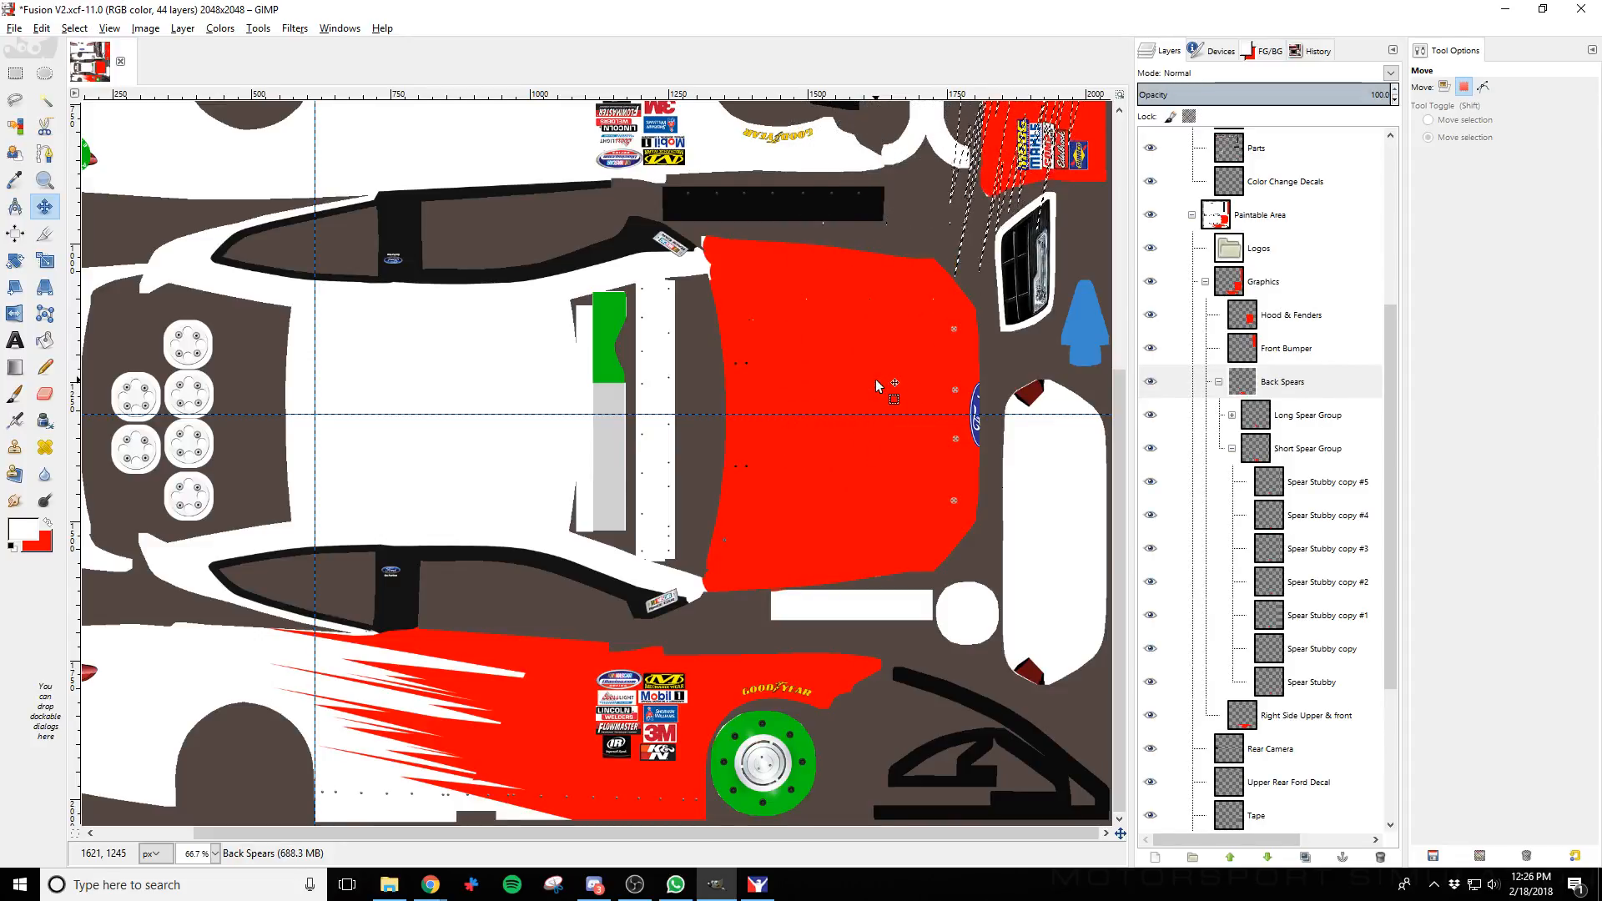
{"action": "key", "text": "shift+Right"}
{"action": "key", "text": "shift+Up"}
{"action": "scroll", "coordinate": [868, 518], "scroll_direction": "up", "scroll_amount": 5}
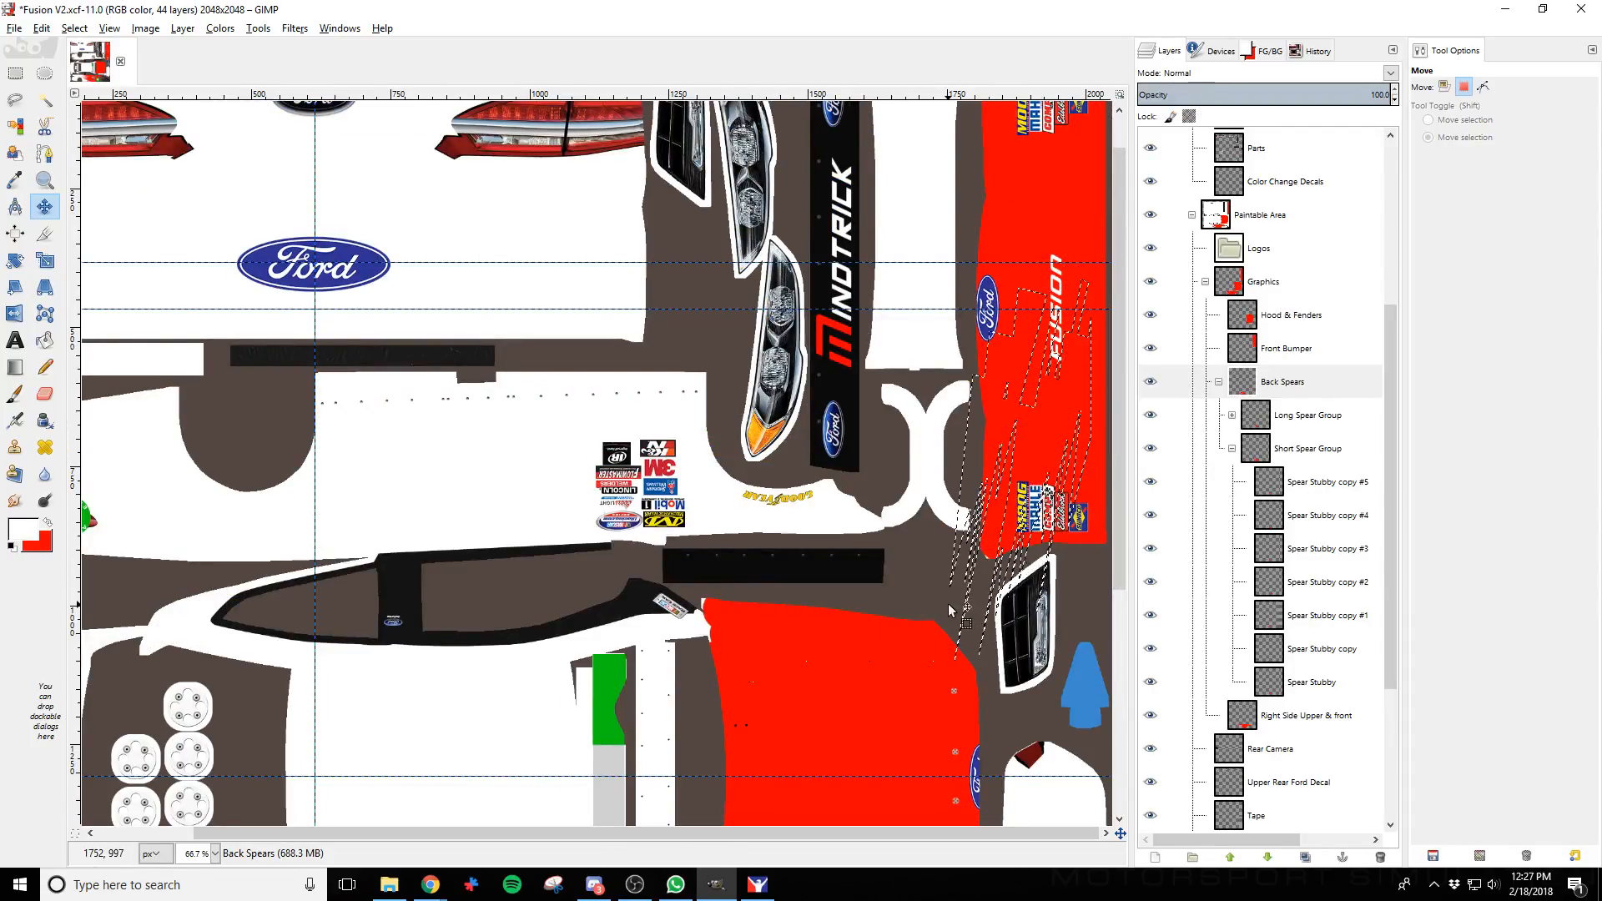
{"action": "key", "text": "shift+Left"}
{"action": "key", "text": "shift+Down"}
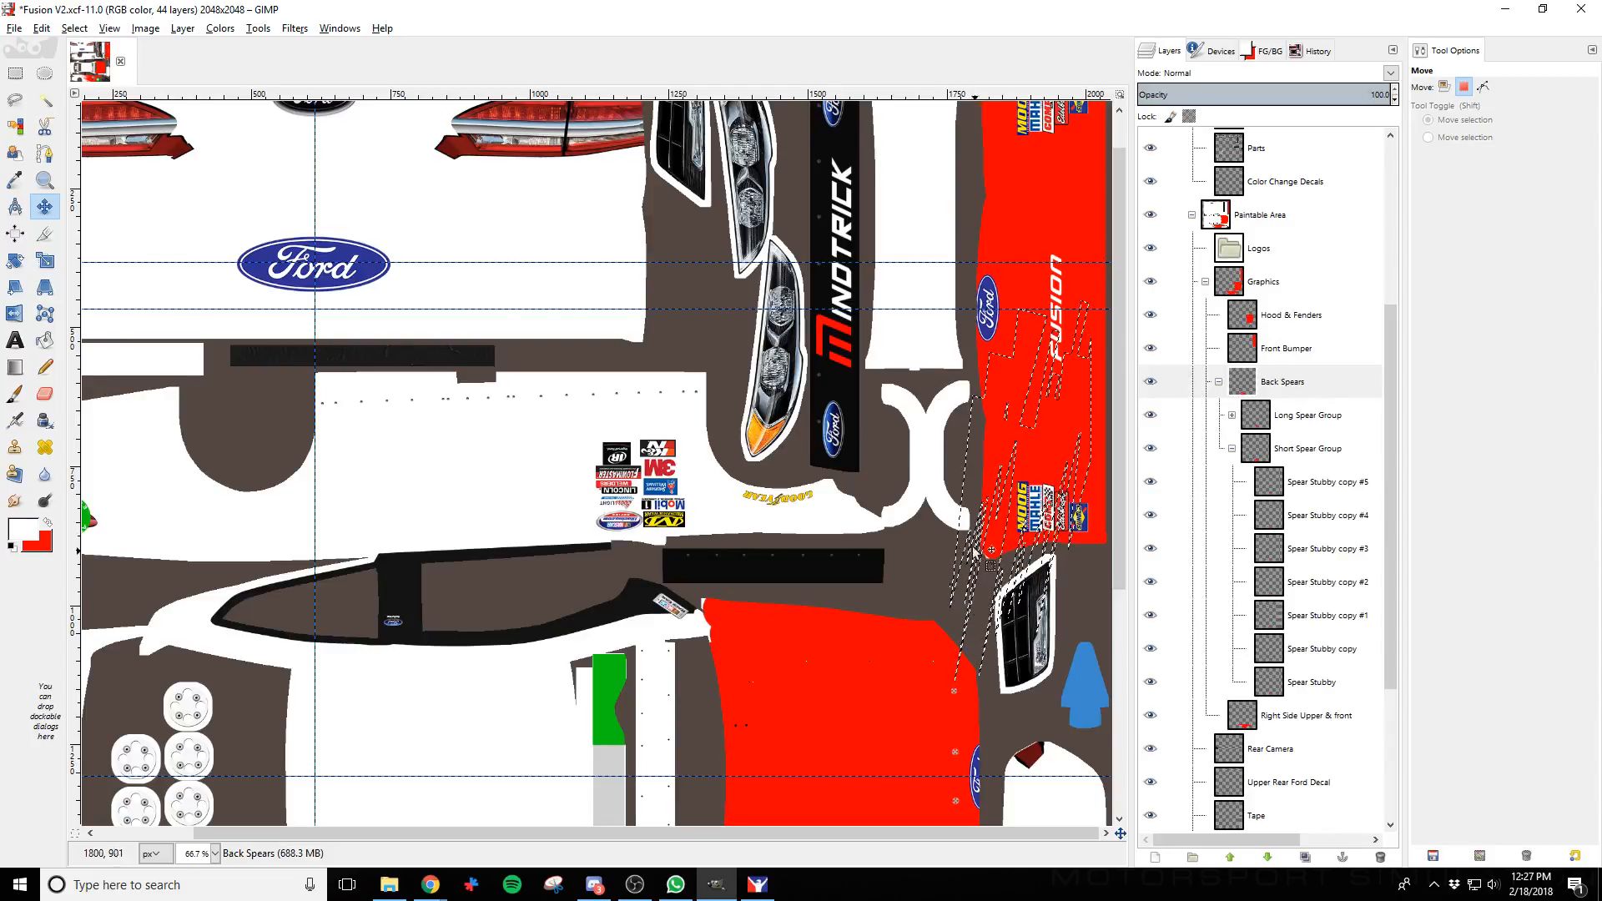
{"action": "scroll", "coordinate": [703, 748], "scroll_direction": "down", "scroll_amount": 5}
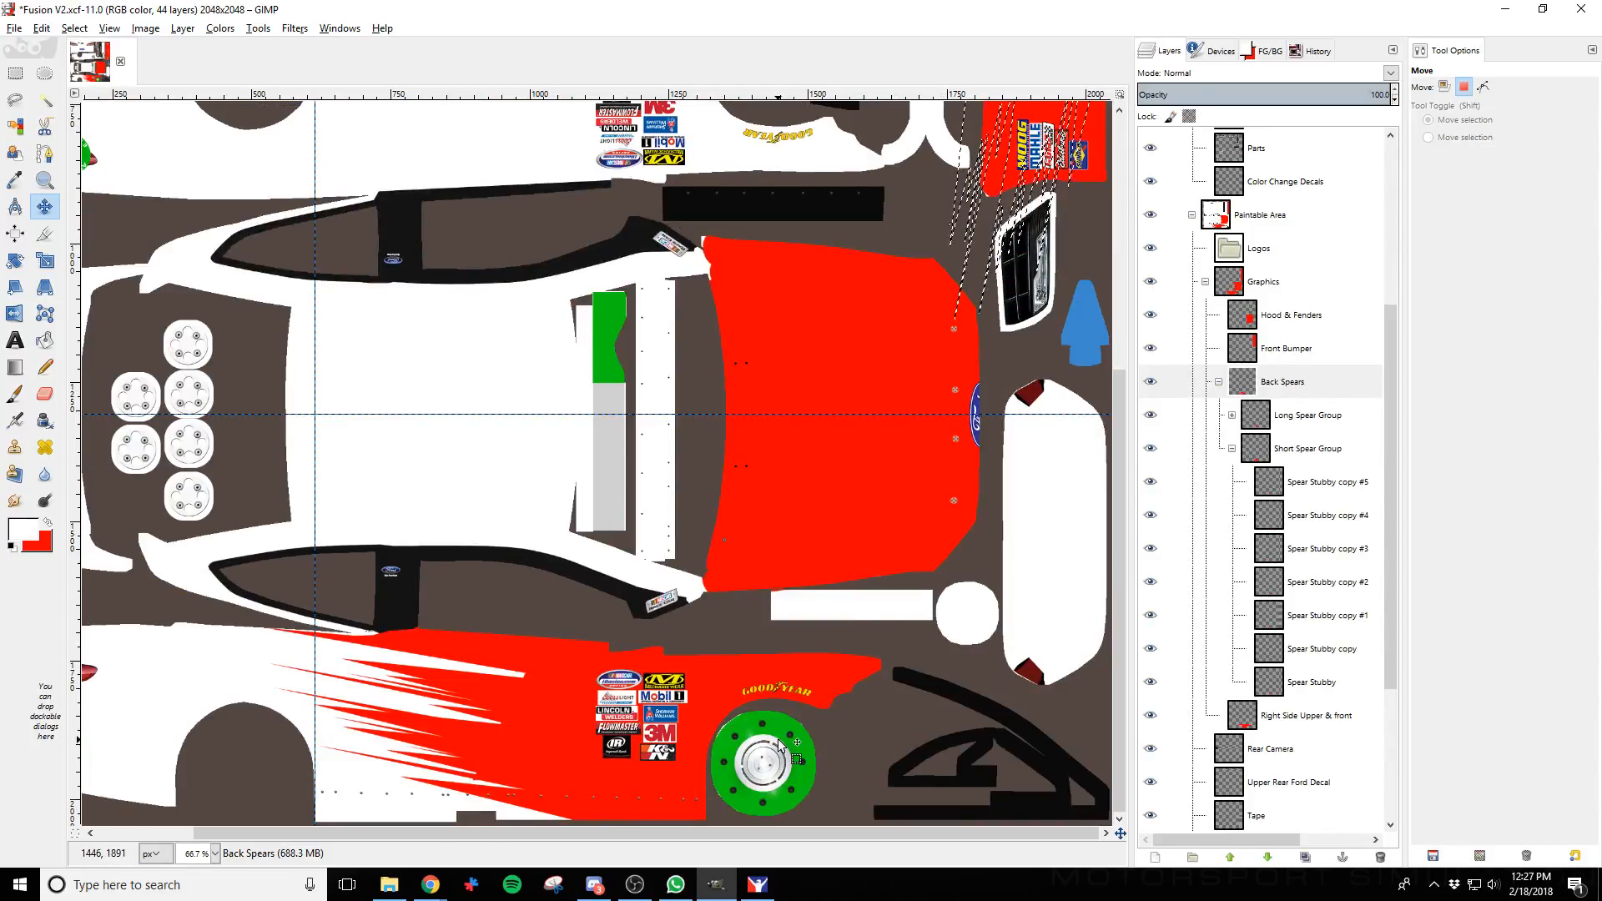
{"action": "scroll", "coordinate": [822, 618], "scroll_direction": "up", "scroll_amount": 5}
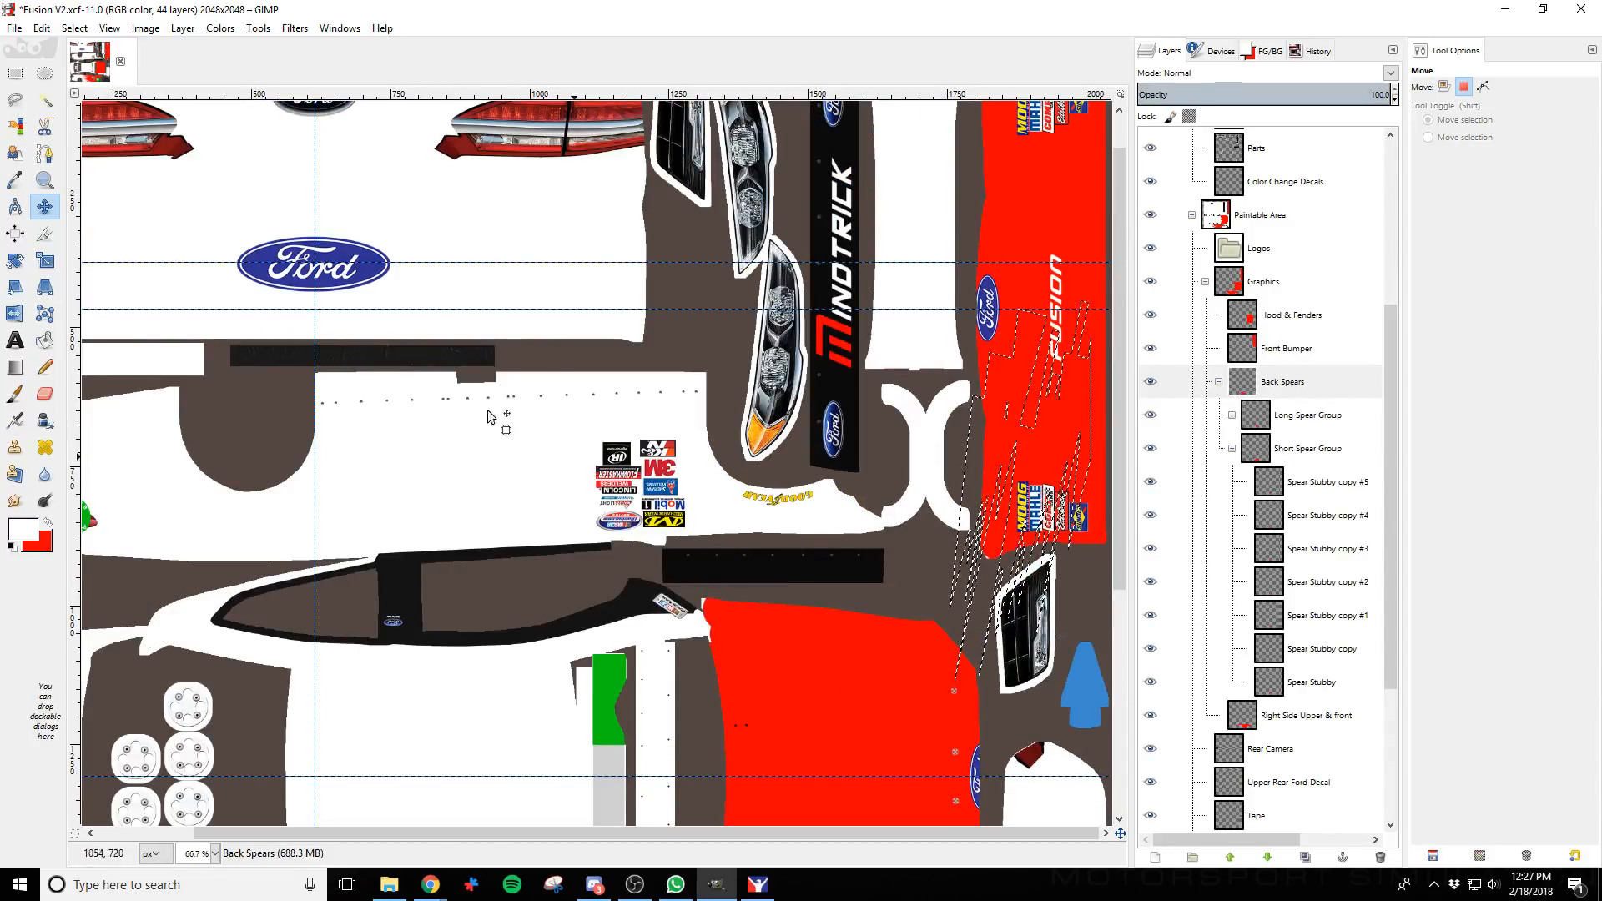
{"action": "left_click", "coordinate": [15, 396]}
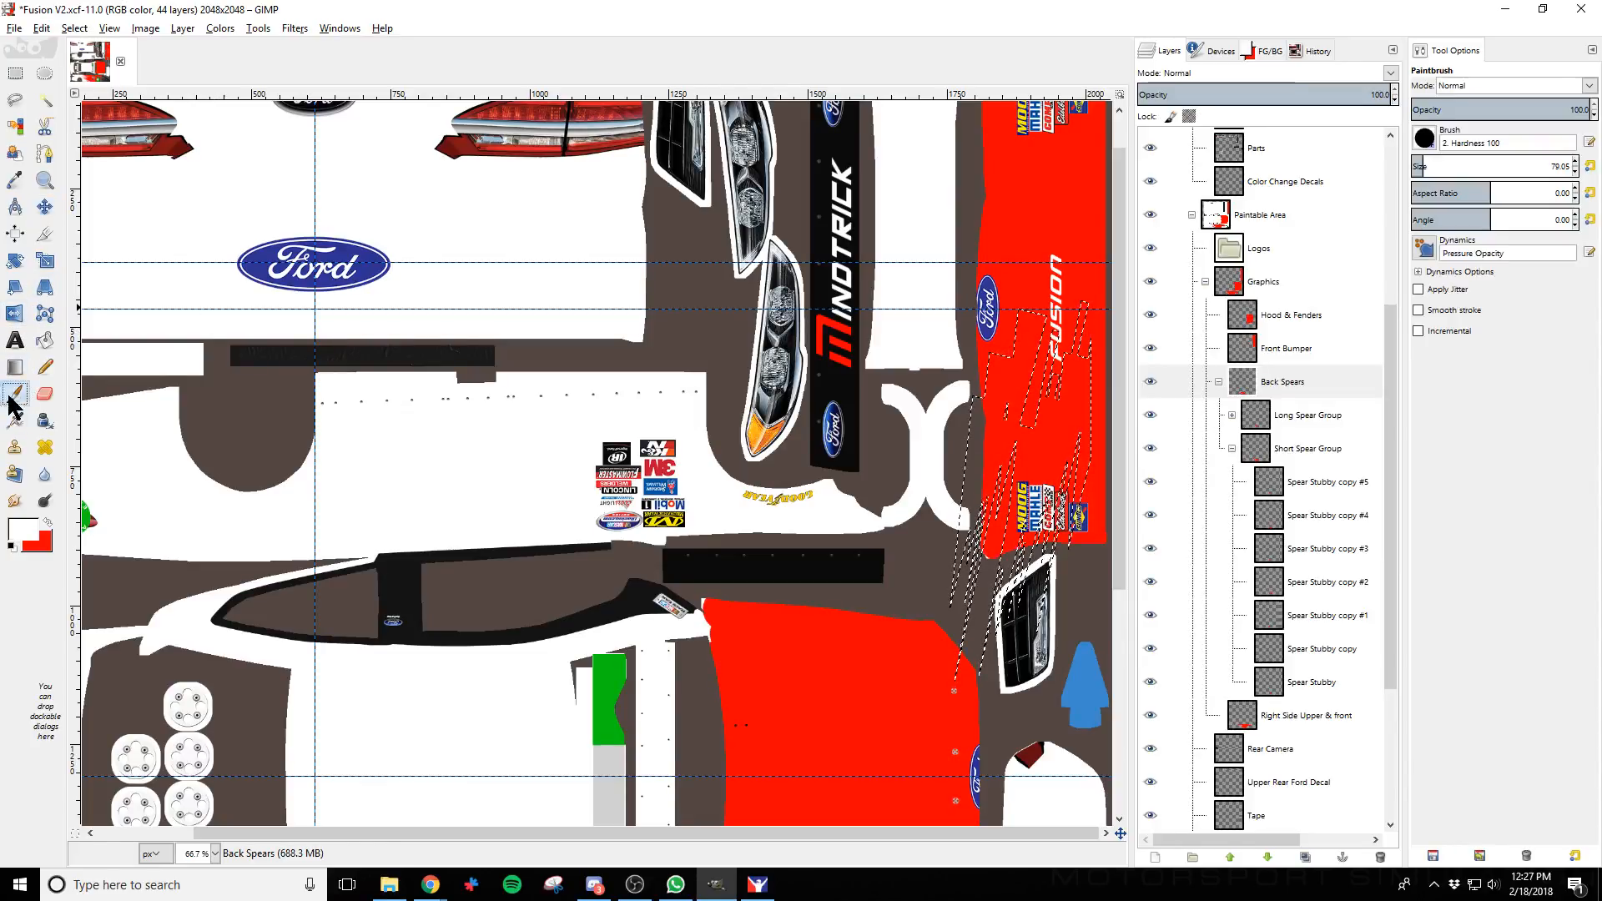
{"action": "left_click_drag", "start_coordinate": [979, 493], "coordinate": [978, 594]}
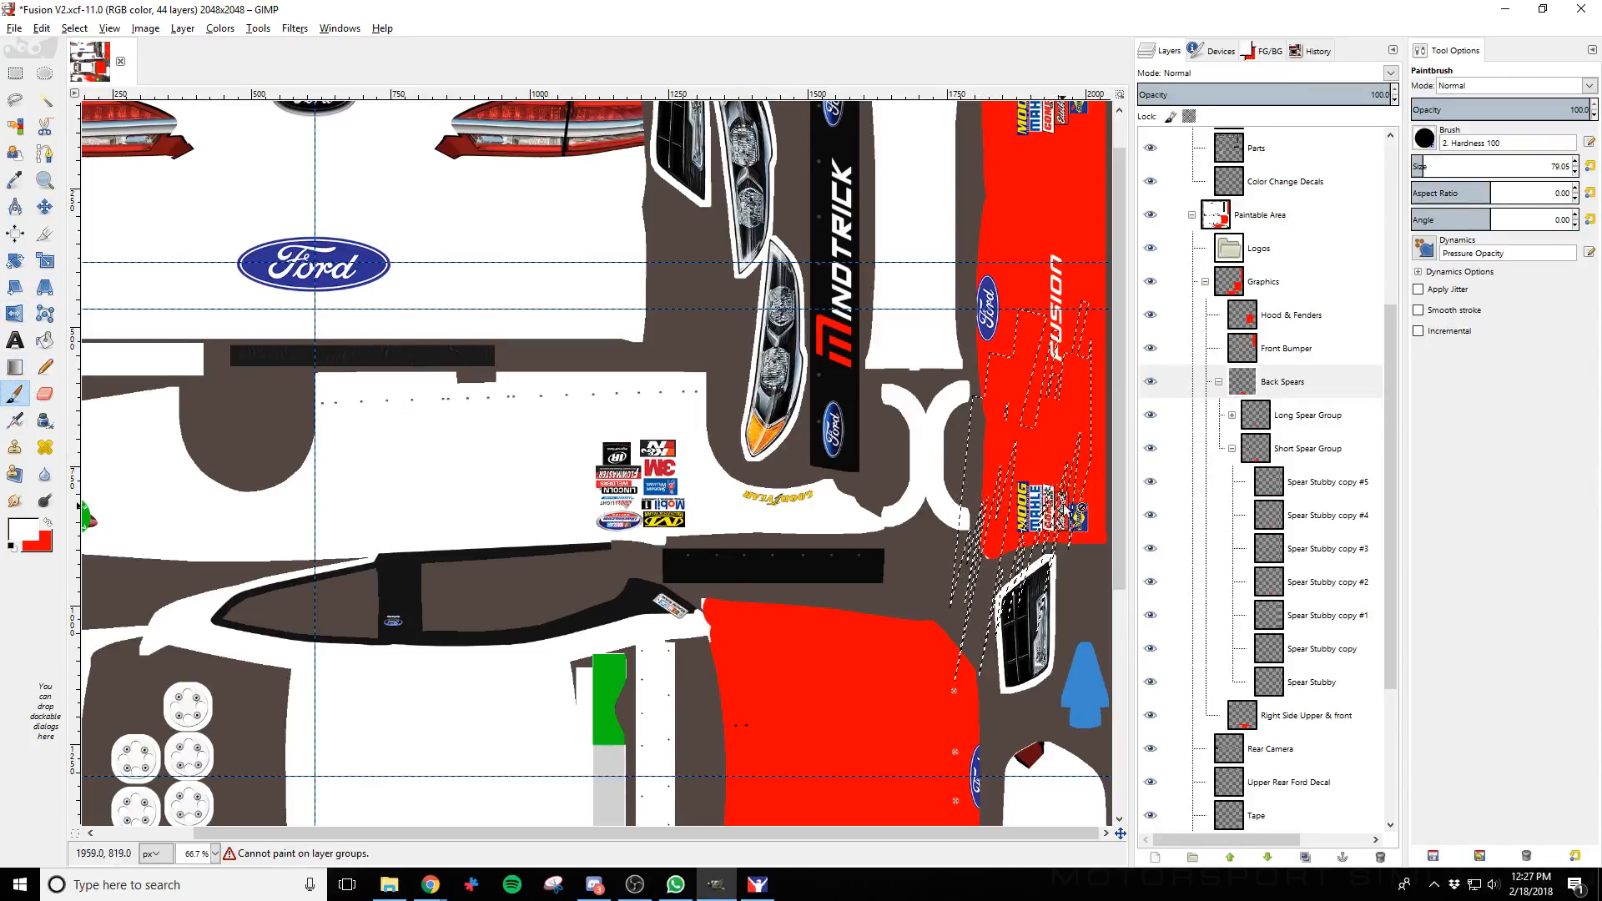
Create a new layer named 'Front Right Spears' and paint inside the spear selection
{"action": "left_click", "coordinate": [1154, 856]}
{"action": "type", "text": "Fr"}
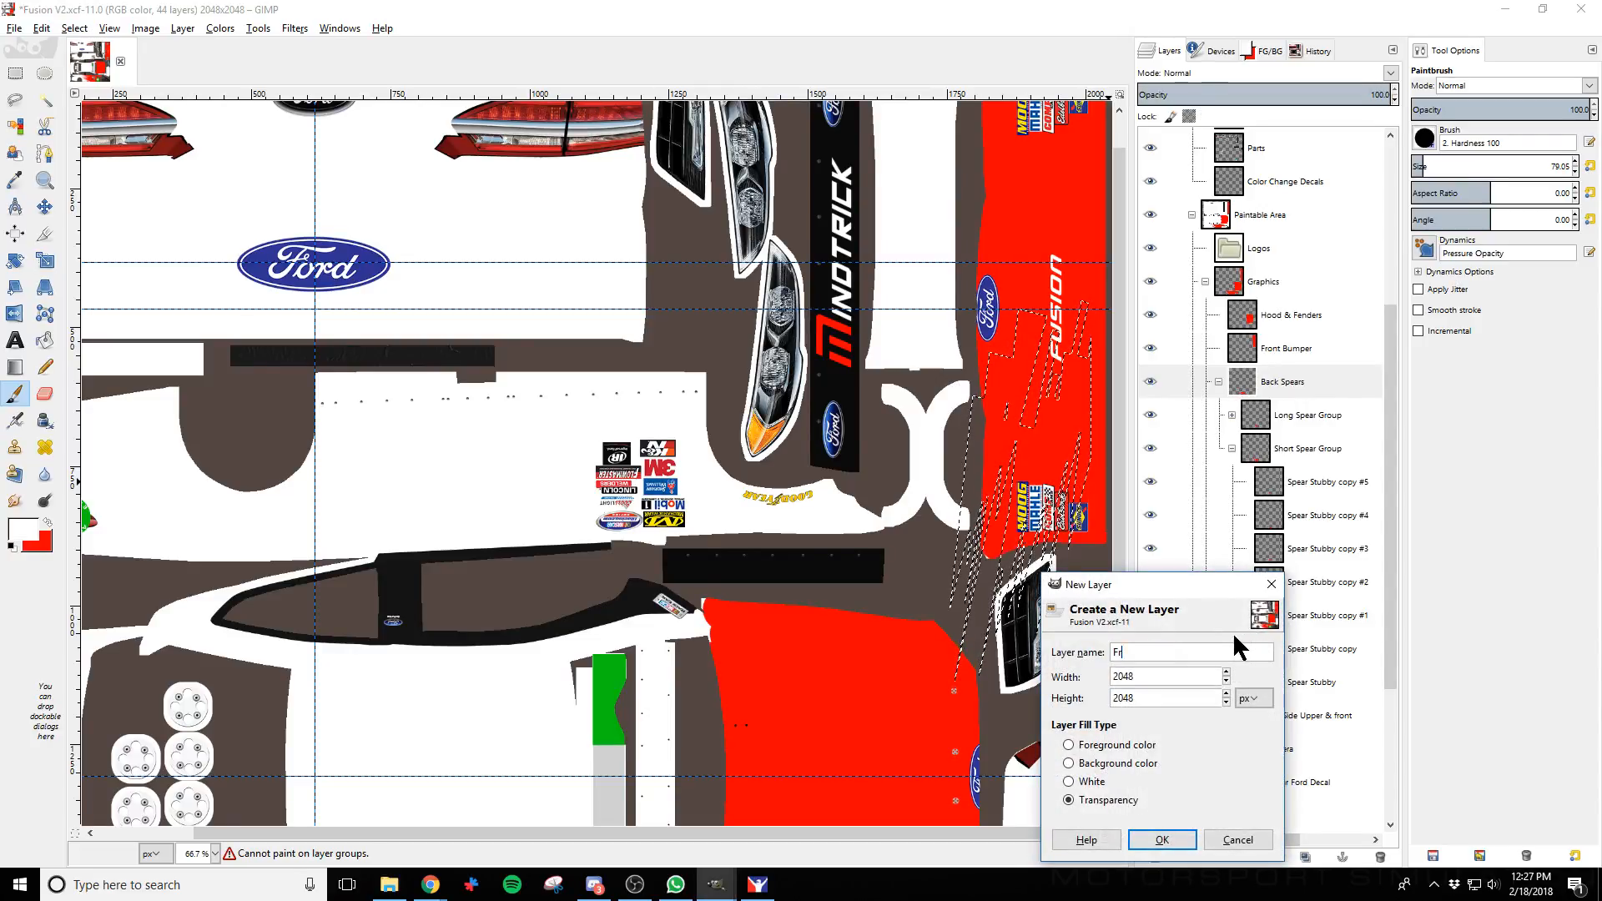
{"action": "type", "text": "ont Right "}
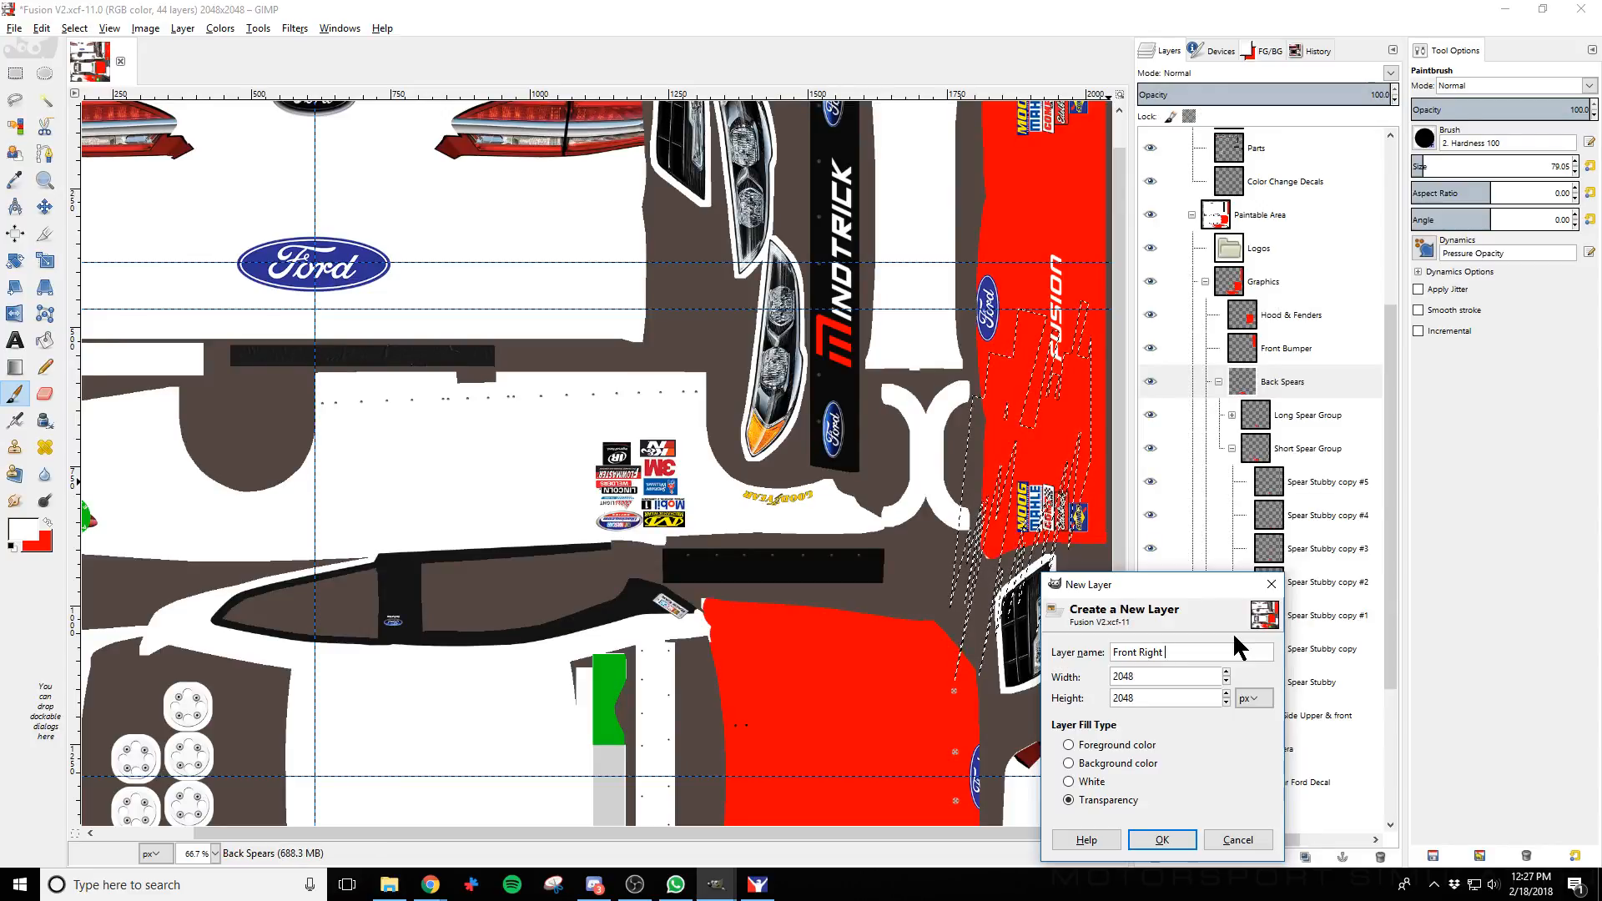
{"action": "type", "text": "Spears"}
{"action": "key", "text": "Return"}
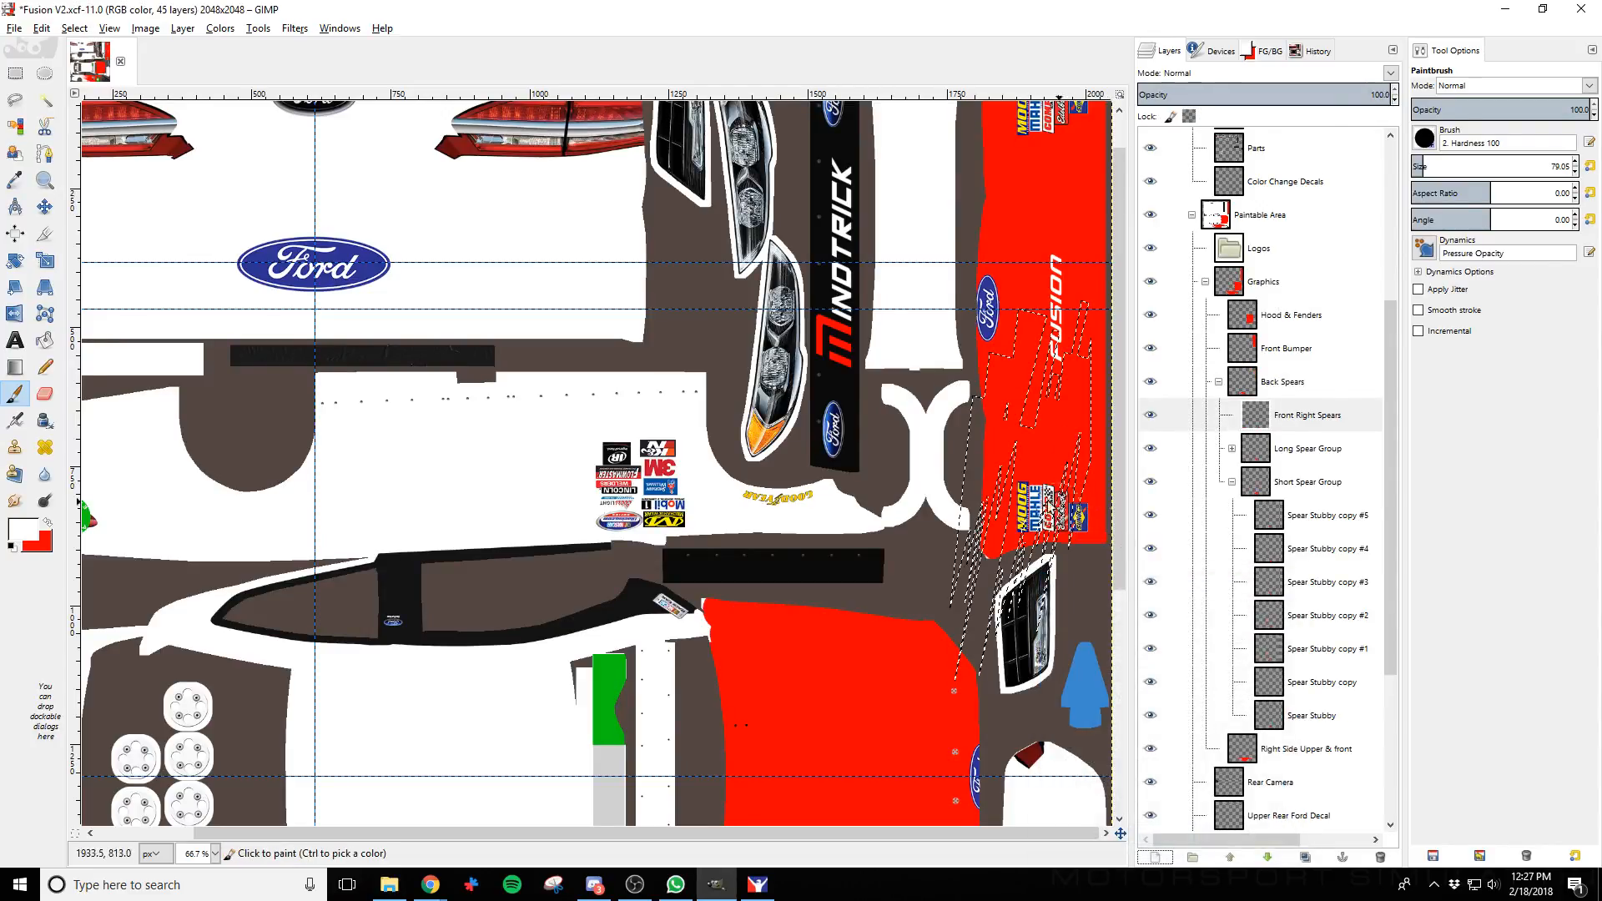
{"action": "left_click_drag", "start_coordinate": [981, 554], "coordinate": [993, 485]}
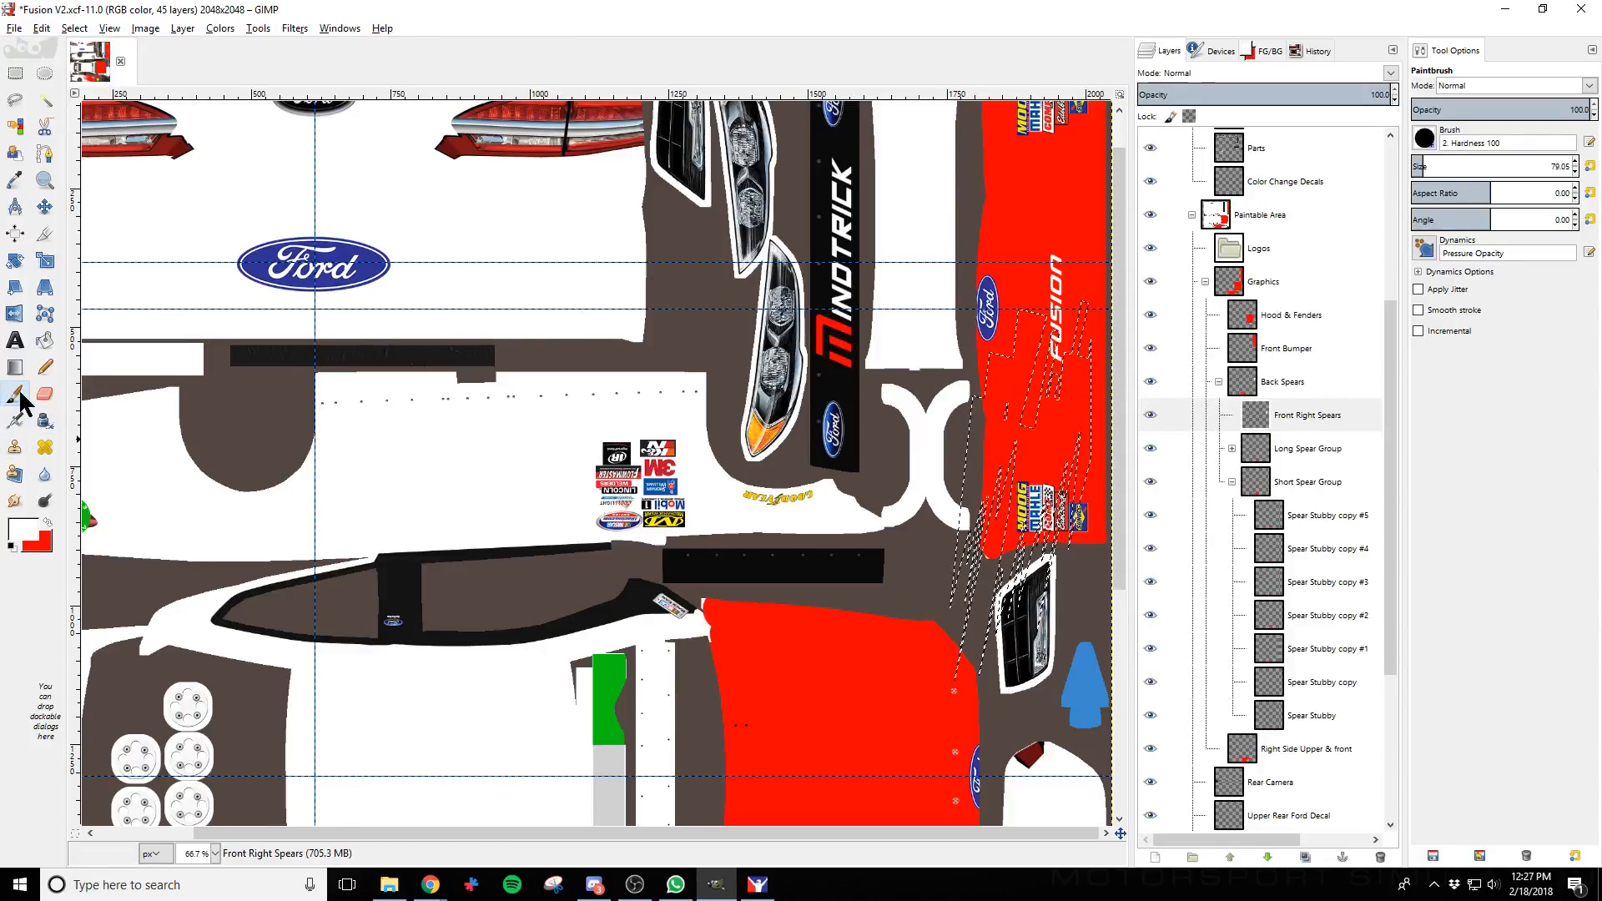
{"action": "key", "text": "shift+b"}
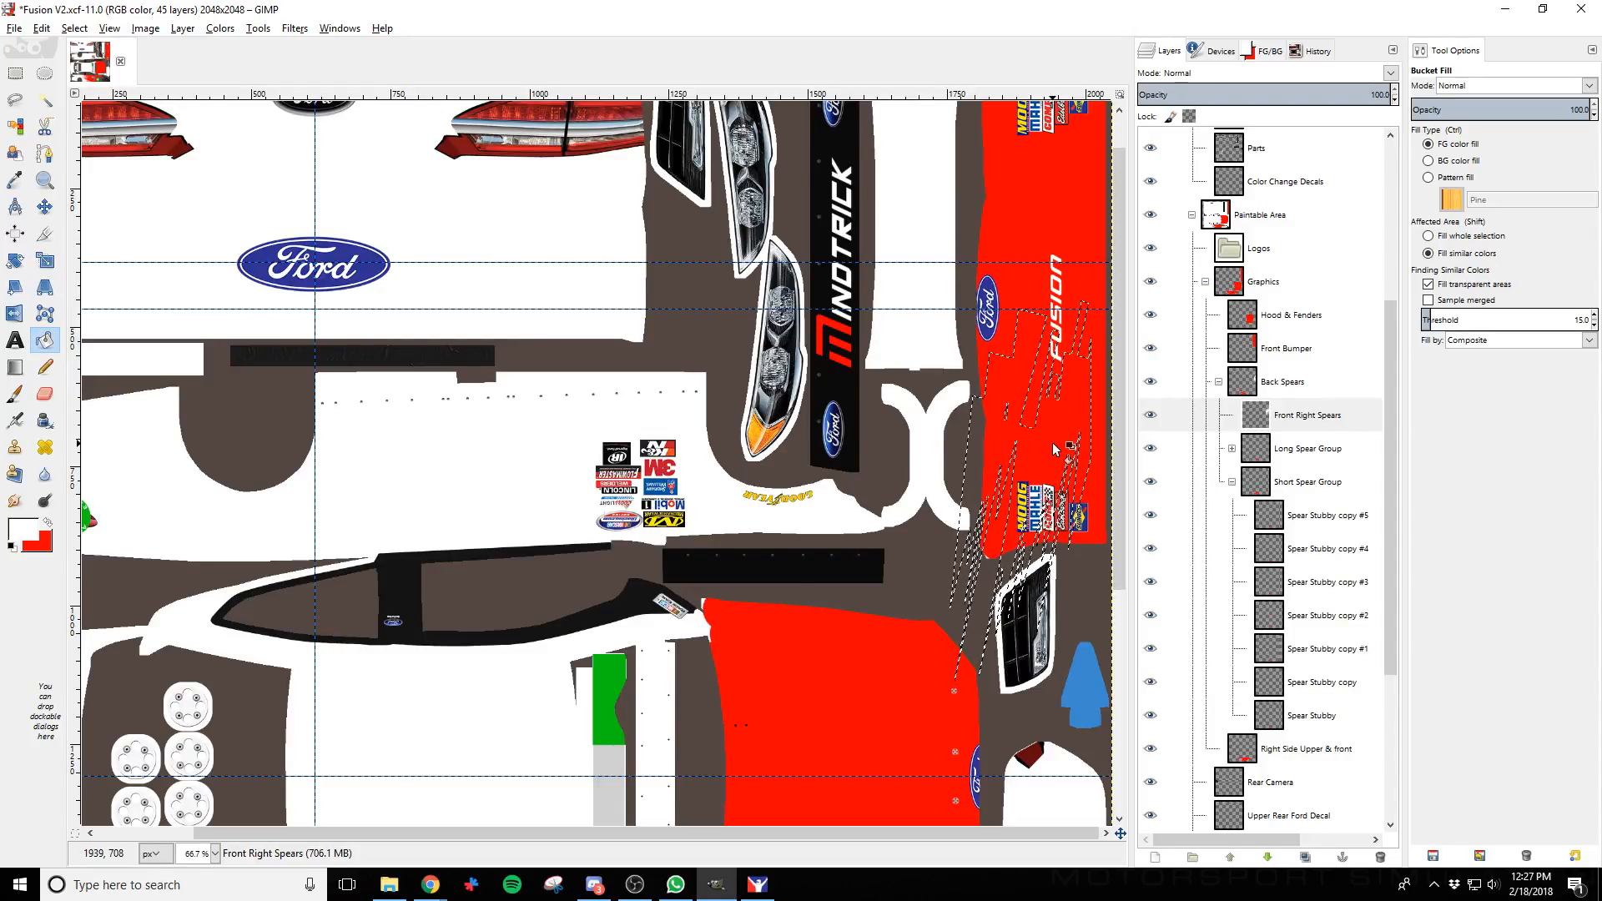
Move Front Right Spears to the top of Graphics and paint the front spears white with a ~287 brush
{"action": "left_click_drag", "start_coordinate": [1330, 417], "coordinate": [1256, 315]}
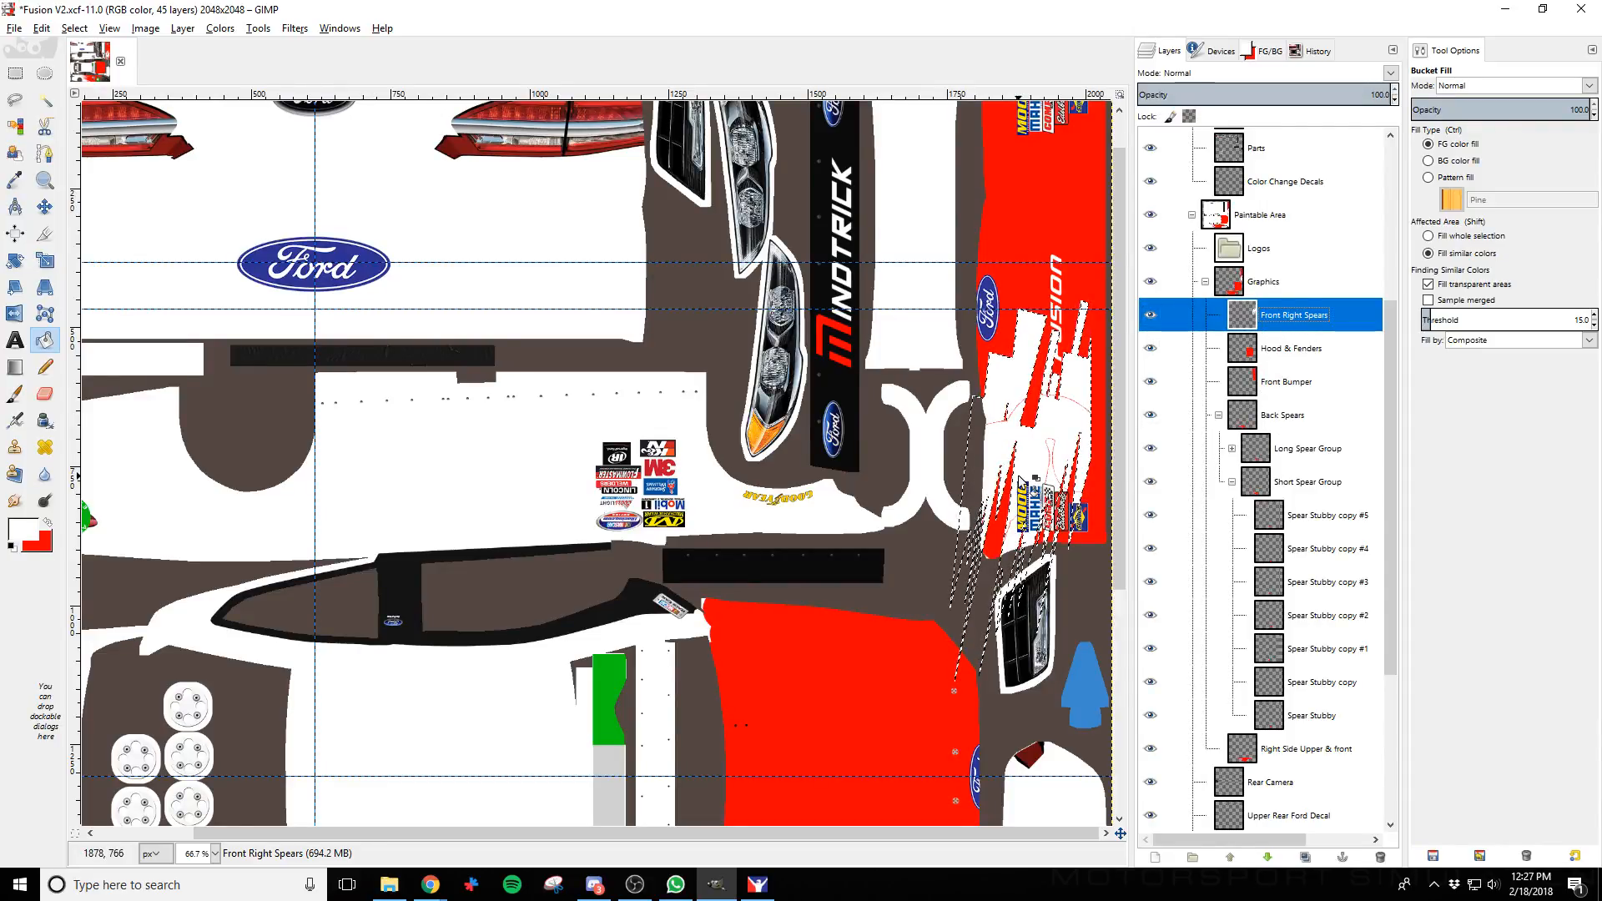
{"action": "left_click", "coordinate": [16, 393]}
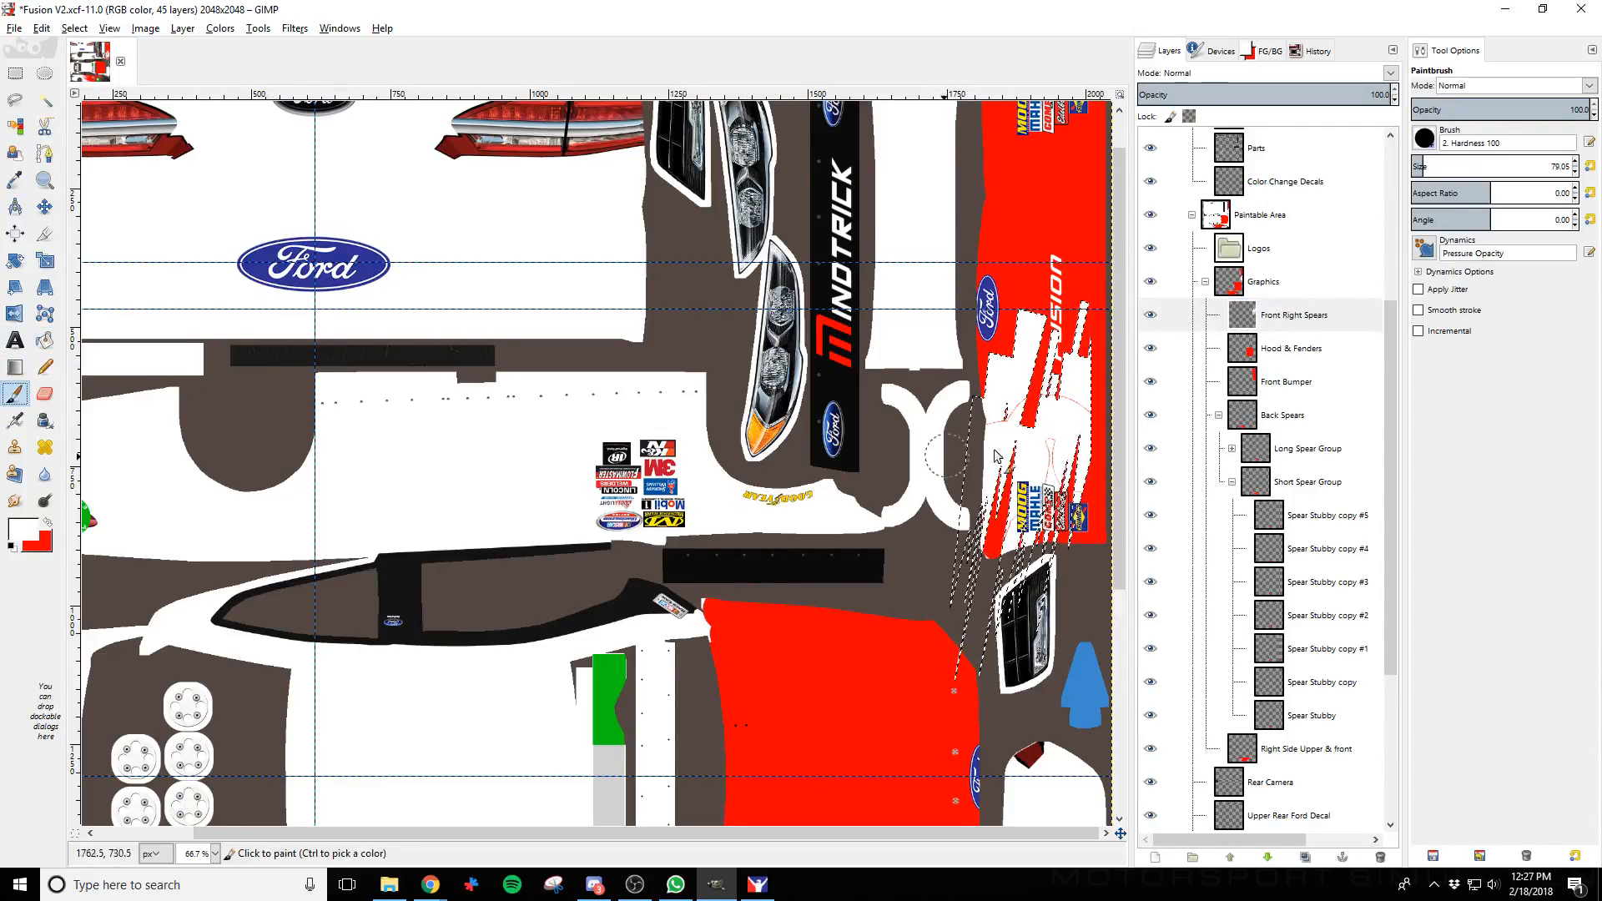
{"action": "left_click_drag", "start_coordinate": [1054, 373], "coordinate": [1054, 367]}
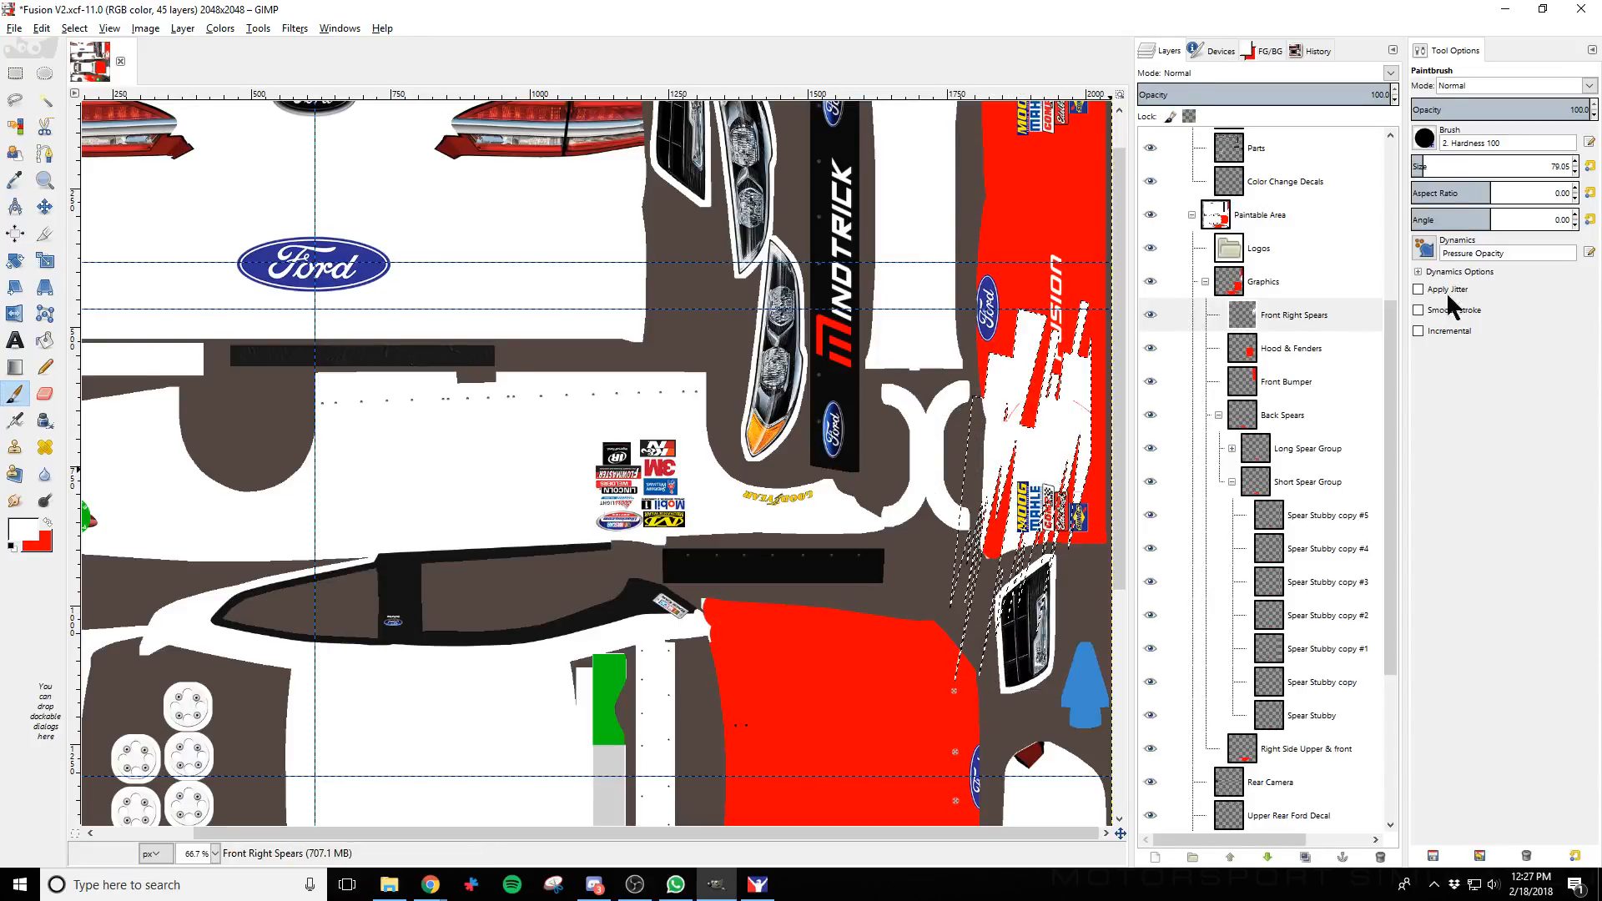
{"action": "left_click", "coordinate": [1457, 163]}
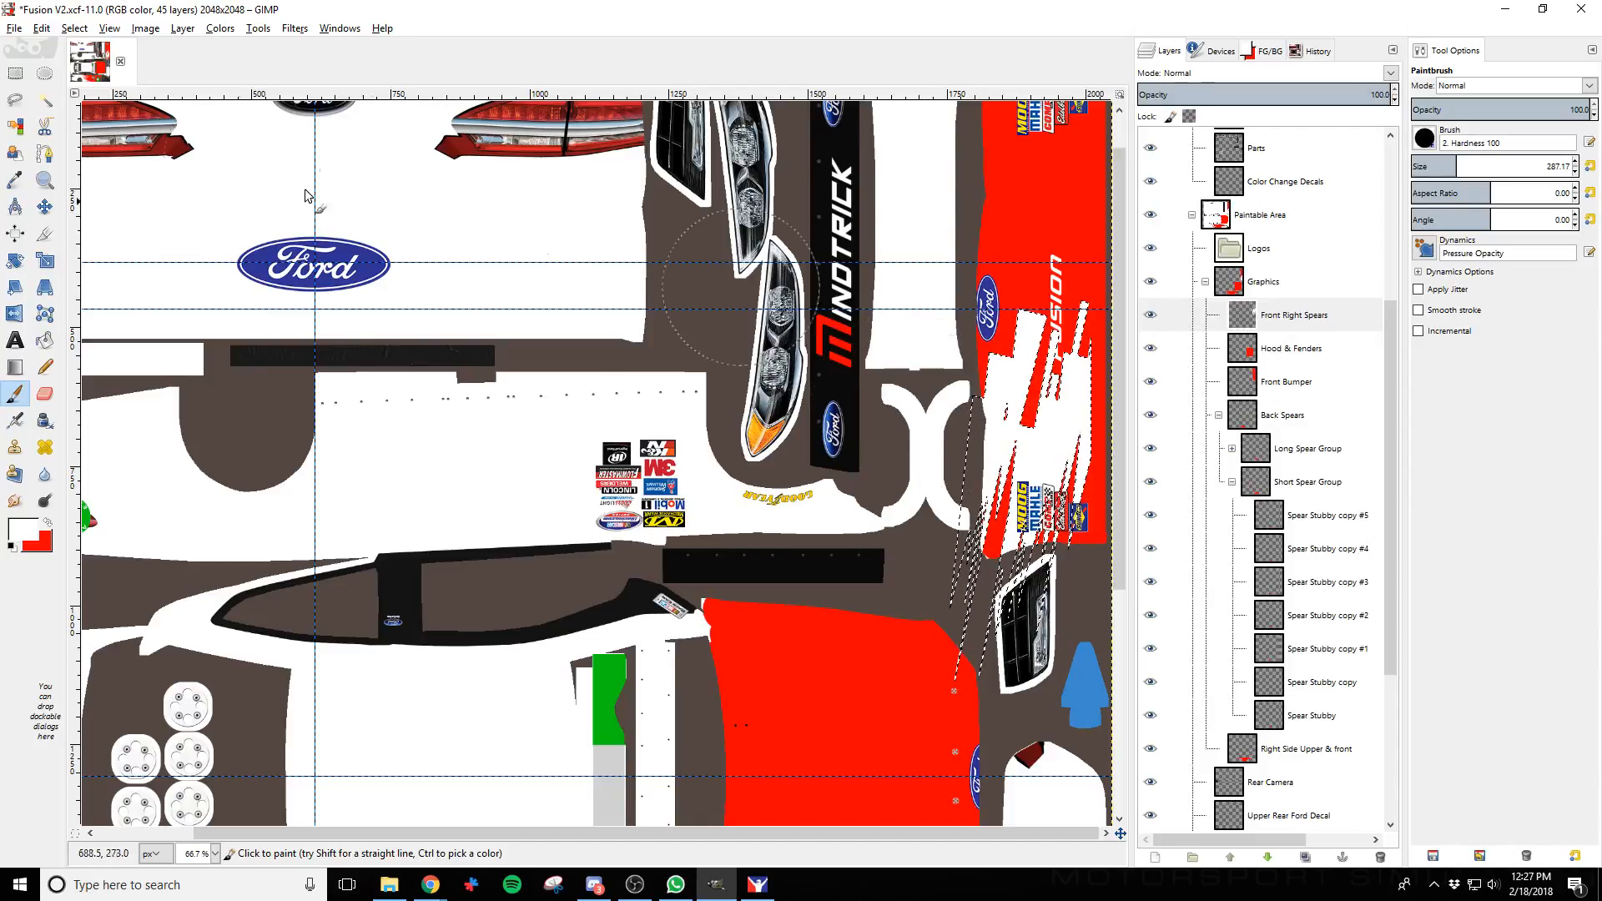
Clear the selection and export the paint to the car texture file
{"action": "left_click", "coordinate": [74, 27]}
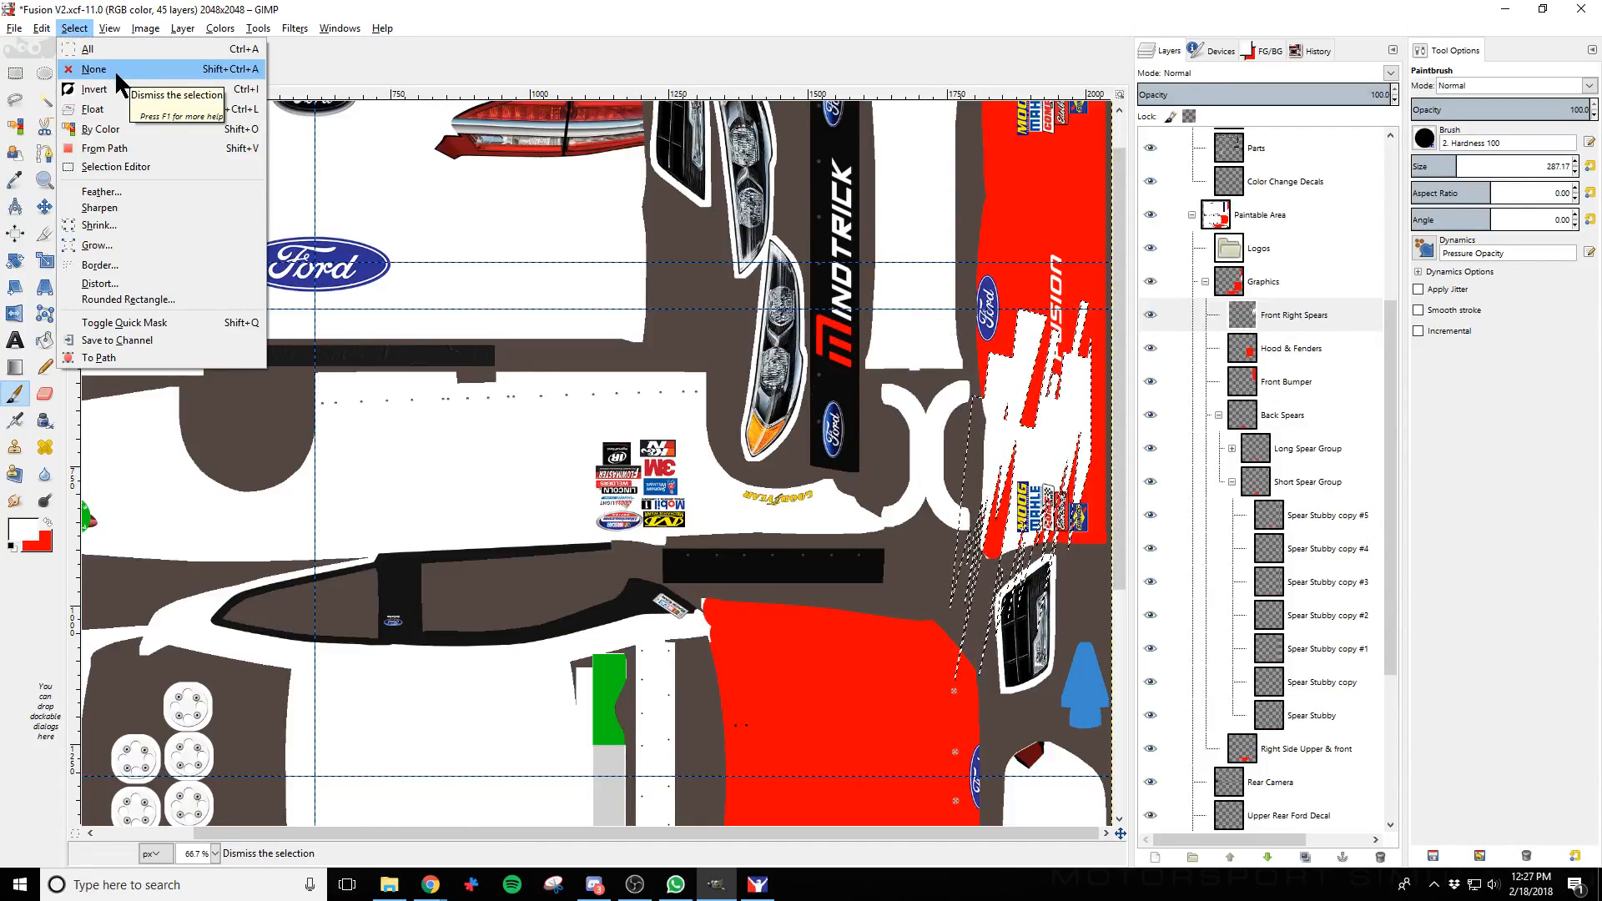
{"action": "left_click", "coordinate": [114, 68]}
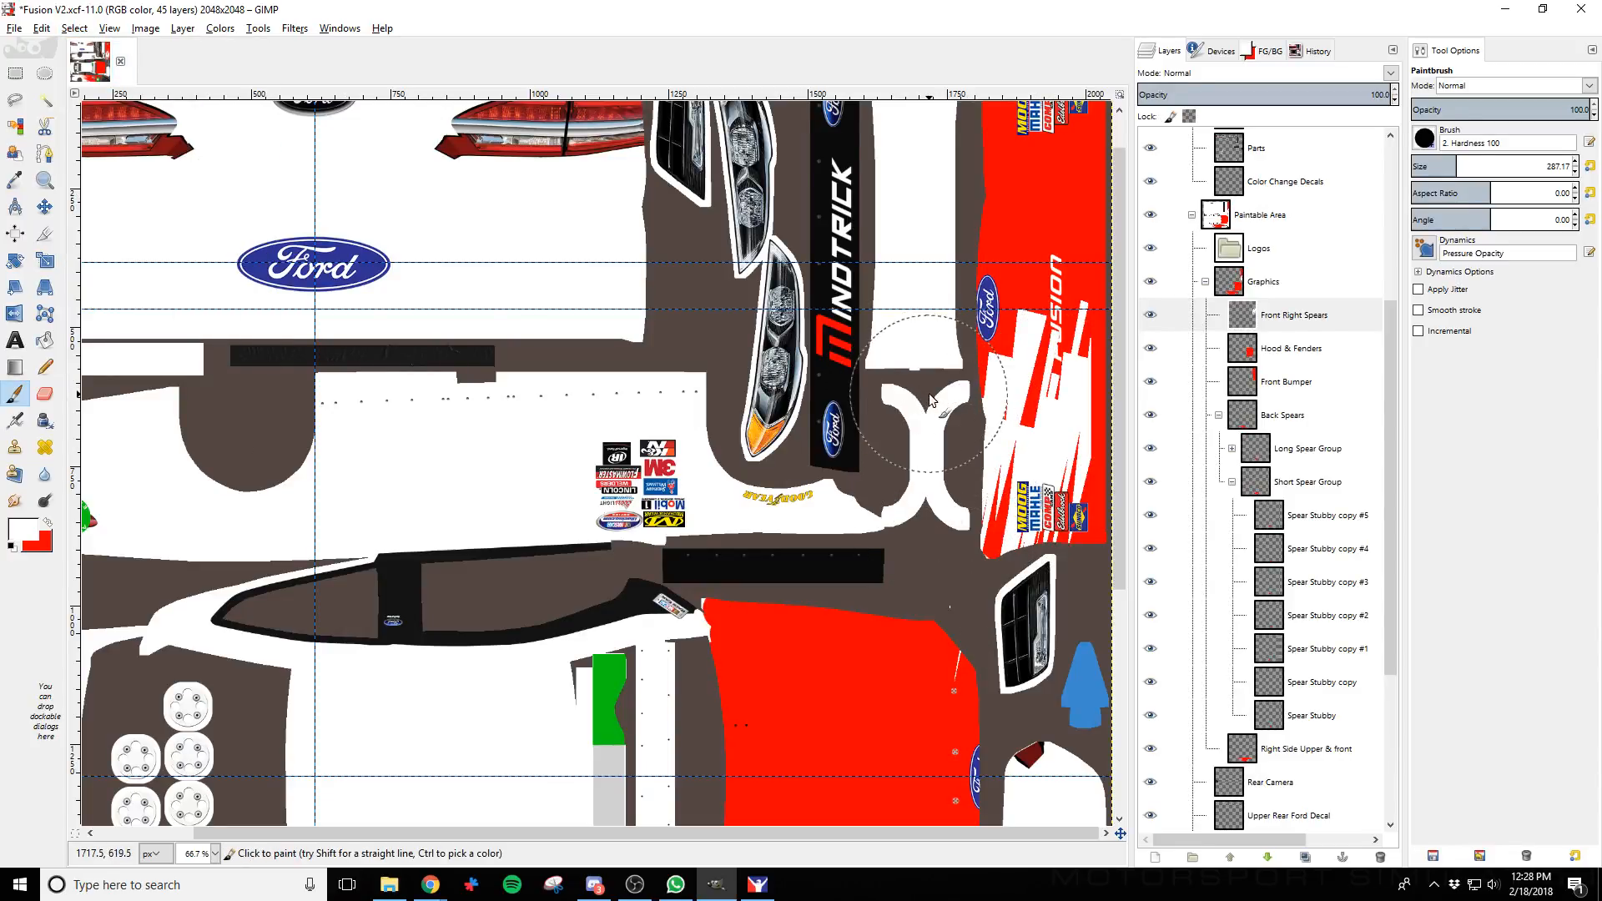
{"action": "key", "text": "ctrl+e"}
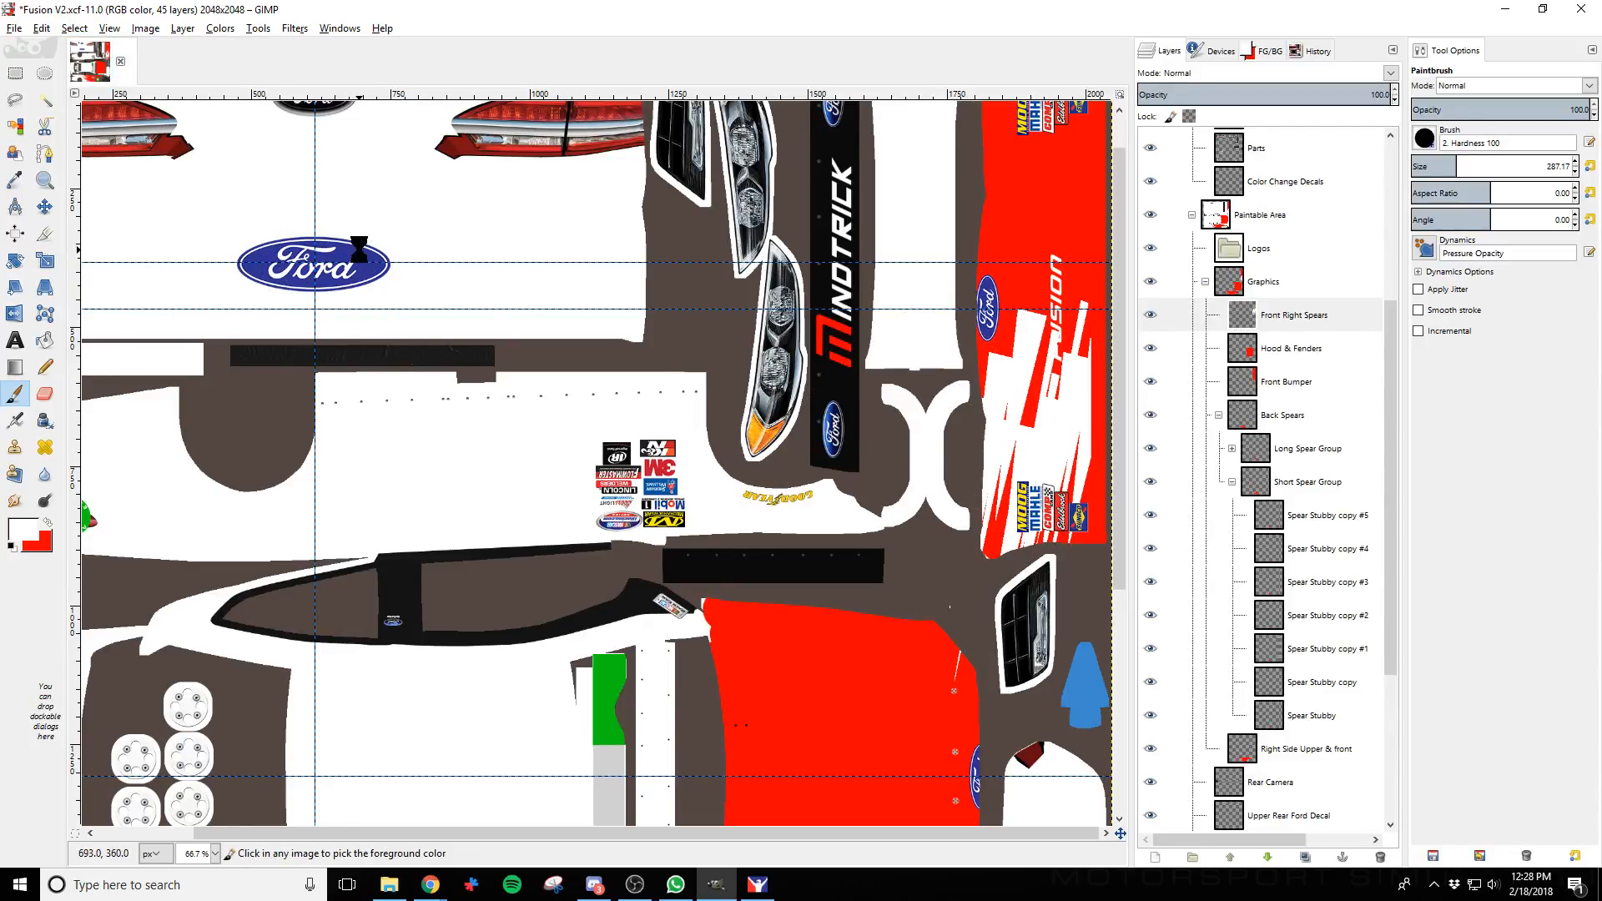
{"action": "key", "text": "alt+Tab"}
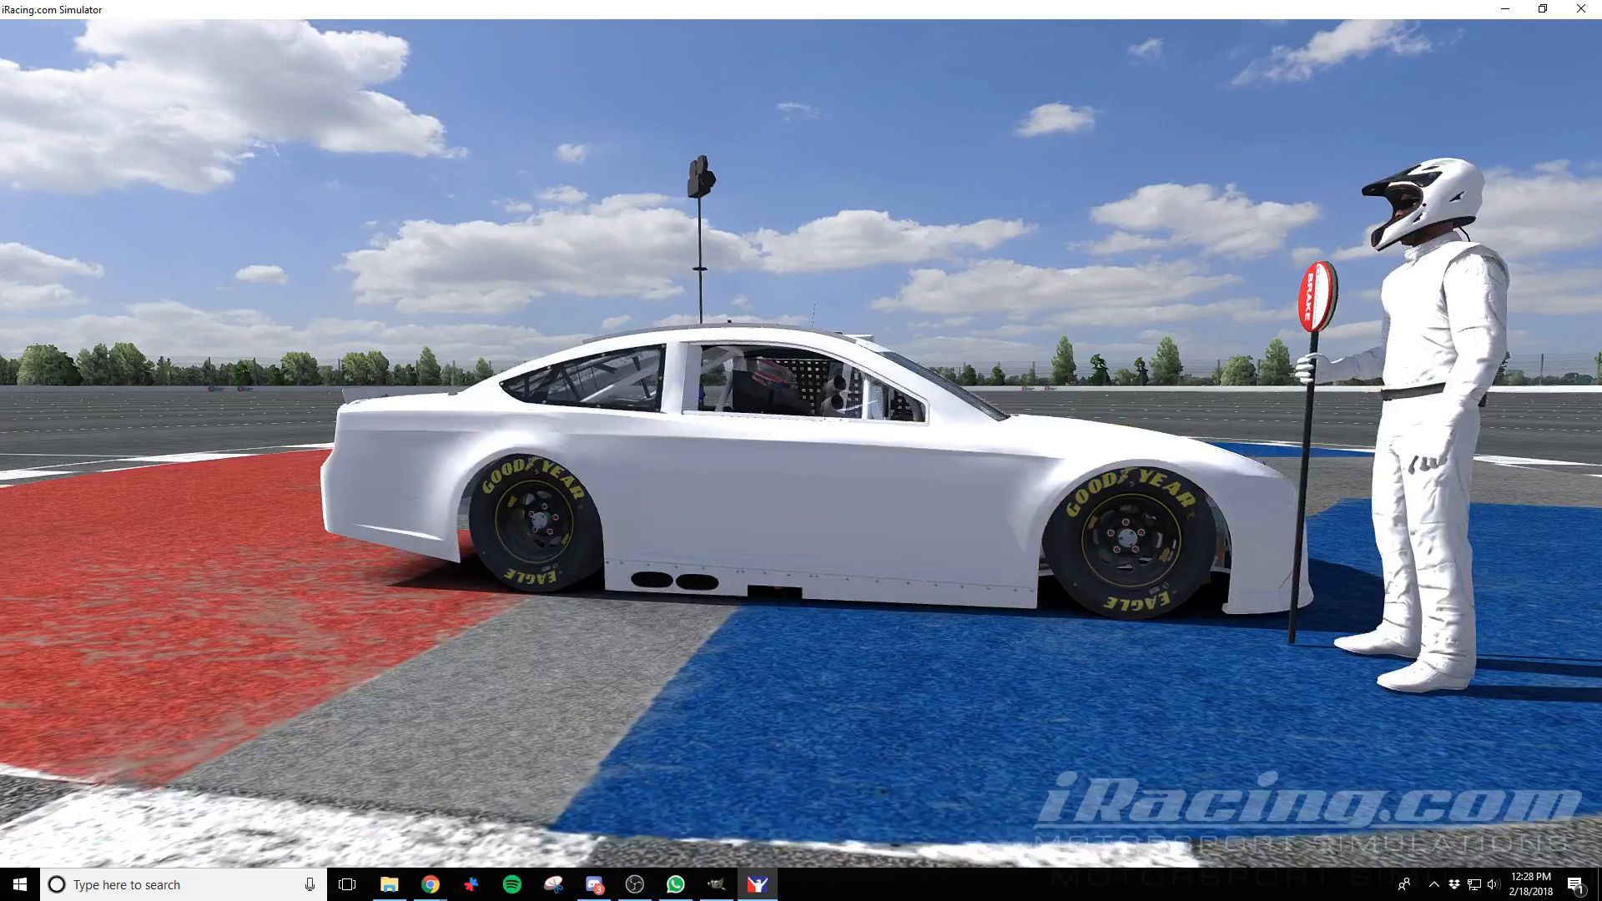
Preview the white spears on the red hood in iRacing, then bring up the #10 Smithfield reference photo
{"action": "key", "text": "ctrl+r"}
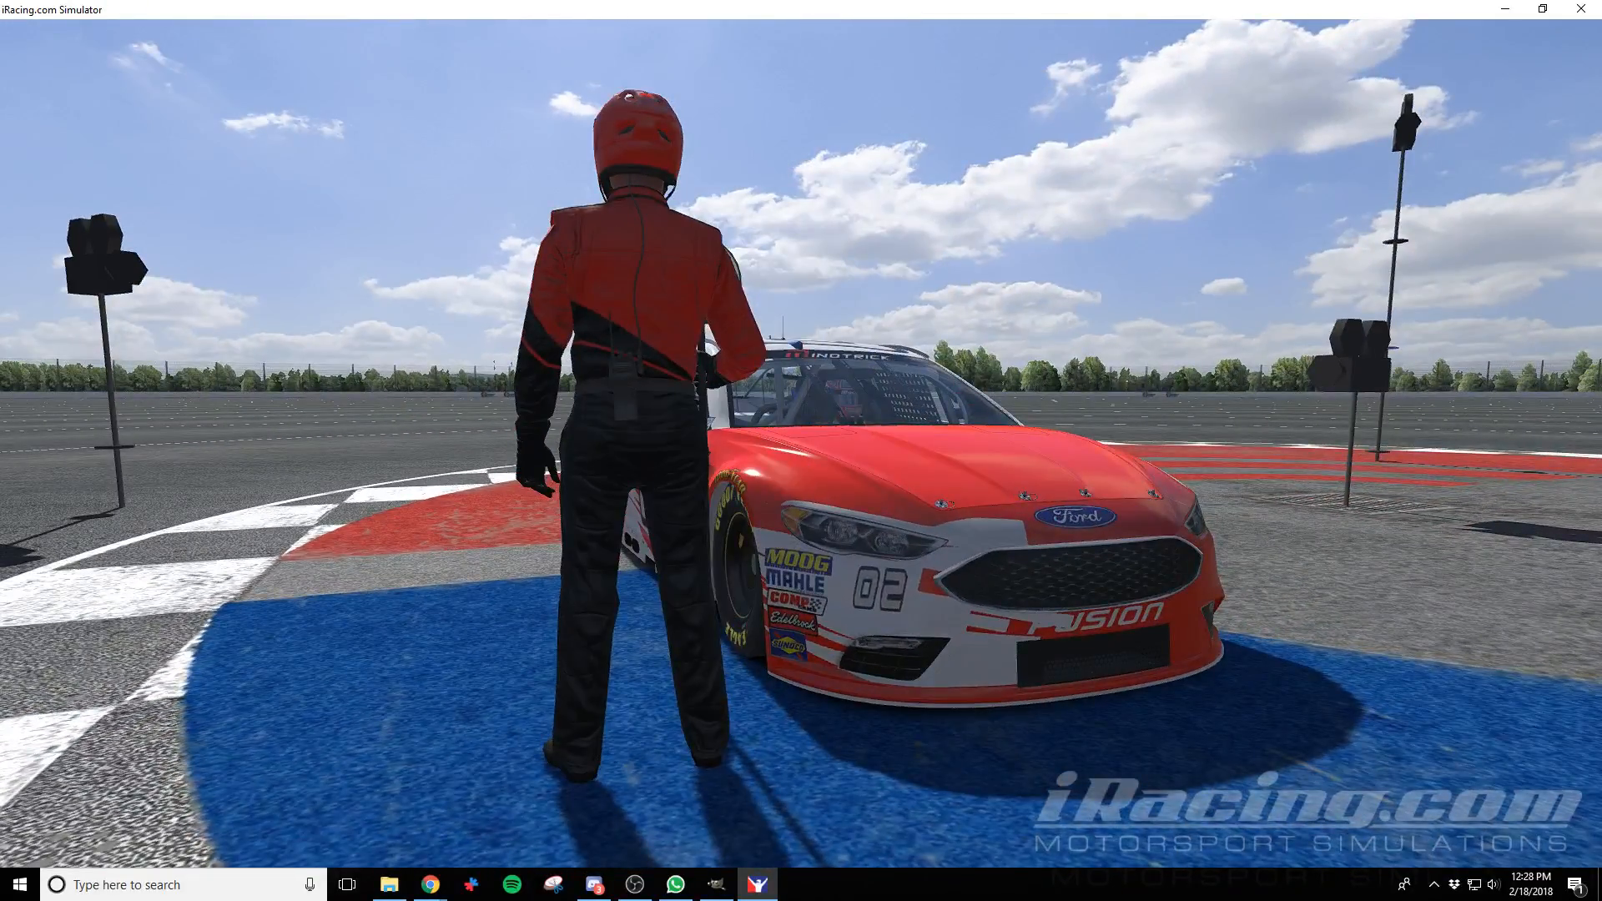
{"action": "key", "text": "alt+Tab"}
{"action": "key", "text": "alt+Tab"}
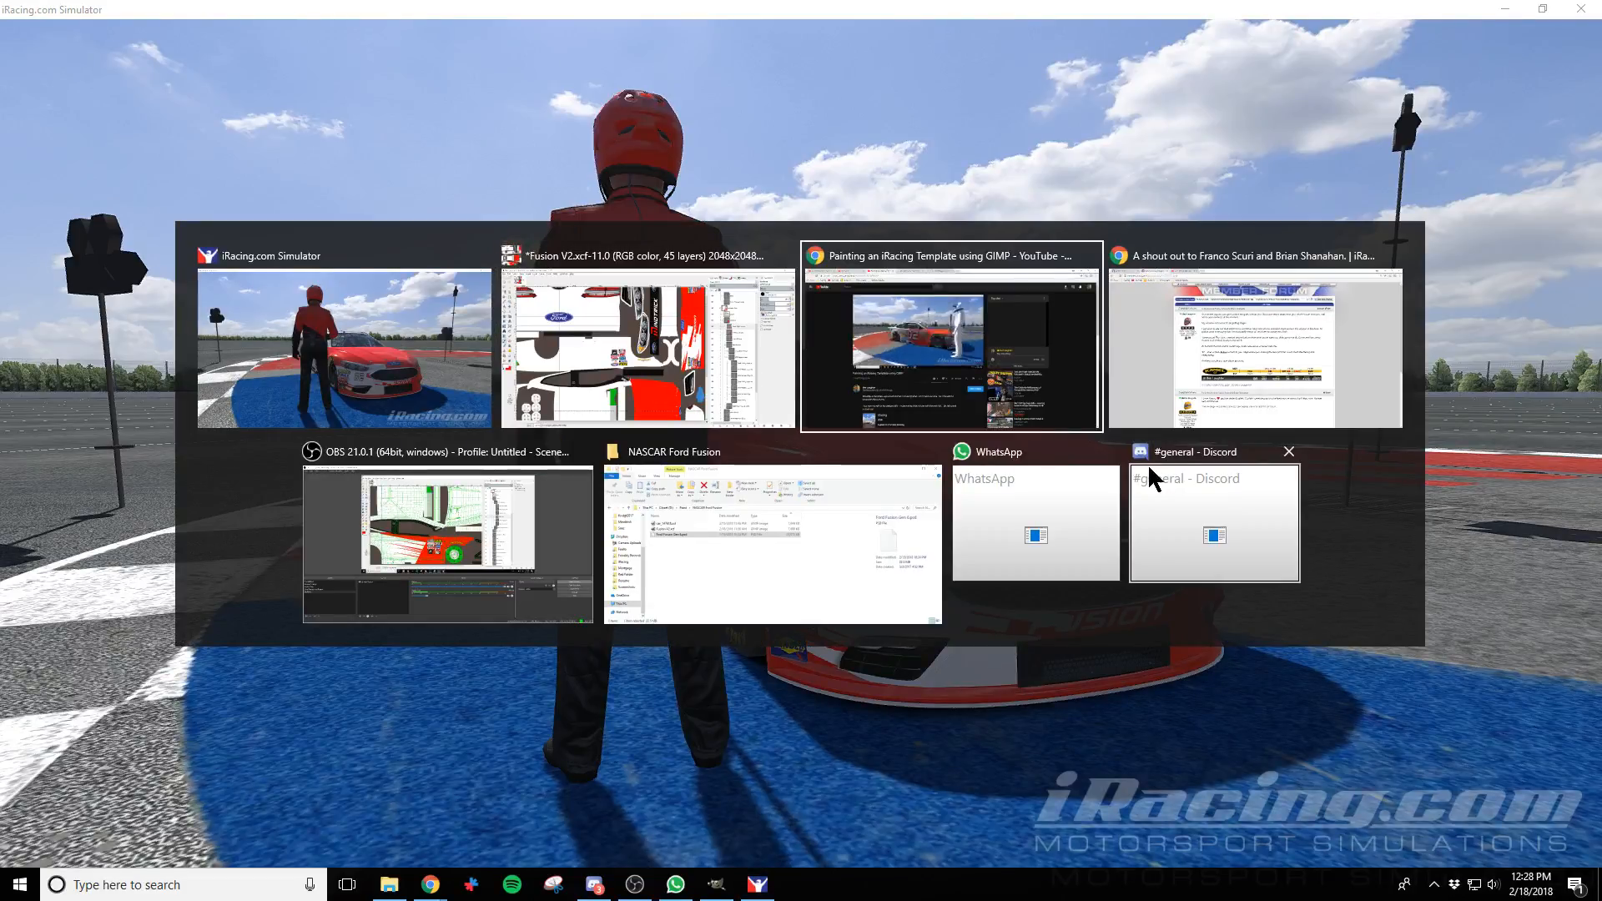
{"action": "key", "text": "alt+Tab"}
{"action": "key", "text": "alt+shift+Tab"}
{"action": "key", "text": "alt+shift+Tab"}
{"action": "key", "text": "alt+Tab"}
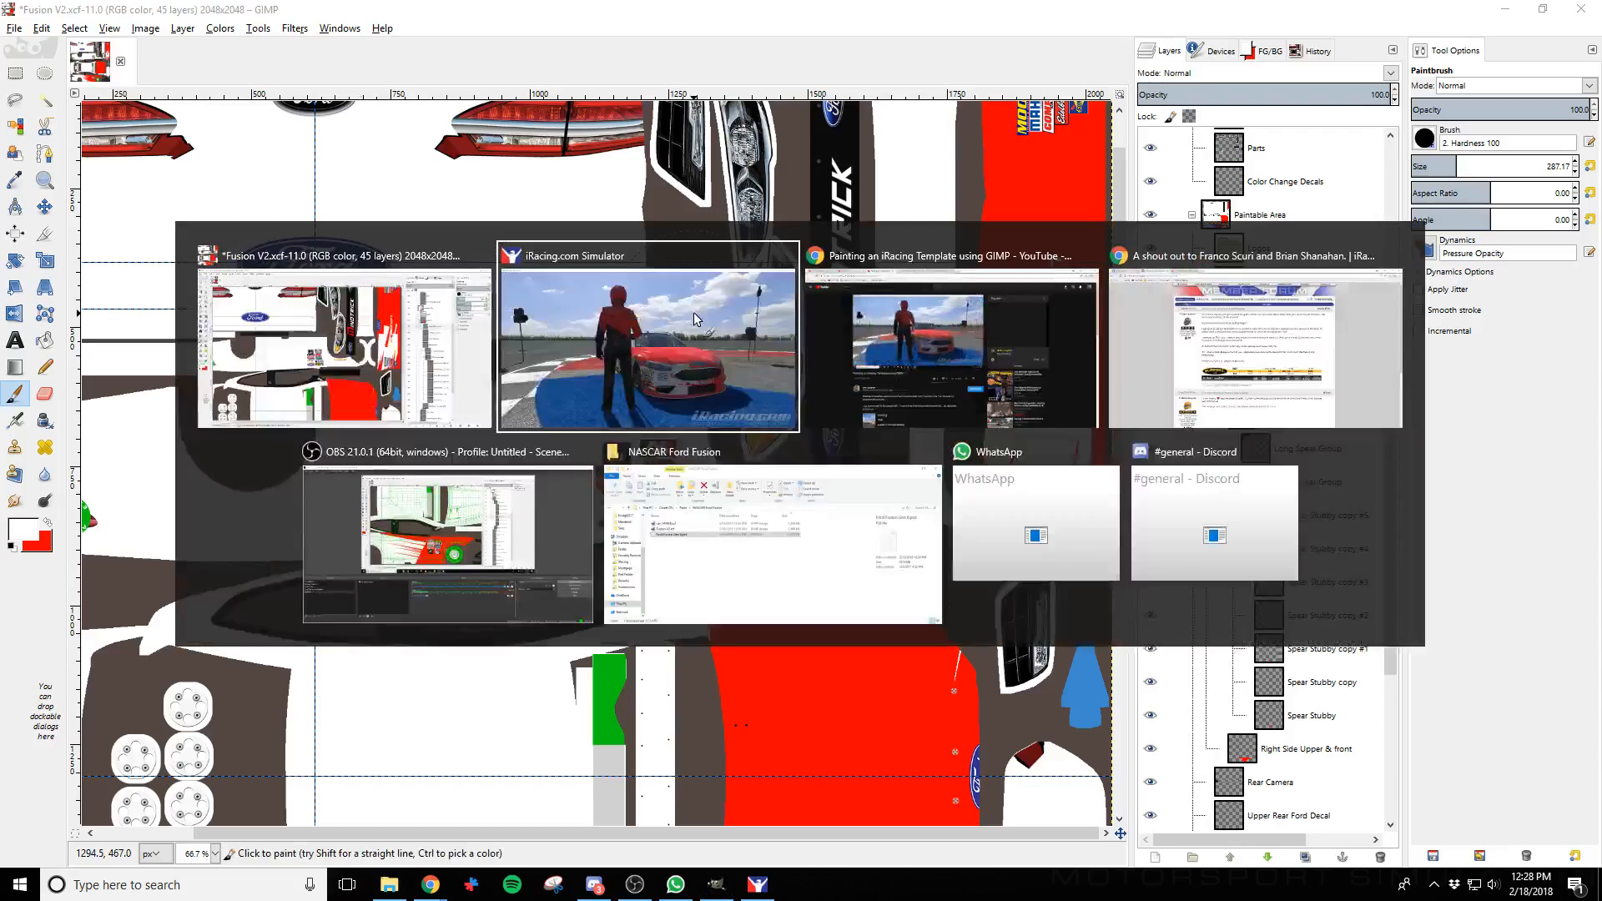
{"action": "key", "text": "Escape"}
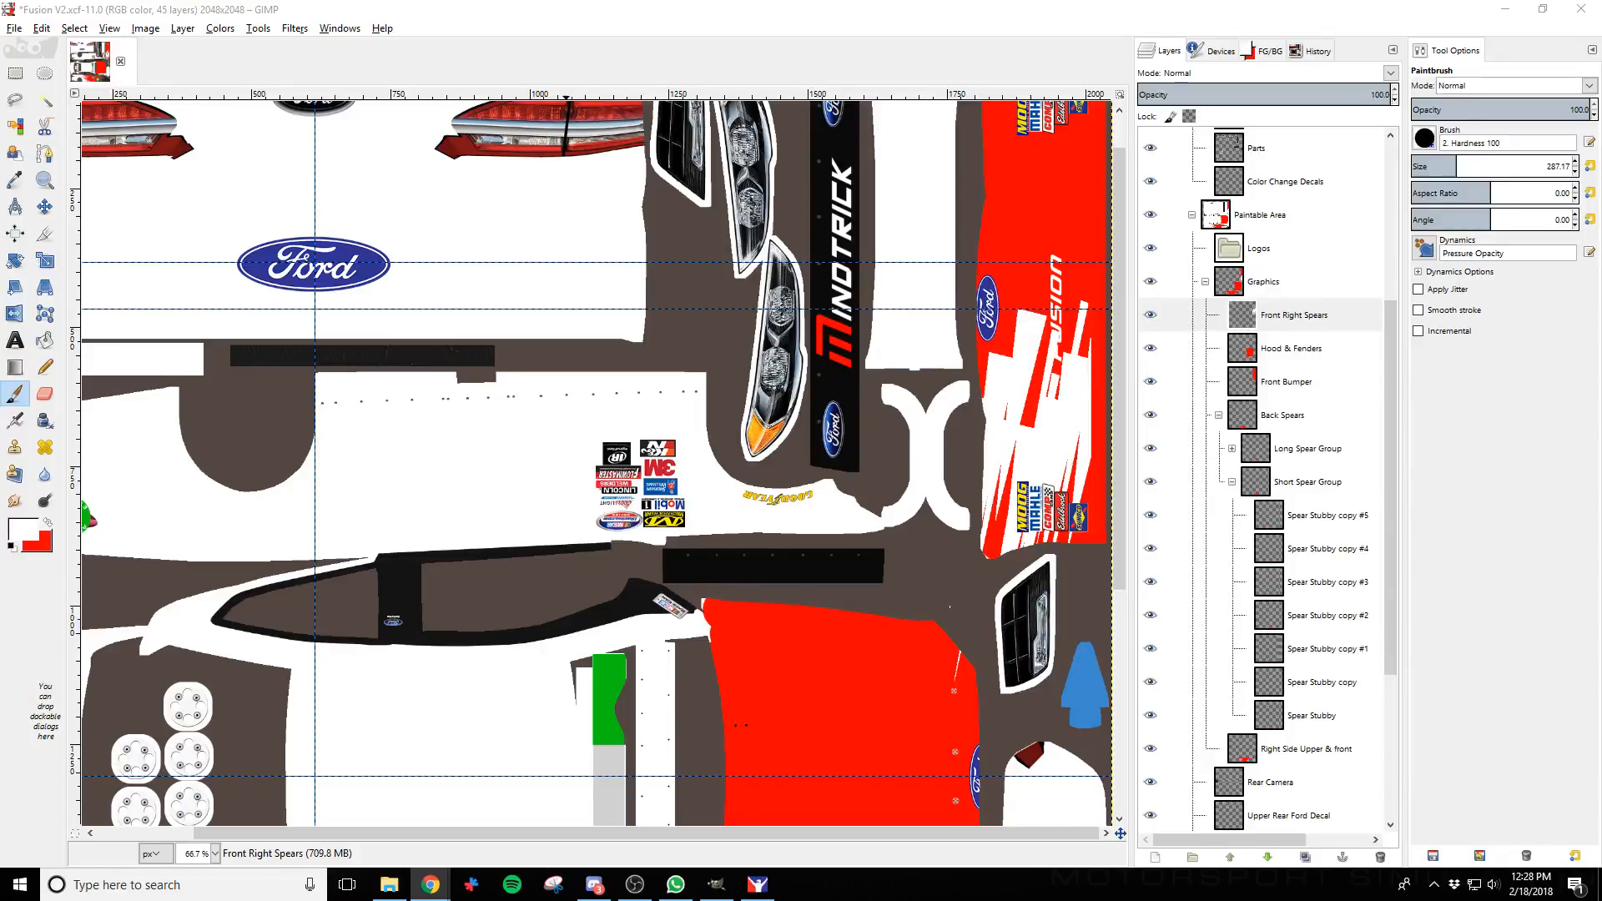
{"action": "key", "text": "alt+Tab"}
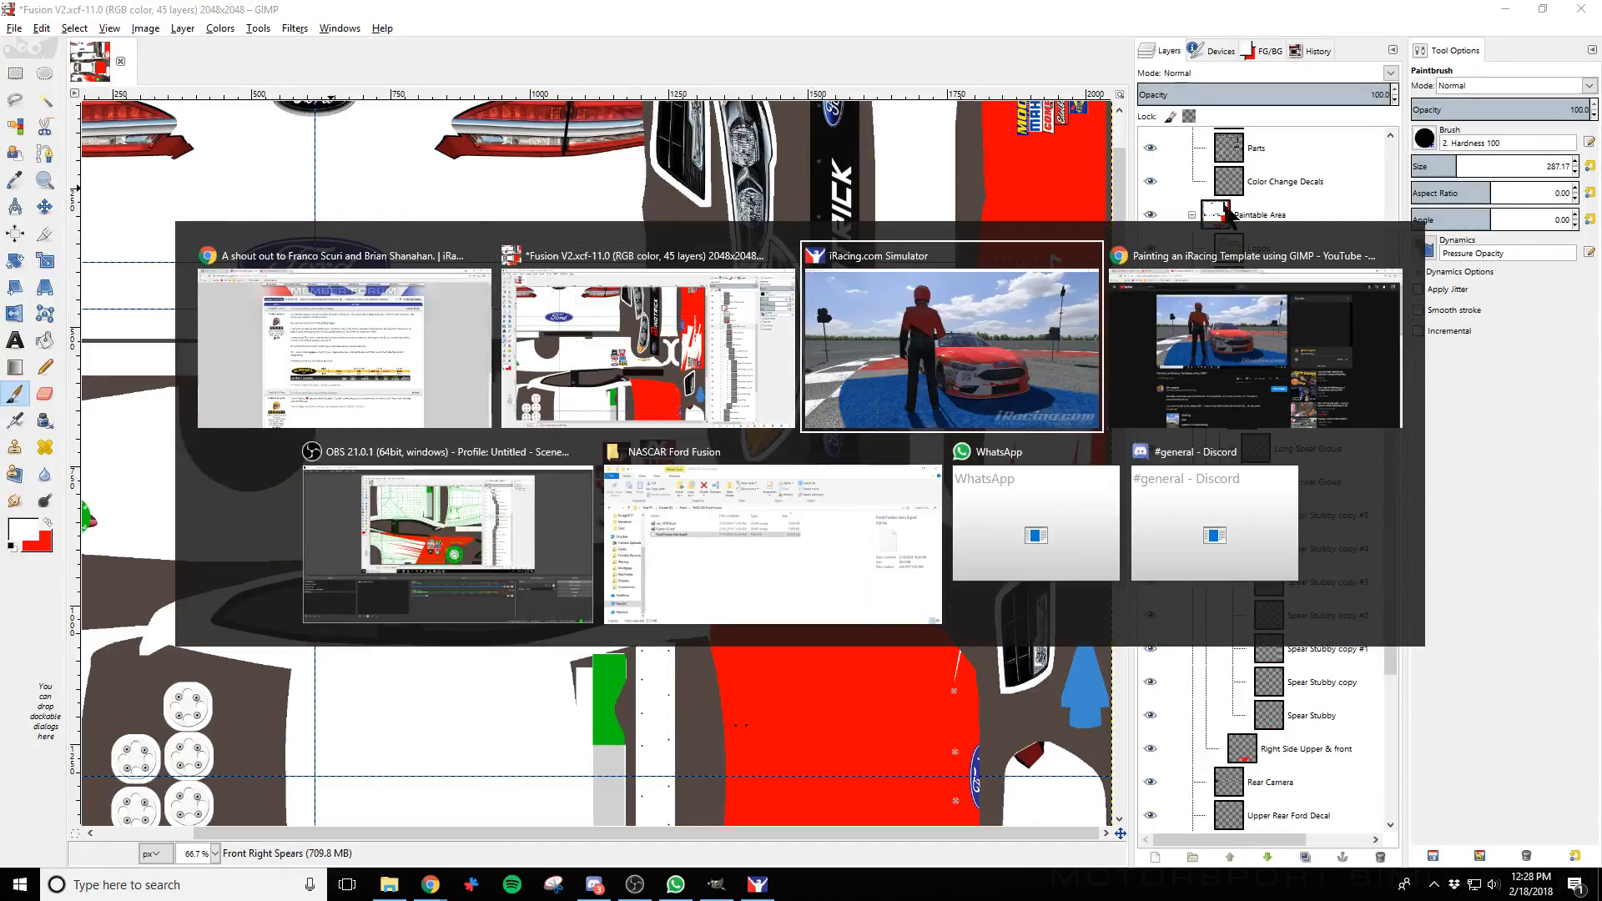
{"action": "key", "text": "Escape"}
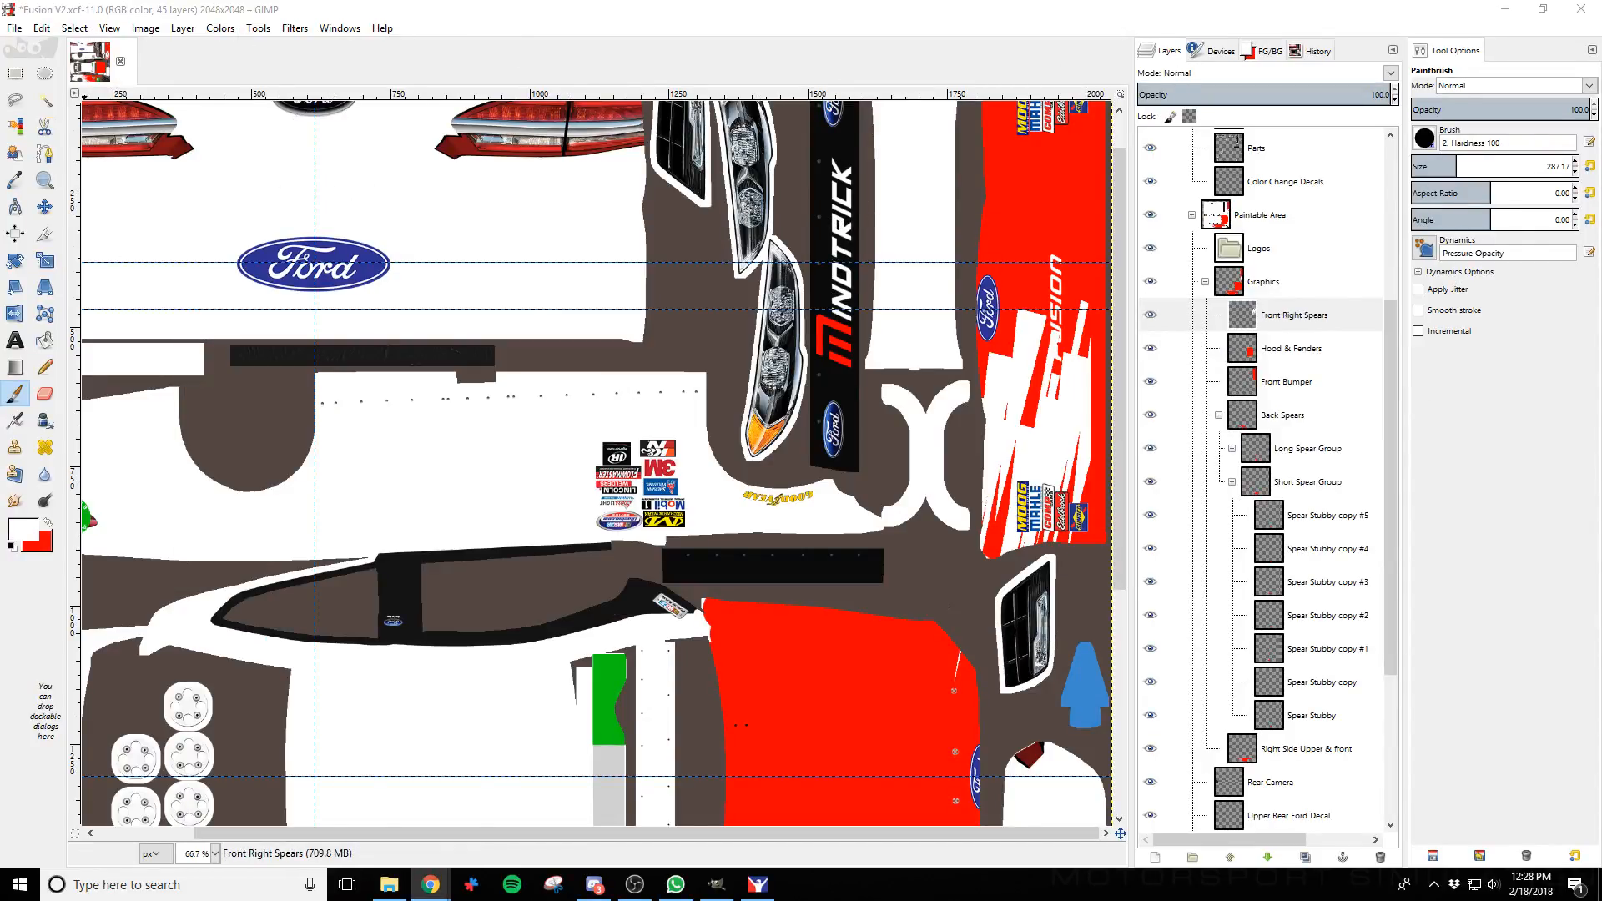
{"action": "key", "text": "alt+Tab"}
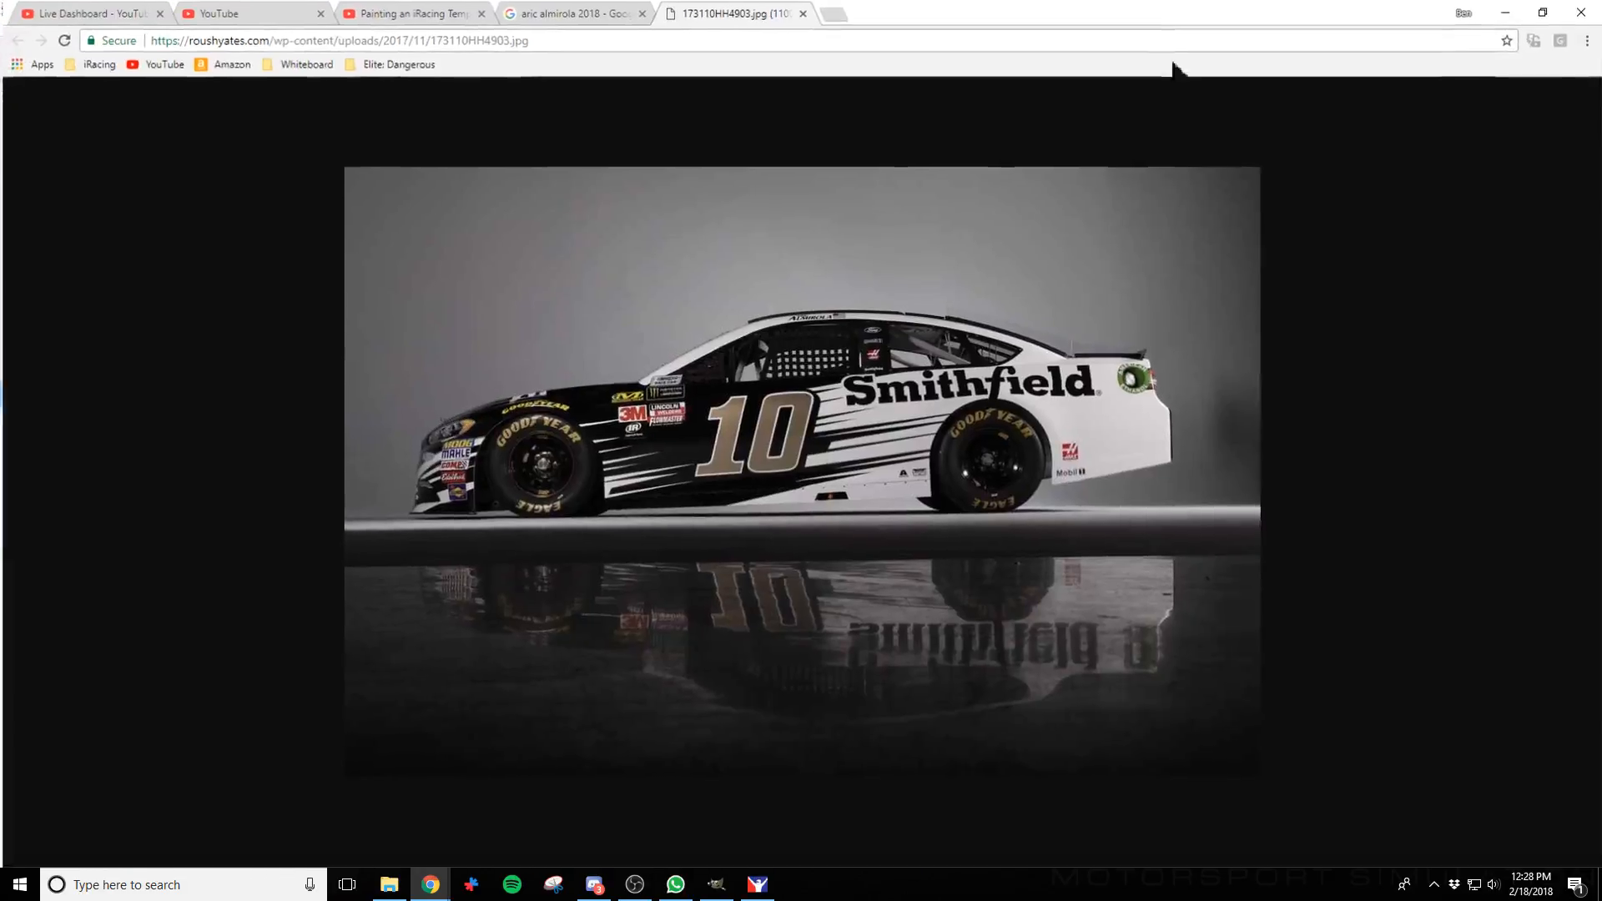
Browse Google Images shots of the #10 Smithfield Fusion to a front three-quarter view, then return to iRacing
{"action": "left_click", "coordinate": [582, 14]}
{"action": "left_click", "coordinate": [1171, 568]}
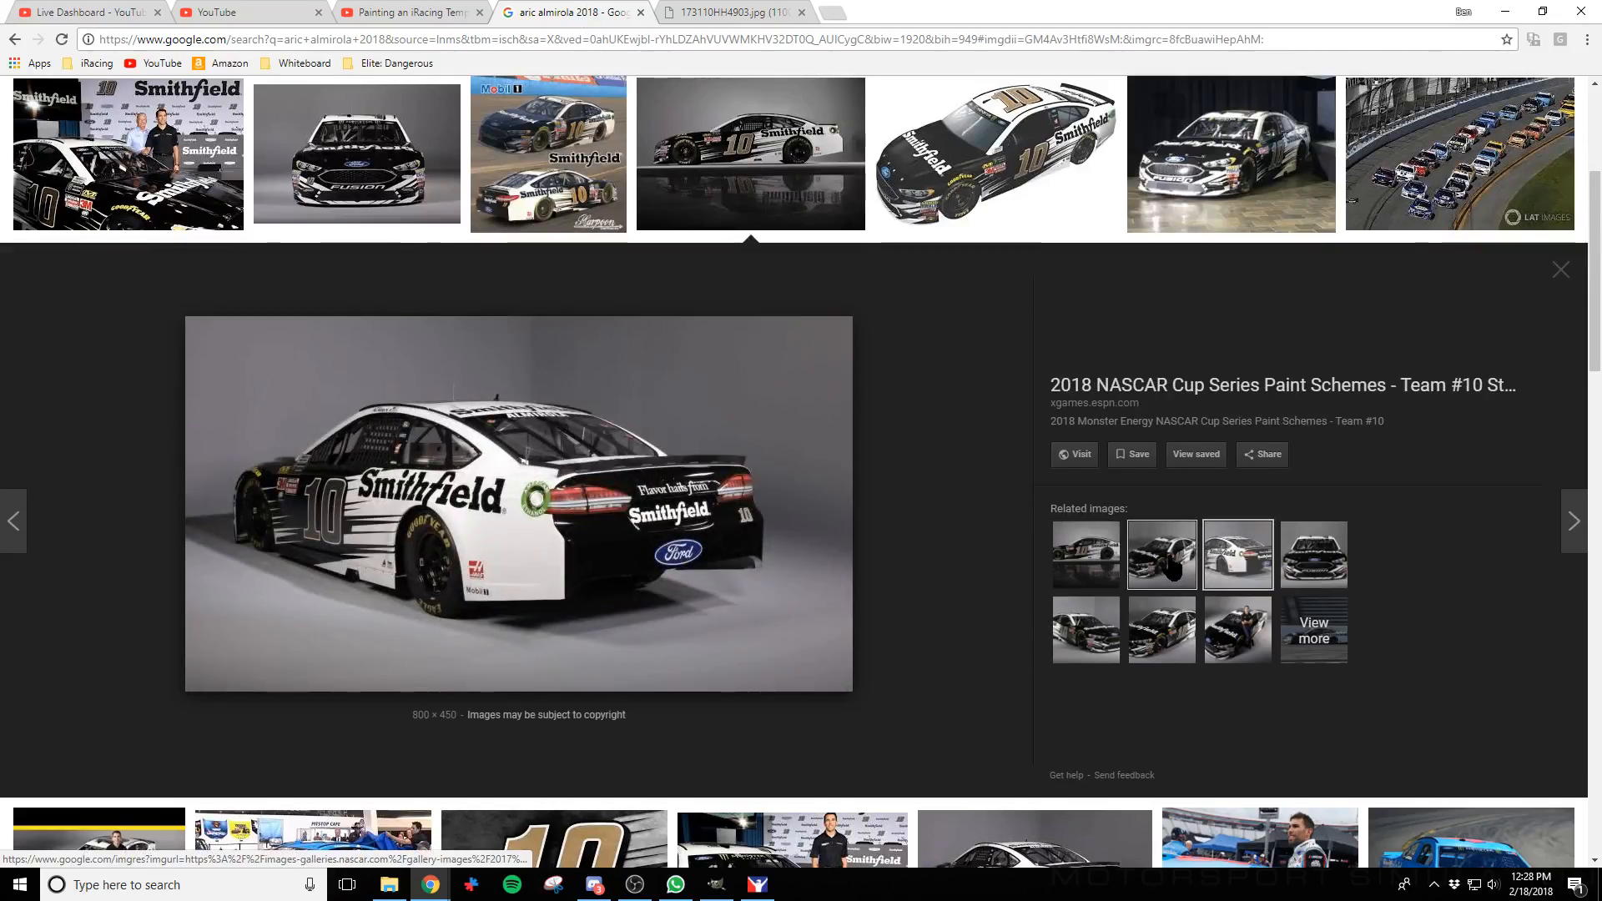
{"action": "left_click", "coordinate": [1171, 561]}
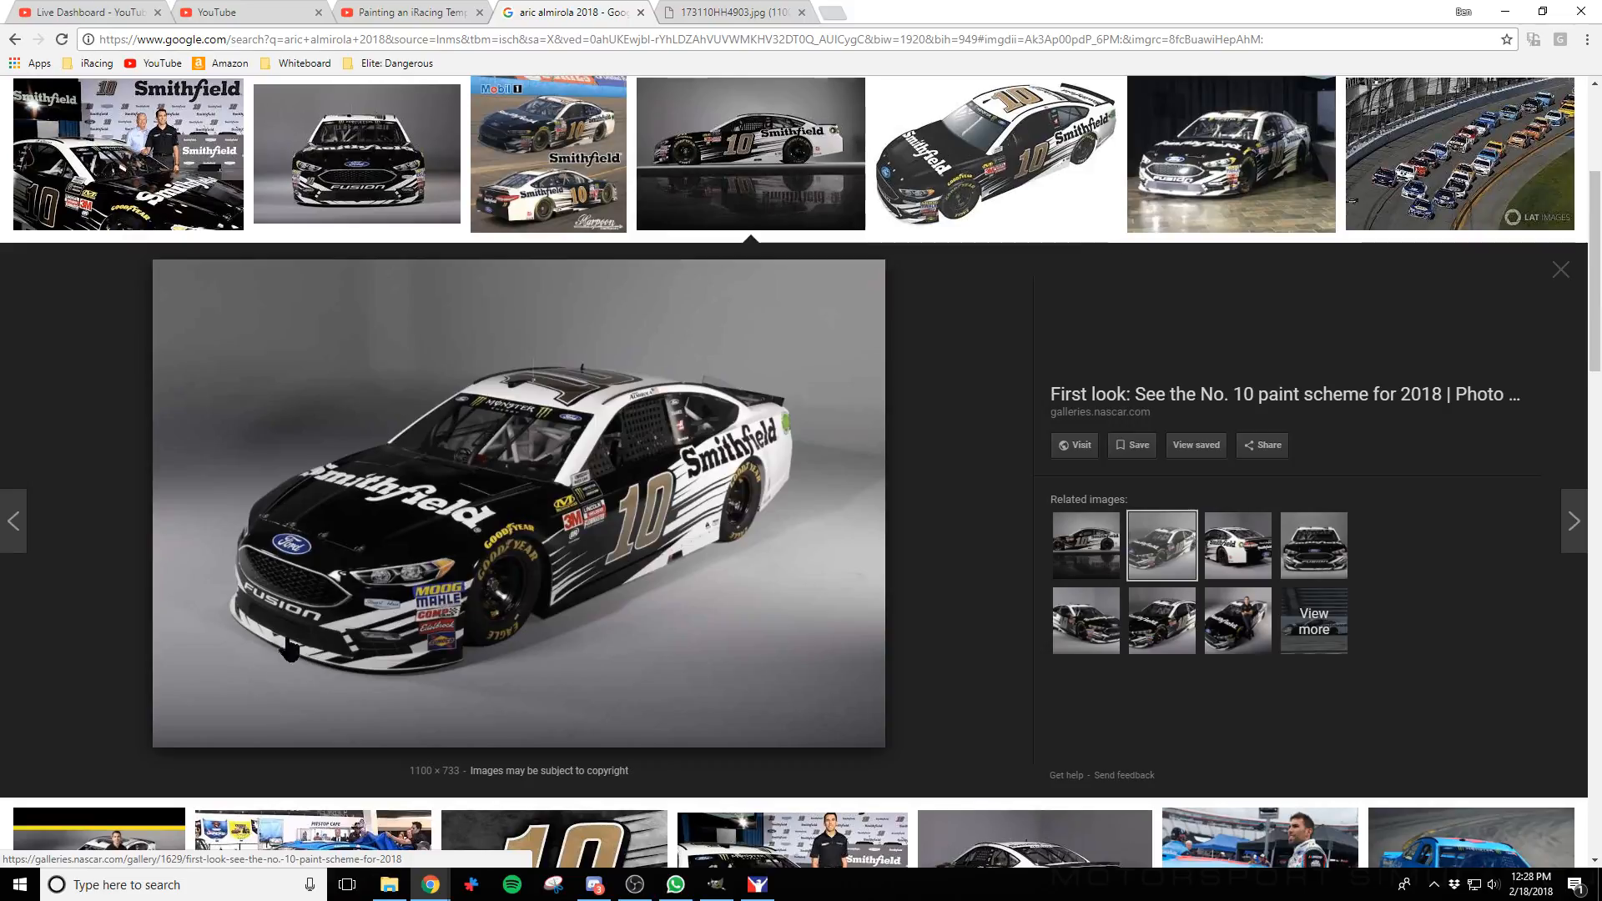
{"action": "key", "text": "alt+Tab"}
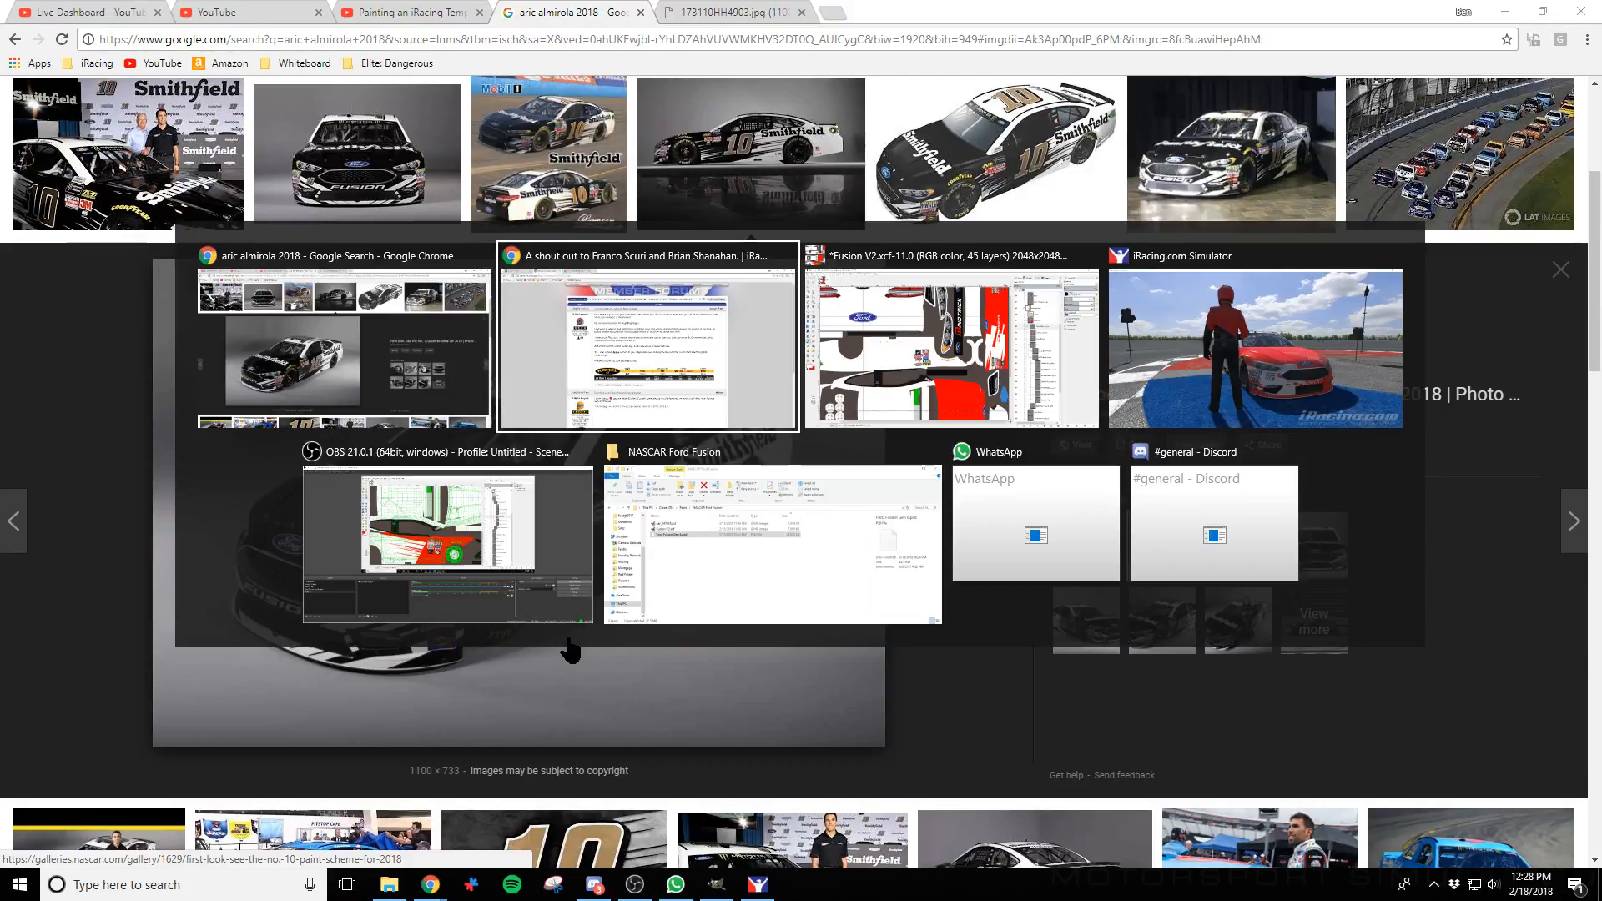
{"action": "key", "text": "alt+Tab"}
{"action": "key", "text": "alt+Tab"}
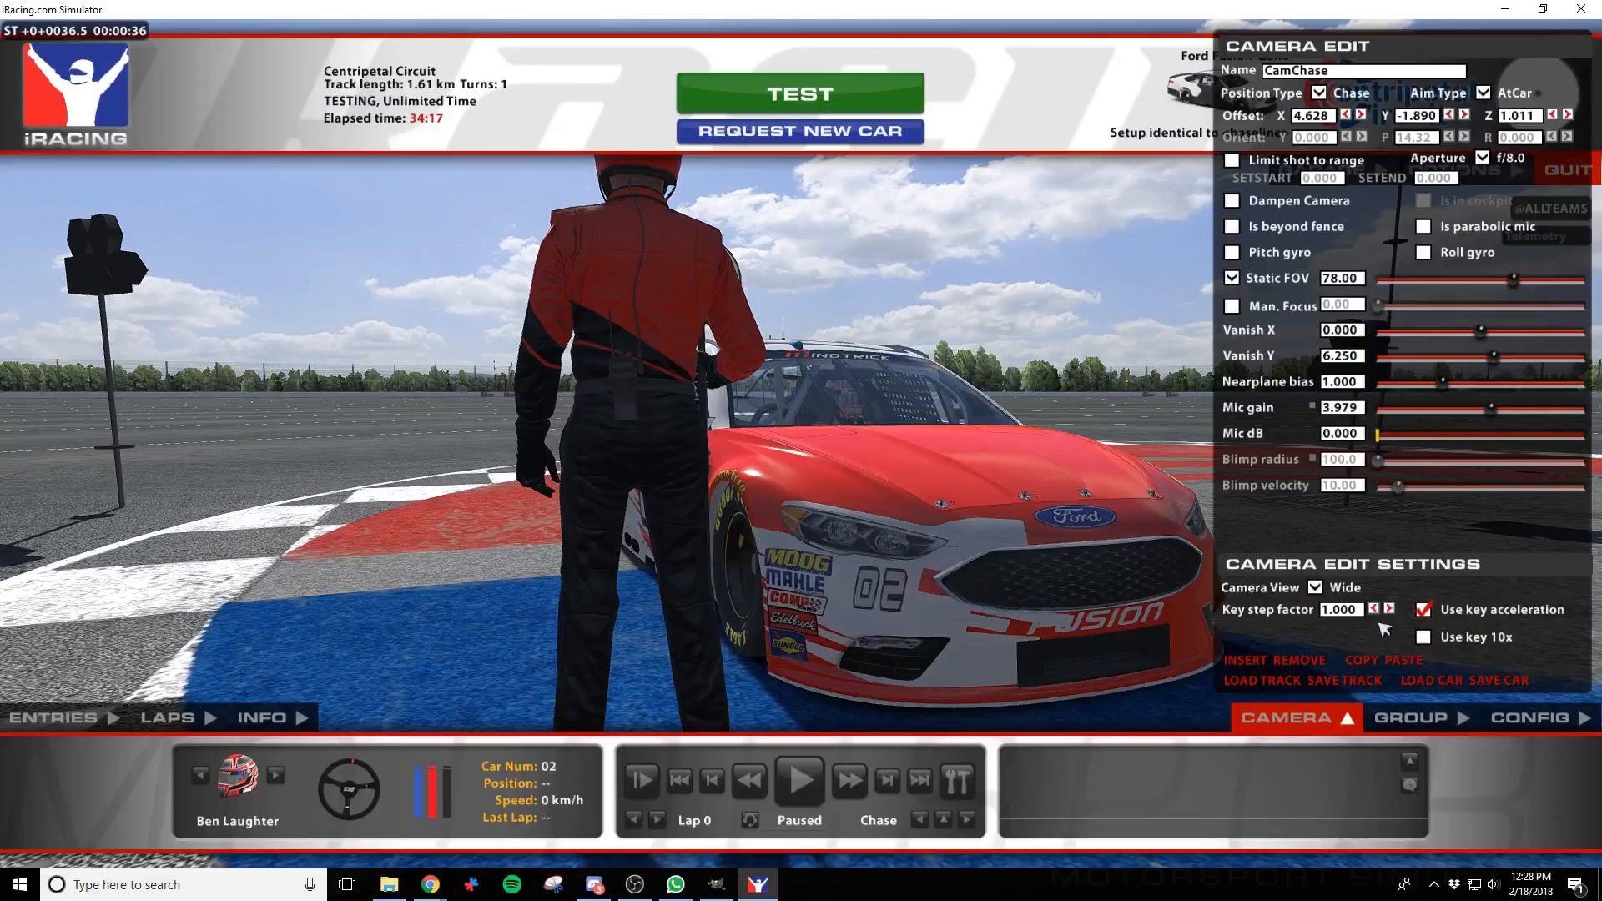
Undo four spear edits on the front bumper so FUSION shows again, and re-export the paint
{"action": "key", "text": "alt+Tab"}
{"action": "key", "text": "alt+Tab"}
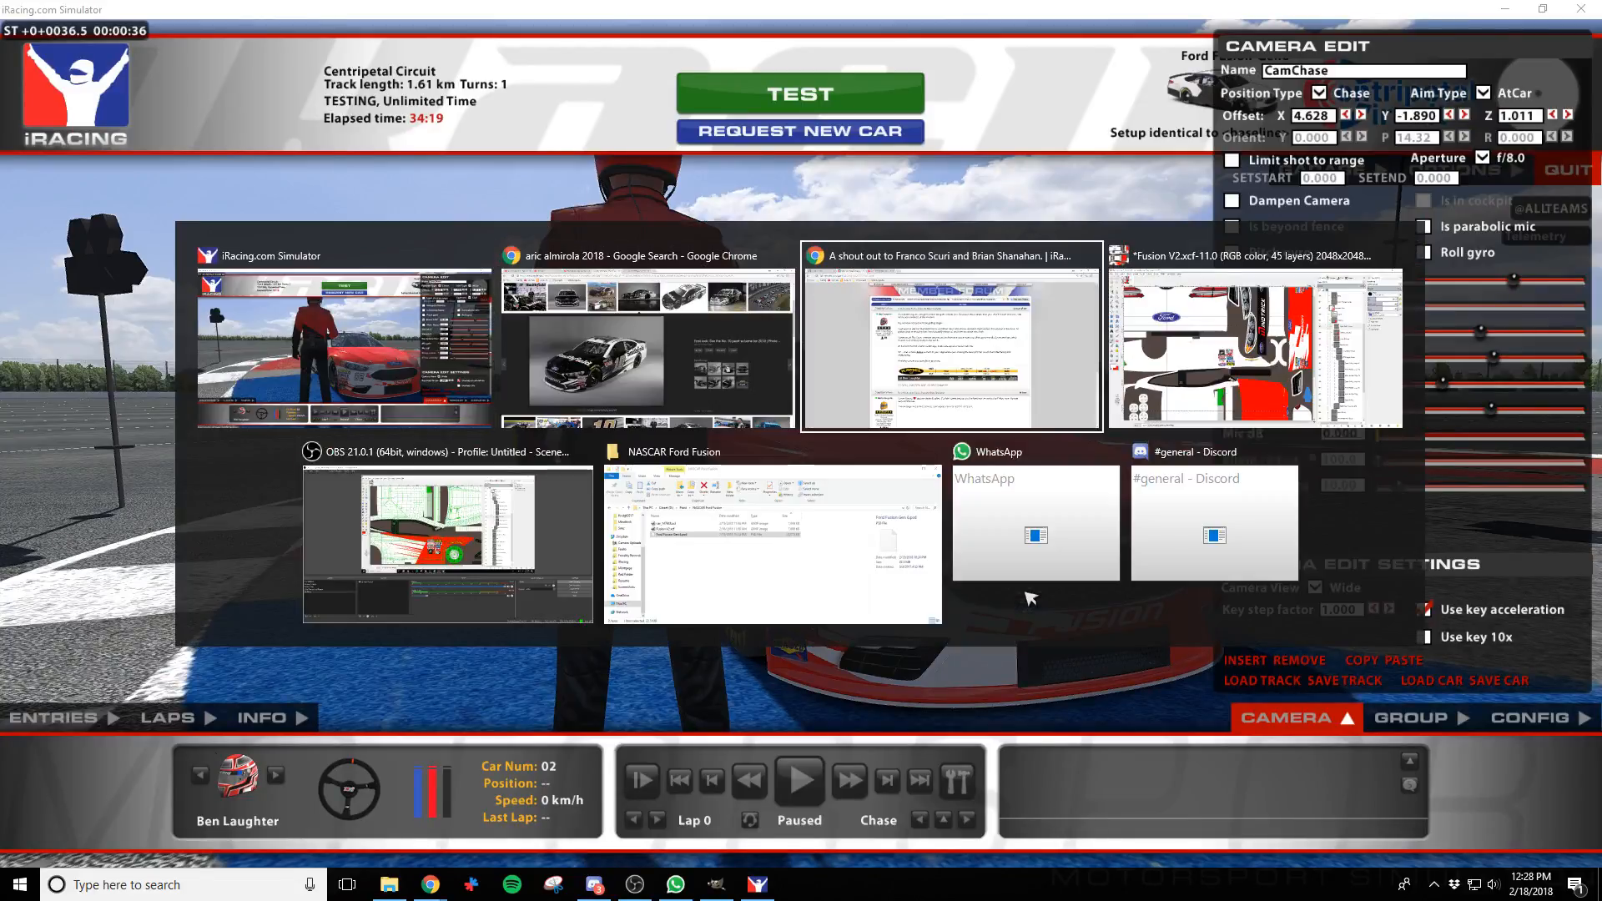
{"action": "key", "text": "alt+Tab"}
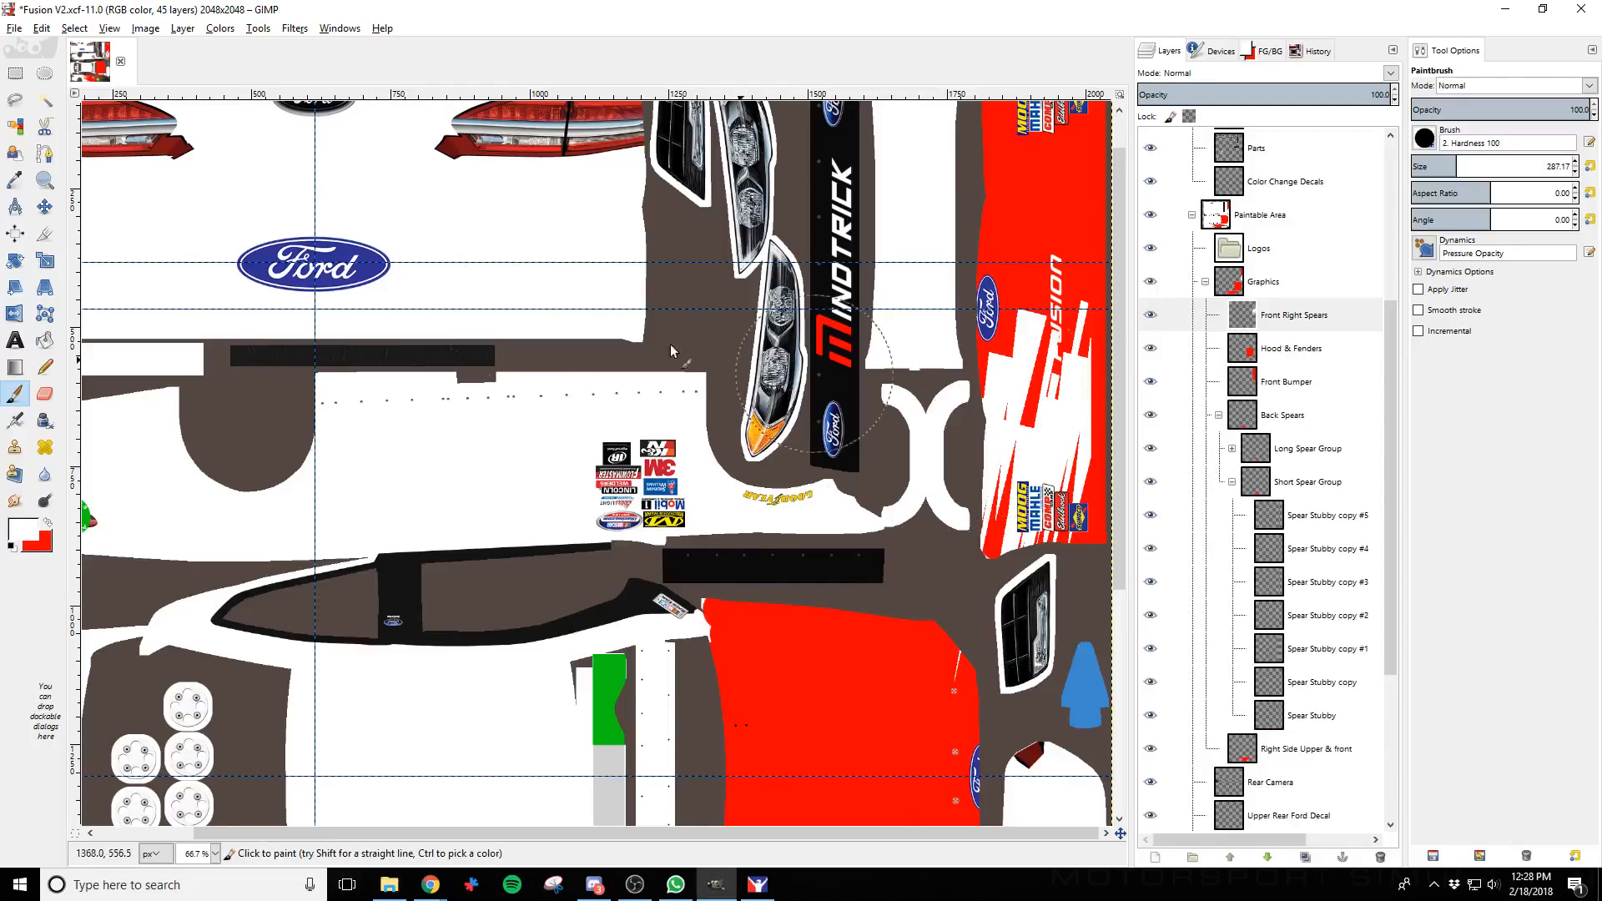
{"action": "left_click", "coordinate": [45, 206]}
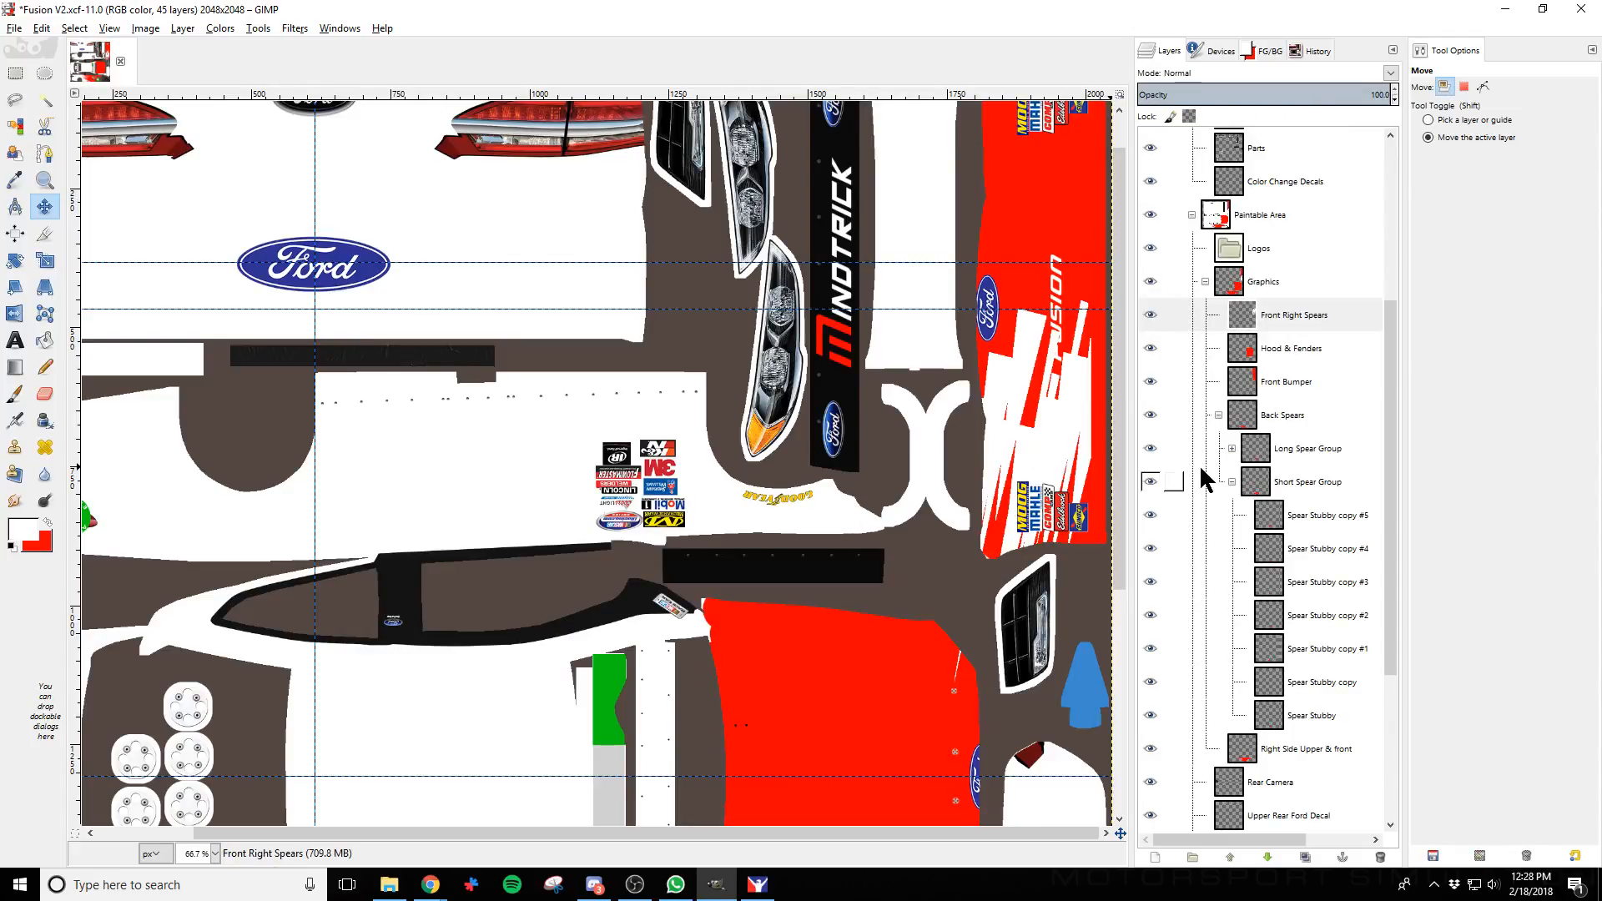
{"action": "key", "text": "ctrl+z"}
{"action": "key", "text": "ctrl+z"}
{"action": "key", "text": "ctrl+z"}
{"action": "key", "text": "ctrl+z"}
{"action": "key", "text": "ctrl+z"}
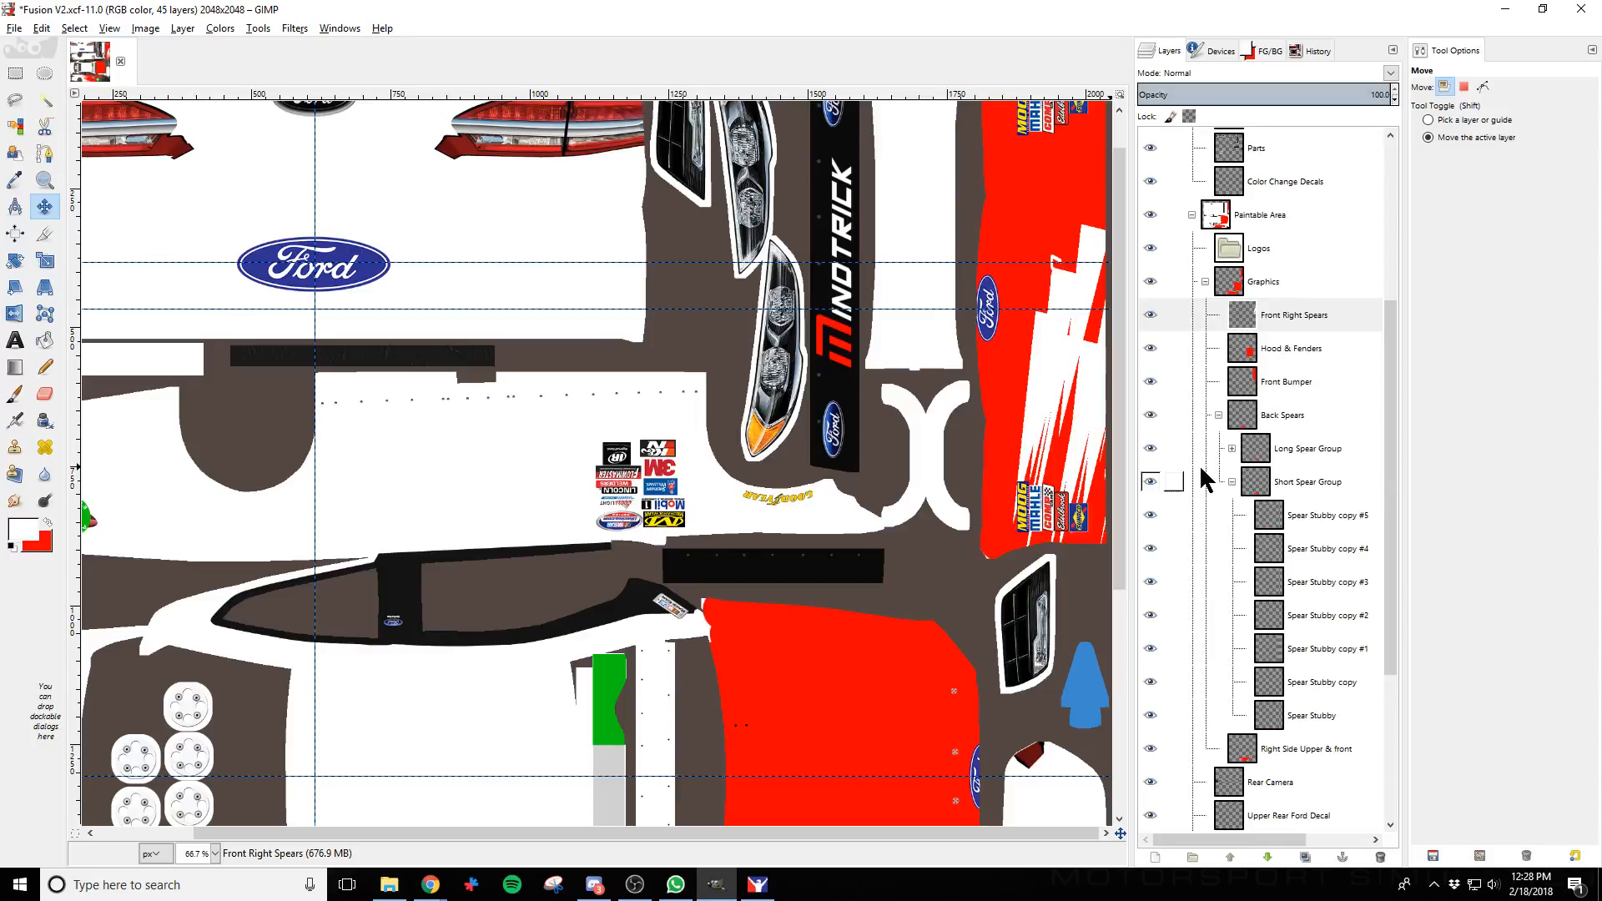
{"action": "key", "text": "ctrl+z"}
{"action": "key", "text": "ctrl+z"}
{"action": "key", "text": "ctrl+z"}
{"action": "key", "text": "ctrl+z"}
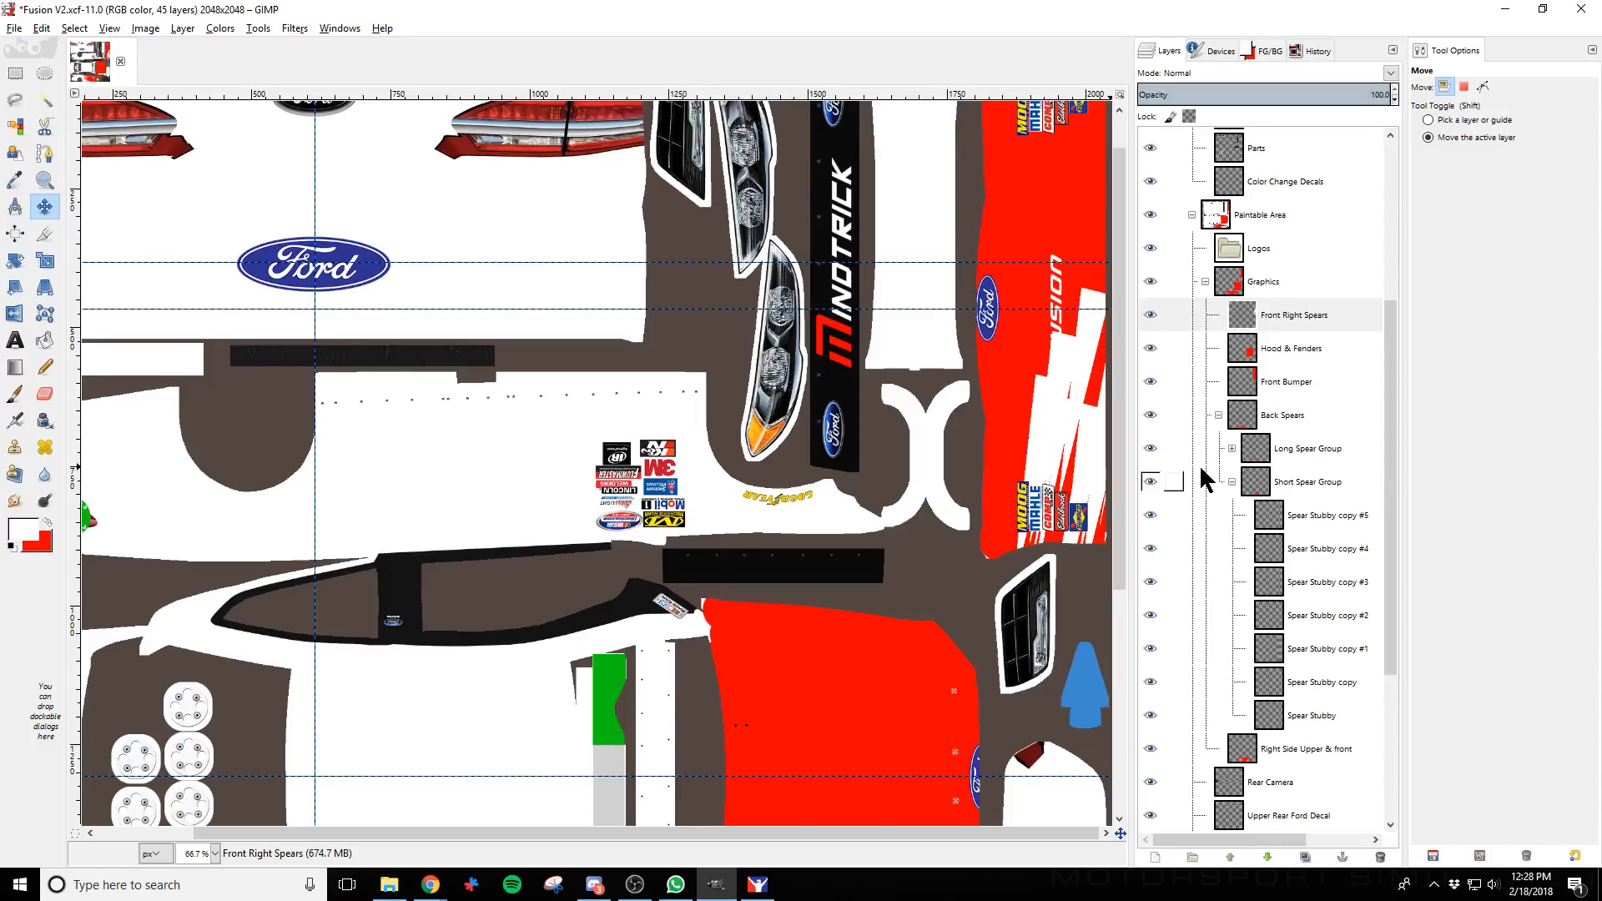
{"action": "key", "text": "ctrl+z"}
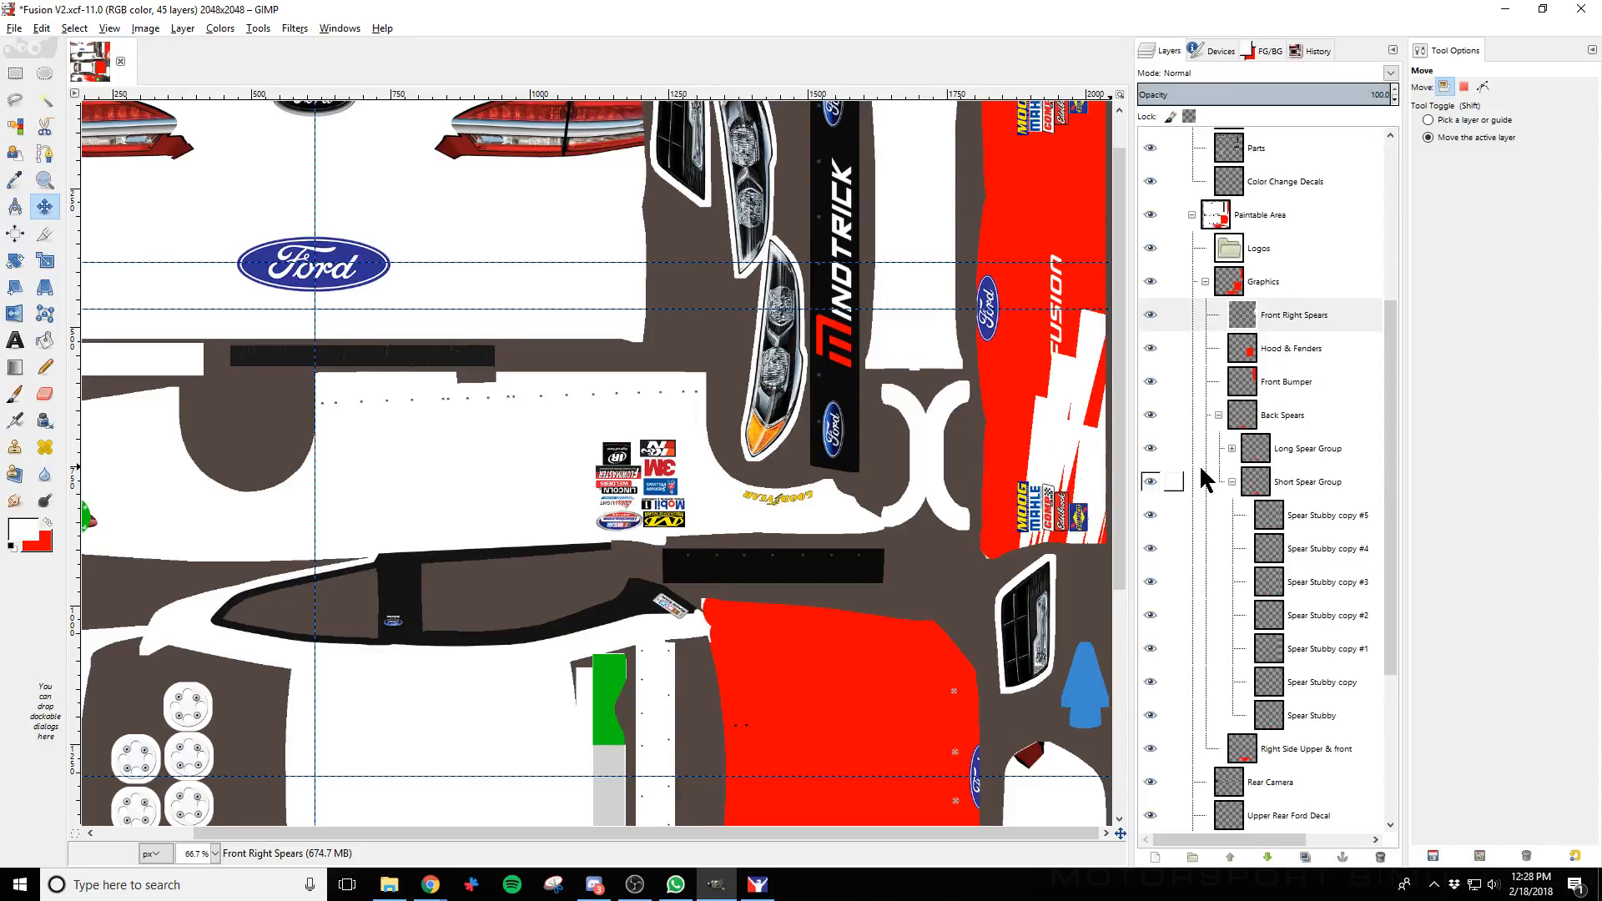
{"action": "key", "text": "ctrl+z"}
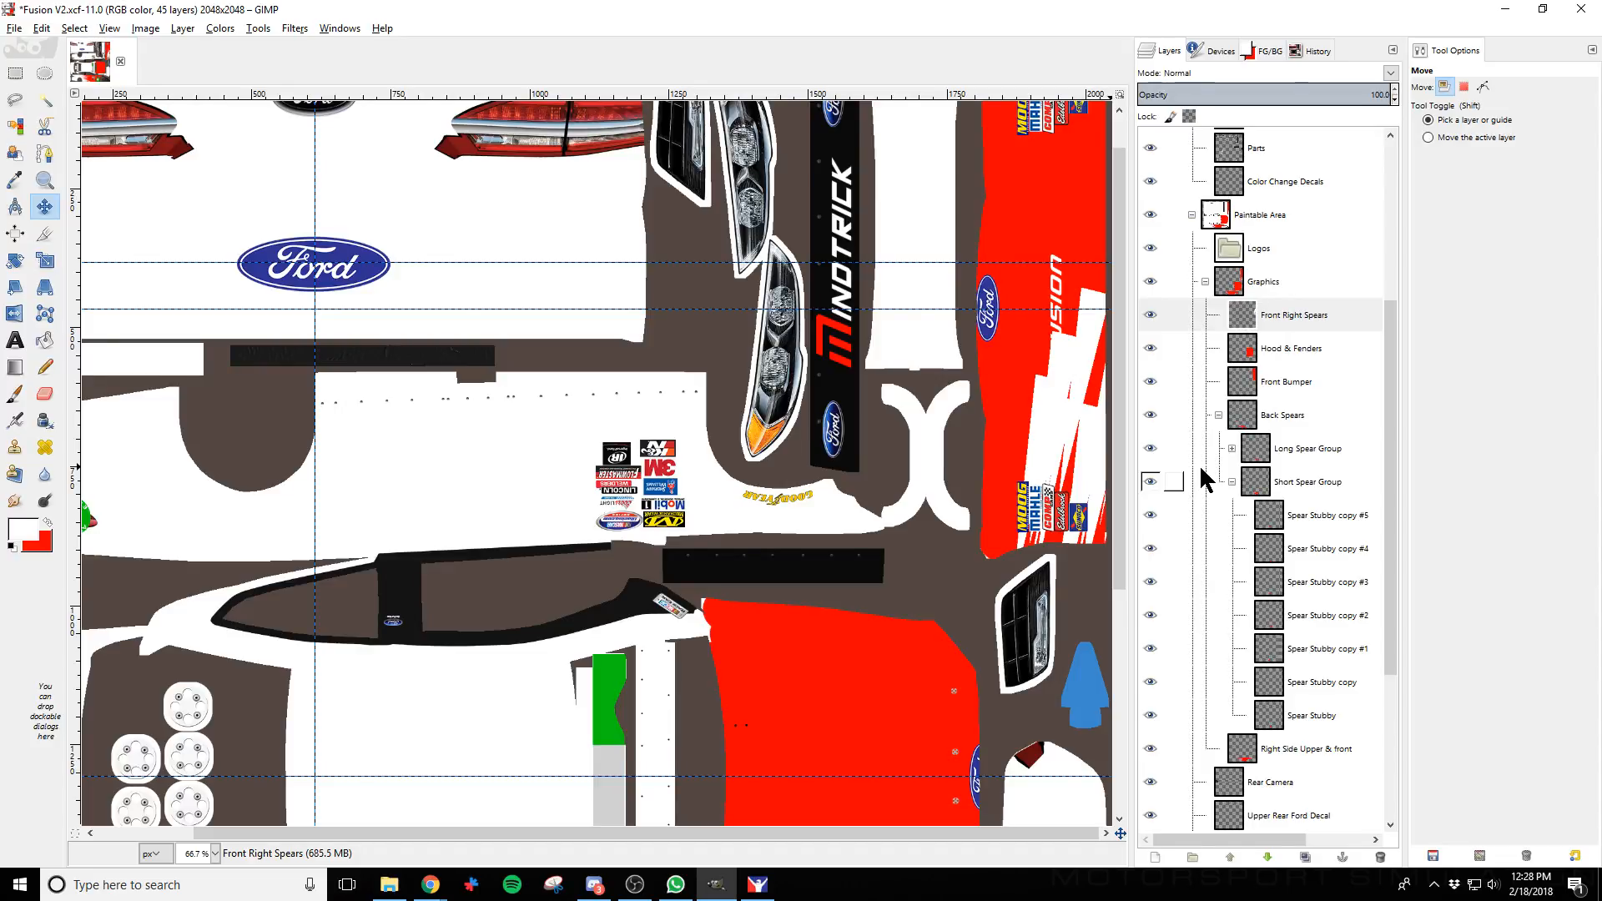
{"action": "key", "text": "ctrl"}
{"action": "key", "text": "alt+Tab"}
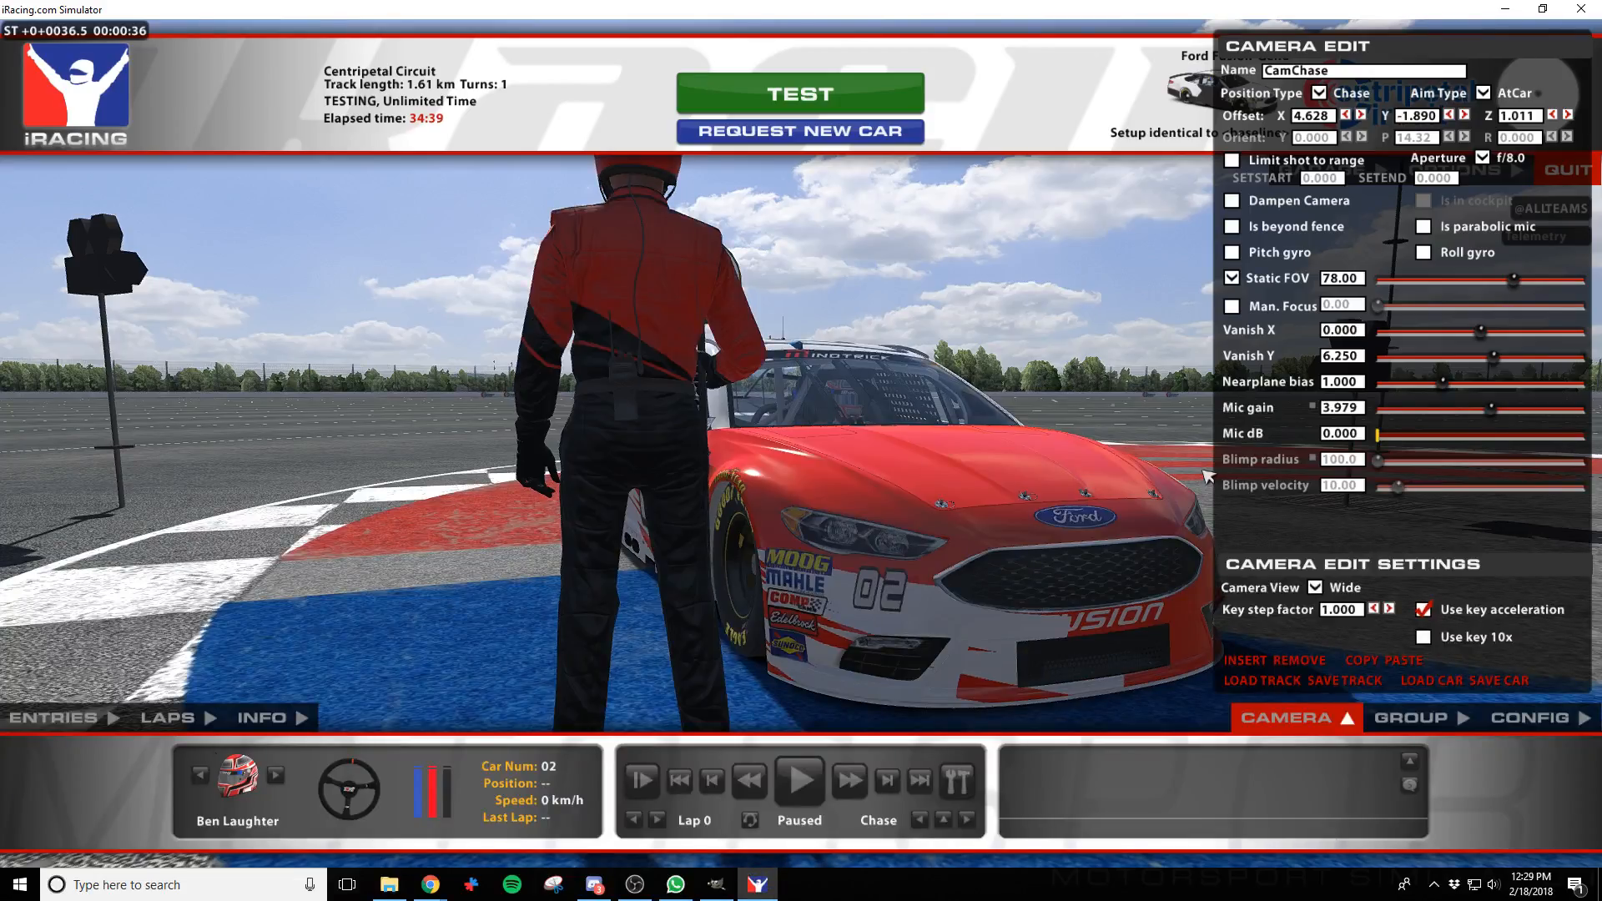
Reload the paint in iRacing and swing the camera around the nose to check spears and FUSION lettering
{"action": "key", "text": "w"}
{"action": "key", "text": "s"}
{"action": "key", "text": "d"}
{"action": "key", "text": "a"}
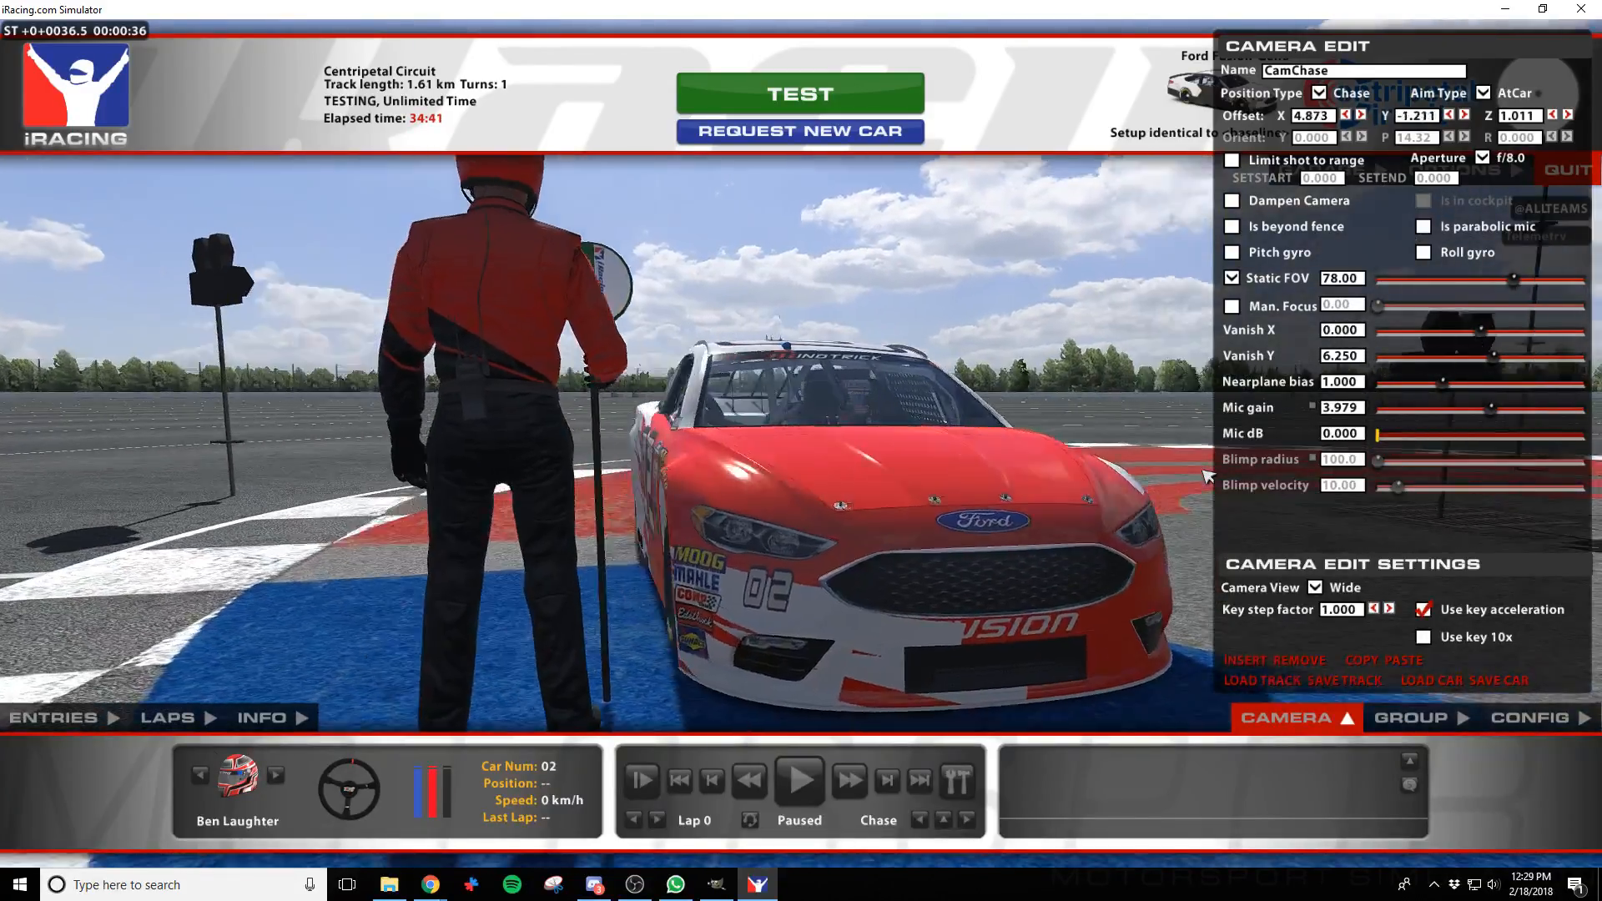
{"action": "key", "text": "d"}
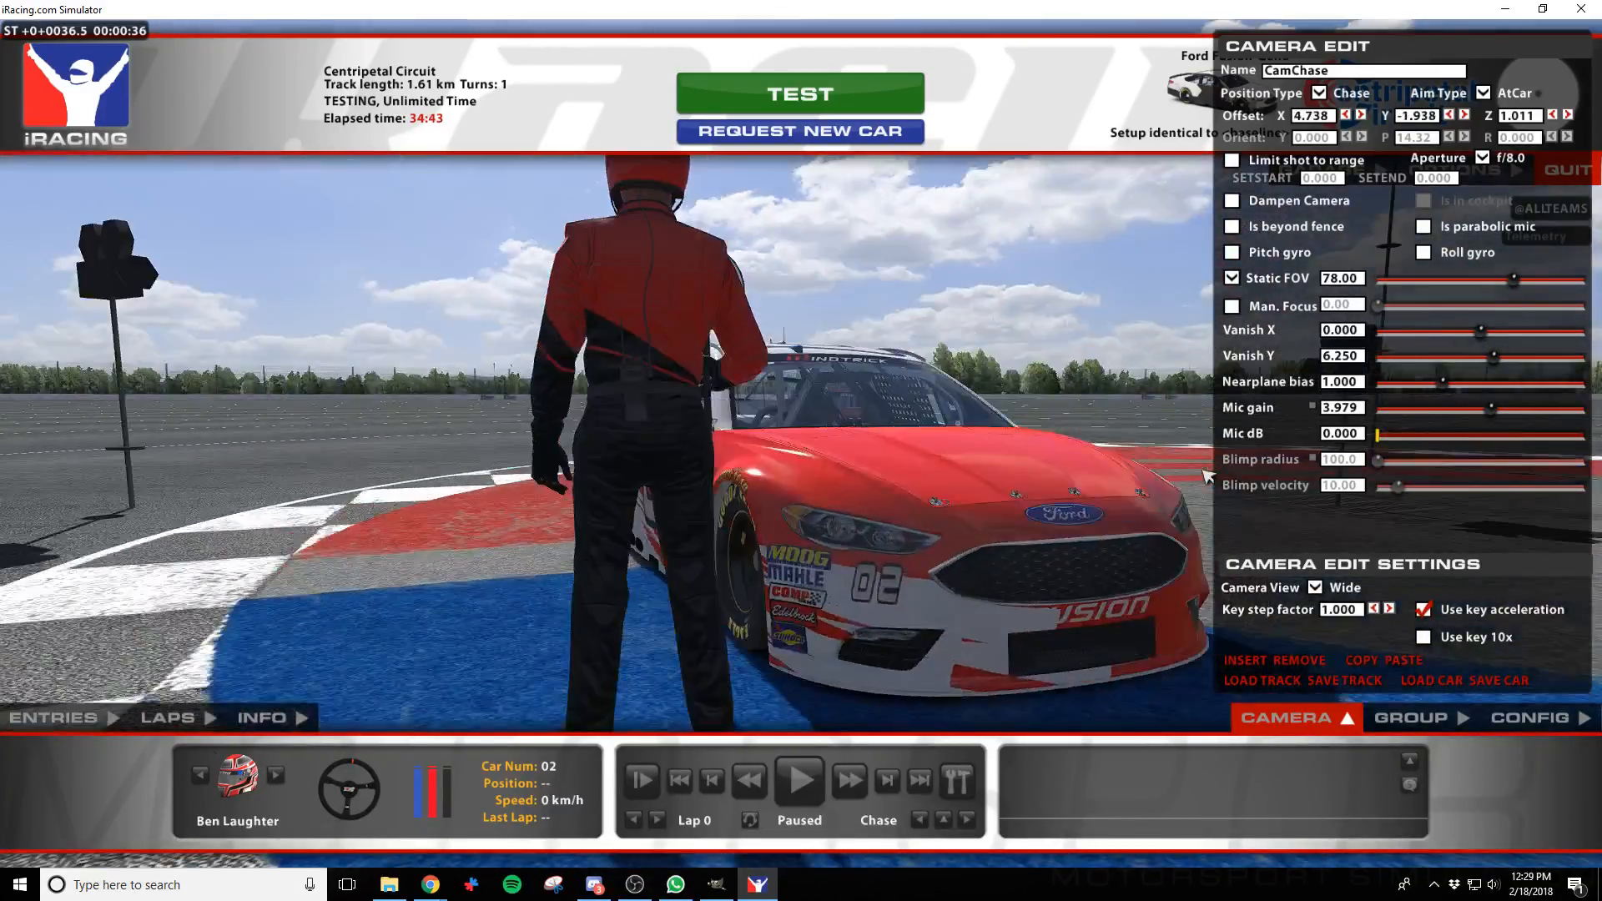
{"action": "key", "text": "d"}
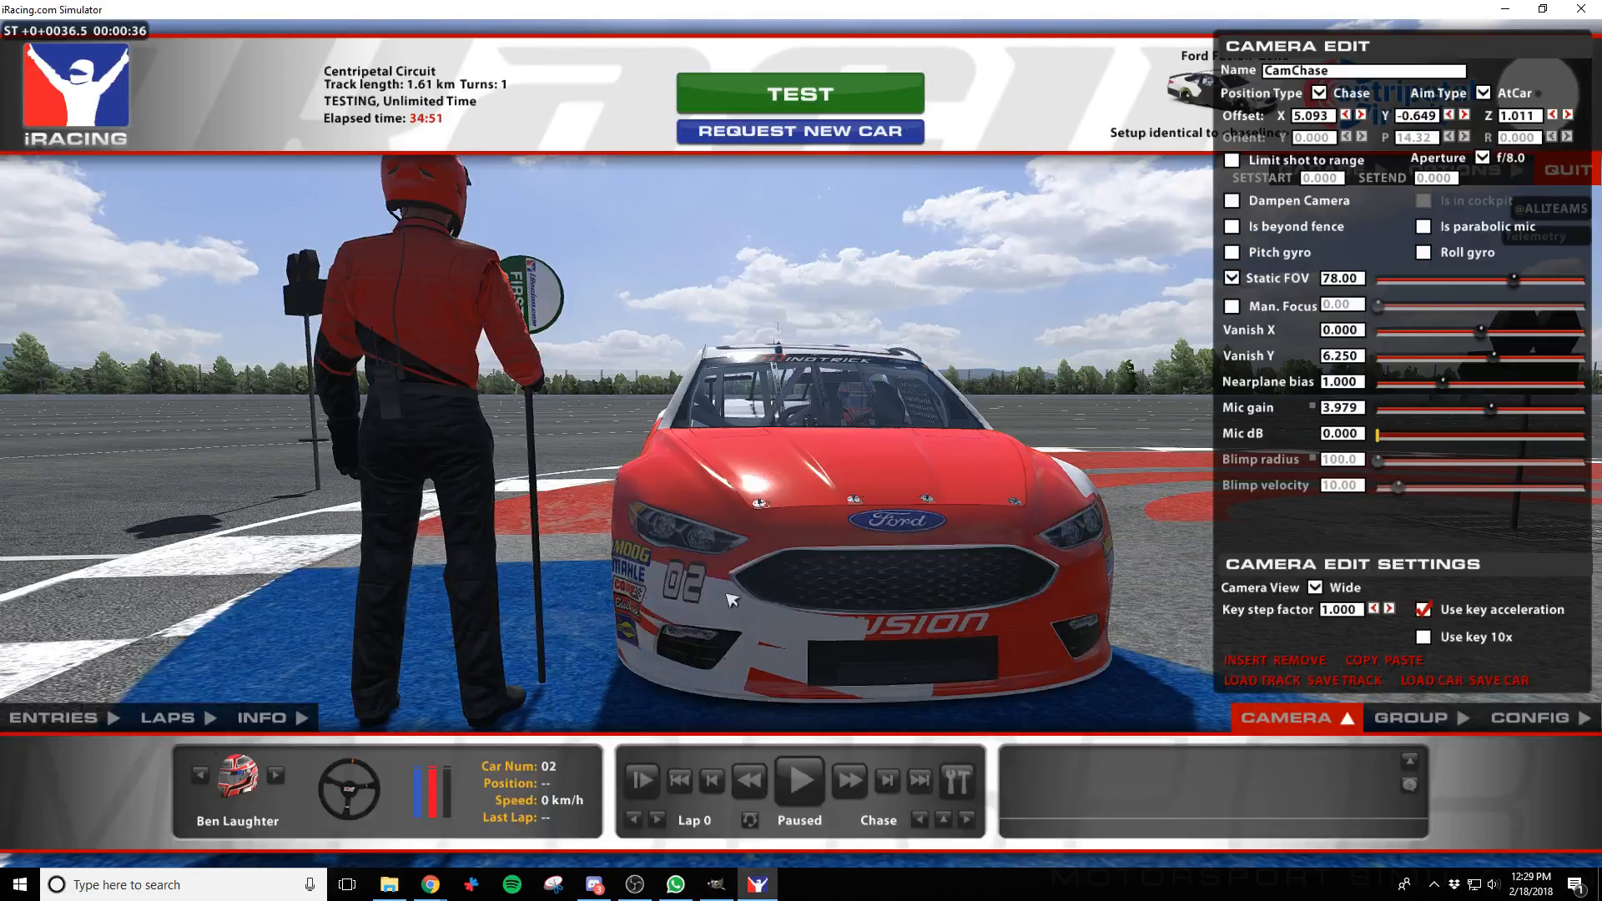
{"action": "key", "text": "ctrl"}
{"action": "key", "text": "ctrl"}
{"action": "key", "text": "ctrl"}
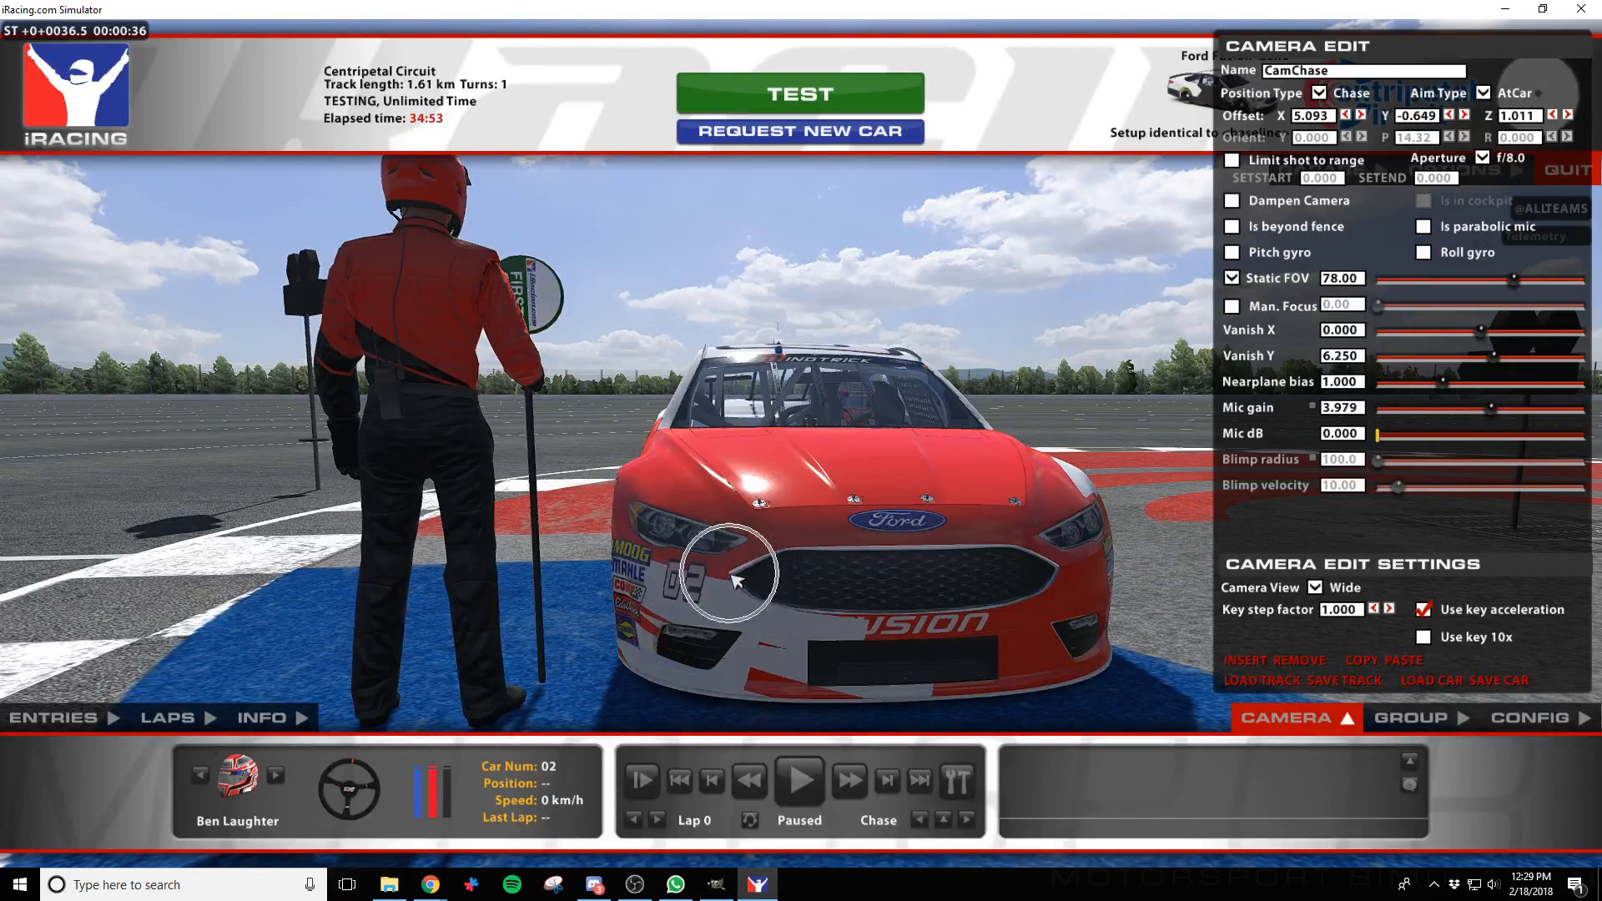
{"action": "key", "text": "alt+Tab"}
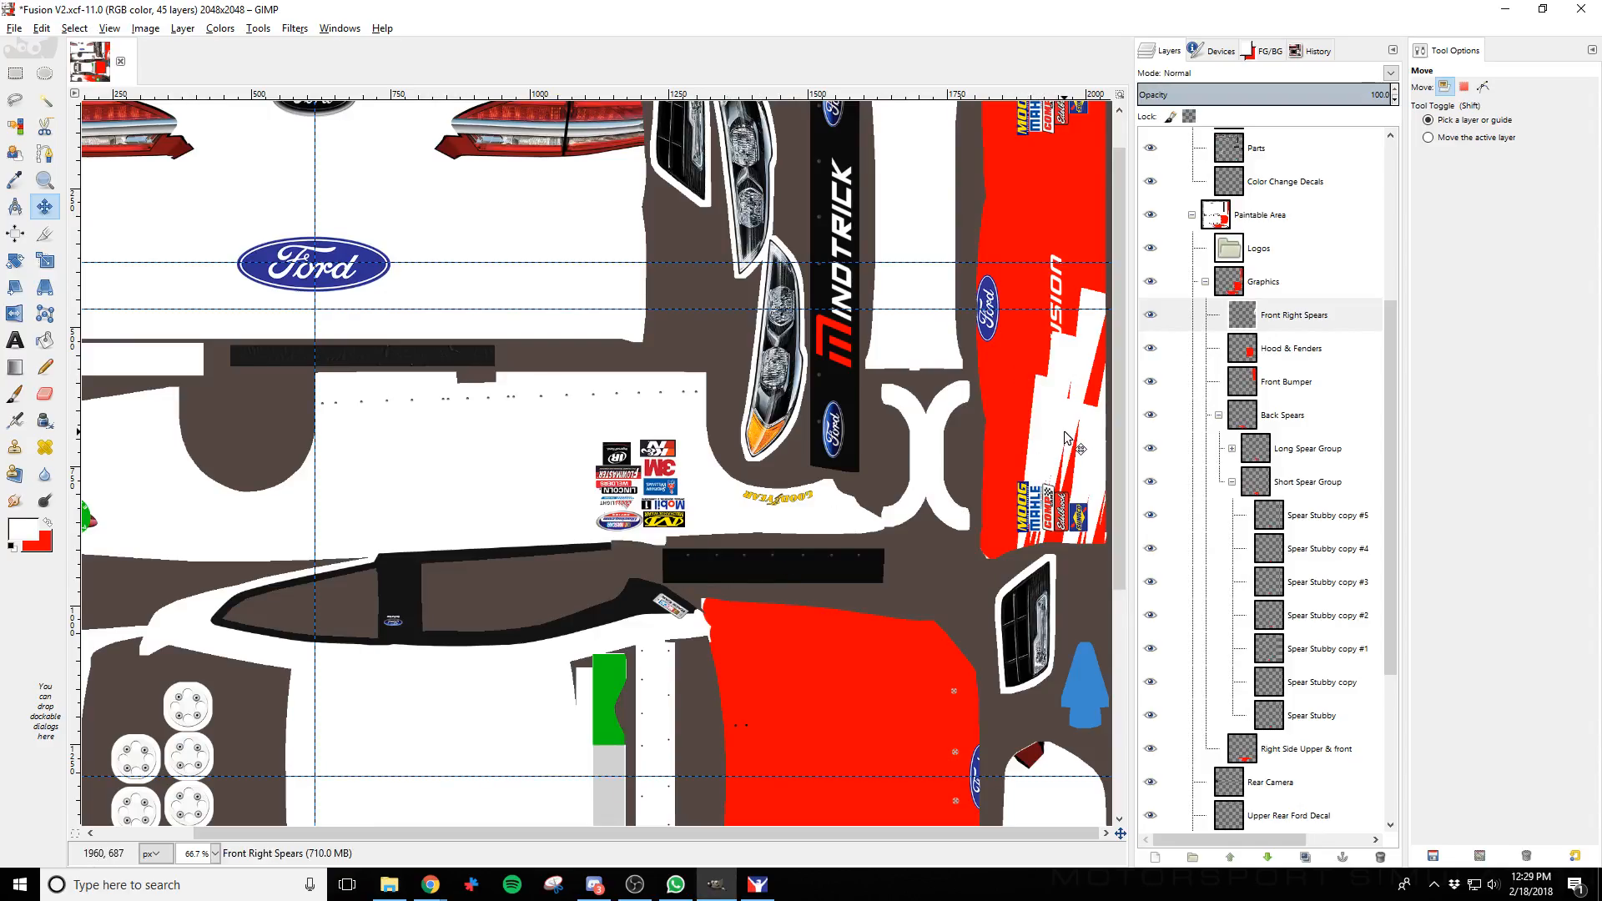
Export the TGA paint file and check the car's front and side in iRacing
{"action": "key", "text": "ctrl+e"}
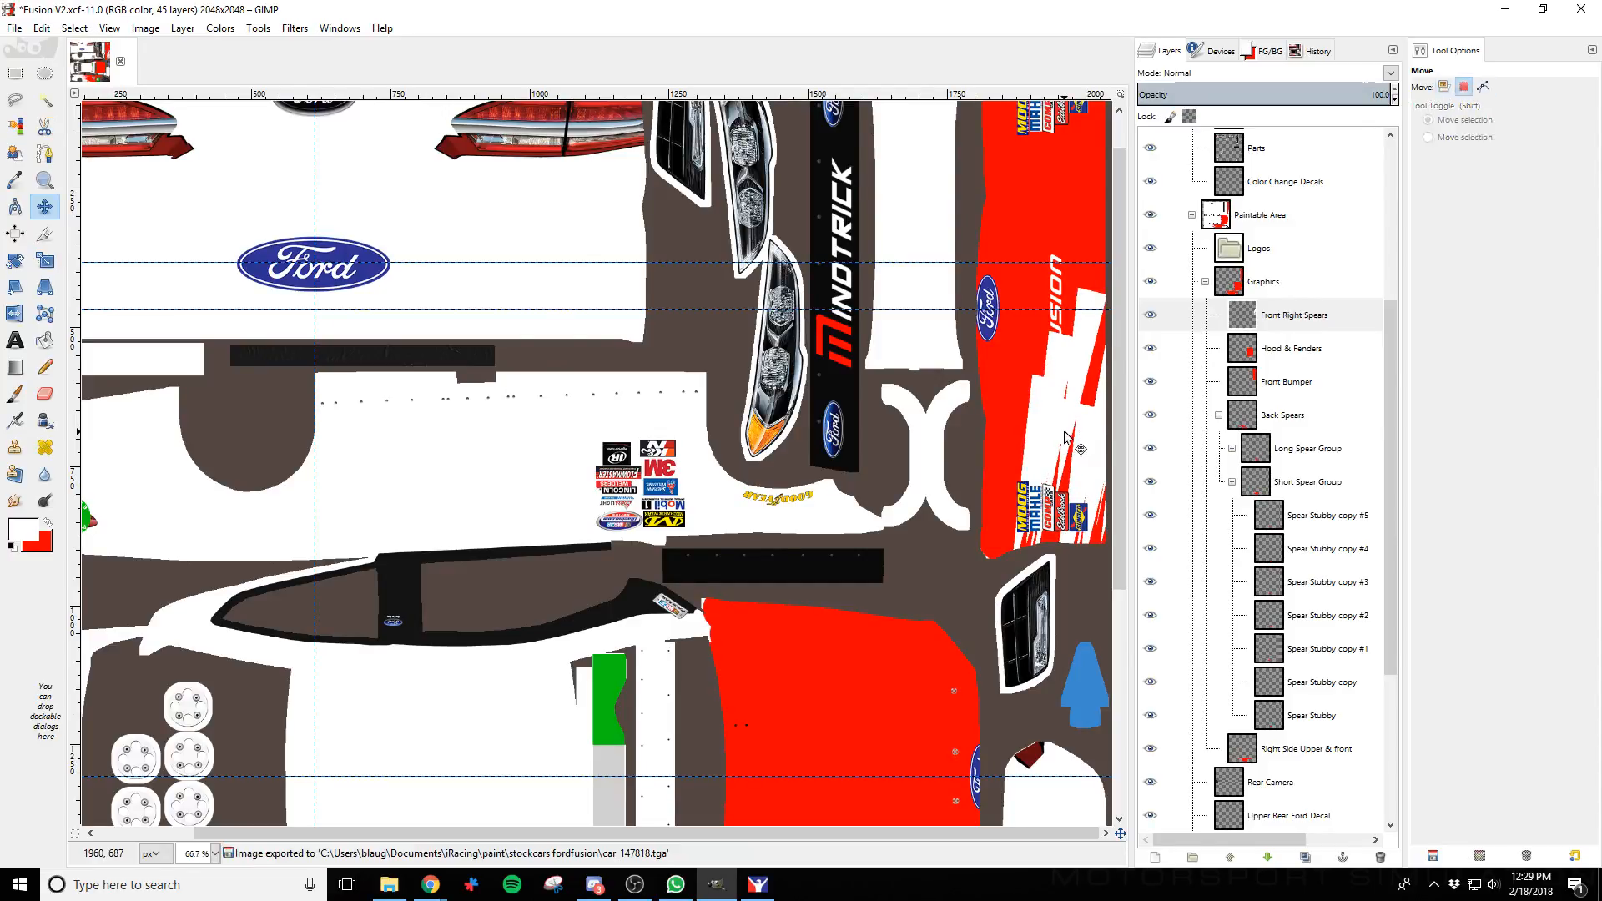
{"action": "key", "text": "alt+Tab"}
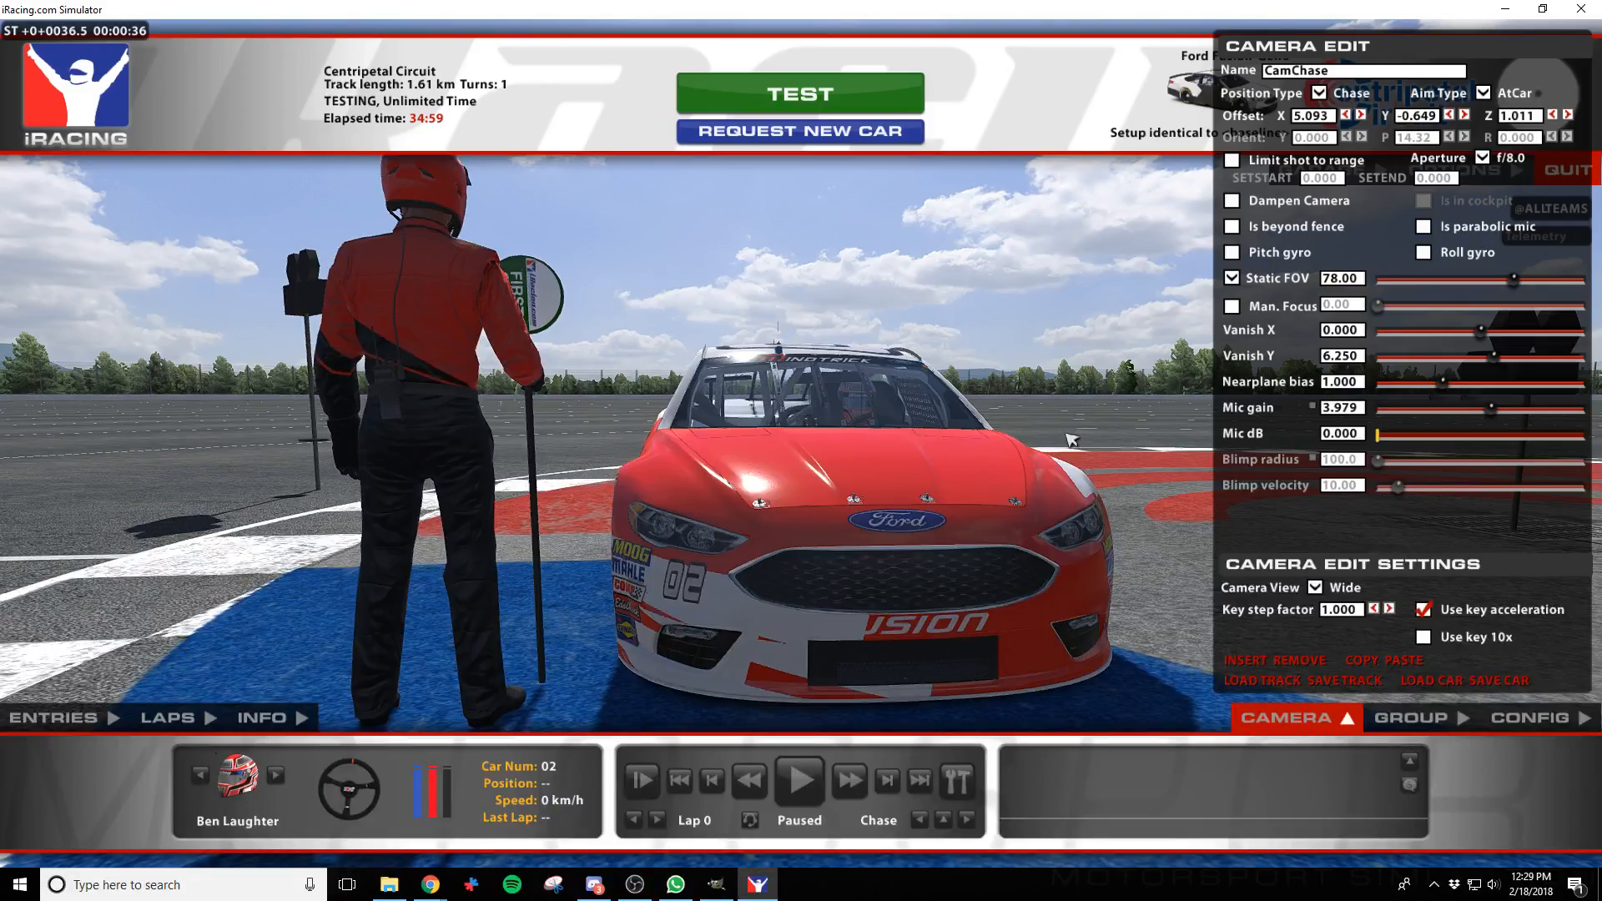
{"action": "key", "text": "a"}
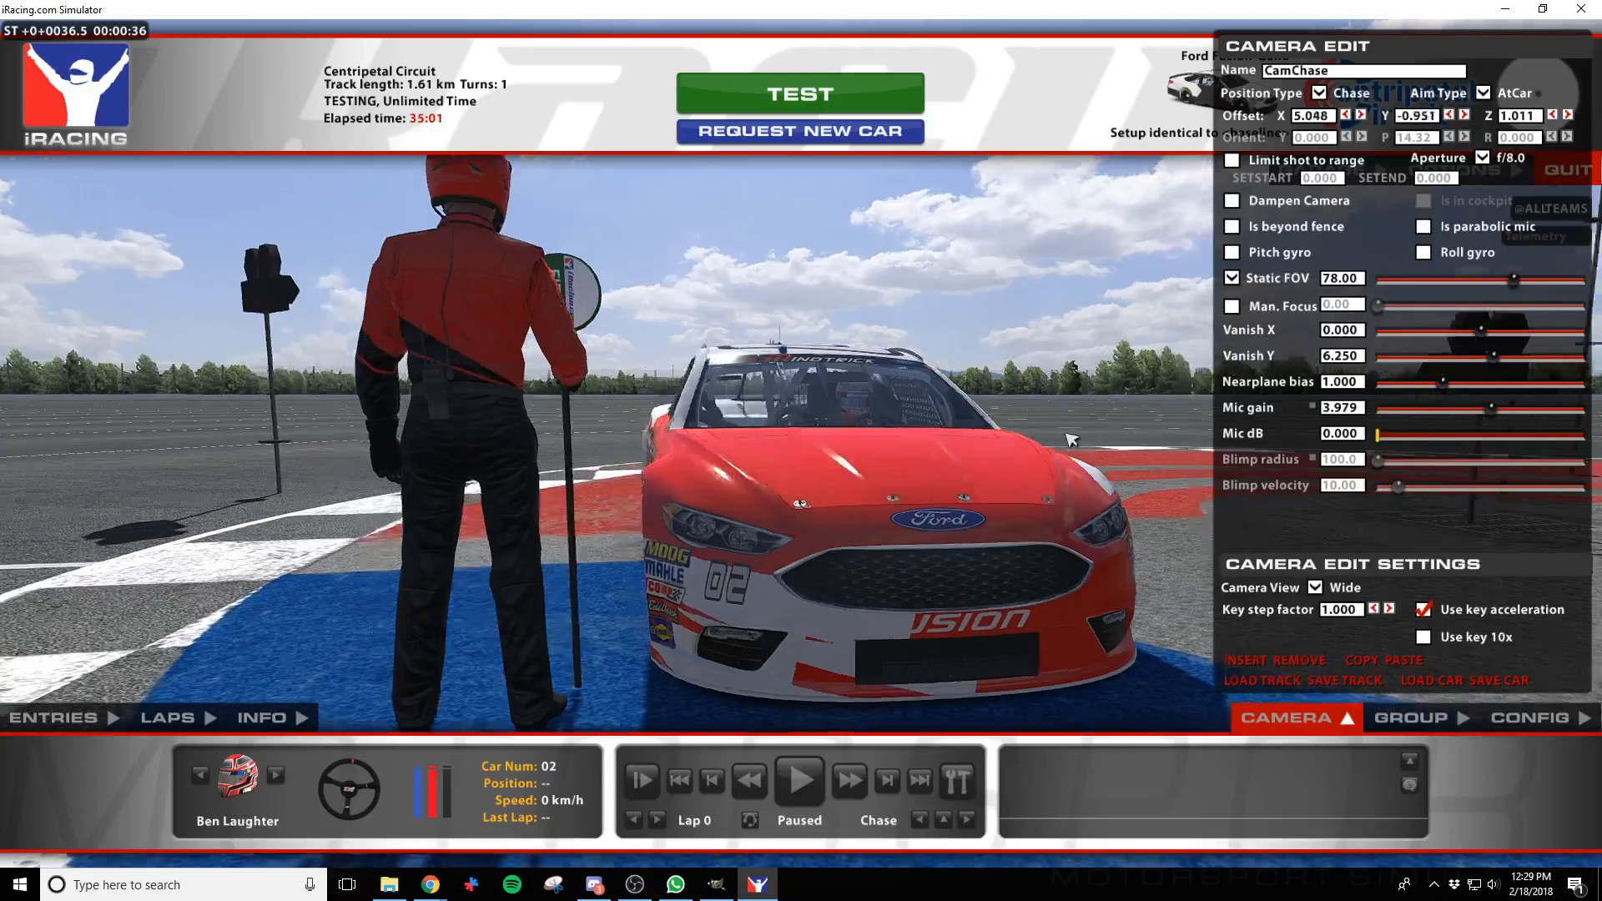
{"action": "key", "text": "d"}
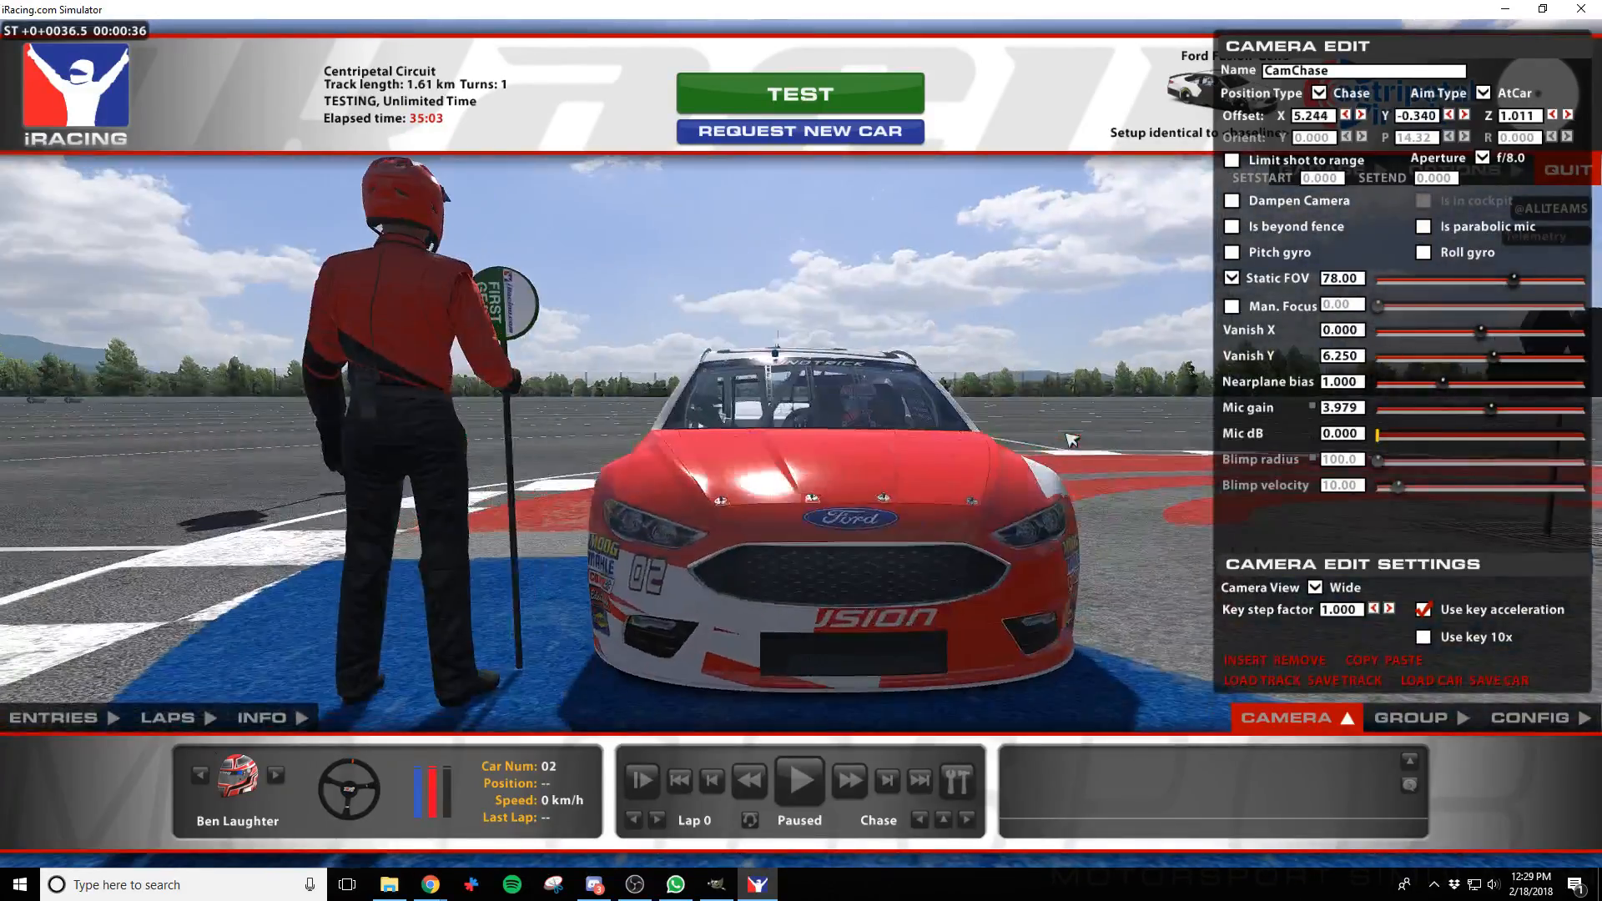
{"action": "key", "text": "alt+Tab"}
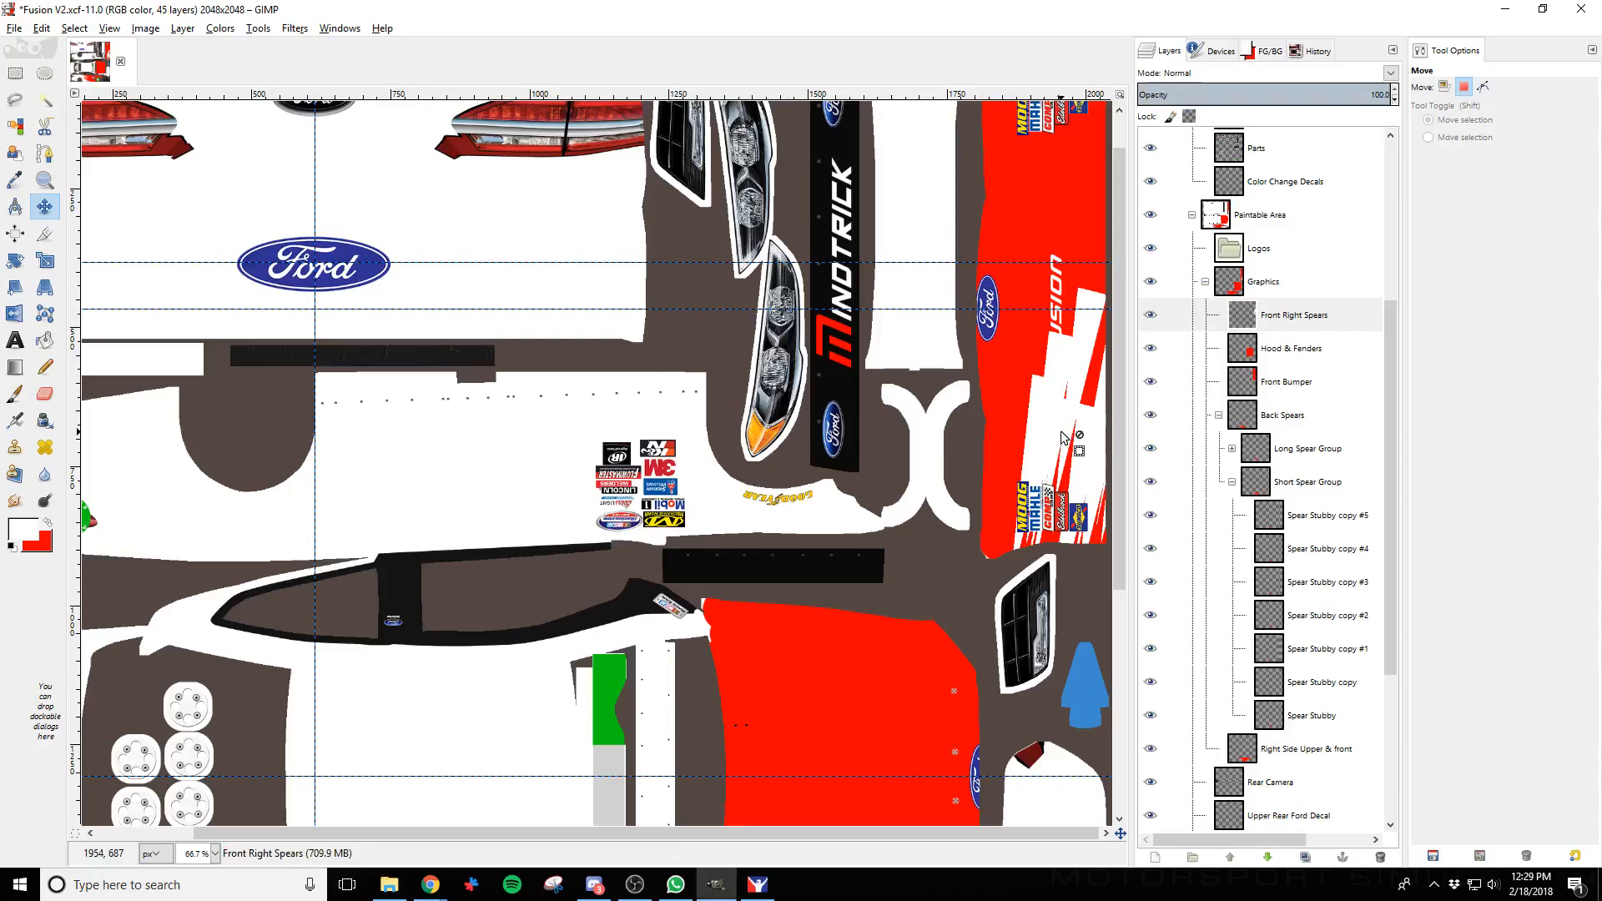
{"action": "scroll", "coordinate": [1088, 451], "scroll_direction": "up", "scroll_amount": 1}
Duplicate the Front Right Spears layer and show the Wire layer's wireframe over the texture
{"action": "right_click", "coordinate": [1316, 318]}
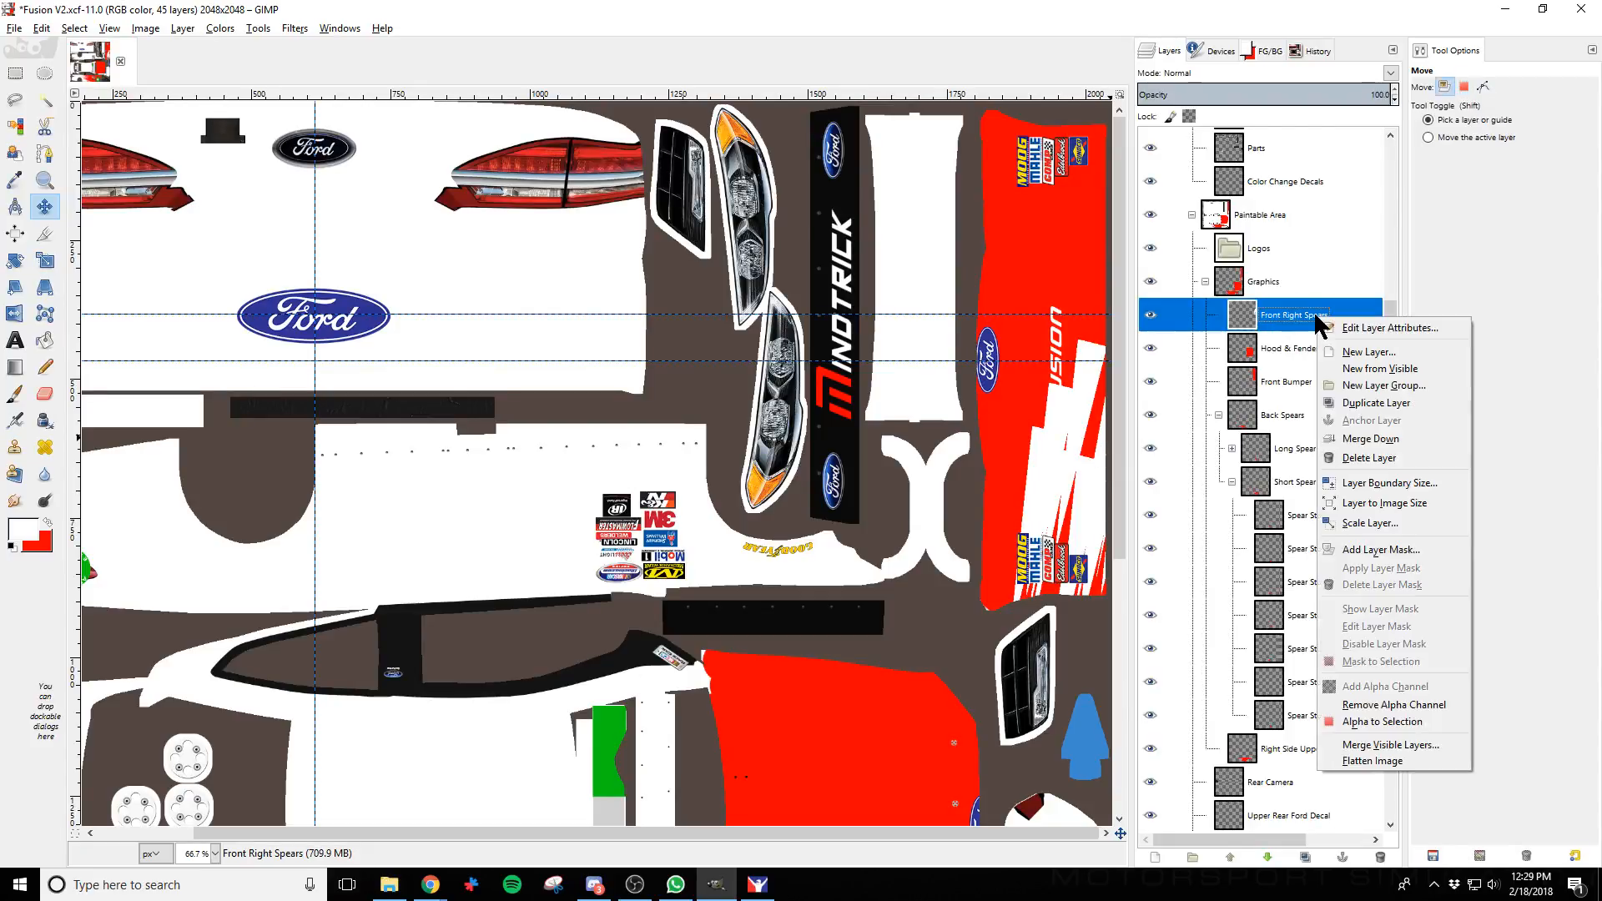
{"action": "left_click", "coordinate": [1379, 403]}
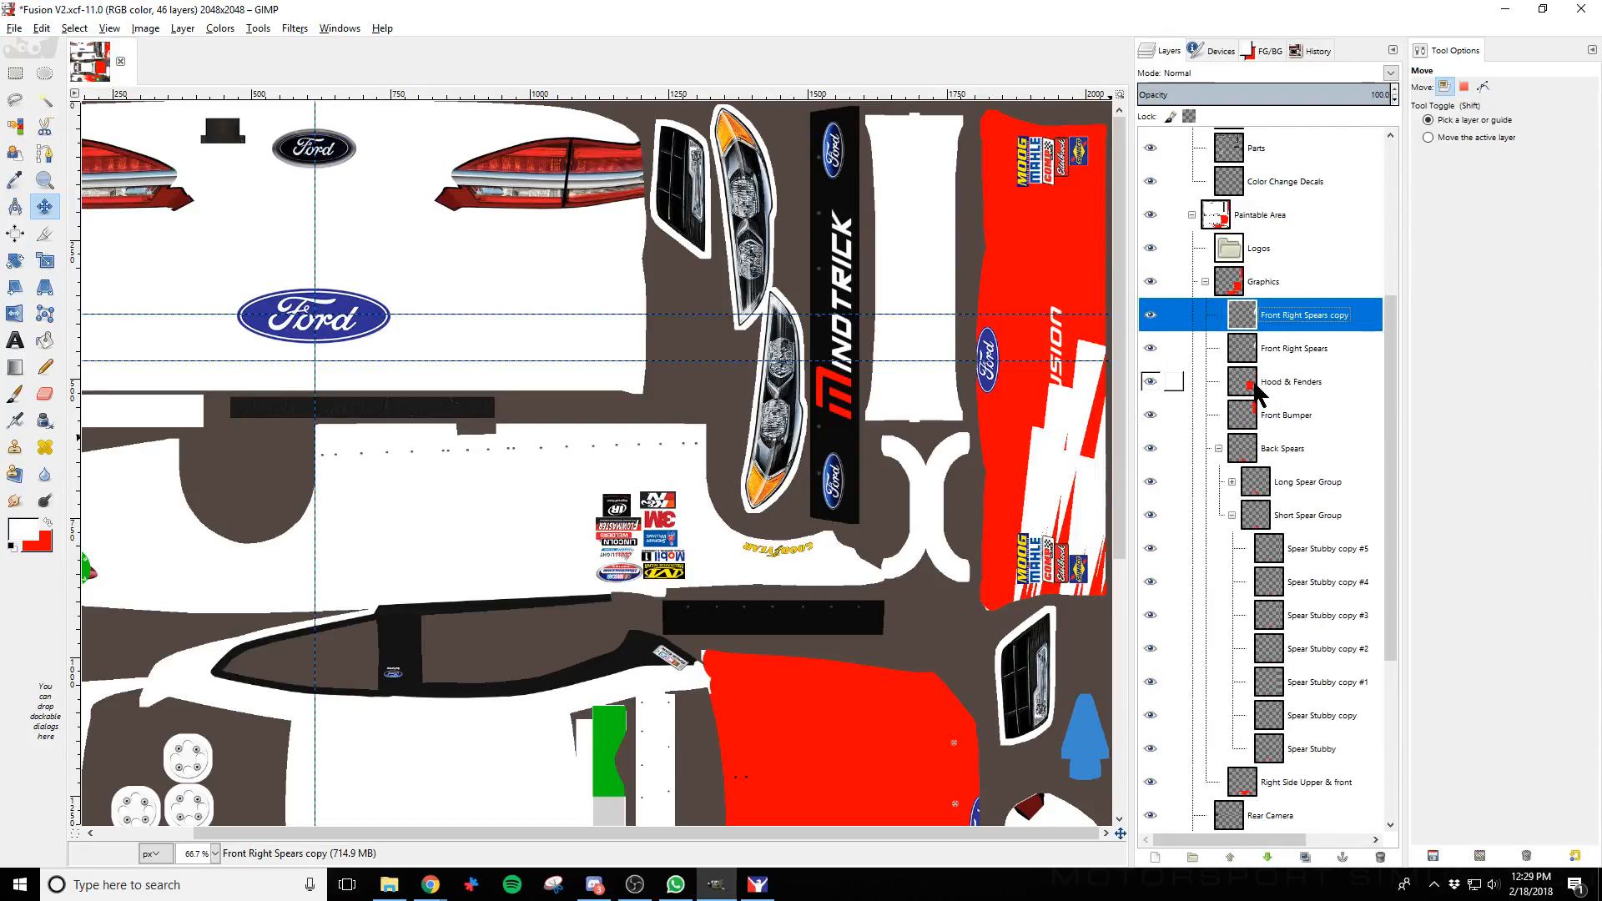
{"action": "scroll", "coordinate": [1227, 250], "scroll_direction": "up", "scroll_amount": 4}
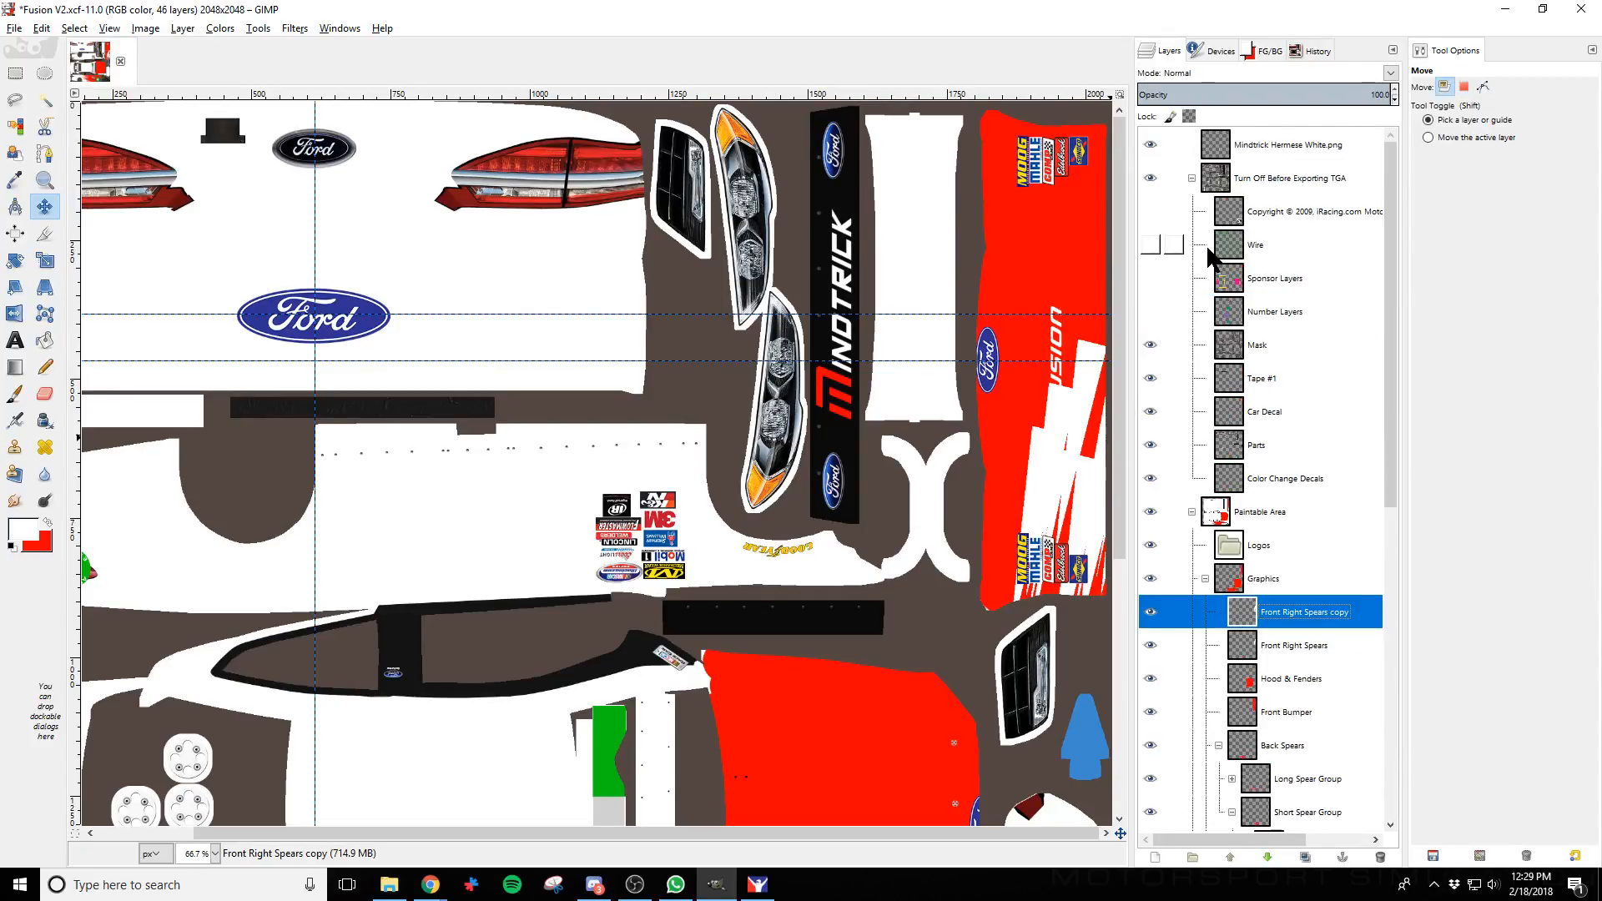
{"action": "left_click", "coordinate": [1149, 244]}
{"action": "scroll", "coordinate": [1048, 396], "scroll_direction": "up", "scroll_amount": 3}
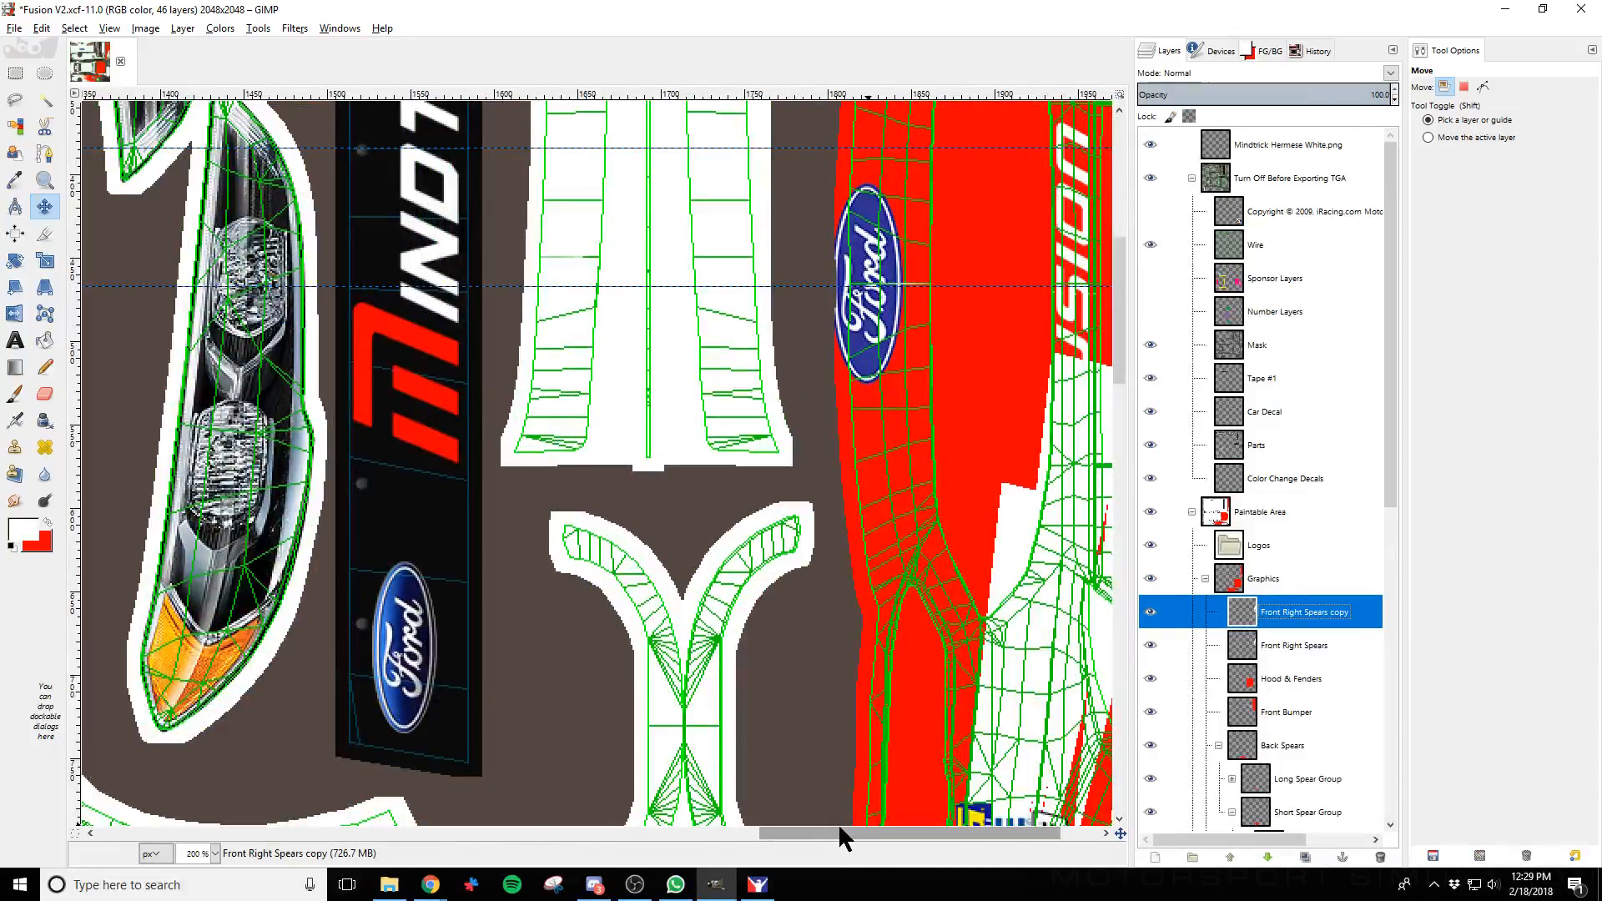
{"action": "left_click_drag", "start_coordinate": [839, 831], "coordinate": [1034, 826]}
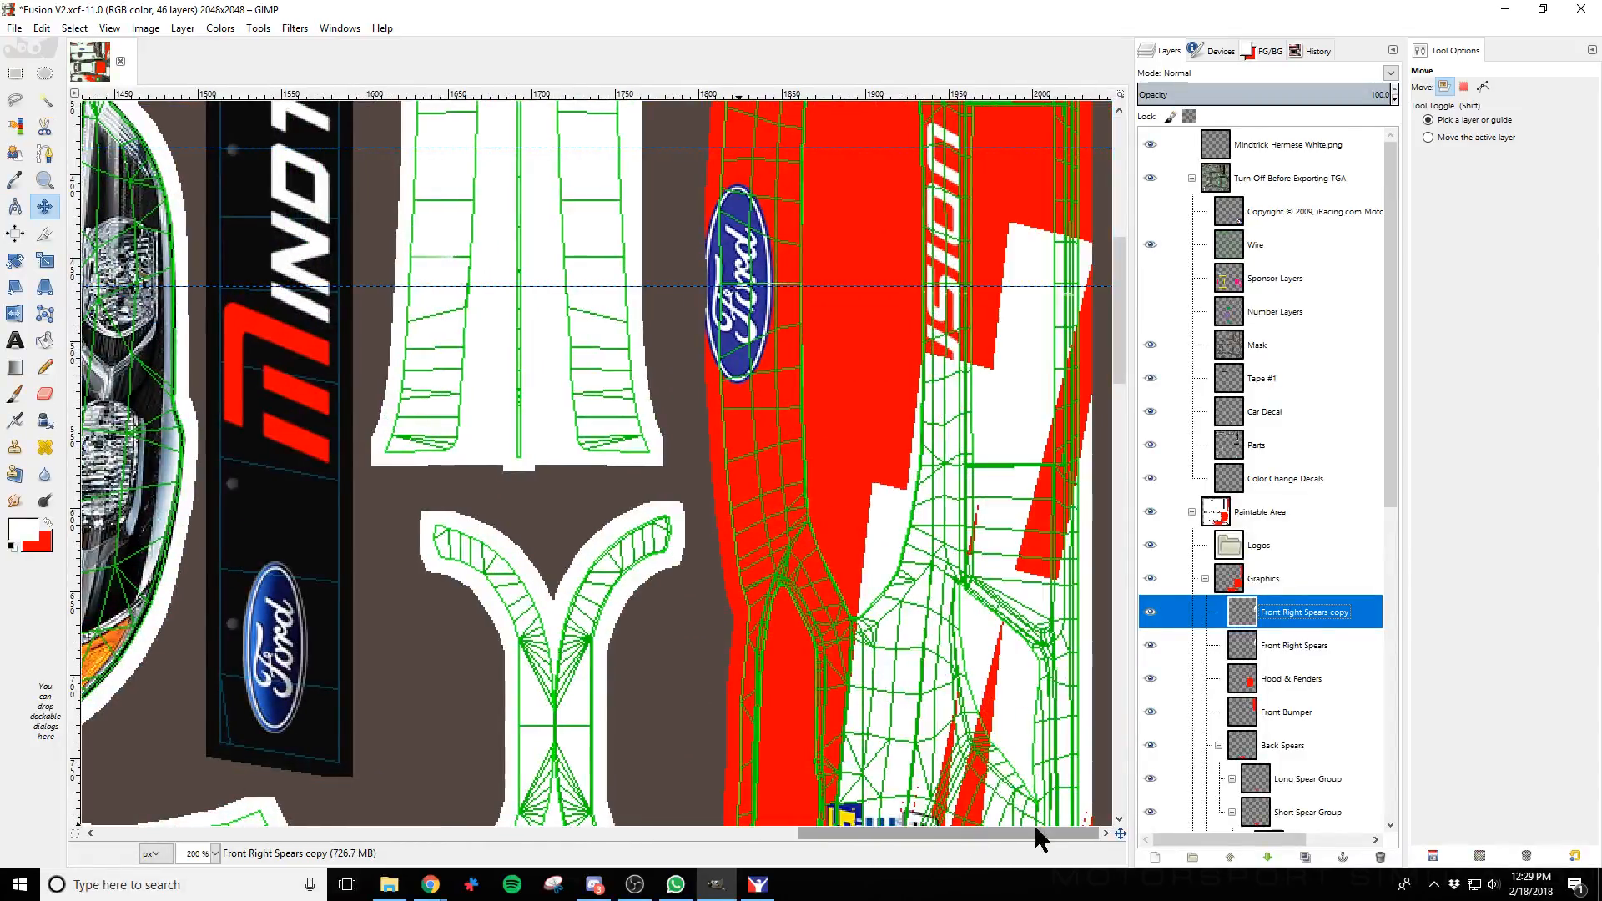
Set the Flip tool to vertical, then return to the Move tool and zoom out to the whole texture
{"action": "left_click", "coordinate": [15, 314]}
{"action": "left_click", "coordinate": [1451, 136]}
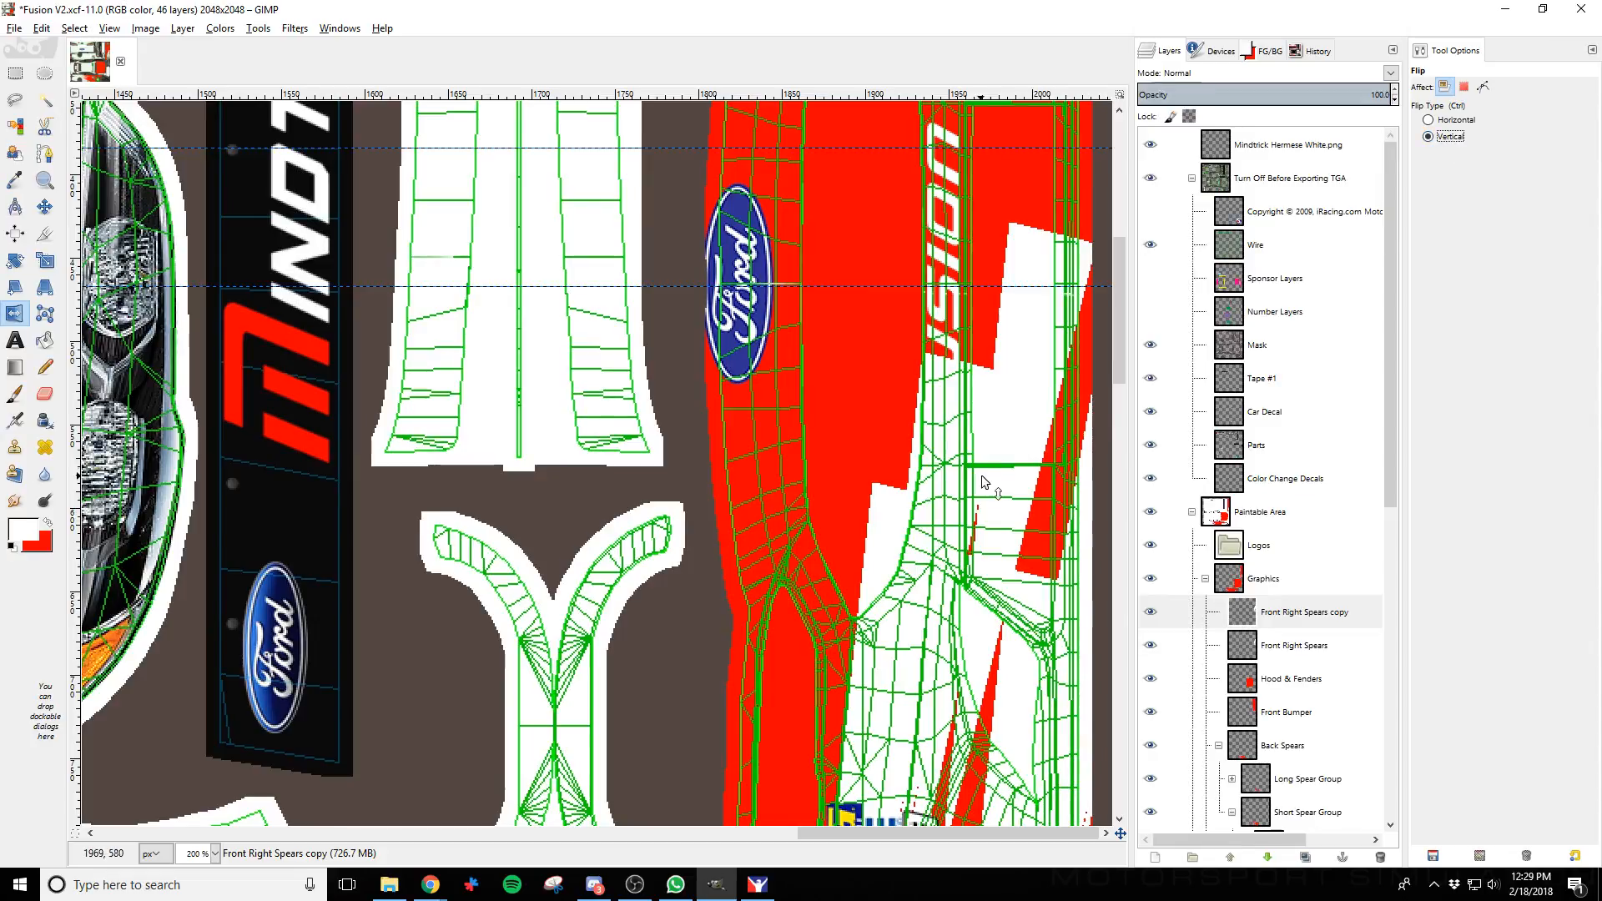
{"action": "left_click", "coordinate": [45, 206]}
{"action": "key", "text": "shift+2"}
{"action": "scroll", "coordinate": [980, 649], "scroll_direction": "down", "scroll_amount": 5}
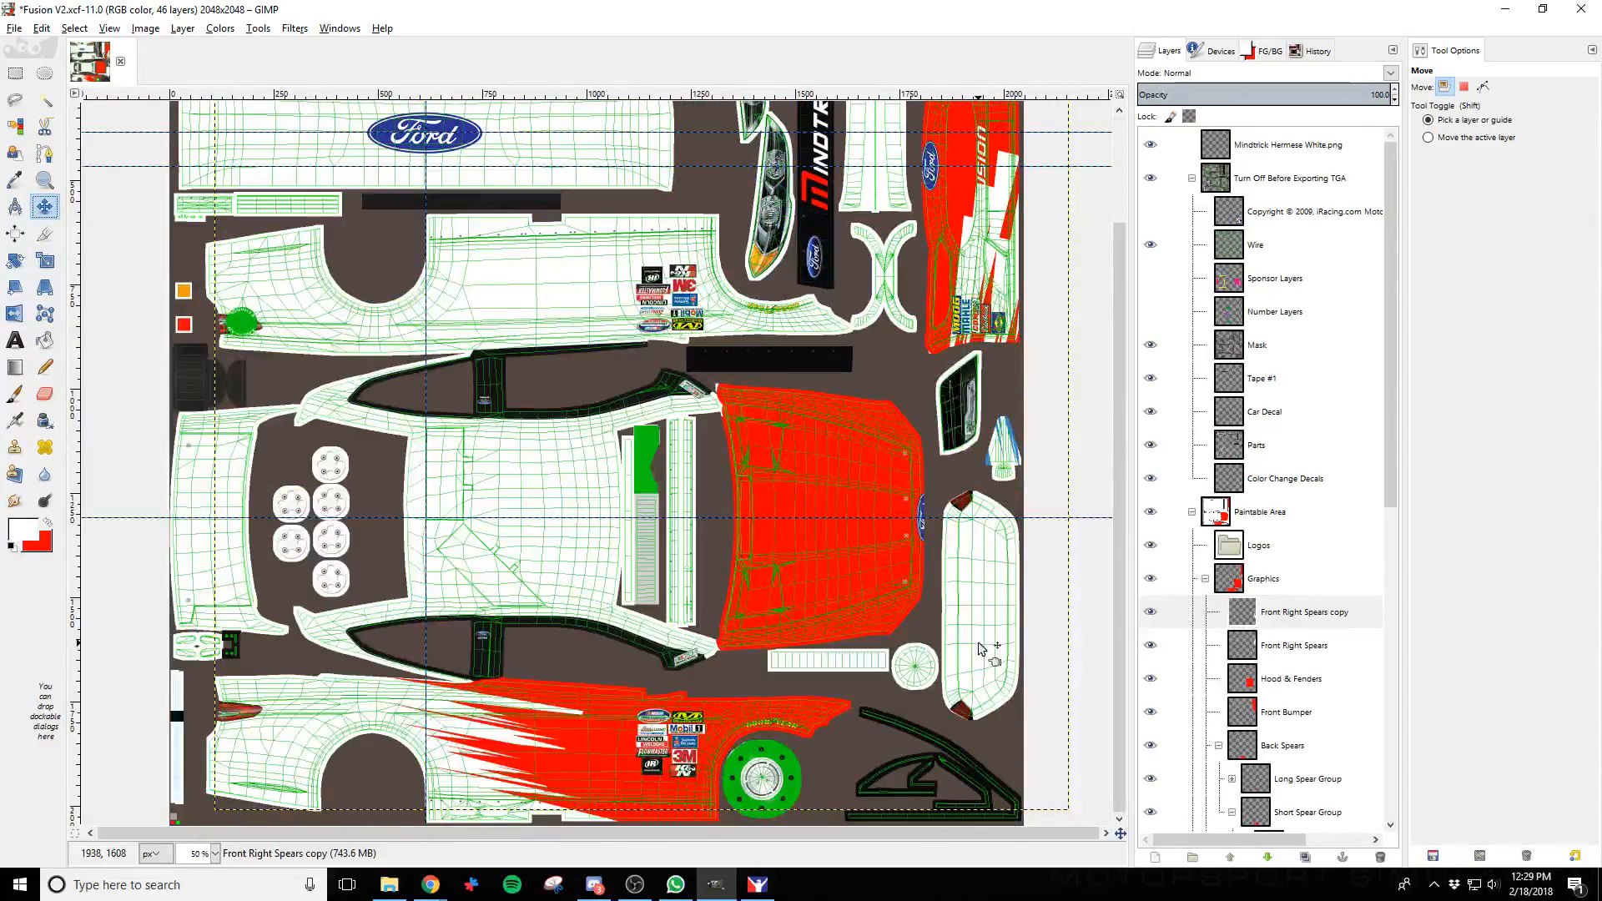
{"action": "scroll", "coordinate": [963, 397], "scroll_direction": "up", "scroll_amount": 2}
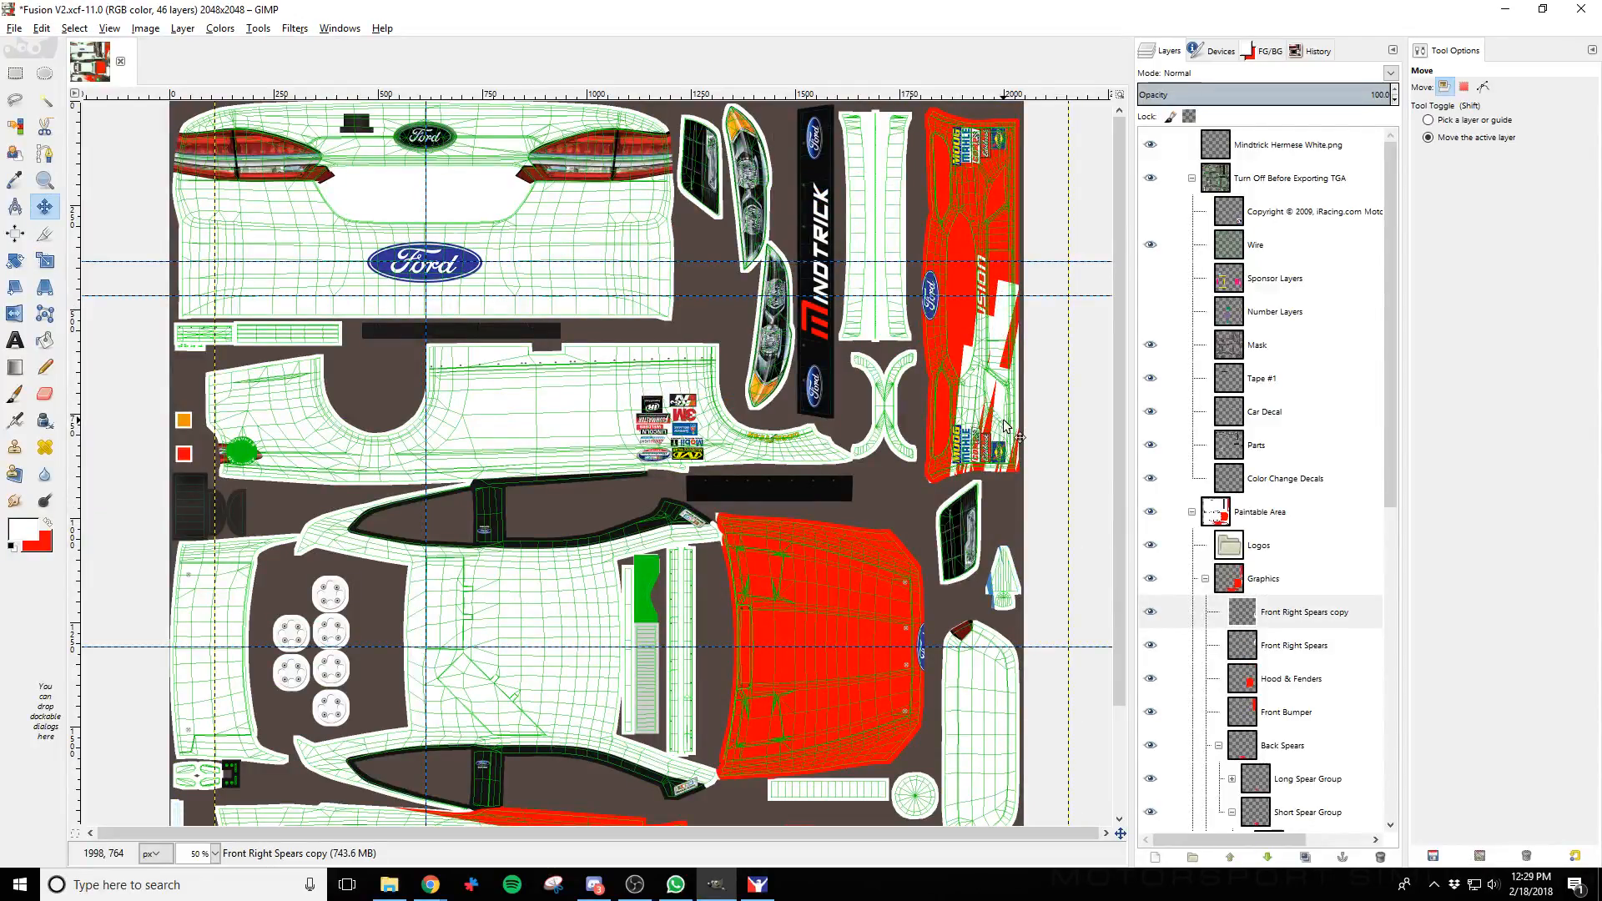
Nudge the spear copy up over the red front panel and FUSION lettering, then export the texture
{"action": "key", "text": "shift+Up"}
{"action": "key", "text": "shift+Up"}
{"action": "key", "text": "shift+Up"}
{"action": "key", "text": "shift+Up"}
{"action": "key", "text": "shift+Up"}
{"action": "key", "text": "shift+Up"}
{"action": "key", "text": "shift+Up"}
{"action": "key", "text": "shift+Up"}
{"action": "key", "text": "shift+Up"}
{"action": "key", "text": "shift+Up"}
{"action": "key", "text": "shift+Up"}
{"action": "key", "text": "shift+Up"}
{"action": "key", "text": "shift+Up"}
{"action": "key", "text": "shift+Up"}
{"action": "key", "text": "shift+Up"}
{"action": "key", "text": "shift+Up"}
{"action": "key", "text": "shift+Up"}
{"action": "key", "text": "shift+Up"}
{"action": "key", "text": "shift+Up"}
{"action": "key", "text": "shift+Up"}
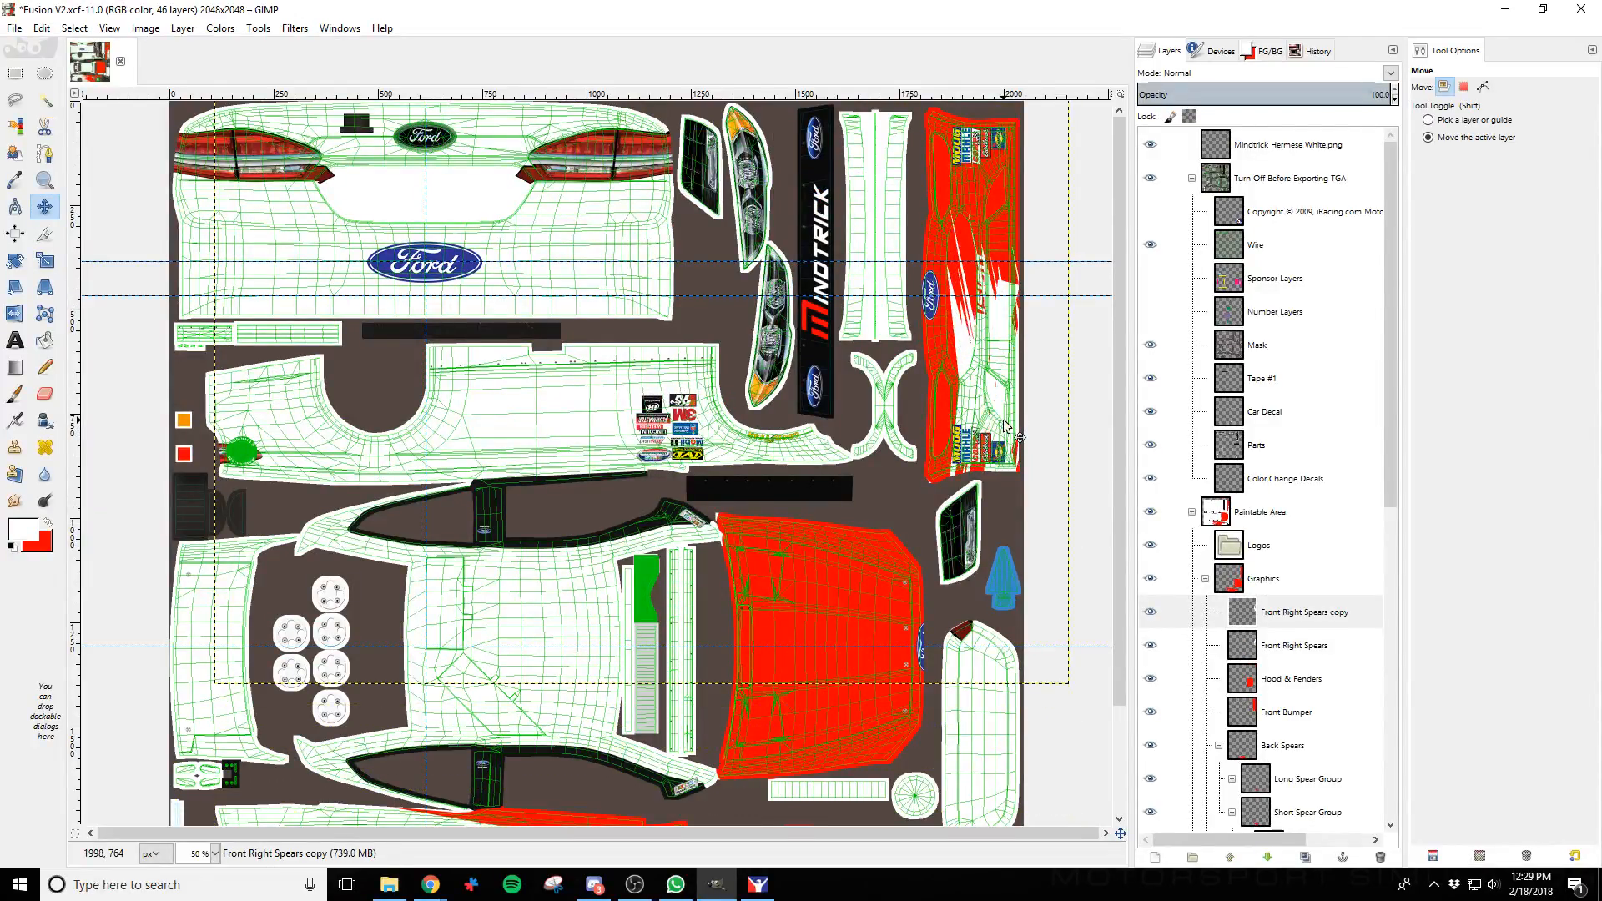
{"action": "key", "text": "shift+Up"}
{"action": "key", "text": "shift+Up"}
{"action": "key", "text": "shift+Up"}
{"action": "key", "text": "shift+Up"}
{"action": "key", "text": "shift+Up"}
{"action": "key", "text": "shift+Up"}
{"action": "key", "text": "shift+Up"}
{"action": "key", "text": "shift+Up"}
{"action": "key", "text": "shift+Up"}
{"action": "key", "text": "shift+Up"}
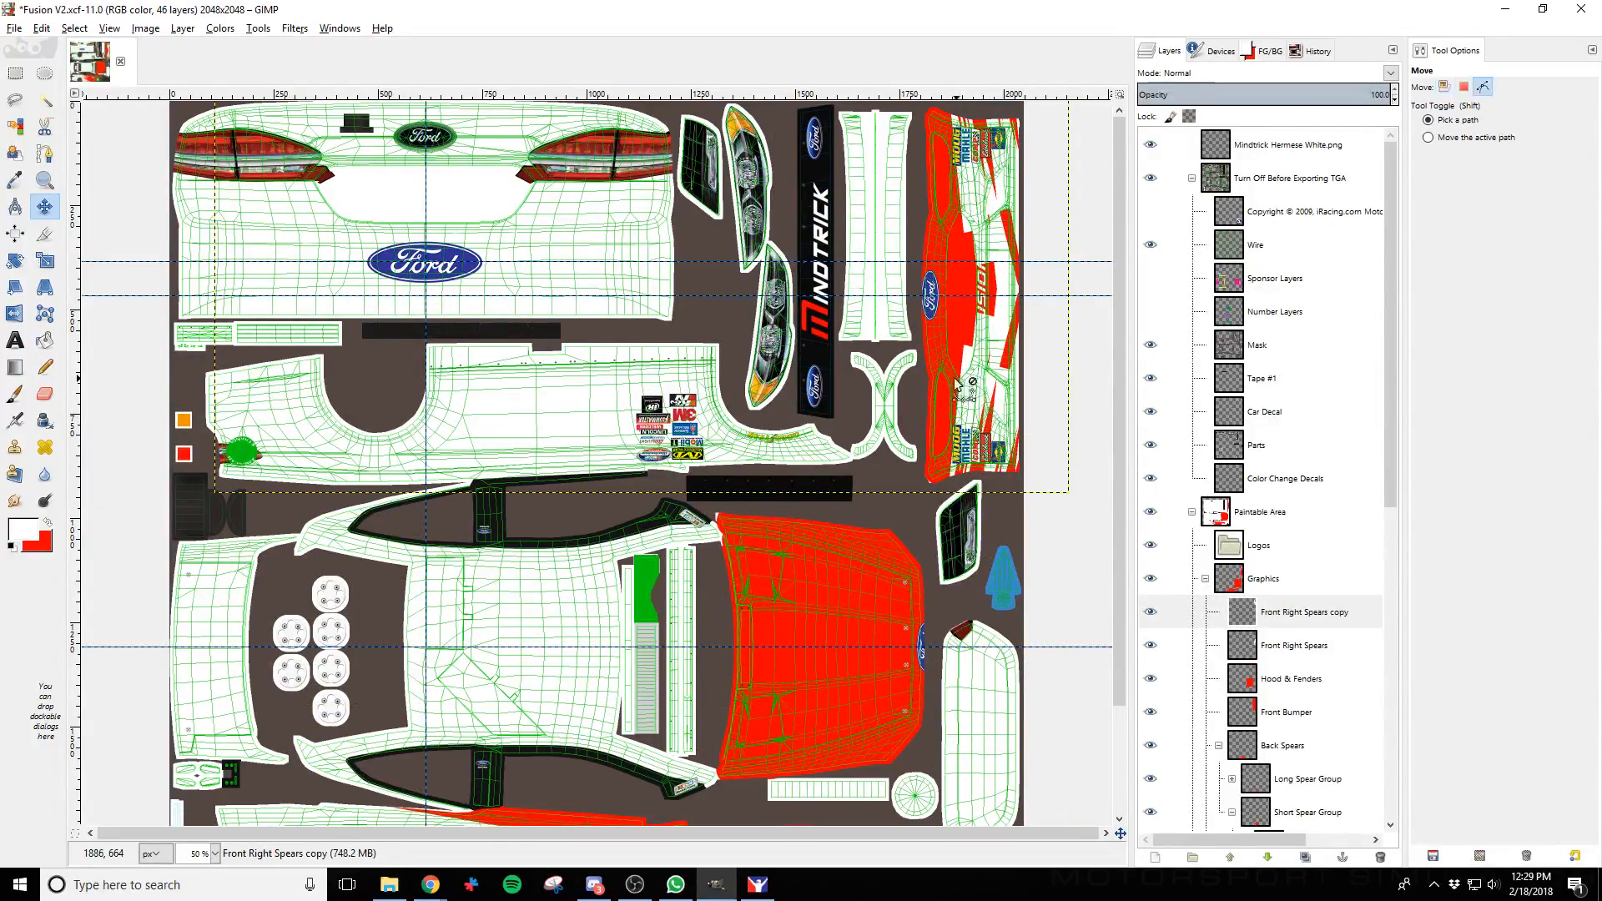
{"action": "scroll", "coordinate": [962, 385], "scroll_direction": "up", "scroll_amount": 2}
{"action": "scroll", "coordinate": [1001, 417], "scroll_direction": "up", "scroll_amount": 2}
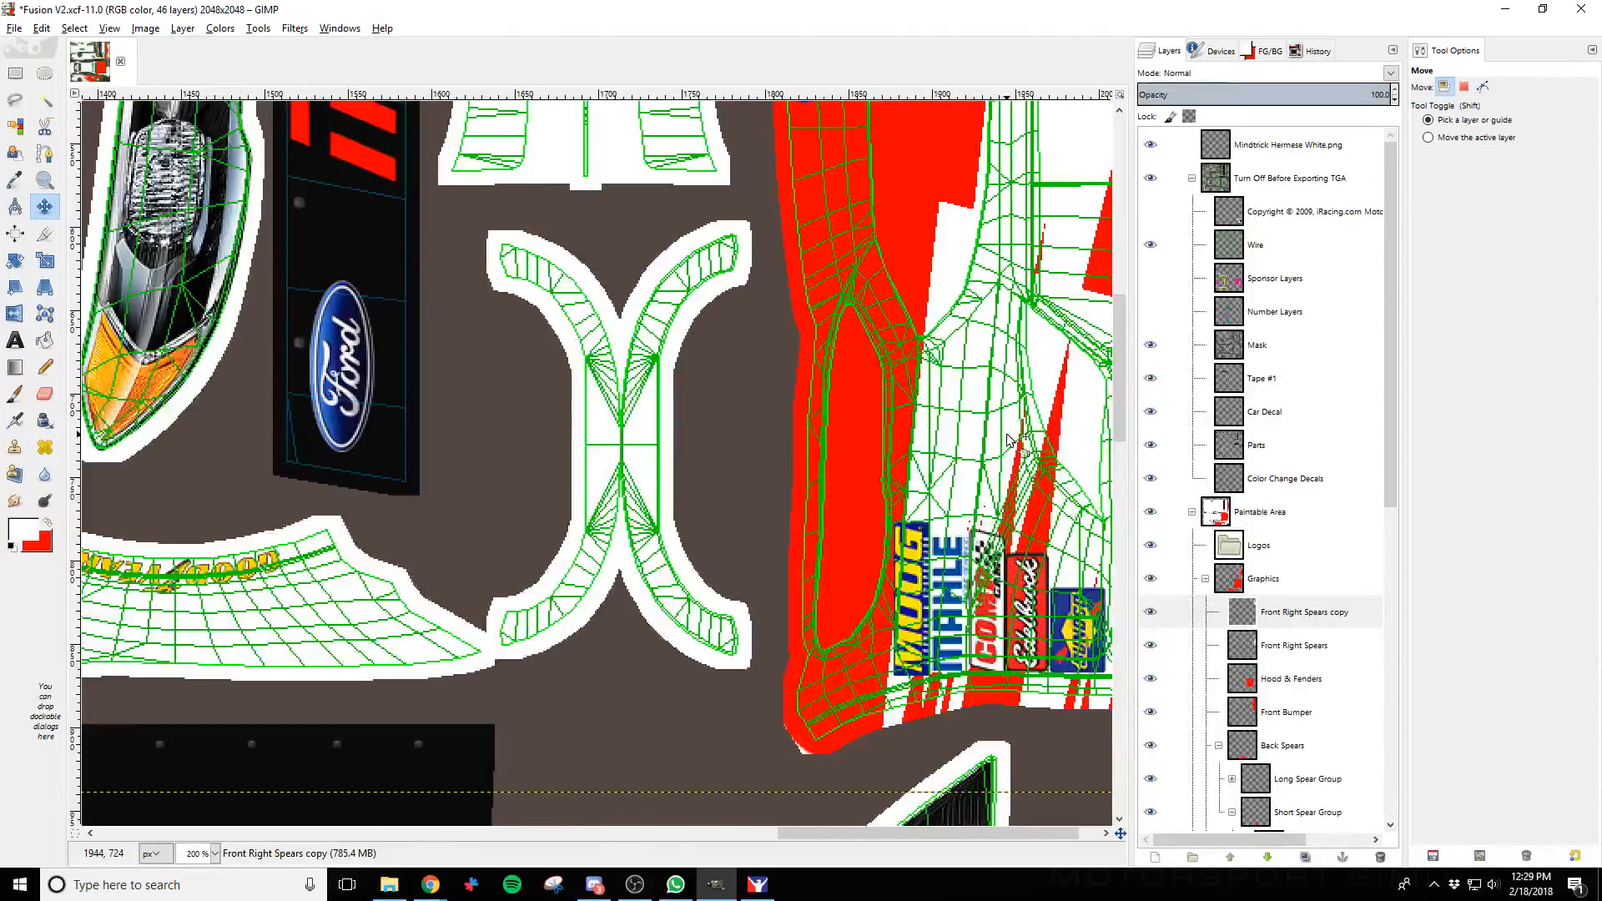
{"action": "scroll", "coordinate": [1011, 440], "scroll_direction": "down", "scroll_amount": 3}
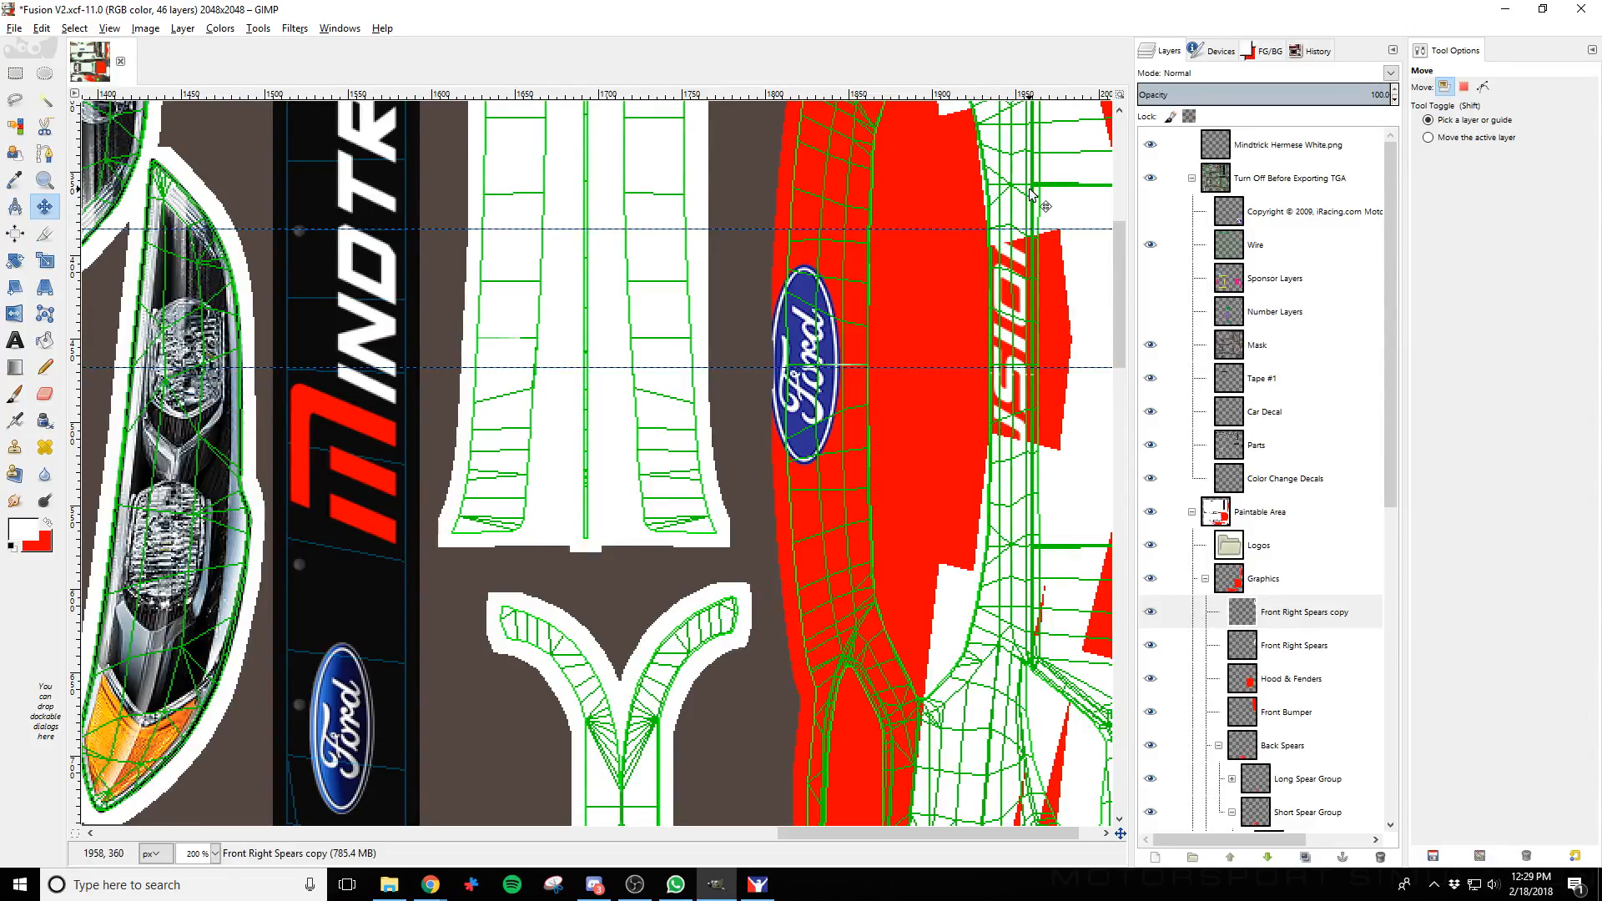
{"action": "key", "text": "shift+Up"}
{"action": "key", "text": "shift+Up"}
{"action": "key", "text": "shift+Up"}
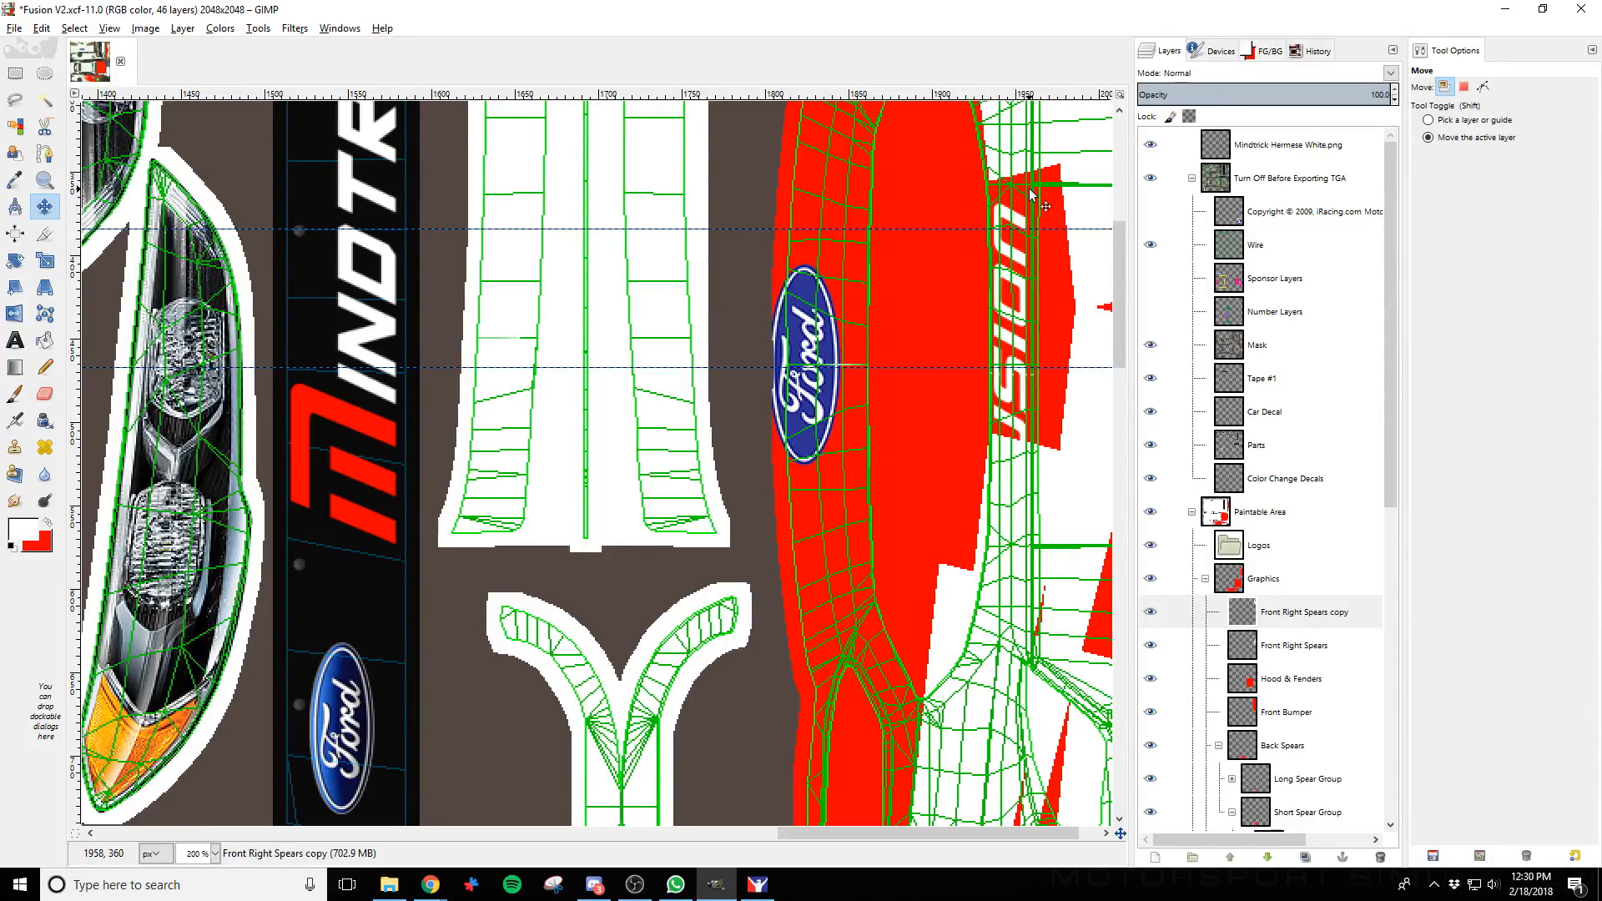
{"action": "key", "text": "shift+Down"}
{"action": "key", "text": "shift+Down"}
{"action": "key", "text": "shift+Down"}
{"action": "key", "text": "shift+Down"}
{"action": "key", "text": "shift+Down"}
{"action": "key", "text": "shift+Down"}
{"action": "key", "text": "shift+Down"}
{"action": "key", "text": "shift+Up"}
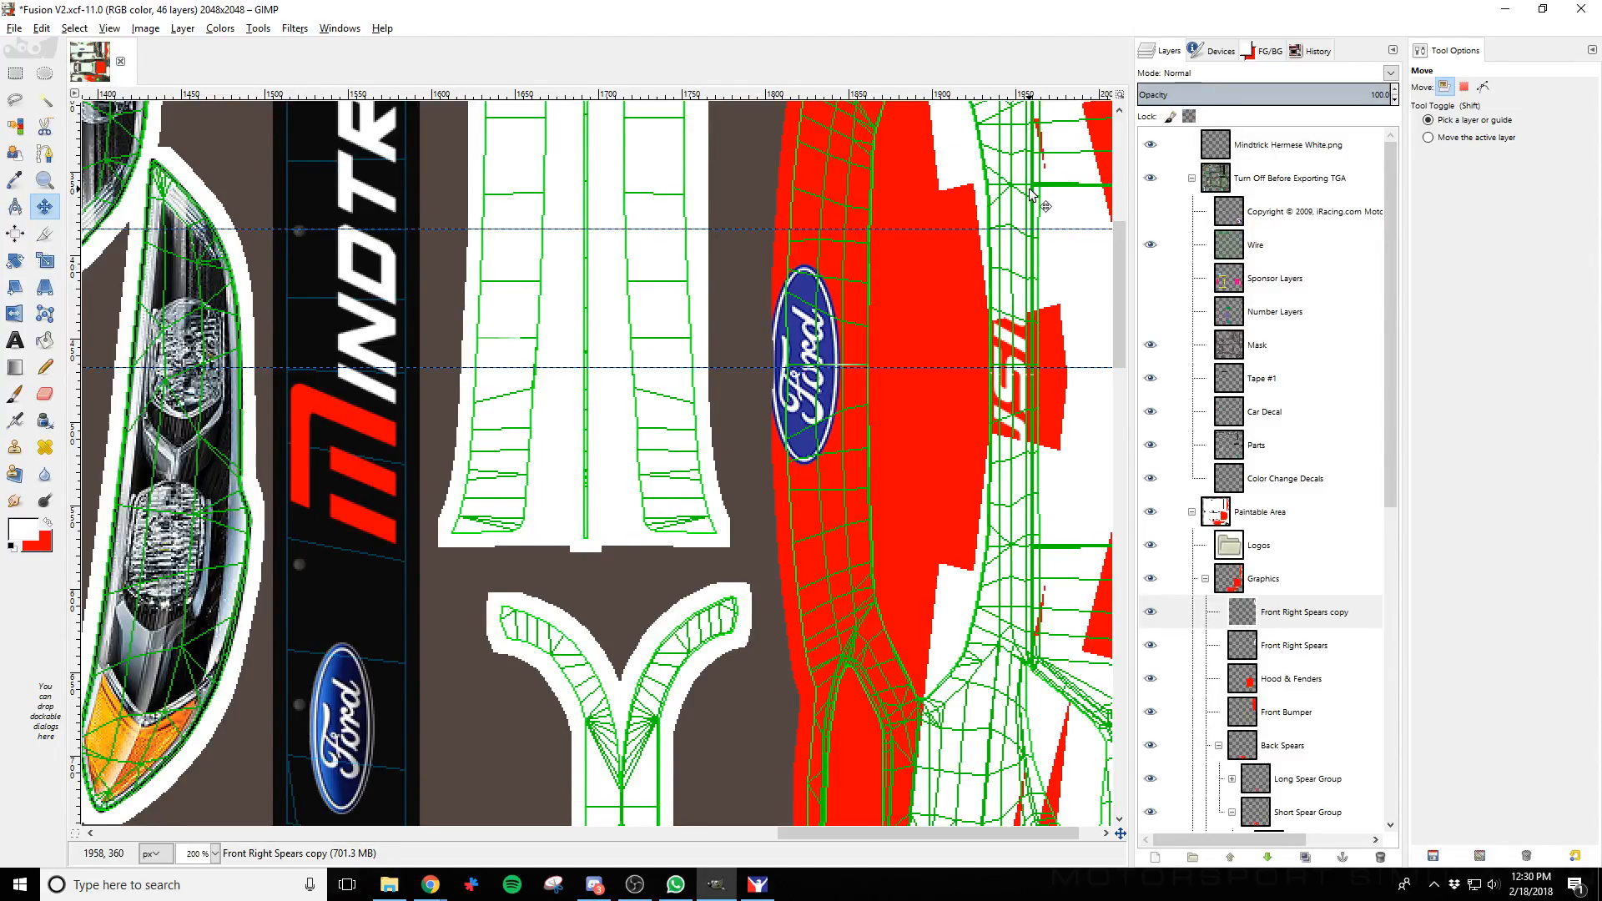
{"action": "key", "text": "ctrl+e"}
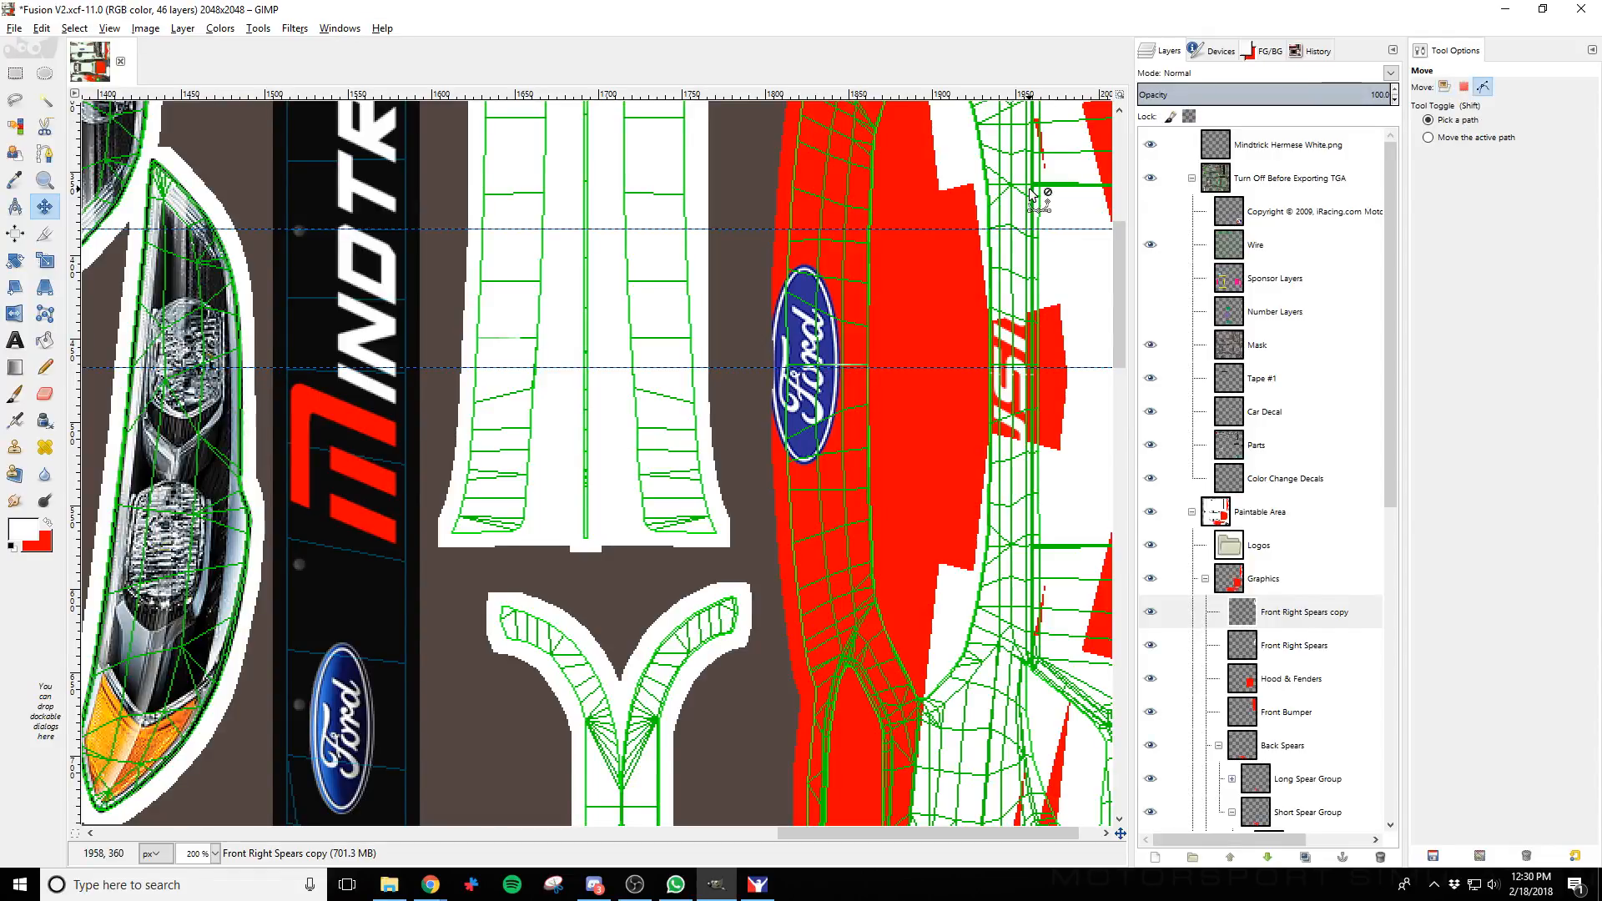
{"action": "key", "text": "alt+Tab"}
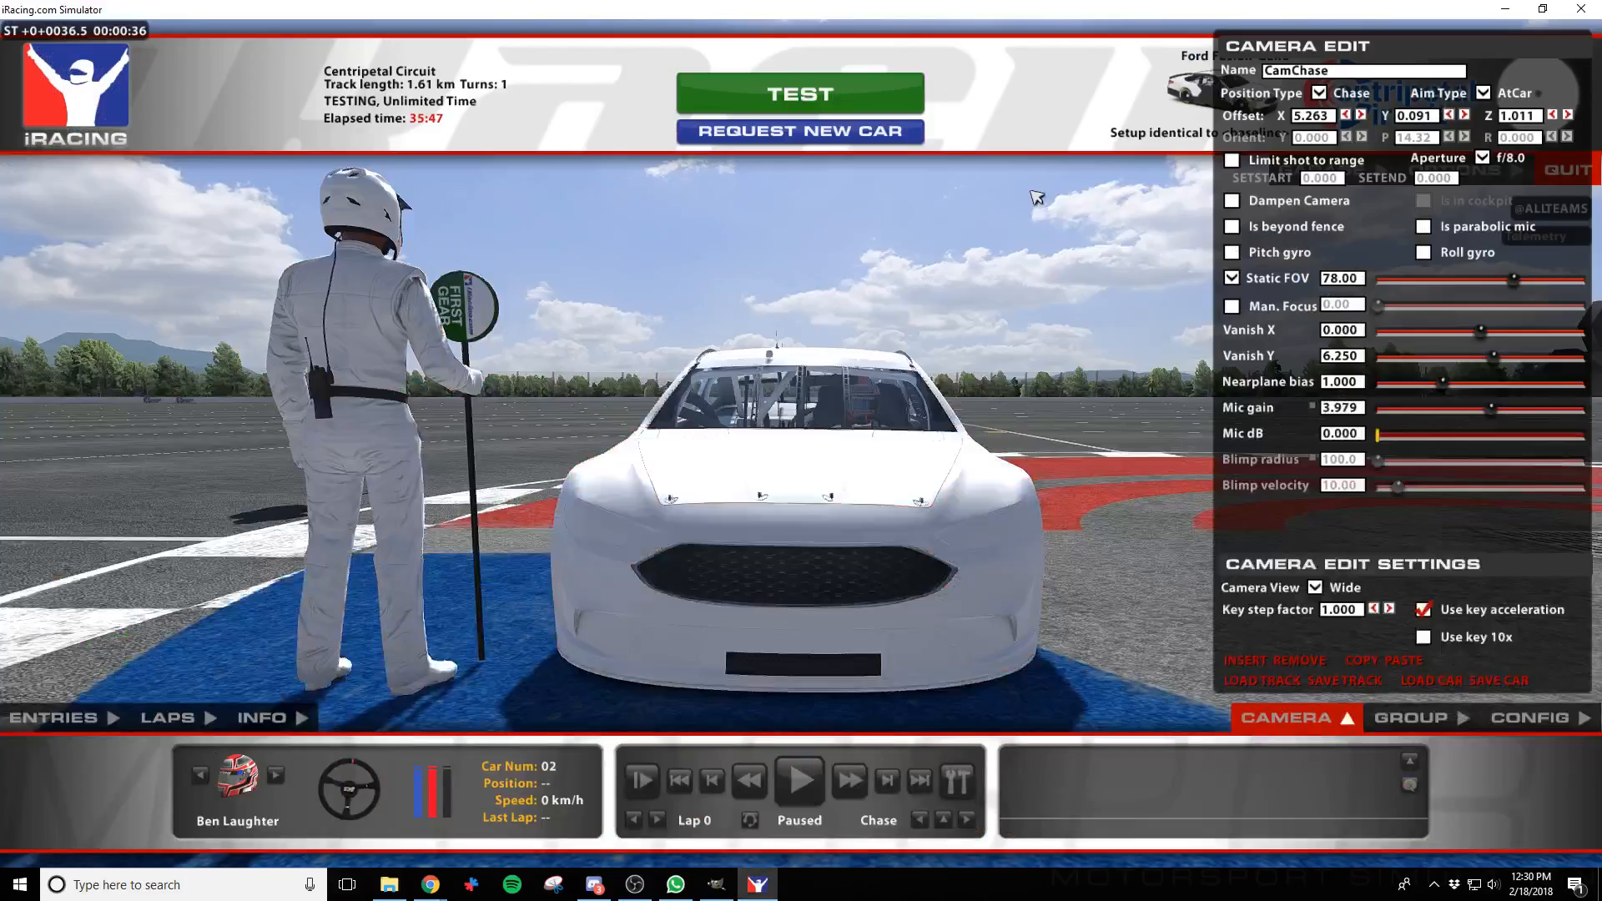
Bring the iRacing chase camera in close along the car's nose
{"action": "scroll", "coordinate": [1036, 198], "scroll_direction": "up", "scroll_amount": 10}
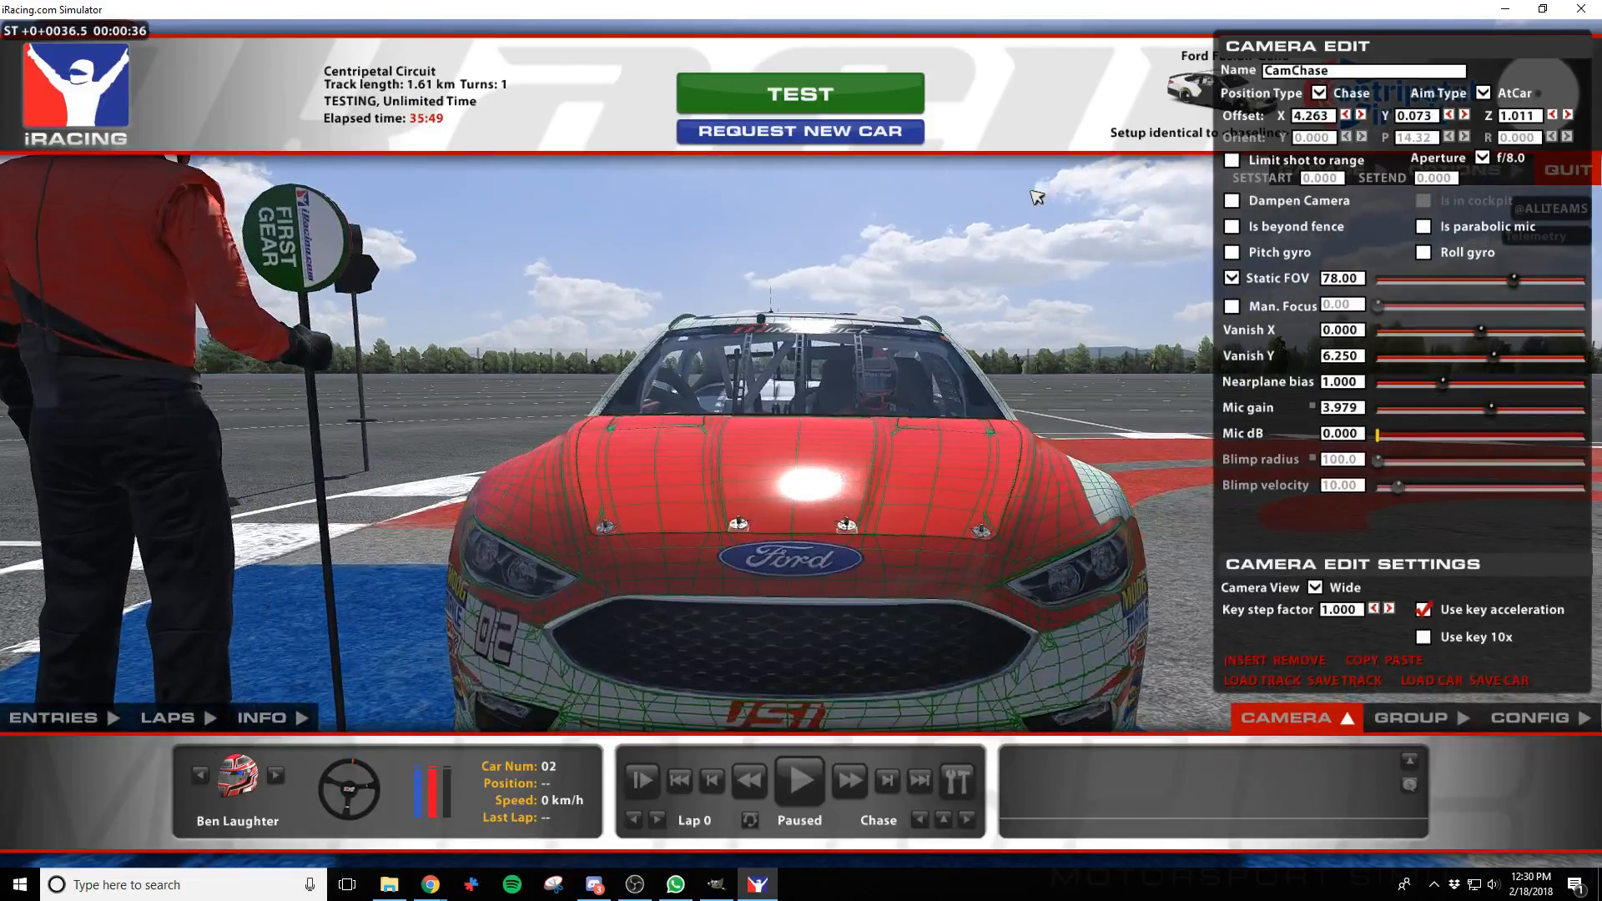
{"action": "scroll", "coordinate": [1036, 198], "scroll_direction": "up", "scroll_amount": 5}
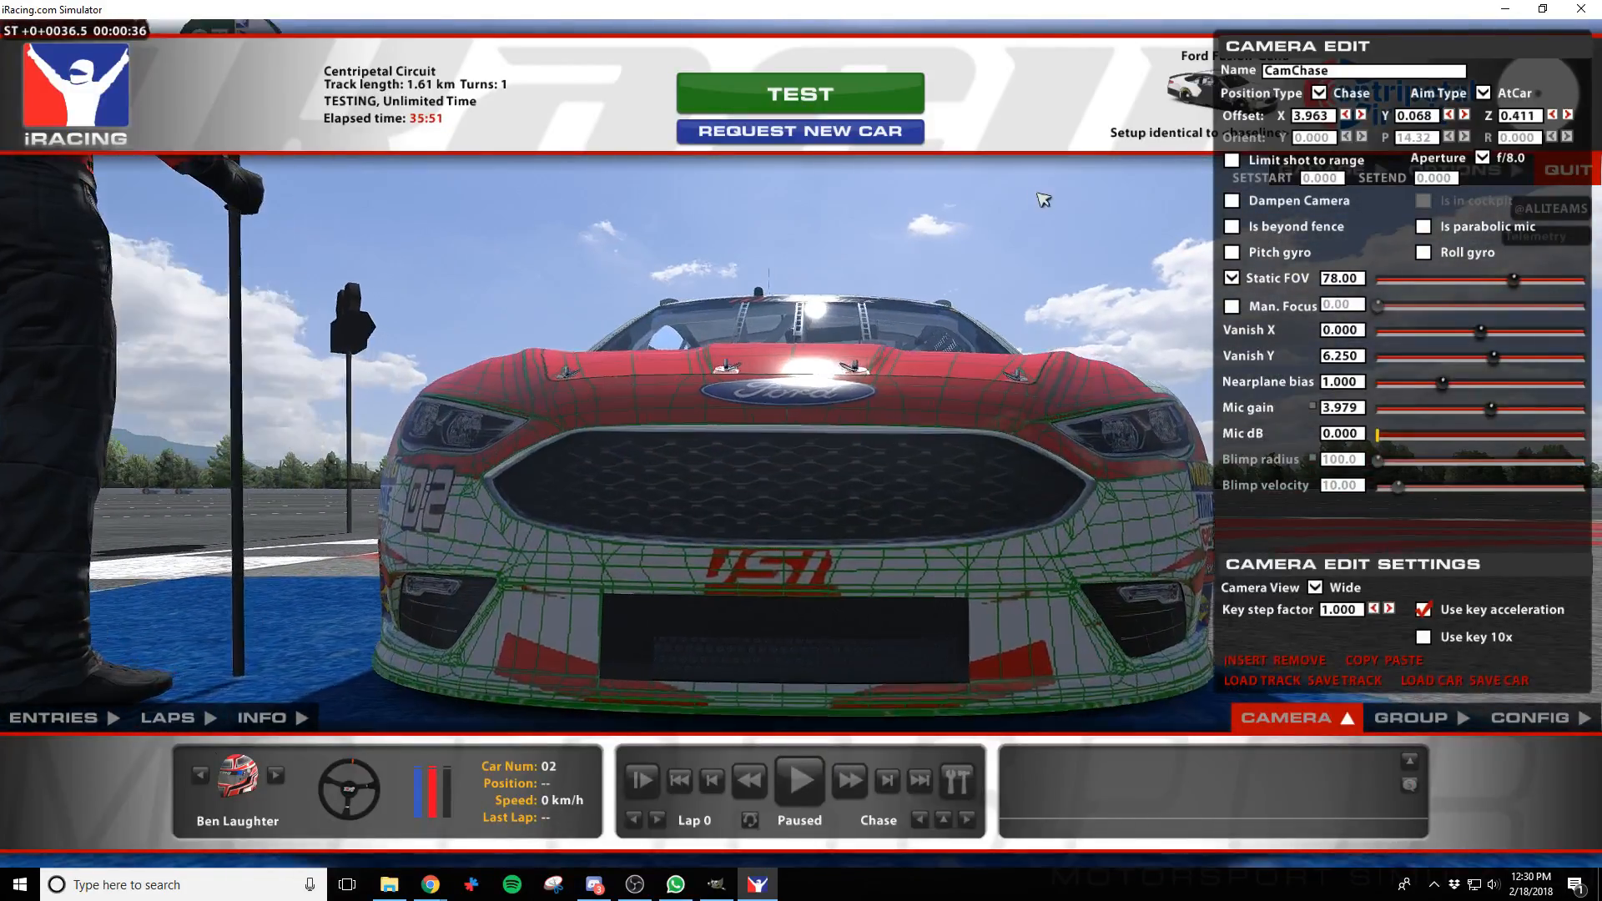
{"action": "key", "text": "a"}
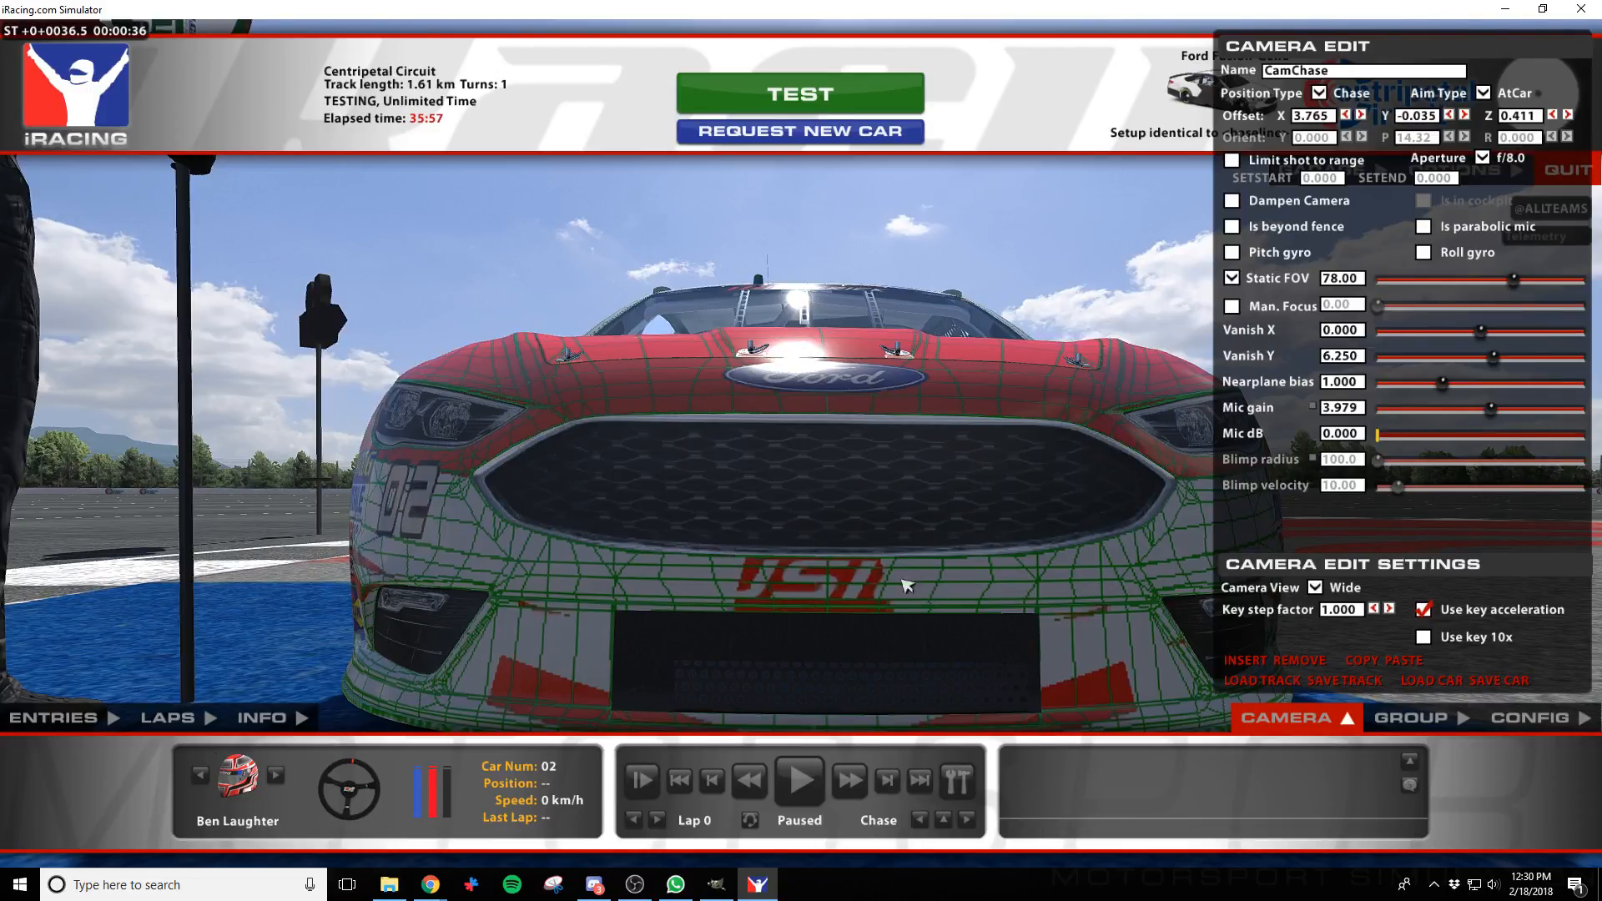
Nudge the front spear copy up slightly in GIMP and re-export car_147818.tga
{"action": "key", "text": "alt+Tab"}
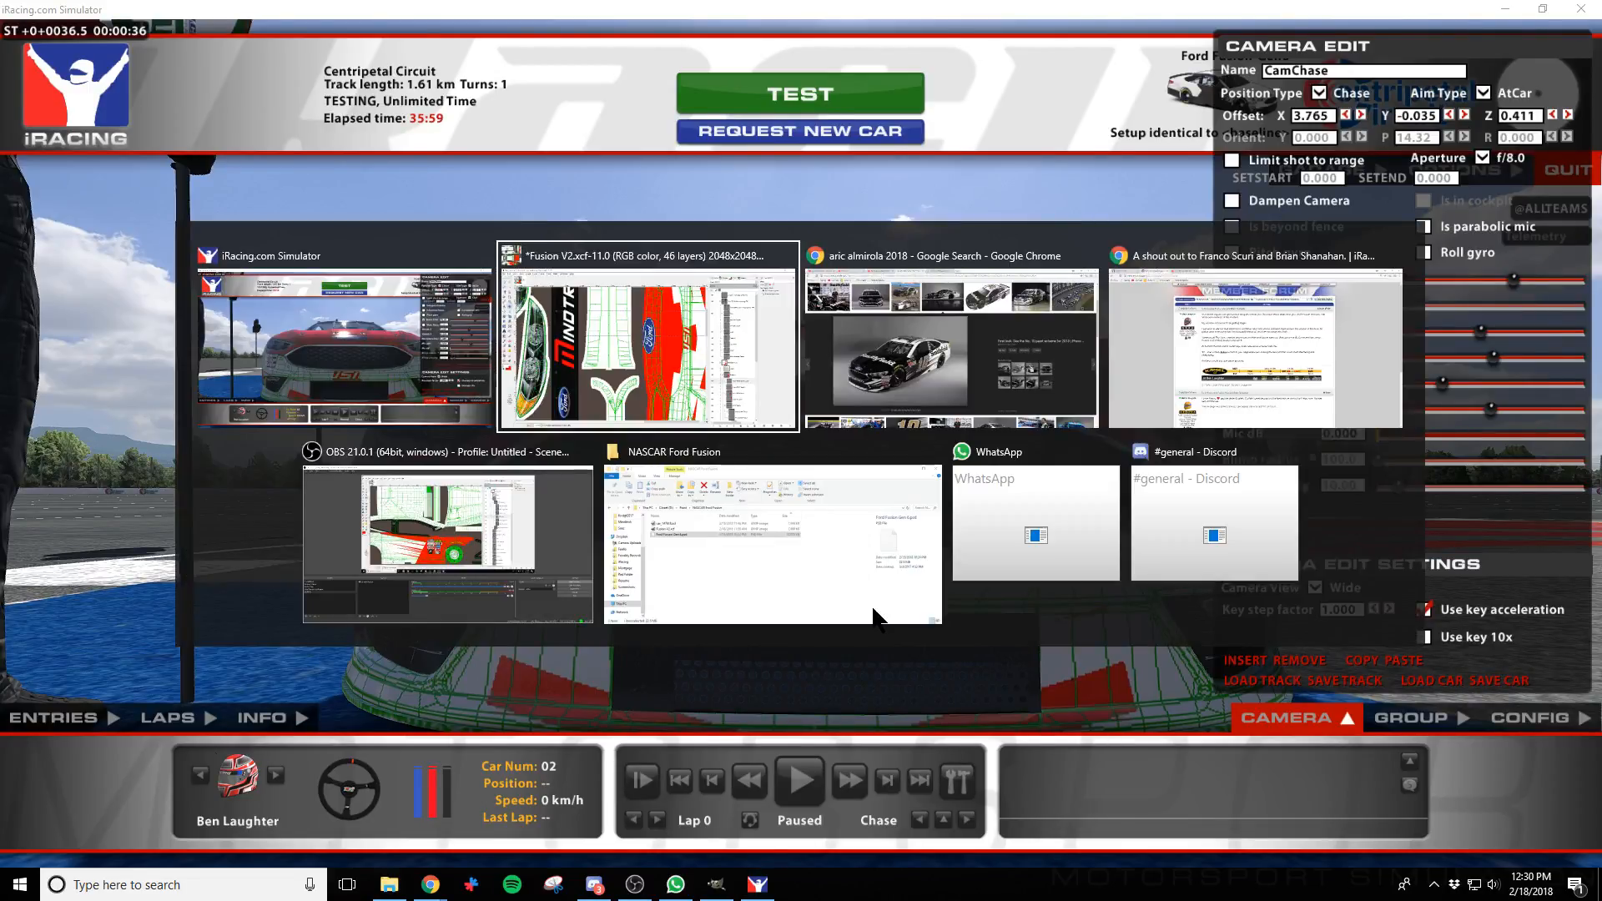
{"action": "key", "text": "shift+Up"}
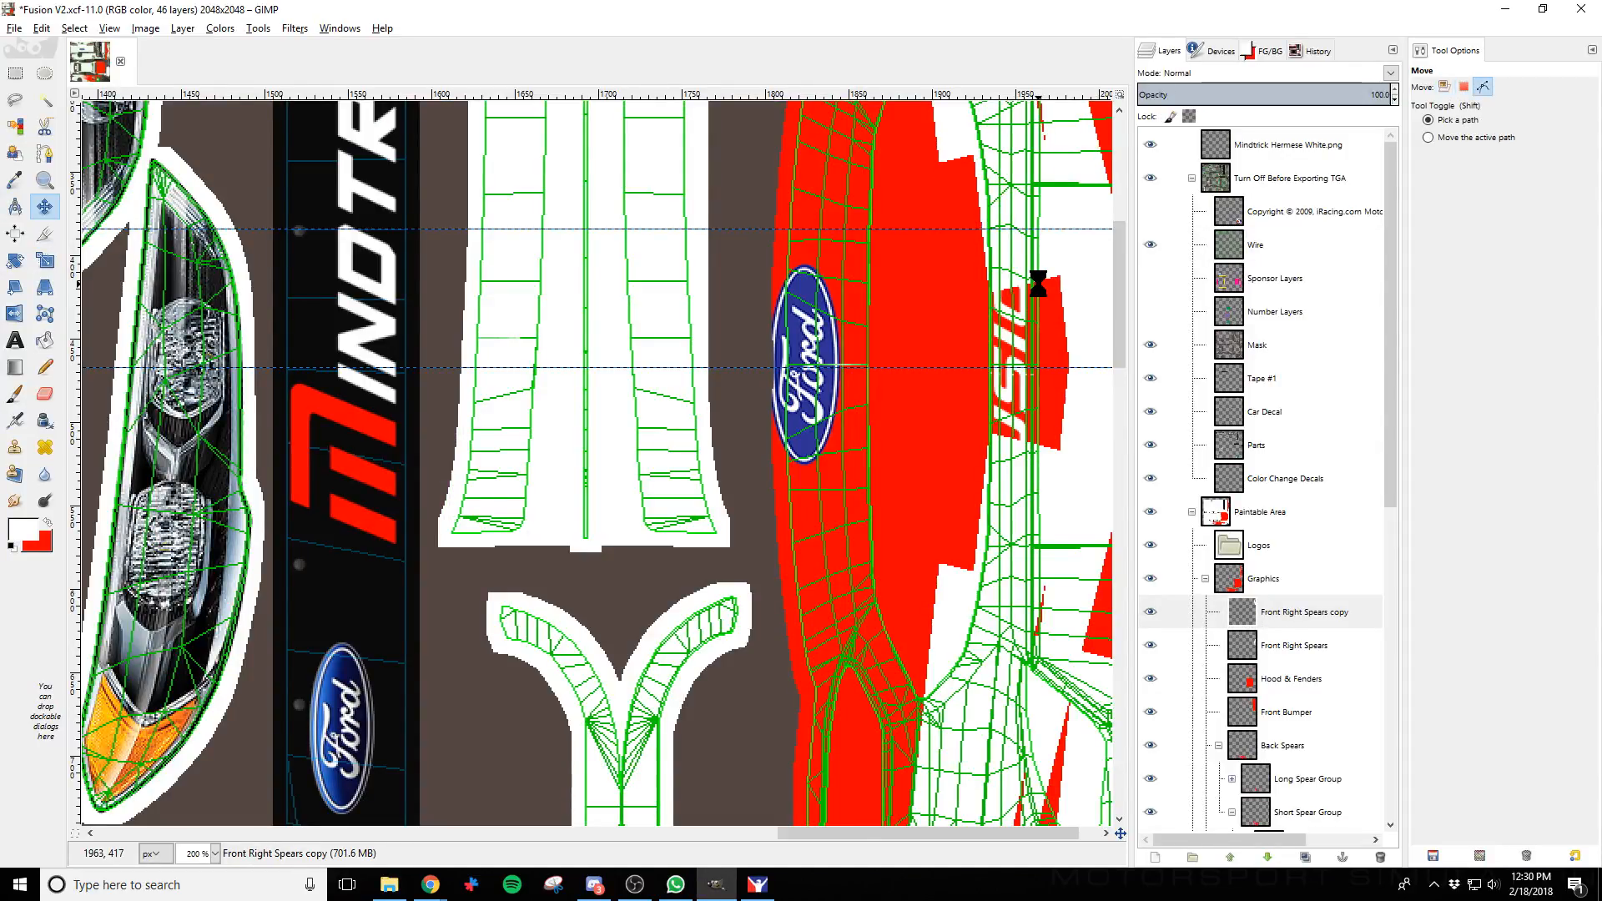
{"action": "key", "text": "ctrl+e"}
Compare the updated nose in iRacing, then make the Color Change Decals layer active
{"action": "key", "text": "alt+Tab"}
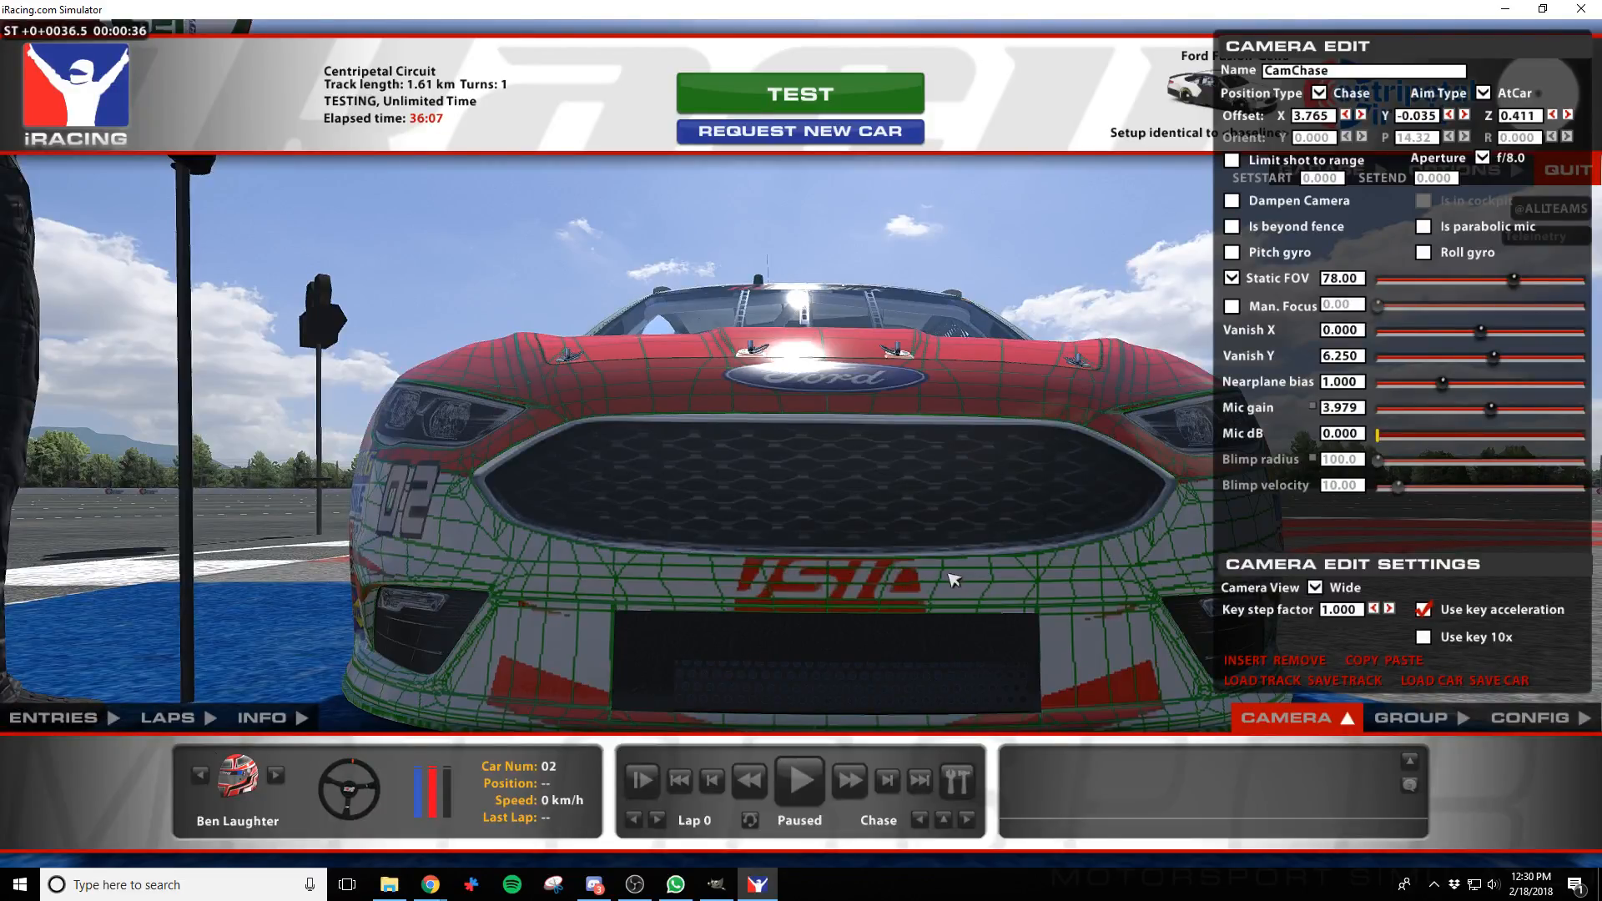
{"action": "key", "text": "alt+Tab"}
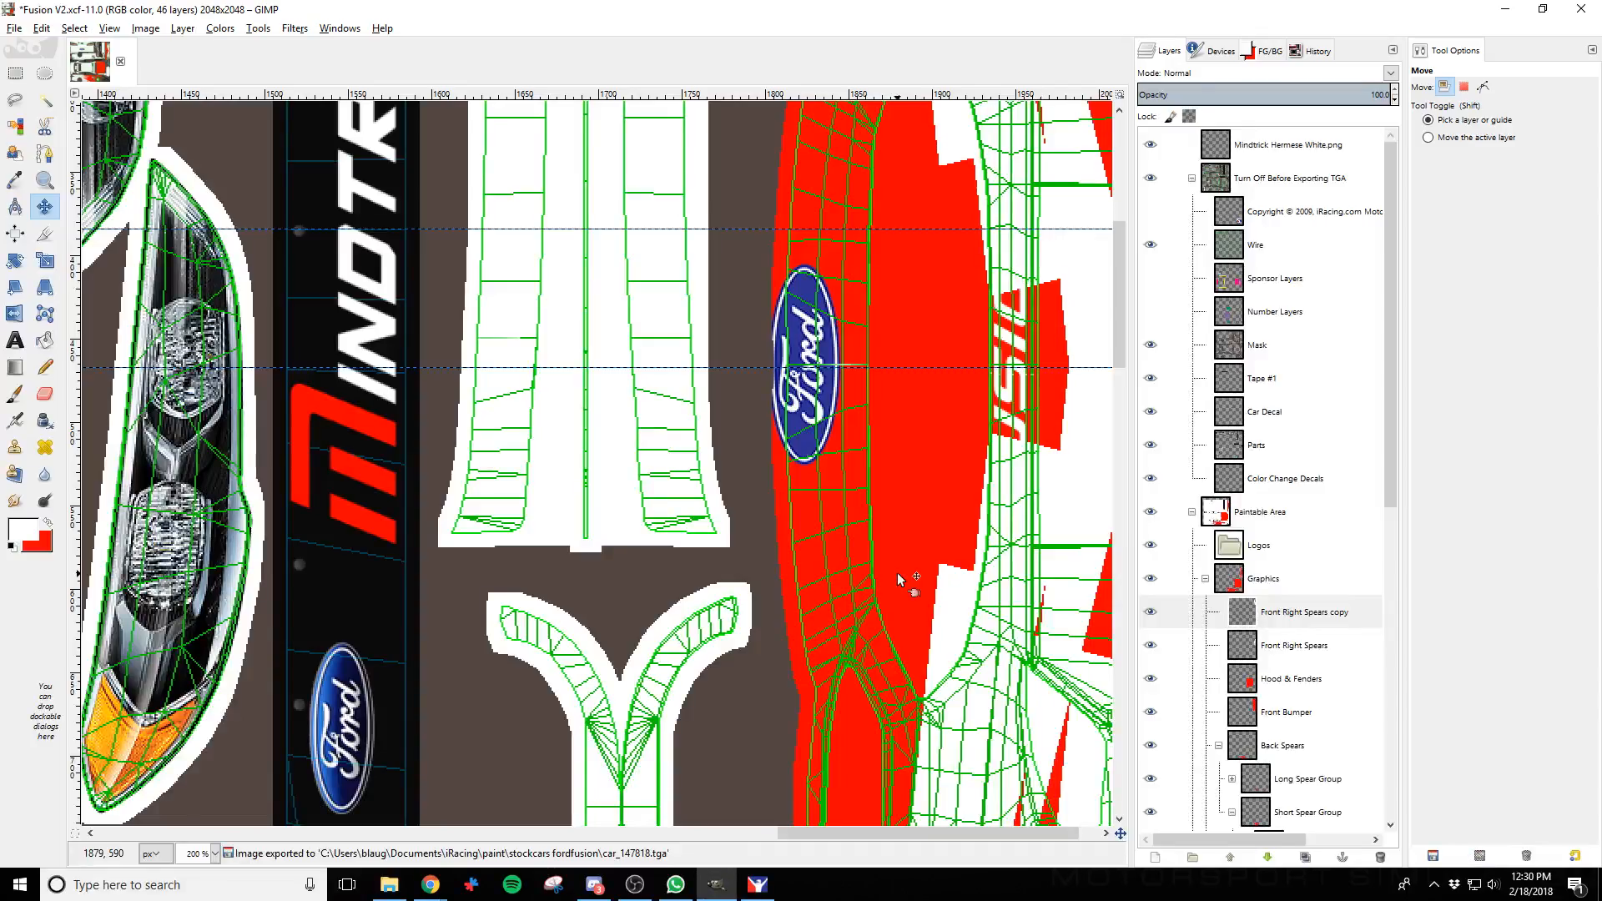
{"action": "key", "text": "alt+Tab"}
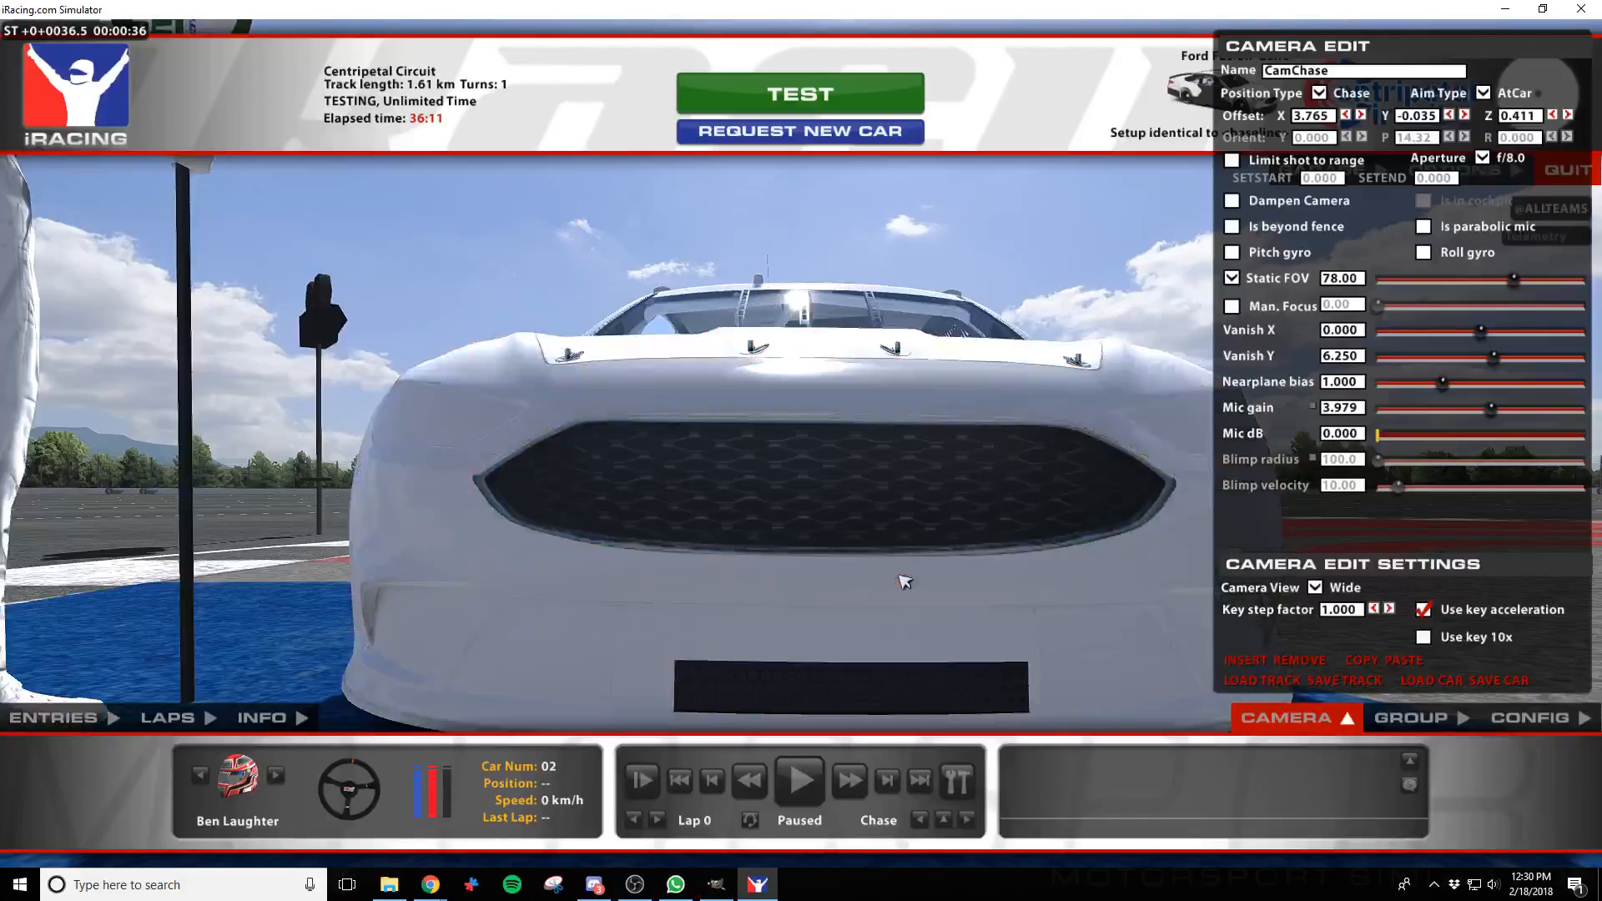
{"action": "key", "text": "d"}
{"action": "key", "text": "a"}
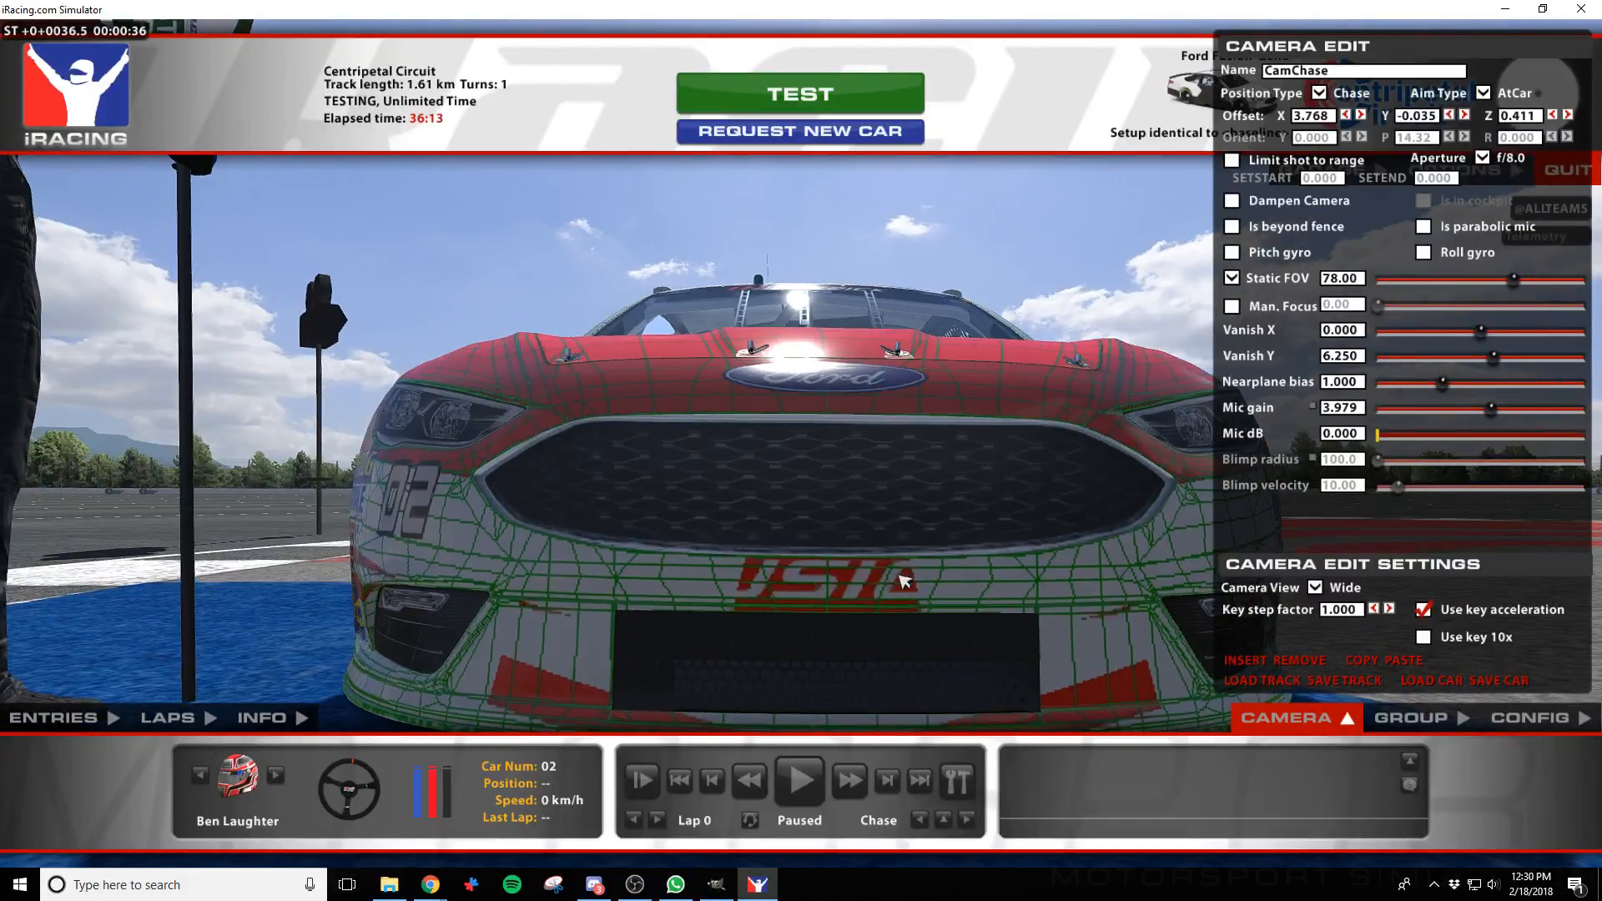
{"action": "key", "text": "d"}
{"action": "key", "text": "alt+Tab"}
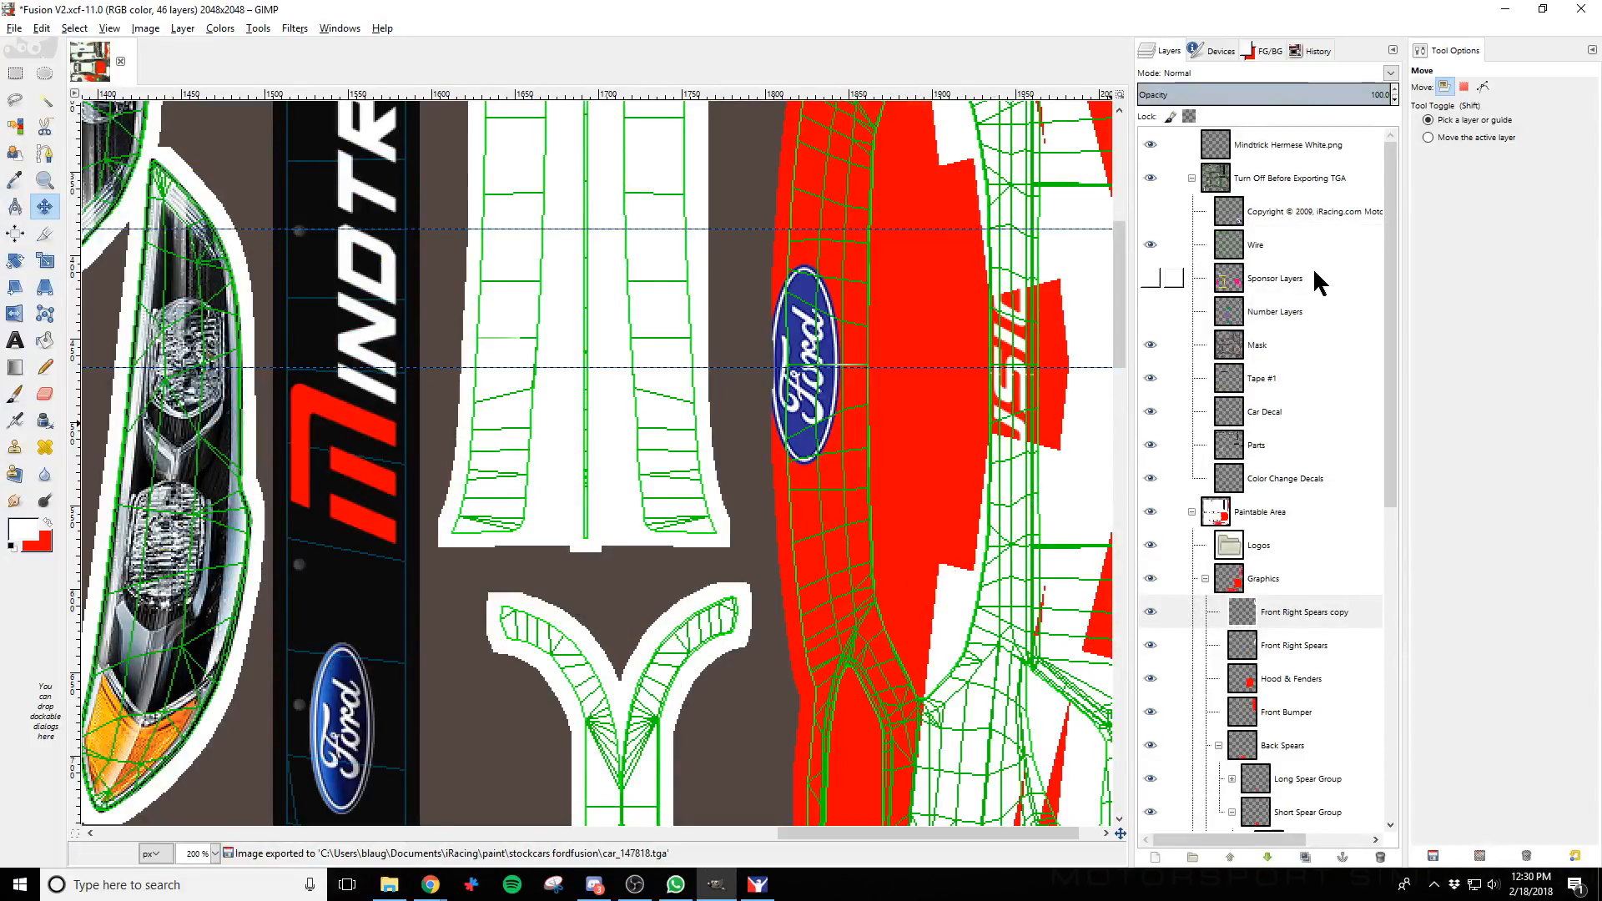
{"action": "left_click", "coordinate": [1303, 478]}
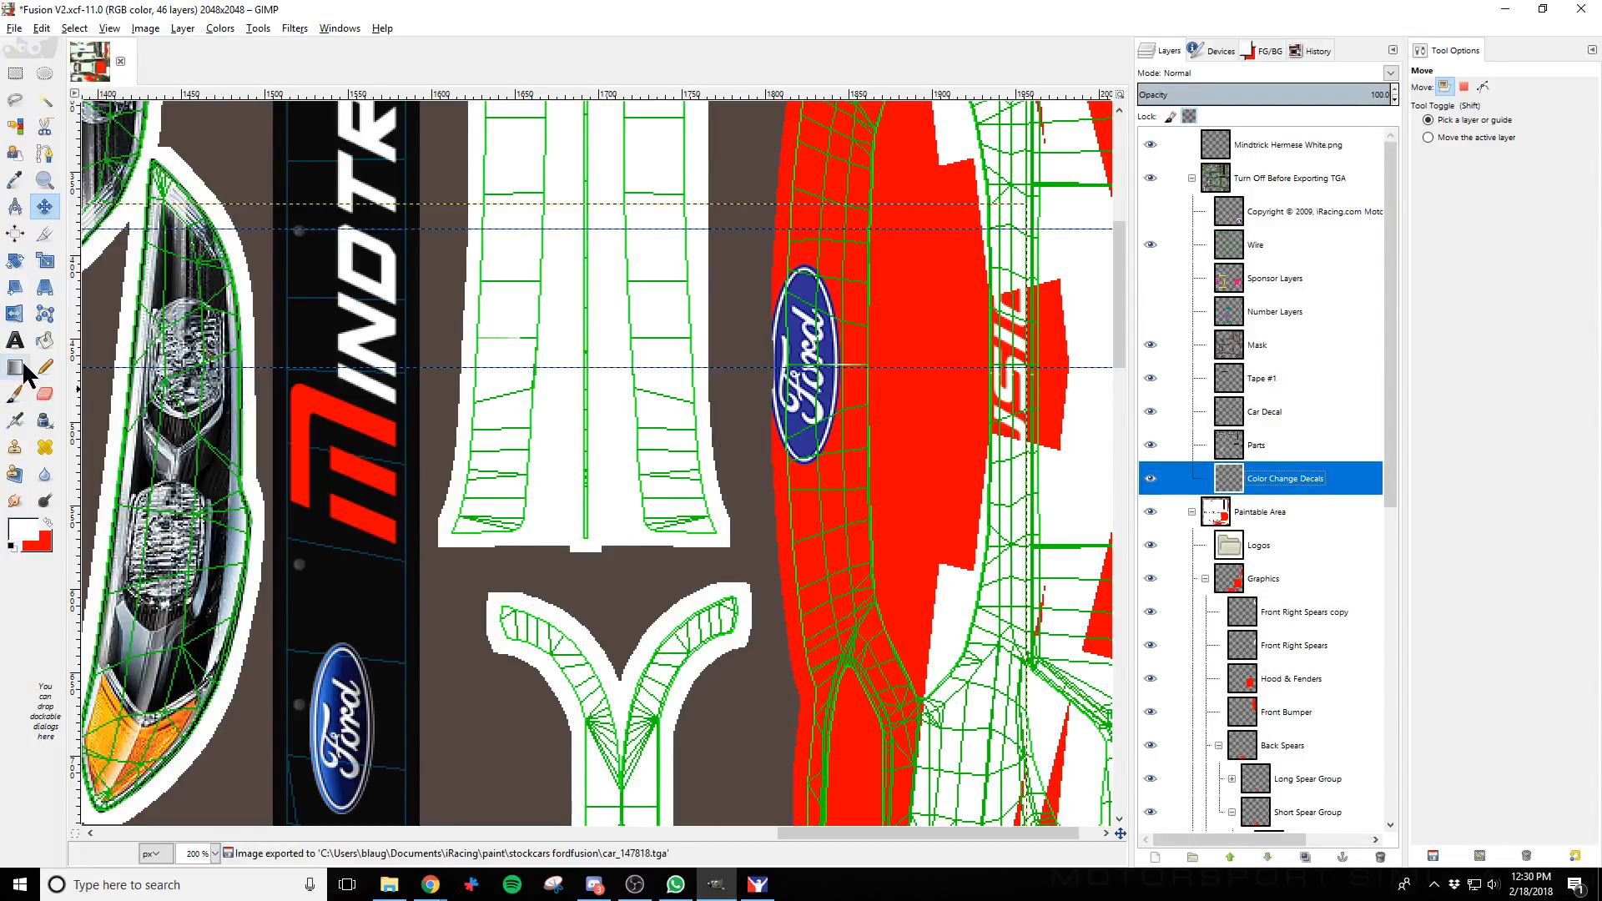
Brush red over the white area beside the FUSION lettering and preview it in iRacing
{"action": "left_click", "coordinate": [15, 394]}
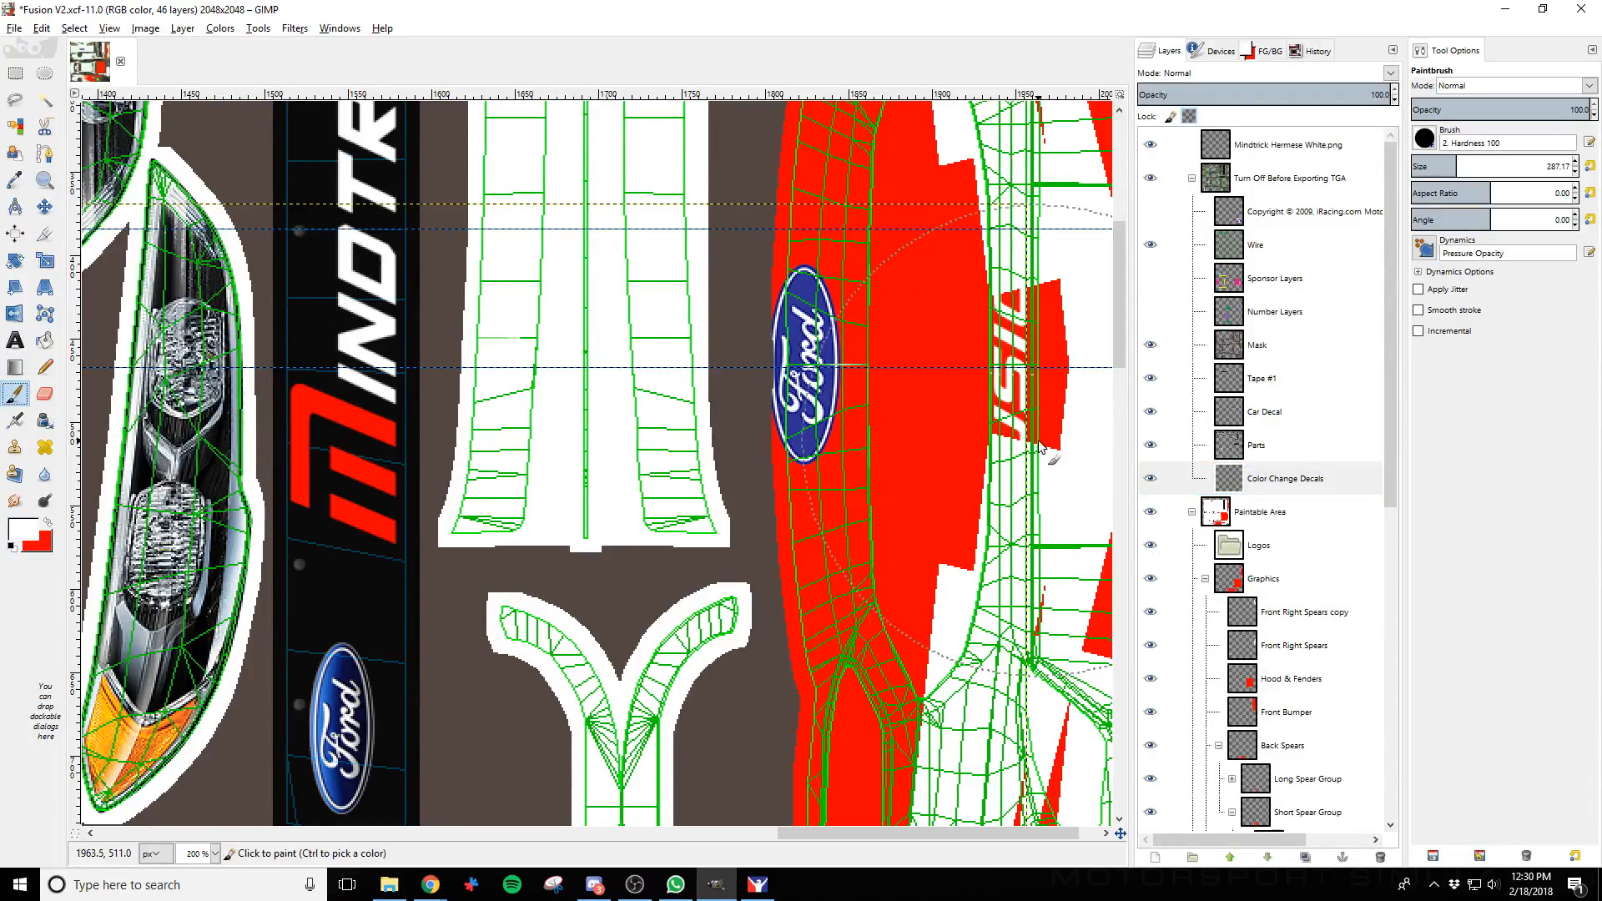
{"action": "left_click", "coordinate": [47, 523]}
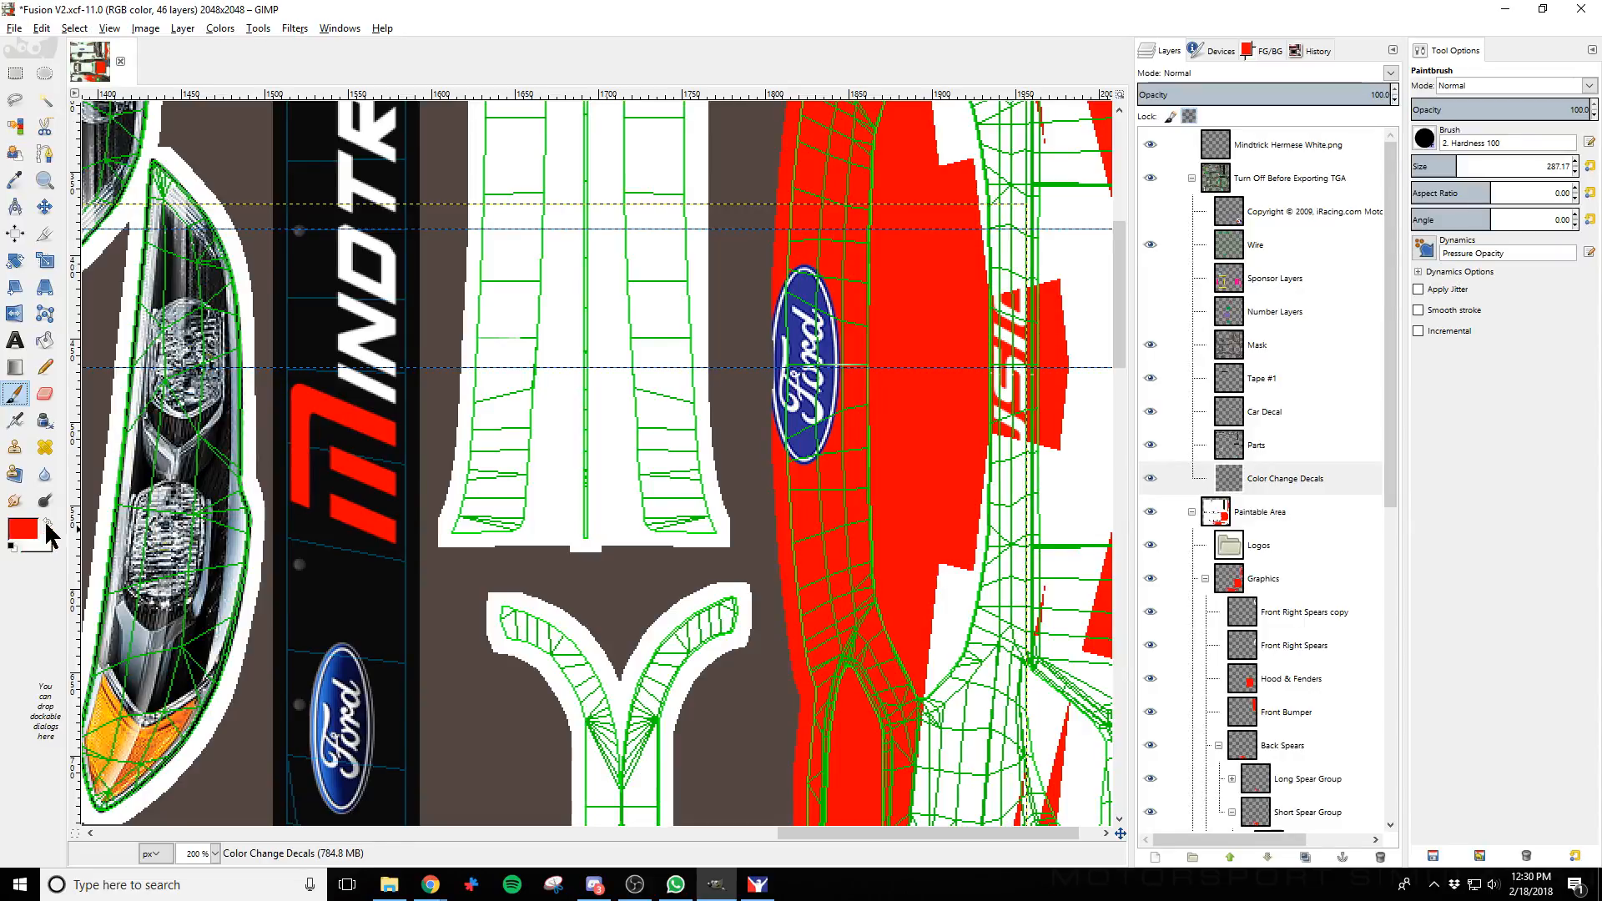
{"action": "left_click_drag", "start_coordinate": [1019, 334], "coordinate": [1002, 474]}
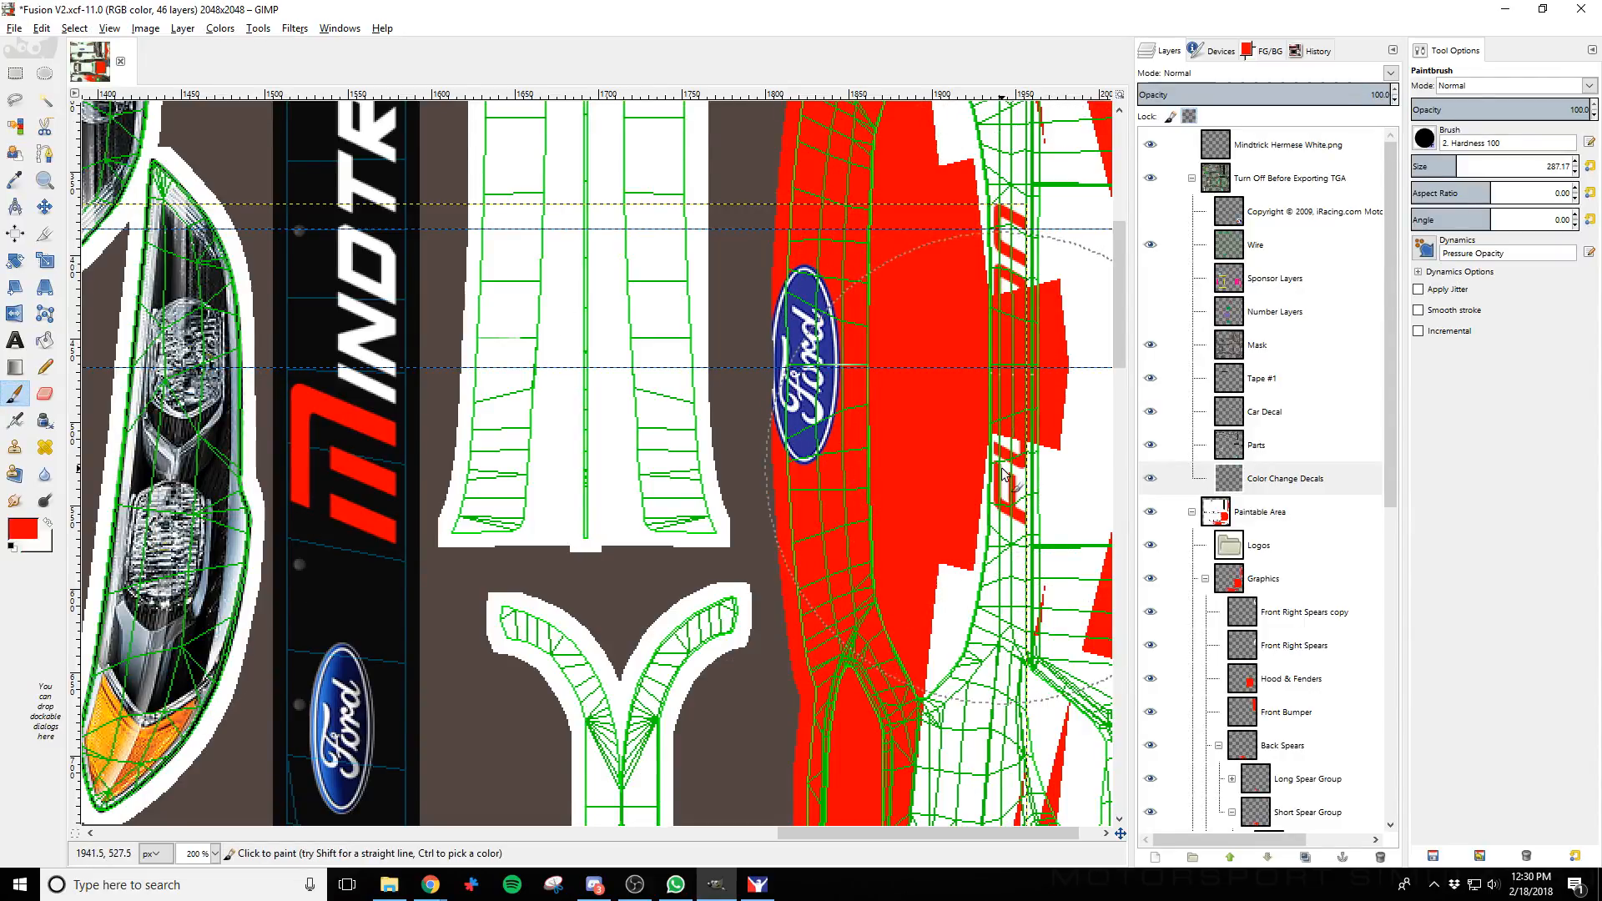
{"action": "key", "text": "alt+Tab"}
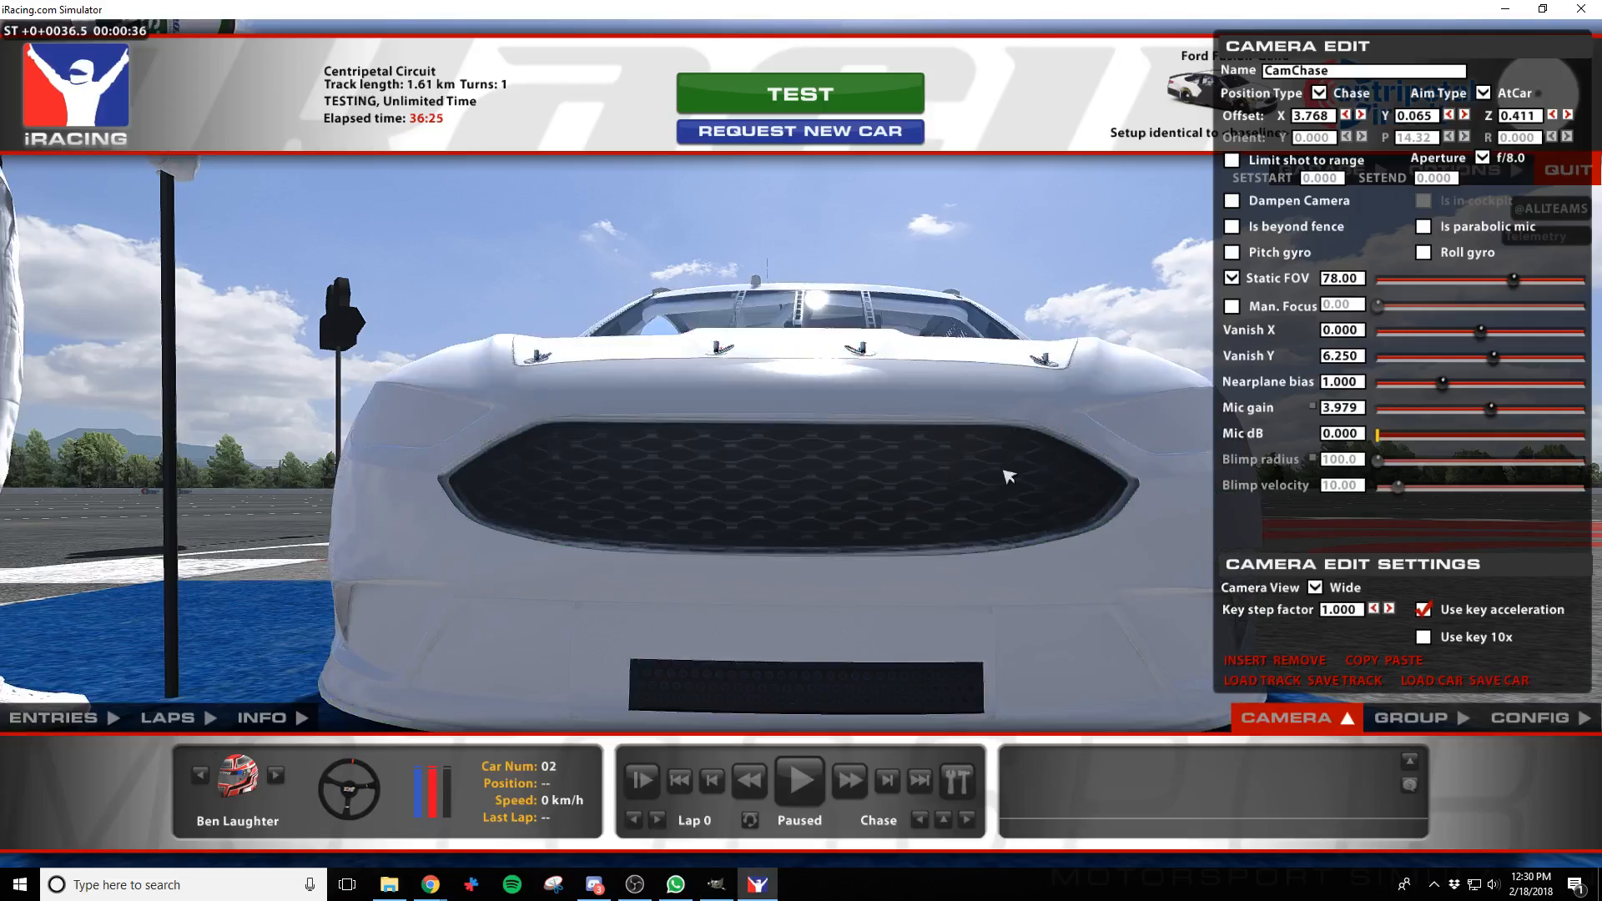
{"action": "scroll", "coordinate": [849, 662], "scroll_direction": "down", "scroll_amount": 5}
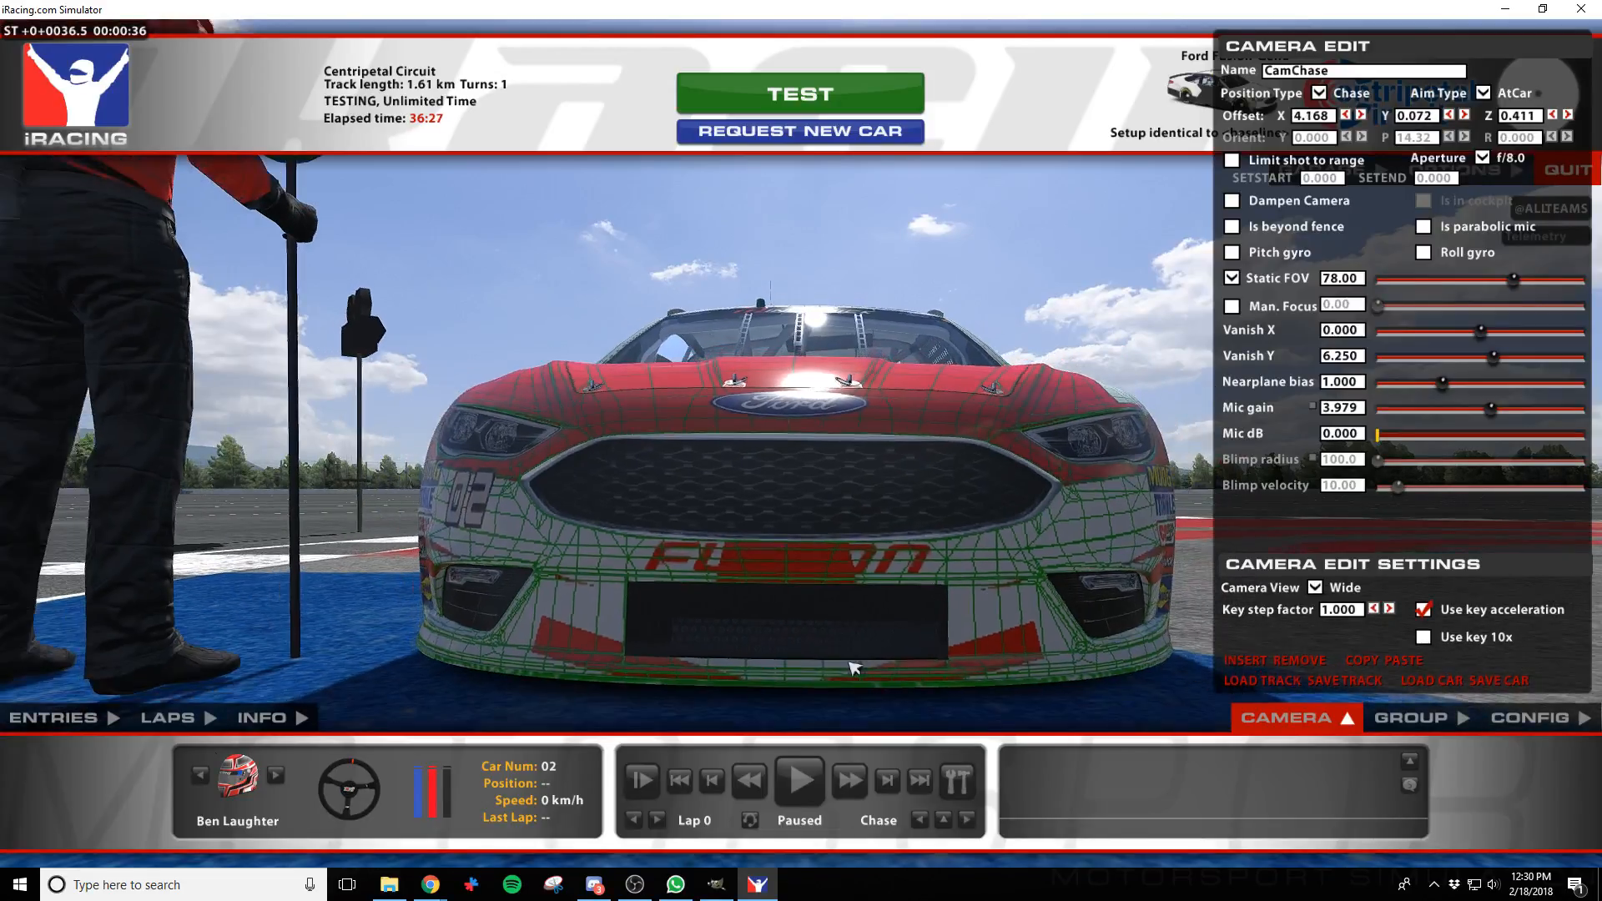
{"action": "key", "text": "alt+Tab"}
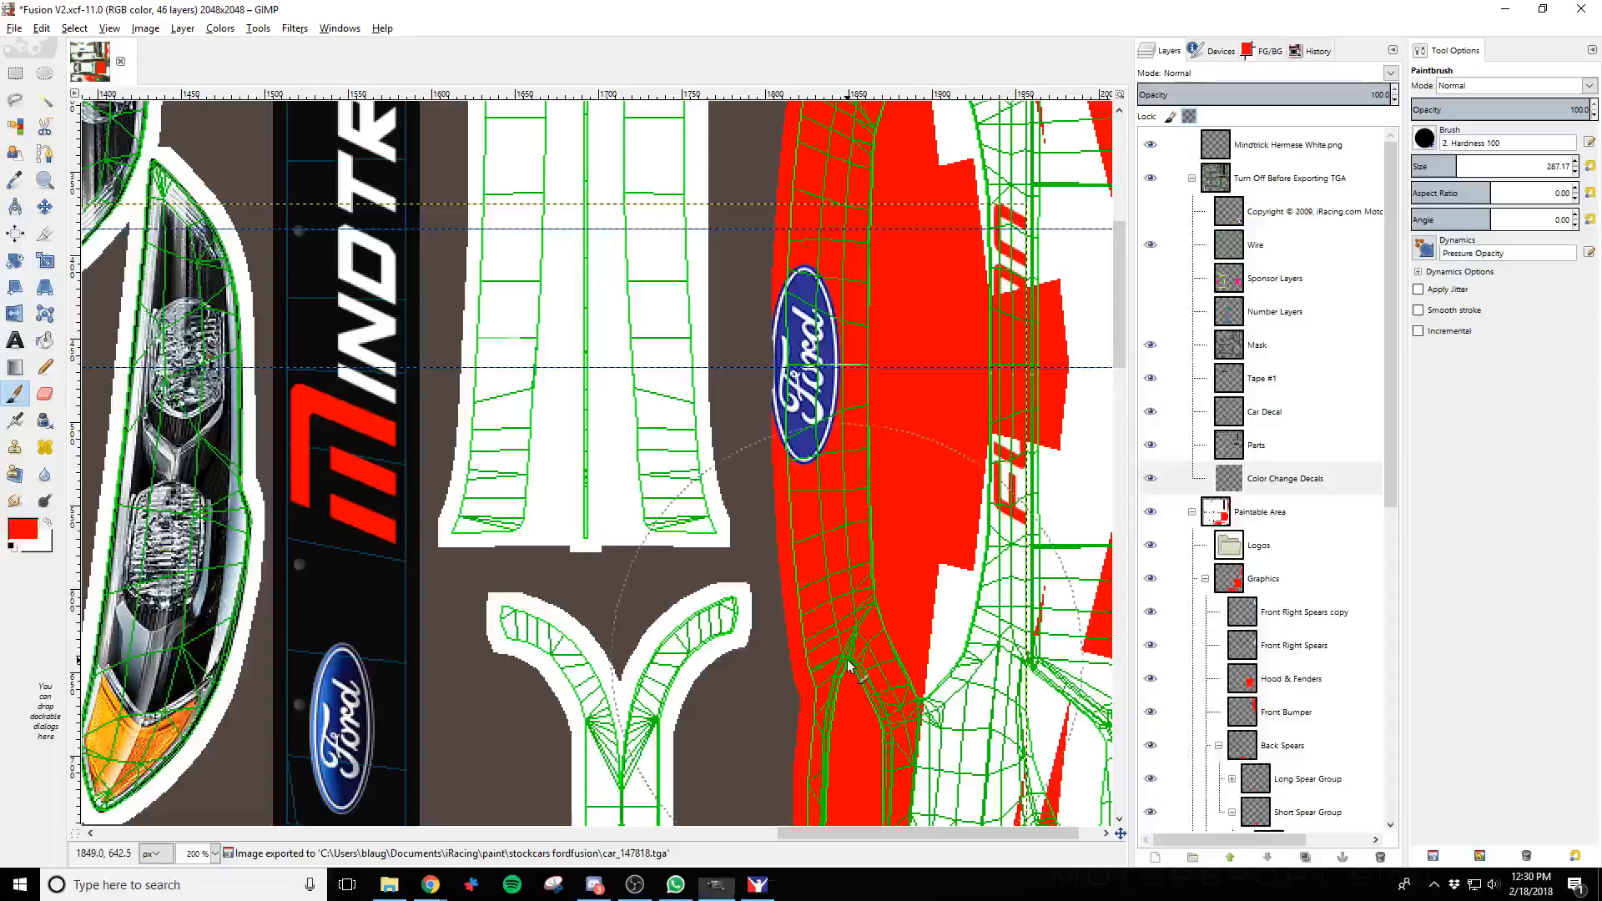
{"action": "left_click", "coordinate": [1282, 575]}
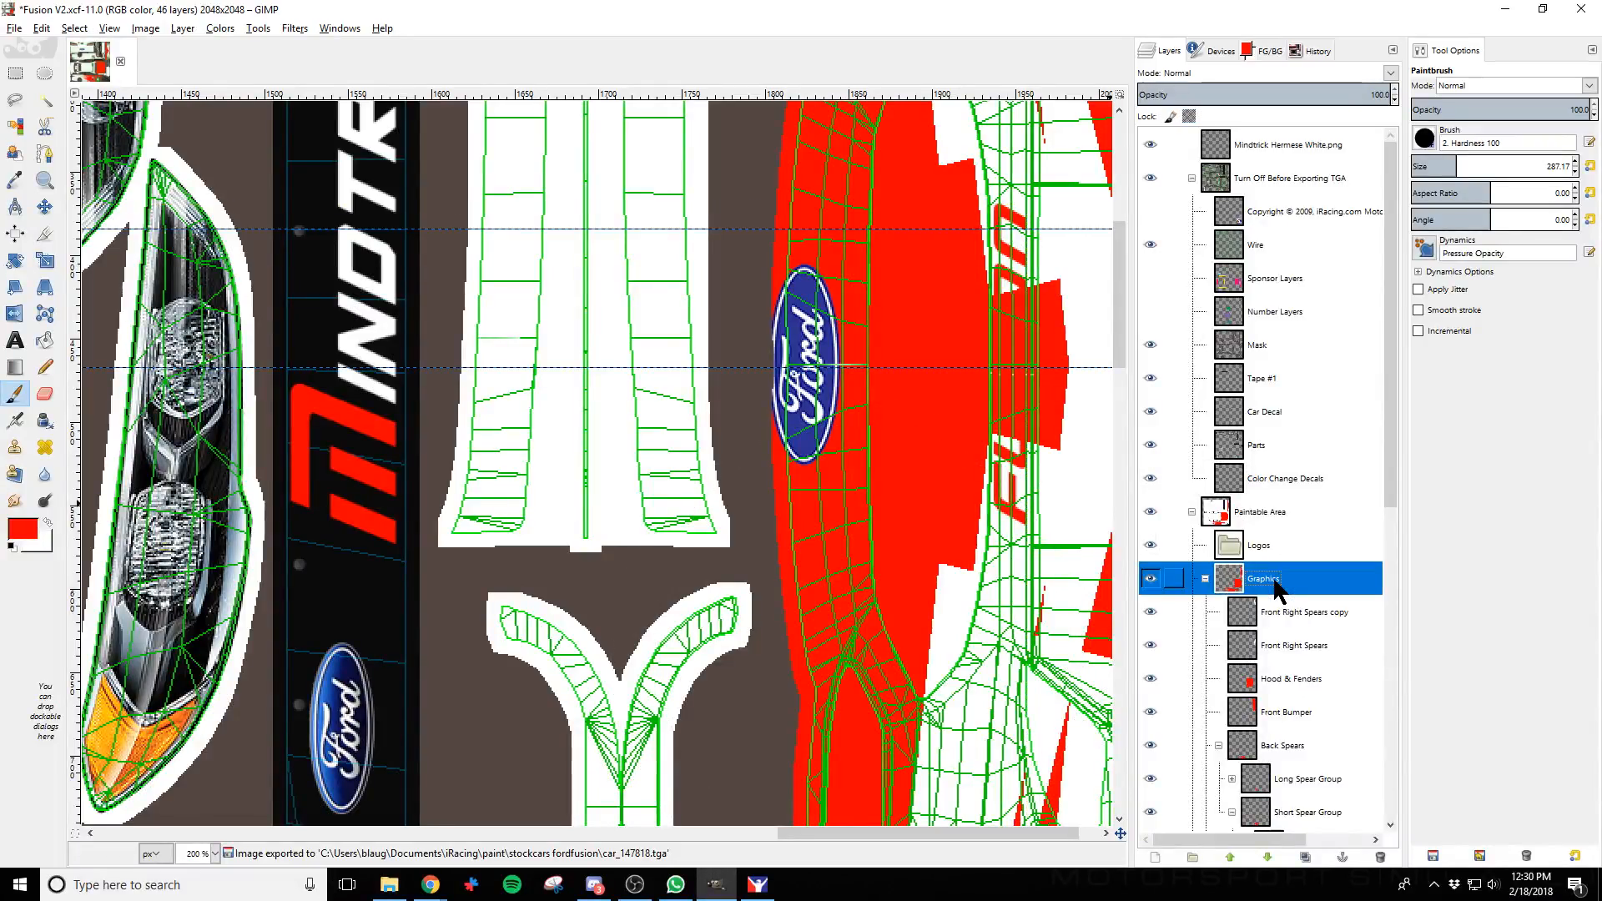
Create a new layer named 'Bumper White Patch' in the Graphics group
{"action": "left_click", "coordinate": [1155, 857]}
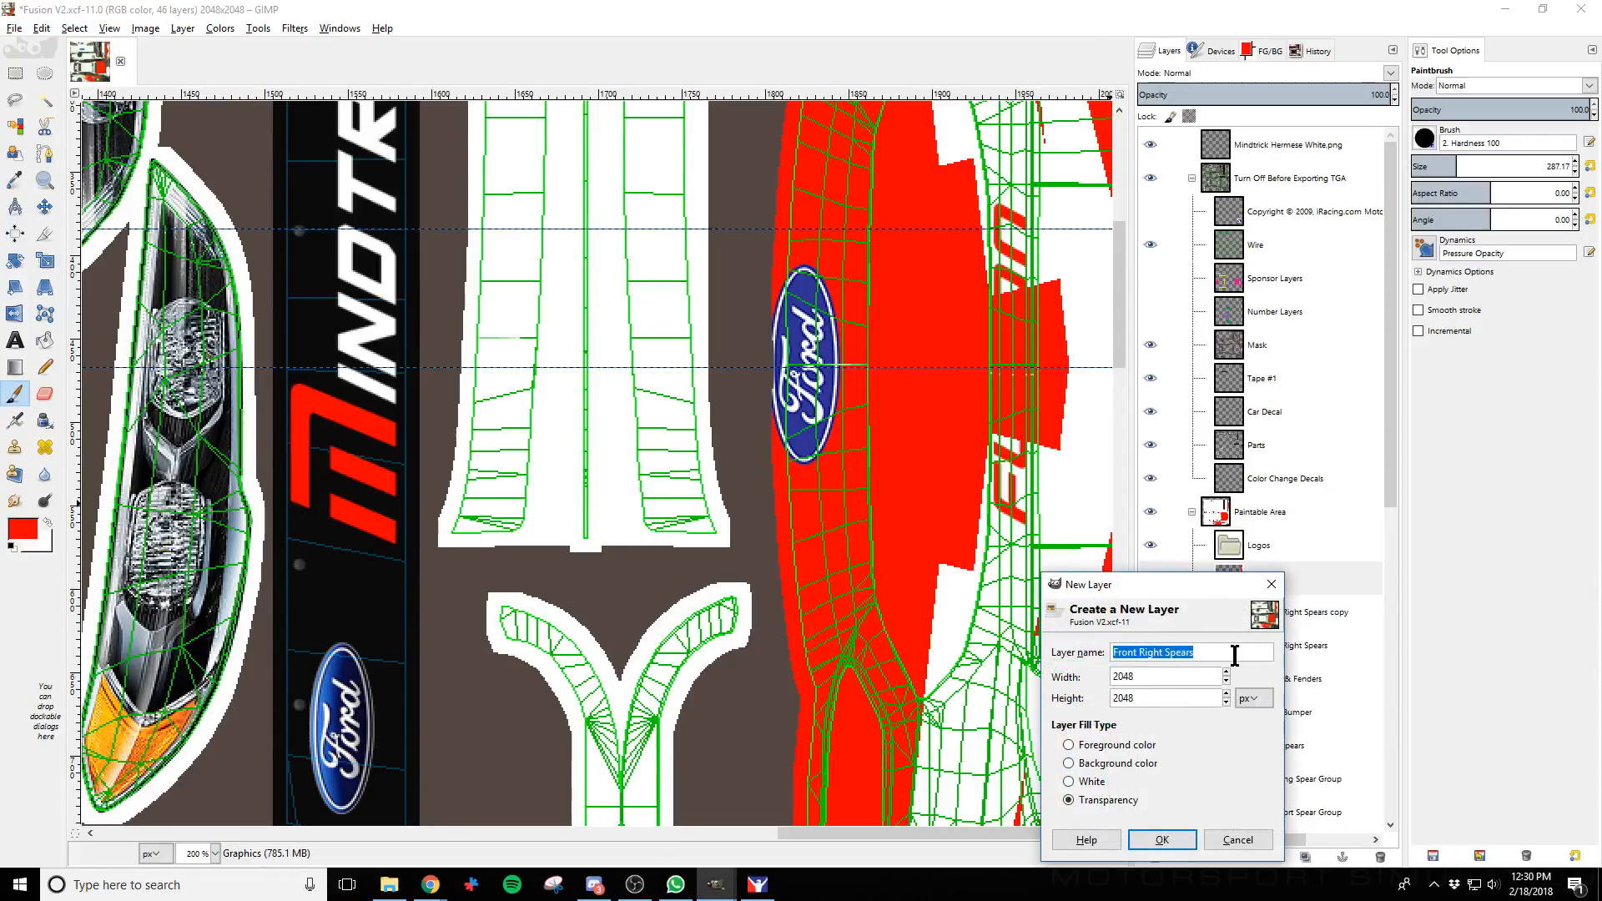
{"action": "type", "text": "Bumper White Patch"}
{"action": "key", "text": "Return"}
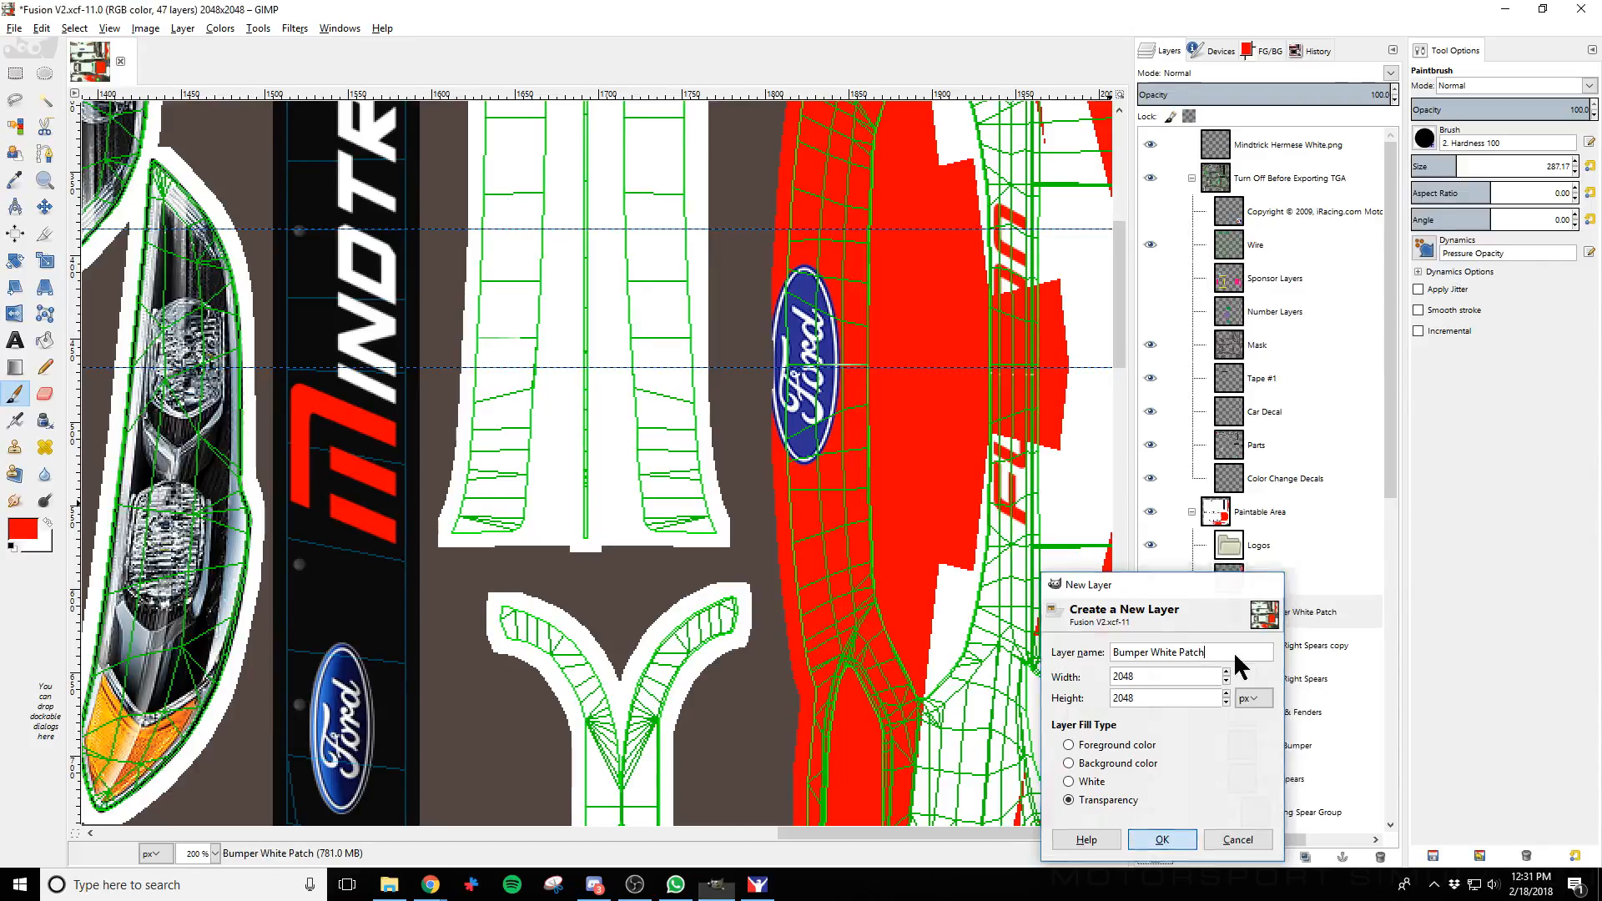
{"action": "left_click_drag", "start_coordinate": [851, 835], "coordinate": [1012, 853]}
{"action": "scroll", "coordinate": [997, 668], "scroll_direction": "down", "scroll_amount": 2, "text": "ctrl"}
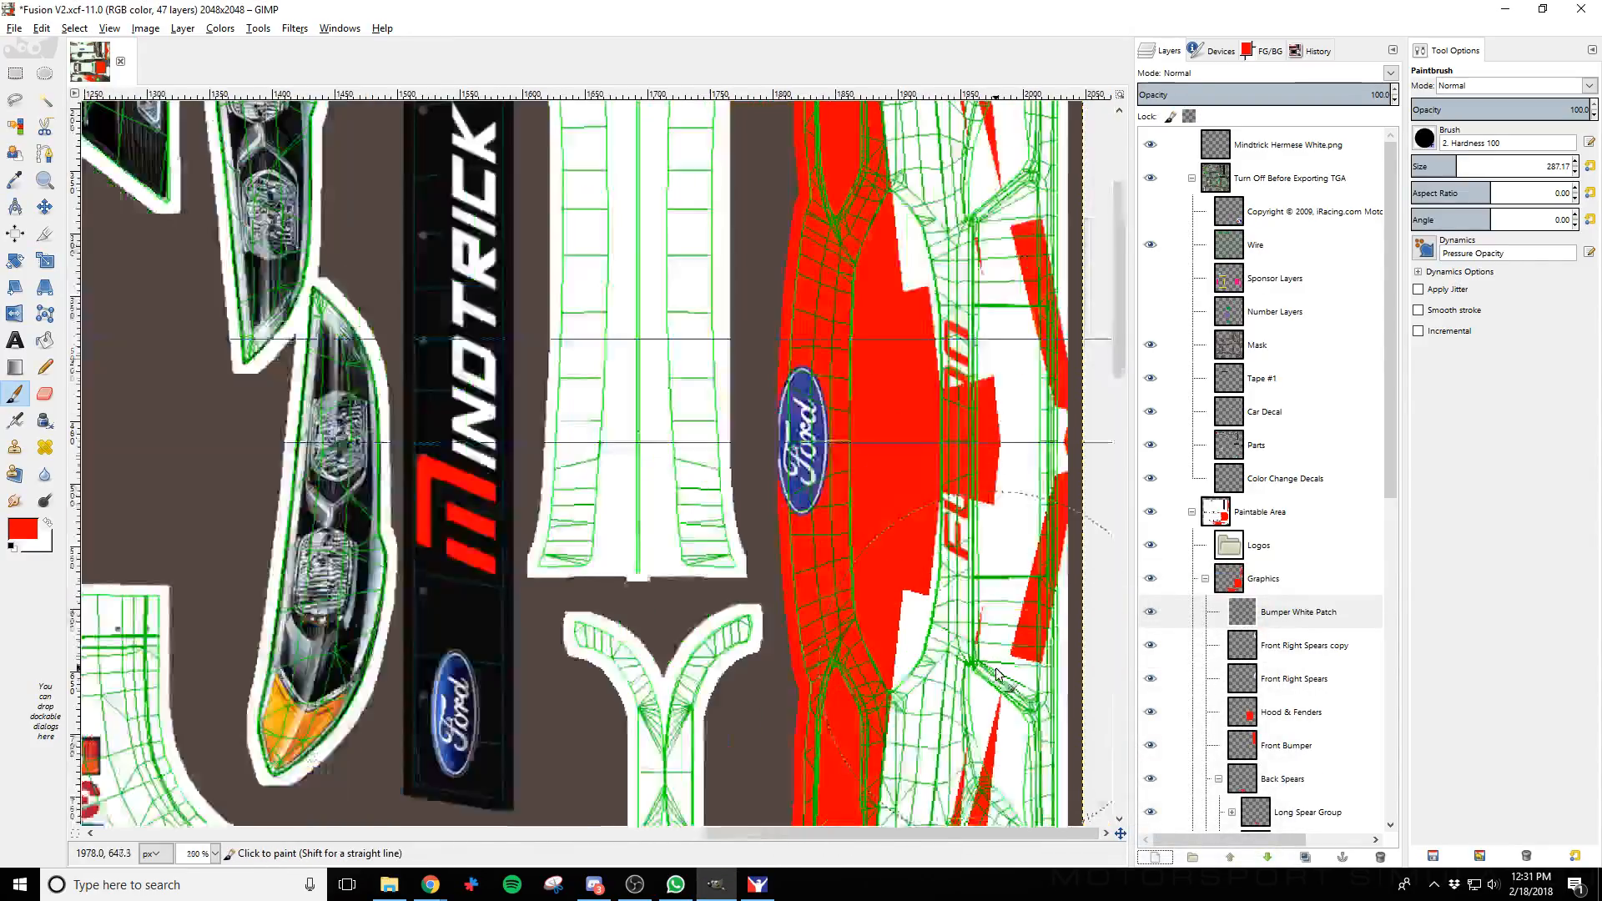
Paint white inside a tall rectangle beside FUSION and export the texture for iRacing
{"action": "left_click", "coordinate": [15, 73]}
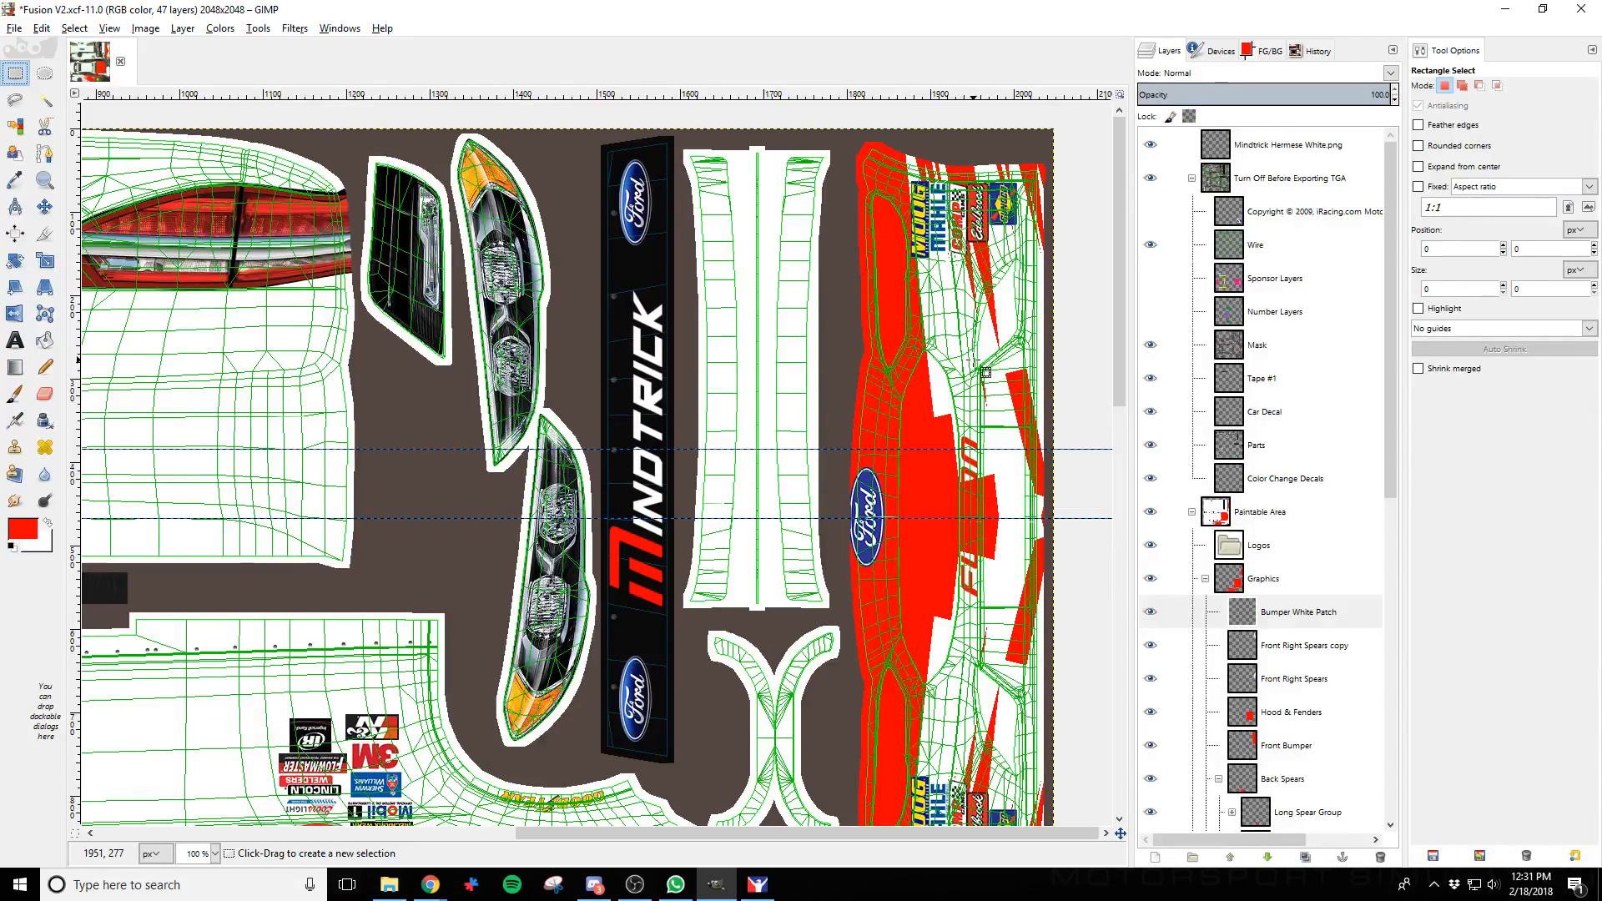
{"action": "left_click_drag", "start_coordinate": [972, 361], "coordinate": [1047, 676]}
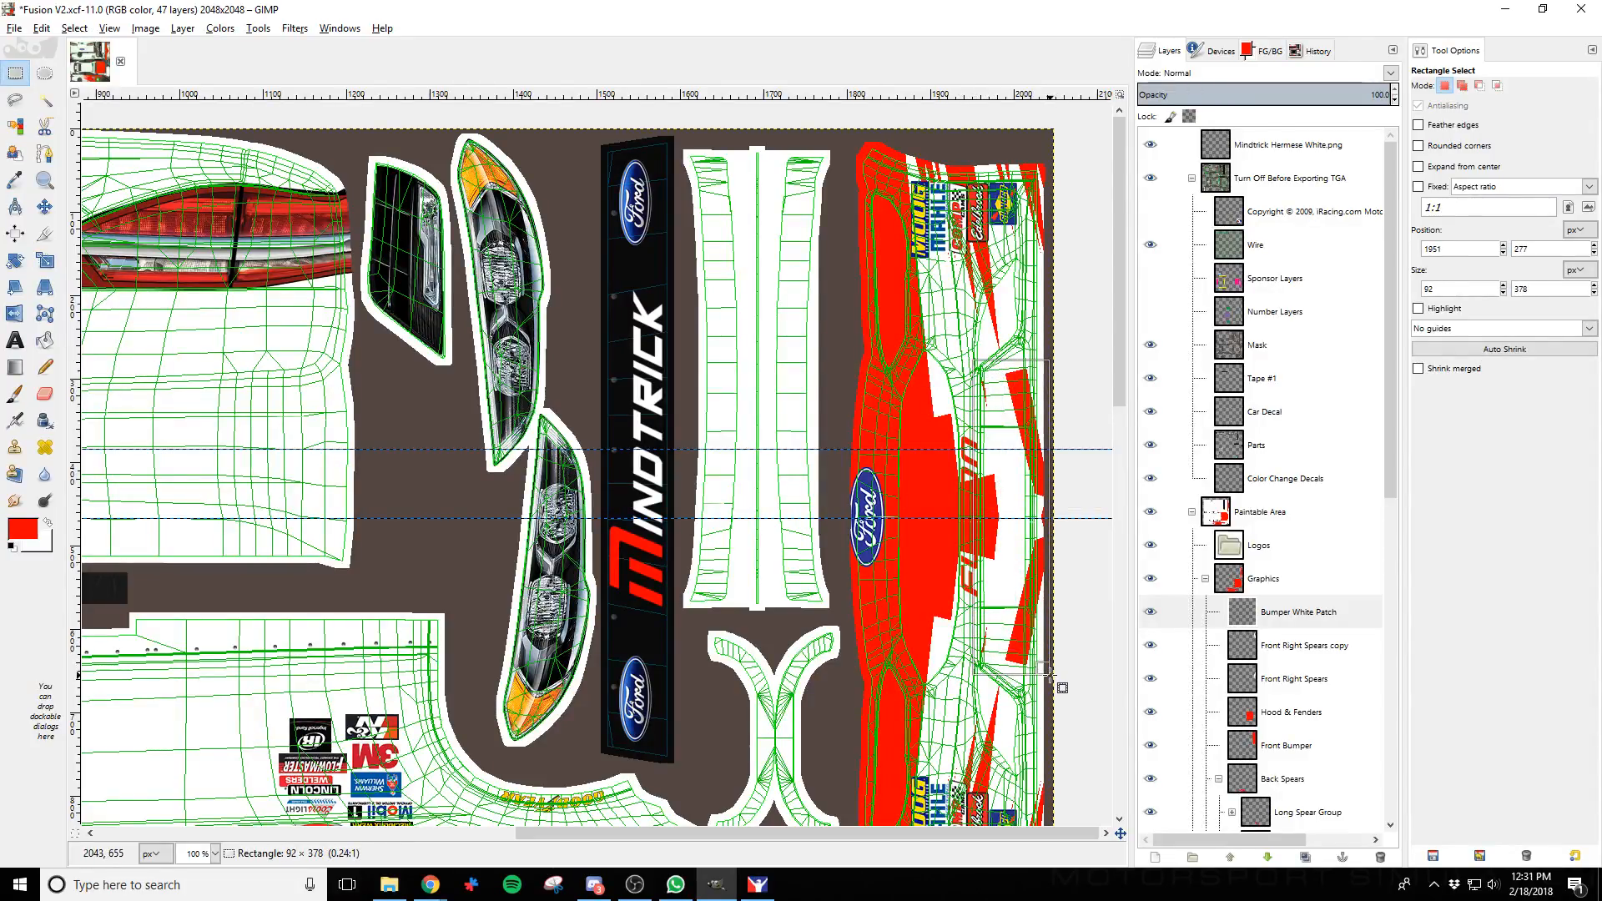
{"action": "left_click_drag", "start_coordinate": [982, 530], "coordinate": [962, 532]}
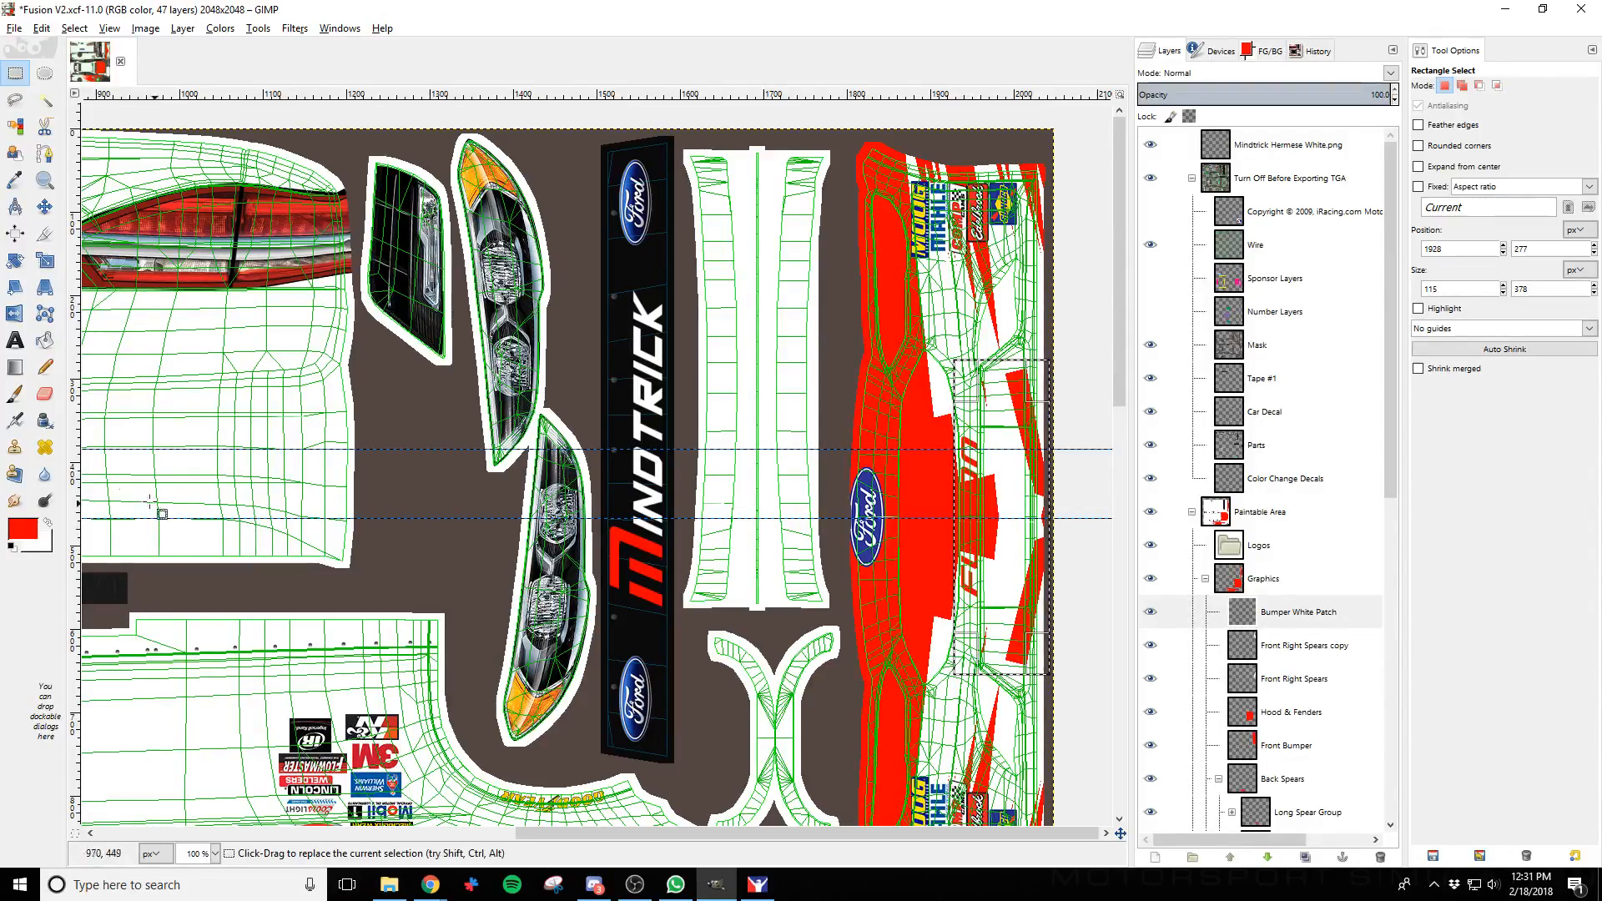
{"action": "left_click", "coordinate": [14, 393]}
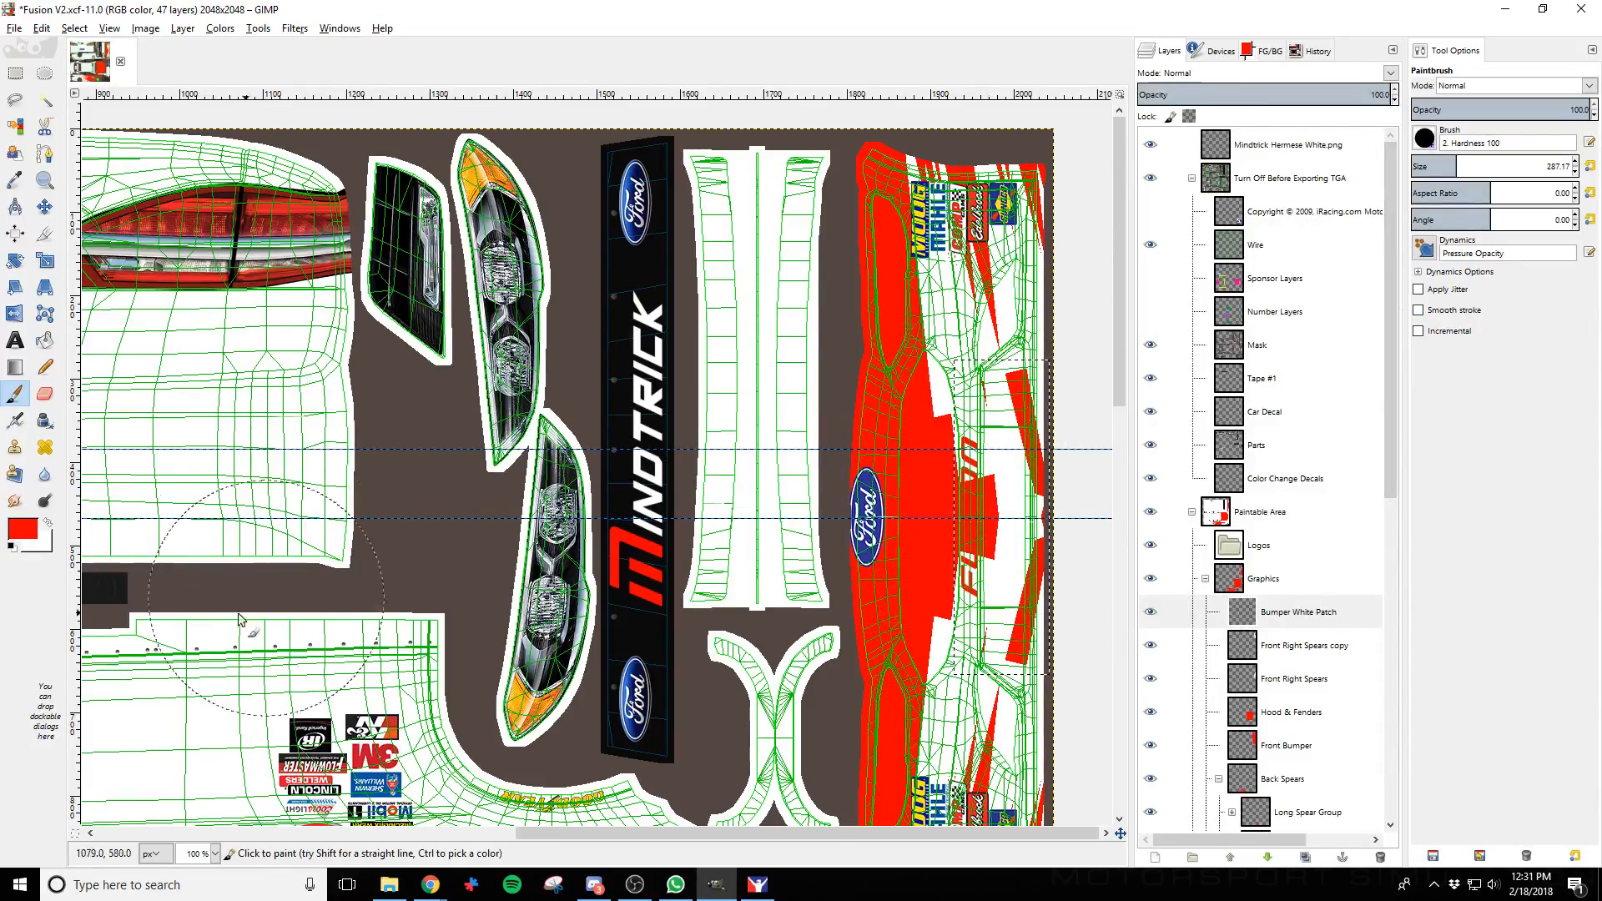
{"action": "left_click", "coordinate": [47, 524]}
{"action": "left_click_drag", "start_coordinate": [985, 409], "coordinate": [999, 622]}
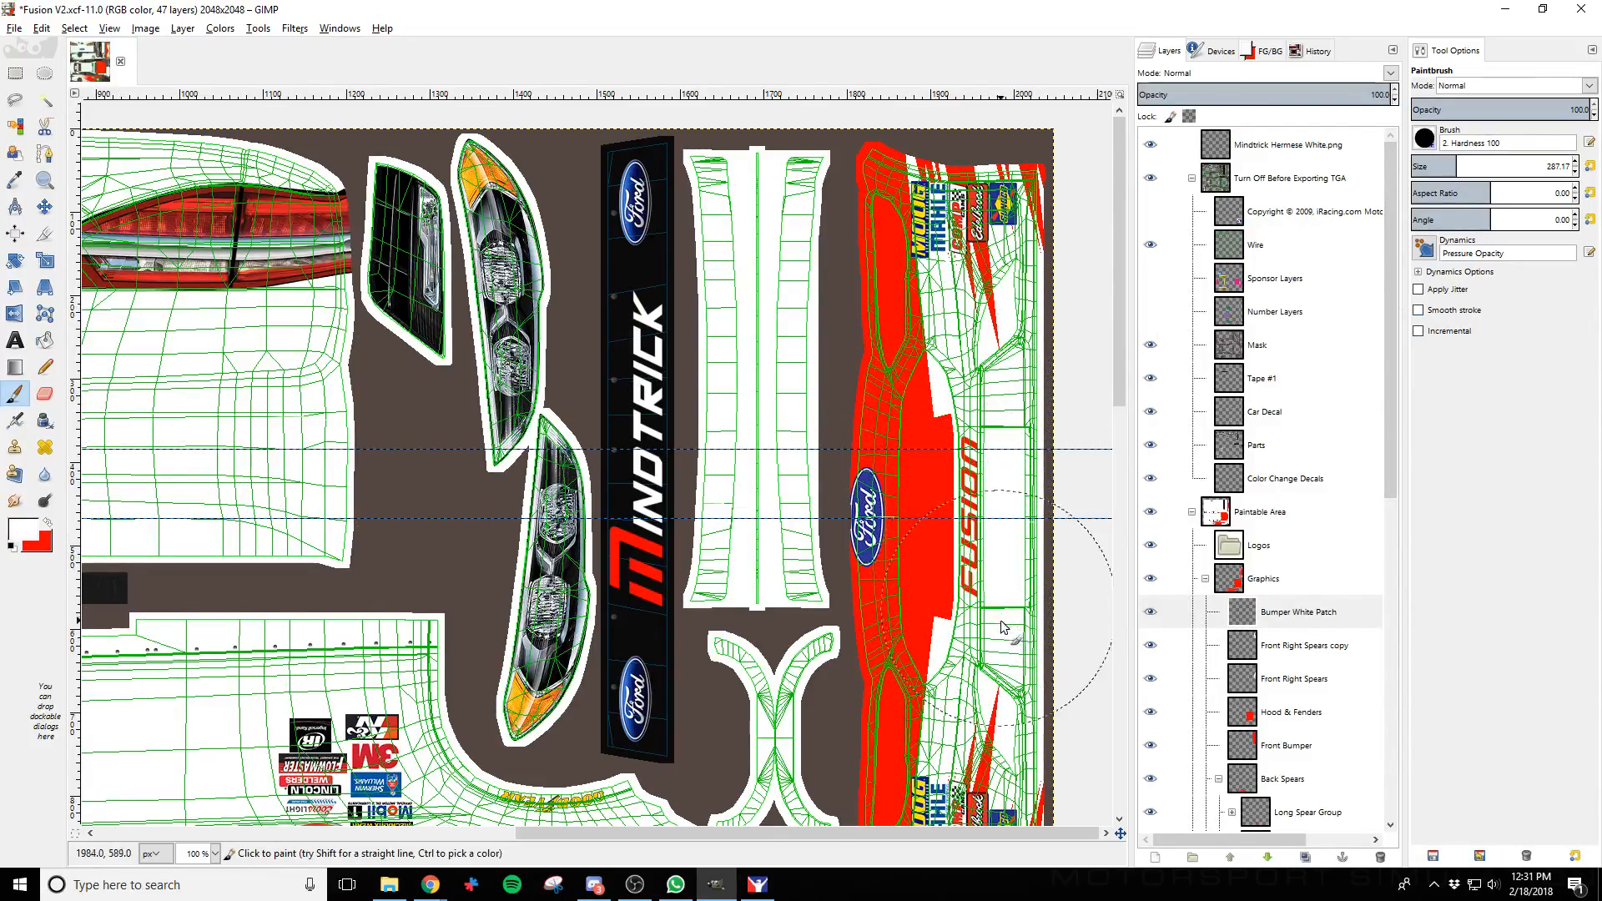
{"action": "key", "text": "ctrl+e"}
{"action": "key", "text": "alt+Tab"}
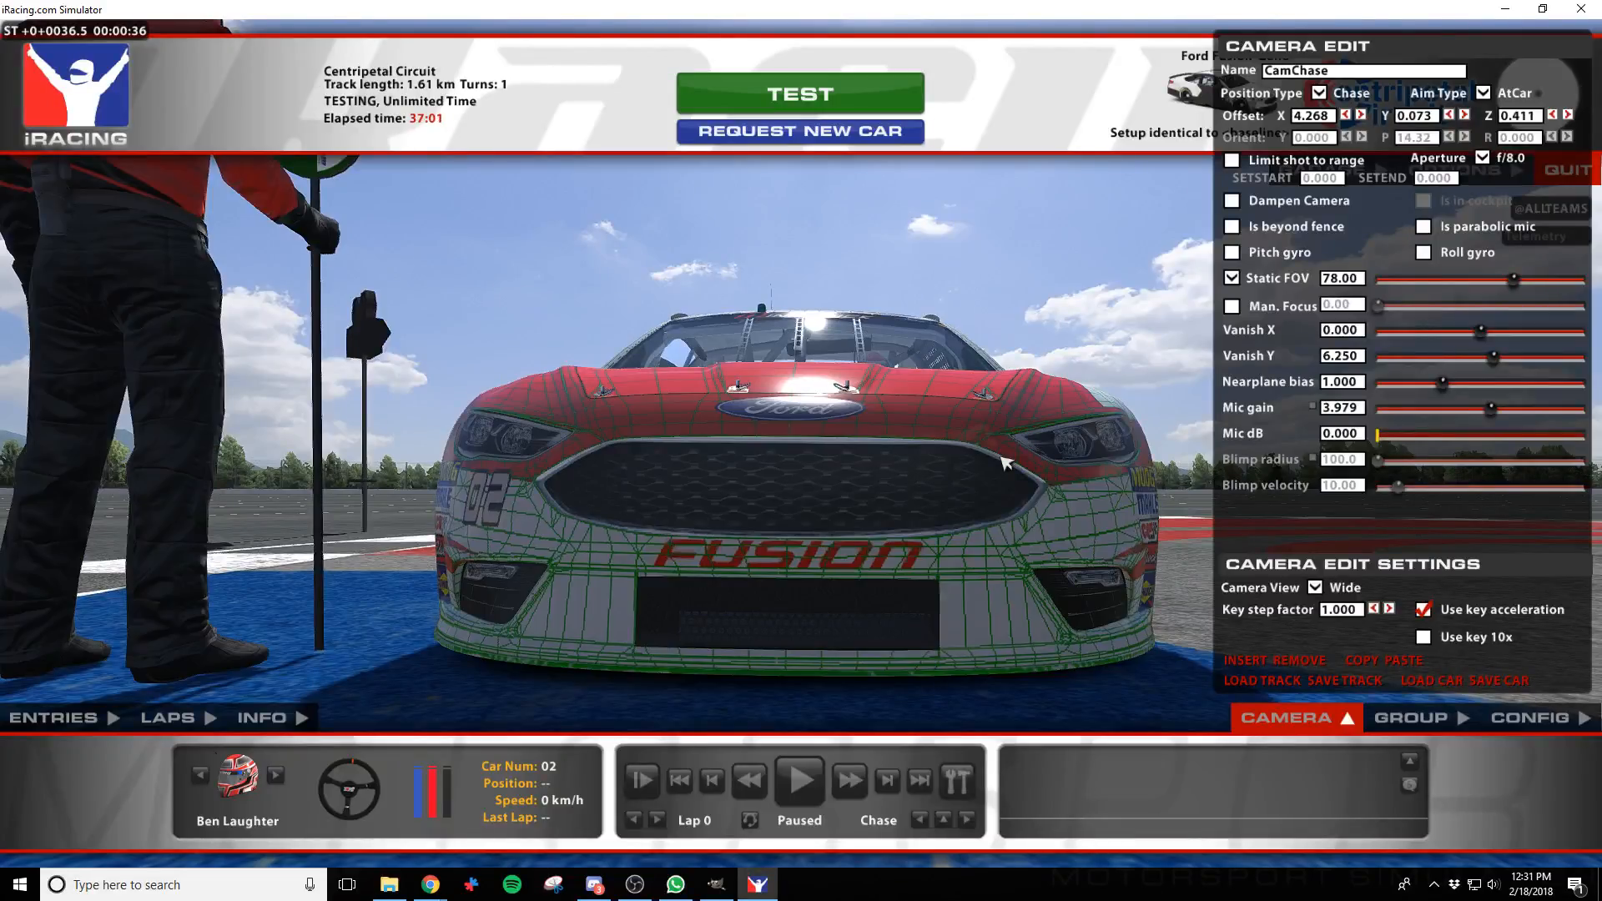
Hide the wireframe layer in GIMP after comparing the car in iRacing
{"action": "key", "text": "alt+Tab"}
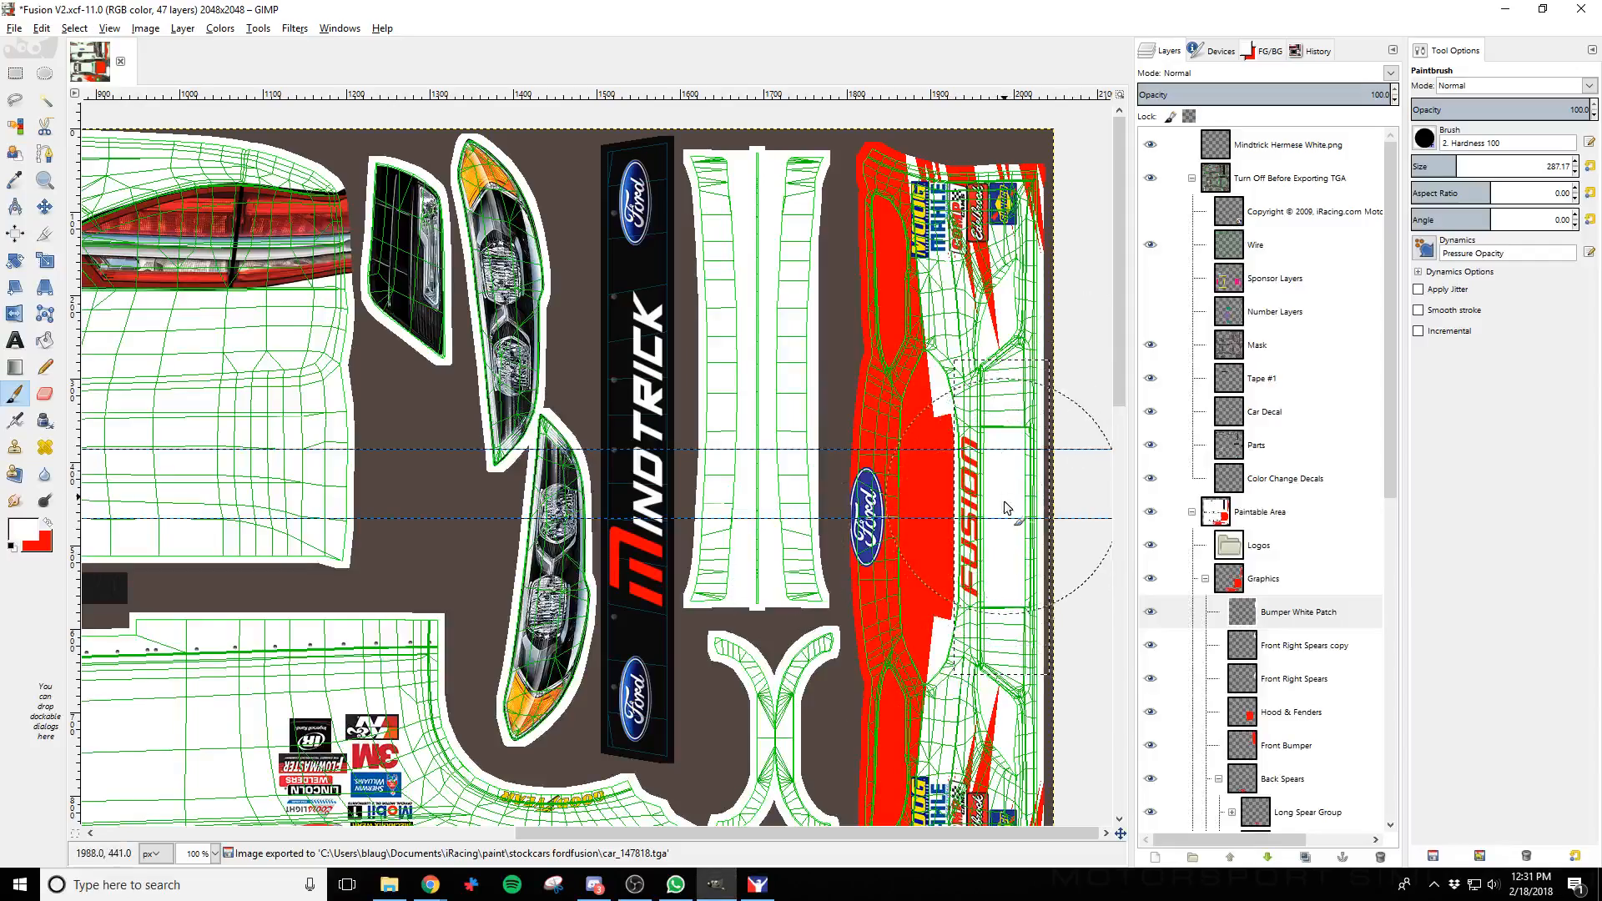
{"action": "key", "text": "alt+Tab"}
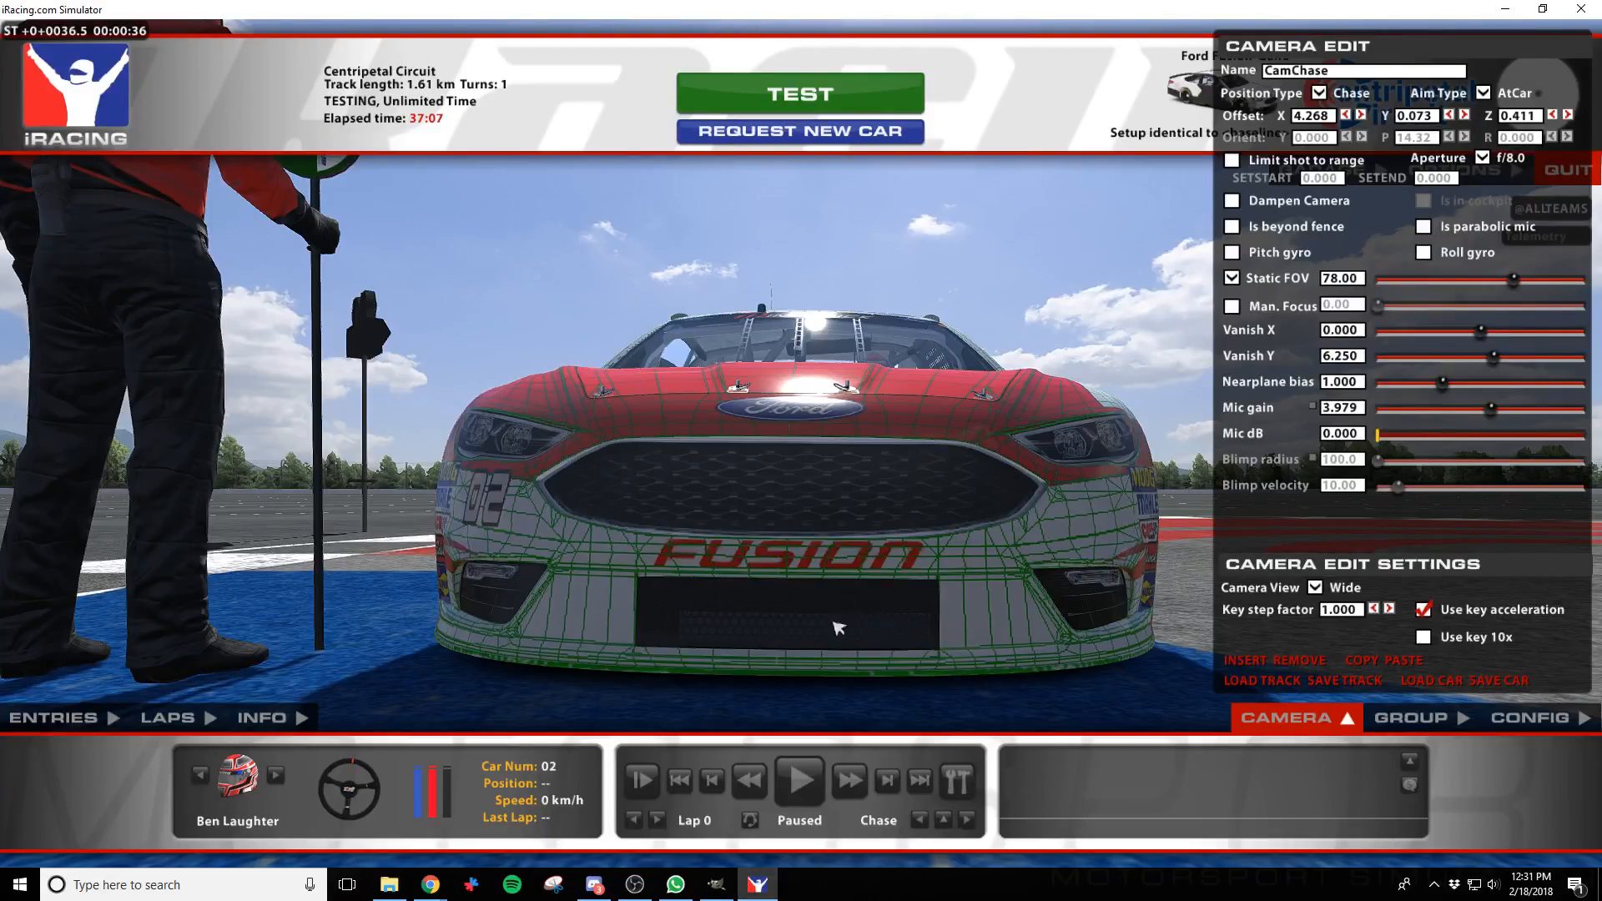
{"action": "key", "text": "alt+Tab"}
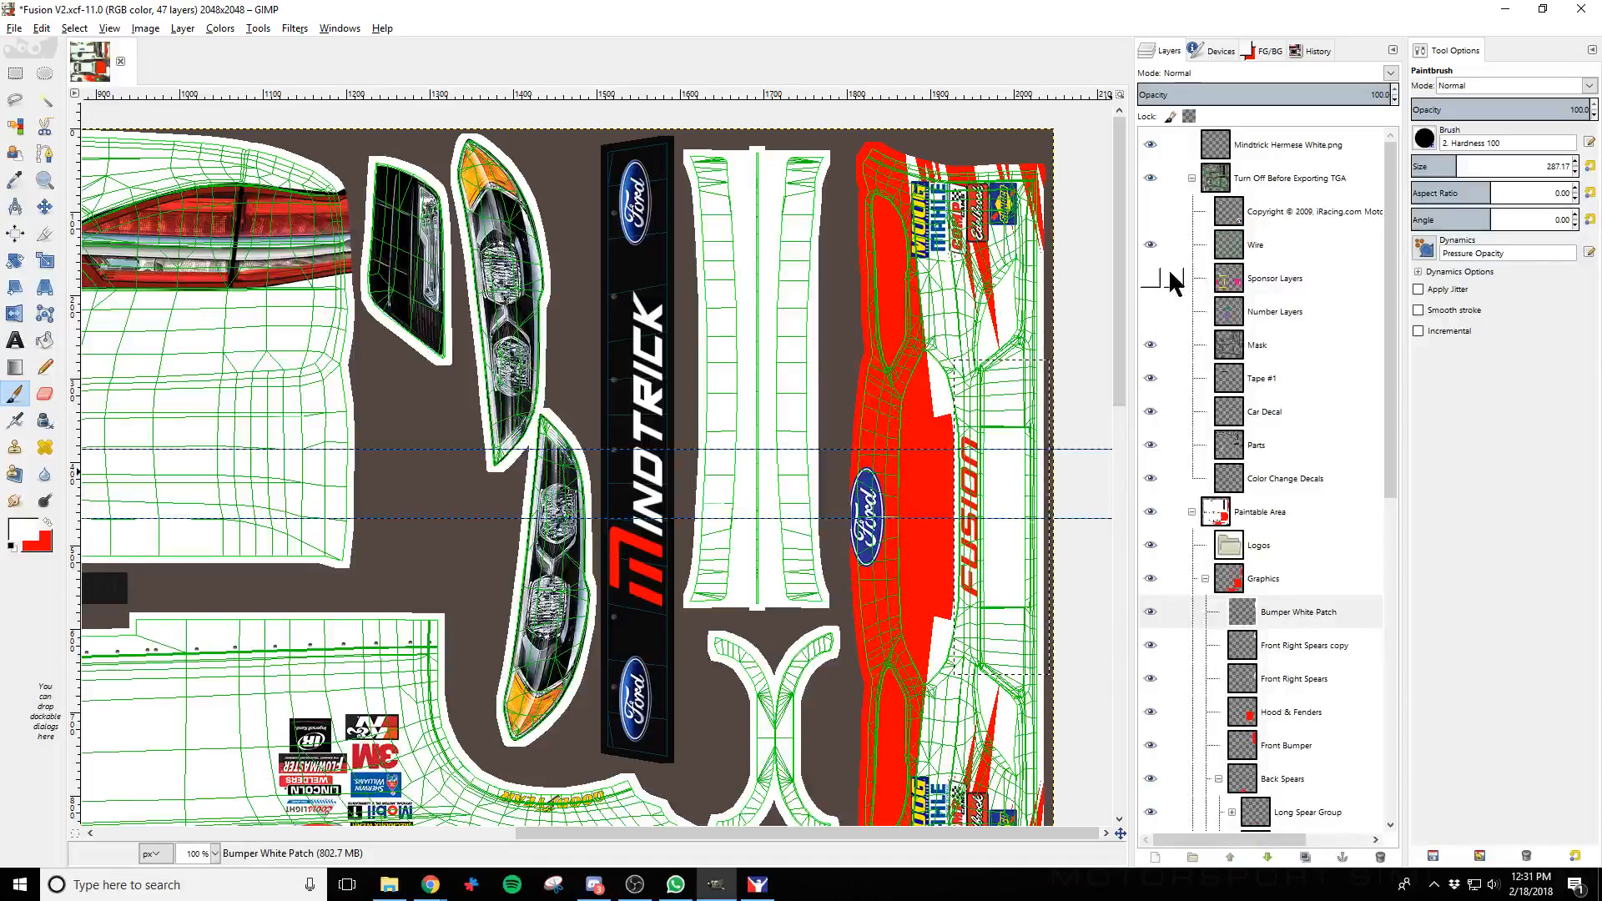
{"action": "left_click", "coordinate": [1149, 245]}
{"action": "key", "text": "alt+Tab"}
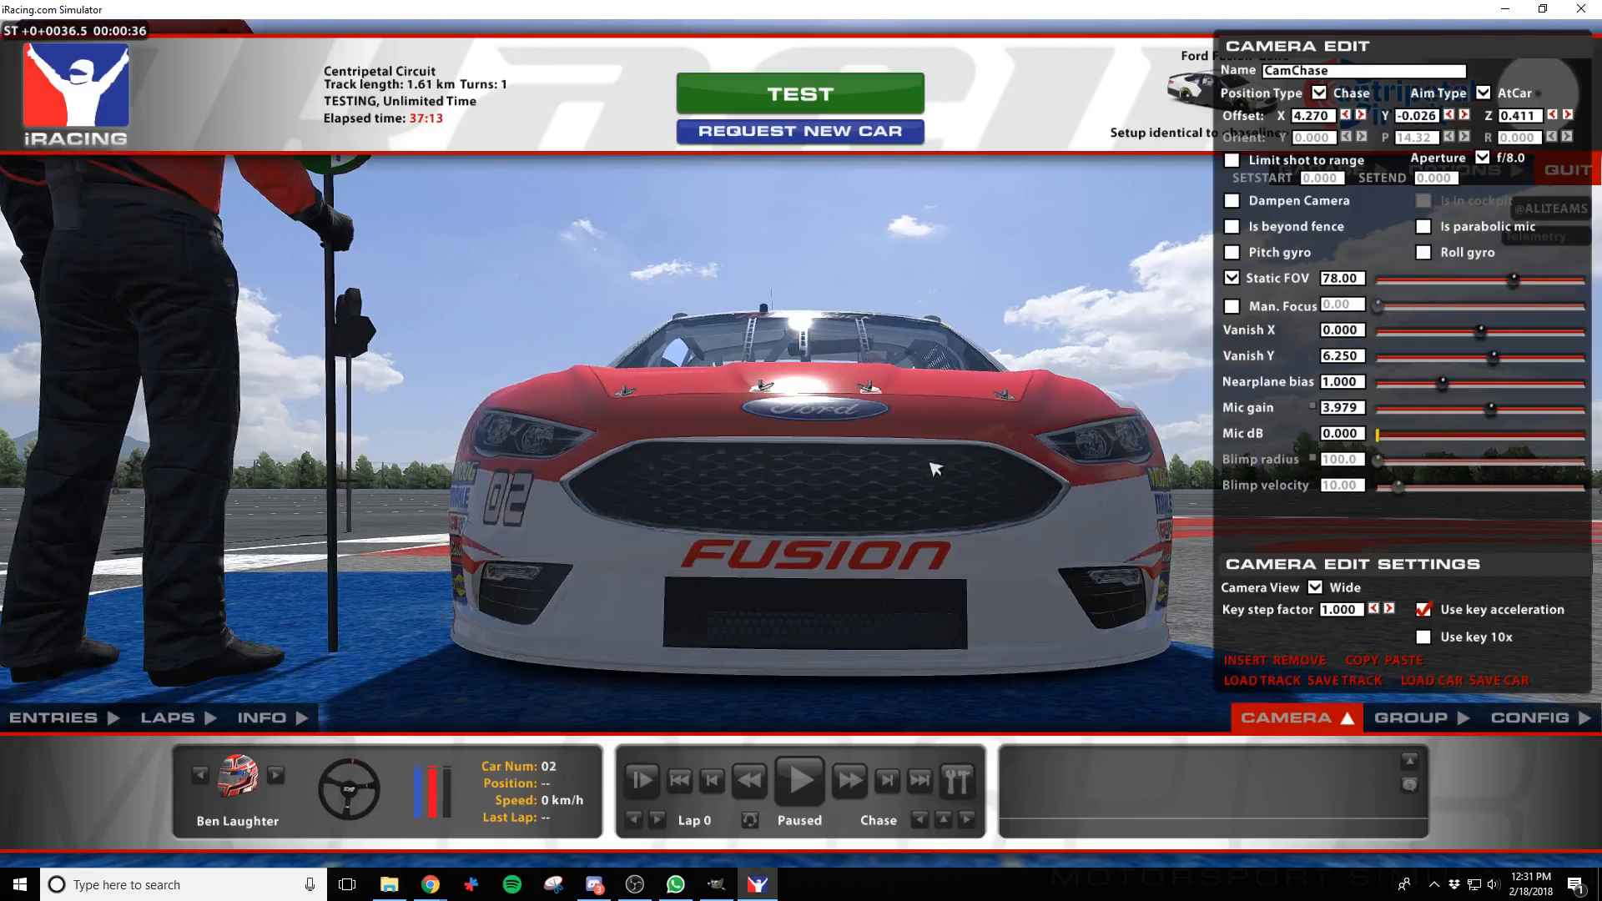
Swing the iRacing camera to the car's side and view it without overlays
{"action": "key", "text": "a"}
{"action": "key", "text": "s"}
{"action": "key", "text": "a"}
{"action": "key", "text": "d"}
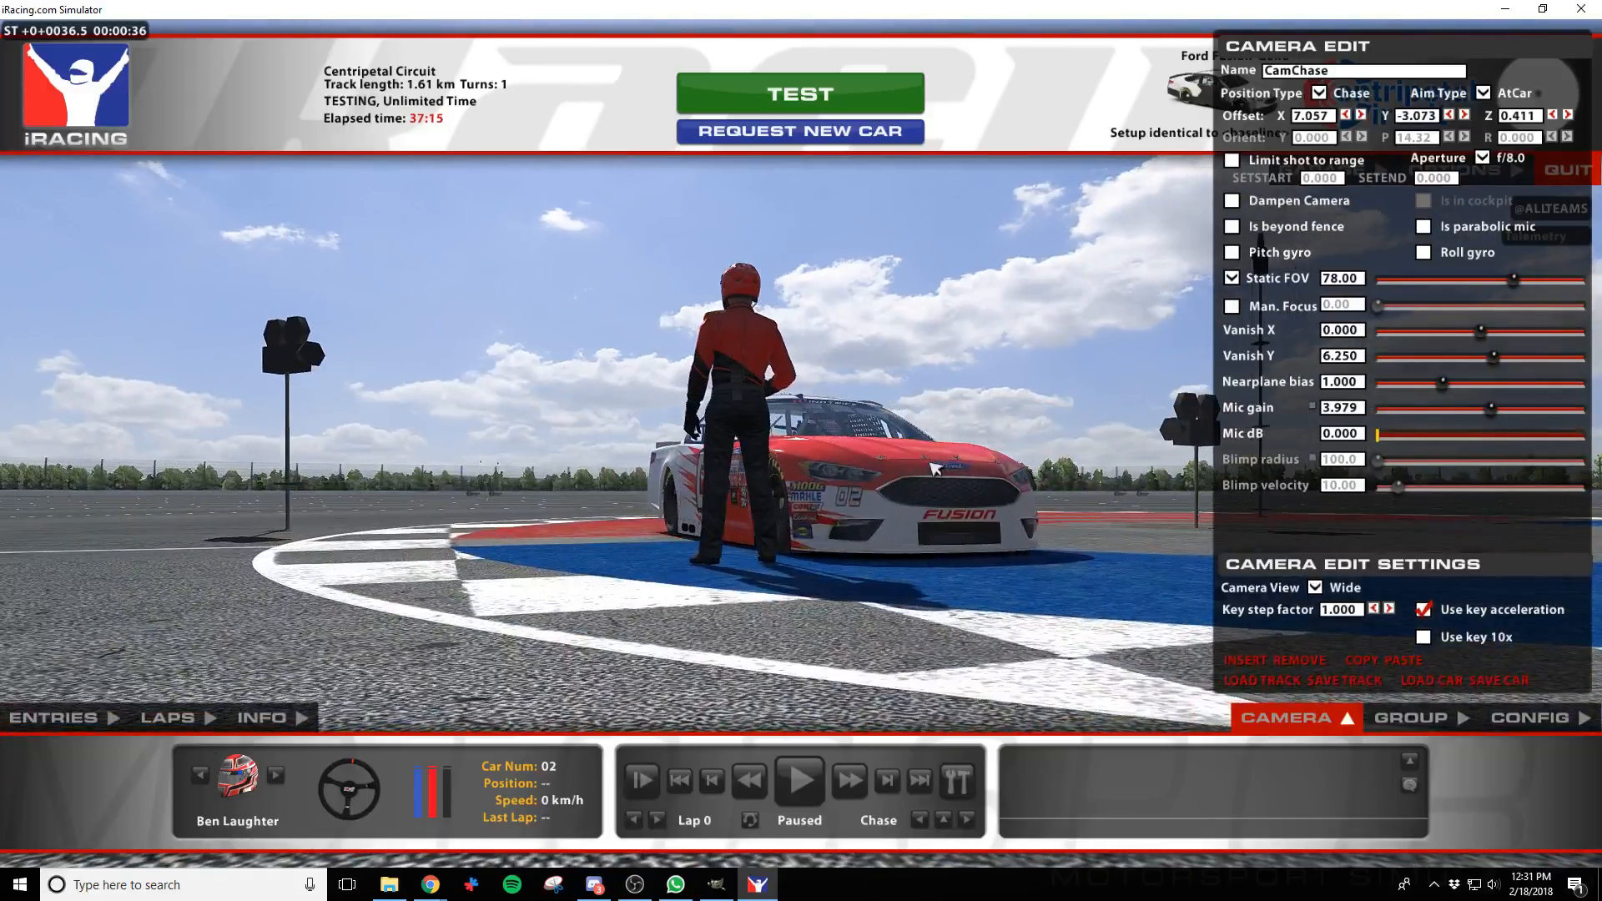
{"action": "key", "text": "a"}
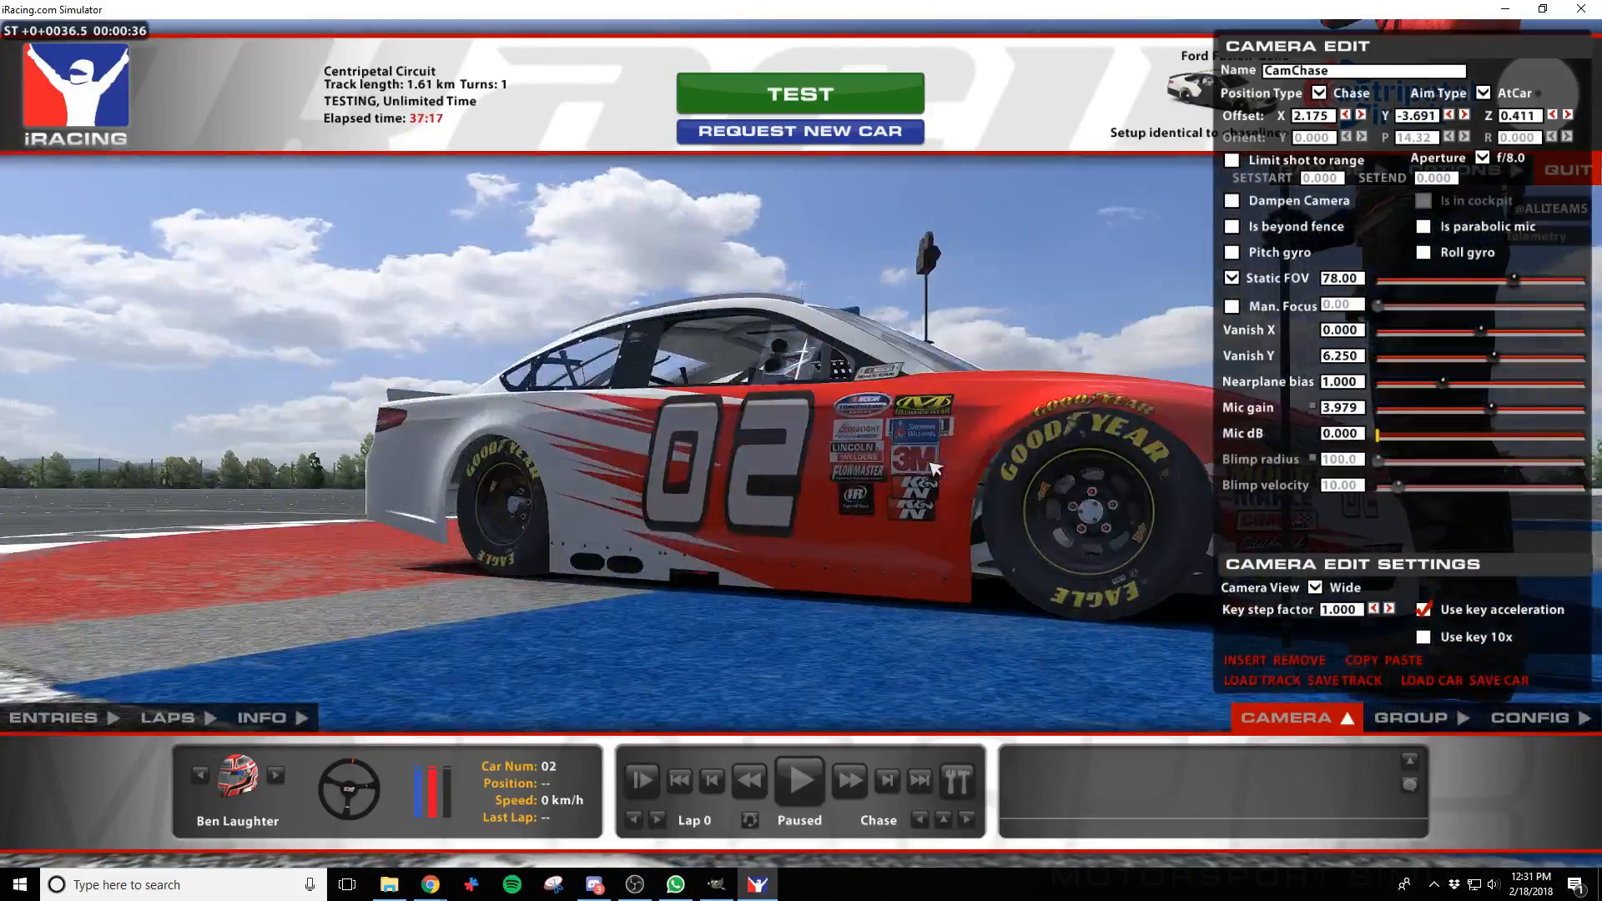
{"action": "key", "text": "alt+Tab"}
{"action": "key", "text": "alt+Tab"}
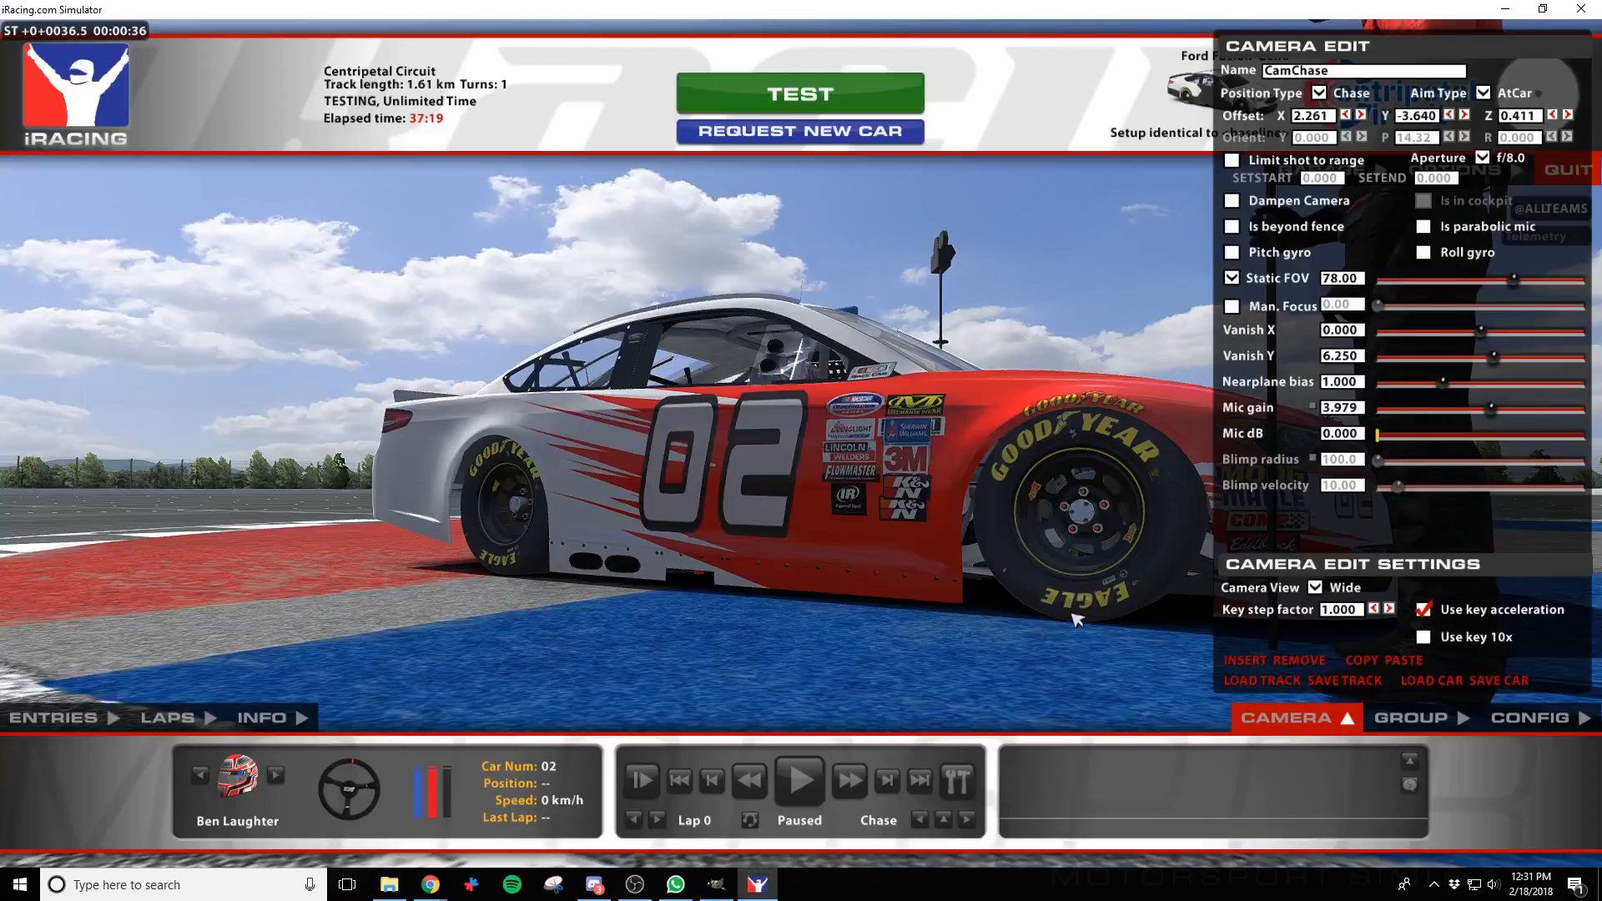
{"action": "key", "text": "a"}
{"action": "key", "text": "a"}
{"action": "key", "text": "space"}
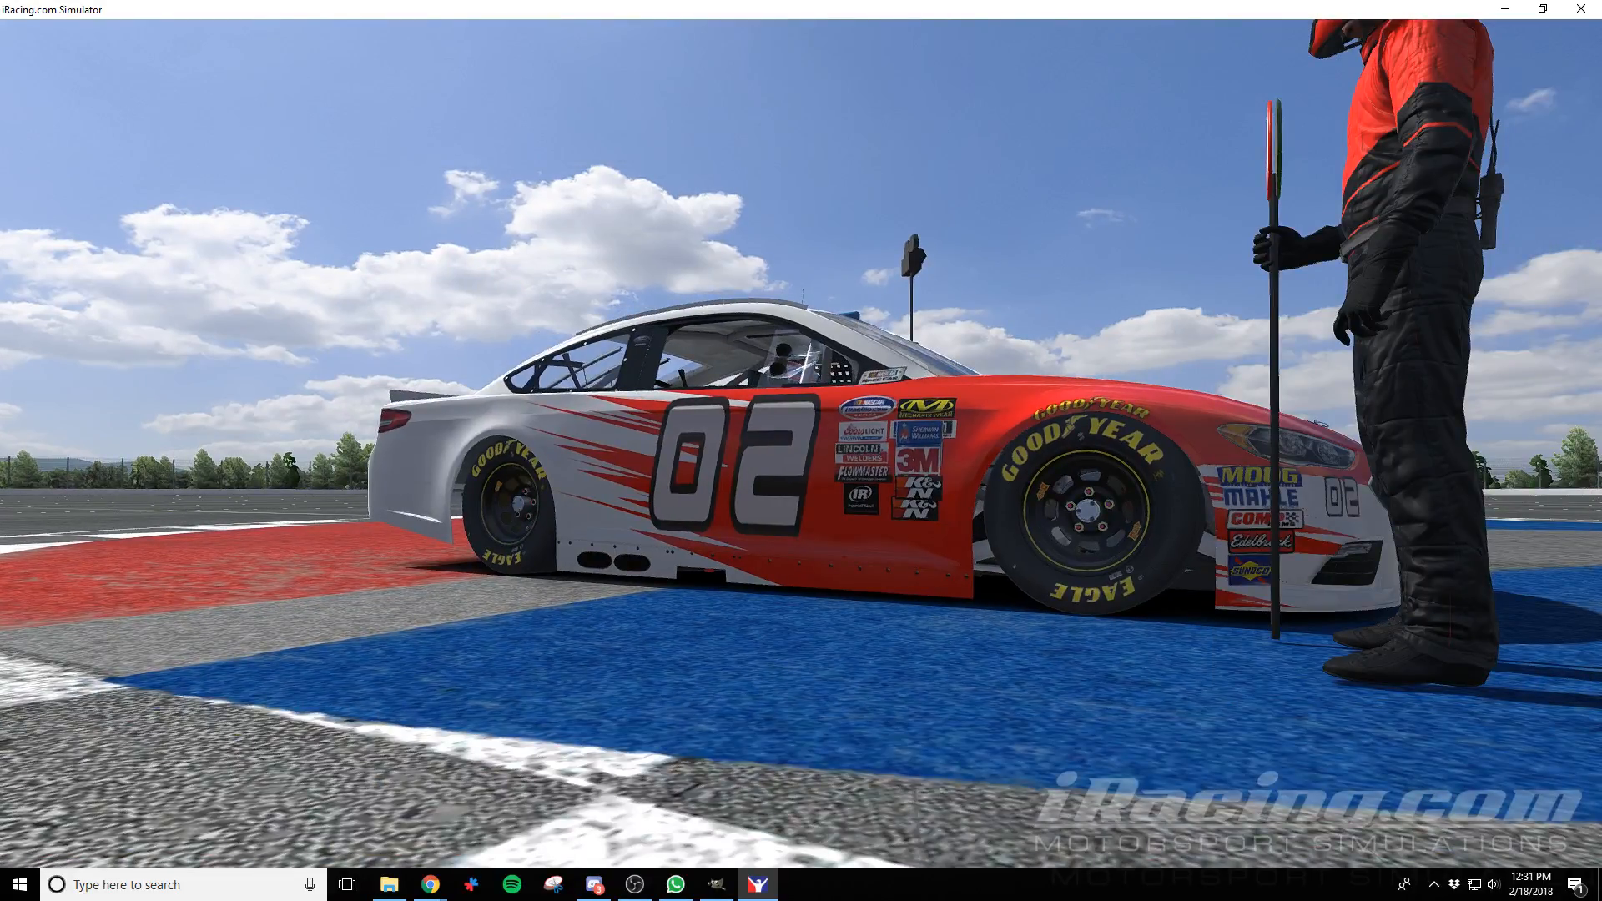
{"action": "key", "text": "space"}
Close the Camera Edit panel and return to the GIMP livery
{"action": "key", "text": "ctrl+F12"}
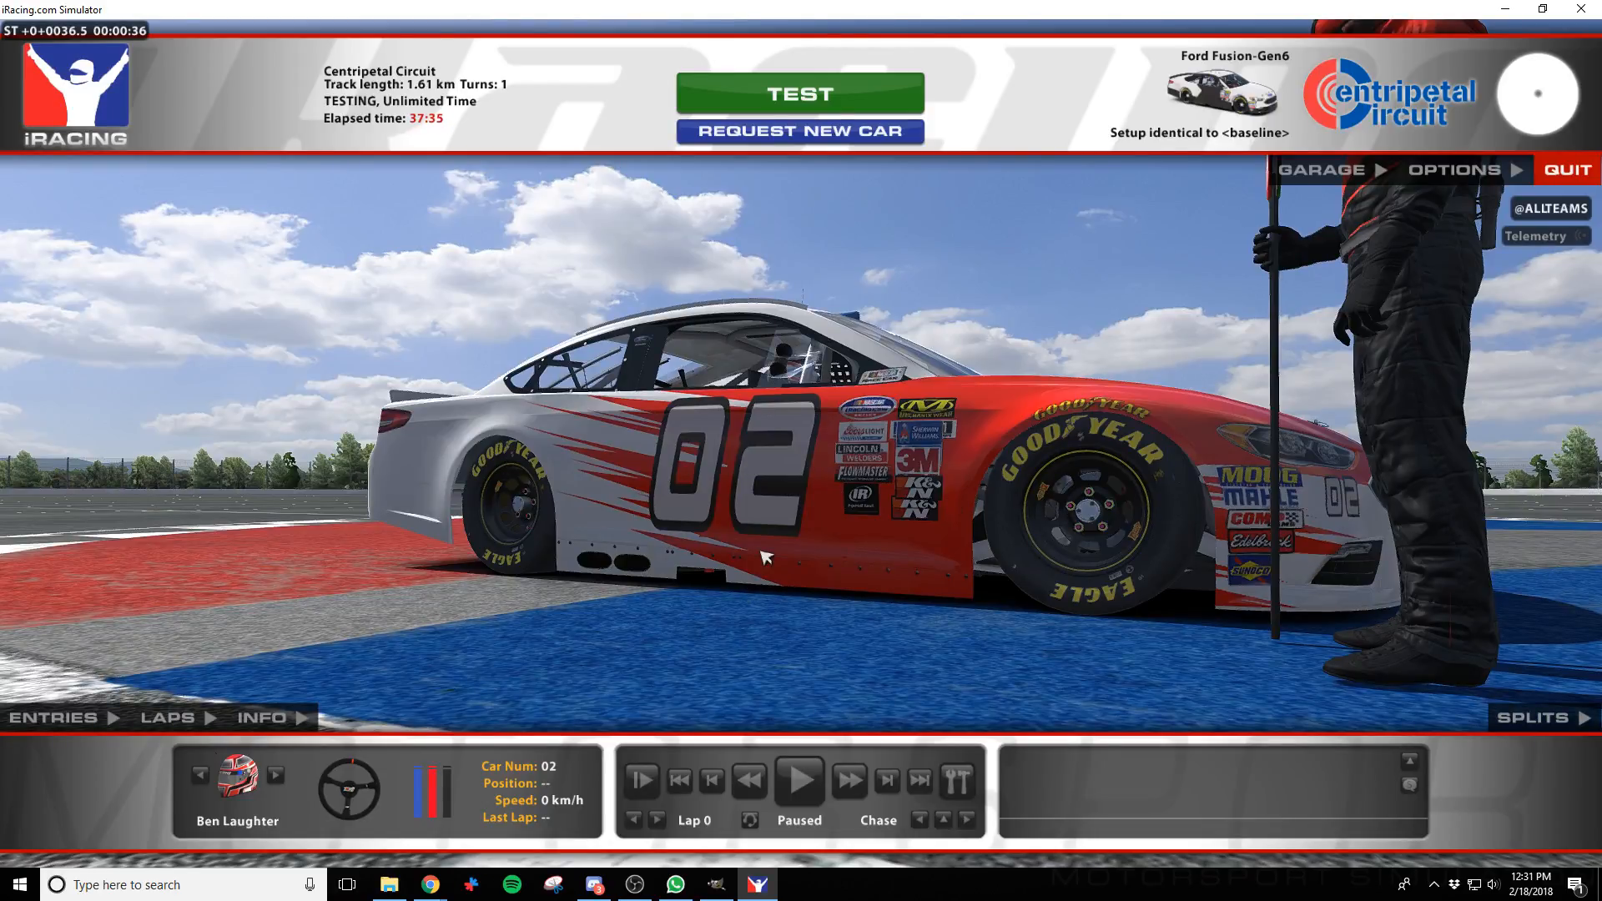
{"action": "key", "text": "ctrl+F12"}
{"action": "key", "text": "alt+Tab"}
Clear the rectangular bumper selection with Select > None
{"action": "scroll", "coordinate": [1340, 610], "scroll_direction": "down", "scroll_amount": 1}
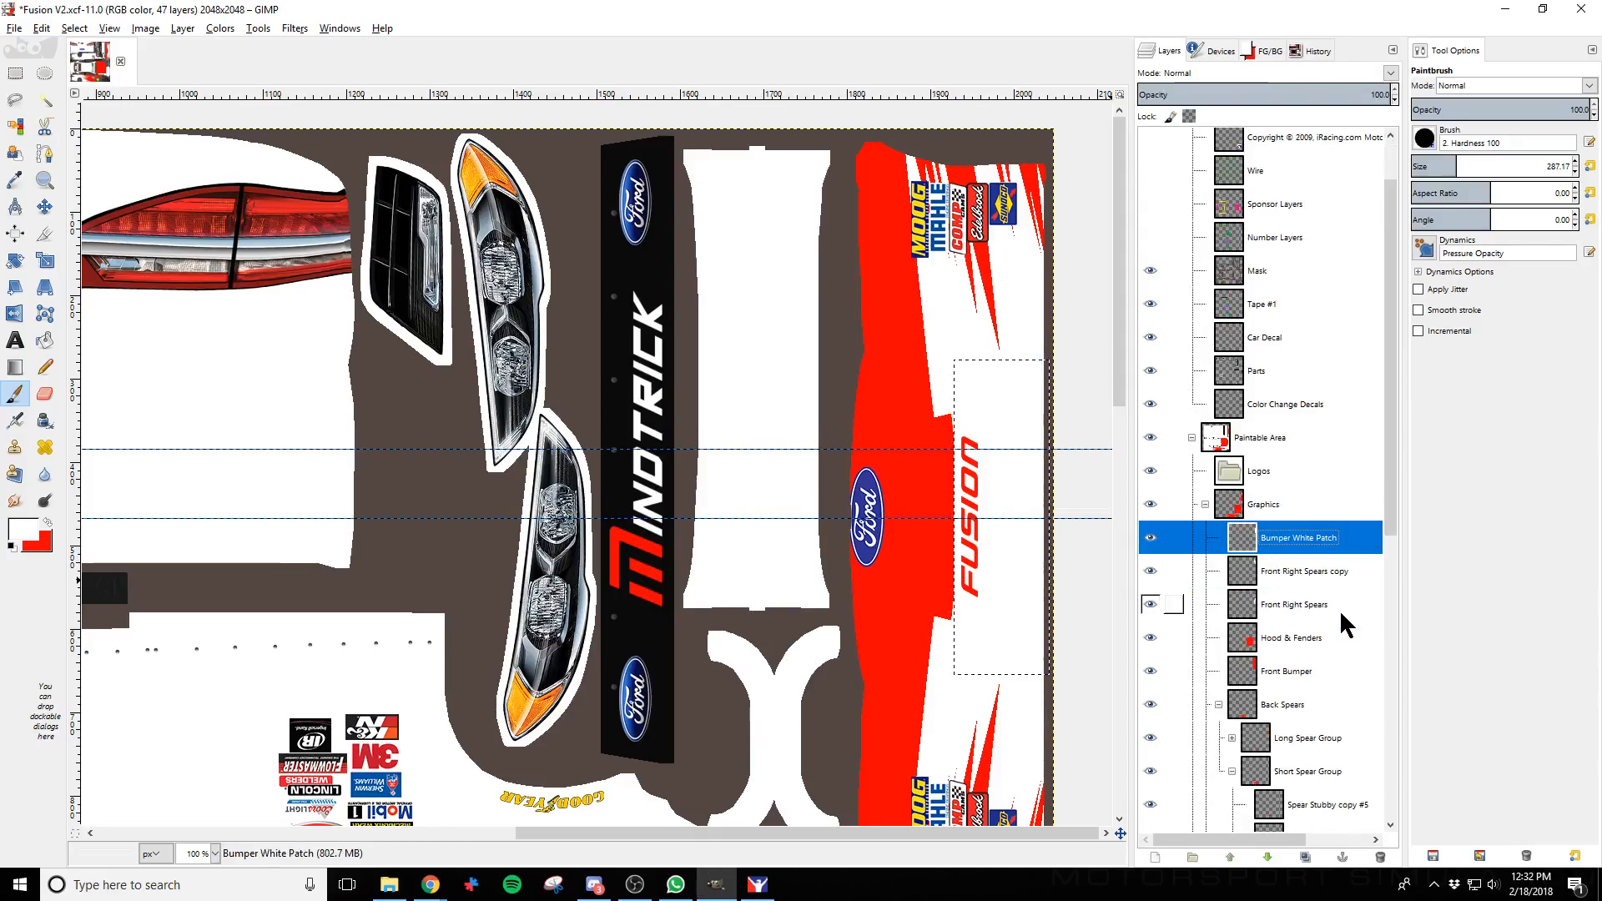
{"action": "scroll", "coordinate": [1330, 606], "scroll_direction": "down", "scroll_amount": 3}
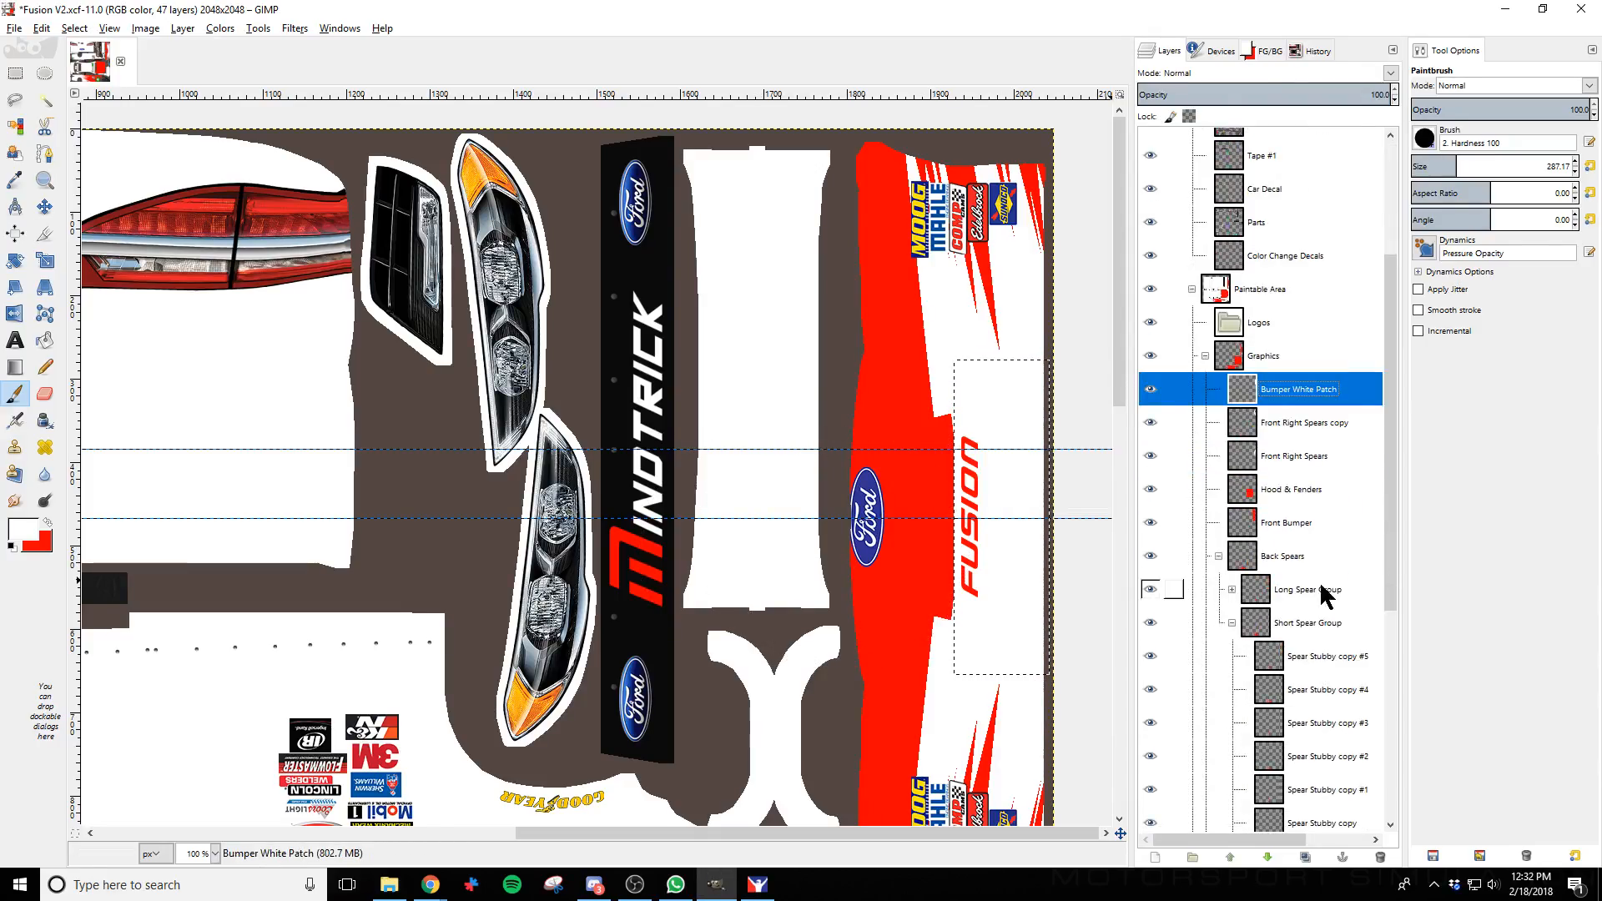
{"action": "left_click", "coordinate": [1286, 425]}
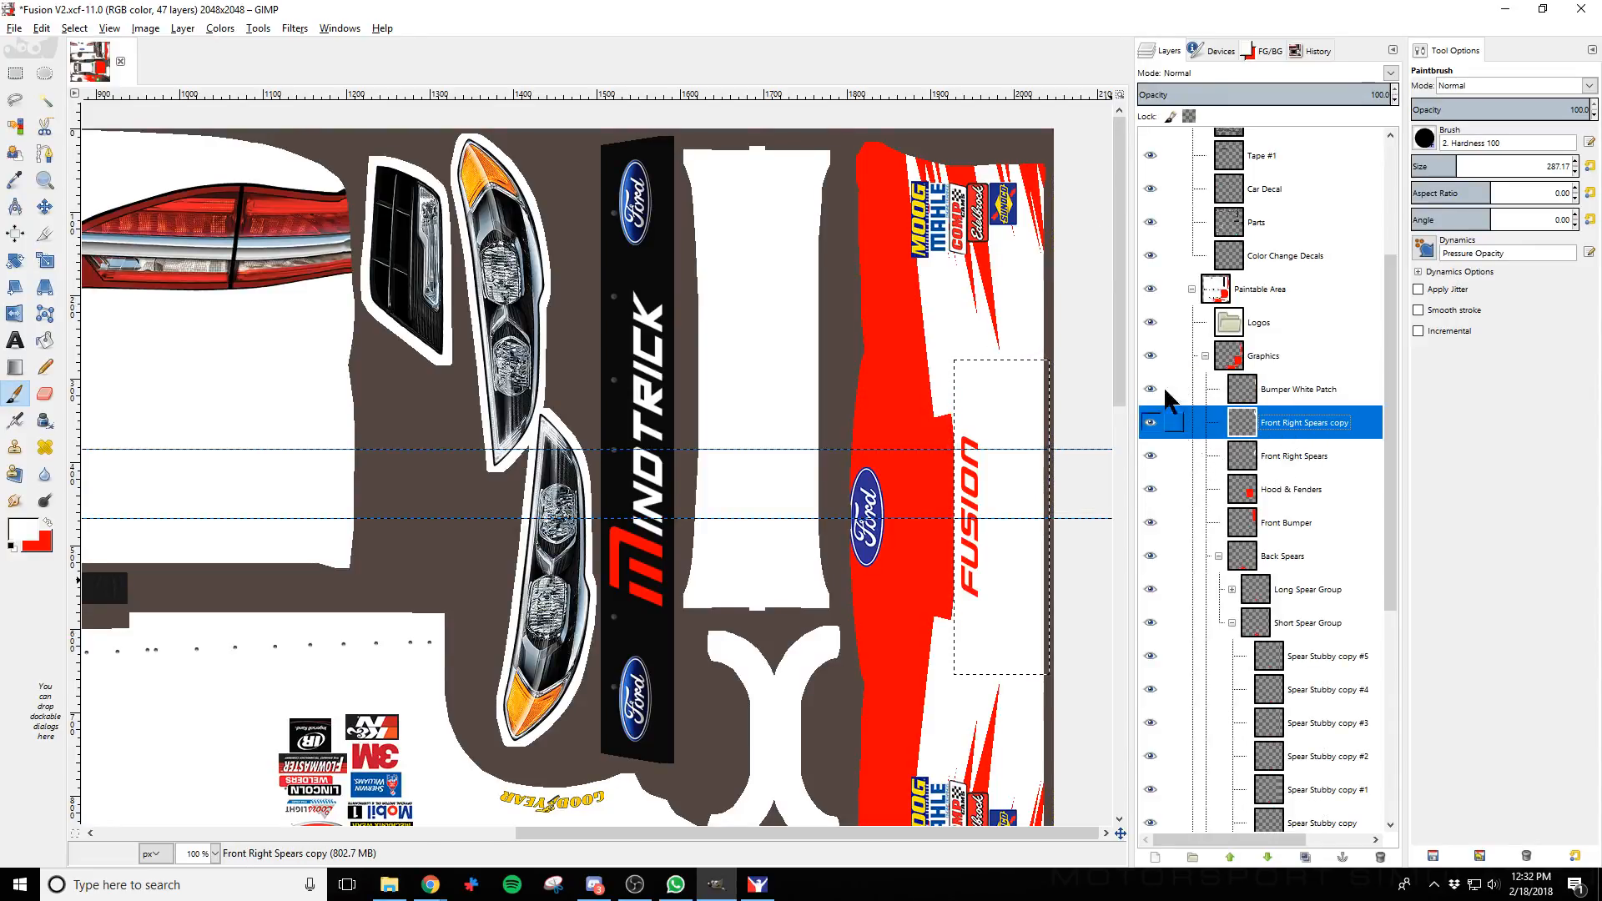
{"action": "left_click", "coordinate": [74, 28]}
{"action": "left_click", "coordinate": [91, 71]}
Duplicate the Front Right Spears layer as Front Right Spears copy #1
{"action": "left_click", "coordinate": [1317, 457]}
{"action": "scroll", "coordinate": [851, 642], "scroll_direction": "down", "scroll_amount": 3}
{"action": "scroll", "coordinate": [848, 663], "scroll_direction": "down", "scroll_amount": 3}
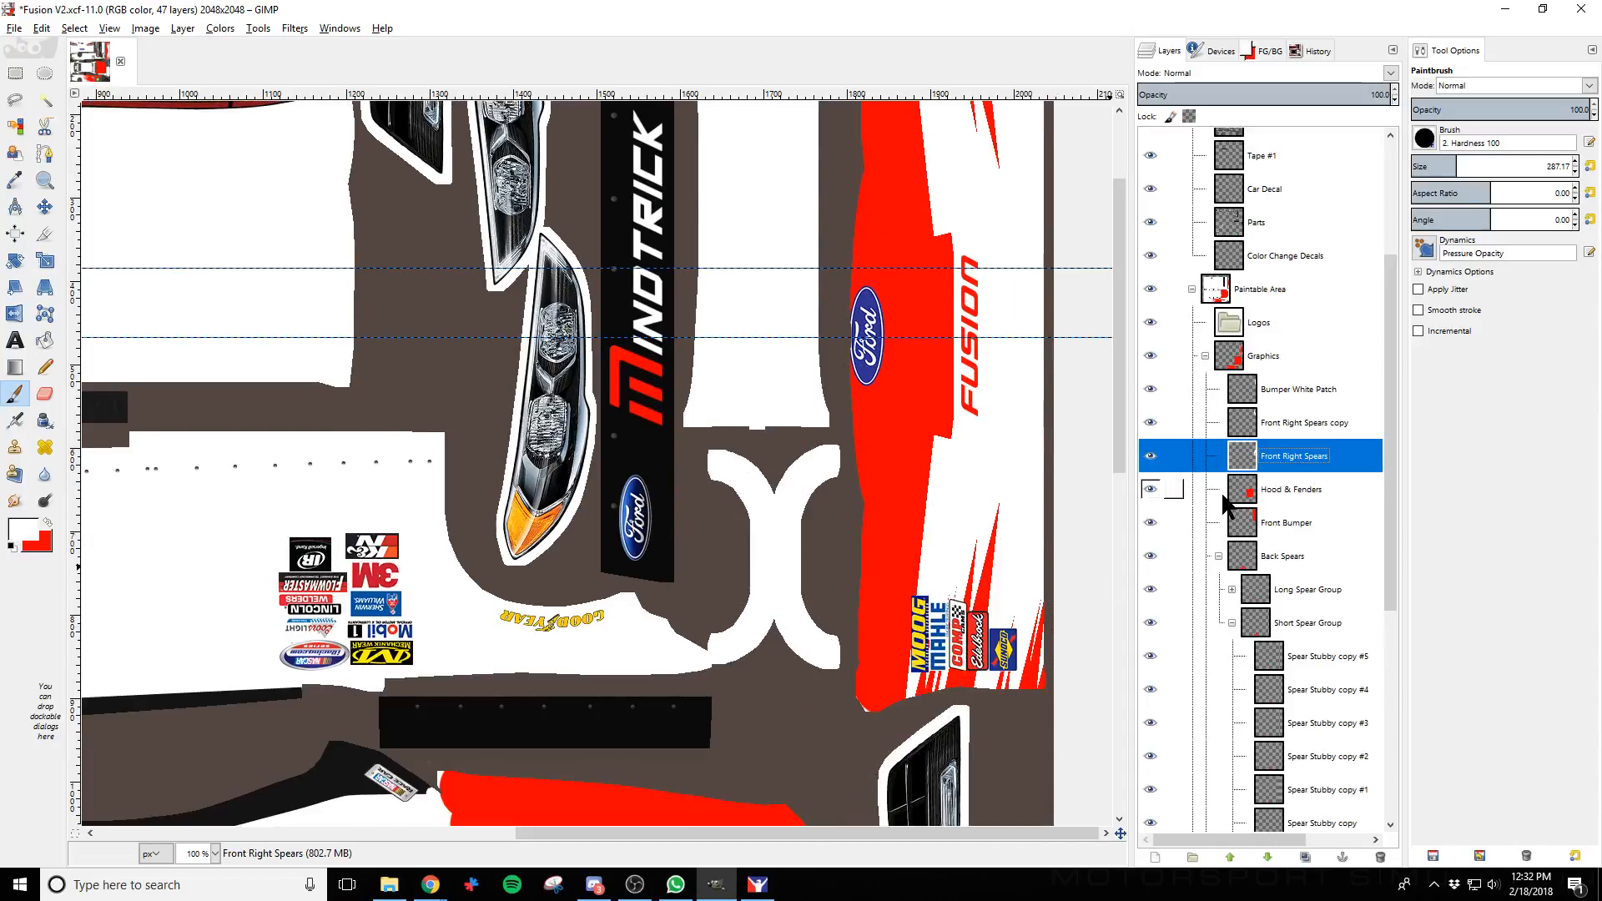
{"action": "left_click", "coordinate": [1149, 459]}
{"action": "left_click", "coordinate": [1148, 459]}
{"action": "right_click", "coordinate": [1335, 456]}
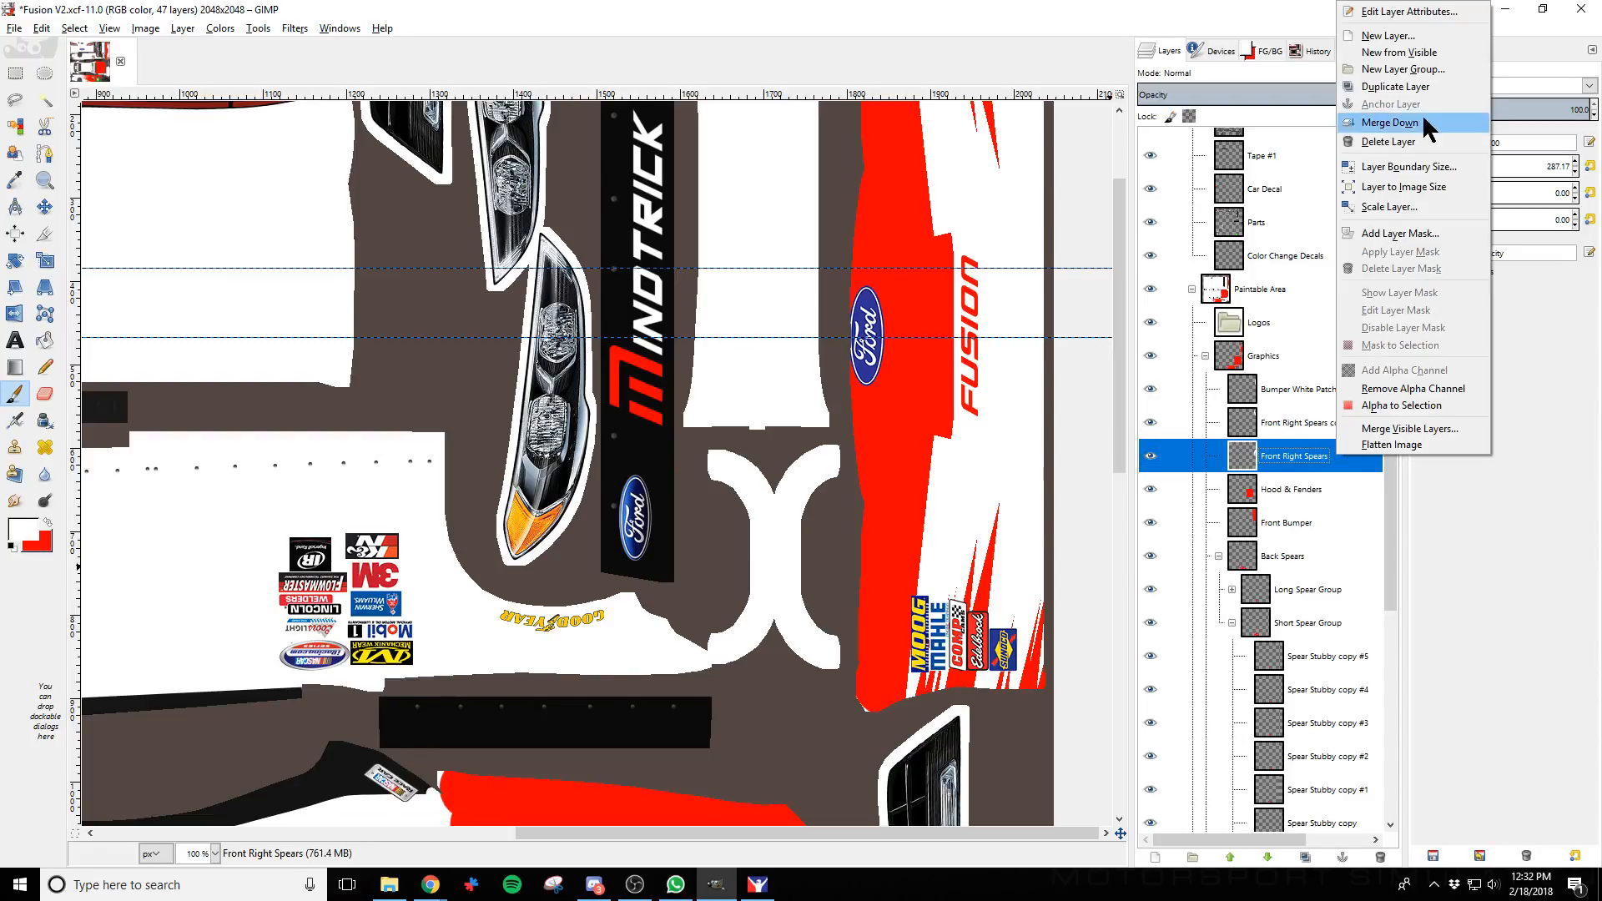
{"action": "left_click", "coordinate": [1417, 85]}
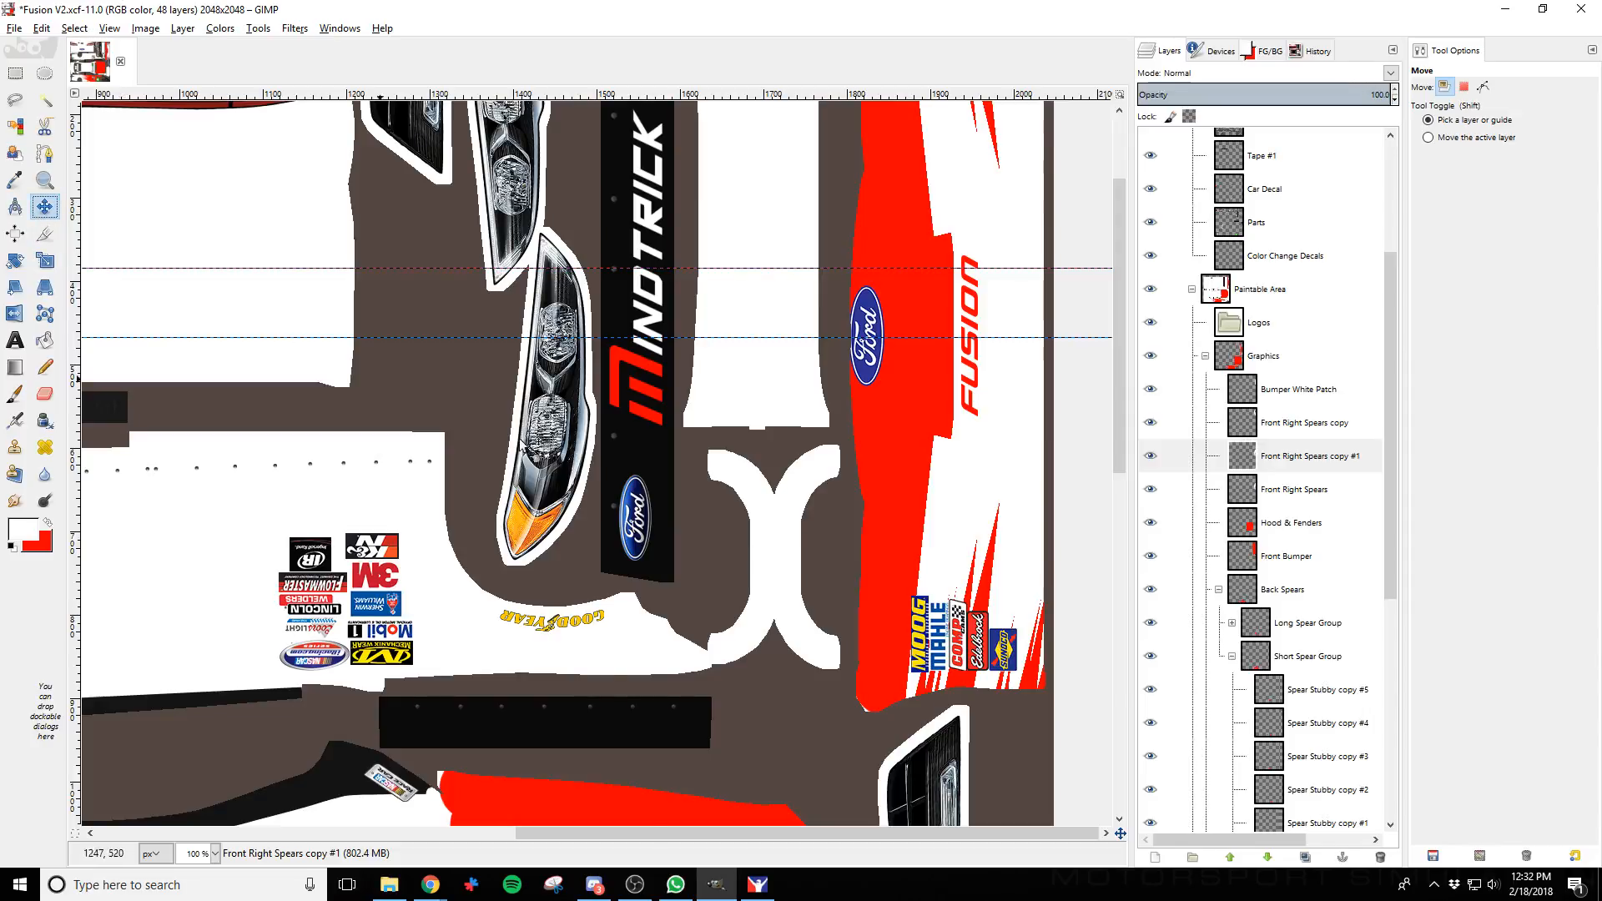
Nudge the copied white spears left and down onto the hood
{"action": "scroll", "coordinate": [935, 639], "scroll_direction": "down", "scroll_amount": 6}
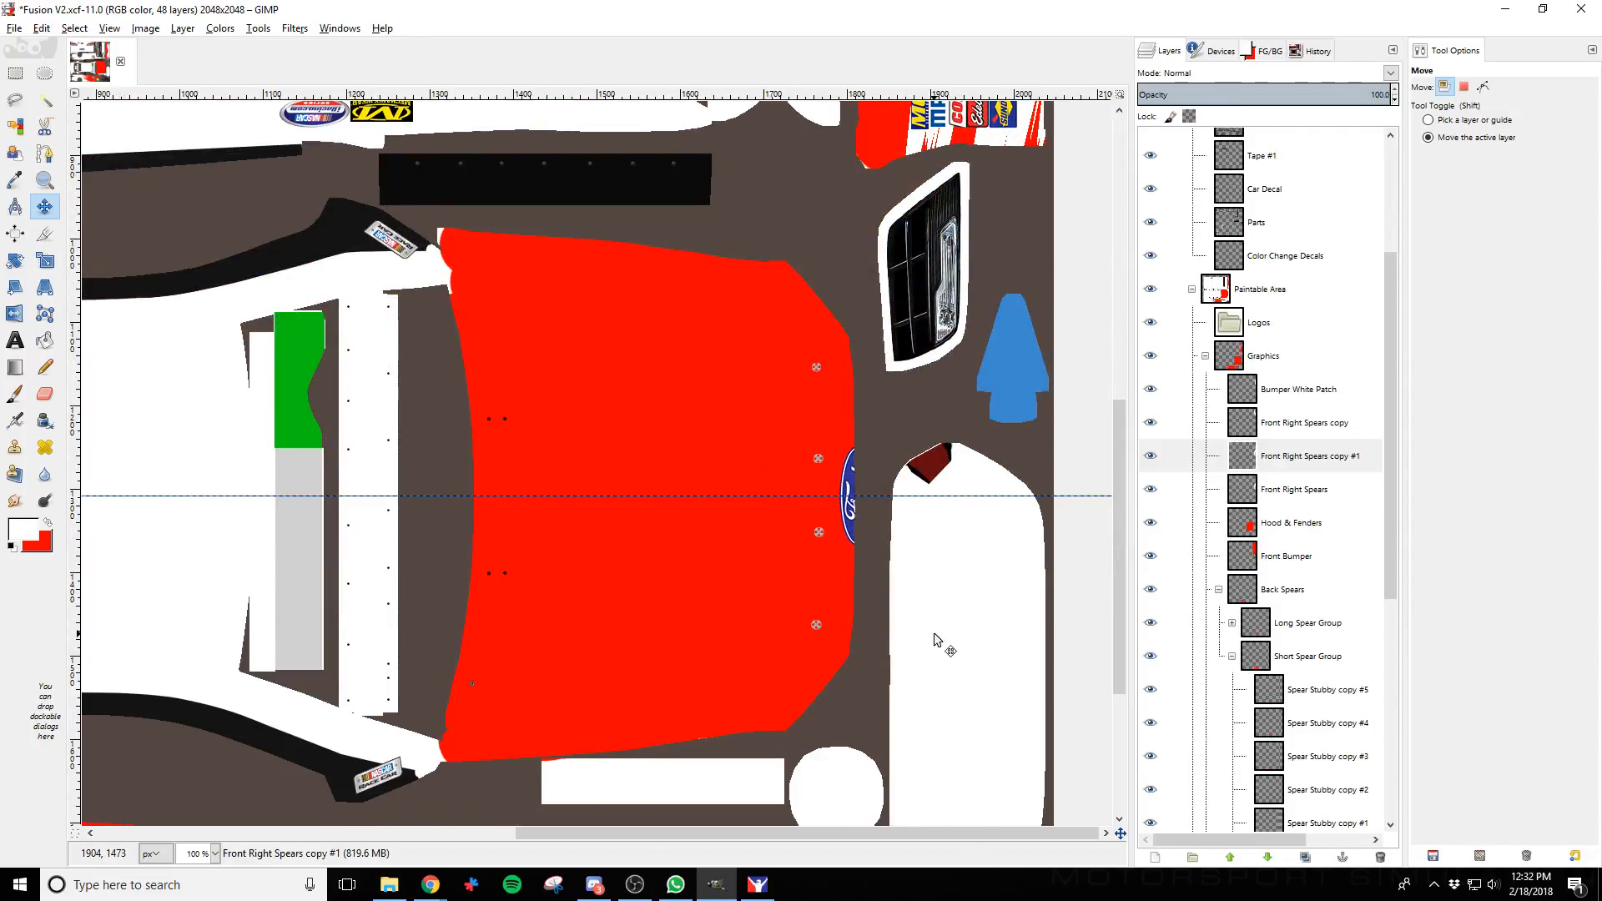
{"action": "key", "text": "shift"}
{"action": "key", "text": "shift+Left"}
{"action": "key", "text": "shift+Left"}
{"action": "key", "text": "shift+Left"}
{"action": "key", "text": "shift+Left"}
{"action": "key", "text": "shift+Left"}
{"action": "key", "text": "shift+Left"}
{"action": "key", "text": "shift+Left"}
{"action": "key", "text": "shift+Left"}
{"action": "key", "text": "shift+Left"}
{"action": "key", "text": "shift+Left"}
{"action": "key", "text": "shift+Left"}
{"action": "key", "text": "shift+Left"}
{"action": "key", "text": "shift+Left"}
{"action": "key", "text": "shift+Left"}
{"action": "key", "text": "shift+Left"}
{"action": "key", "text": "shift+Left"}
{"action": "key", "text": "shift+Left"}
{"action": "key", "text": "shift+Left"}
{"action": "key", "text": "shift+Left"}
{"action": "key", "text": "shift+Left"}
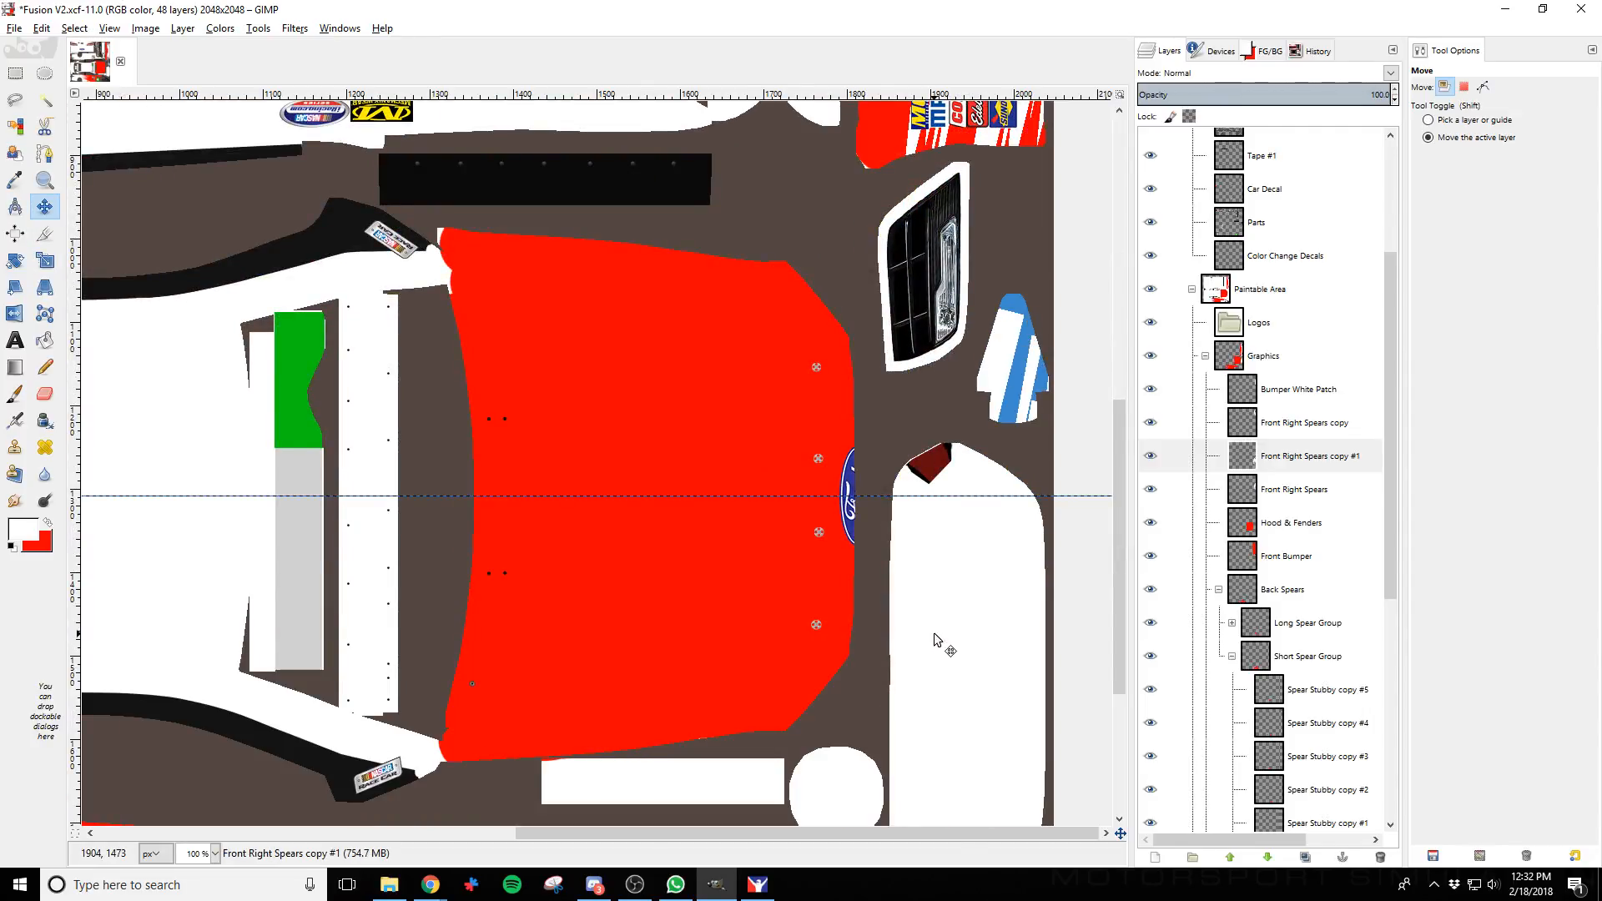
{"action": "key", "text": "shift+Down"}
{"action": "key", "text": "shift+Down"}
{"action": "key", "text": "shift+Down"}
{"action": "key", "text": "shift+Down"}
{"action": "key", "text": "shift+Down"}
{"action": "key", "text": "shift+Down"}
{"action": "key", "text": "shift+Down"}
{"action": "key", "text": "shift+Down"}
{"action": "key", "text": "shift+Down"}
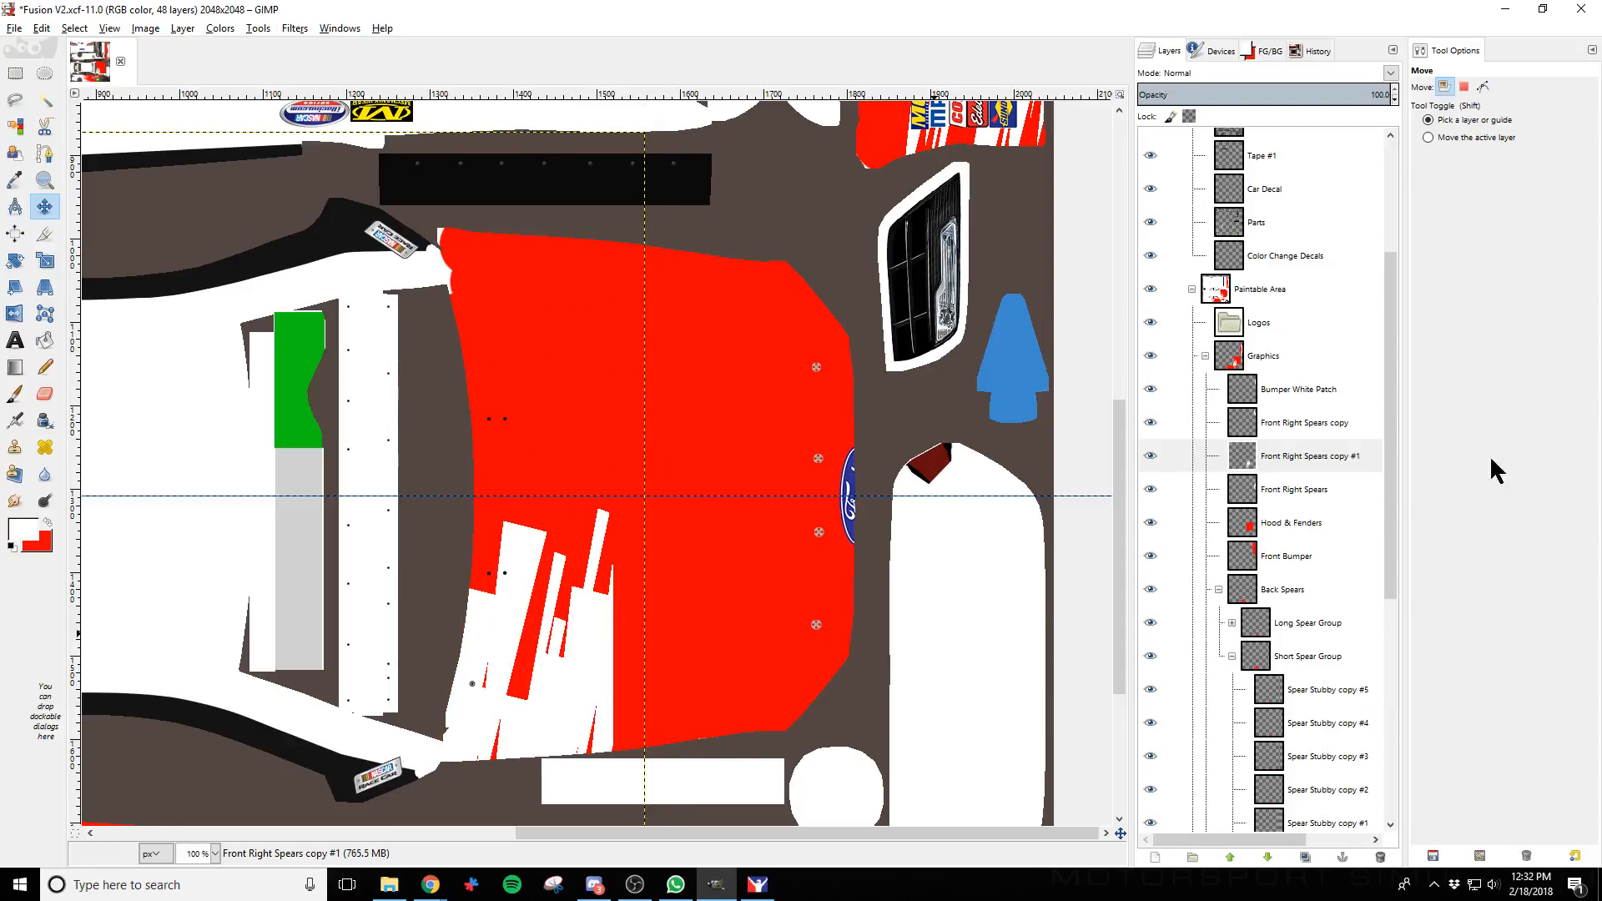
{"action": "scroll", "coordinate": [804, 501], "scroll_direction": "down", "scroll_amount": 3}
{"action": "key", "text": "shift+Down"}
{"action": "key", "text": "shift+Down"}
{"action": "key", "text": "shift+Down"}
{"action": "key", "text": "shift+Down"}
{"action": "key", "text": "shift+Down"}
{"action": "key", "text": "shift+Down"}
{"action": "key", "text": "shift+Down"}
{"action": "key", "text": "shift+Down"}
{"action": "key", "text": "shift+Down"}
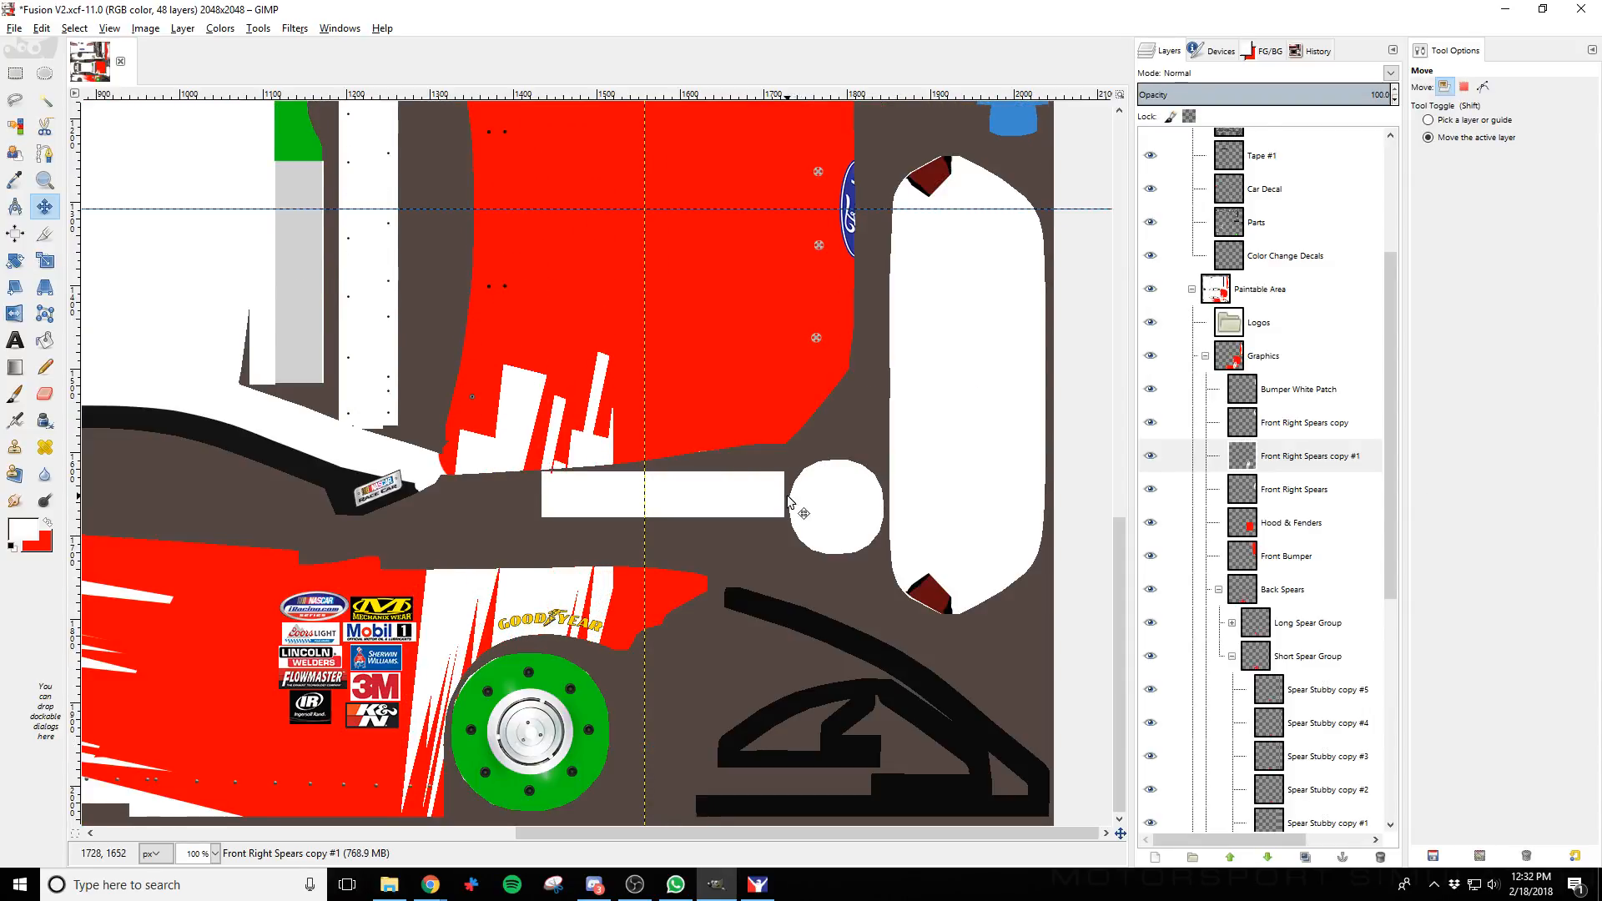
Rotate the spear copy by 90° twice
{"action": "left_click", "coordinate": [19, 261]}
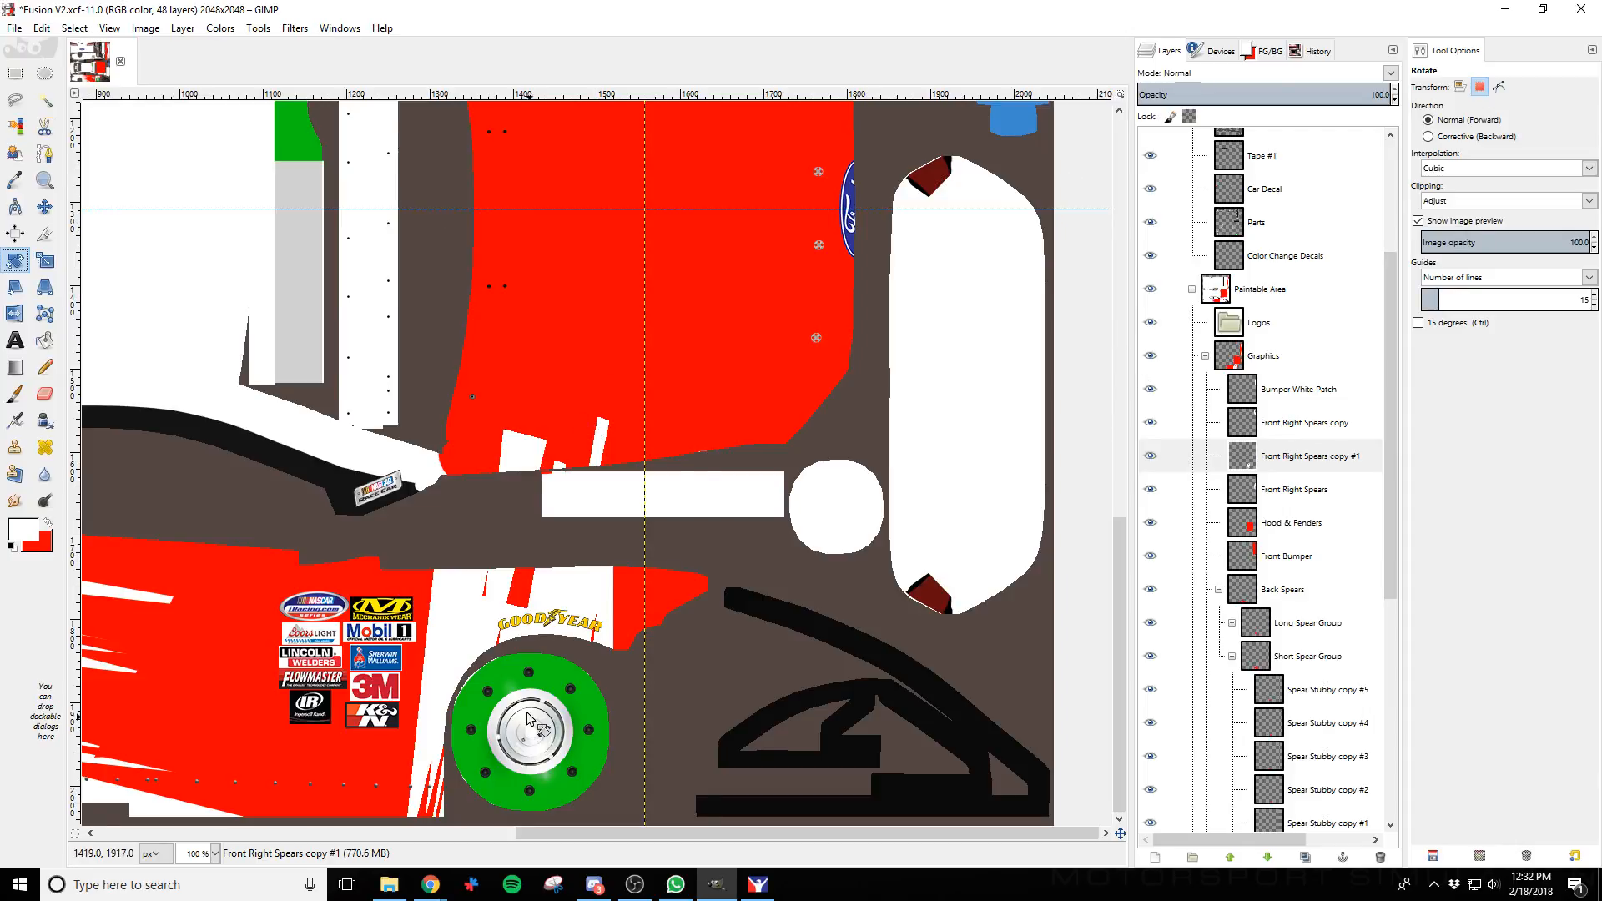
{"action": "left_click", "coordinate": [474, 650]}
{"action": "type", "text": "90"}
{"action": "key", "text": "Tab"}
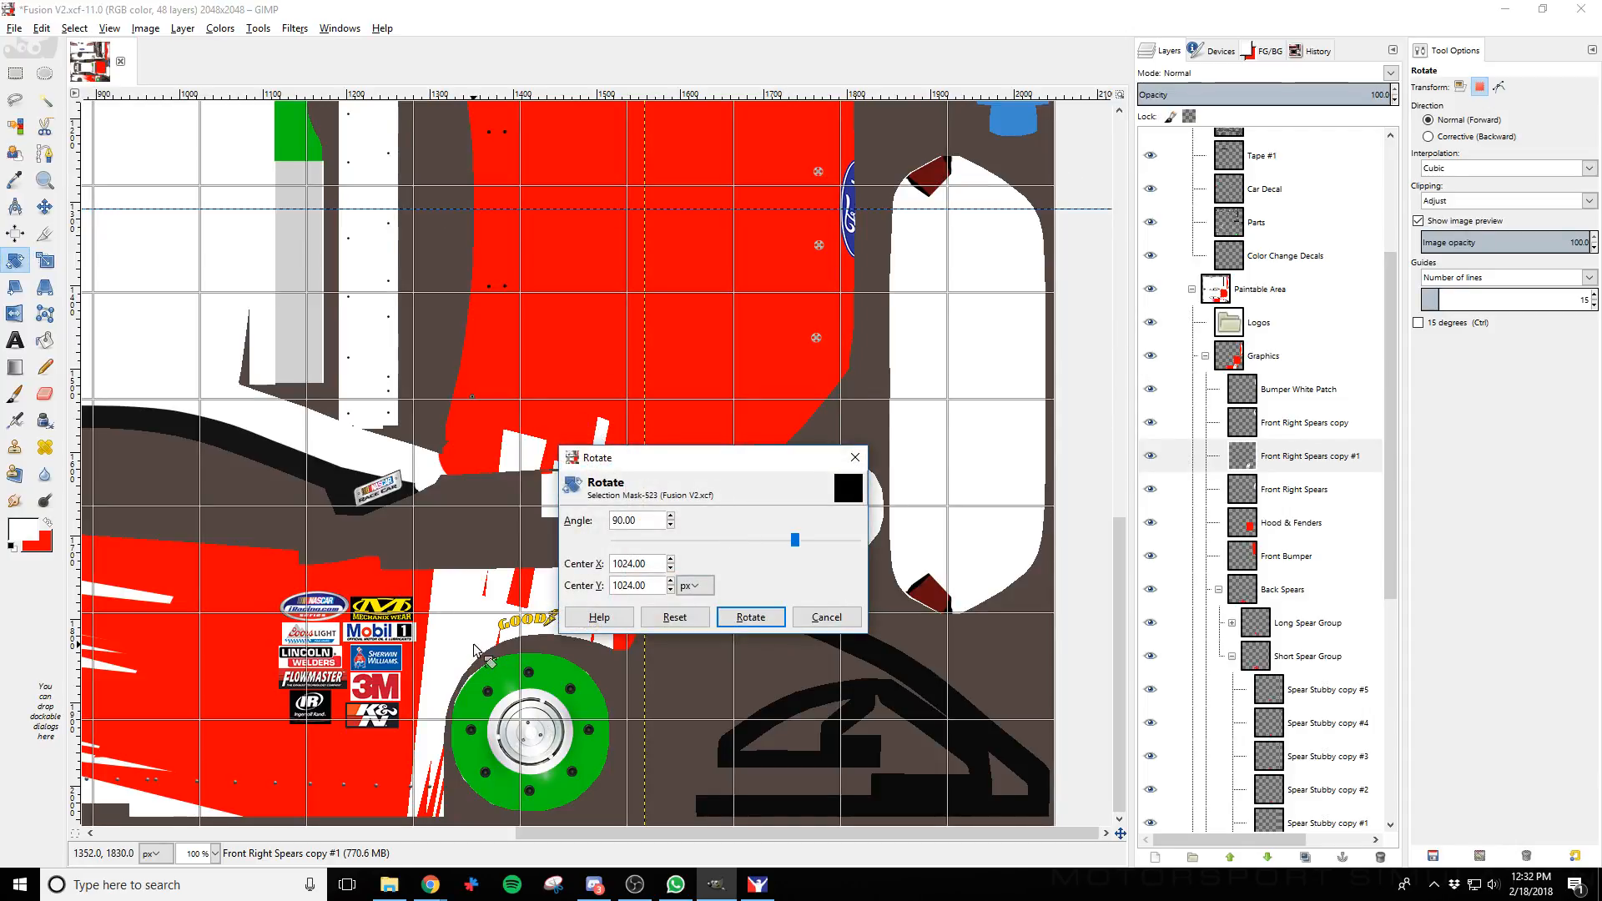
{"action": "left_click", "coordinate": [757, 622]}
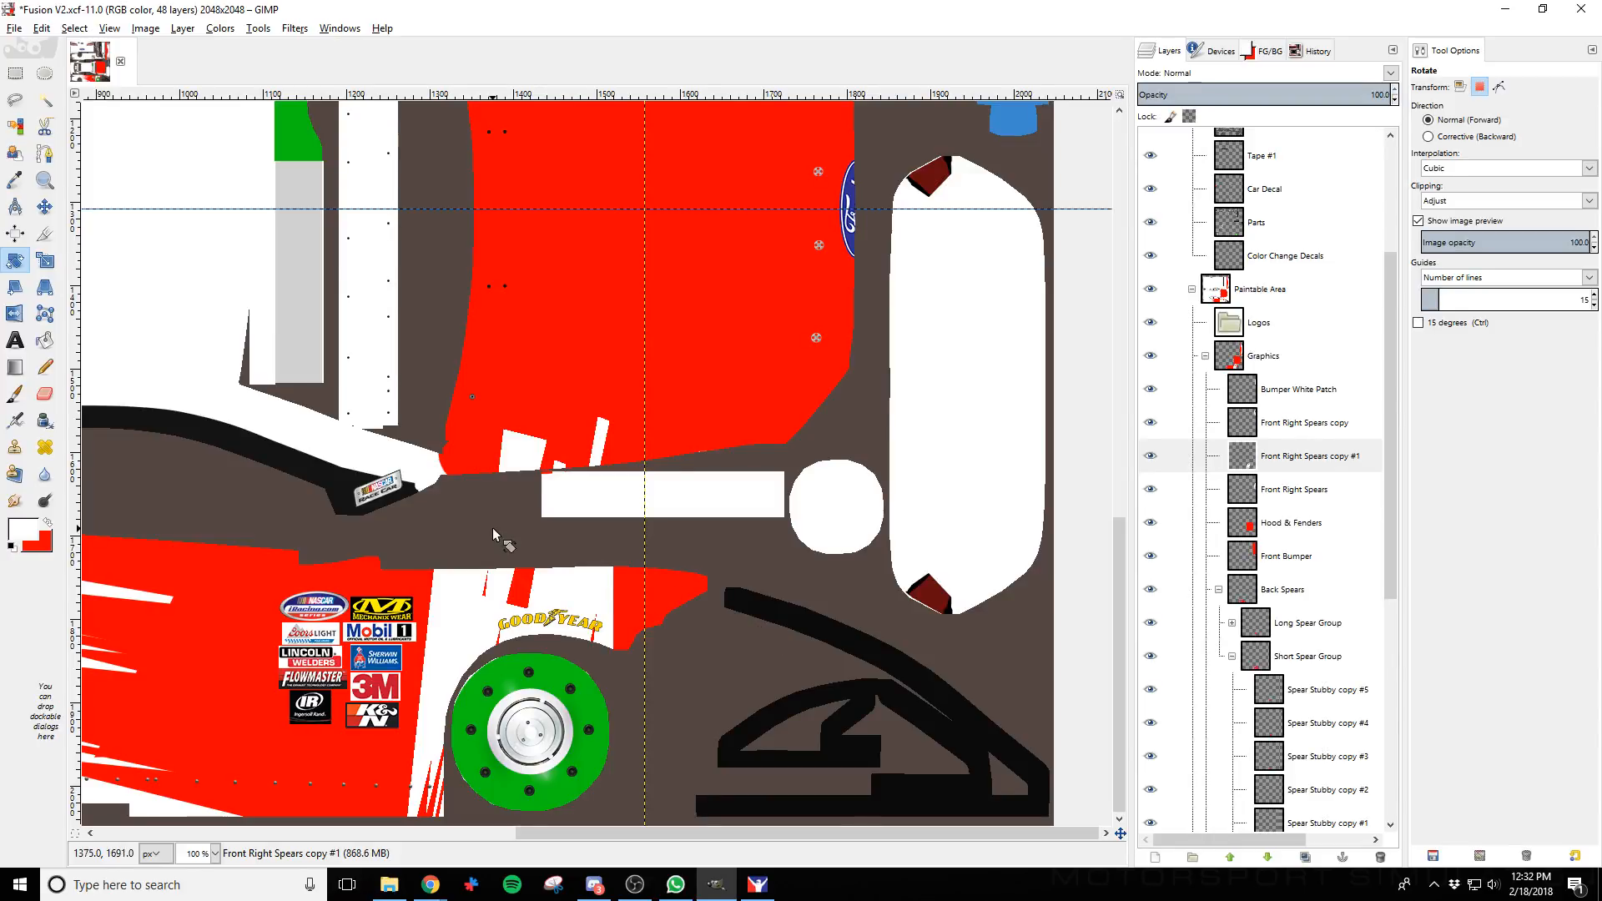
{"action": "left_click", "coordinate": [505, 587]}
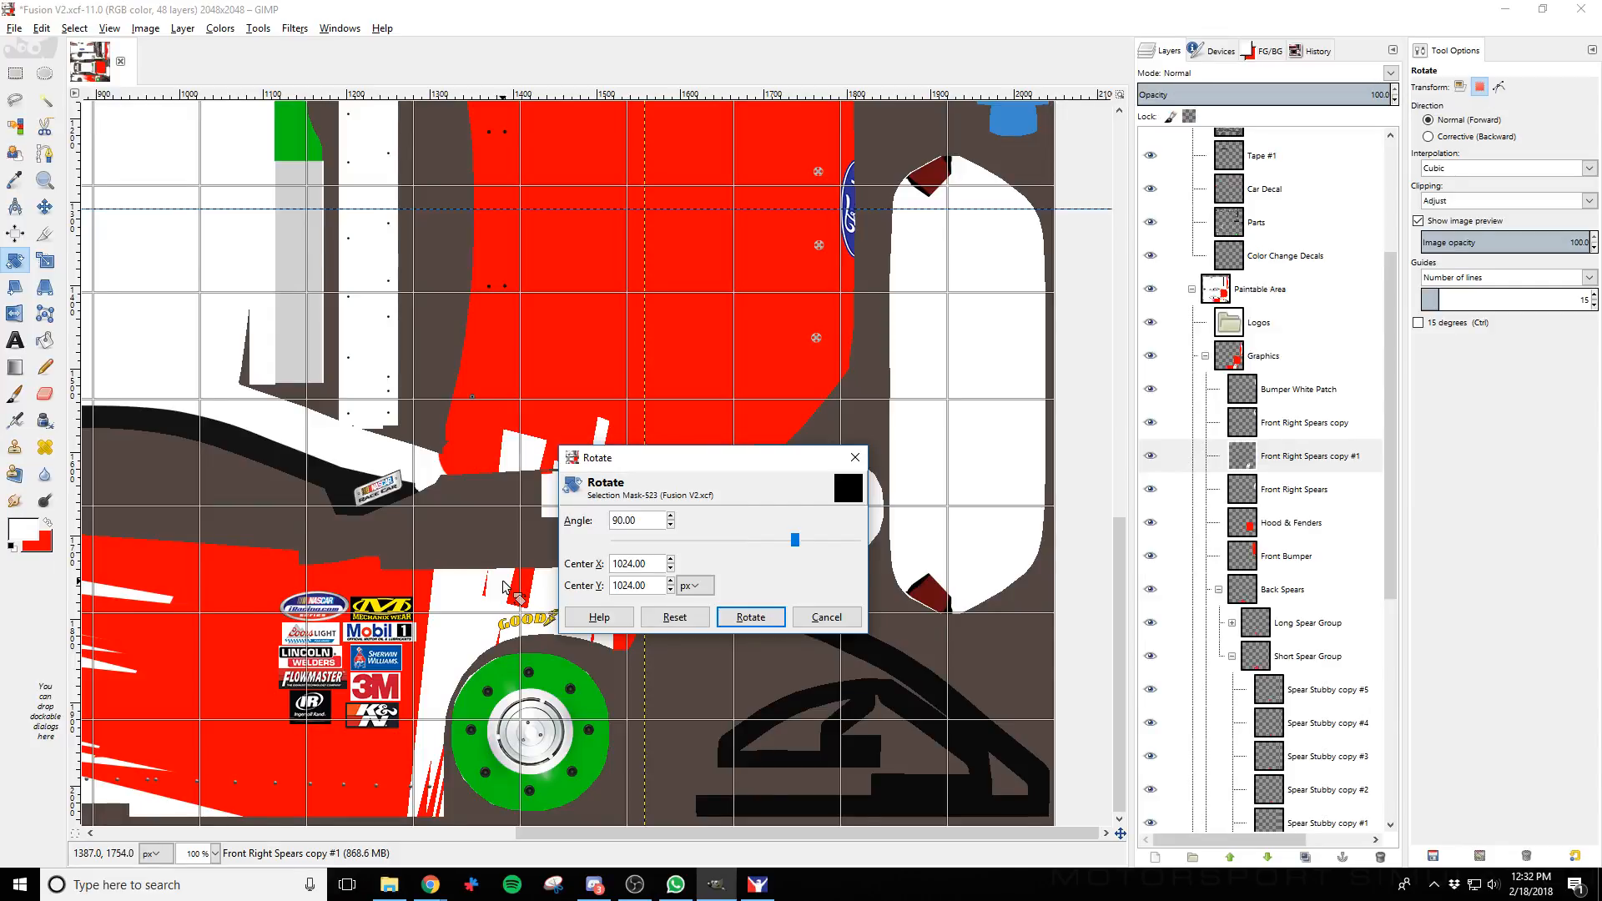
{"action": "left_click", "coordinate": [754, 615]}
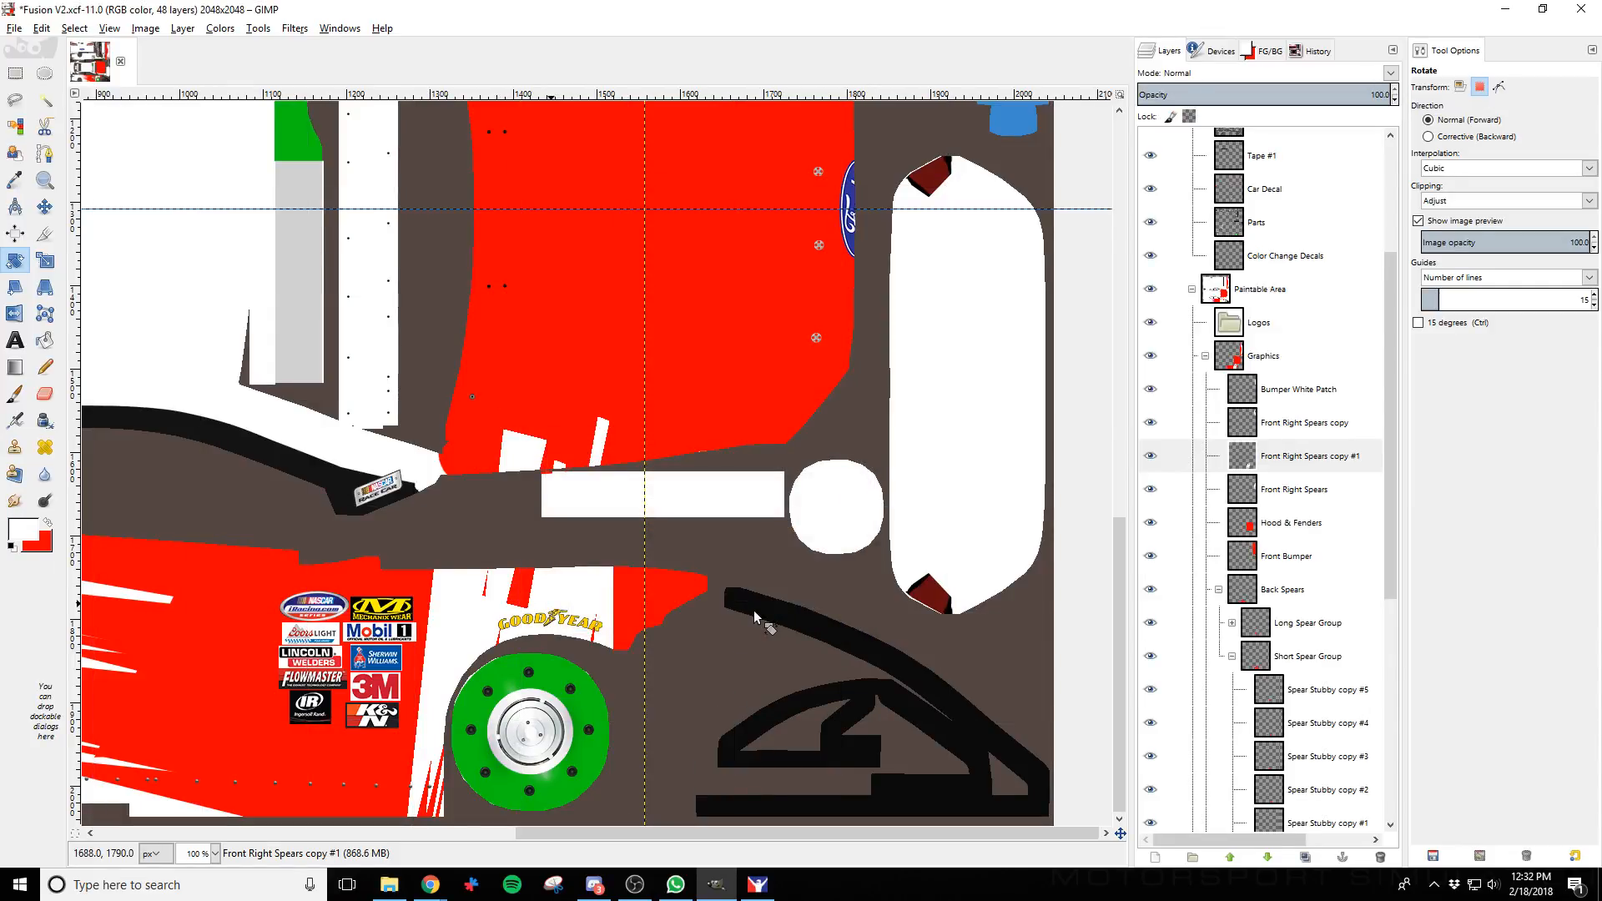
Tilt the copied spears to about 88° and merge them down into Front Right Spears
{"action": "left_click", "coordinate": [1303, 459]}
{"action": "scroll", "coordinate": [784, 552], "scroll_direction": "down", "scroll_amount": 3}
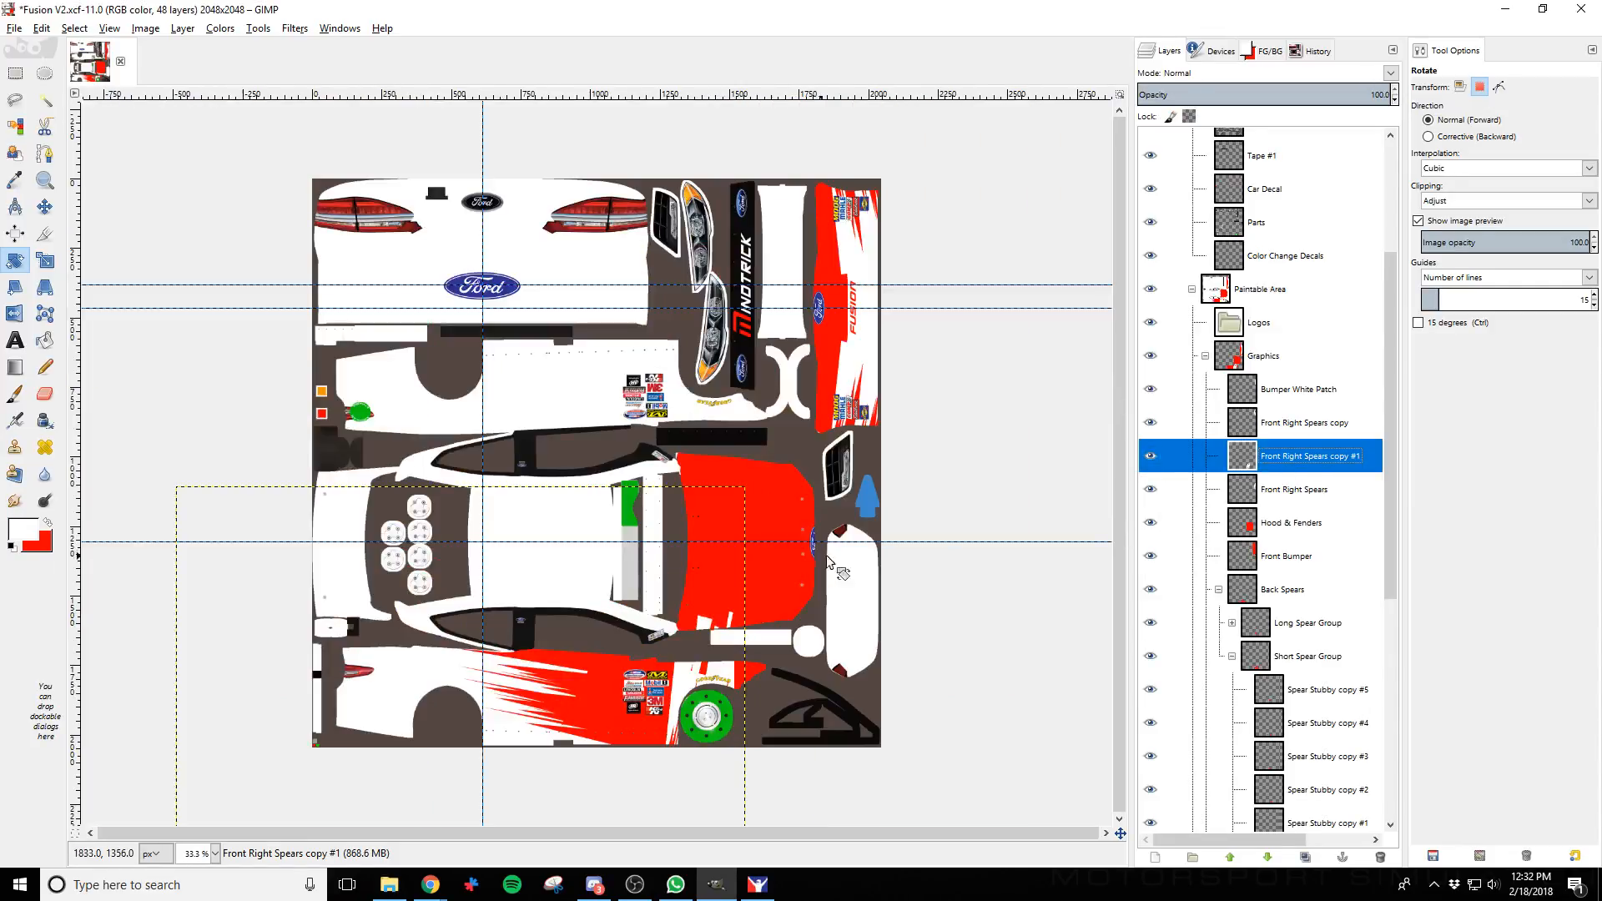
{"action": "left_click", "coordinate": [1148, 462]}
{"action": "left_click", "coordinate": [1148, 462]}
{"action": "left_click", "coordinate": [15, 260]}
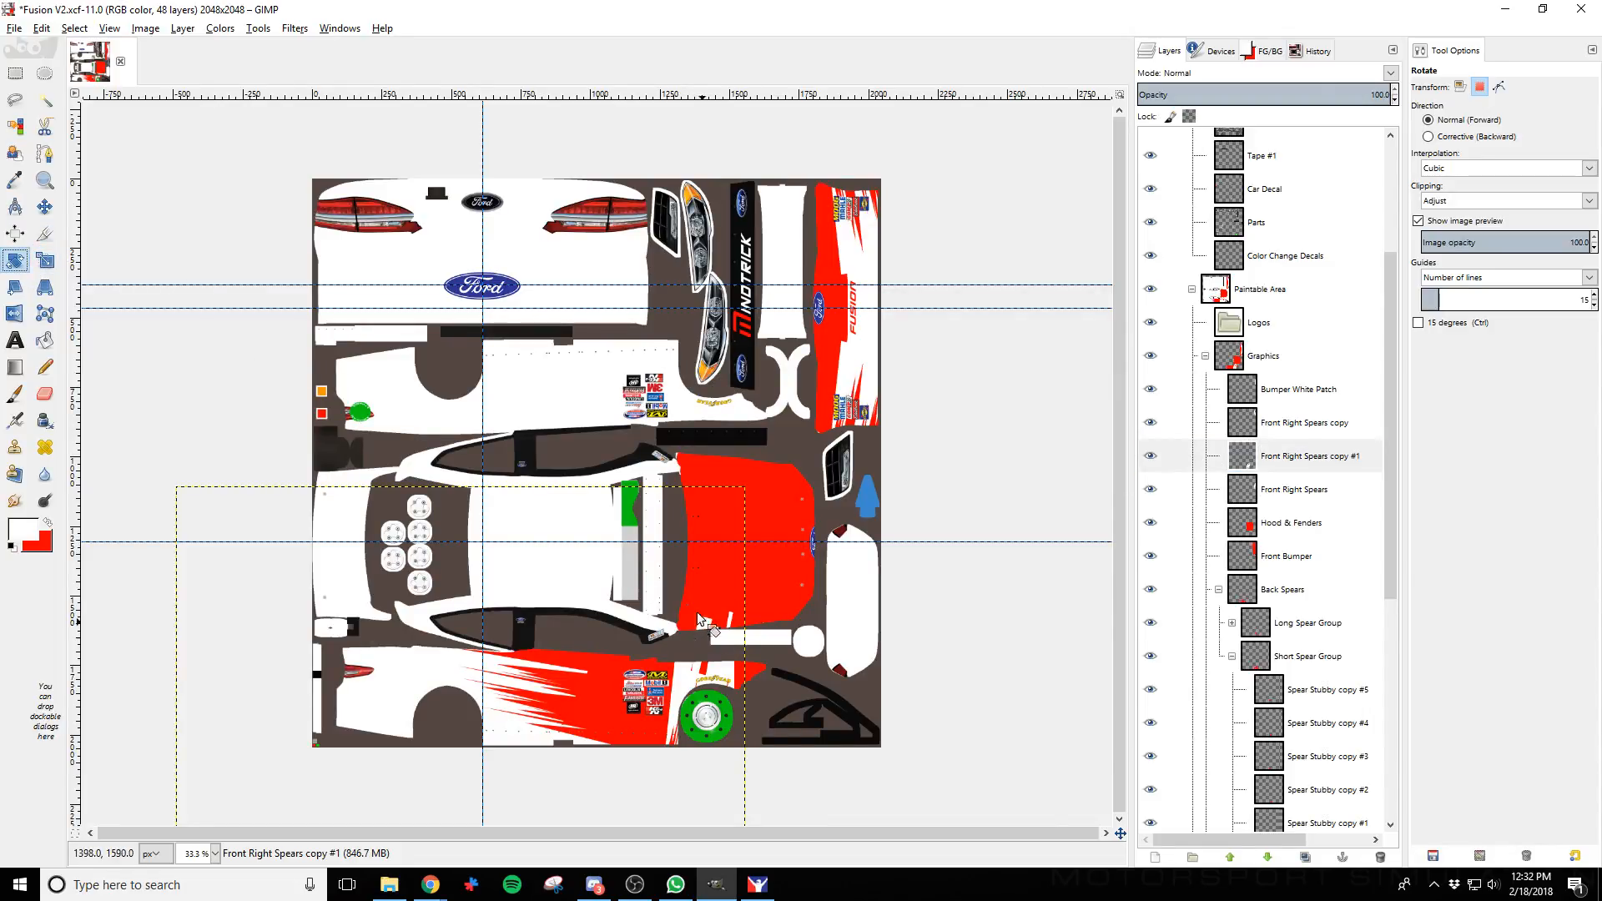
{"action": "left_click", "coordinate": [1225, 467]}
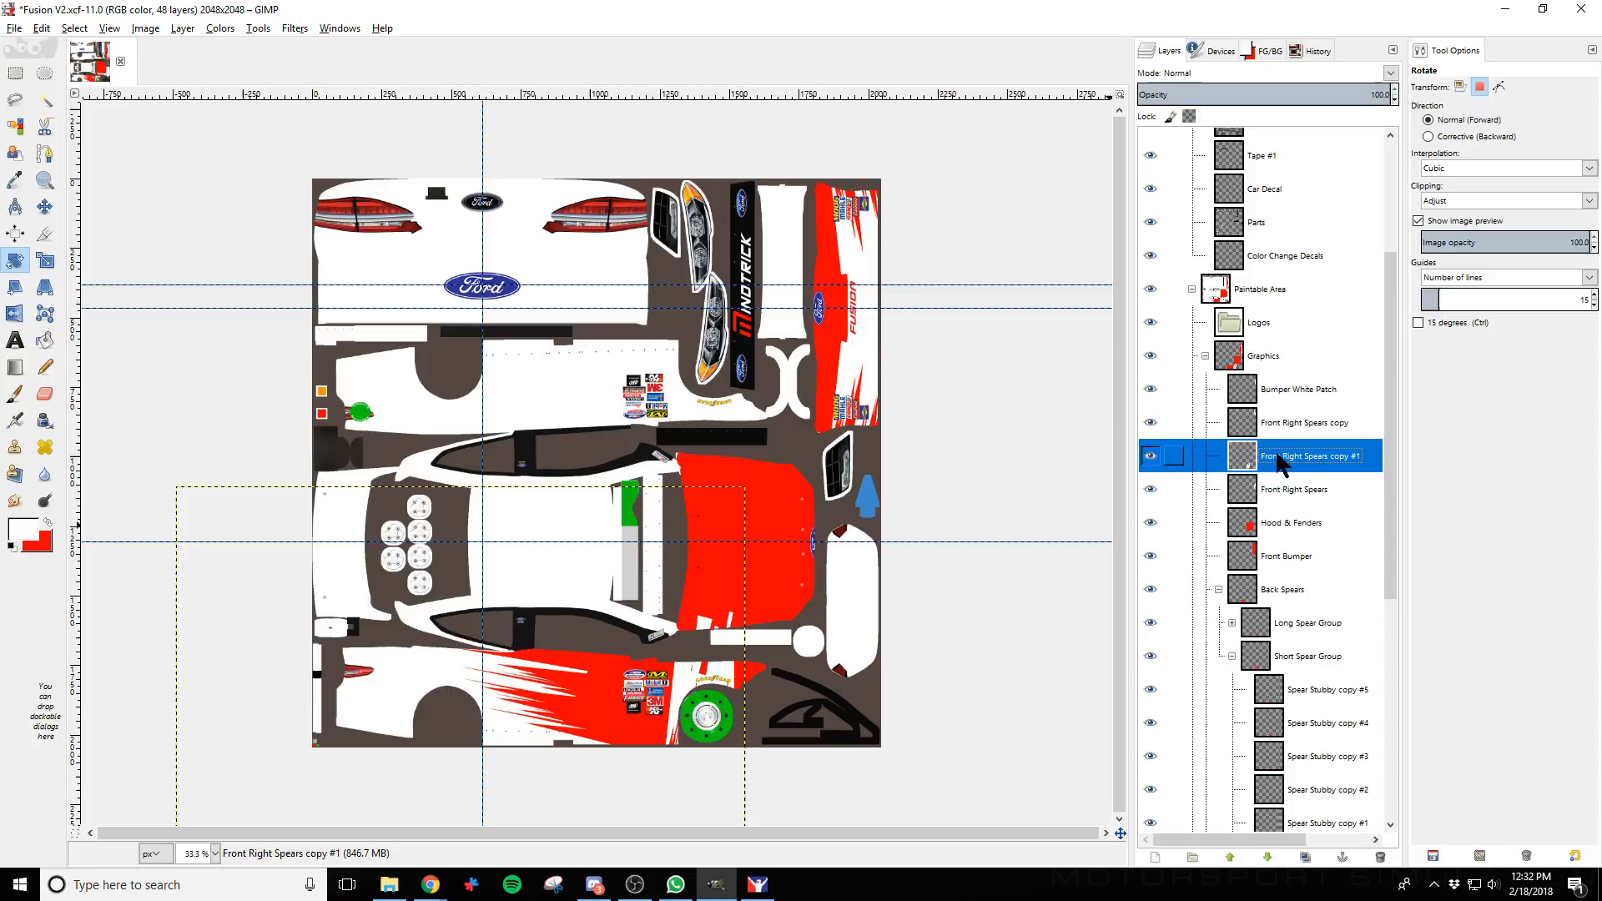
{"action": "left_click", "coordinate": [655, 674]}
{"action": "left_click_drag", "start_coordinate": [786, 375], "coordinate": [728, 707]}
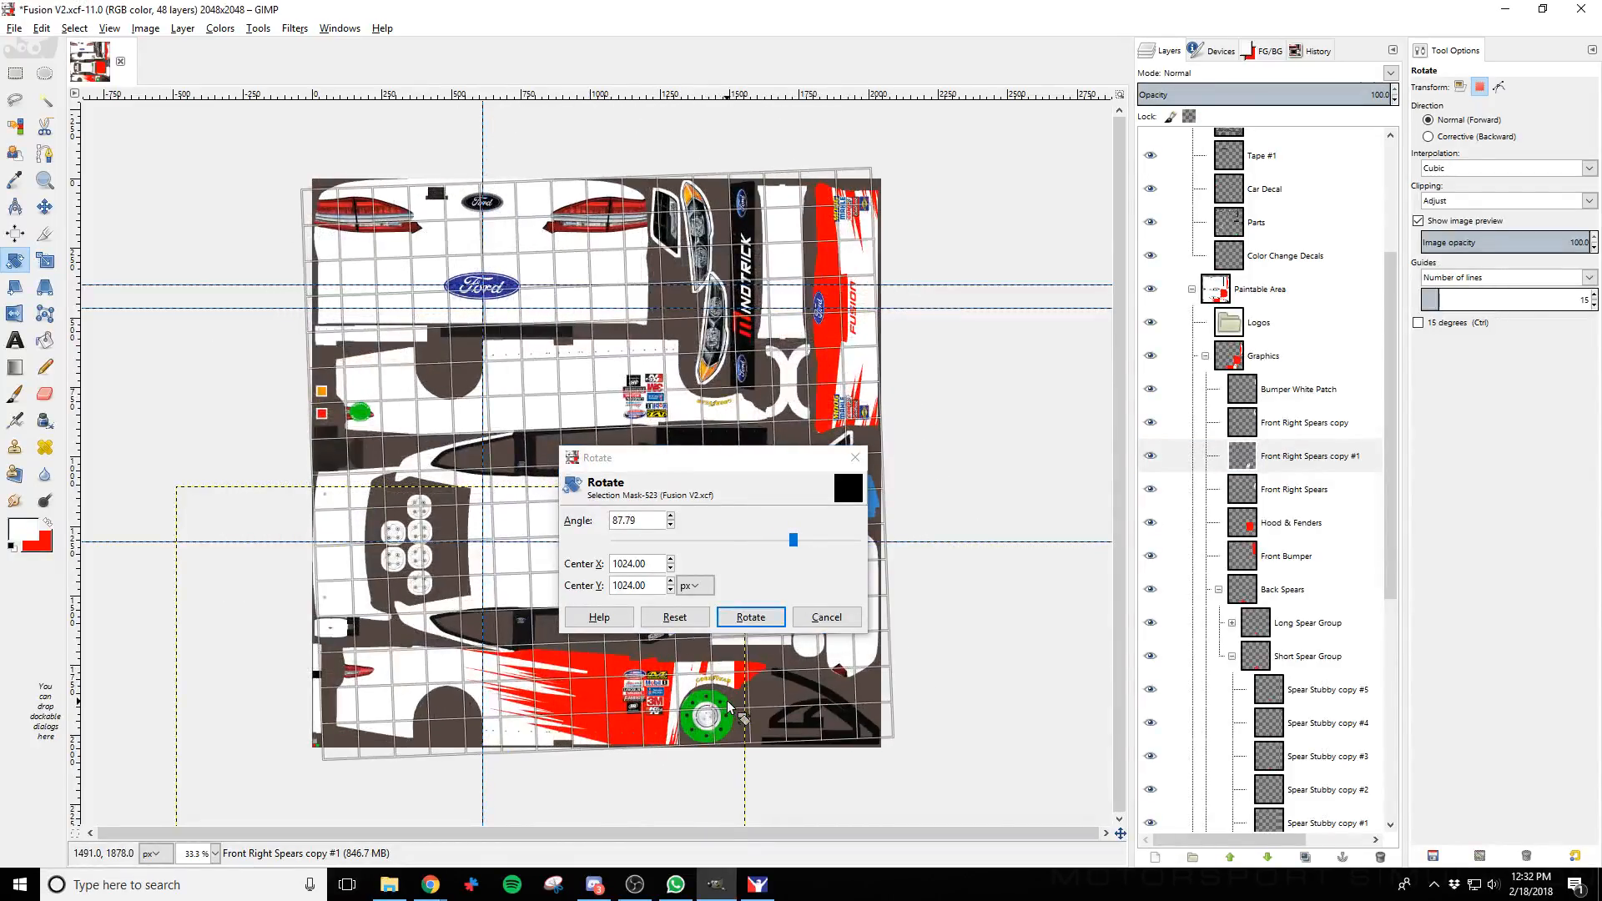
{"action": "left_click", "coordinate": [745, 614]}
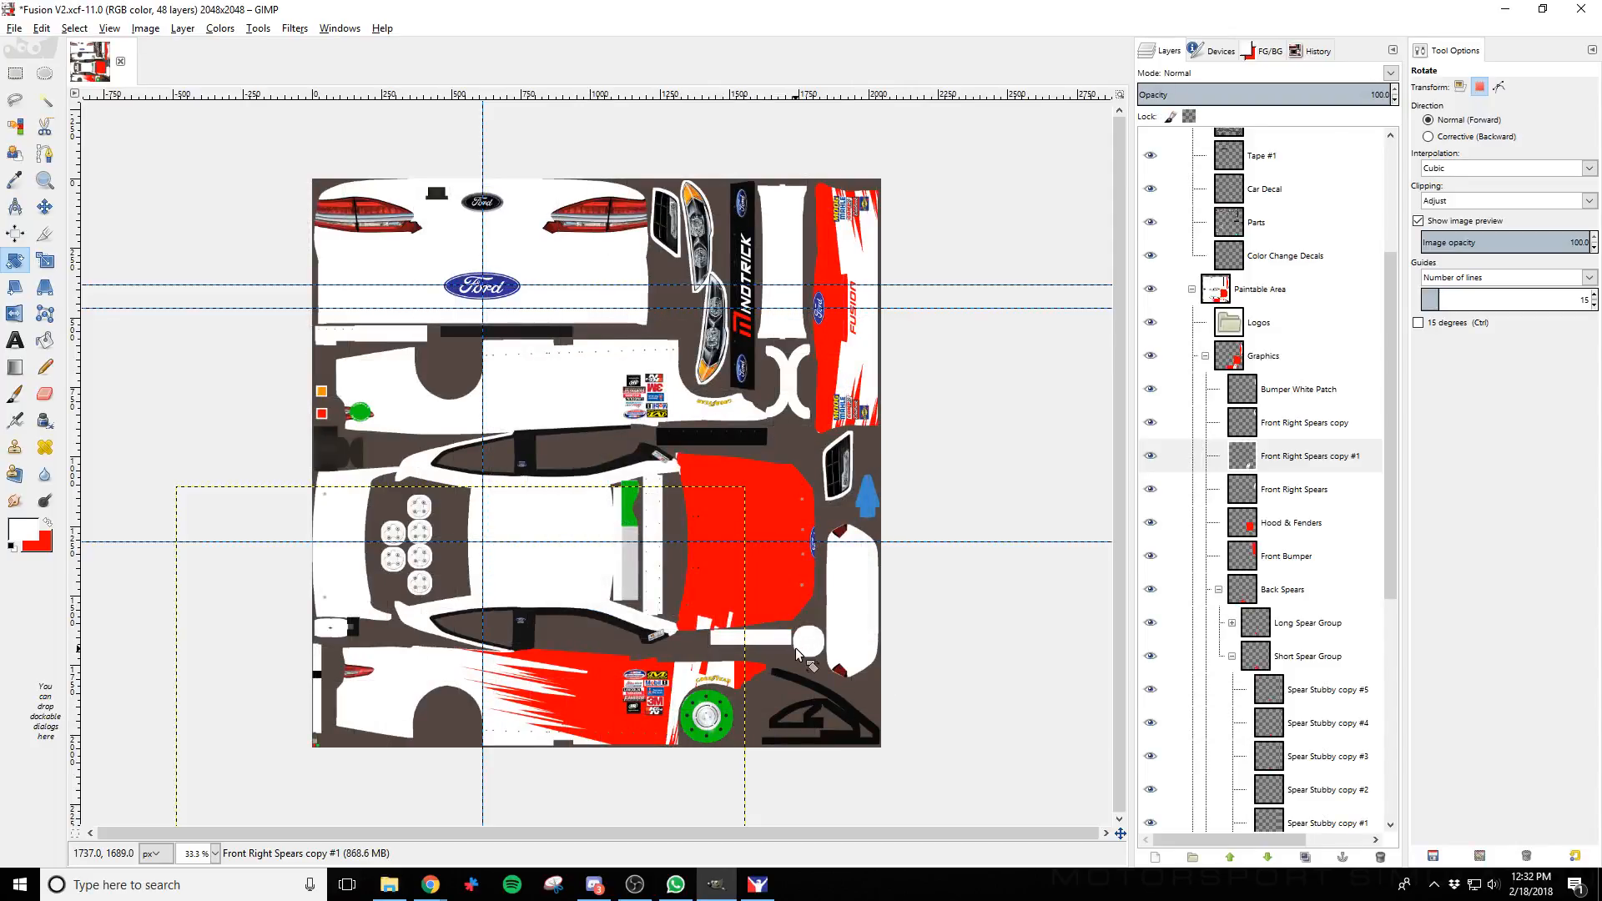
{"action": "right_click", "coordinate": [1299, 456]}
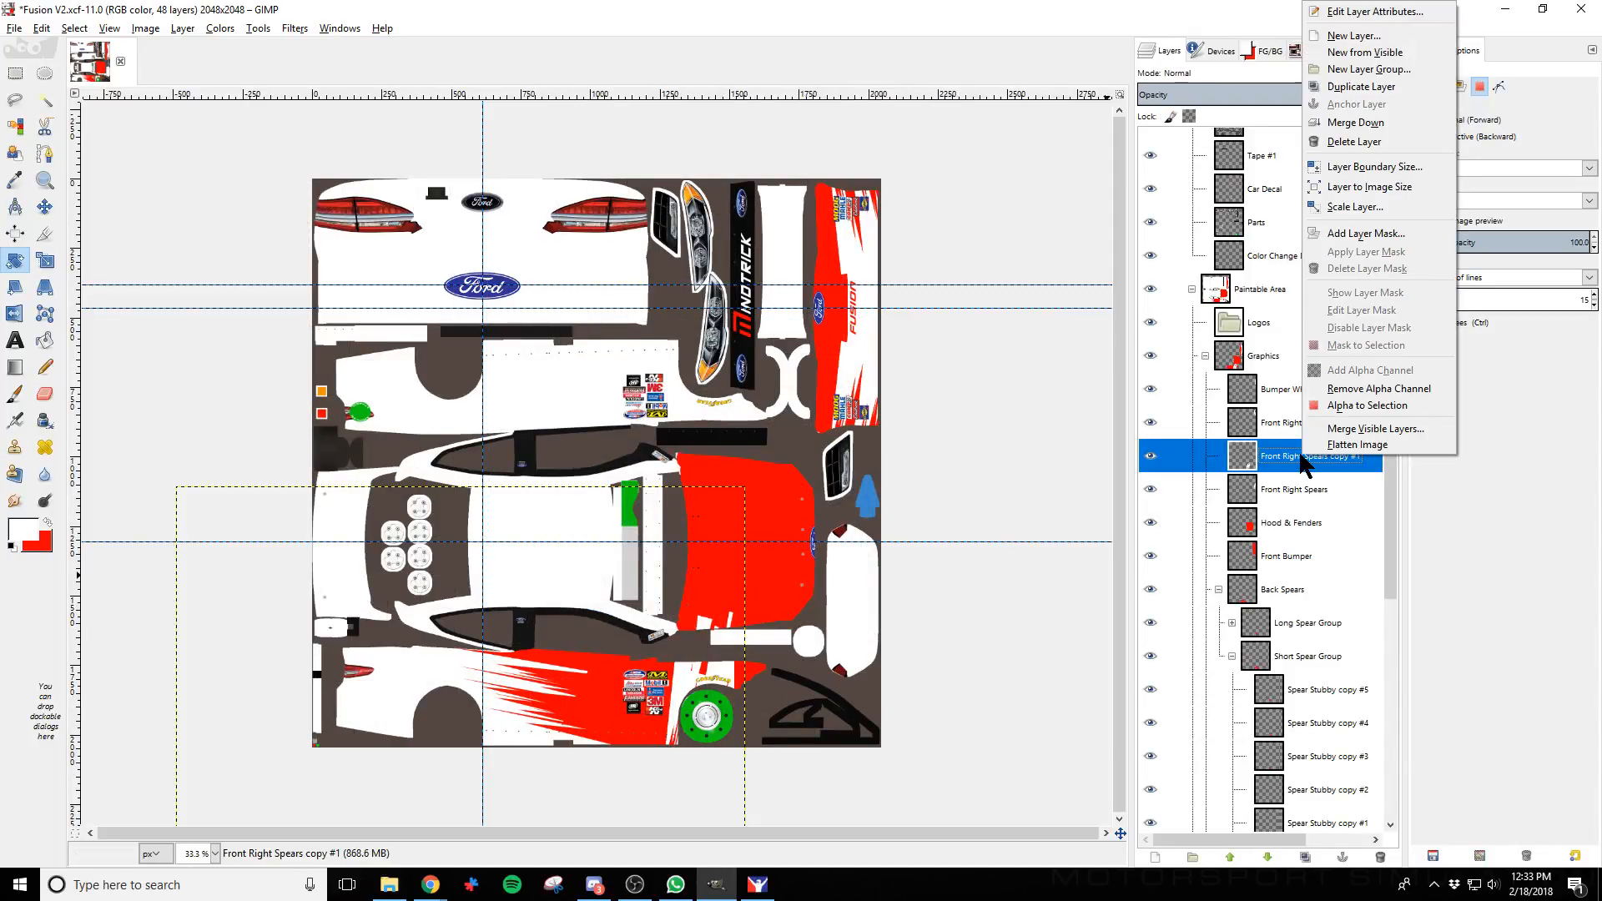
{"action": "left_click", "coordinate": [1358, 123]}
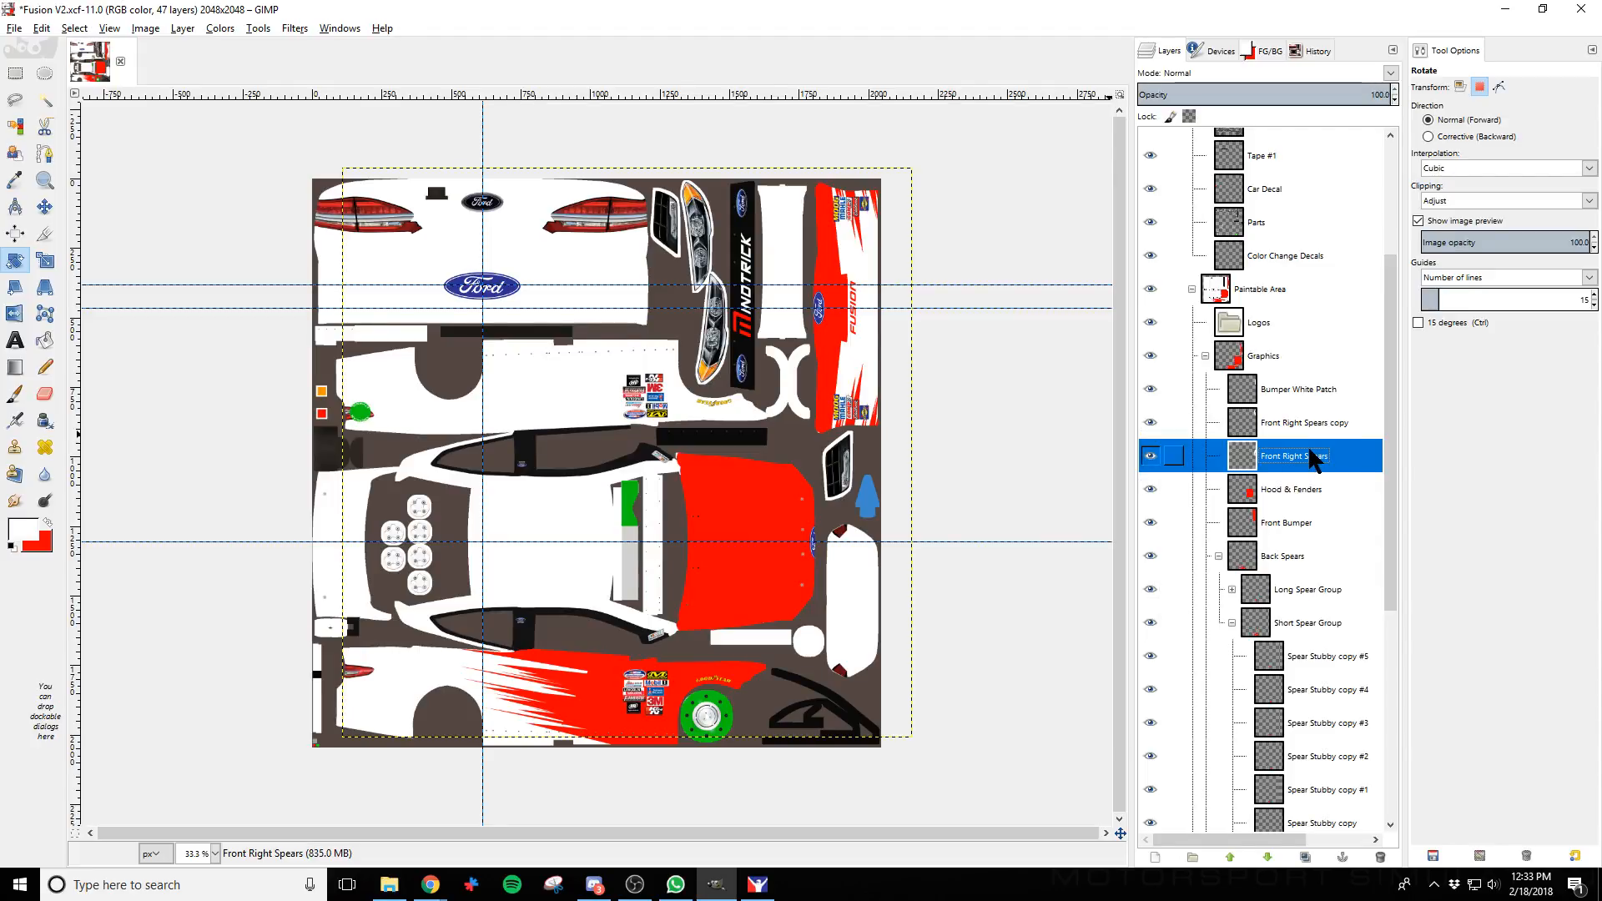
Check the spear layers' visibility and duplicate the Front Right Spears layer
{"action": "left_click", "coordinate": [1290, 427]}
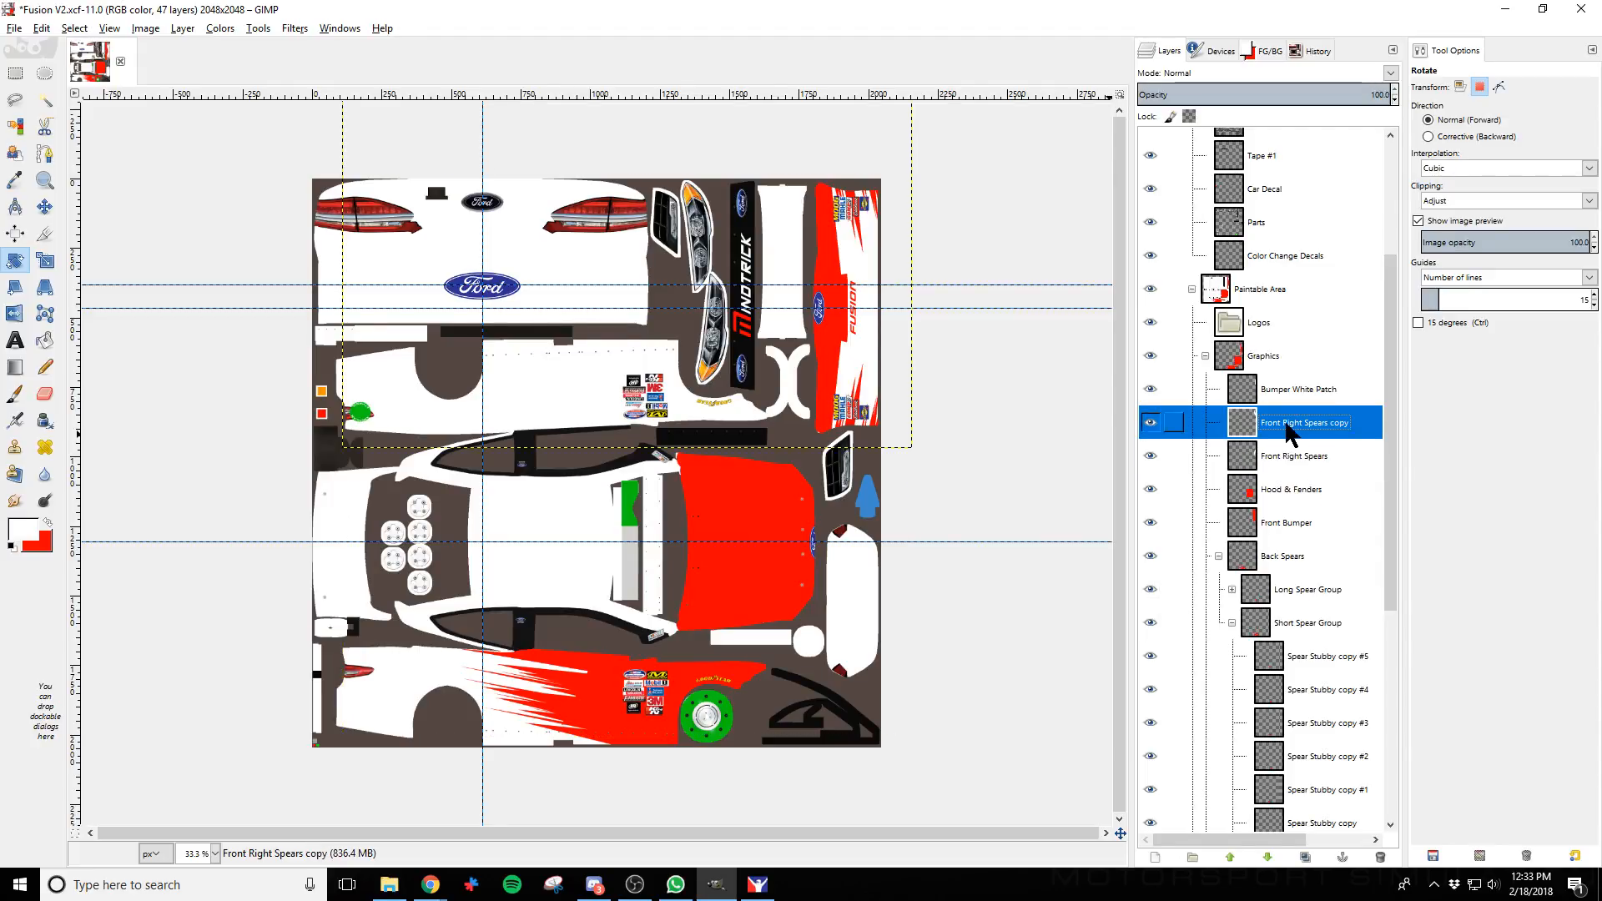
{"action": "left_click", "coordinate": [1151, 422]}
{"action": "left_click", "coordinate": [1154, 422]}
{"action": "left_click", "coordinate": [1150, 455]}
{"action": "left_click", "coordinate": [1151, 455]}
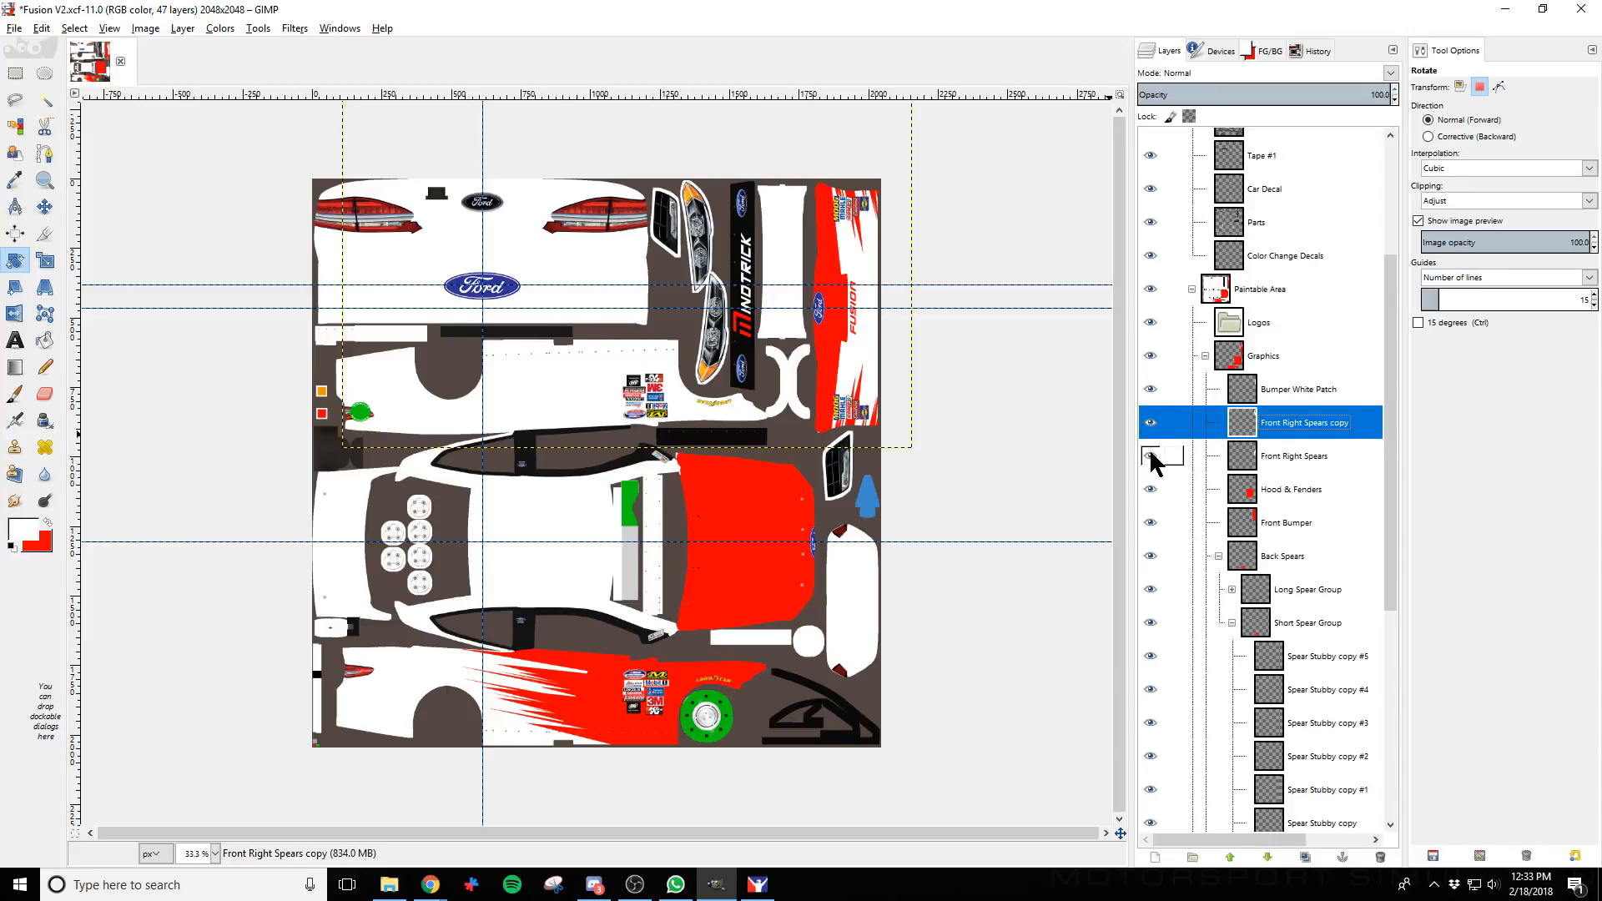
{"action": "left_click", "coordinate": [1327, 459]}
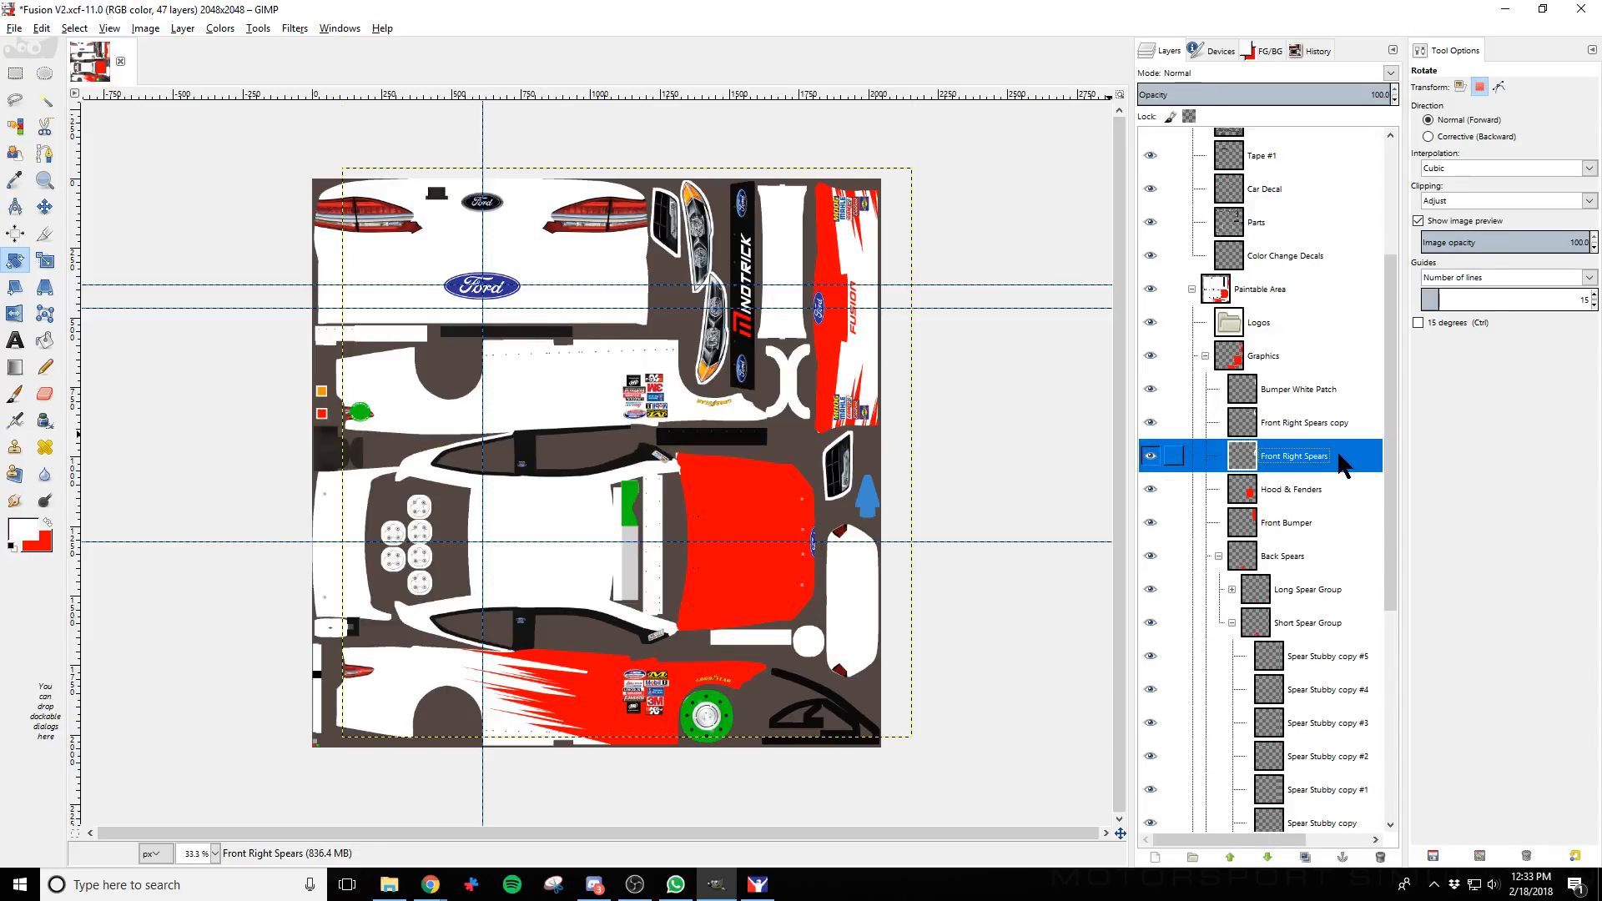
{"action": "right_click", "coordinate": [1344, 464]}
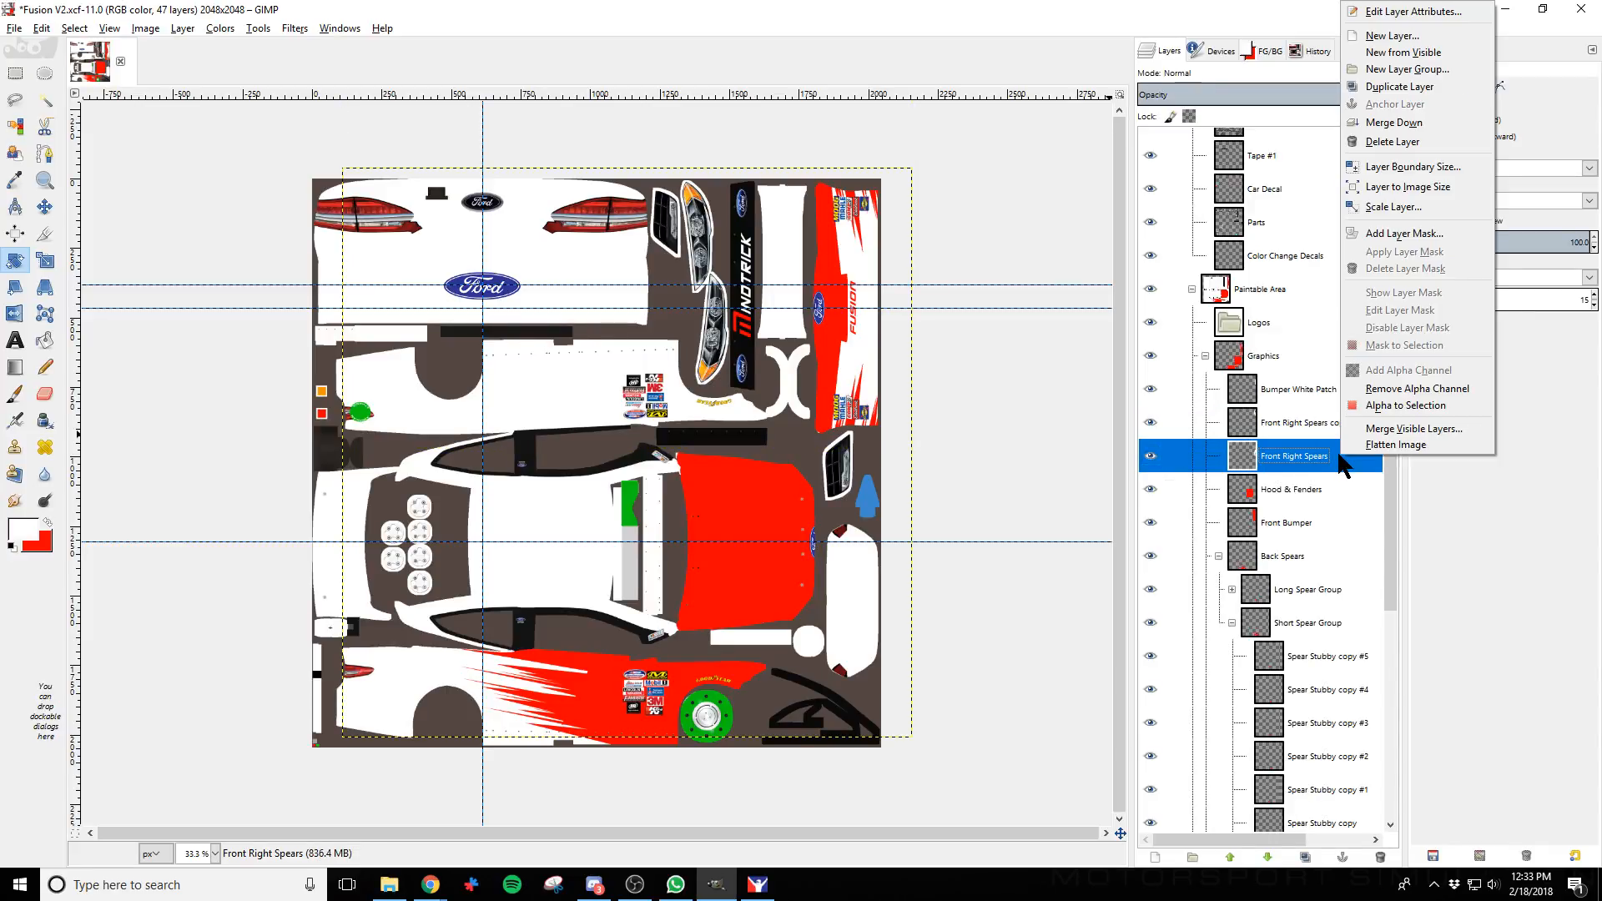
{"action": "left_click", "coordinate": [1410, 87]}
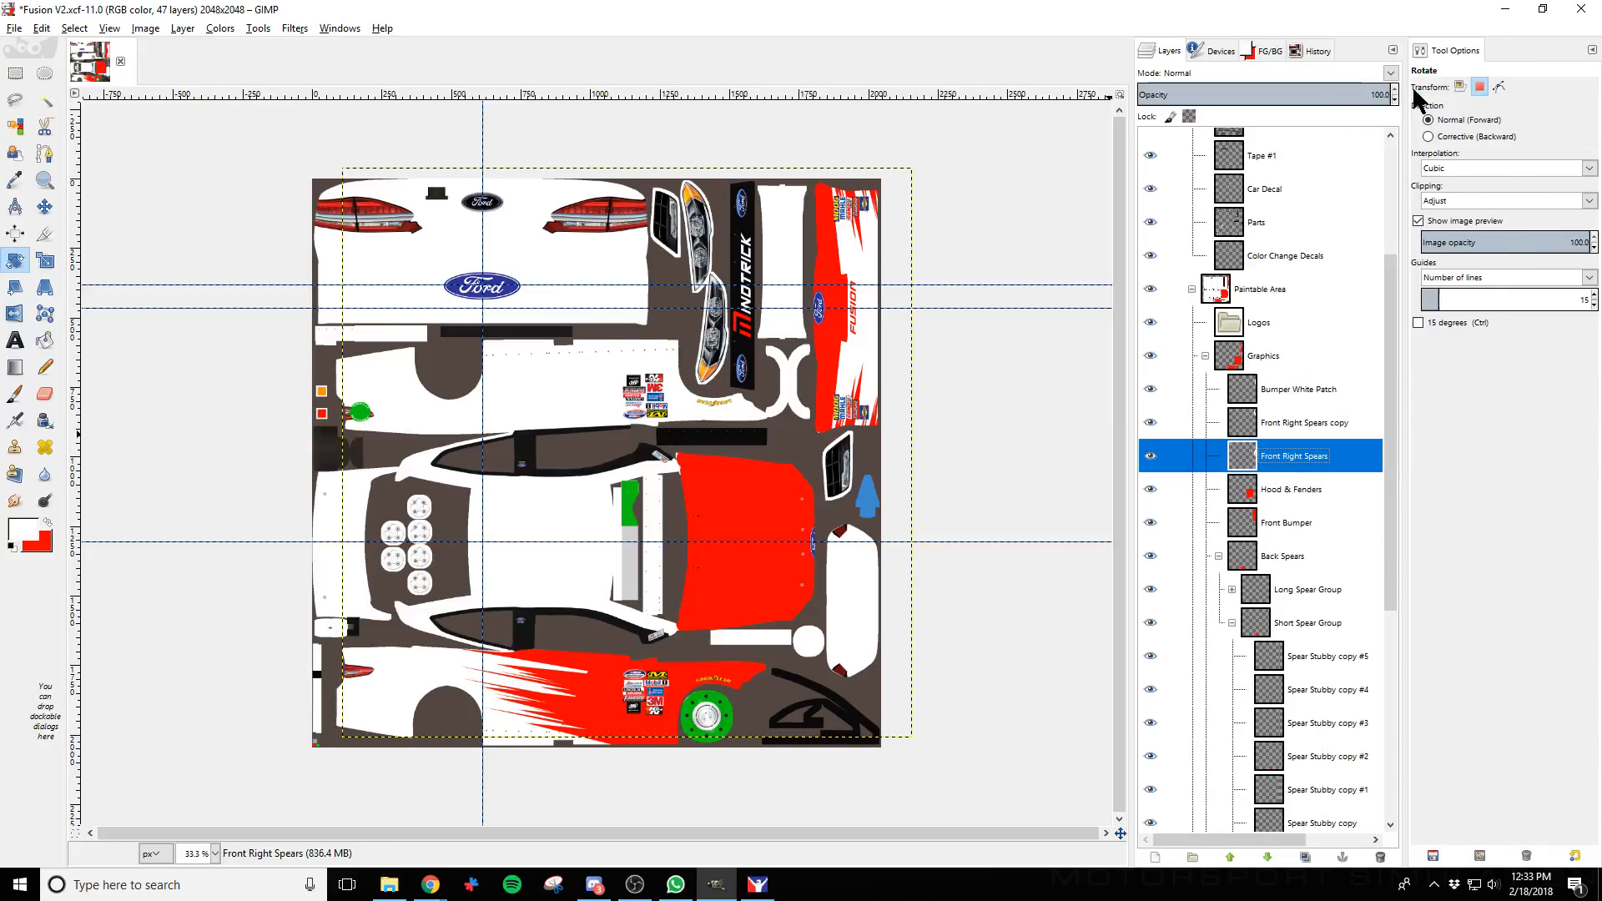
Rotate the duplicated spears and shift them right and down over the hood
{"action": "left_click", "coordinate": [13, 261]}
{"action": "left_click", "coordinate": [849, 370]}
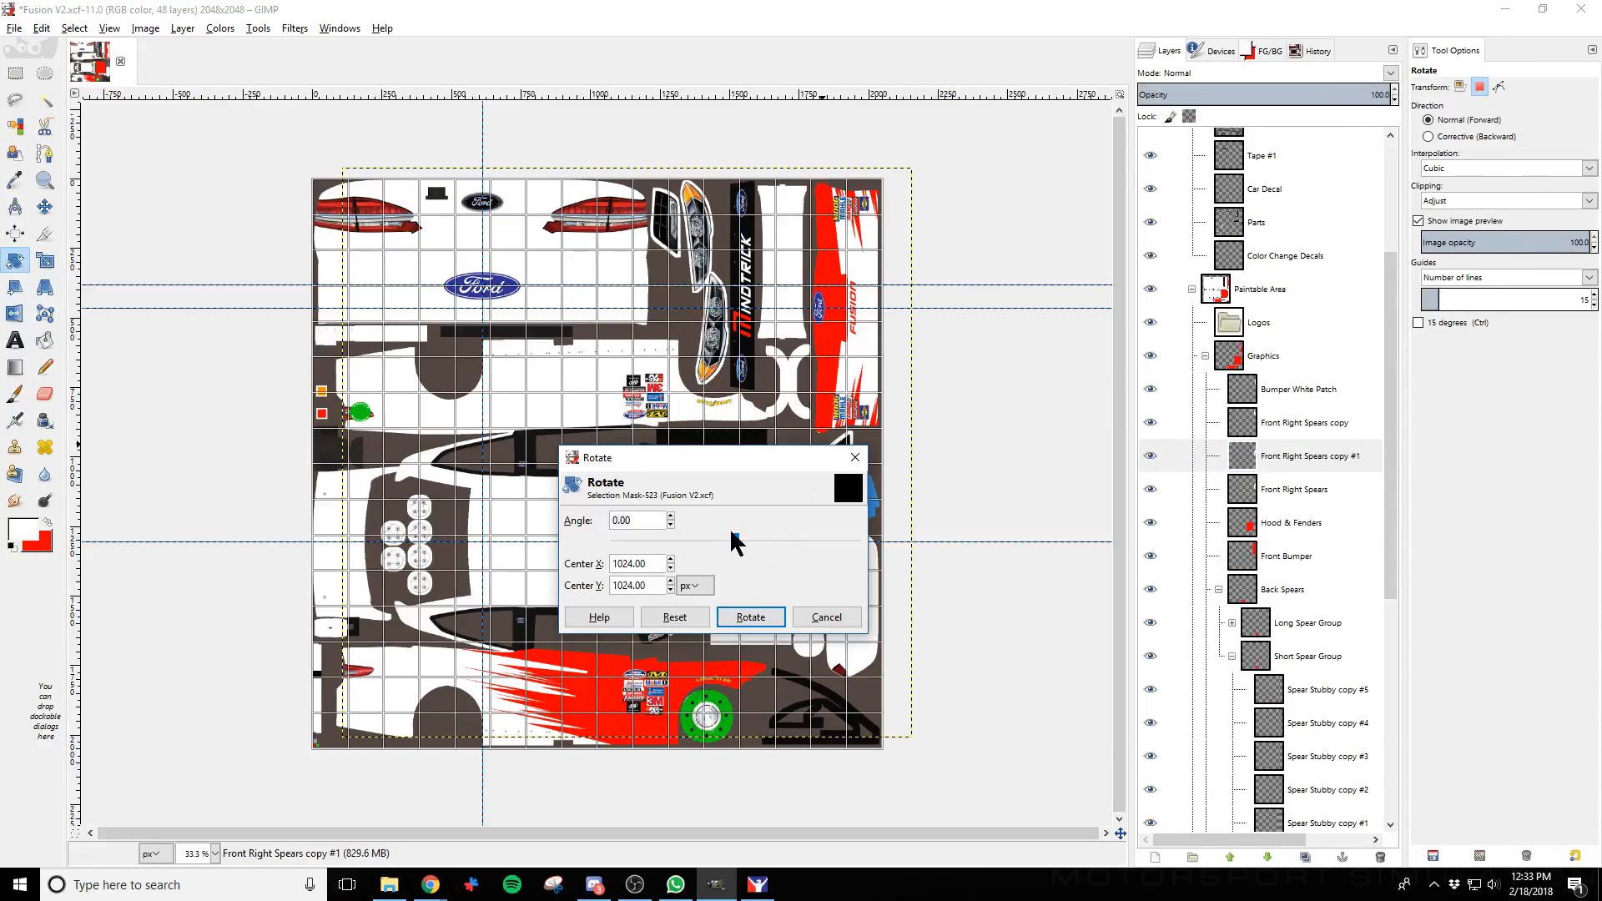
{"action": "left_click", "coordinate": [750, 617]}
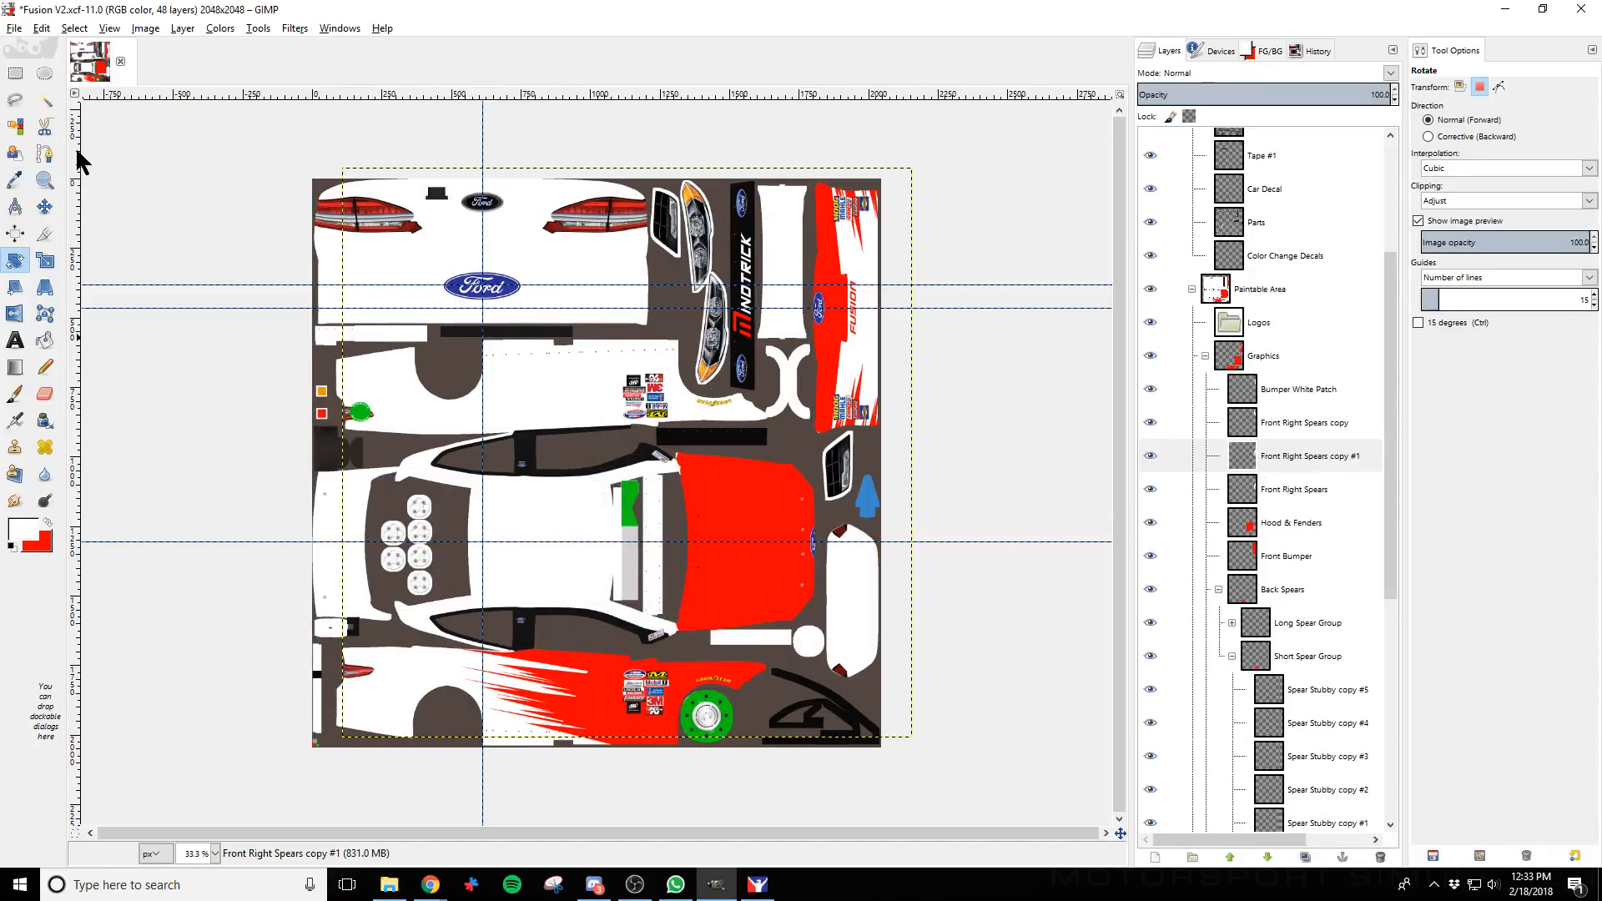
{"action": "left_click", "coordinate": [45, 206]}
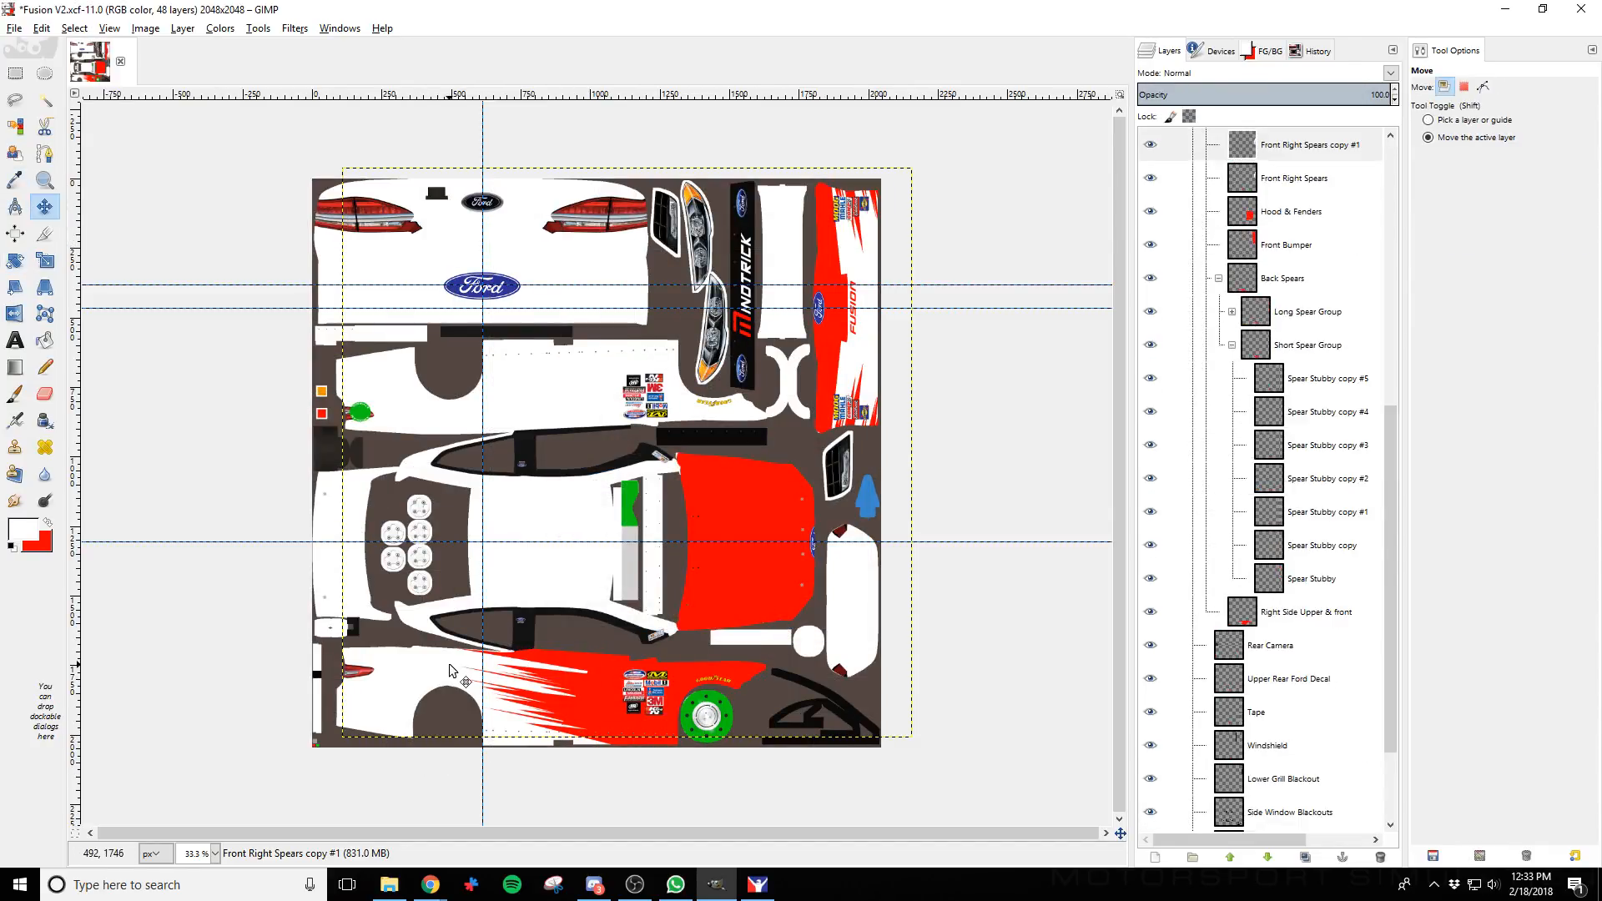
{"action": "left_click_drag", "start_coordinate": [366, 670], "coordinate": [450, 670]}
{"action": "key", "text": "shift+Right"}
{"action": "key", "text": "shift+Right"}
{"action": "key", "text": "shift+Right"}
{"action": "key", "text": "shift+Right"}
{"action": "key", "text": "shift+Right"}
{"action": "key", "text": "shift+Right"}
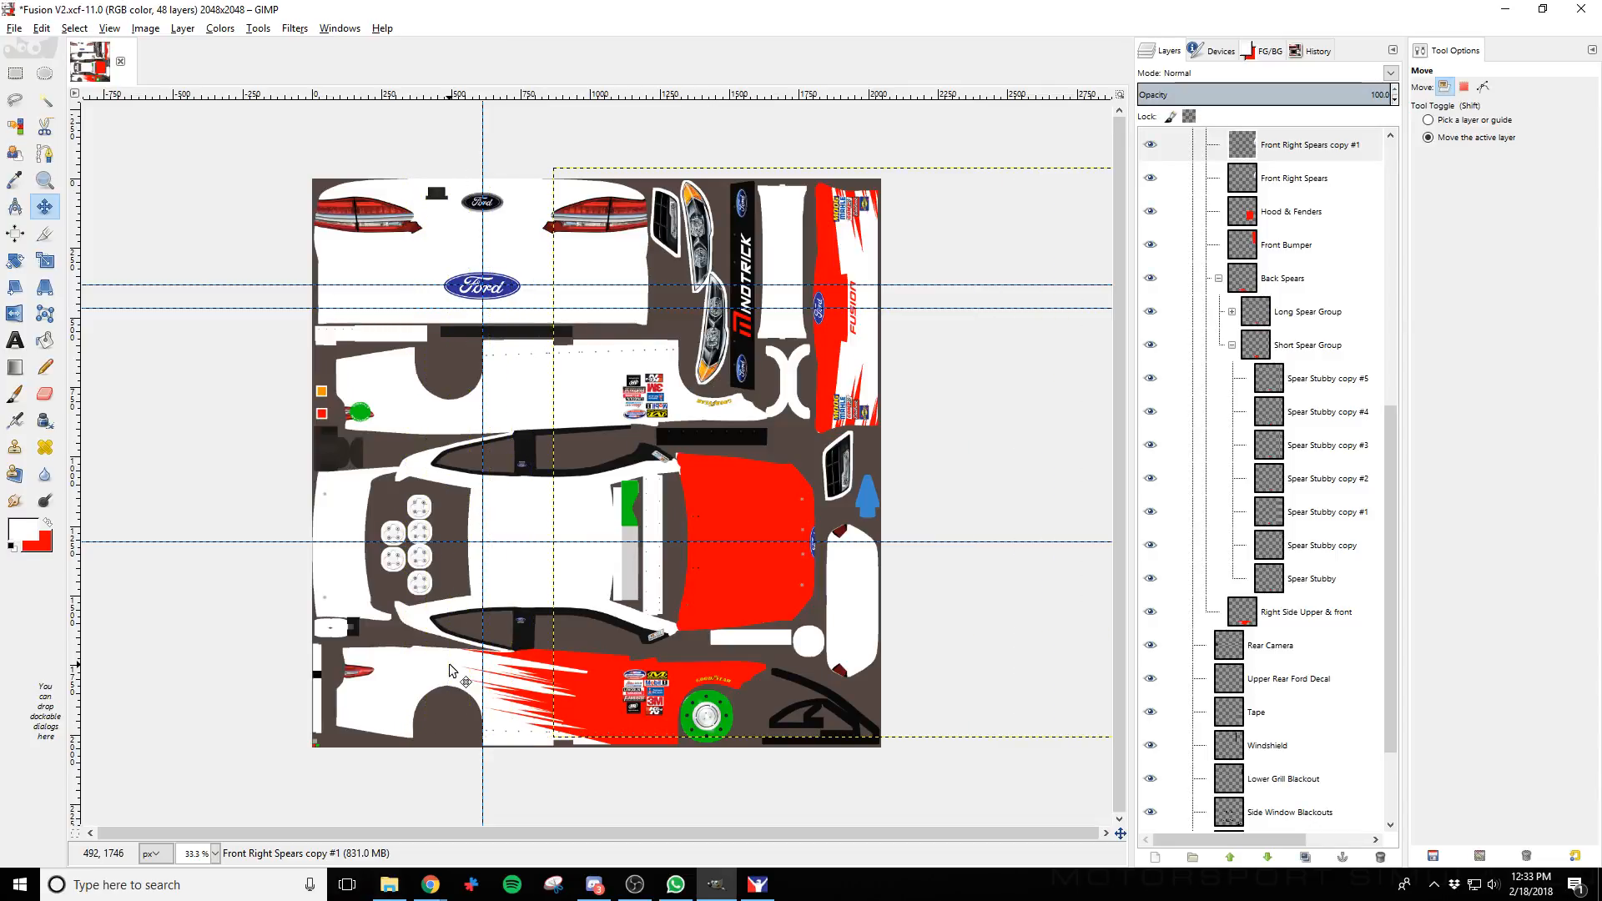
{"action": "key", "text": "shift+Left"}
{"action": "key", "text": "shift+Left"}
{"action": "key", "text": "shift+Left"}
{"action": "key", "text": "shift+Left"}
{"action": "key", "text": "shift+Left"}
{"action": "key", "text": "shift+Left"}
{"action": "key", "text": "shift+Left"}
{"action": "key", "text": "shift+Left"}
{"action": "key", "text": "shift+Left"}
{"action": "key", "text": "shift+Left"}
{"action": "key", "text": "shift+Left"}
{"action": "key", "text": "shift+Left"}
{"action": "key", "text": "shift+Left"}
{"action": "key", "text": "shift+Left"}
{"action": "key", "text": "shift+Left"}
{"action": "key", "text": "shift+Down"}
{"action": "key", "text": "shift+Down"}
{"action": "key", "text": "shift+Down"}
{"action": "key", "text": "shift+Down"}
{"action": "key", "text": "shift+Down"}
{"action": "key", "text": "shift+Down"}
{"action": "key", "text": "shift+Down"}
{"action": "key", "text": "shift+Down"}
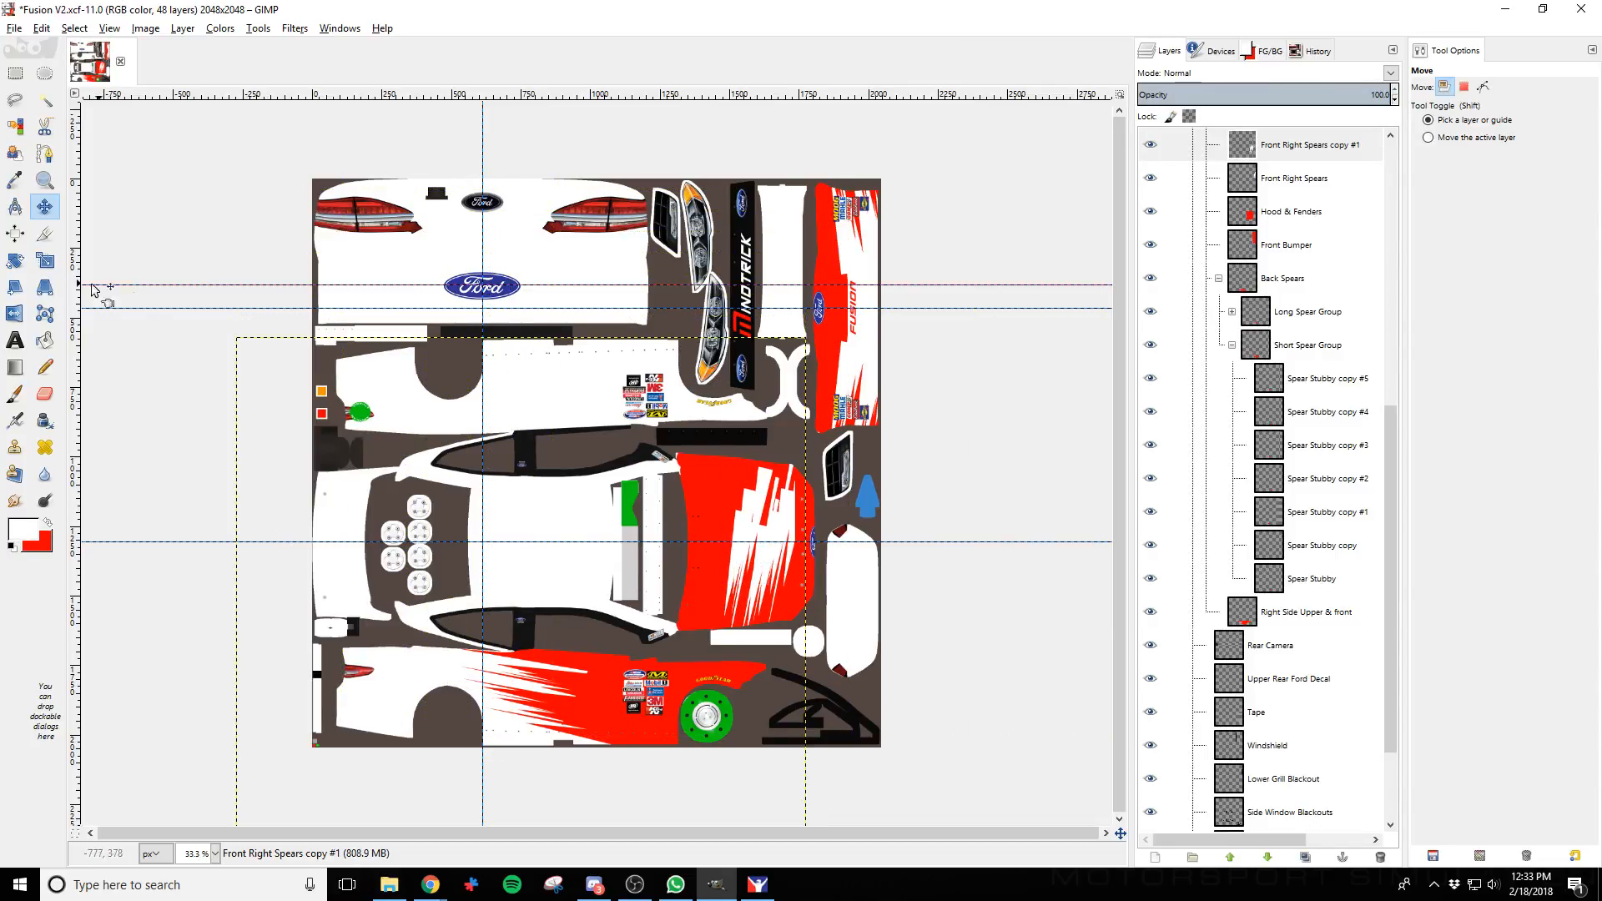
Rotate the duplicated spears 90° across the red hood and apply
{"action": "left_click", "coordinate": [15, 261]}
{"action": "left_click", "coordinate": [728, 525]}
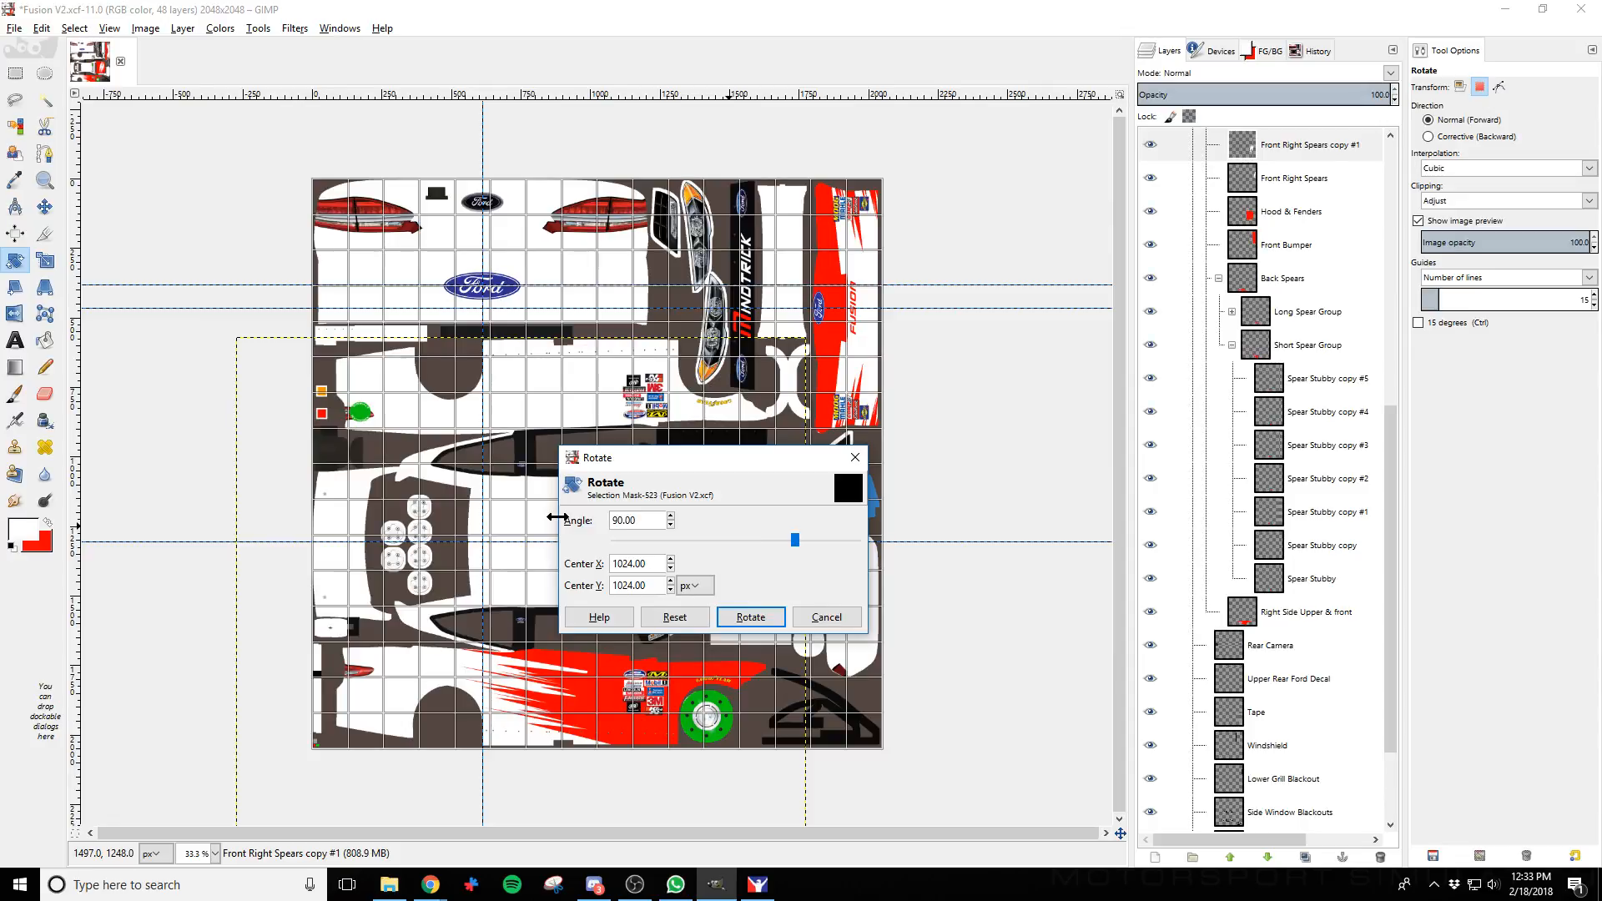
{"action": "left_click_drag", "start_coordinate": [719, 452], "coordinate": [954, 330]}
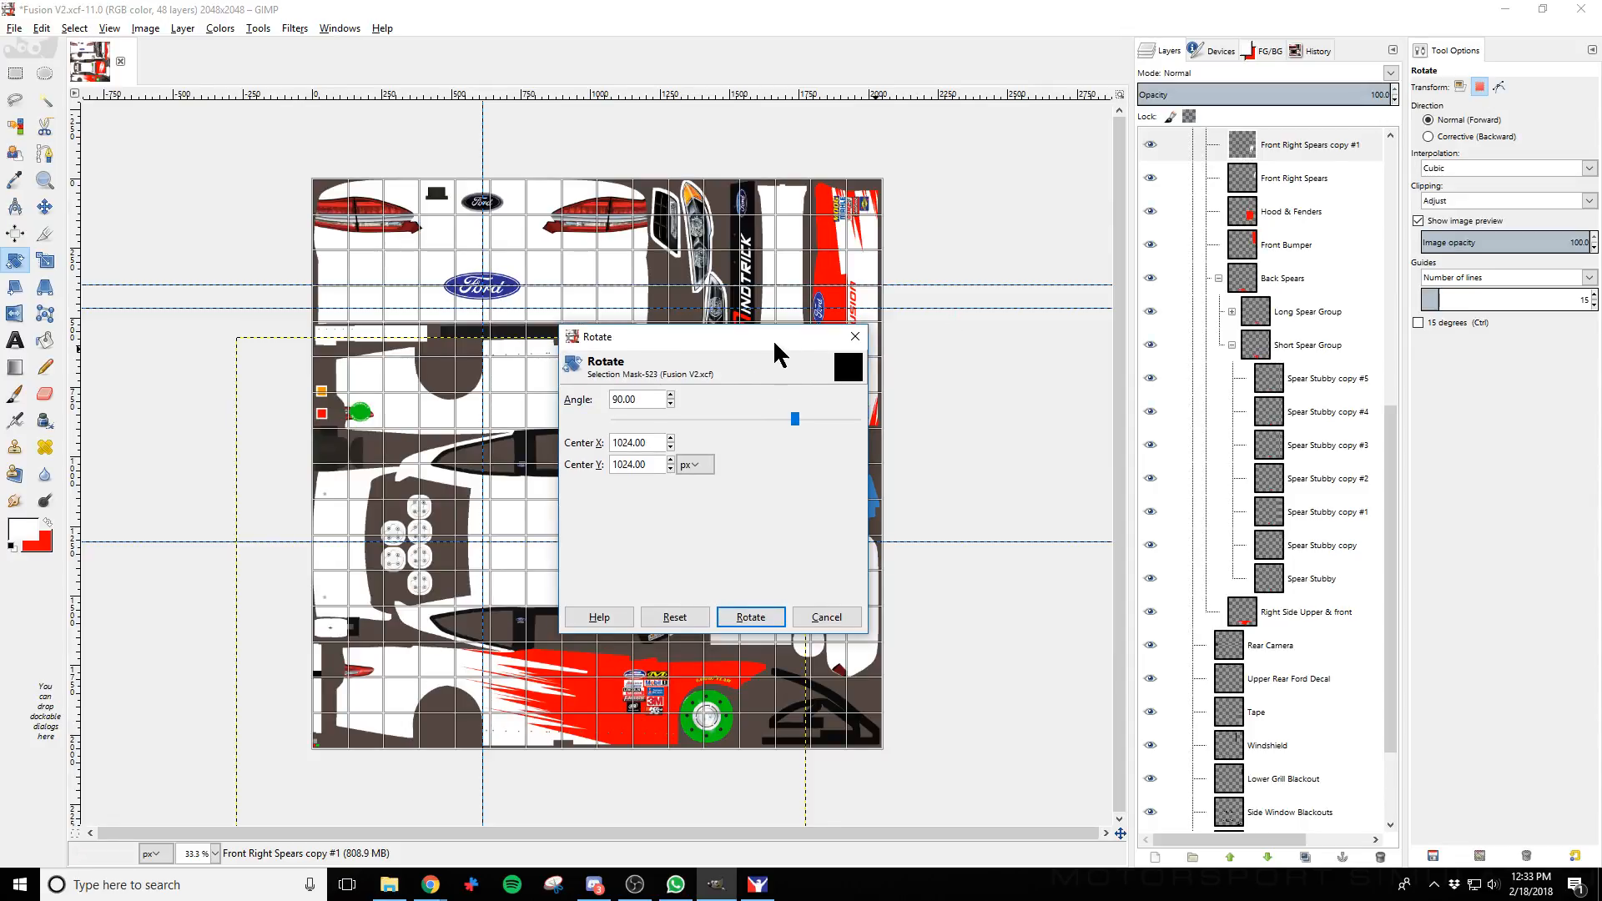
{"action": "left_click_drag", "start_coordinate": [774, 344], "coordinate": [1052, 238]}
{"action": "left_click_drag", "start_coordinate": [1041, 531], "coordinate": [1041, 417]}
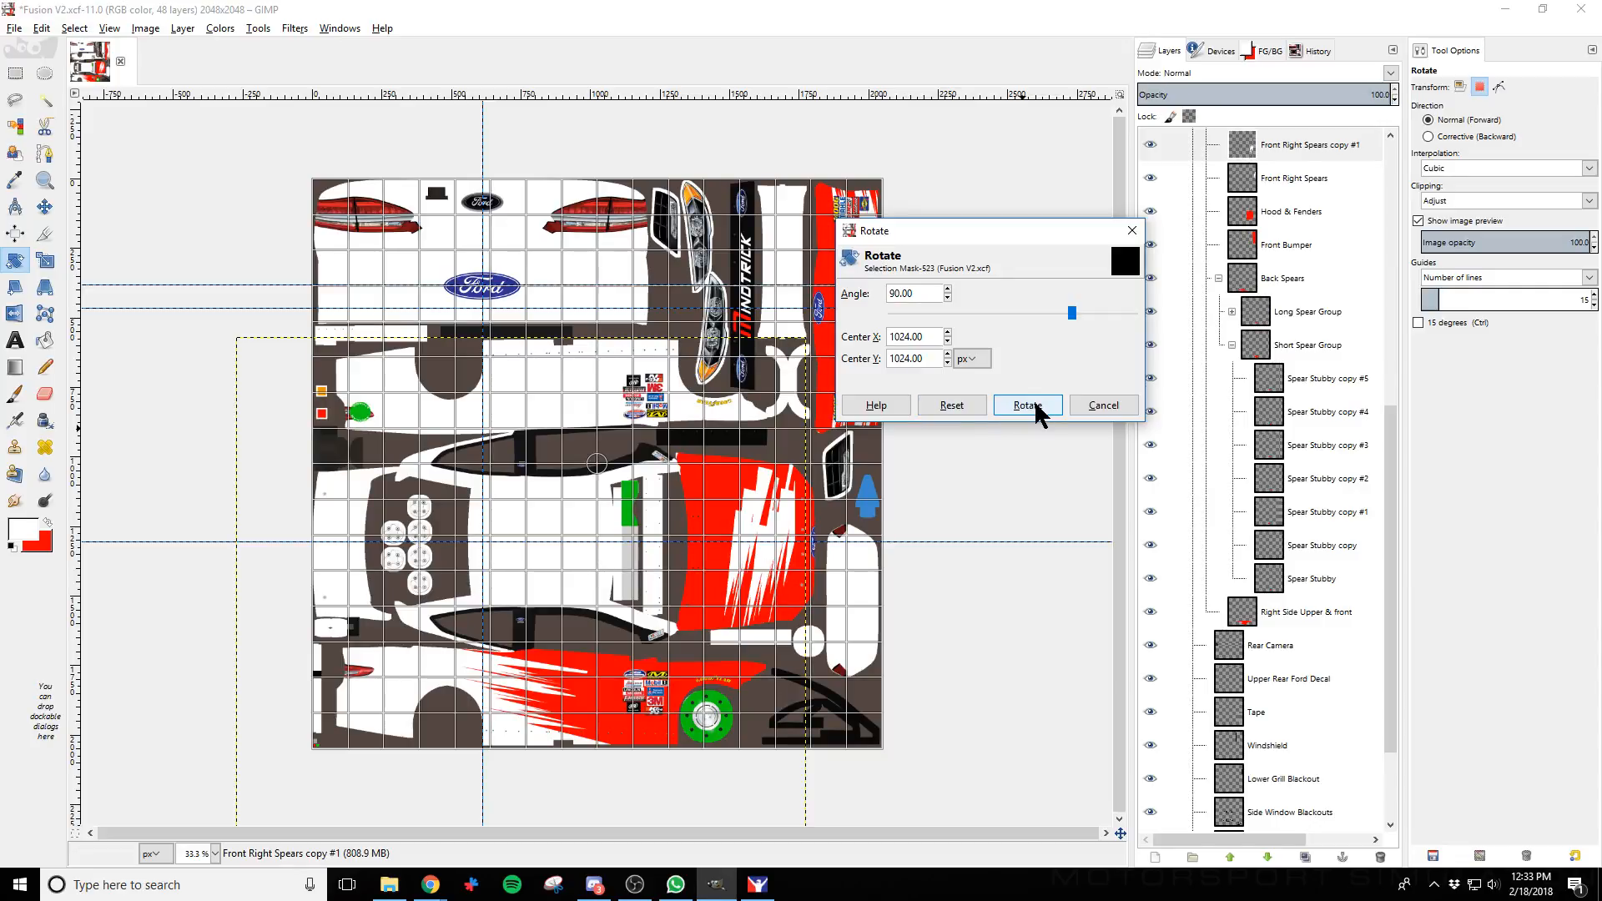
{"action": "left_click", "coordinate": [1027, 405]}
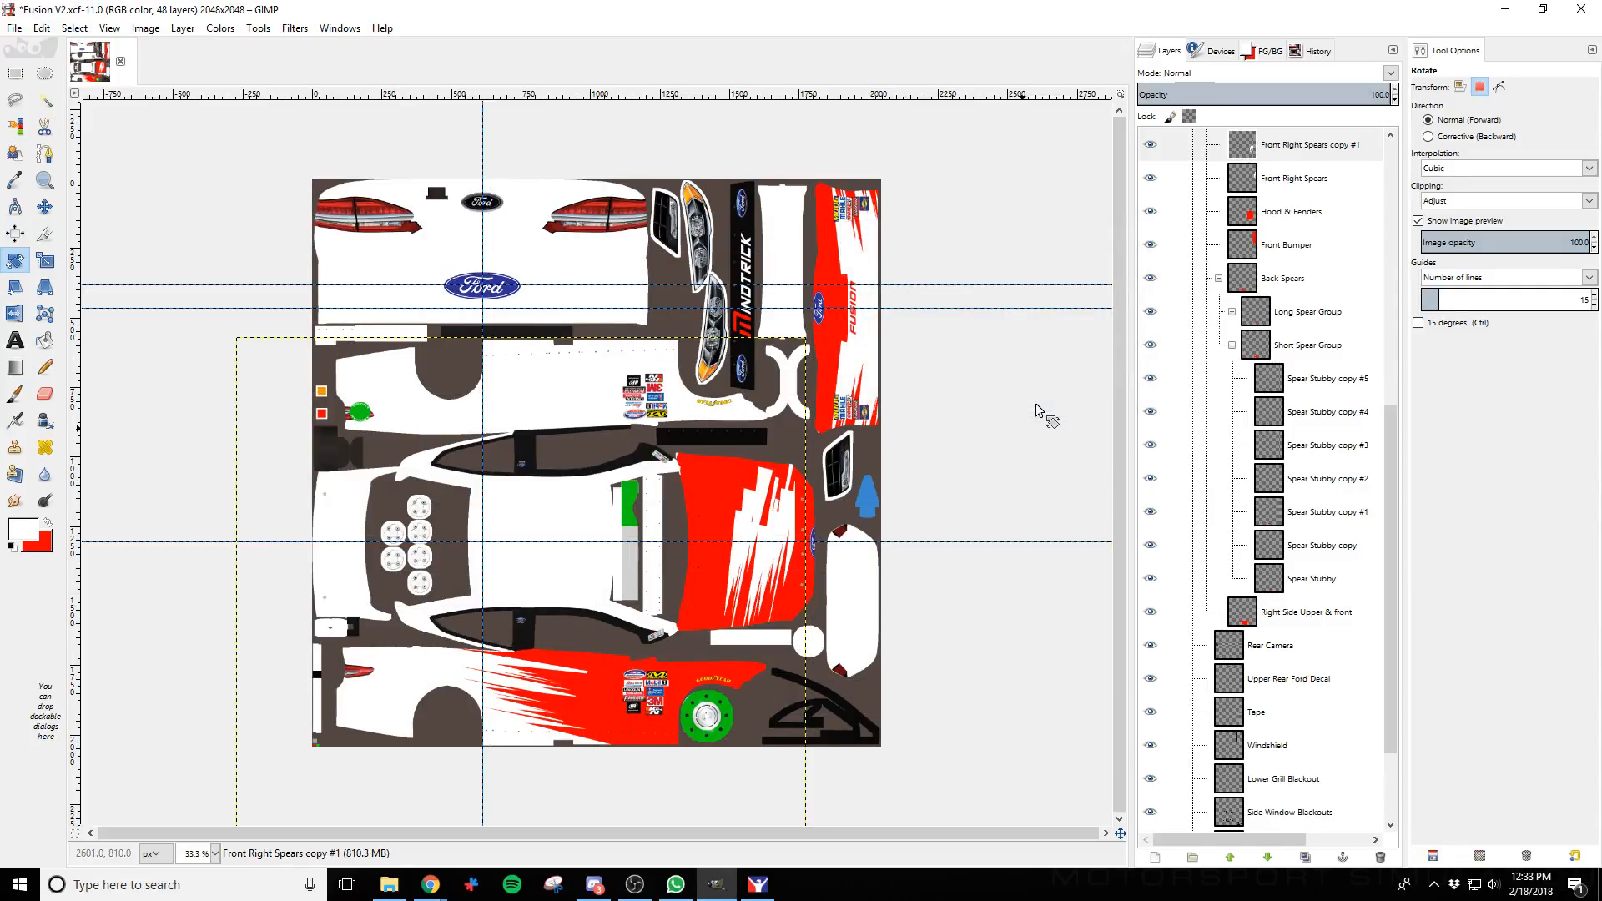
{"action": "scroll", "coordinate": [1327, 255], "scroll_direction": "up", "scroll_amount": 4}
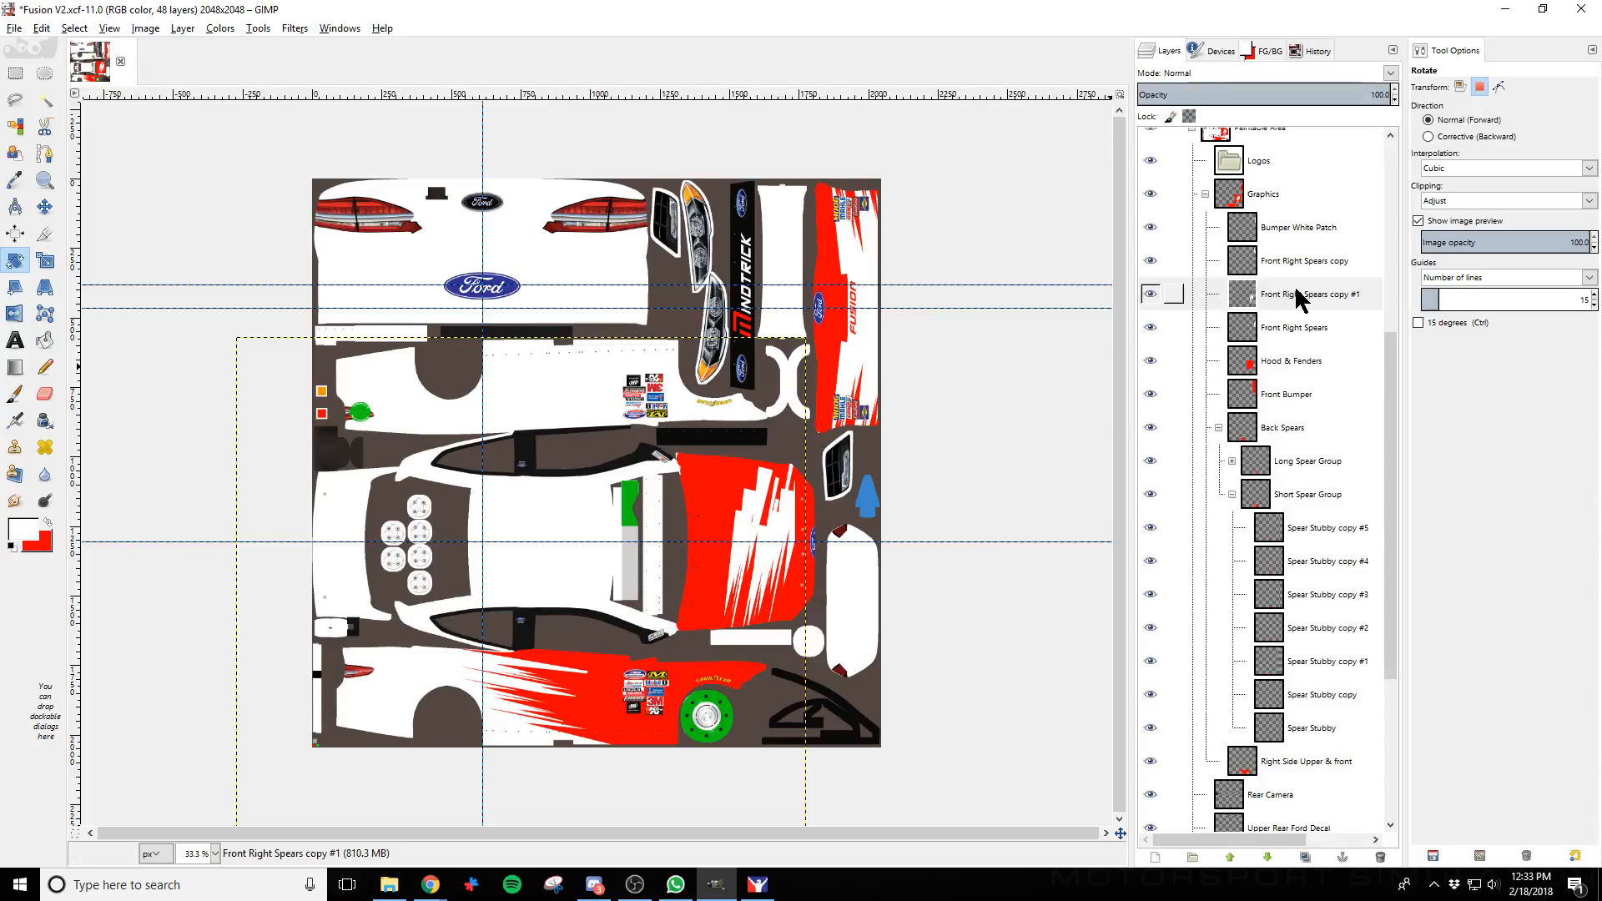
{"action": "right_click", "coordinate": [1294, 294]}
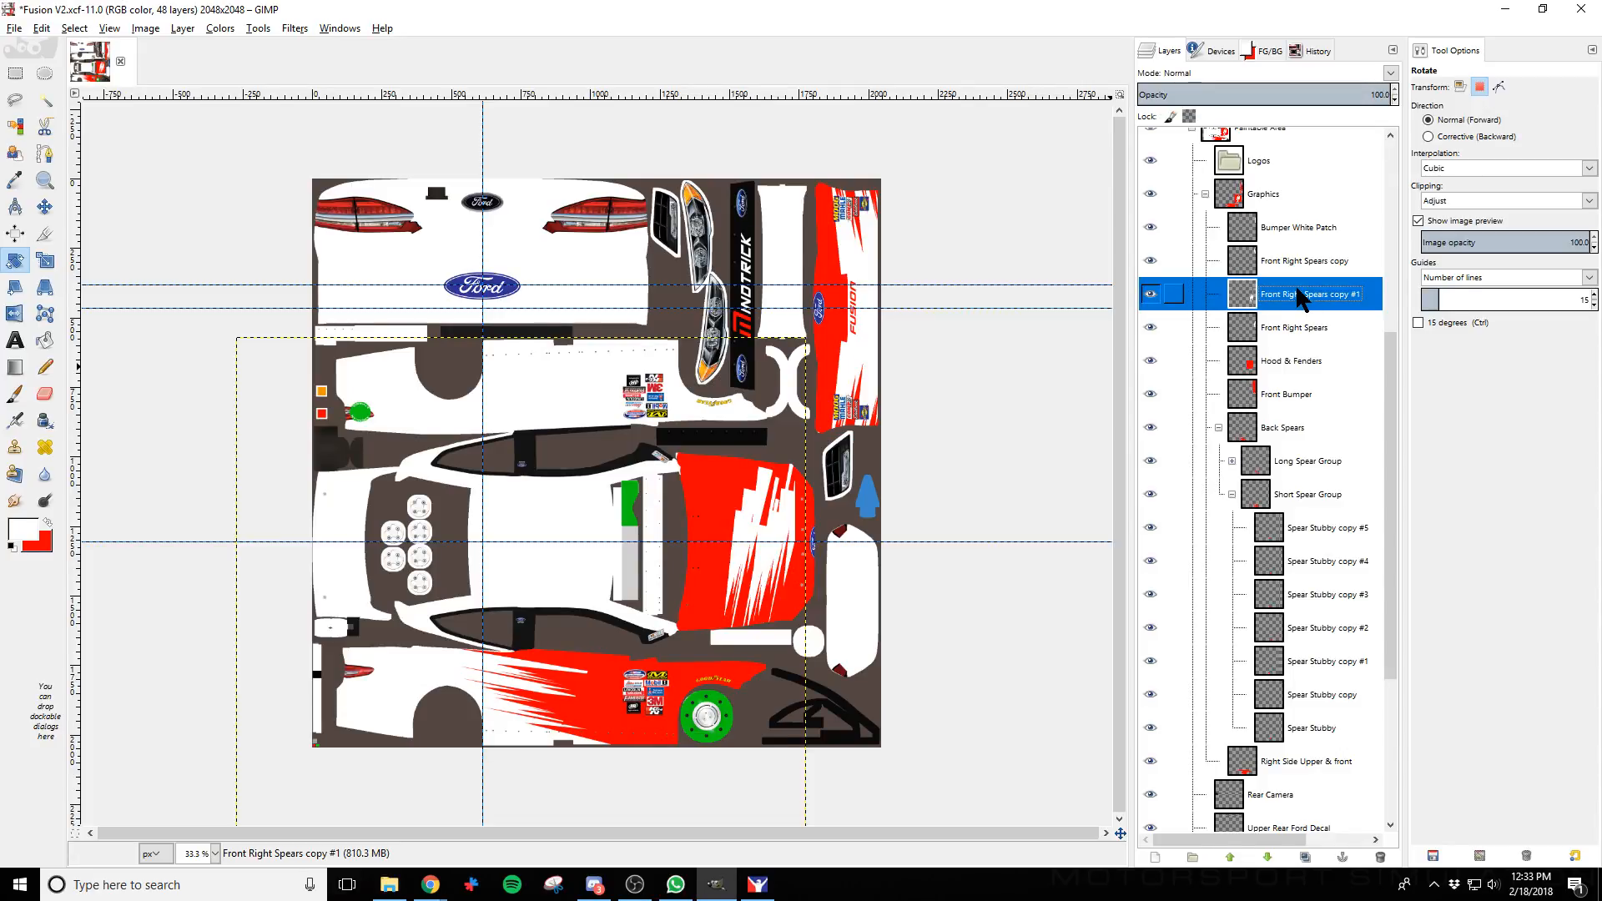
{"action": "left_click", "coordinate": [1369, 425]}
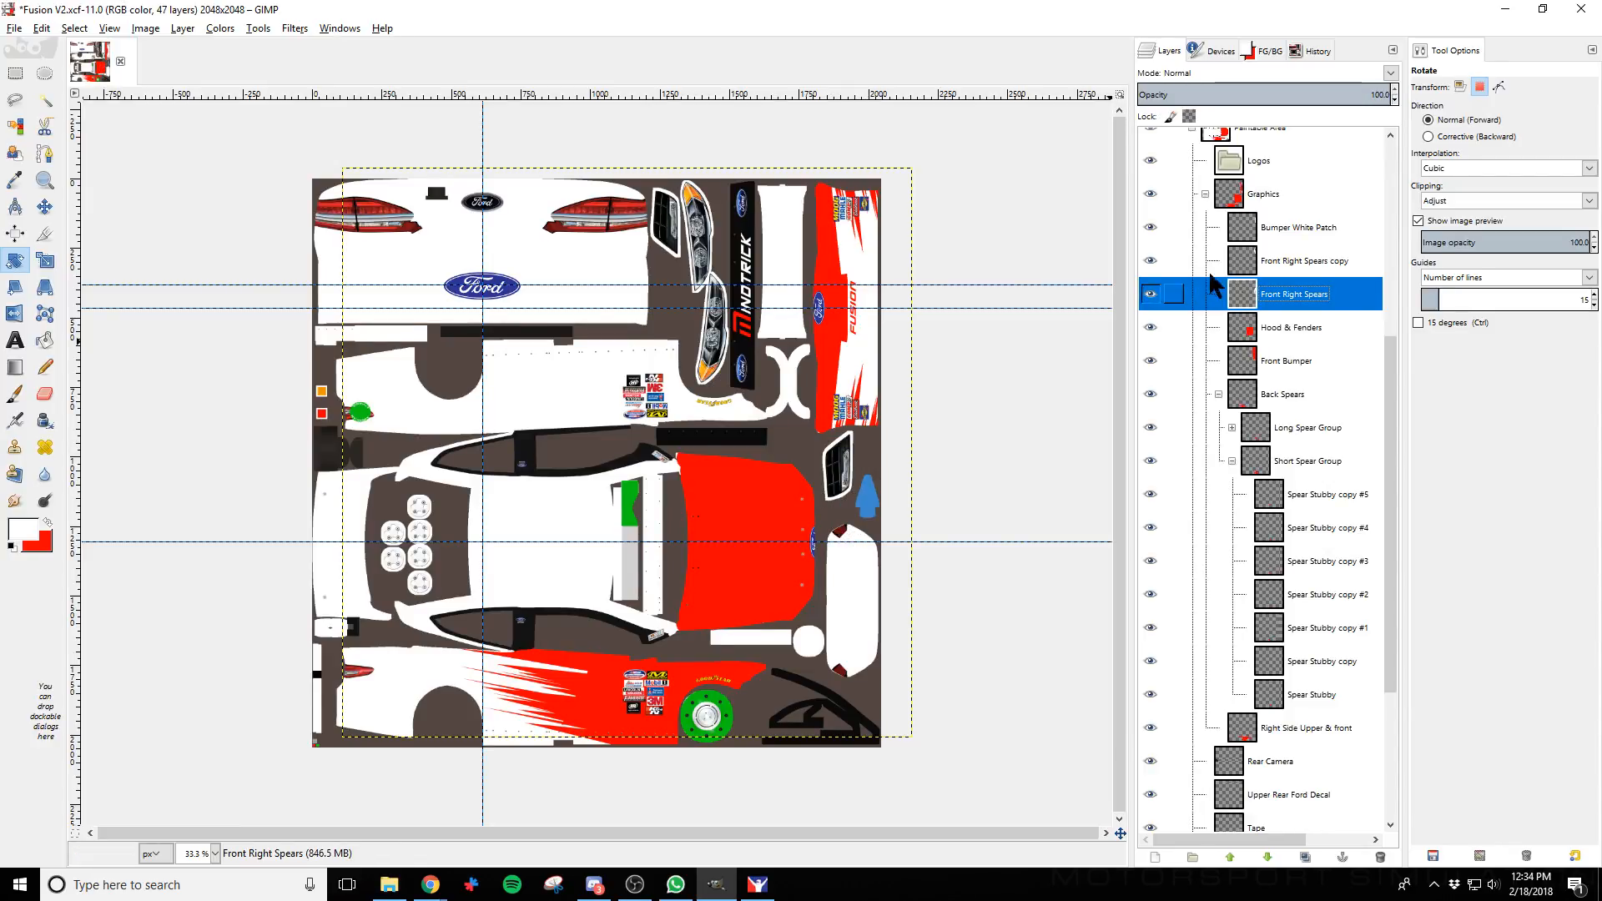
{"action": "left_click", "coordinate": [75, 28]}
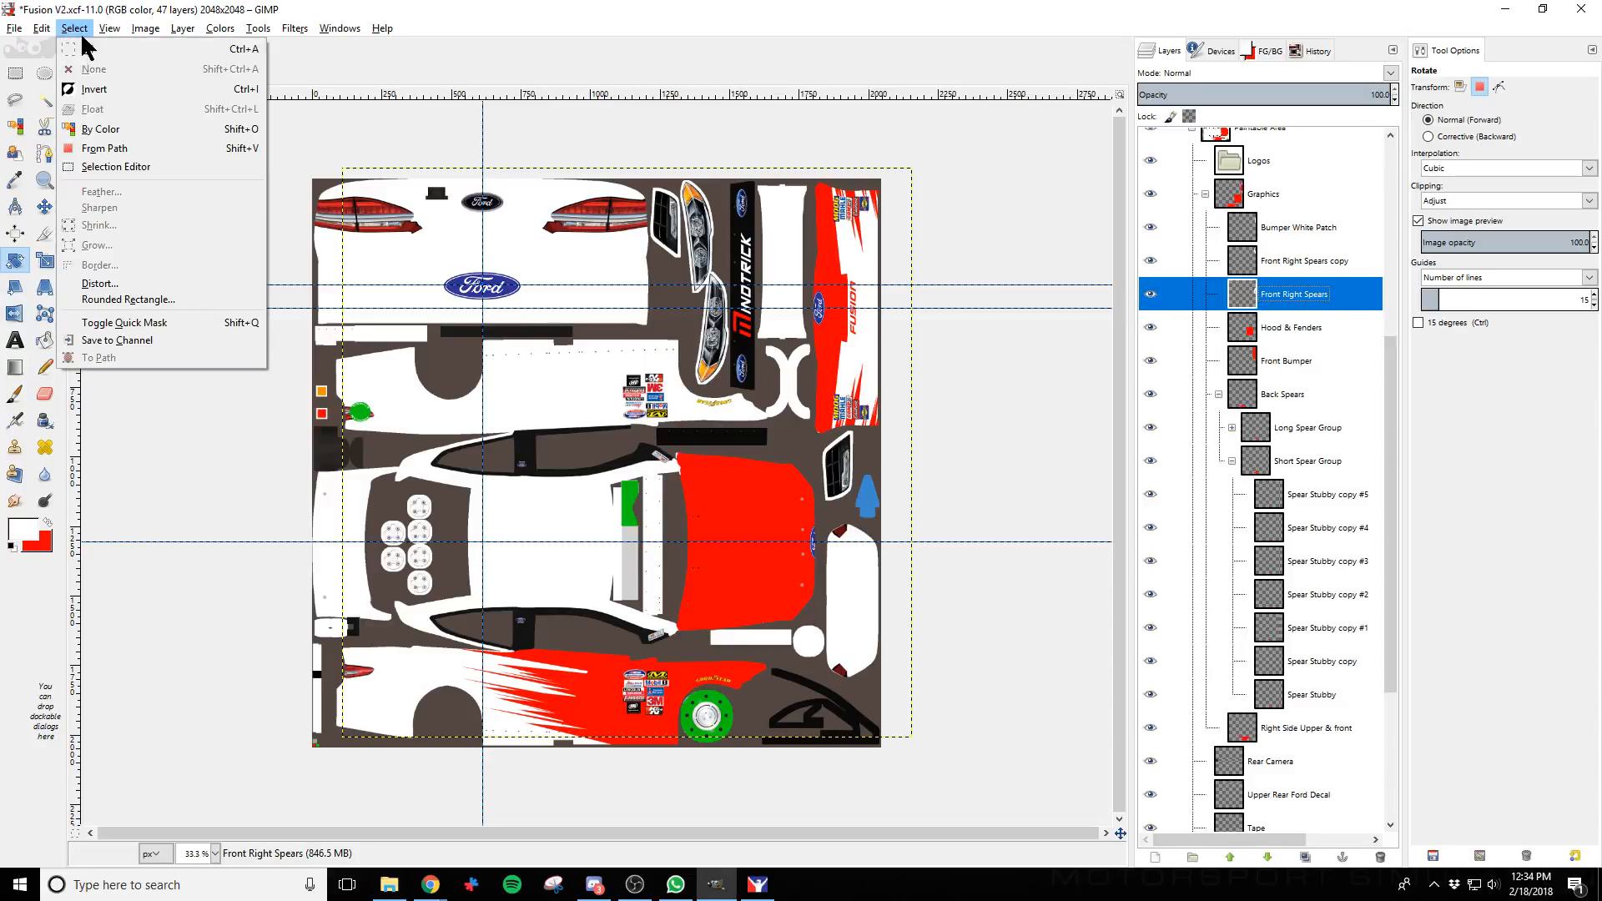
{"action": "left_click", "coordinate": [965, 561]}
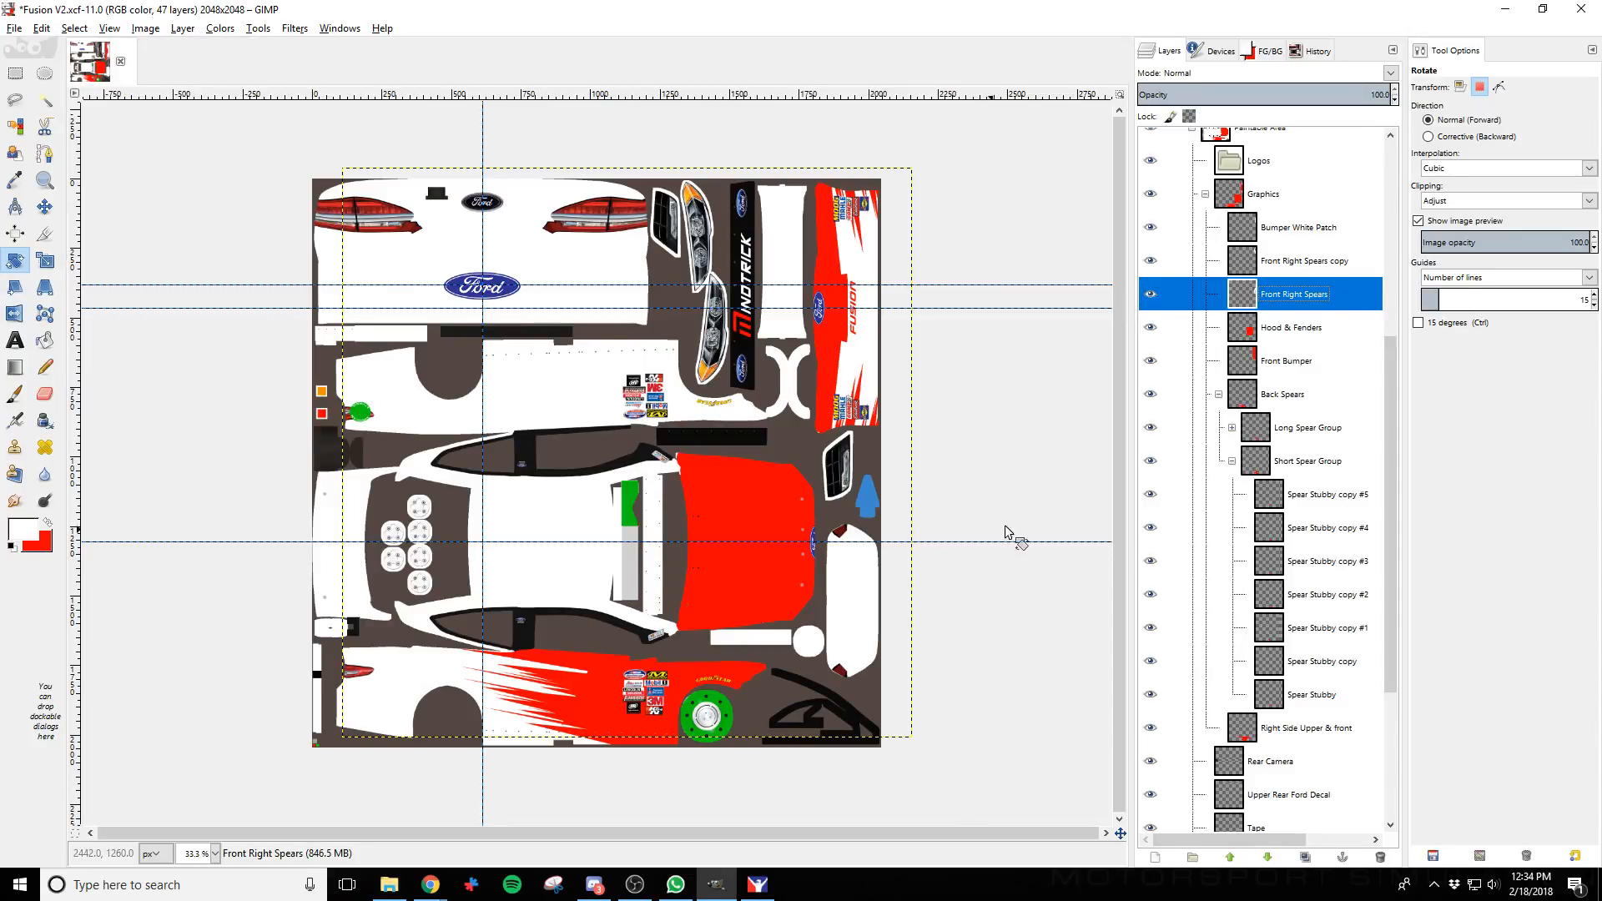
{"action": "right_click", "coordinate": [1328, 306]}
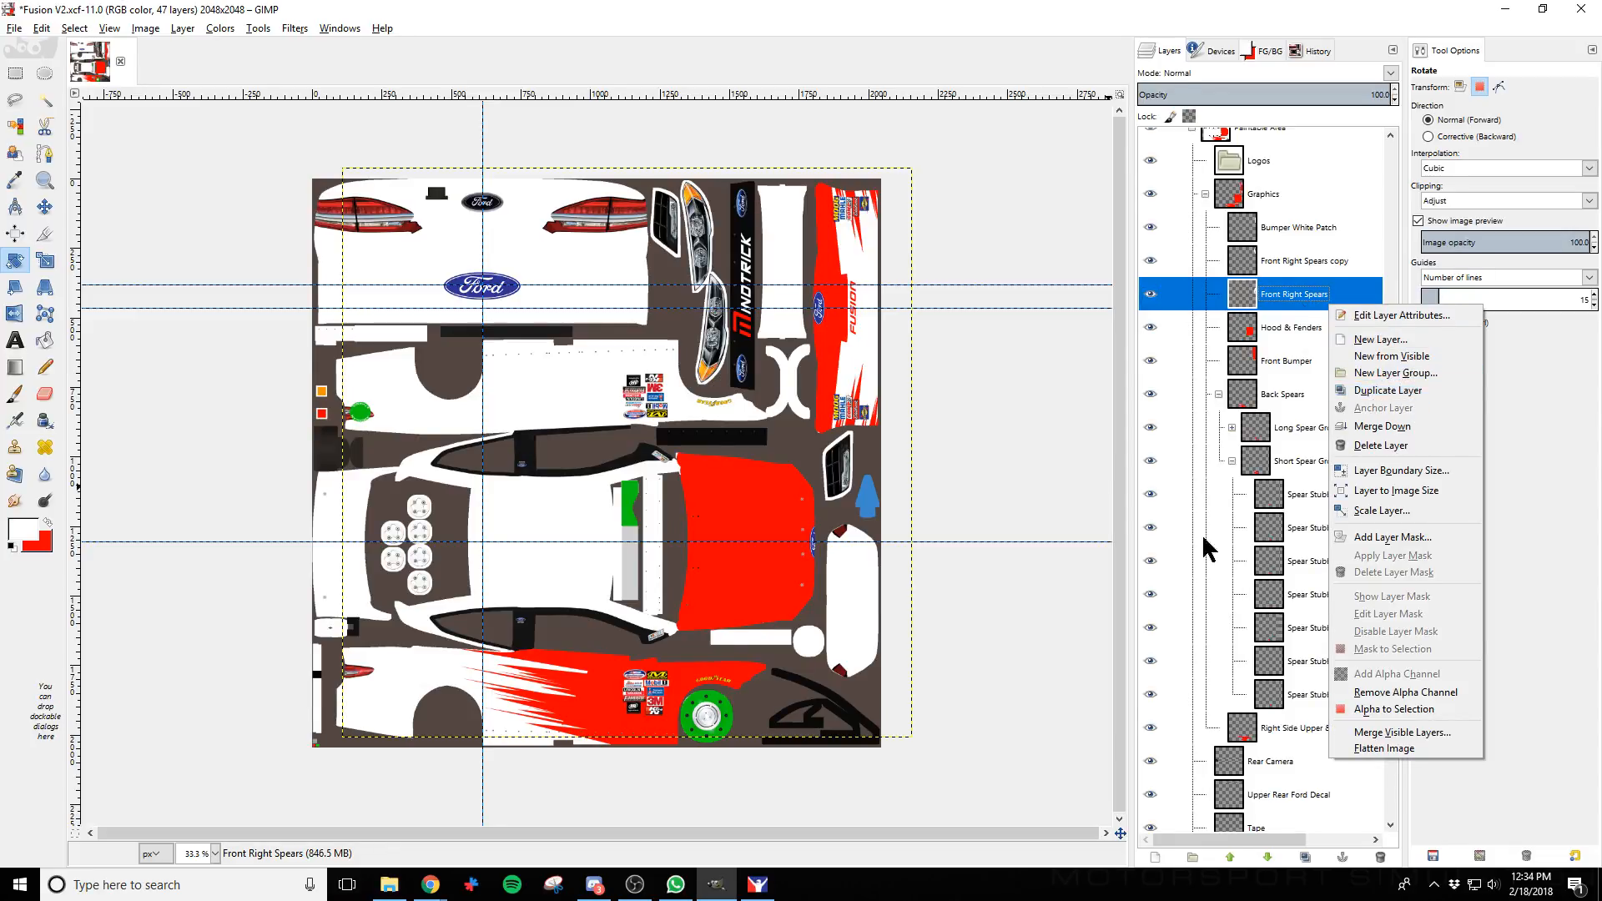
{"action": "left_click", "coordinate": [1282, 471]}
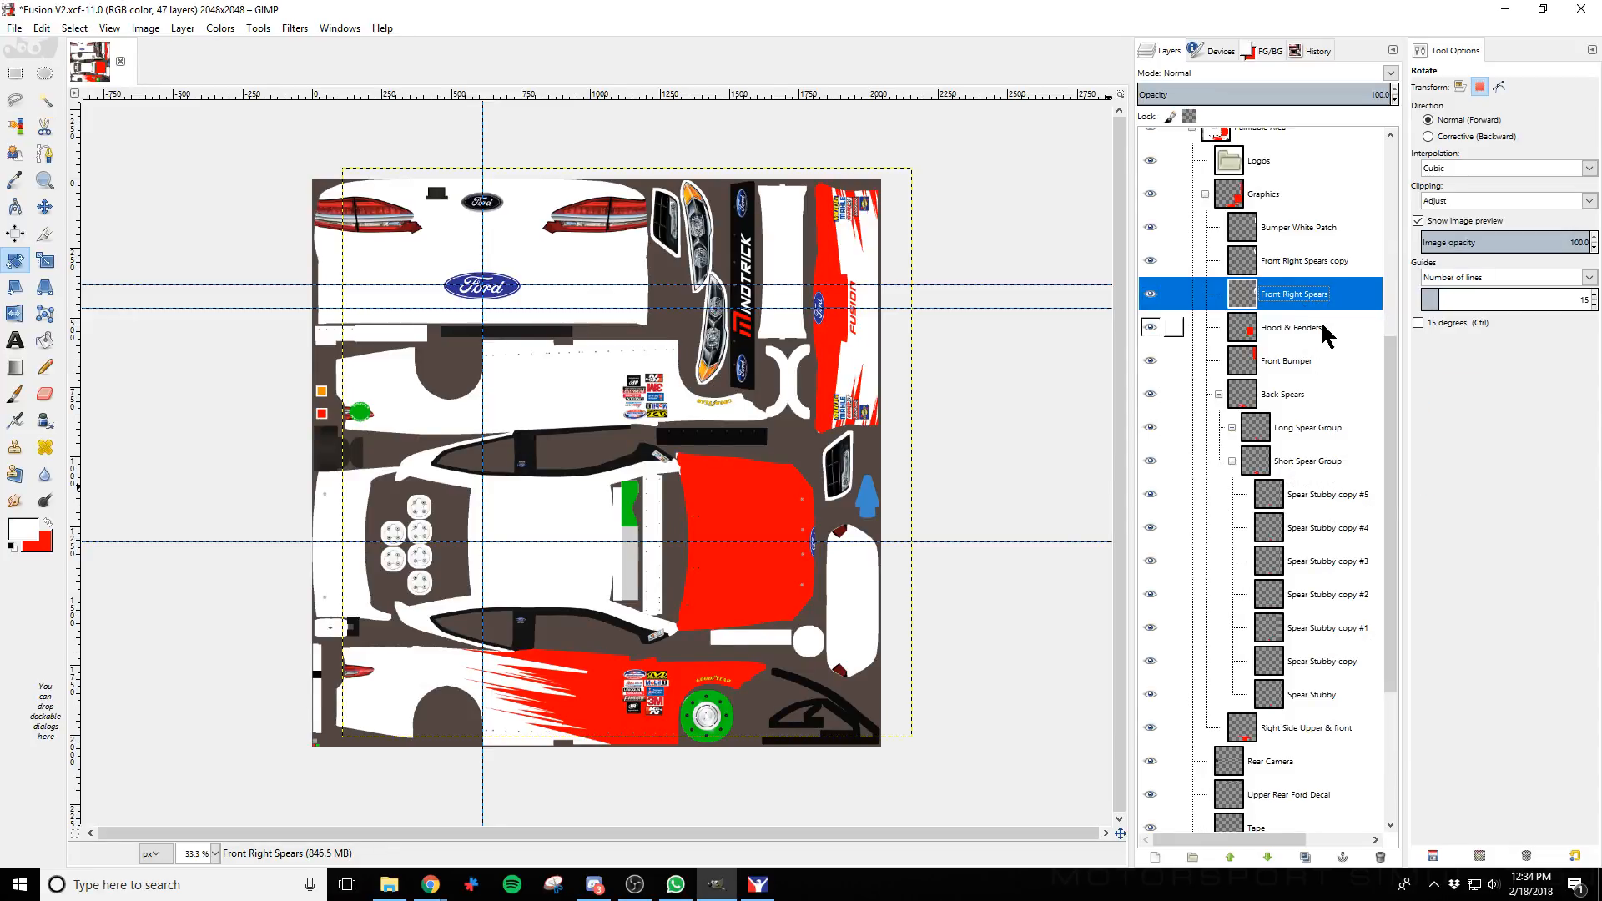
{"action": "left_click", "coordinate": [1305, 397]}
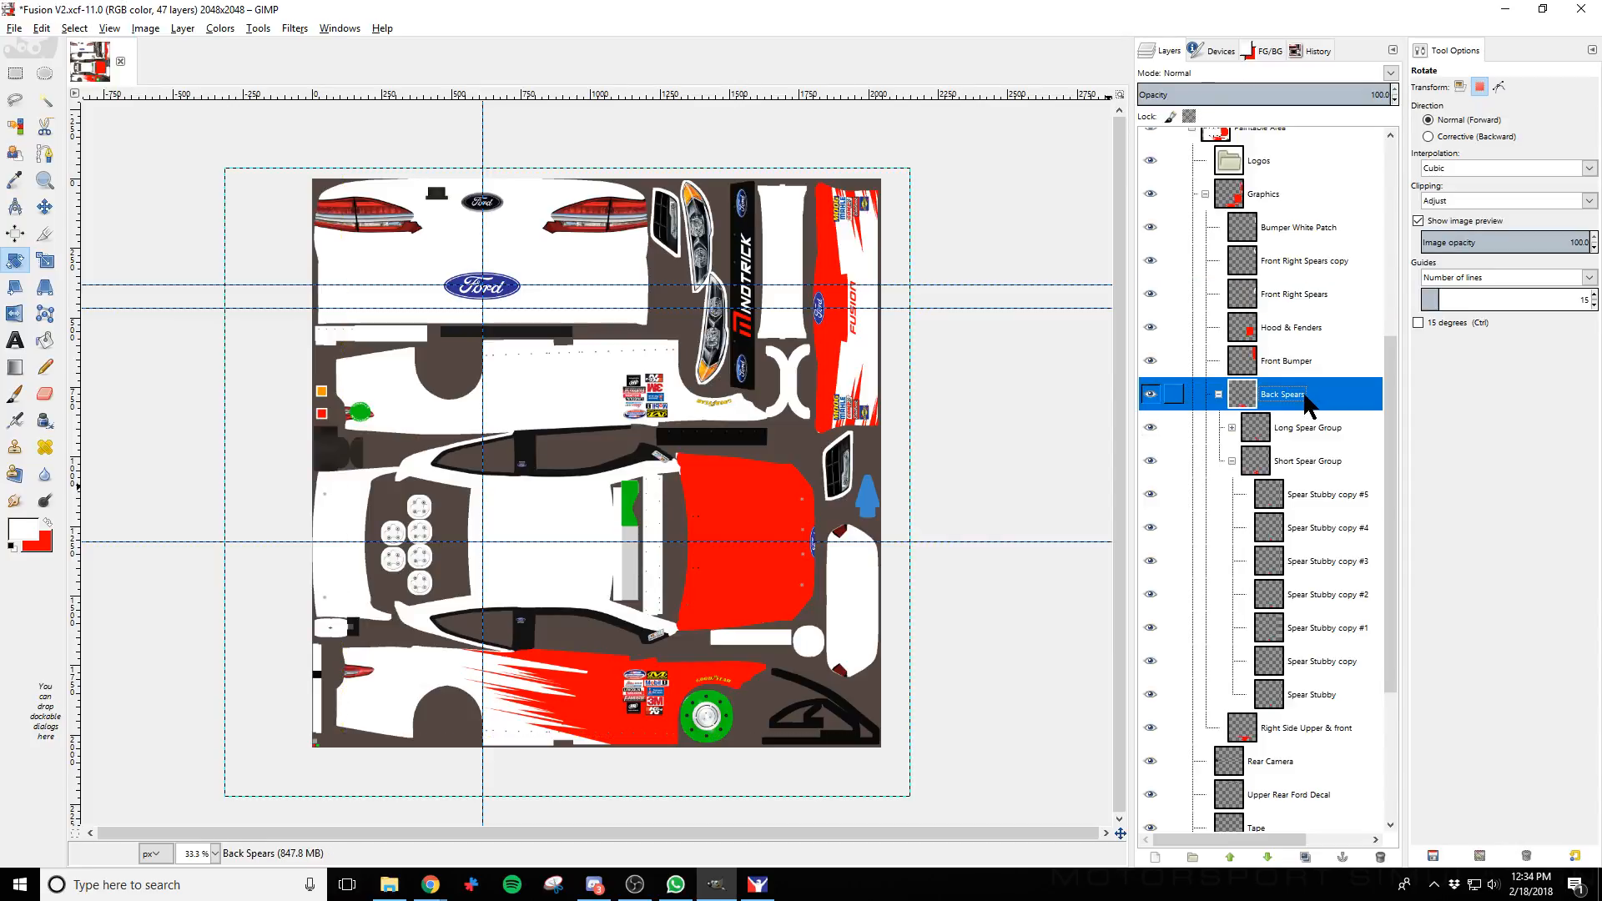
{"action": "left_click", "coordinate": [1148, 398]}
{"action": "left_click", "coordinate": [1148, 397]}
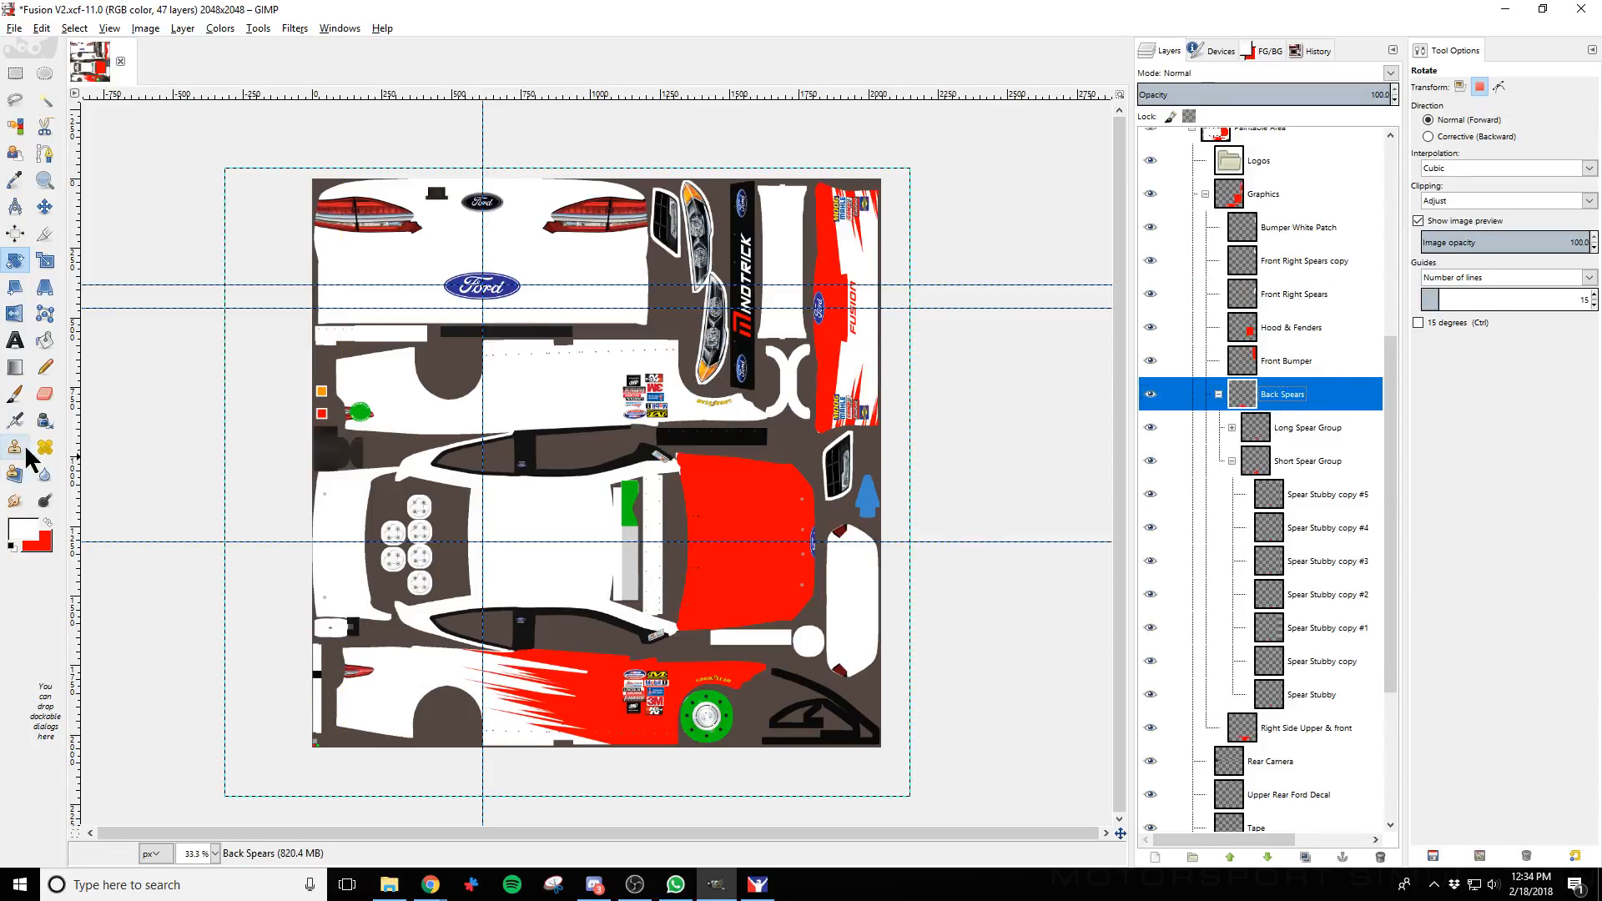
{"action": "left_click", "coordinate": [15, 126]}
Select the red spears by colour and add a 'Front White Spears' layer above Hood & Fenders
{"action": "left_click", "coordinate": [591, 695]}
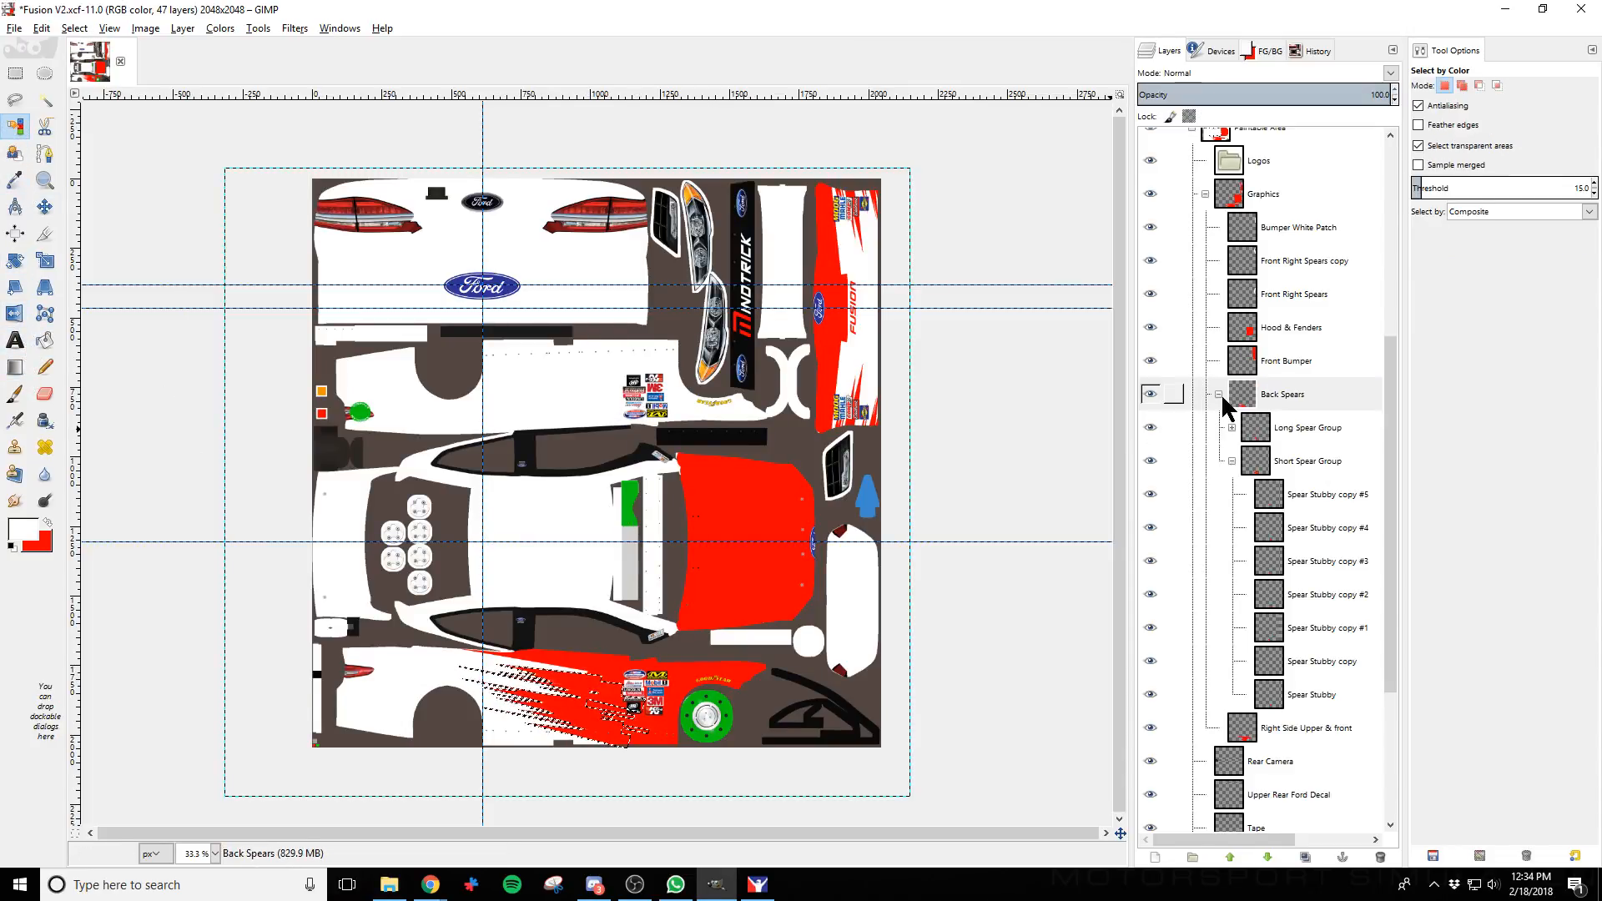
{"action": "left_click", "coordinate": [1154, 857]}
{"action": "type", "text": "Front"}
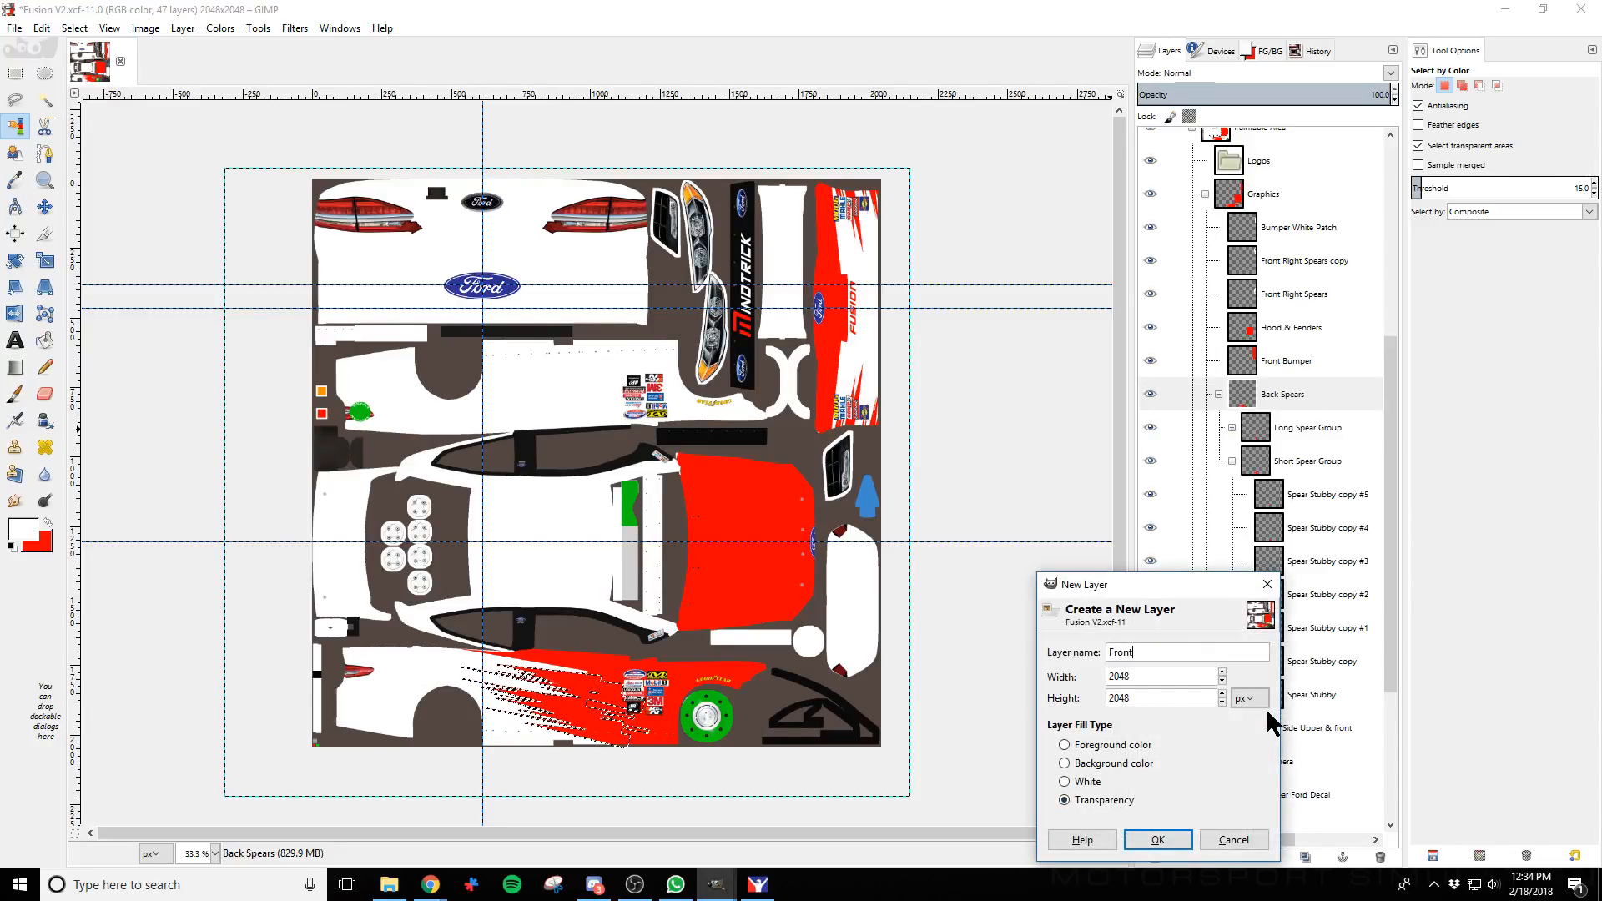
{"action": "type", "text": " White"}
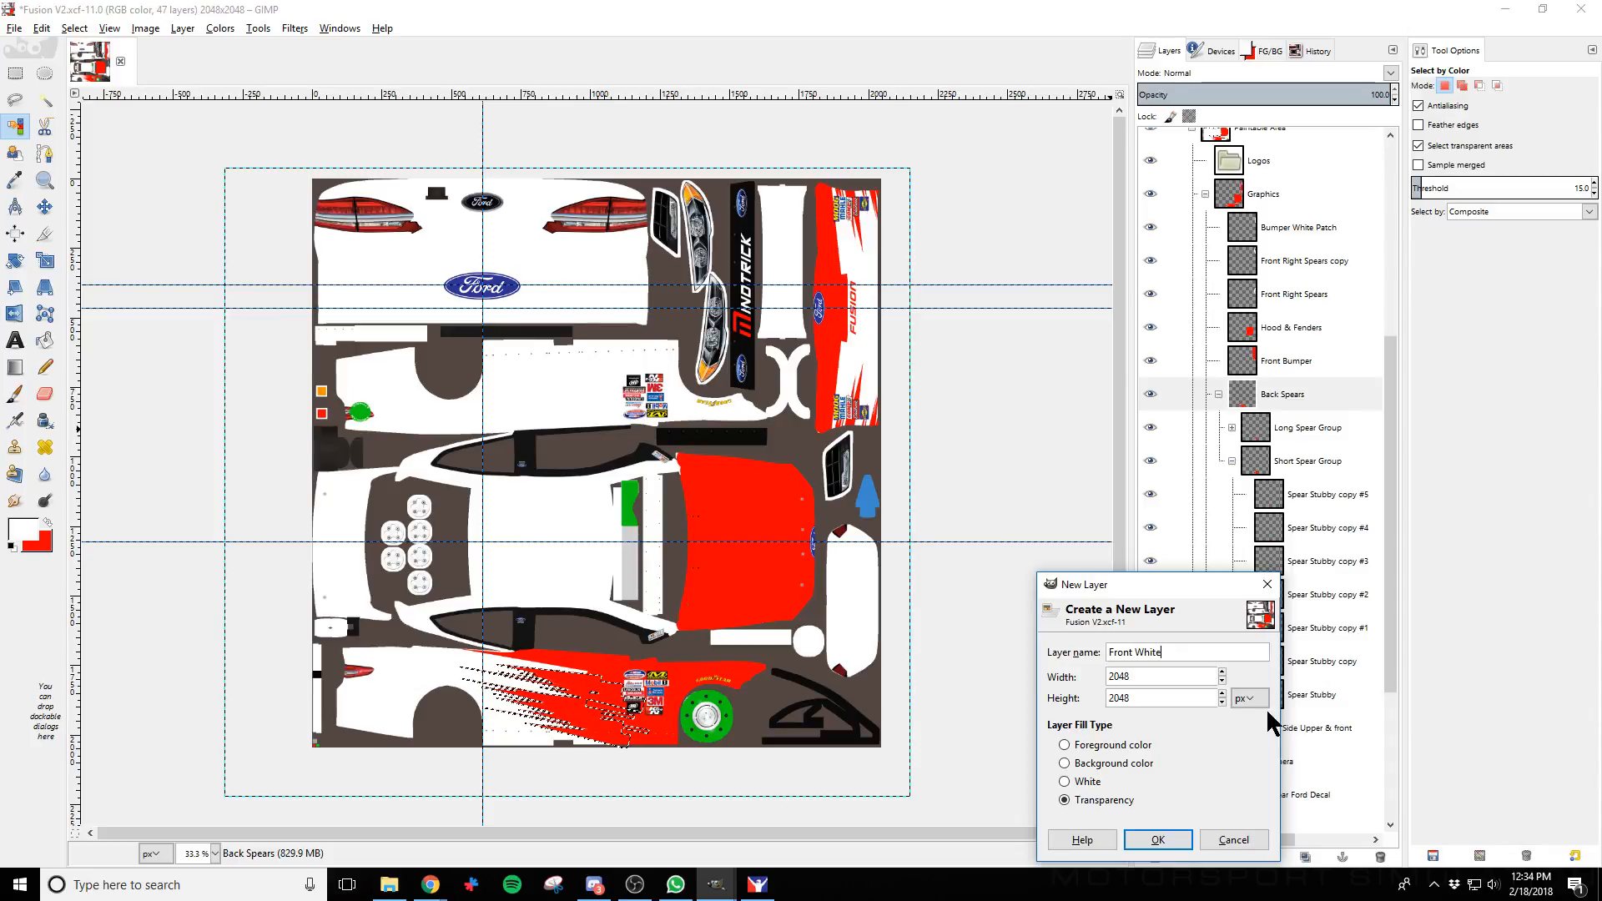
{"action": "type", "text": " Spears"}
{"action": "key", "text": "Return"}
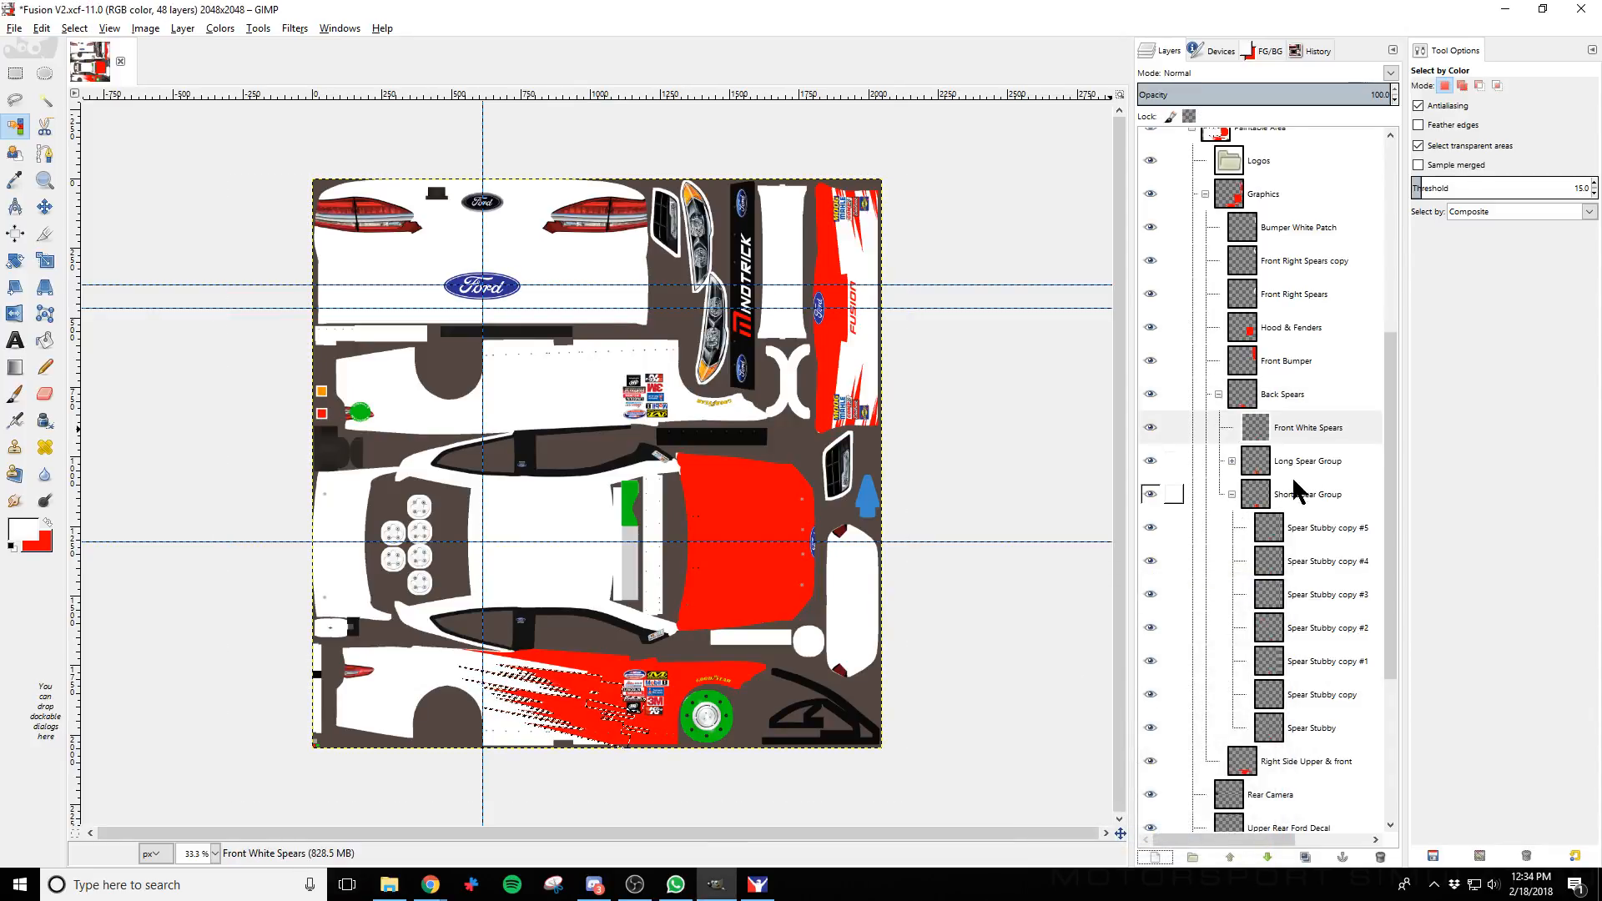
{"action": "left_click", "coordinate": [1310, 432]}
{"action": "left_click_drag", "start_coordinate": [1308, 439], "coordinate": [1302, 380]}
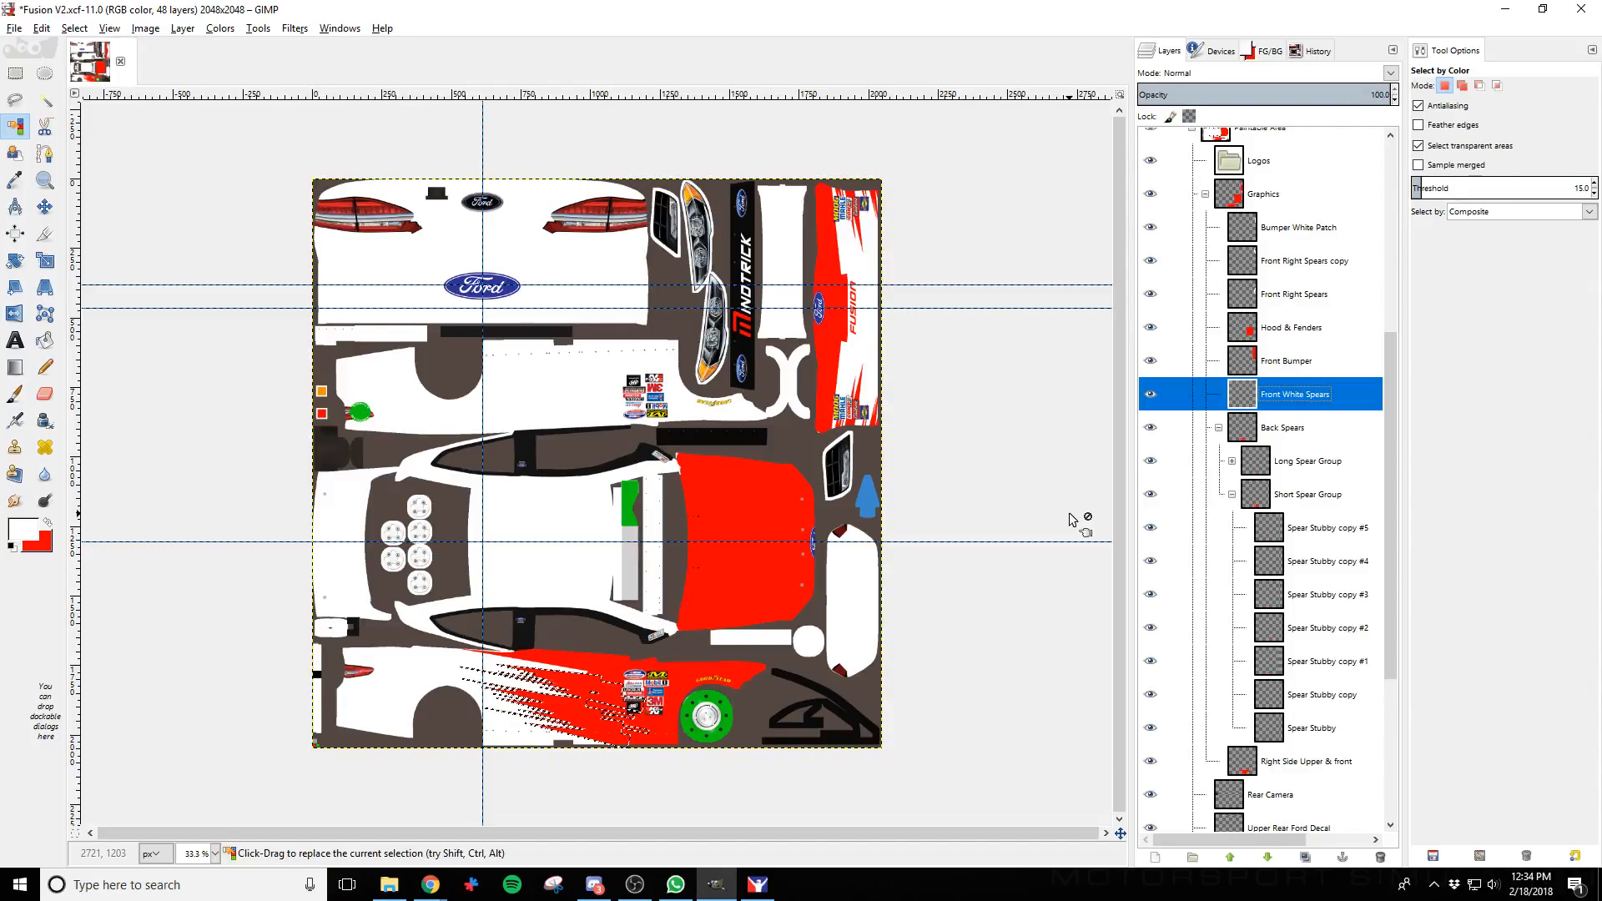
{"action": "left_click_drag", "start_coordinate": [1289, 399], "coordinate": [1243, 329]}
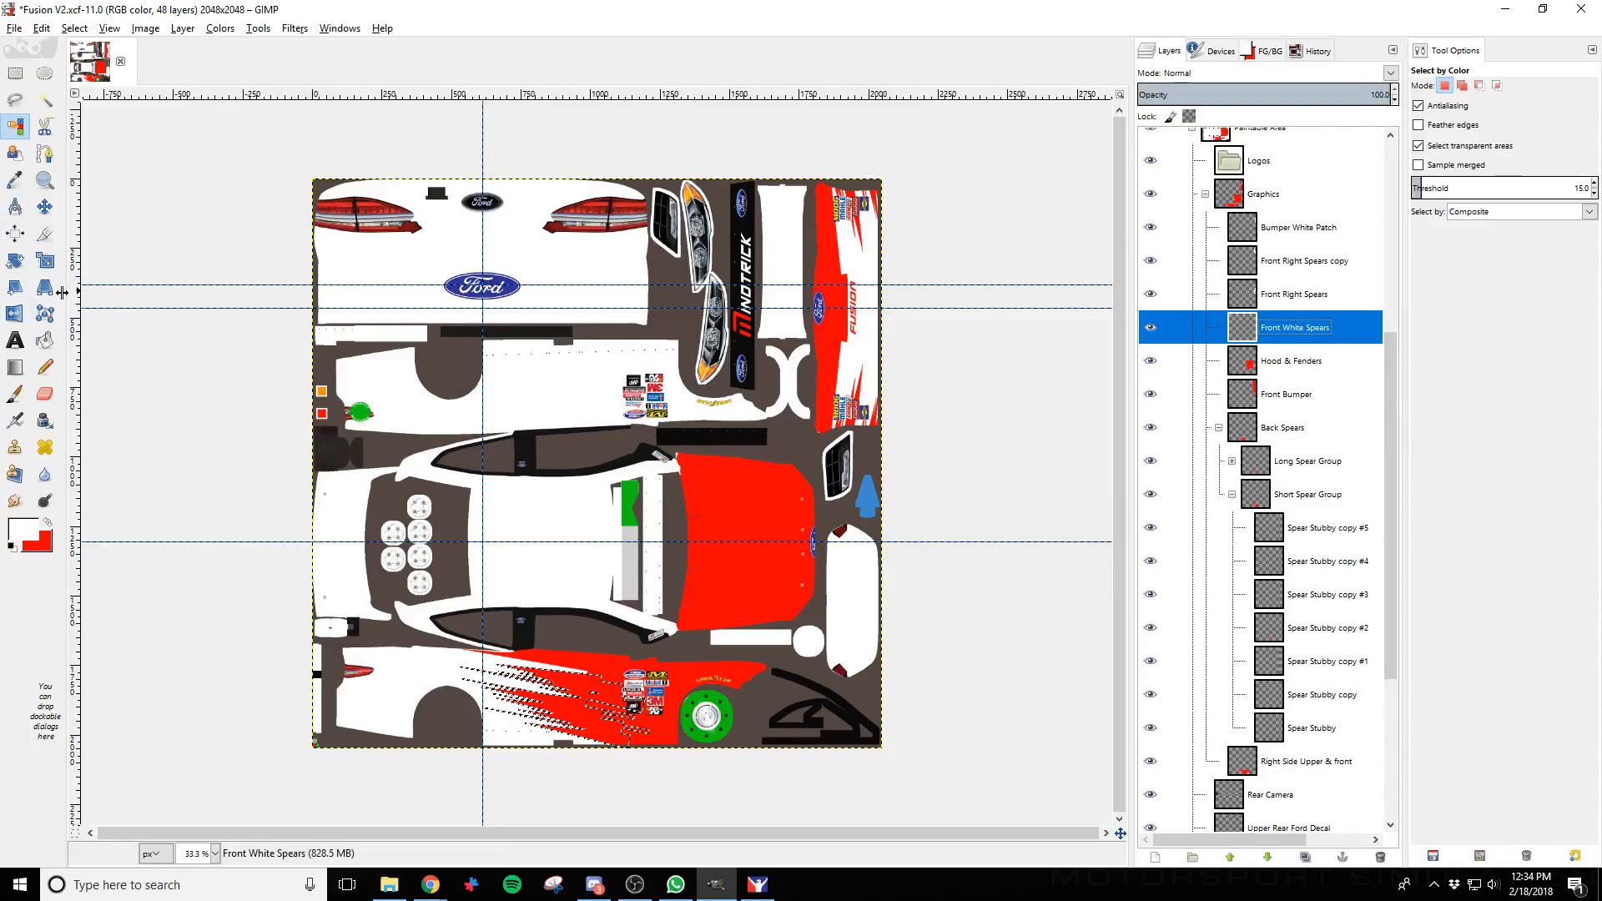
Clear the spear selection and nudge the Front White Spears layer right and down
{"action": "left_click", "coordinate": [14, 393]}
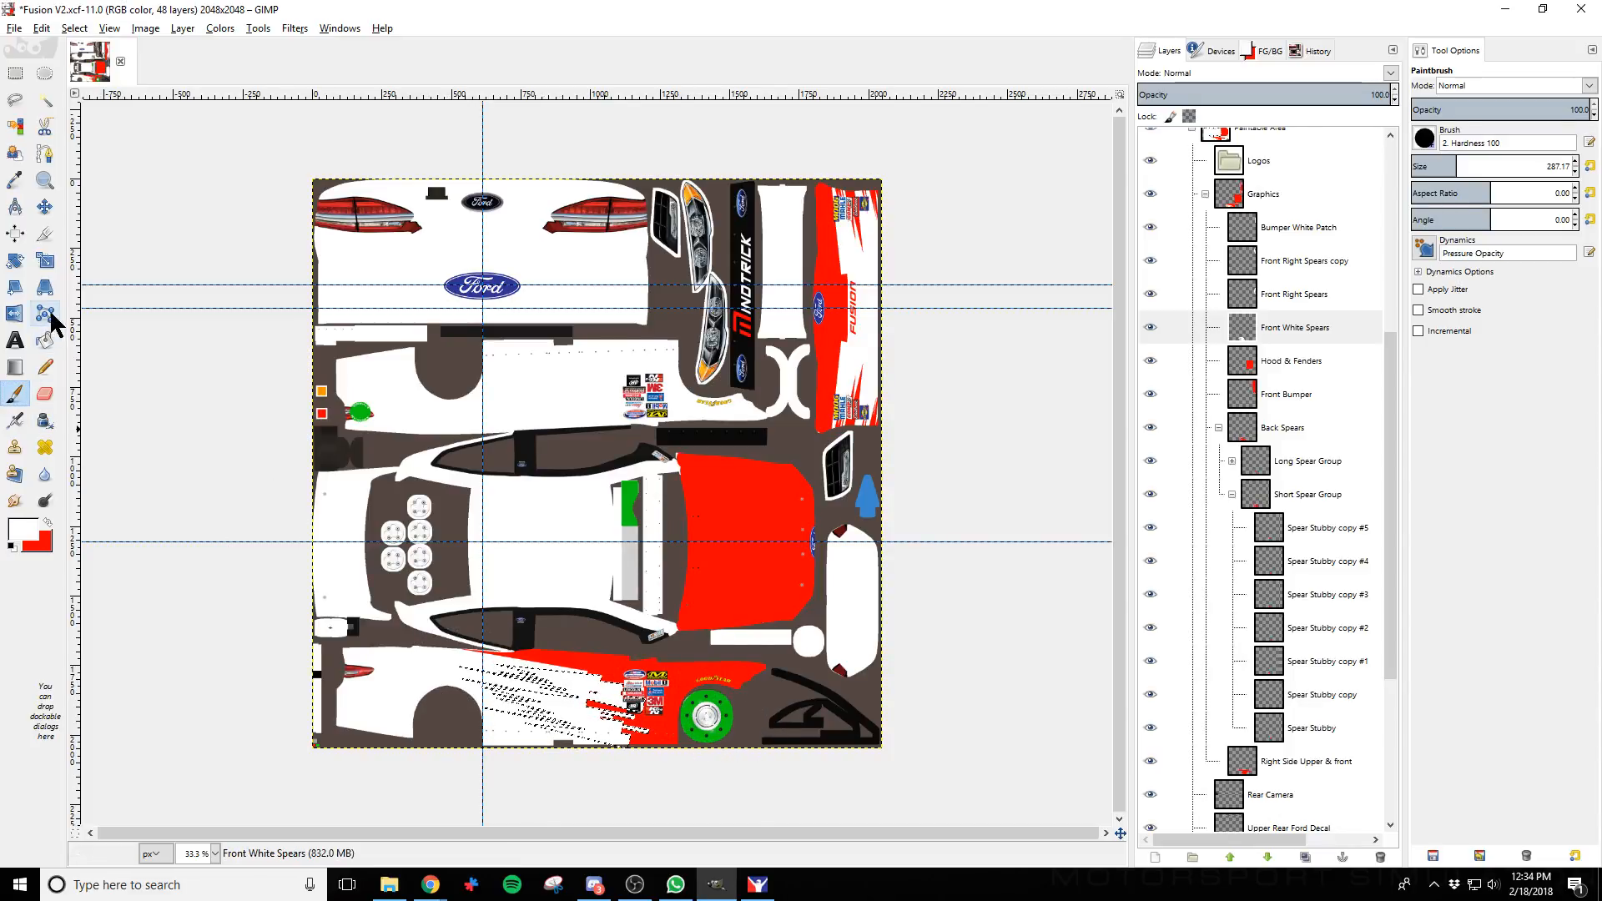
{"action": "left_click", "coordinate": [46, 207]}
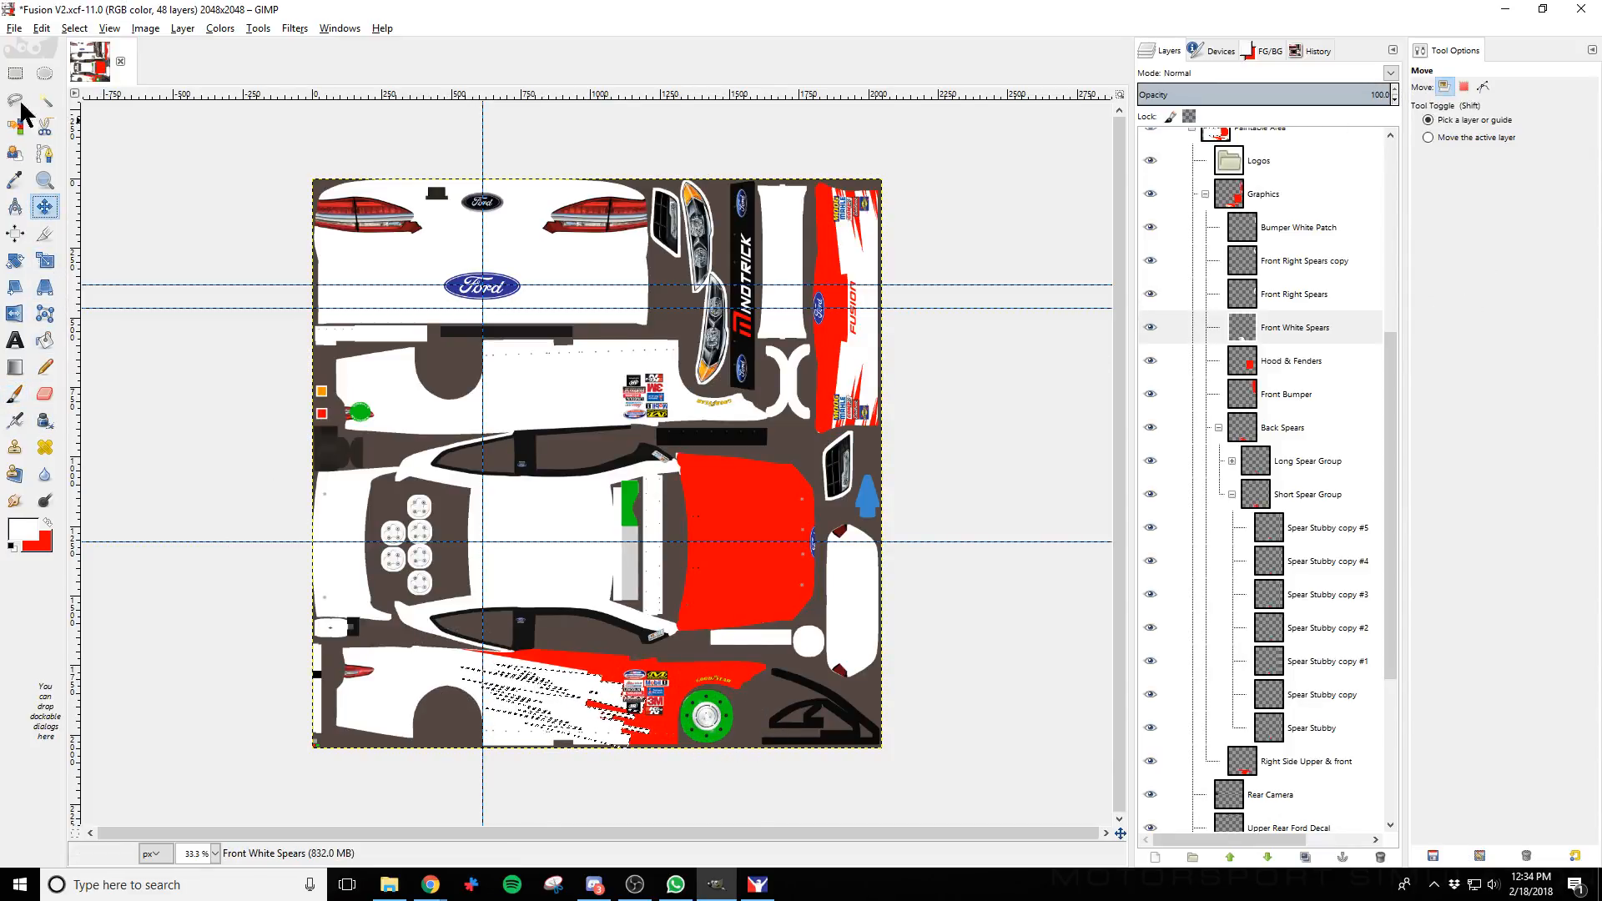
{"action": "left_click", "coordinate": [75, 27]}
{"action": "left_click", "coordinate": [100, 66]}
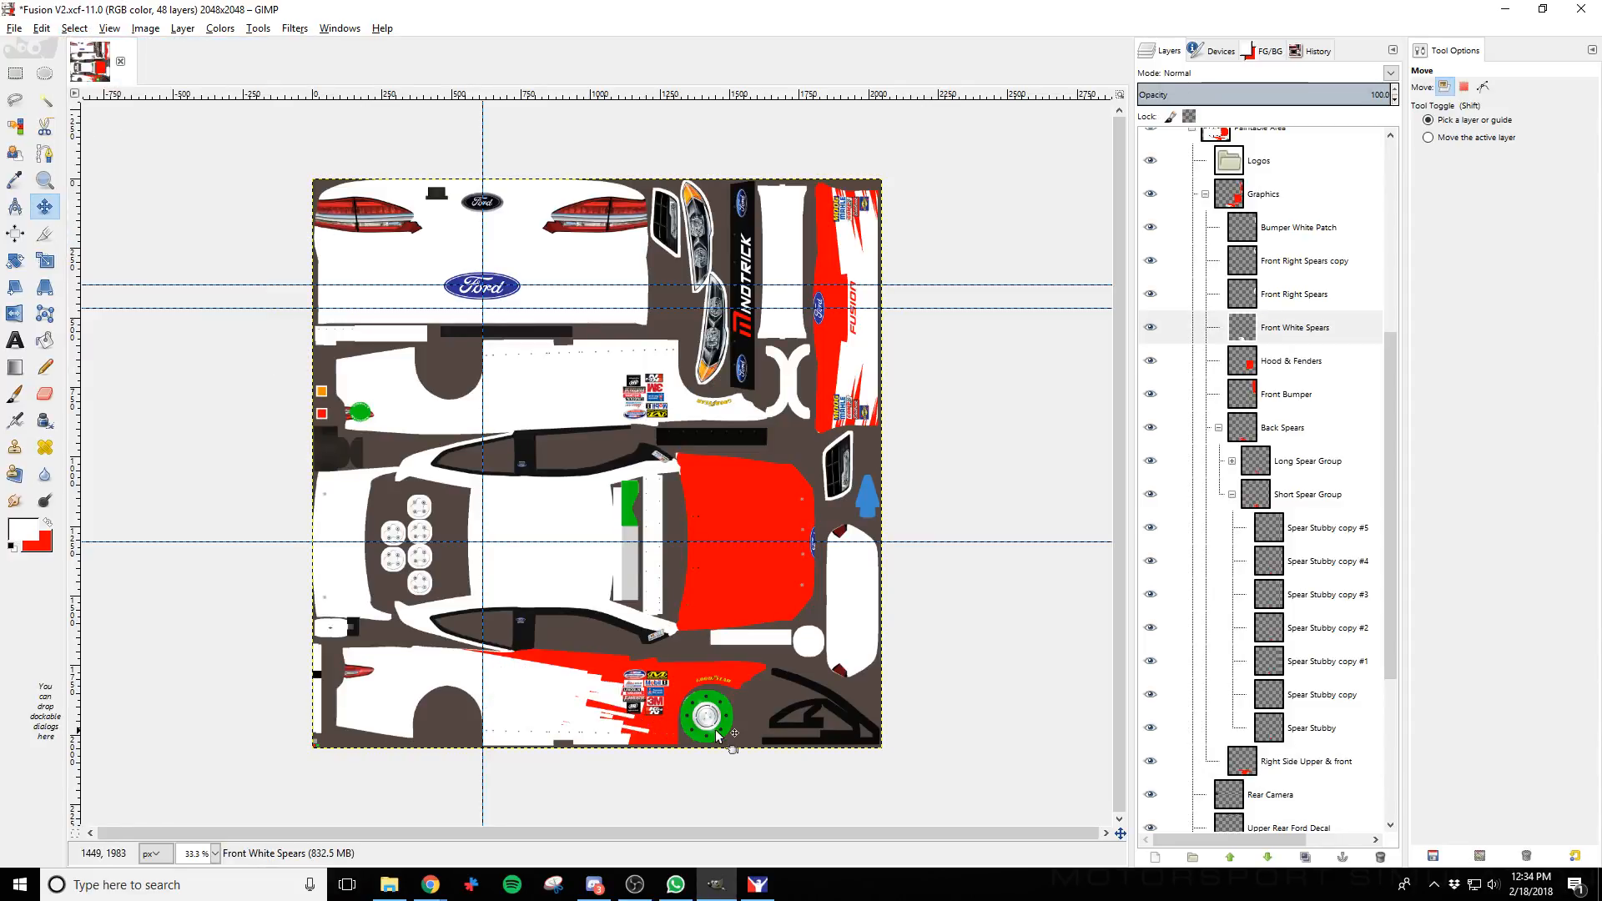
{"action": "key", "text": "shift+Right"}
{"action": "key", "text": "shift+Right"}
{"action": "key", "text": "shift+Right"}
{"action": "key", "text": "shift+Right"}
{"action": "key", "text": "shift+Right"}
{"action": "key", "text": "shift+Right"}
{"action": "key", "text": "shift+Right"}
{"action": "key", "text": "shift+Right"}
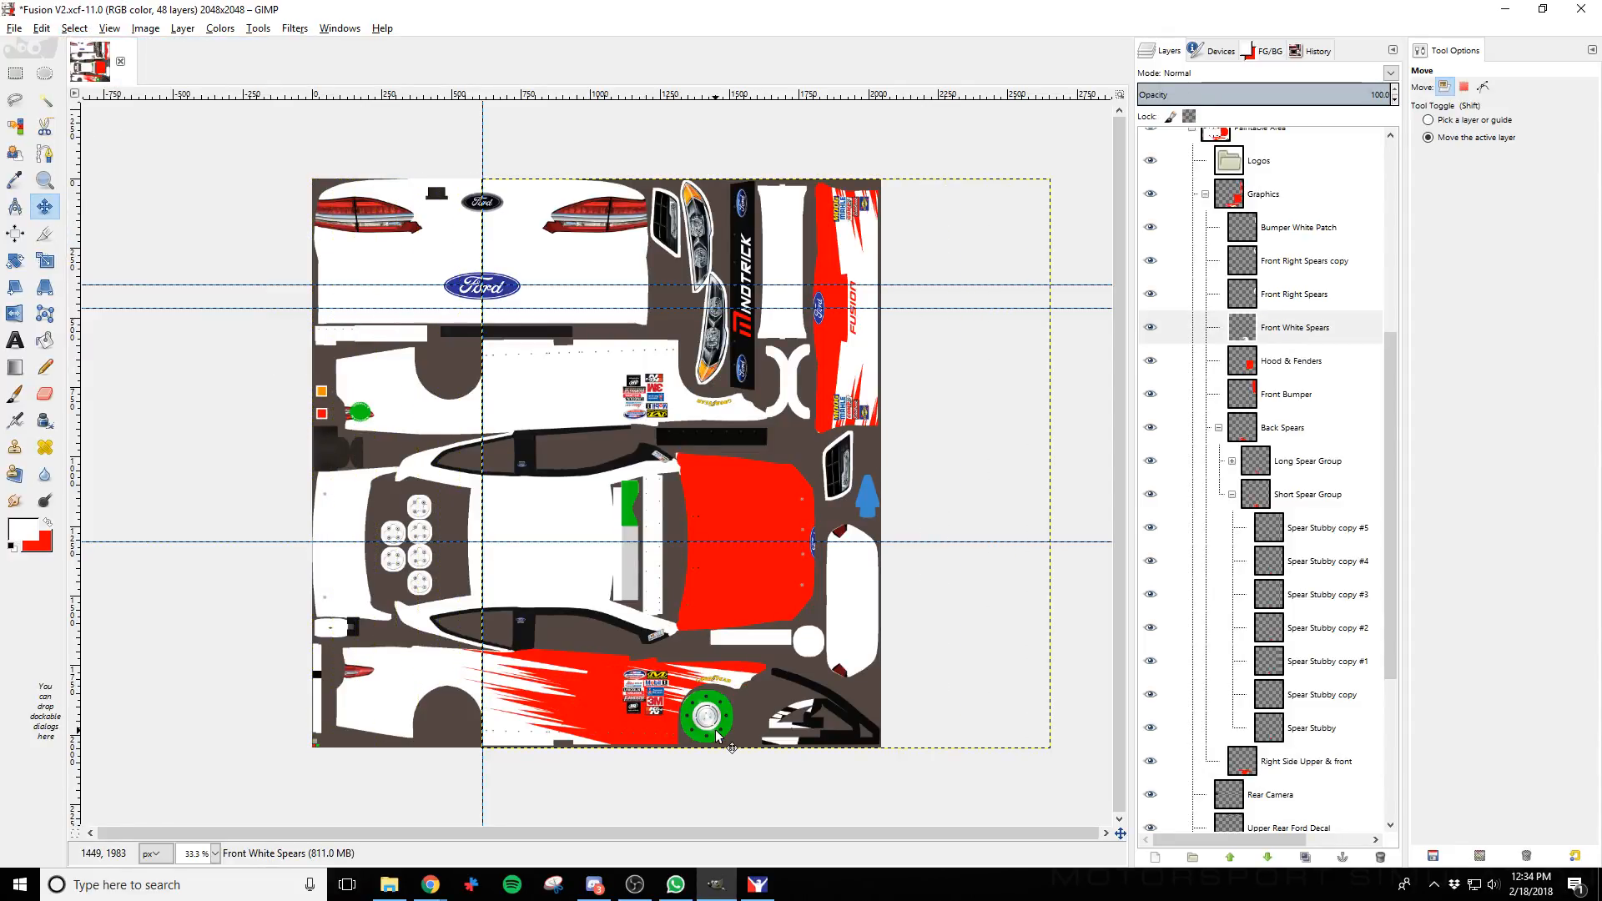
{"action": "key", "text": "shift+Down"}
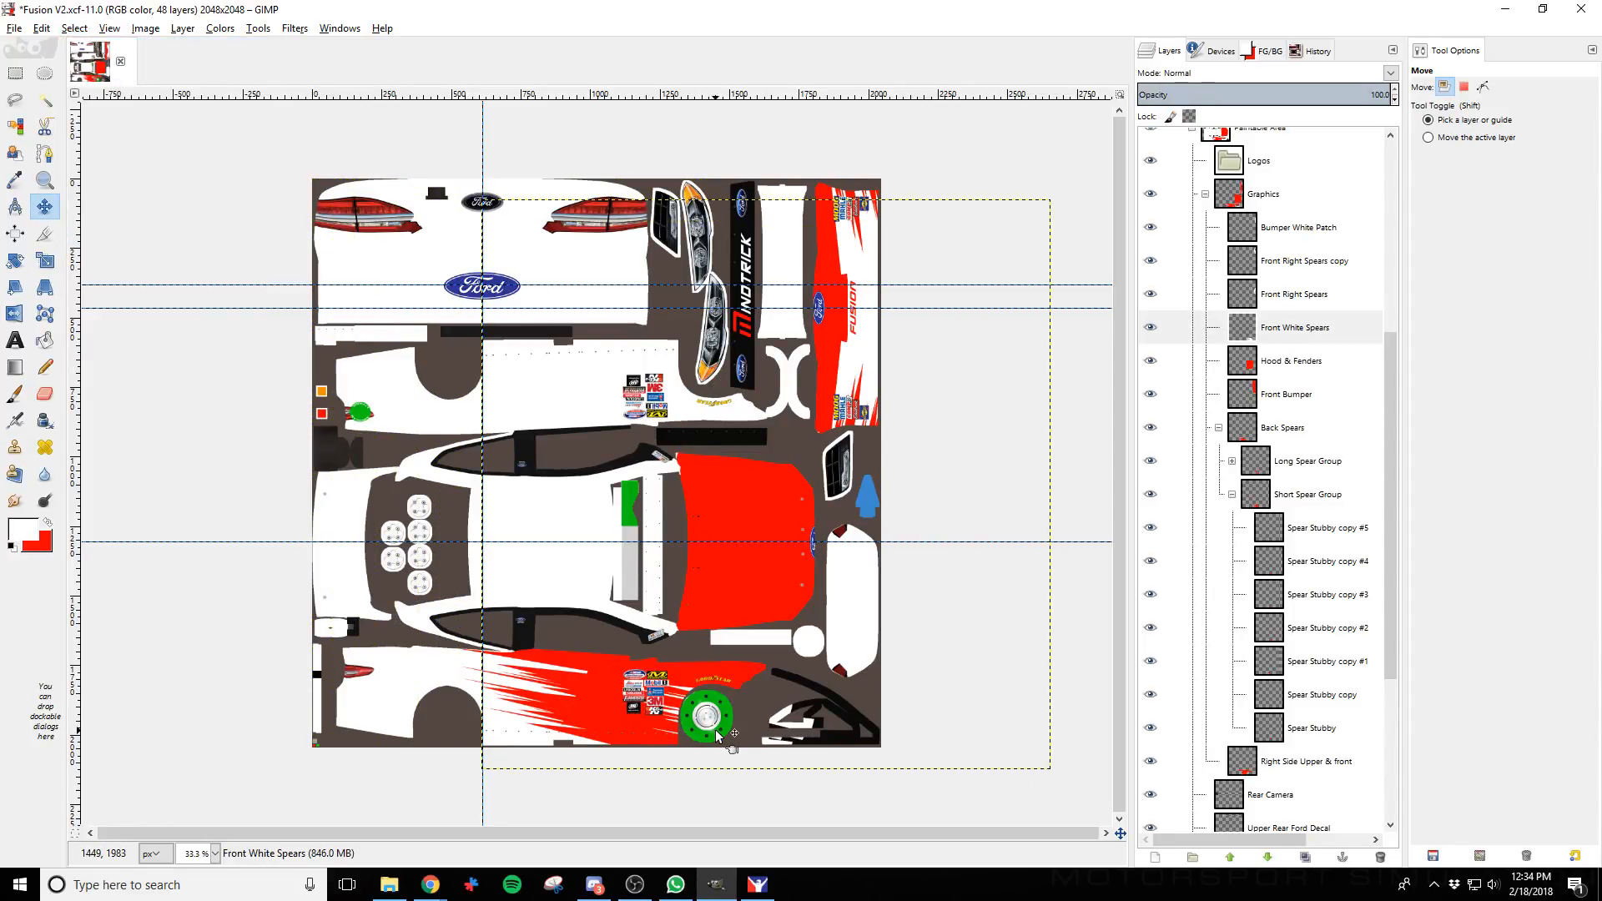
Export the livery and view the car side-on in iRacing
{"action": "key", "text": "ctrl+e"}
{"action": "key", "text": "alt+Tab"}
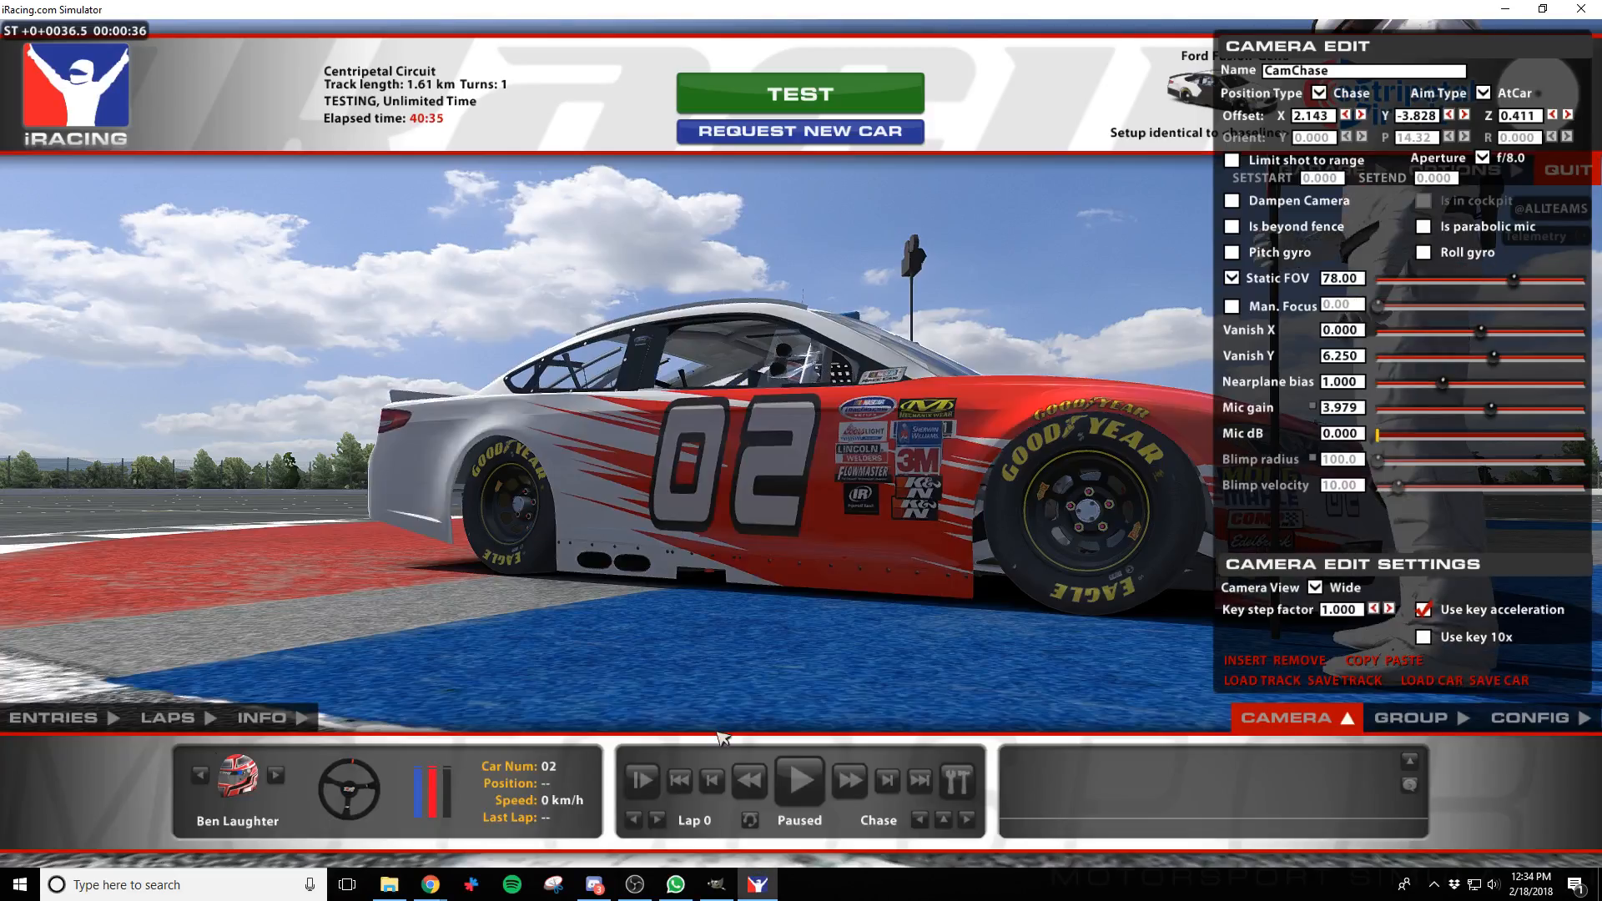
{"action": "key", "text": "w"}
{"action": "key", "text": "space"}
{"action": "key", "text": "w"}
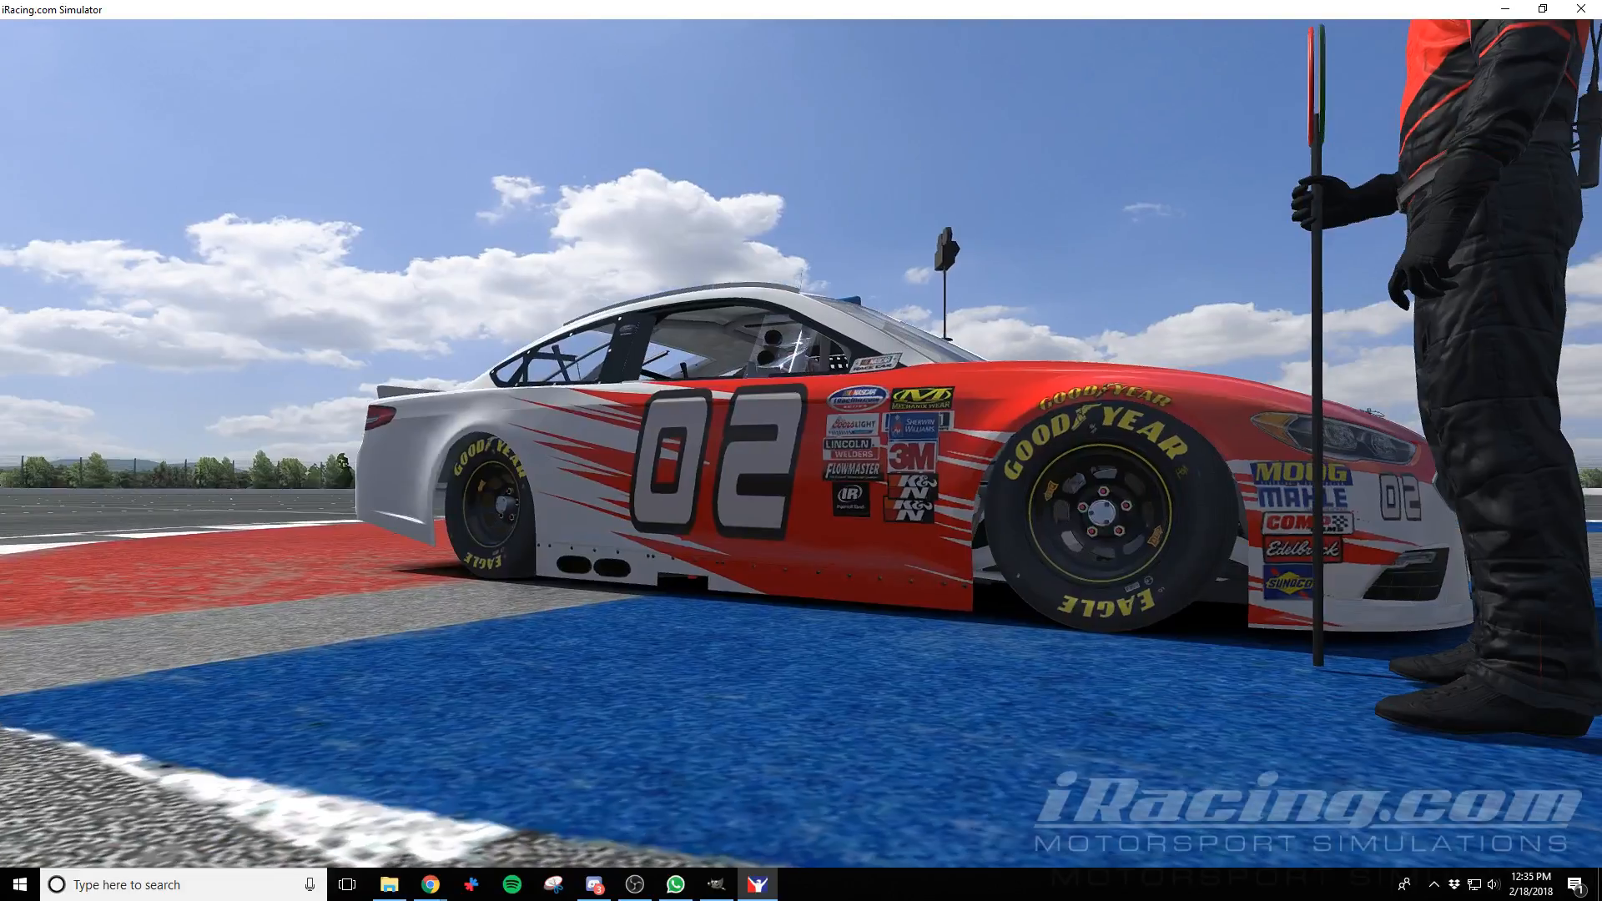
{"action": "key", "text": "a"}
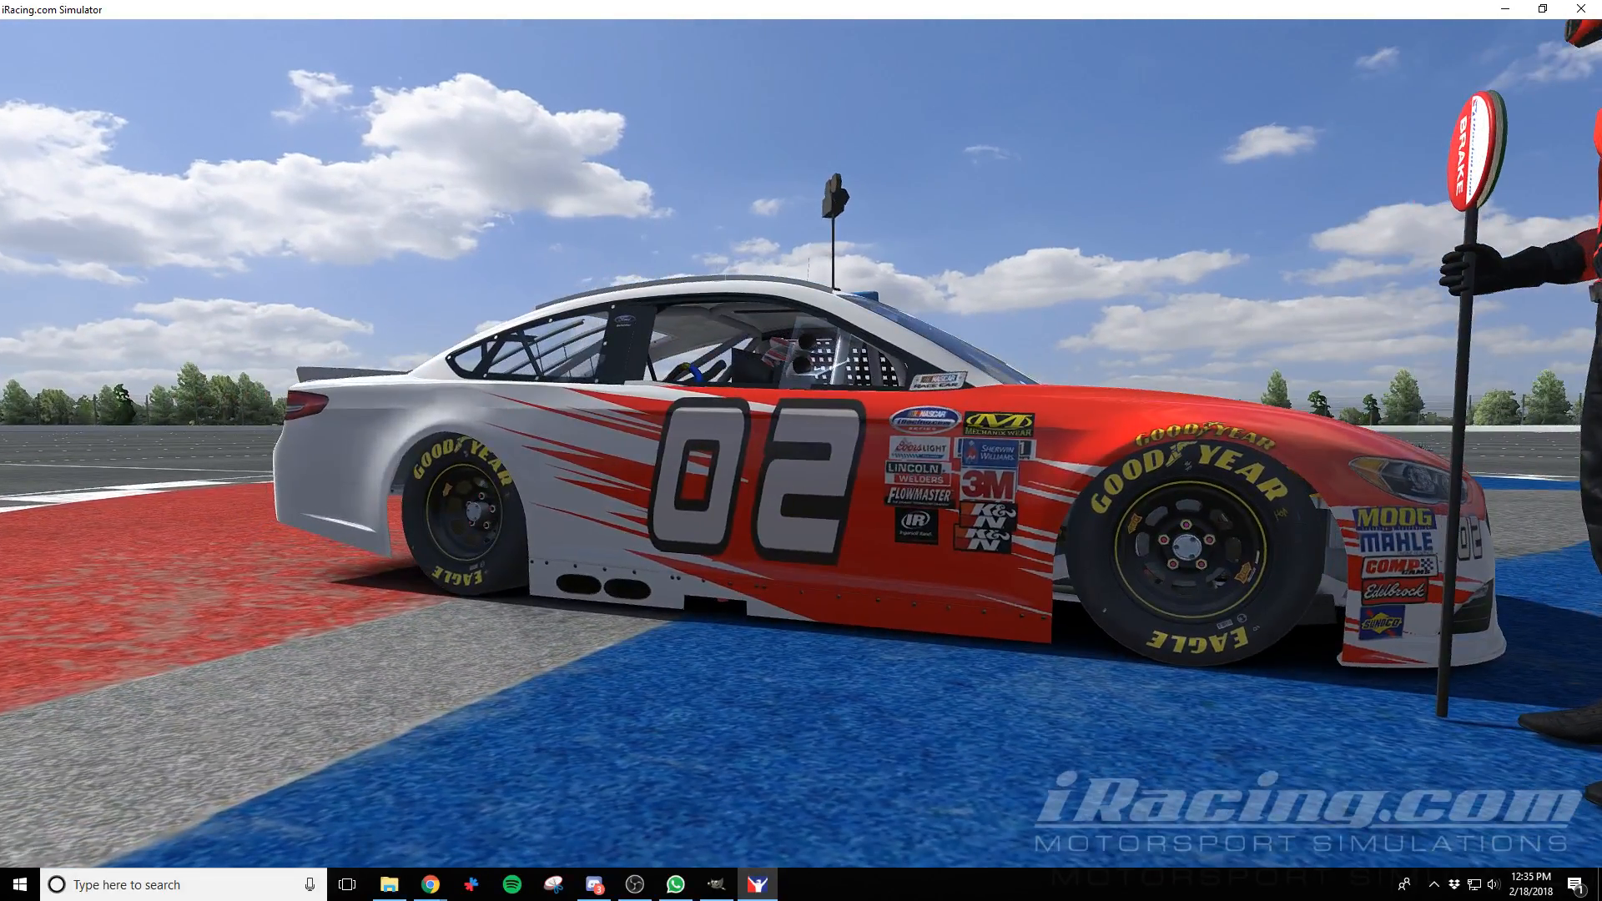
{"action": "key", "text": "alt+Tab"}
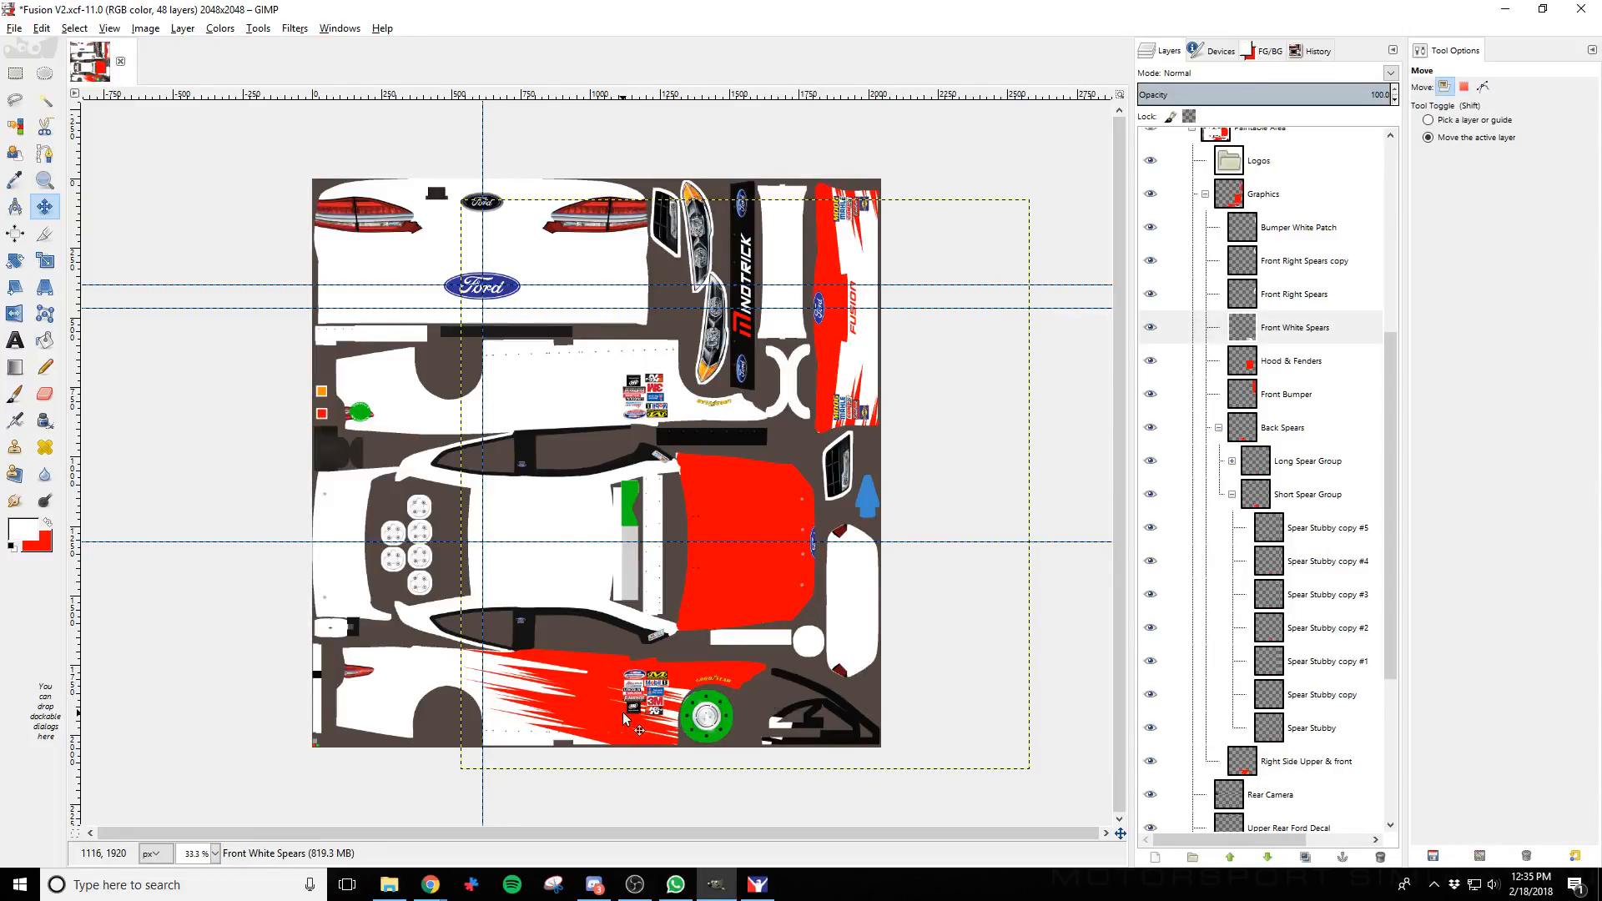
Nudge Front White Spears up a few pixels, re-export car_147818.tga, and check it in iRacing
{"action": "key", "text": "shift+Up"}
{"action": "key", "text": "shift+Up"}
{"action": "key", "text": "shift+Up"}
{"action": "key", "text": "shift+Down"}
{"action": "key", "text": "shift+Down"}
{"action": "key", "text": "shift+Down"}
{"action": "key", "text": "Up"}
{"action": "key", "text": "Up"}
{"action": "key", "text": "Up"}
{"action": "key", "text": "Up"}
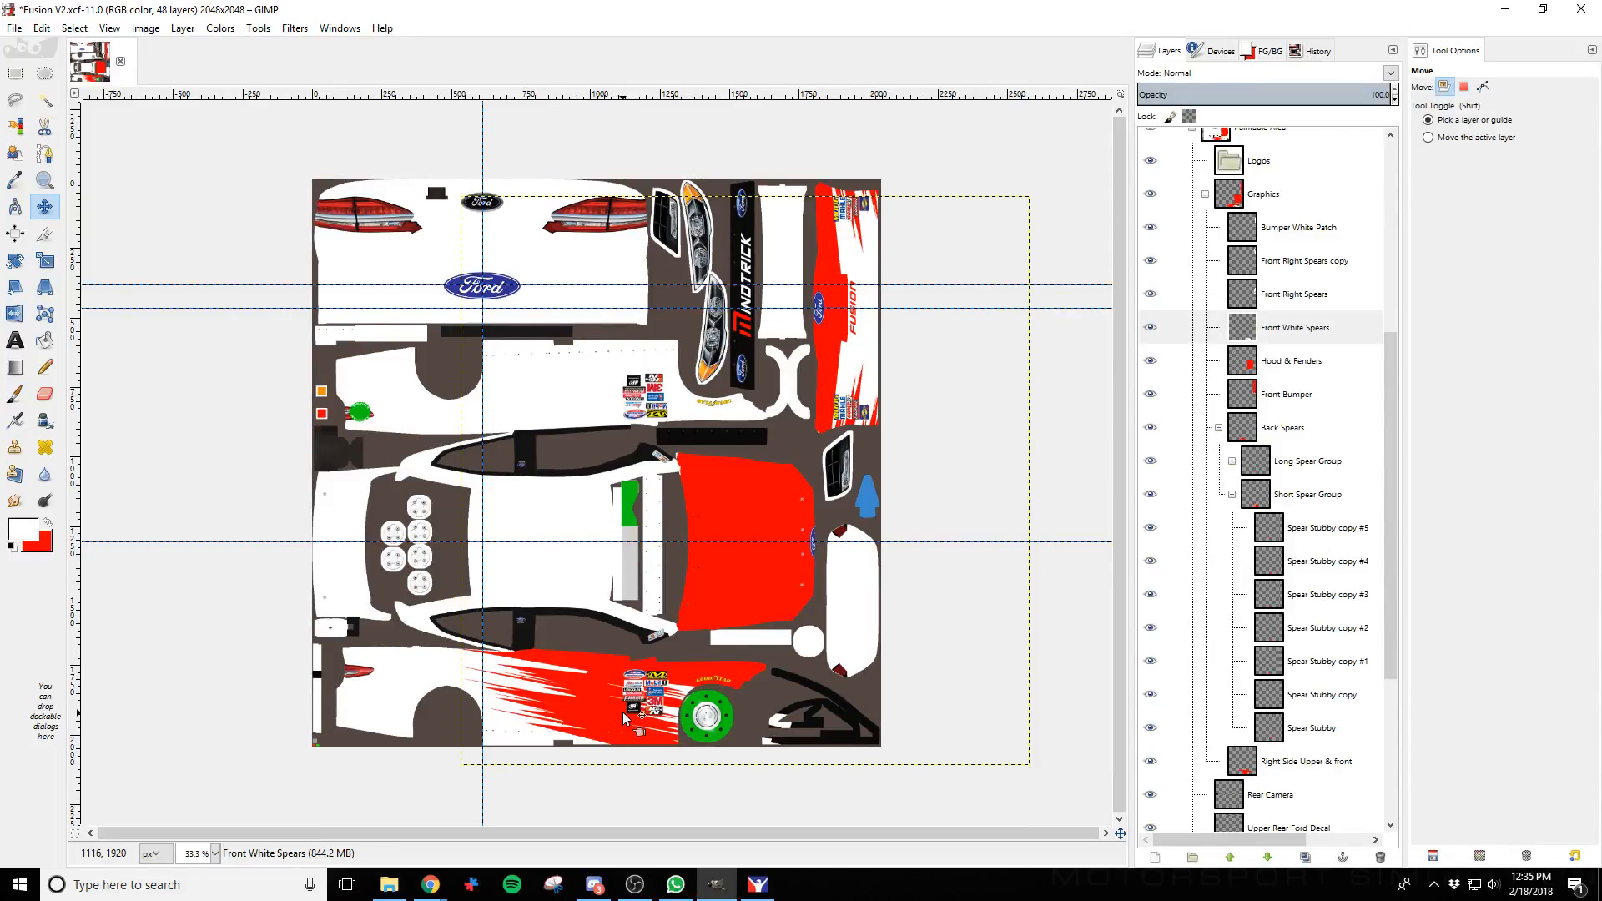
{"action": "key", "text": "ctrl+e"}
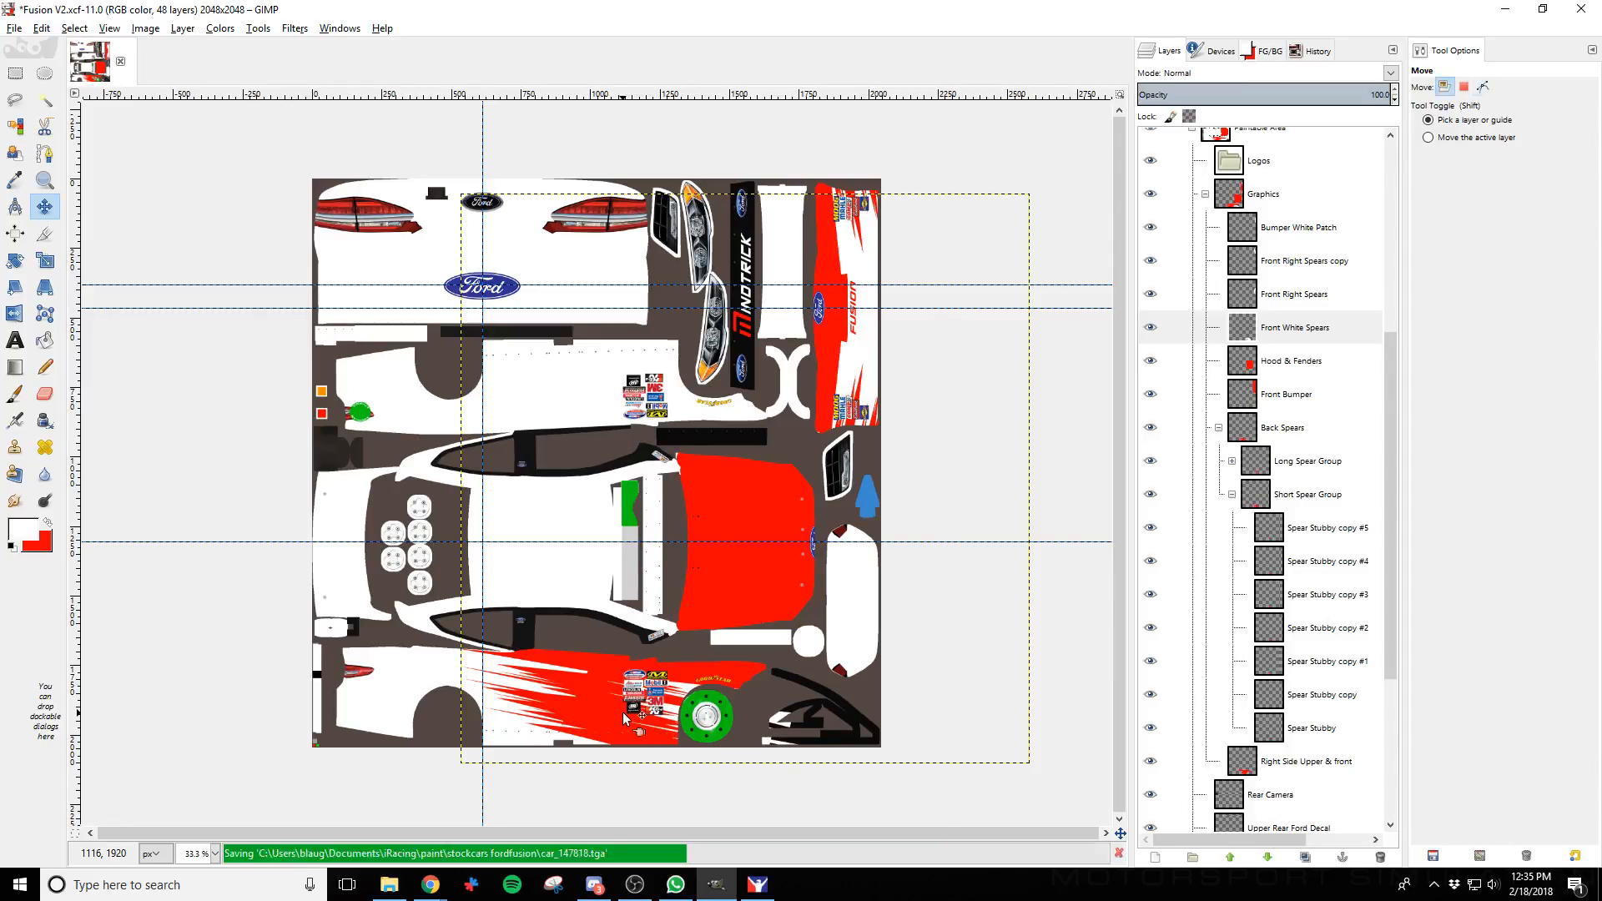
{"action": "key", "text": "alt+Tab"}
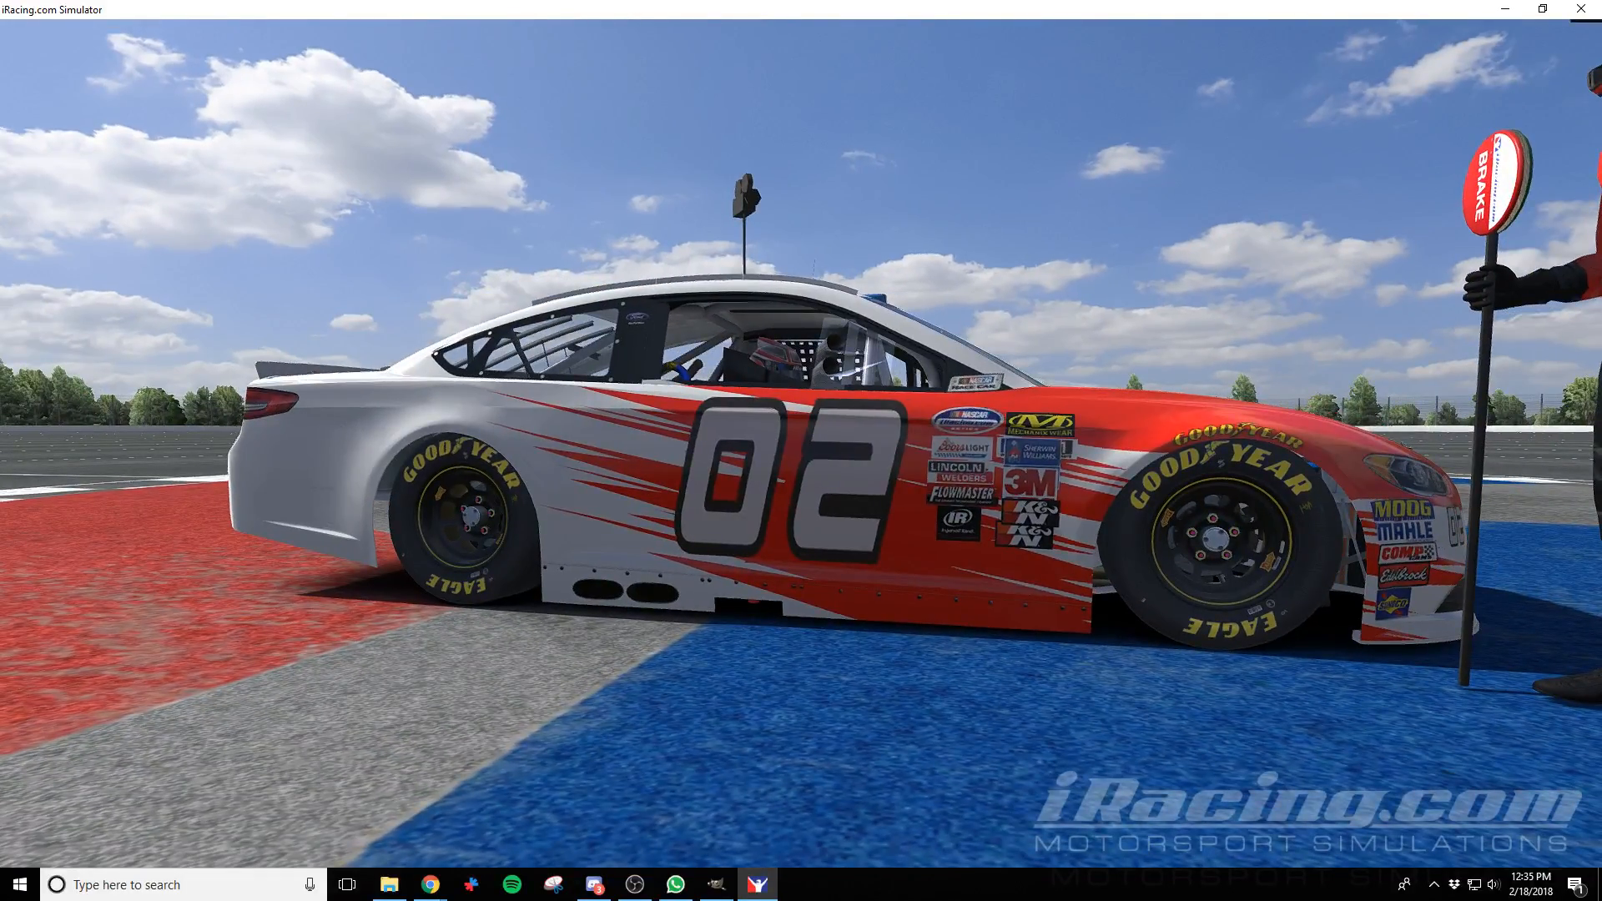
Restore the iRacing interface, close the Camera Edit panels, and return to GIMP
{"action": "key", "text": "space"}
{"action": "key", "text": "ctrl+F12"}
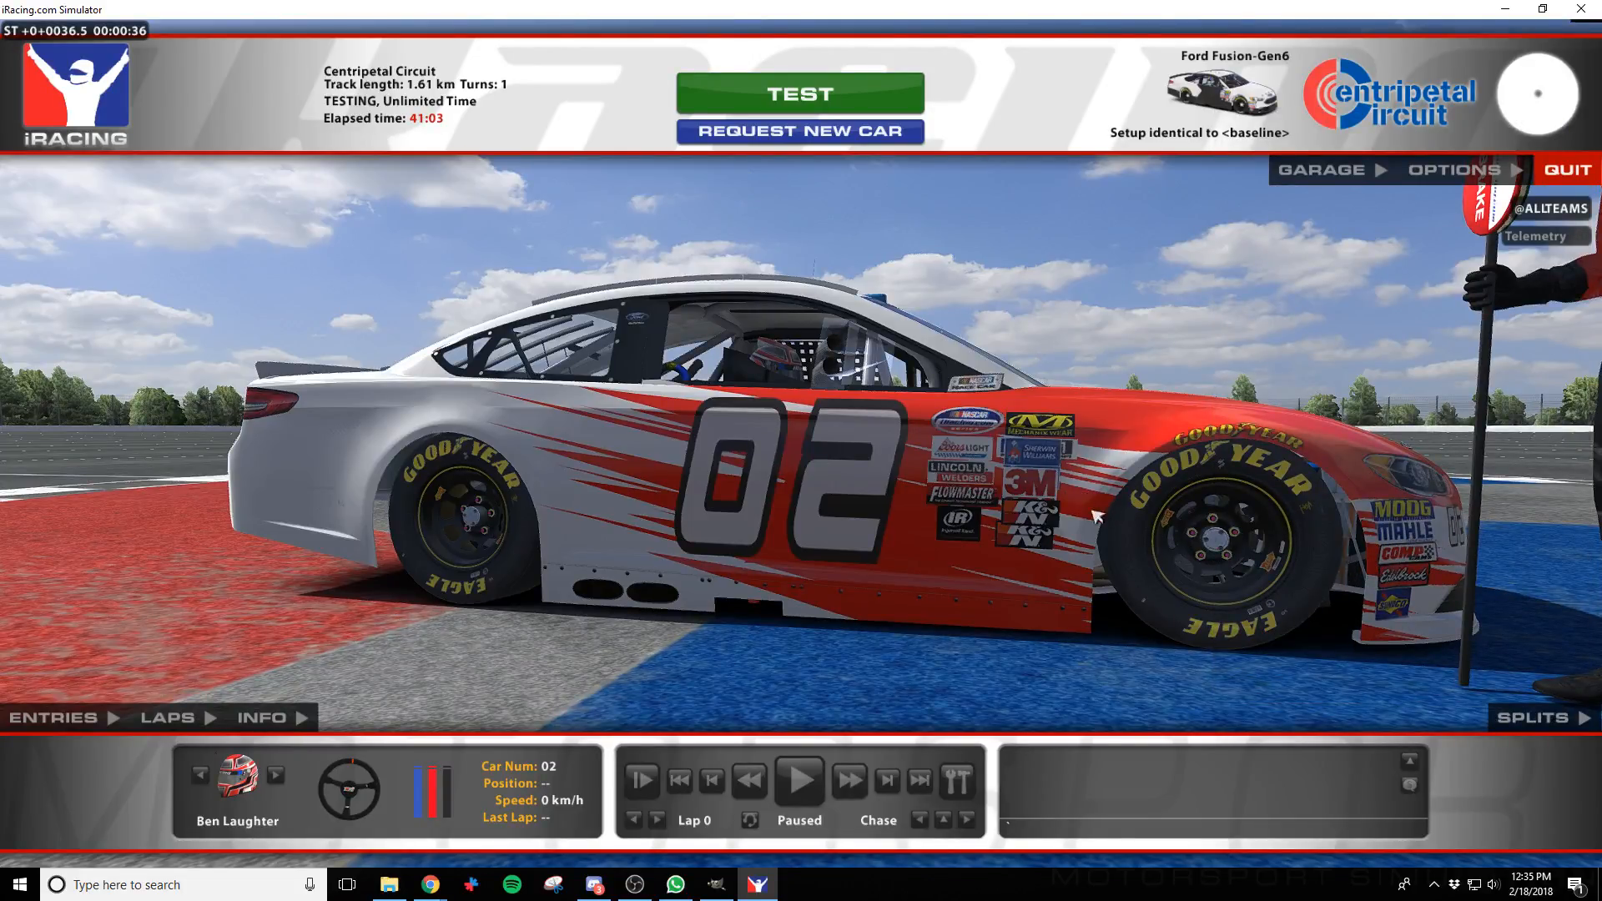
{"action": "key", "text": "alt+Tab"}
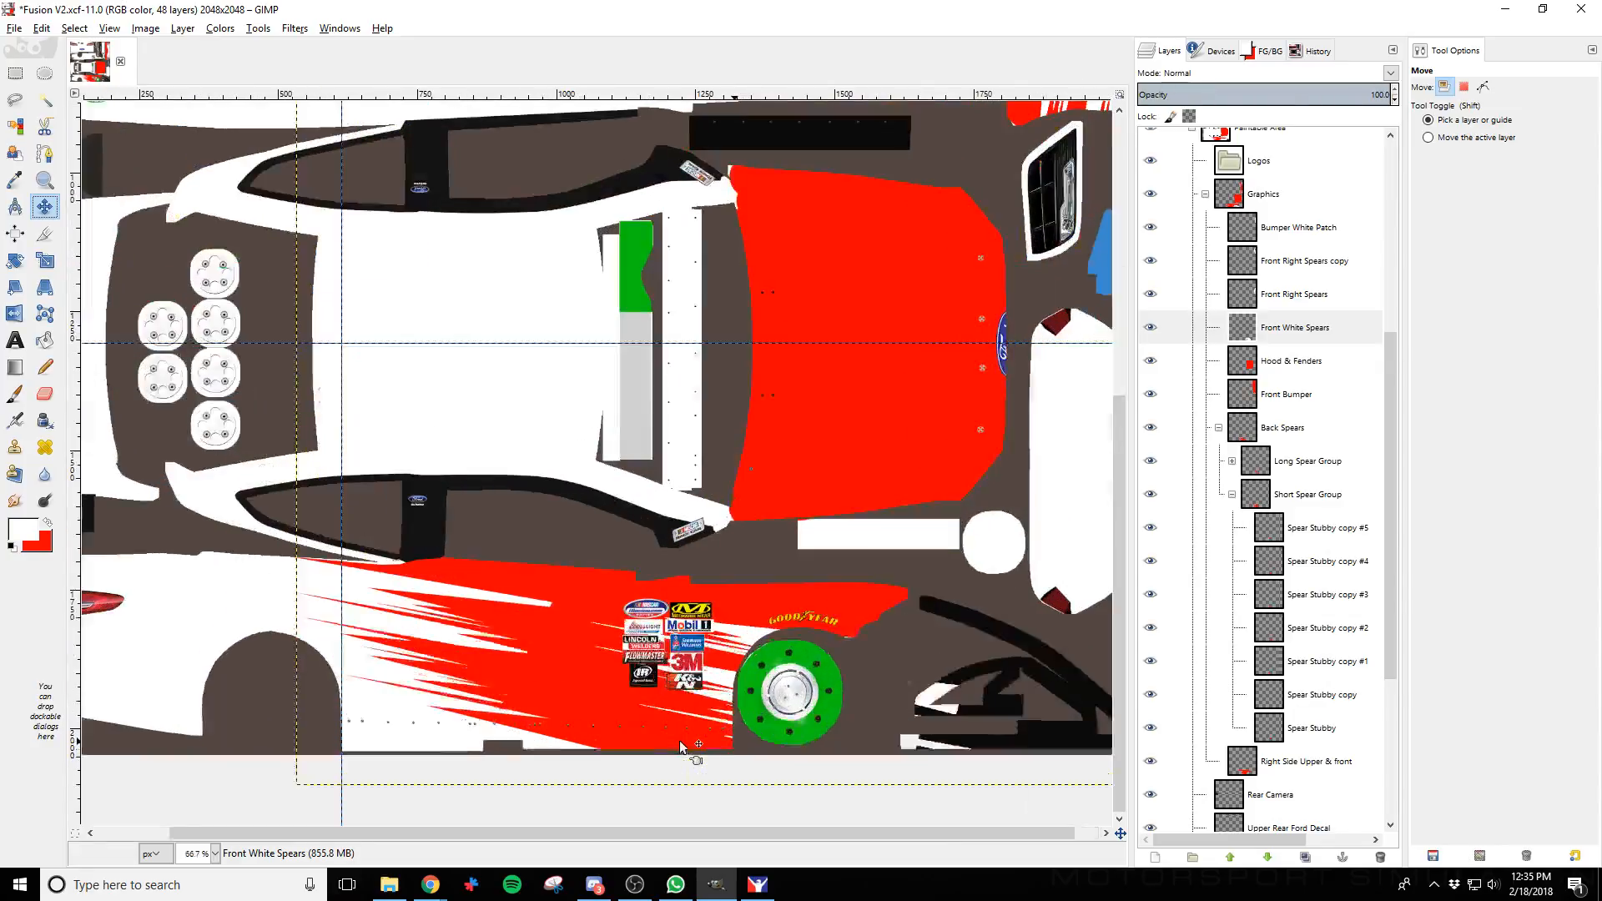
Nudge the Front White Spears layer up and left, re-export, and preview it in iRacing
{"action": "scroll", "coordinate": [701, 739], "scroll_direction": "up", "scroll_amount": 3, "text": "ctrl"}
{"action": "key", "text": "Up"}
{"action": "key", "text": "Up"}
{"action": "key", "text": "Up"}
{"action": "key", "text": "Up"}
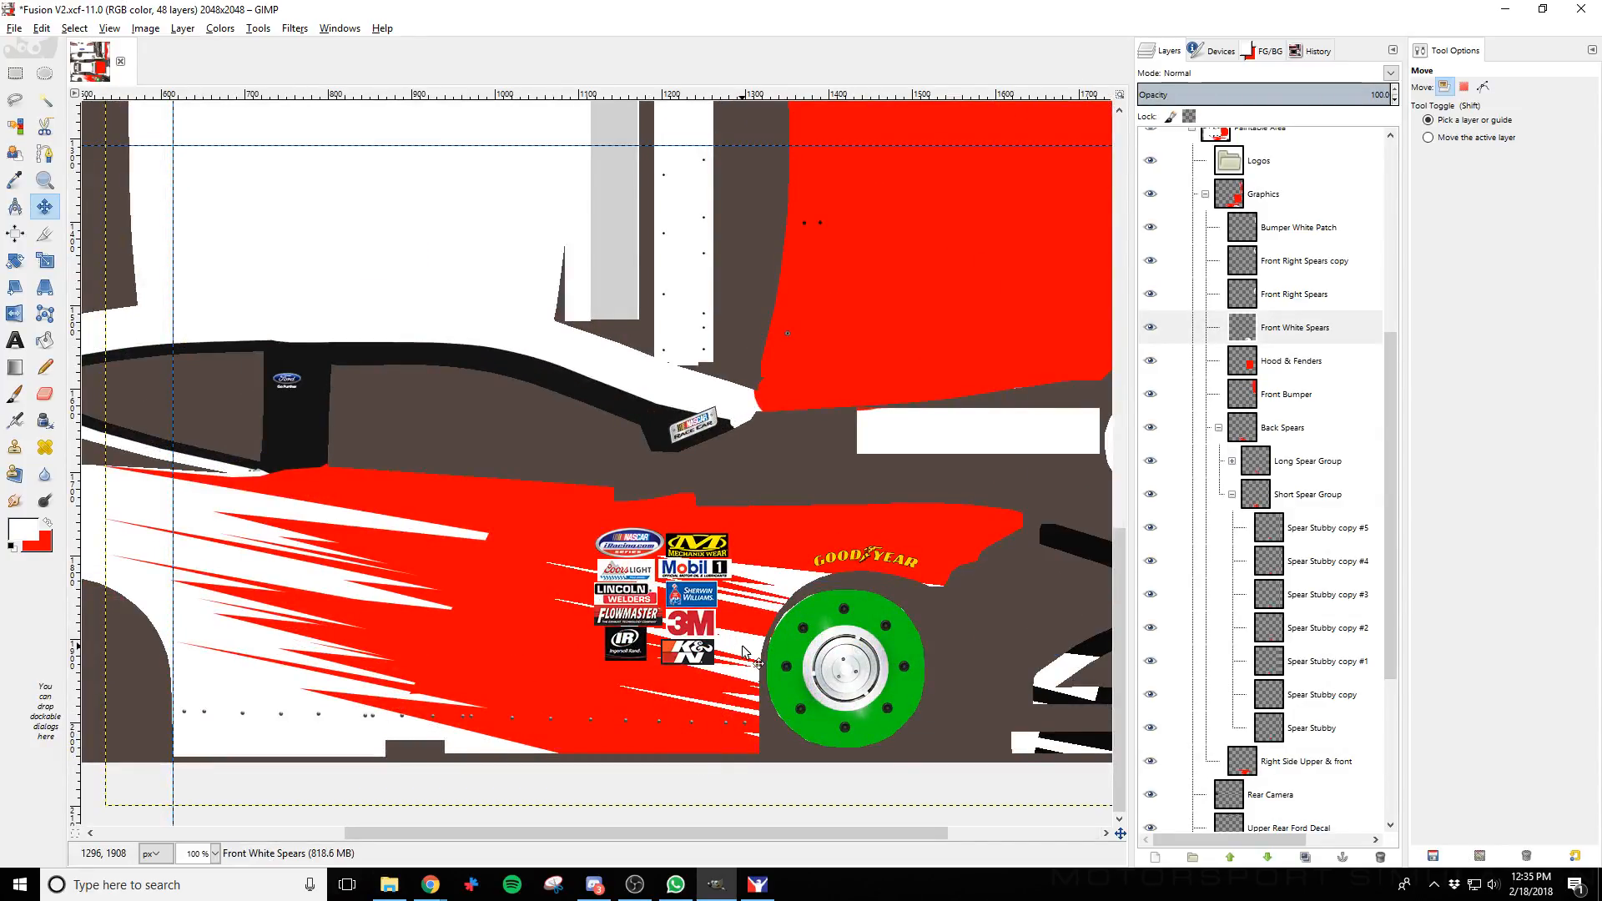
{"action": "key", "text": "Left"}
{"action": "key", "text": "Left"}
{"action": "key", "text": "Left"}
{"action": "key", "text": "Left"}
{"action": "key", "text": "Left"}
{"action": "key", "text": "Left"}
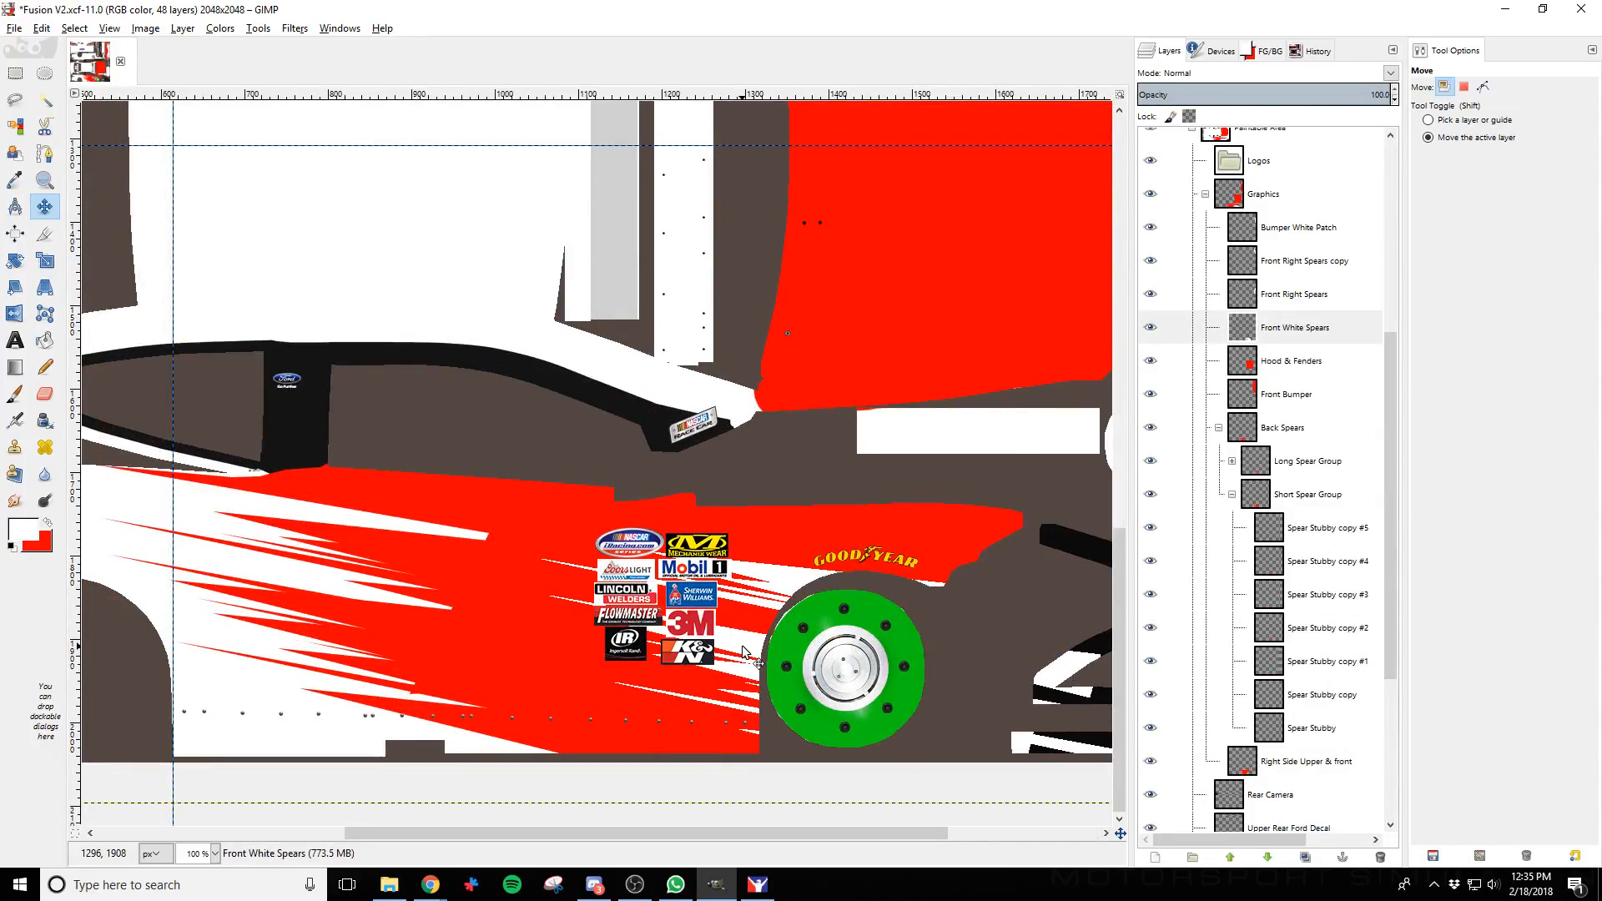
{"action": "key", "text": "shift+Left"}
{"action": "key", "text": "Left"}
{"action": "key", "text": "Up"}
{"action": "key", "text": "Up"}
{"action": "key", "text": "Up"}
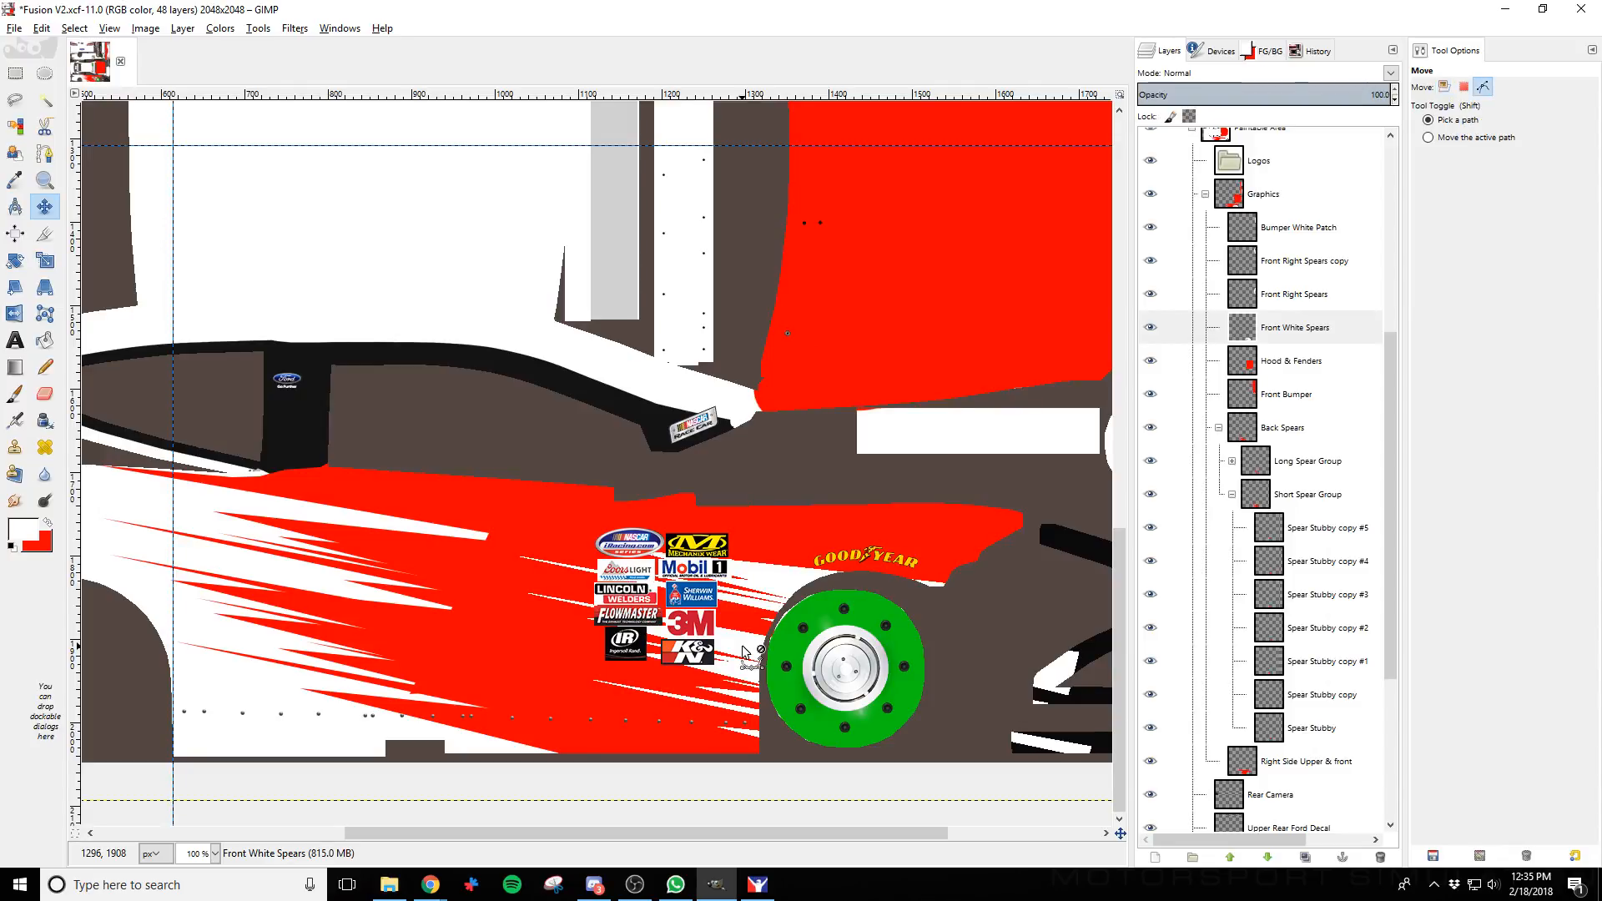
{"action": "key", "text": "ctrl+e"}
{"action": "key", "text": "alt+Tab"}
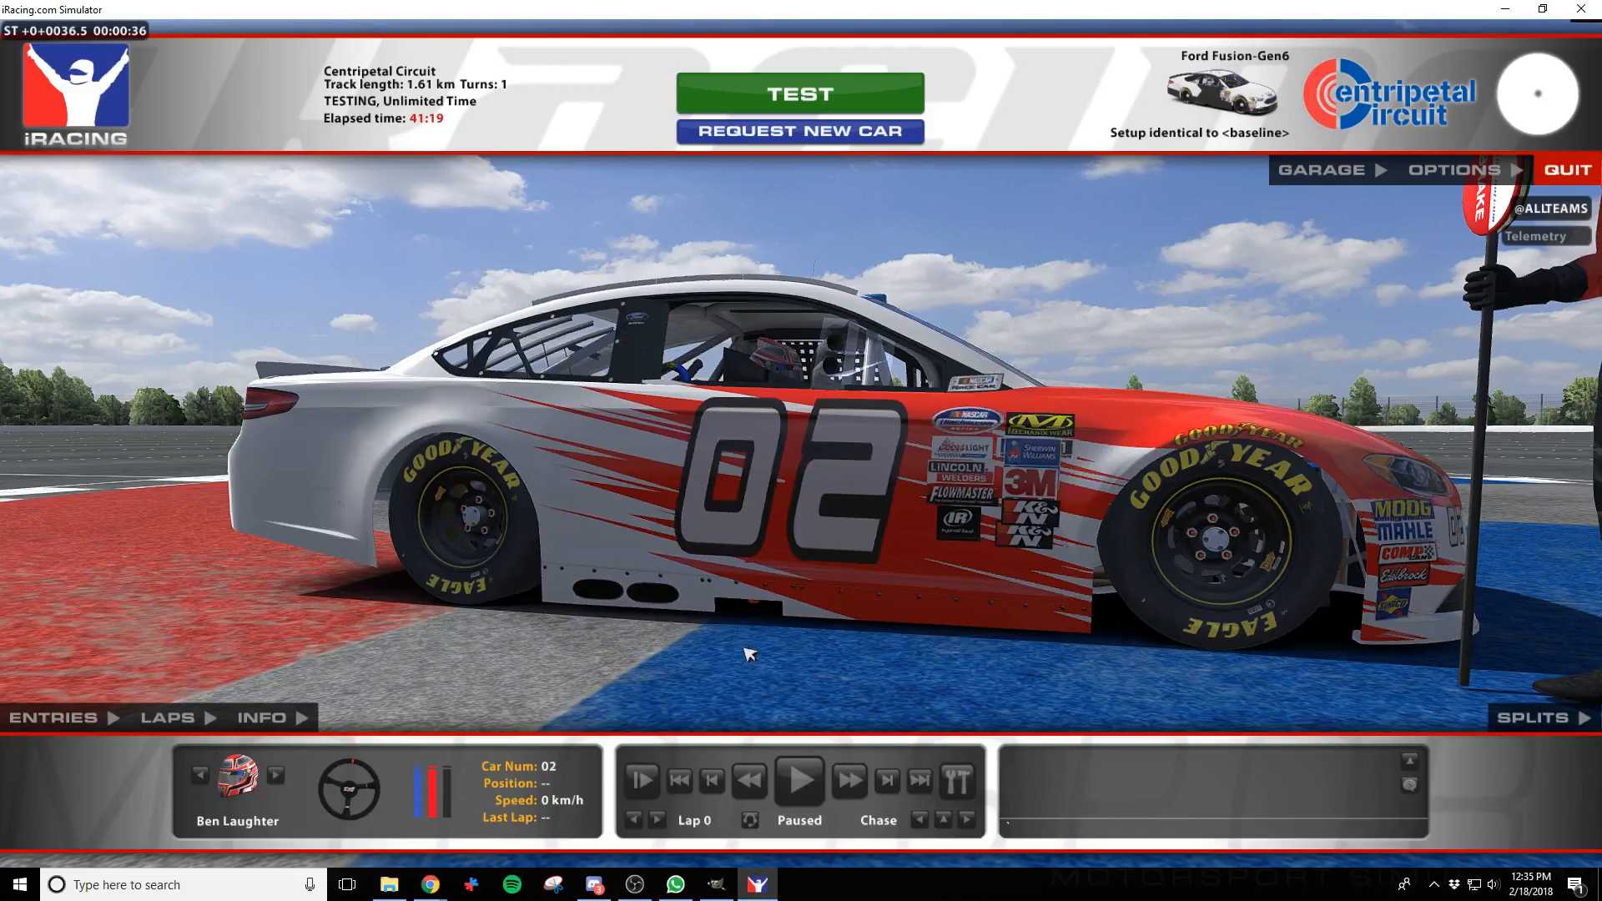
{"action": "key", "text": "alt+Tab"}
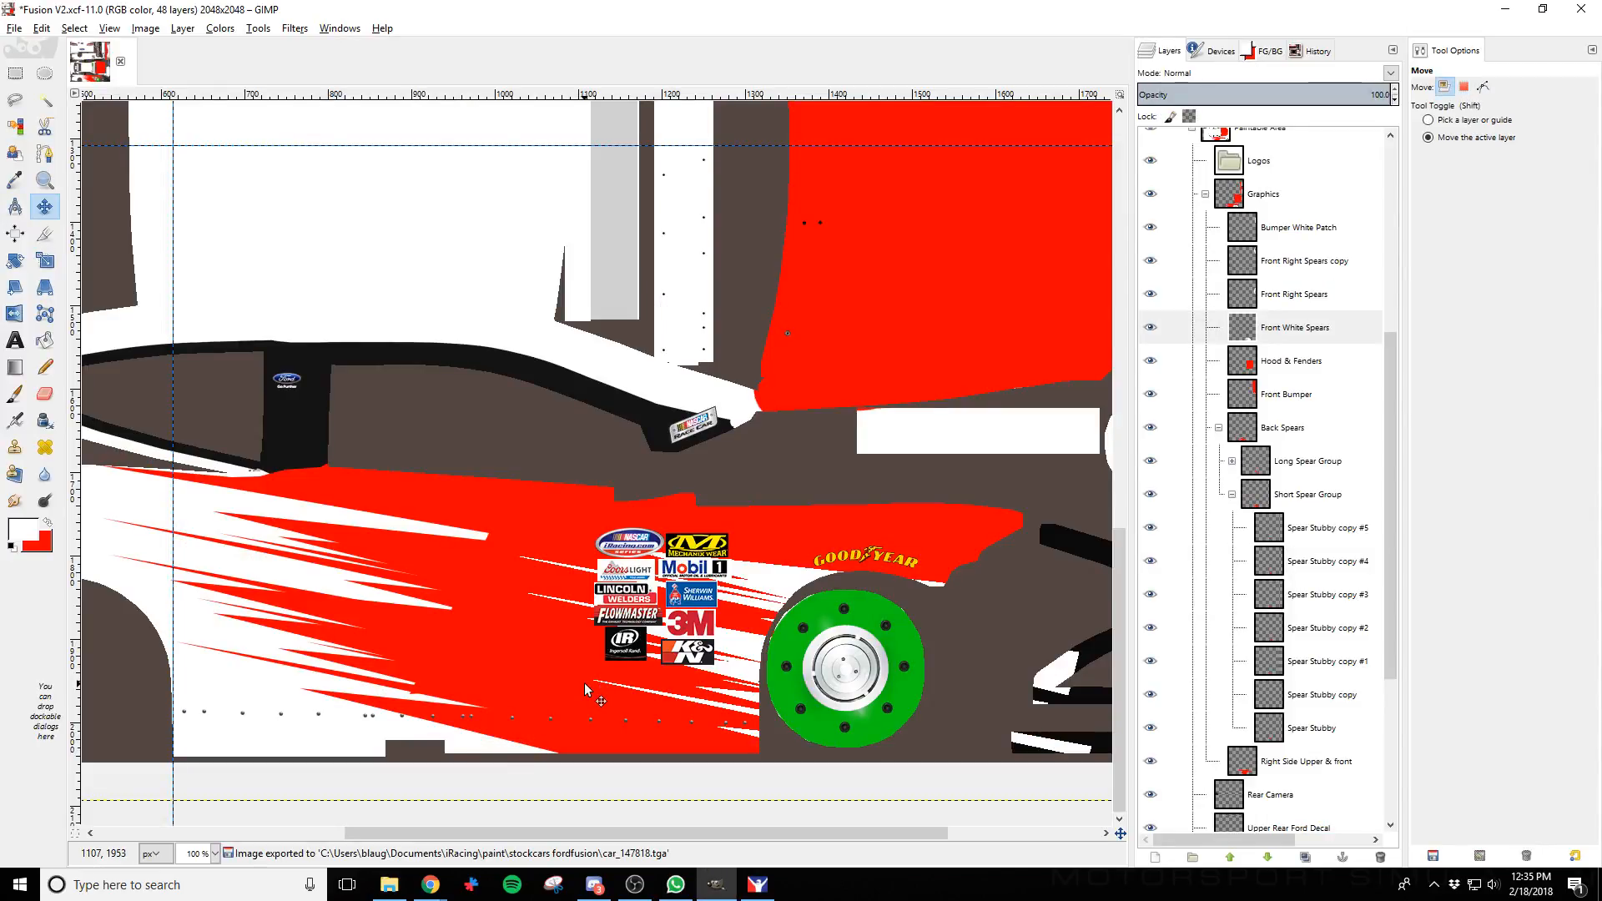
Shift the front white spears a step right, re-export, and recheck the car in iRacing
{"action": "key", "text": "shift"}
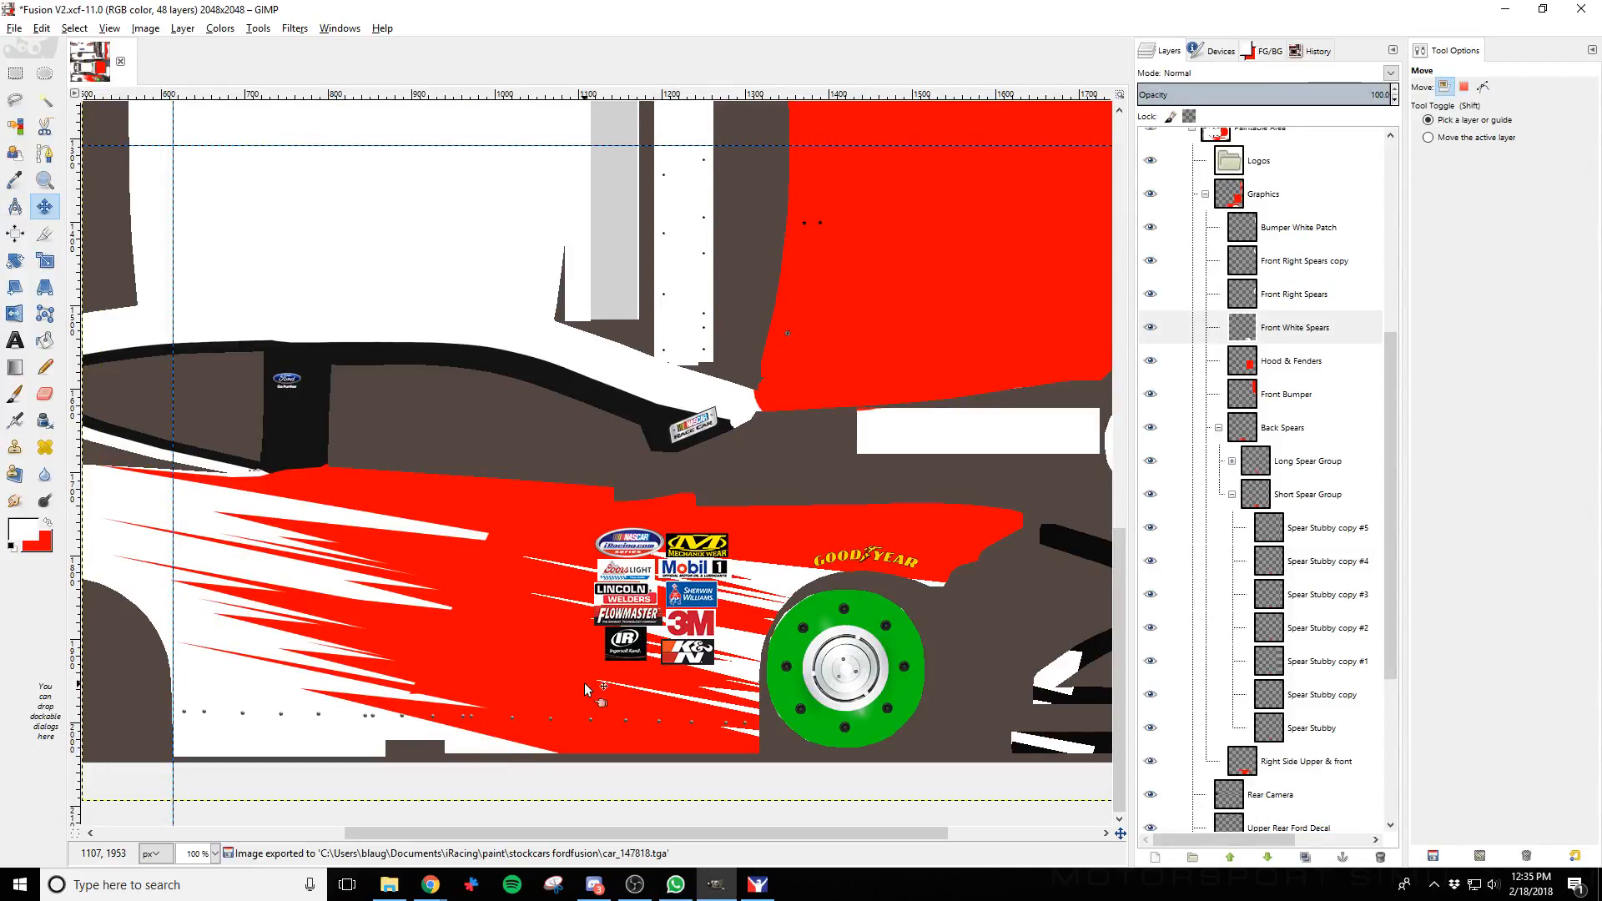
{"action": "key", "text": "Right"}
{"action": "key", "text": "Right"}
{"action": "key", "text": "Right"}
{"action": "key", "text": "ctrl+e"}
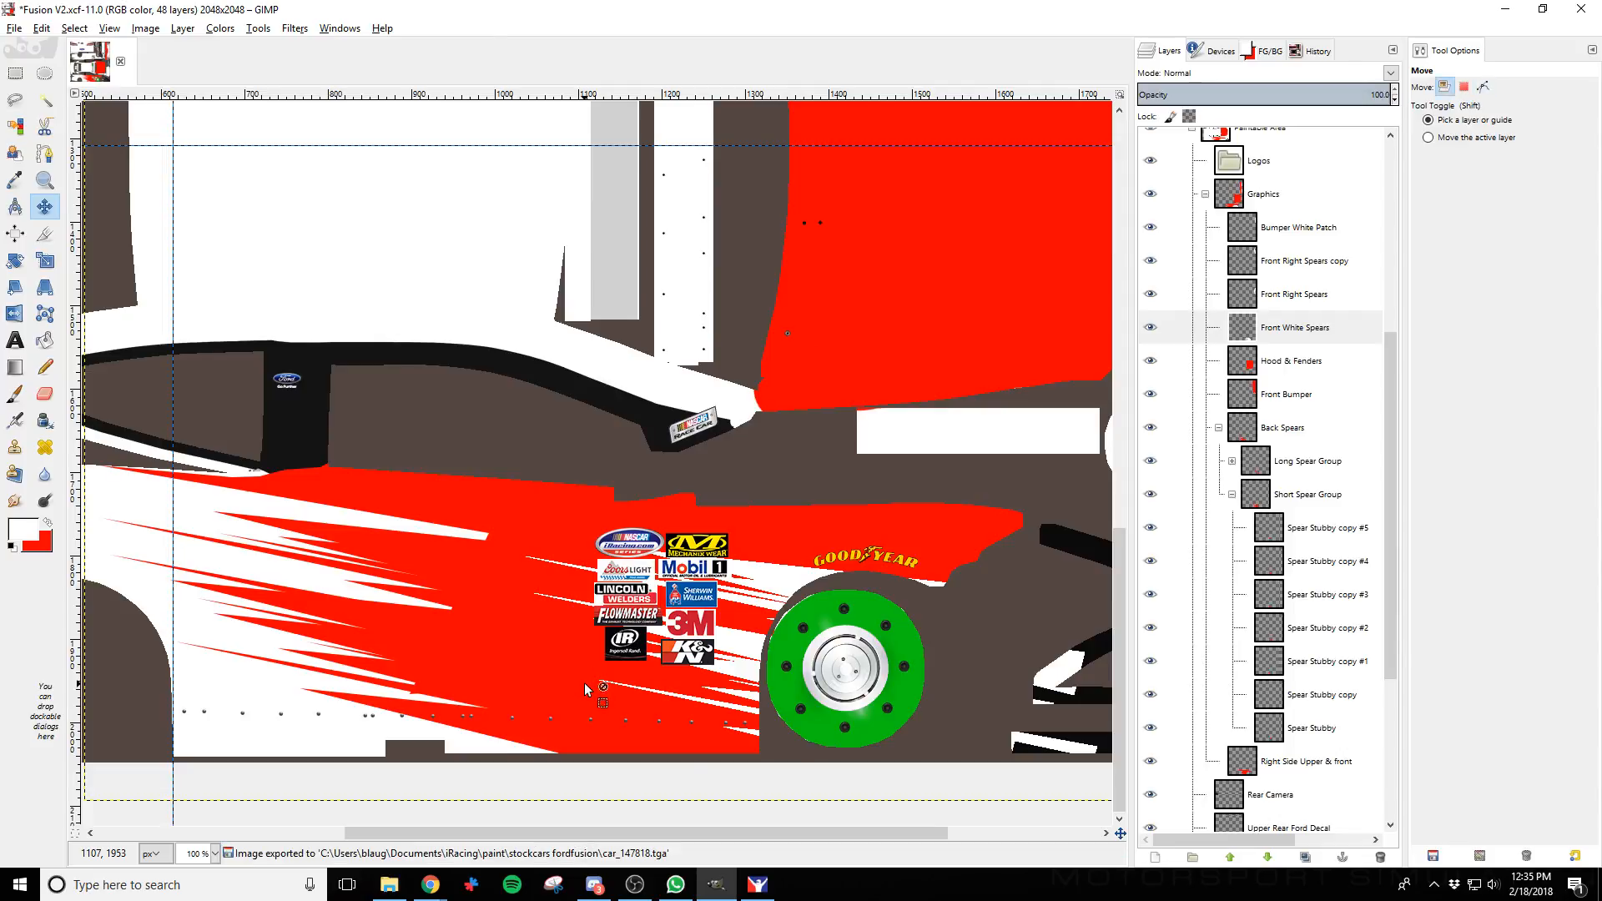
{"action": "key", "text": "alt+Tab"}
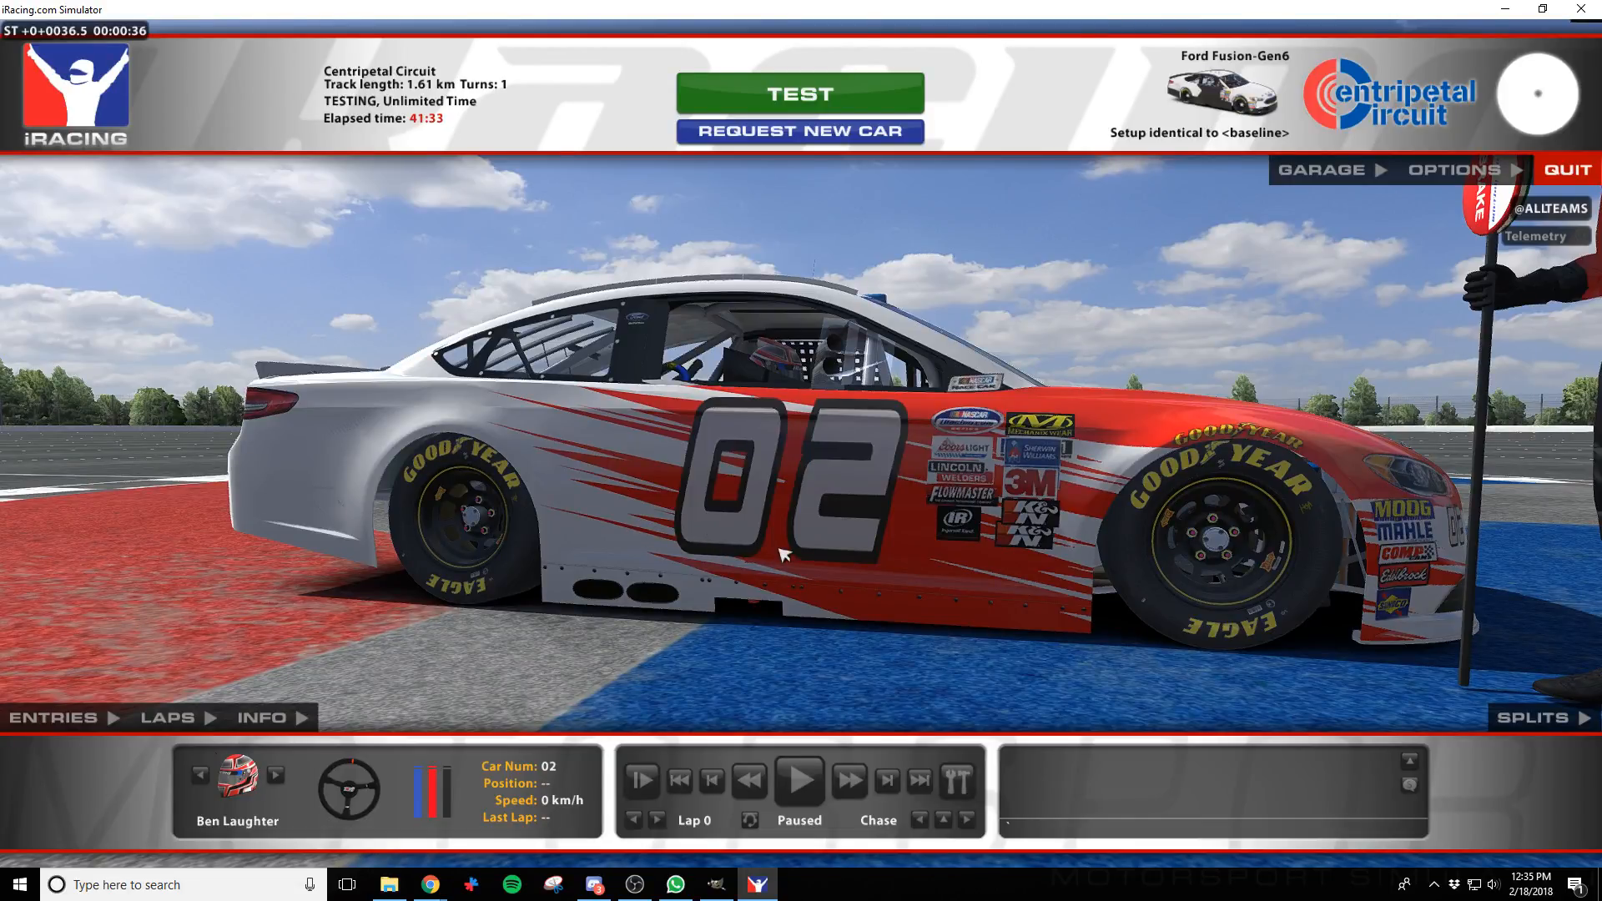
{"action": "key", "text": "alt+Tab"}
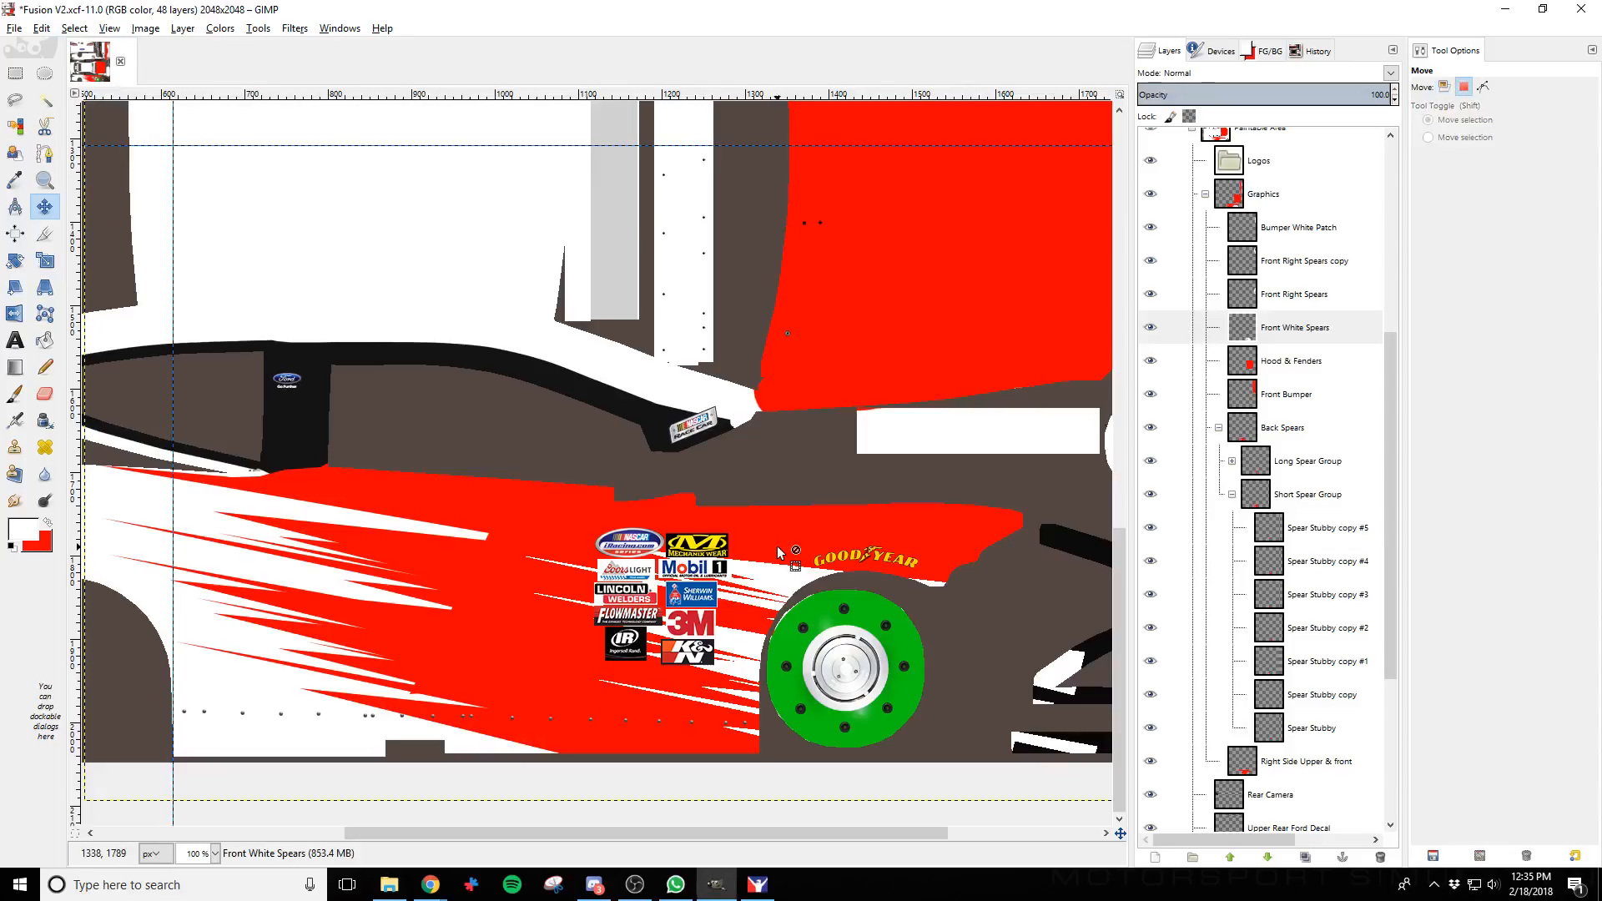
Select and link the Long Spear Group, collapse the Short Spear Group, and use the Move tool
{"action": "left_click", "coordinate": [1328, 471]}
{"action": "left_click", "coordinate": [1172, 461]}
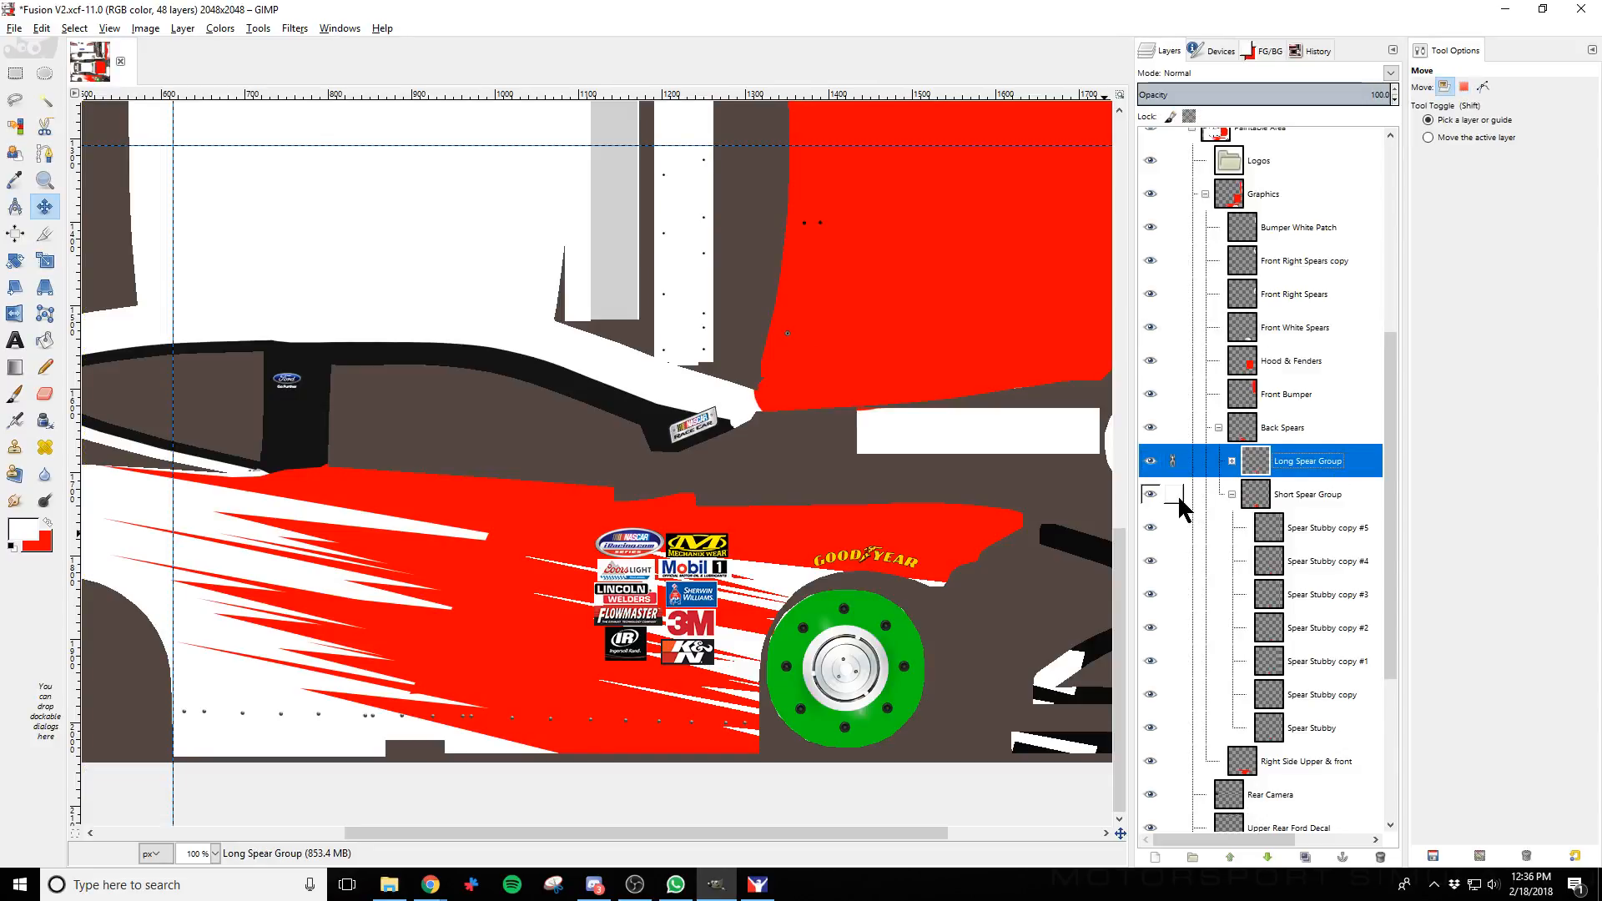
{"action": "left_click", "coordinate": [1231, 494]}
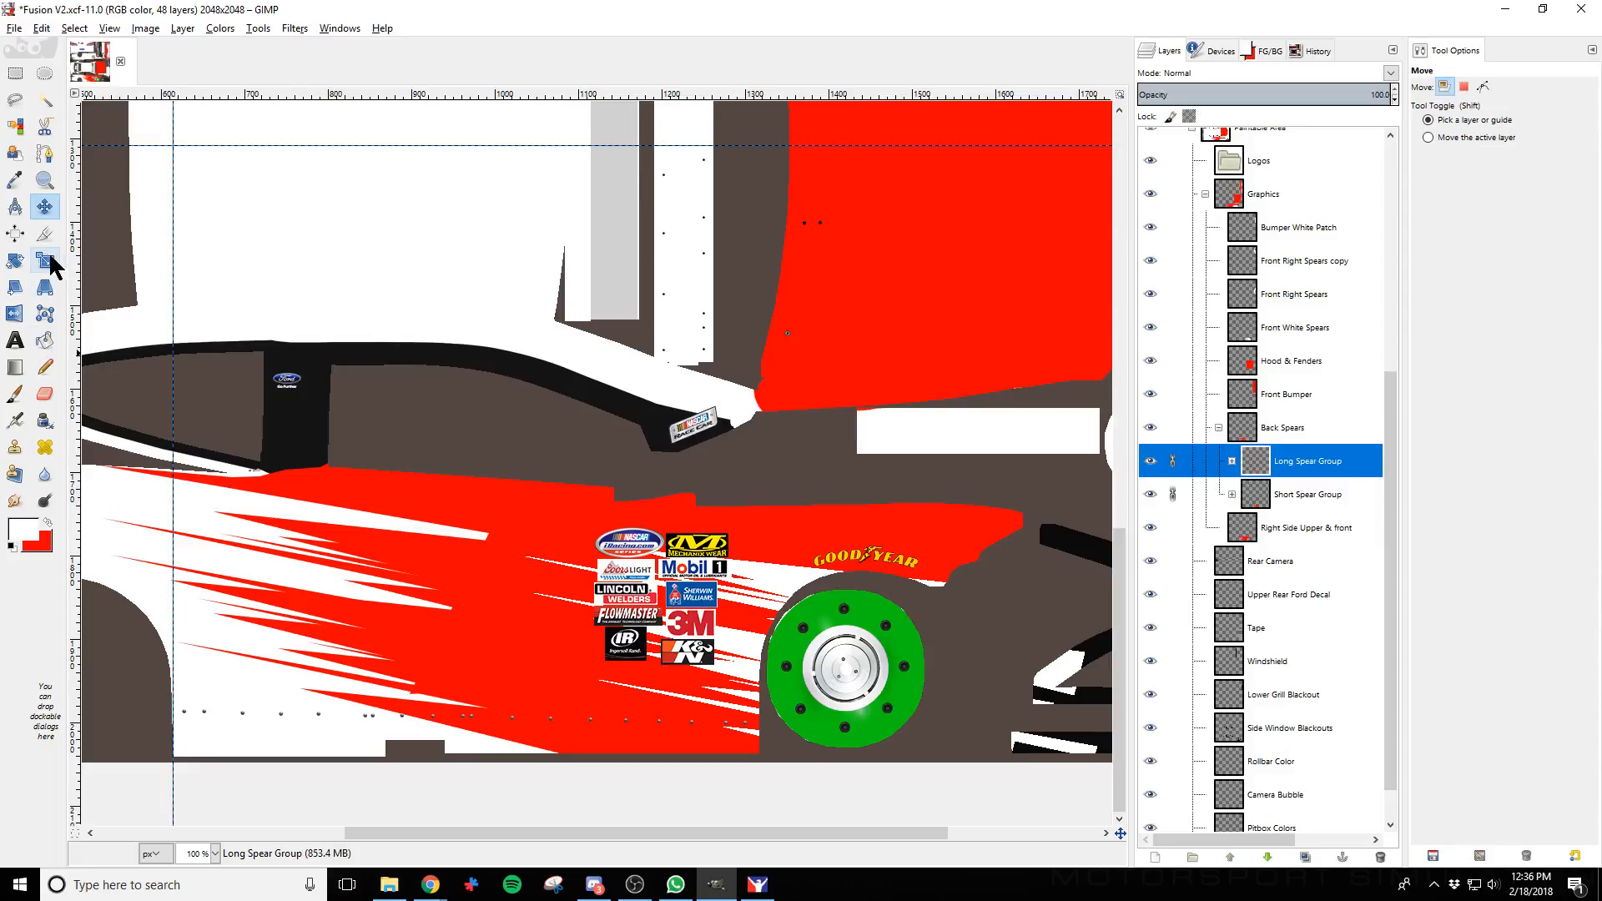
{"action": "left_click", "coordinate": [44, 206]}
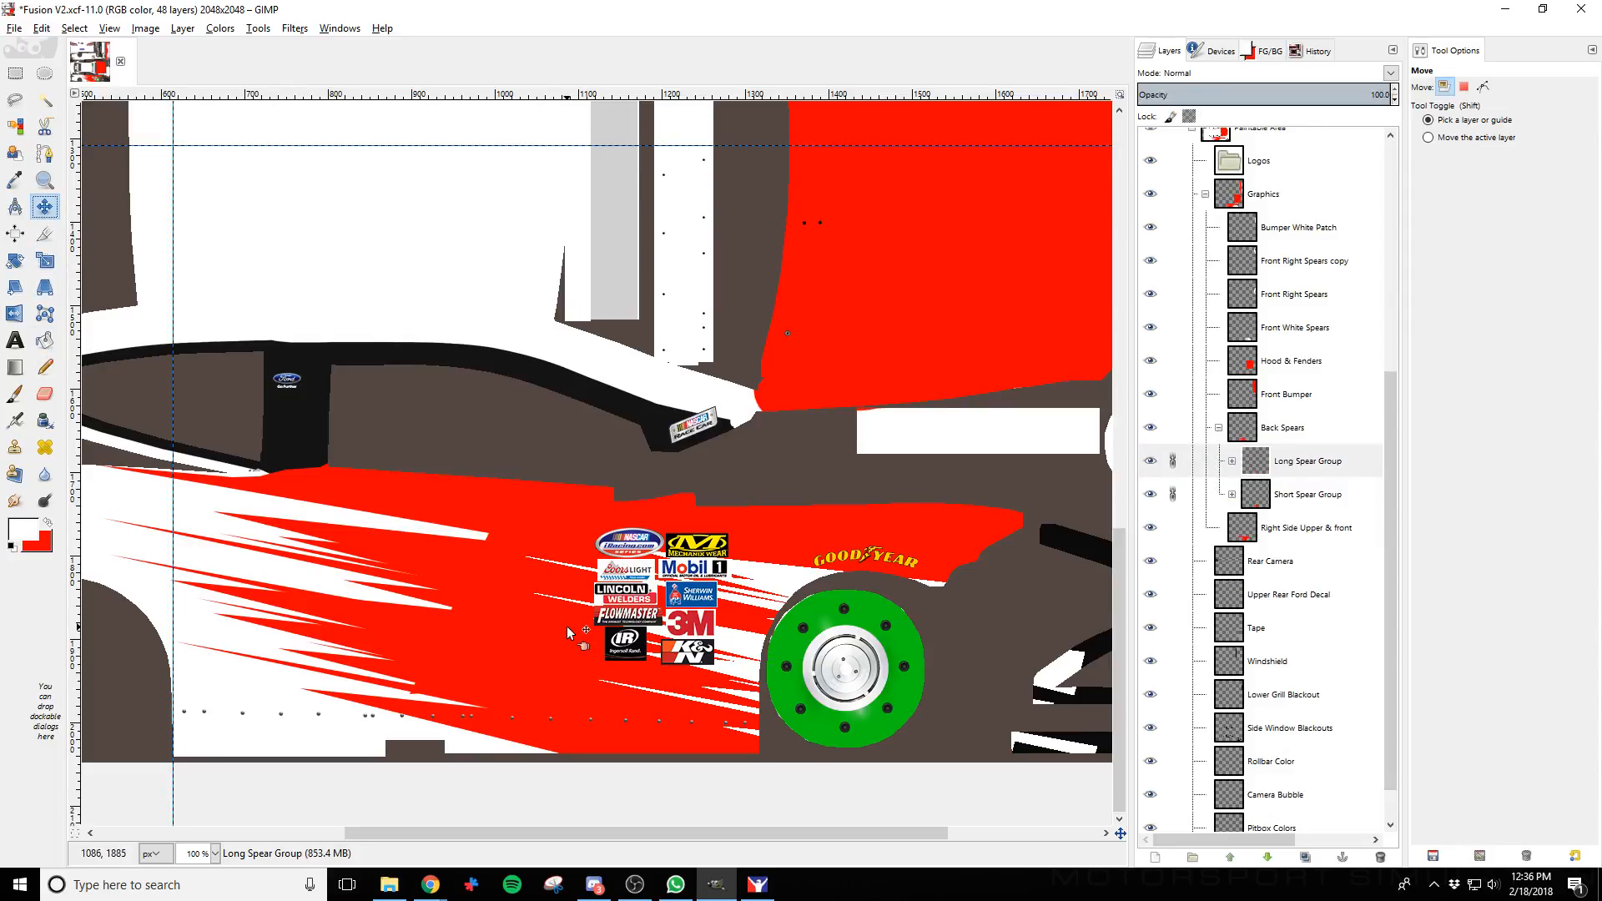
{"action": "left_click", "coordinate": [1231, 461]}
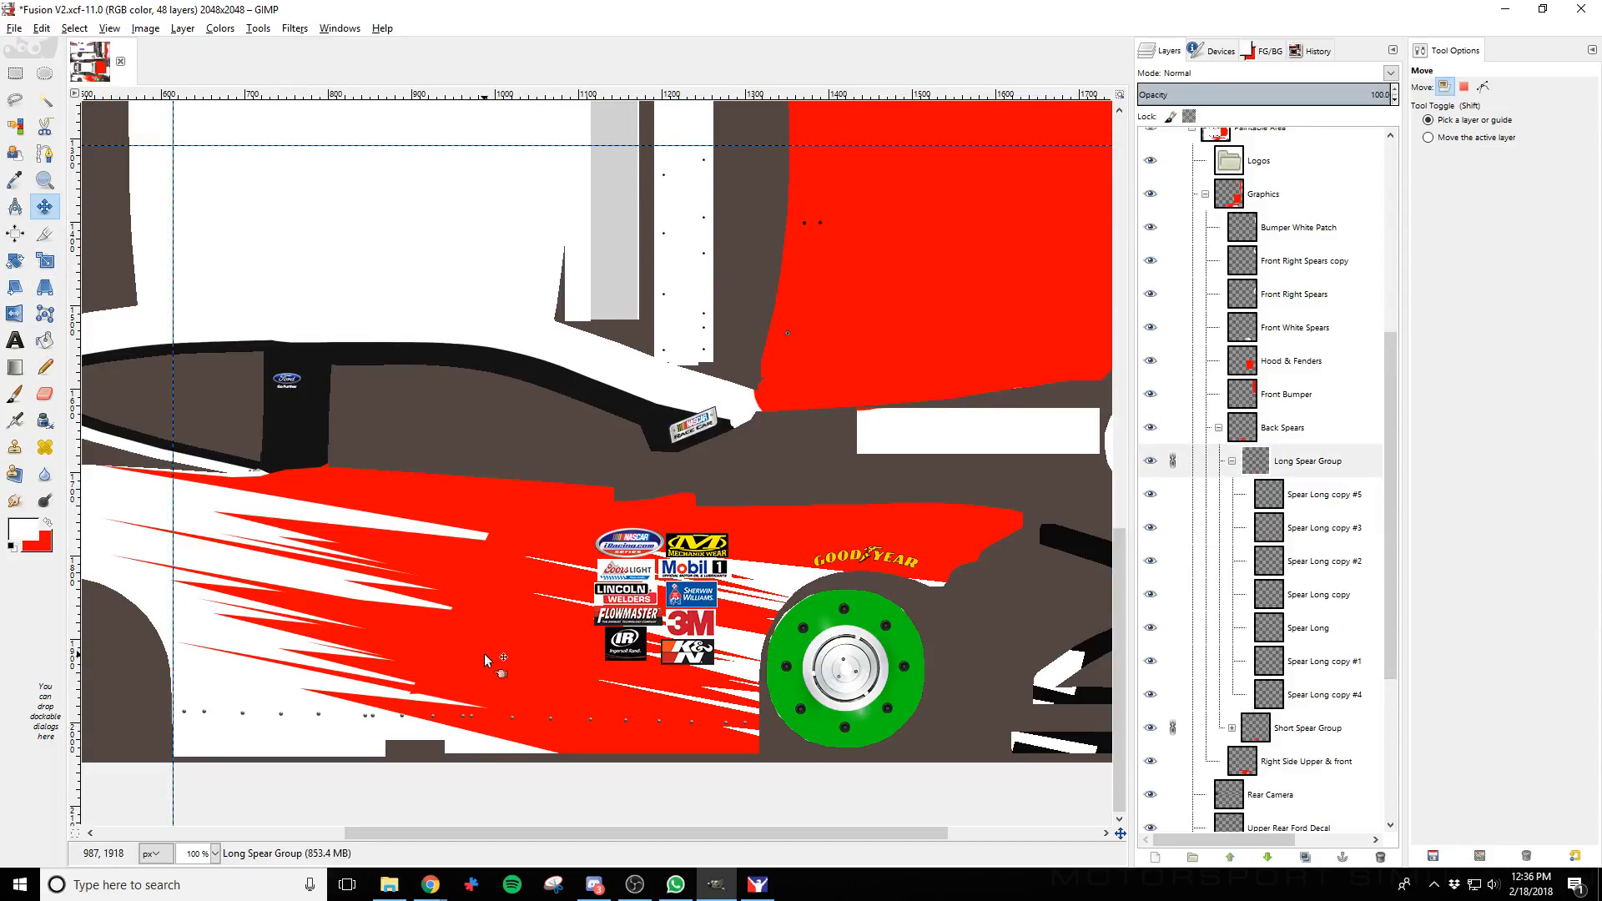
Move the long white spears left and slightly up, save, and preview in iRacing
{"action": "key", "text": "shift+Left"}
{"action": "key", "text": "shift+Left"}
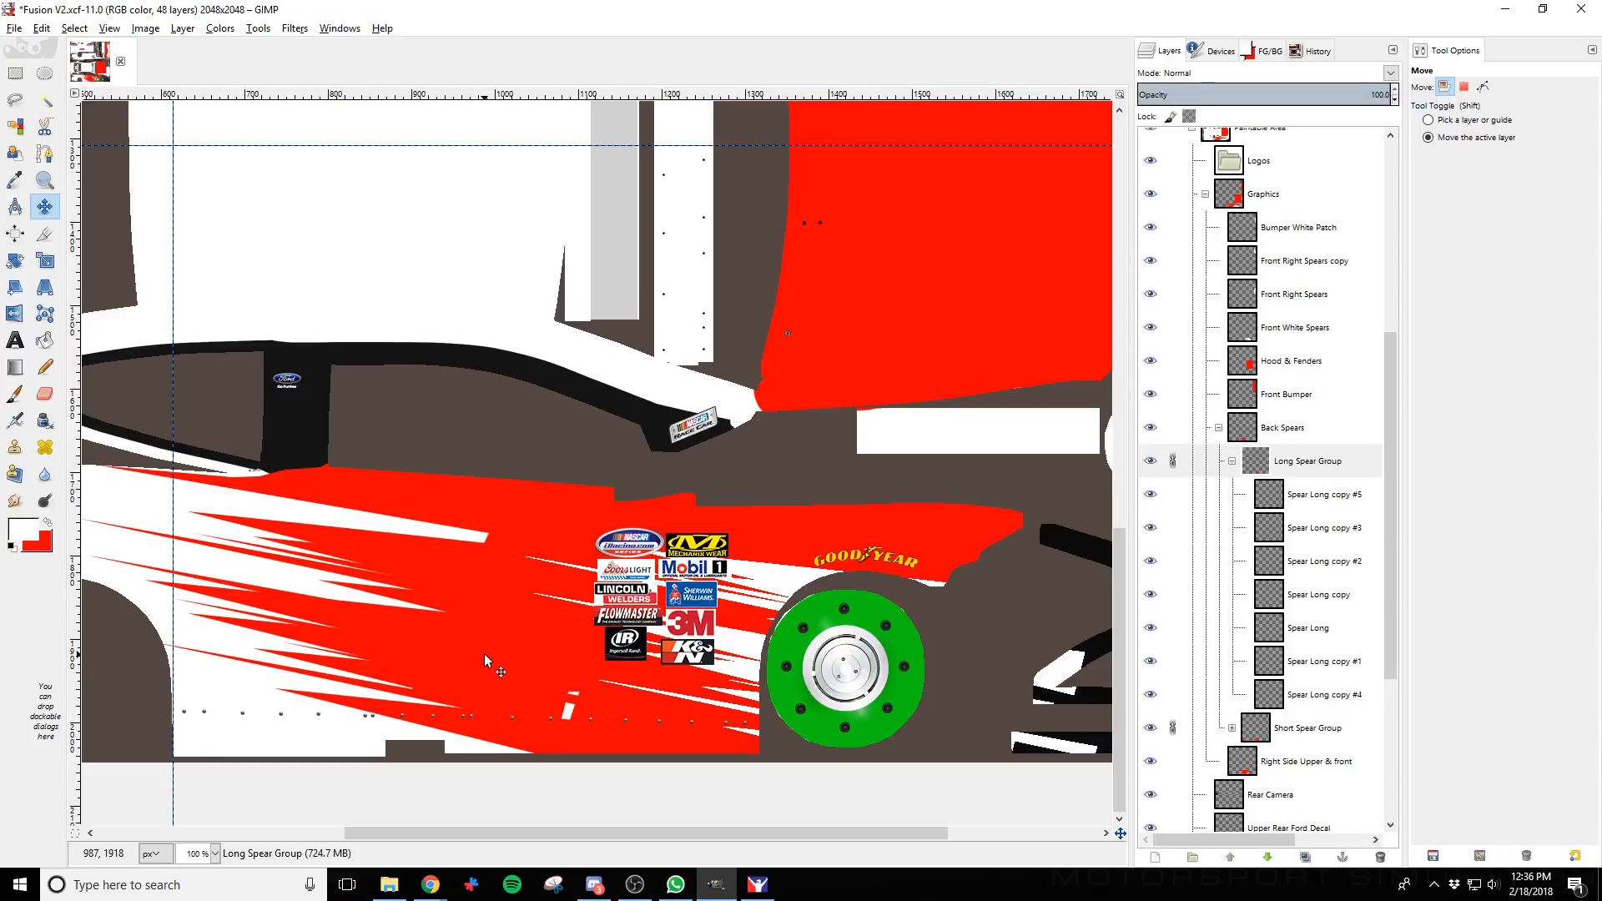
{"action": "key", "text": "shift+Left"}
{"action": "key", "text": "shift+Left"}
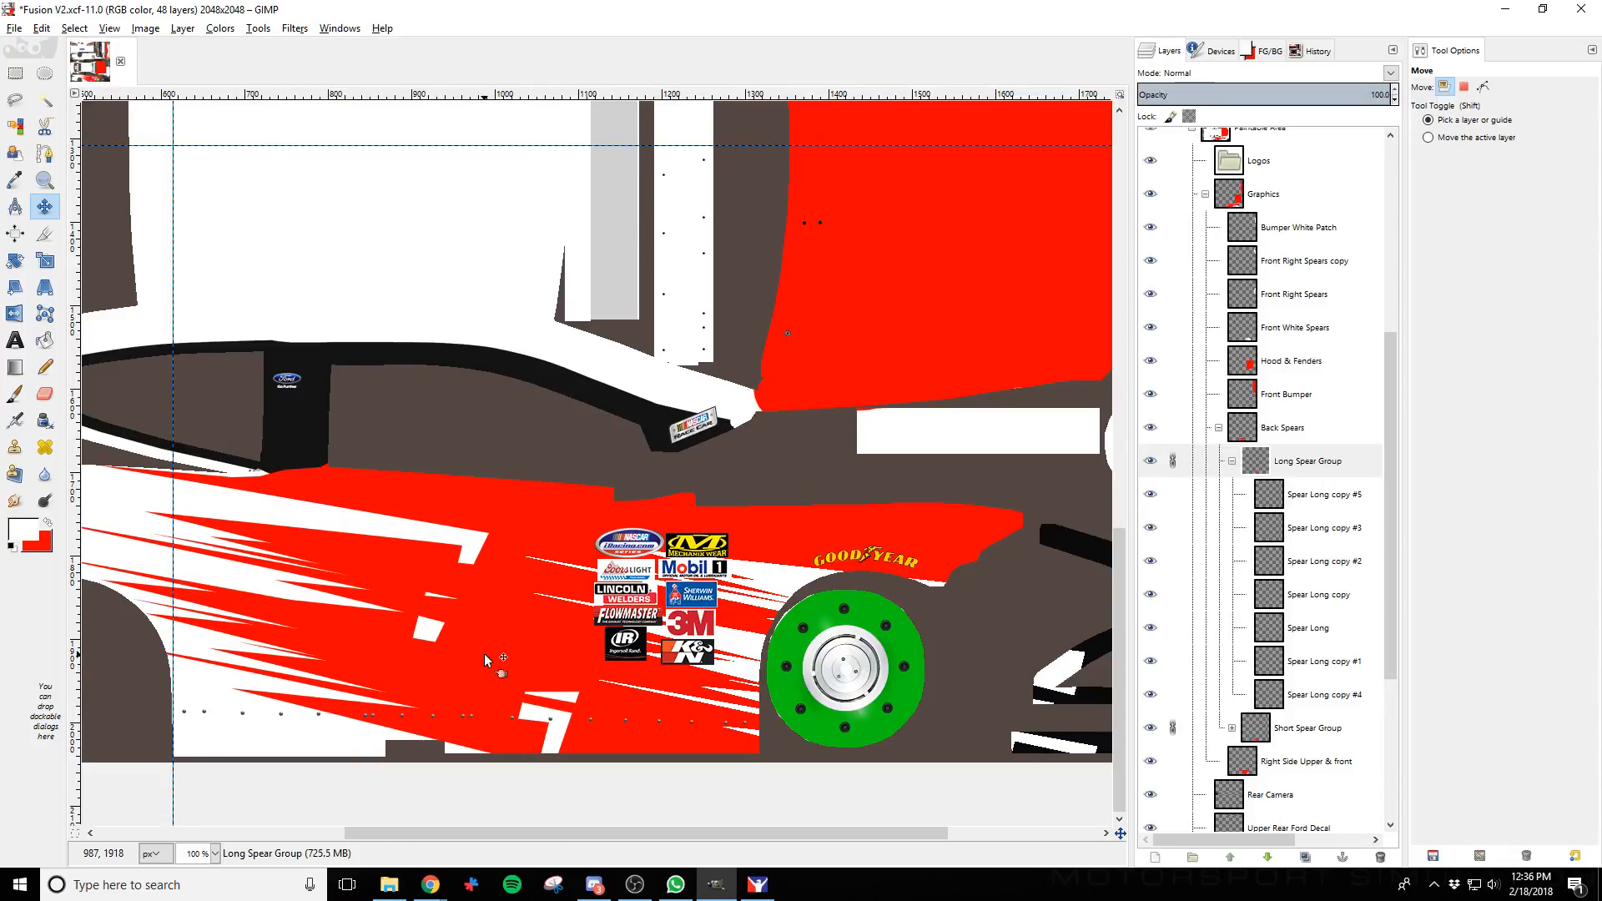
{"action": "key", "text": "Up"}
{"action": "key", "text": "Up"}
{"action": "key", "text": "Up"}
{"action": "key", "text": "shift+Up"}
{"action": "key", "text": "shift+Down"}
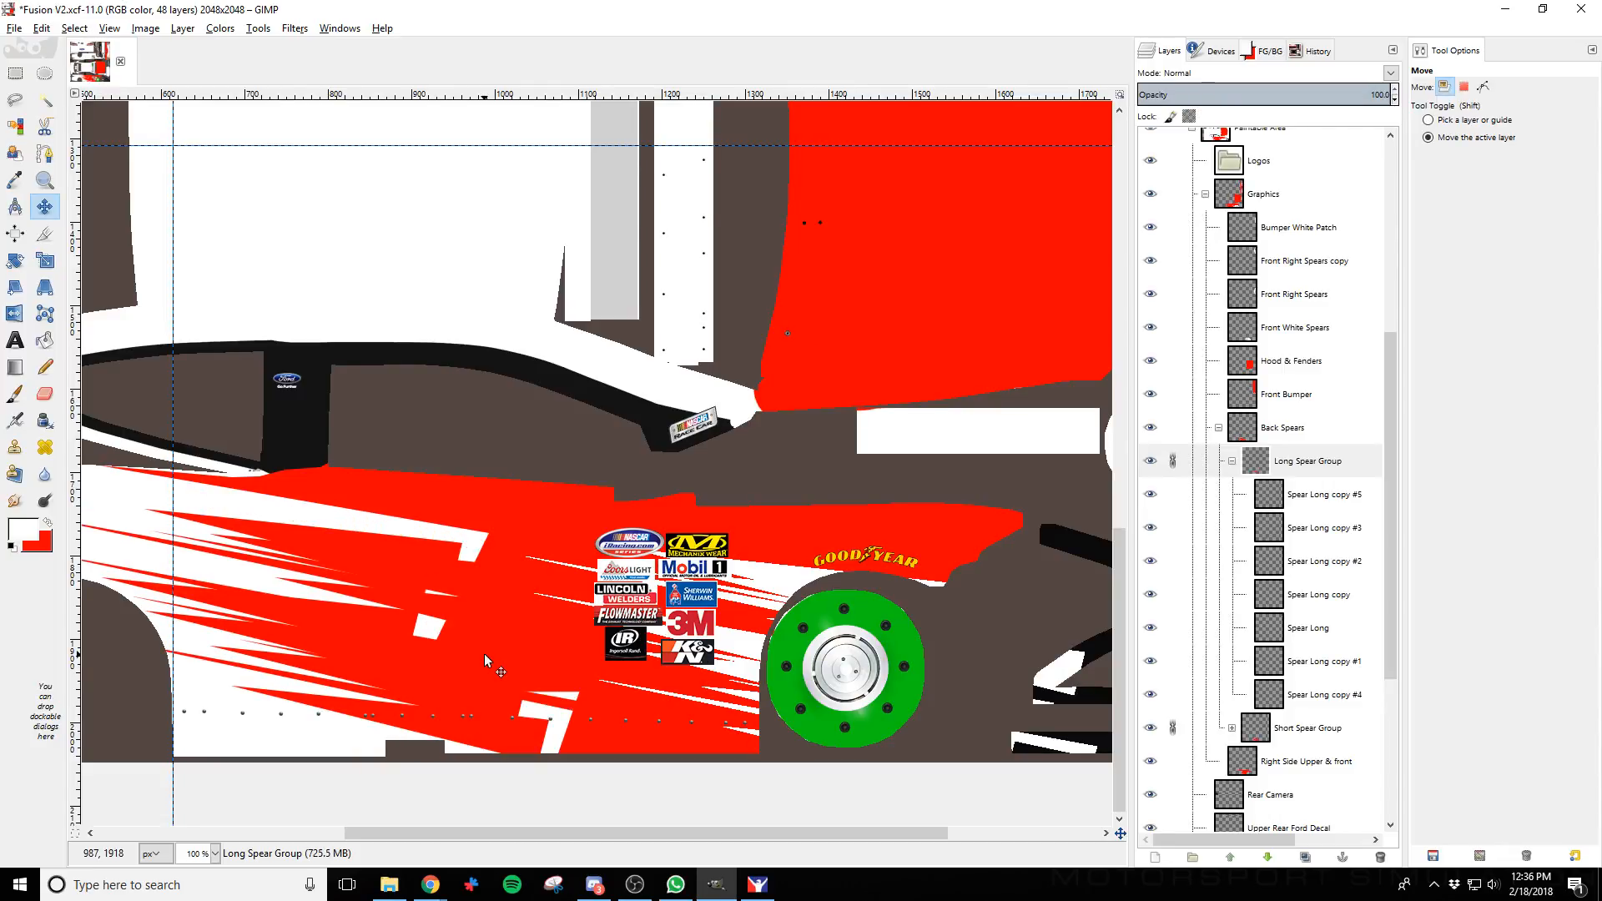
{"action": "key", "text": "Up"}
{"action": "key", "text": "Up"}
{"action": "key", "text": "Up"}
{"action": "key", "text": "Up"}
{"action": "key", "text": "Up"}
{"action": "key", "text": "Up"}
{"action": "key", "text": "Up"}
{"action": "key", "text": "Up"}
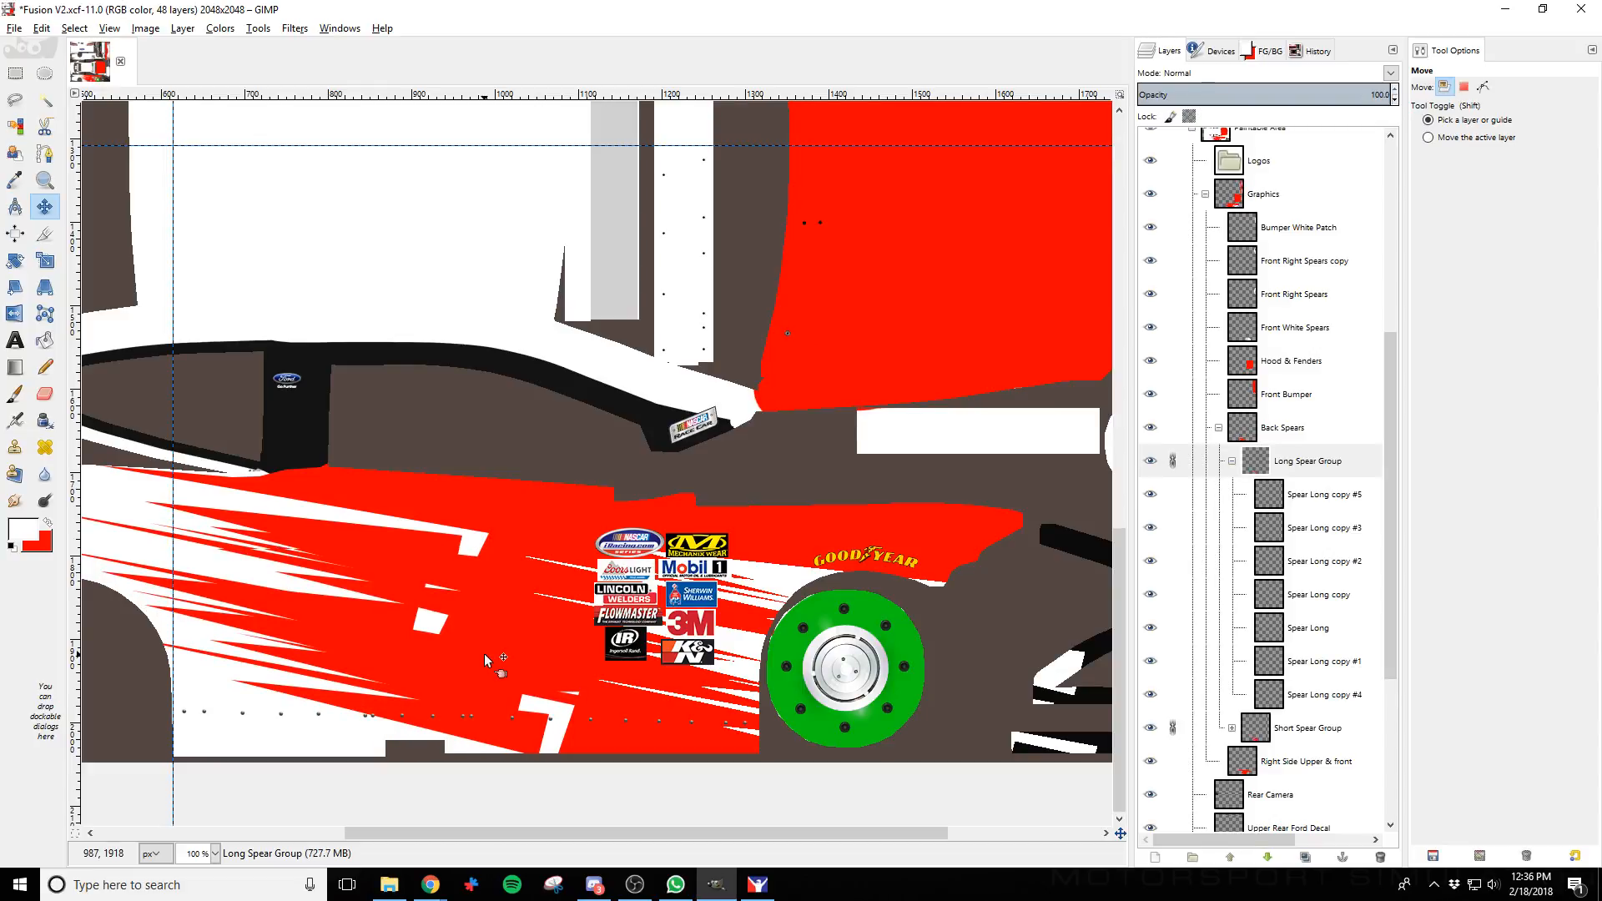
{"action": "key", "text": "Up"}
{"action": "key", "text": "Up"}
{"action": "key", "text": "Up"}
{"action": "key", "text": "Up"}
{"action": "key", "text": "Up"}
{"action": "key", "text": "Up"}
{"action": "key", "text": "Up"}
{"action": "key", "text": "Up"}
{"action": "key", "text": "ctrl+s"}
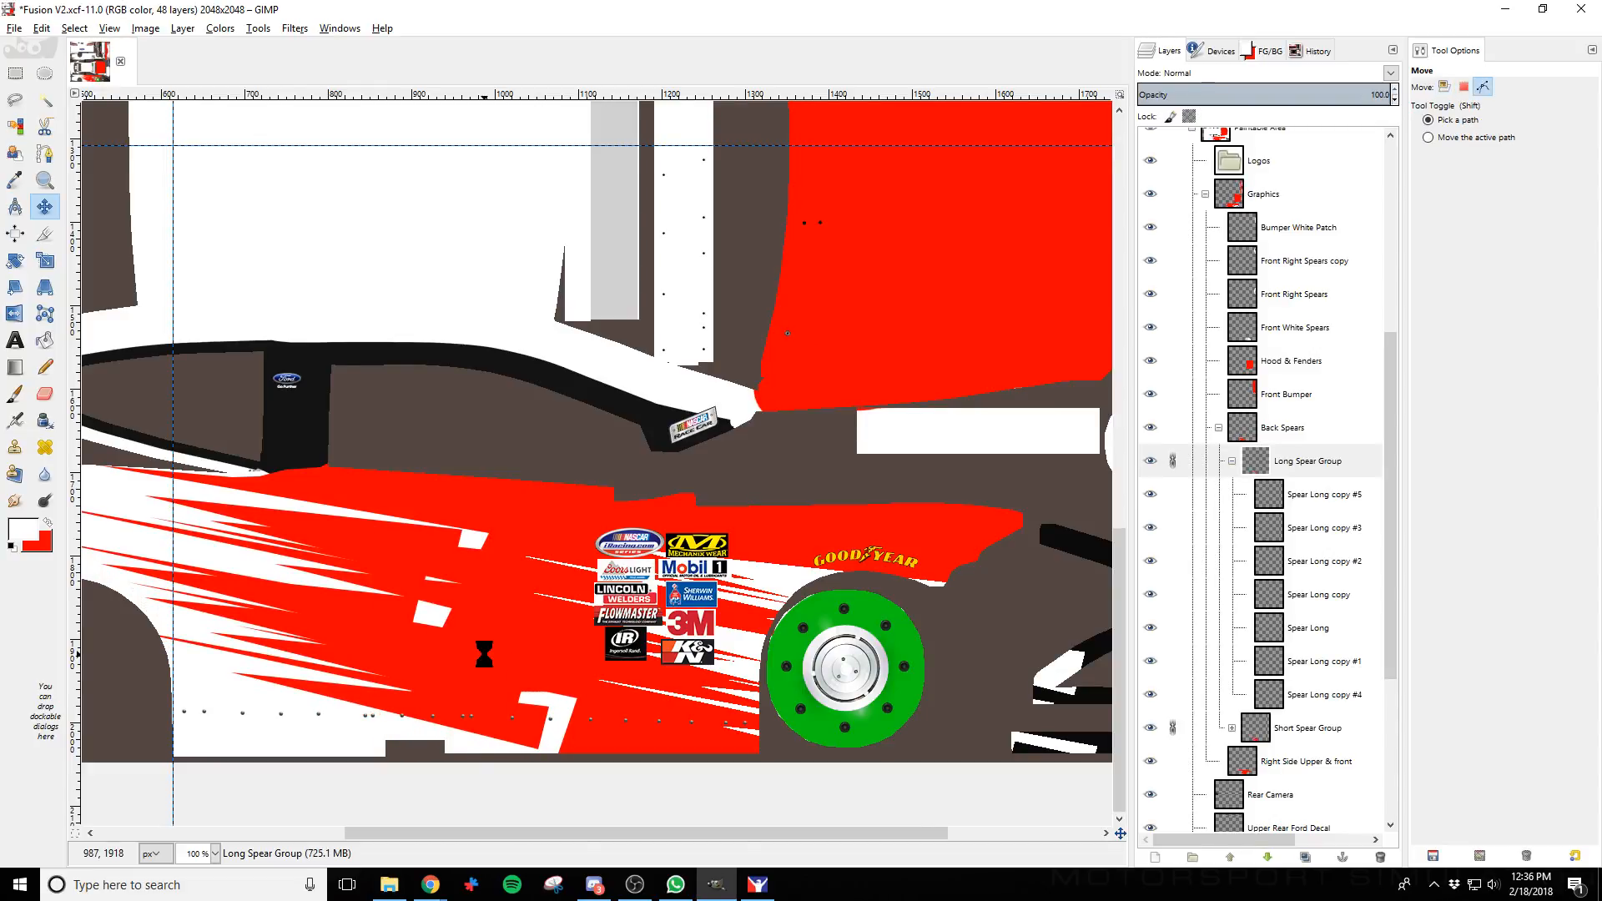
{"action": "key", "text": "alt+Tab"}
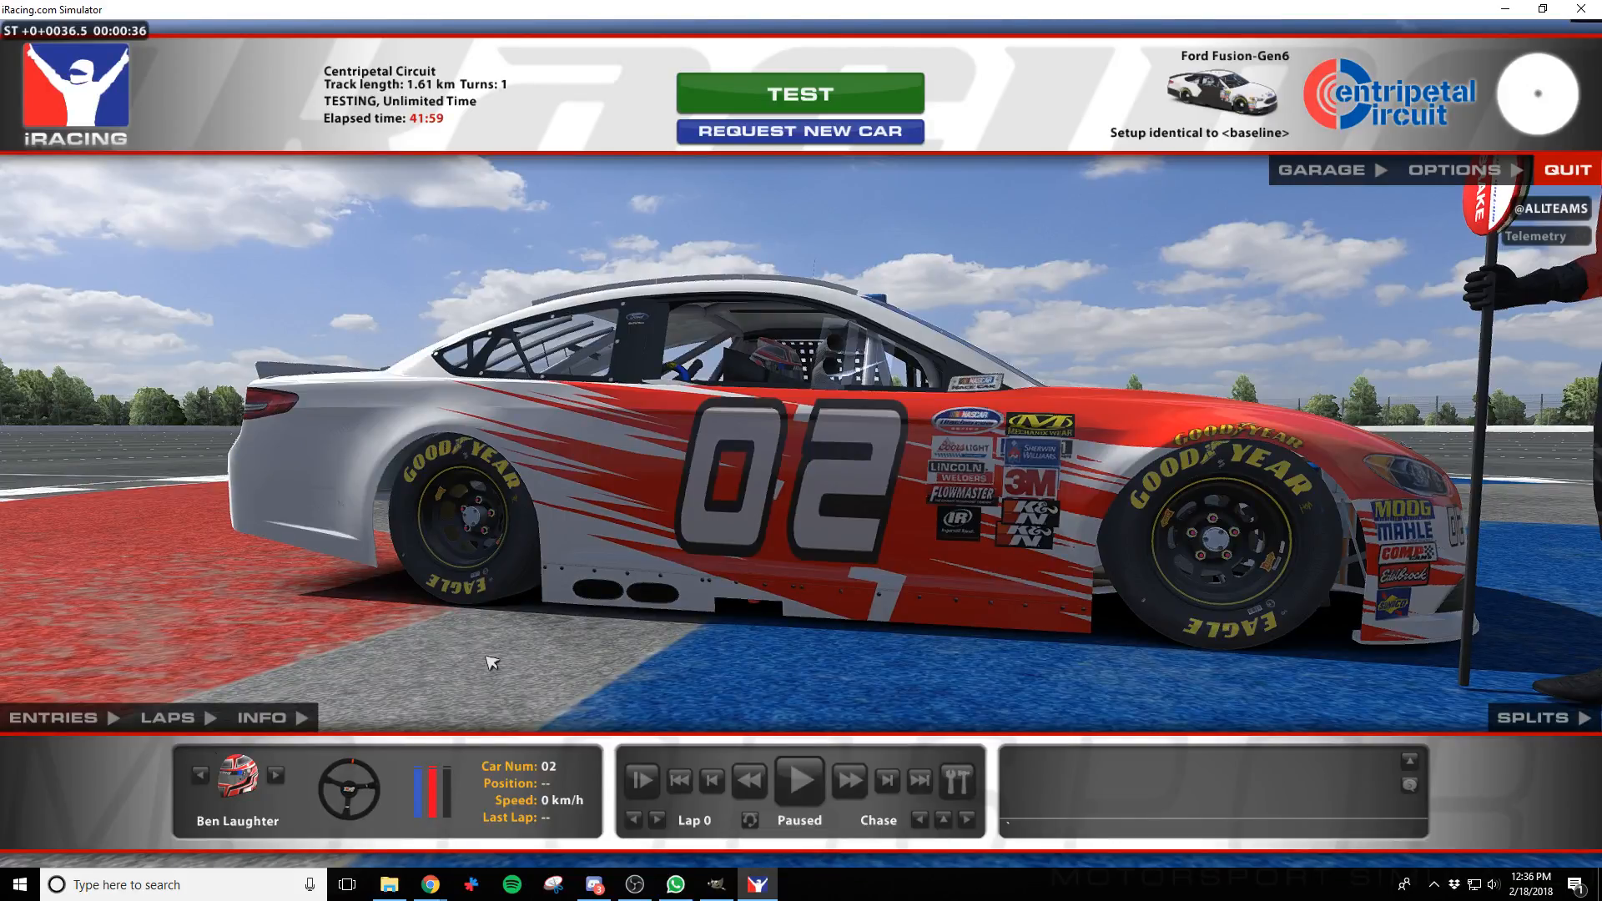
{"action": "key", "text": "alt+Tab"}
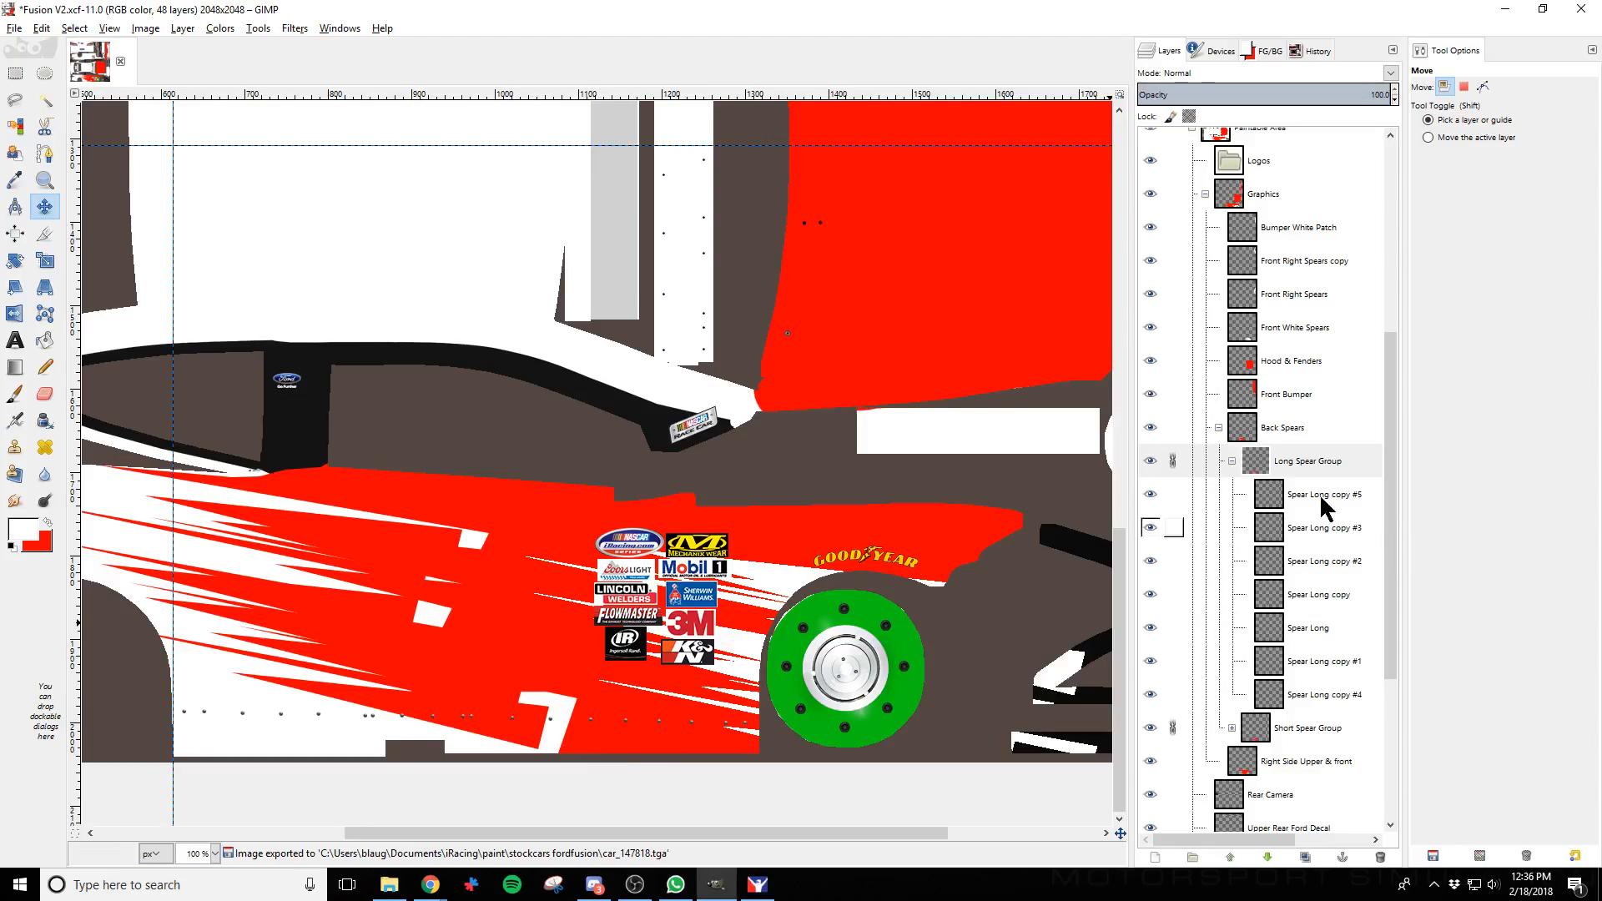
Paint red over the white patch below the logos on the Right Side Upper & front layer
{"action": "left_click", "coordinate": [1231, 461]}
{"action": "left_click", "coordinate": [1325, 531]}
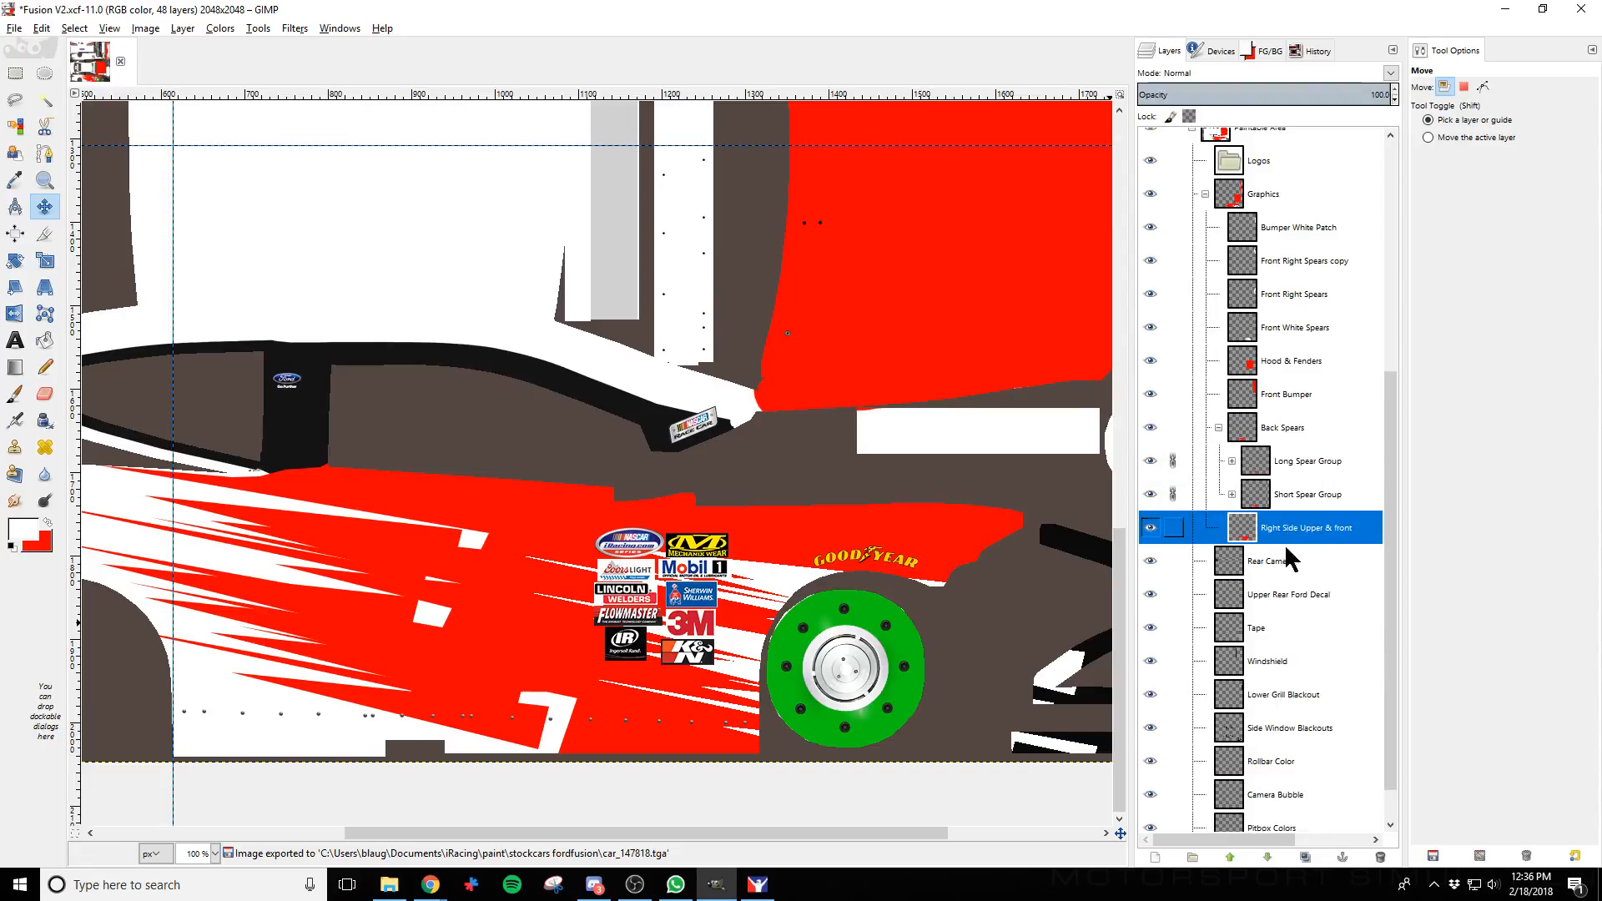
{"action": "left_click", "coordinate": [15, 393]}
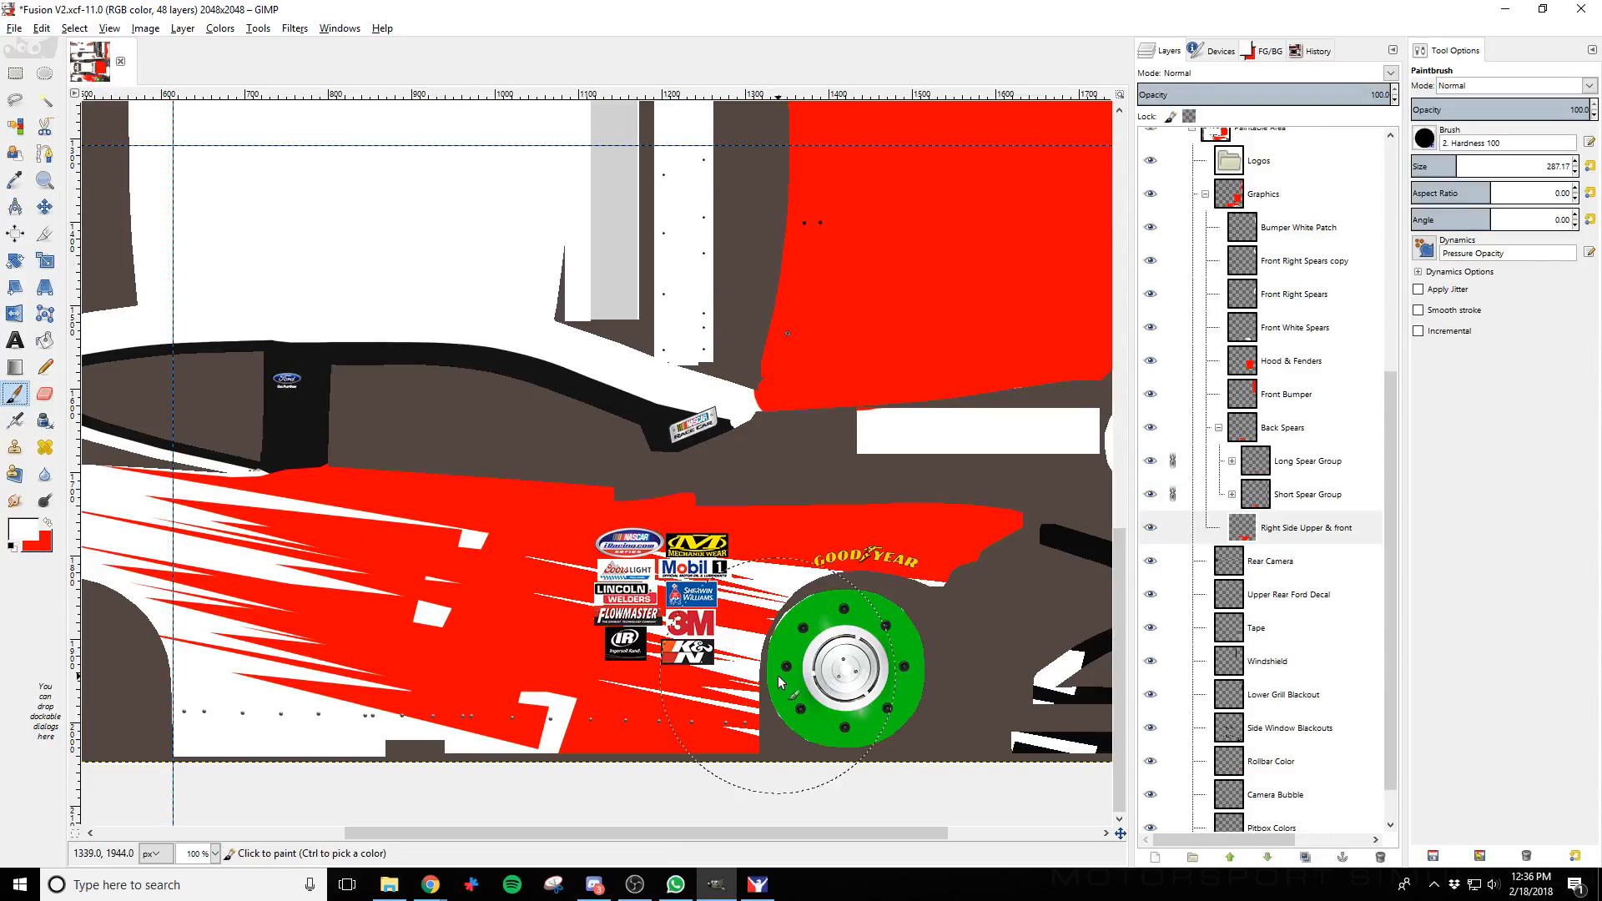
{"action": "left_click_drag", "start_coordinate": [538, 618], "coordinate": [538, 700]}
{"action": "key", "text": "ctrl+z"}
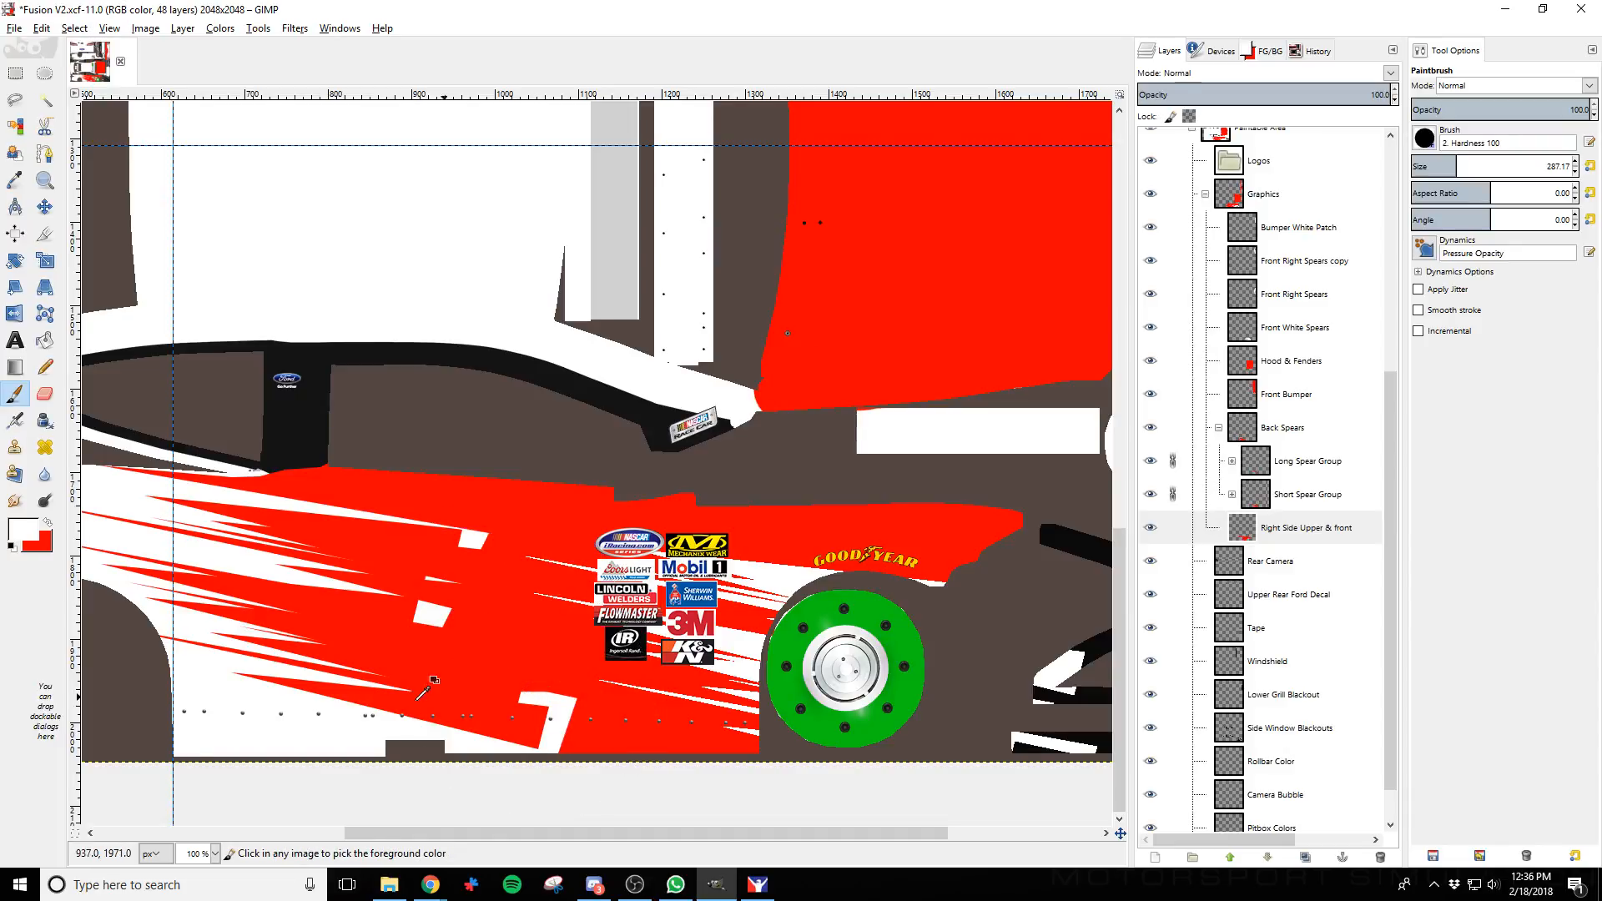
{"action": "left_click", "coordinate": [48, 523]}
{"action": "mouse_move", "coordinate": [559, 594]}
{"action": "left_mouse_down"}
{"action": "mouse_move", "coordinate": [491, 591]}
{"action": "mouse_move", "coordinate": [579, 699]}
{"action": "left_mouse_up"}
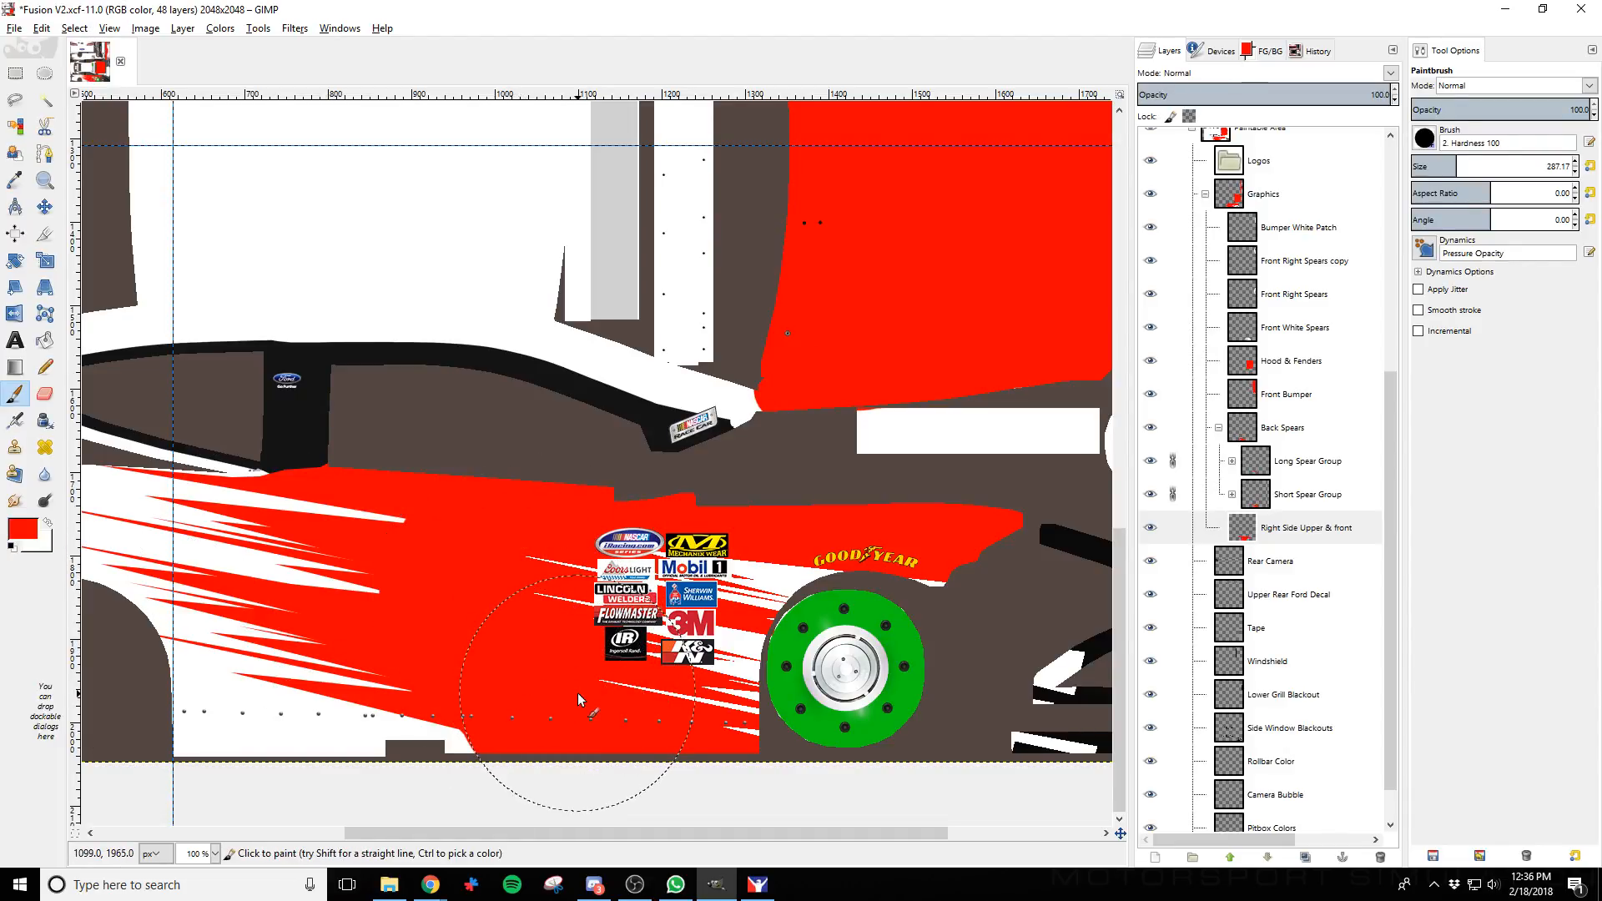
{"action": "key", "text": "ctrl+z"}
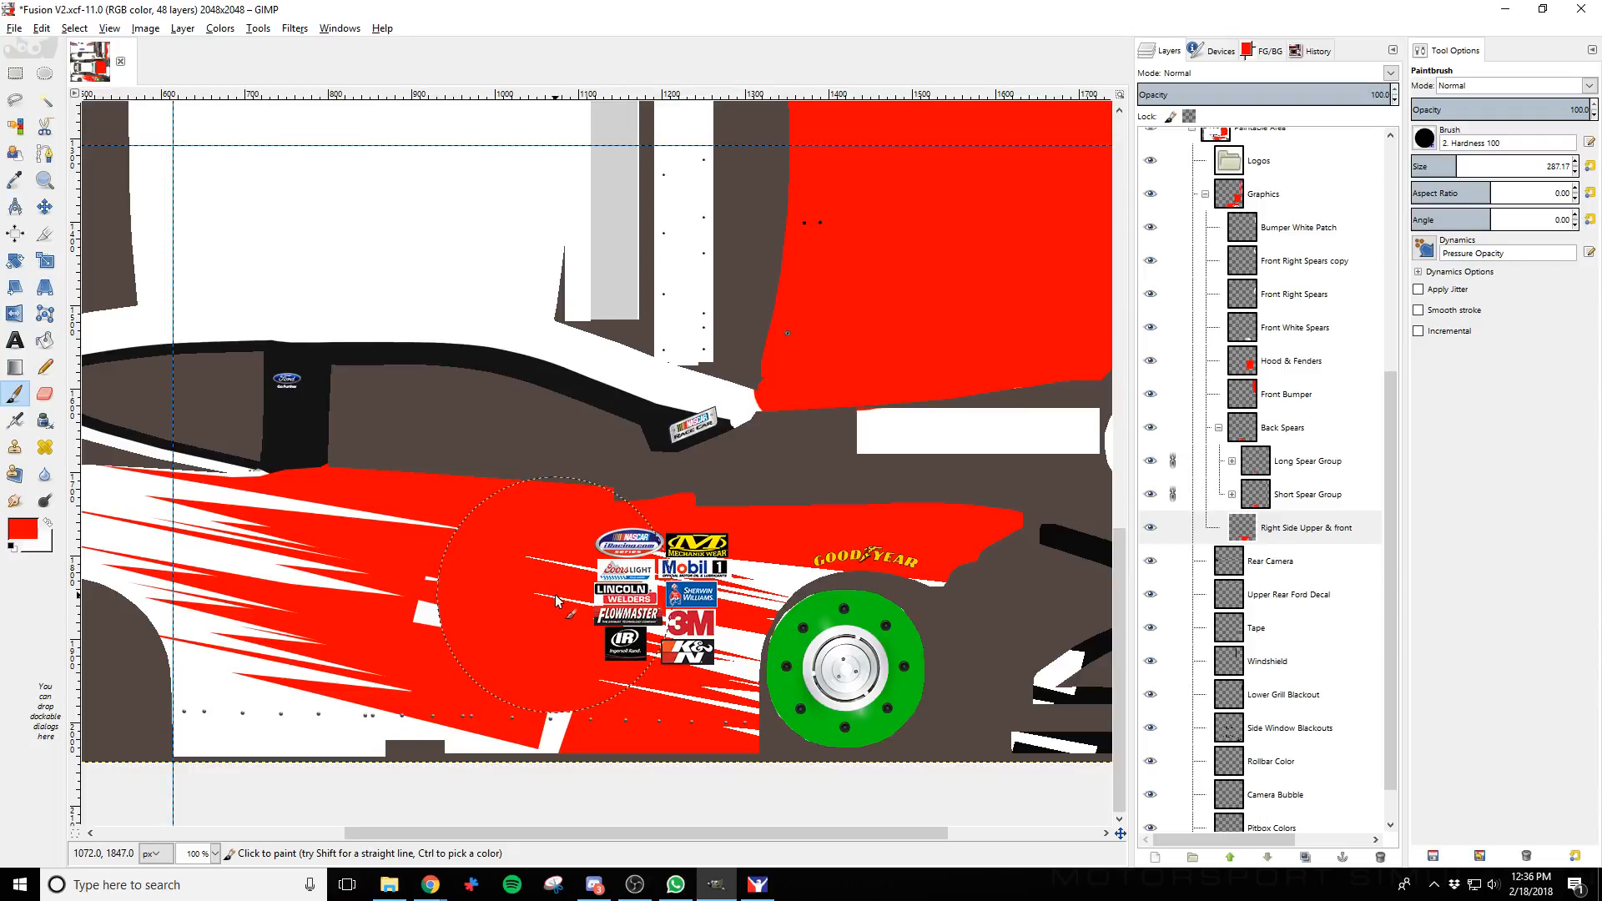
{"action": "left_click", "coordinate": [523, 638]}
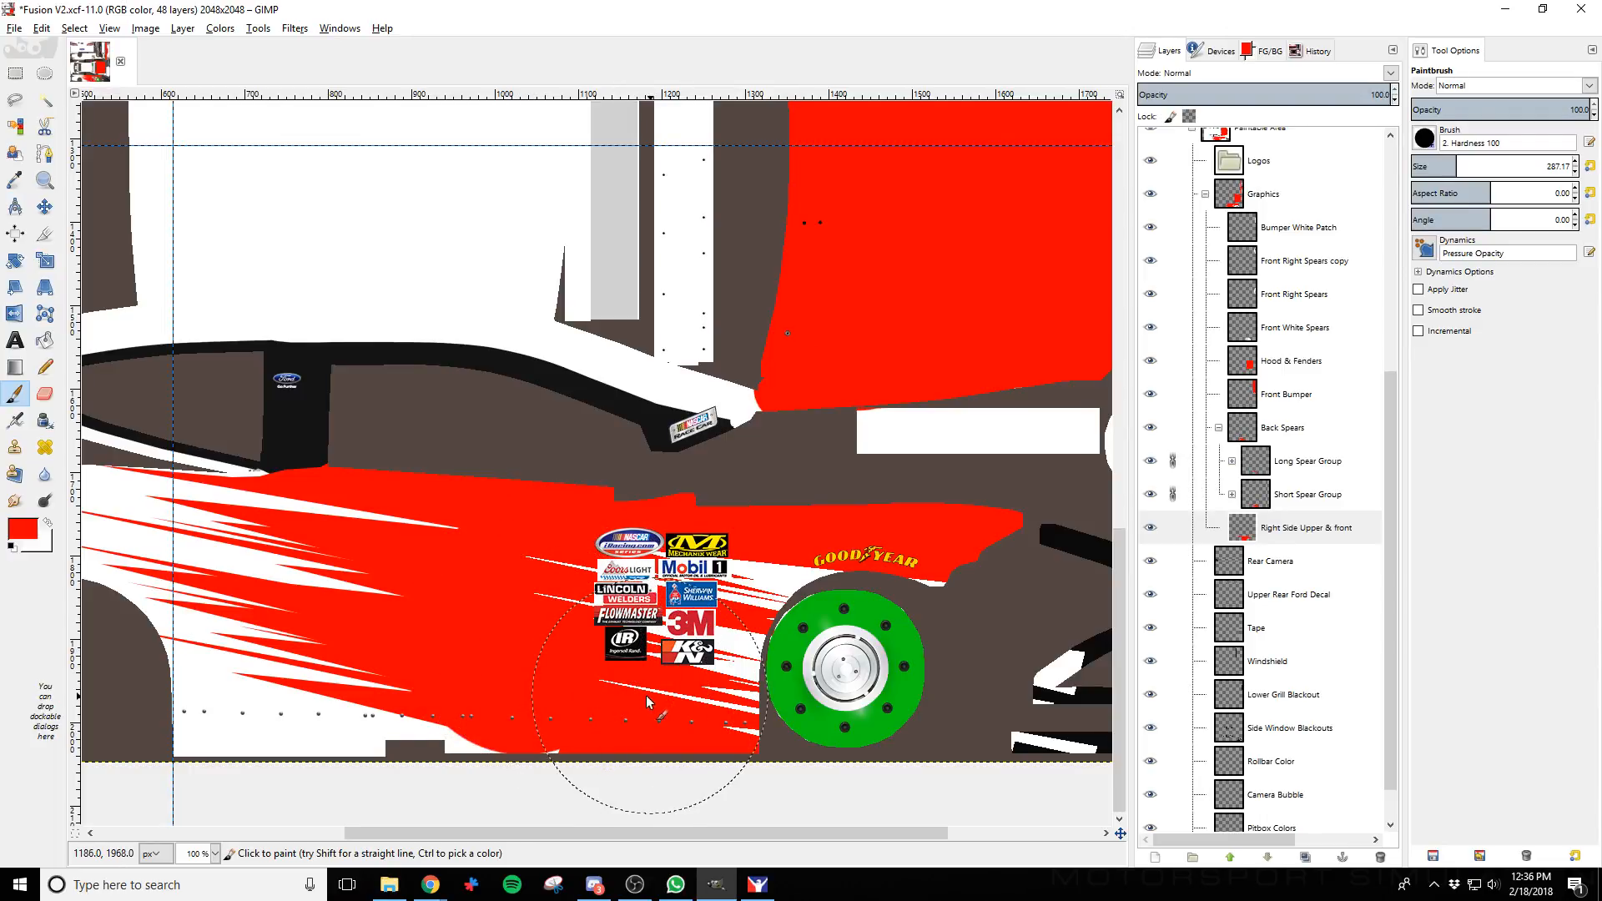
{"action": "key", "text": "ctrl+z"}
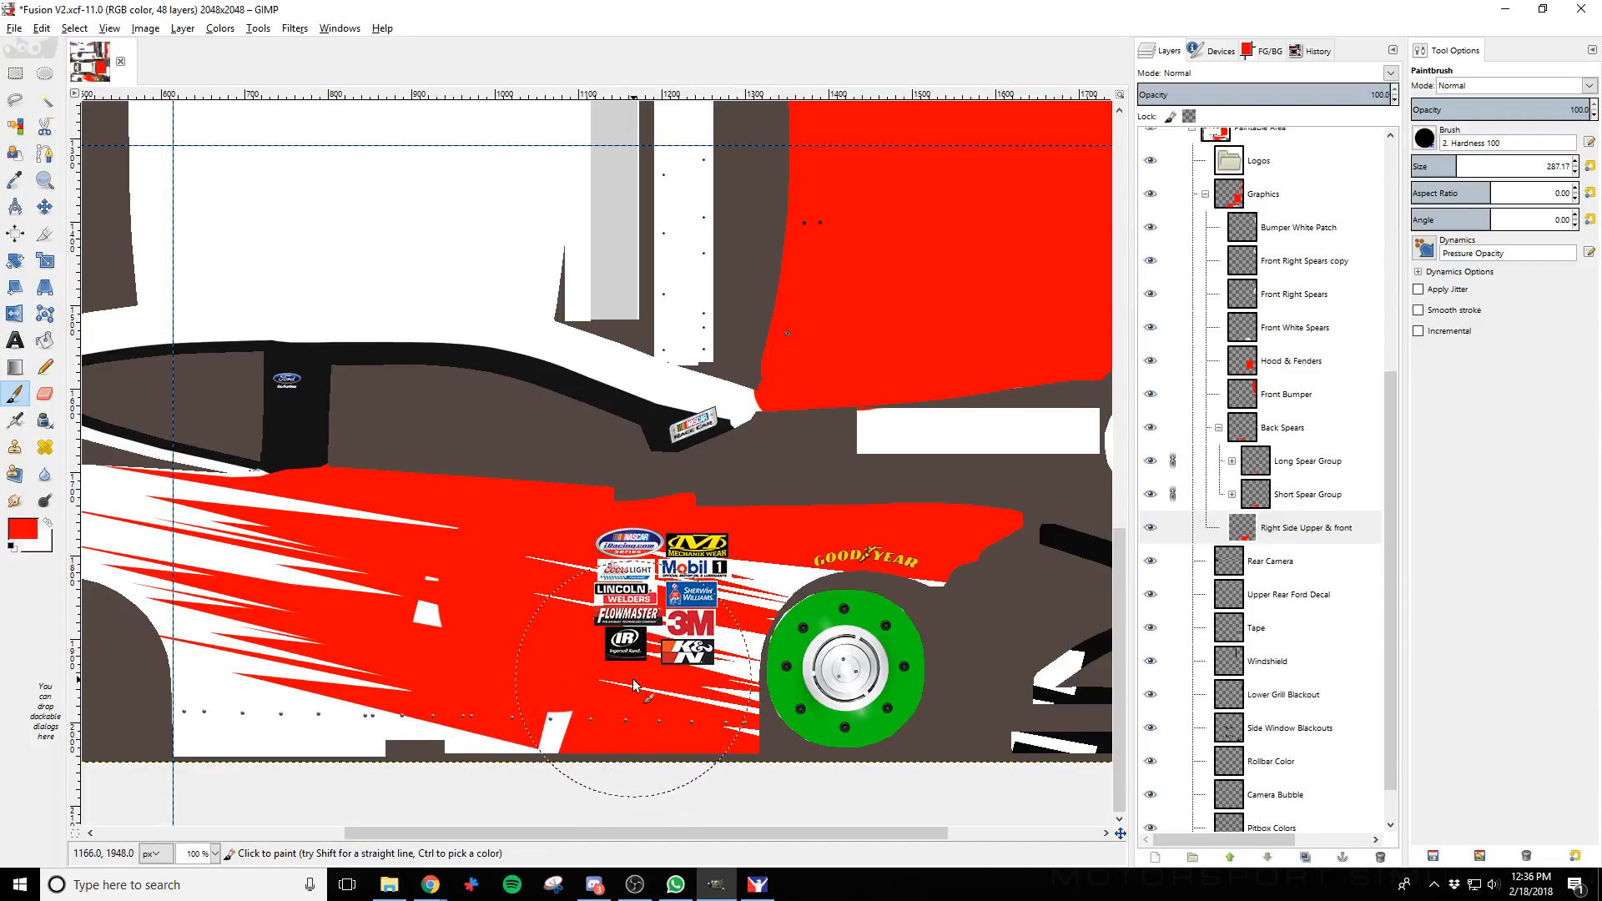
{"action": "left_click", "coordinate": [553, 630]}
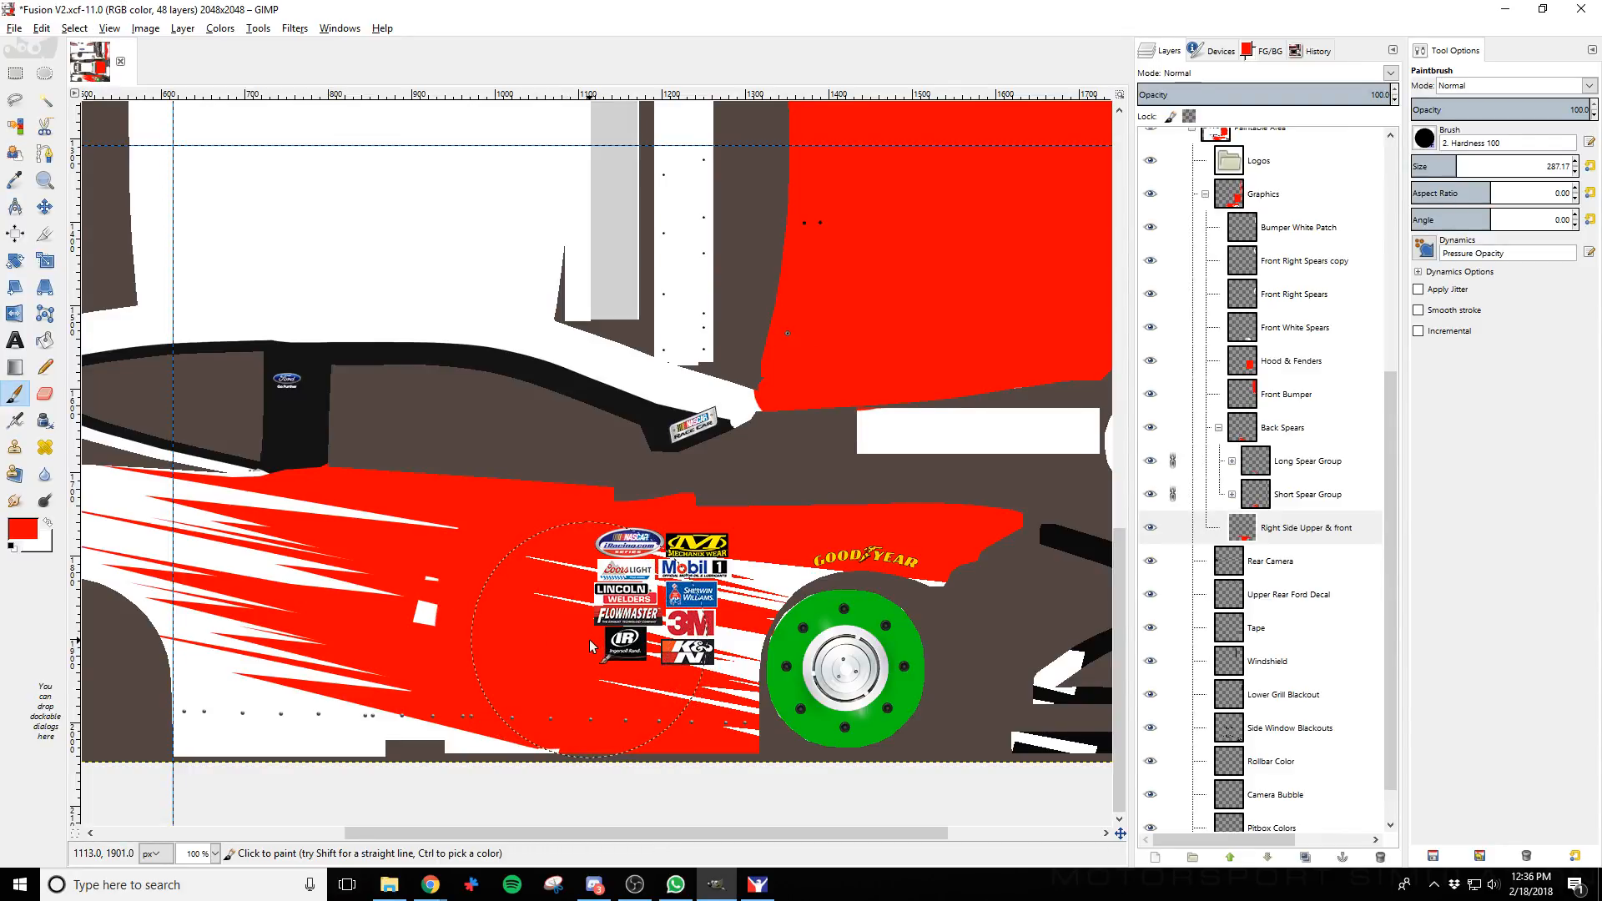
Shrink the brush, paint over the leftover white patch in red, and re-export the paint file
{"action": "scroll", "coordinate": [663, 697], "scroll_direction": "up", "scroll_amount": 2}
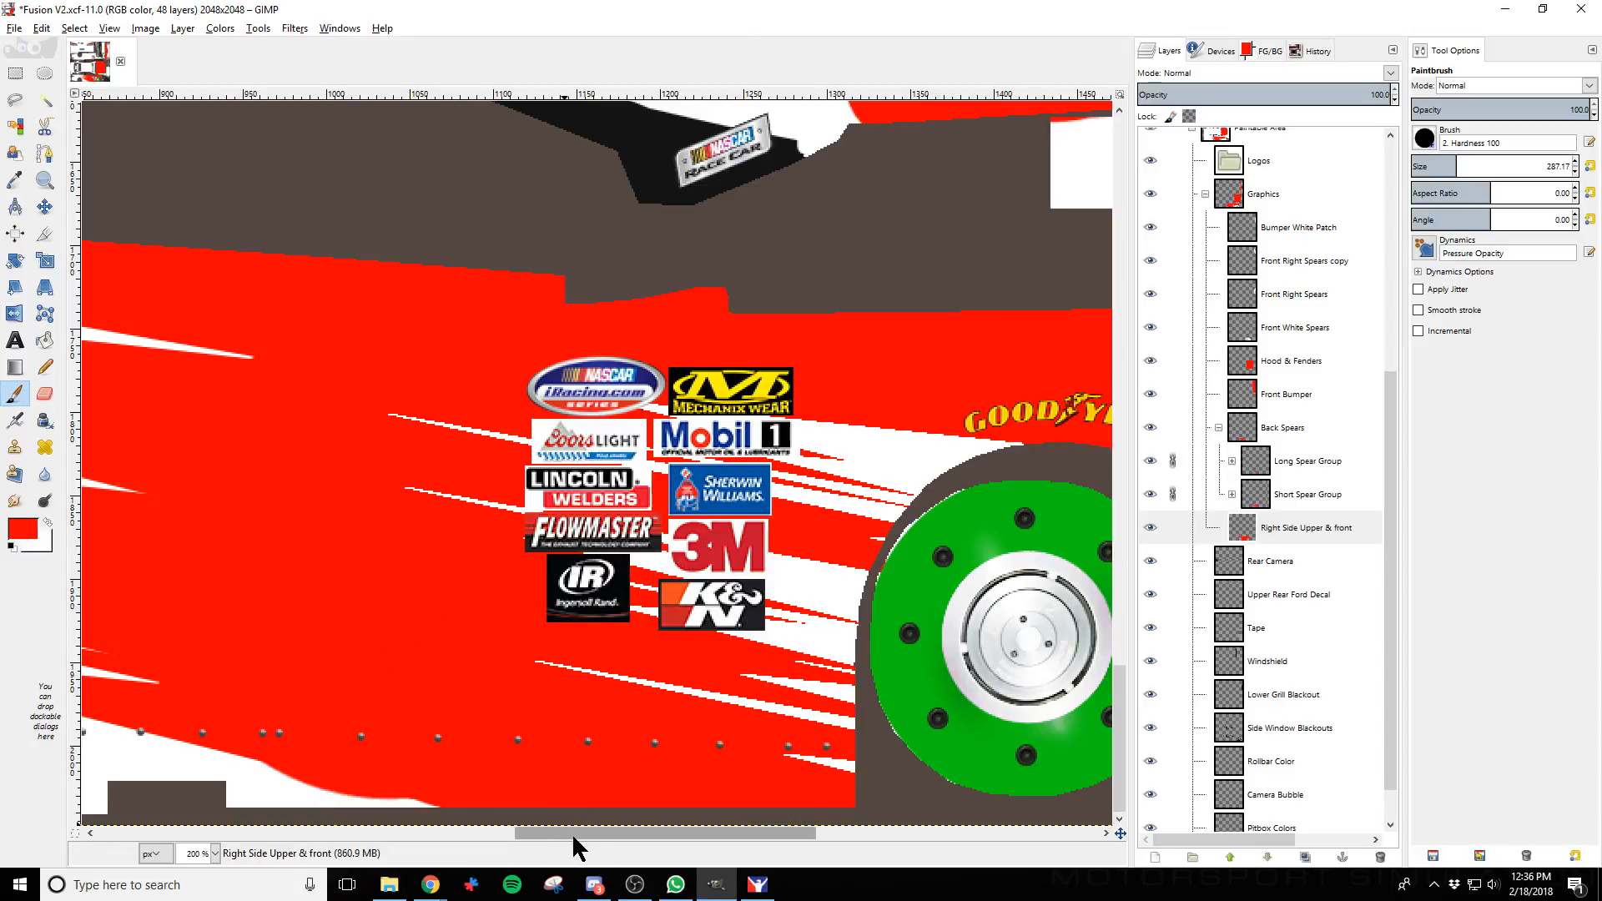
{"action": "left_click_drag", "start_coordinate": [576, 833], "coordinate": [465, 836]}
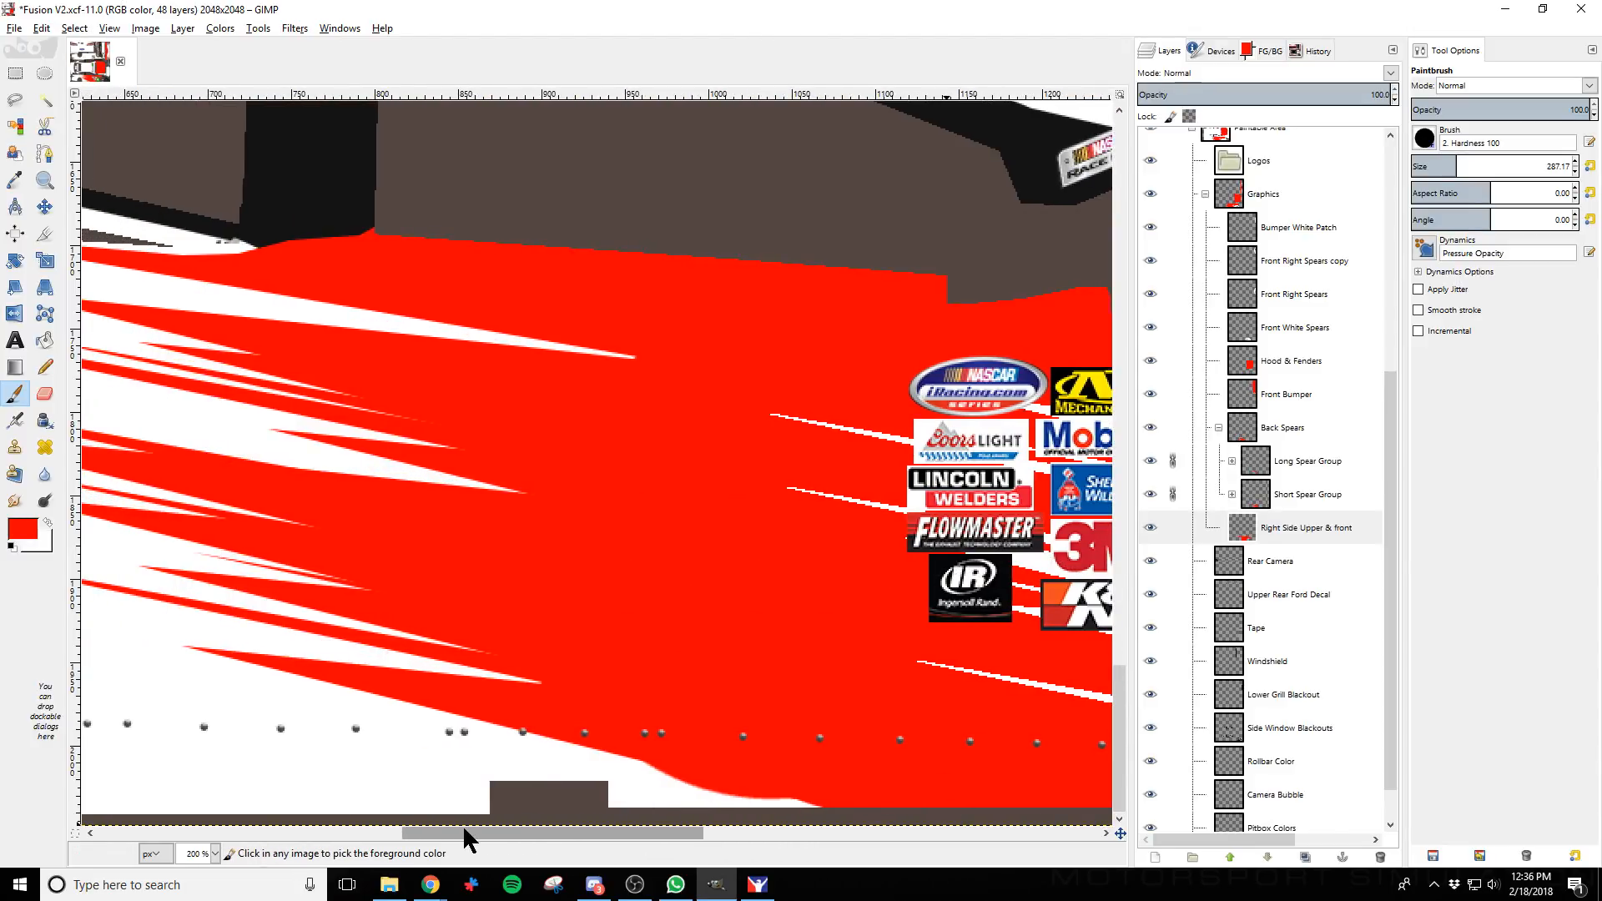
{"action": "left_click_drag", "start_coordinate": [1443, 166], "coordinate": [1423, 166]}
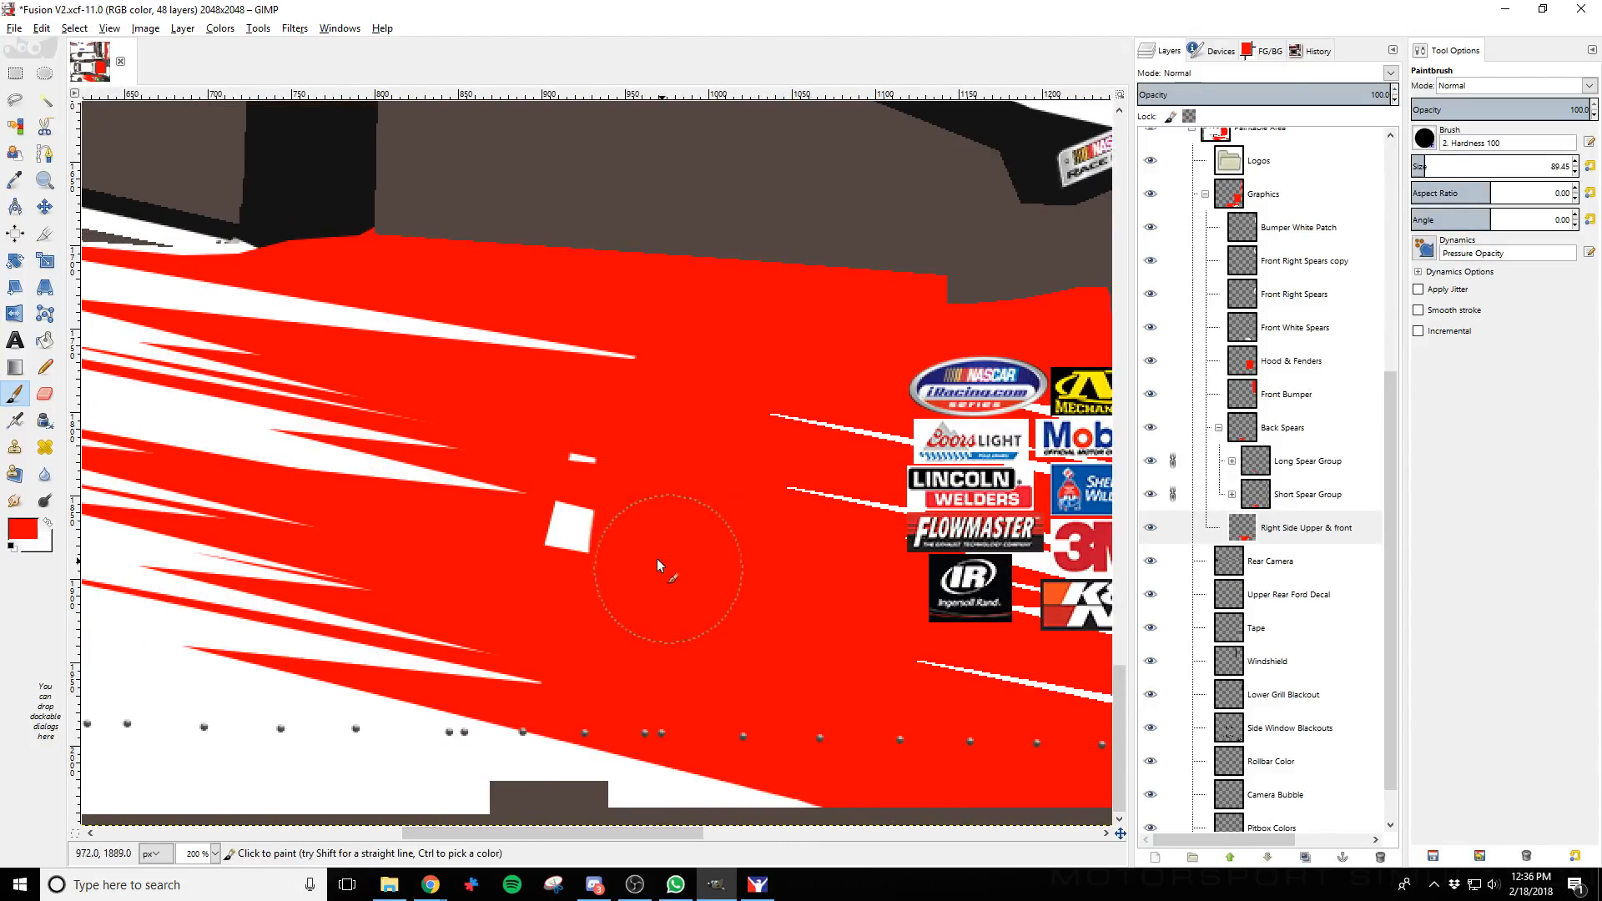
{"action": "left_click_drag", "start_coordinate": [634, 543], "coordinate": [613, 492]}
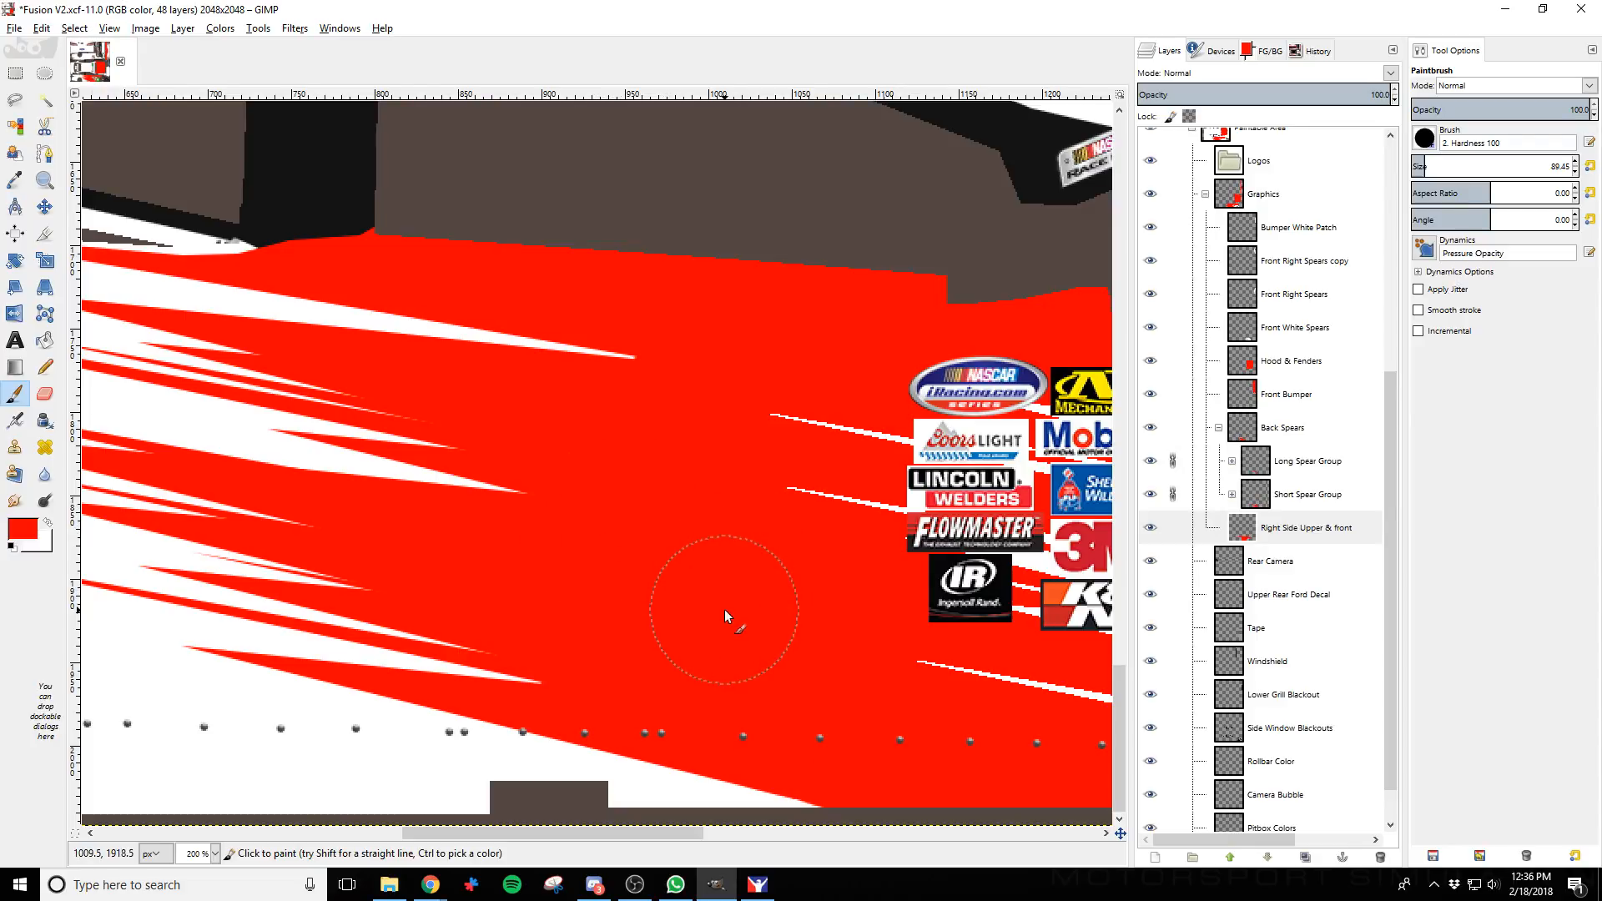
{"action": "key", "text": "ctrl+e"}
{"action": "key", "text": "alt+Tab"}
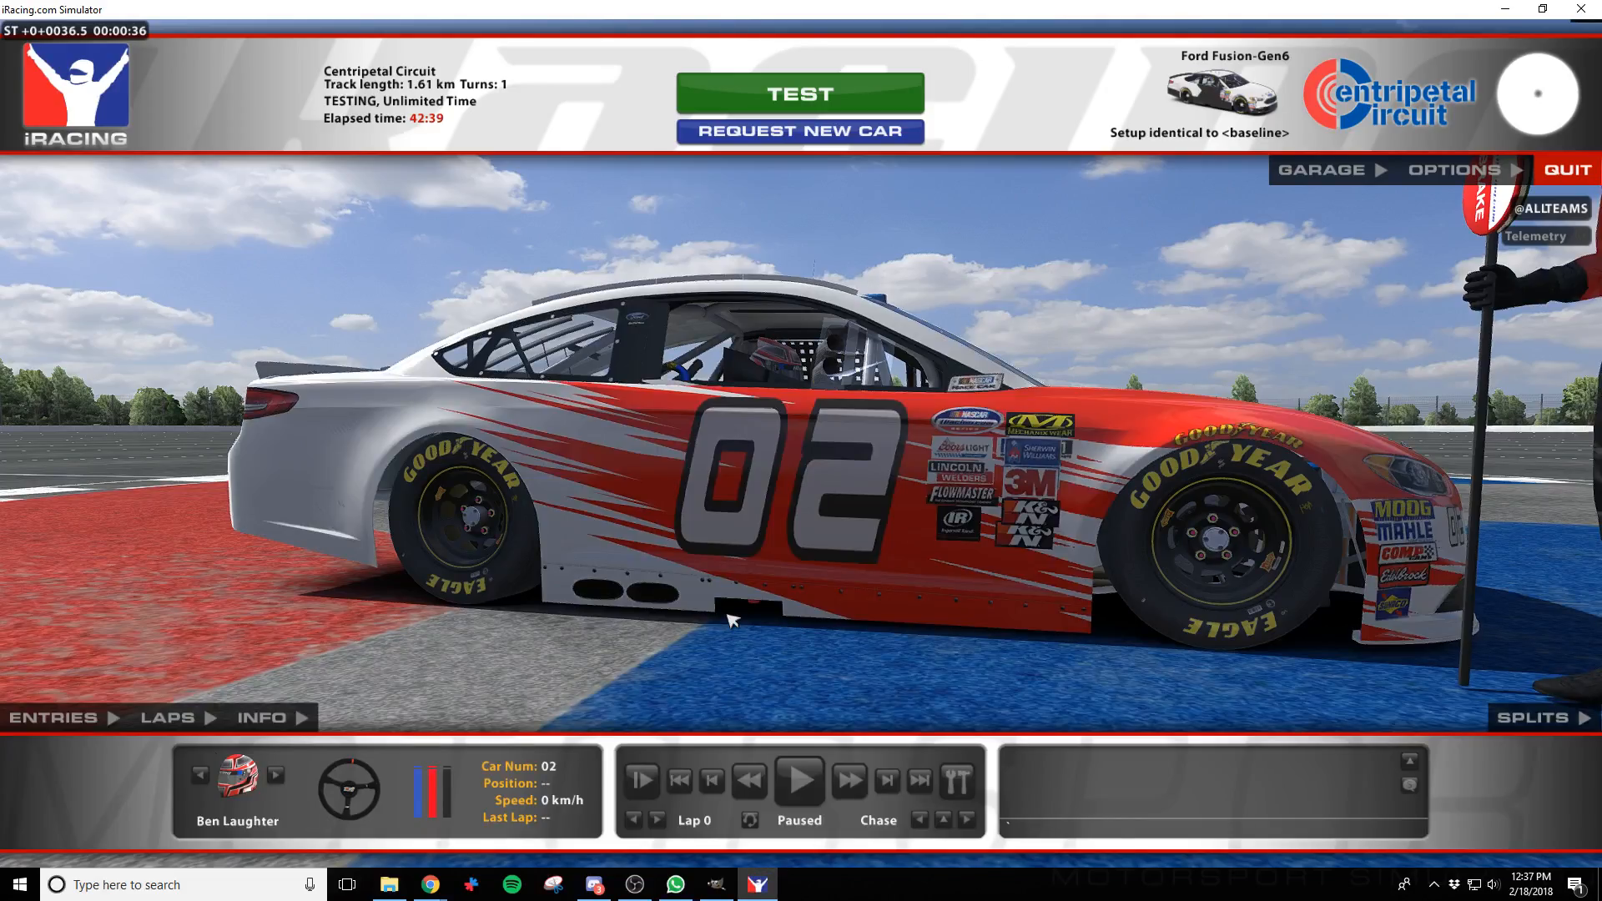
Pull the iRacing camera back from the 02 Fusion and hide all interface overlays
{"action": "key", "text": "ctrl+F12"}
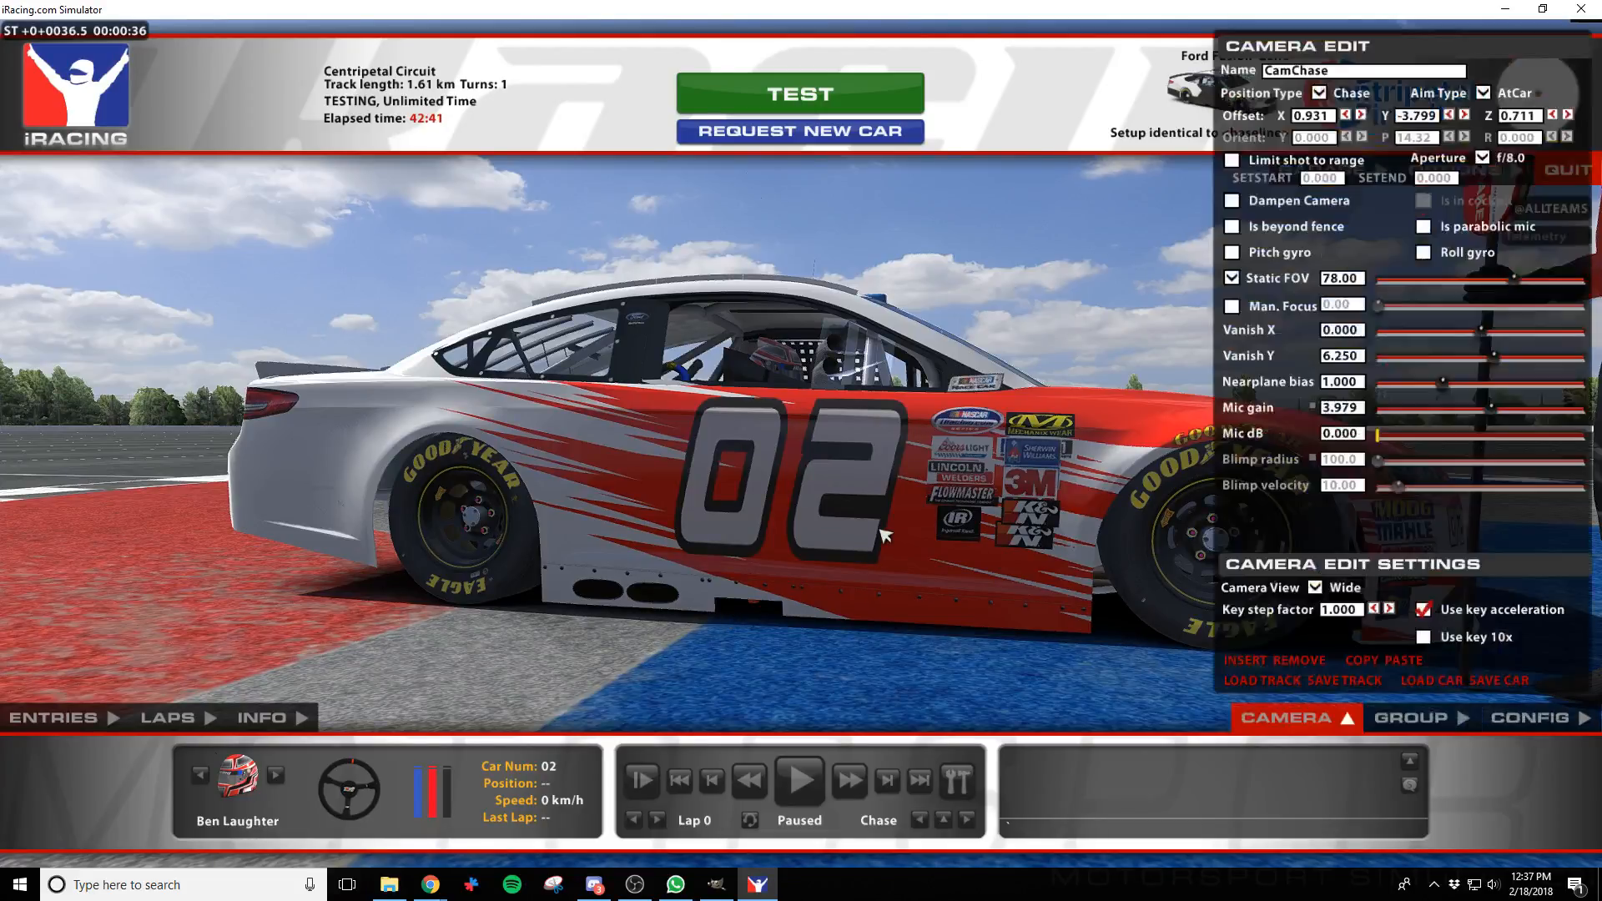
{"action": "key", "text": "s"}
{"action": "key", "text": "space"}
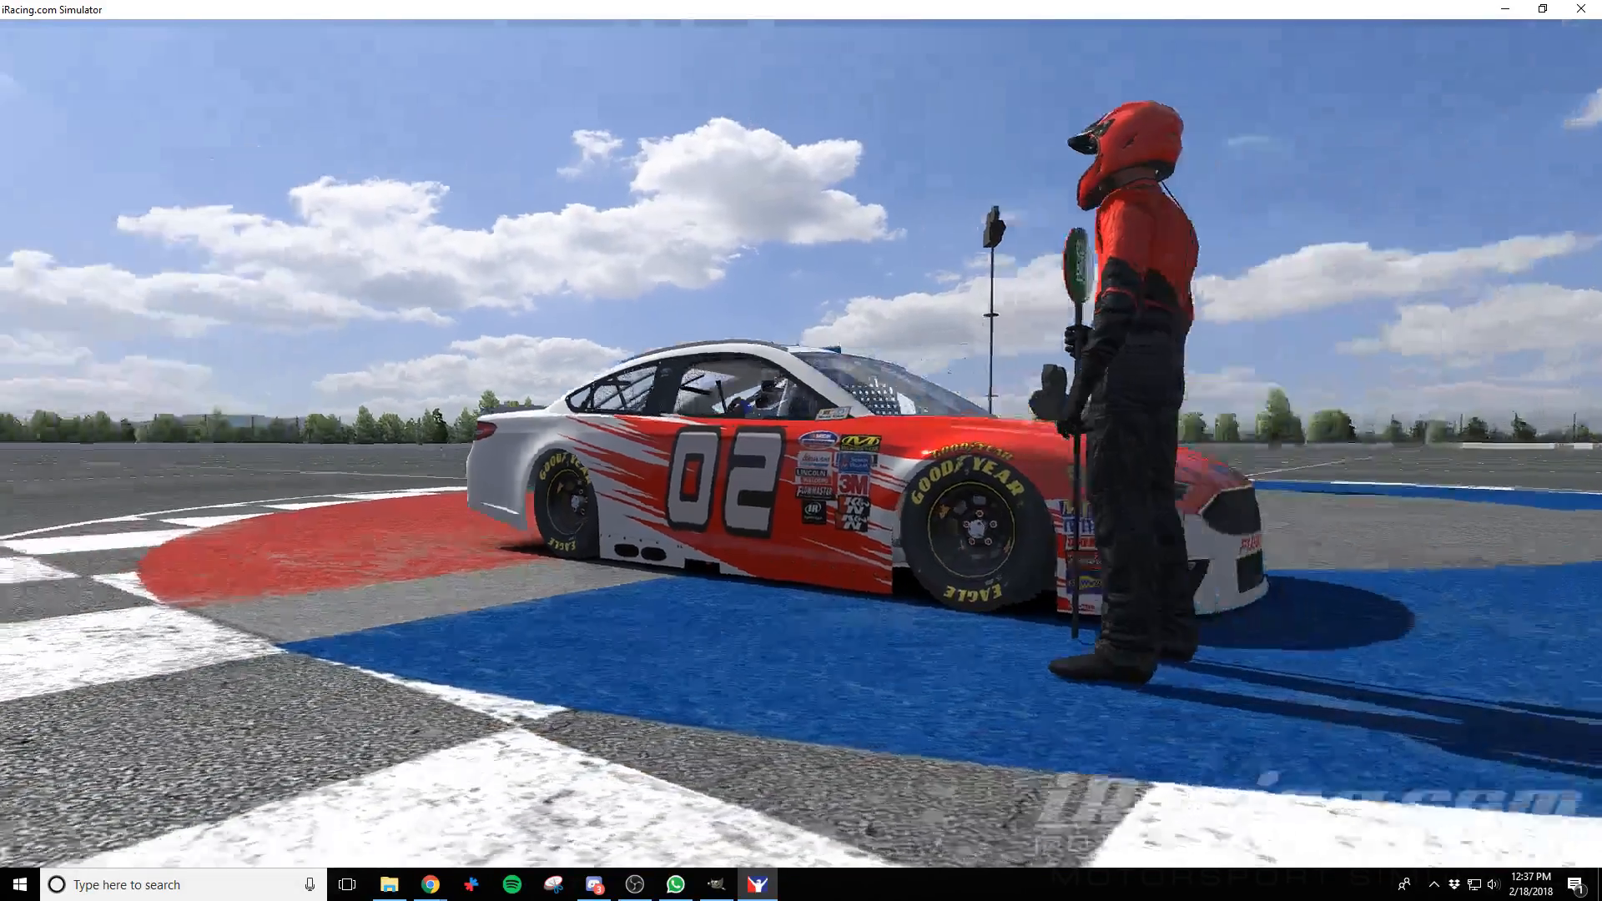
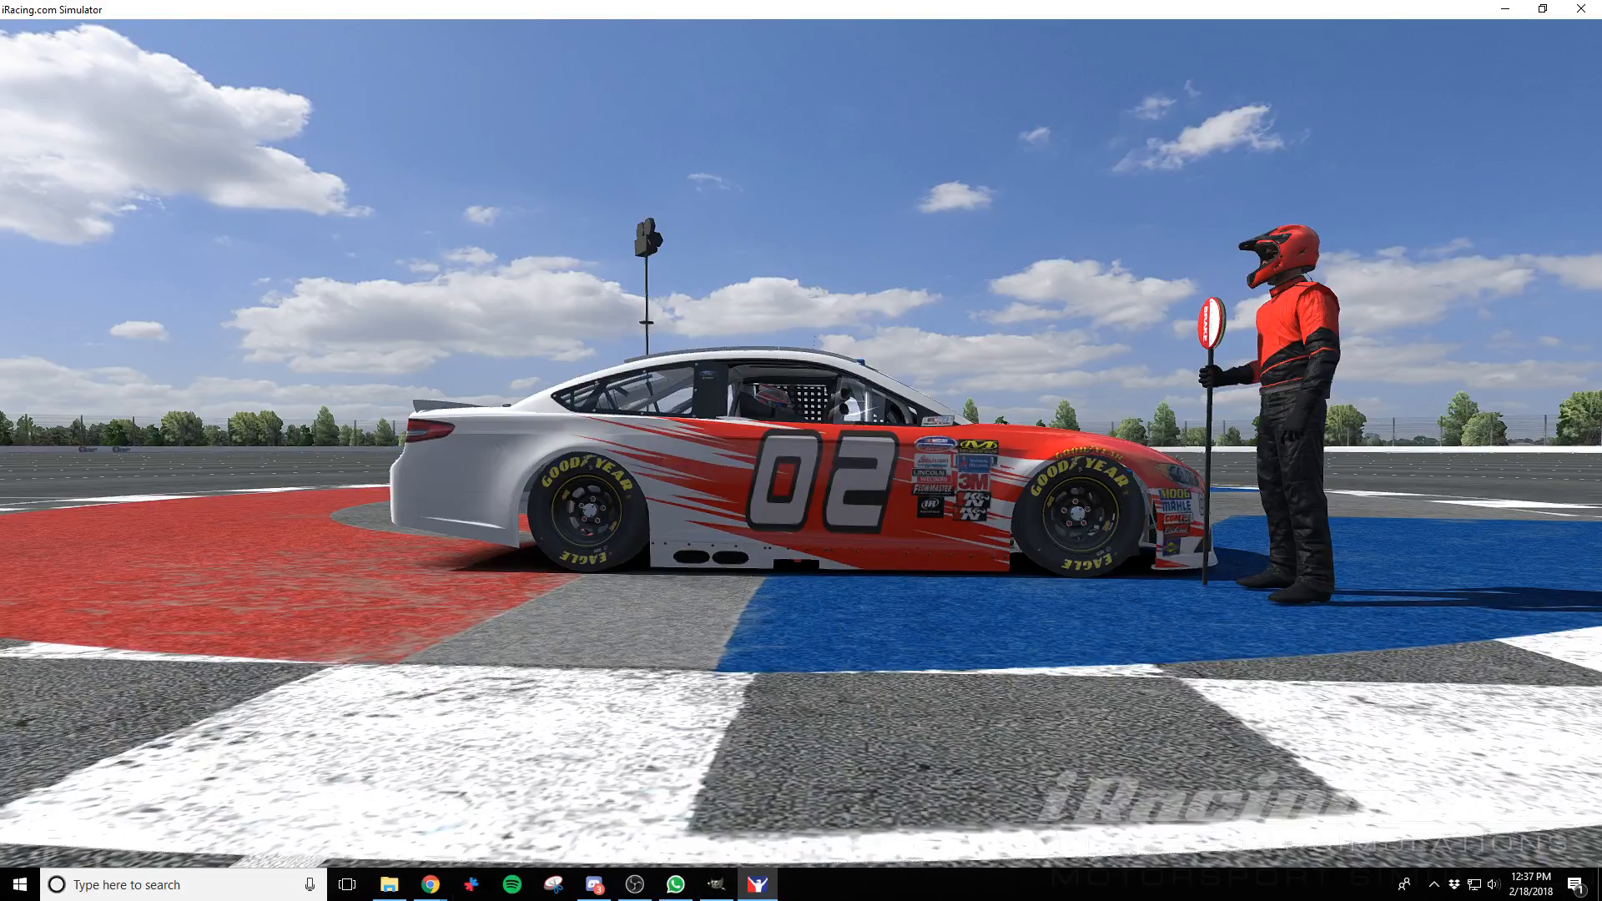
Bring back the session header, Camera Edit panel and replay bar over the #02 car preview
{"action": "key", "text": "space"}
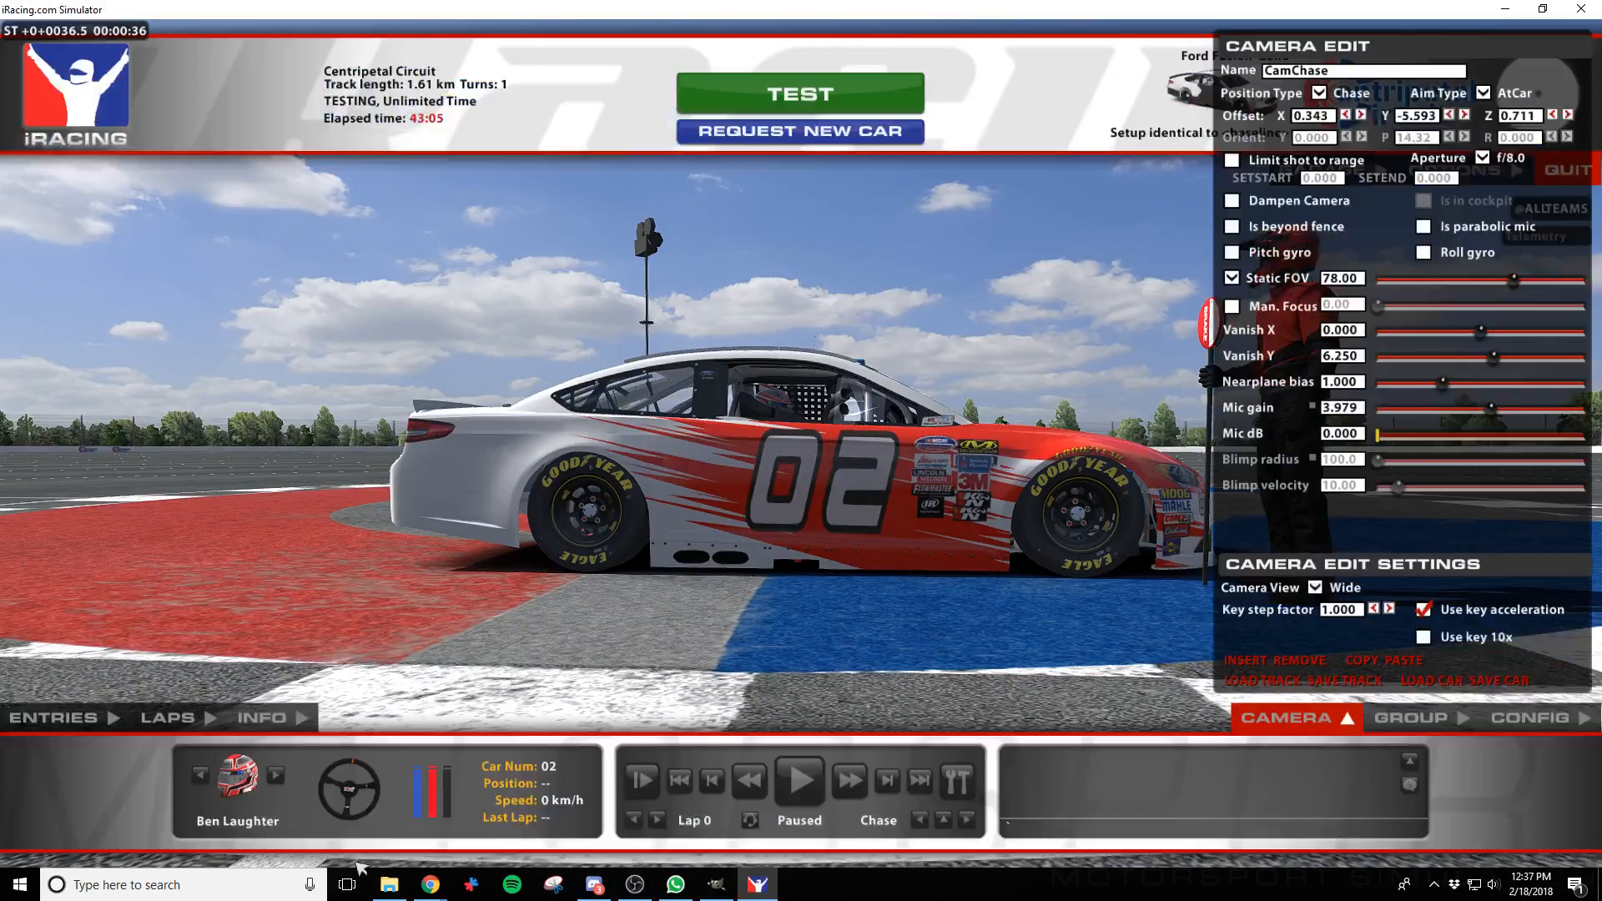
{"action": "mouse_move", "coordinate": [395, 891]}
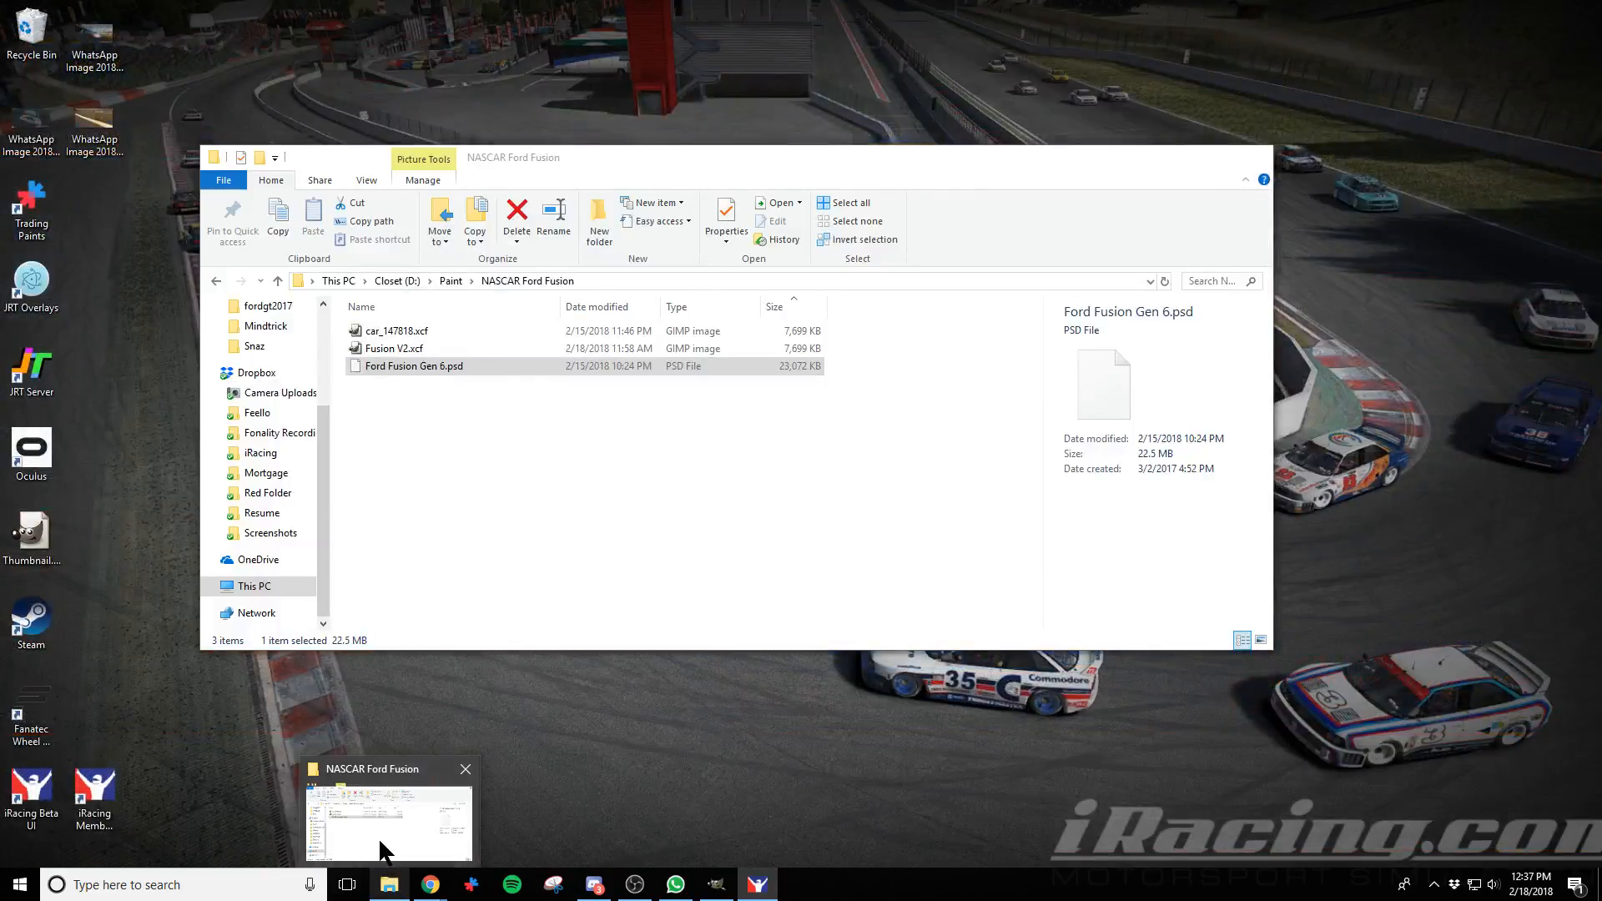
Bring the NASCAR Ford Fusion folder forward and go up to the Paint folder
{"action": "left_click", "coordinate": [378, 838]}
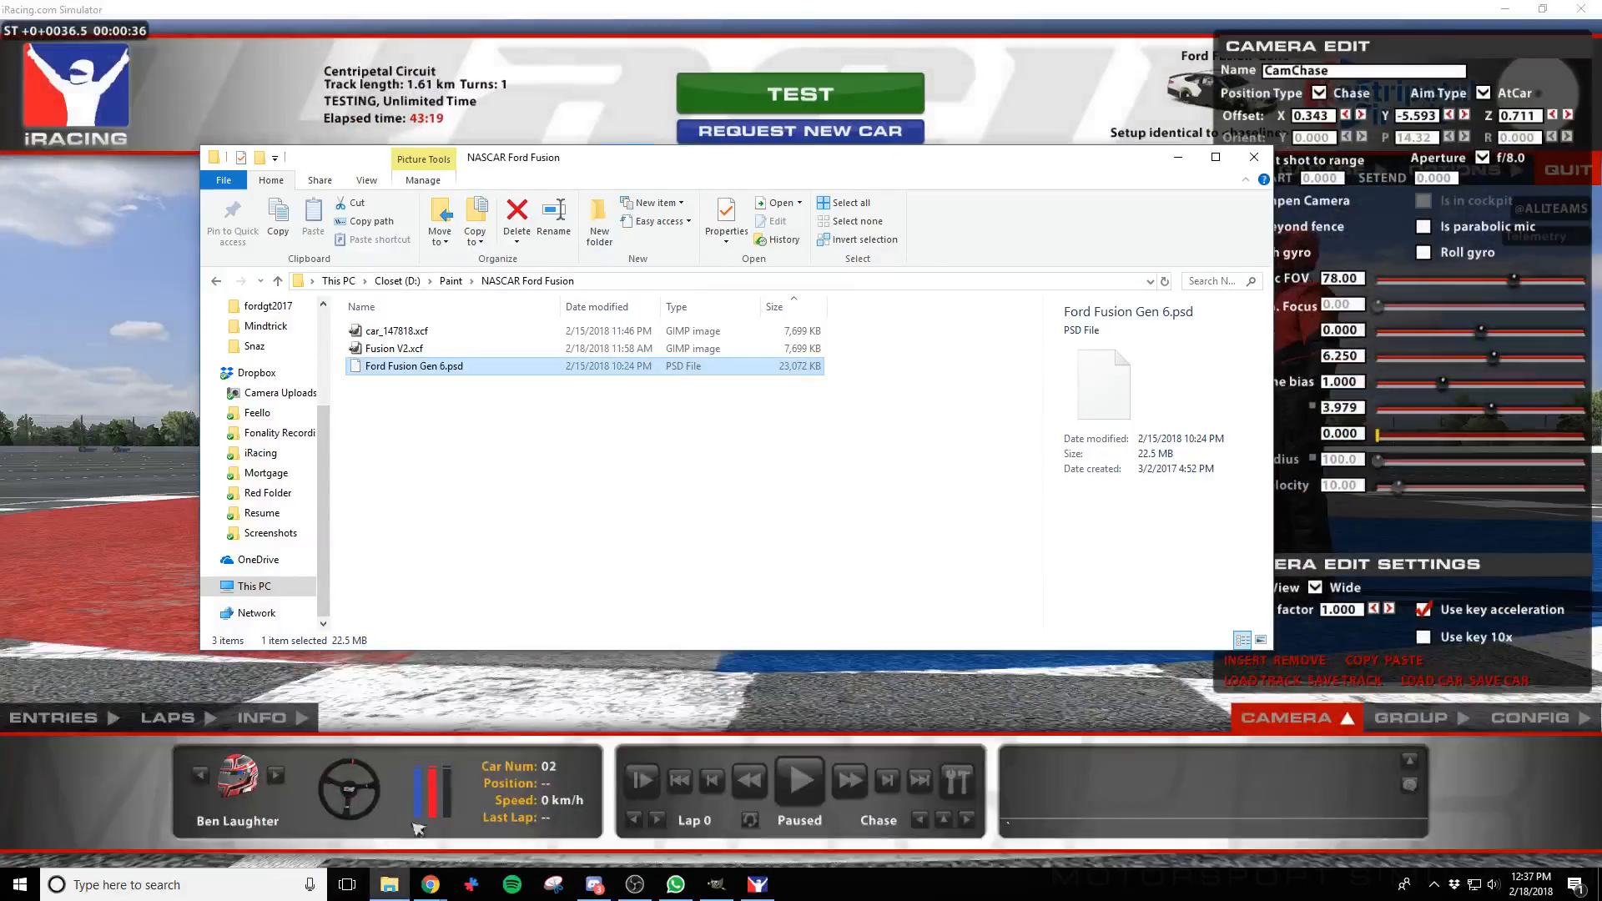
{"action": "left_click", "coordinate": [554, 565]}
{"action": "left_click", "coordinate": [451, 281]}
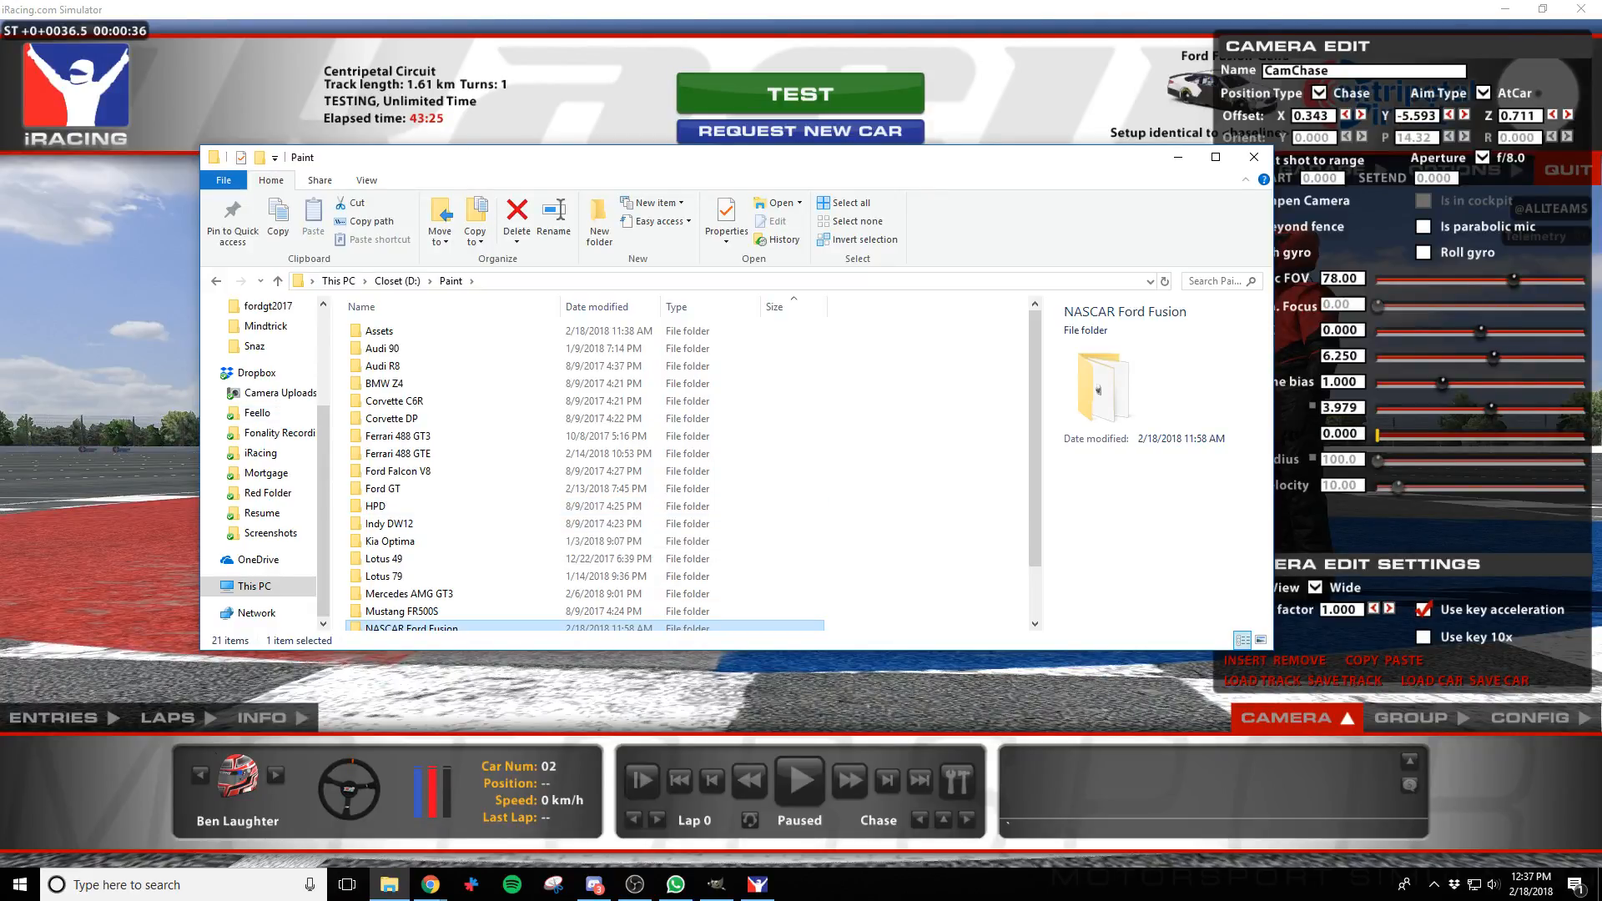
Switch the browser to the Painting an iRacing Template video and move it aside
{"action": "left_click", "coordinate": [431, 884]}
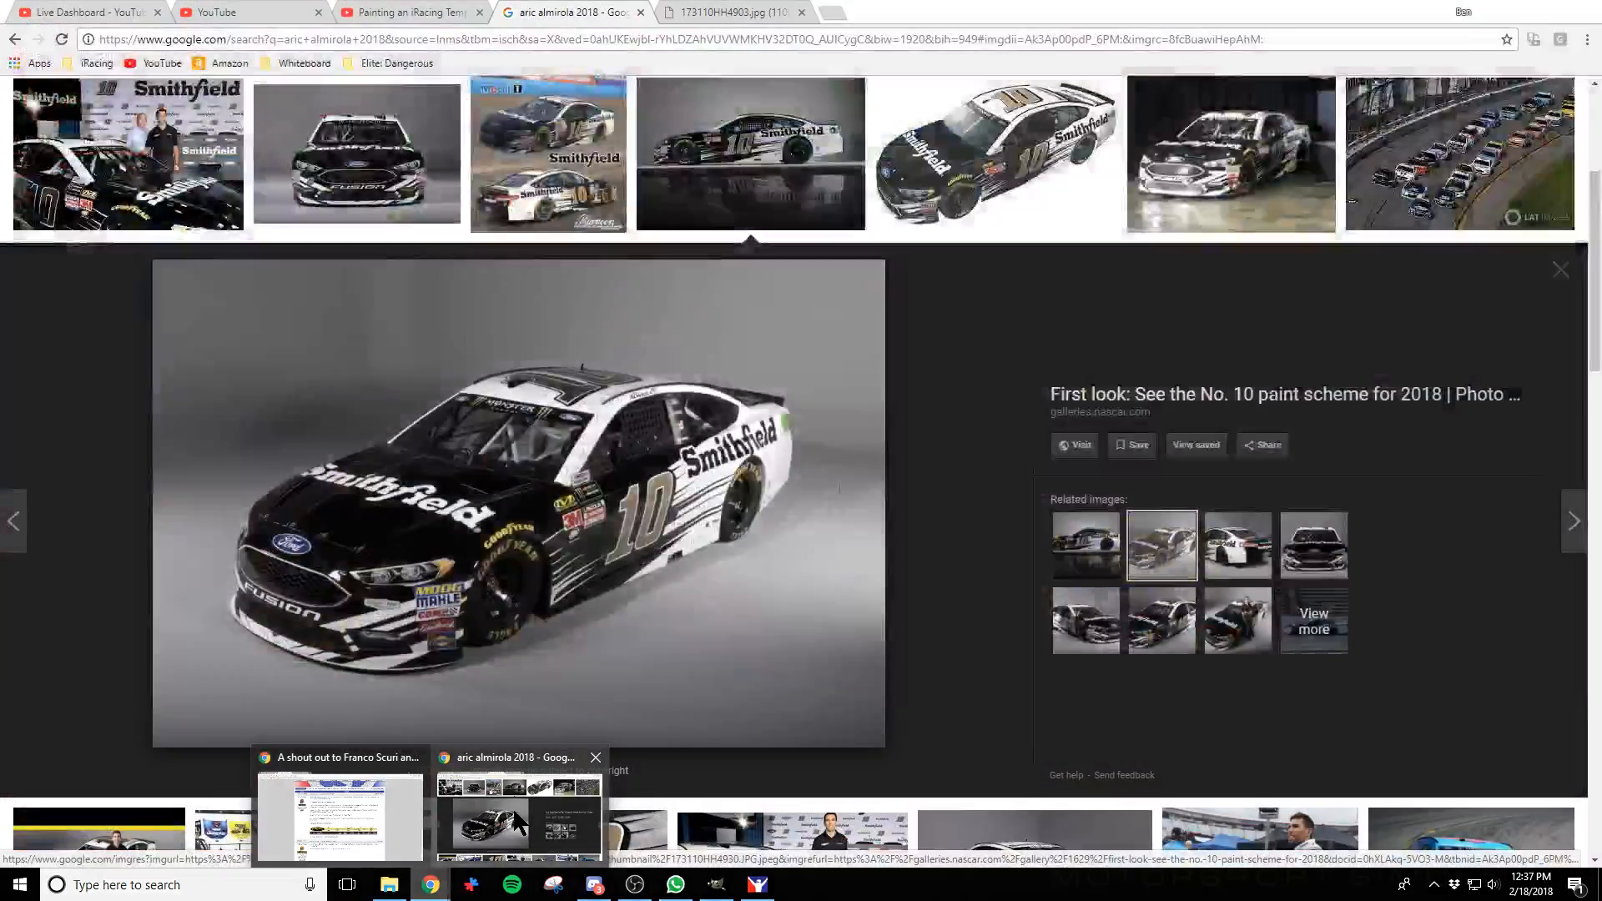
{"action": "left_click", "coordinate": [513, 807]}
{"action": "left_click", "coordinate": [419, 15]}
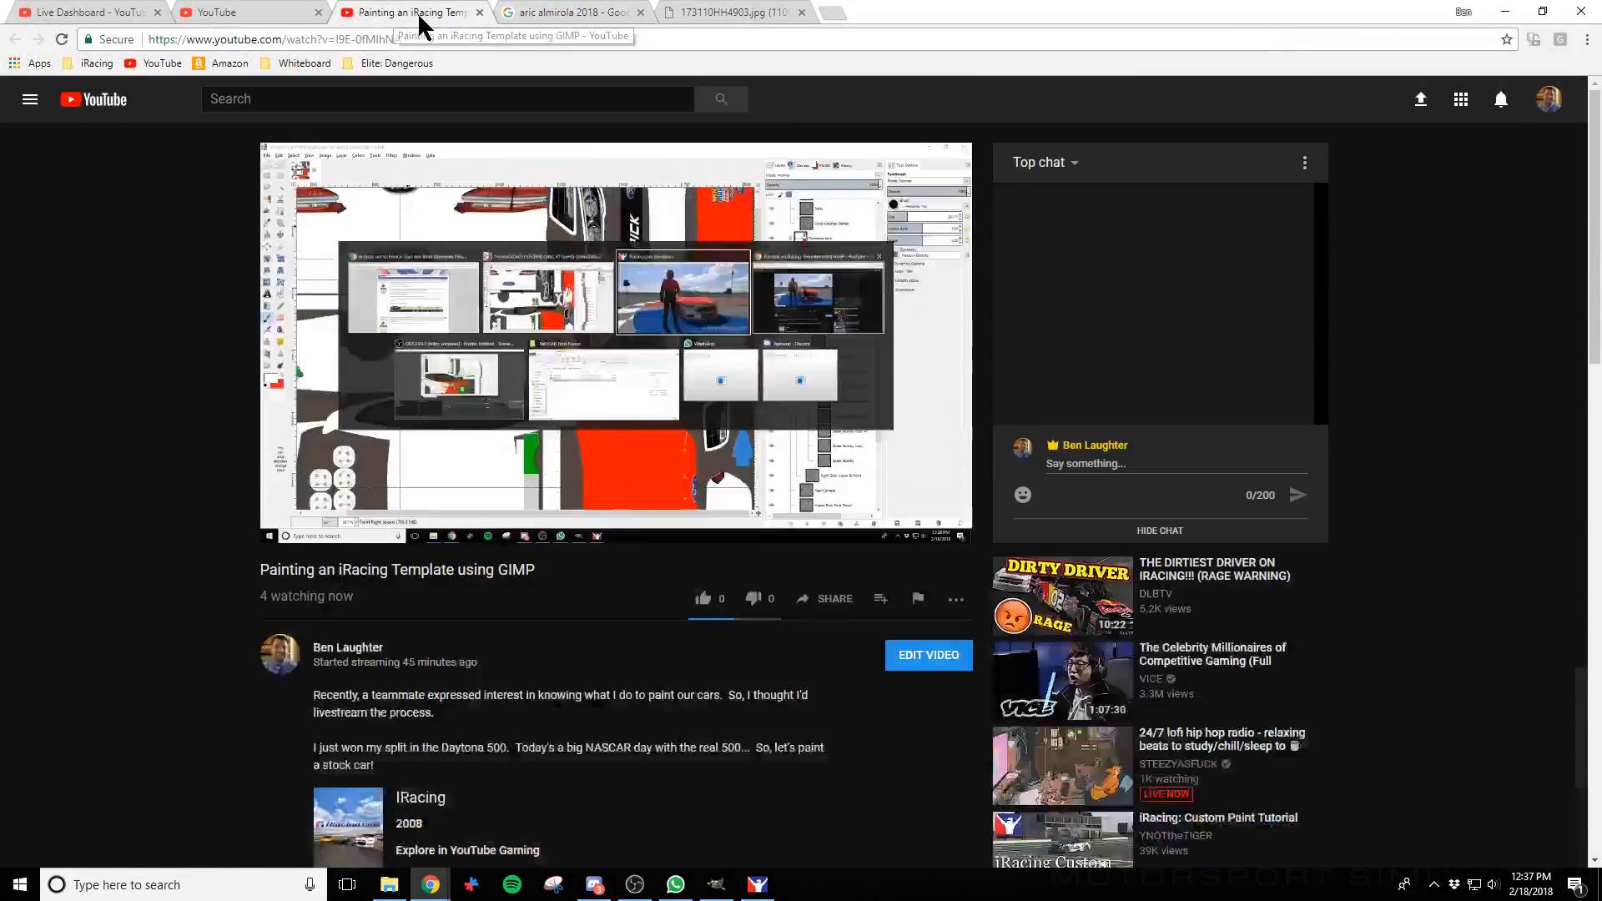
{"action": "left_click_drag", "start_coordinate": [1047, 16], "coordinate": [1601, 46]}
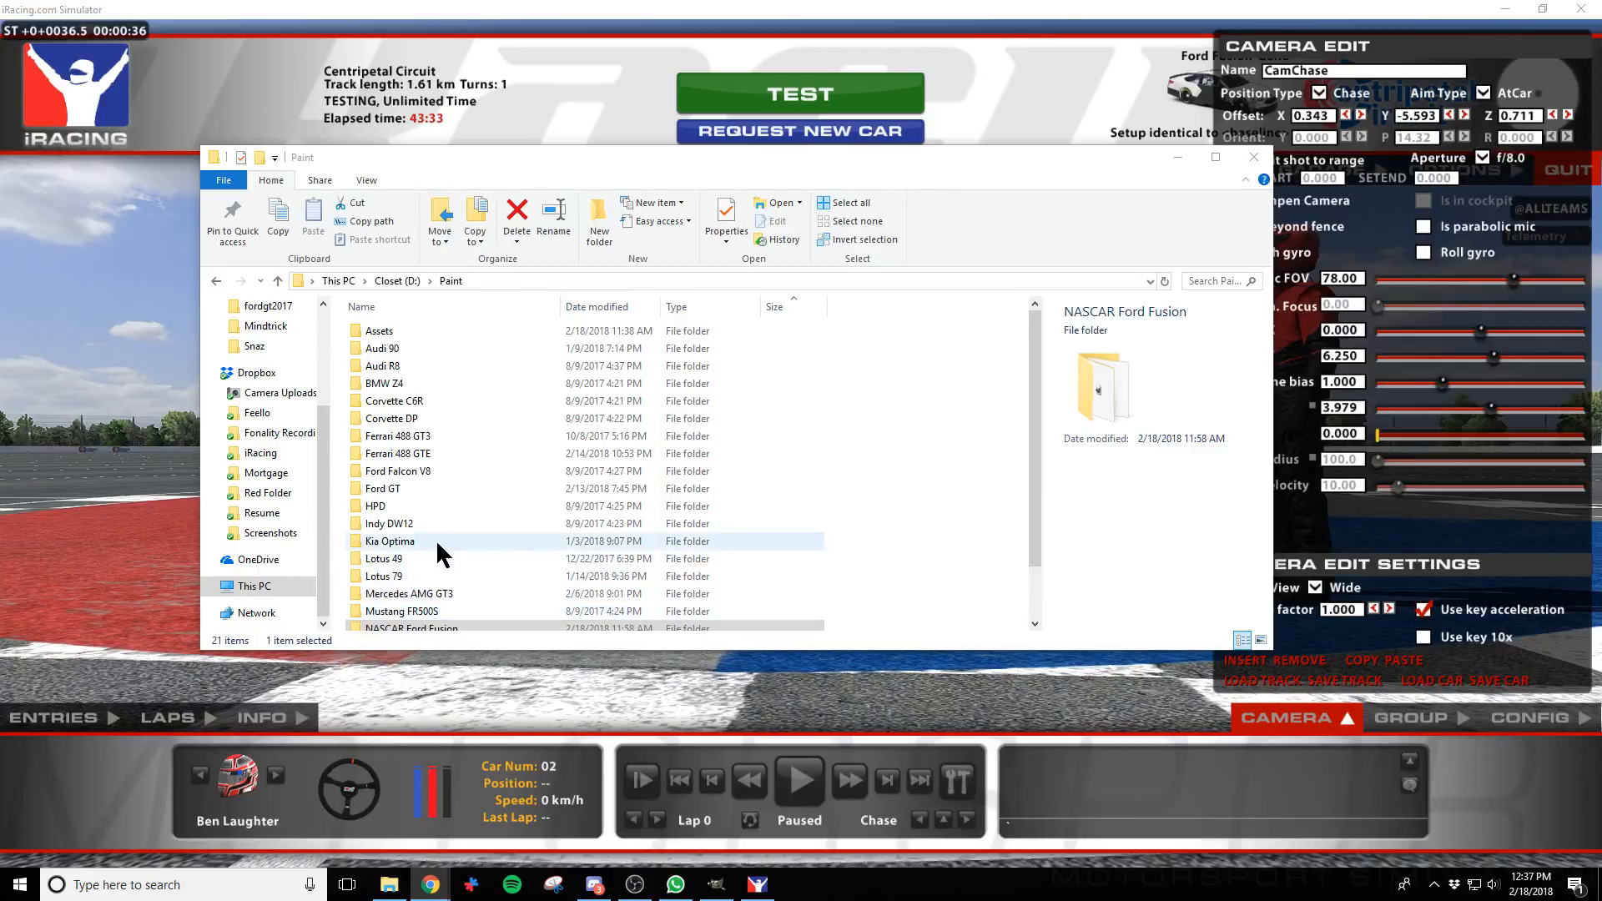
{"action": "scroll", "coordinate": [468, 501], "scroll_direction": "down", "scroll_amount": 1}
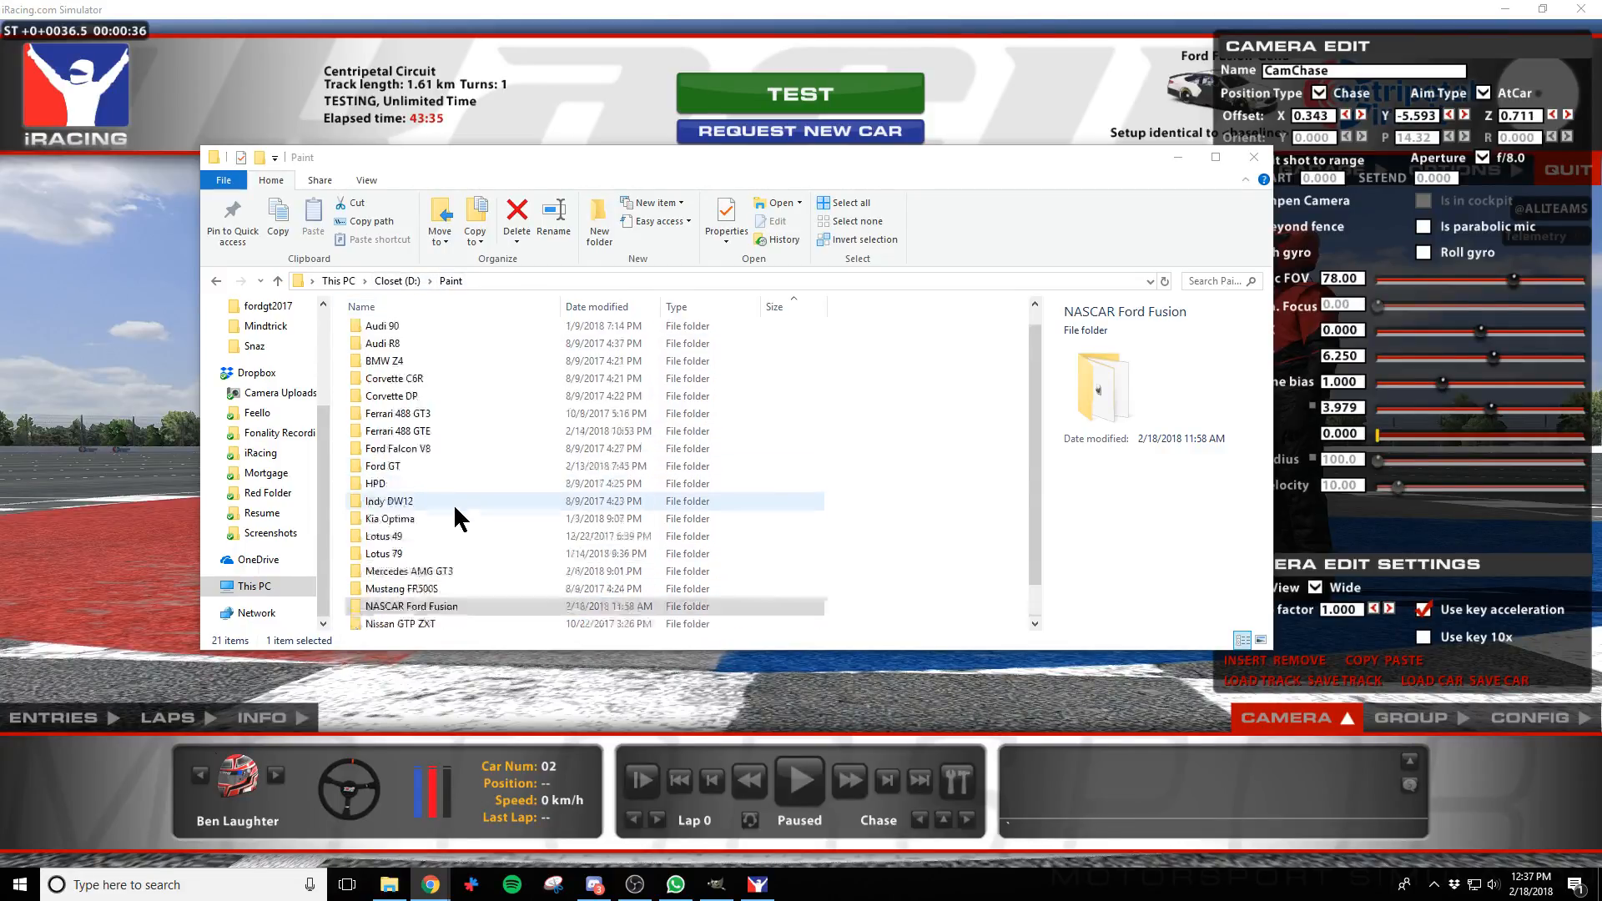
{"action": "scroll", "coordinate": [457, 518], "scroll_direction": "up", "scroll_amount": 1}
Open Assets, then the Mindtrick folder, and select Mindtrick Hermese.png
{"action": "double_click", "coordinate": [380, 328]}
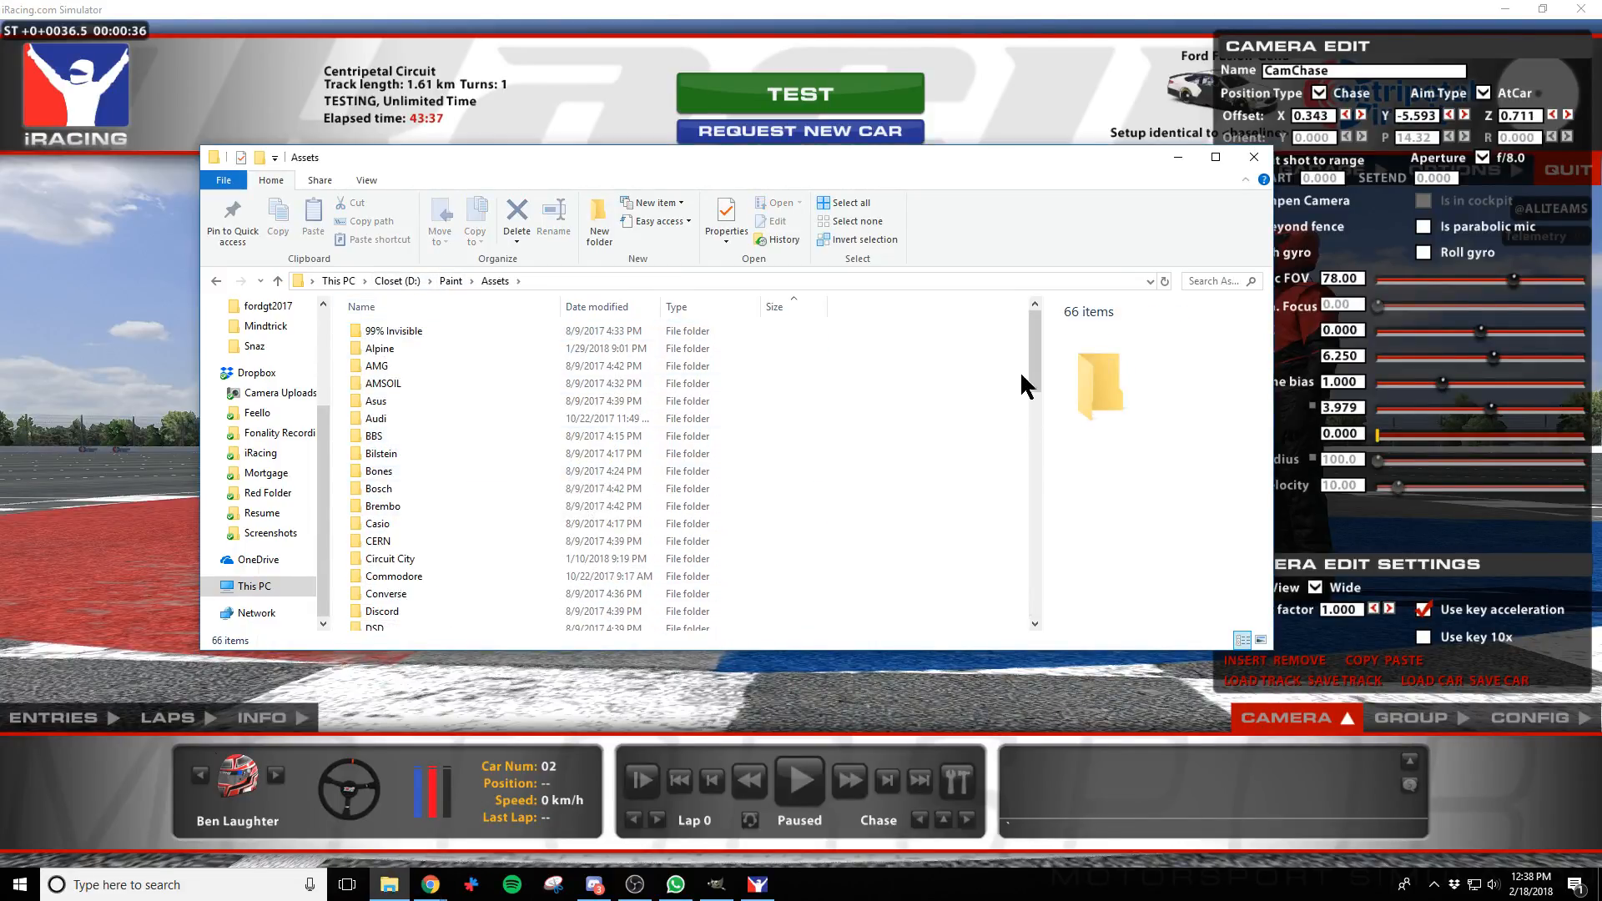
{"action": "left_click_drag", "start_coordinate": [1039, 376], "coordinate": [1013, 508]}
{"action": "double_click", "coordinate": [384, 503]}
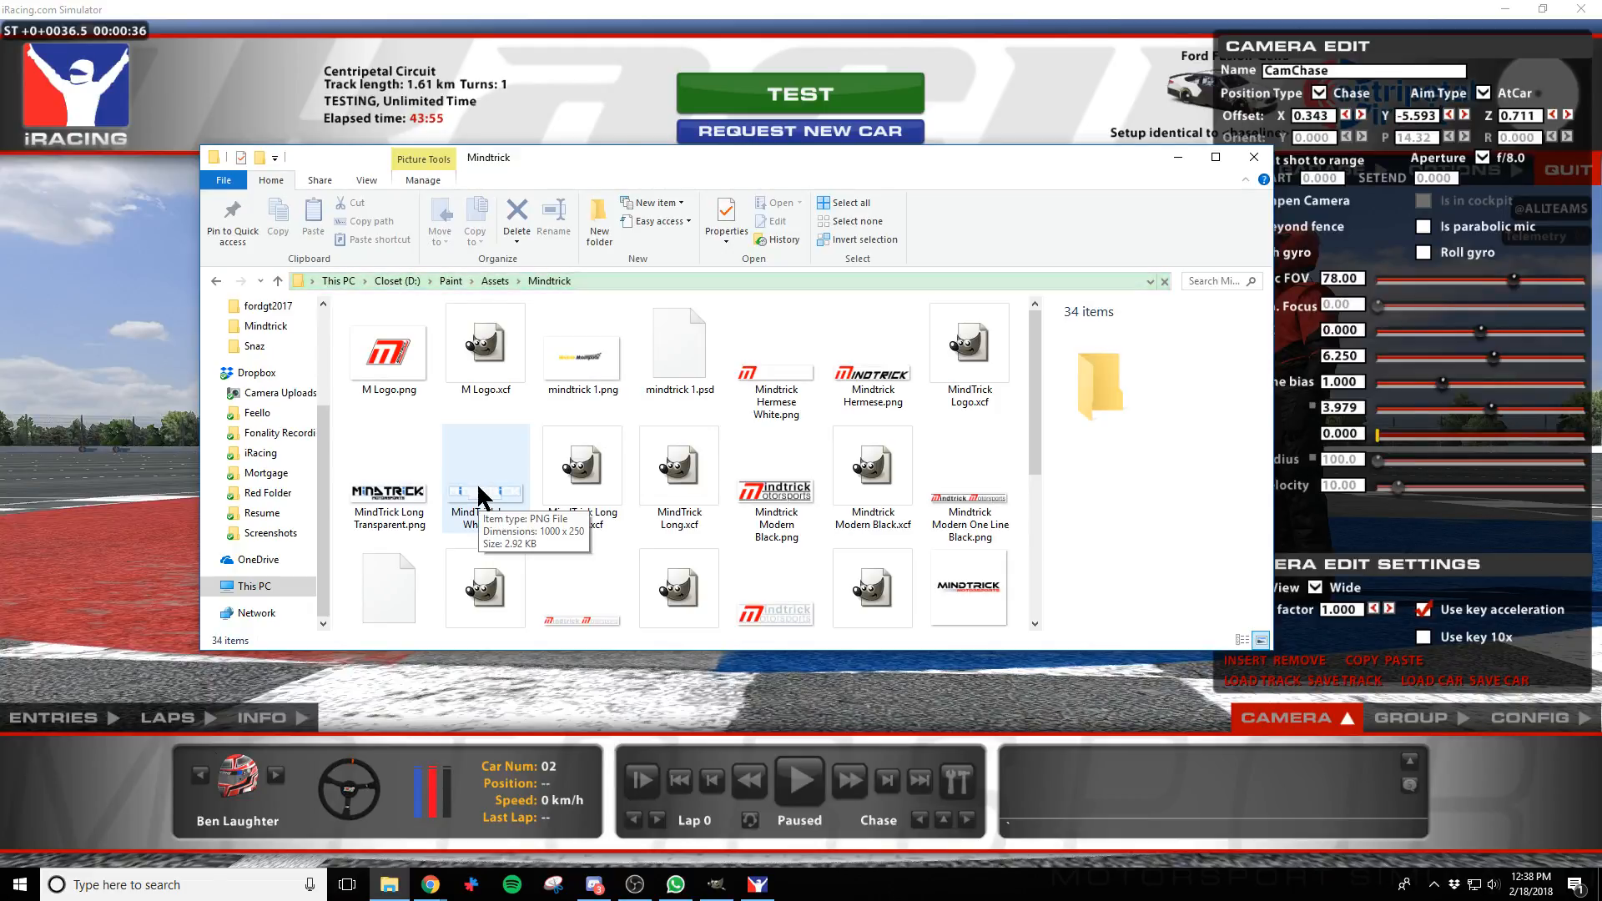
{"action": "left_click", "coordinate": [876, 388]}
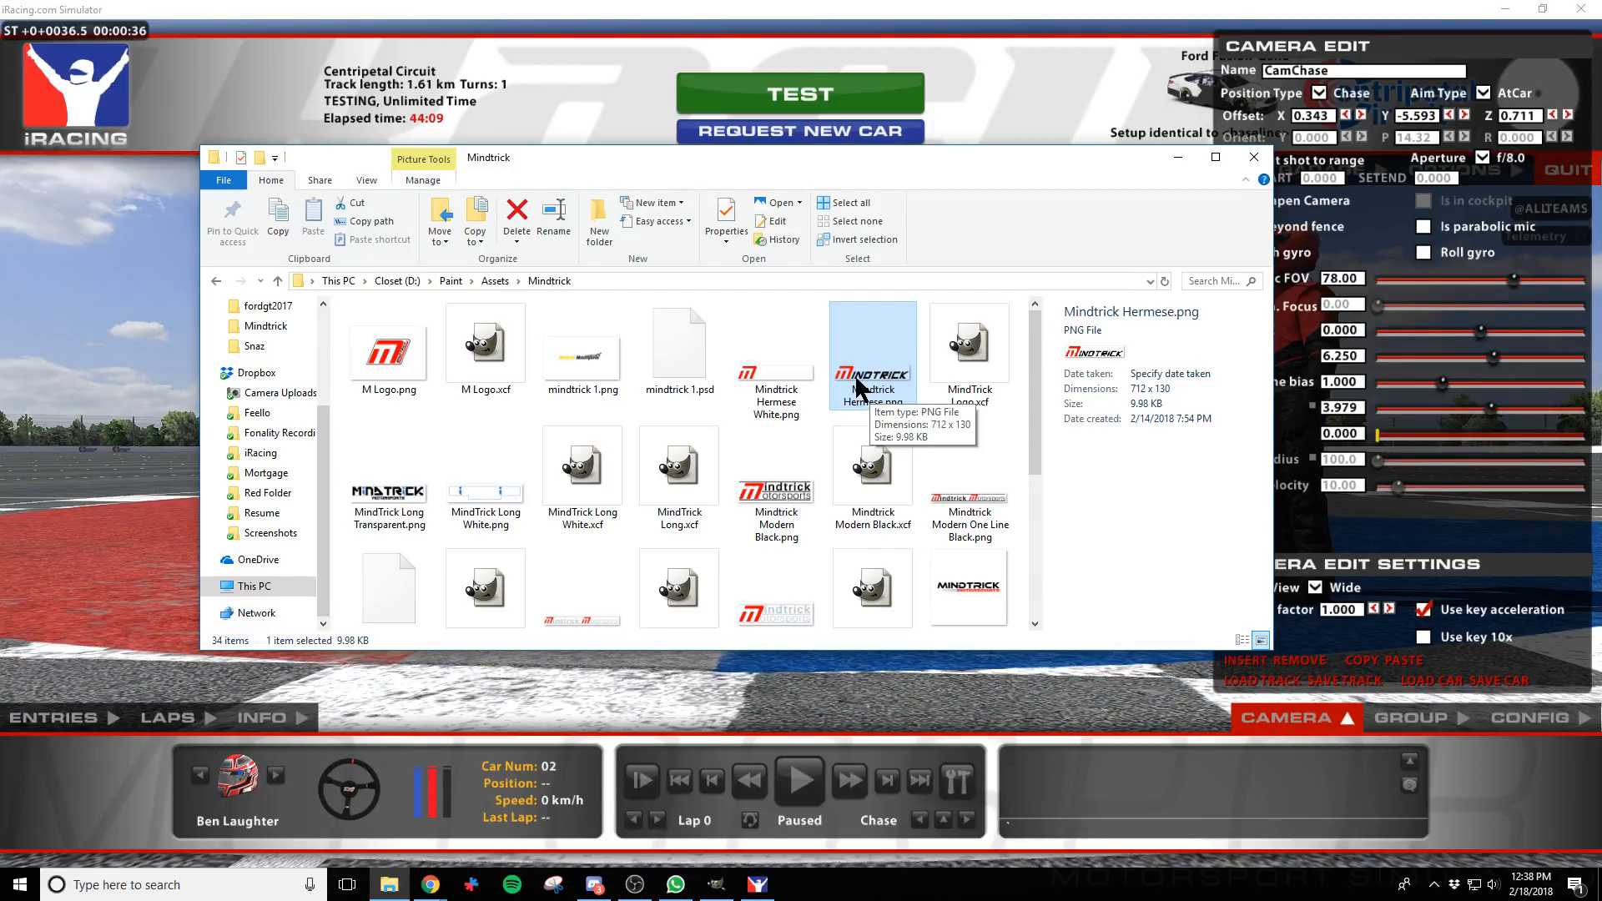
Glance at the car in iRacing, then return to the Fusion V2 paint file
{"action": "left_click", "coordinate": [1206, 7]}
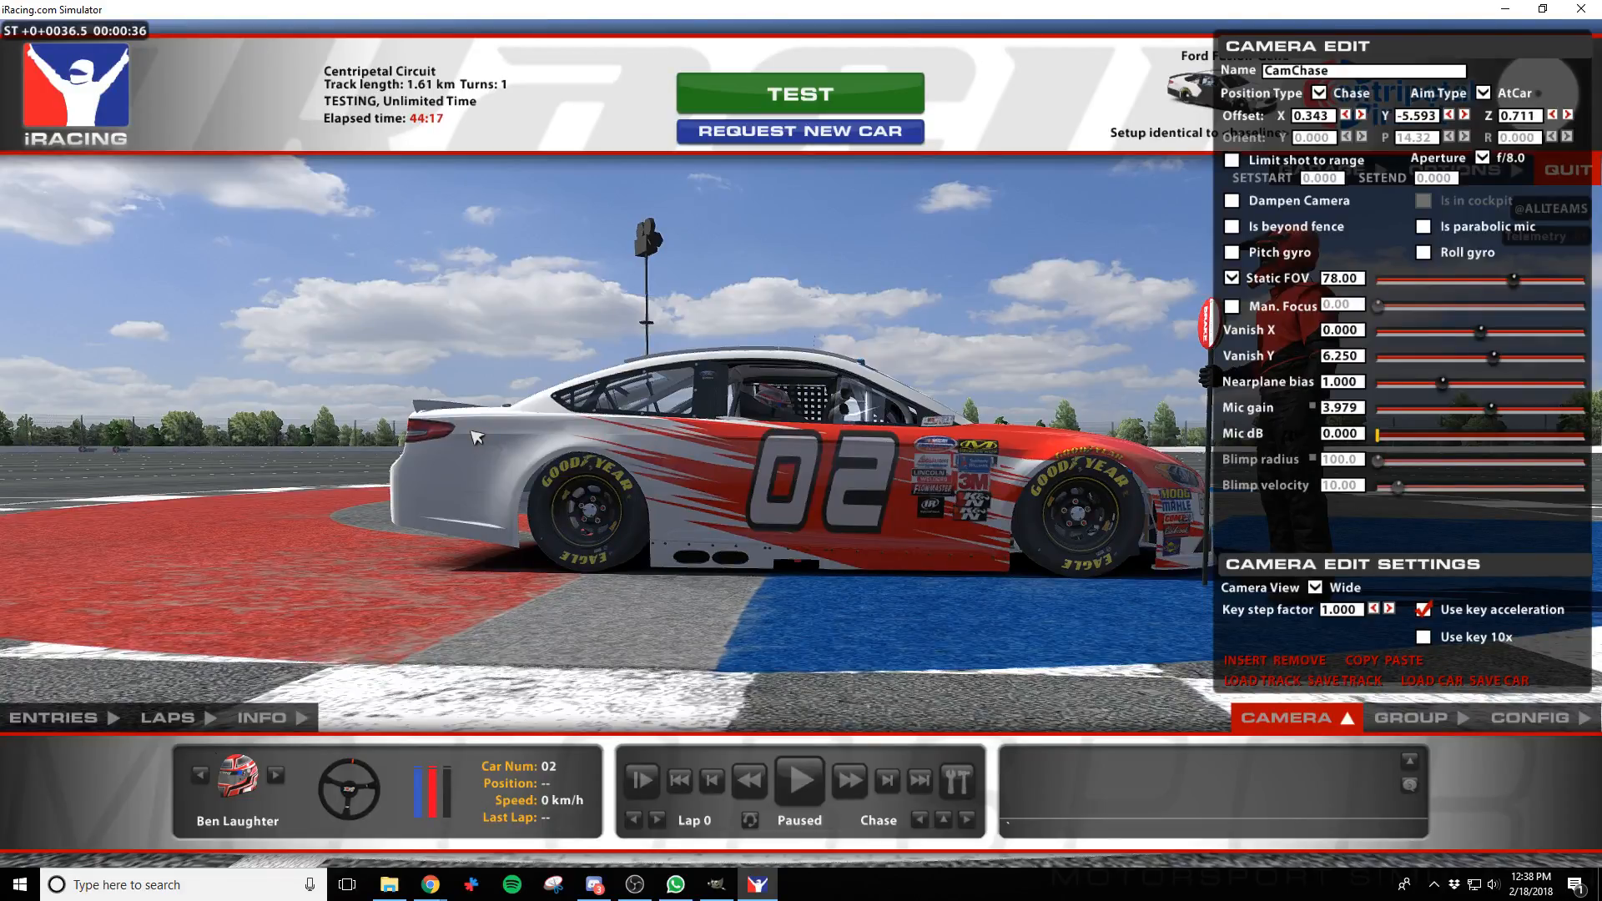
{"action": "key", "text": "alt+Tab"}
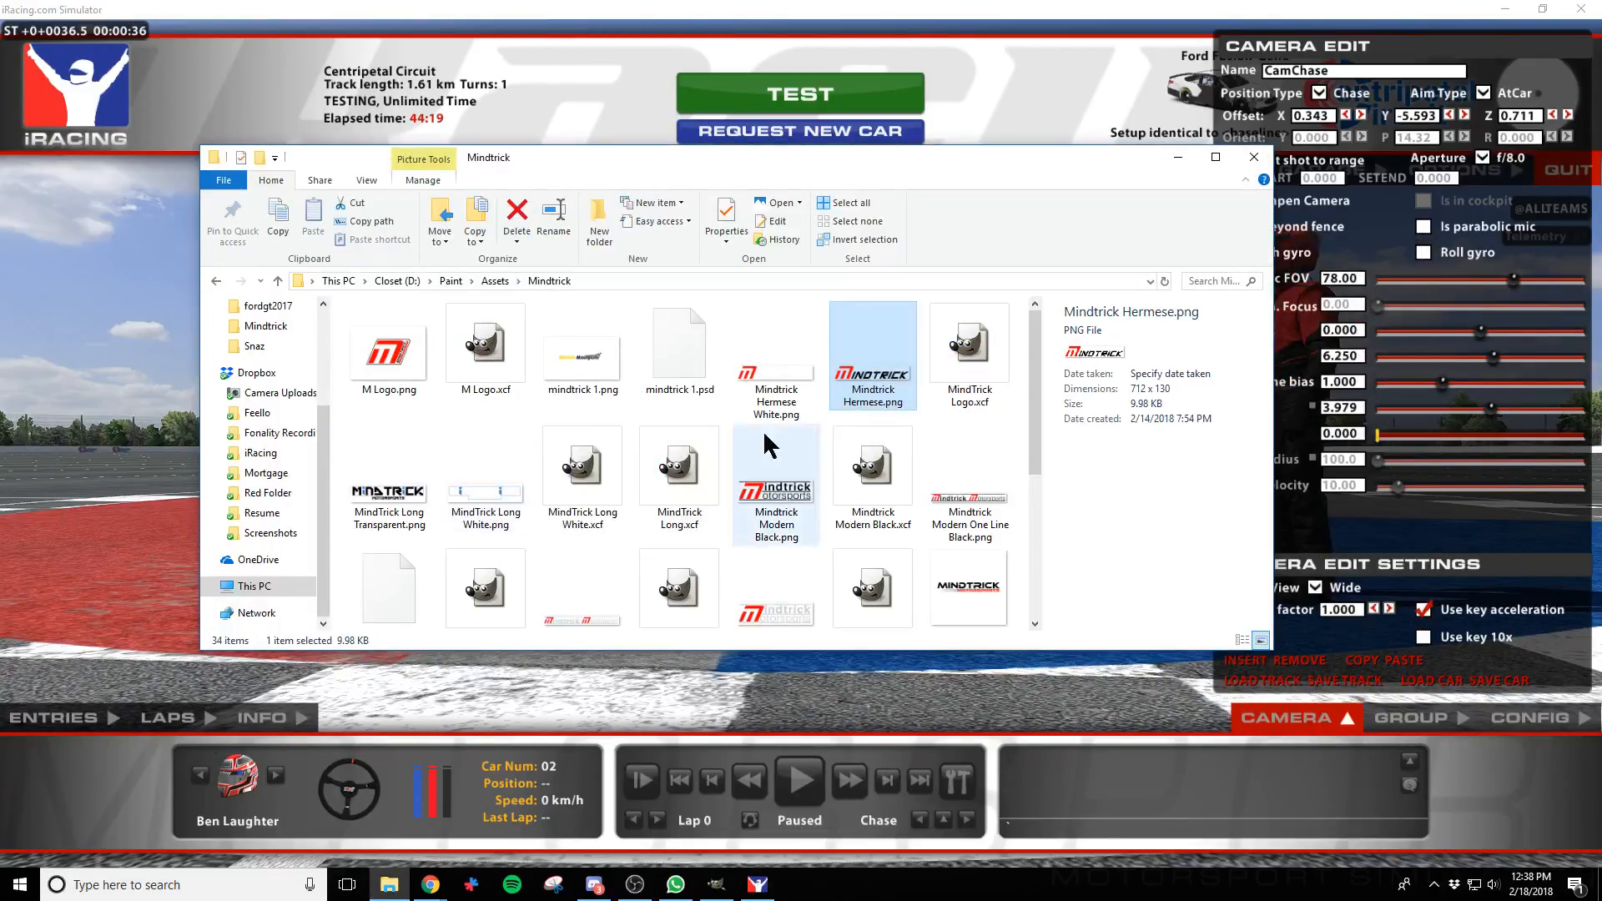
{"action": "key", "text": "alt+Tab"}
{"action": "key", "text": "alt+Tab"}
{"action": "key", "text": "alt+Tab"}
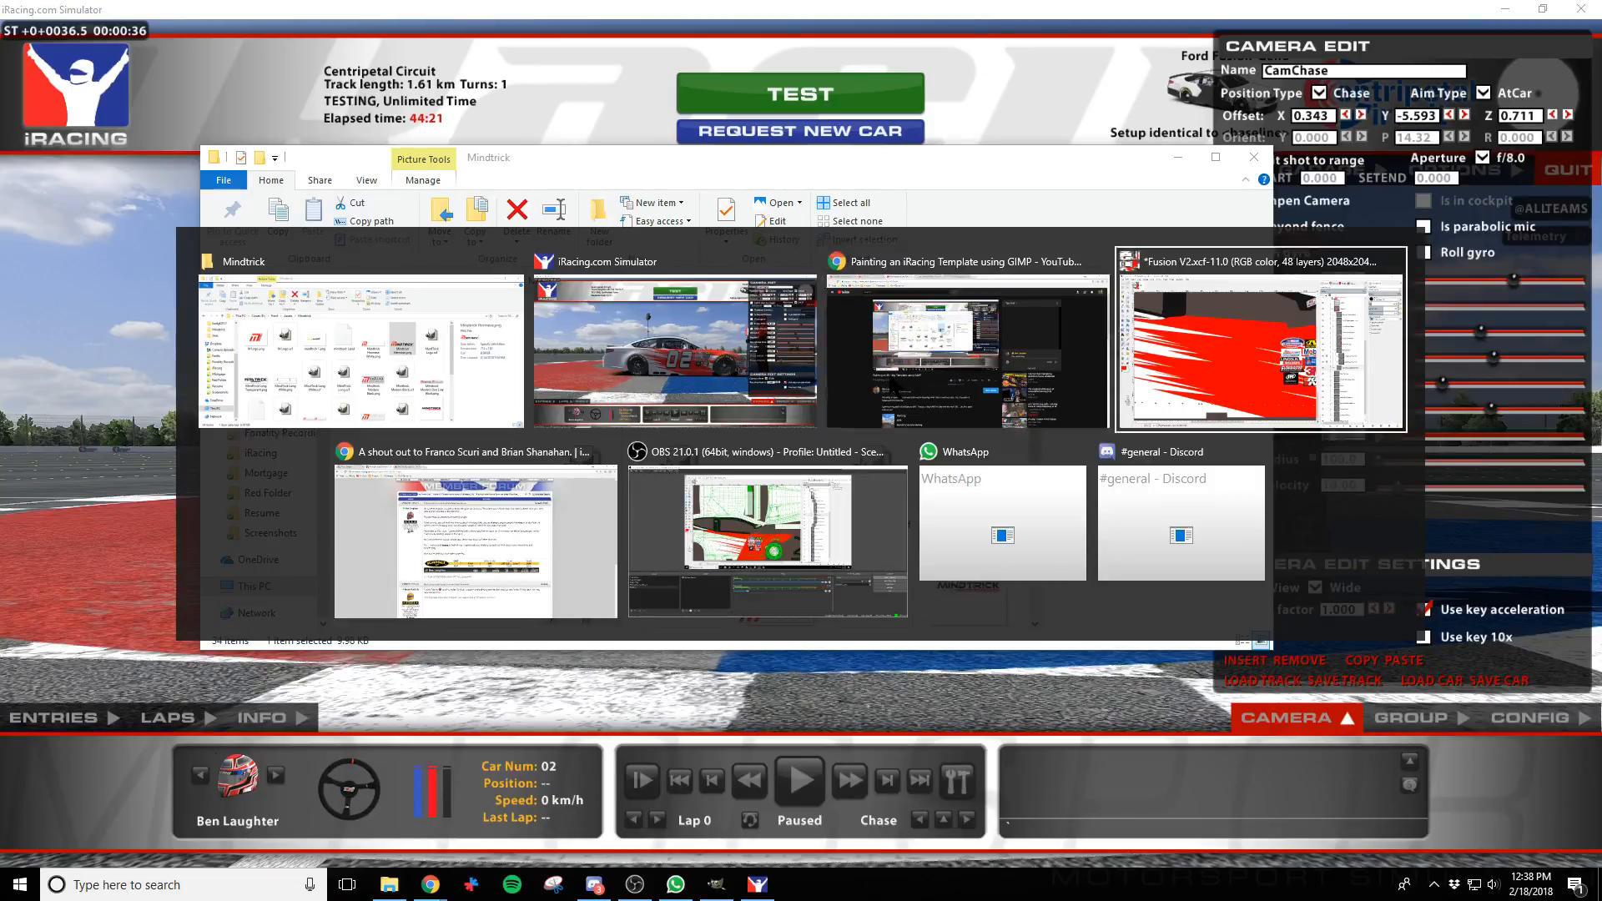
{"action": "key", "text": "alt+Tab"}
Drop Mindtrick Hermese.png into the paint file, move it into the Logos group, and position it
{"action": "left_click_drag", "start_coordinate": [890, 374], "coordinate": [177, 504]}
{"action": "scroll", "coordinate": [600, 634], "scroll_direction": "down", "scroll_amount": 2}
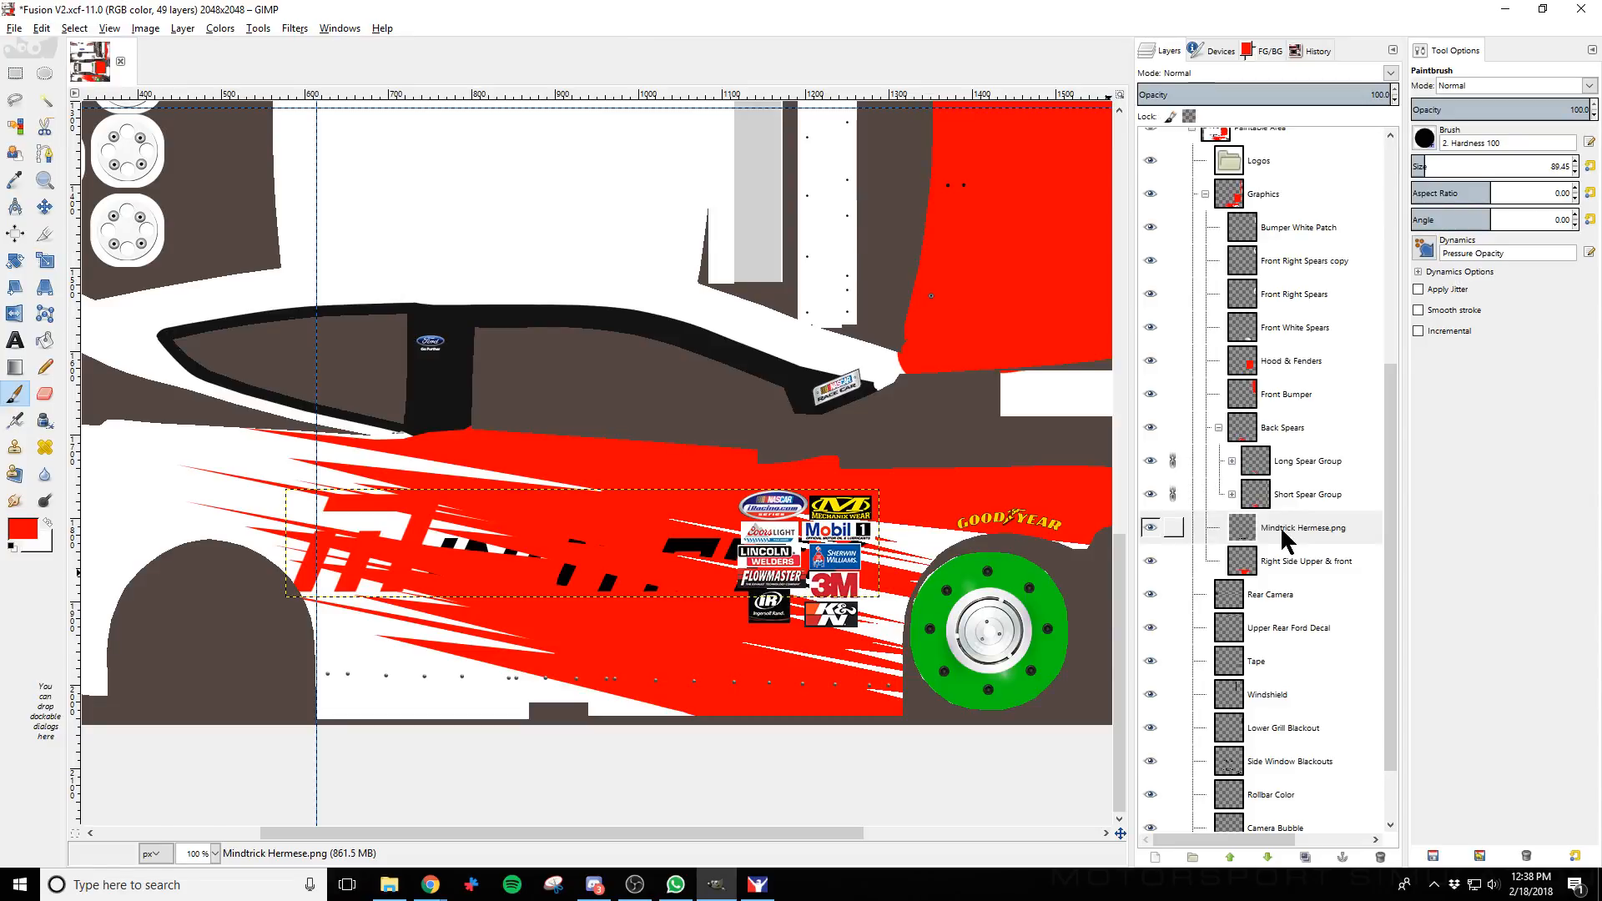
{"action": "left_click_drag", "start_coordinate": [1282, 531], "coordinate": [1265, 163]}
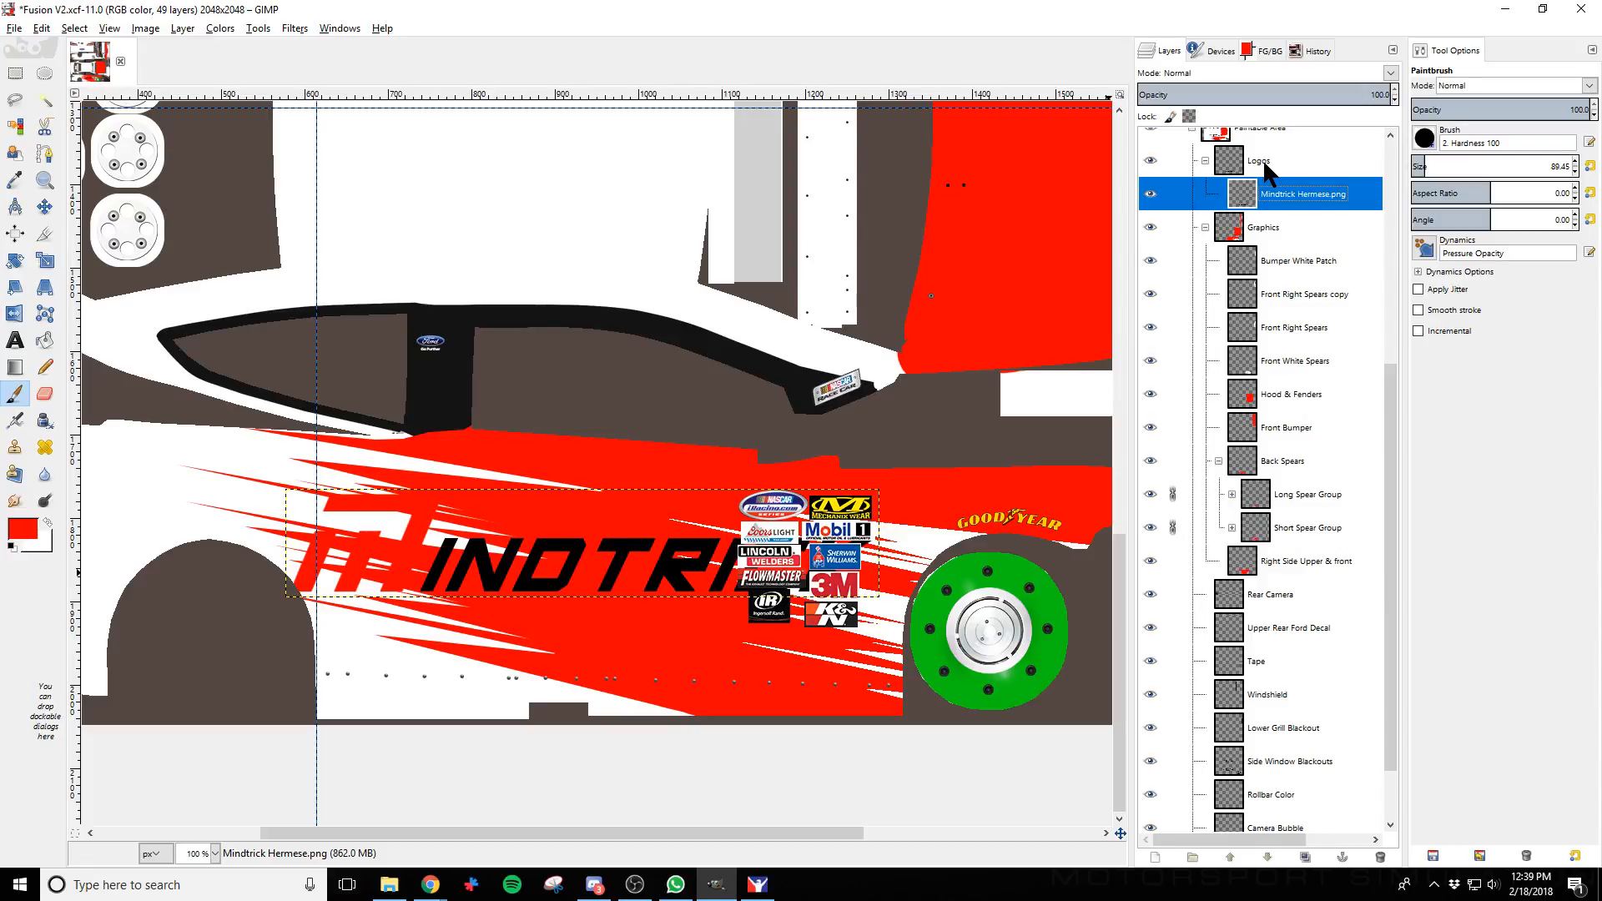
{"action": "left_click", "coordinate": [44, 206]}
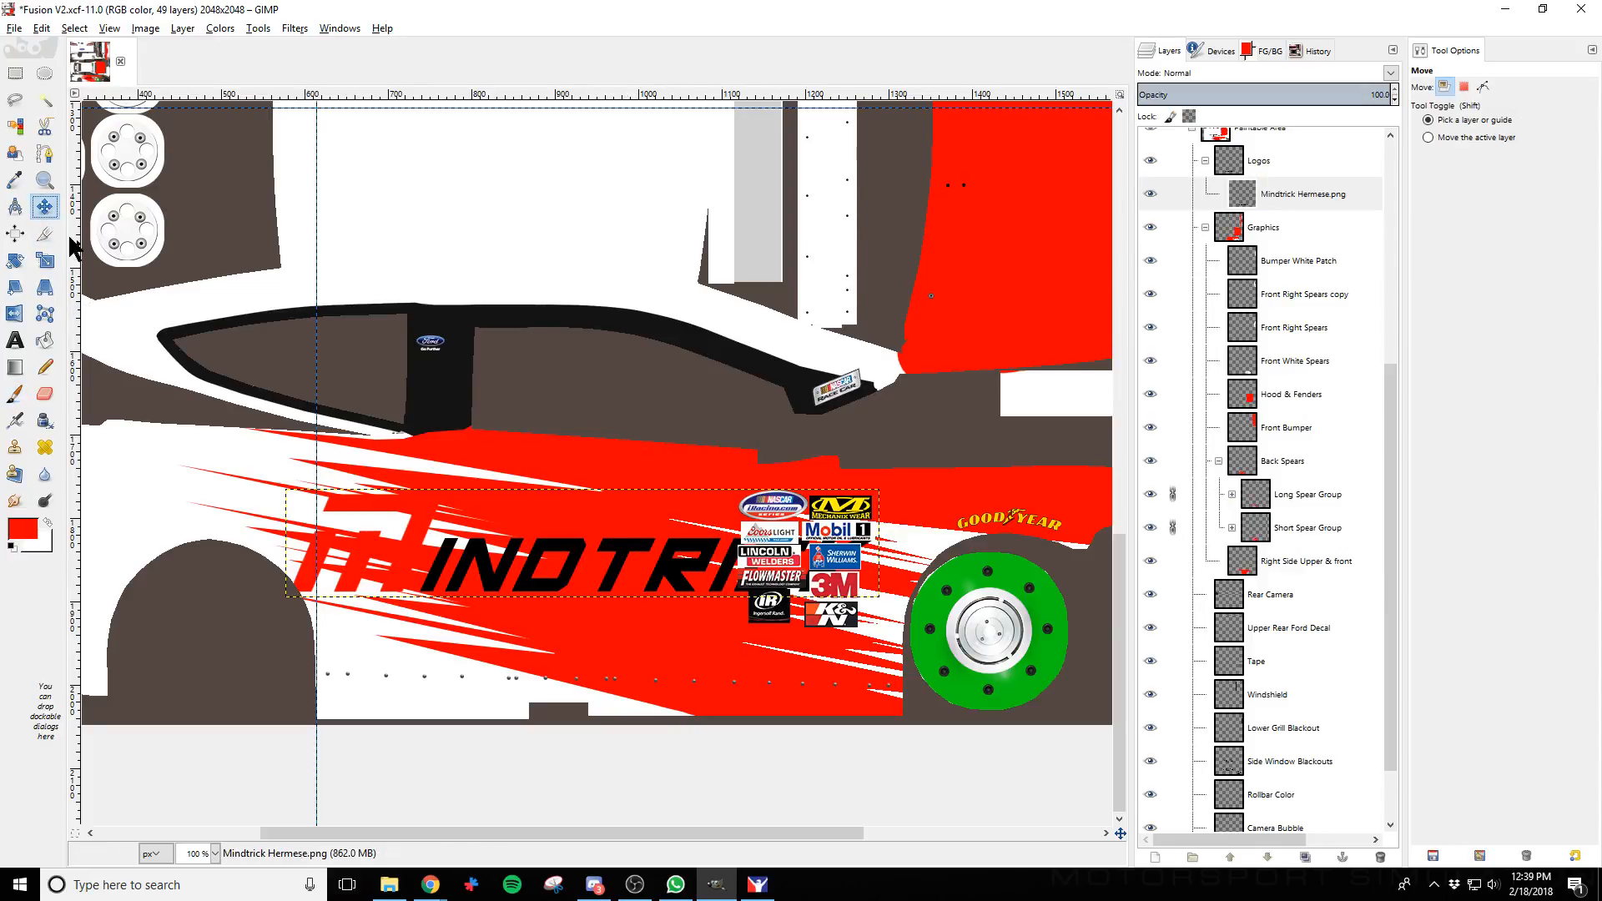
{"action": "left_click_drag", "start_coordinate": [534, 592], "coordinate": [308, 515]}
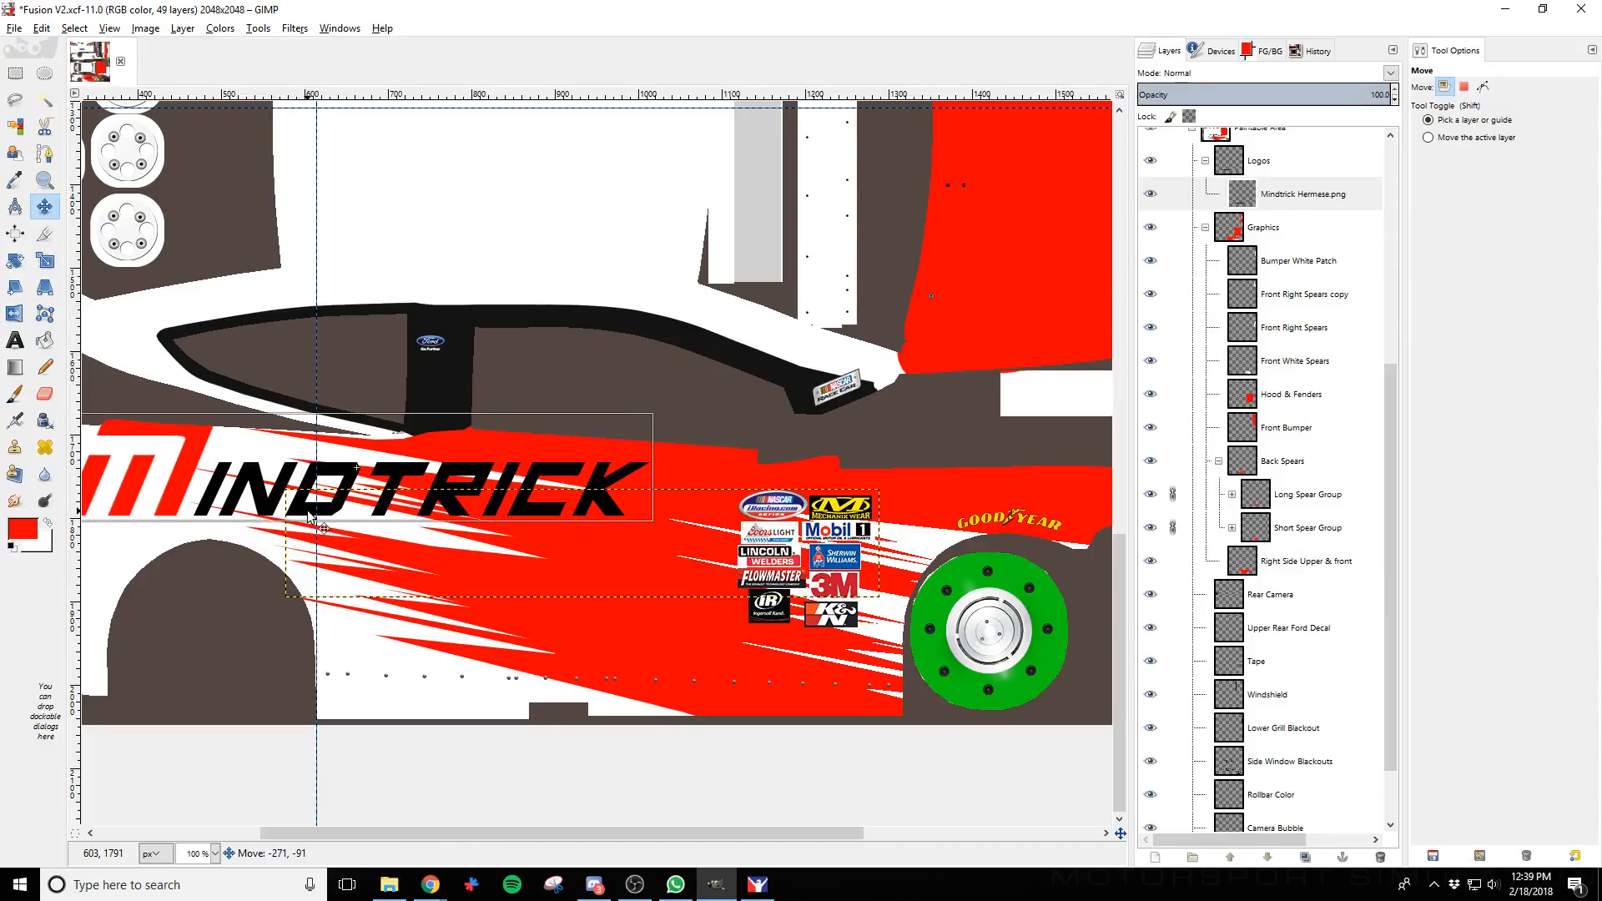
{"action": "left_click_drag", "start_coordinate": [623, 830], "coordinate": [468, 838]}
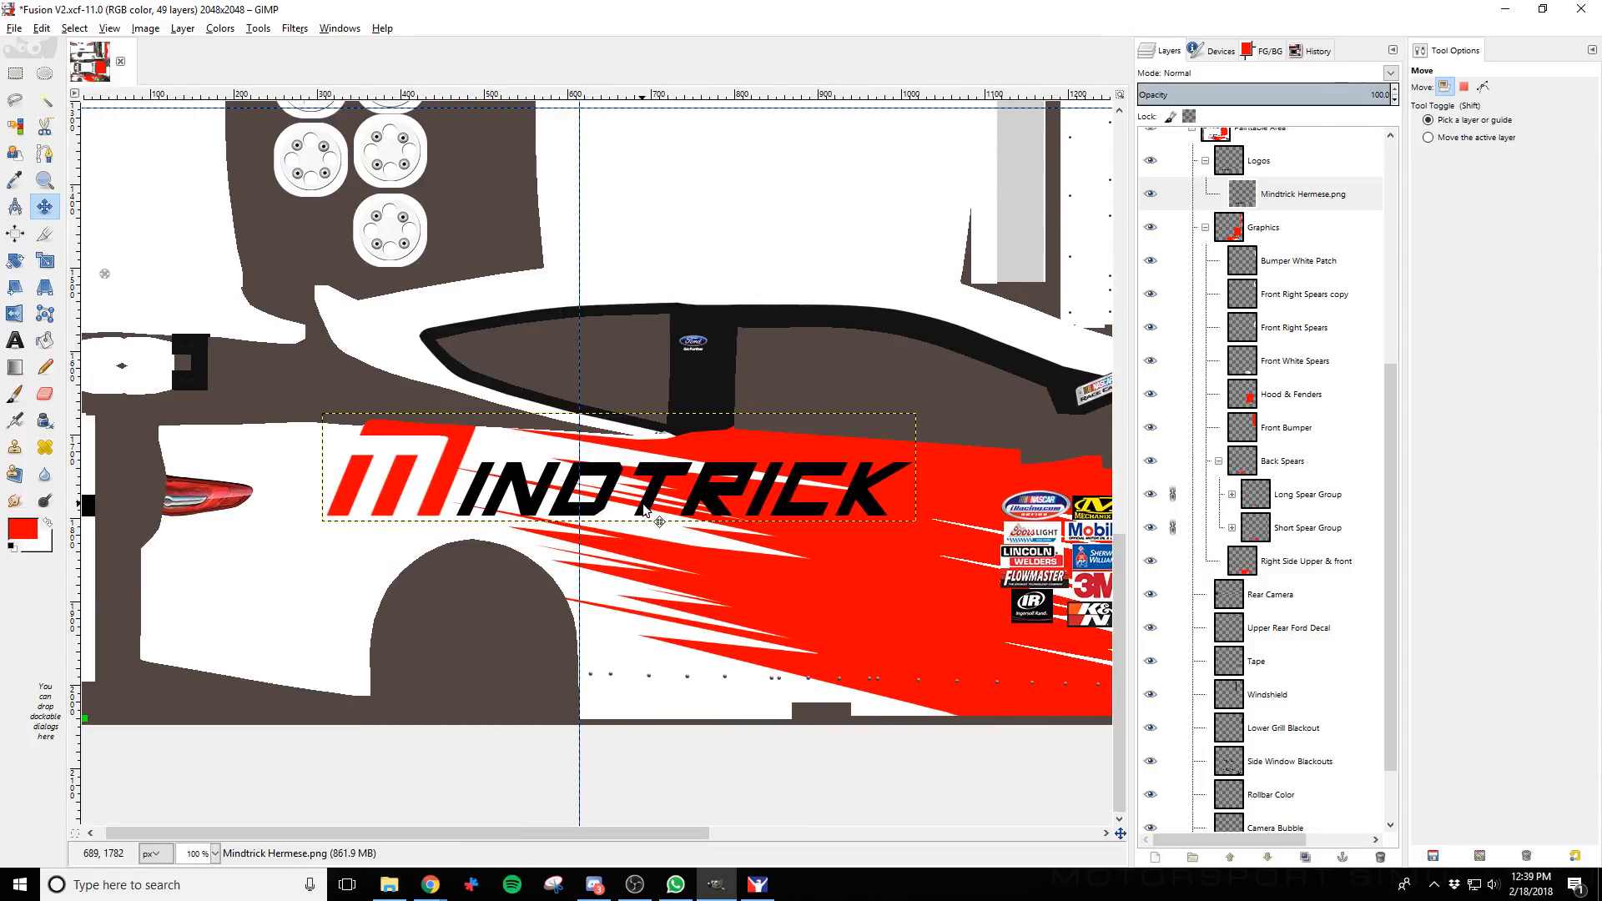
{"action": "left_click_drag", "start_coordinate": [644, 506], "coordinate": [789, 238]}
{"action": "scroll", "coordinate": [793, 418], "scroll_direction": "up", "scroll_amount": 5}
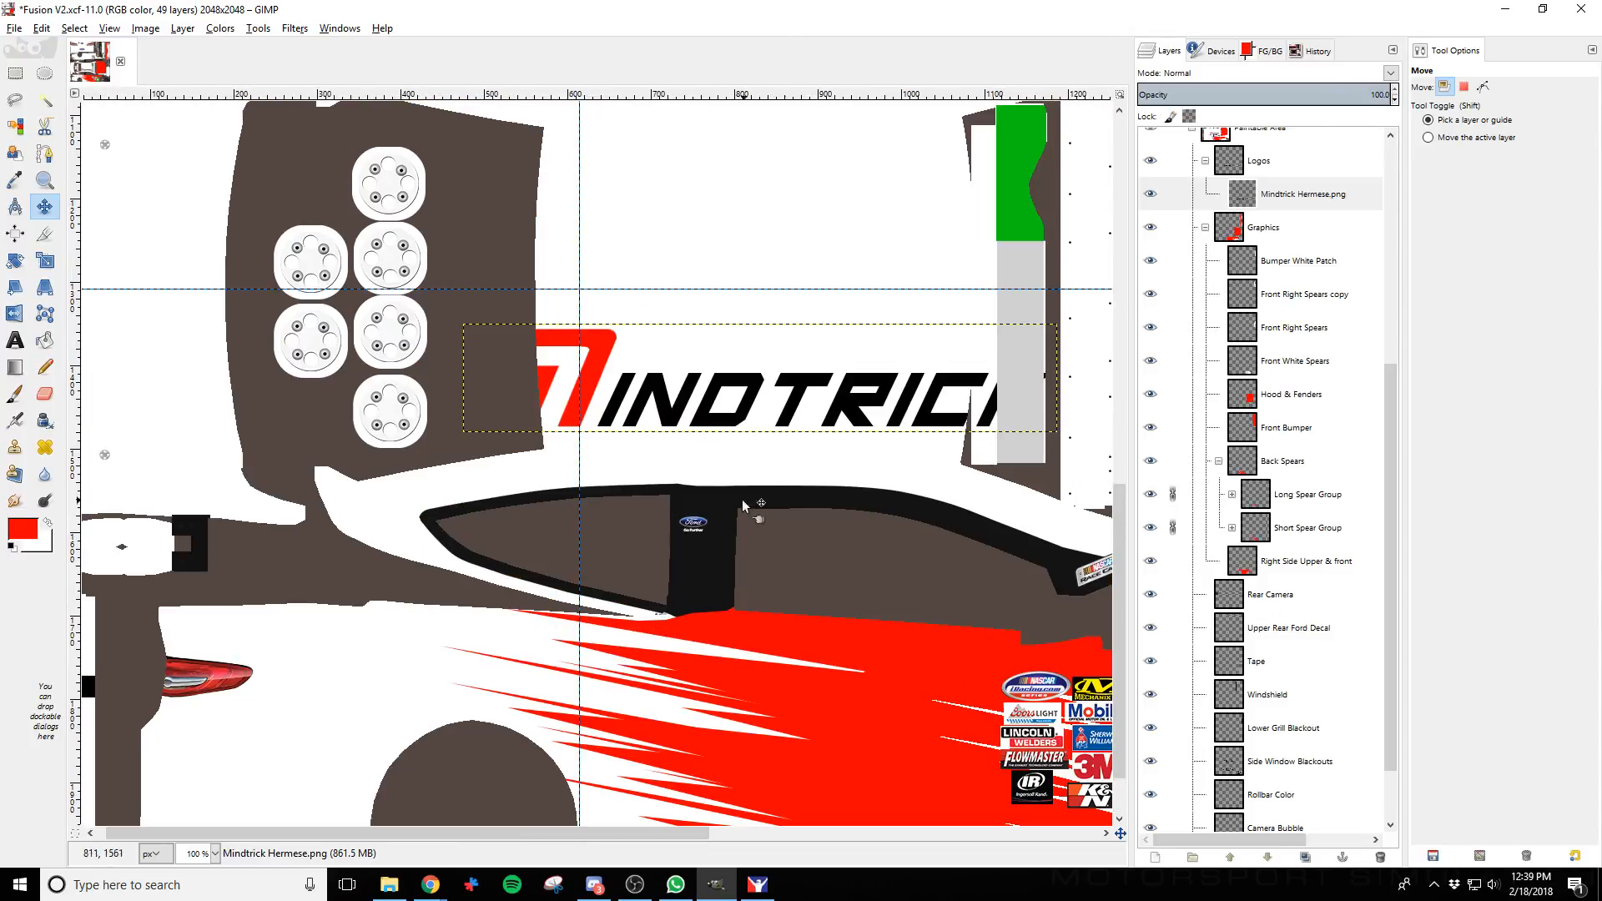
{"action": "left_click_drag", "start_coordinate": [725, 425], "coordinate": [753, 431]}
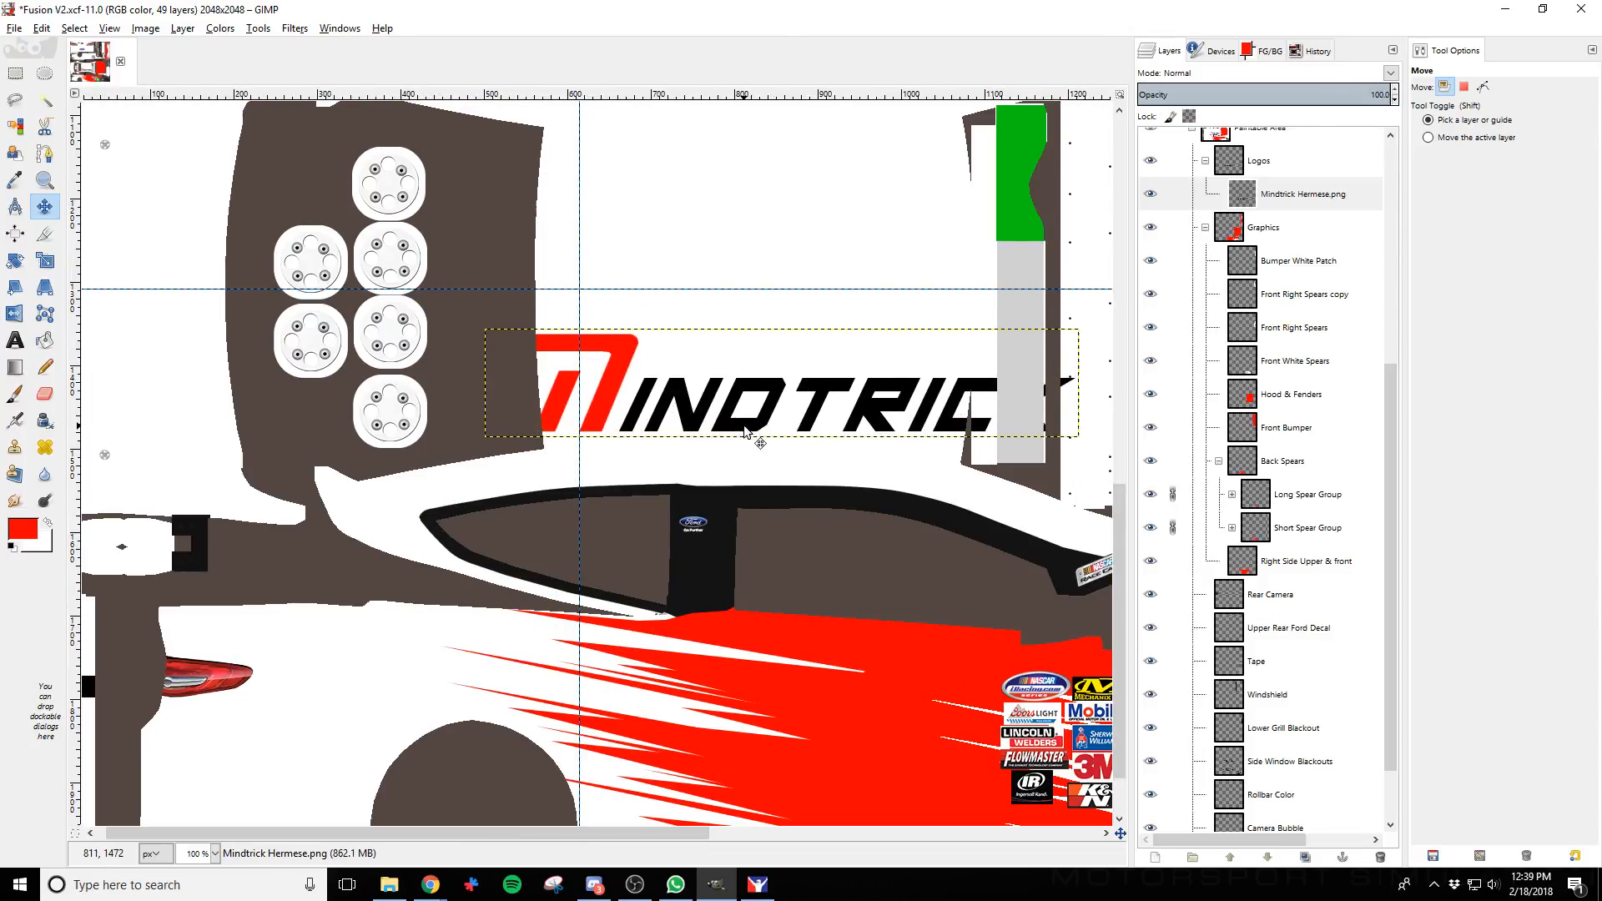
Rename the logo layer to 'Mindtrick Hermese Hero.png'
{"action": "right_click", "coordinate": [1296, 197]}
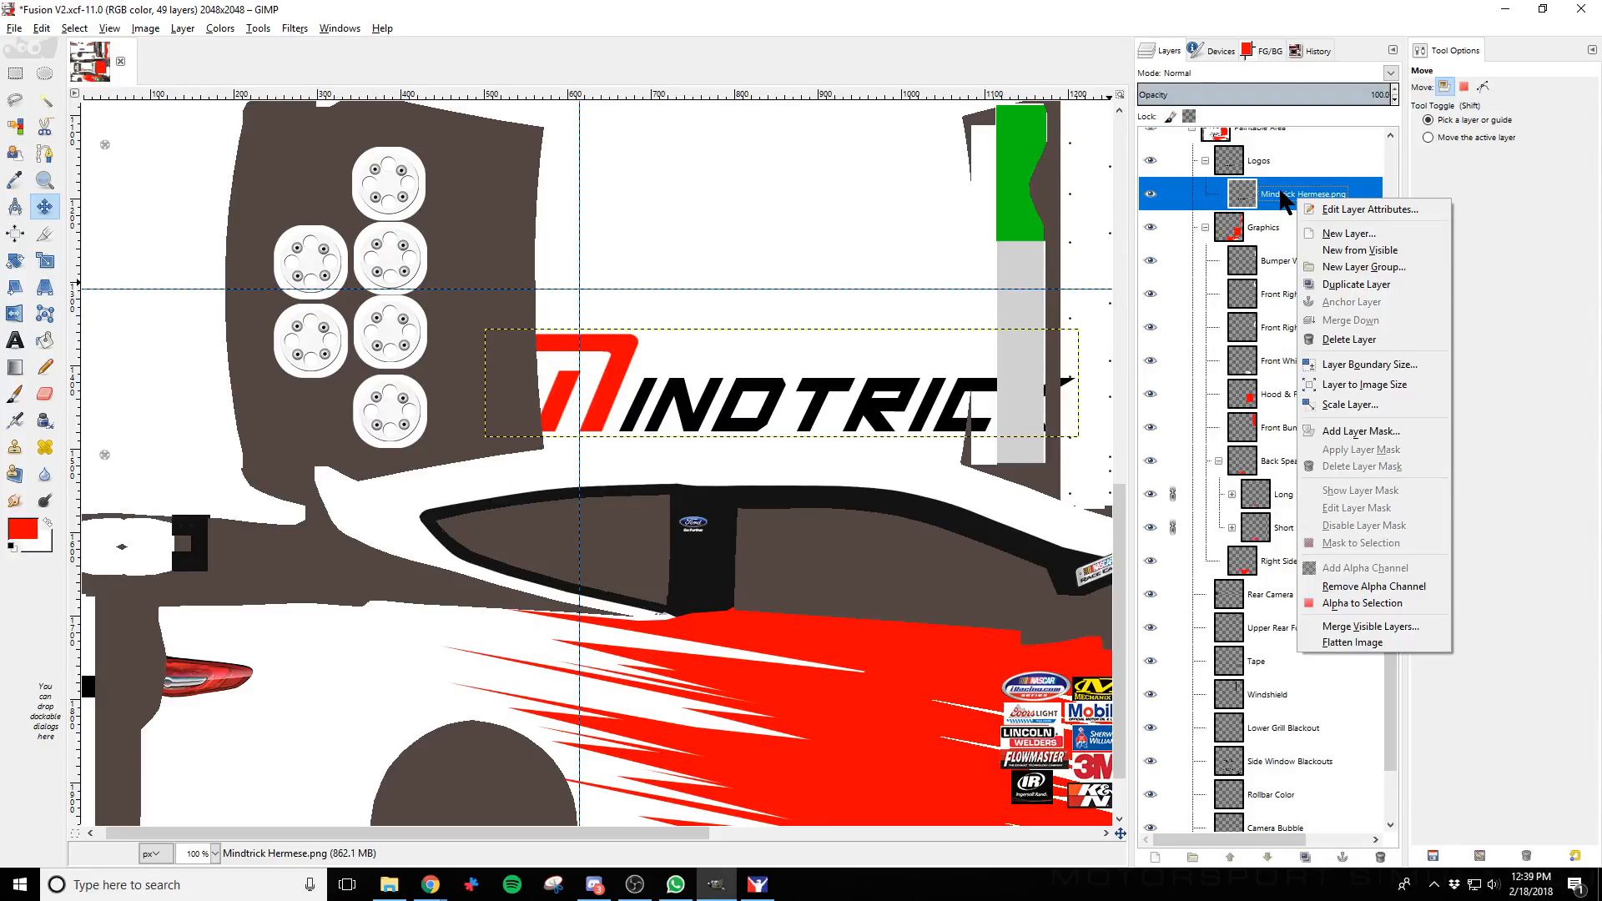
{"action": "key", "text": "Escape"}
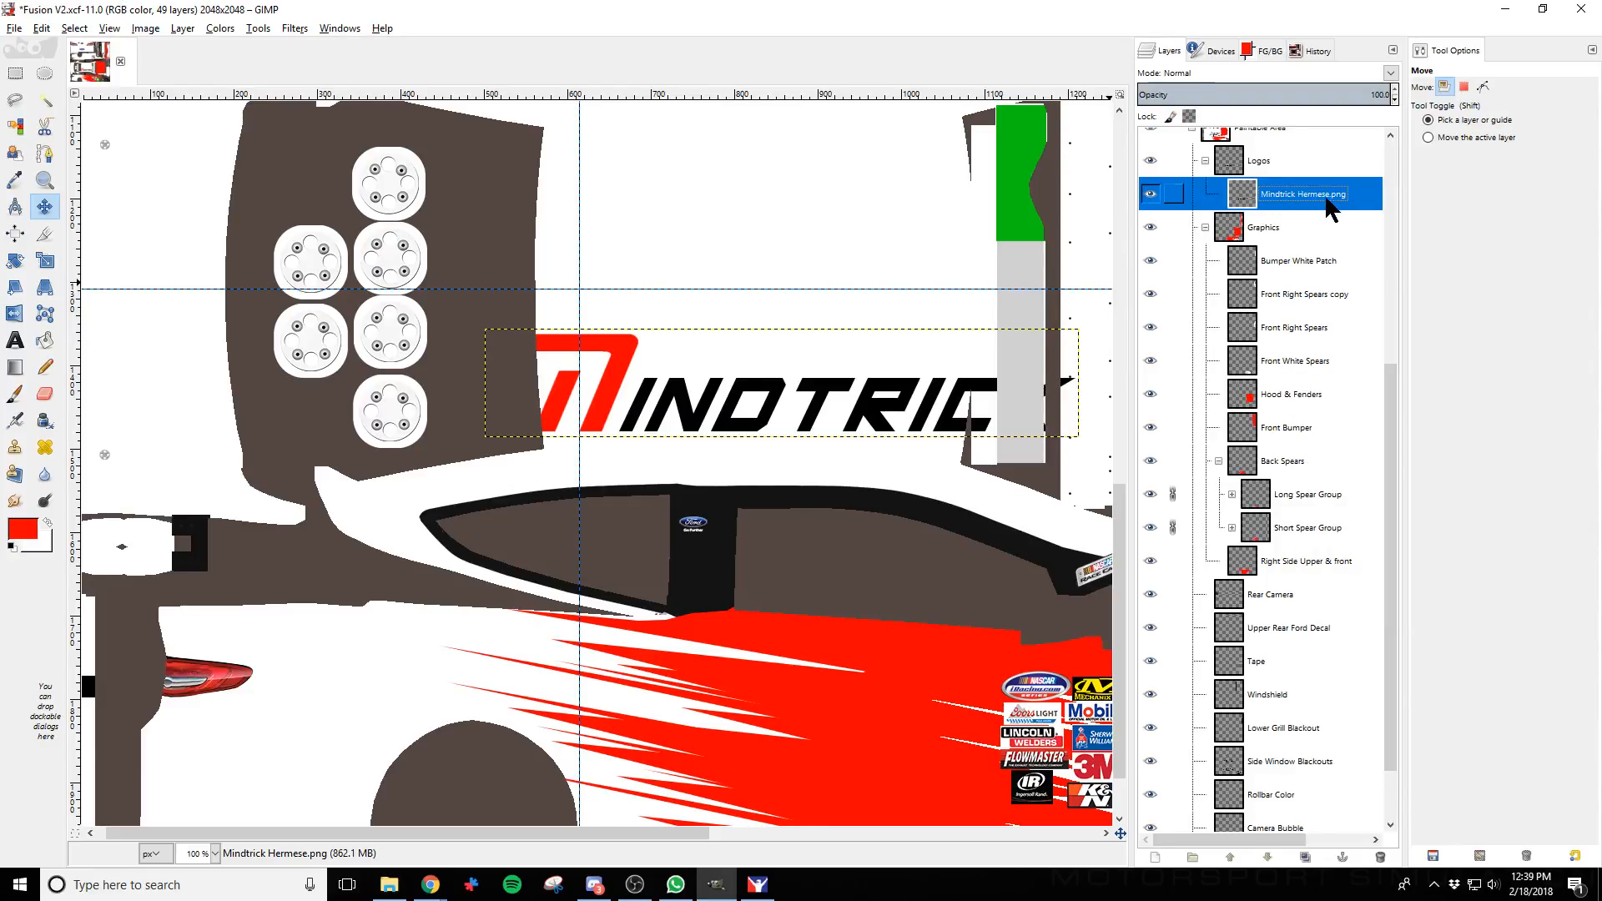
{"action": "double_click", "coordinate": [1314, 201]}
{"action": "left_click", "coordinate": [1328, 193]}
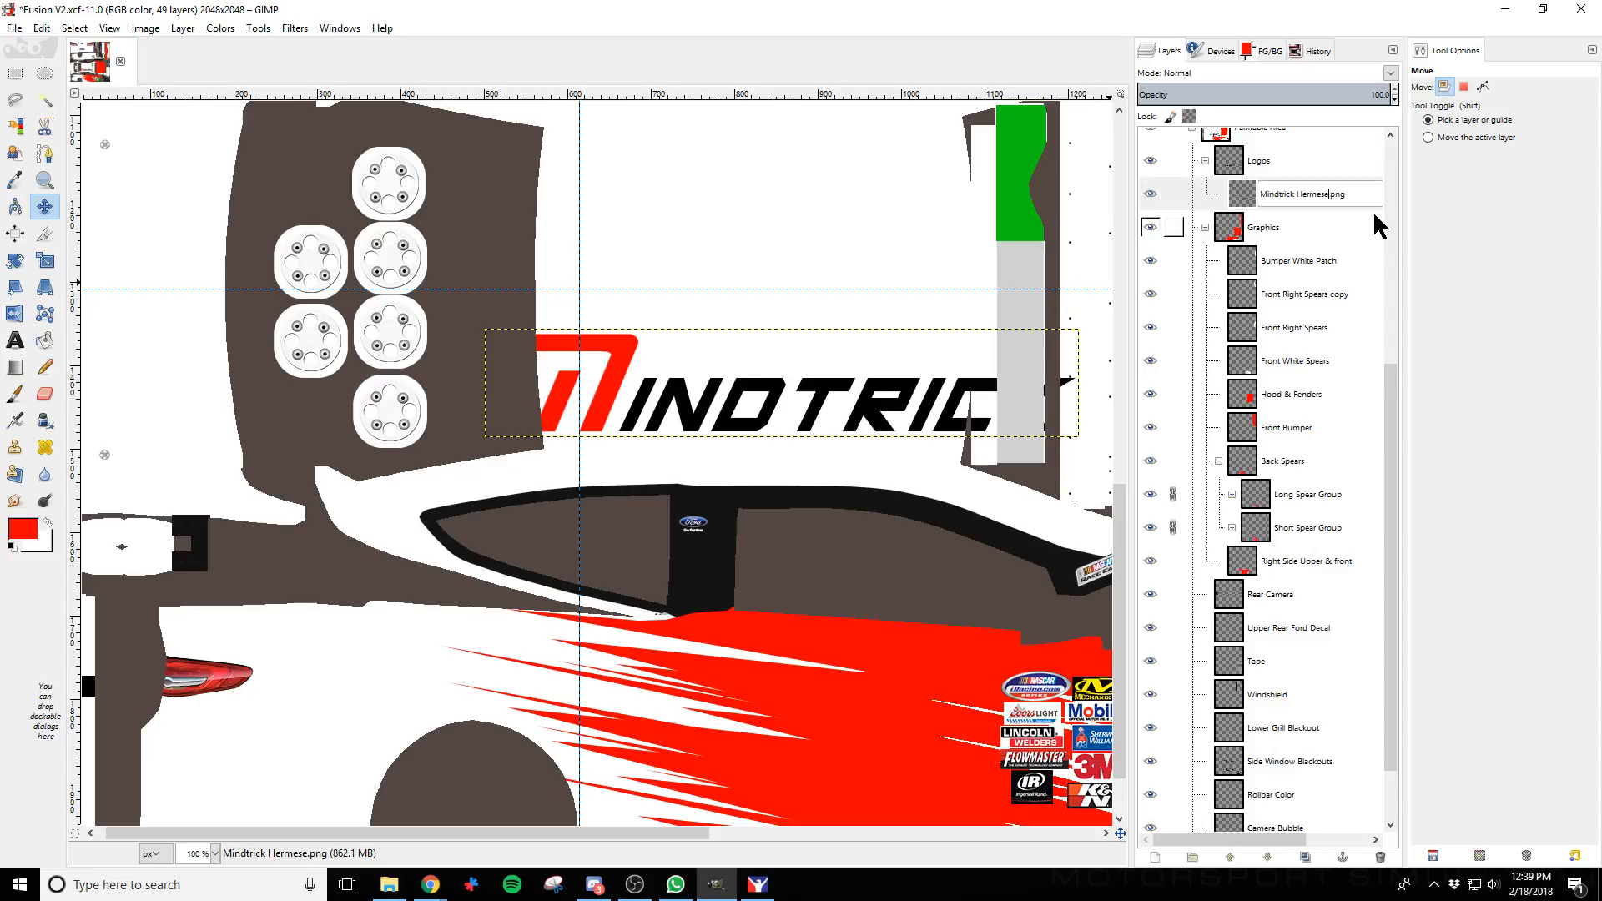
{"action": "type", "text": "Hero"}
{"action": "key", "text": "Return"}
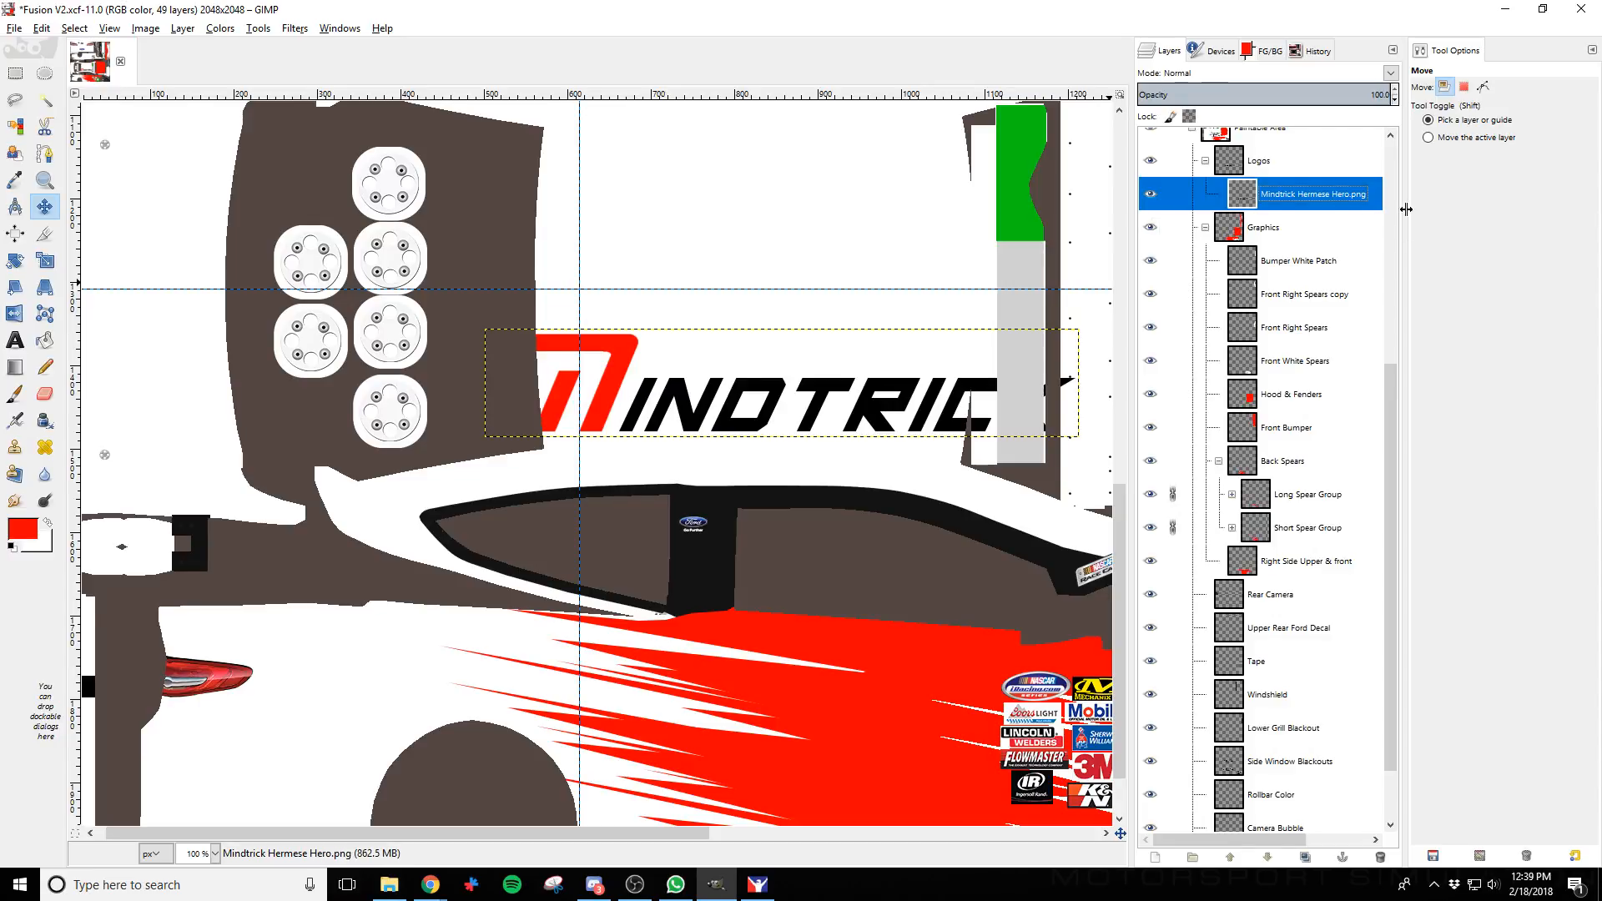
Duplicate the logo layer, hide the original, move the copy to the lower-left door, and export
{"action": "right_click", "coordinate": [1261, 202]}
{"action": "left_click", "coordinate": [1320, 287]}
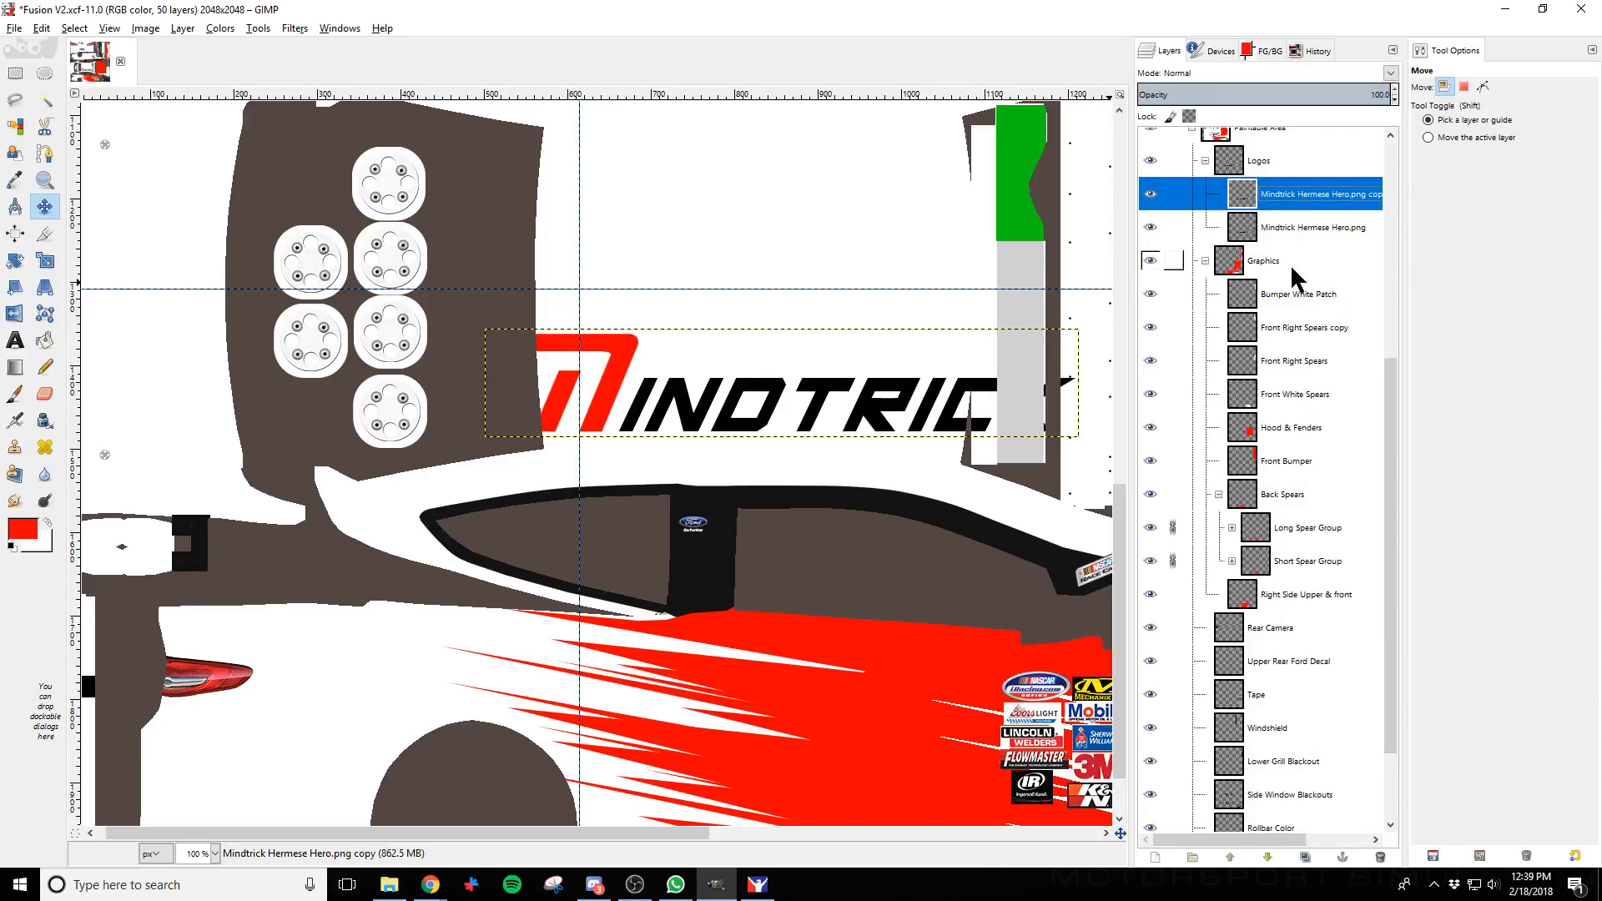
{"action": "left_click", "coordinate": [1150, 228]}
{"action": "left_click", "coordinate": [44, 206]}
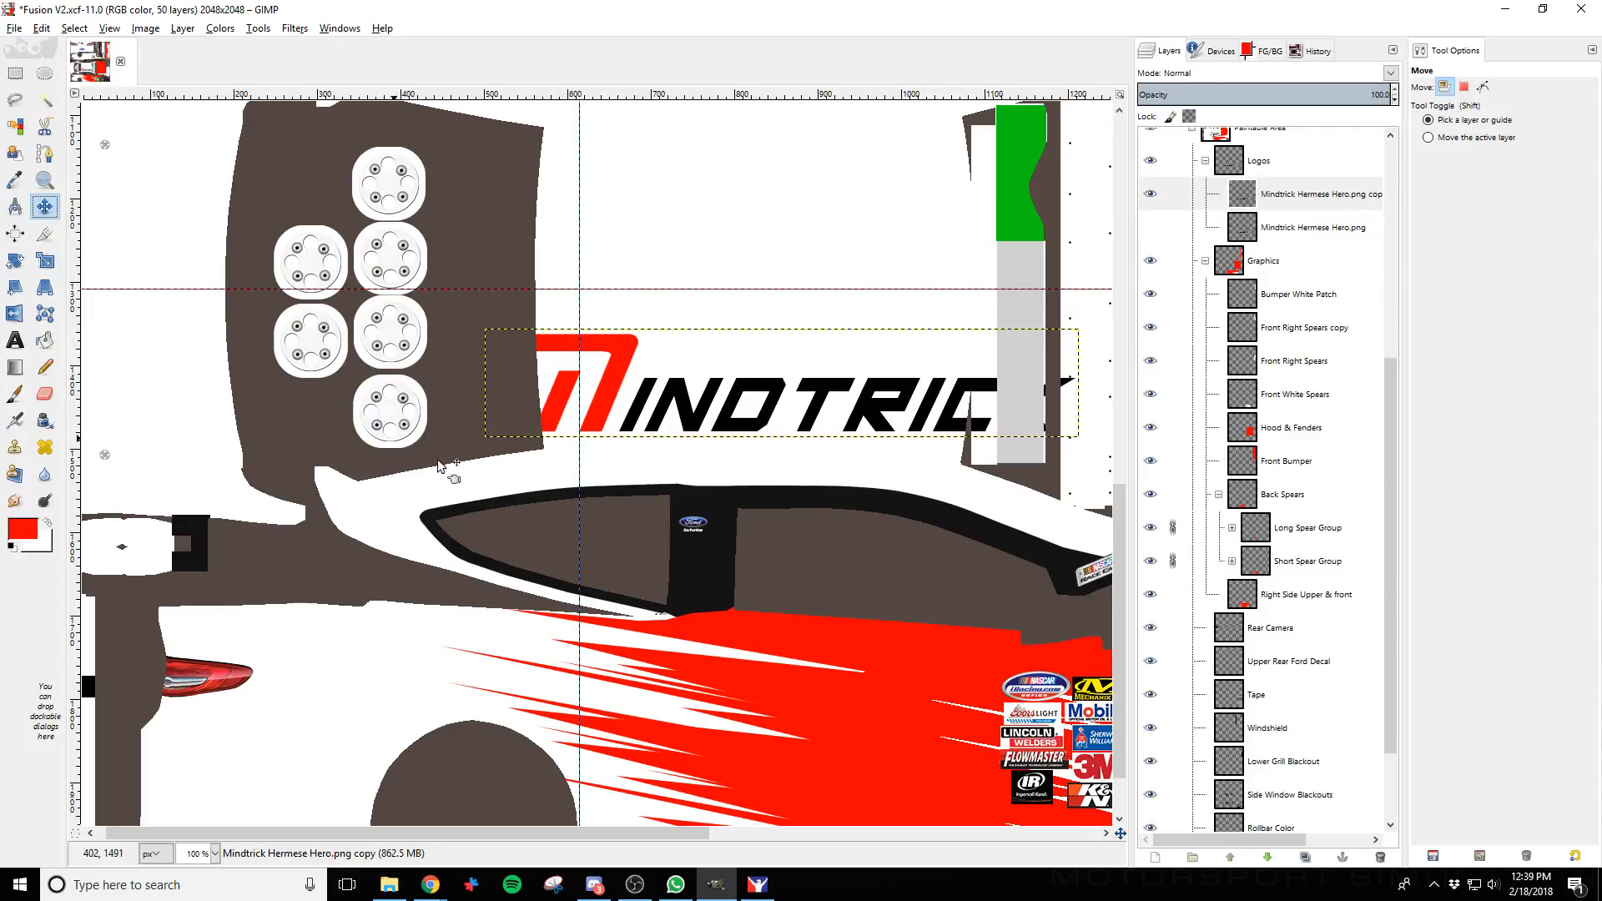
{"action": "left_click_drag", "start_coordinate": [615, 384], "coordinate": [354, 655]}
{"action": "key", "text": "ctrl+e"}
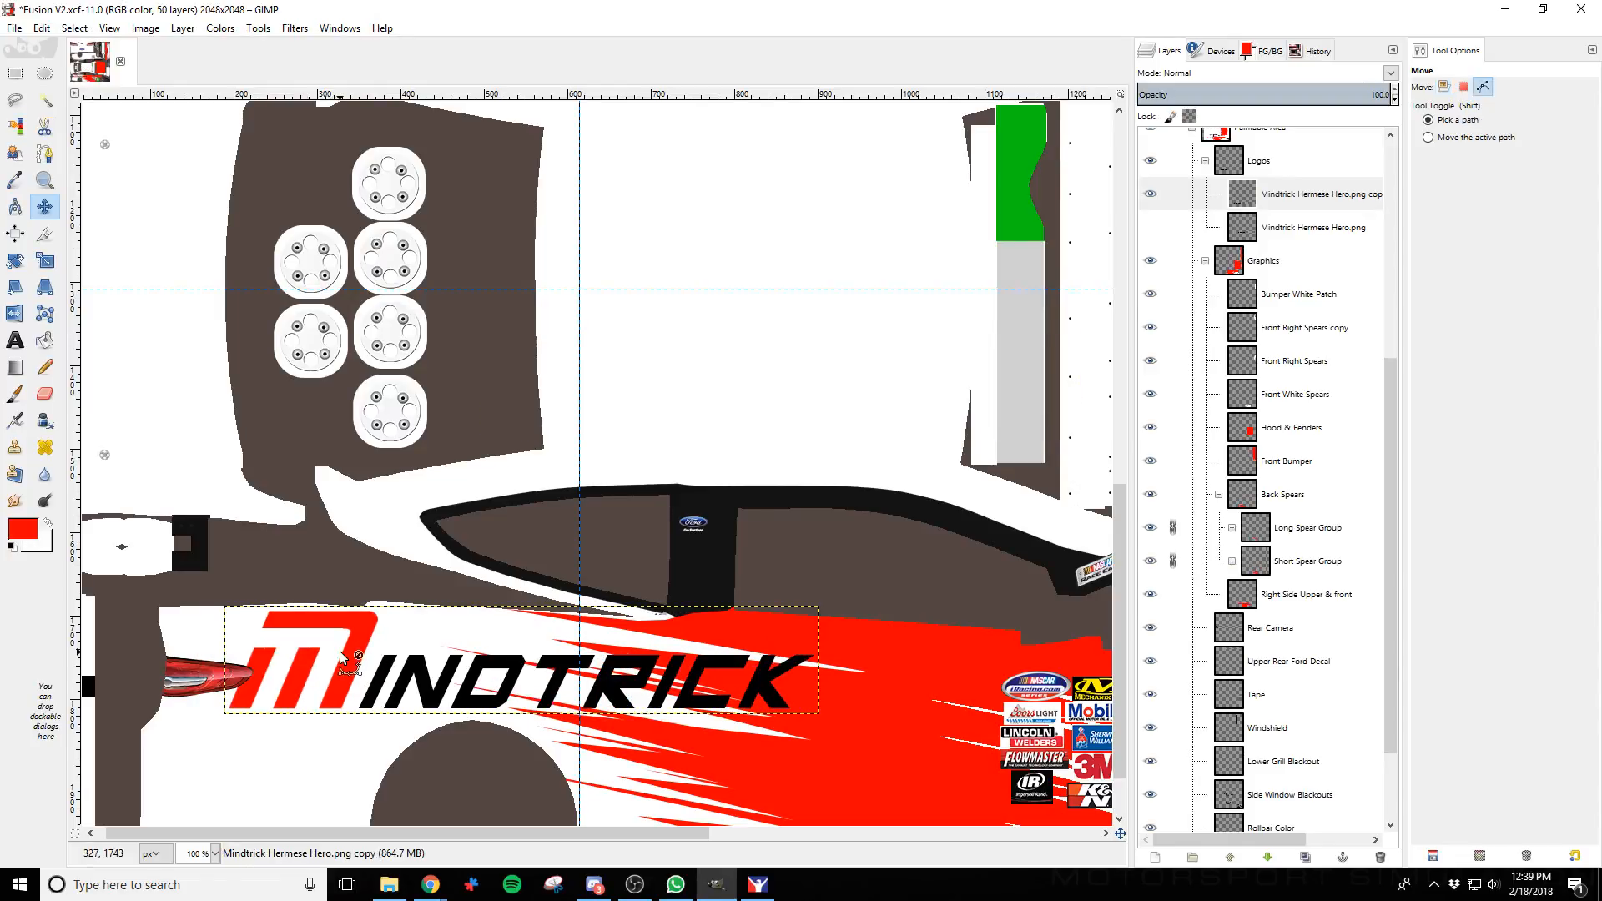
{"action": "key", "text": "alt+Tab"}
{"action": "key", "text": "alt+Tab"}
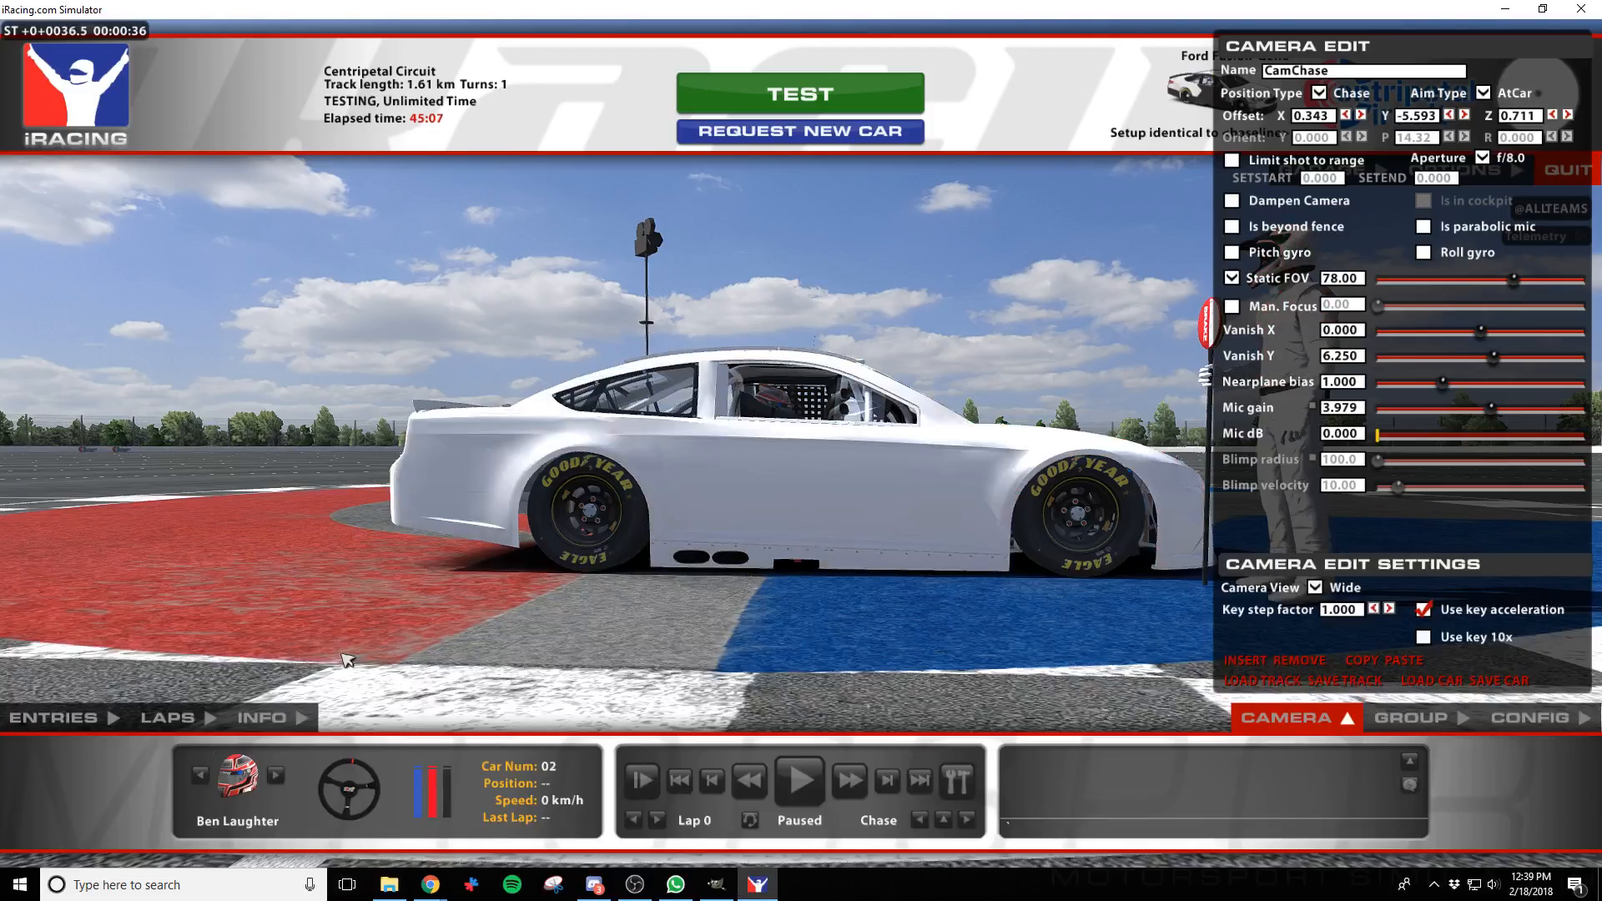
Move the iRacing camera closer and higher to inspect the Mindtrick logo on the #02 car's side
{"action": "key", "text": "a"}
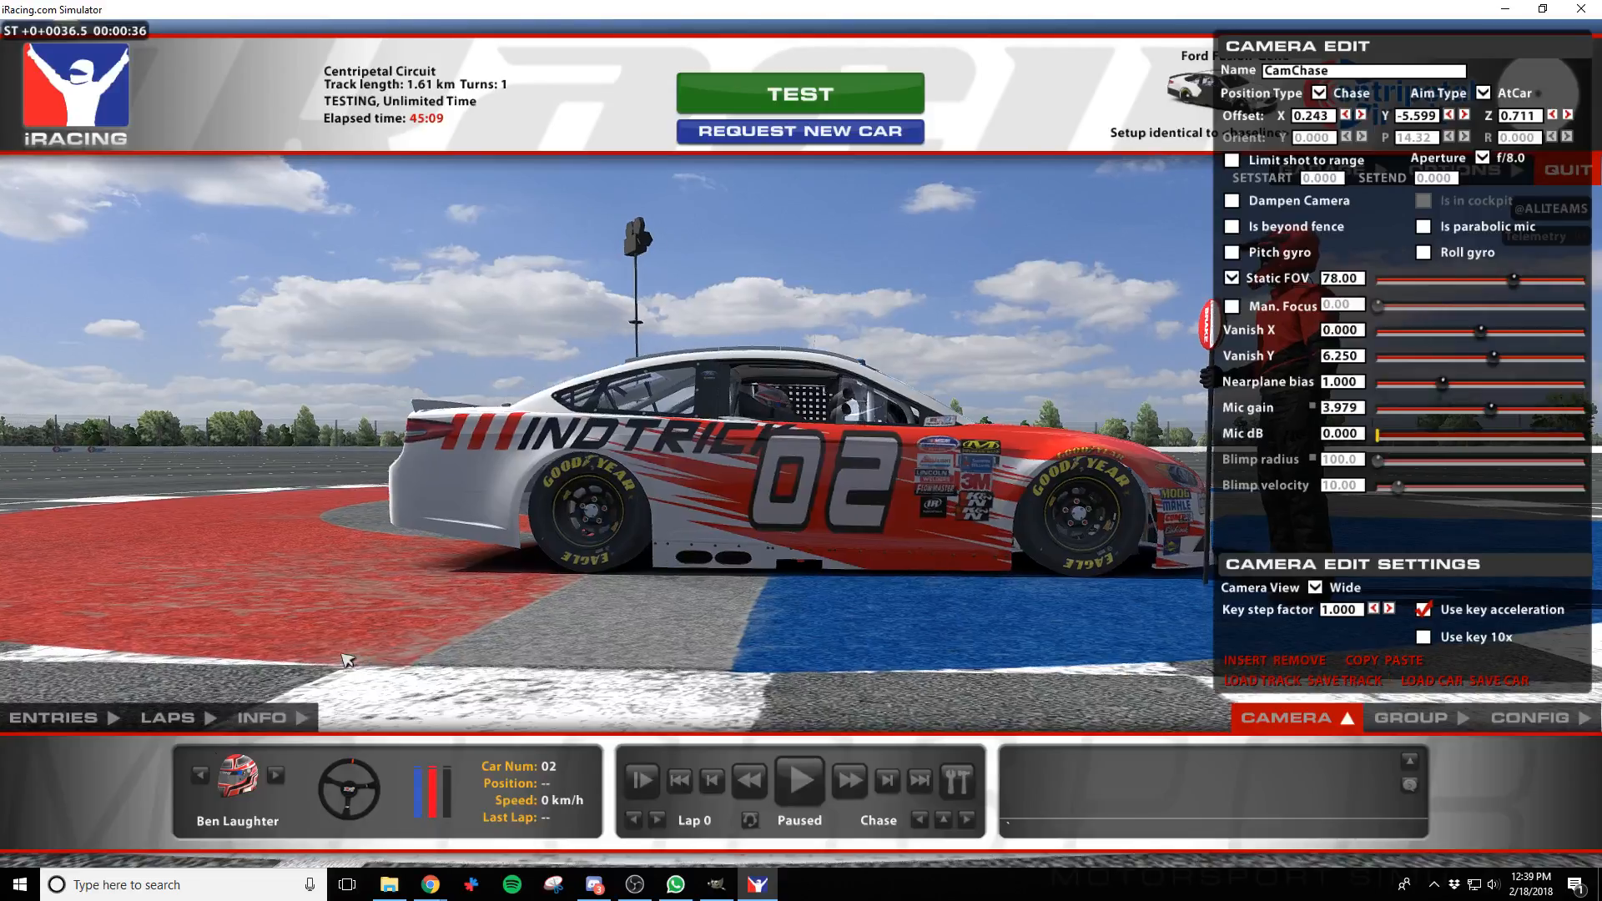
{"action": "key", "text": "w"}
{"action": "key", "text": "r"}
{"action": "key", "text": "w"}
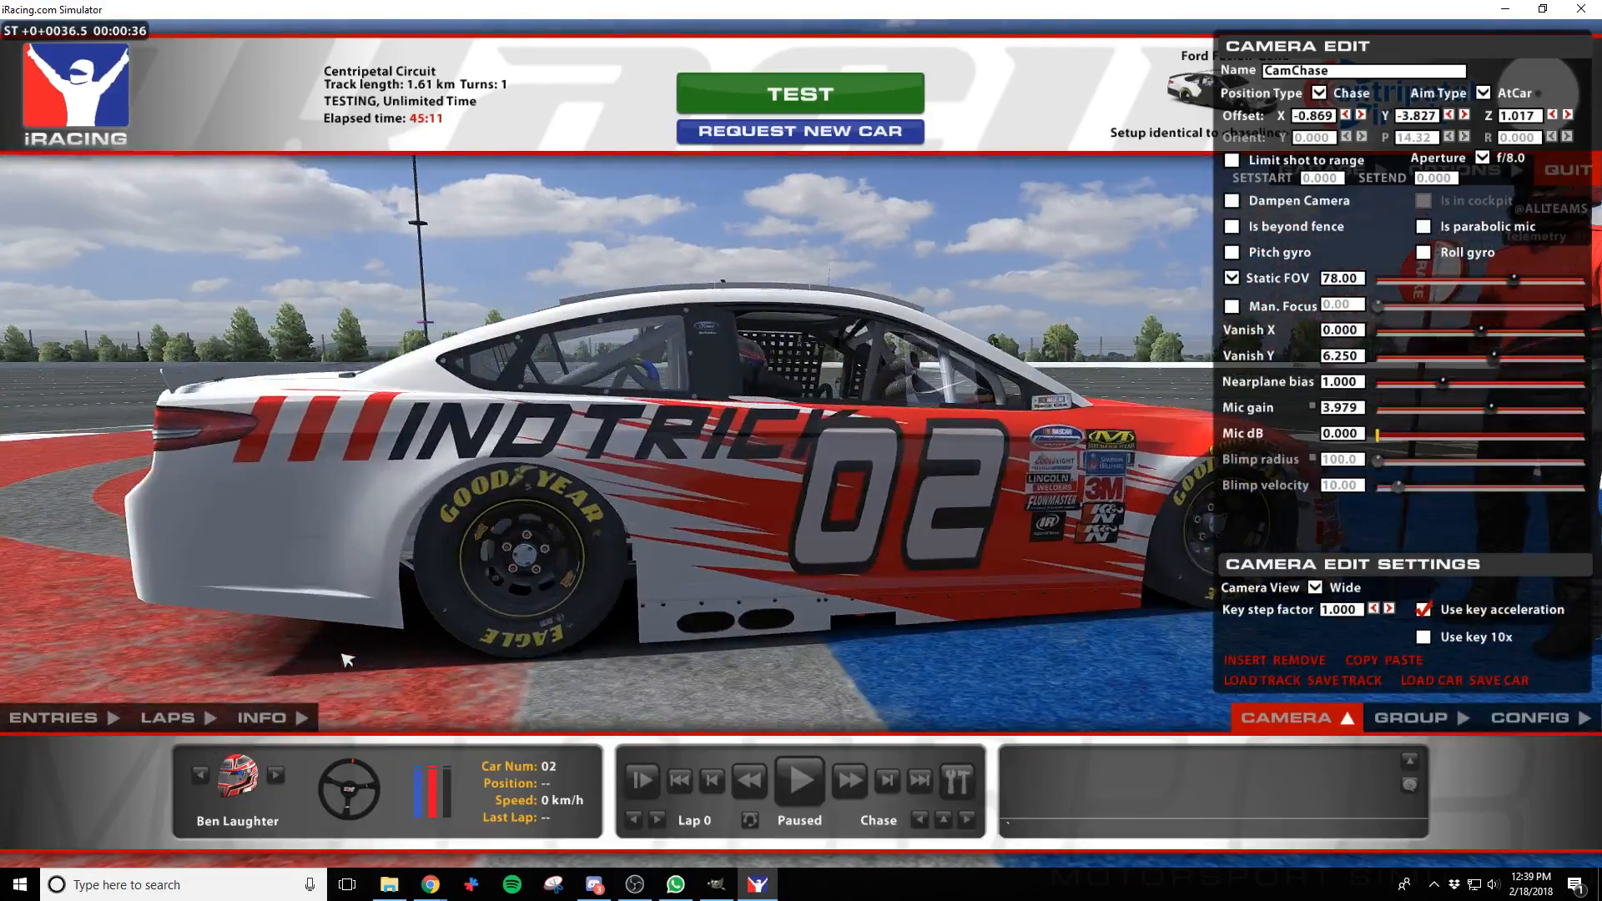
{"action": "key", "text": "r"}
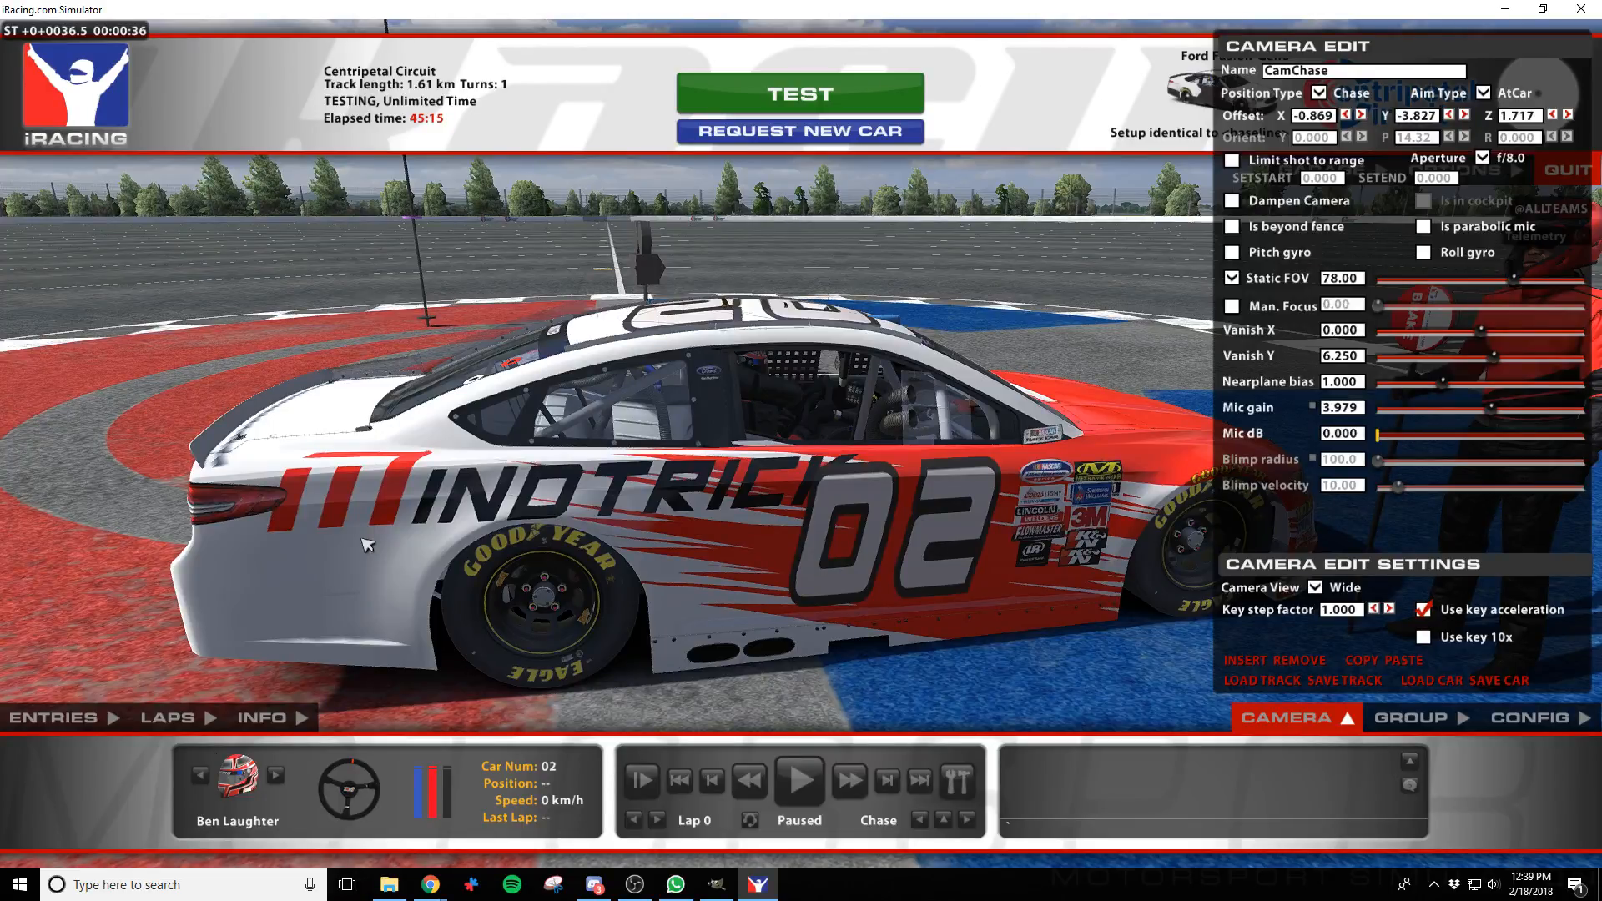
{"action": "key", "text": "alt+Tab"}
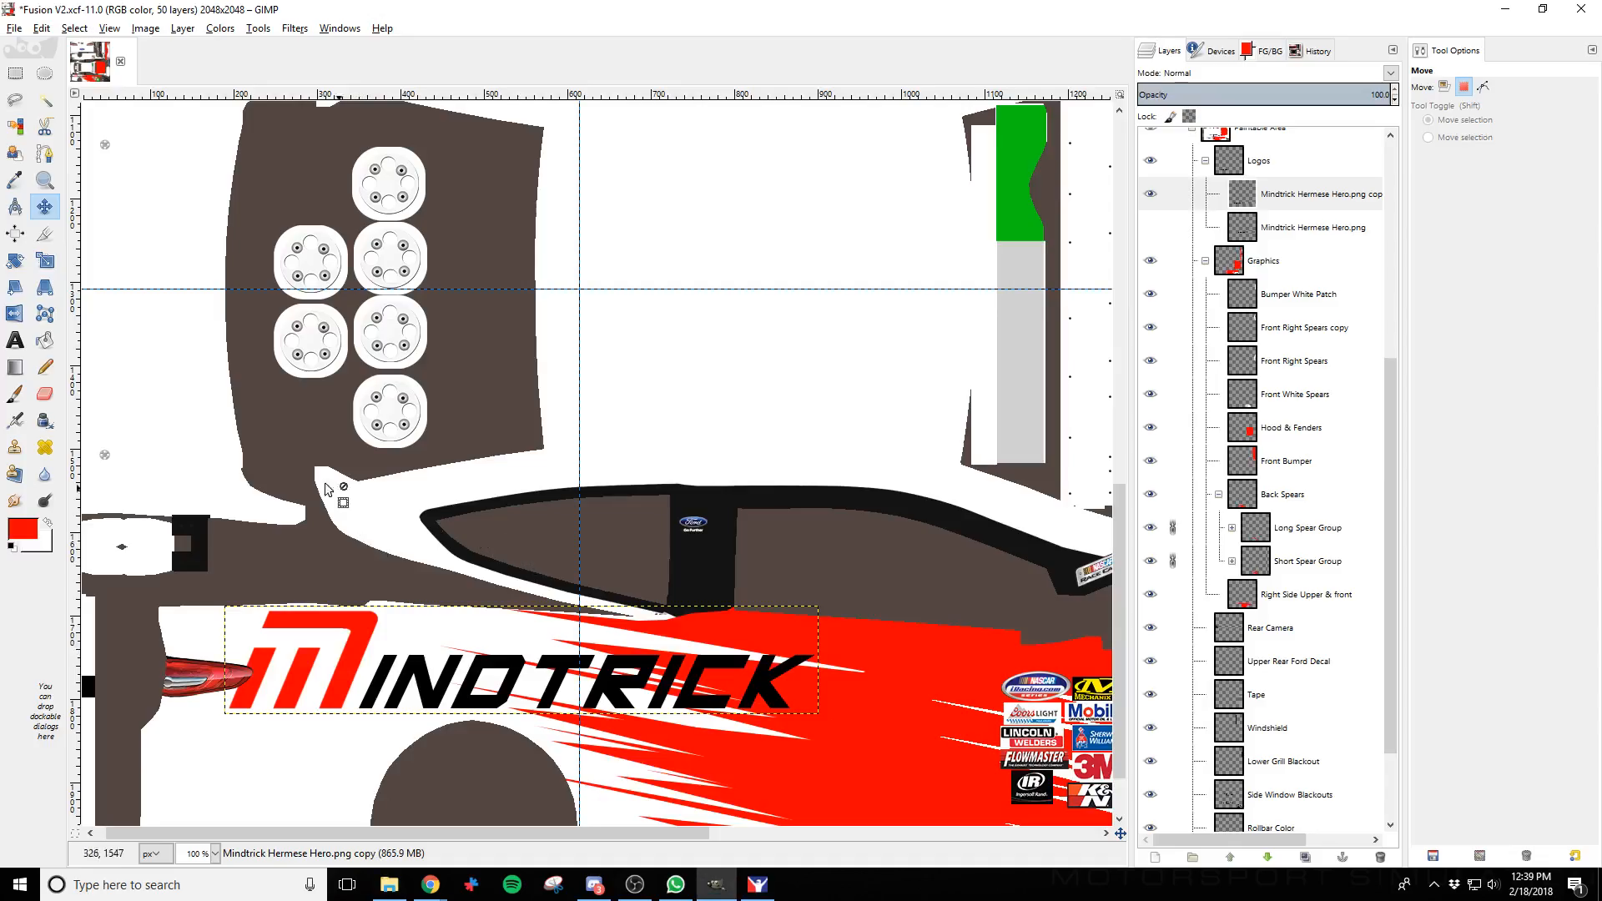
Scale the Mindtrick logo layer from 712×130 down to 542×99 pixels
{"action": "left_click", "coordinate": [46, 260]}
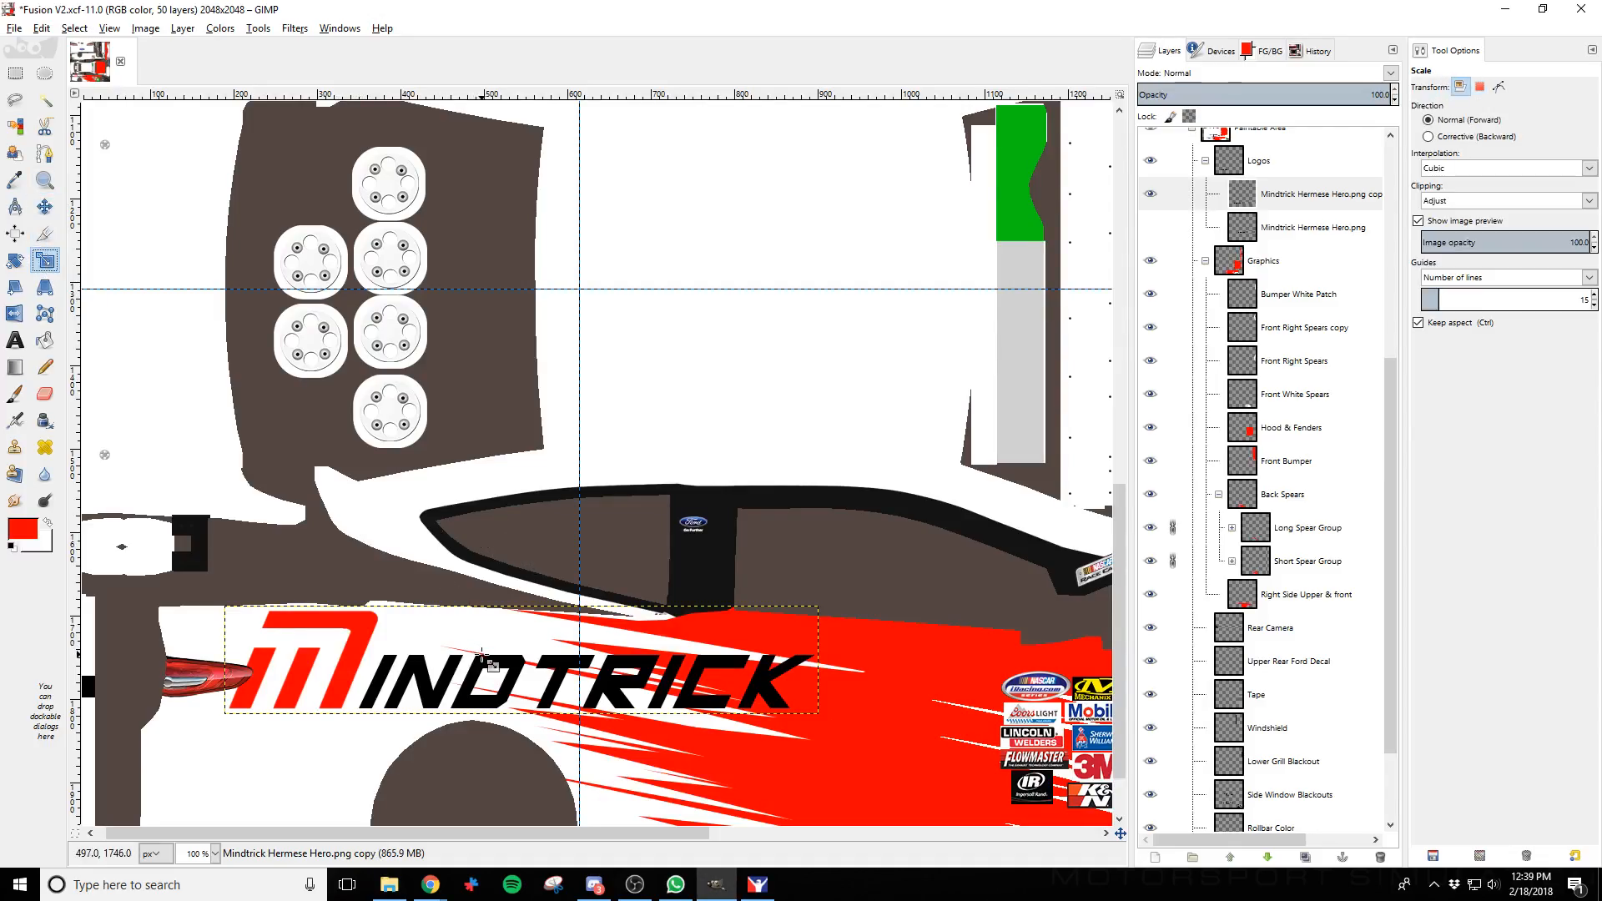
{"action": "left_click", "coordinate": [492, 664]}
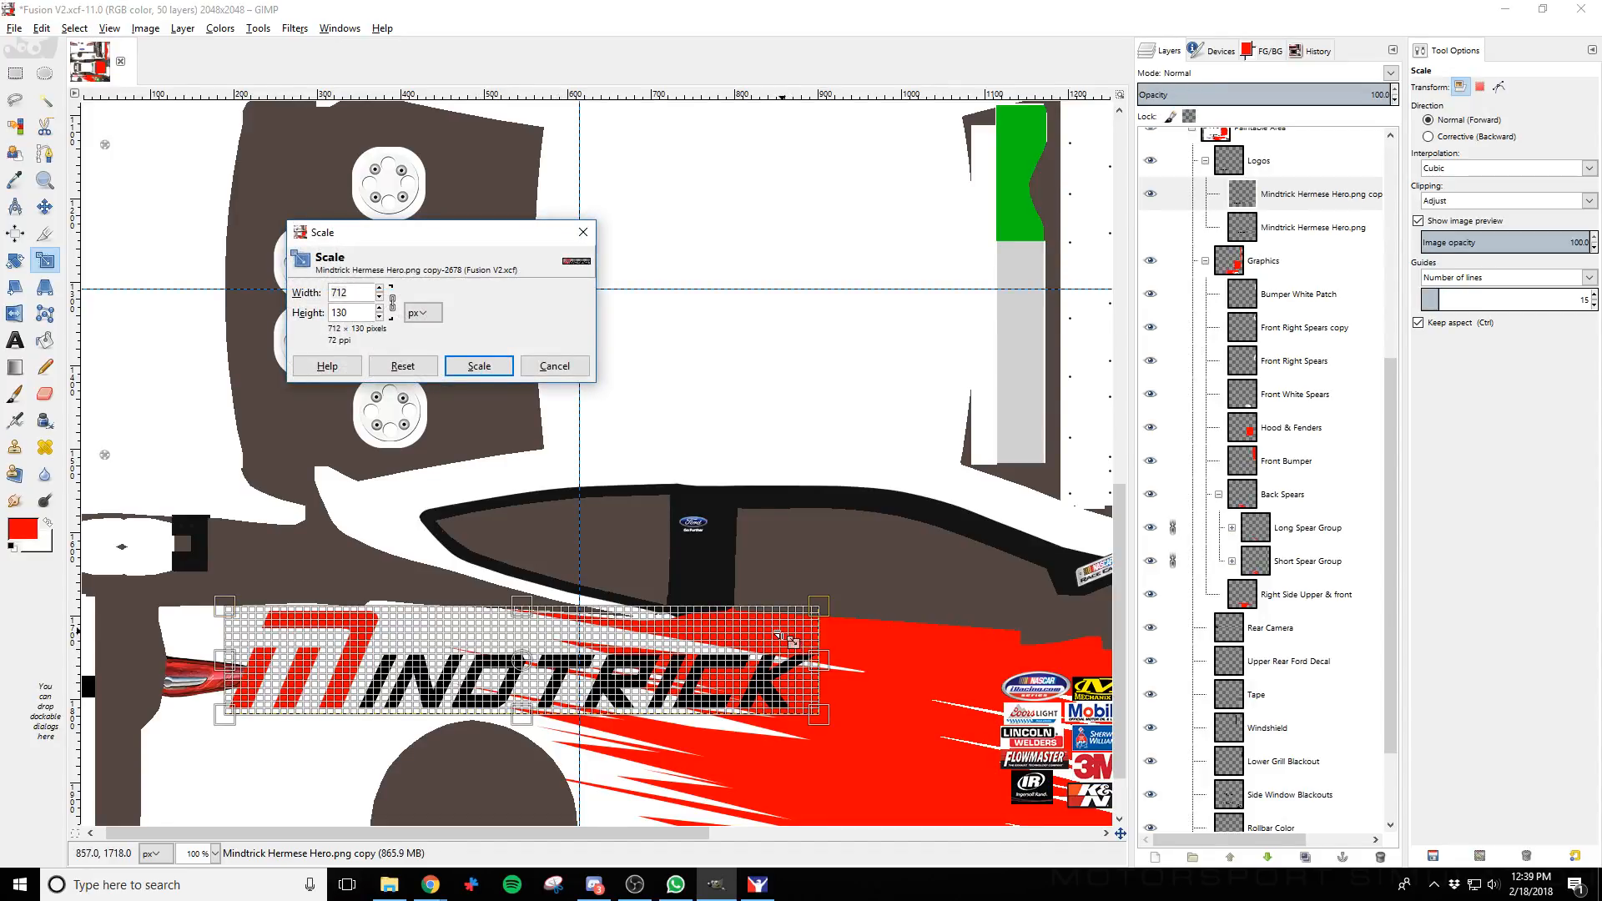
{"action": "left_click_drag", "start_coordinate": [791, 641], "coordinate": [606, 660]}
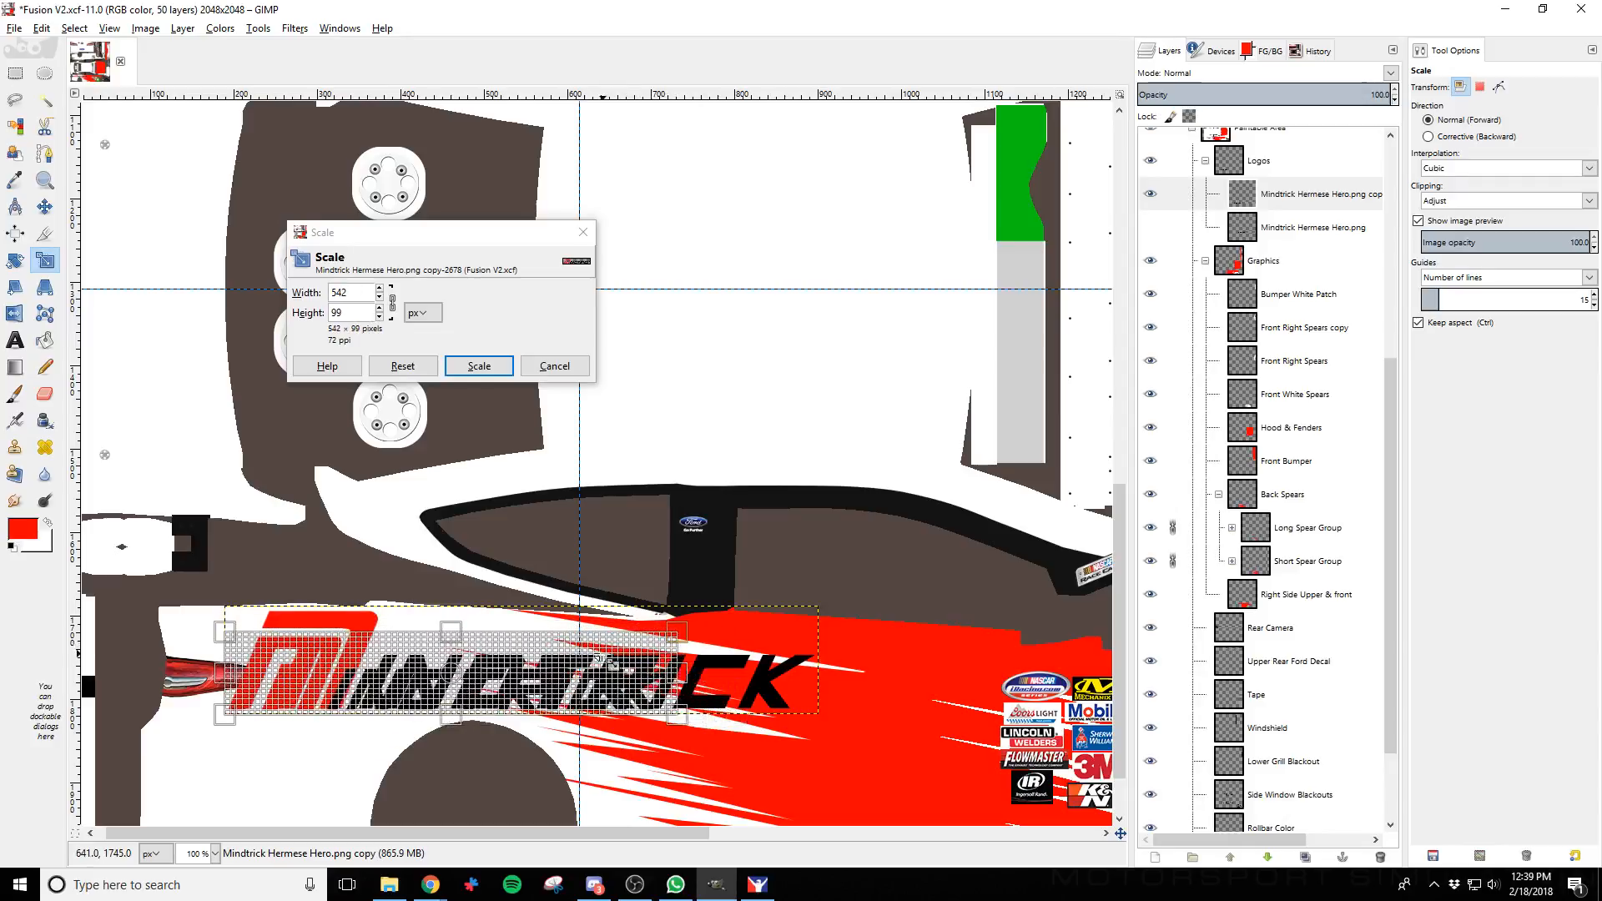
{"action": "left_click", "coordinate": [484, 367]}
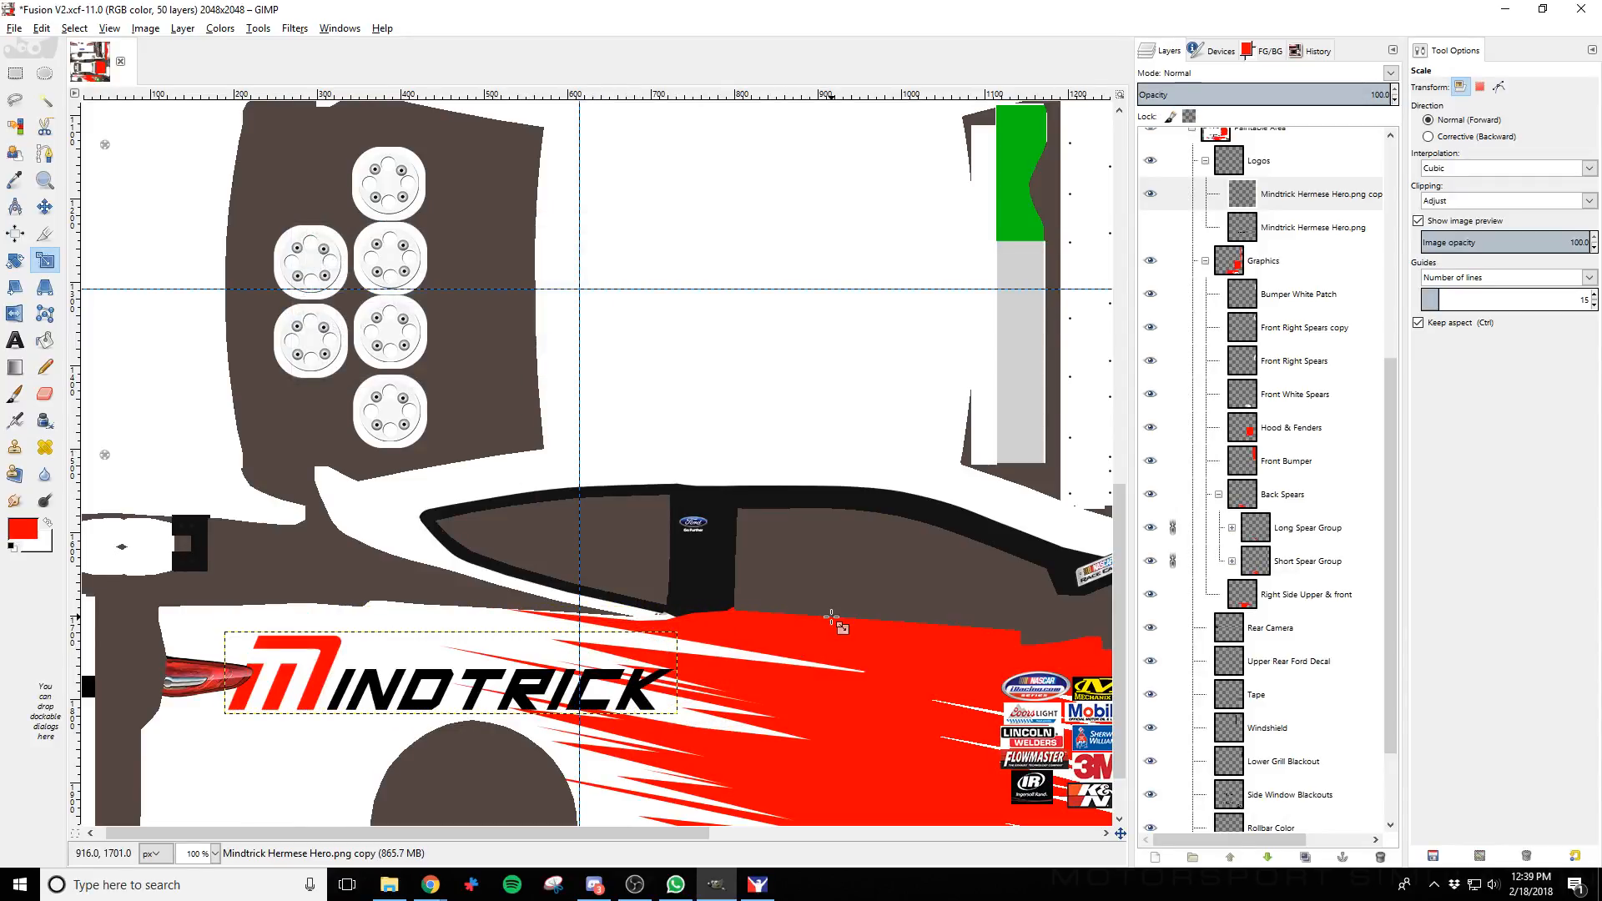
{"action": "key", "text": "alt+Tab"}
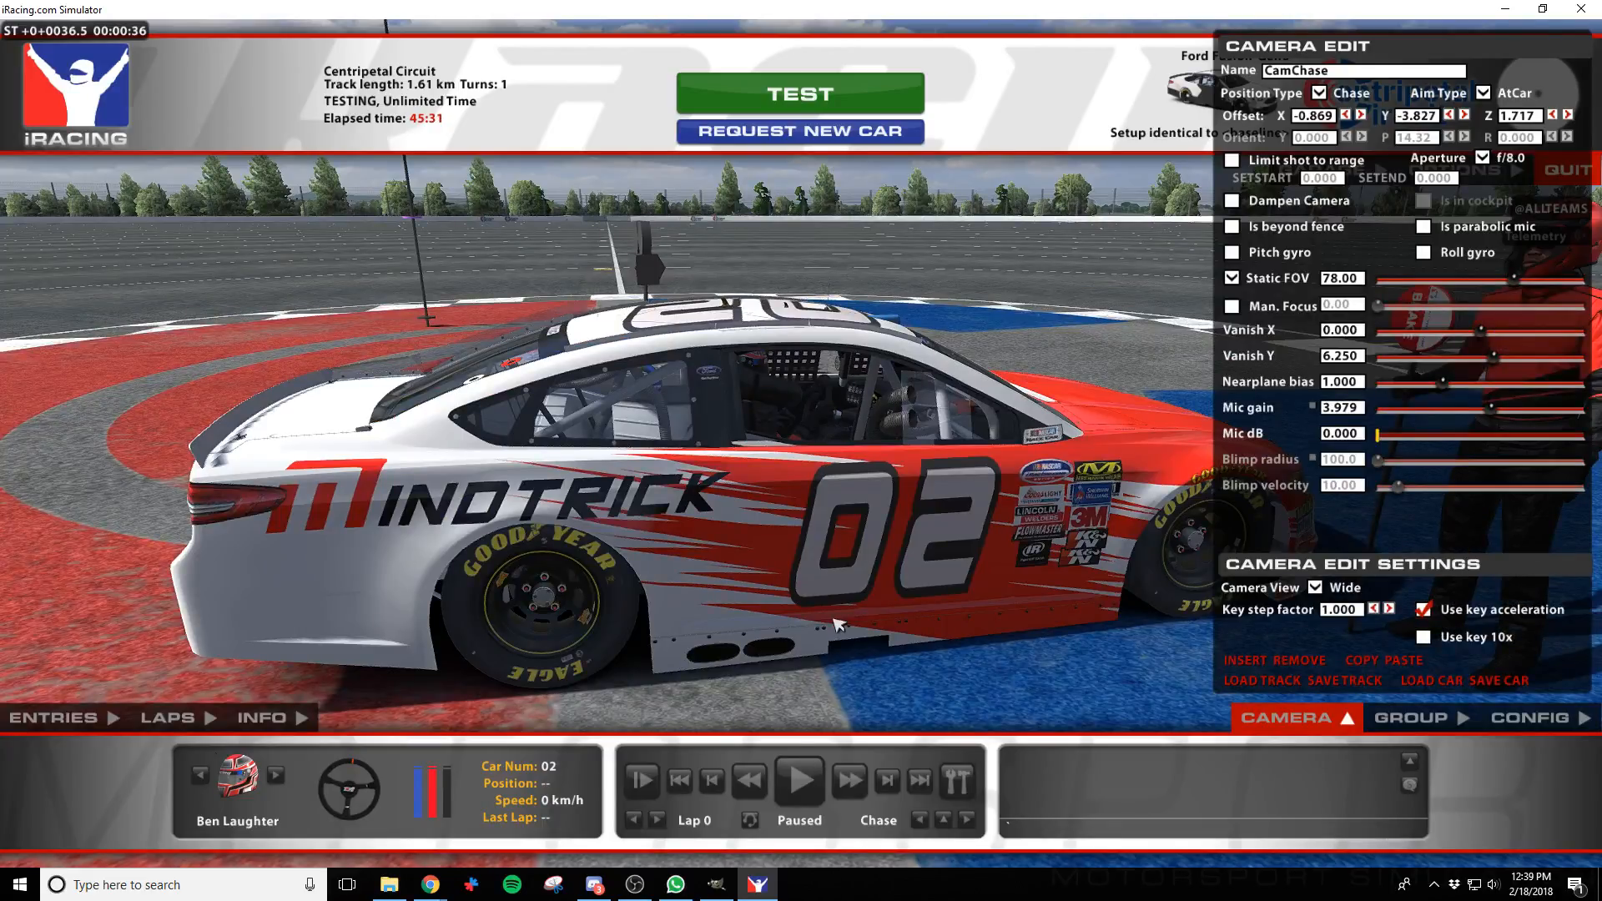
Pull the iRacing camera lower and farther out to view the smaller logo along the car
{"action": "key", "text": "f"}
{"action": "key", "text": "f"}
{"action": "key", "text": "f"}
{"action": "key", "text": "f"}
{"action": "key", "text": "s"}
{"action": "key", "text": "s"}
{"action": "key", "text": "s"}
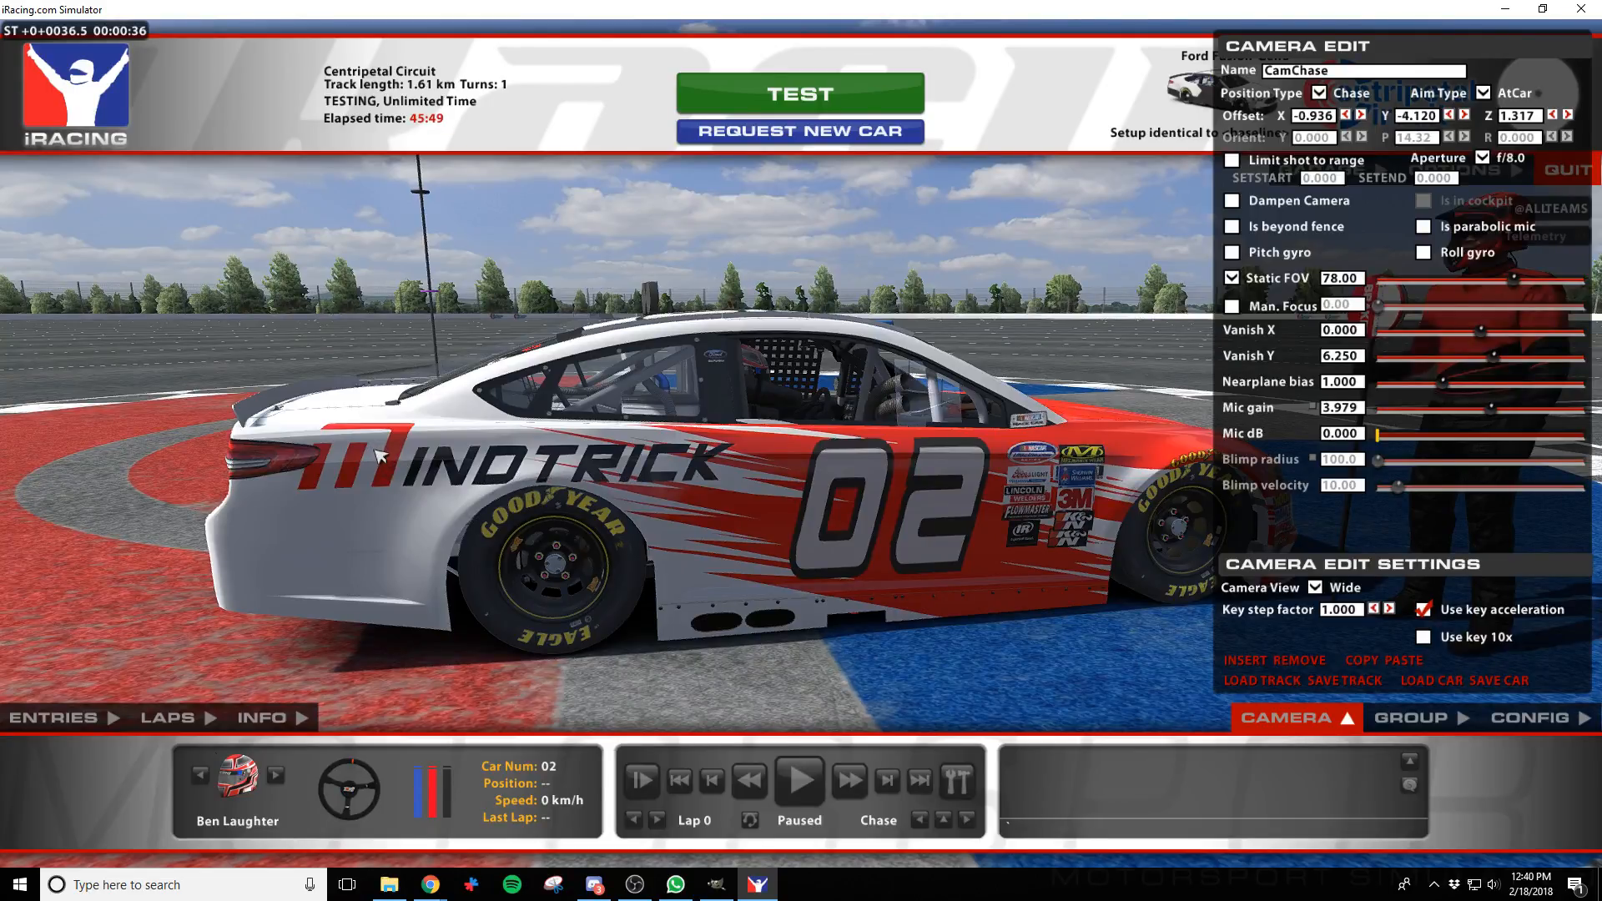
{"action": "key", "text": "alt+Tab"}
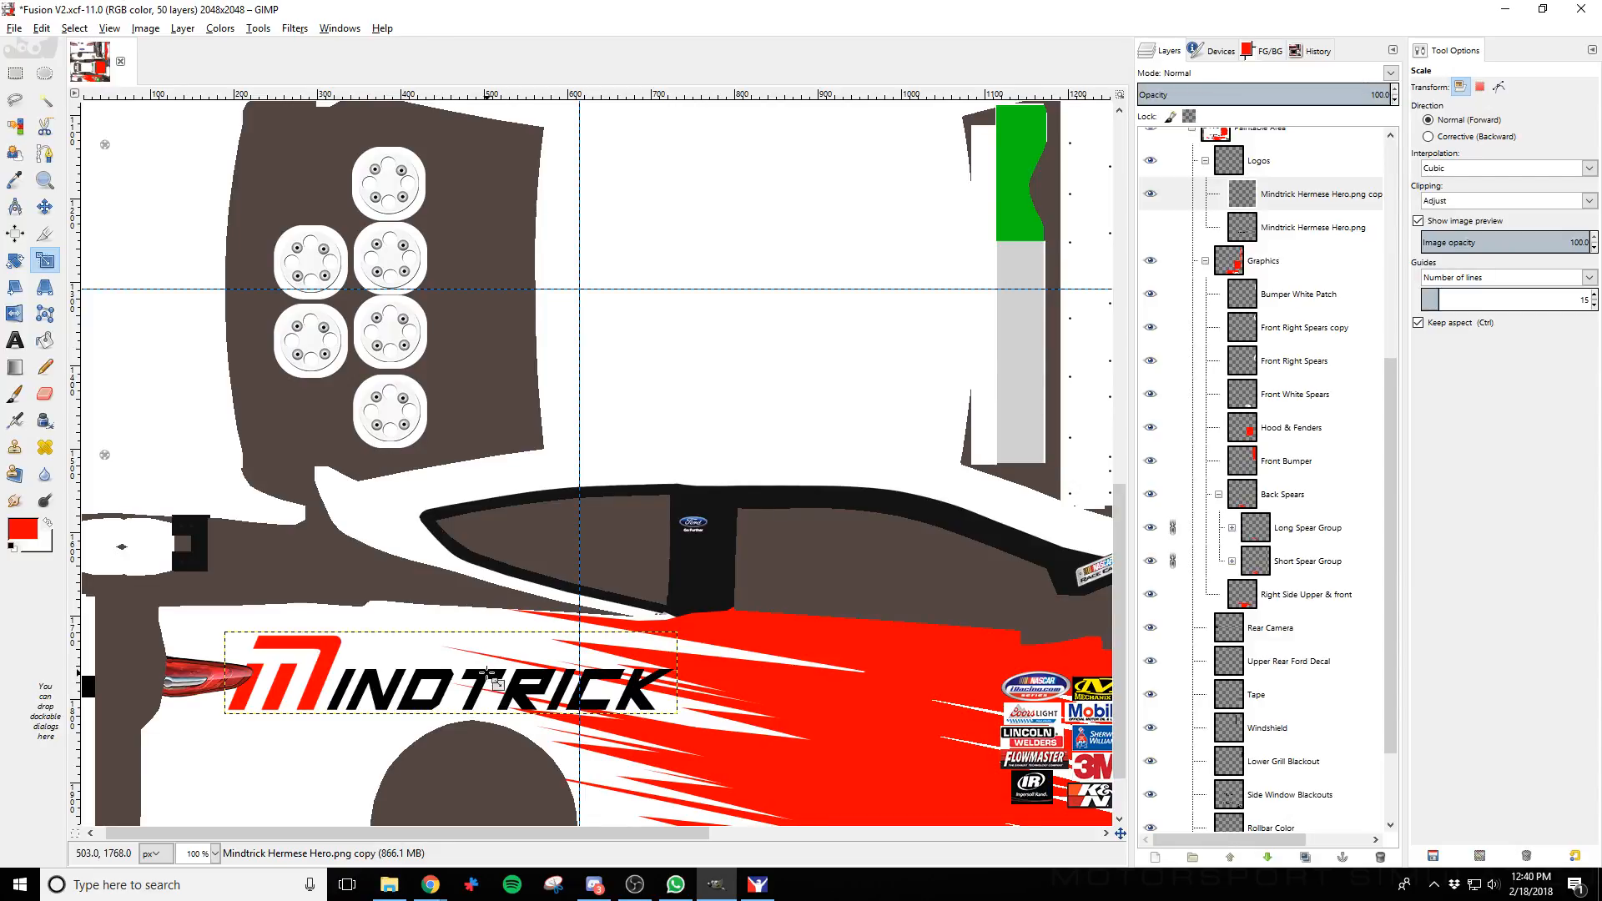
Move the Mindtrick logo up about 12 px and compare its position in iRacing
{"action": "left_click", "coordinate": [50, 206]}
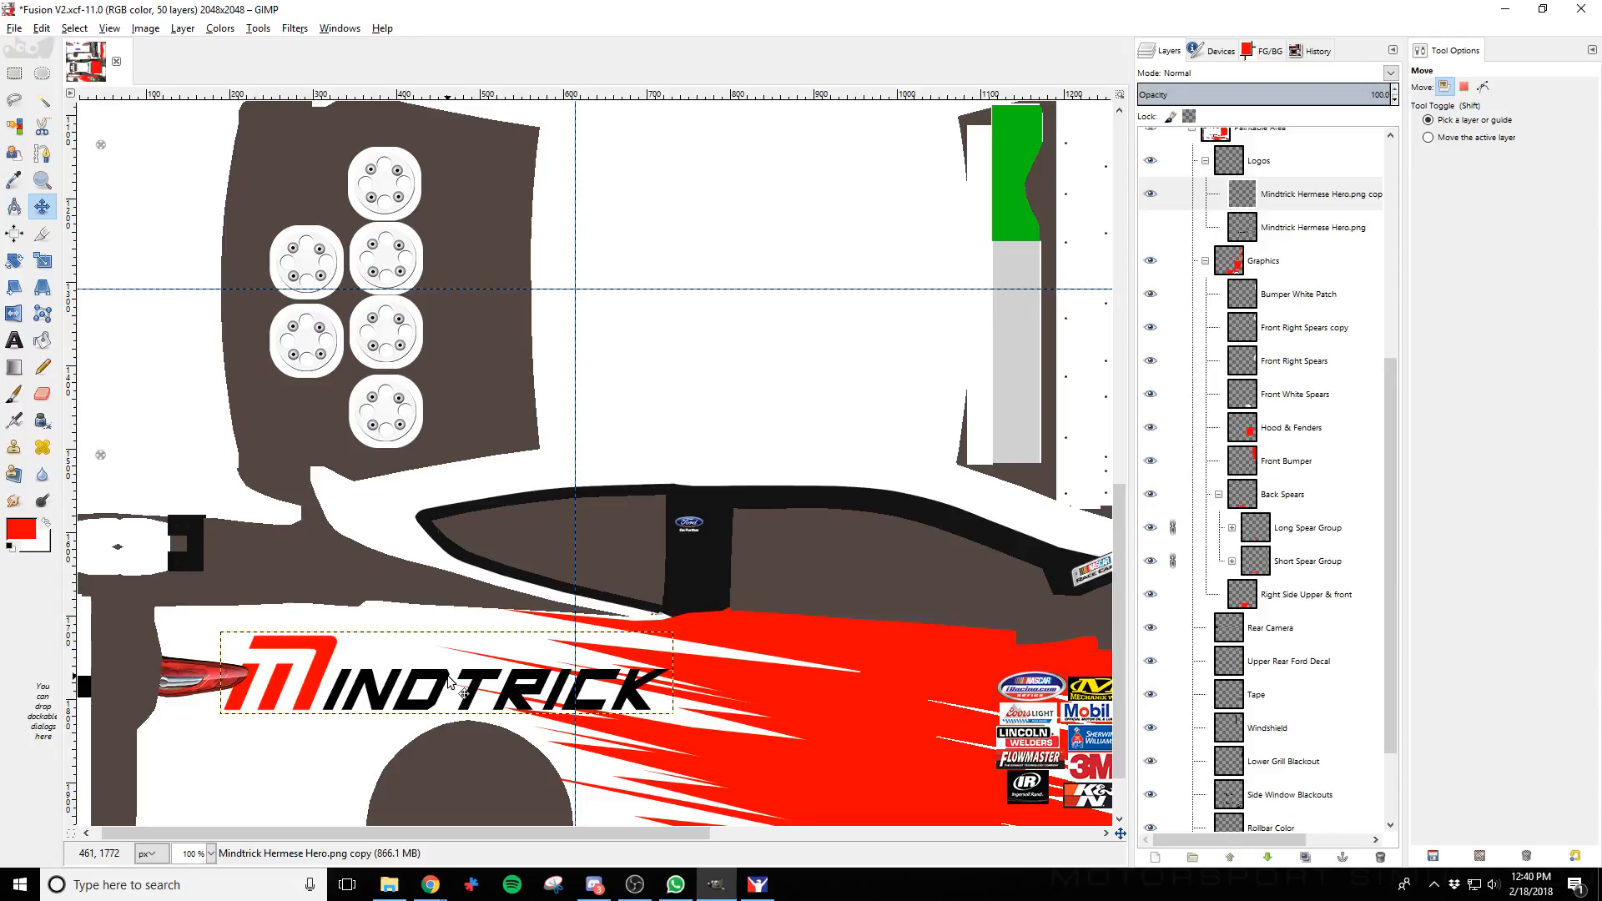
{"action": "left_click_drag", "start_coordinate": [451, 680], "coordinate": [449, 671]}
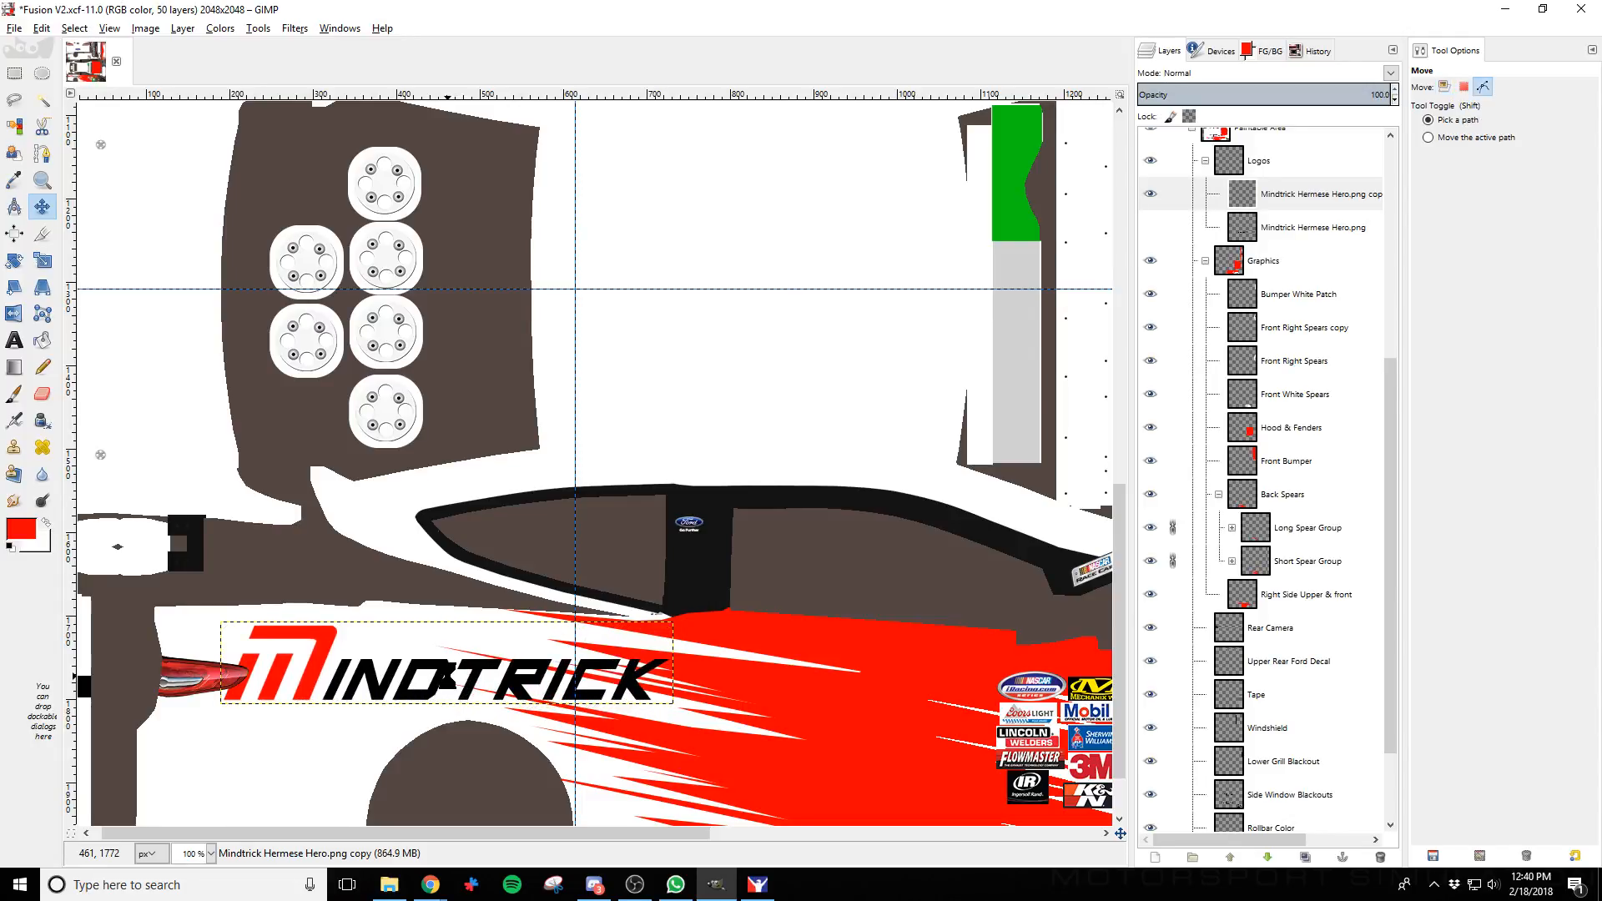
{"action": "key", "text": "alt+Tab"}
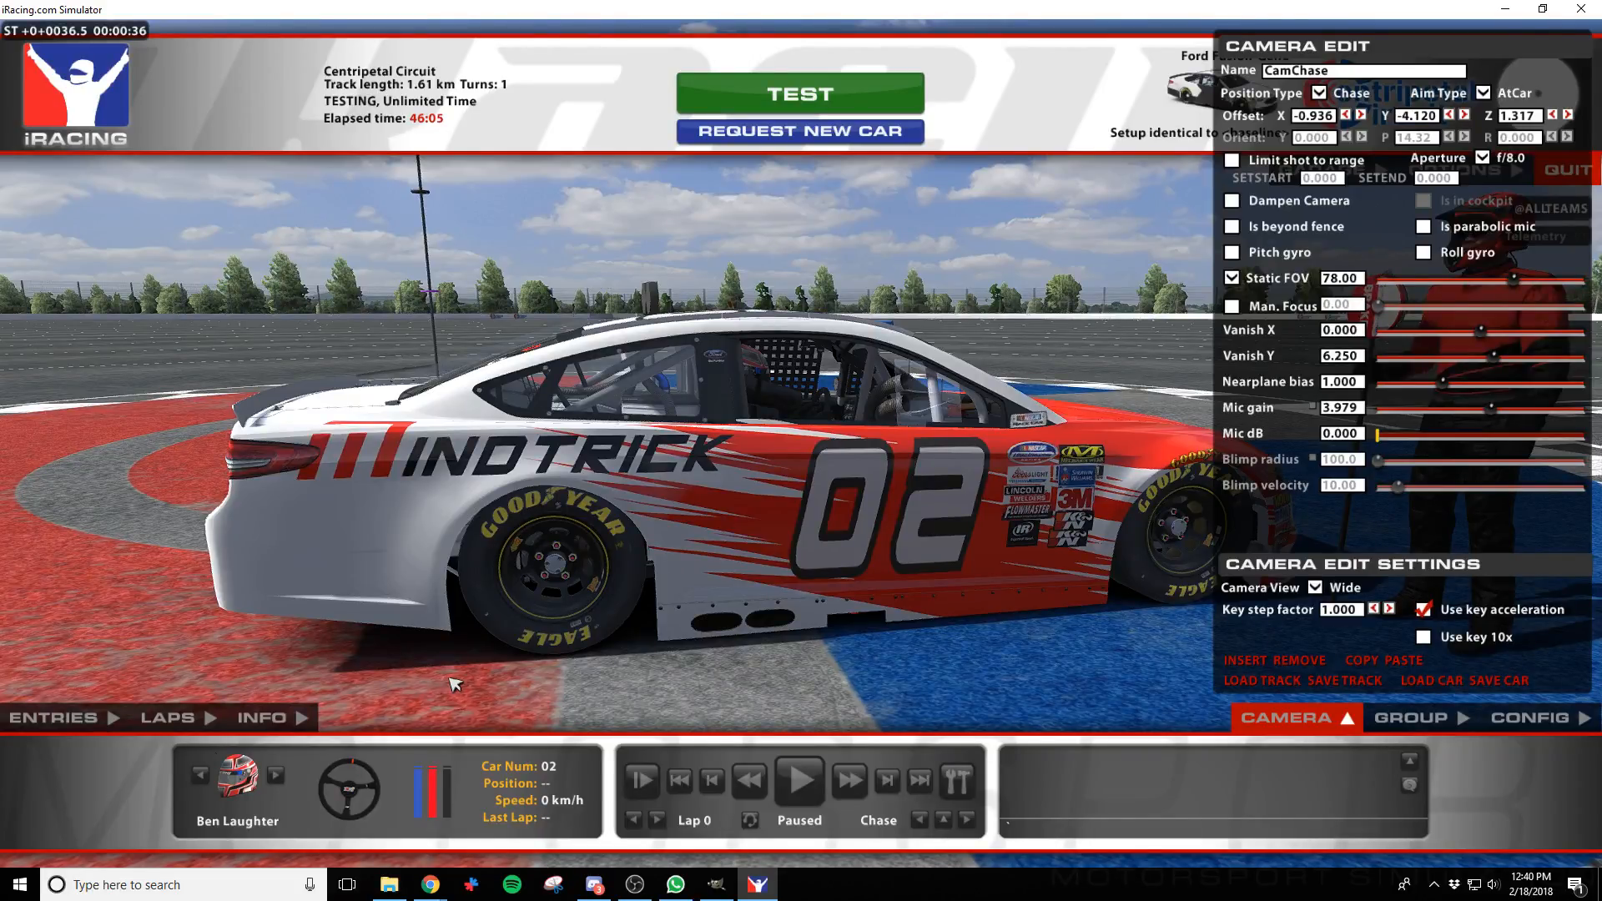
{"action": "key", "text": "alt+Tab"}
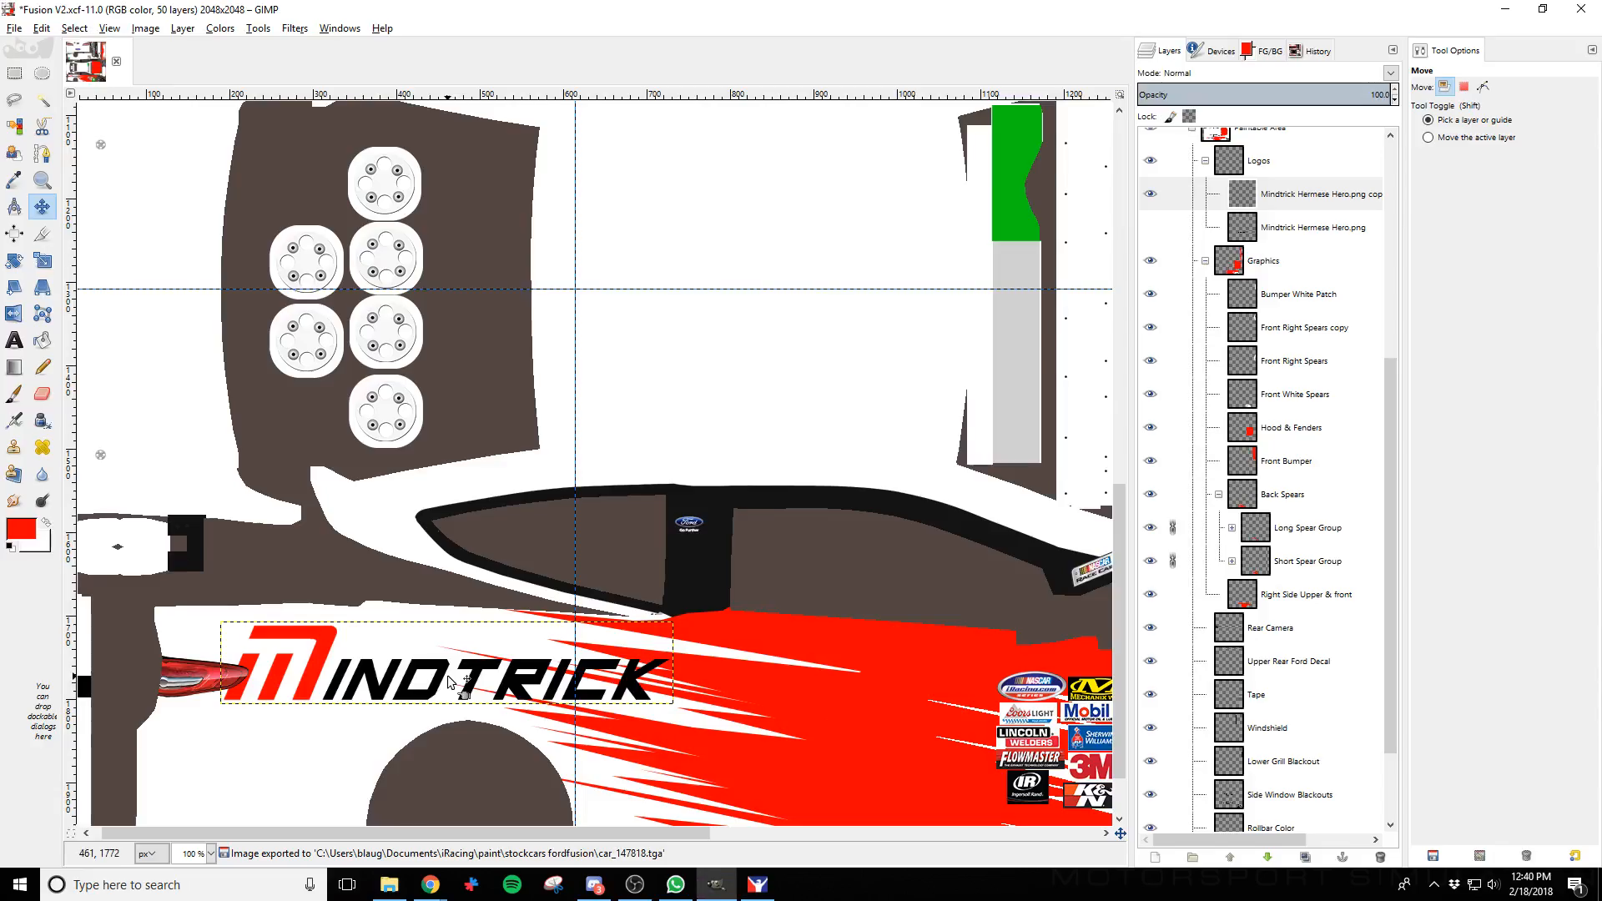
Nudge the logo two steps right and reload the car paint in iRacing to preview it
{"action": "key", "text": "Right"}
{"action": "key", "text": "Right"}
{"action": "key", "text": "Right"}
{"action": "key", "text": "Right"}
{"action": "key", "text": "Right"}
{"action": "key", "text": "Right"}
{"action": "key", "text": "Right"}
{"action": "key", "text": "Right"}
{"action": "key", "text": "Right"}
{"action": "key", "text": "Right"}
{"action": "key", "text": "Right"}
{"action": "key", "text": "Right"}
{"action": "key", "text": "Right"}
{"action": "key", "text": "Right"}
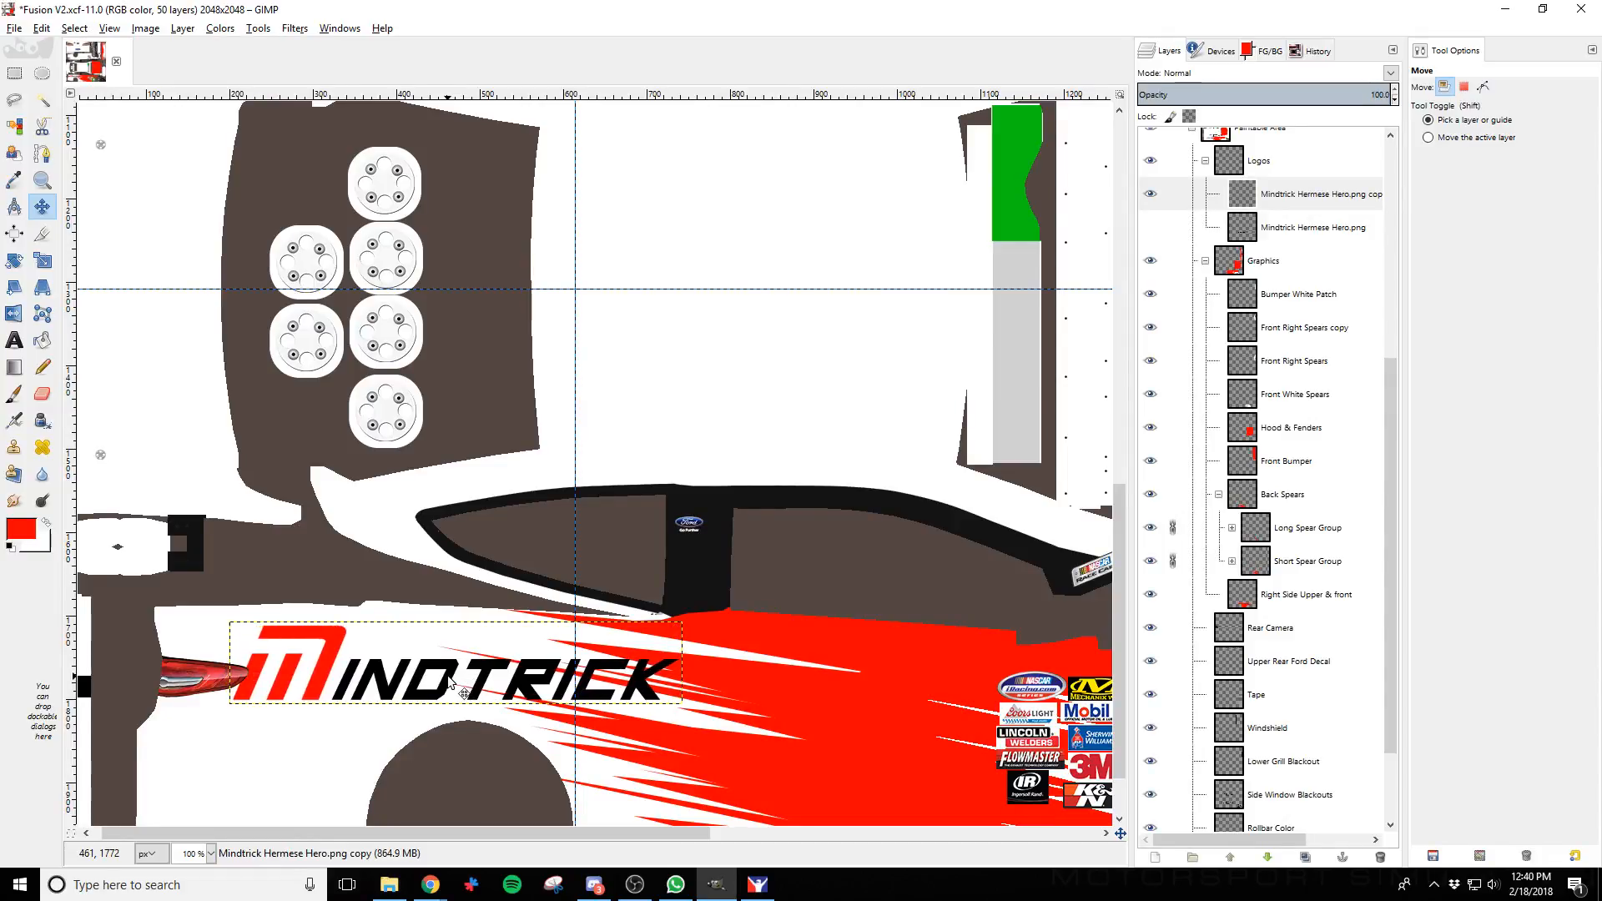
{"action": "key", "text": "Right"}
{"action": "key", "text": "Right"}
{"action": "key", "text": "Right"}
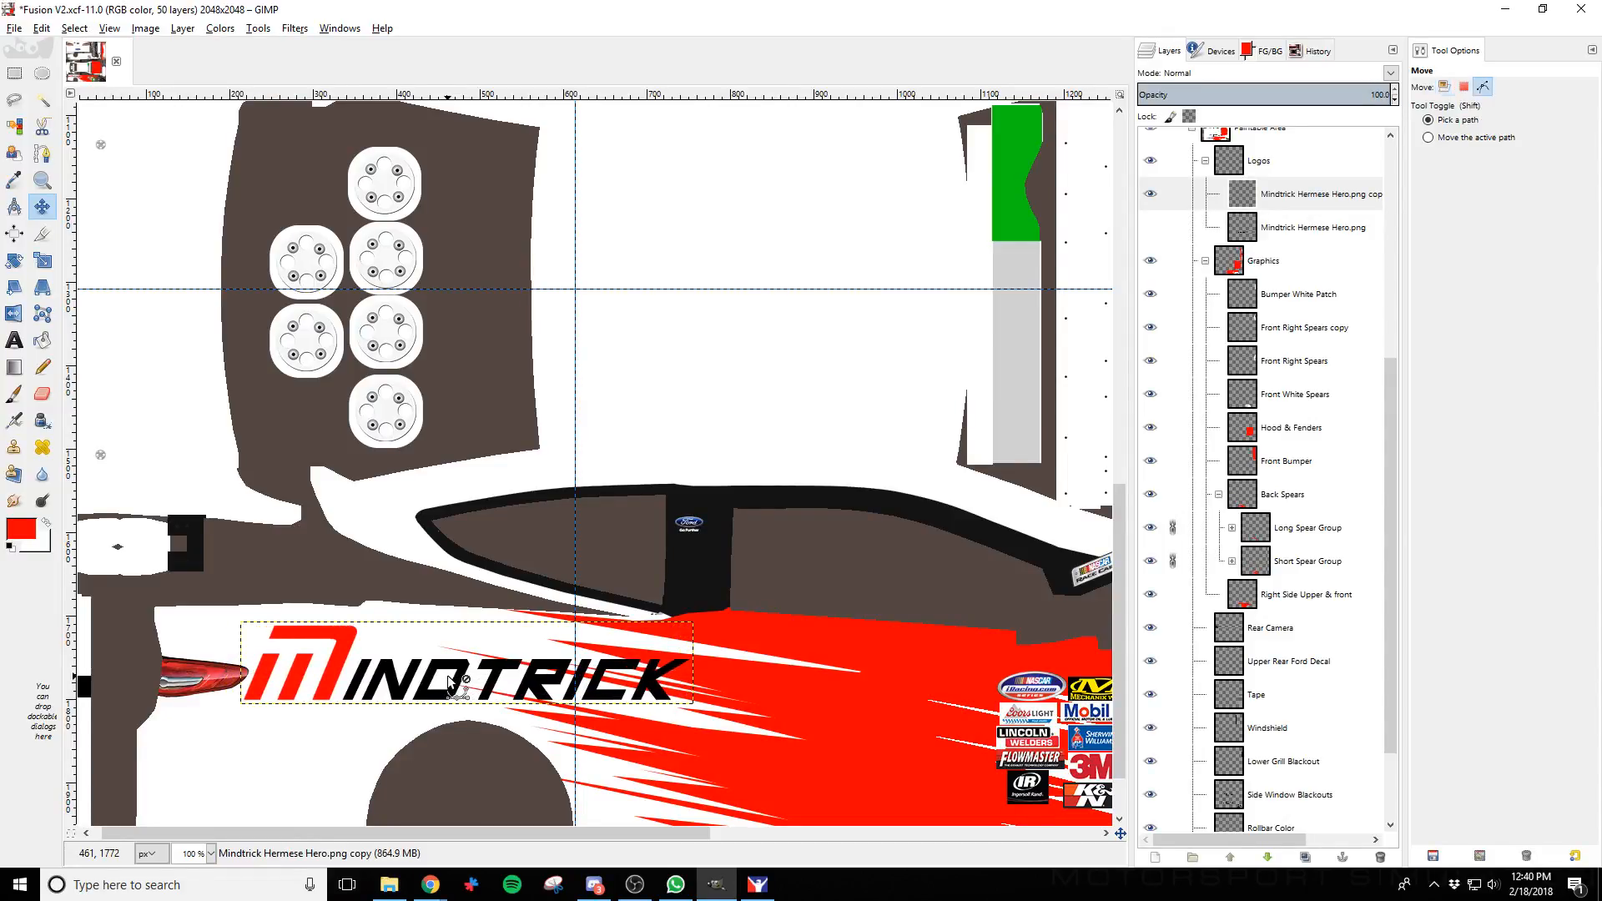
{"action": "key", "text": "alt+Tab"}
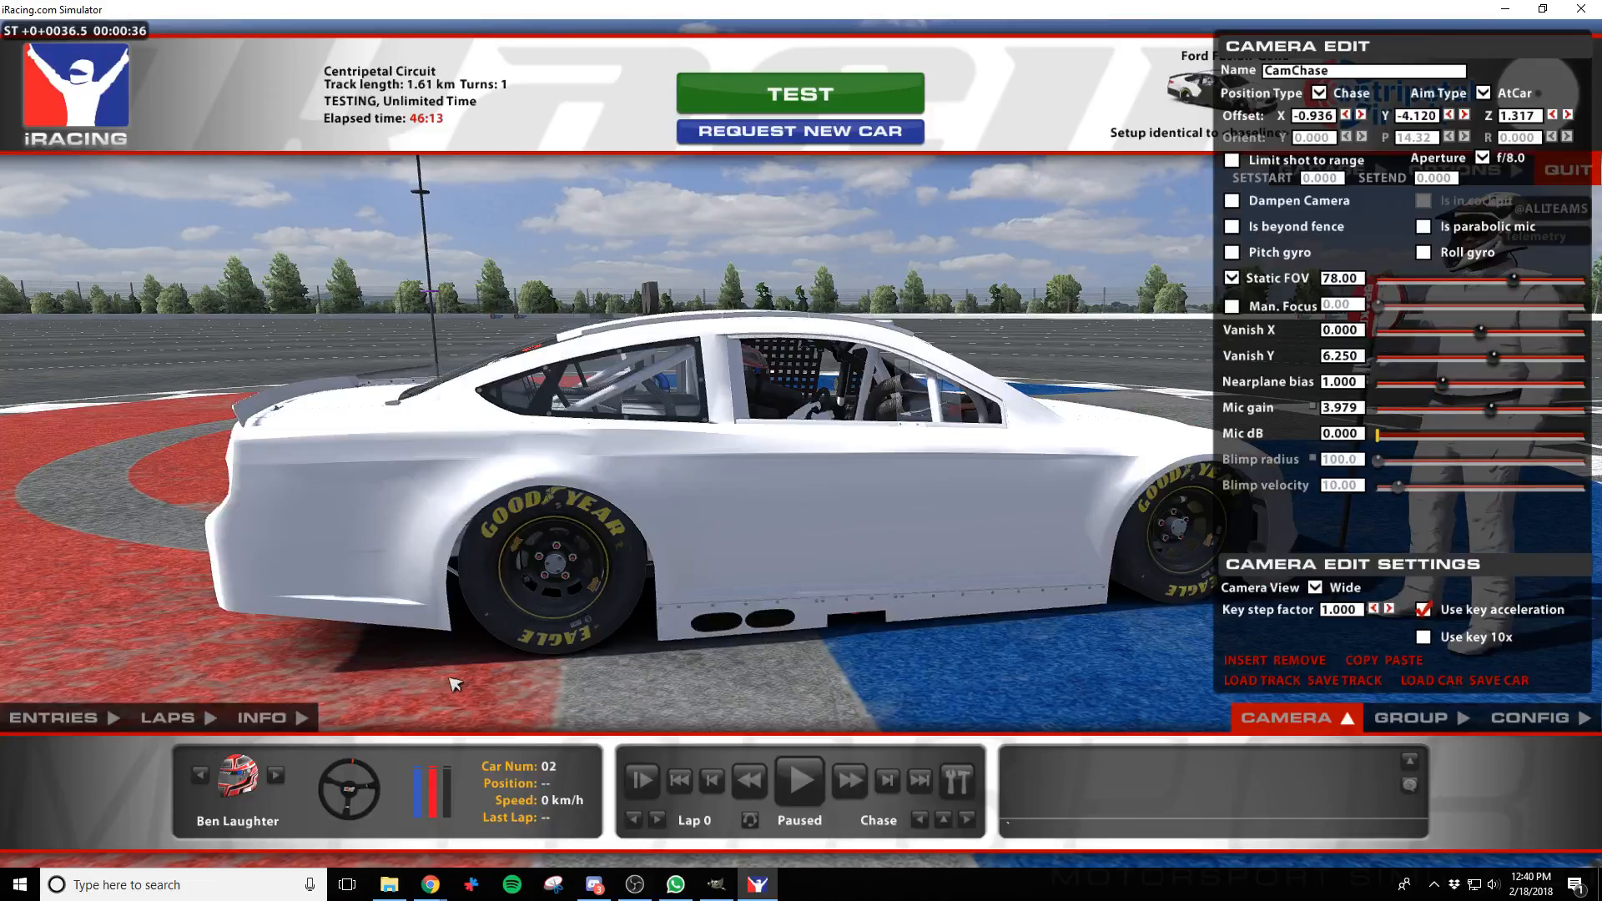
{"action": "key", "text": "ctrl+r"}
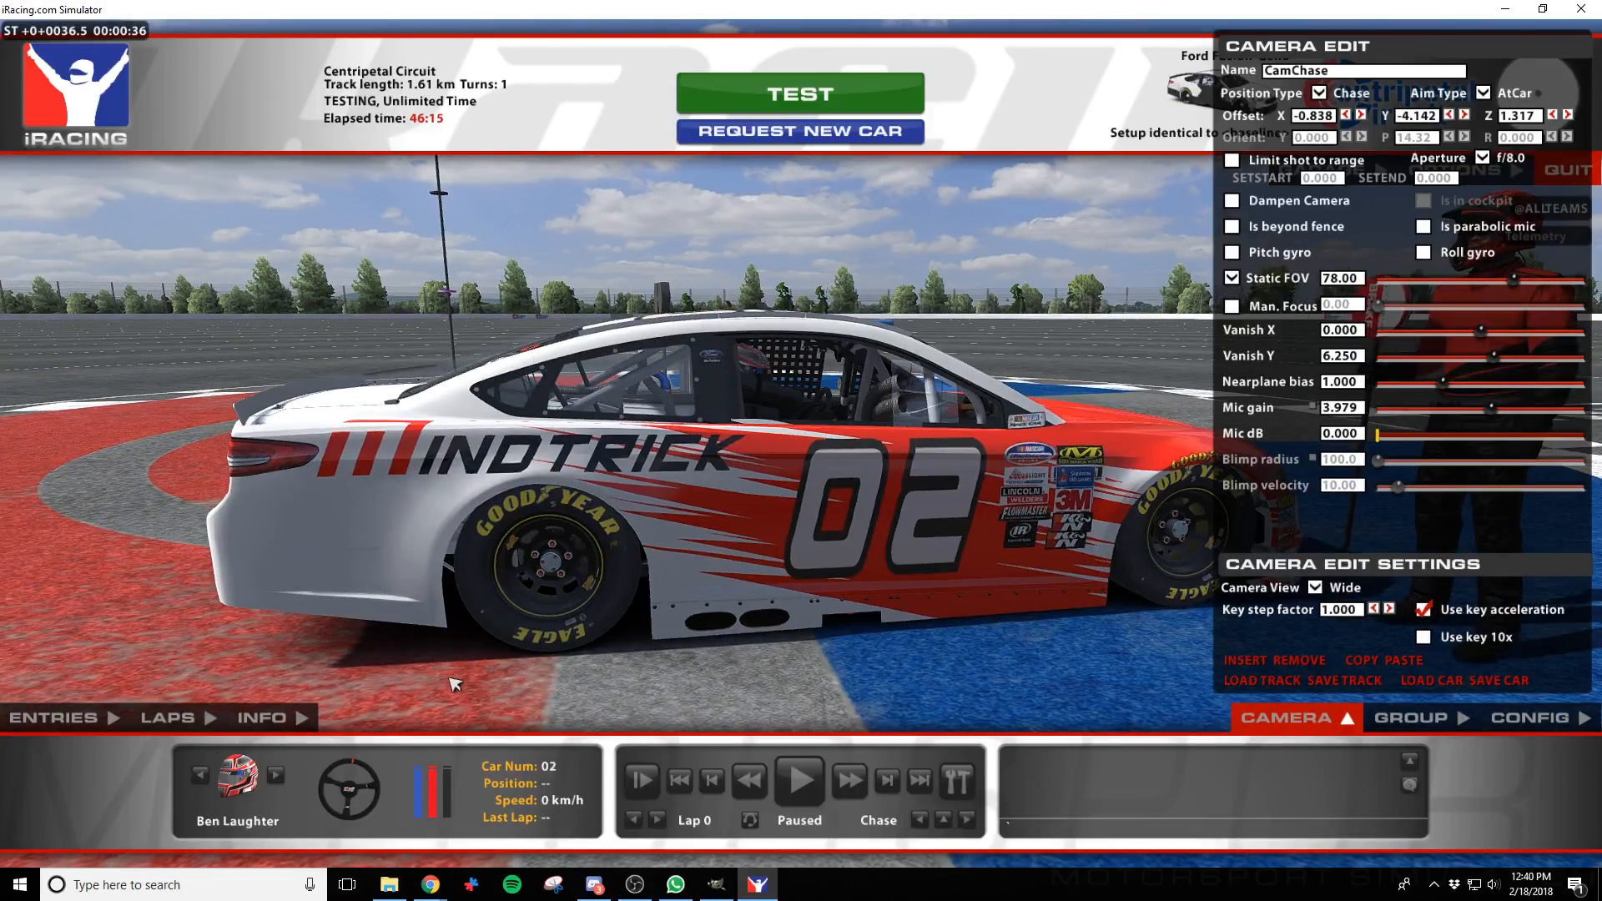
{"action": "key", "text": "a"}
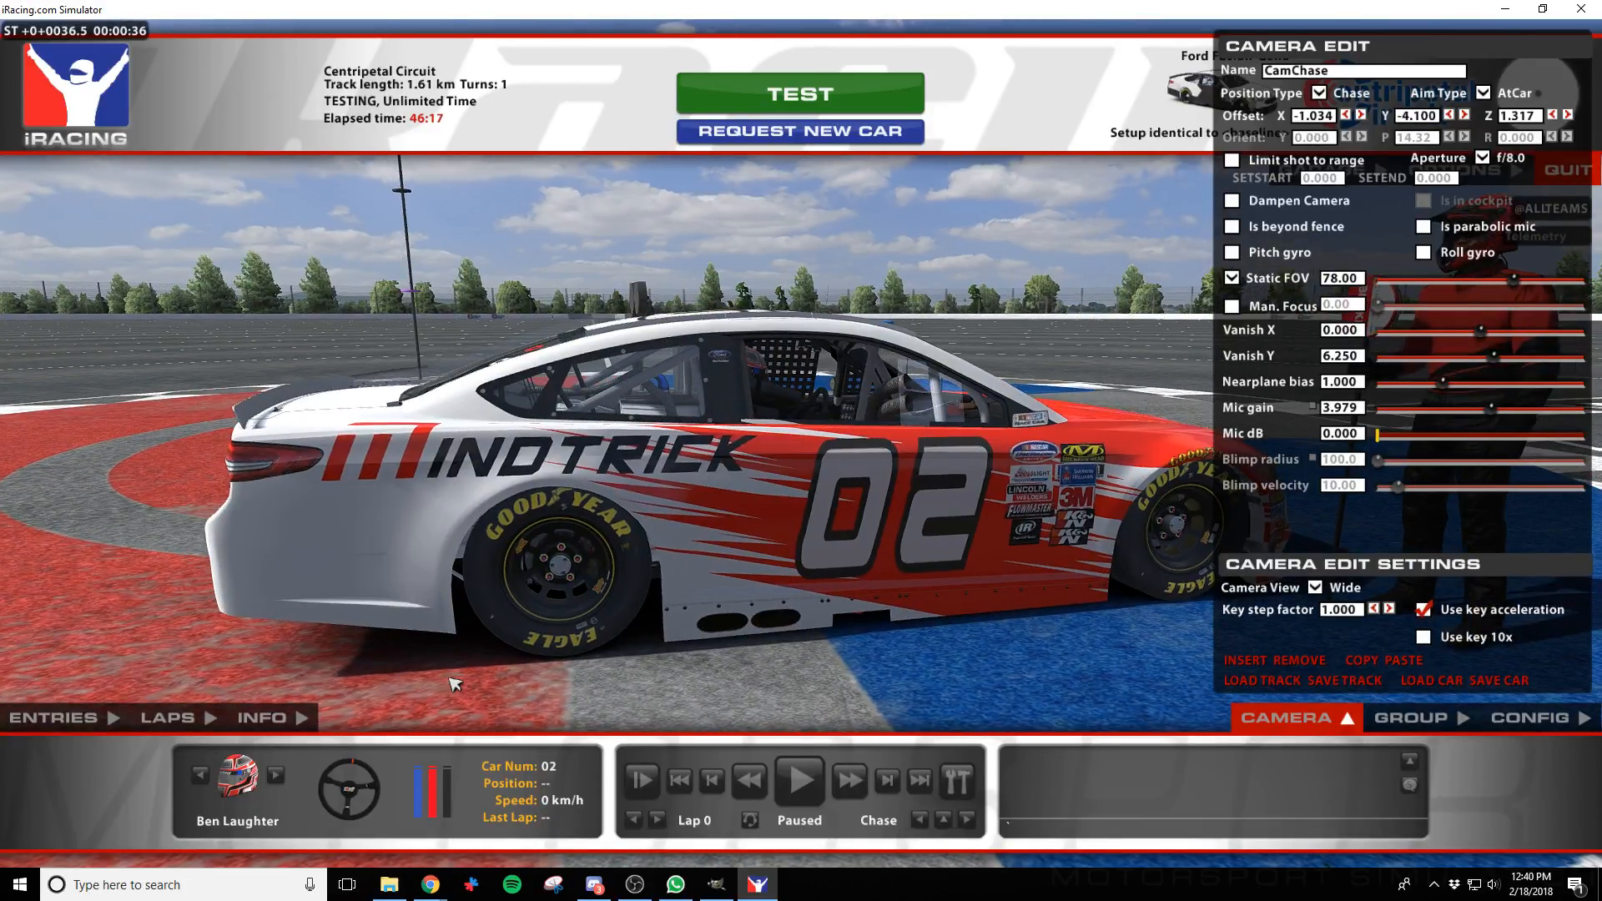
{"action": "key", "text": "alt+Tab"}
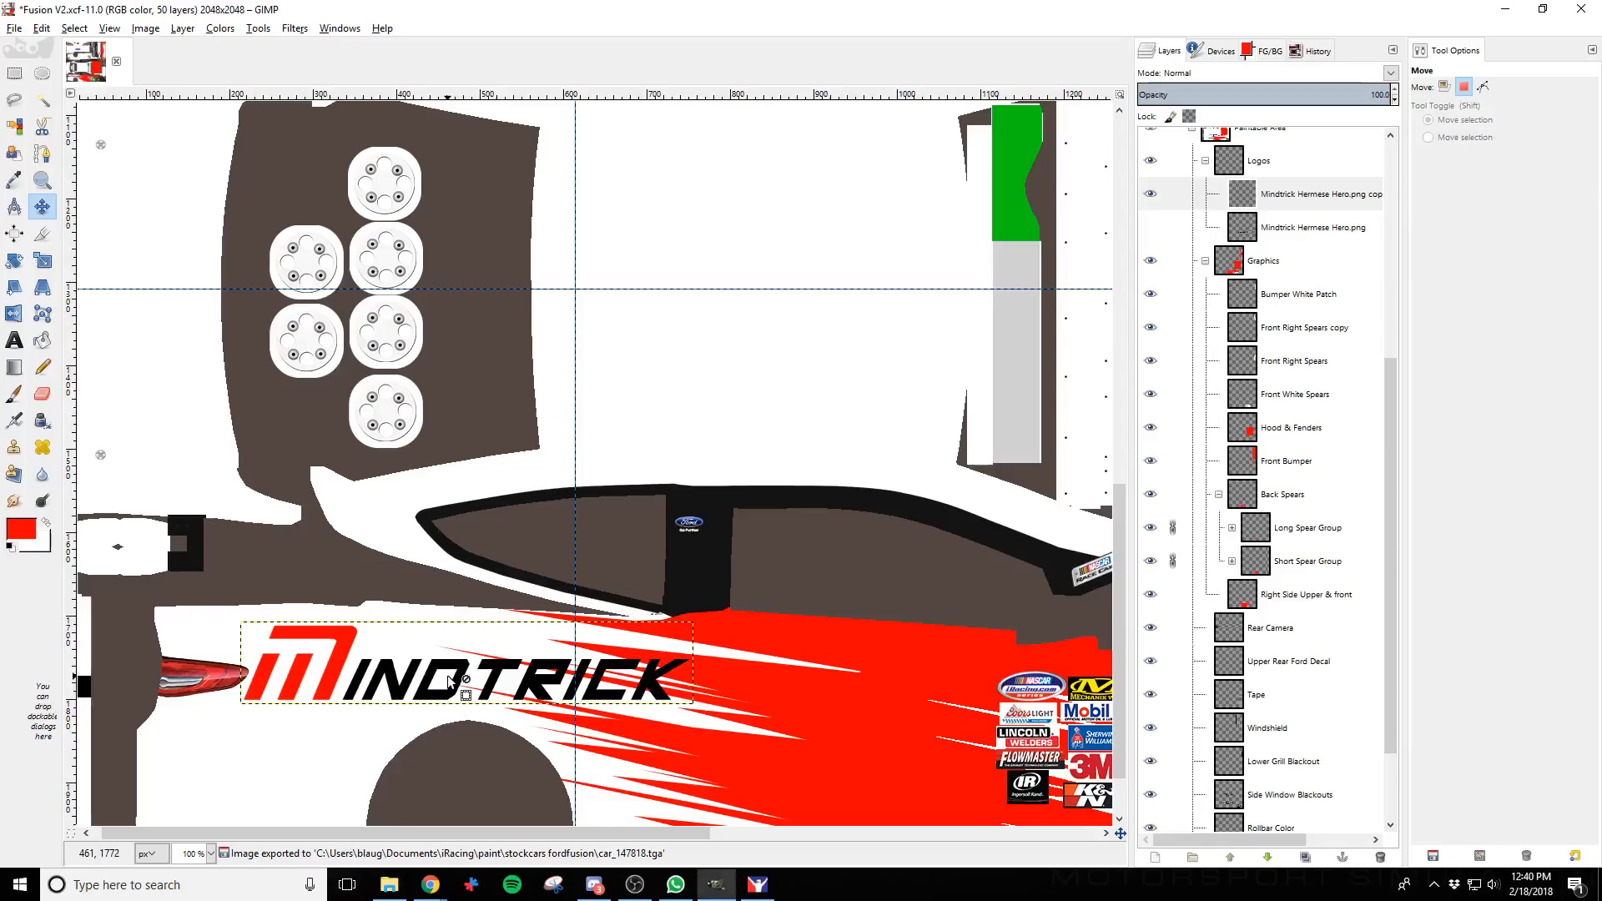
Zoom in and duplicate the Mindtrick logo layer
{"action": "scroll", "coordinate": [334, 705], "scroll_direction": "up", "scroll_amount": 2}
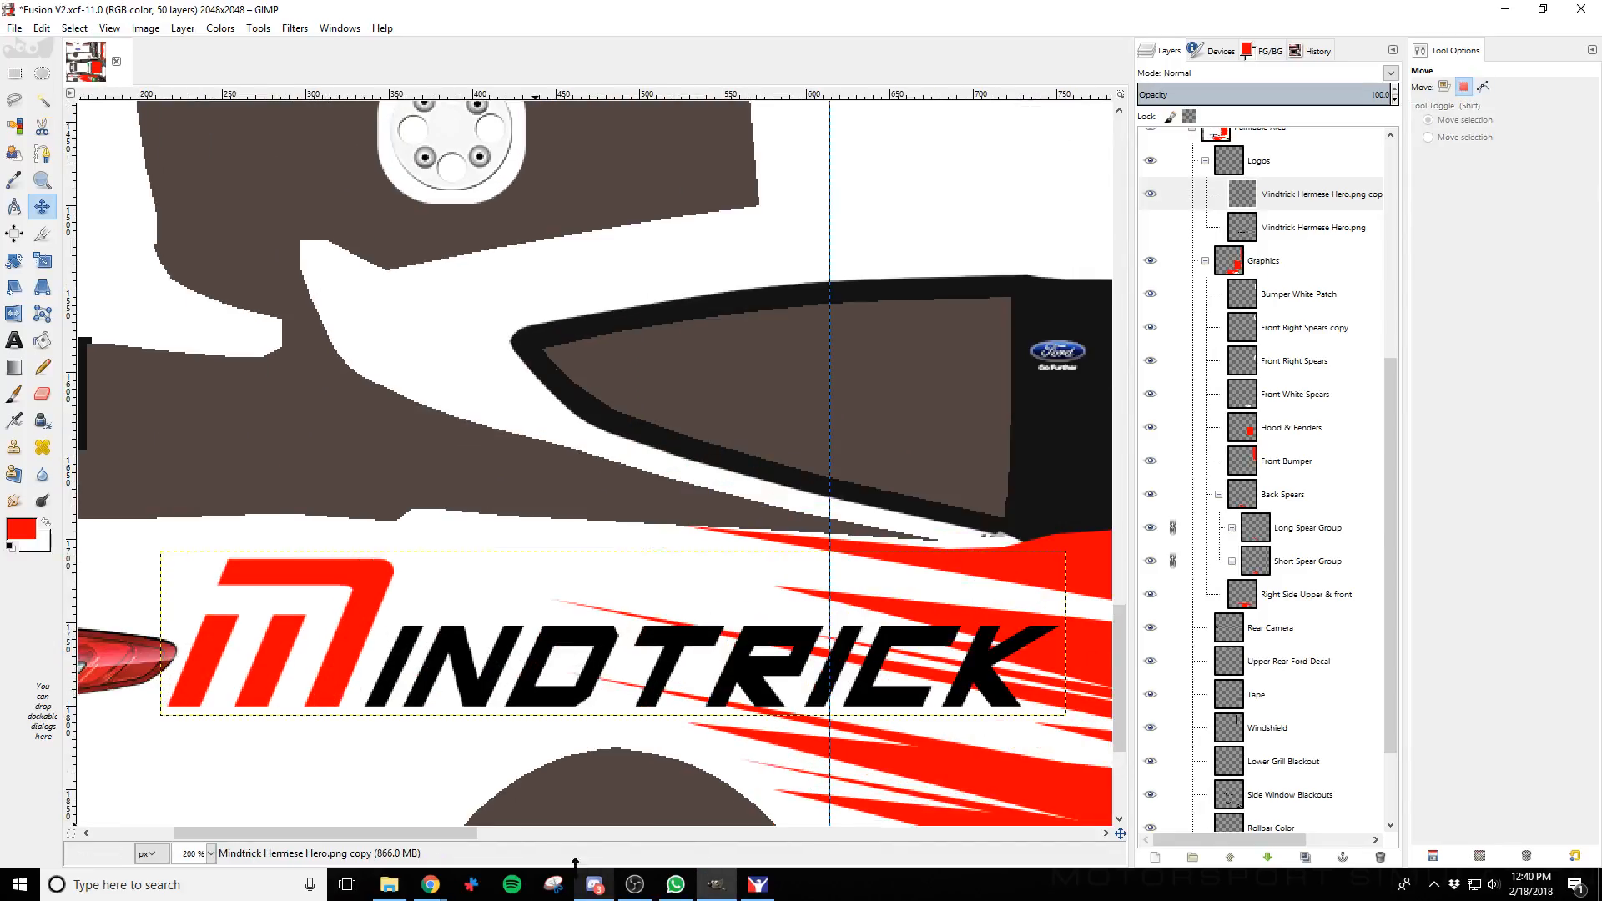
{"action": "left_click_drag", "start_coordinate": [434, 839], "coordinate": [109, 843]}
{"action": "right_click", "coordinate": [1311, 193]}
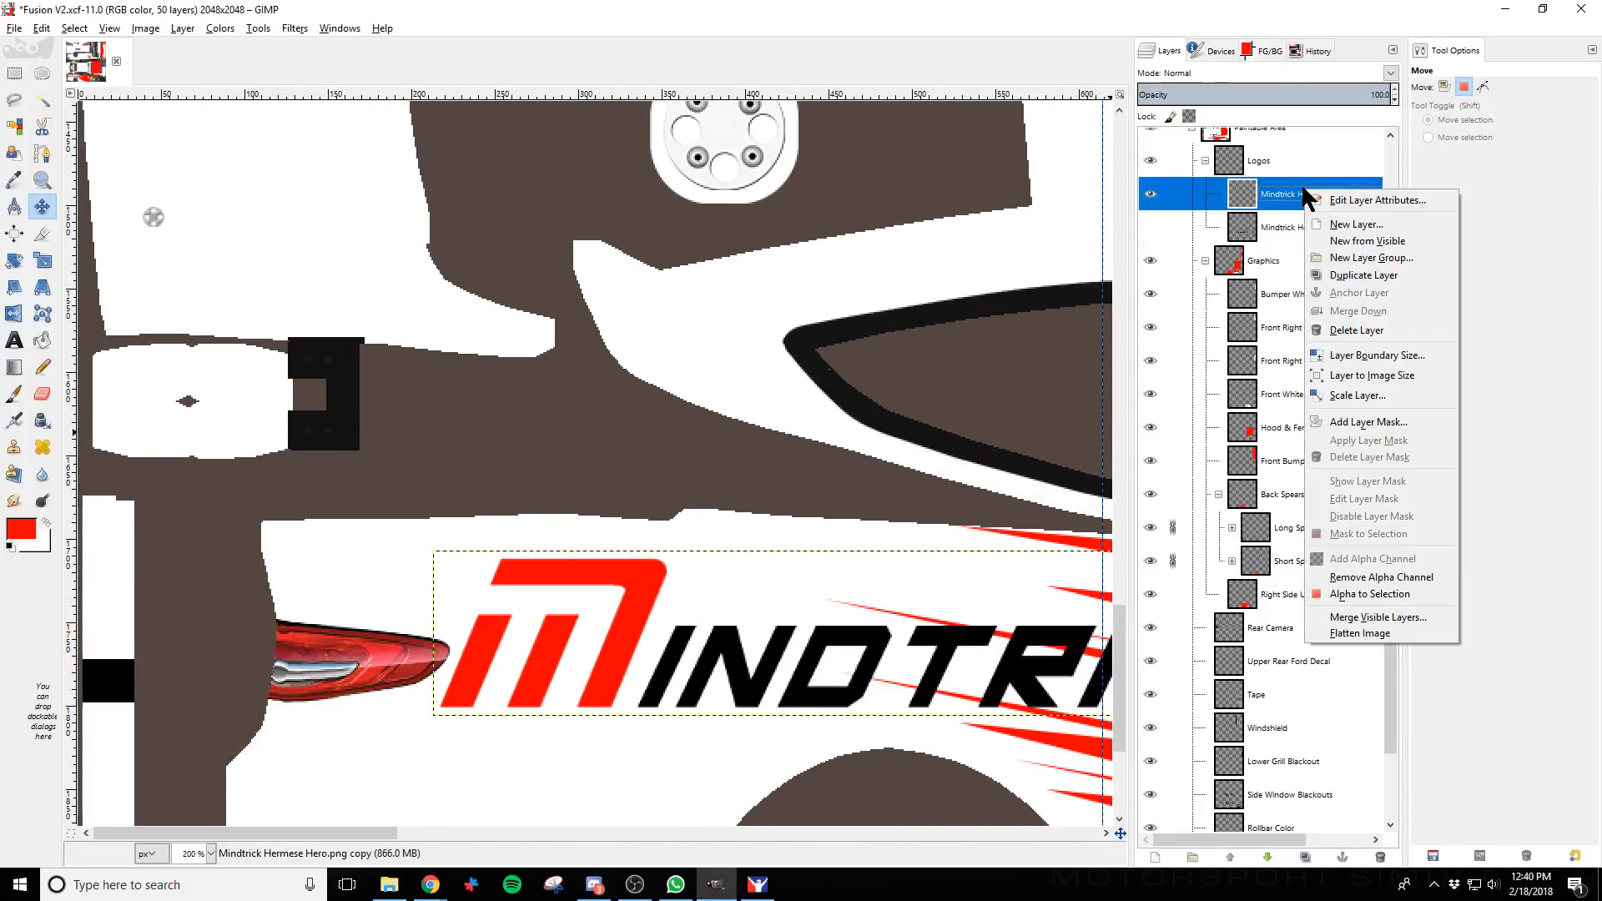
{"action": "left_click", "coordinate": [1371, 280]}
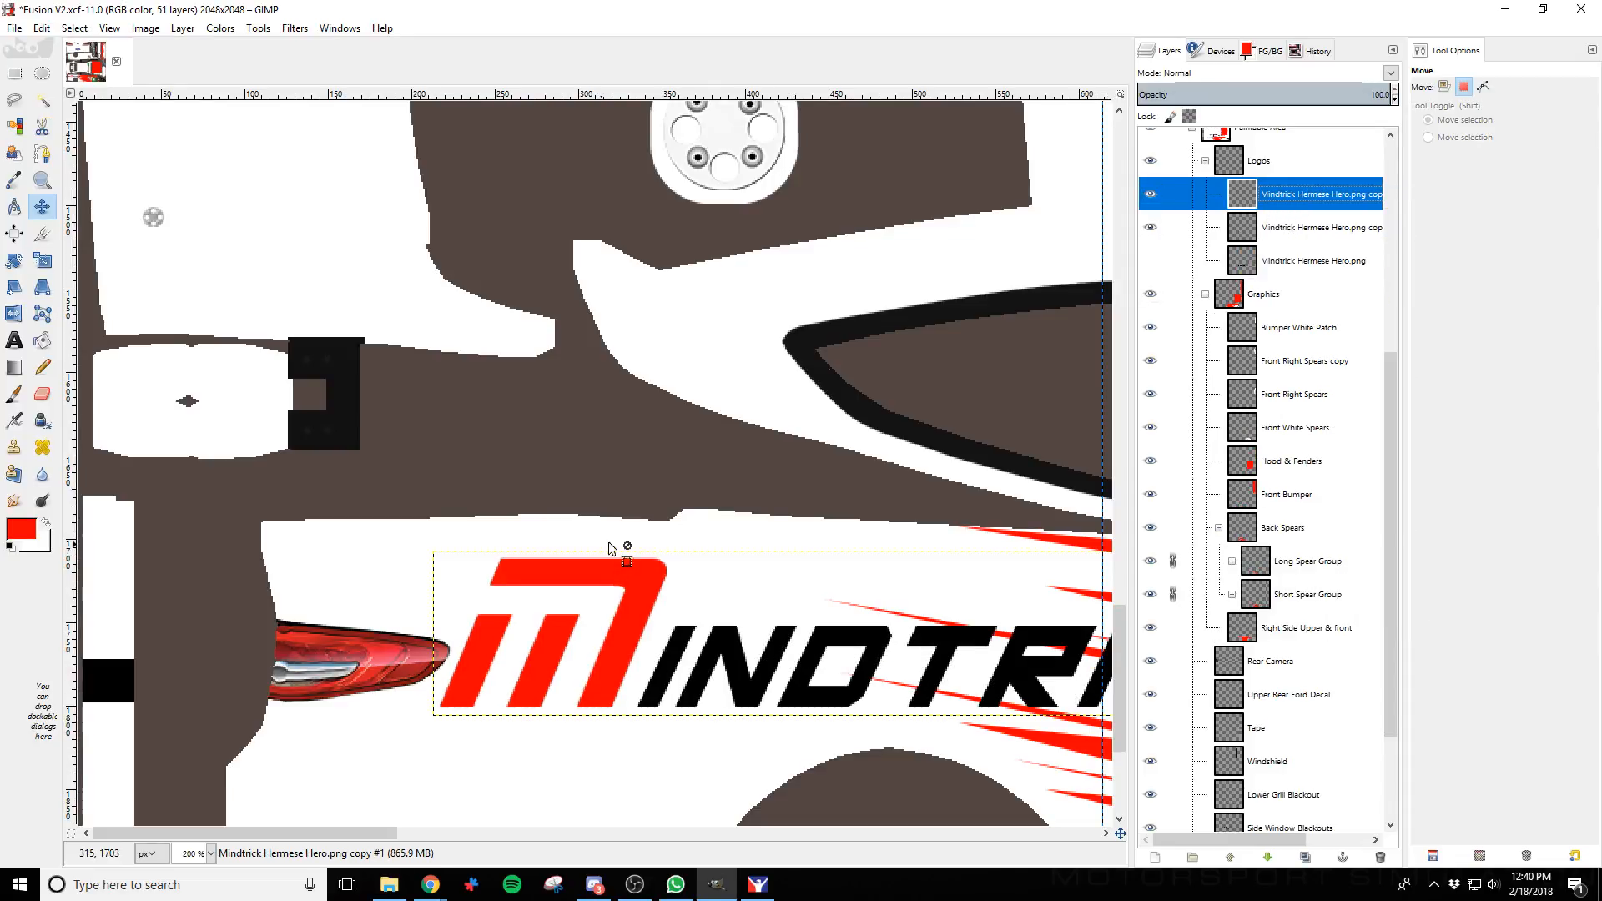
Toggle the two logo copies' visibility to compare them
{"action": "left_click", "coordinate": [1149, 194]}
{"action": "left_click", "coordinate": [1149, 195]}
{"action": "left_click", "coordinate": [1151, 195]}
{"action": "left_click", "coordinate": [1155, 225]}
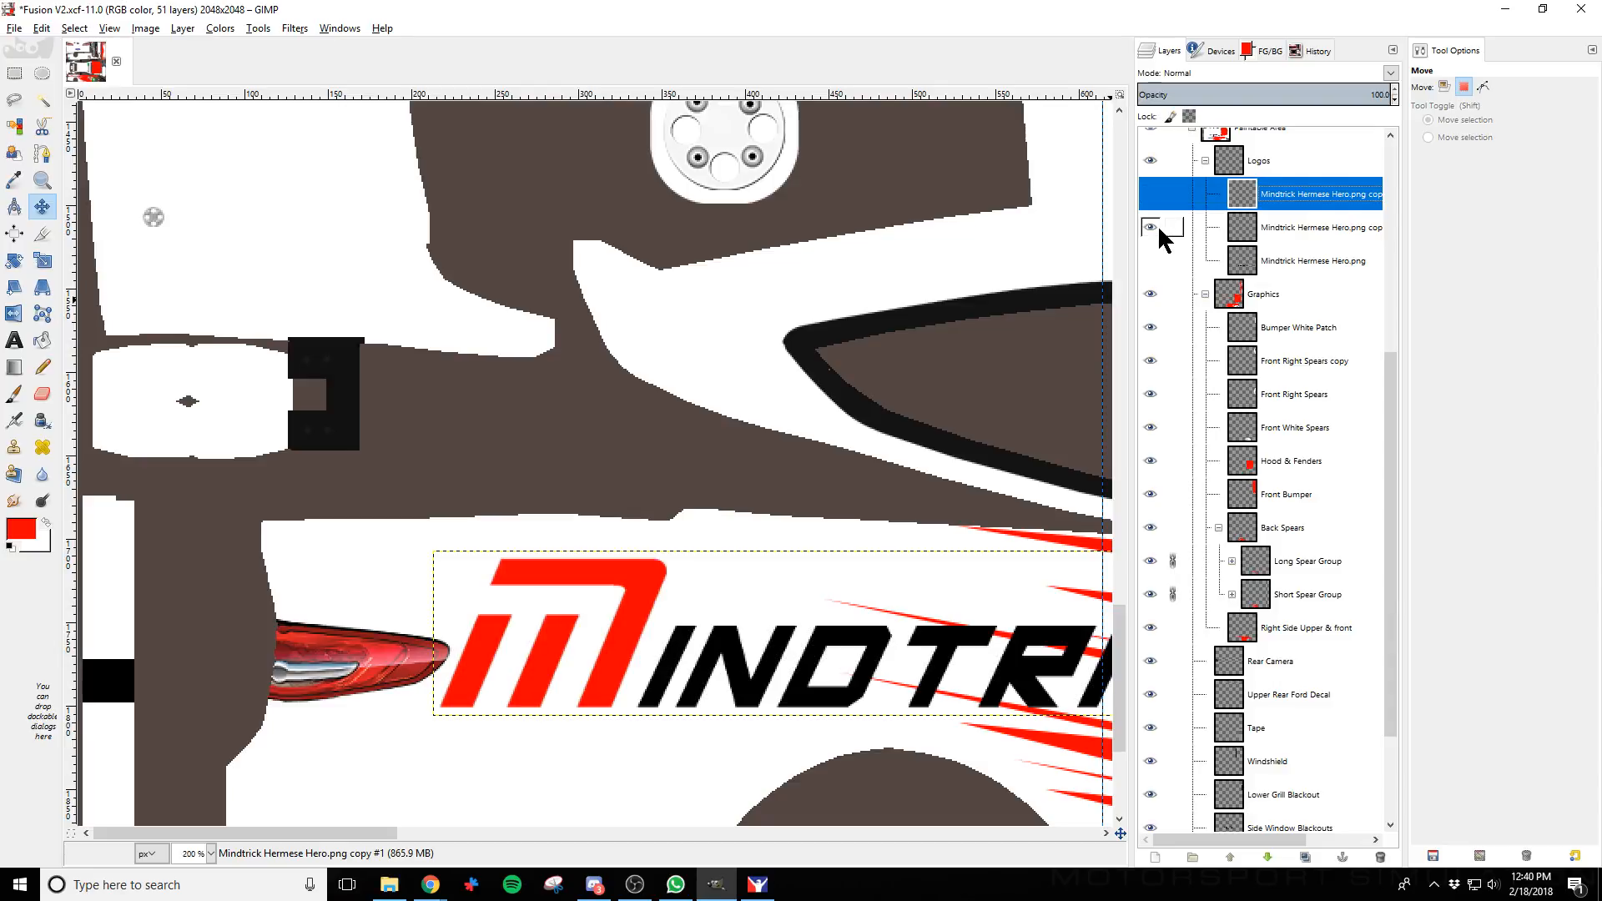
{"action": "left_click", "coordinate": [1155, 226]}
{"action": "left_click", "coordinate": [1150, 195]}
{"action": "left_click", "coordinate": [1150, 194]}
{"action": "left_click", "coordinate": [1151, 230]}
{"action": "mouse_move", "coordinate": [377, 830]}
{"action": "left_mouse_down"}
{"action": "mouse_move", "coordinate": [422, 833]}
{"action": "mouse_move", "coordinate": [377, 831]}
{"action": "left_mouse_up"}
Keep the top logo copy visible and hide the second Mindtrick copy
{"action": "left_click", "coordinate": [1310, 234]}
{"action": "left_click", "coordinate": [1150, 193]}
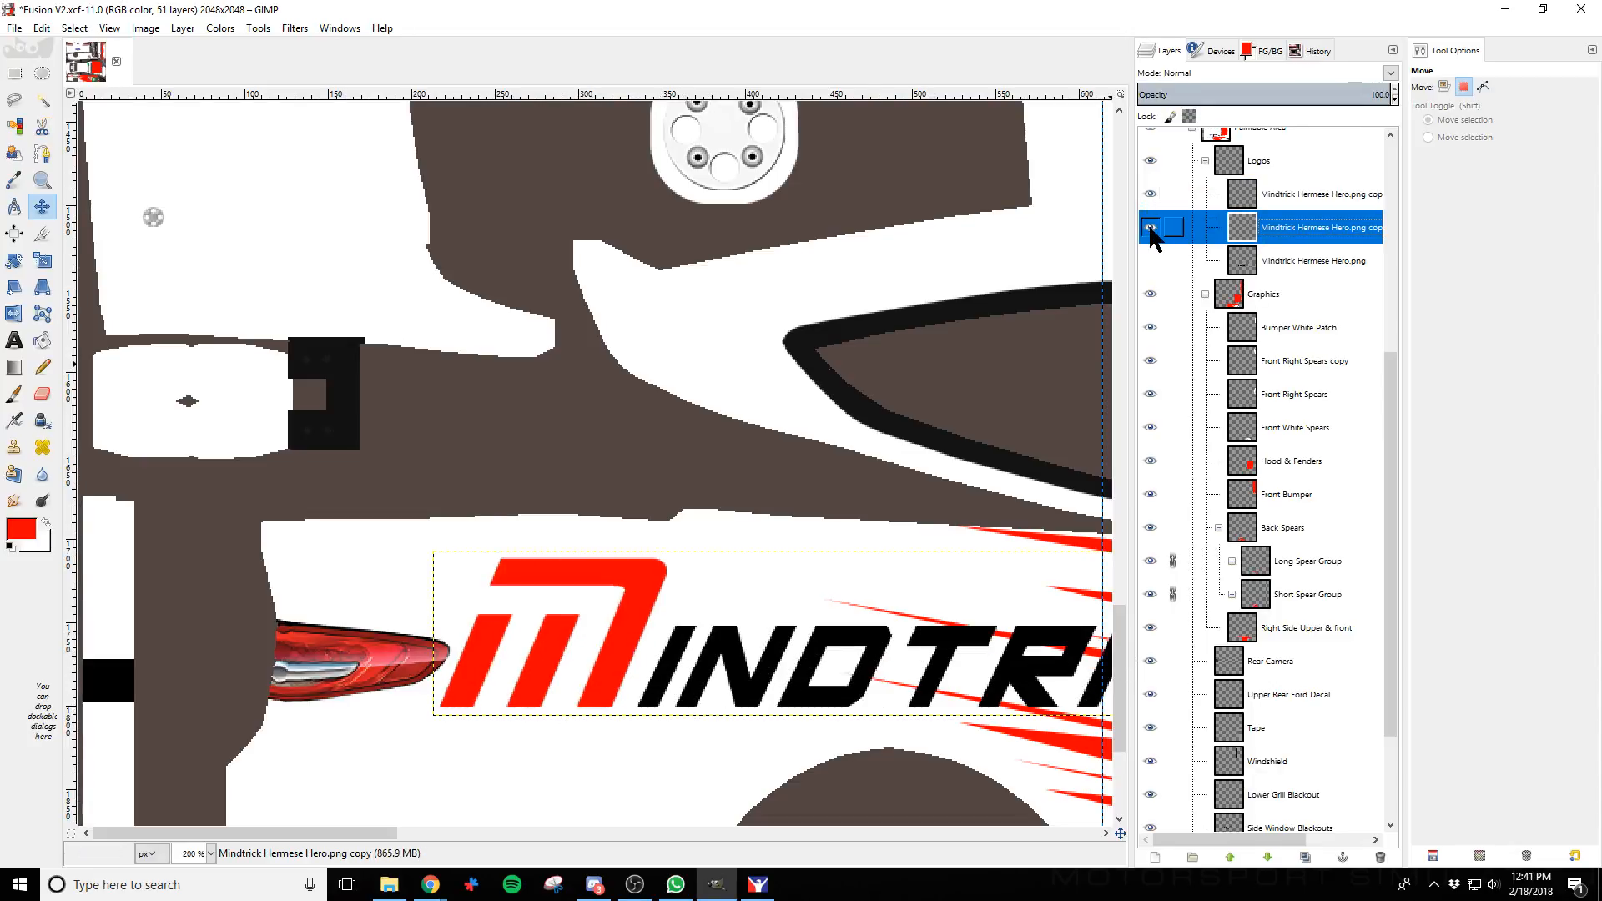
{"action": "left_click", "coordinate": [1300, 173]}
{"action": "left_click", "coordinate": [1298, 196]}
{"action": "left_click", "coordinate": [1295, 223]}
{"action": "left_click", "coordinate": [1149, 228]}
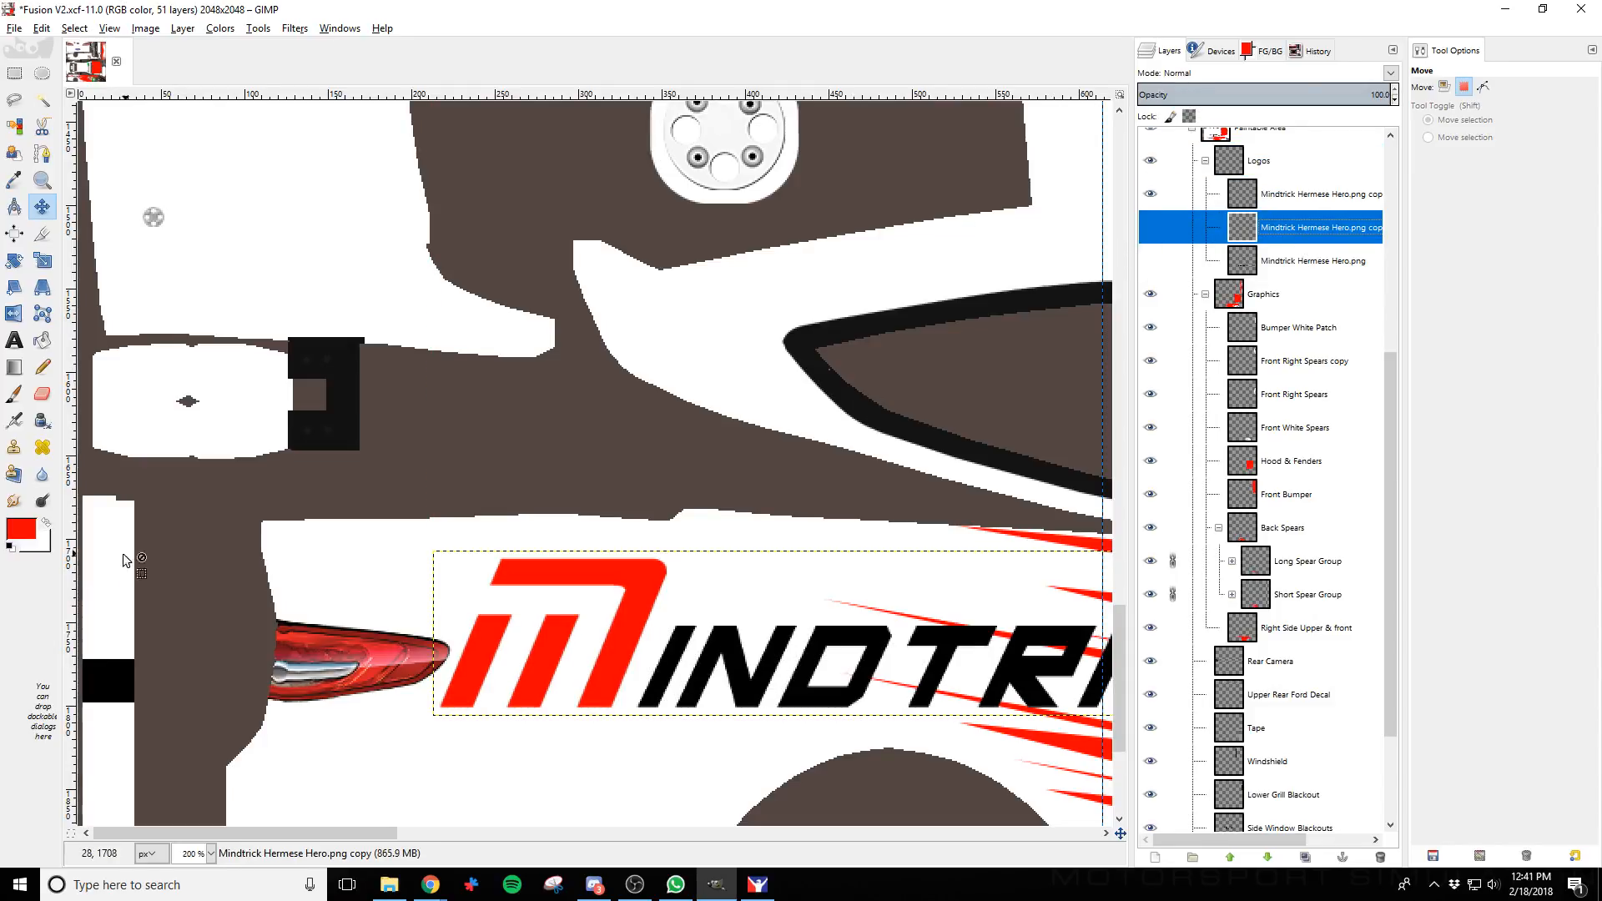
{"action": "left_click", "coordinate": [40, 399]}
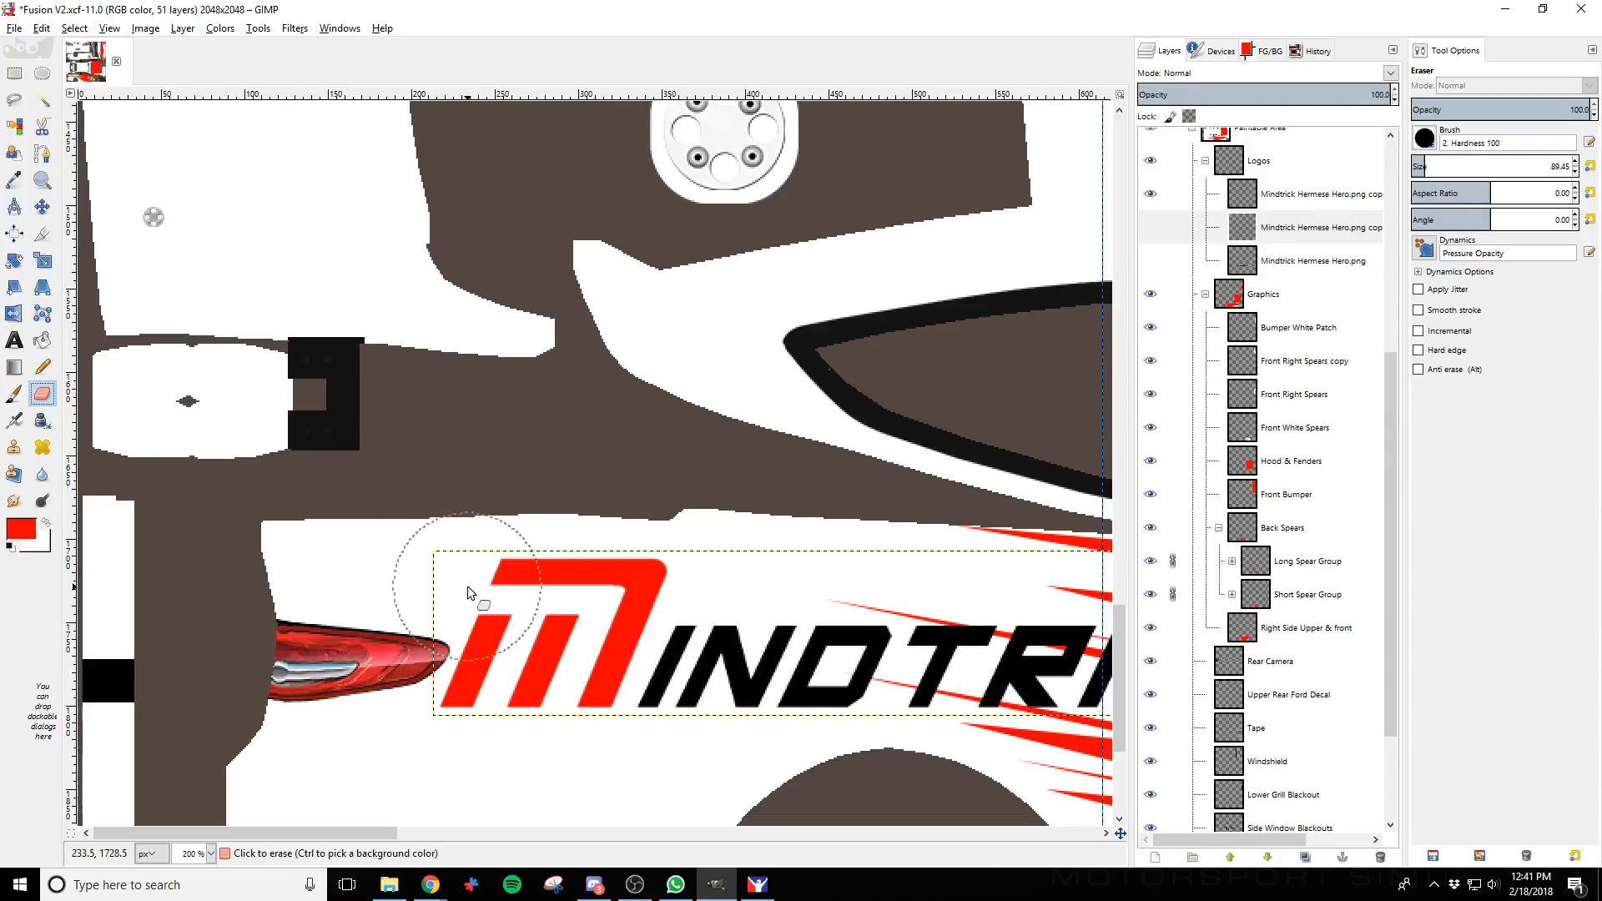
Erase the red M from the second Mindtrick logo copy, then show the full copy again
{"action": "left_click", "coordinate": [1150, 228]}
{"action": "left_click", "coordinate": [1150, 194]}
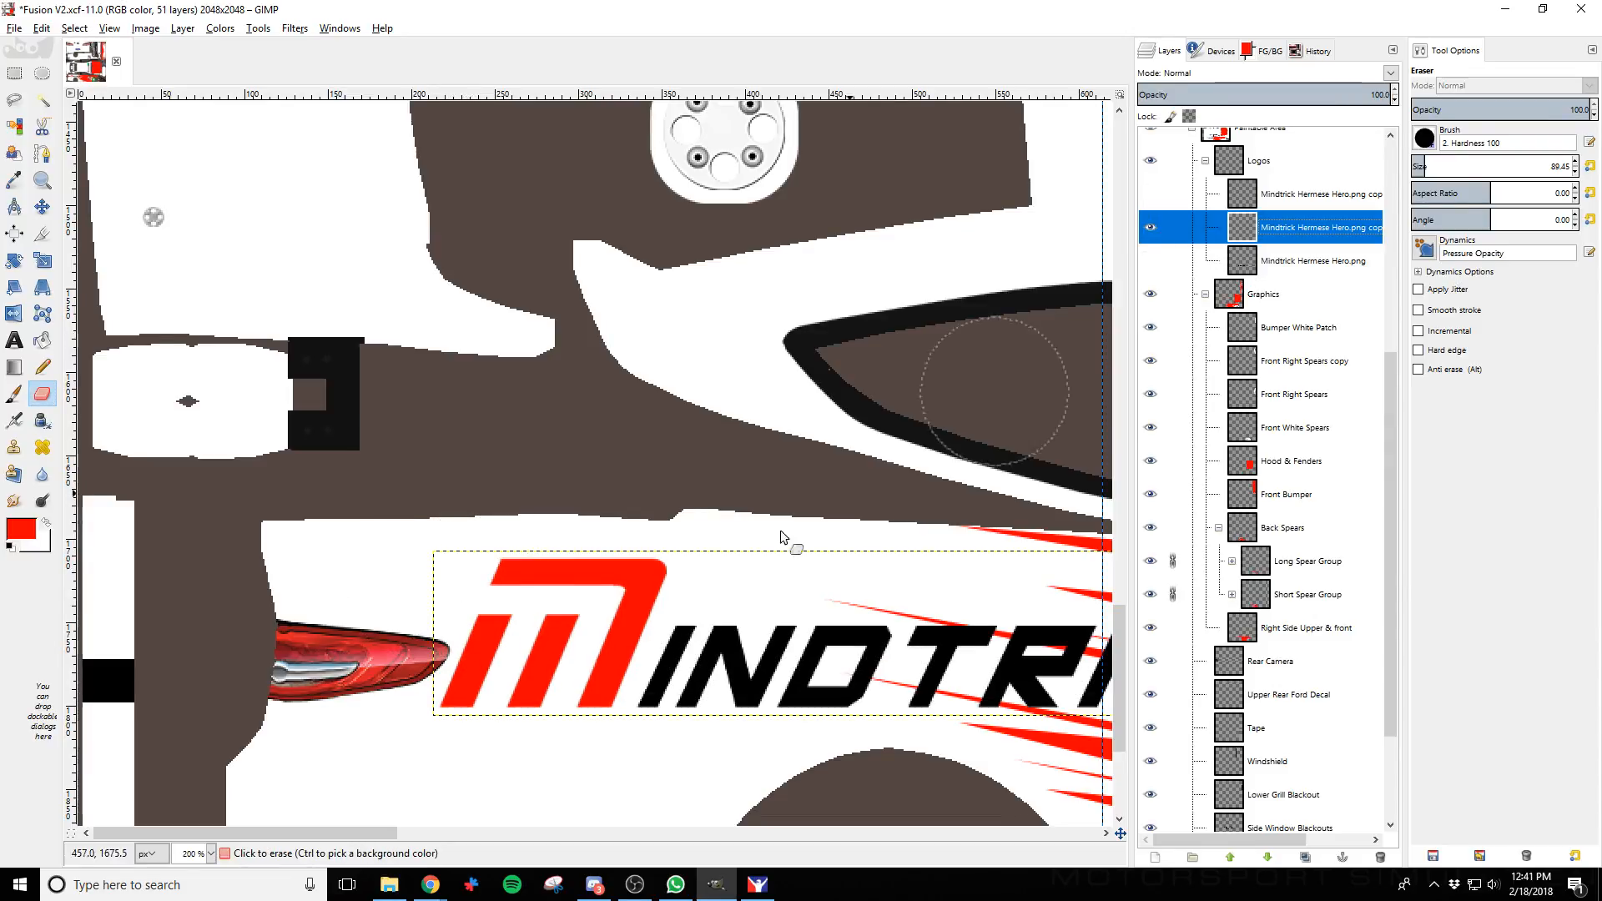
{"action": "mouse_move", "coordinate": [484, 634]}
{"action": "left_mouse_down"}
{"action": "mouse_move", "coordinate": [475, 672]}
{"action": "mouse_move", "coordinate": [554, 680]}
{"action": "mouse_move", "coordinate": [608, 578]}
{"action": "mouse_move", "coordinate": [540, 593]}
{"action": "left_mouse_up"}
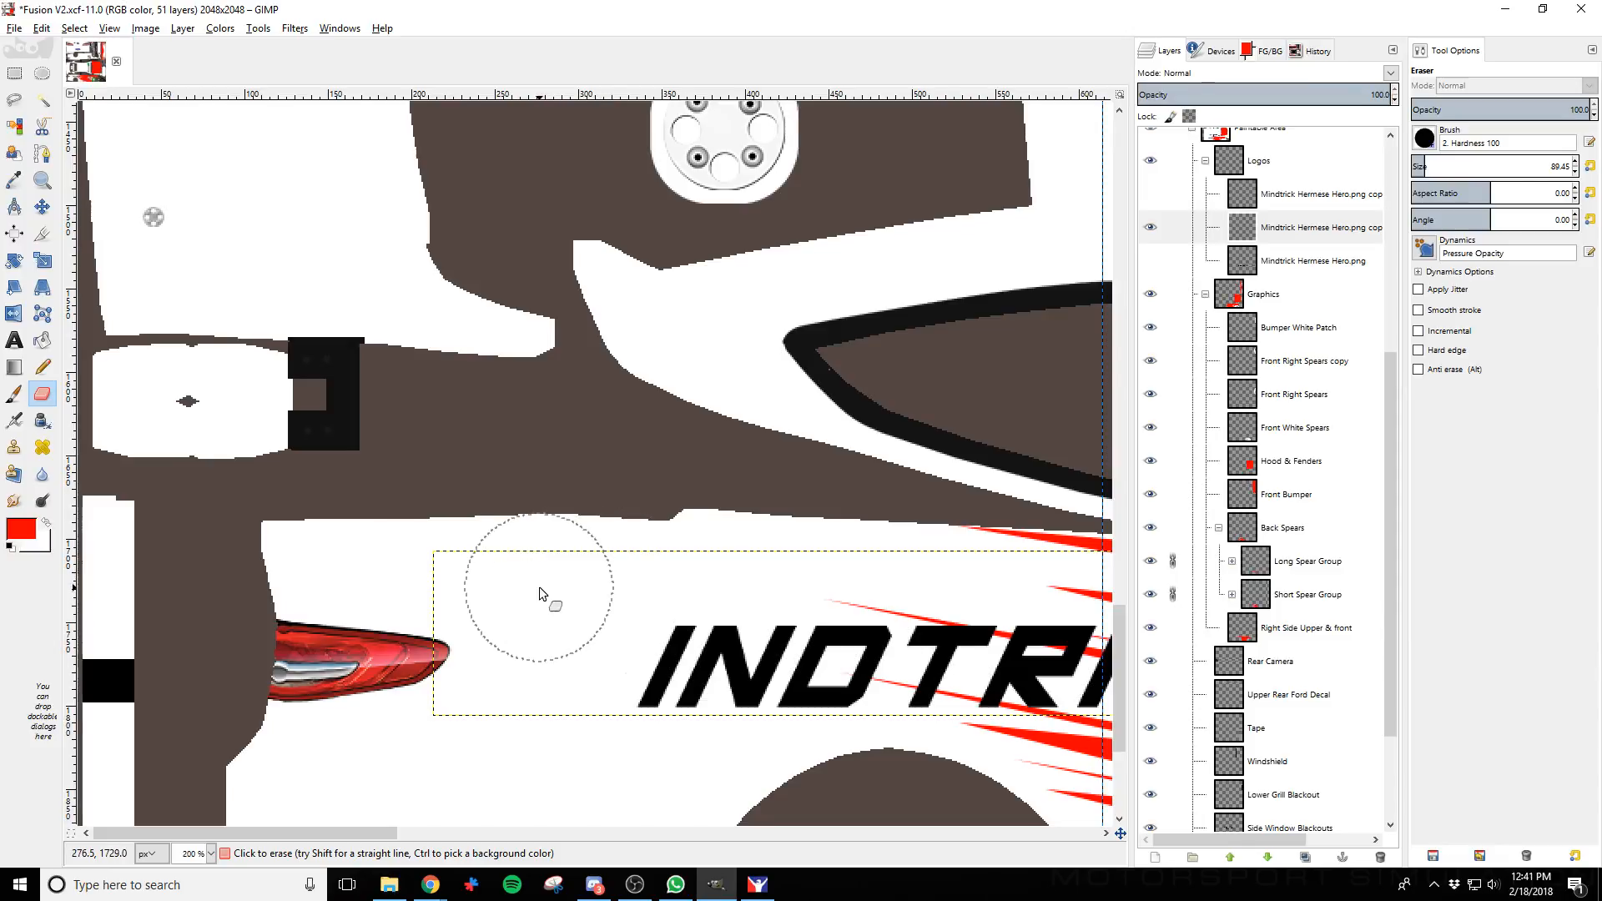
{"action": "left_click", "coordinate": [1149, 227]}
{"action": "left_click", "coordinate": [1150, 193]}
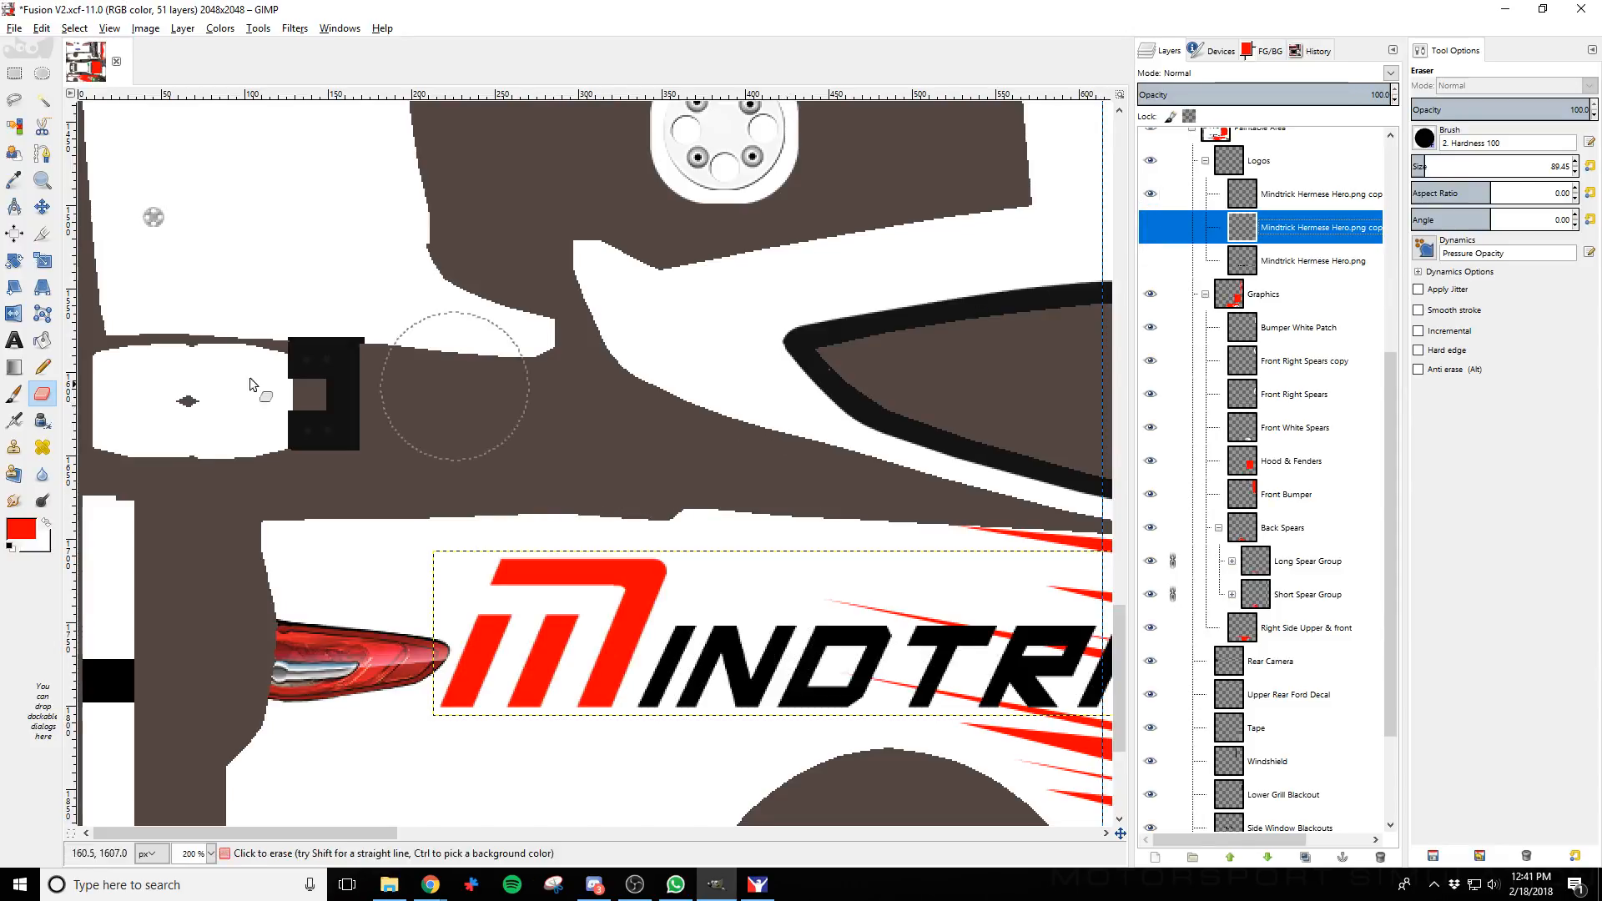
{"action": "left_click", "coordinate": [710, 702]}
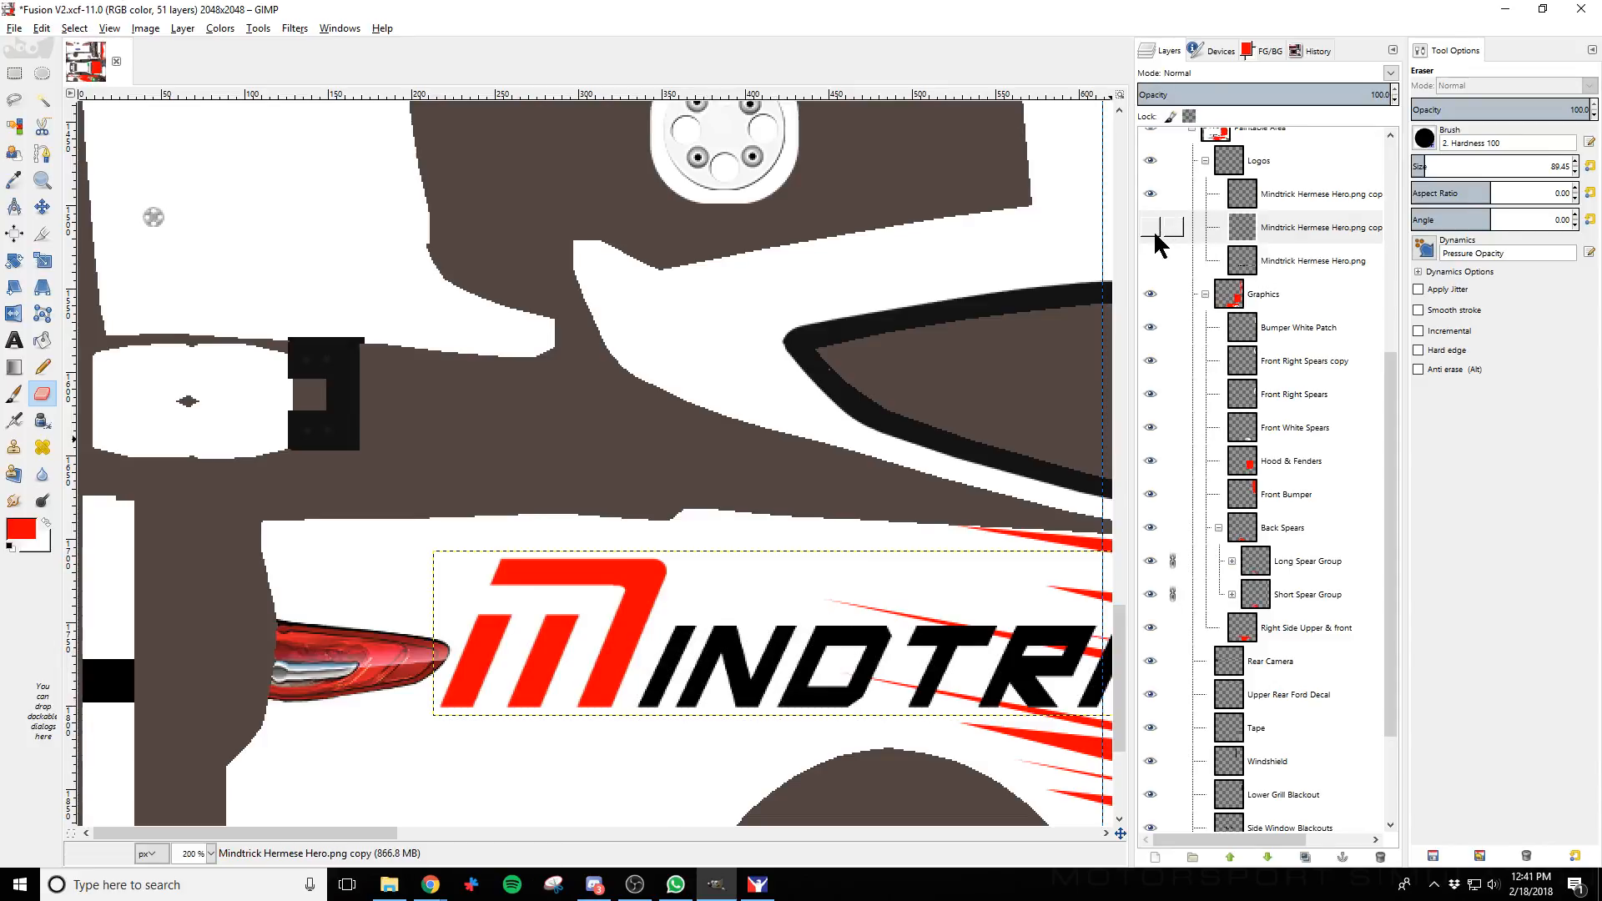
Compare the two logo copies by toggling their visibility, then select the top copy
{"action": "left_click", "coordinate": [1327, 190]}
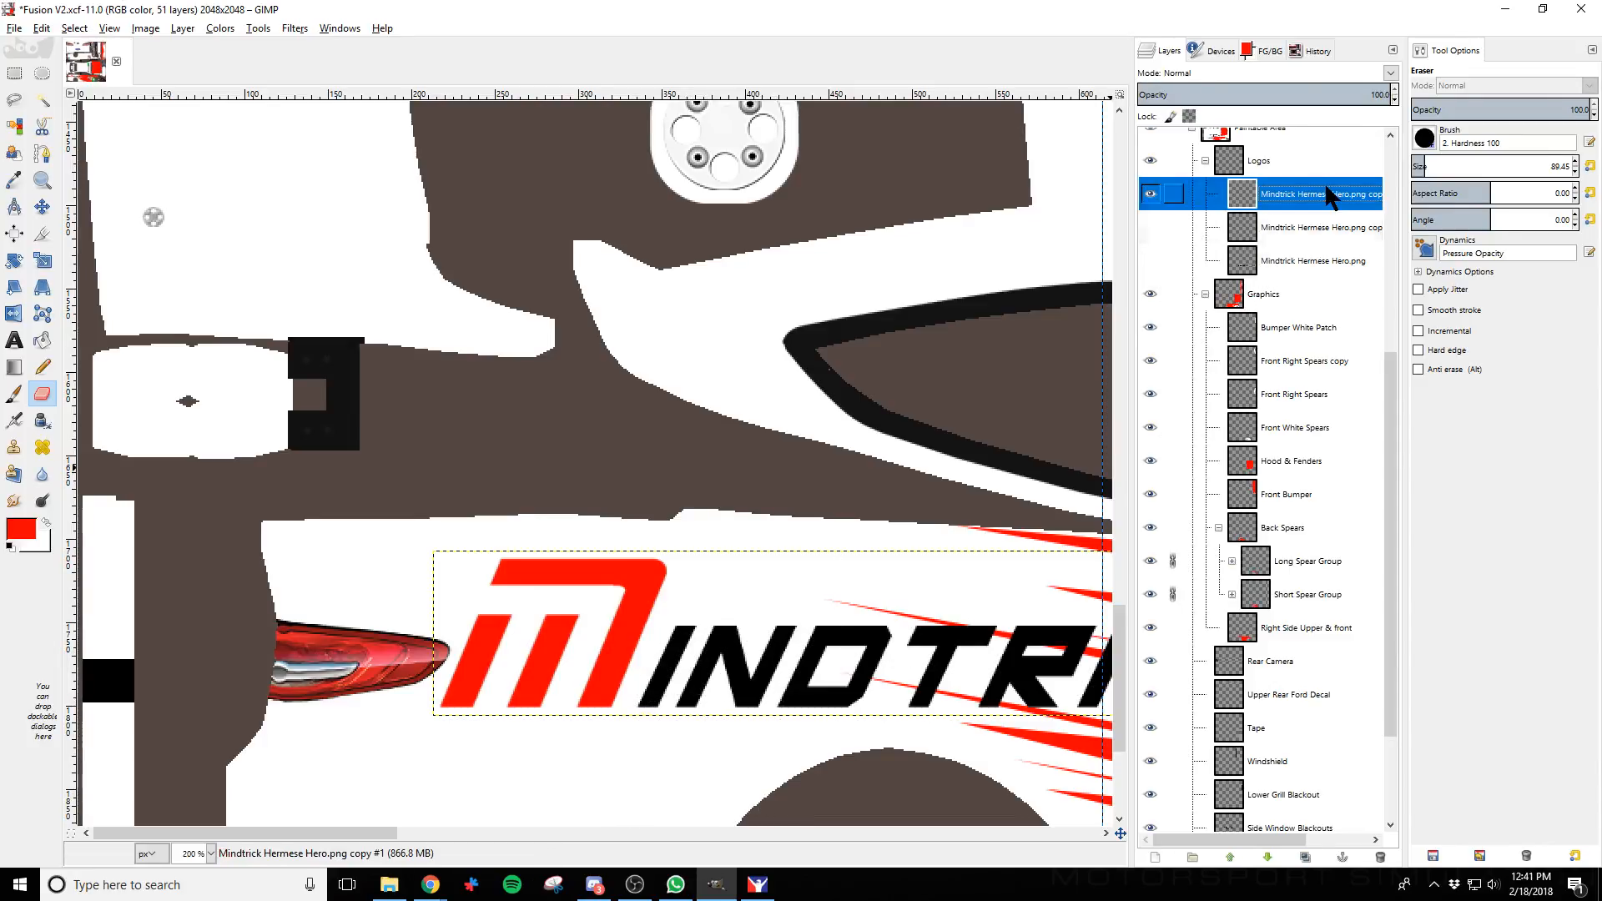
{"action": "left_click", "coordinate": [1317, 231]}
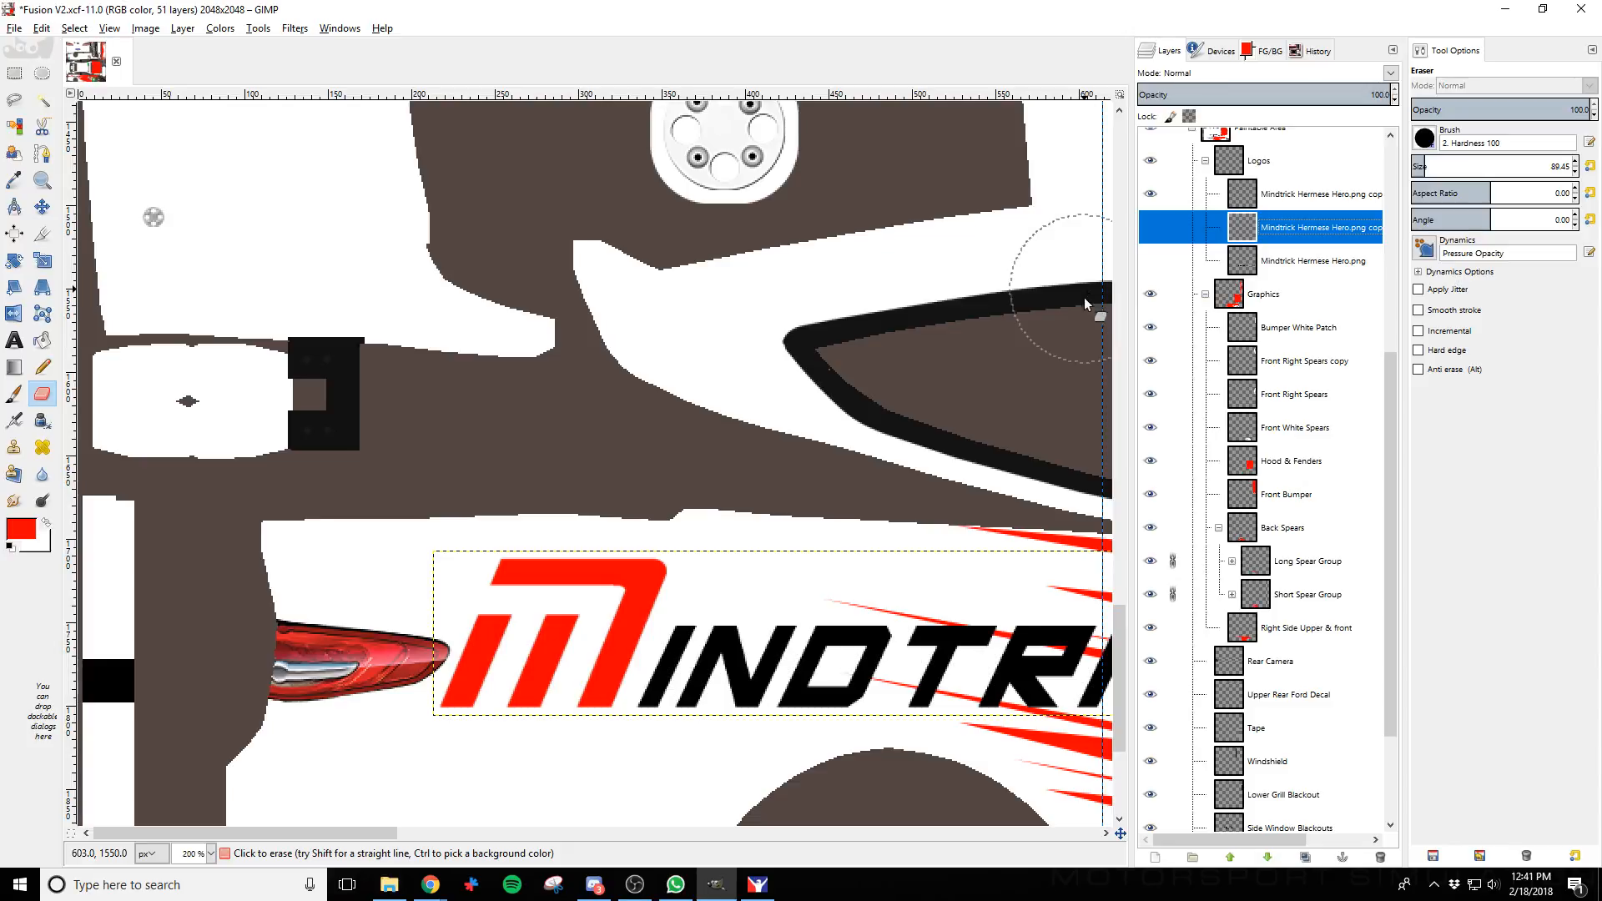
{"action": "left_click", "coordinate": [1151, 227]}
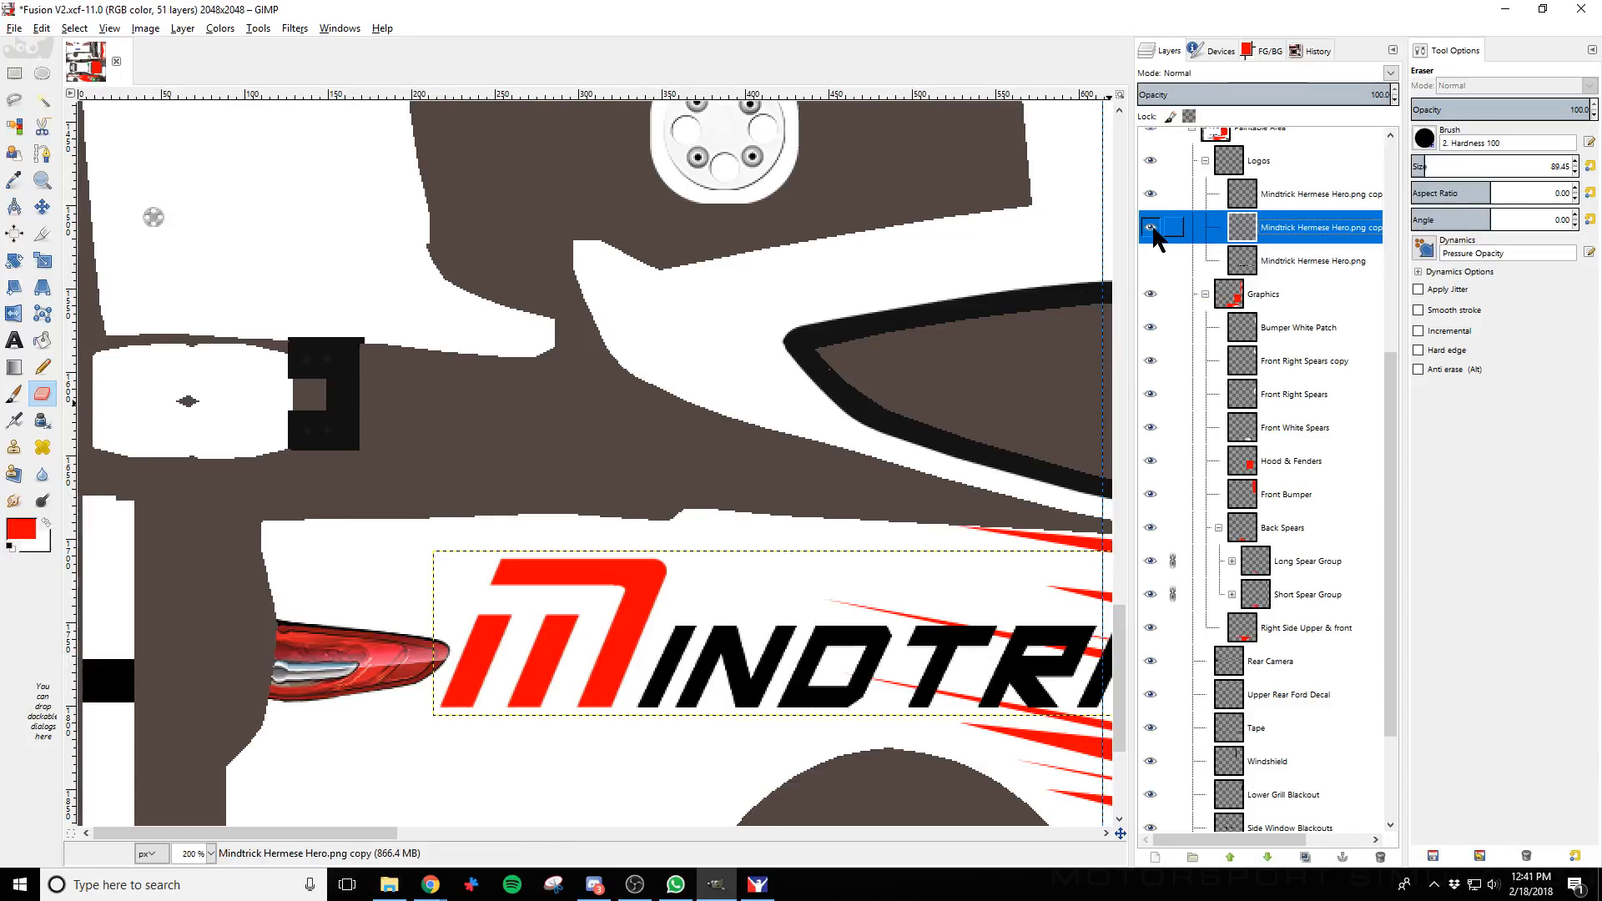
{"action": "left_click", "coordinate": [1151, 192]}
{"action": "left_click", "coordinate": [1151, 192]}
{"action": "left_click", "coordinate": [1151, 225]}
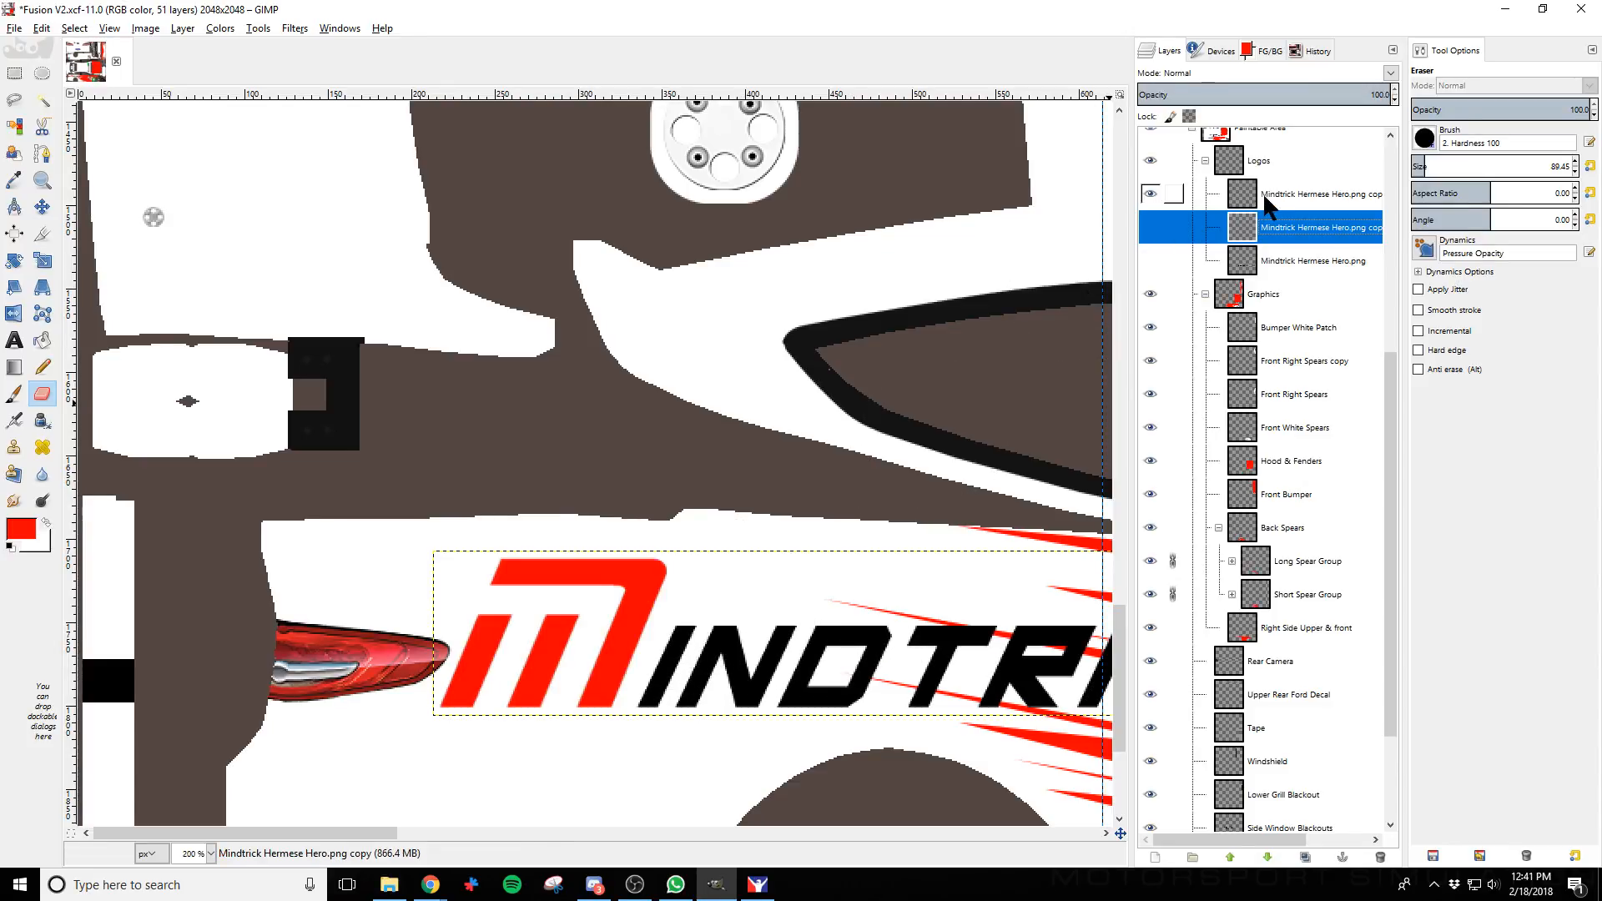
{"action": "left_click", "coordinate": [1266, 197]}
Erase the black lettering from the top copy and show the second copy beneath it
{"action": "left_click_drag", "start_coordinate": [672, 672], "coordinate": [714, 693]}
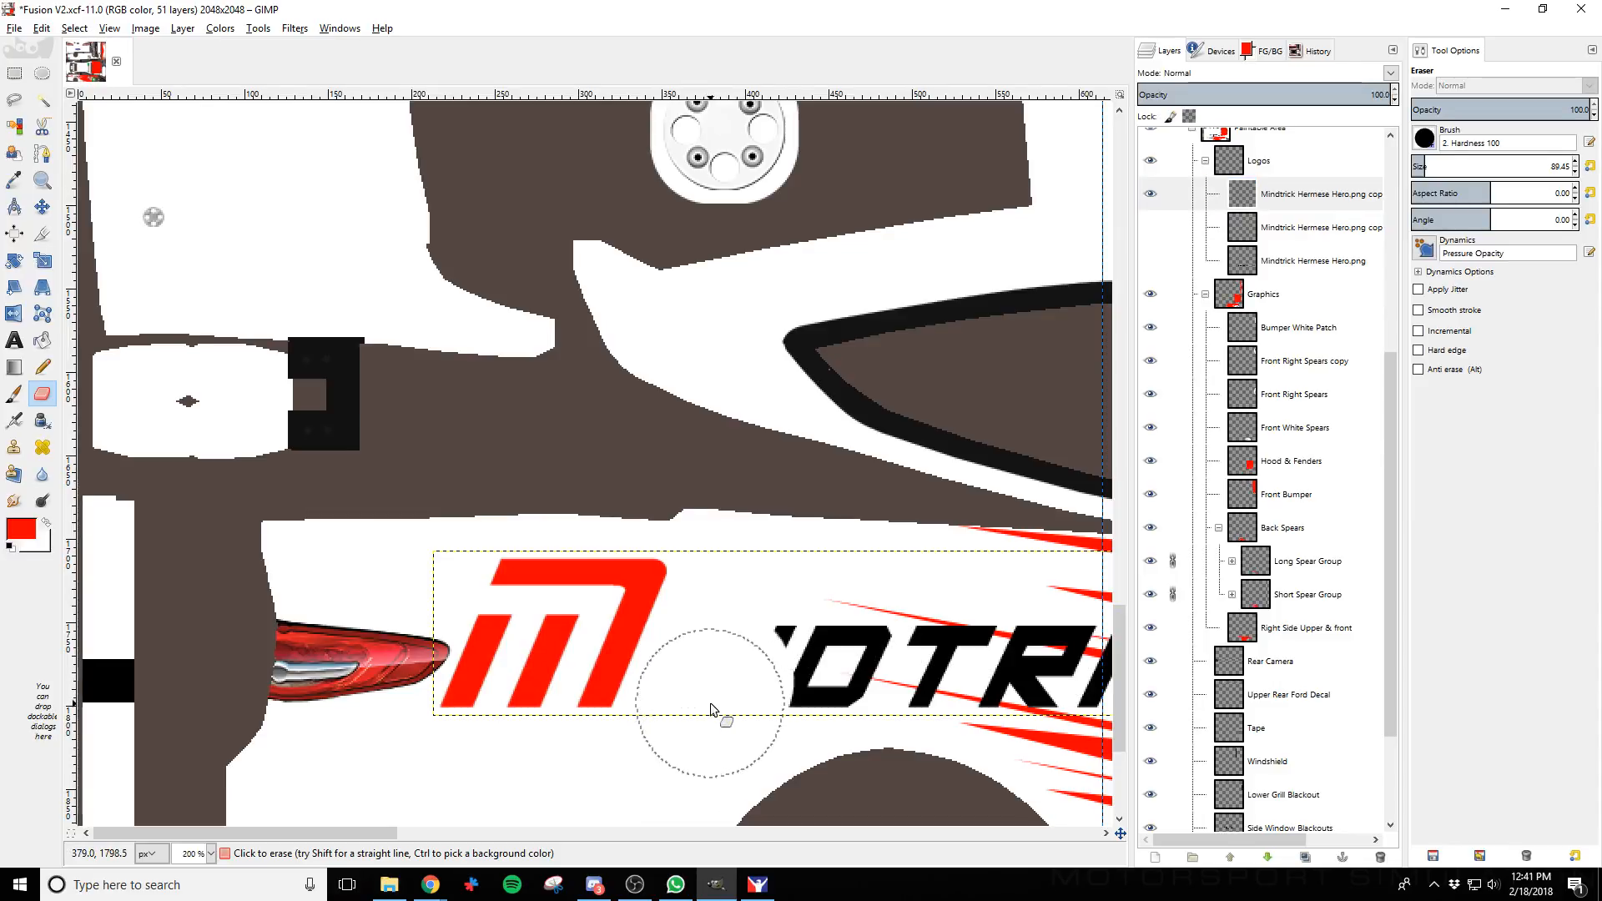
{"action": "left_click_drag", "start_coordinate": [365, 833], "coordinate": [486, 834]}
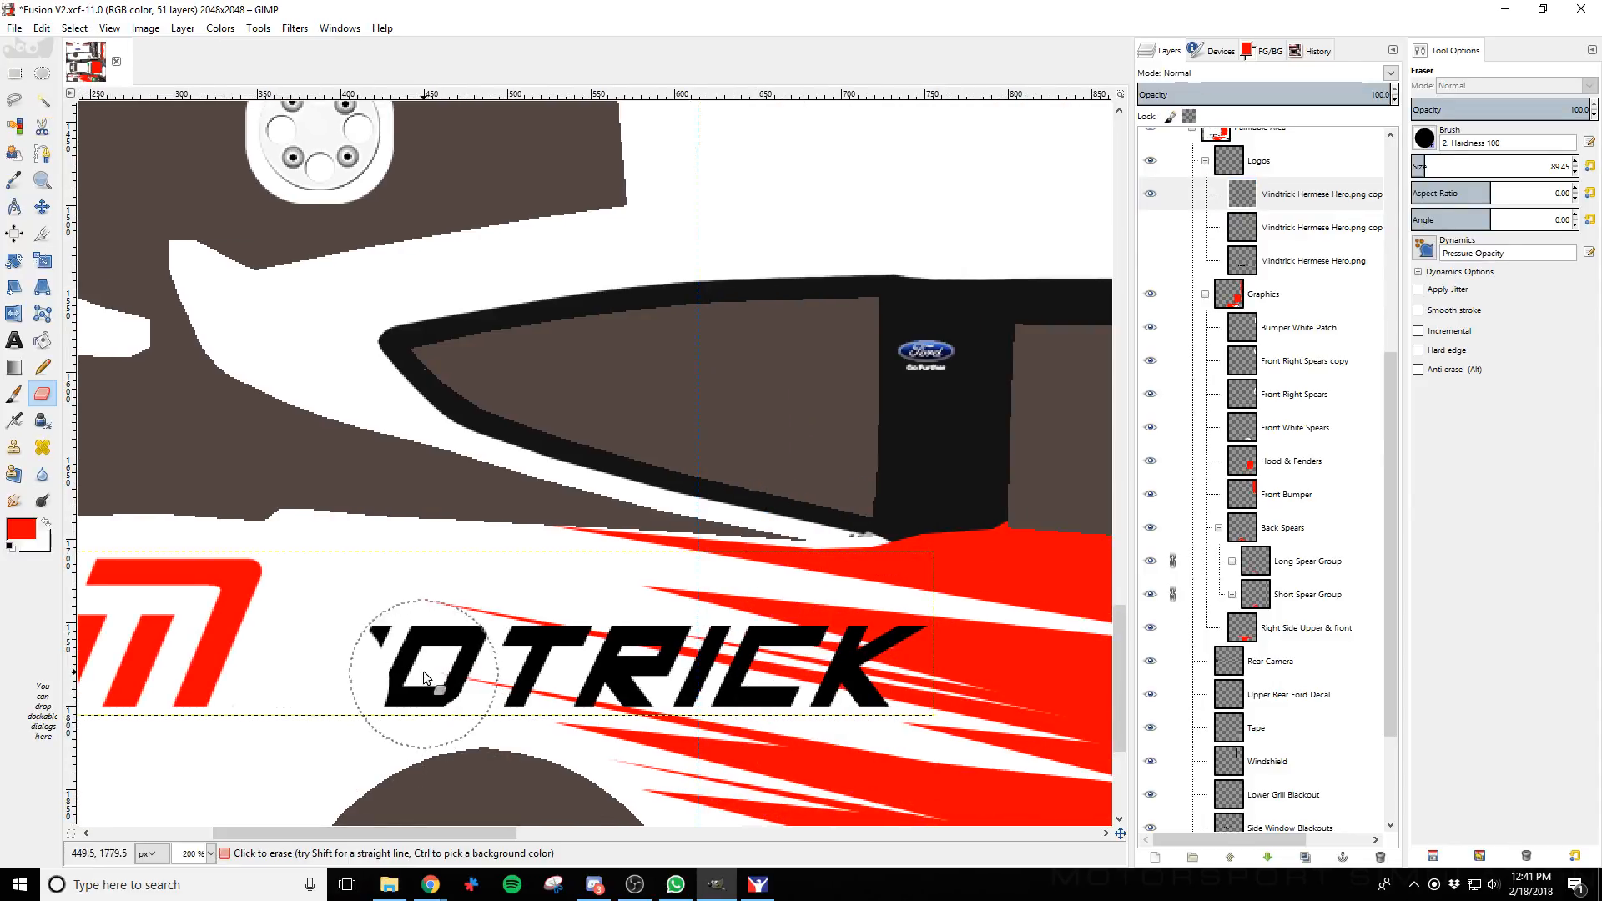
{"action": "mouse_move", "coordinate": [423, 670]}
{"action": "left_mouse_down"}
{"action": "mouse_move", "coordinate": [939, 669]}
{"action": "mouse_move", "coordinate": [1040, 577]}
{"action": "left_mouse_up"}
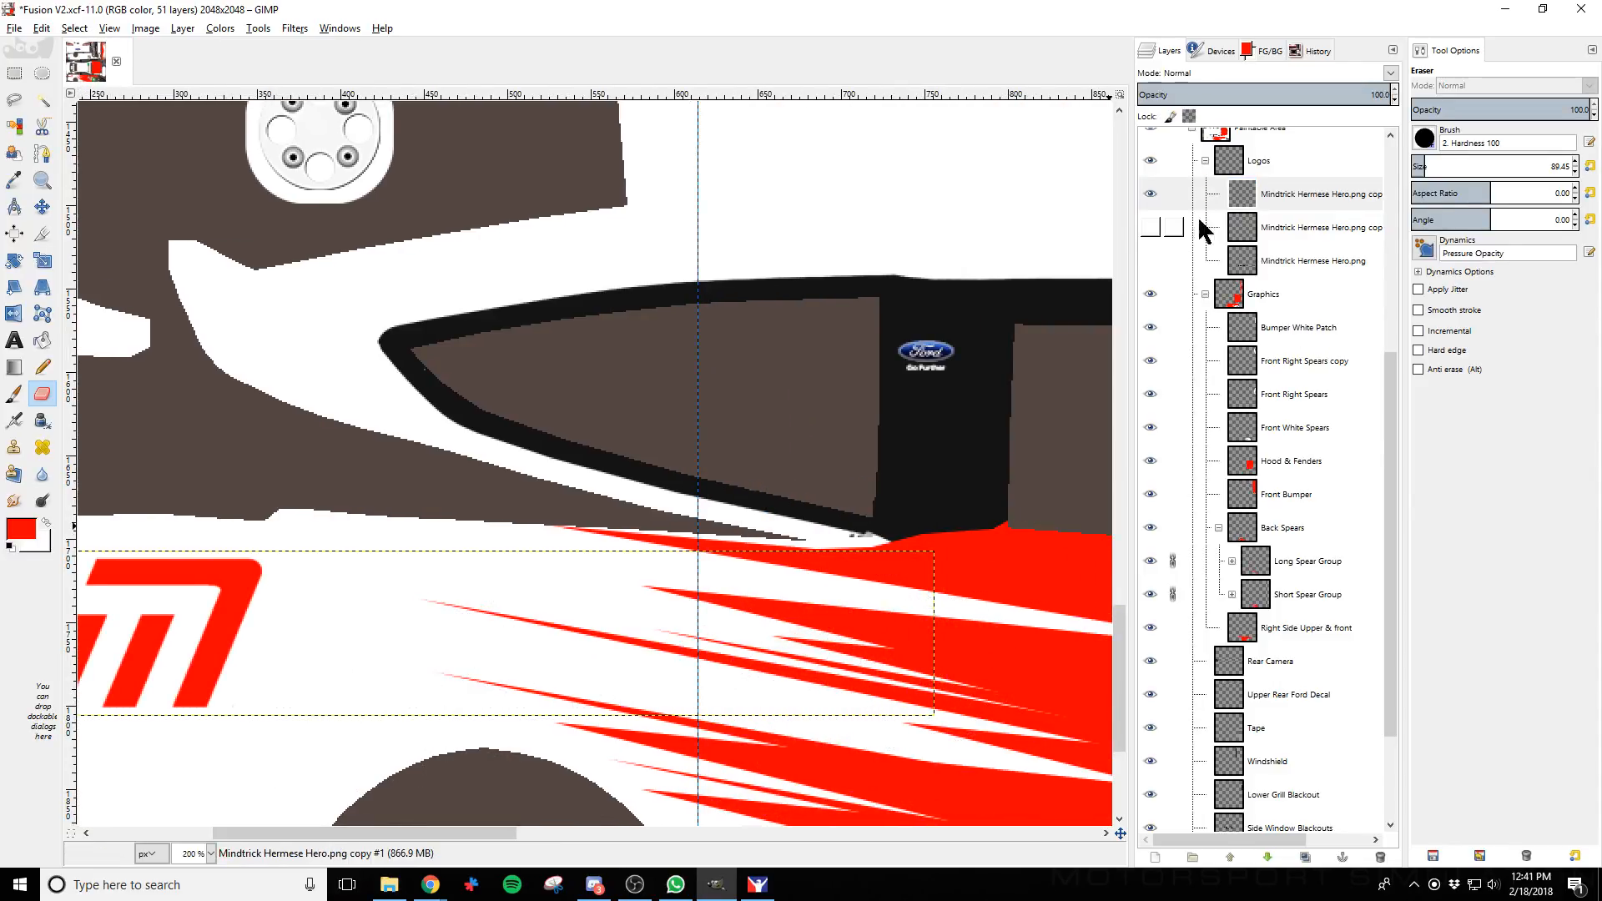
{"action": "left_click", "coordinate": [1152, 225]}
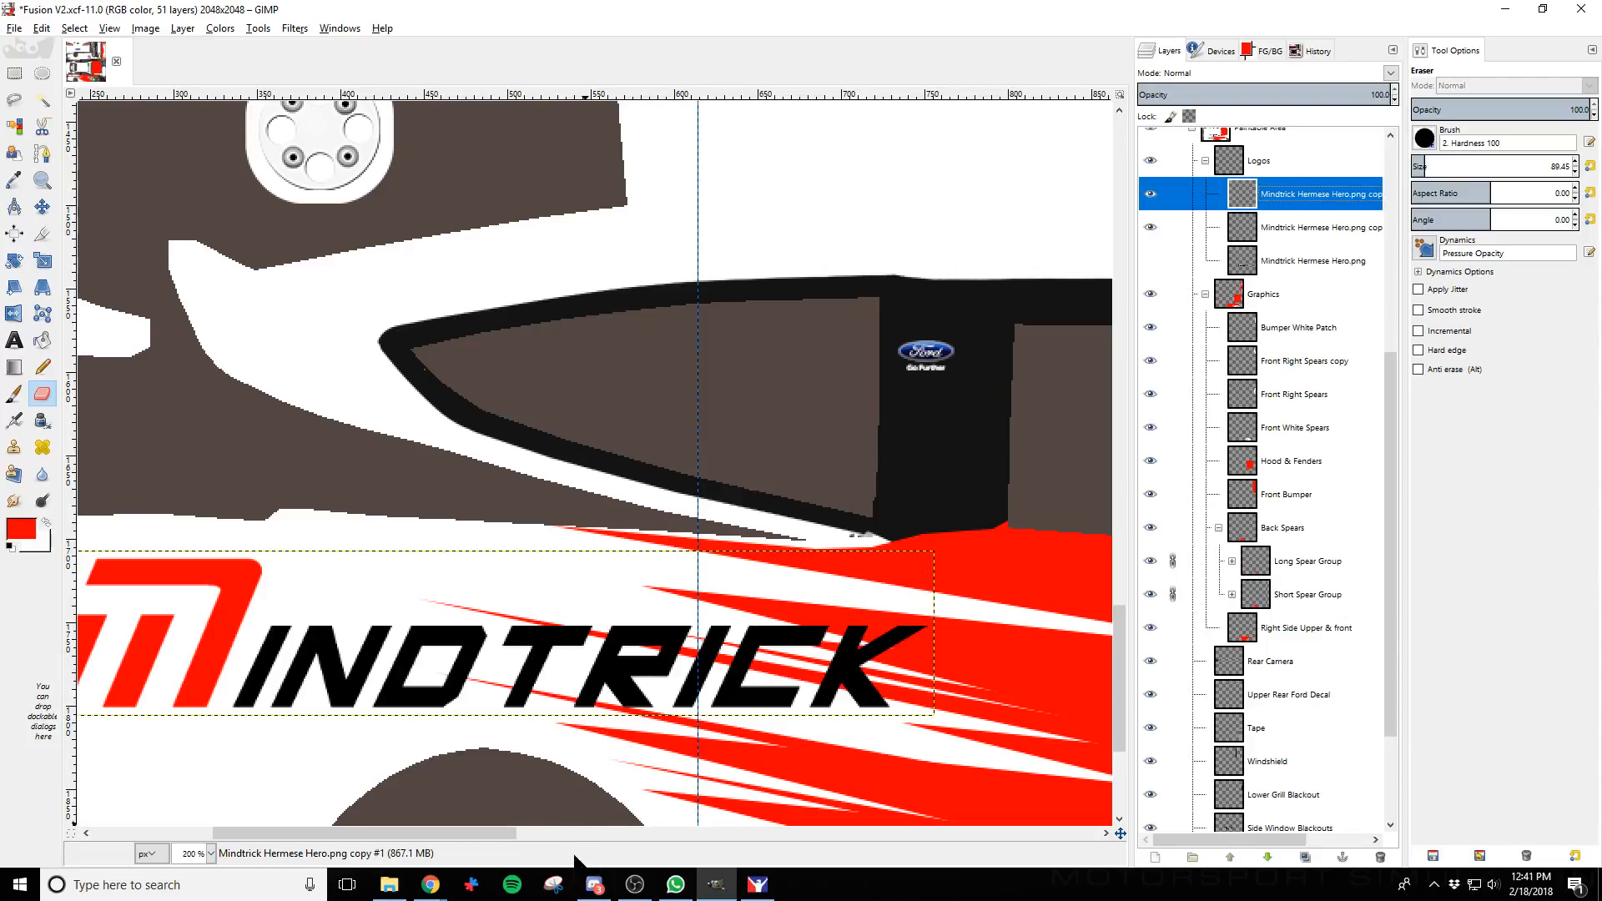
{"action": "left_click_drag", "start_coordinate": [492, 826], "coordinate": [384, 826]}
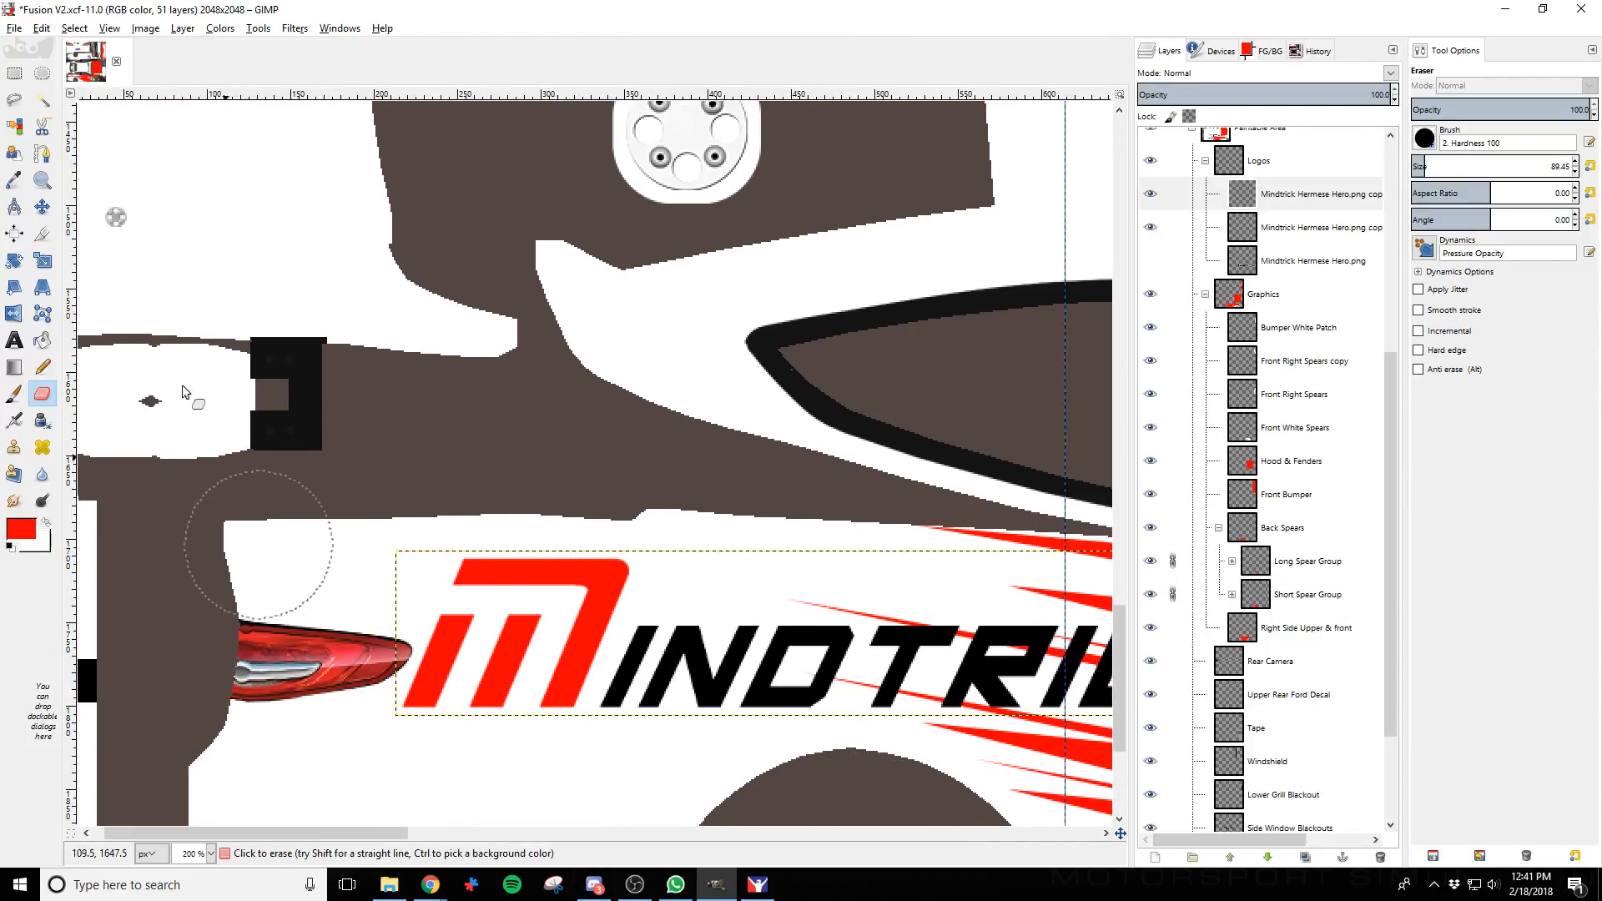
{"action": "left_click", "coordinate": [42, 206]}
{"action": "left_click", "coordinate": [1277, 200]}
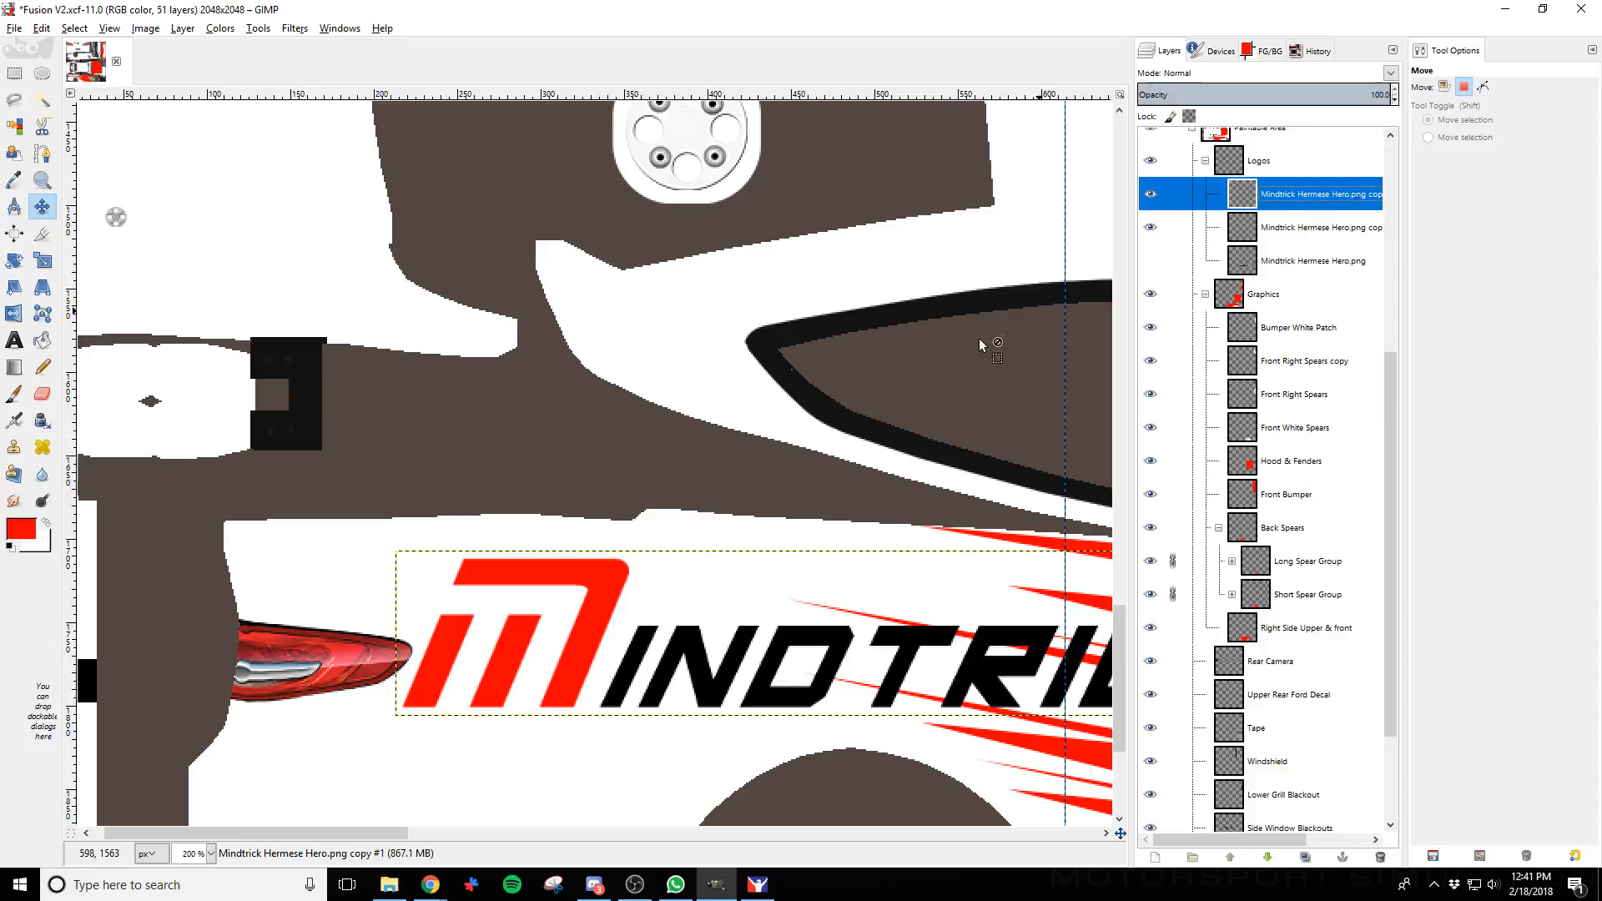
Set the Move tool to pick a layer and select the Mindtrick logo on the door
{"action": "left_click", "coordinate": [626, 597]}
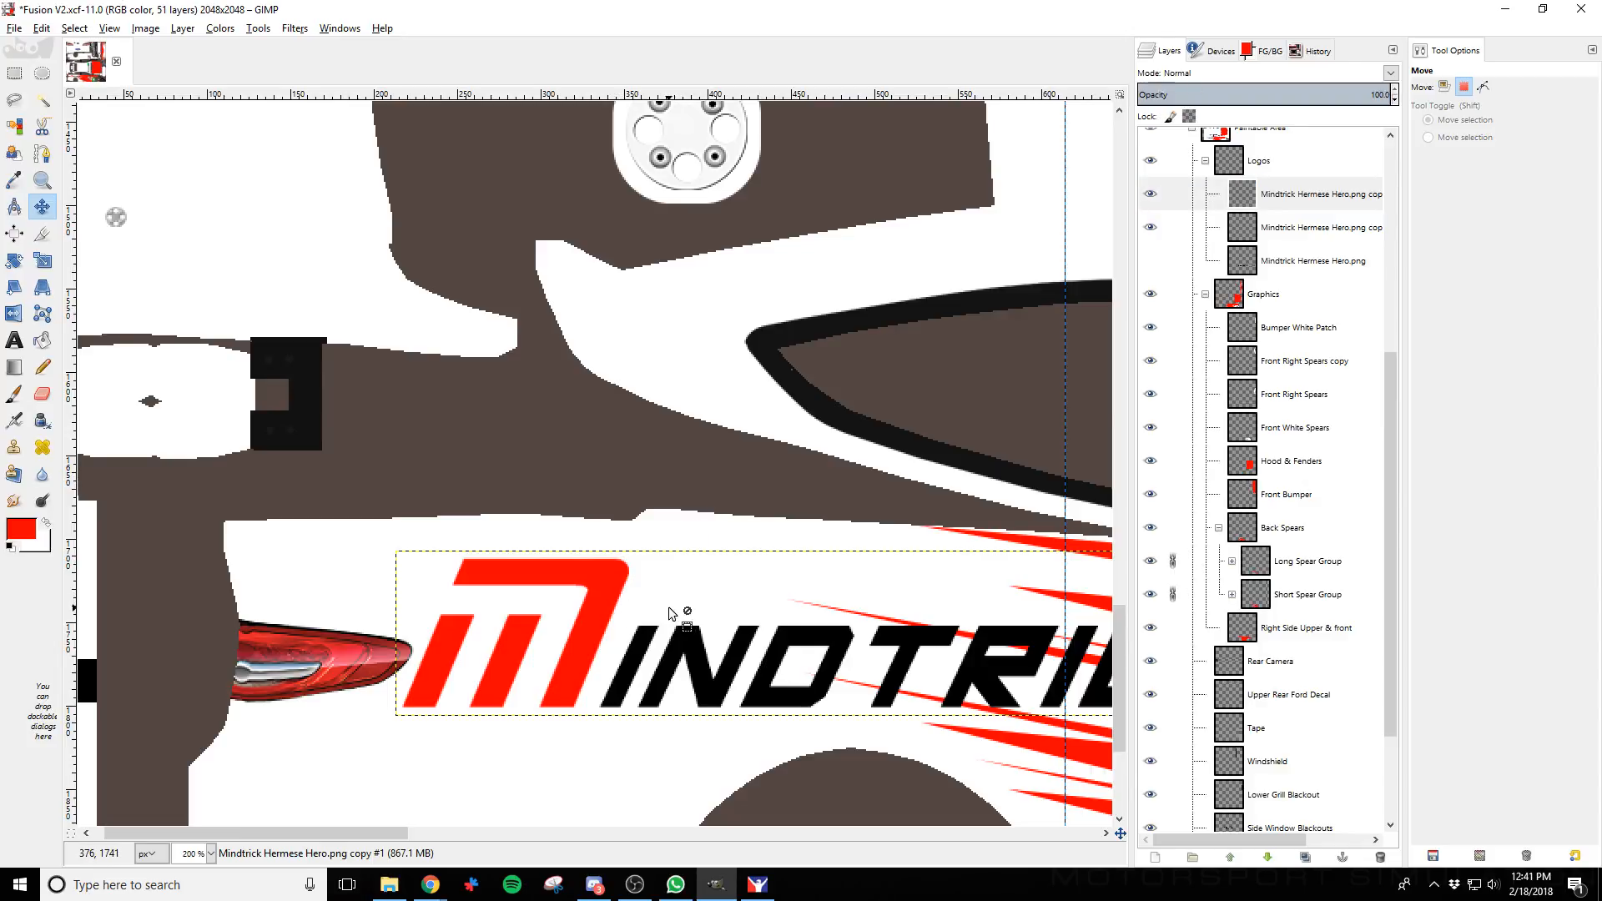
{"action": "left_click", "coordinate": [1327, 196]}
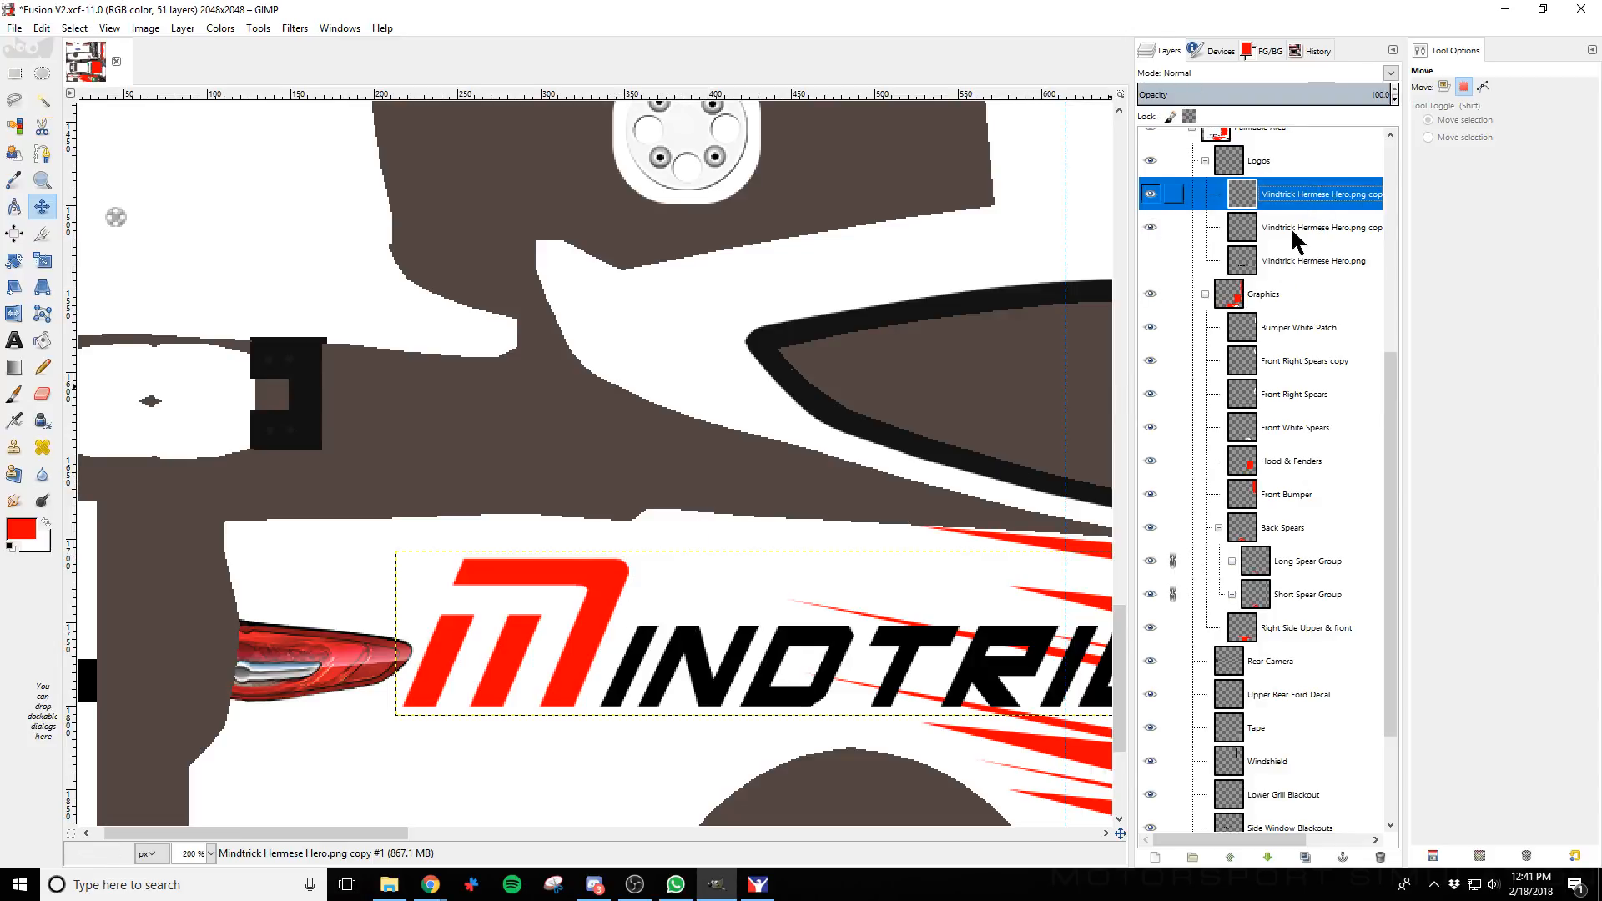
{"action": "left_click", "coordinate": [1443, 88]}
{"action": "left_click", "coordinate": [557, 693]}
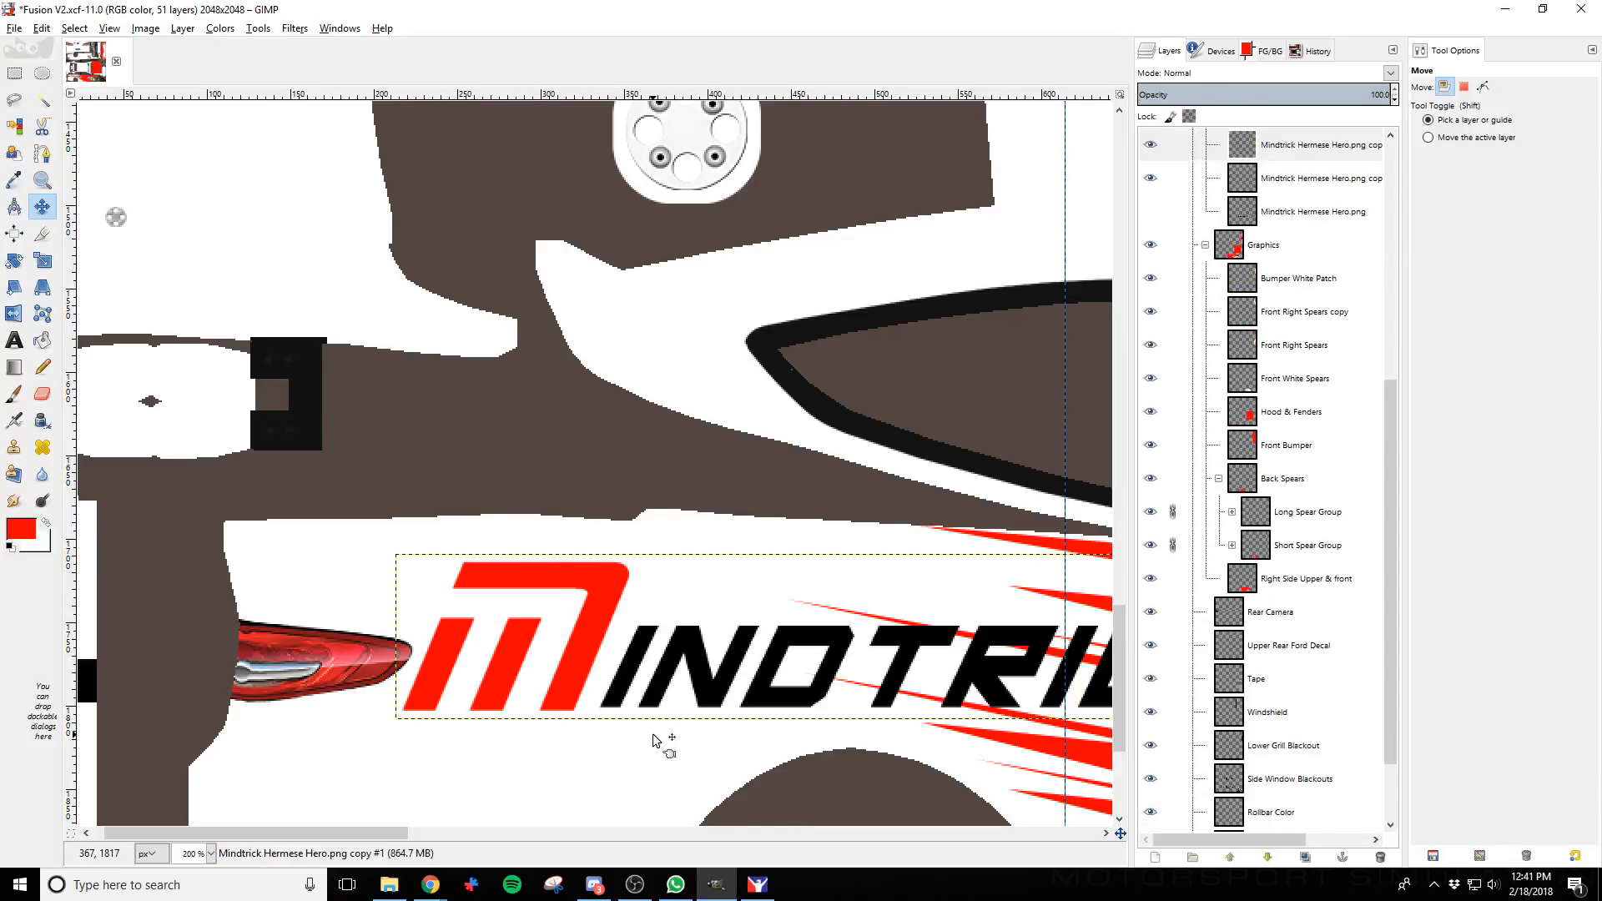
Nudge the logo slightly down and left, then export the livery as car_147818.tga
{"action": "key", "text": "Down"}
{"action": "key", "text": "Down"}
{"action": "key", "text": "Down"}
{"action": "key", "text": "Down"}
{"action": "key", "text": "Down"}
{"action": "key", "text": "Down"}
{"action": "key", "text": "Down"}
{"action": "key", "text": "Down"}
{"action": "key", "text": "Down"}
{"action": "key", "text": "Down"}
{"action": "key", "text": "Down"}
{"action": "key", "text": "Down"}
{"action": "key", "text": "Down"}
{"action": "key", "text": "Down"}
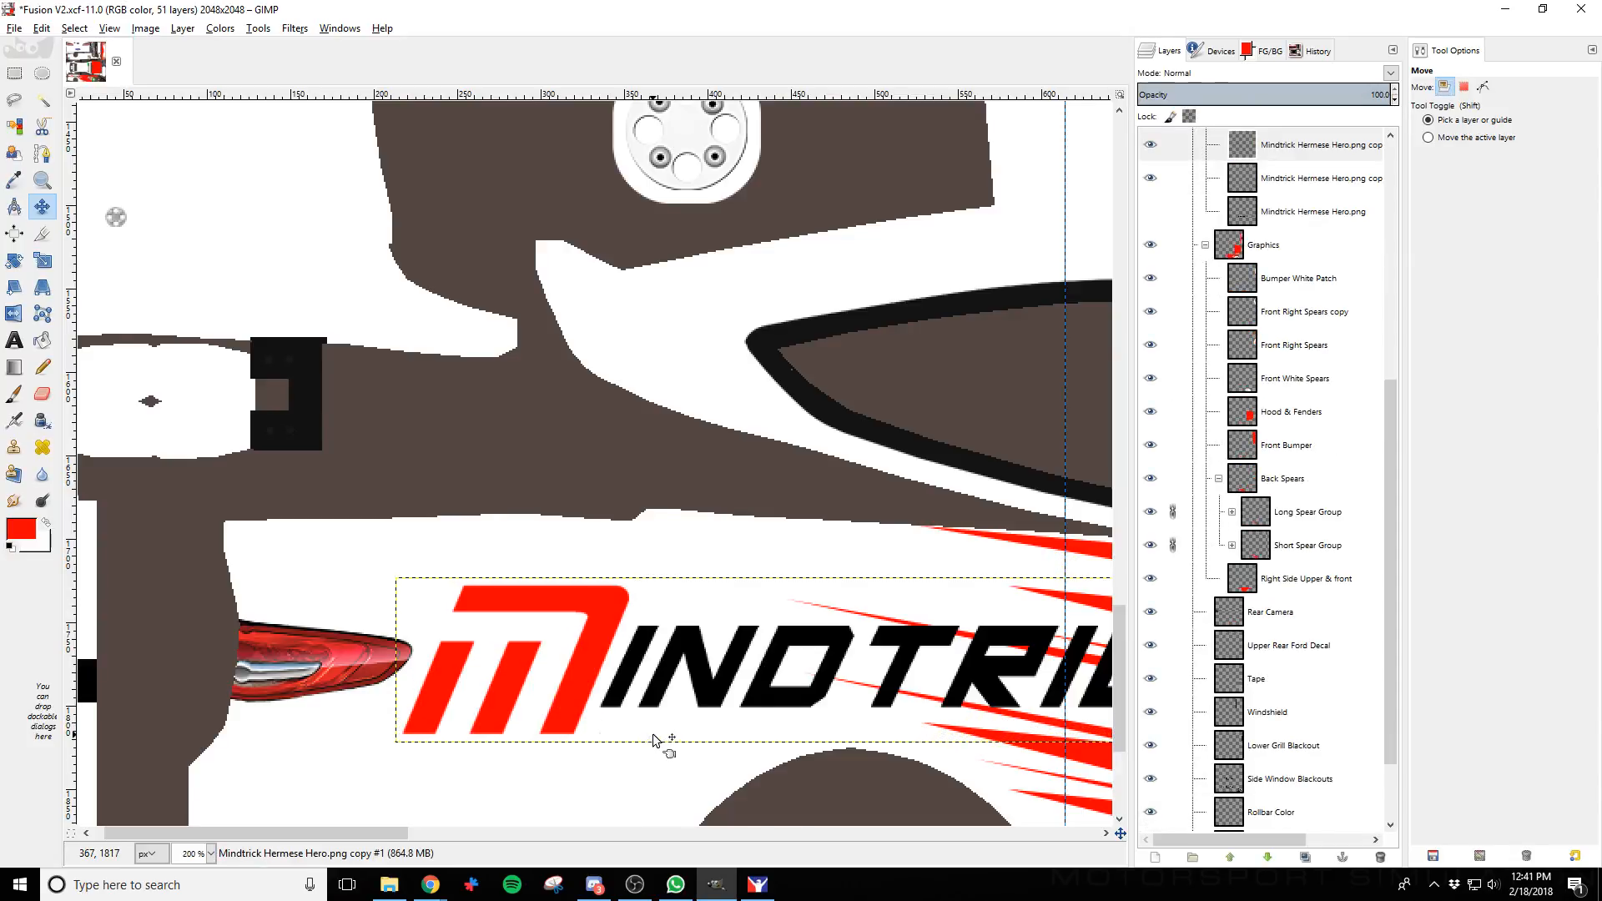
{"action": "key", "text": "Down"}
{"action": "key", "text": "Down"}
{"action": "key", "text": "Down"}
{"action": "key", "text": "Down"}
{"action": "key", "text": "Down"}
{"action": "key", "text": "Down"}
{"action": "key", "text": "Down"}
{"action": "key", "text": "Down"}
{"action": "key", "text": "Down"}
{"action": "key", "text": "Down"}
{"action": "key", "text": "Left"}
{"action": "key", "text": "Left"}
{"action": "key", "text": "Left"}
{"action": "key", "text": "Left"}
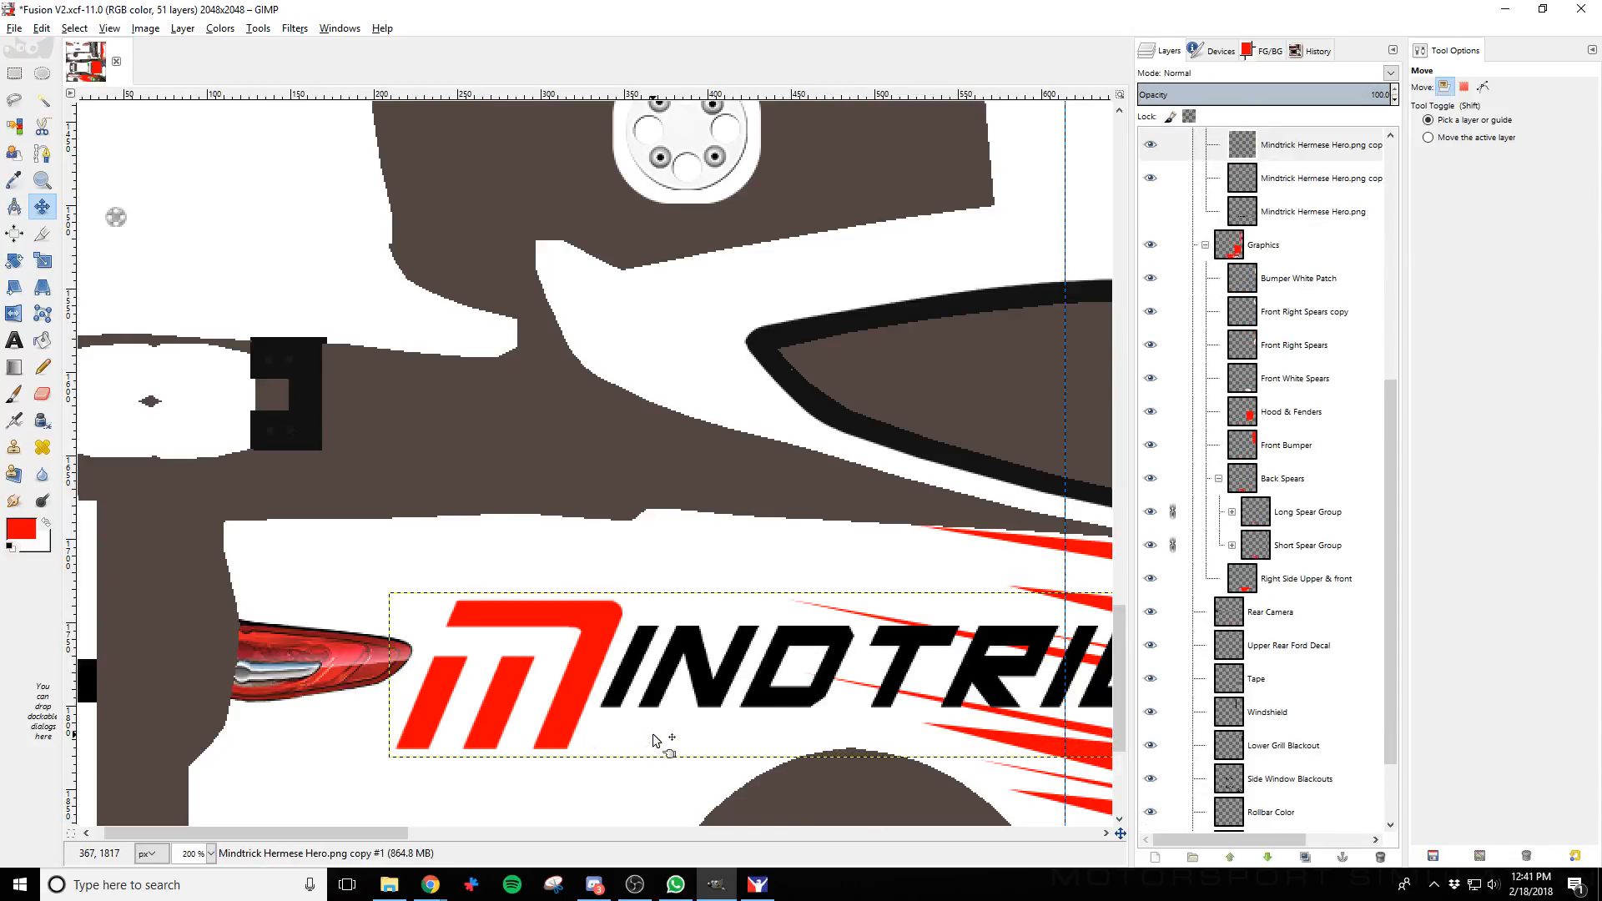
{"action": "key", "text": "Left"}
{"action": "key", "text": "Left"}
{"action": "key", "text": "Left"}
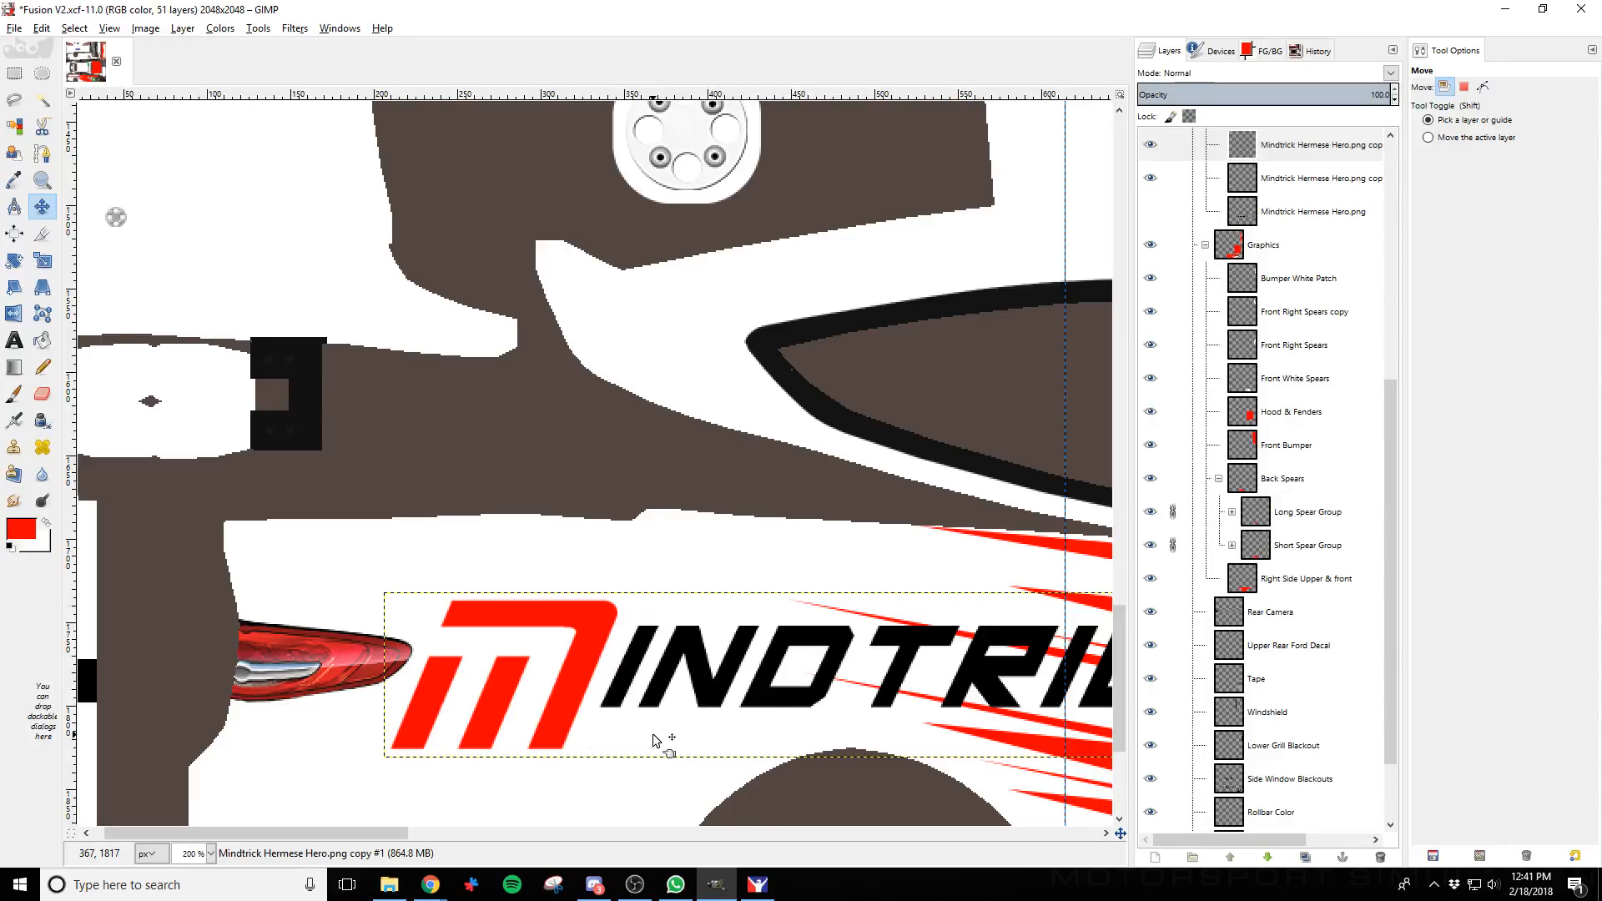
{"action": "key", "text": "Right"}
{"action": "key", "text": "Right"}
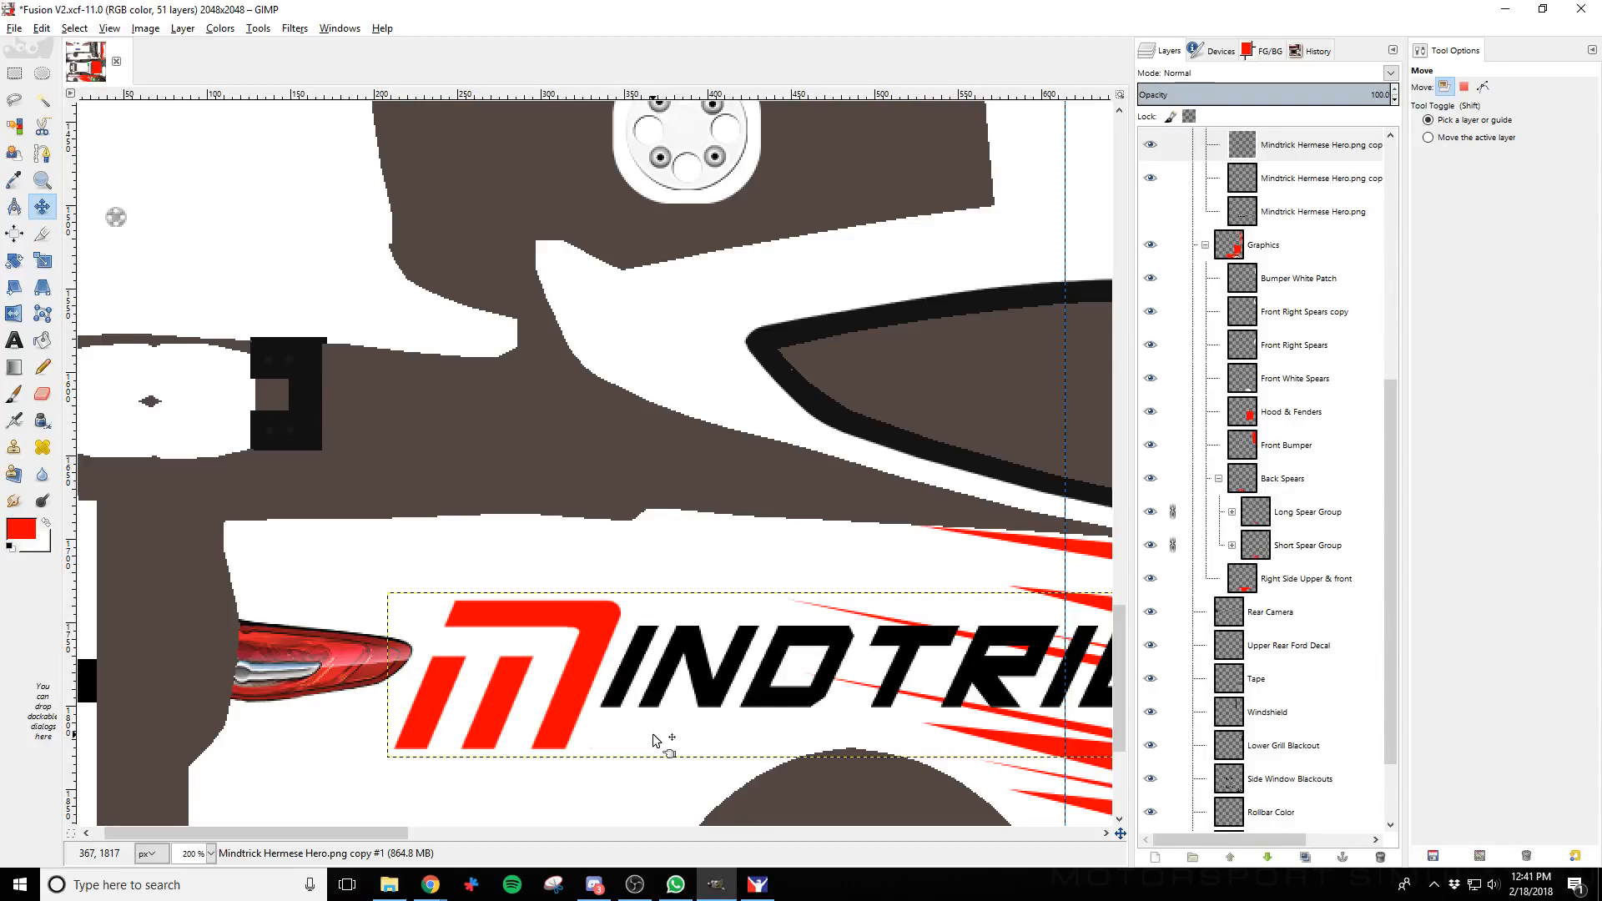
{"action": "key", "text": "ctrl+e"}
{"action": "key", "text": "alt+Tab"}
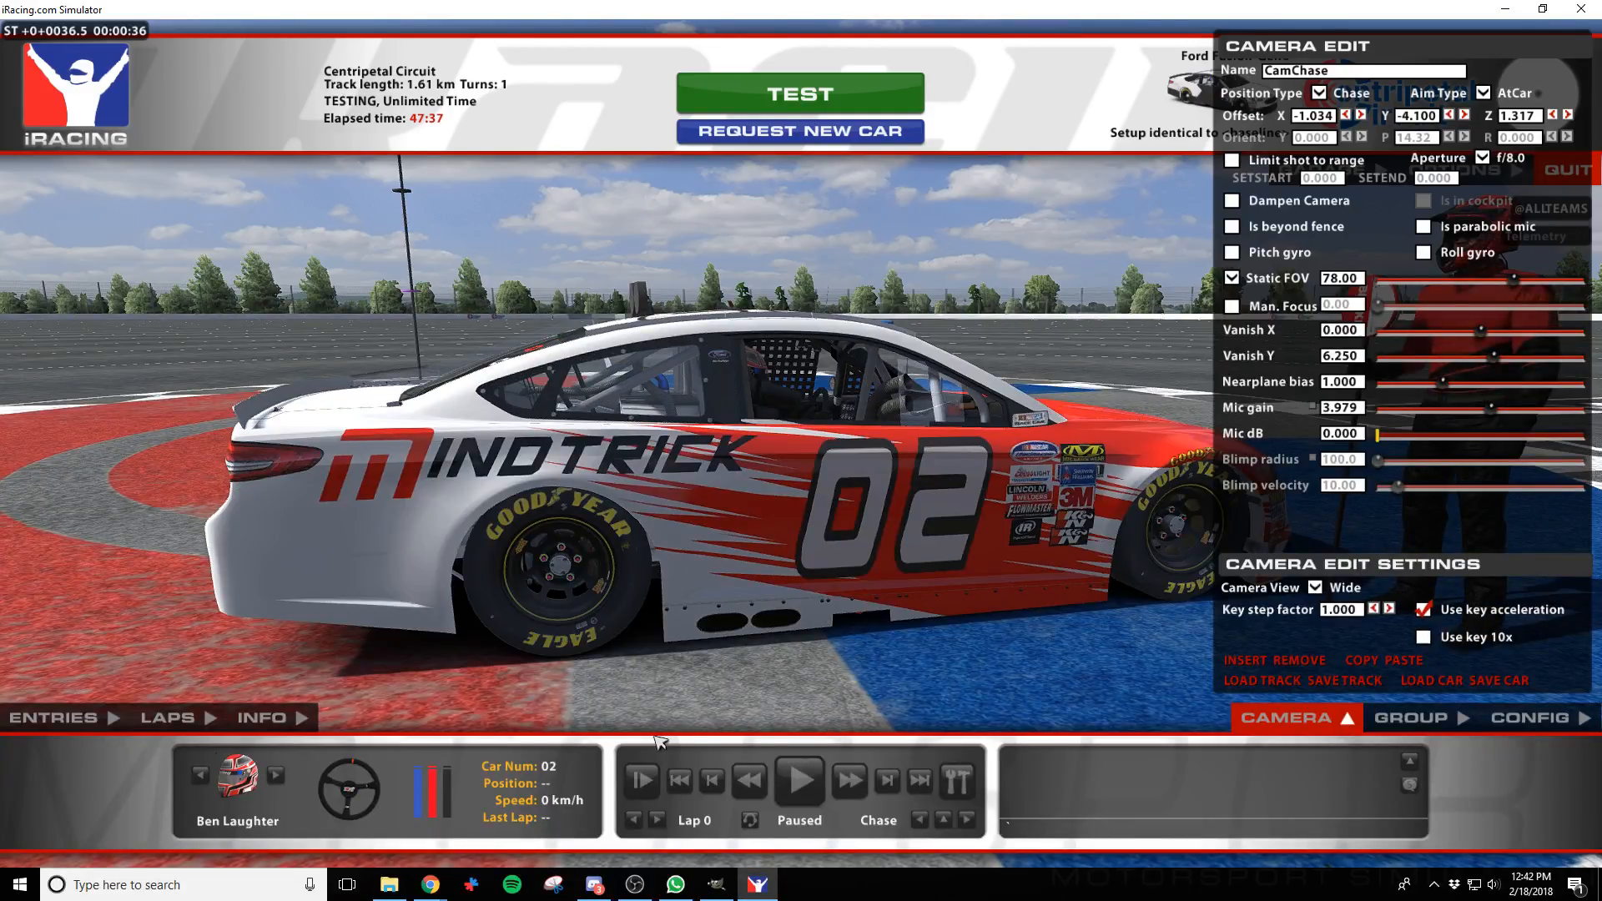
Swing the chase camera between the front quarter and side profile of the #02 Ford
{"action": "key", "text": "d"}
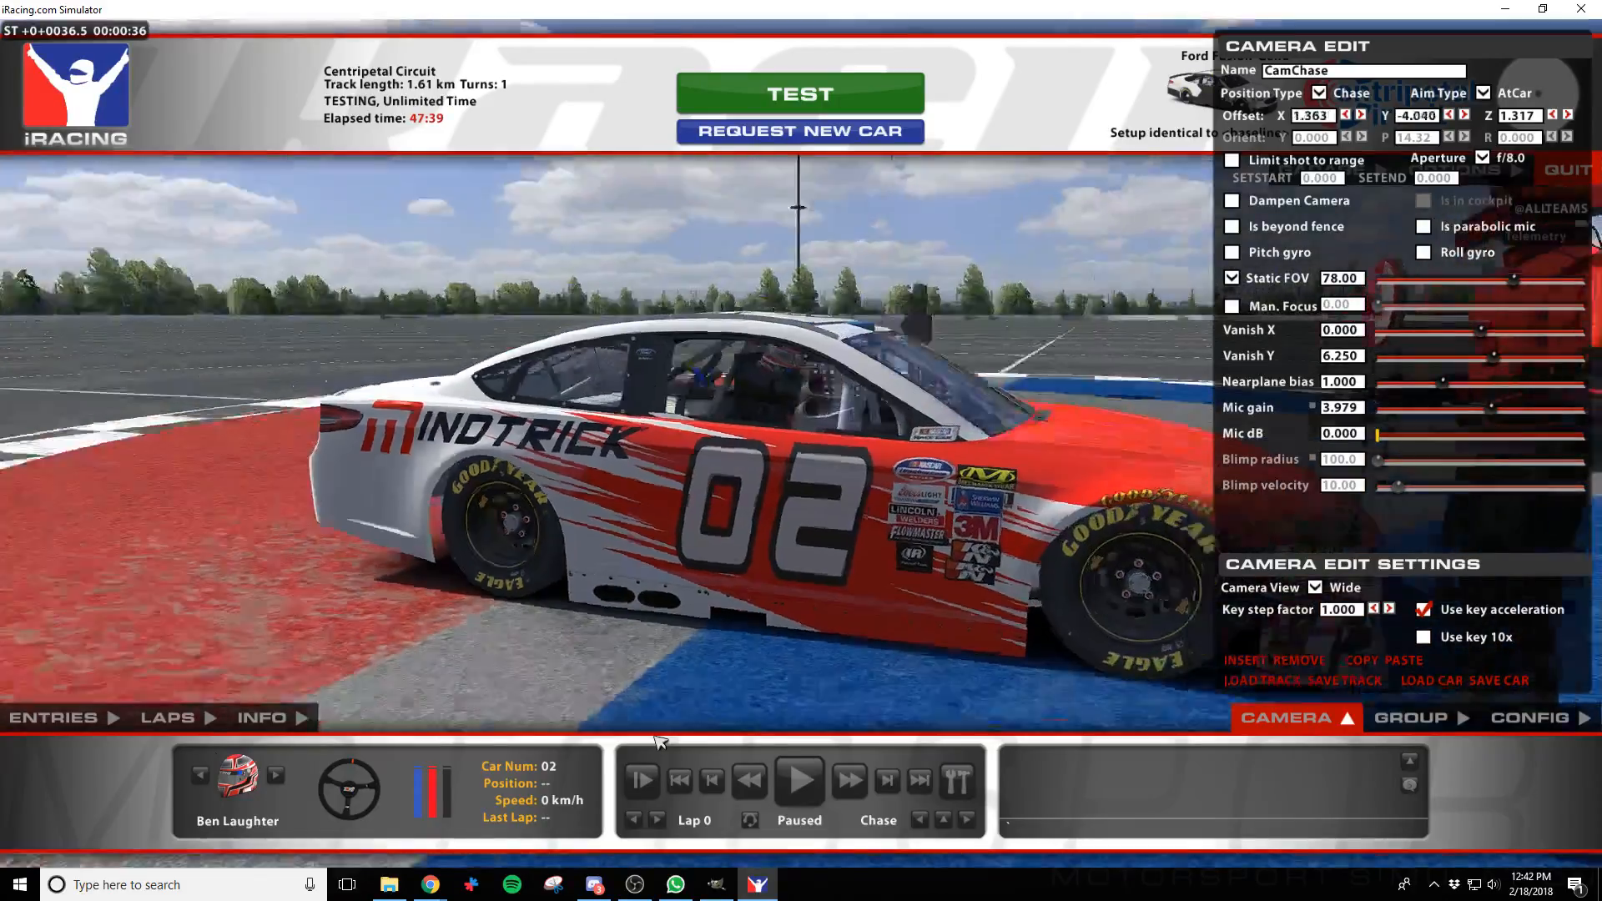
{"action": "key", "text": "a"}
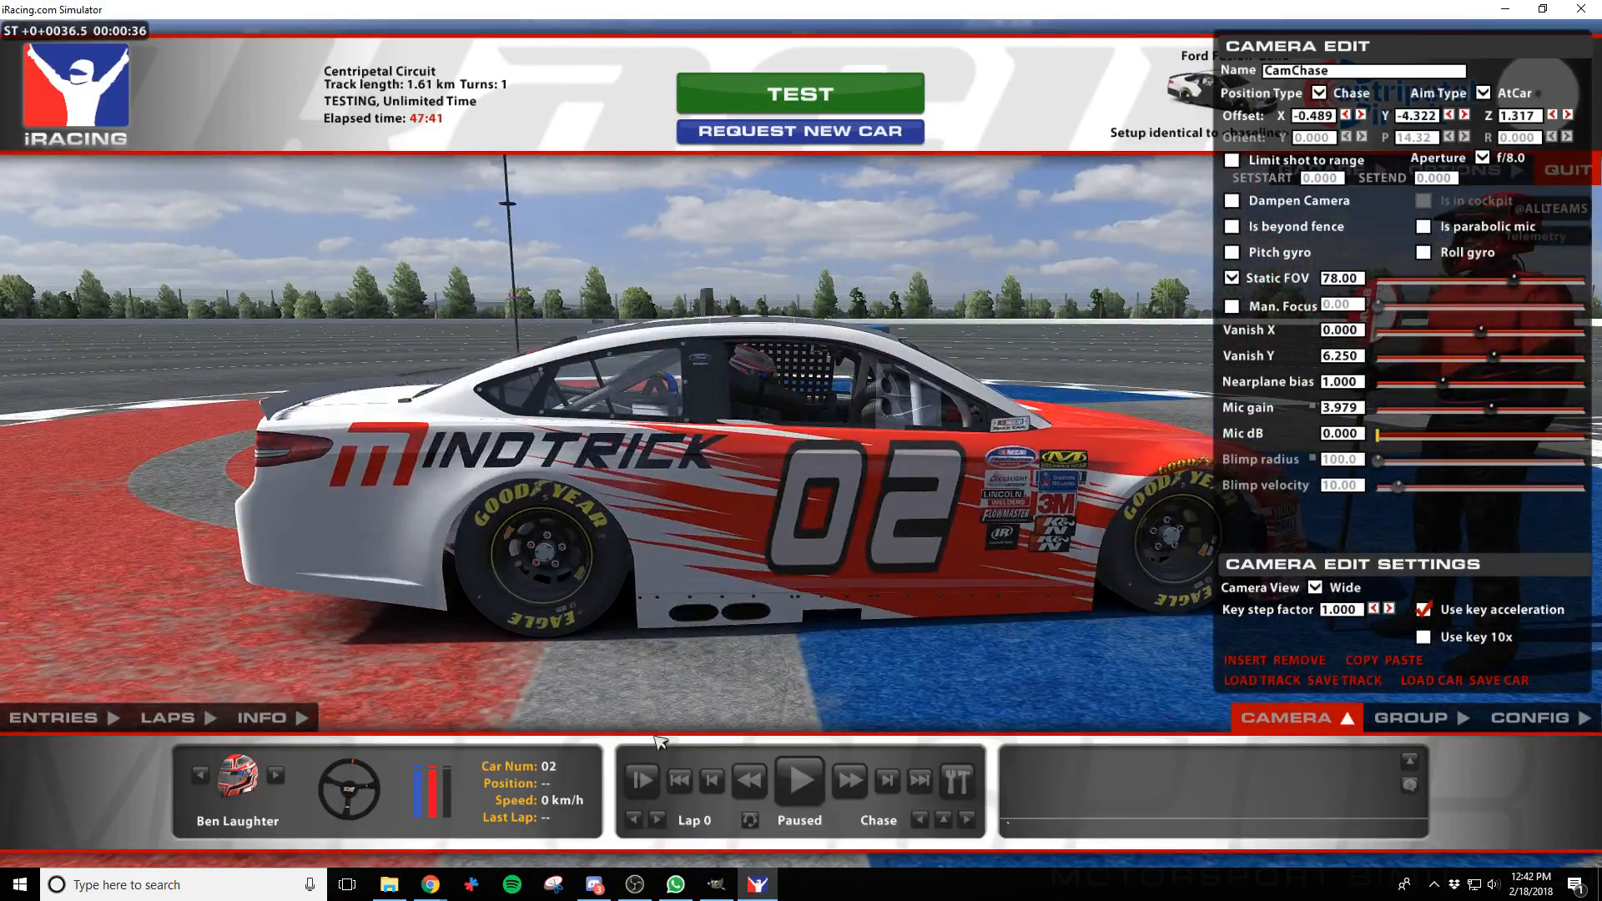
{"action": "key", "text": "d"}
{"action": "key", "text": "d"}
{"action": "key", "text": "a"}
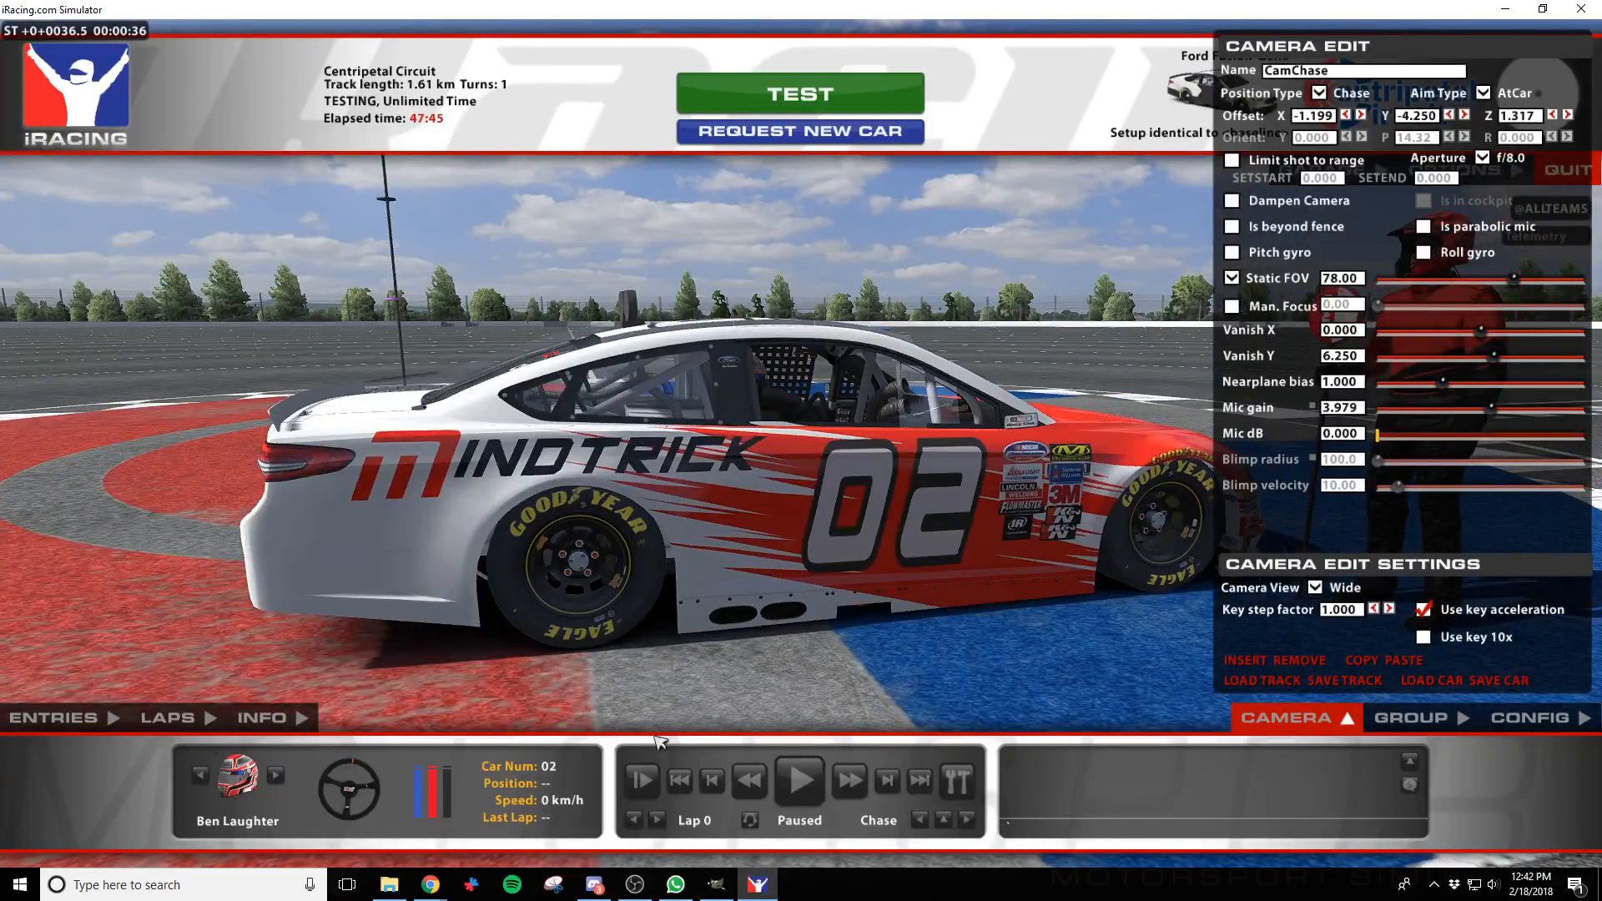
Re-export the livery from GIMP, recheck it in iRacing, then bring up File Explorer
{"action": "key", "text": "alt+Tab"}
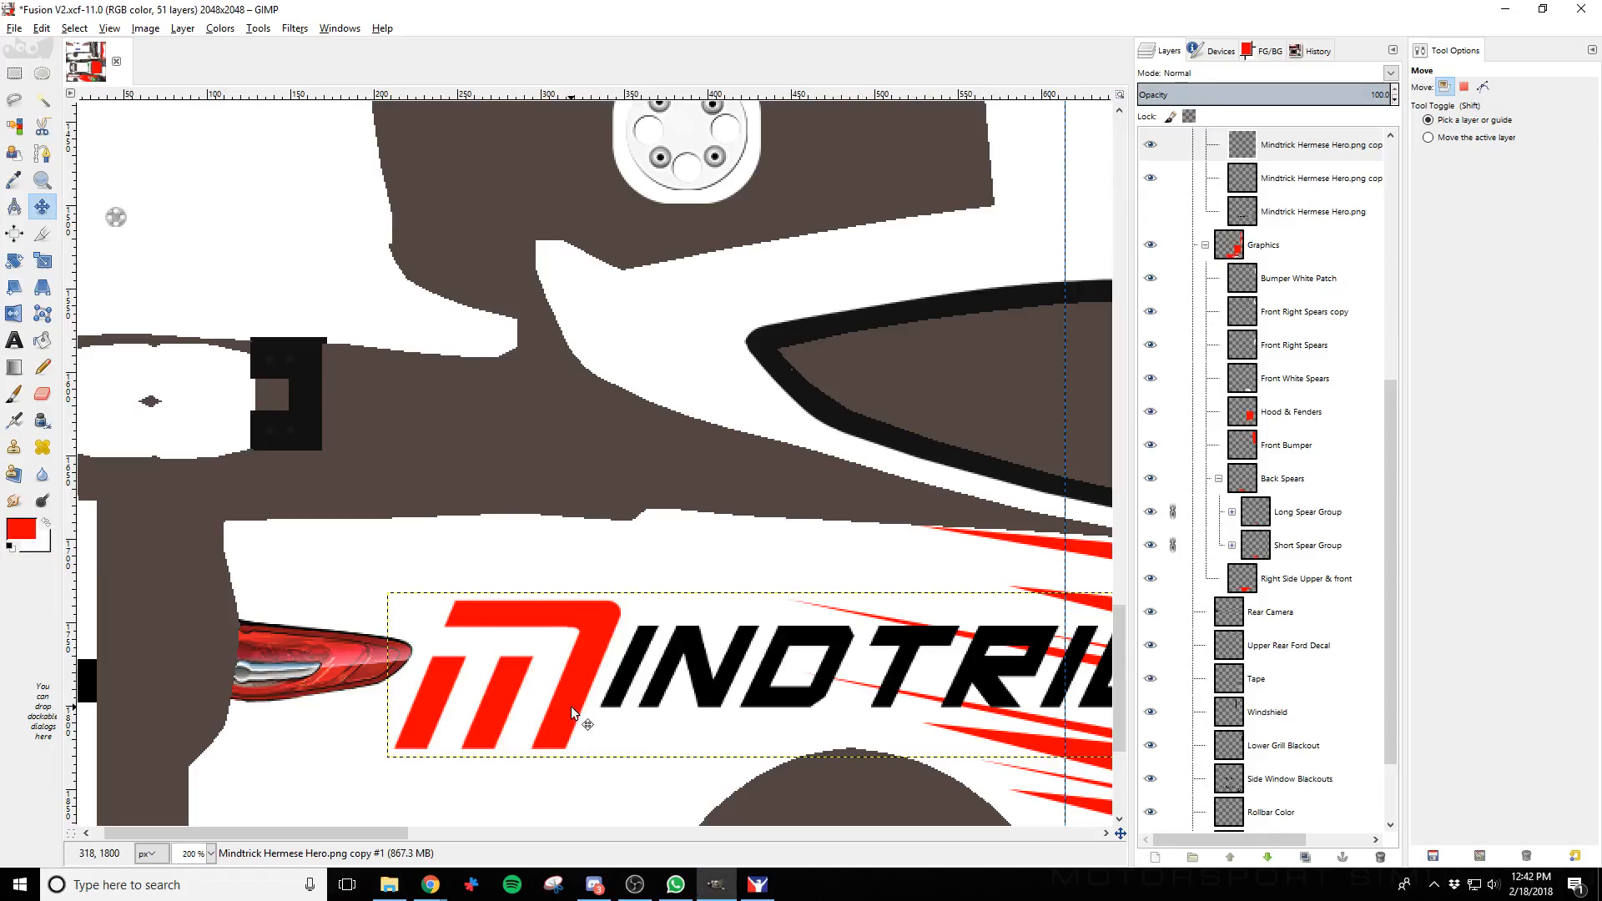
{"action": "key", "text": "ctrl+e"}
{"action": "key", "text": "alt+Tab"}
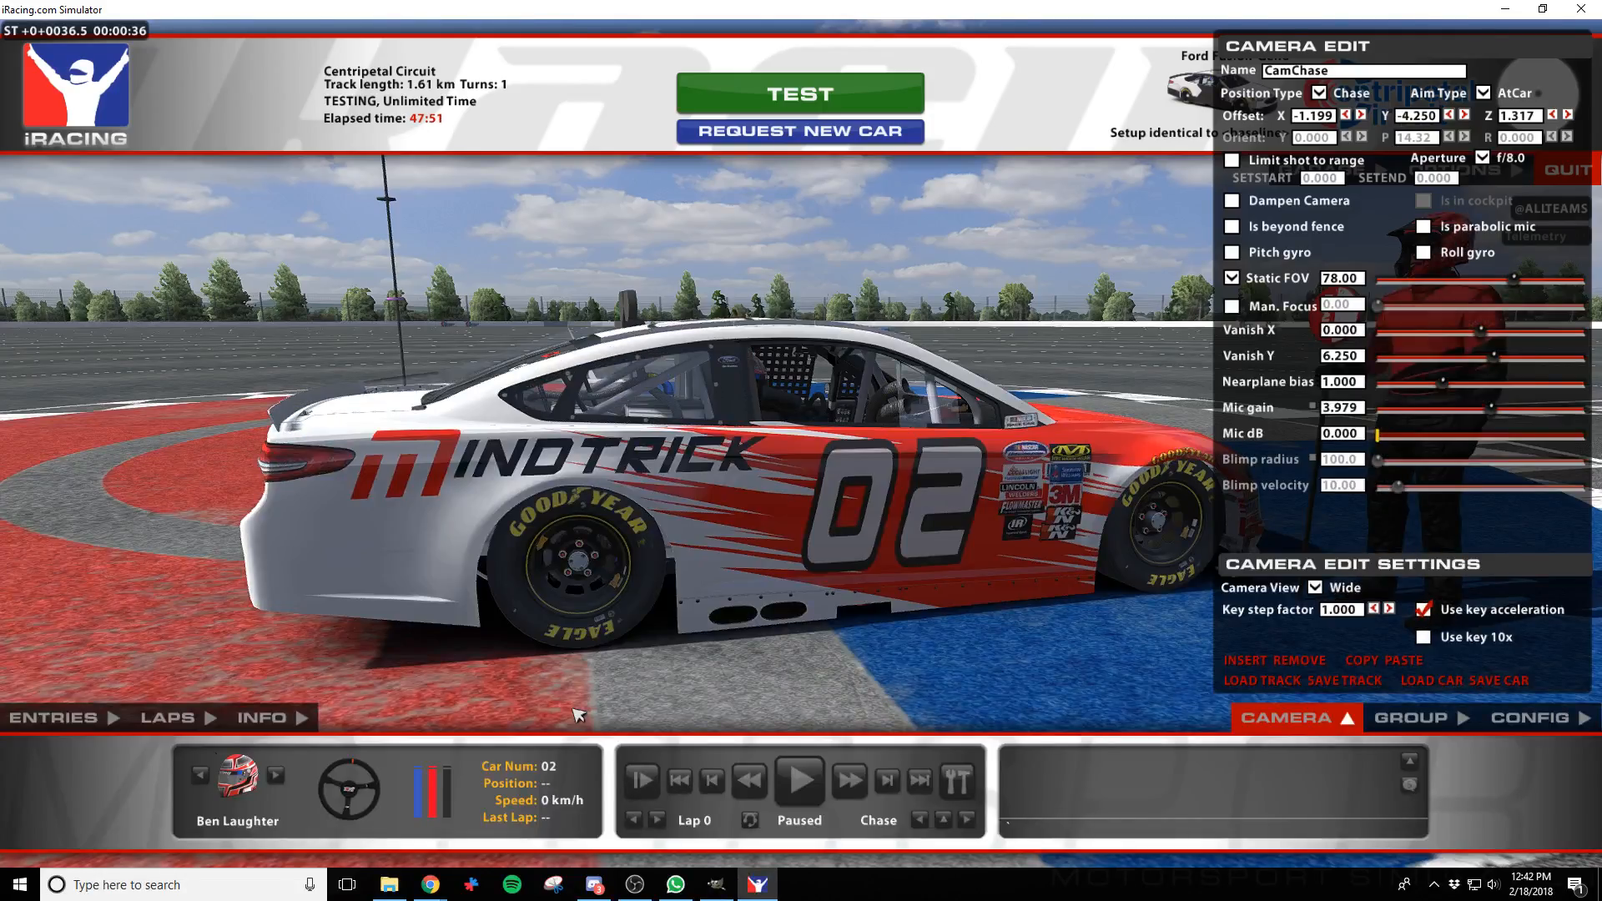
{"action": "key", "text": "d"}
{"action": "key", "text": "d"}
{"action": "key", "text": "d"}
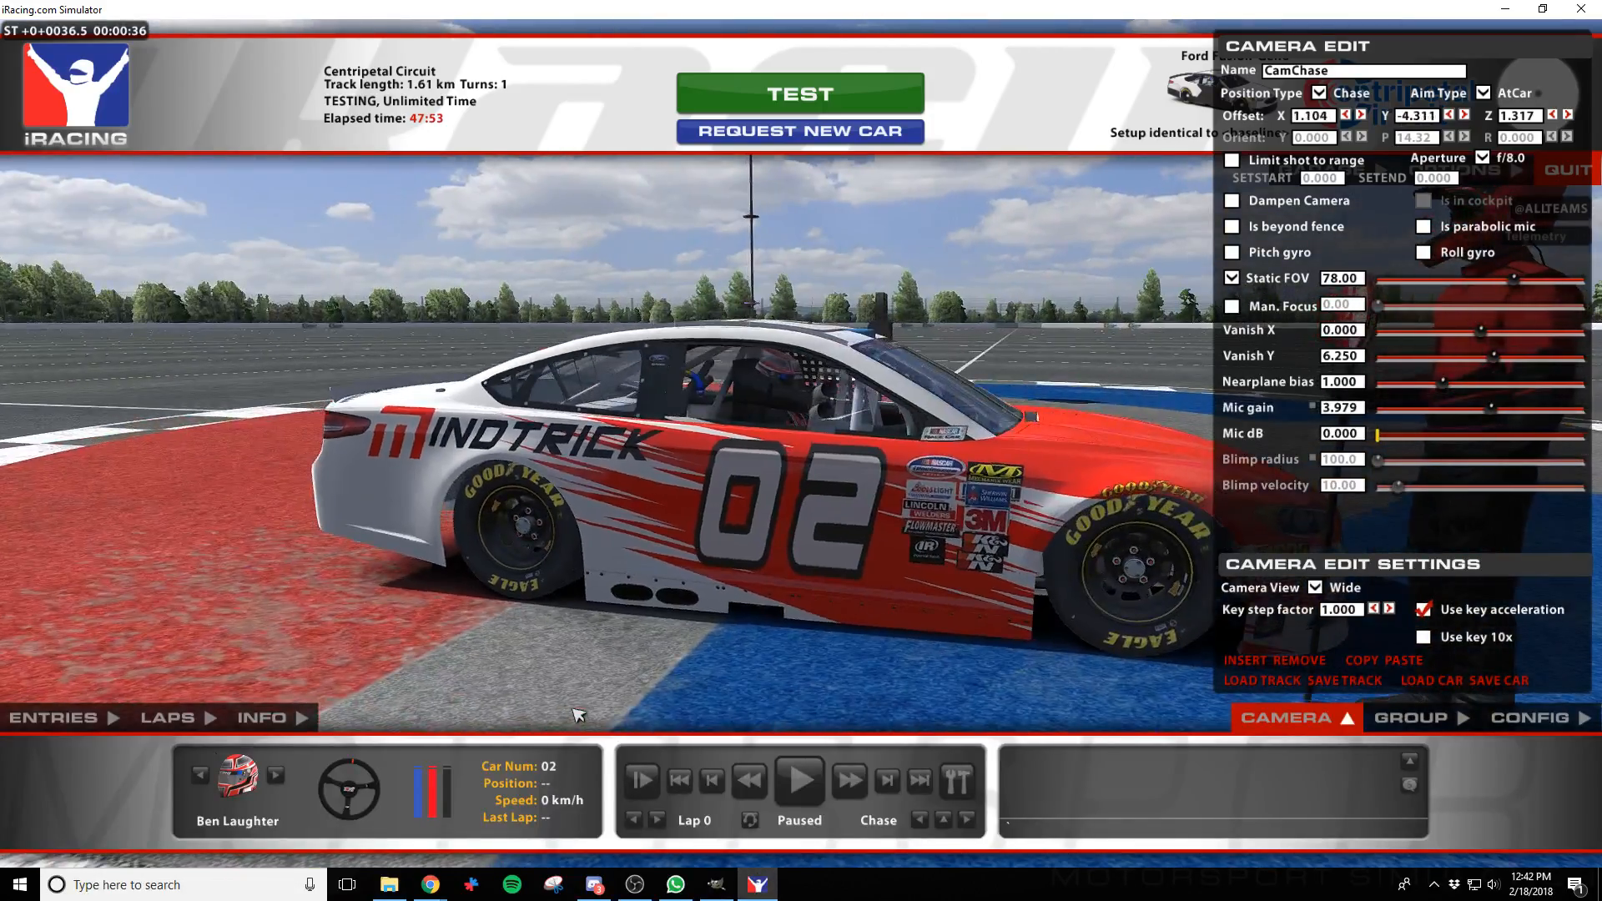
{"action": "key", "text": "a"}
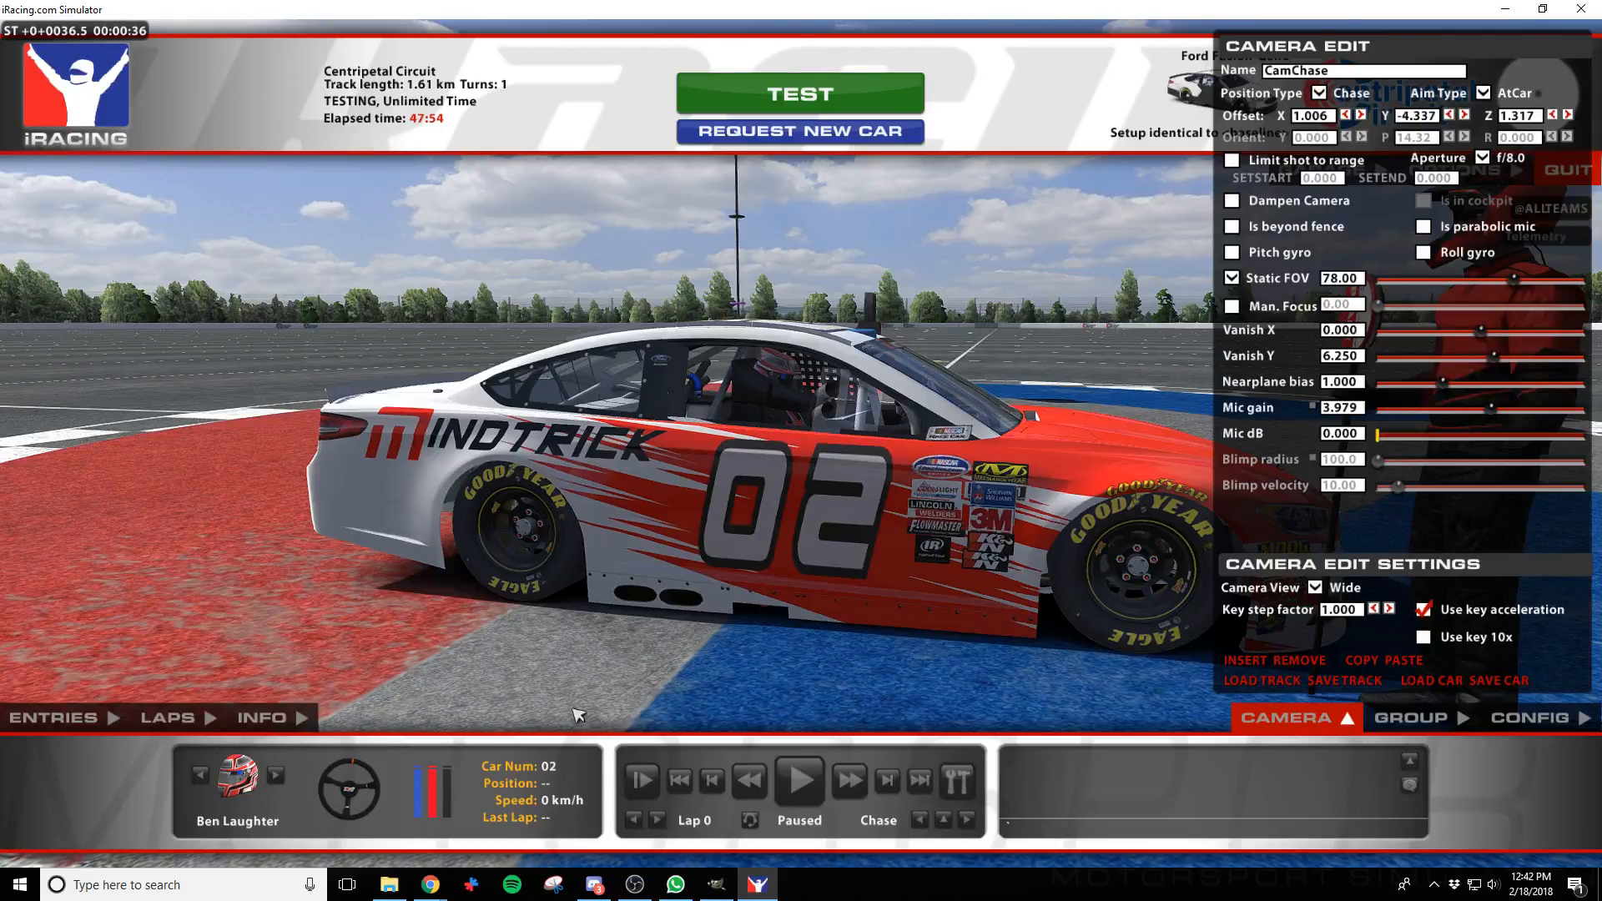
{"action": "left_click", "coordinate": [432, 888]}
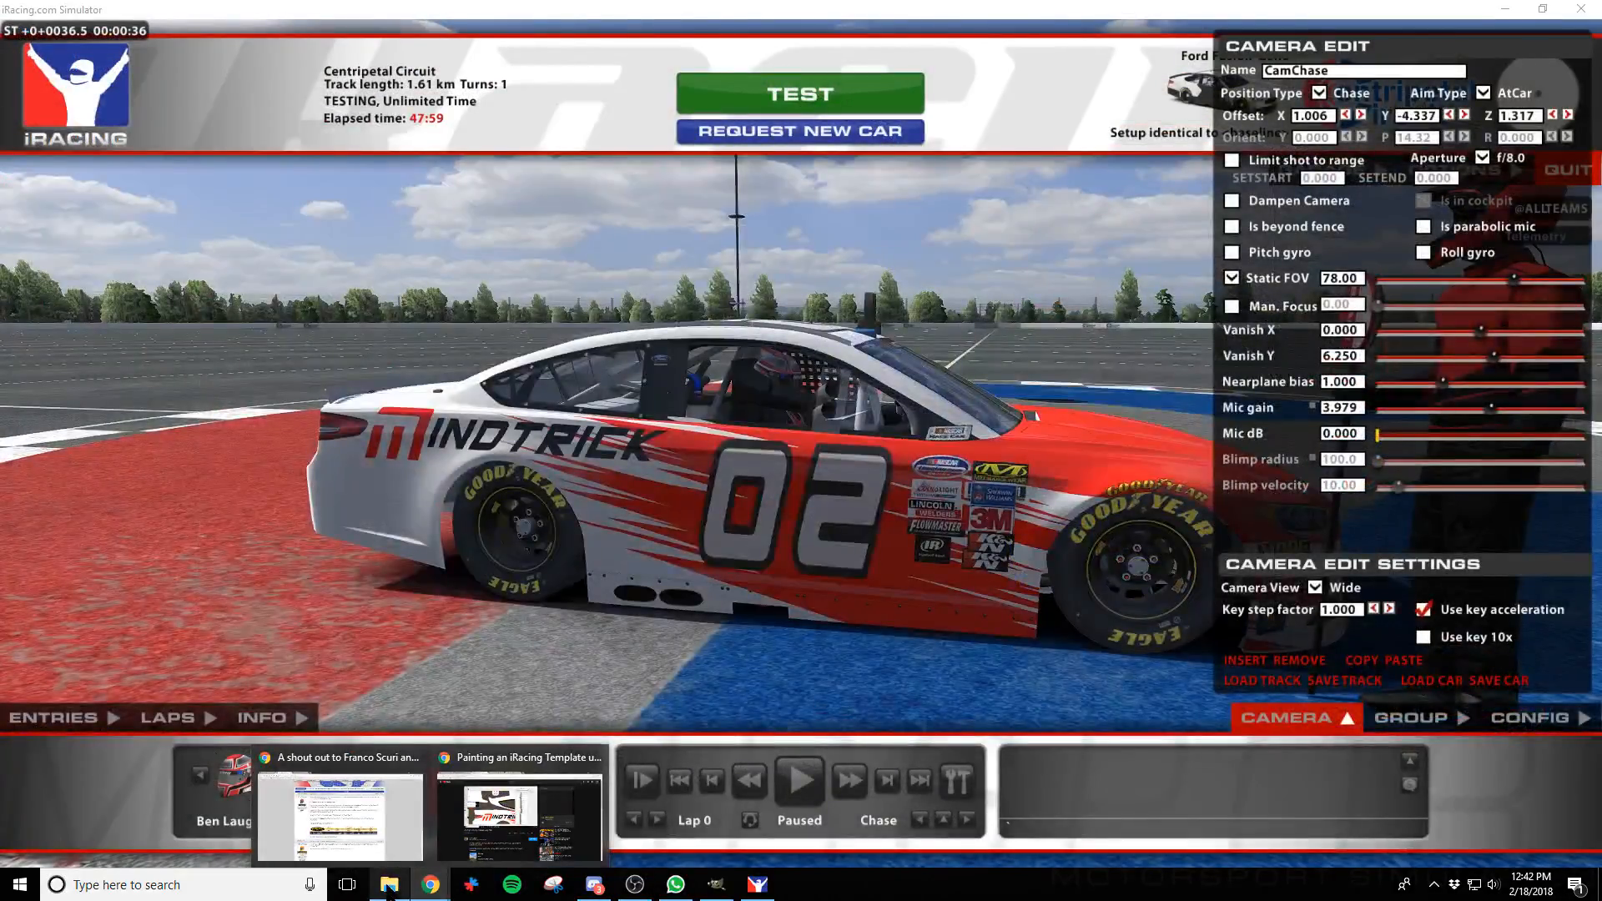
{"action": "left_click", "coordinate": [390, 885]}
Open Paint\Assets\TiesTV and drag ties_logo.png onto the GIMP car template
{"action": "left_click", "coordinate": [215, 281]}
{"action": "scroll", "coordinate": [486, 522], "scroll_direction": "down", "scroll_amount": 6}
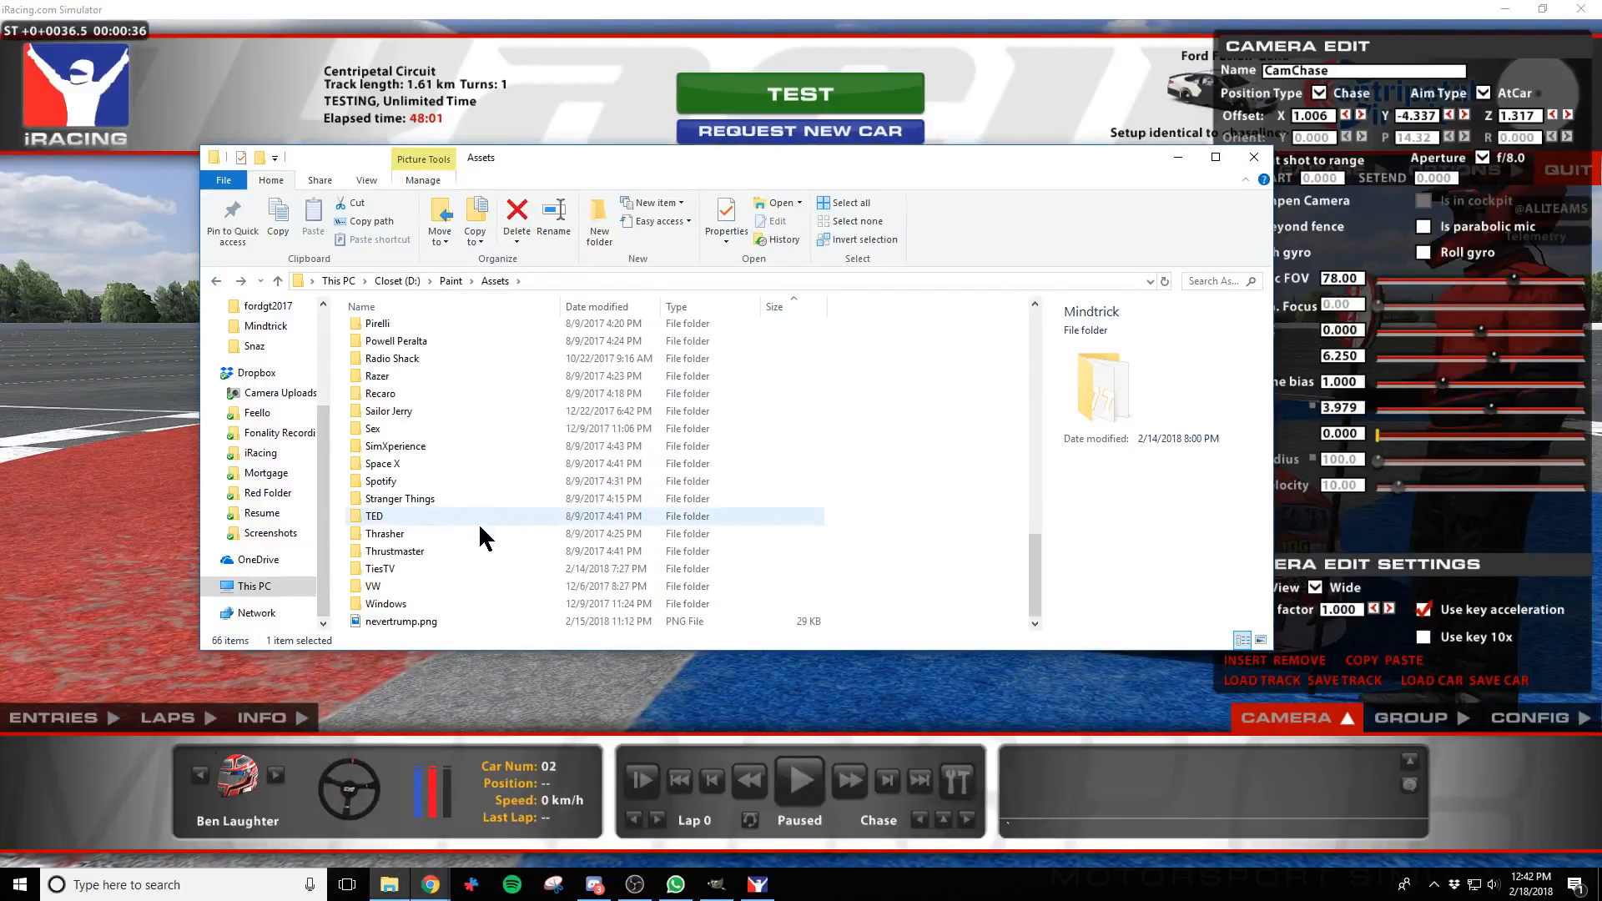
{"action": "double_click", "coordinate": [368, 570]}
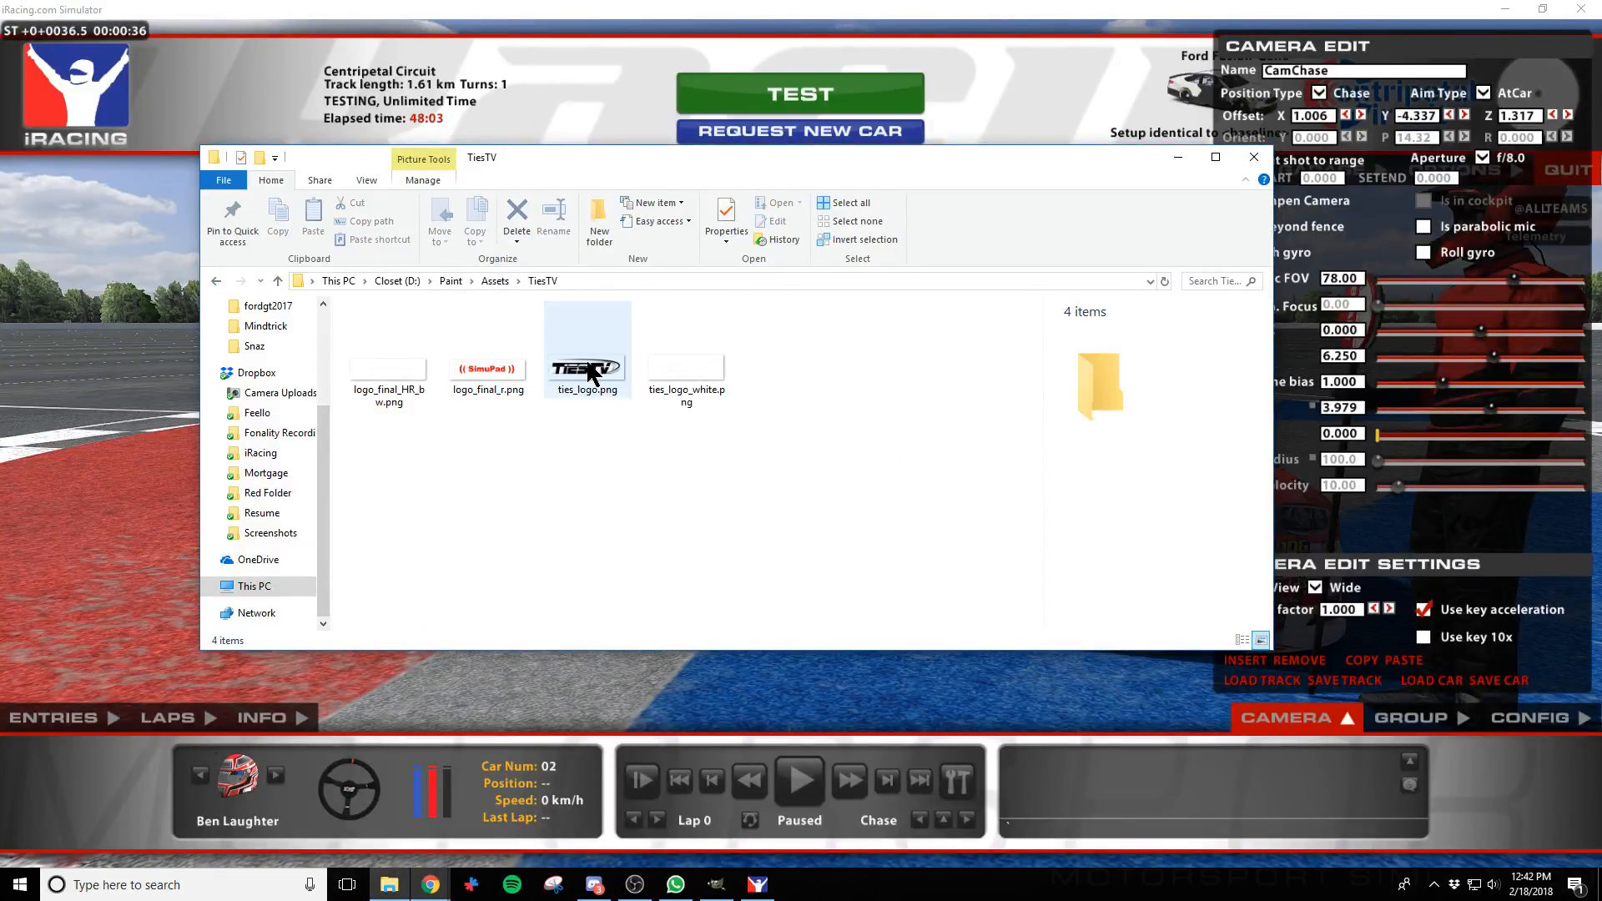
{"action": "left_click", "coordinate": [1504, 9]}
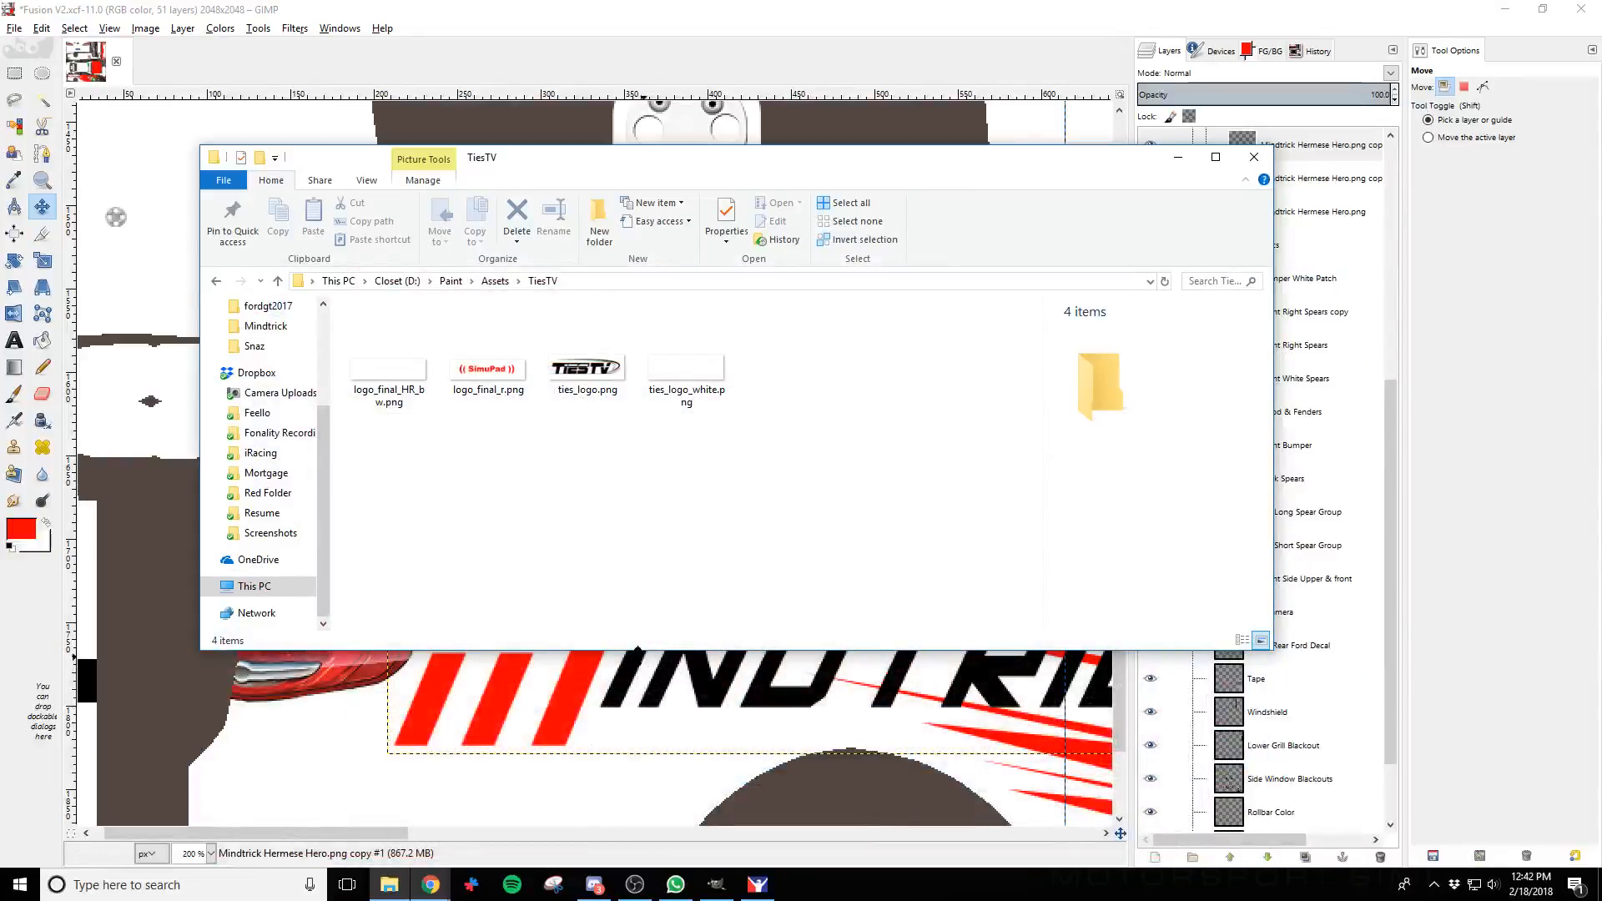
{"action": "left_click", "coordinate": [605, 390]}
{"action": "left_click_drag", "start_coordinate": [606, 390], "coordinate": [338, 784]}
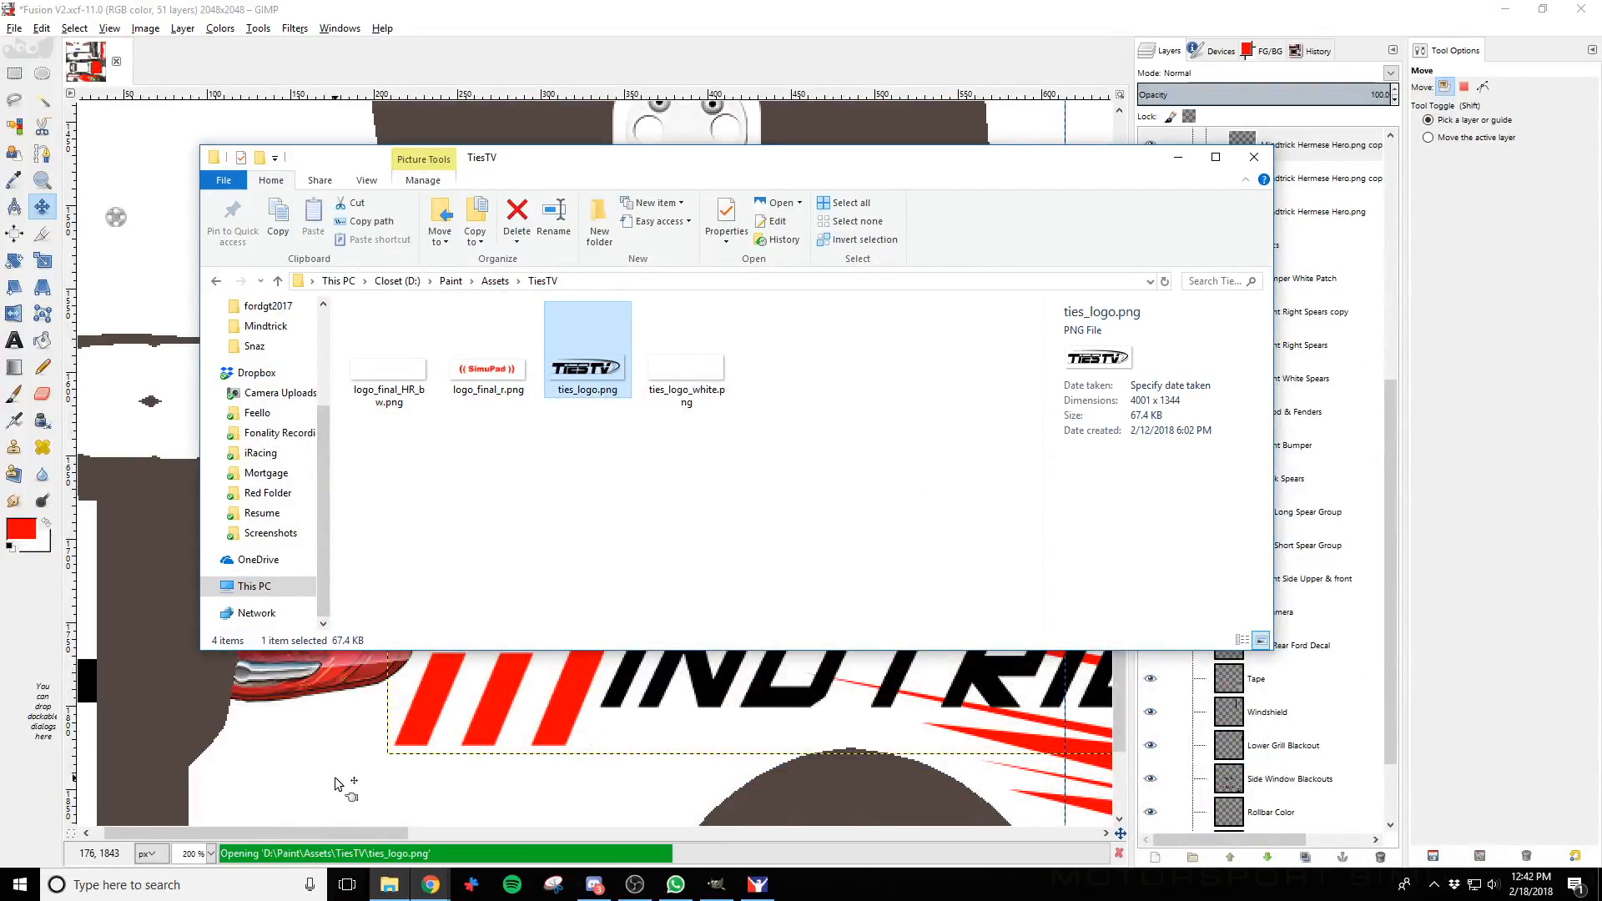
Line up the dropped TiesTV logo layer on the template and duplicate it
{"action": "scroll", "coordinate": [538, 716], "scroll_direction": "down", "scroll_amount": 3}
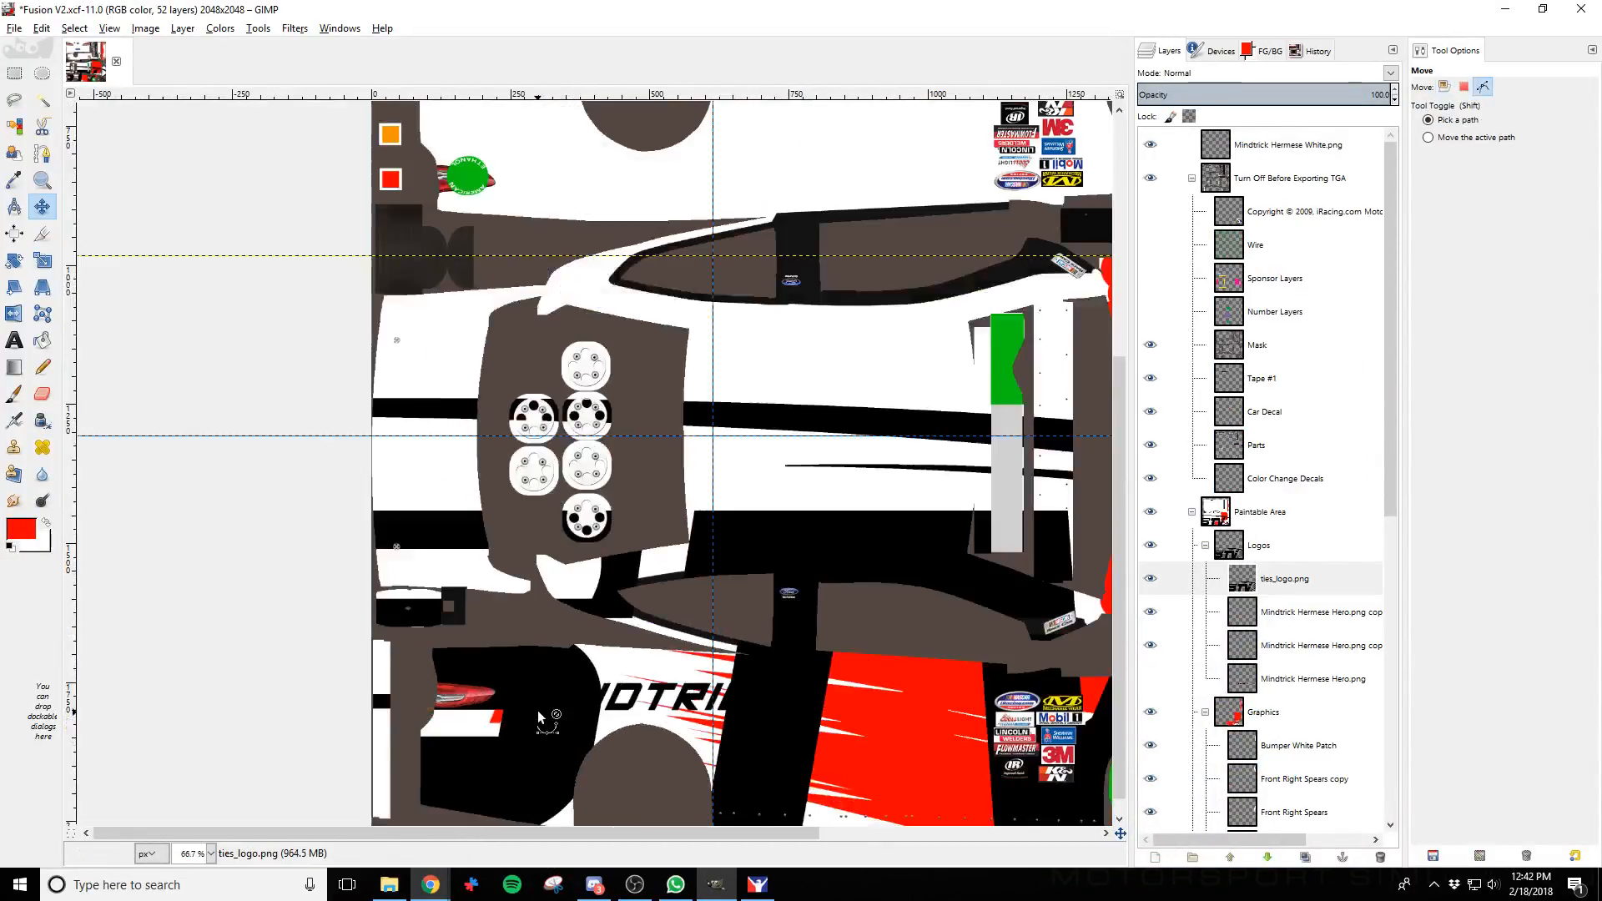
{"action": "left_click_drag", "start_coordinate": [574, 706], "coordinate": [740, 465]}
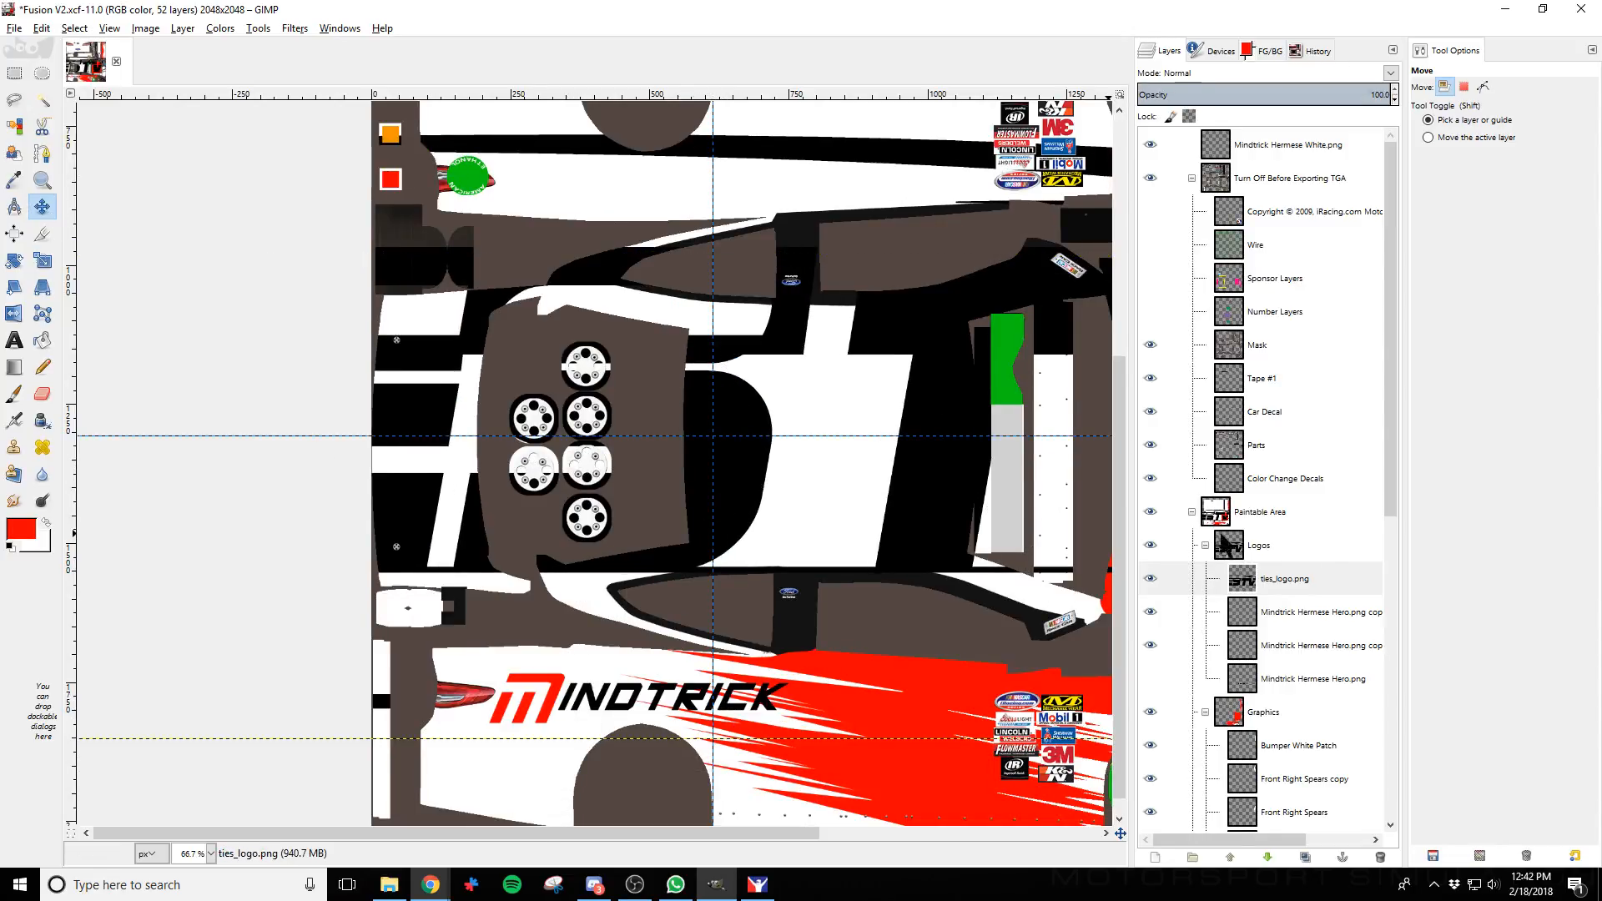
{"action": "right_click", "coordinate": [1283, 589]}
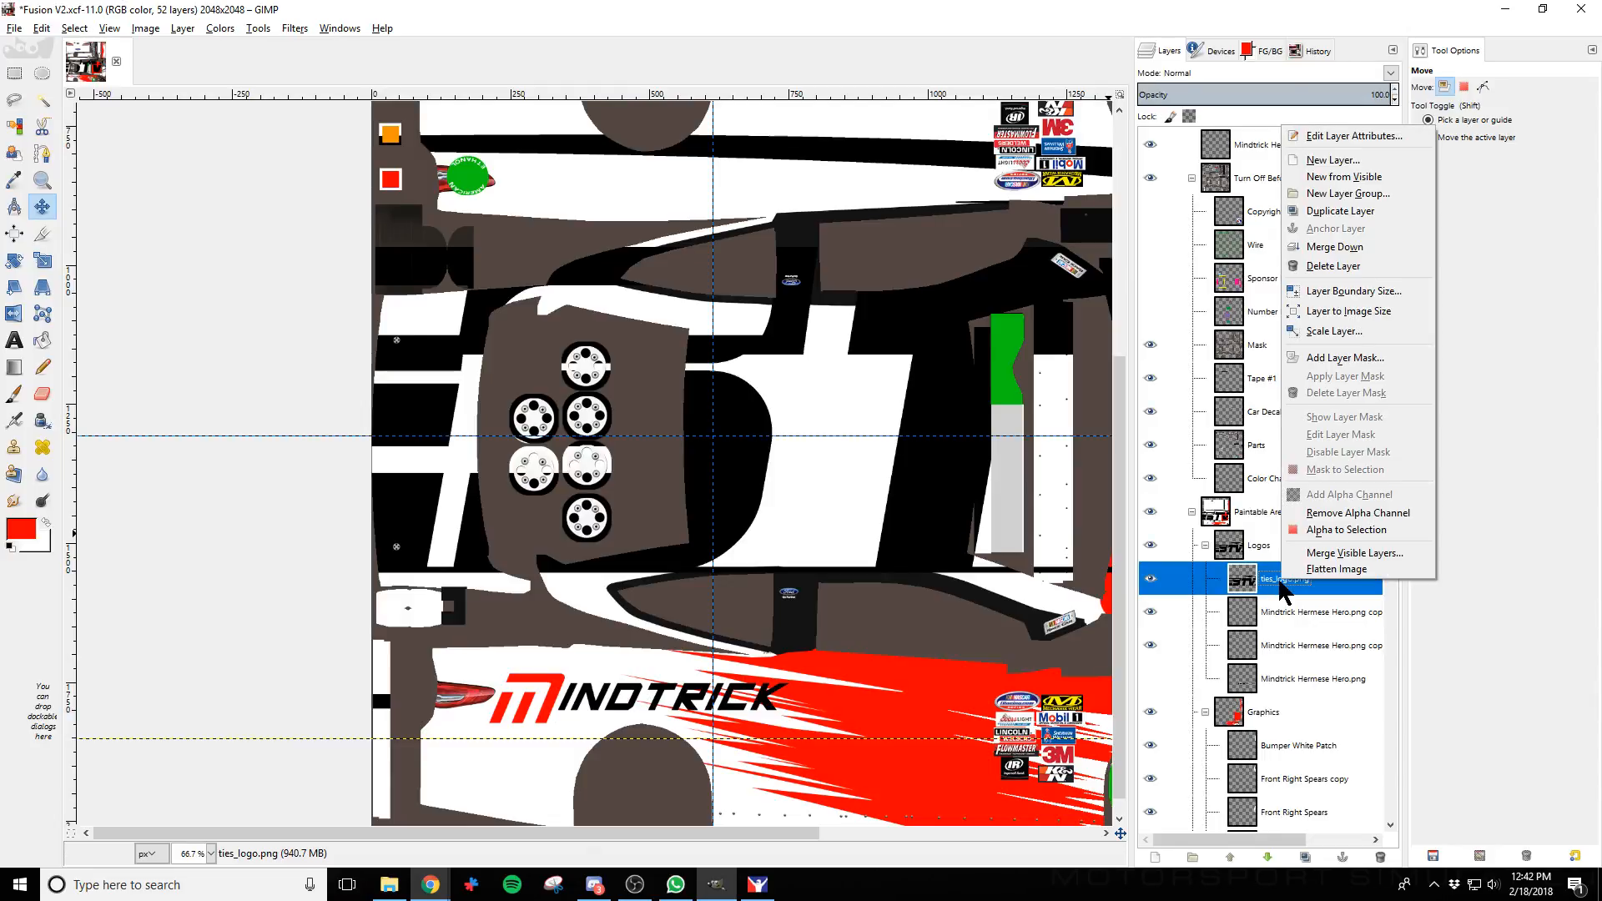
{"action": "left_click", "coordinate": [1353, 208]}
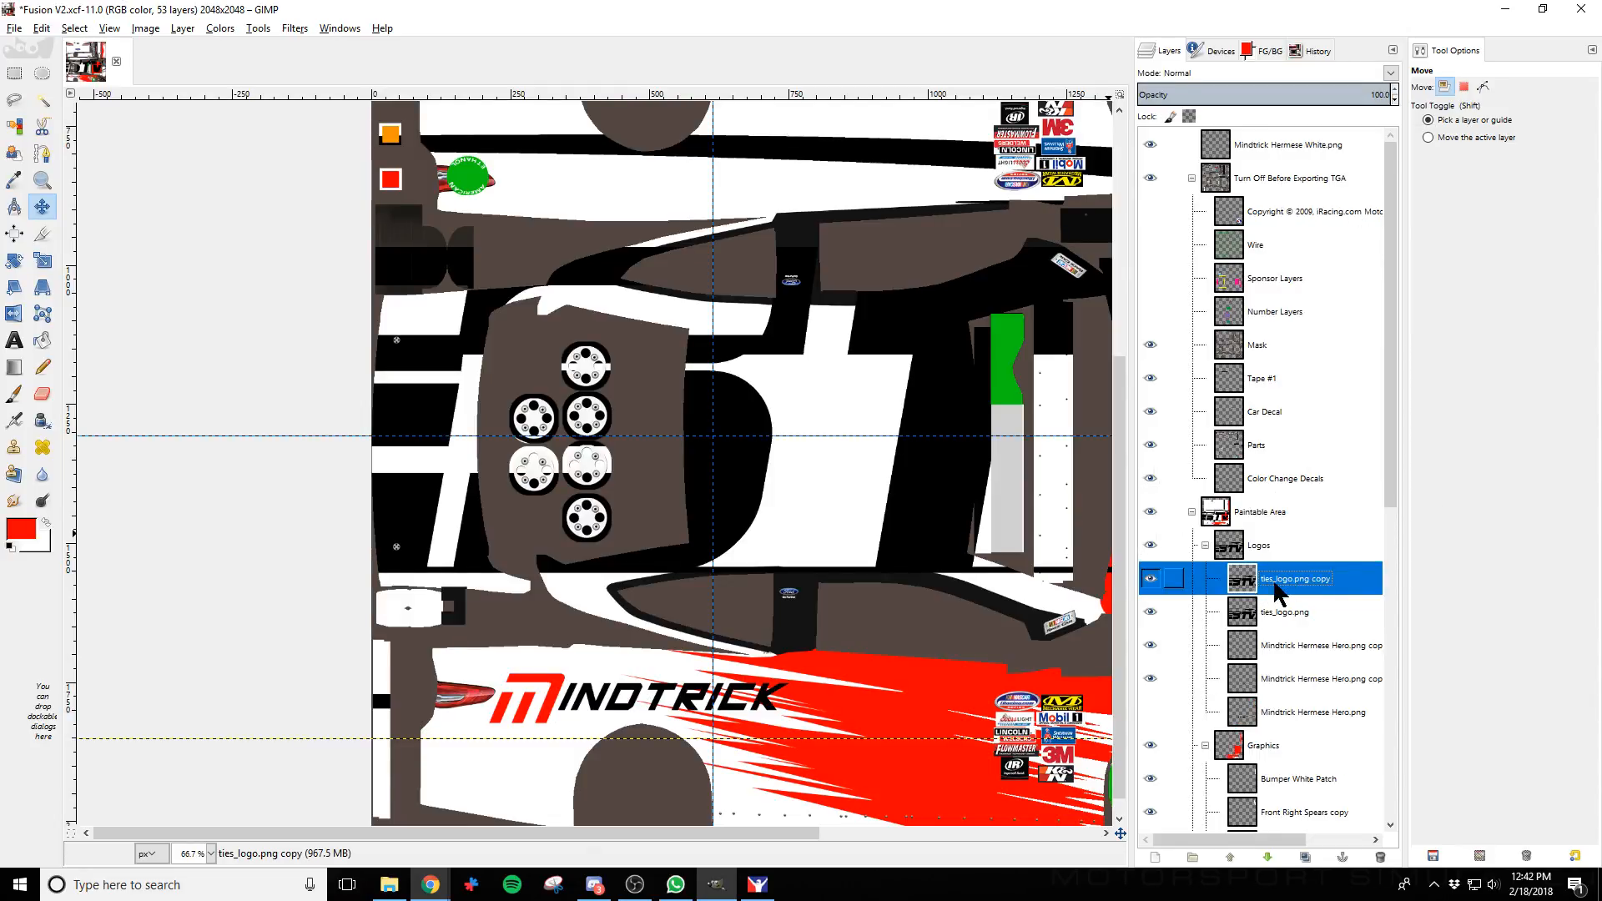
Rename the original layer 'ties_logo hero.png', hide it, and select the copy
{"action": "double_click", "coordinate": [1276, 614]}
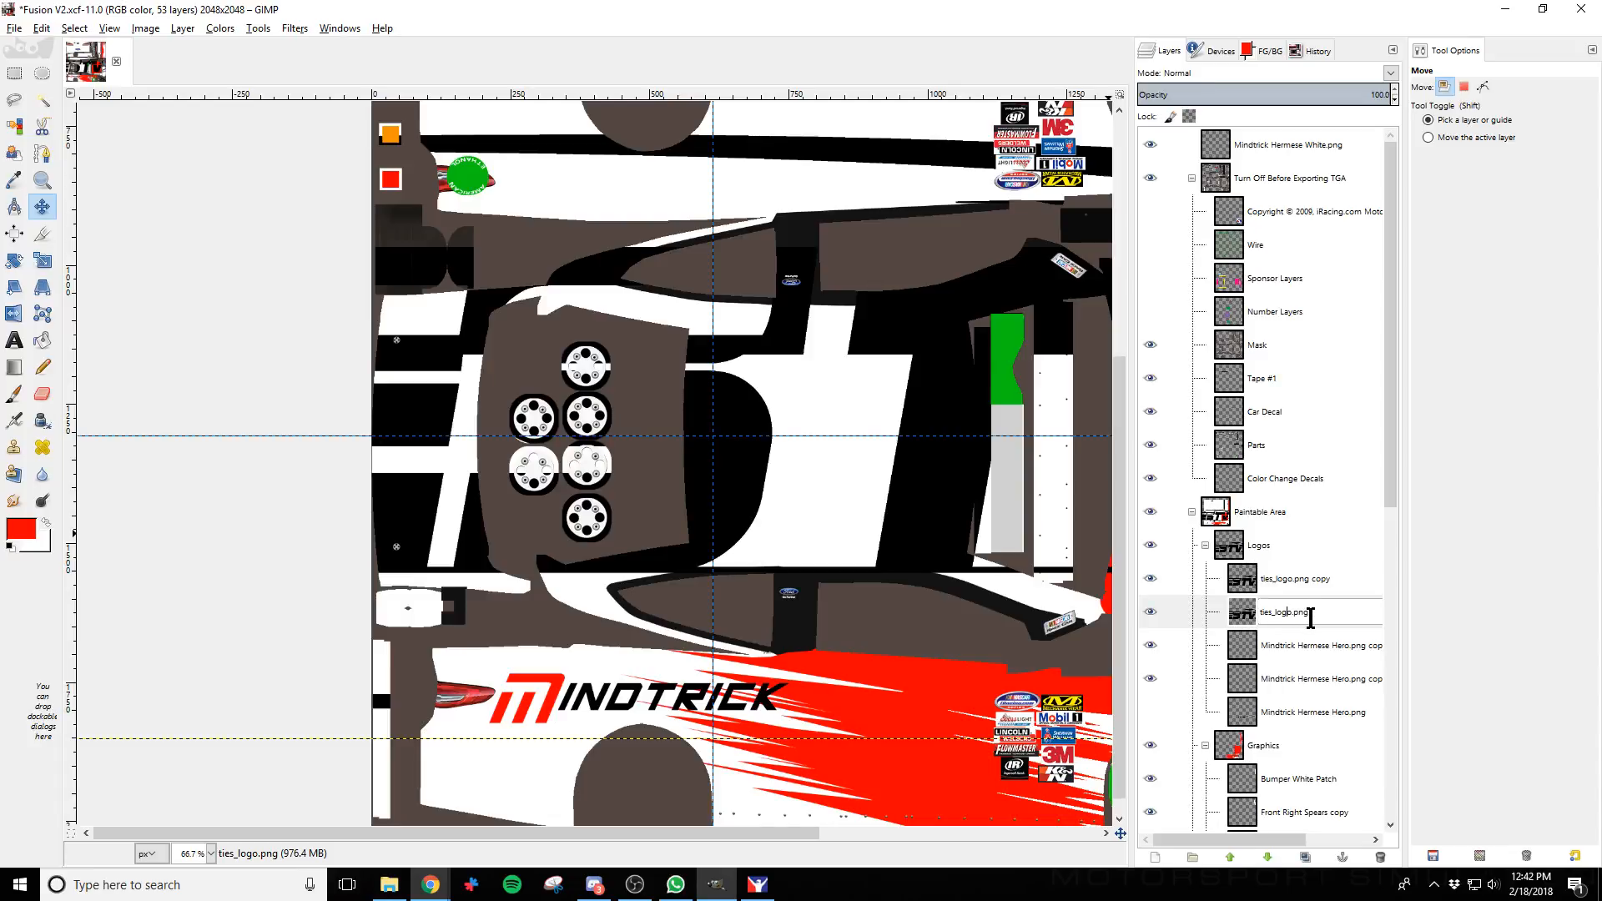
{"action": "type", "text": "hero"}
{"action": "key", "text": "Return"}
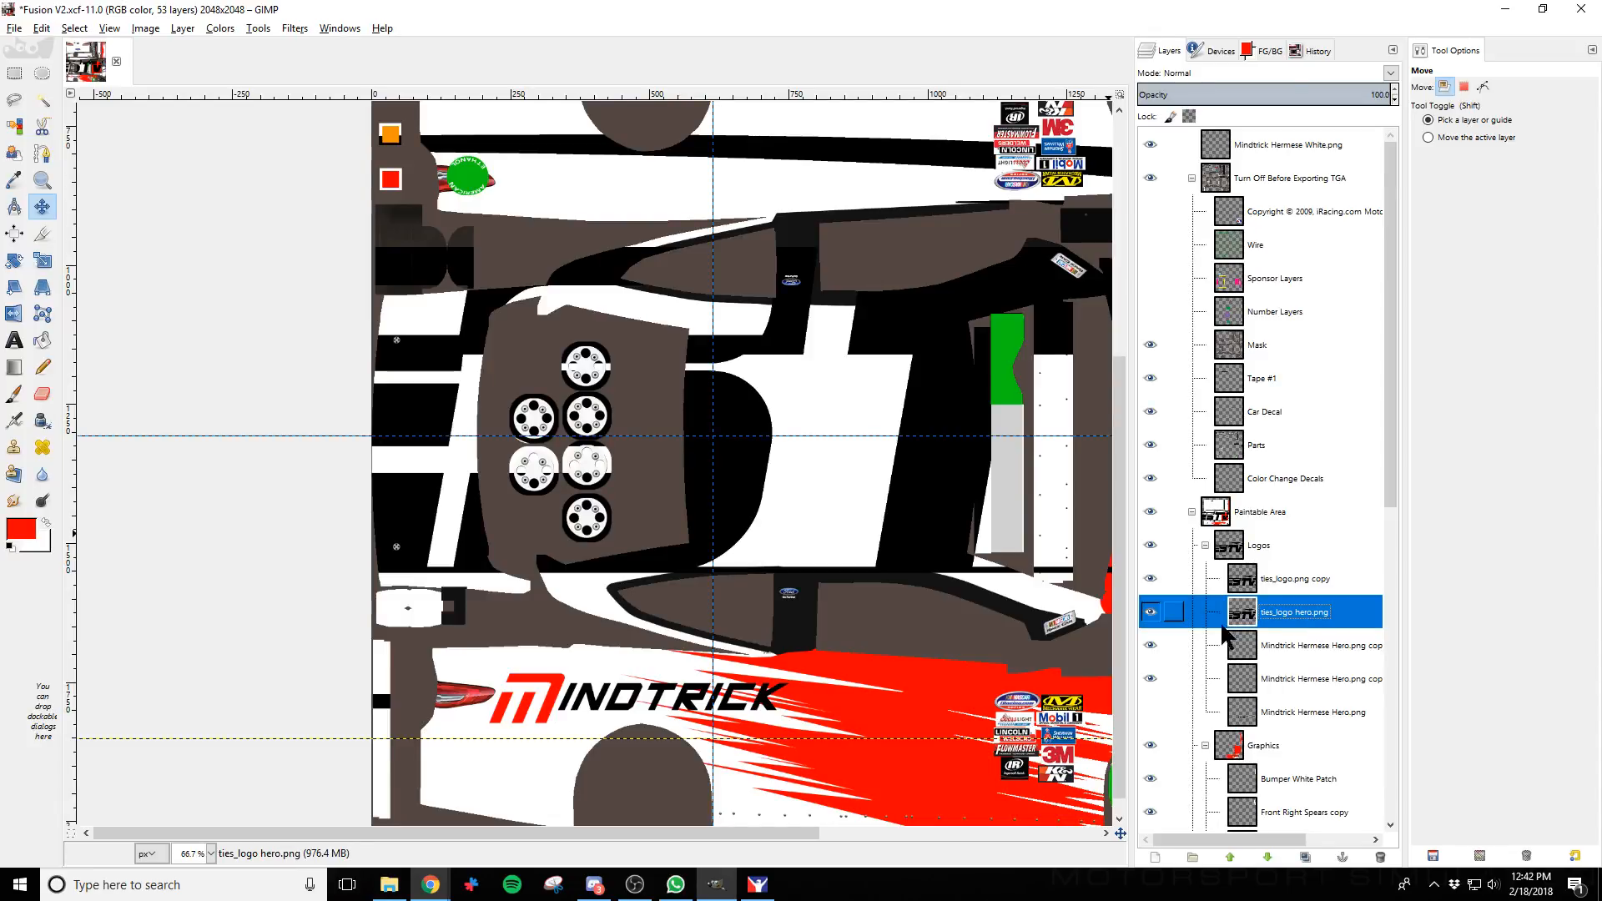
{"action": "left_click", "coordinate": [1149, 612]}
{"action": "left_click", "coordinate": [1290, 579]}
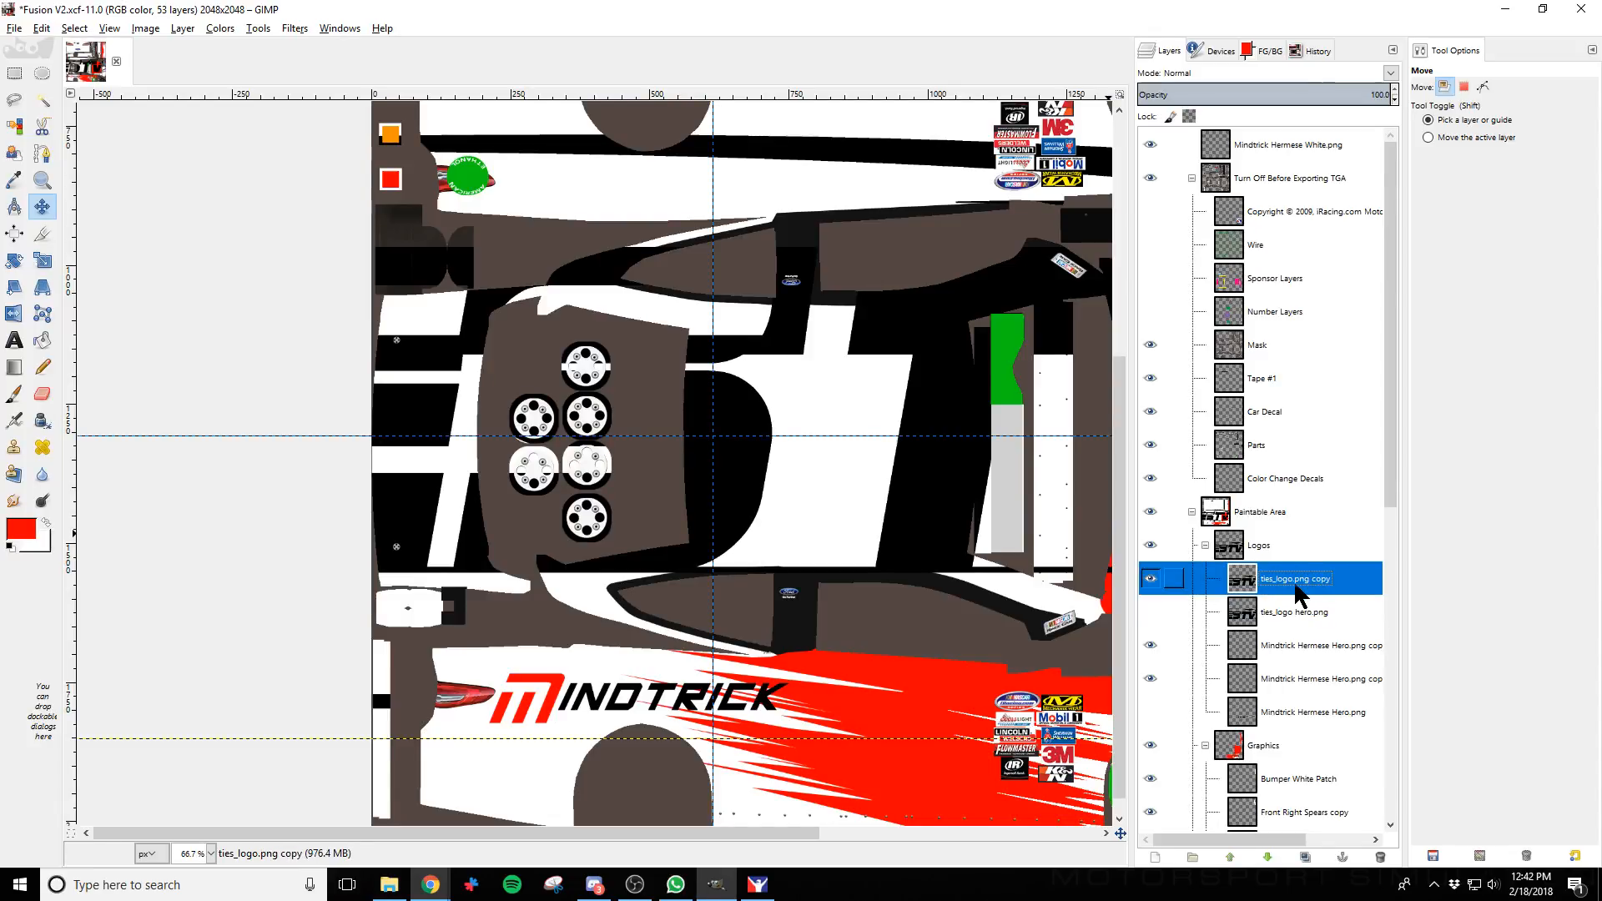
Scale the logo copy down to 2282 × 767
{"action": "left_click", "coordinate": [41, 260]}
{"action": "left_click", "coordinate": [769, 427]}
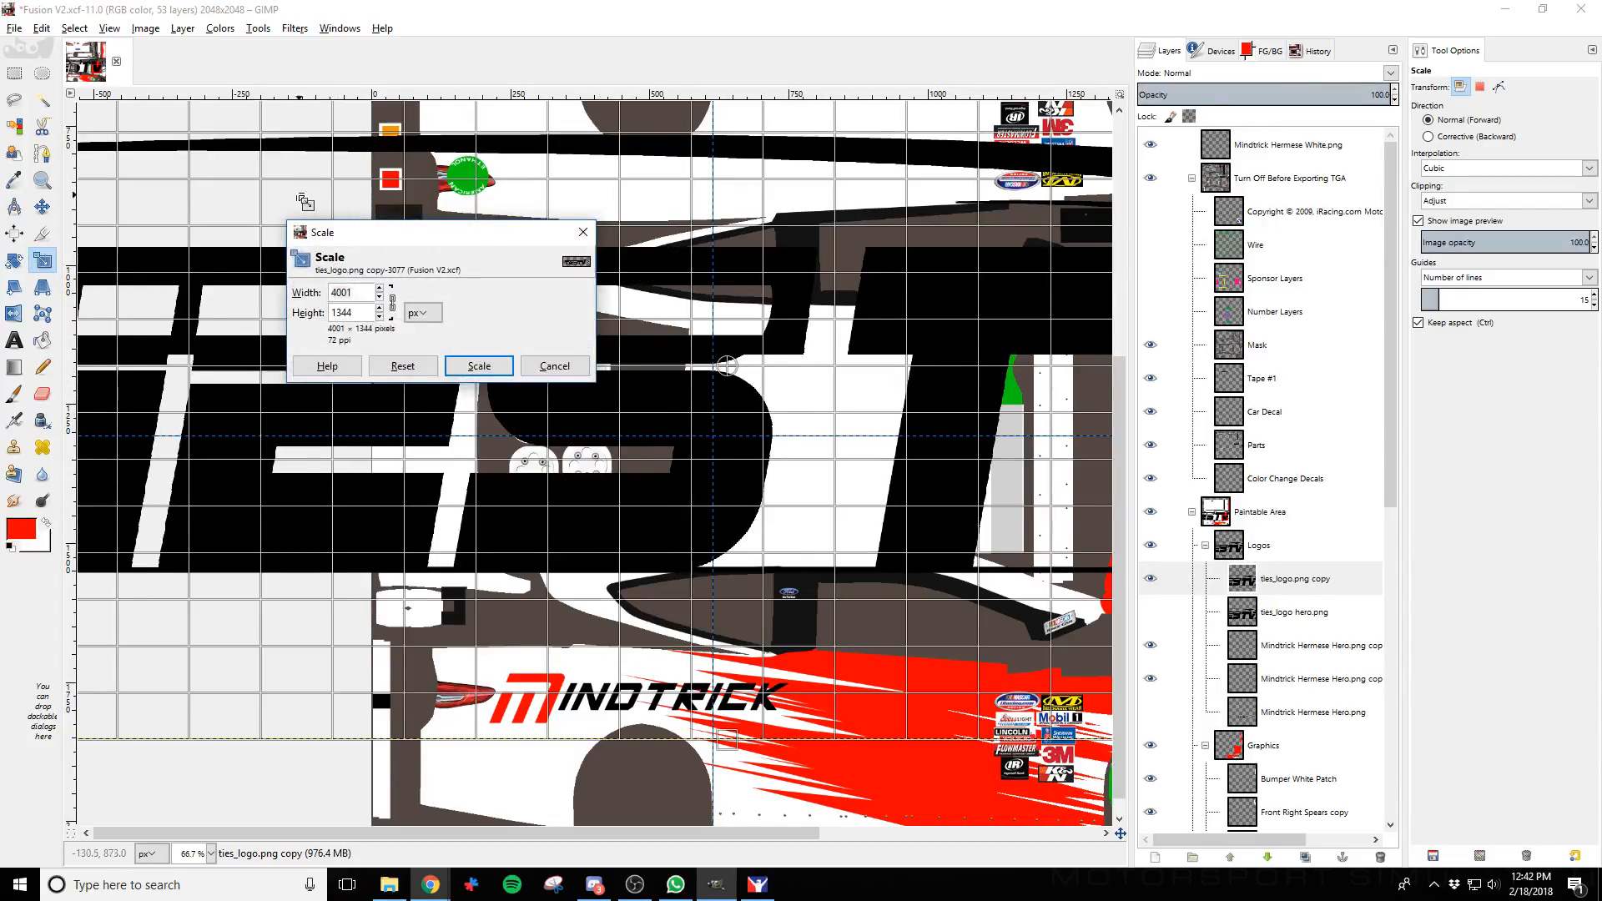
{"action": "left_click_drag", "start_coordinate": [302, 200], "coordinate": [1090, 602]}
{"action": "left_click_drag", "start_coordinate": [723, 833], "coordinate": [821, 830]}
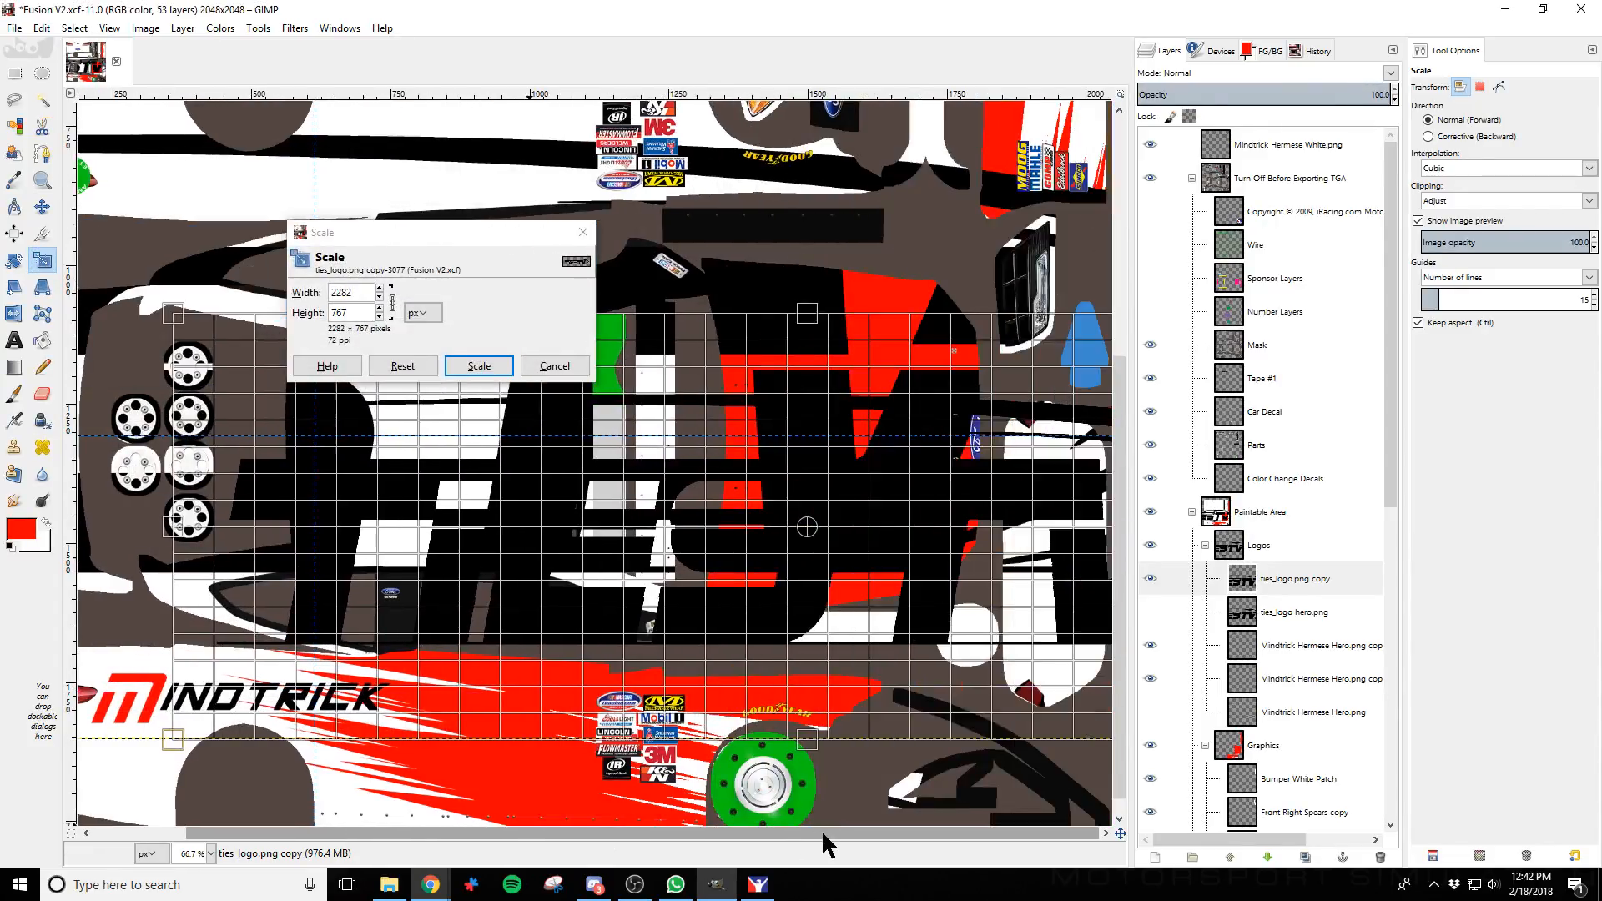
{"action": "left_click_drag", "start_coordinate": [1087, 679], "coordinate": [134, 351]}
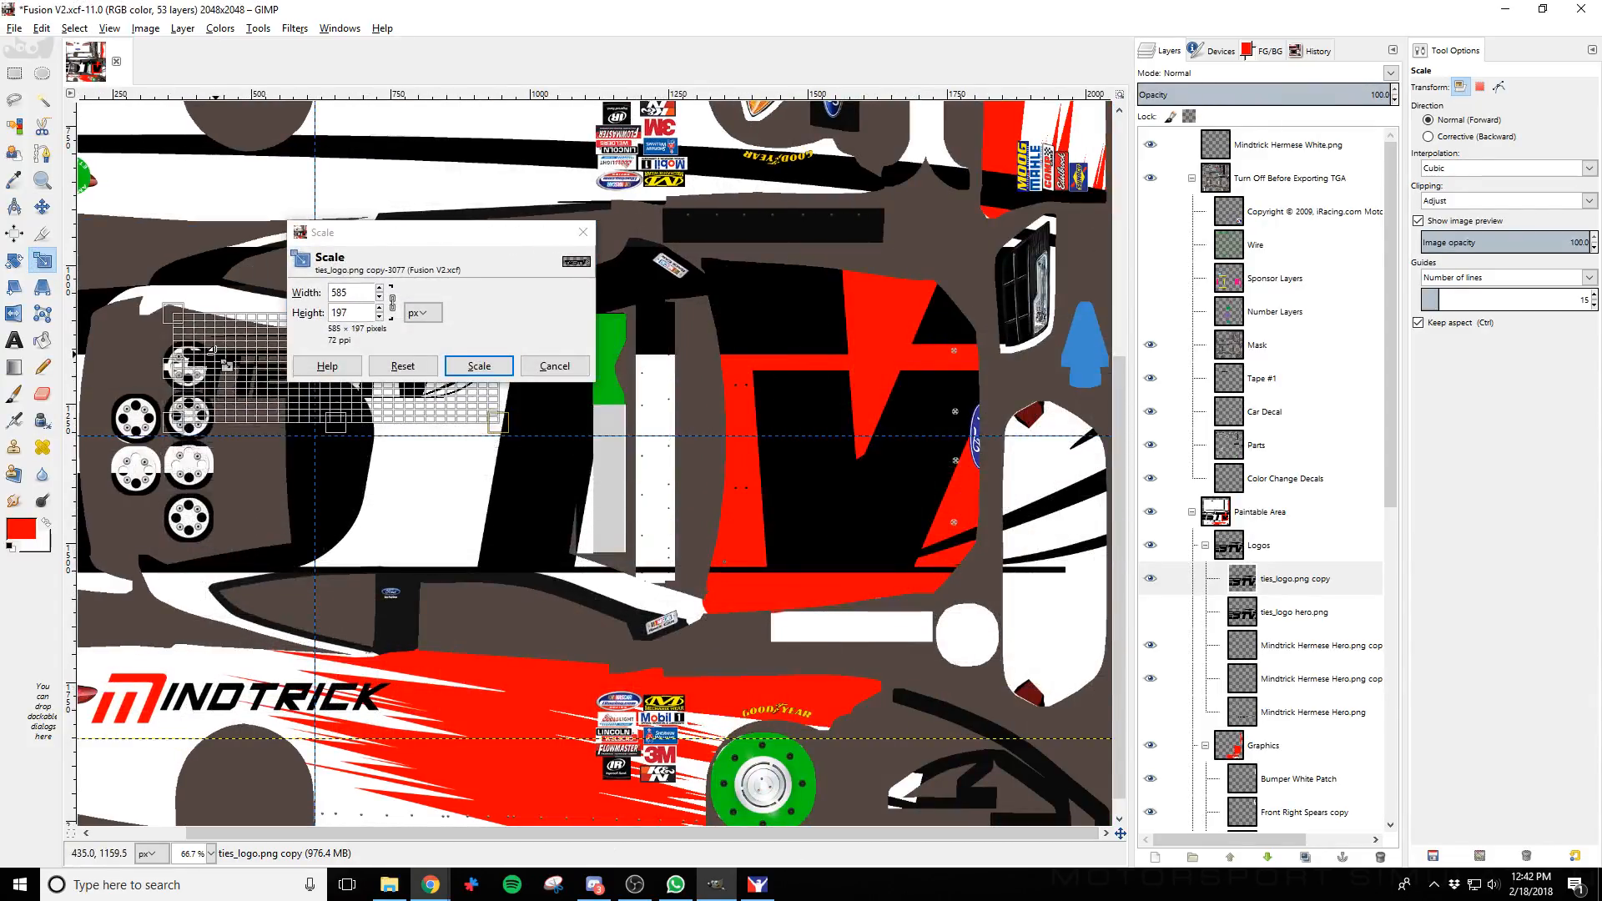
{"action": "left_click", "coordinate": [479, 365]}
Move the logo to the lower left and shrink it further to 341 × 115
{"action": "left_click", "coordinate": [42, 206]}
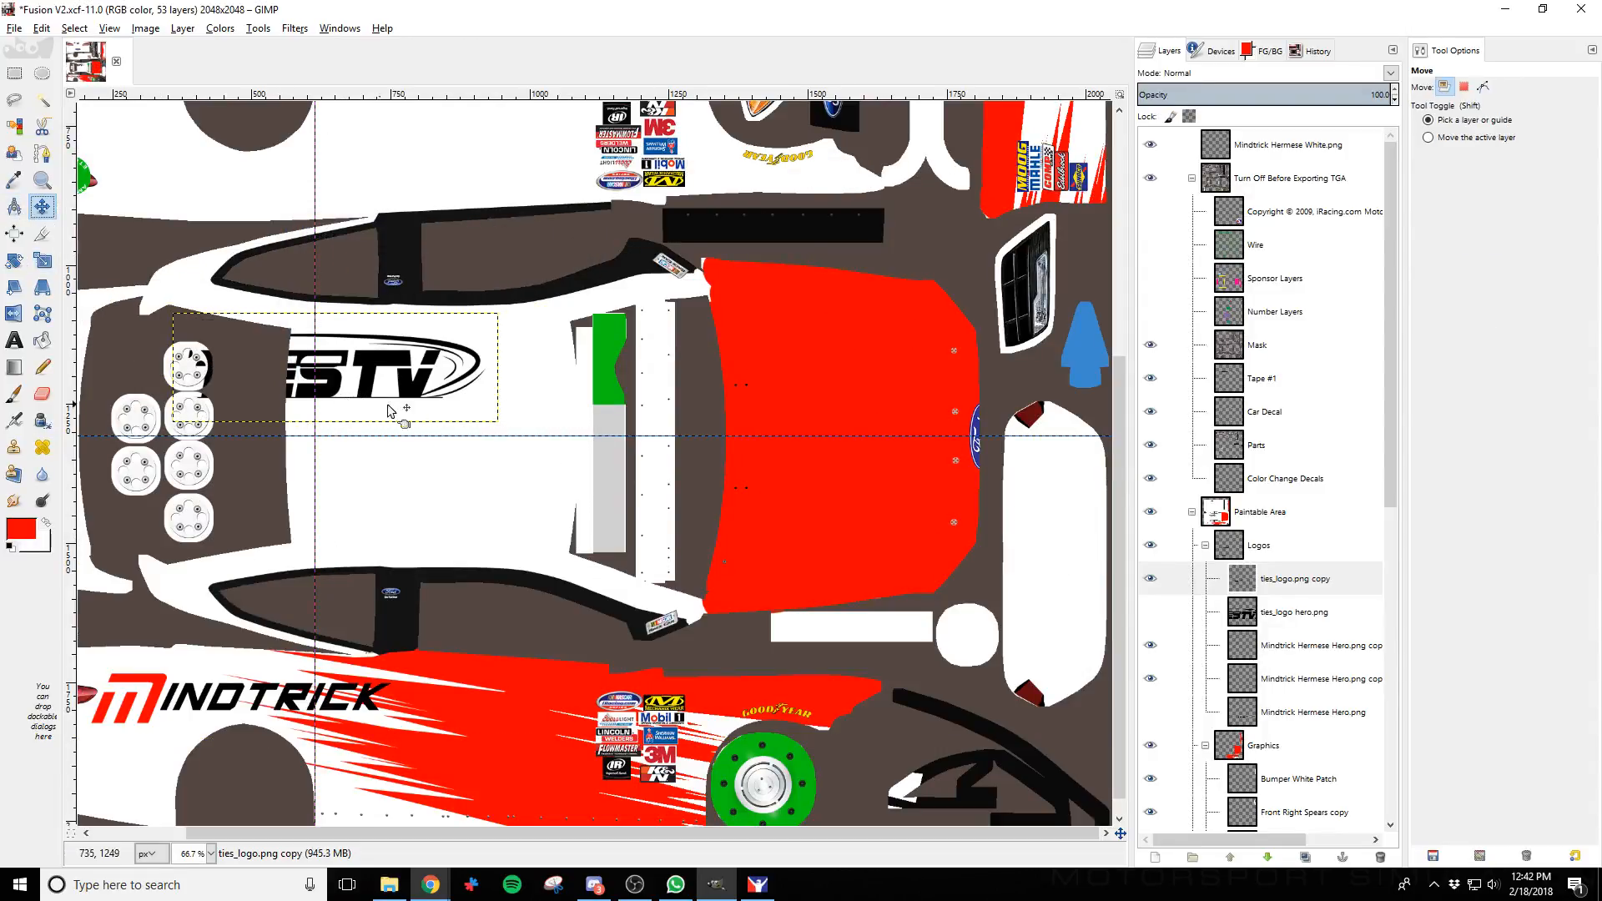
{"action": "left_click_drag", "start_coordinate": [401, 403], "coordinate": [204, 799]}
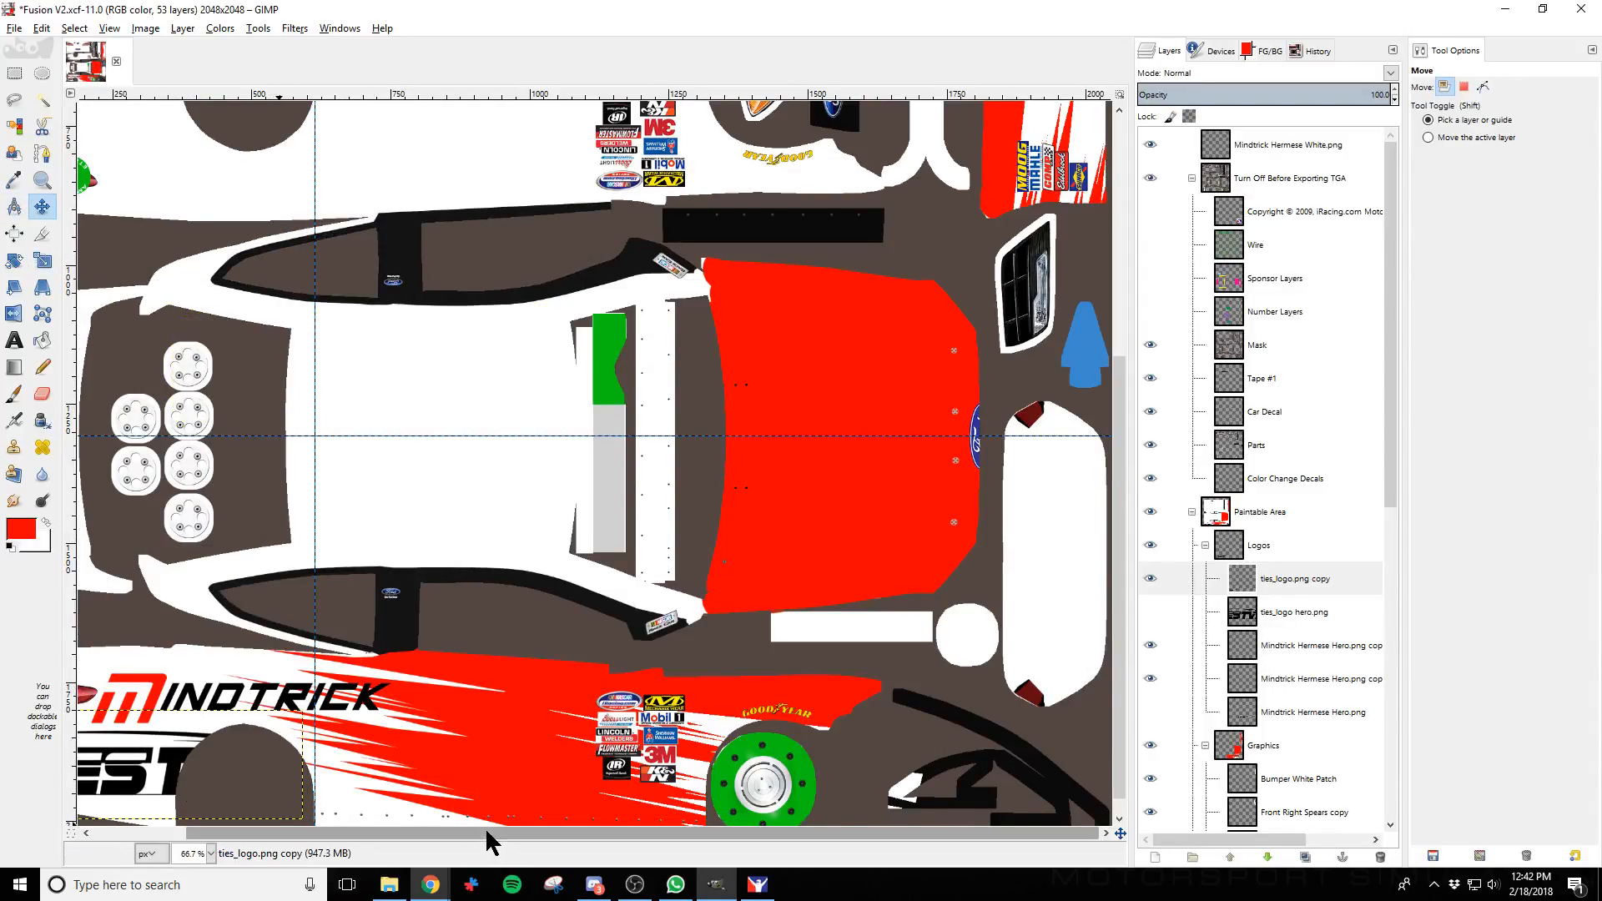
{"action": "left_click_drag", "start_coordinate": [484, 829], "coordinate": [317, 833]}
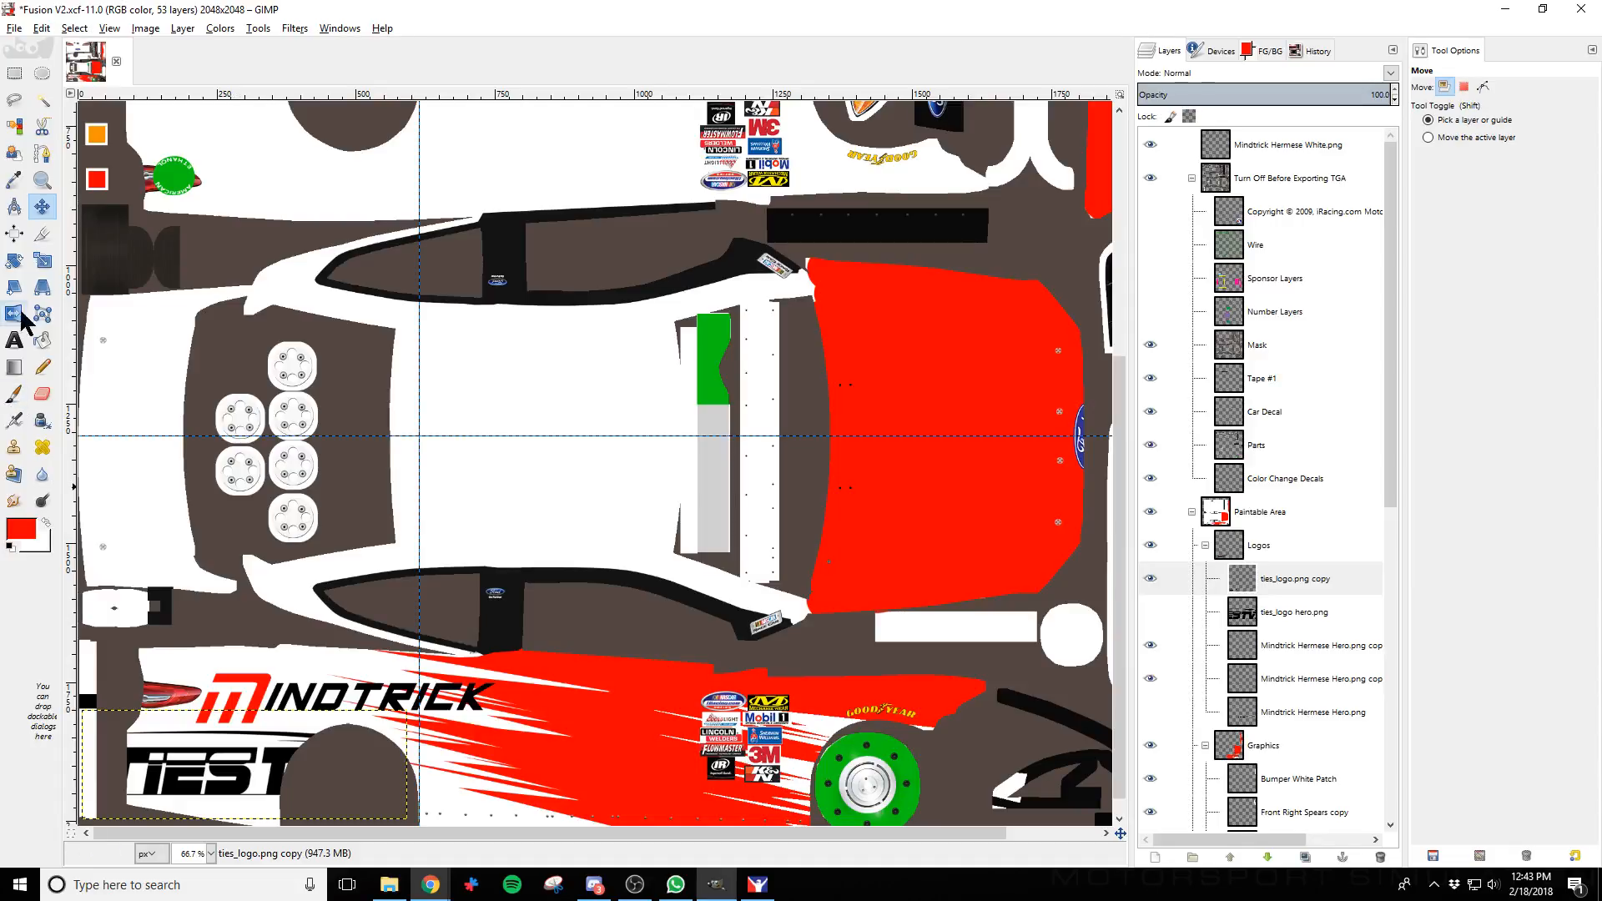
{"action": "left_click", "coordinate": [42, 261]}
{"action": "left_click", "coordinate": [231, 764]}
{"action": "left_click_drag", "start_coordinate": [107, 723], "coordinate": [249, 773]}
{"action": "left_click", "coordinate": [479, 366]}
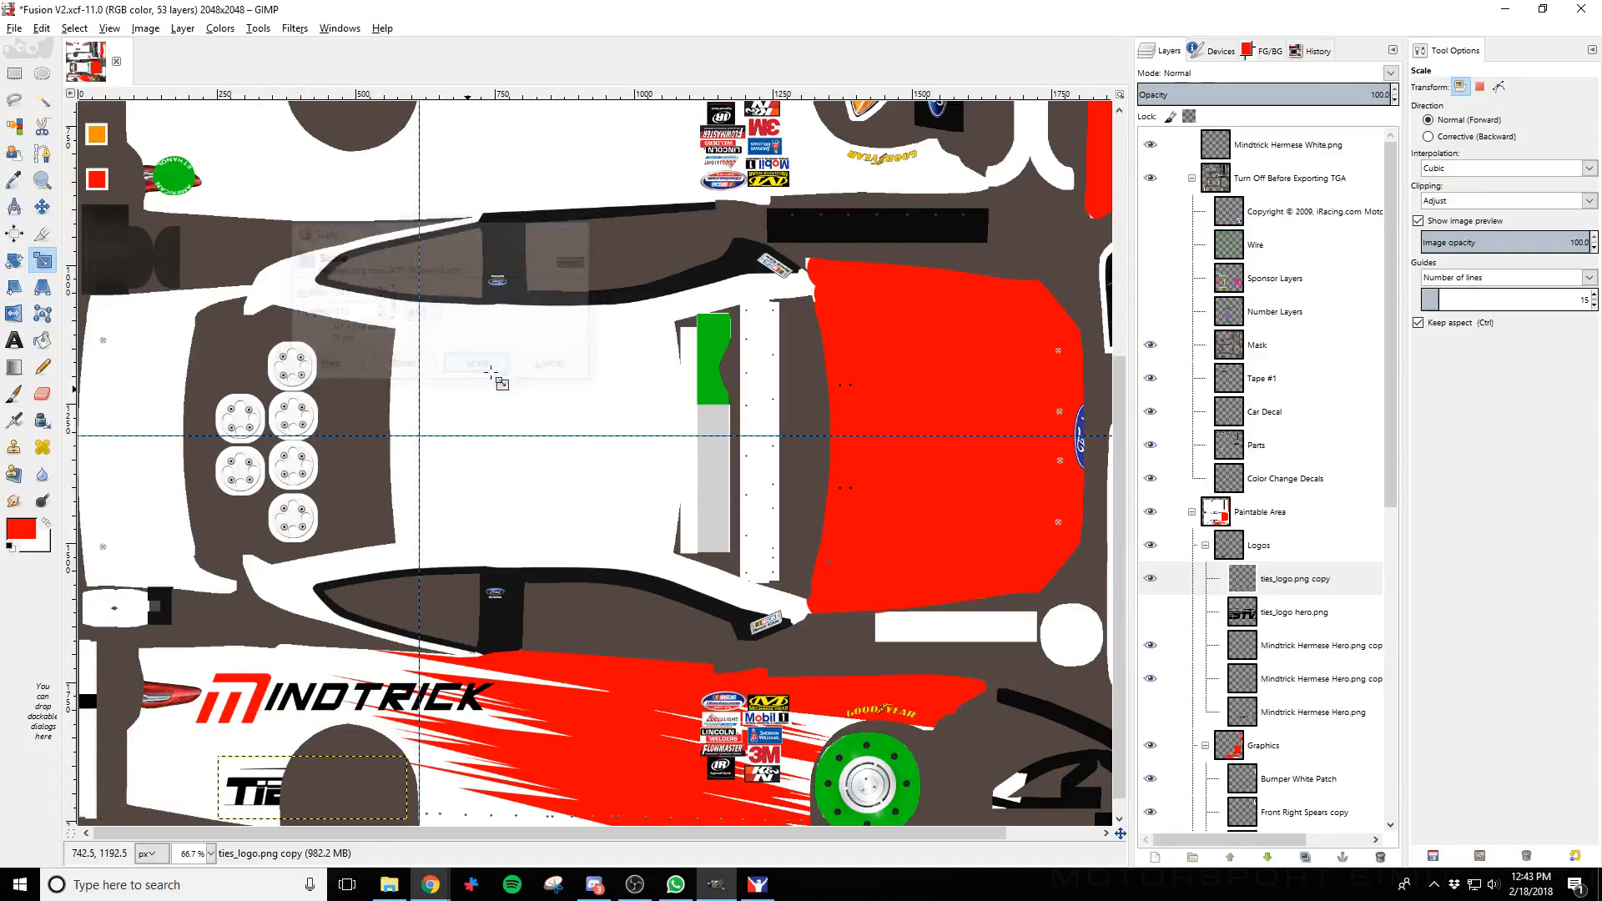
Position the TiesTV logo on the lower door below MINDTRICK and export the texture
{"action": "left_click", "coordinate": [42, 206]}
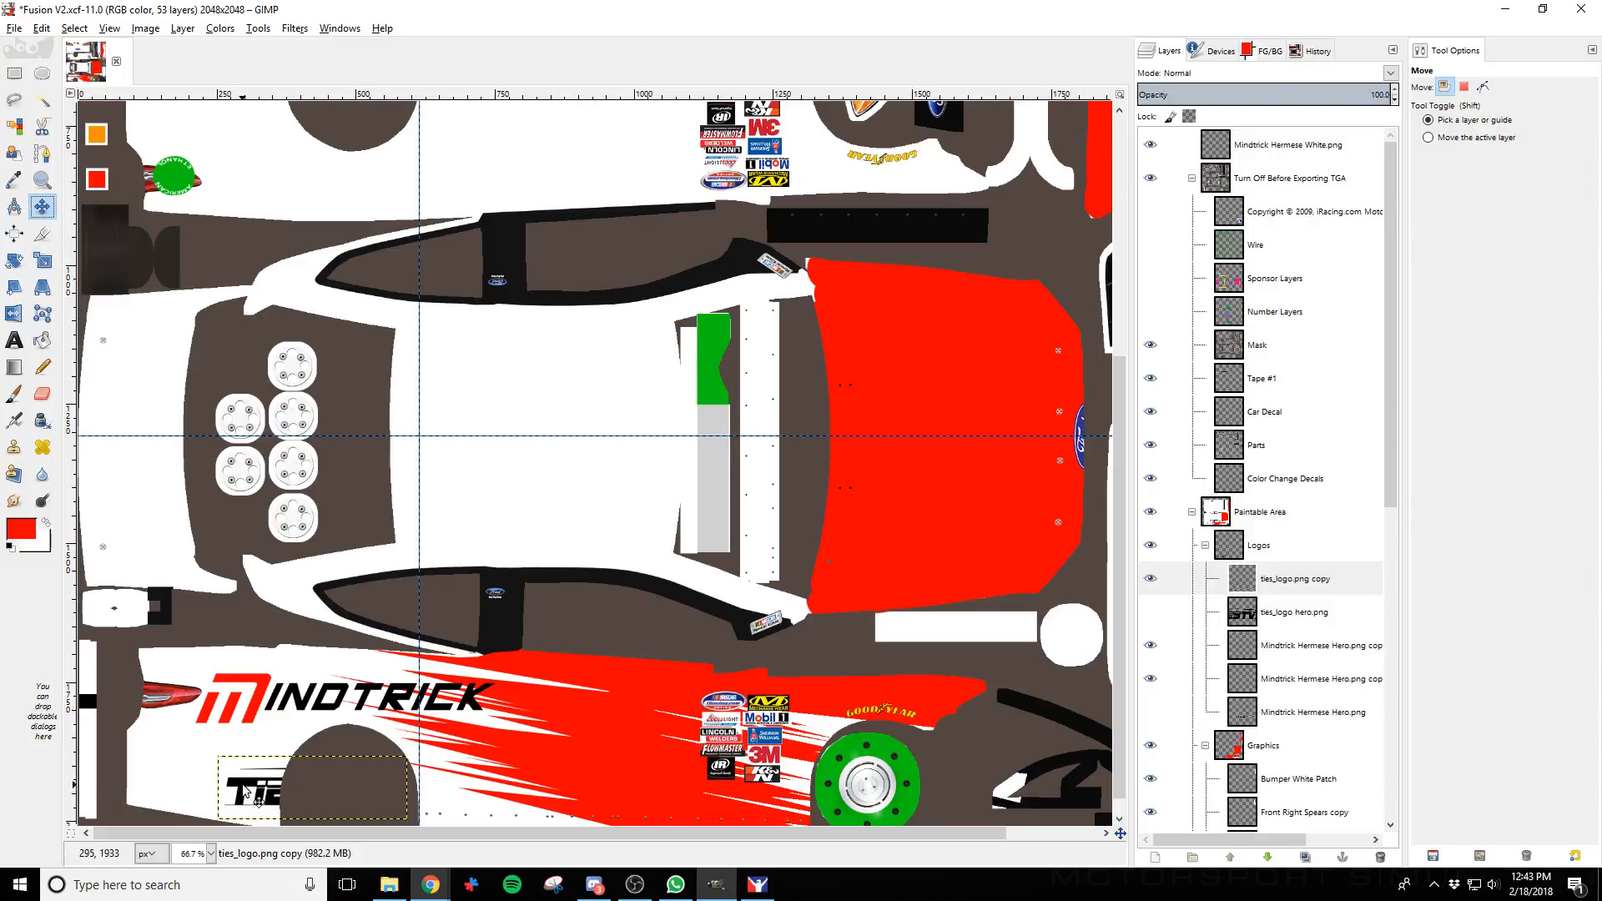
{"action": "left_click_drag", "start_coordinate": [248, 793], "coordinate": [148, 778]}
{"action": "key", "text": "ctrl+e"}
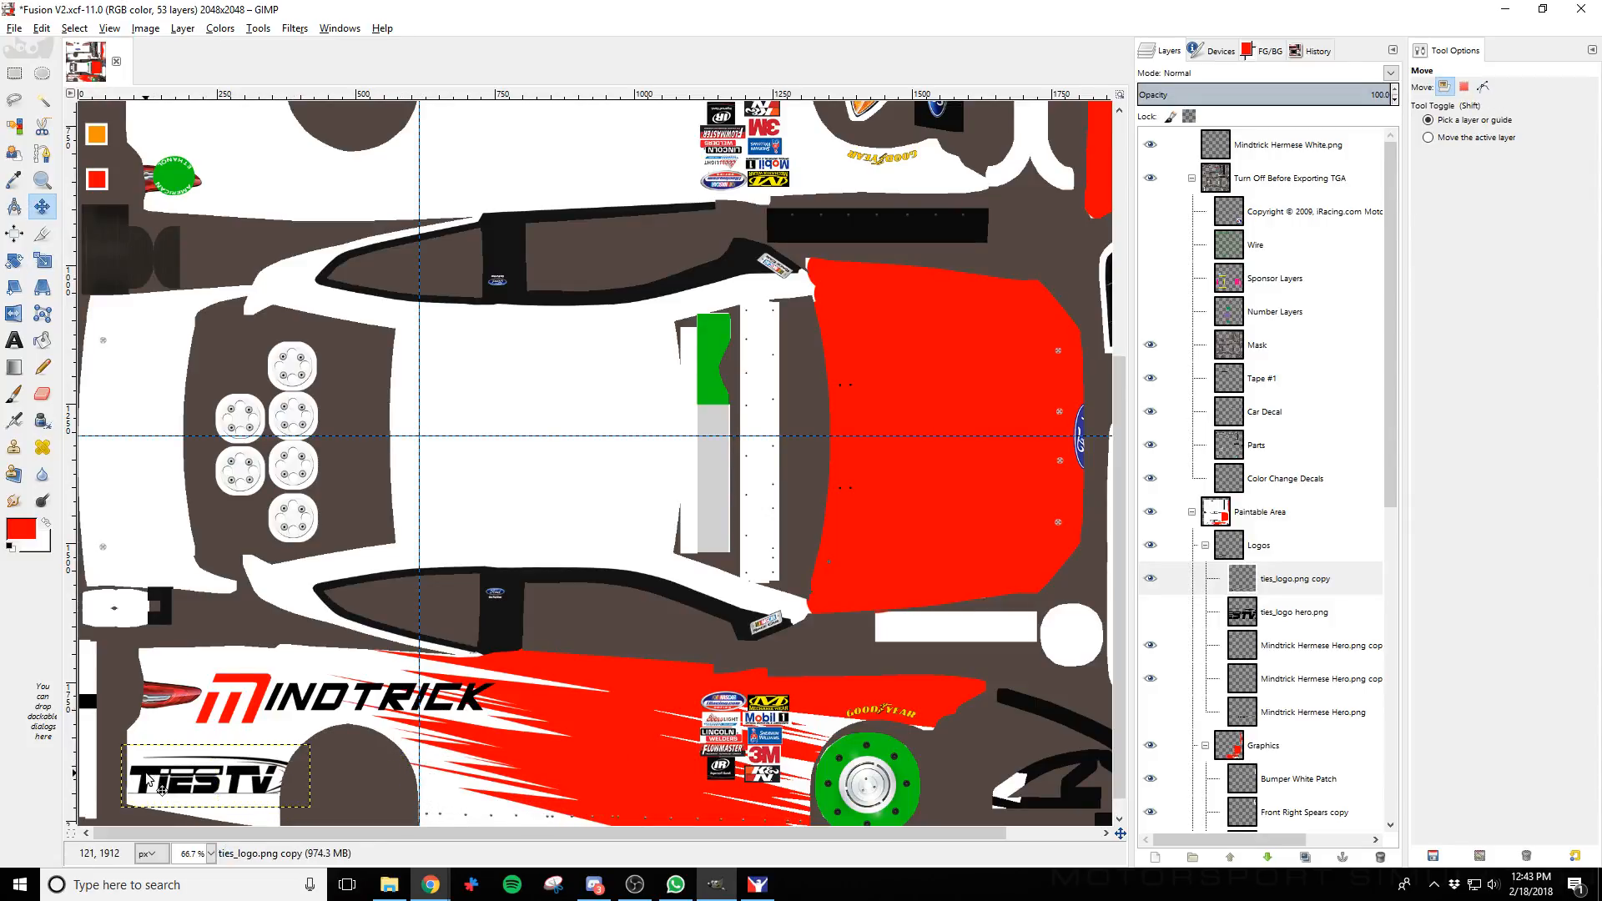
{"action": "key", "text": "alt+Tab"}
{"action": "key", "text": "alt+Tab"}
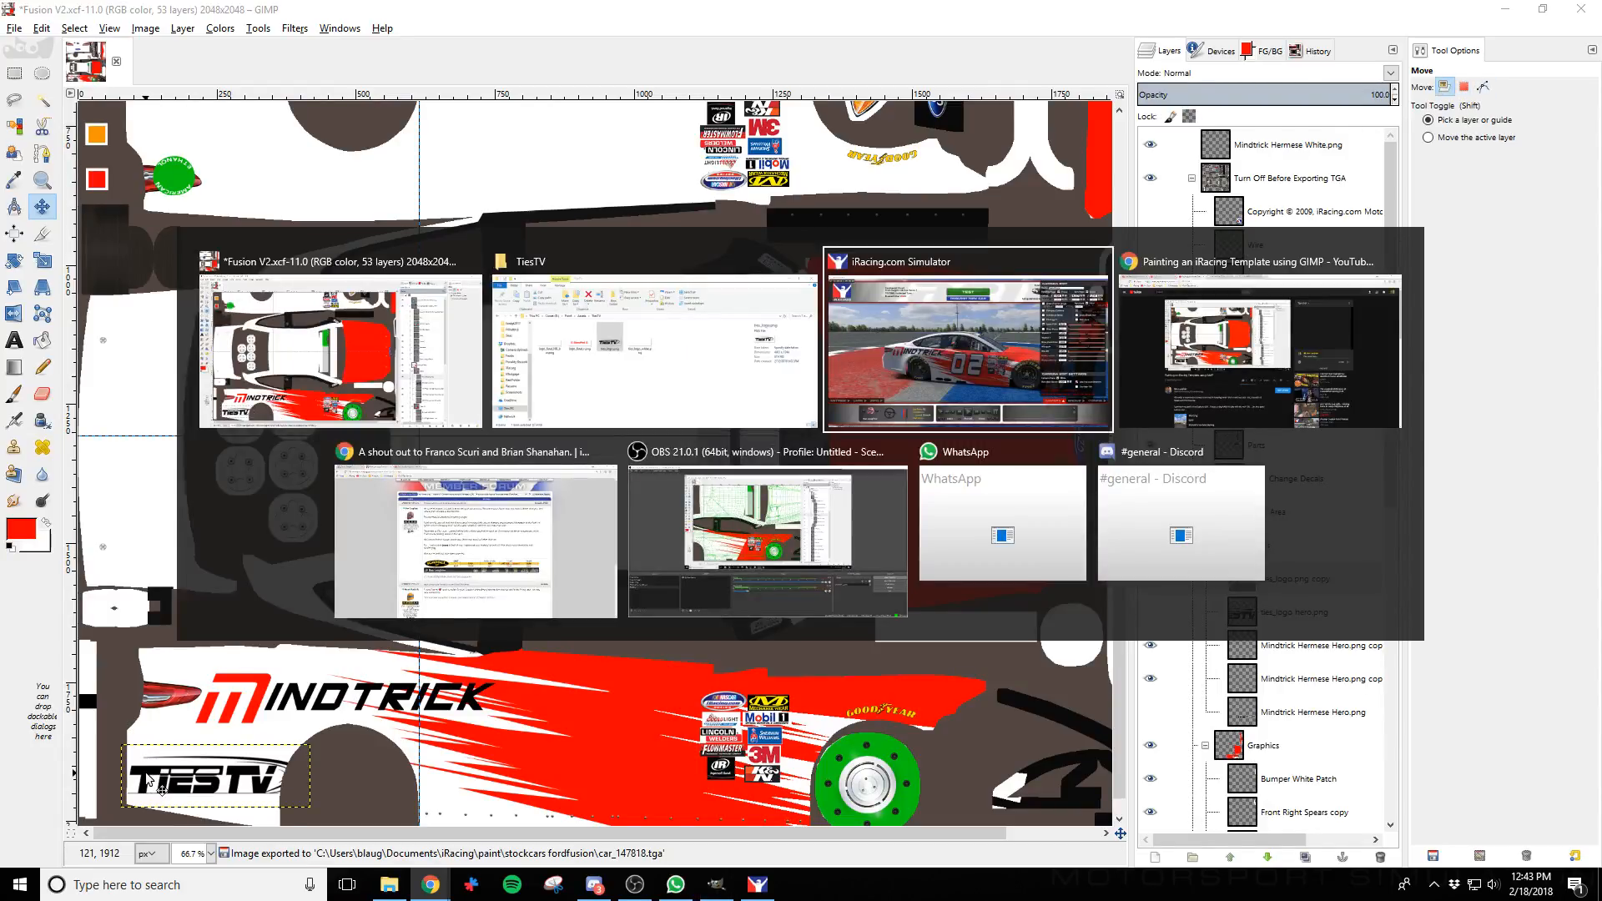
{"action": "key", "text": "a"}
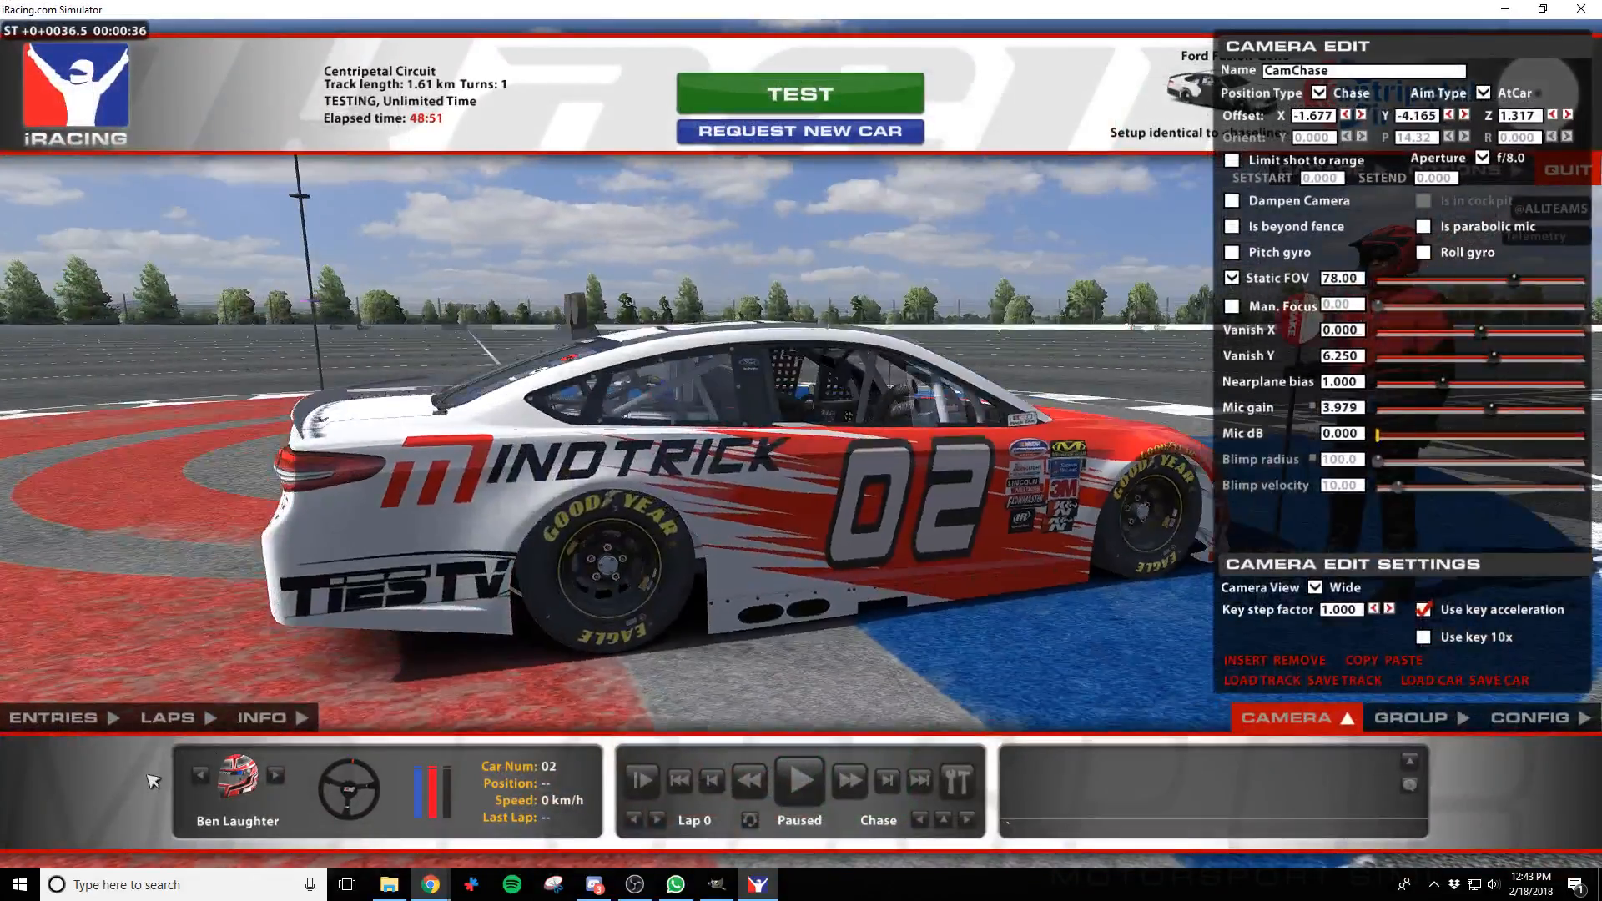
{"action": "key", "text": "z"}
{"action": "key", "text": "s"}
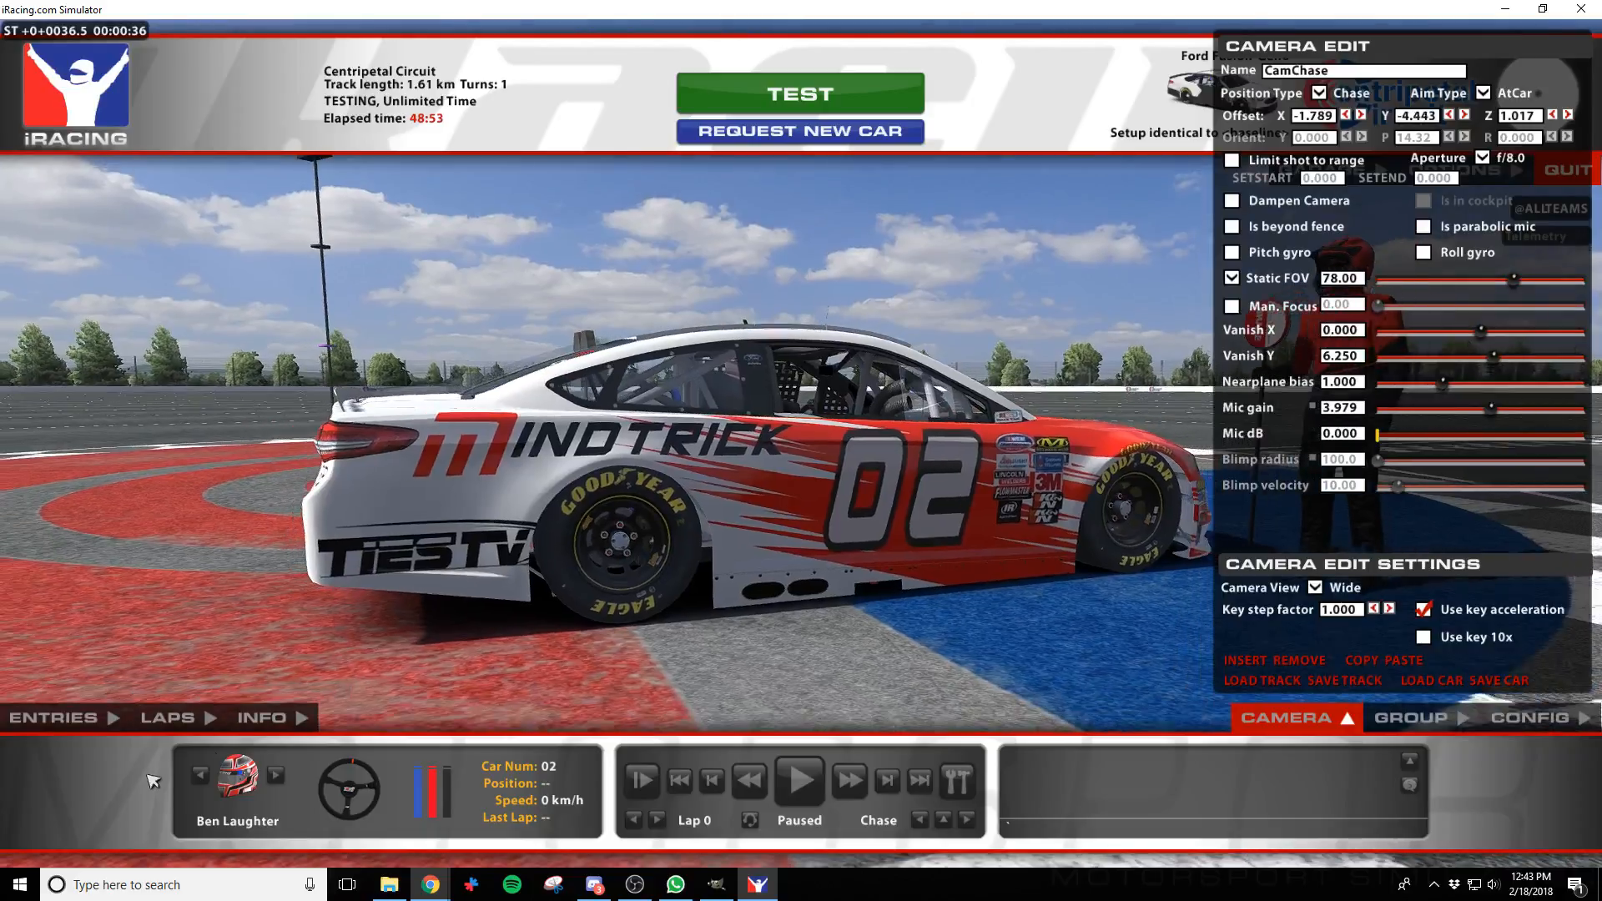
{"action": "key", "text": "alt+Tab"}
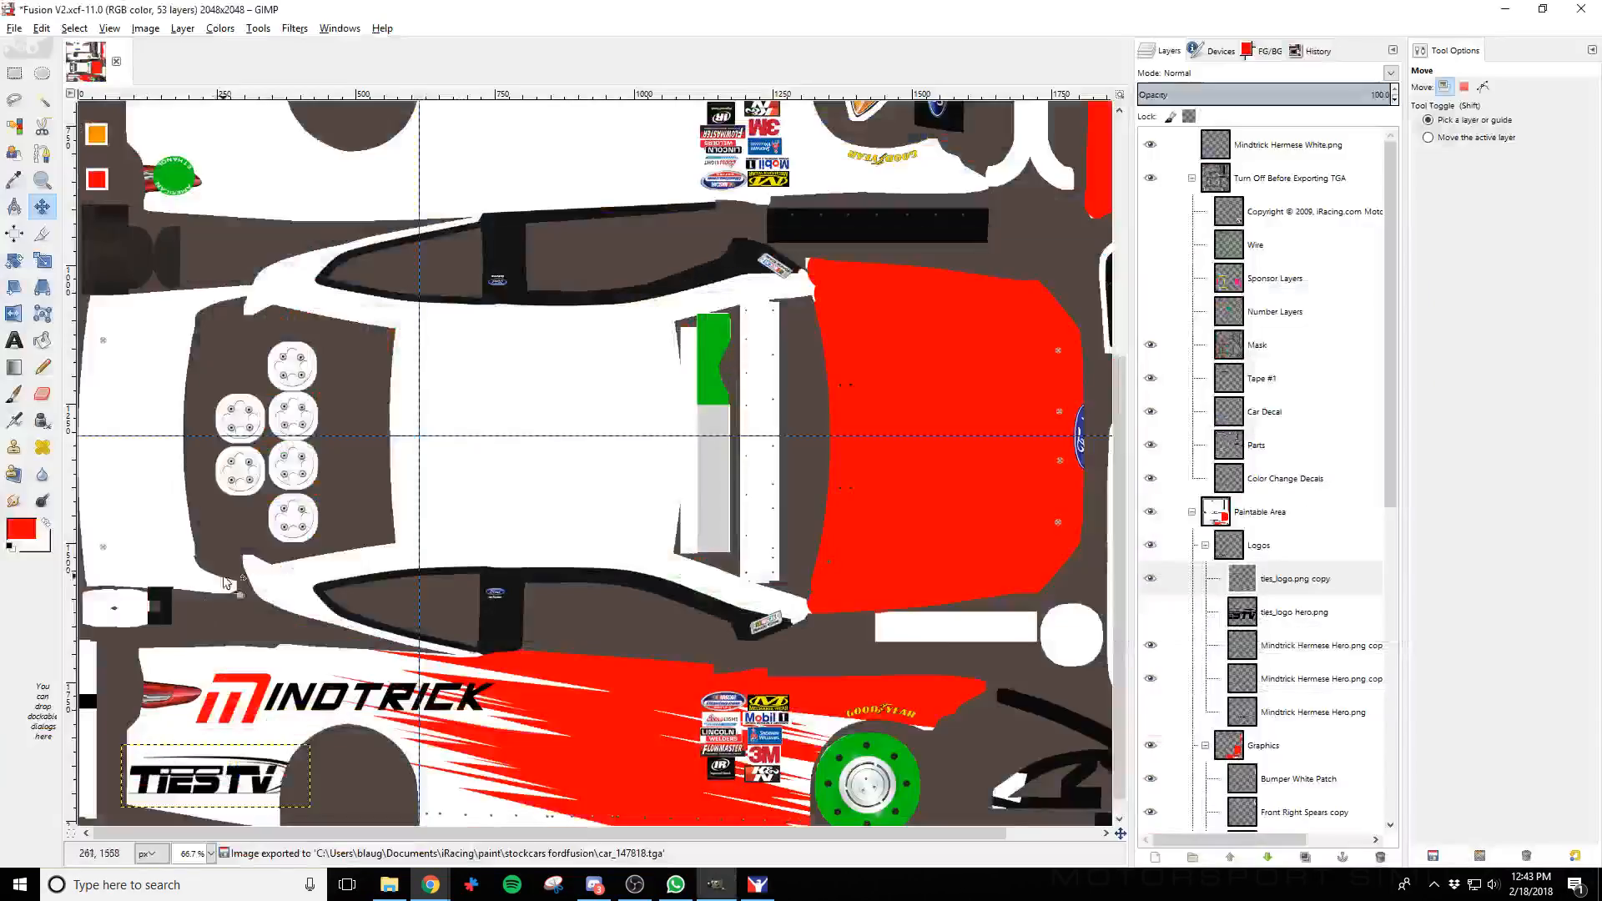
Shrink the TiesTV logo slightly and nudge it up and left
{"action": "left_click", "coordinate": [42, 261]}
{"action": "left_click", "coordinate": [200, 776]}
{"action": "left_click_drag", "start_coordinate": [159, 761], "coordinate": [153, 757]}
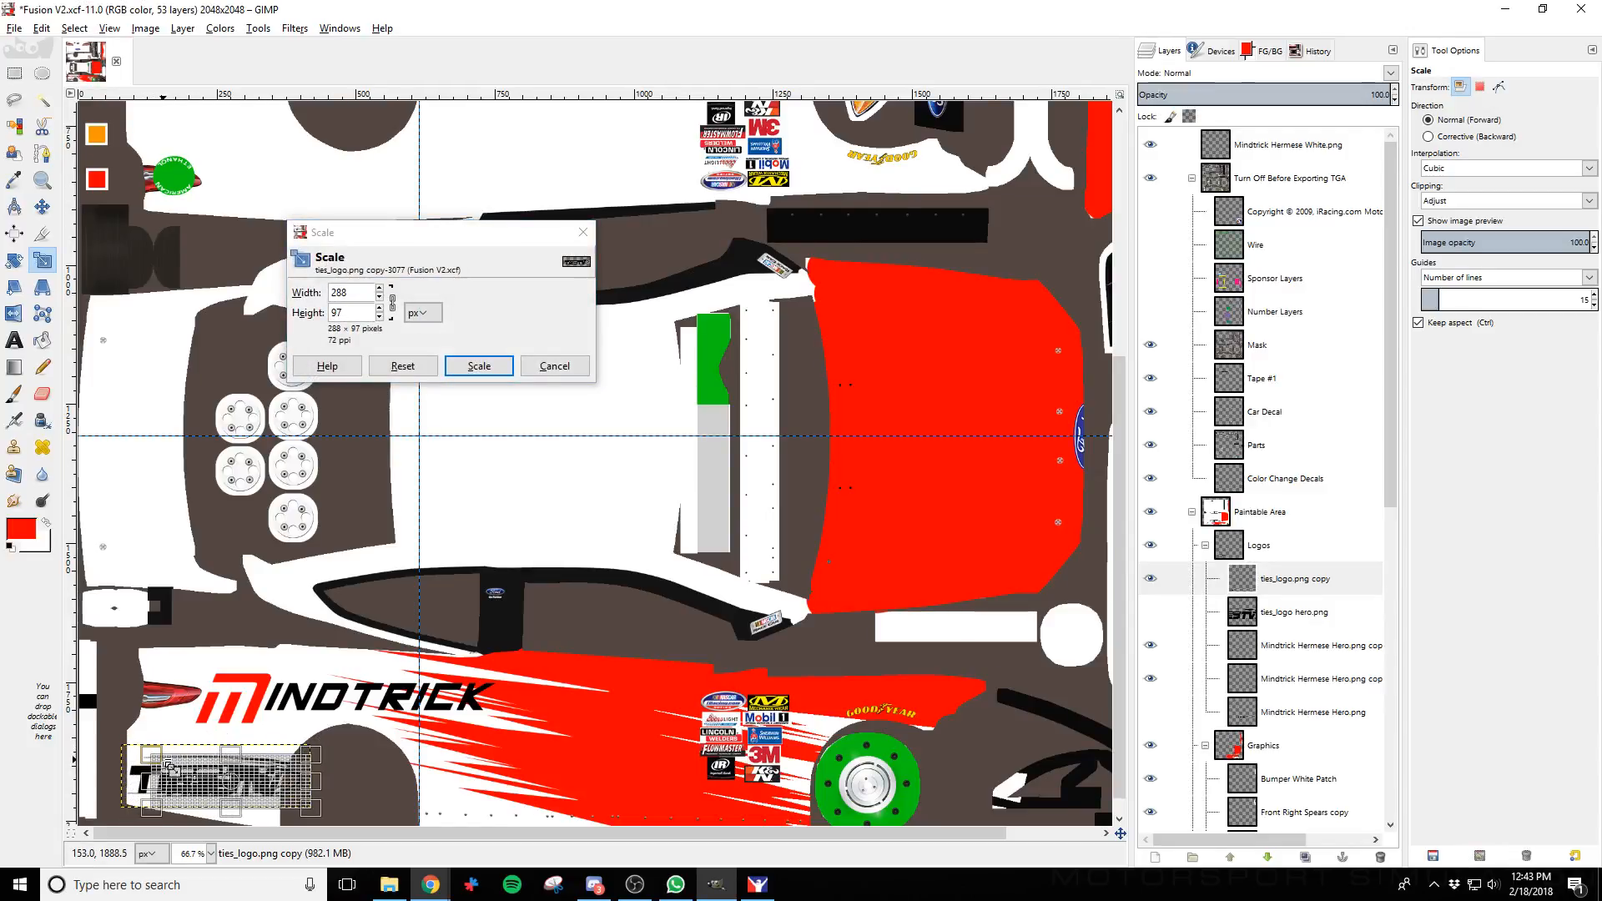
{"action": "left_click", "coordinate": [479, 365]}
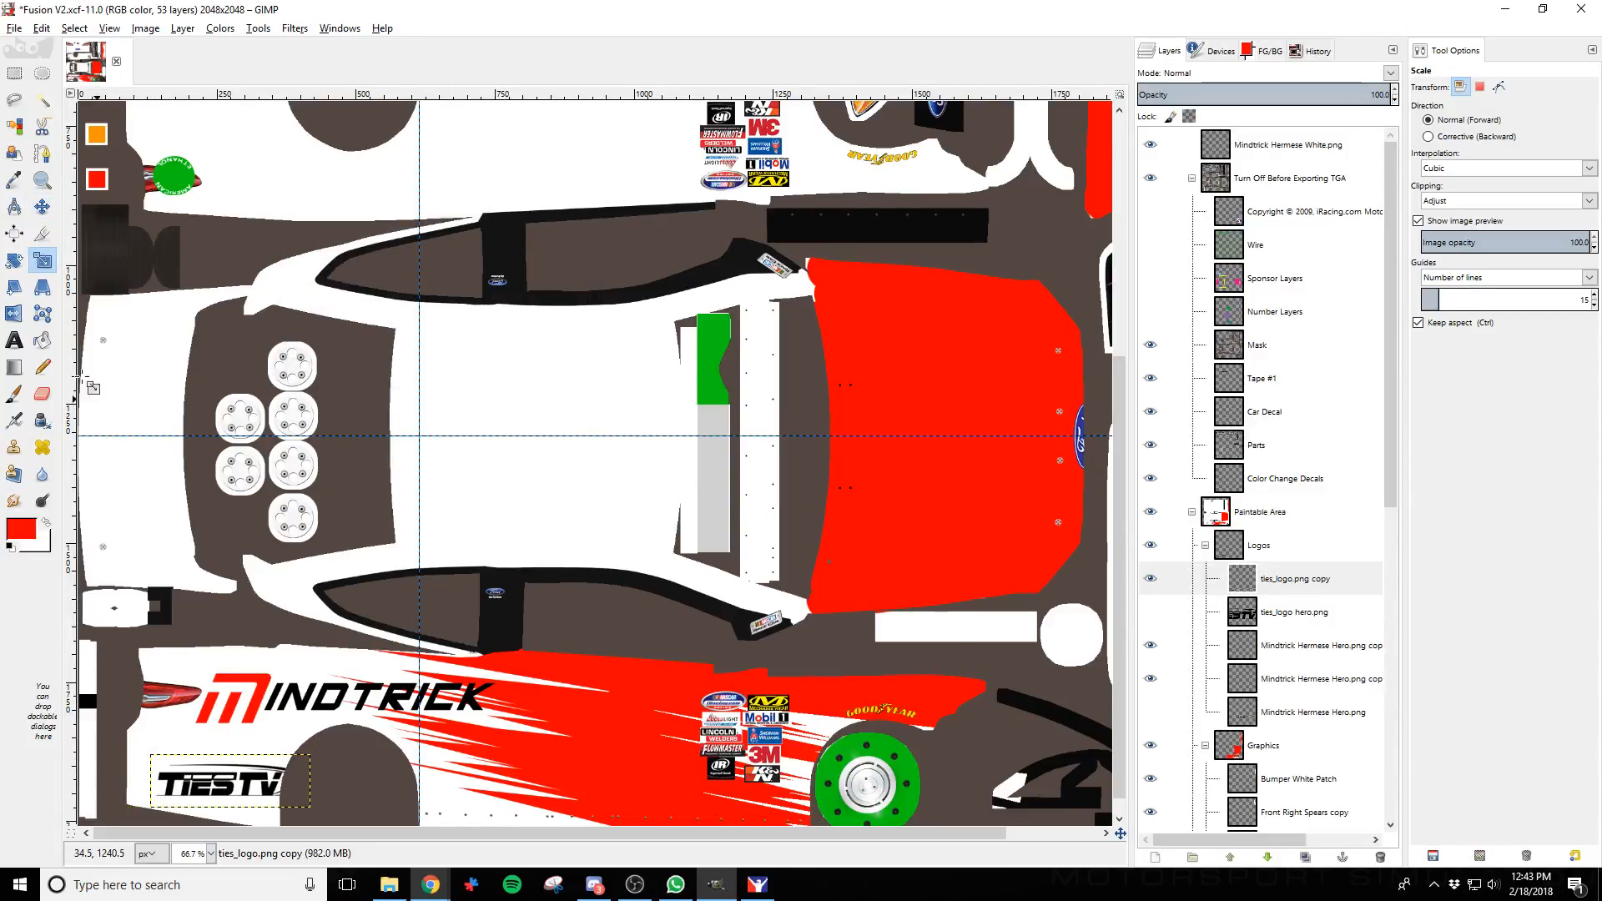
{"action": "left_click", "coordinate": [42, 206]}
{"action": "left_click_drag", "start_coordinate": [227, 797], "coordinate": [208, 790]}
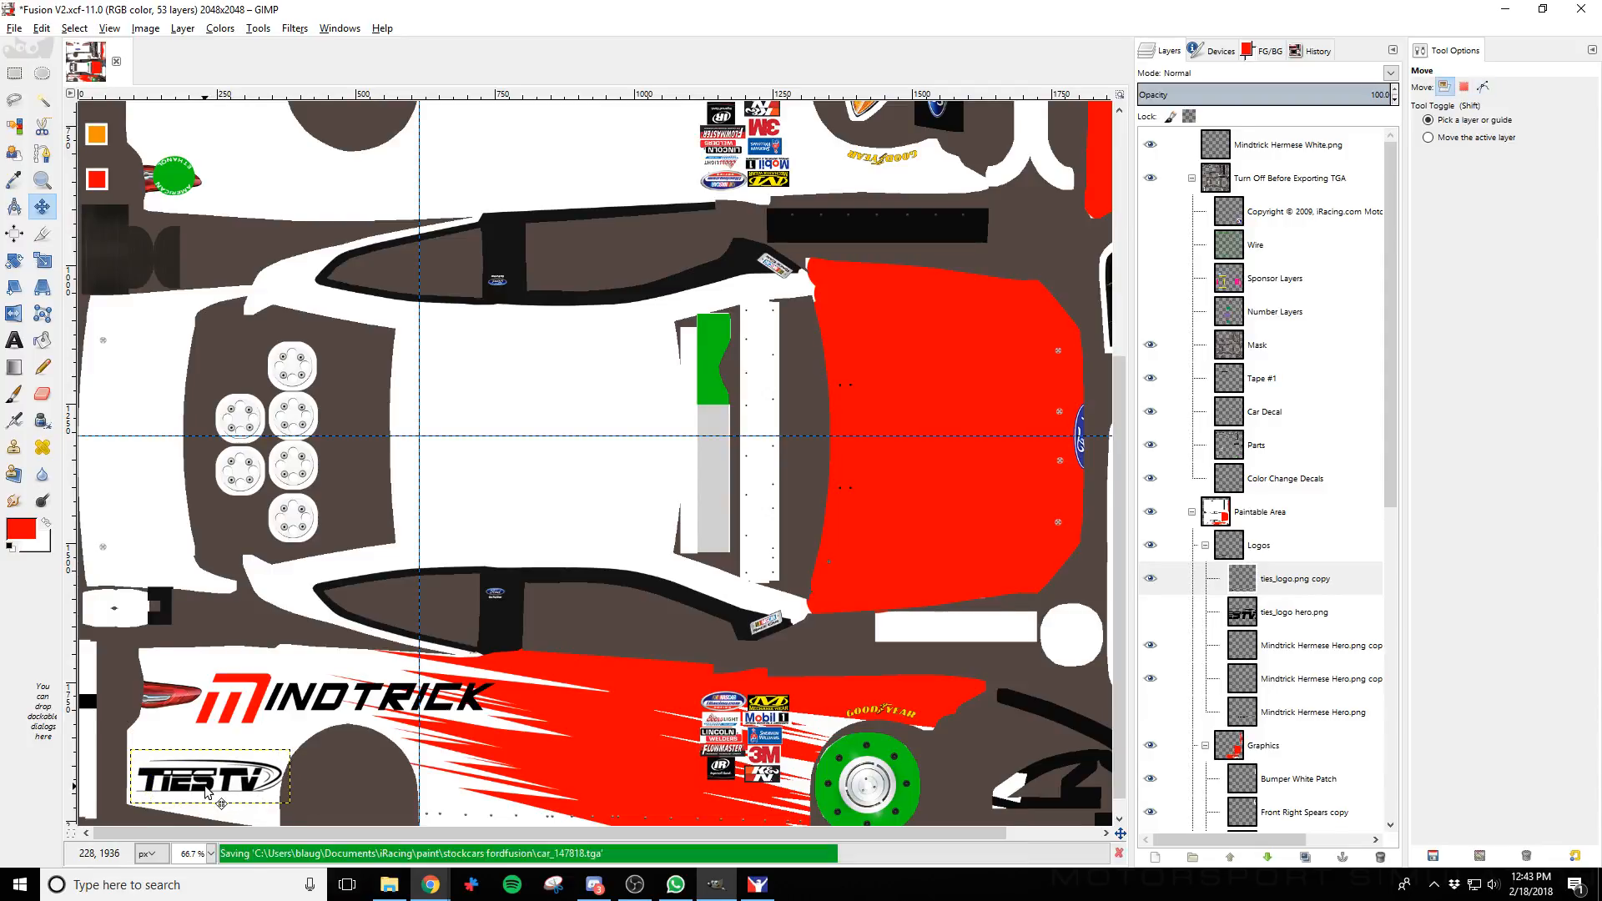
Reload and check the repainted car in iRacing, then return to GIMP
{"action": "key", "text": "alt+Tab"}
{"action": "key", "text": "ctrl+r"}
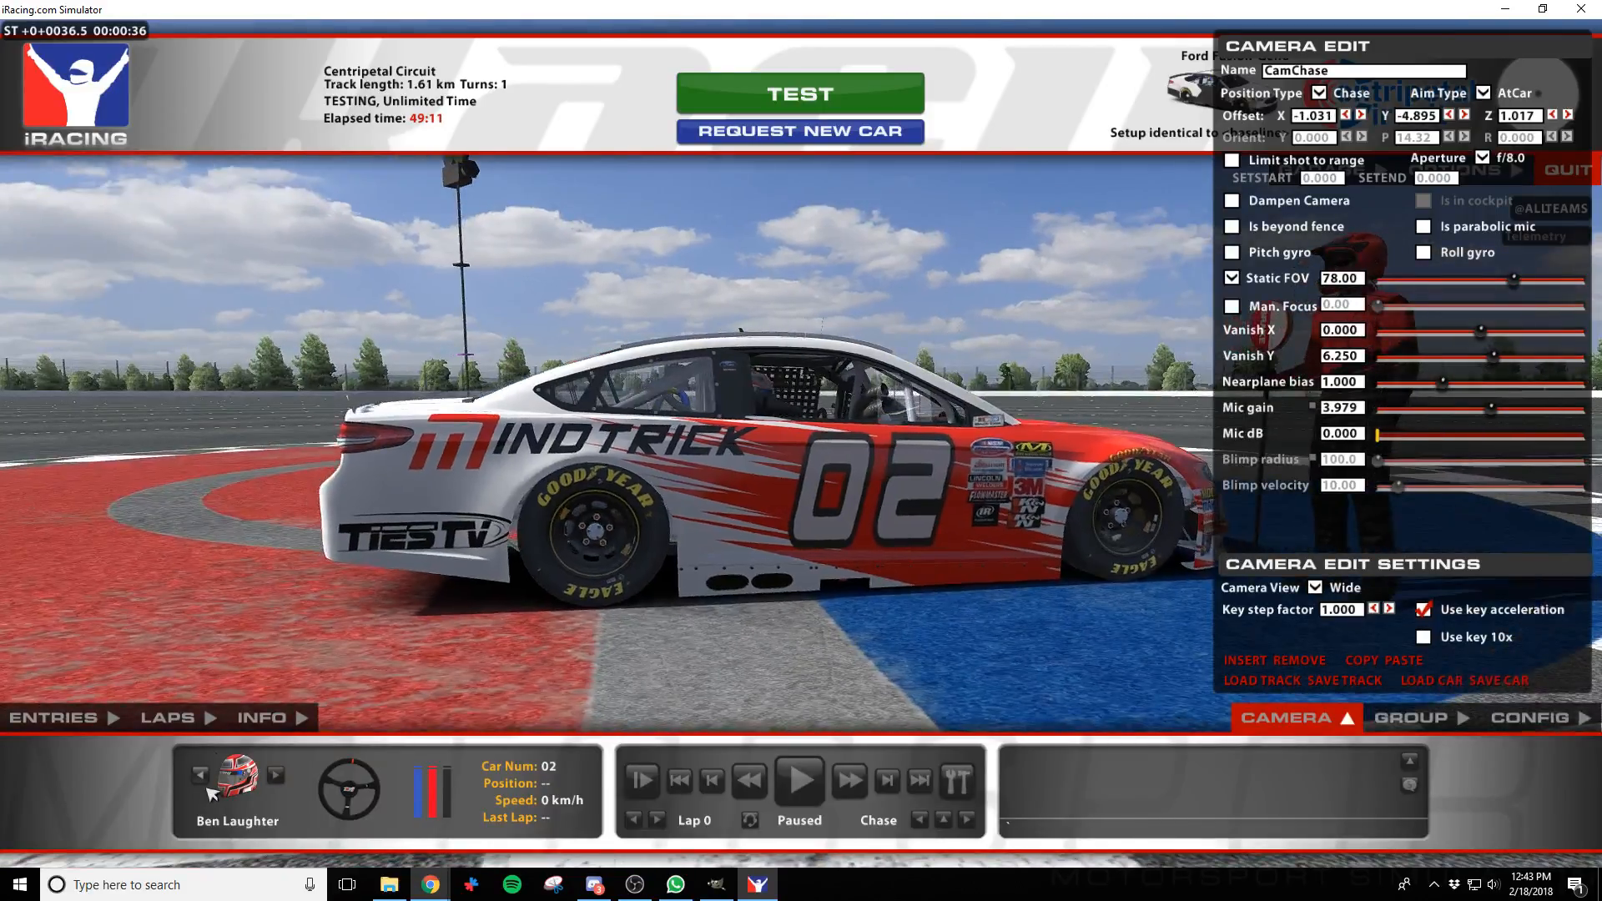
{"action": "key", "text": "alt+Tab"}
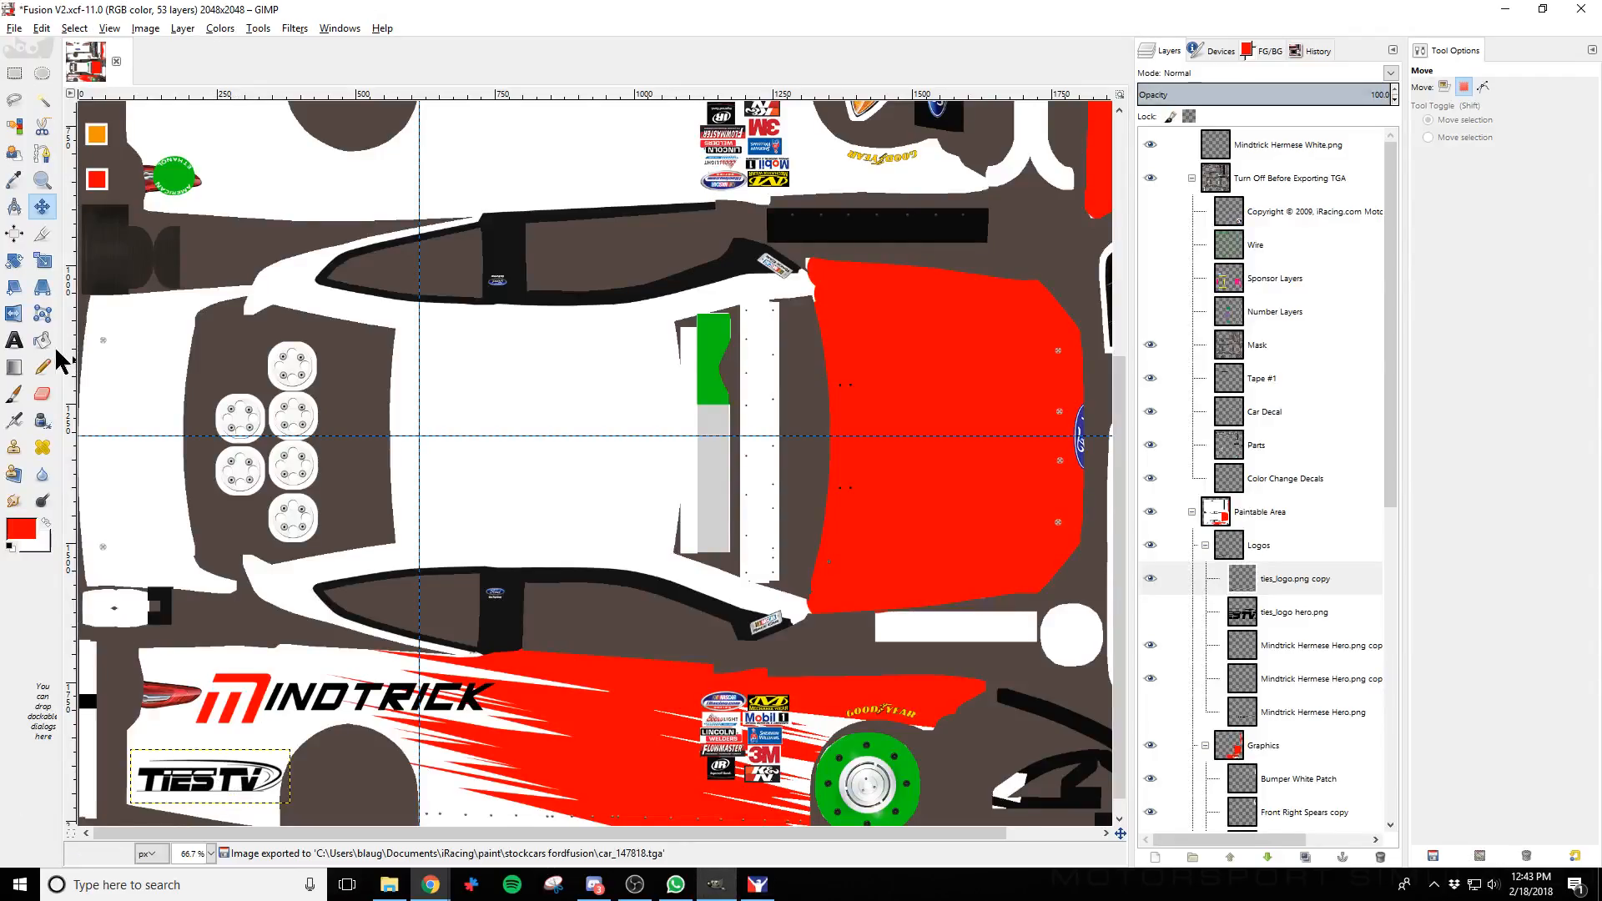
Scale the TiesTV logo layer down to 243 × 82
{"action": "left_click", "coordinate": [42, 261]}
{"action": "left_click", "coordinate": [287, 806]}
{"action": "left_click_drag", "start_coordinate": [286, 806], "coordinate": [270, 798]}
{"action": "left_click", "coordinate": [478, 367]}
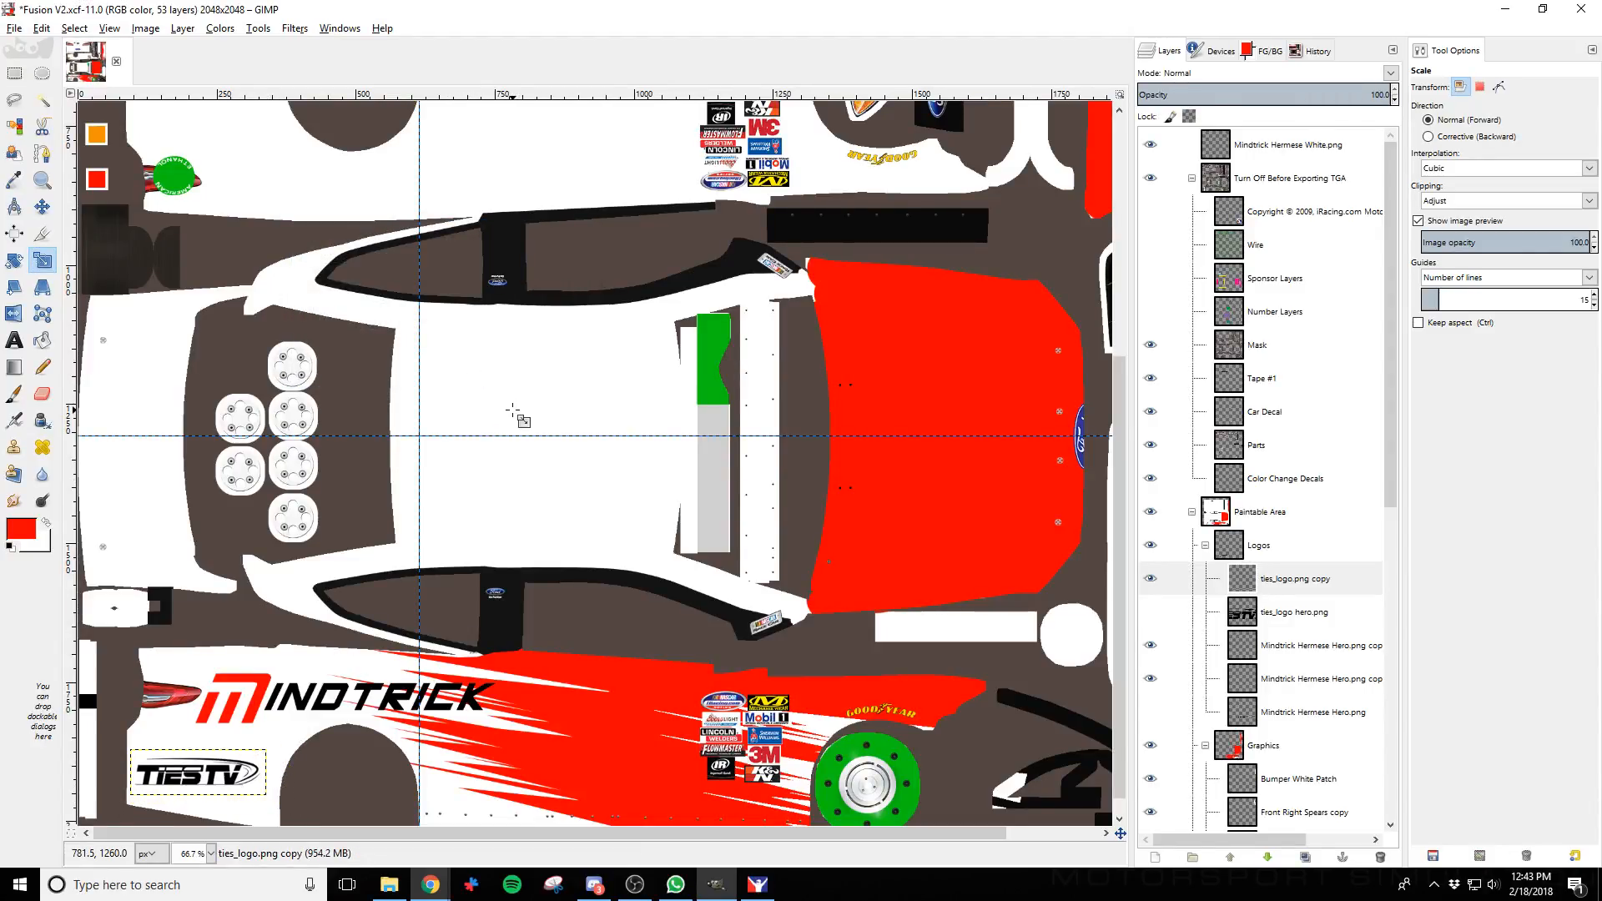
Orbit the #02 in iRacing to inspect the smaller TiesTV logo, then return to GIMP
{"action": "key", "text": "alt+Tab"}
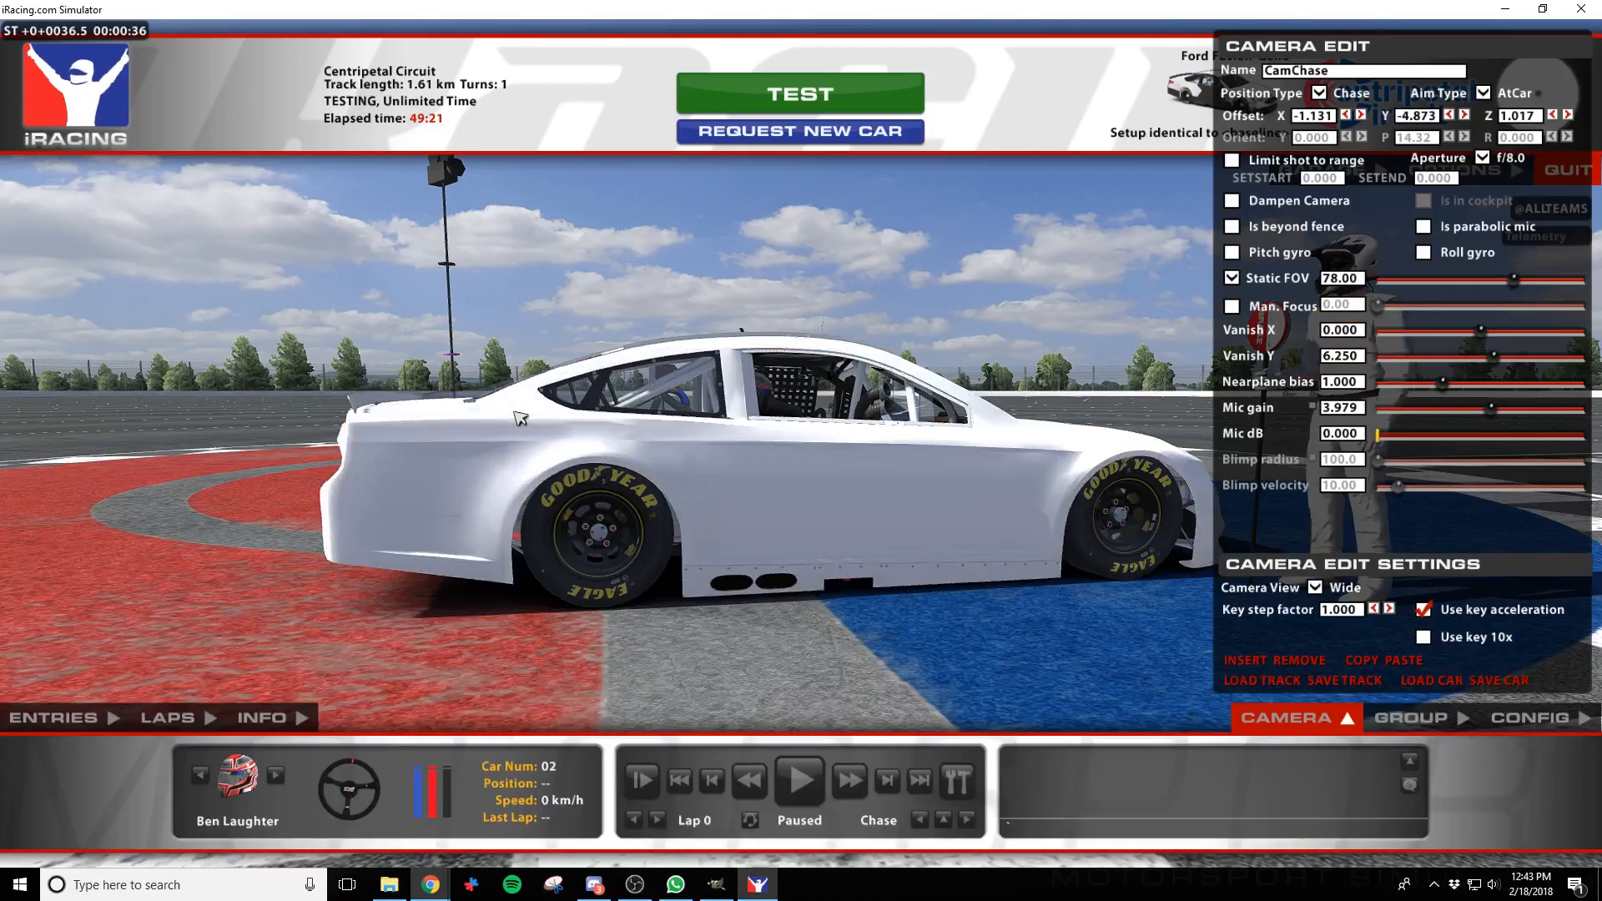
{"action": "key", "text": "a"}
{"action": "key", "text": "a"}
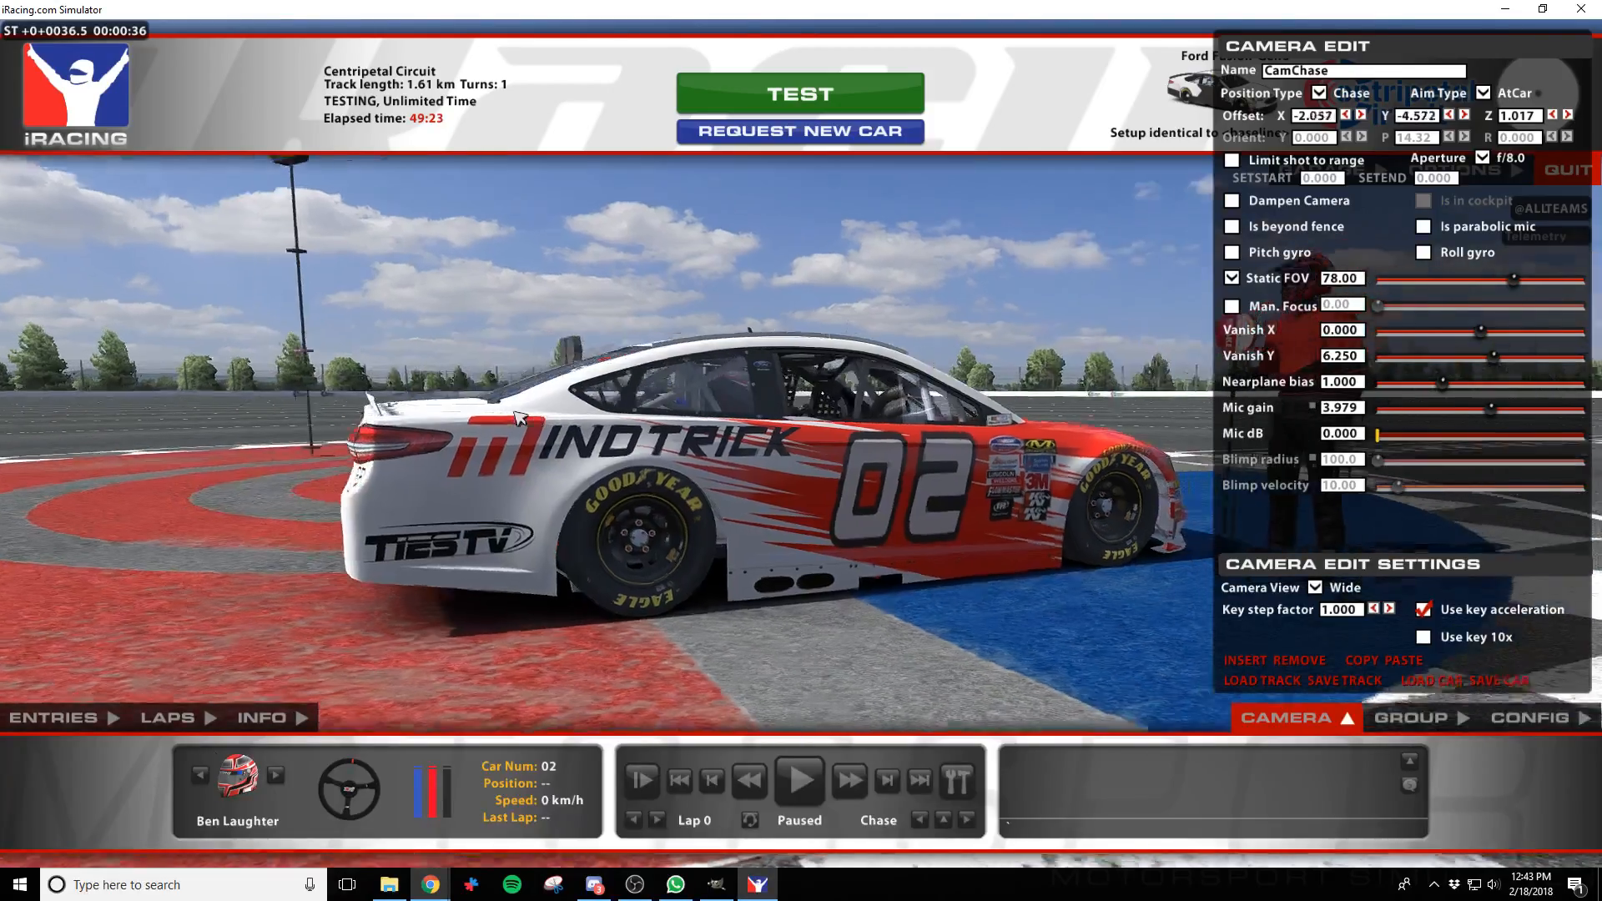
{"action": "key", "text": "d"}
{"action": "key", "text": "alt+Tab"}
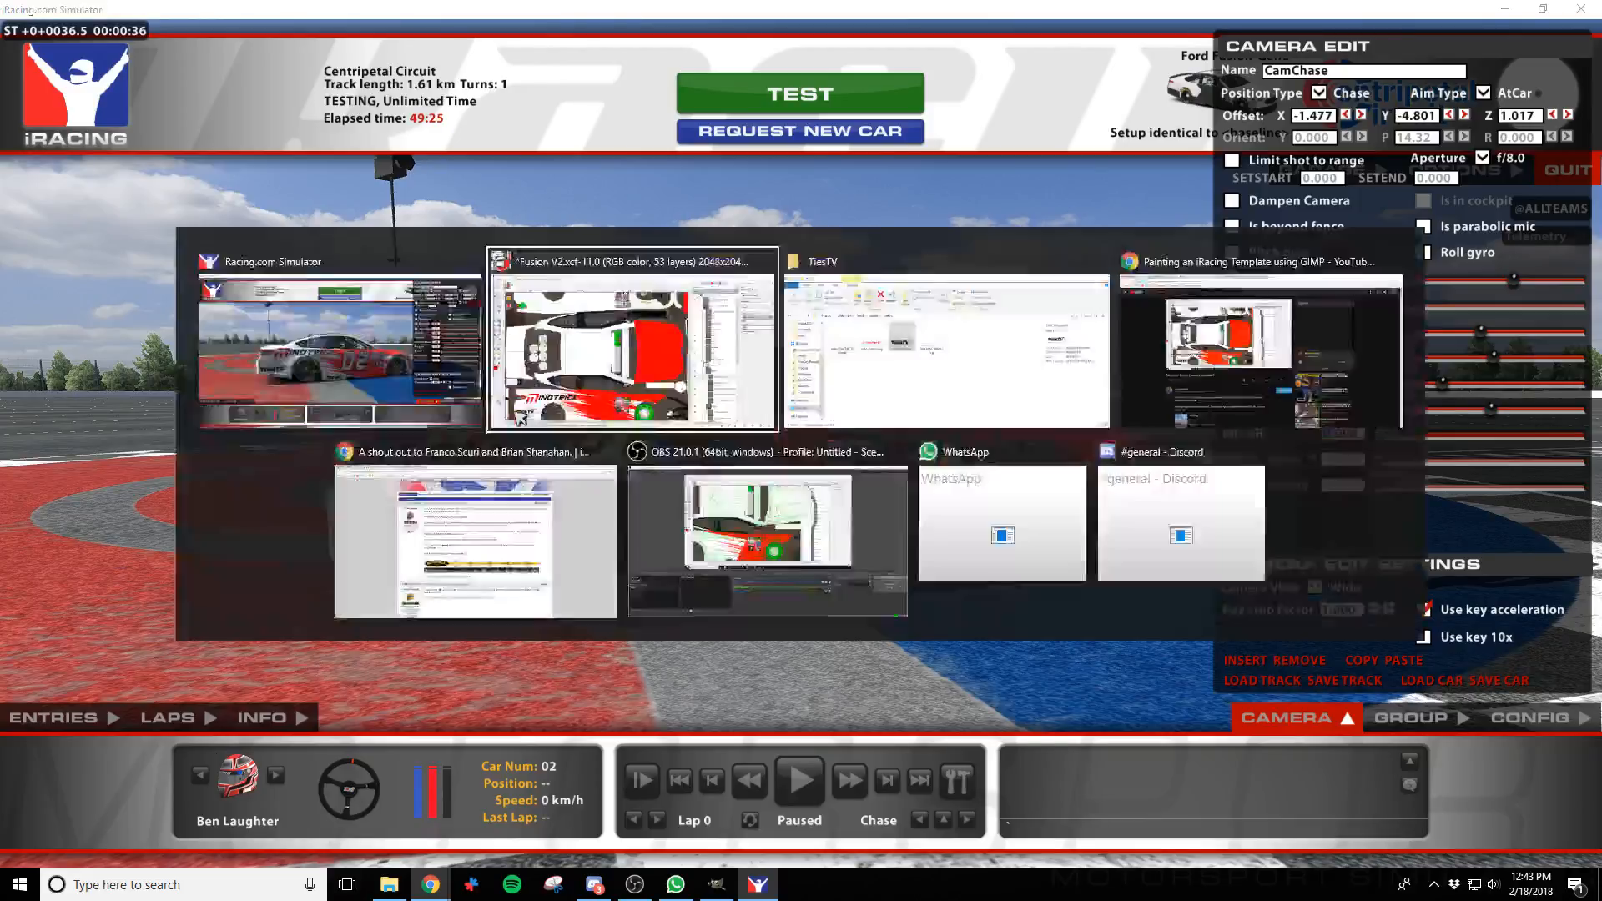
{"action": "left_click", "coordinate": [14, 260]}
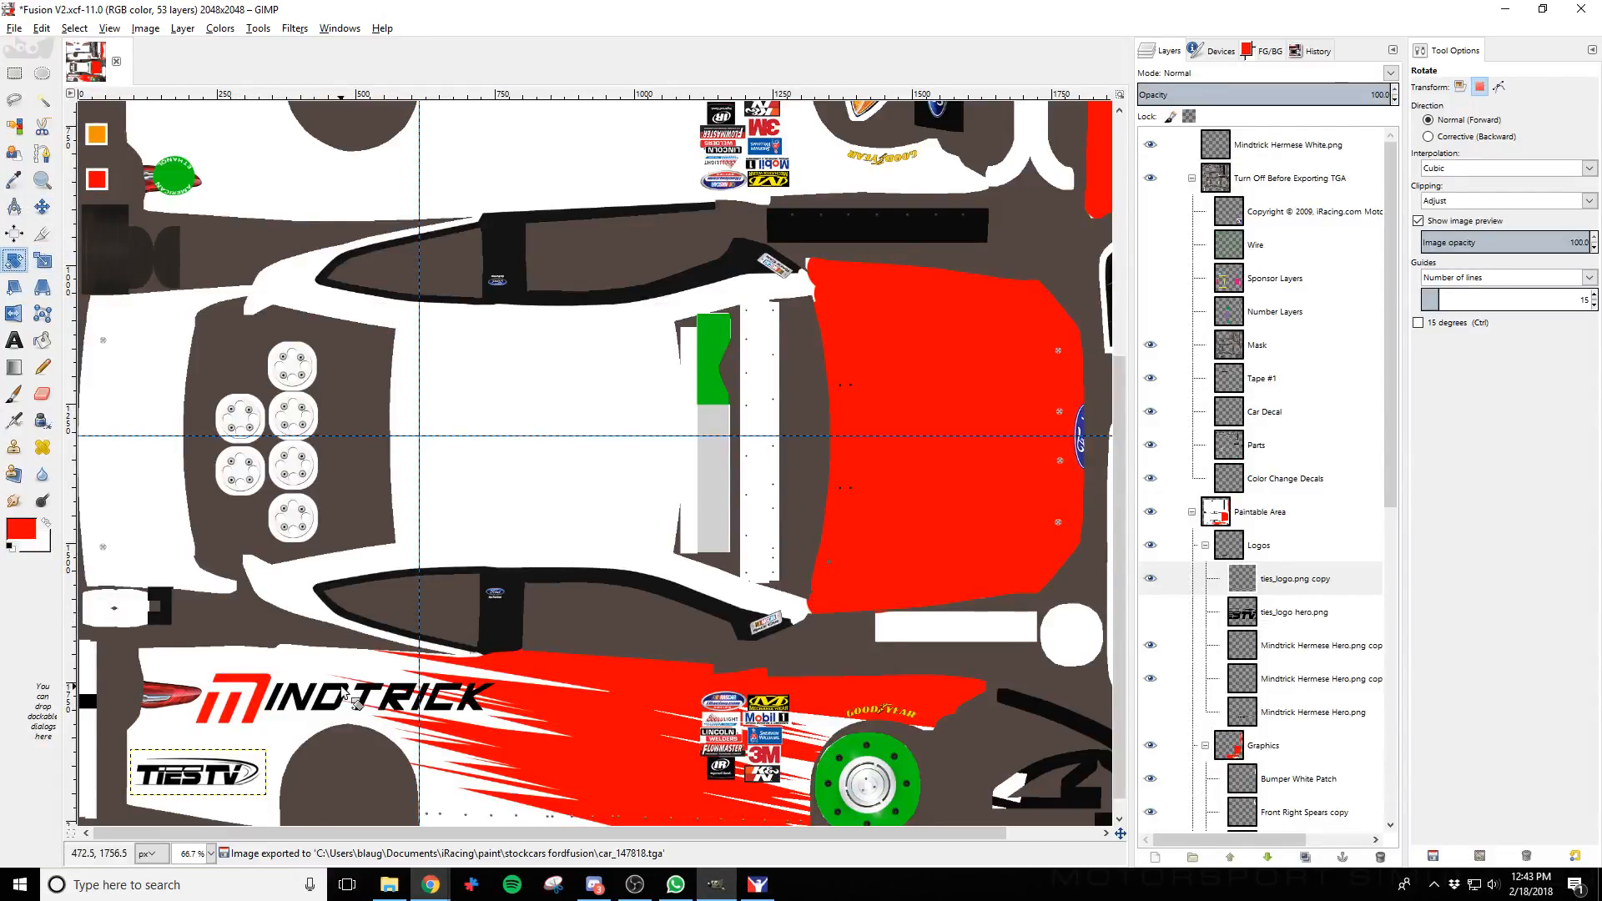
Save the paint file with Ctrl+S, abandoning a started rotation
{"action": "key", "text": "ctrl+s"}
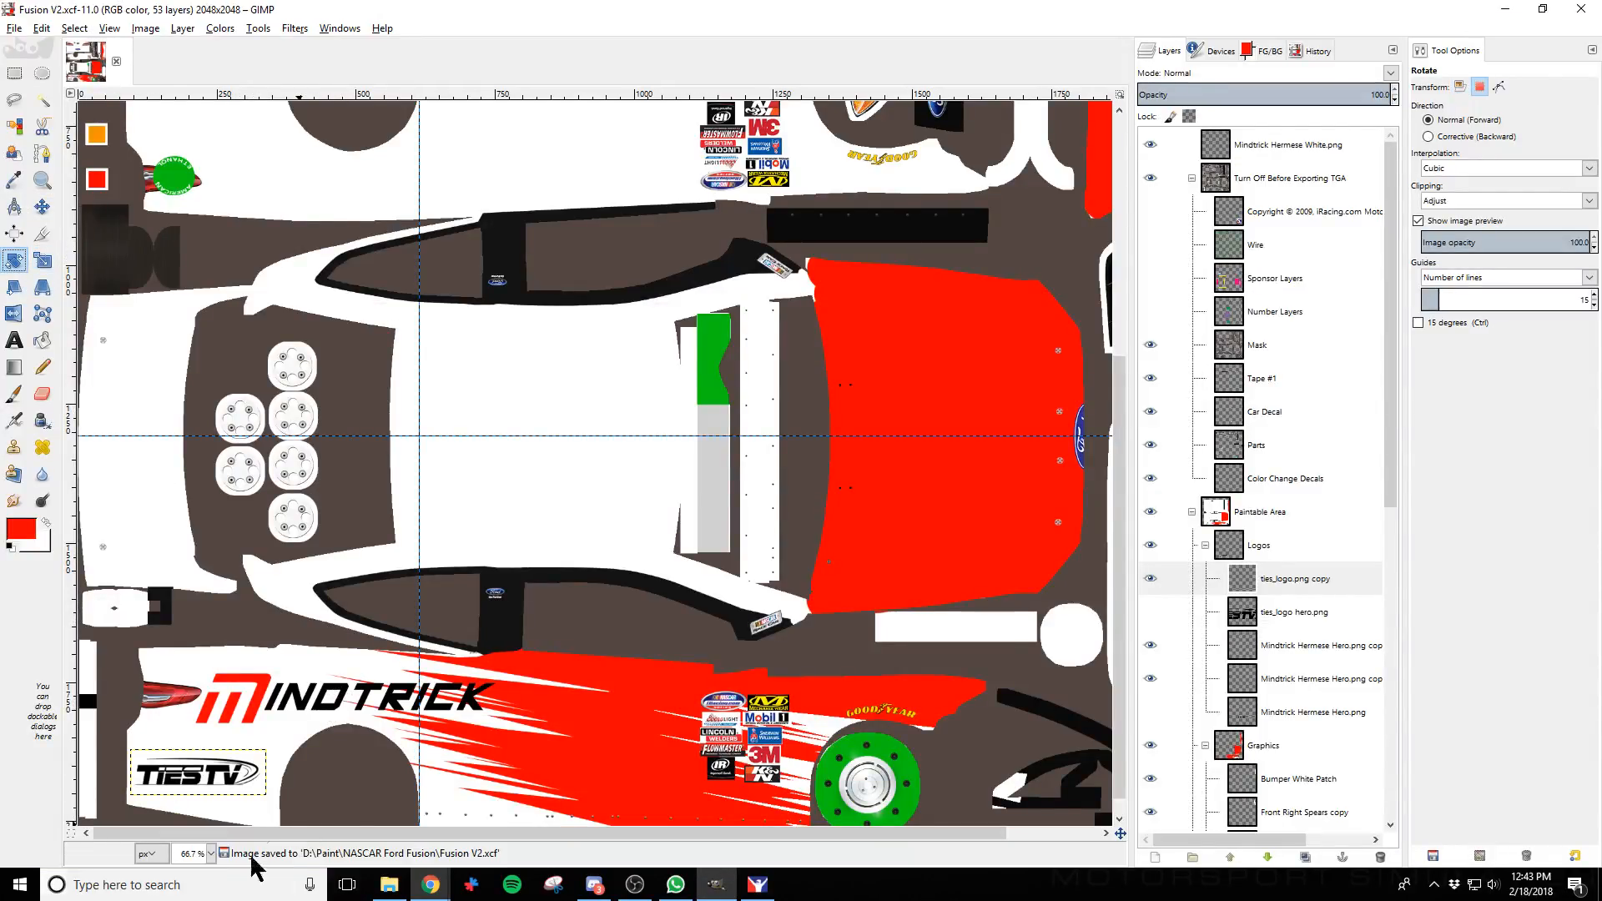
{"action": "left_click", "coordinate": [231, 780]}
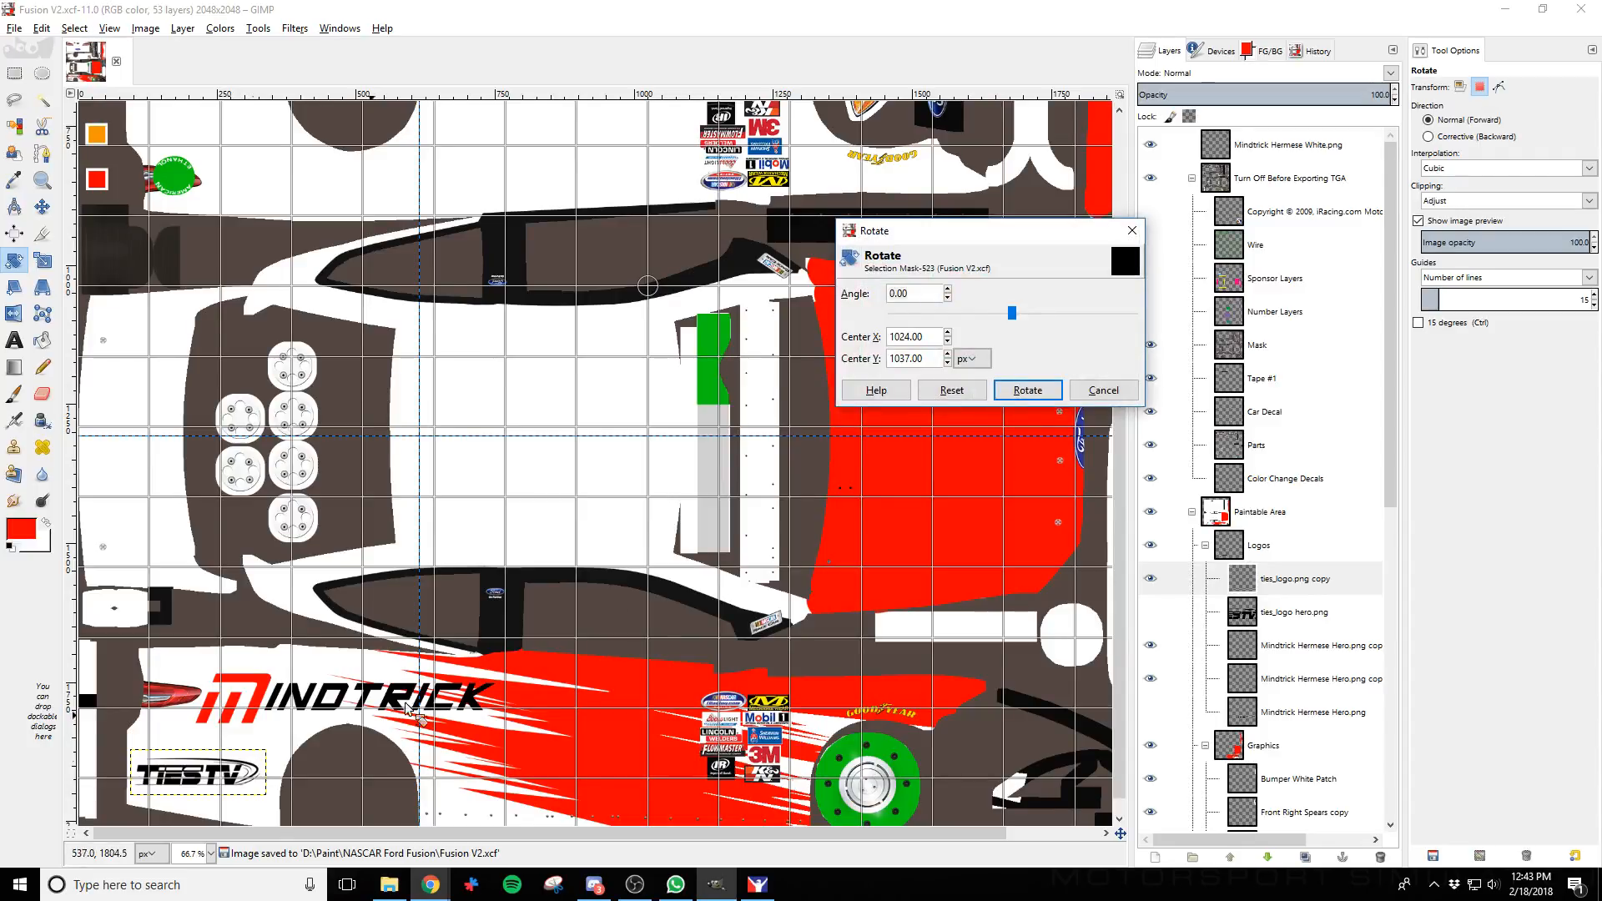
{"action": "left_click", "coordinate": [1102, 390]}
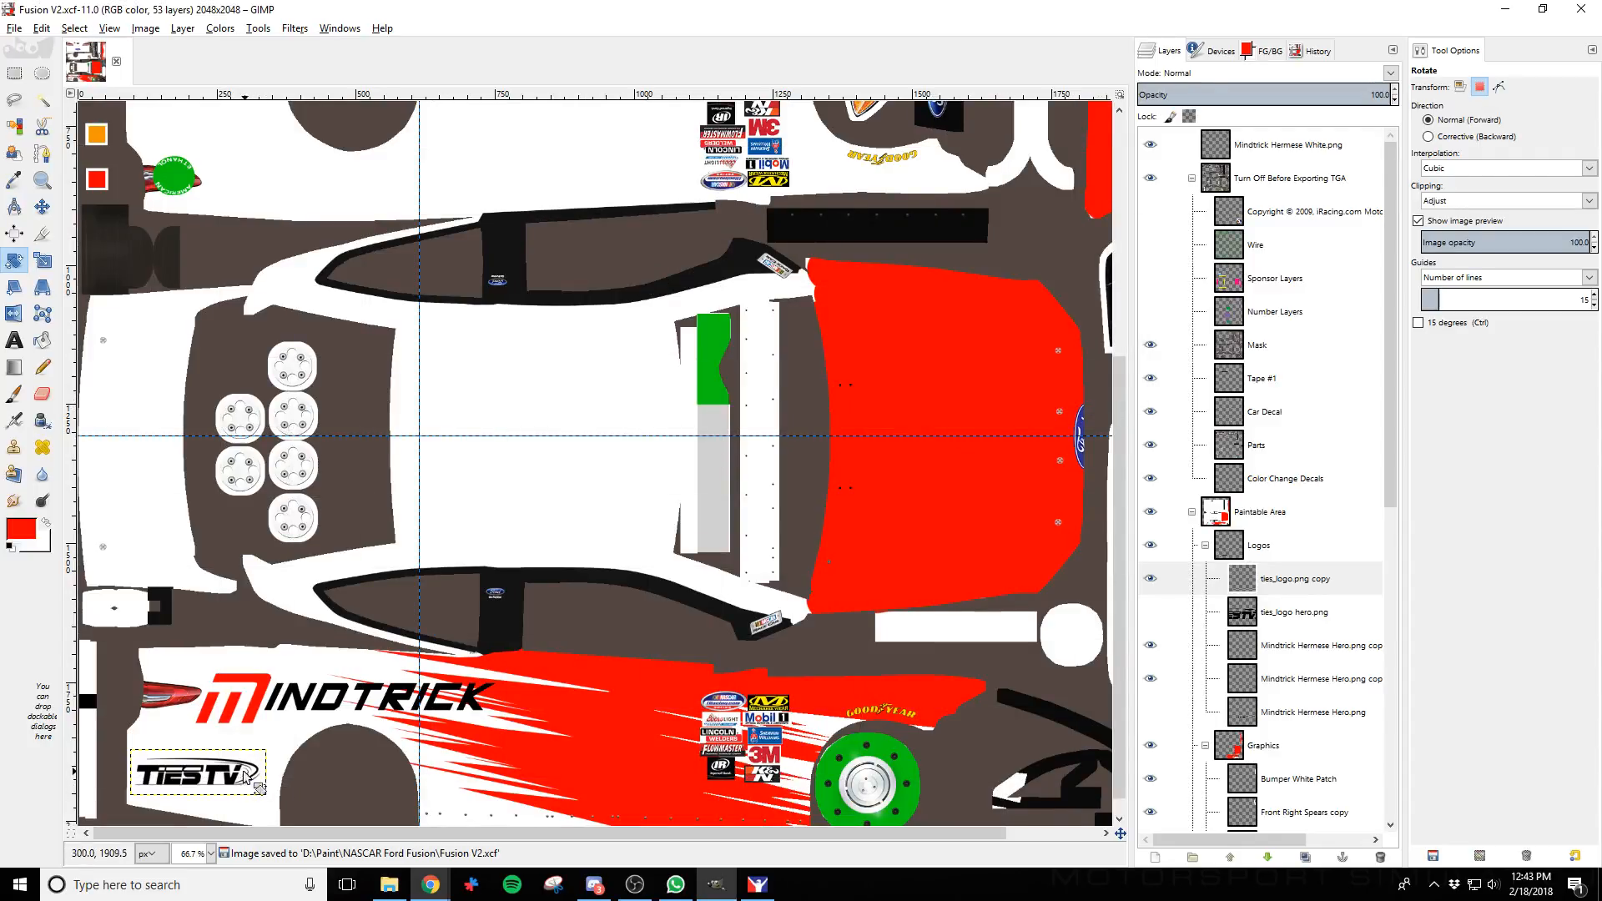
Crop the TiesTV logo layer to a rectangle around the logo, then clear the selection
{"action": "left_click", "coordinate": [14, 72]}
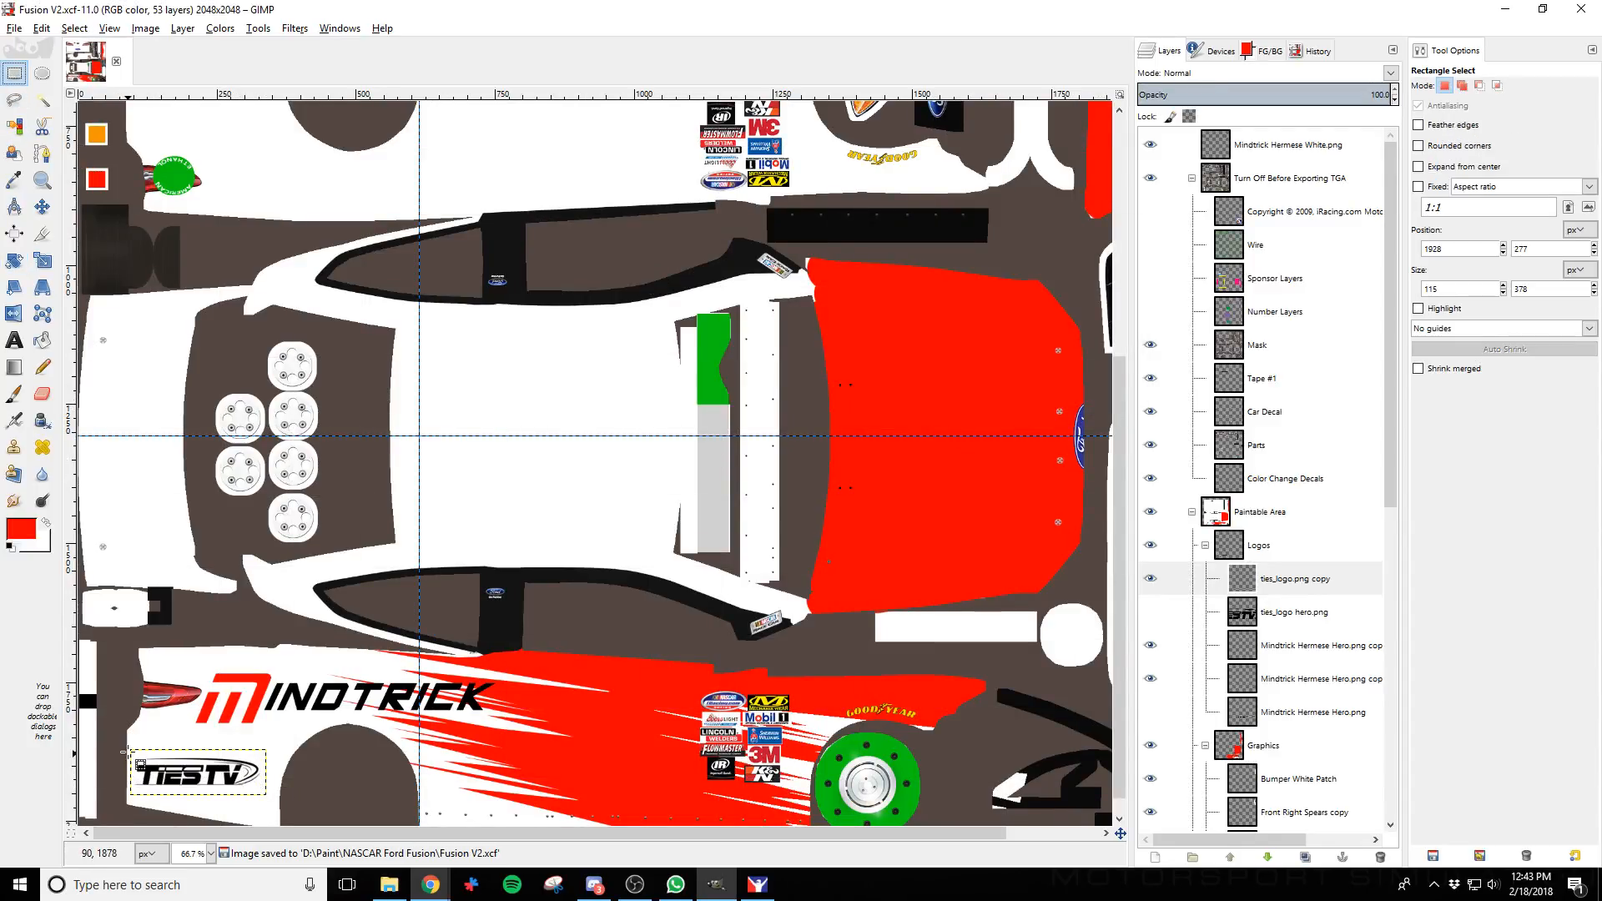
{"action": "left_click_drag", "start_coordinate": [130, 748], "coordinate": [267, 793]}
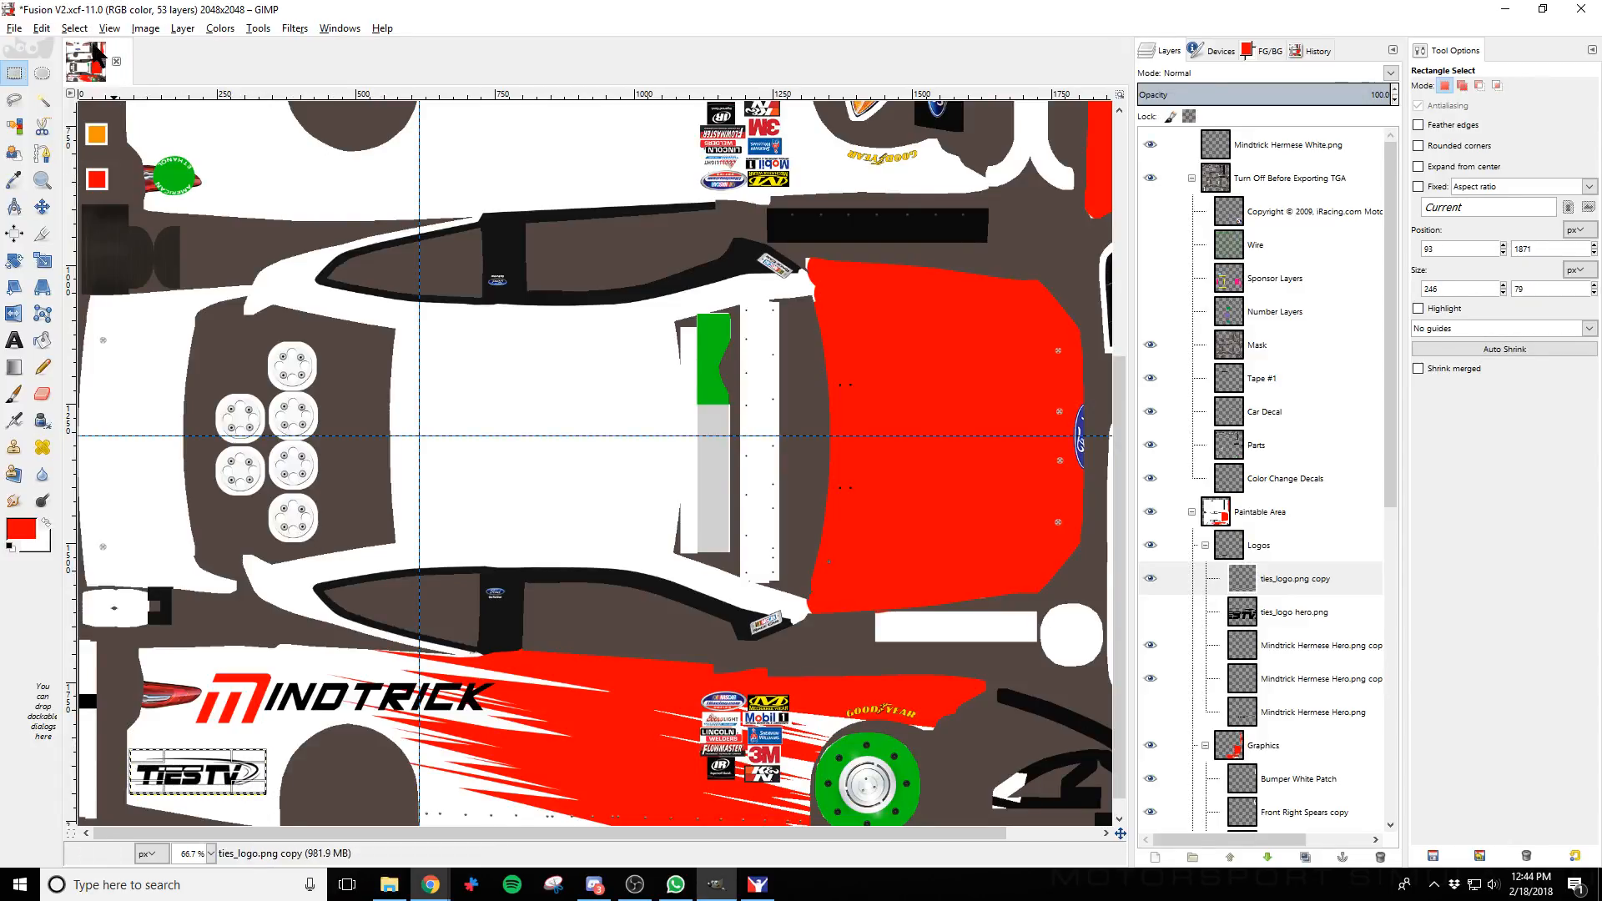
{"action": "left_click", "coordinate": [182, 27]}
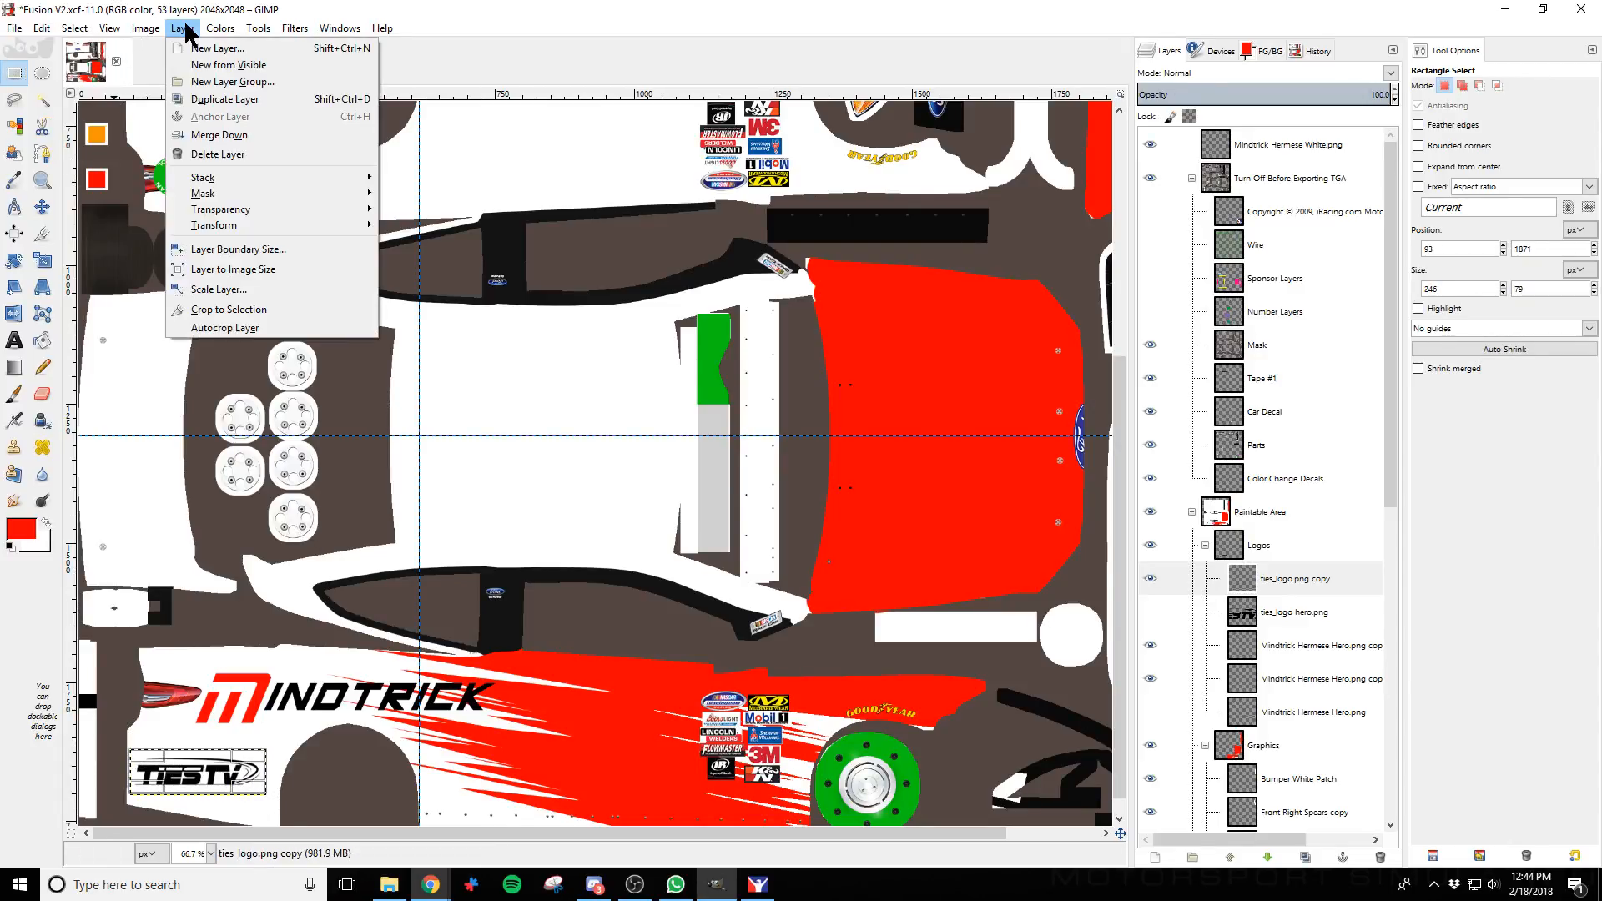
{"action": "left_click", "coordinate": [239, 310]}
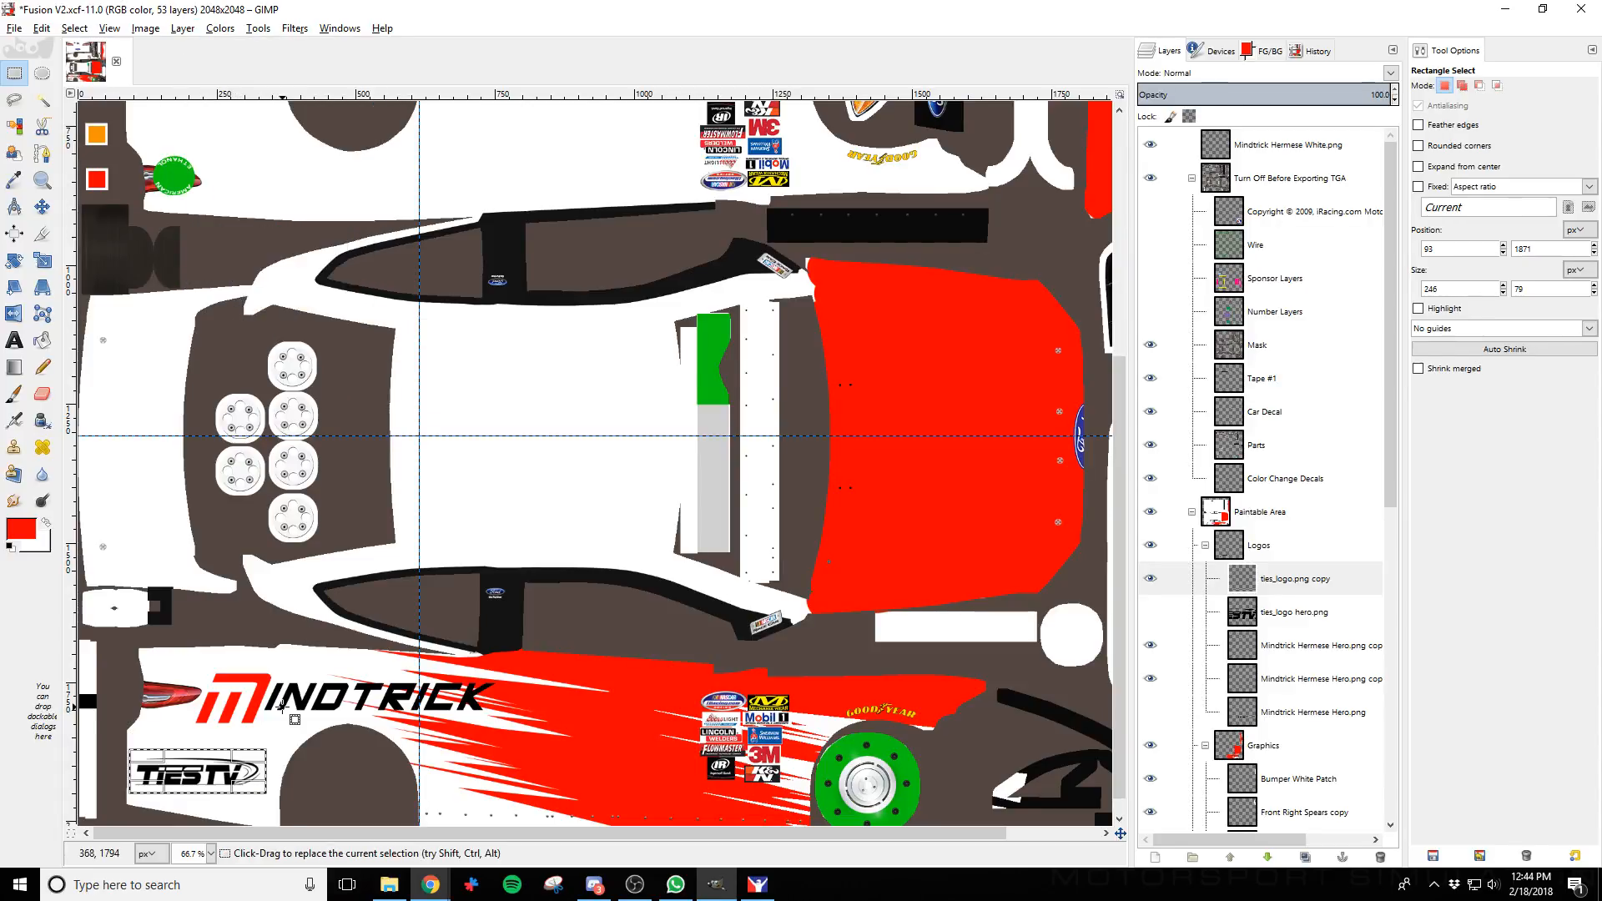
{"action": "left_click", "coordinate": [75, 27]}
{"action": "left_click", "coordinate": [92, 61]}
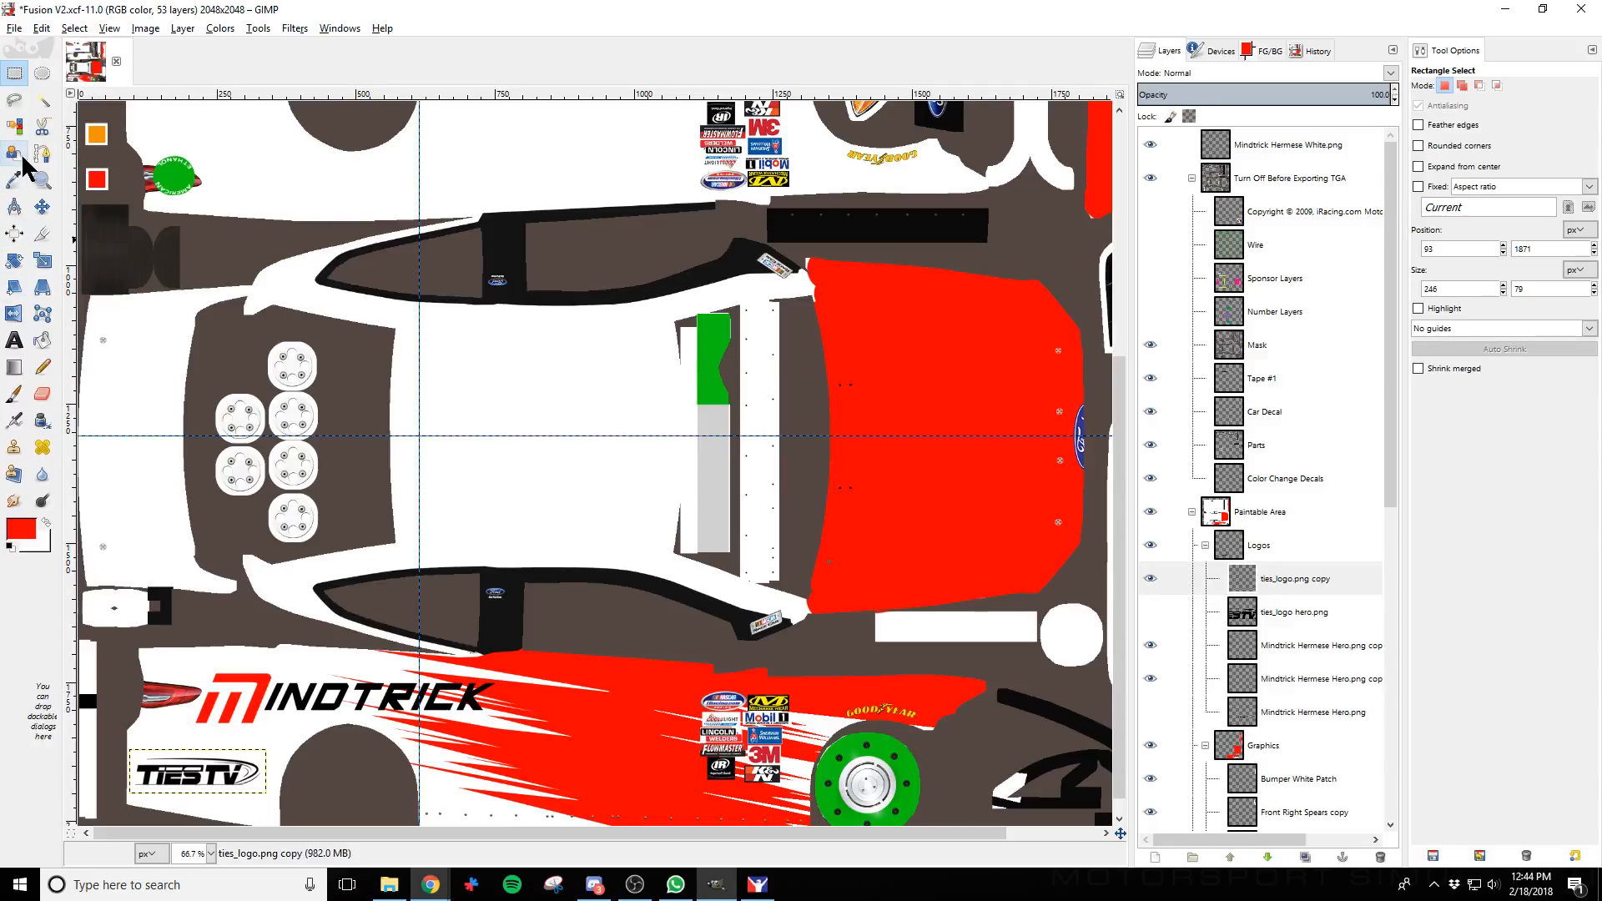
Rotate the TiesTV logo about 7.7 degrees
{"action": "left_click", "coordinate": [14, 260]}
{"action": "left_click", "coordinate": [224, 788]}
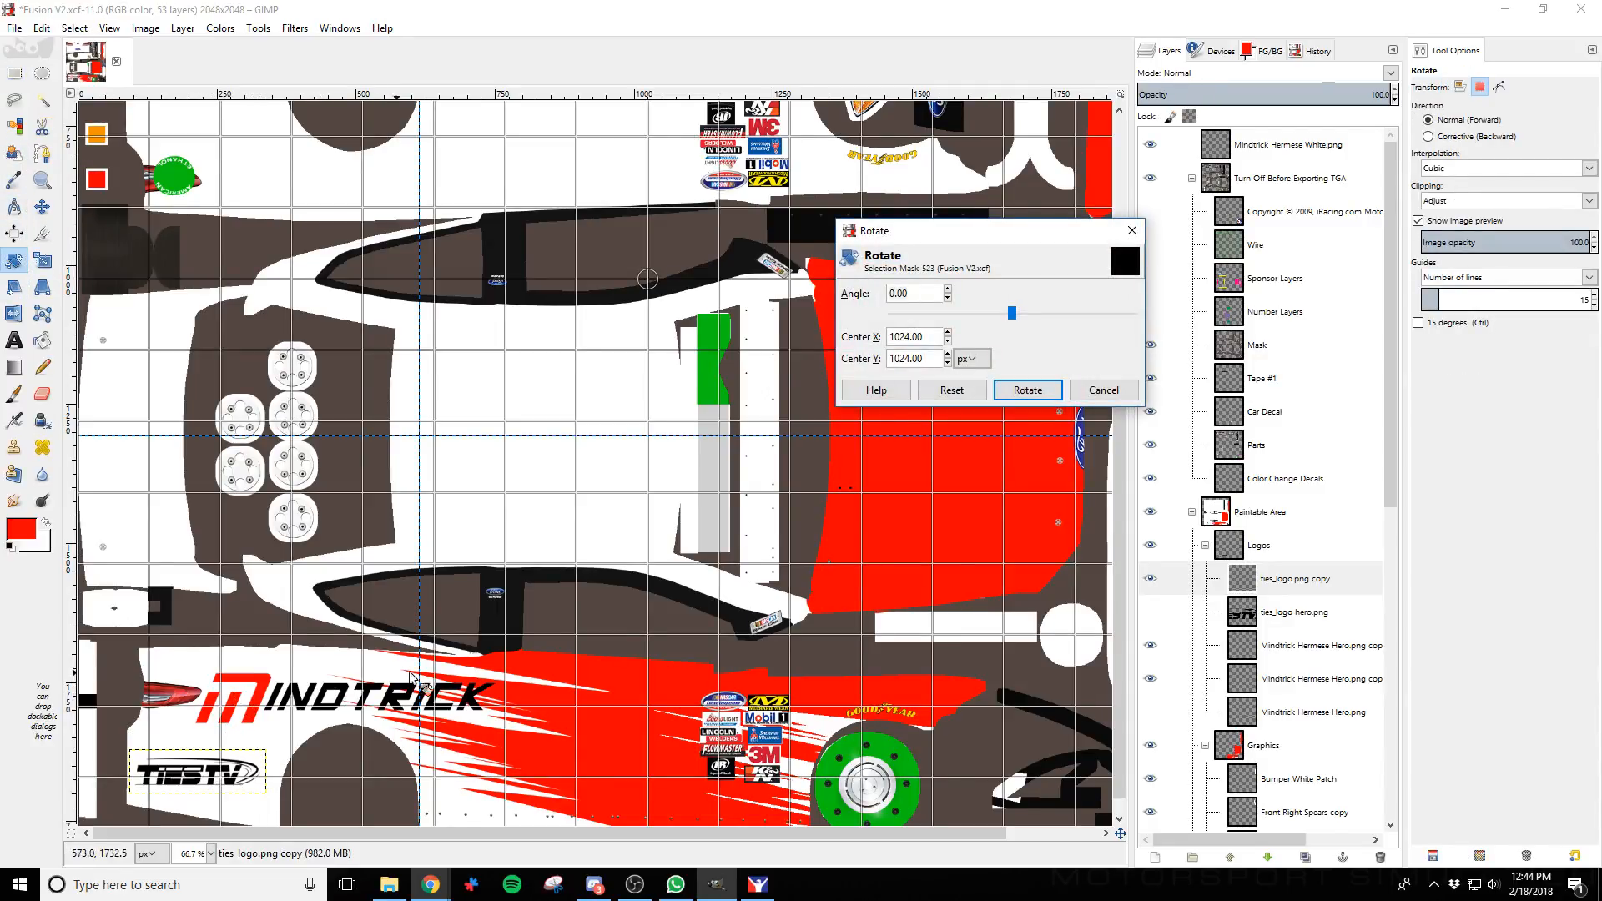
{"action": "left_click_drag", "start_coordinate": [421, 684], "coordinate": [373, 639]}
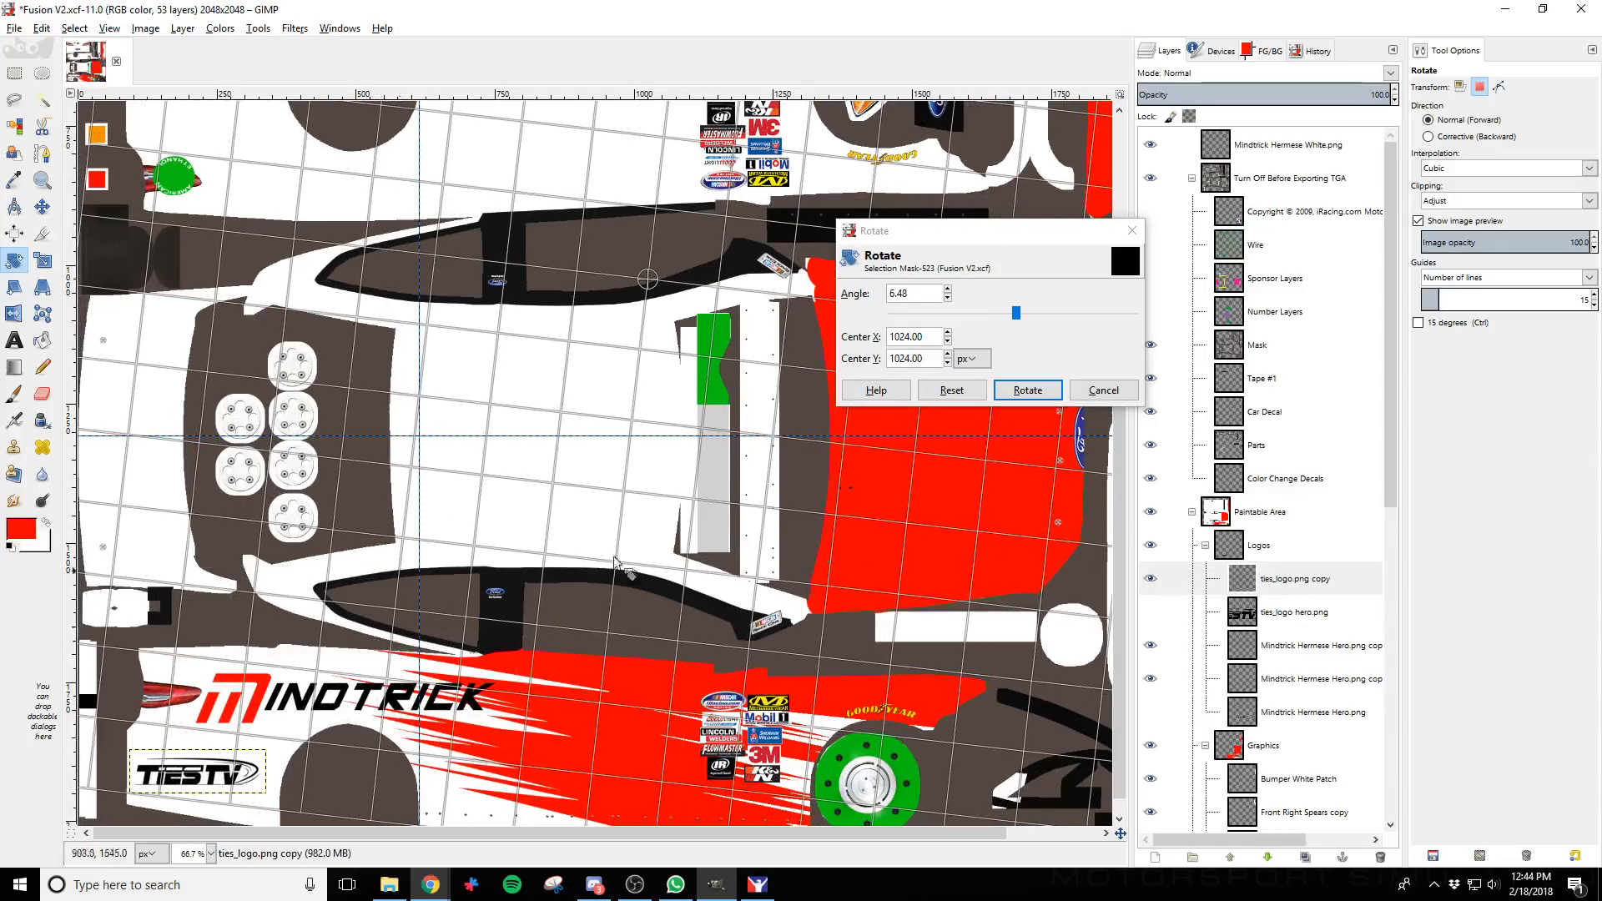
{"action": "left_click", "coordinate": [1035, 390]}
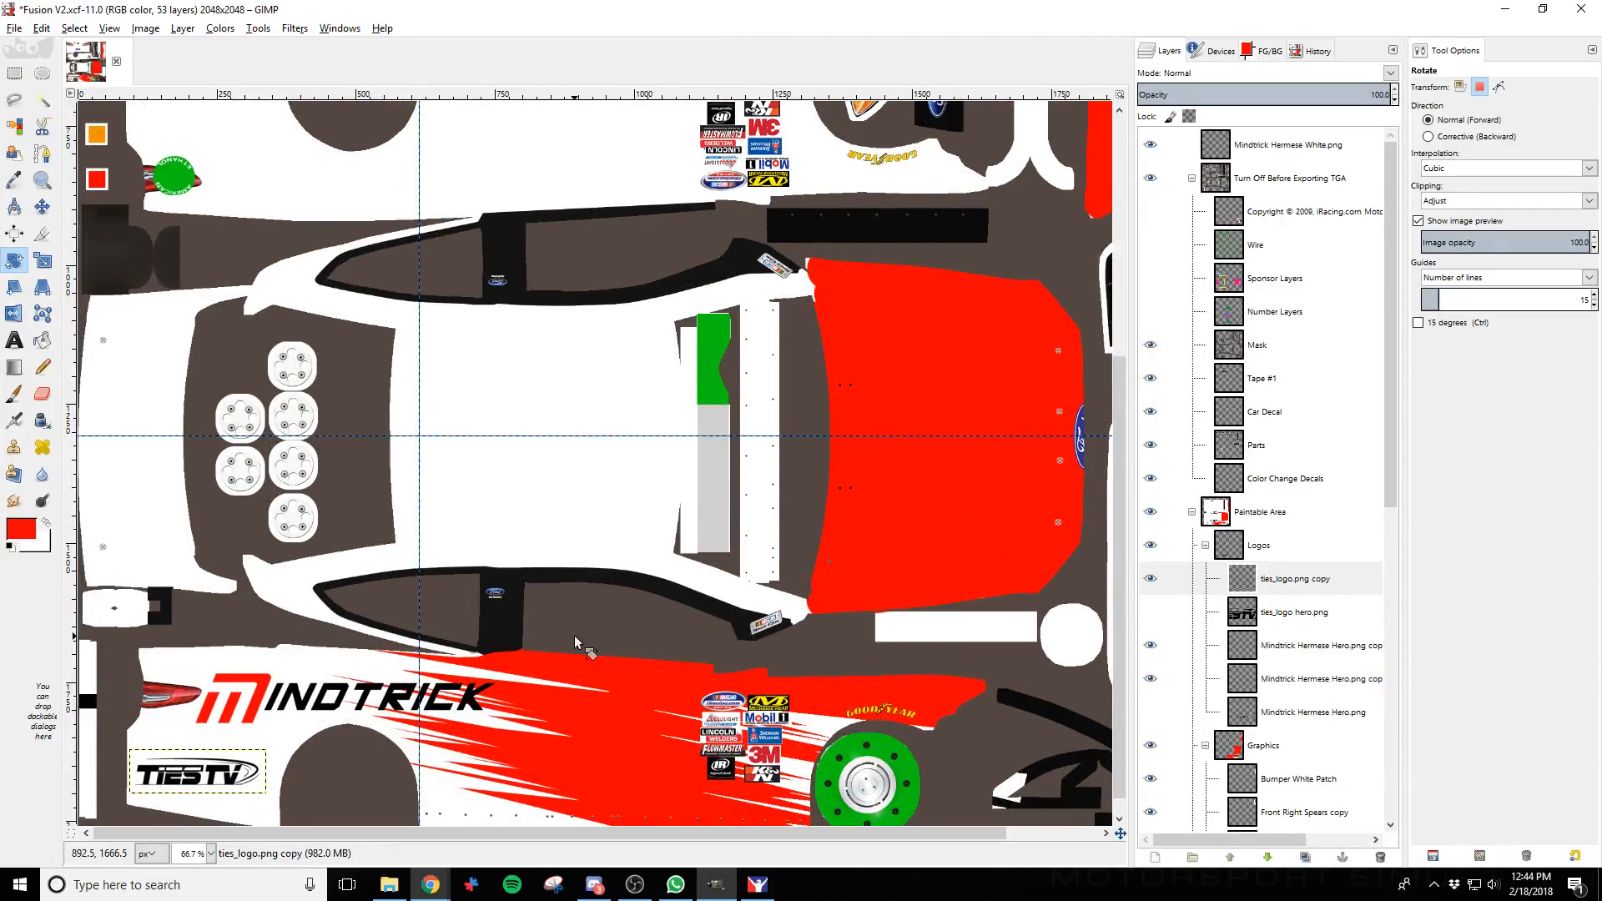
Rotate the whole ties_logo.png copy layer about 10.6 degrees, then pick the Move tool
{"action": "double_click", "coordinate": [1302, 579]}
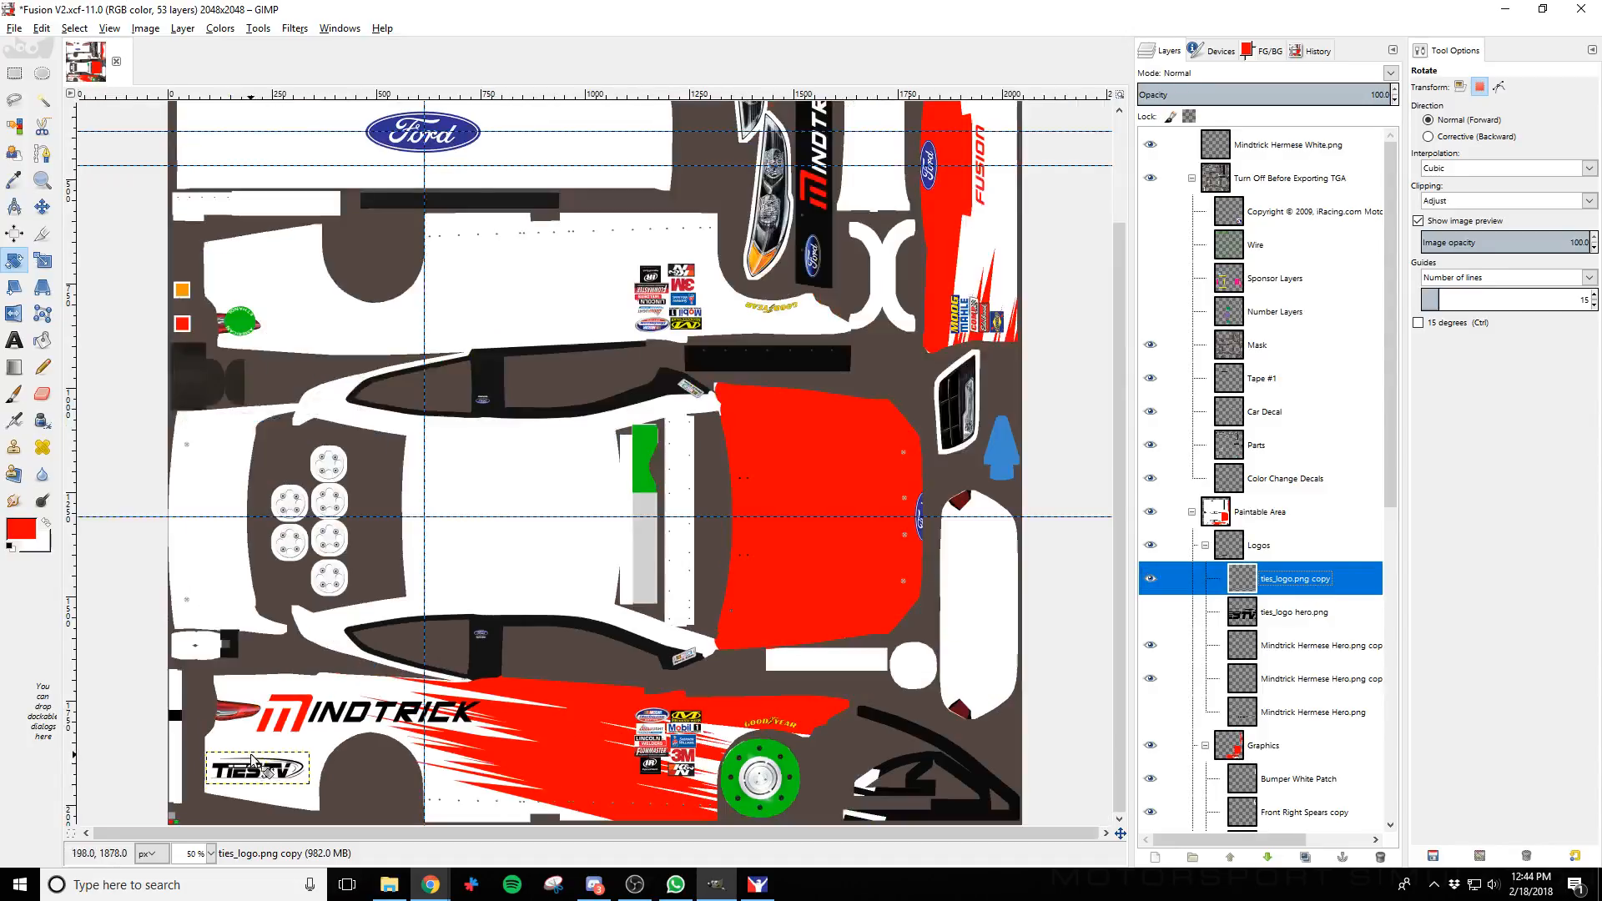
{"action": "scroll", "coordinate": [267, 776], "scroll_direction": "down", "scroll_amount": 1}
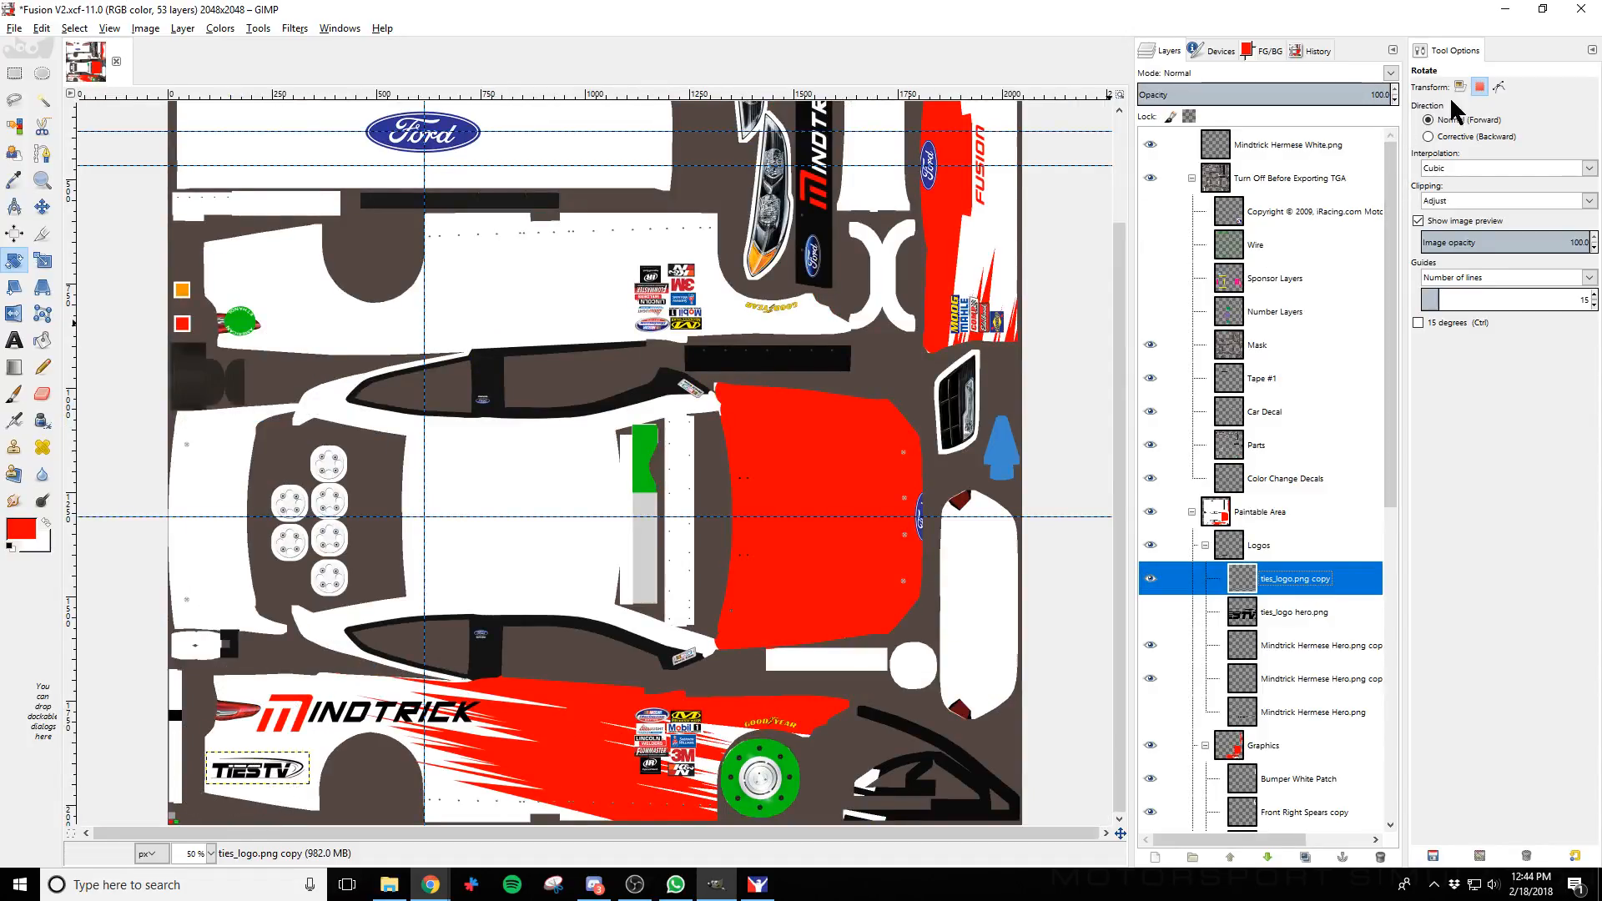
{"action": "left_click", "coordinate": [1459, 86]}
{"action": "left_click", "coordinate": [299, 766]}
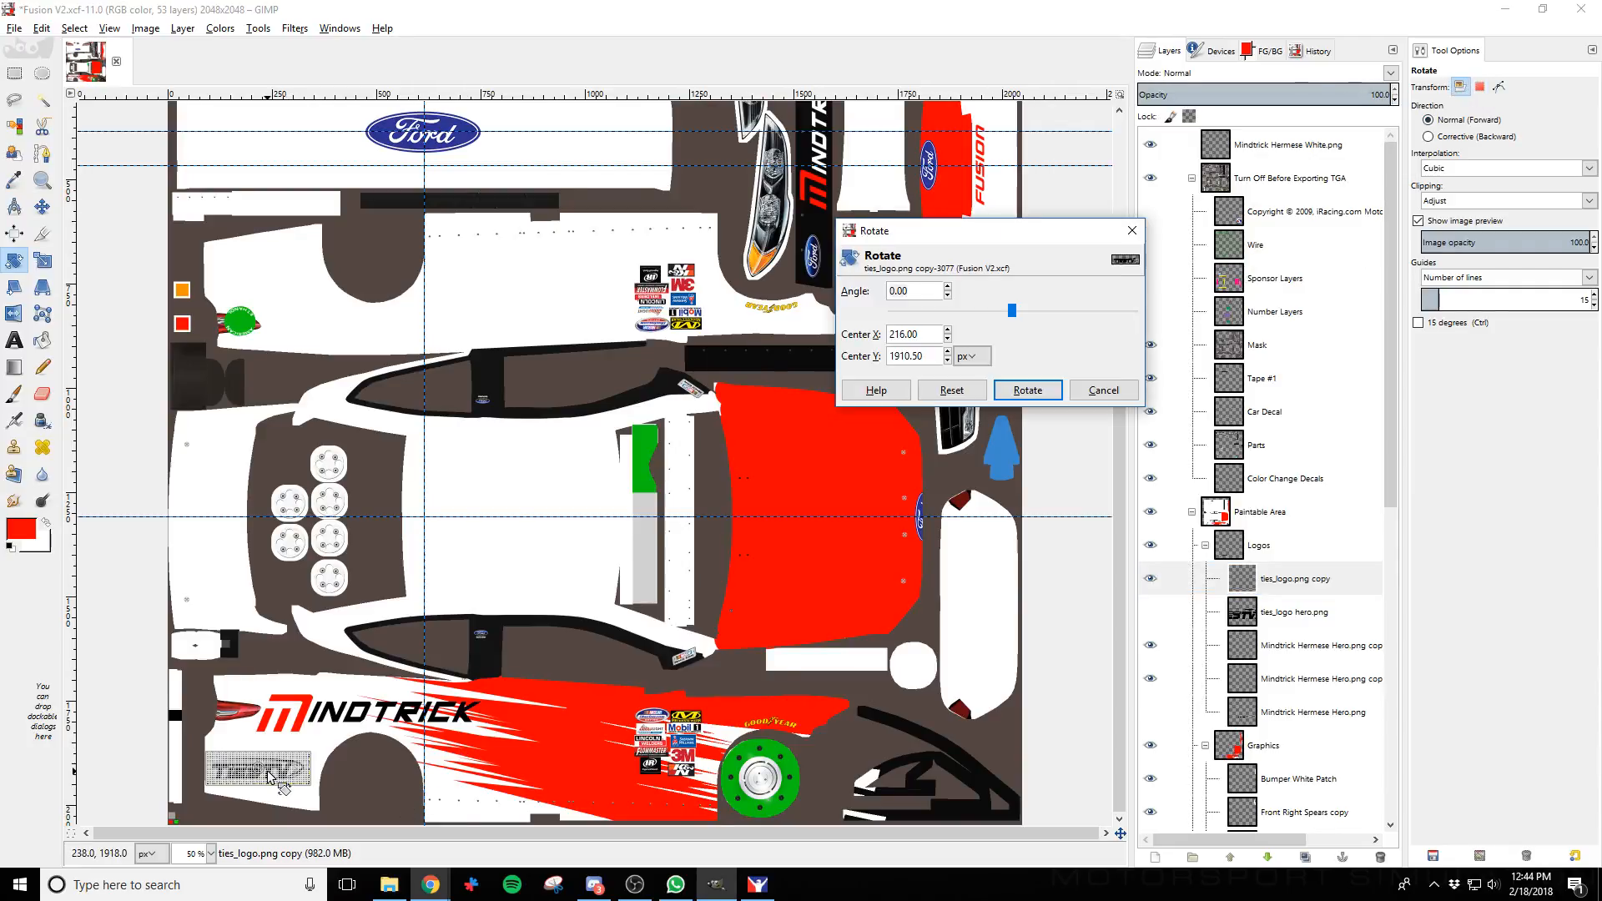
{"action": "left_click_drag", "start_coordinate": [298, 766], "coordinate": [302, 773]}
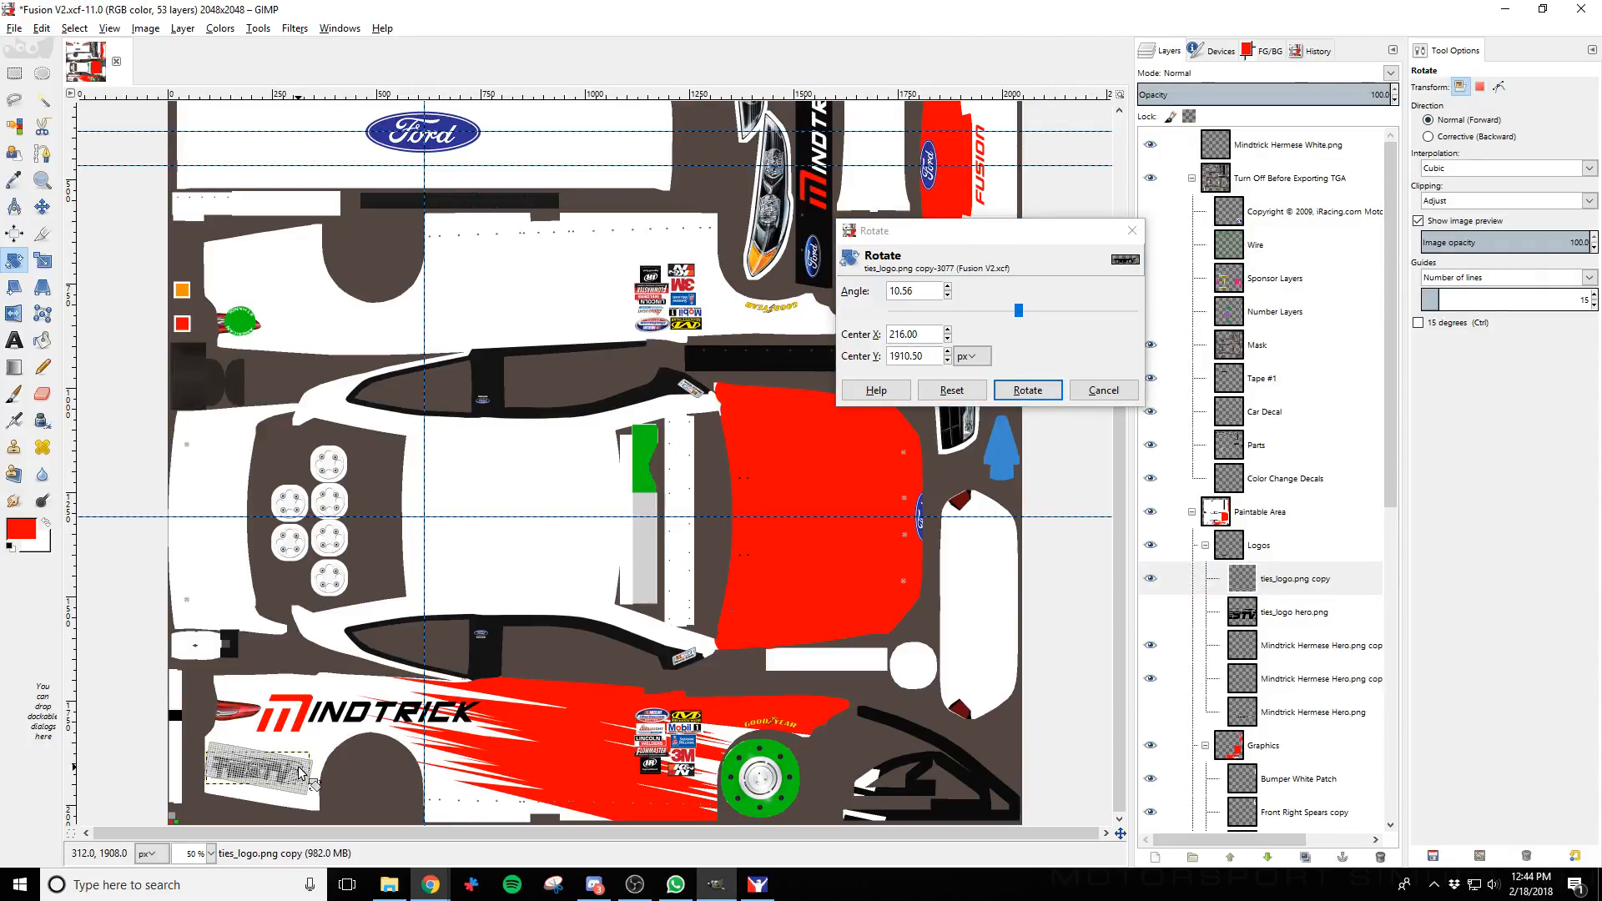
{"action": "left_click", "coordinate": [1027, 390]}
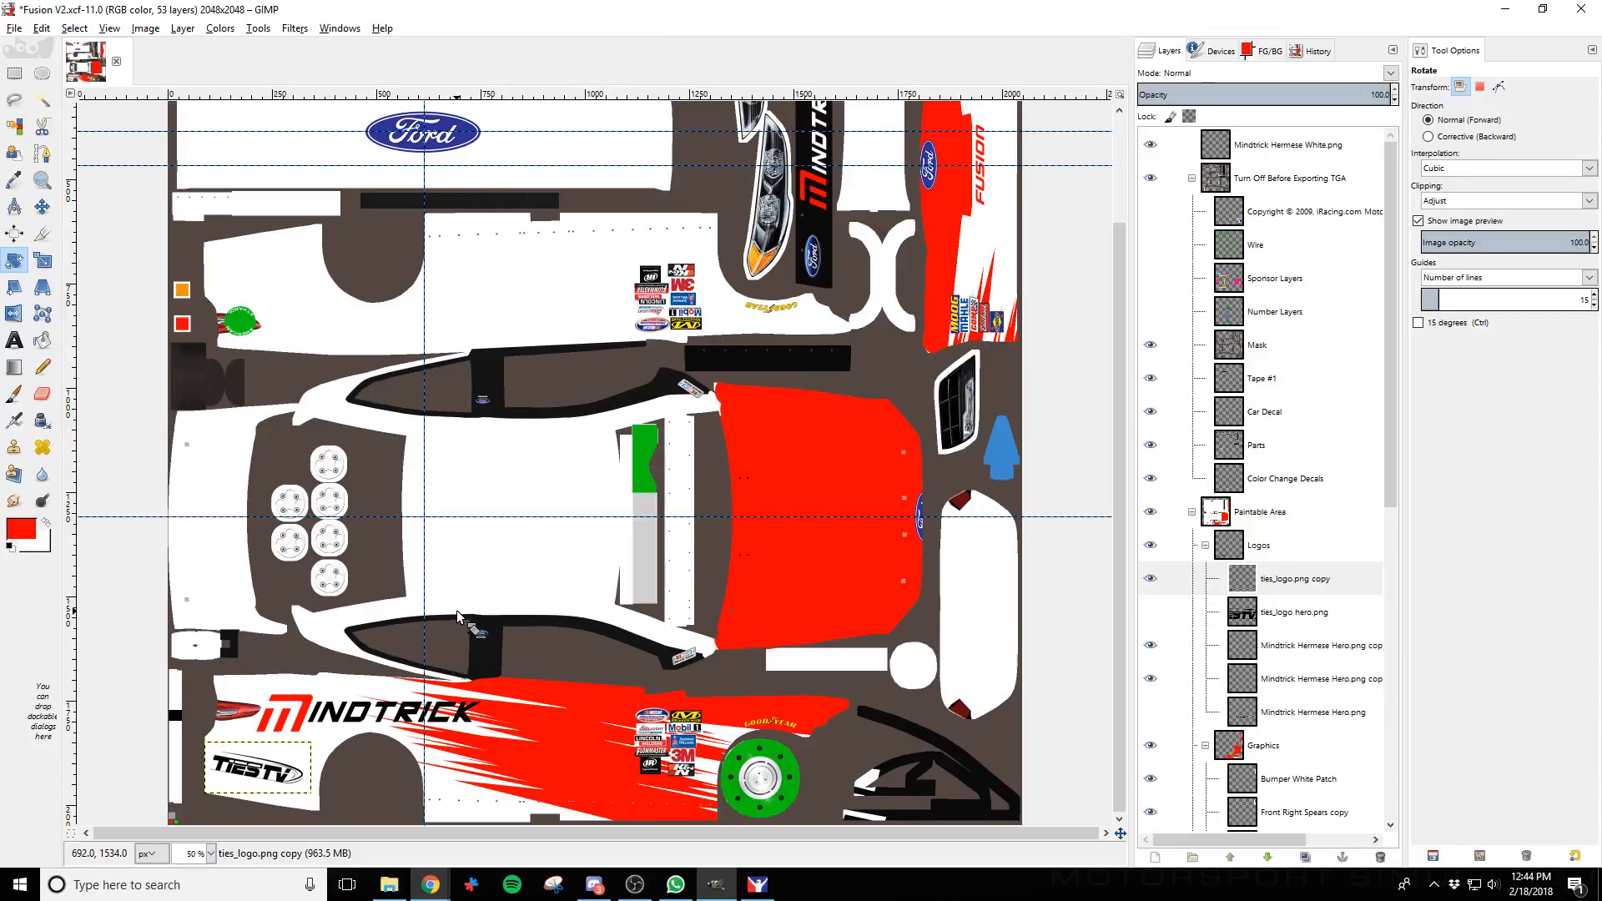
{"action": "left_click", "coordinate": [40, 206]}
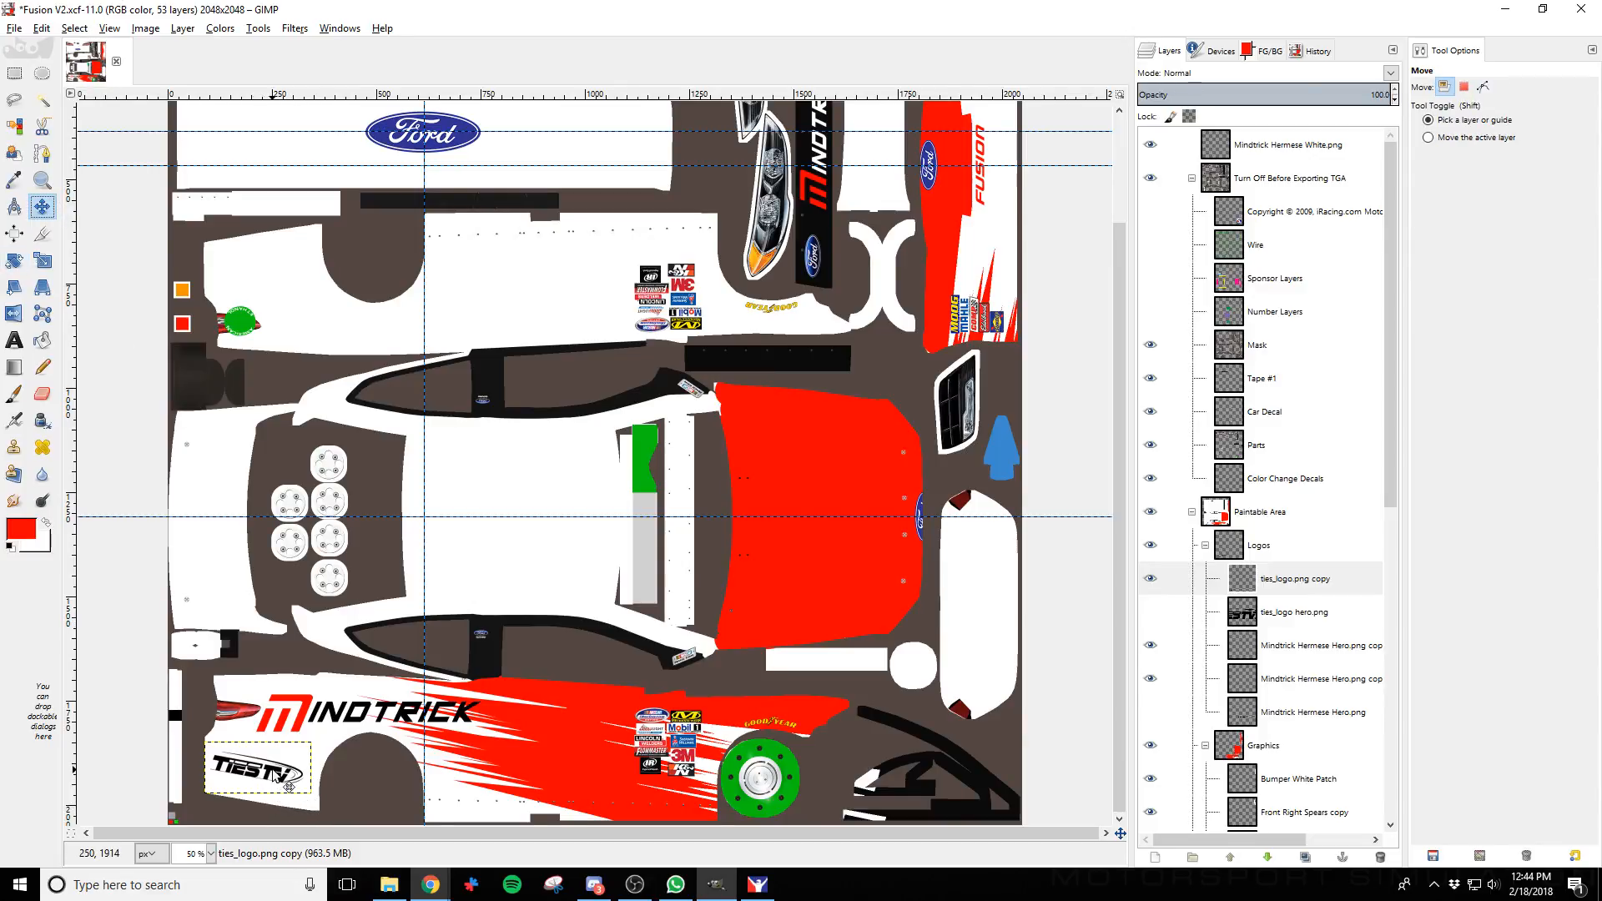
{"action": "mouse_move", "coordinate": [628, 892]}
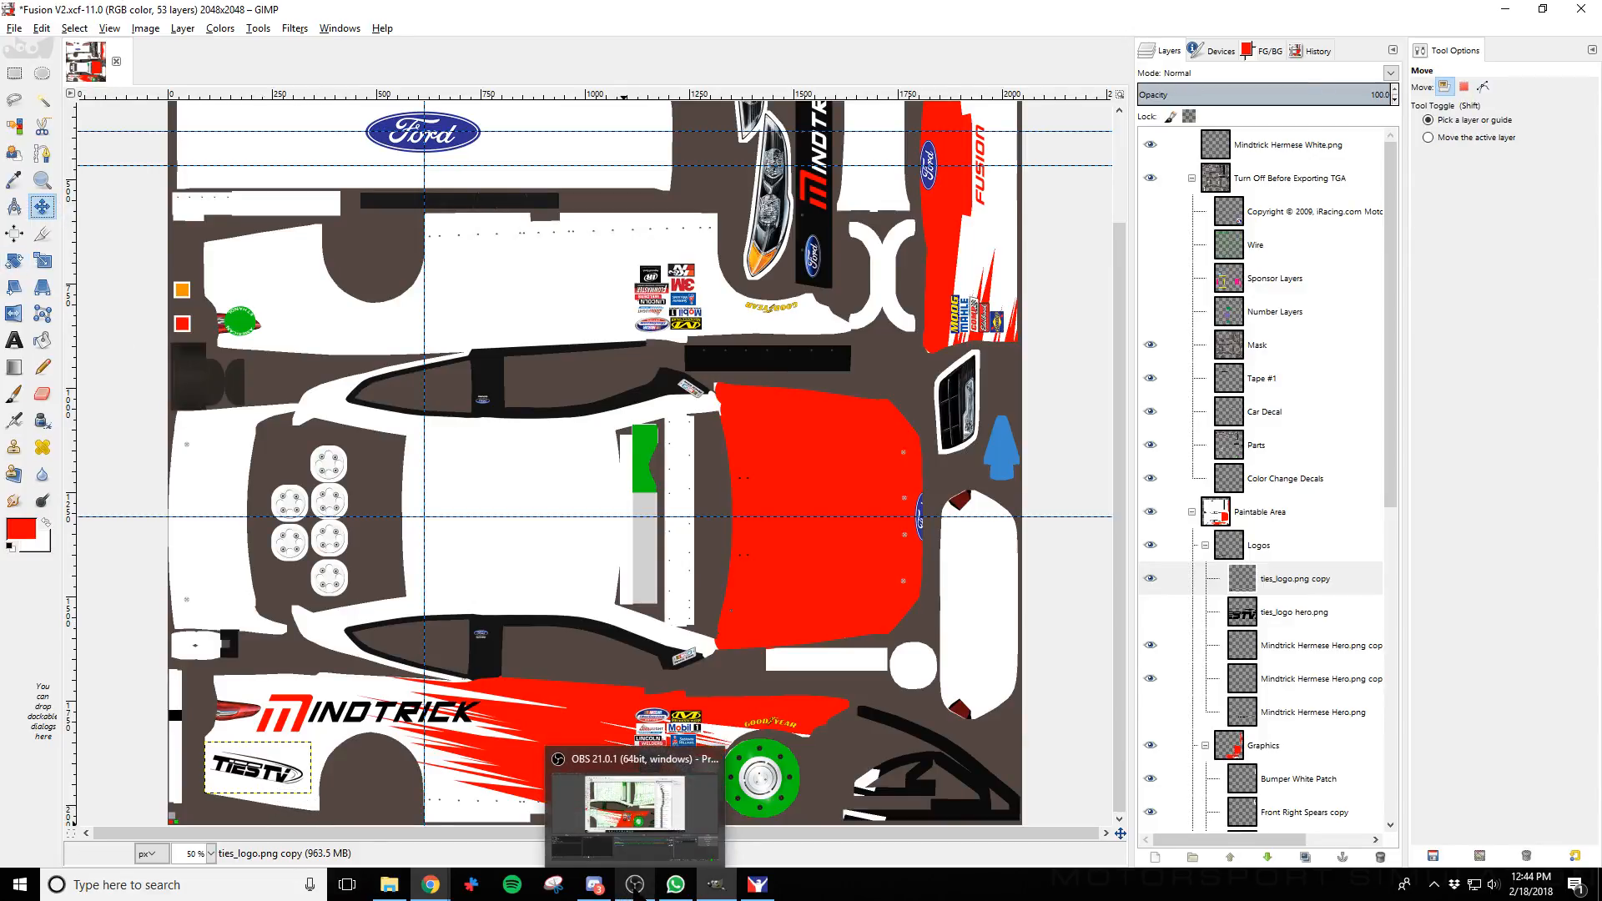
{"action": "mouse_move", "coordinate": [429, 887]}
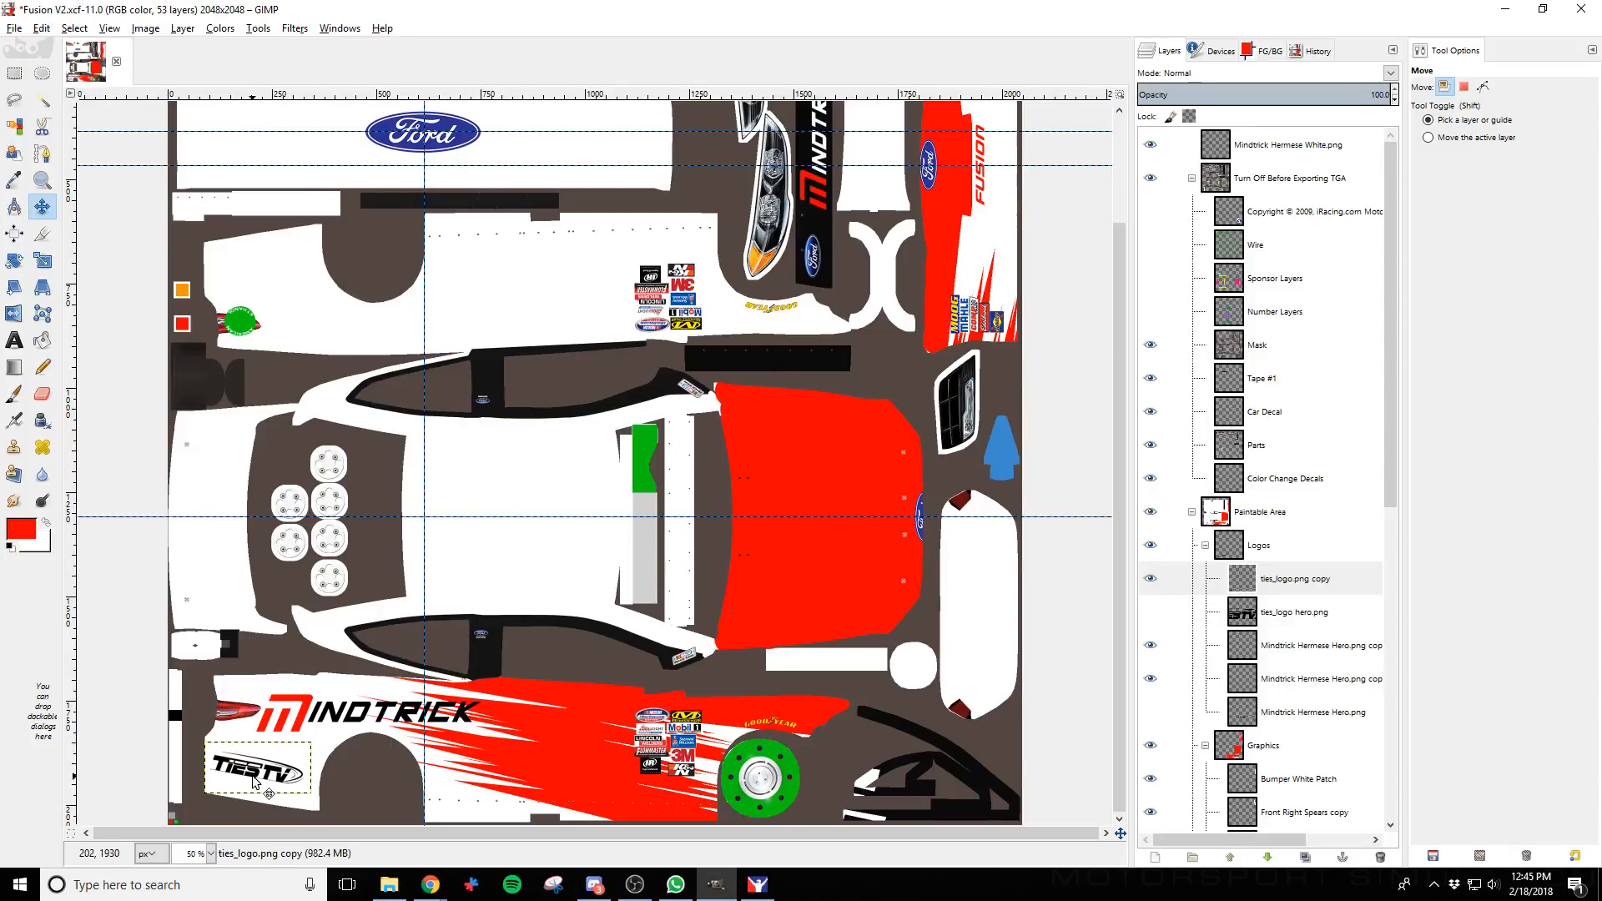
Nudge the TiesTV logo down and right, save, and check it on the car in iRacing
{"action": "left_click_drag", "start_coordinate": [252, 777], "coordinate": [269, 794]}
{"action": "key", "text": "Right"}
{"action": "key", "text": "Right"}
{"action": "key", "text": "Right"}
{"action": "key", "text": "Right"}
{"action": "key", "text": "Right"}
{"action": "key", "text": "Right"}
{"action": "key", "text": "Right"}
{"action": "key", "text": "Right"}
{"action": "key", "text": "Right"}
{"action": "key", "text": "Right"}
{"action": "key", "text": "Right"}
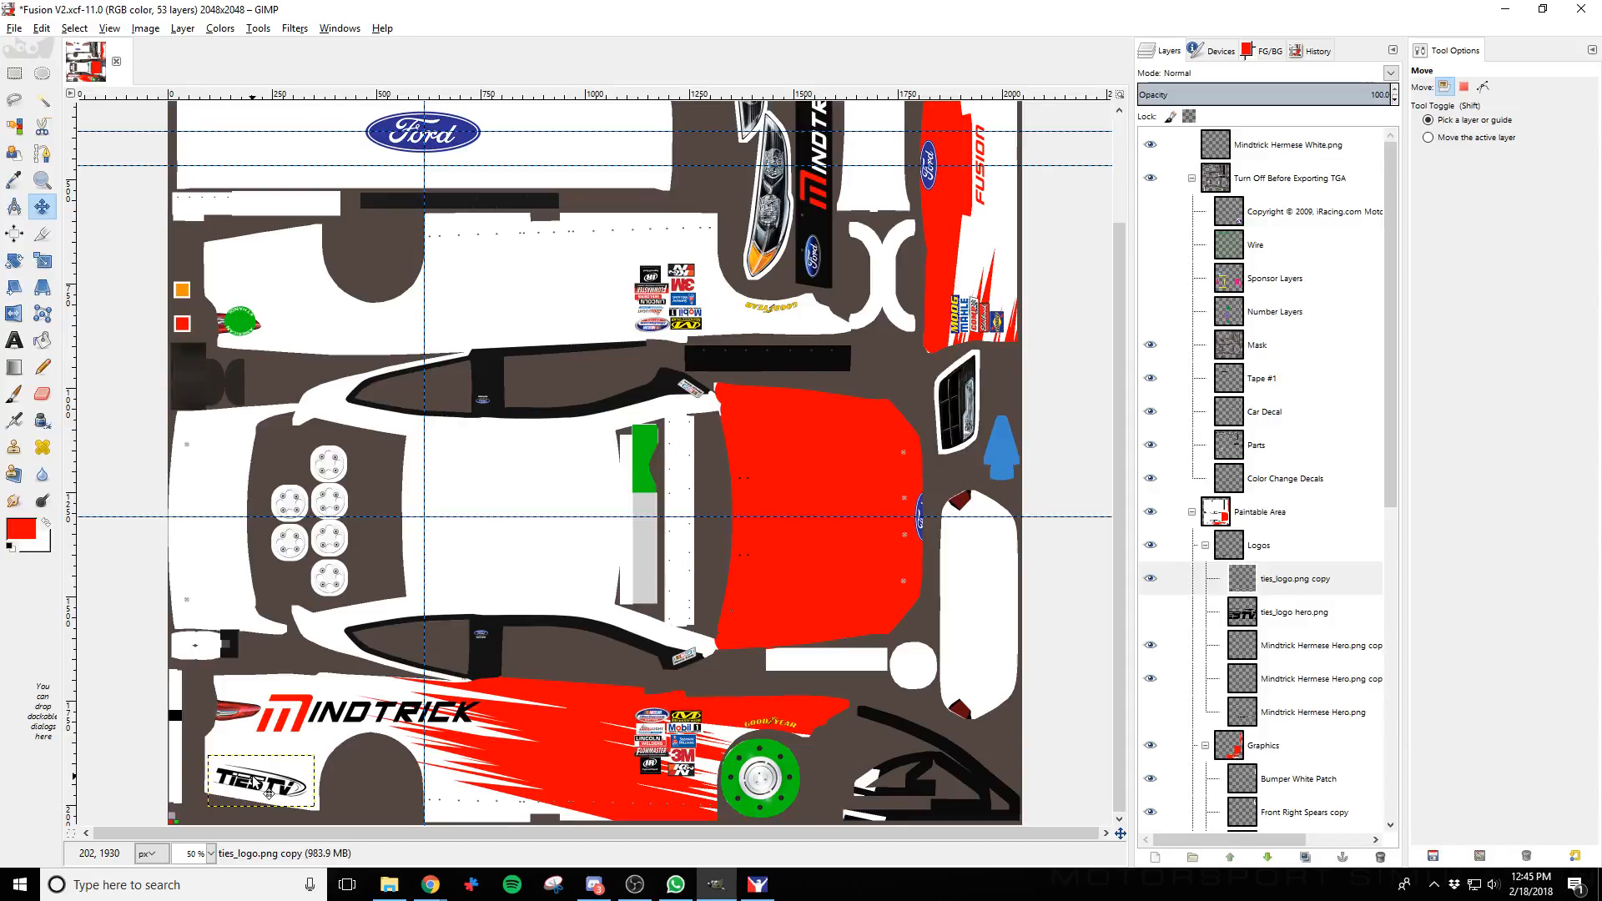
{"action": "key", "text": "ctrl+s"}
{"action": "key", "text": "alt+Tab"}
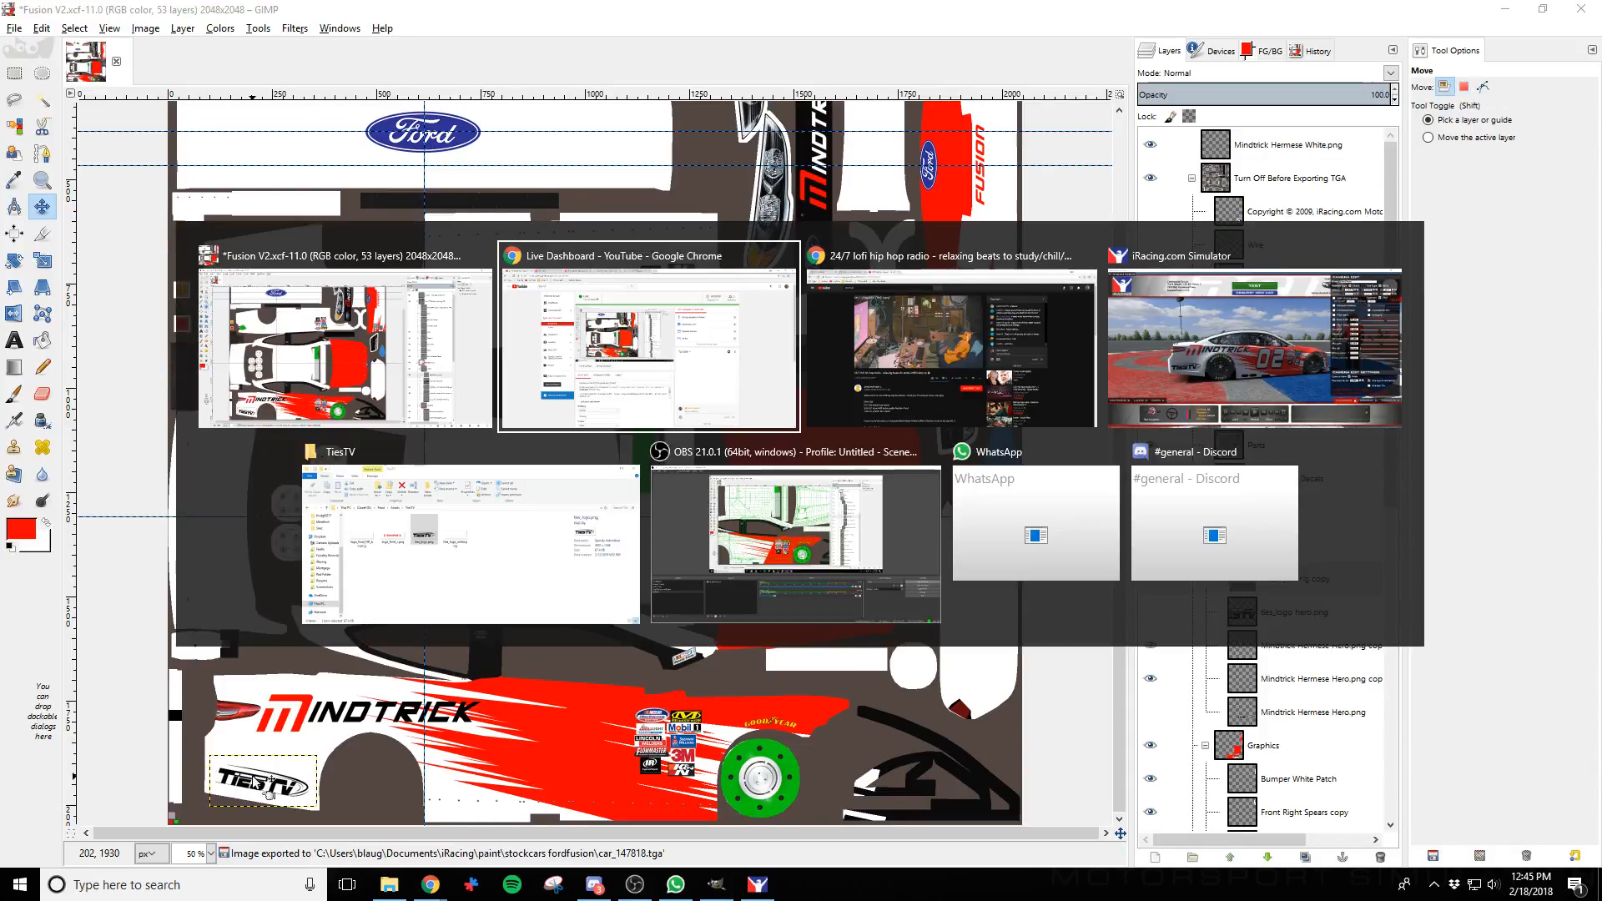
{"action": "key", "text": "alt+Tab"}
{"action": "key", "text": "alt+Tab"}
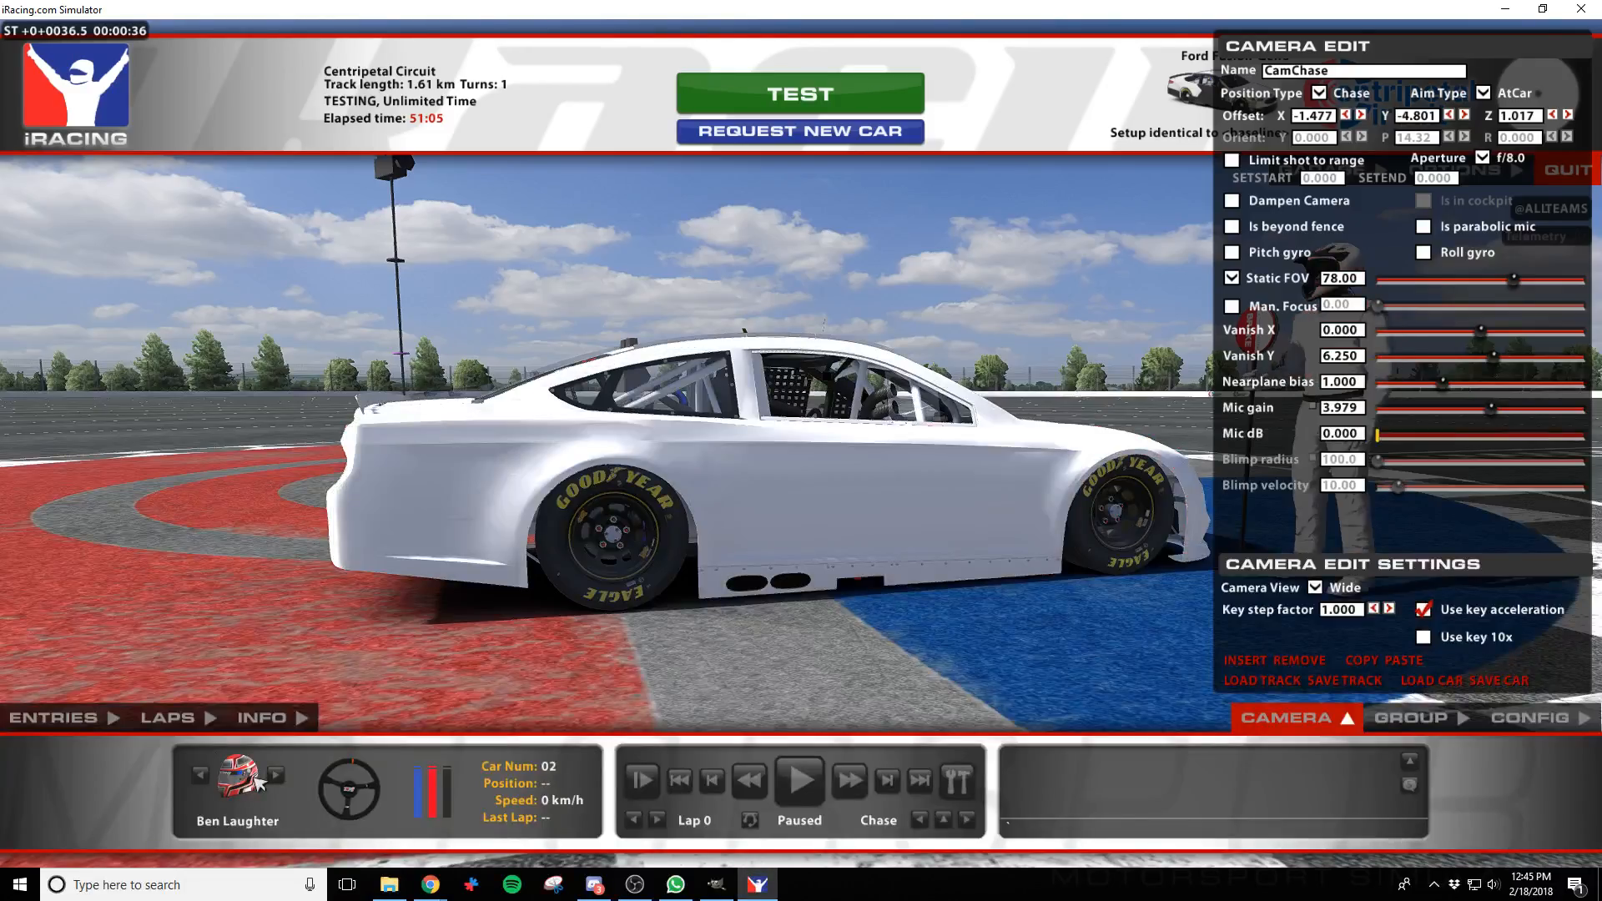
{"action": "key", "text": "d"}
{"action": "key", "text": "d"}
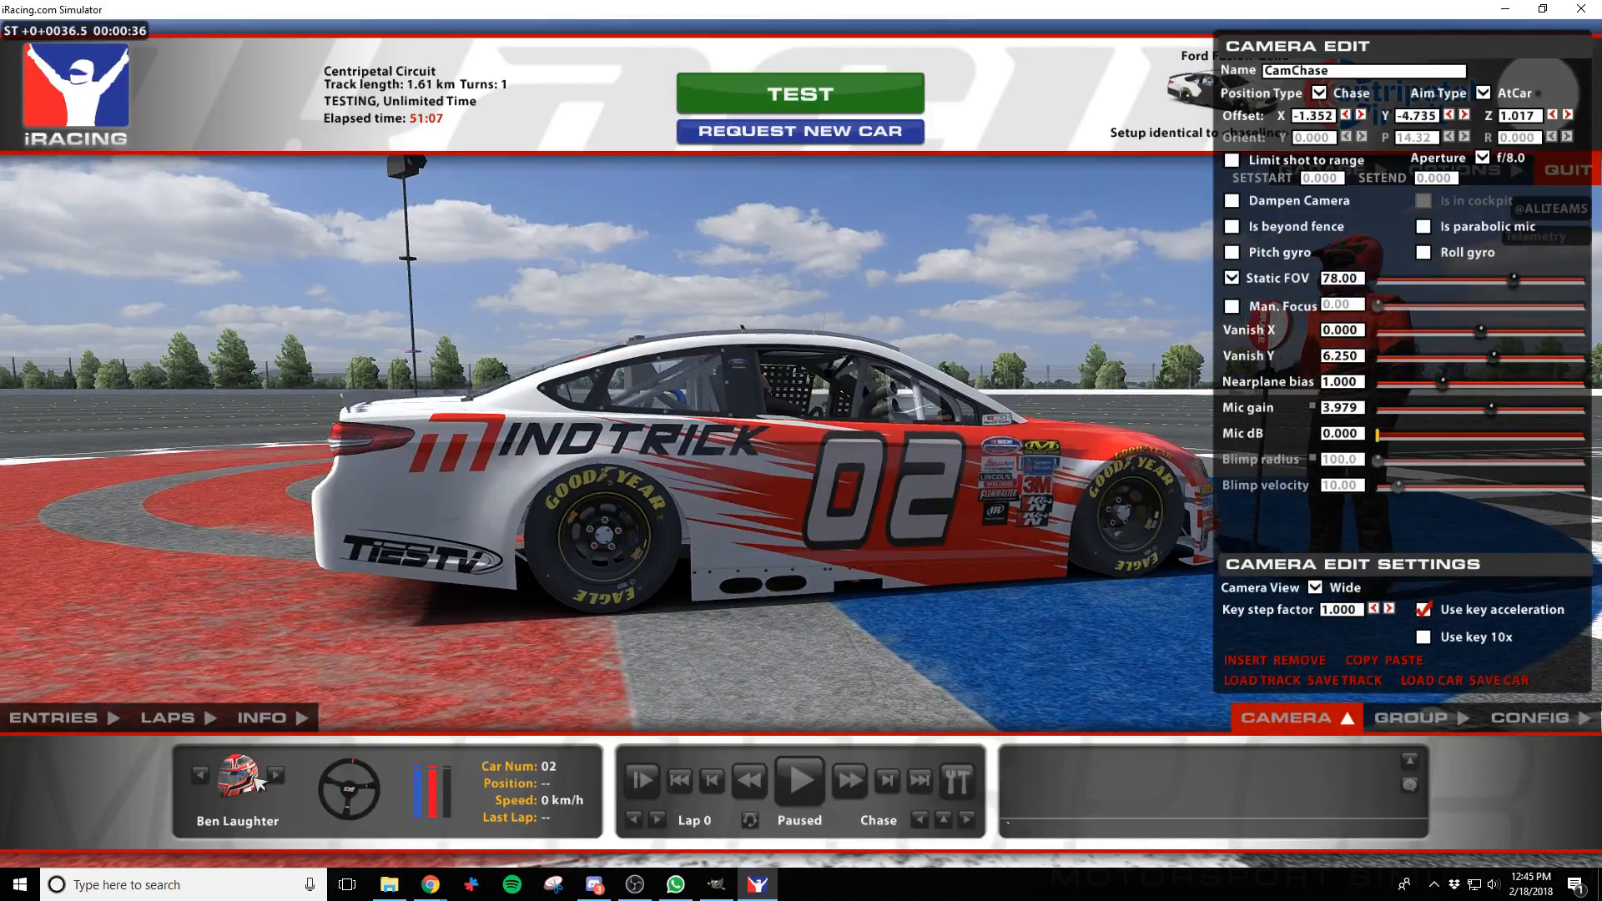
{"action": "key", "text": "s"}
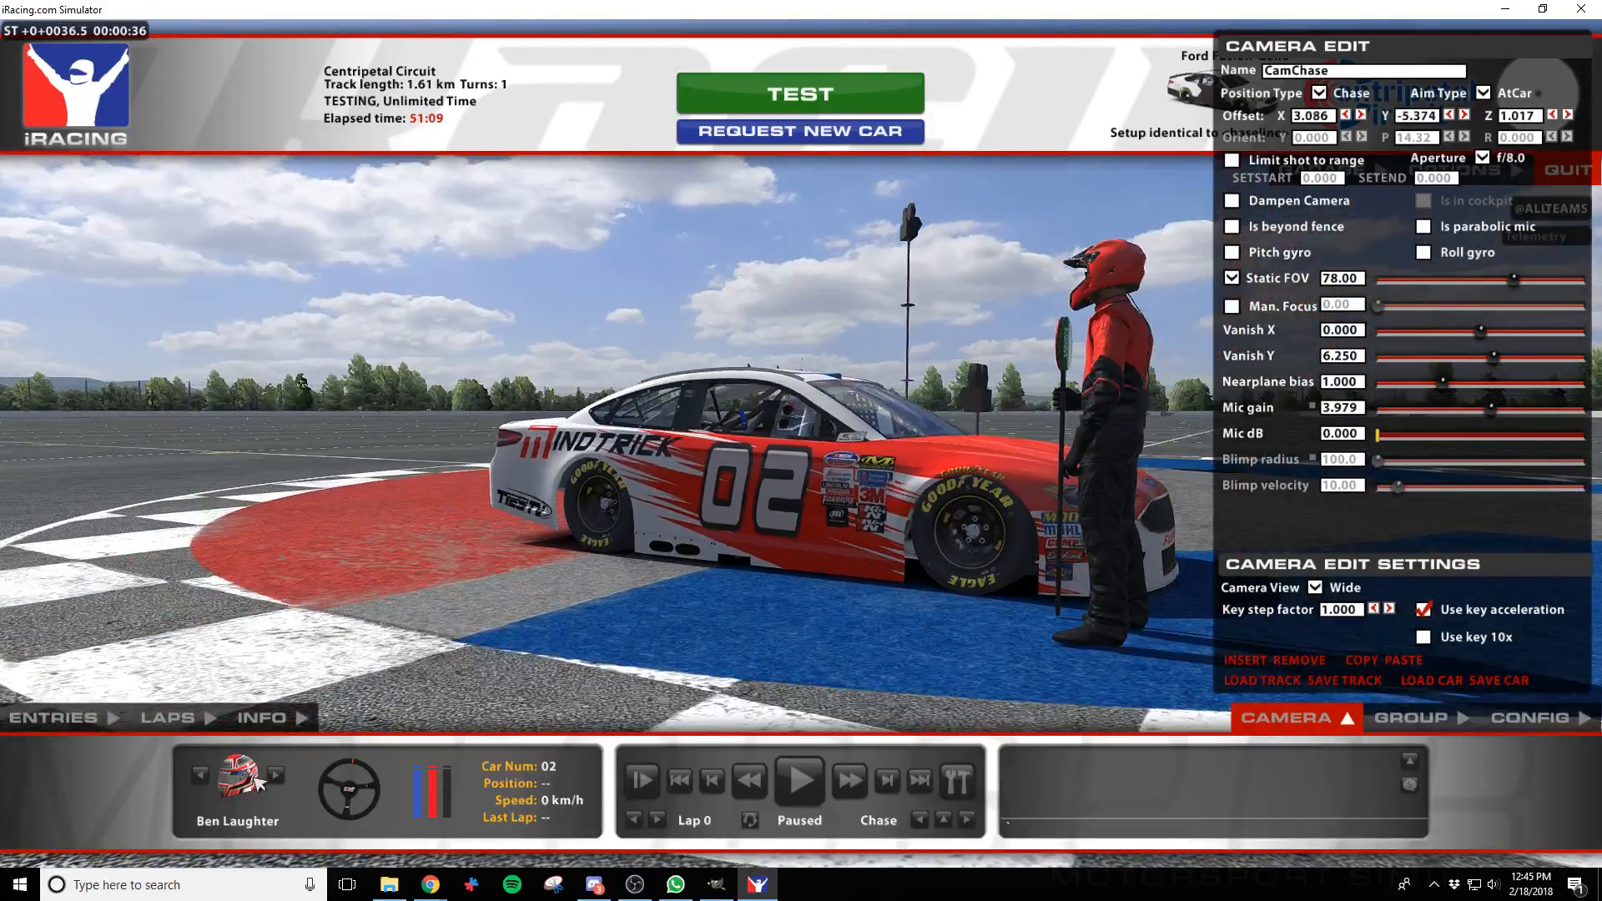
{"action": "key", "text": "alt+Tab"}
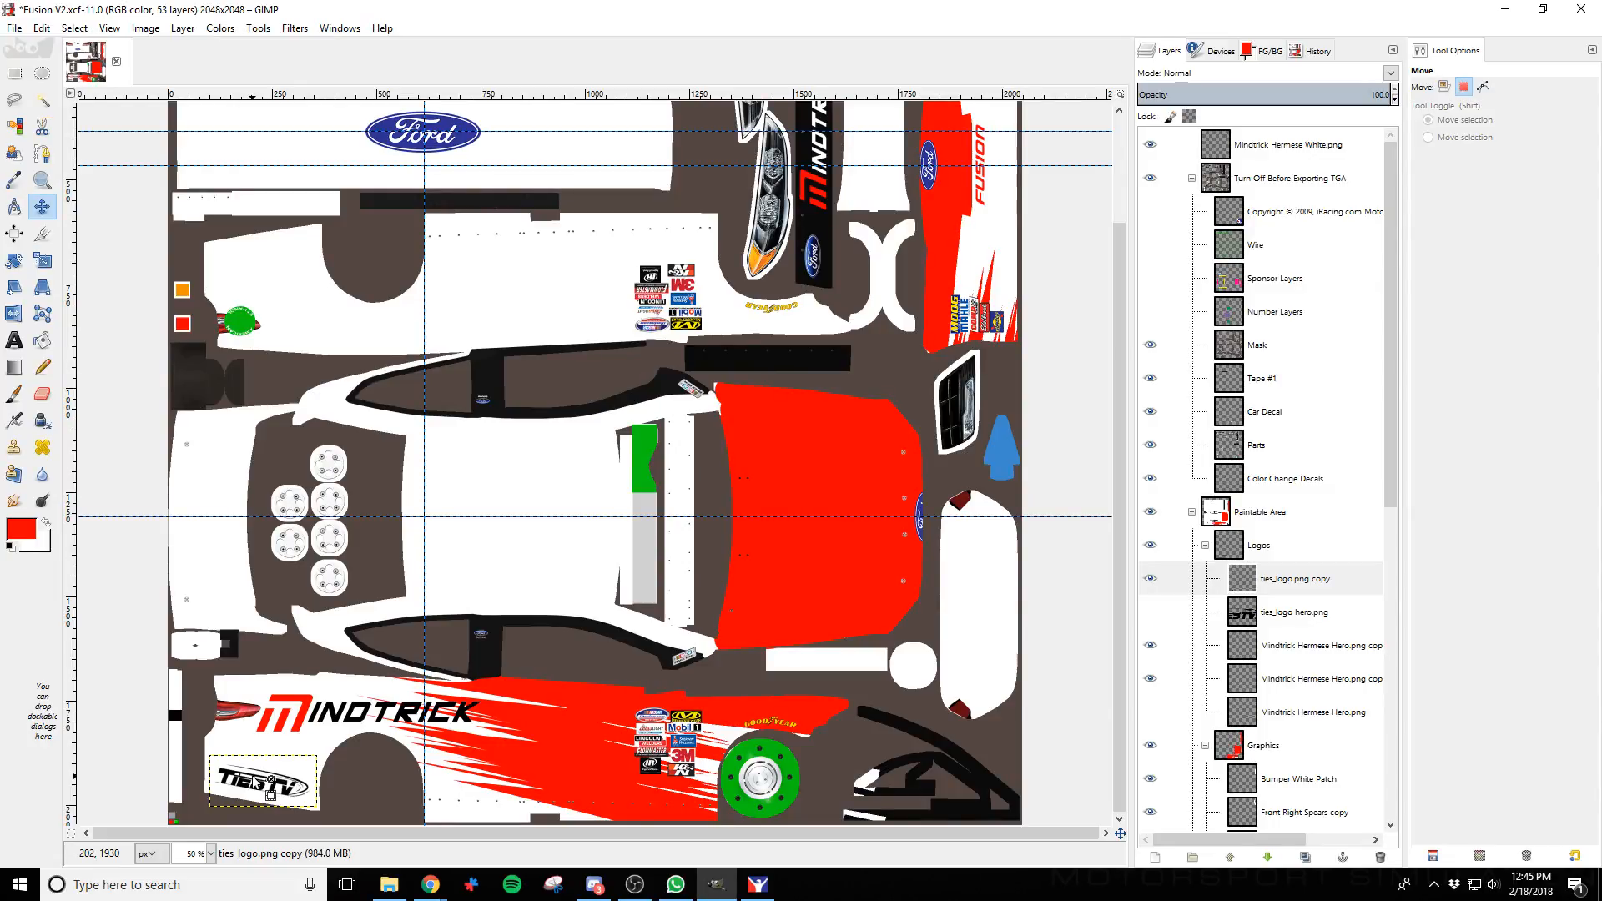
Nudge the TiesTV logo up, save, and view the car alongside in iRacing
{"action": "left_click", "coordinate": [270, 797]}
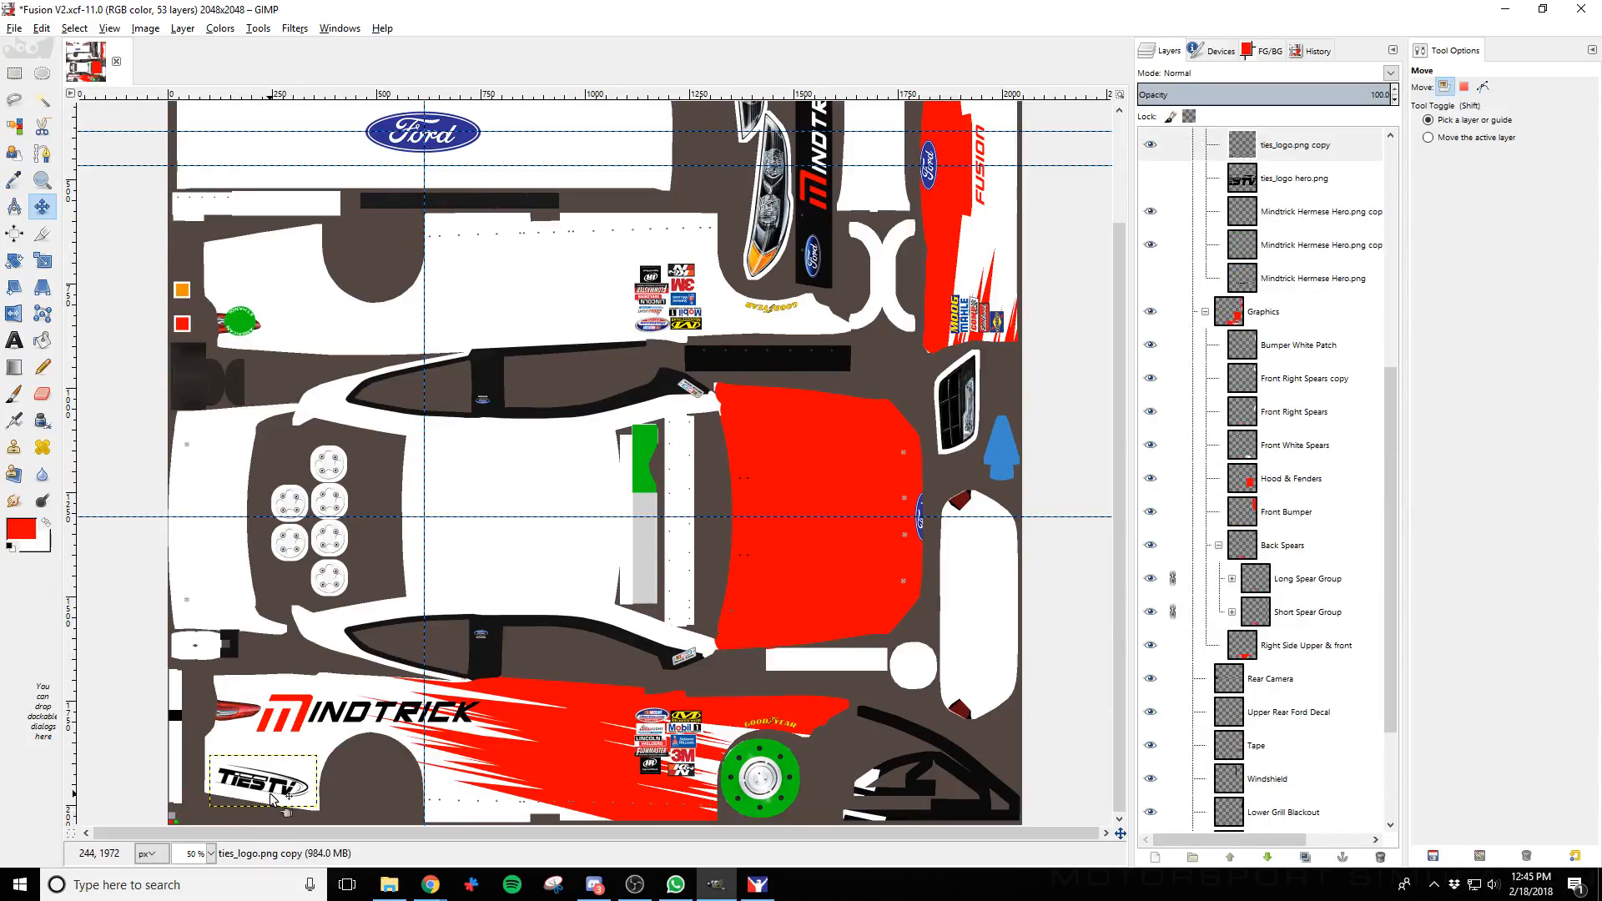
{"action": "key", "text": "Up"}
{"action": "key", "text": "Up"}
{"action": "key", "text": "Up"}
{"action": "key", "text": "Up"}
{"action": "key", "text": "Up"}
{"action": "key", "text": "Up"}
{"action": "key", "text": "Up"}
{"action": "key", "text": "Up"}
{"action": "key", "text": "Up"}
{"action": "key", "text": "Up"}
{"action": "key", "text": "Up"}
{"action": "key", "text": "Up"}
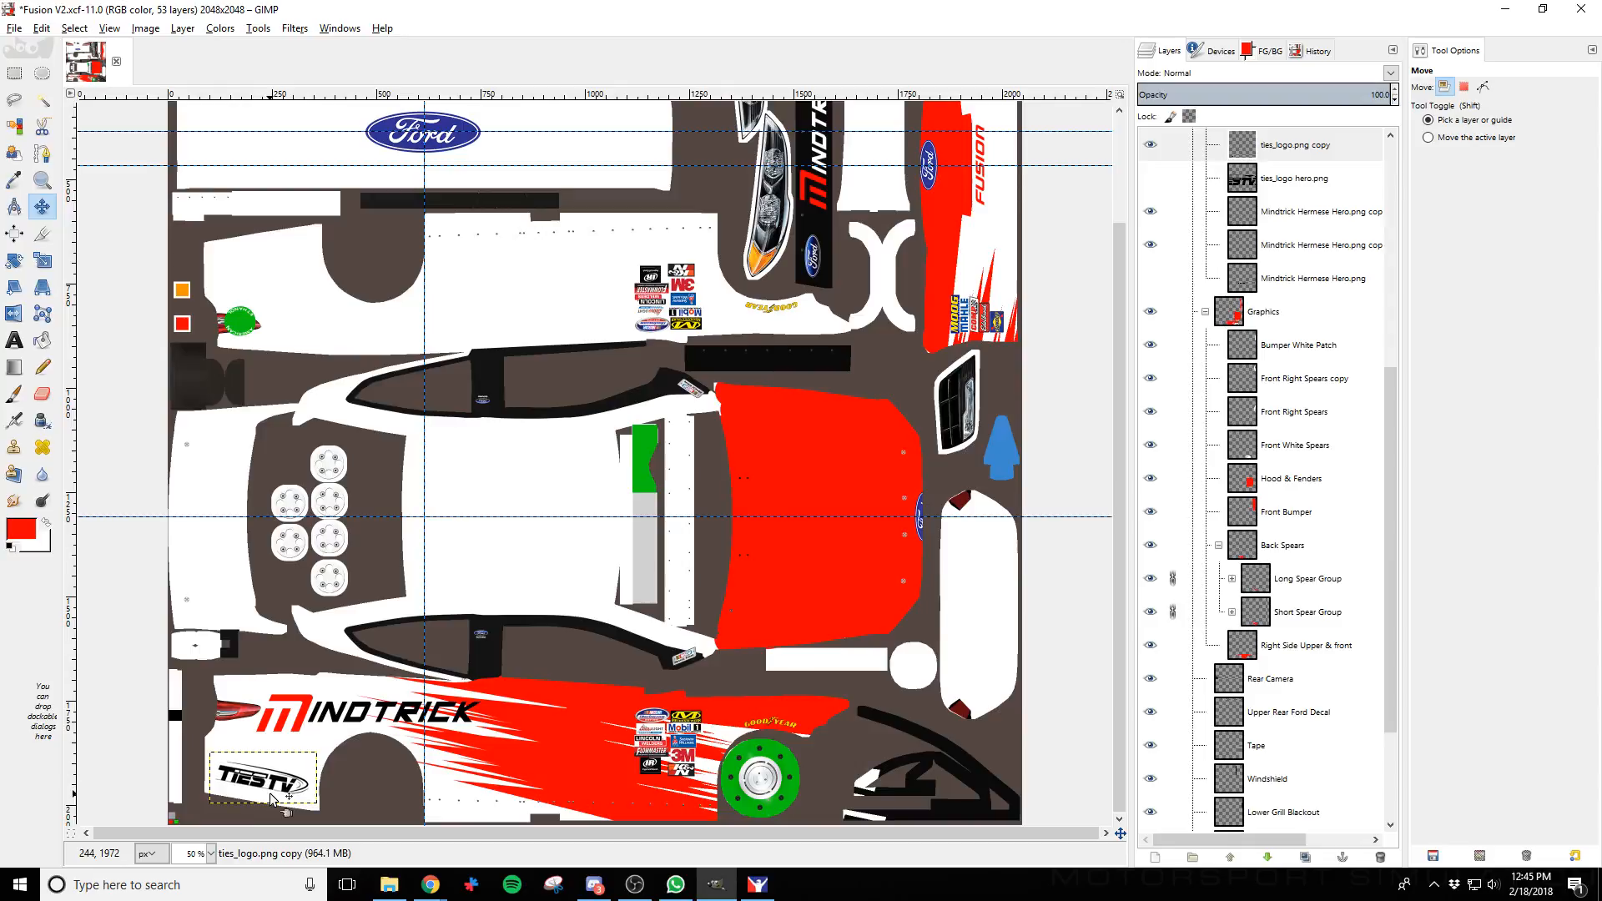
{"action": "key", "text": "ctrl+s"}
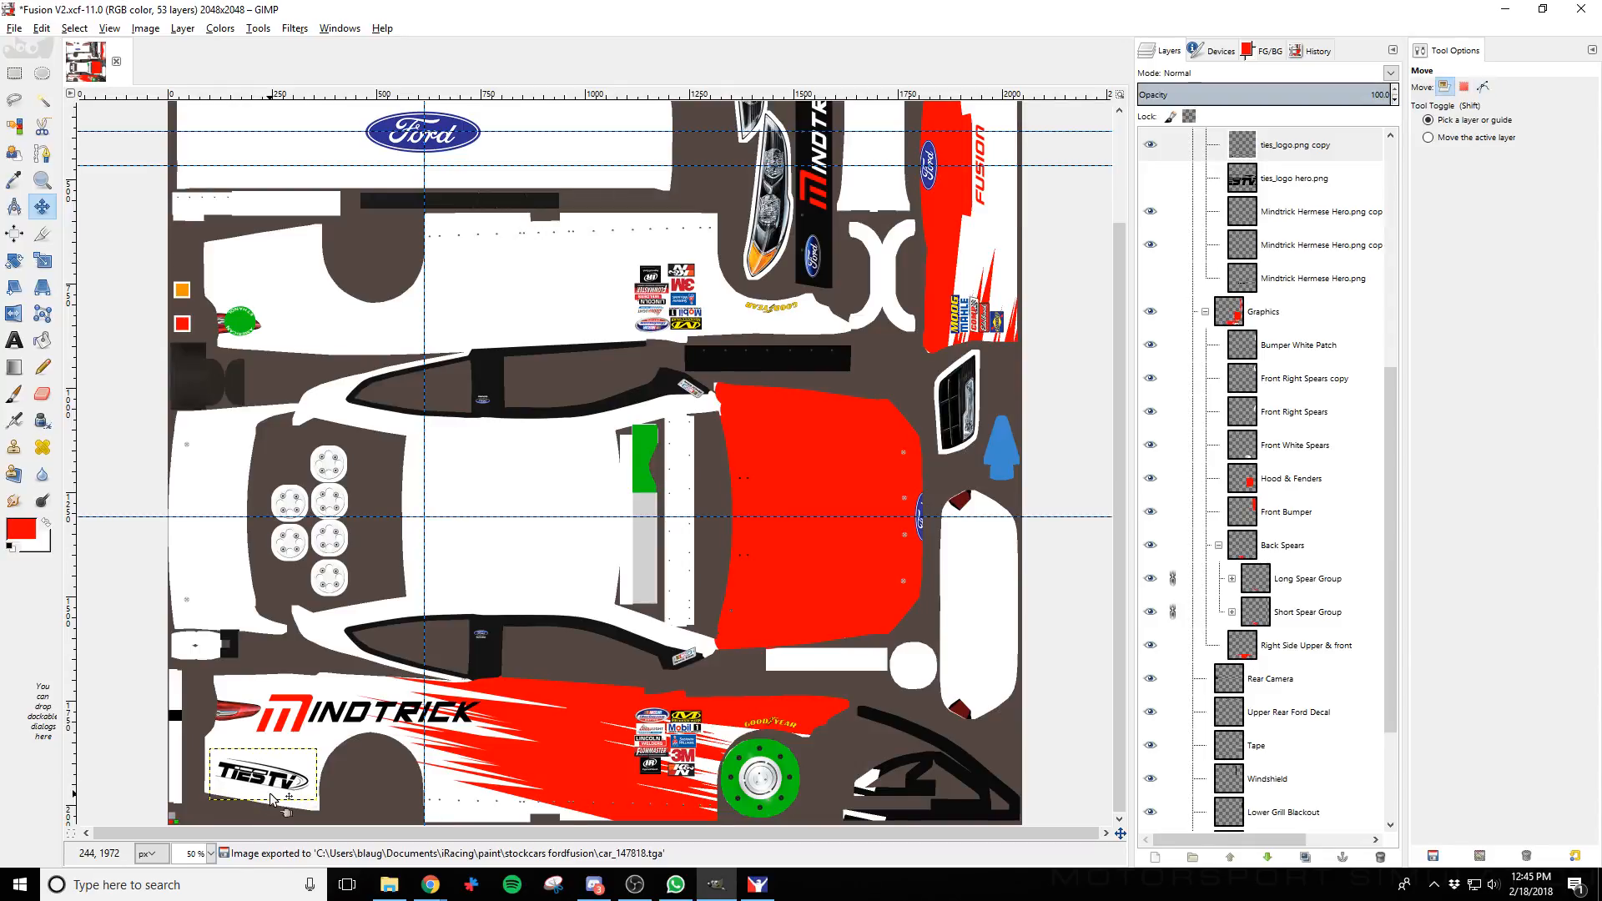
{"action": "key", "text": "alt+Tab"}
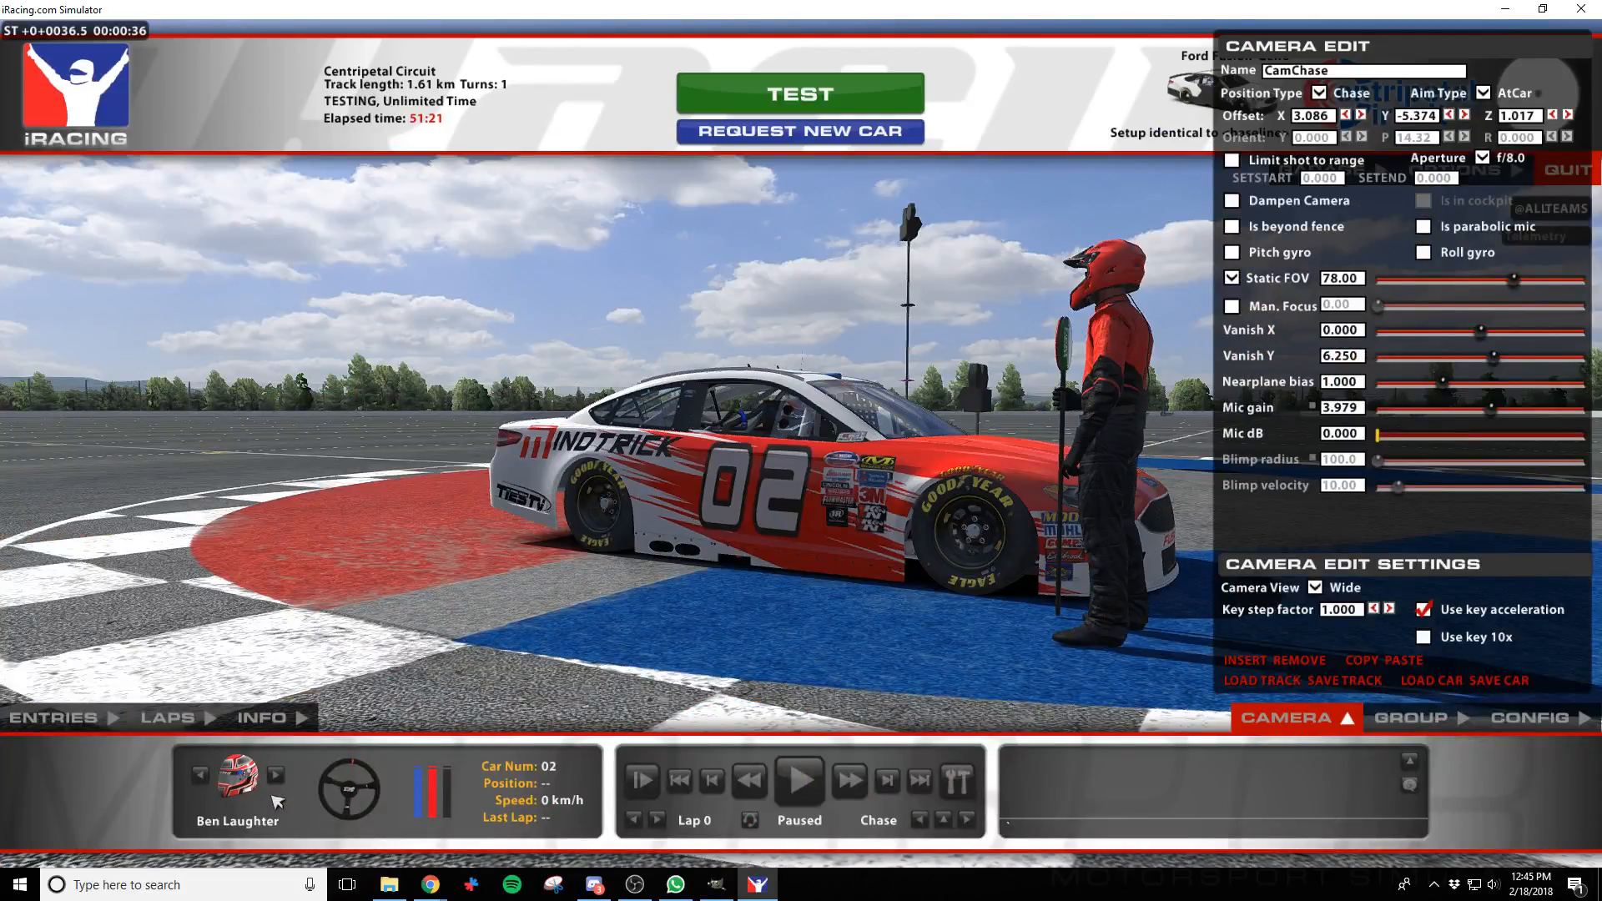
{"action": "key", "text": "a"}
{"action": "key", "text": "a"}
{"action": "key", "text": "w"}
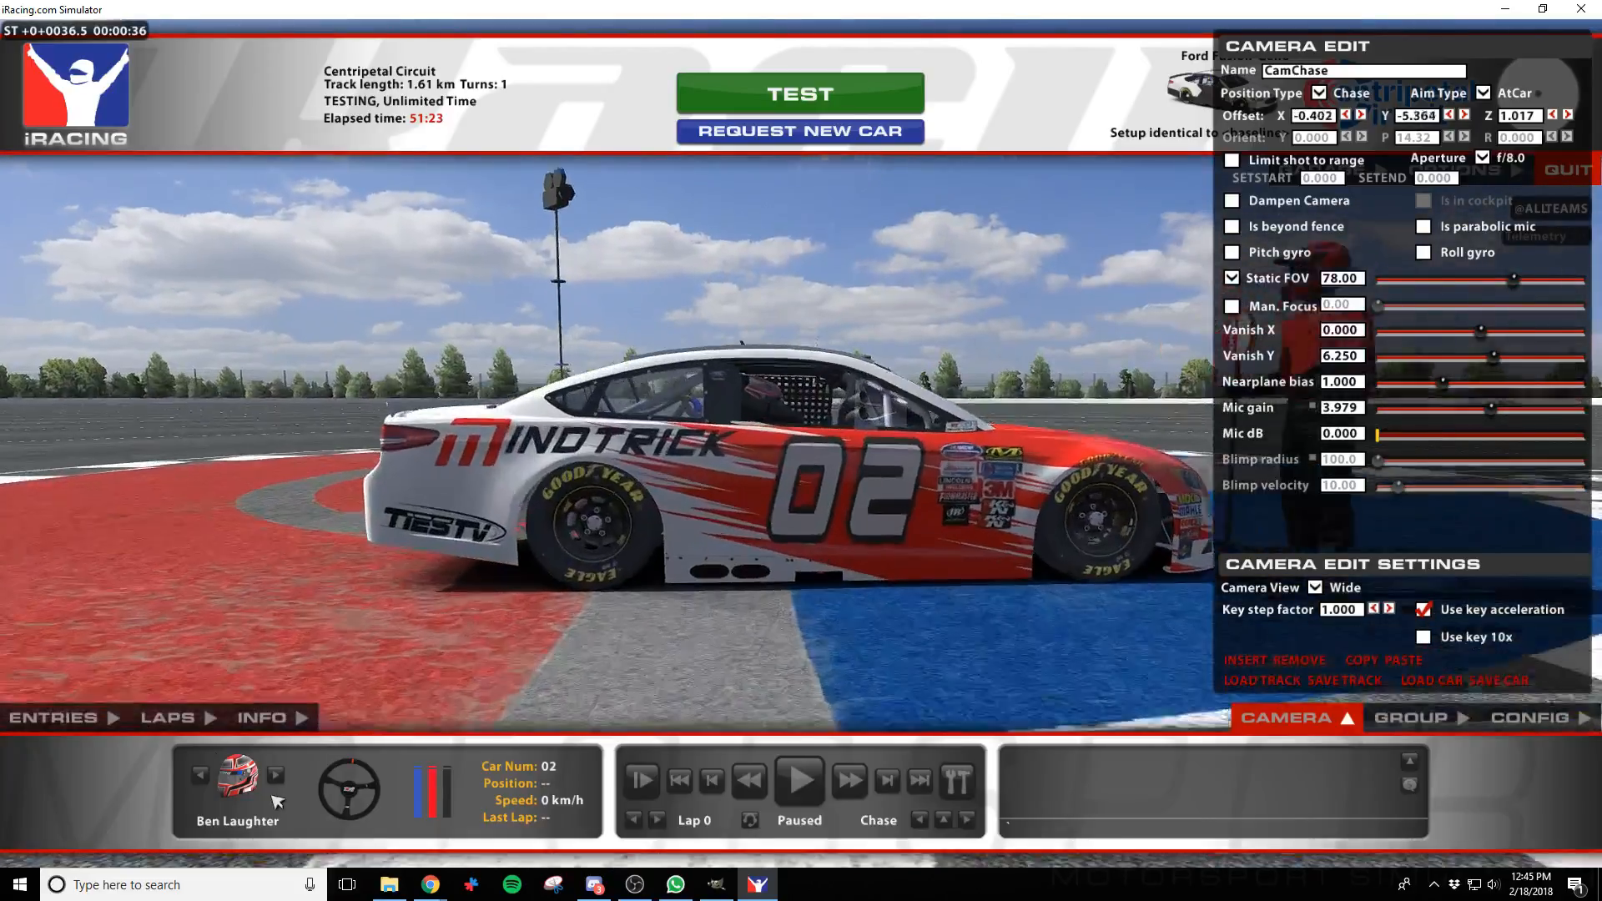
{"action": "key", "text": "alt+Tab"}
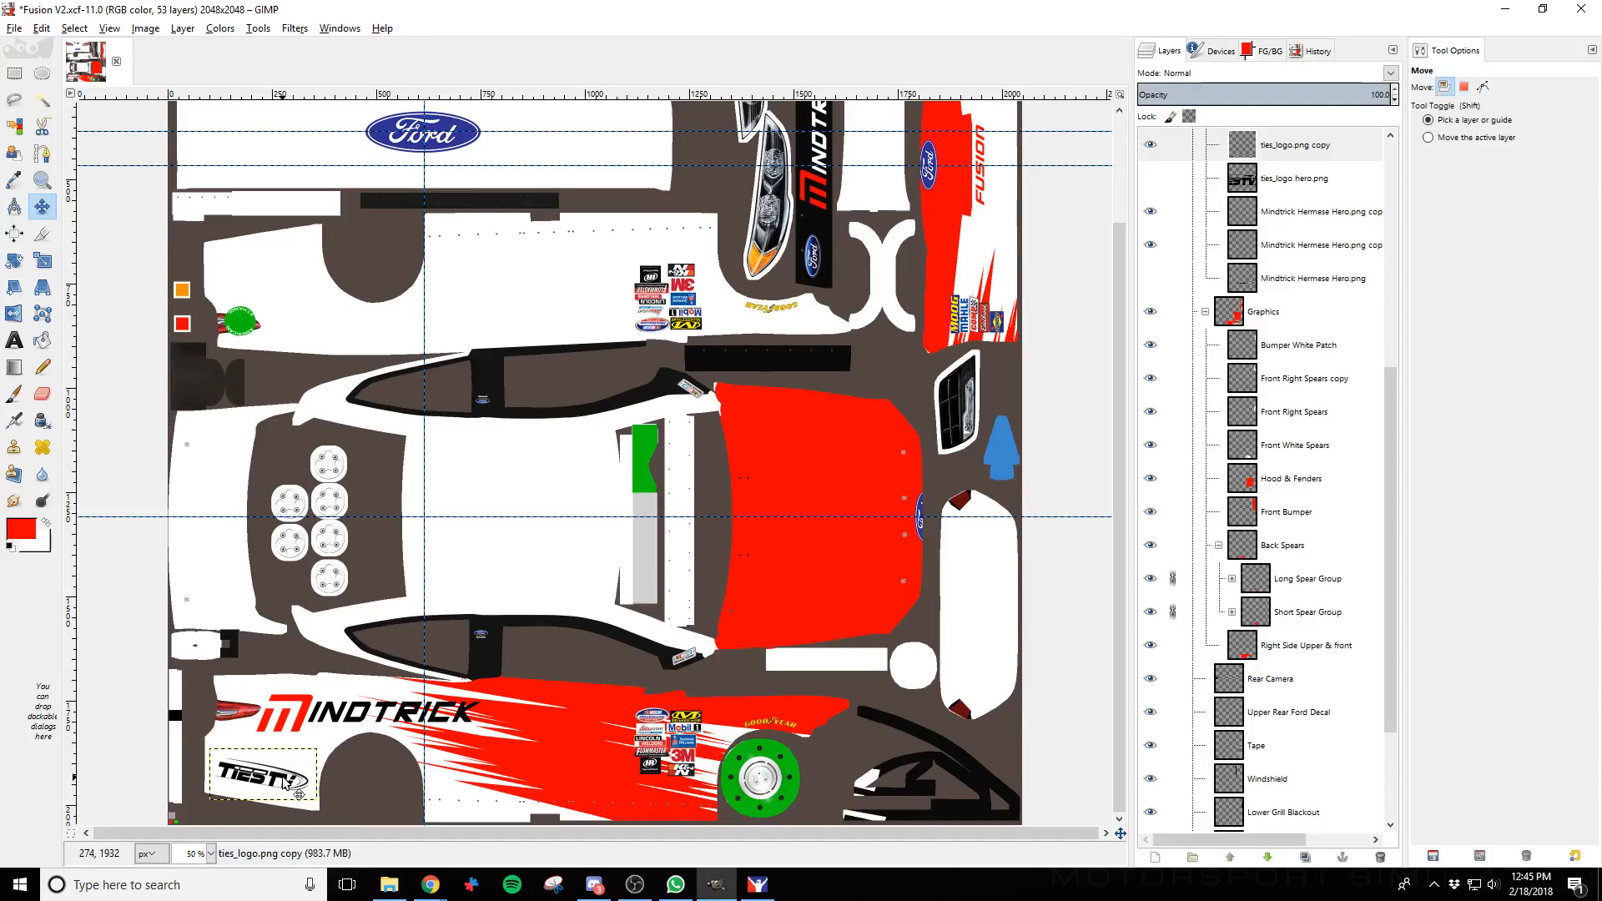
Nudge the logo left and up, re-export the texture, and preview it in iRacing
{"action": "key", "text": "Left"}
{"action": "key", "text": "Left"}
{"action": "key", "text": "Left"}
{"action": "key", "text": "Left"}
{"action": "key", "text": "Left"}
{"action": "key", "text": "Left"}
{"action": "key", "text": "Left"}
{"action": "key", "text": "Left"}
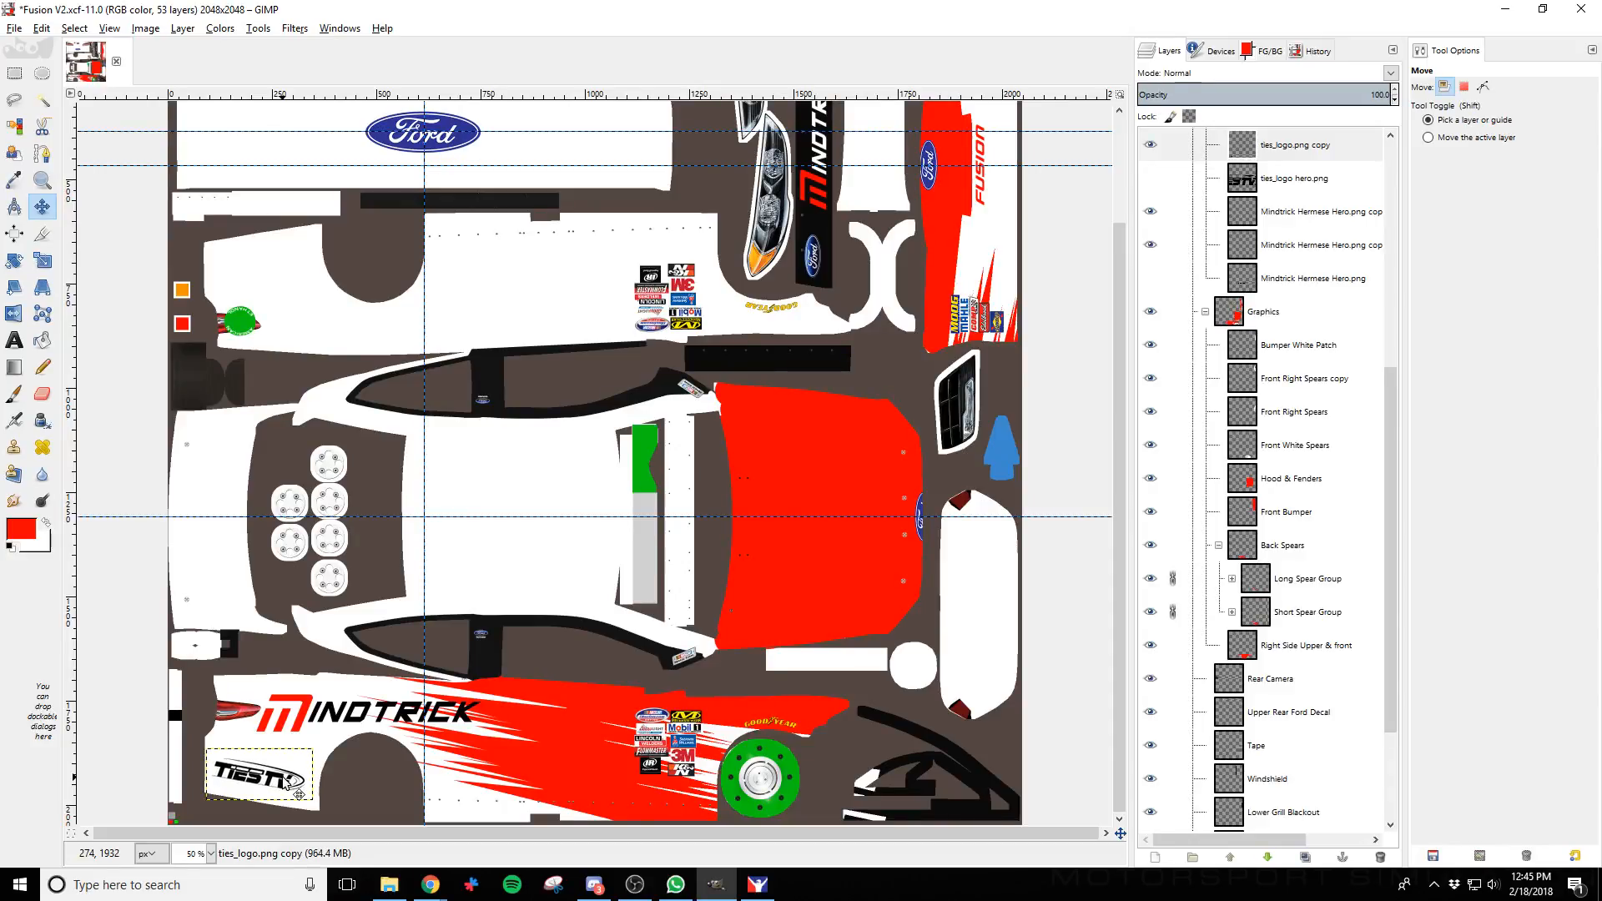
{"action": "key", "text": "Up"}
{"action": "key", "text": "ctrl+e"}
{"action": "key", "text": "alt+Tab"}
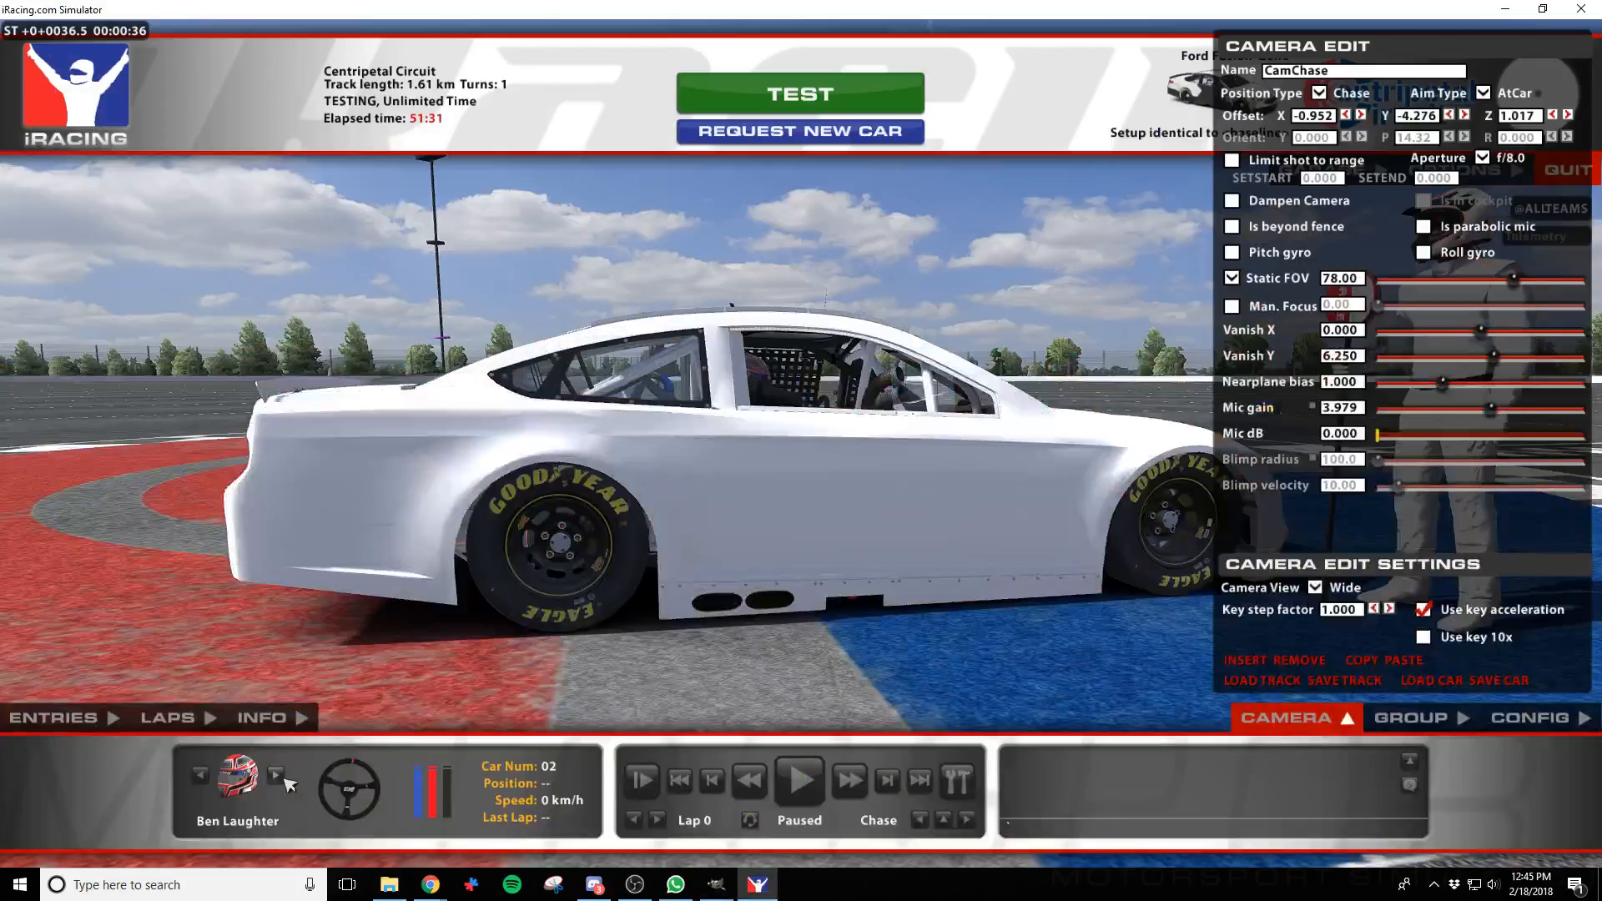
{"action": "key", "text": "s"}
{"action": "key", "text": "d"}
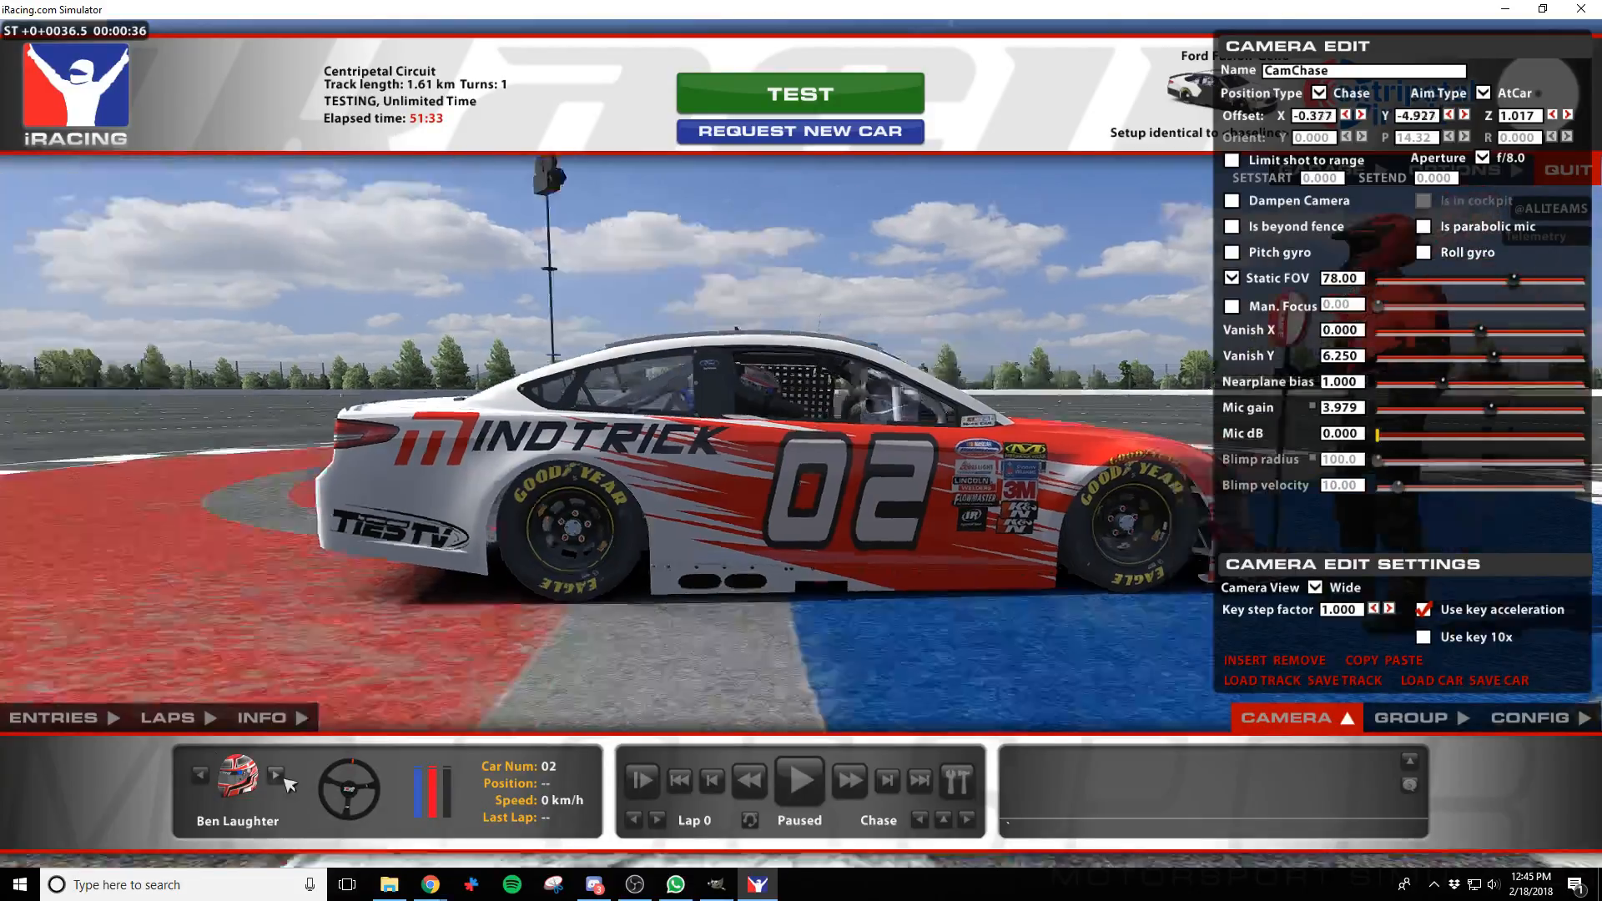
{"action": "key", "text": "alt+Tab"}
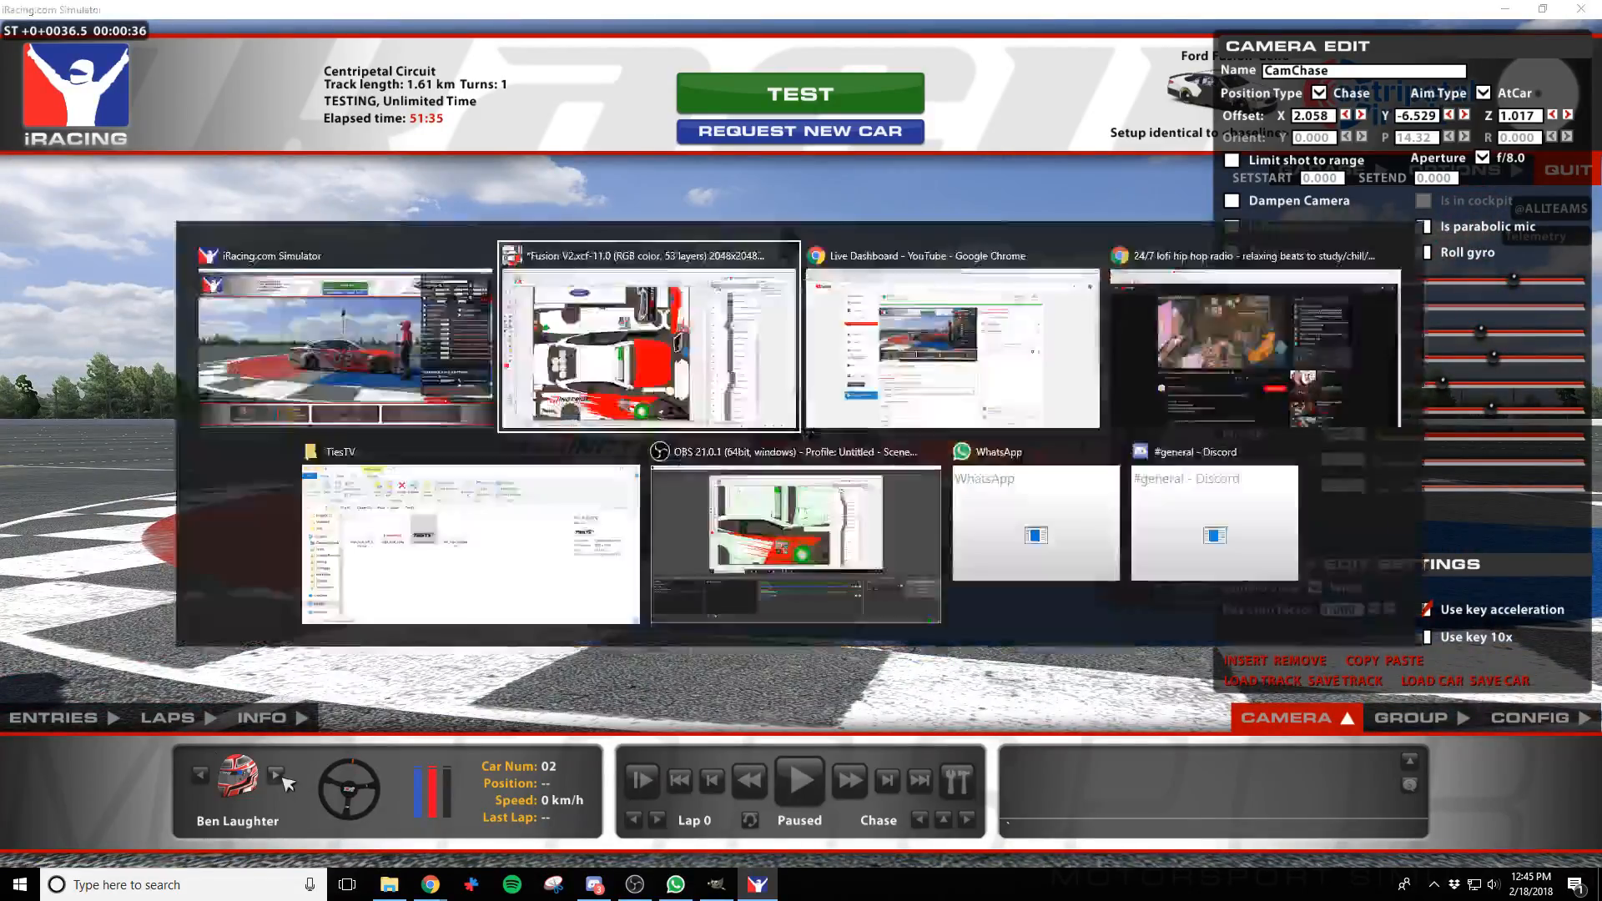
Try tilting the TiesTV logo slightly but cancel, keeping it straight
{"action": "left_click", "coordinate": [17, 266]}
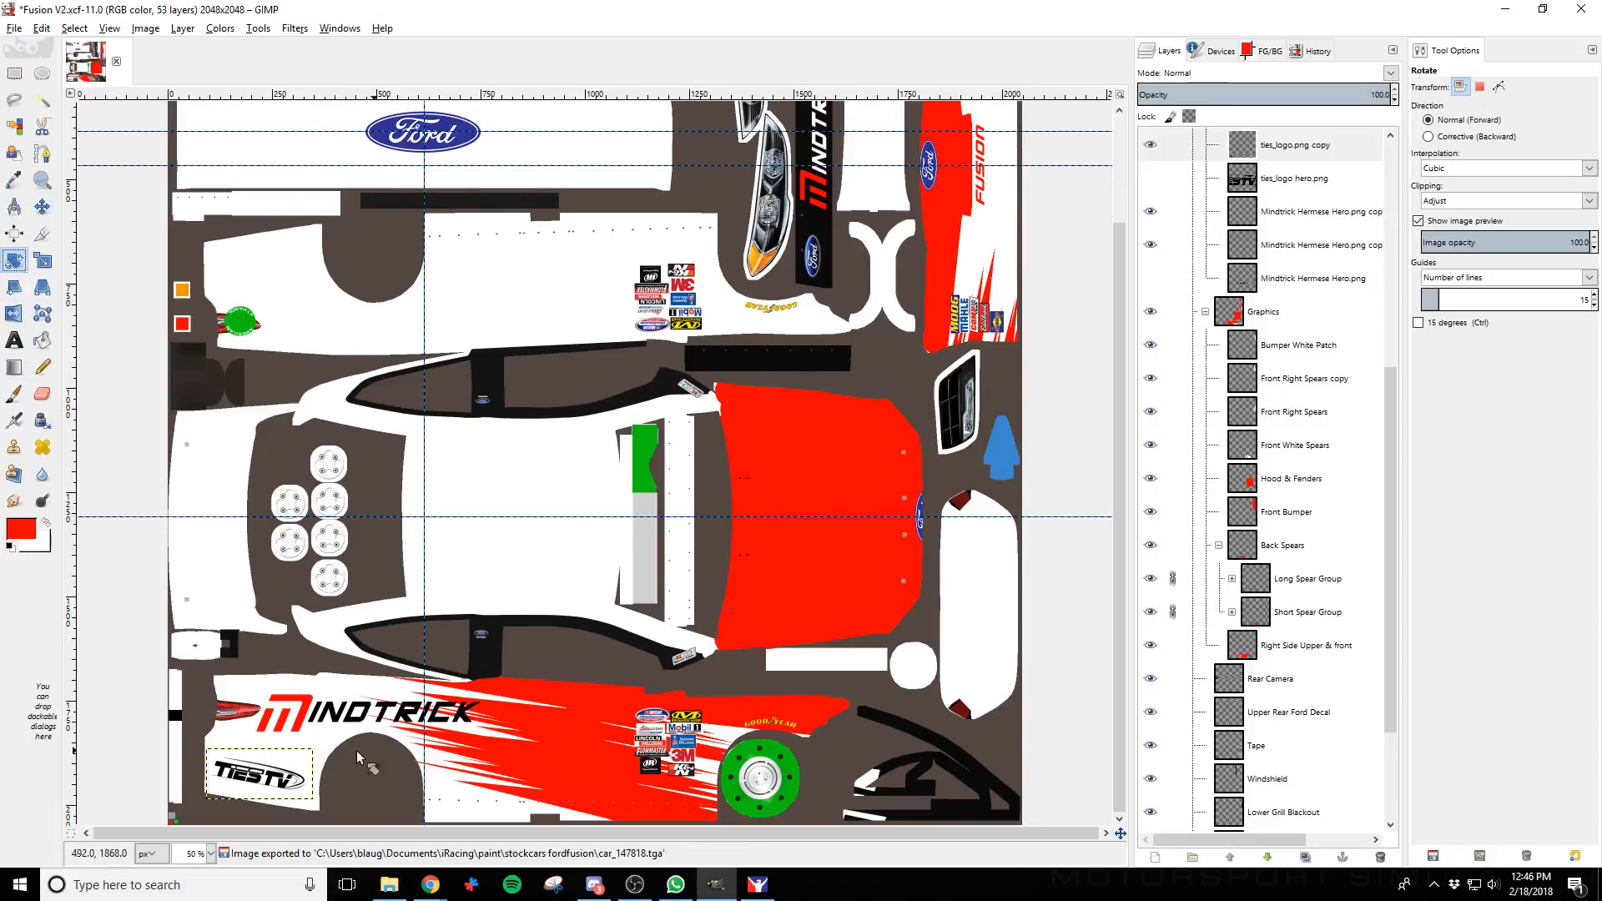
{"action": "left_click", "coordinate": [275, 764]}
{"action": "left_click_drag", "start_coordinate": [296, 791], "coordinate": [295, 790]}
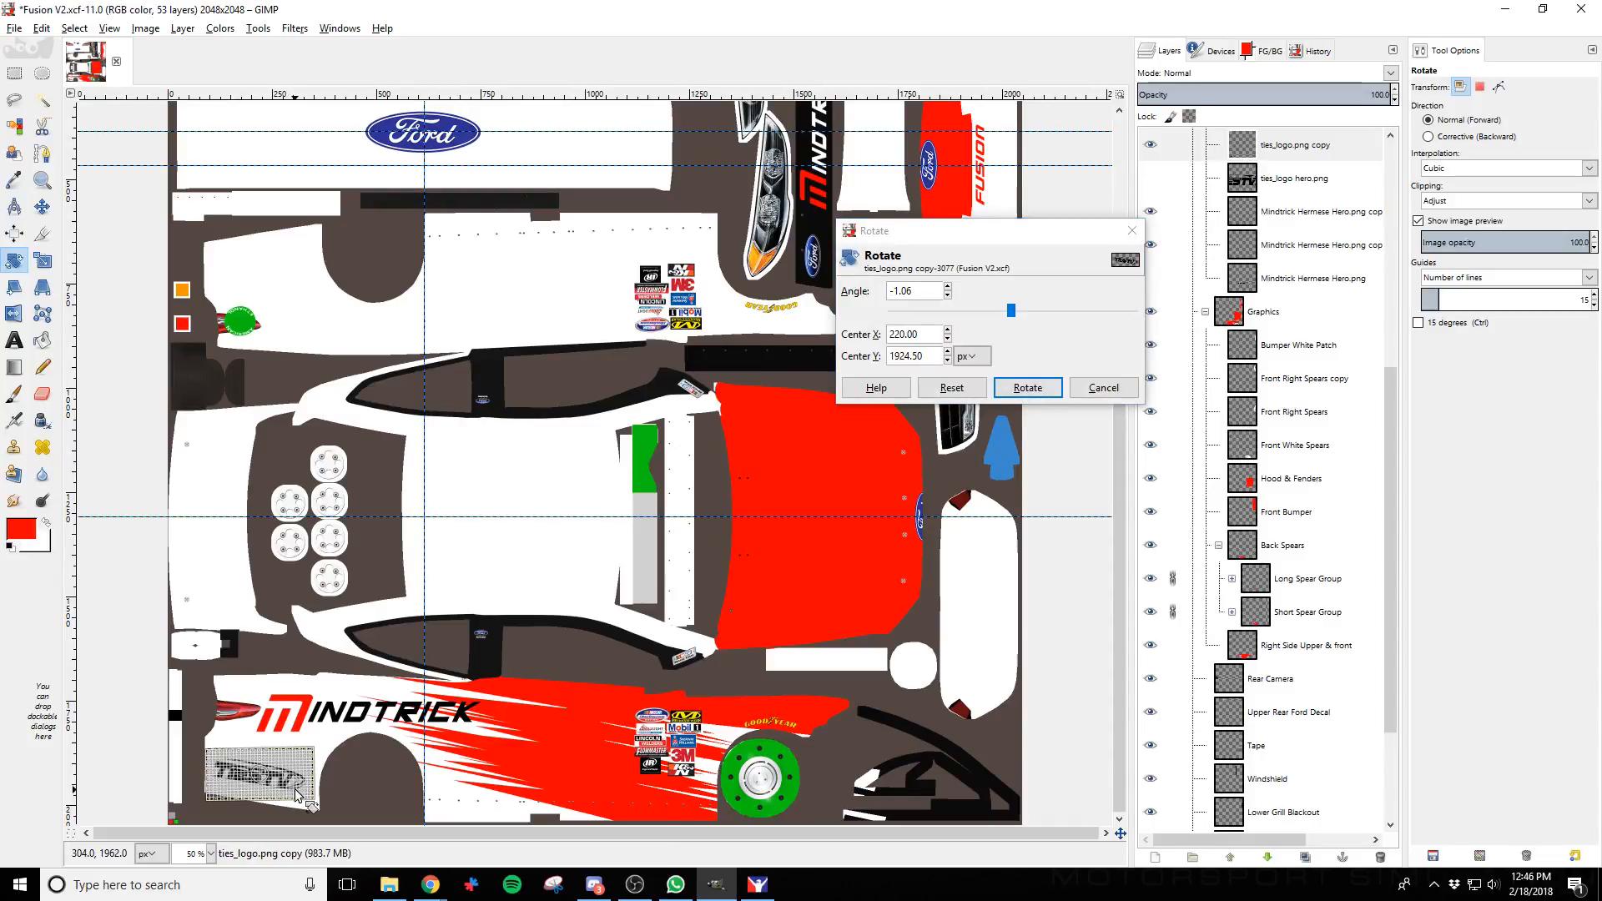
{"action": "left_click", "coordinate": [1103, 387]}
Inspect the car's rear up close in iRacing, then switch on the Wire layer in GIMP
{"action": "key", "text": "alt+Tab"}
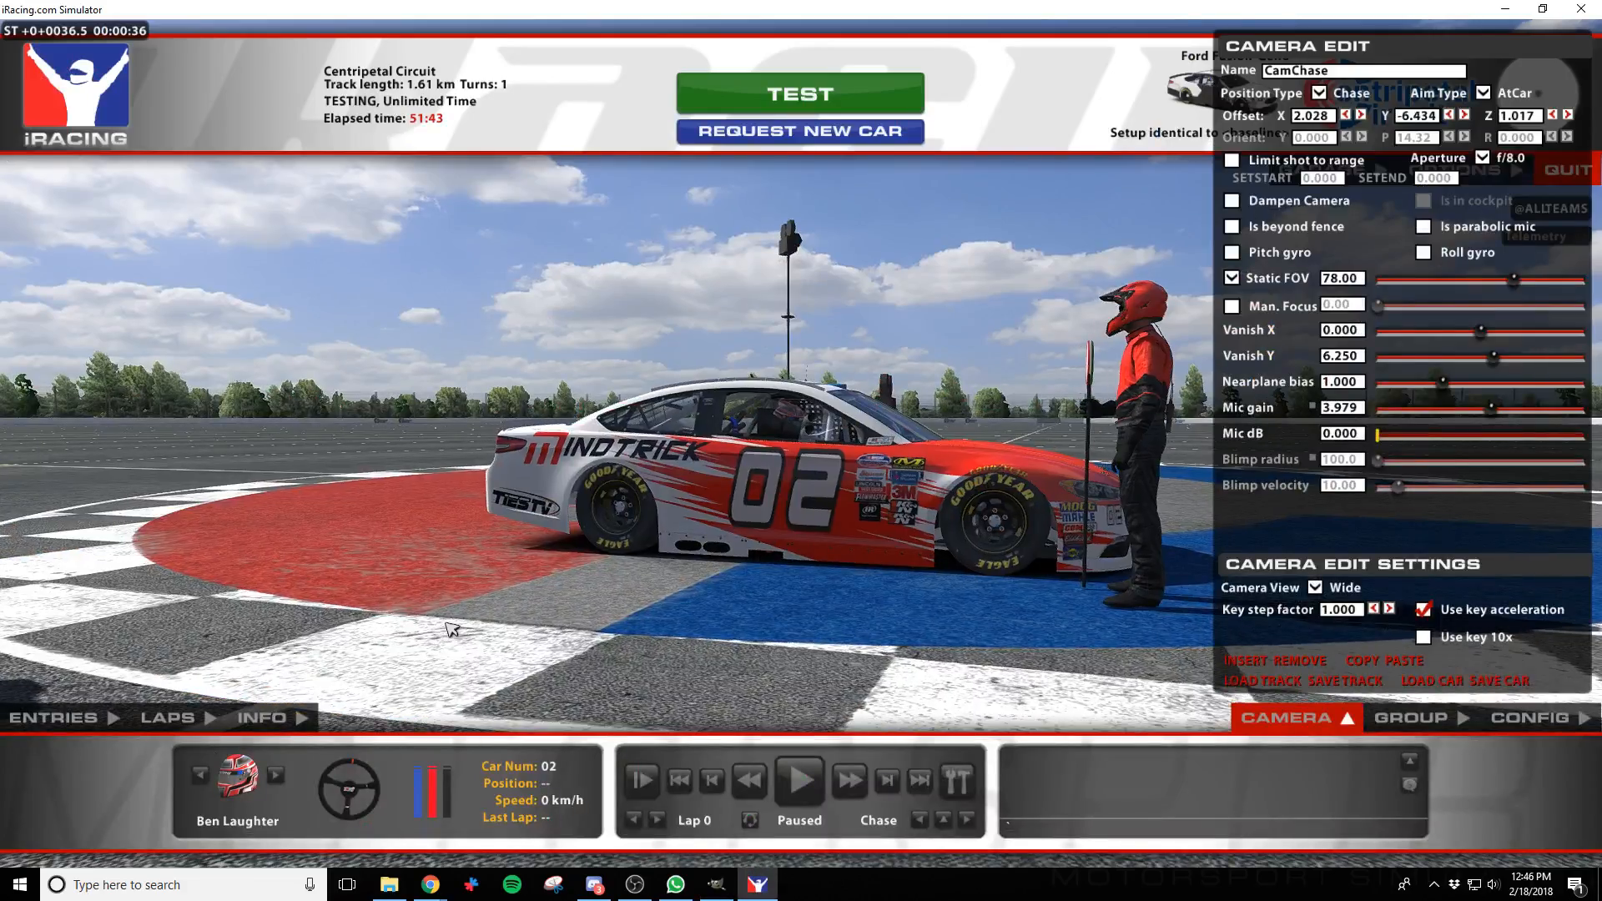
{"action": "key", "text": "a"}
{"action": "key", "text": "w"}
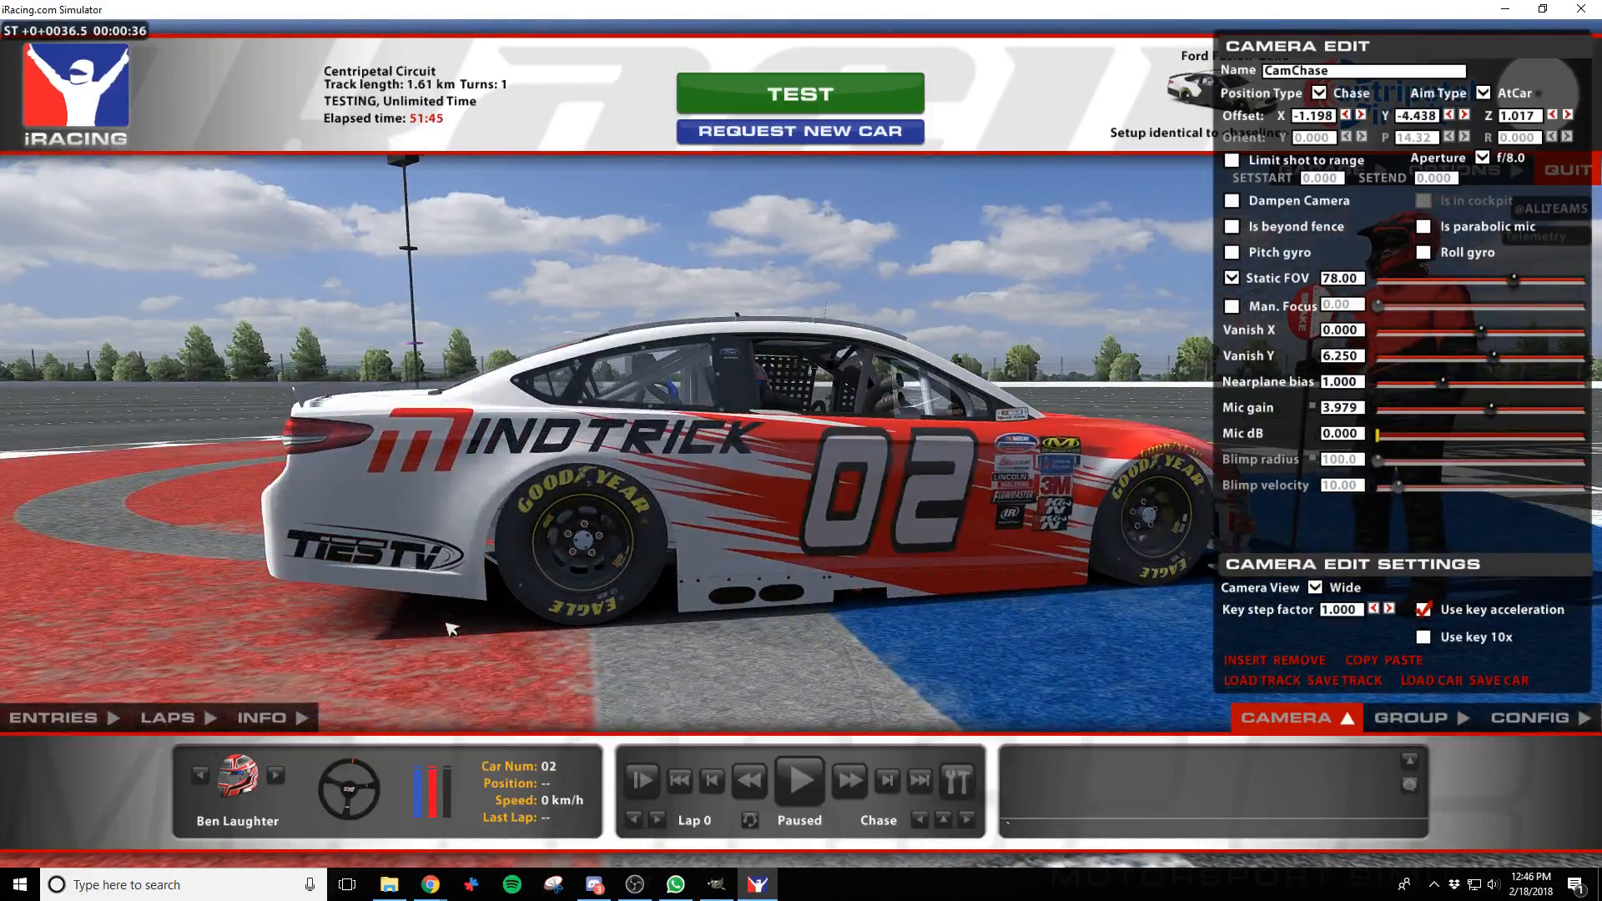
{"action": "key", "text": "w"}
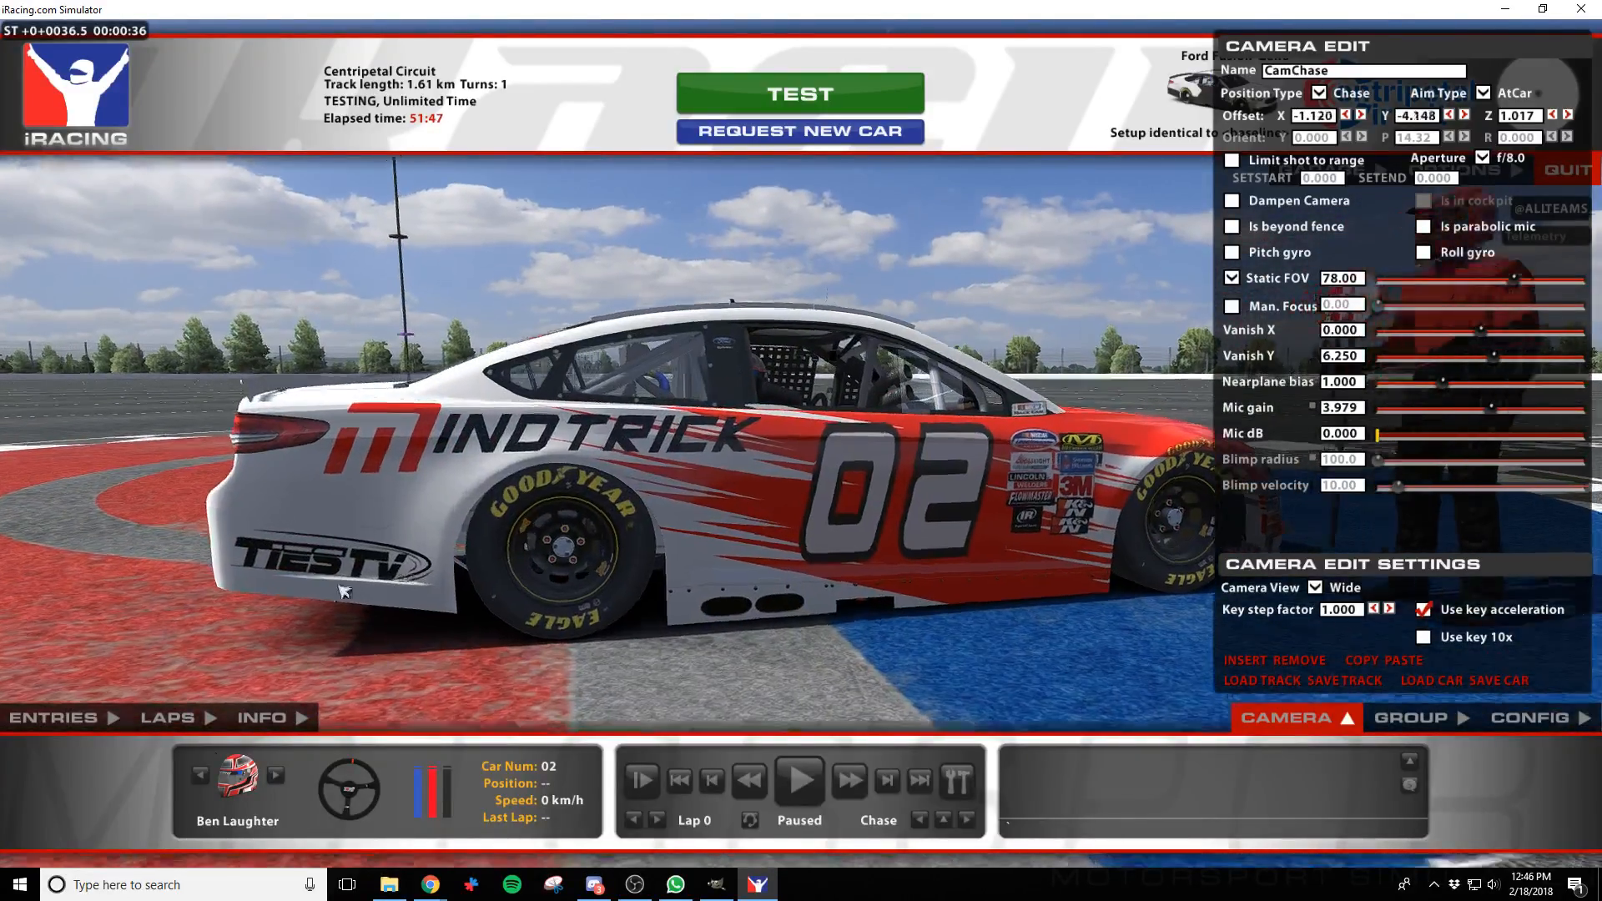
{"action": "key", "text": "alt+Tab"}
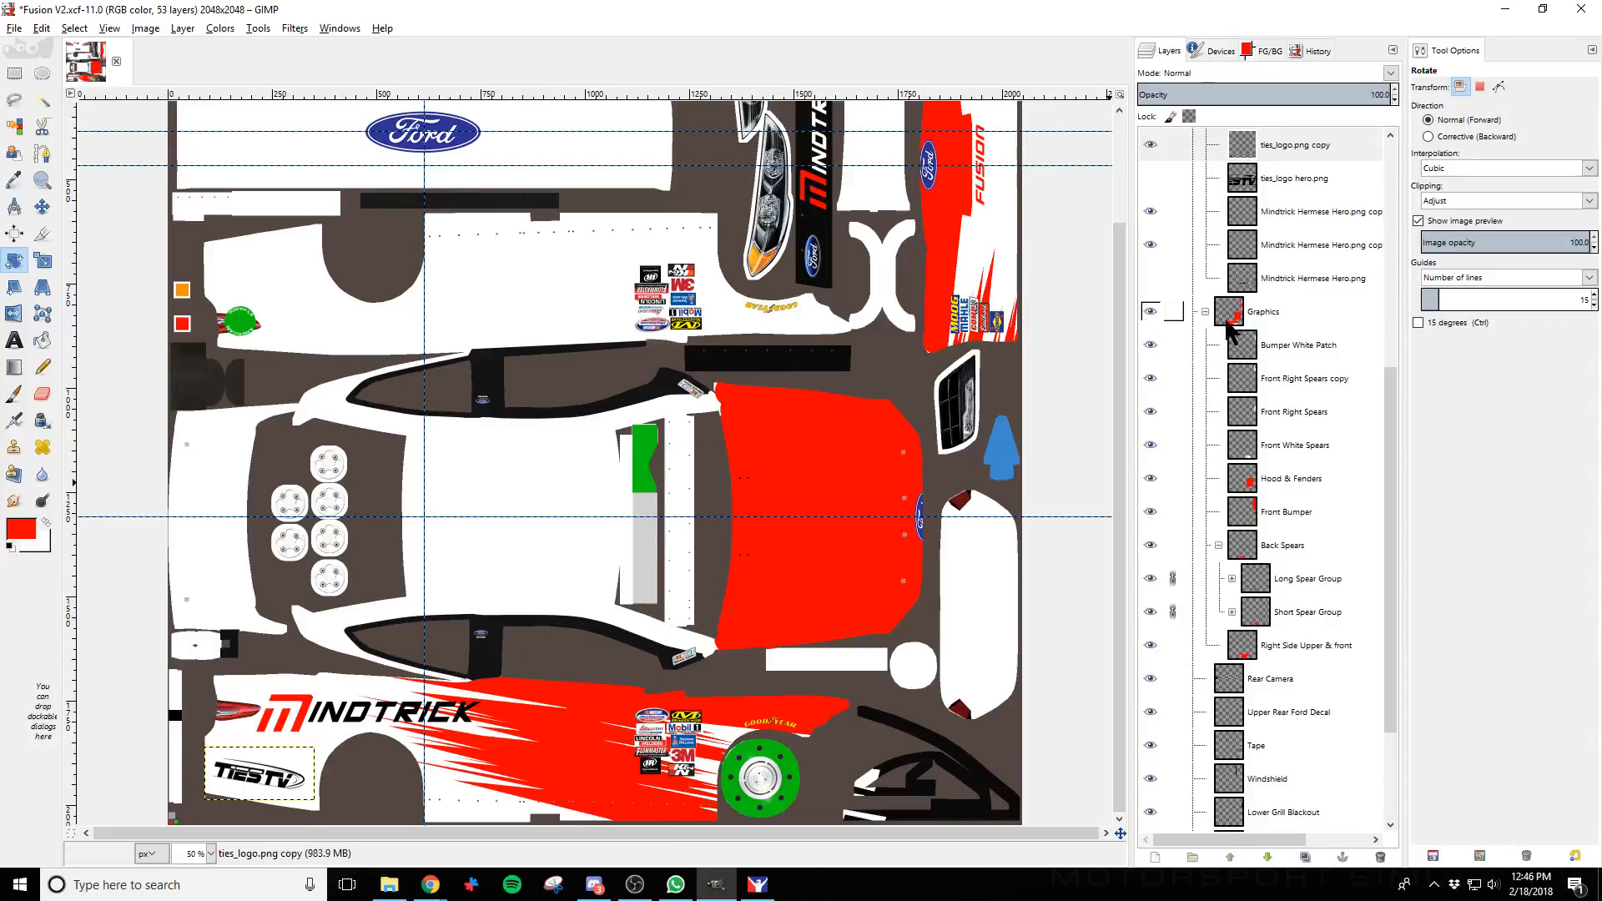
{"action": "scroll", "coordinate": [1288, 261], "scroll_direction": "up", "scroll_amount": 5}
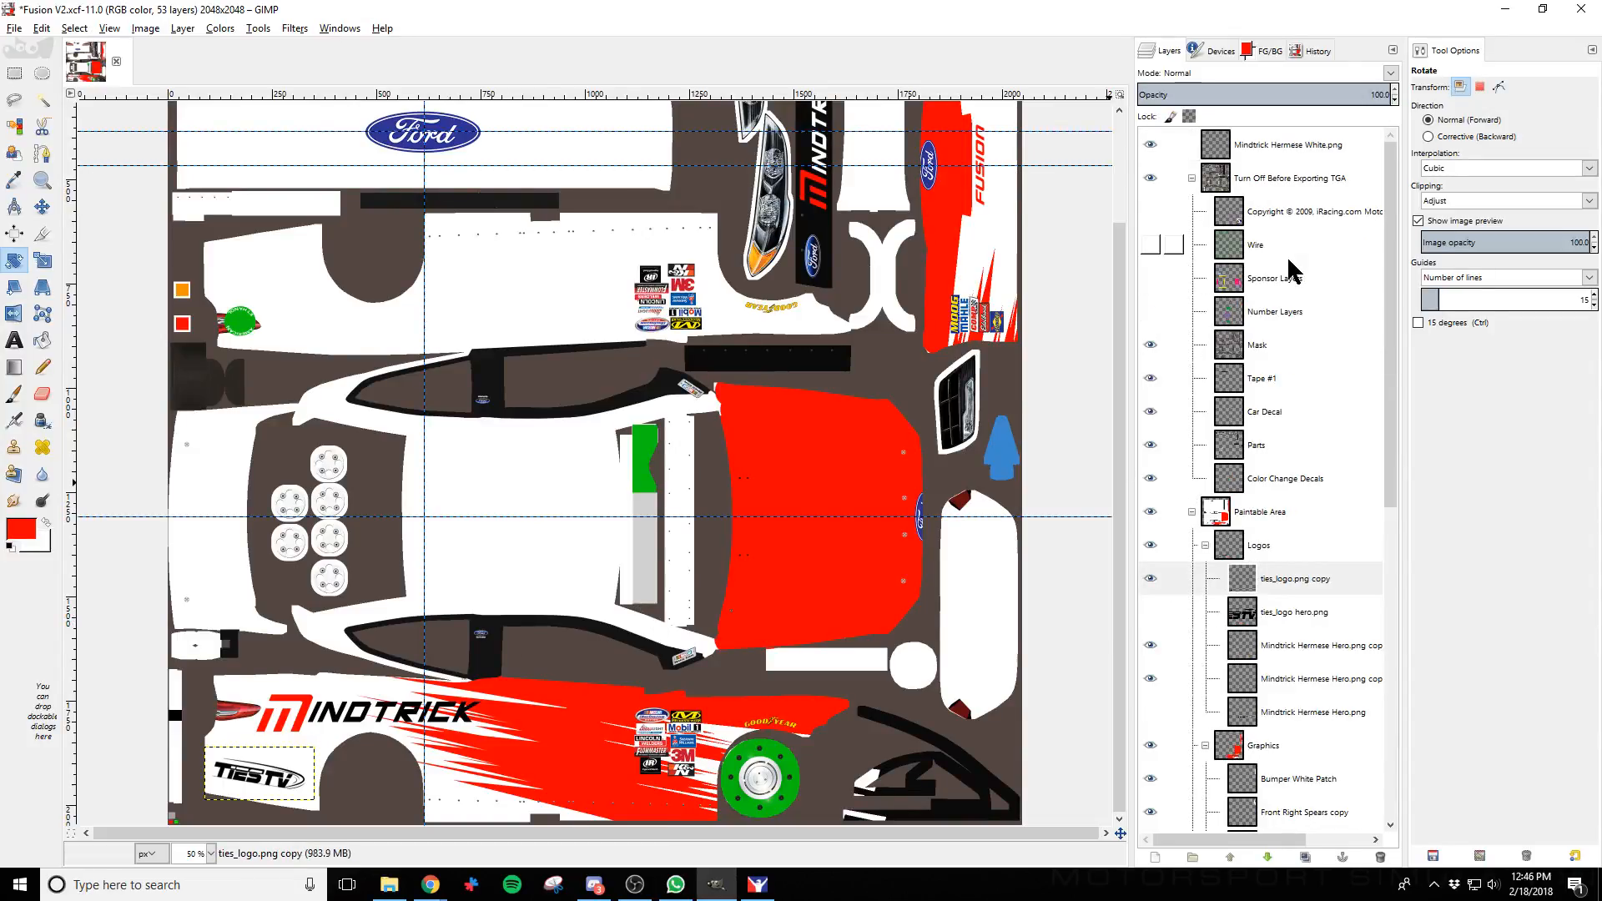
{"action": "left_click", "coordinate": [1151, 245]}
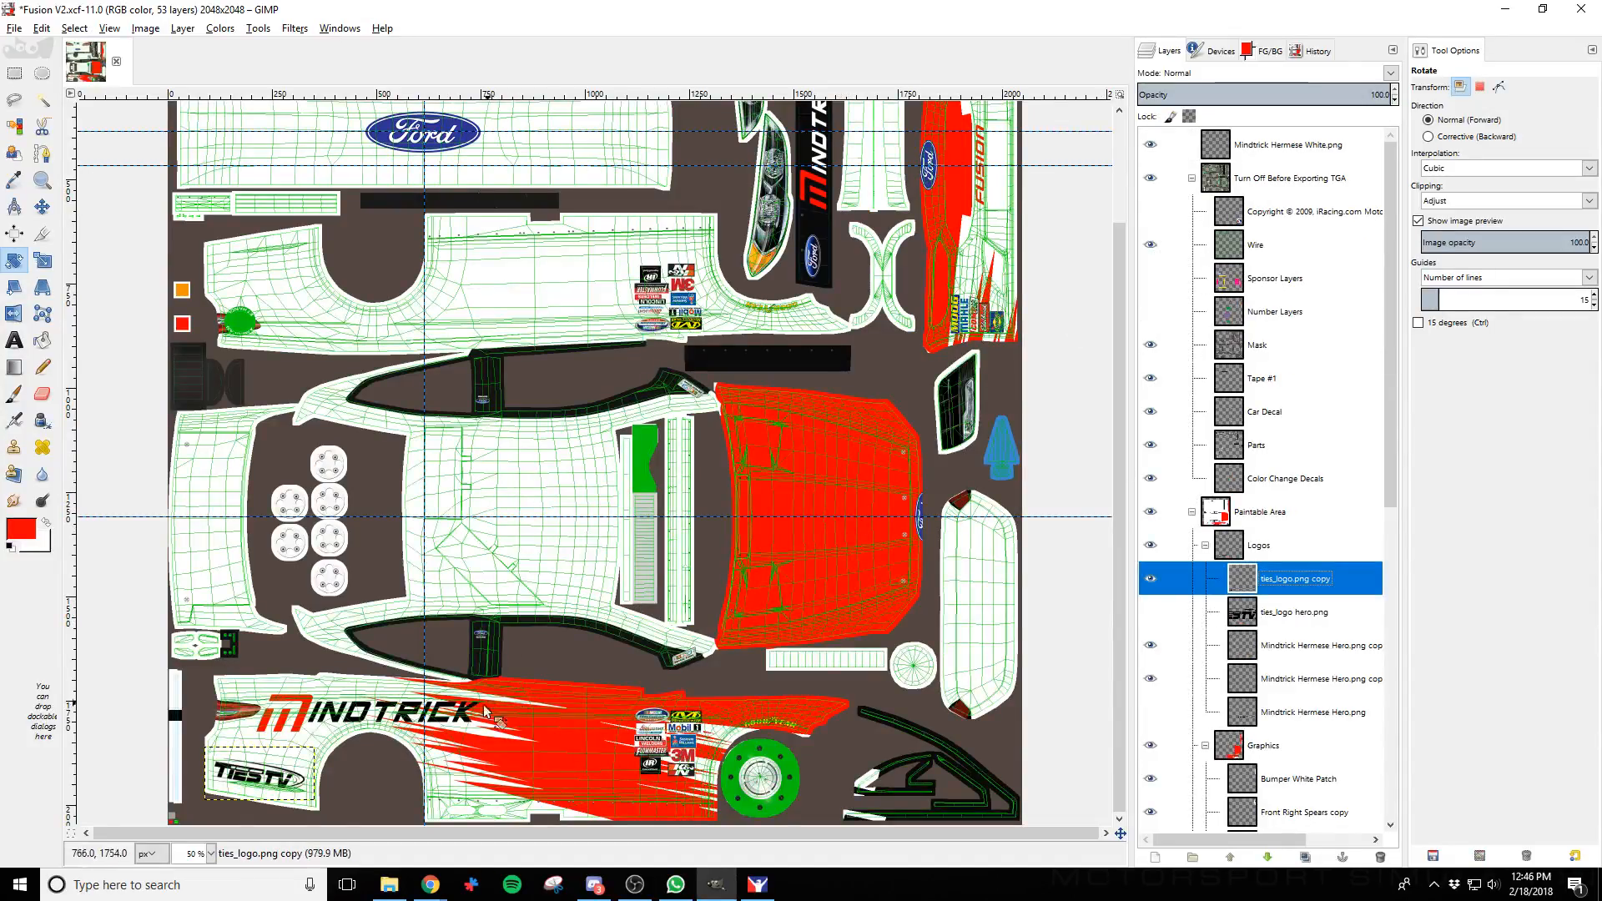
Rotate the TiesTV logo by a slightly smaller angle and reload the paint in iRacing
{"action": "scroll", "coordinate": [272, 782], "scroll_direction": "up", "scroll_amount": 2, "text": "ctrl"}
{"action": "left_click", "coordinate": [315, 796]}
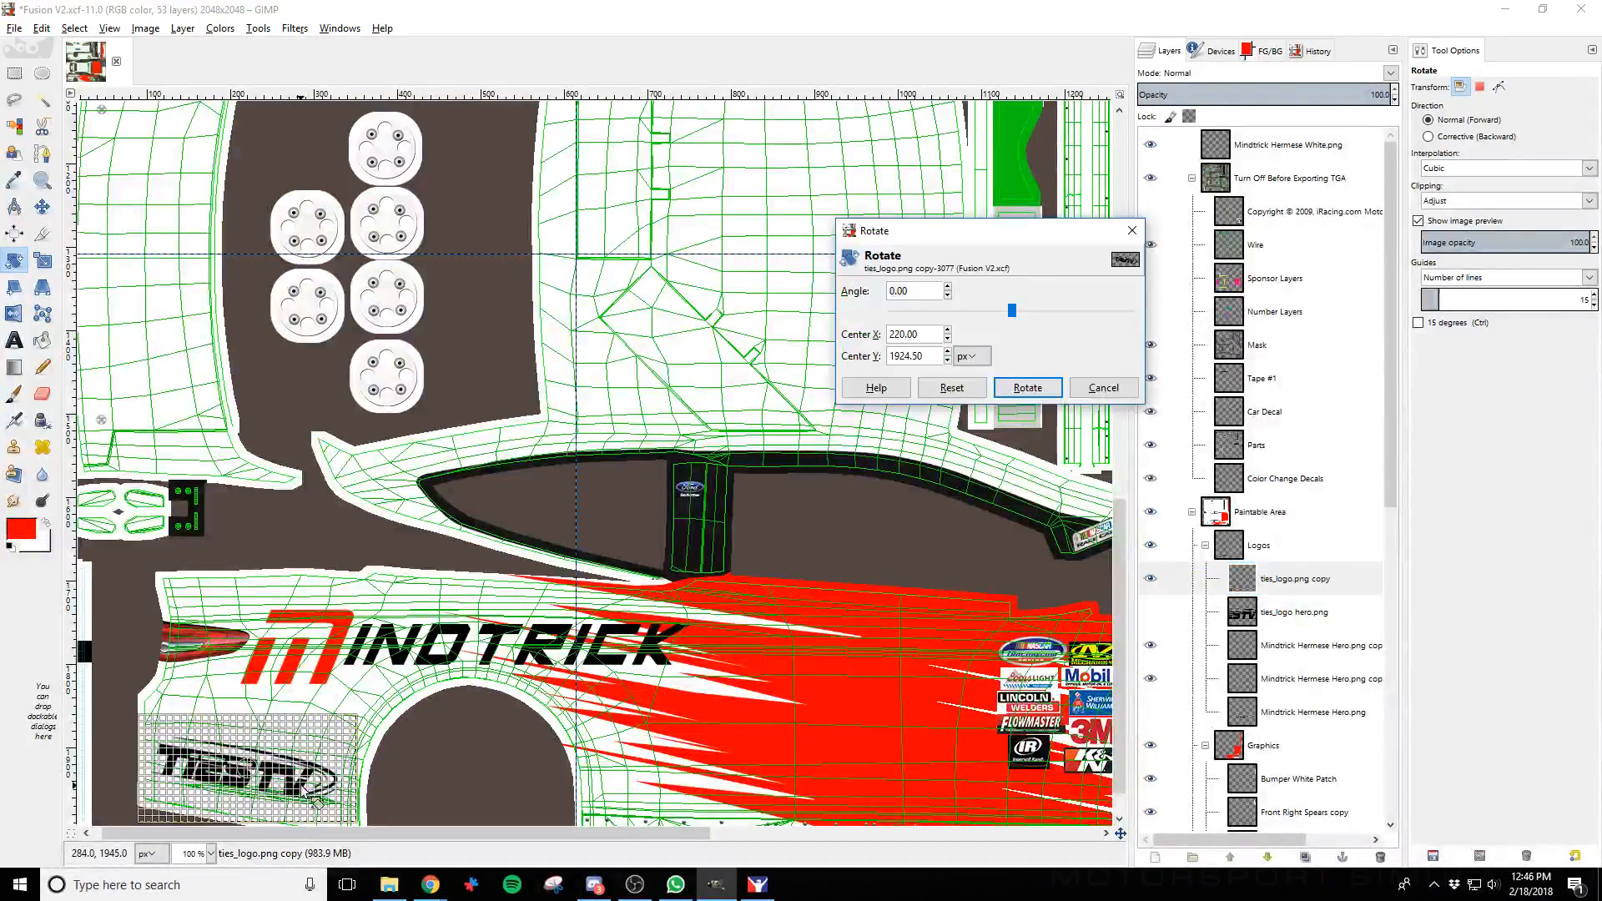
{"action": "left_click", "coordinate": [947, 295]}
{"action": "left_click", "coordinate": [947, 296]}
{"action": "left_click", "coordinate": [947, 295]}
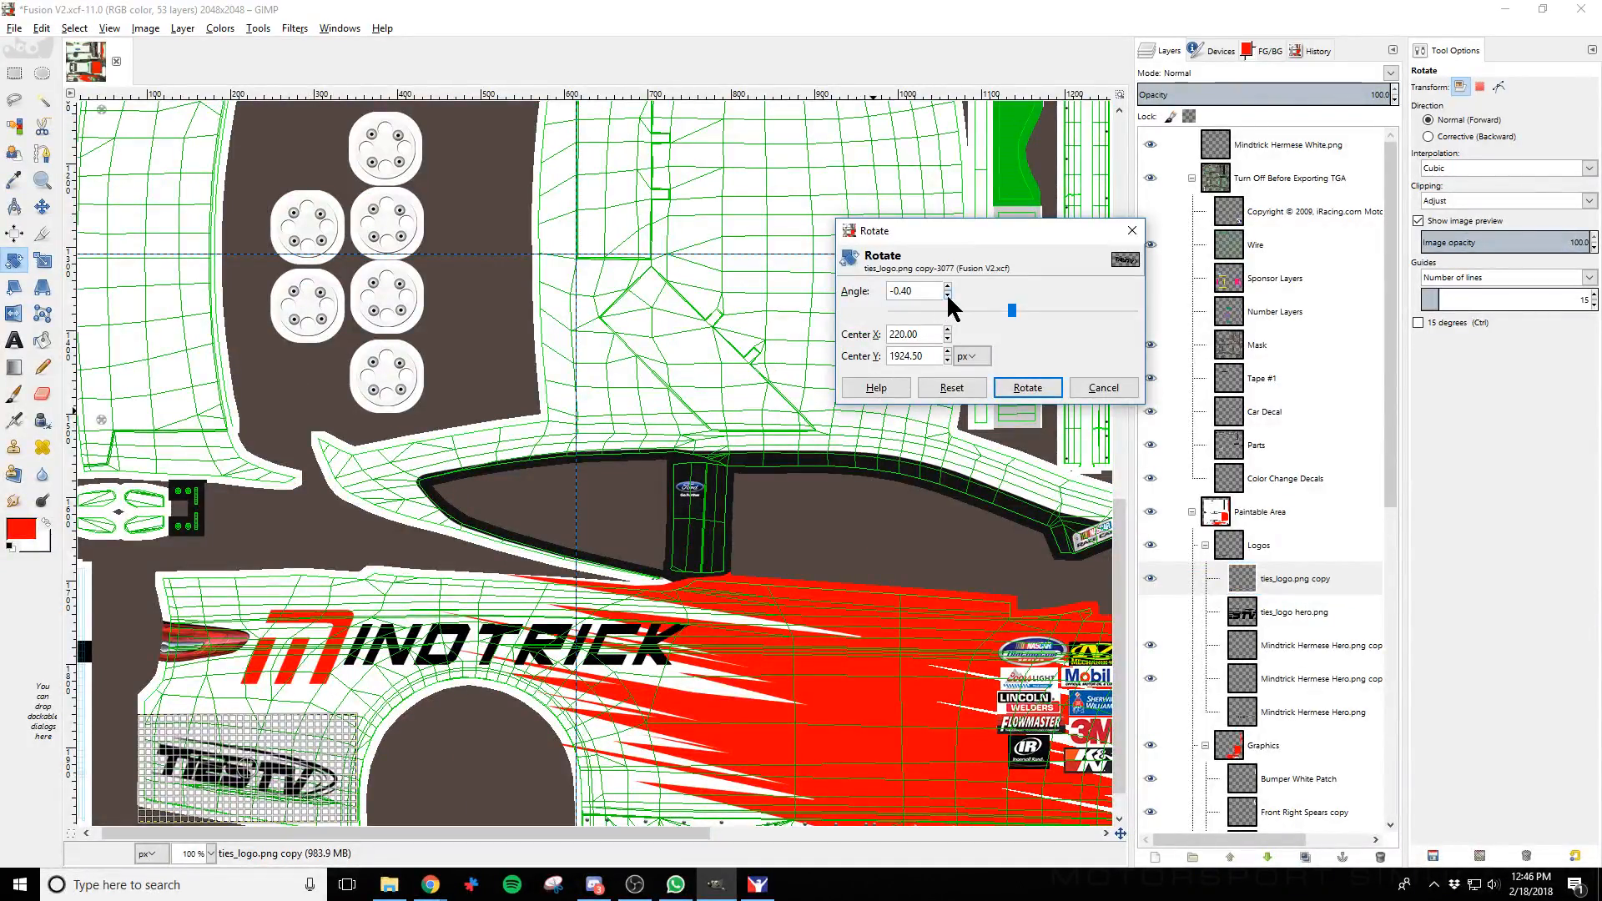
{"action": "left_click", "coordinate": [1027, 387]}
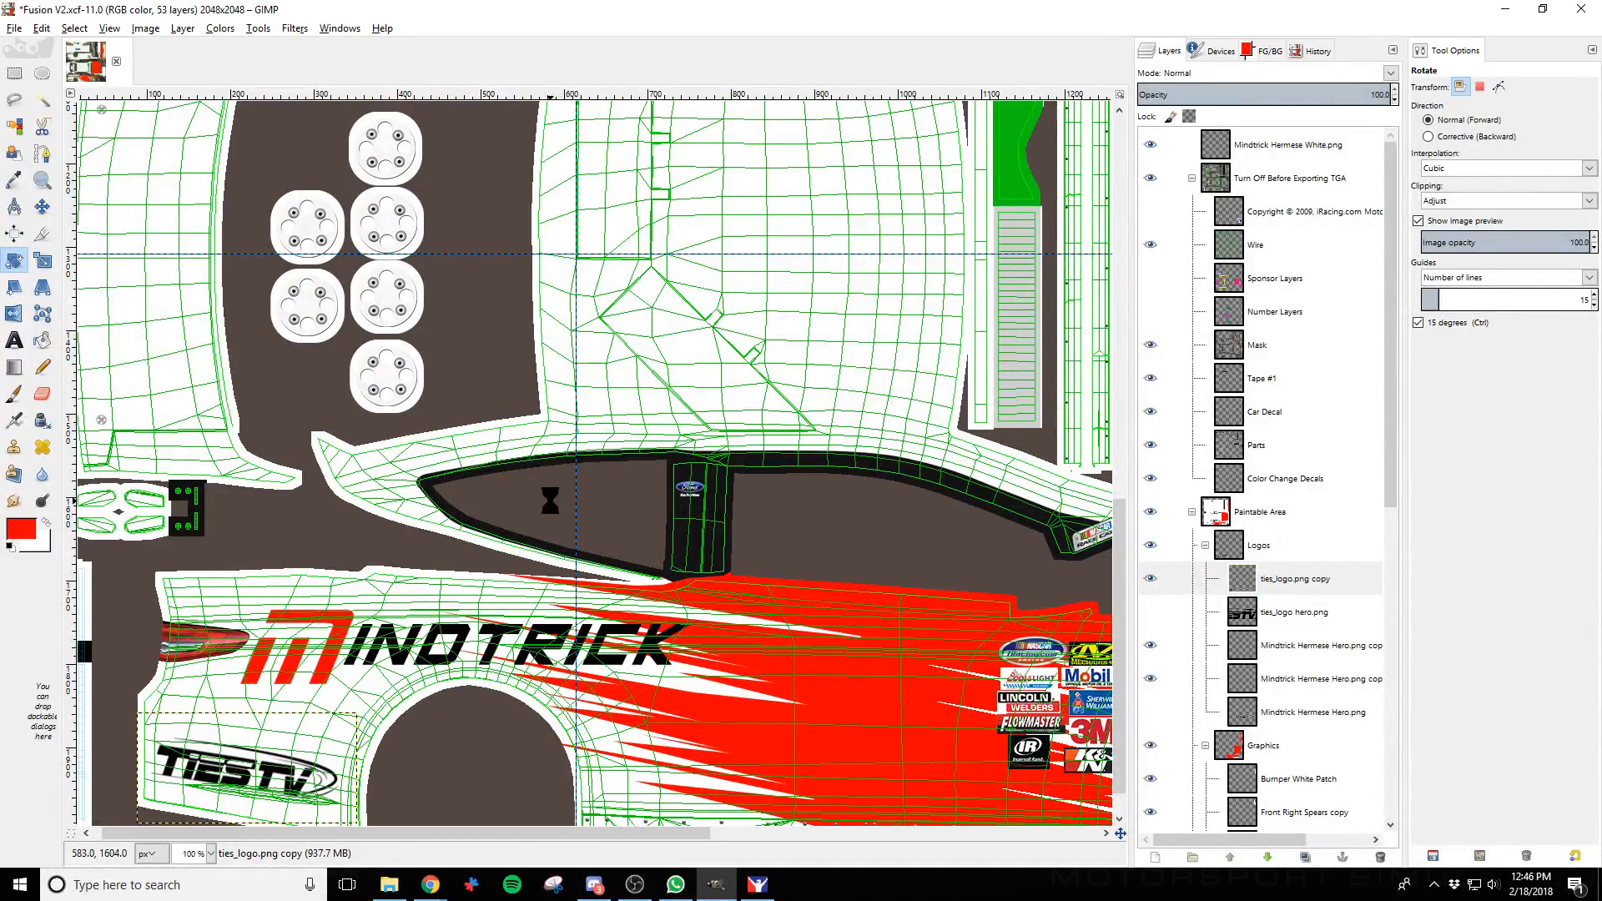
{"action": "key", "text": "alt+Tab"}
{"action": "key", "text": "ctrl+r"}
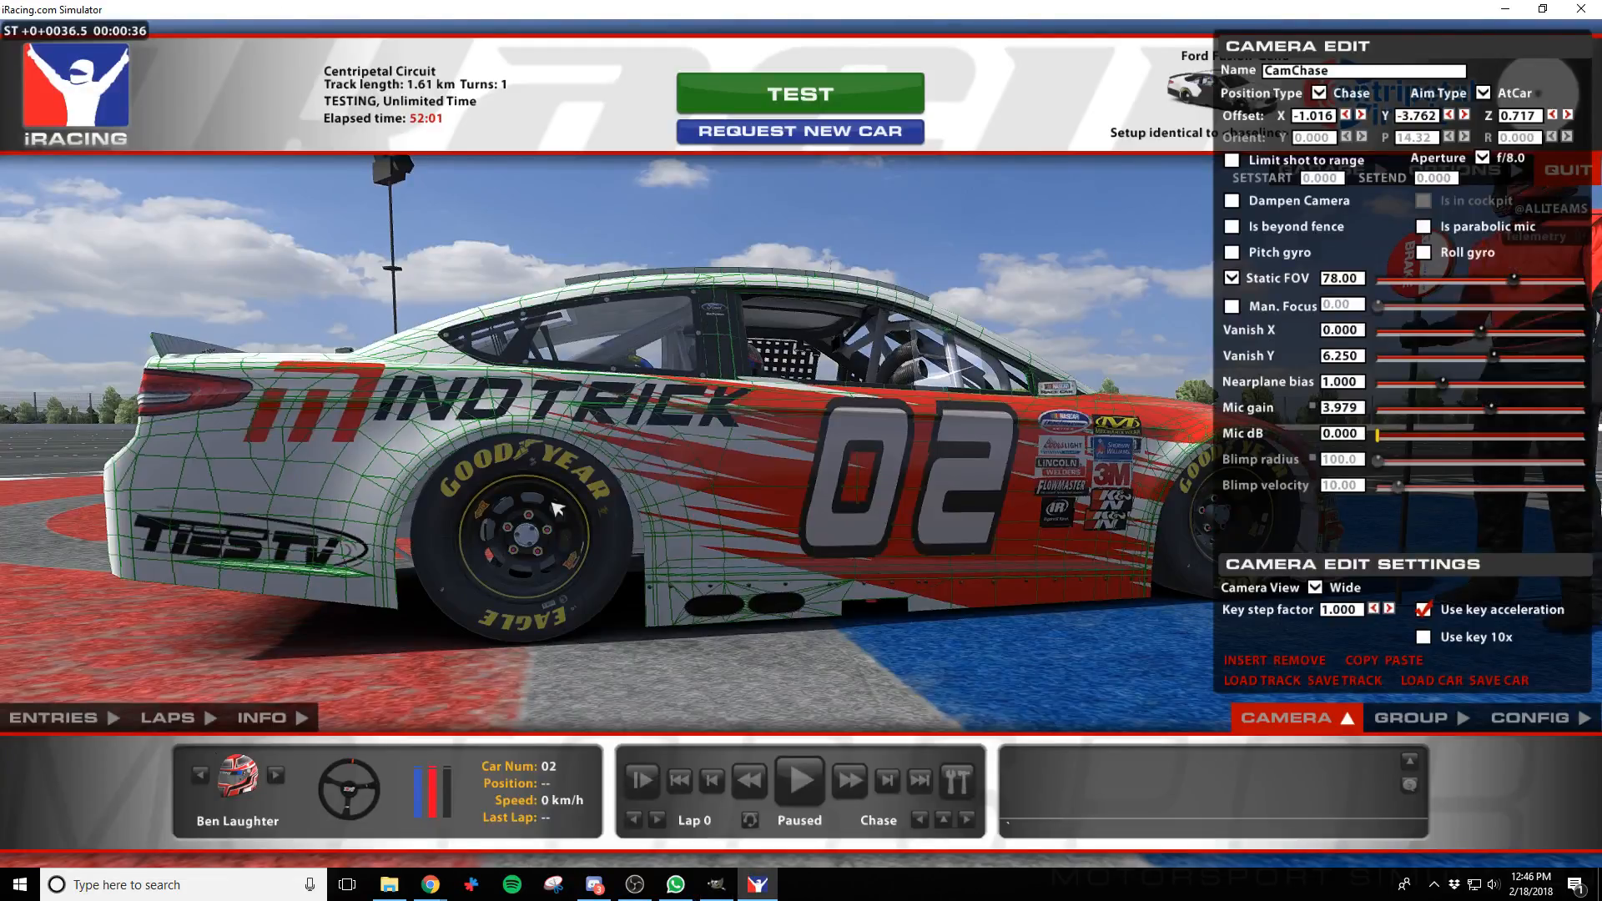
{"action": "key", "text": "alt+Tab"}
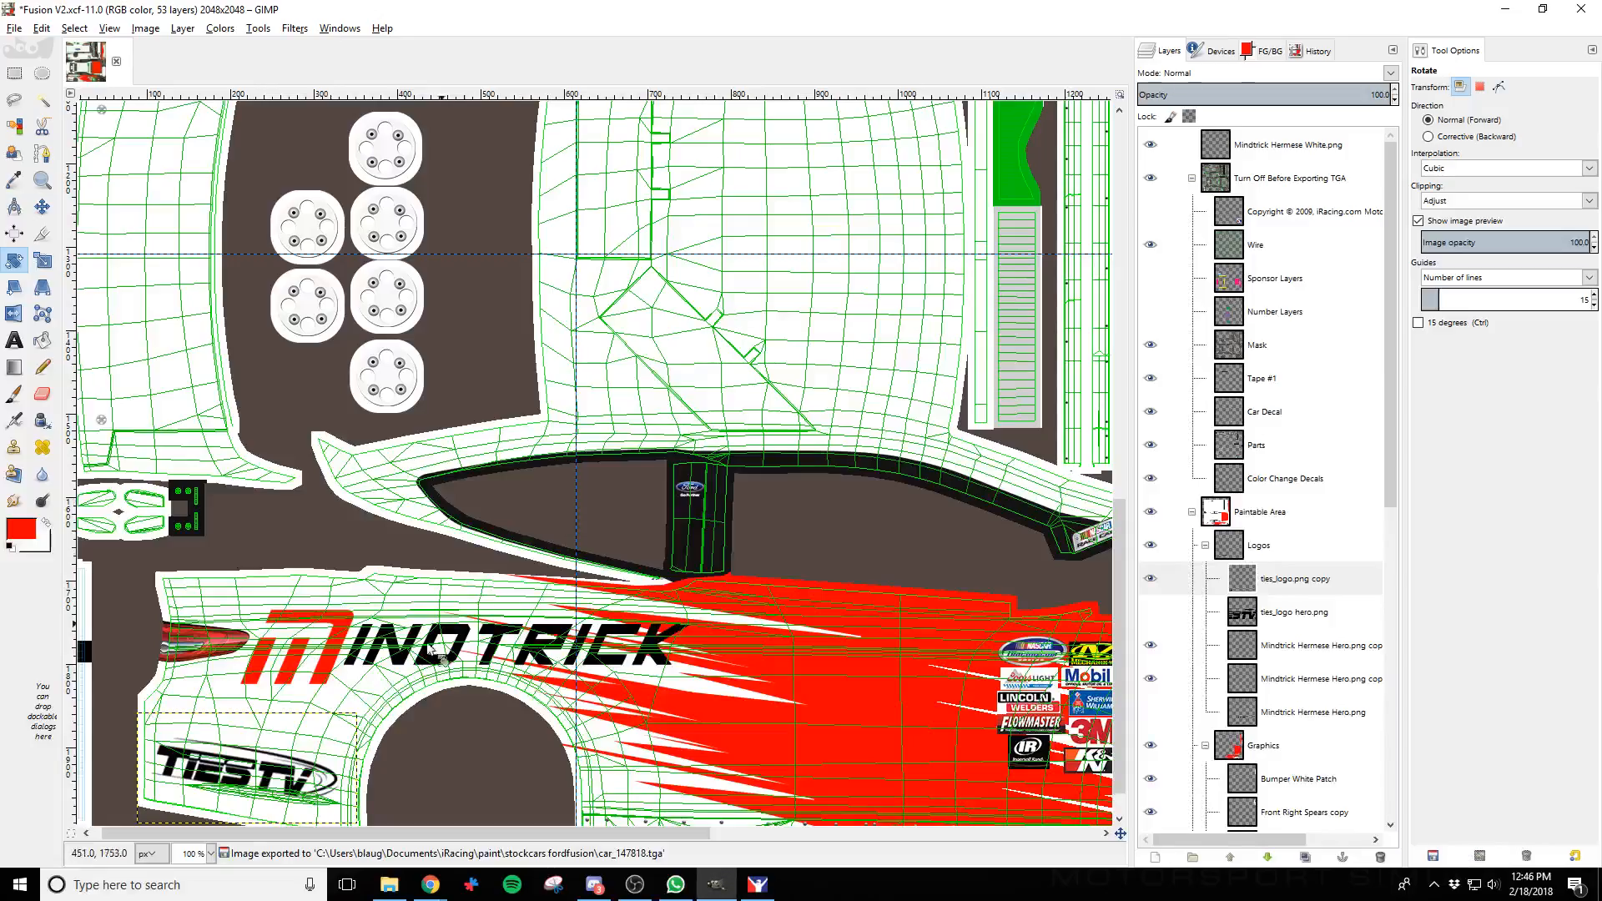
Rotate the TiesTV logo at -0.30, re-export the texture, and reload it in iRacing
{"action": "left_click", "coordinate": [310, 797]}
{"action": "left_click", "coordinate": [948, 296]}
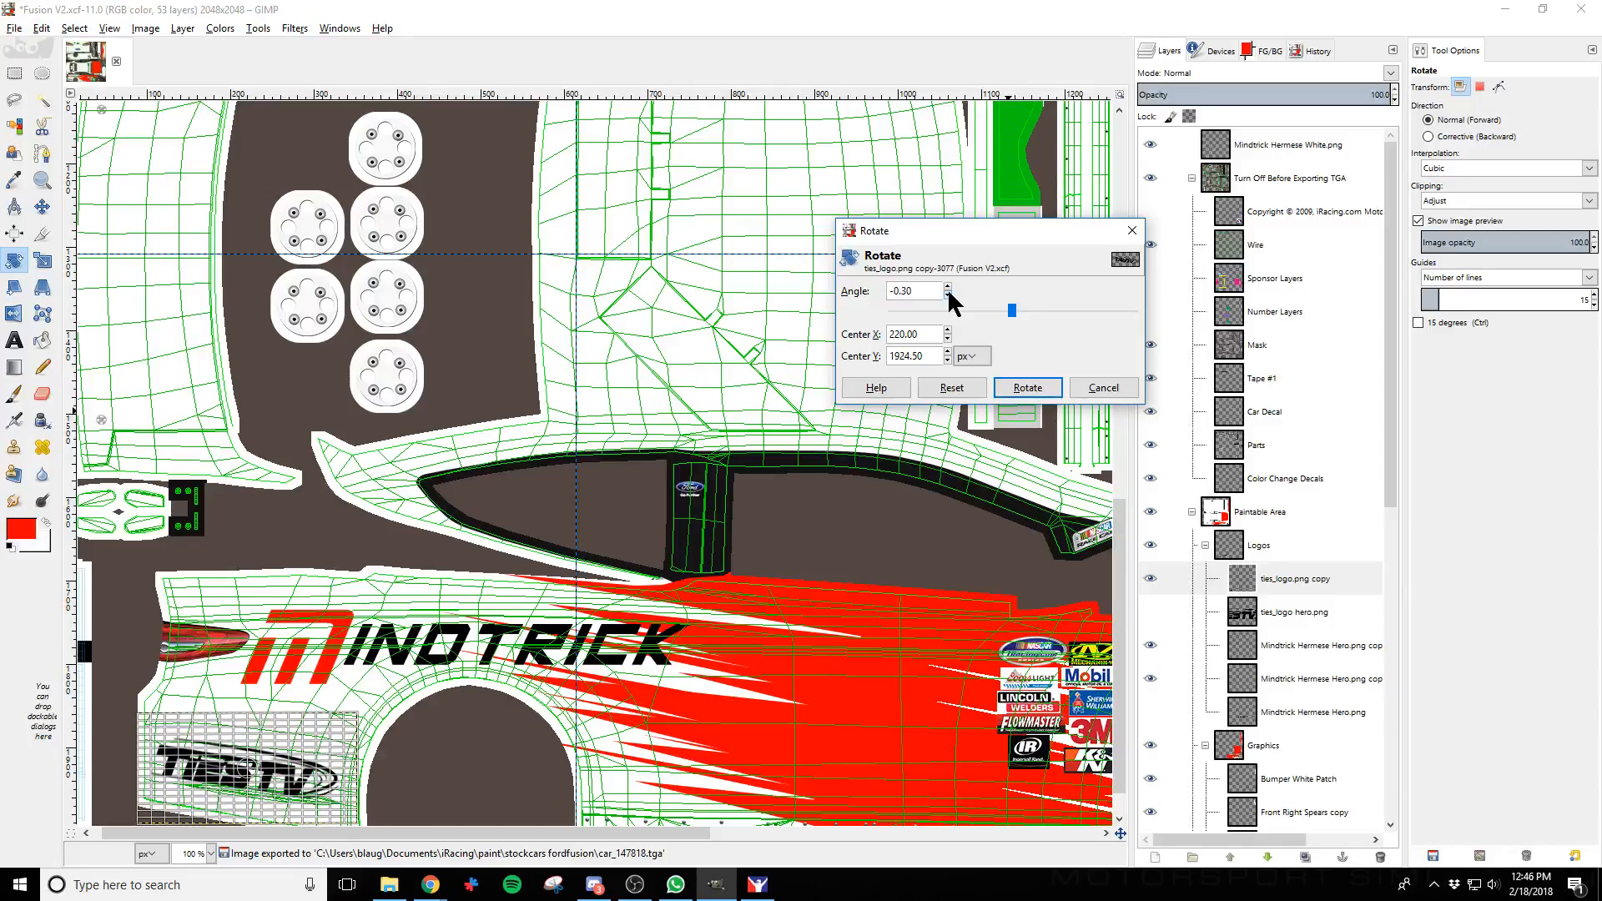
{"action": "left_click", "coordinate": [1028, 387]}
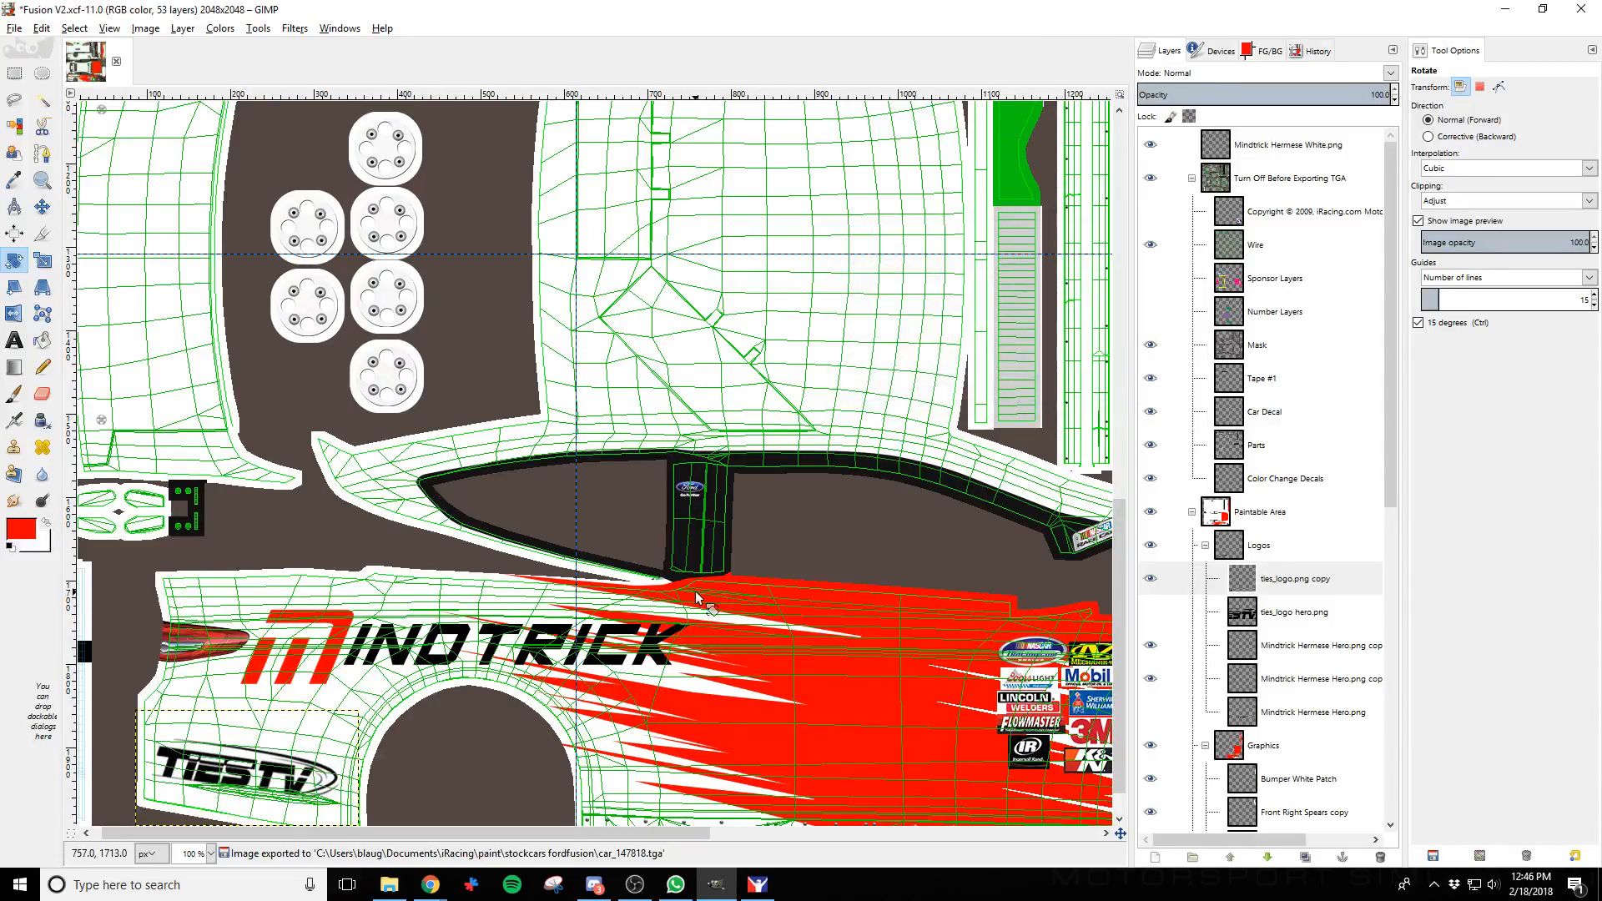
{"action": "key", "text": "ctrl+e"}
{"action": "key", "text": "alt+Tab"}
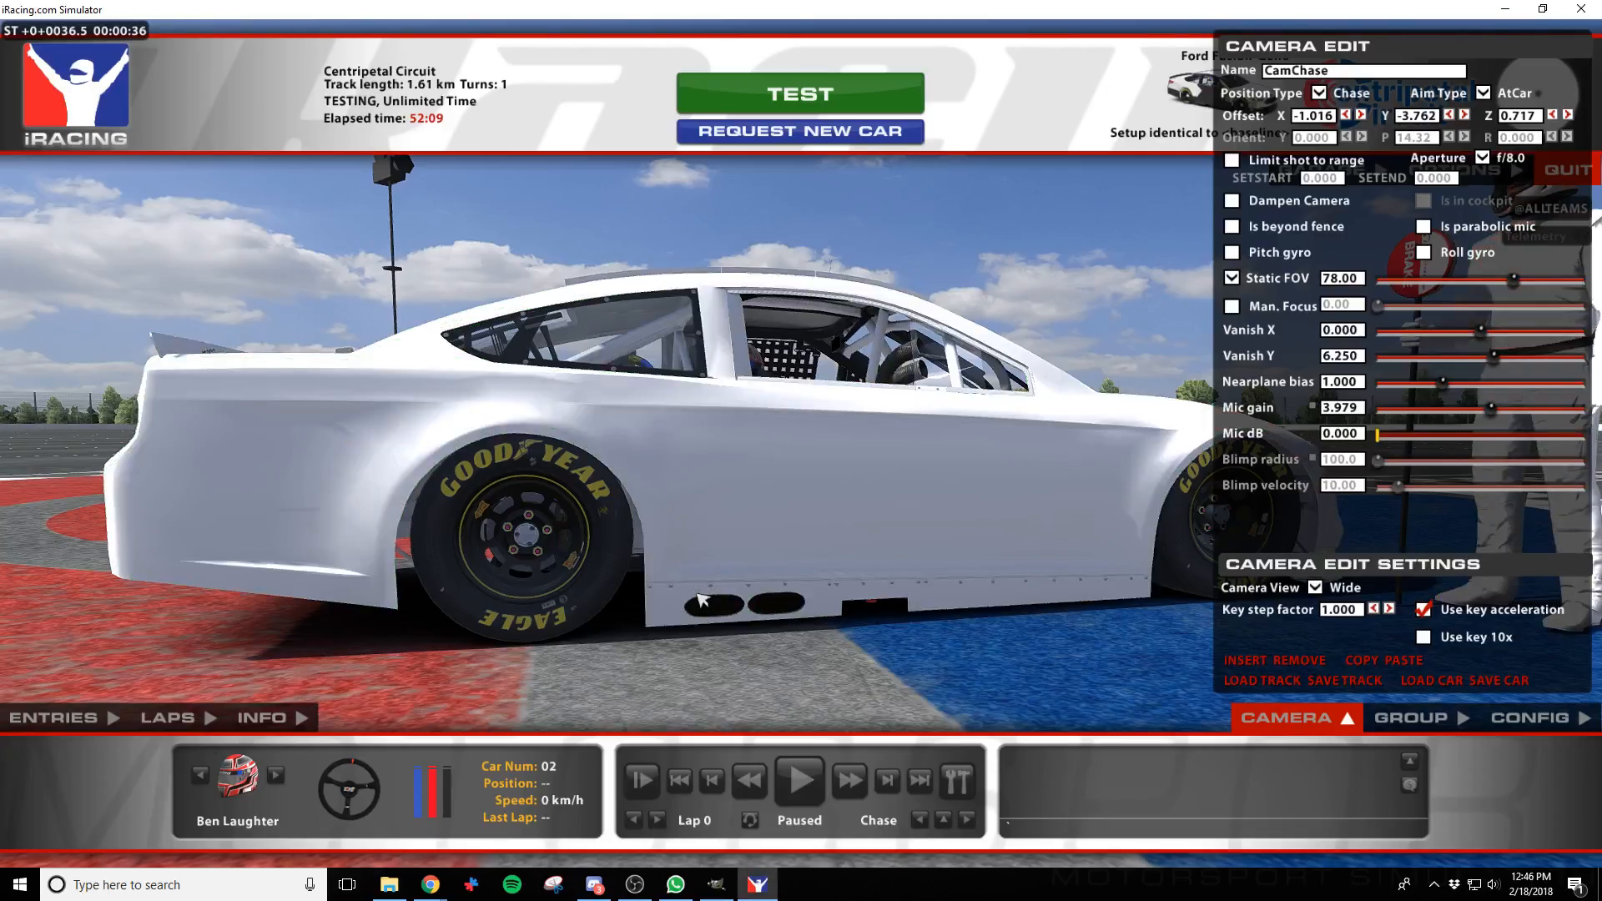
{"action": "key", "text": "ctrl+r"}
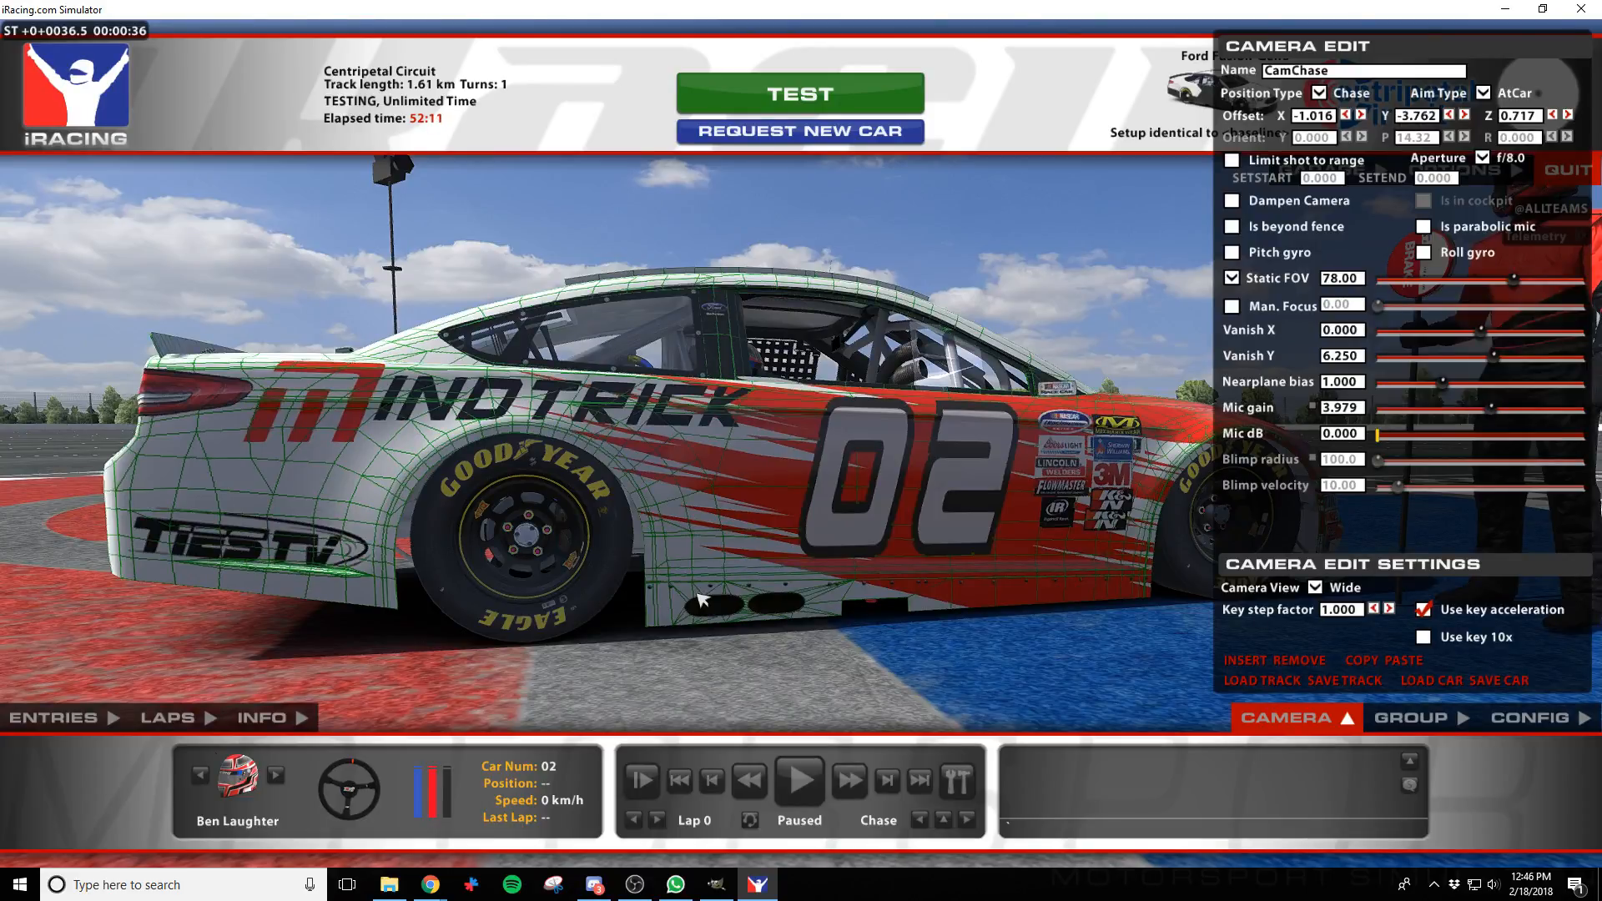
{"action": "key", "text": "alt+Tab"}
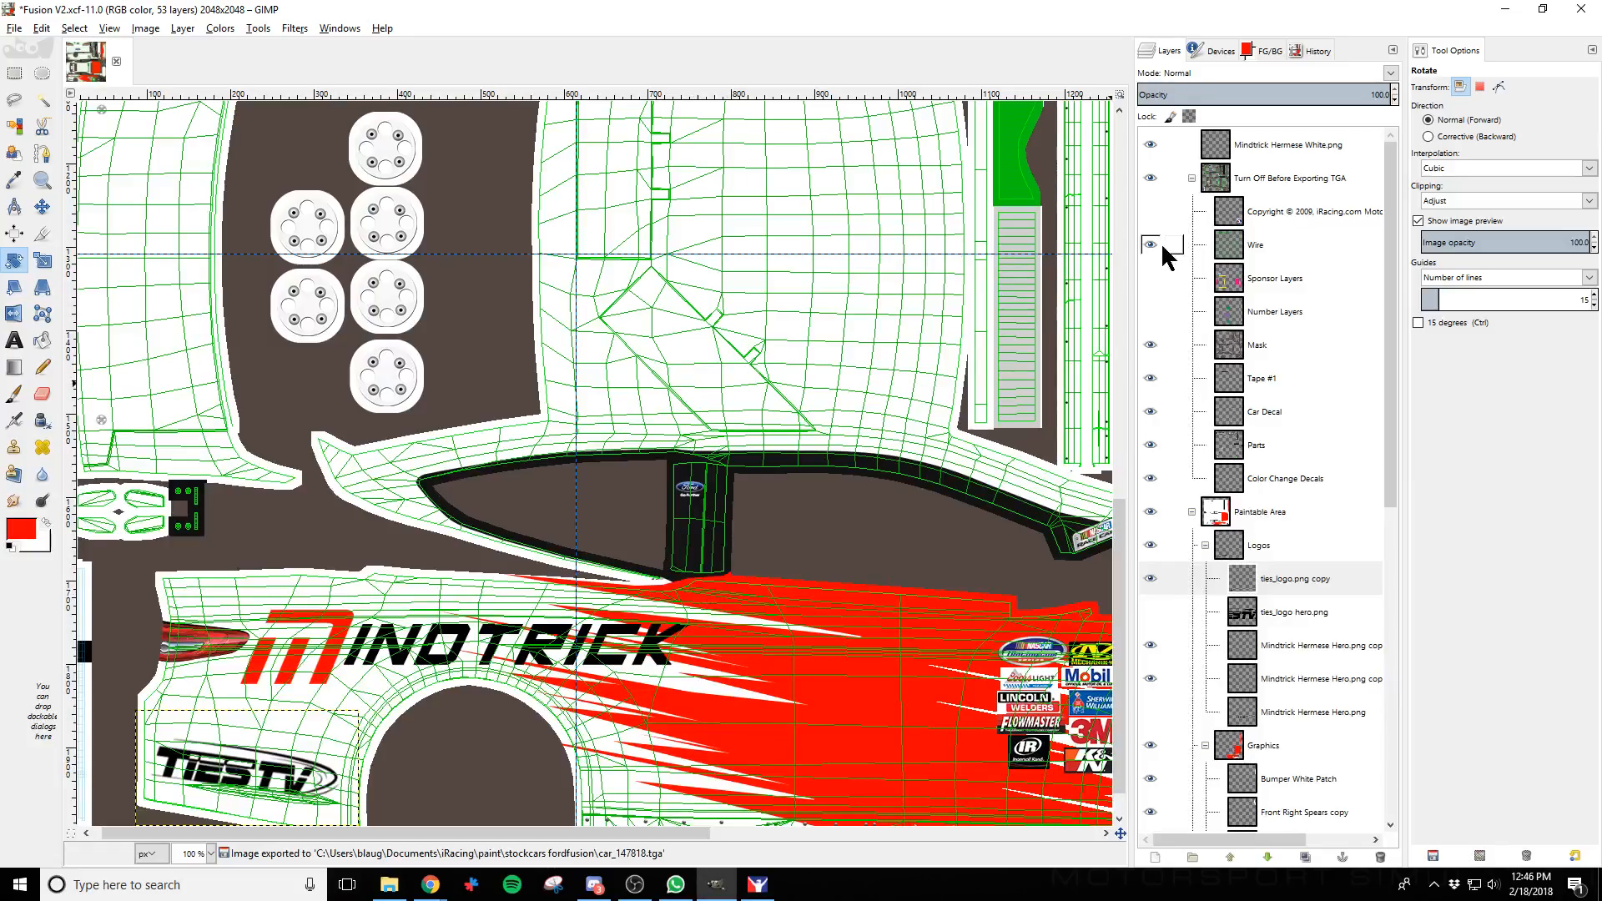
Hide the Wire layer and reload the car's paint in iRacing
{"action": "left_click", "coordinate": [1151, 244]}
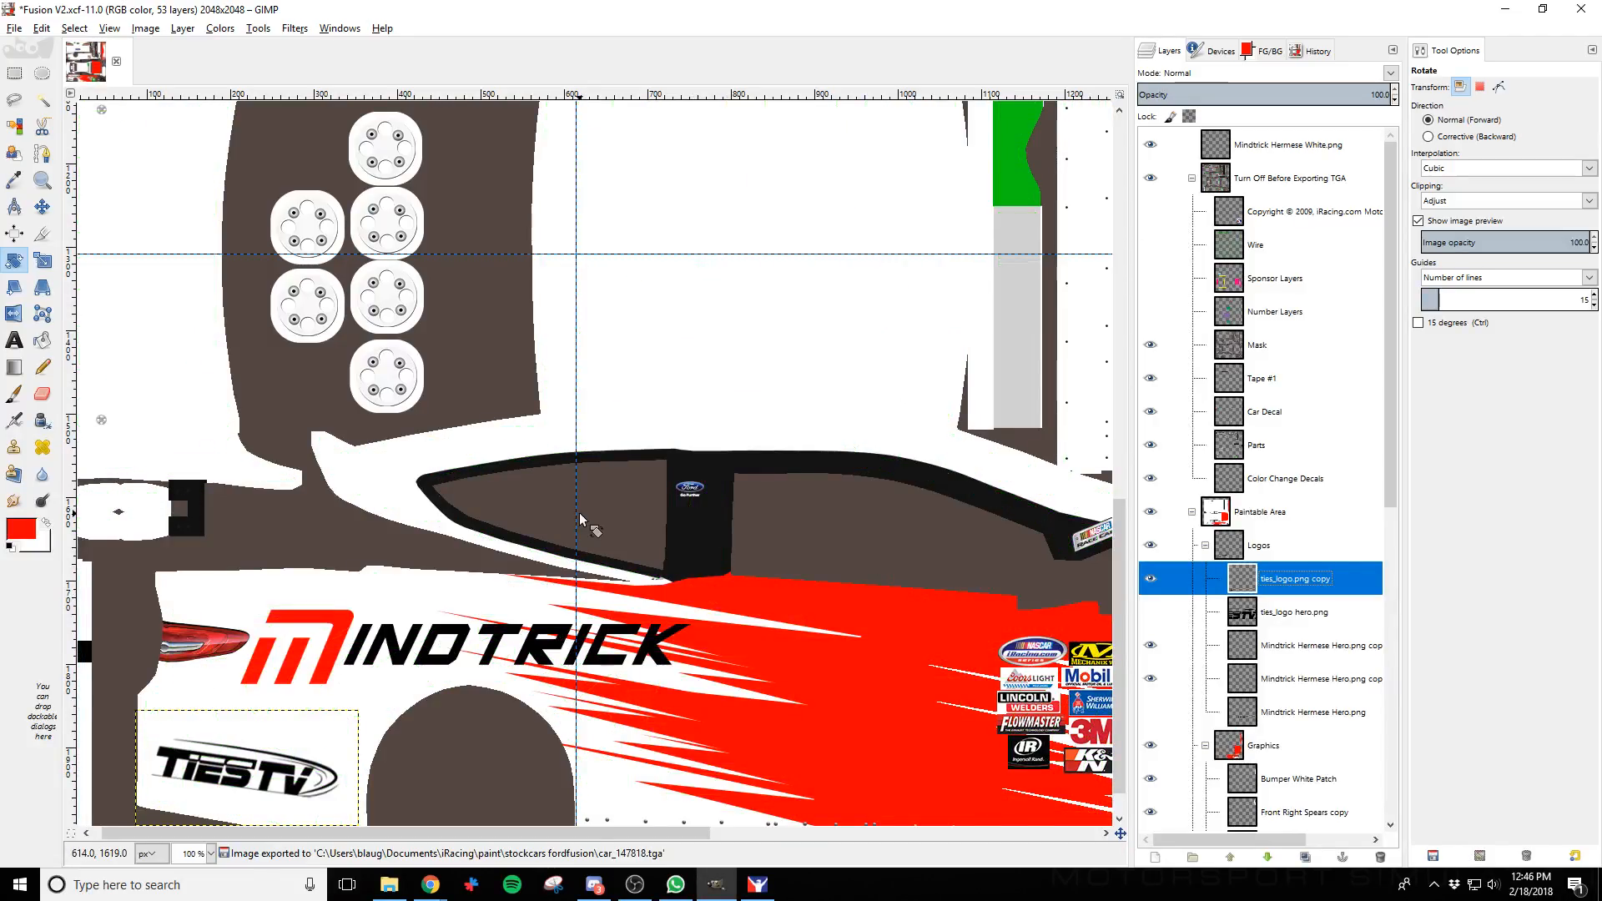
{"action": "key", "text": "alt+Tab"}
{"action": "key", "text": "ctrl+r"}
Orbit the iRacing chase camera around the car to inspect it from the side, rear-left and close up
{"action": "key", "text": "d"}
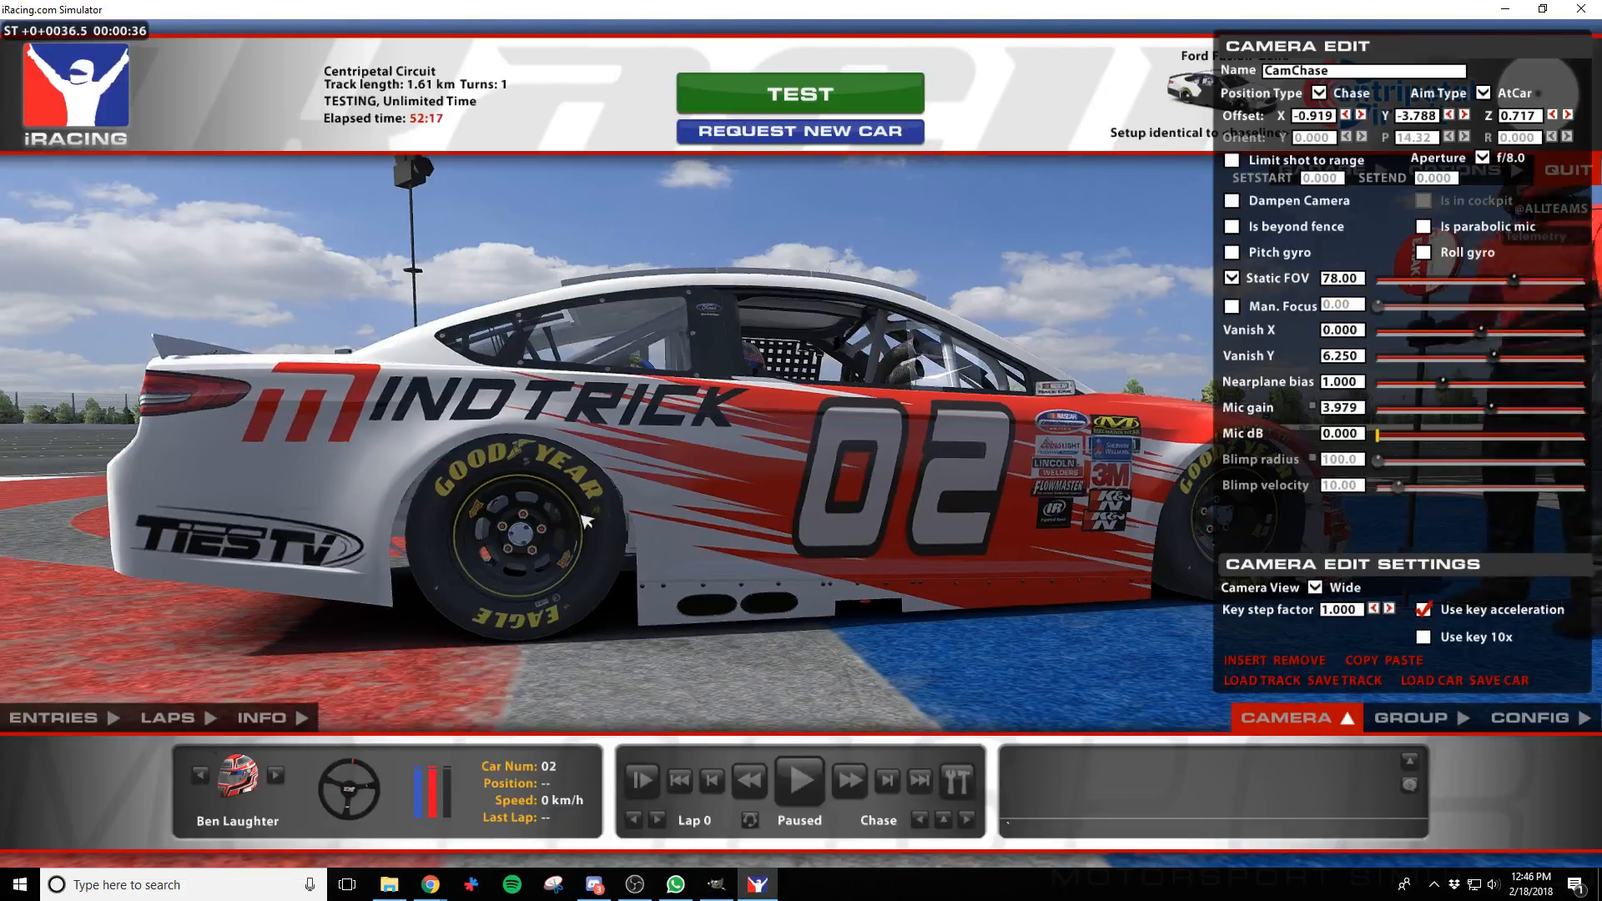
{"action": "key", "text": "s"}
{"action": "key", "text": "s"}
{"action": "key", "text": "a"}
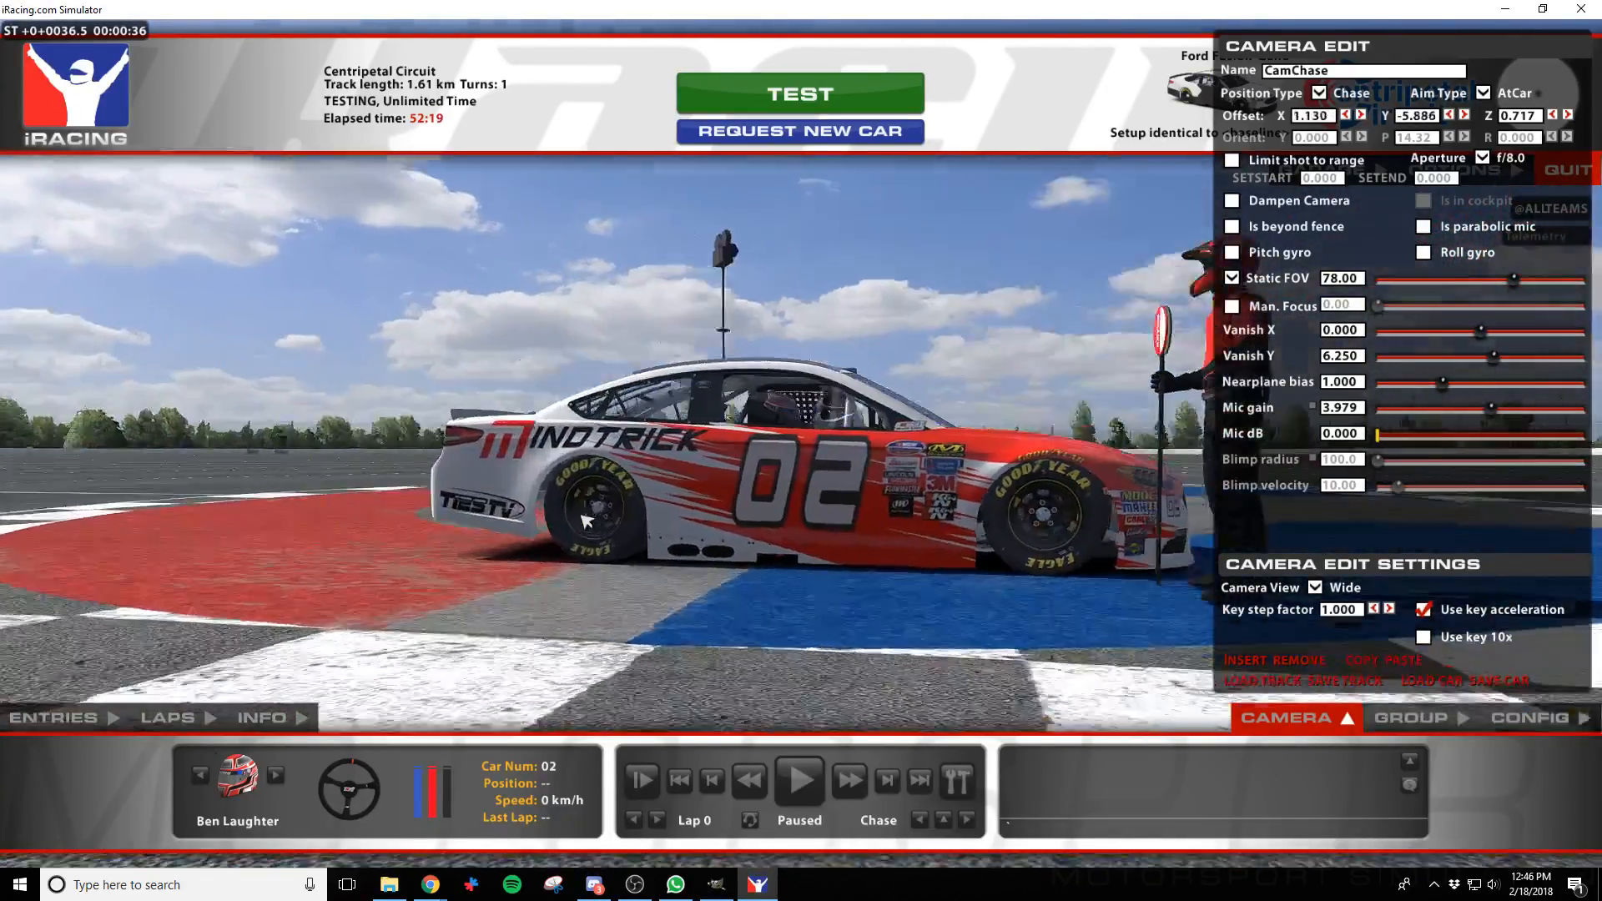
{"action": "key", "text": "s"}
{"action": "key", "text": "d"}
{"action": "key", "text": "a"}
{"action": "key", "text": "w"}
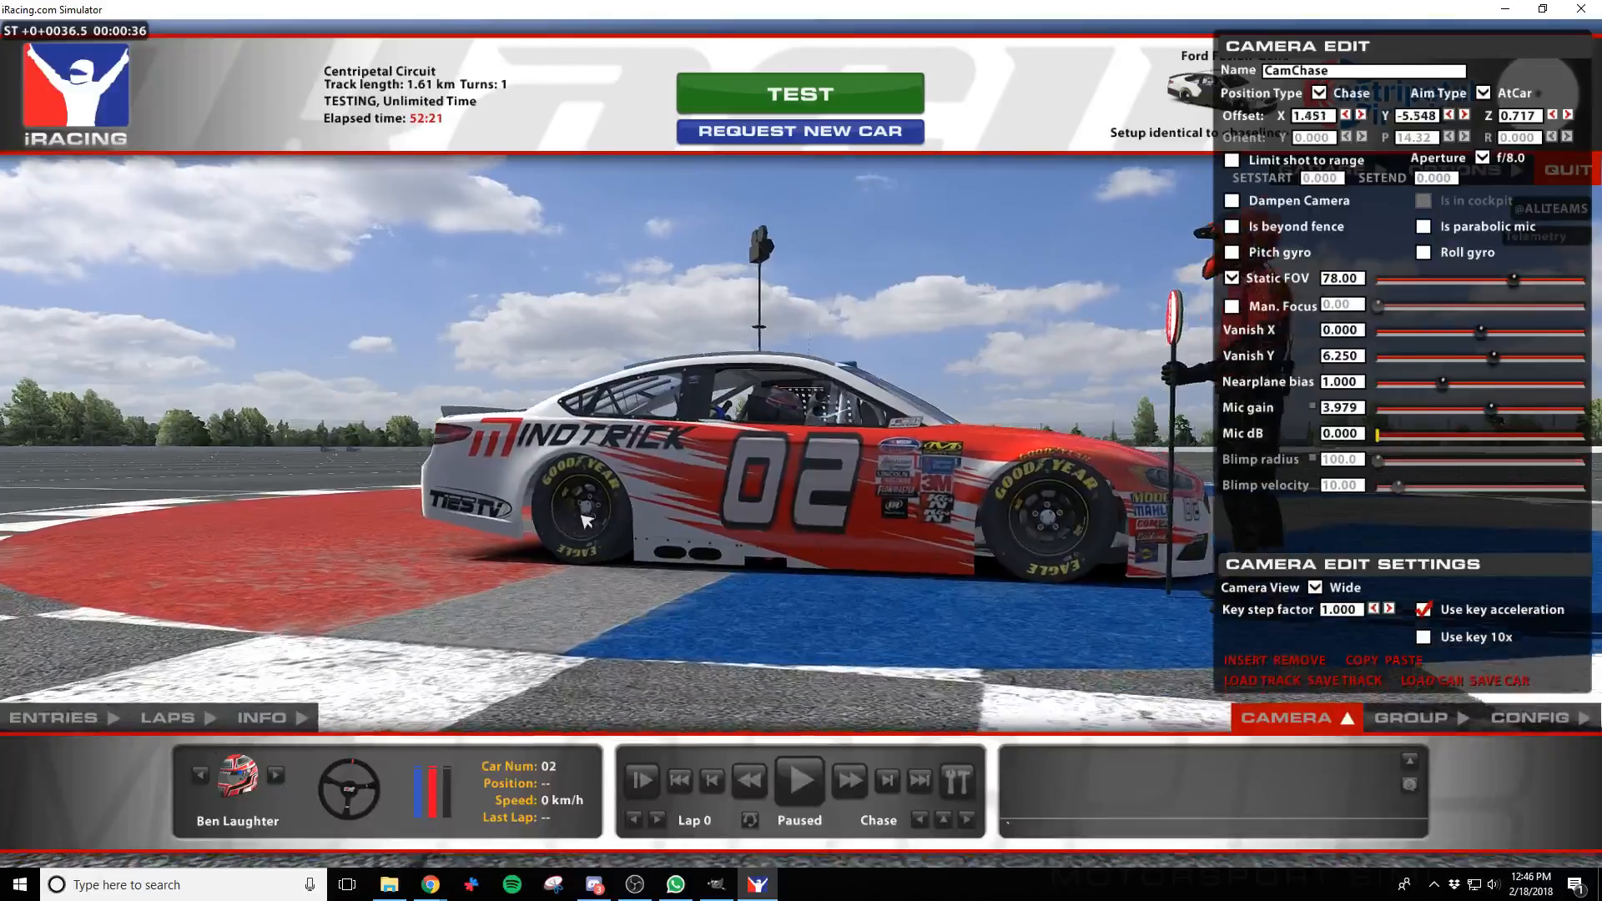
{"action": "key", "text": "d"}
{"action": "key", "text": "d"}
{"action": "key", "text": "a"}
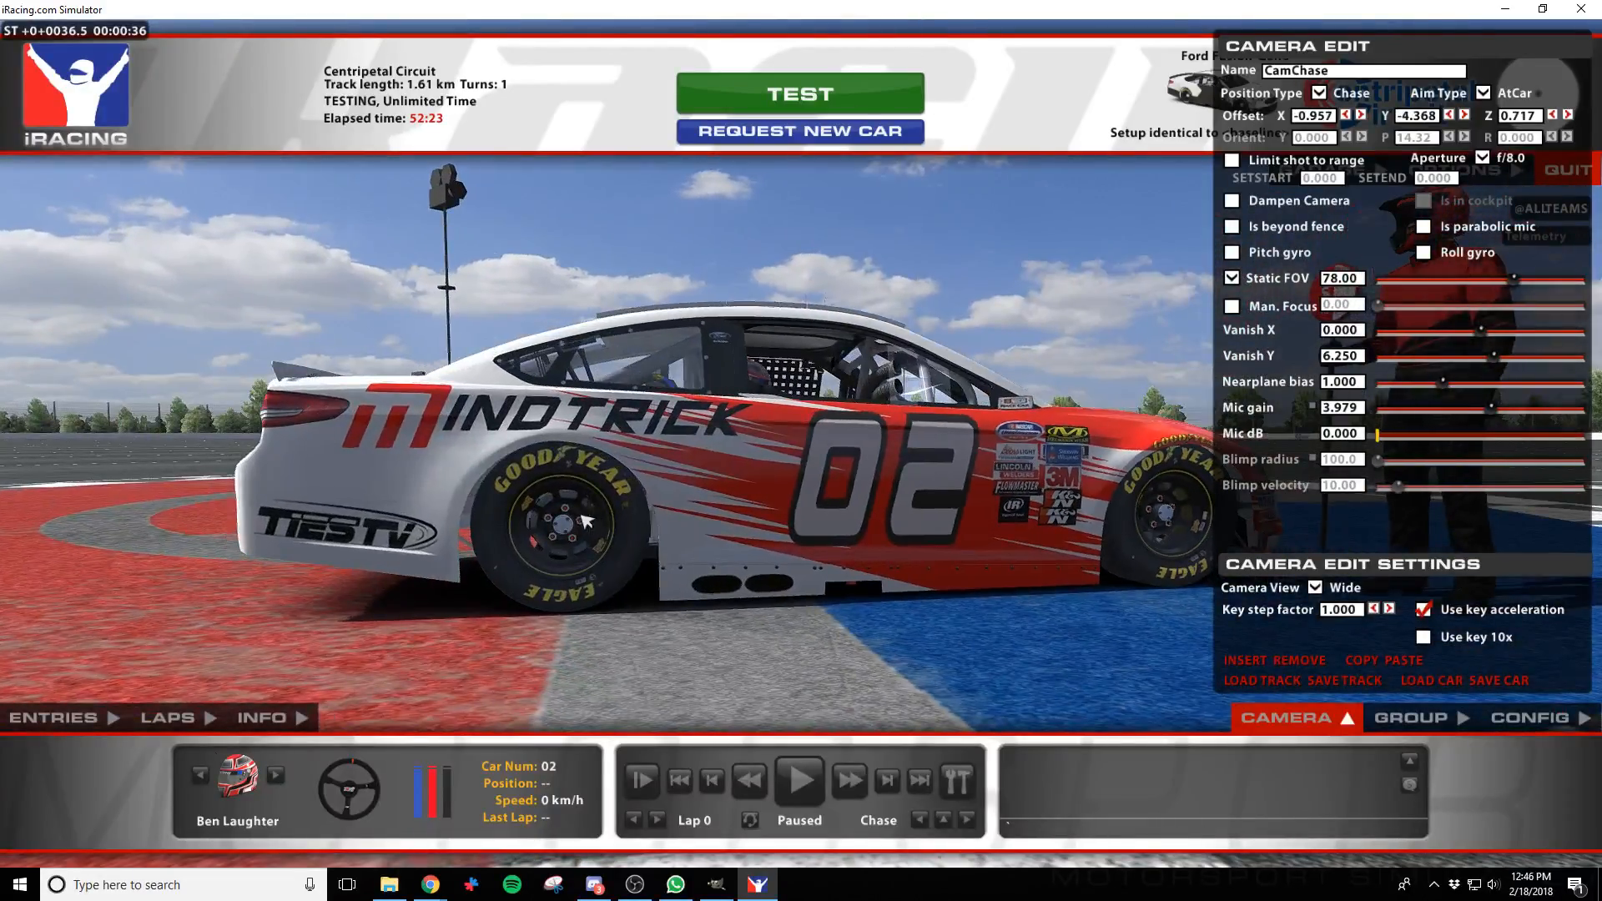
{"action": "key", "text": "d"}
{"action": "key", "text": "d"}
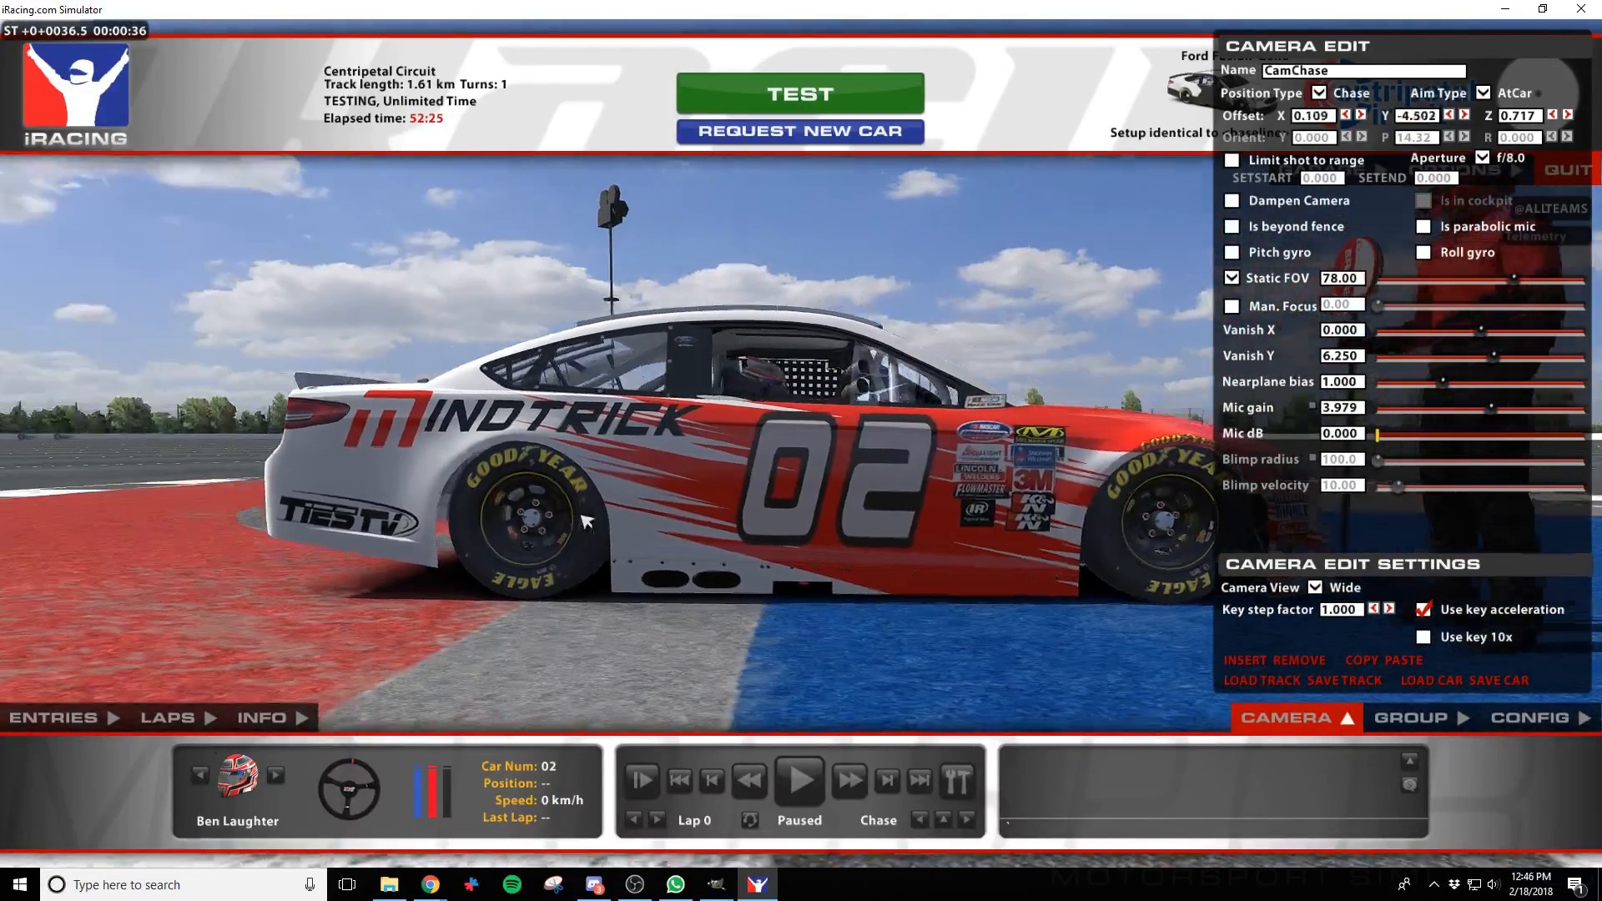
{"action": "key", "text": "a"}
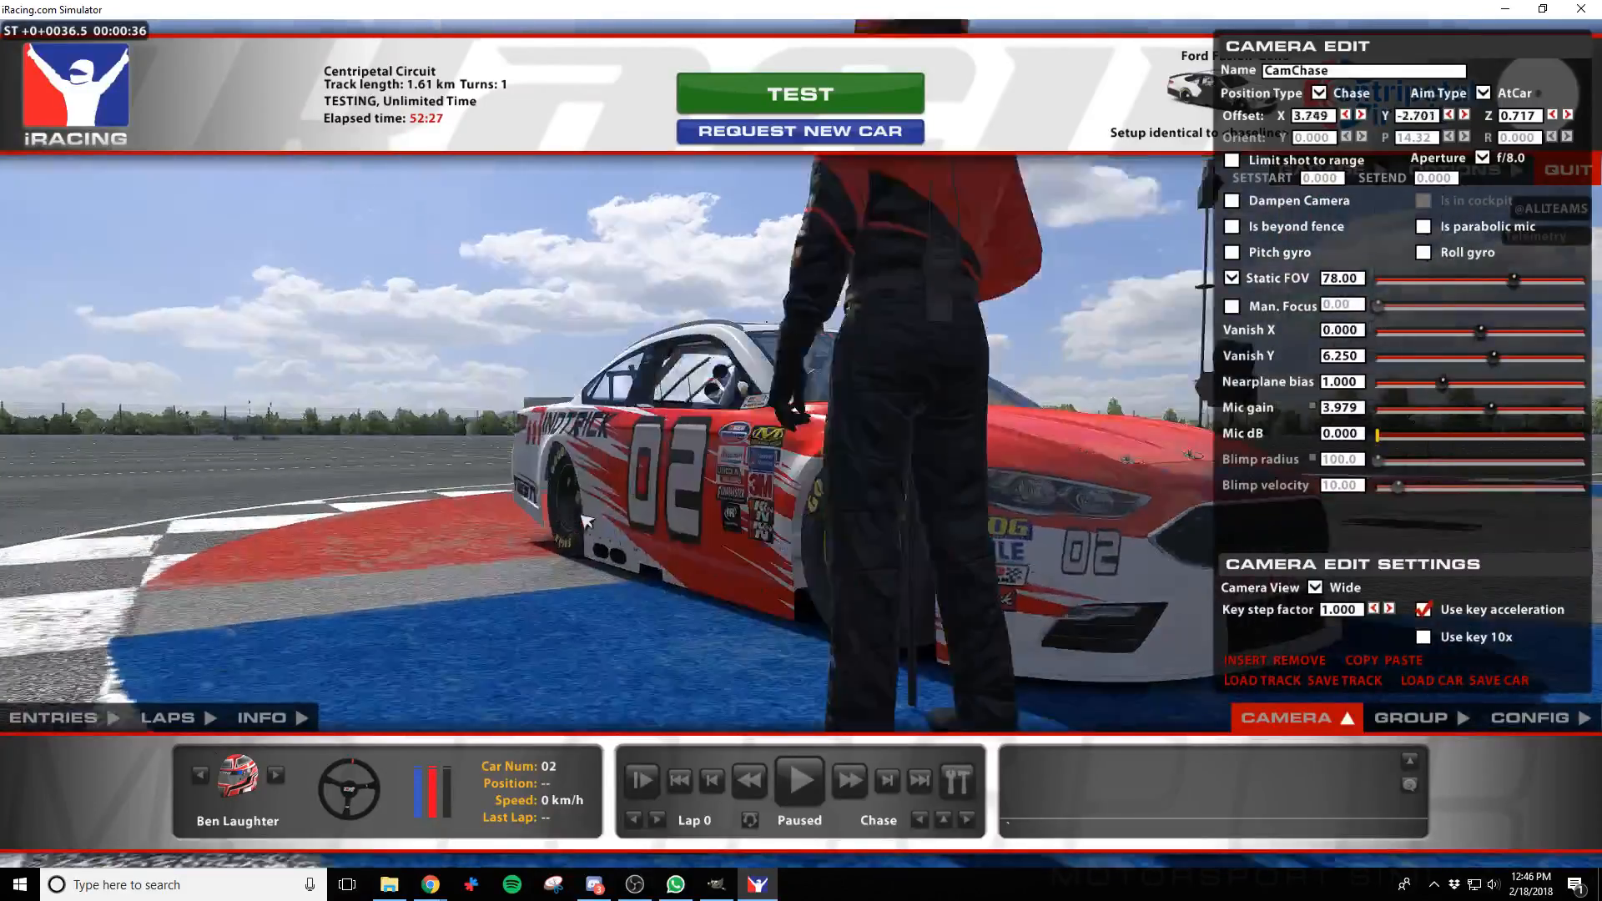
{"action": "key", "text": "d"}
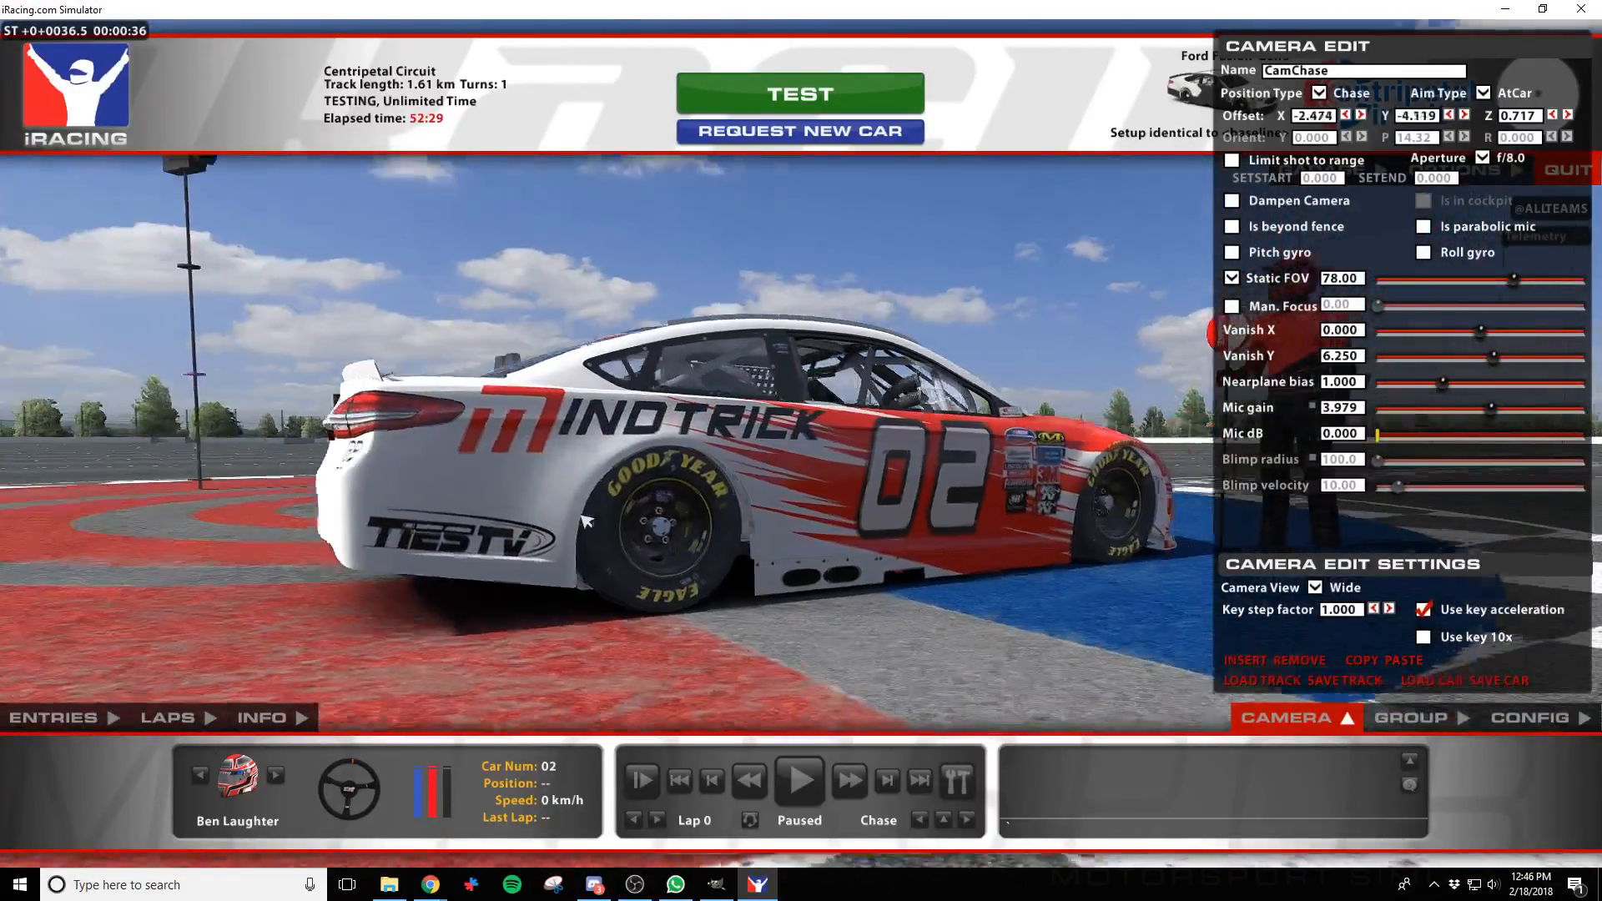
{"action": "key", "text": "d"}
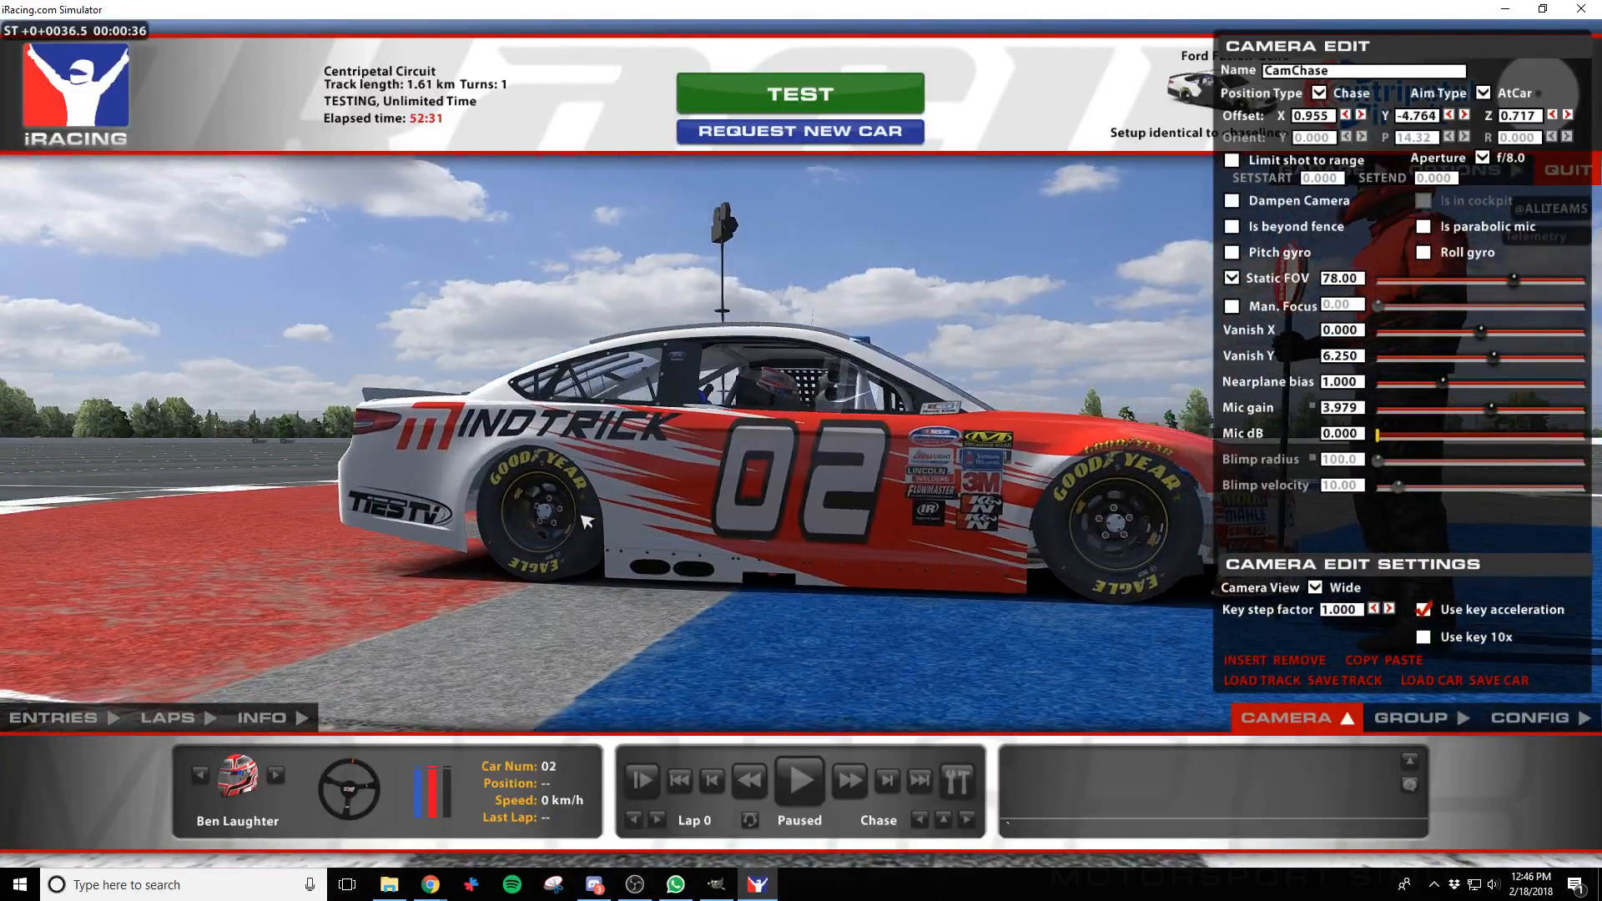
Drag logo_final_HR_bw.png from the TiesTV folder into the GIMP paint as a new layer
{"action": "key", "text": "alt+Tab"}
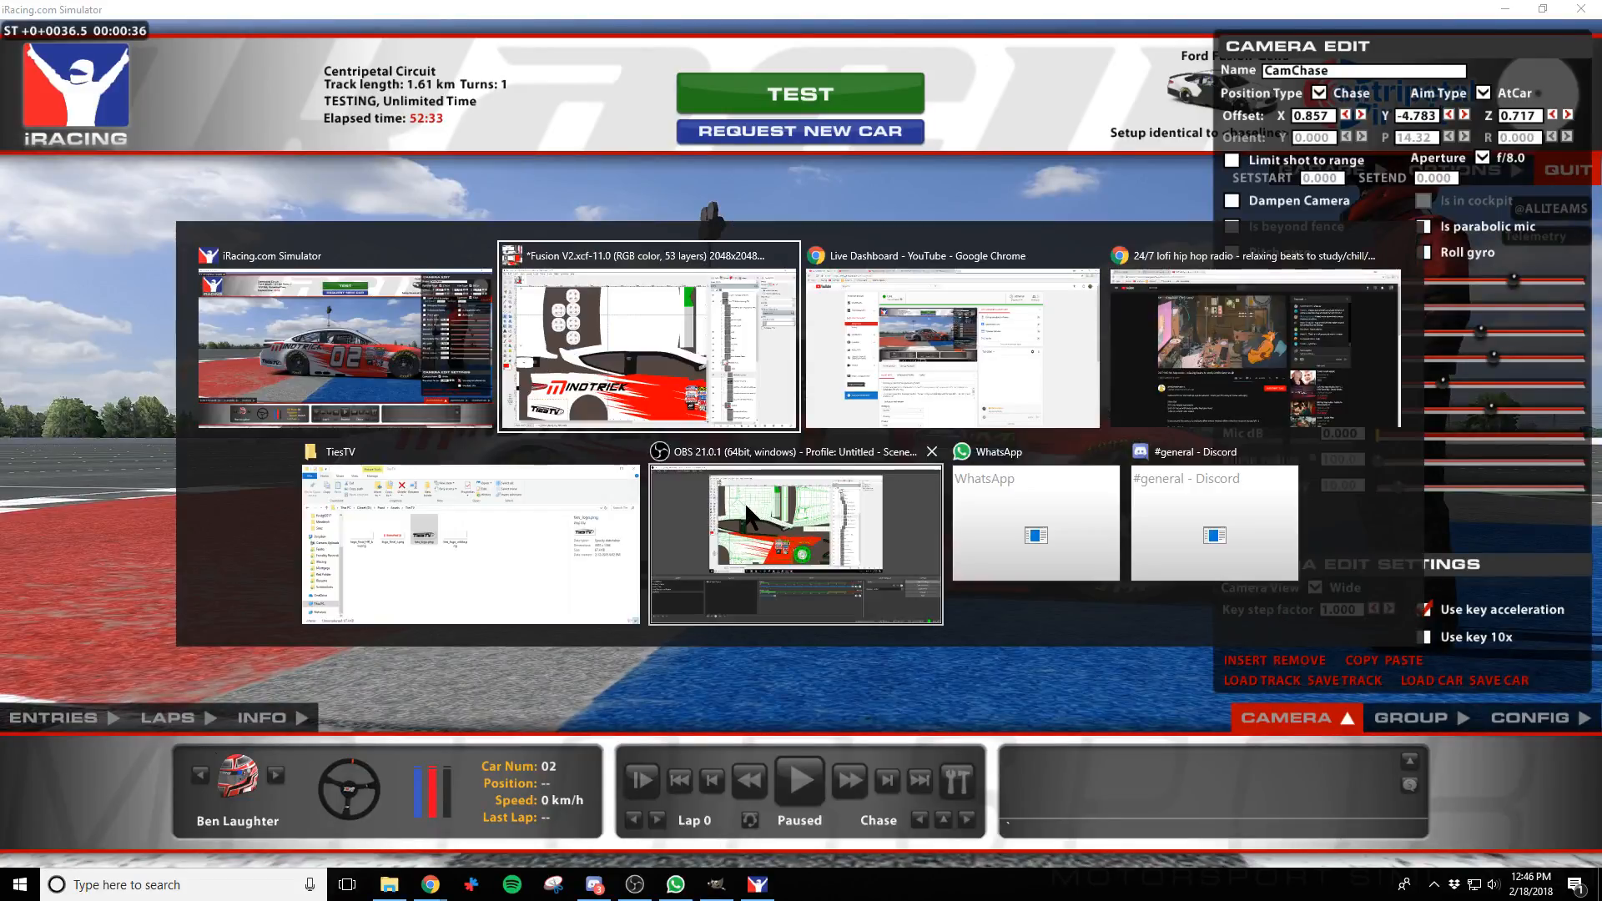
{"action": "left_click", "coordinate": [499, 550]}
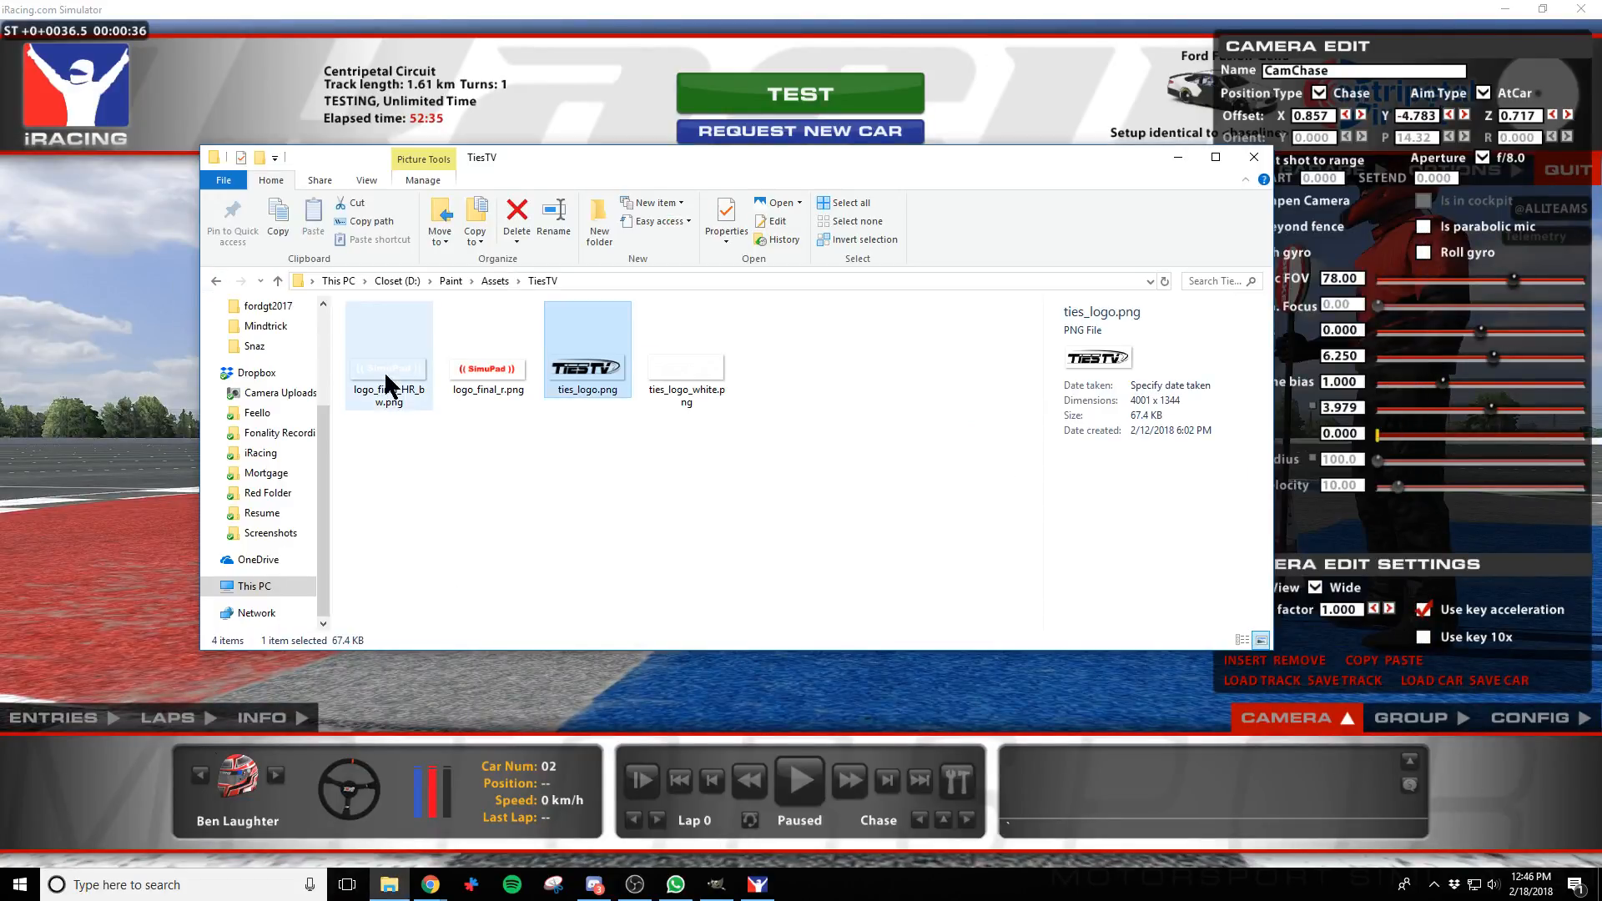
{"action": "key", "text": "alt+Tab"}
{"action": "key", "text": "alt+Tab"}
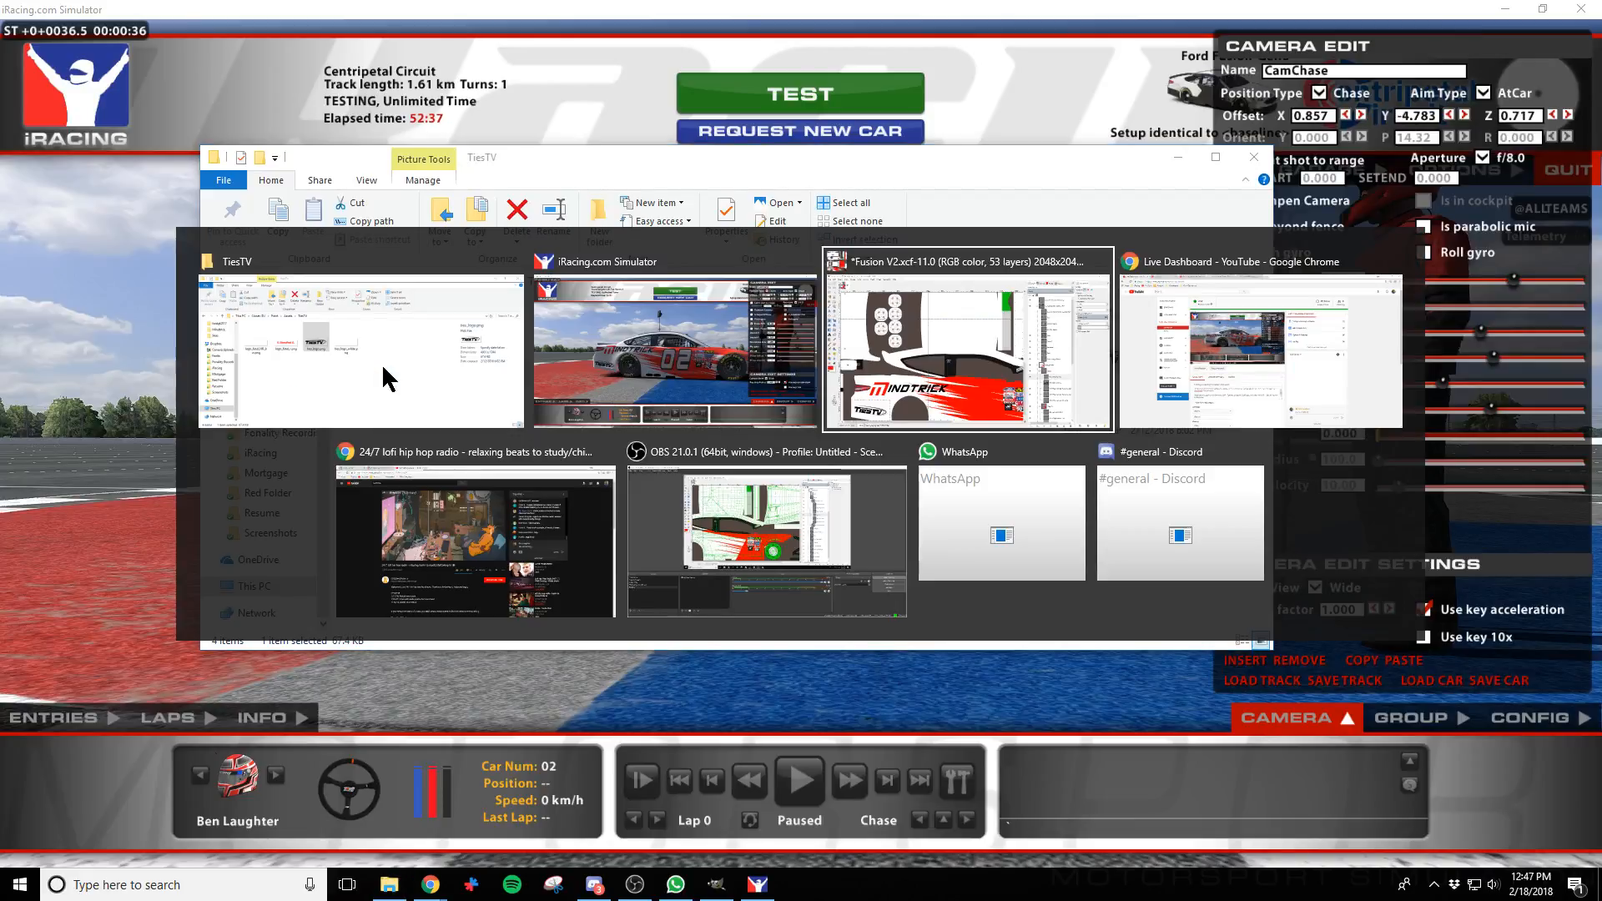
{"action": "key", "text": "alt+Tab"}
{"action": "left_click_drag", "start_coordinate": [383, 363], "coordinate": [839, 747]}
{"action": "left_click_drag", "start_coordinate": [600, 830], "coordinate": [803, 834]}
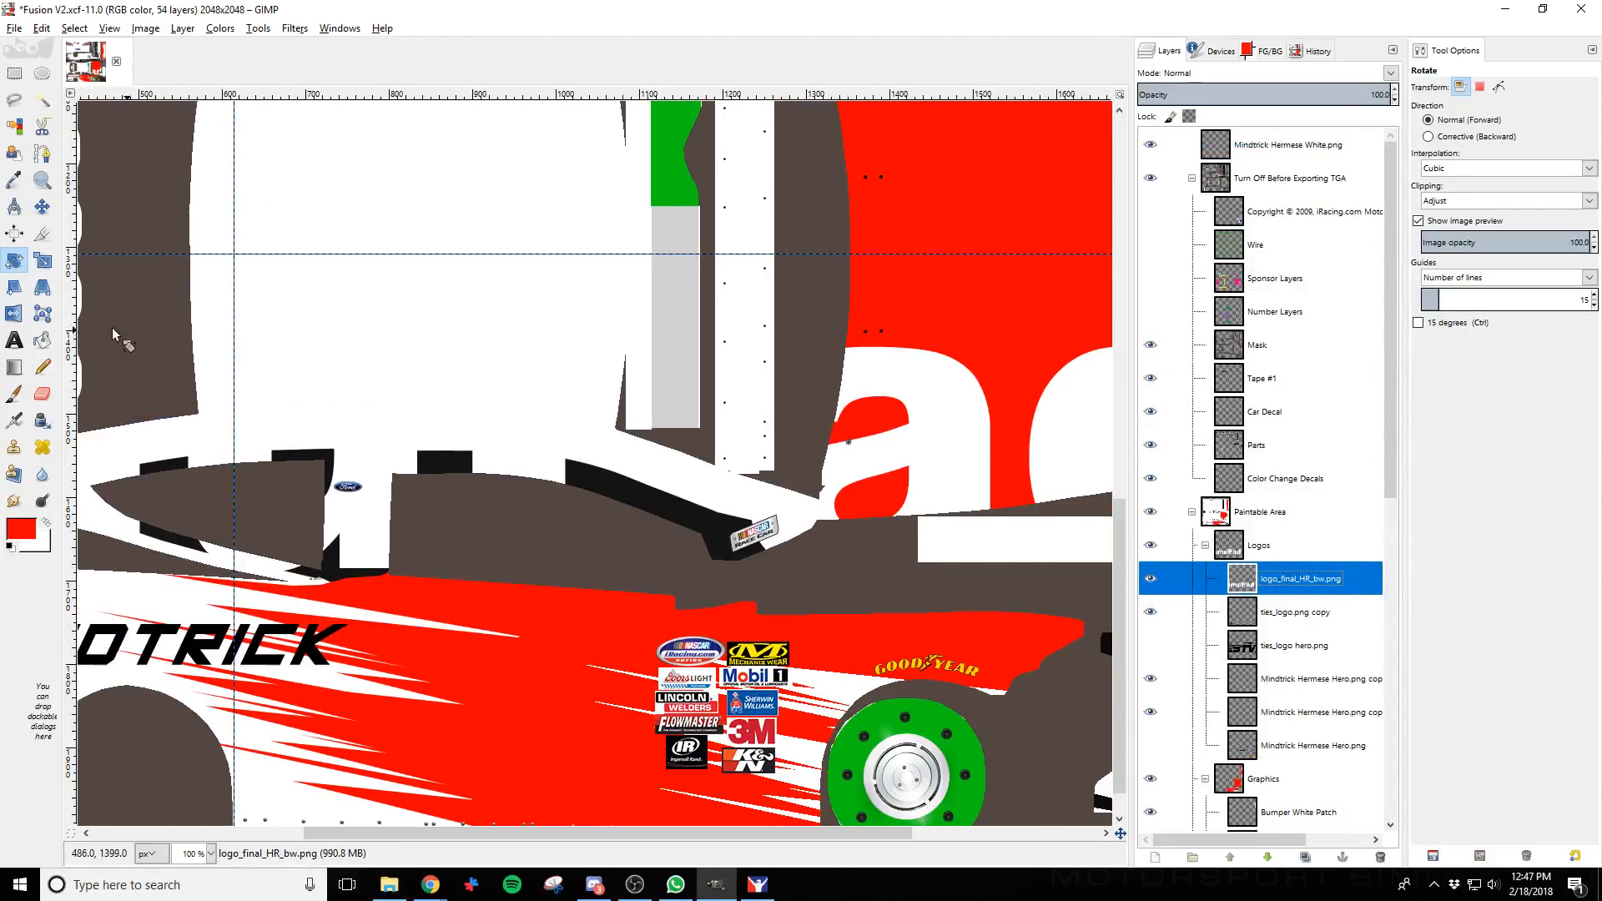
Move the white logo layer up on the canvas and rename it 'Simupad Hero'
{"action": "left_click", "coordinate": [42, 206]}
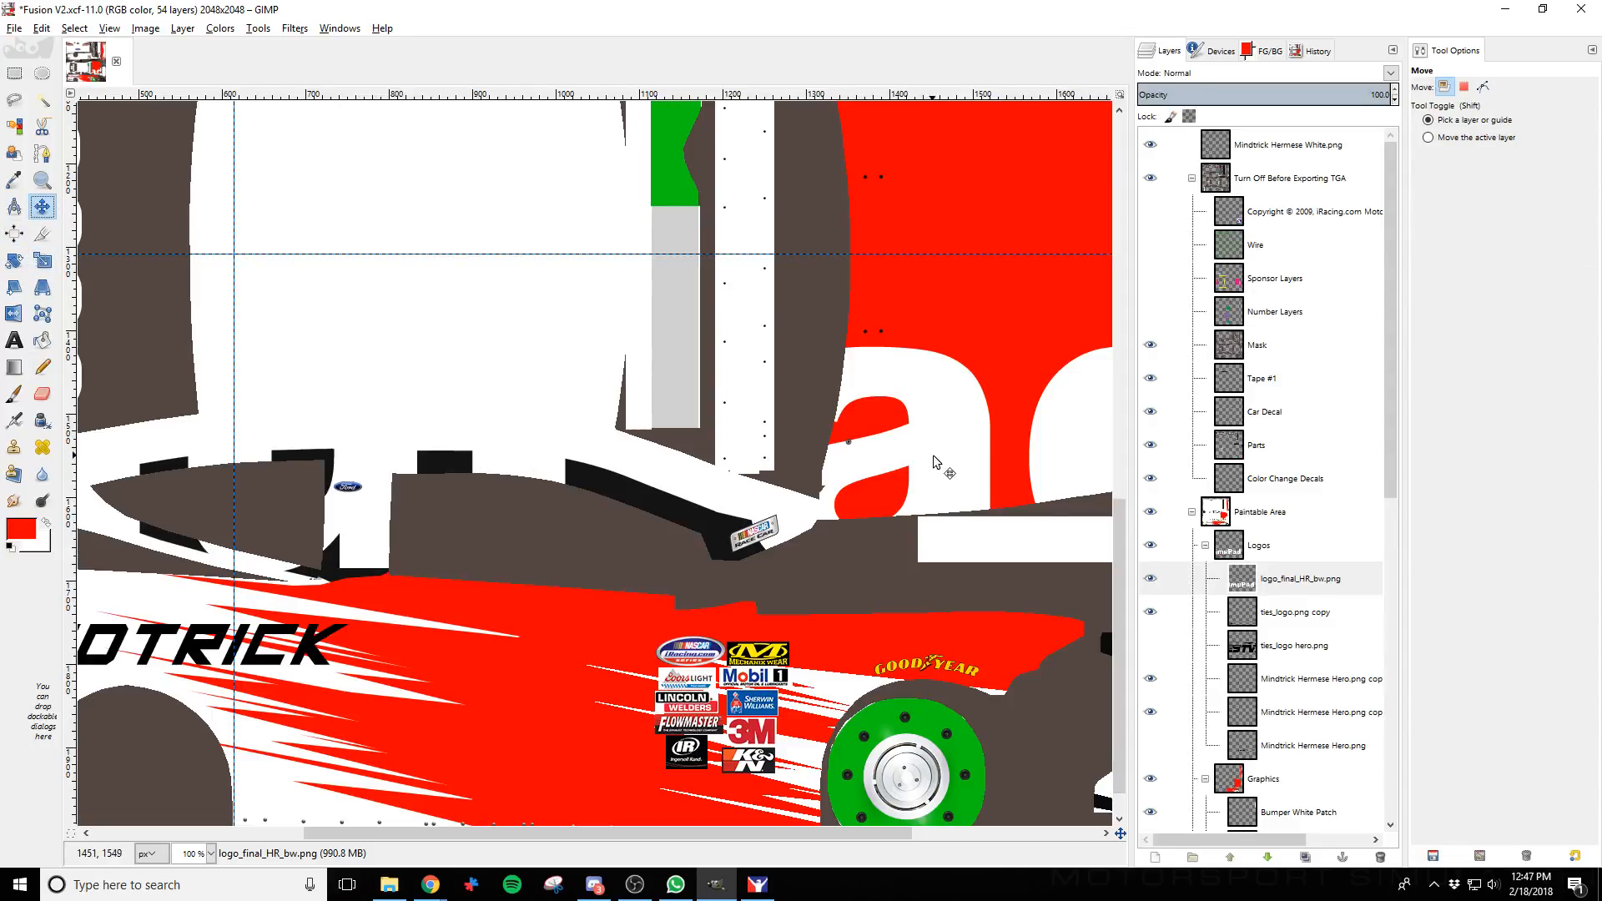
{"action": "left_click_drag", "start_coordinate": [935, 462], "coordinate": [974, 256]}
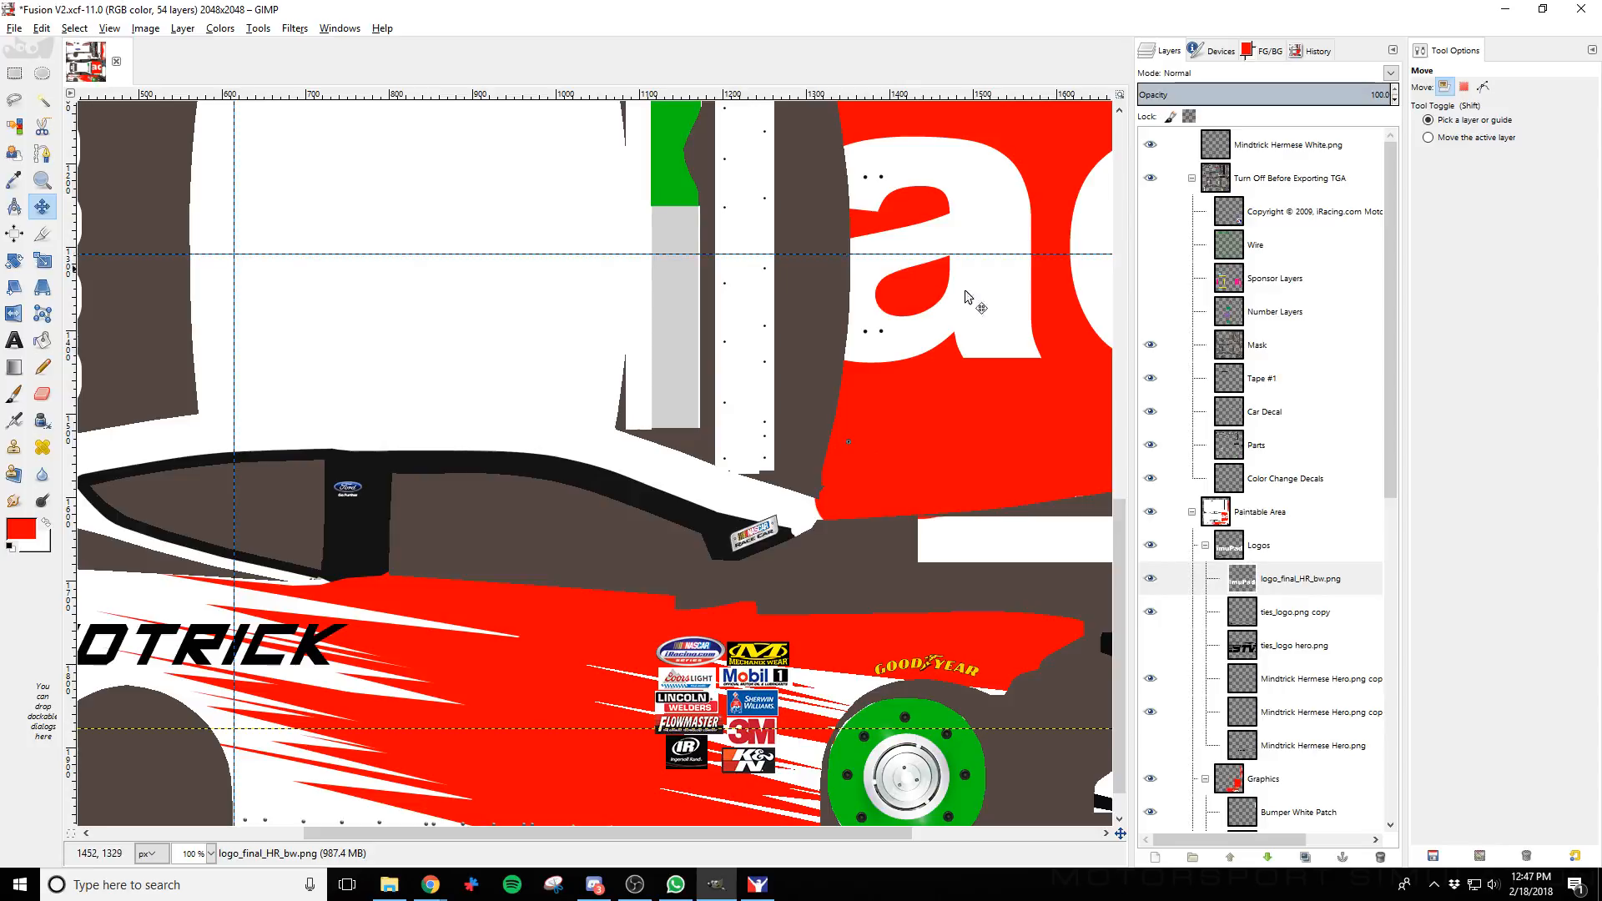
{"action": "right_click", "coordinate": [1295, 583]}
{"action": "double_click", "coordinate": [1281, 582]}
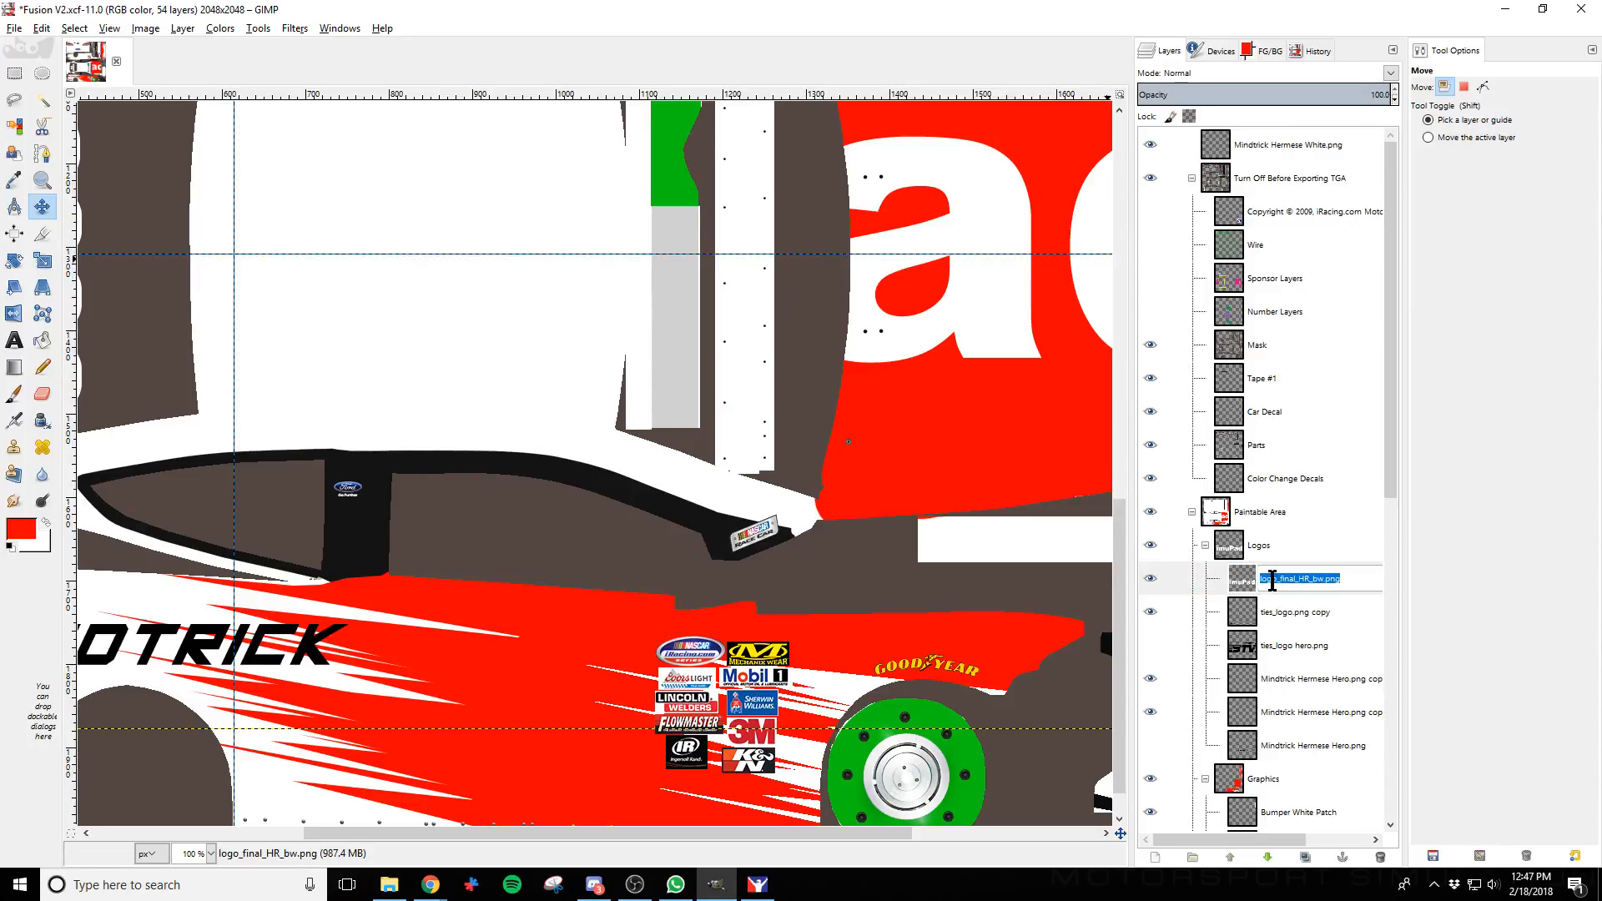
{"action": "type", "text": "Simupad Hero"}
{"action": "key", "text": "Return"}
Duplicate Simupad Hero as 'Simupad copy' and hide the original layer
{"action": "right_click", "coordinate": [1274, 584]}
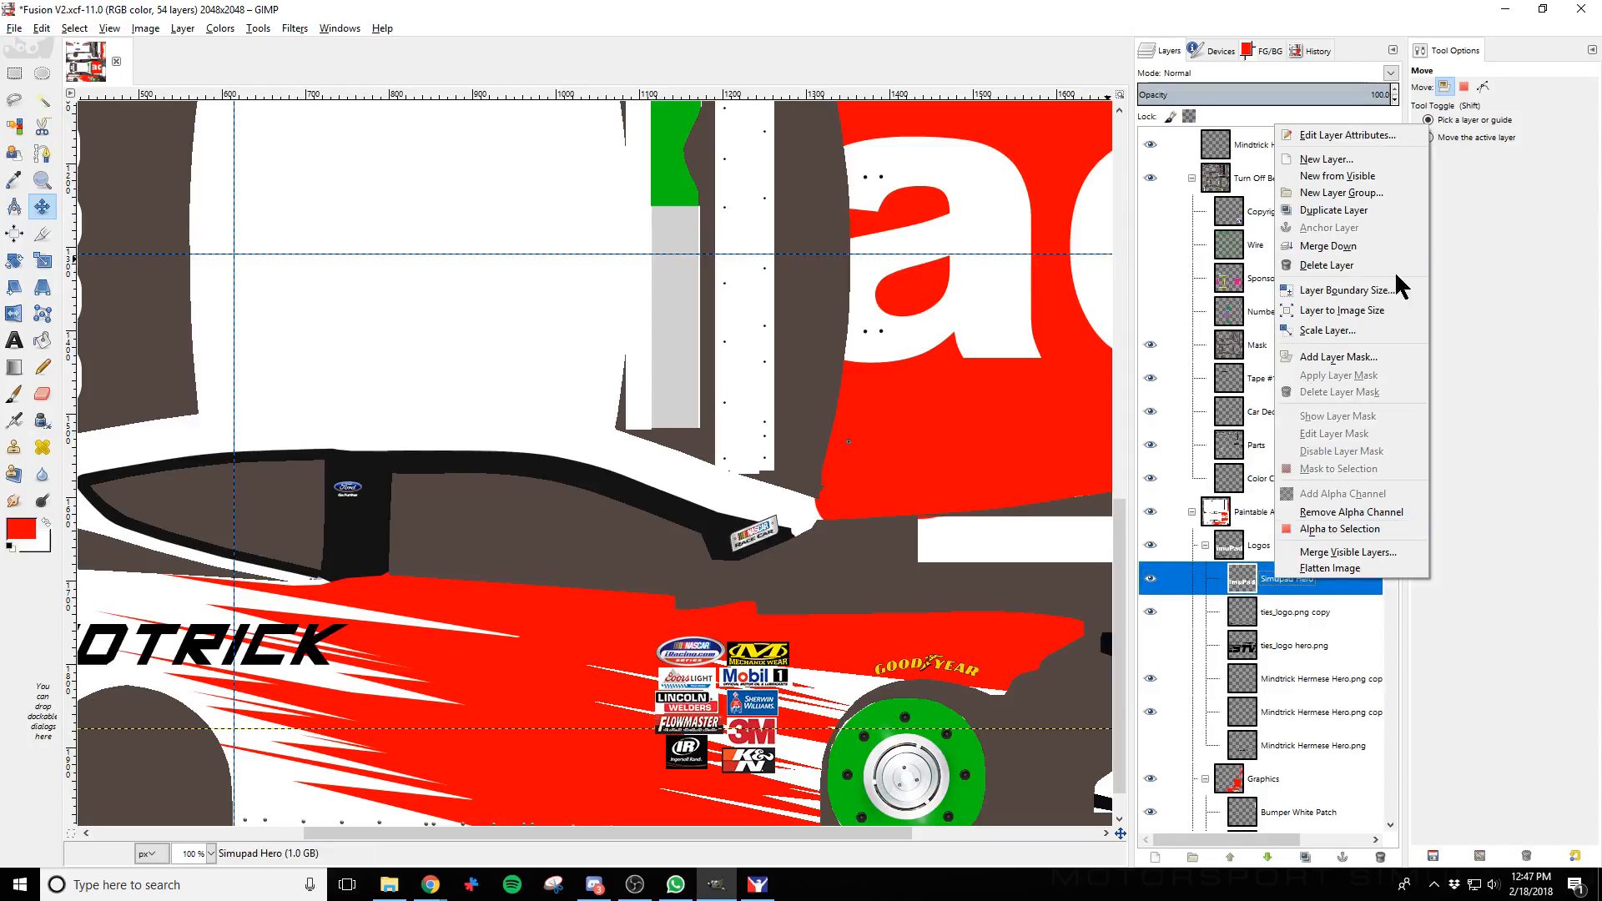
{"action": "left_click", "coordinate": [1356, 208]}
{"action": "double_click", "coordinate": [1298, 582]}
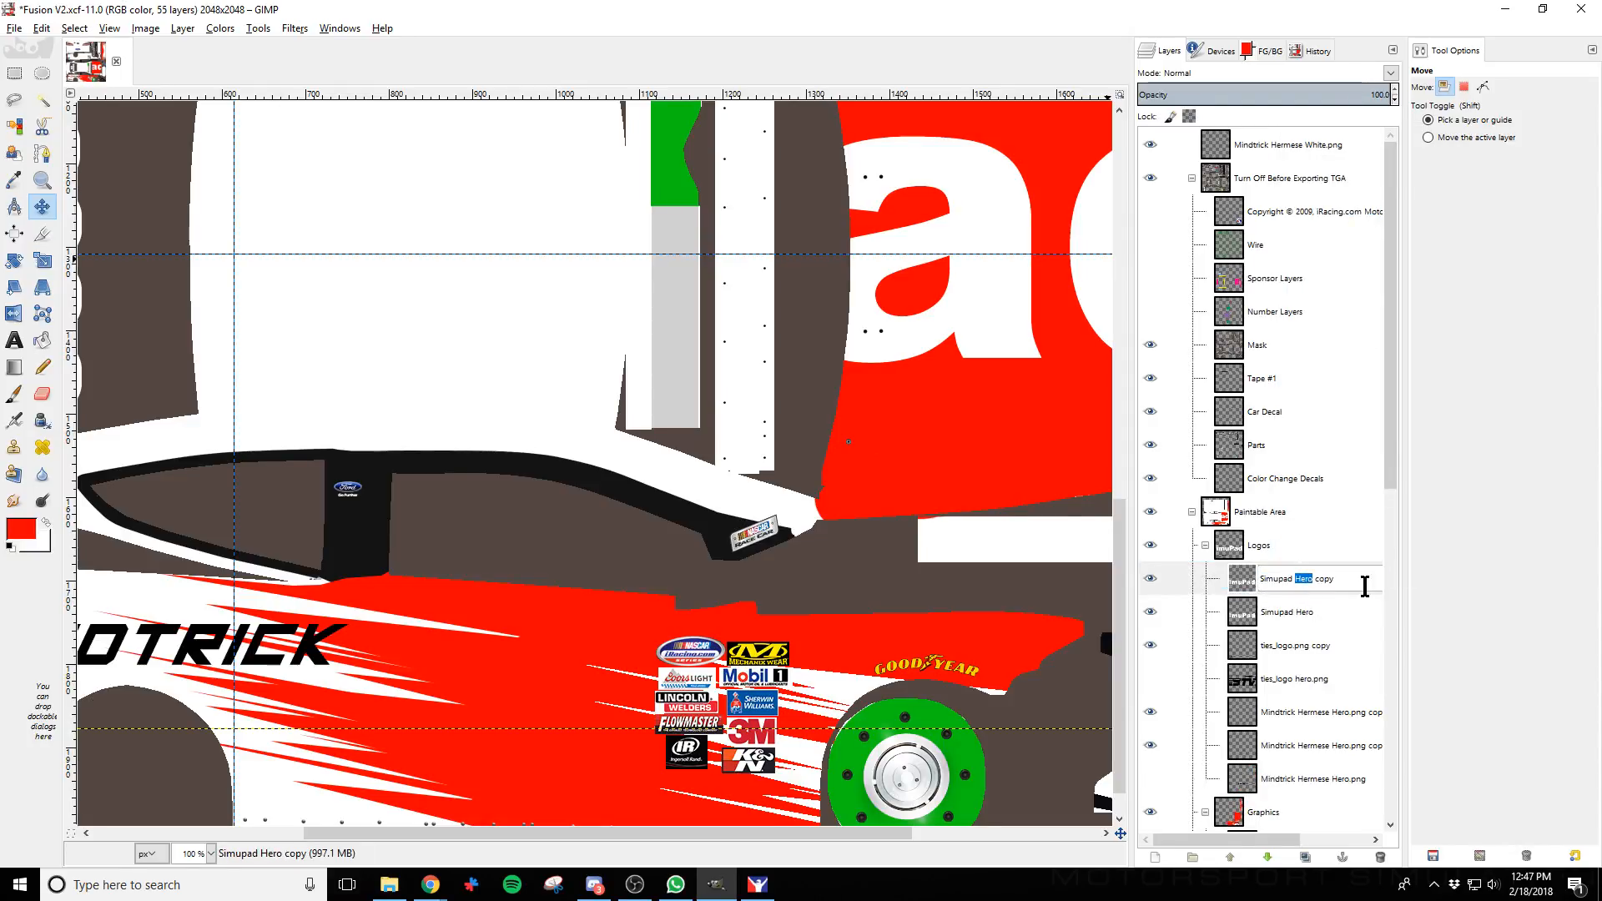
{"action": "key", "text": "Return"}
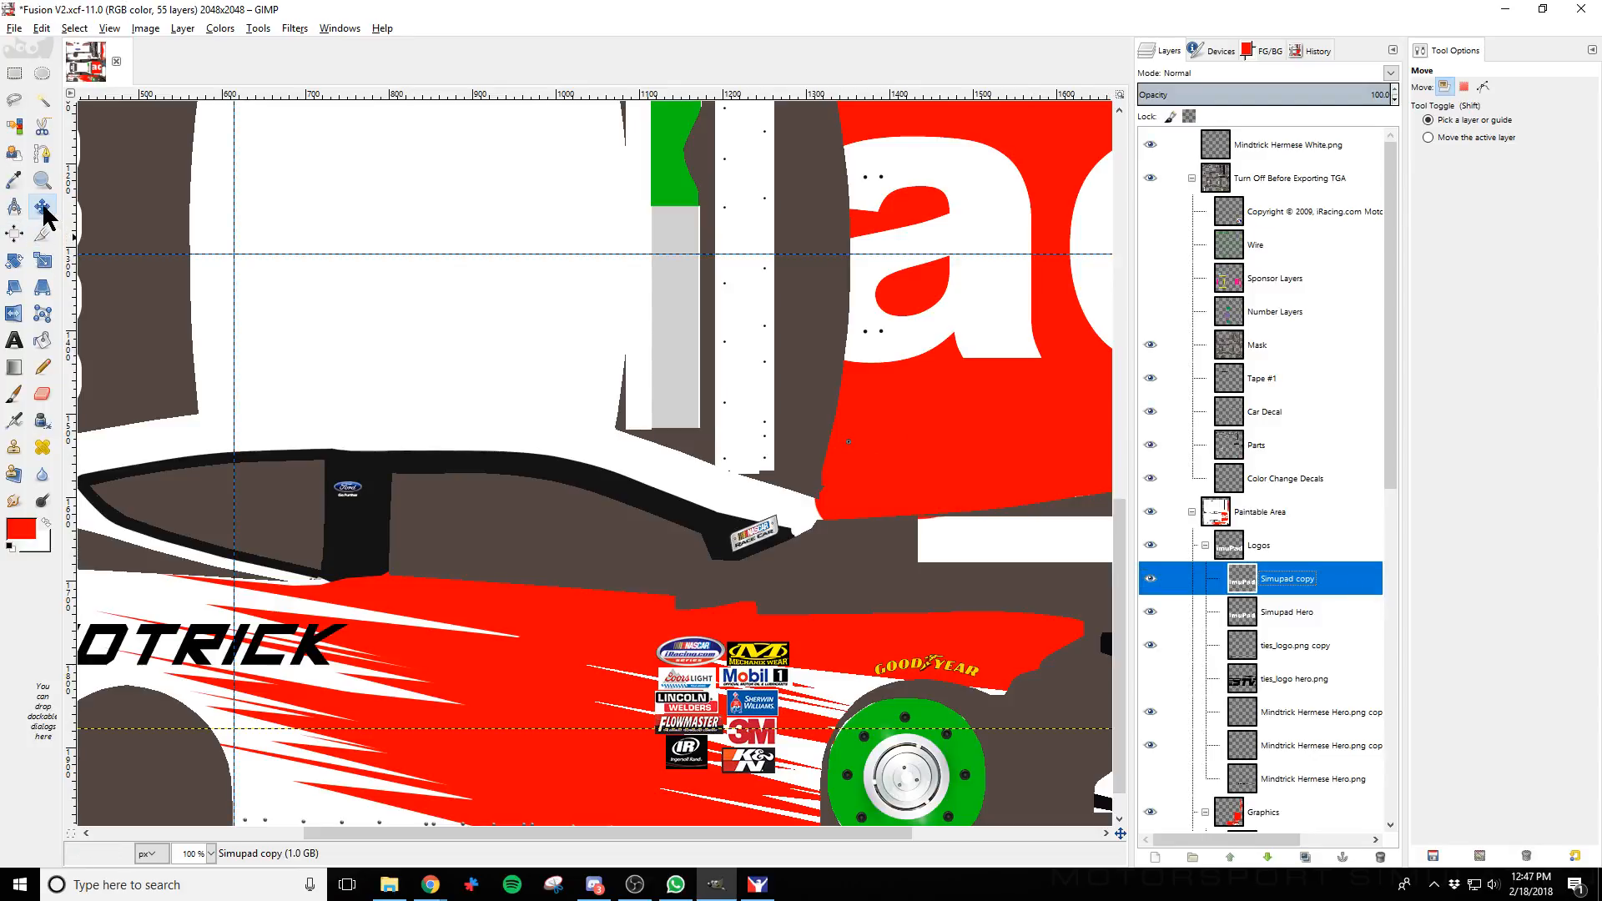
{"action": "left_click", "coordinate": [40, 262]}
{"action": "left_click", "coordinate": [1150, 612]}
{"action": "left_click", "coordinate": [864, 302]}
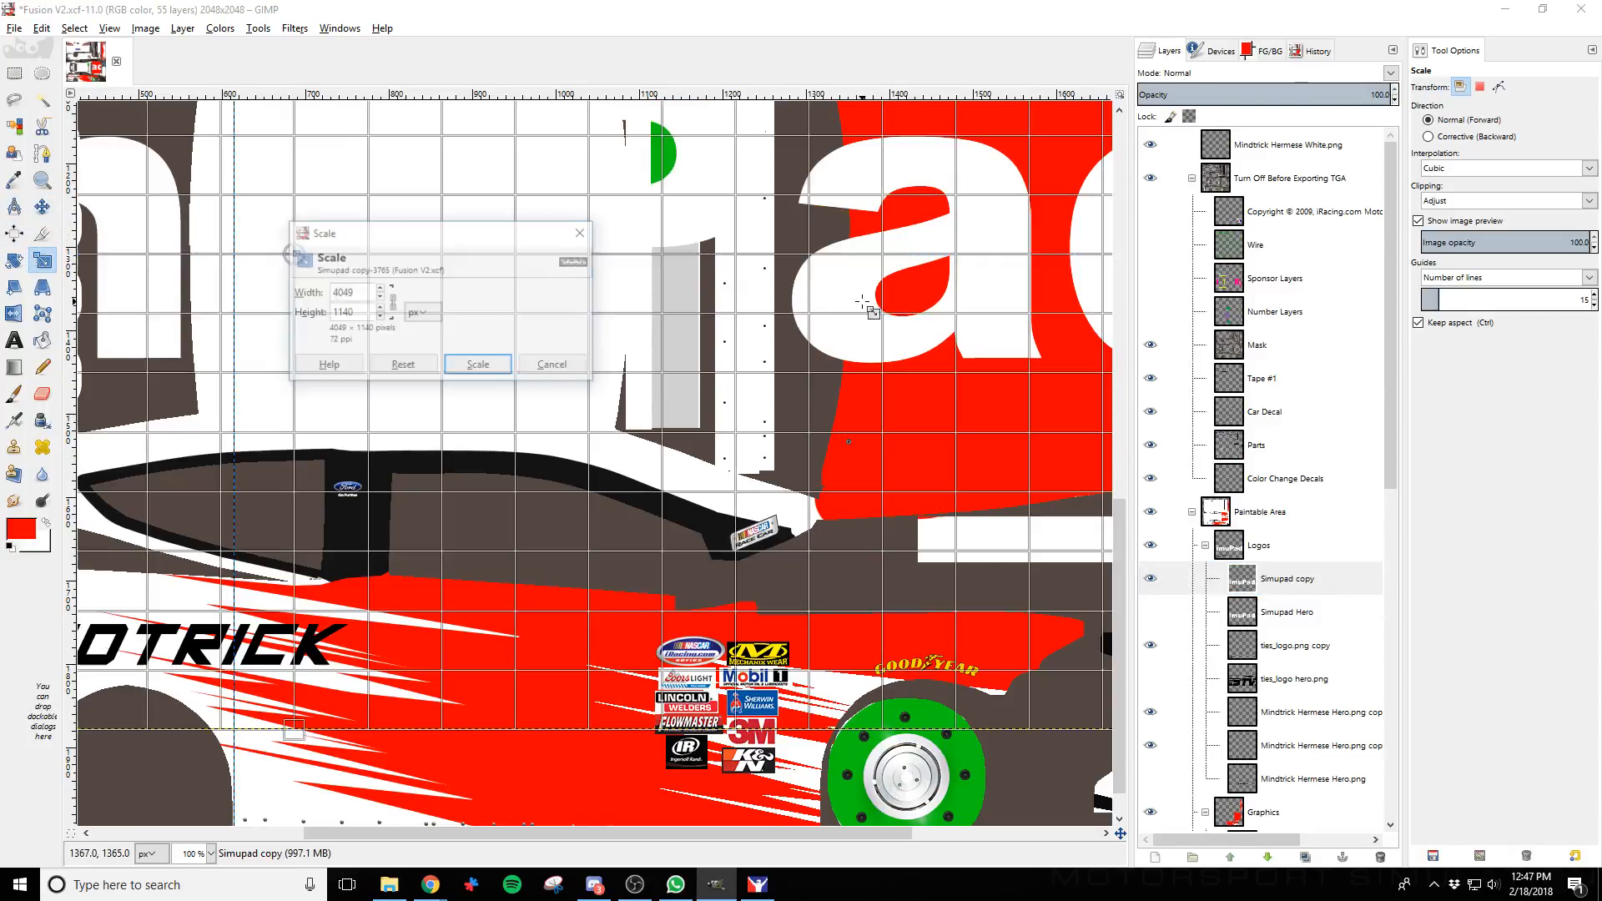
Shrink the Simupad copy logo and nudge it down and right toward the lower door
{"action": "scroll", "coordinate": [700, 357], "scroll_direction": "down", "scroll_amount": 2}
{"action": "left_click_drag", "start_coordinate": [384, 178], "coordinate": [571, 338]}
{"action": "left_click", "coordinate": [479, 366]}
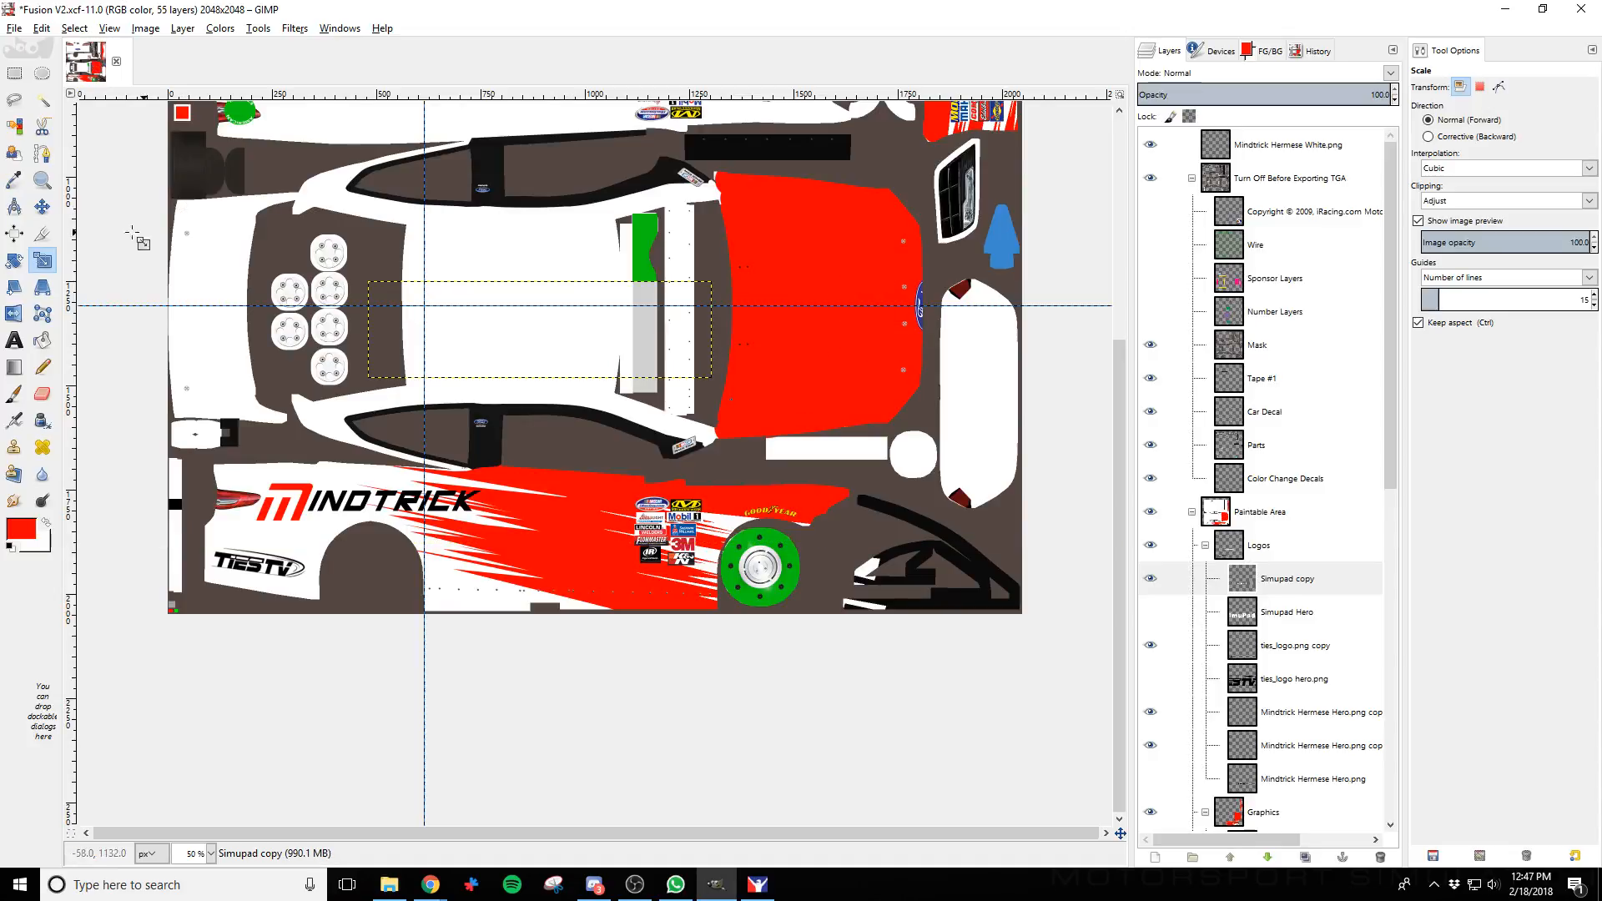
{"action": "left_click", "coordinate": [42, 206]}
{"action": "left_click", "coordinate": [950, 374]}
{"action": "key", "text": "shift+Down"}
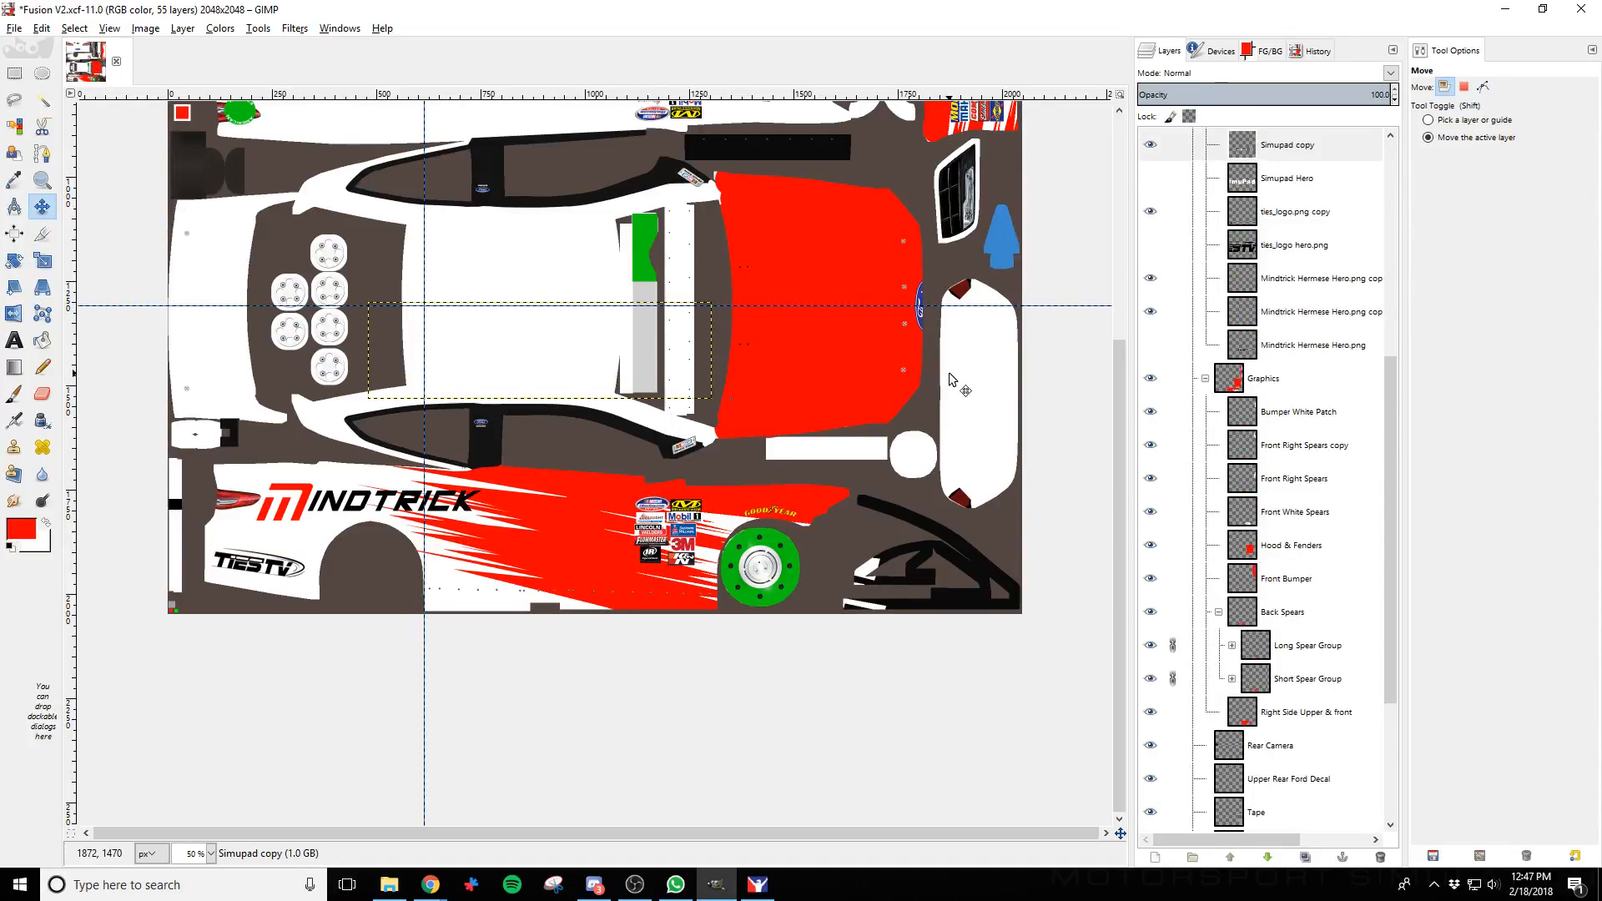
{"action": "key", "text": "shift+Down"}
{"action": "key", "text": "shift+Down"}
{"action": "key", "text": "shift+Down"}
{"action": "key", "text": "shift+Down"}
{"action": "key", "text": "shift+Down"}
{"action": "key", "text": "shift+Down"}
{"action": "key", "text": "shift+Down"}
{"action": "key", "text": "shift+Down"}
{"action": "key", "text": "shift+Down"}
{"action": "key", "text": "shift+Down"}
{"action": "key", "text": "shift+Down"}
{"action": "key", "text": "shift+Down"}
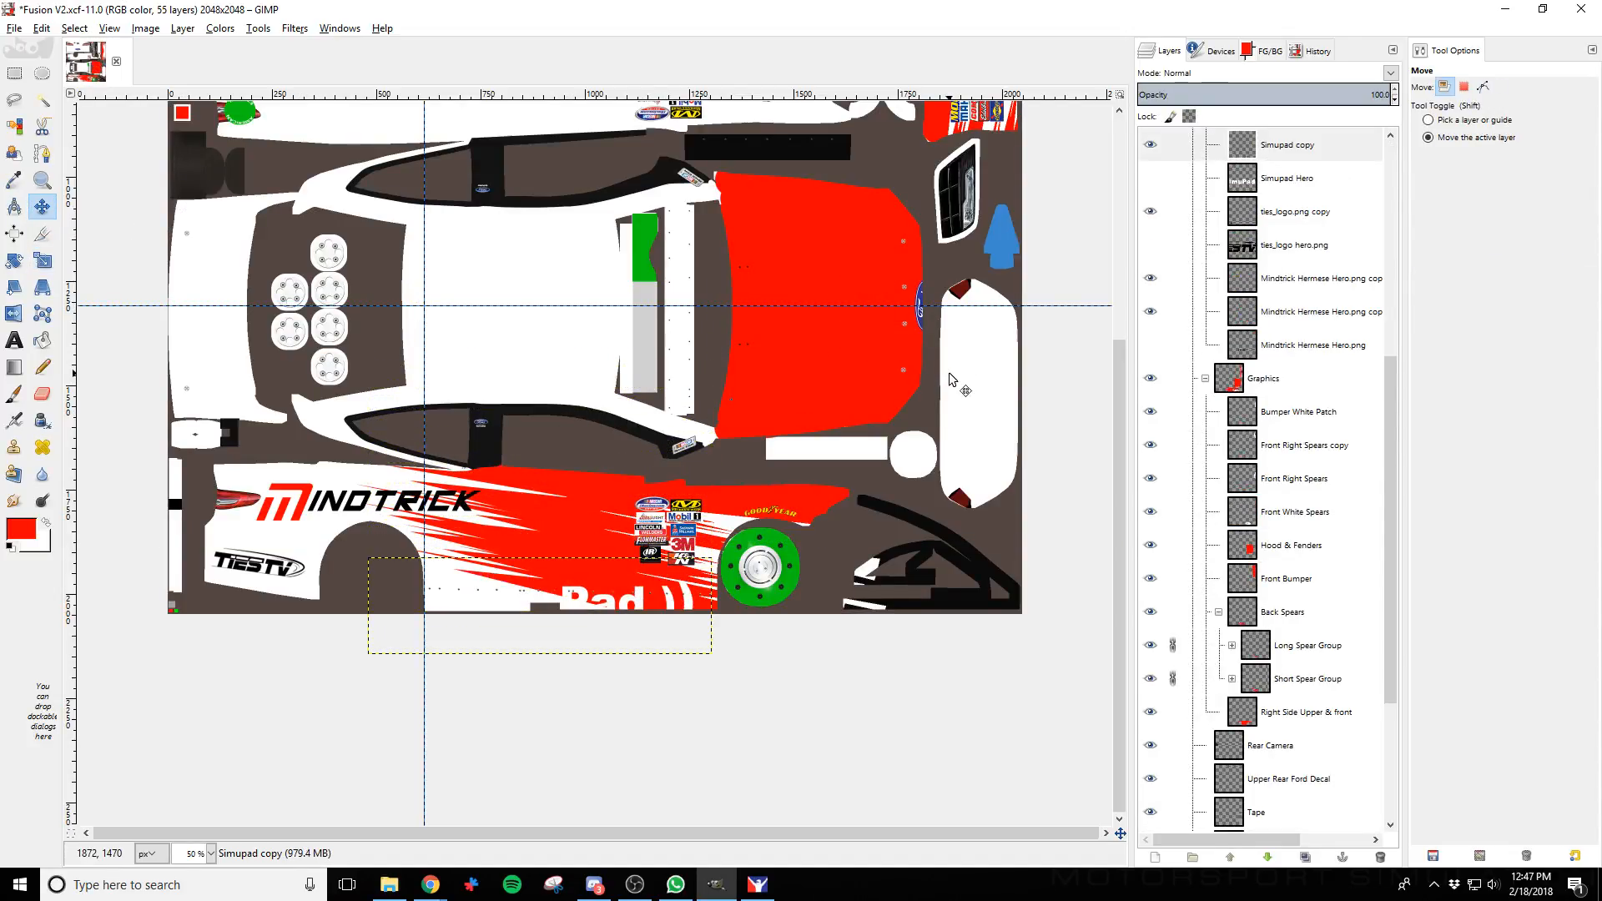
{"action": "key", "text": "shift+Right"}
{"action": "key", "text": "shift+Right"}
{"action": "key", "text": "shift+Right"}
{"action": "key", "text": "shift+Right"}
{"action": "key", "text": "shift+Right"}
{"action": "key", "text": "shift+Up"}
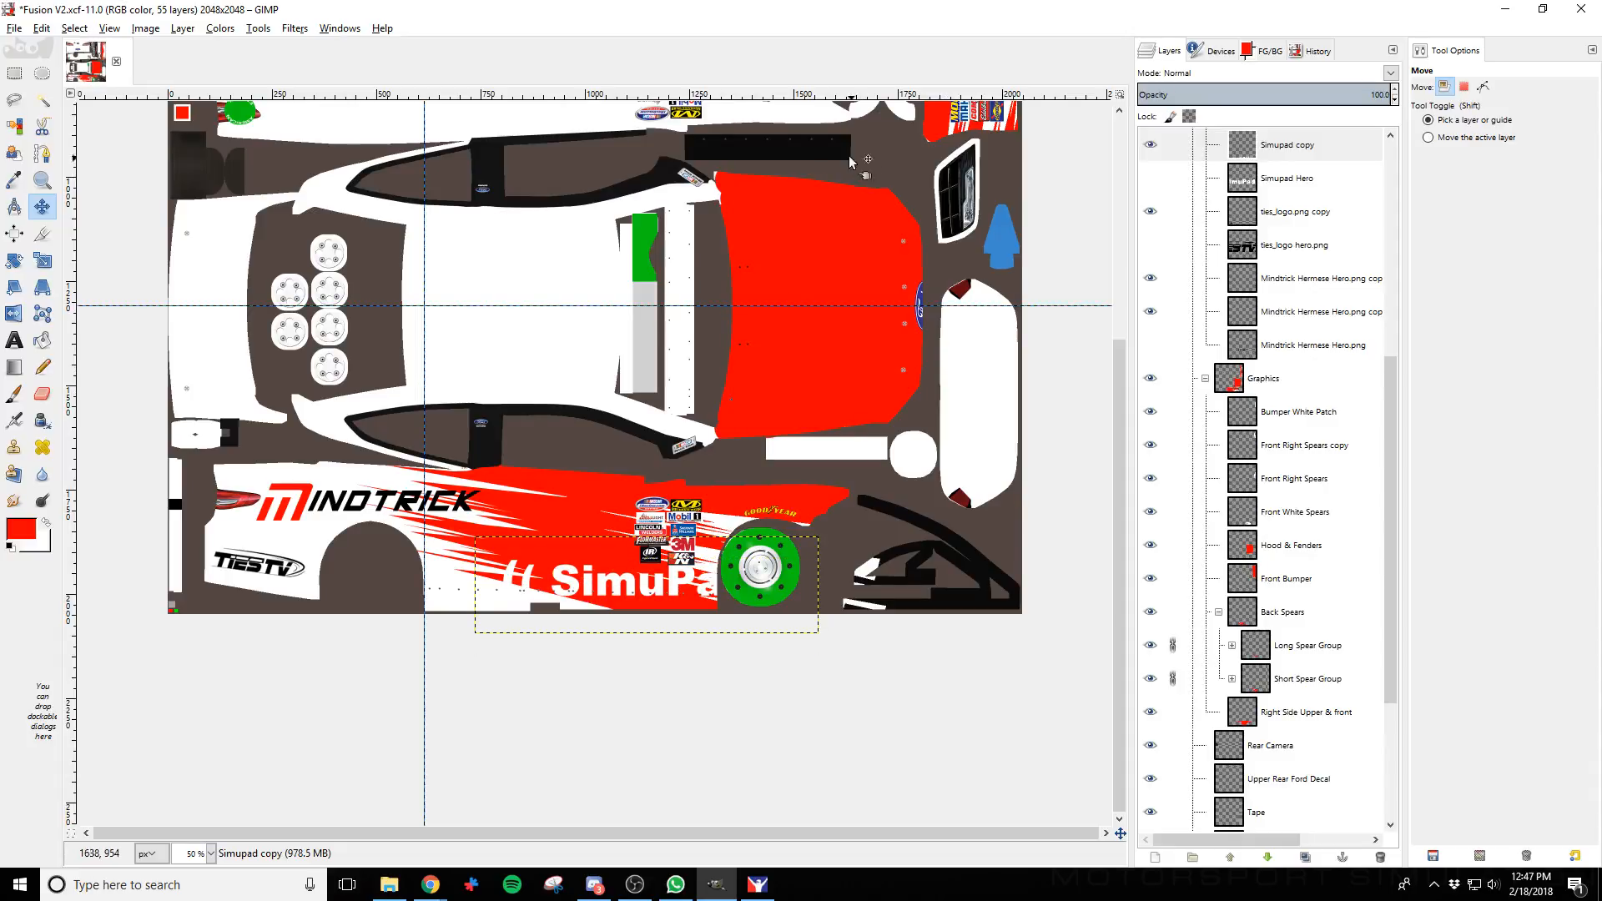
Shrink the SimuPad logo further and nudge it slightly right and down
{"action": "left_click", "coordinate": [42, 260]}
{"action": "left_click", "coordinate": [785, 630]}
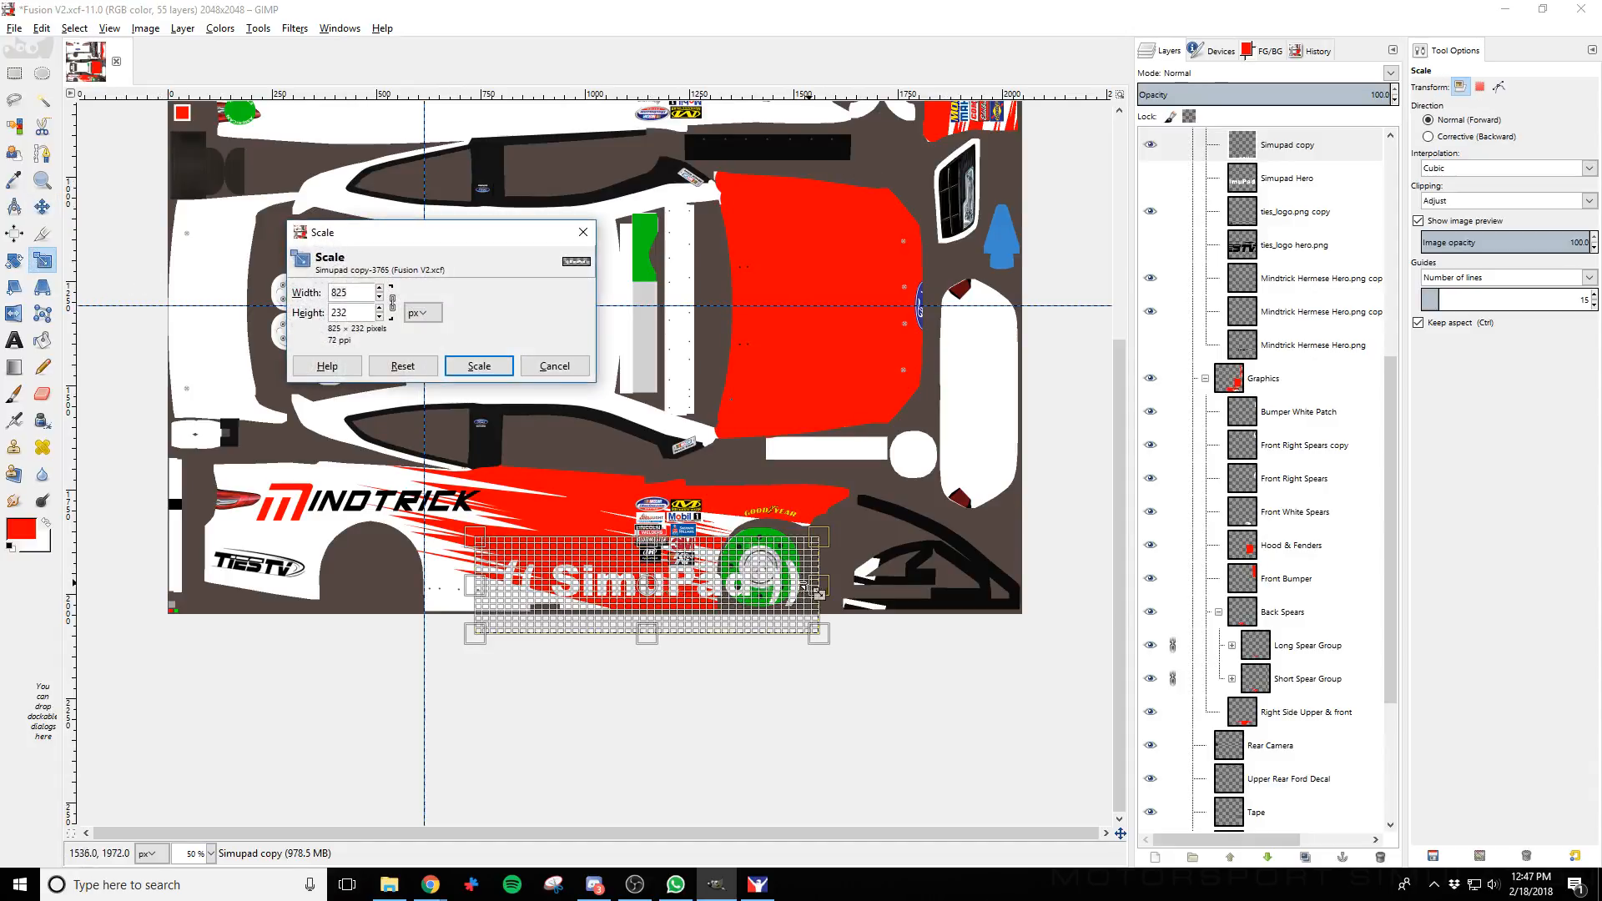
{"action": "left_click_drag", "start_coordinate": [784, 630], "coordinate": [521, 459]}
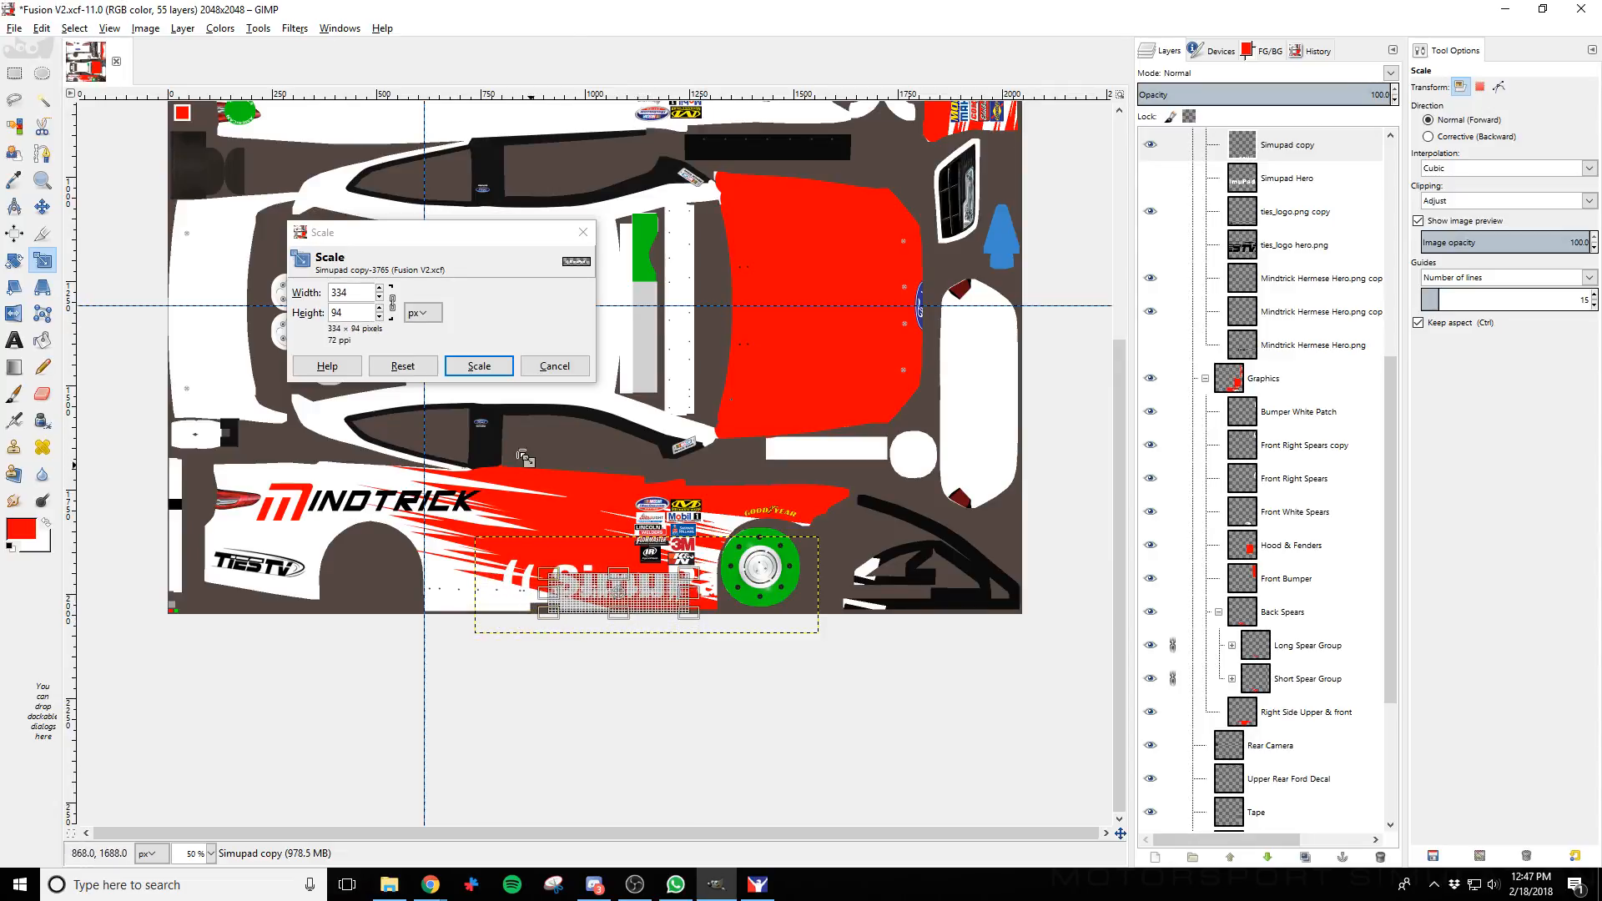
{"action": "key", "text": "m"}
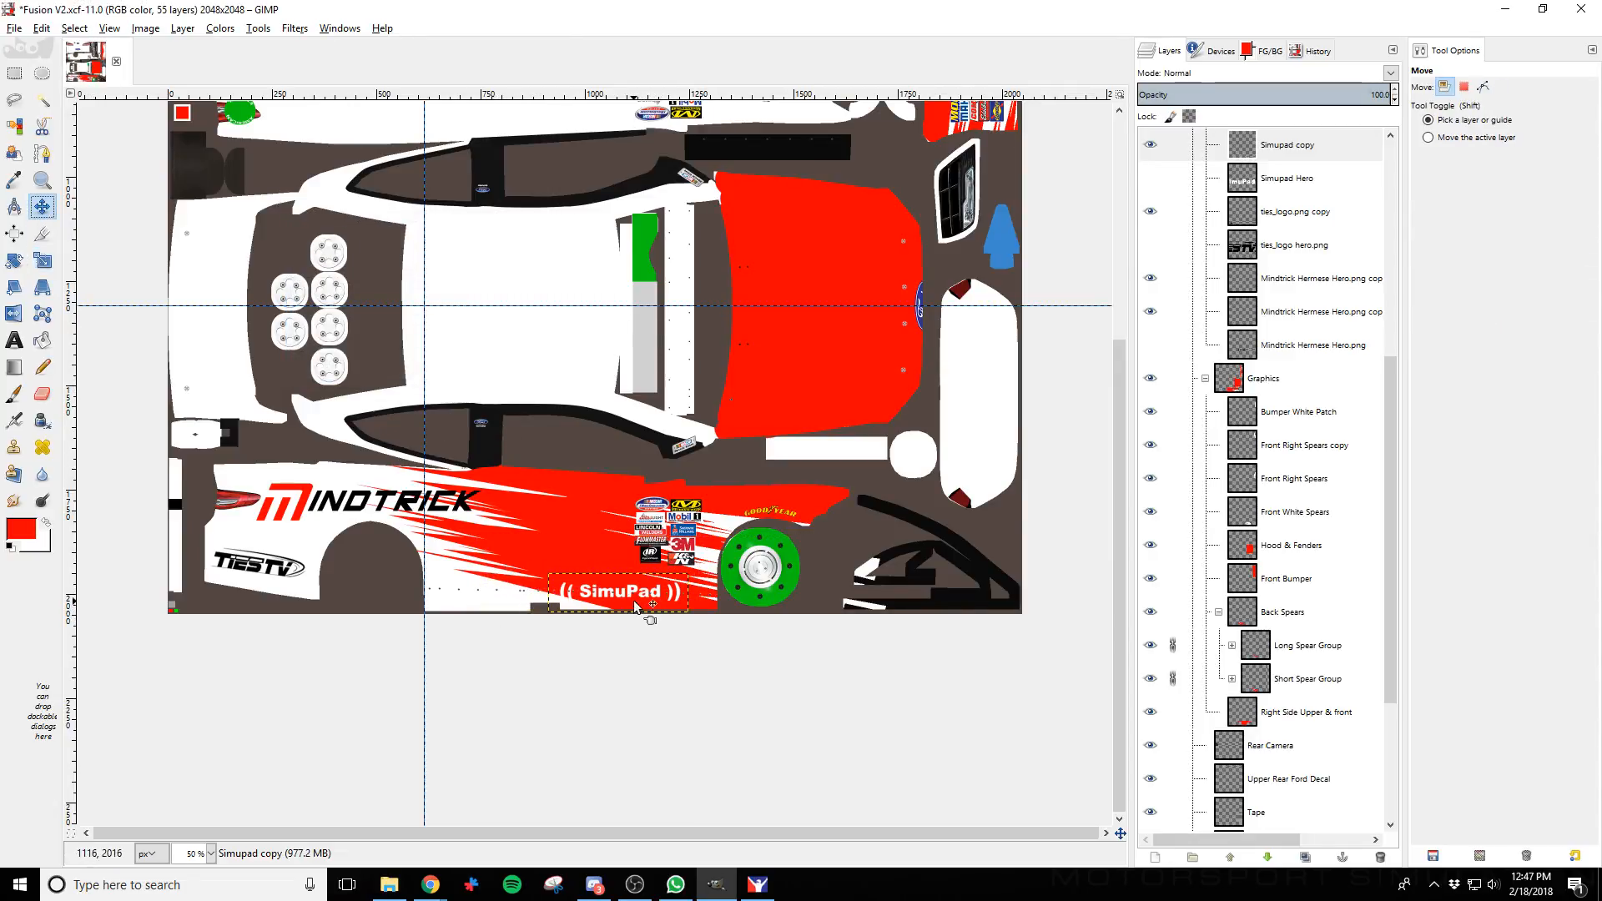
{"action": "key", "text": "shift+Right"}
{"action": "key", "text": "shift+Right"}
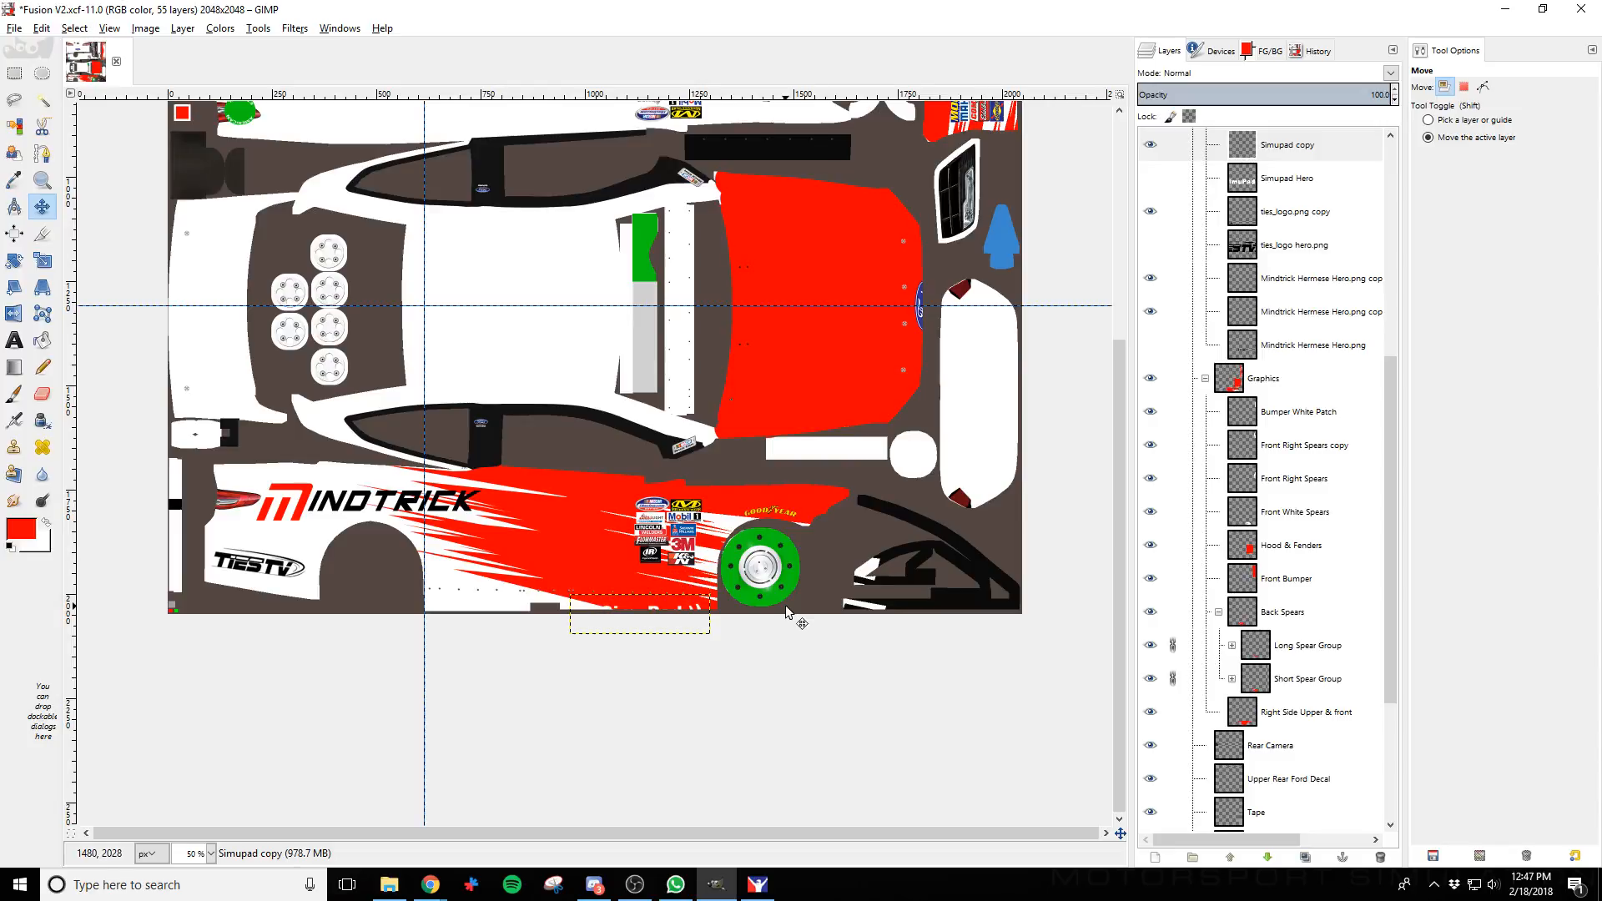
{"action": "key", "text": "Down"}
{"action": "key", "text": "Down"}
{"action": "key", "text": "Down"}
{"action": "key", "text": "Down"}
{"action": "key", "text": "Down"}
{"action": "key", "text": "Down"}
{"action": "key", "text": "Down"}
{"action": "key", "text": "Down"}
{"action": "key", "text": "Down"}
{"action": "key", "text": "Down"}
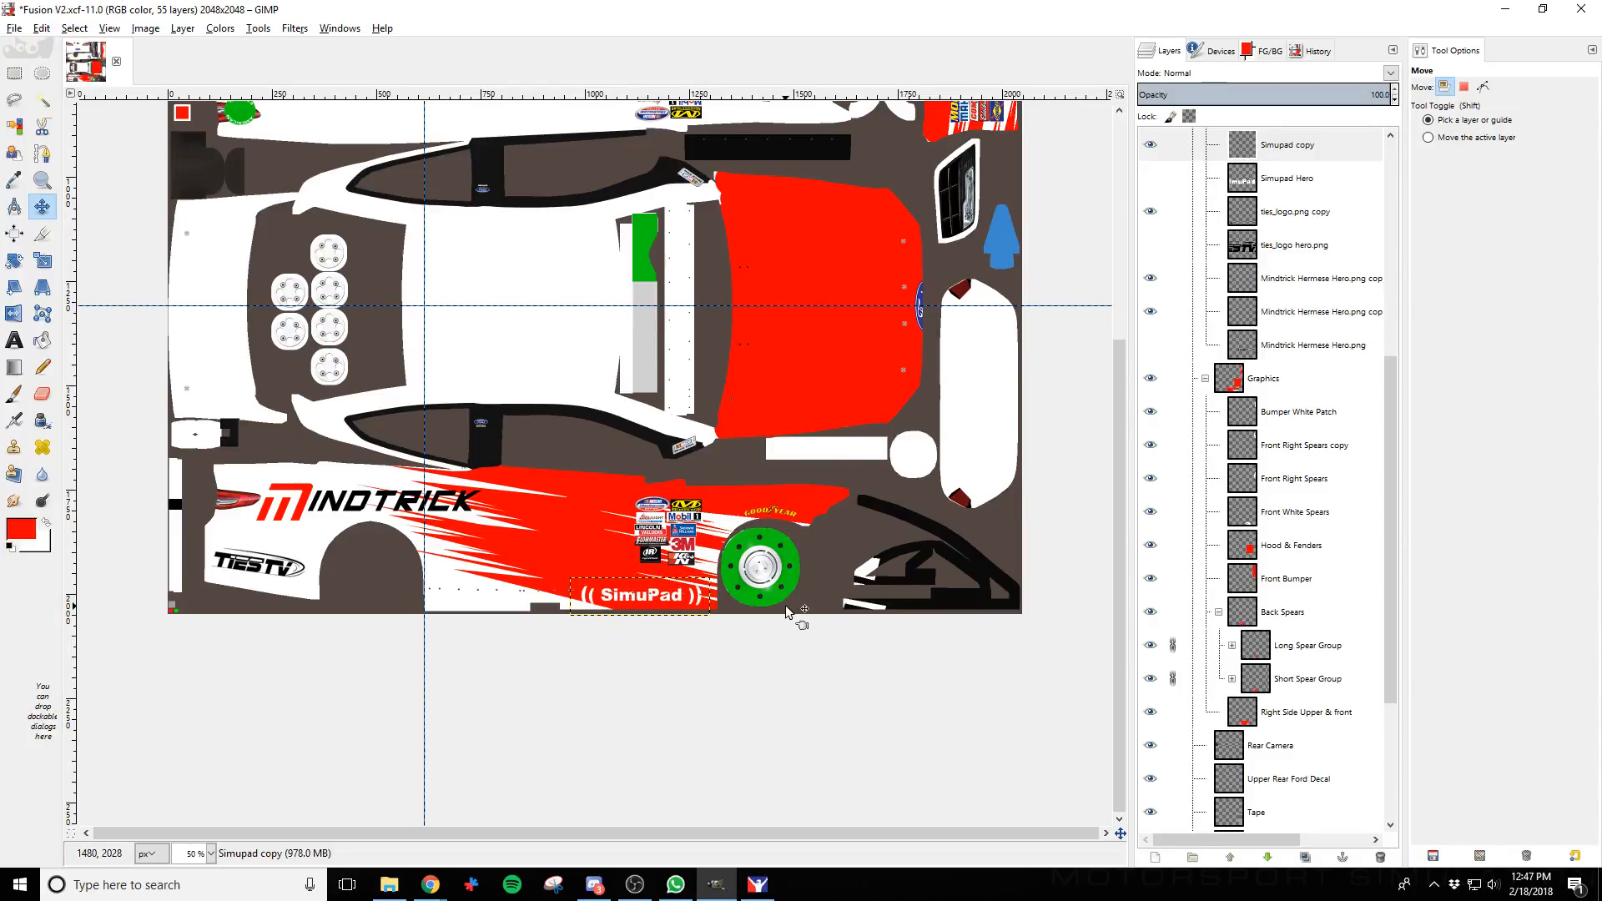
{"action": "key", "text": "Right"}
{"action": "key", "text": "Right"}
{"action": "key", "text": "Right"}
{"action": "key", "text": "Right"}
{"action": "key", "text": "Right"}
{"action": "key", "text": "Right"}
{"action": "key", "text": "Right"}
{"action": "key", "text": "Right"}
{"action": "key", "text": "Right"}
{"action": "key", "text": "Right"}
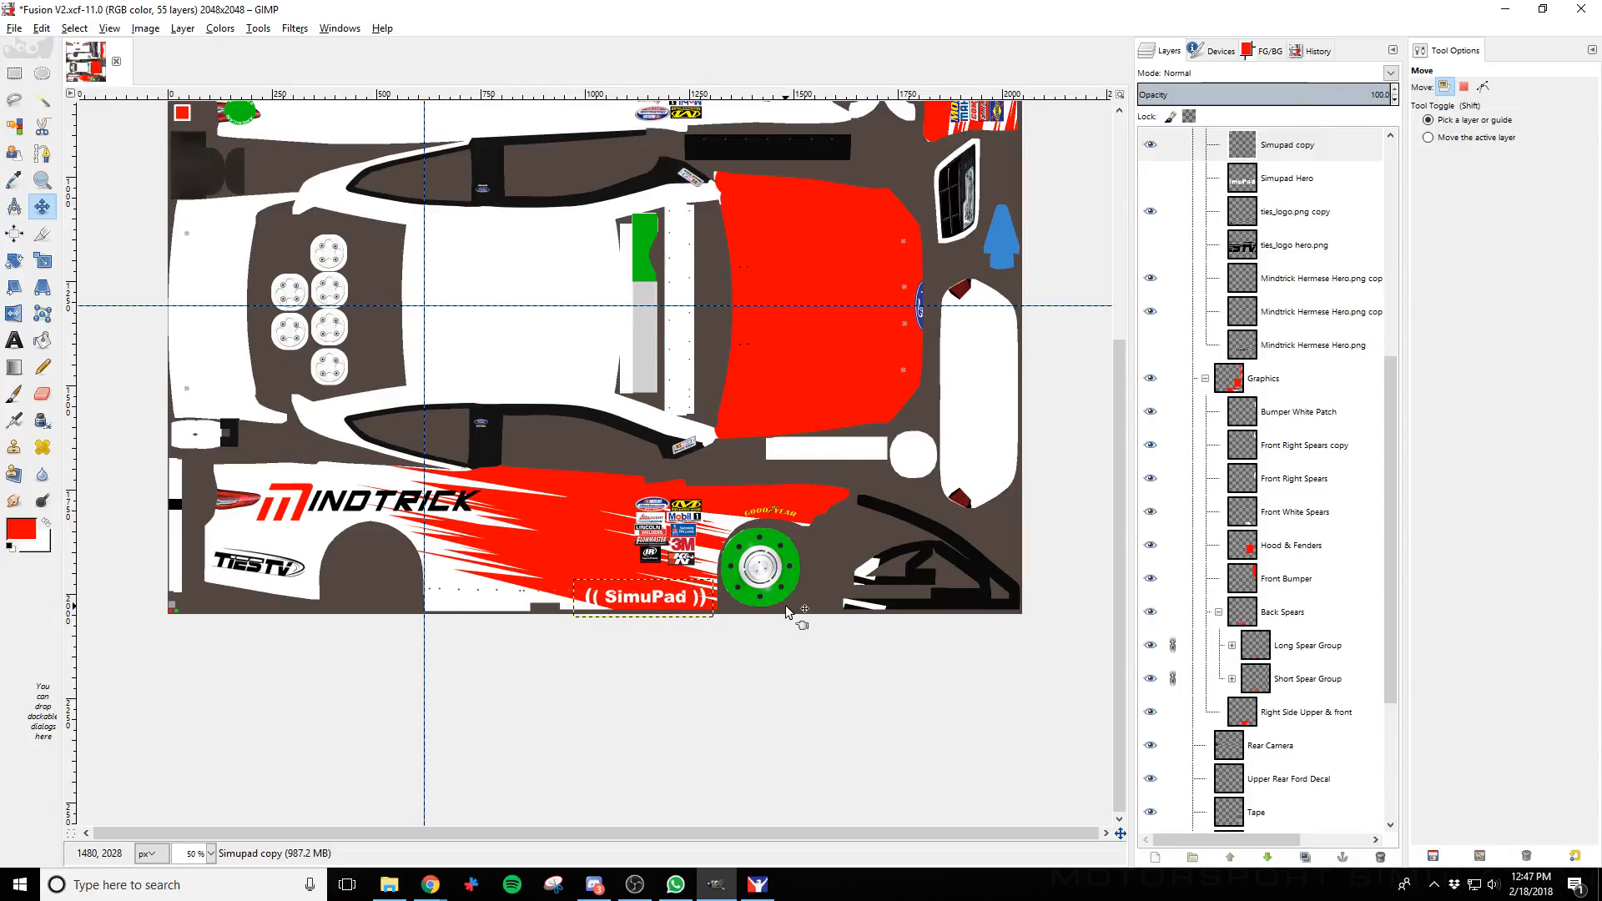
Resize the SimuPad decal to 252×71 and move it lower on the door panel
{"action": "scroll", "coordinate": [786, 607], "scroll_direction": "up", "scroll_amount": 4}
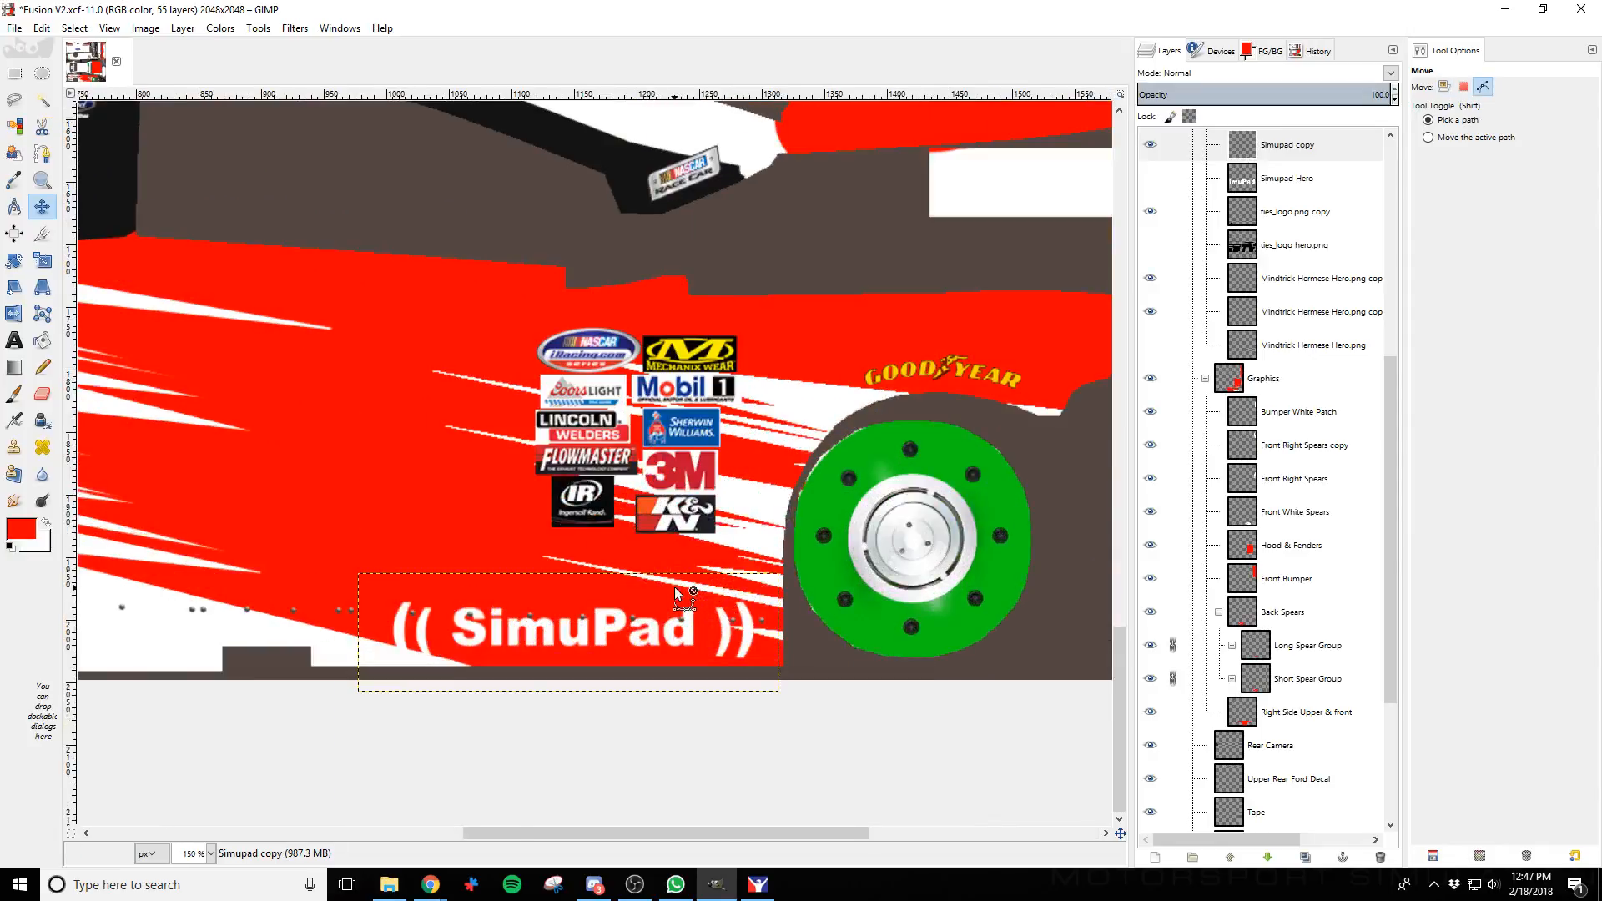
{"action": "left_click", "coordinate": [43, 262]}
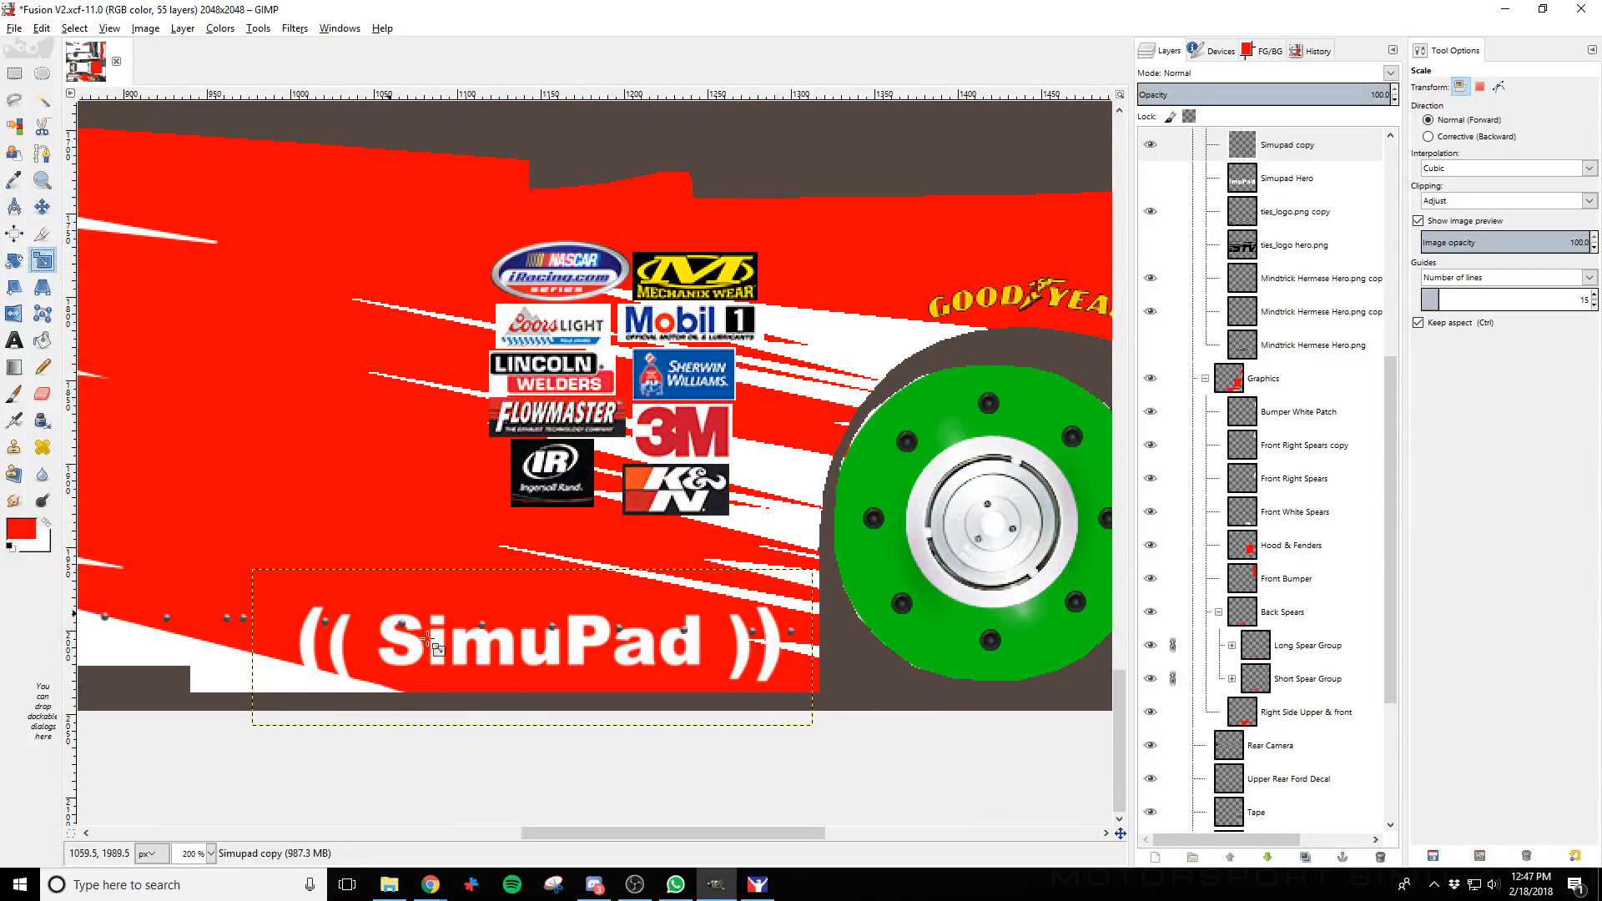
{"action": "left_click", "coordinate": [345, 671]}
{"action": "left_click_drag", "start_coordinate": [352, 686], "coordinate": [489, 649]}
{"action": "left_click", "coordinate": [479, 368]}
{"action": "left_click", "coordinate": [43, 207]}
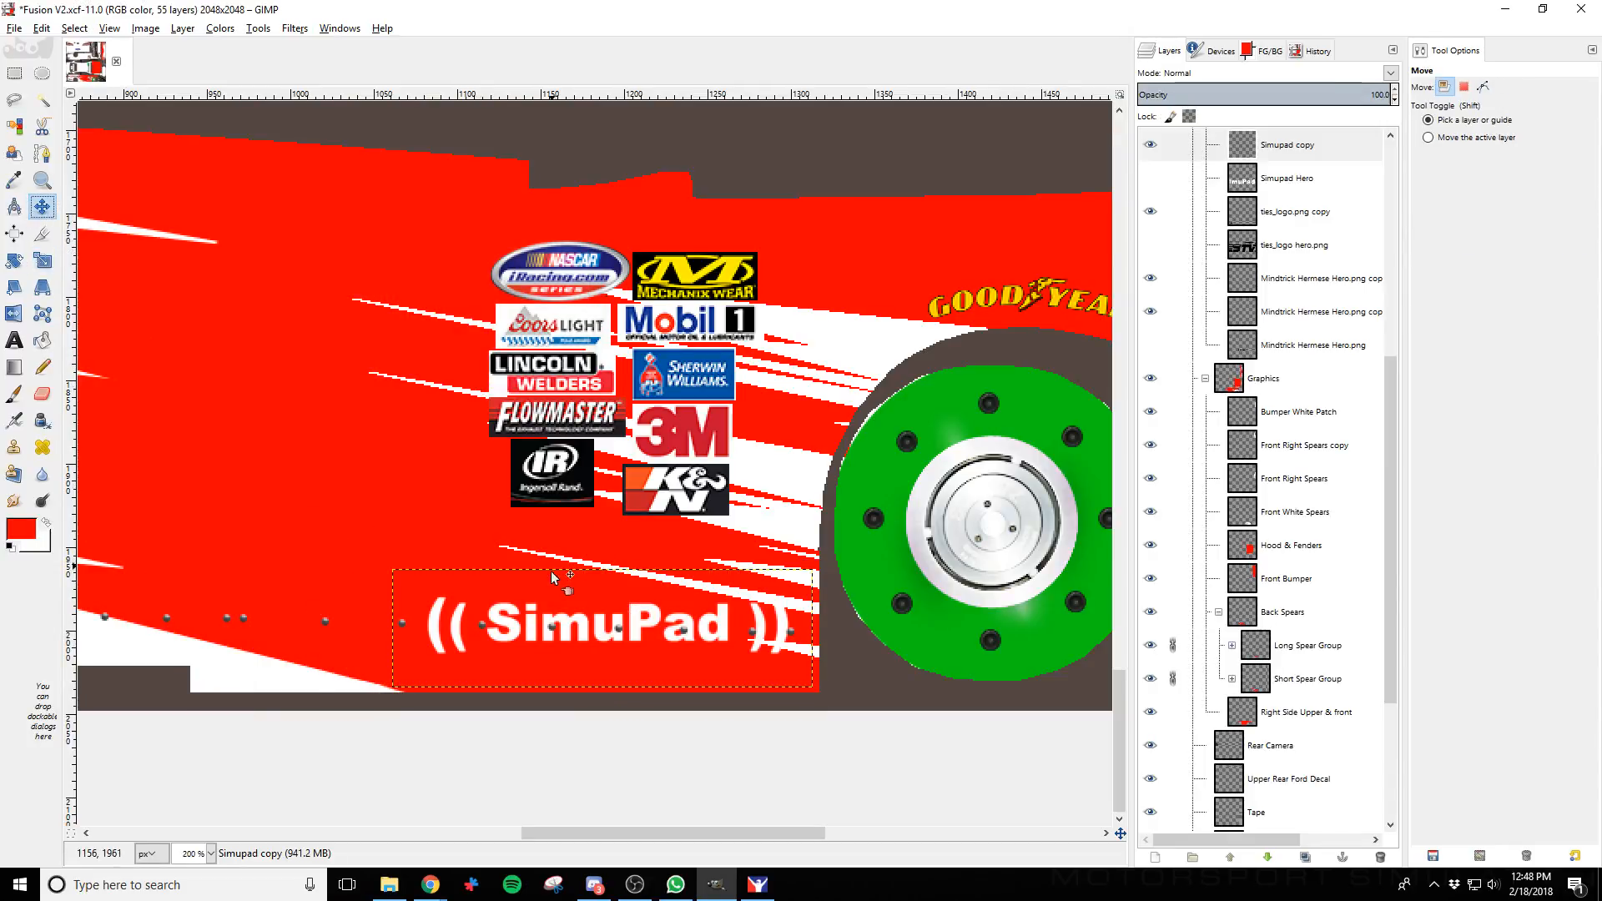
{"action": "left_click_drag", "start_coordinate": [658, 618], "coordinate": [631, 650]}
Re-export car_147818.tga and reload the paint in iRacing to preview the SimuPad logo
{"action": "key", "text": "alt+Tab"}
{"action": "key", "text": "alt+Tab"}
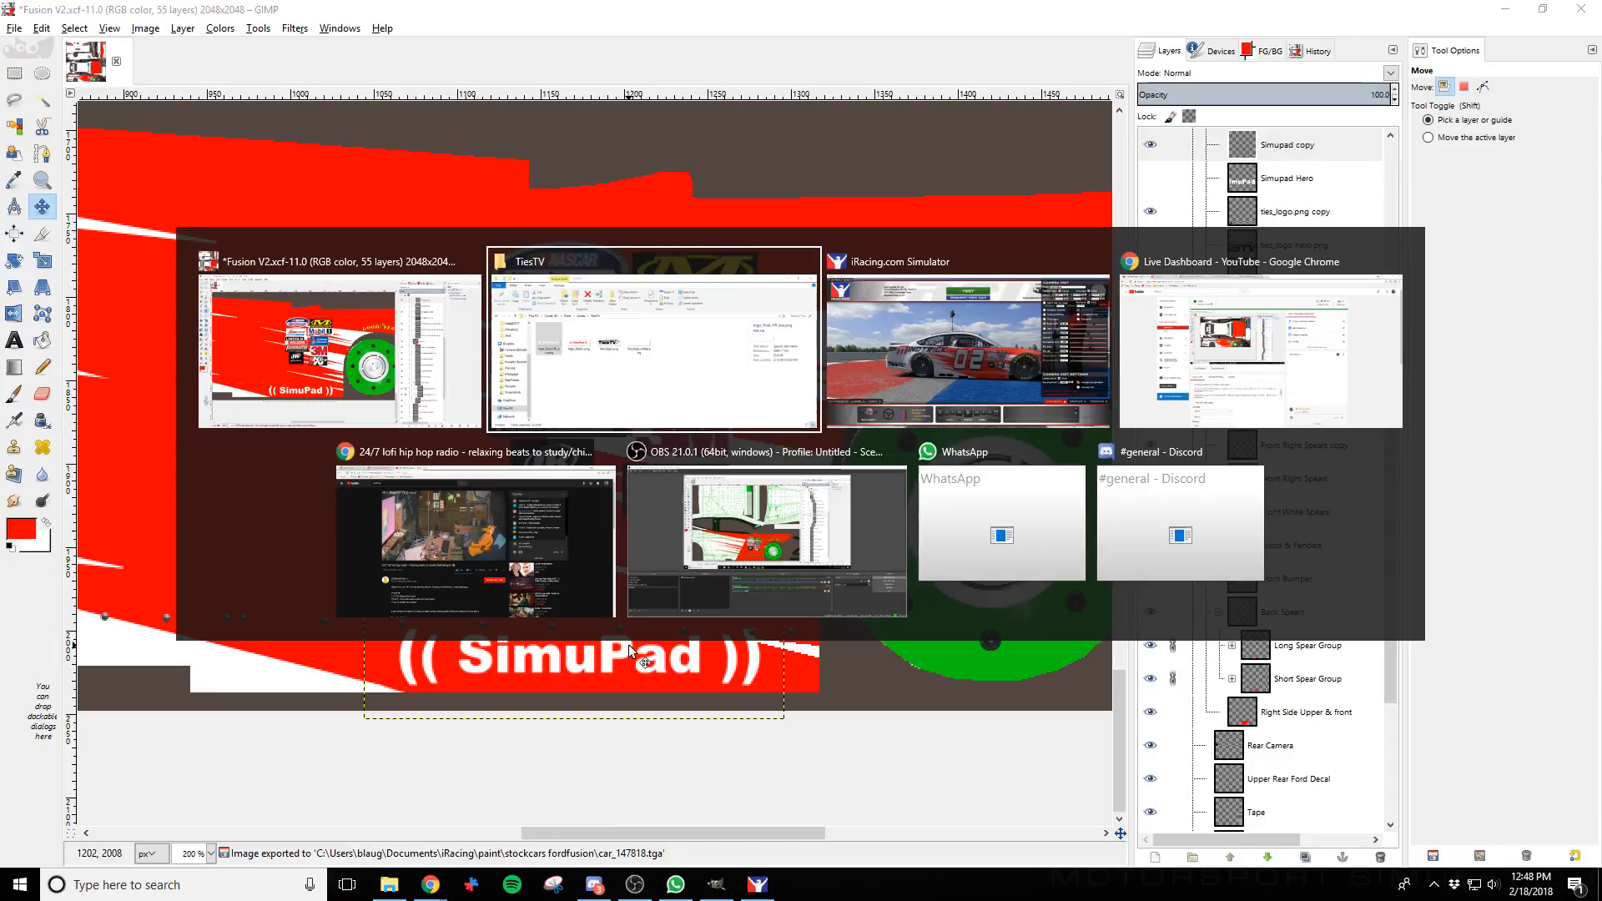
{"action": "key", "text": "space"}
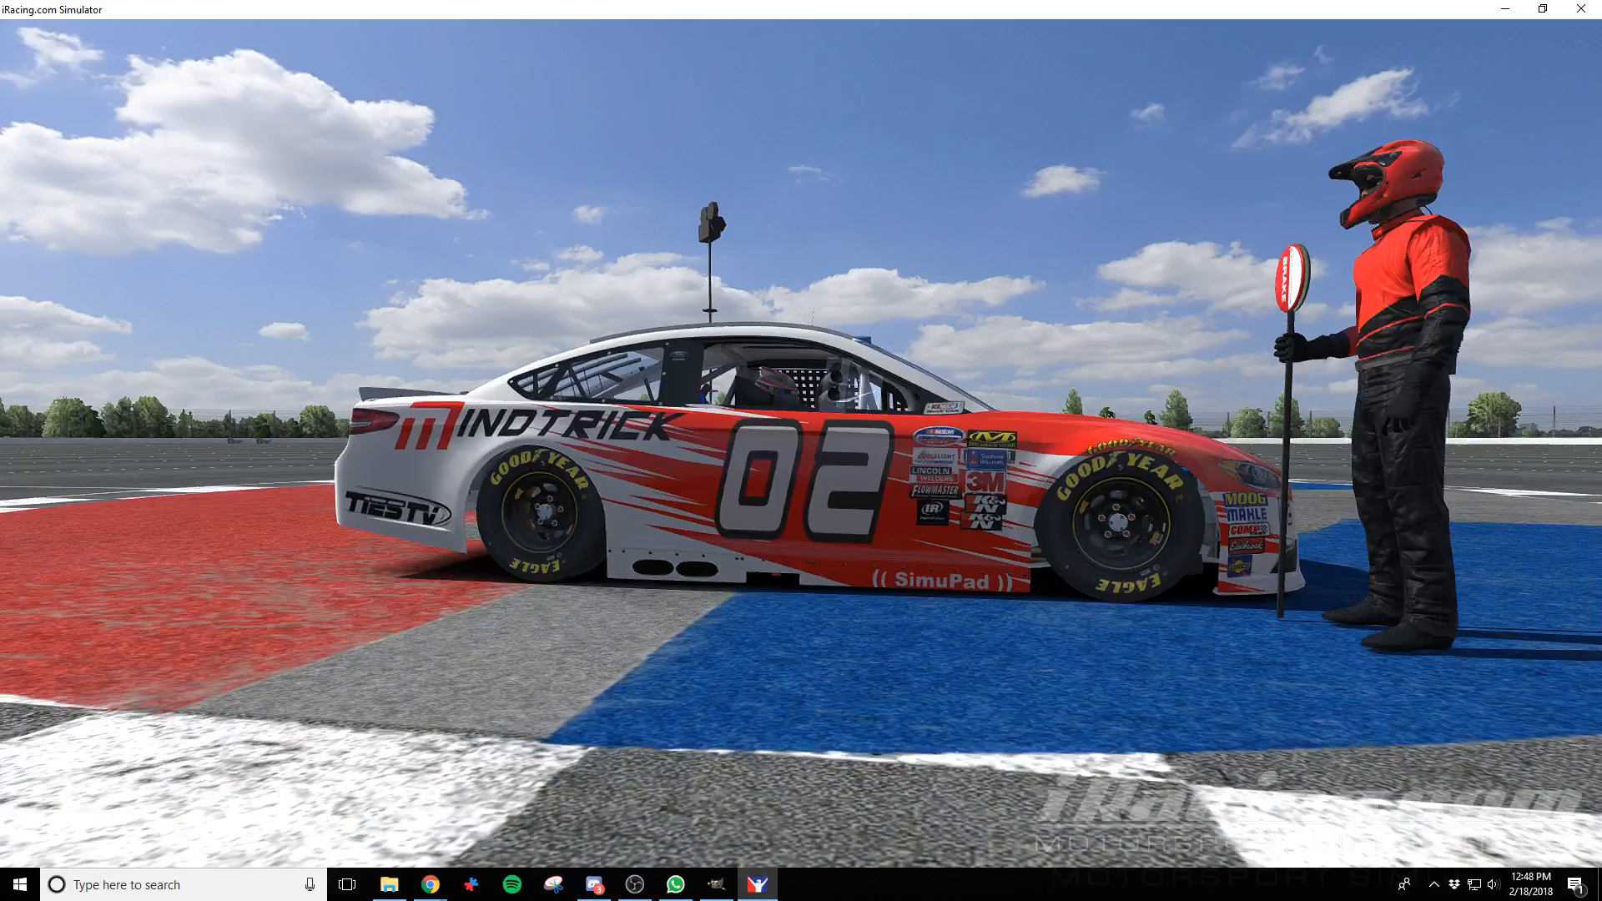
{"action": "key", "text": "alt+Tab"}
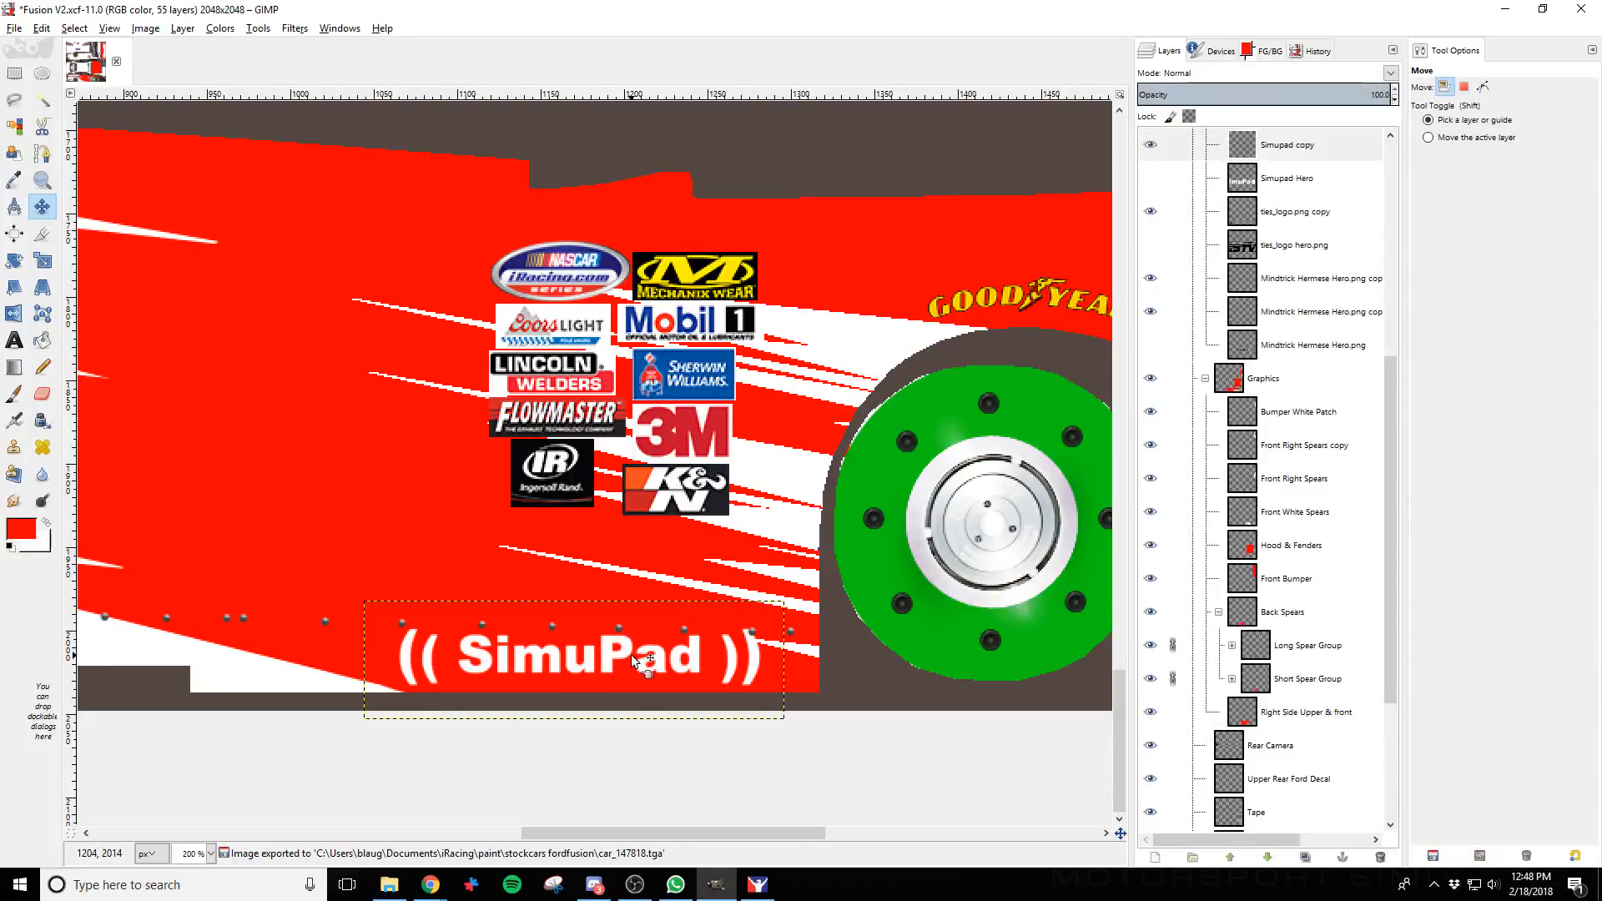
{"action": "key", "text": "ctrl+e"}
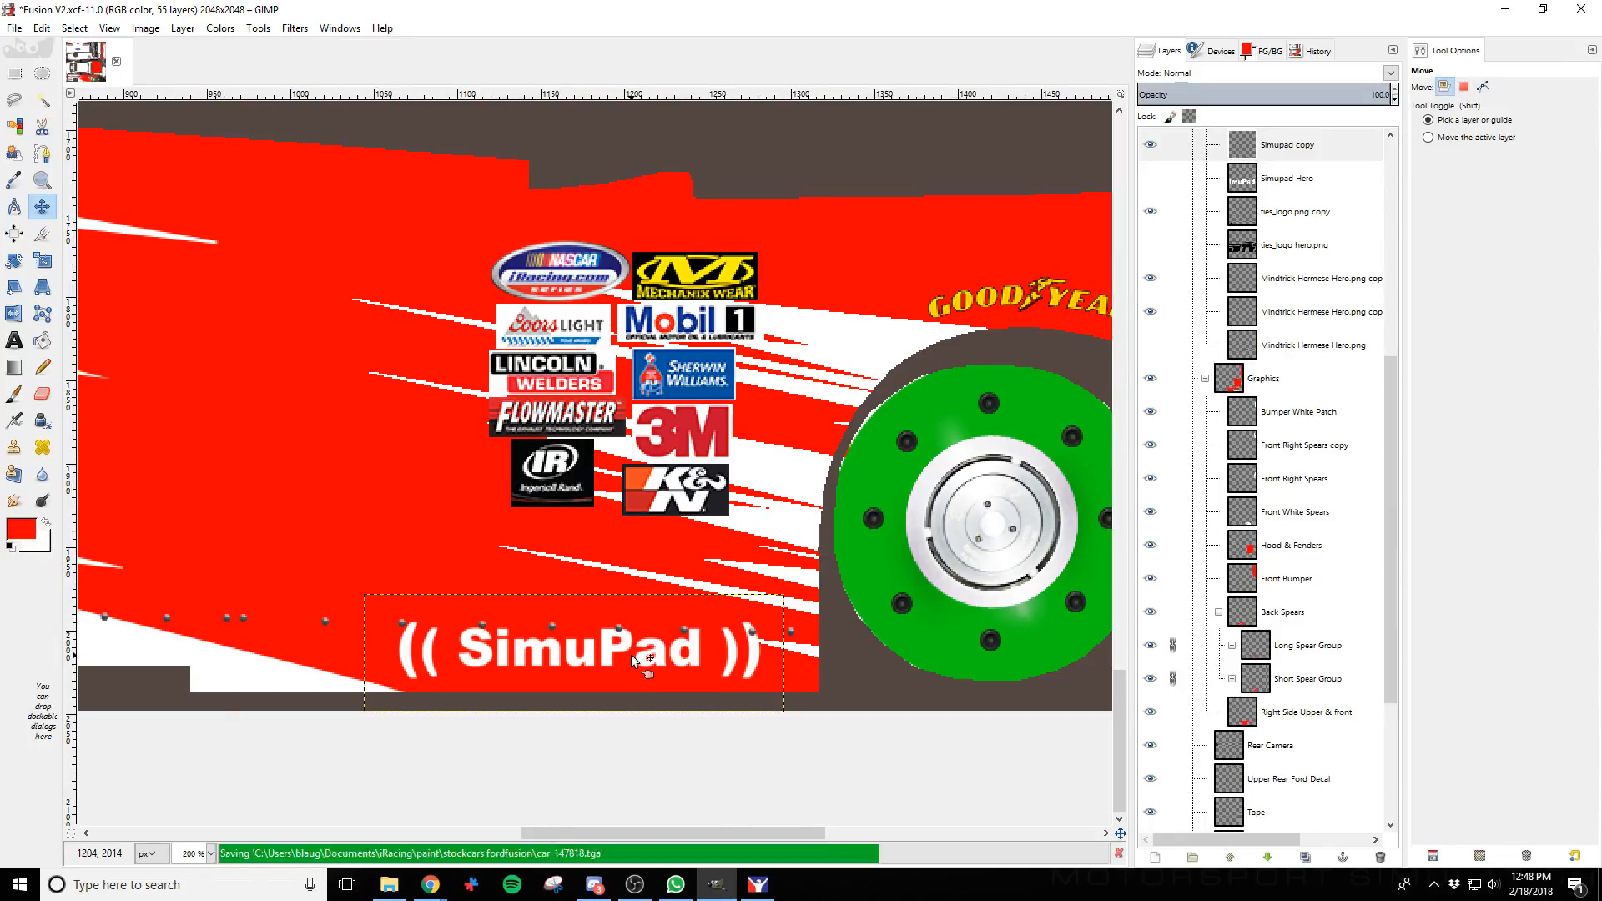
{"action": "key", "text": "alt+Tab"}
{"action": "key", "text": "ctrl+r"}
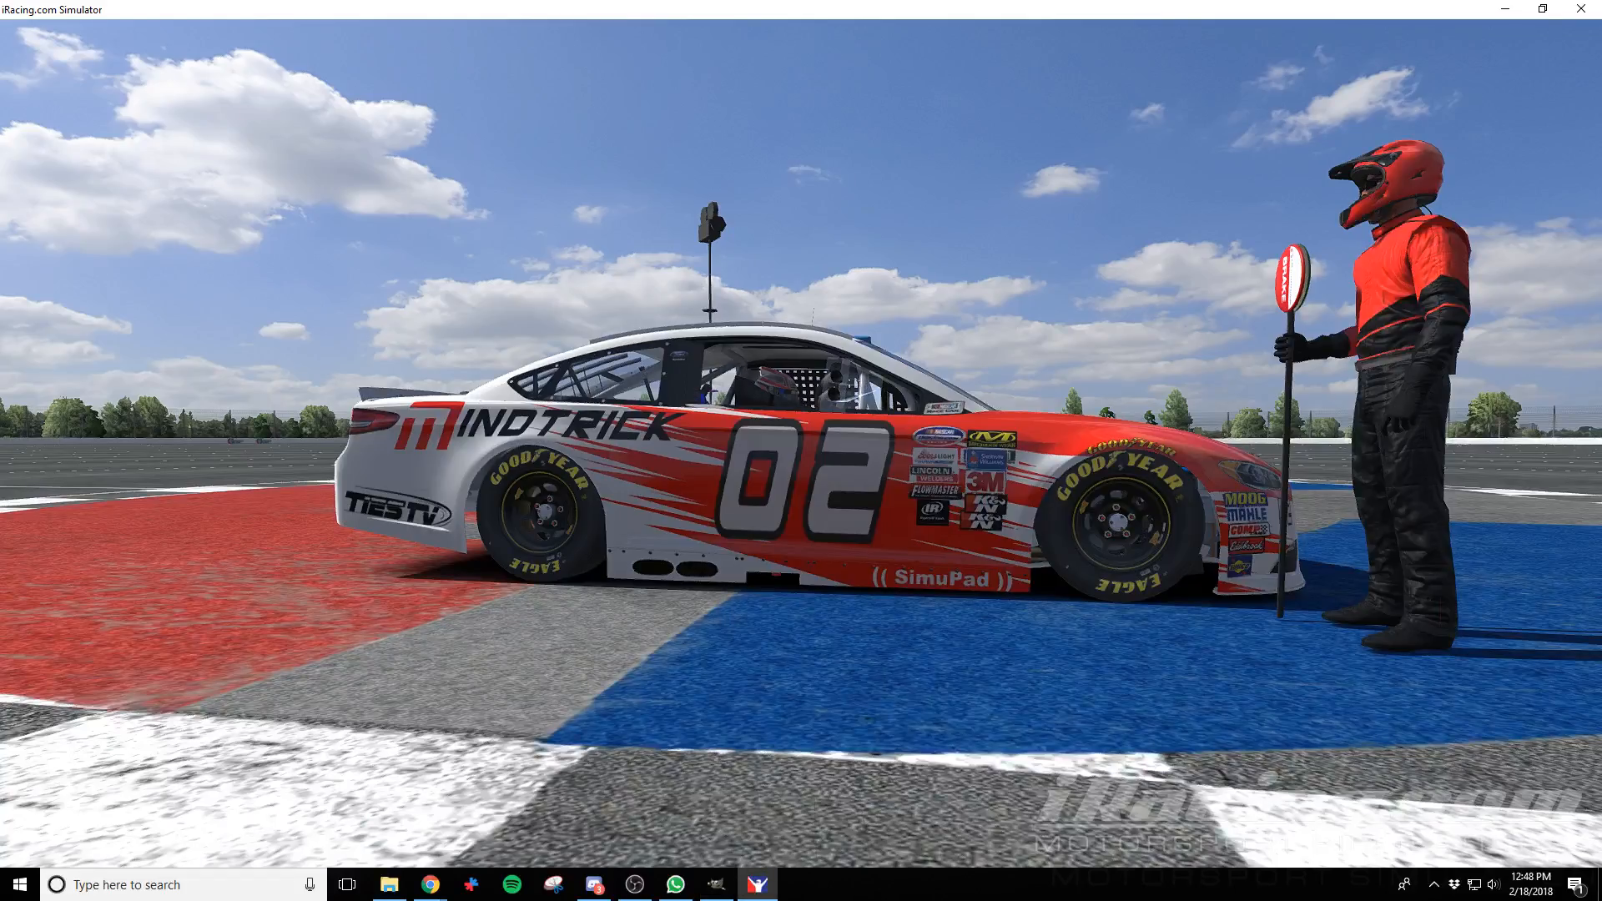
{"action": "key", "text": "alt+Tab"}
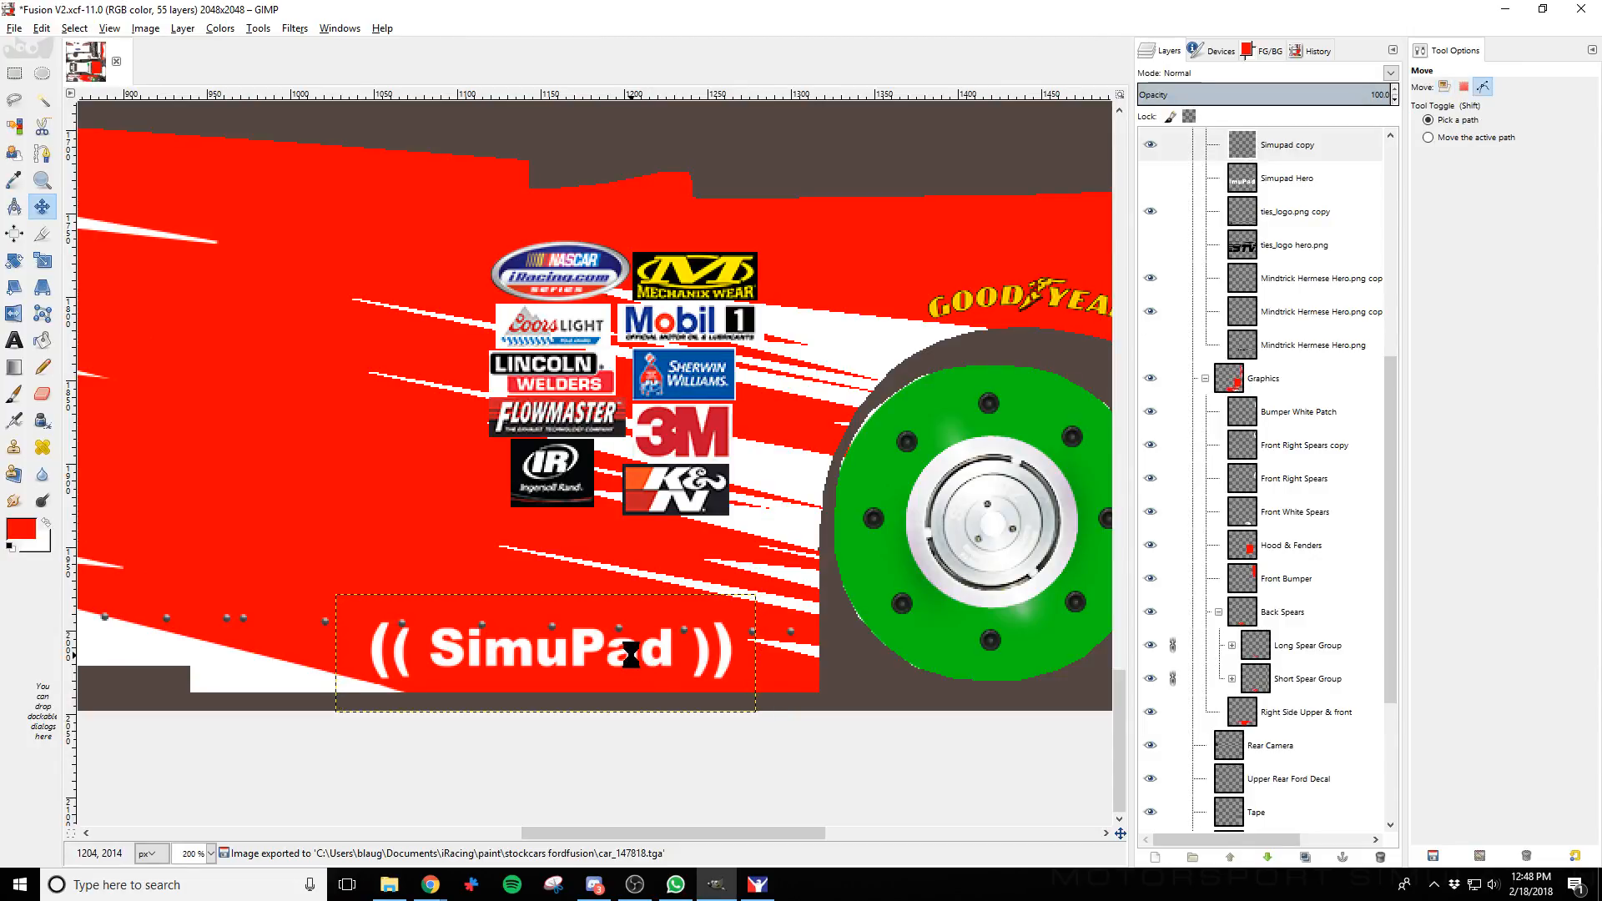
{"action": "key", "text": "alt+Tab"}
{"action": "key", "text": "ctrl+r"}
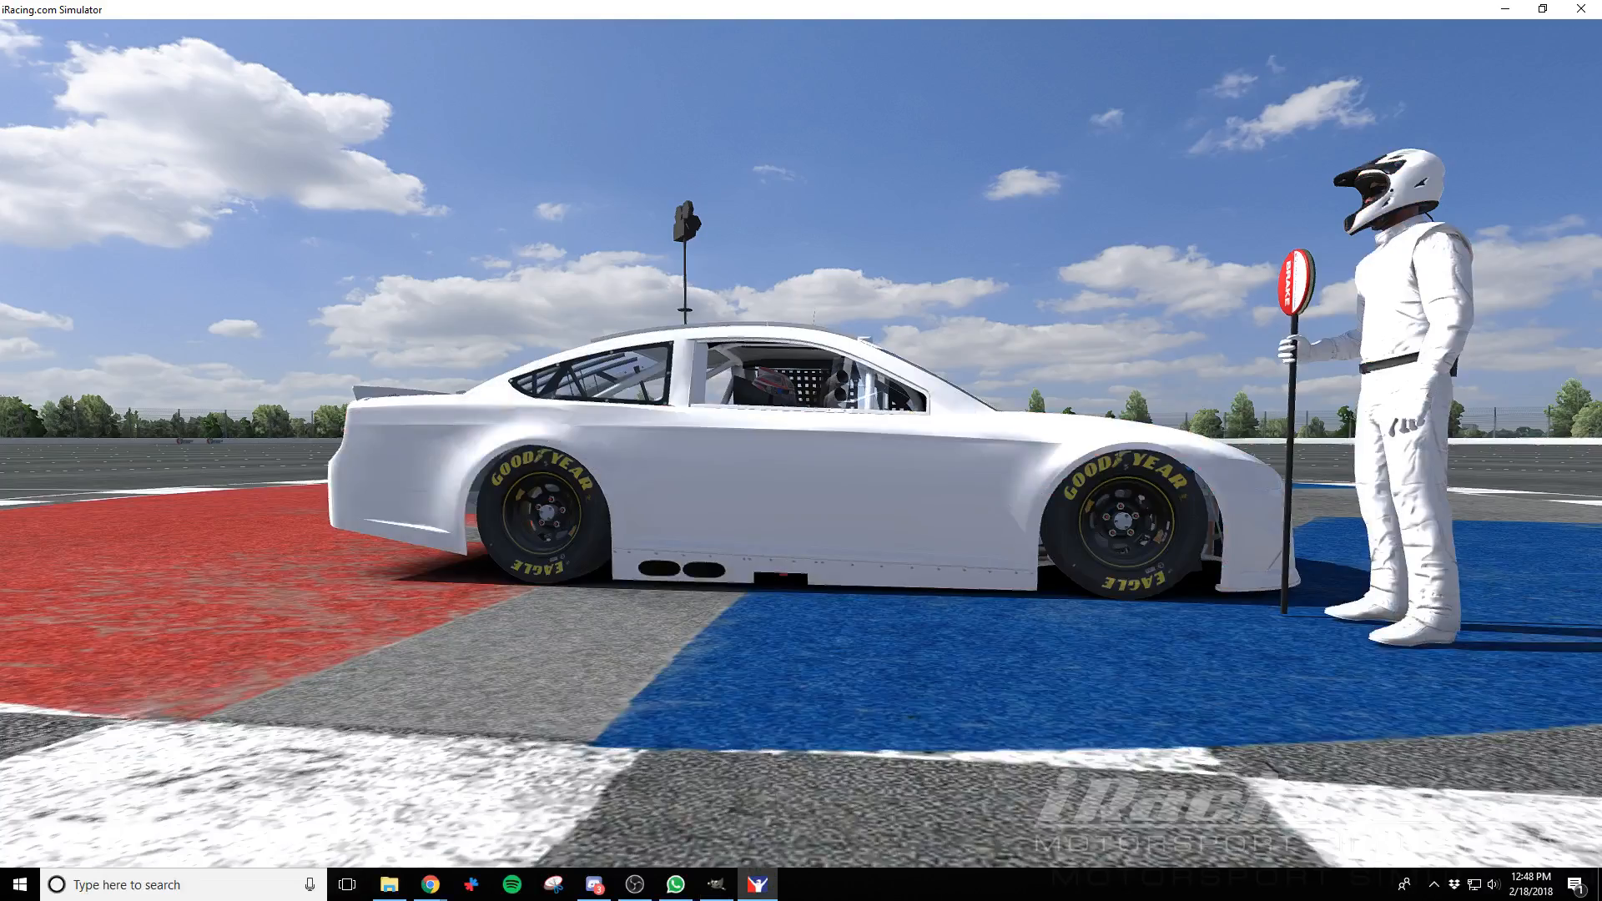
Nudge the SimuPad decal up, re-export, and reload the paint in iRacing
{"action": "key", "text": "alt+Tab"}
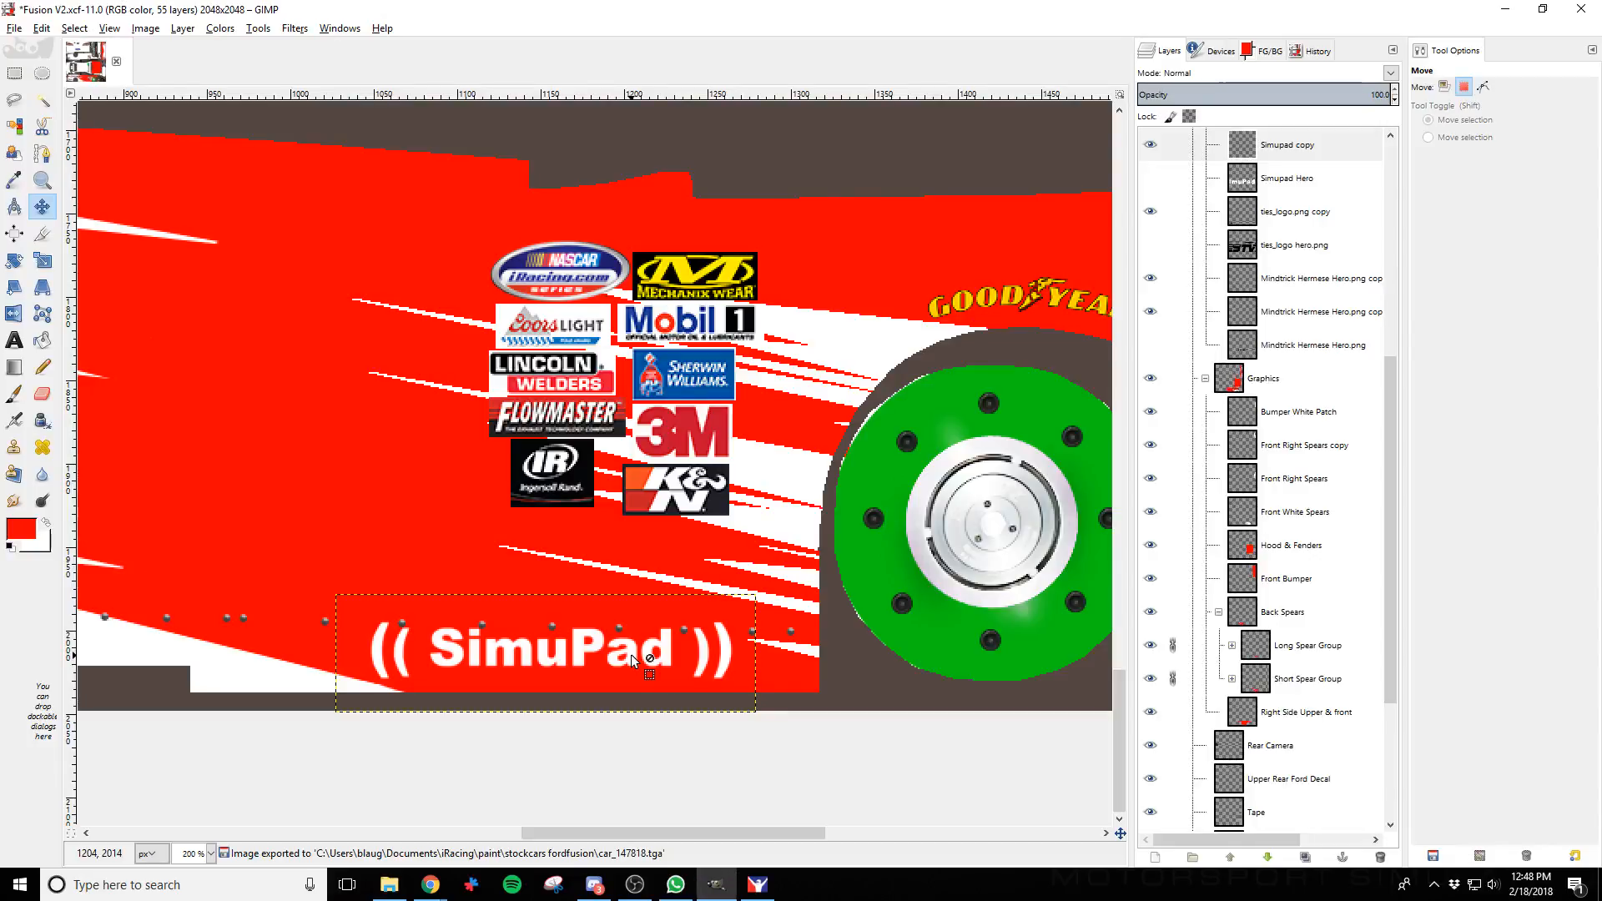
{"action": "key", "text": "Up"}
{"action": "key", "text": "Up"}
{"action": "key", "text": "Up"}
{"action": "key", "text": "Up"}
{"action": "key", "text": "Up"}
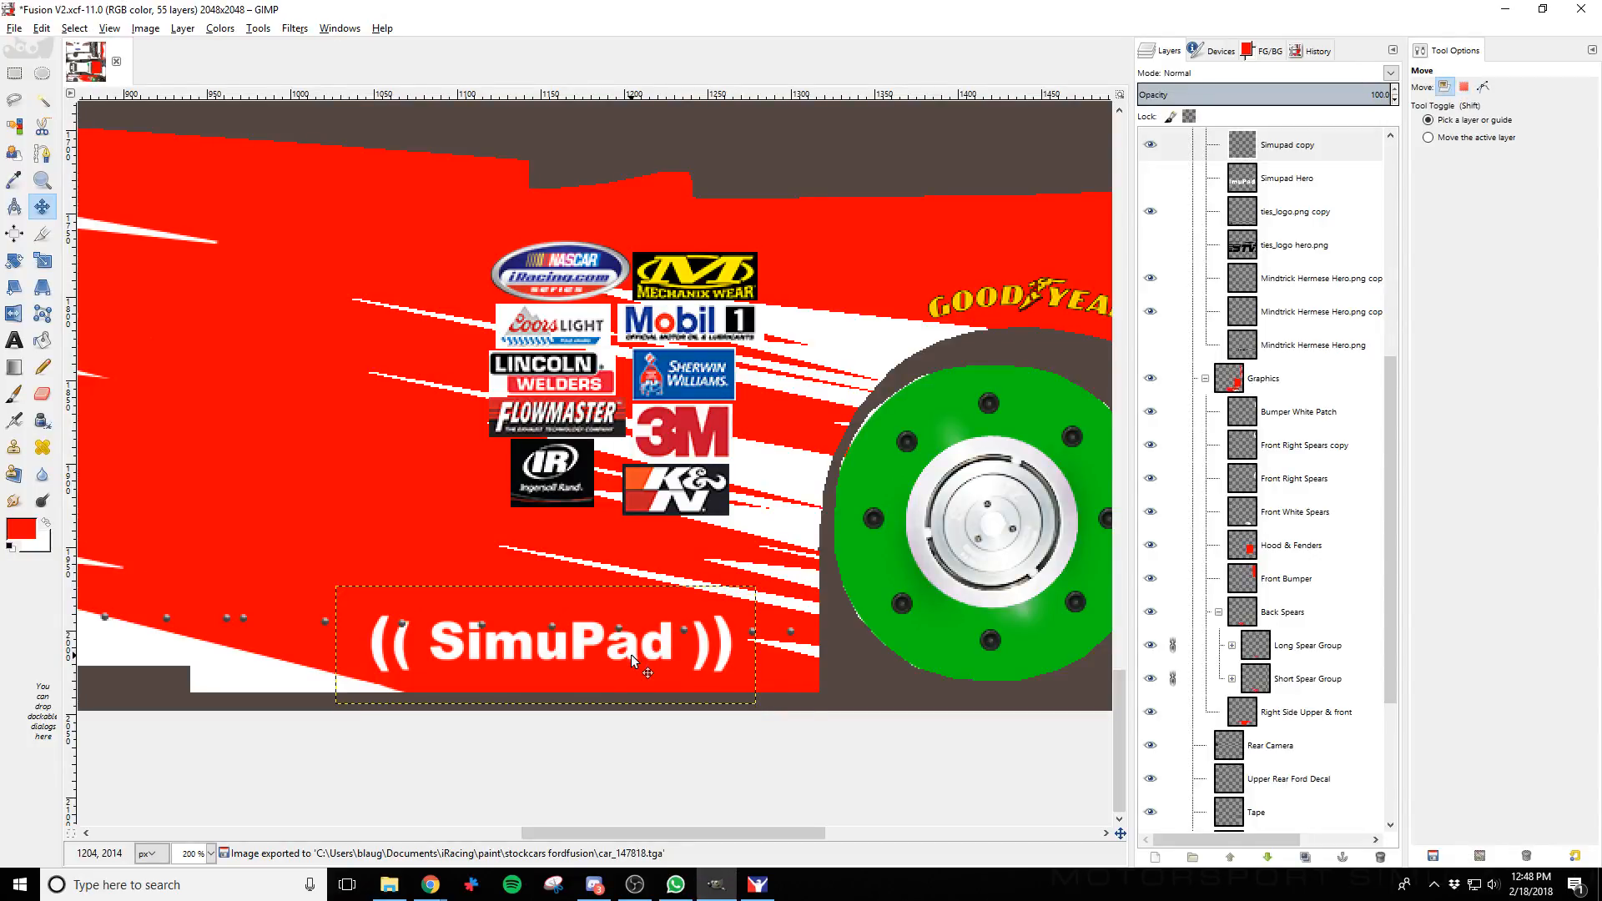
{"action": "key", "text": "ctrl+e"}
{"action": "key", "text": "alt+Tab"}
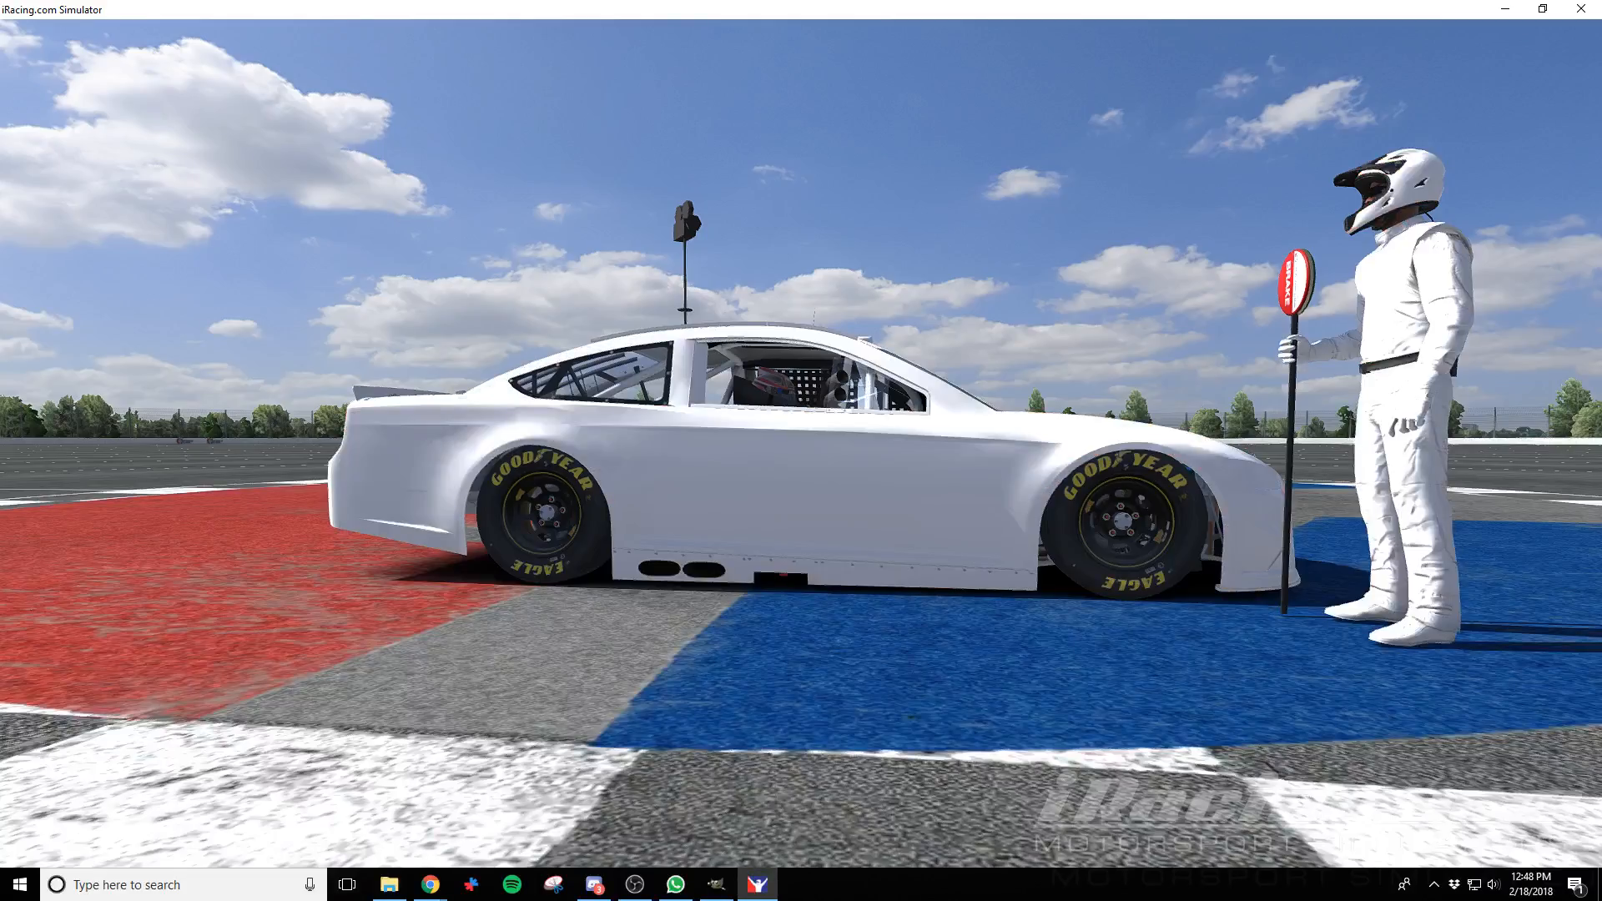
{"action": "key", "text": "ctrl+r"}
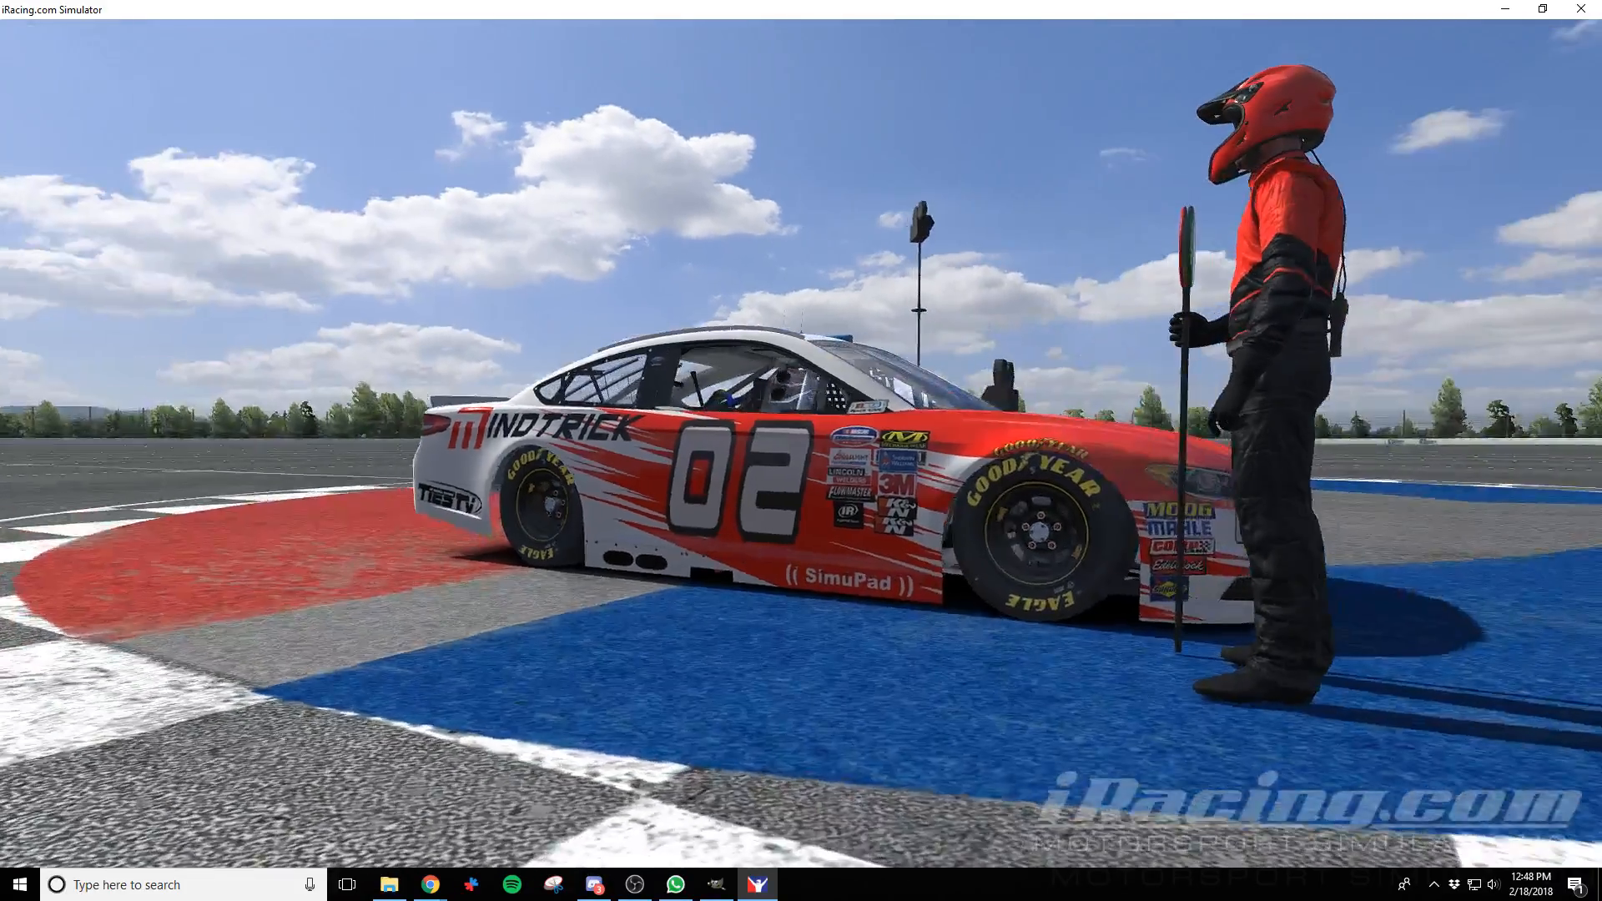
Nudge the decal up and left once more, re-export, and reload it in iRacing
{"action": "key", "text": "alt+Tab"}
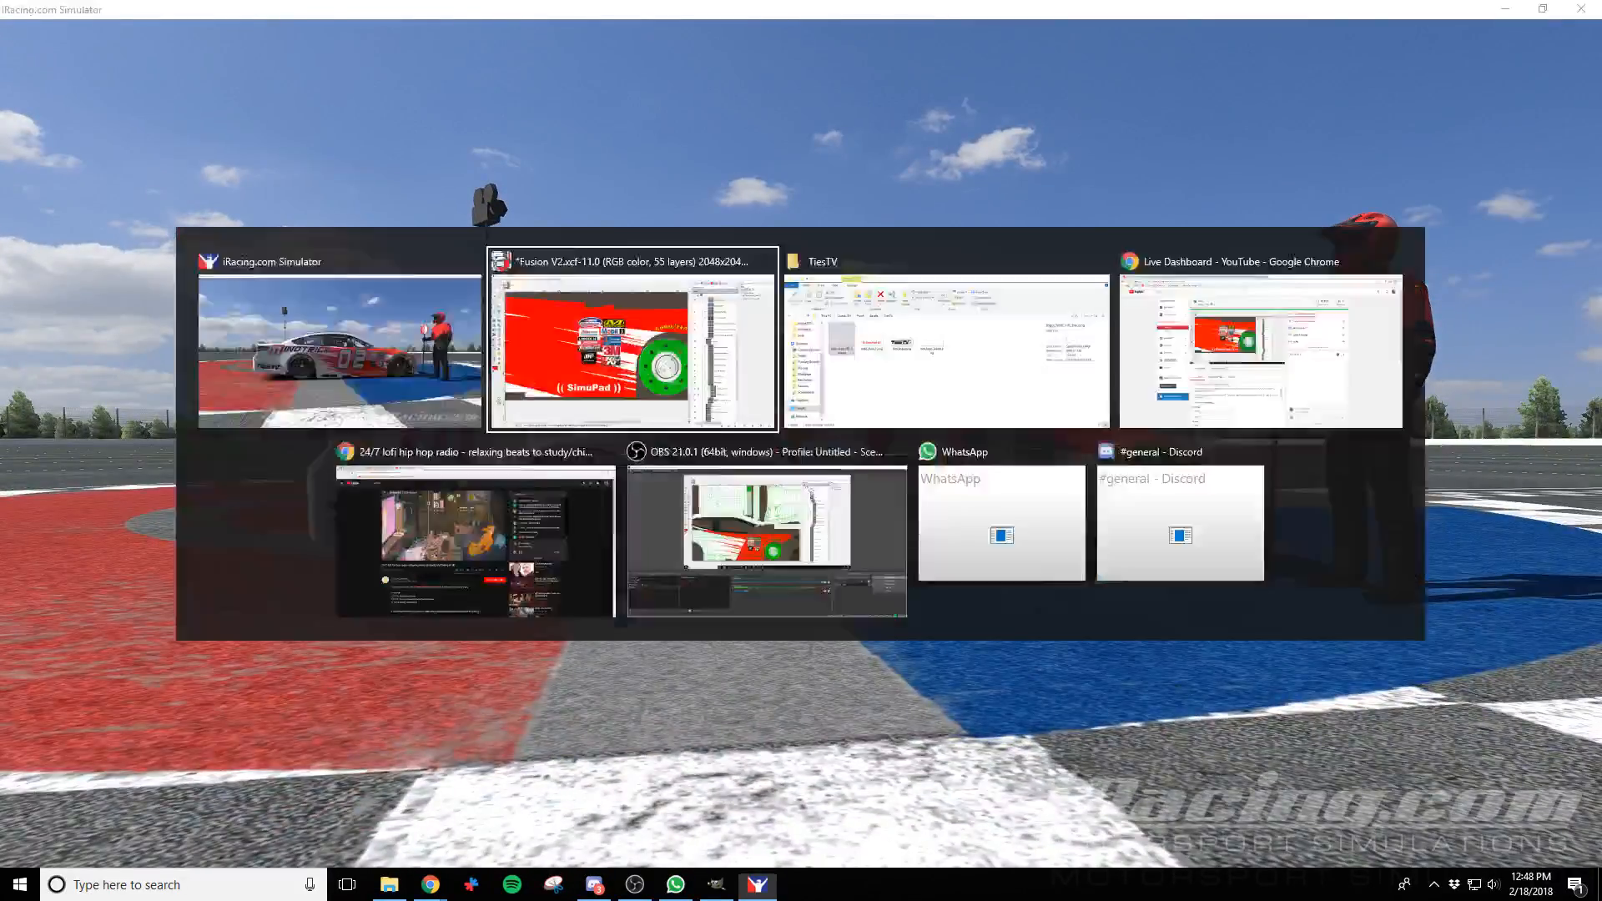
{"action": "key", "text": "Up"}
{"action": "key", "text": "Up"}
{"action": "key", "text": "Up"}
{"action": "key", "text": "Up"}
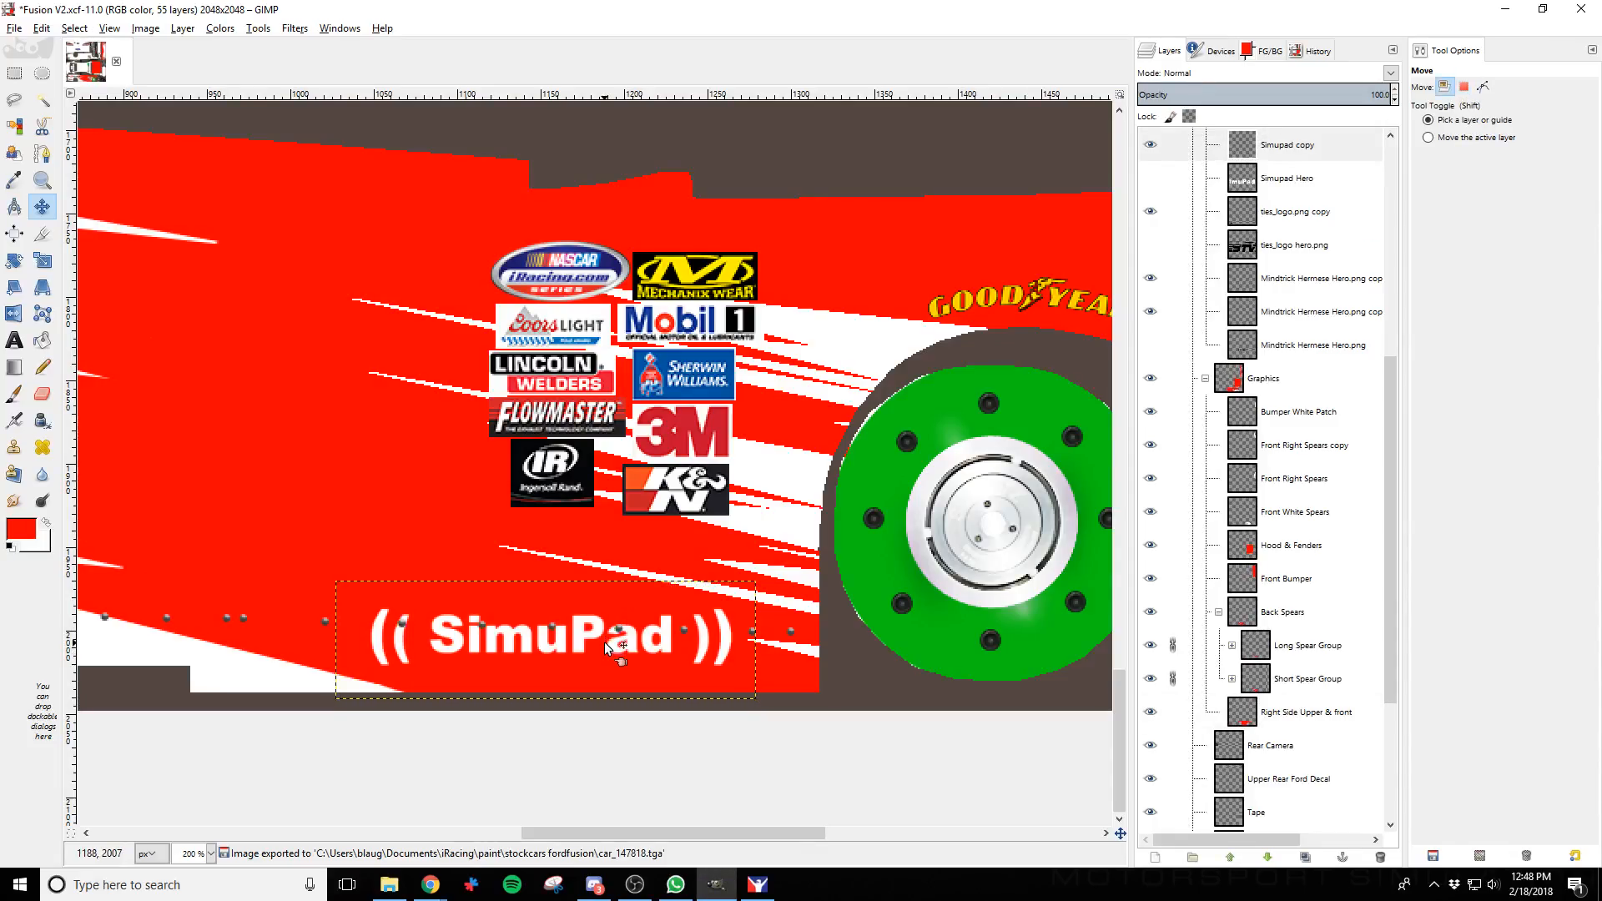
{"action": "key", "text": "Left"}
{"action": "key", "text": "Left"}
{"action": "key", "text": "Left"}
{"action": "key", "text": "Left"}
{"action": "key", "text": "Left"}
{"action": "key", "text": "Left"}
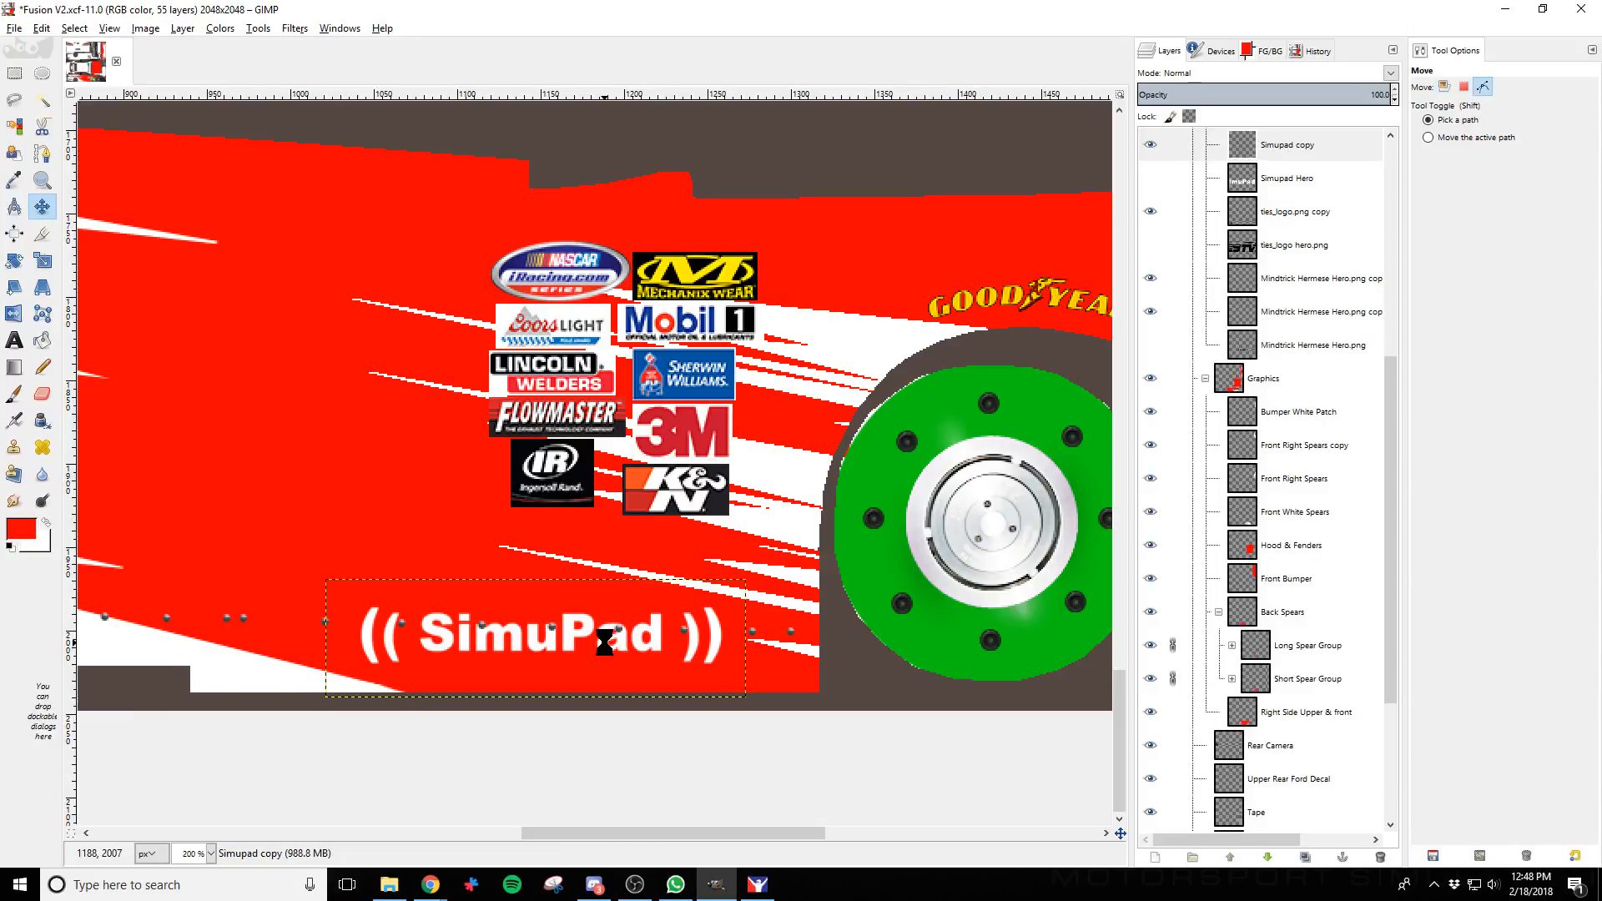
{"action": "key", "text": "ctrl+e"}
{"action": "key", "text": "alt+Tab"}
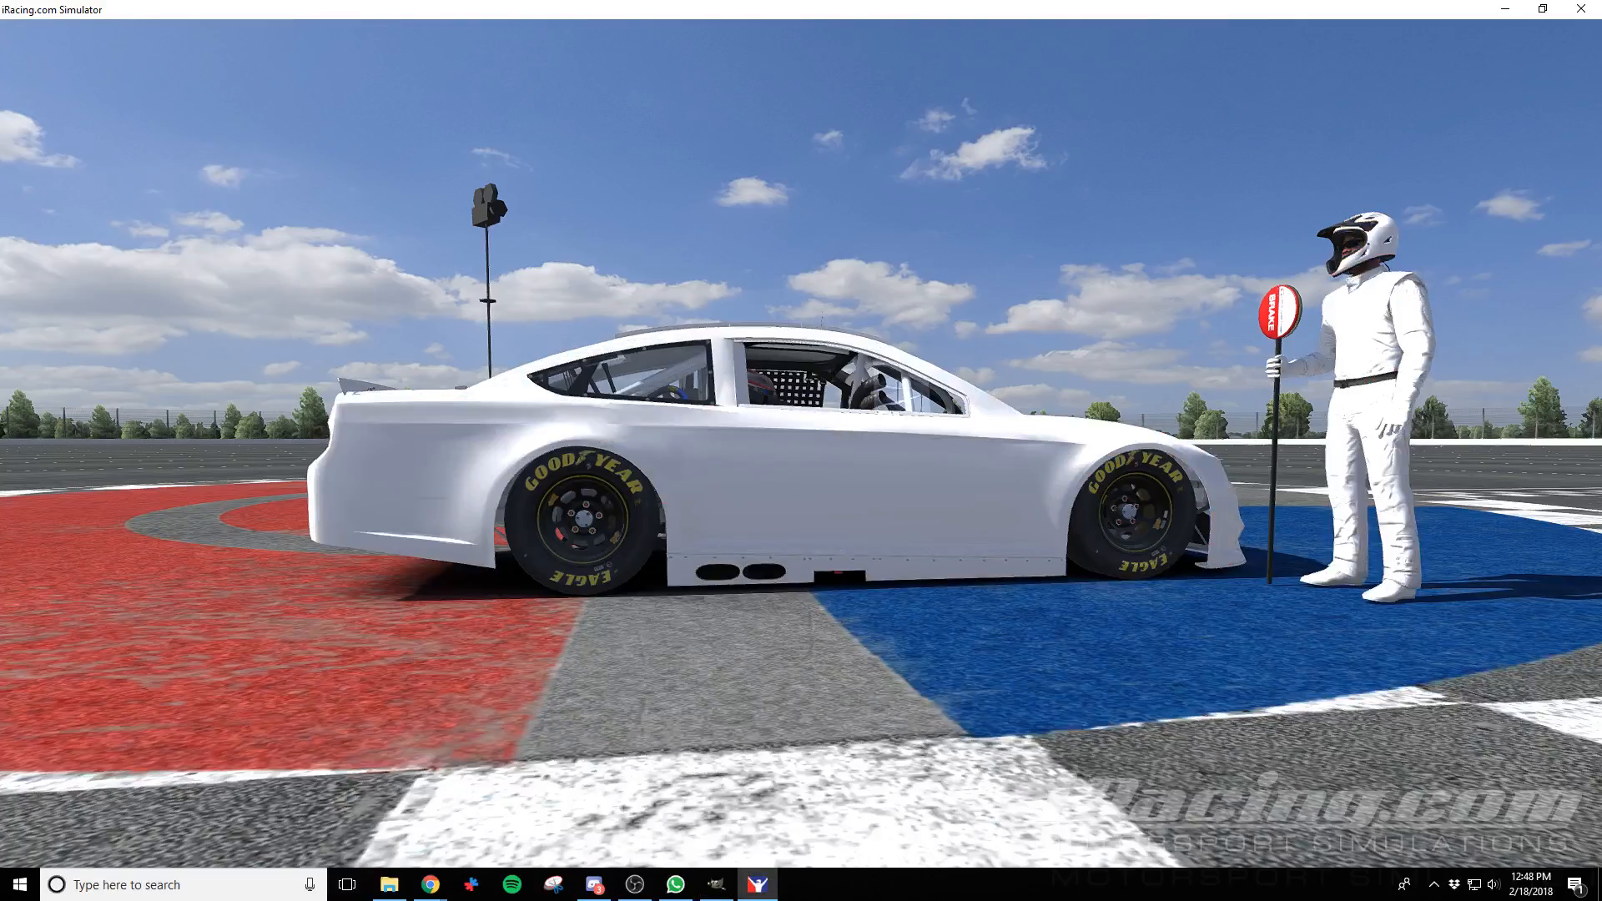
{"action": "key", "text": "ctrl+r"}
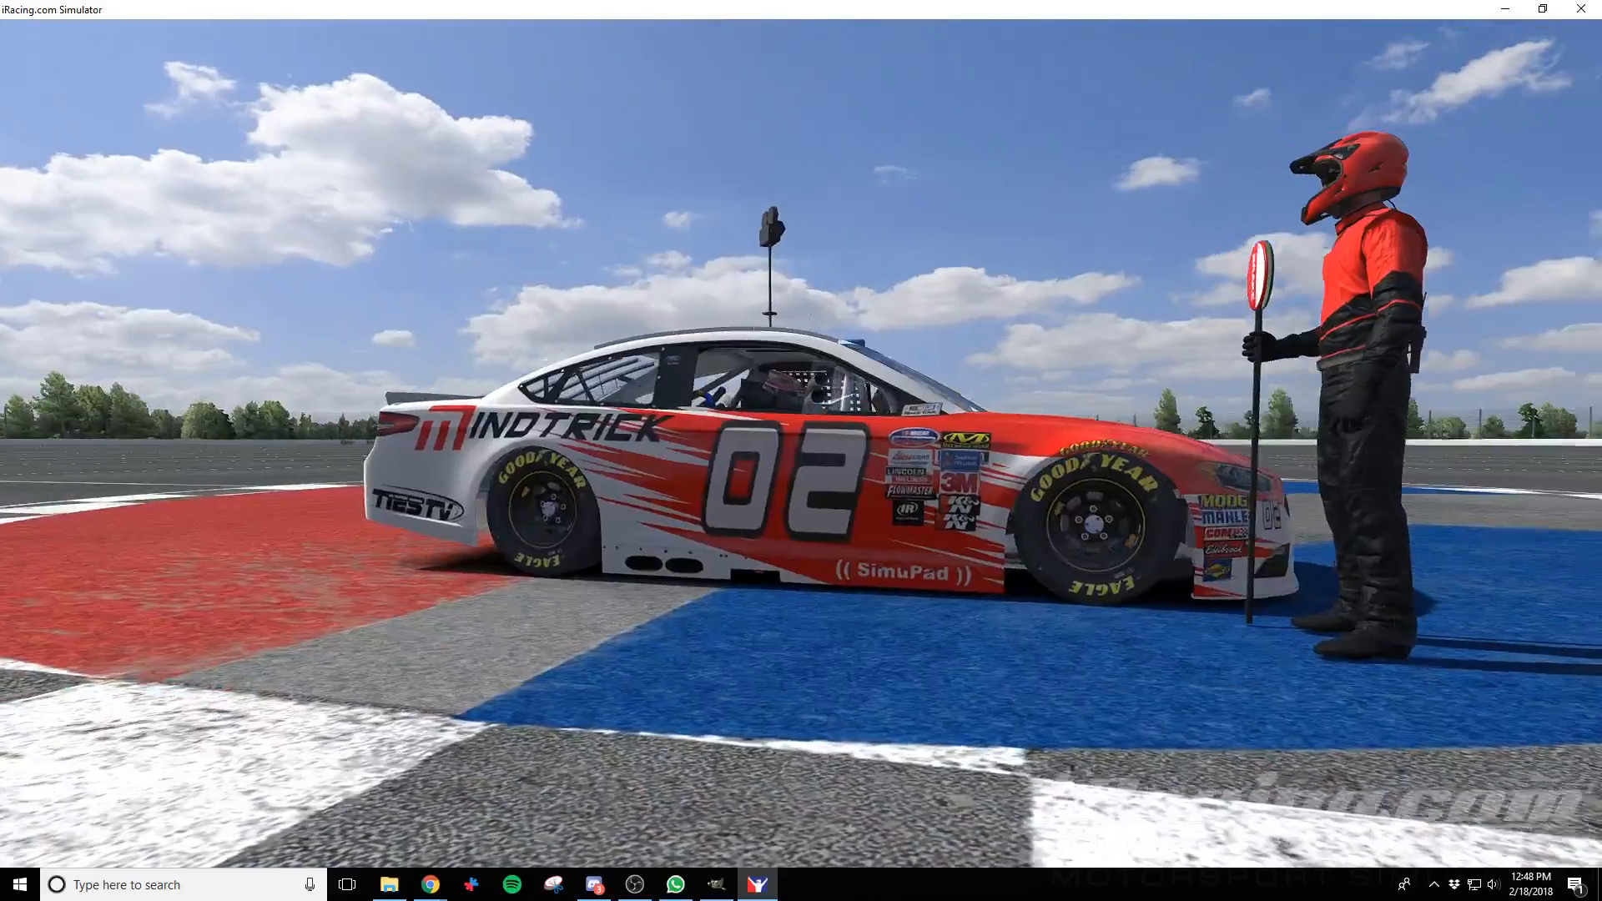
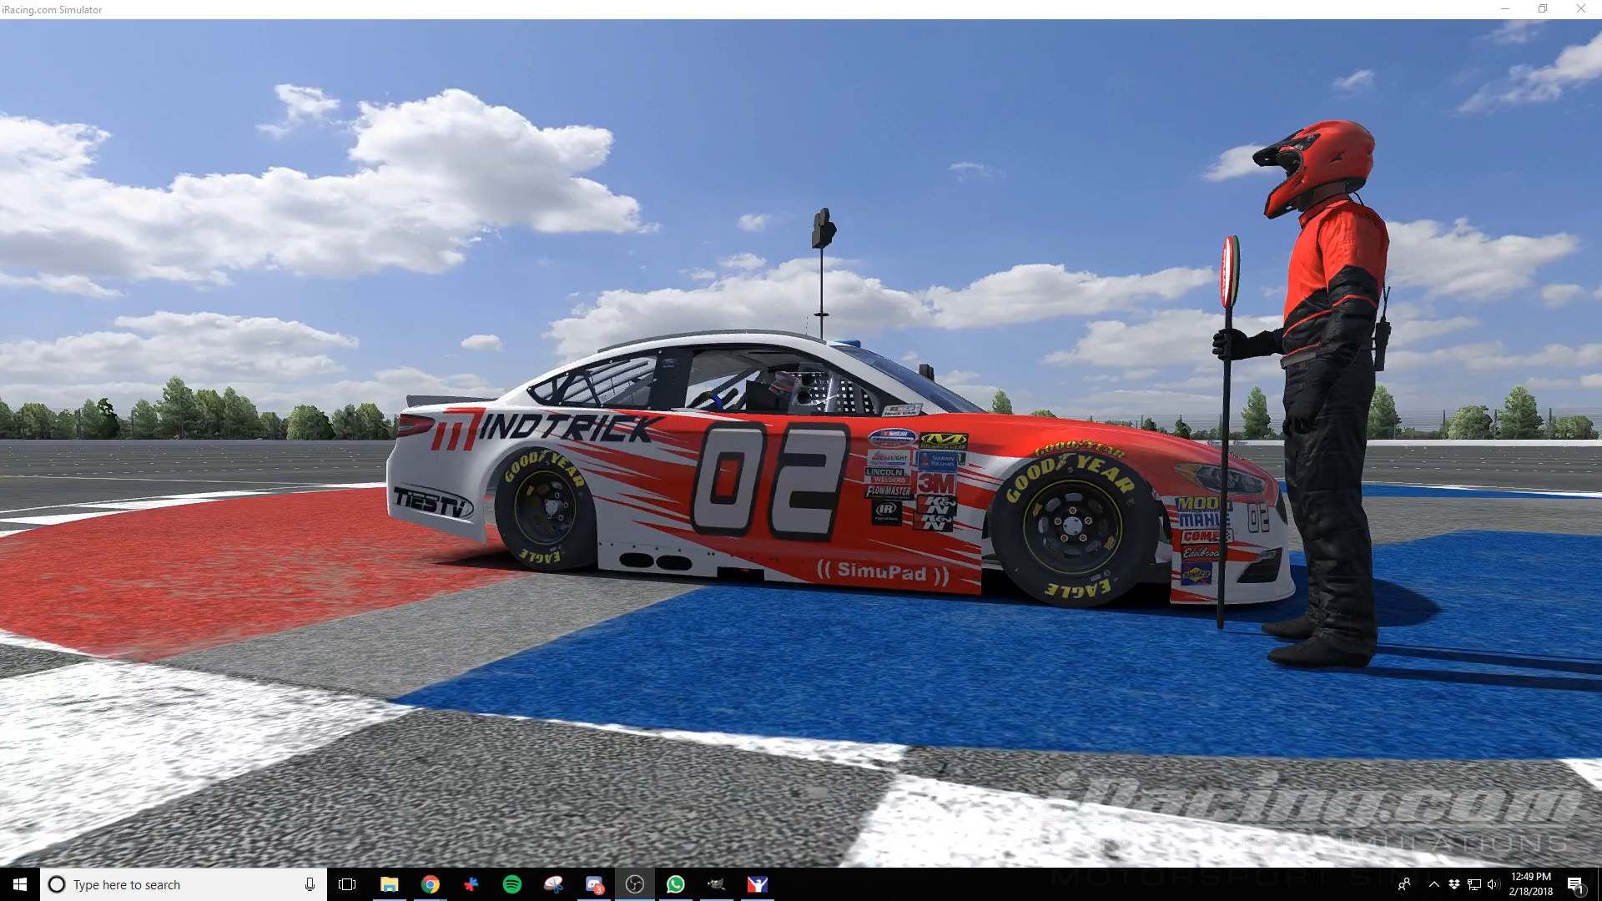
Nudge the SimuPad decal down slightly, re-export car_147818.tga, and reload it in iRacing
{"action": "key", "text": "alt+Tab"}
{"action": "key", "text": "Tab"}
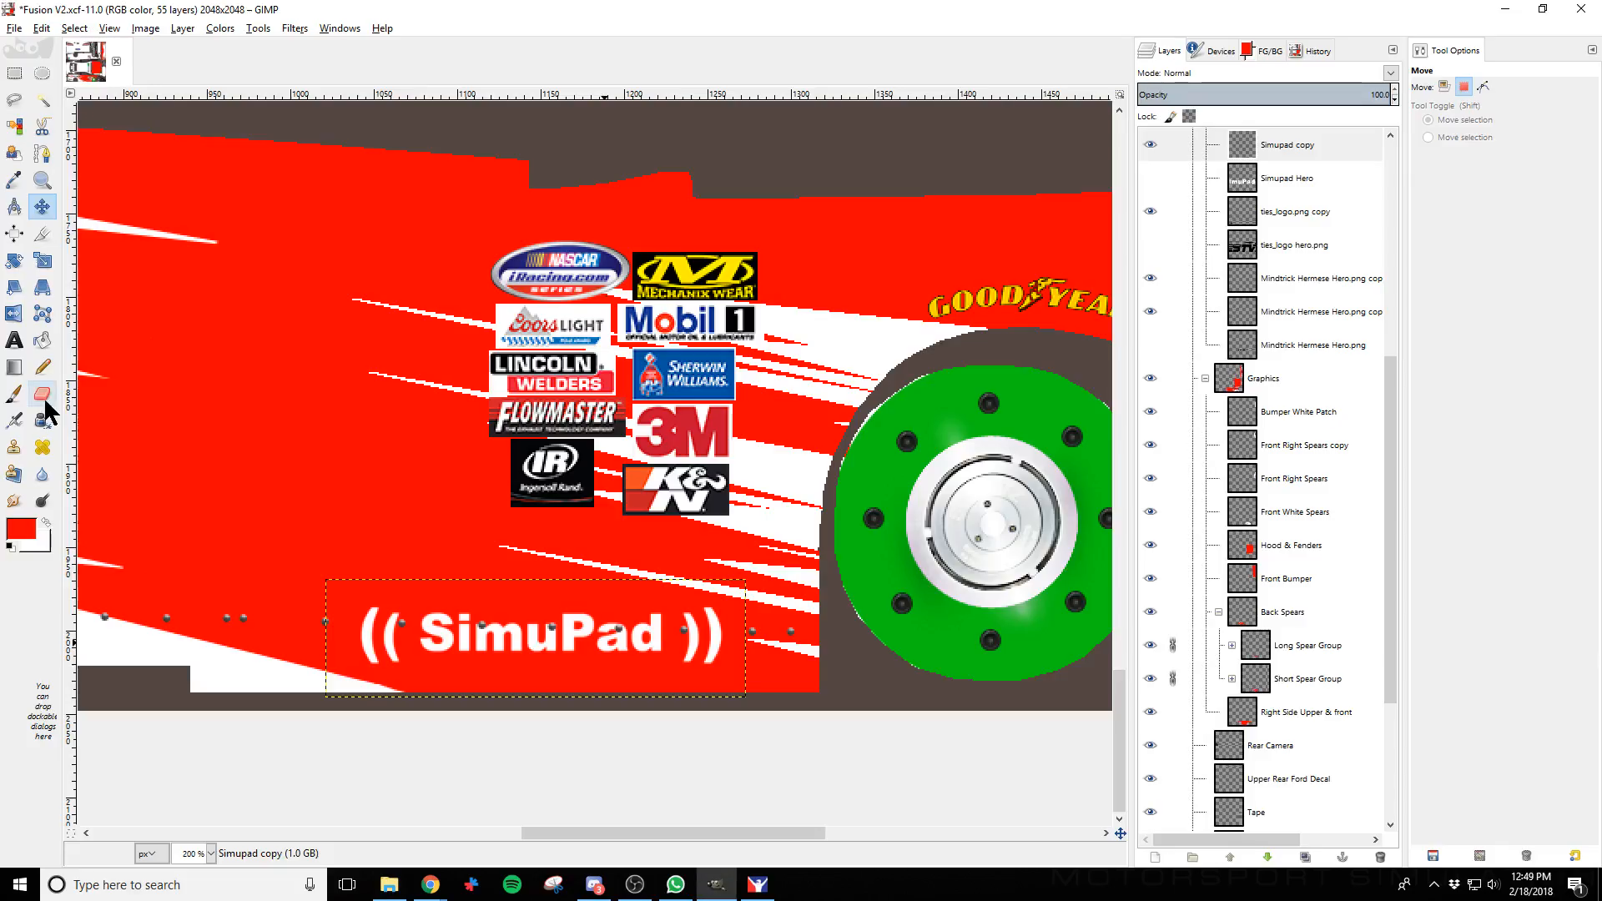
{"action": "left_click", "coordinate": [48, 205]}
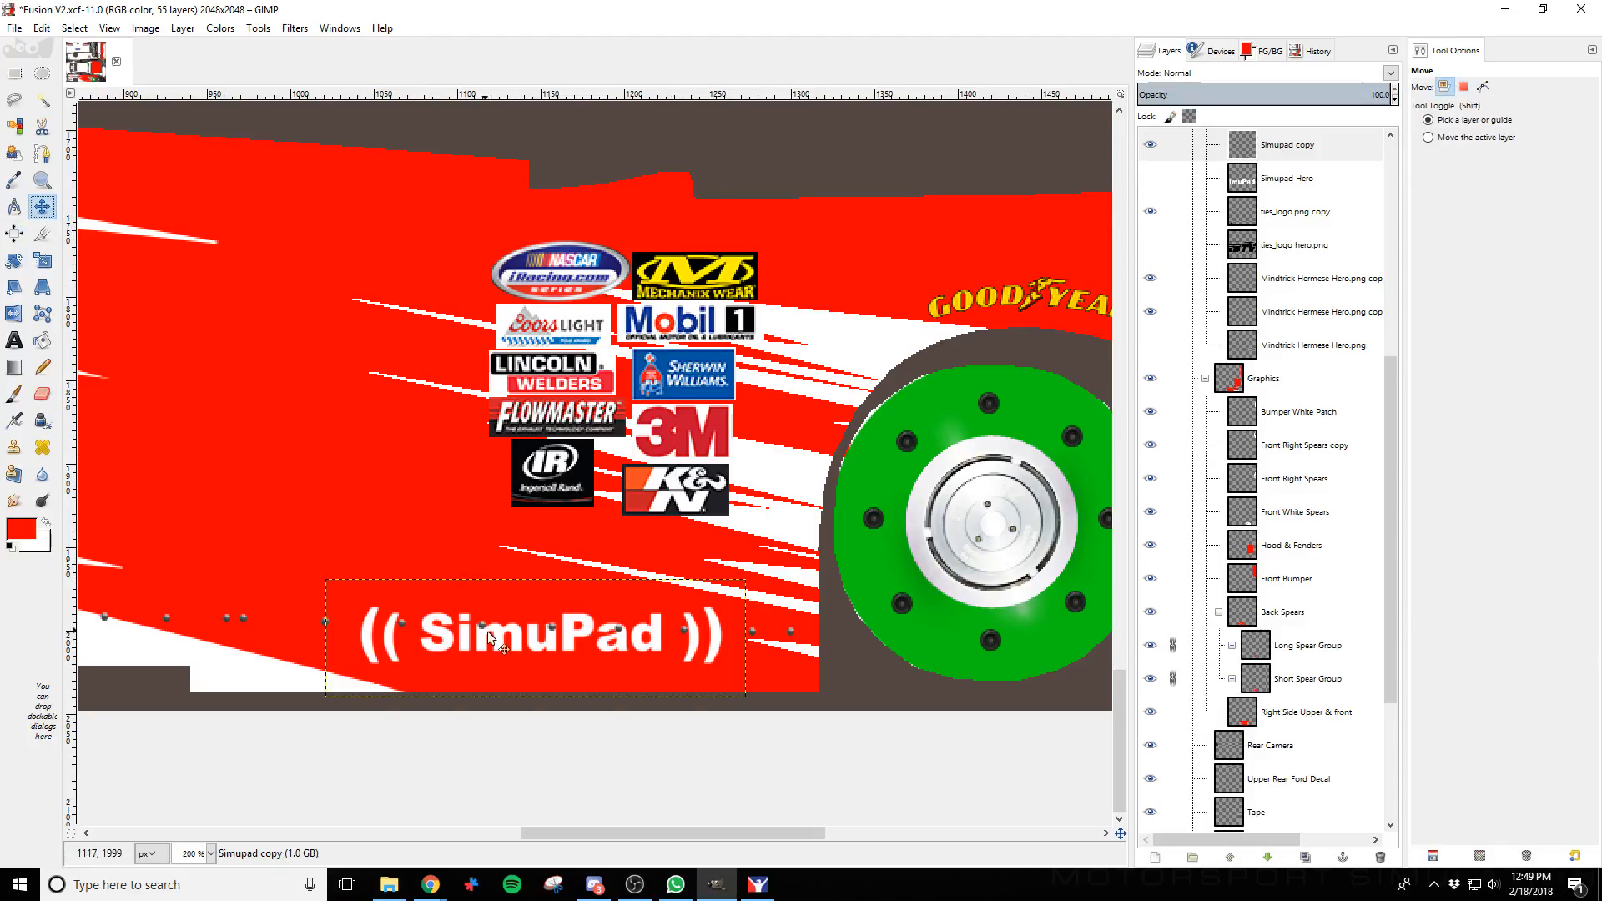
{"action": "key", "text": "Down"}
{"action": "key", "text": "Down"}
{"action": "key", "text": "Down"}
{"action": "key", "text": "Down"}
{"action": "key", "text": "Down"}
{"action": "key", "text": "Down"}
{"action": "key", "text": "Down"}
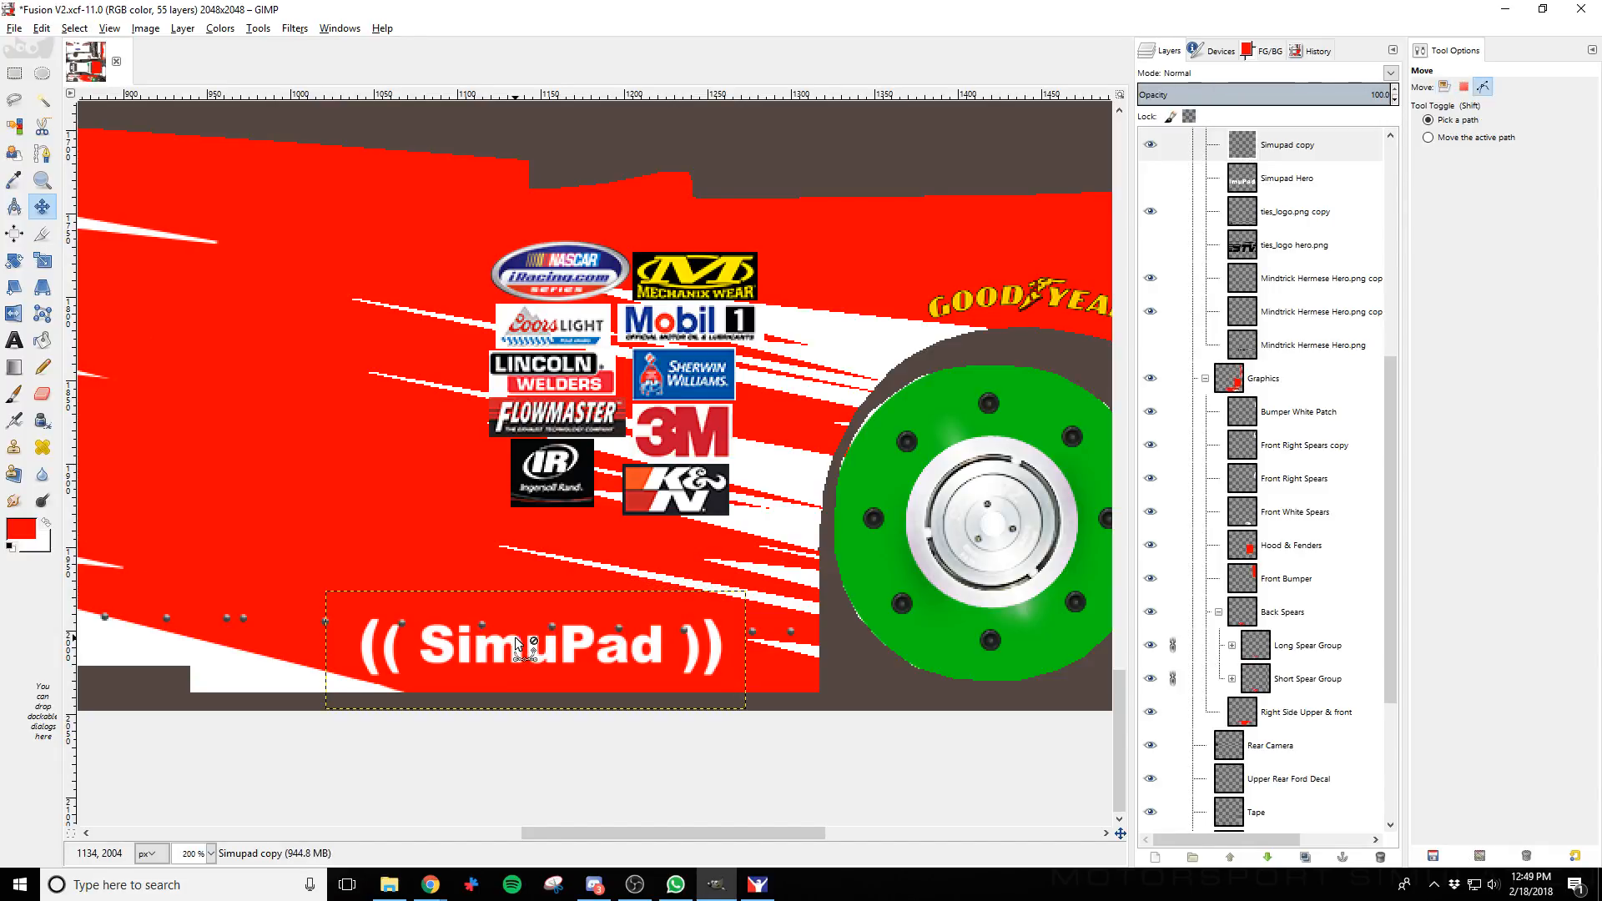
{"action": "key", "text": "ctrl+e"}
{"action": "key", "text": "alt+Tab"}
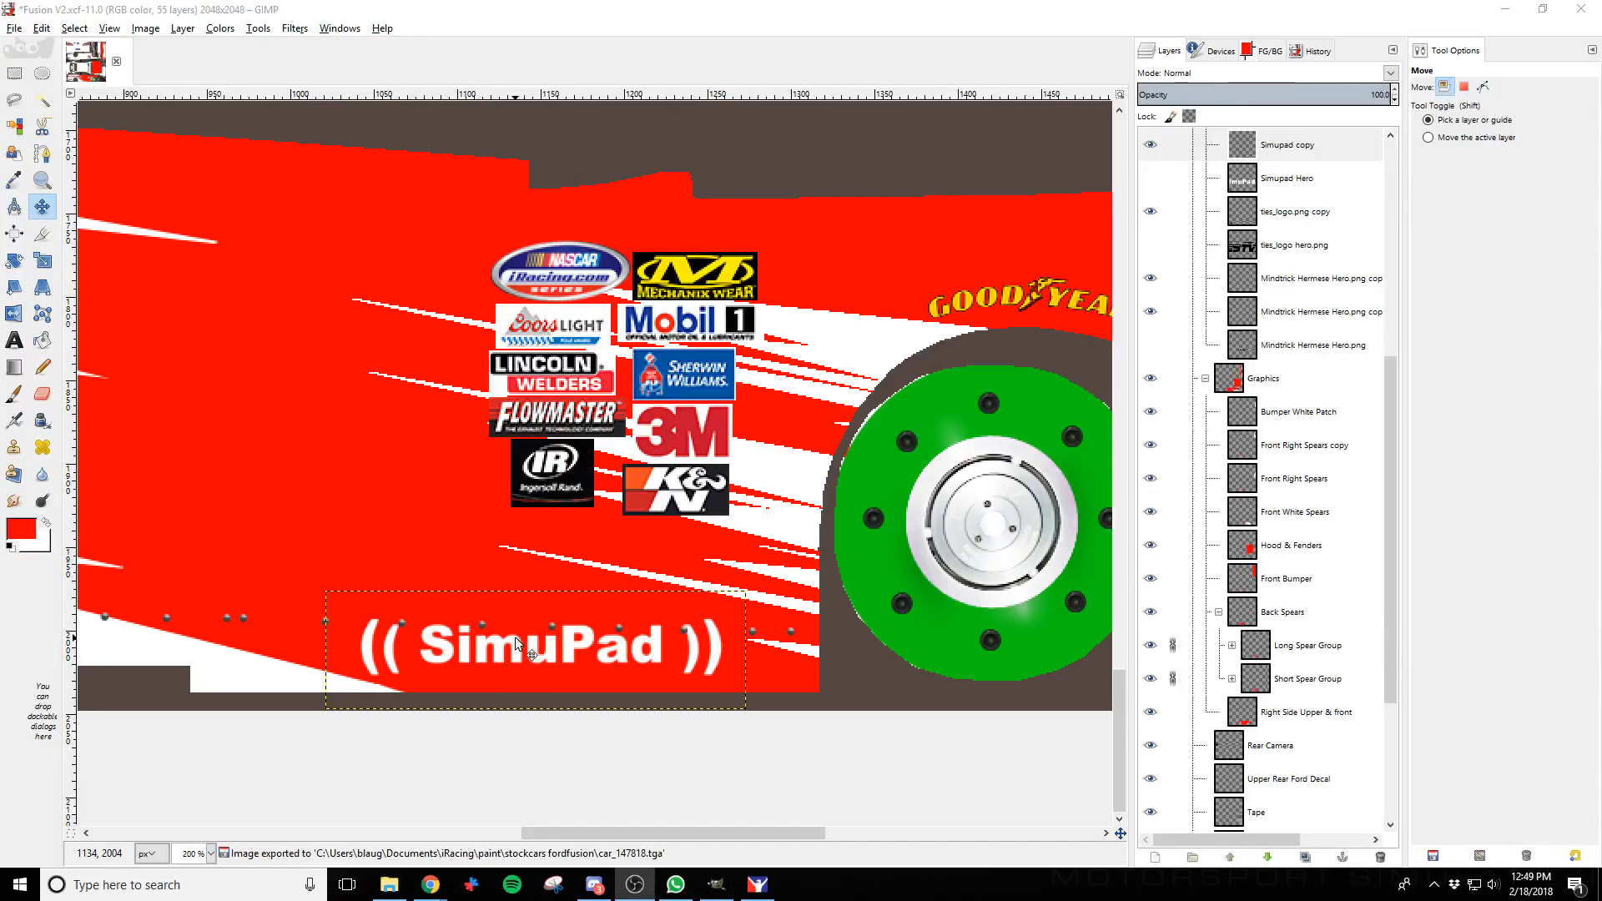
{"action": "key", "text": "alt+Tab"}
{"action": "key", "text": "ctrl+r"}
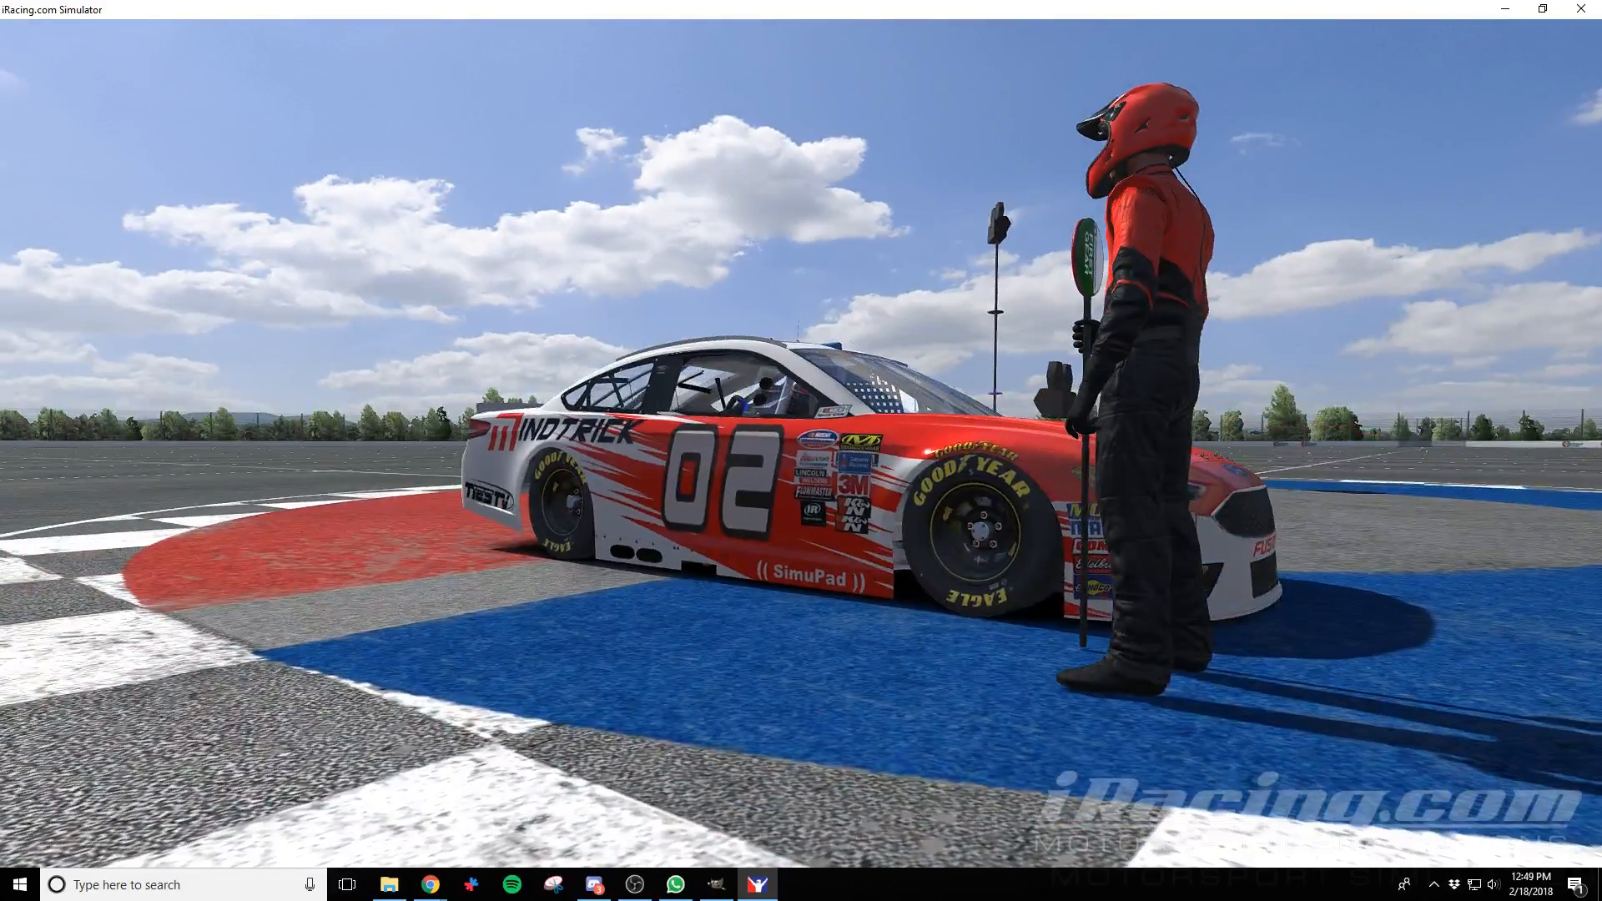
{"action": "key", "text": "alt+Tab"}
Scale the SimuPad logo down to 234×66 px, nudge it right, and check the car in iRacing
{"action": "left_click", "coordinate": [42, 260]}
{"action": "left_click", "coordinate": [576, 652]}
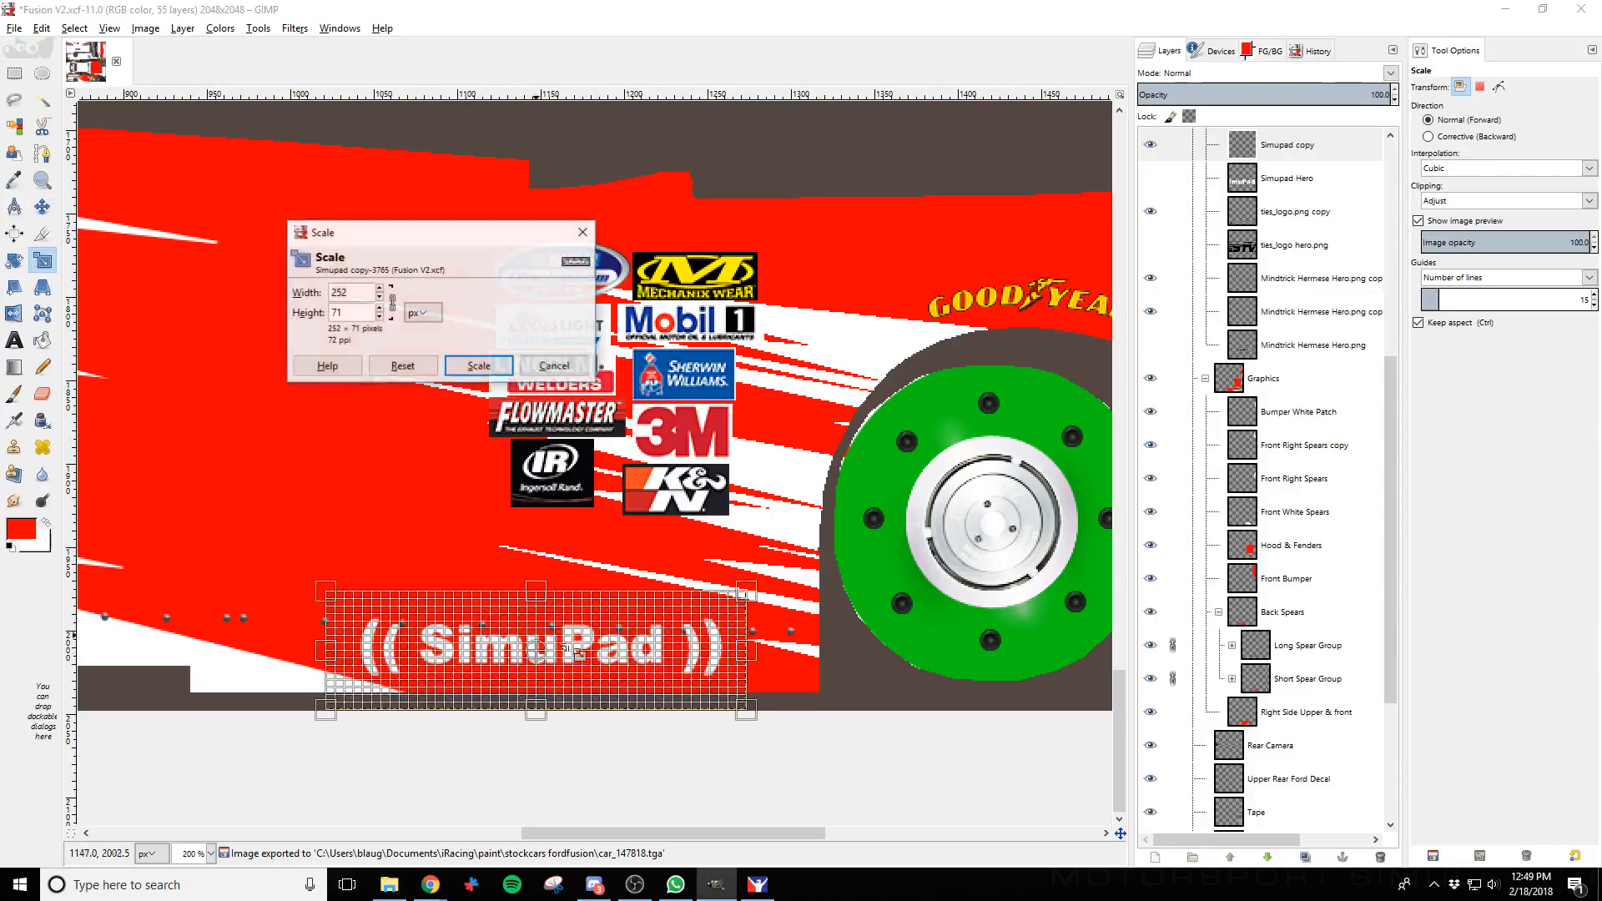
{"action": "left_click_drag", "start_coordinate": [576, 653], "coordinate": [547, 643]}
{"action": "left_click", "coordinate": [493, 366]}
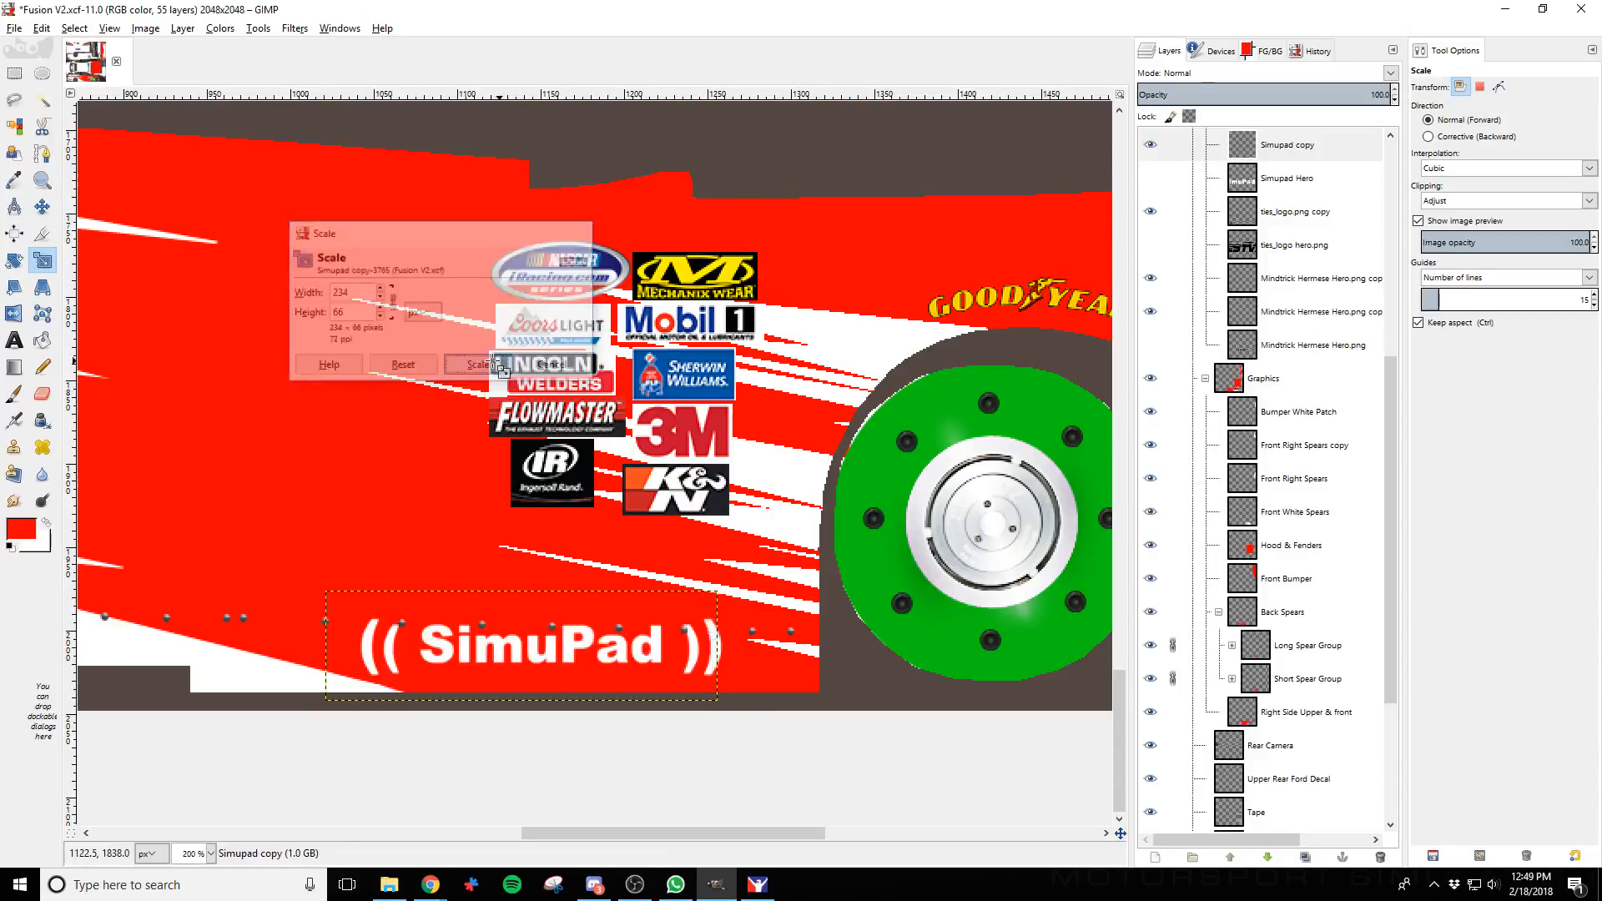
{"action": "key", "text": "m"}
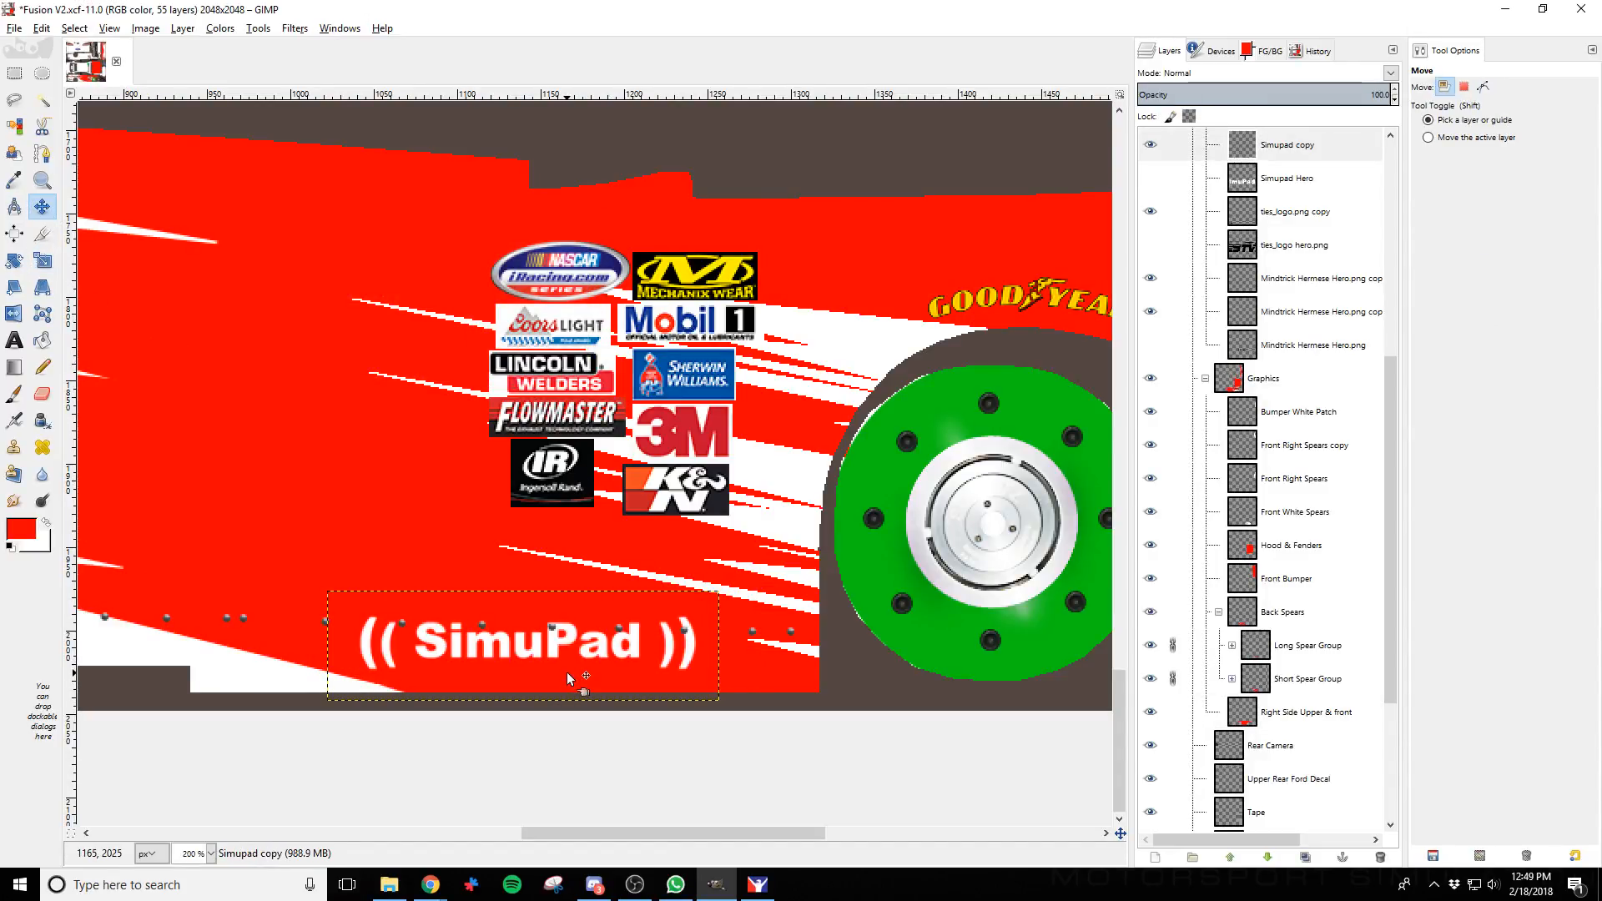
{"action": "key", "text": "Right"}
{"action": "key", "text": "Right"}
{"action": "key", "text": "Right"}
{"action": "key", "text": "Right"}
{"action": "key", "text": "Right"}
{"action": "key", "text": "Right"}
{"action": "key", "text": "Right"}
{"action": "key", "text": "Right"}
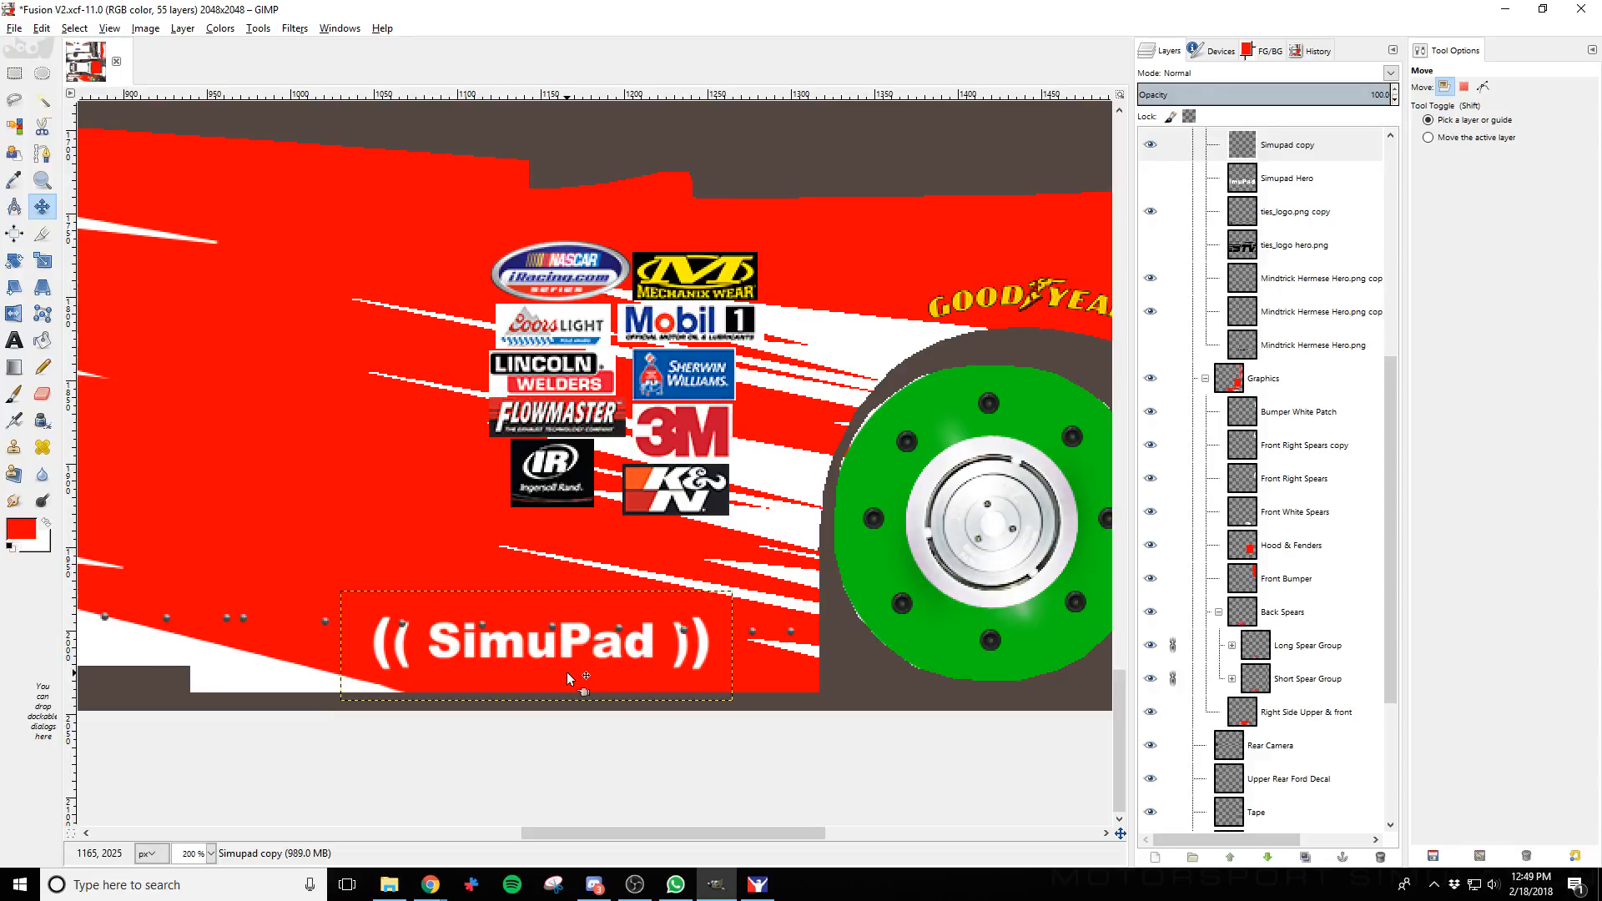
{"action": "key", "text": "alt+Tab"}
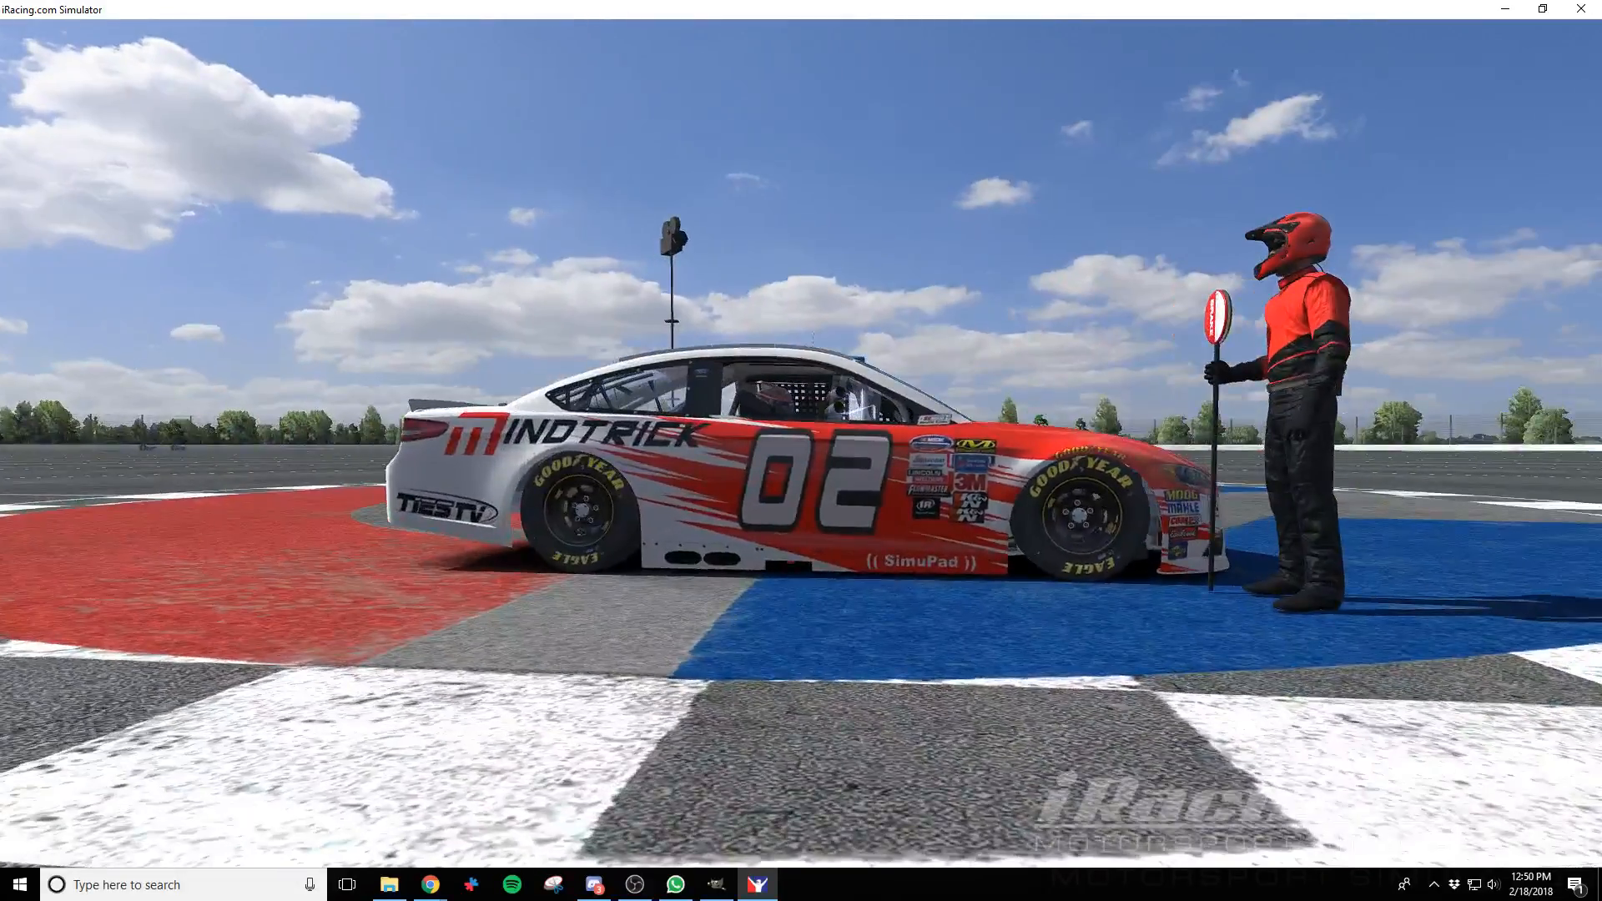
{"action": "key", "text": "alt+Tab"}
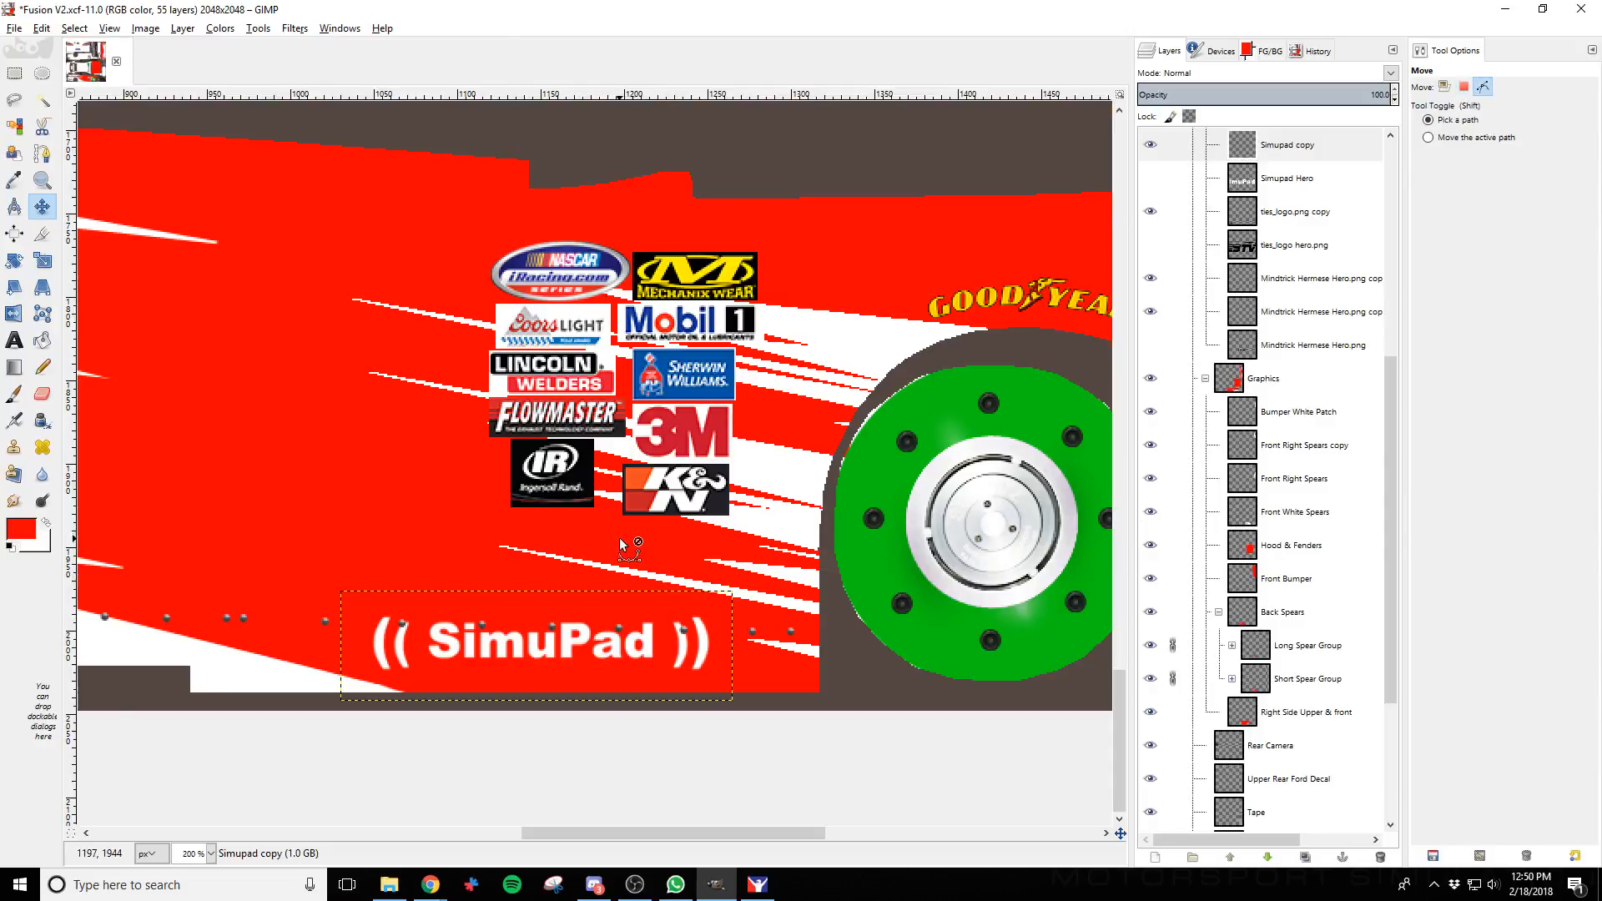
Collapse the Back Spears group and toggle the spear layers to compare, leaving Front White Spears hidden
{"action": "scroll", "coordinate": [738, 599], "scroll_direction": "down", "scroll_amount": 3}
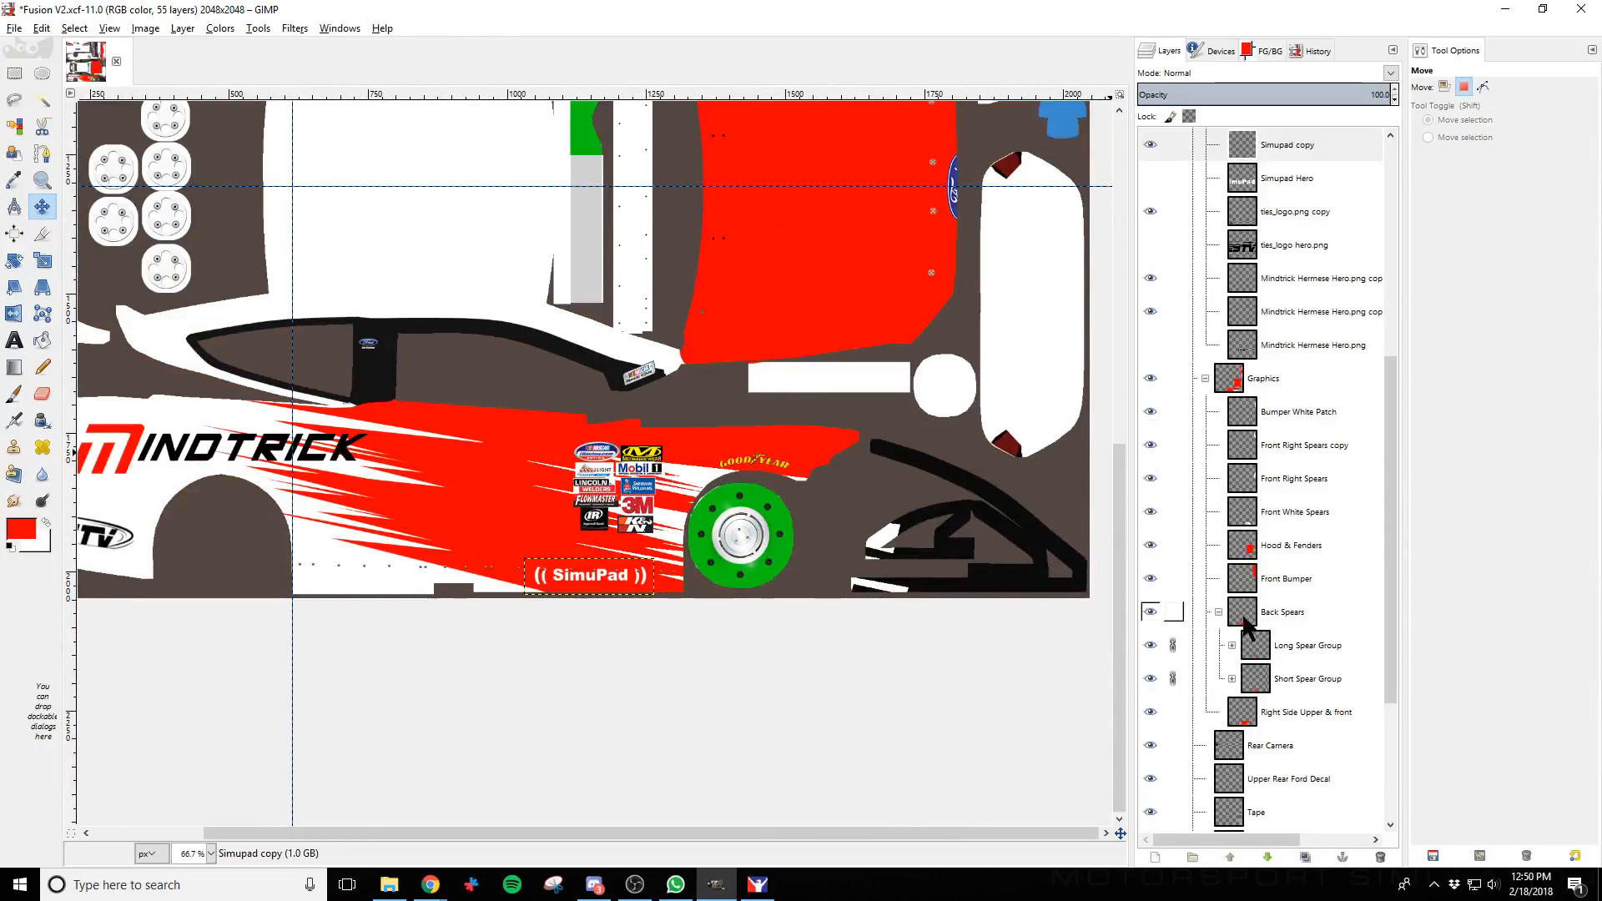
{"action": "left_click", "coordinate": [1174, 613]}
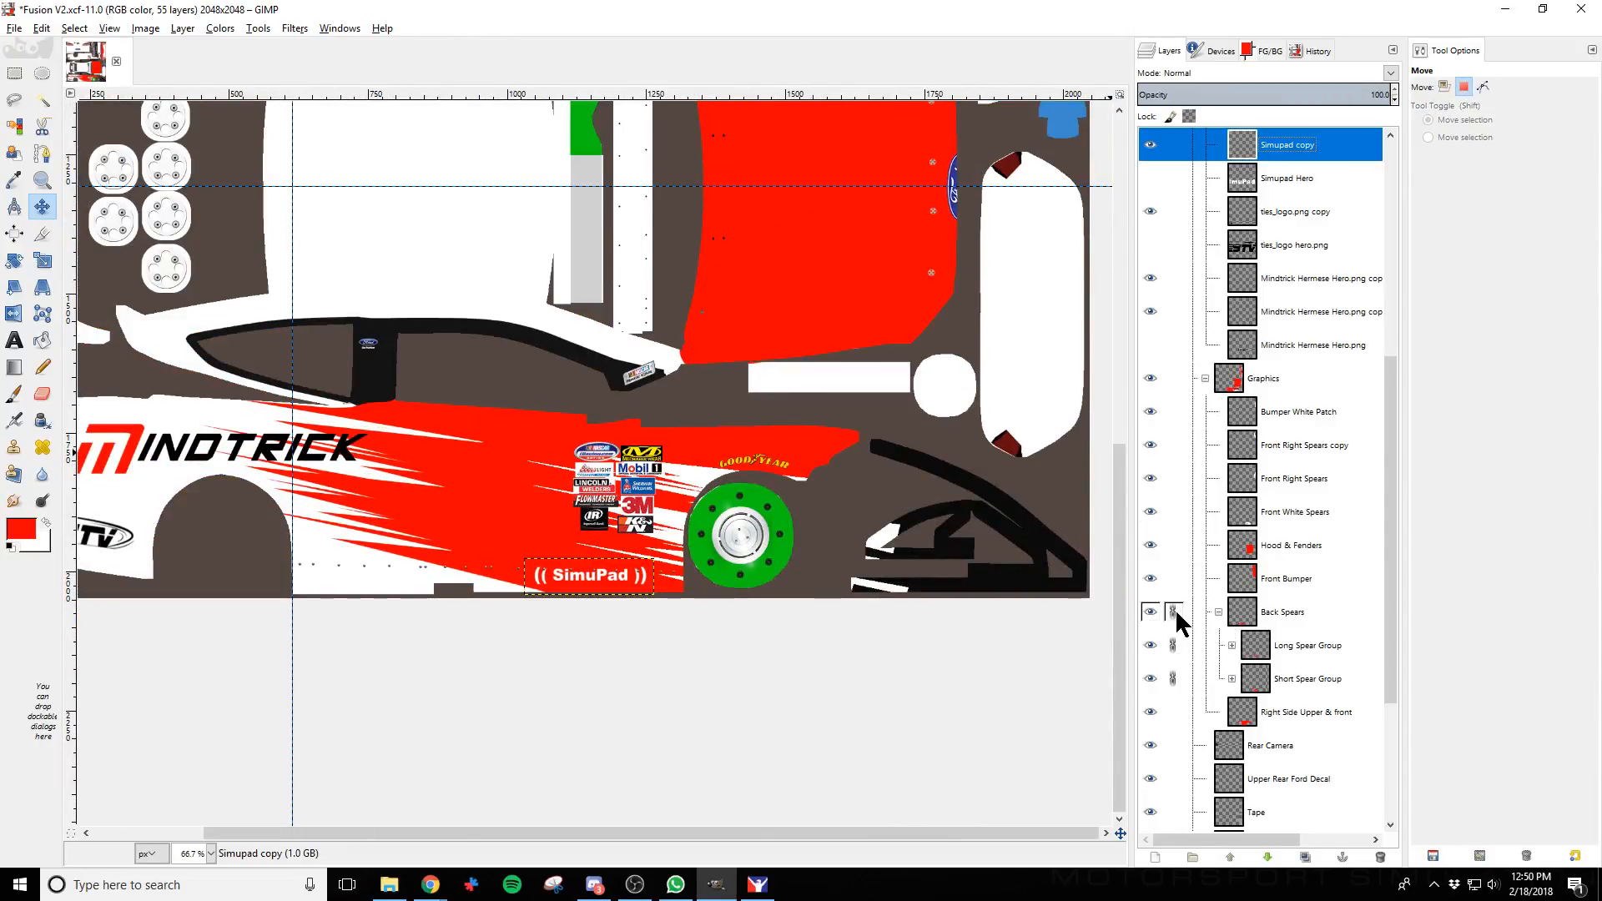
{"action": "left_click", "coordinate": [1174, 613]}
{"action": "scroll", "coordinate": [1179, 622], "scroll_direction": "up", "scroll_amount": 3}
{"action": "scroll", "coordinate": [1179, 643], "scroll_direction": "down", "scroll_amount": 5}
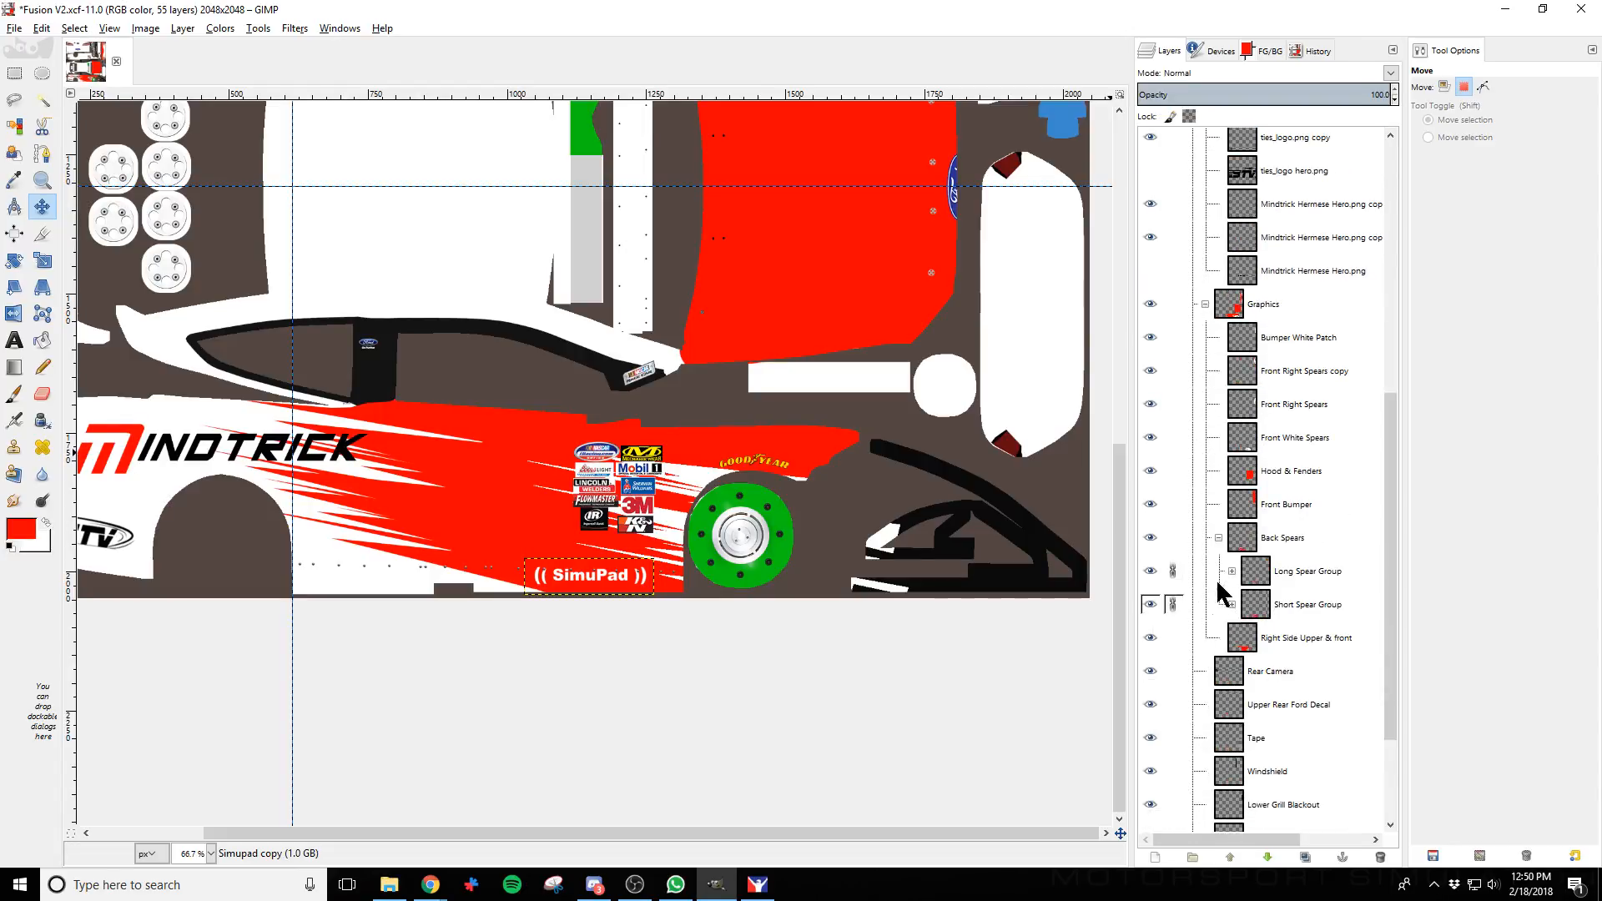
{"action": "left_click", "coordinate": [1218, 537]}
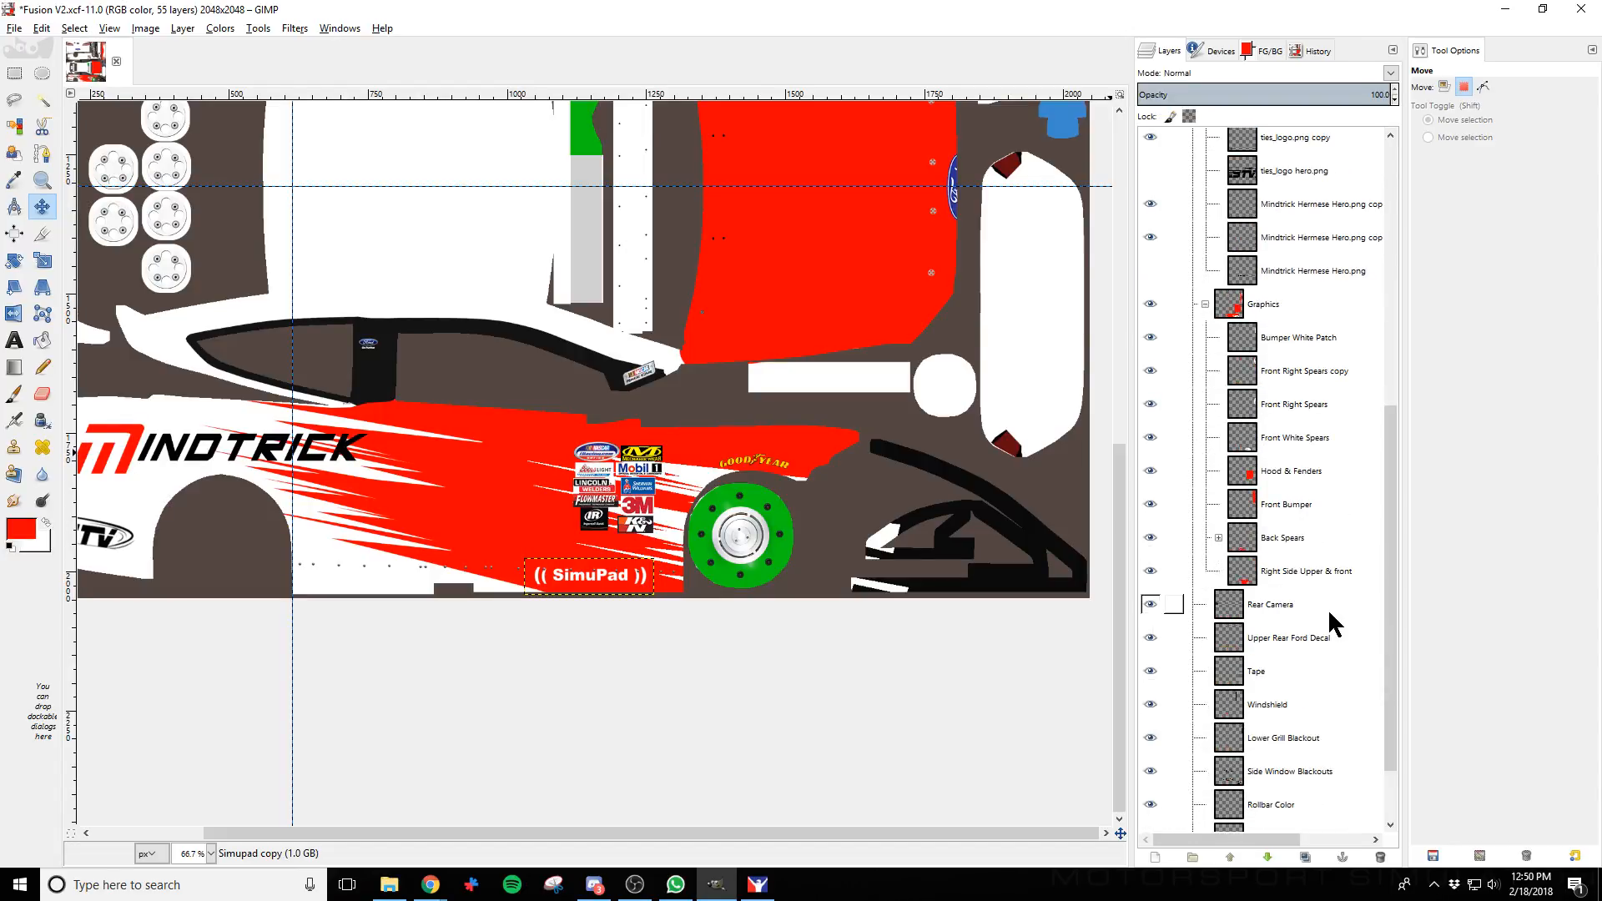
{"action": "left_click", "coordinate": [1151, 537]}
{"action": "left_click", "coordinate": [1154, 539]}
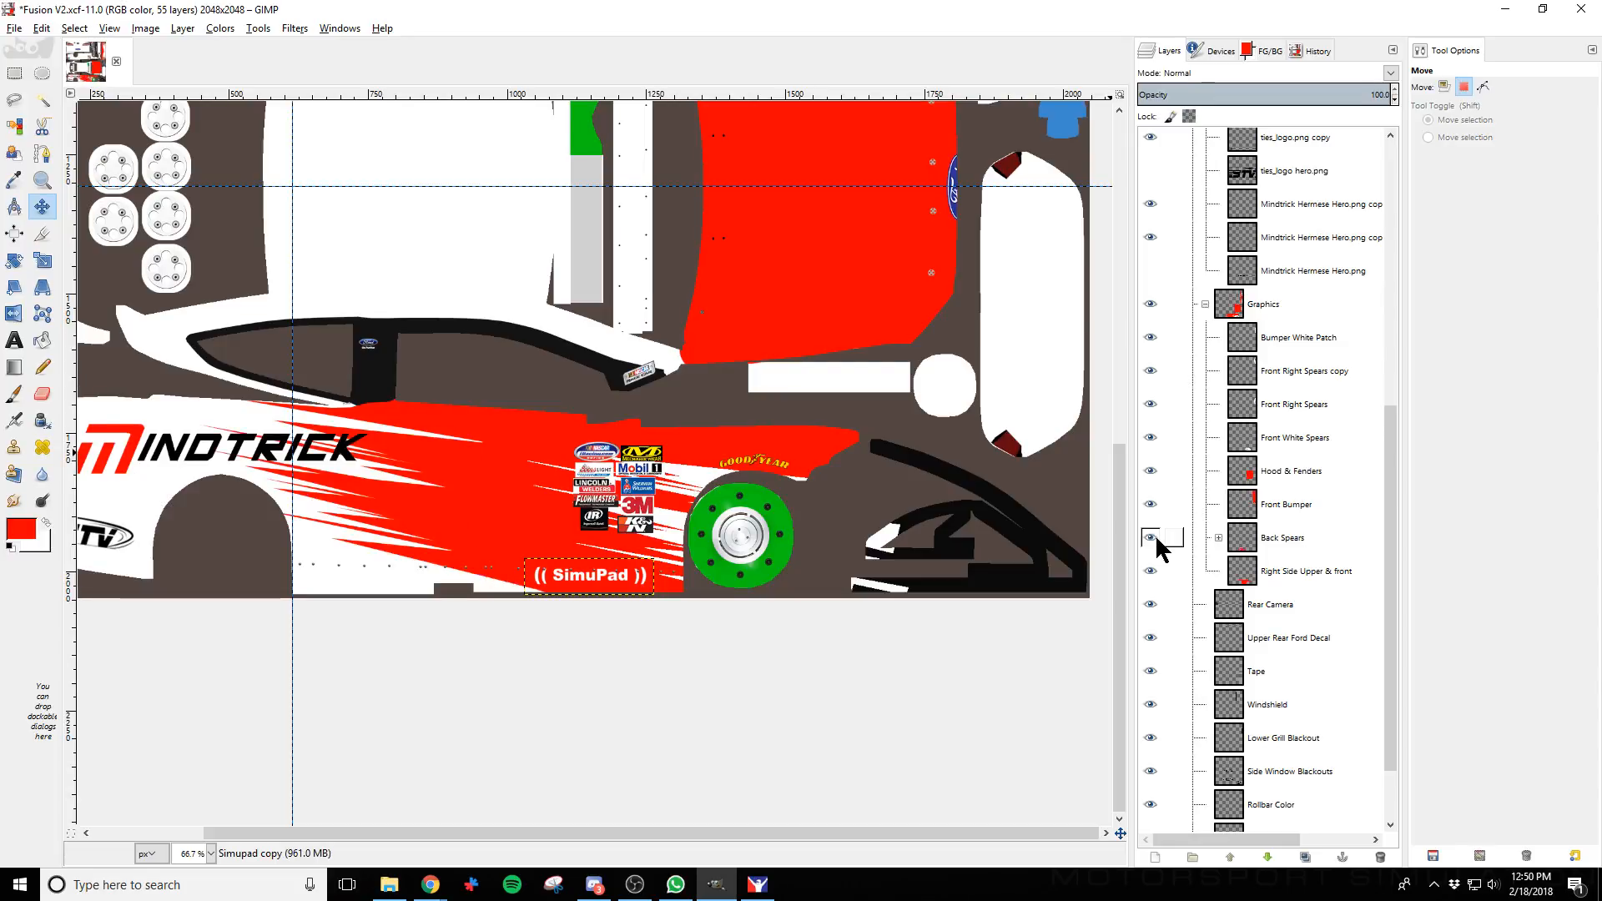
{"action": "left_click", "coordinate": [1151, 370]}
{"action": "scroll", "coordinate": [871, 494], "scroll_direction": "up", "scroll_amount": 3}
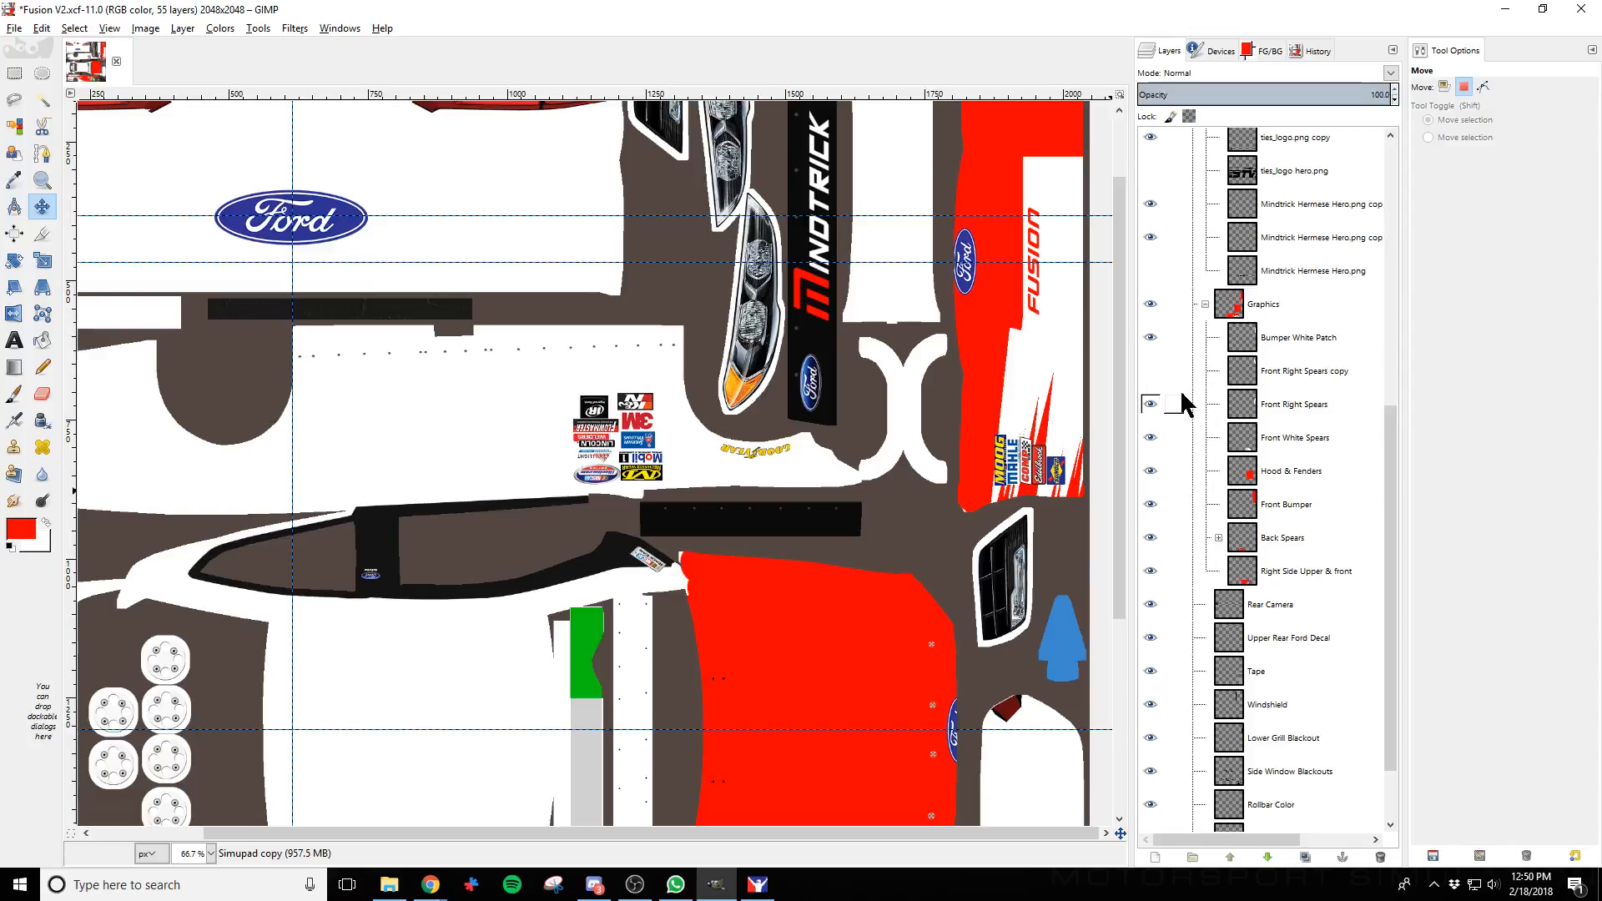
{"action": "left_click", "coordinate": [1152, 370]}
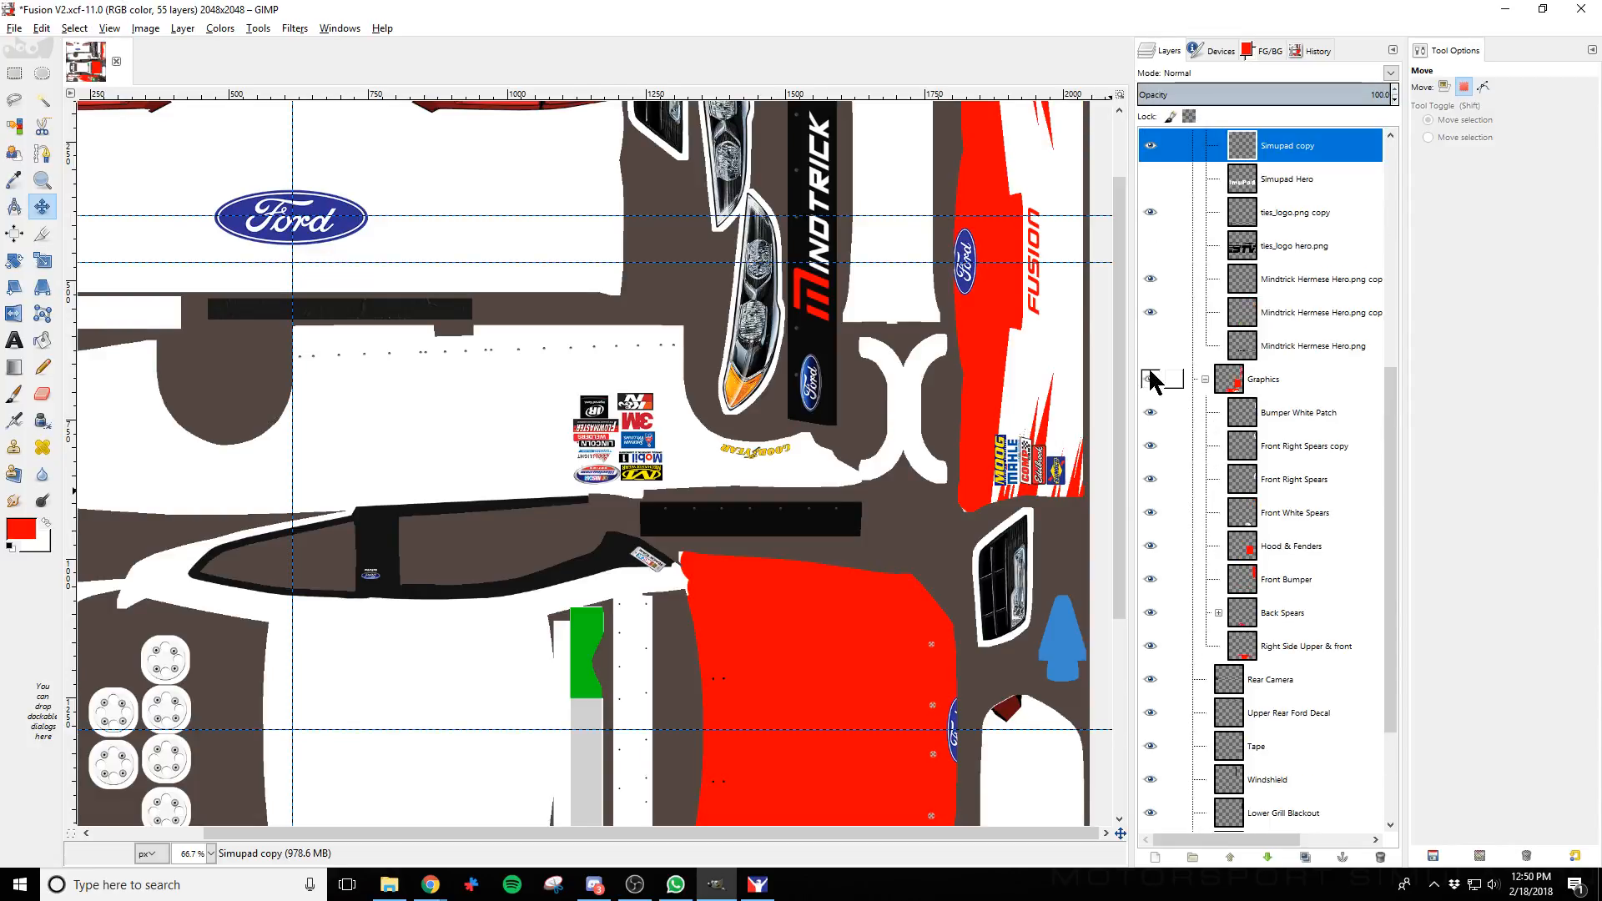
{"action": "scroll", "coordinate": [1151, 423], "scroll_direction": "down", "scroll_amount": 2}
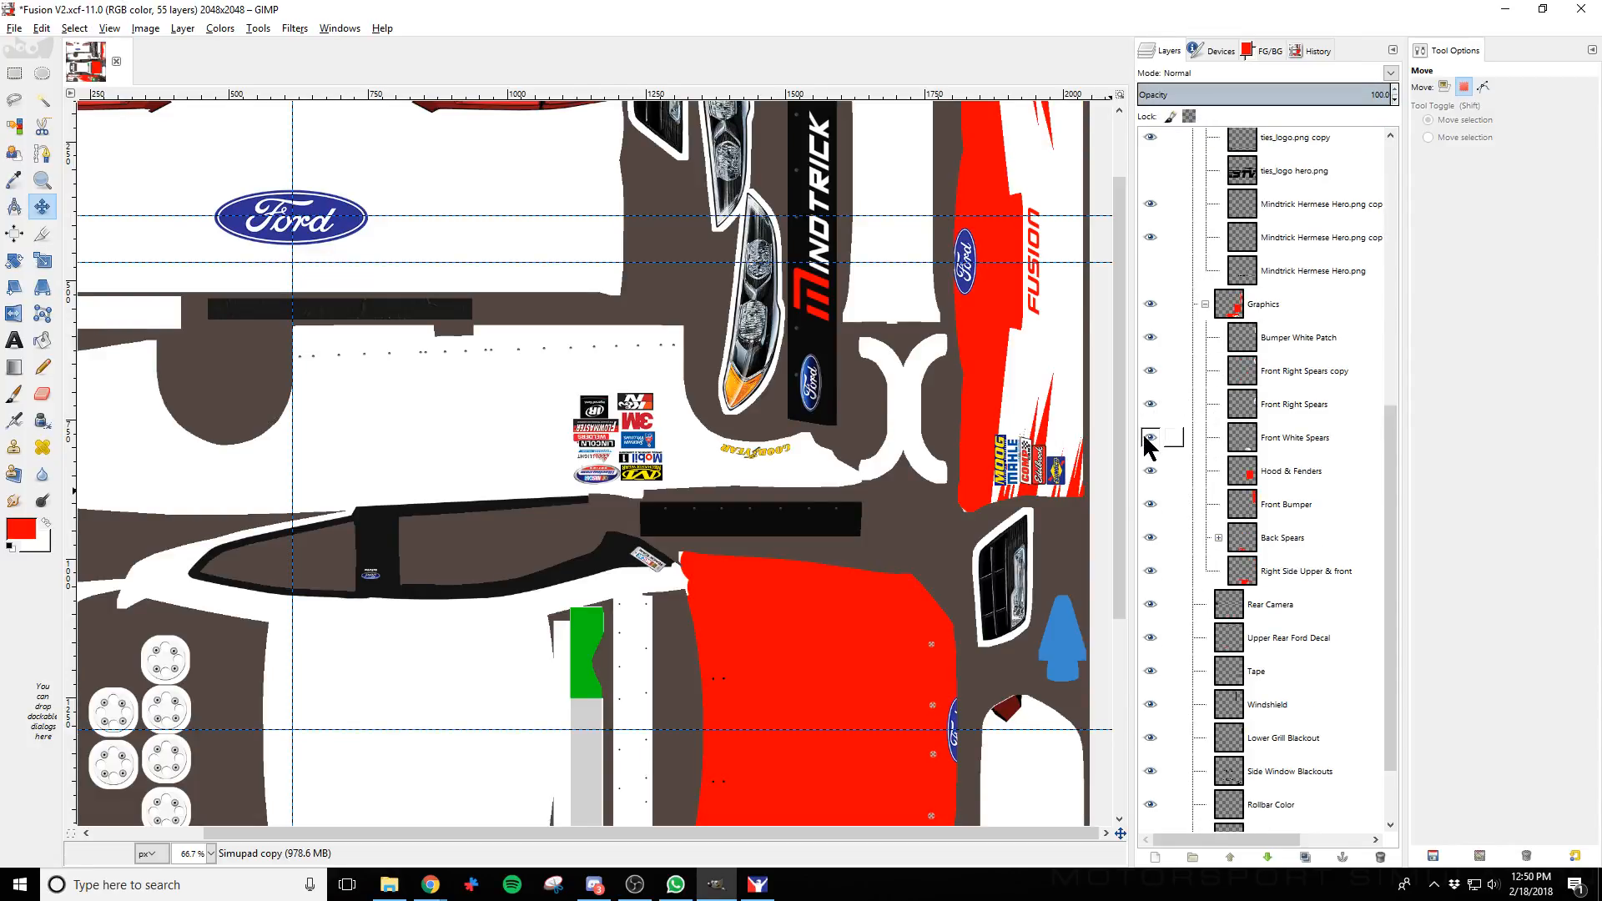
{"action": "scroll", "coordinate": [905, 623], "scroll_direction": "down", "scroll_amount": 5}
{"action": "left_click", "coordinate": [1151, 438]}
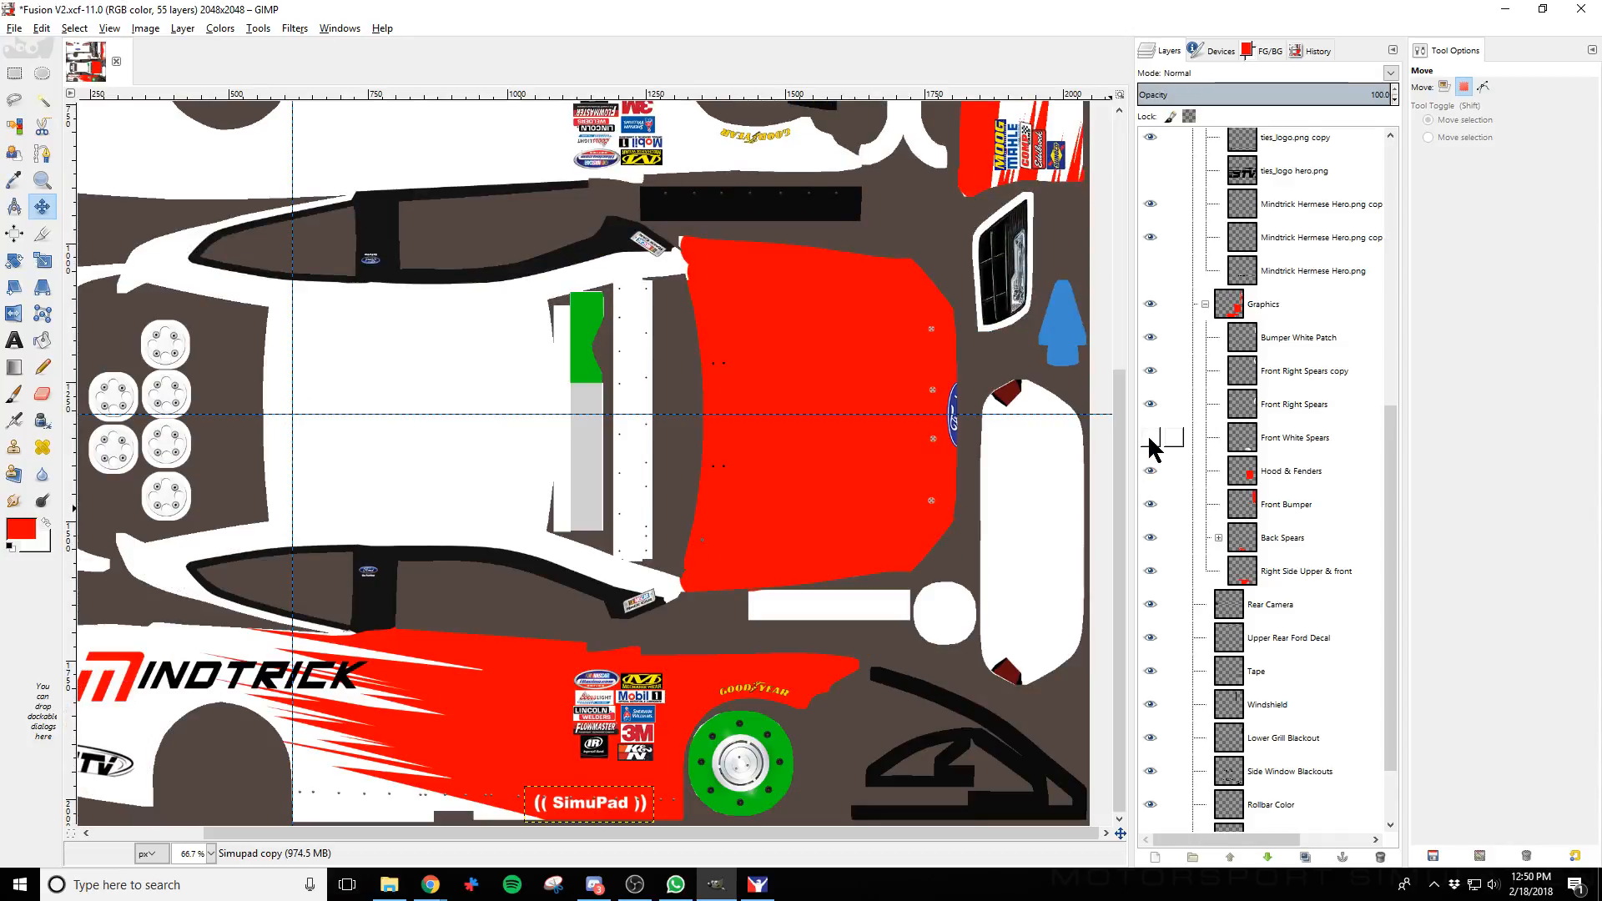
Re-export the paint to car_147818.tga and reload it in iRacing
{"action": "key", "text": "ctrl+e"}
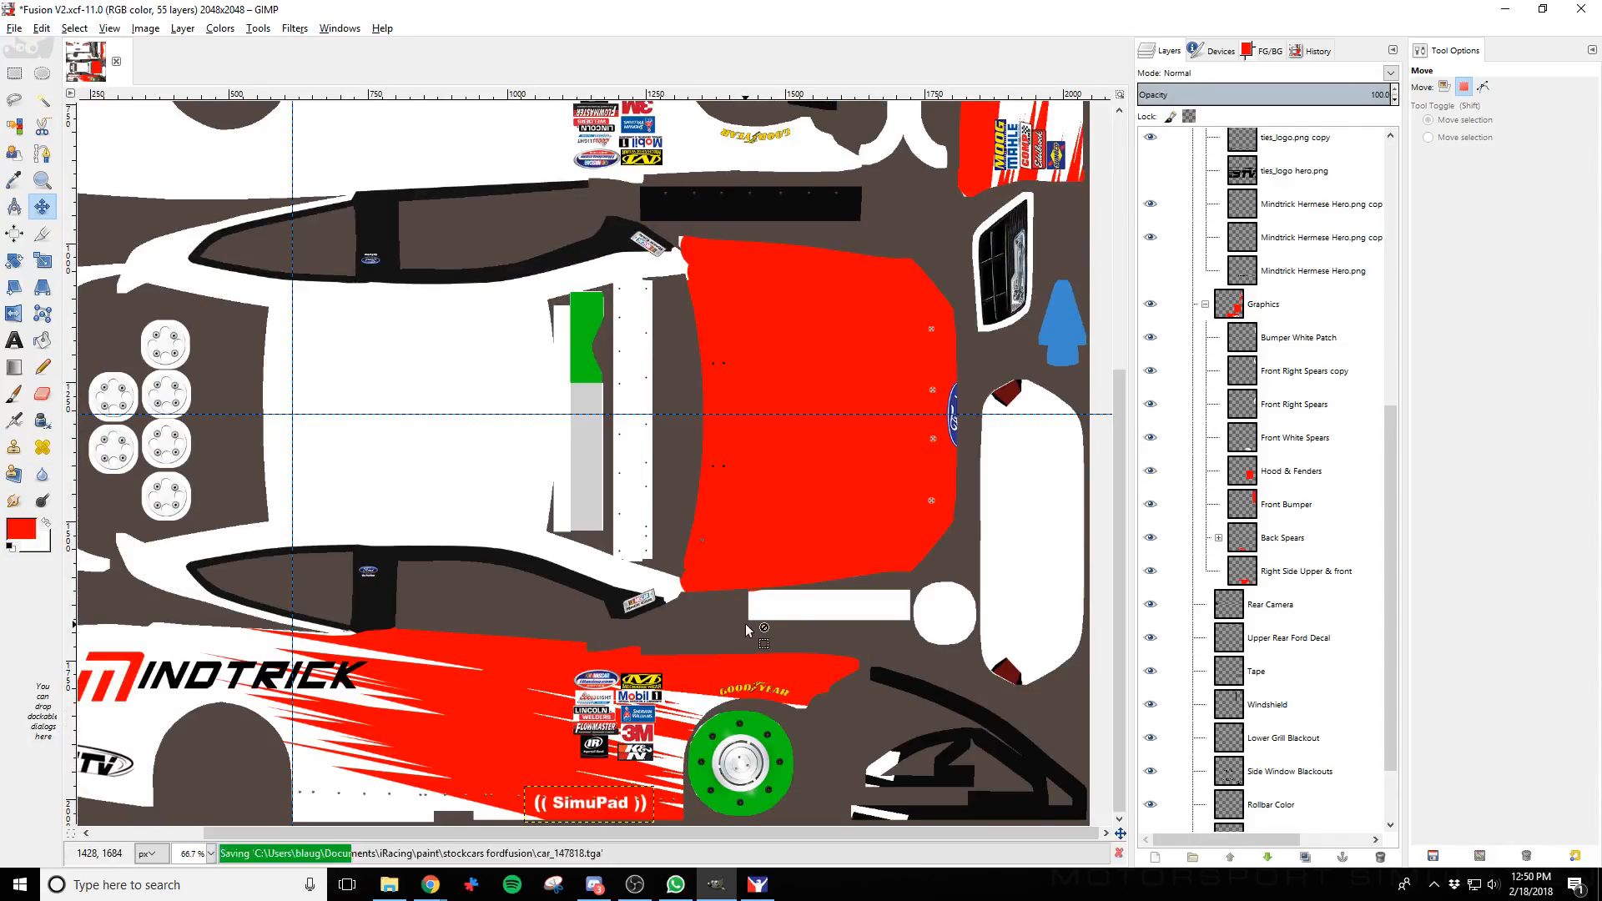
{"action": "key", "text": "alt+Tab"}
{"action": "key", "text": "ctrl+r"}
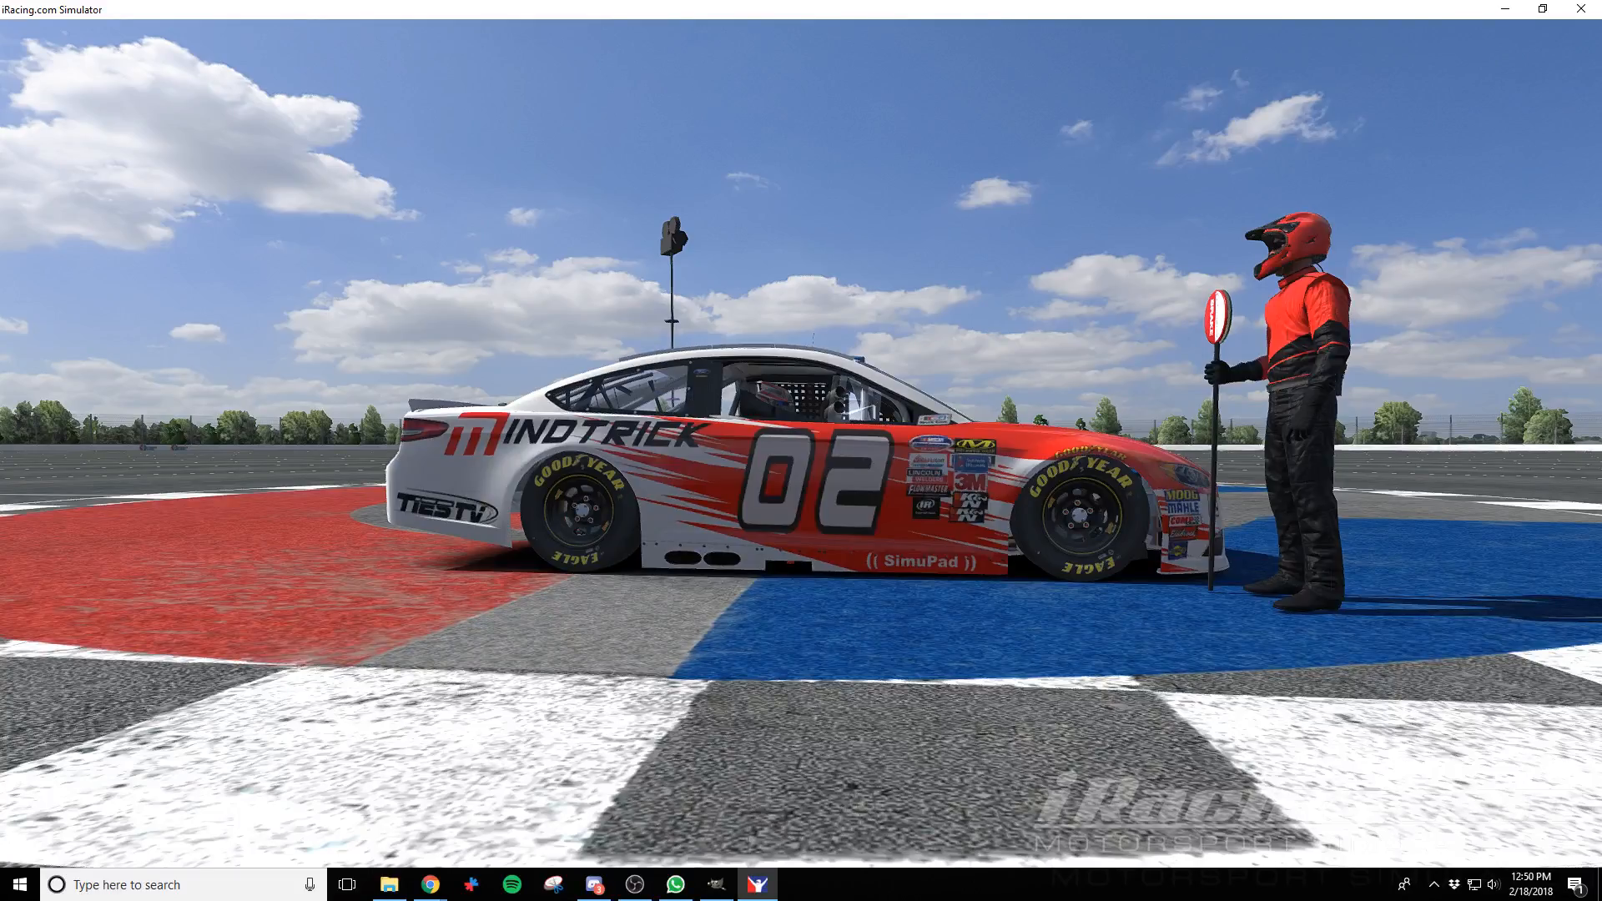
{"action": "key", "text": "alt+Tab"}
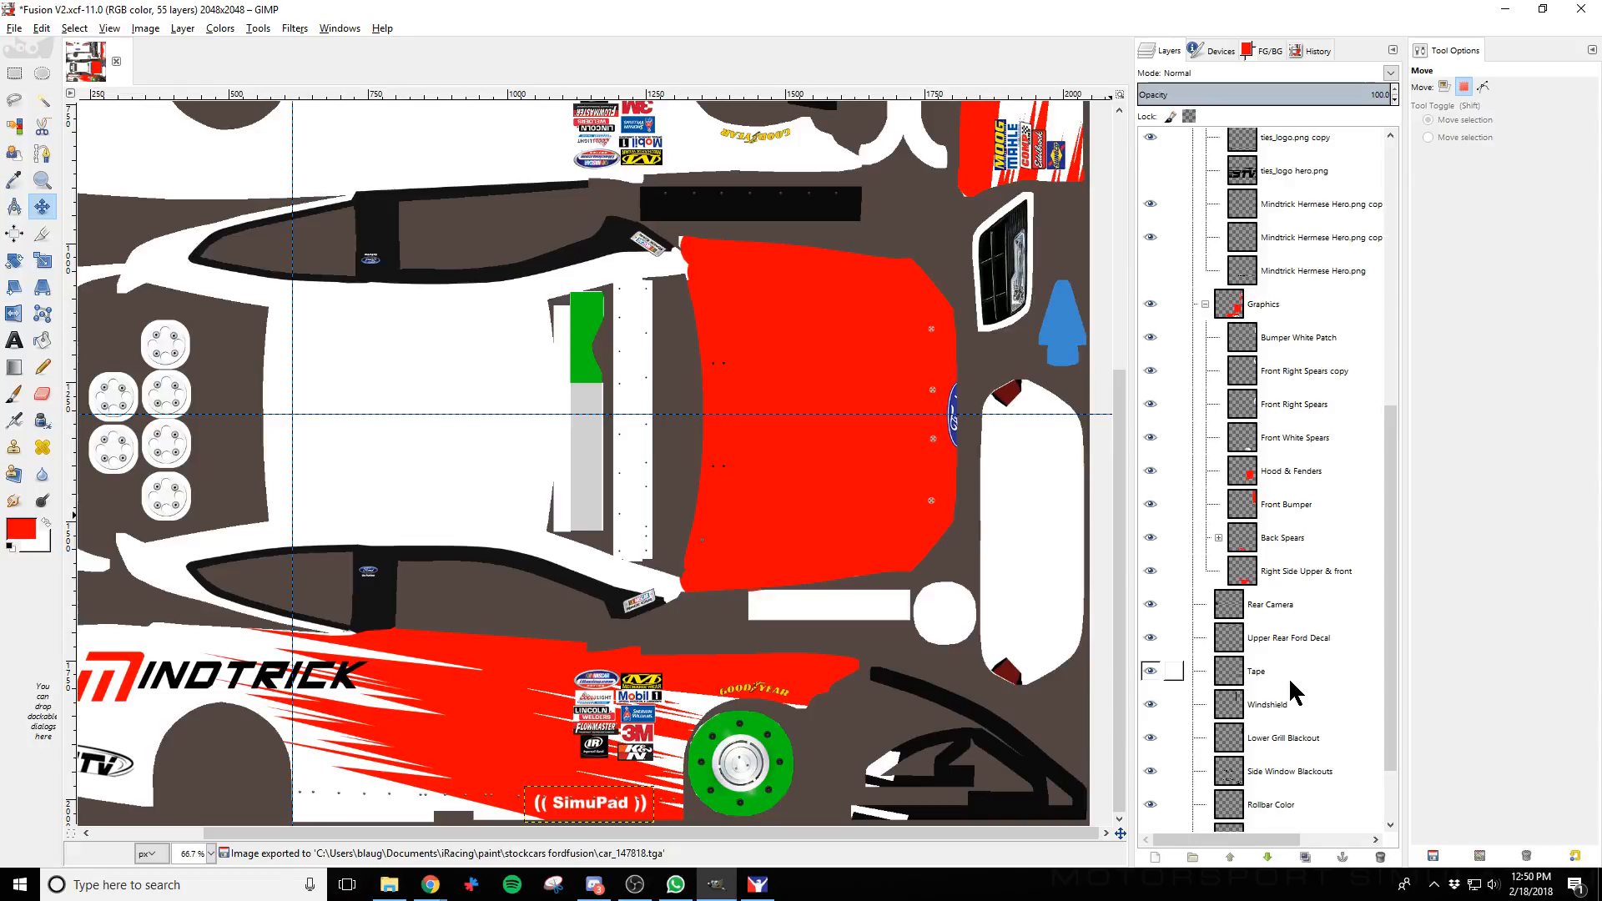
Toggle the Right Side Upper & front, Back Spears and Front Bumper stripes layers to compare them
{"action": "scroll", "coordinate": [1288, 678], "scroll_direction": "up", "scroll_amount": 3}
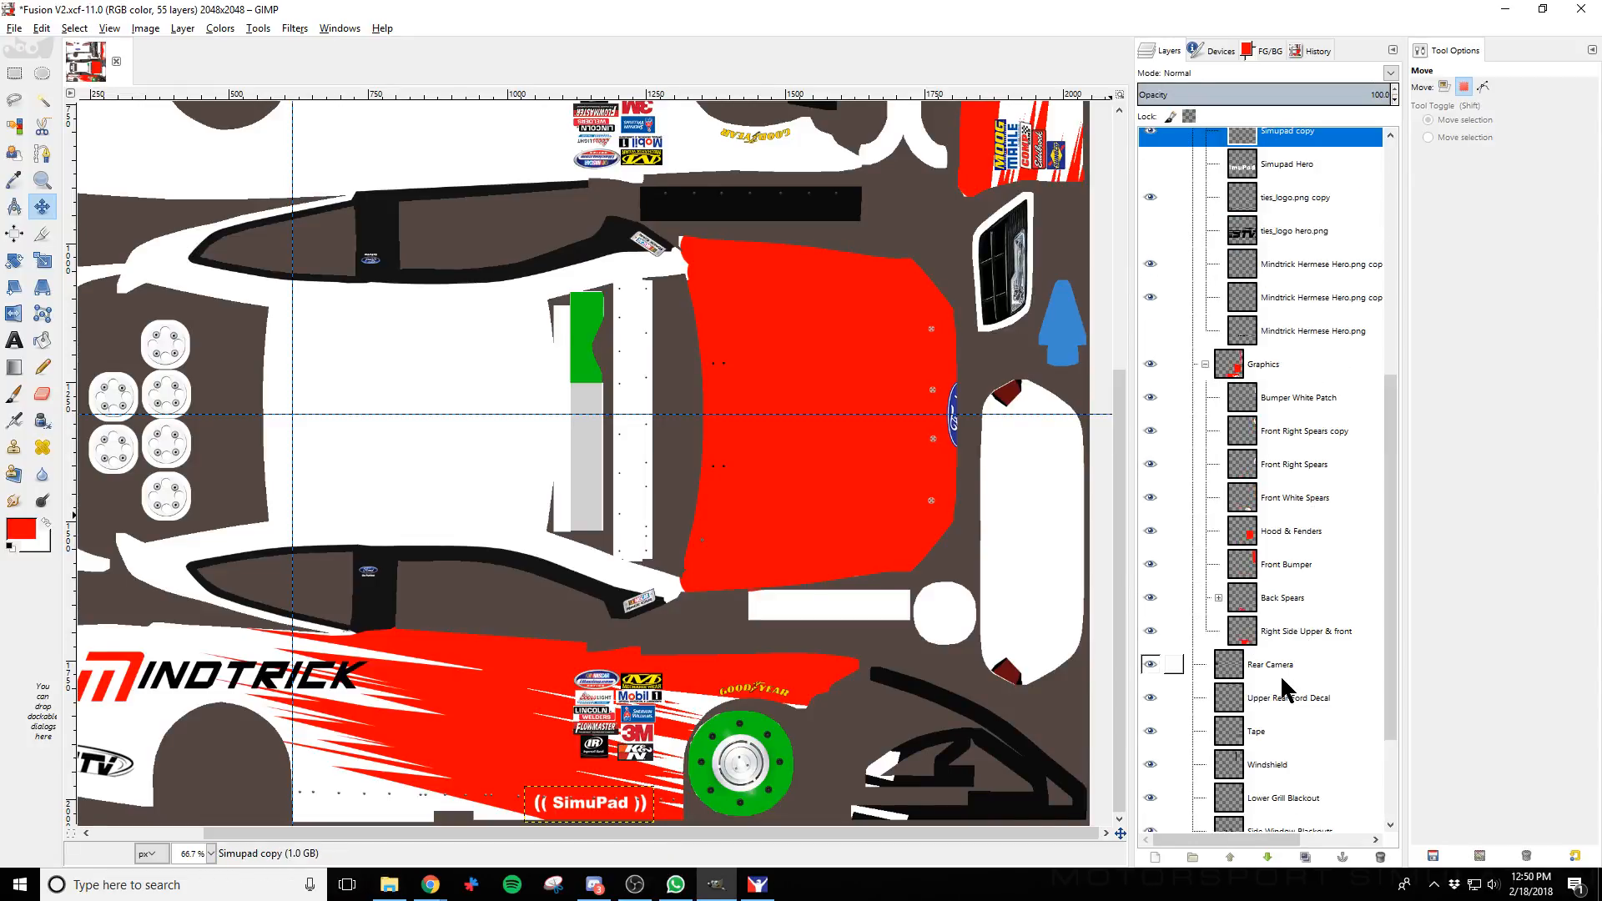
{"action": "left_click", "coordinate": [1150, 631]}
{"action": "left_click", "coordinate": [1148, 598]}
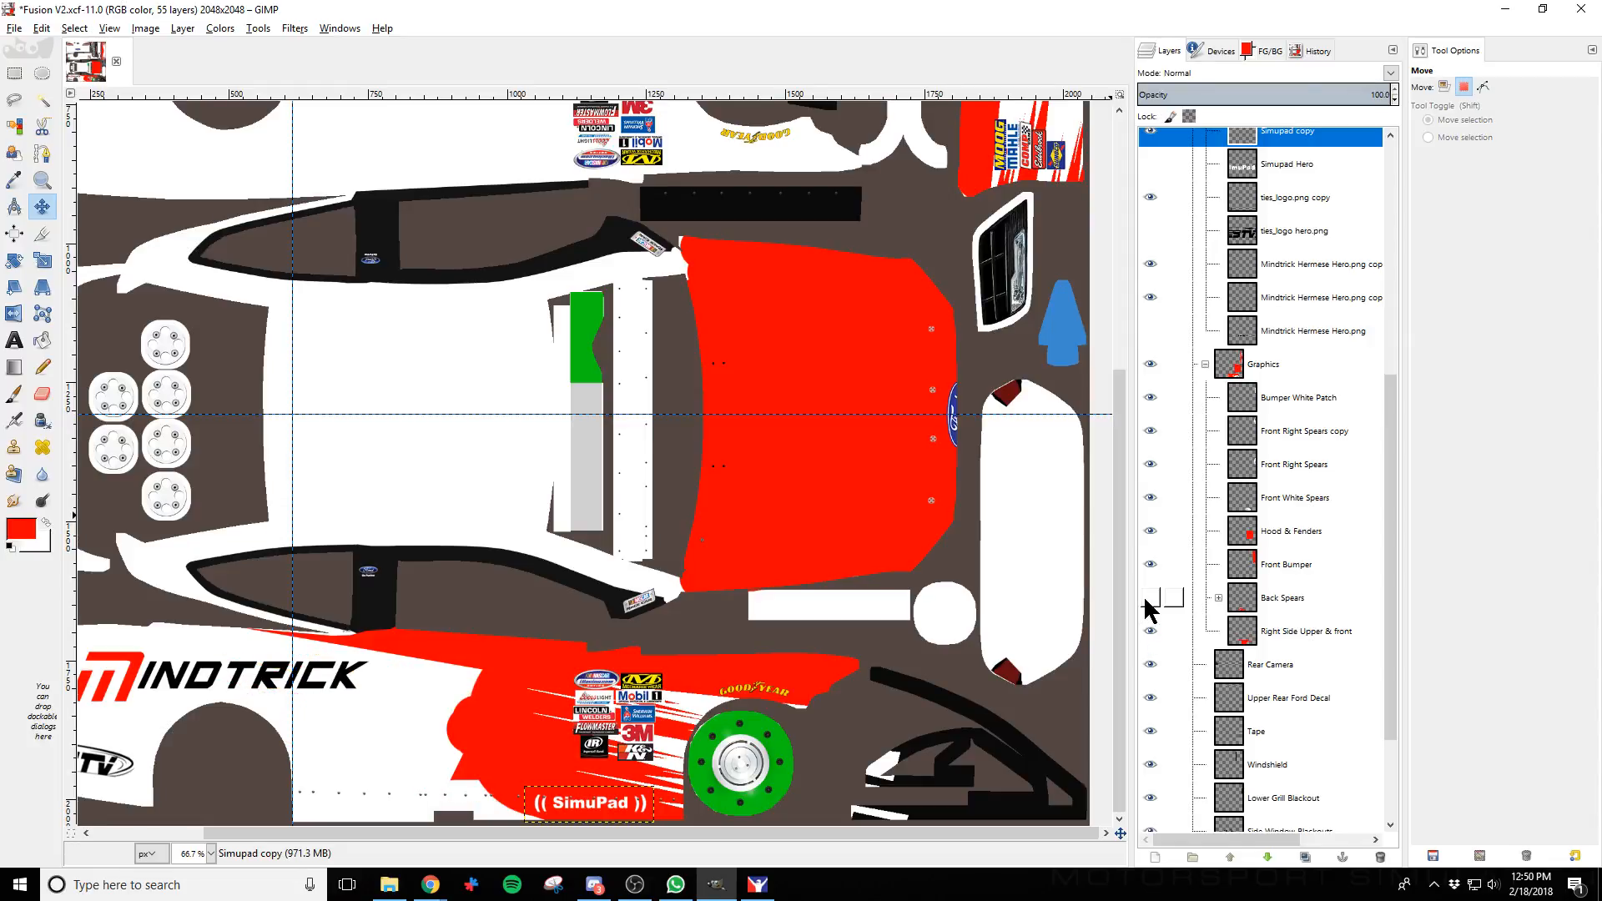
{"action": "left_click", "coordinate": [1149, 598]}
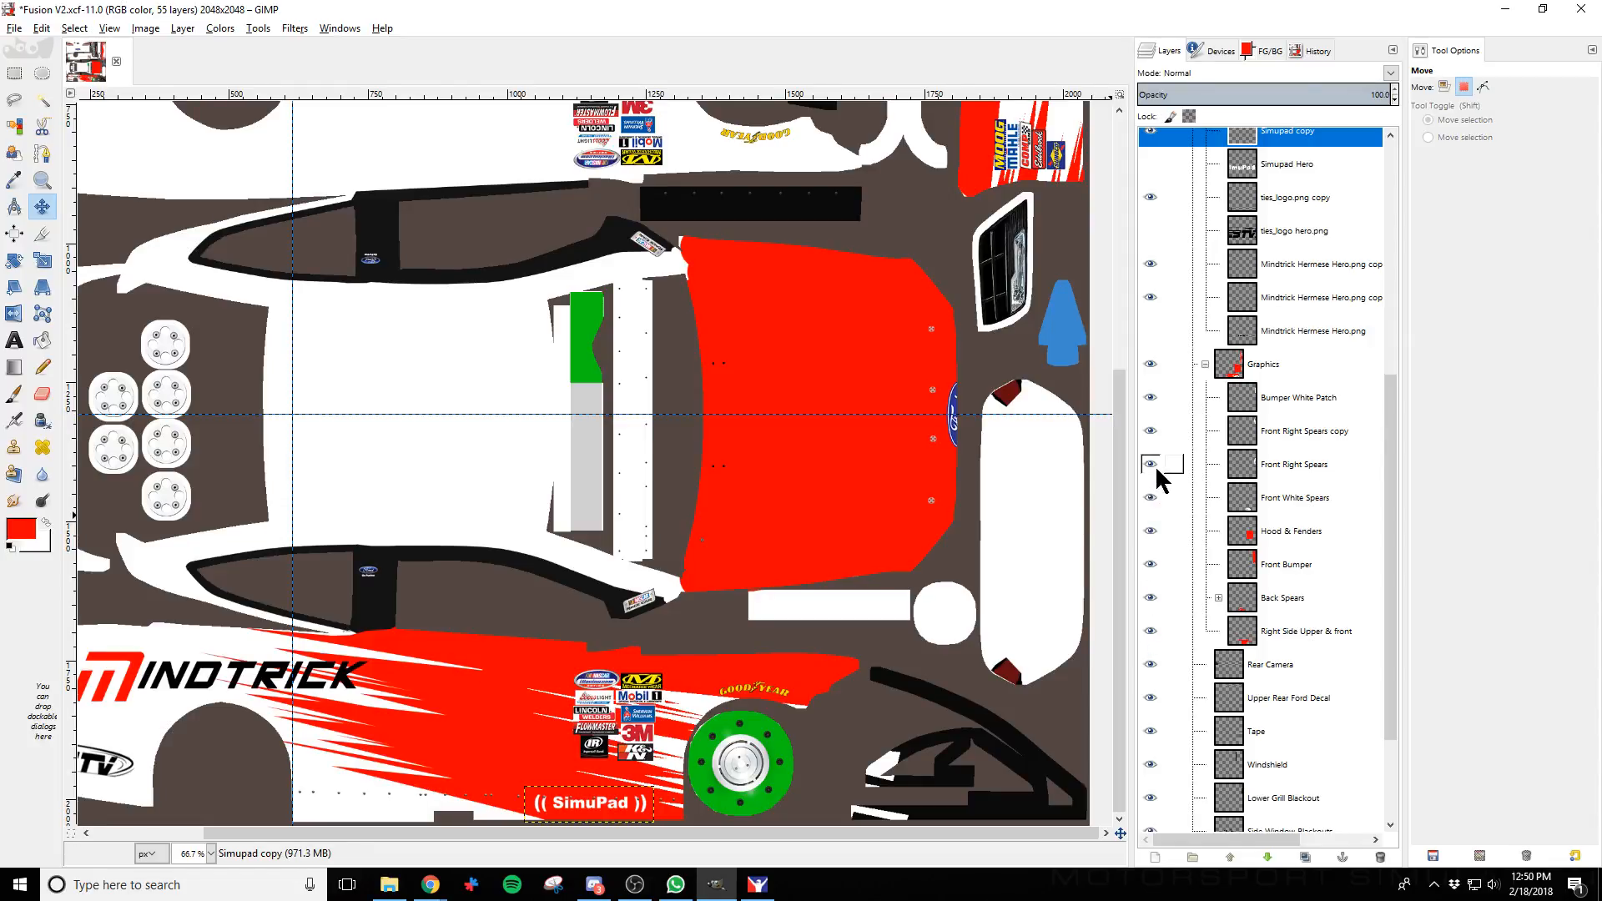
{"action": "left_click", "coordinate": [1150, 632]}
{"action": "left_click", "coordinate": [1153, 632]}
{"action": "left_click", "coordinate": [1150, 598]}
{"action": "left_click", "coordinate": [1151, 599]}
{"action": "left_click", "coordinate": [1150, 565]}
{"action": "scroll", "coordinate": [868, 626], "scroll_direction": "up", "scroll_amount": 5}
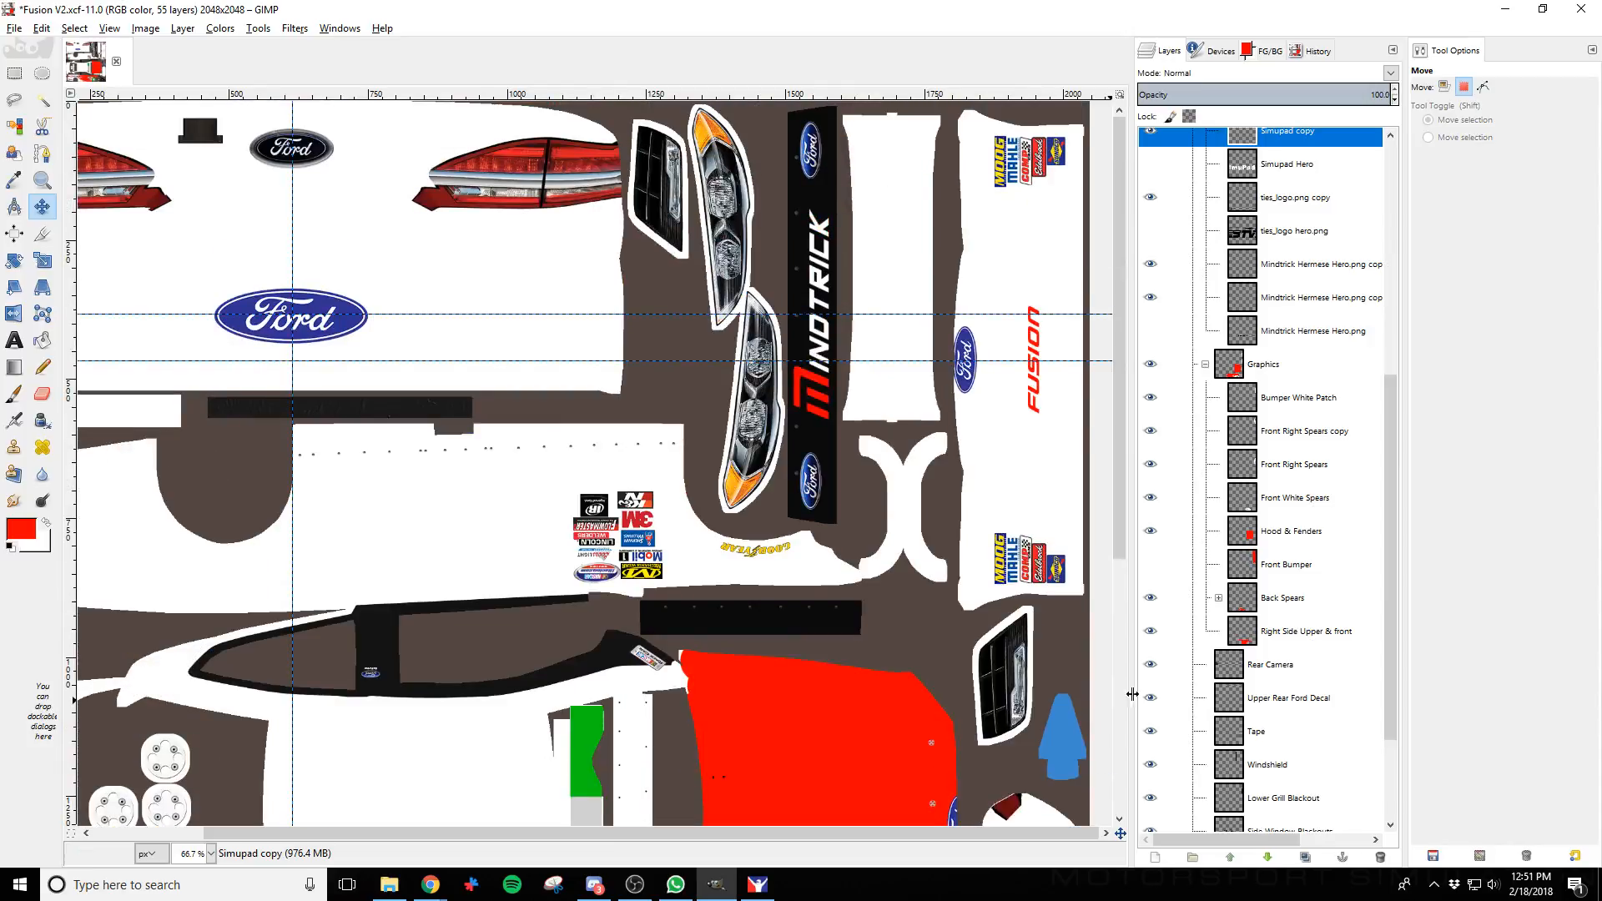
{"action": "left_click", "coordinate": [1150, 565]}
{"action": "left_click", "coordinate": [1150, 565]}
{"action": "left_click", "coordinate": [1151, 565]}
{"action": "scroll", "coordinate": [933, 641], "scroll_direction": "down", "scroll_amount": 2}
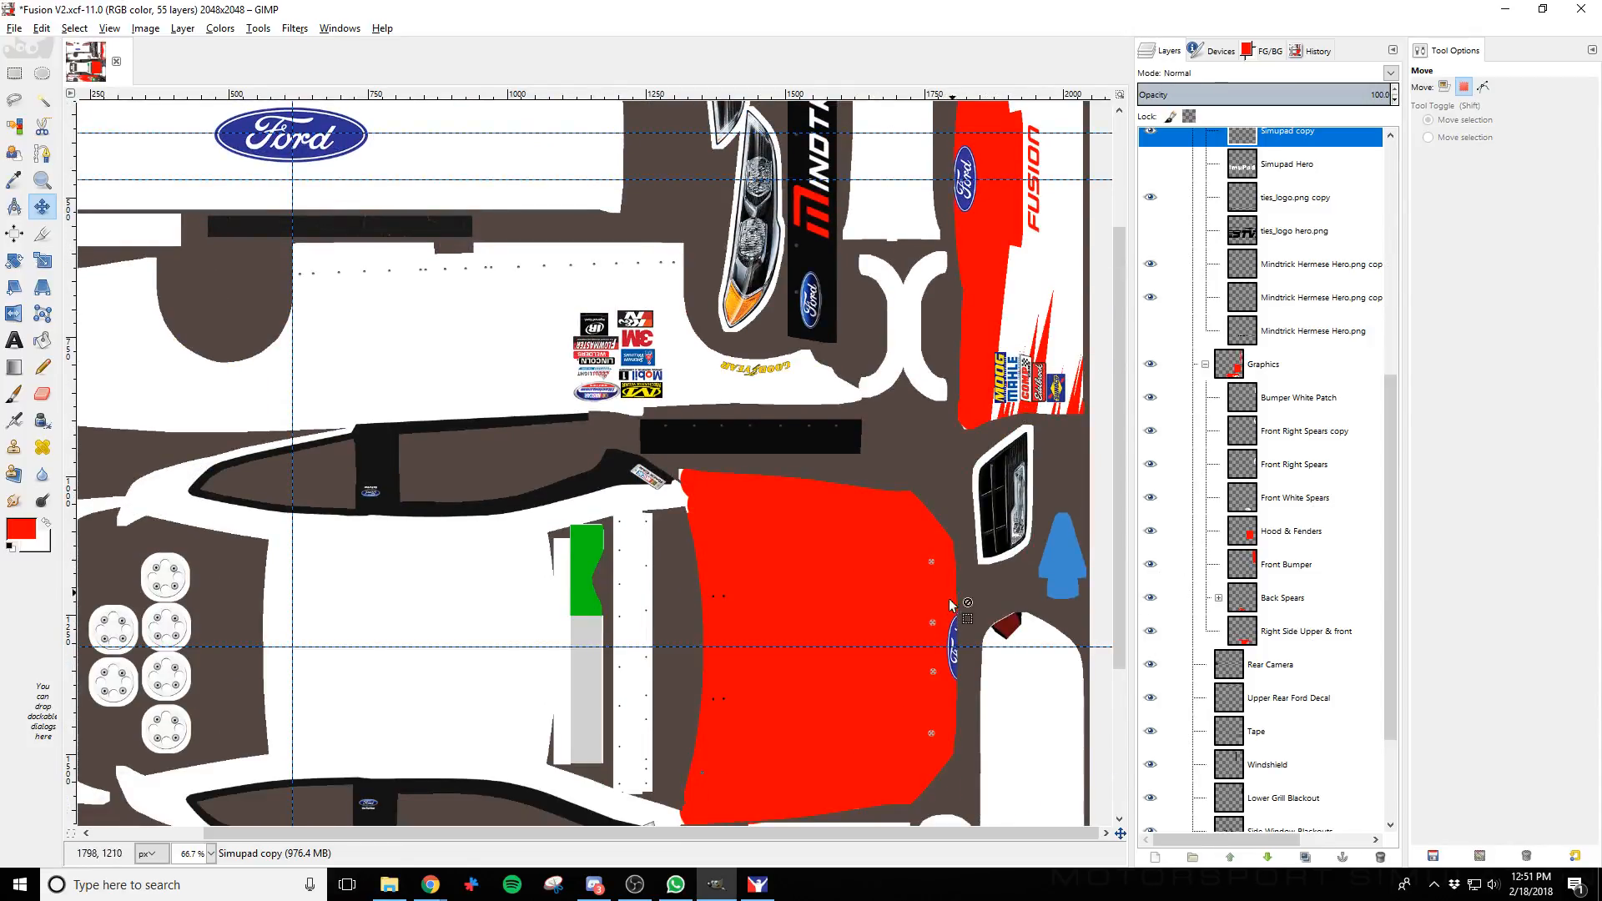
Compare the Front White Spears, Front Right Spears, its copy and Bumper White Patch, then select Front White Spears
{"action": "left_click", "coordinate": [1152, 500]}
{"action": "left_click", "coordinate": [1152, 499]}
{"action": "scroll", "coordinate": [908, 572], "scroll_direction": "up", "scroll_amount": 2}
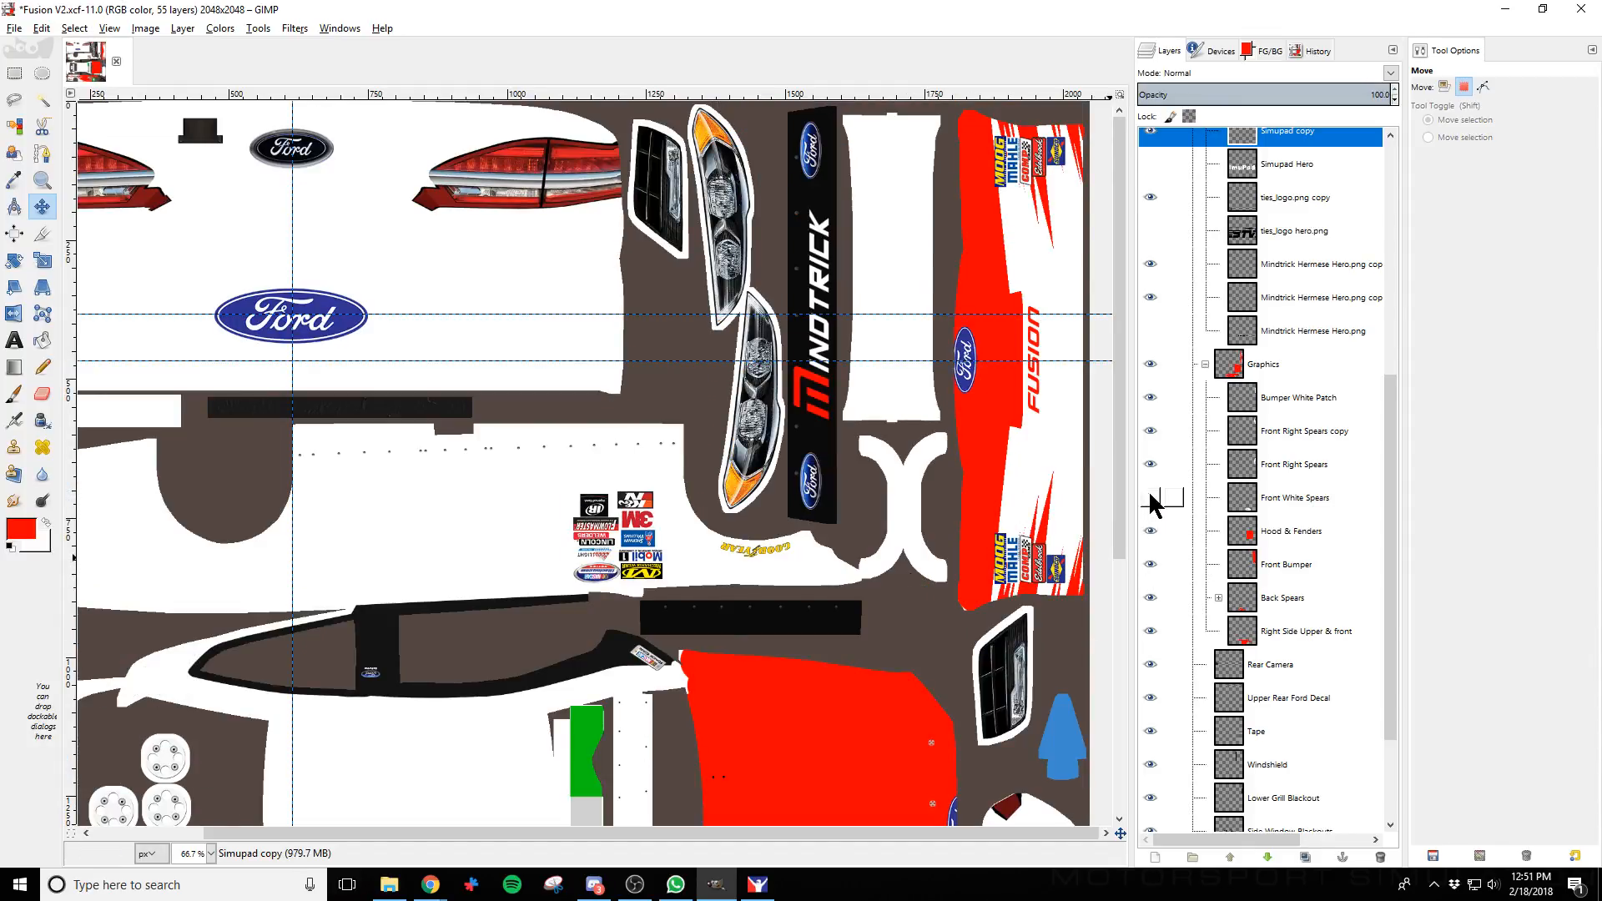
{"action": "left_click", "coordinate": [1152, 466]}
{"action": "left_click", "coordinate": [1152, 465]}
{"action": "left_click", "coordinate": [1152, 431]}
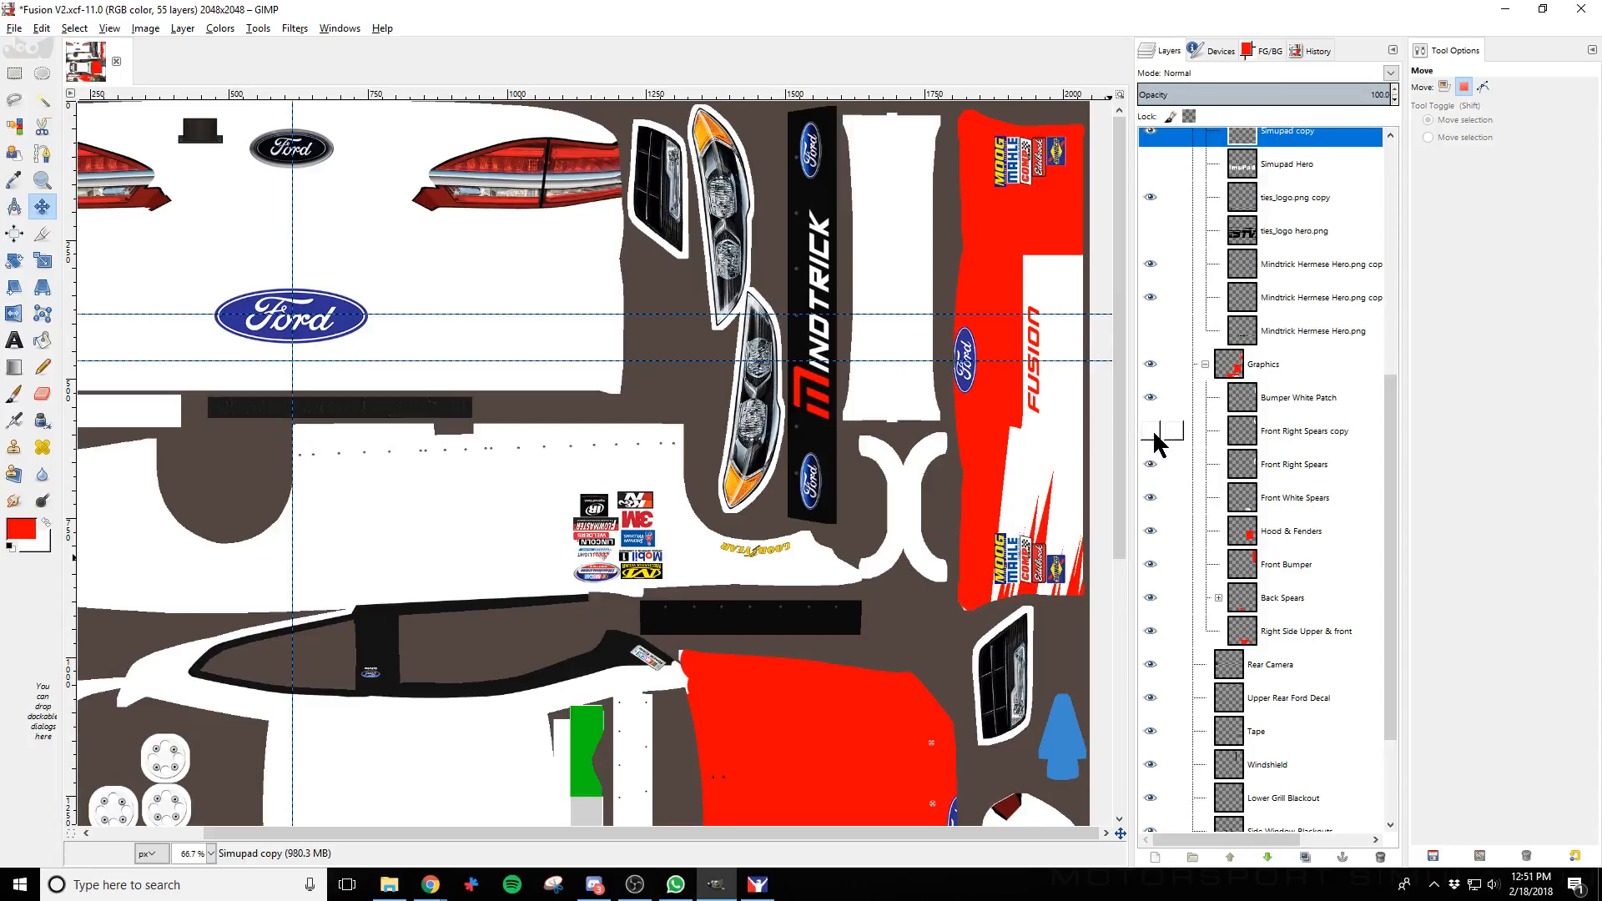
{"action": "left_click", "coordinate": [1153, 431]}
{"action": "left_click", "coordinate": [1152, 398]}
{"action": "left_click", "coordinate": [1153, 398]}
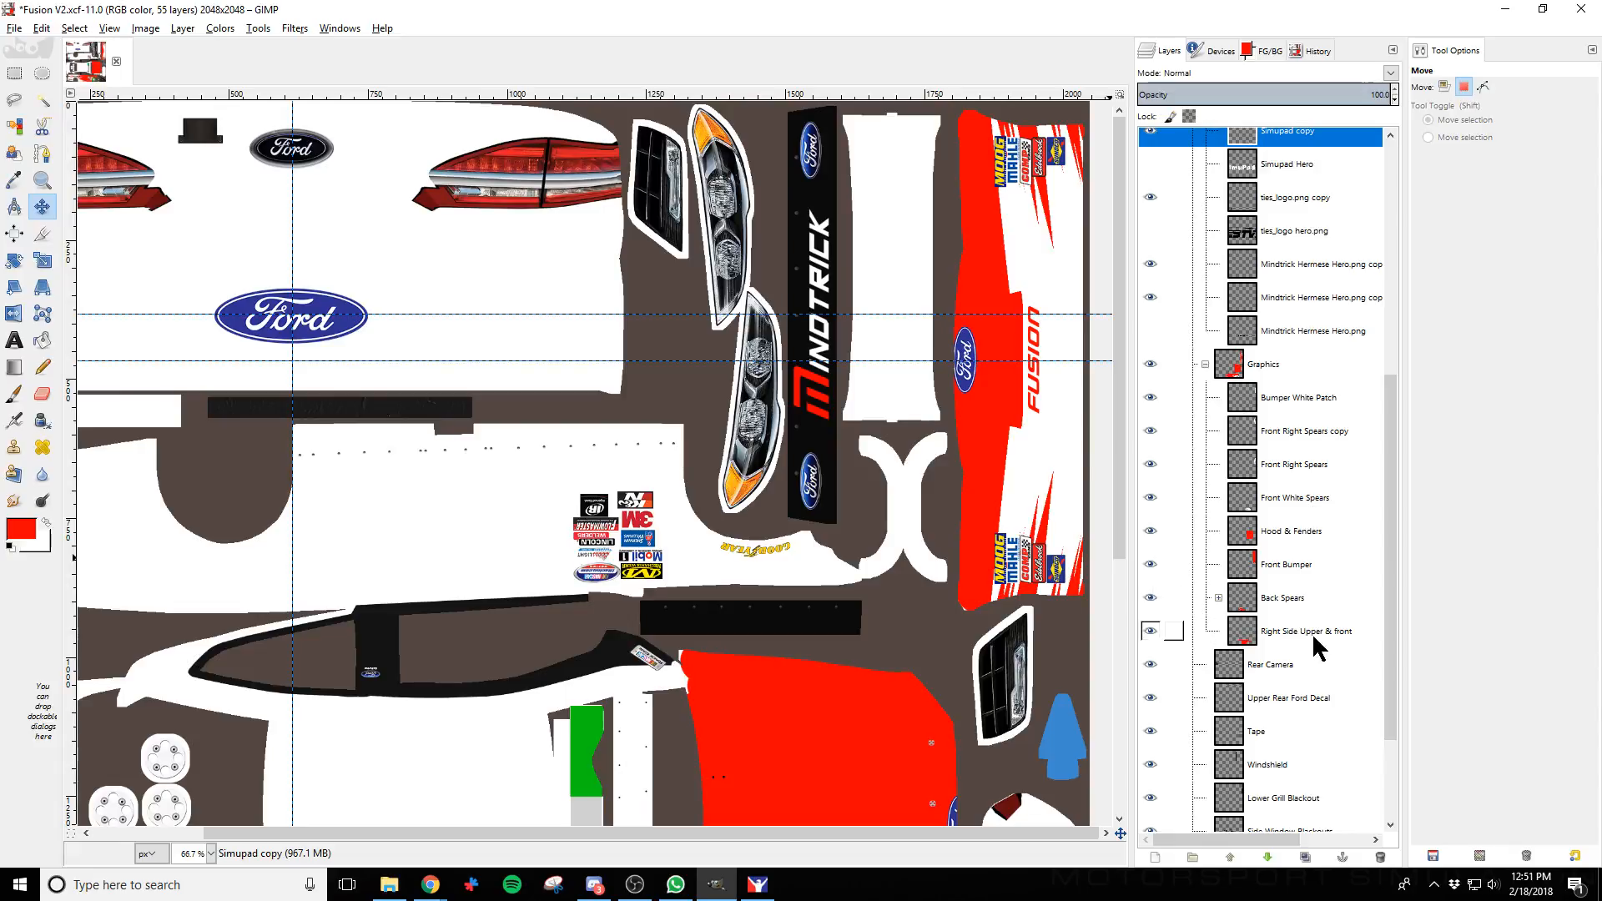
{"action": "scroll", "coordinate": [1295, 657], "scroll_direction": "down", "scroll_amount": 2}
{"action": "scroll", "coordinate": [1295, 658], "scroll_direction": "down", "scroll_amount": 2}
{"action": "scroll", "coordinate": [1119, 709], "scroll_direction": "down", "scroll_amount": 5}
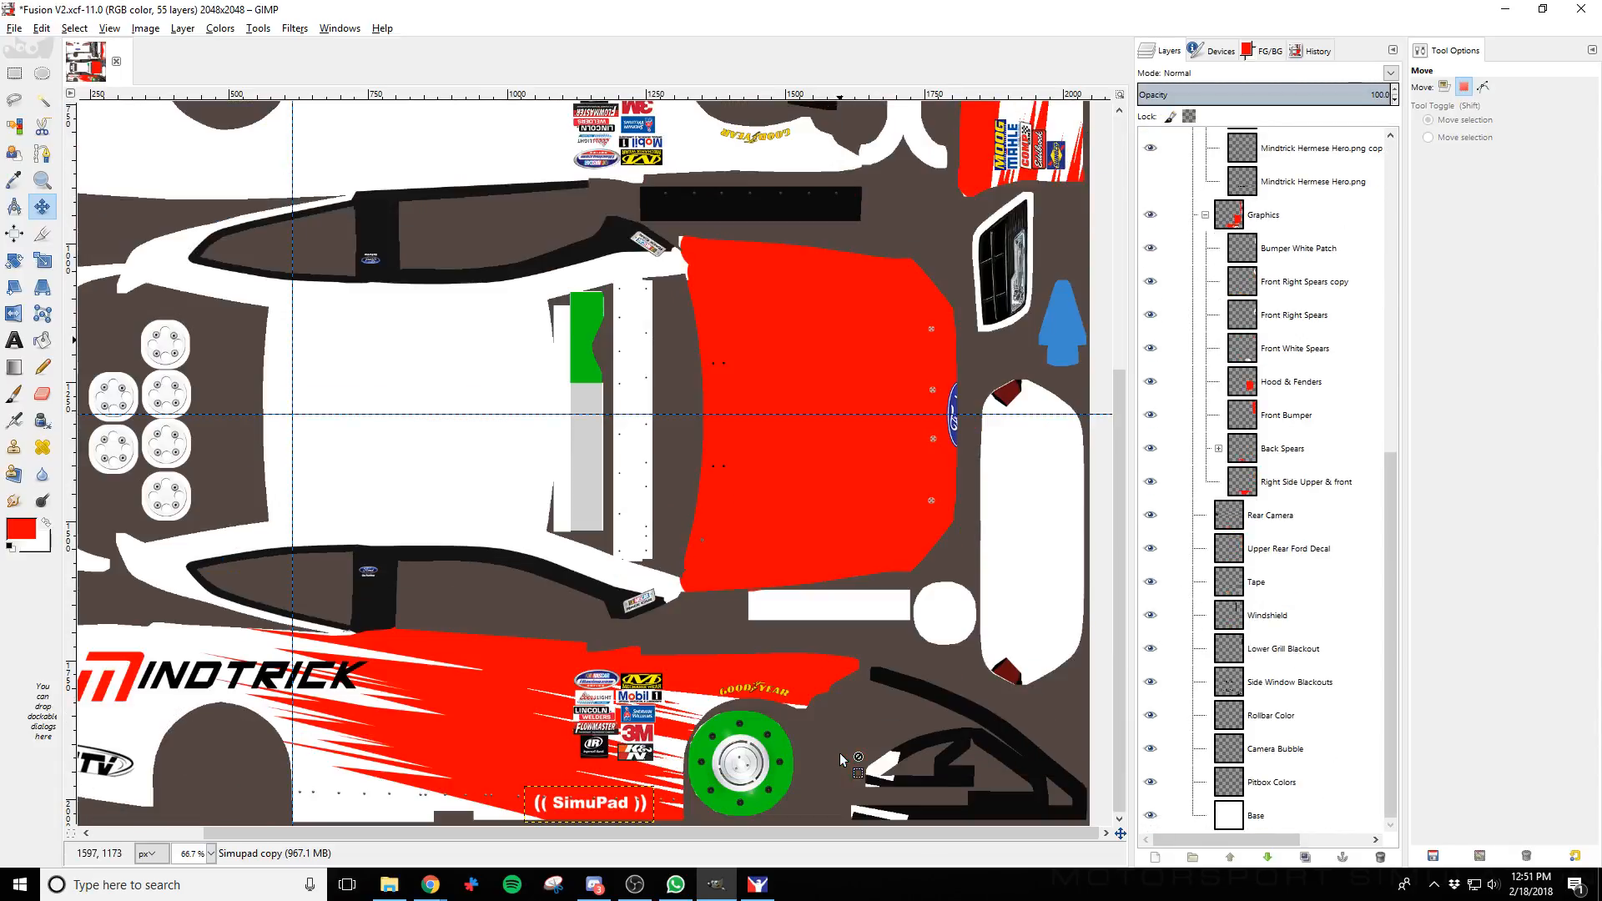
{"action": "left_click", "coordinate": [1312, 350]}
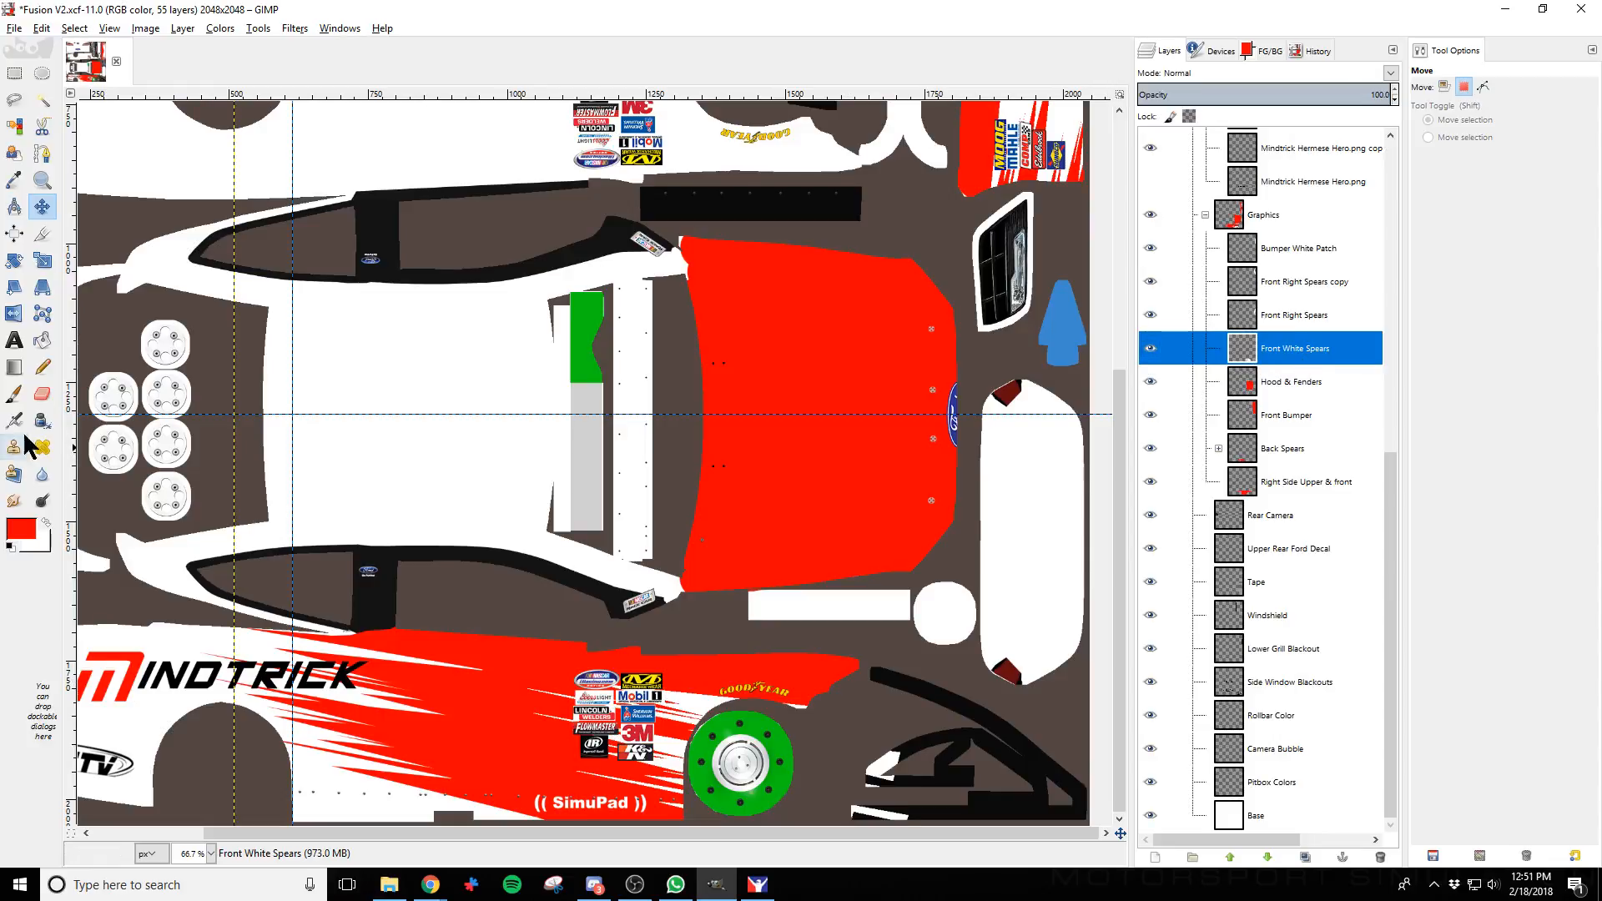
Erase the stray white patches from the black roll-bar area and reload the paint in iRacing
{"action": "left_click", "coordinate": [41, 393]}
{"action": "left_click_drag", "start_coordinate": [899, 784], "coordinate": [876, 802]}
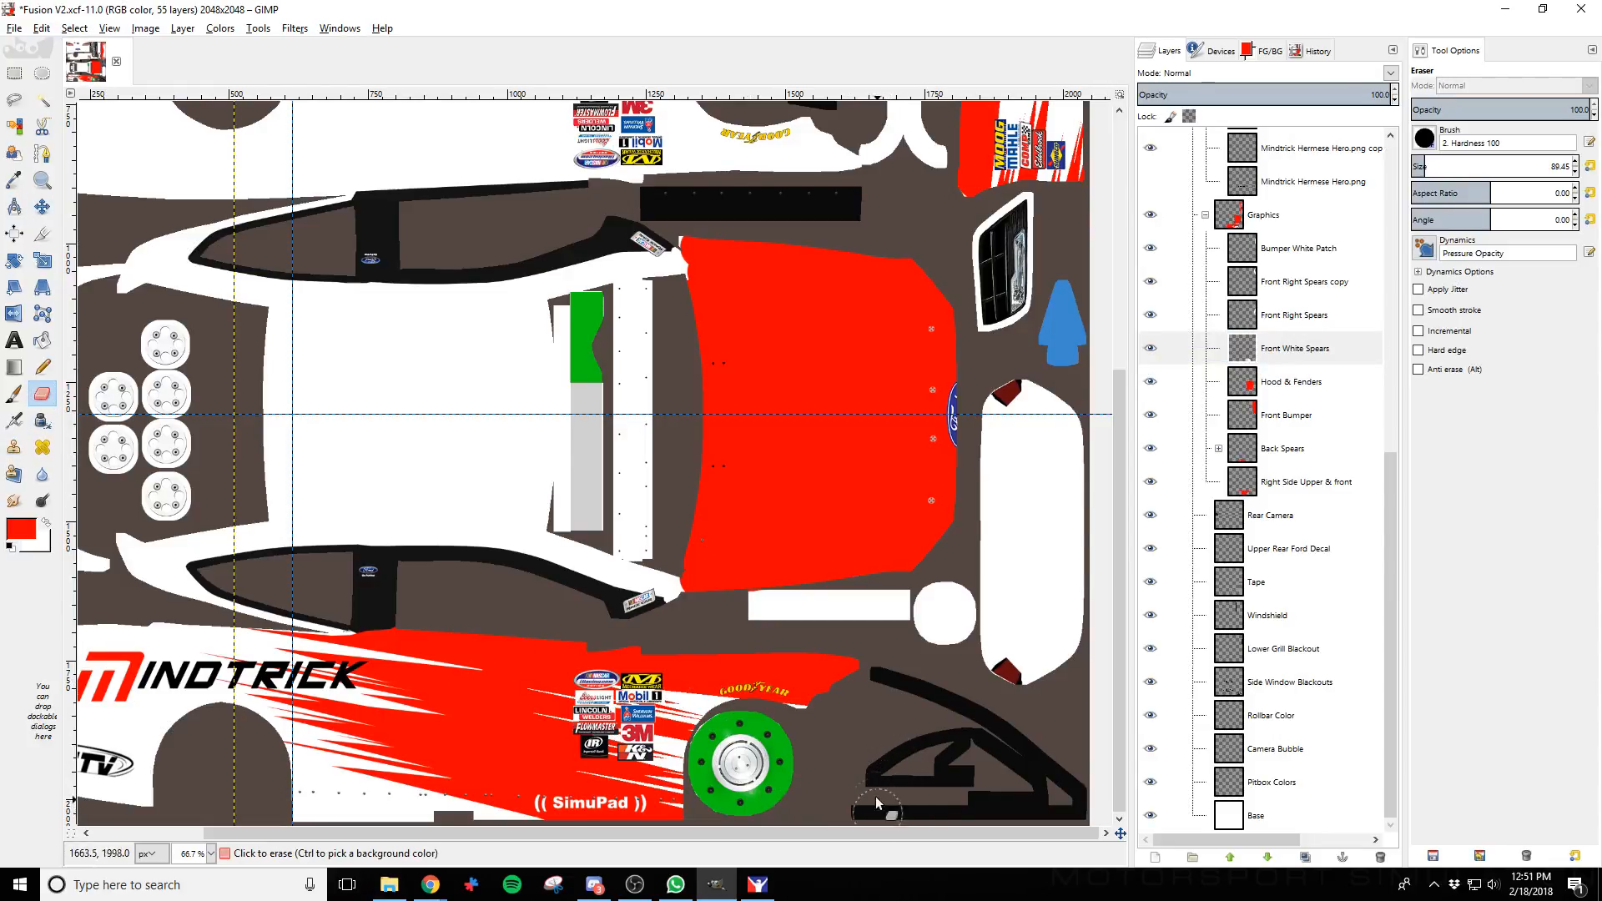
{"action": "key", "text": "alt"}
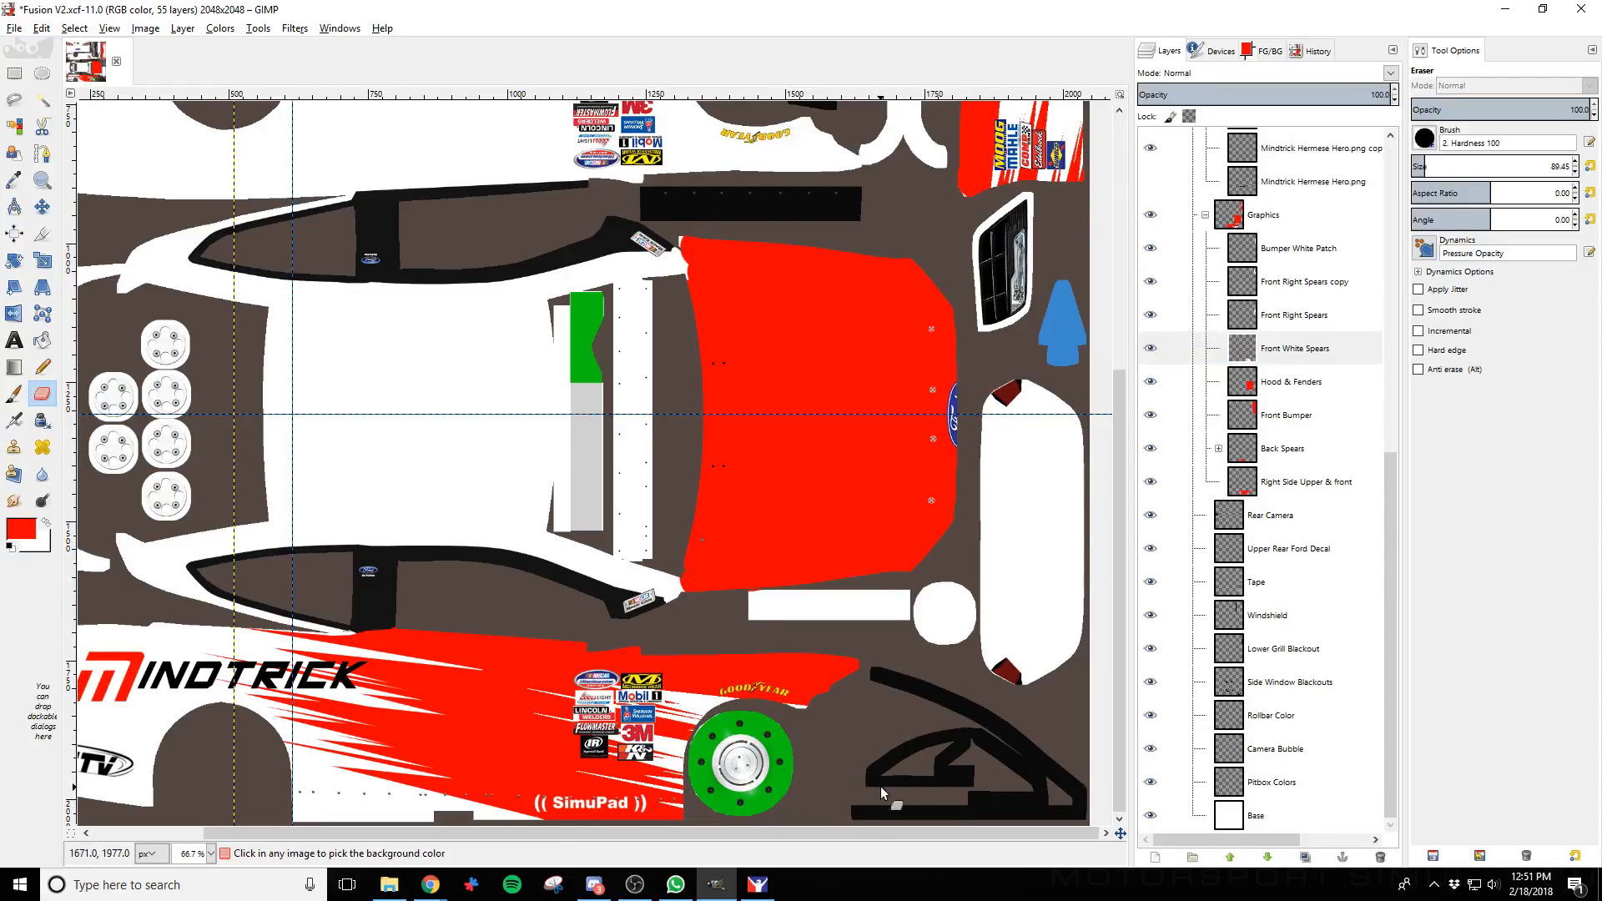
{"action": "key", "text": "alt+Tab"}
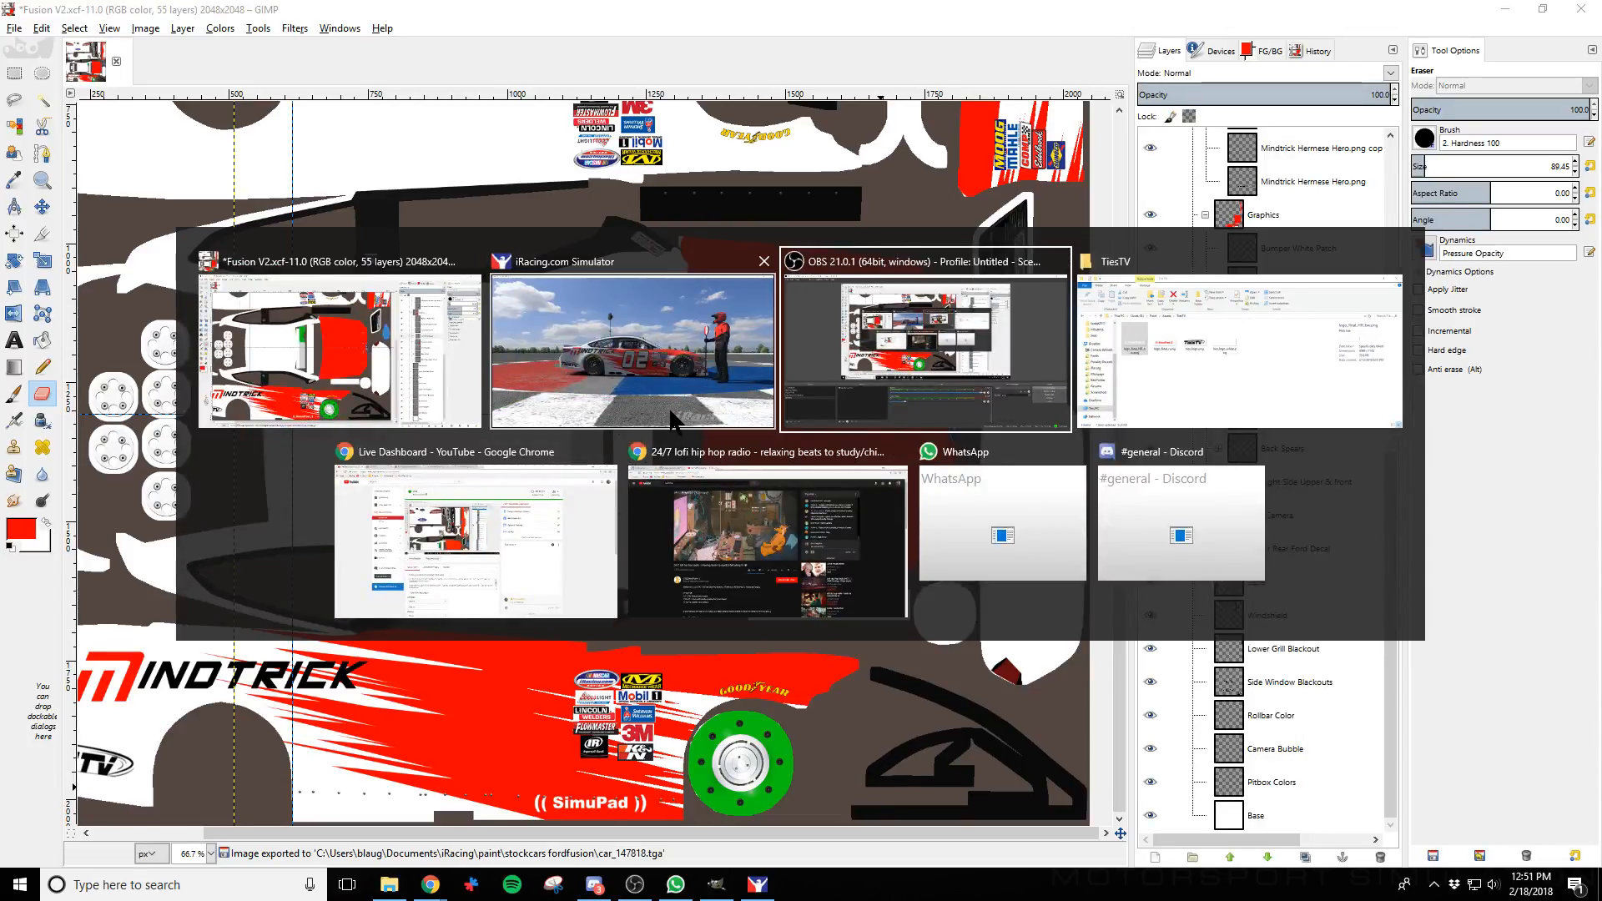
{"action": "key", "text": "ctrl+r"}
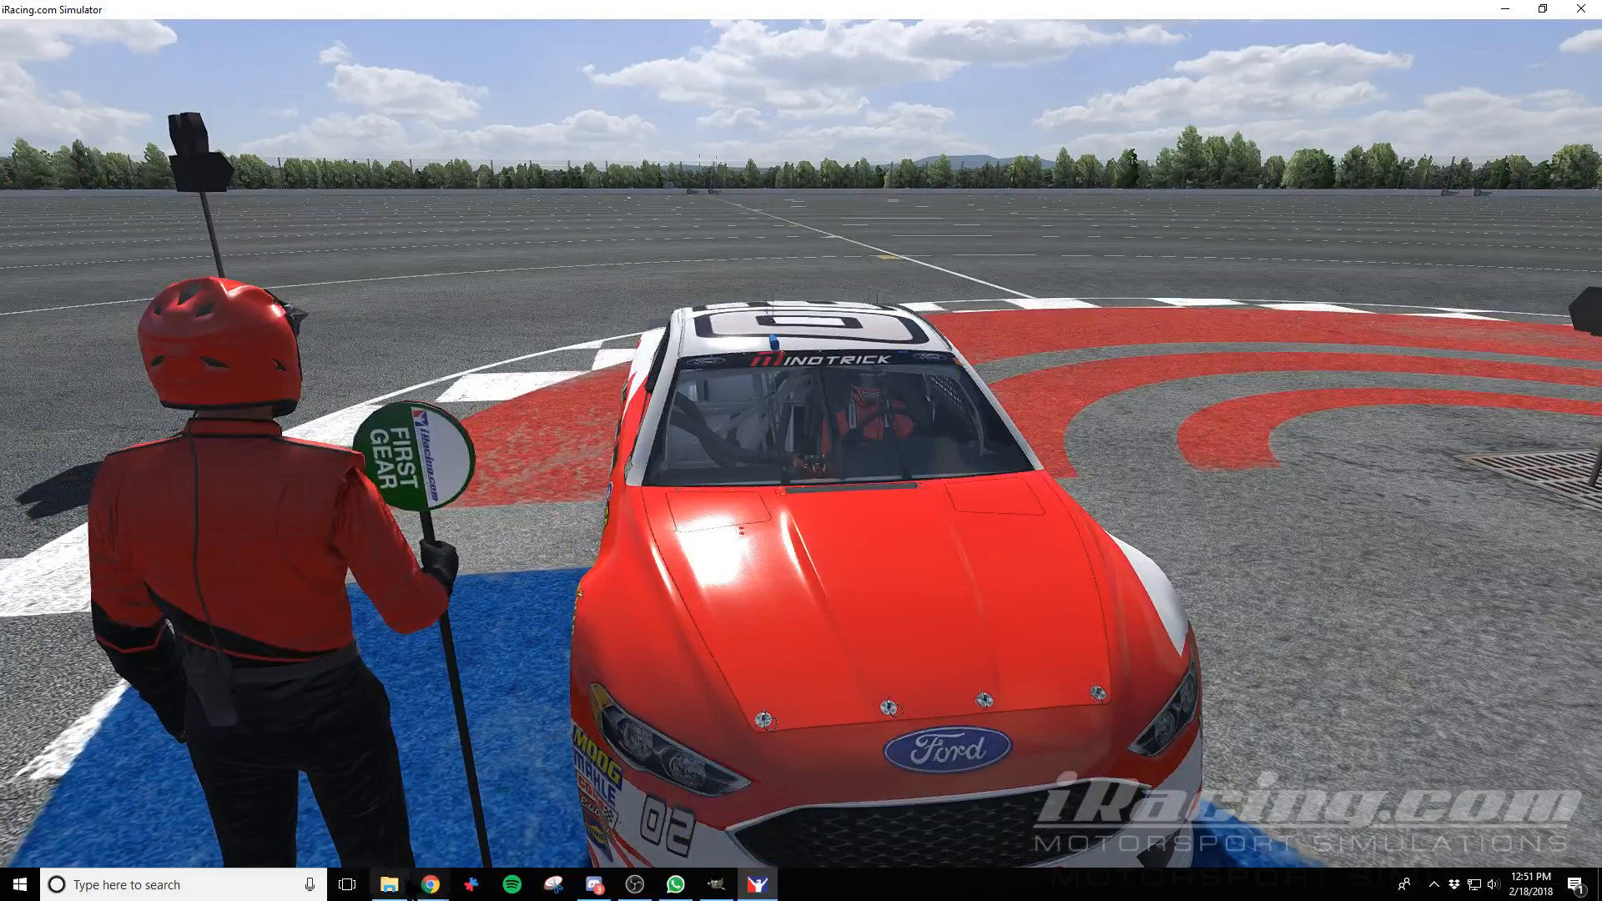
{"action": "left_click", "coordinate": [389, 885]}
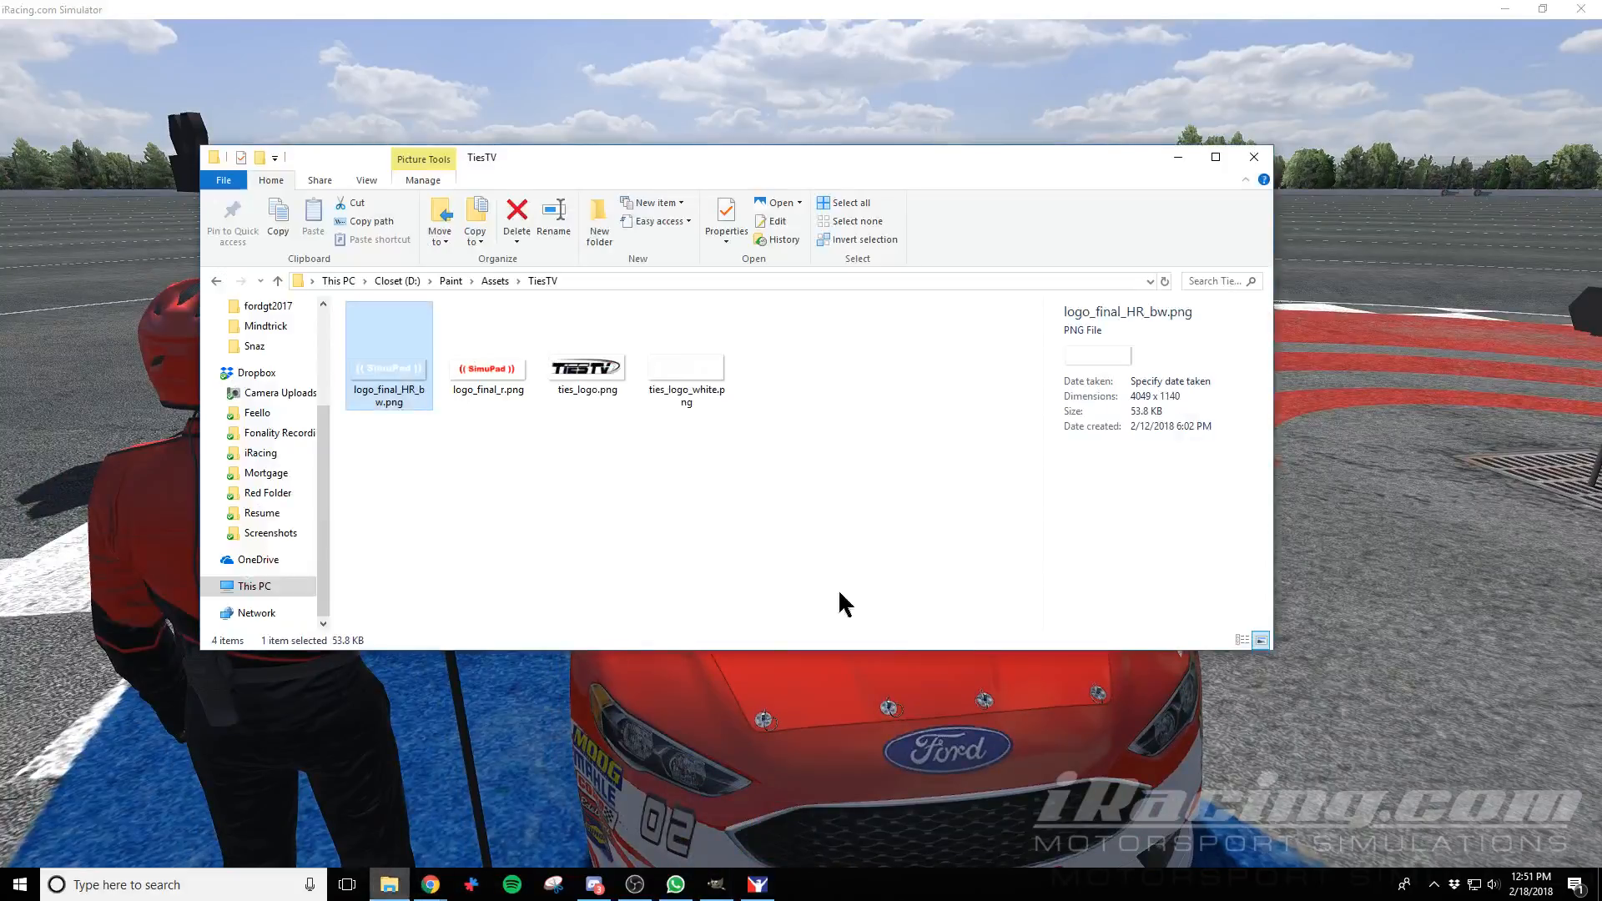
Go back to the Assets folder, open Mindtrick, and select M Logo.png
{"action": "left_click", "coordinate": [215, 282]}
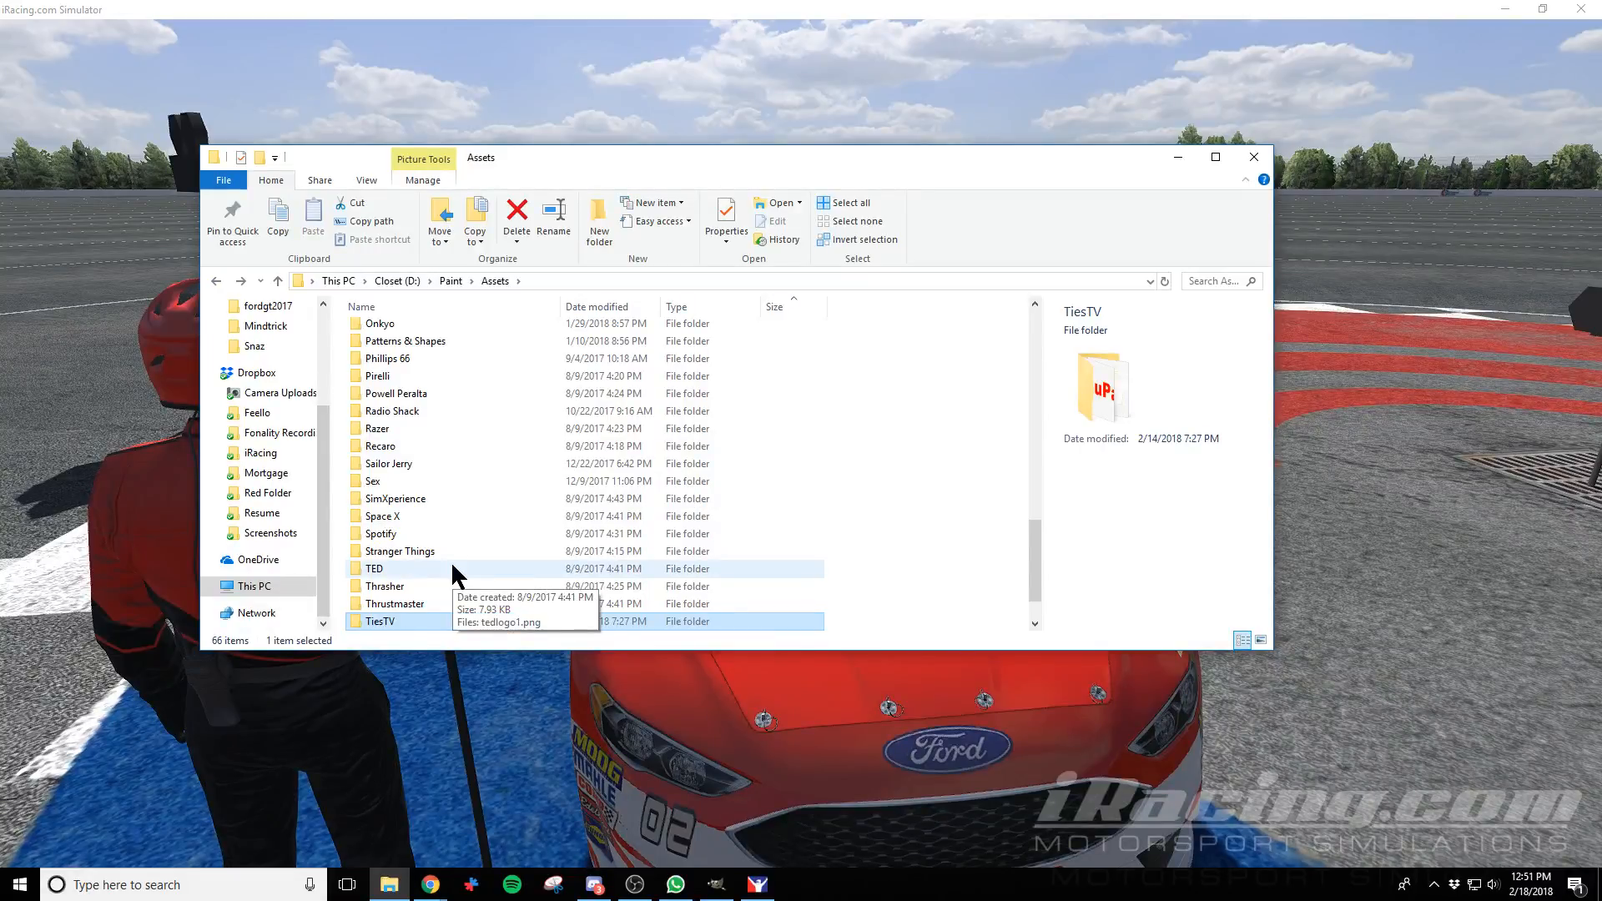
{"action": "scroll", "coordinate": [451, 567], "scroll_direction": "down", "scroll_amount": 1}
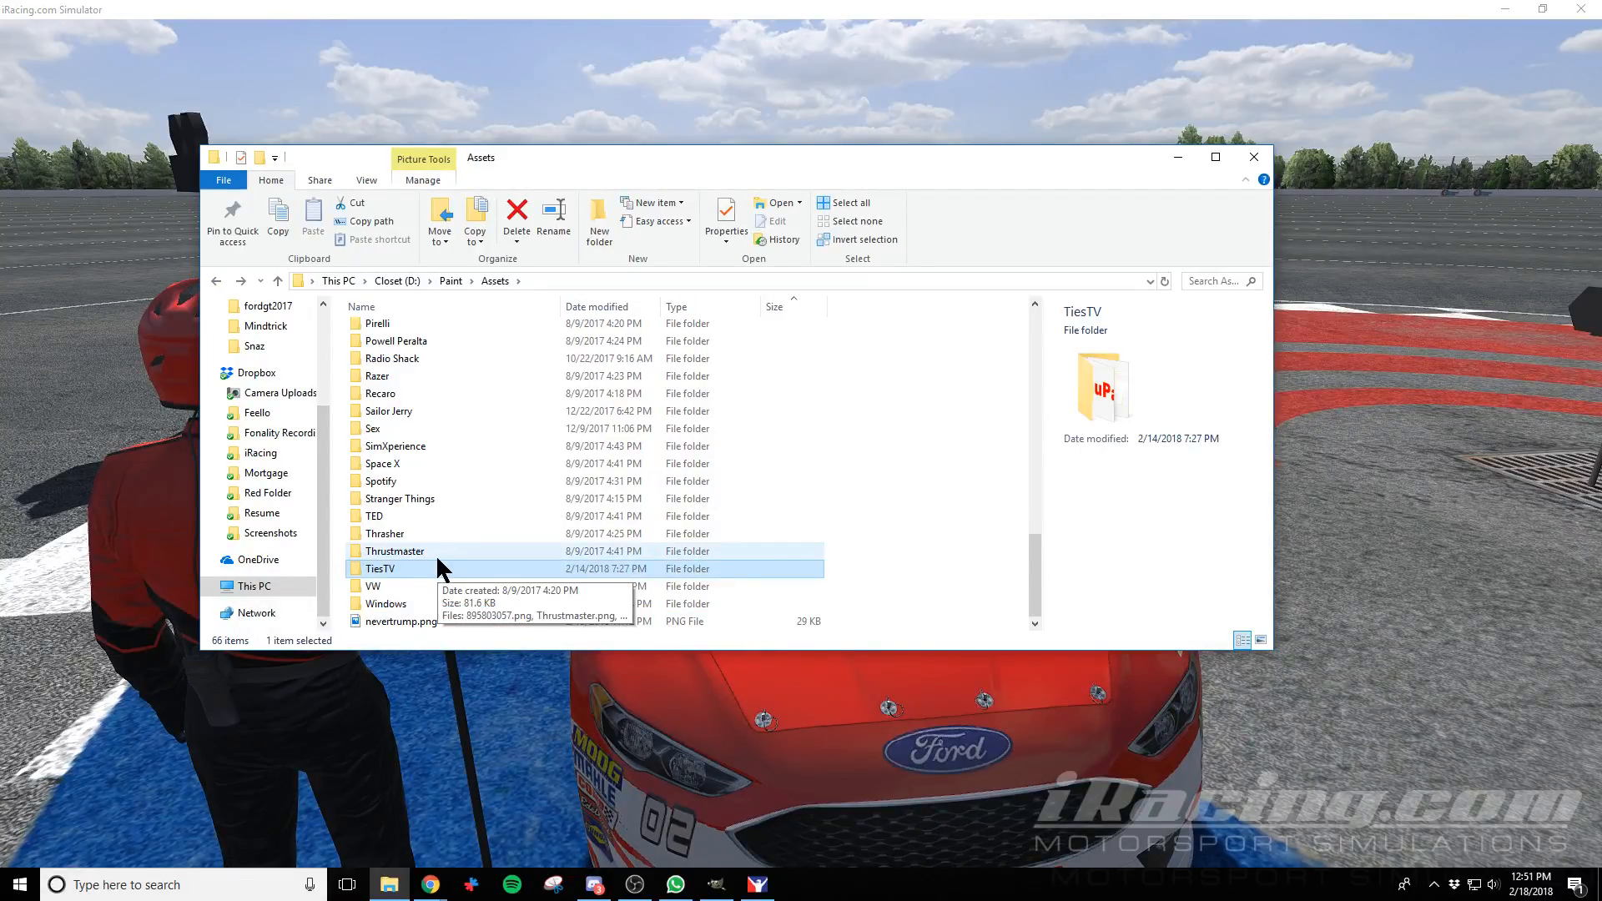
{"action": "scroll", "coordinate": [436, 554], "scroll_direction": "up", "scroll_amount": 5}
{"action": "left_click", "coordinate": [399, 415]}
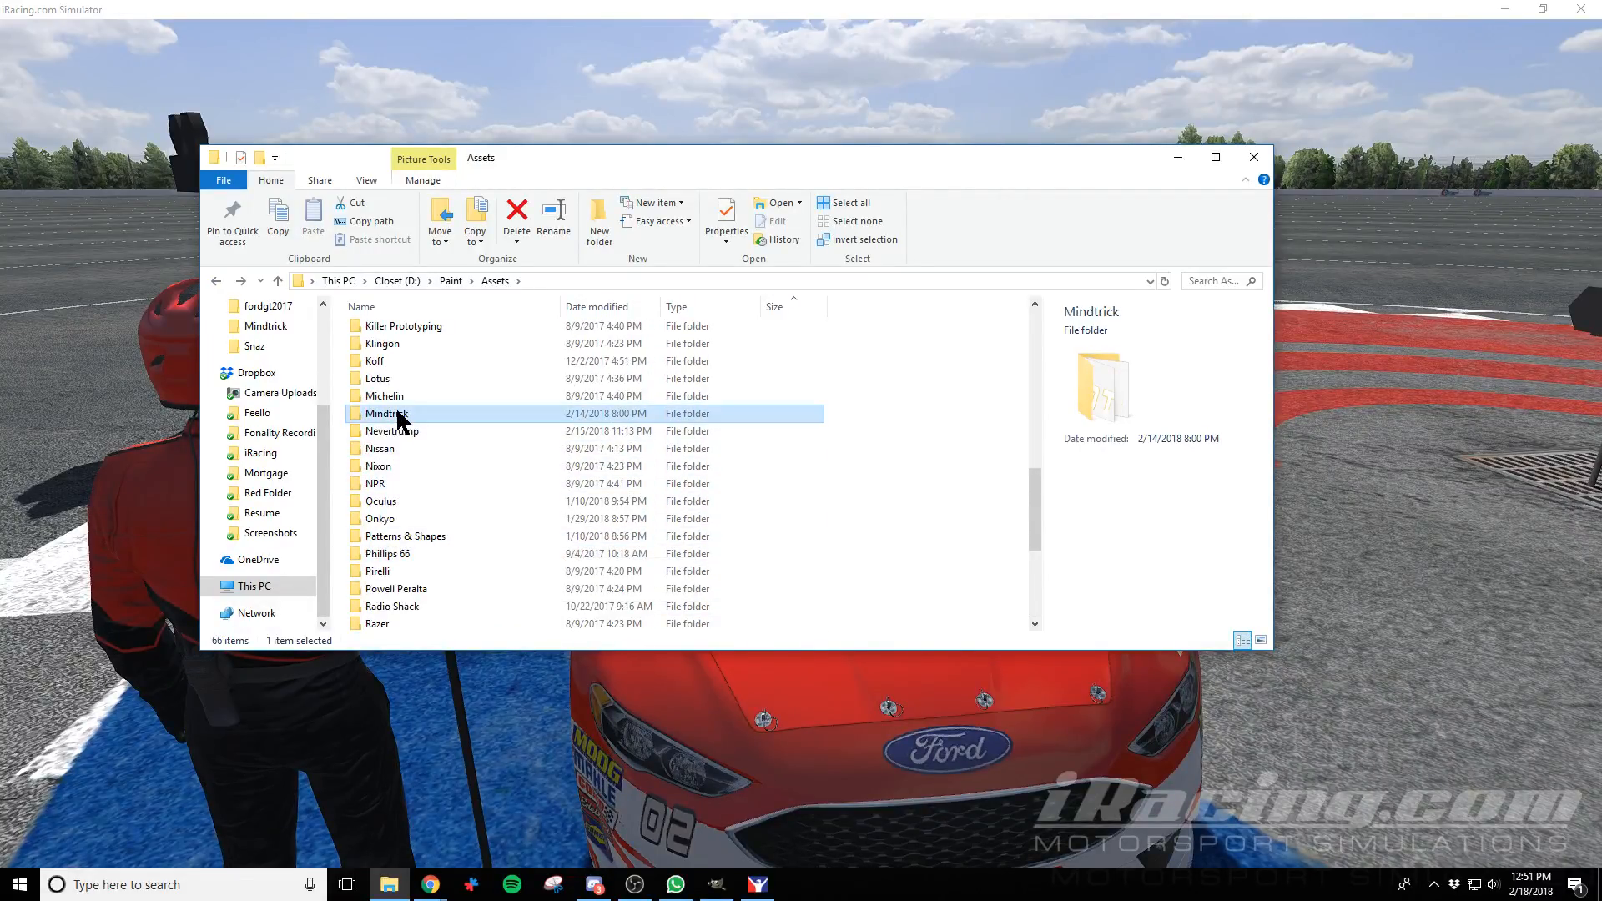
{"action": "double_click", "coordinate": [399, 415]}
{"action": "left_click", "coordinate": [391, 354]}
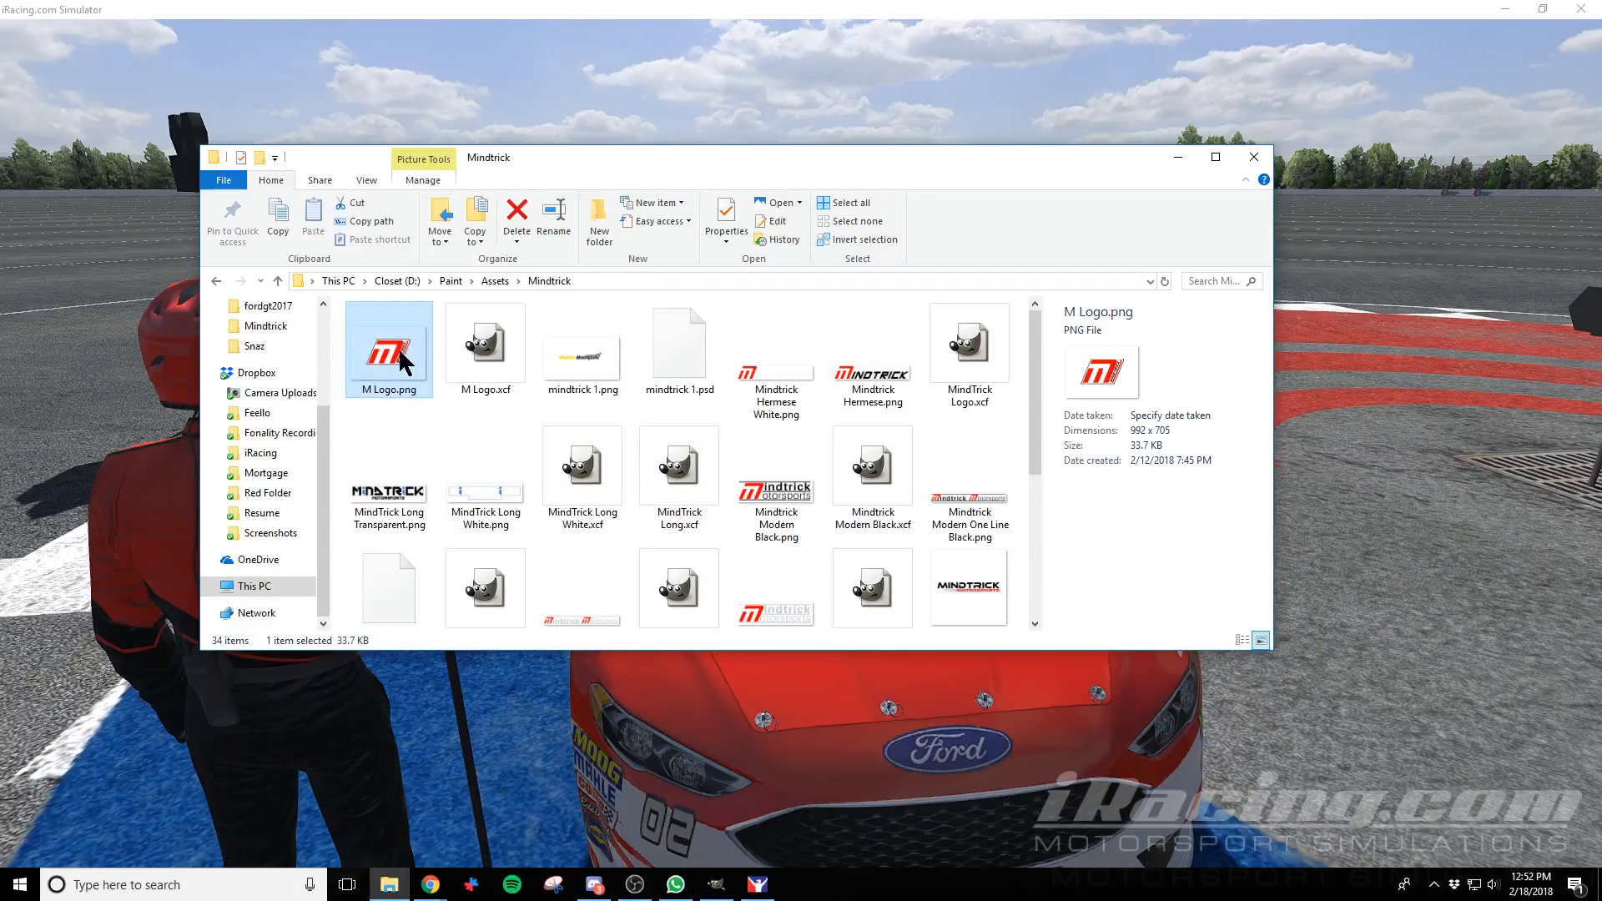
{"action": "mouse_move", "coordinate": [390, 354]}
{"action": "left_mouse_down"}
{"action": "mouse_move", "coordinate": [568, 543]}
{"action": "mouse_move", "coordinate": [376, 382]}
{"action": "left_mouse_up"}
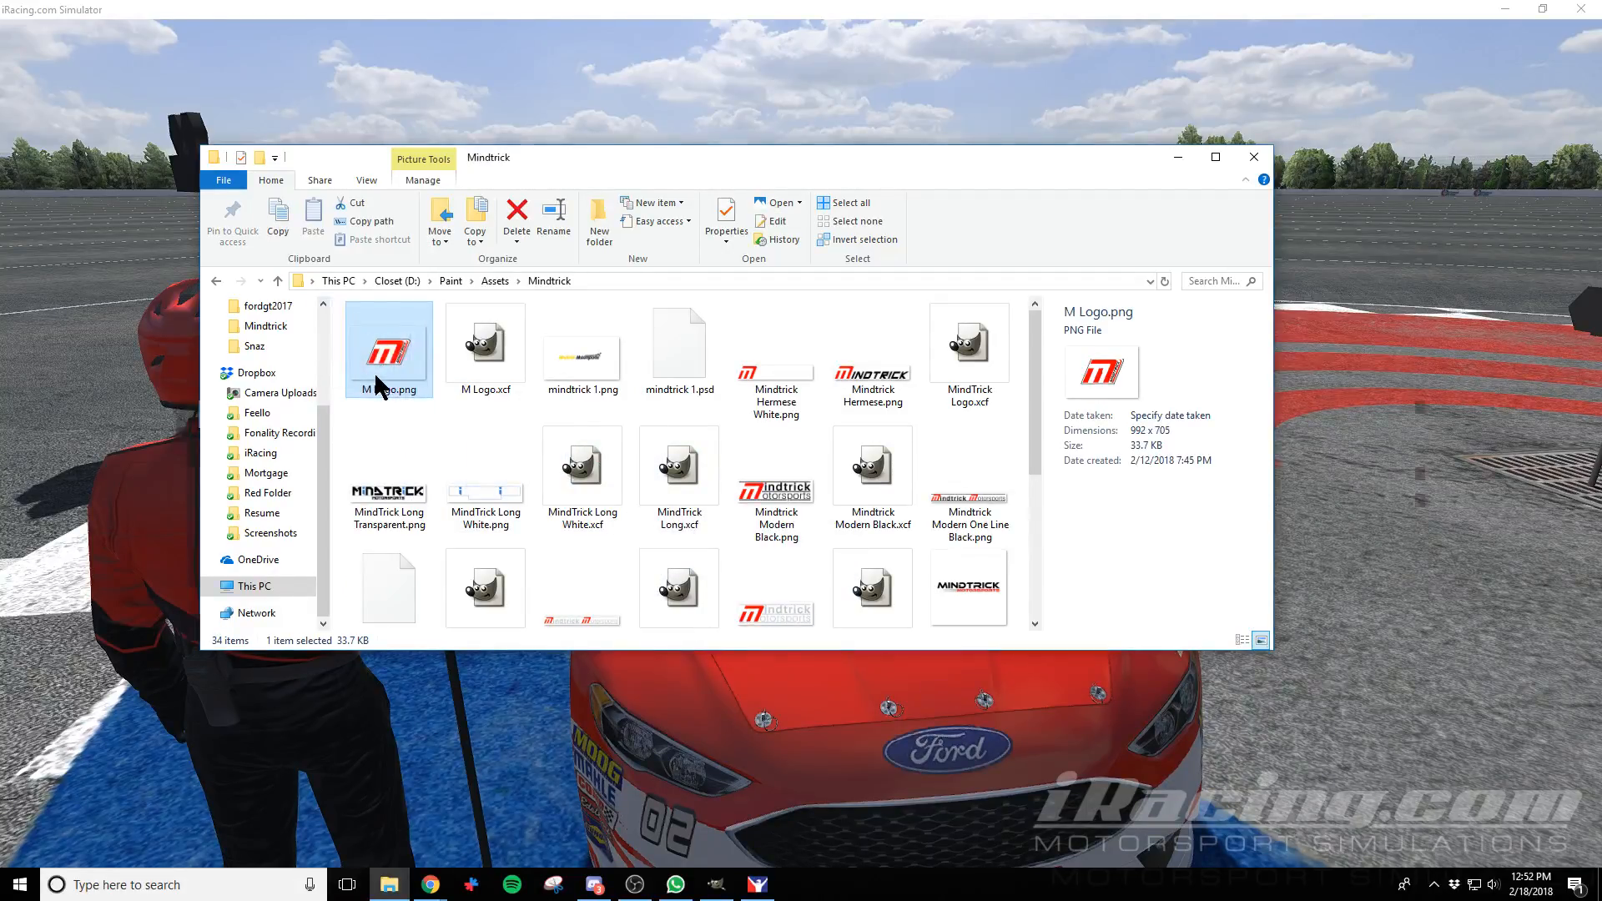
{"action": "key", "text": "alt+Tab"}
{"action": "key", "text": "alt+Tab"}
{"action": "key", "text": "alt+Tab"}
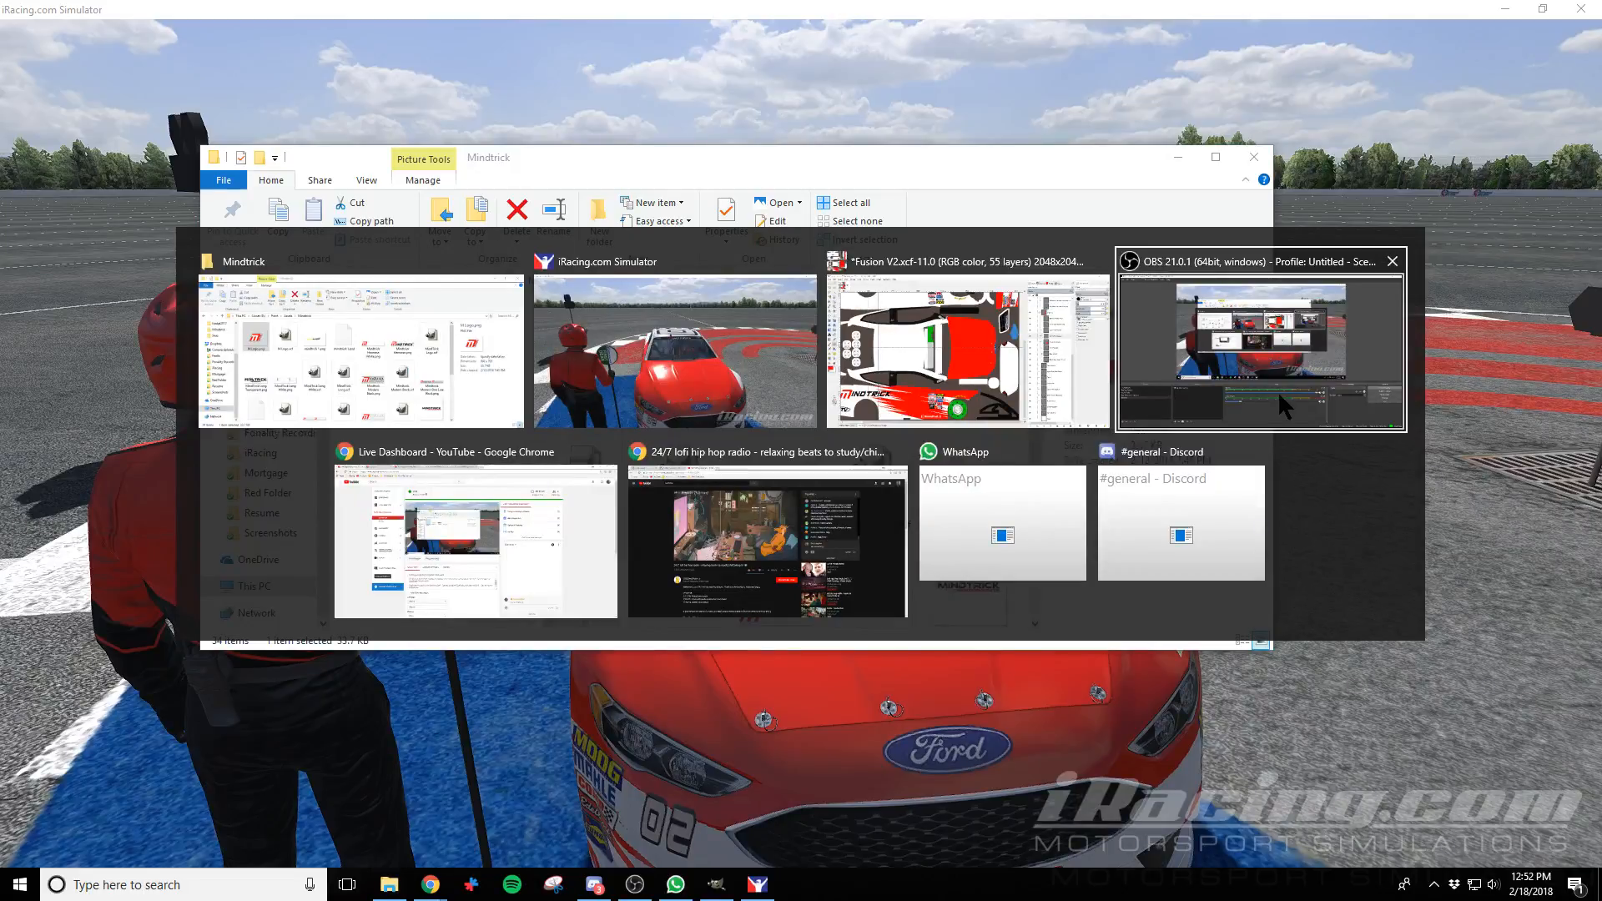
{"action": "left_click", "coordinate": [943, 374]}
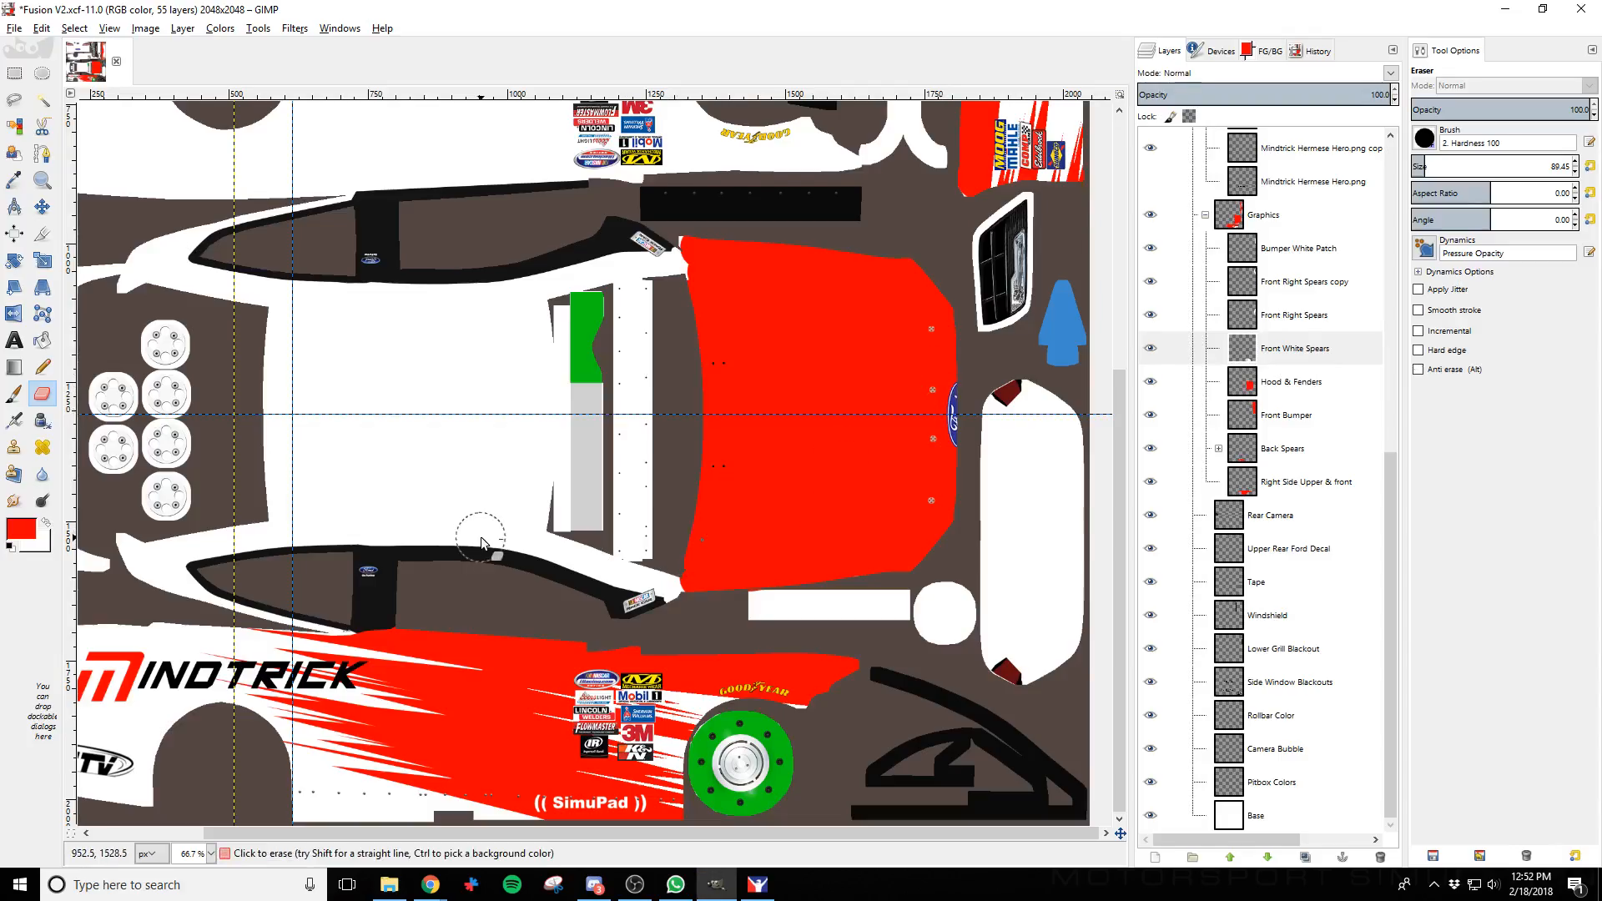
Import M Logo.png as a layer above the Graphics group and rename it M Logo Hero.png
{"action": "key", "text": "alt+Tab"}
{"action": "left_click_drag", "start_coordinate": [405, 380], "coordinate": [513, 699]}
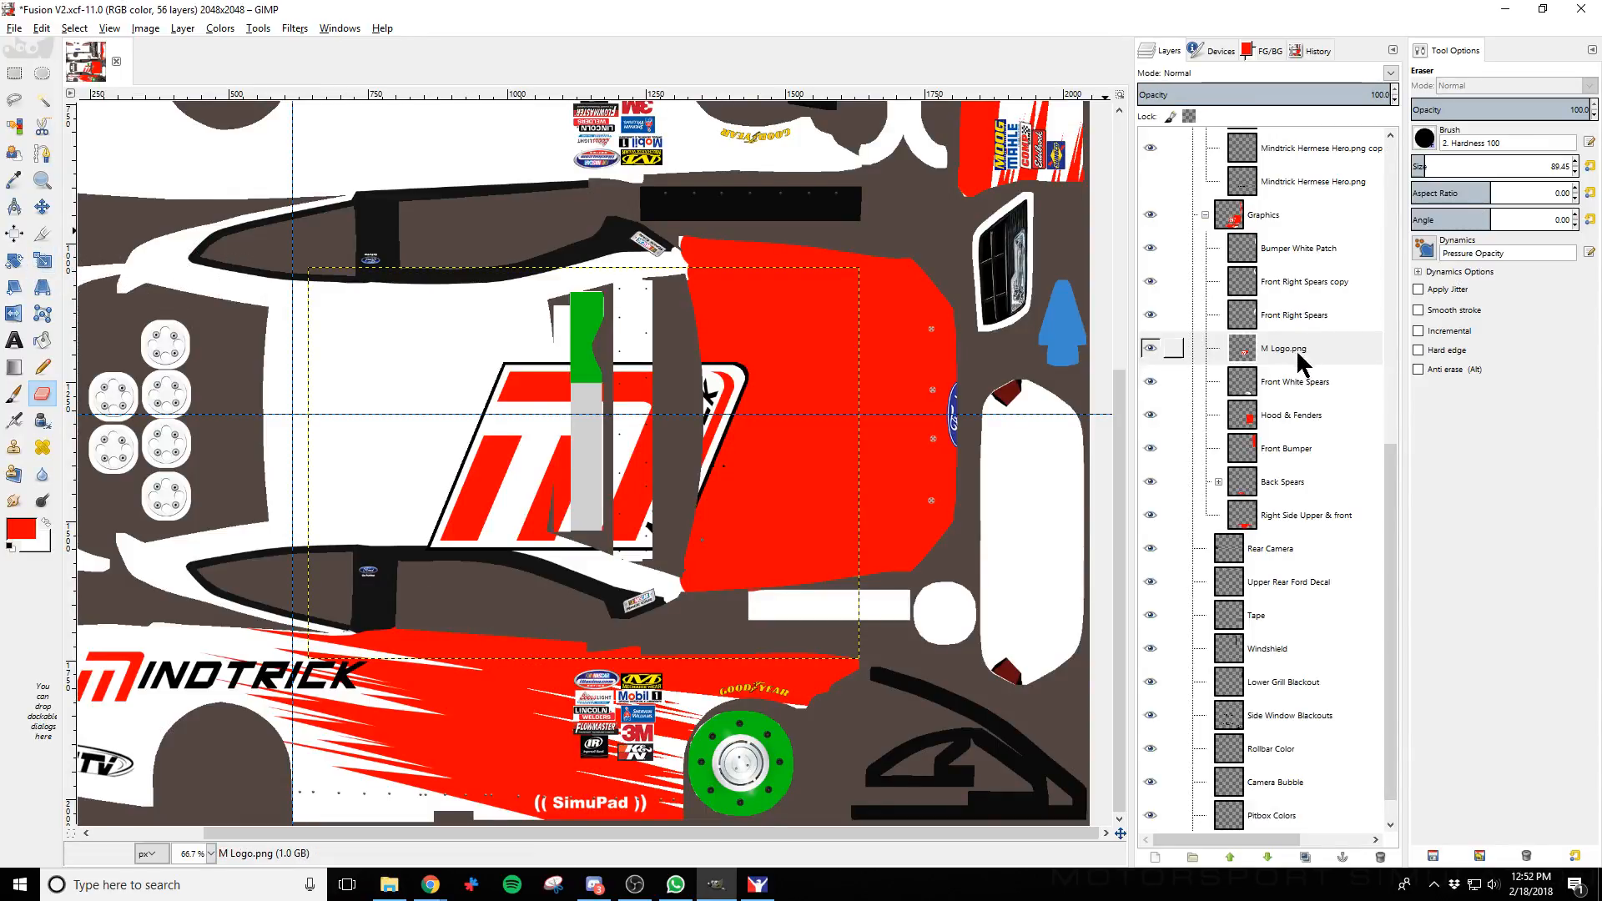
{"action": "left_click_drag", "start_coordinate": [1296, 358], "coordinate": [1297, 207]}
{"action": "double_click", "coordinate": [1289, 292]}
{"action": "left_click", "coordinate": [1292, 291]}
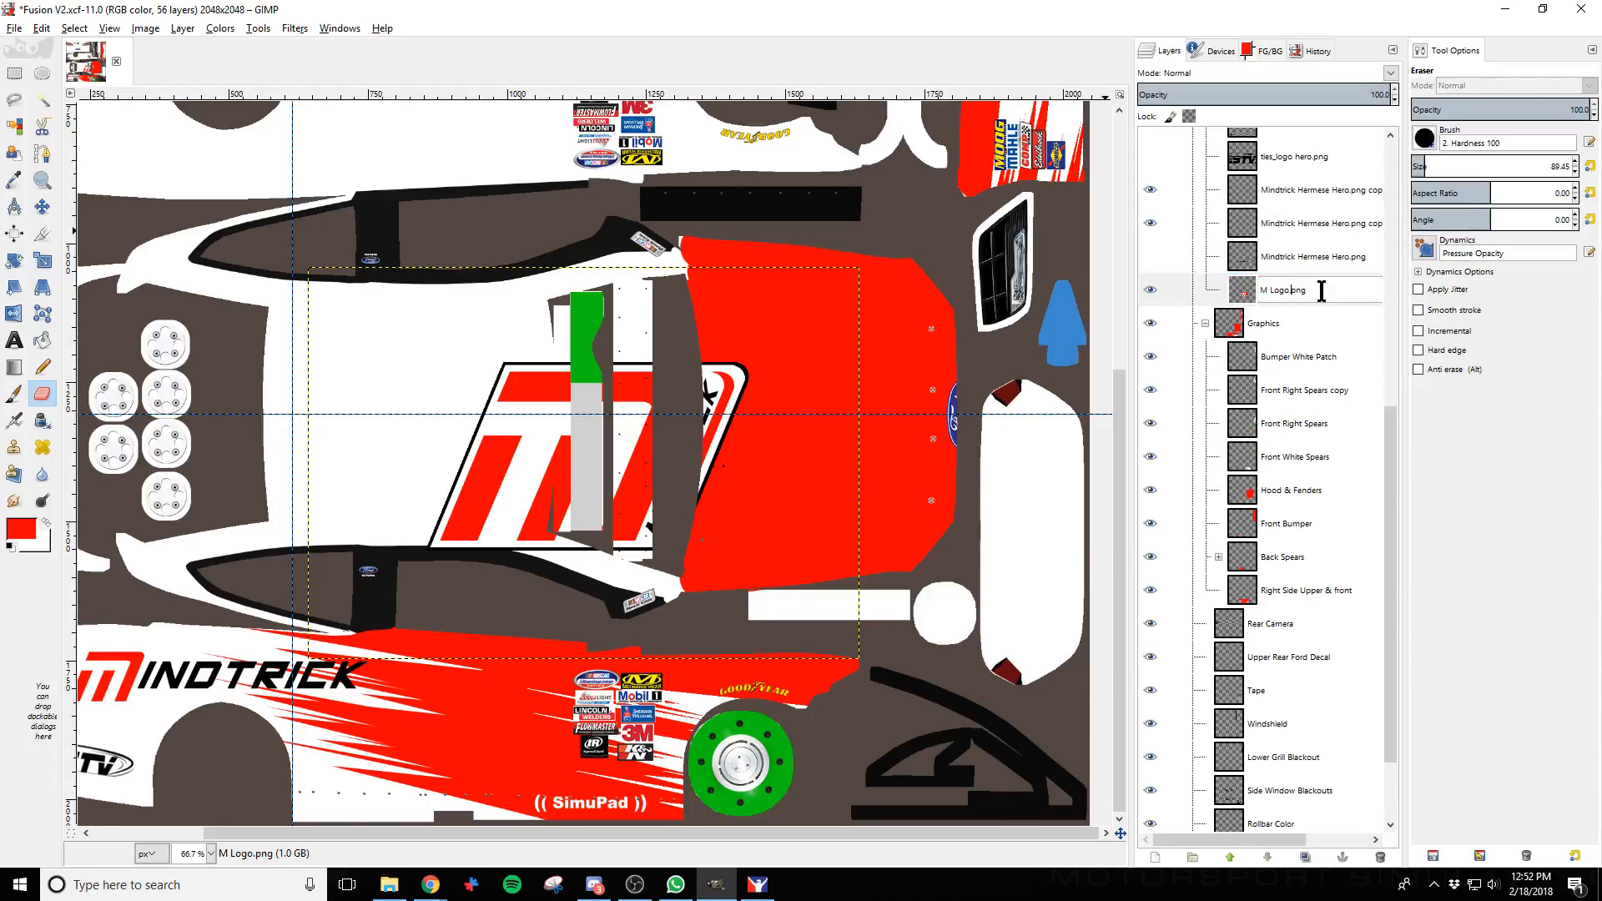
{"action": "type", "text": "Hero"}
{"action": "key", "text": "Return"}
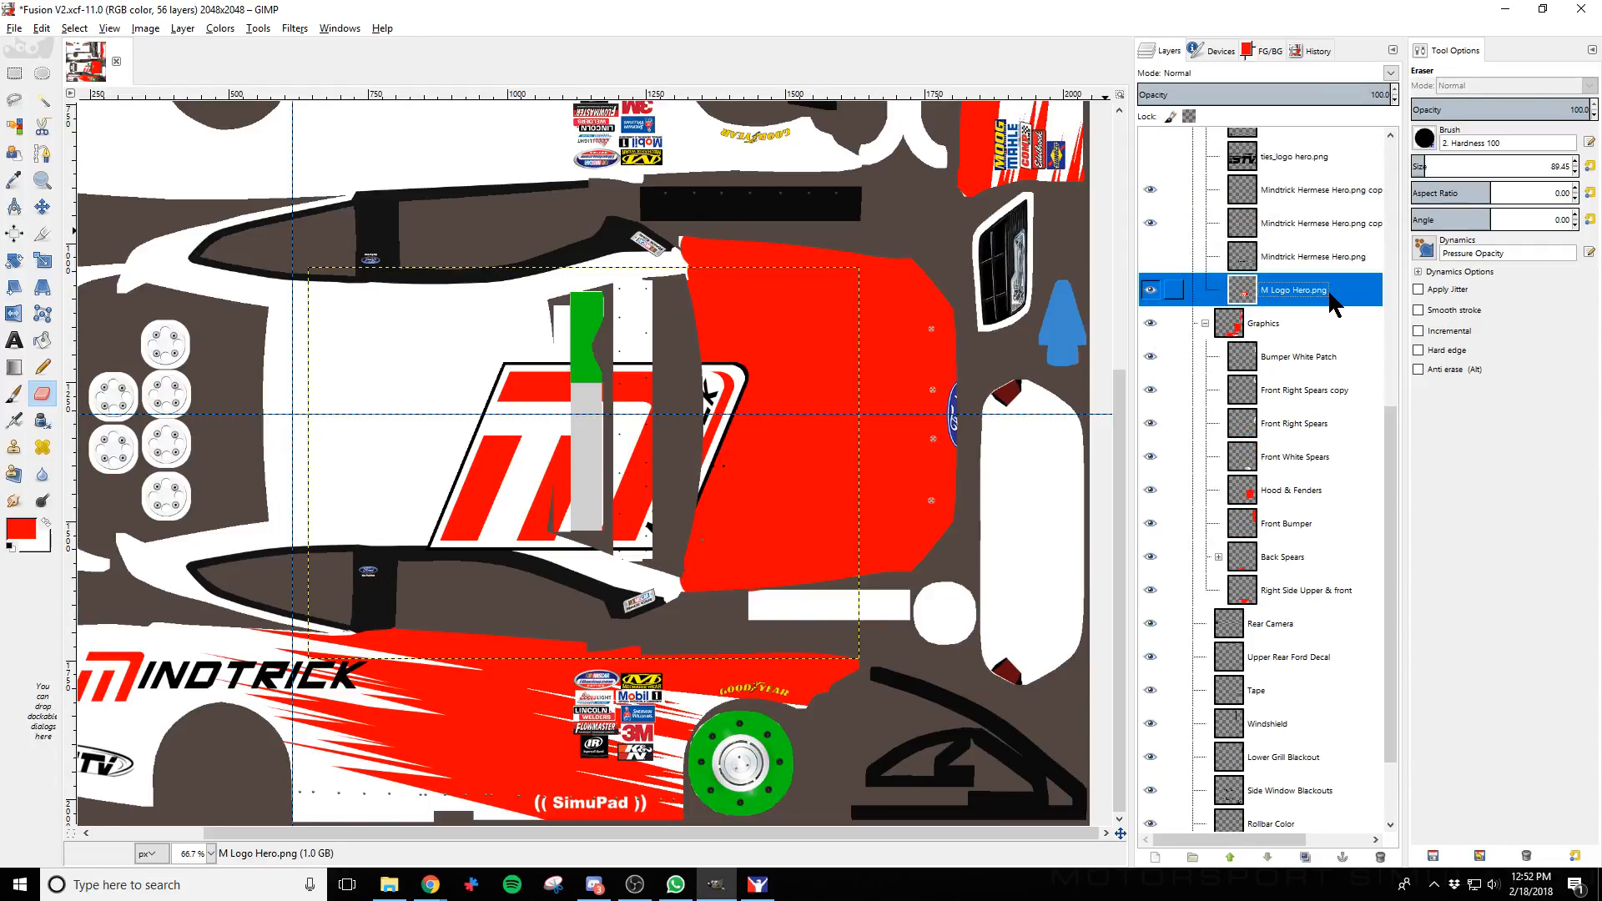
Duplicate the M Logo Hero.png layer, rotate the copy -90°, and name it M Bonnet
{"action": "right_click", "coordinate": [1334, 305]}
{"action": "left_click", "coordinate": [1390, 382]}
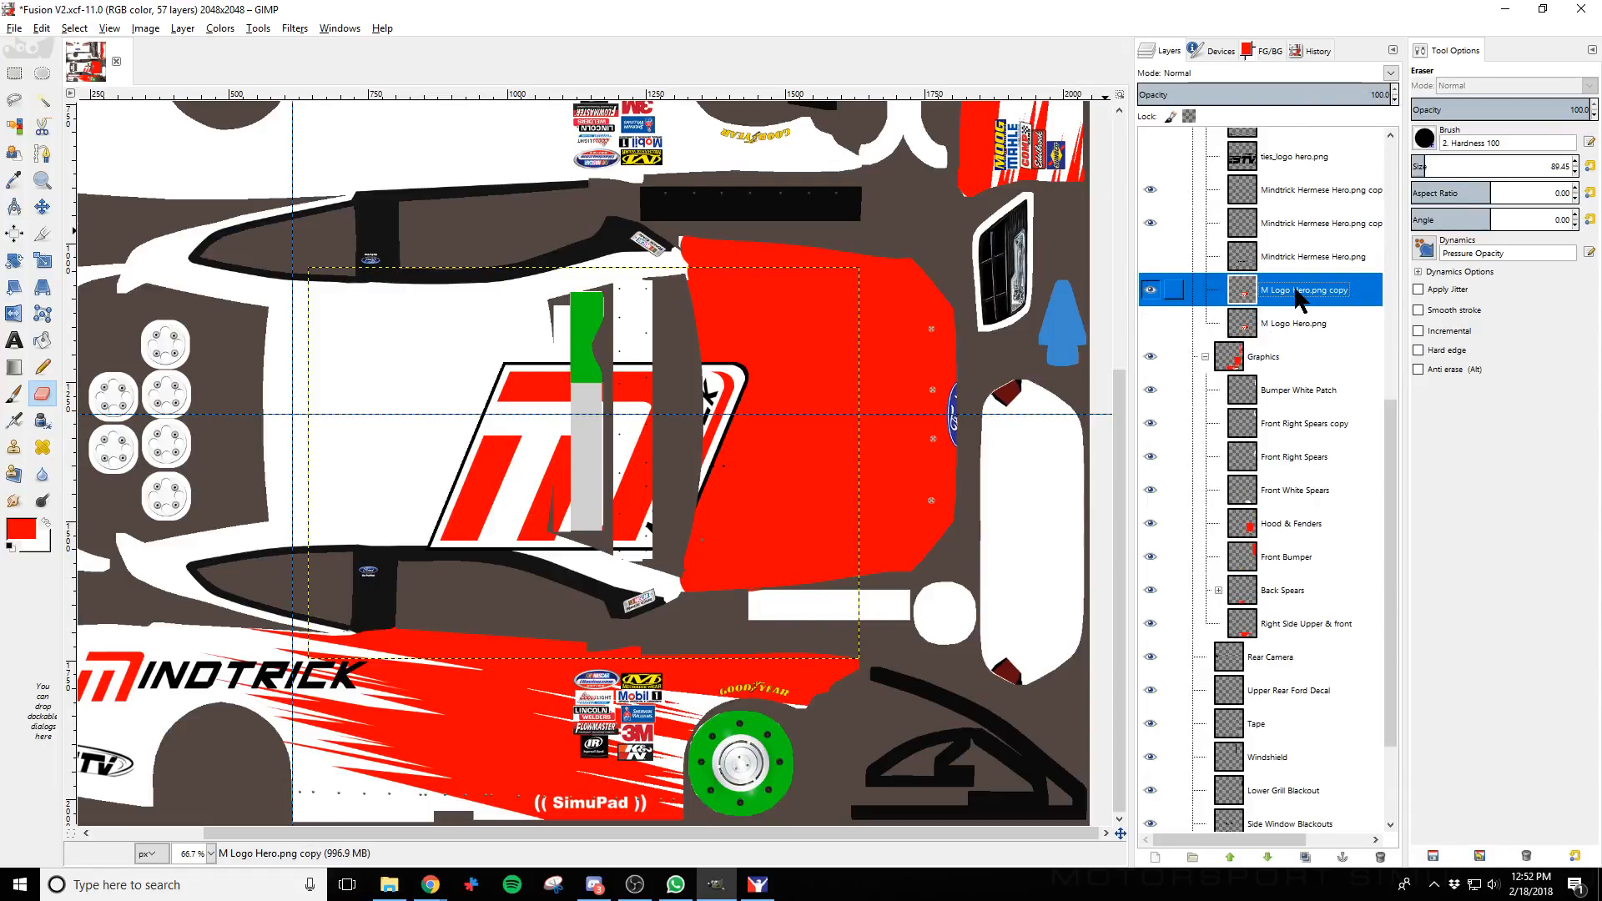
{"action": "left_click", "coordinate": [15, 261]}
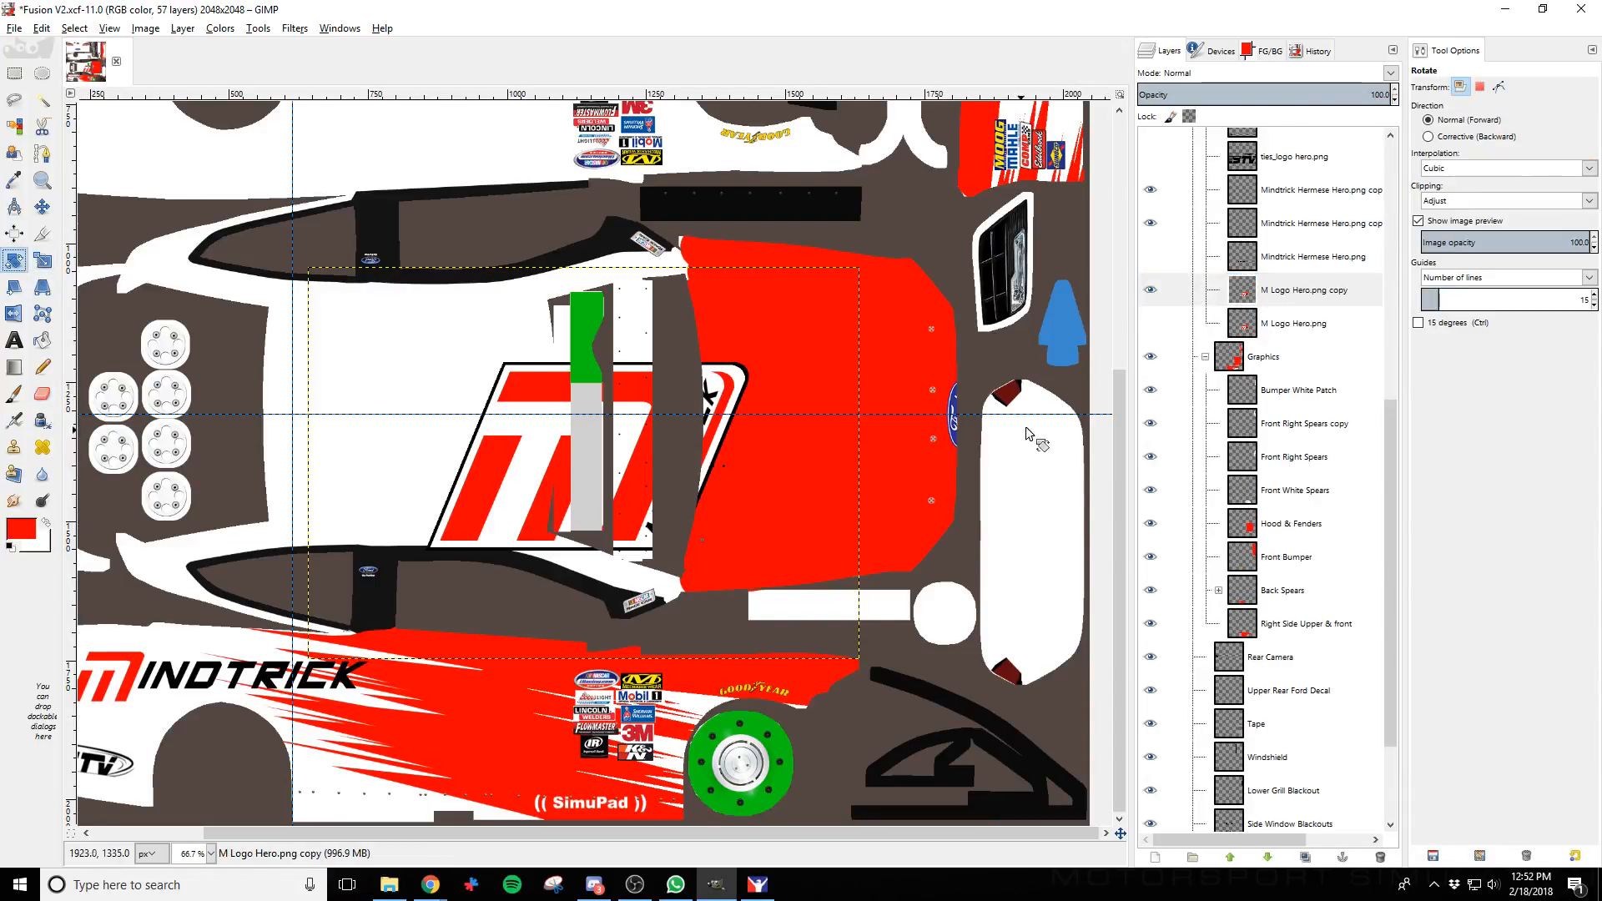
{"action": "left_click", "coordinate": [572, 437]}
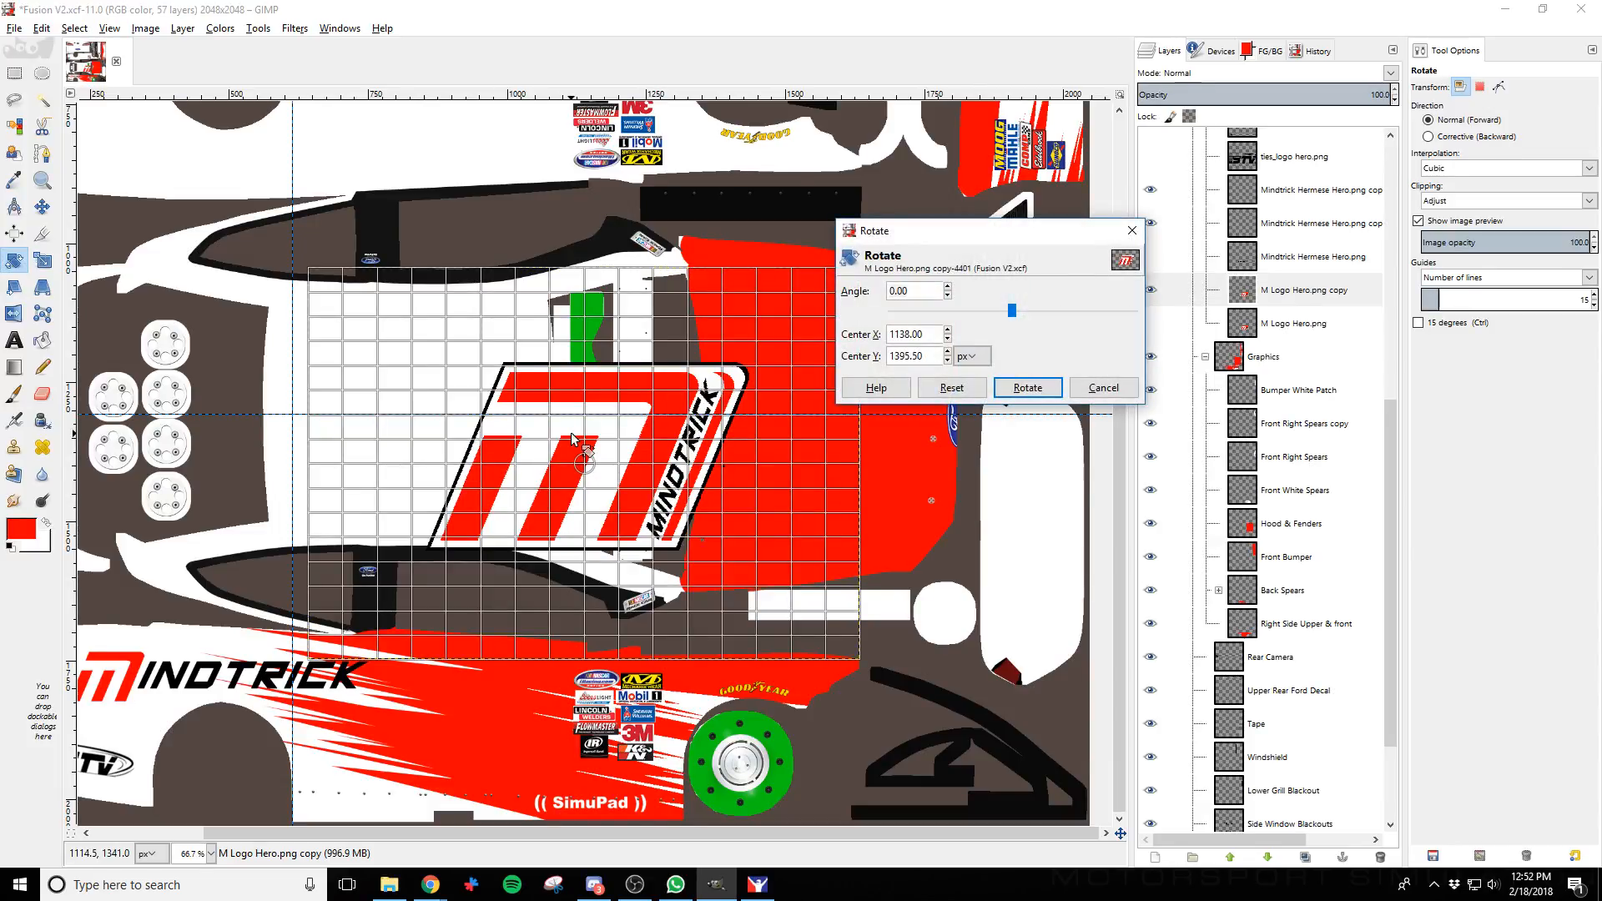
{"action": "key", "text": "Tab"}
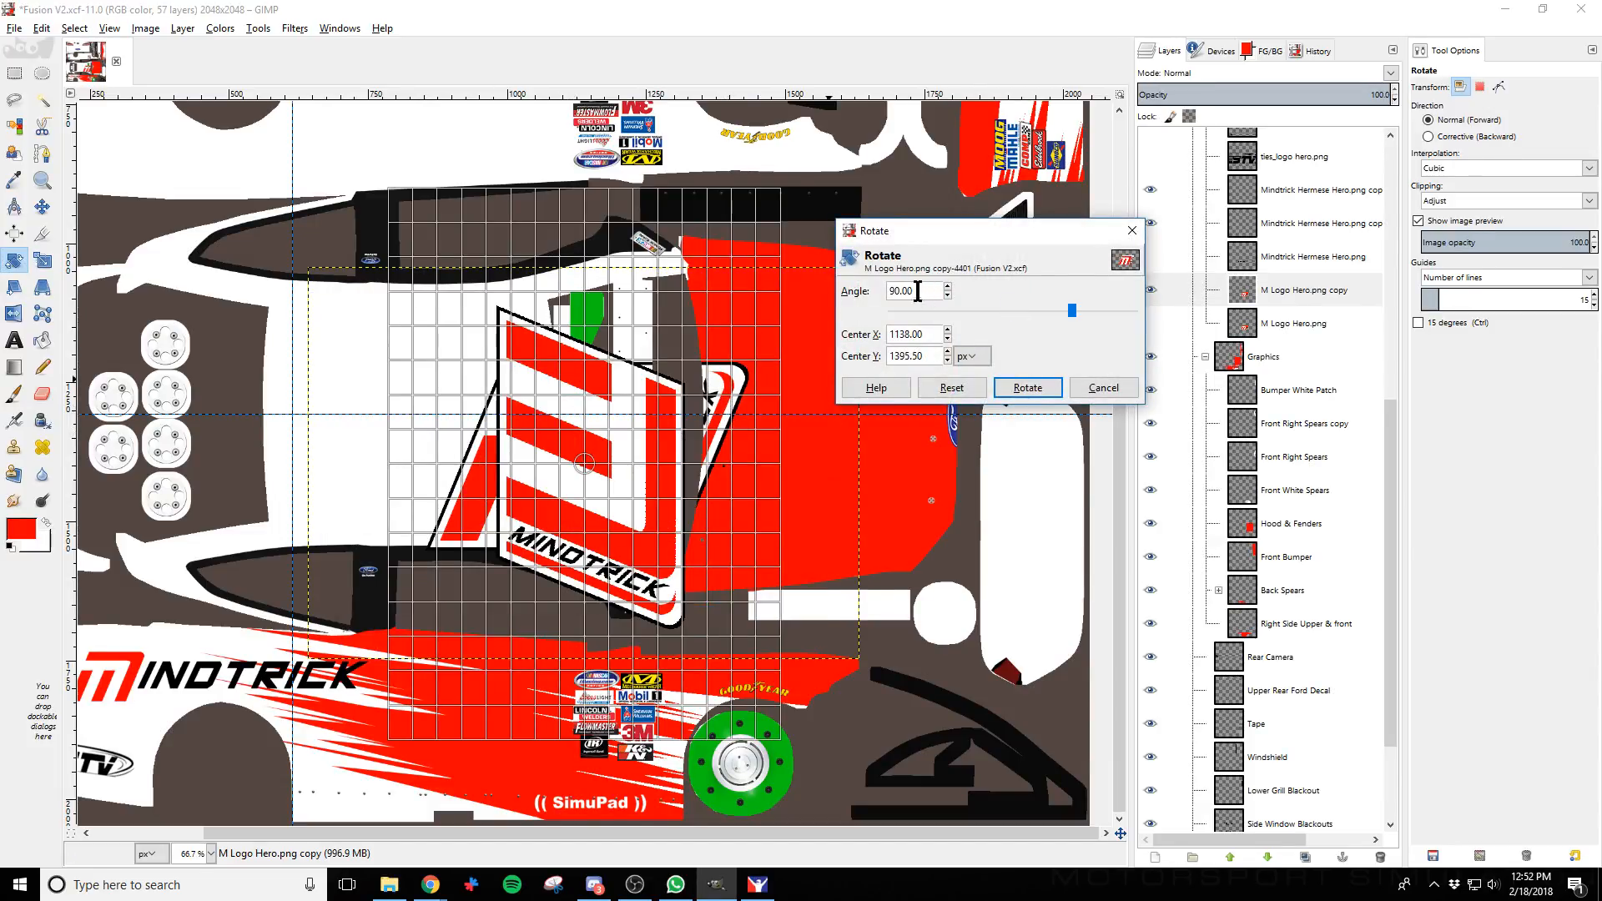
{"action": "type", "text": "-90"}
{"action": "key", "text": "Tab"}
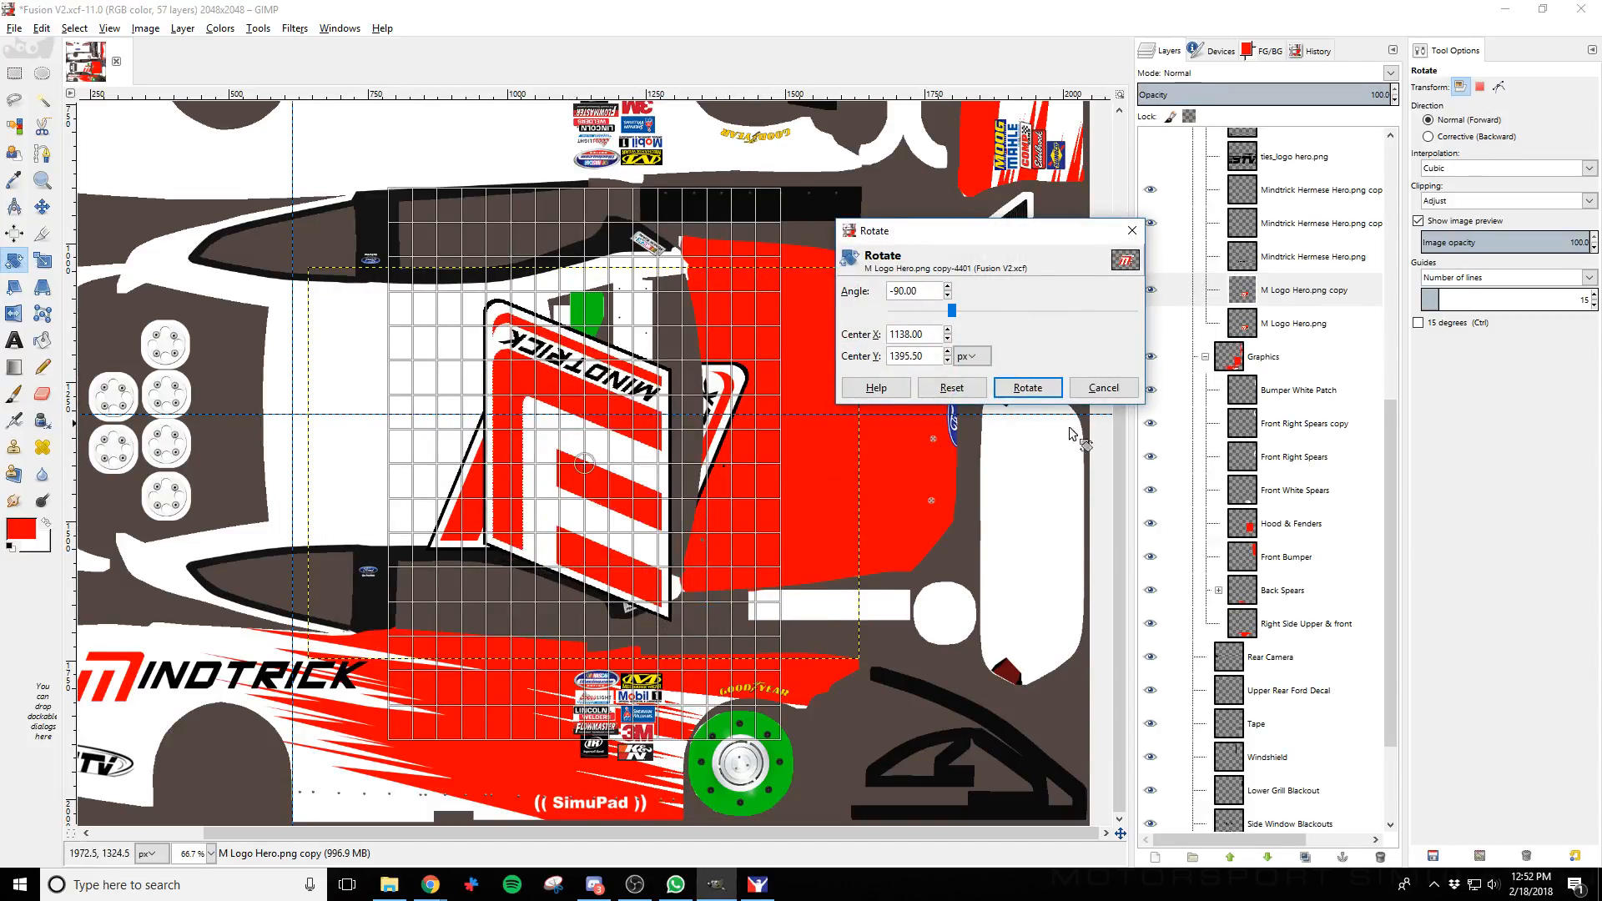
{"action": "left_click", "coordinate": [1028, 388]}
{"action": "double_click", "coordinate": [1292, 290]}
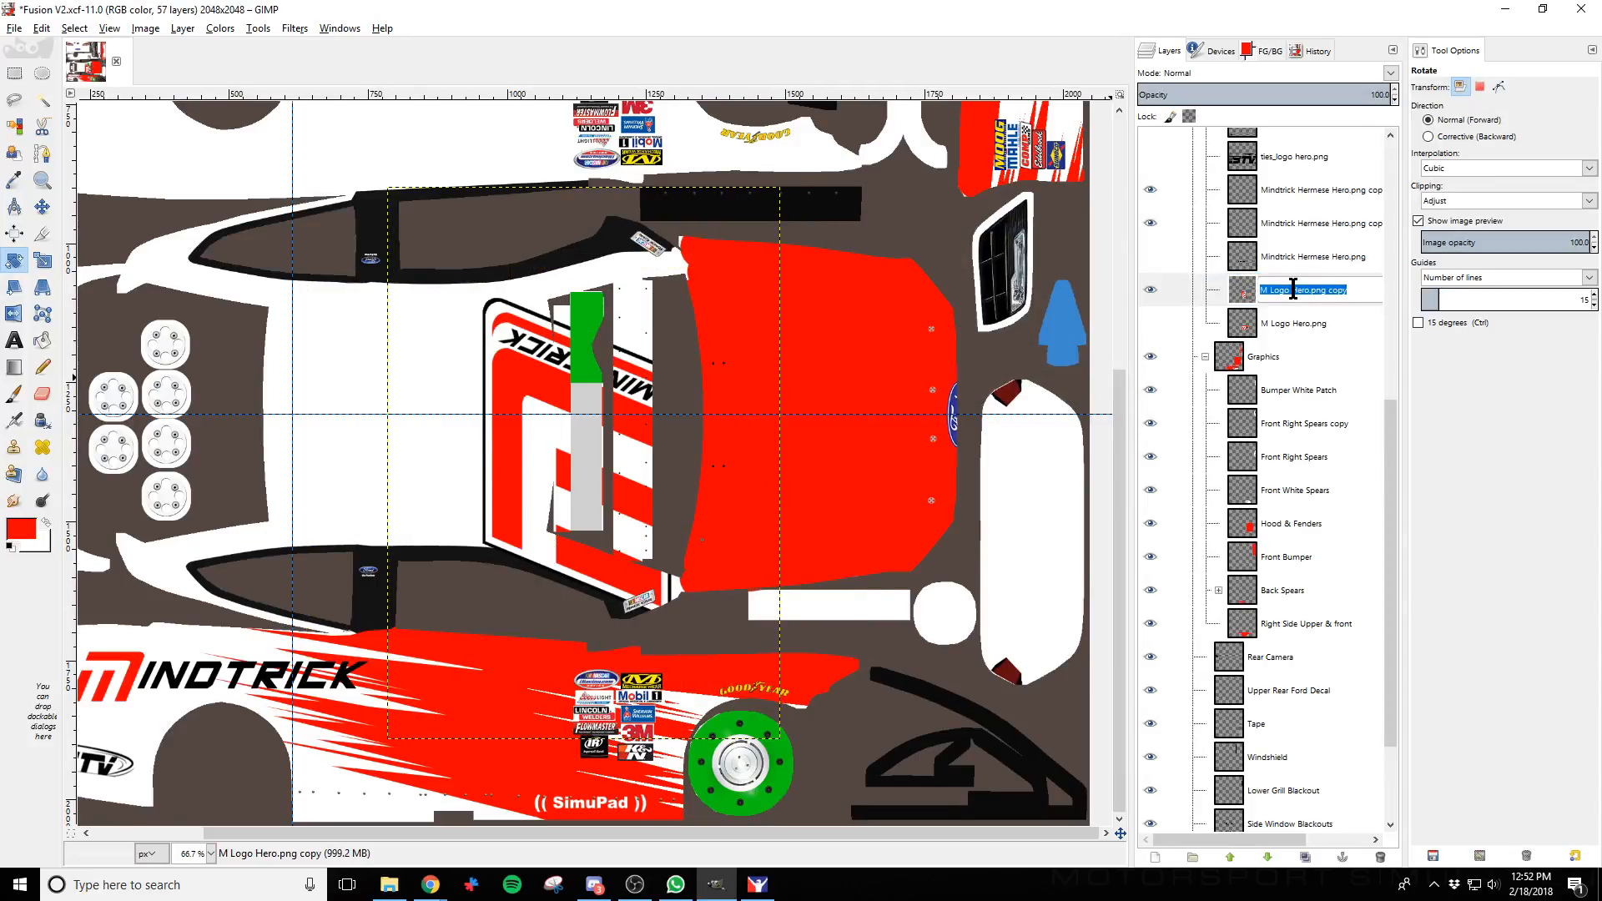
{"action": "type", "text": "M Bonnet"}
{"action": "key", "text": "Return"}
{"action": "left_click", "coordinate": [41, 206]}
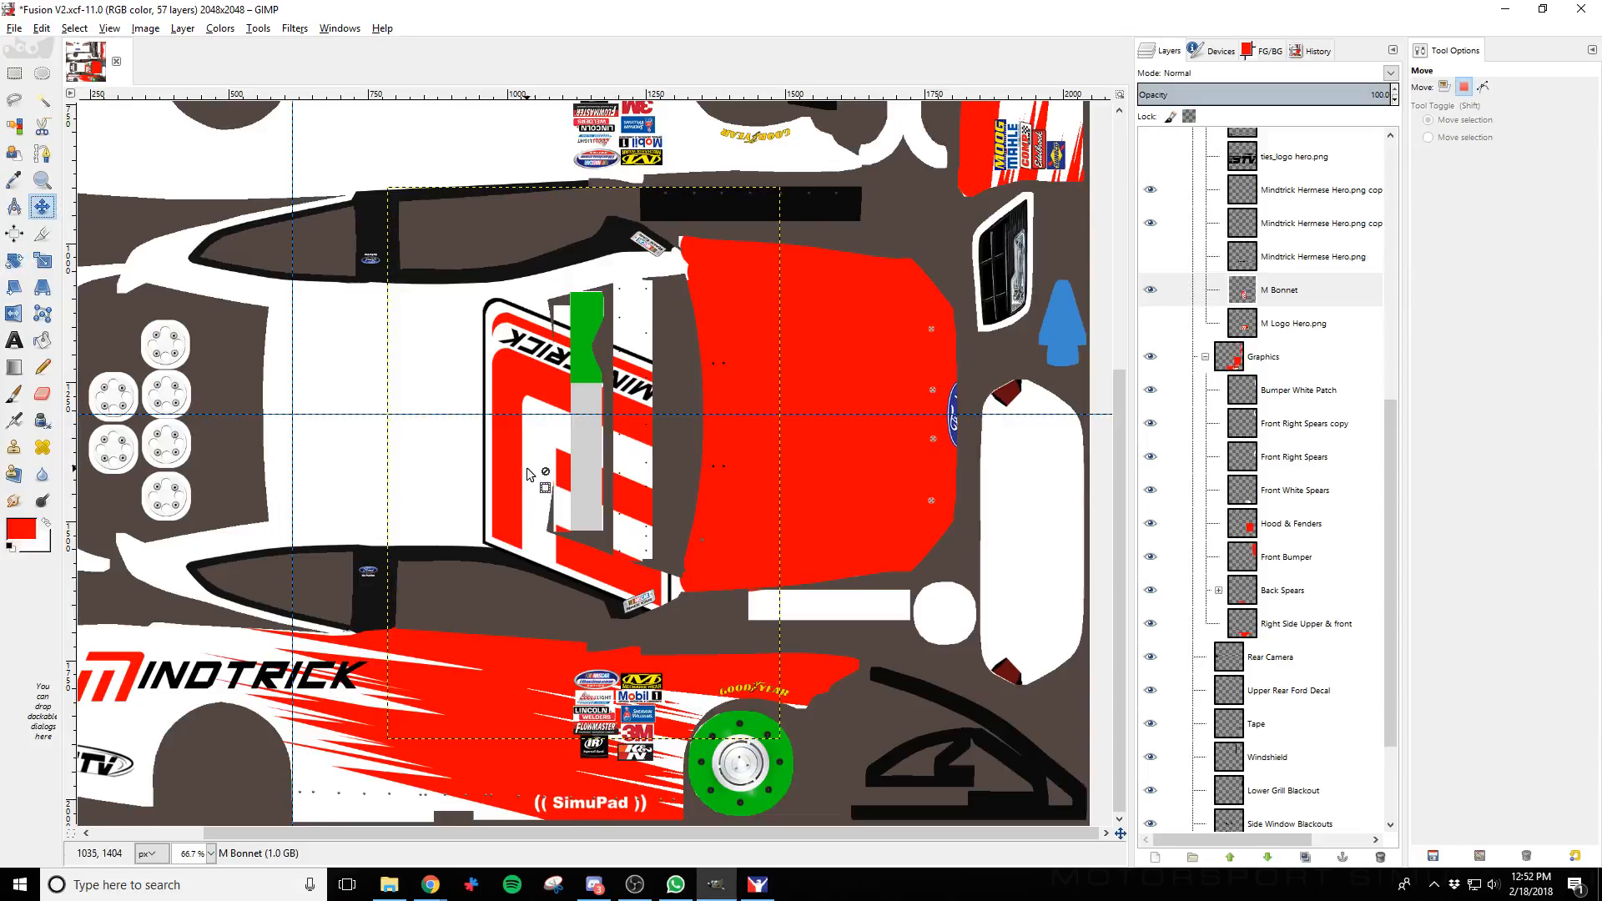
Drag the whole M Bonnet layer across the red hood so MINDTRICK runs along its edge
{"action": "left_click", "coordinate": [1441, 87]}
{"action": "left_click_drag", "start_coordinate": [517, 491], "coordinate": [747, 448]}
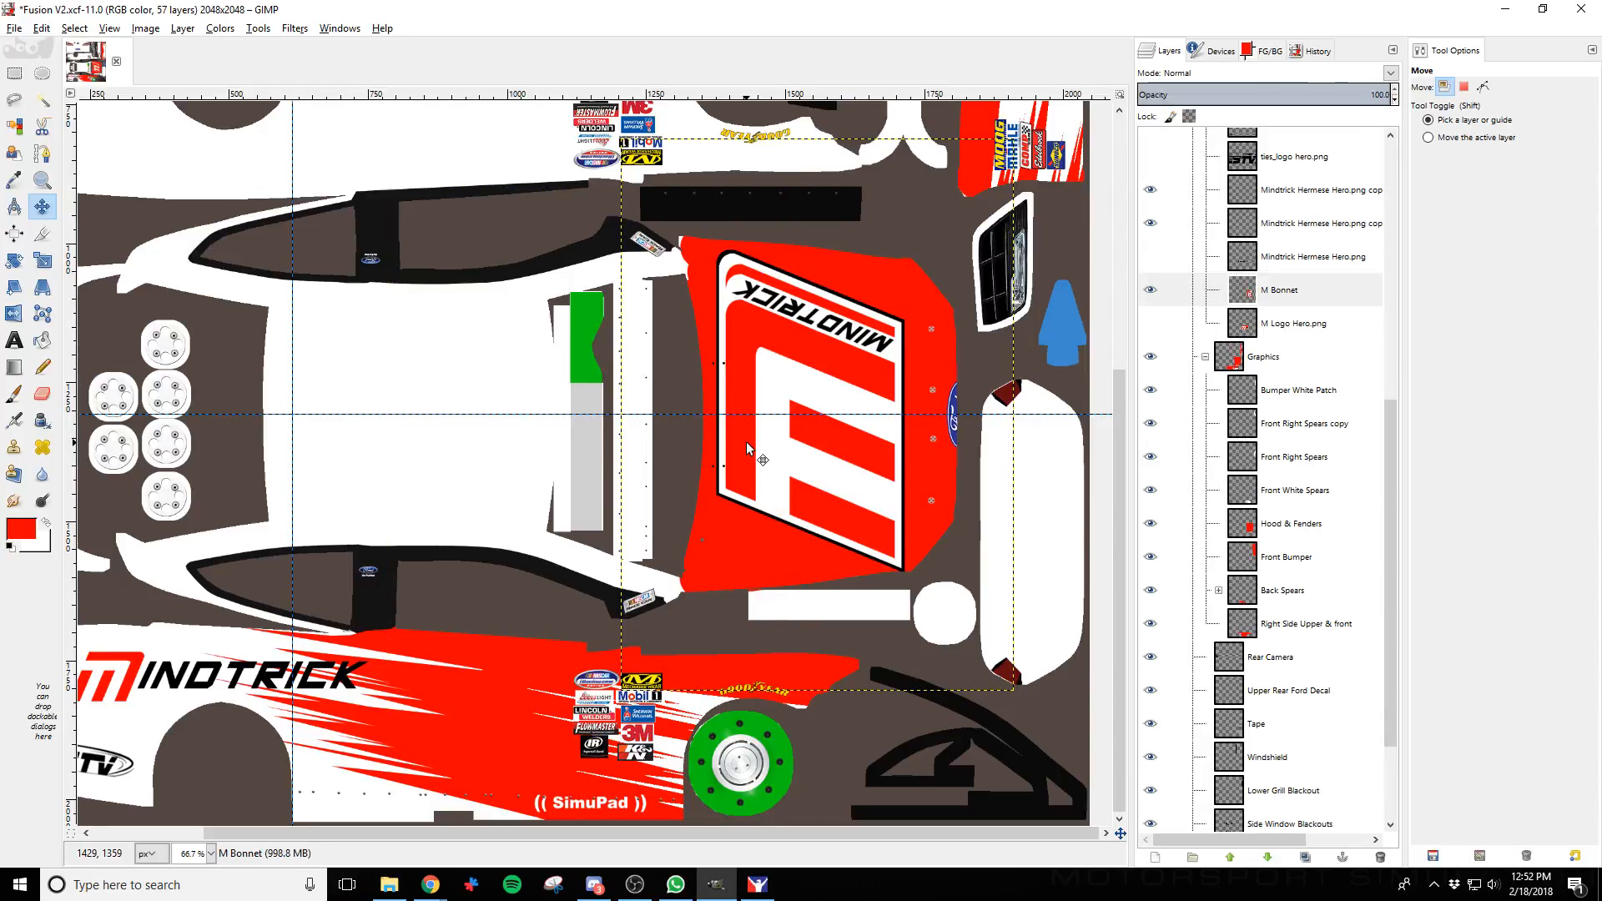
{"action": "key", "text": "alt+Tab"}
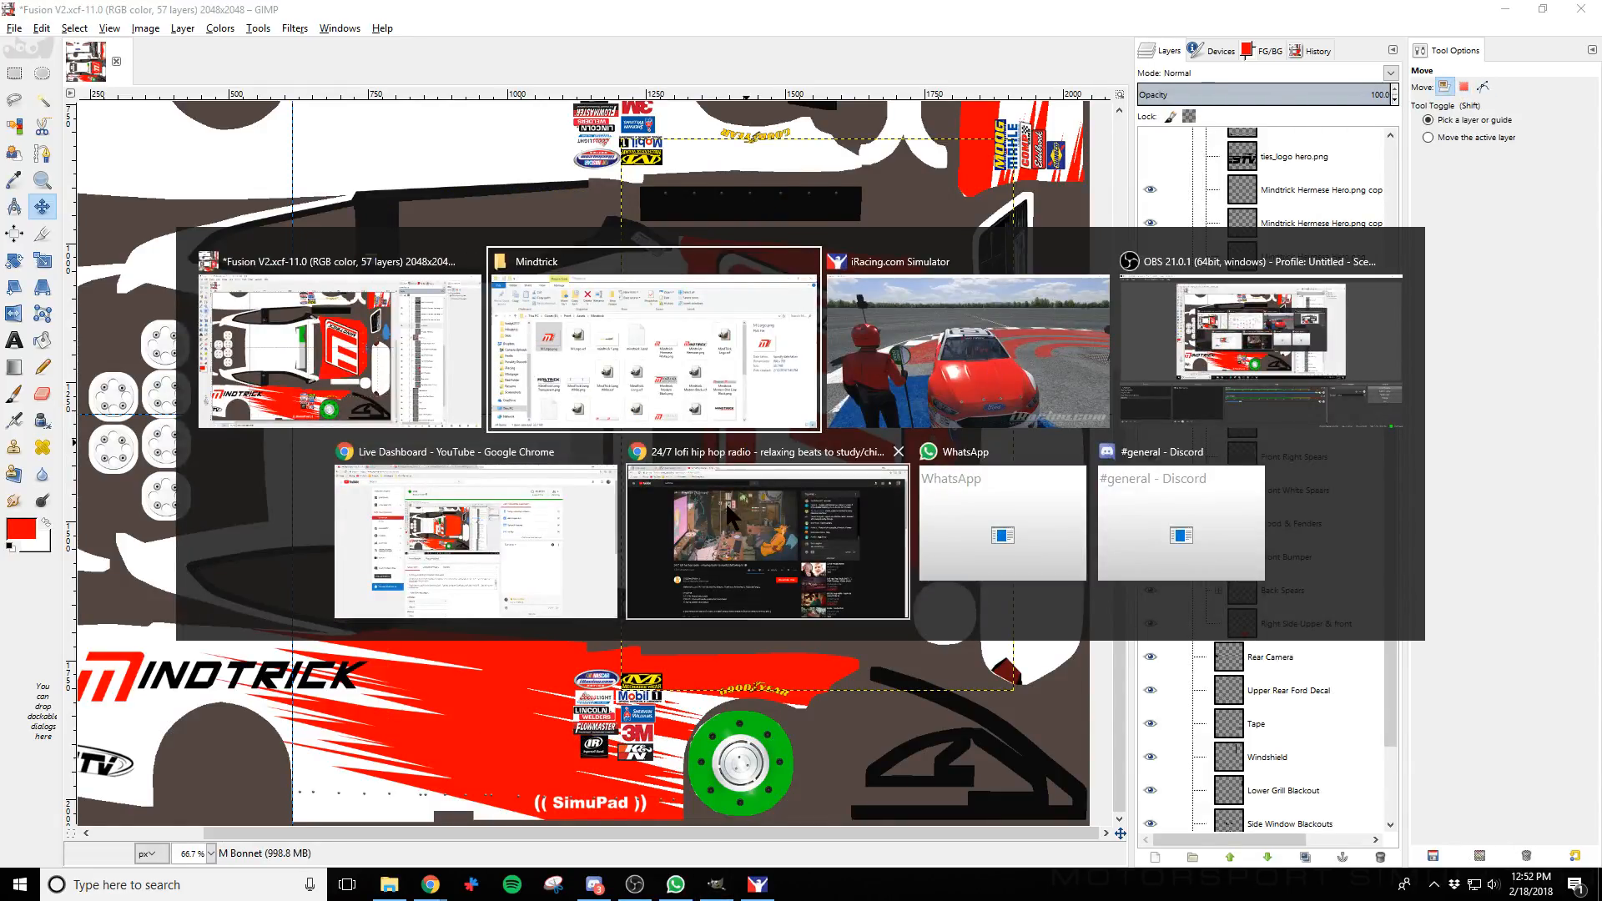
{"action": "key", "text": "Escape"}
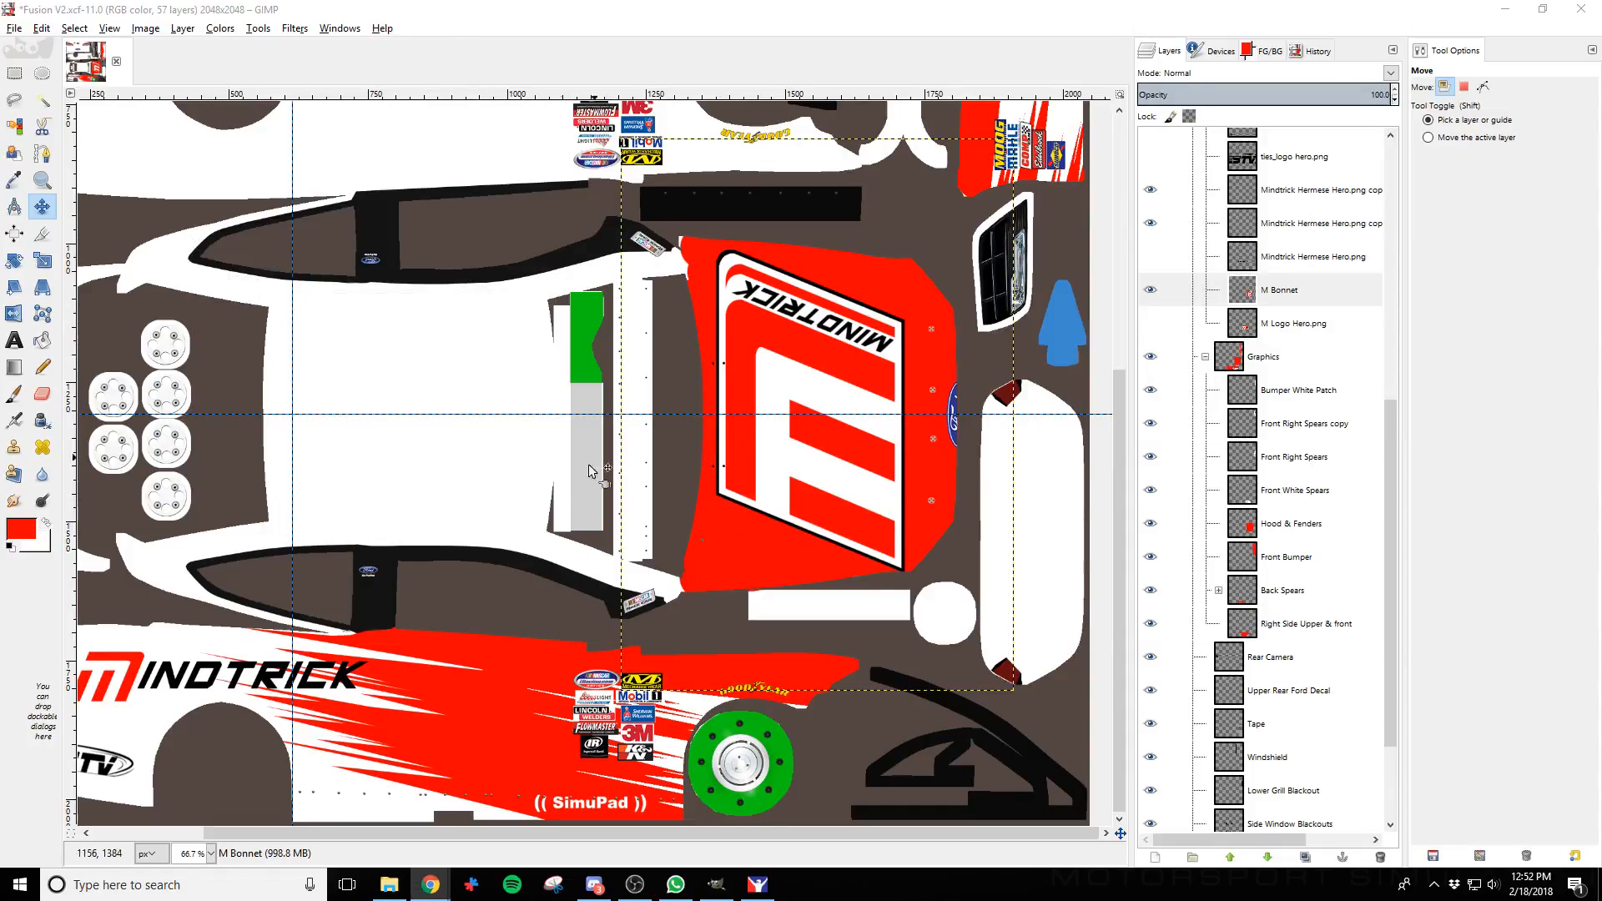
{"action": "key", "text": "alt+Tab"}
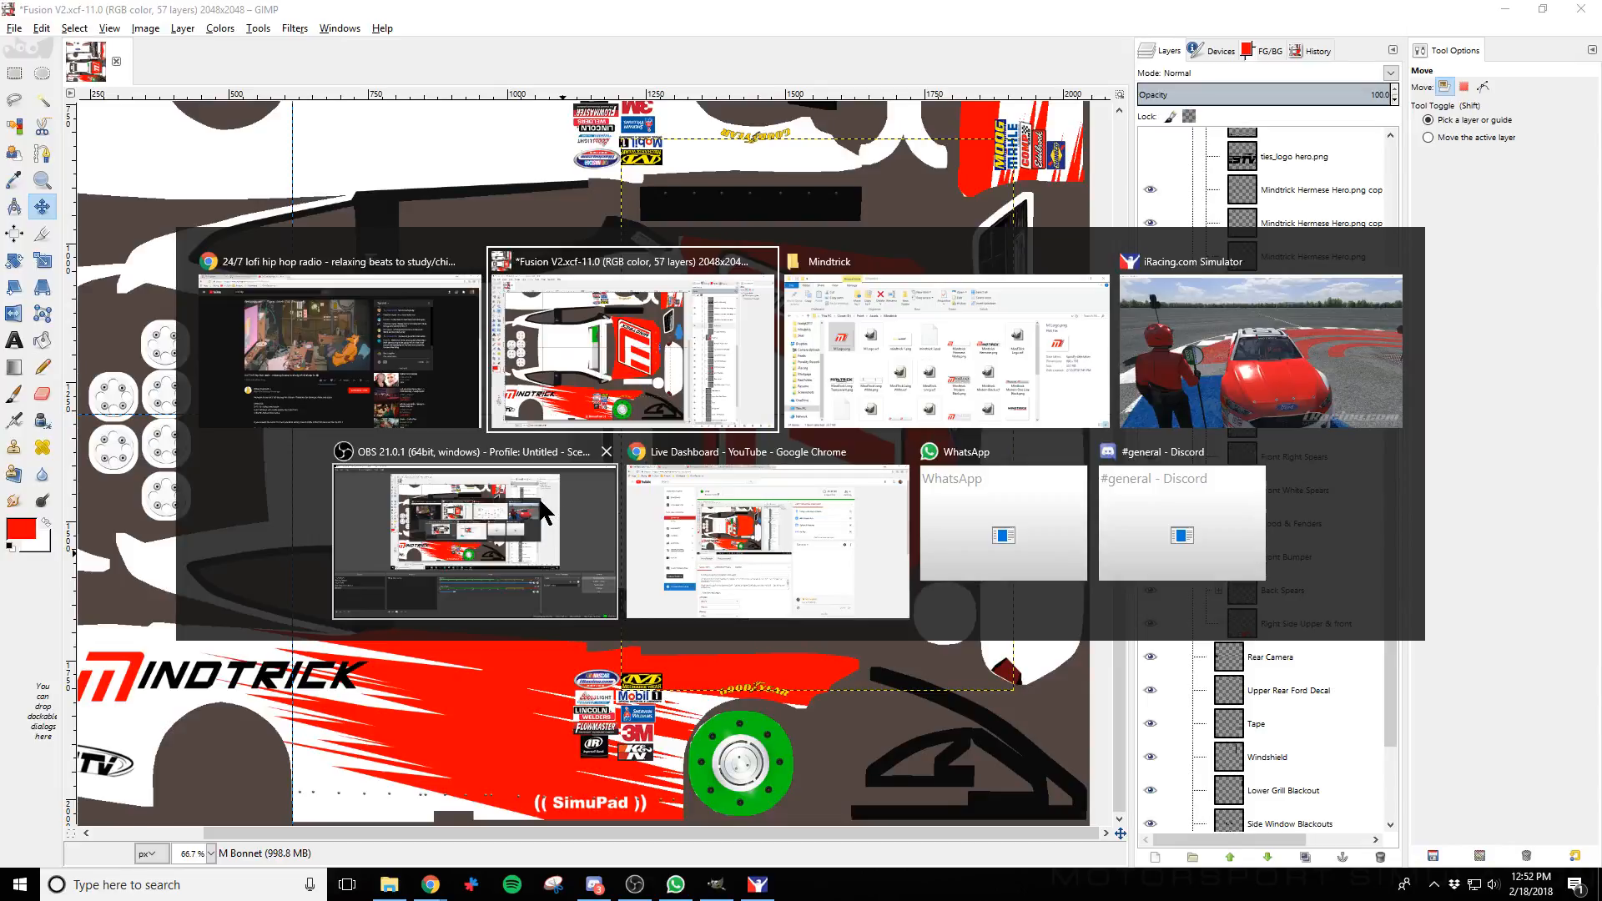
{"action": "key", "text": "Escape"}
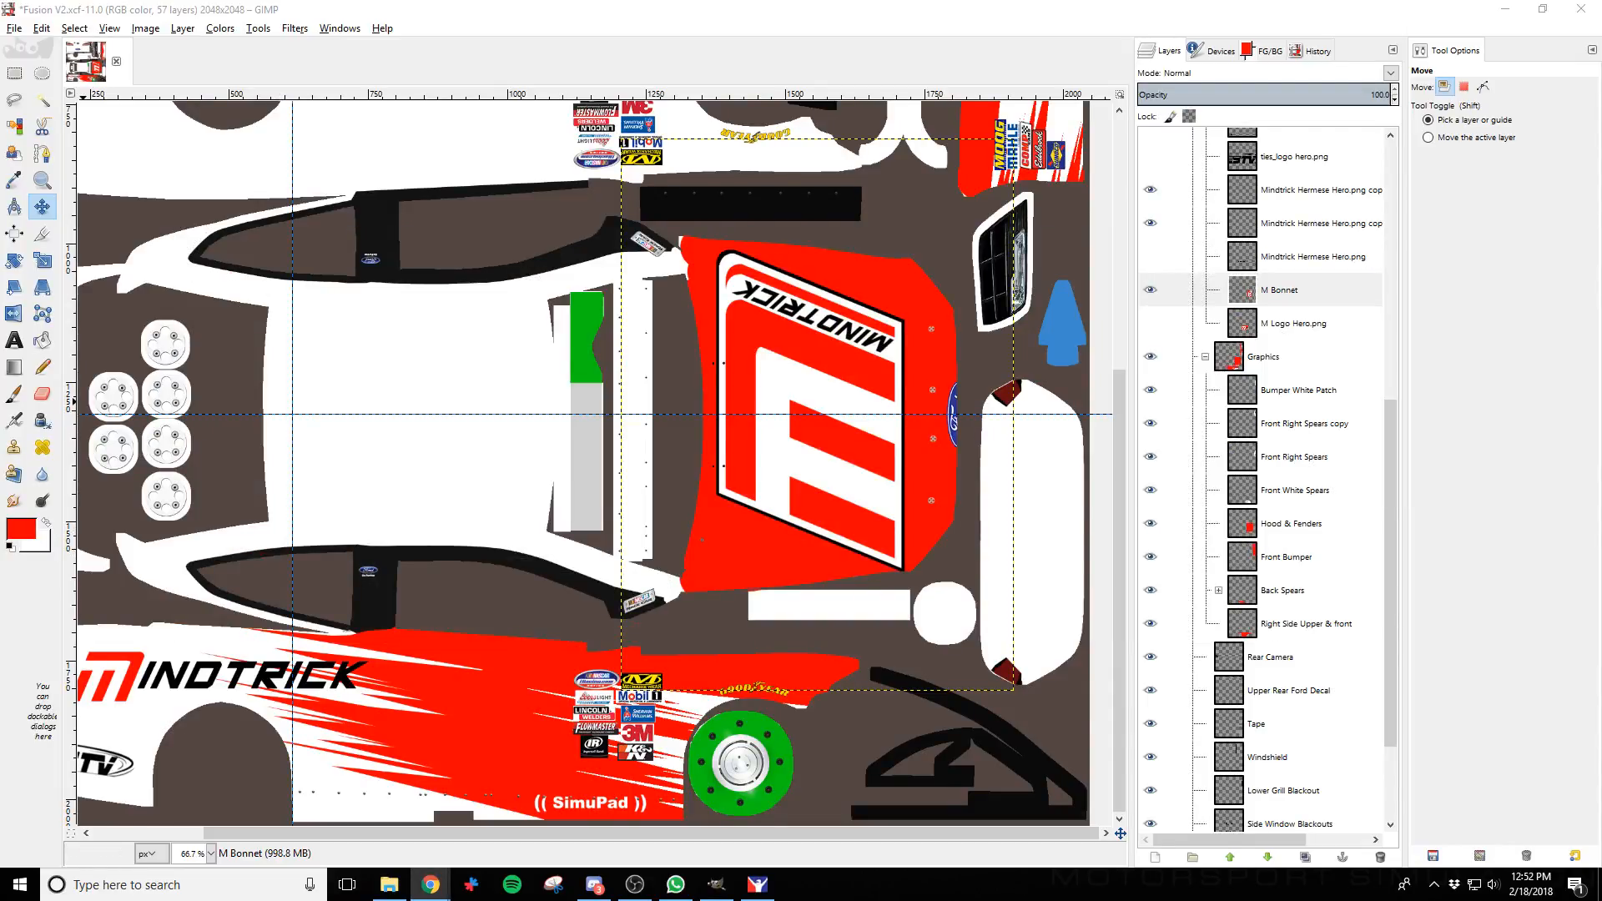
{"action": "left_click_drag", "start_coordinate": [0, 209], "coordinate": [926, 4]}
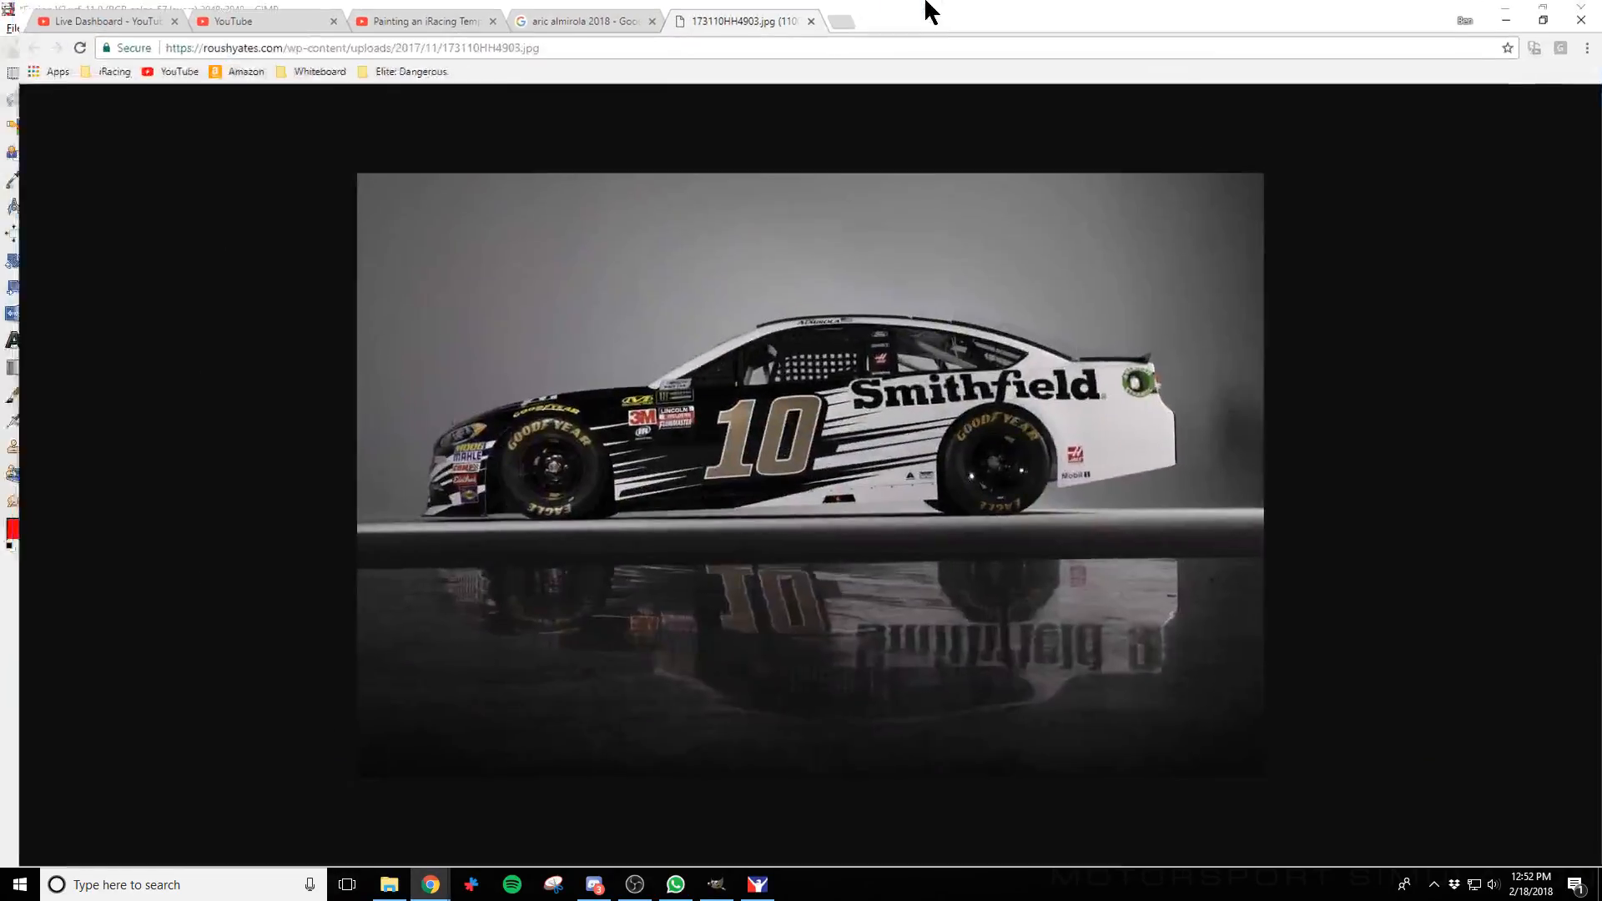
{"action": "left_click", "coordinate": [583, 15]}
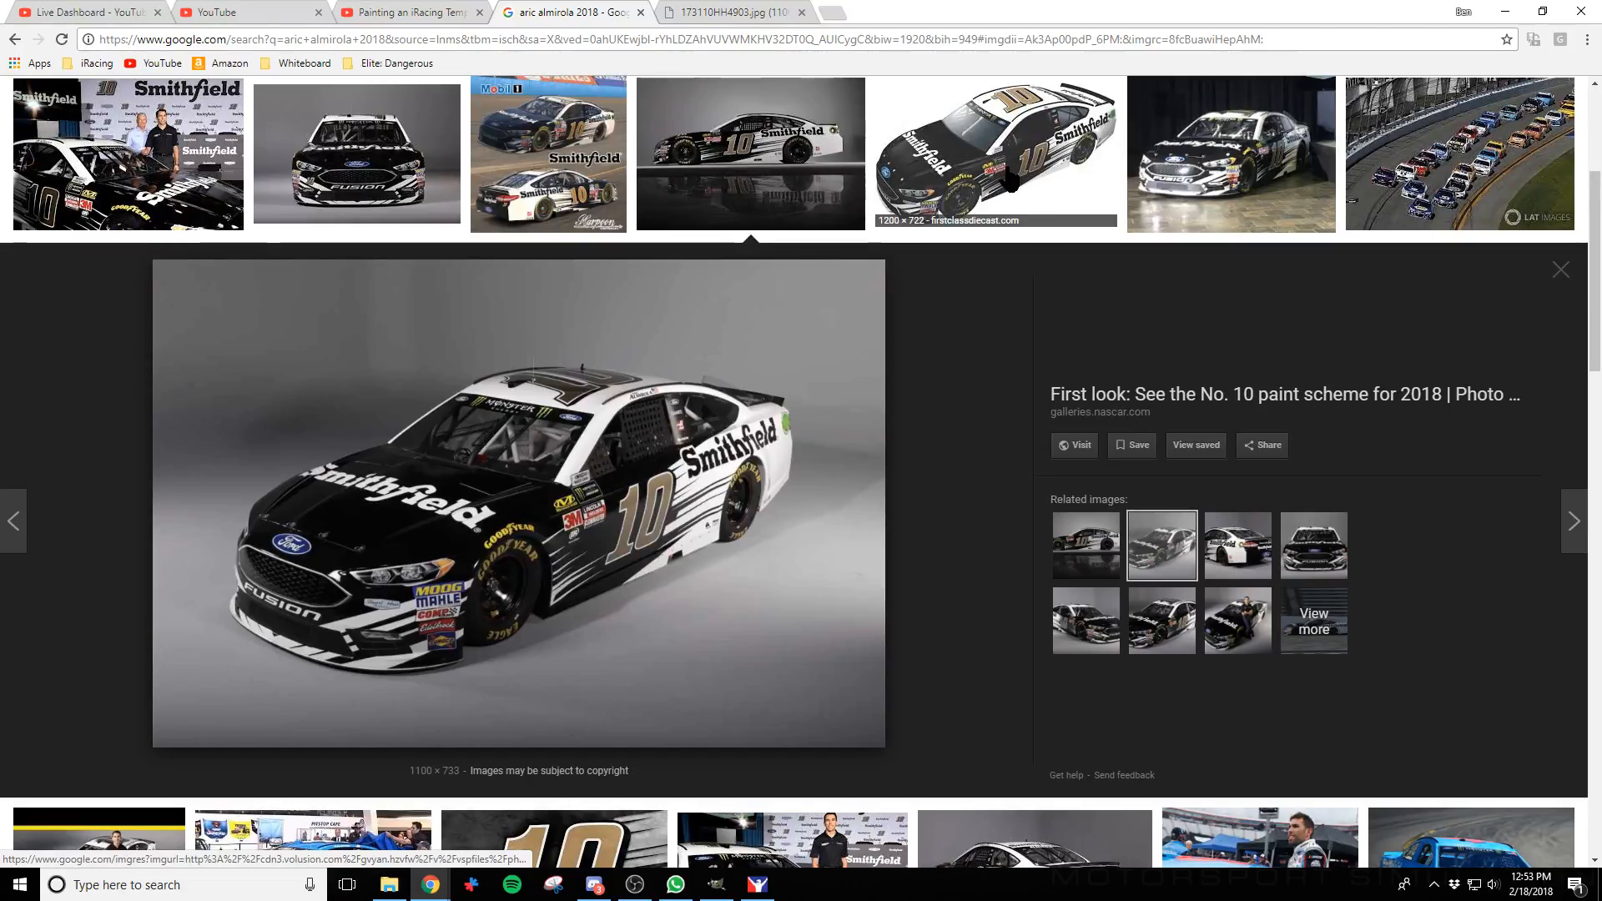
{"action": "left_click", "coordinate": [1505, 13]}
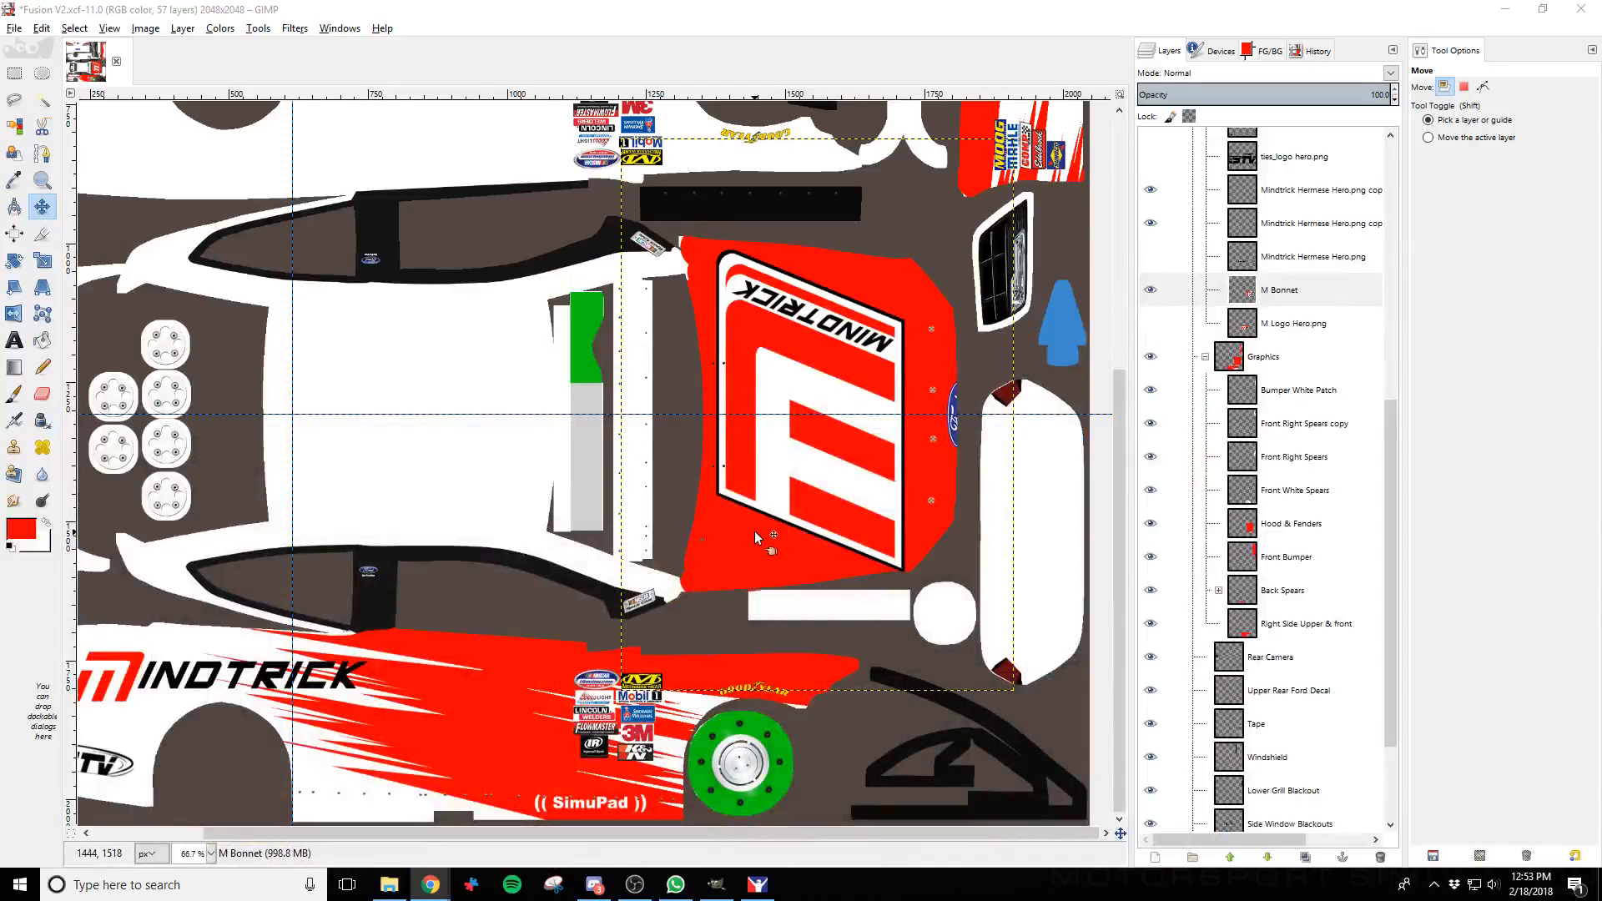
Export the livery to car_147818.tga and preview the M Bonnet hood logo in iRacing
{"action": "left_click", "coordinate": [859, 10]}
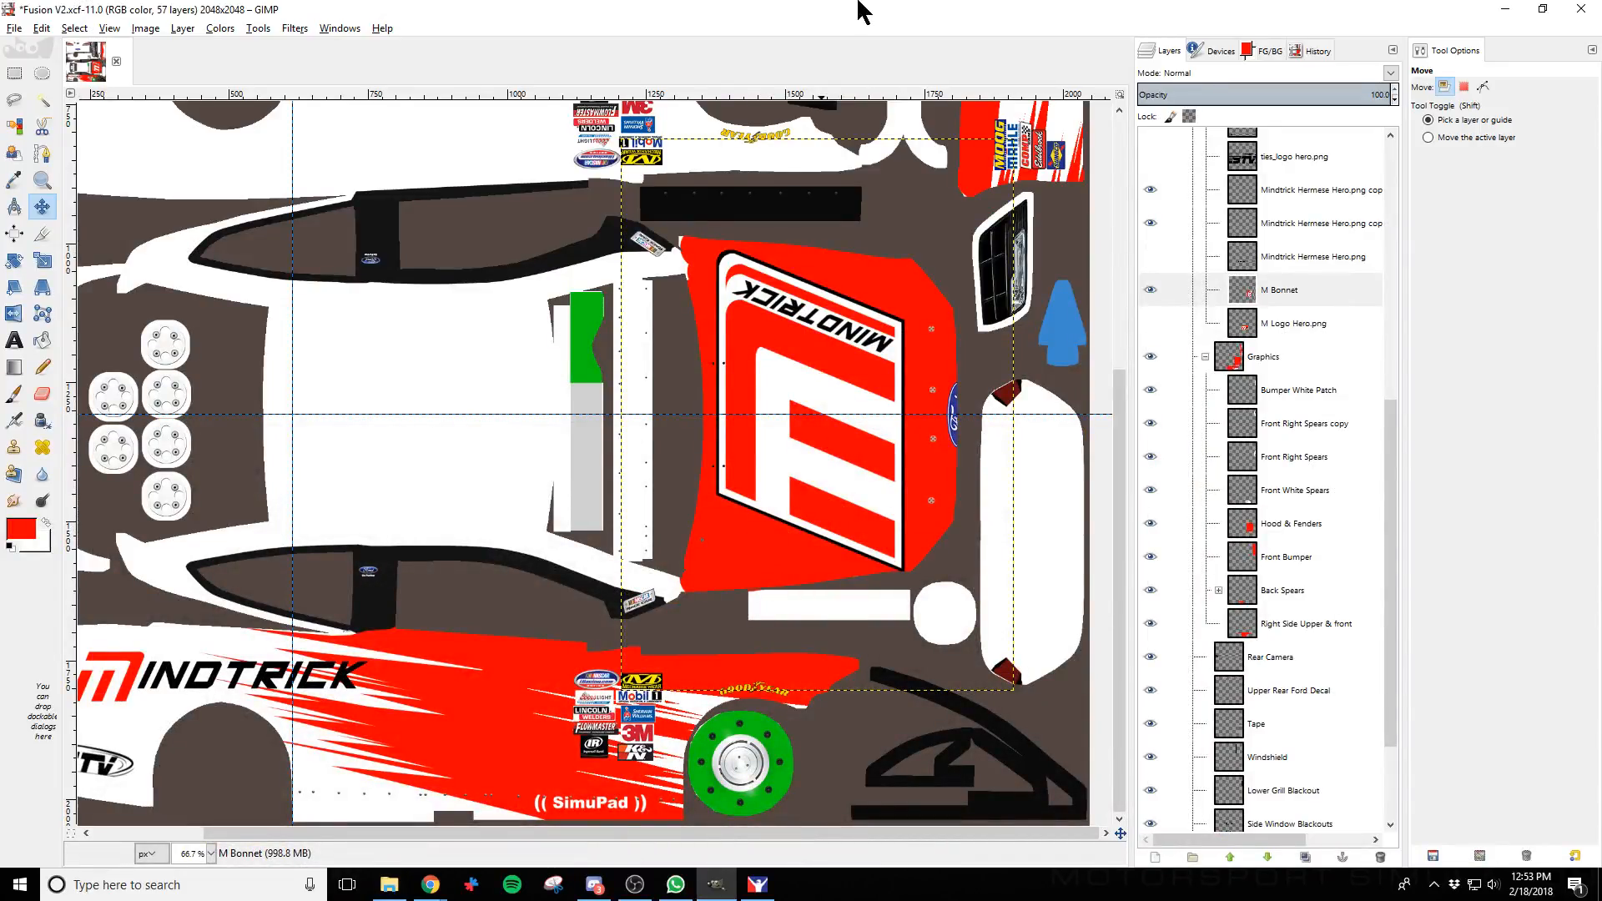
{"action": "key", "text": "ctrl"}
{"action": "key", "text": "ctrl+e"}
{"action": "key", "text": "alt+Tab"}
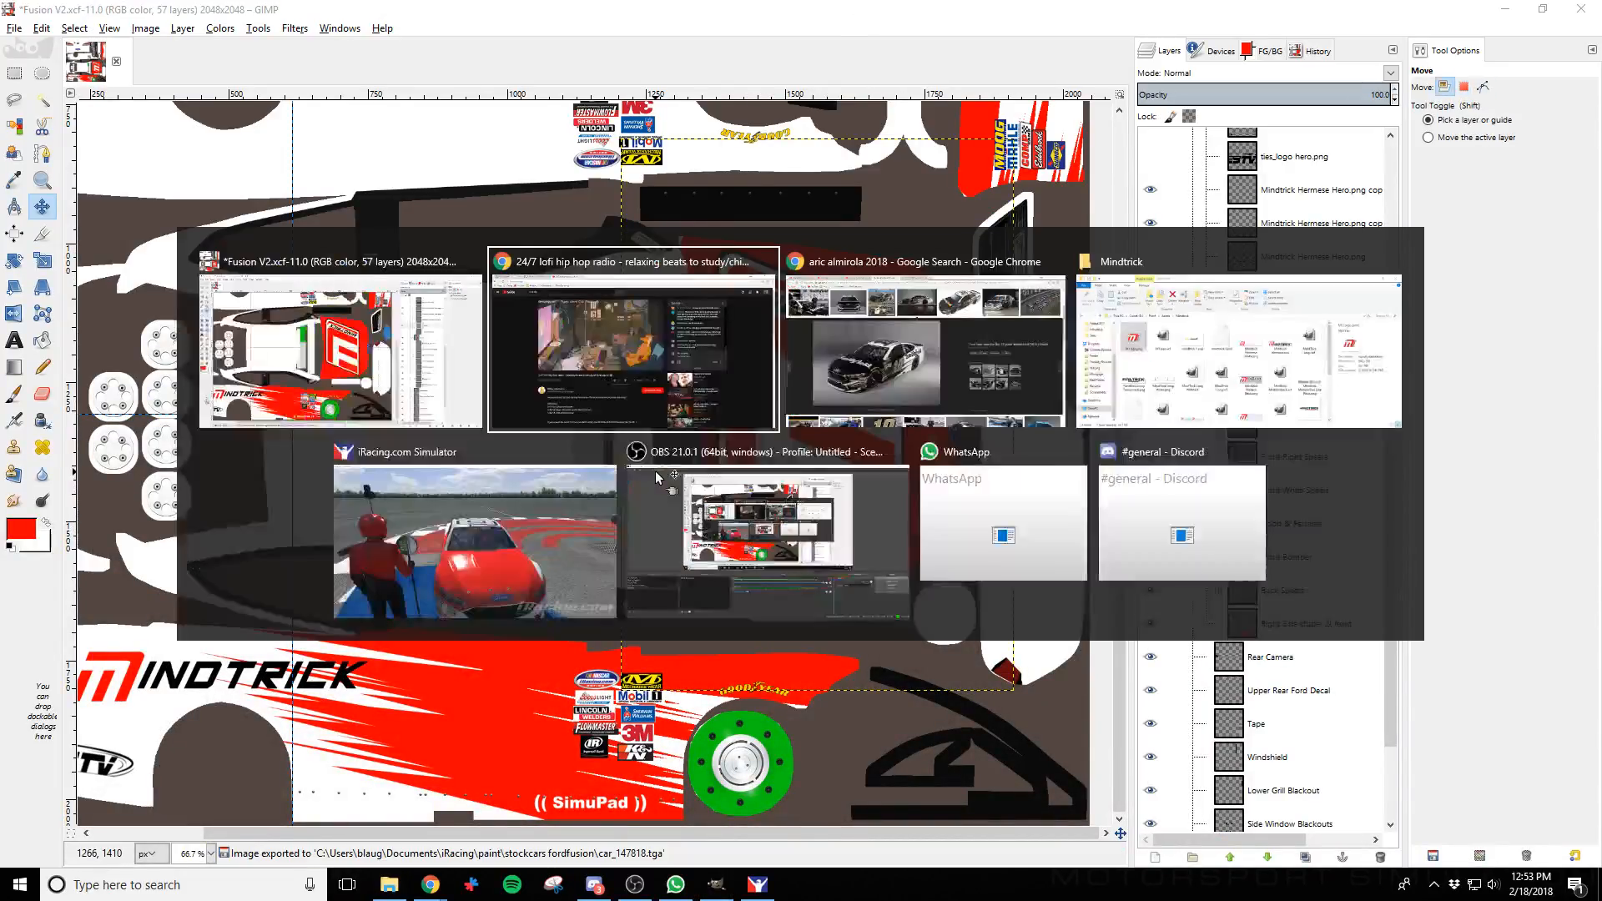
{"action": "key", "text": "alt+Tab"}
{"action": "key", "text": "alt+Tab"}
{"action": "key", "text": "alt+Tab"}
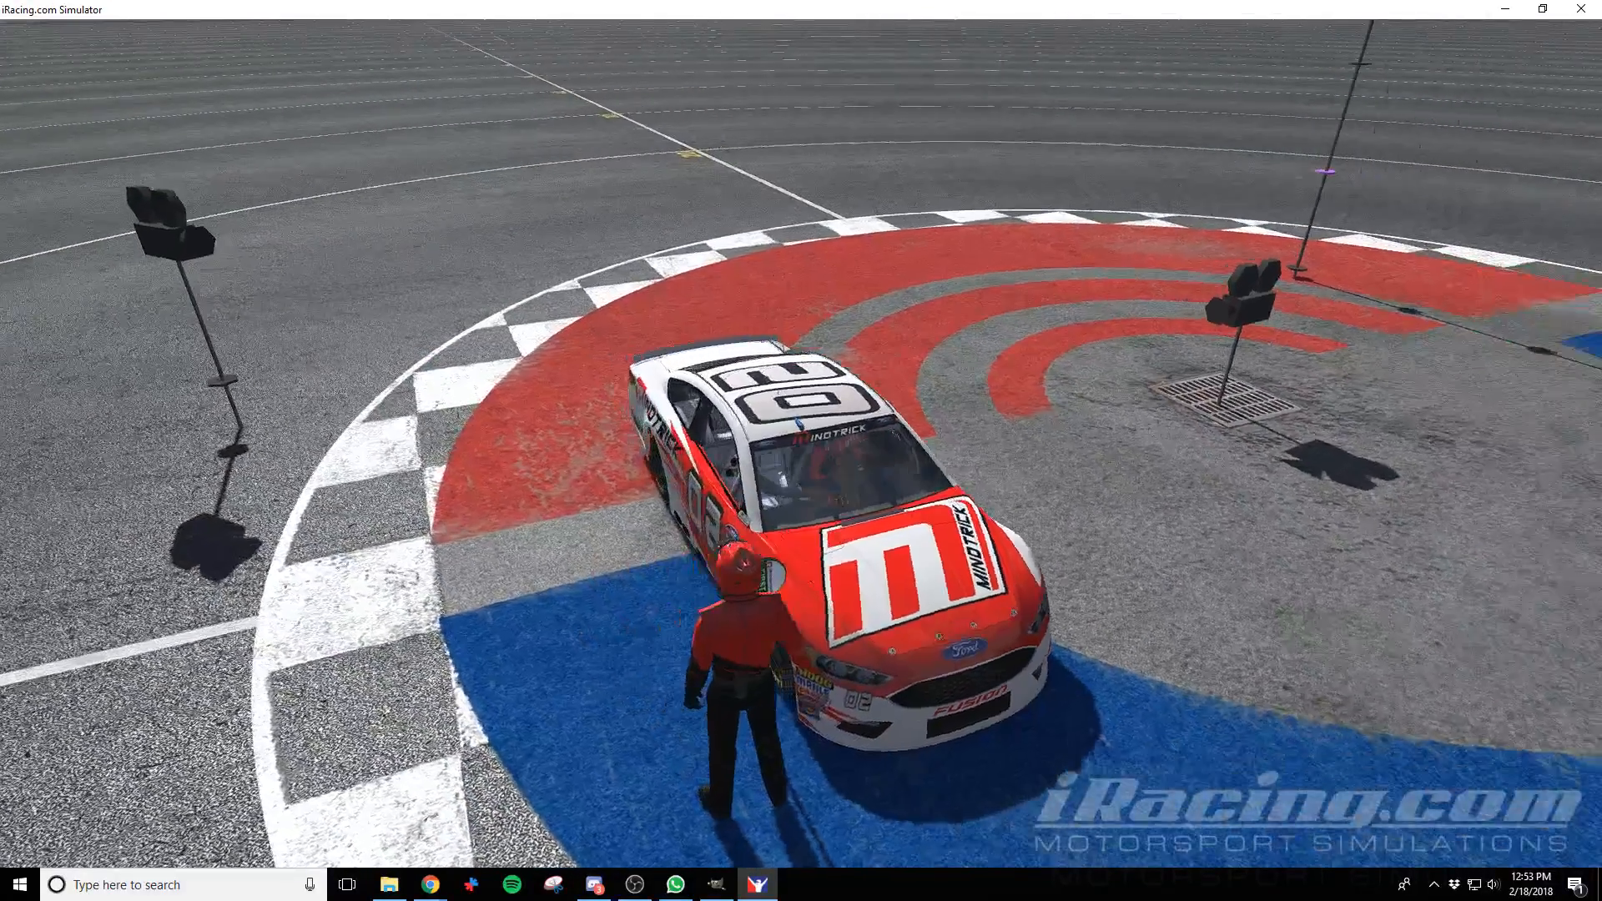
{"action": "key", "text": "alt+Tab"}
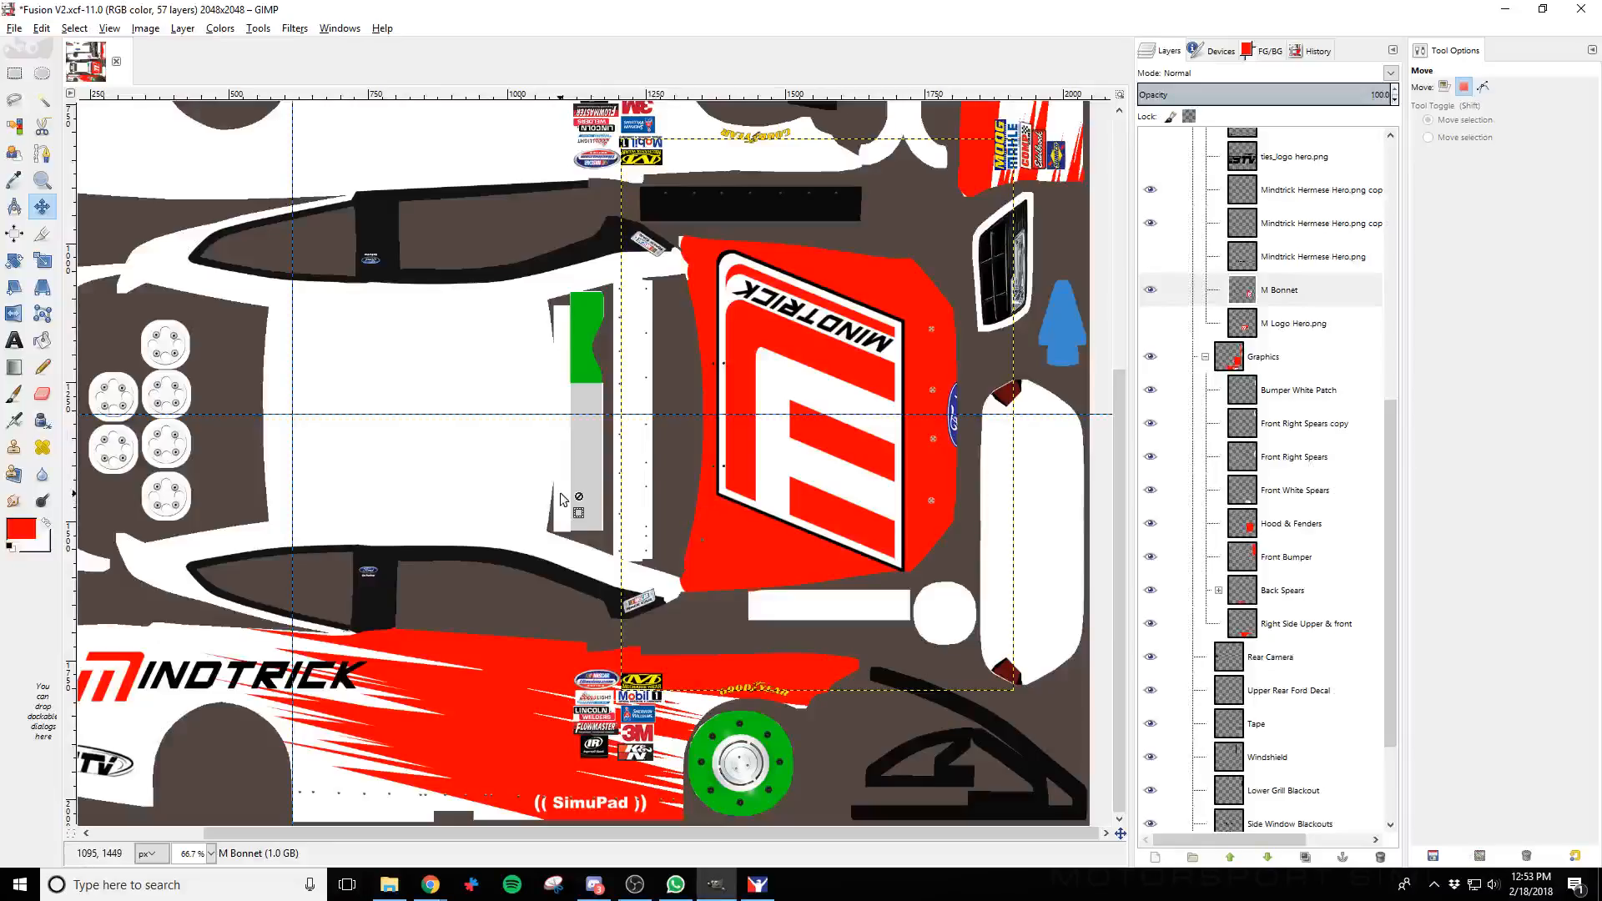
Scale the M Bonnet logo from 706×993 down to 573×806 px and move it up-left on the hood
{"action": "left_click", "coordinate": [41, 261]}
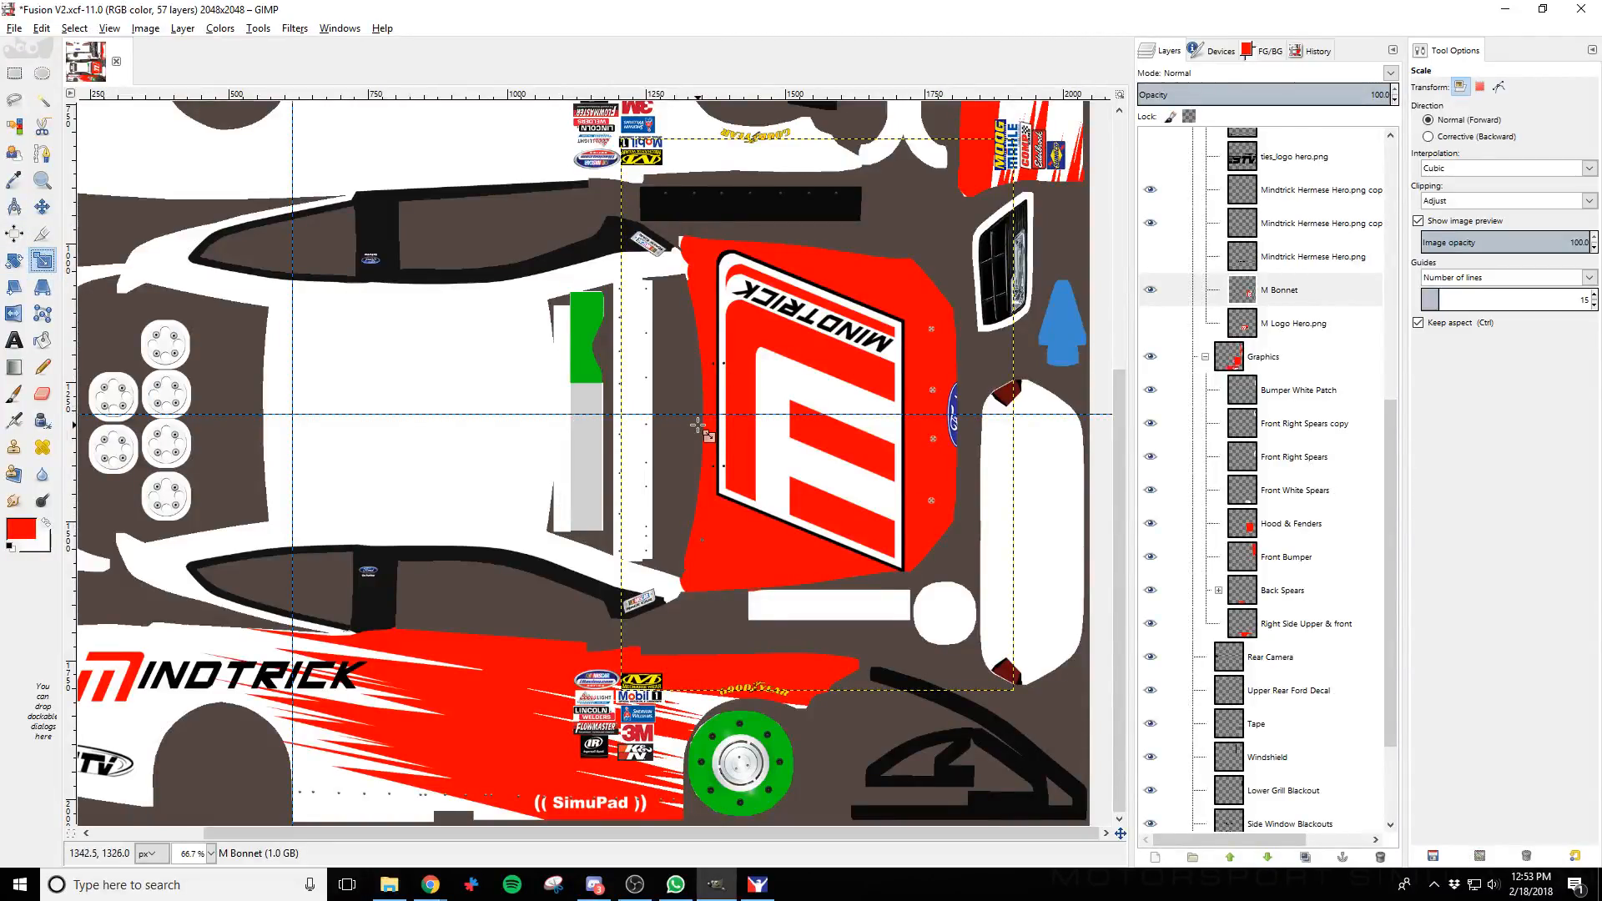
{"action": "left_click", "coordinate": [740, 408]}
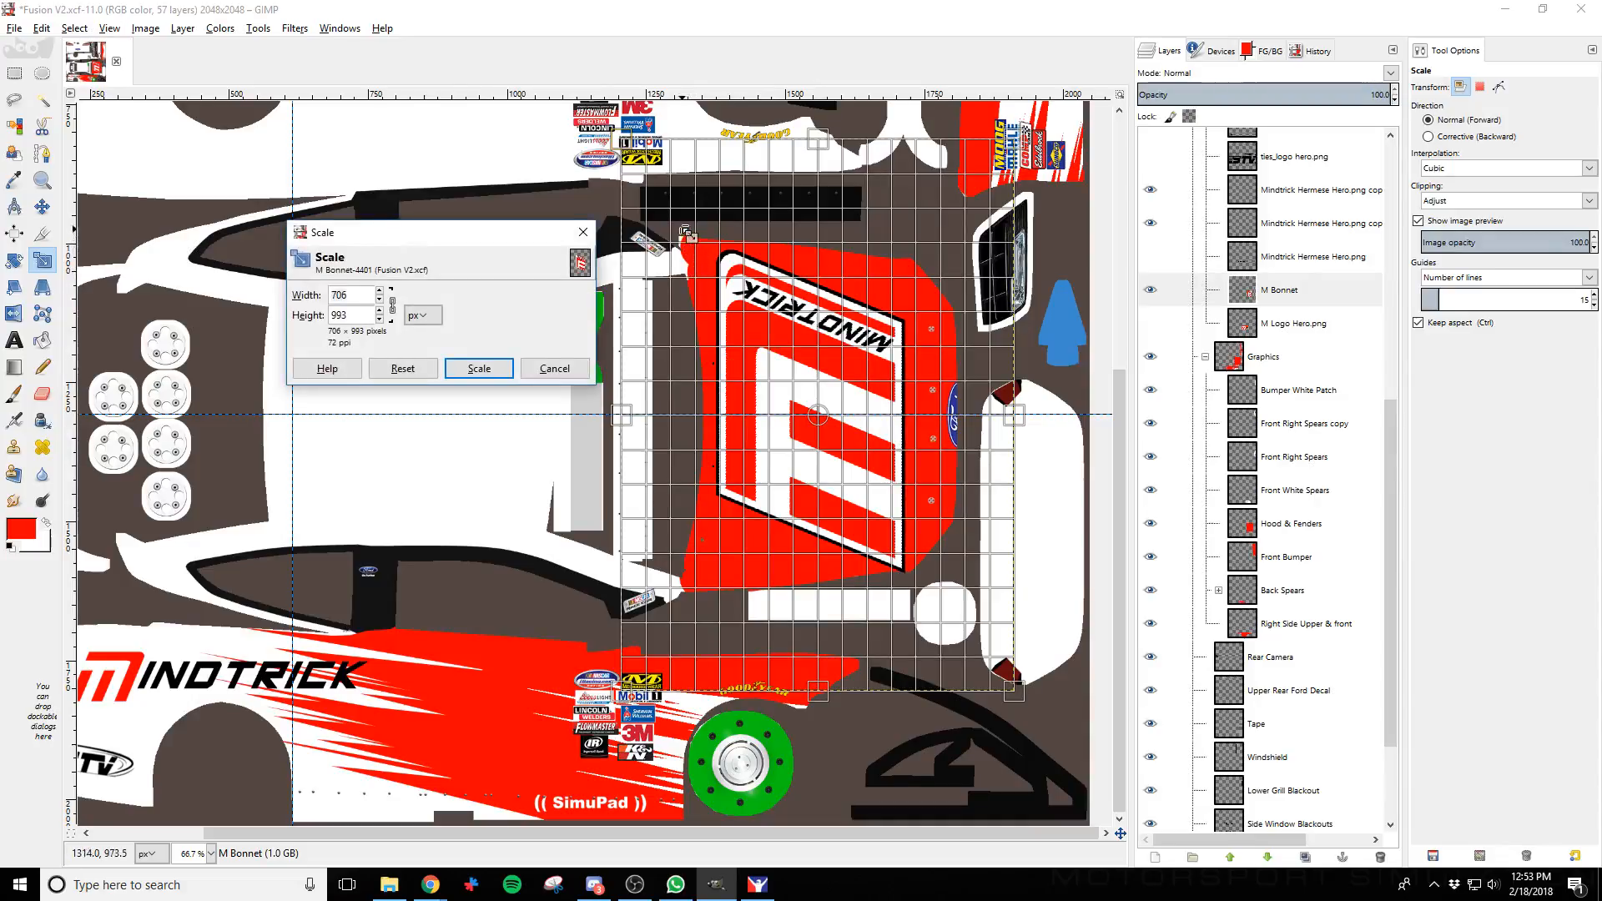
{"action": "left_click_drag", "start_coordinate": [690, 239], "coordinate": [787, 340]}
{"action": "left_click", "coordinate": [479, 368]}
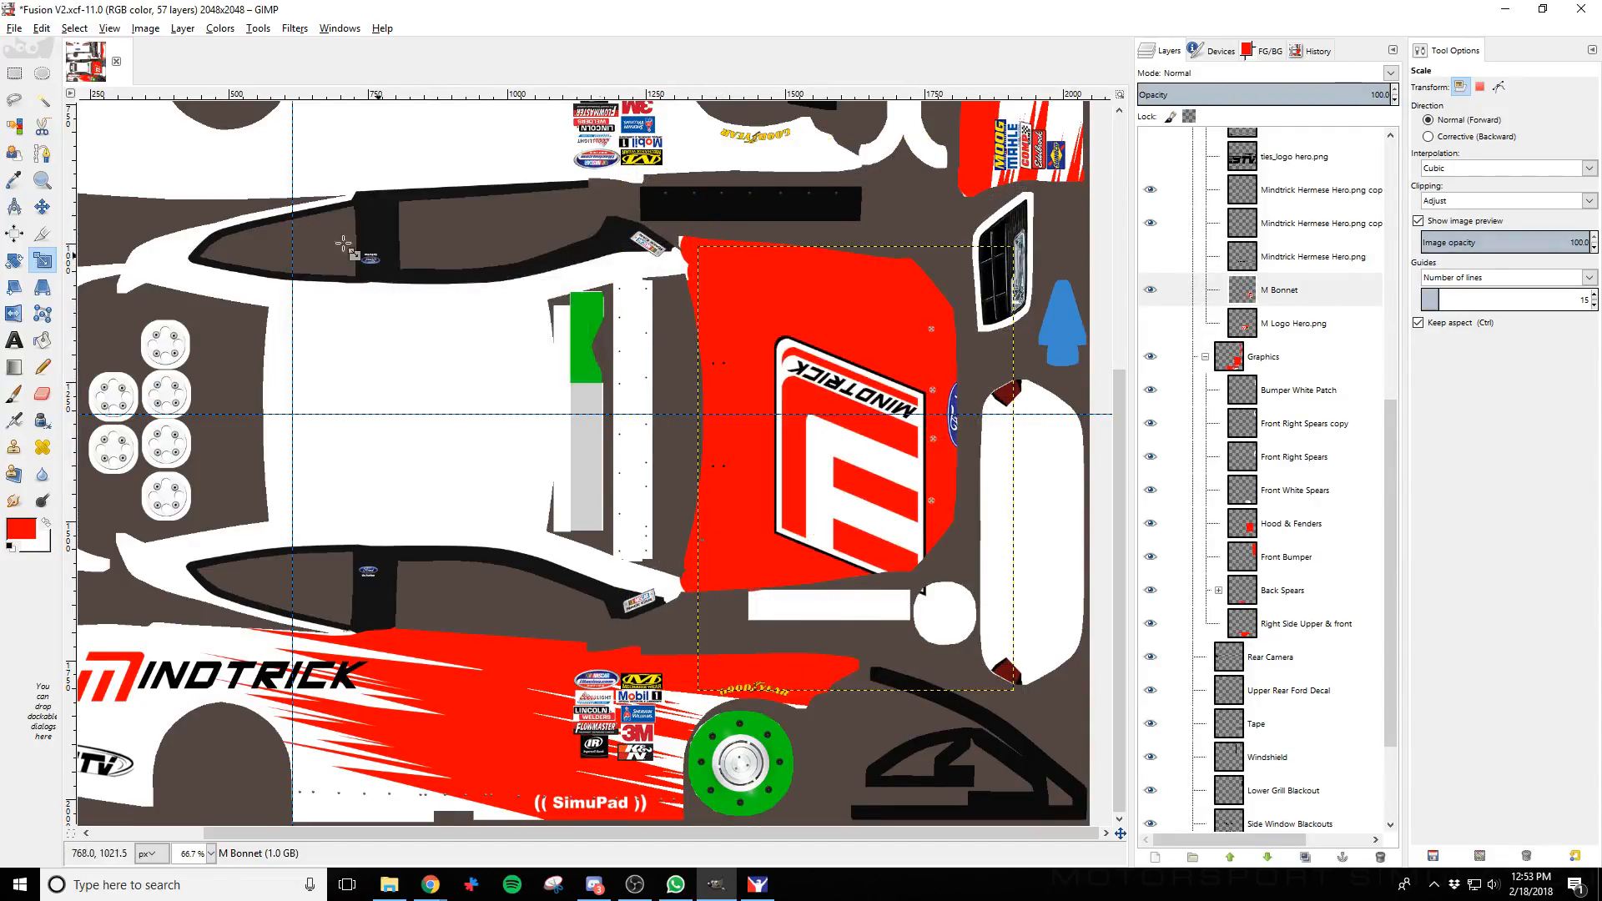
{"action": "left_click", "coordinate": [41, 206]}
{"action": "left_click_drag", "start_coordinate": [791, 458], "coordinate": [769, 420]}
{"action": "scroll", "coordinate": [1310, 217], "scroll_direction": "up", "scroll_amount": 5}
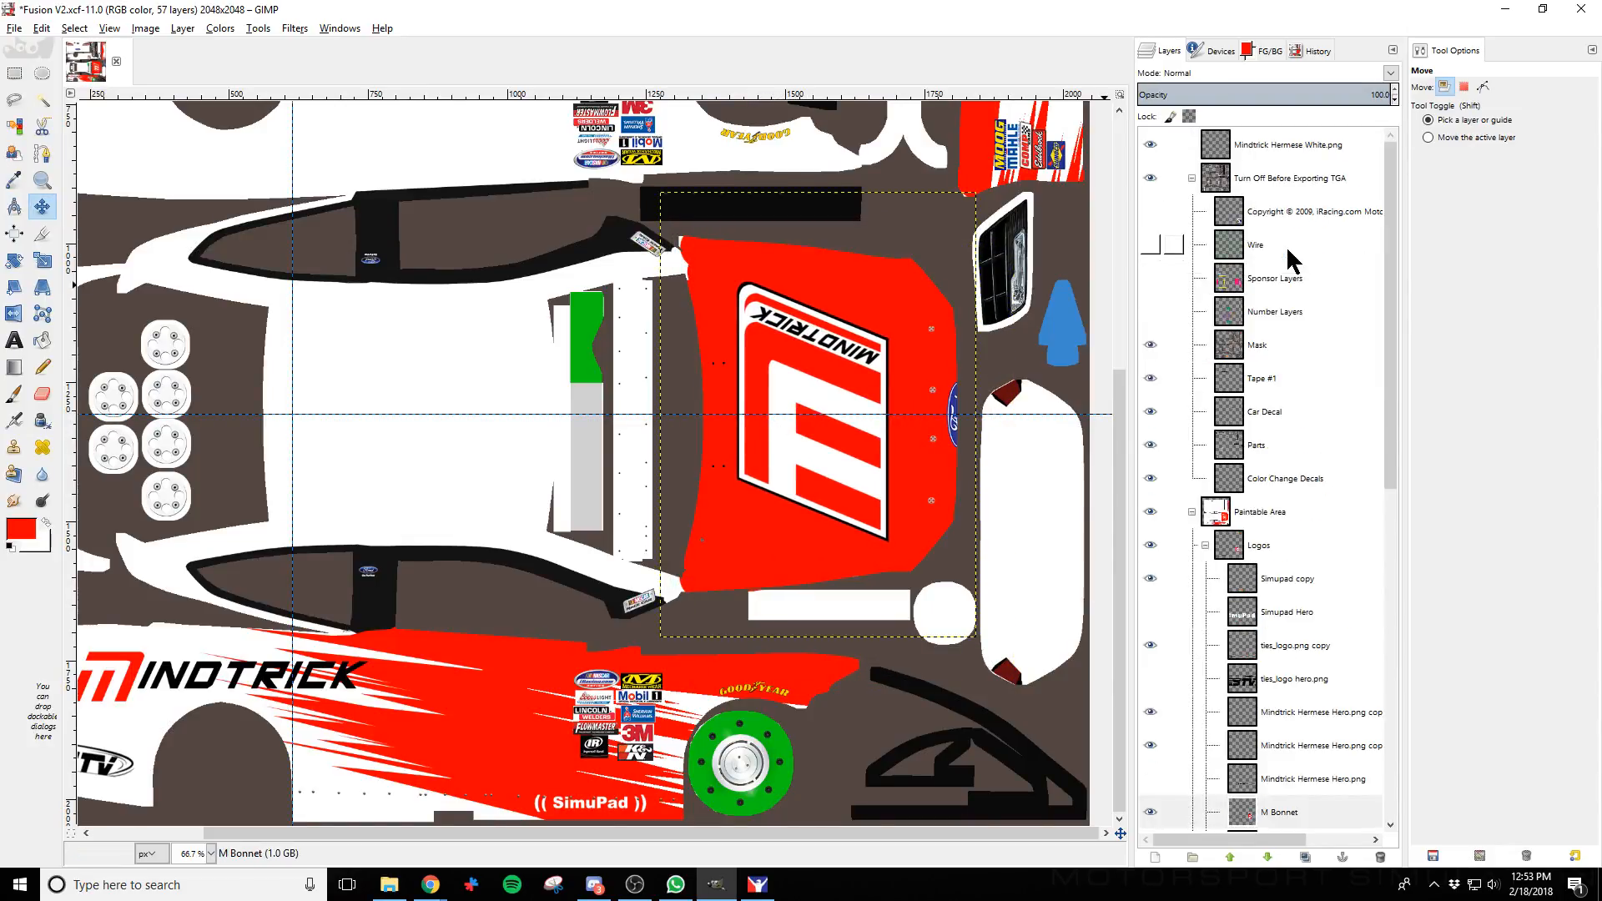
Show the Wire layer over the livery and adjust the guides across the hood
{"action": "left_click", "coordinate": [1149, 244]}
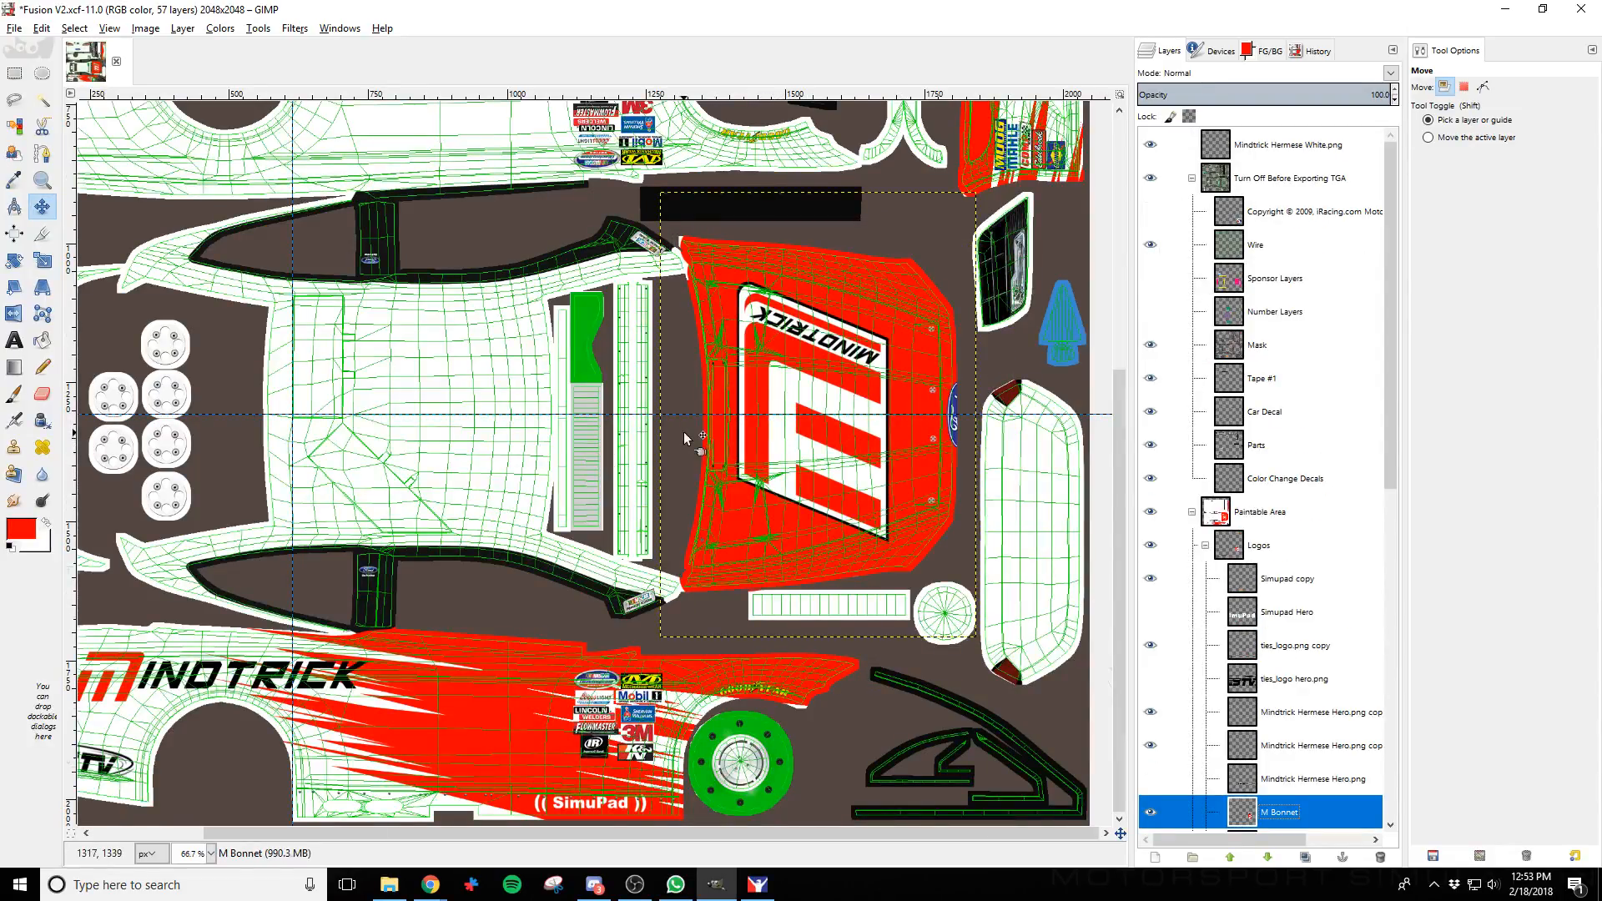
{"action": "scroll", "coordinate": [684, 438], "scroll_direction": "up", "scroll_amount": 3}
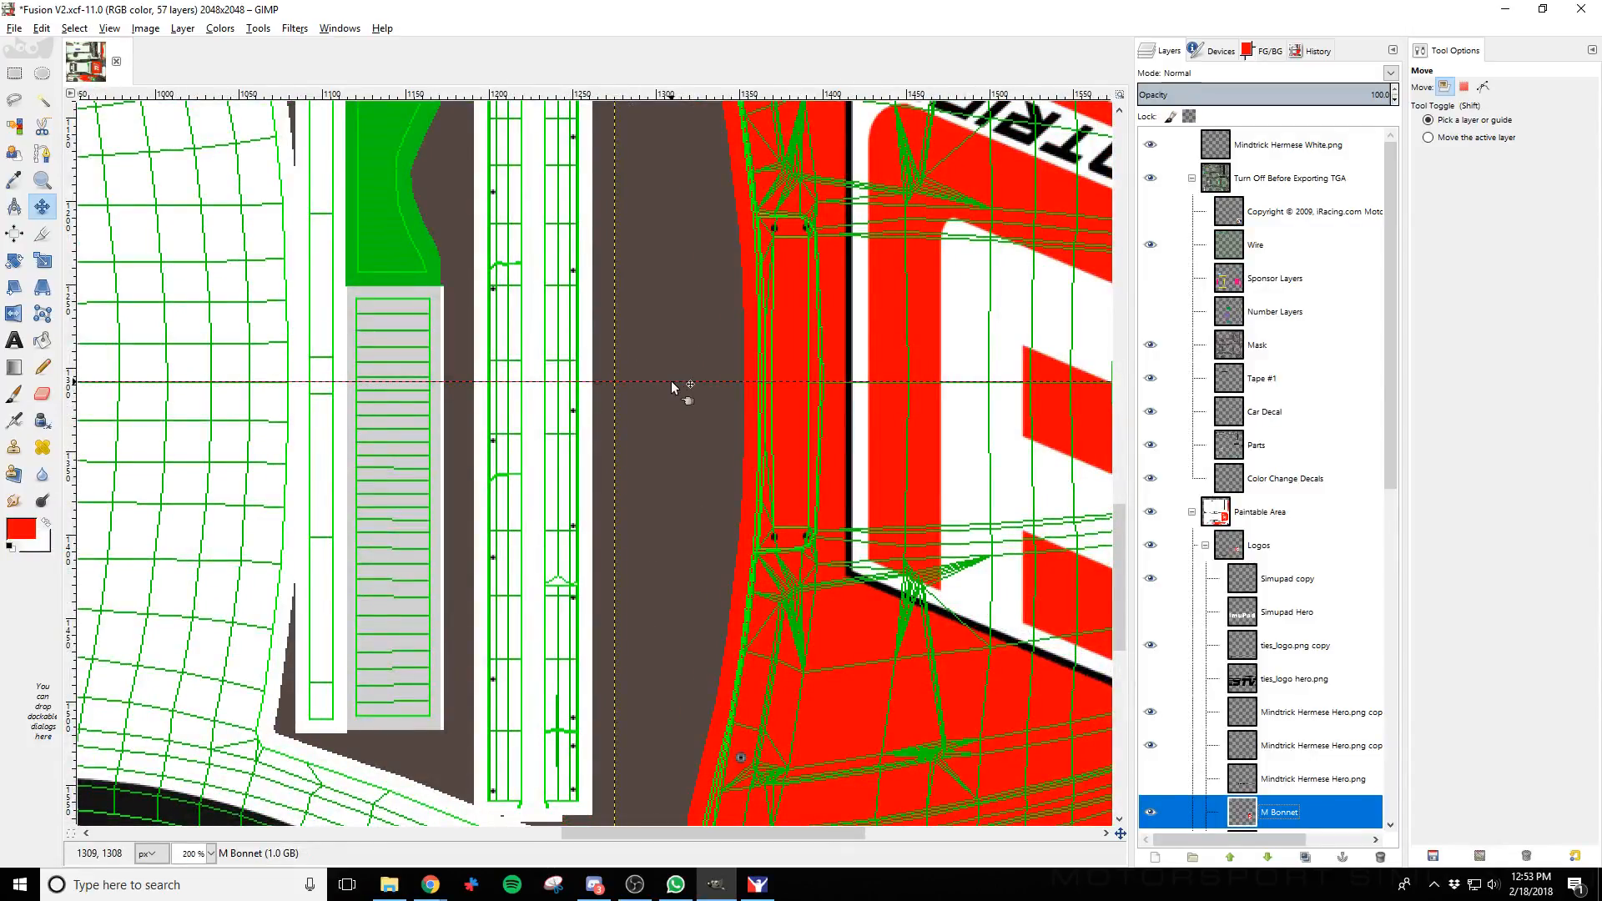
{"action": "mouse_move", "coordinate": [671, 380]}
{"action": "left_mouse_down"}
{"action": "mouse_move", "coordinate": [680, 420]}
{"action": "mouse_move", "coordinate": [666, 380]}
{"action": "left_mouse_up"}
{"action": "left_click_drag", "start_coordinate": [599, 832], "coordinate": [734, 832]}
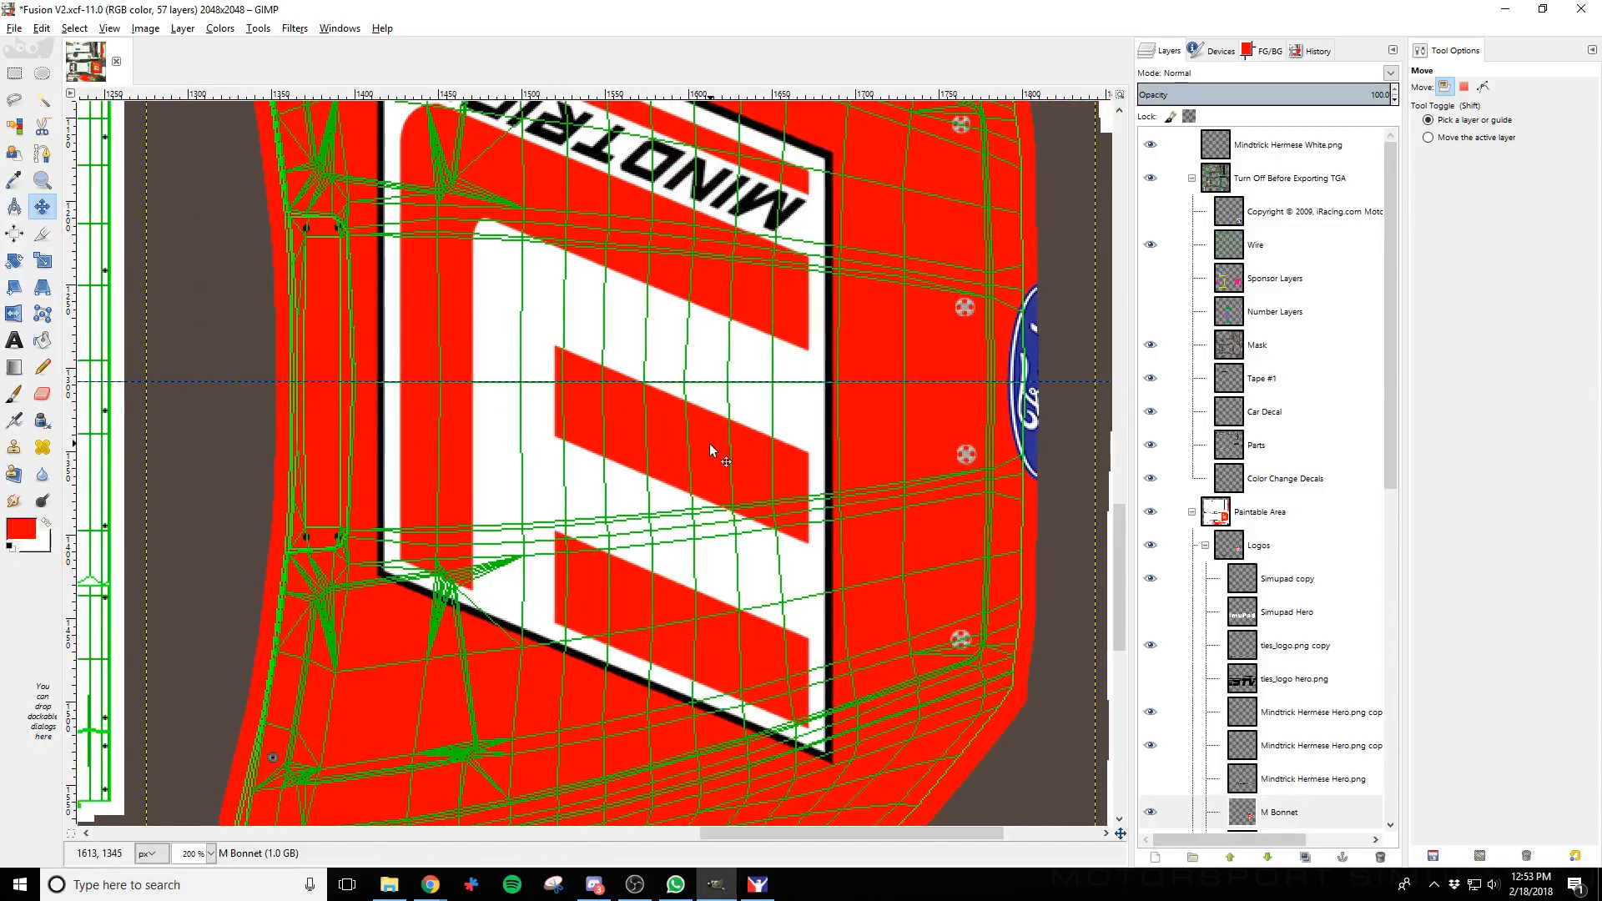
{"action": "left_click_drag", "start_coordinate": [709, 443], "coordinate": [707, 447]}
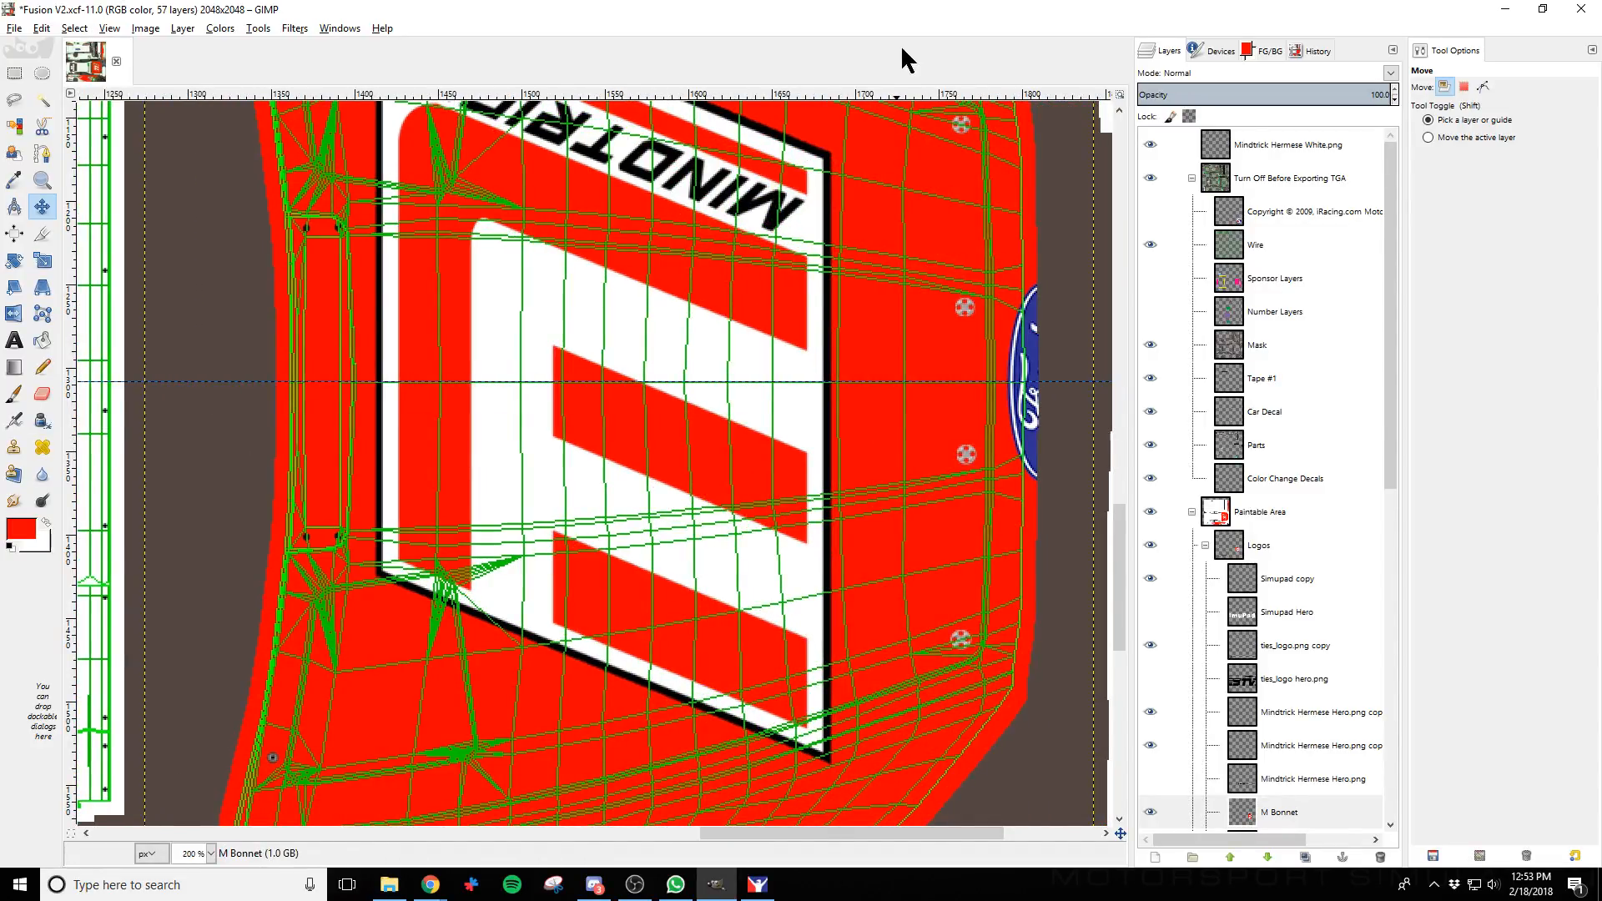
{"action": "left_click_drag", "start_coordinate": [847, 98], "coordinate": [793, 53]}
Re-export the livery and reload it in iRacing to check the M logo's fit on the hood
{"action": "scroll", "coordinate": [900, 319], "scroll_direction": "up", "scroll_amount": 5}
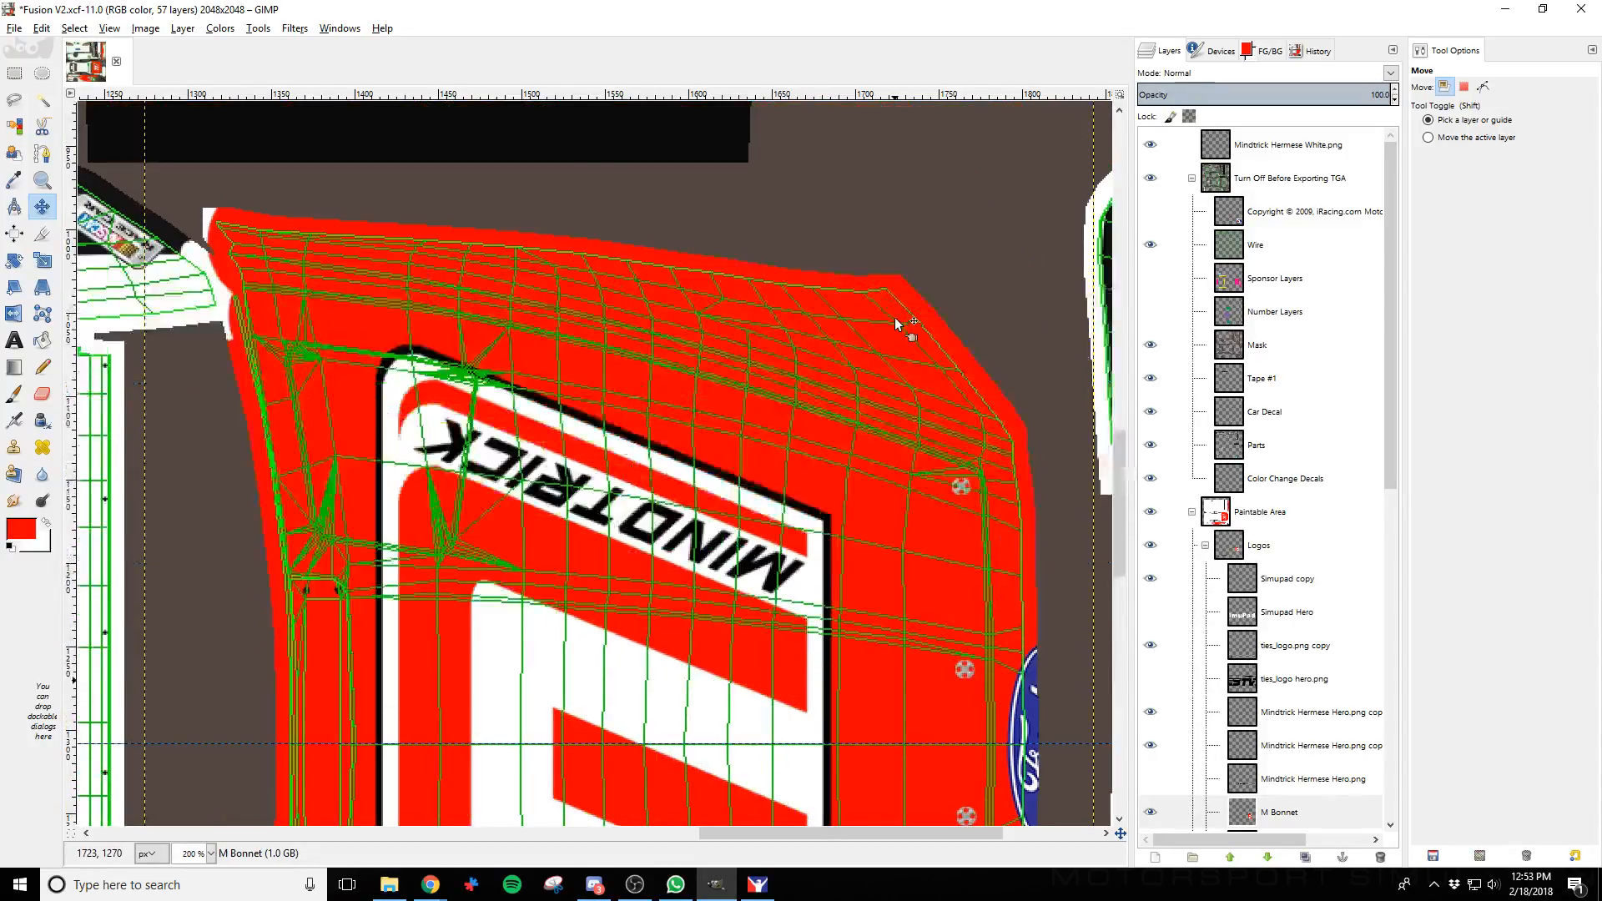
{"action": "scroll", "coordinate": [838, 324], "scroll_direction": "down", "scroll_amount": 5}
{"action": "key", "text": "ctrl+e"}
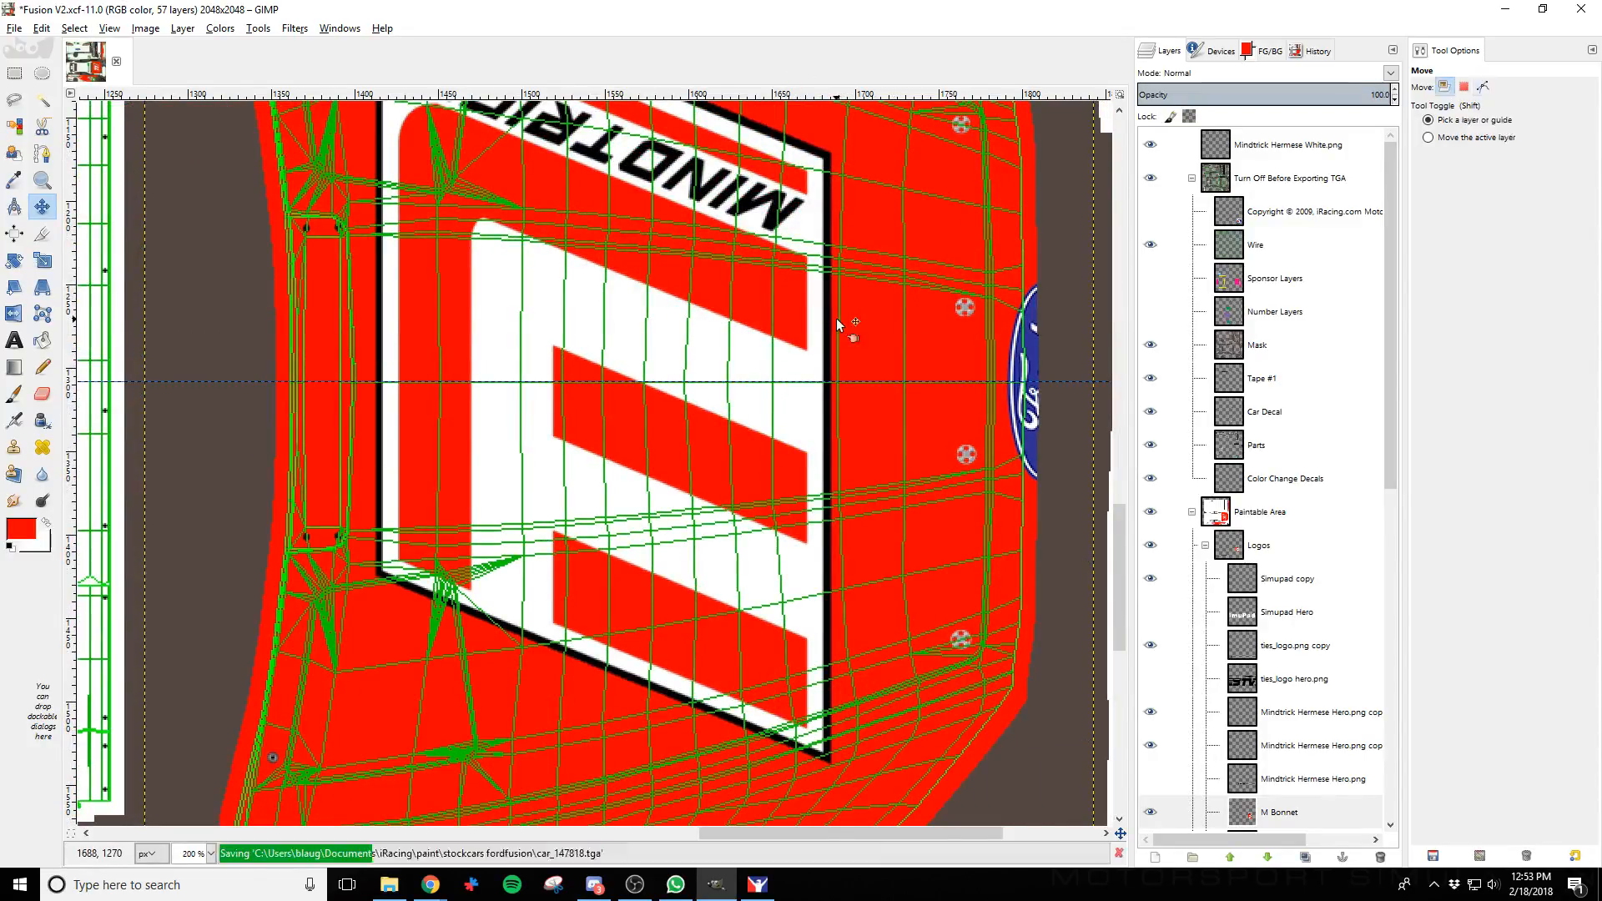
{"action": "key", "text": "alt+Tab"}
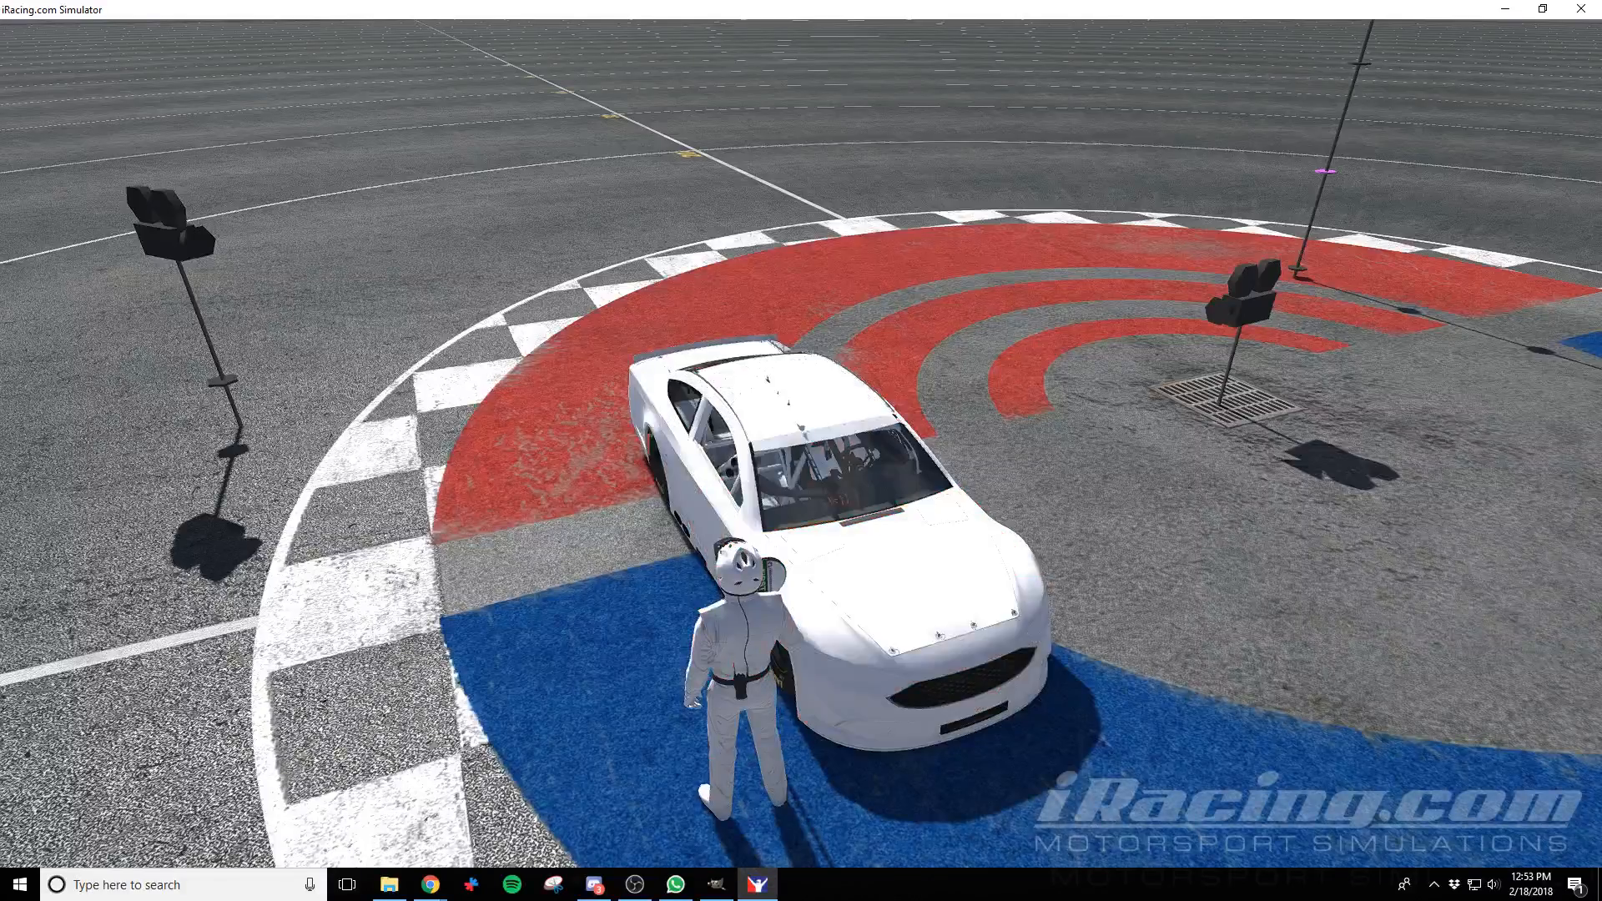
{"action": "key", "text": "ctrl+r"}
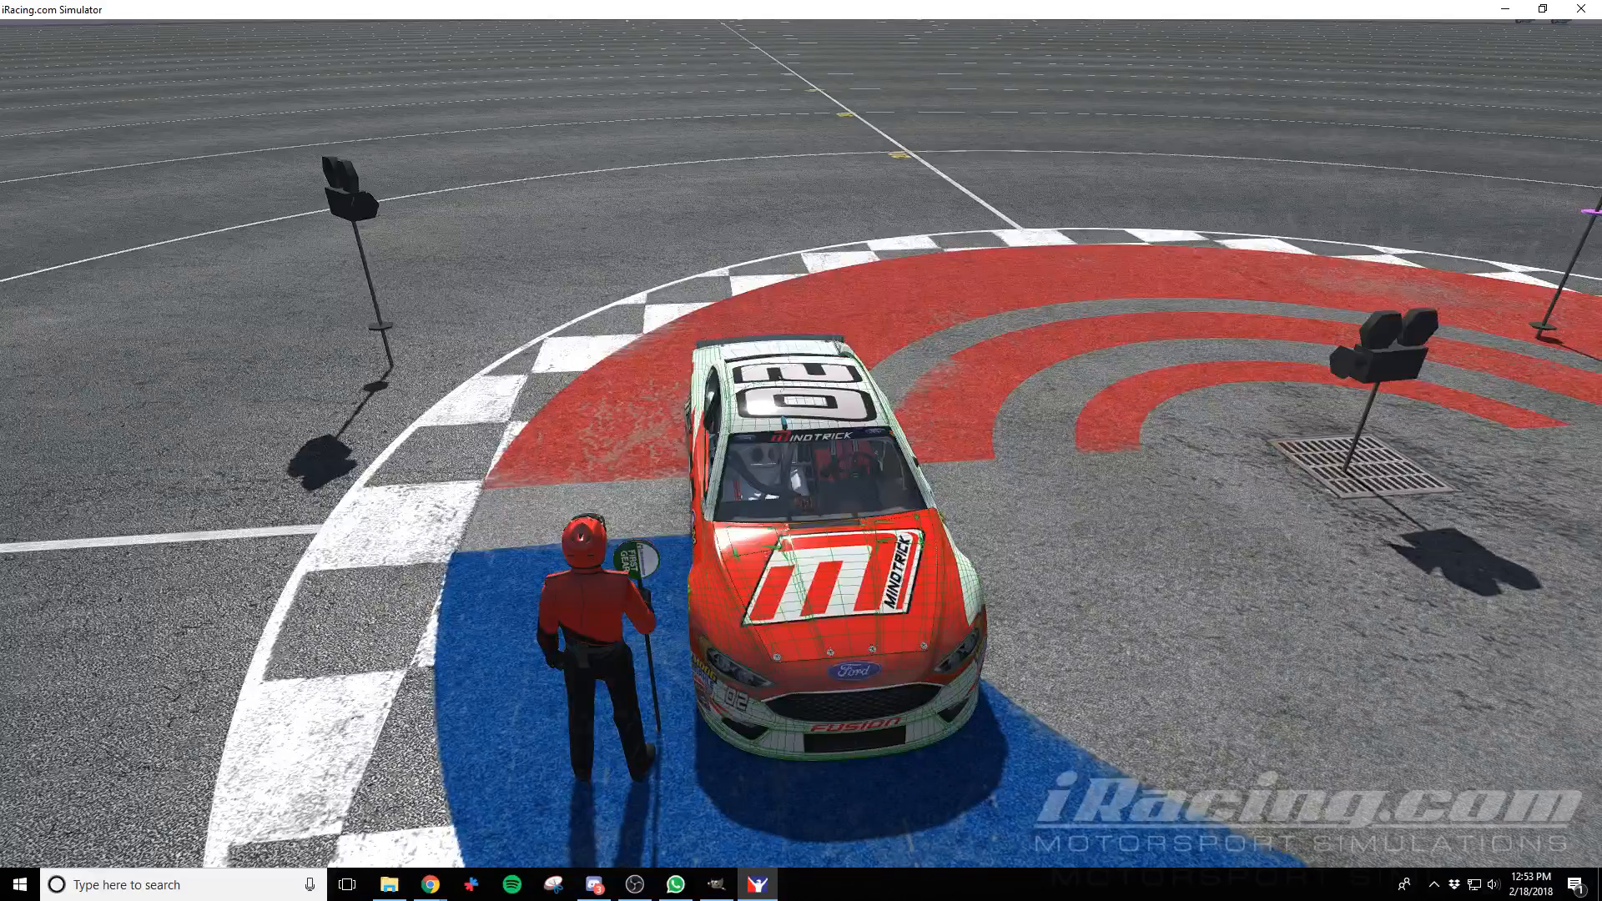
{"action": "key", "text": "alt+Tab"}
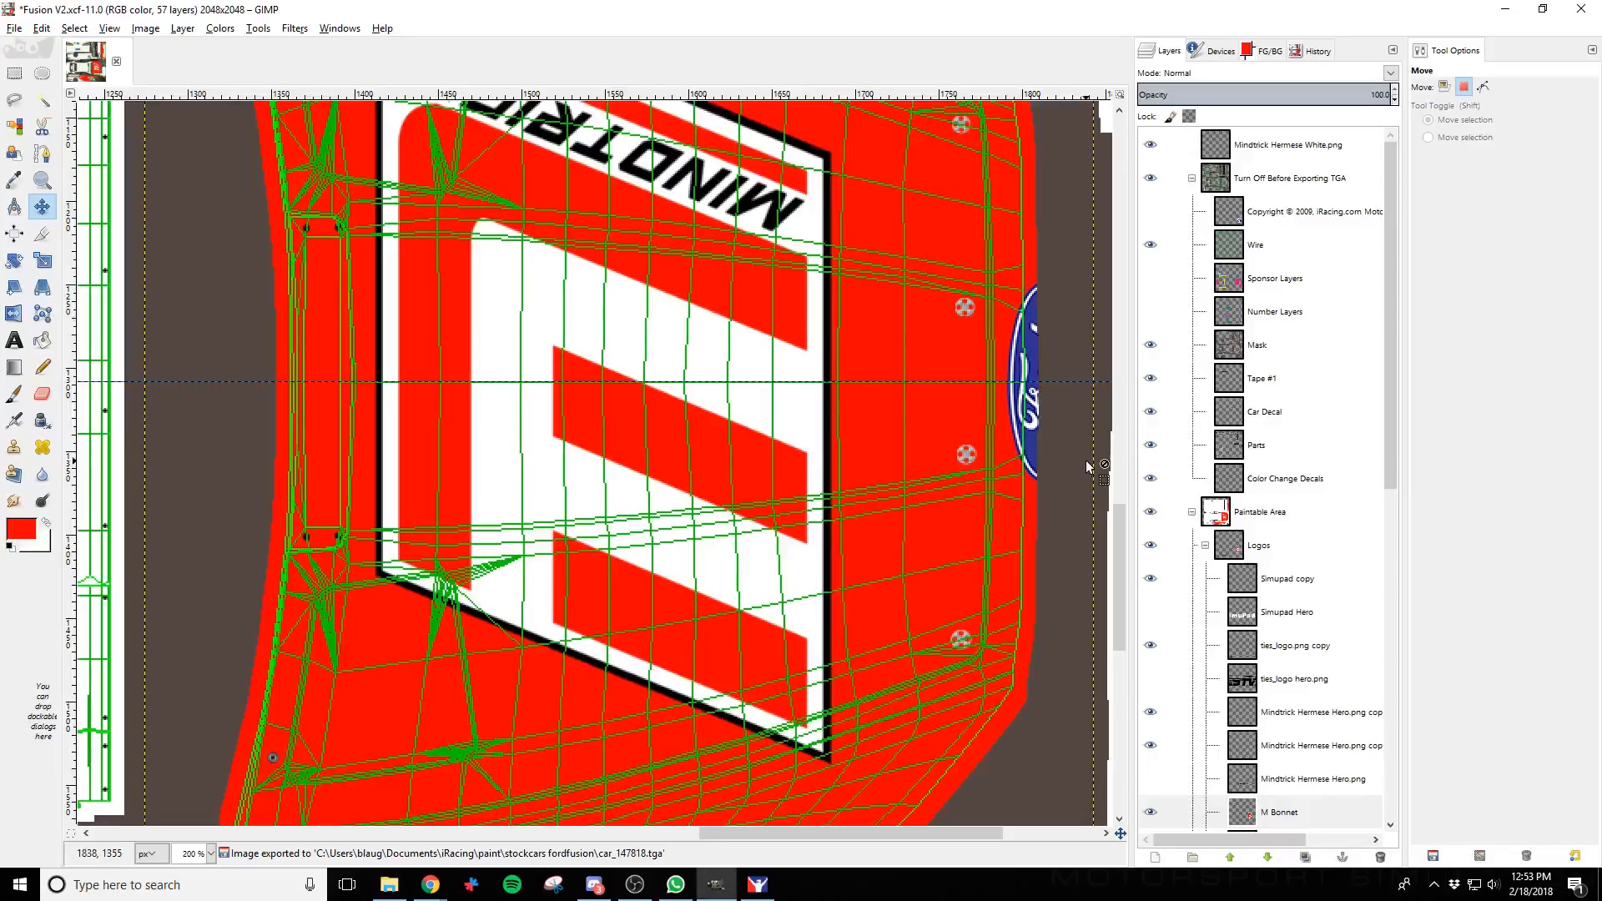
Duplicate the ties_logo hero.png layer, make it visible and rename it Ties Bonnet
{"action": "scroll", "coordinate": [1292, 409], "scroll_direction": "down", "scroll_amount": 3}
{"action": "left_click", "coordinate": [1292, 382]}
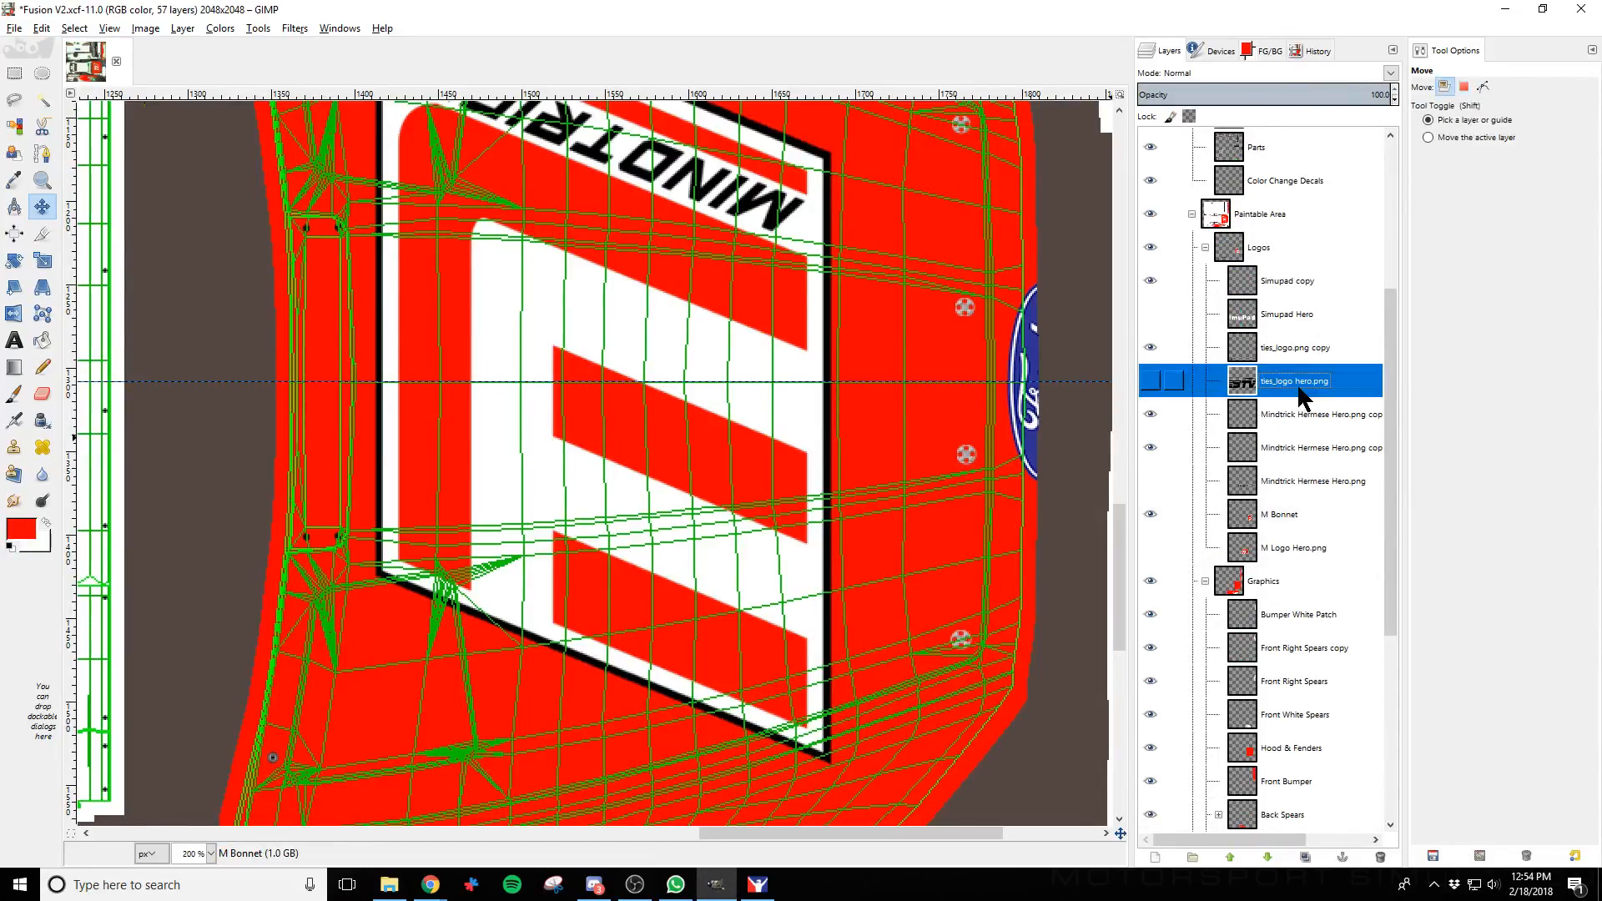
{"action": "right_click", "coordinate": [1315, 396]}
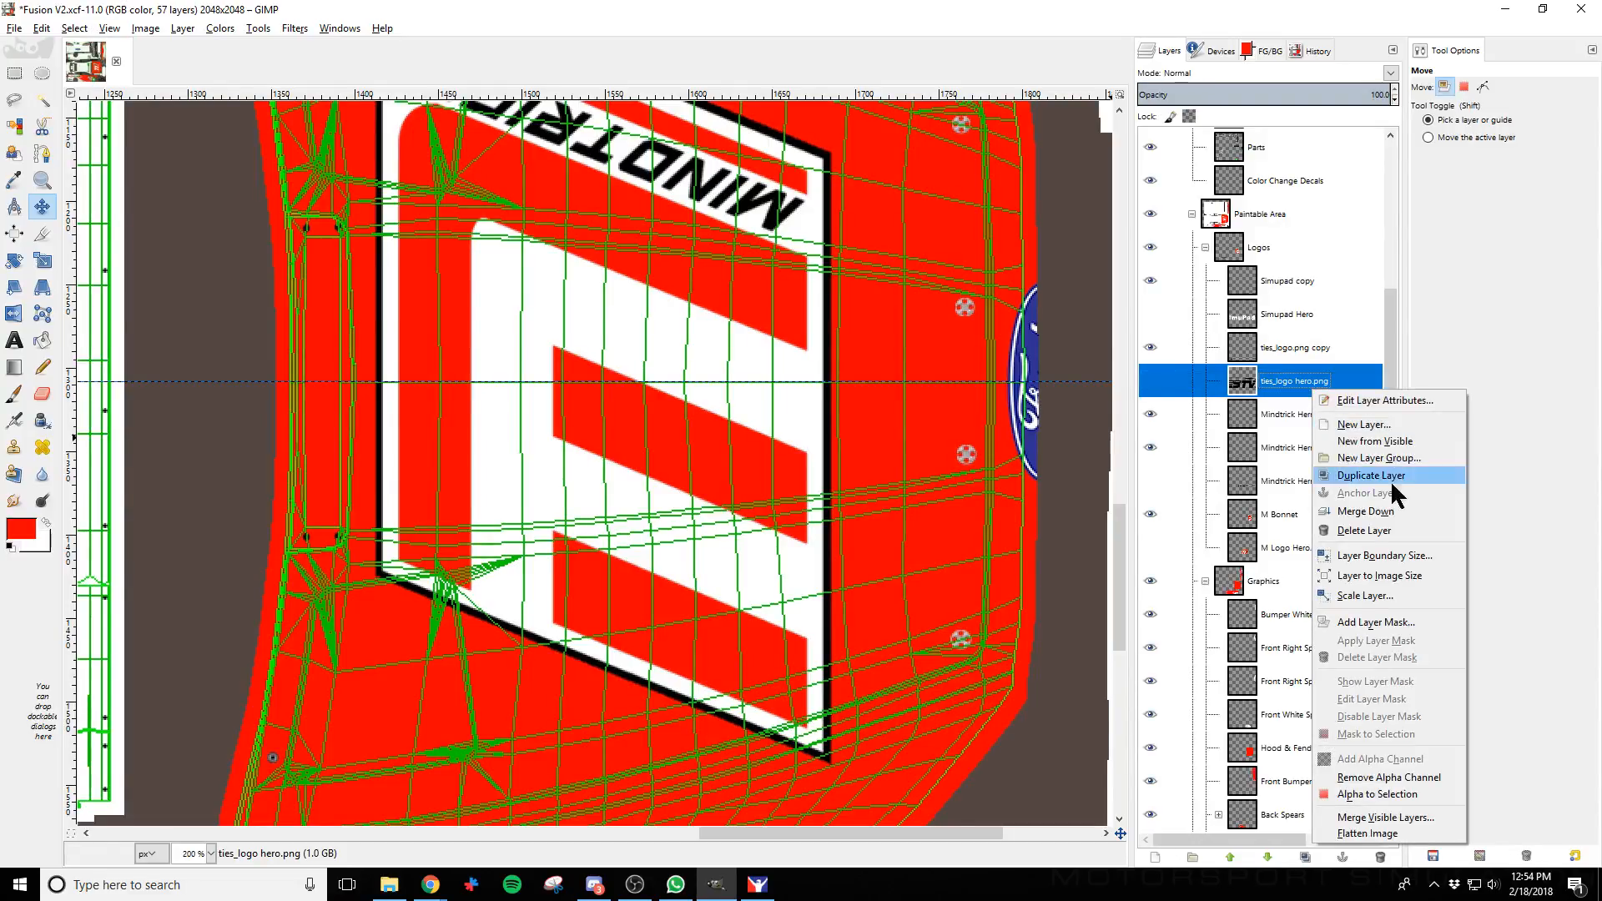
{"action": "left_click", "coordinate": [1372, 475]}
{"action": "left_click", "coordinate": [1154, 383]}
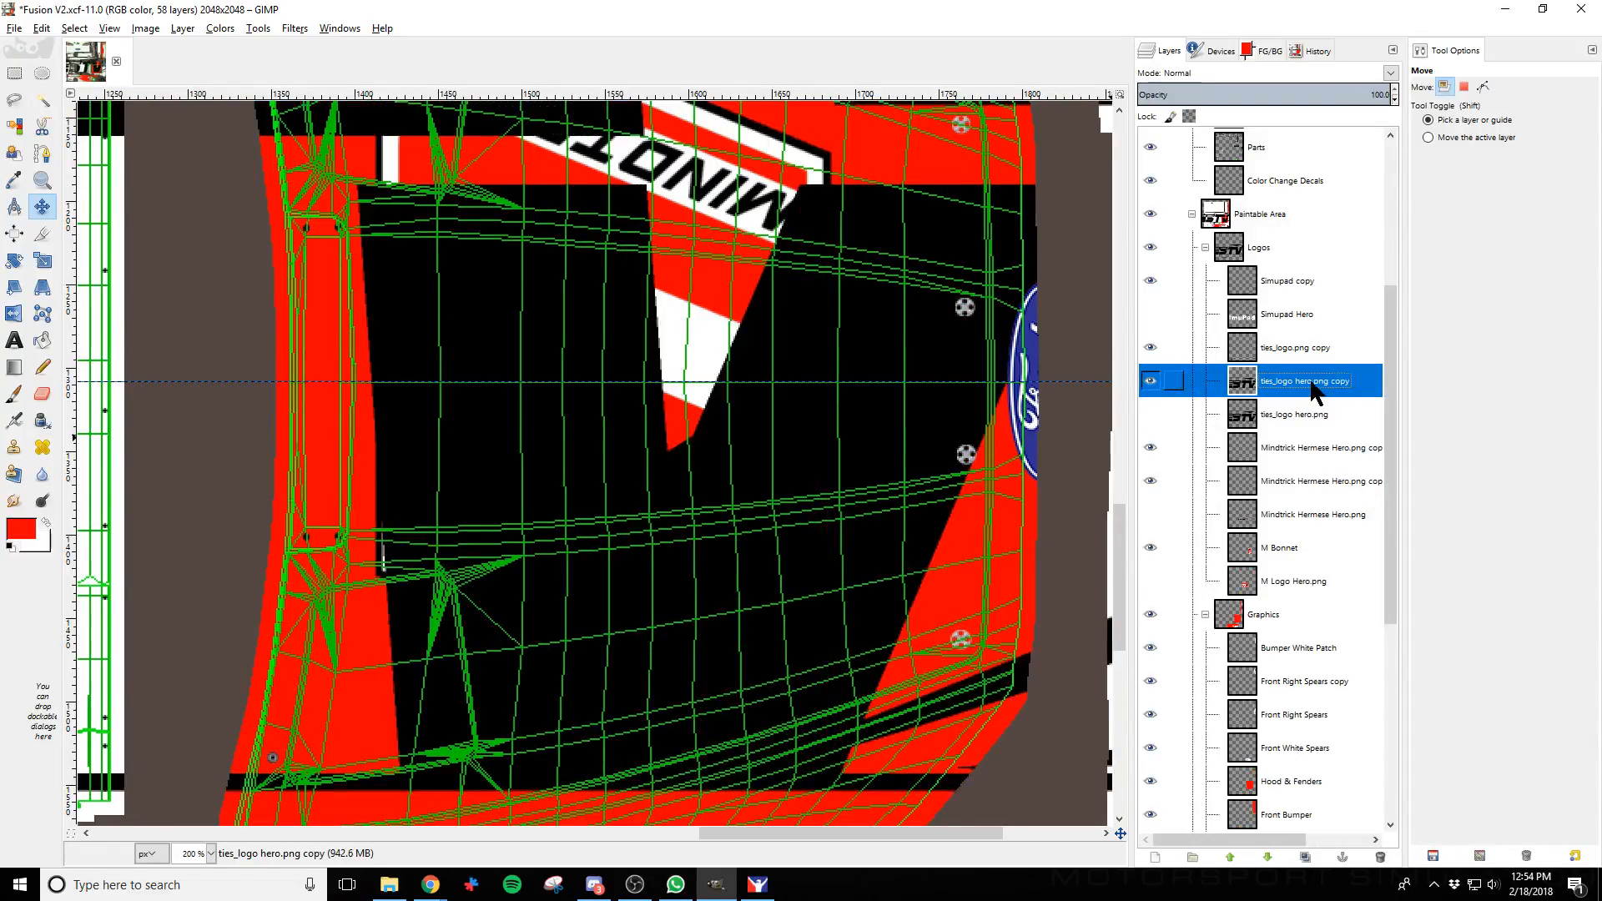
{"action": "double_click", "coordinate": [1312, 382]}
{"action": "type", "text": "ies Bonnet"}
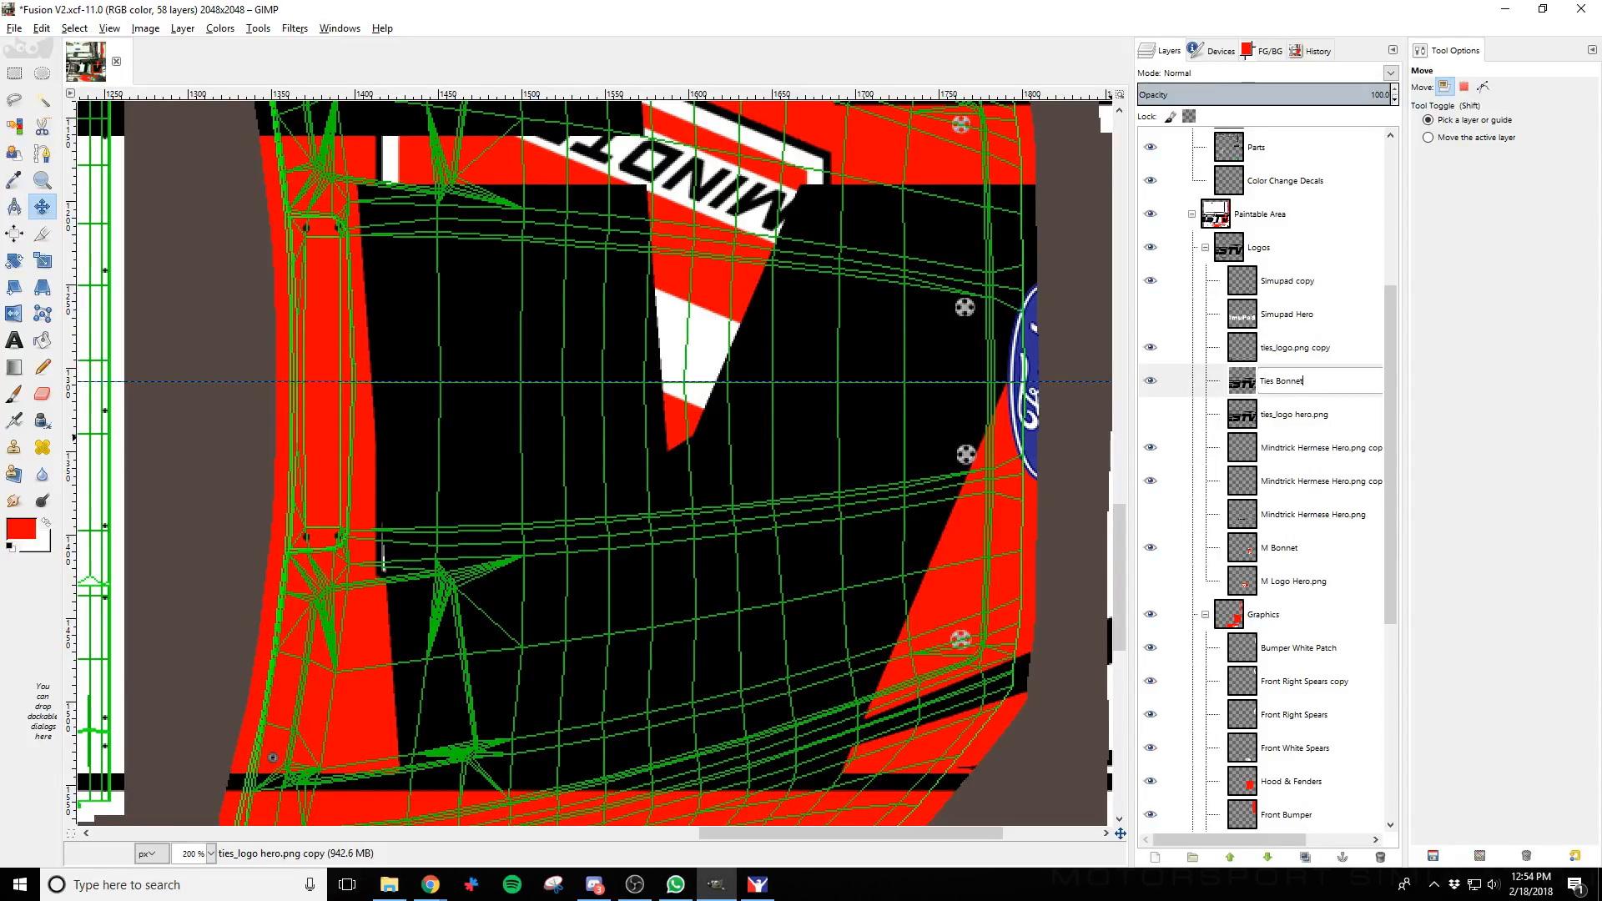
{"action": "key", "text": "Return"}
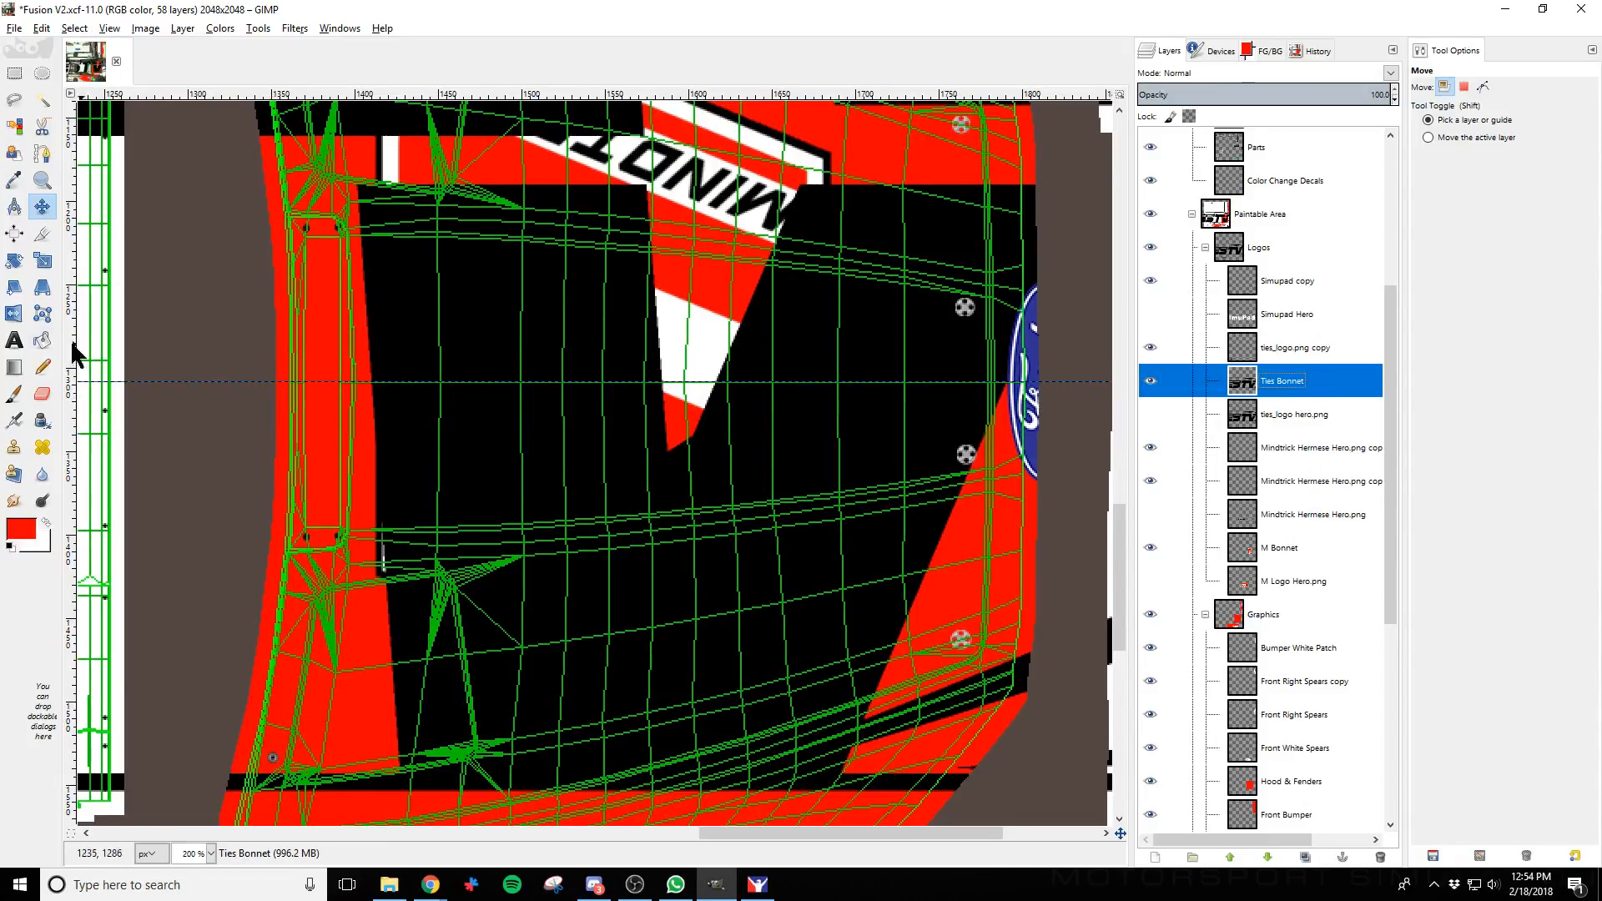
Scale the Ties Bonnet logo down to a small size
{"action": "left_click", "coordinate": [42, 261]}
{"action": "left_click", "coordinate": [465, 437]}
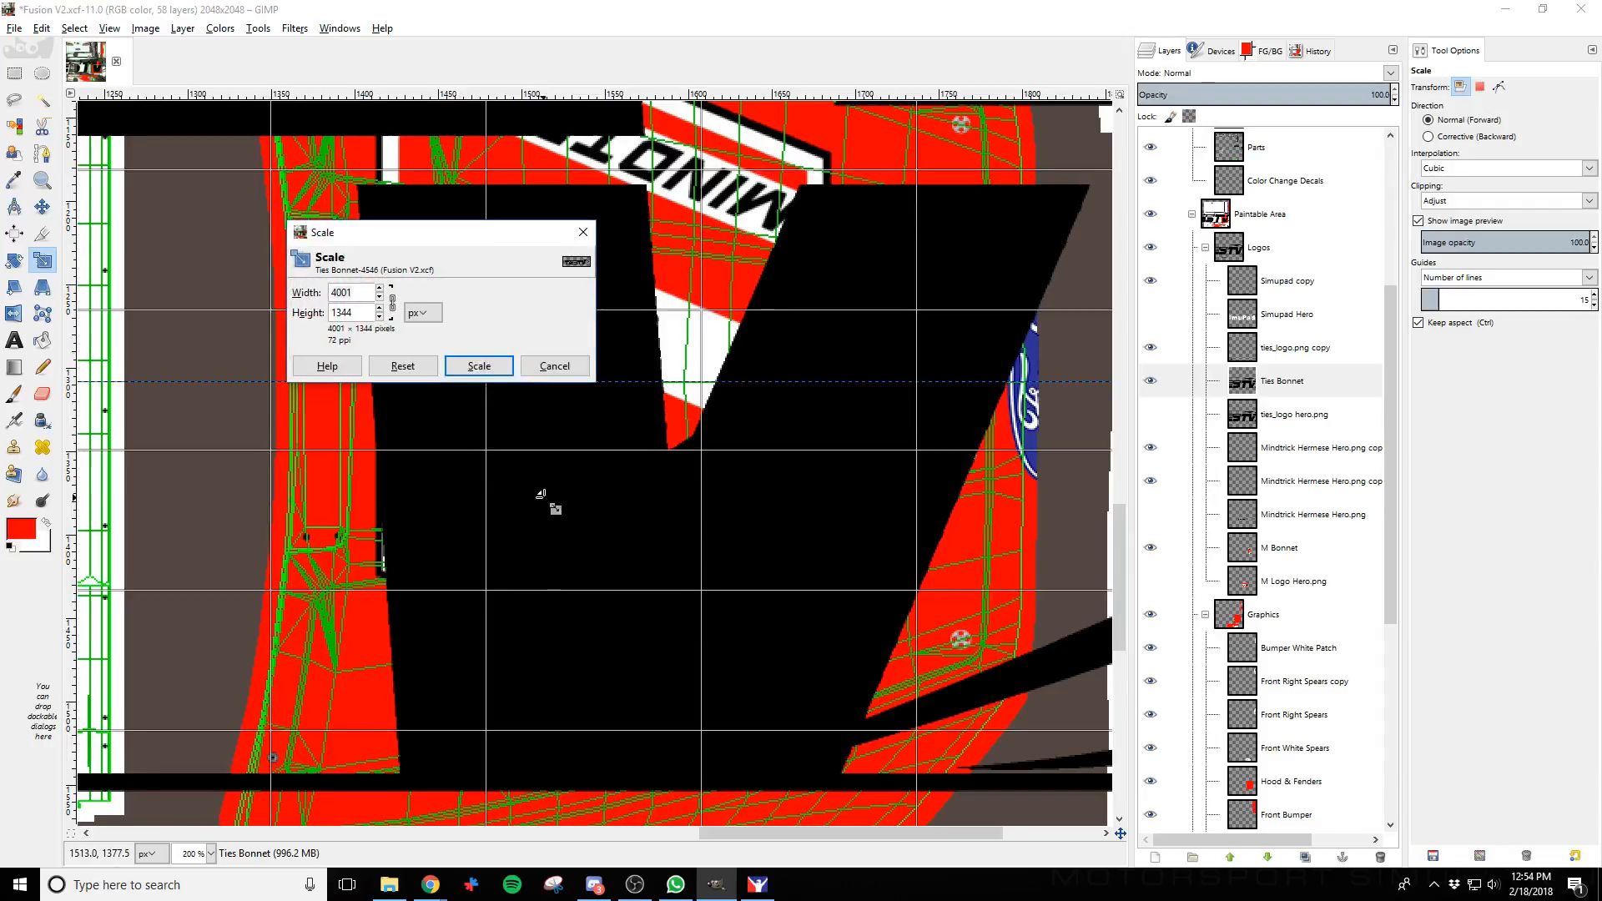
{"action": "scroll", "coordinate": [552, 501], "scroll_direction": "down", "scroll_amount": 3}
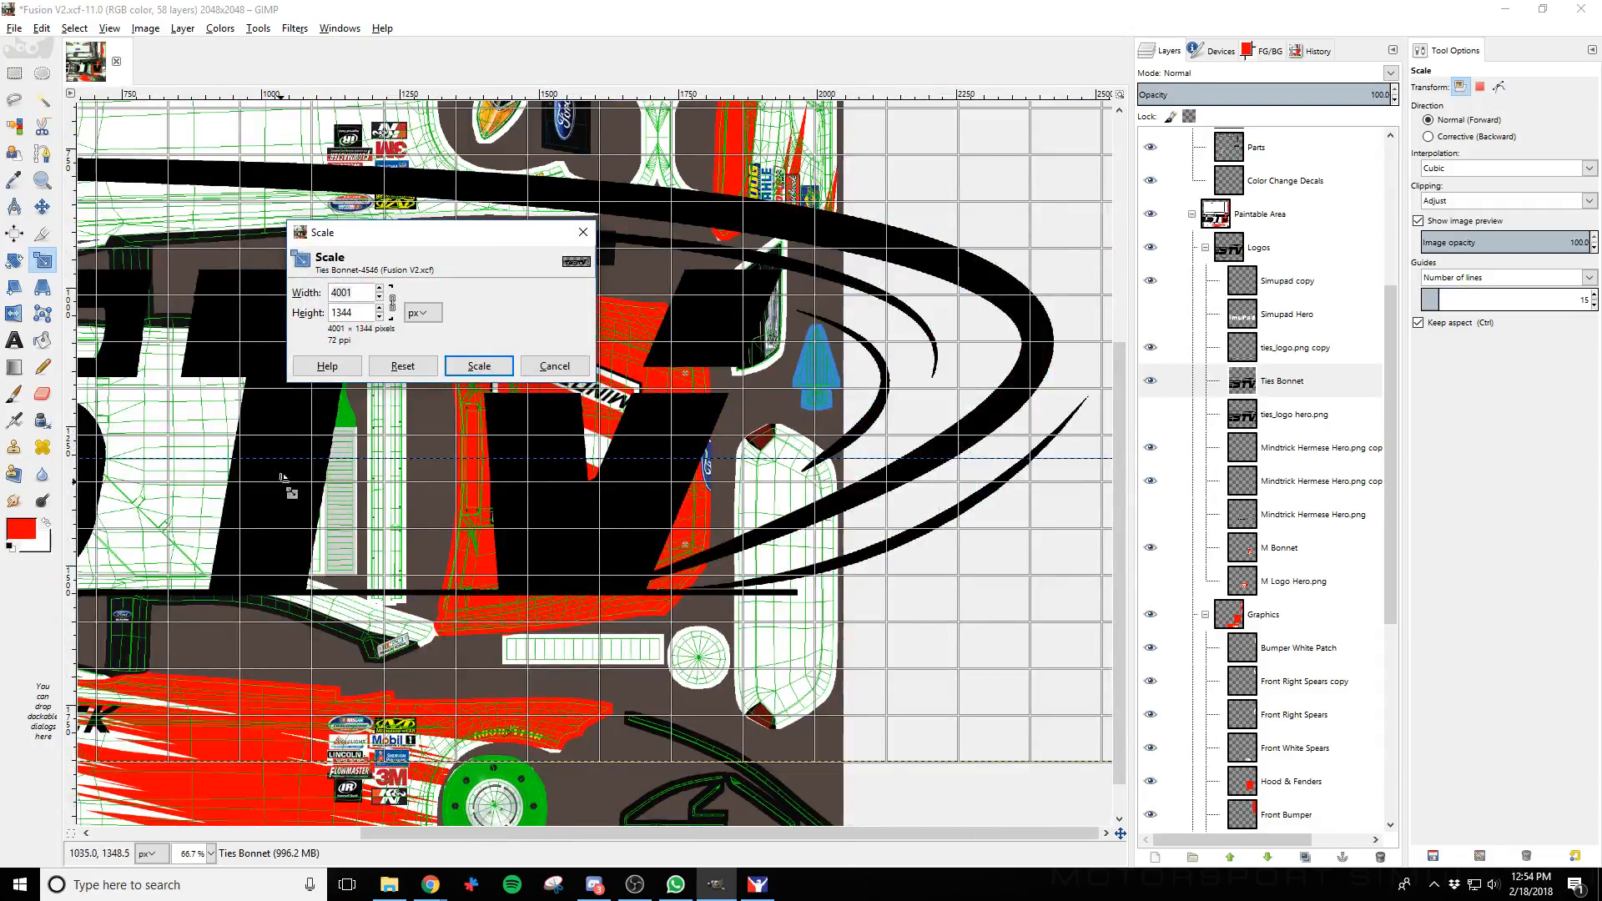
{"action": "scroll", "coordinate": [286, 483], "scroll_direction": "down", "scroll_amount": 1}
{"action": "left_click_drag", "start_coordinate": [135, 363], "coordinate": [553, 454]}
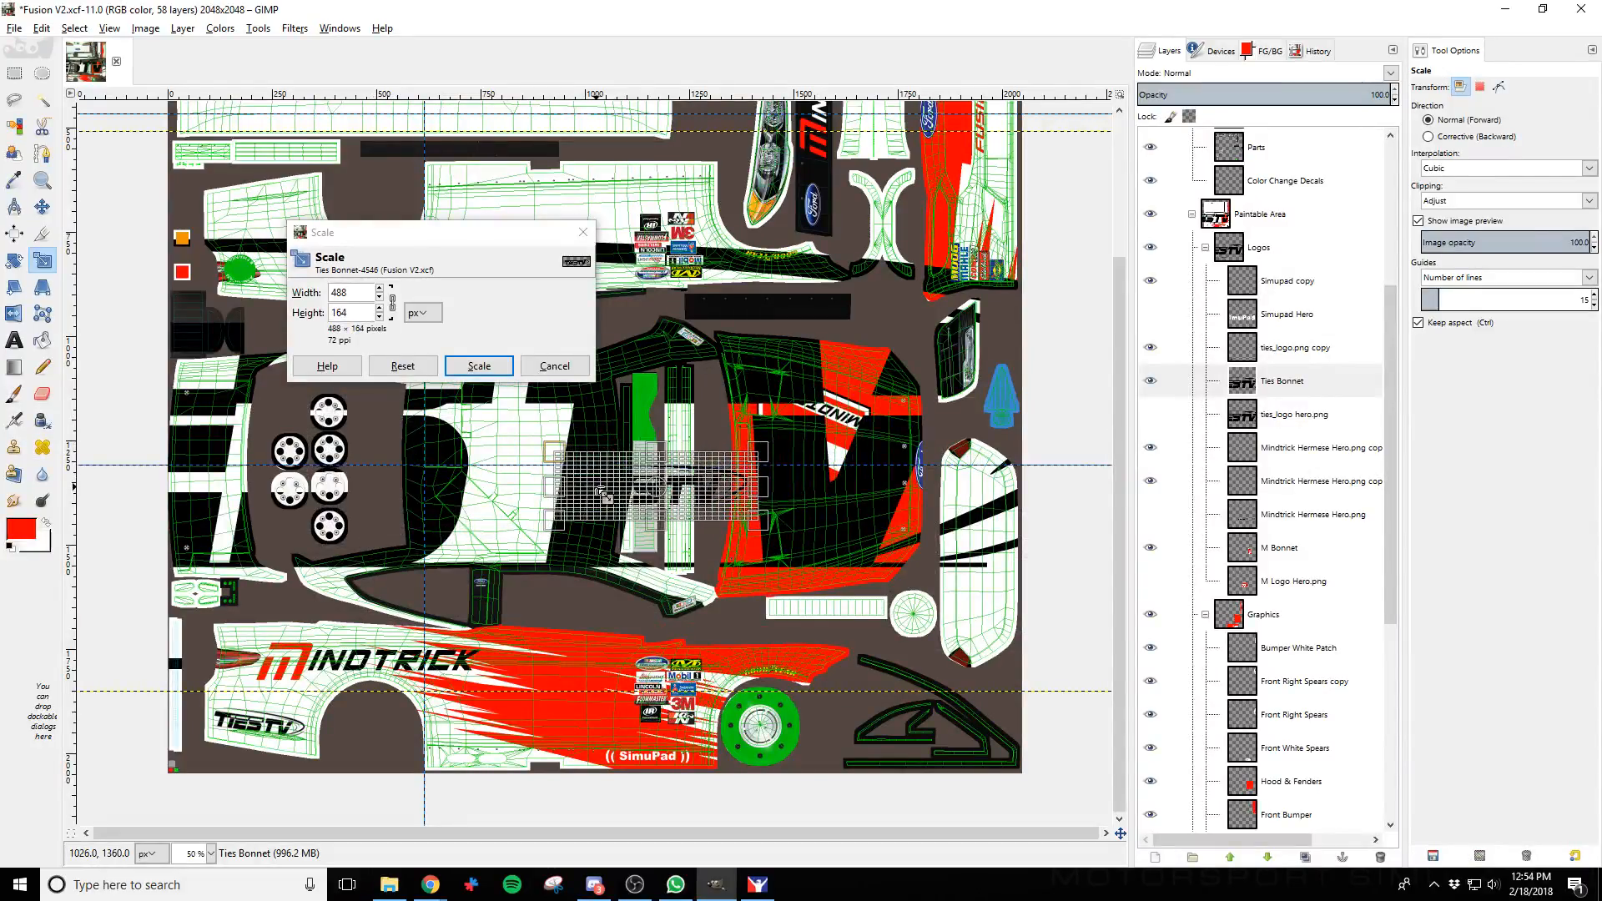
{"action": "left_click", "coordinate": [479, 365]}
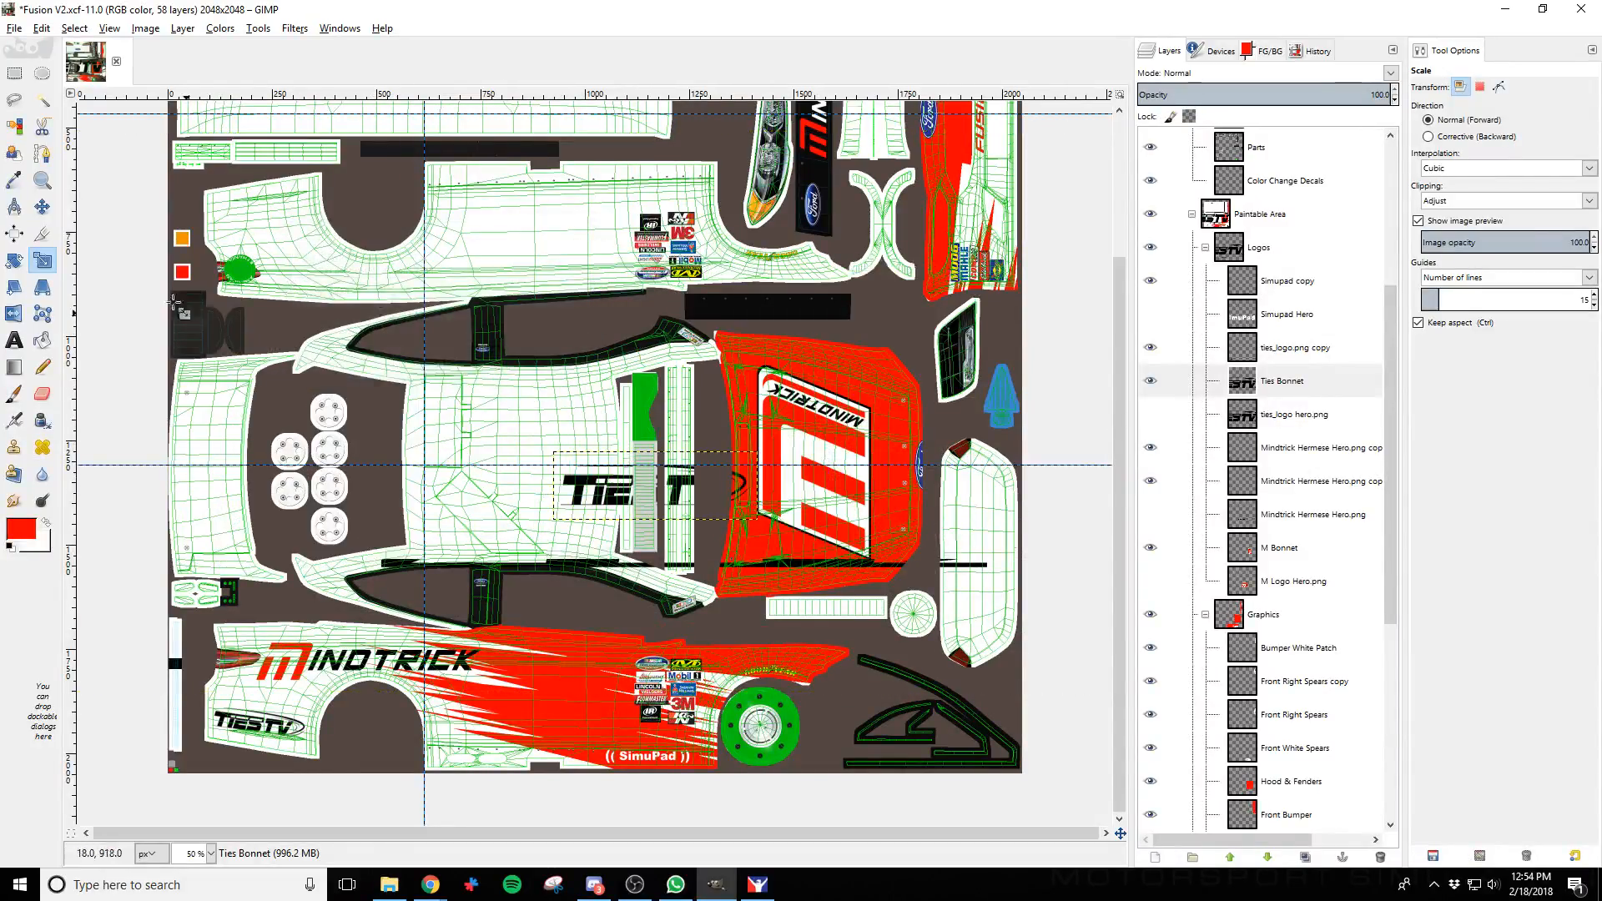
Rotate the Ties Bonnet logo by -90 degrees
{"action": "left_click", "coordinate": [14, 261]}
{"action": "left_click", "coordinate": [603, 505]}
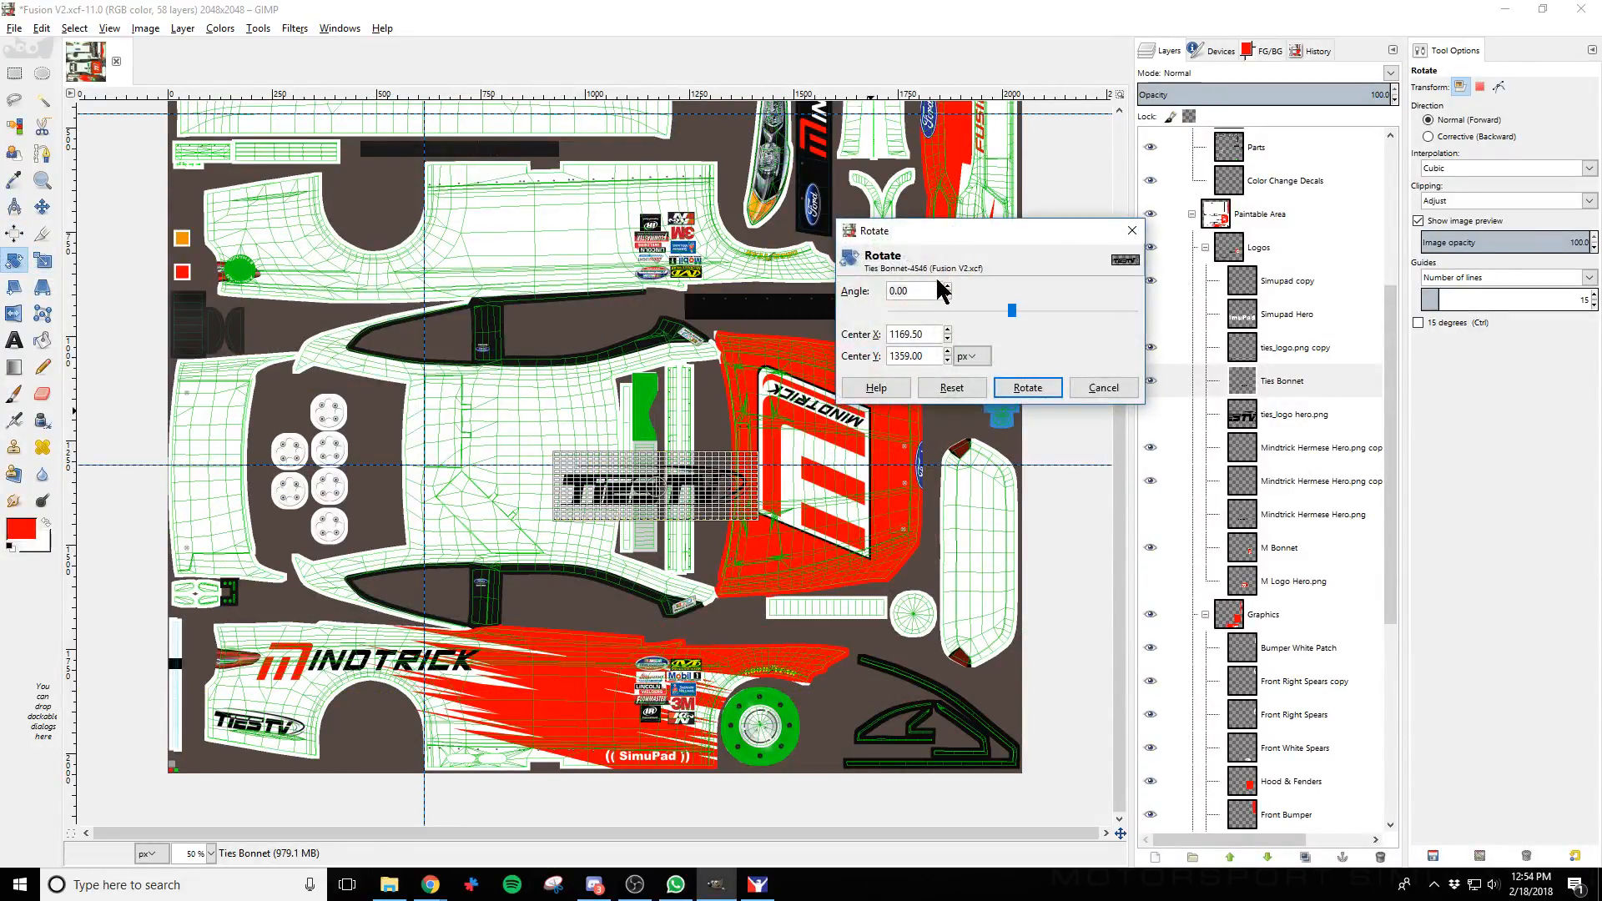
{"action": "type", "text": "-90"}
{"action": "key", "text": "Tab"}
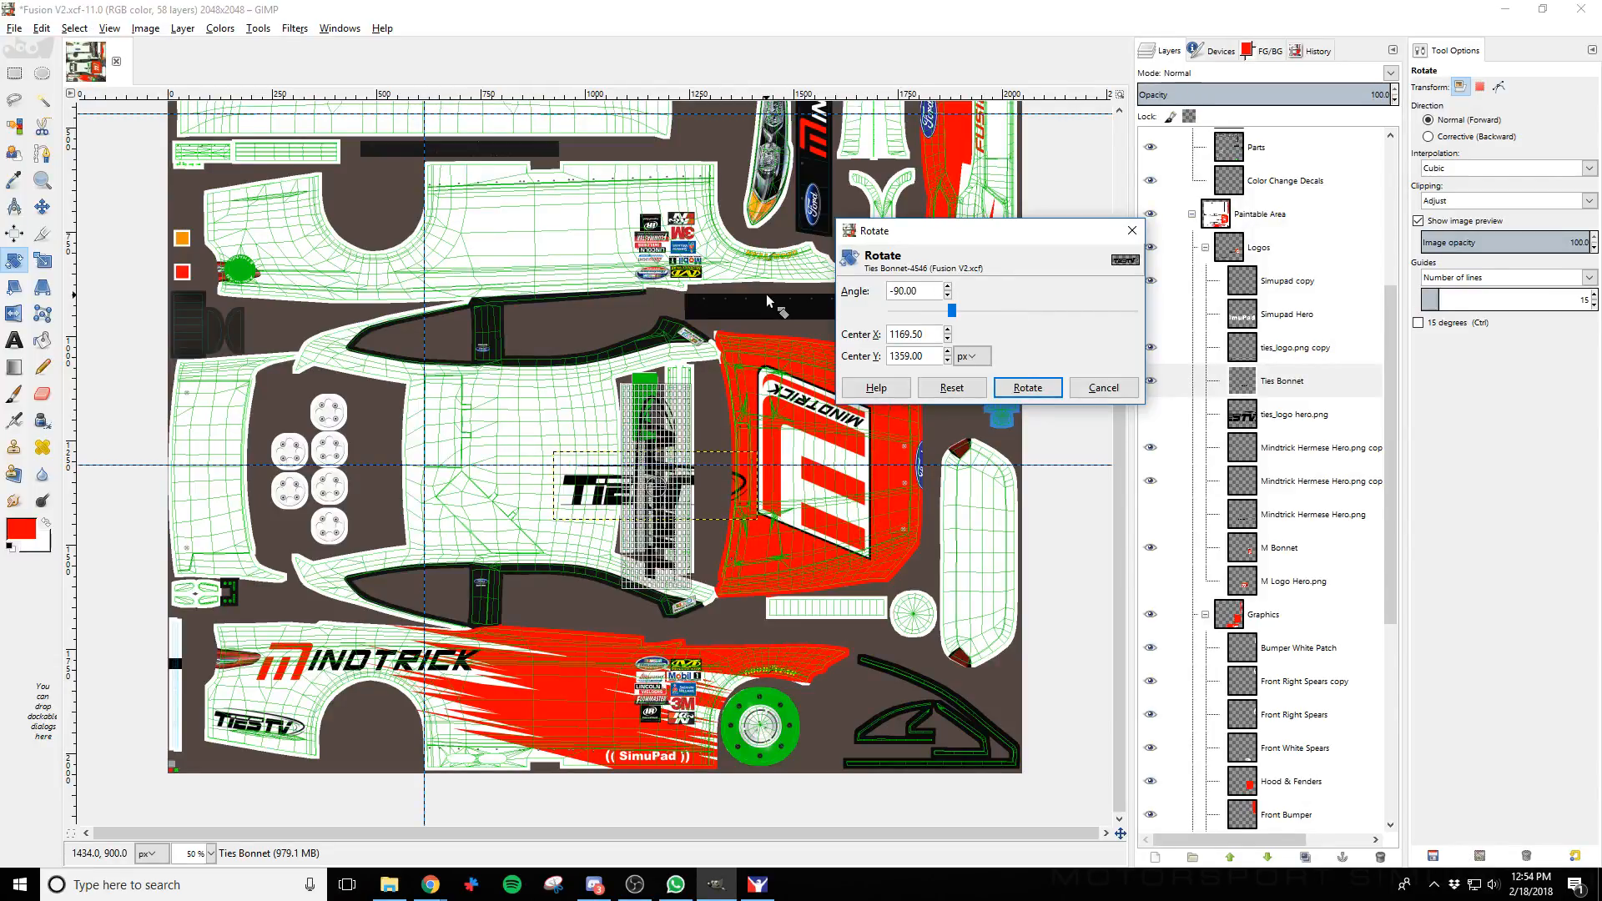
{"action": "left_click", "coordinate": [1028, 387]}
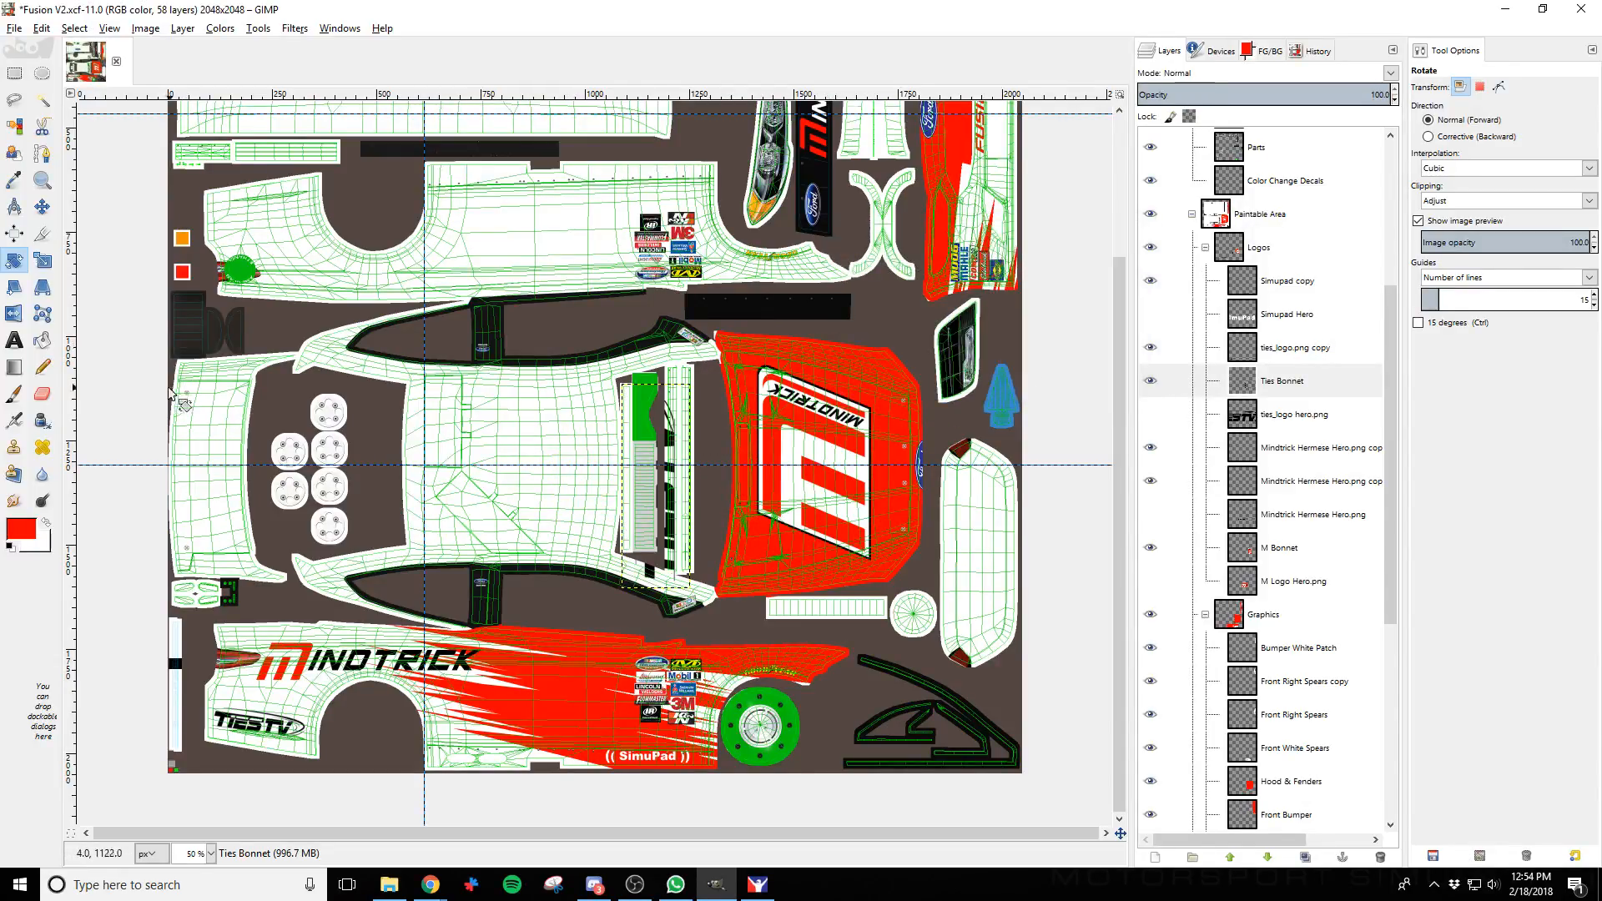
Move the rotated logo onto the red hood, export, and preview it in iRacing
{"action": "left_click", "coordinate": [42, 206]}
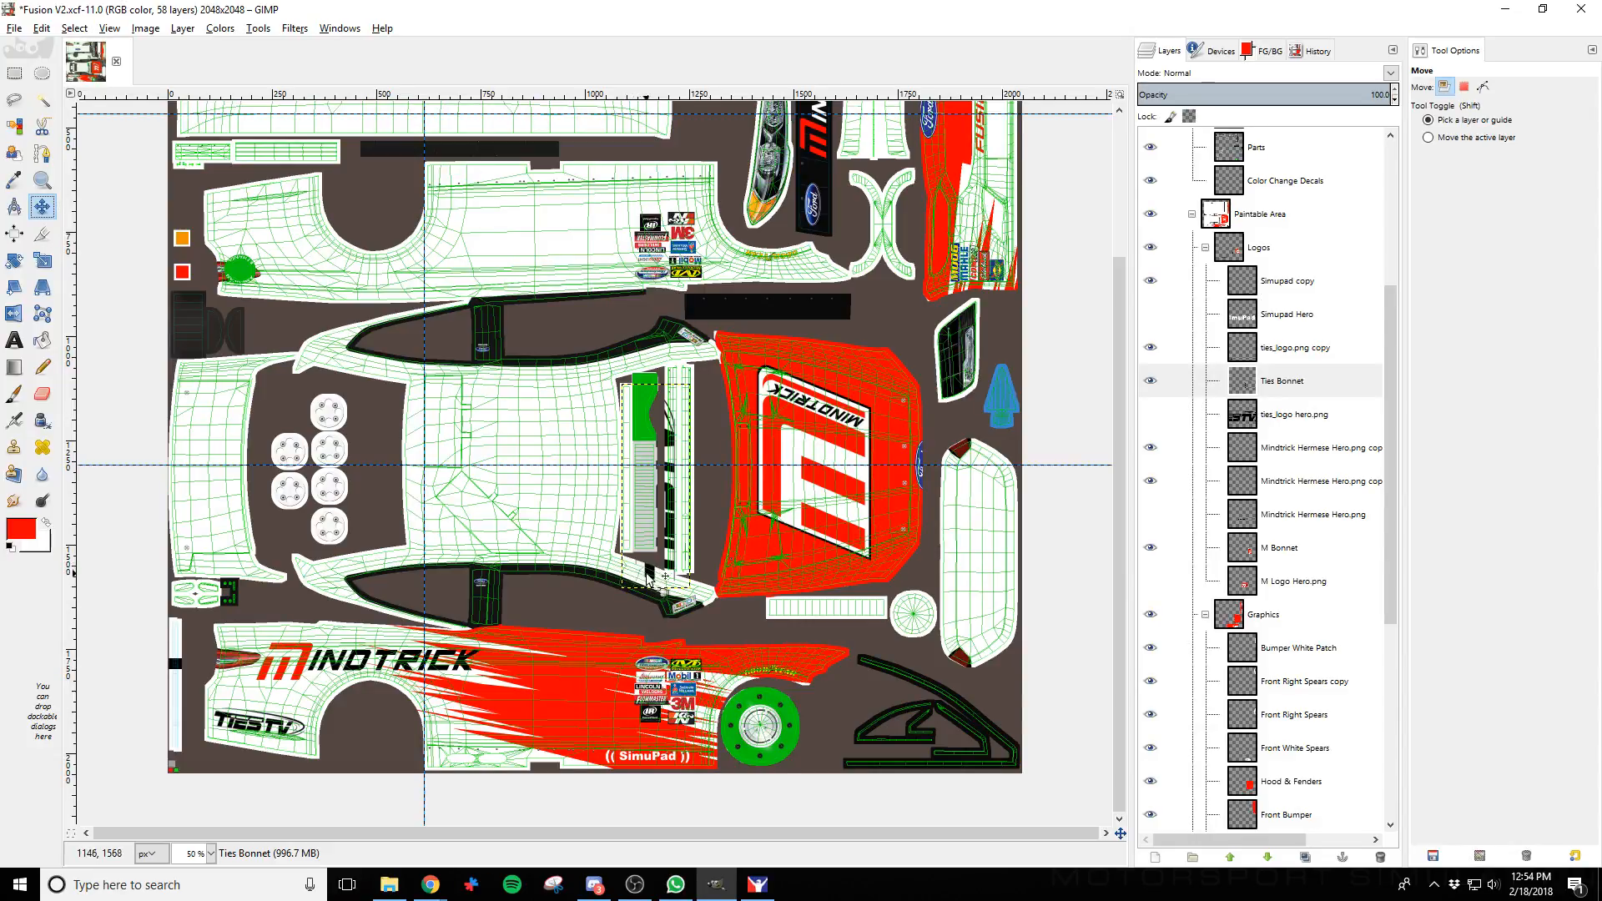
{"action": "left_click_drag", "start_coordinate": [653, 572], "coordinate": [885, 546]}
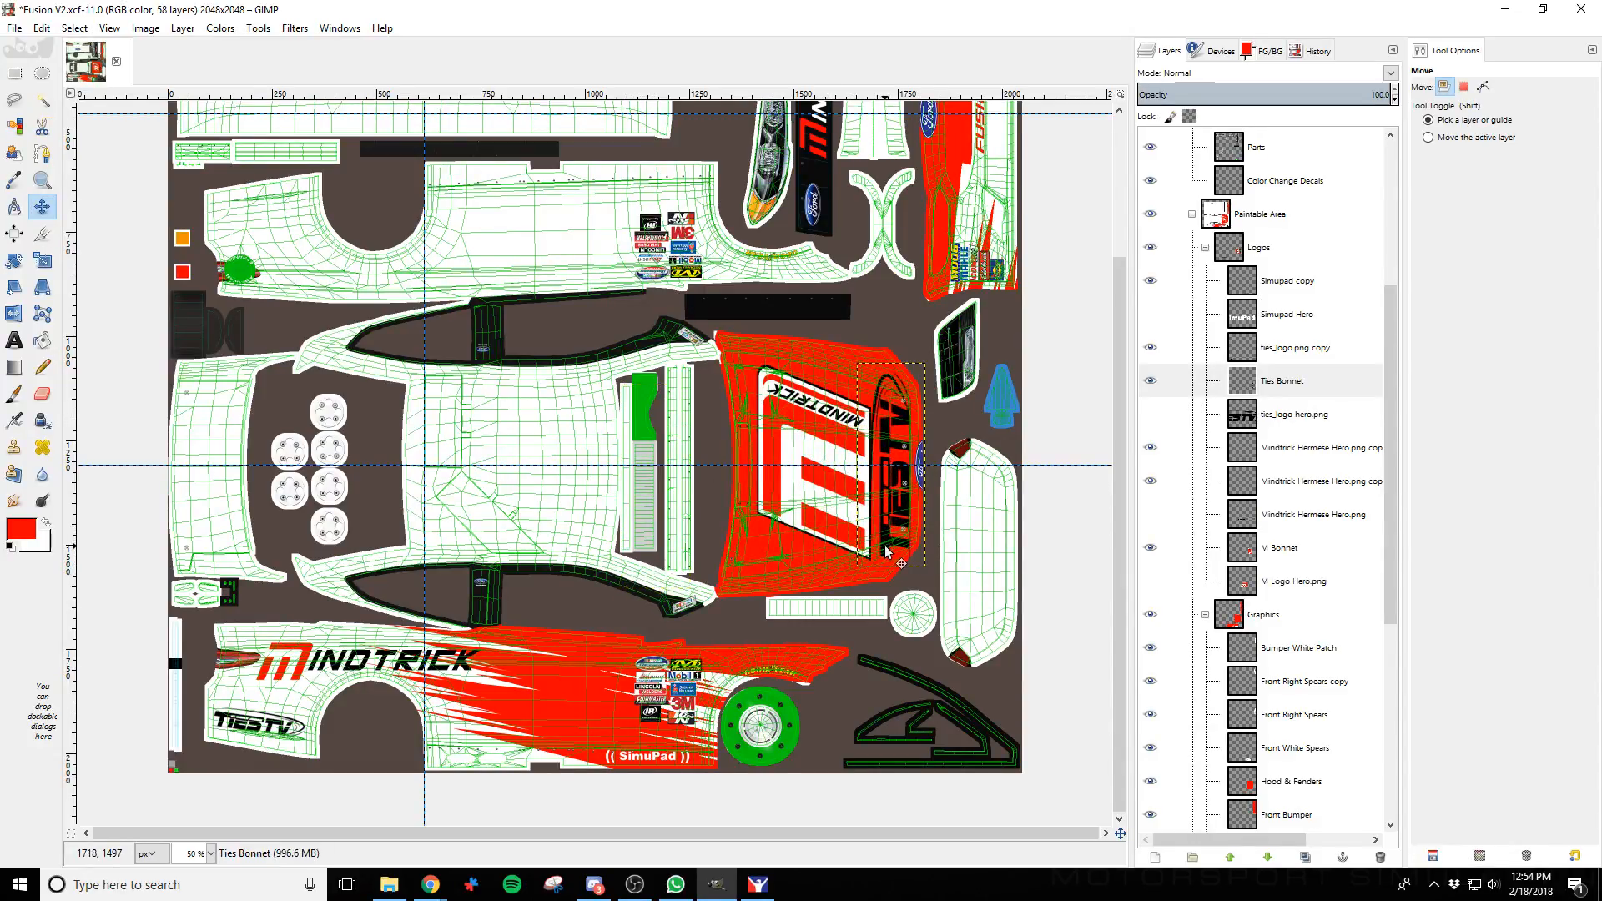
{"action": "key", "text": "ctrl"}
{"action": "key", "text": "alt+Tab"}
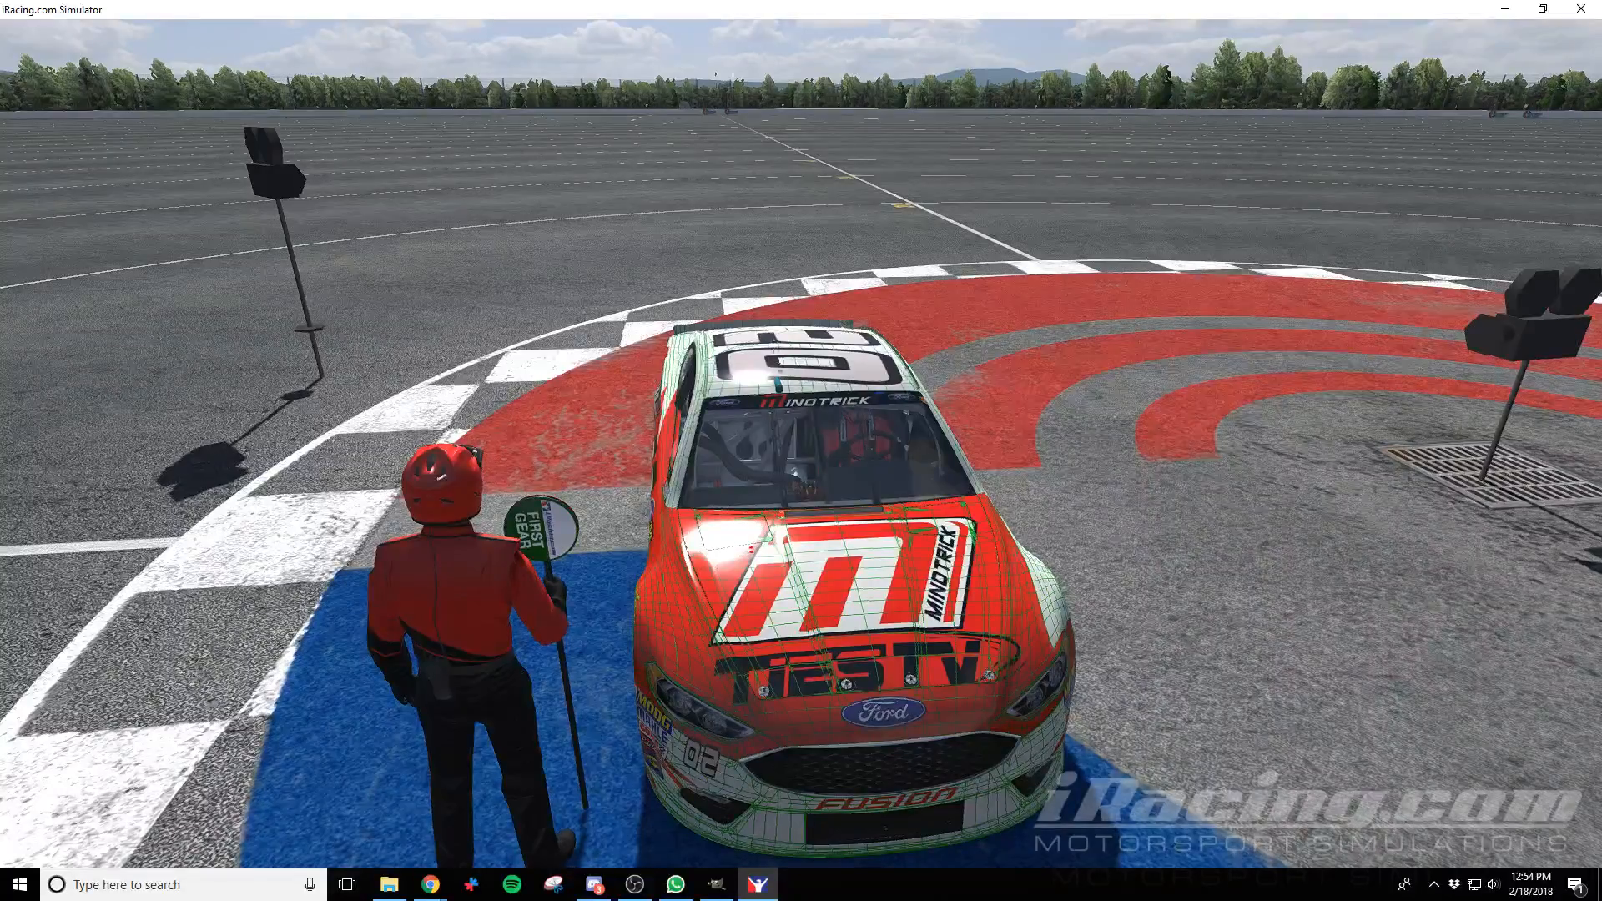
{"action": "key", "text": "alt+Tab"}
Delete the Ties Bonnet layer and drag ties_logo_white.png from Assets > TiesTV into the livery
{"action": "right_click", "coordinate": [1279, 381]}
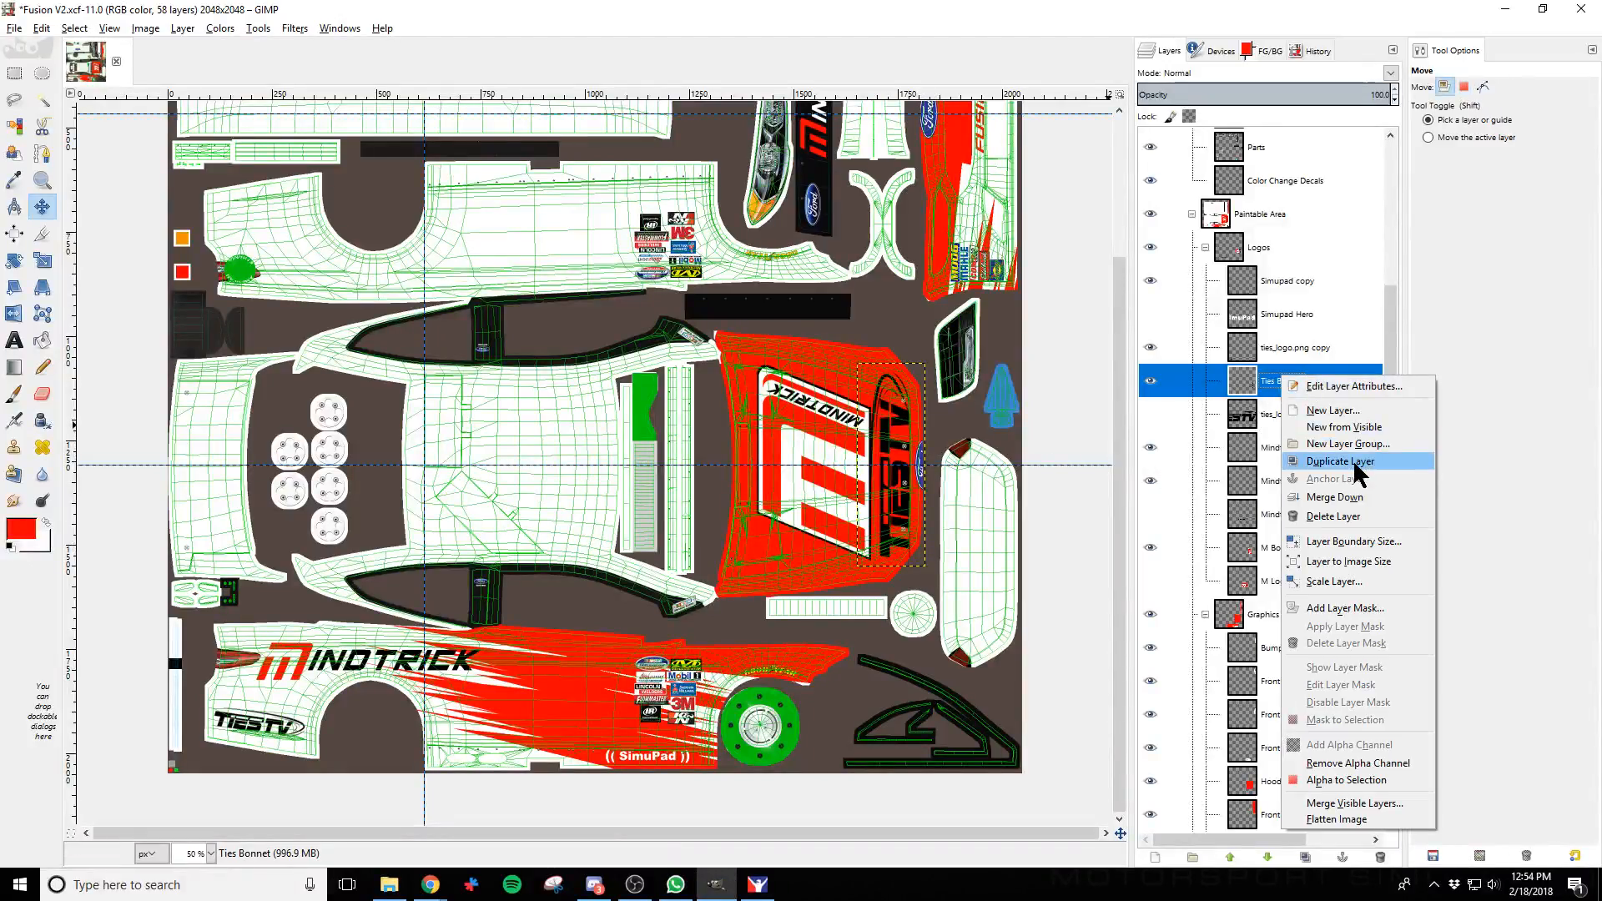
{"action": "left_click", "coordinate": [1334, 515]}
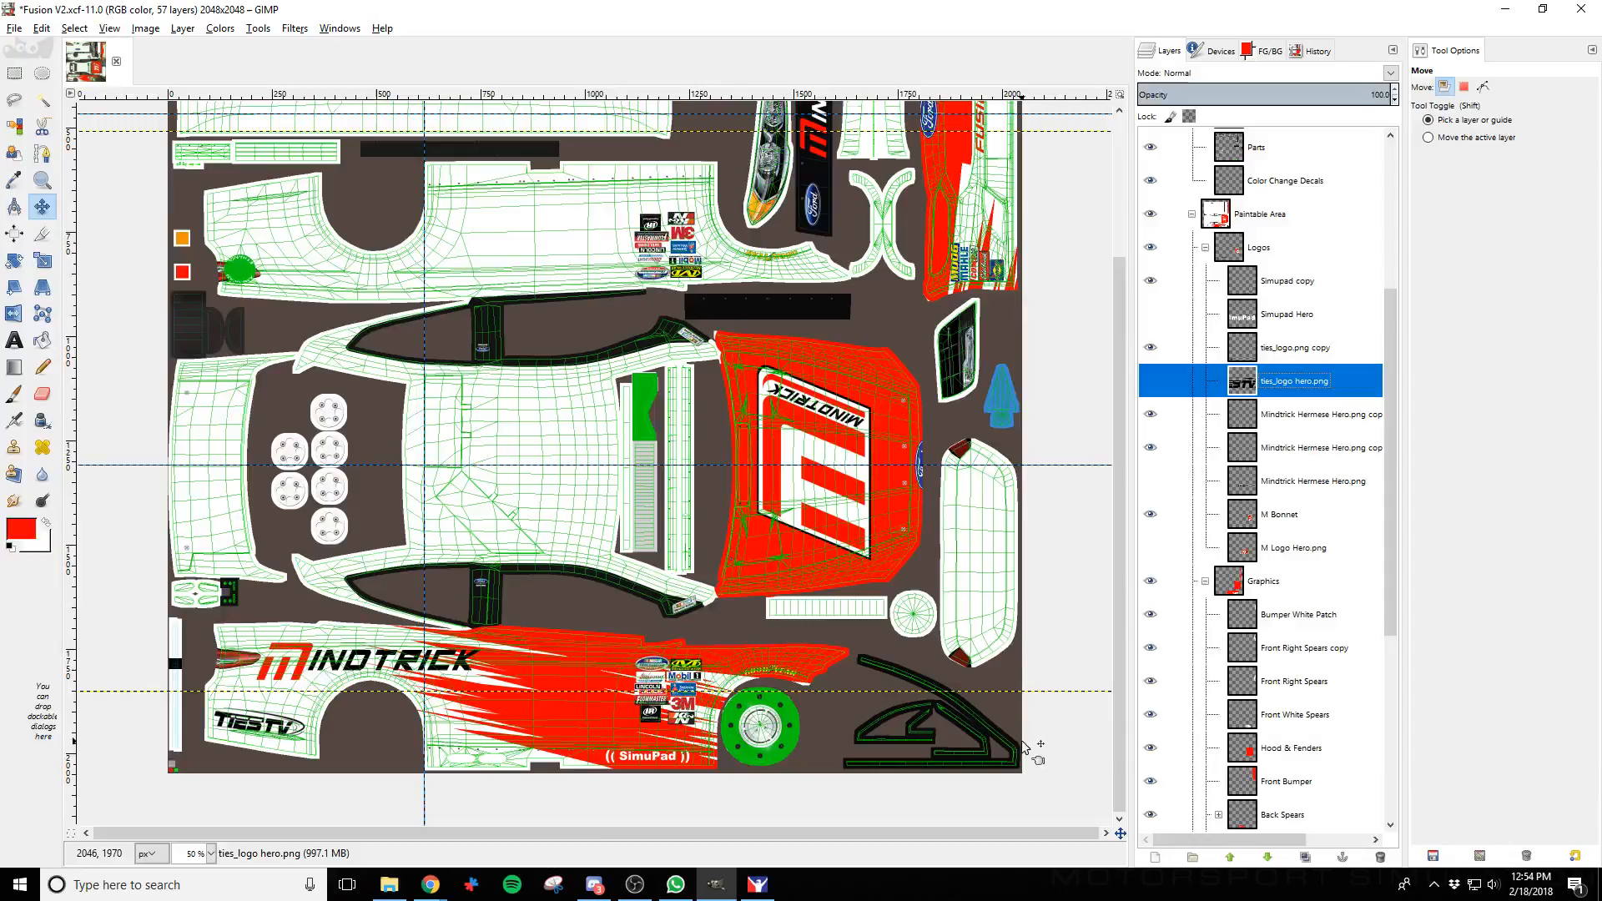
{"action": "left_click", "coordinate": [389, 884]}
{"action": "left_click", "coordinate": [216, 281]}
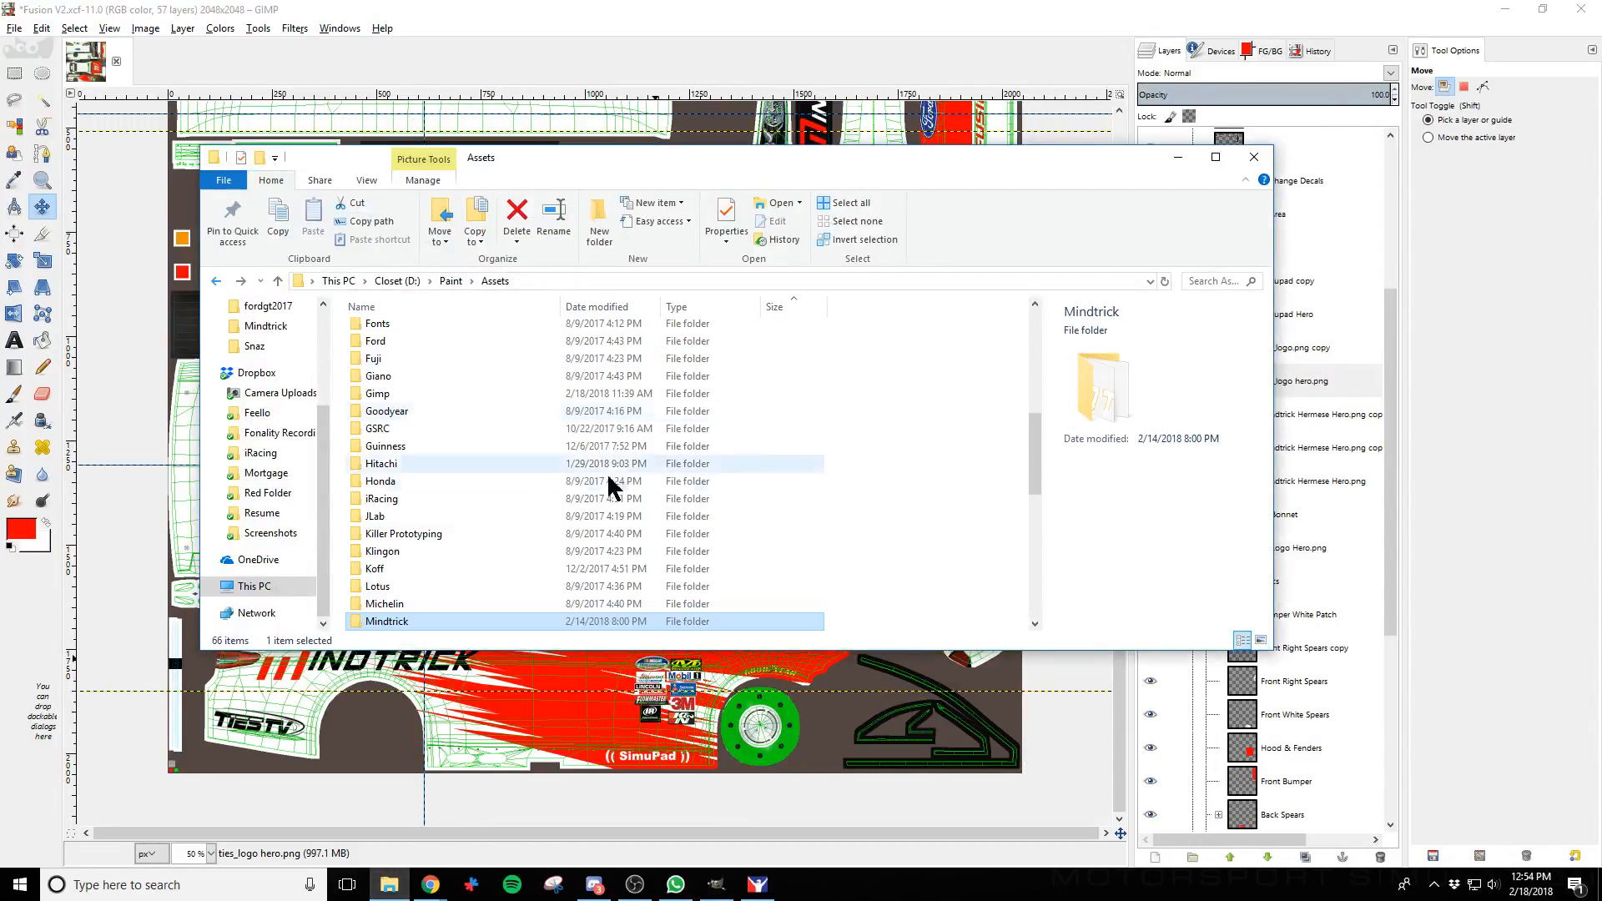
{"action": "scroll", "coordinate": [608, 483], "scroll_direction": "down", "scroll_amount": 5}
{"action": "double_click", "coordinate": [379, 570]}
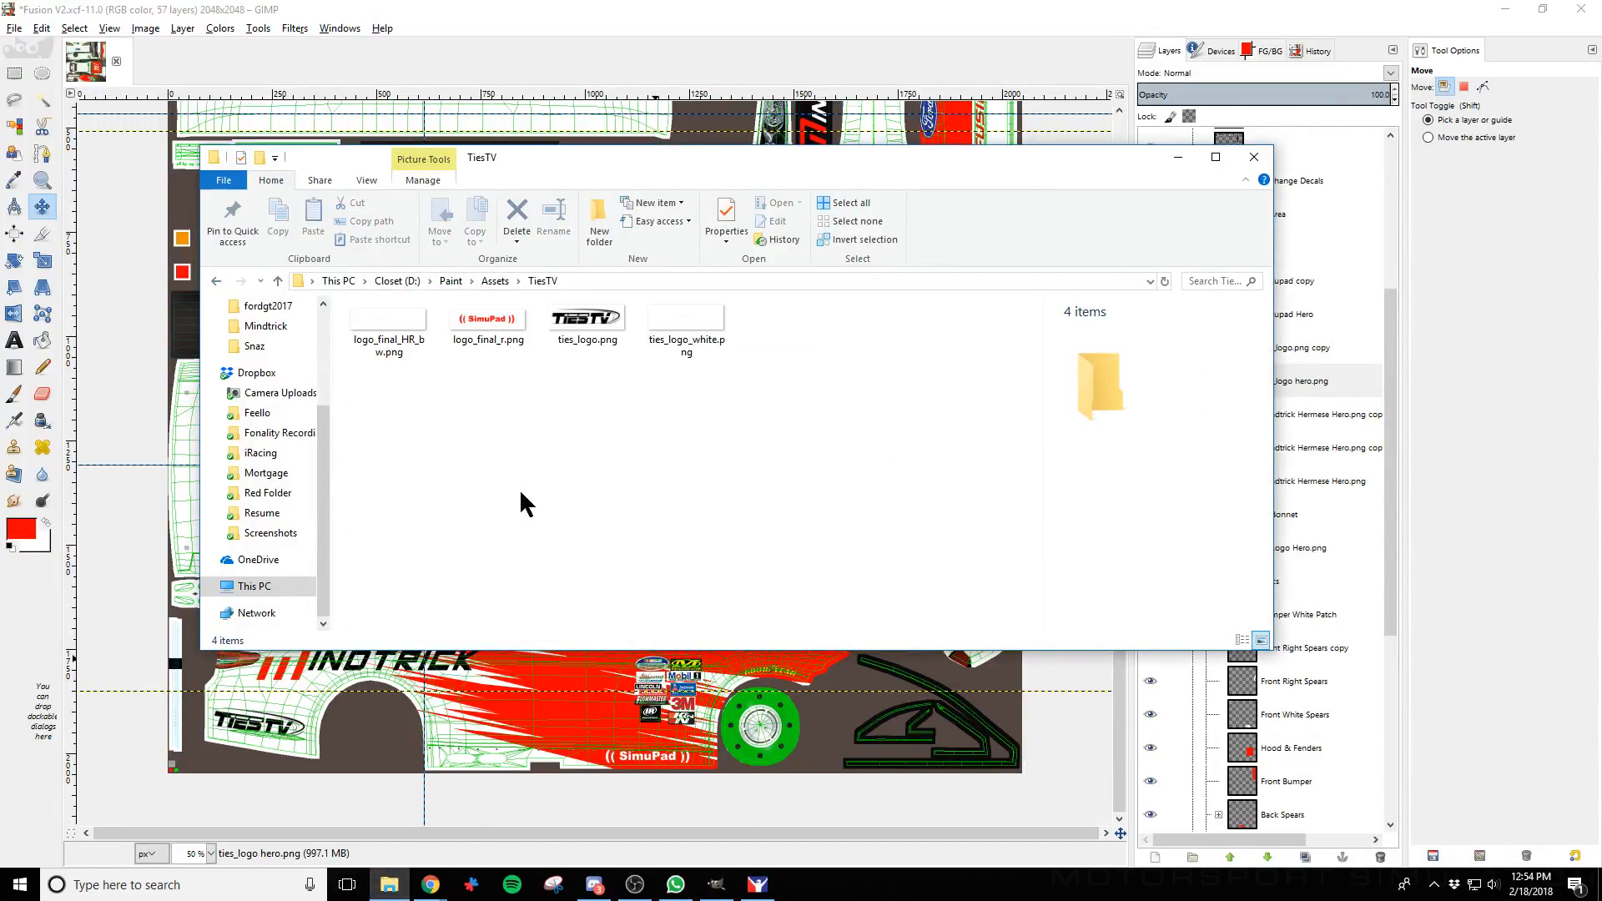
{"action": "left_click_drag", "start_coordinate": [684, 327], "coordinate": [655, 680]}
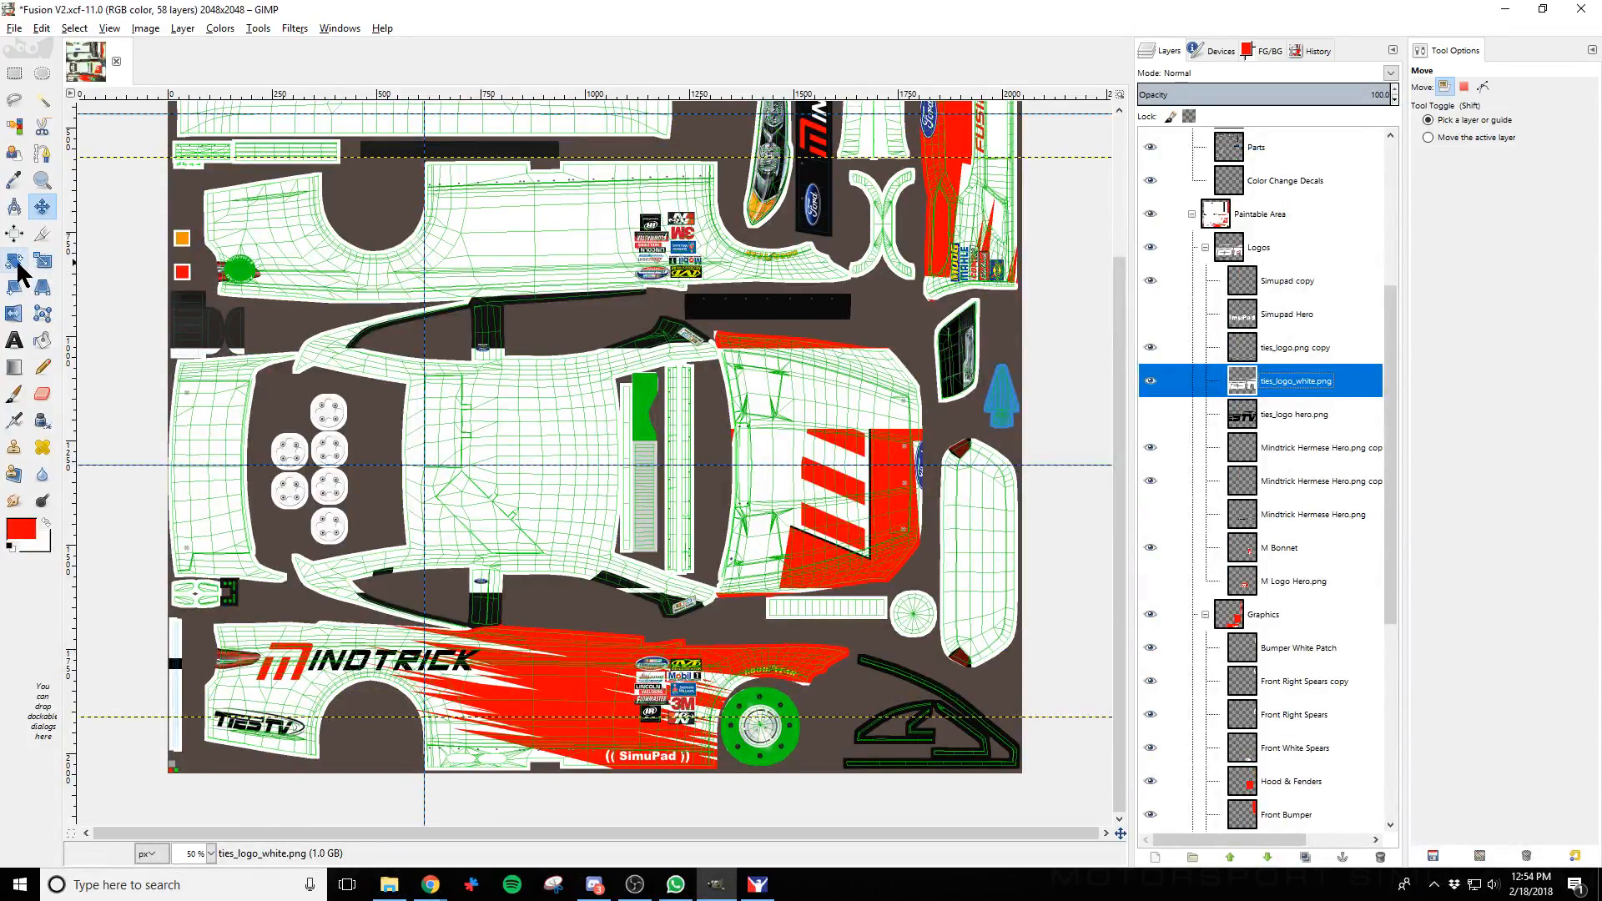
Shrink the white TiesTV logo and rotate it -90 degrees
{"action": "left_click", "coordinate": [42, 261]}
{"action": "left_click", "coordinate": [190, 267]}
{"action": "left_click_drag", "start_coordinate": [190, 267], "coordinate": [595, 435]}
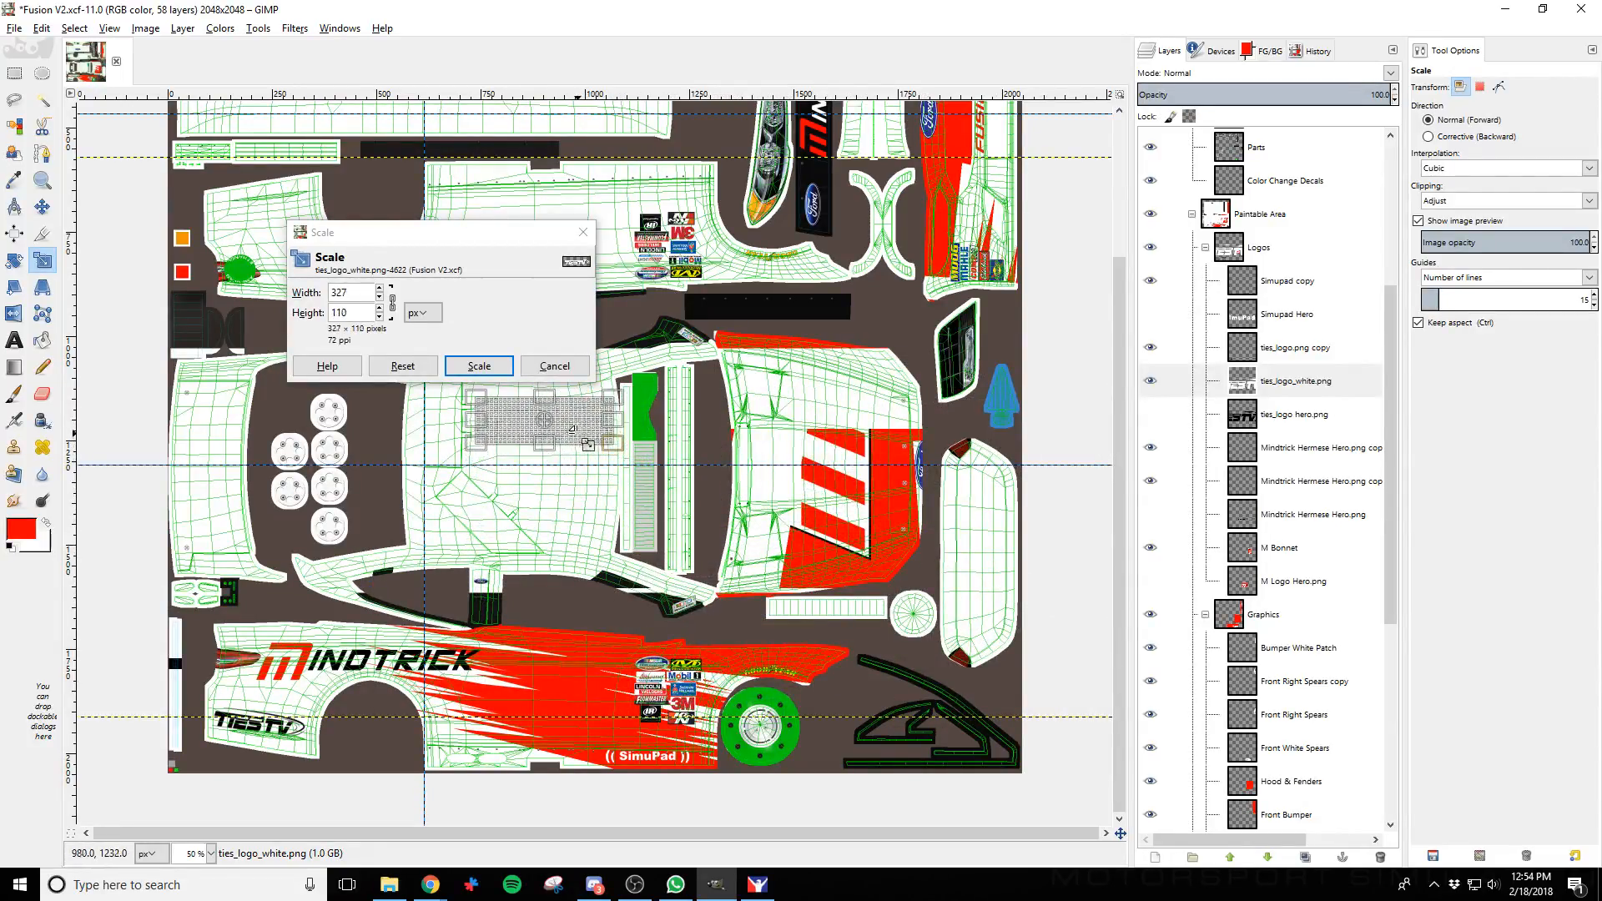
{"action": "left_click", "coordinate": [451, 368]}
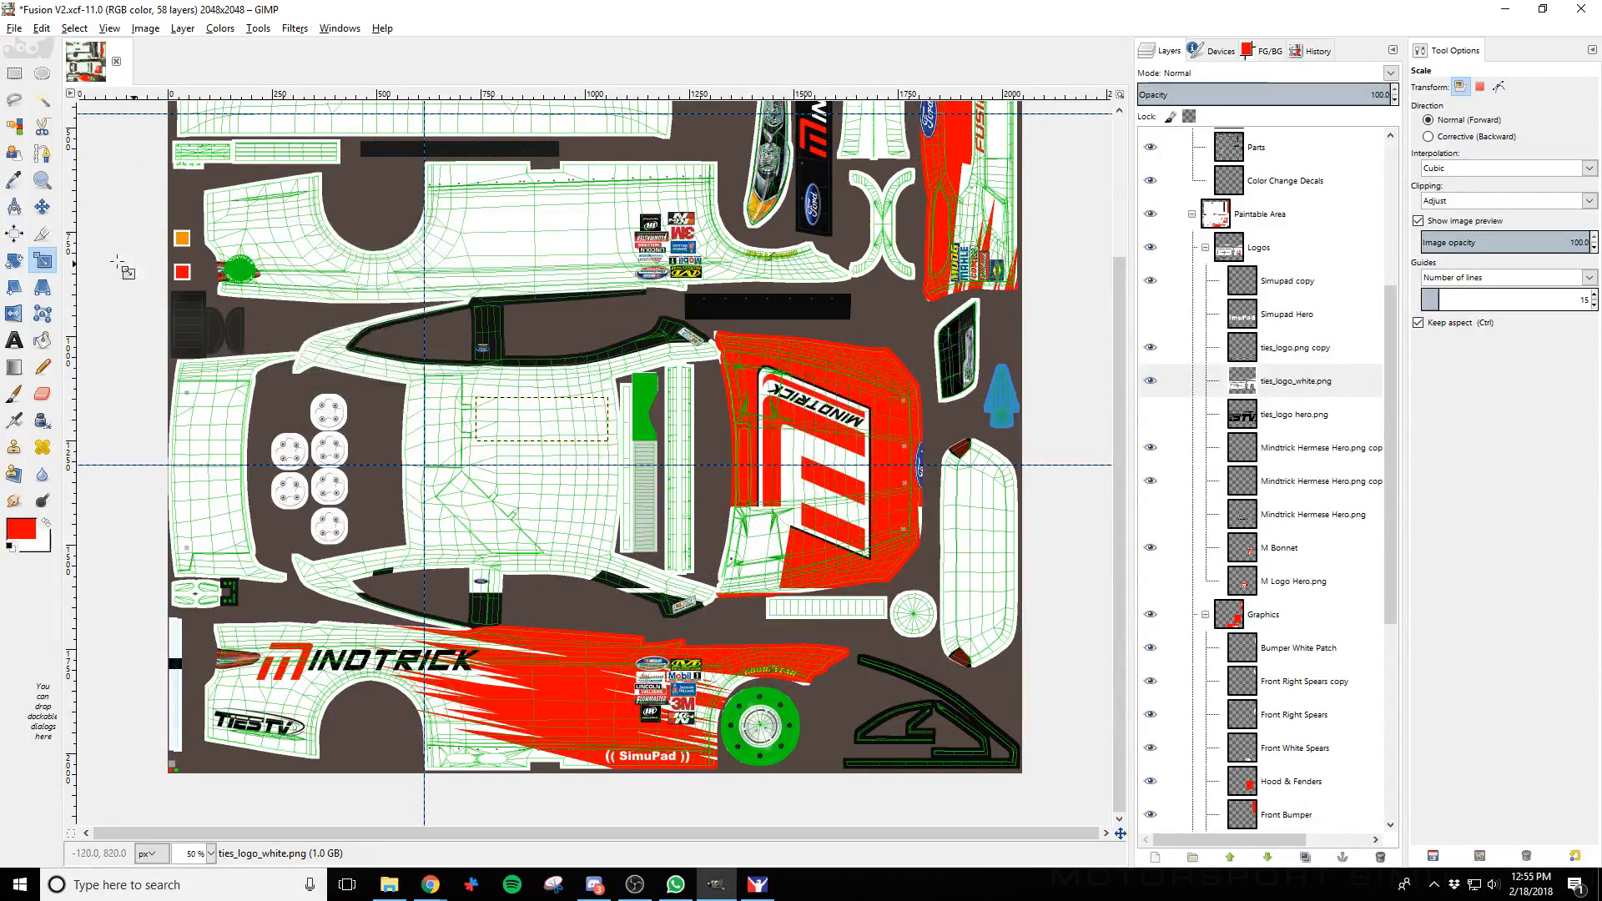
{"action": "left_click", "coordinate": [14, 260]}
{"action": "left_click", "coordinate": [501, 411]}
{"action": "type", "text": "-"}
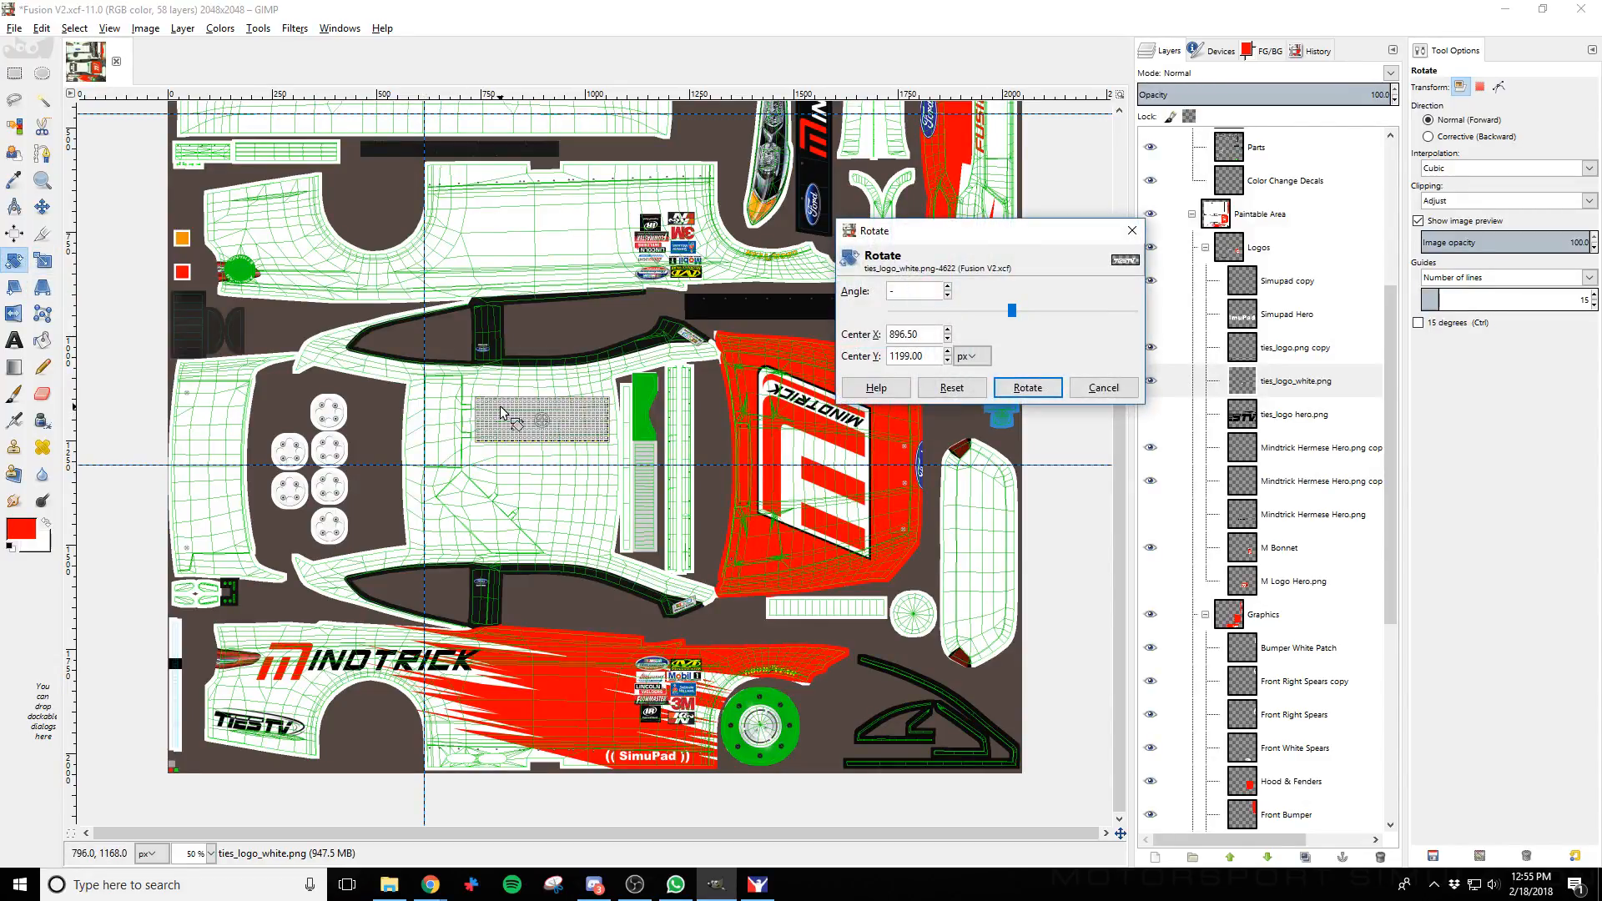
{"action": "type", "text": "90"}
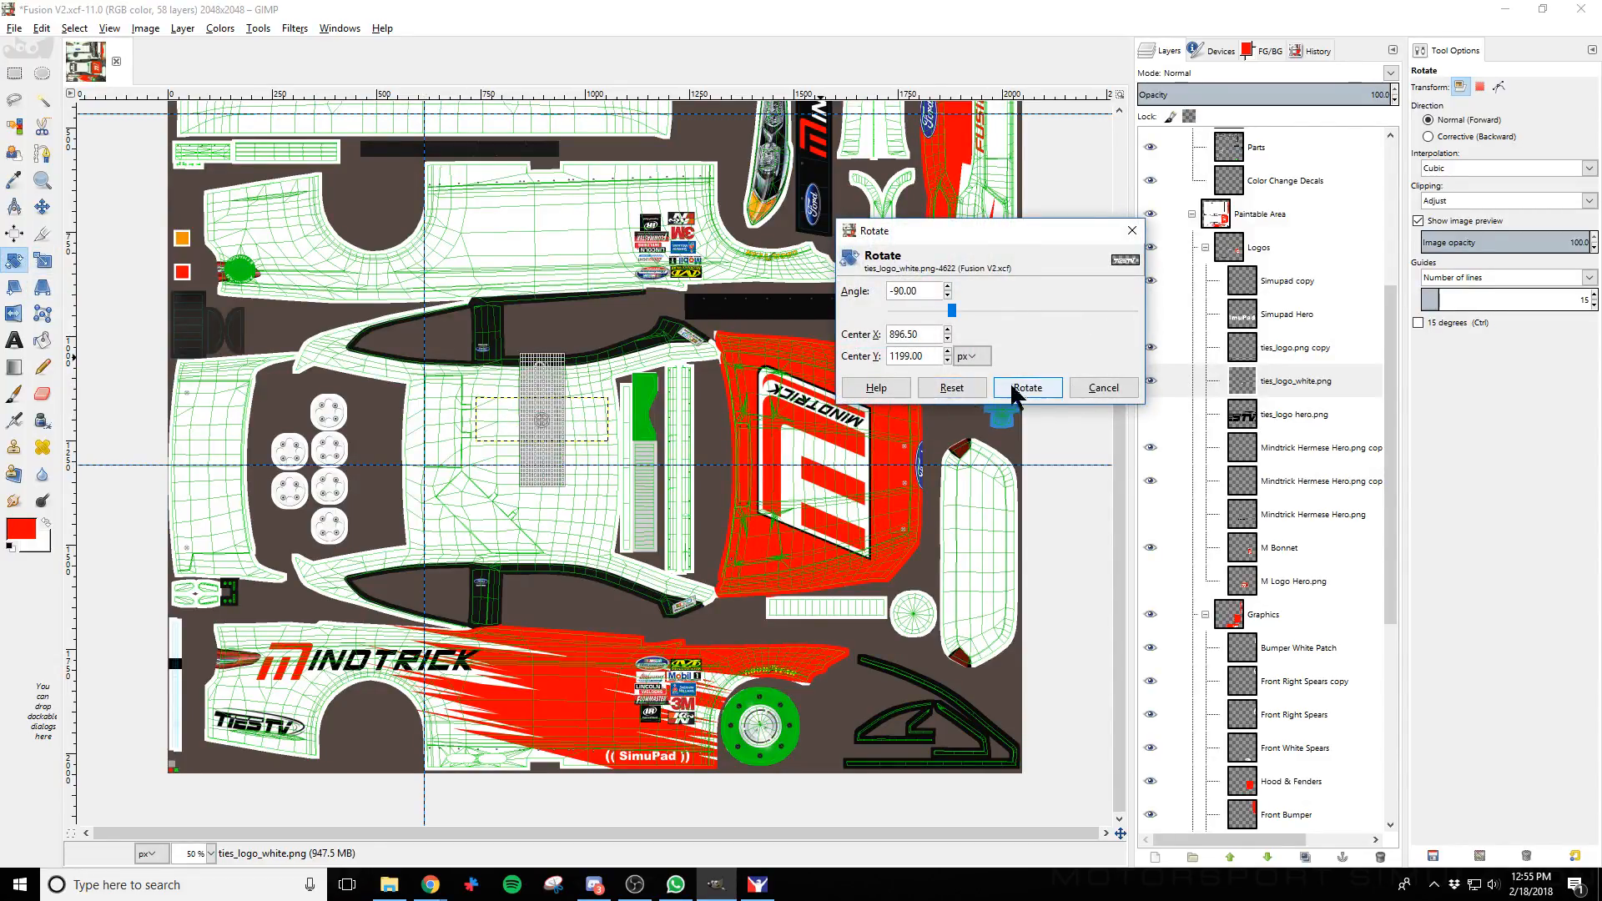
{"action": "left_click", "coordinate": [1027, 388]}
Place the logo at the red hood's right edge, export, and preview it in iRacing
{"action": "left_click", "coordinate": [42, 206]}
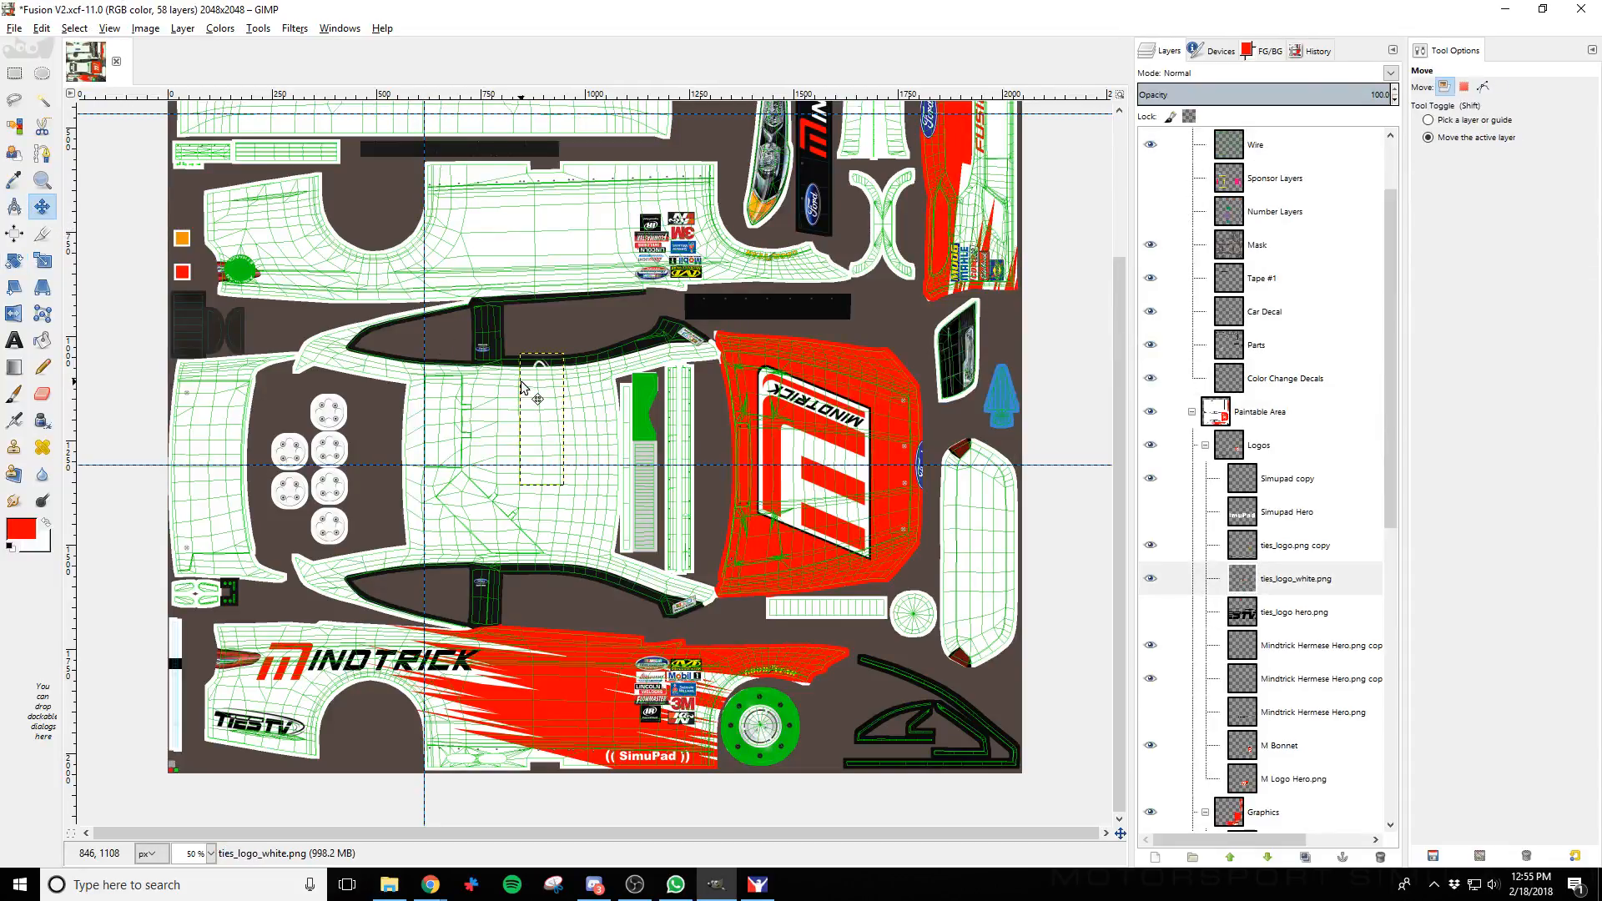
{"action": "key", "text": "shift+Right"}
{"action": "key", "text": "shift+Right"}
{"action": "key", "text": "shift+Right"}
{"action": "key", "text": "shift+Right"}
{"action": "key", "text": "shift+Right"}
{"action": "key", "text": "shift+Right"}
{"action": "key", "text": "shift+Right"}
{"action": "key", "text": "shift+Right"}
{"action": "key", "text": "shift+Right"}
{"action": "key", "text": "shift+Right"}
{"action": "key", "text": "shift+Right"}
{"action": "key", "text": "shift+Right"}
{"action": "key", "text": "shift+Right"}
{"action": "key", "text": "shift+Right"}
{"action": "key", "text": "shift+Right"}
{"action": "scroll", "coordinate": [910, 433], "scroll_direction": "up", "scroll_amount": 1}
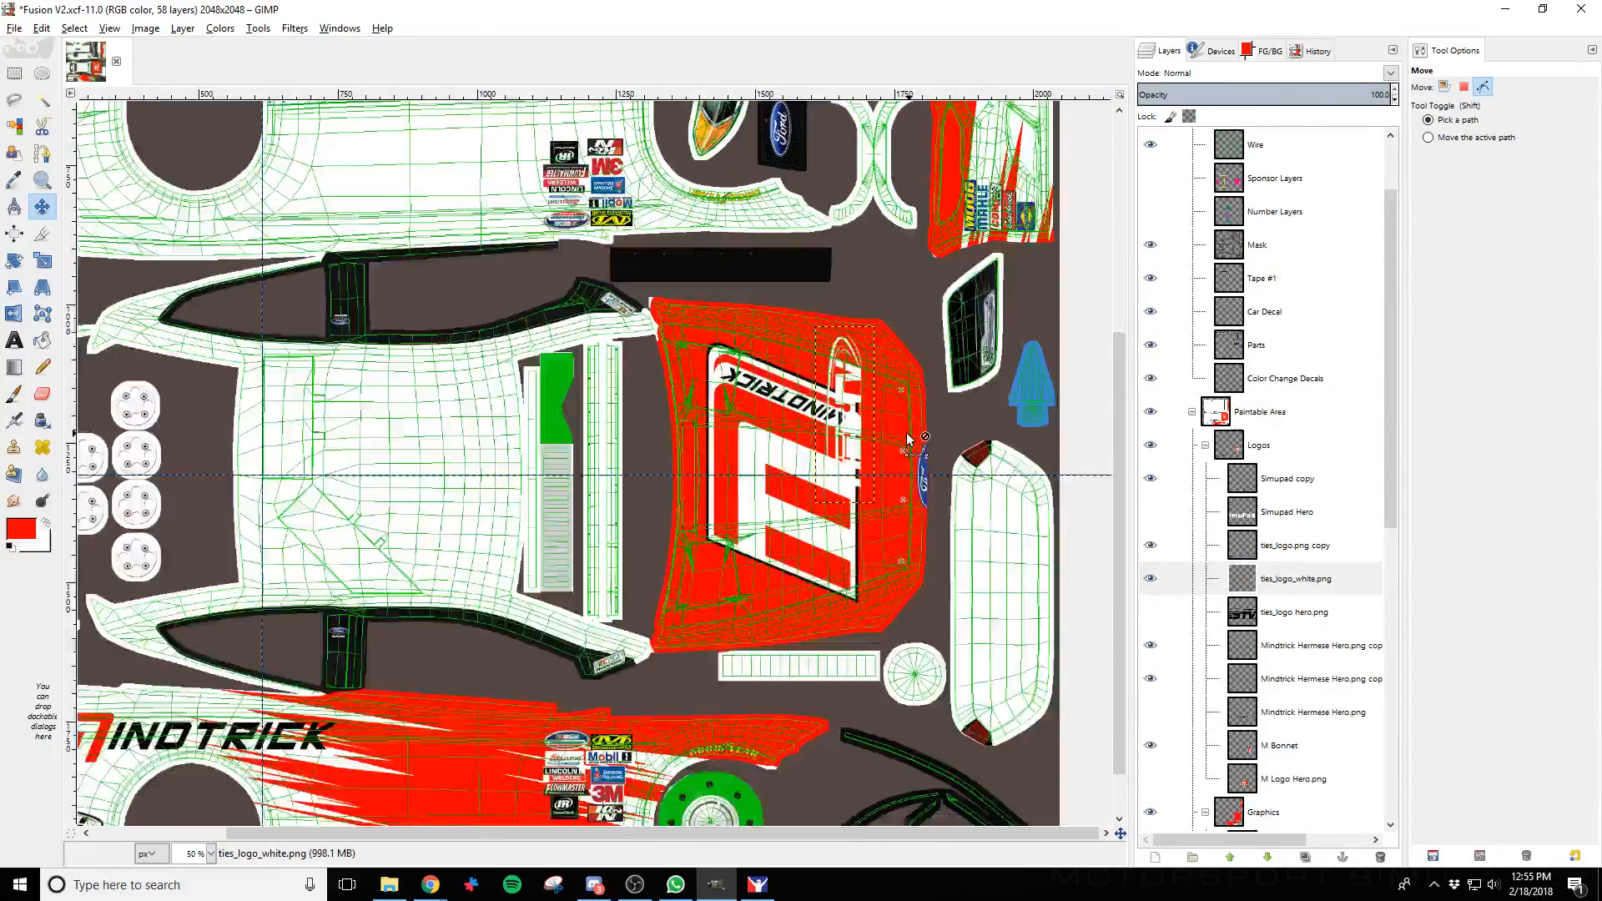
{"action": "scroll", "coordinate": [910, 435], "scroll_direction": "up", "scroll_amount": 2}
{"action": "left_click_drag", "start_coordinate": [863, 375], "coordinate": [896, 434]}
{"action": "key", "text": "alt+Tab"}
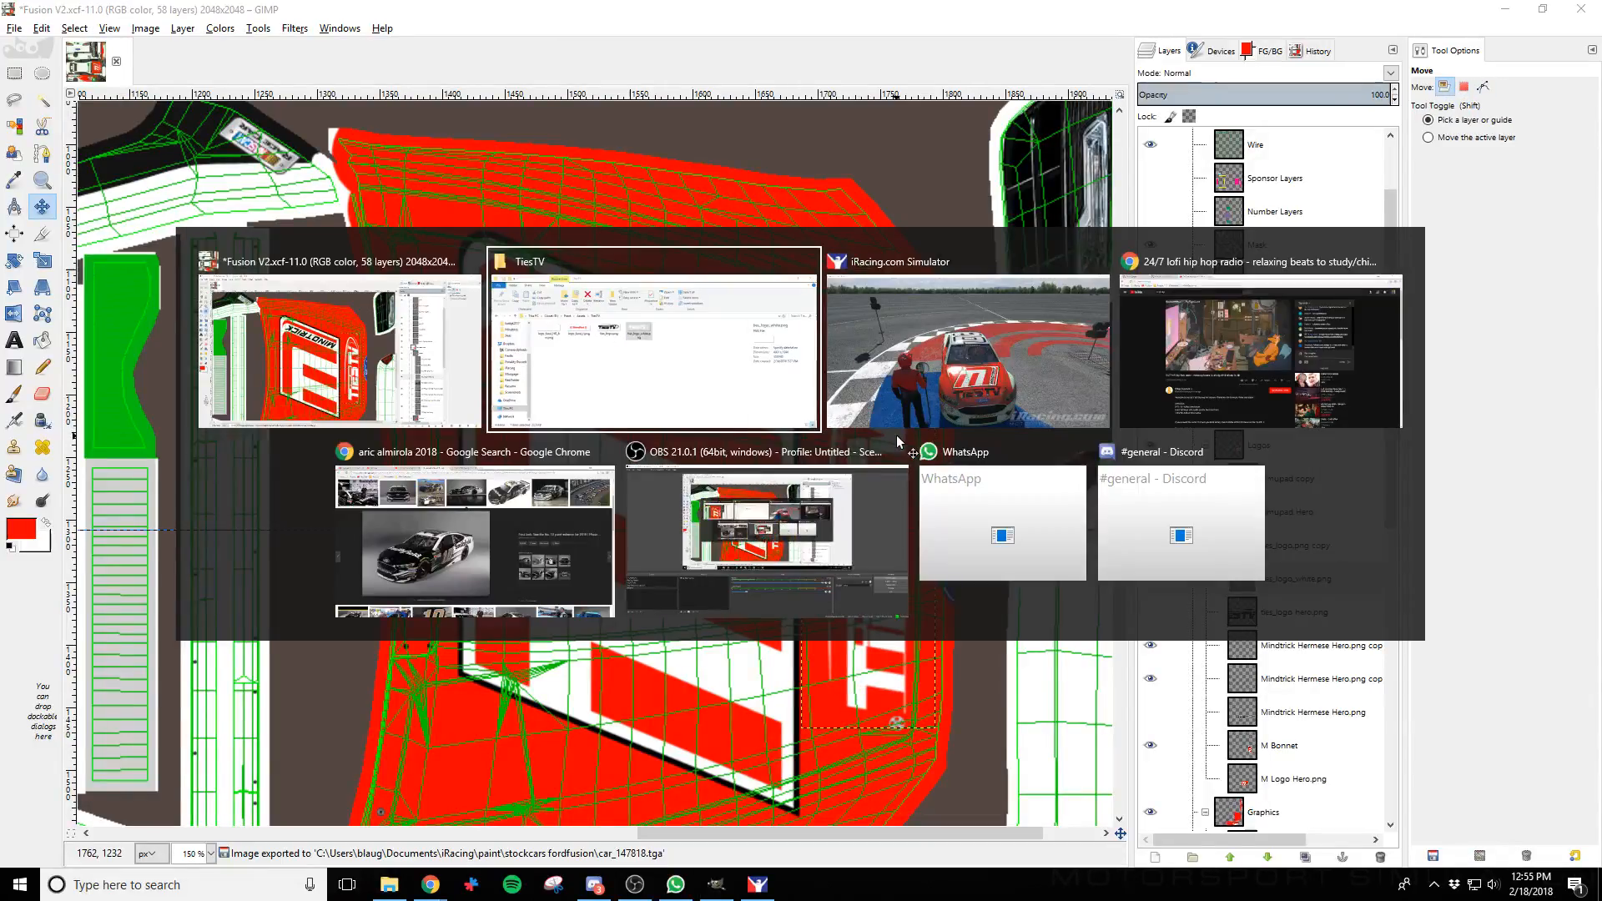
{"action": "key", "text": "alt+Tab"}
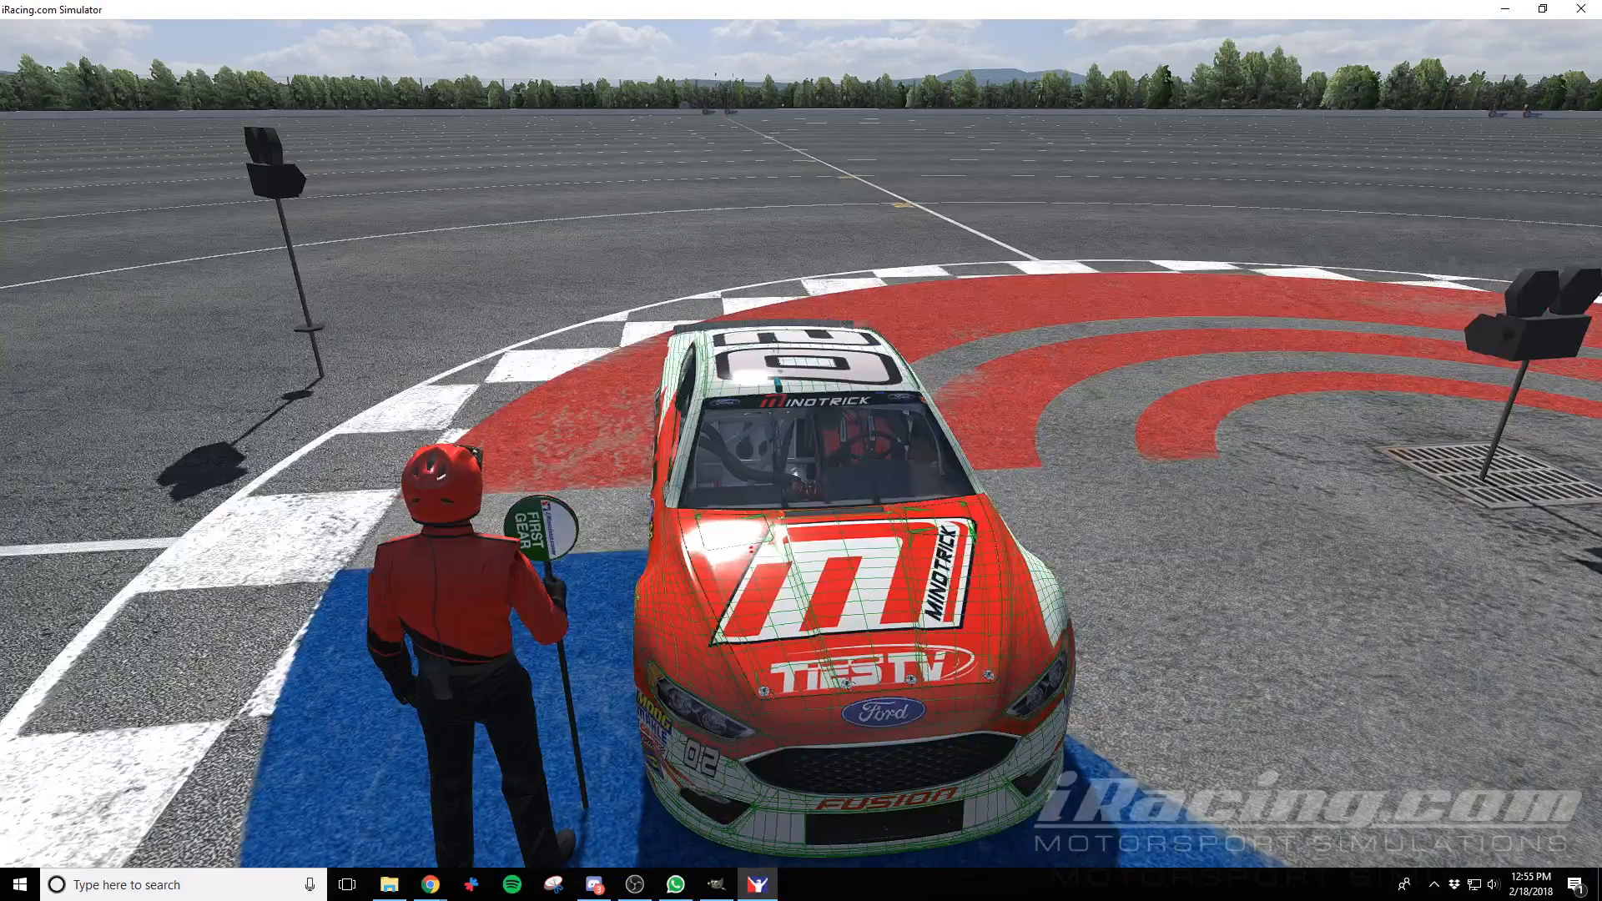
{"action": "key", "text": "alt+Tab"}
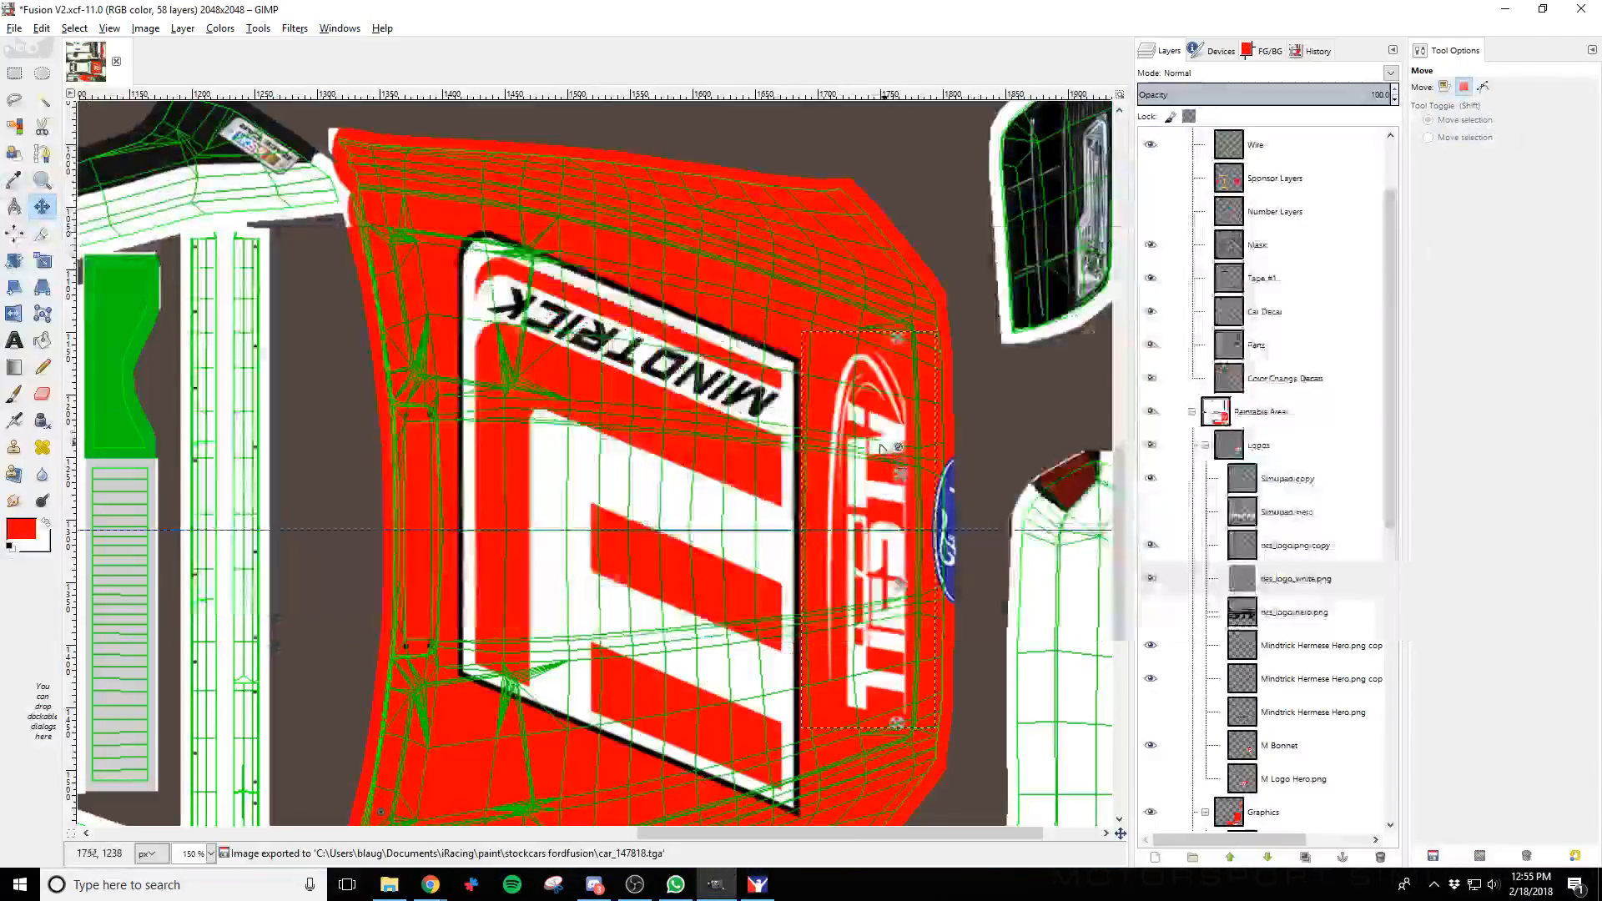
Nudge the TiesTV logo a few pixels left, re-export and check it in iRacing
{"action": "left_click", "coordinate": [872, 440]}
{"action": "key", "text": "Left"}
{"action": "key", "text": "Left"}
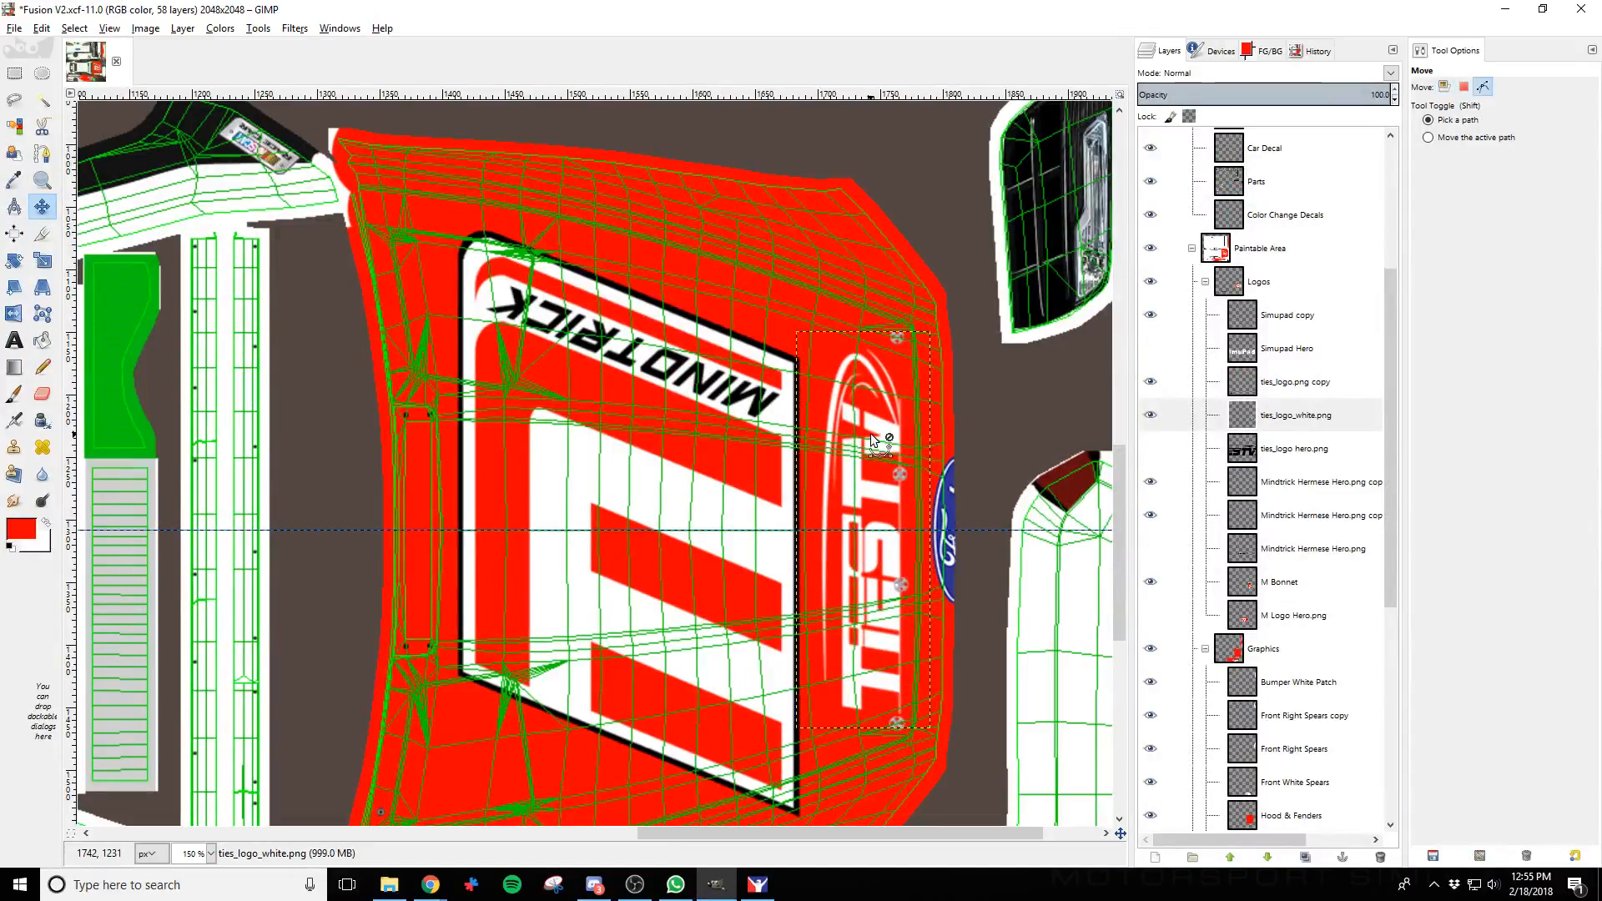
{"action": "key", "text": "ctrl+e"}
{"action": "key", "text": "alt+Tab"}
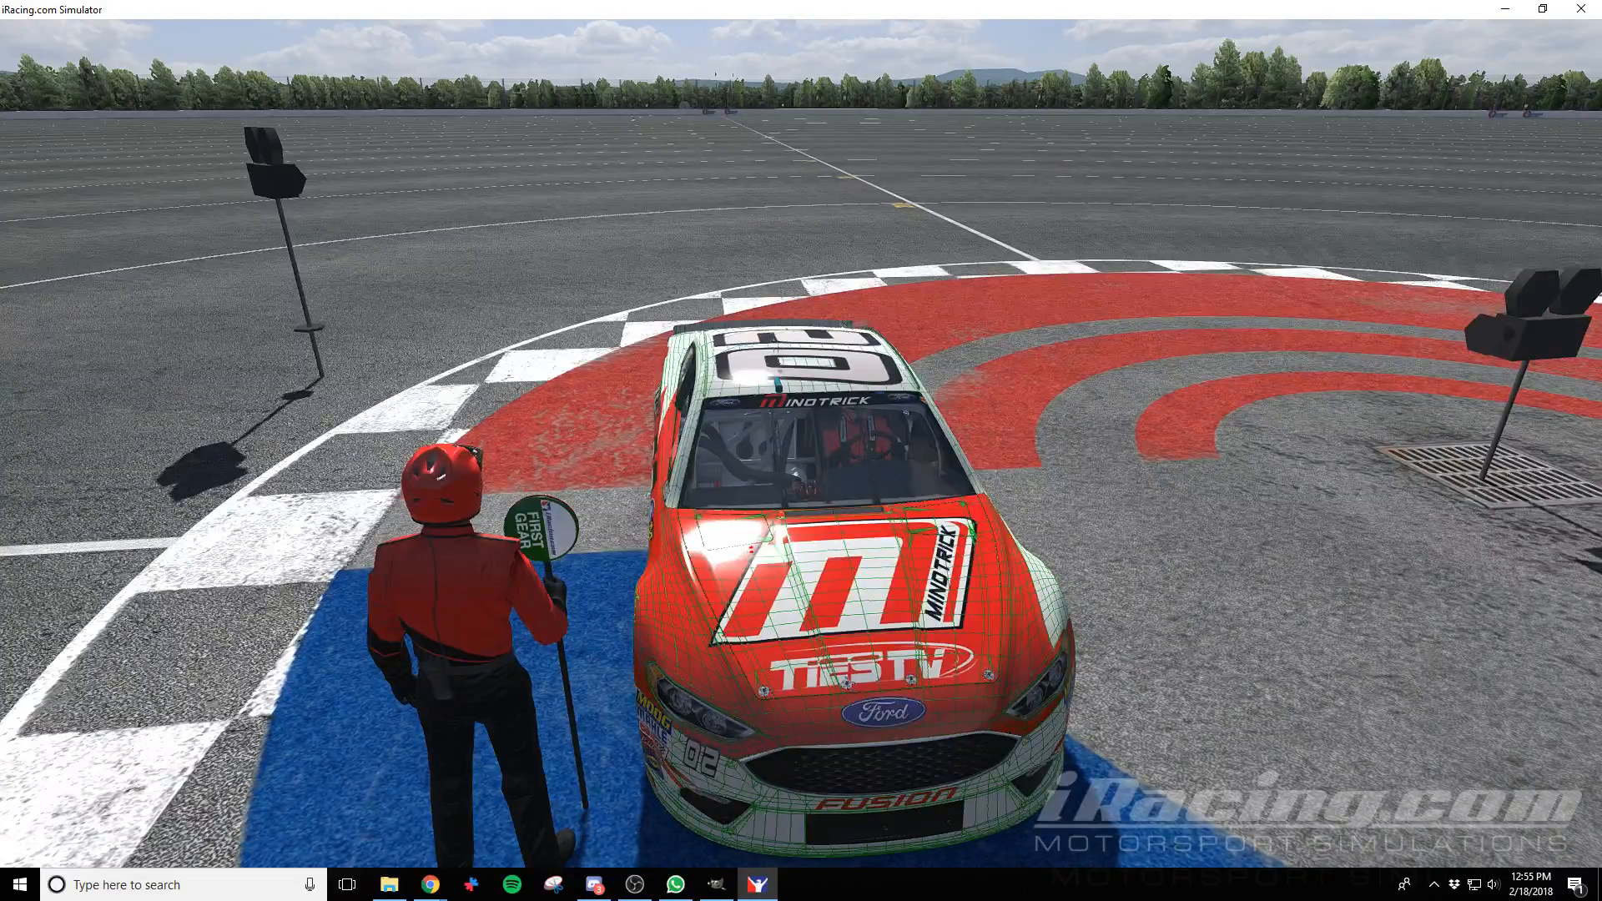
{"action": "key", "text": "alt+Tab"}
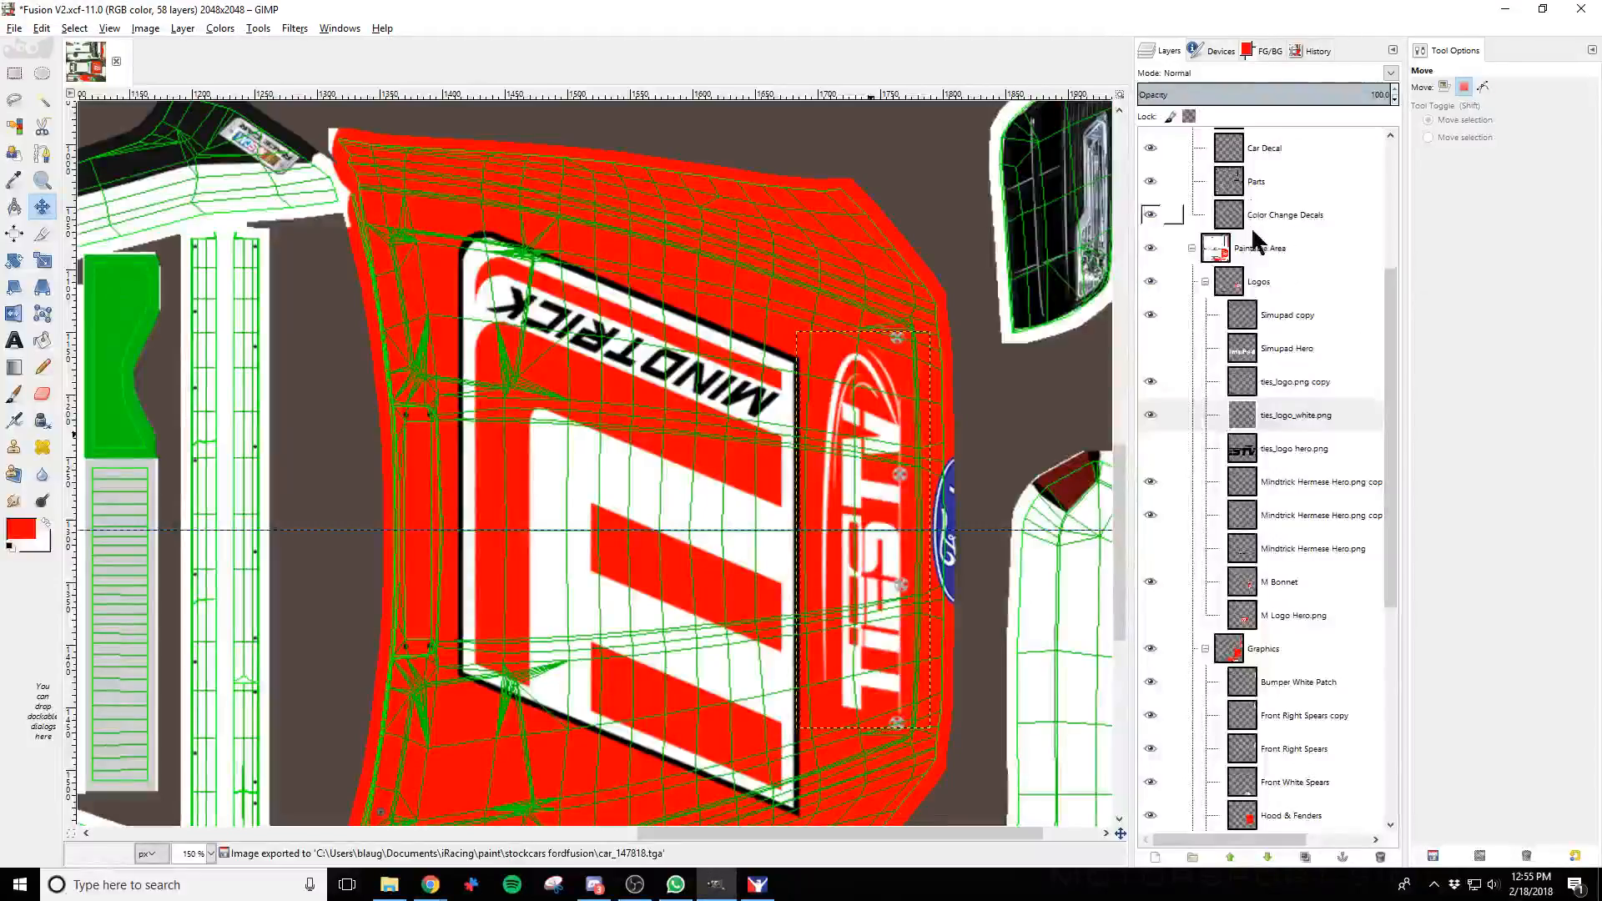
Hide the green Wire layer and export the paint without the wireframe
{"action": "scroll", "coordinate": [1260, 242], "scroll_direction": "up", "scroll_amount": 5}
{"action": "scroll", "coordinate": [1260, 242], "scroll_direction": "up", "scroll_amount": 1}
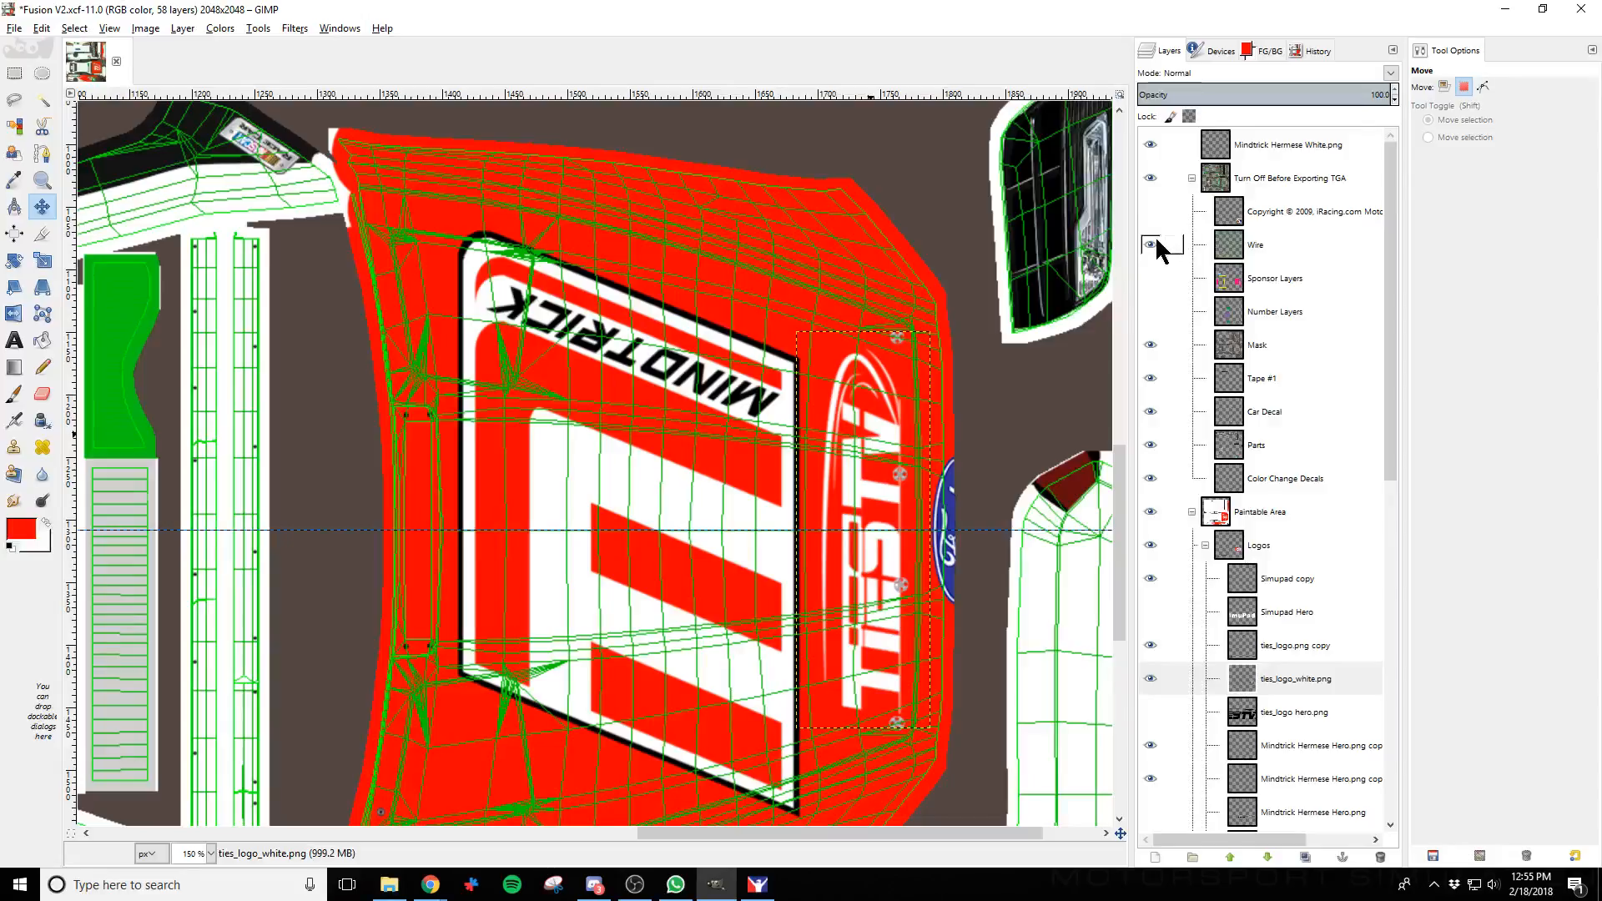
{"action": "left_click", "coordinate": [1152, 239]}
{"action": "key", "text": "alt+Tab"}
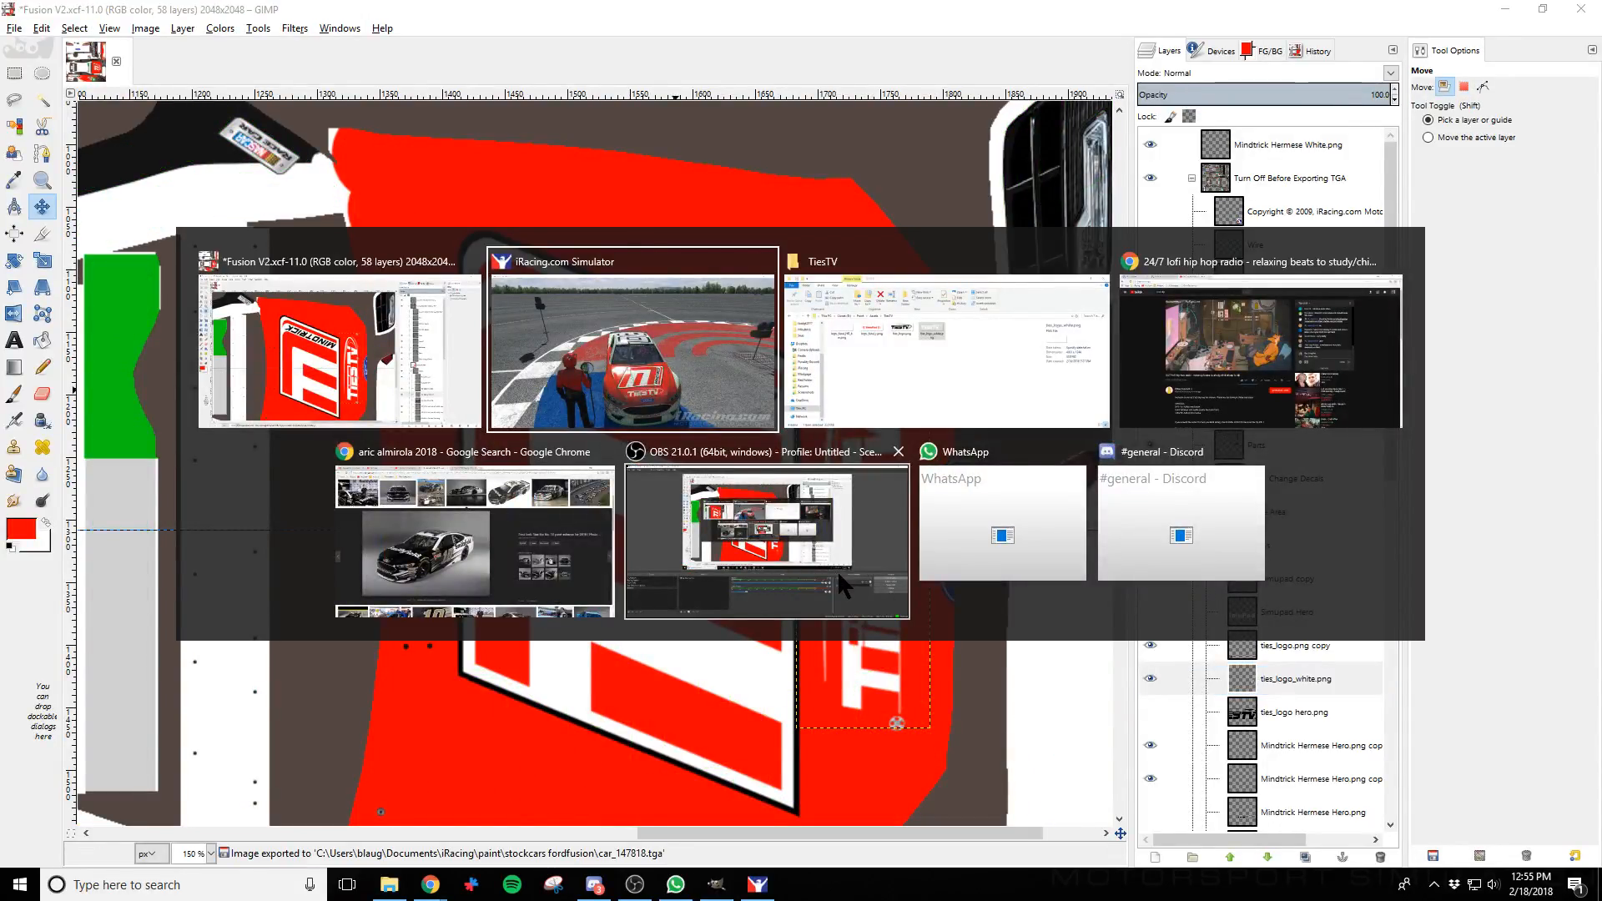
Reload the car paint in iRacing to view the wire-free hood, then return to GIMP
{"action": "left_click", "coordinate": [713, 378]}
{"action": "key", "text": "ctrl+r"}
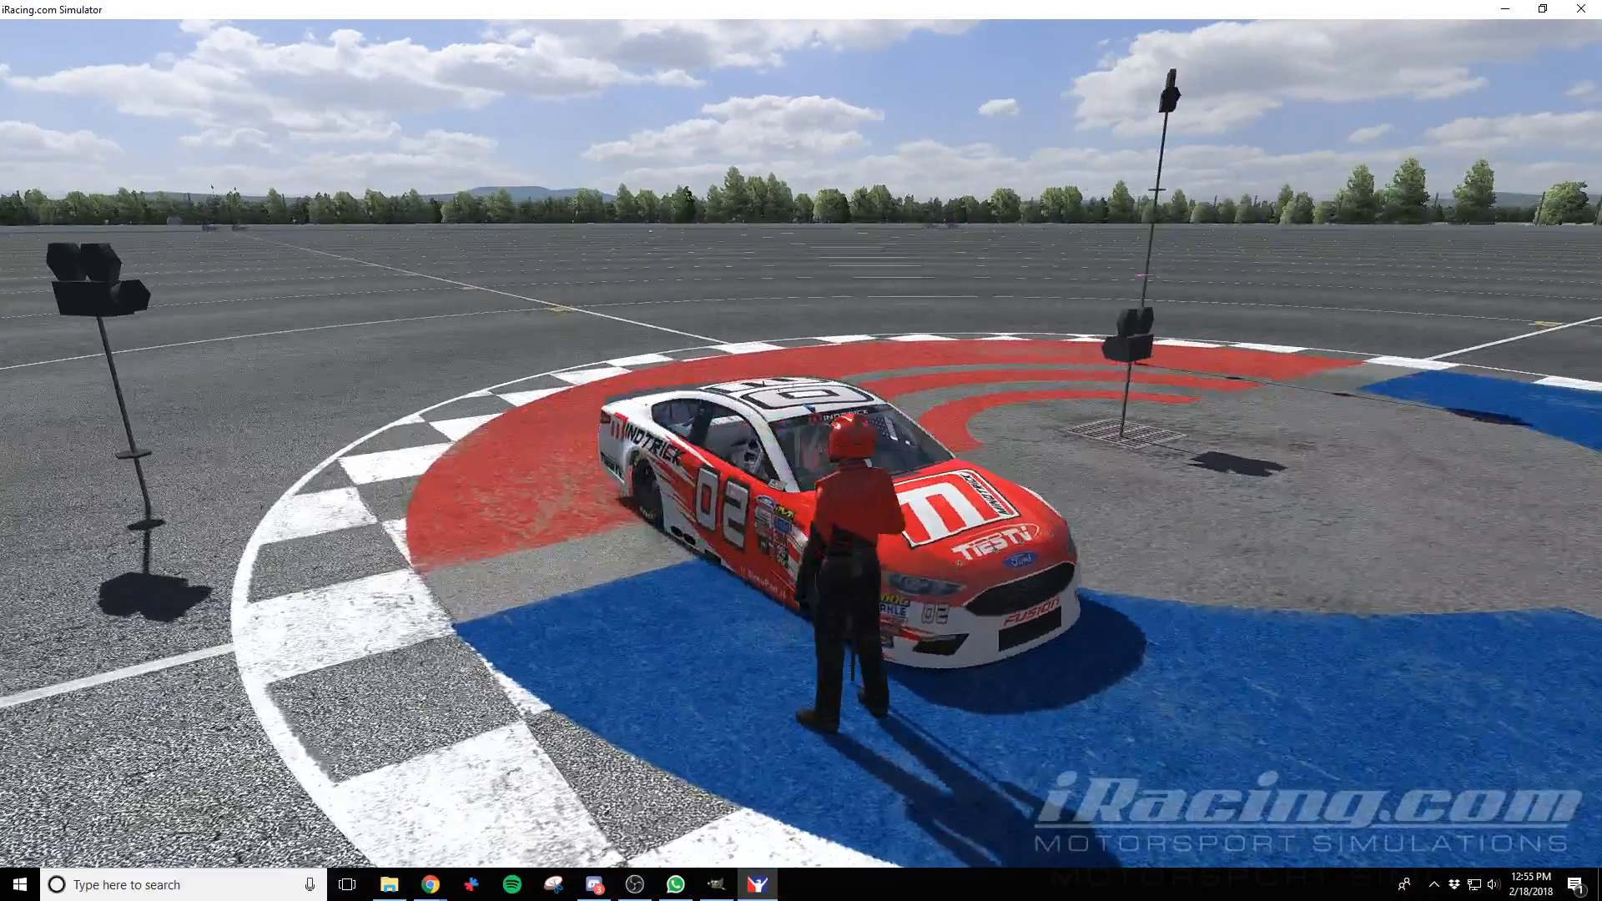
{"action": "left_click", "coordinate": [716, 883]}
{"action": "key", "text": "shift+s"}
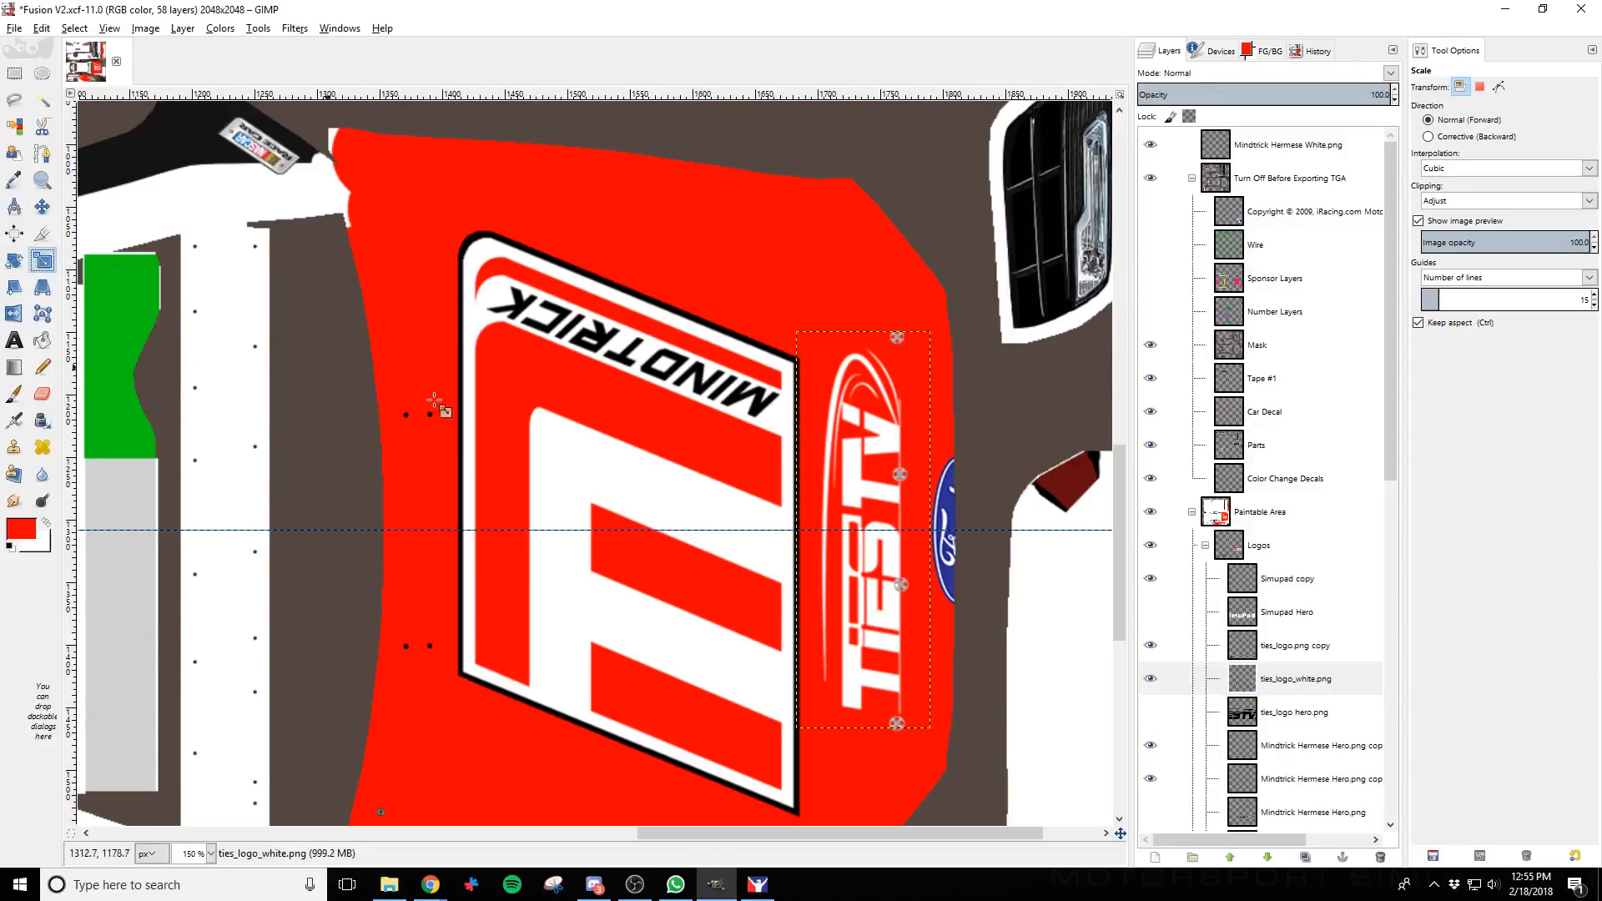
Resize the TiesTV hood logo and move it up and slightly left
{"action": "left_click", "coordinate": [843, 414]}
{"action": "left_click_drag", "start_coordinate": [849, 415], "coordinate": [894, 547]}
{"action": "left_click", "coordinate": [479, 369]}
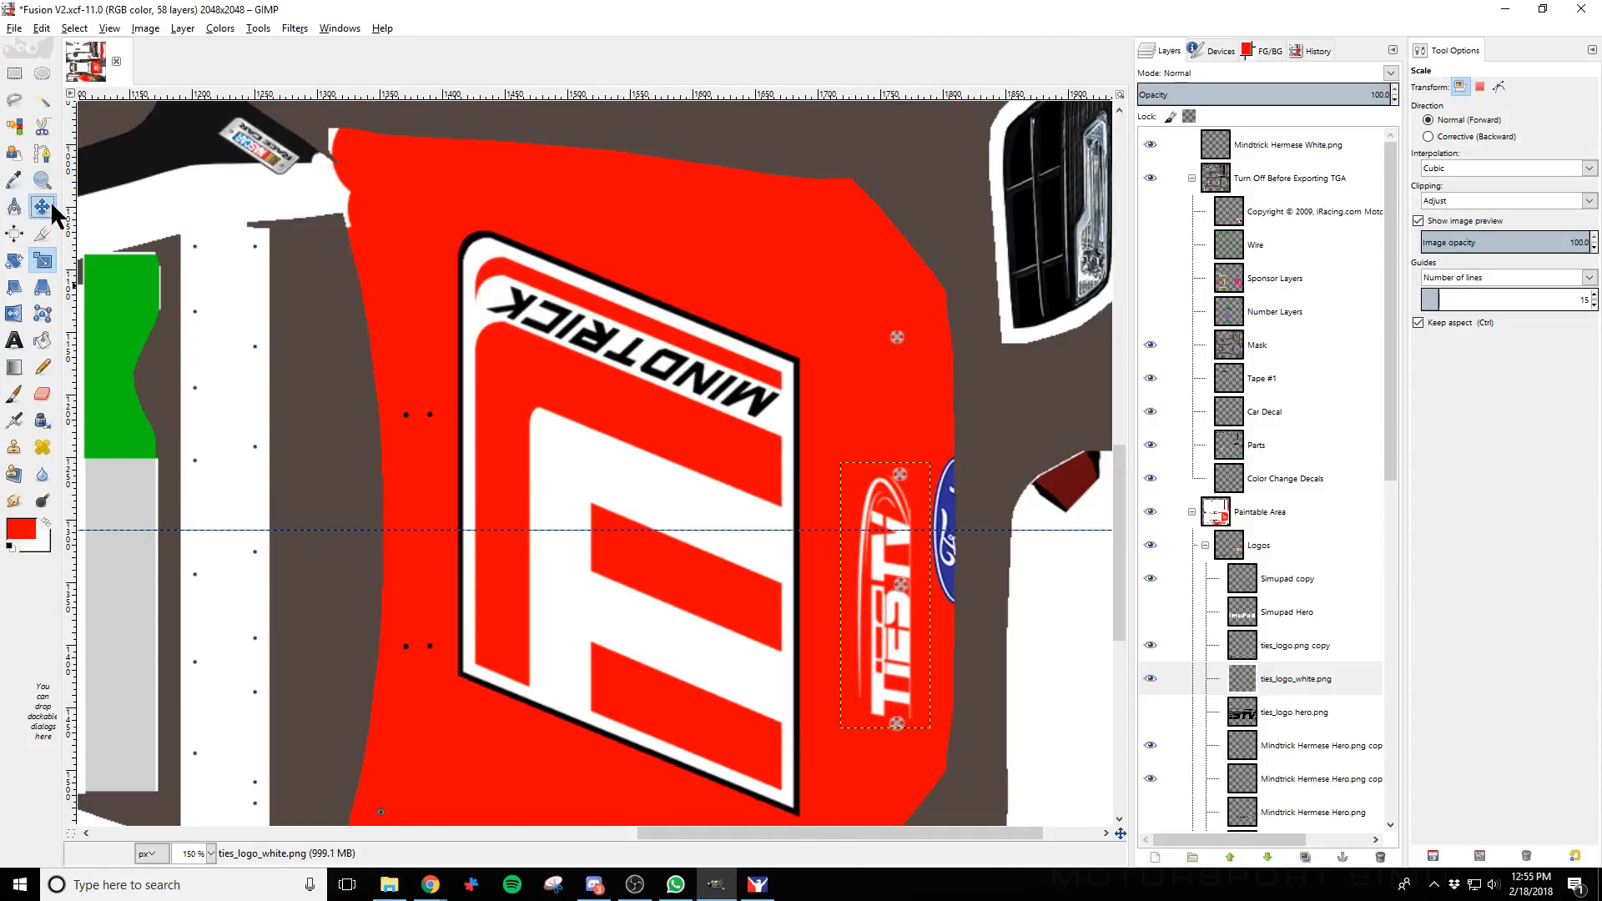
{"action": "left_click", "coordinate": [52, 203]}
{"action": "left_click_drag", "start_coordinate": [882, 571], "coordinate": [866, 505]}
Export to car_147818.tga, check it in iRacing, then nudge the logo a bit further left
{"action": "key", "text": "ctrl+e"}
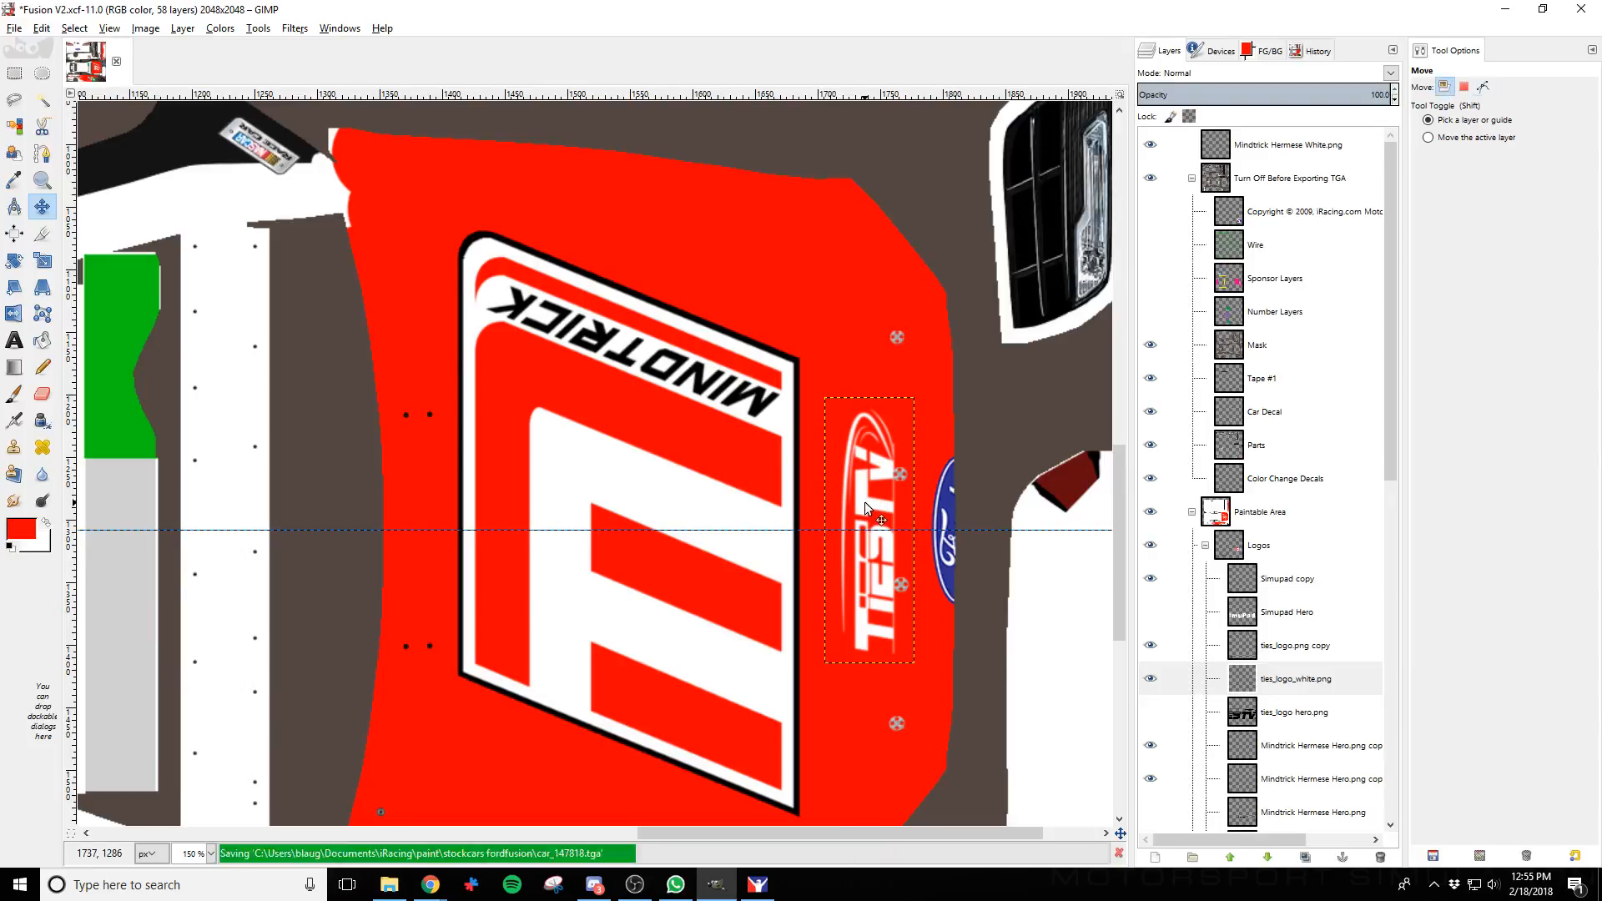
{"action": "key", "text": "alt+Tab"}
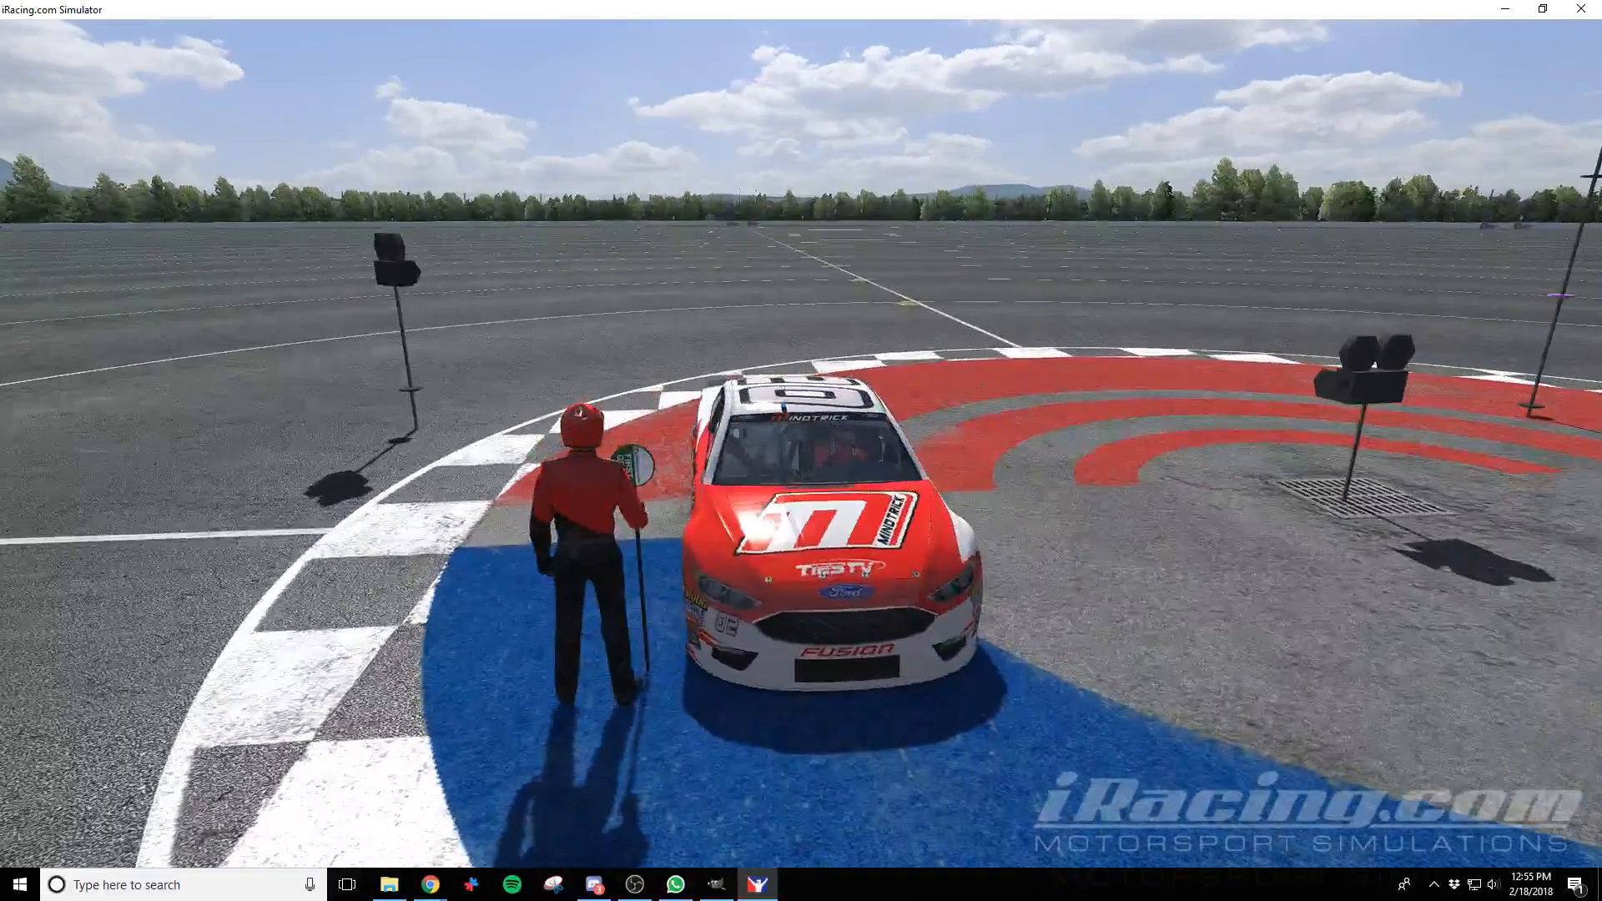
{"action": "key", "text": "alt+Tab"}
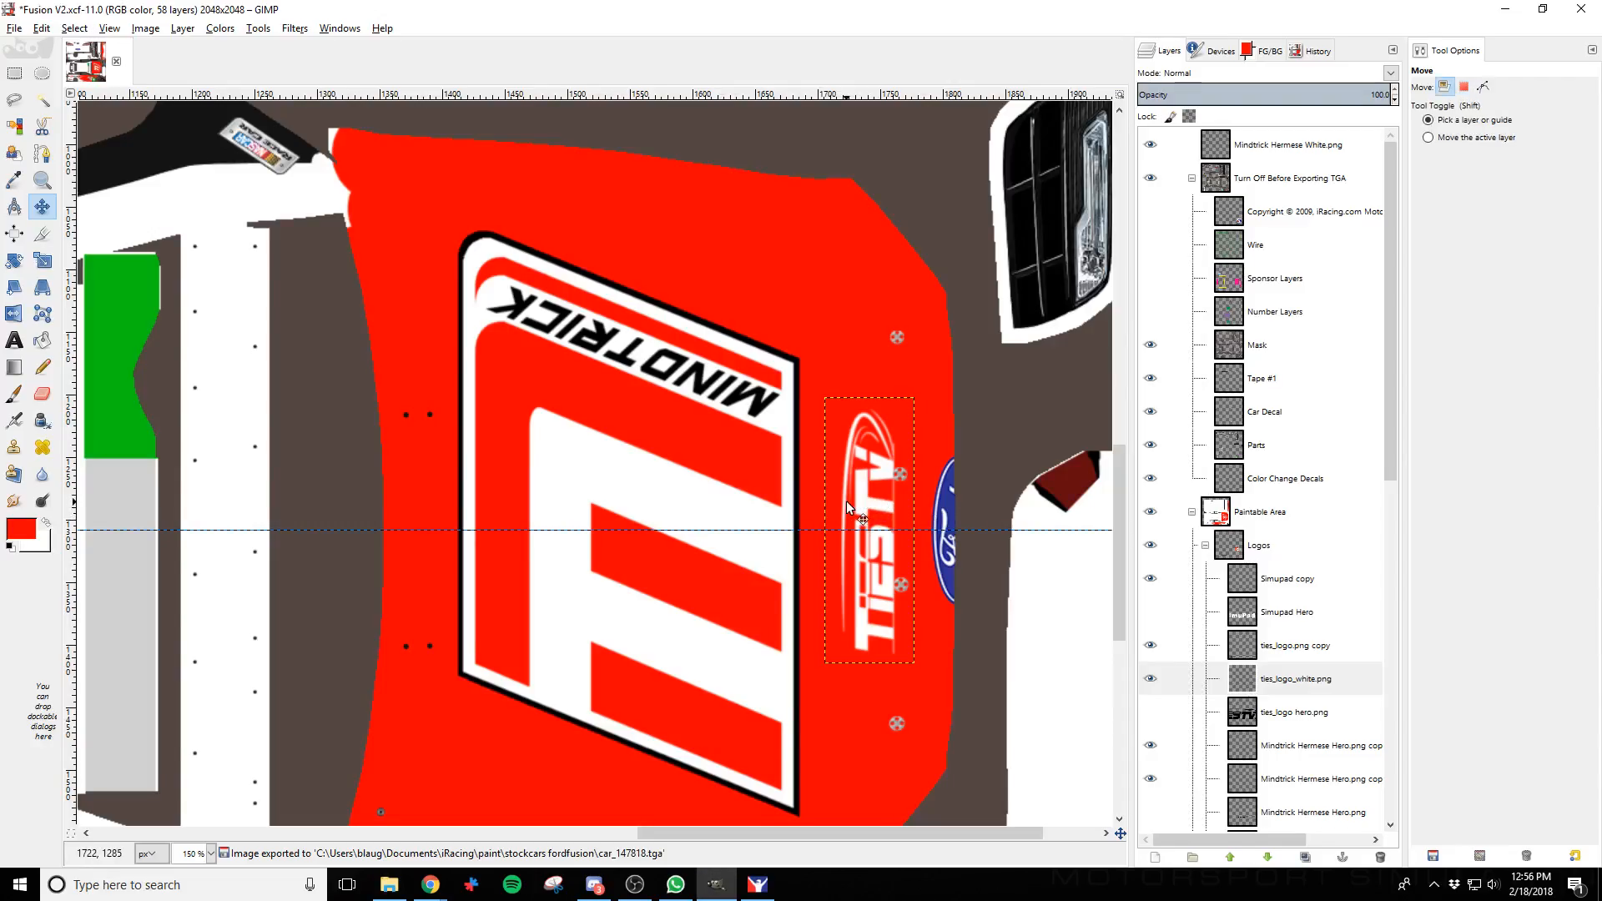
{"action": "key", "text": "Left"}
{"action": "key", "text": "Left"}
{"action": "key", "text": "Left"}
{"action": "key", "text": "Left"}
{"action": "key", "text": "Left"}
{"action": "key", "text": "Left"}
{"action": "key", "text": "Left"}
{"action": "key", "text": "Left"}
{"action": "key", "text": "Left"}
{"action": "key", "text": "Left"}
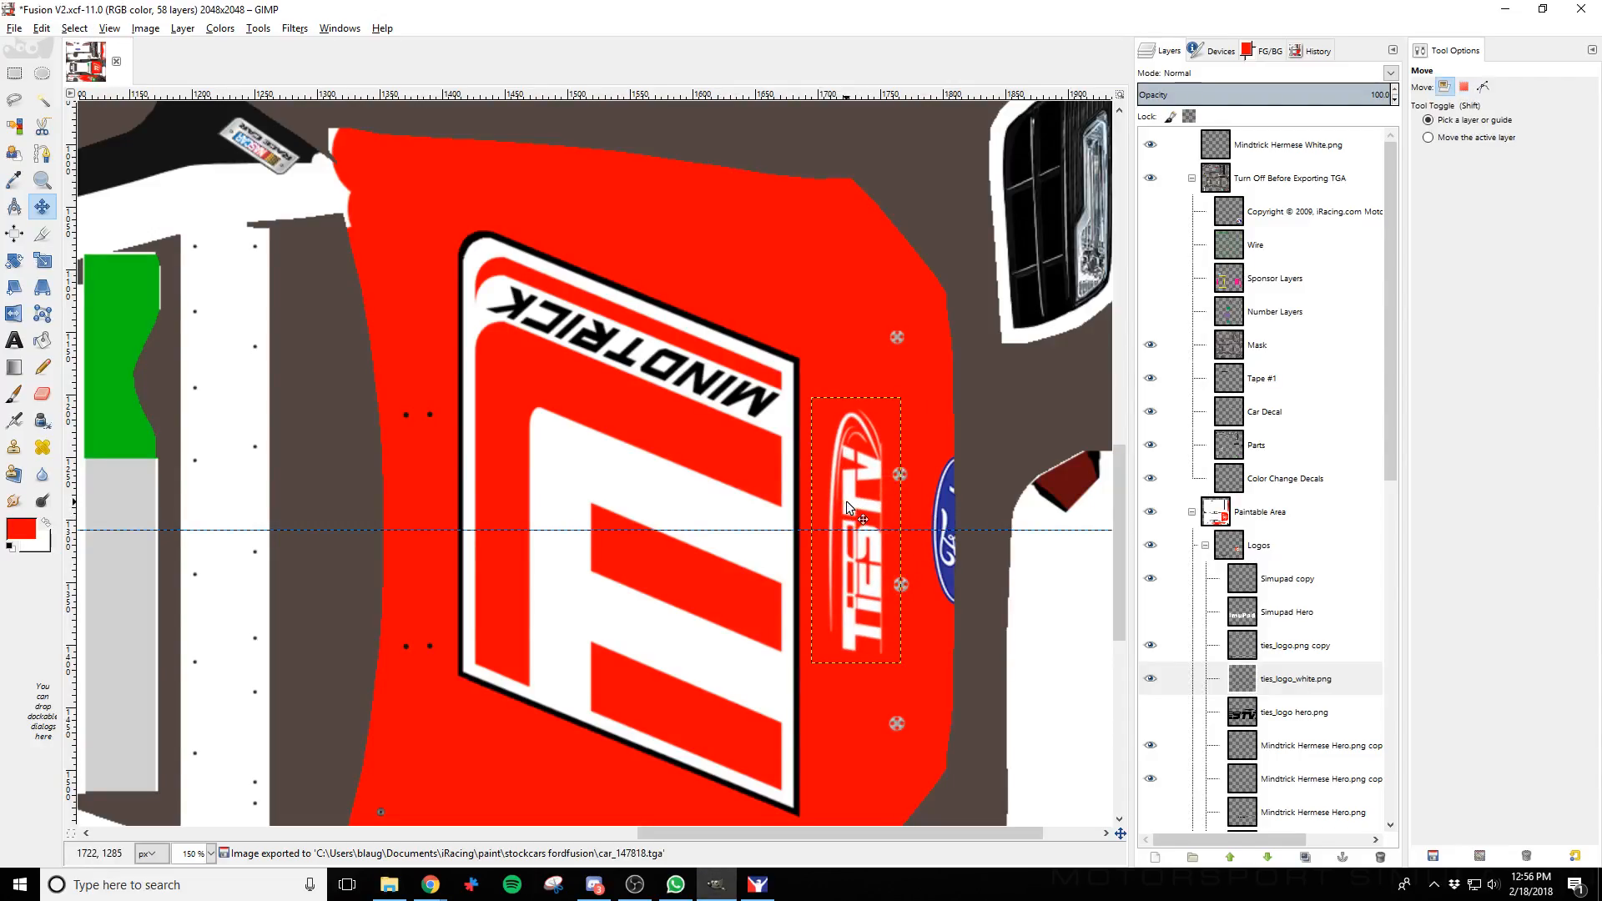
{"action": "key", "text": "alt+Tab"}
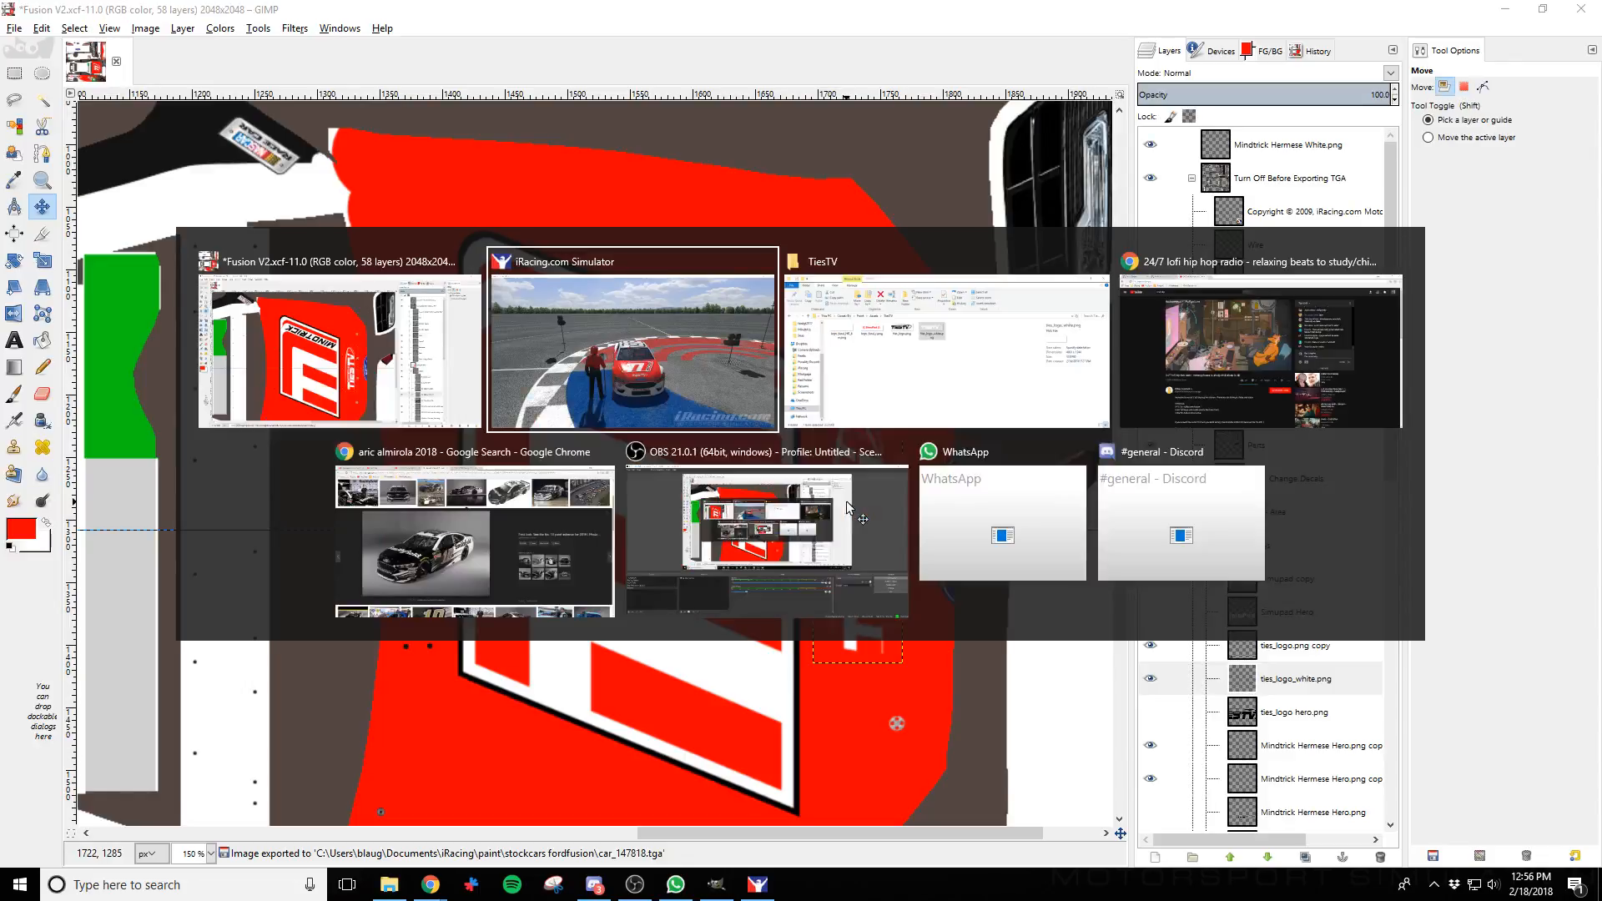
Reload the paint in iRacing and inspect the TIESTV logo beneath the Mindtrick M
{"action": "key", "text": "ctrl+r"}
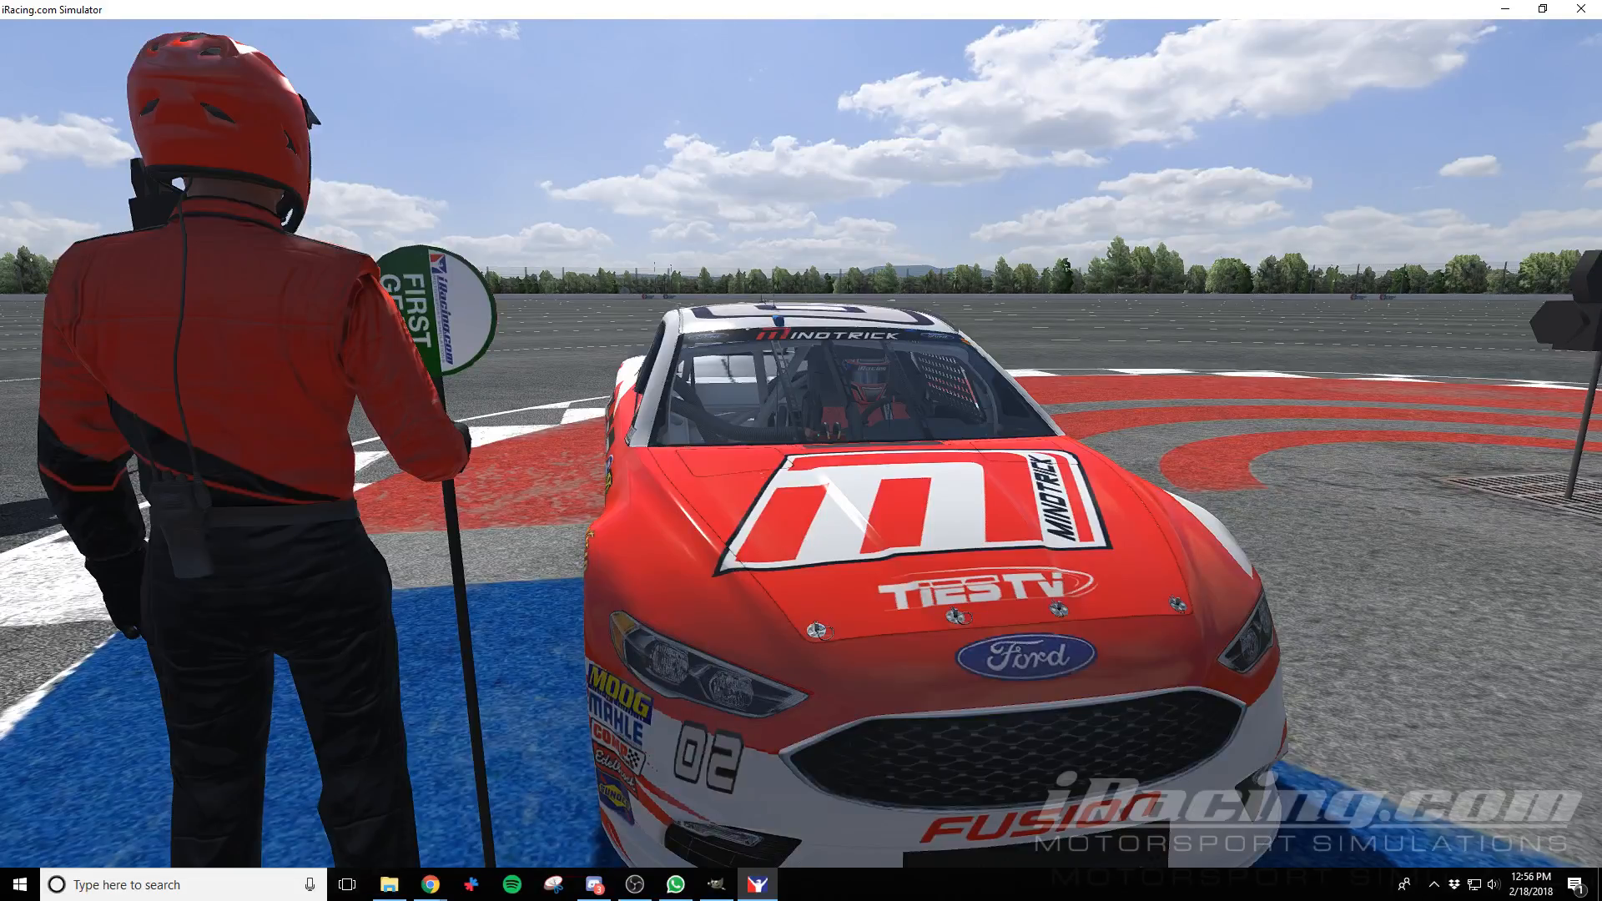
{"action": "key", "text": "alt+Tab"}
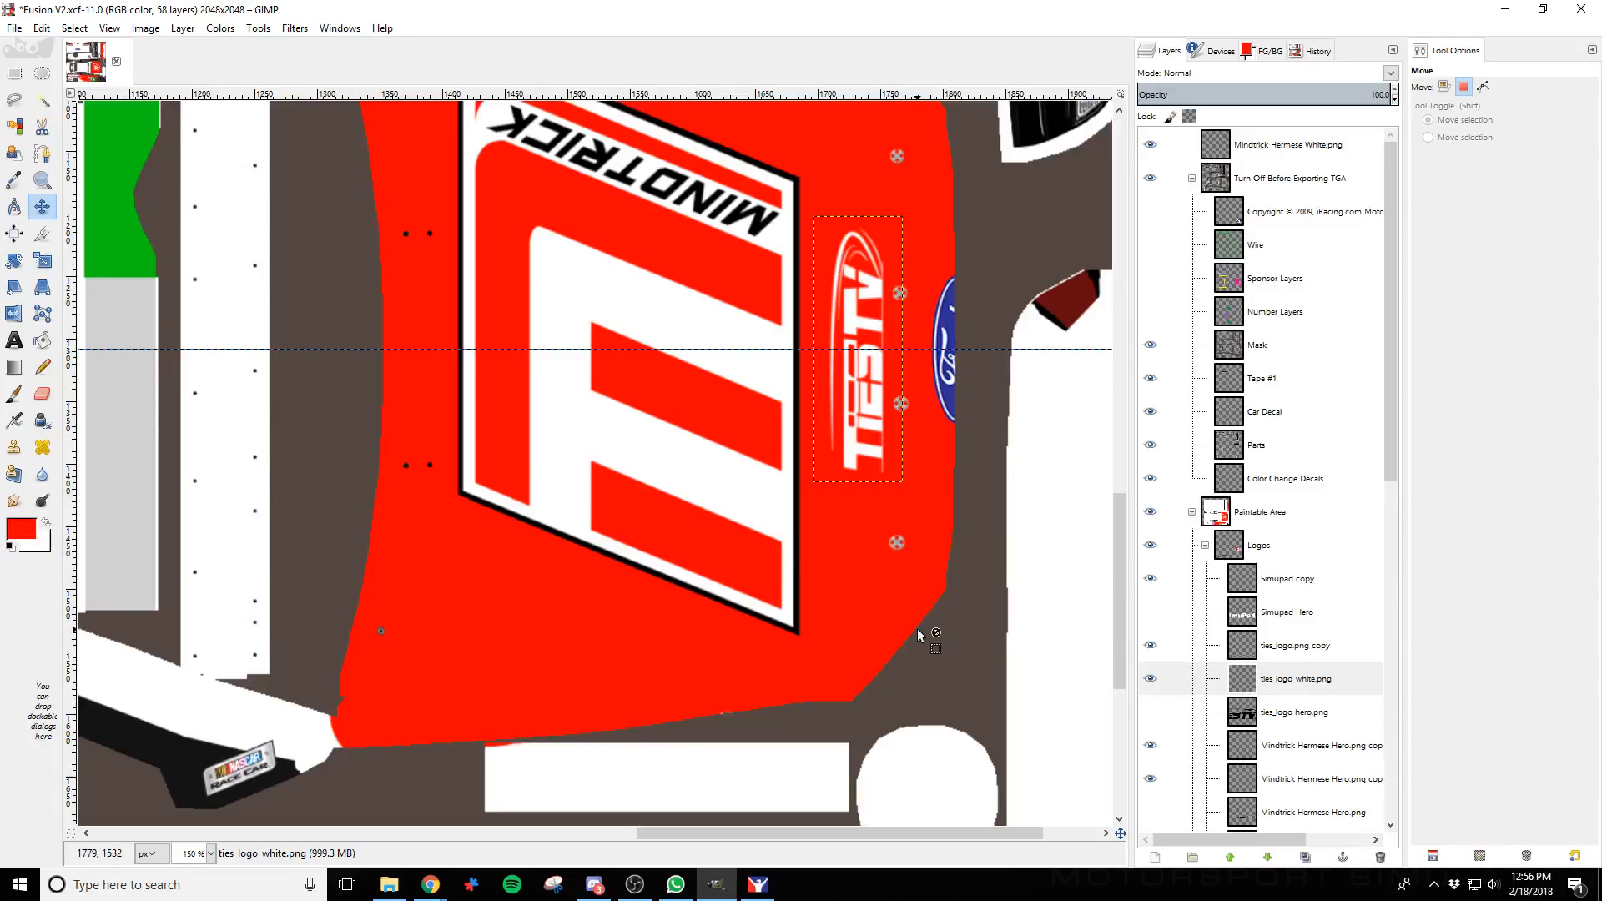
{"action": "key", "text": "alt+Tab"}
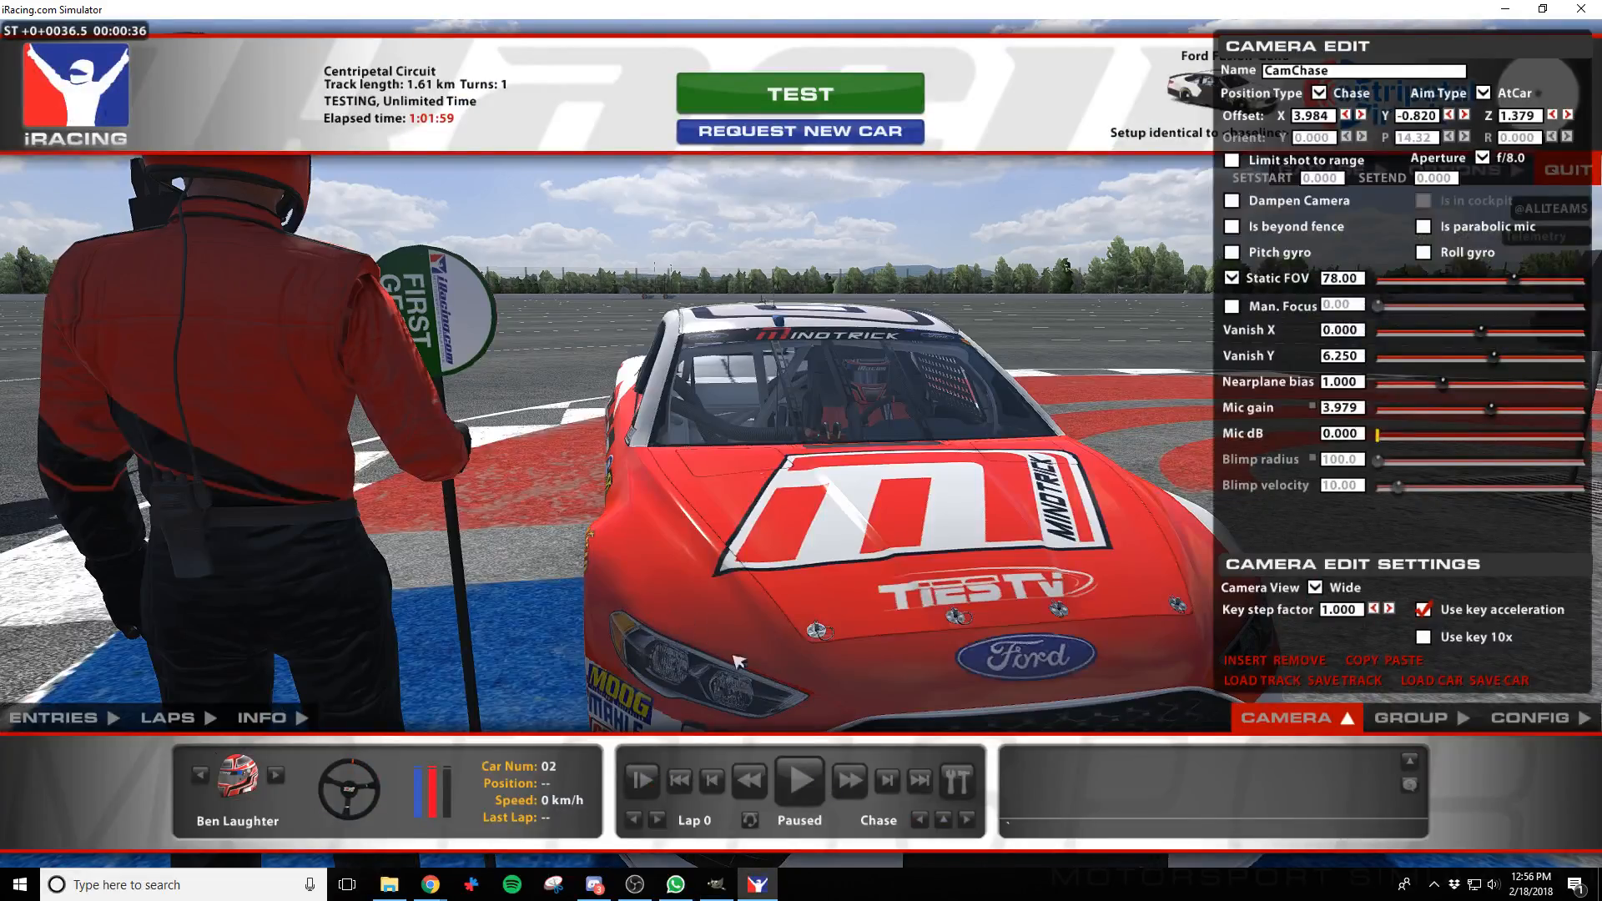
{"action": "key", "text": "alt+Tab"}
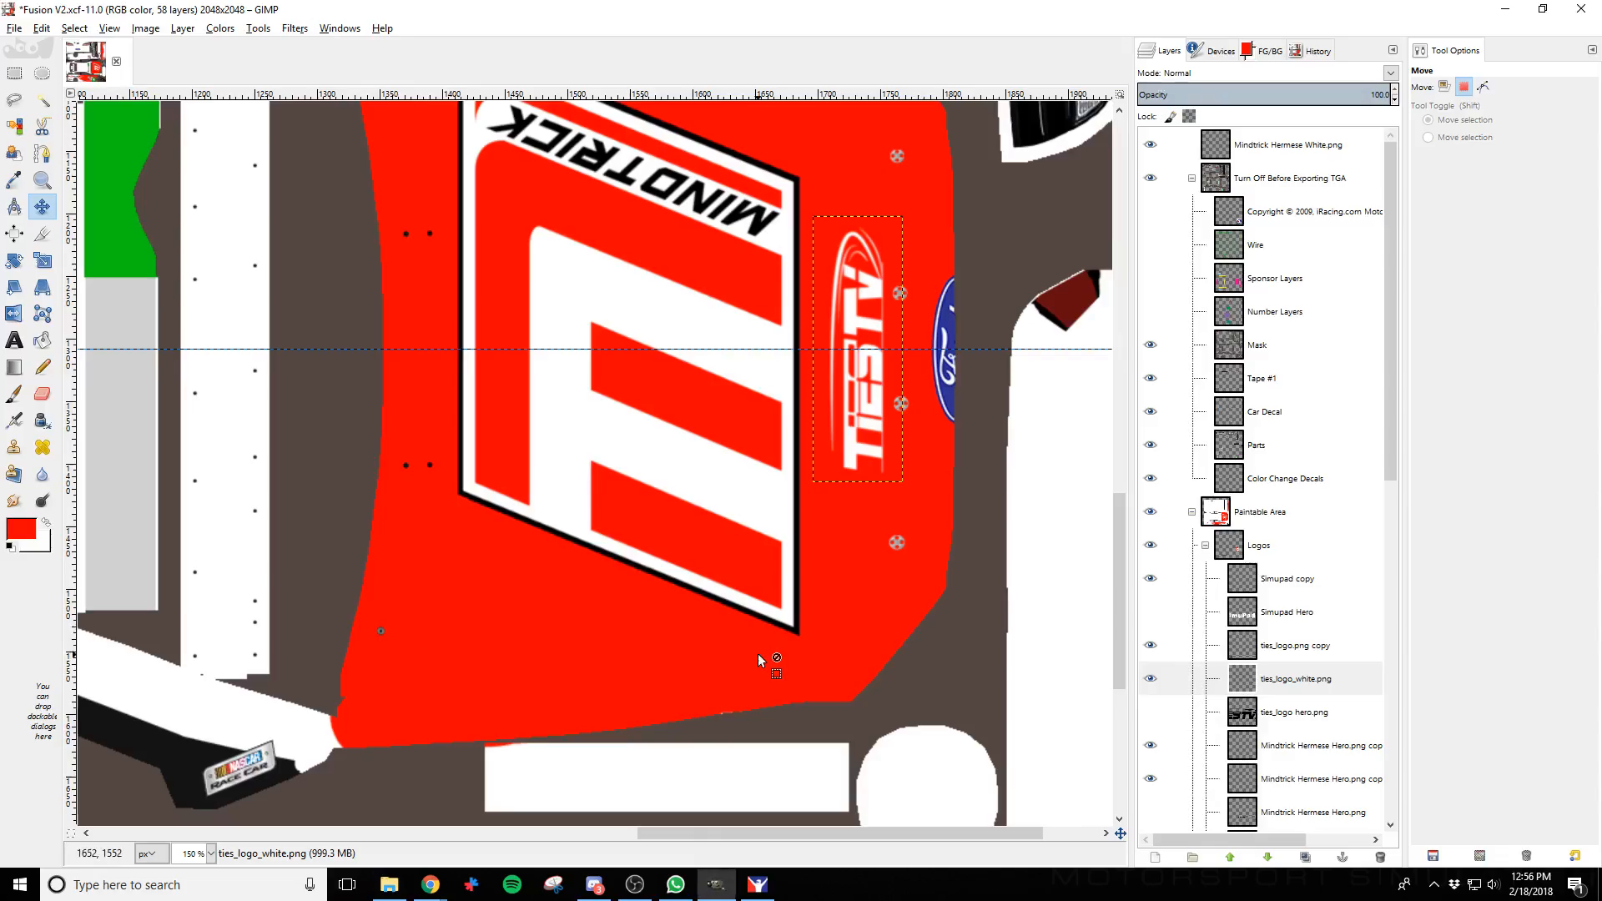
Add logo_final_HR_bw.png as a layer and shrink the SimuPad logo to 192×54 px
{"action": "left_click", "coordinate": [389, 884]}
{"action": "left_click_drag", "start_coordinate": [365, 318], "coordinate": [683, 678]}
{"action": "left_click", "coordinate": [42, 260]}
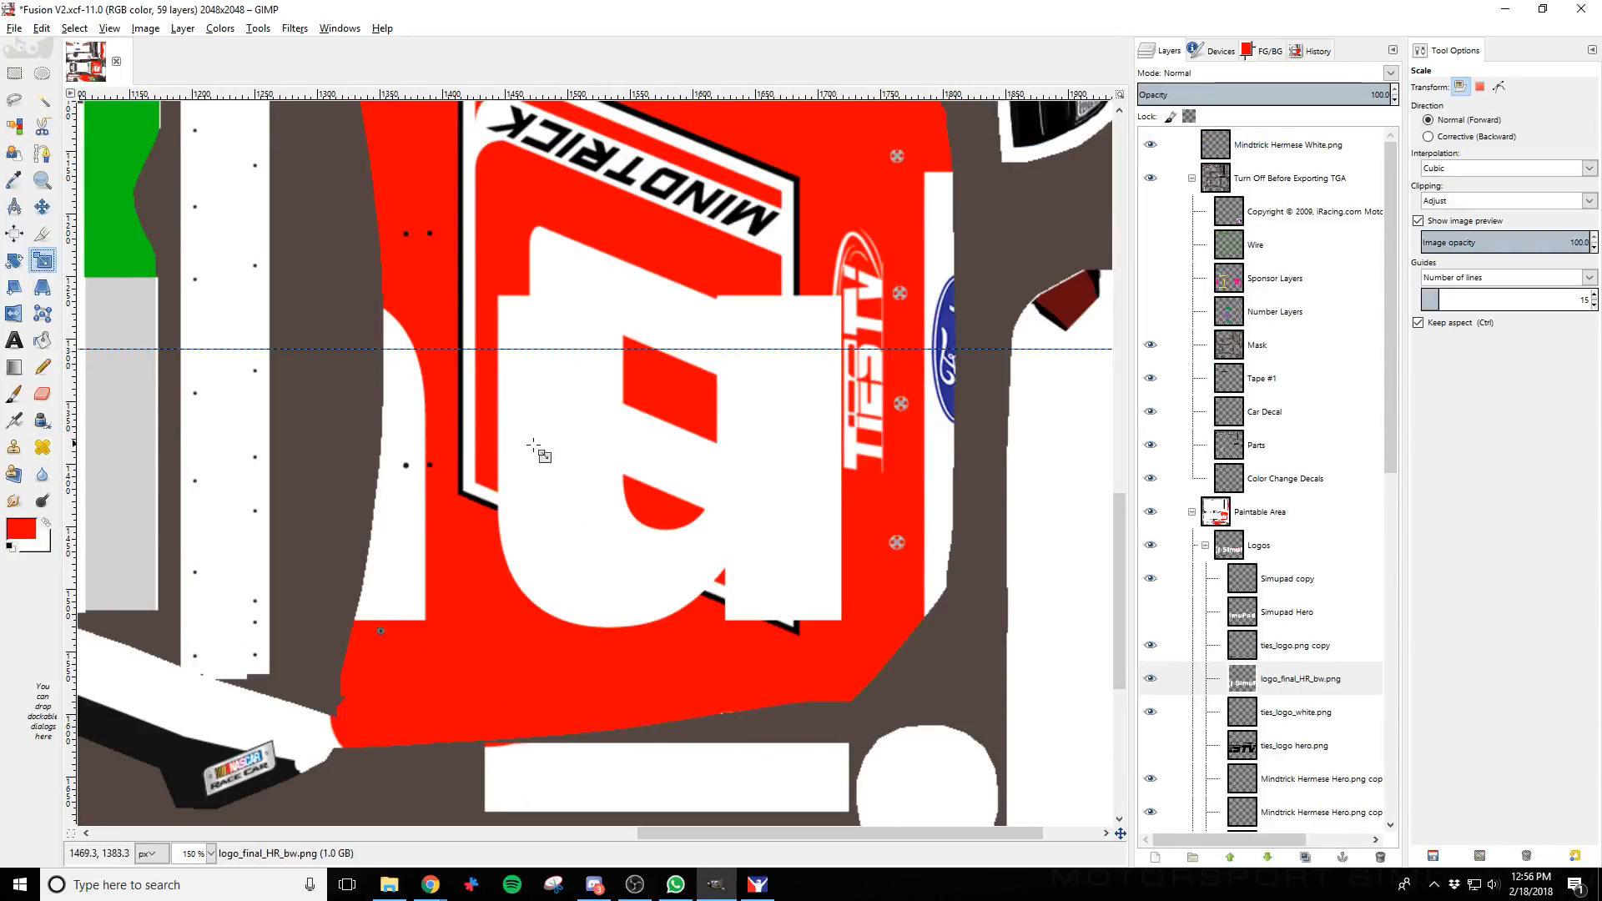
{"action": "left_click", "coordinate": [540, 453]}
{"action": "scroll", "coordinate": [569, 561], "scroll_direction": "down", "scroll_amount": 2}
{"action": "left_click_drag", "start_coordinate": [283, 454], "coordinate": [609, 538]}
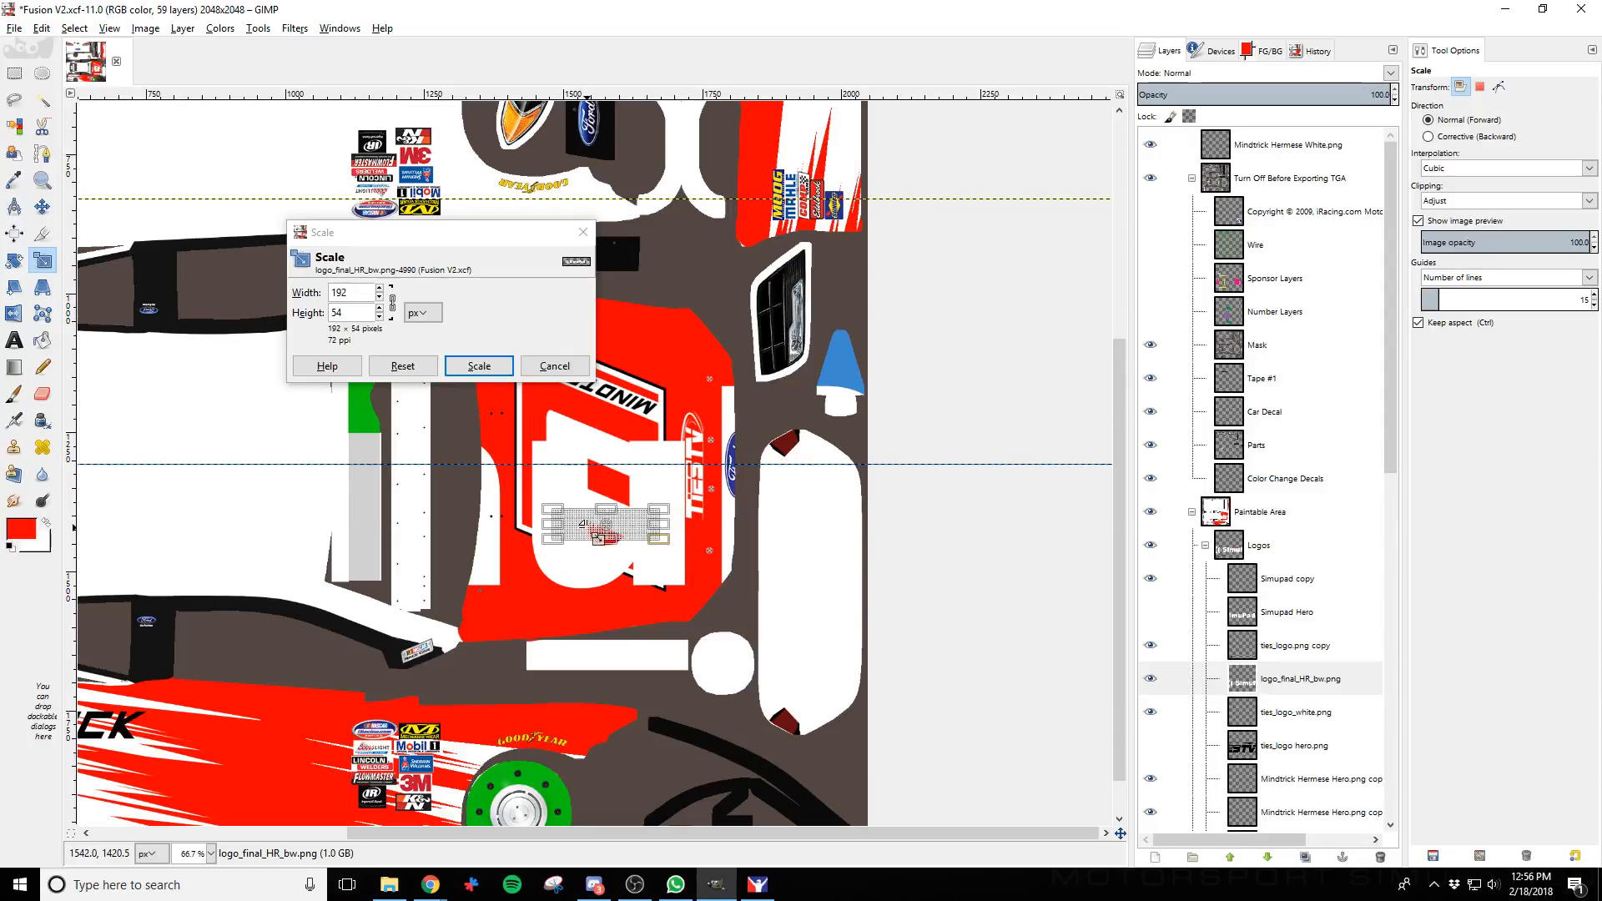
{"action": "left_click", "coordinate": [479, 365]}
Lower the SimuPad logo onto the hood and rotate it to about -59° diagonally
{"action": "left_click", "coordinate": [41, 206]}
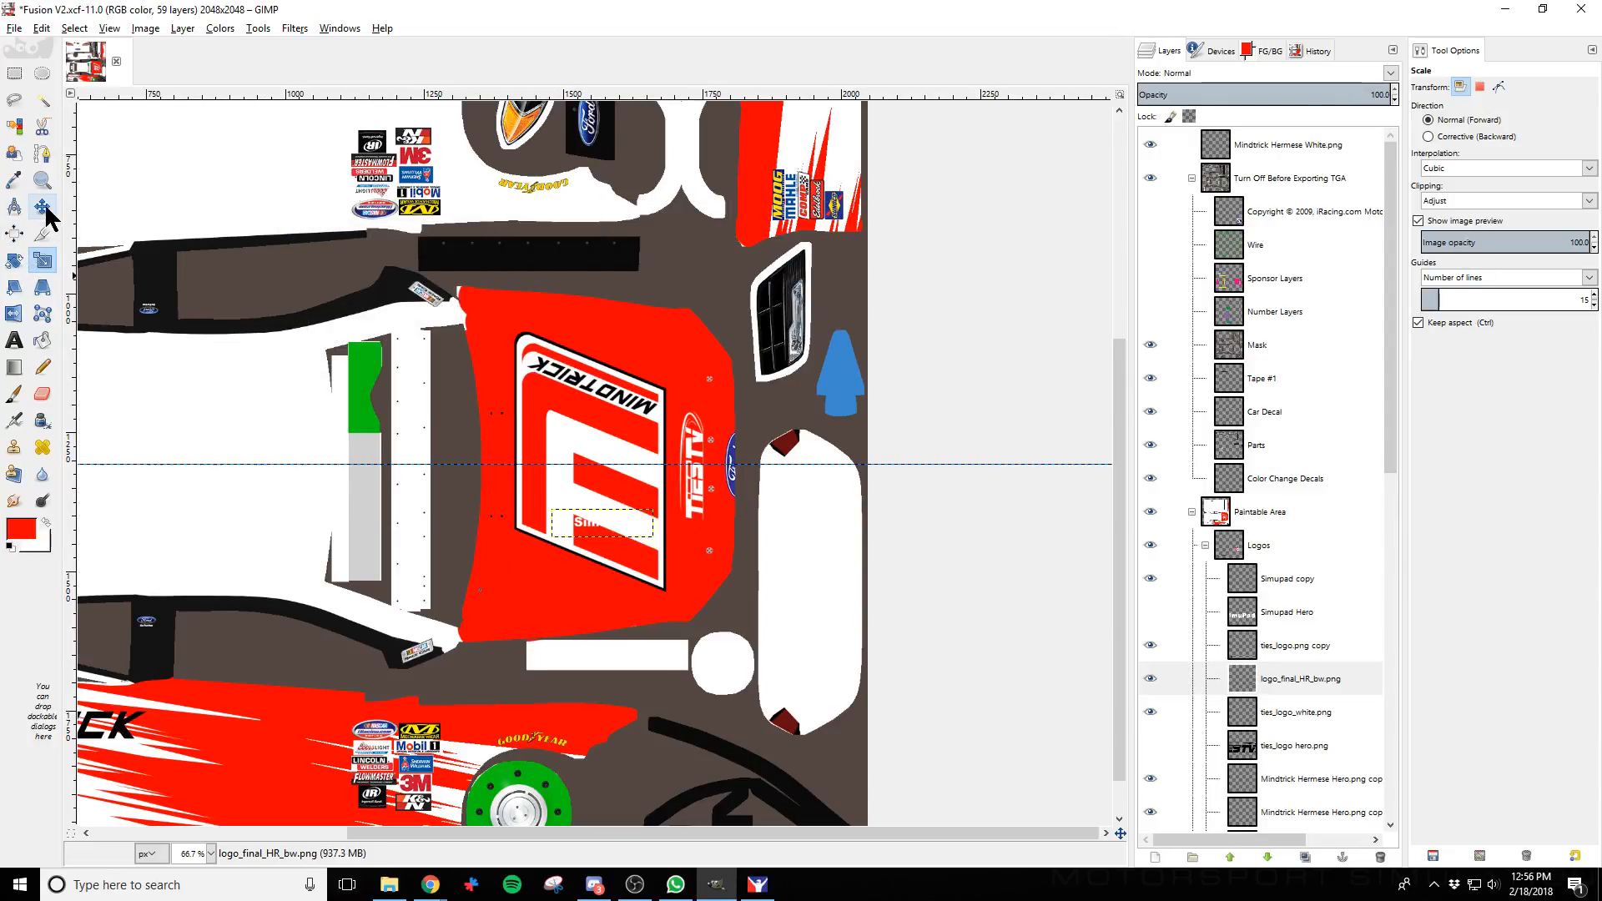
{"action": "key", "text": "shift+Down"}
{"action": "key", "text": "shift+Down"}
{"action": "key", "text": "shift+Down"}
{"action": "key", "text": "shift+Down"}
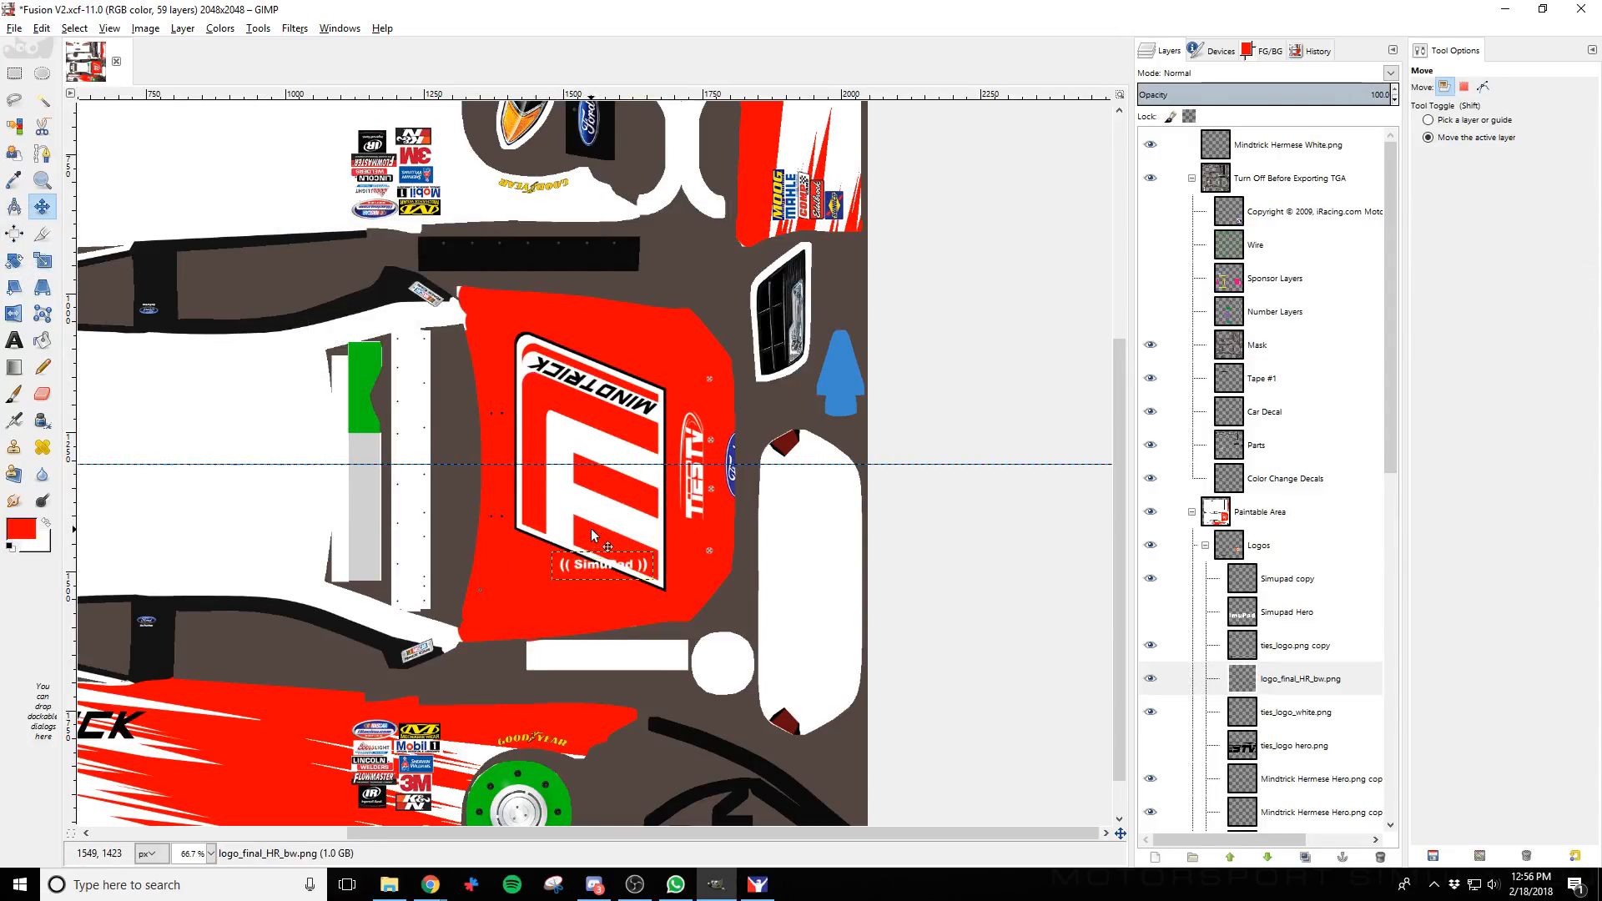
{"action": "key", "text": "shift+Right"}
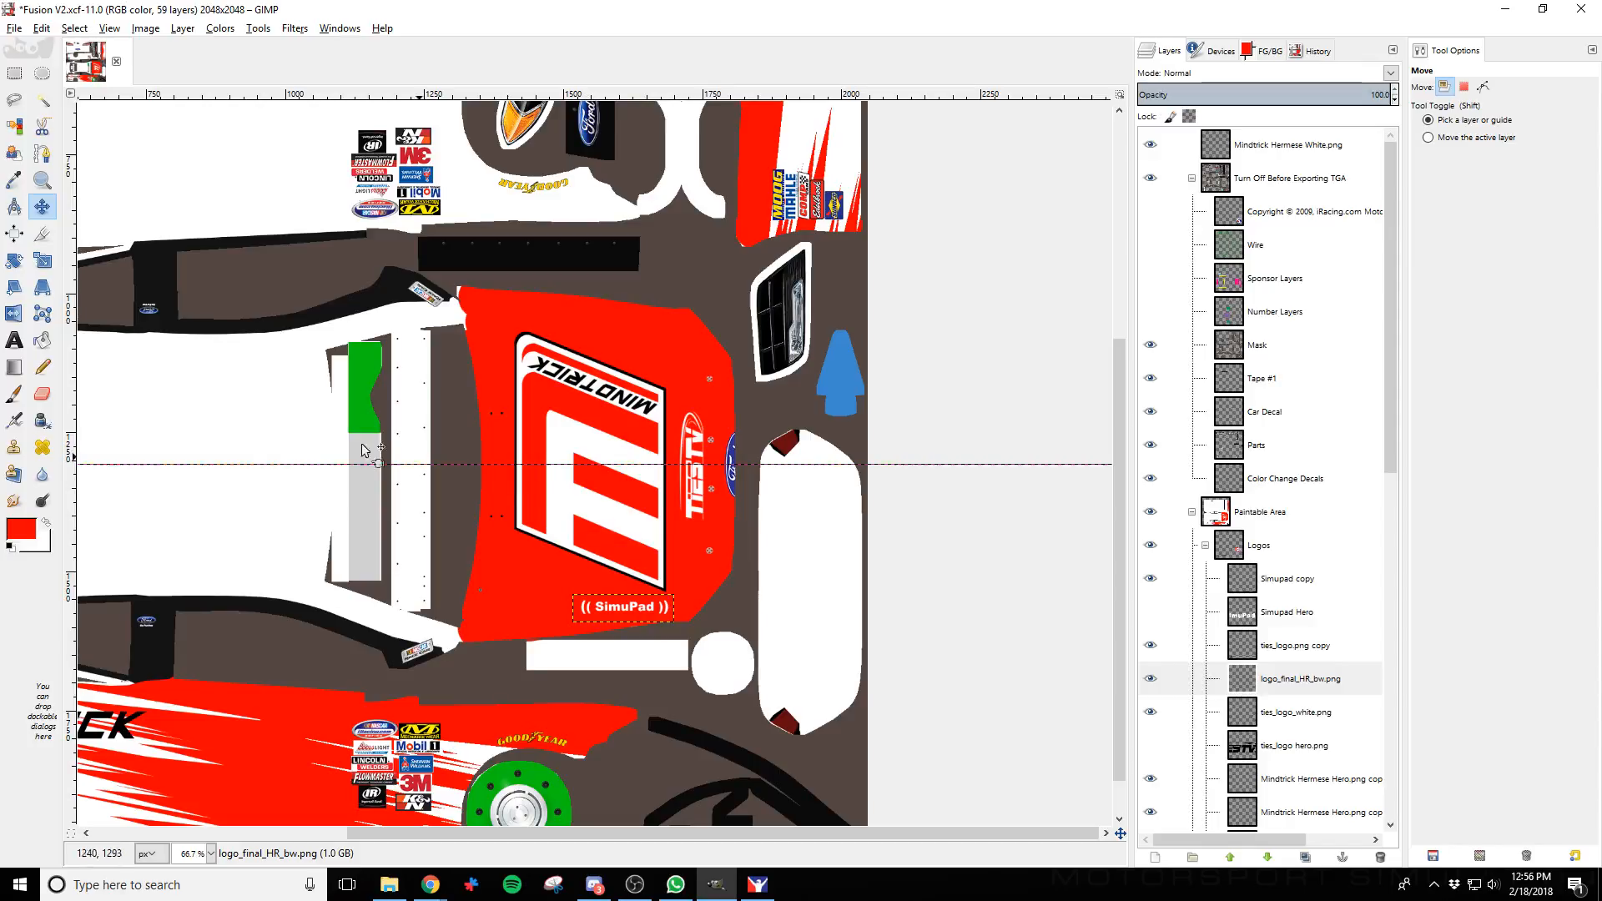
{"action": "left_click", "coordinate": [14, 260]}
{"action": "left_click", "coordinate": [621, 607]}
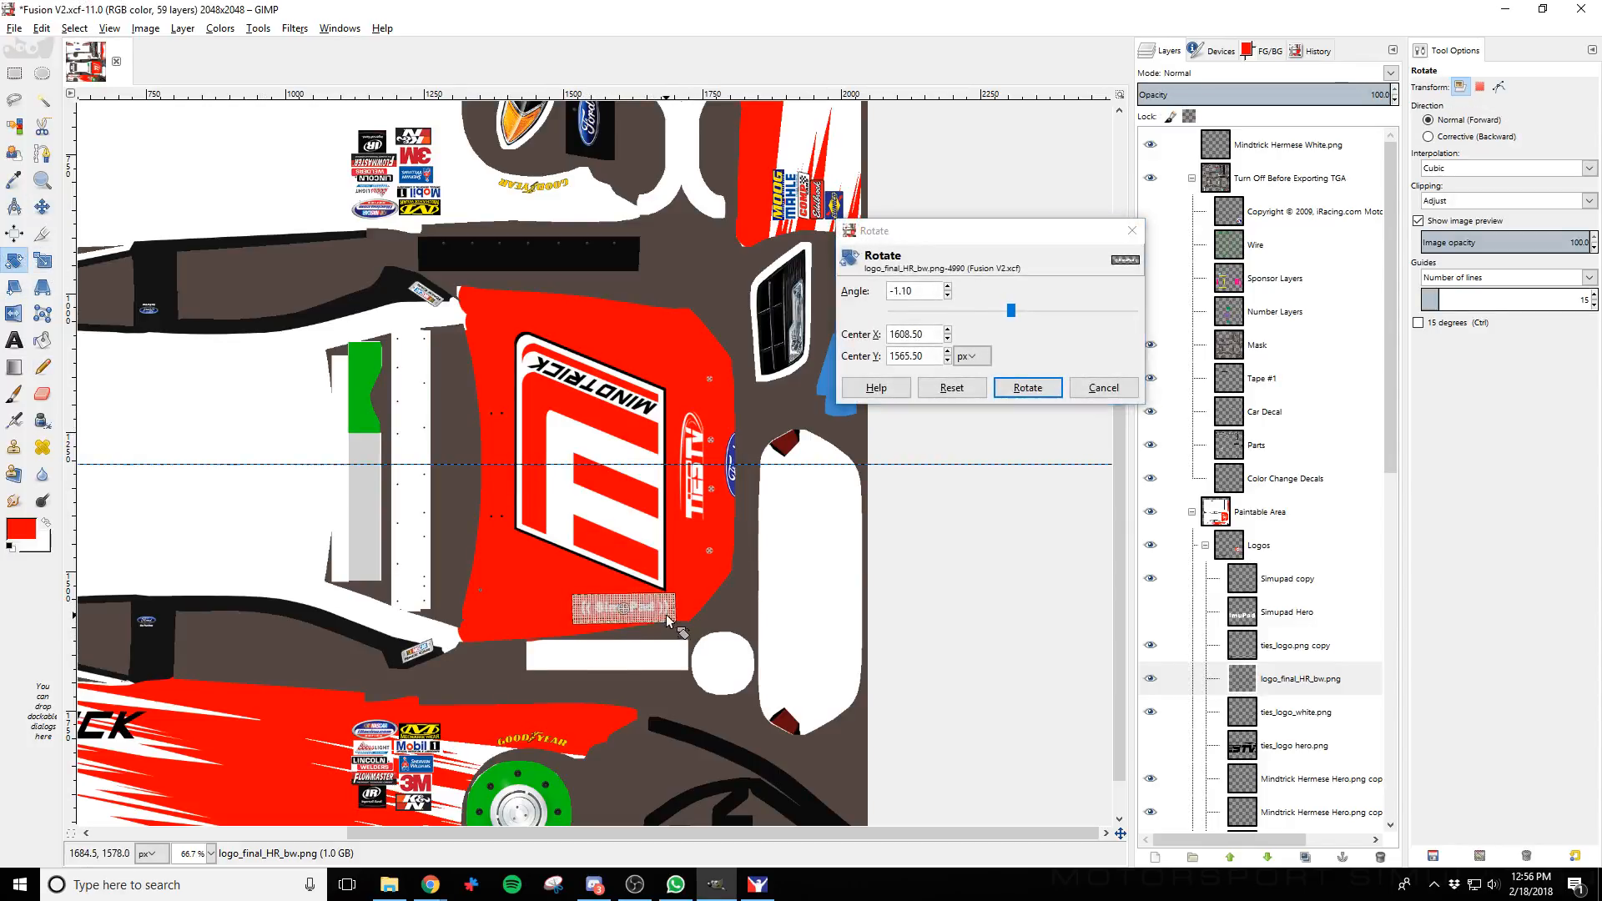
{"action": "left_click_drag", "start_coordinate": [622, 607], "coordinate": [677, 589]}
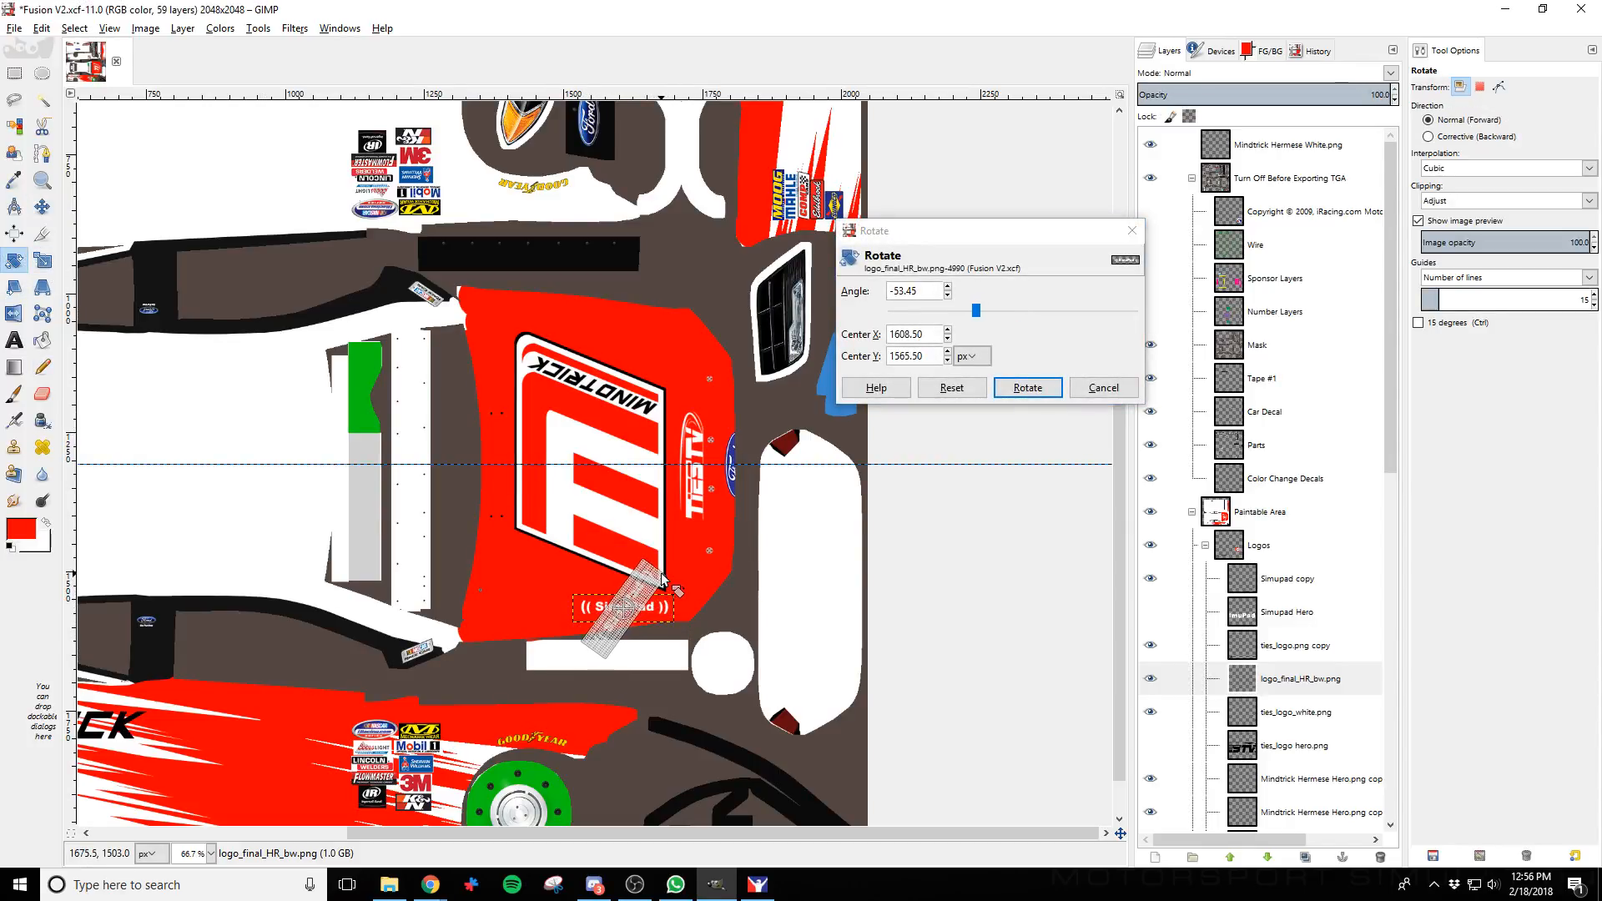
{"action": "left_click", "coordinate": [1028, 387]}
{"action": "scroll", "coordinate": [685, 659], "scroll_direction": "up", "scroll_amount": 2}
{"action": "scroll", "coordinate": [684, 656], "scroll_direction": "up", "scroll_amount": 2}
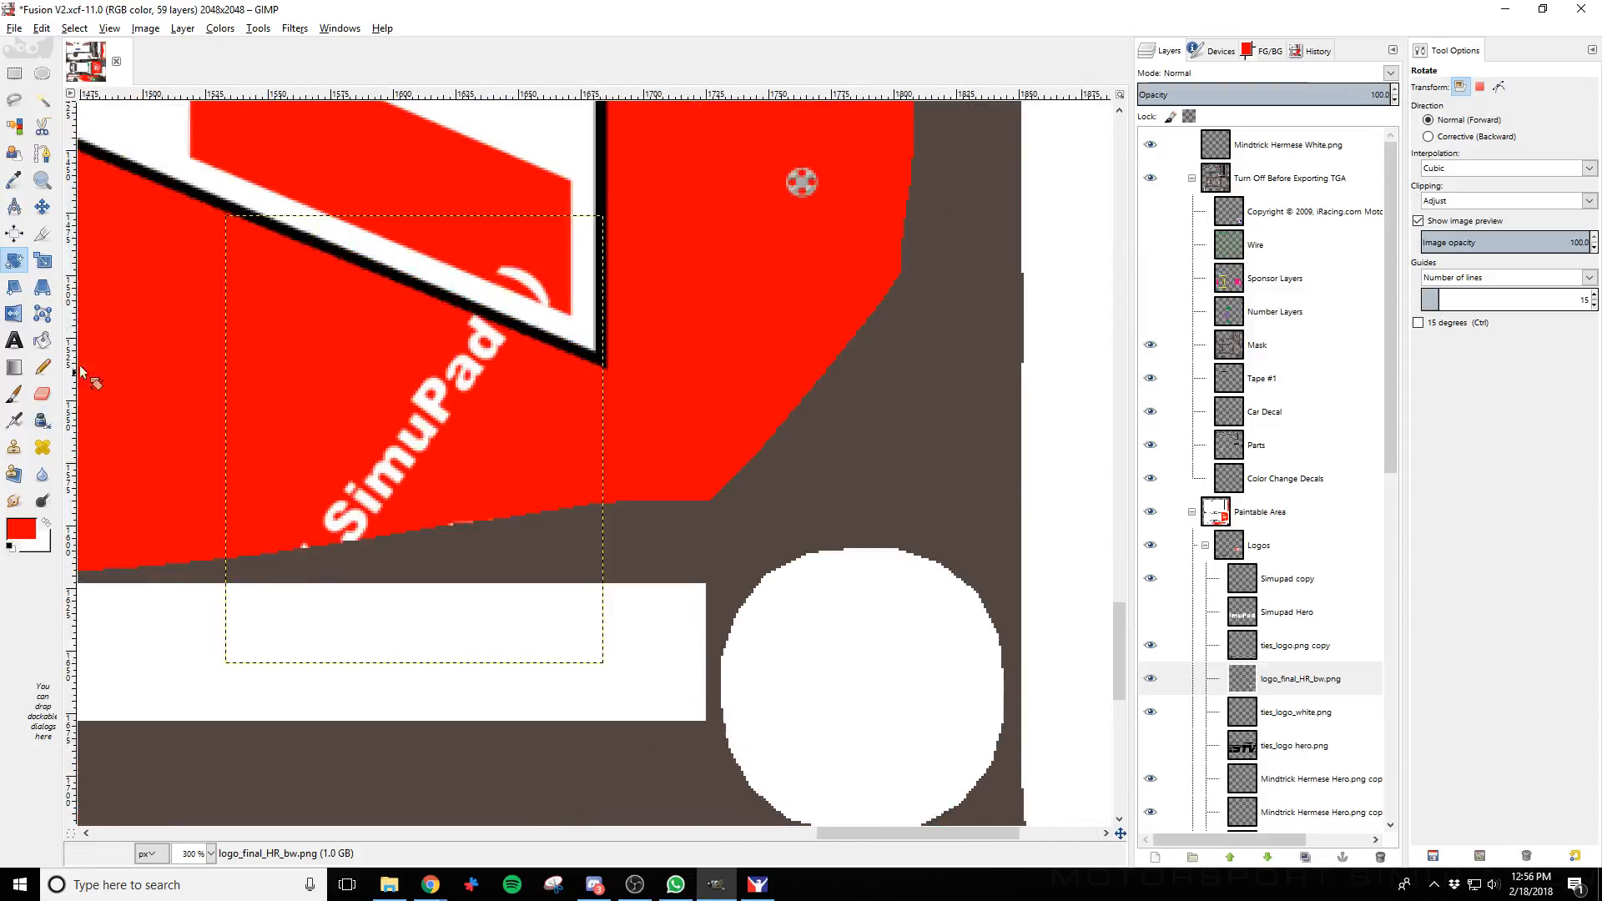
Move the SimuPad logo into place and scale it down a little
{"action": "left_click", "coordinate": [42, 206]}
{"action": "left_click_drag", "start_coordinate": [463, 416], "coordinate": [789, 319]}
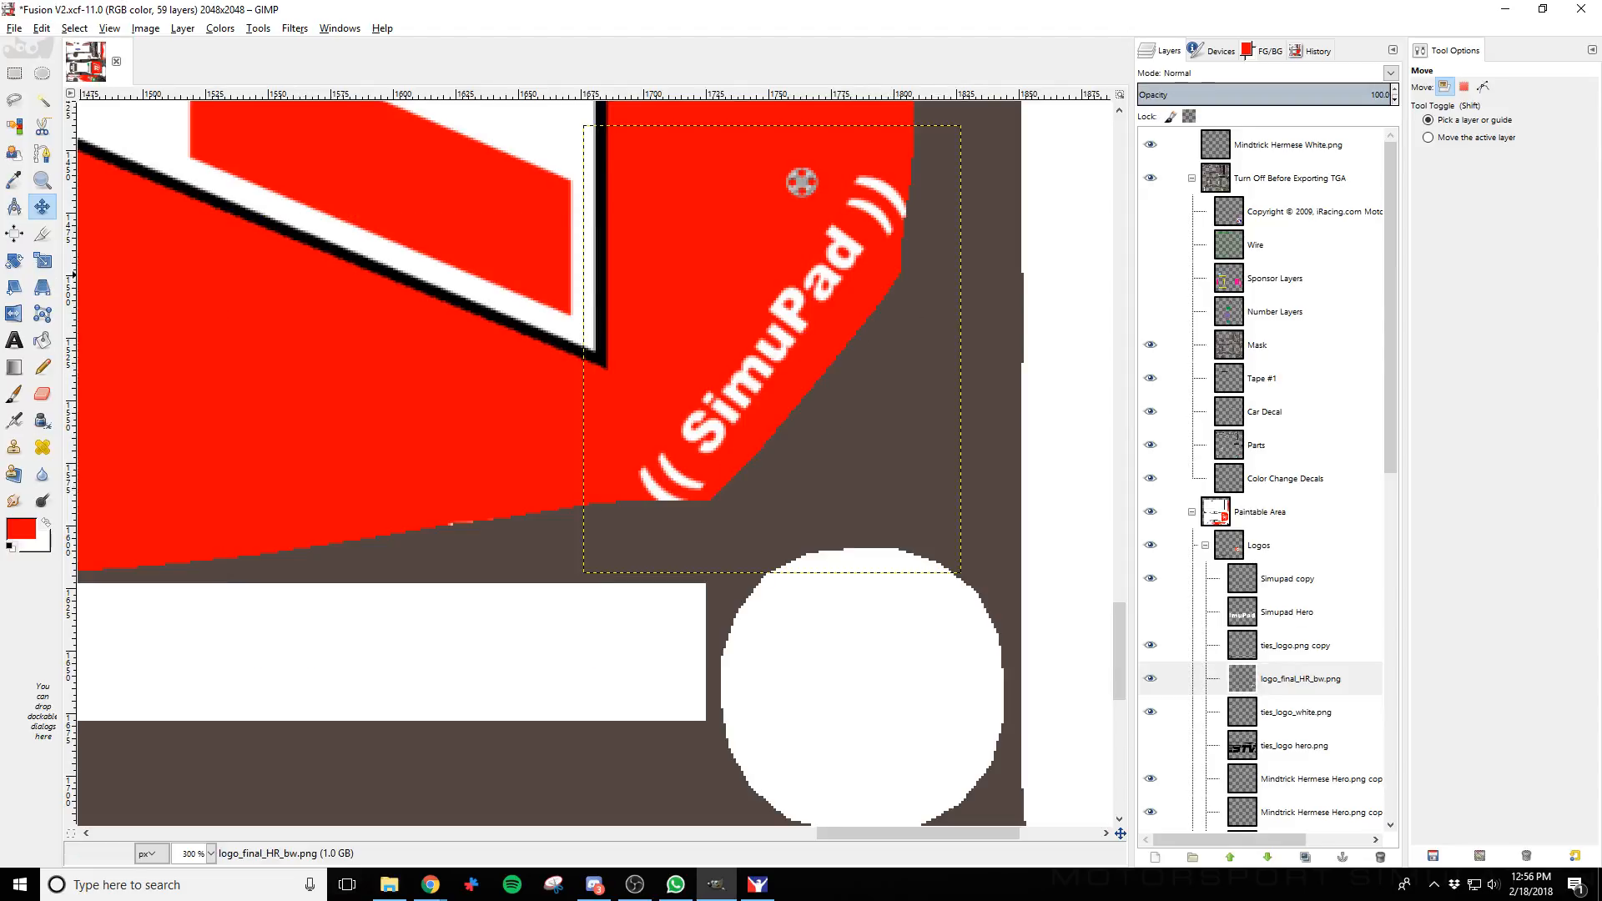
{"action": "left_click", "coordinate": [43, 260]}
{"action": "left_click", "coordinate": [755, 302]}
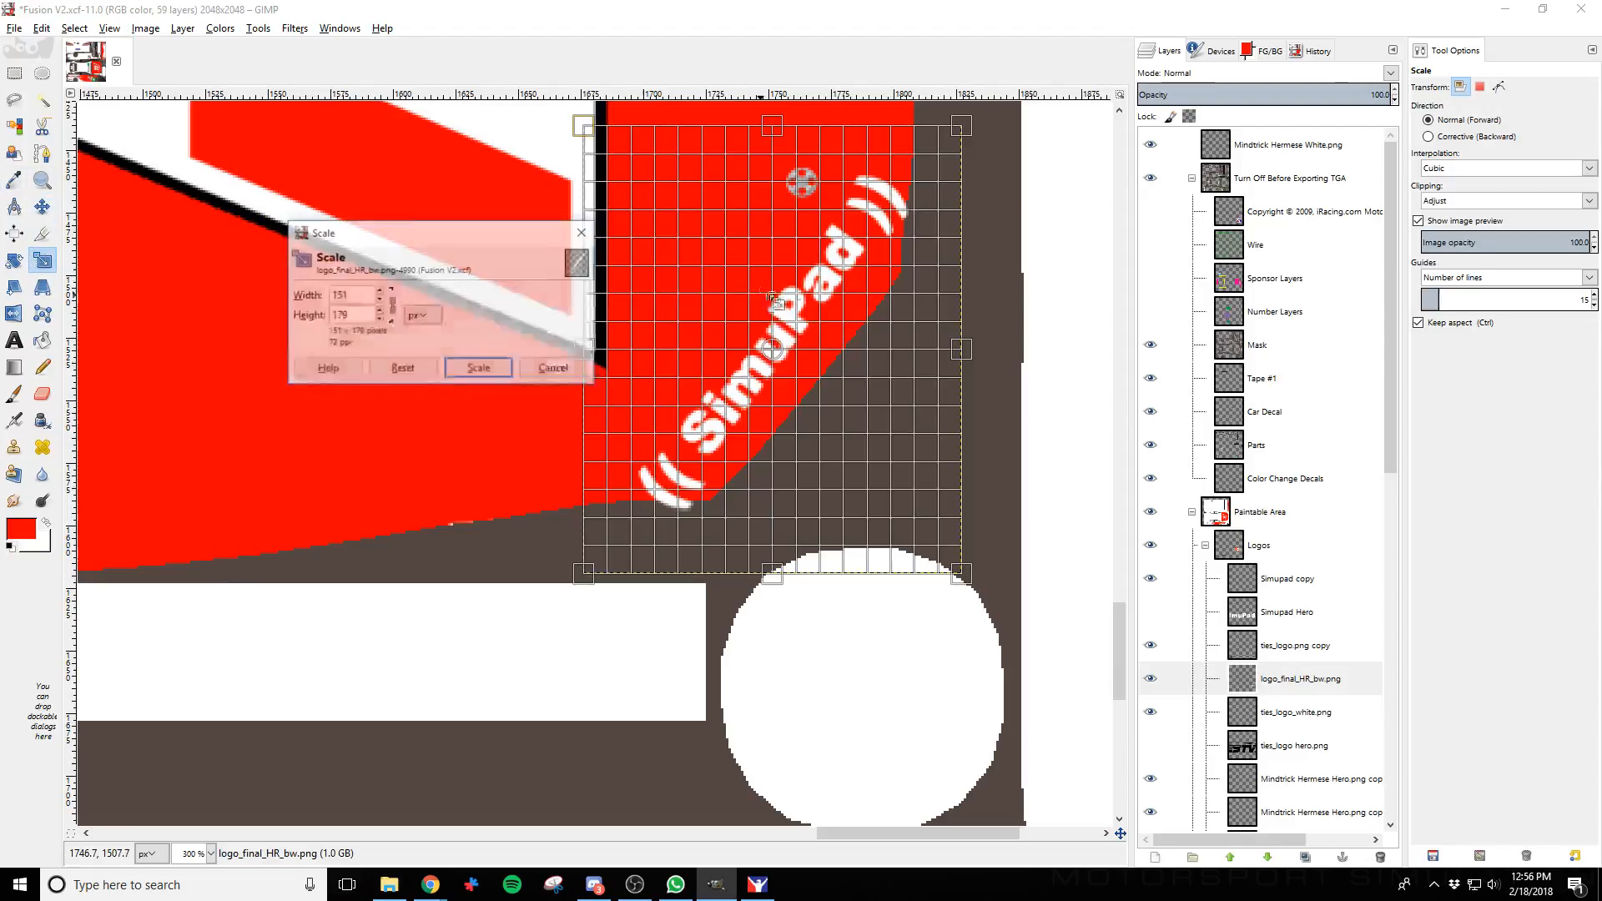
{"action": "left_click_drag", "start_coordinate": [887, 226], "coordinate": [843, 276]}
{"action": "left_click", "coordinate": [479, 368]}
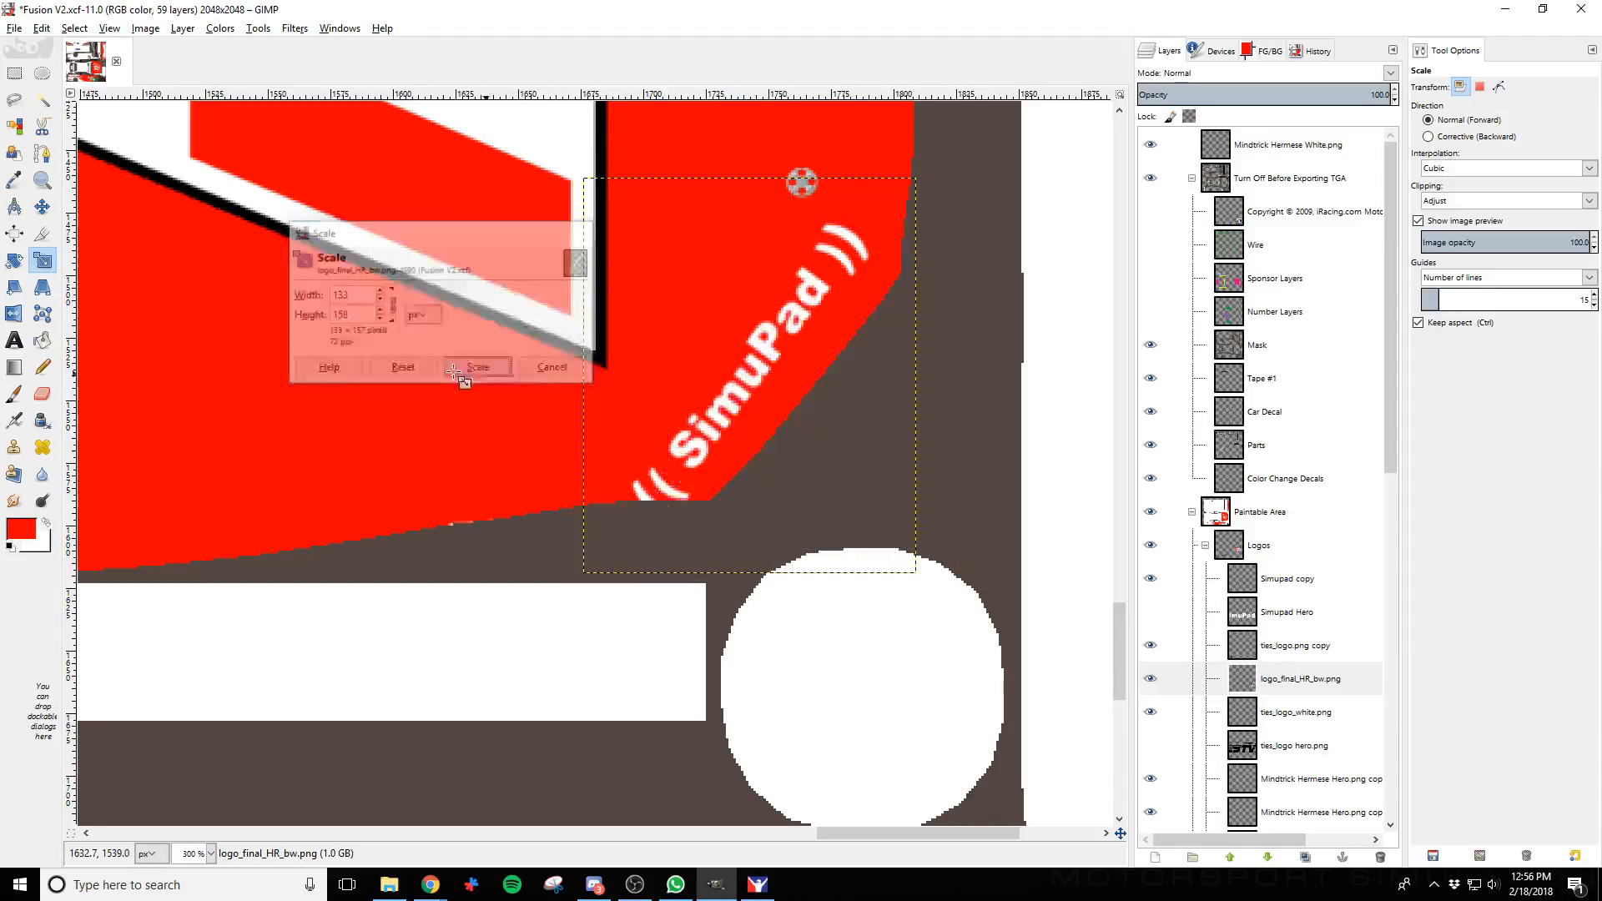
Adjust the SimuPad logo's tilt with a few small rotations
{"action": "left_click", "coordinate": [14, 261]}
{"action": "left_click", "coordinate": [768, 306]}
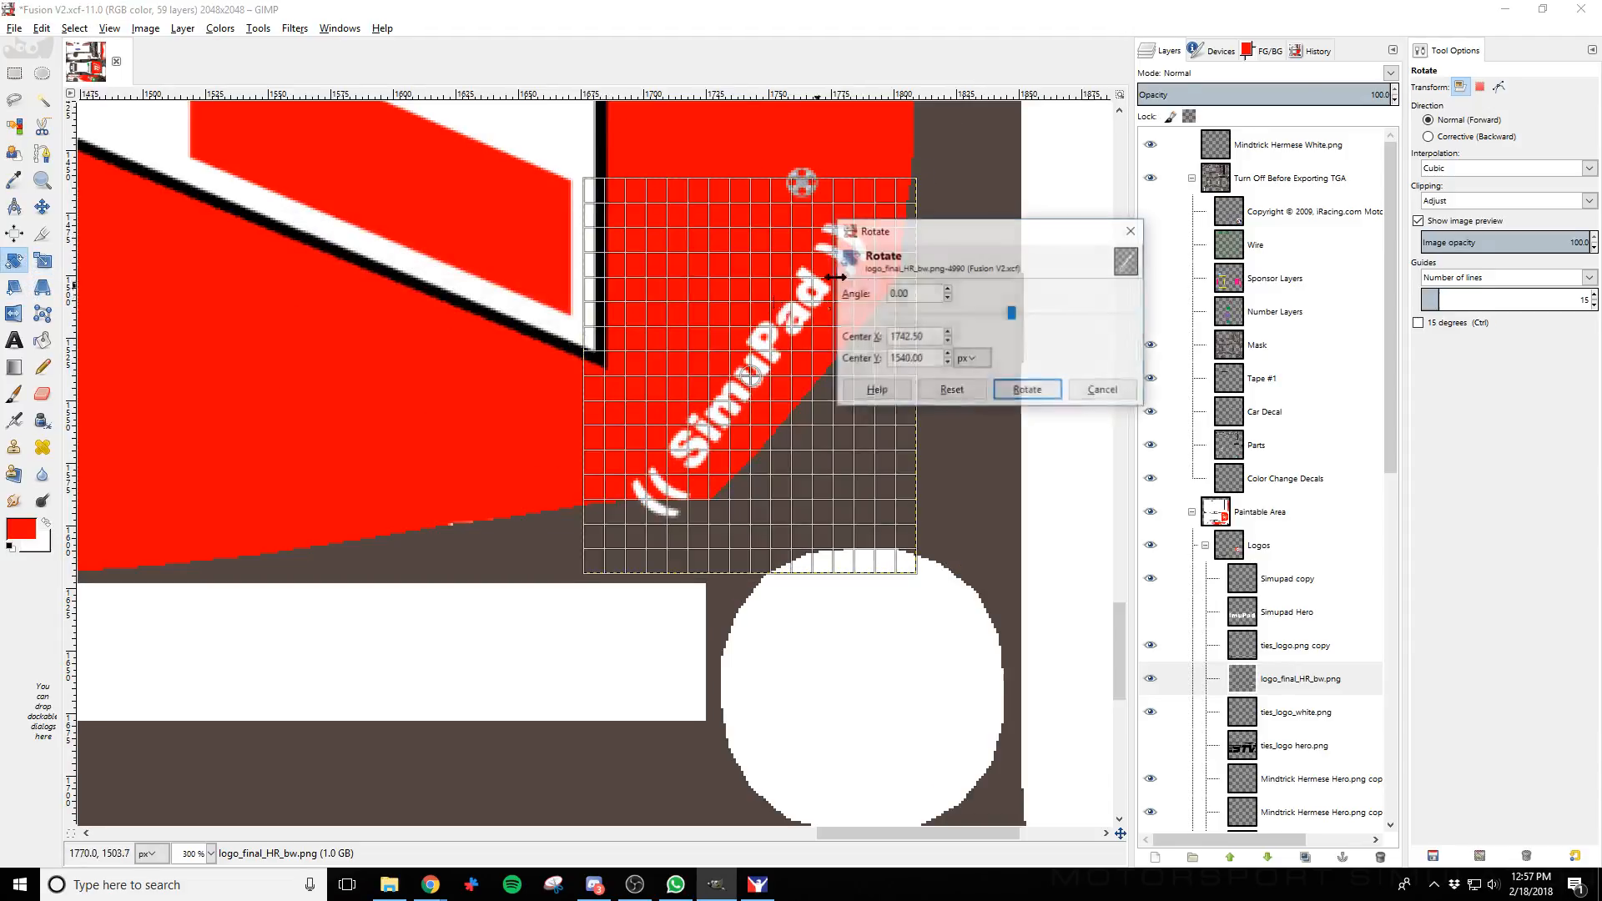
{"action": "left_click_drag", "start_coordinate": [872, 215], "coordinate": [837, 226]}
{"action": "left_click", "coordinate": [1028, 390]}
{"action": "left_click", "coordinate": [739, 344]}
{"action": "left_click", "coordinate": [1034, 397]}
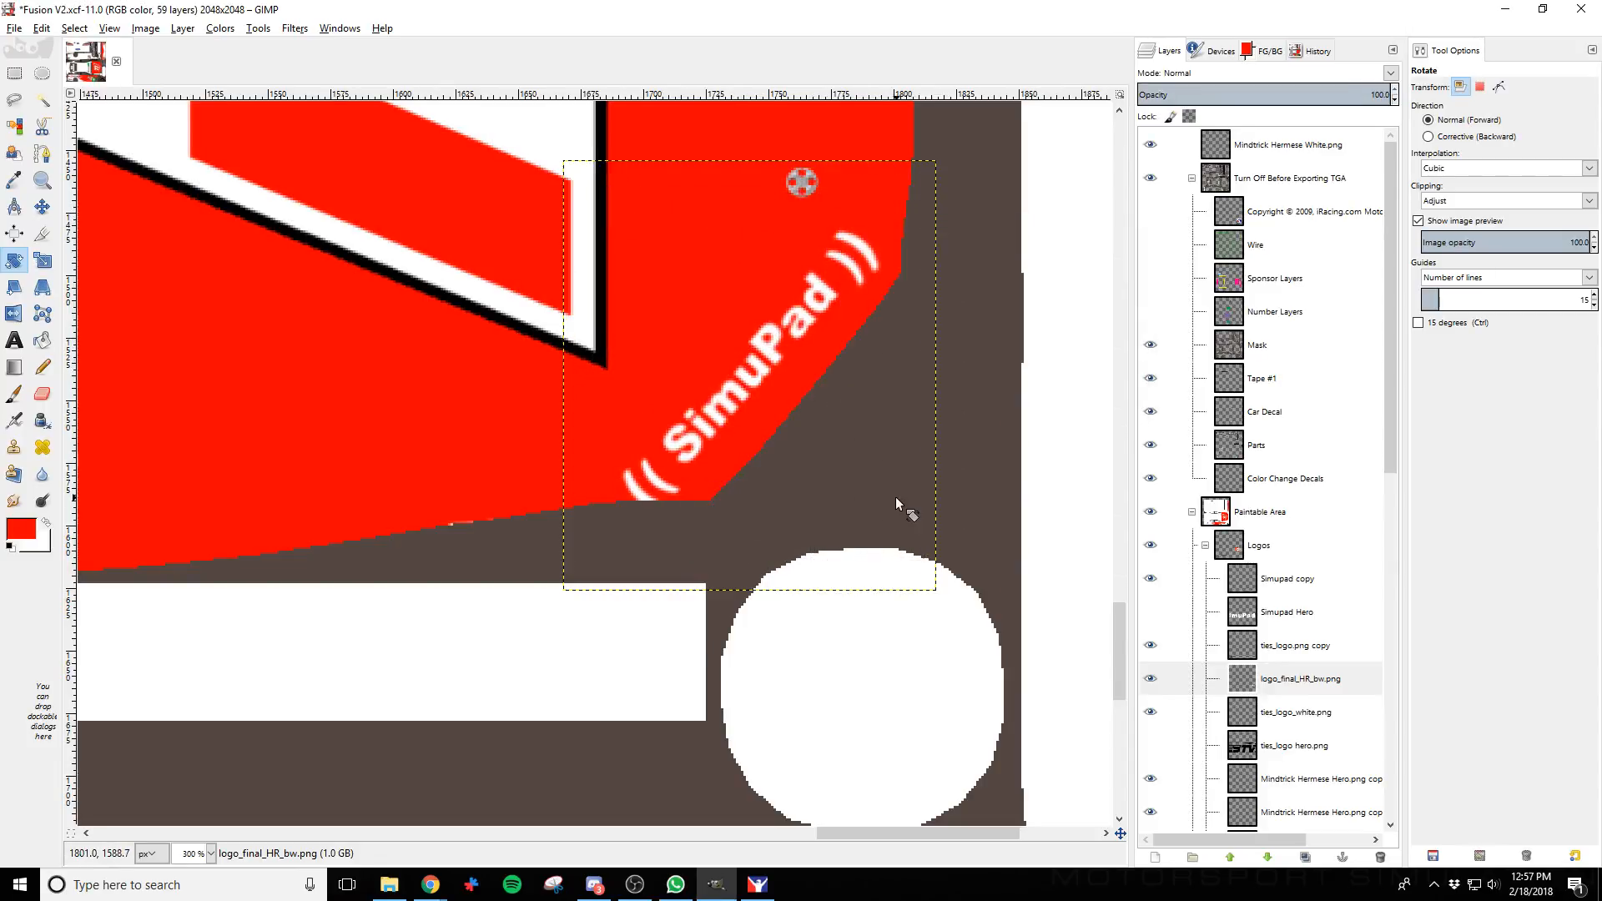
{"action": "left_click", "coordinate": [688, 444]}
{"action": "left_click_drag", "start_coordinate": [688, 444], "coordinate": [657, 473]}
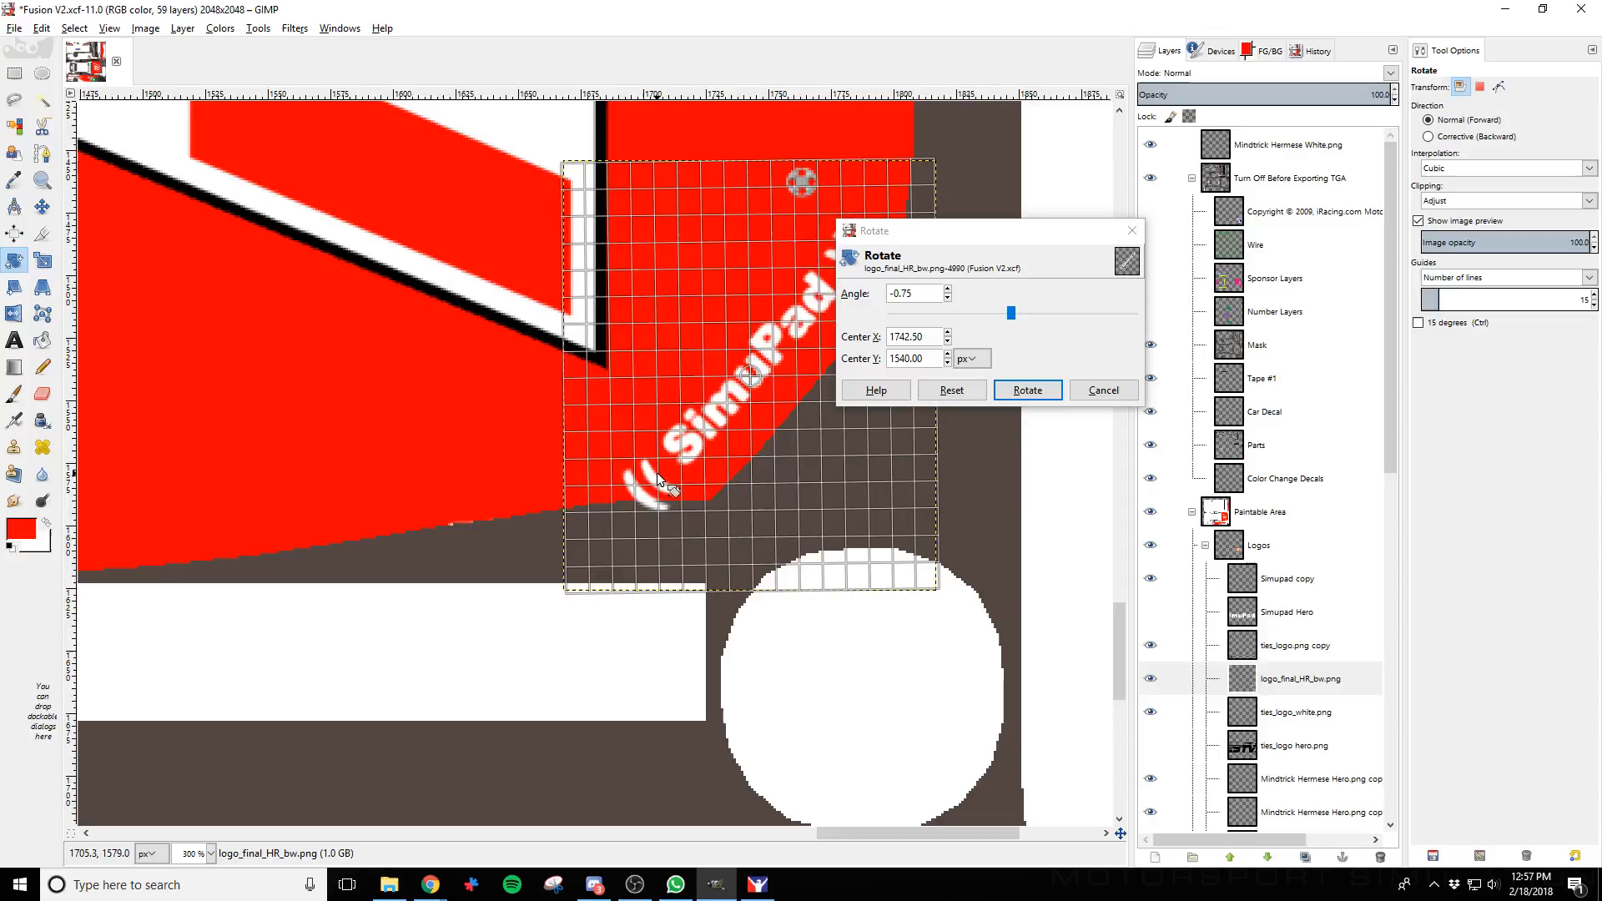
{"action": "left_click", "coordinate": [1039, 390]}
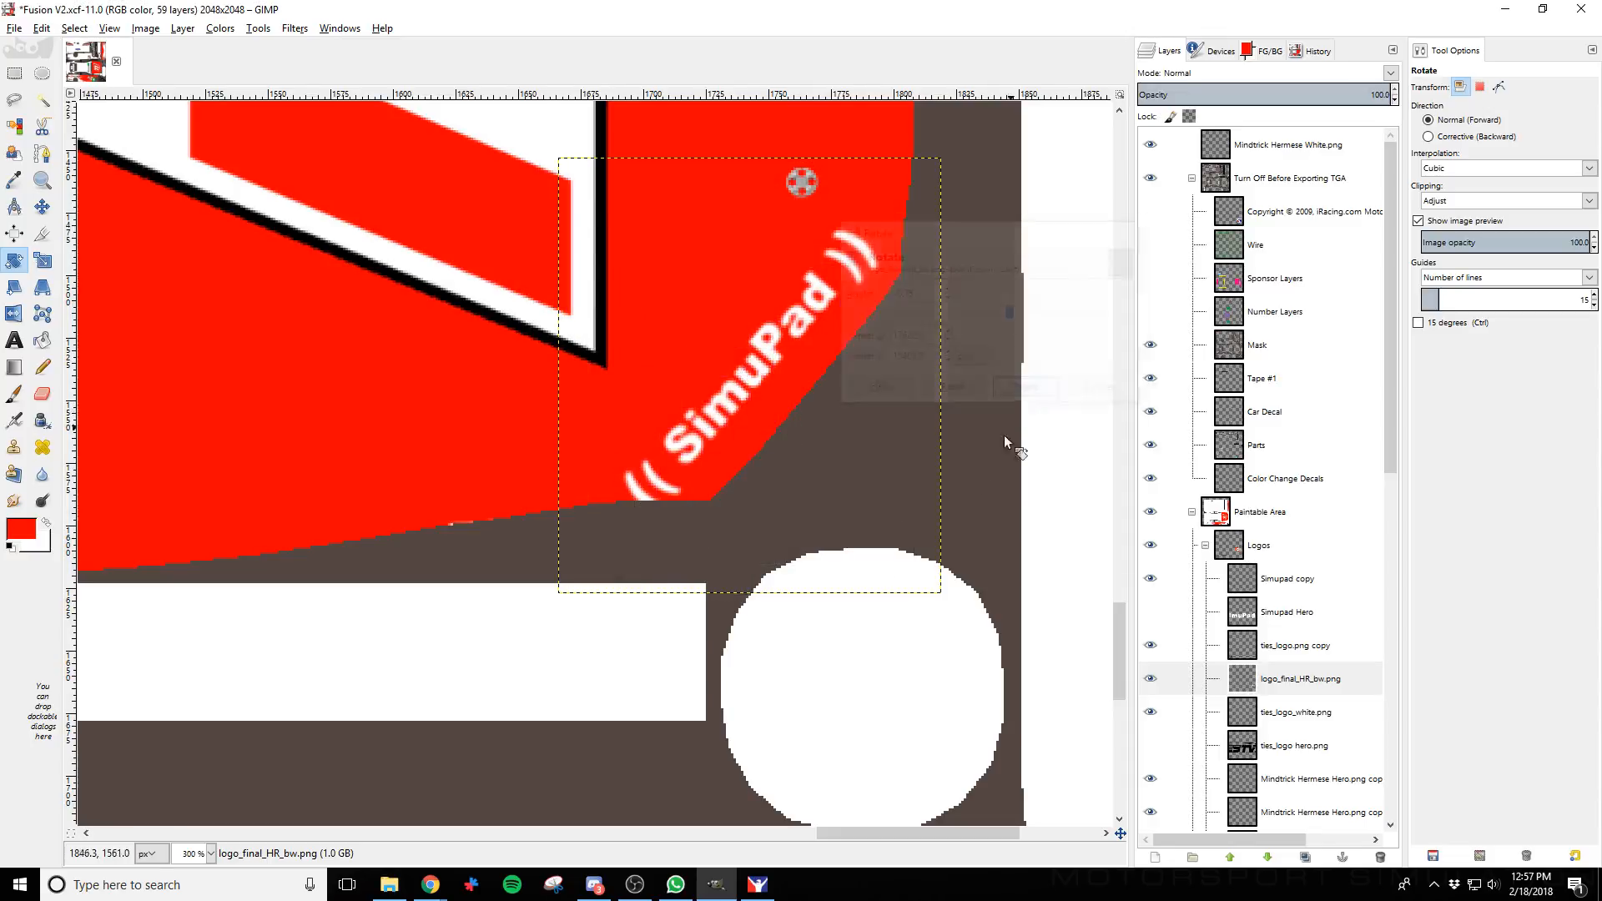
Shrink the SimuPad logo slightly again and slide it down along the hood edge
{"action": "left_click", "coordinate": [43, 261]}
{"action": "left_click", "coordinate": [747, 388]}
{"action": "left_click_drag", "start_coordinate": [661, 509], "coordinate": [731, 418]}
{"action": "left_click", "coordinate": [479, 368]}
{"action": "left_click", "coordinate": [37, 202]}
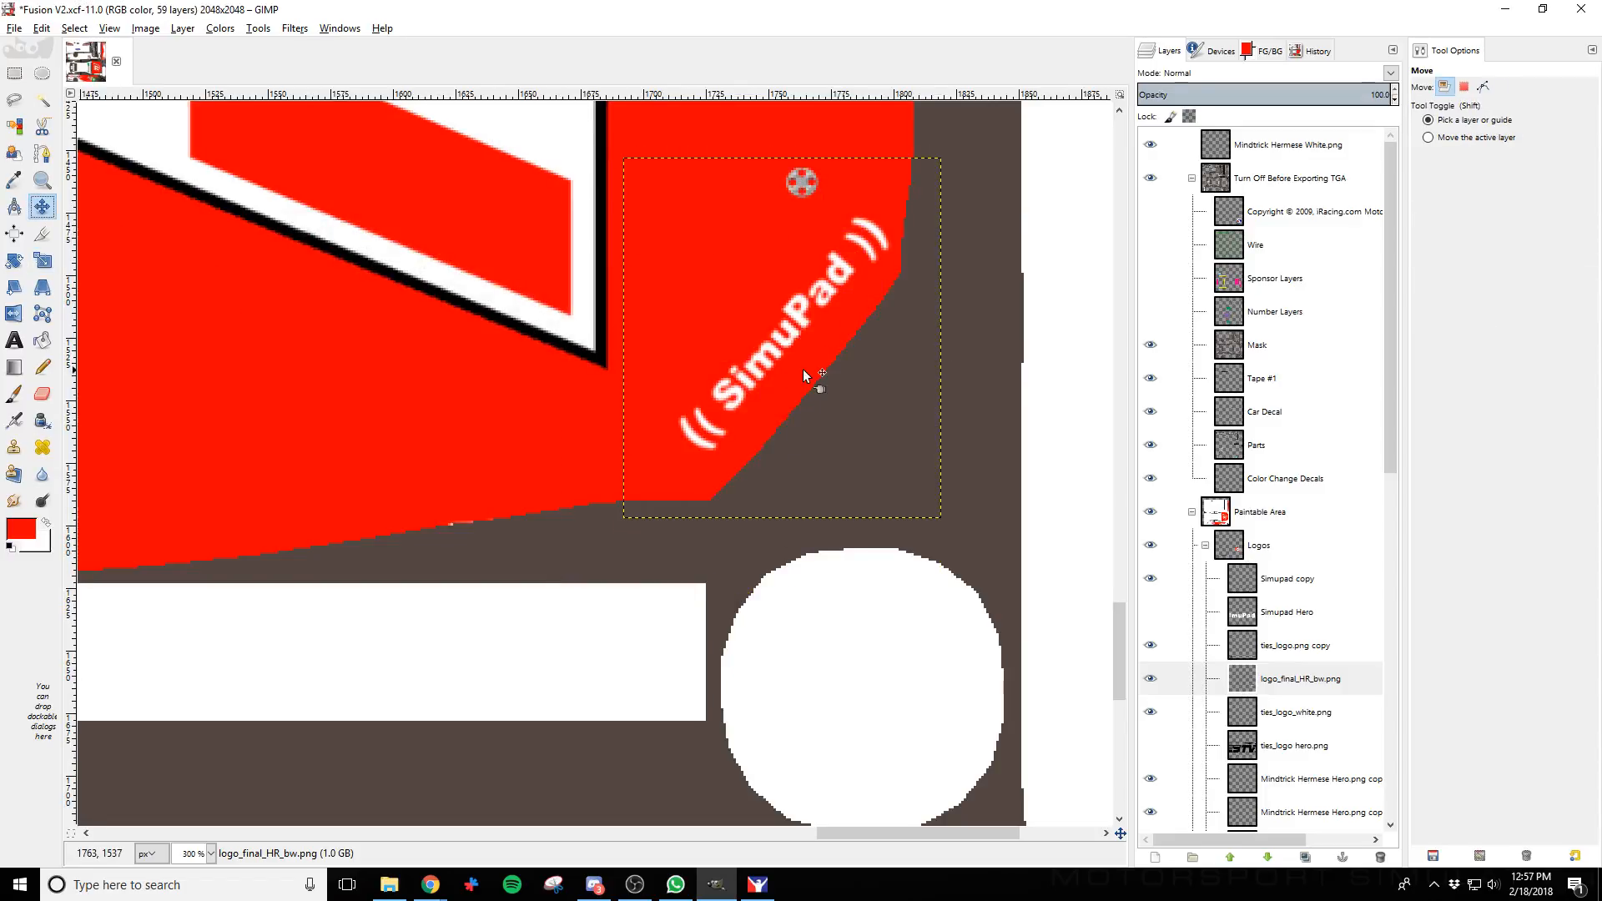
{"action": "left_click_drag", "start_coordinate": [800, 319], "coordinate": [802, 361]}
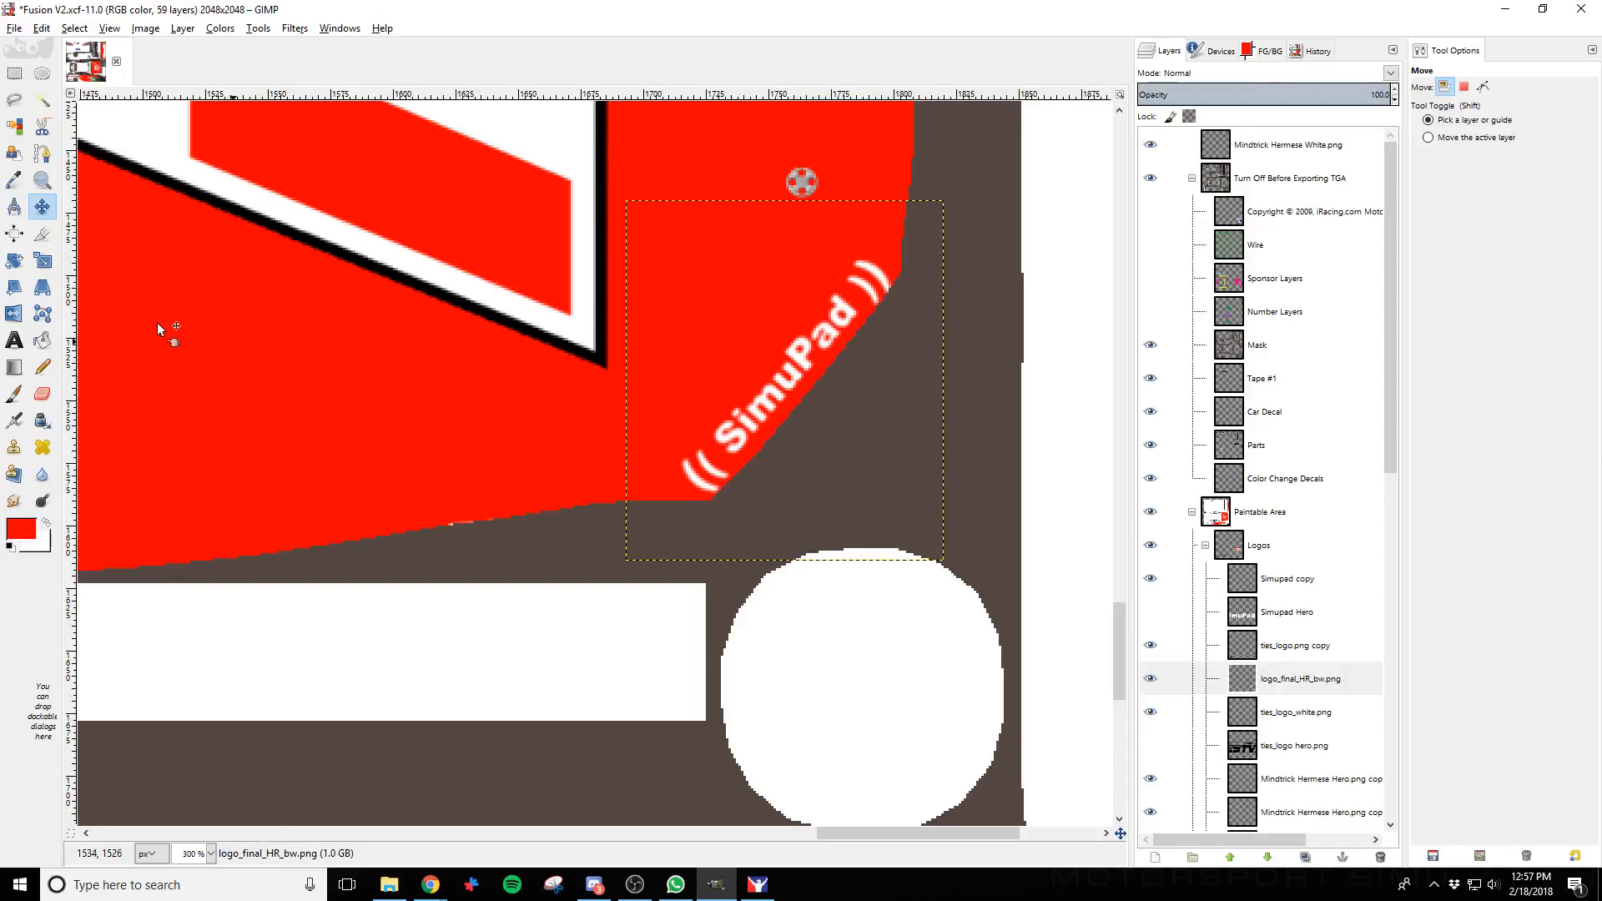
Fine-tune the logo's angle with a further -0.30° rotation
{"action": "left_click", "coordinate": [17, 260]}
{"action": "left_click", "coordinate": [768, 413]}
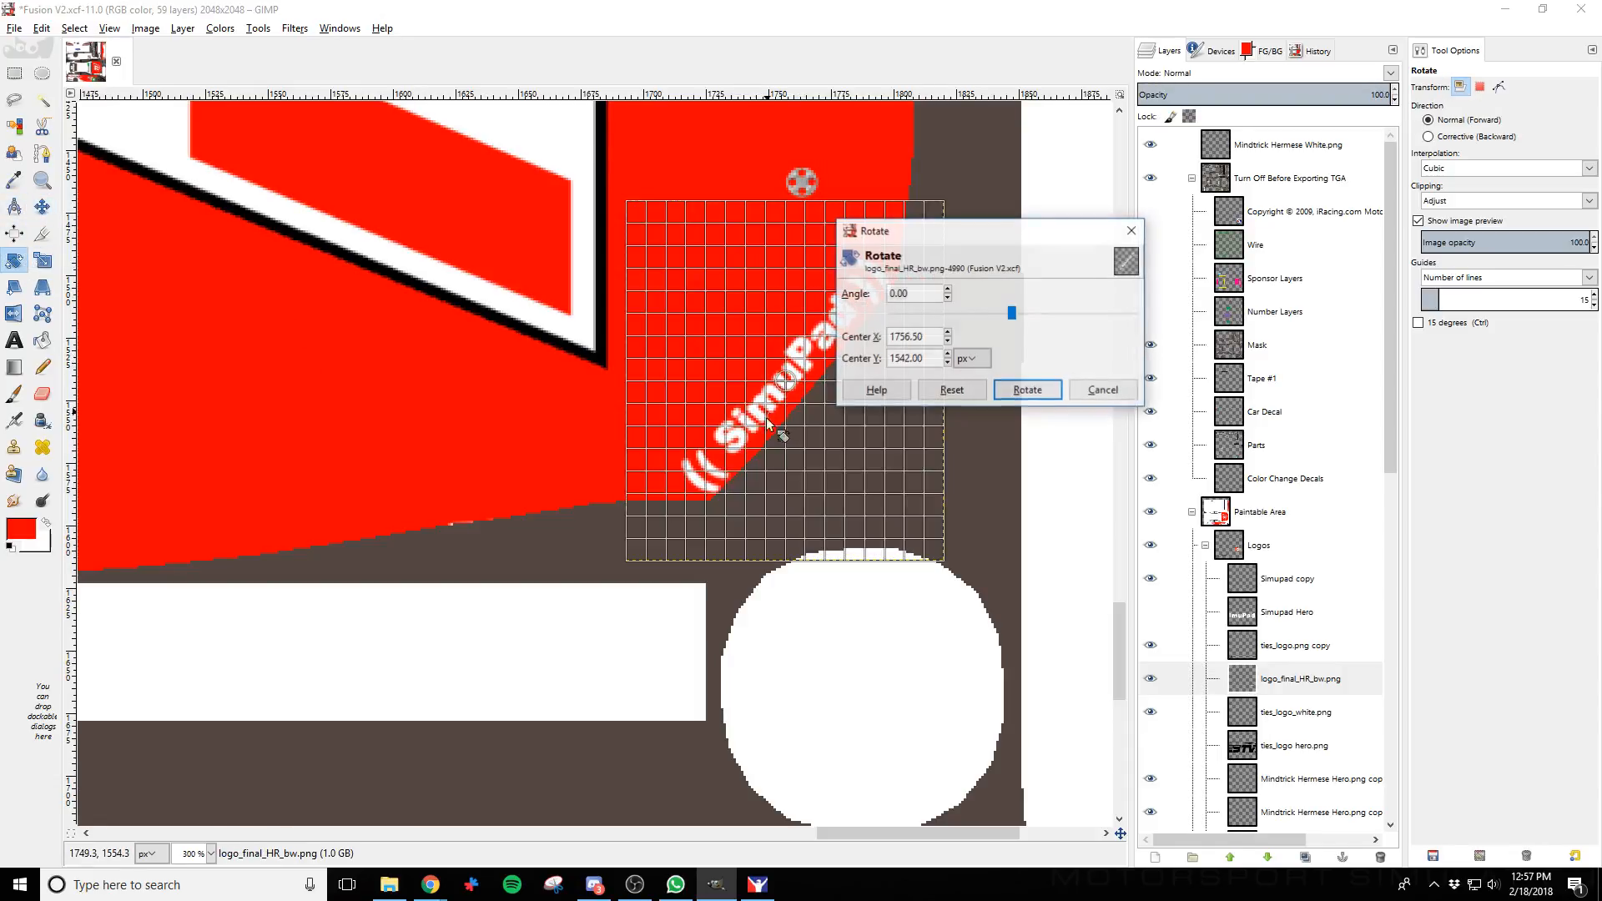
{"action": "left_click", "coordinate": [947, 297]}
{"action": "left_click", "coordinate": [947, 297]}
{"action": "left_click", "coordinate": [1028, 392]}
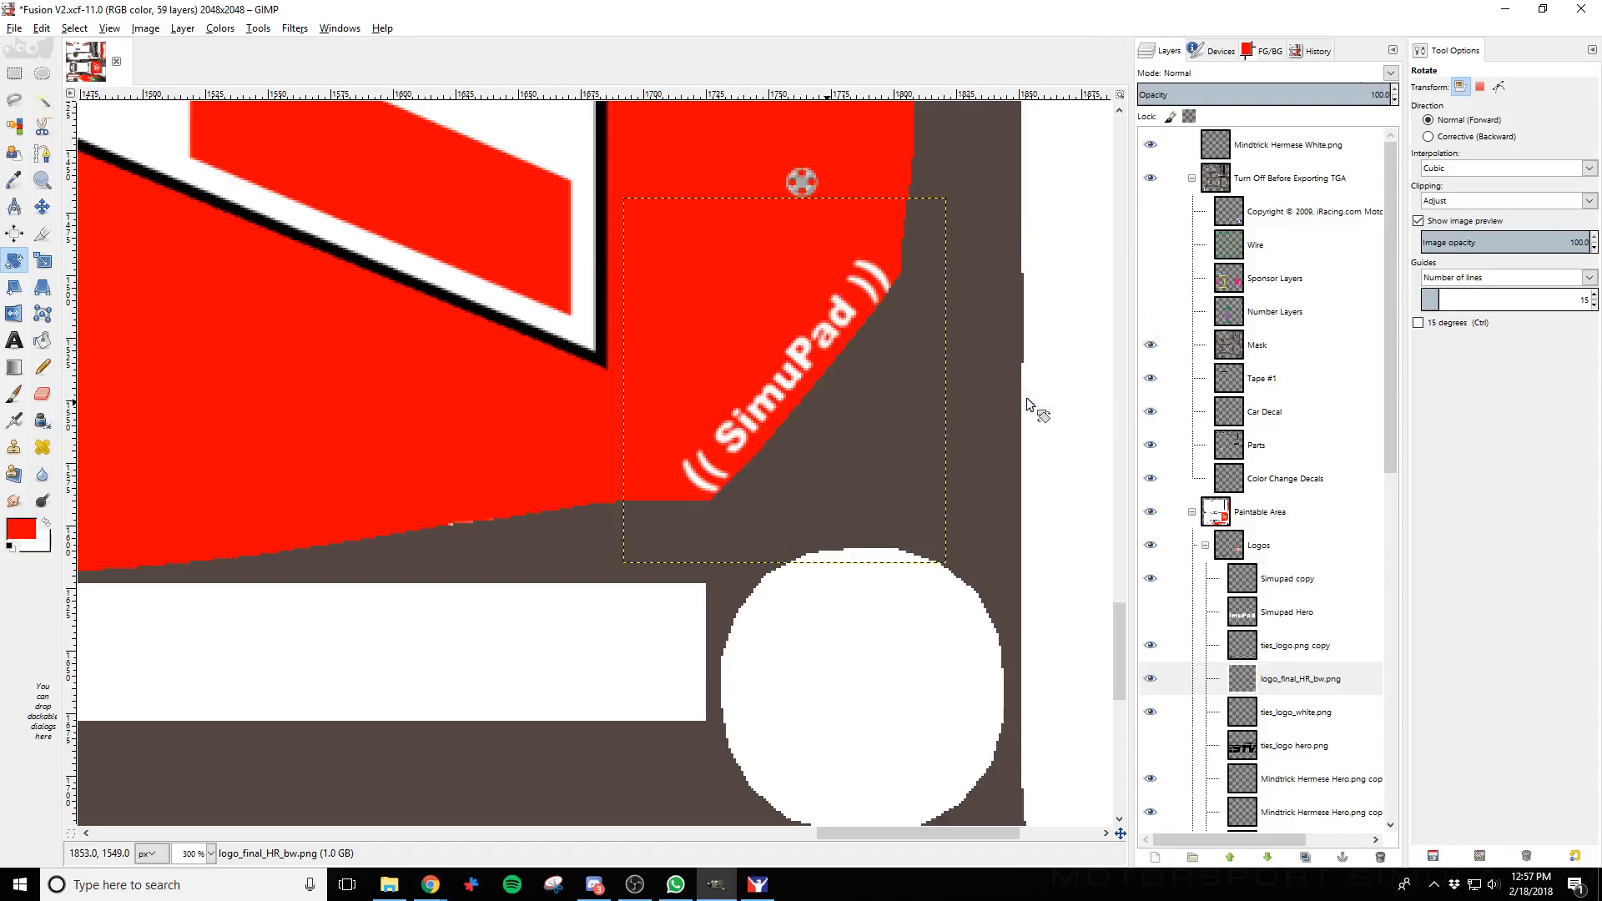
{"action": "left_click", "coordinate": [753, 388]}
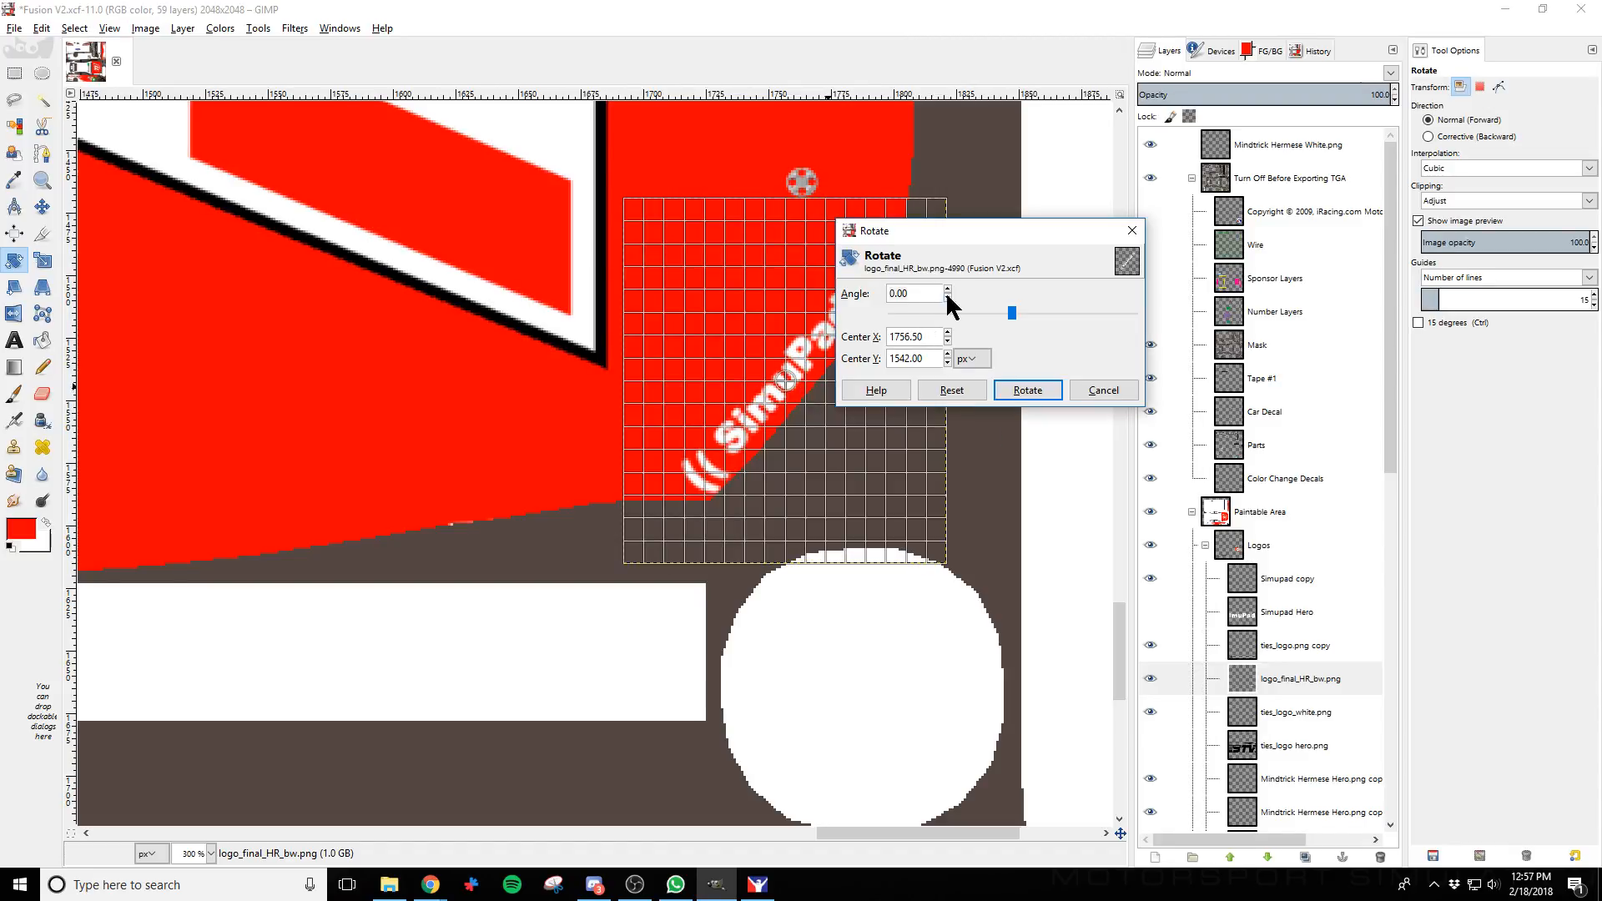
{"action": "left_click_drag", "start_coordinate": [984, 237], "coordinate": [1063, 242]}
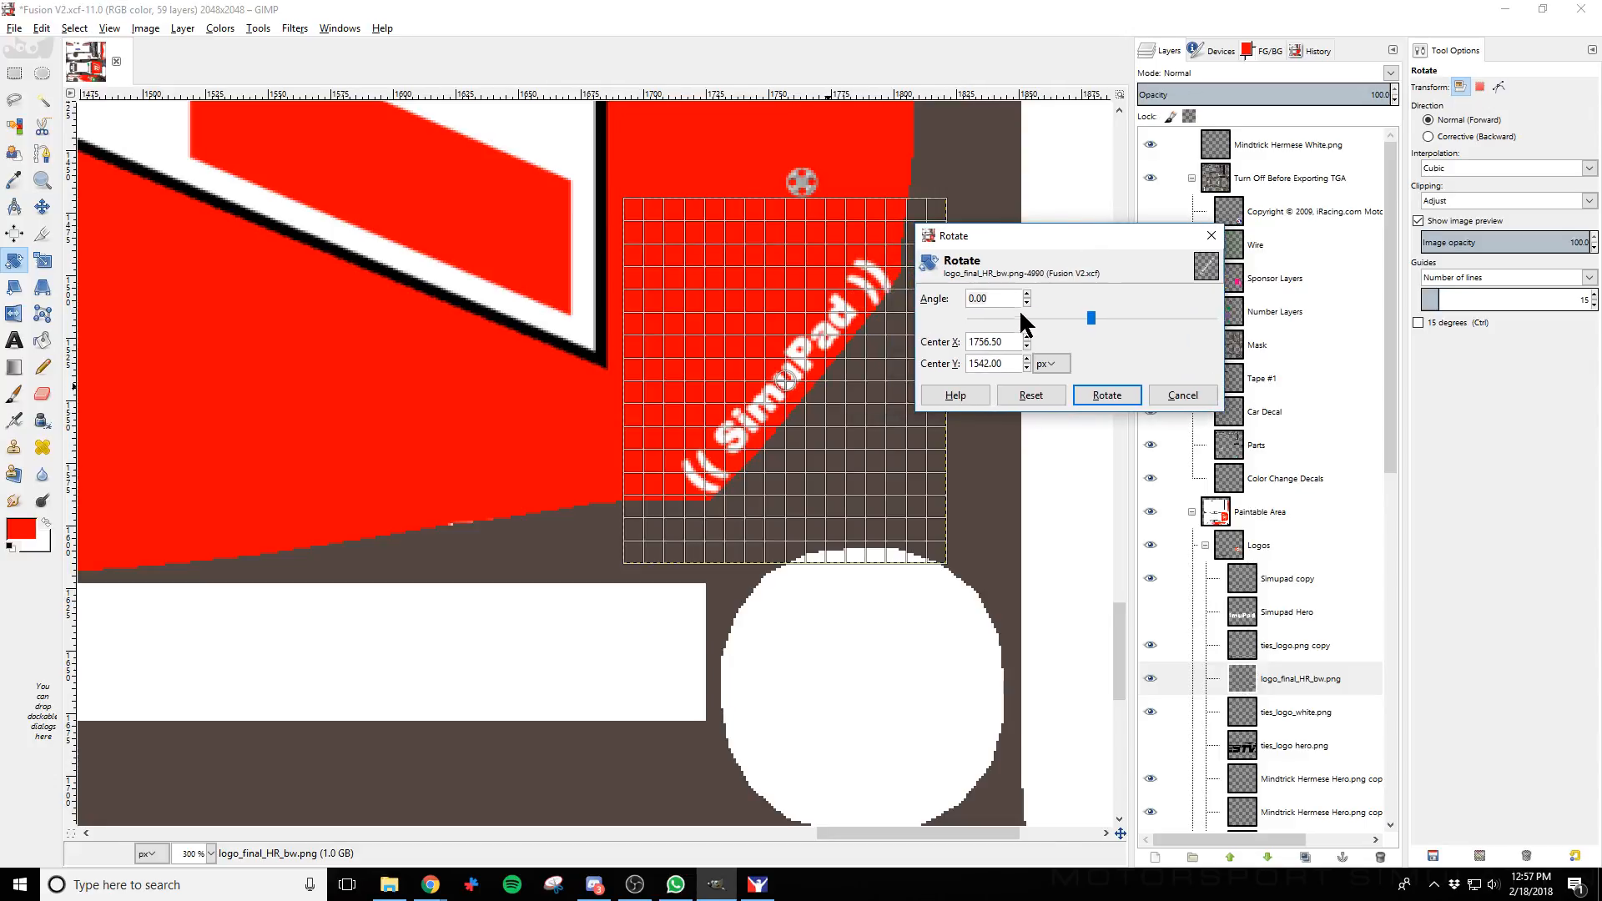
{"action": "left_click", "coordinate": [1026, 302]}
{"action": "left_click", "coordinate": [1027, 302]}
{"action": "left_click", "coordinate": [1026, 302]}
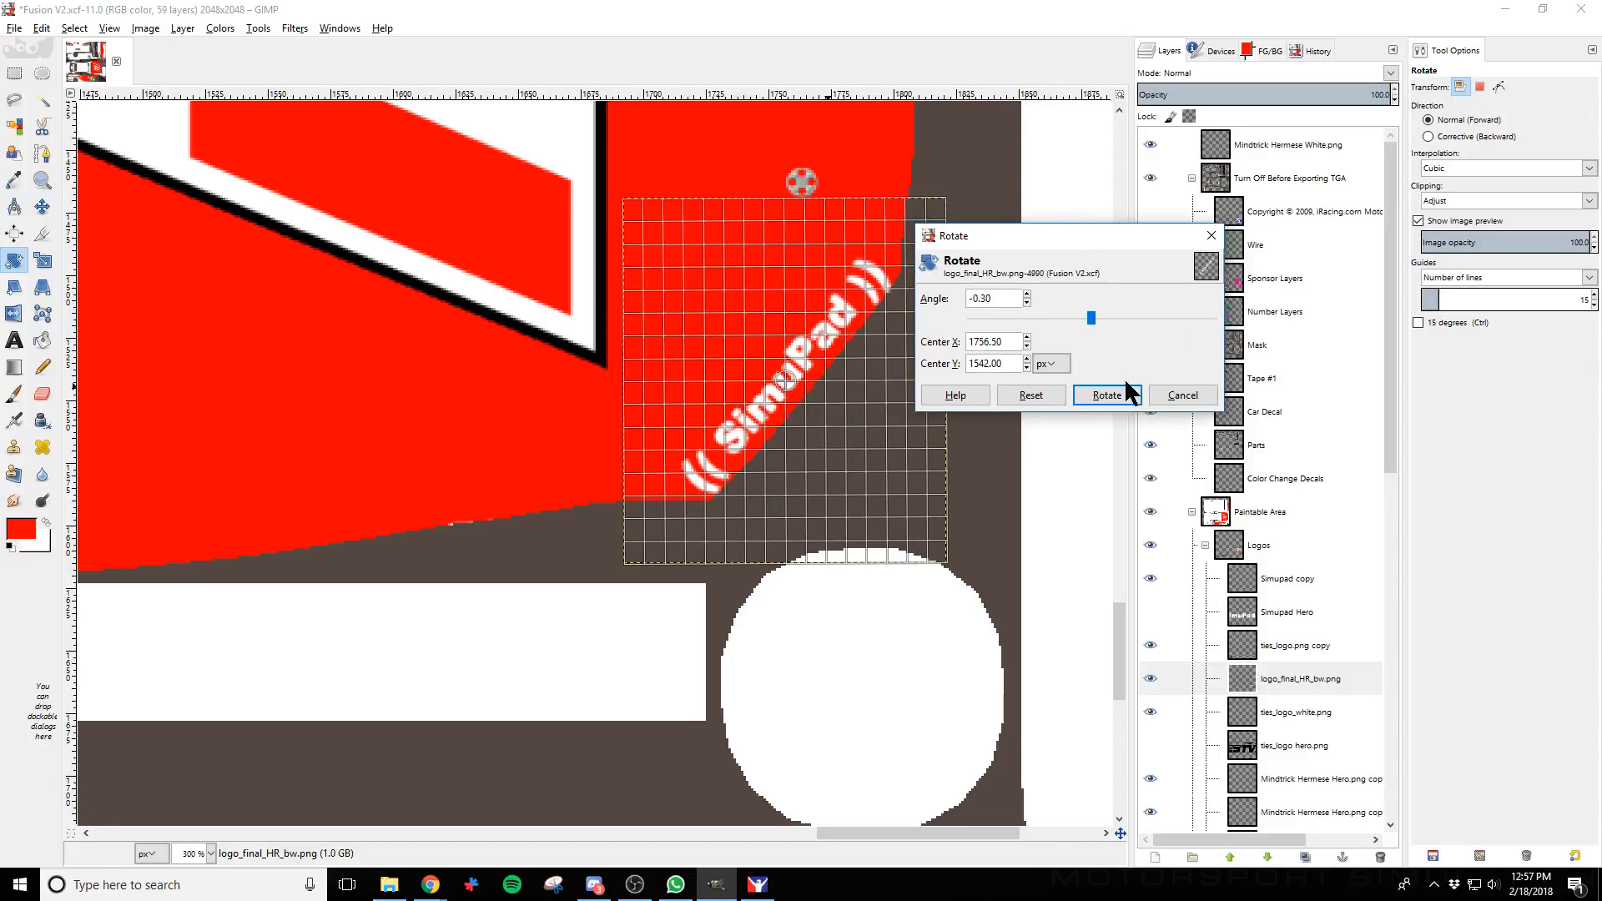
{"action": "left_click", "coordinate": [1107, 395]}
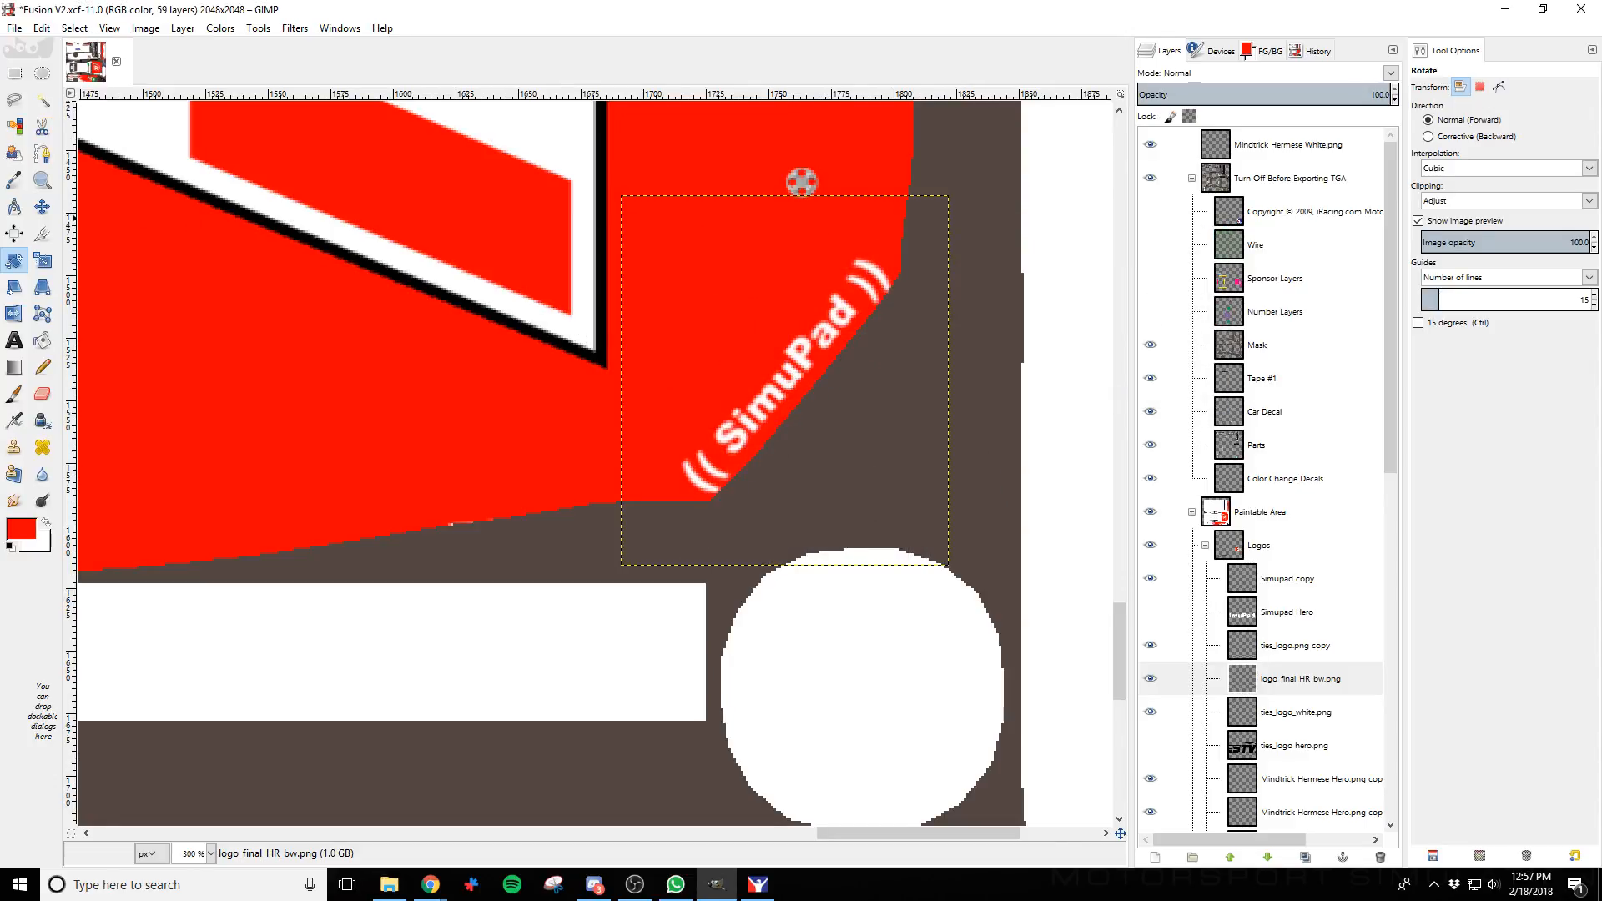
Nudge the SimuPad logo slightly left and up
{"action": "left_click", "coordinate": [43, 204]}
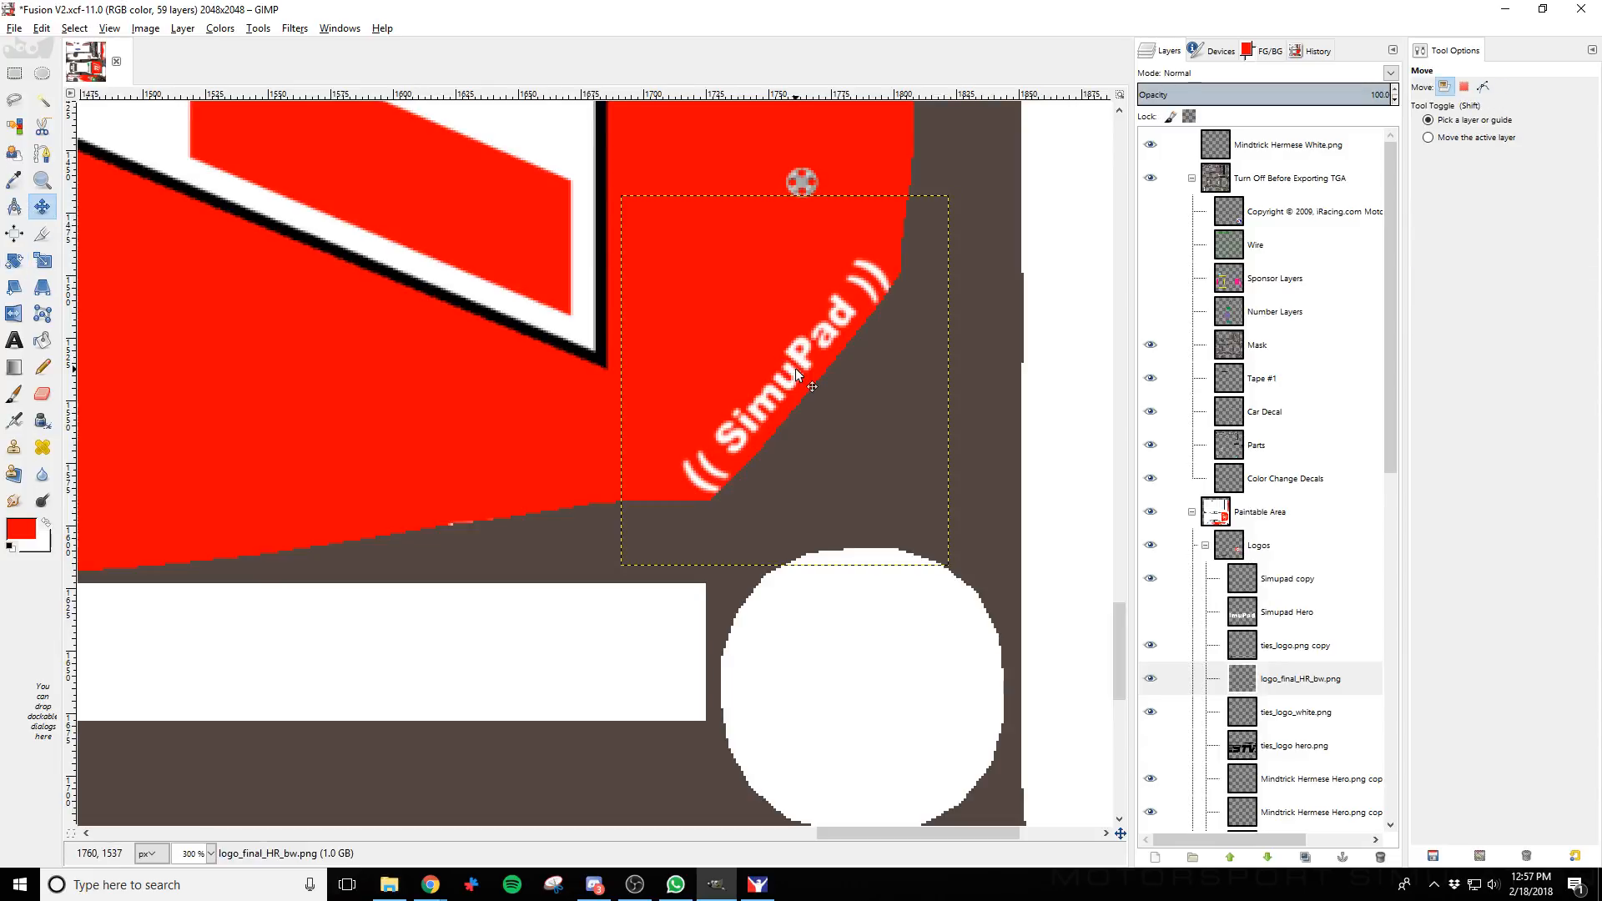
{"action": "key", "text": "Left"}
{"action": "key", "text": "Left"}
{"action": "key", "text": "Left"}
{"action": "key", "text": "Left"}
{"action": "key", "text": "Up"}
{"action": "key", "text": "Up"}
{"action": "key", "text": "Up"}
{"action": "key", "text": "Up"}
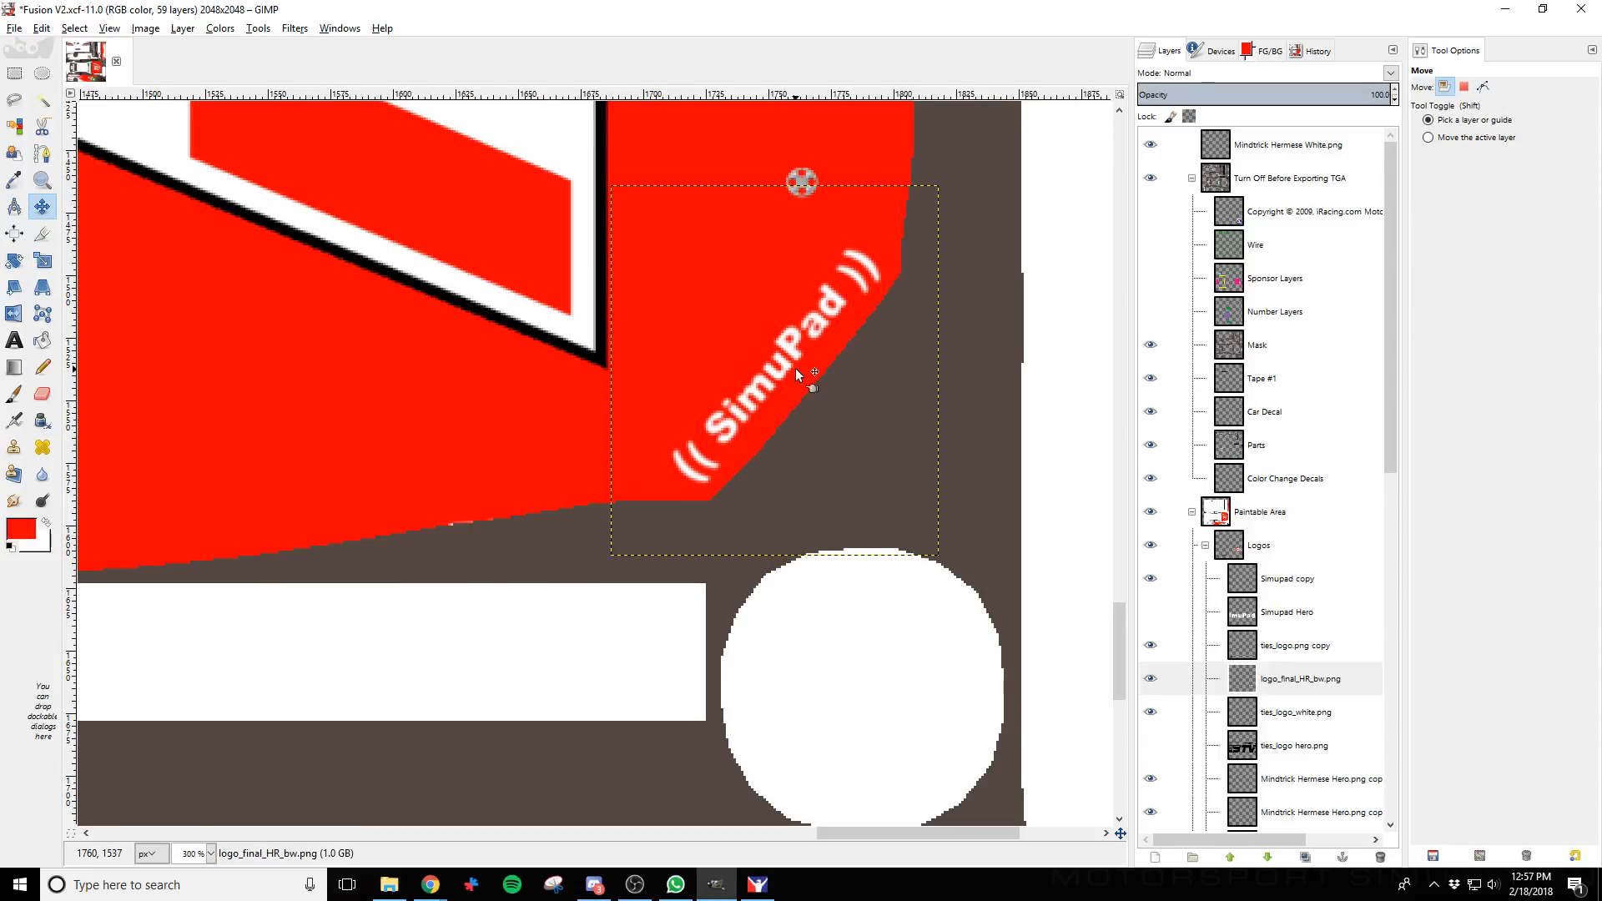
Nudge the SimuPad logo right and down against the wireframe, export, and preview it in iRacing
{"action": "left_click", "coordinate": [1152, 244]}
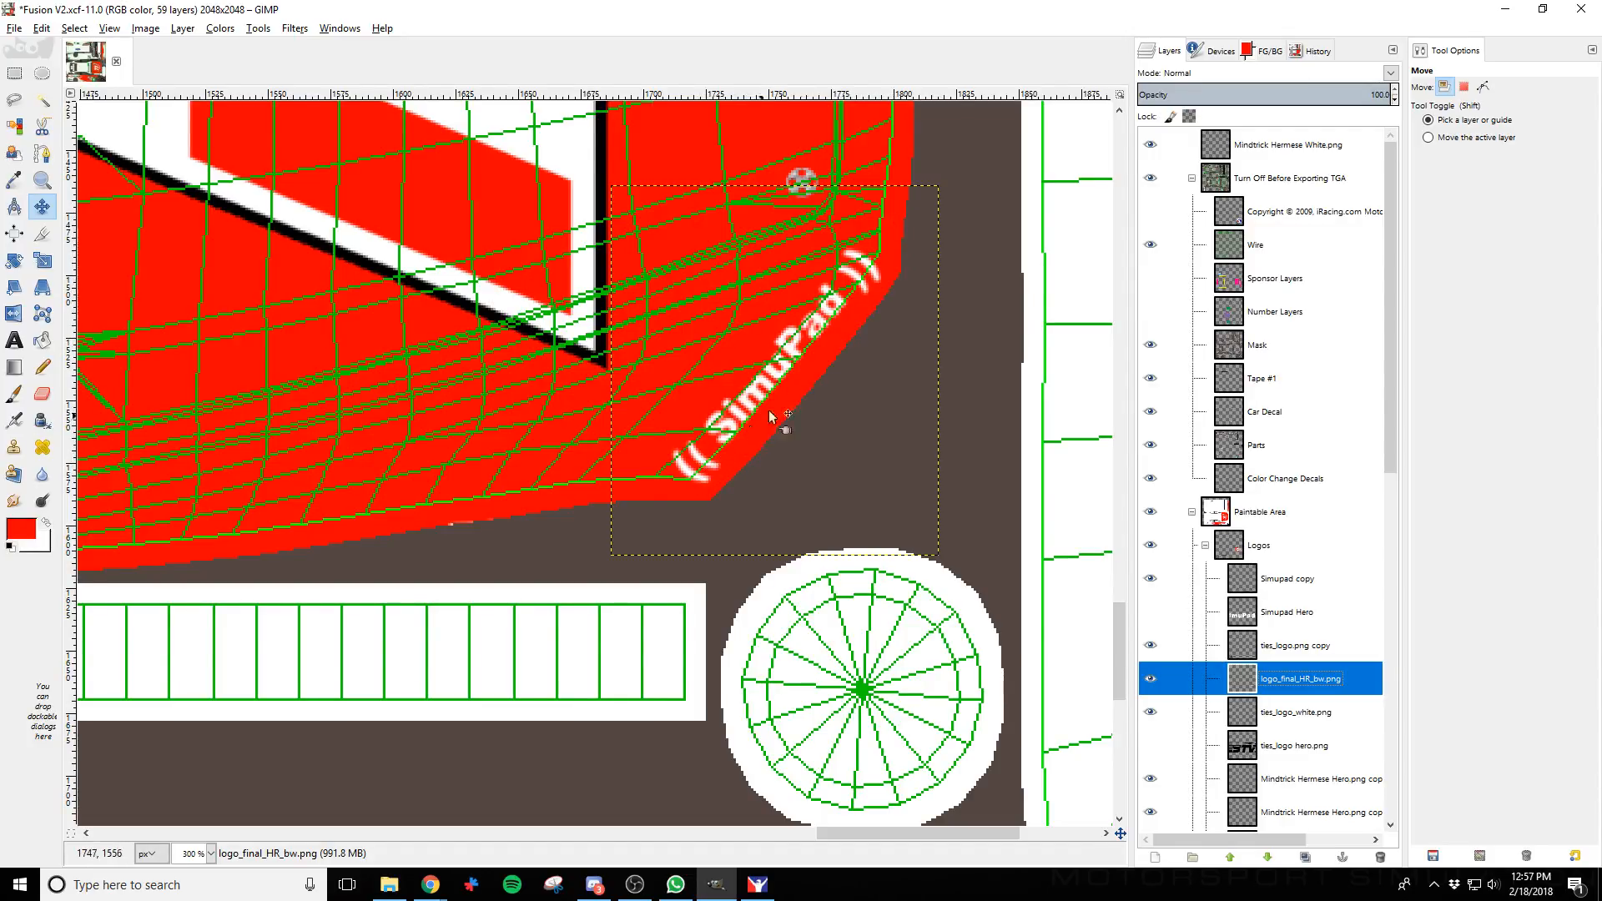
{"action": "left_click", "coordinate": [777, 370]}
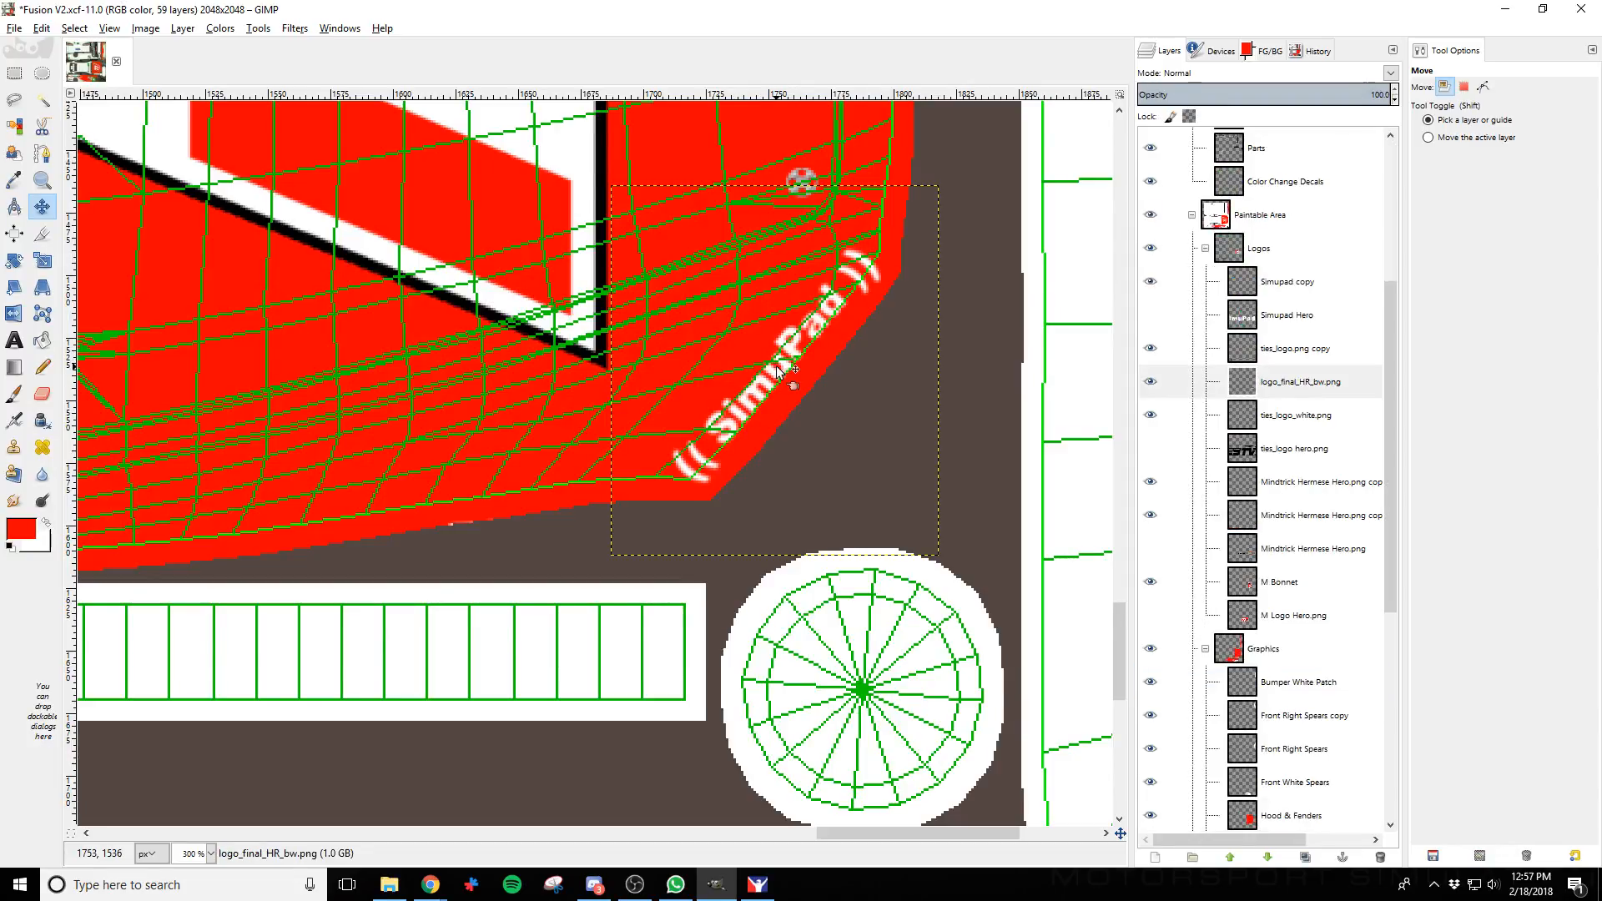
{"action": "key", "text": "Right"}
{"action": "key", "text": "Right"}
{"action": "key", "text": "Right"}
{"action": "key", "text": "Right"}
{"action": "key", "text": "Right"}
{"action": "key", "text": "Right"}
{"action": "key", "text": "Down"}
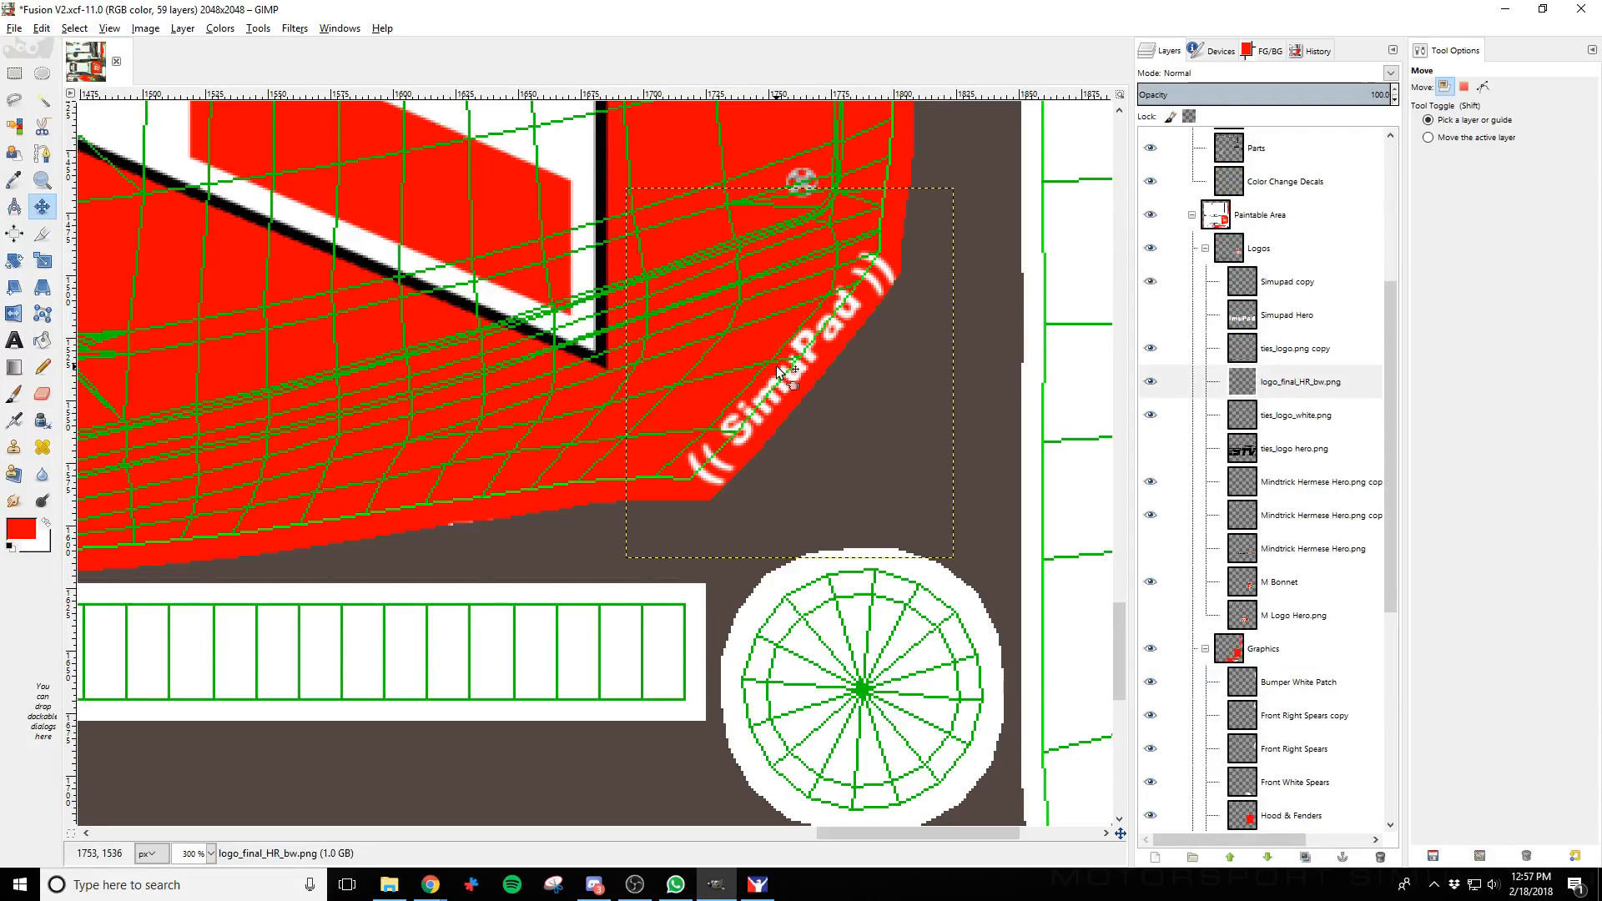
{"action": "key", "text": "ctrl+e"}
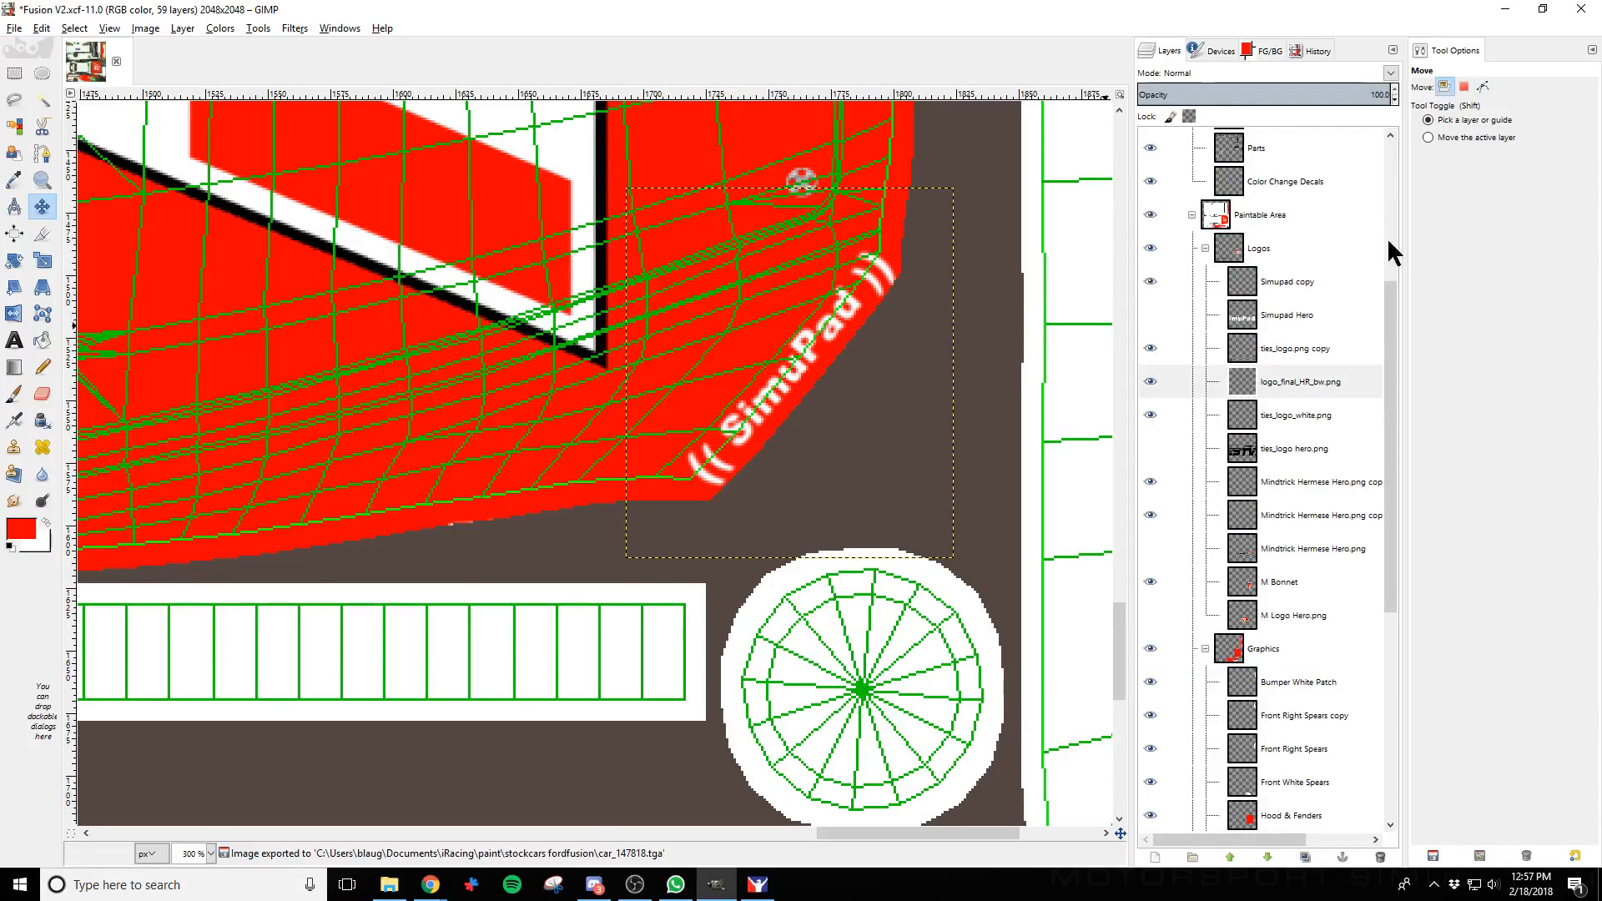
{"action": "scroll", "coordinate": [1220, 294], "scroll_direction": "up", "scroll_amount": 3}
{"action": "left_click", "coordinate": [1150, 245]}
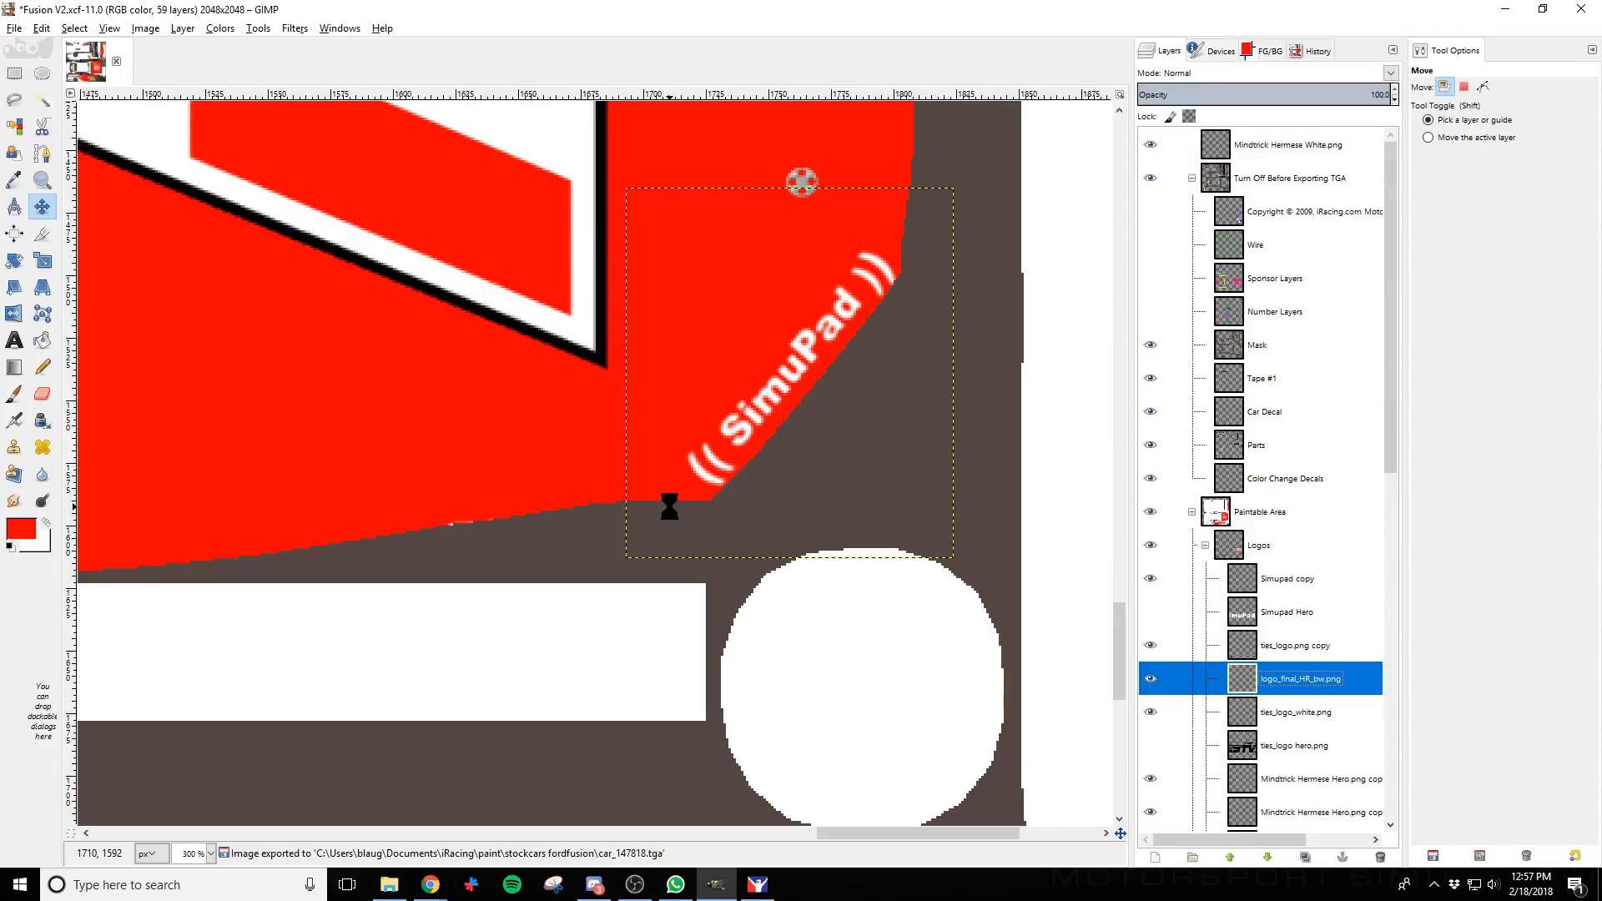
{"action": "key", "text": "alt+Tab"}
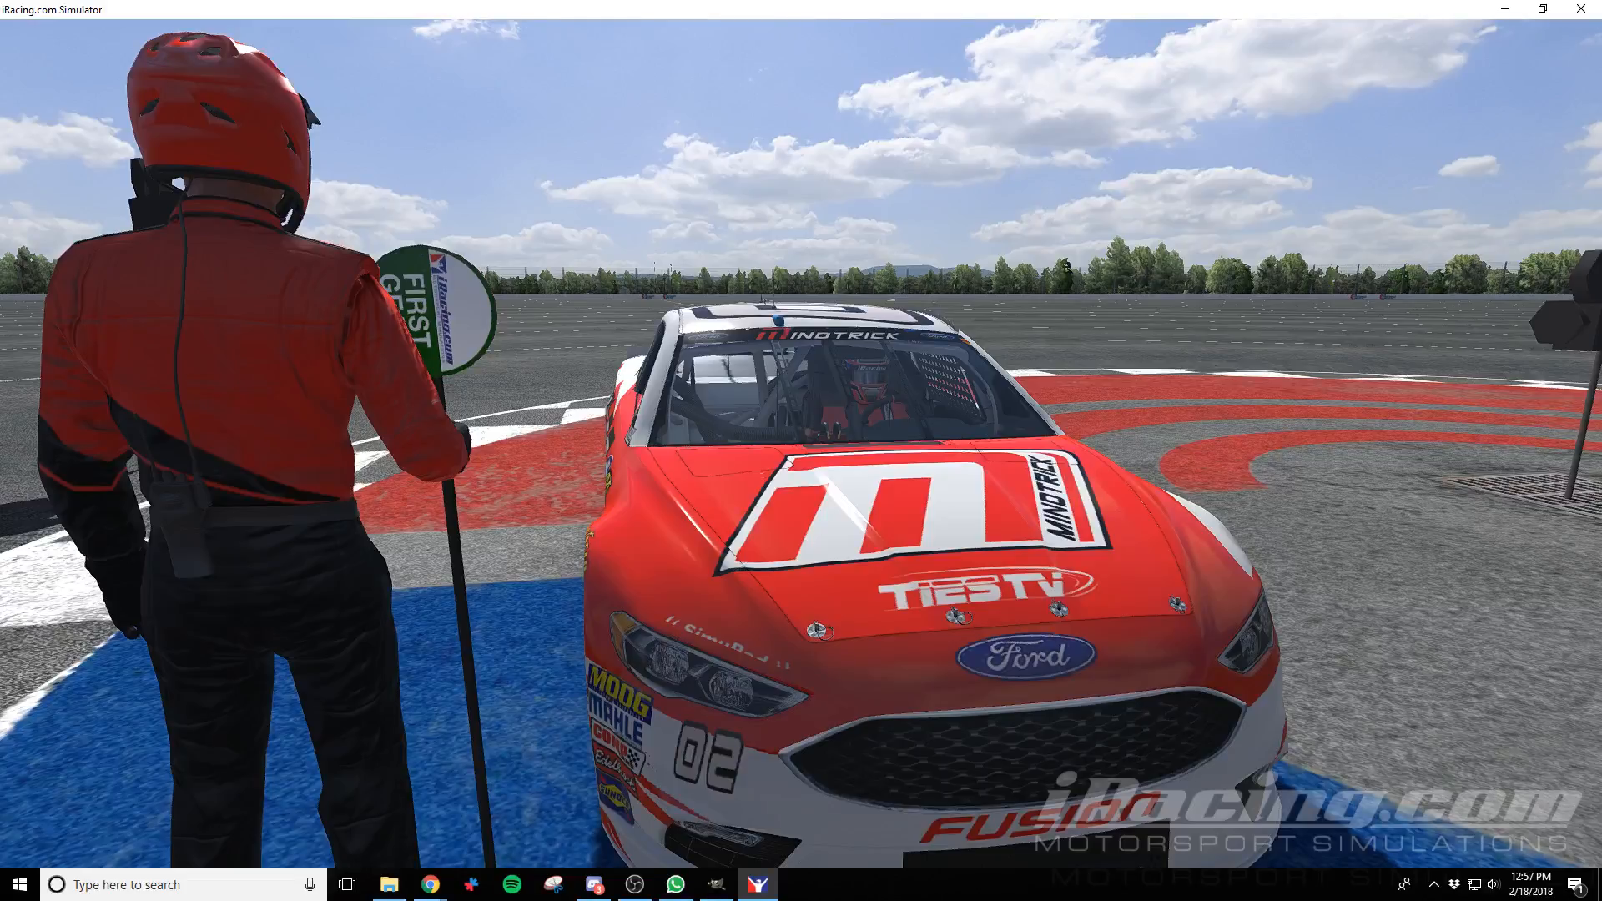
{"action": "key", "text": "alt+Tab"}
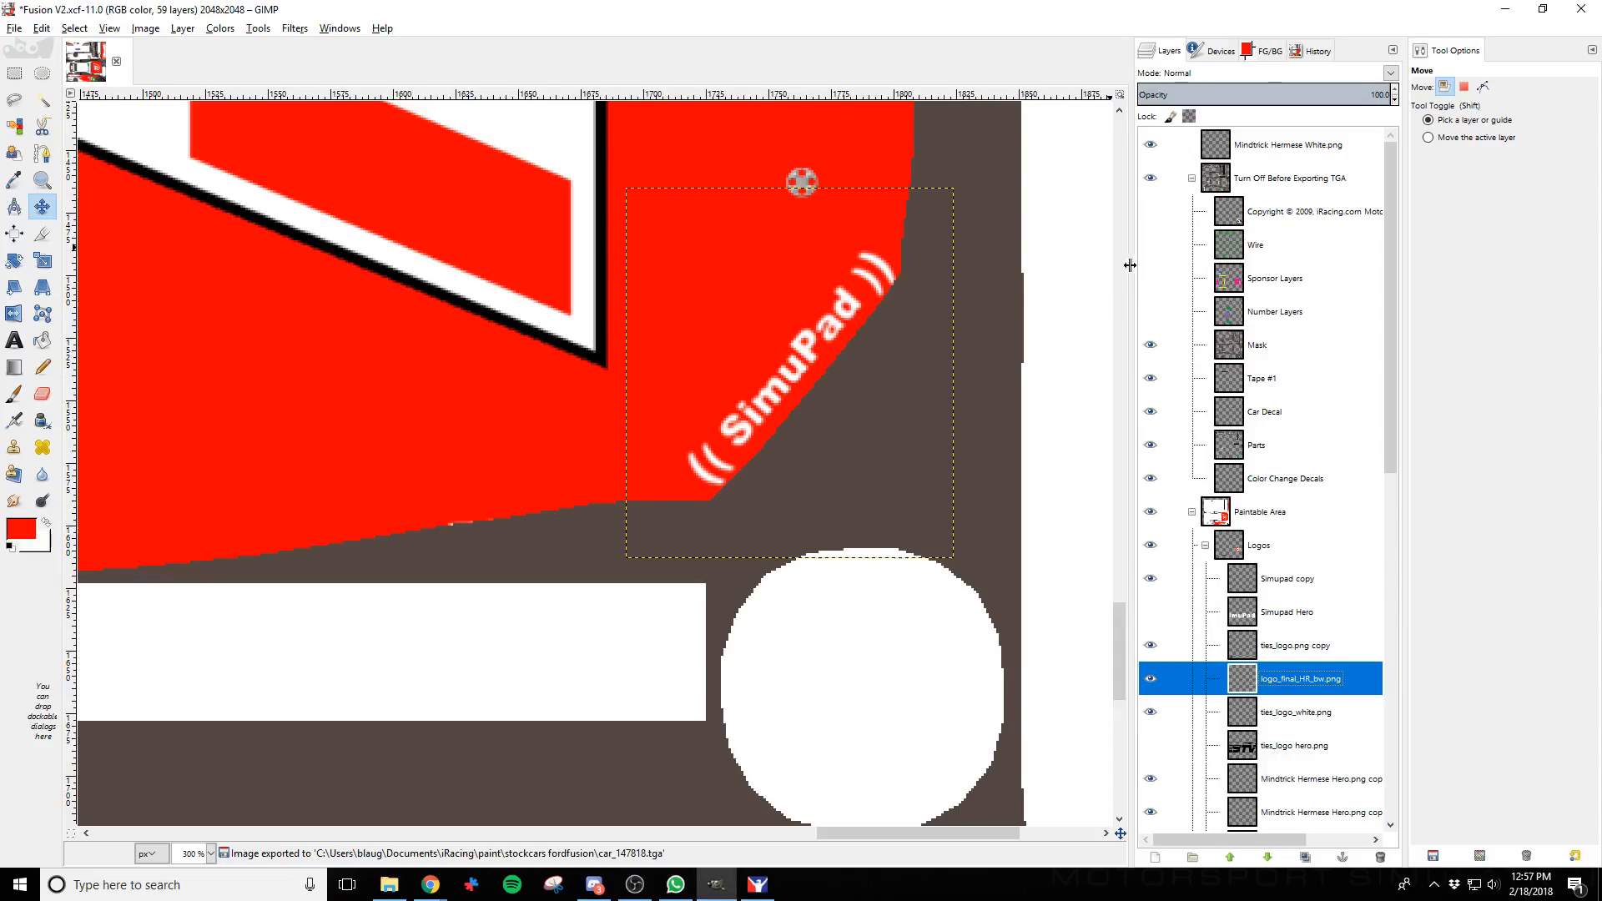
Shift the SimuPad logo left and up, then re-export and check it on the car
{"action": "left_click", "coordinate": [1150, 244]}
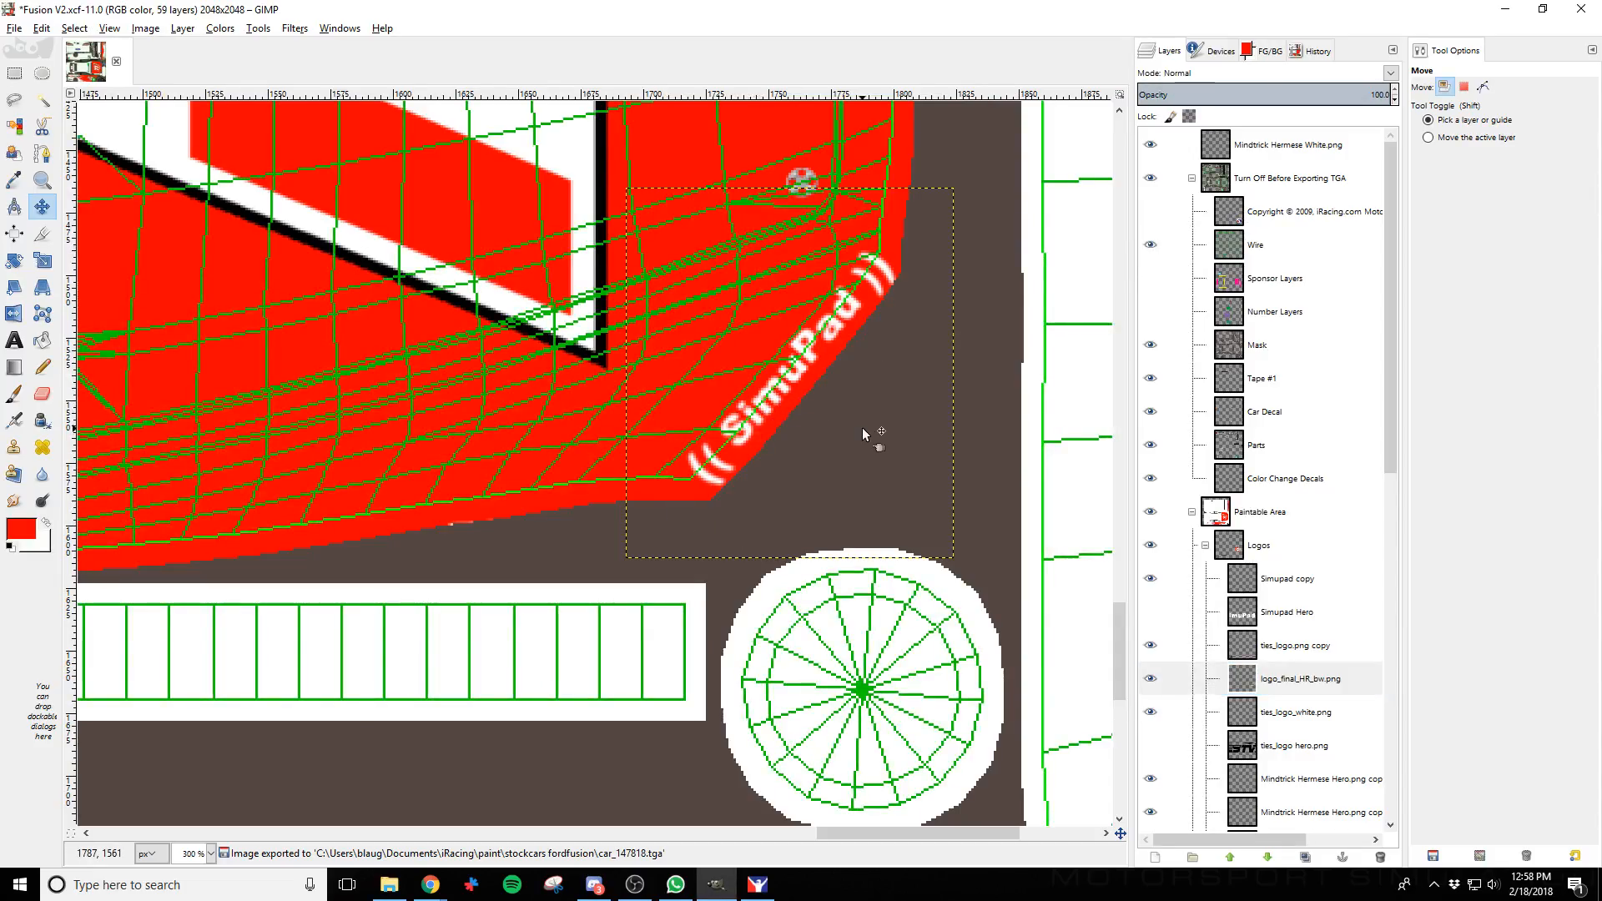
{"action": "key", "text": "Left"}
{"action": "key", "text": "Left"}
{"action": "key", "text": "Left"}
{"action": "key", "text": "Left"}
{"action": "key", "text": "Left"}
{"action": "key", "text": "Left"}
{"action": "key", "text": "Left"}
{"action": "key", "text": "Left"}
{"action": "key", "text": "Left"}
{"action": "key", "text": "Left"}
{"action": "key", "text": "Left"}
{"action": "key", "text": "Left"}
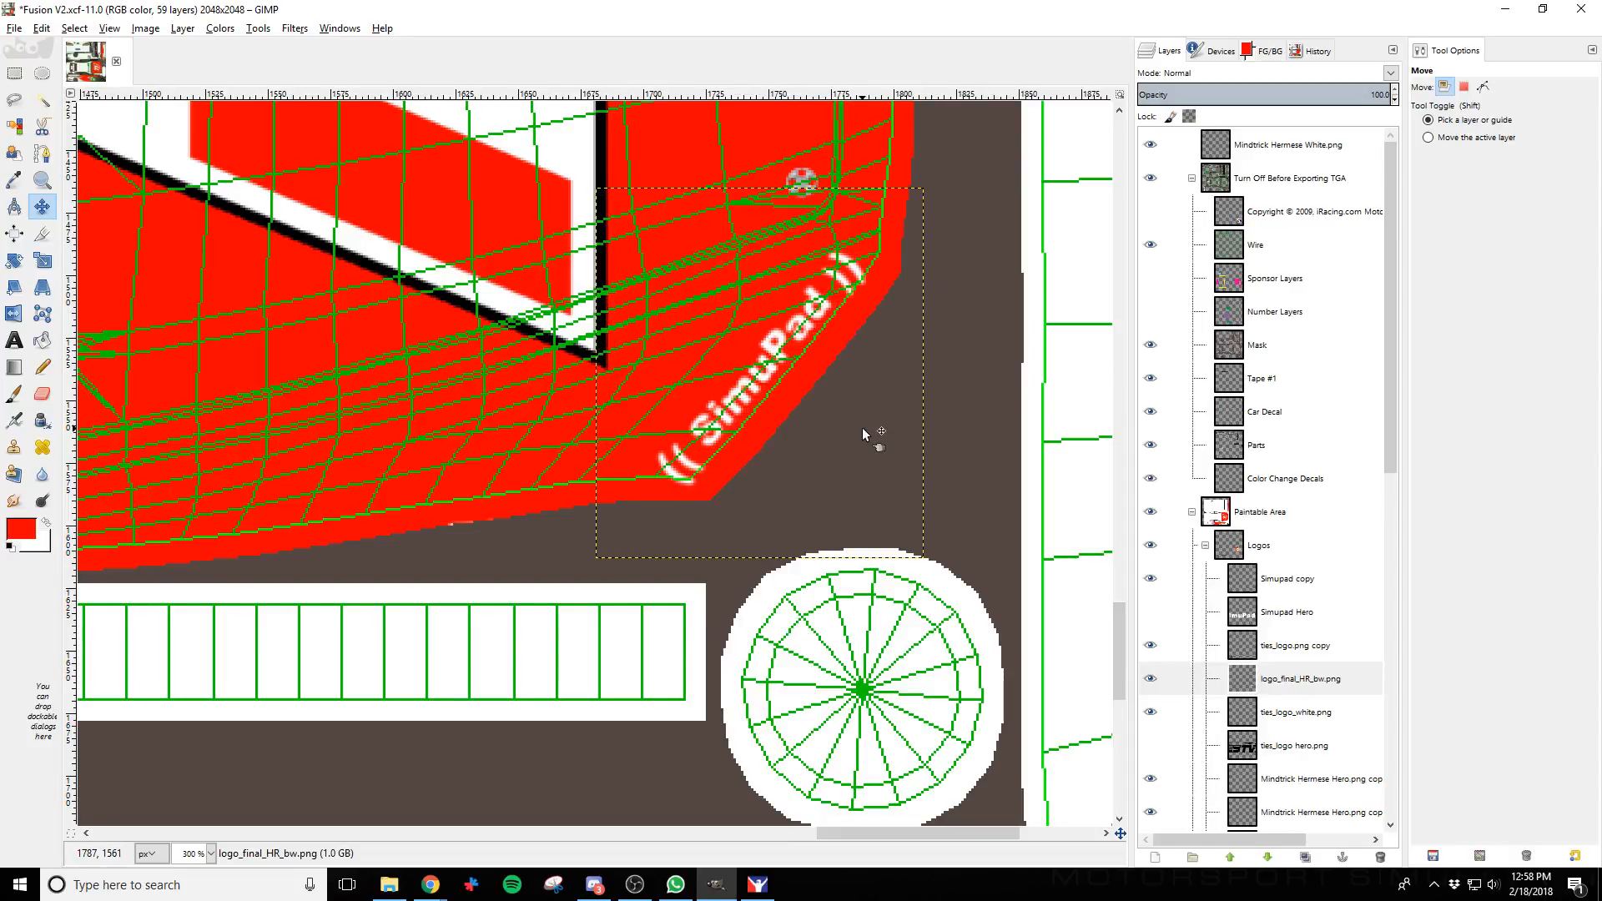
{"action": "key", "text": "Up"}
{"action": "key", "text": "Up"}
{"action": "key", "text": "Up"}
{"action": "key", "text": "Up"}
{"action": "key", "text": "Up"}
{"action": "key", "text": "Up"}
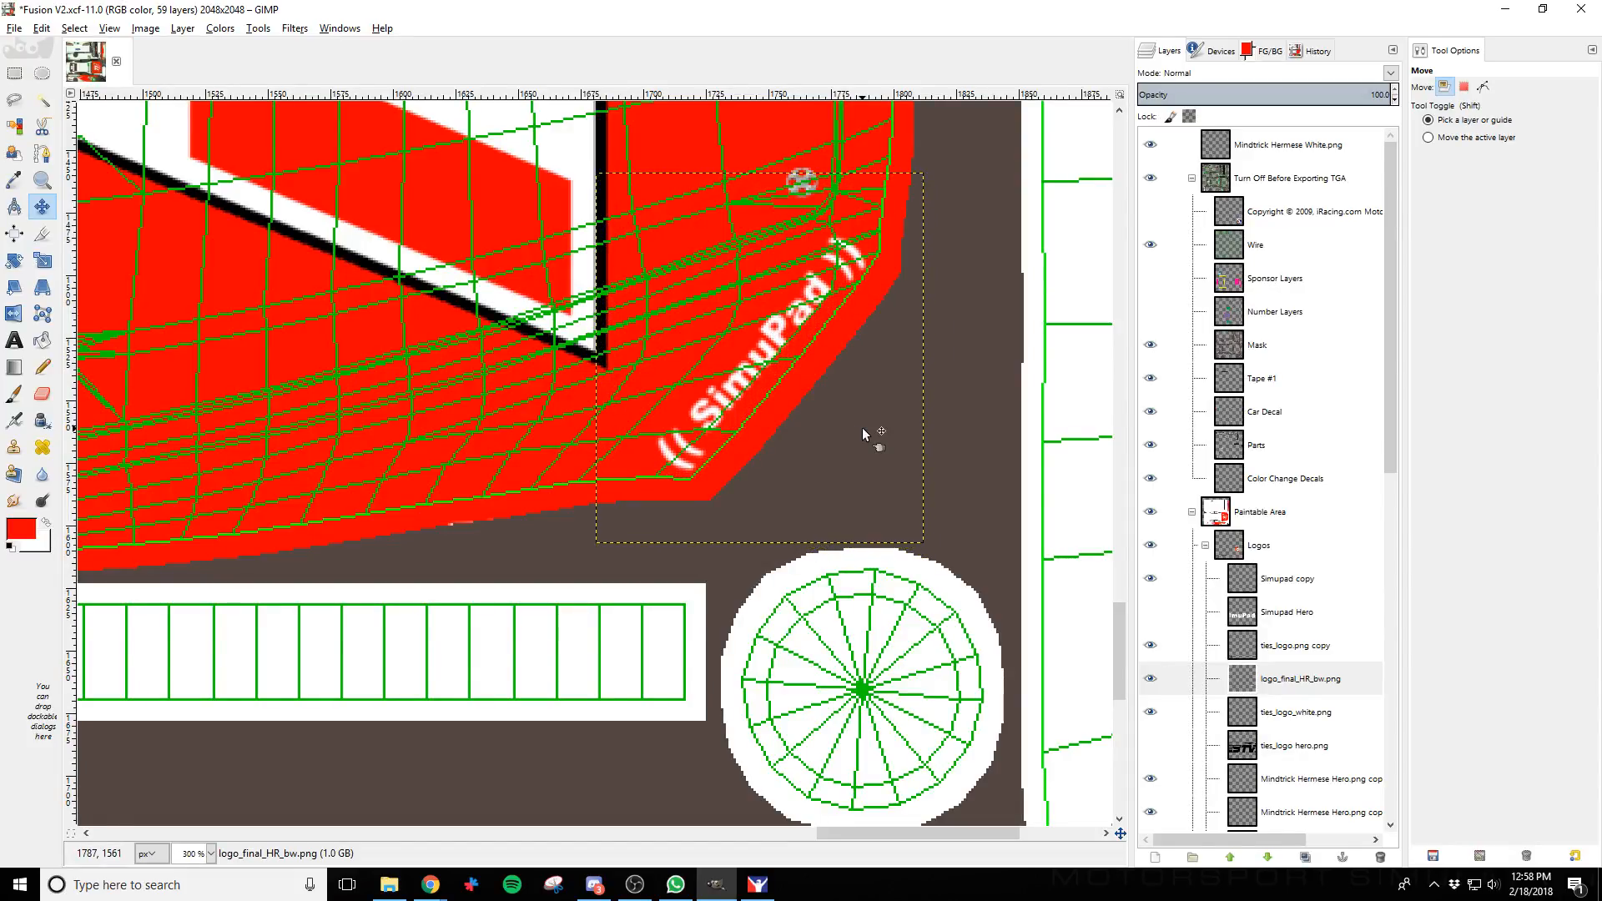
{"action": "key", "text": "Up"}
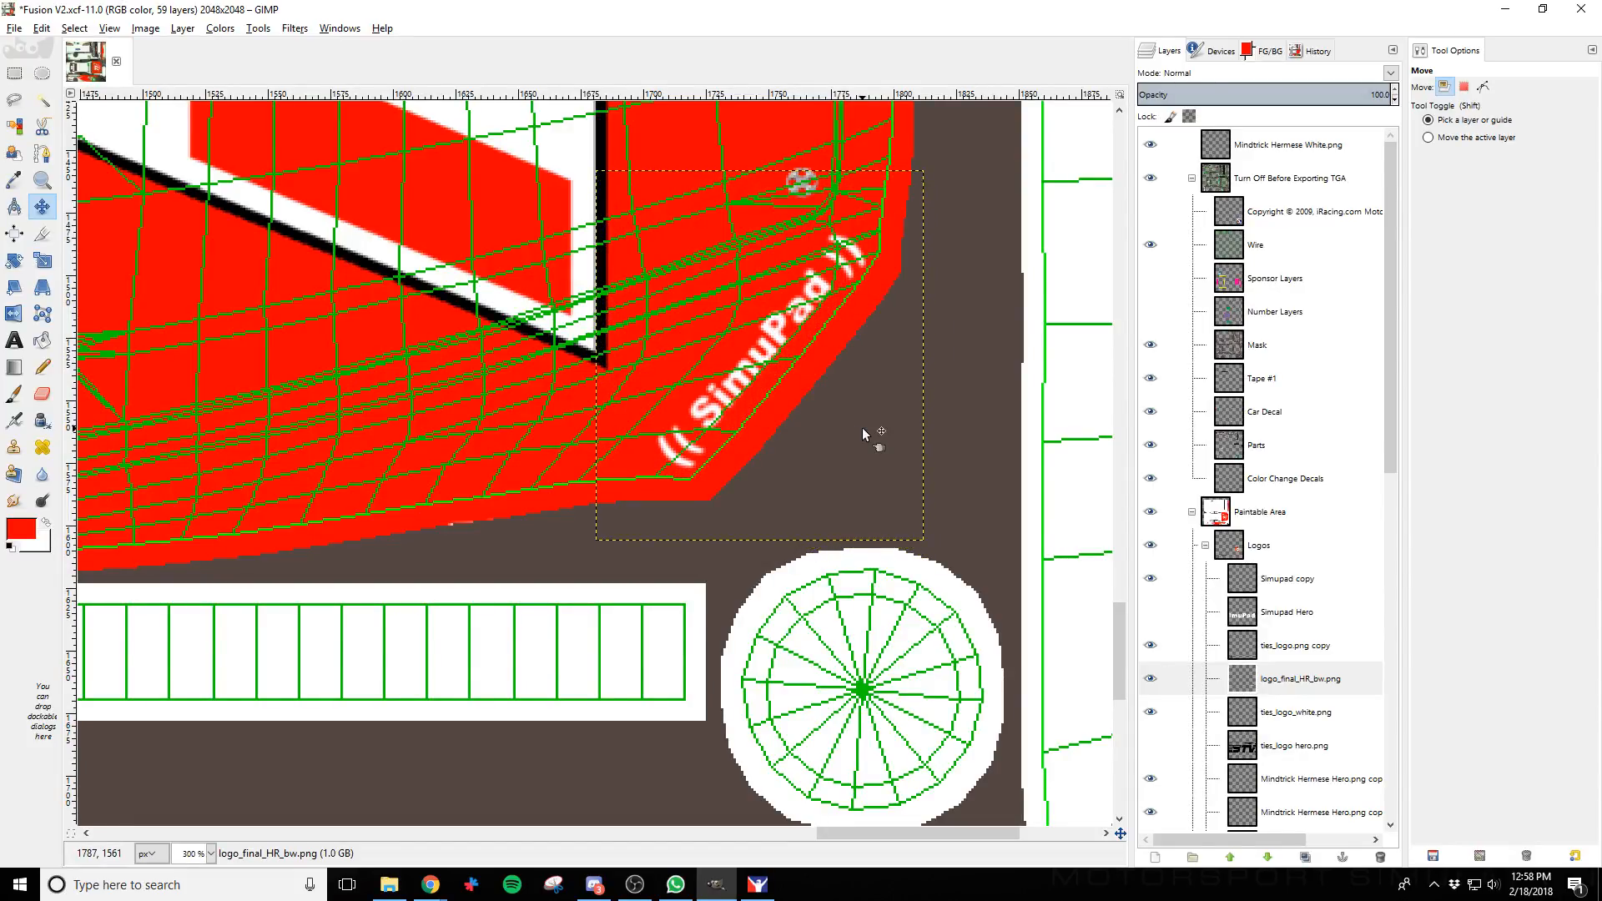
{"action": "left_click", "coordinate": [1150, 244]}
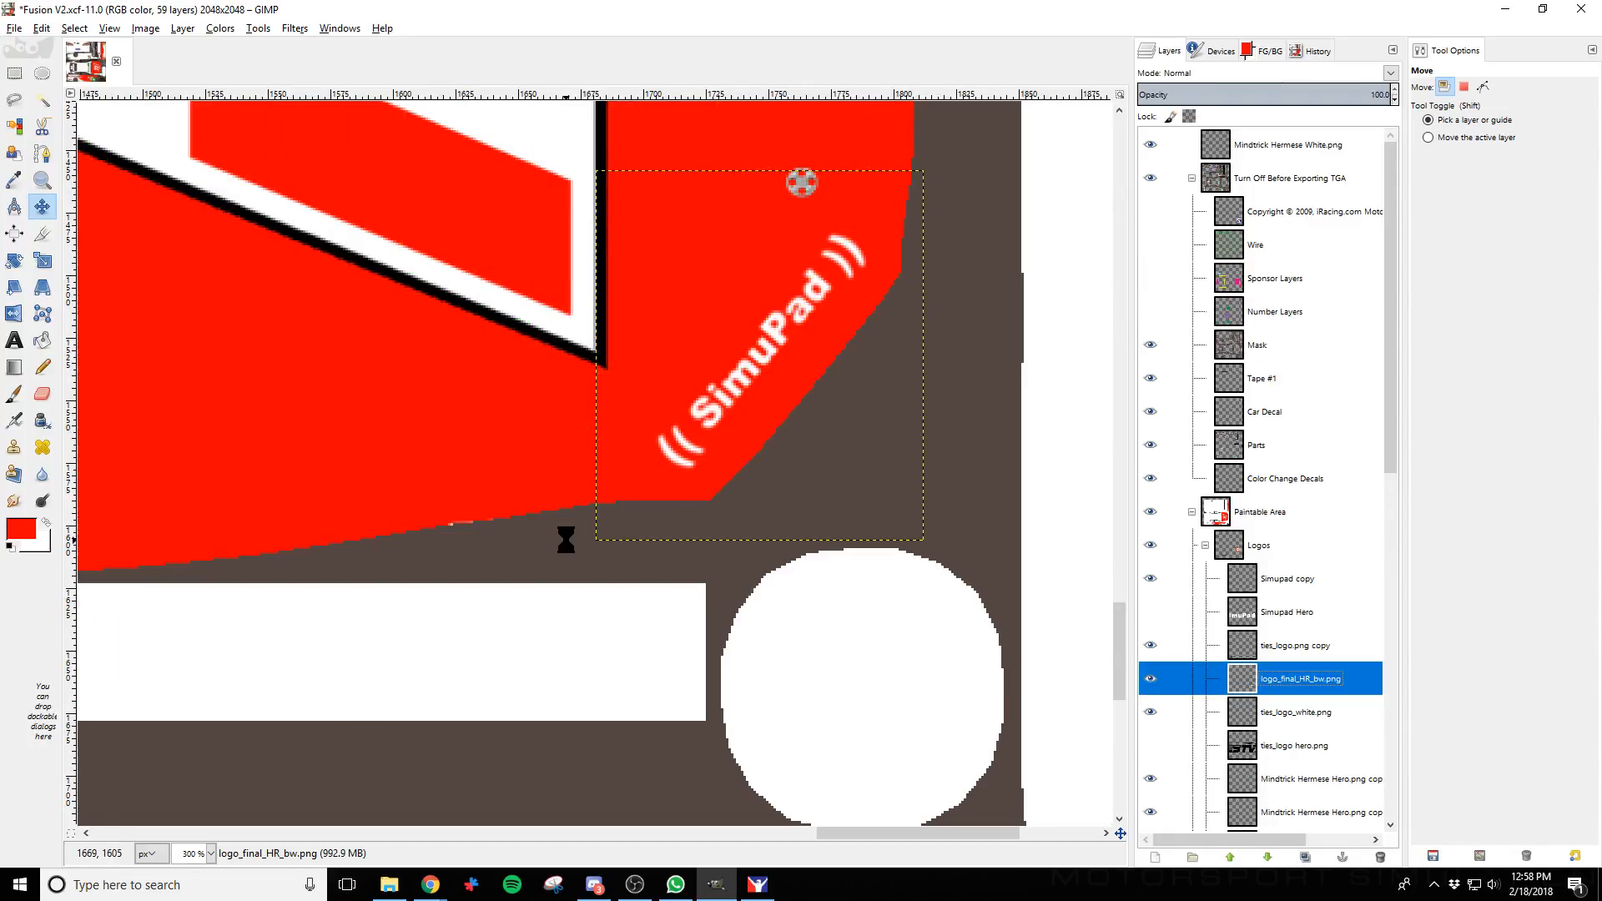
{"action": "key", "text": "alt+Tab"}
{"action": "key", "text": "ctrl+r"}
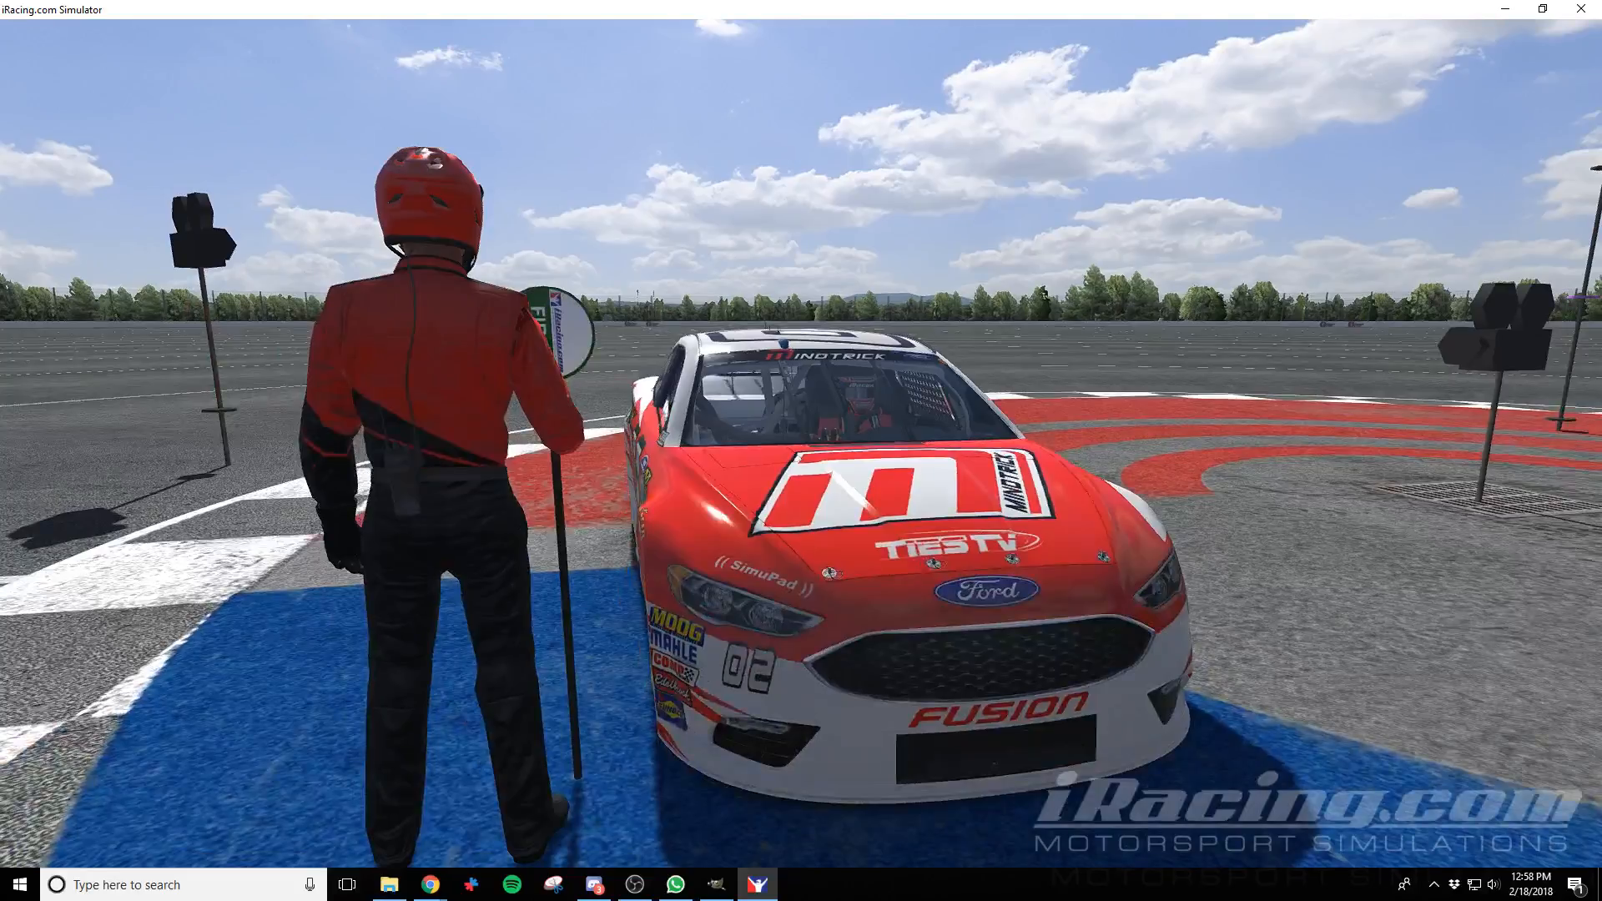
{"action": "key", "text": "alt+Tab"}
{"action": "key", "text": "alt+Tab"}
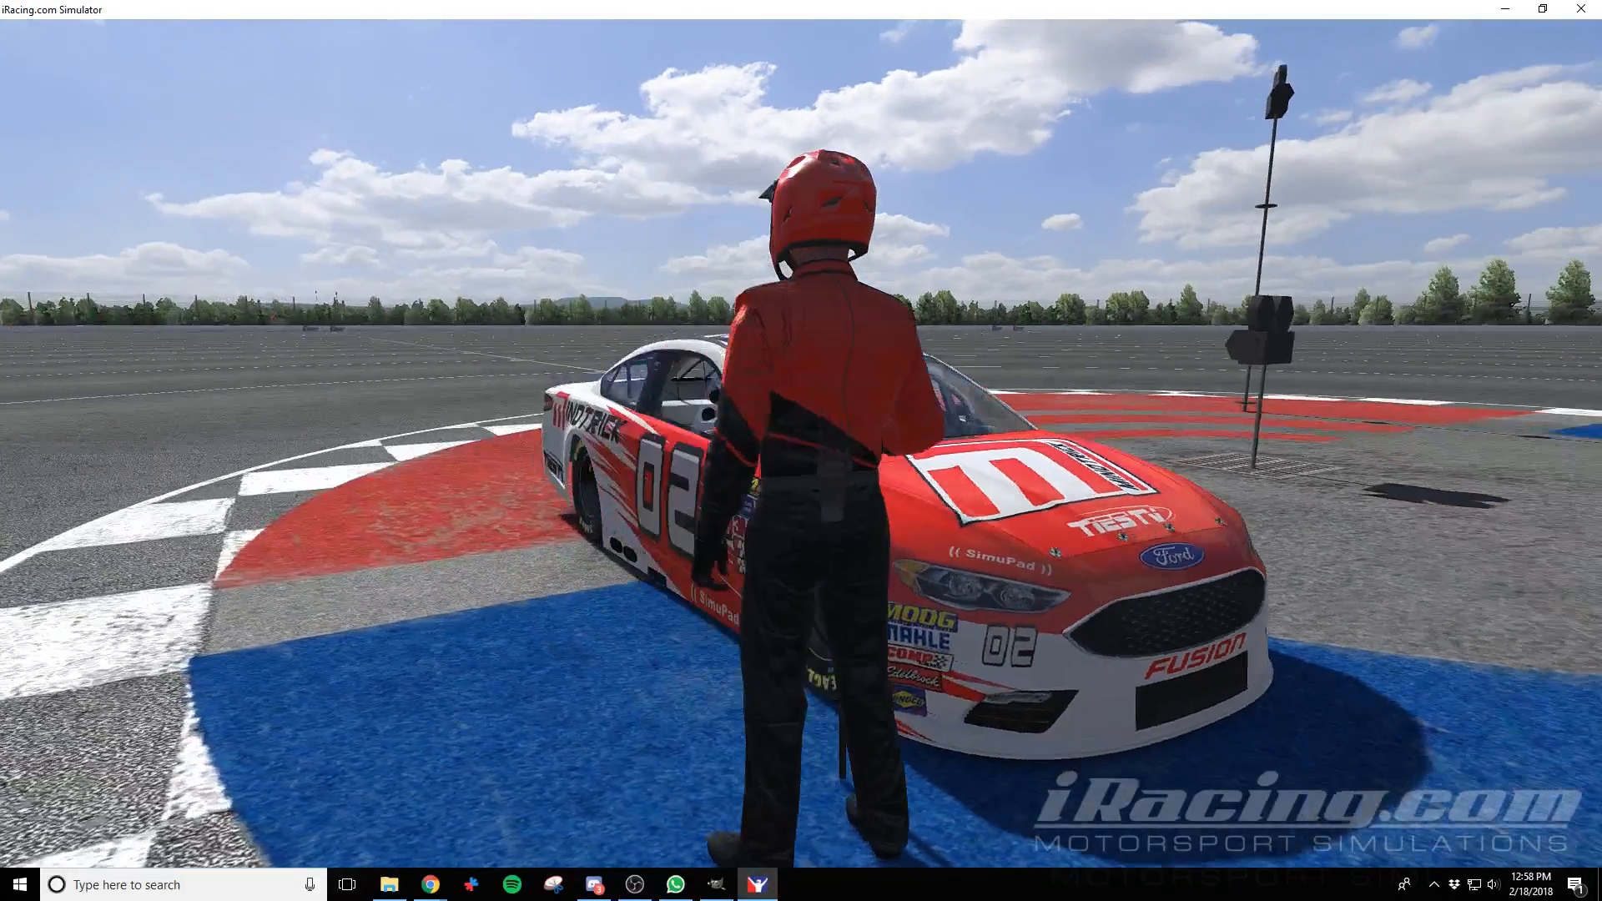
{"action": "key", "text": "alt+Tab"}
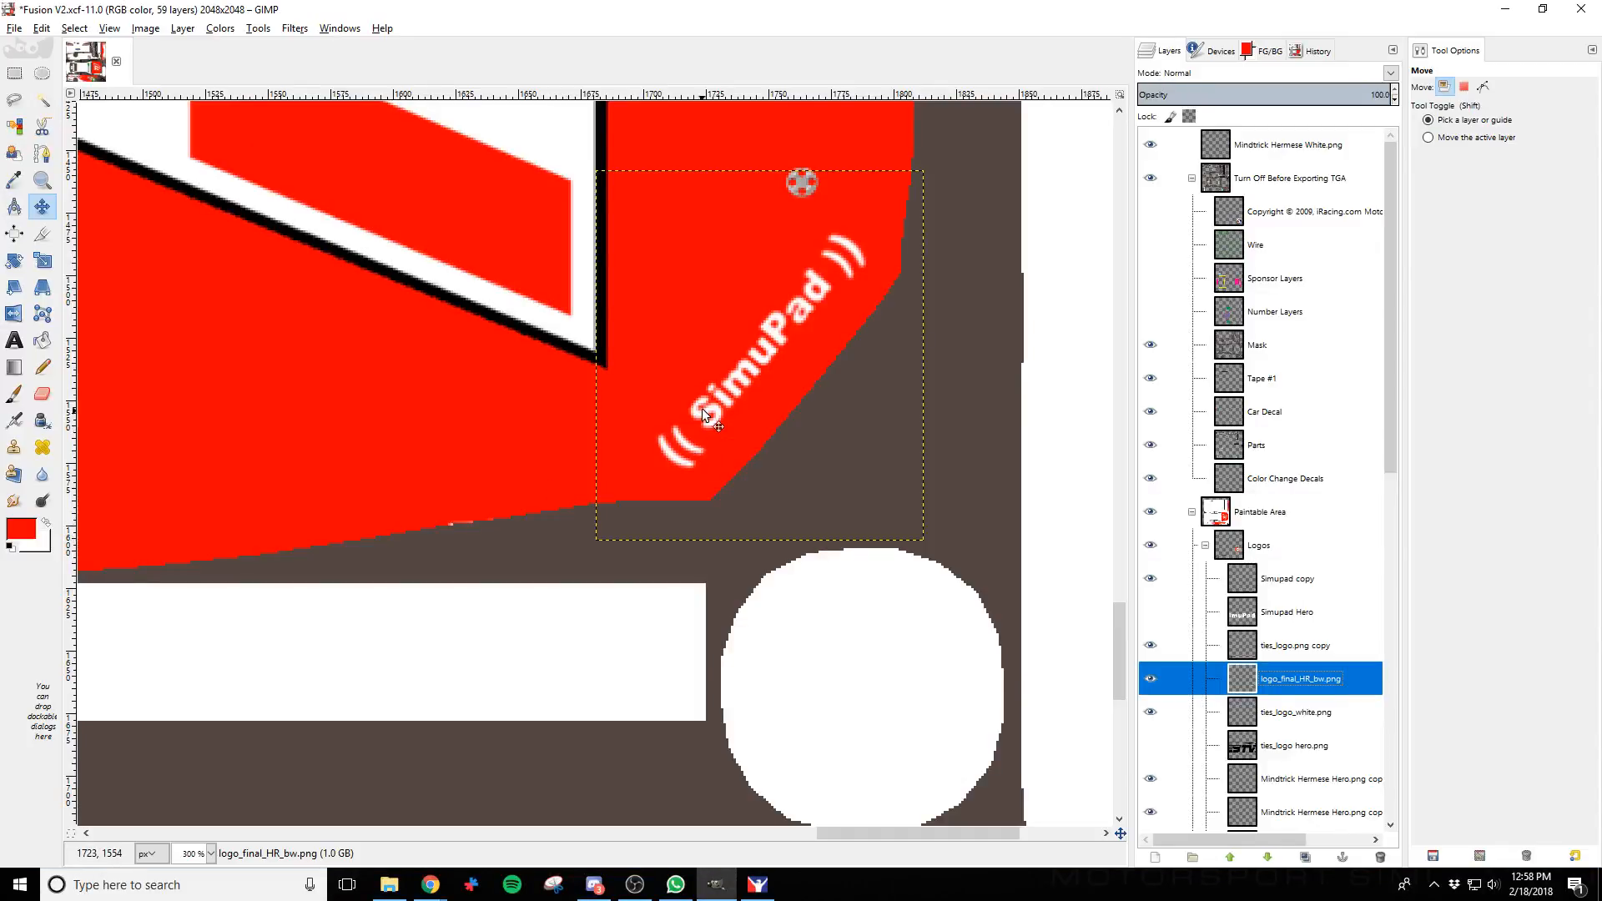
Move the SimuPad logo left and down, re-export the livery, and recheck it in iRacing
{"action": "left_click", "coordinate": [1151, 245]}
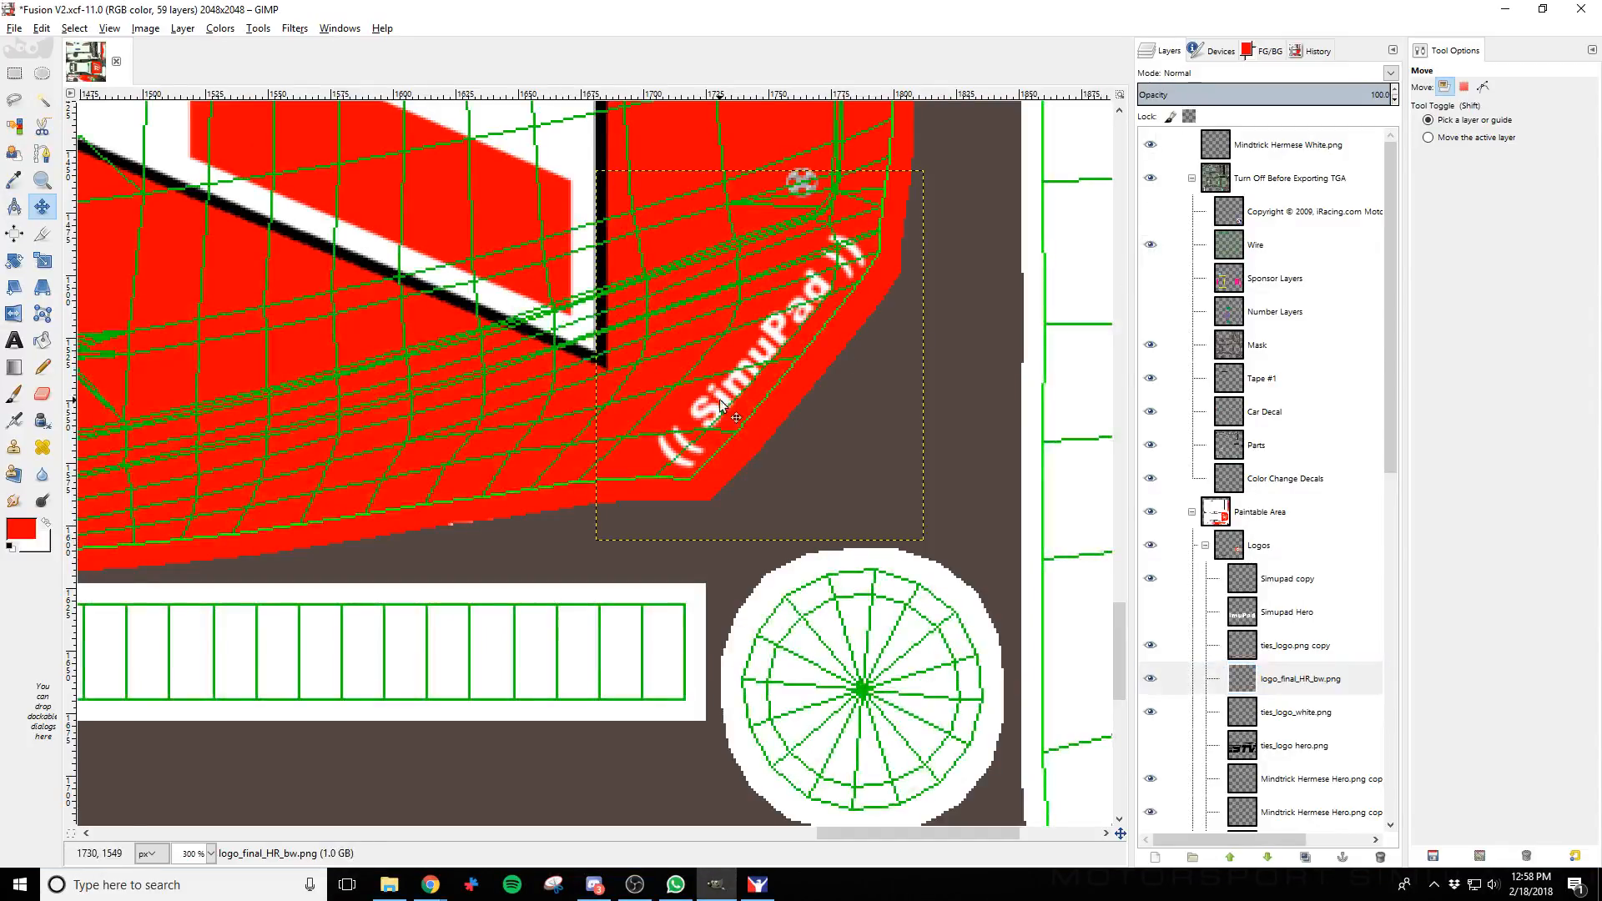
{"action": "key", "text": "Left"}
{"action": "key", "text": "Left"}
{"action": "key", "text": "Left"}
{"action": "key", "text": "Left"}
{"action": "key", "text": "Left"}
{"action": "key", "text": "Left"}
{"action": "key", "text": "Left"}
{"action": "key", "text": "Left"}
{"action": "key", "text": "Down"}
{"action": "key", "text": "Down"}
{"action": "key", "text": "Down"}
{"action": "key", "text": "Down"}
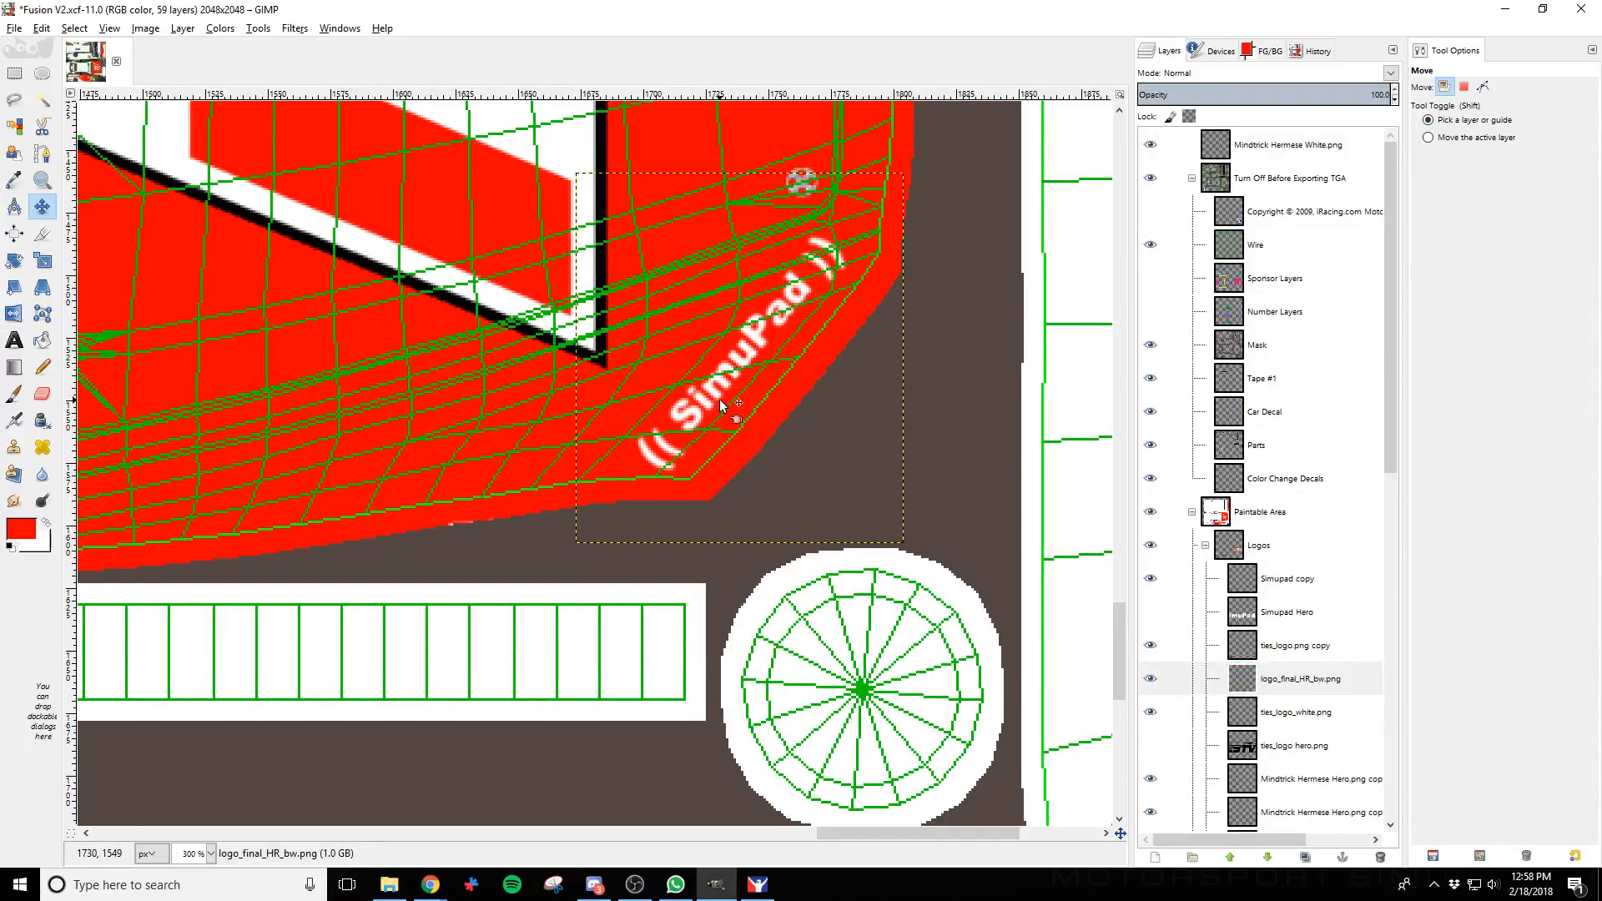
{"action": "key", "text": "Left"}
{"action": "key", "text": "Left"}
{"action": "key", "text": "ctrl+e"}
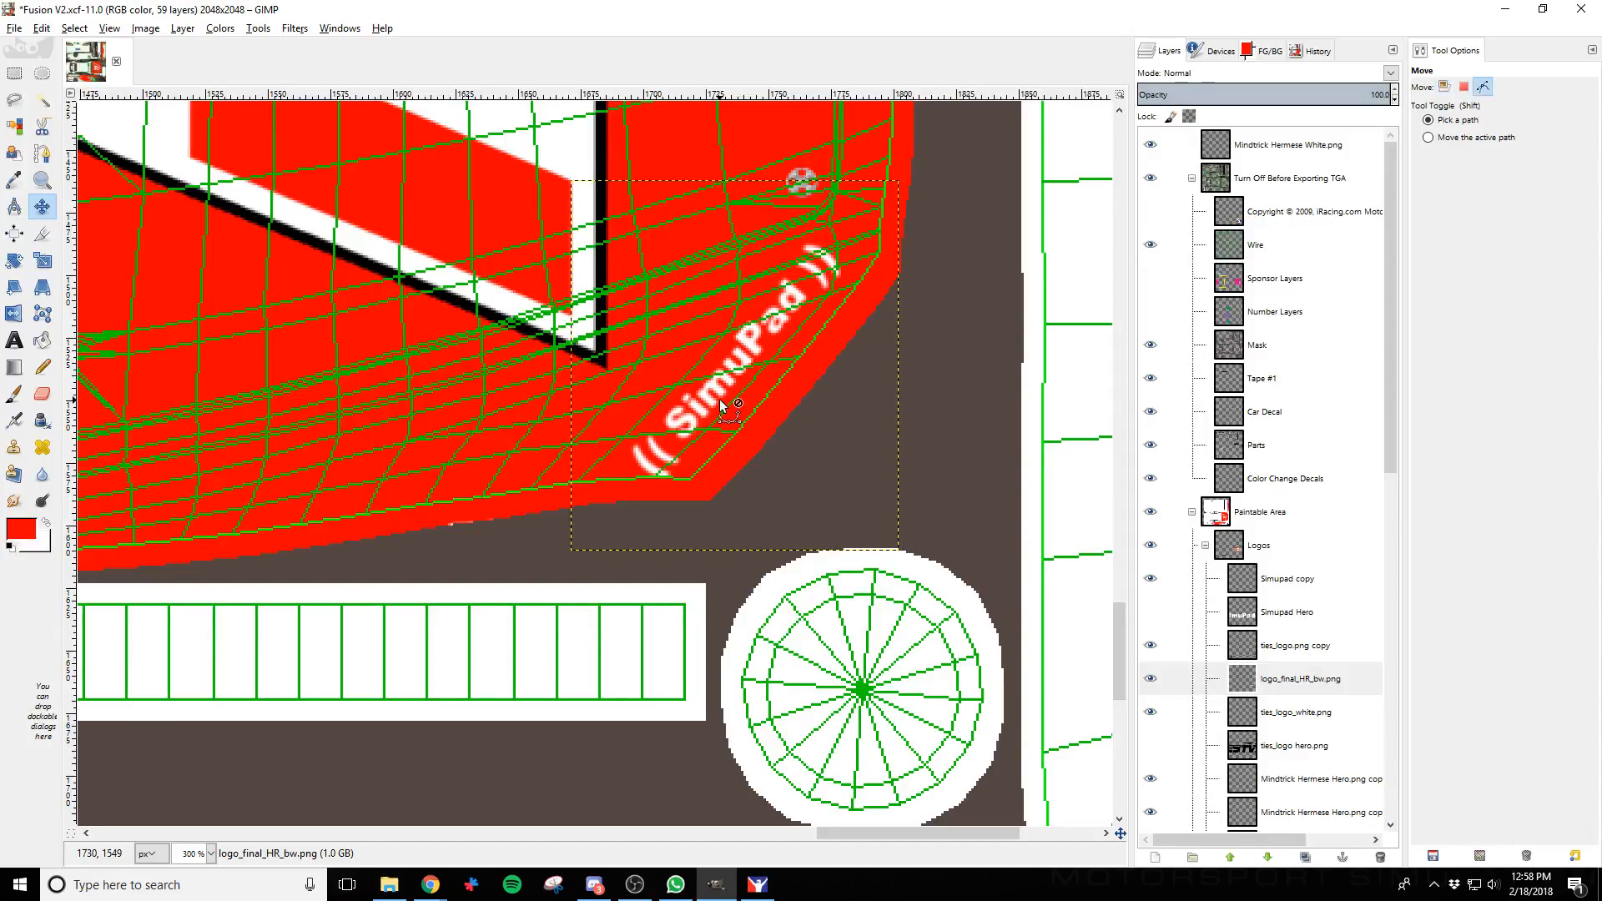
{"action": "key", "text": "alt+Tab"}
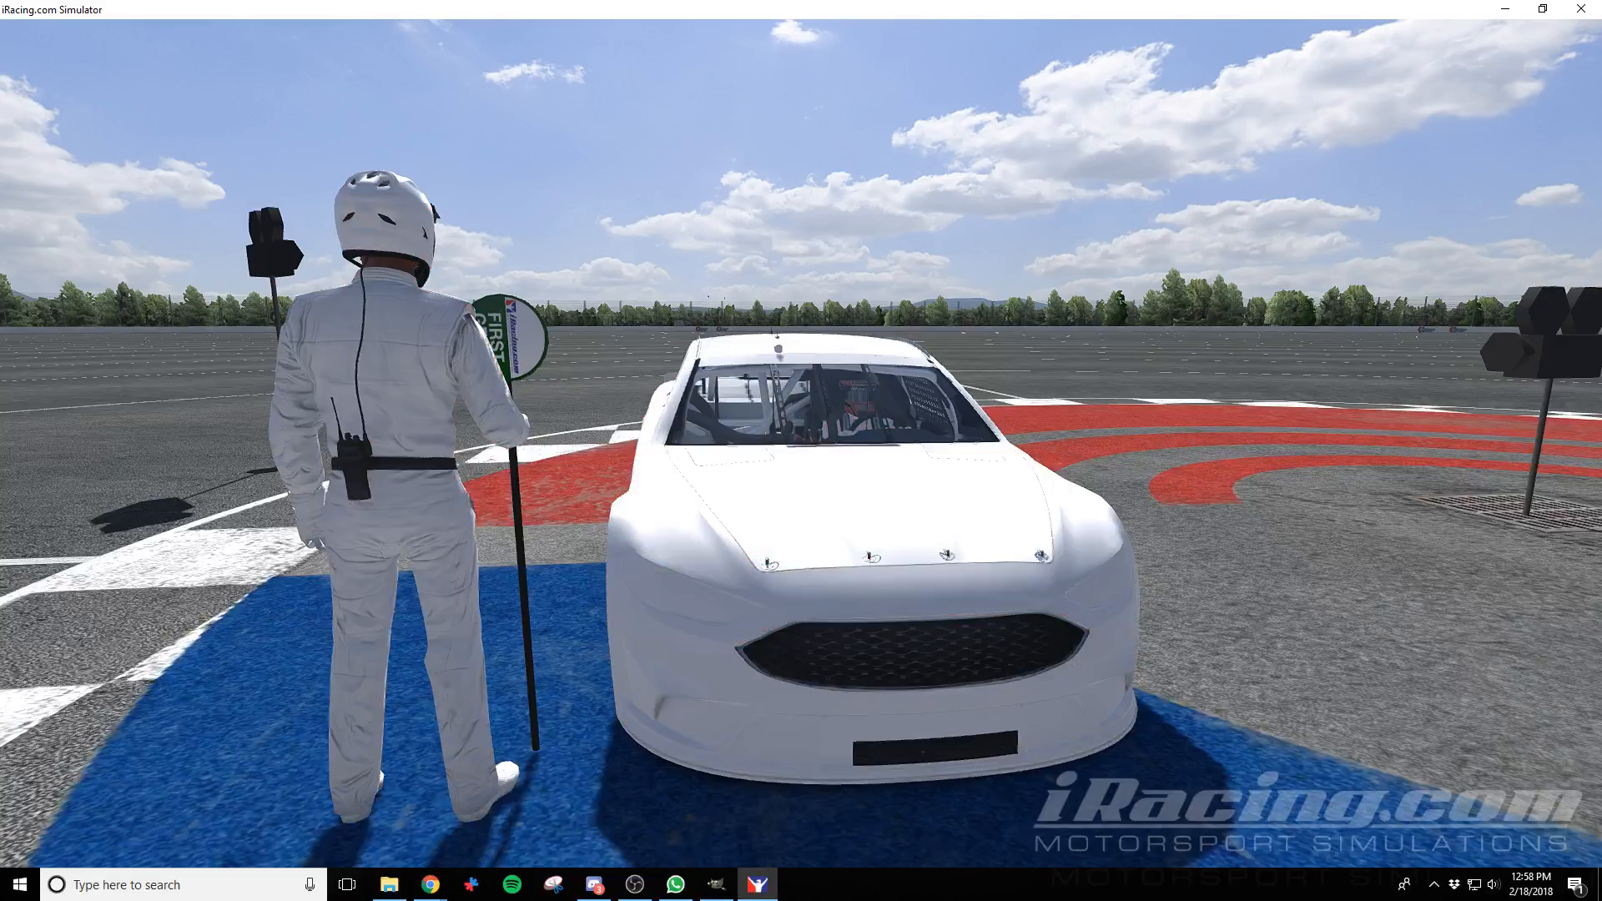
{"action": "key", "text": "alt+Tab"}
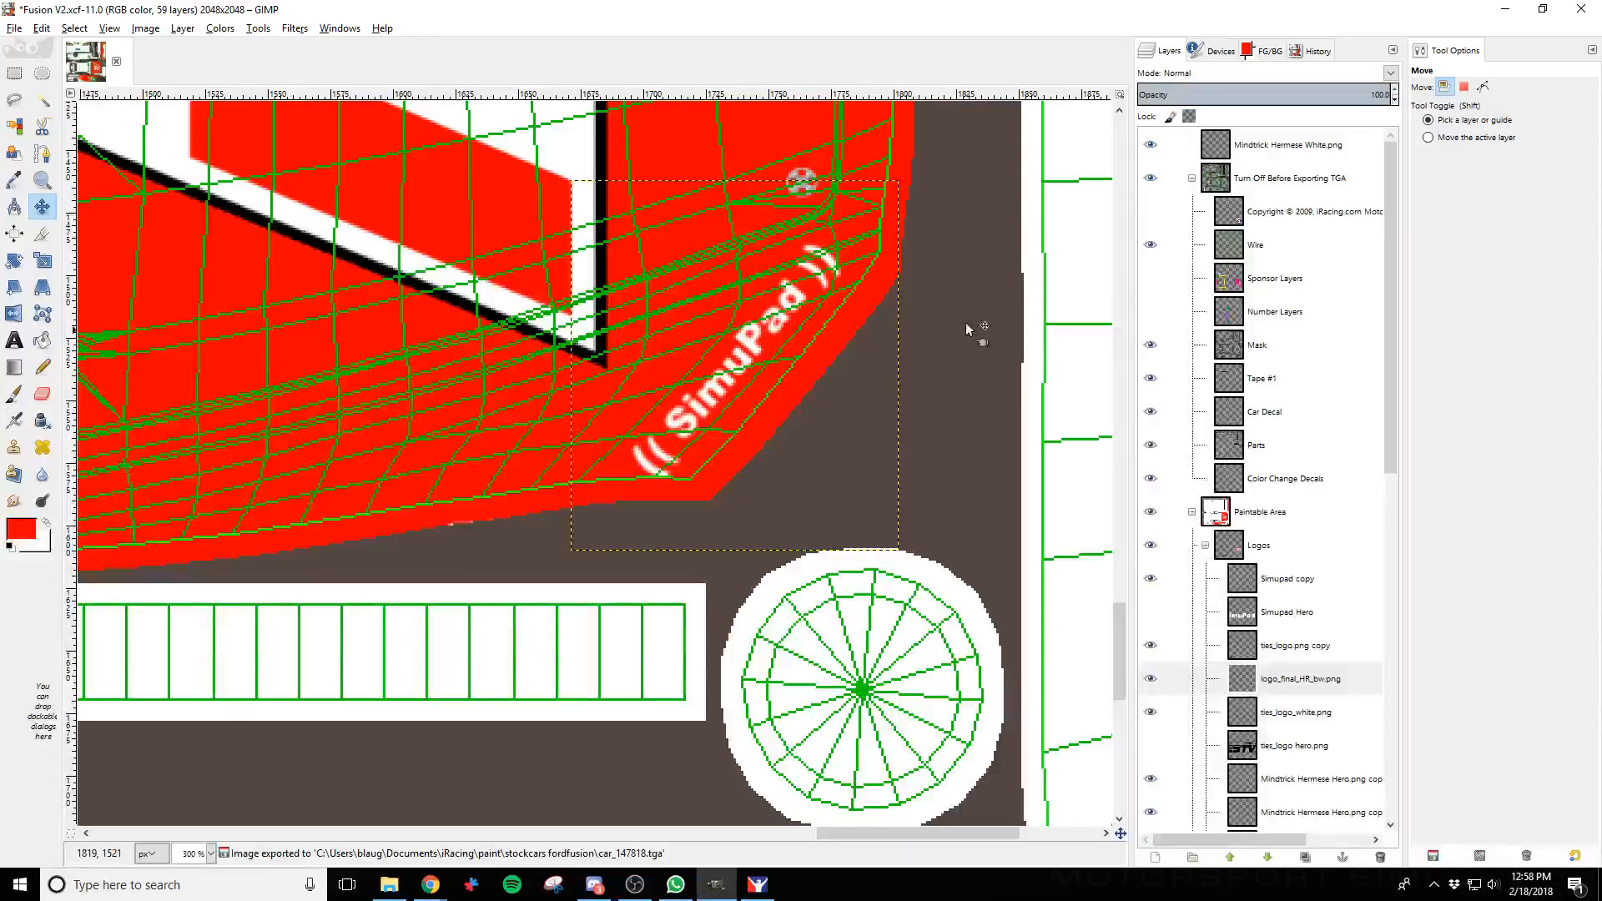
{"action": "left_click", "coordinate": [1150, 245]}
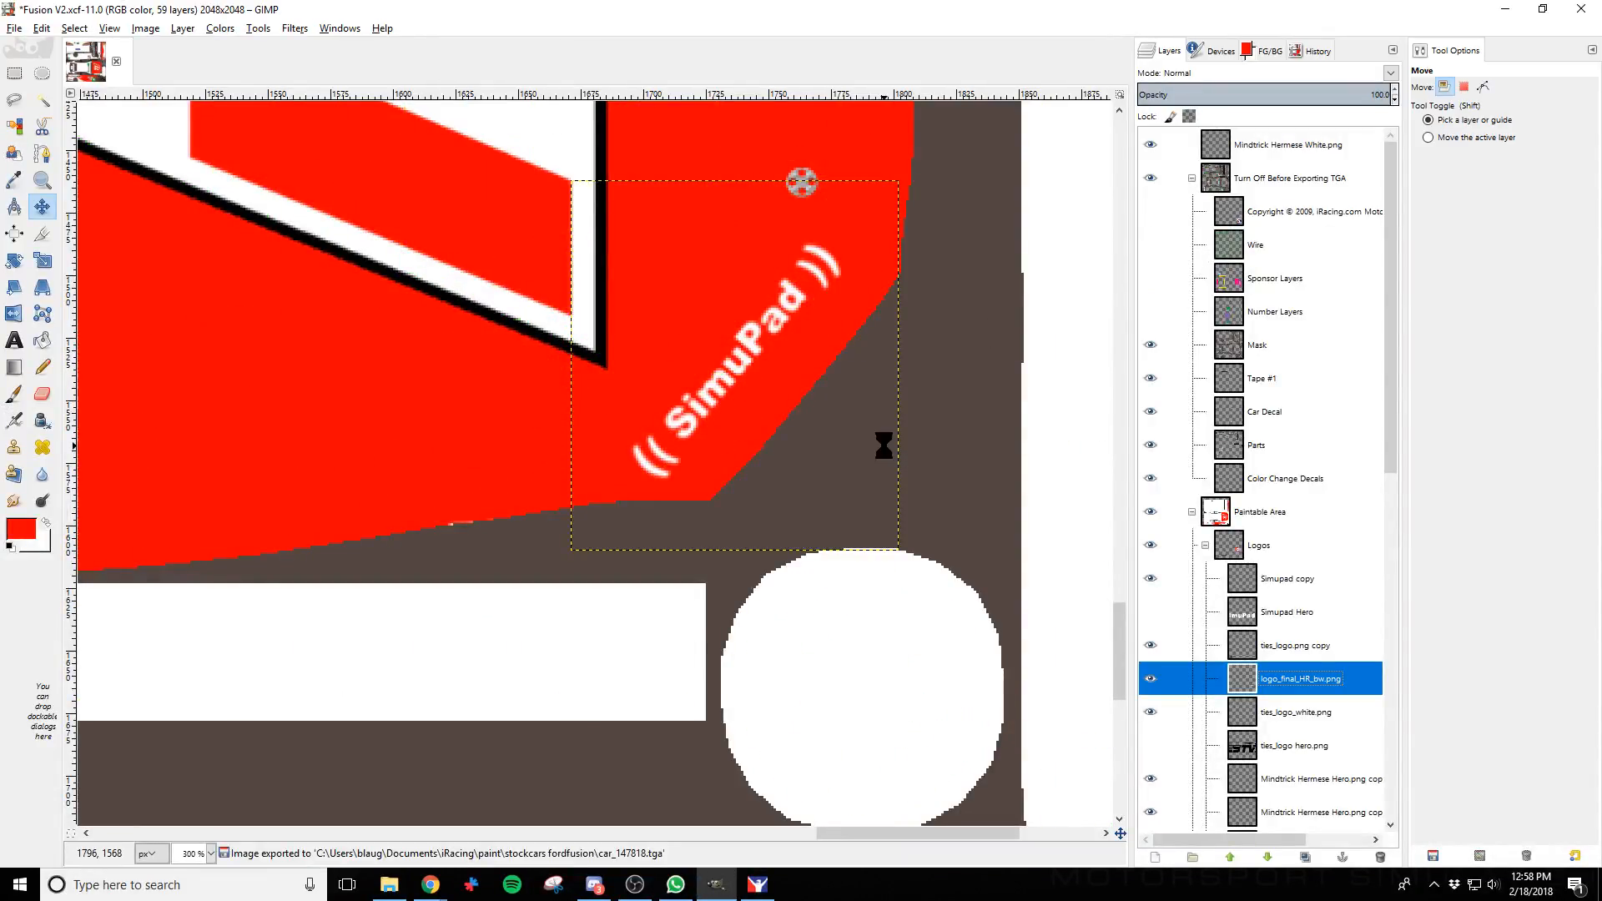
{"action": "key", "text": "alt+Tab"}
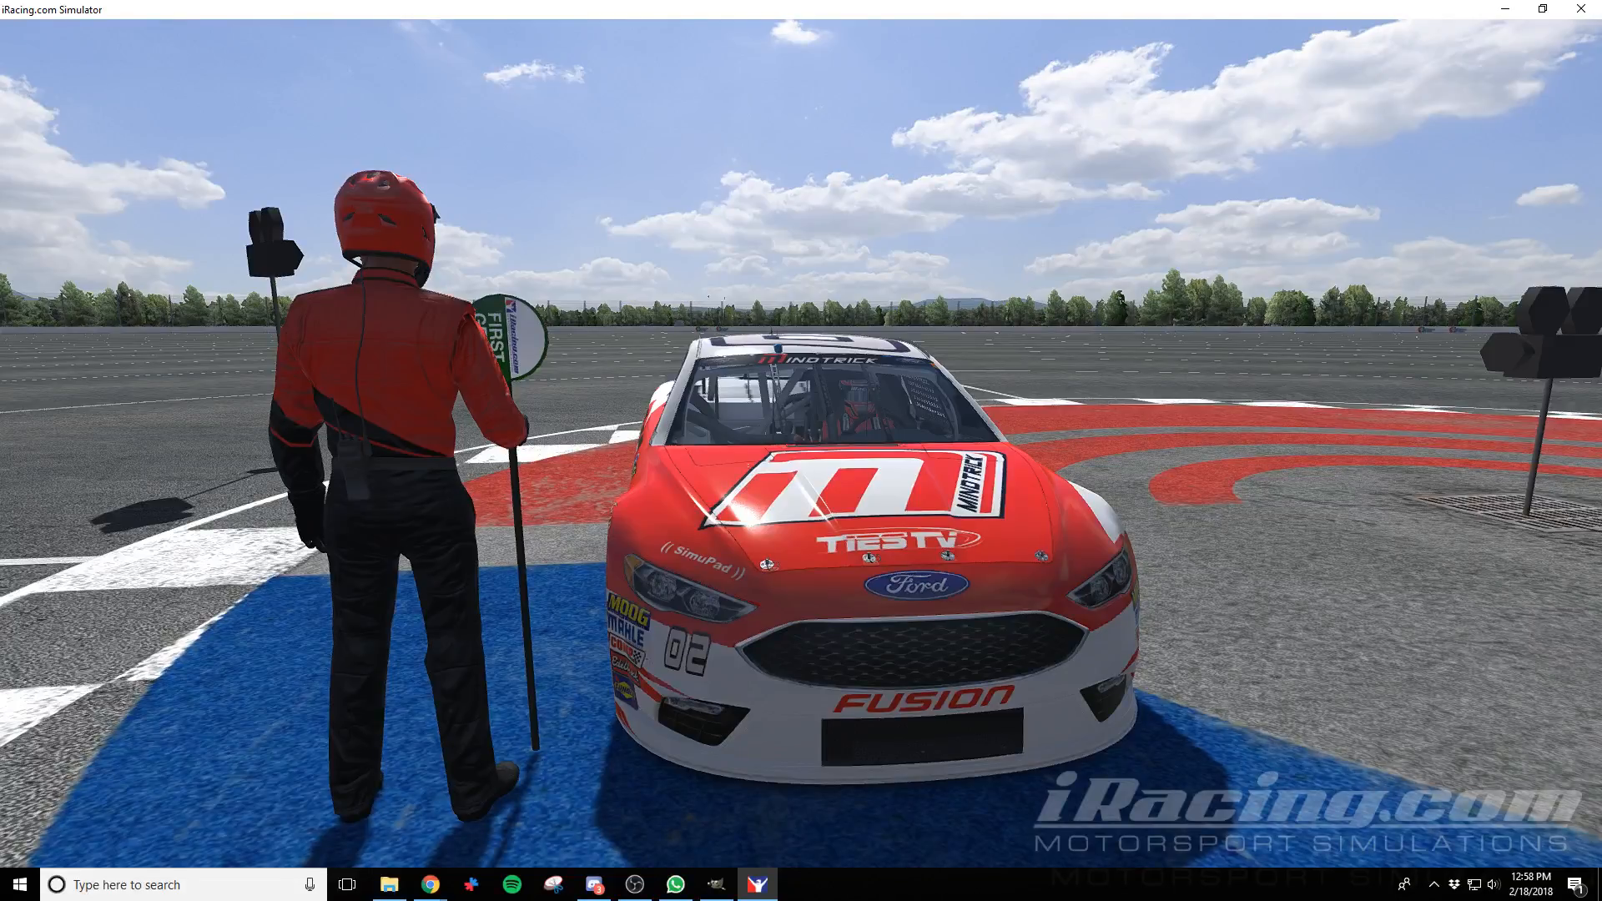
{"action": "key", "text": "alt+Tab"}
Nudge the SimuPad logo slightly right twice and view the result on the Fusion
{"action": "left_click", "coordinate": [729, 401]}
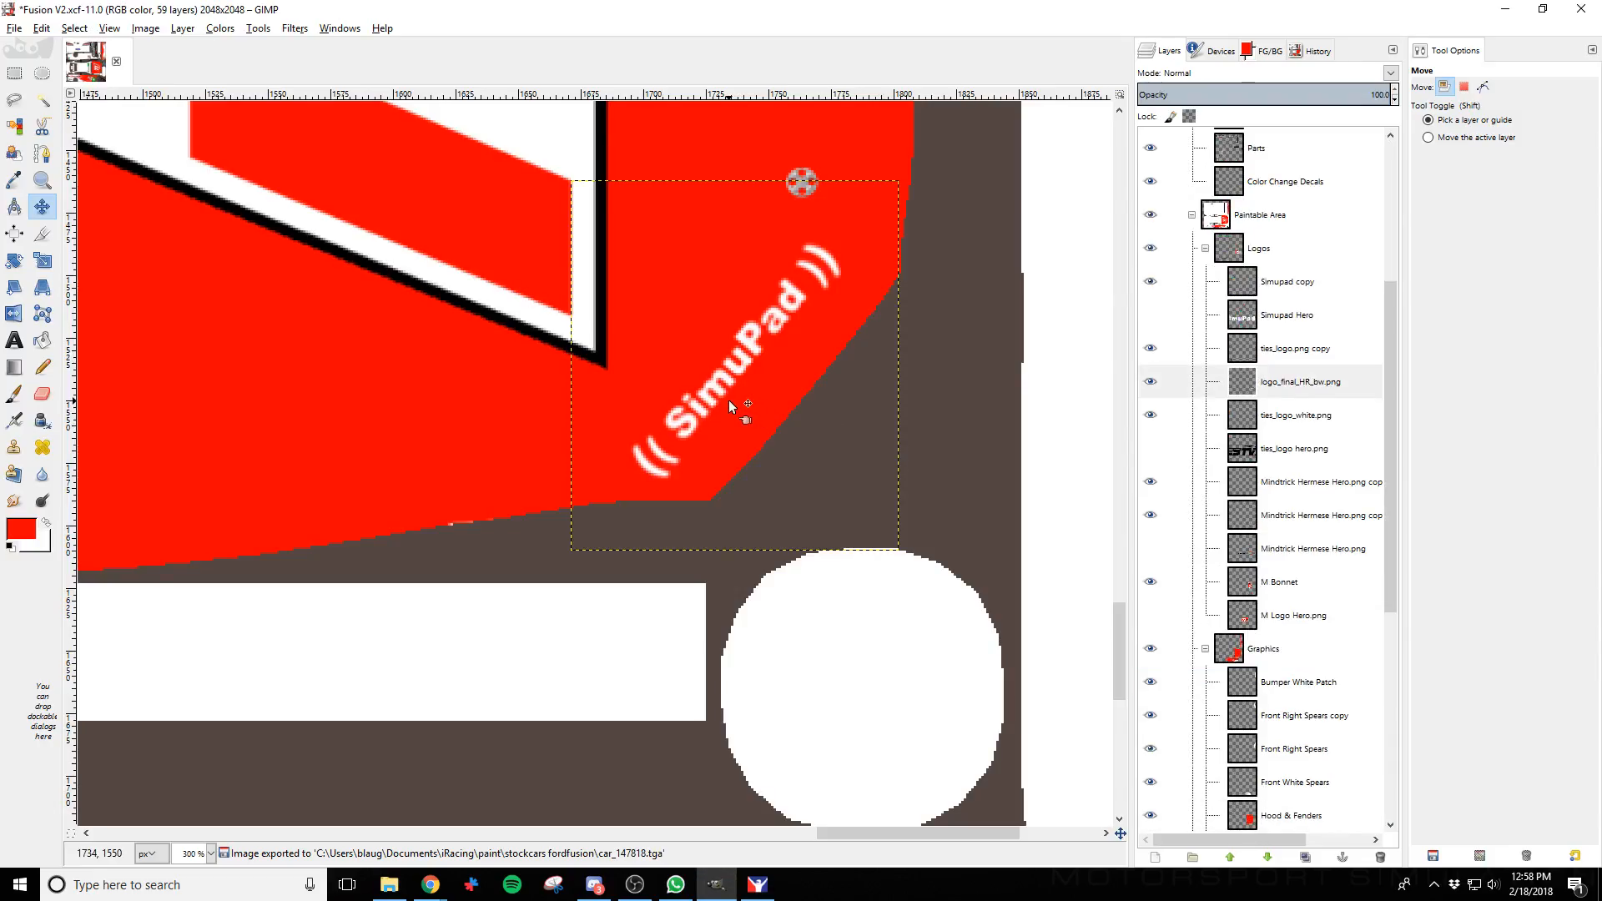
{"action": "key", "text": "Right"}
{"action": "key", "text": "Right"}
{"action": "key", "text": "alt+Tab"}
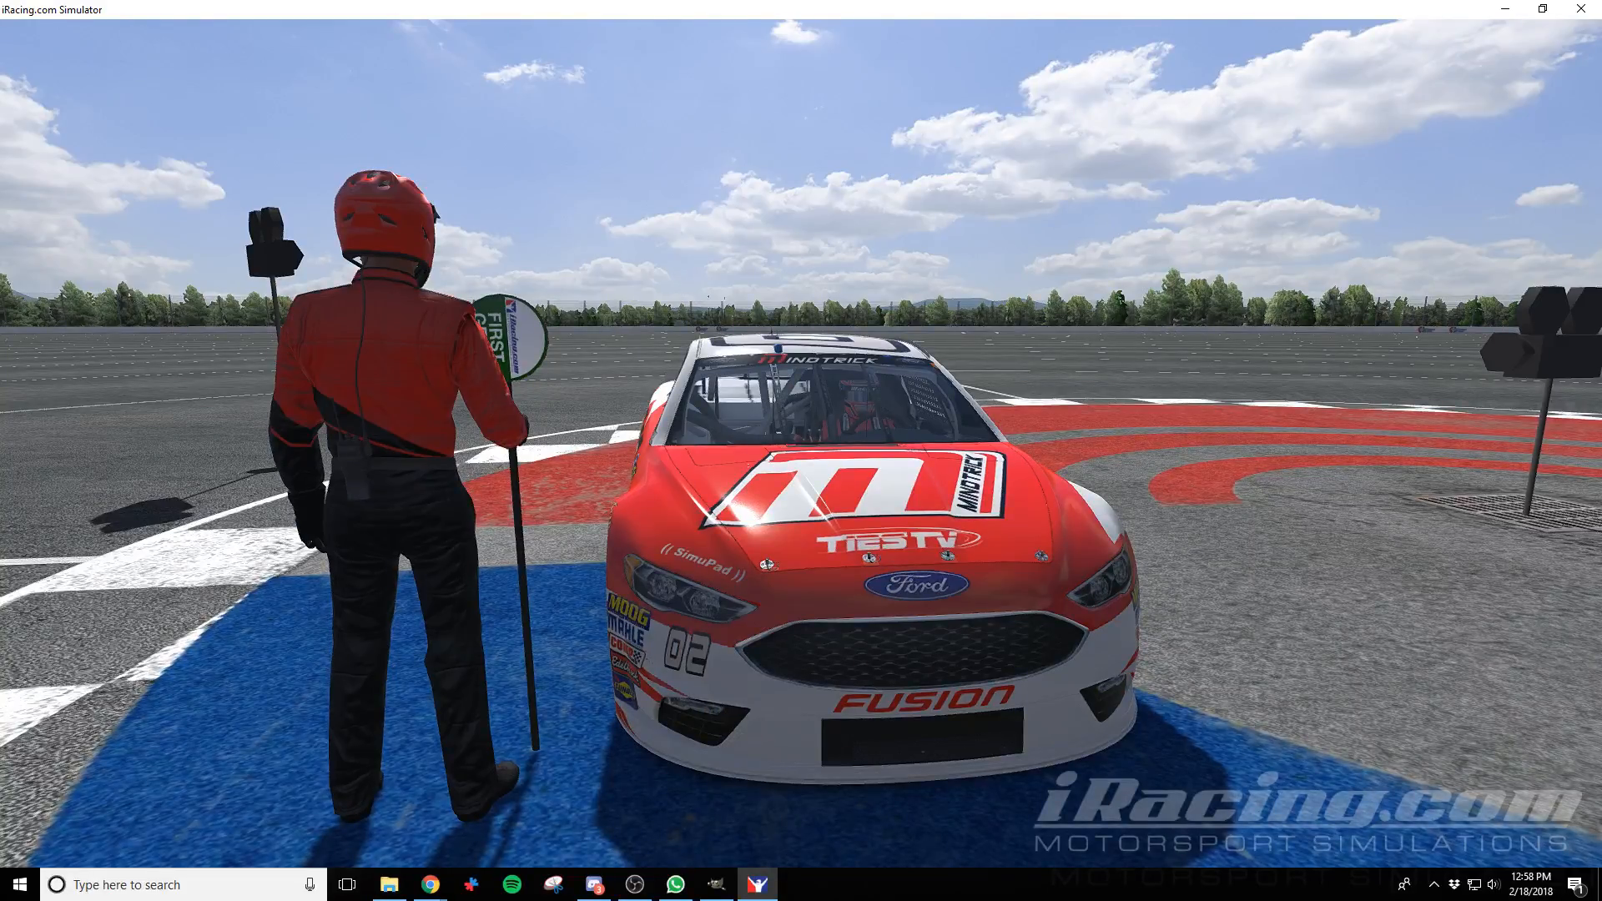
{"action": "key", "text": "alt+Tab"}
{"action": "key", "text": "Right"}
{"action": "key", "text": "alt+Tab"}
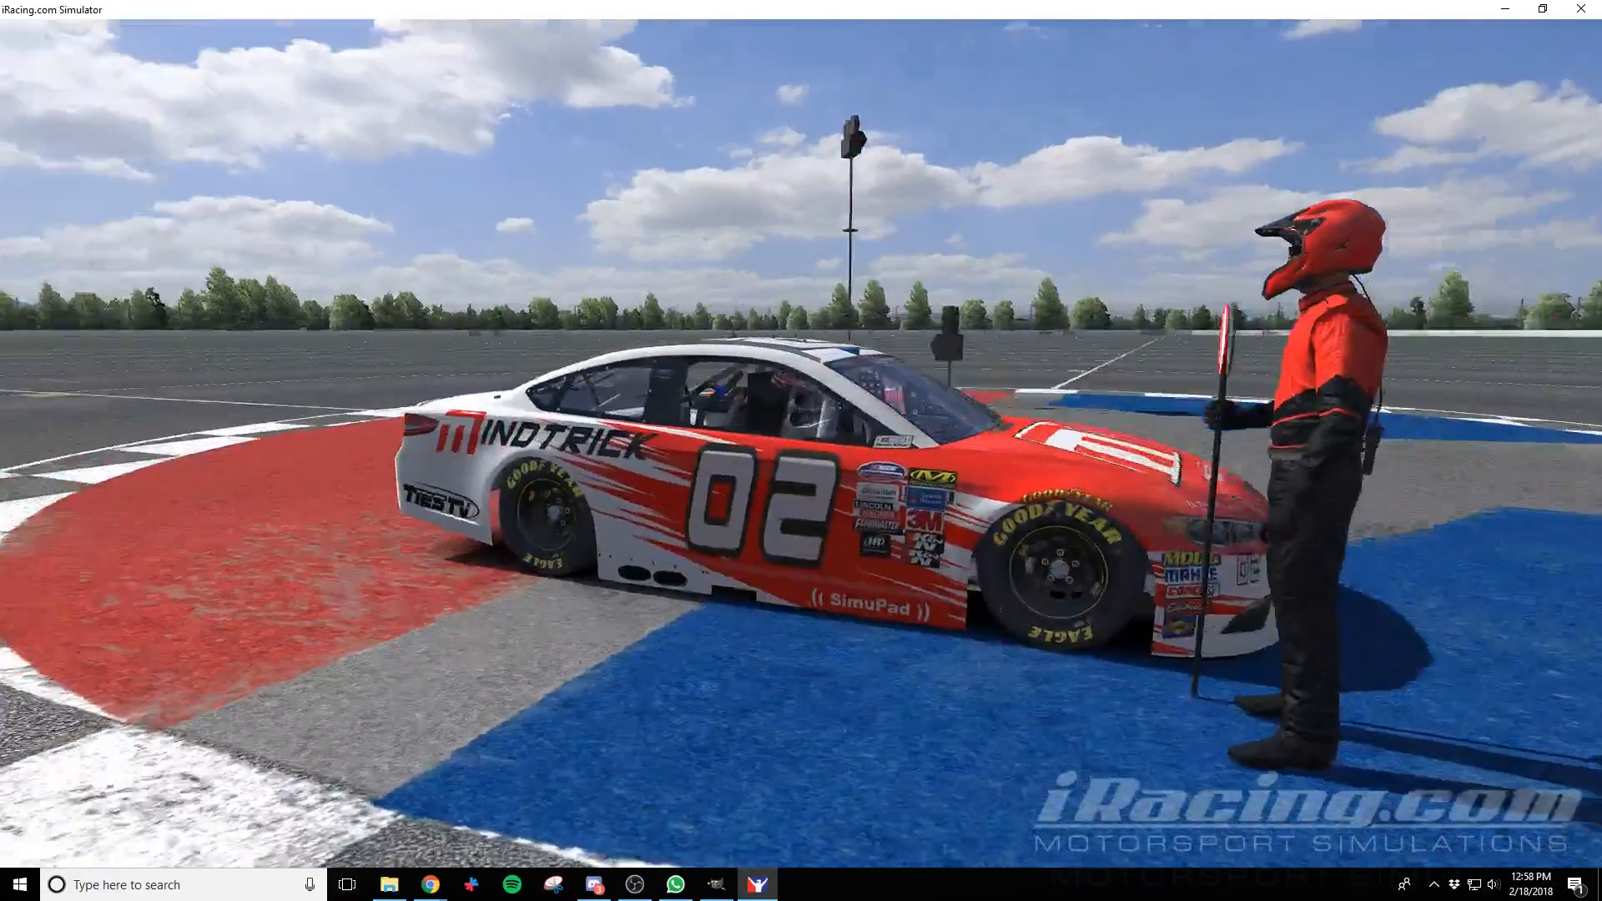
{"action": "key", "text": "space"}
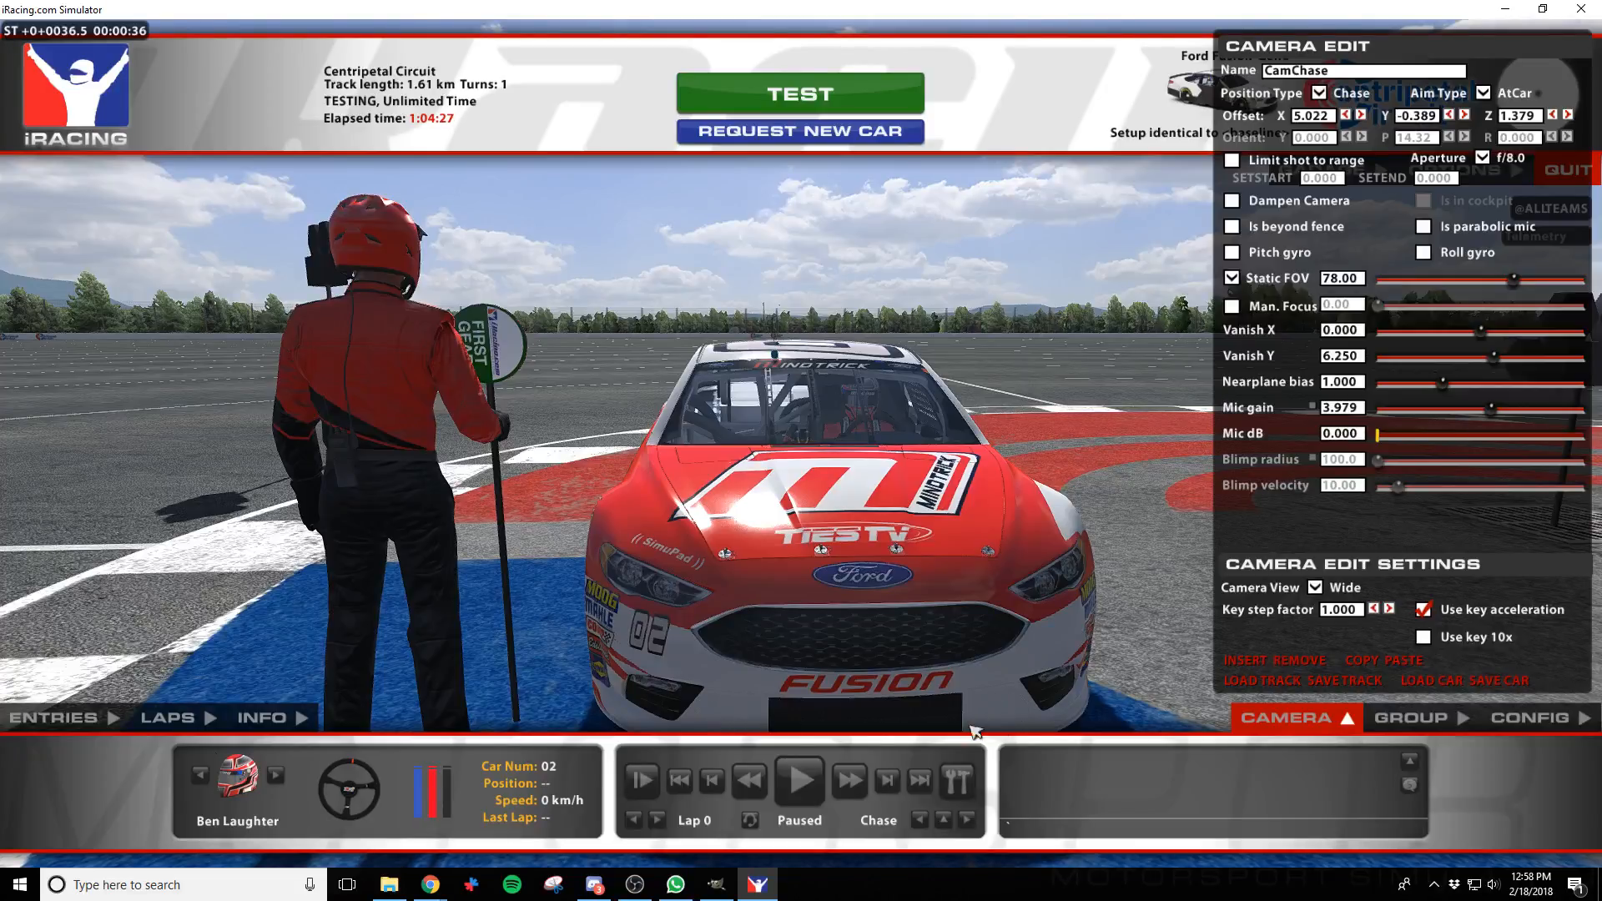
{"action": "key", "text": "space"}
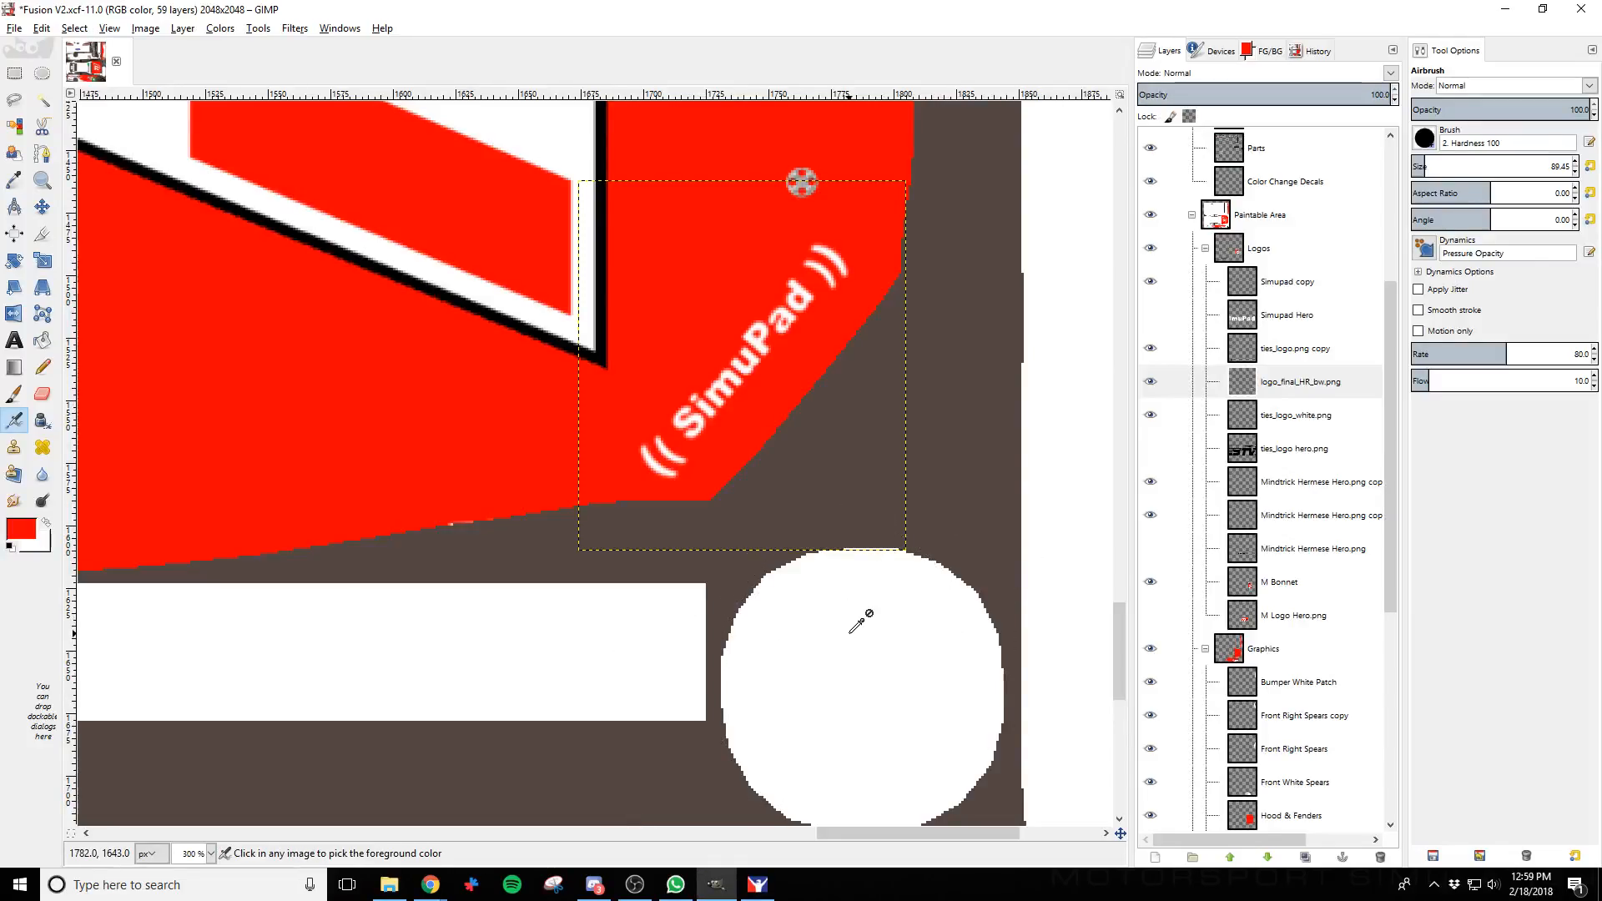
Duplicate the Front Right Spears layer, then delete the extra copy
{"action": "scroll", "coordinate": [851, 630], "scroll_direction": "down", "scroll_amount": 1}
{"action": "scroll", "coordinate": [846, 638], "scroll_direction": "up", "scroll_amount": 10}
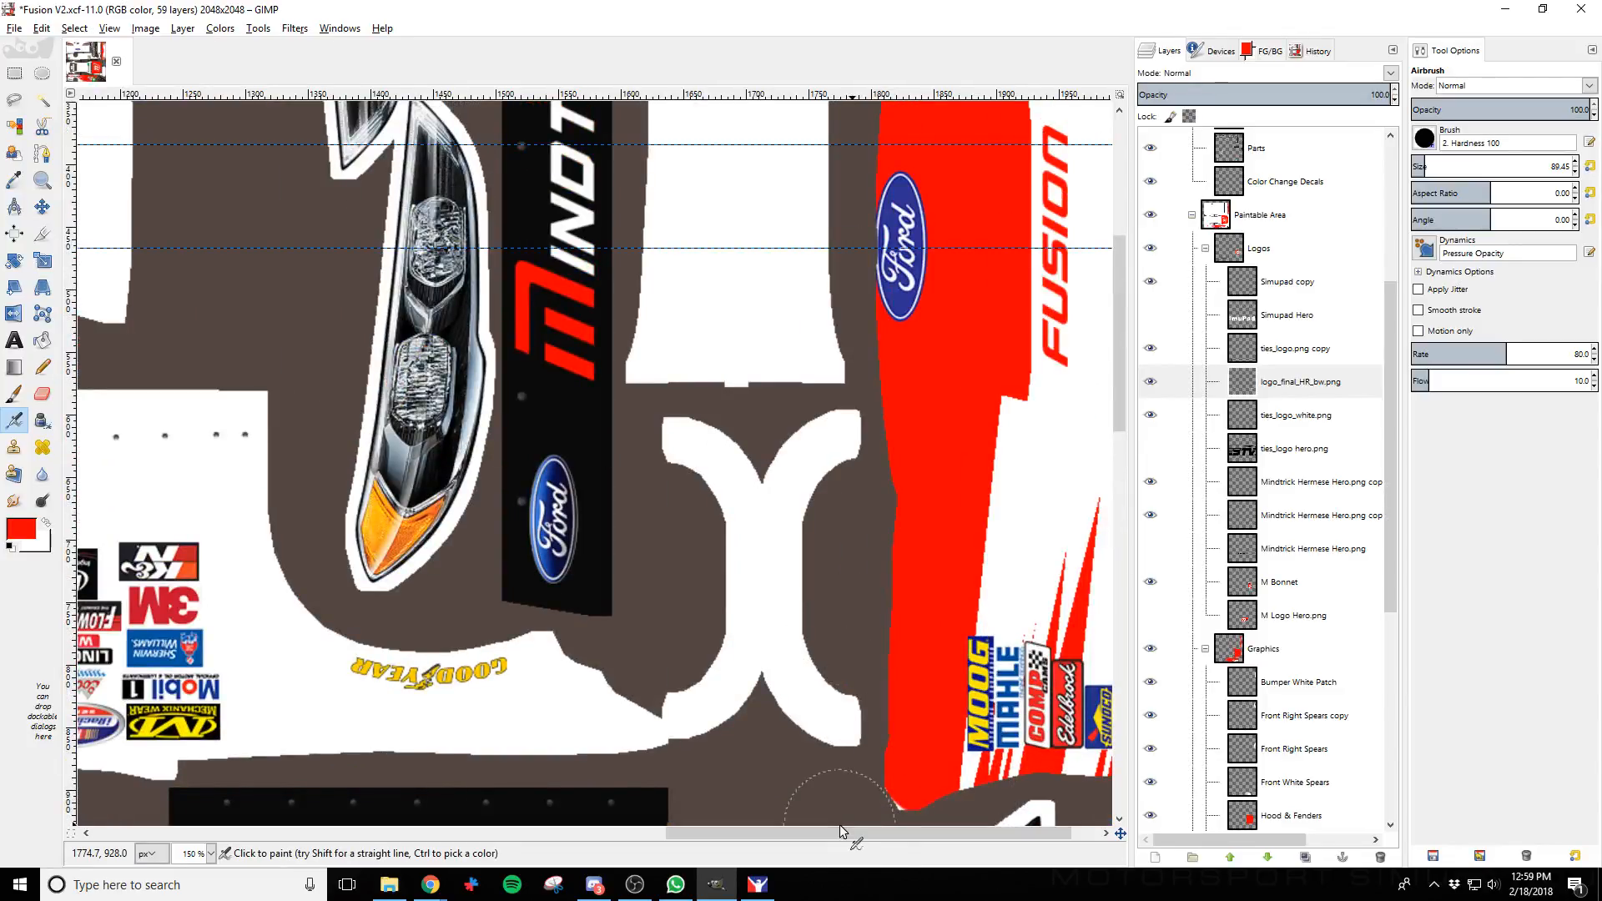
{"action": "left_click_drag", "start_coordinate": [847, 831], "coordinate": [871, 839]}
{"action": "scroll", "coordinate": [1049, 651], "scroll_direction": "up", "scroll_amount": 1}
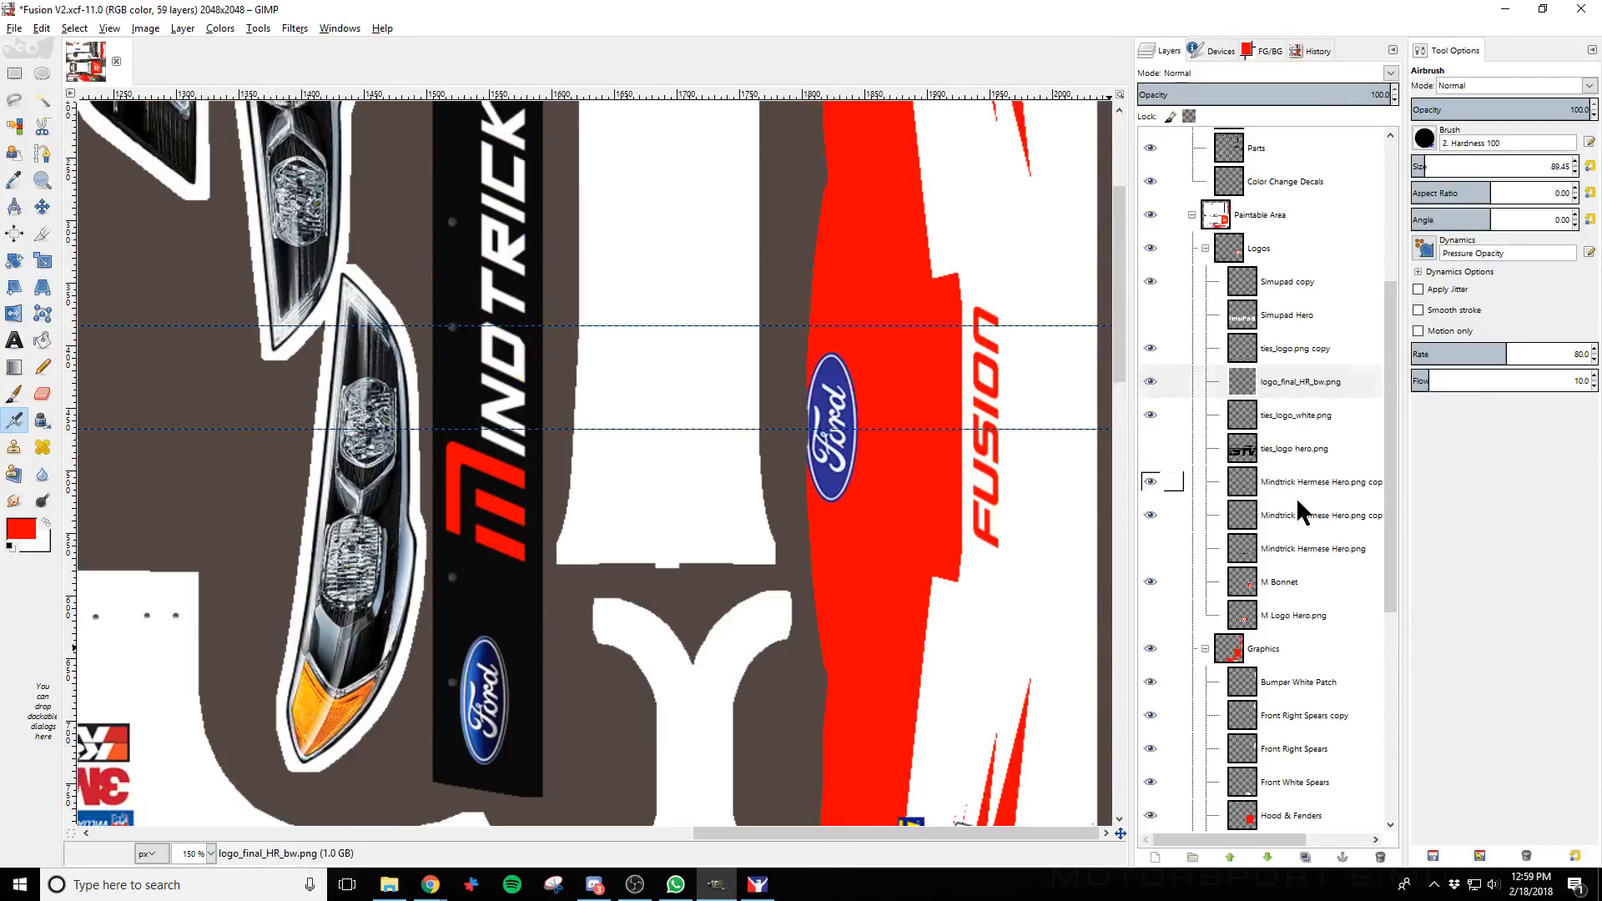
{"action": "scroll", "coordinate": [1304, 501], "scroll_direction": "down", "scroll_amount": 4}
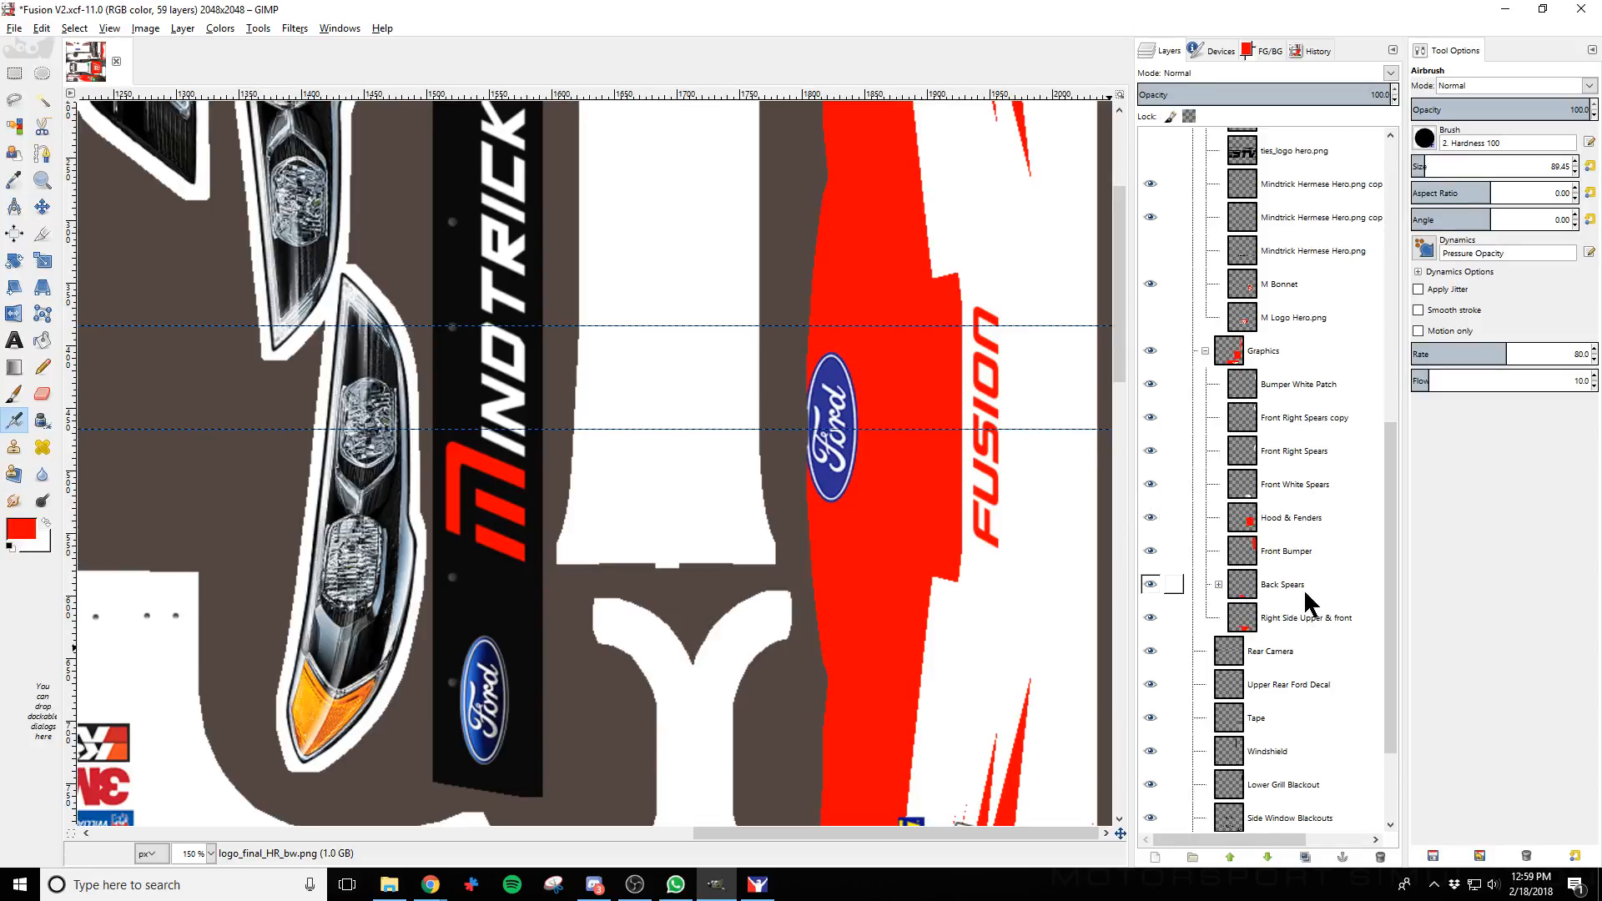
{"action": "left_click", "coordinate": [1309, 454]}
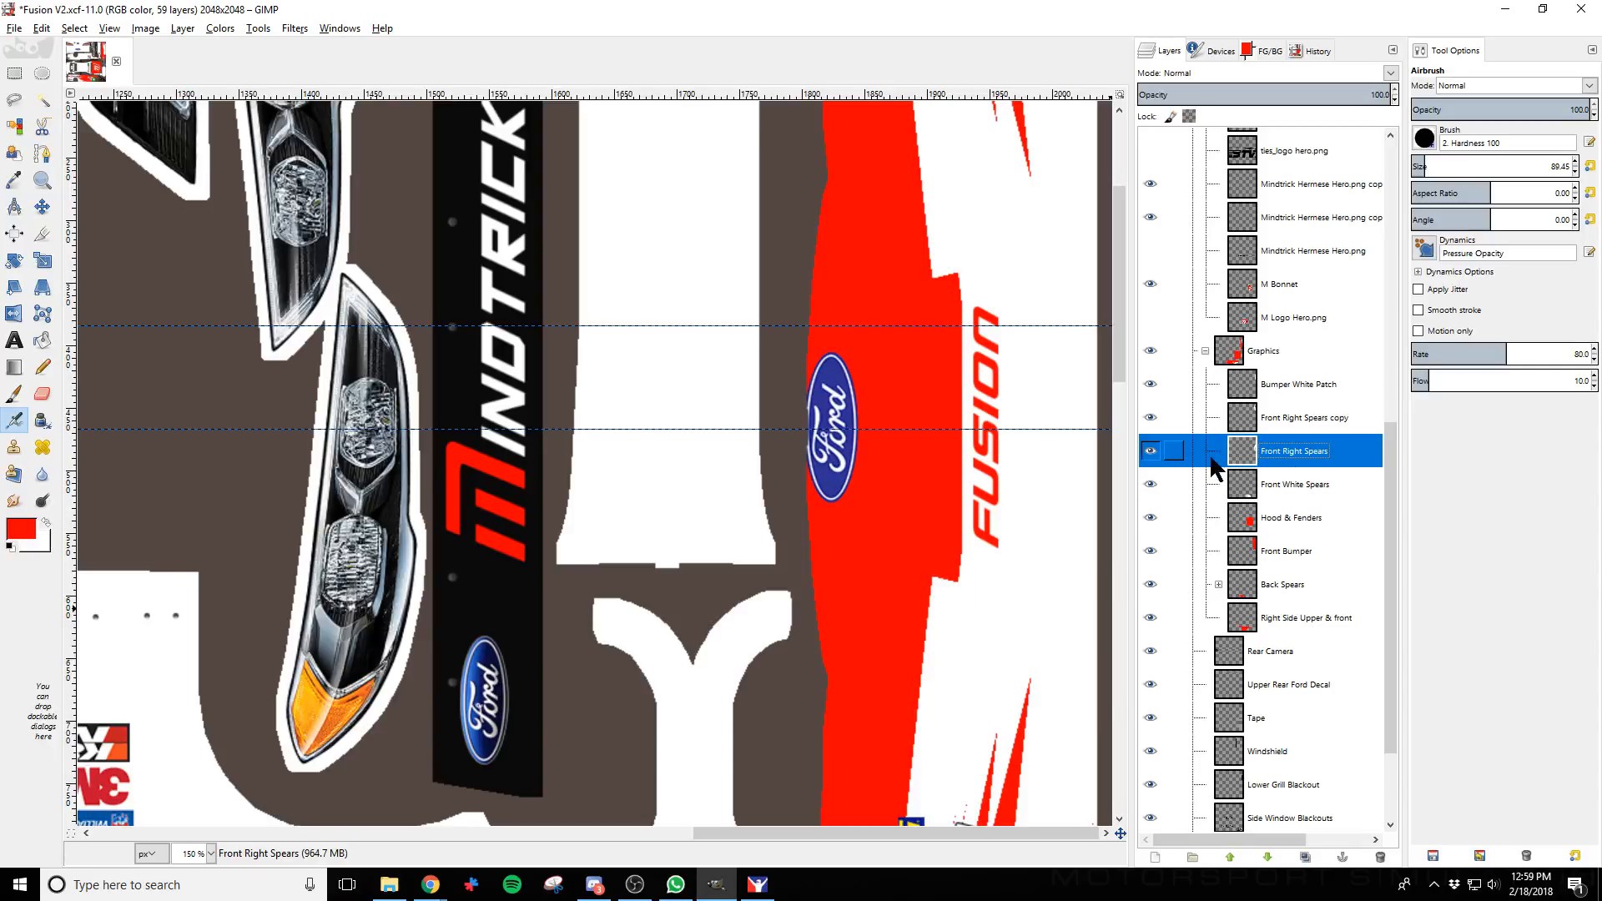
{"action": "right_click", "coordinate": [1299, 458]}
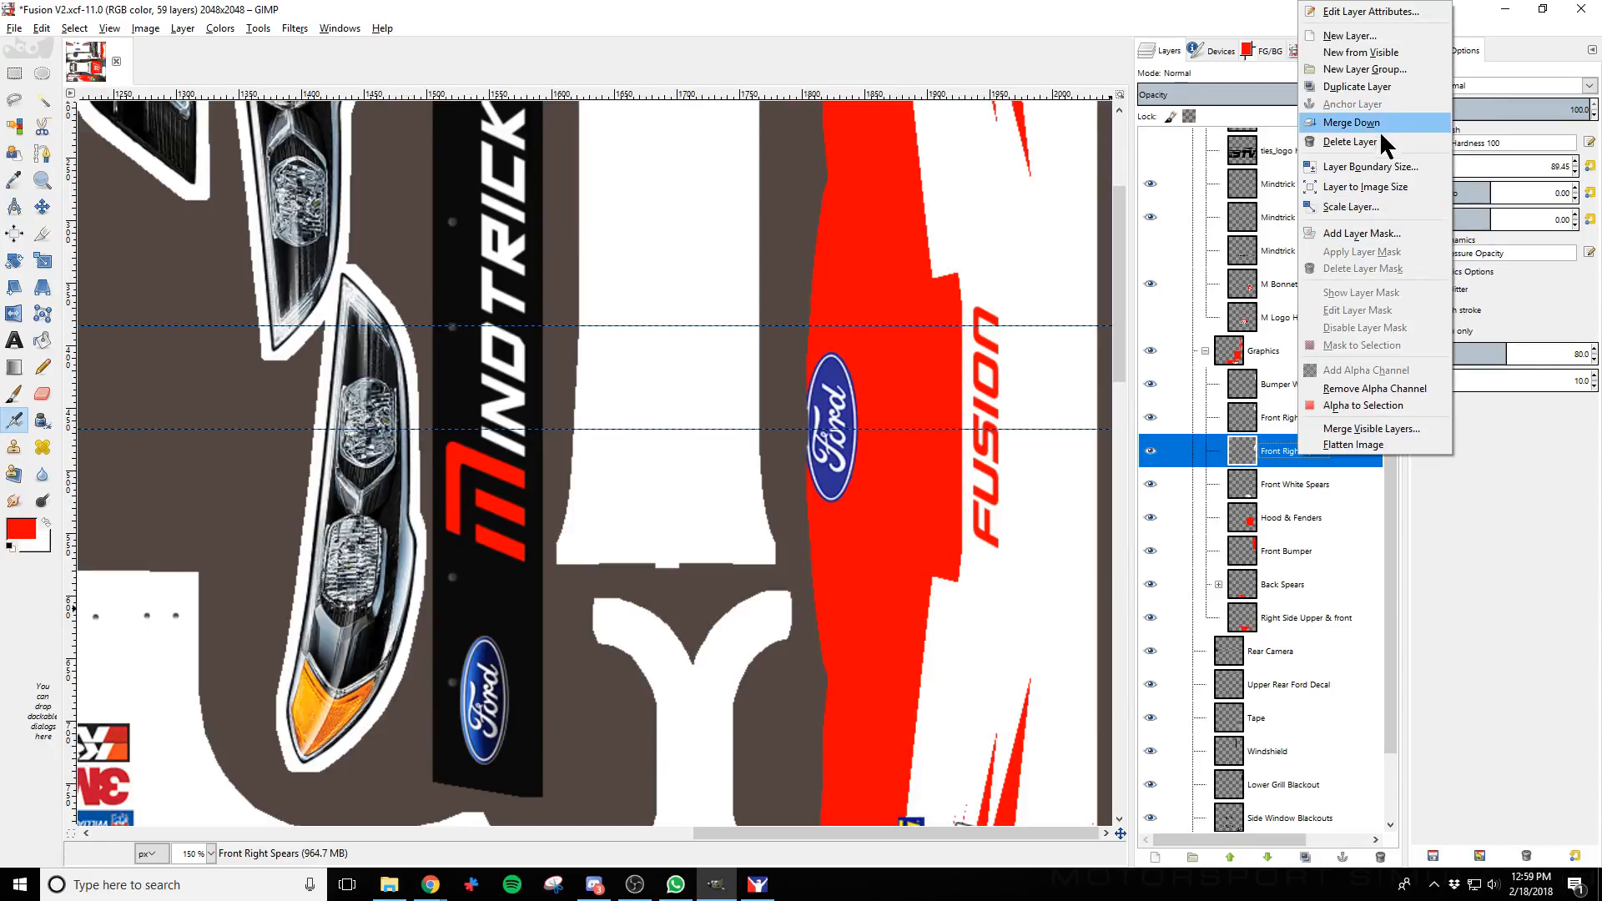
{"action": "left_click", "coordinate": [1368, 87]}
{"action": "scroll", "coordinate": [1062, 554], "scroll_direction": "down", "scroll_amount": 4}
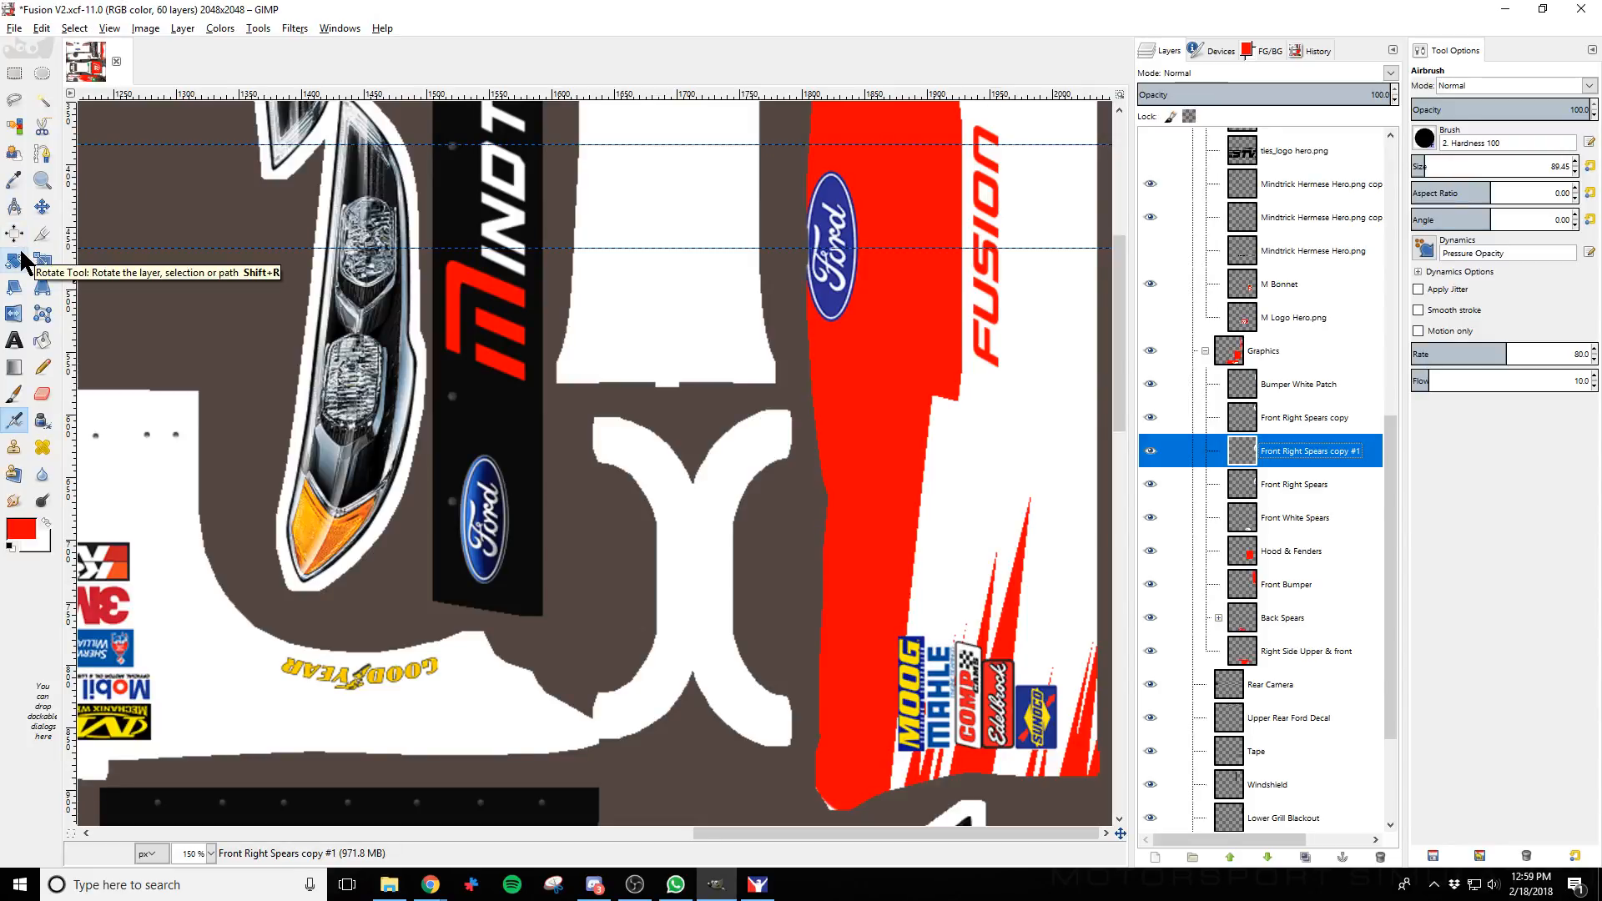
{"action": "right_click", "coordinate": [1294, 458]}
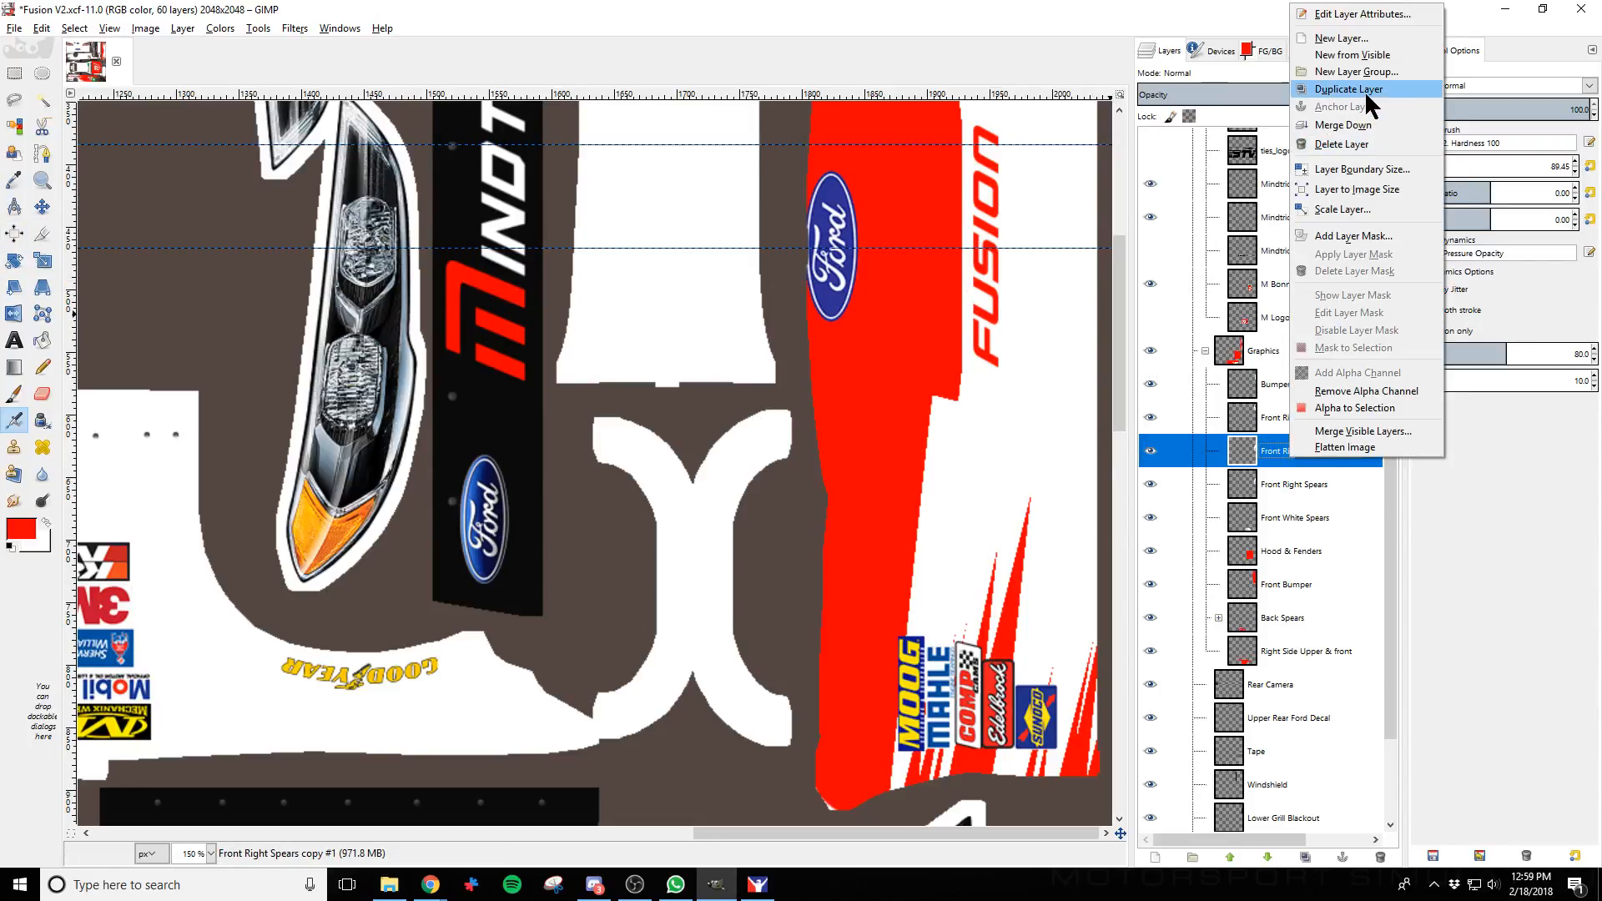
{"action": "left_click", "coordinate": [1343, 144]}
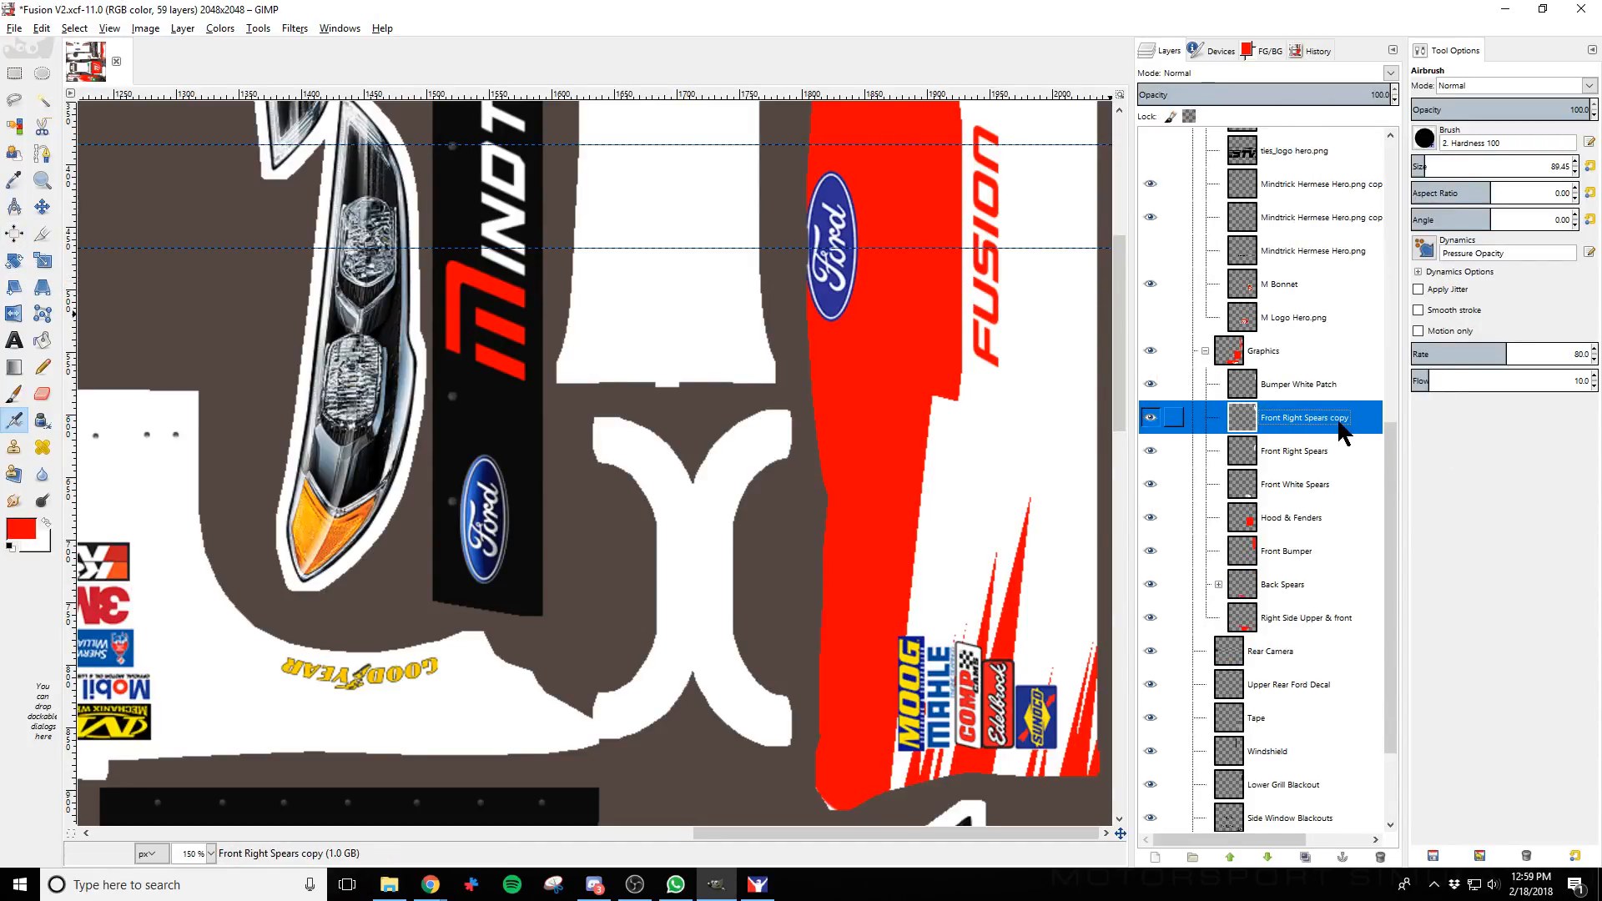
Pick Select by Color on the Front Right Spears layer and clear the current selection
{"action": "left_click", "coordinate": [14, 126]}
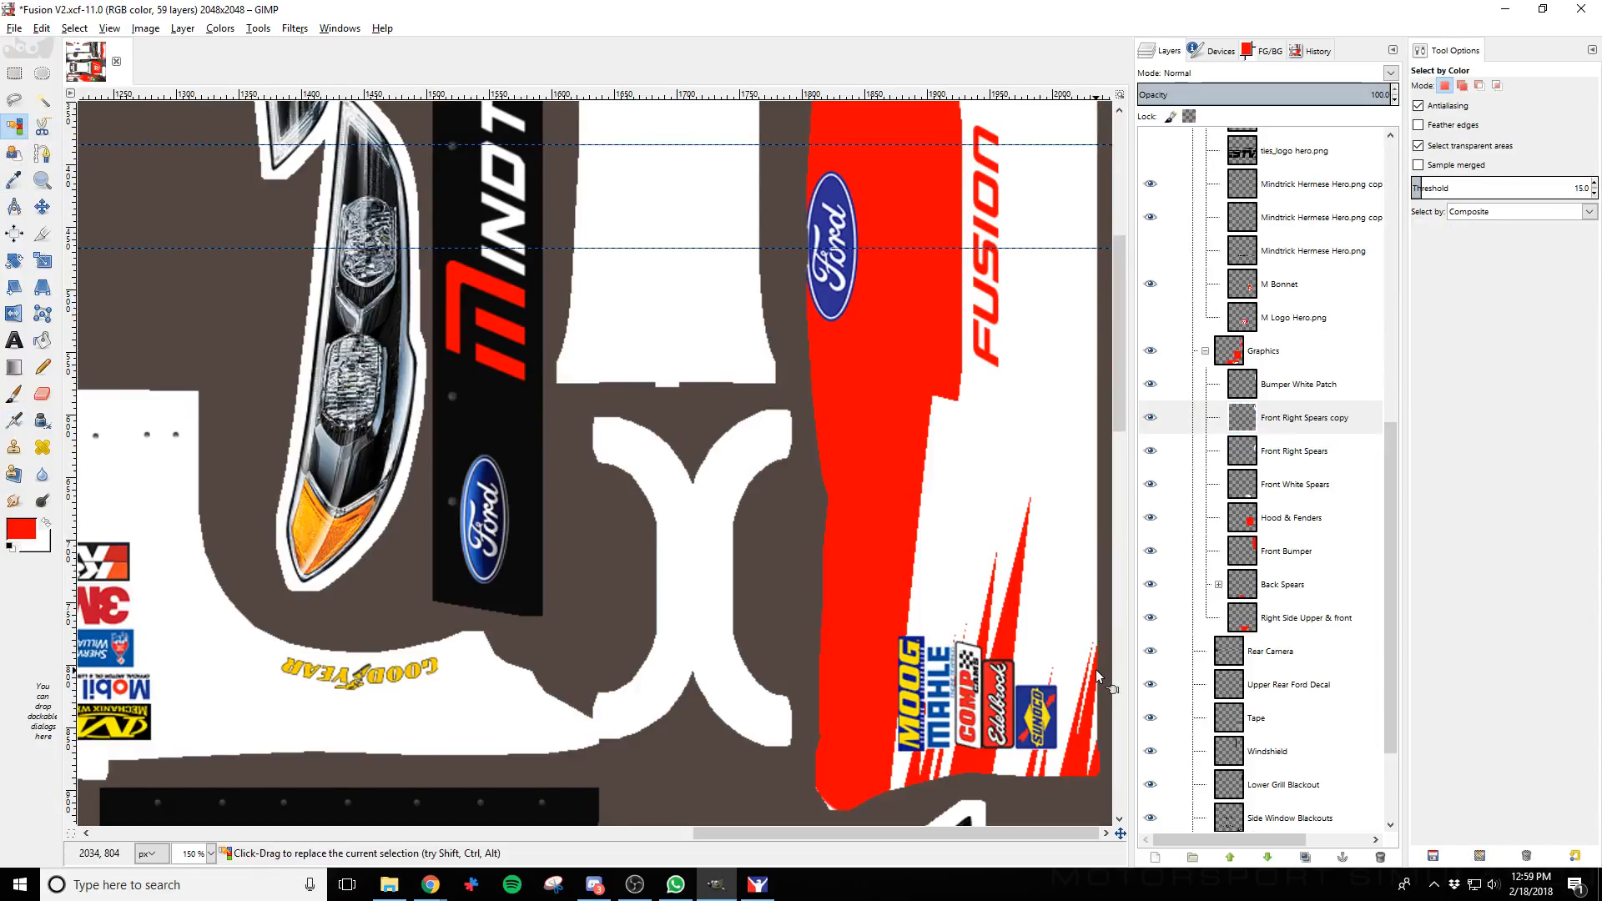
{"action": "left_click", "coordinate": [1339, 426]}
{"action": "left_click", "coordinate": [1323, 458]}
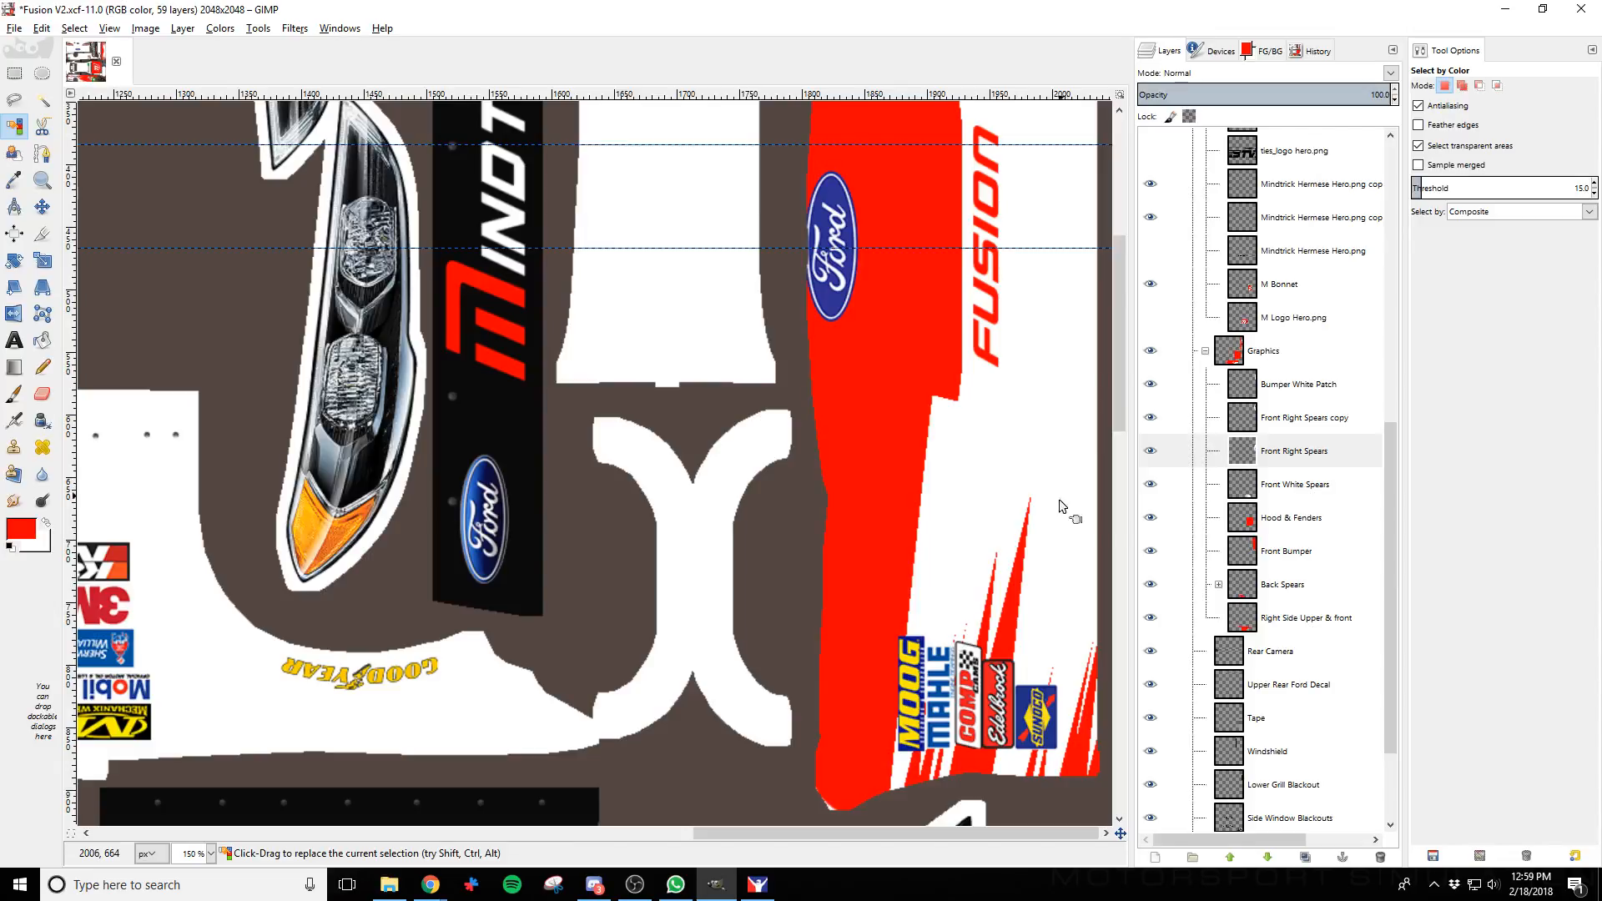
{"action": "left_click", "coordinate": [1319, 457]}
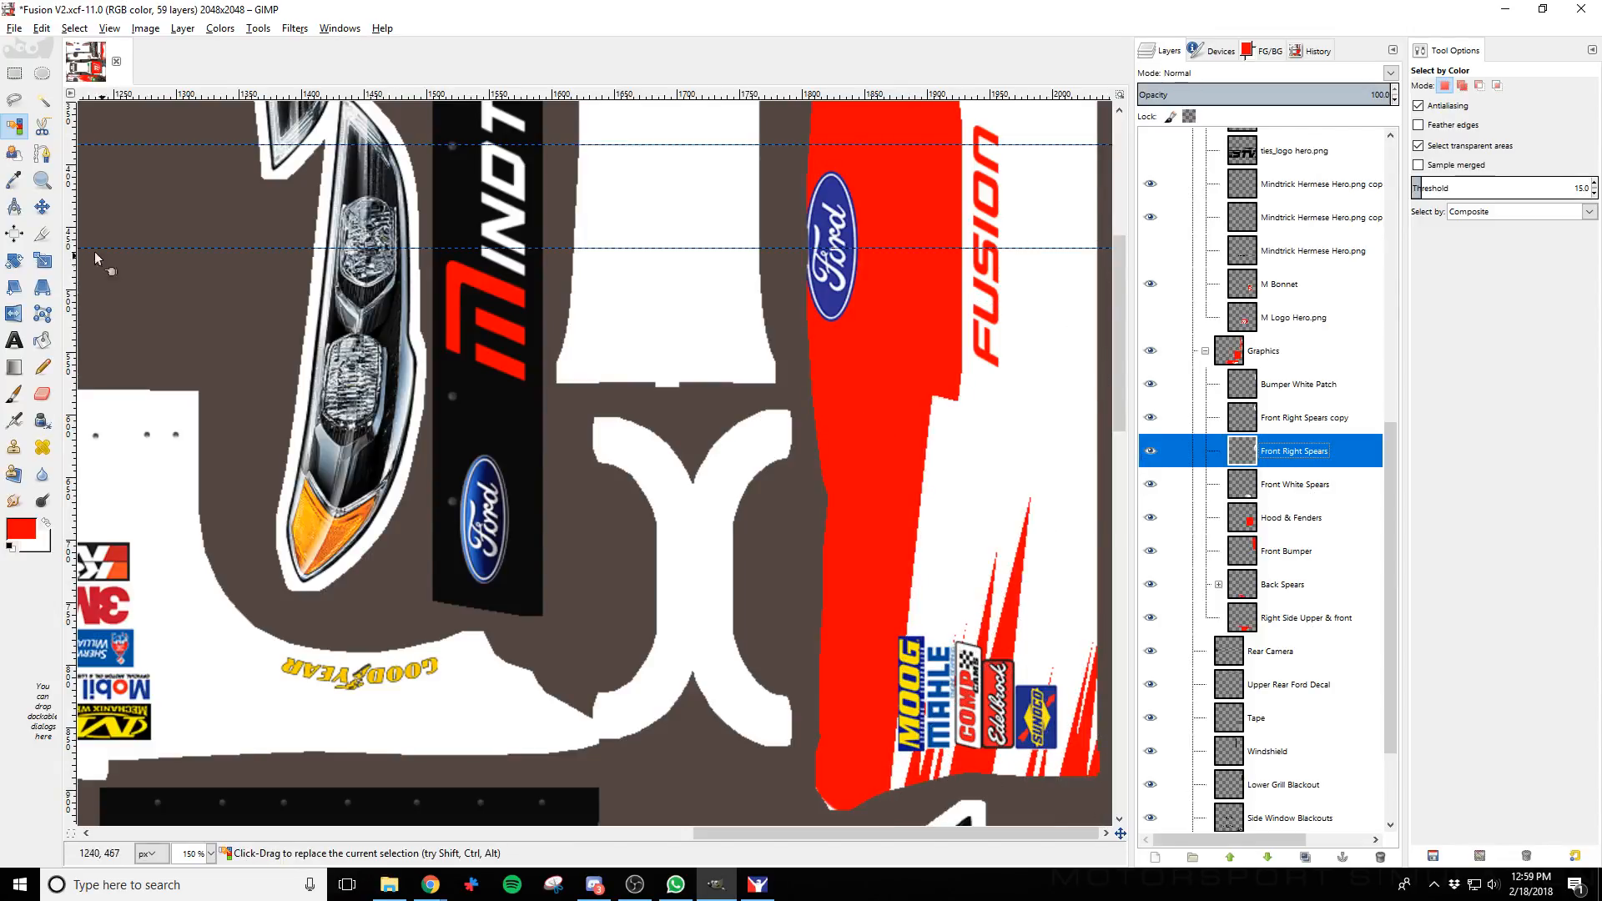
{"action": "left_click", "coordinate": [16, 132]}
{"action": "scroll", "coordinate": [1037, 646], "scroll_direction": "down", "scroll_amount": 2}
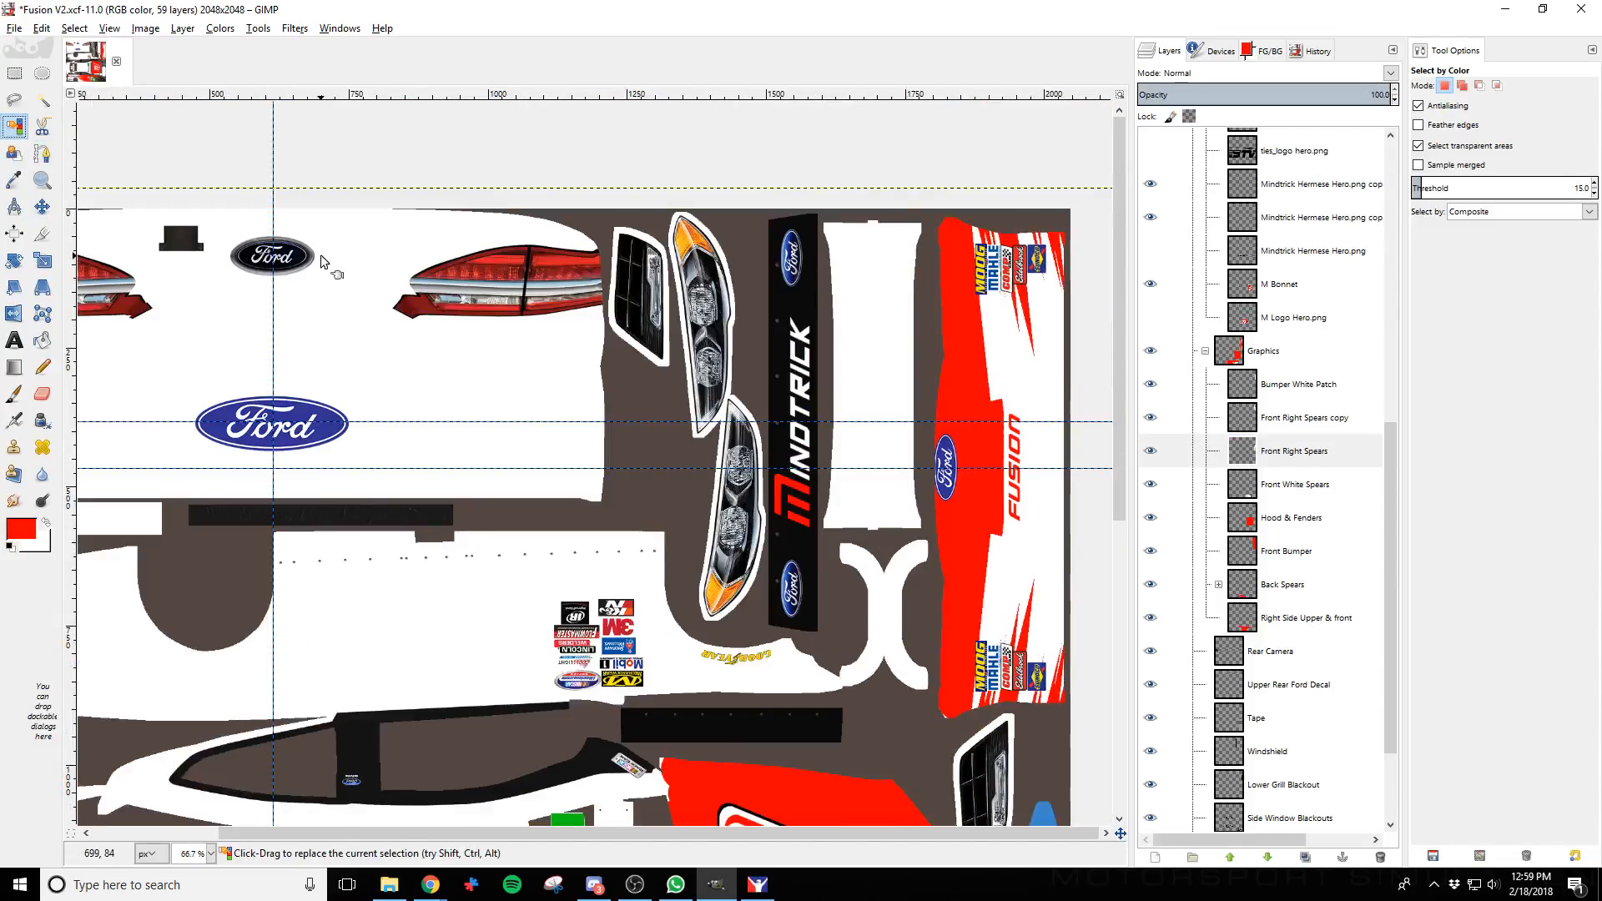
{"action": "left_click", "coordinate": [79, 29]}
{"action": "left_click", "coordinate": [102, 64]}
Duplicate Front Right Spears as copy #1 and bucket-fill its white spear area red
{"action": "right_click", "coordinate": [1327, 455]}
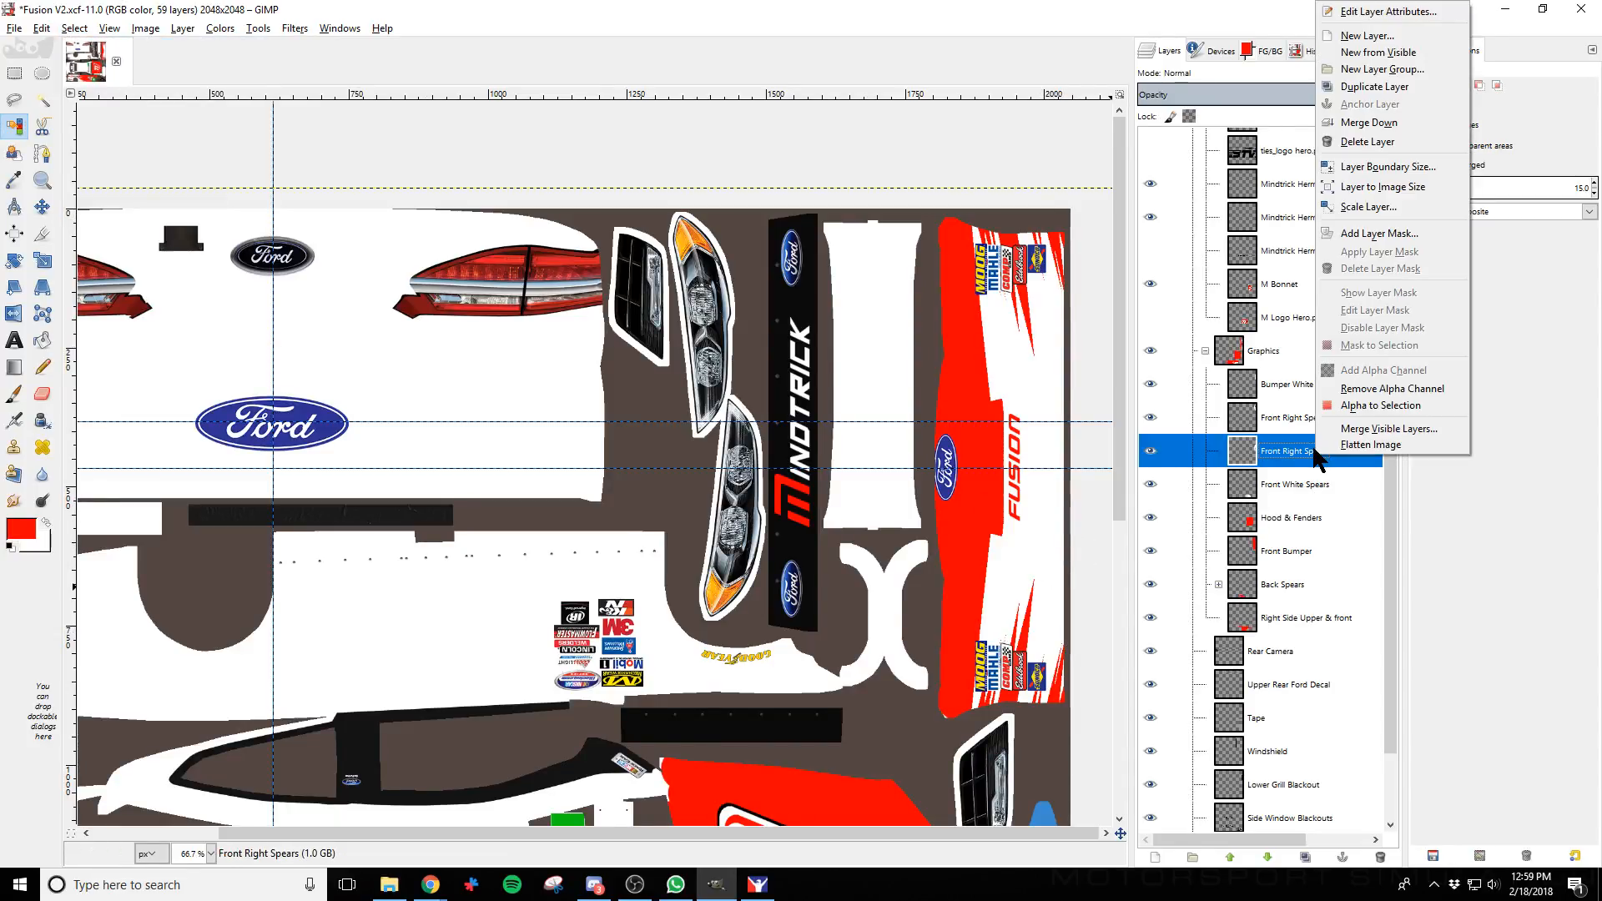
{"action": "left_click", "coordinate": [1374, 87]}
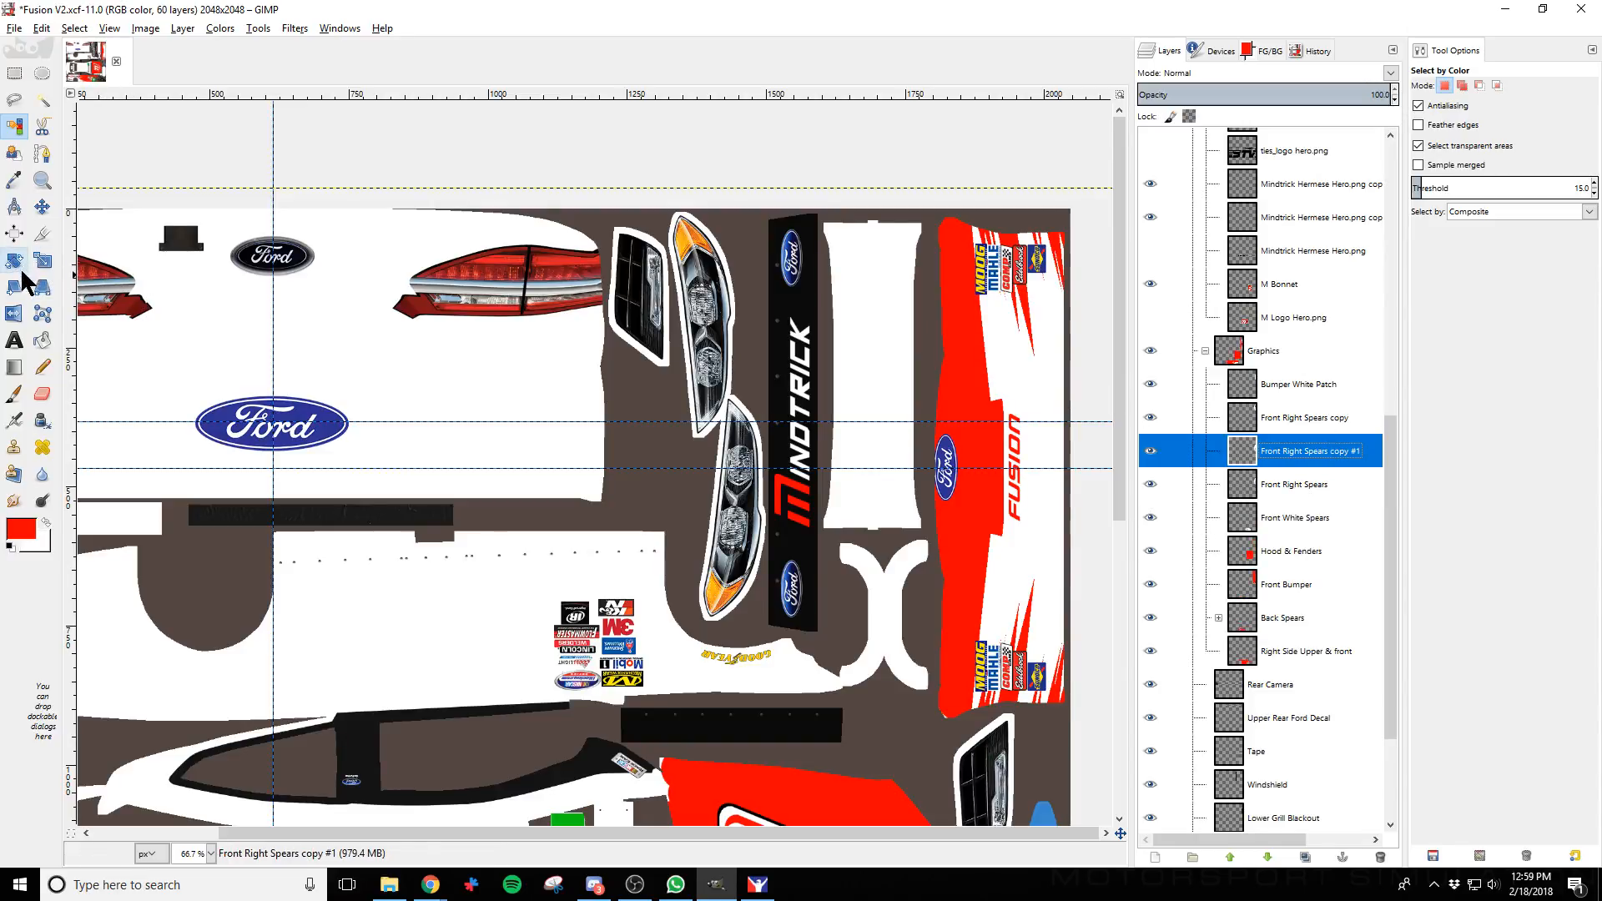
{"action": "left_click", "coordinate": [42, 339]}
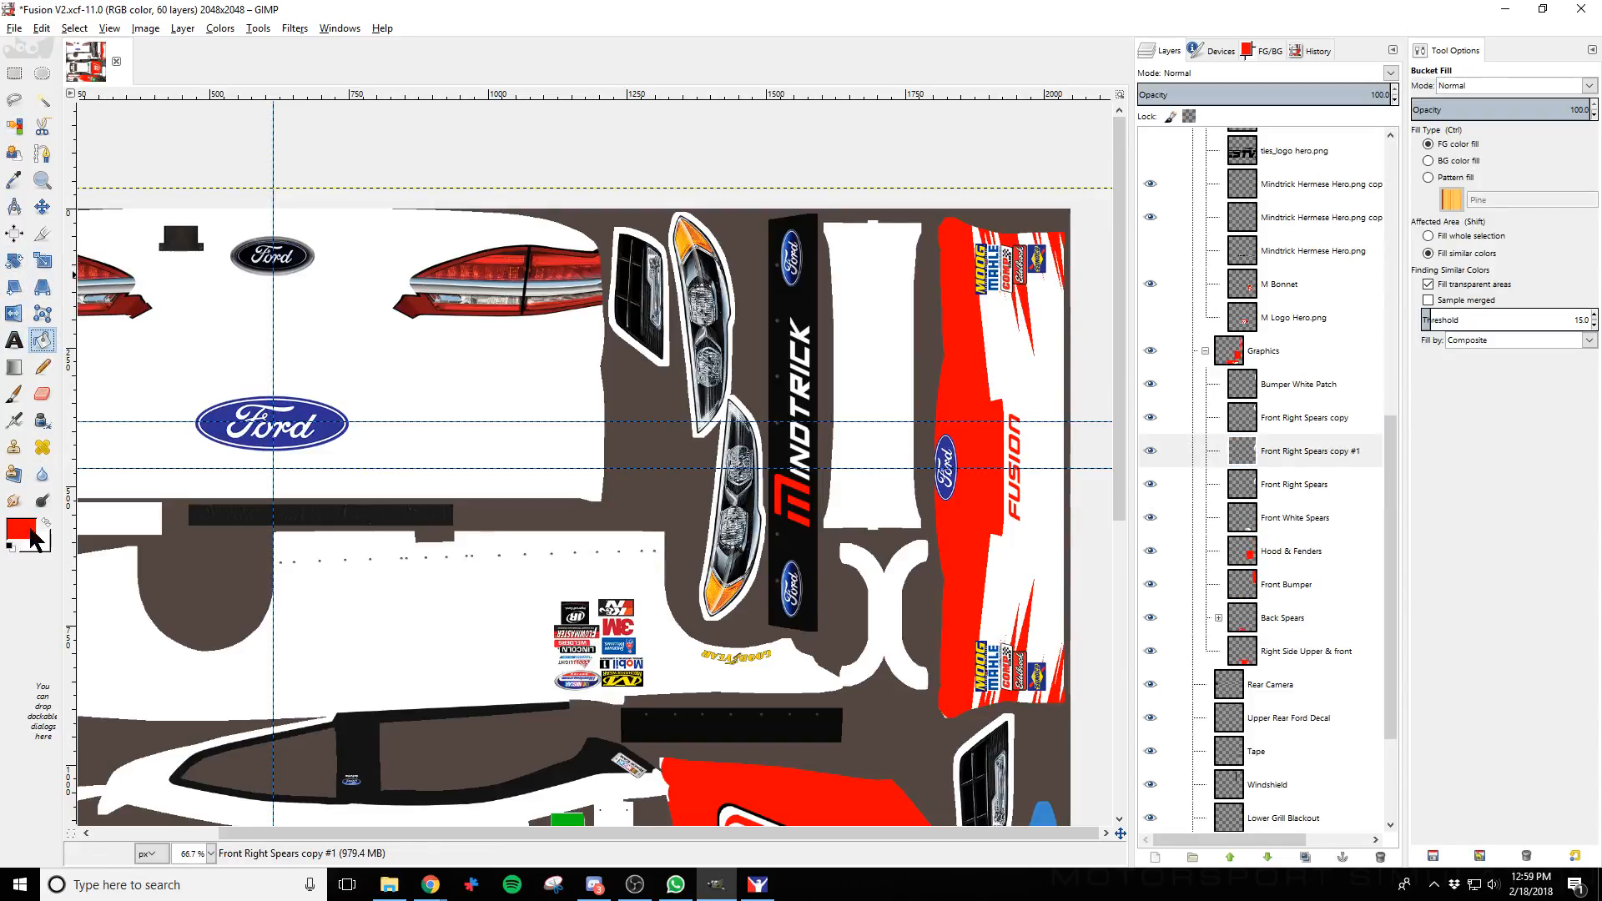
{"action": "left_click", "coordinate": [1051, 622]}
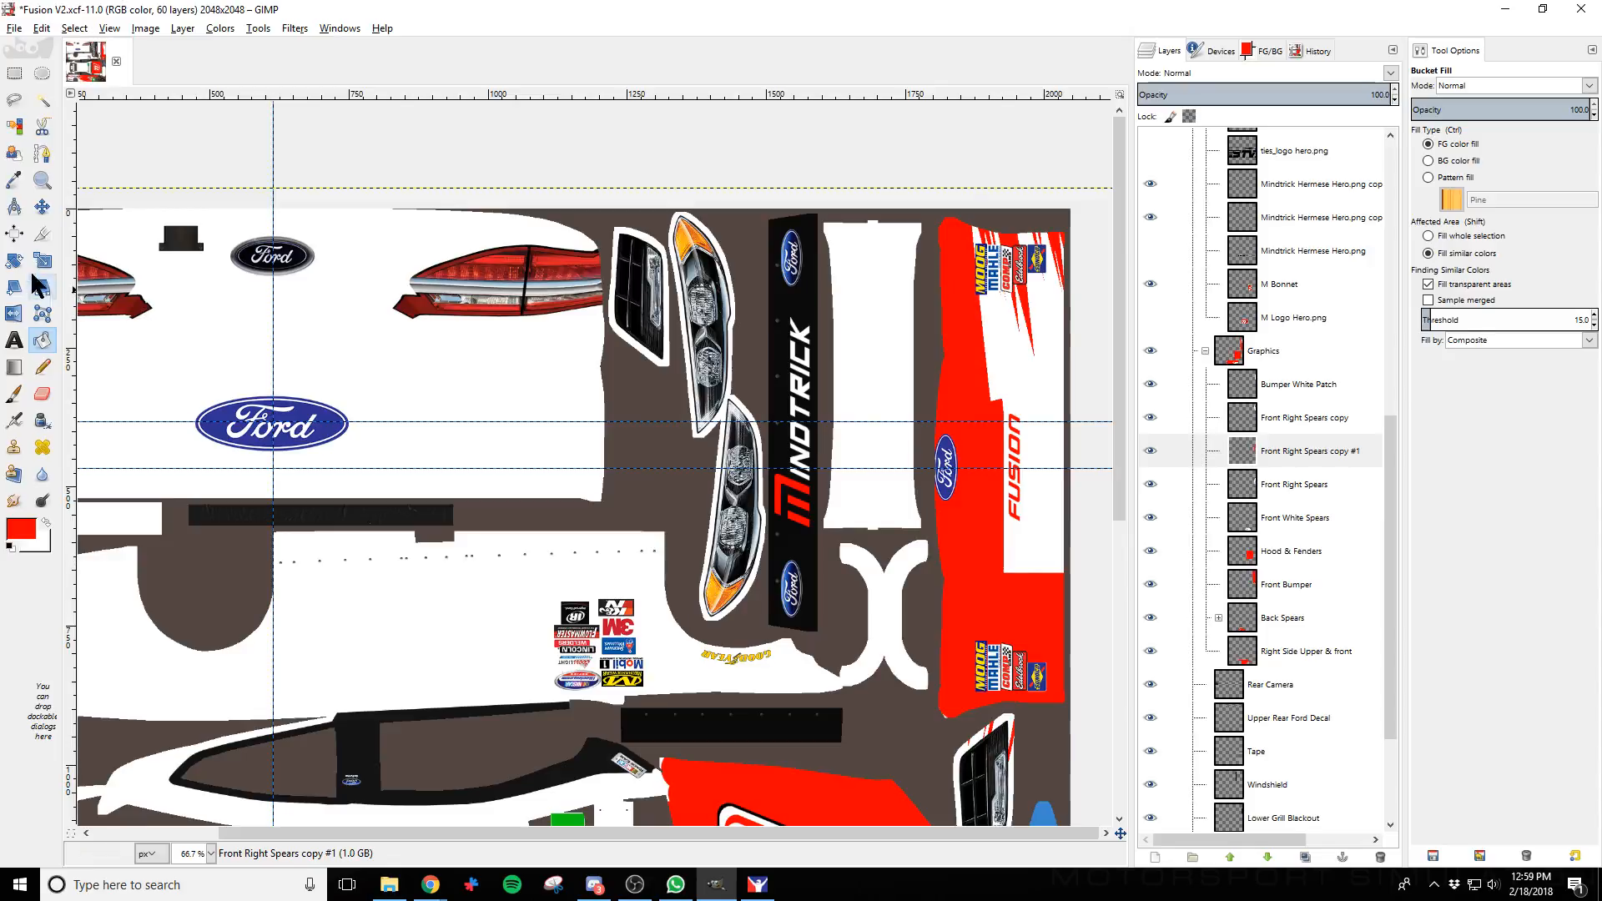
{"action": "left_click", "coordinate": [41, 206]}
{"action": "left_click", "coordinate": [1043, 632]}
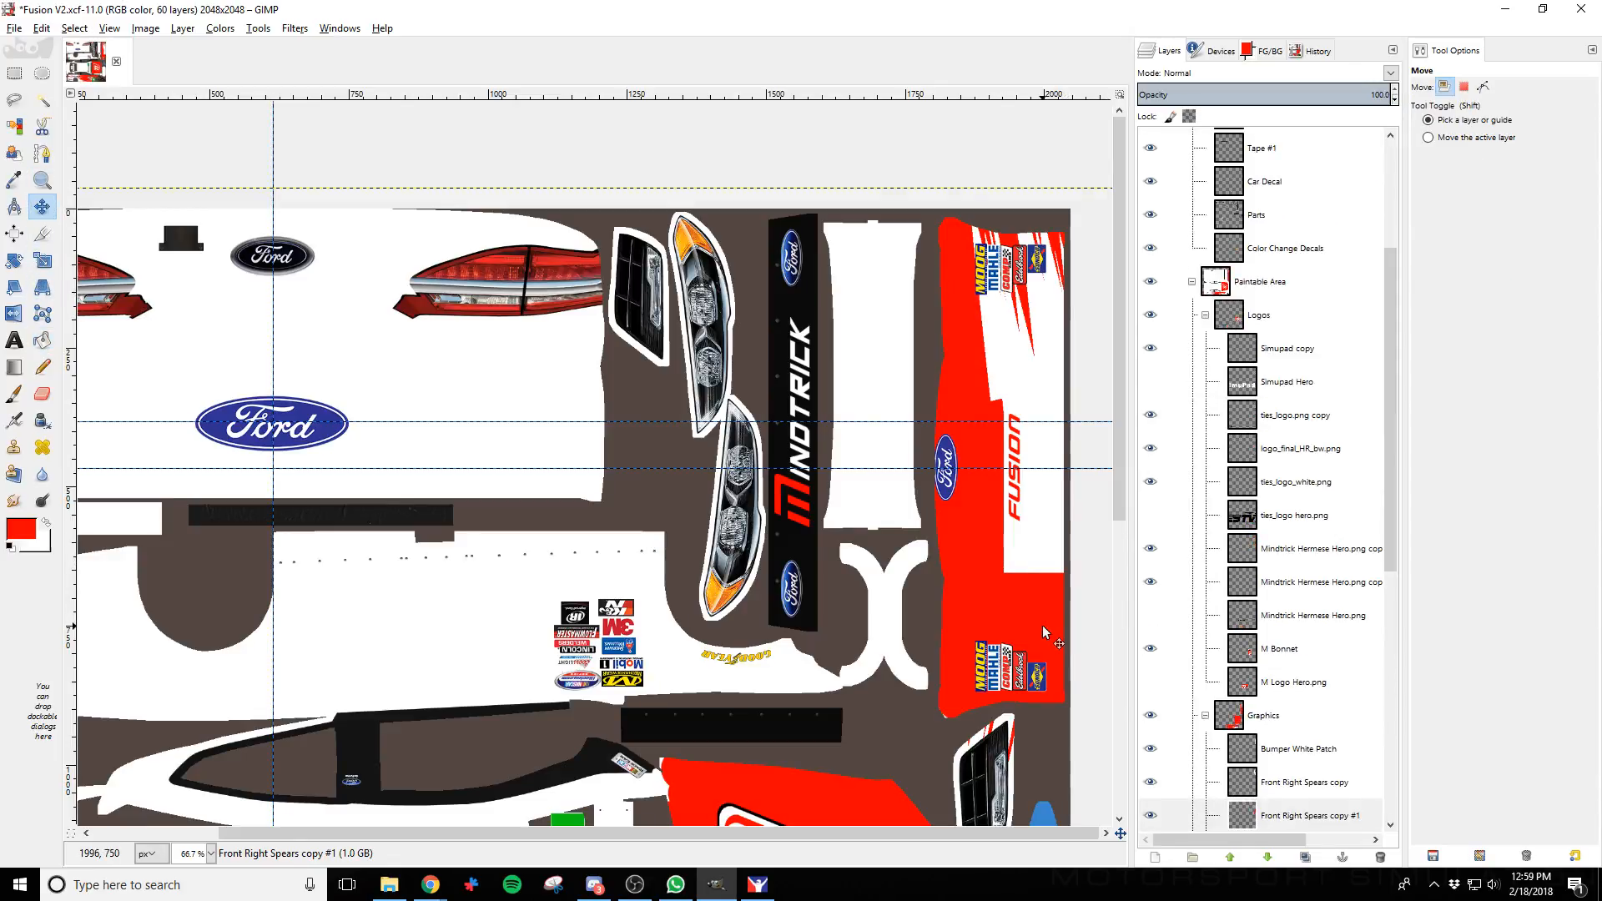
Undo the red fill and the earlier spear stripe edits
{"action": "key", "text": "ctrl+z"}
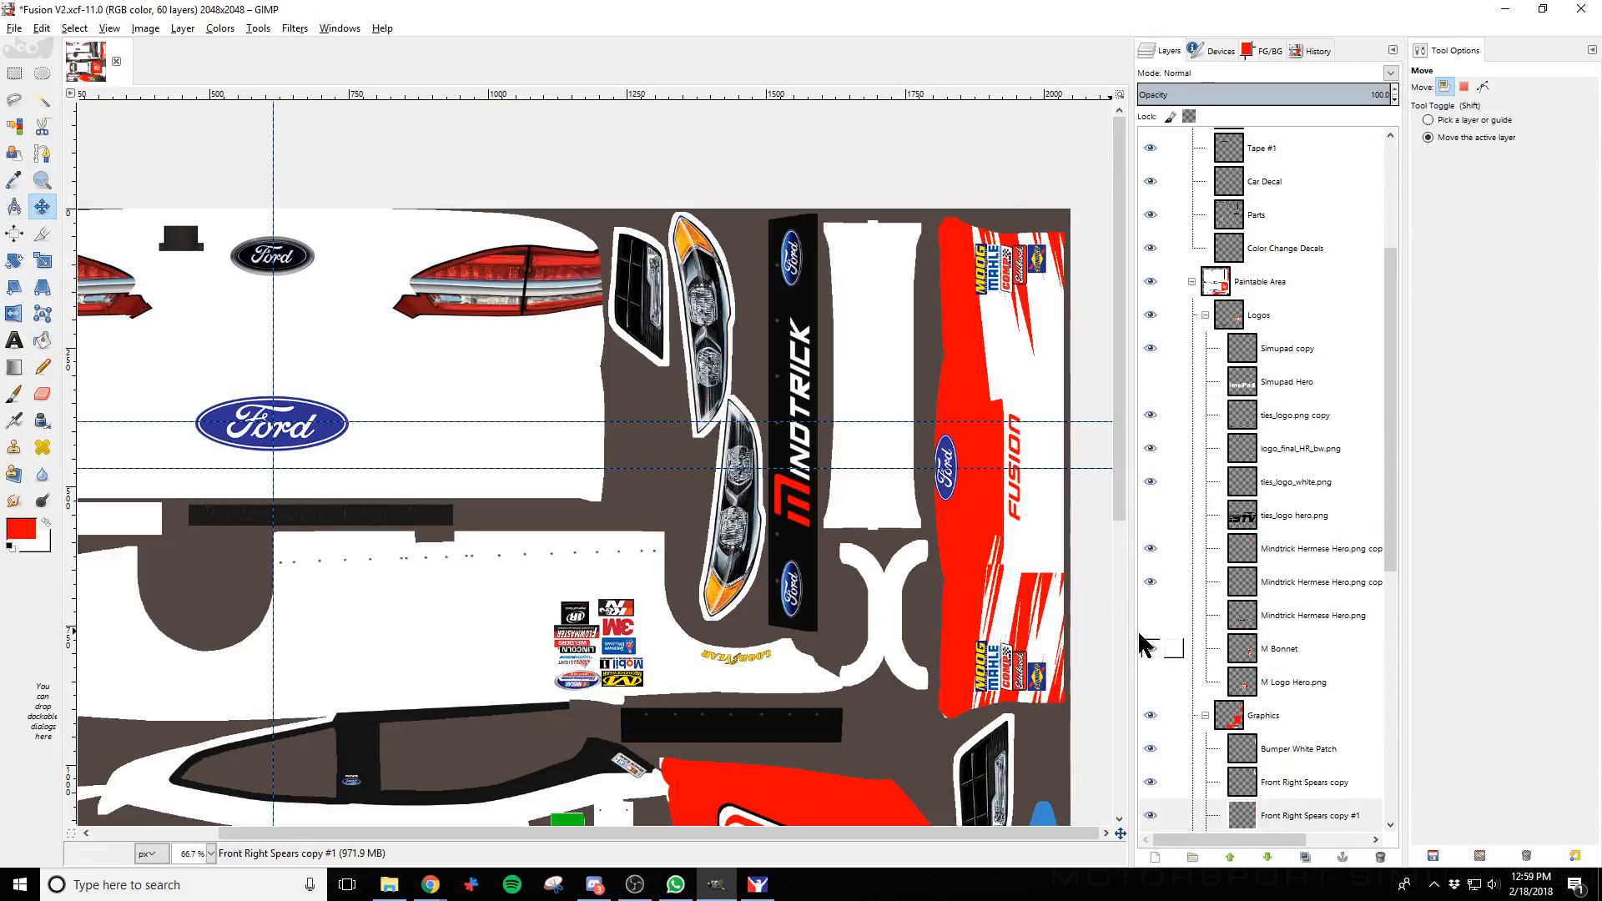
{"action": "key", "text": "ctrl+z"}
{"action": "key", "text": "ctrl+z"}
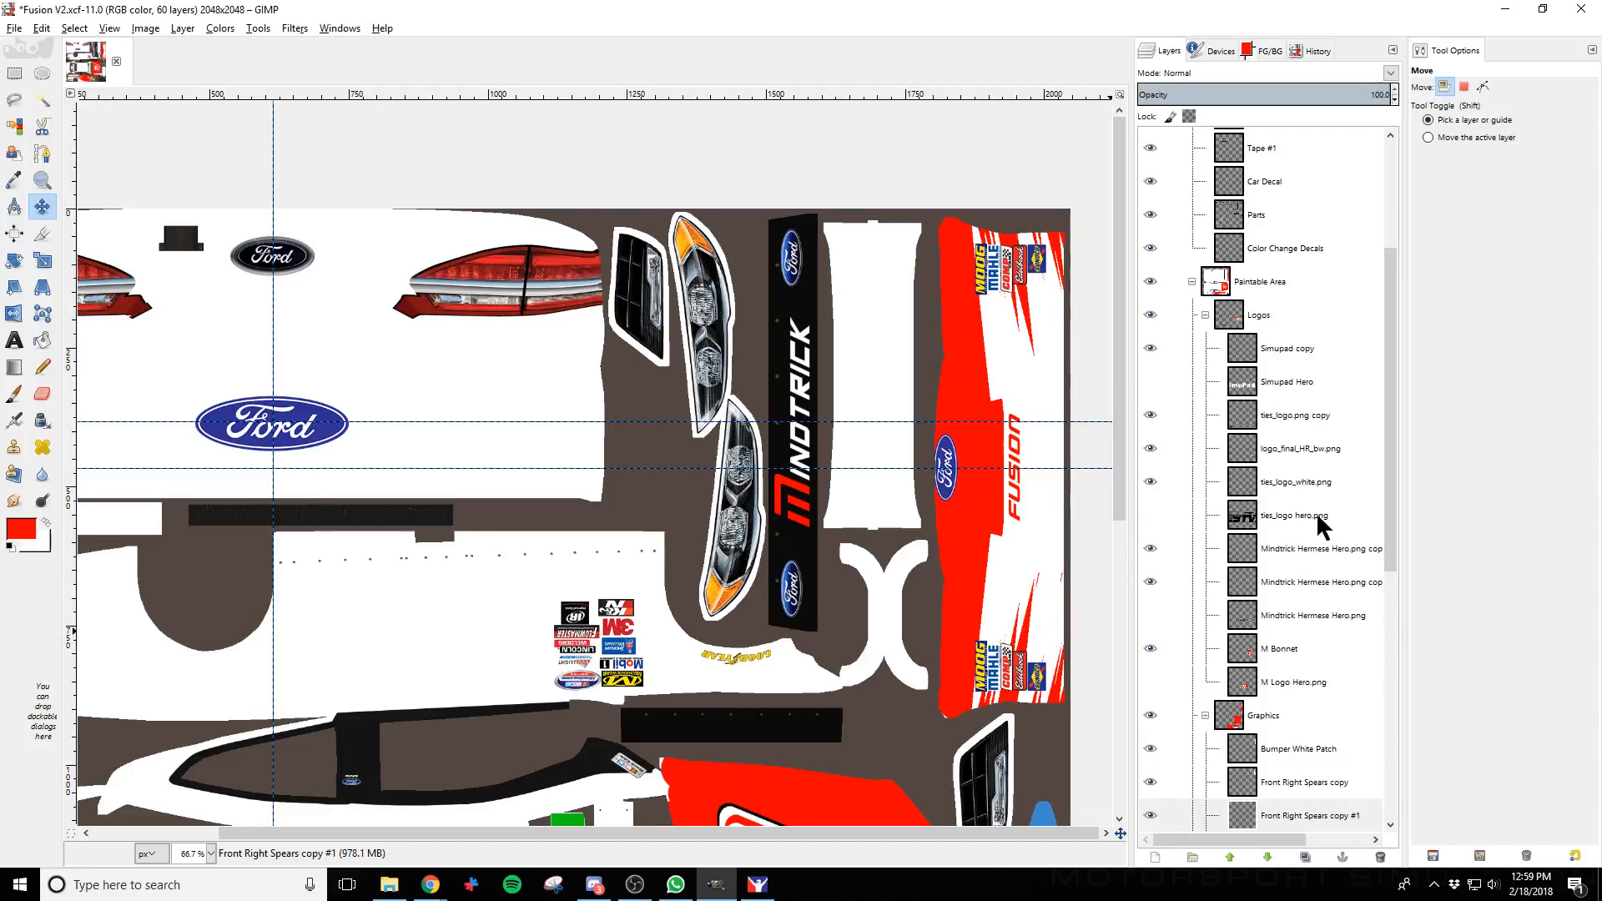
{"action": "scroll", "coordinate": [1304, 654], "scroll_direction": "down", "scroll_amount": 3}
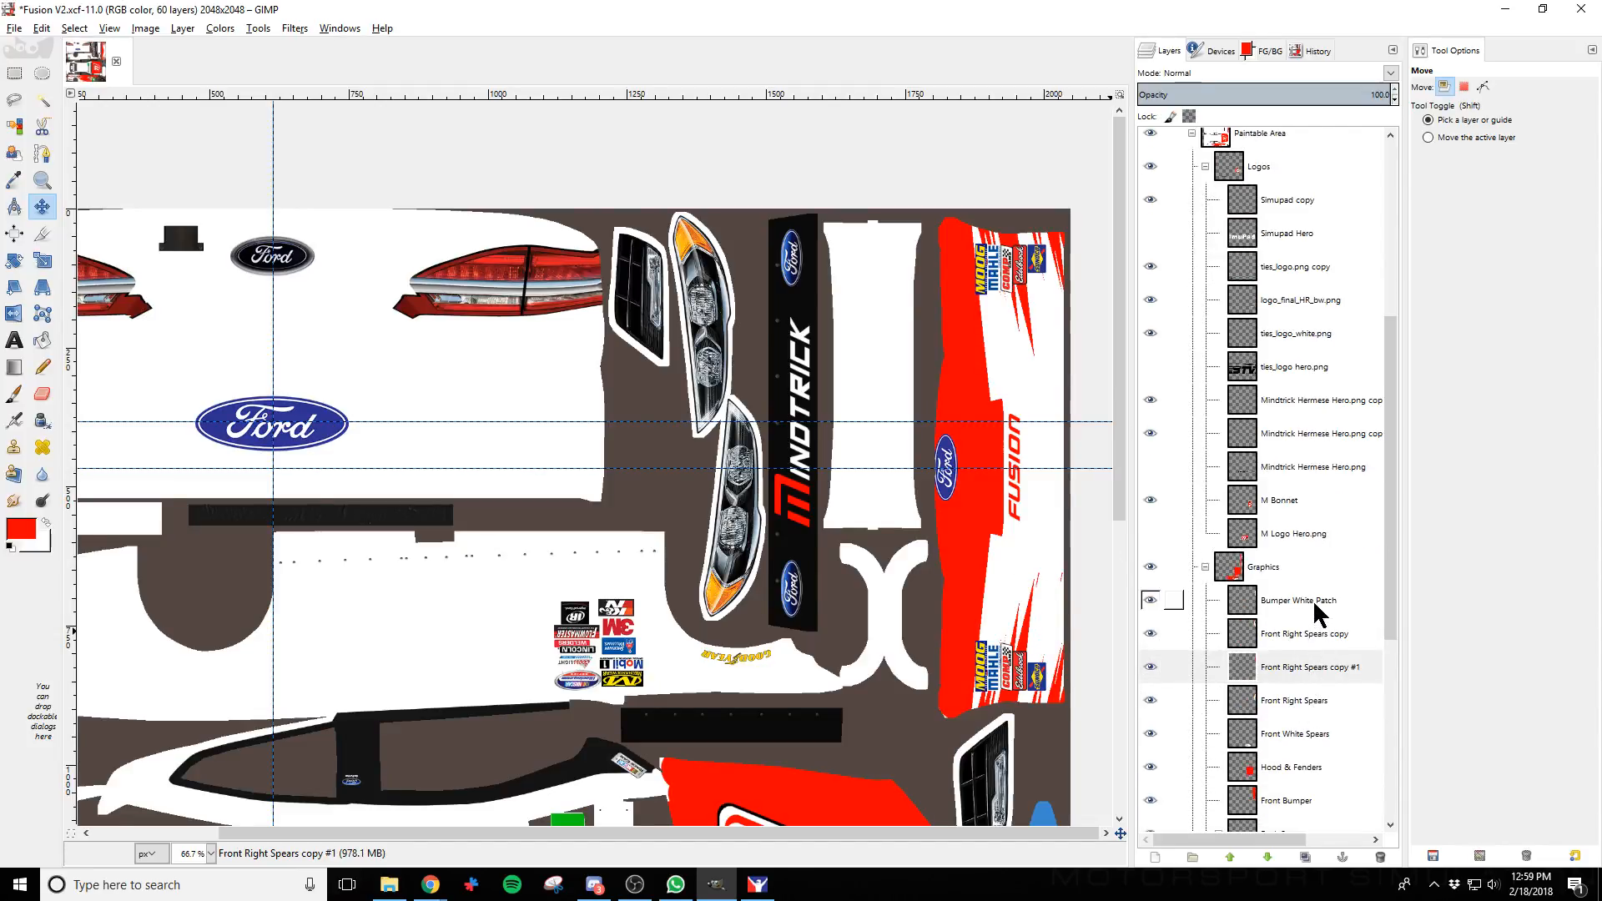
{"action": "scroll", "coordinate": [1309, 741], "scroll_direction": "down", "scroll_amount": 2}
Move the Bumper White Patch layer below the Front Right Spears copies
{"action": "left_click", "coordinate": [1326, 733]}
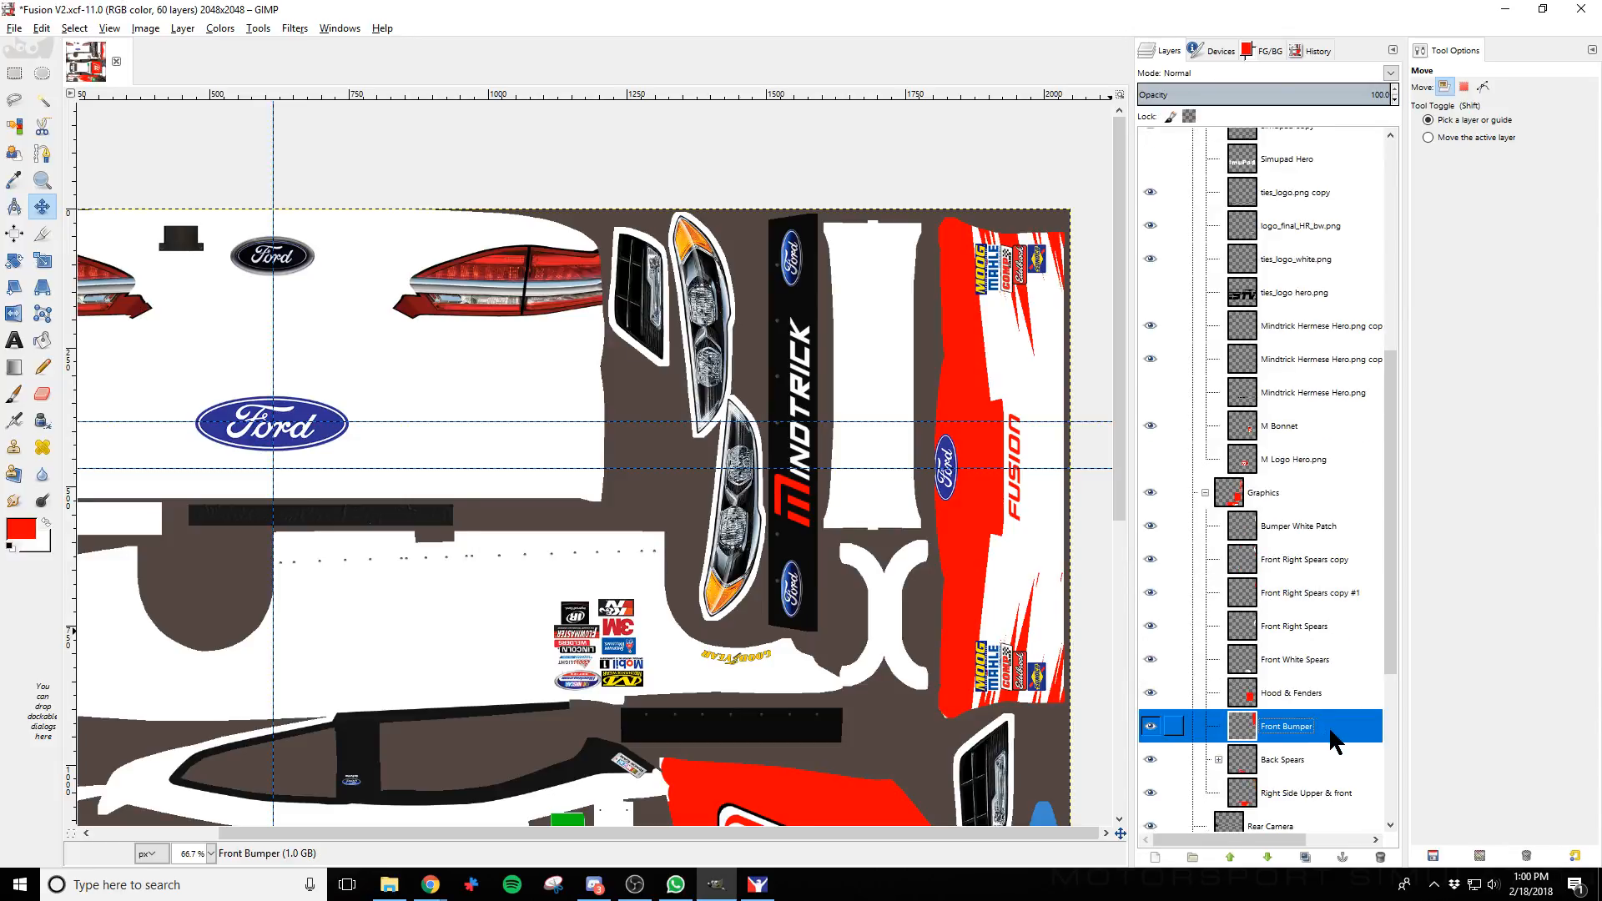
{"action": "left_click", "coordinate": [1330, 699]}
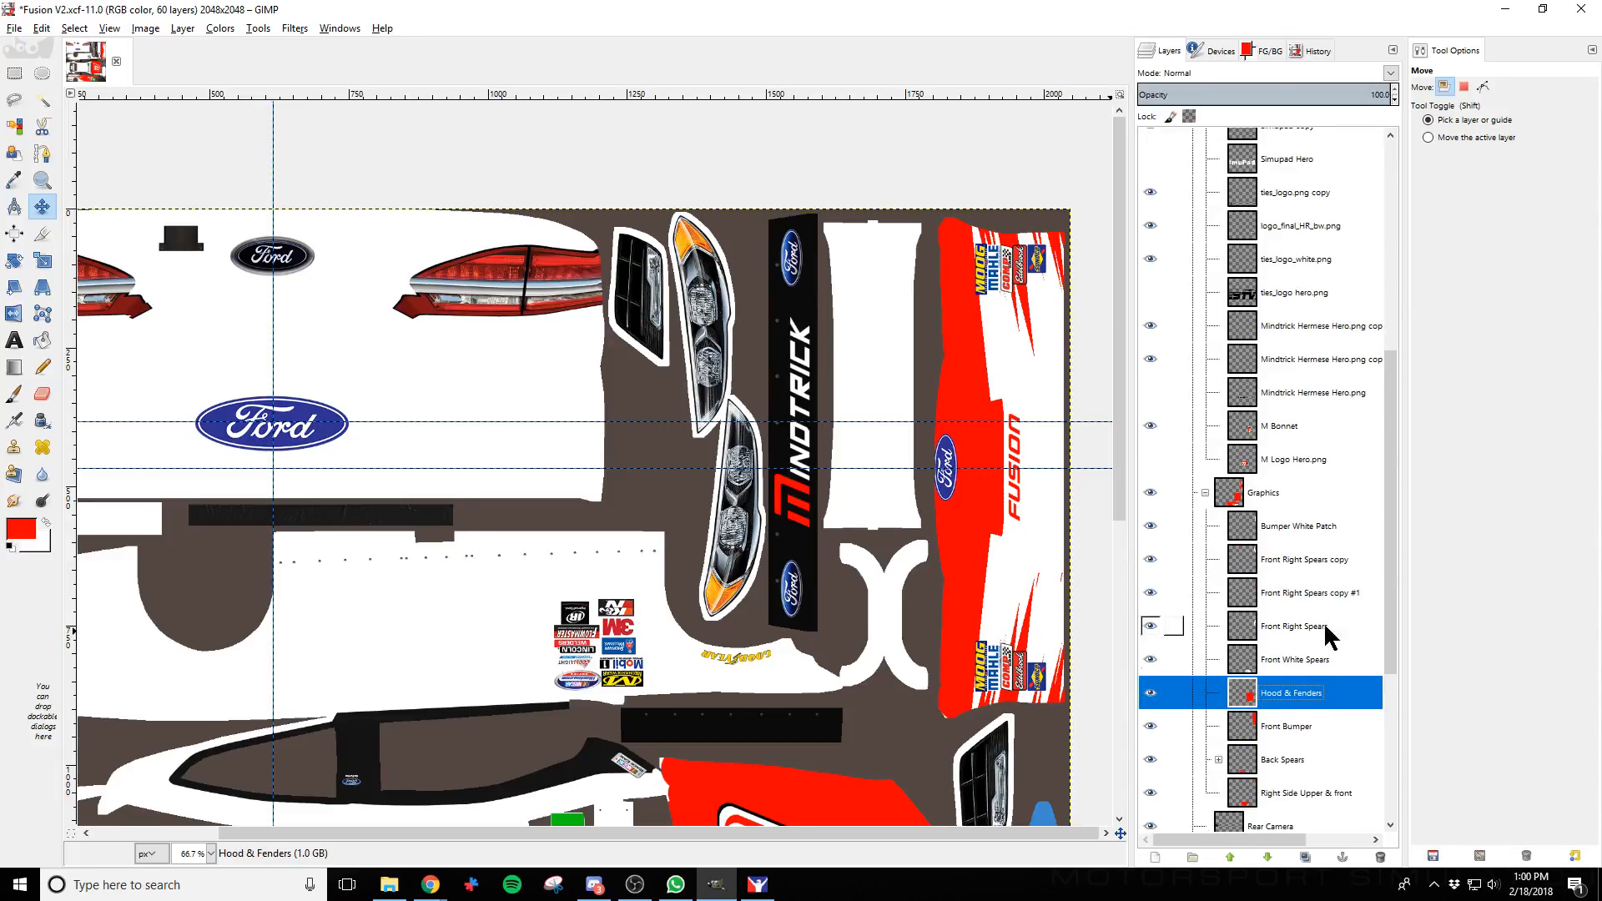
{"action": "left_click", "coordinate": [1326, 538]}
{"action": "mouse_move", "coordinate": [1304, 544]}
{"action": "left_mouse_down"}
{"action": "mouse_move", "coordinate": [1312, 636]}
{"action": "mouse_move", "coordinate": [1313, 544]}
{"action": "mouse_move", "coordinate": [1332, 571]}
{"action": "mouse_move", "coordinate": [1318, 608]}
{"action": "mouse_move", "coordinate": [1292, 594]}
{"action": "mouse_move", "coordinate": [1323, 547]}
{"action": "mouse_move", "coordinate": [1314, 527]}
{"action": "left_mouse_up"}
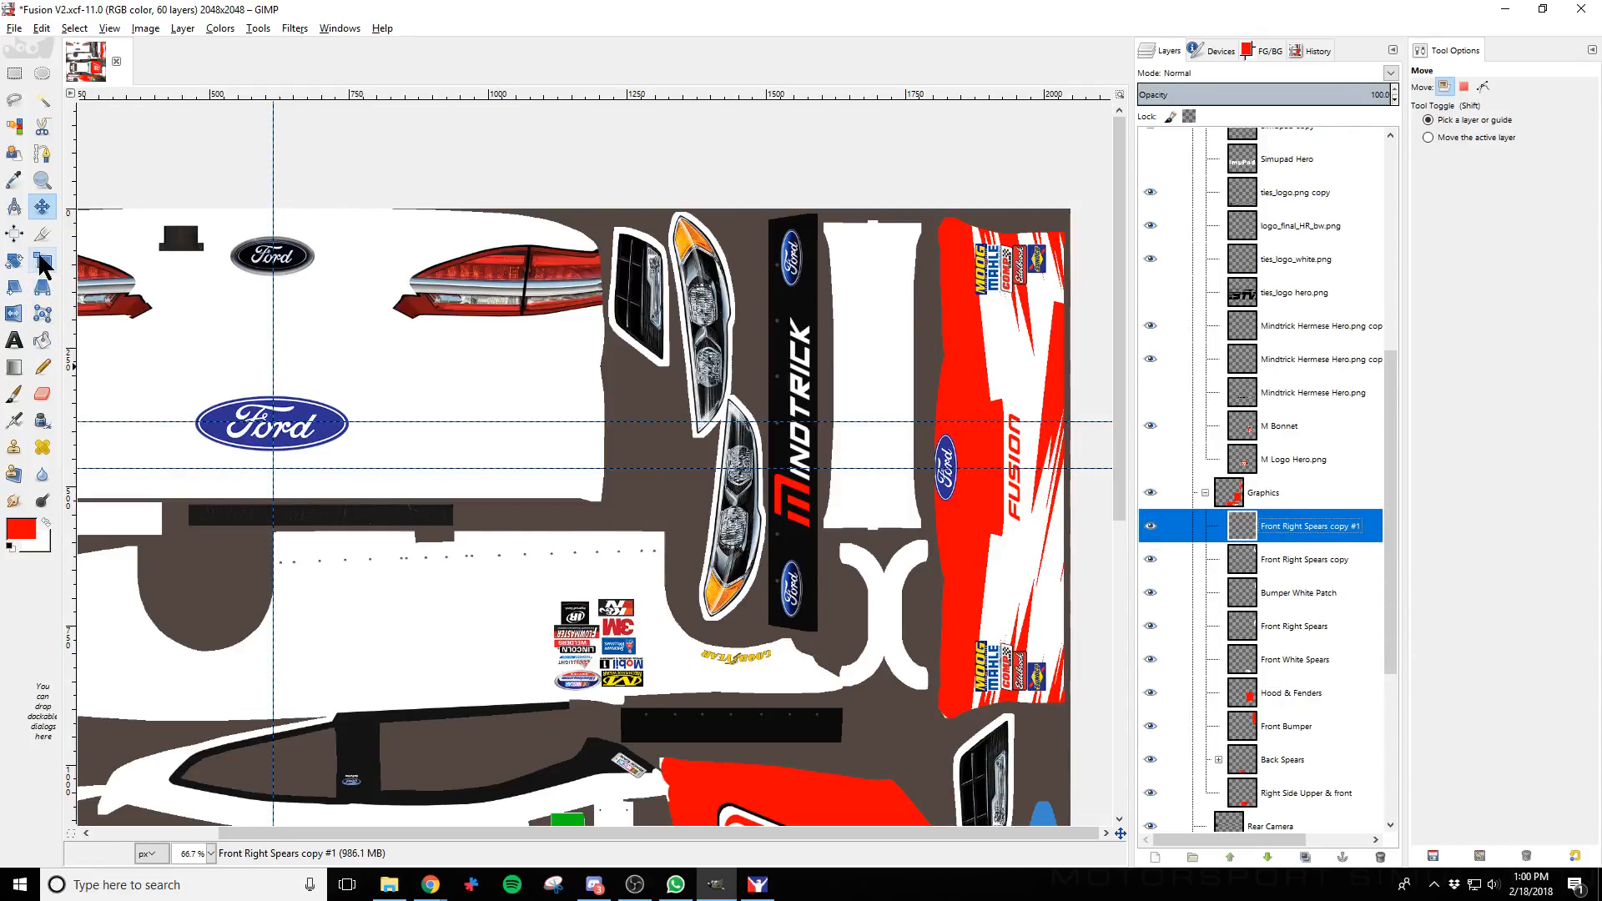
{"action": "left_click", "coordinate": [38, 215]}
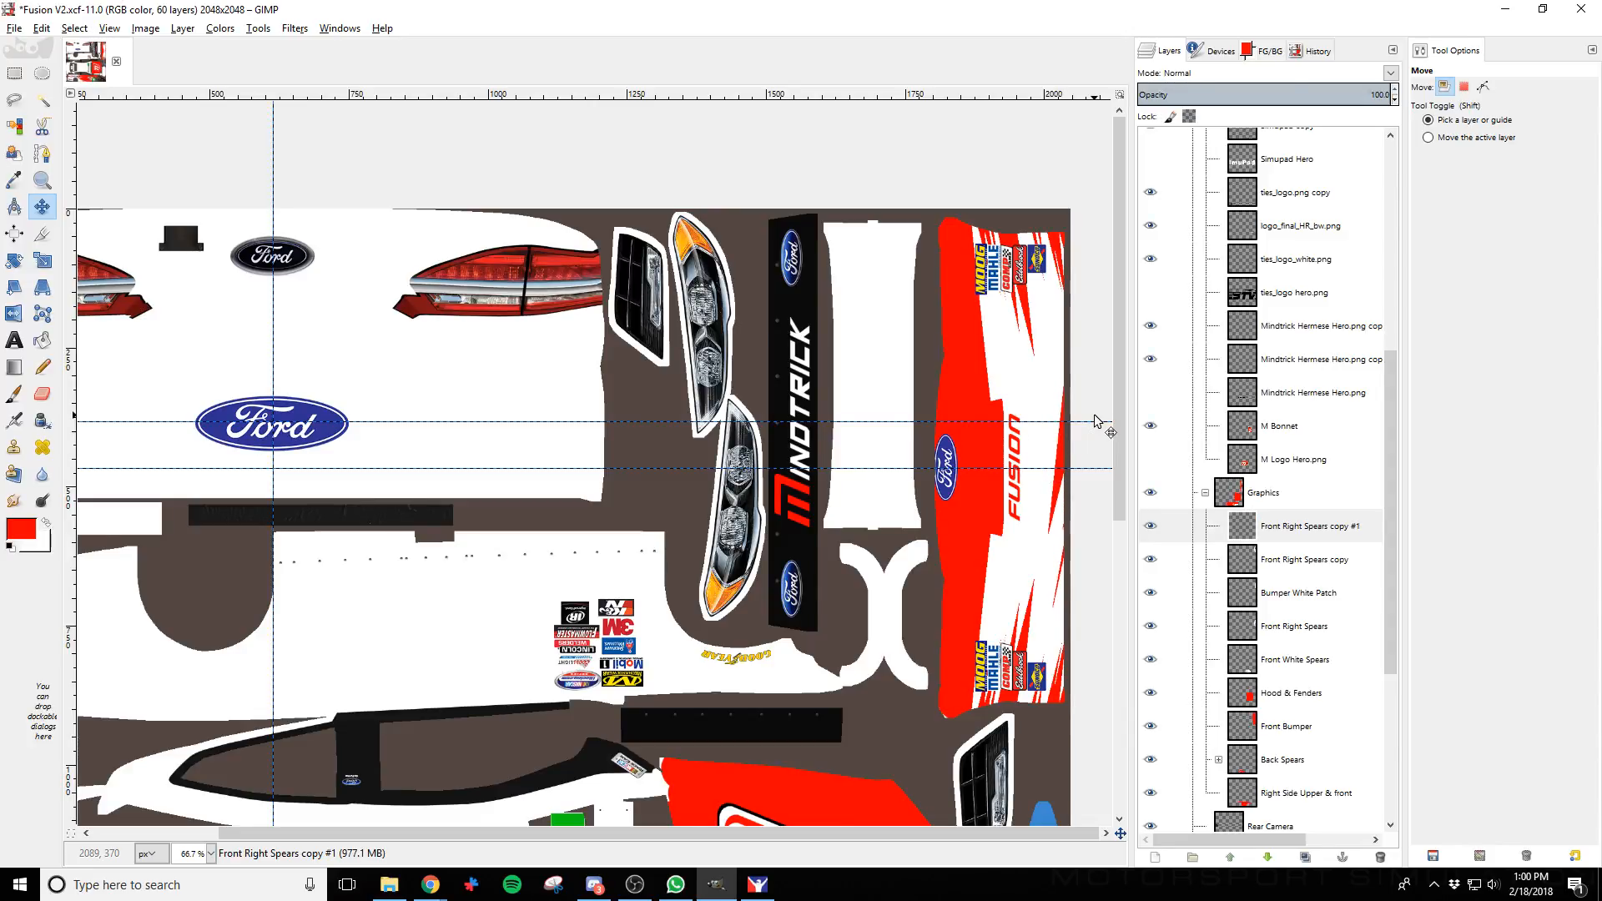
Export the livery to the iRacing paint file and check it in the simulator
{"action": "key", "text": "shift"}
{"action": "scroll", "coordinate": [1041, 578], "scroll_direction": "up", "scroll_amount": 3, "text": "ctrl"}
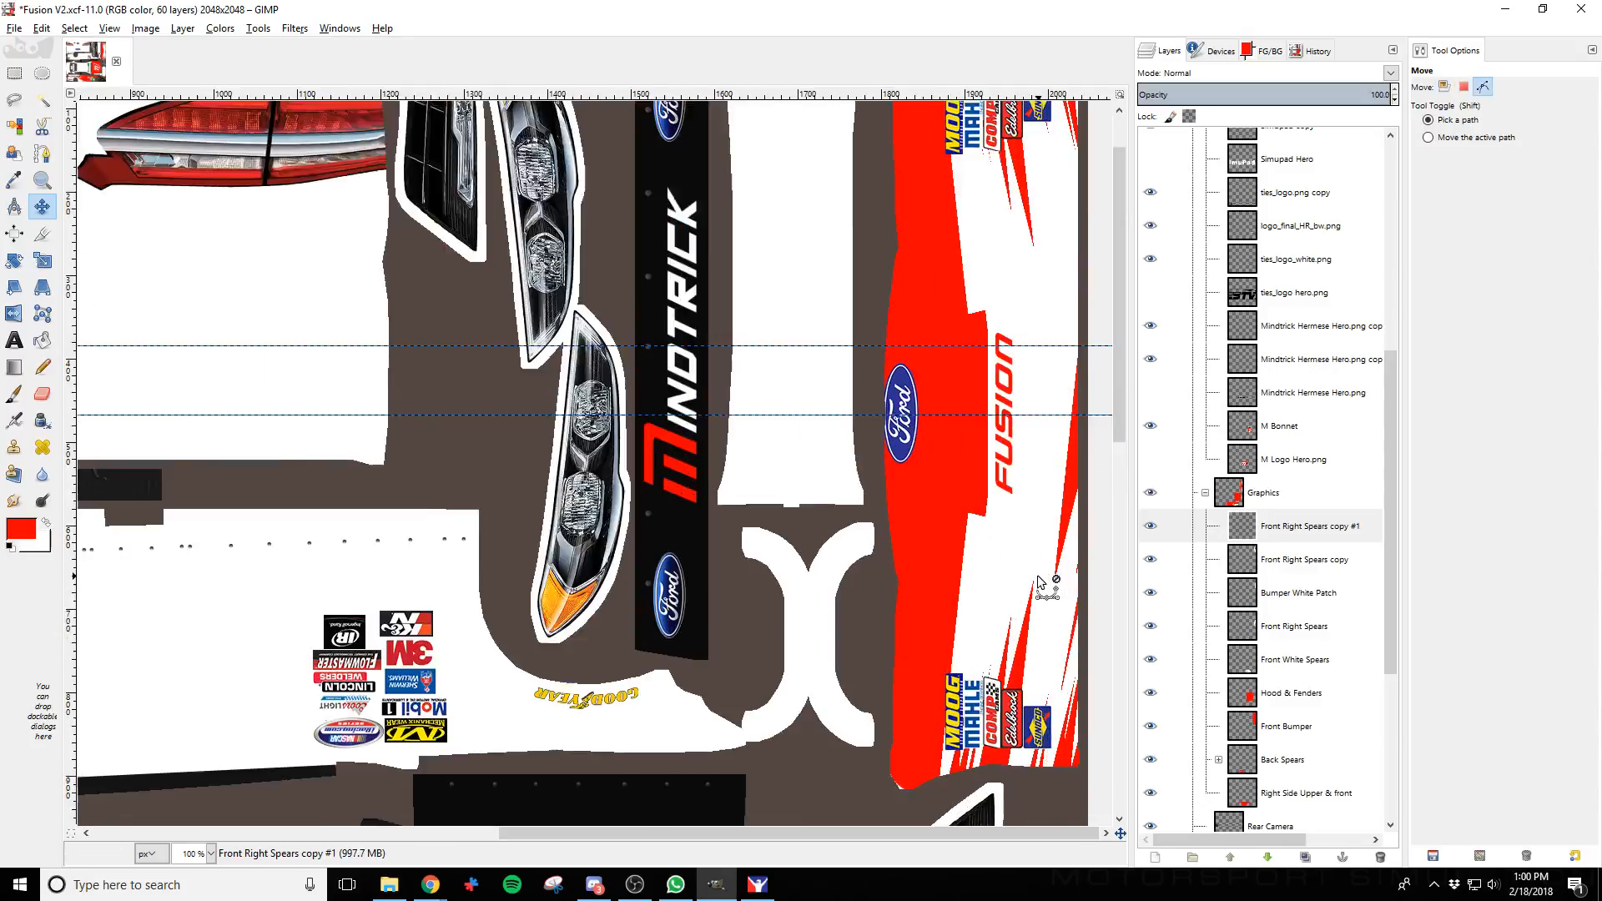
{"action": "left_click_drag", "start_coordinate": [879, 836], "coordinate": [1057, 831]}
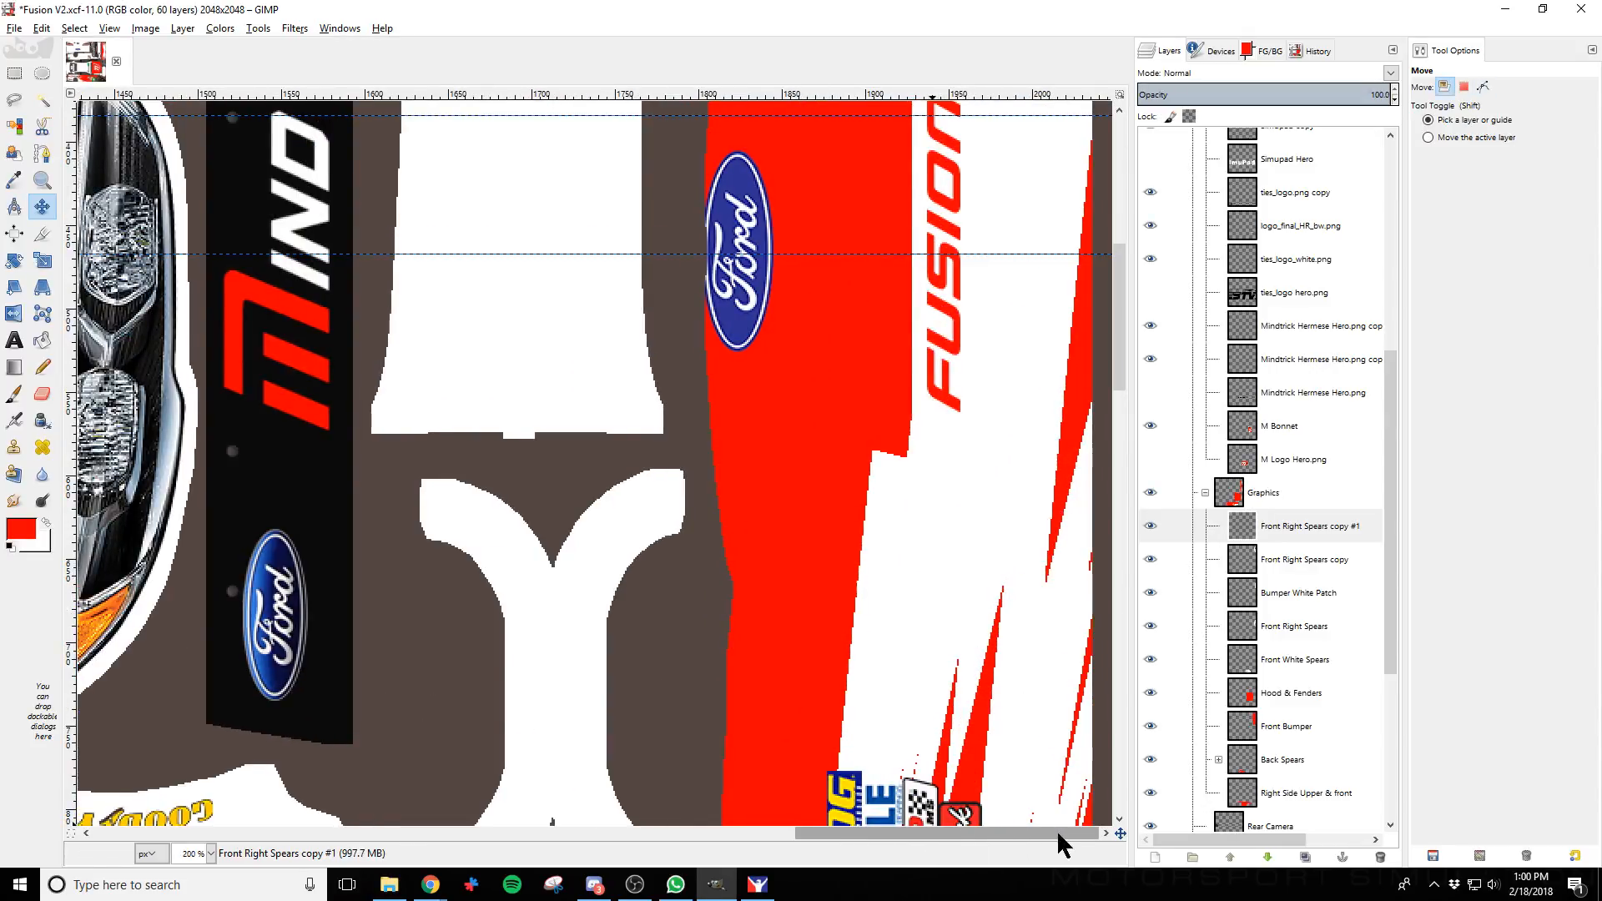
{"action": "key", "text": "ctrl"}
{"action": "key", "text": "alt+Tab"}
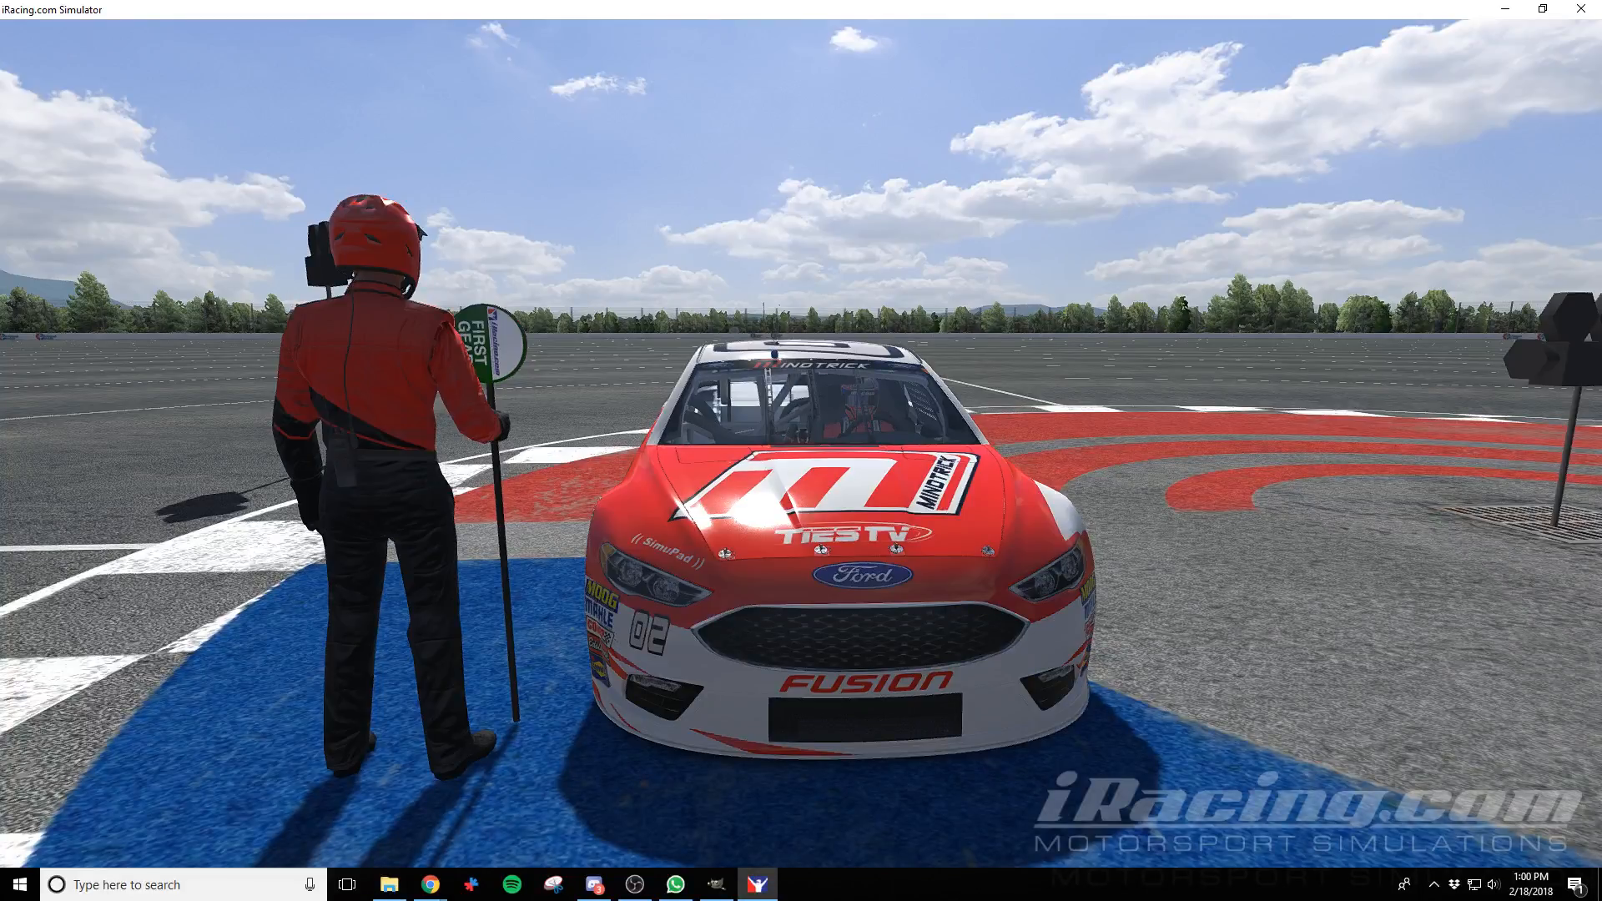
{"action": "key", "text": "alt+Tab"}
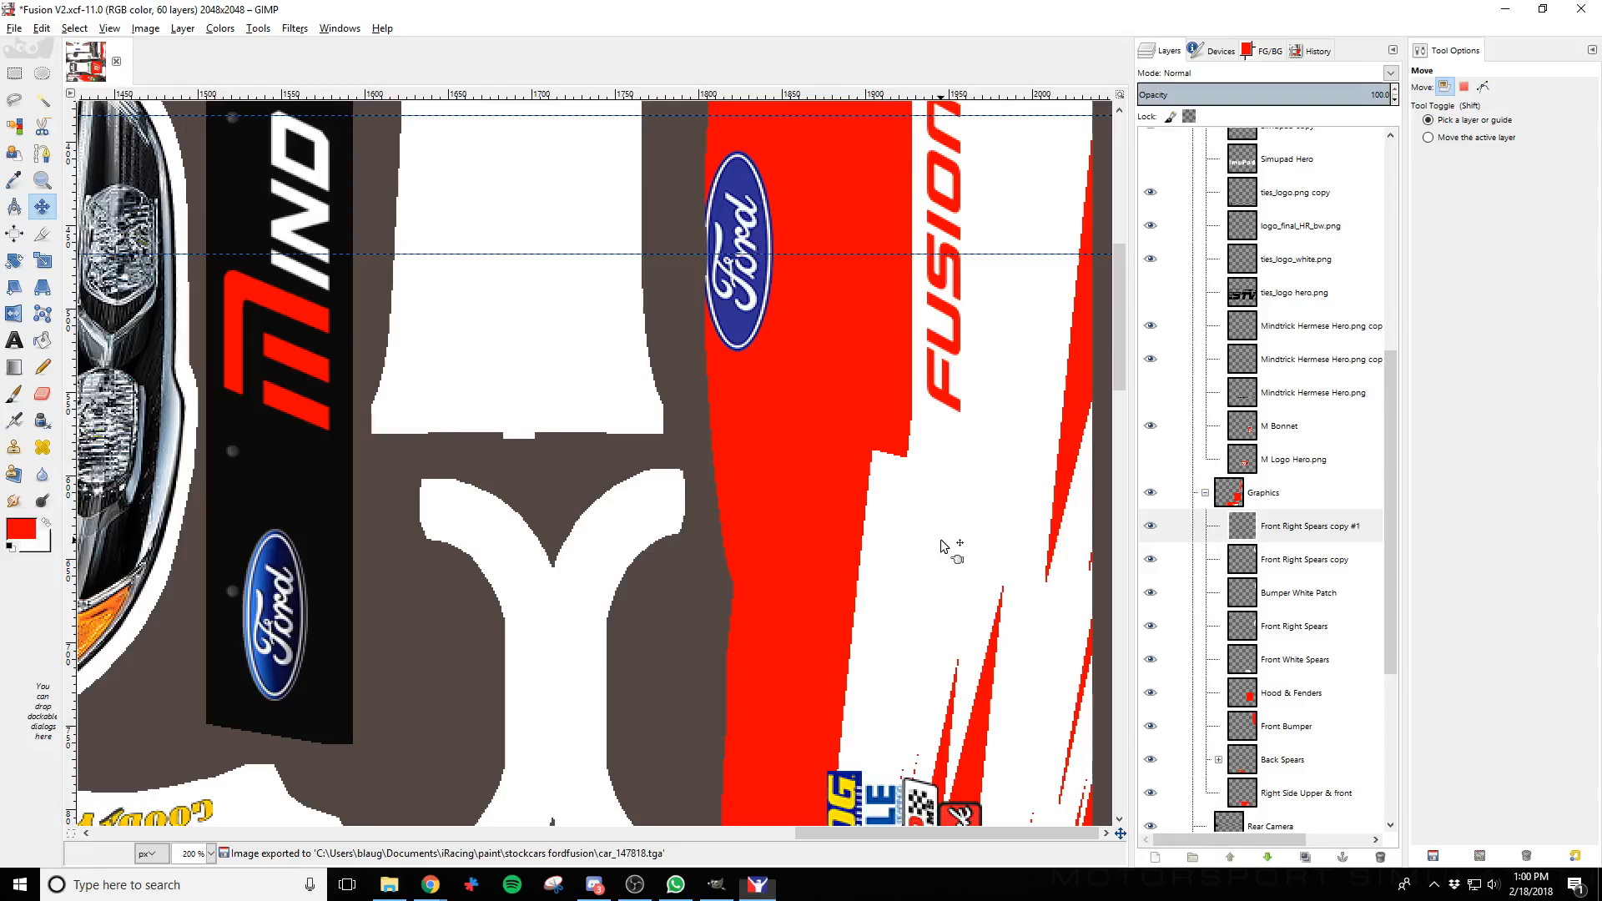
Nudge the red spears layer left, up and slightly right, then re-export and preview
{"action": "key", "text": "shift+Left"}
{"action": "key", "text": "shift+Left"}
{"action": "key", "text": "shift+Left"}
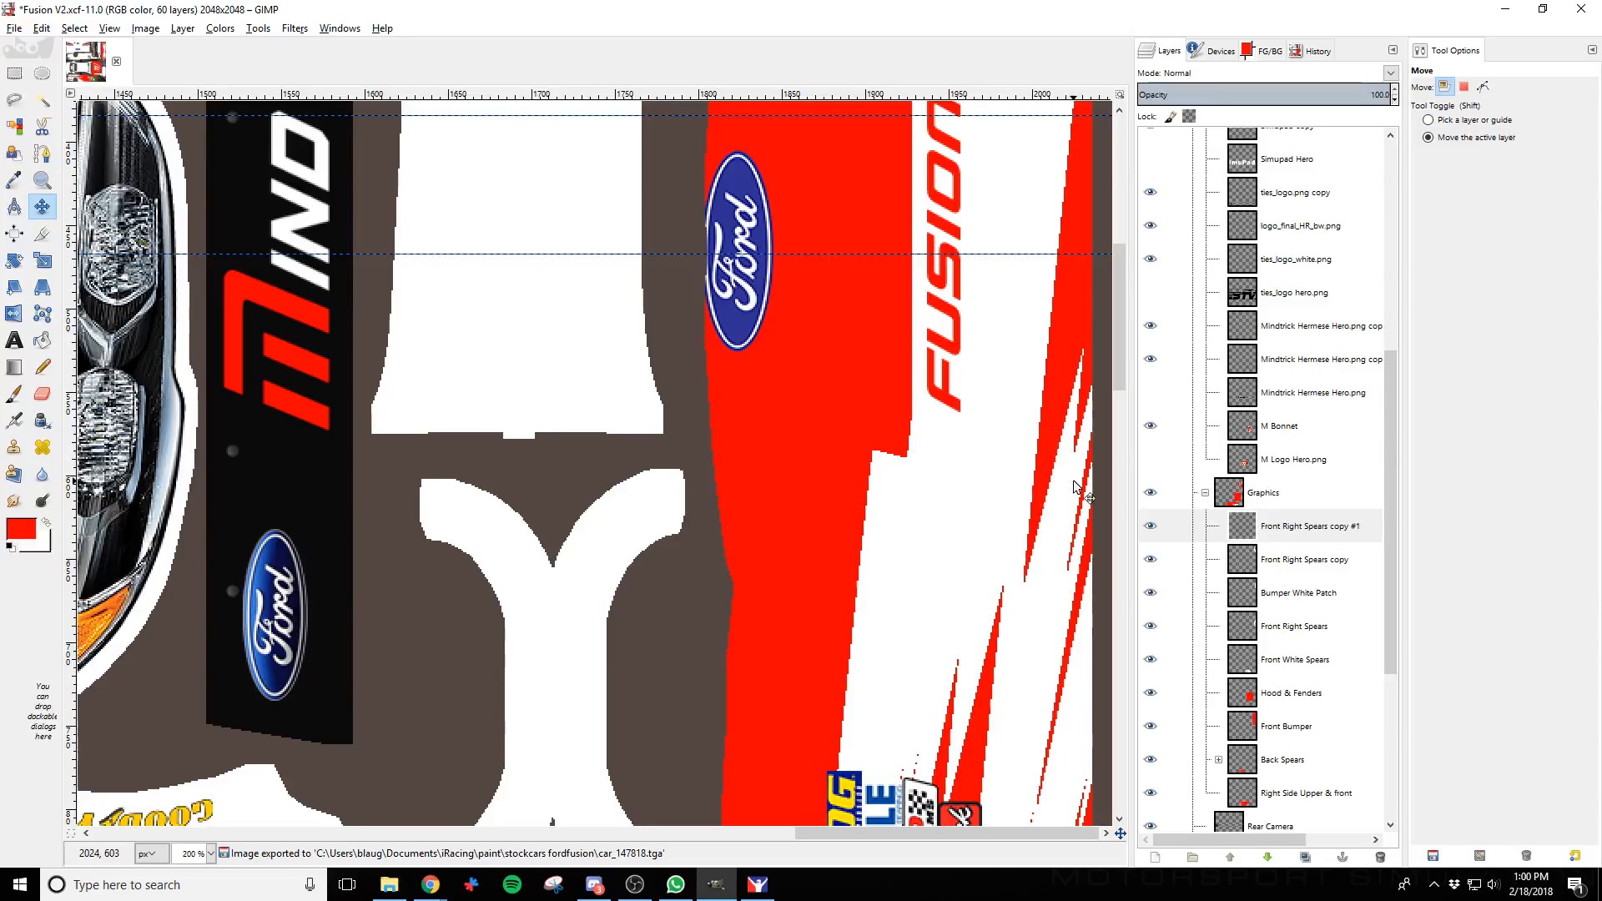
{"action": "key", "text": "shift+Up"}
{"action": "key", "text": "shift+Up"}
{"action": "key", "text": "shift+Up"}
{"action": "key", "text": "shift+Up"}
{"action": "key", "text": "shift+Up"}
{"action": "key", "text": "shift+Up"}
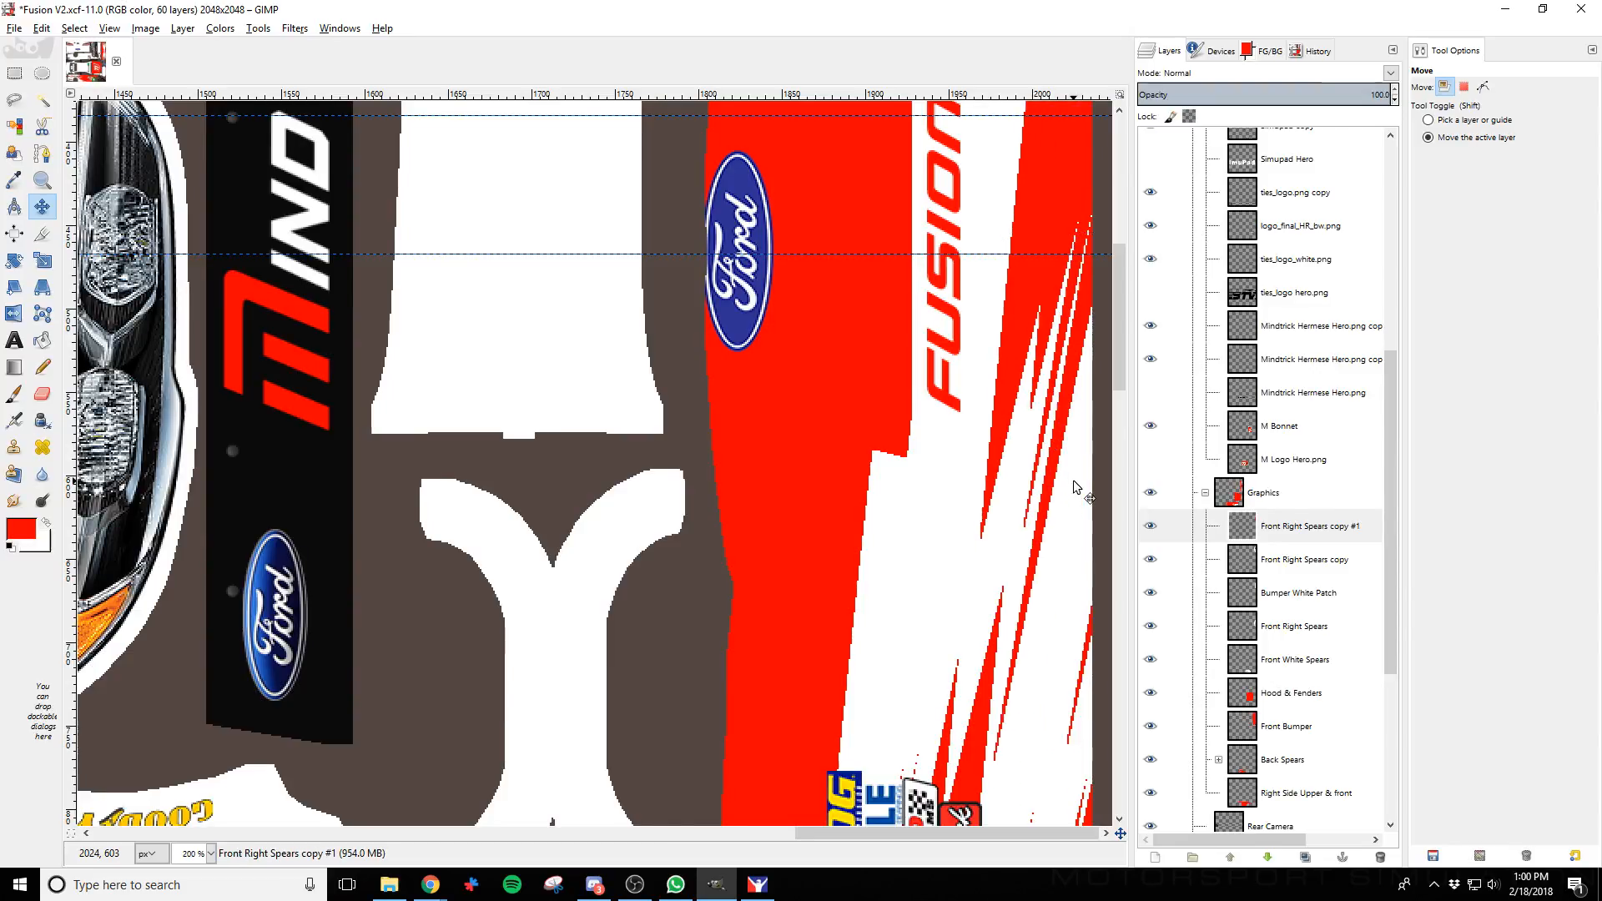
{"action": "key", "text": "shift+Right"}
{"action": "key", "text": "ctrl+e"}
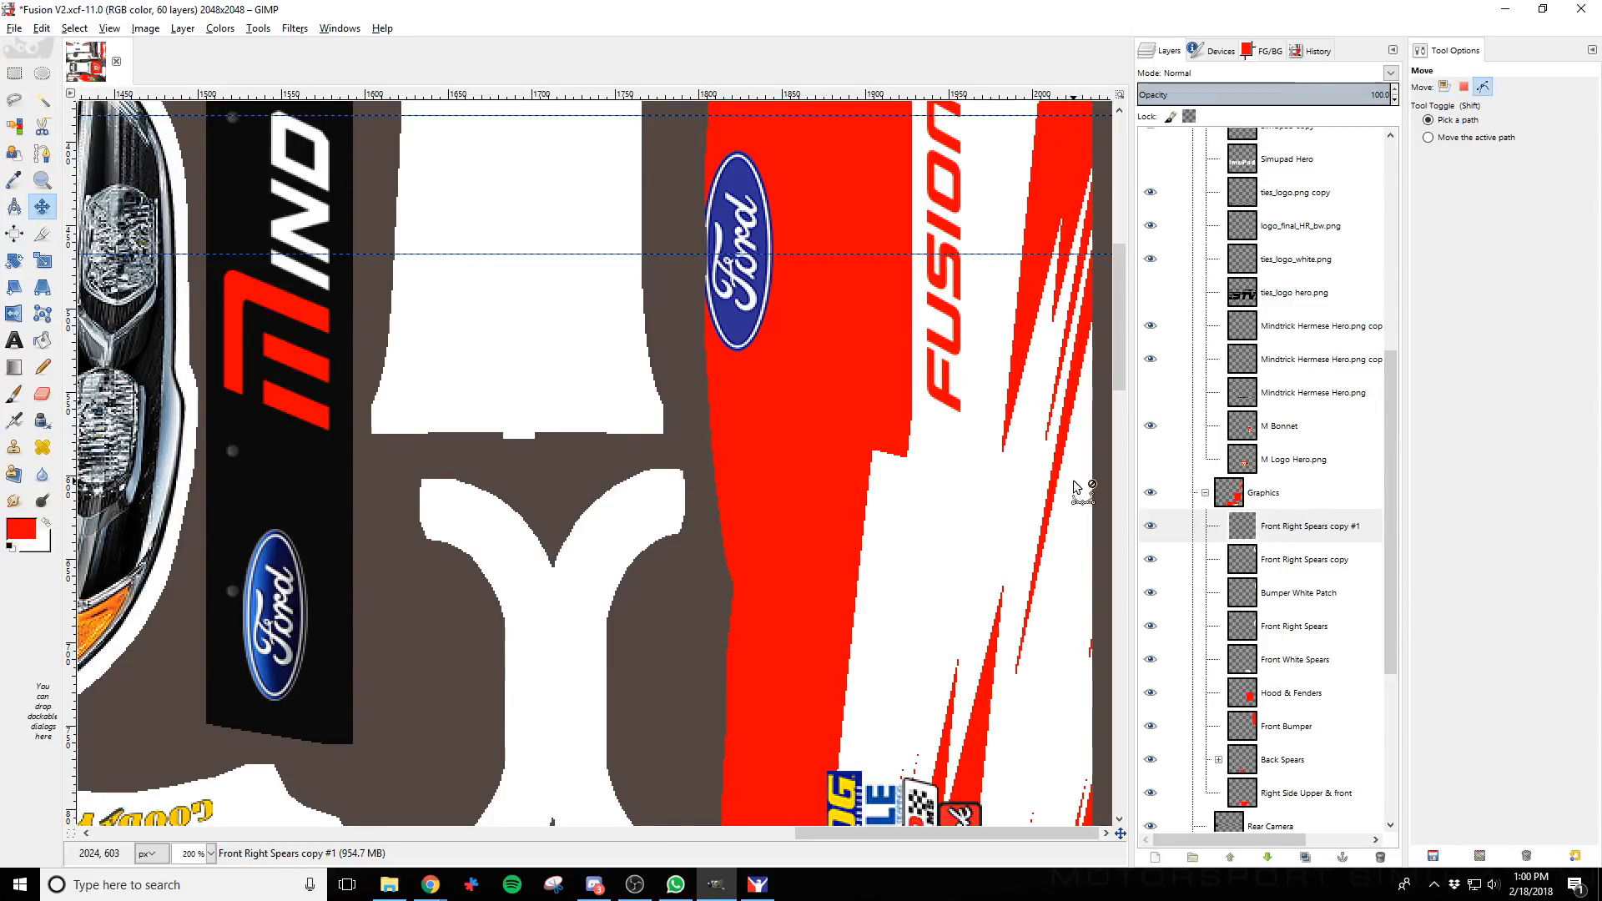
{"action": "key", "text": "alt+Tab"}
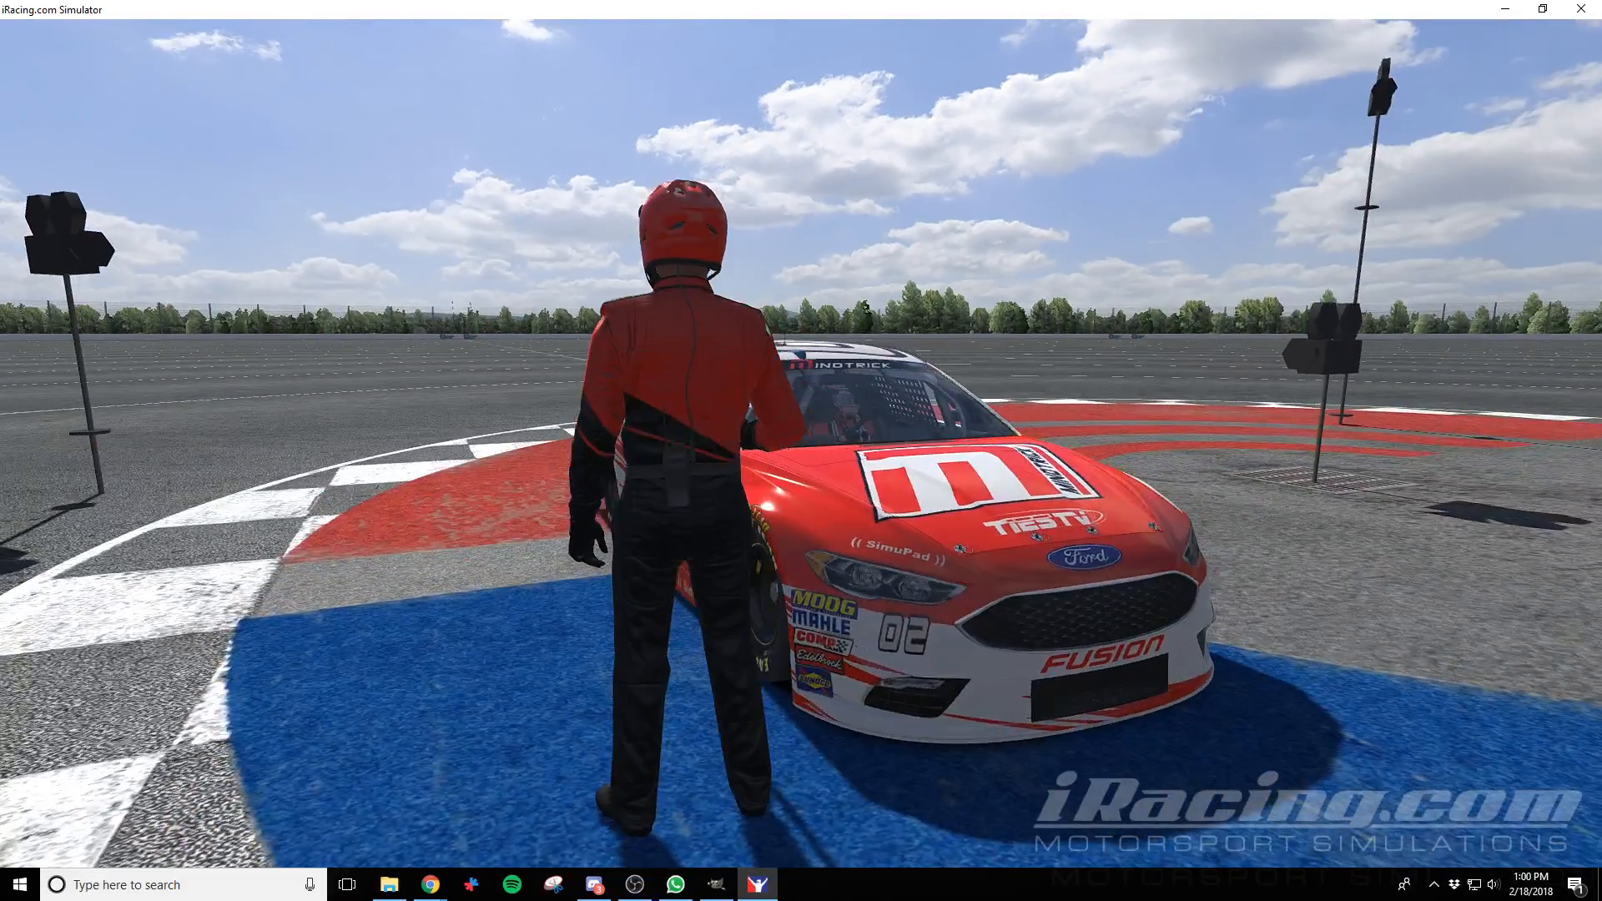
{"action": "key", "text": "alt+Tab"}
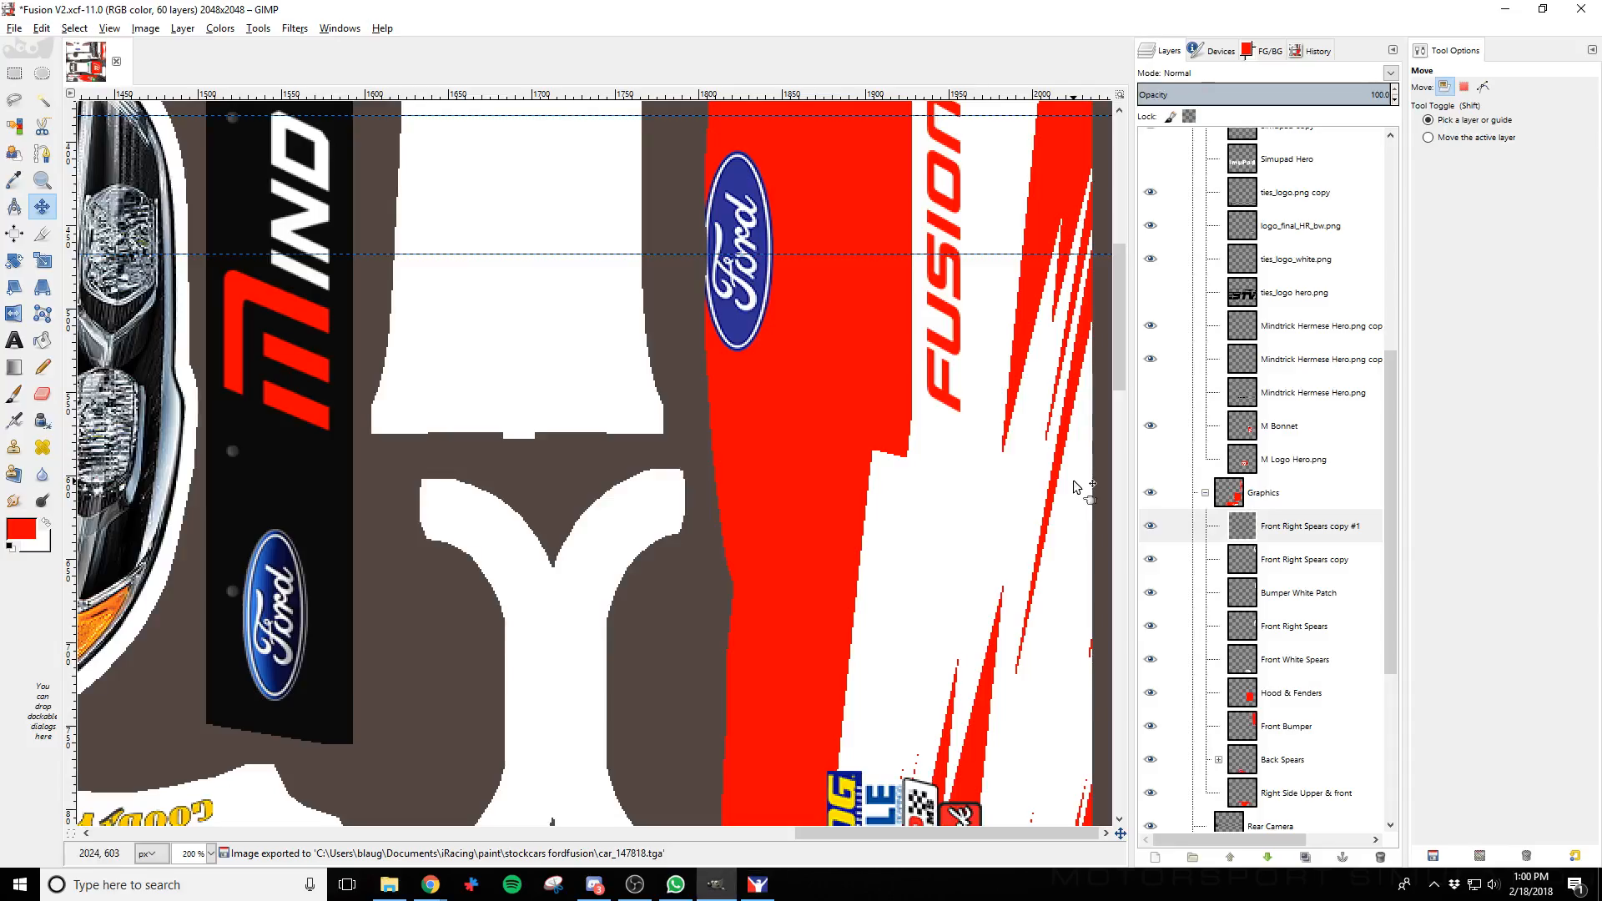
Drag the red spears higher, nudge them right, re-export, and check the car in iRacing
{"action": "left_click_drag", "start_coordinate": [1077, 486], "coordinate": [1070, 242]}
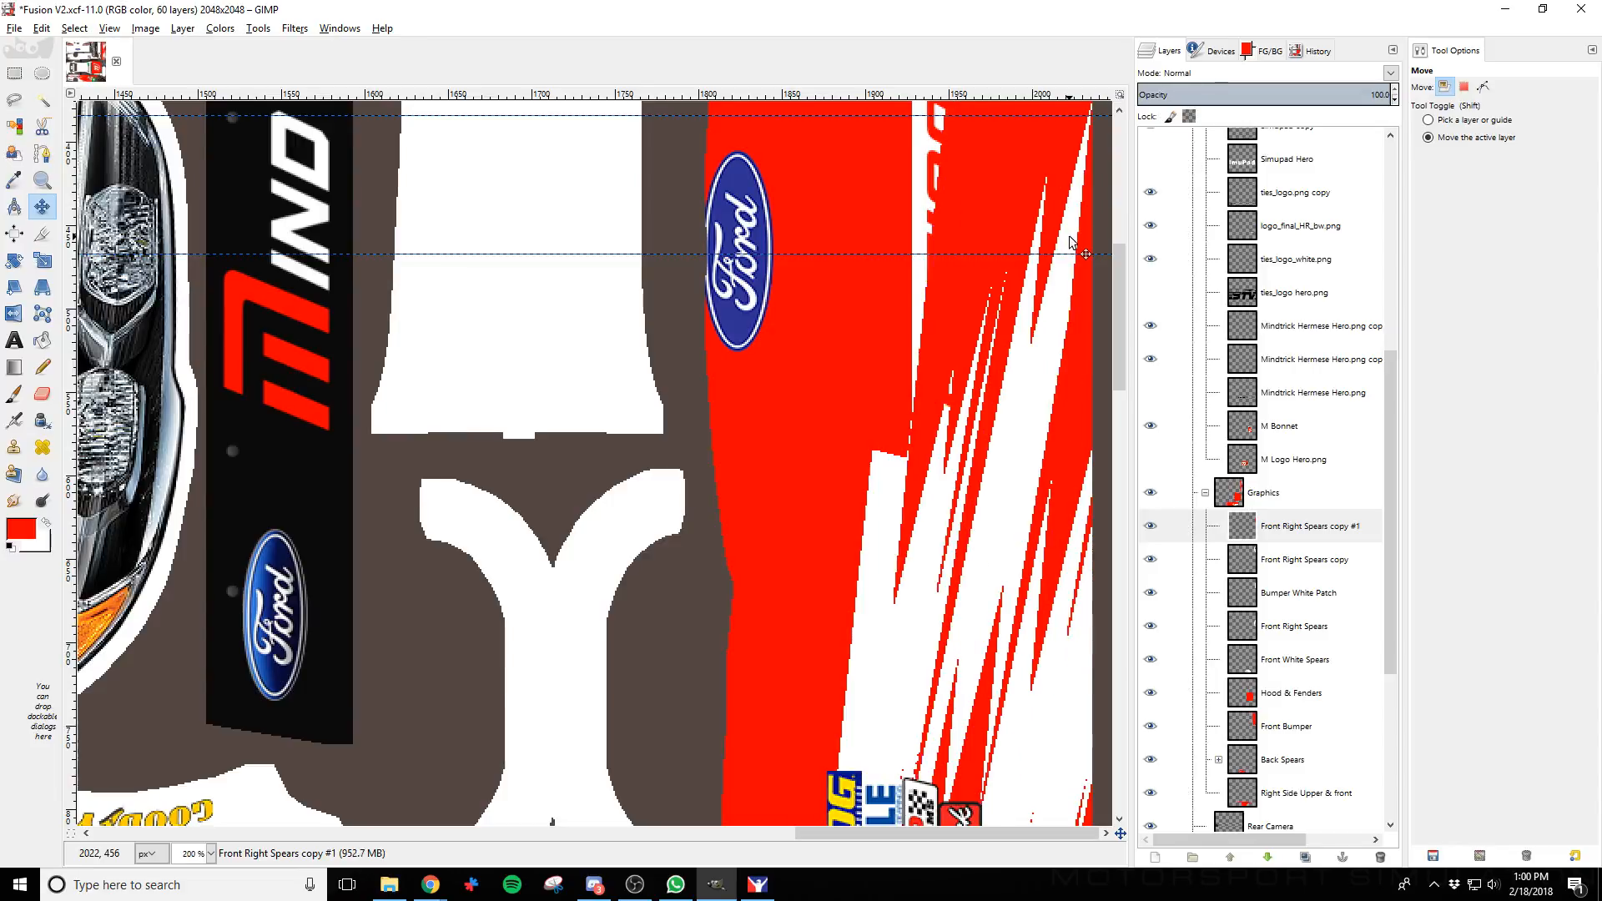
{"action": "key", "text": "ctrl"}
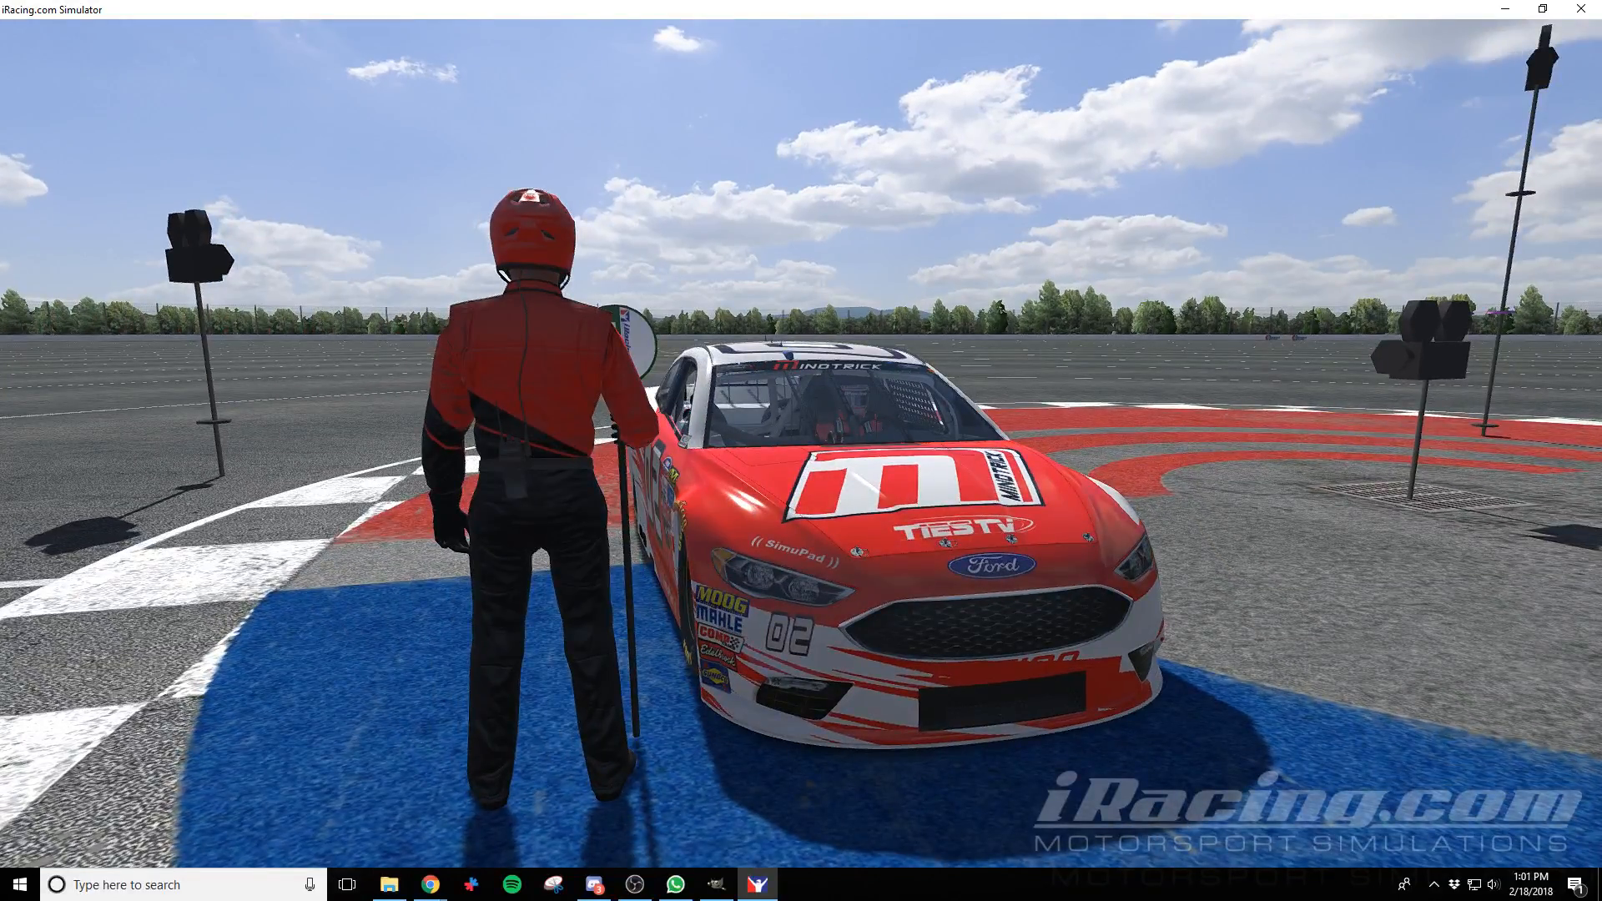
{"action": "key", "text": "alt+Tab"}
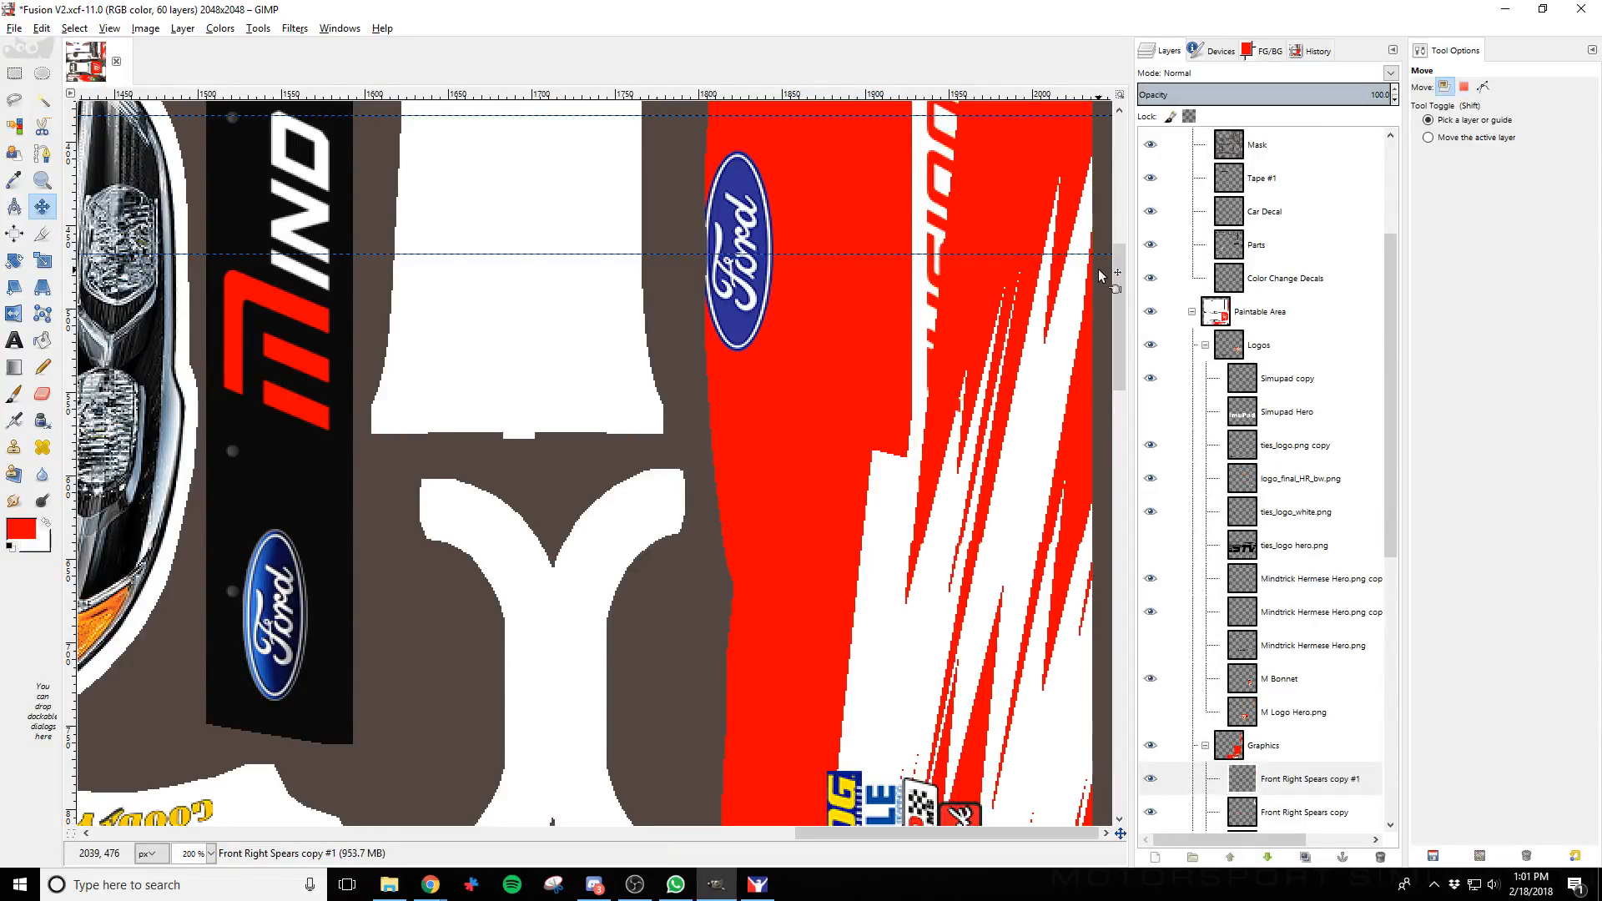
{"action": "key", "text": "Right"}
{"action": "key", "text": "Right"}
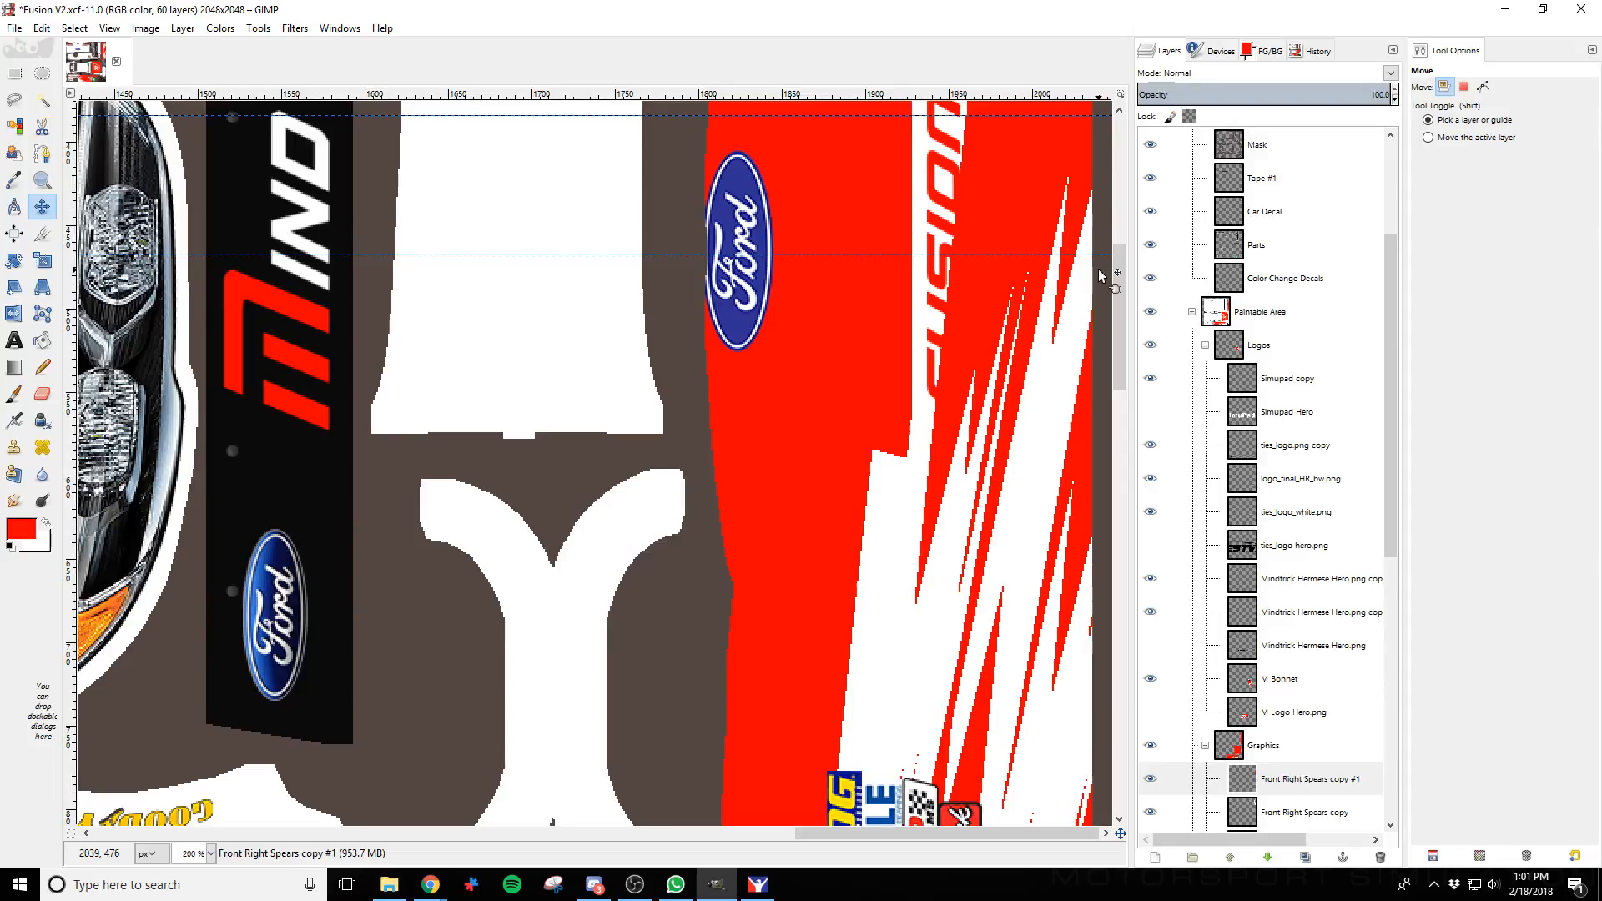
{"action": "key", "text": "ctrl+e"}
{"action": "key", "text": "alt+Tab"}
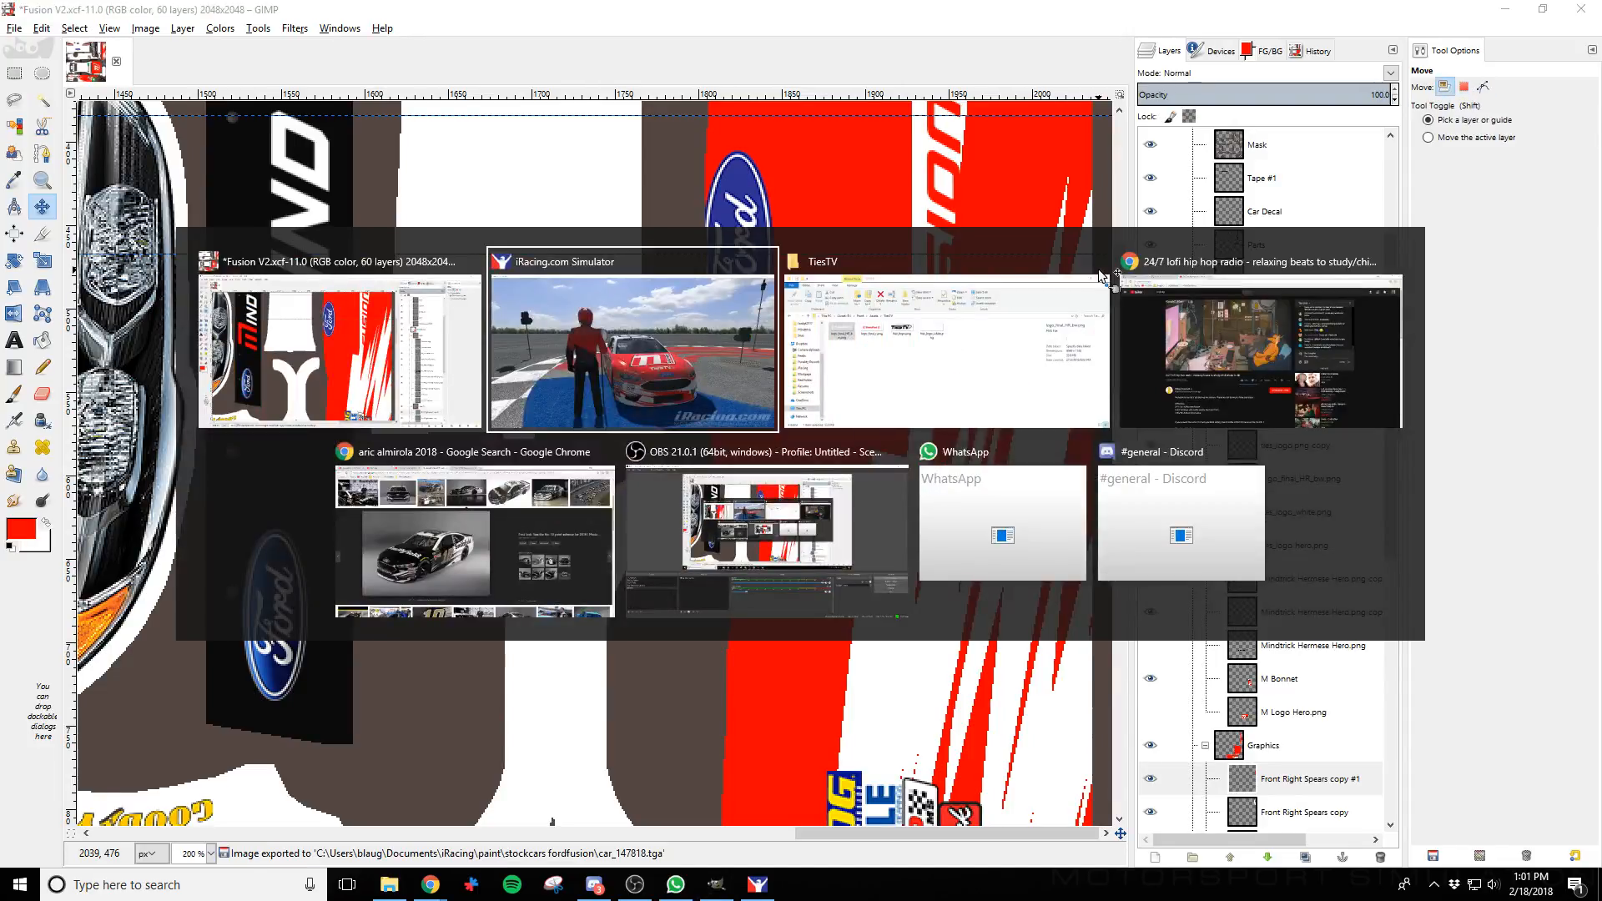
{"action": "key", "text": "ctrl+r"}
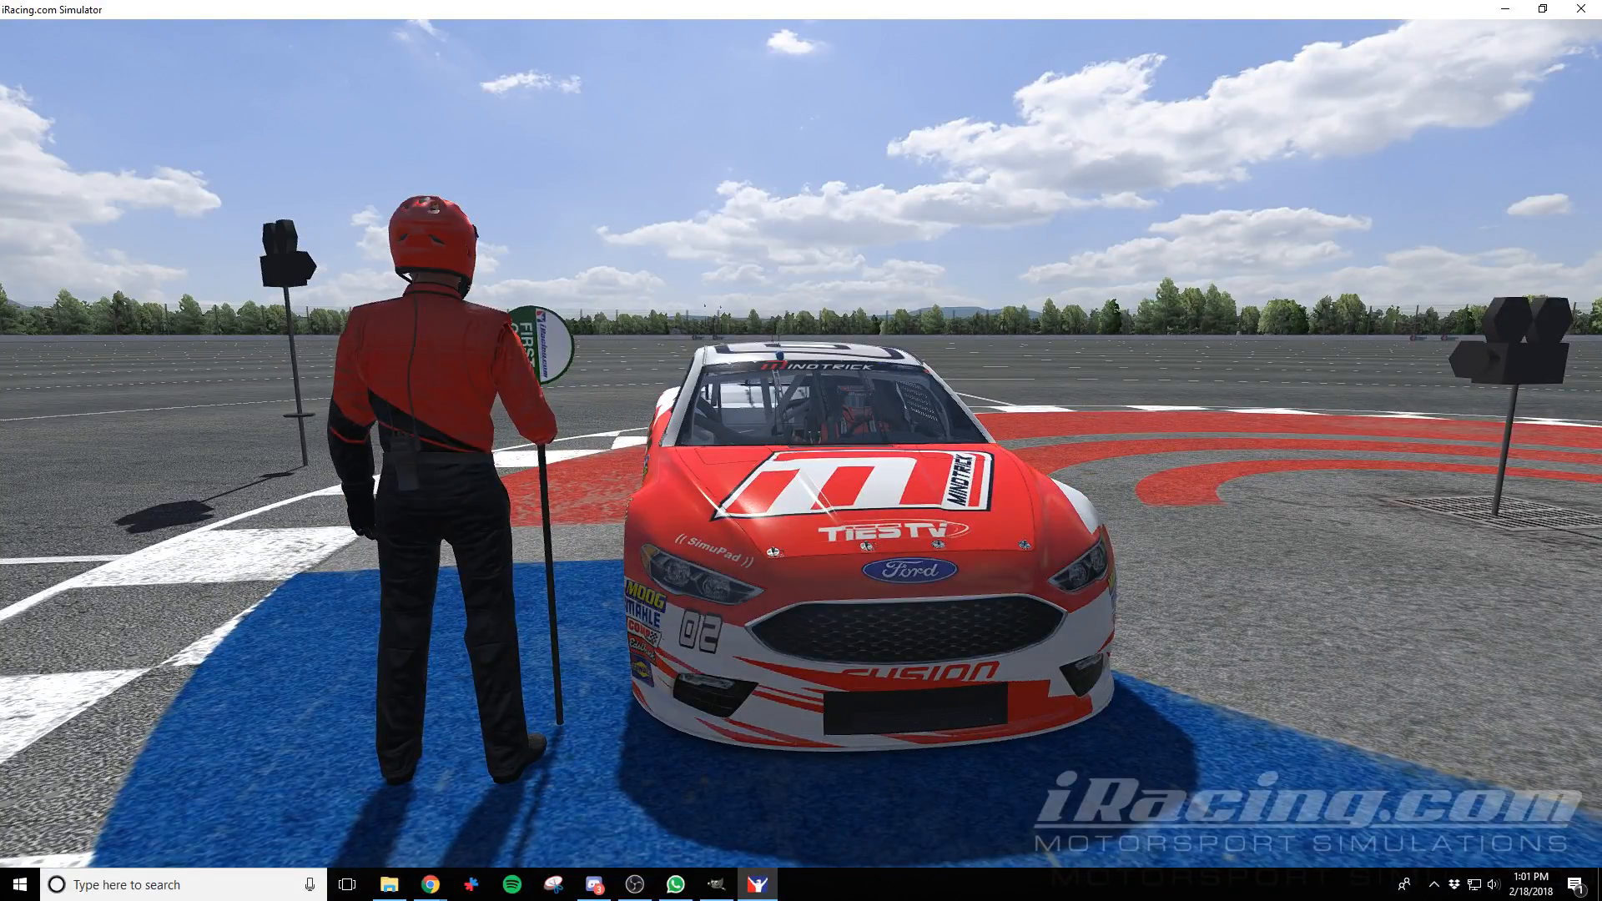
{"action": "mouse_move", "coordinate": [431, 884]}
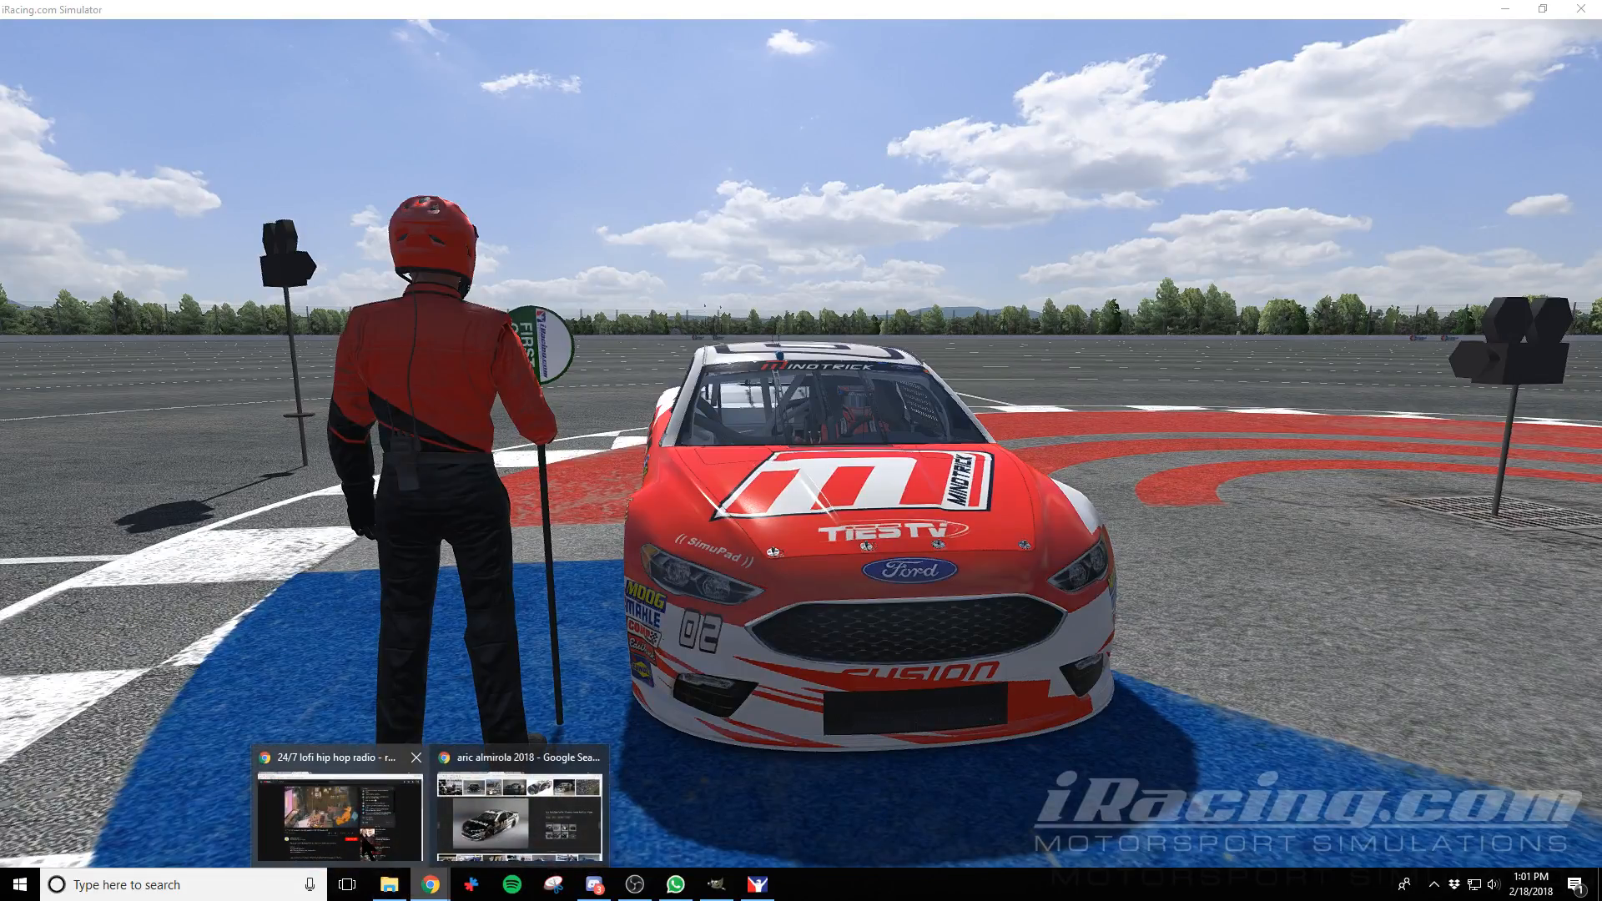
{"action": "mouse_move", "coordinate": [367, 845]}
{"action": "left_click", "coordinate": [465, 835]}
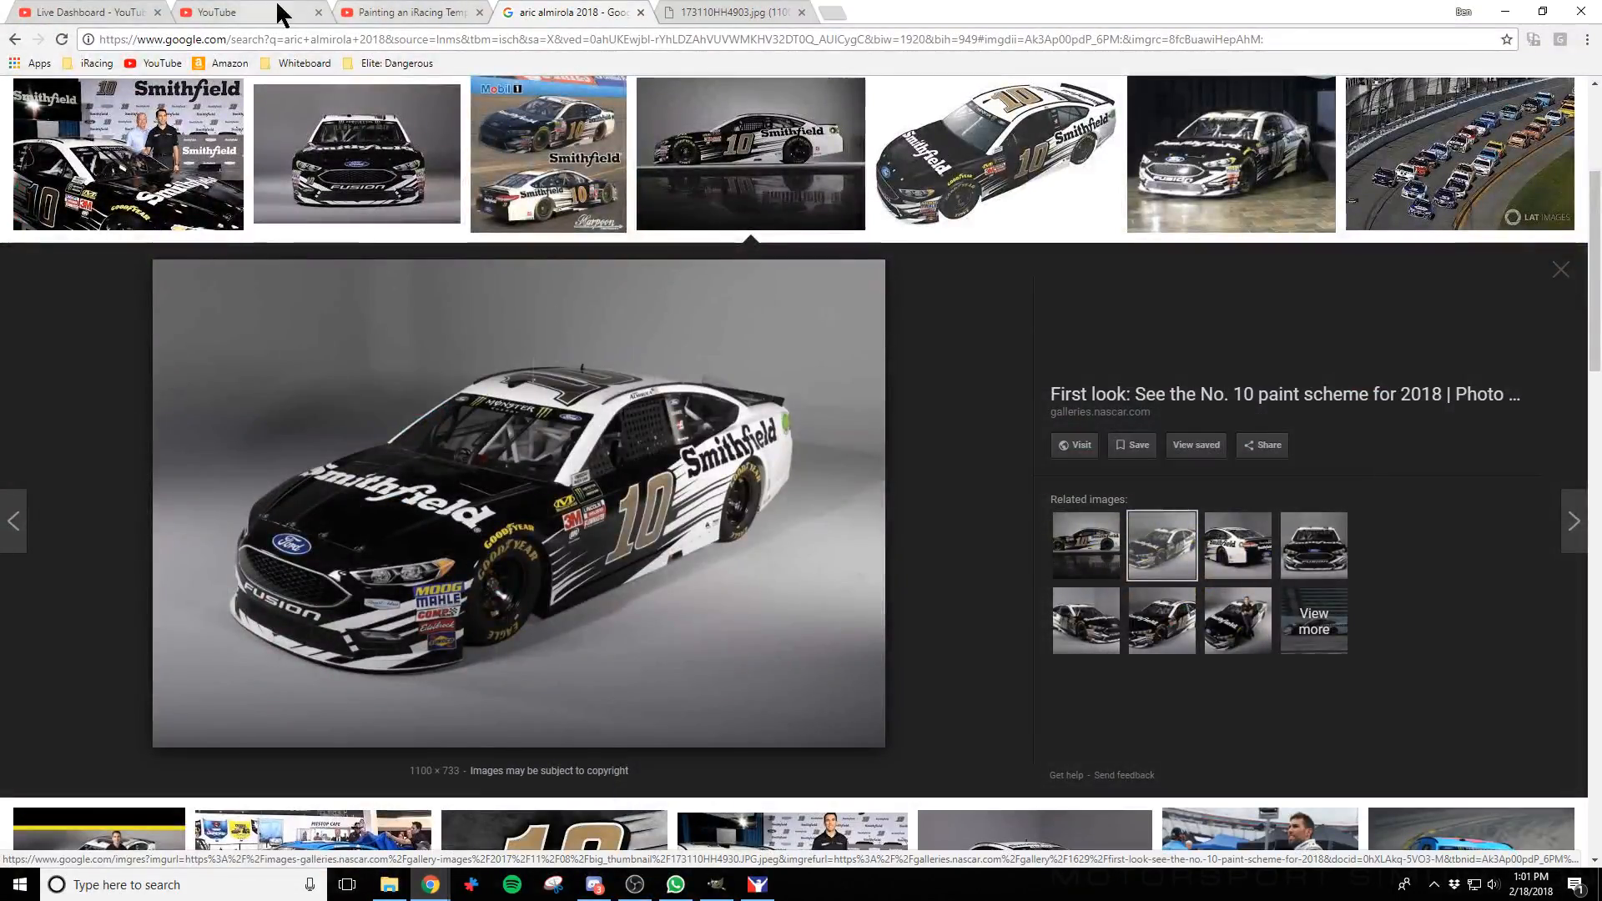
Glance at the No. 10 Smithfield reference in Chrome, move the window aside, and return to GIMP
{"action": "left_click", "coordinate": [364, 10]}
{"action": "mouse_move", "coordinate": [1013, 16]}
{"action": "left_mouse_down"}
{"action": "mouse_move", "coordinate": [301, 462]}
{"action": "mouse_move", "coordinate": [0, 492]}
{"action": "left_mouse_up"}
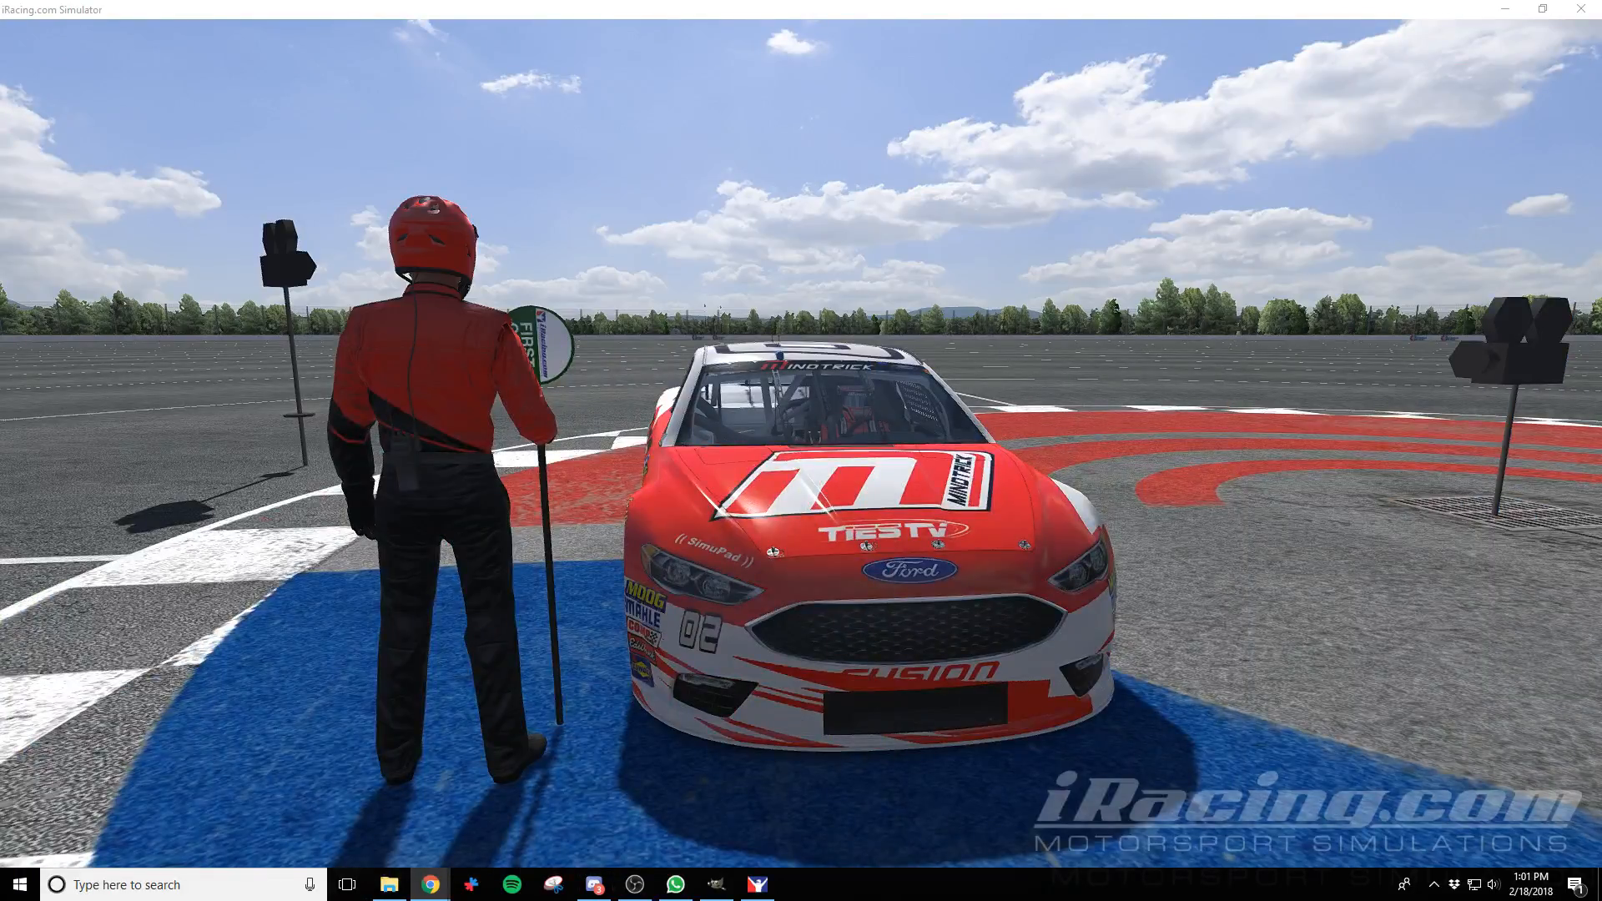
{"action": "key", "text": "alt+Tab"}
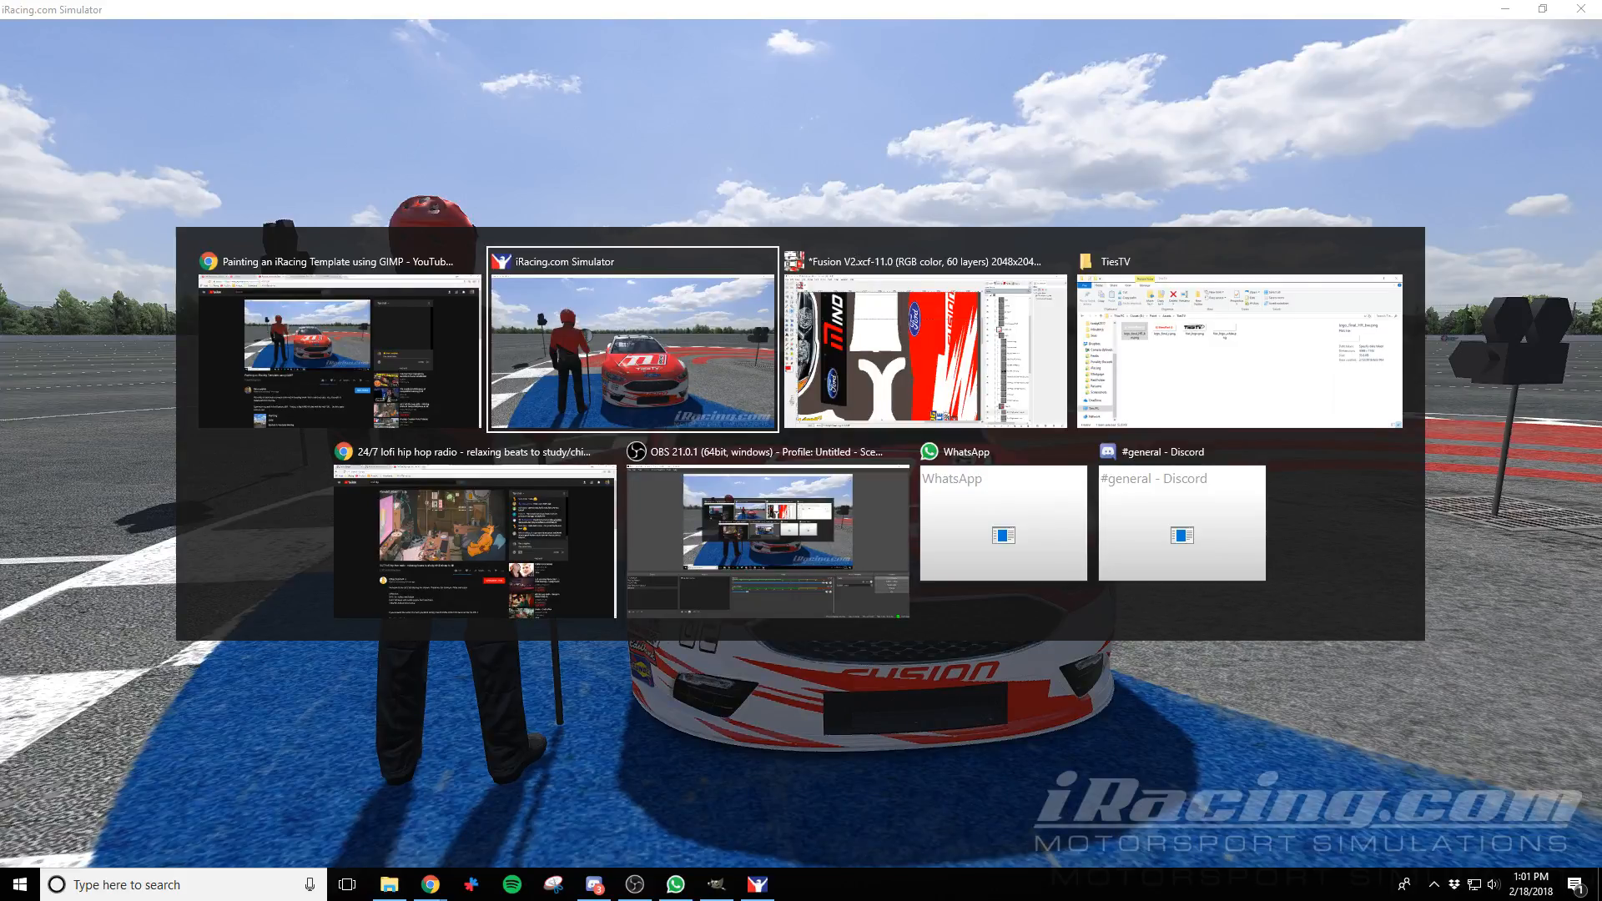
{"action": "key", "text": "alt+Tab"}
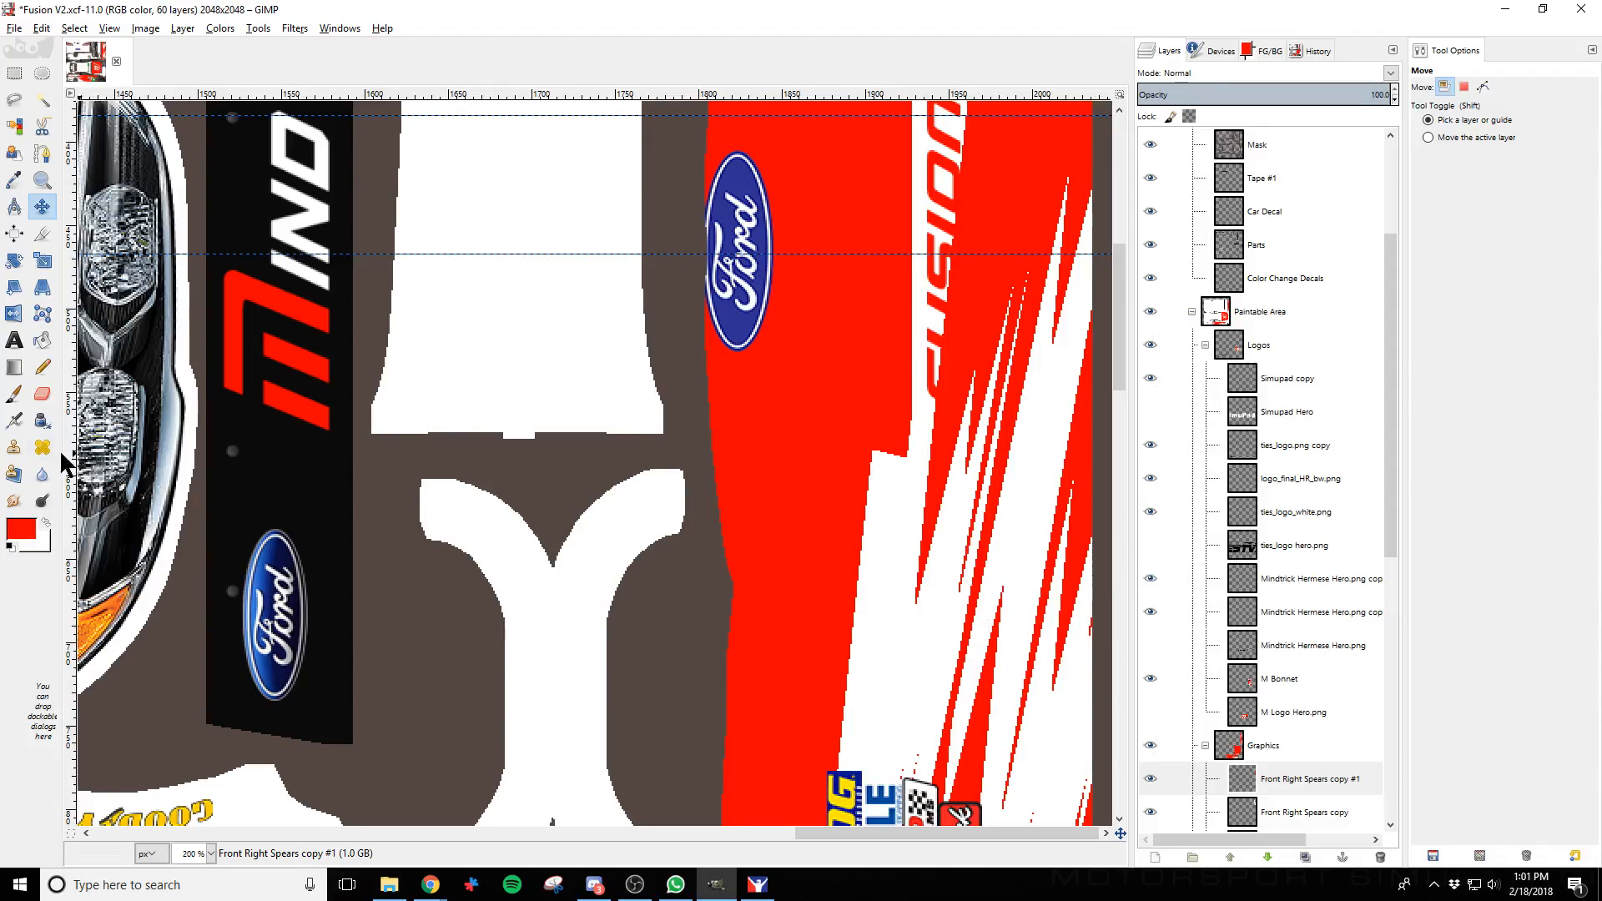
Shrink the Eraser to 36.90 and erase part of the thin red spear on Front Right Spears copy #1
{"action": "left_click", "coordinate": [42, 393]}
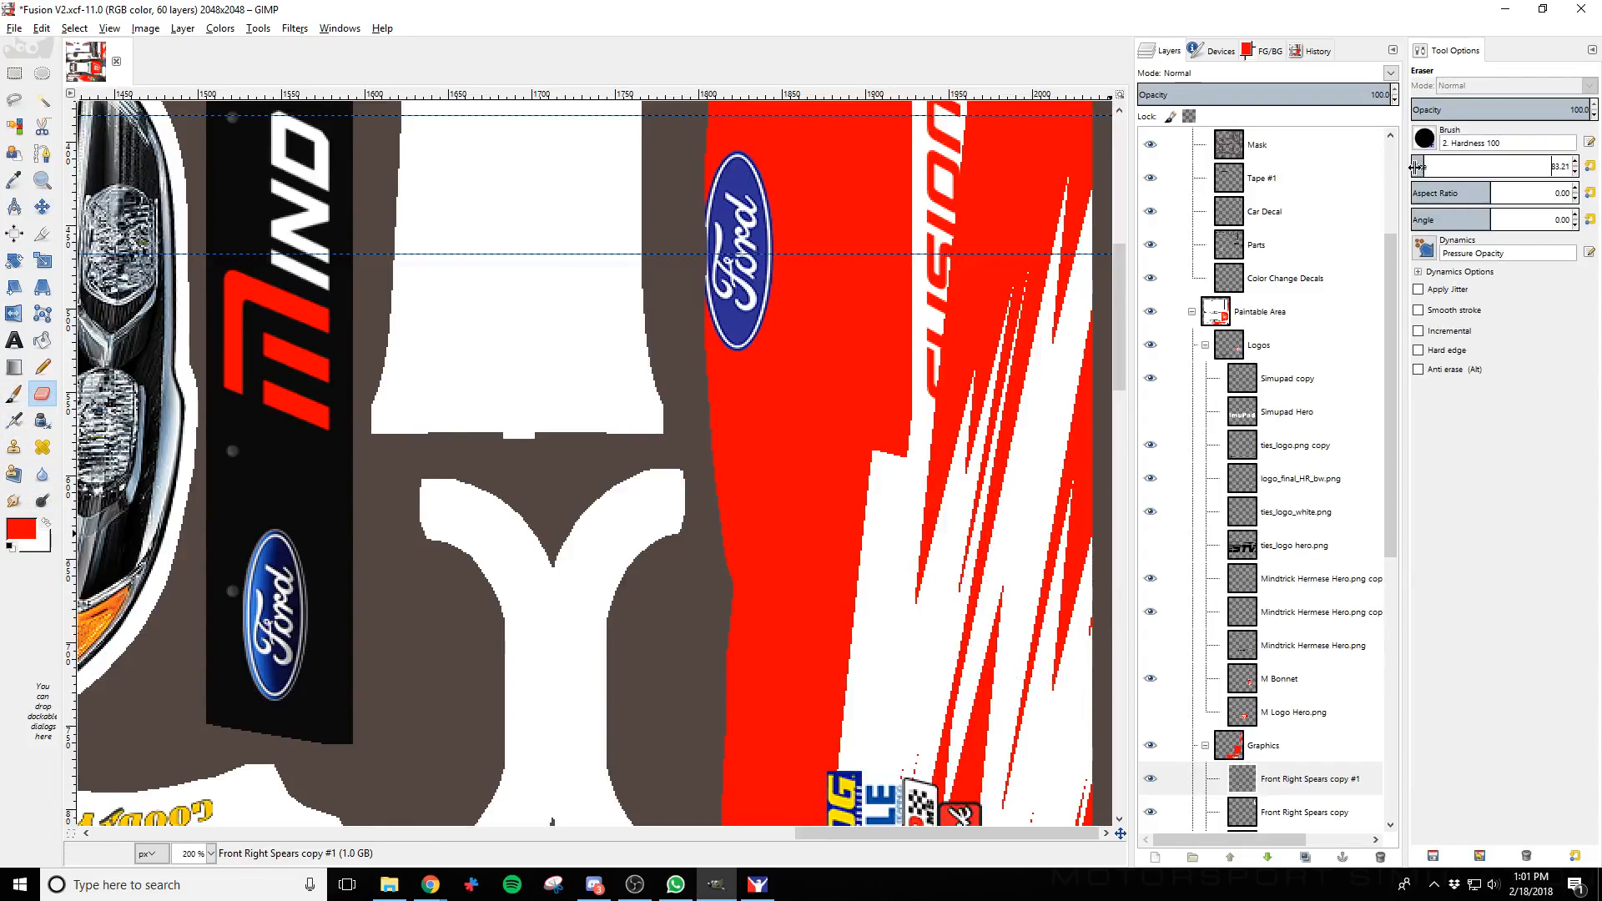
{"action": "left_click_drag", "start_coordinate": [1396, 166], "coordinate": [1339, 167]}
{"action": "left_click", "coordinate": [1272, 782]}
{"action": "left_click", "coordinate": [1149, 777]}
{"action": "left_click", "coordinate": [1149, 778]}
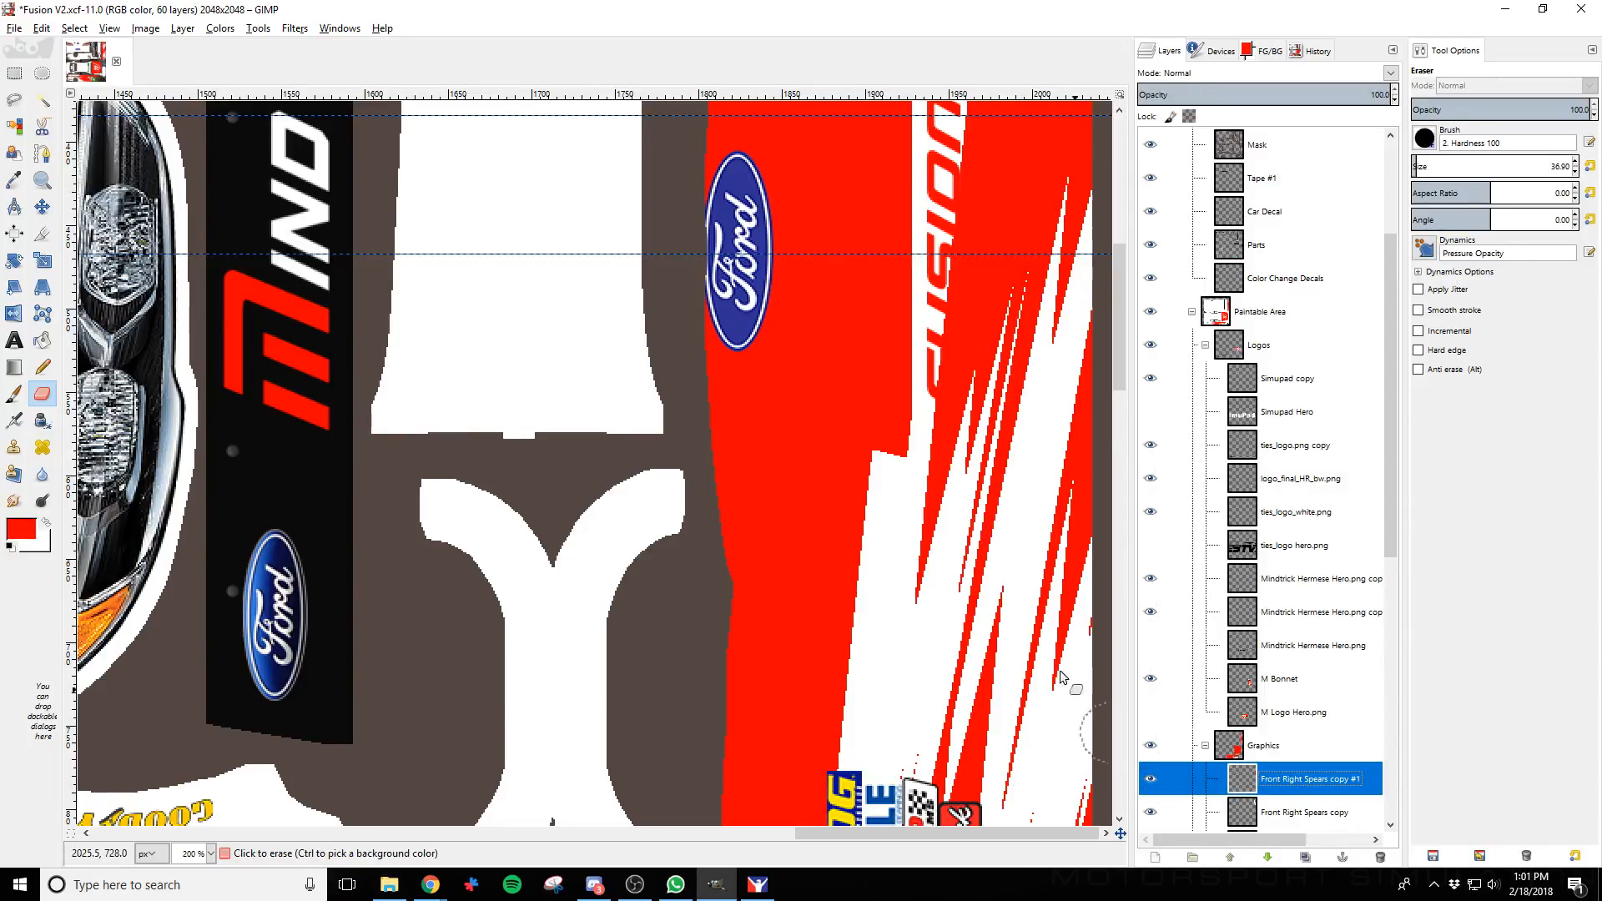
{"action": "left_click_drag", "start_coordinate": [932, 728], "coordinate": [1029, 467]}
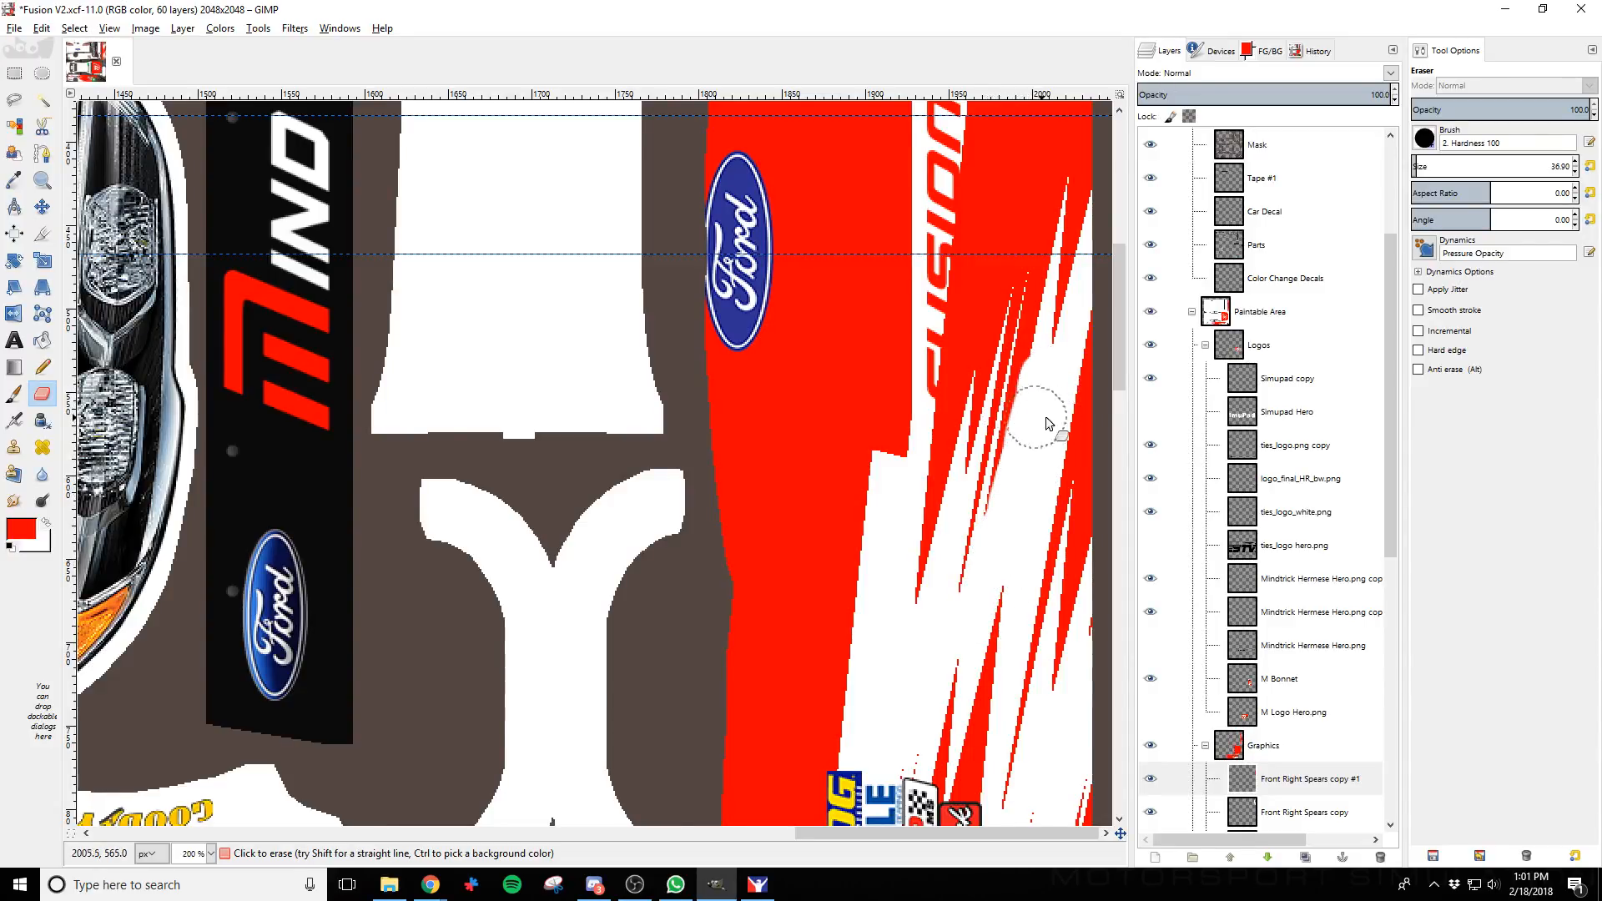
{"action": "scroll", "coordinate": [1050, 381], "scroll_direction": "up", "scroll_amount": 3, "text": "ctrl"}
{"action": "scroll", "coordinate": [1001, 442], "scroll_direction": "up", "scroll_amount": 3}
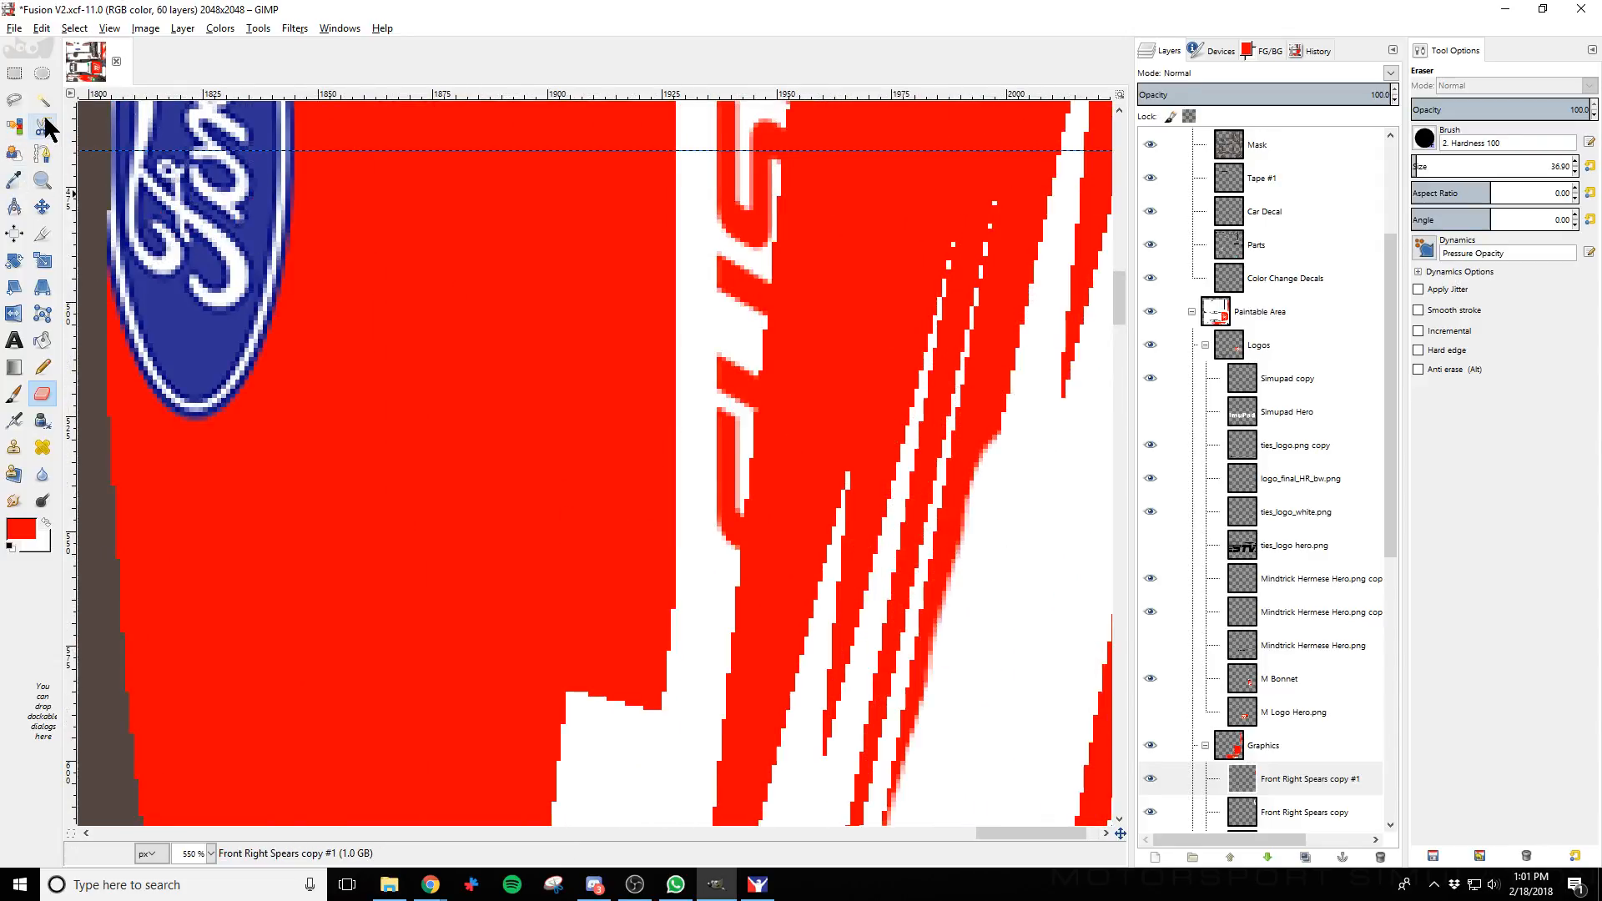
{"action": "left_click", "coordinate": [42, 154]}
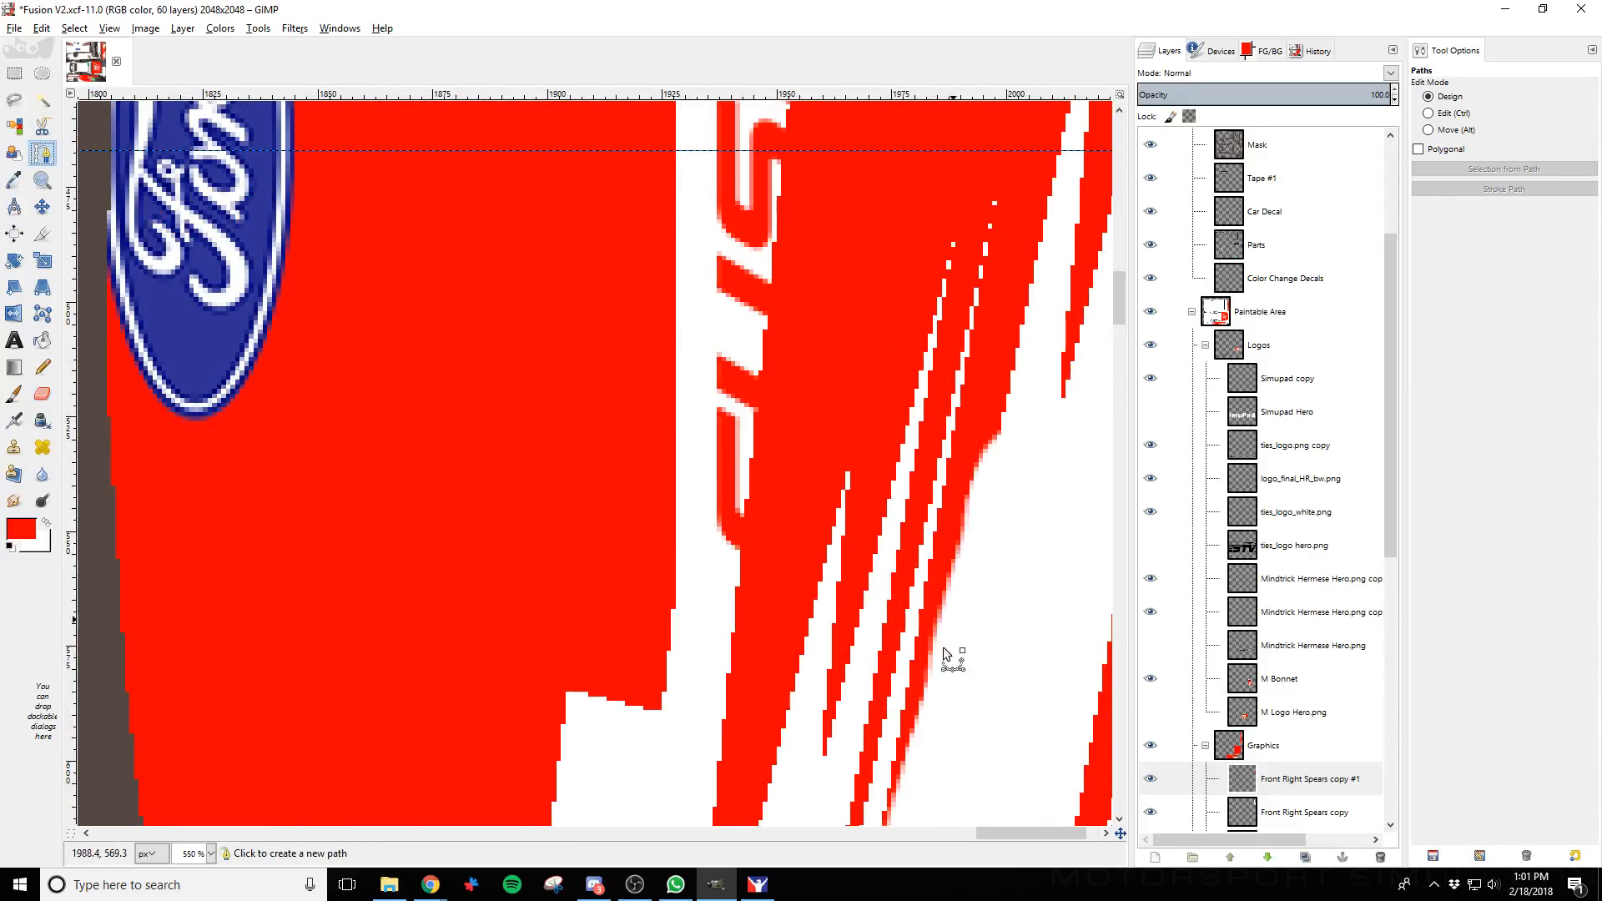
Trace a first path with anchors along the thin red spear's edge
{"action": "left_click", "coordinate": [875, 703]}
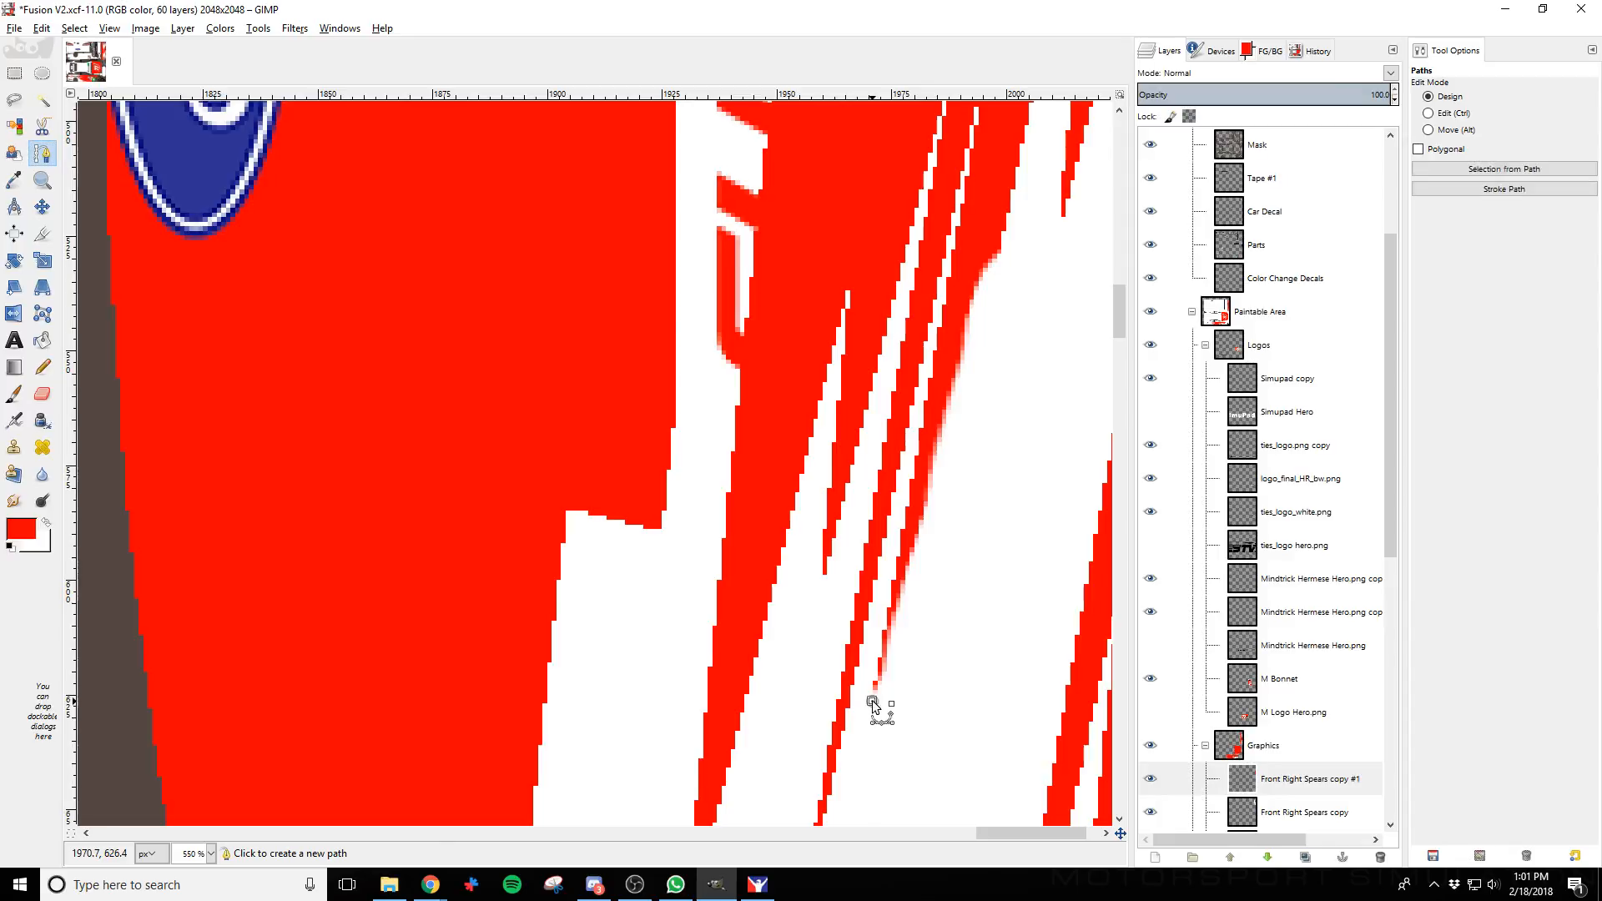
{"action": "left_click", "coordinate": [1053, 202]}
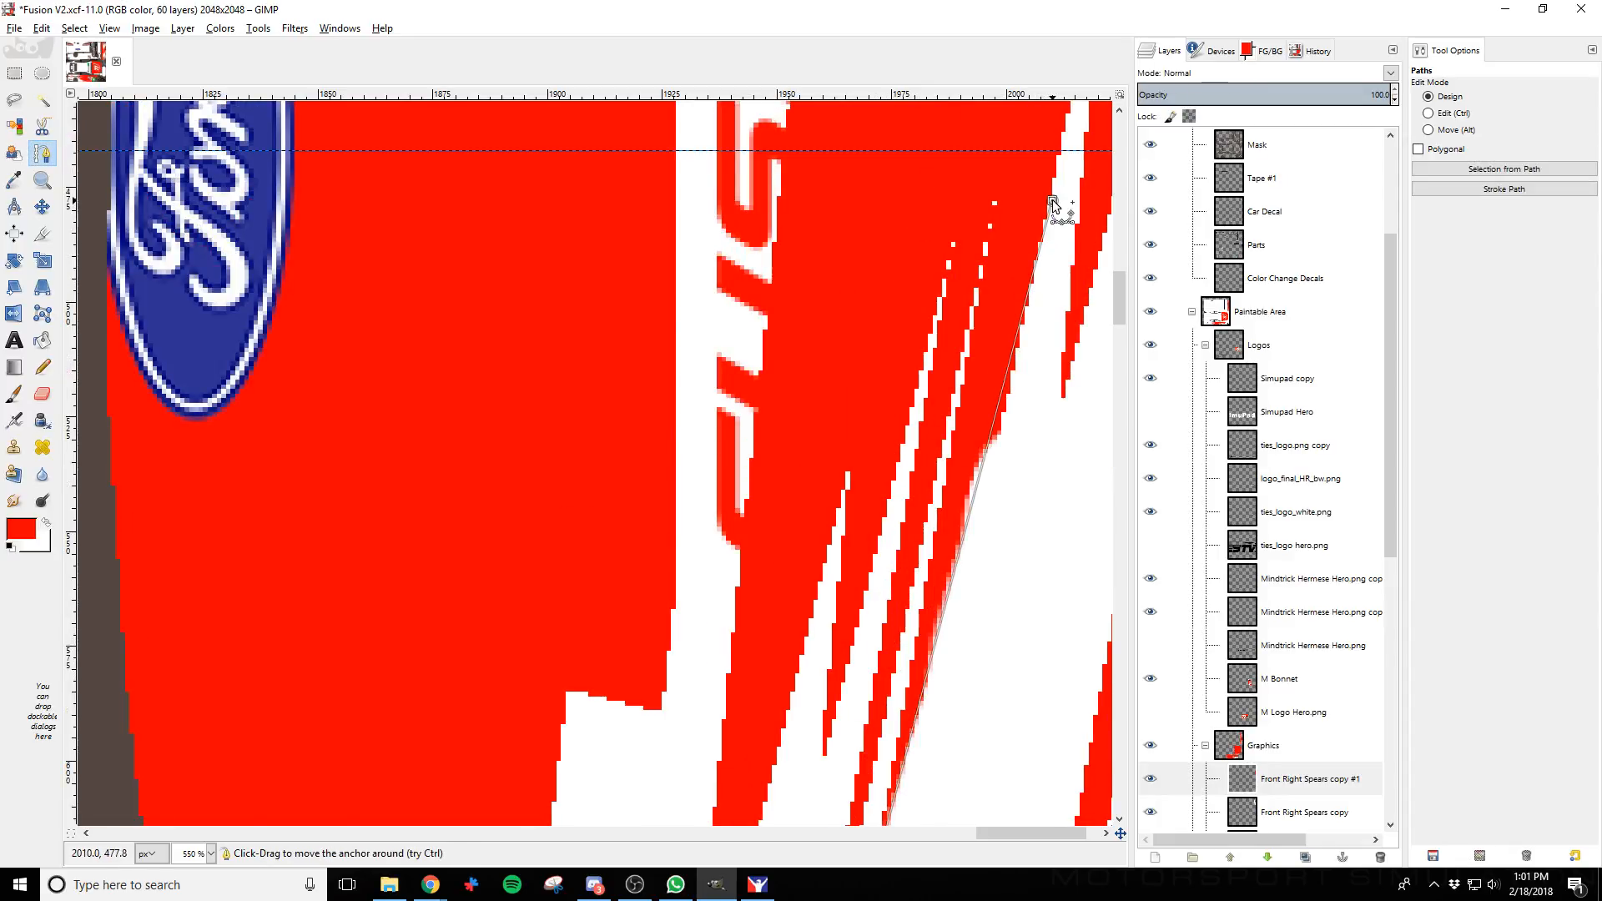
{"action": "left_click_drag", "start_coordinate": [1052, 202], "coordinate": [1074, 107]}
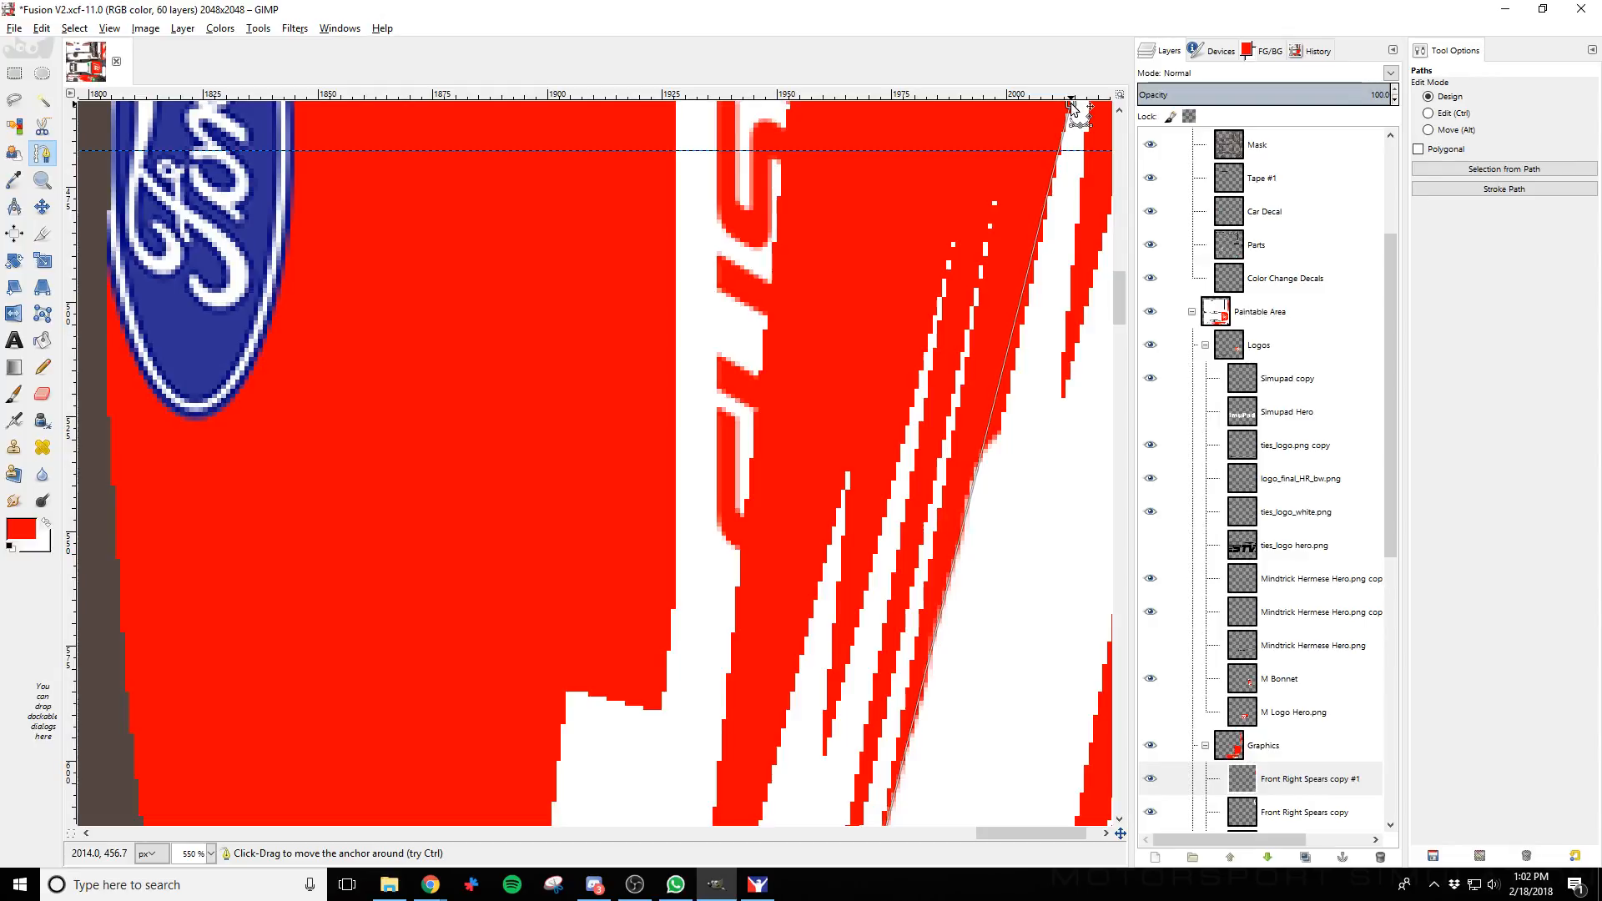
{"action": "scroll", "coordinate": [1072, 104], "scroll_direction": "up", "scroll_amount": 3}
{"action": "scroll", "coordinate": [1064, 383], "scroll_direction": "down", "scroll_amount": 1}
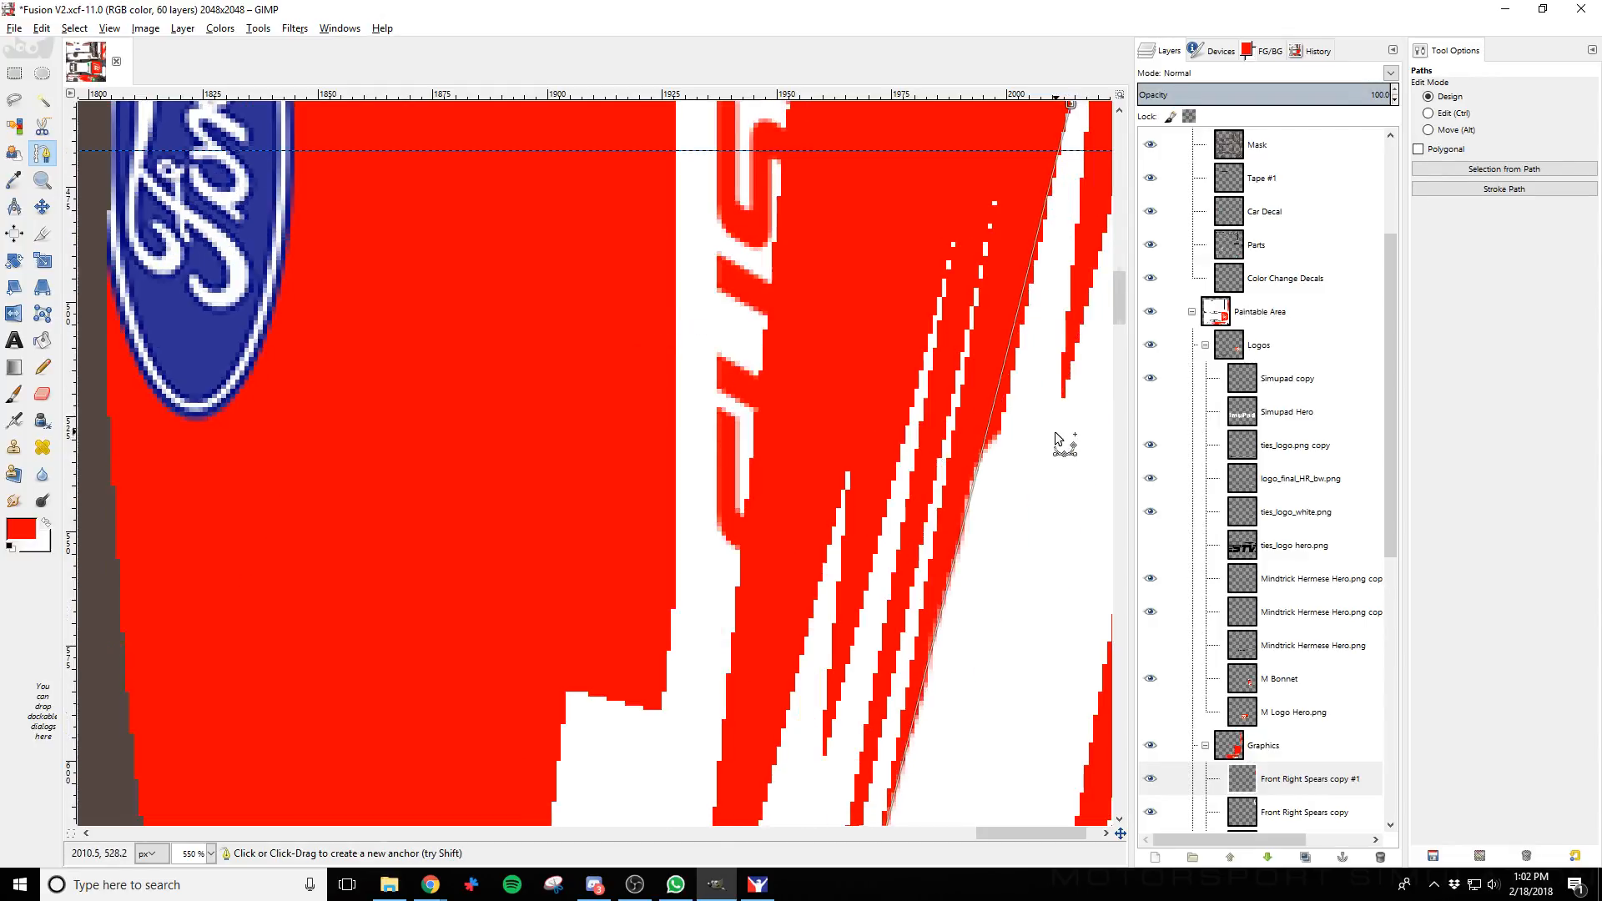
{"action": "left_click", "coordinate": [1058, 274]}
{"action": "left_click", "coordinate": [970, 746]}
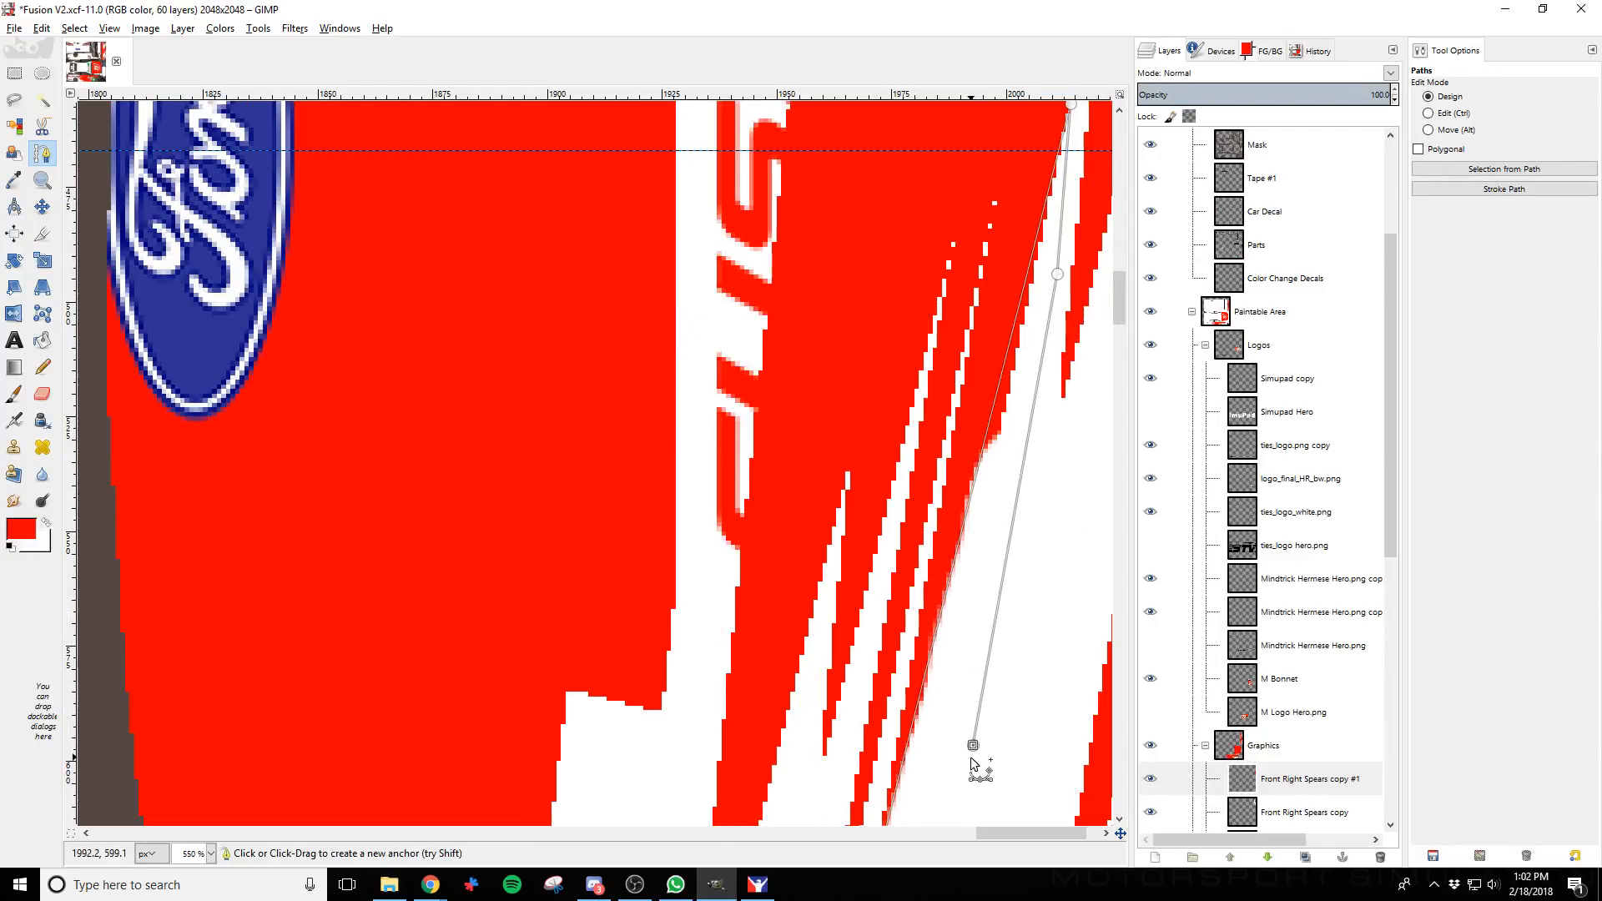
{"action": "scroll", "coordinate": [968, 743], "scroll_direction": "down", "scroll_amount": 2}
{"action": "left_click", "coordinate": [918, 601]}
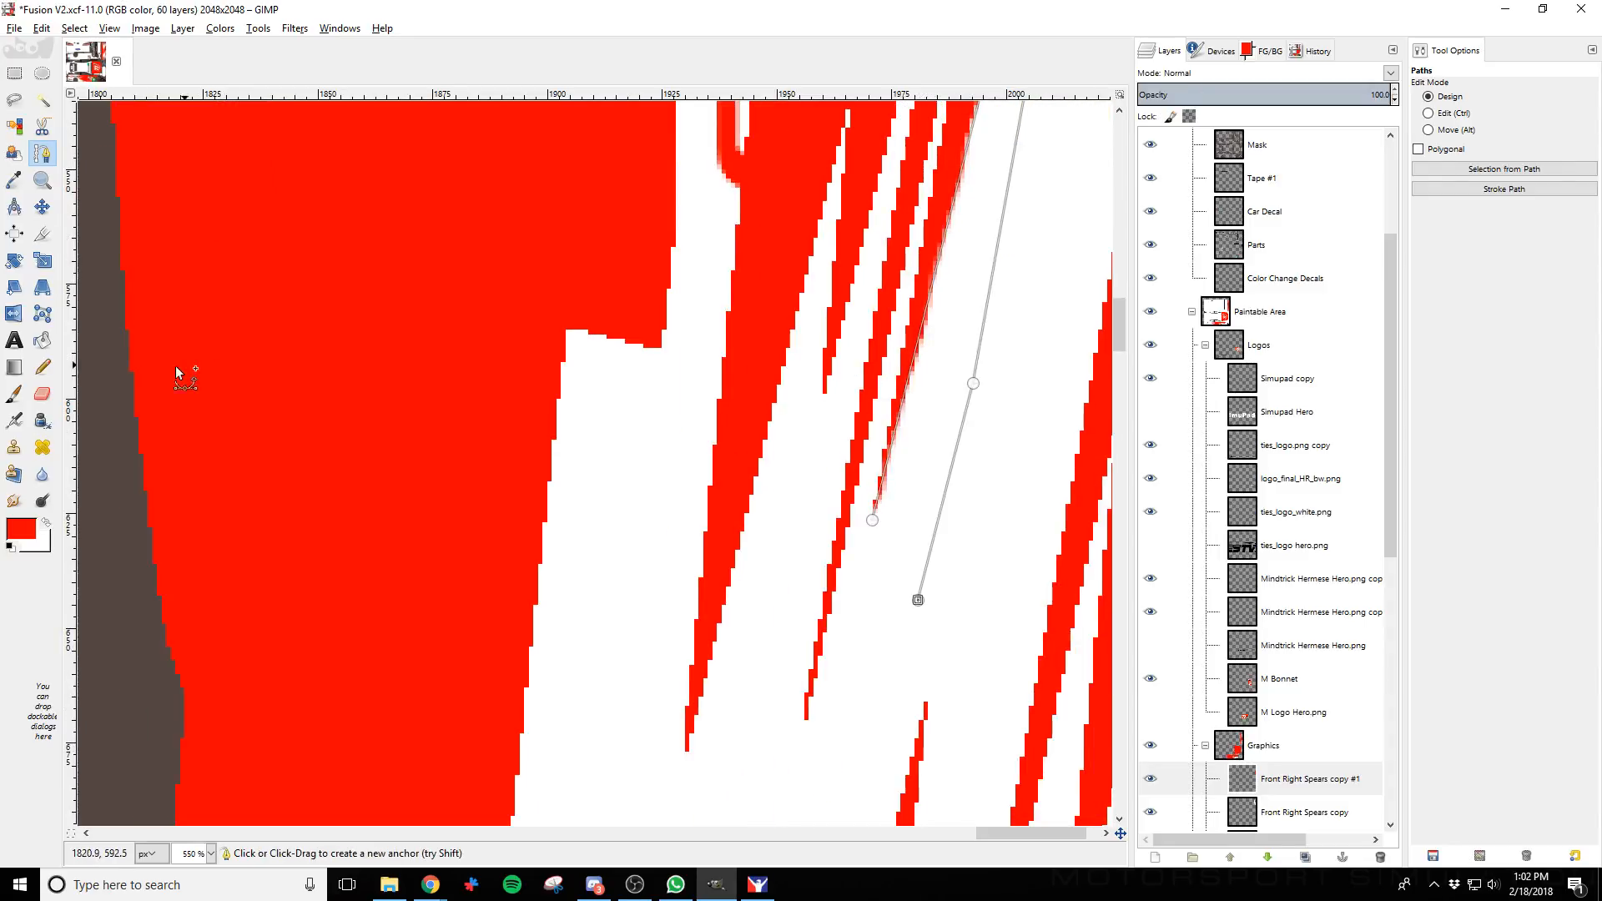
Start a fresh path at the spear tip, anchoring the top edge and closing the outline at a corner
{"action": "left_click", "coordinate": [42, 393]}
{"action": "scroll", "coordinate": [914, 534], "scroll_direction": "up", "scroll_amount": 2}
{"action": "scroll", "coordinate": [960, 426], "scroll_direction": "up", "scroll_amount": 1}
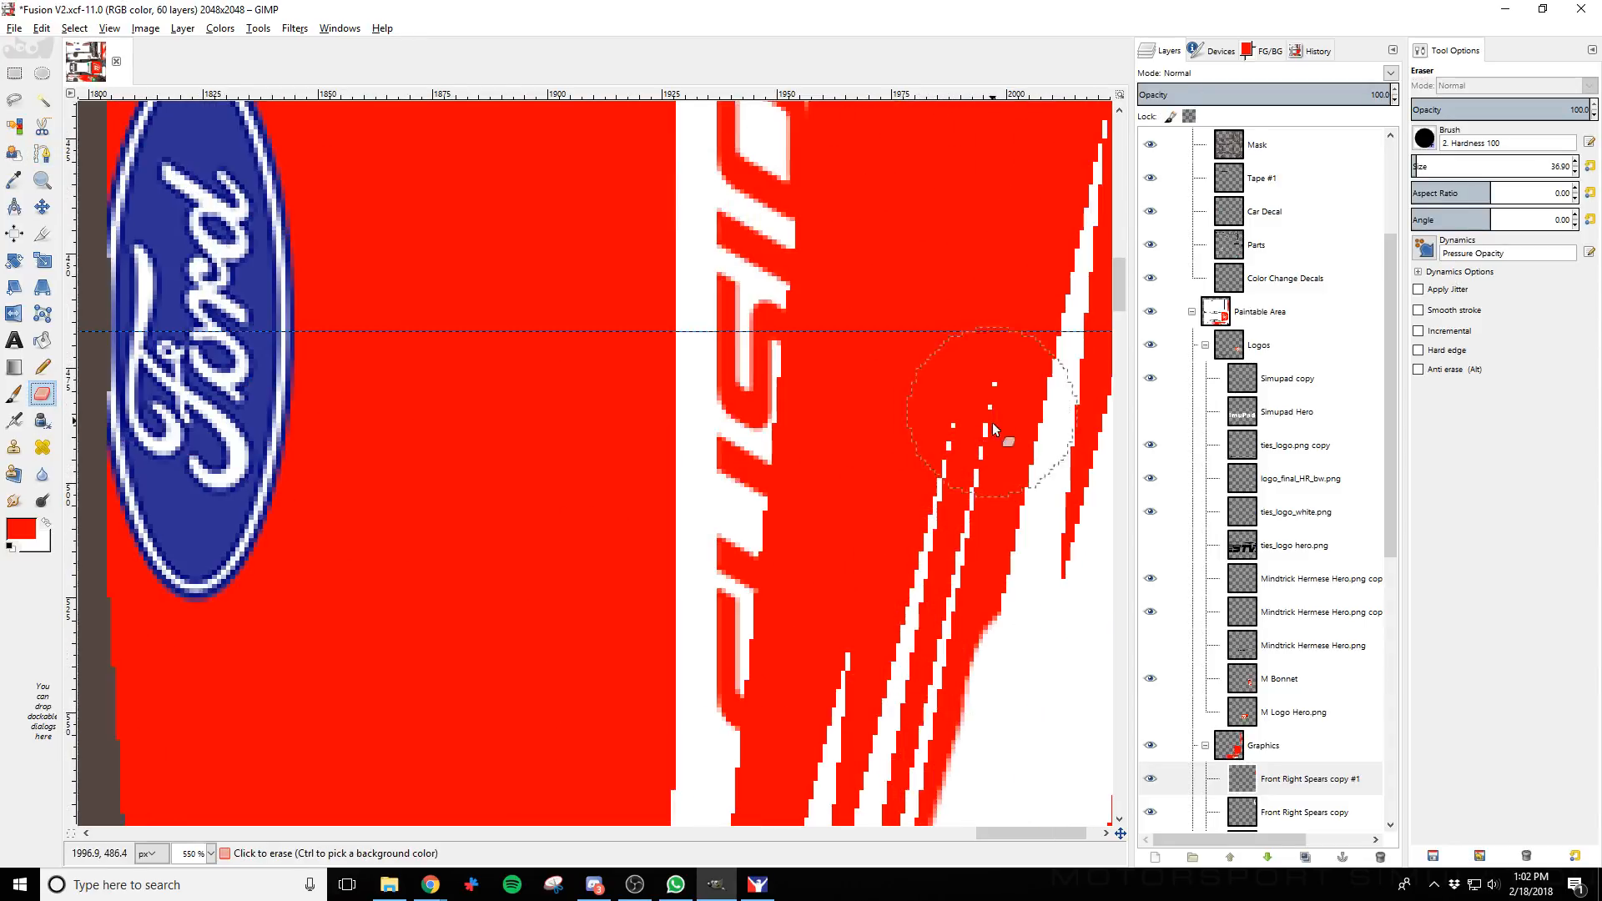
{"action": "scroll", "coordinate": [1009, 447], "scroll_direction": "down", "scroll_amount": 4}
{"action": "scroll", "coordinate": [981, 462], "scroll_direction": "up", "scroll_amount": 2}
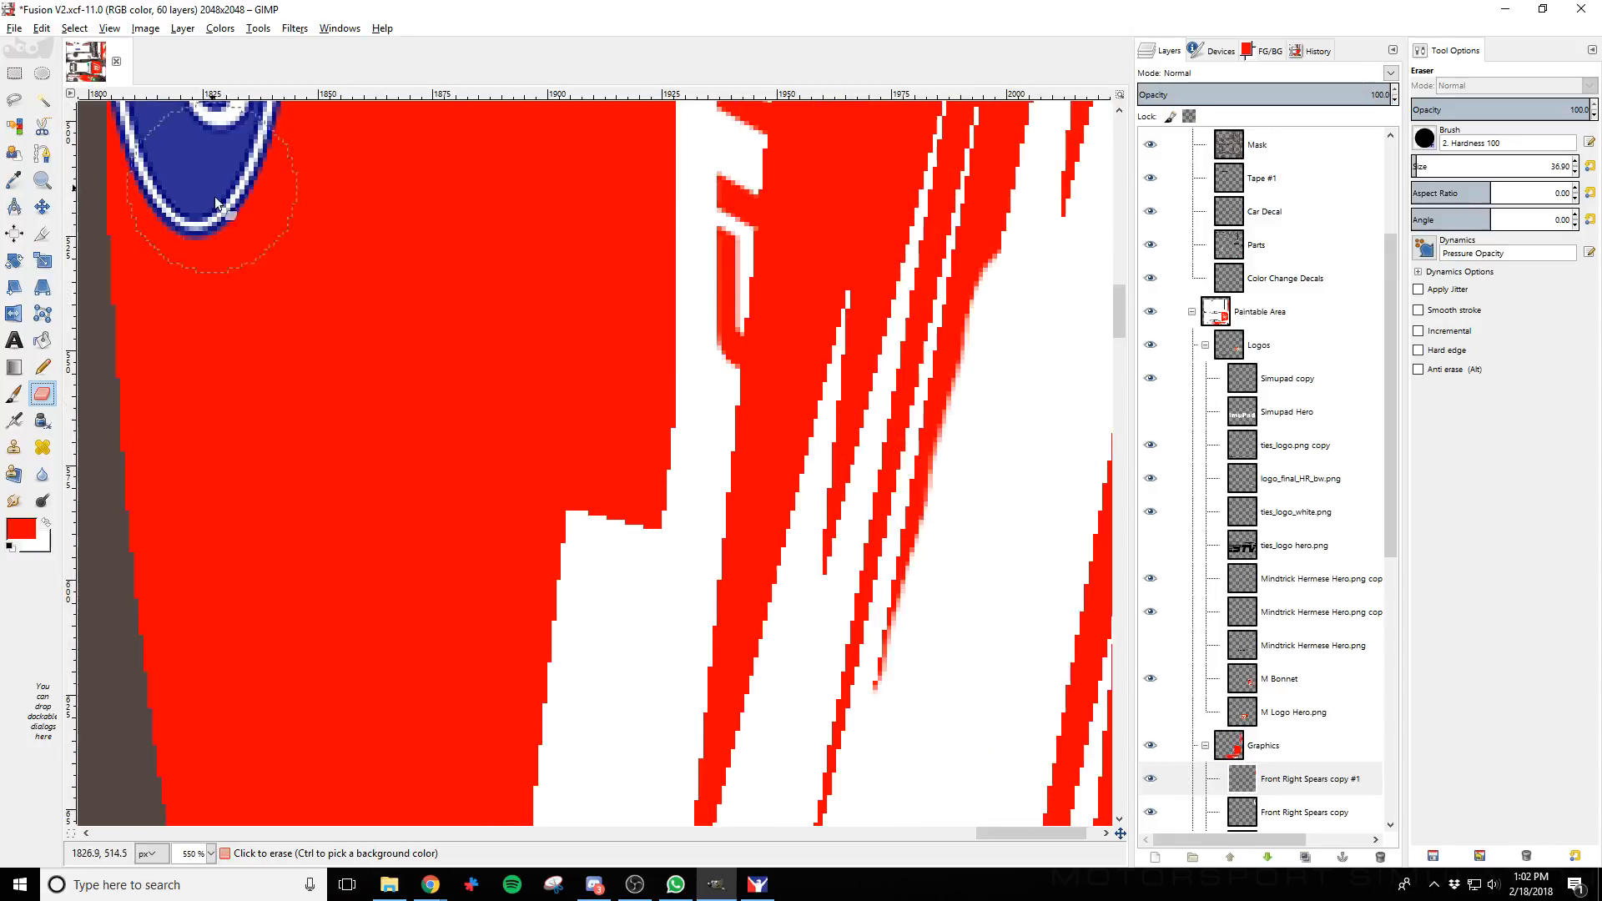
{"action": "left_click", "coordinate": [42, 154]}
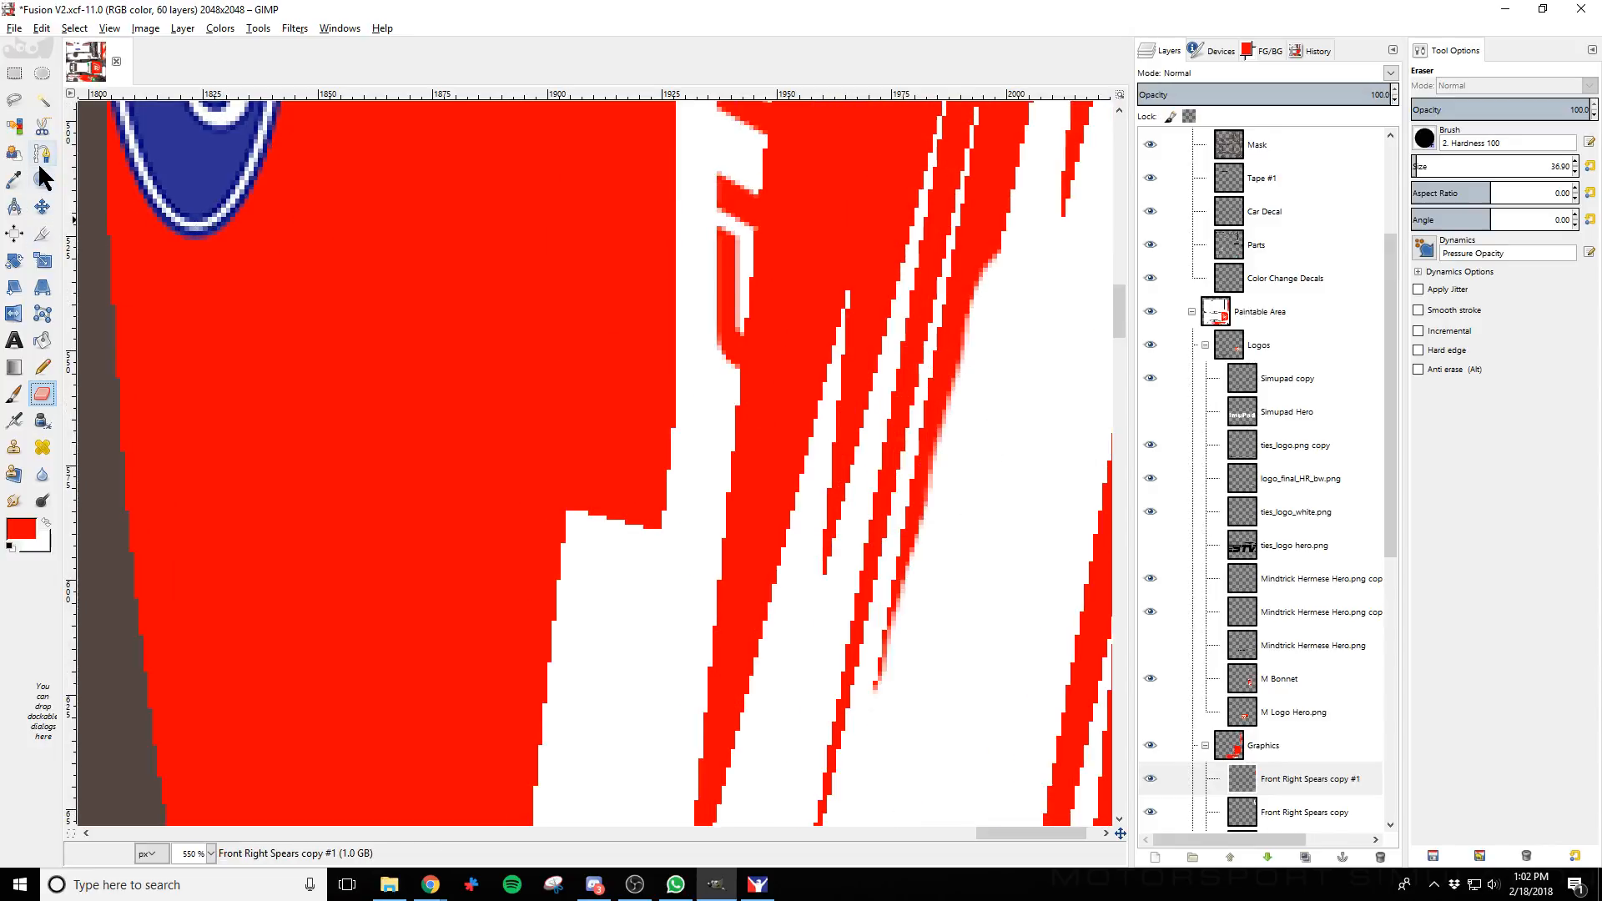
{"action": "left_click", "coordinate": [872, 684]}
{"action": "scroll", "coordinate": [905, 643], "scroll_direction": "up", "scroll_amount": 1}
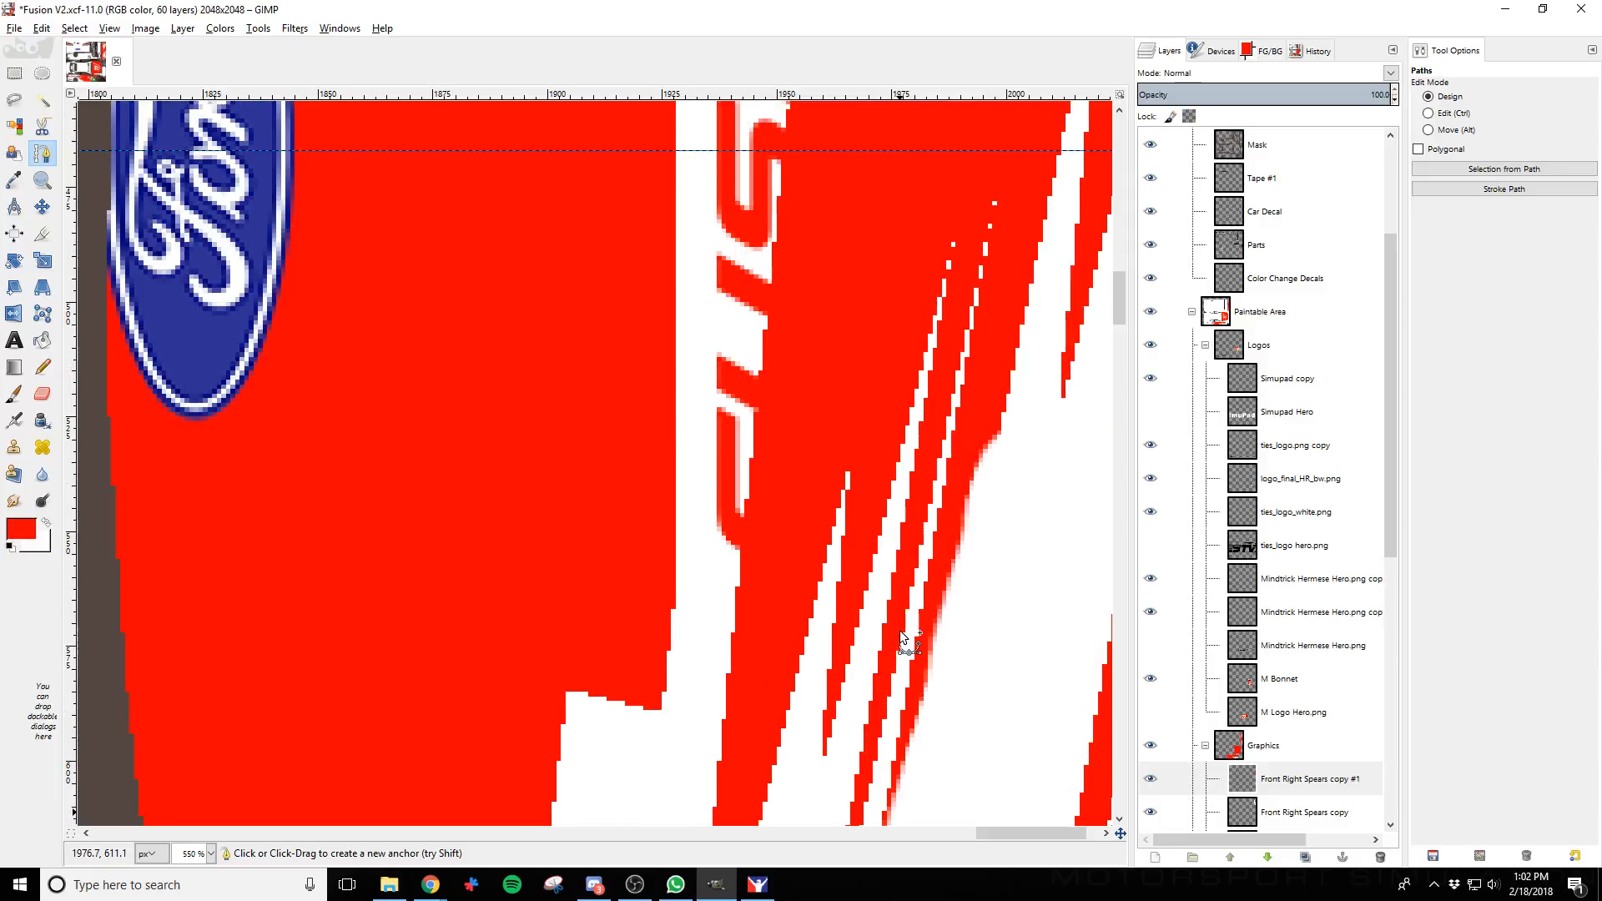
{"action": "left_click", "coordinate": [1048, 247]}
{"action": "left_click_drag", "start_coordinate": [1049, 248], "coordinate": [1047, 234]}
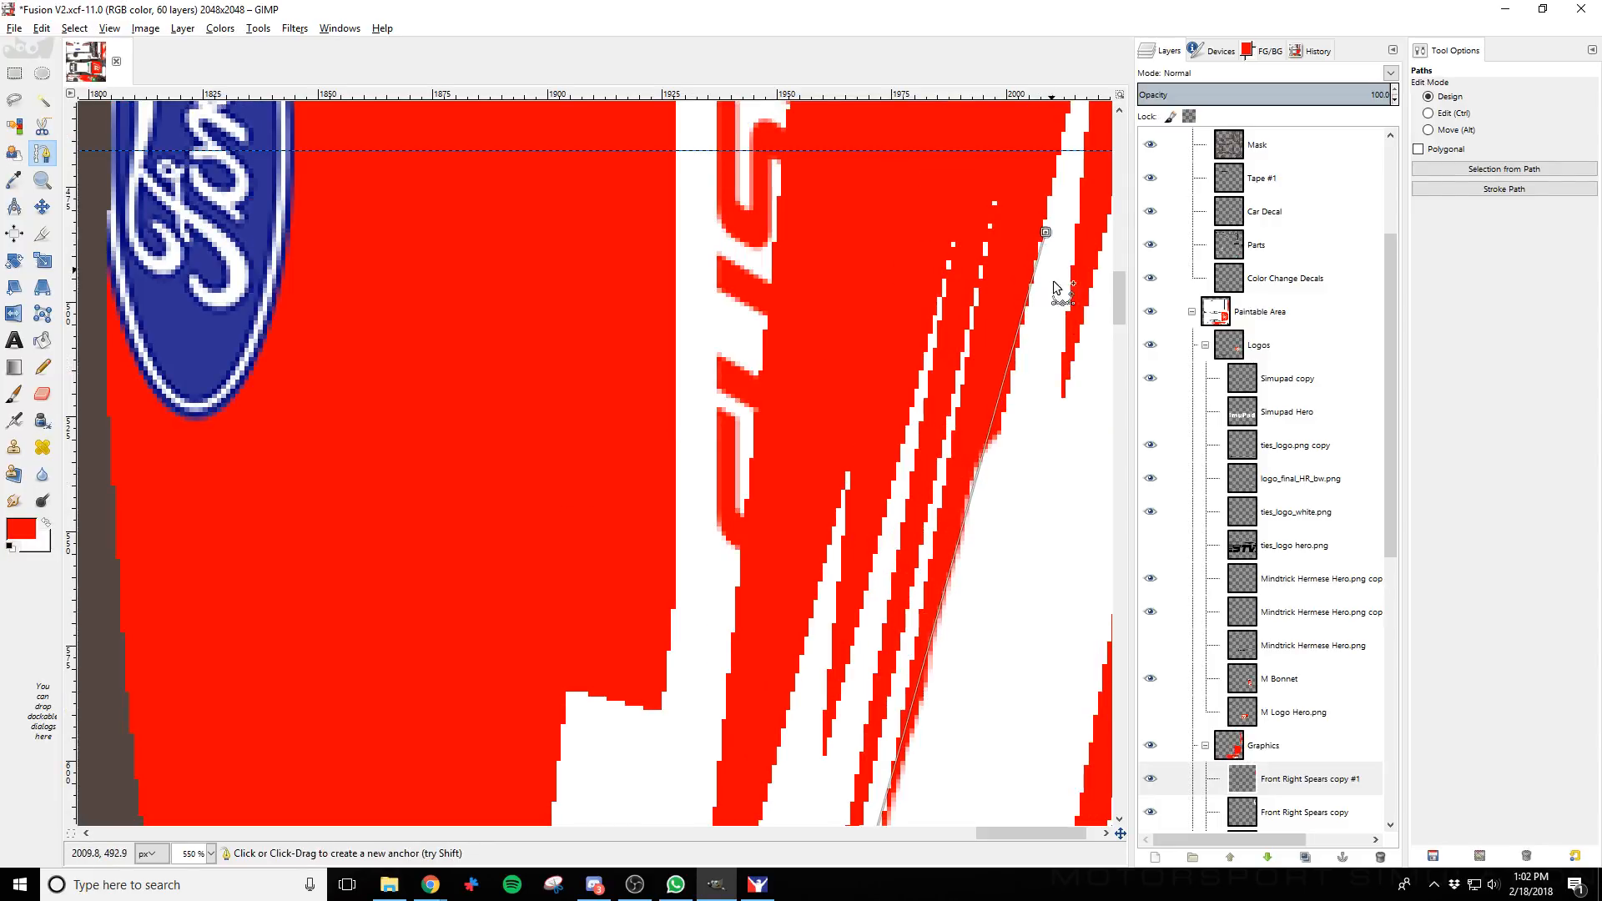
{"action": "scroll", "coordinate": [1039, 522], "scroll_direction": "down", "scroll_amount": 4}
{"action": "left_click", "coordinate": [911, 739]}
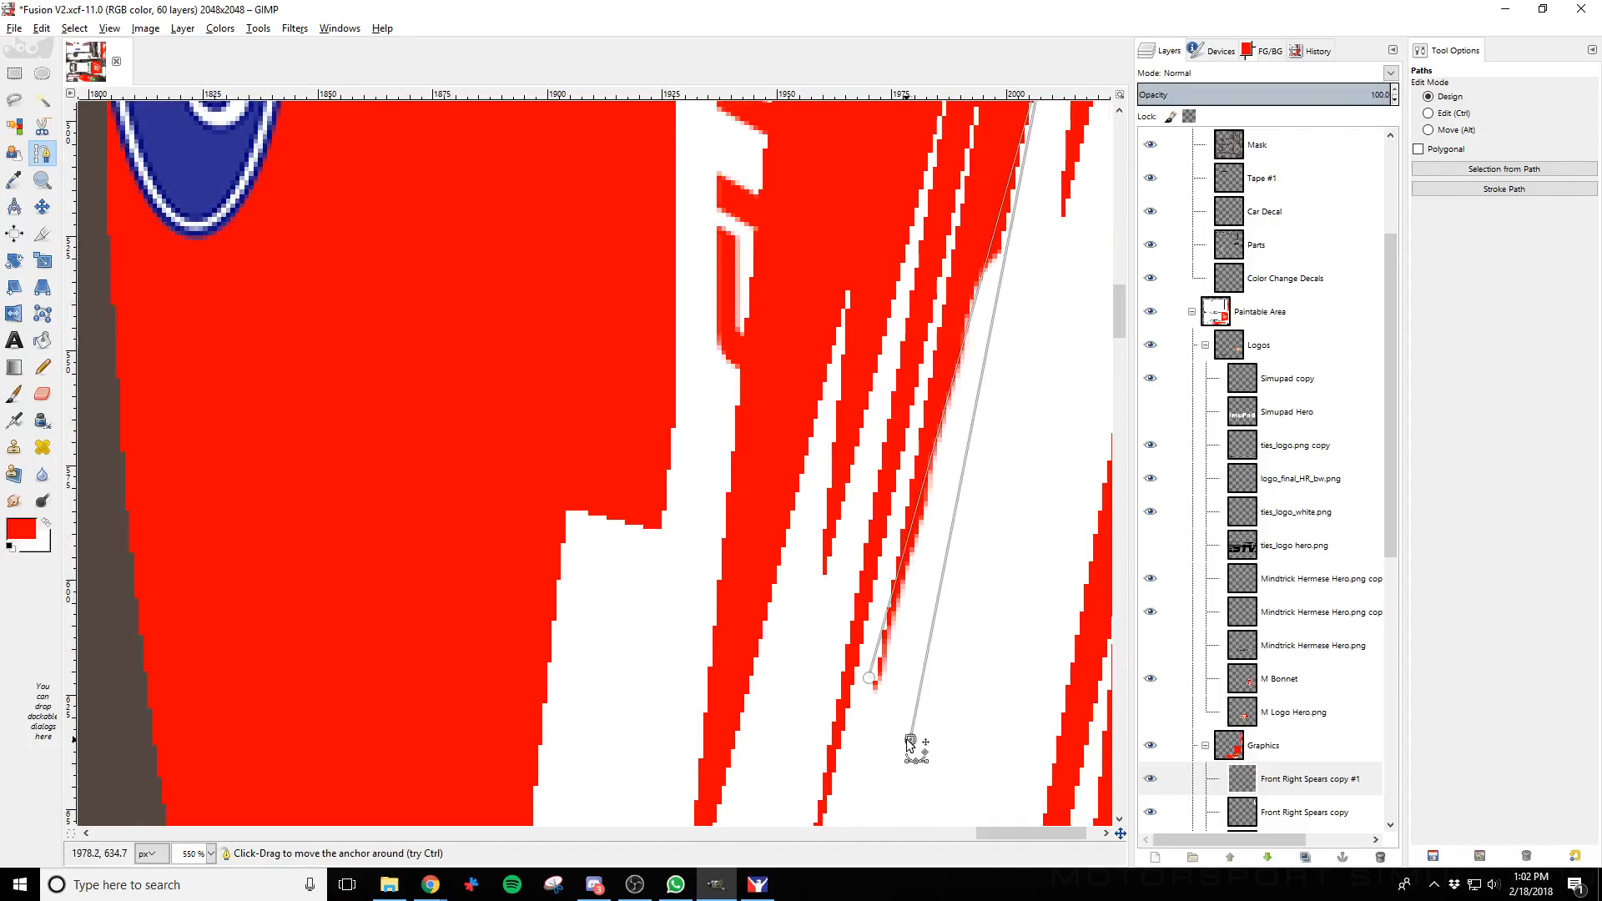
{"action": "left_click", "coordinate": [857, 717]}
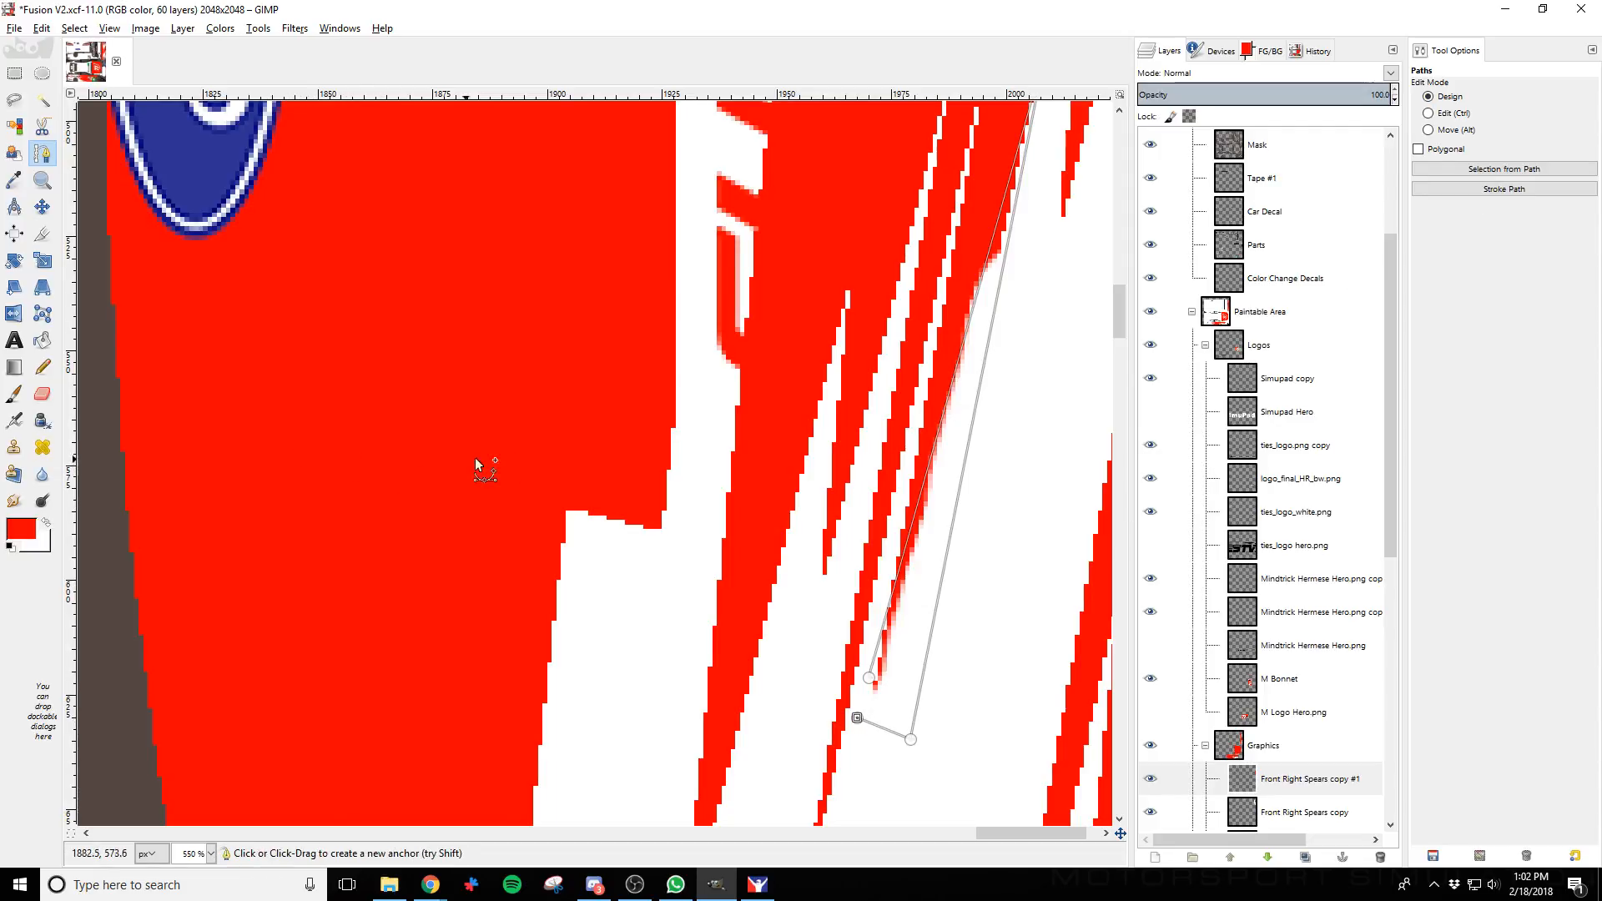
Adjust the path editing mode and make a selection from the path
{"action": "left_click", "coordinate": [1452, 113]}
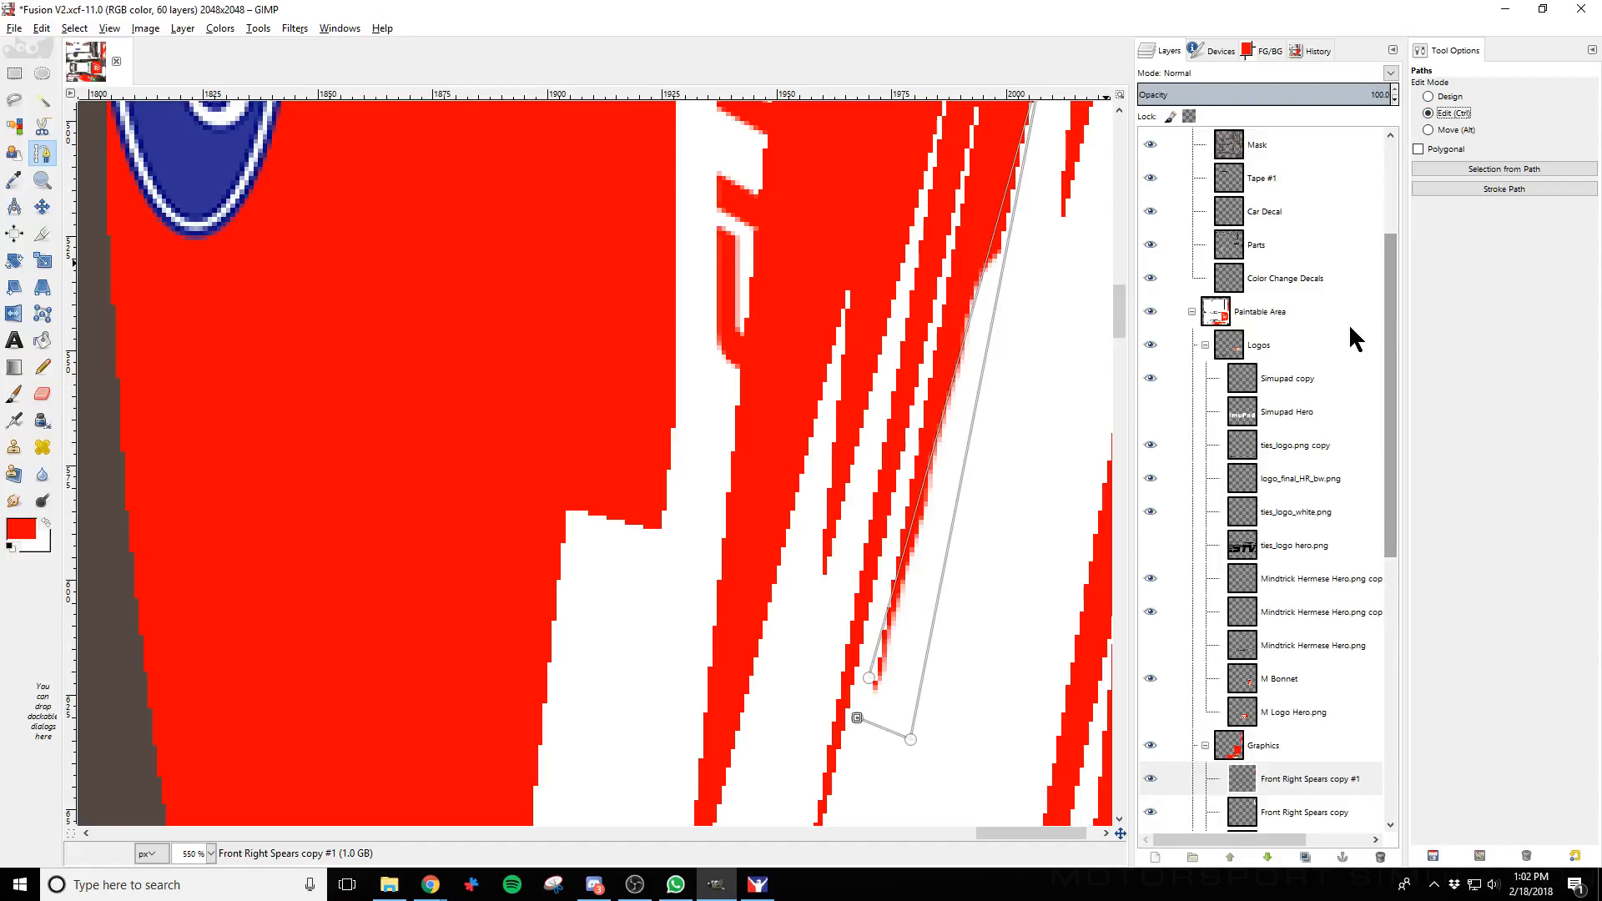
{"action": "left_click", "coordinate": [1448, 97]}
{"action": "left_click", "coordinate": [1482, 165]}
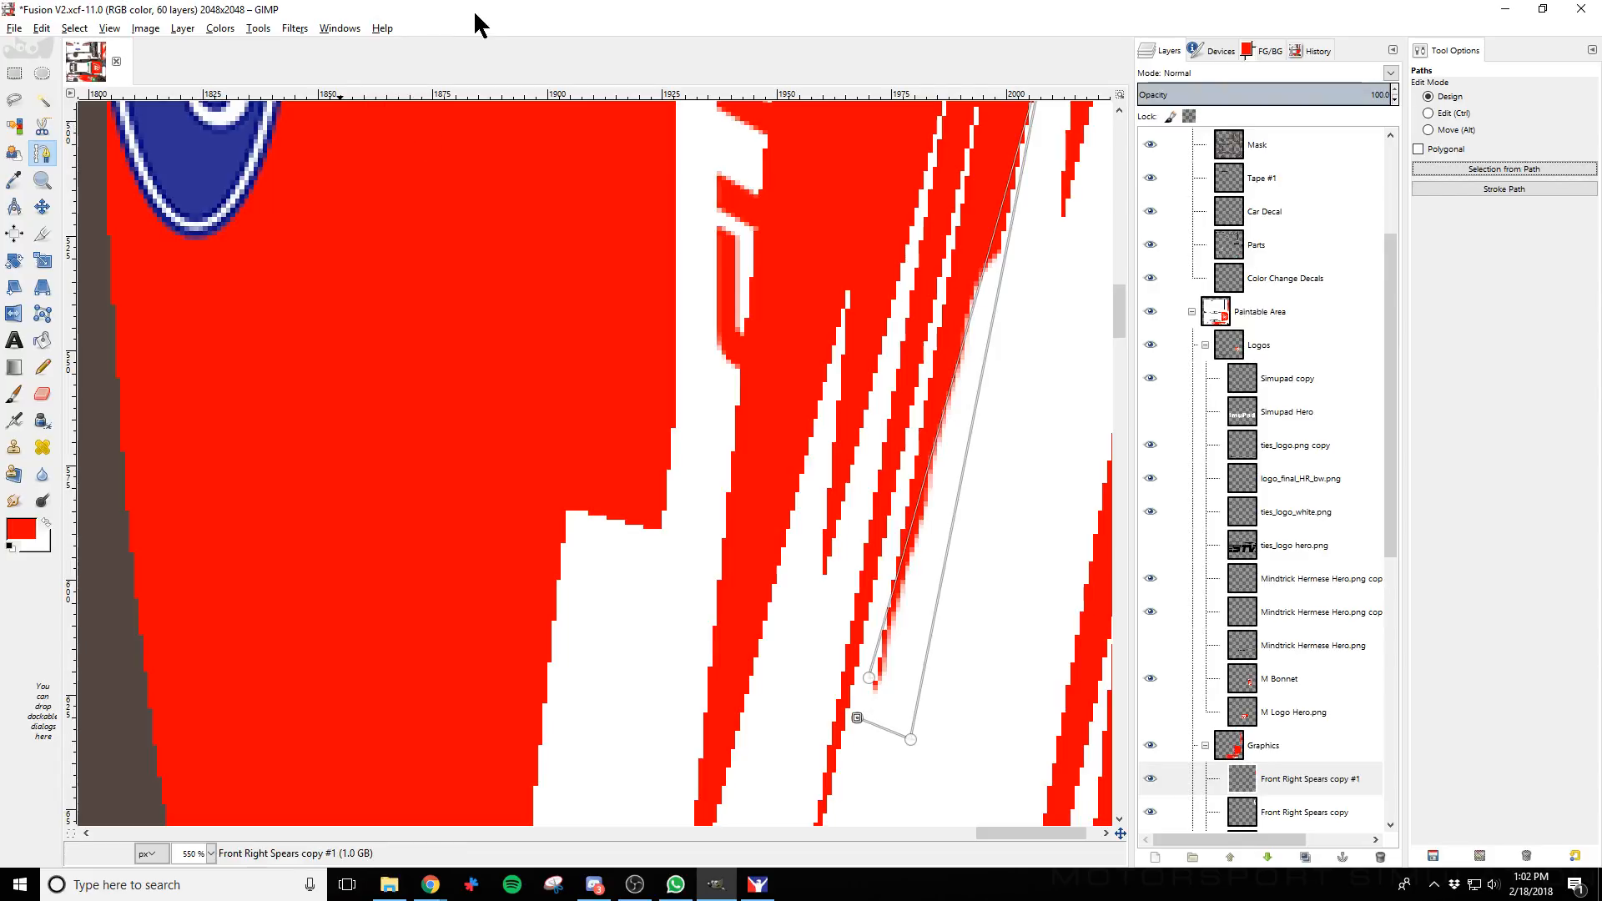
{"action": "left_click", "coordinate": [73, 30]}
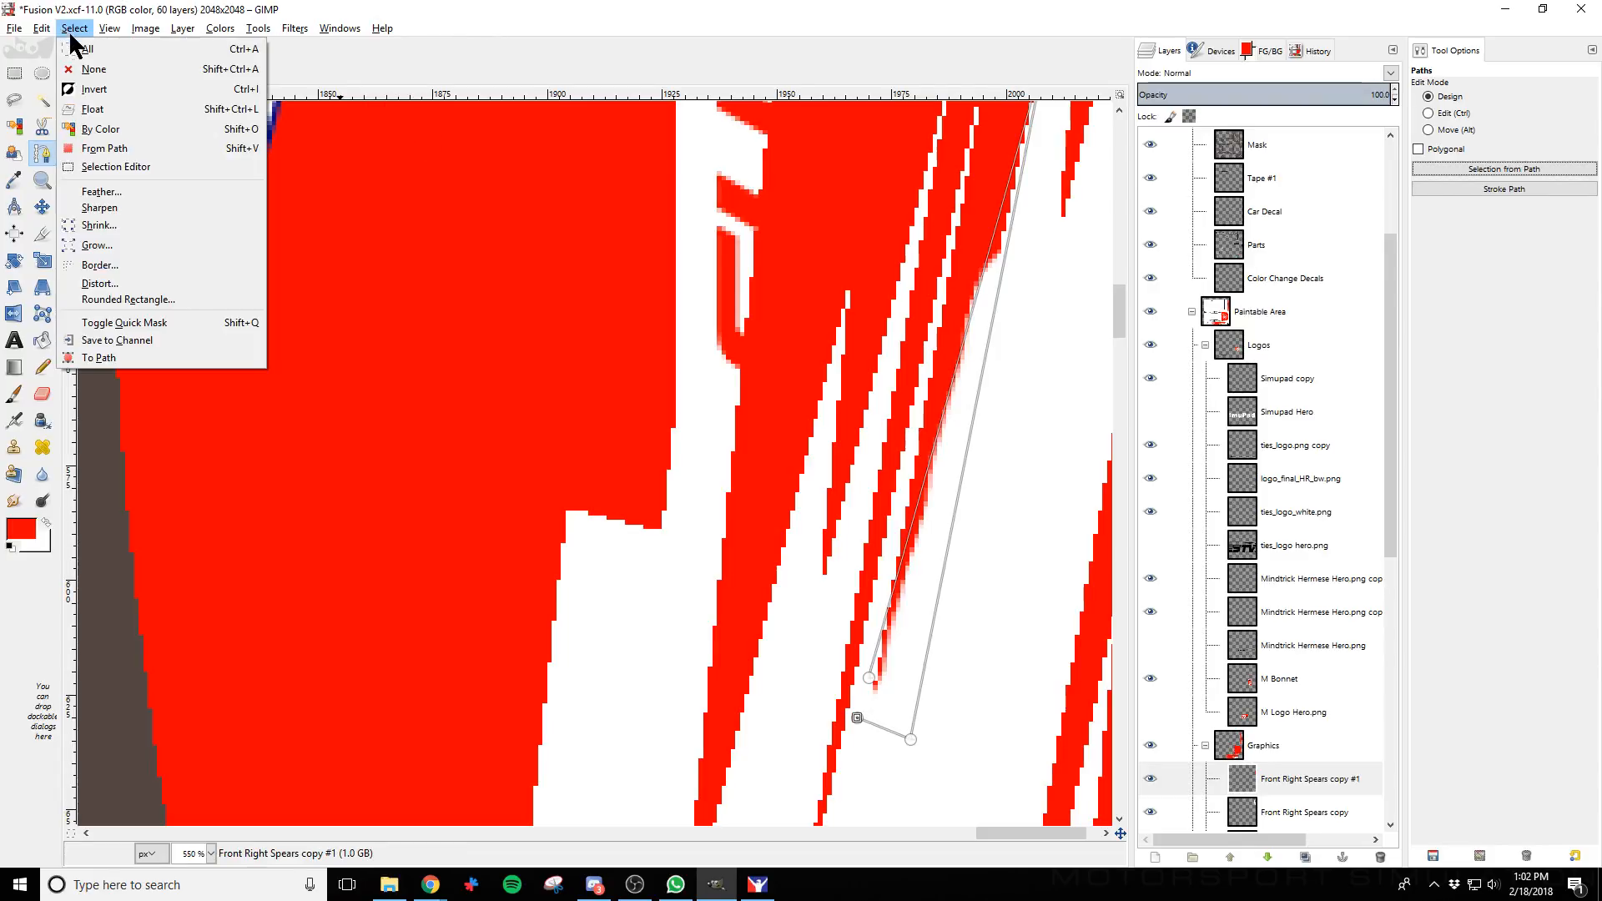
Convert the spear path to a selection, inspect it in the Selection Editor, and save Fusion V2.xcf
{"action": "left_click", "coordinate": [144, 153]}
{"action": "left_click", "coordinate": [74, 28]}
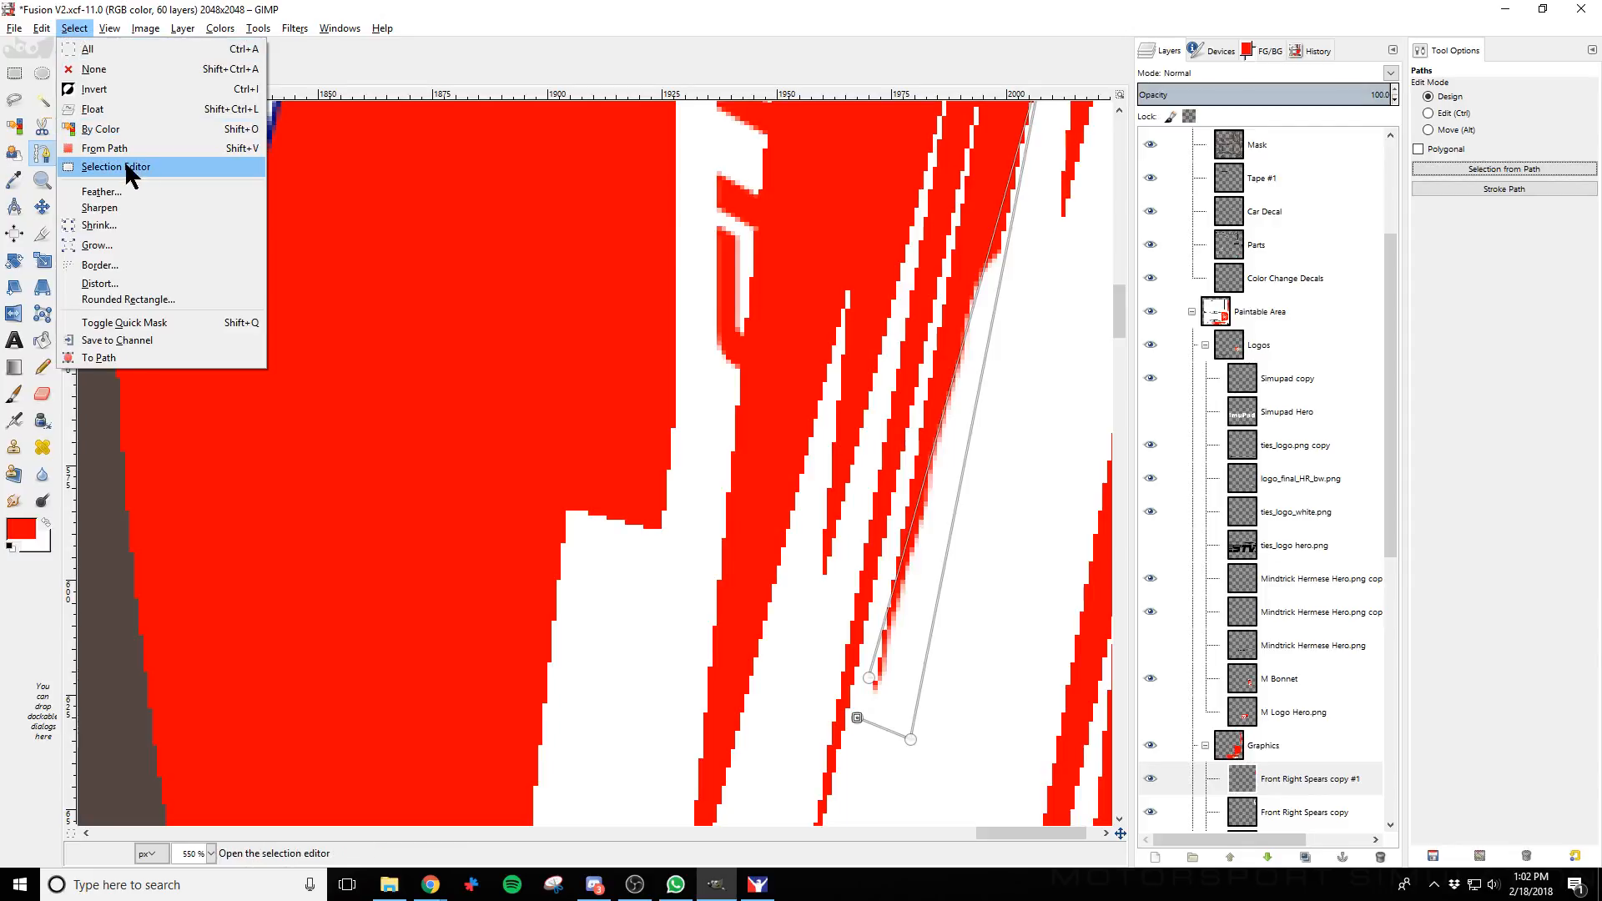
{"action": "left_click", "coordinate": [131, 166]}
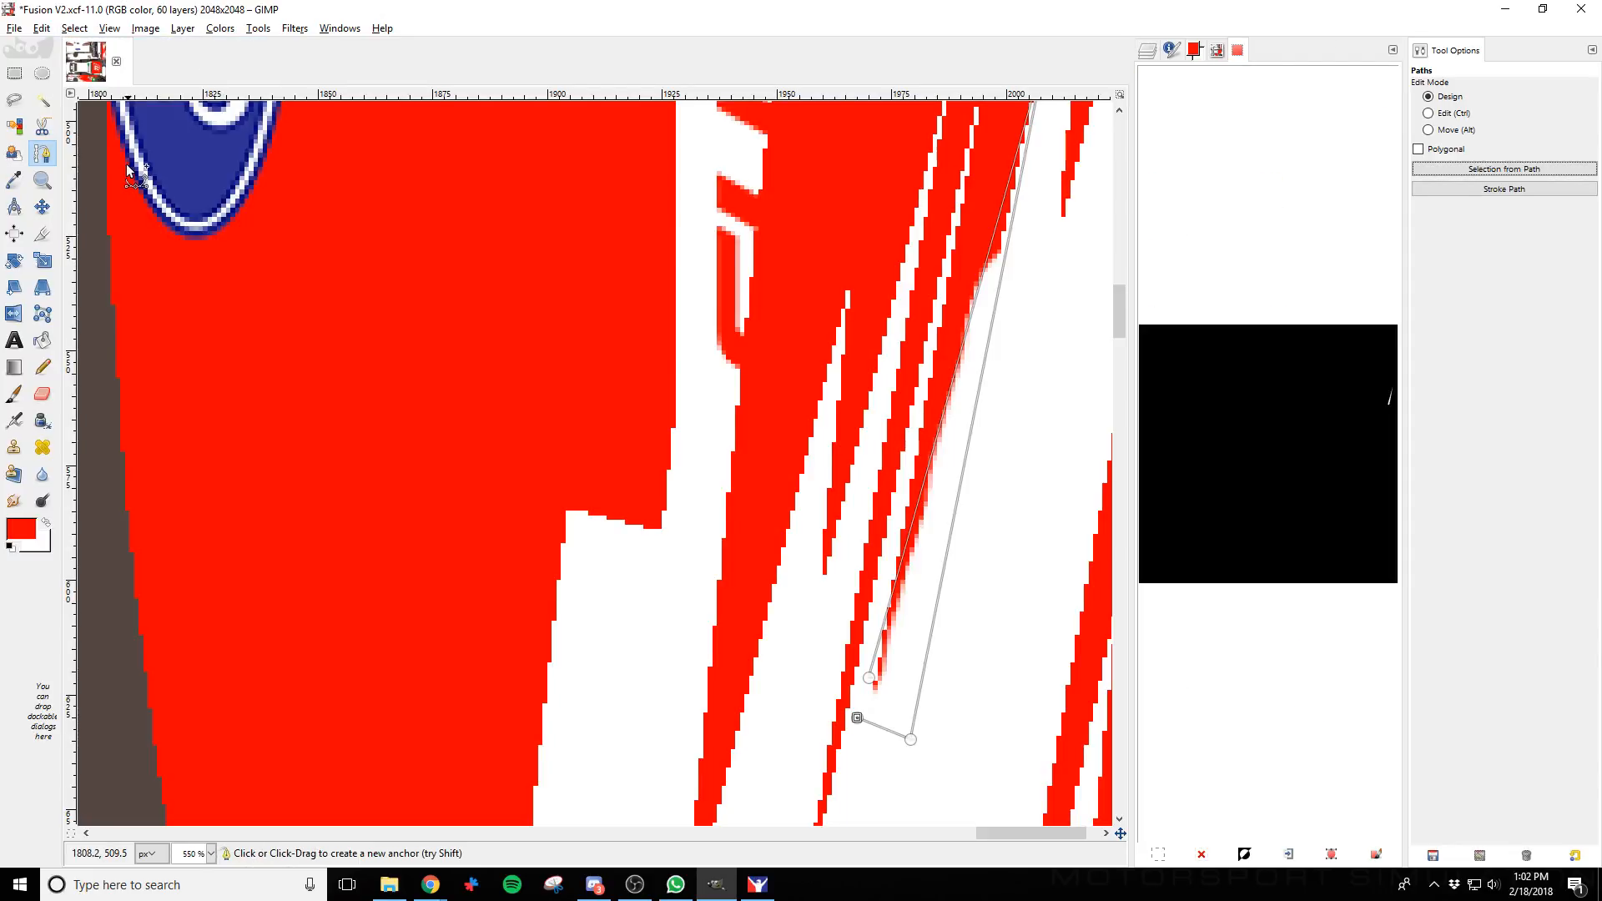
{"action": "left_click", "coordinate": [1147, 51]}
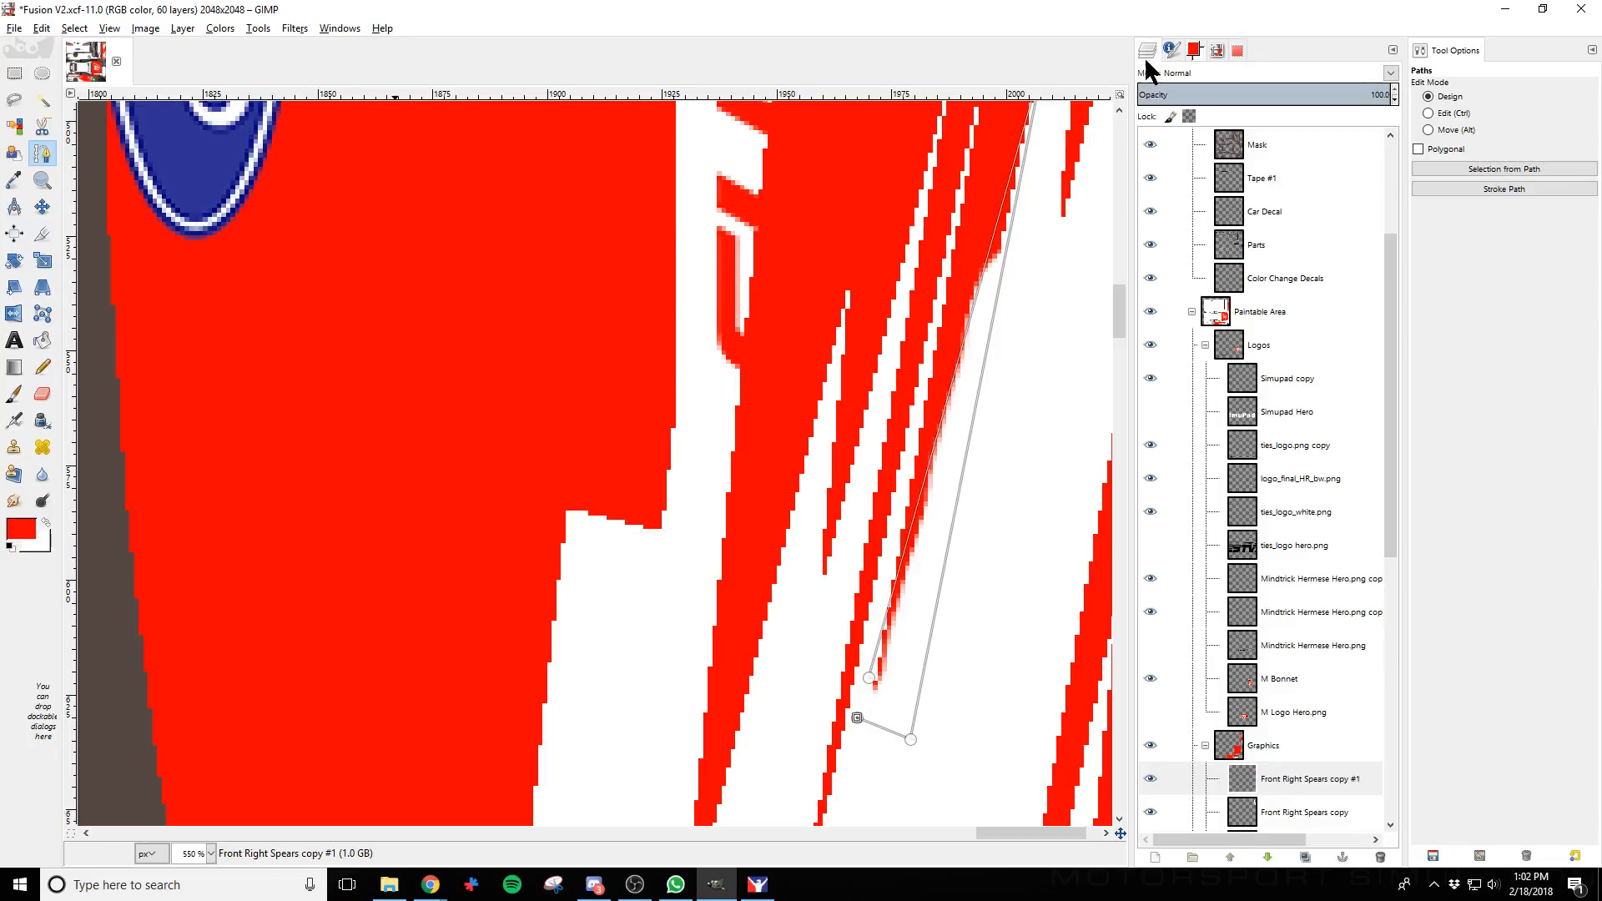
{"action": "left_click", "coordinate": [23, 28]}
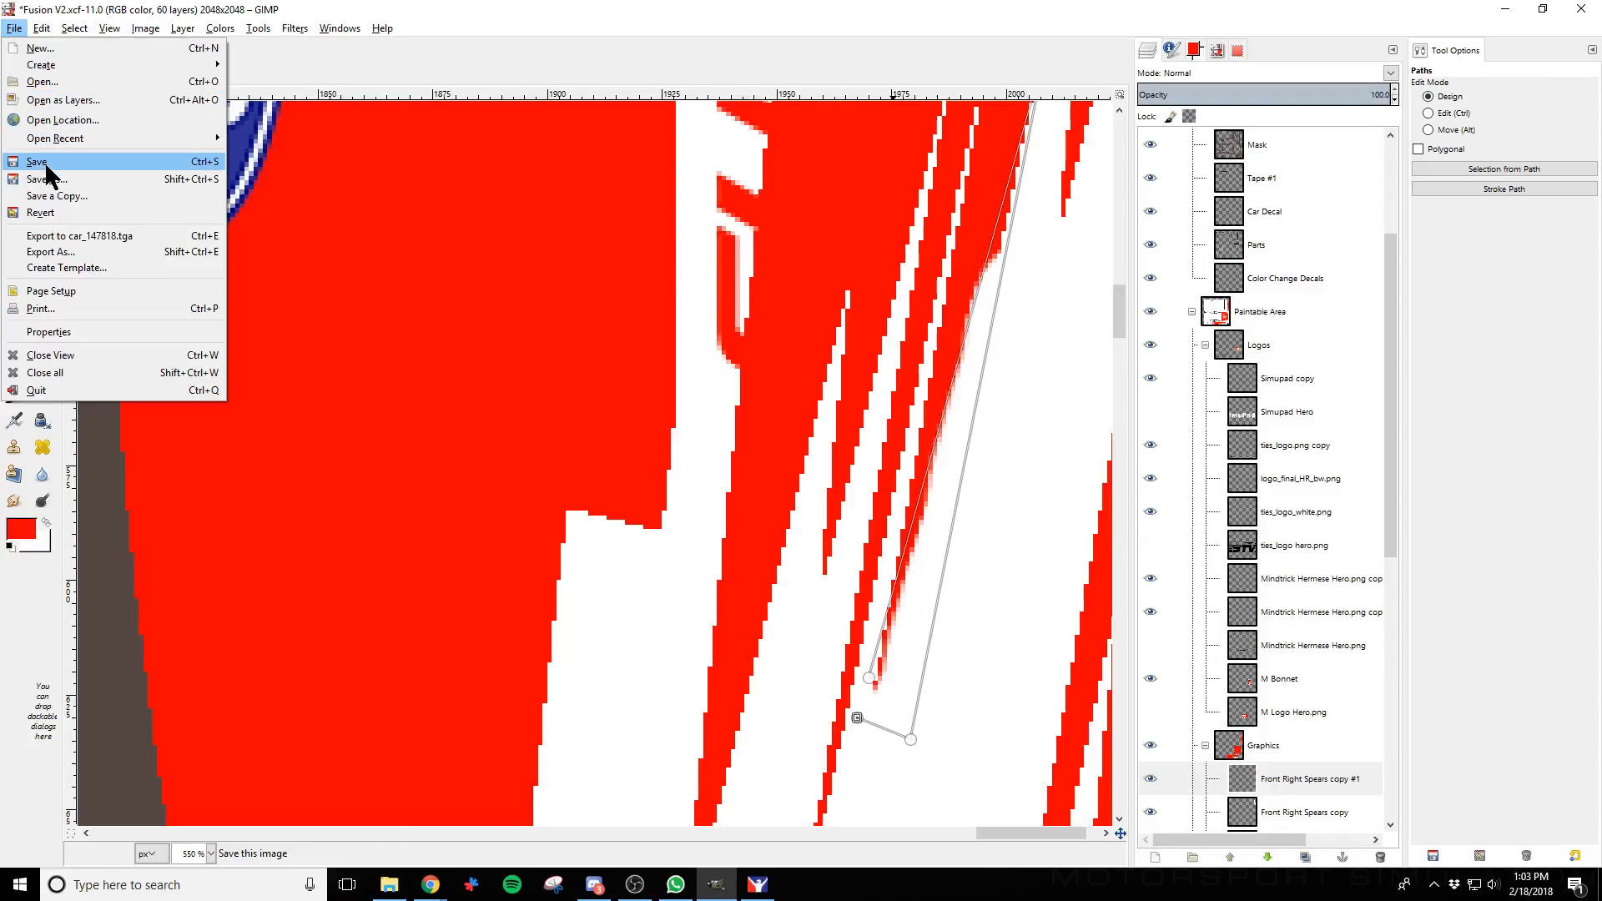
{"action": "left_click", "coordinate": [46, 167]}
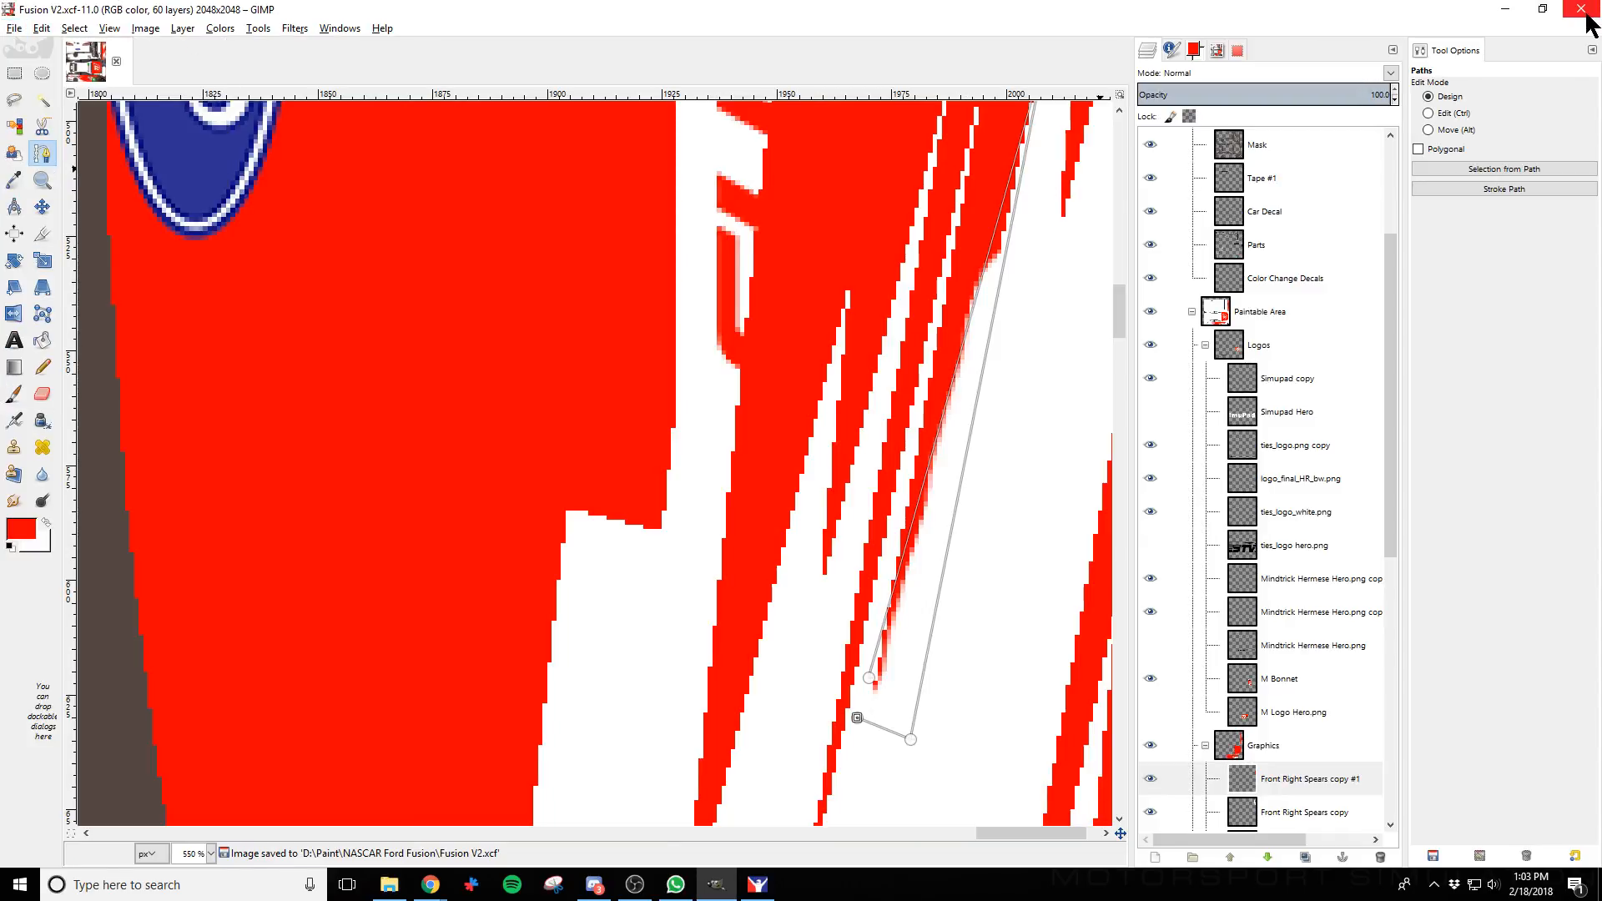
Close GIMP to view the Fusion in iRacing, then relaunch GIMP 2 from the Start menu
{"action": "left_click", "coordinate": [1583, 12]}
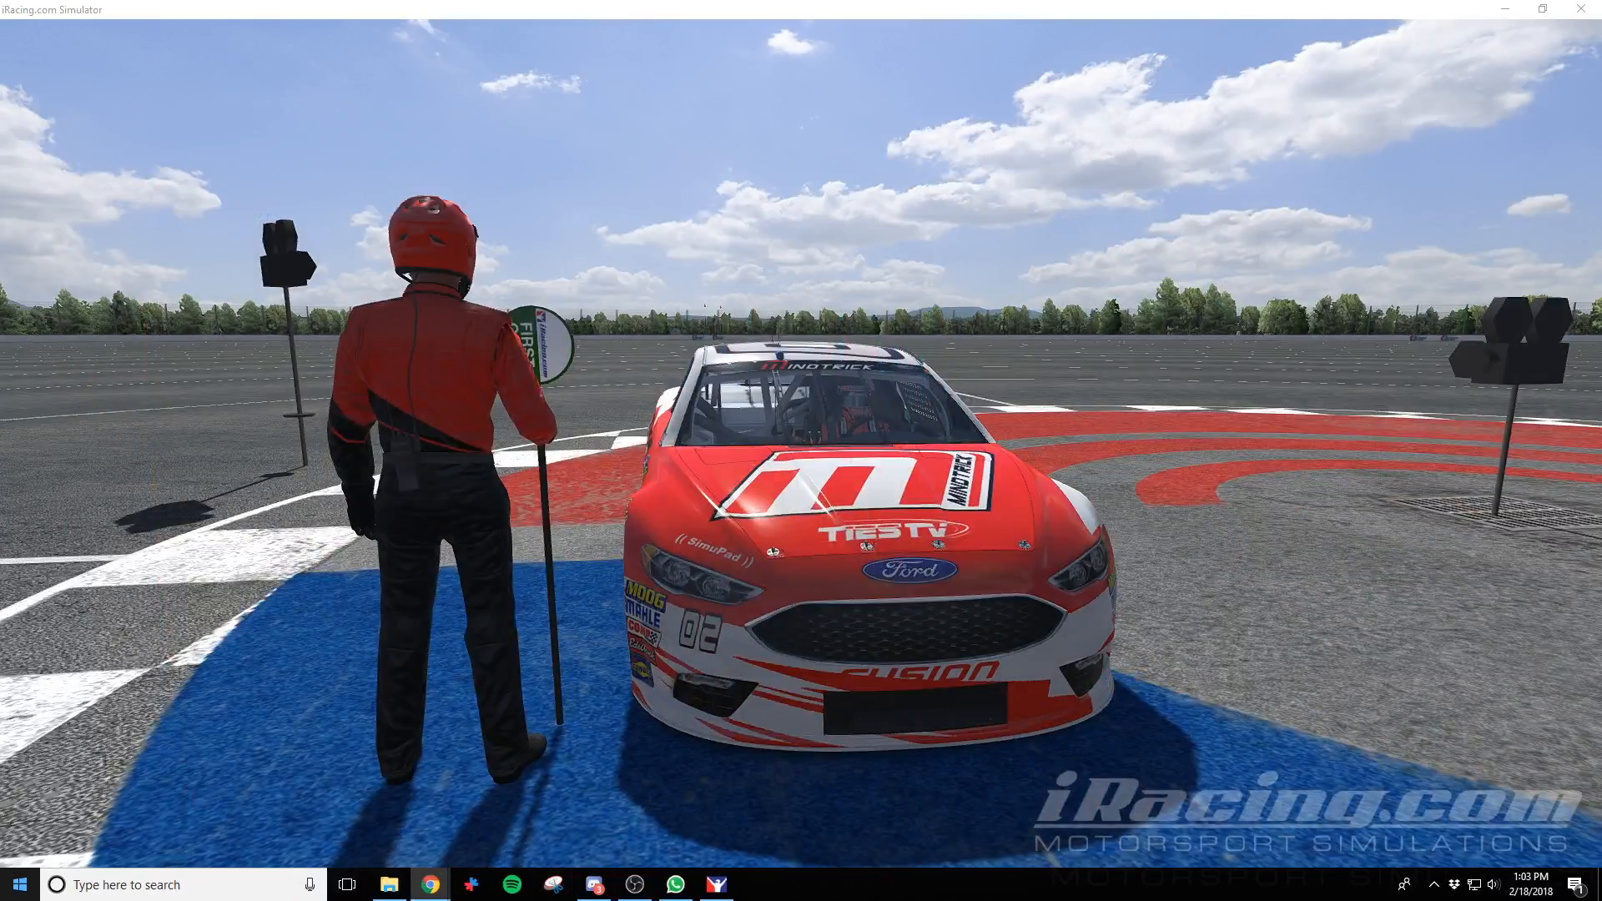
{"action": "left_click", "coordinate": [20, 884]}
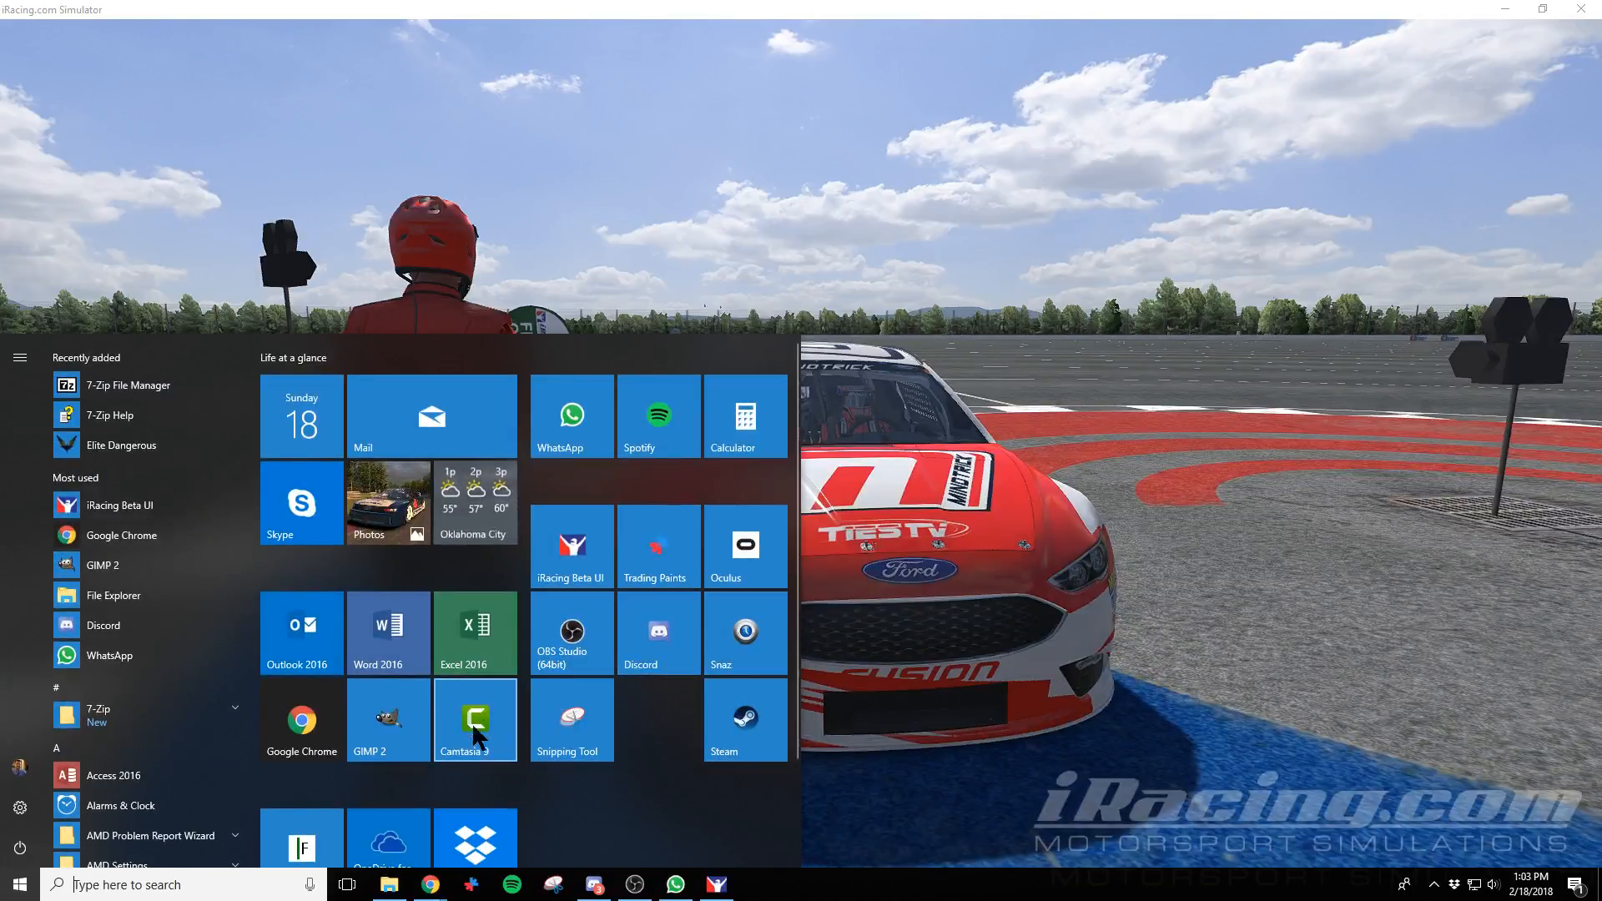
{"action": "left_click", "coordinate": [402, 714]}
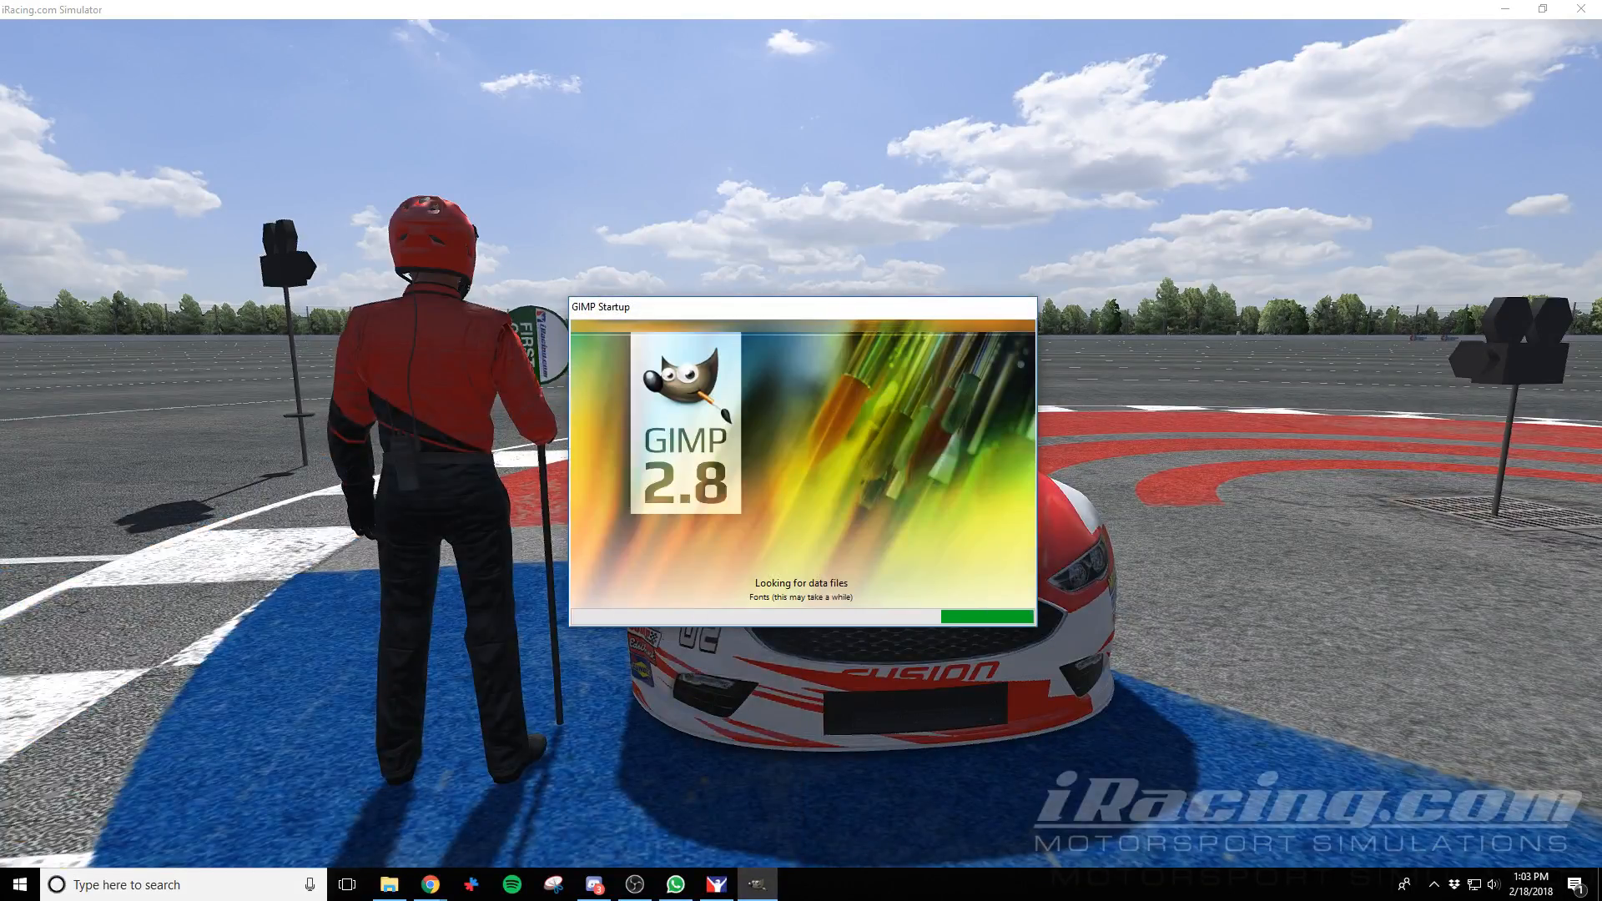
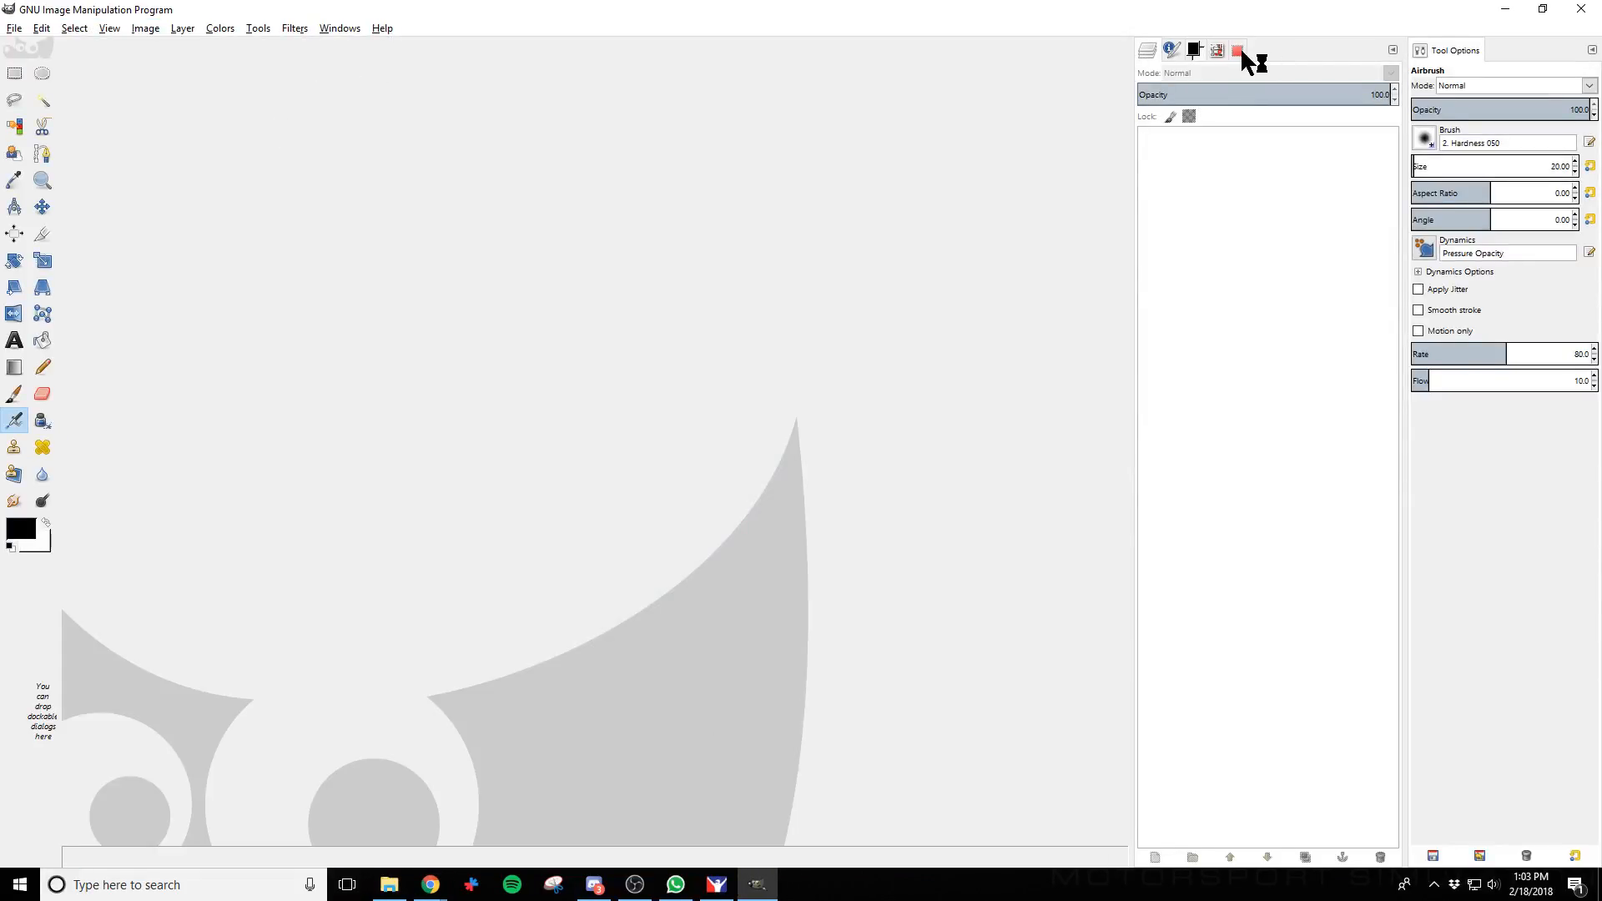
Reopen Fusion V2.xcf from the Document History list and zoom in on the car texture
{"action": "left_click", "coordinate": [1242, 50]}
{"action": "left_click", "coordinate": [1147, 51]}
{"action": "left_click", "coordinate": [1217, 51]}
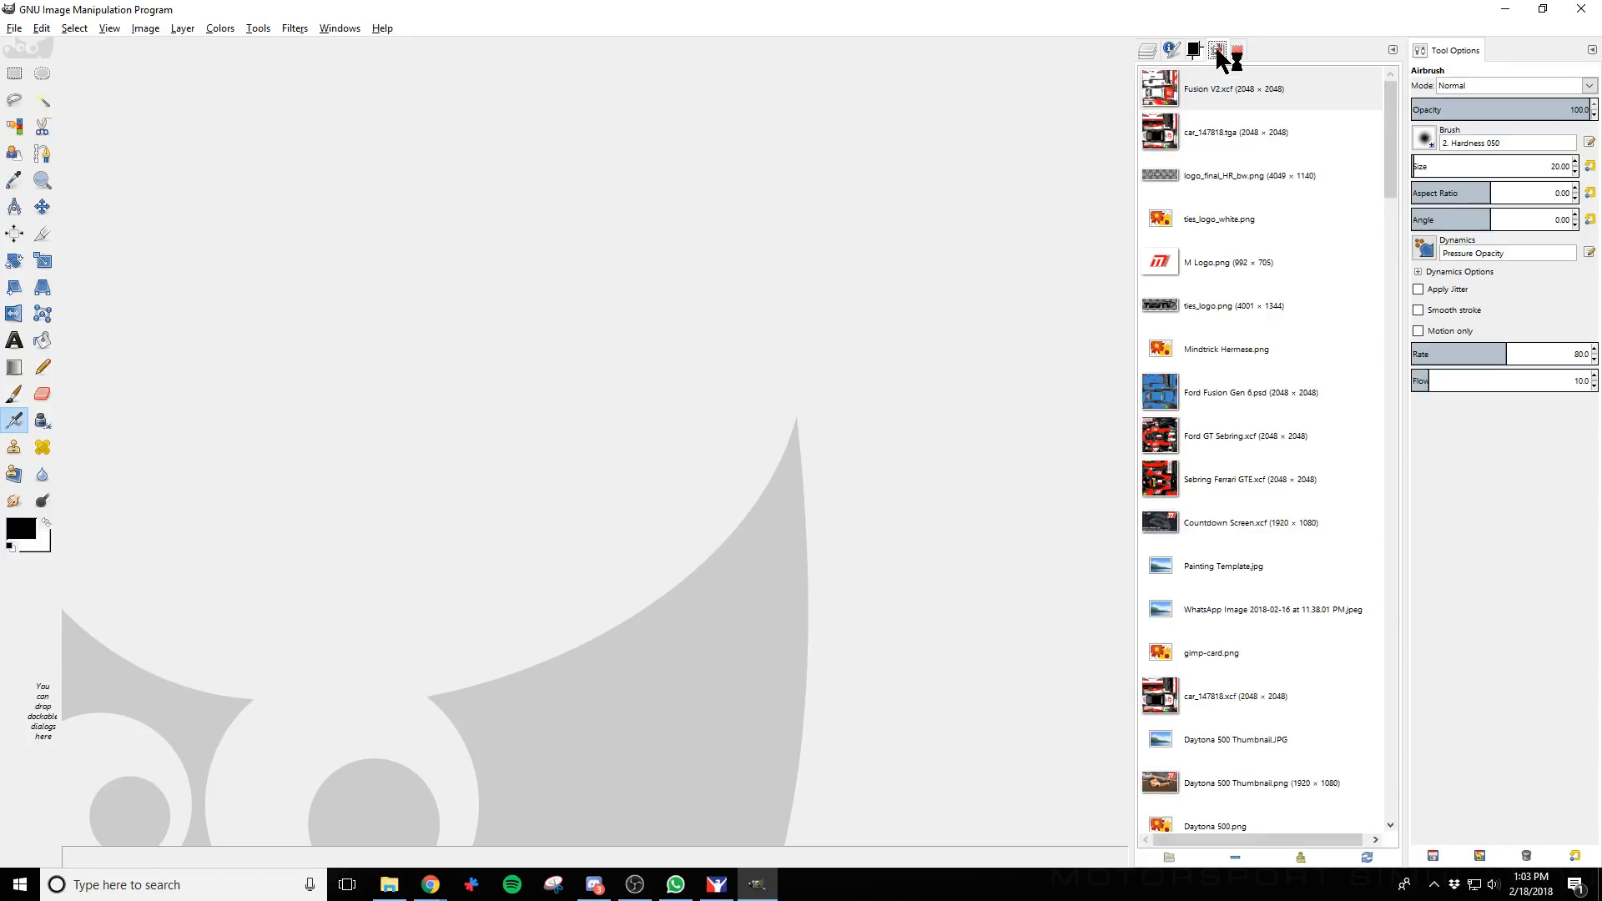
{"action": "double_click", "coordinate": [1163, 98]}
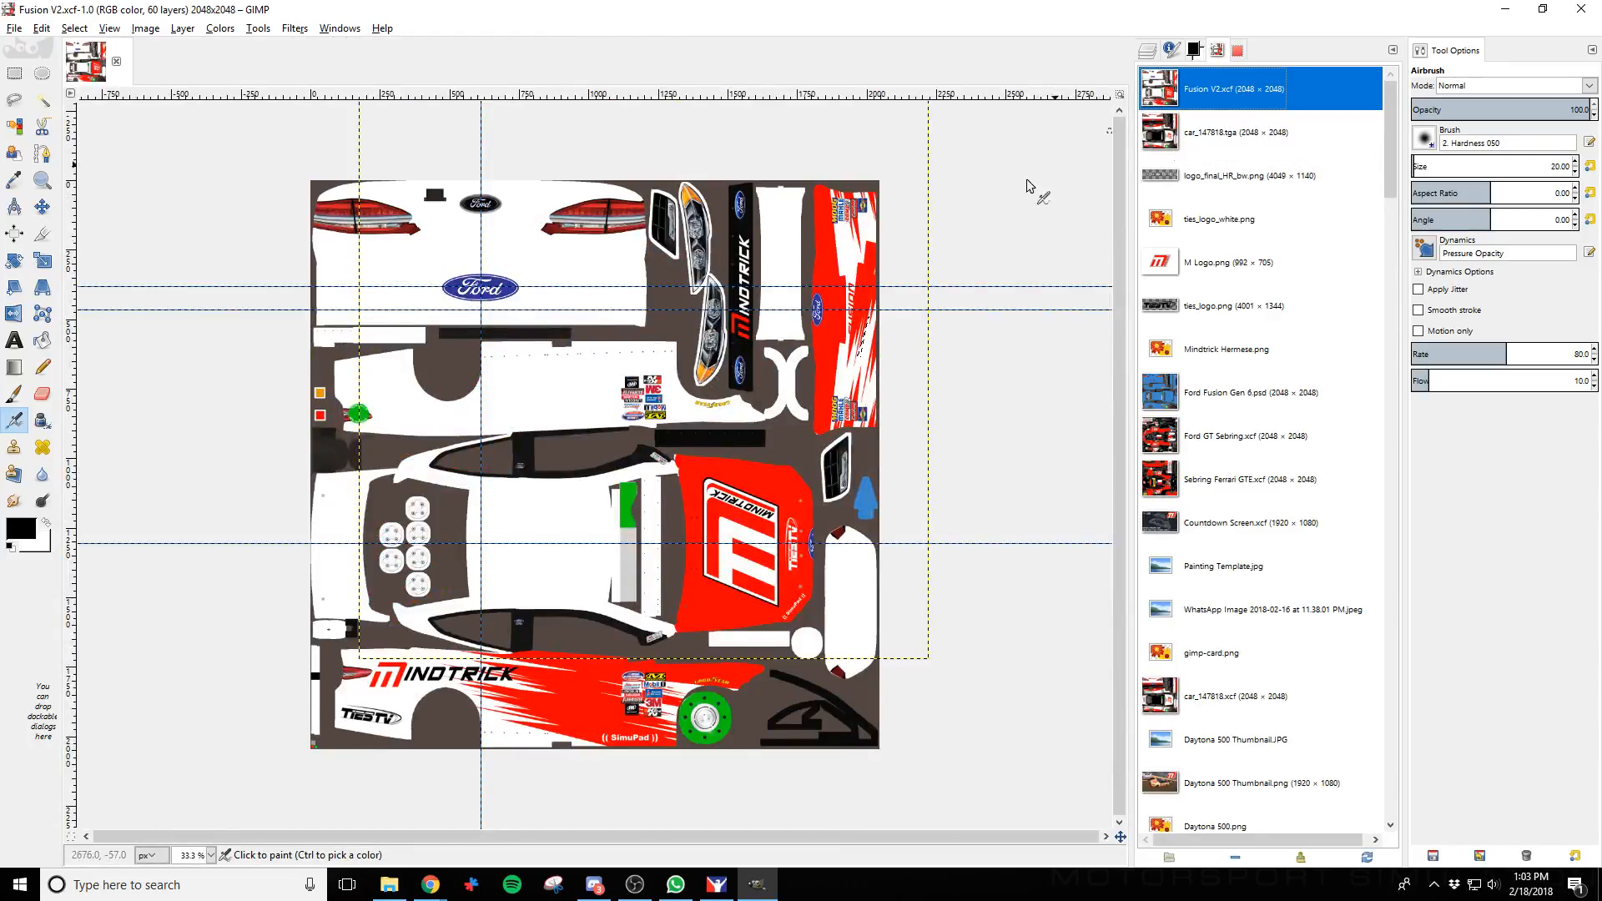
{"action": "scroll", "coordinate": [905, 407], "scroll_direction": "up", "scroll_amount": 2}
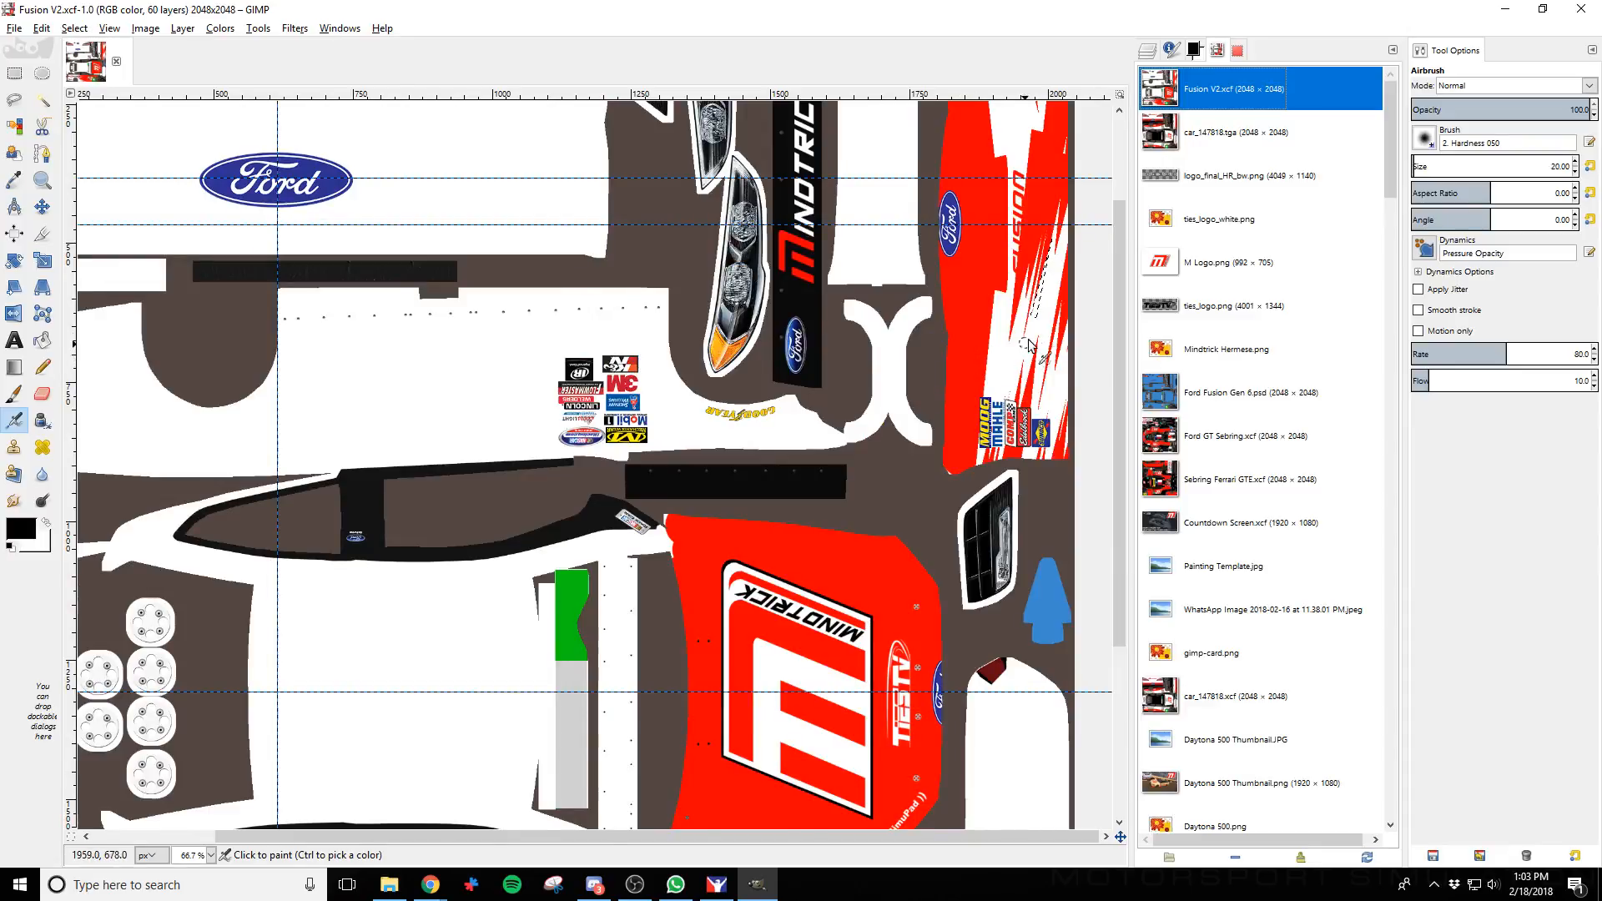
{"action": "scroll", "coordinate": [1031, 345], "scroll_direction": "up", "scroll_amount": 3}
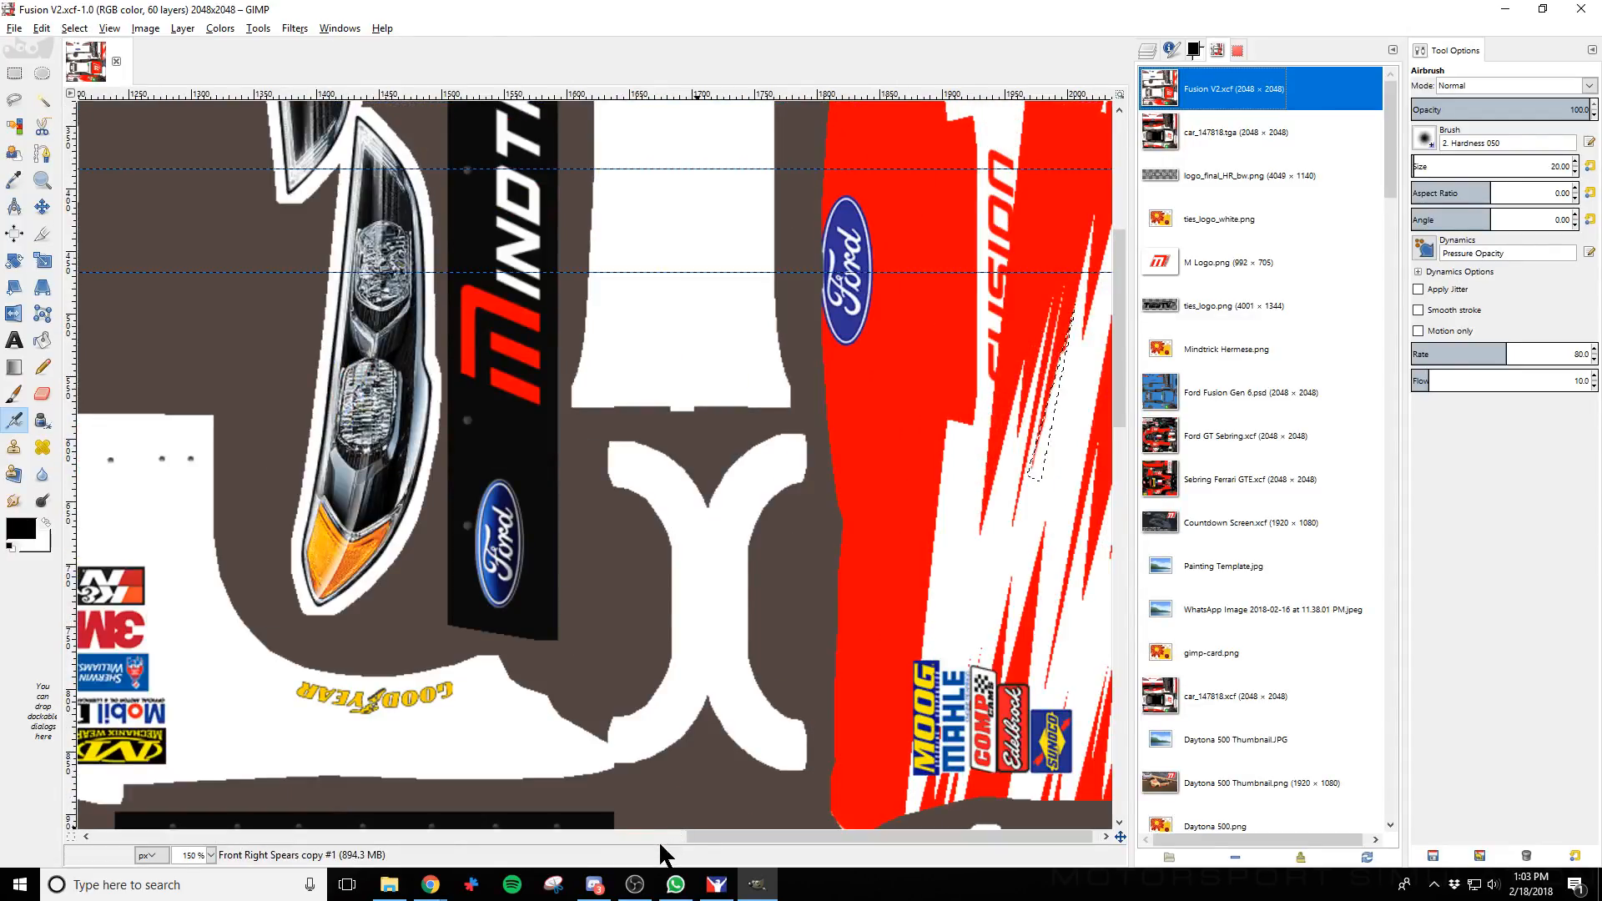
{"action": "left_click_drag", "start_coordinate": [718, 834], "coordinate": [725, 834]}
{"action": "left_click", "coordinate": [21, 32]}
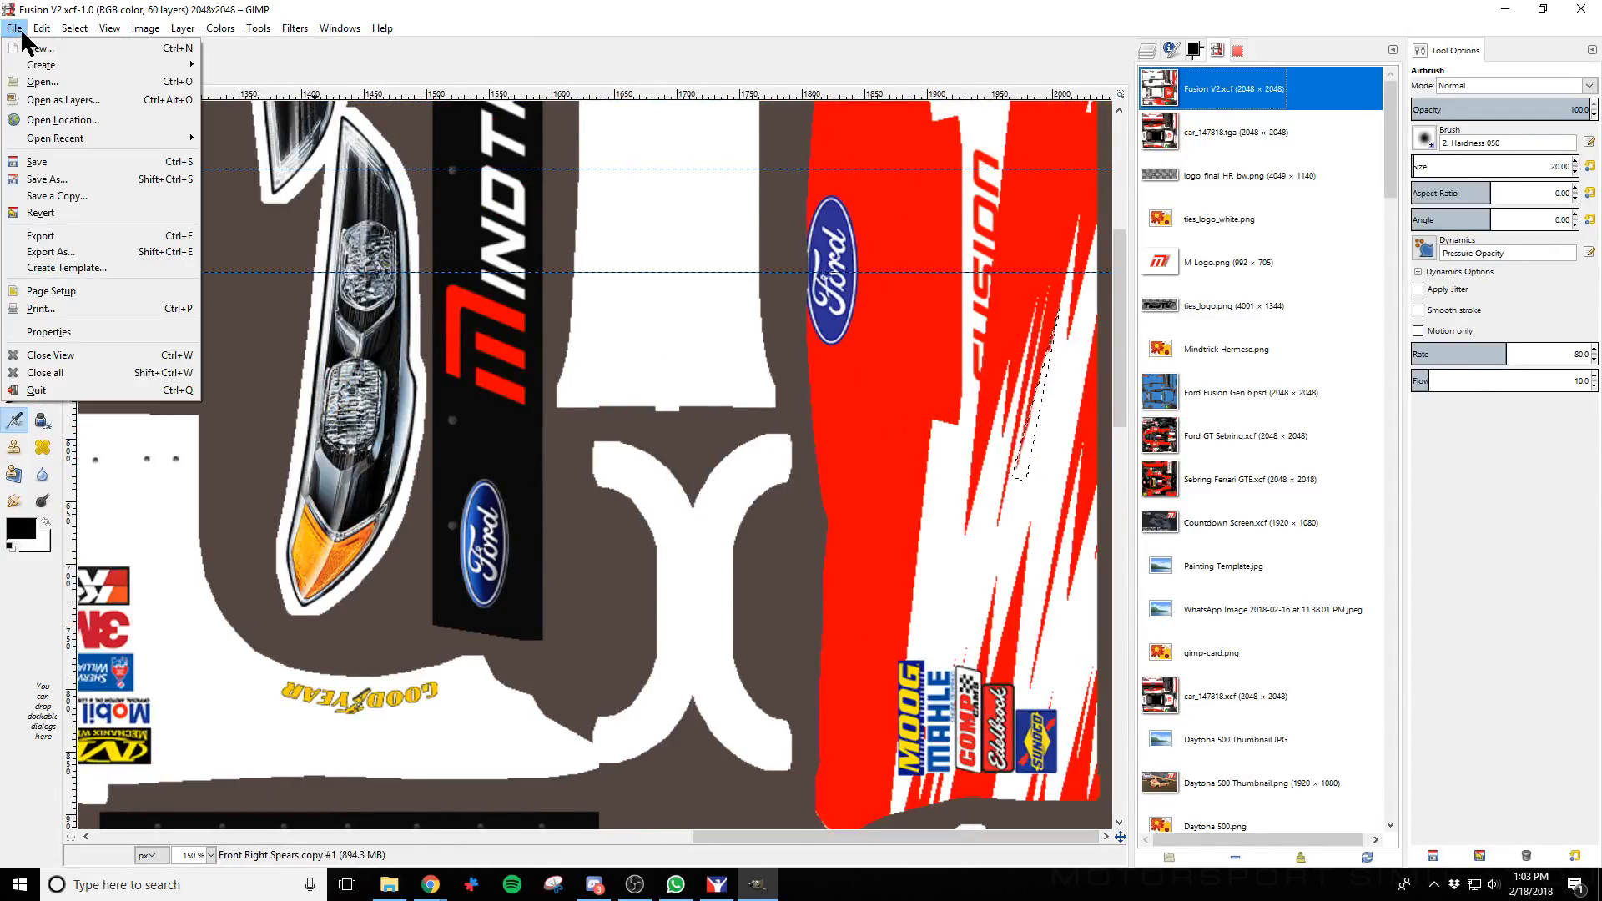
In Export As, browse to Documents/iRacing/paint/stockcars fordfusion and pick car_147818.tga
{"action": "left_click", "coordinate": [77, 254]}
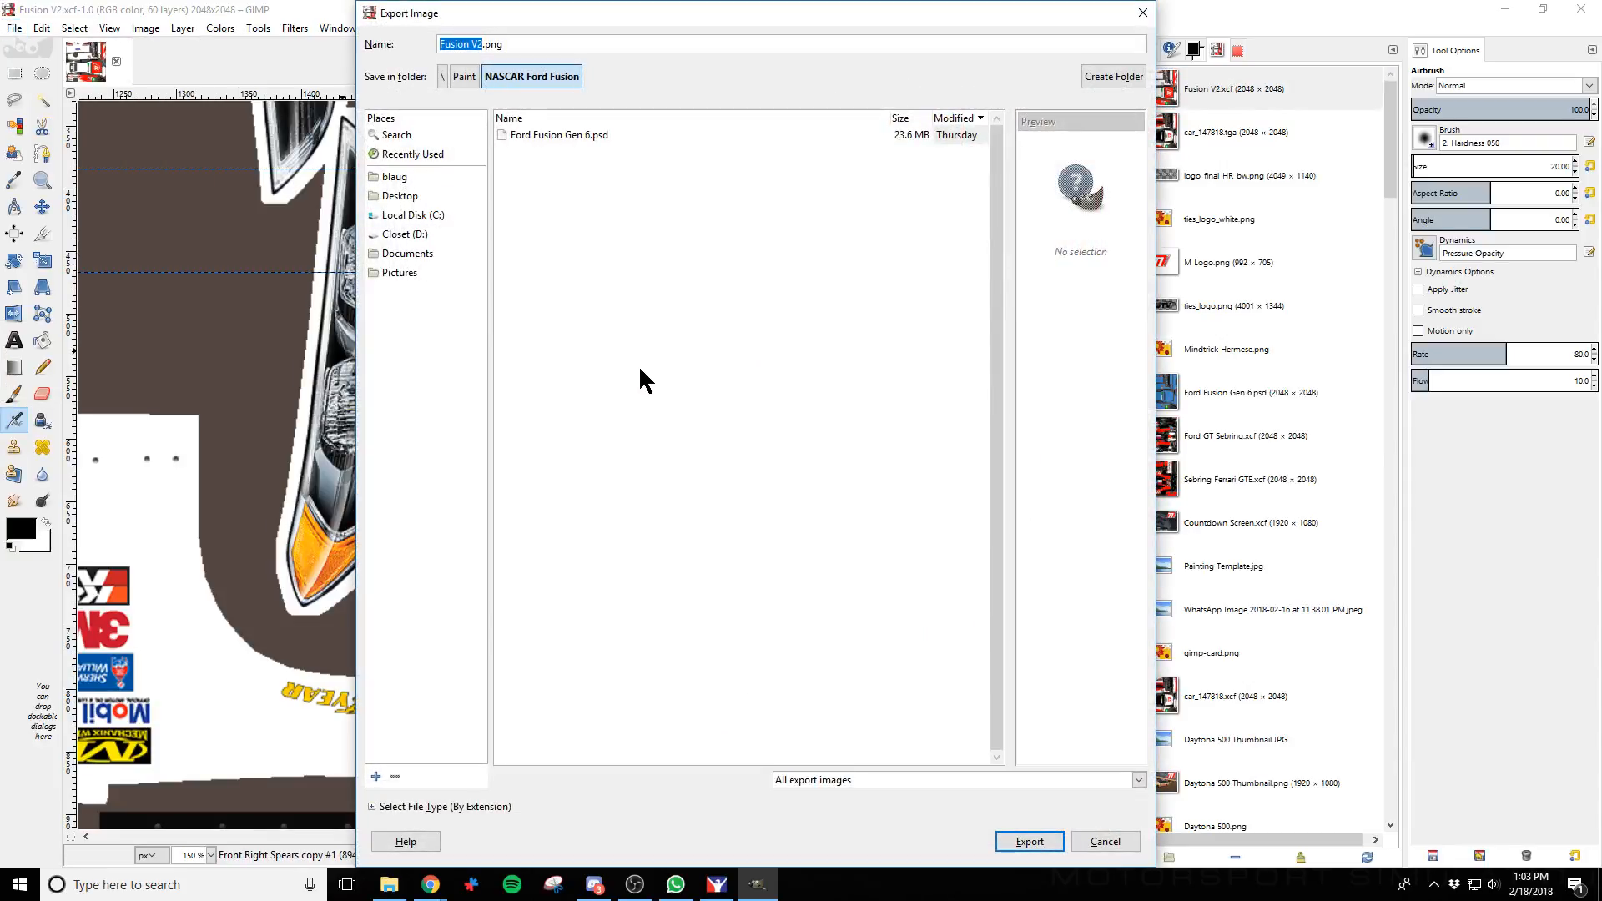
{"action": "left_click", "coordinate": [404, 270]}
{"action": "left_click", "coordinate": [444, 255]}
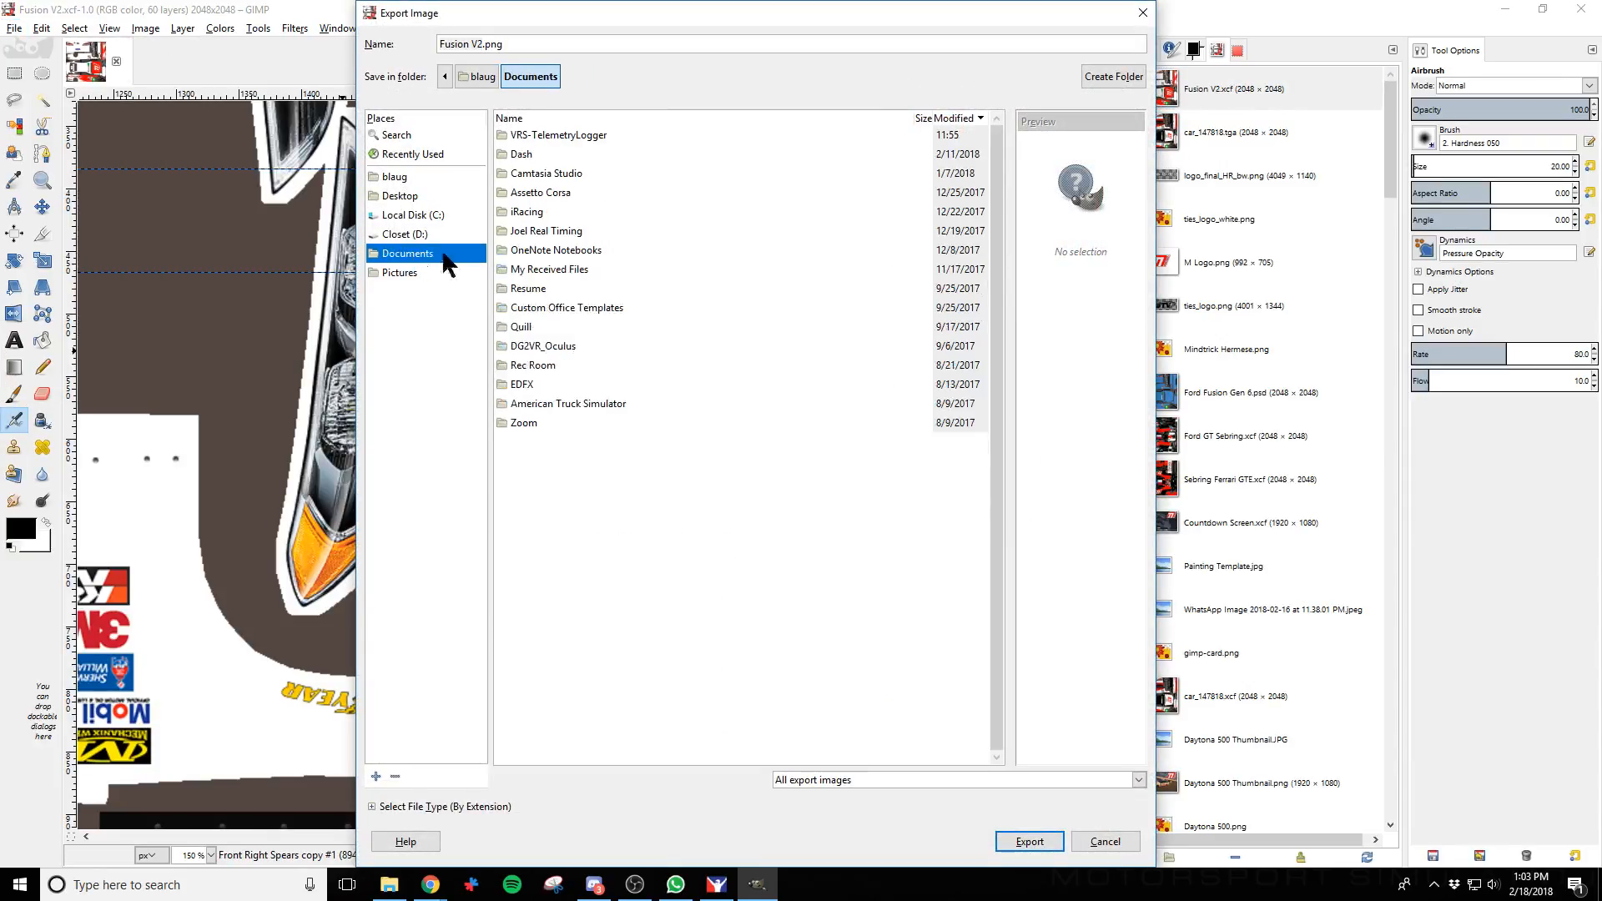
{"action": "double_click", "coordinate": [526, 212]}
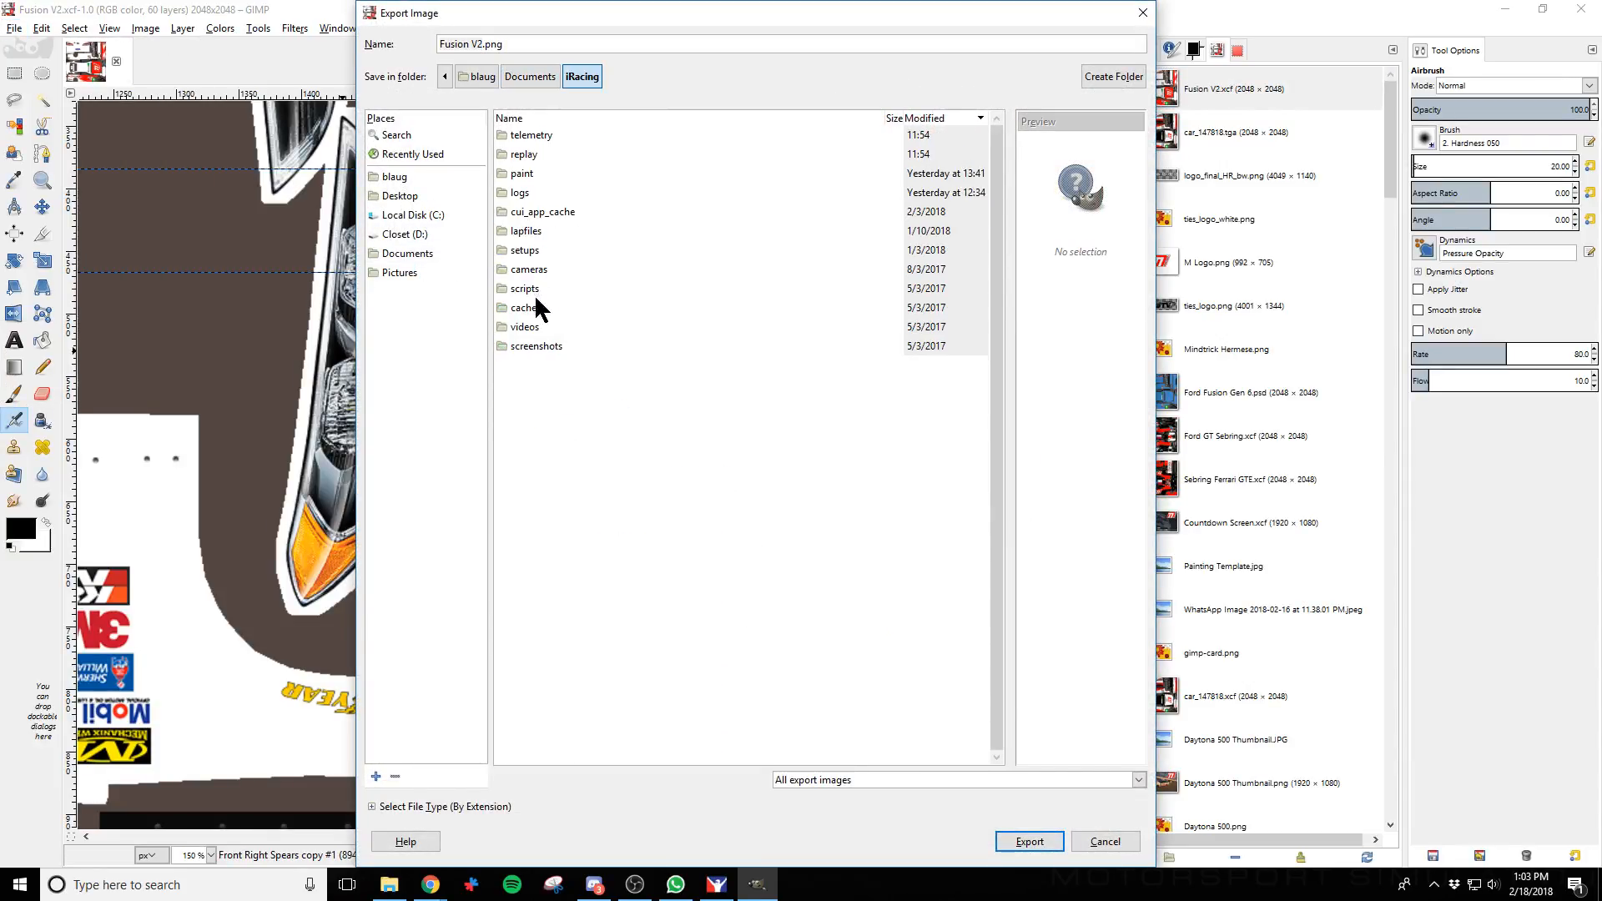
{"action": "double_click", "coordinate": [519, 175]}
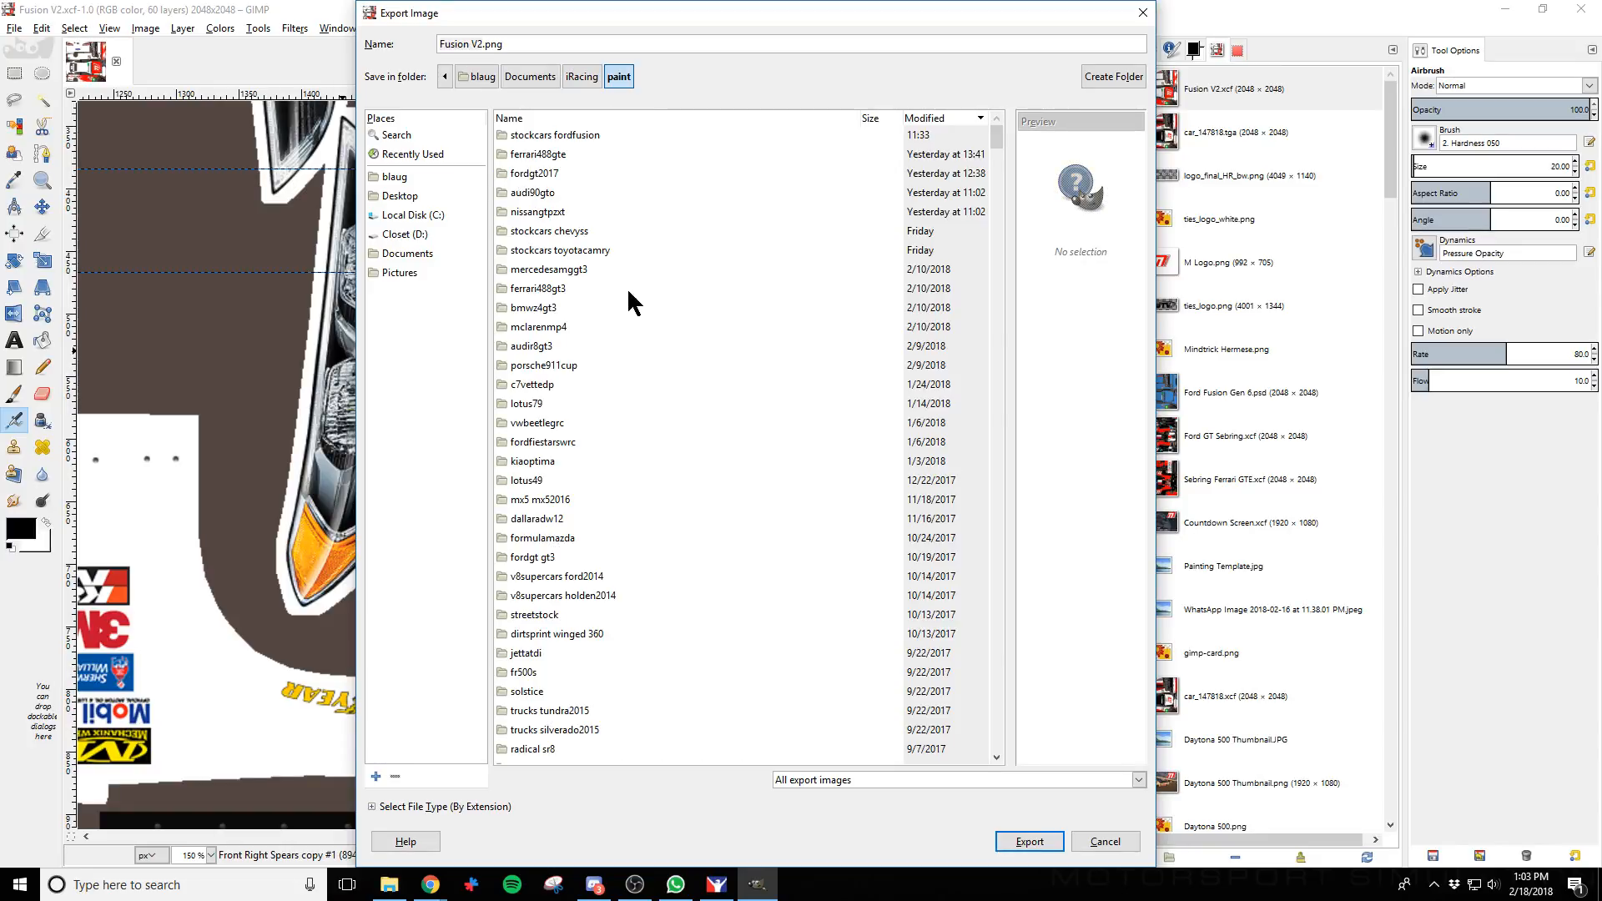
{"action": "scroll", "coordinate": [584, 368], "scroll_direction": "down", "scroll_amount": 5}
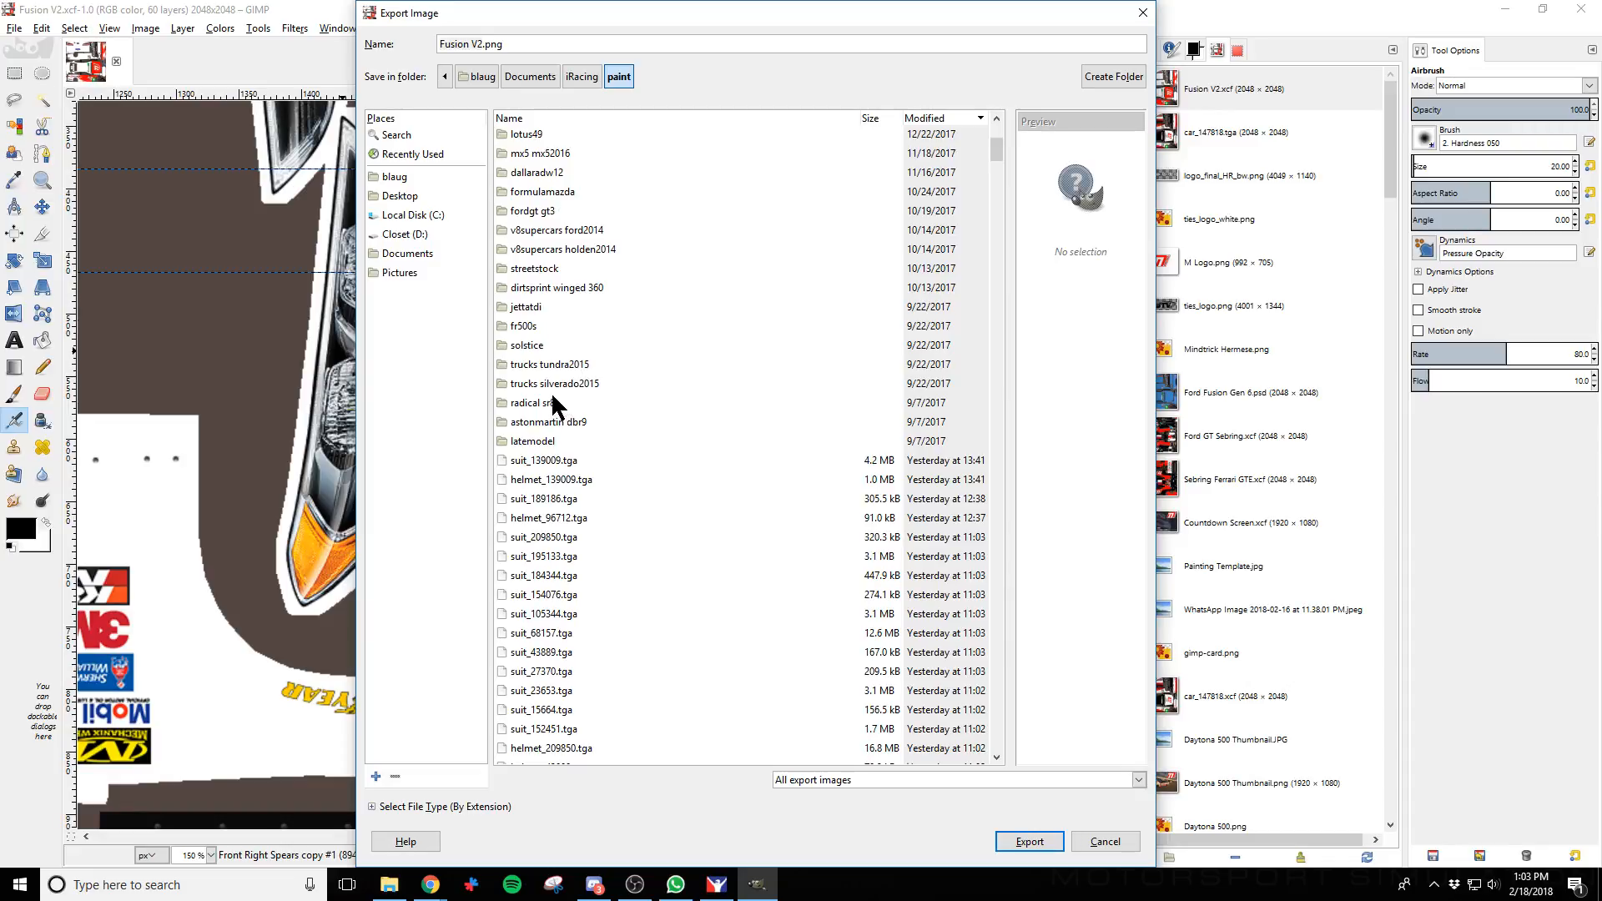
{"action": "scroll", "coordinate": [617, 367], "scroll_direction": "up", "scroll_amount": 2}
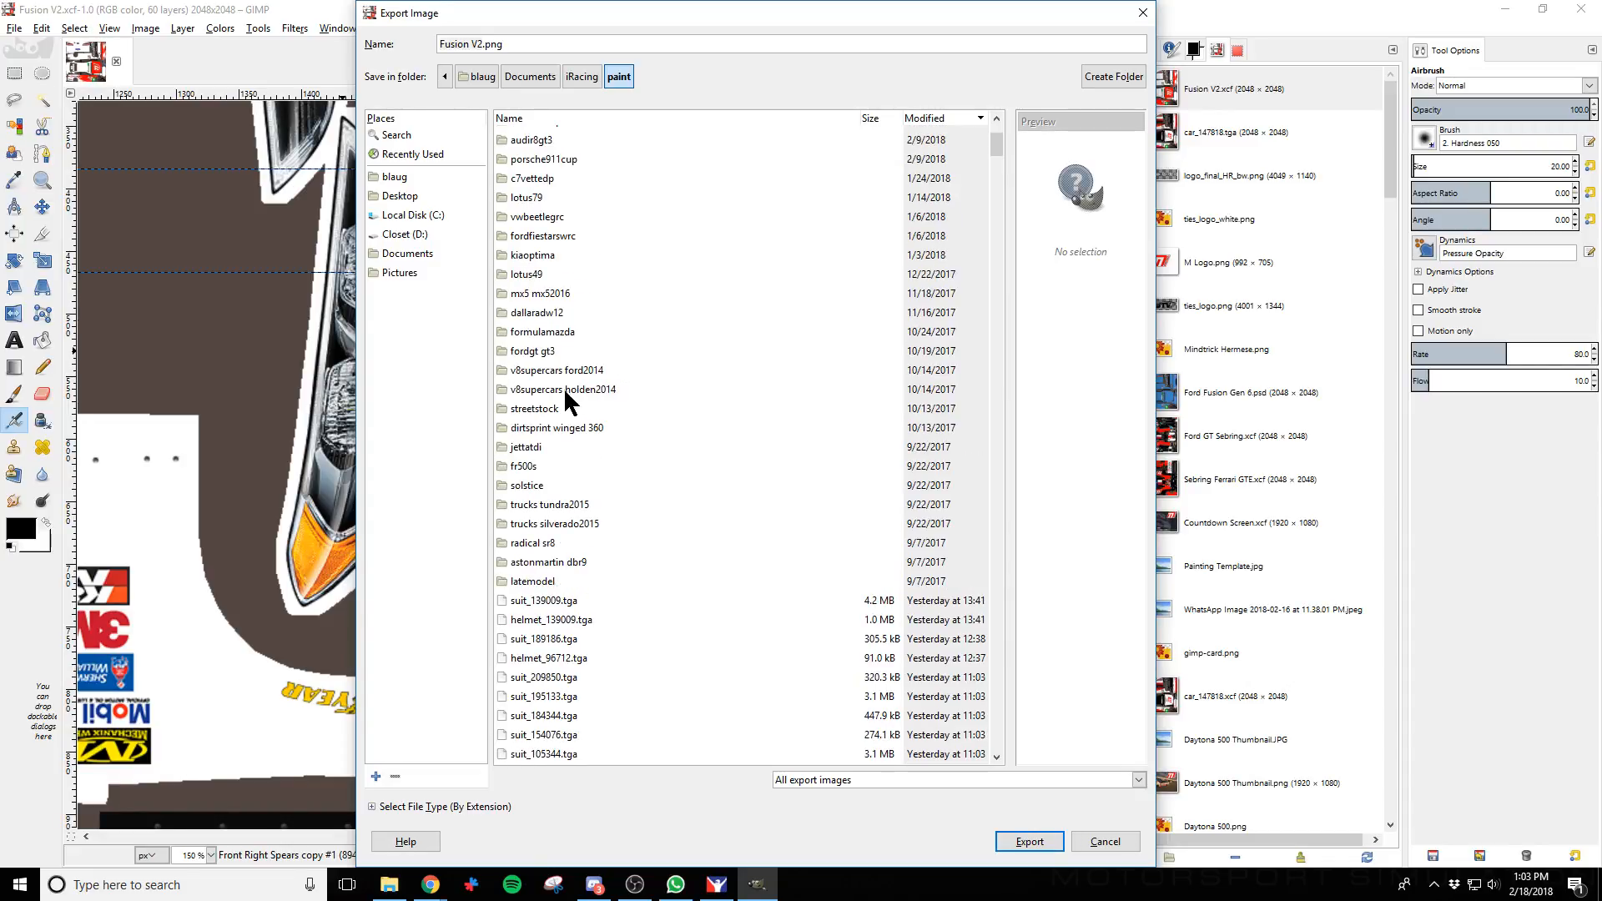
{"action": "scroll", "coordinate": [584, 392], "scroll_direction": "up", "scroll_amount": 3}
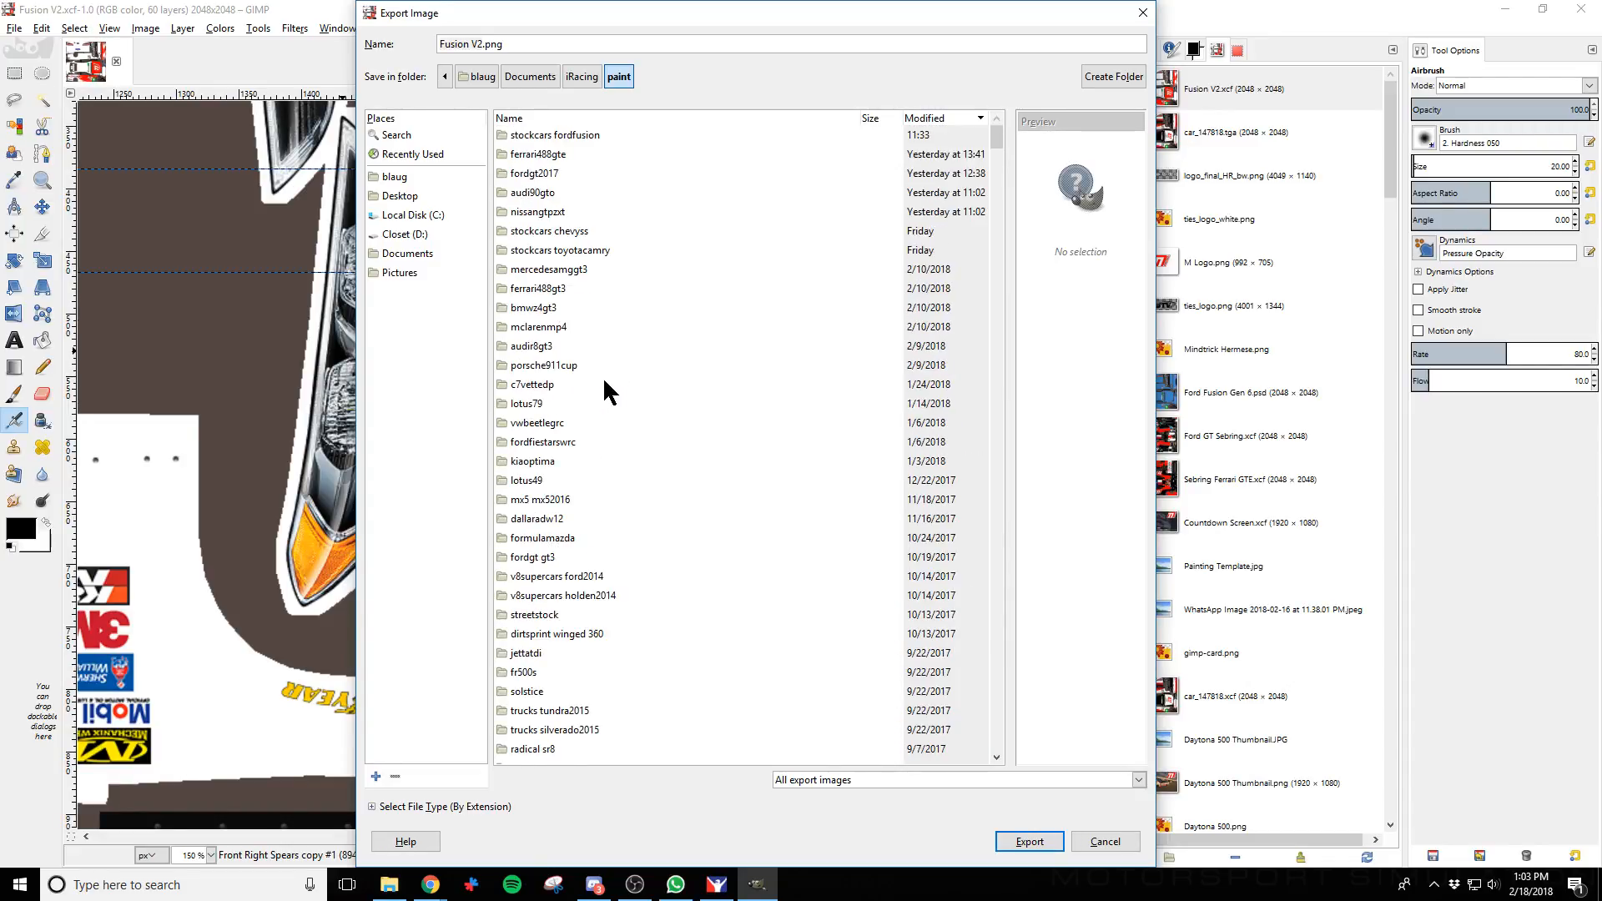
{"action": "double_click", "coordinate": [549, 136]}
{"action": "left_click", "coordinate": [560, 138]}
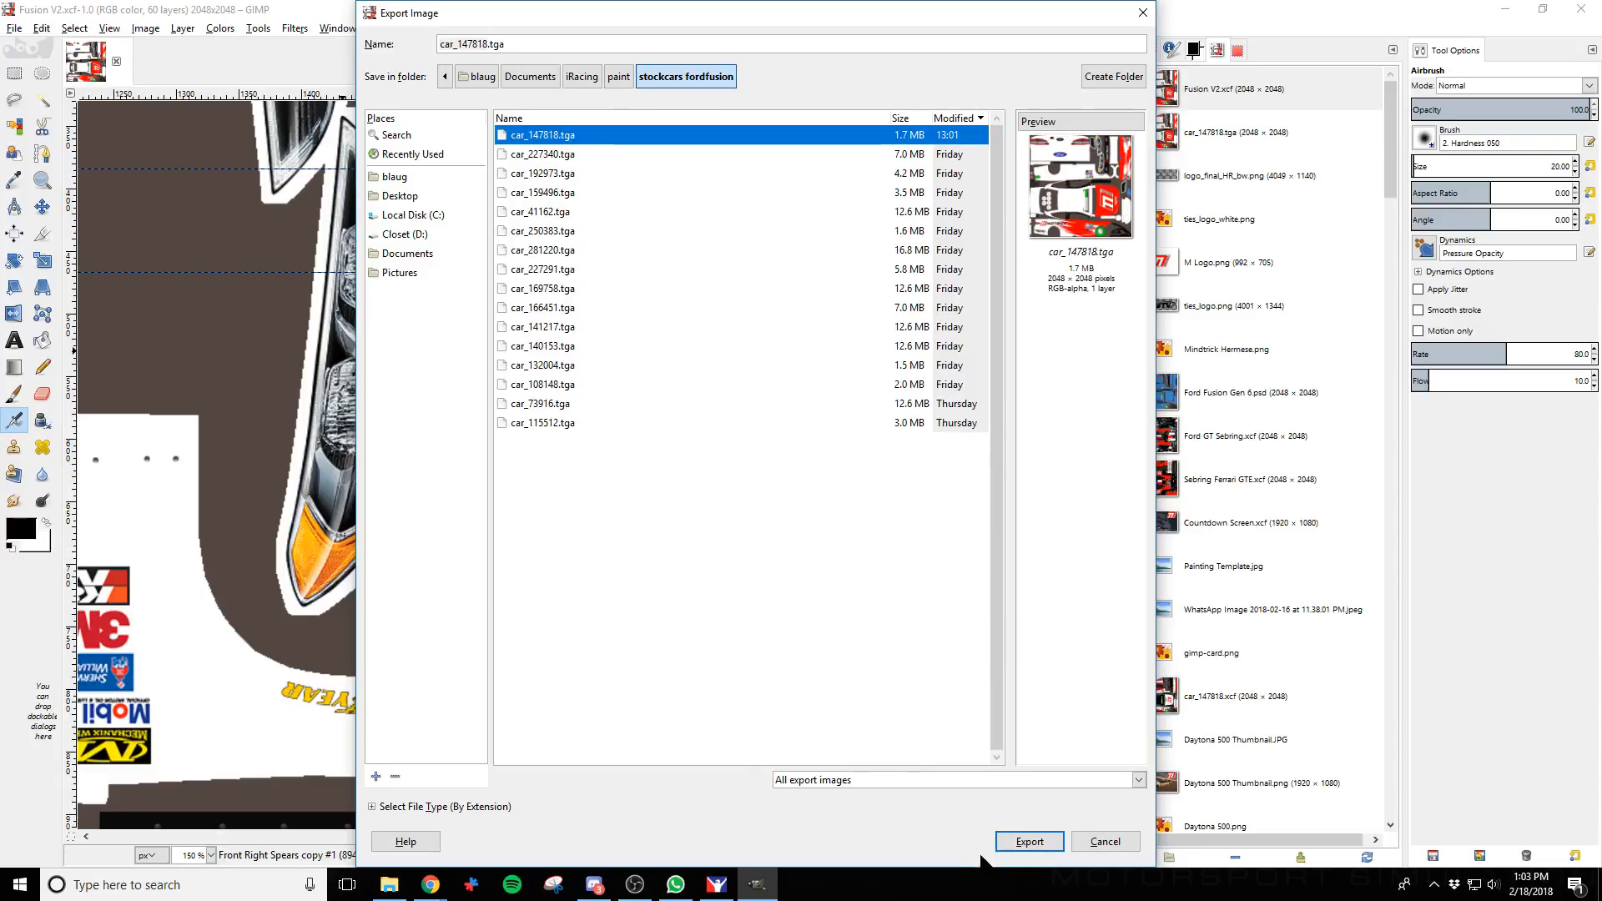
Set the file type to TarGA and export, replacing car_147818.tga
{"action": "left_click", "coordinate": [1027, 840]}
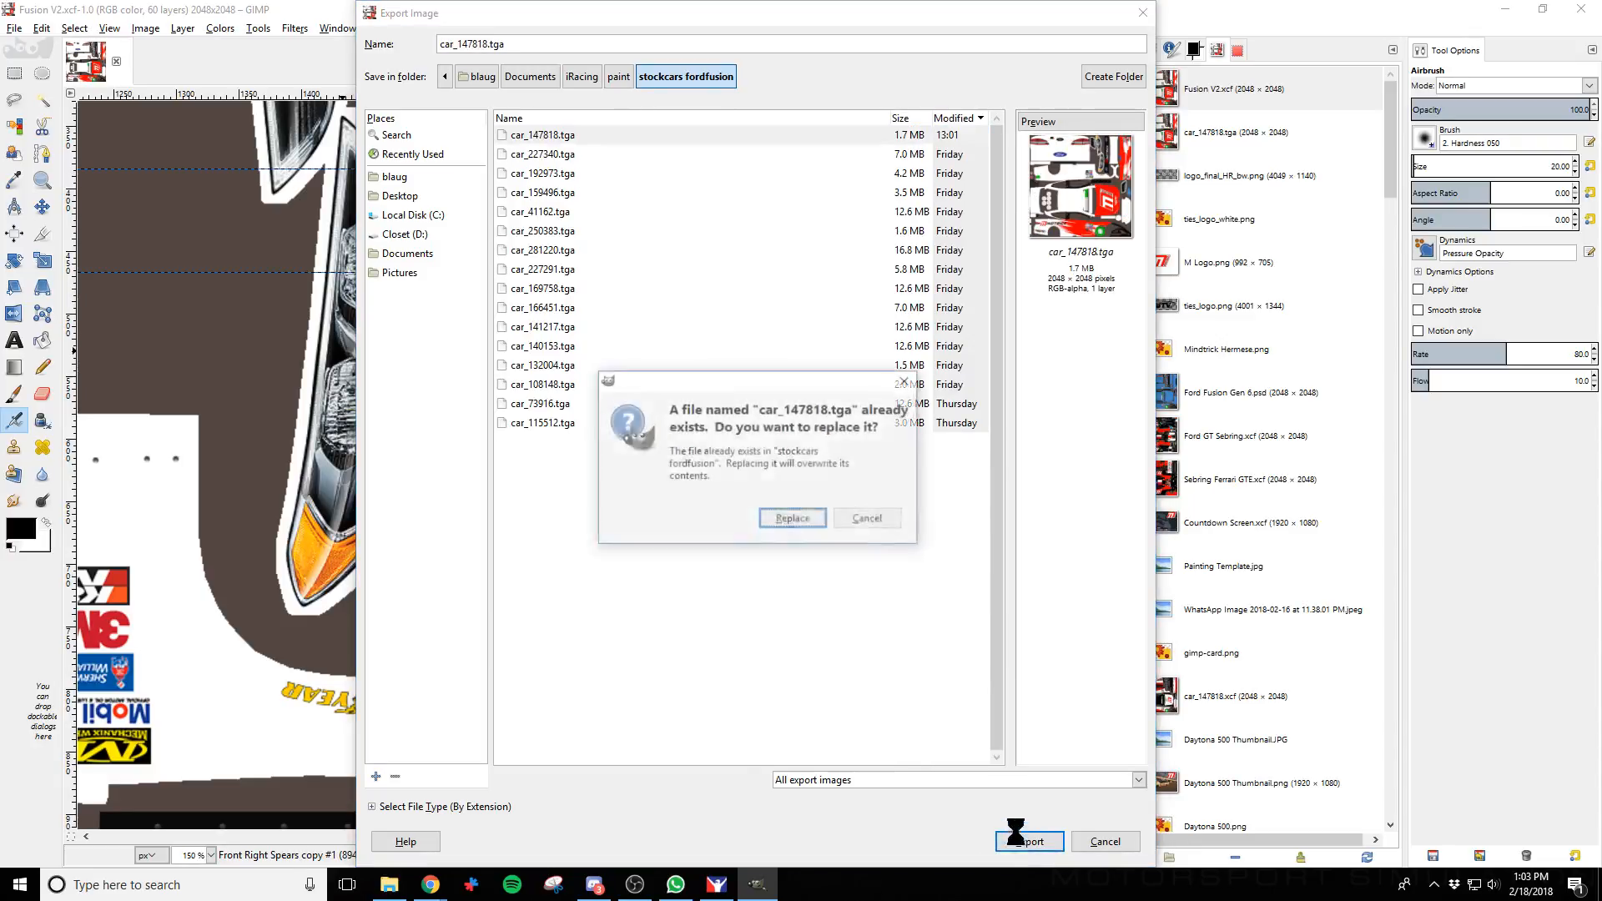
{"action": "left_click", "coordinate": [872, 520]}
{"action": "left_click", "coordinate": [956, 780]}
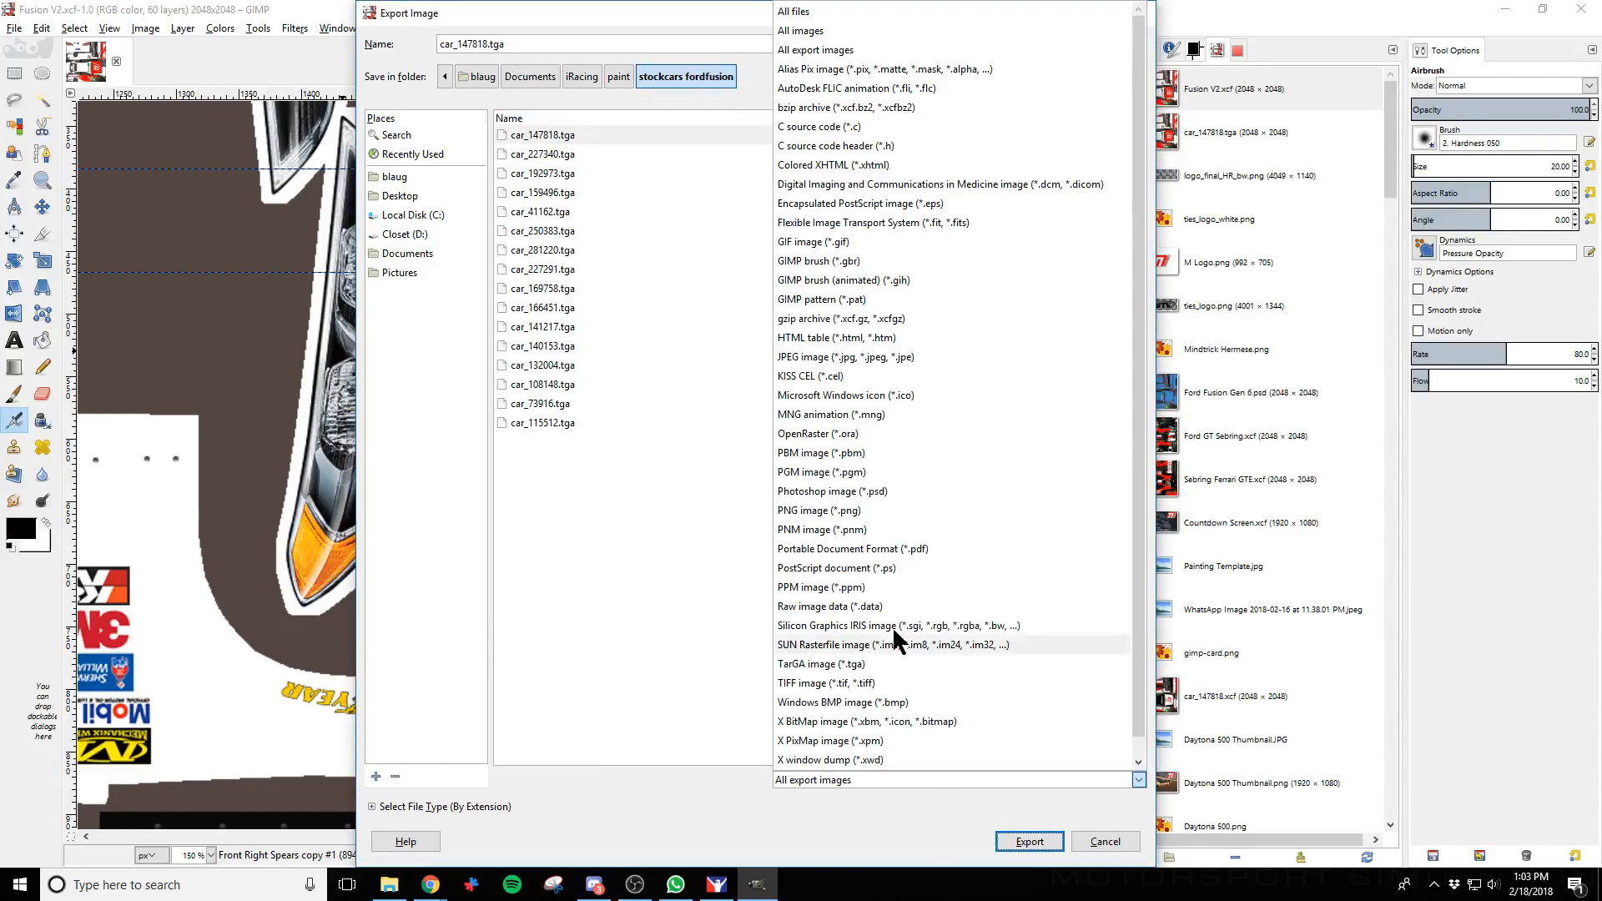
{"action": "left_click", "coordinate": [839, 663]}
{"action": "left_click", "coordinate": [1009, 837]}
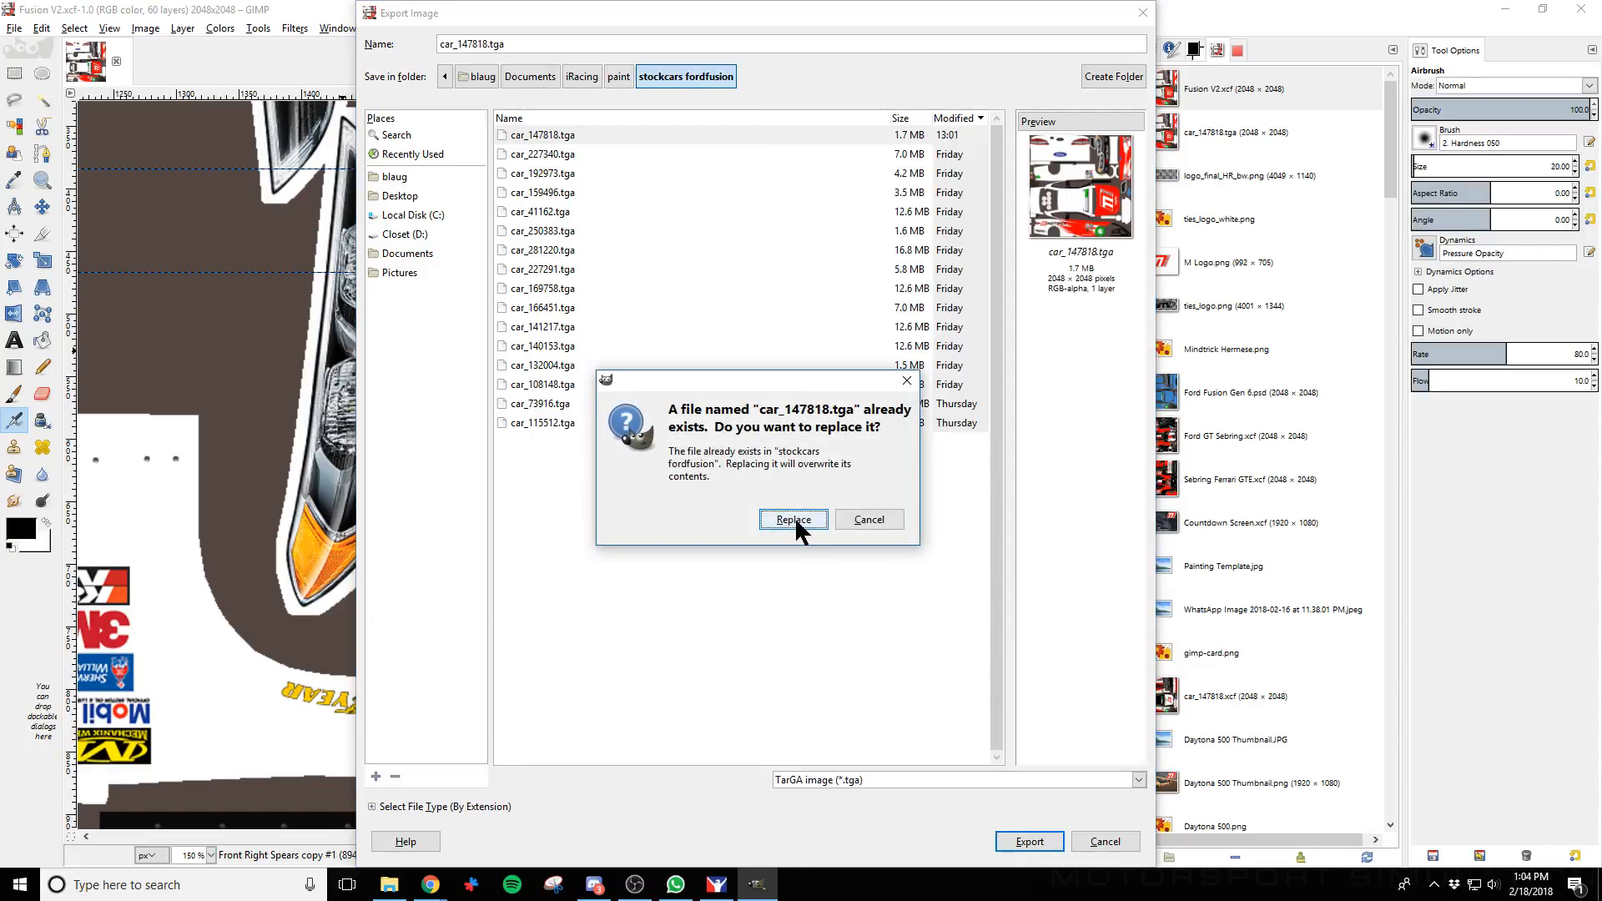
{"action": "left_click", "coordinate": [793, 518]}
{"action": "left_click", "coordinate": [791, 507]}
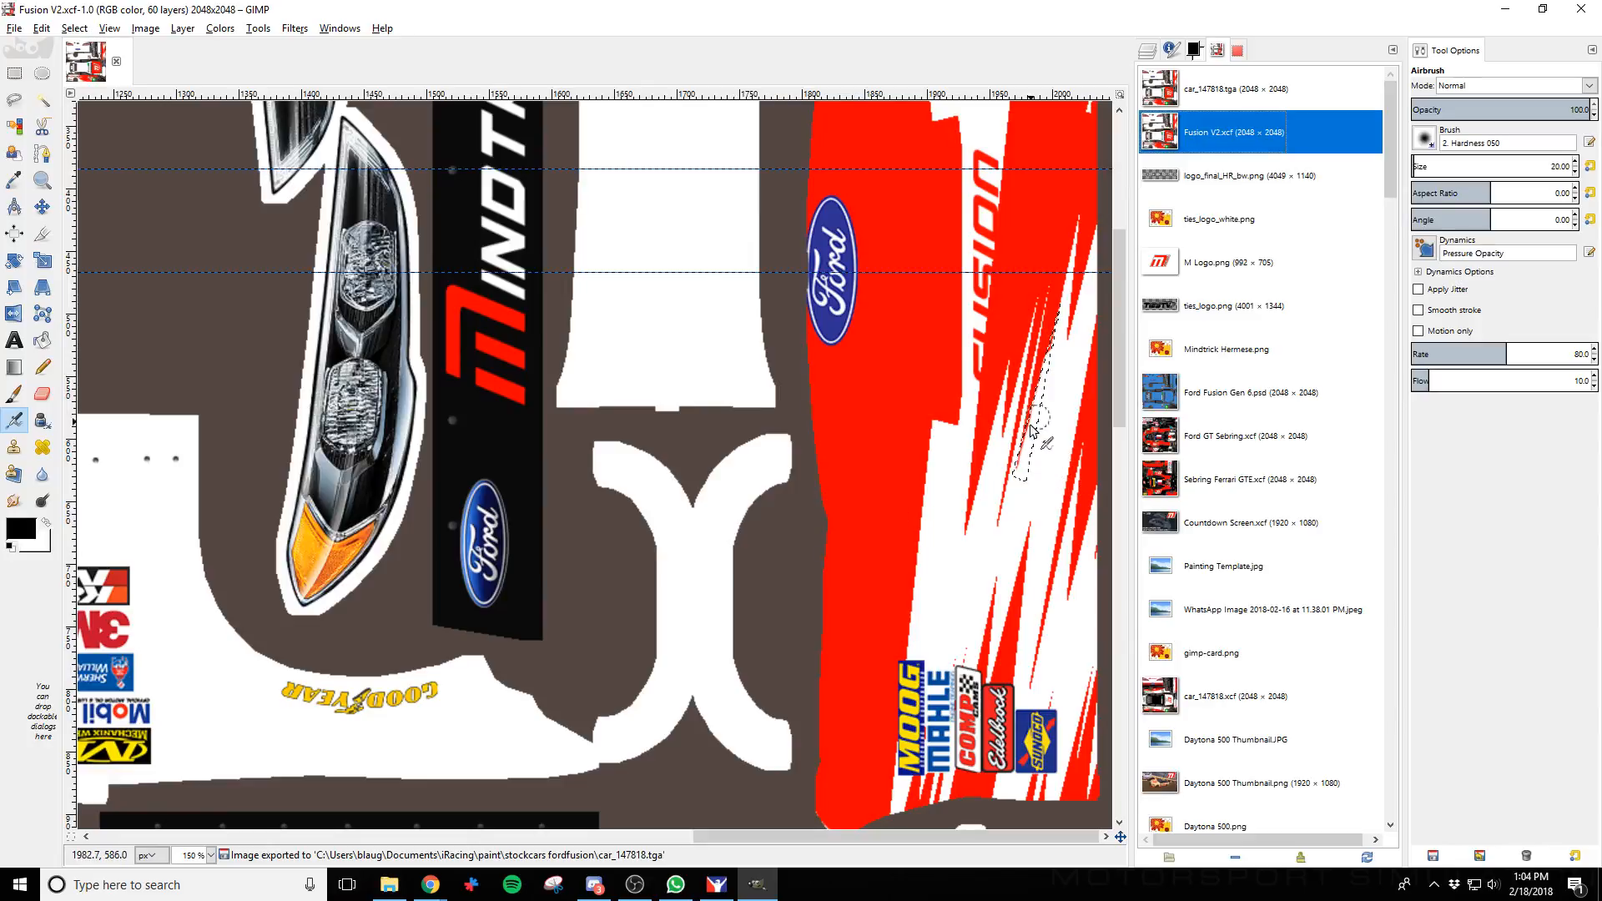
Erase the remaining red inside the selected diagonal stripe
{"action": "scroll", "coordinate": [1072, 483], "scroll_direction": "up", "scroll_amount": 3}
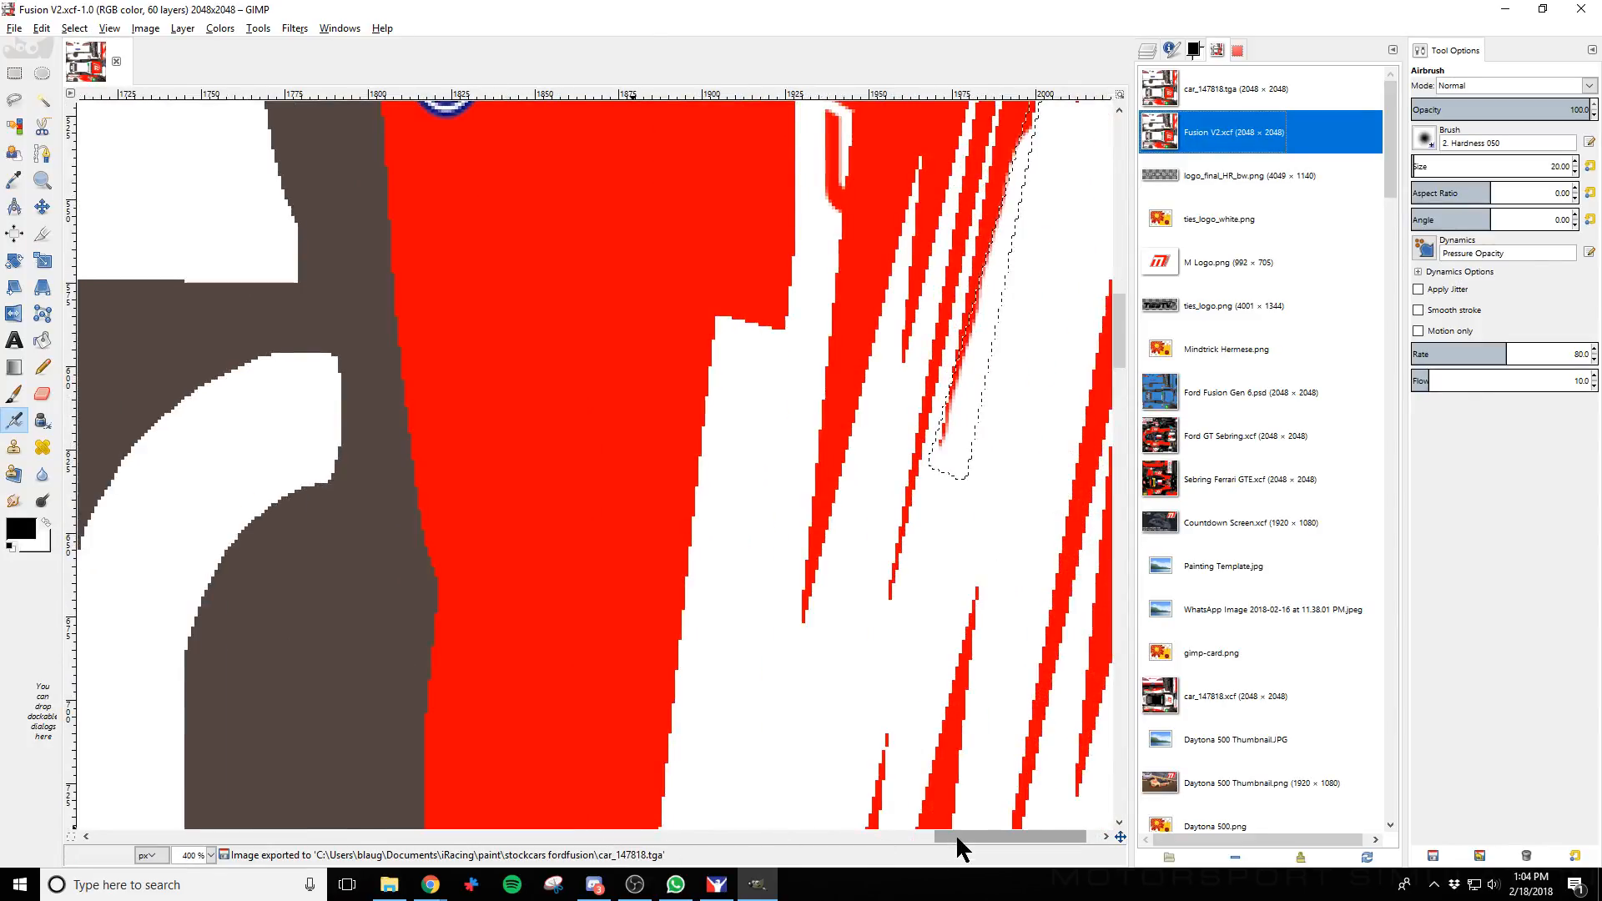
{"action": "left_click_drag", "start_coordinate": [955, 835], "coordinate": [969, 835]}
{"action": "left_click", "coordinate": [42, 393]}
{"action": "left_click_drag", "start_coordinate": [868, 474], "coordinate": [965, 158]}
{"action": "scroll", "coordinate": [961, 334], "scroll_direction": "up", "scroll_amount": 5}
{"action": "mouse_move", "coordinate": [915, 674]}
{"action": "left_mouse_down"}
{"action": "mouse_move", "coordinate": [926, 530]}
{"action": "mouse_move", "coordinate": [1039, 177]}
{"action": "left_mouse_up"}
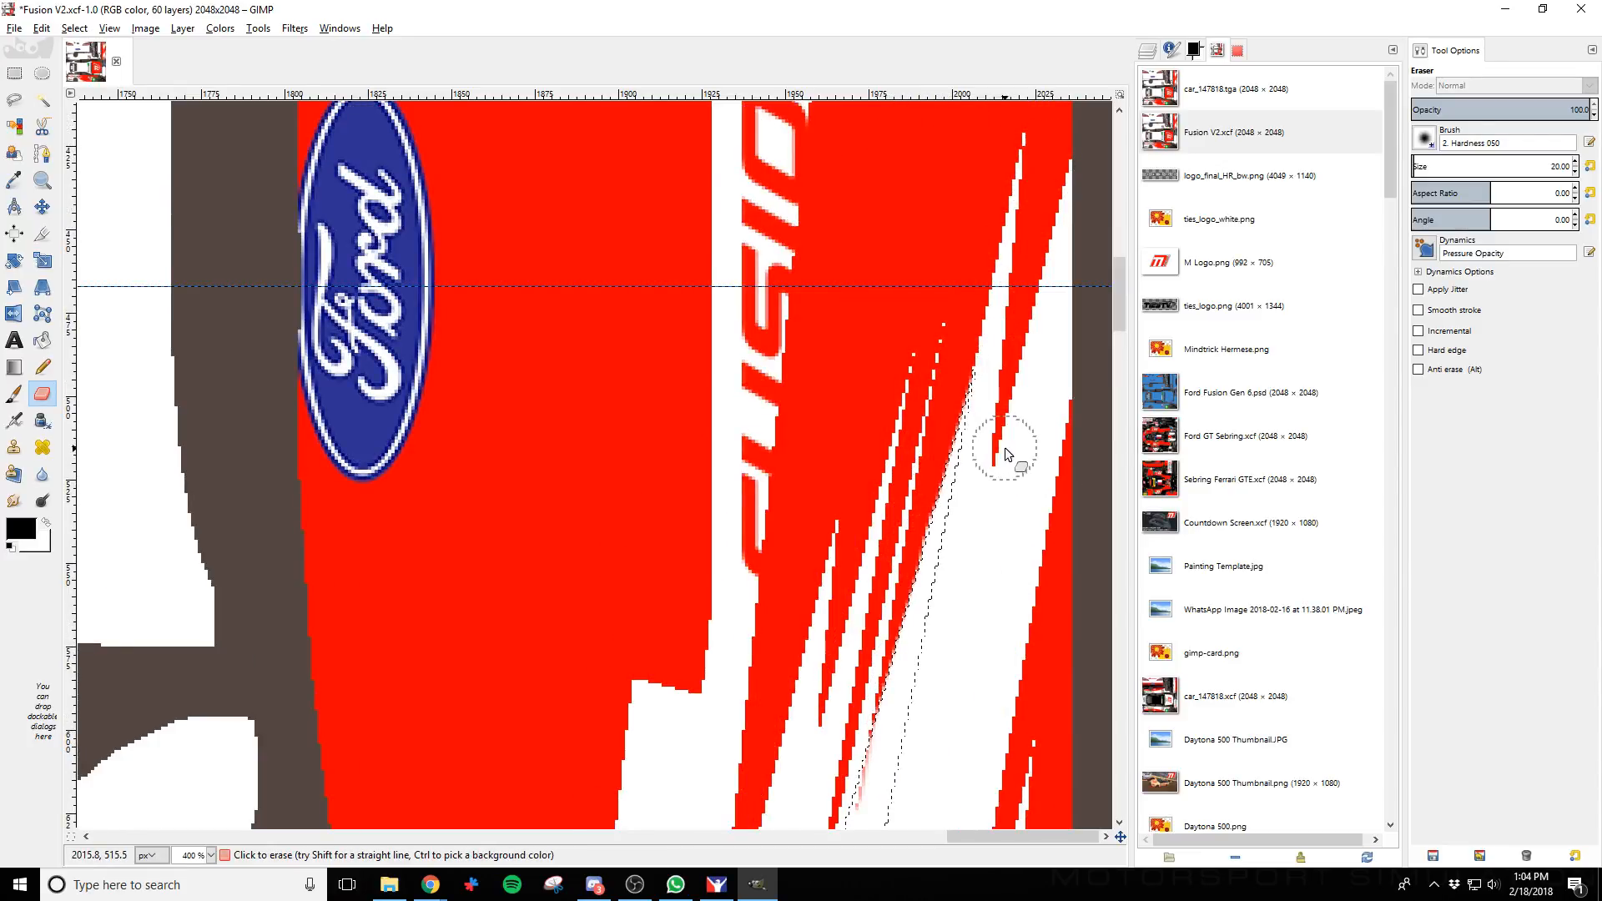
Delete the Front Right Spears copy #1 layer
{"action": "left_click", "coordinate": [1149, 52]}
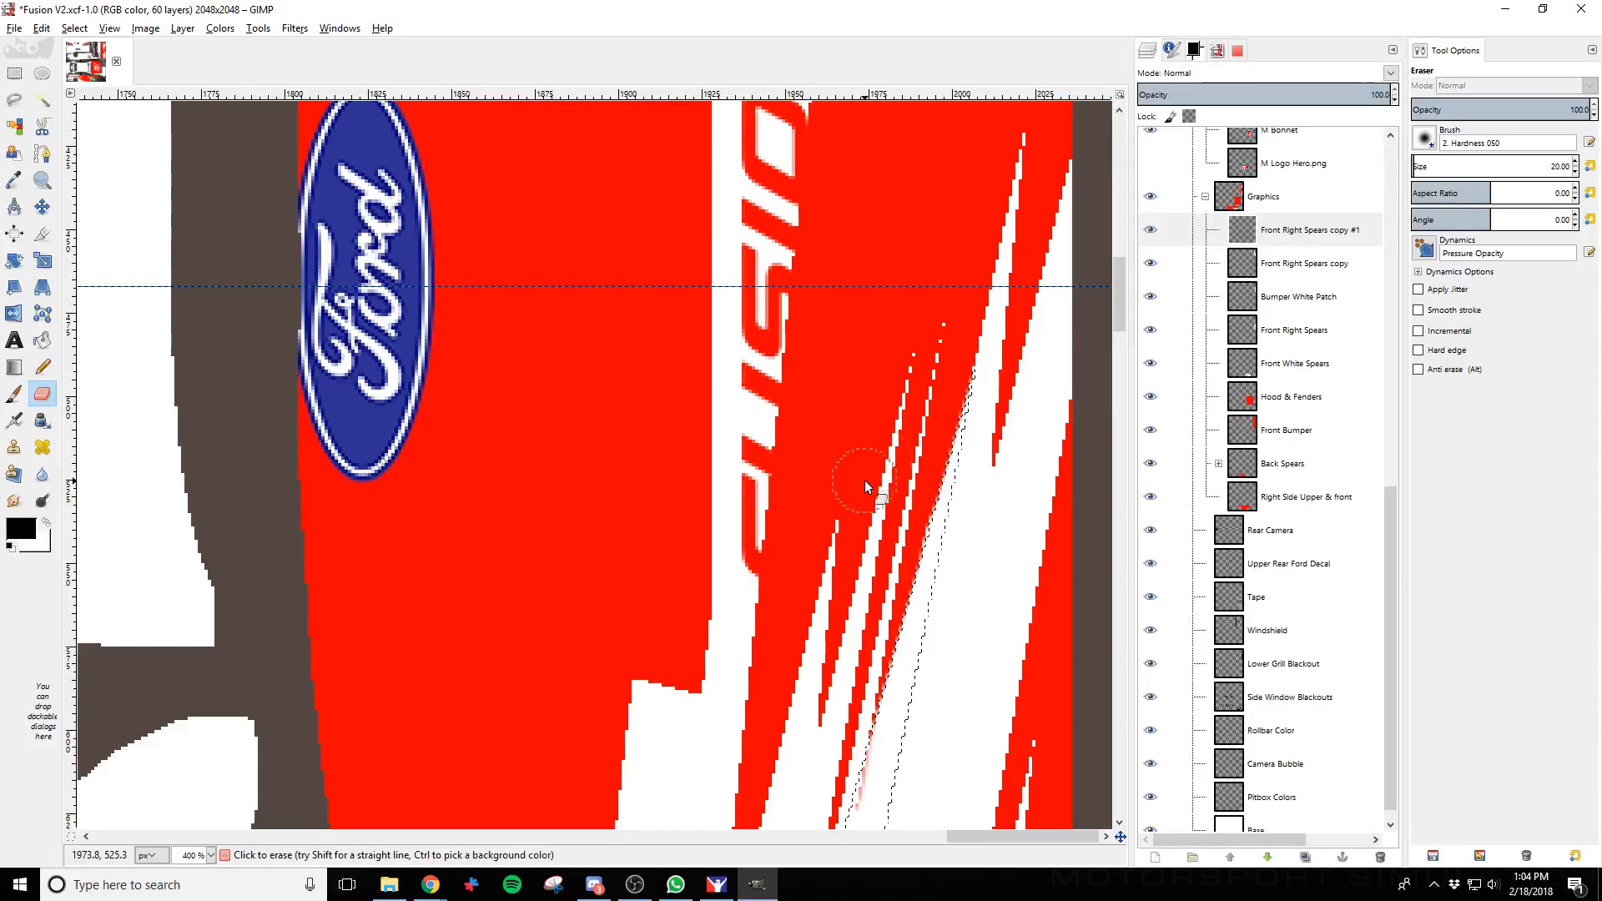
{"action": "right_click", "coordinate": [1282, 231]}
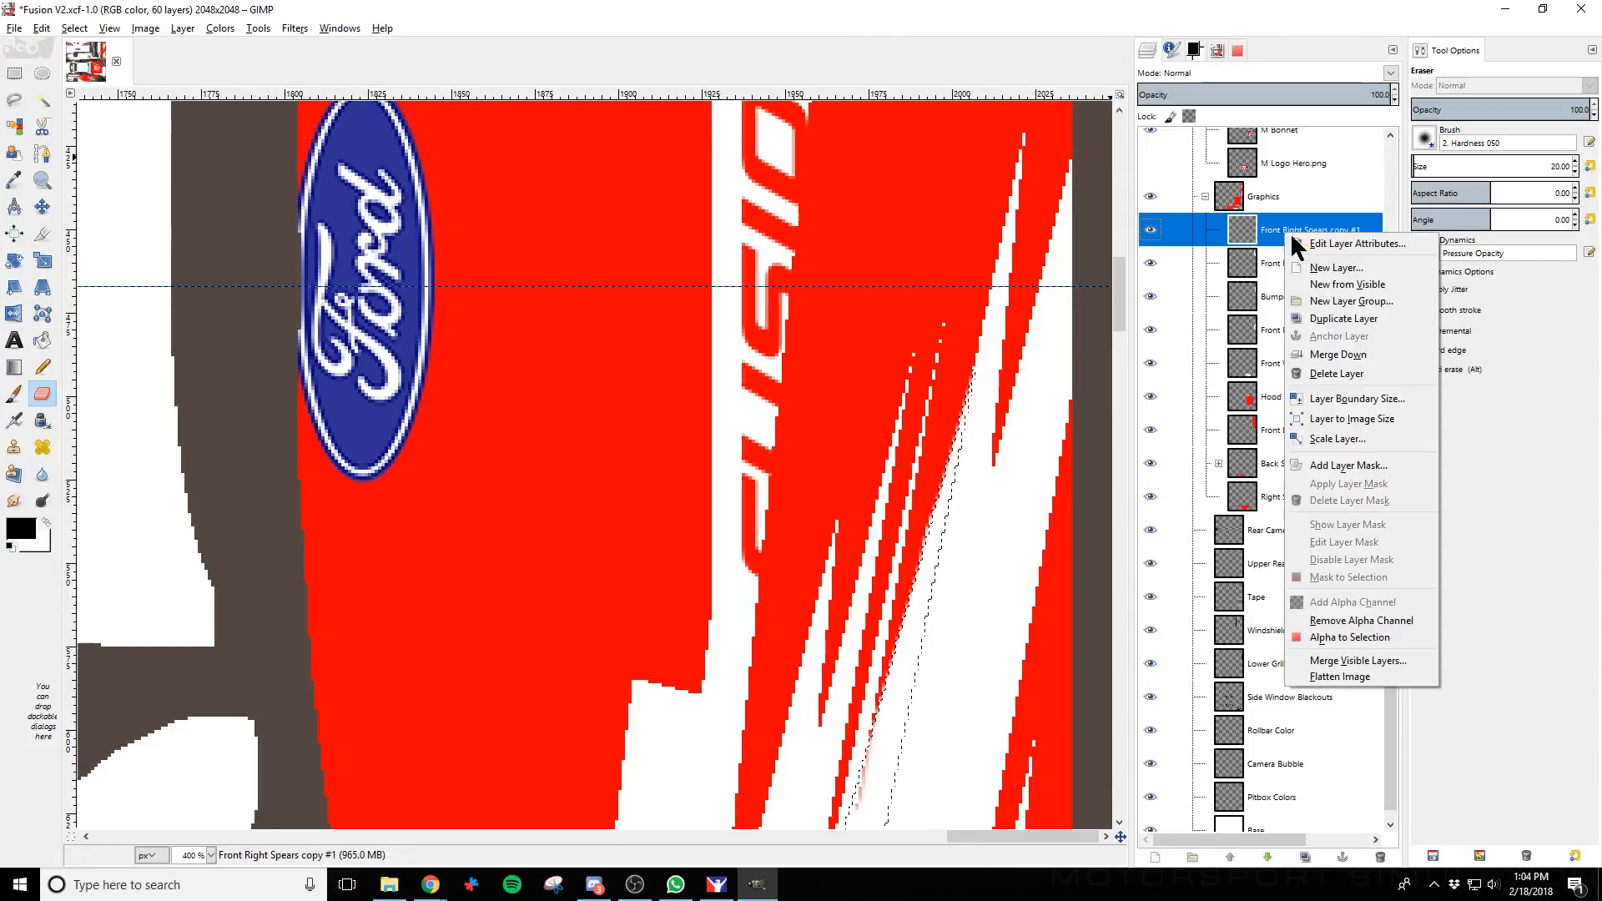
{"action": "left_click", "coordinate": [1360, 373]}
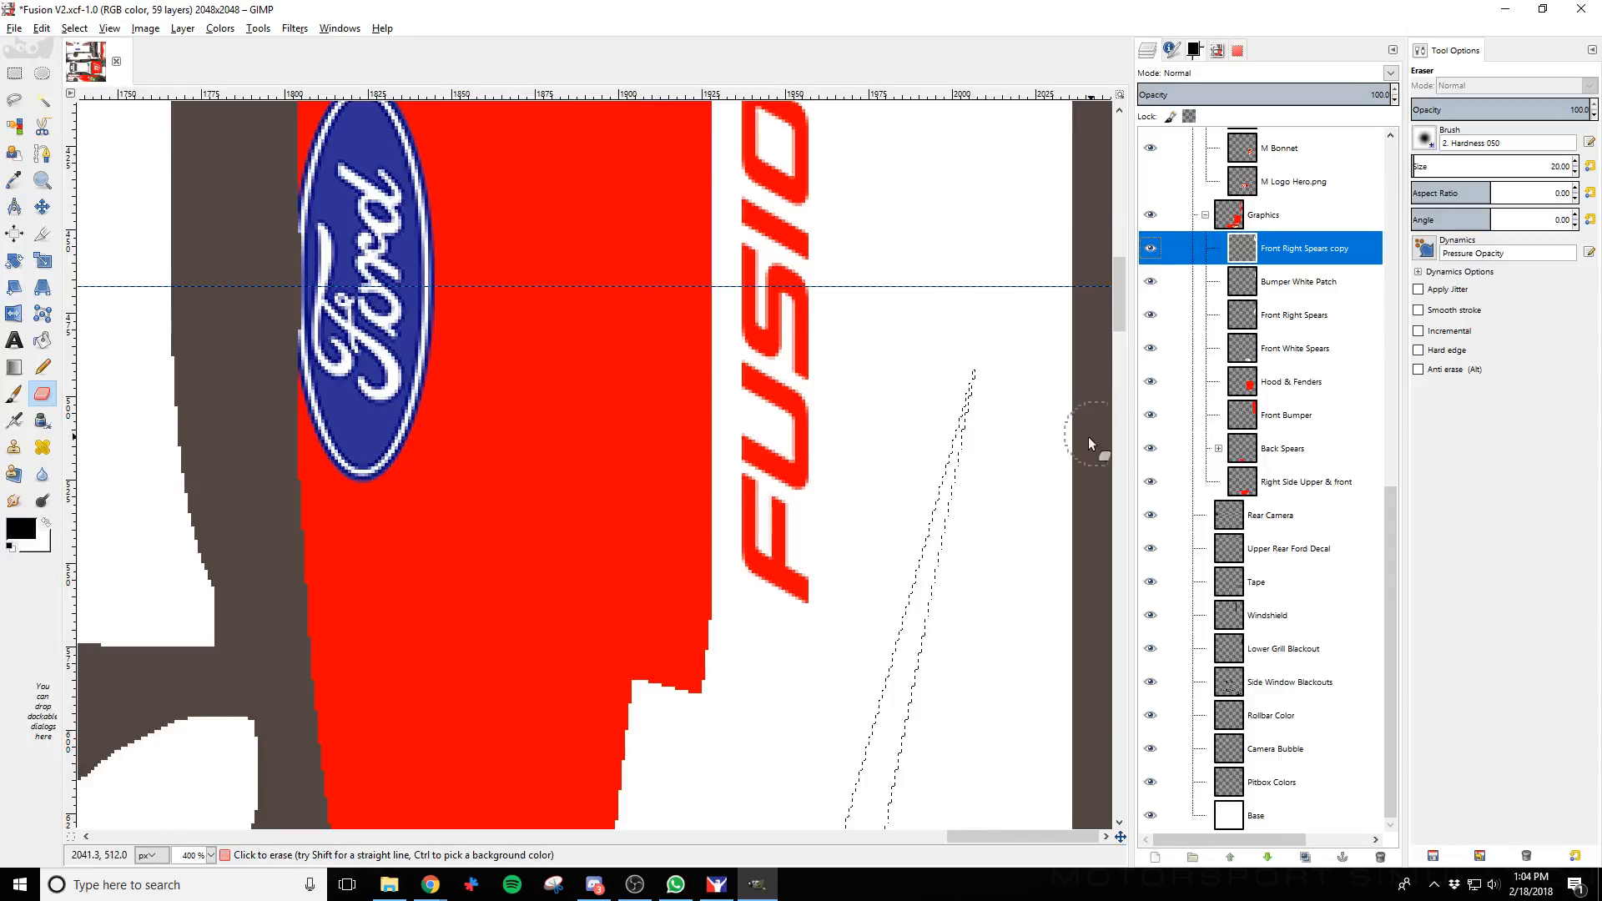
{"action": "scroll", "coordinate": [829, 483], "scroll_direction": "down", "scroll_amount": 5}
{"action": "scroll", "coordinate": [826, 478], "scroll_direction": "down", "scroll_amount": 2, "text": "ctrl"}
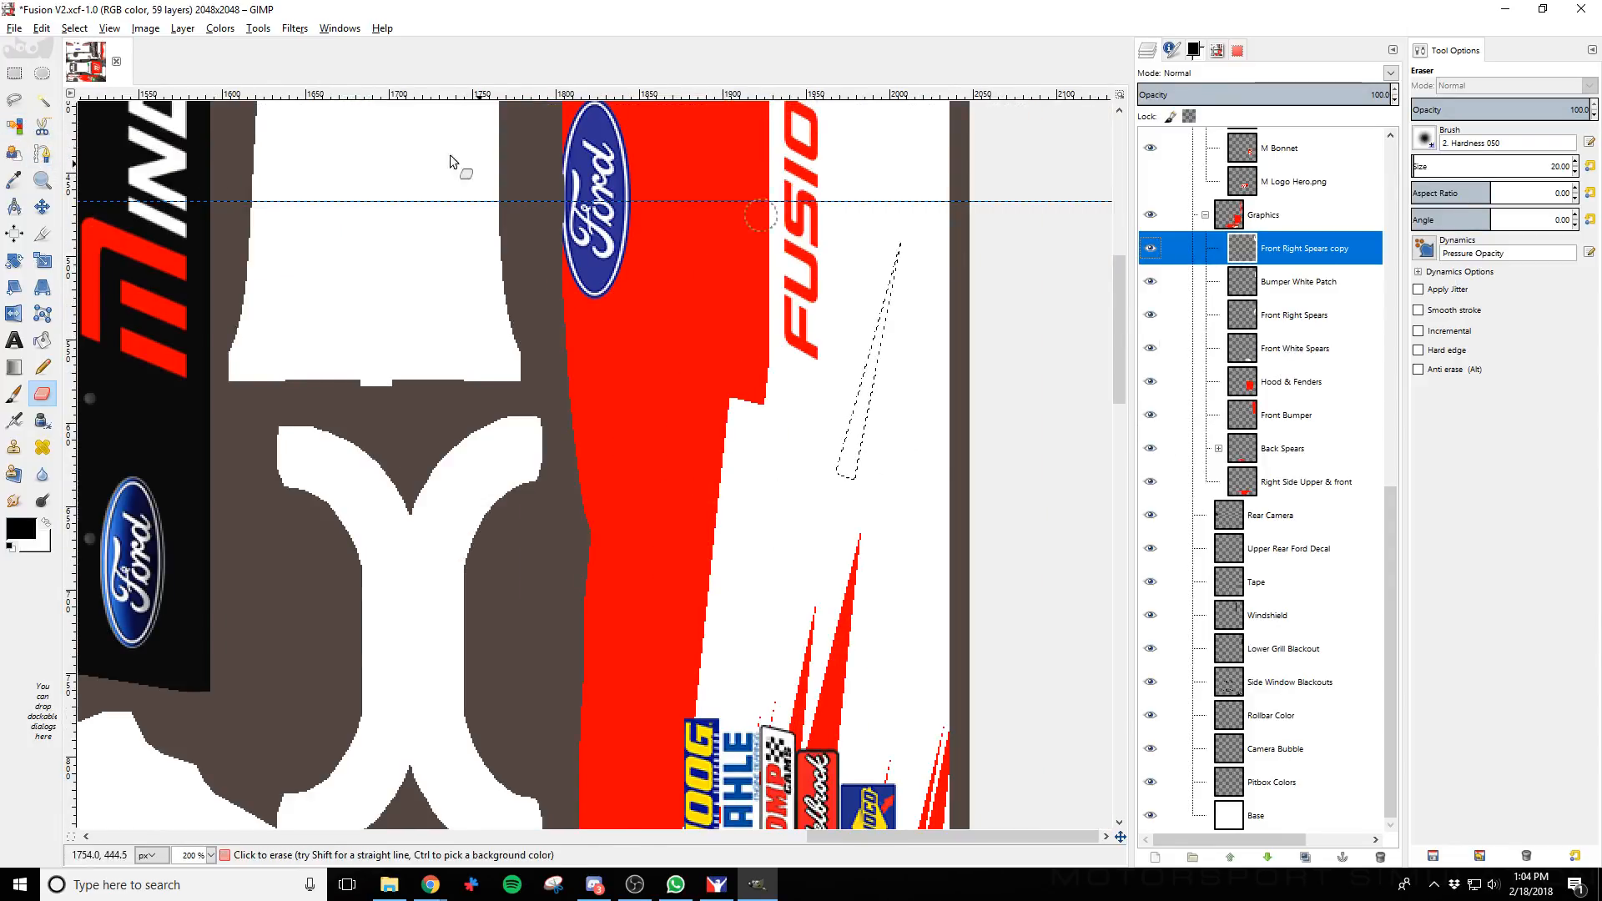
Clear the selection with Select > None and make Front Right Spears the active layer
{"action": "left_click", "coordinate": [75, 28]}
{"action": "left_click", "coordinate": [117, 67]}
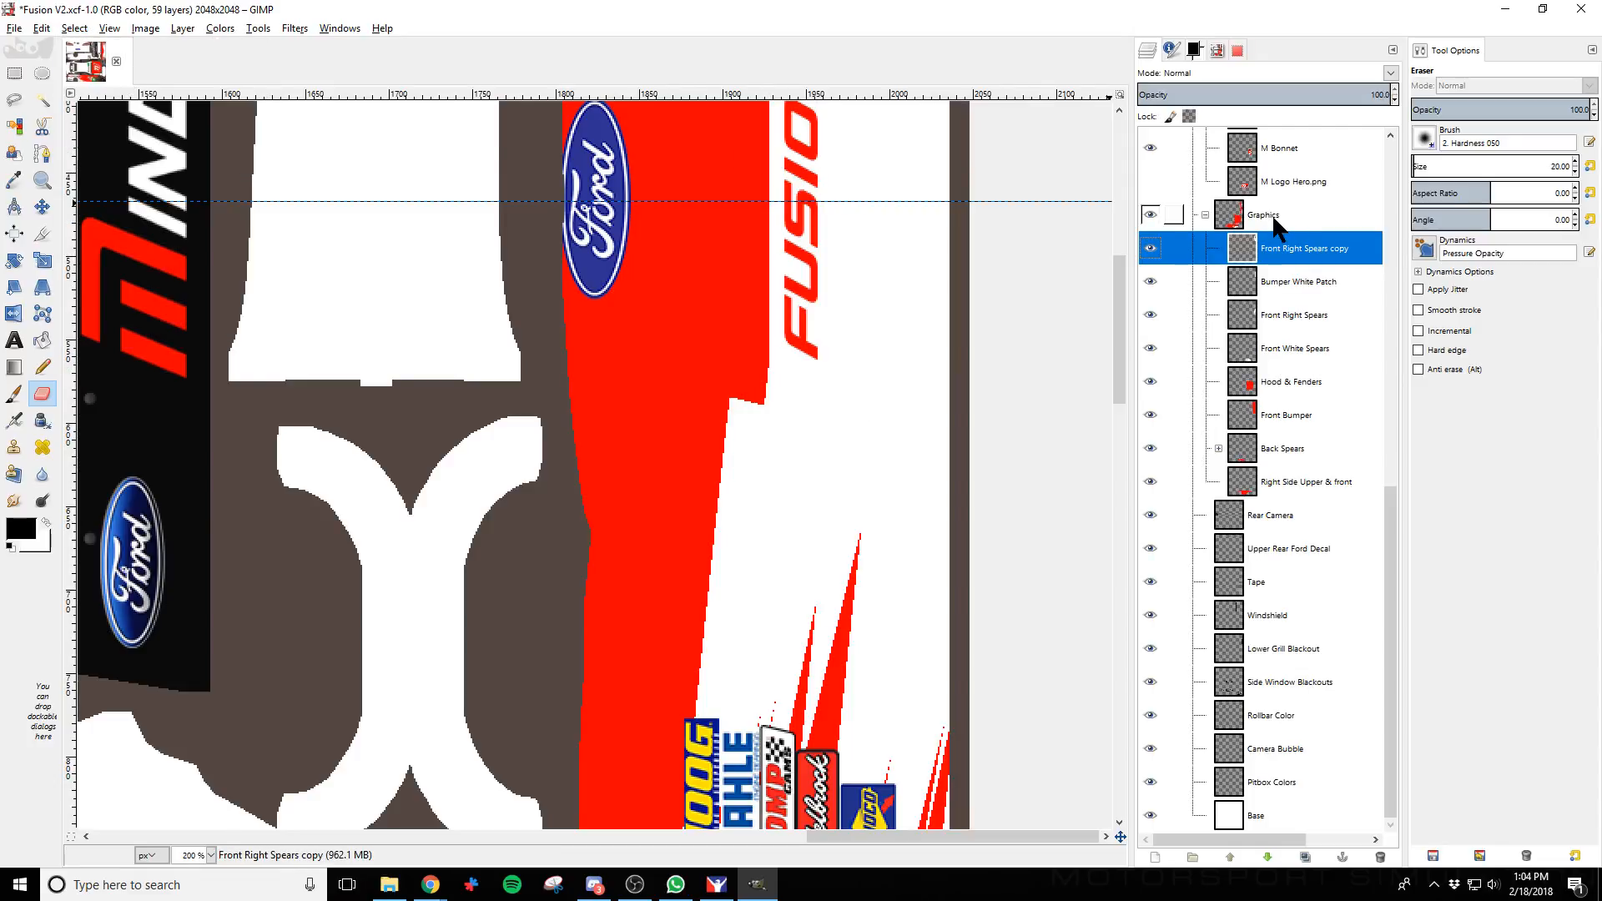
{"action": "left_click", "coordinate": [1301, 321]}
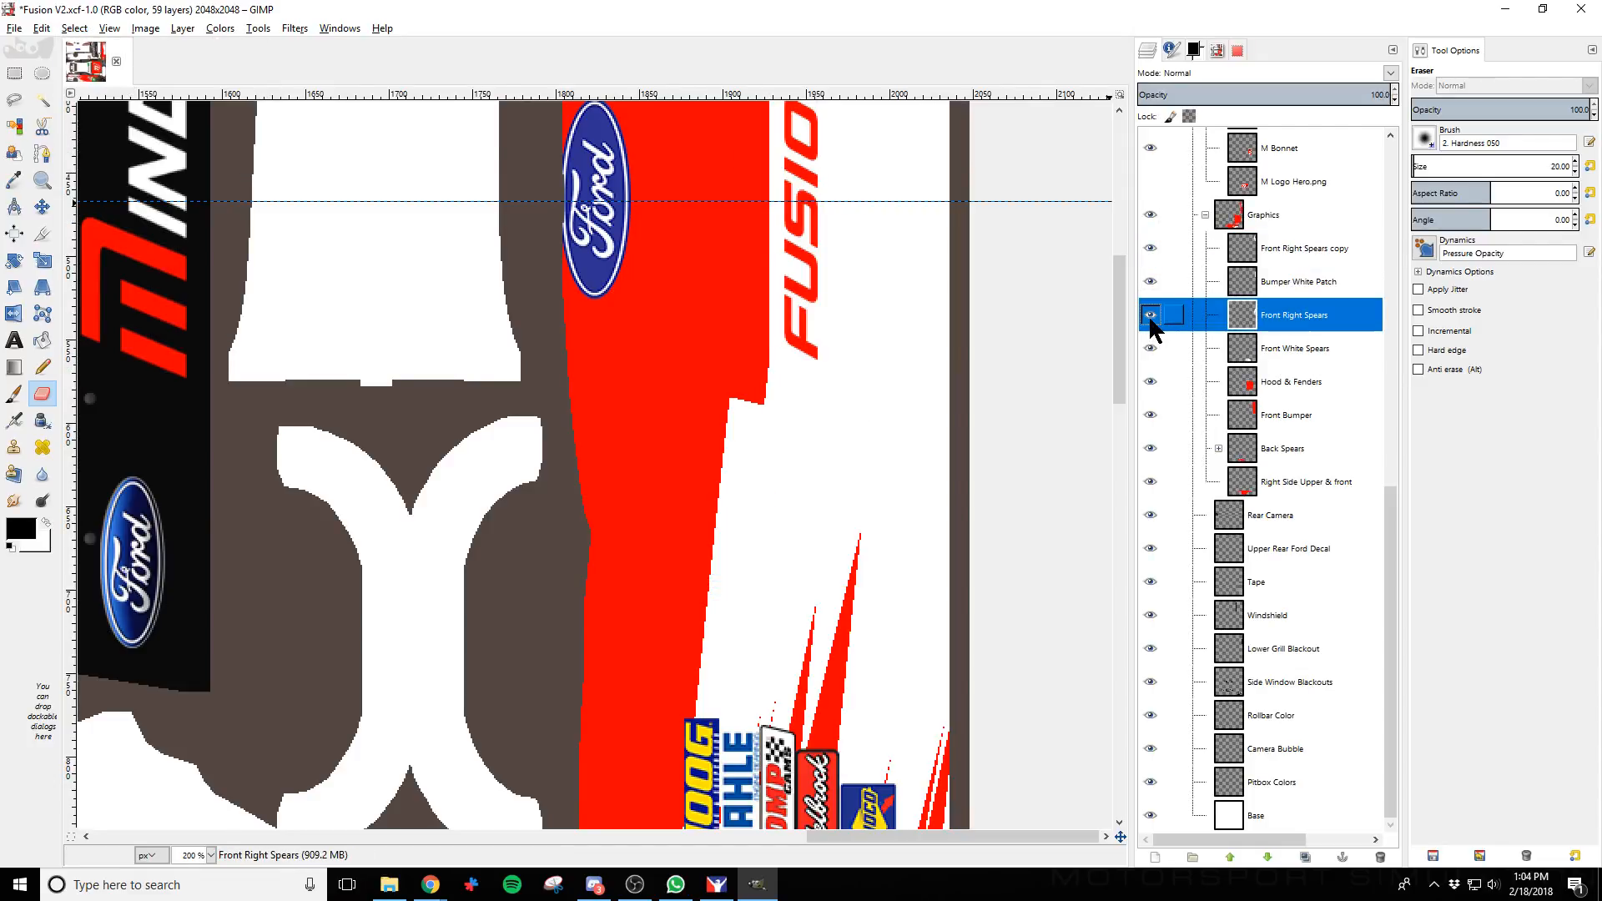
{"action": "right_click", "coordinate": [1348, 318]}
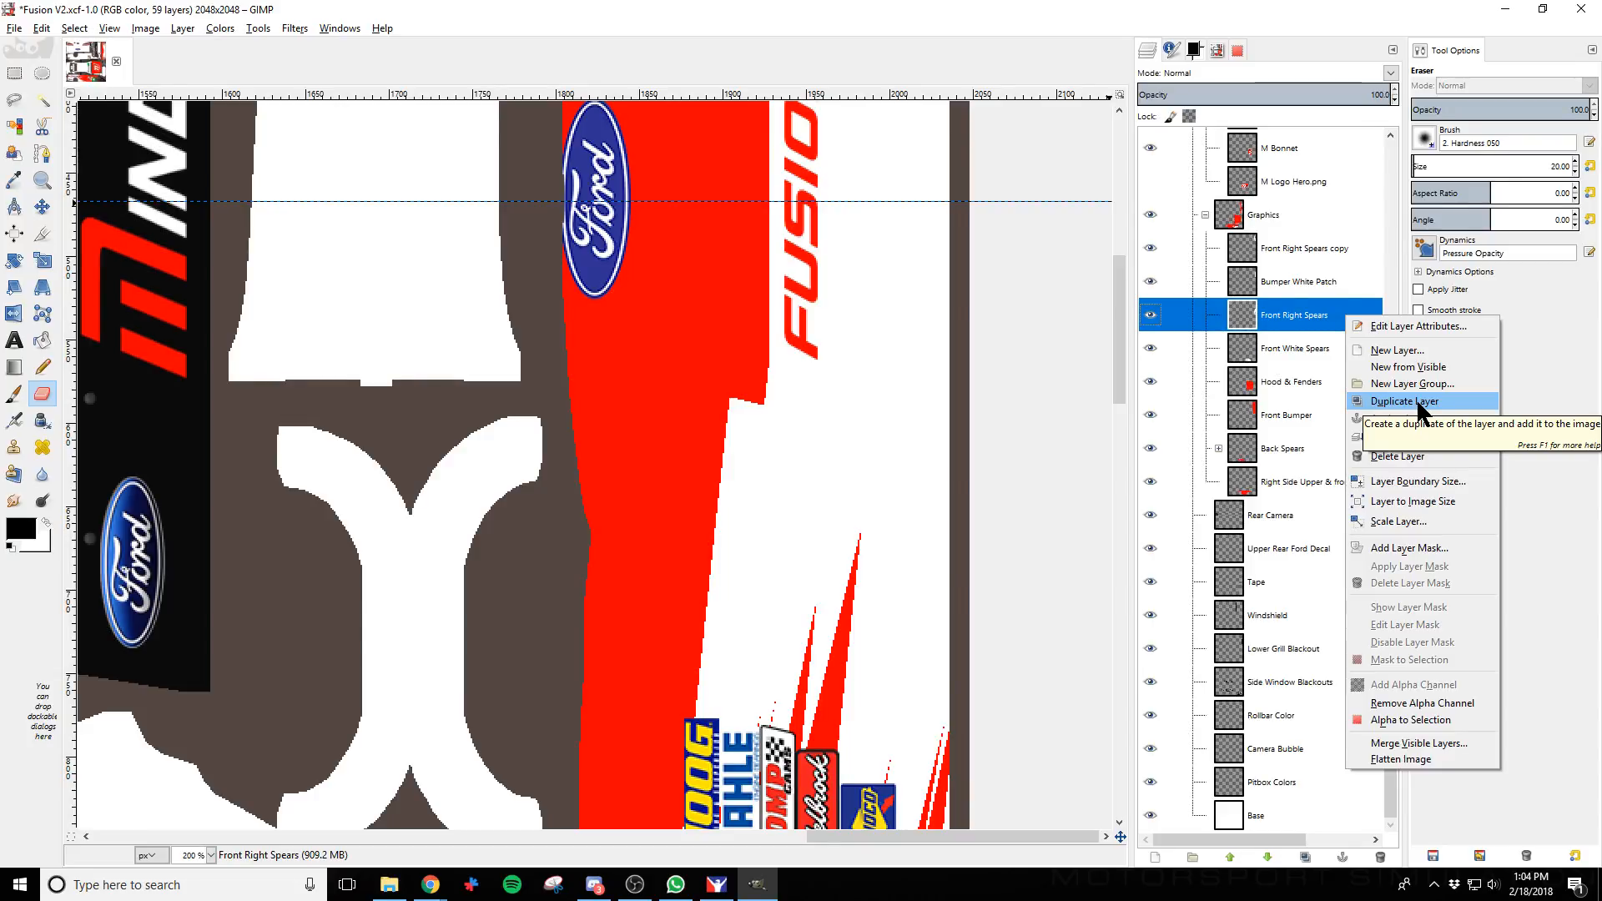
{"action": "left_click", "coordinate": [866, 10]}
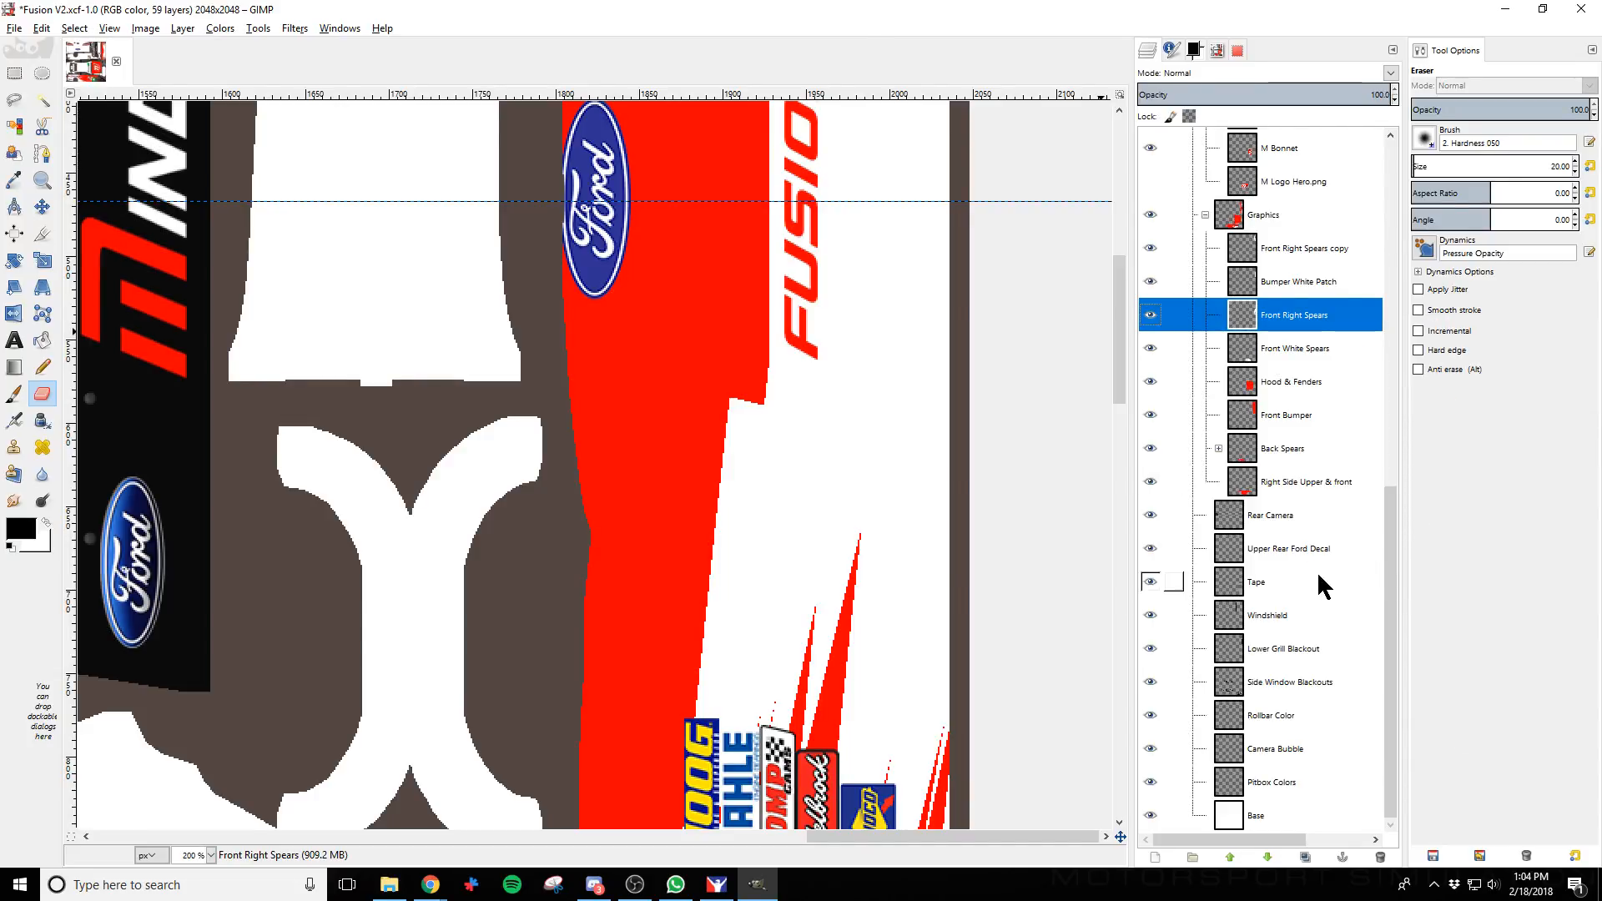
Duplicate the Back Spears group and drag the copy along the car's side
{"action": "right_click", "coordinate": [1293, 450]}
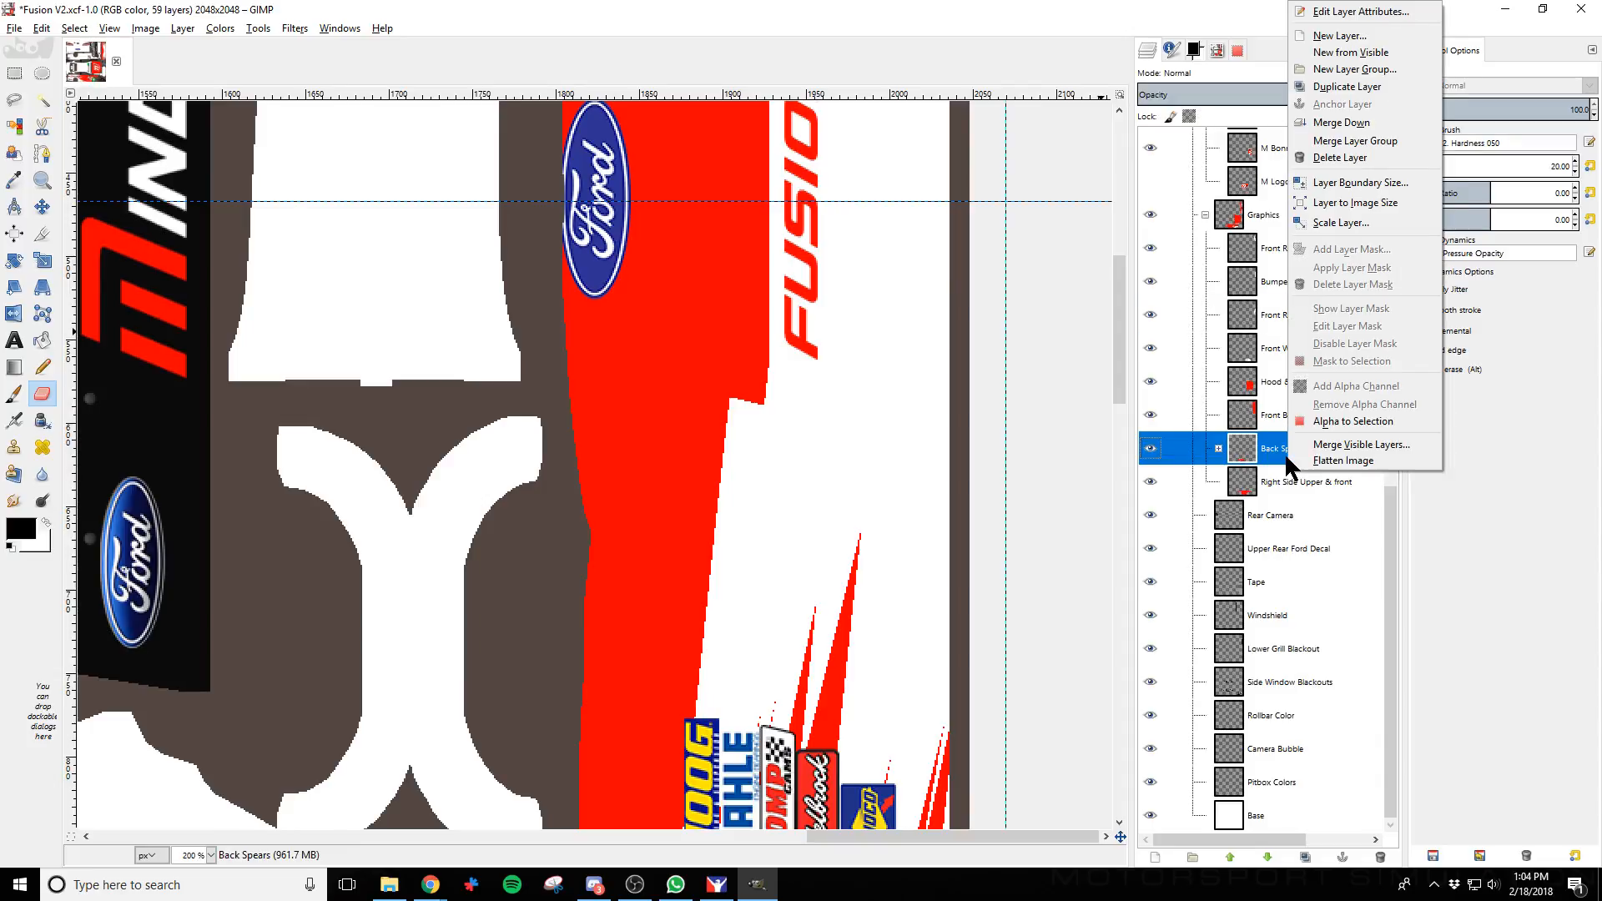
{"action": "left_click", "coordinate": [1346, 87]}
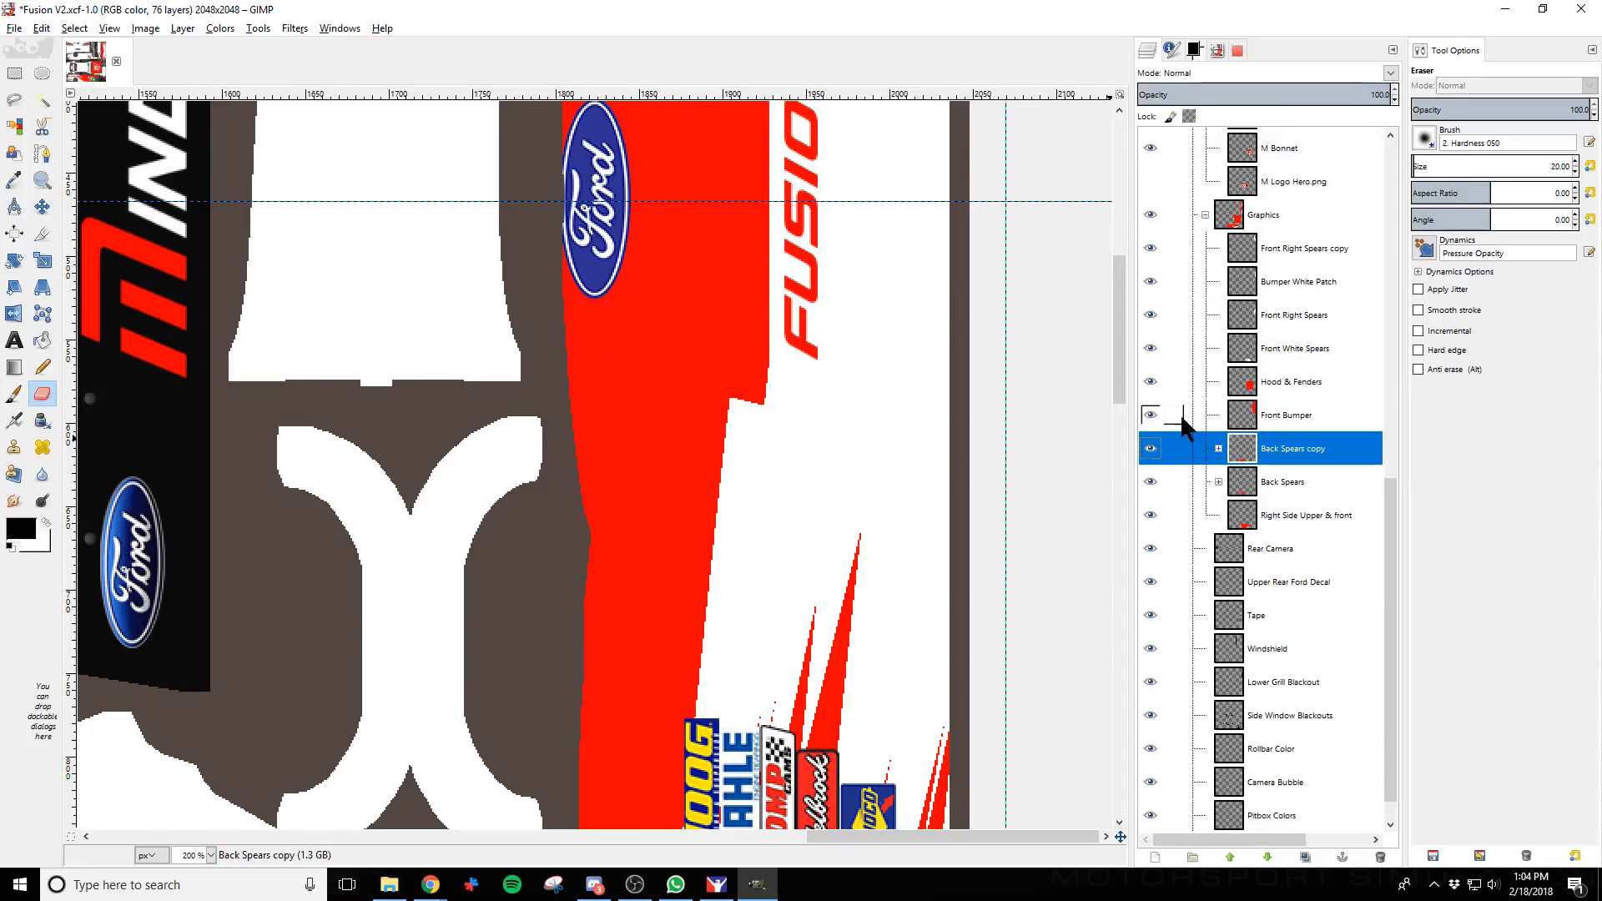
{"action": "left_click", "coordinate": [42, 206]}
{"action": "scroll", "coordinate": [395, 715], "scroll_direction": "down", "scroll_amount": 12}
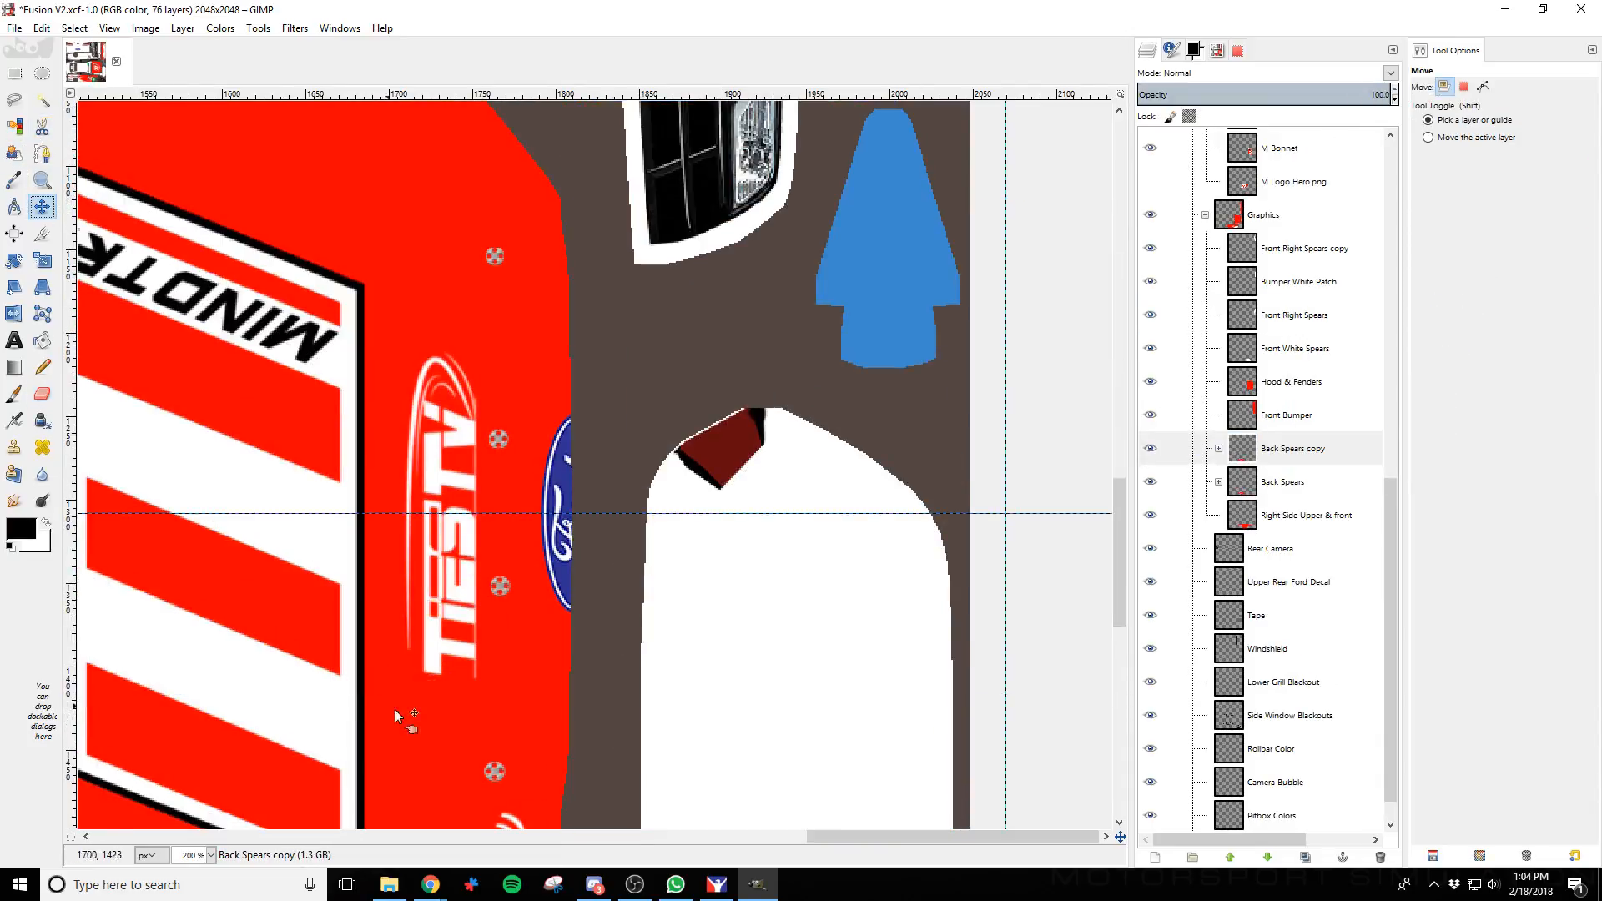
{"action": "scroll", "coordinate": [584, 731], "scroll_direction": "down", "scroll_amount": 2}
{"action": "left_click_drag", "start_coordinate": [860, 837], "coordinate": [510, 837]}
{"action": "scroll", "coordinate": [527, 721], "scroll_direction": "down", "scroll_amount": 5}
{"action": "left_click_drag", "start_coordinate": [527, 719], "coordinate": [719, 699]}
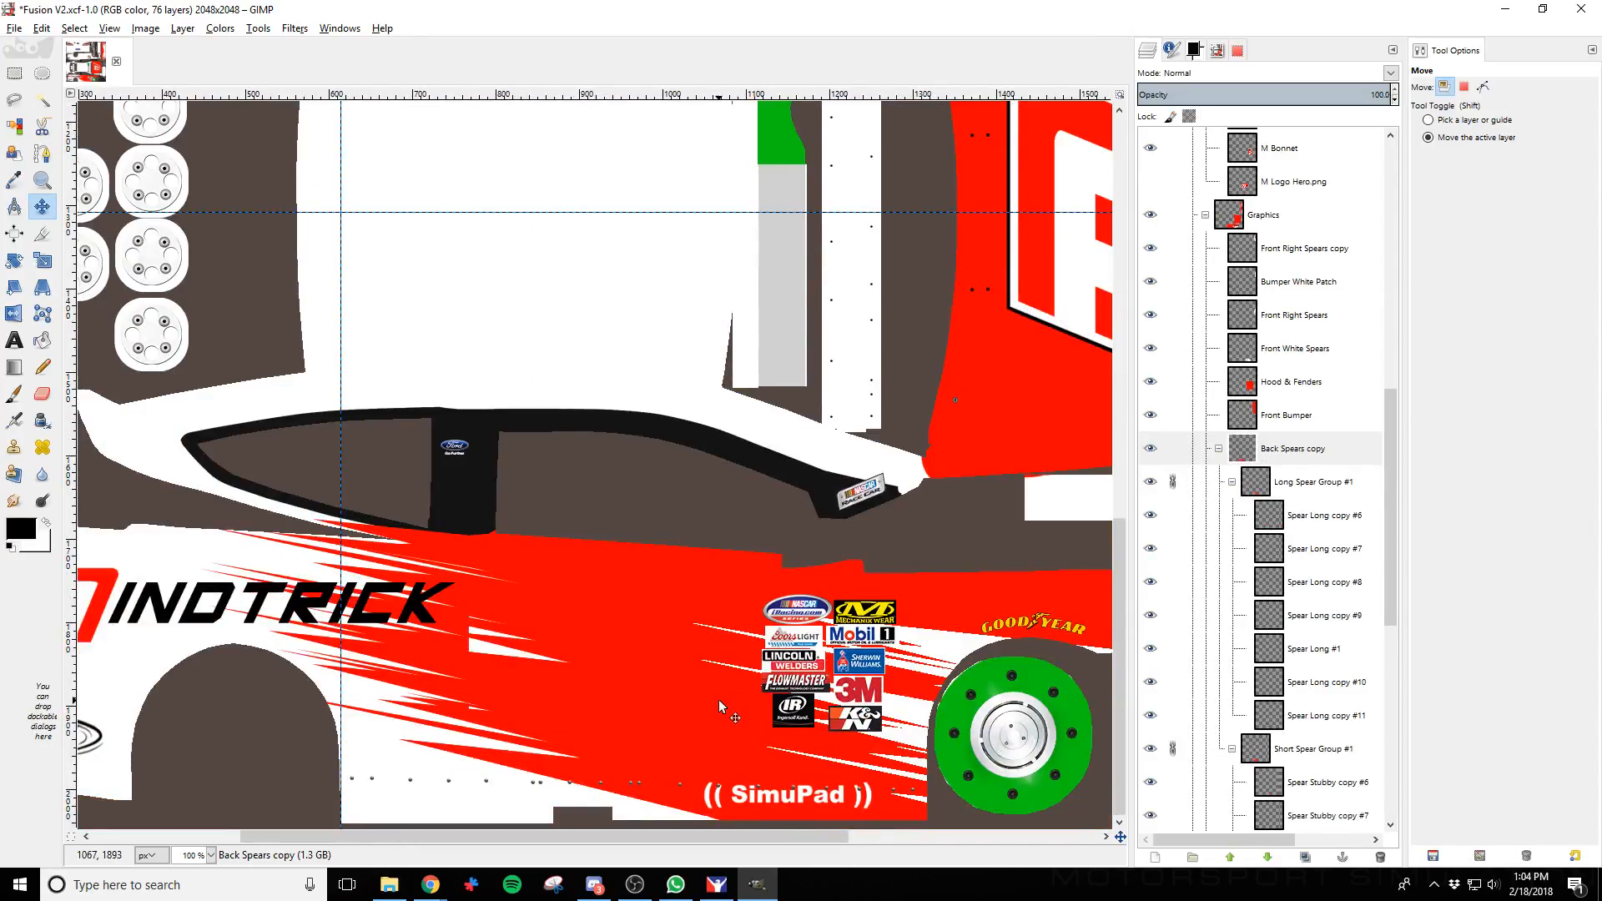
Nudge the Back Spears copy up and right, then drag a small spear up about 300 px
{"action": "key", "text": "shift+Up"}
{"action": "key", "text": "shift+Up"}
{"action": "key", "text": "shift+Up"}
{"action": "key", "text": "shift+Up"}
{"action": "key", "text": "shift+Up"}
{"action": "key", "text": "shift+Up"}
{"action": "key", "text": "shift+Up"}
{"action": "key", "text": "shift+Up"}
{"action": "key", "text": "shift+Up"}
{"action": "key", "text": "shift+Up"}
{"action": "key", "text": "shift+Up"}
{"action": "key", "text": "shift+Up"}
{"action": "key", "text": "shift+Up"}
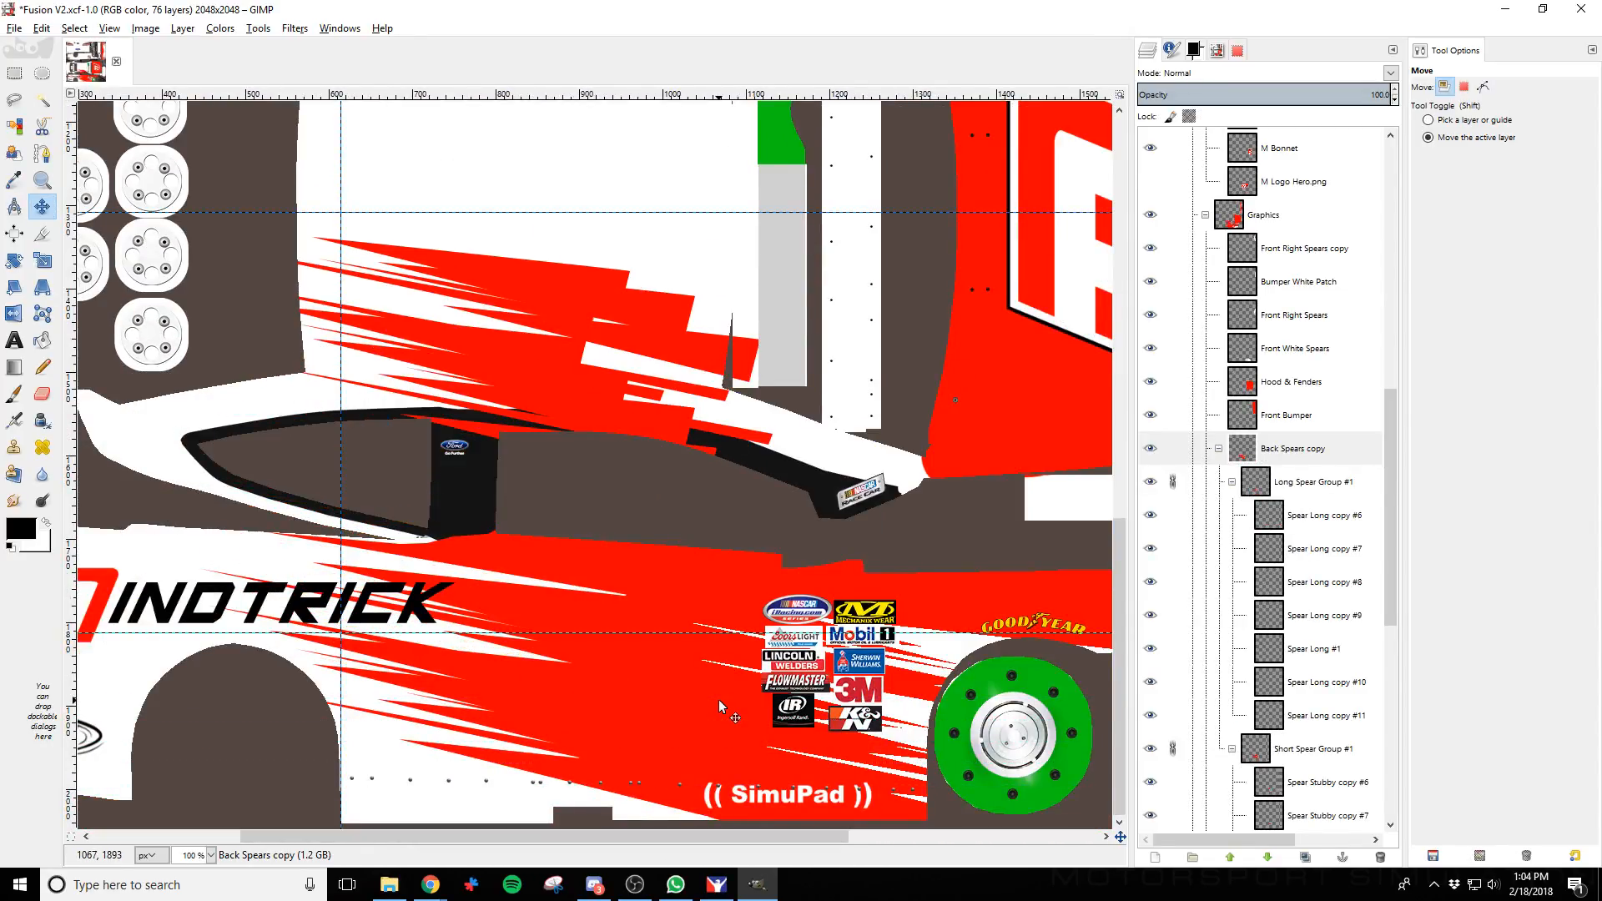
{"action": "key", "text": "shift+Up"}
{"action": "key", "text": "shift+Up"}
{"action": "key", "text": "shift+Up"}
{"action": "key", "text": "shift+Right"}
{"action": "key", "text": "shift+Right"}
{"action": "key", "text": "shift+Right"}
{"action": "key", "text": "shift+Right"}
{"action": "key", "text": "shift+Right"}
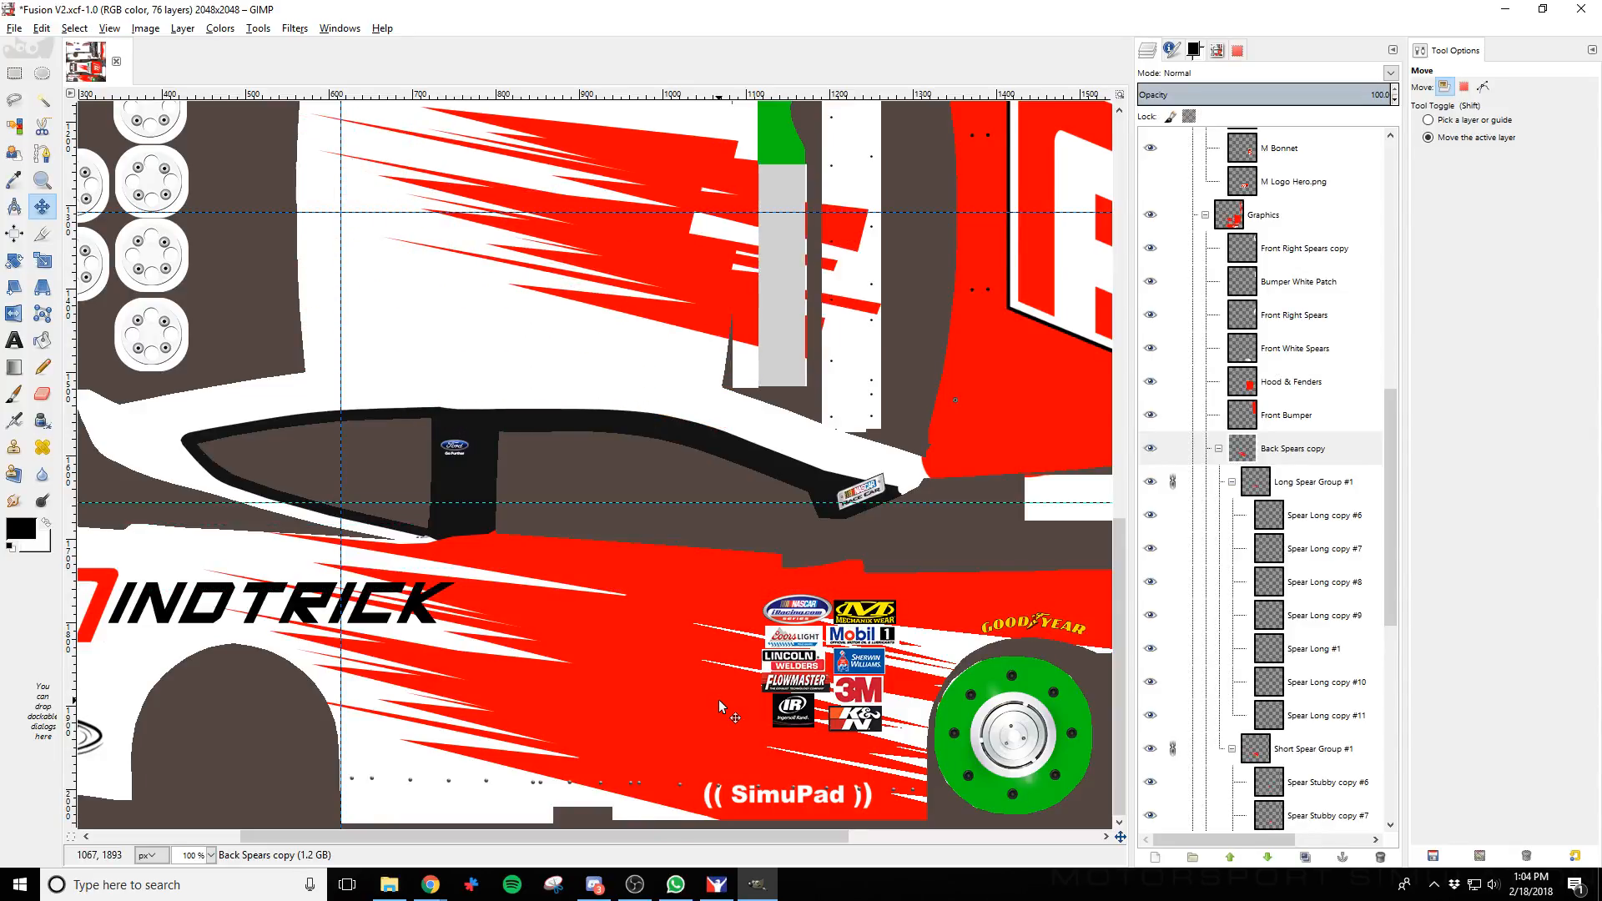
{"action": "left_click_drag", "start_coordinate": [609, 839], "coordinate": [932, 830]}
{"action": "scroll", "coordinate": [726, 599], "scroll_direction": "up", "scroll_amount": 2}
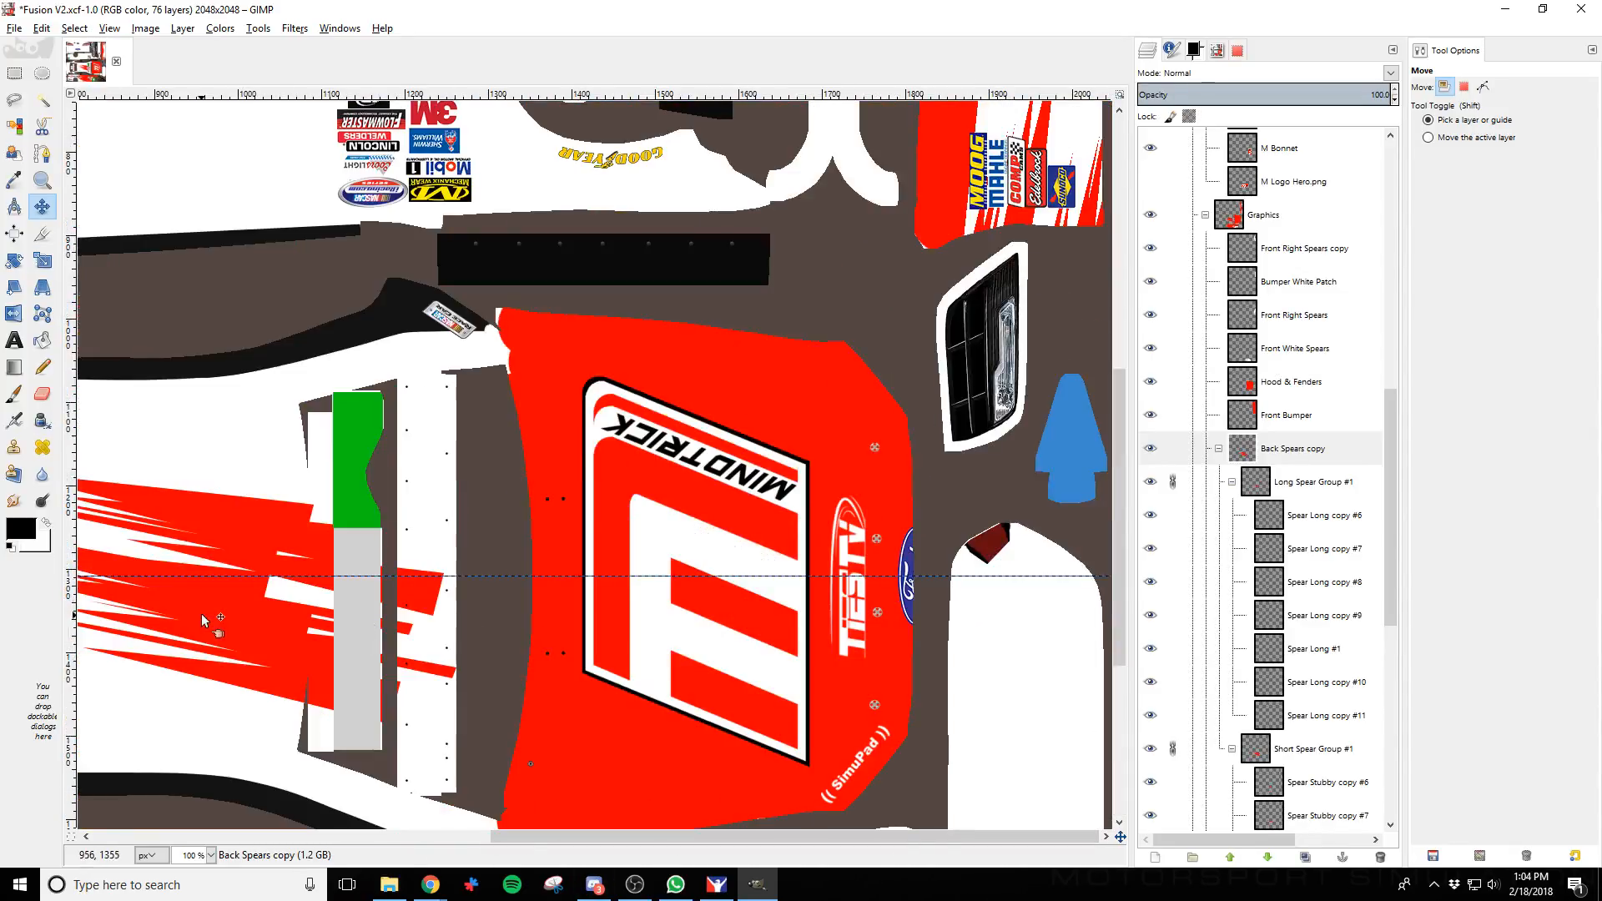
{"action": "left_click_drag", "start_coordinate": [240, 640], "coordinate": [998, 424]}
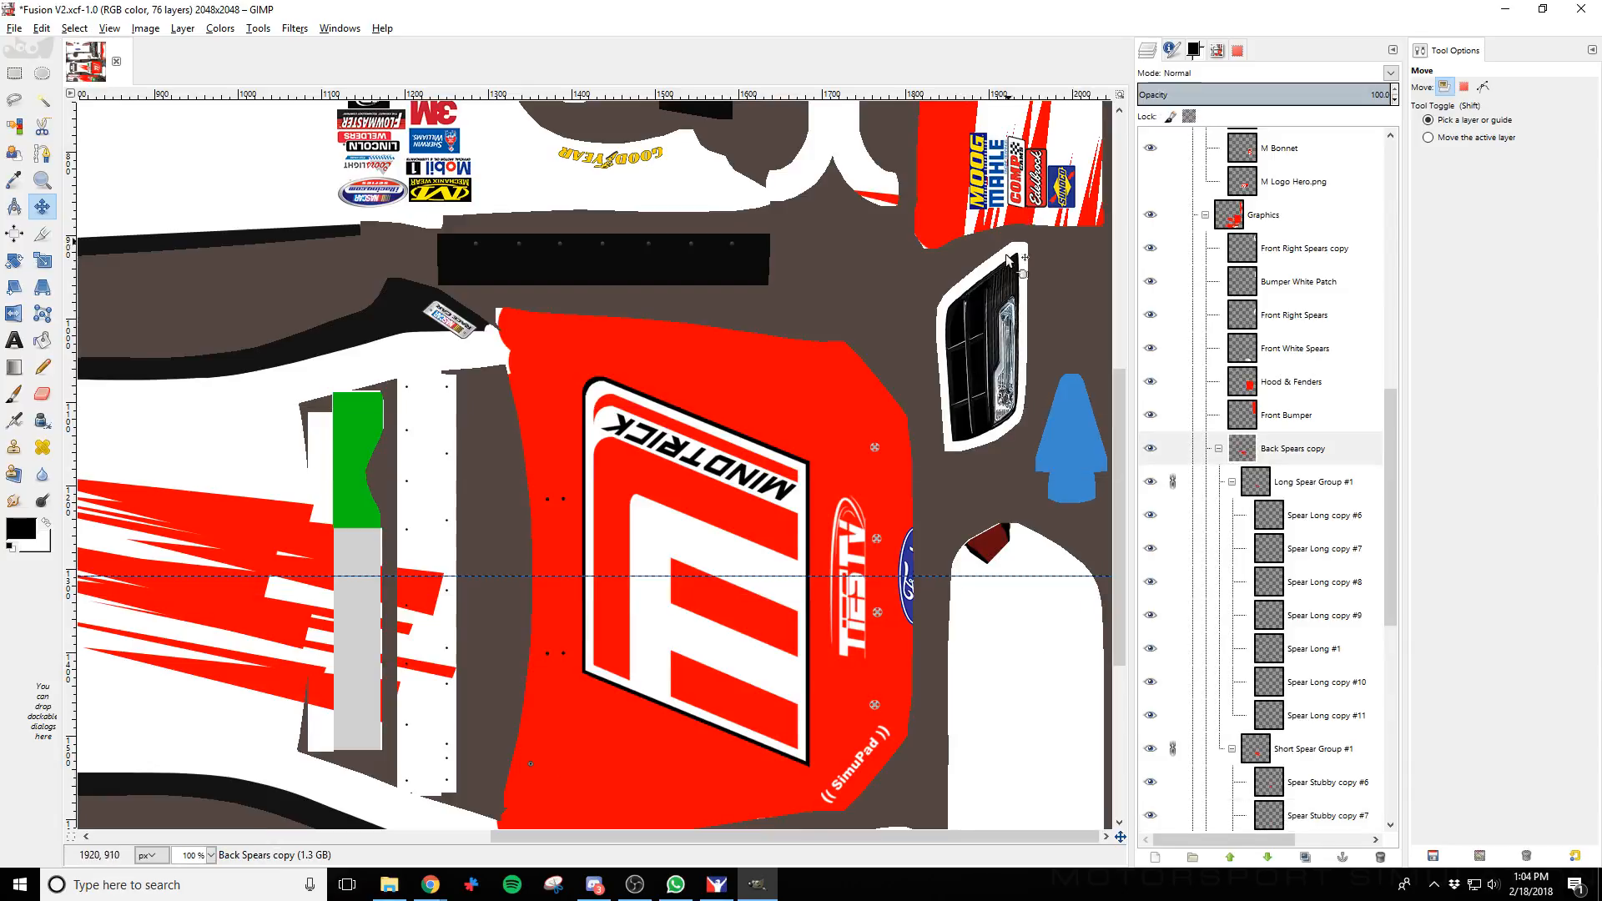
{"action": "scroll", "coordinate": [998, 424], "scroll_direction": "up", "scroll_amount": 2}
{"action": "left_click_drag", "start_coordinate": [890, 565], "coordinate": [241, 465]}
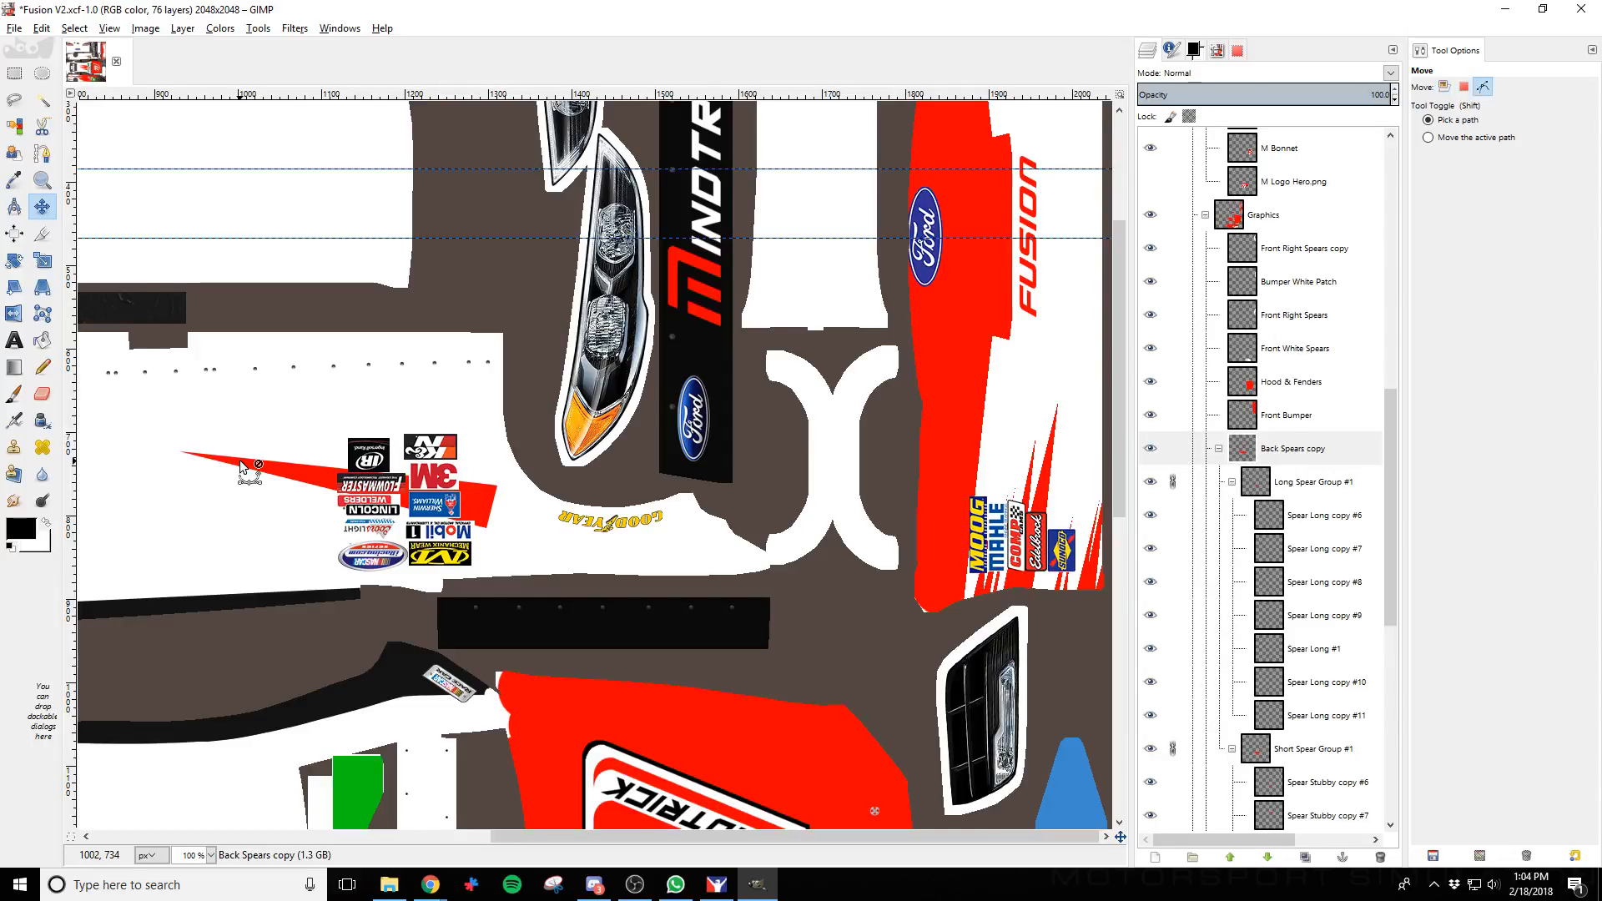
{"action": "scroll", "coordinate": [371, 600], "scroll_direction": "down", "scroll_amount": 10}
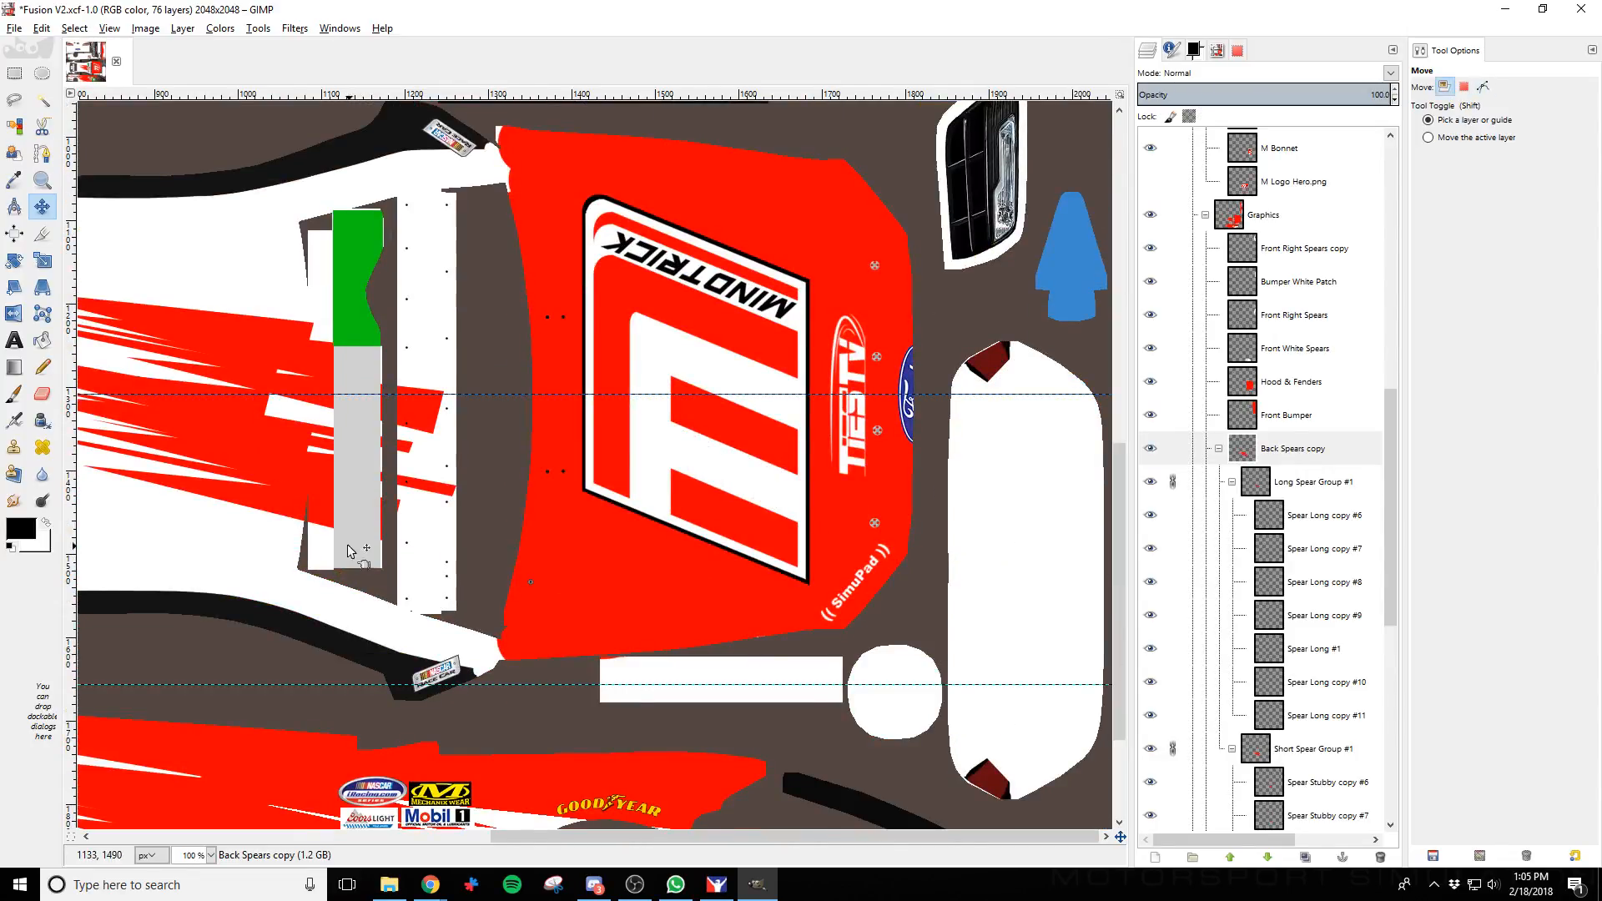
{"action": "scroll", "coordinate": [588, 774], "scroll_direction": "left", "scroll_amount": 3}
Unlink Long Spear Group #1 and Short Spear Group #1, then move the back spears up and right
{"action": "left_click", "coordinate": [1306, 451]}
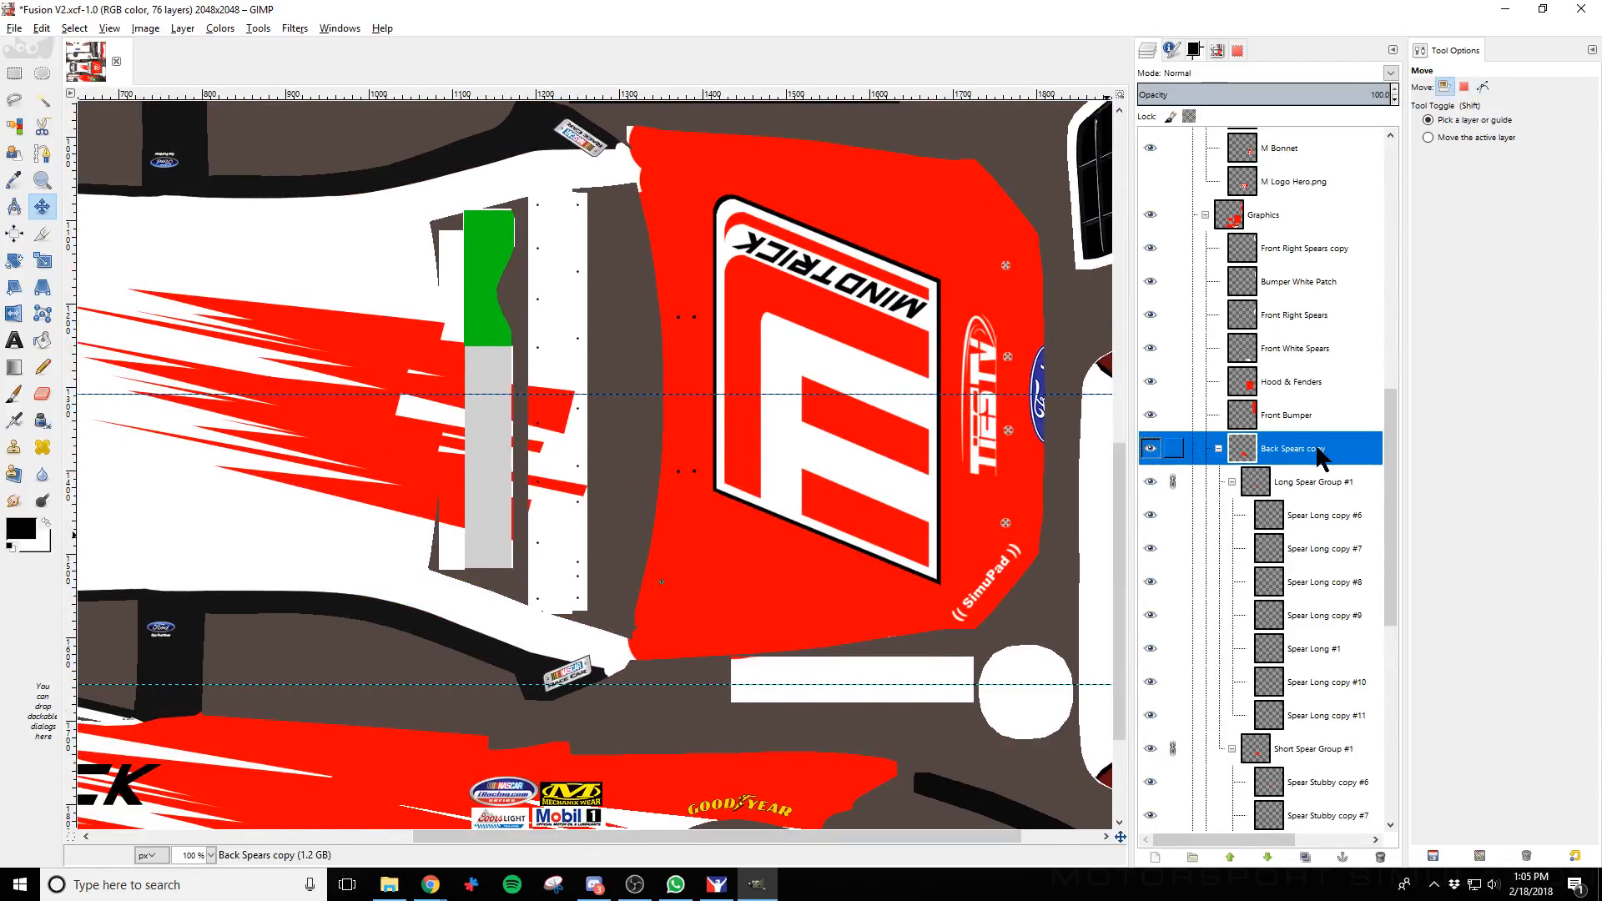
{"action": "left_click", "coordinate": [413, 461]}
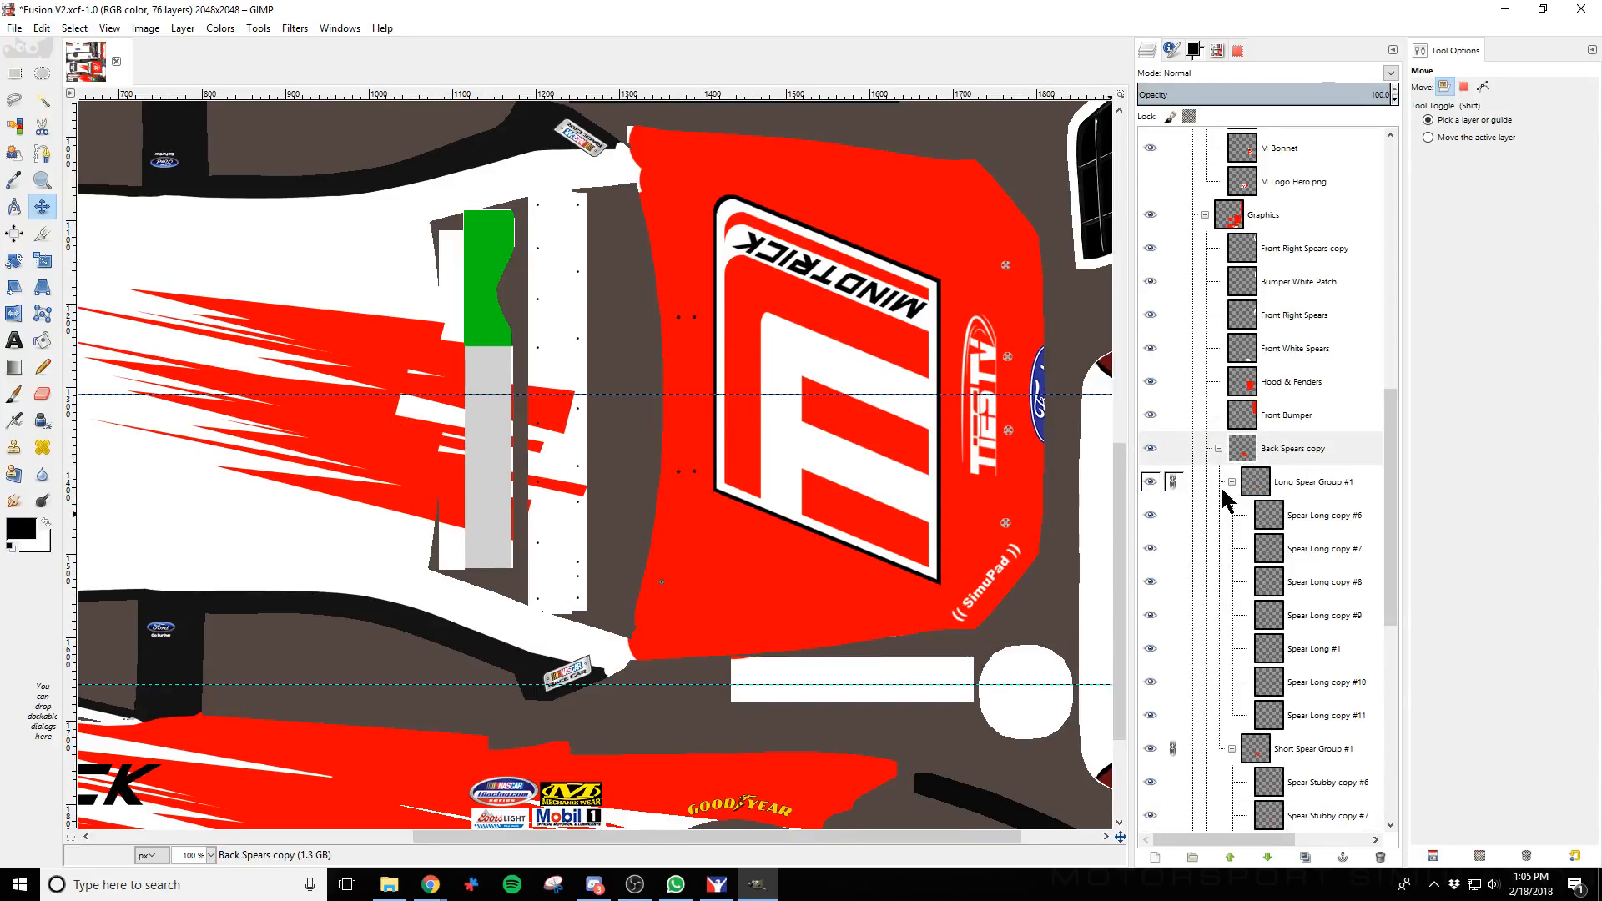
{"action": "left_click", "coordinate": [1175, 481]}
{"action": "left_click", "coordinate": [1173, 748]}
{"action": "scroll", "coordinate": [589, 635], "scroll_direction": "down", "scroll_amount": 3}
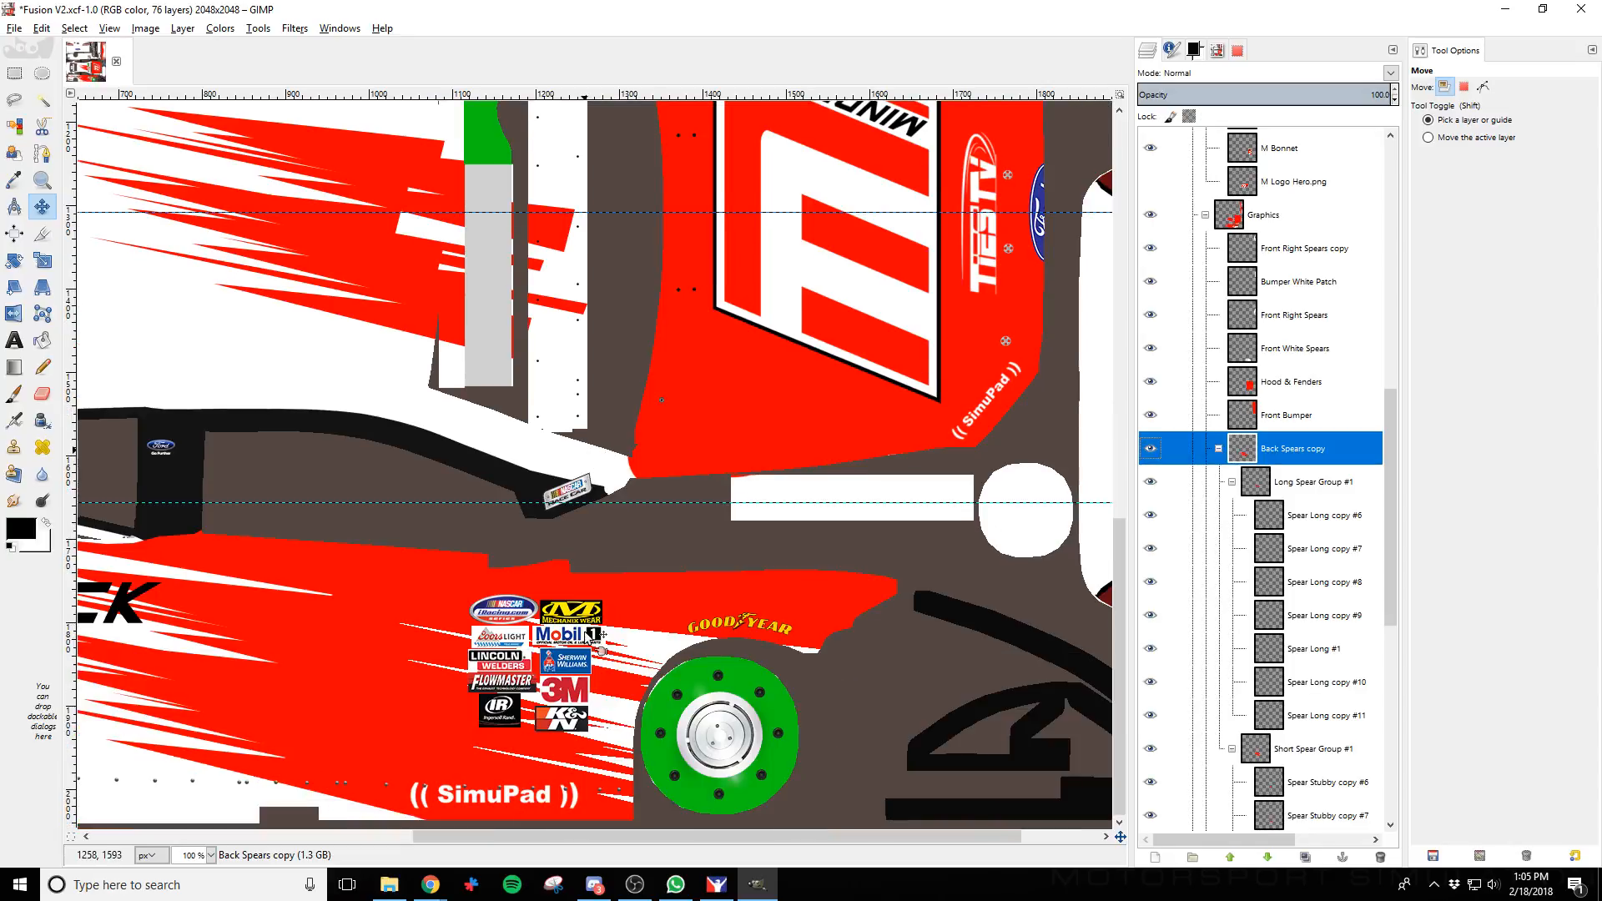
{"action": "scroll", "coordinate": [363, 602], "scroll_direction": "up", "scroll_amount": 5}
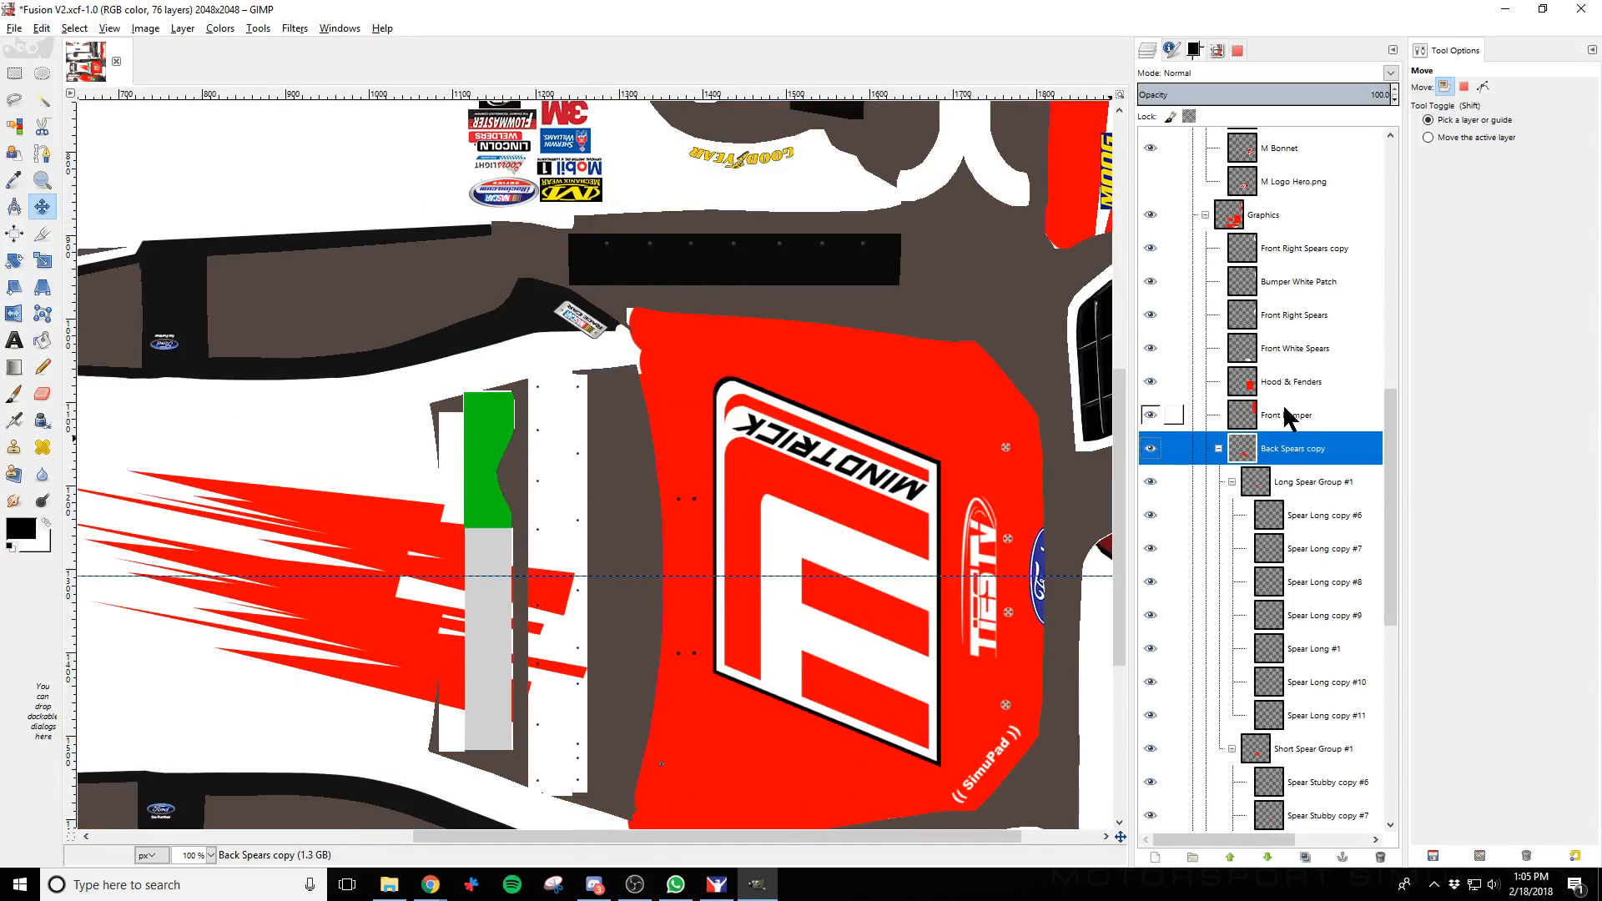
{"action": "left_click_drag", "start_coordinate": [355, 606], "coordinate": [599, 498]}
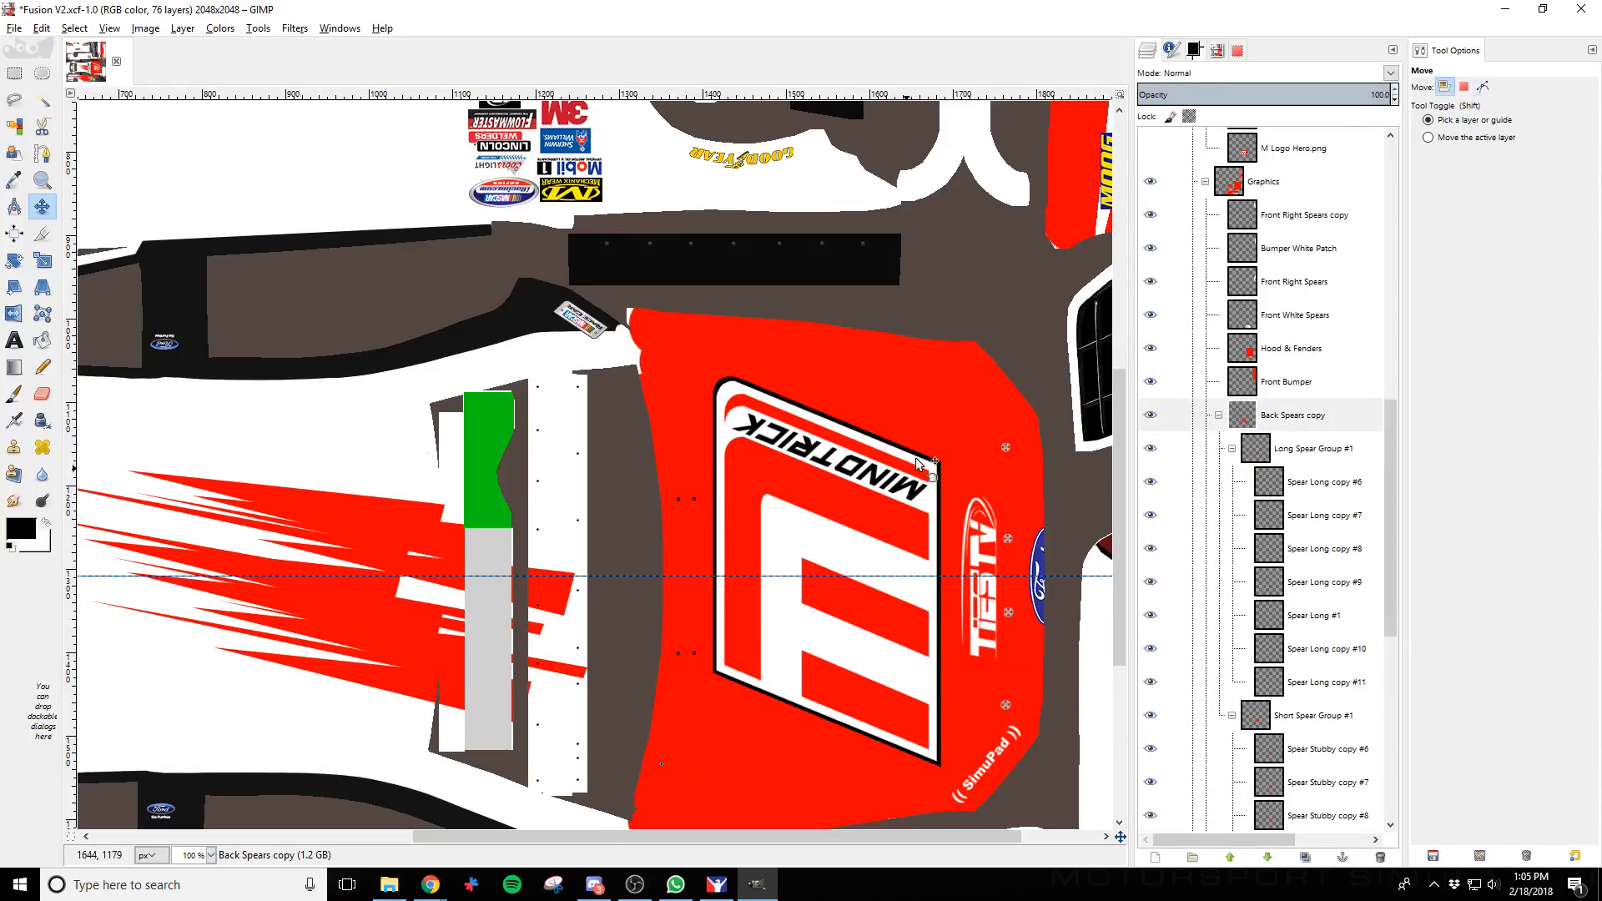
{"action": "left_click", "coordinate": [1172, 417]}
{"action": "left_click_drag", "start_coordinate": [347, 636], "coordinate": [614, 541]}
Nudge the Back Spears copy layer three steps higher and zoom out to the whole template
{"action": "key", "text": "ctrl"}
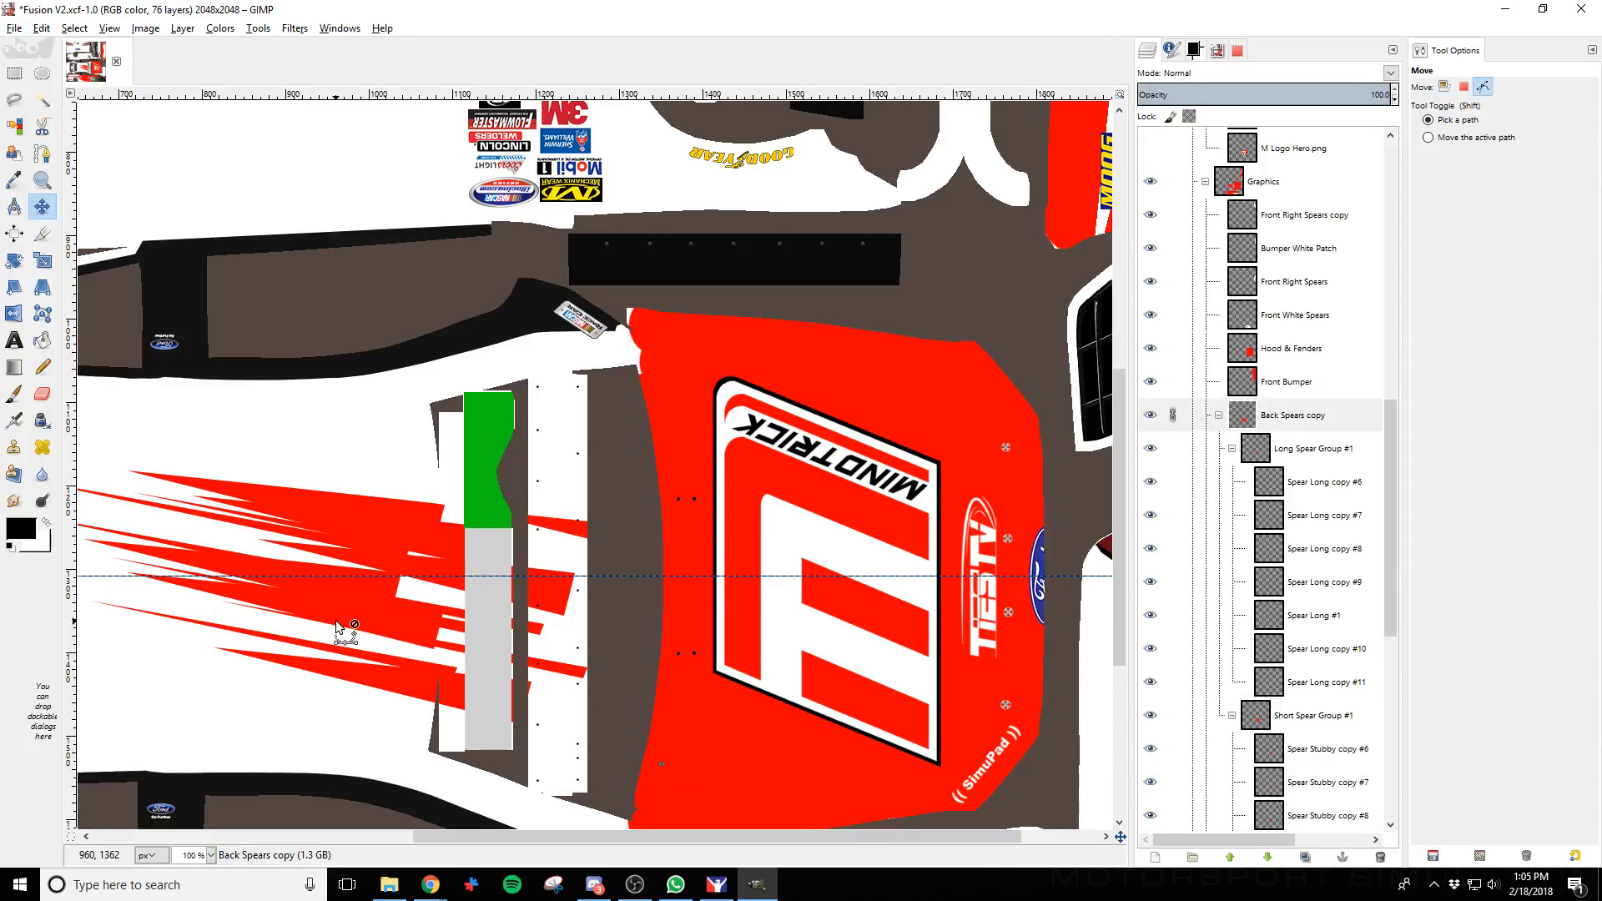
{"action": "left_click", "coordinate": [1298, 414]}
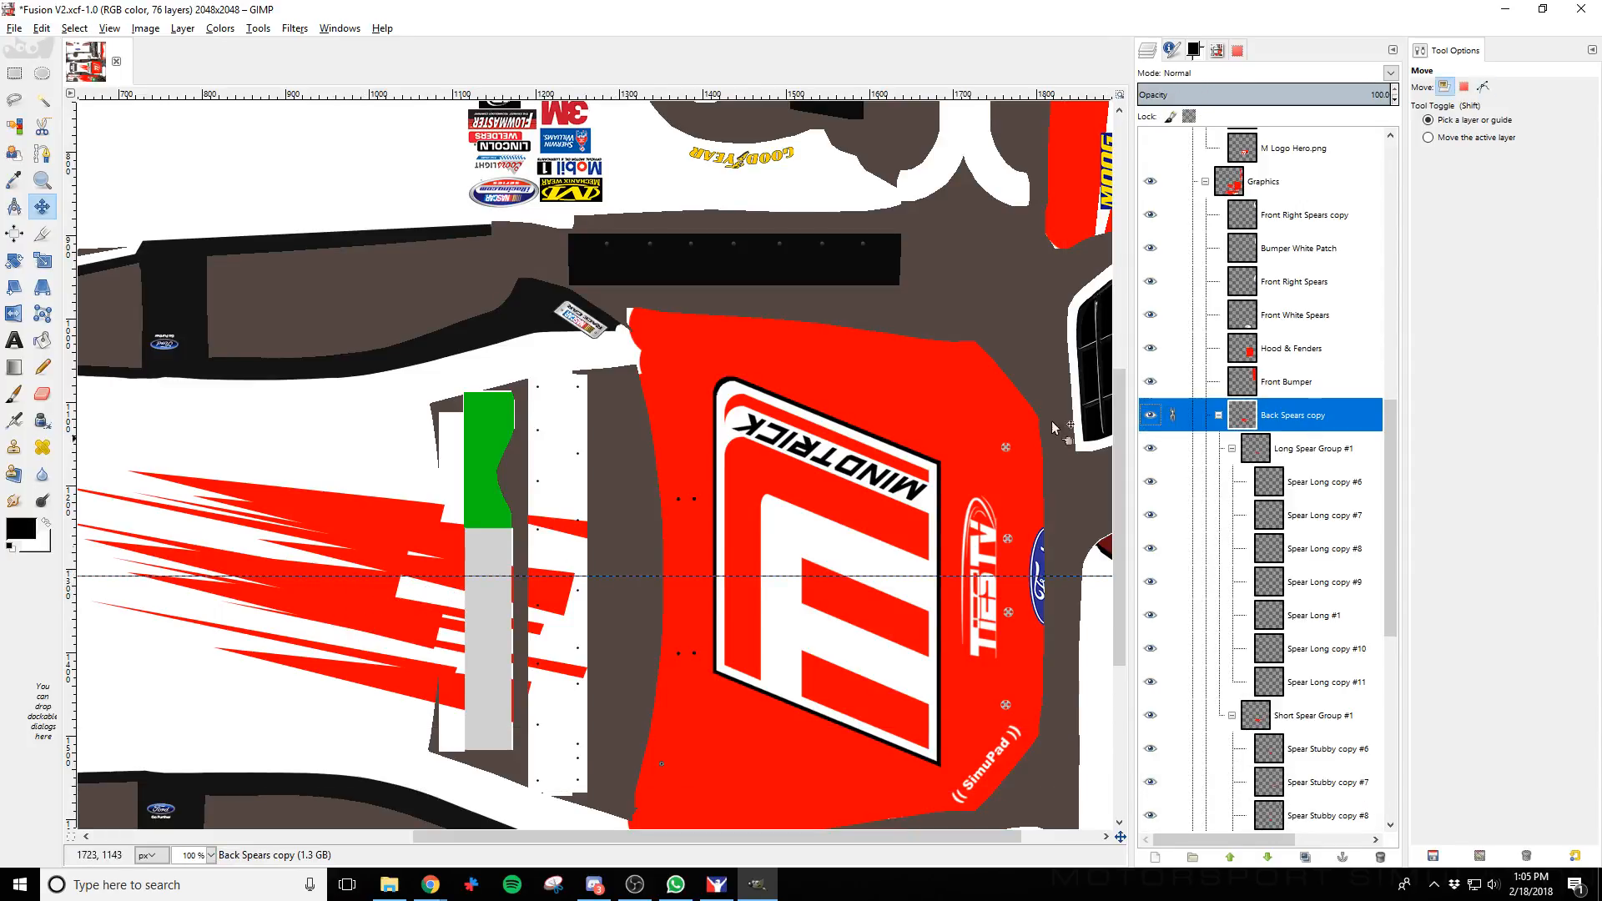
{"action": "scroll", "coordinate": [1187, 554], "scroll_direction": "down", "scroll_amount": 5}
{"action": "scroll", "coordinate": [1199, 554], "scroll_direction": "up", "scroll_amount": 7}
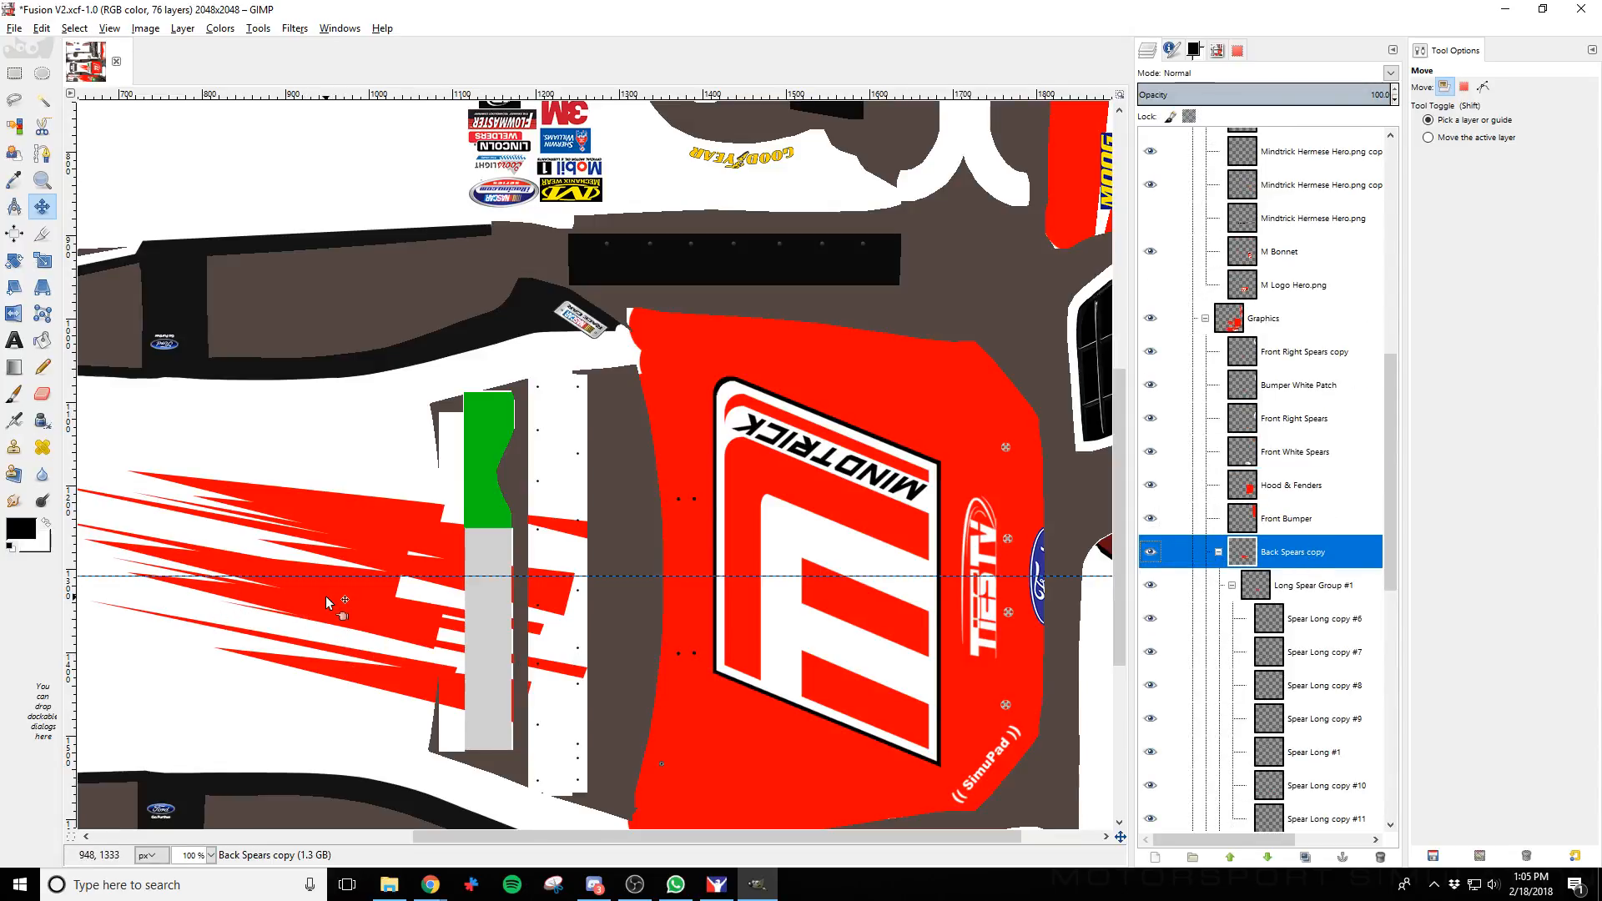
{"action": "key", "text": "shift+Up"}
{"action": "key", "text": "shift+Up"}
{"action": "key", "text": "shift+Up"}
{"action": "key", "text": "shift+Up"}
{"action": "key", "text": "shift+Up"}
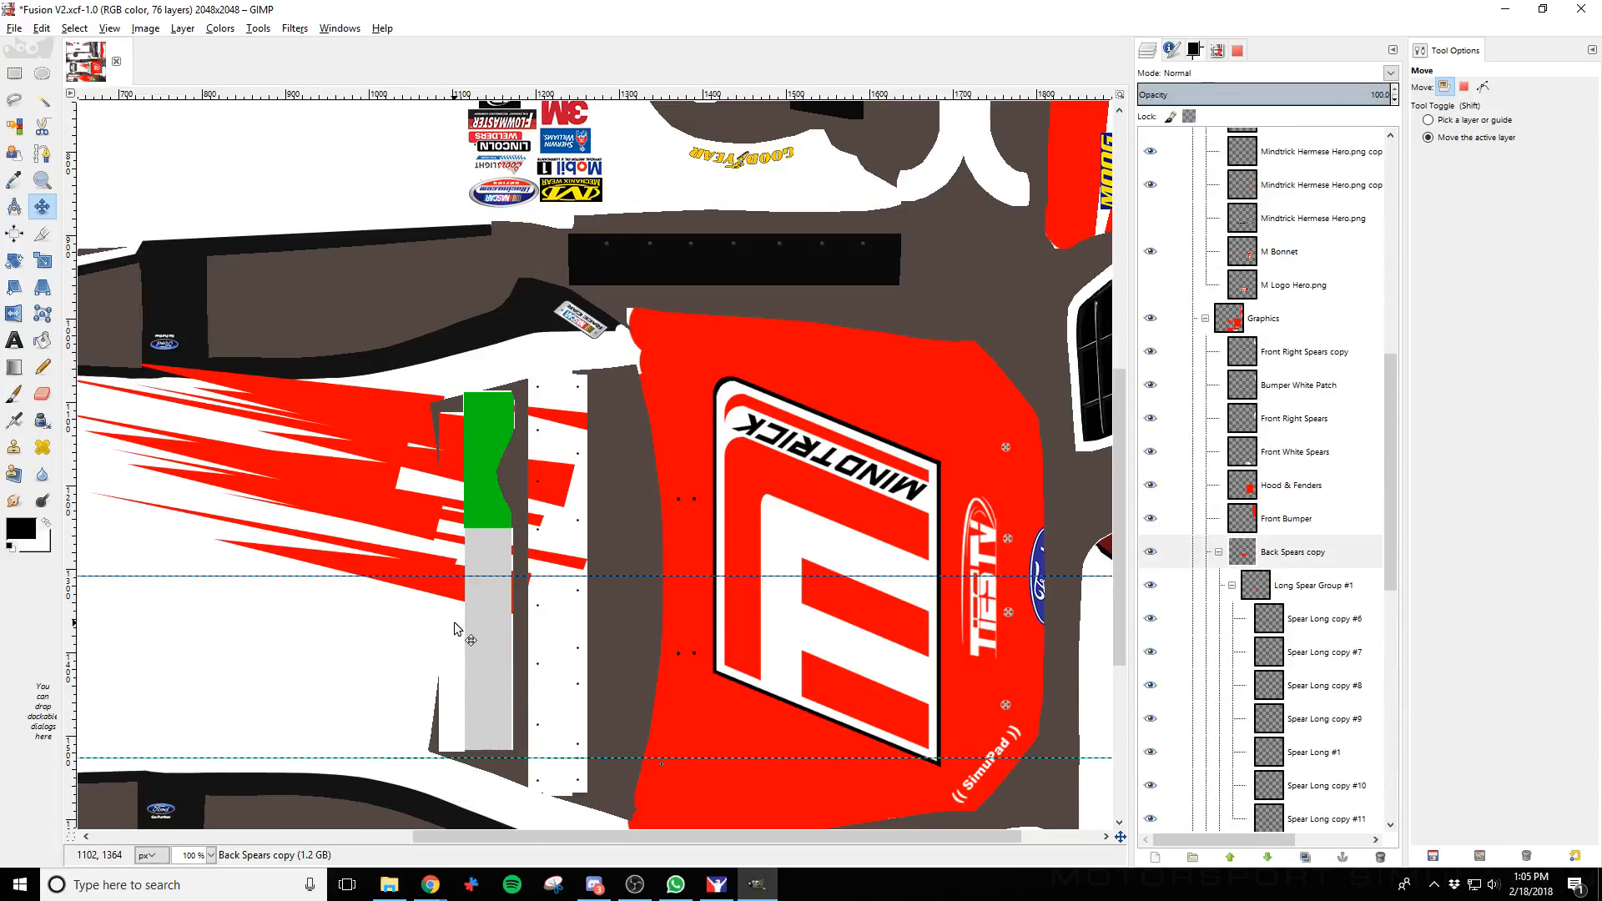
{"action": "key", "text": "shift+Up"}
{"action": "key", "text": "shift+Up"}
{"action": "key", "text": "shift+Up"}
{"action": "key", "text": "shift+Up"}
{"action": "key", "text": "shift+Up"}
{"action": "key", "text": "shift+Up"}
{"action": "key", "text": "shift+Up"}
{"action": "key", "text": "shift+Up"}
{"action": "key", "text": "shift+Up"}
{"action": "key", "text": "shift+Up"}
{"action": "key", "text": "shift+Up"}
{"action": "key", "text": "shift+Up"}
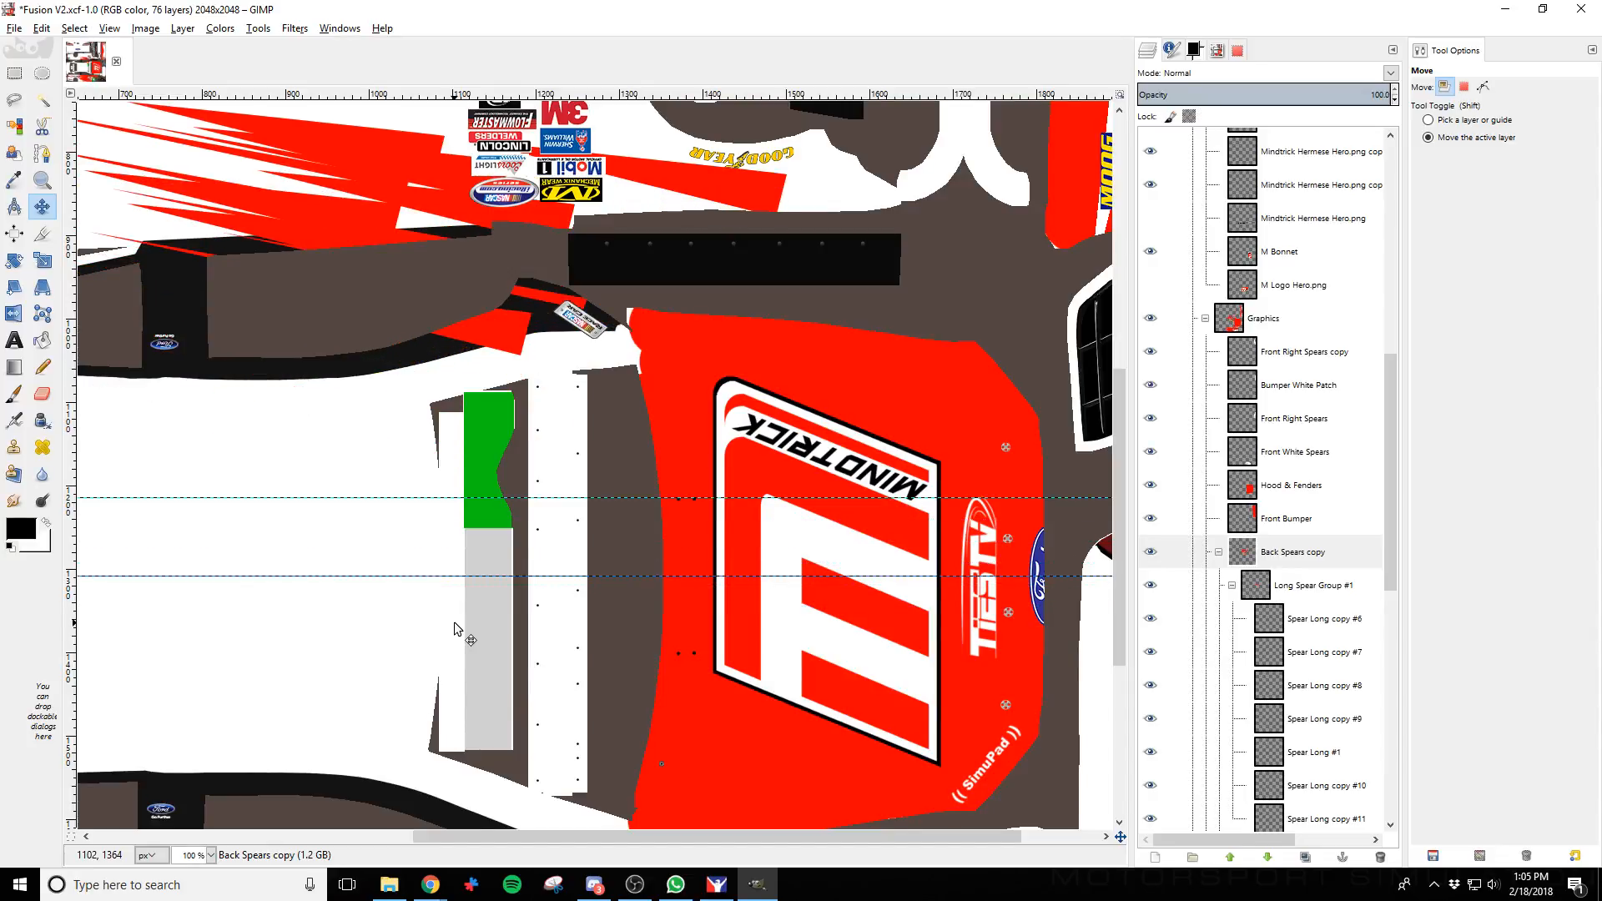
{"action": "key", "text": "shift+Up"}
{"action": "key", "text": "shift+Up"}
{"action": "key", "text": "minus"}
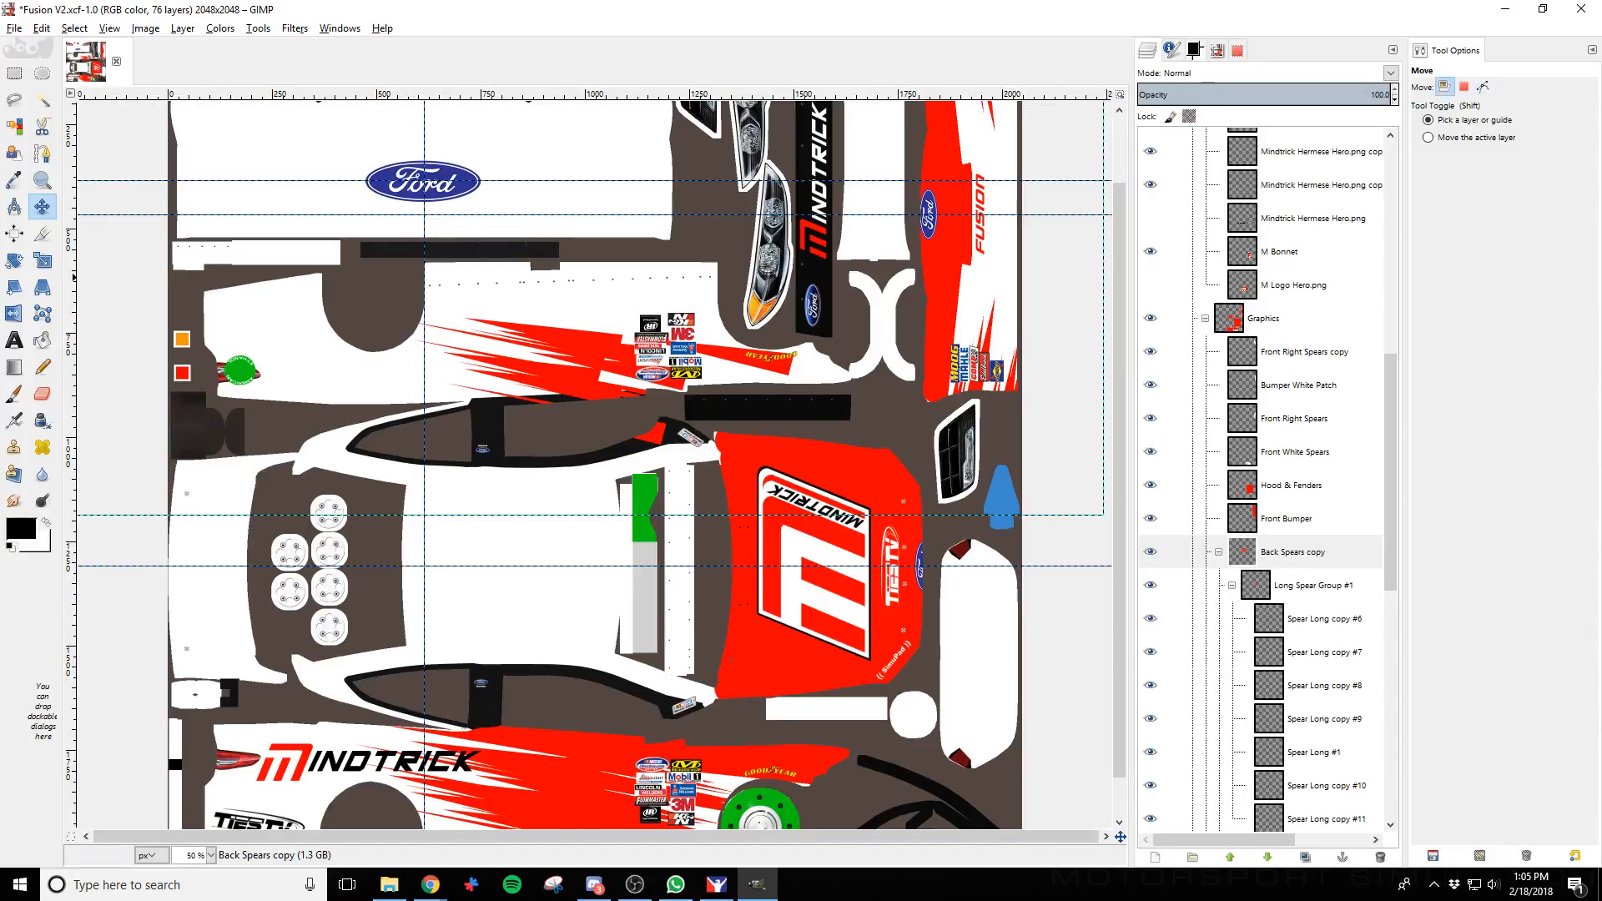
Crop the spears layer to a 1078 × 590 rectangle around the spears
{"action": "left_click", "coordinate": [14, 73]}
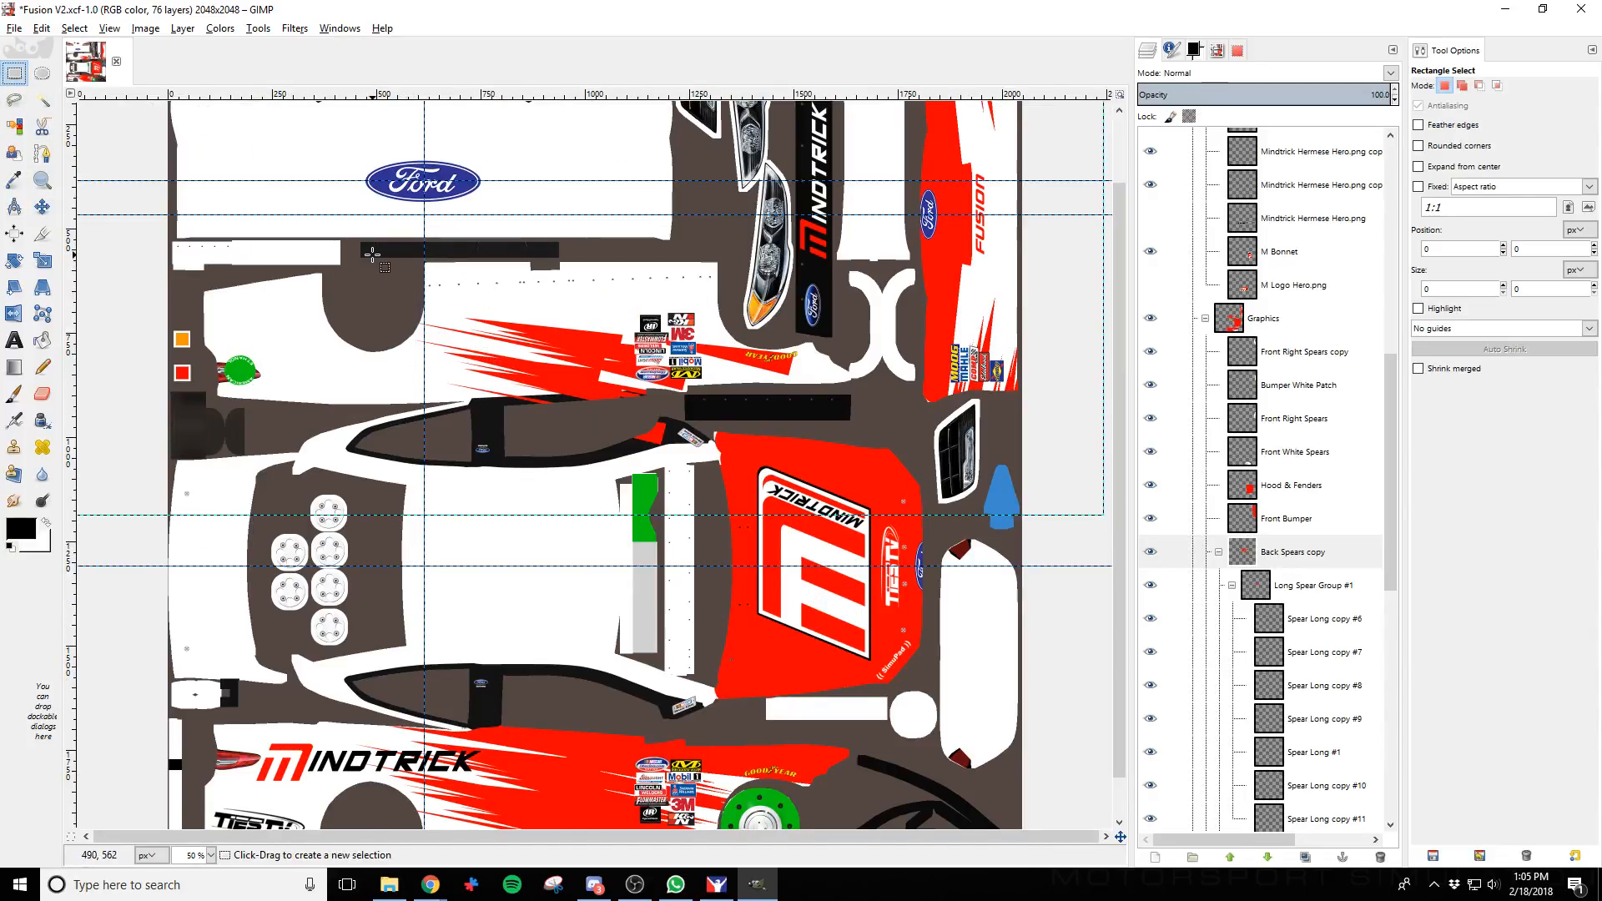
{"action": "left_click_drag", "start_coordinate": [372, 254], "coordinate": [833, 512]}
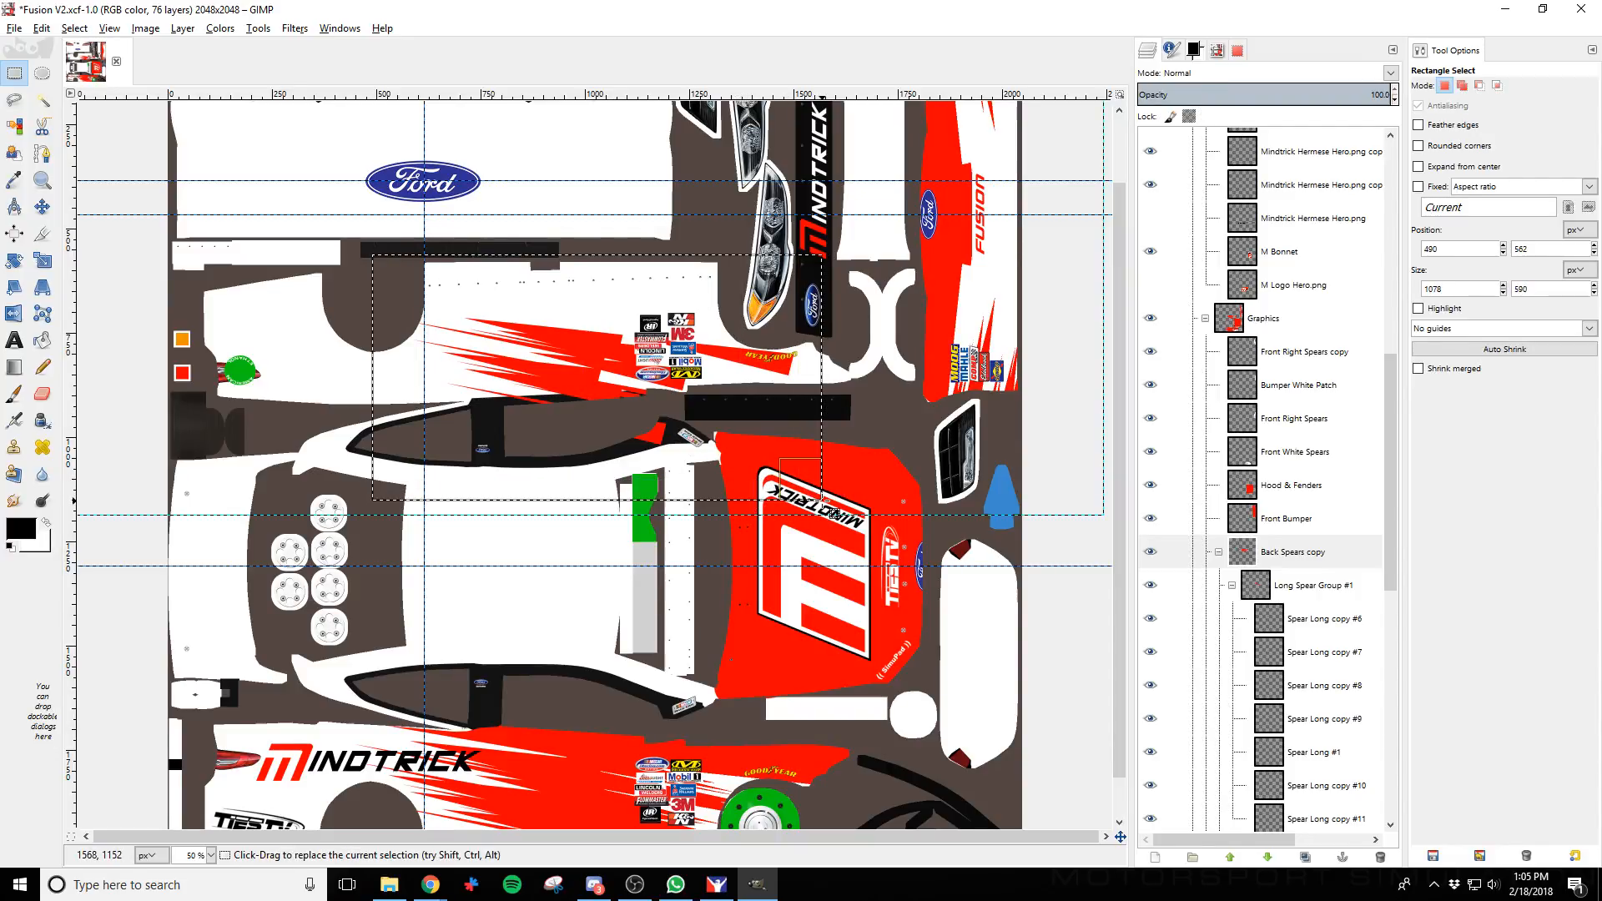
{"action": "left_click", "coordinate": [74, 30]}
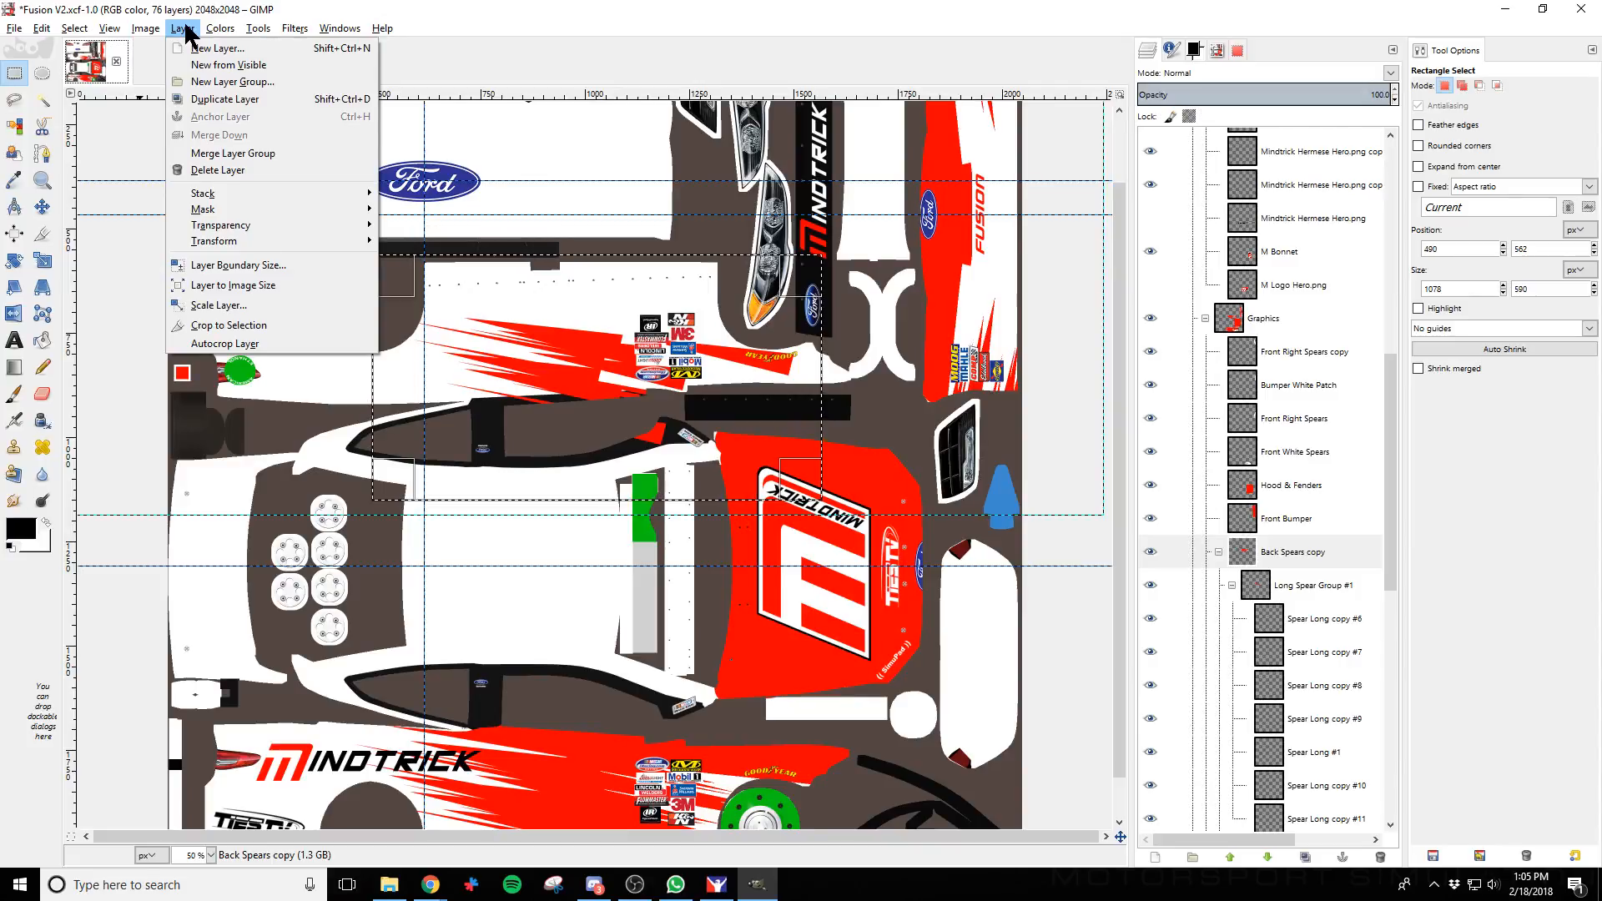
{"action": "left_click", "coordinate": [235, 325]}
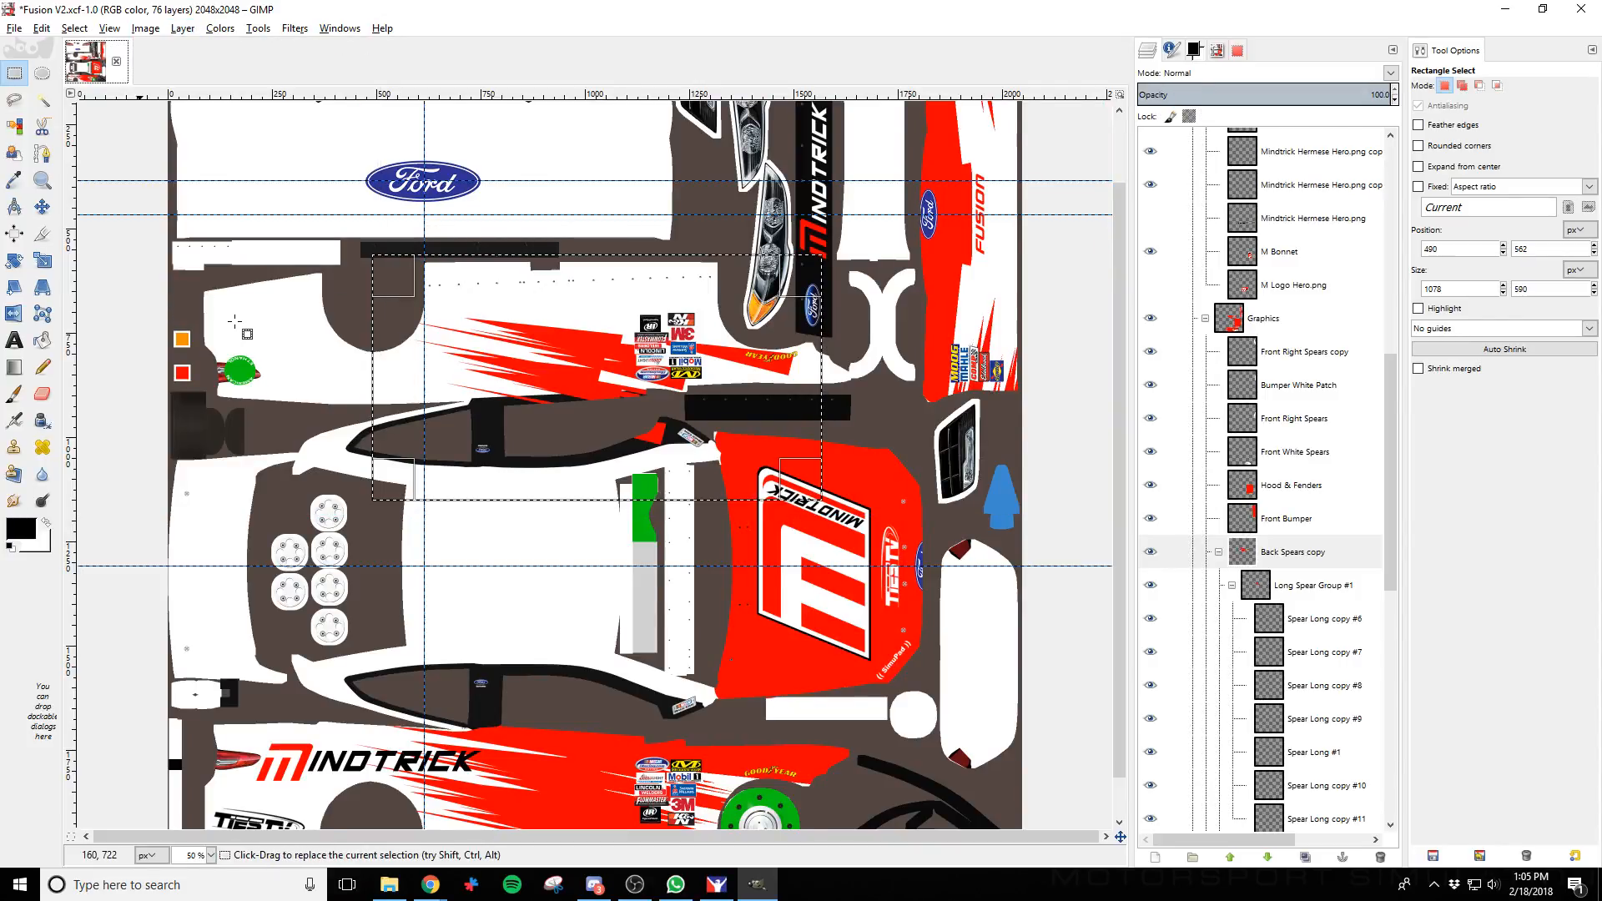
Rotate the spears layer by -90° so the spears stand vertically
{"action": "left_click", "coordinate": [14, 261]}
{"action": "left_click", "coordinate": [607, 376]}
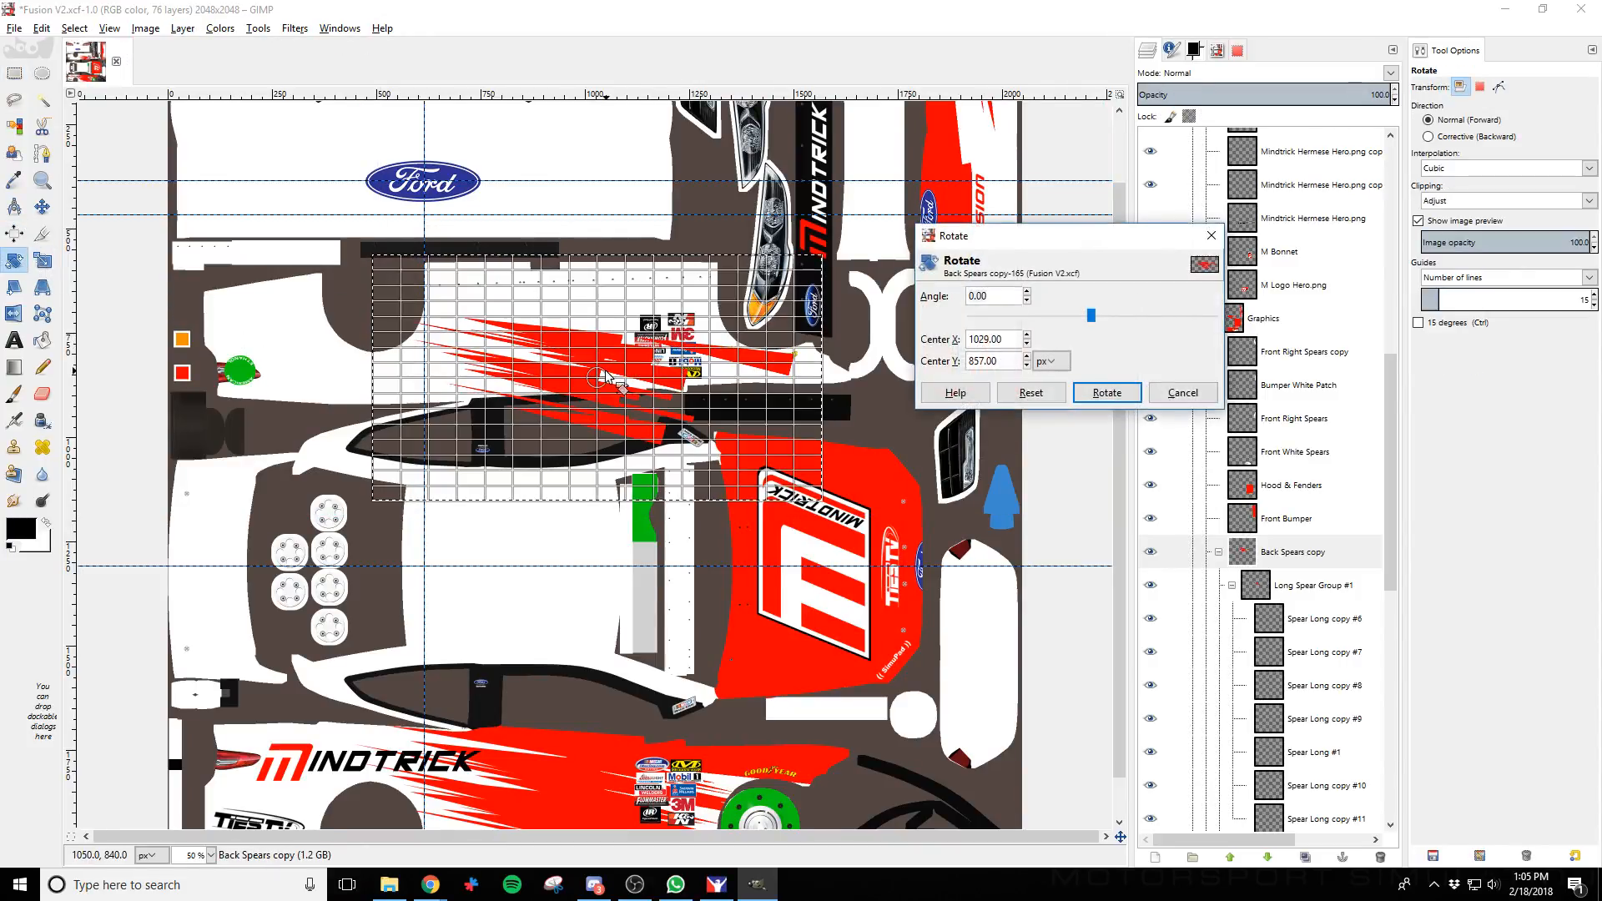
{"action": "key", "text": "Tab"}
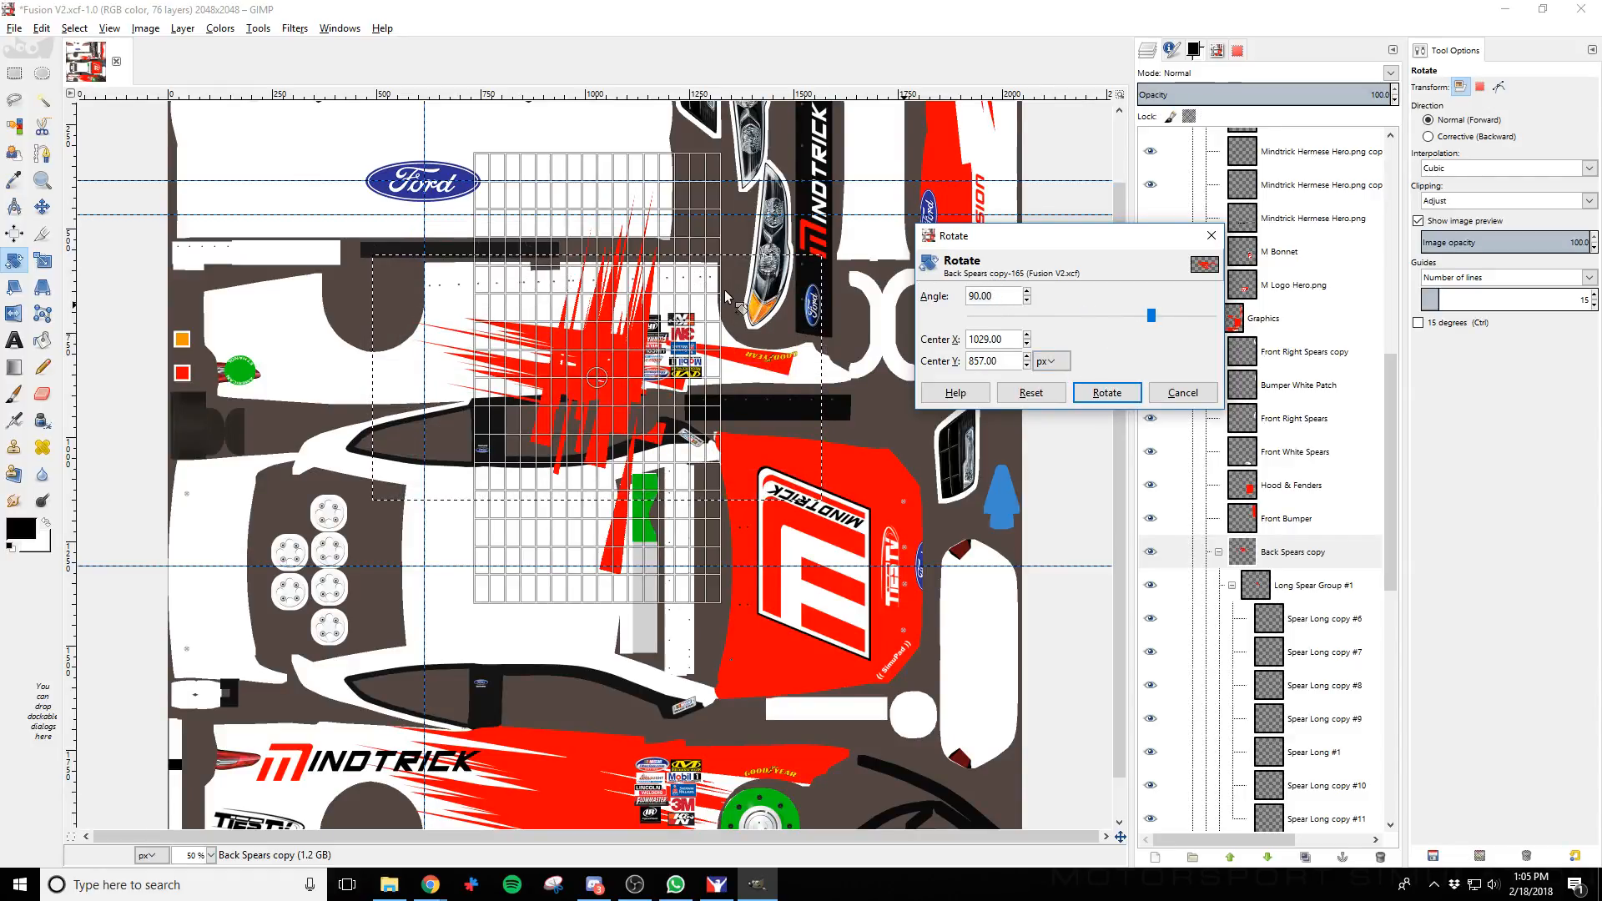
{"action": "type", "text": "-90"}
{"action": "key", "text": "Tab"}
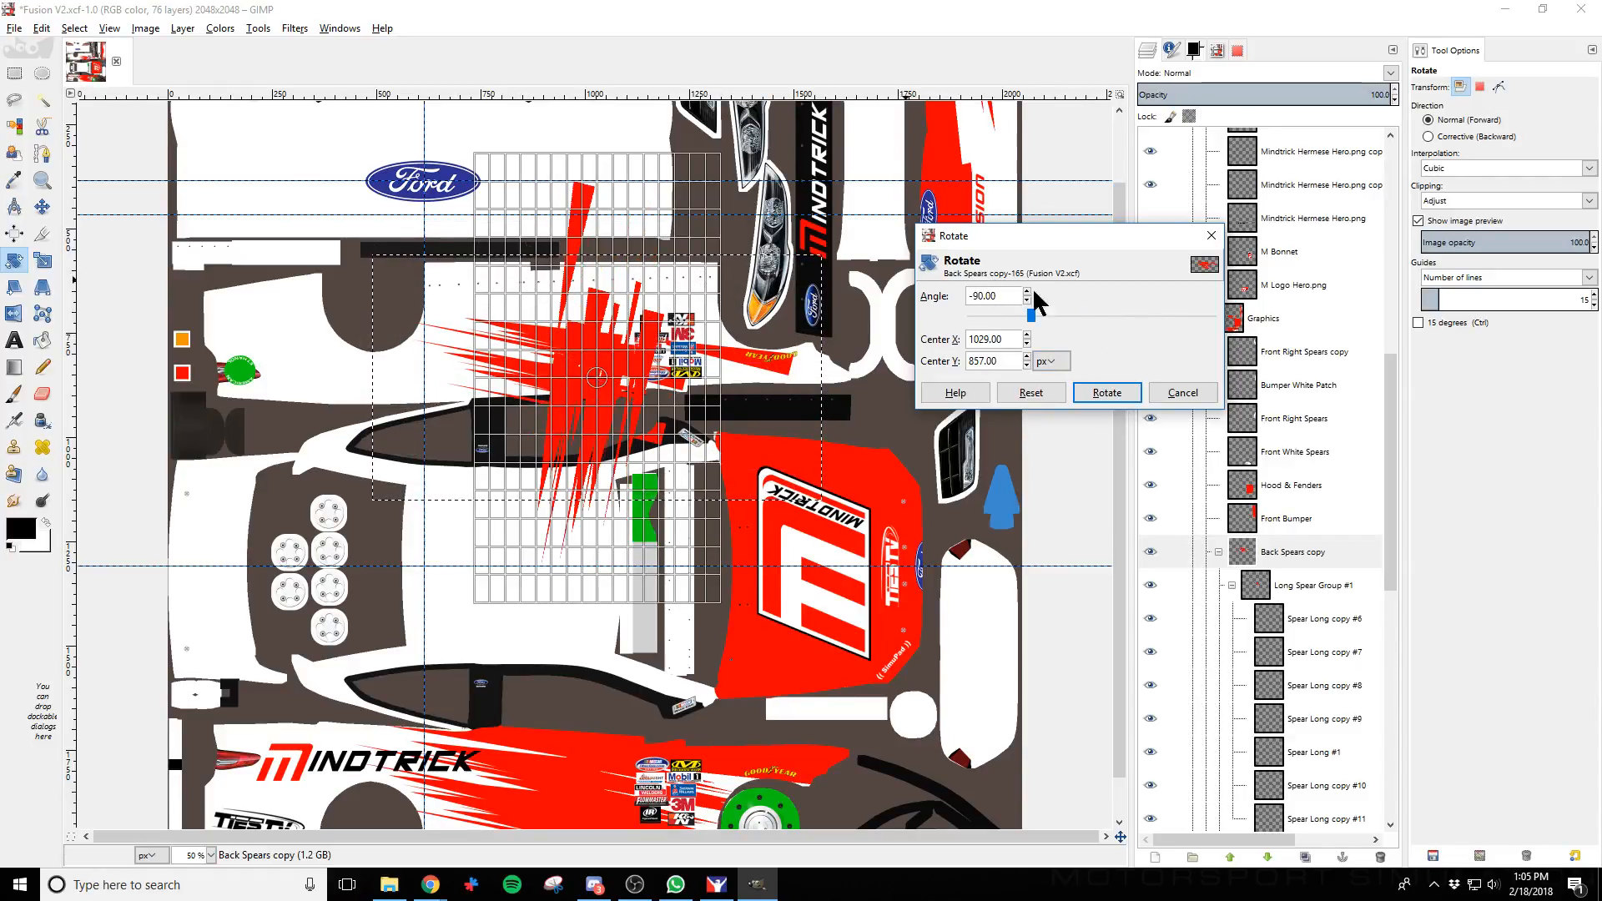
{"action": "left_click", "coordinate": [1107, 392]}
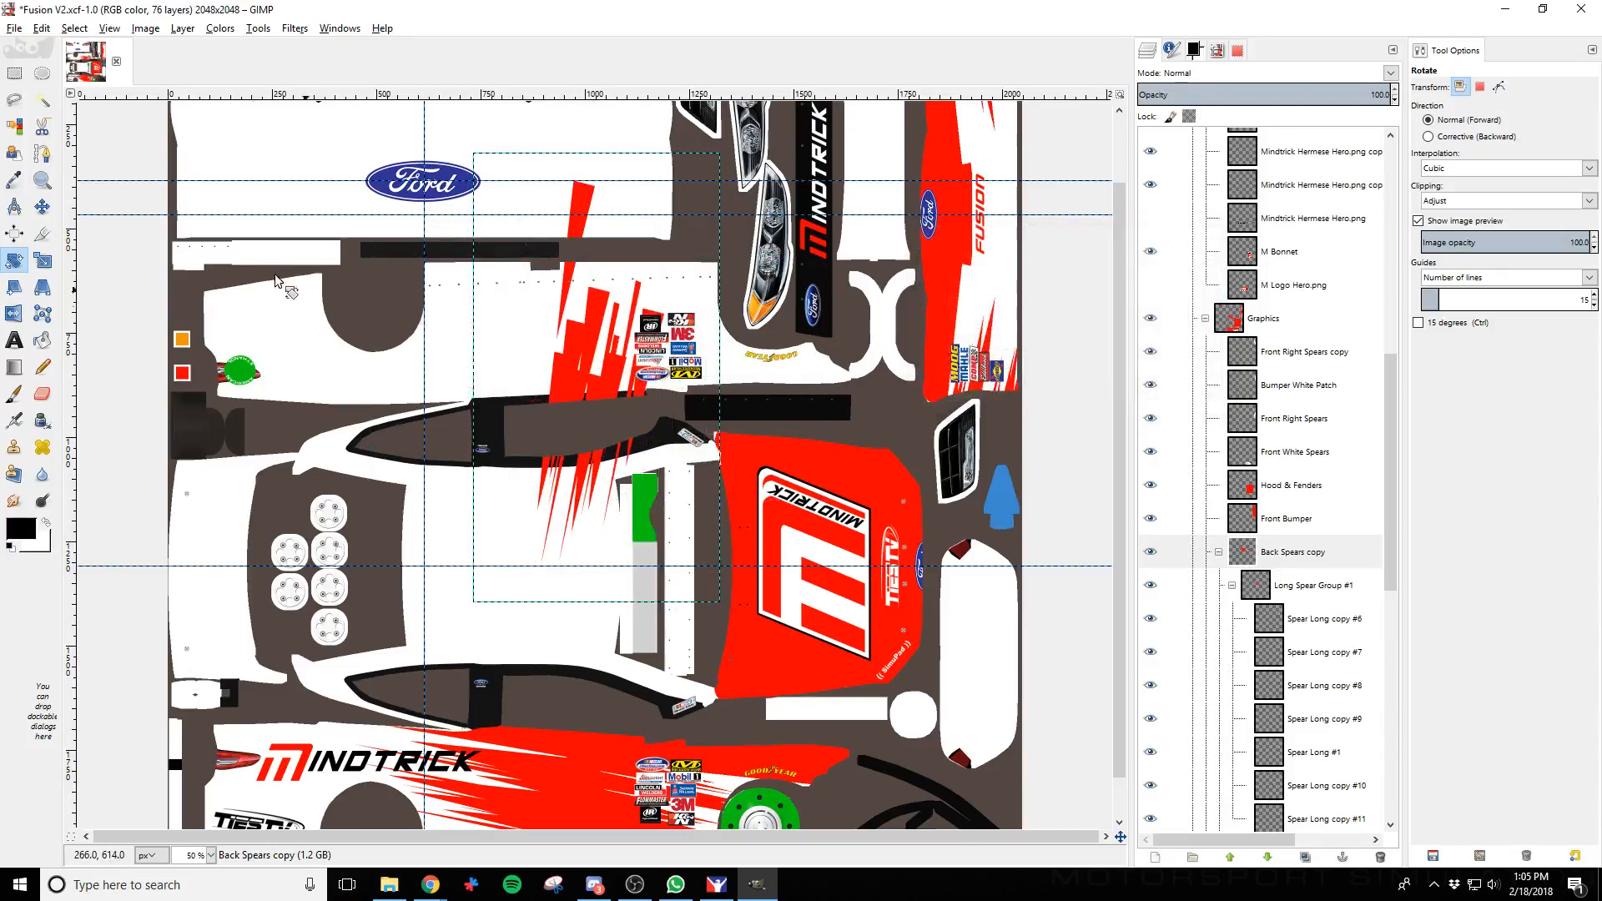
{"action": "left_click", "coordinate": [50, 210]}
Move the rotated spears right and up, and raise Back Spears copy to the top of Graphics
{"action": "left_click_drag", "start_coordinate": [563, 286], "coordinate": [762, 315]}
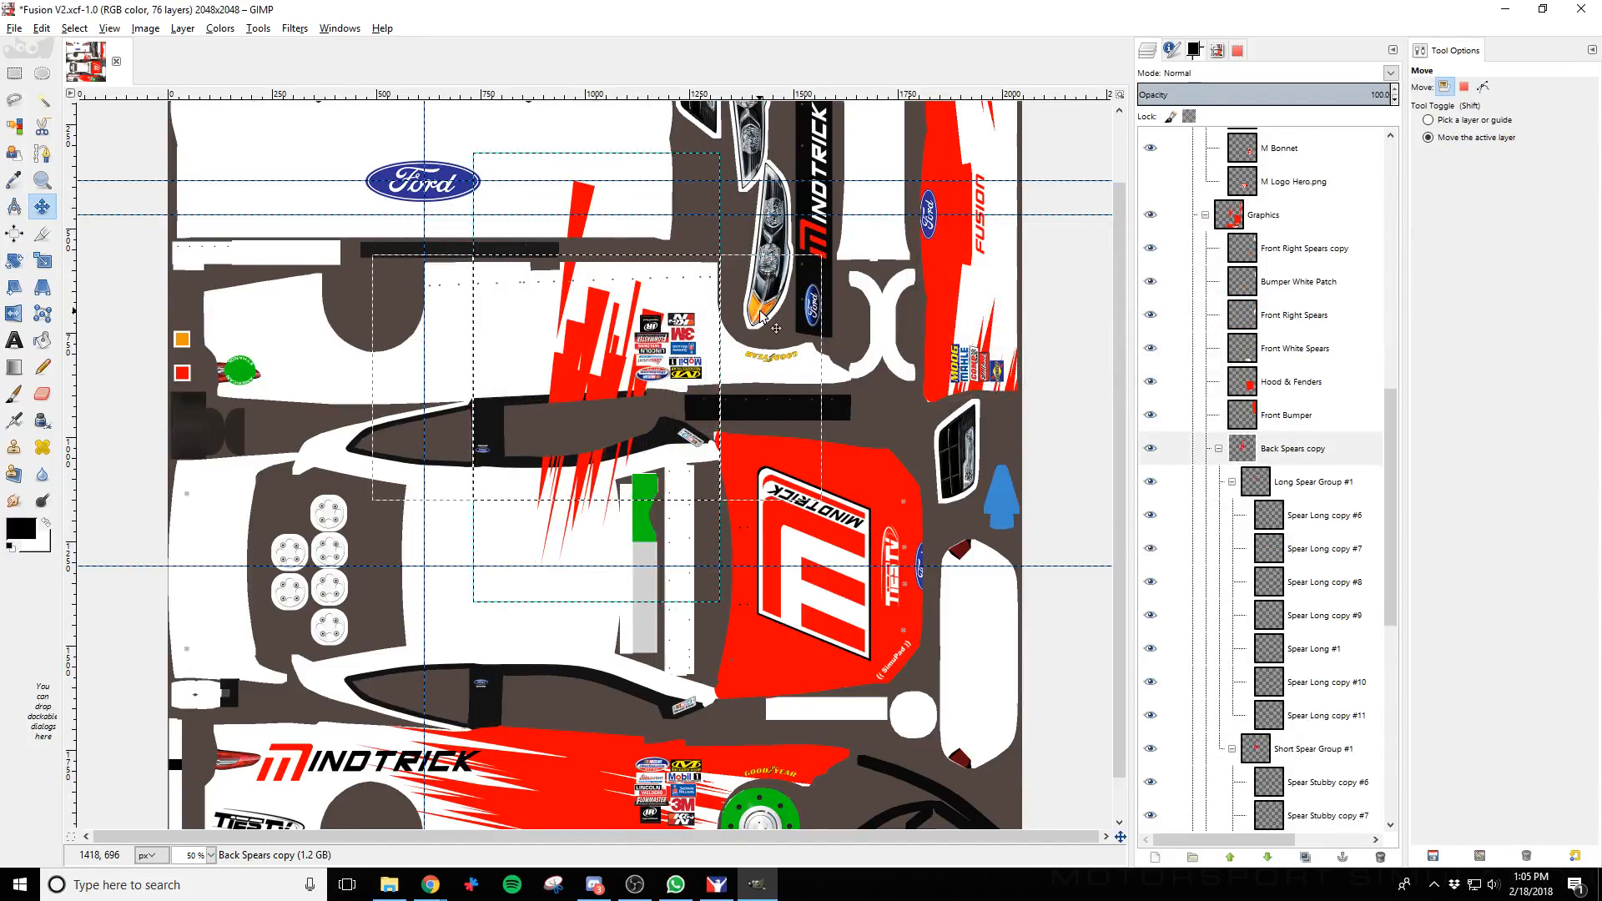
{"action": "key", "text": "shift+Right"}
{"action": "key", "text": "shift+Right"}
{"action": "key", "text": "shift+Right"}
{"action": "key", "text": "shift+Right"}
{"action": "key", "text": "shift+Right"}
{"action": "key", "text": "shift+Right"}
{"action": "key", "text": "shift+Right"}
{"action": "key", "text": "shift+Right"}
{"action": "key", "text": "shift+Right"}
{"action": "key", "text": "shift+Right"}
{"action": "key", "text": "shift+Right"}
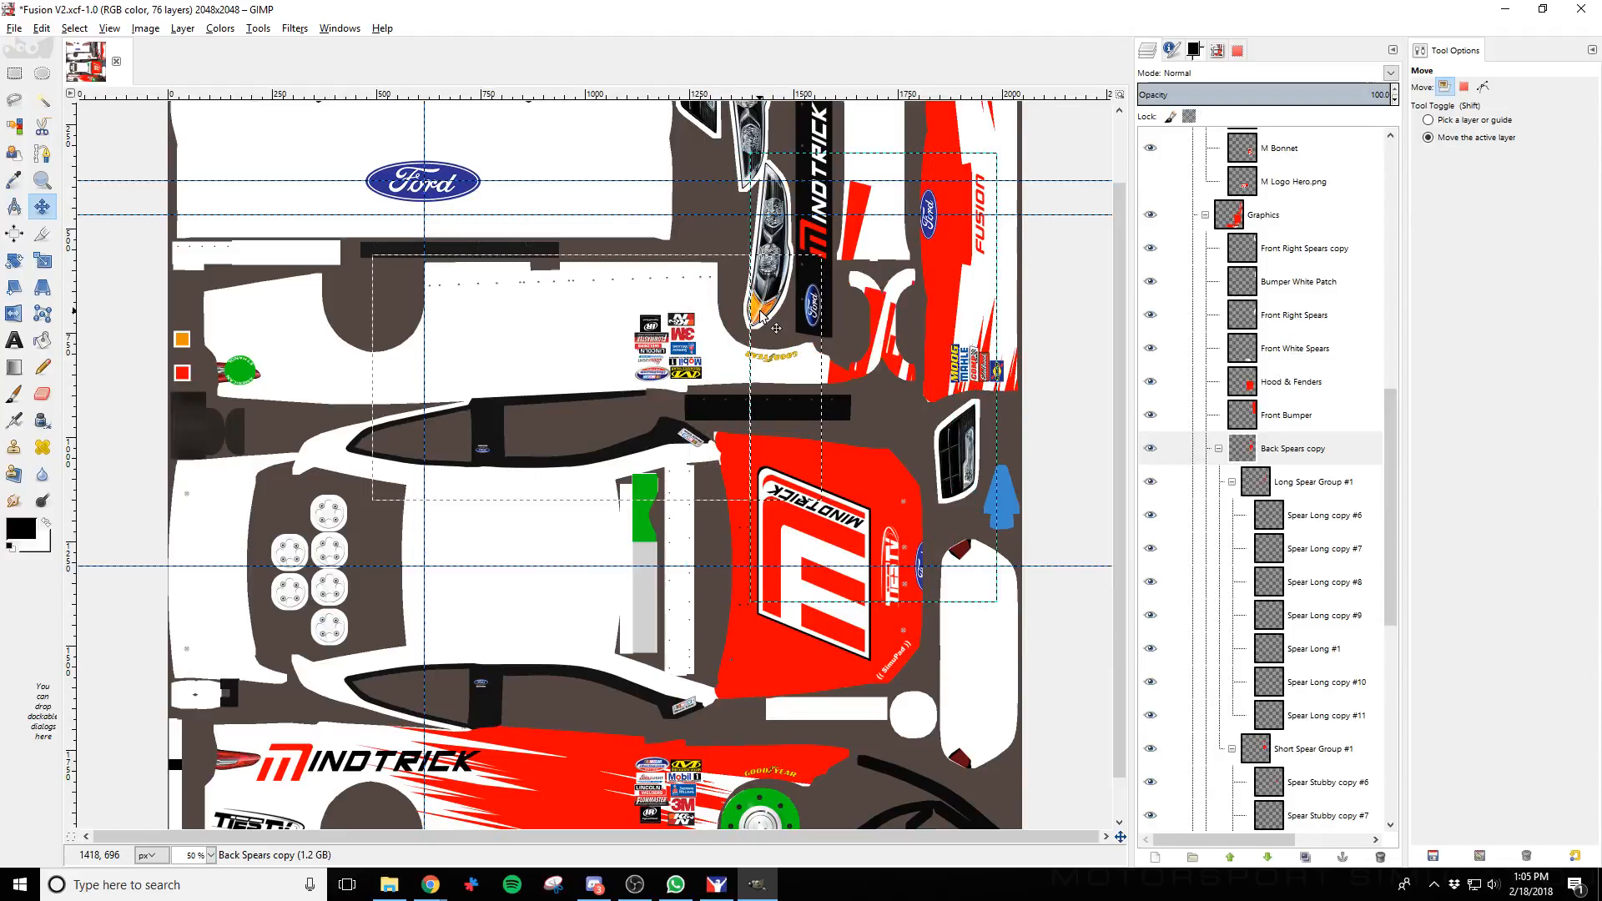
{"action": "key", "text": "shift+Up"}
{"action": "key", "text": "shift+Up"}
{"action": "key", "text": "shift+Up"}
{"action": "key", "text": "shift+Up"}
{"action": "key", "text": "shift+Up"}
{"action": "key", "text": "shift+Up"}
{"action": "key", "text": "shift+Up"}
{"action": "key", "text": "shift+Up"}
{"action": "key", "text": "shift+Up"}
{"action": "key", "text": "shift+Up"}
{"action": "key", "text": "shift+Up"}
{"action": "key", "text": "shift+Up"}
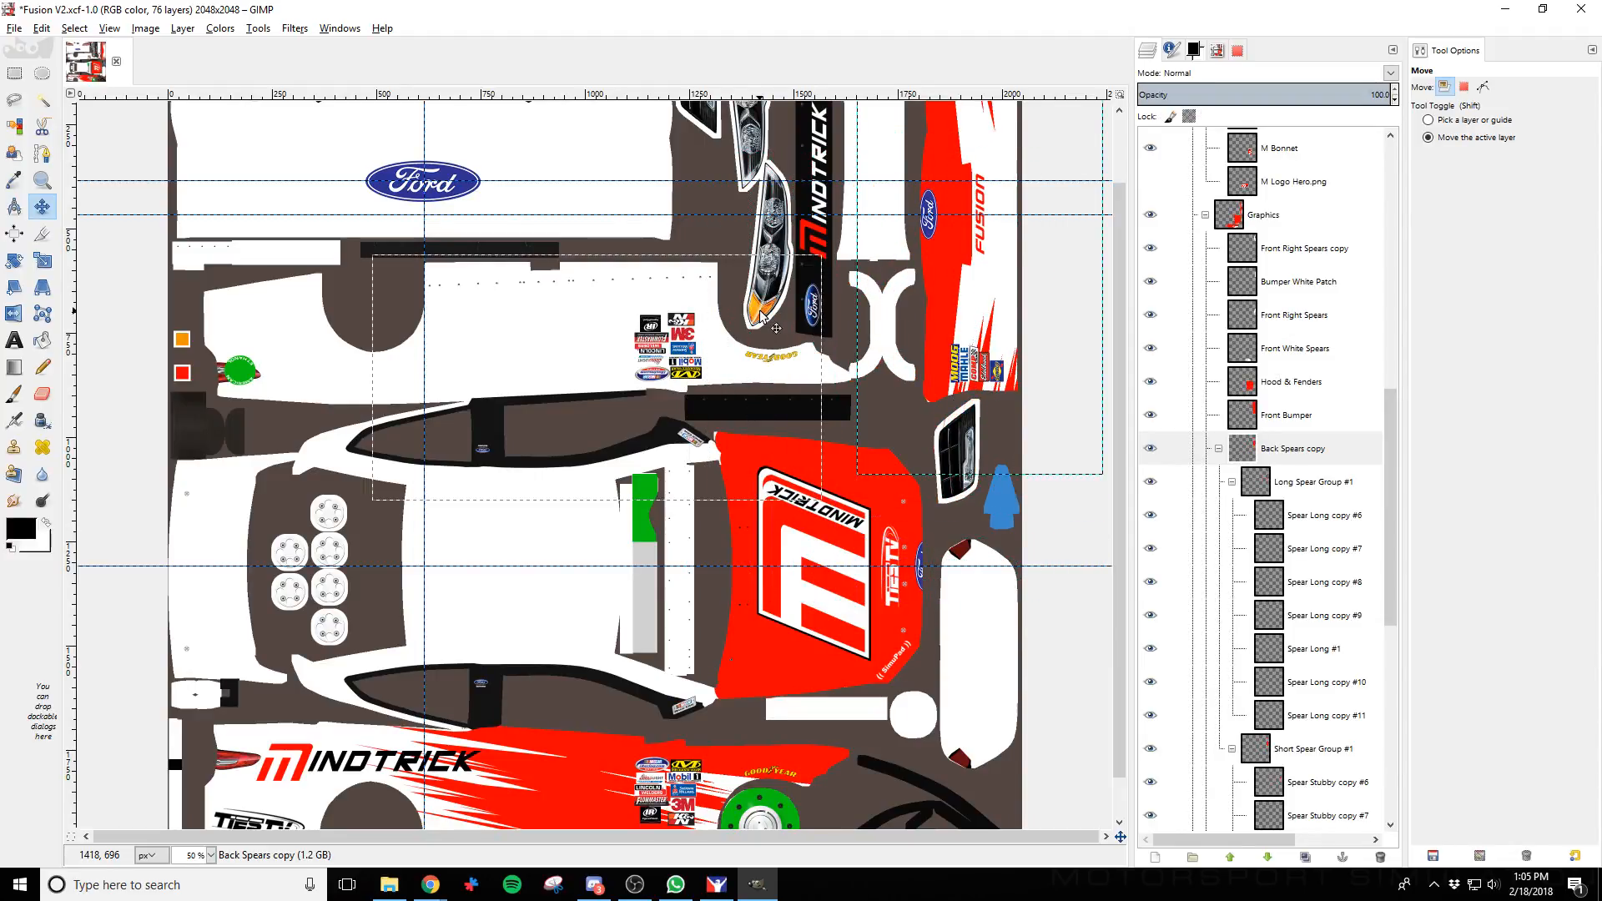
{"action": "key", "text": "shift+Right"}
{"action": "key", "text": "shift+Right"}
{"action": "left_click_drag", "start_coordinate": [1281, 448], "coordinate": [1315, 247]}
{"action": "scroll", "coordinate": [1009, 421], "scroll_direction": "up", "scroll_amount": 2}
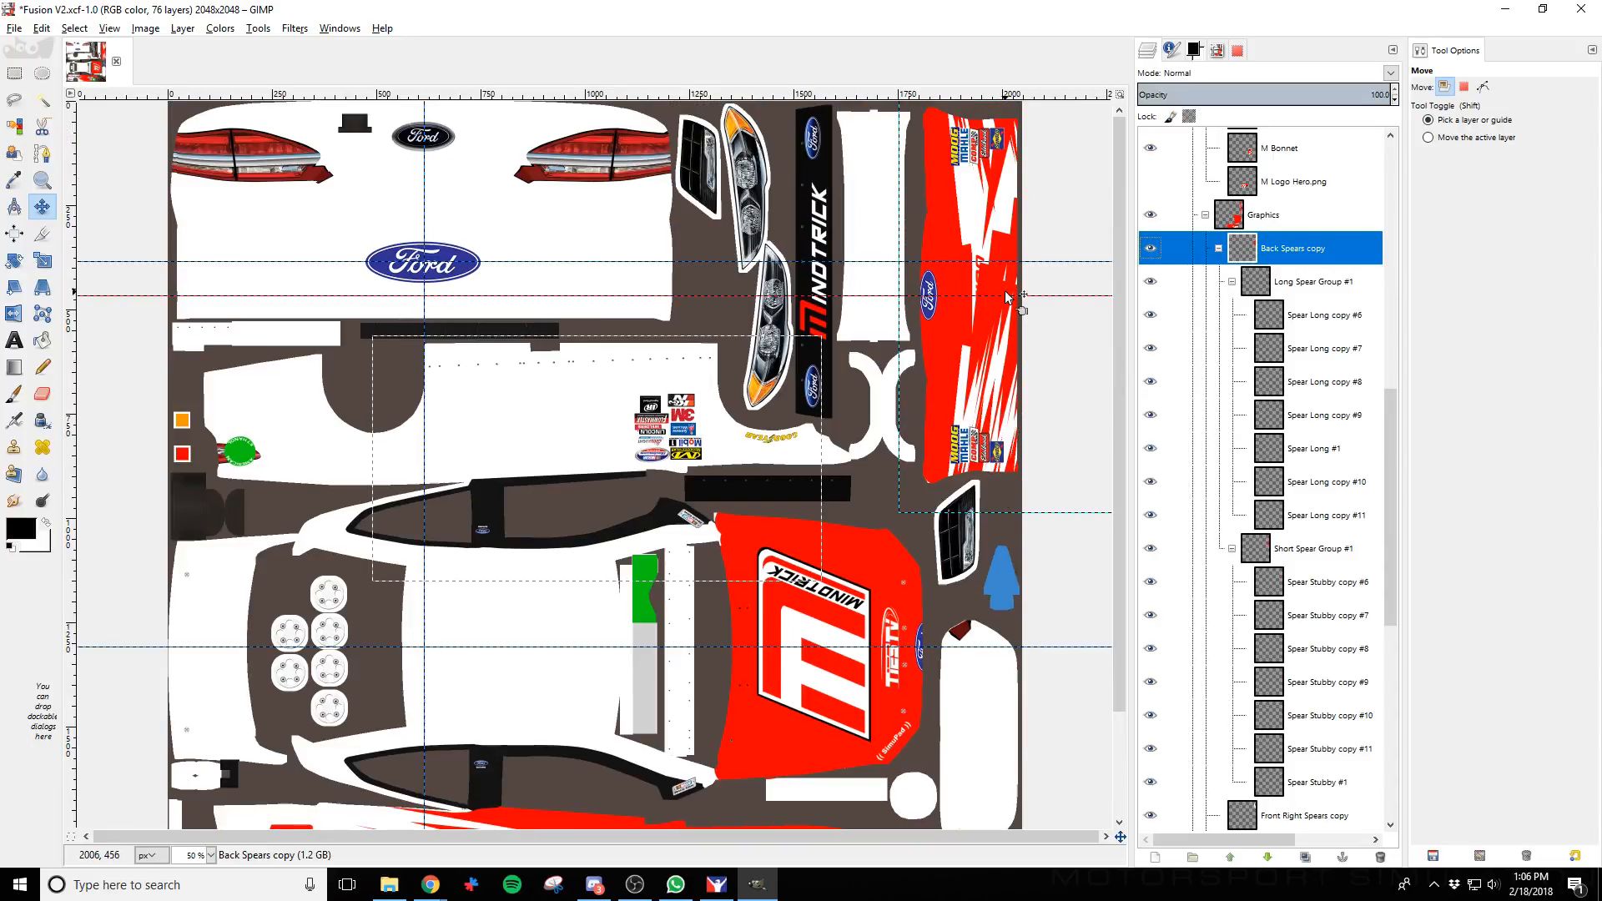
{"action": "key", "text": "shift+Right"}
{"action": "key", "text": "shift+Right"}
{"action": "key", "text": "shift+Up"}
{"action": "key", "text": "shift+Up"}
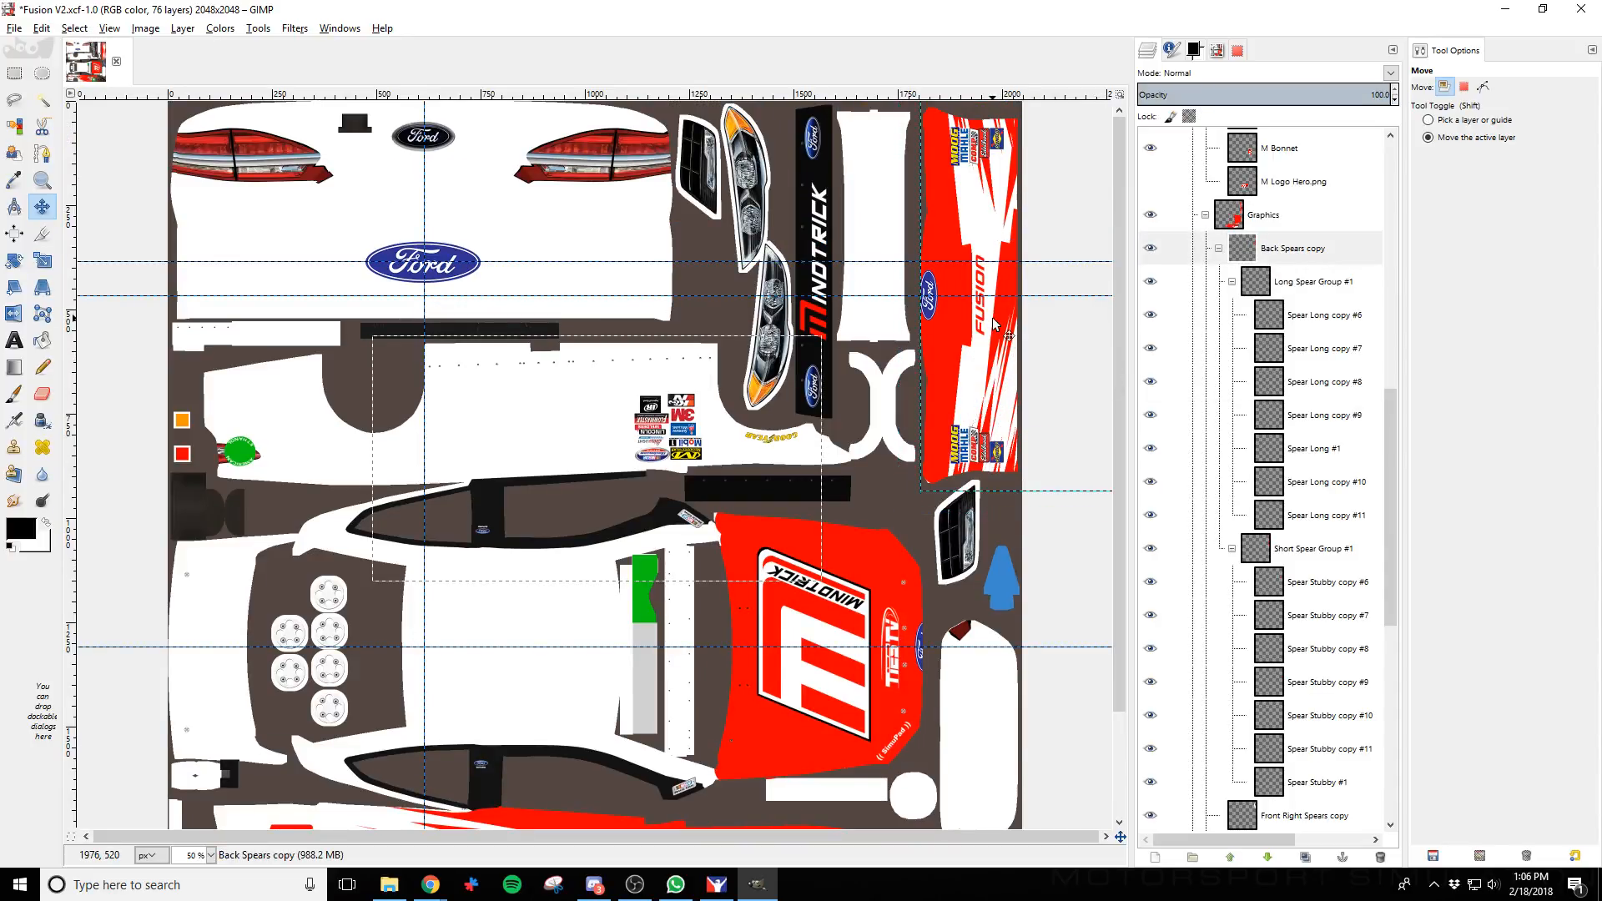
{"action": "key", "text": "shift+Up"}
{"action": "key", "text": "shift+Up"}
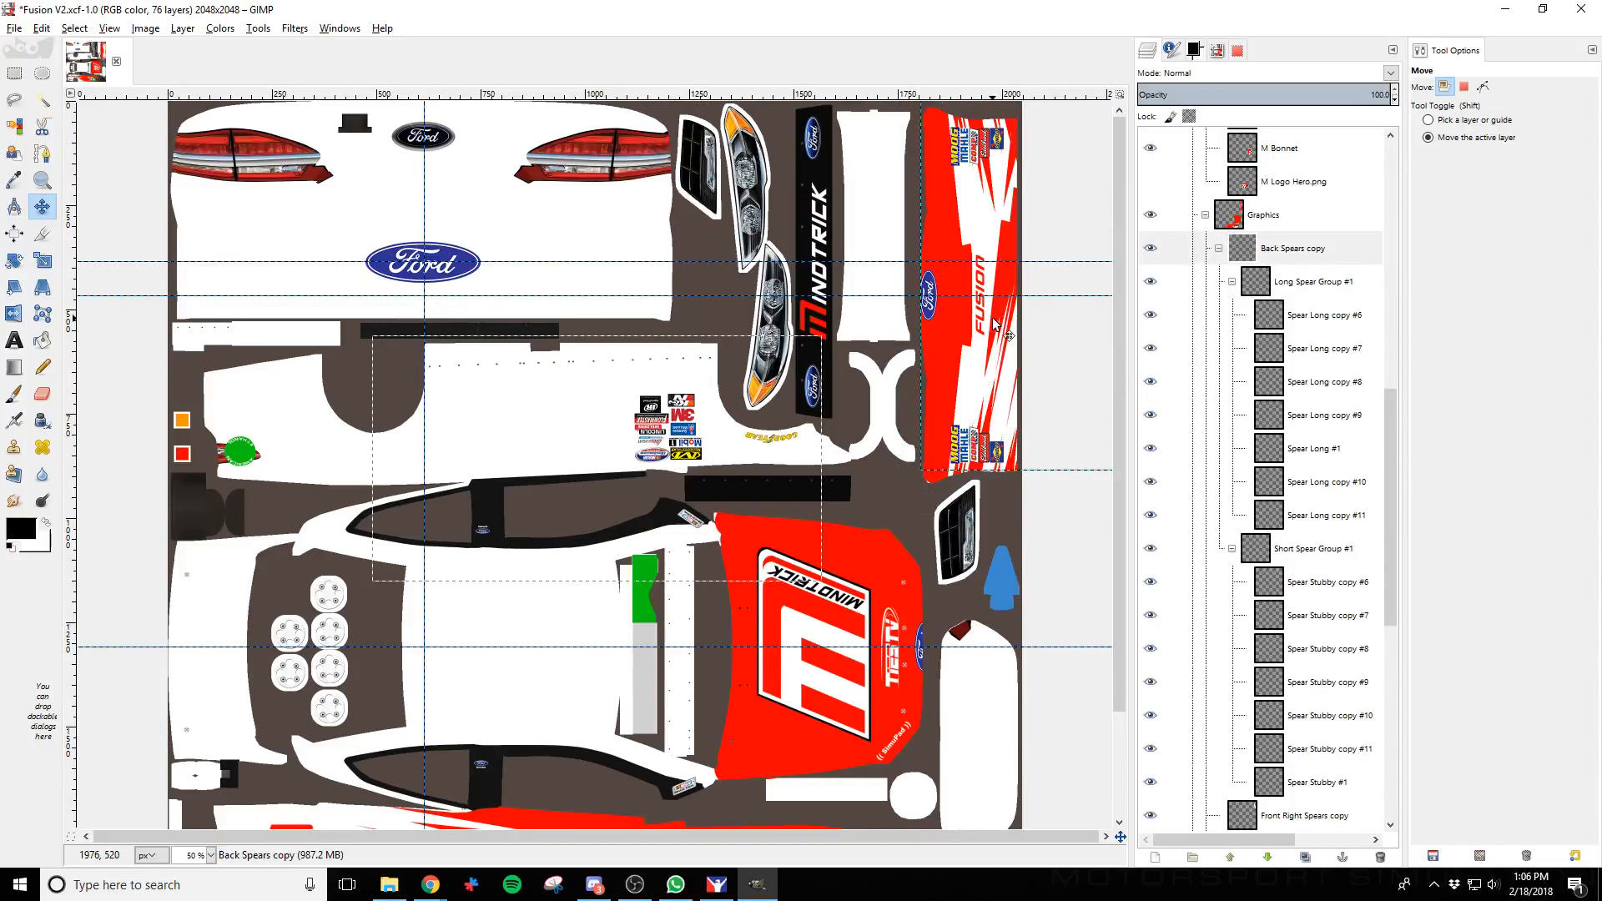
{"action": "key", "text": "Right"}
{"action": "key", "text": "Right"}
{"action": "key", "text": "Right"}
{"action": "key", "text": "Right"}
{"action": "key", "text": "Right"}
{"action": "key", "text": "Right"}
{"action": "key", "text": "Right"}
{"action": "key", "text": "Right"}
{"action": "key", "text": "Right"}
{"action": "key", "text": "Right"}
{"action": "key", "text": "Right"}
{"action": "key", "text": "Right"}
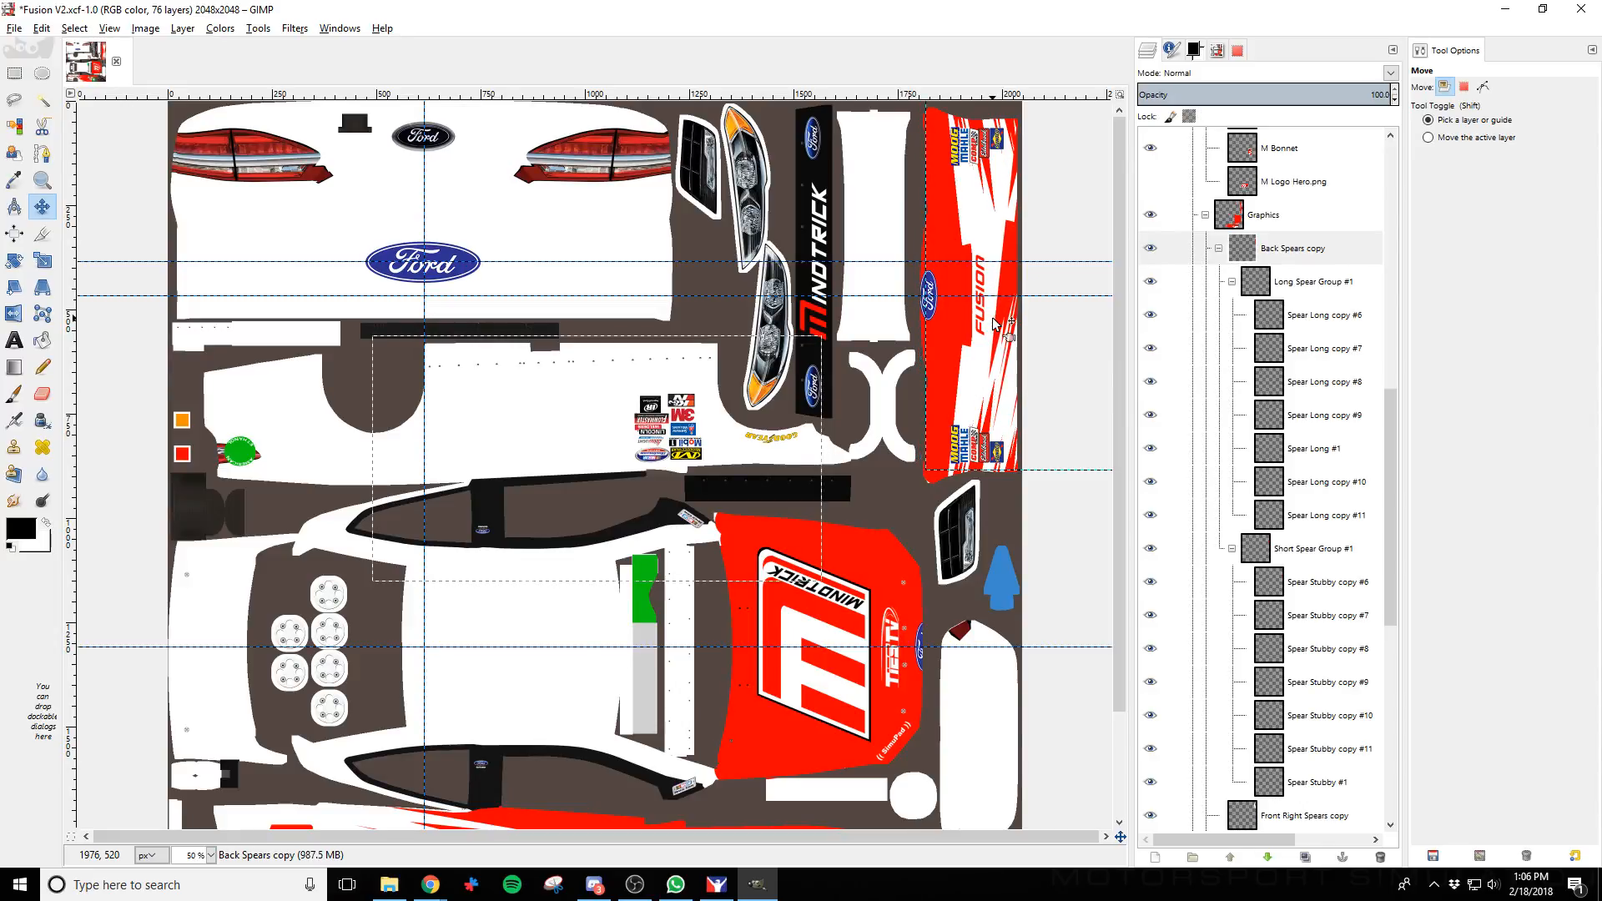
Clear the rectangular selection, re-export the livery and check the car in iRacing
{"action": "left_click", "coordinate": [84, 28]}
{"action": "left_click", "coordinate": [100, 64]}
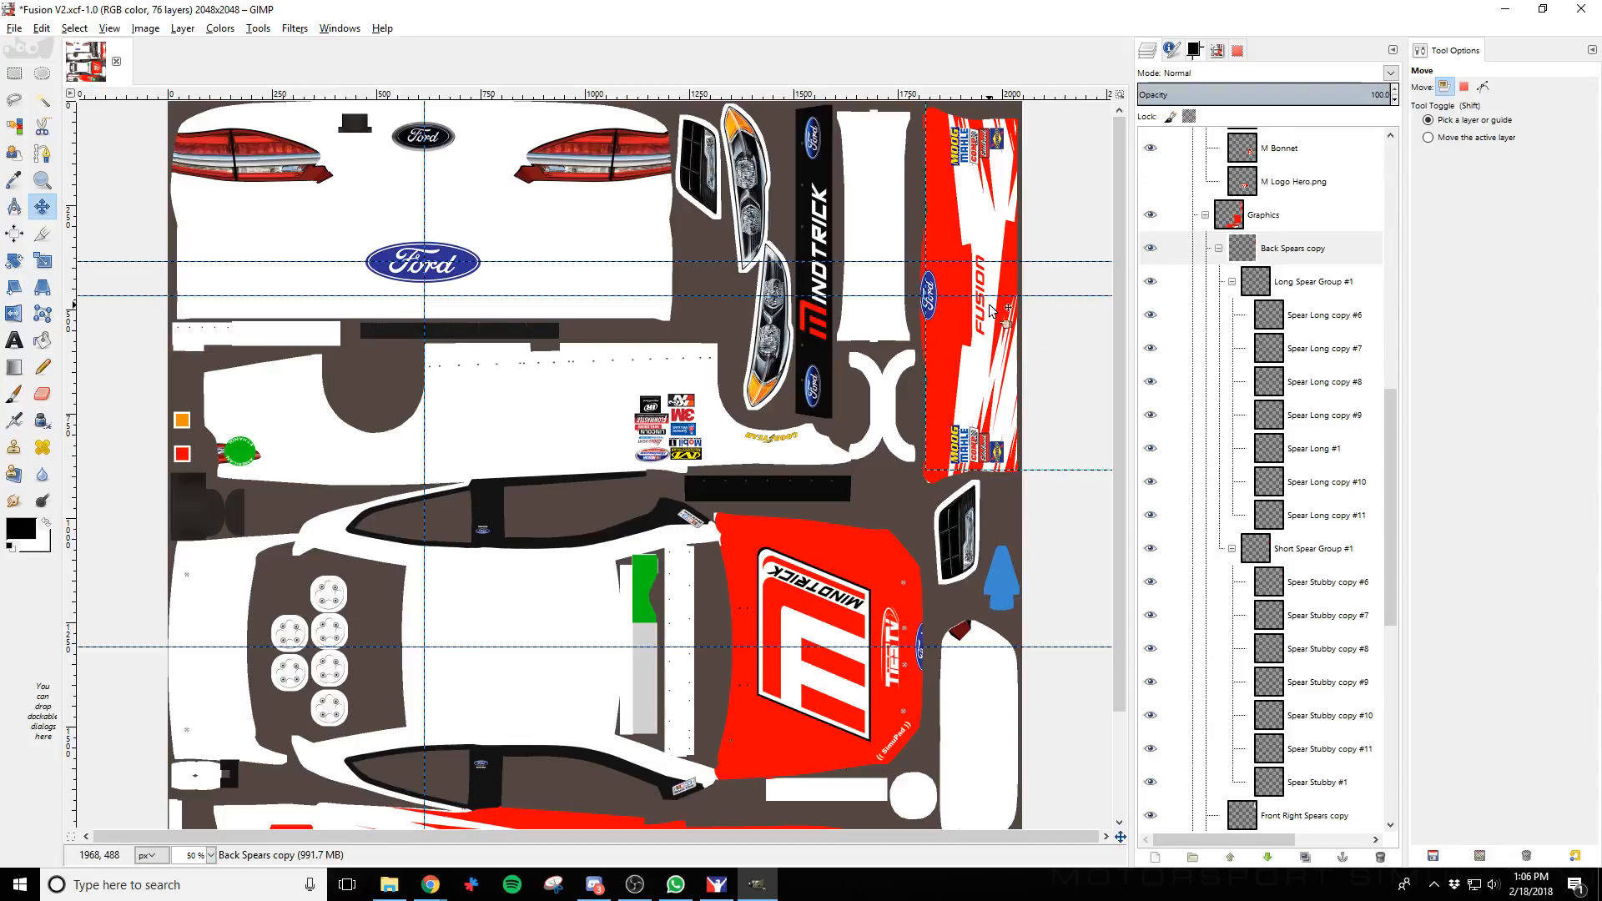
{"action": "key", "text": "ctrl"}
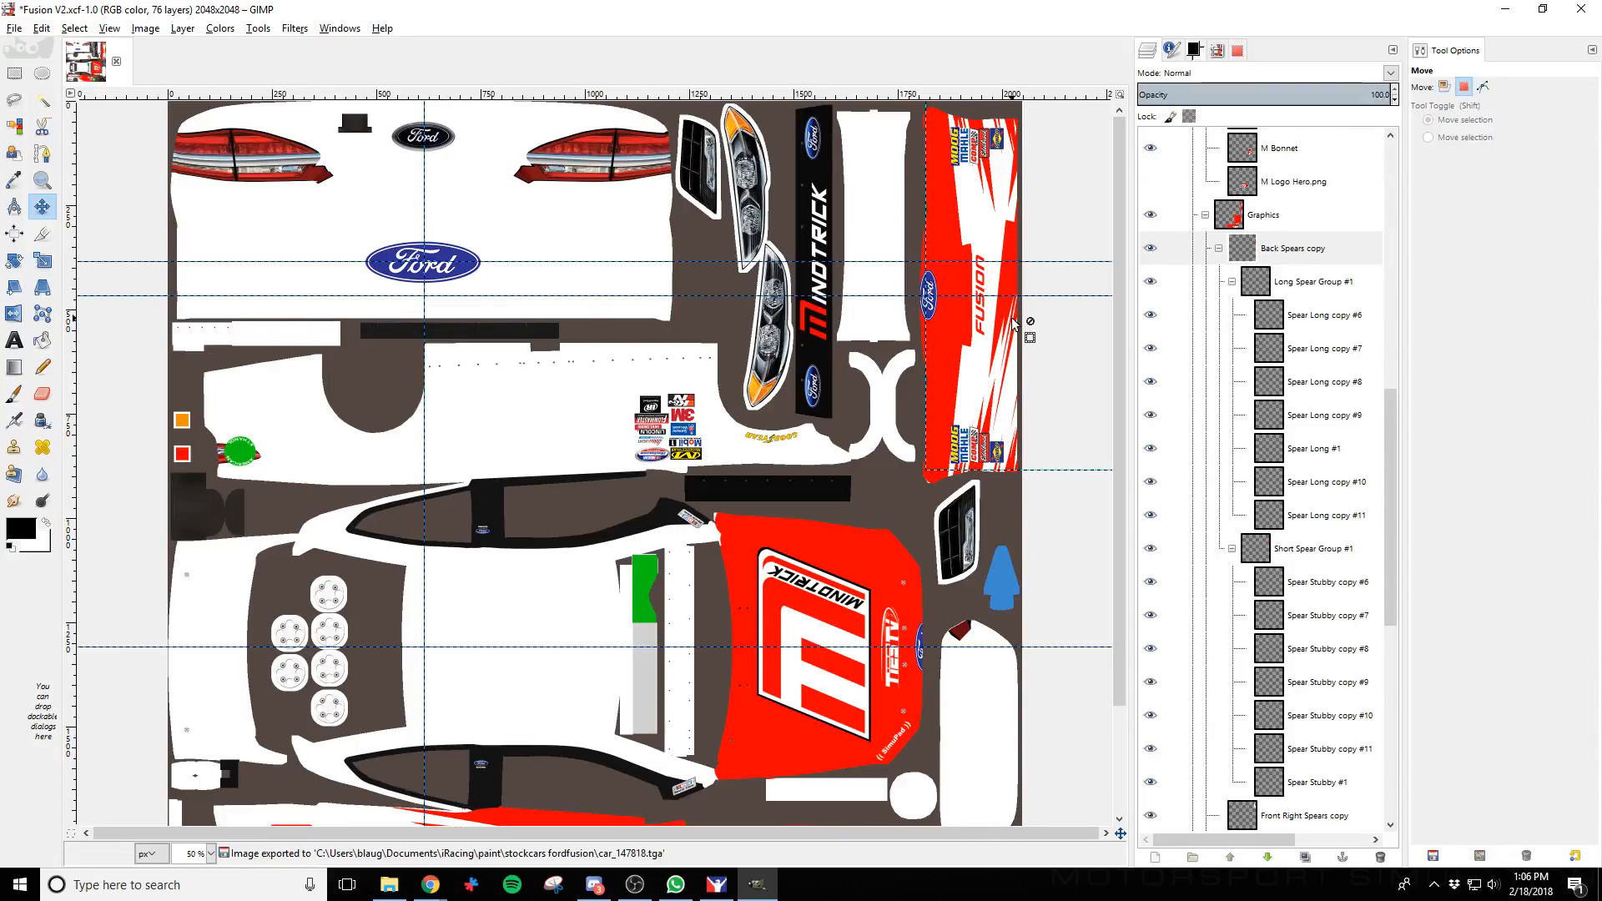
{"action": "key", "text": "alt+Tab"}
{"action": "key", "text": "Tab"}
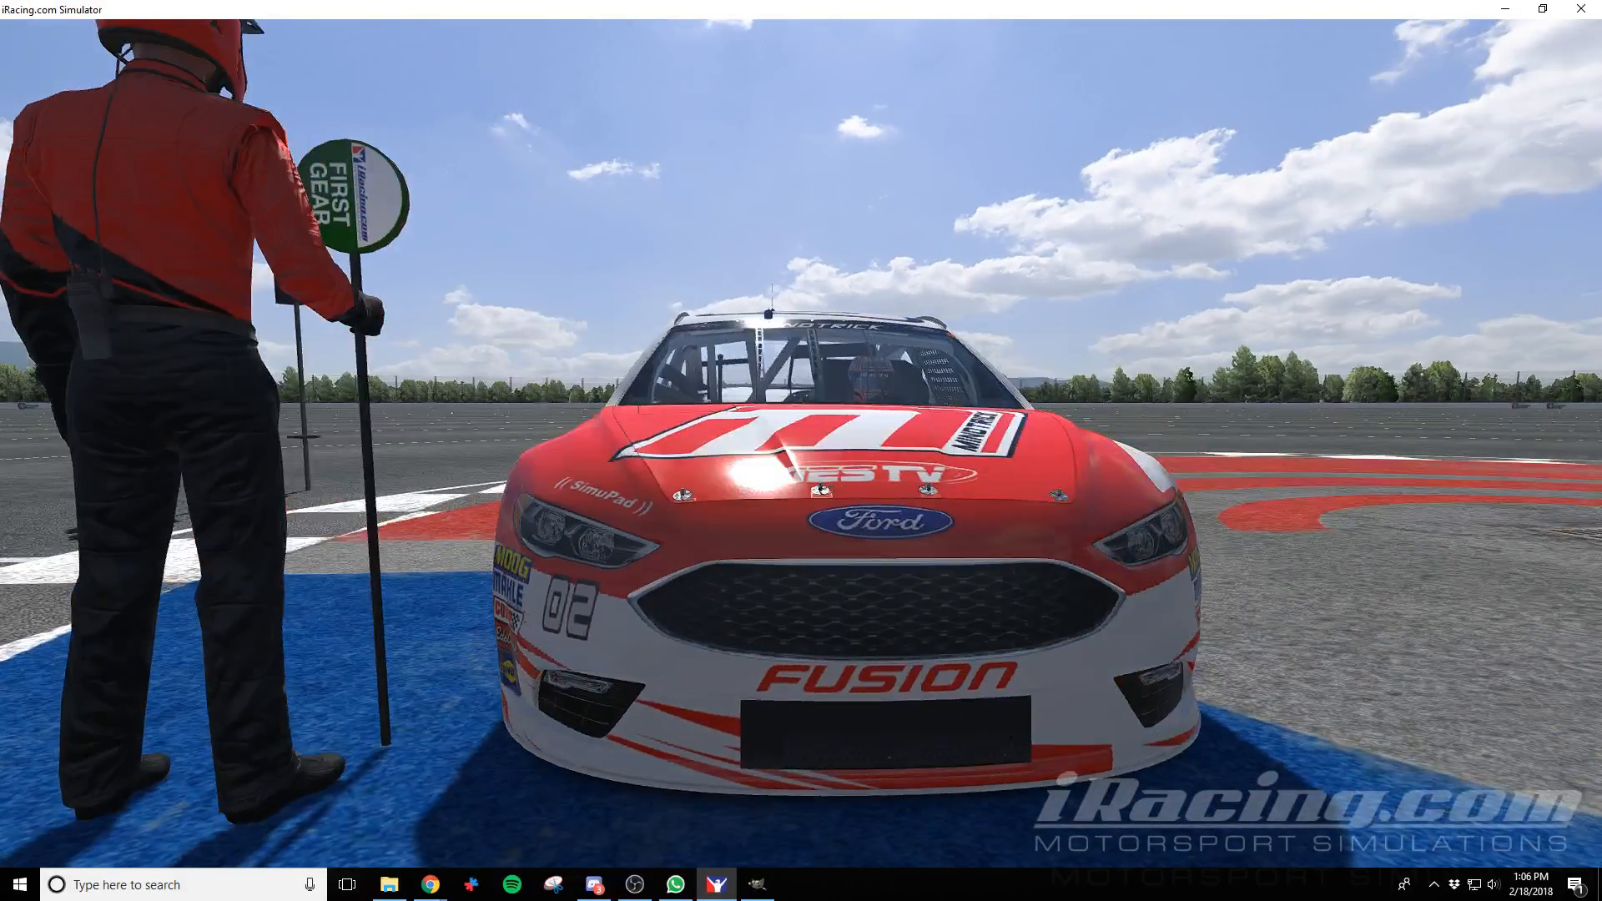
{"action": "key", "text": "alt+Tab"}
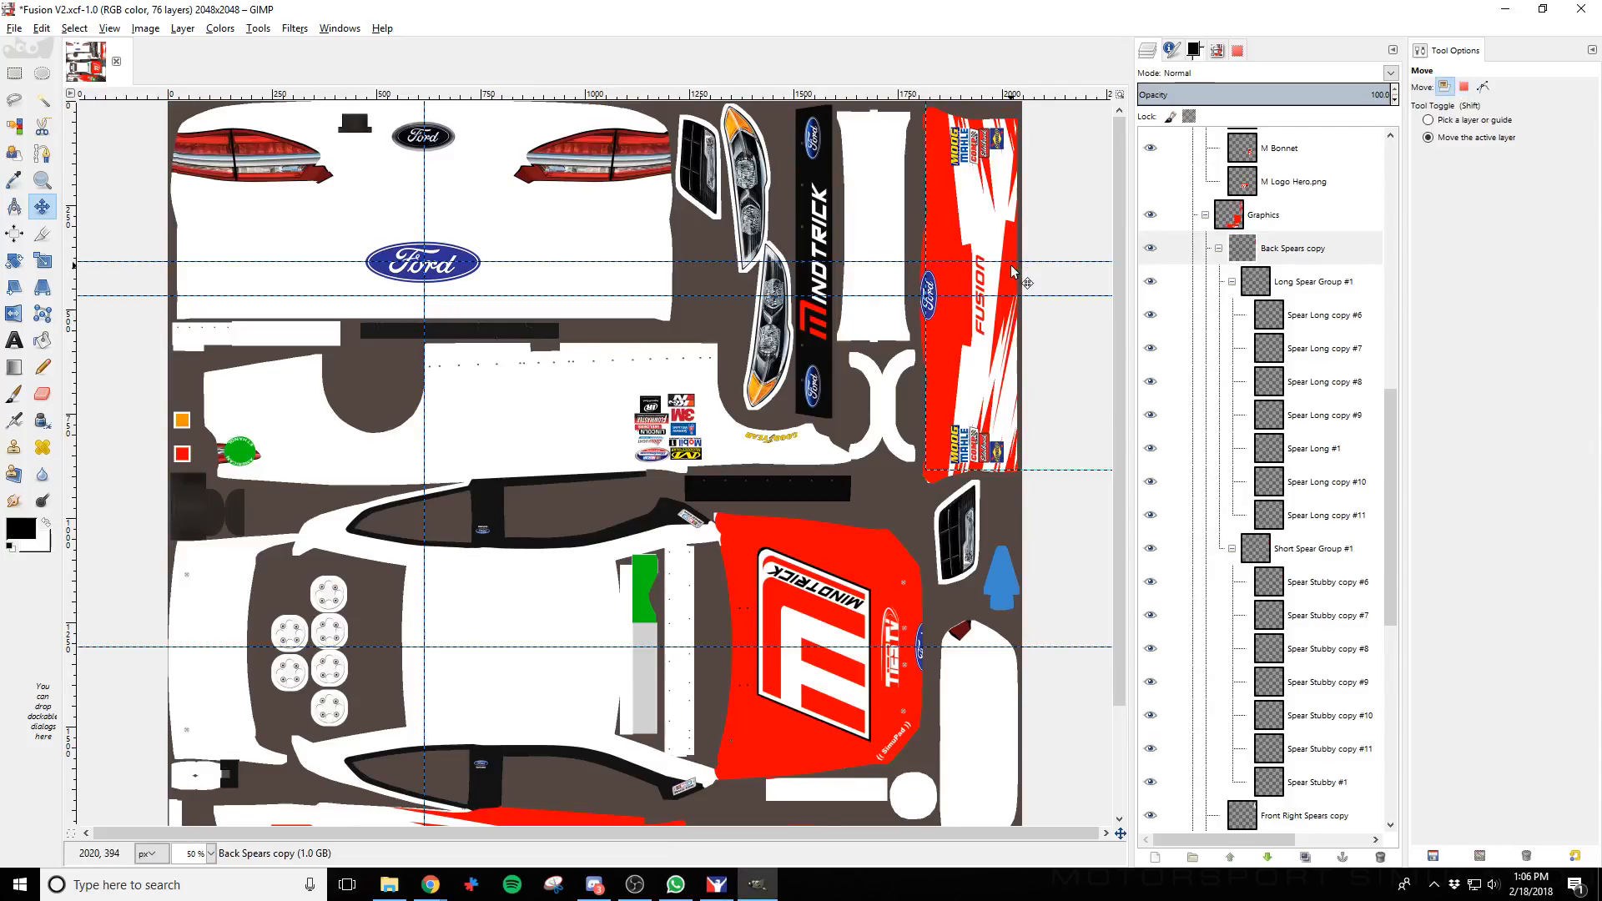
Undo the last move, fine-tune the spears left and right, then re-export and preview in iRacing
{"action": "key", "text": "ctrl+z"}
{"action": "key", "text": "Right"}
{"action": "key", "text": "Right"}
{"action": "key", "text": "Right"}
{"action": "key", "text": "Right"}
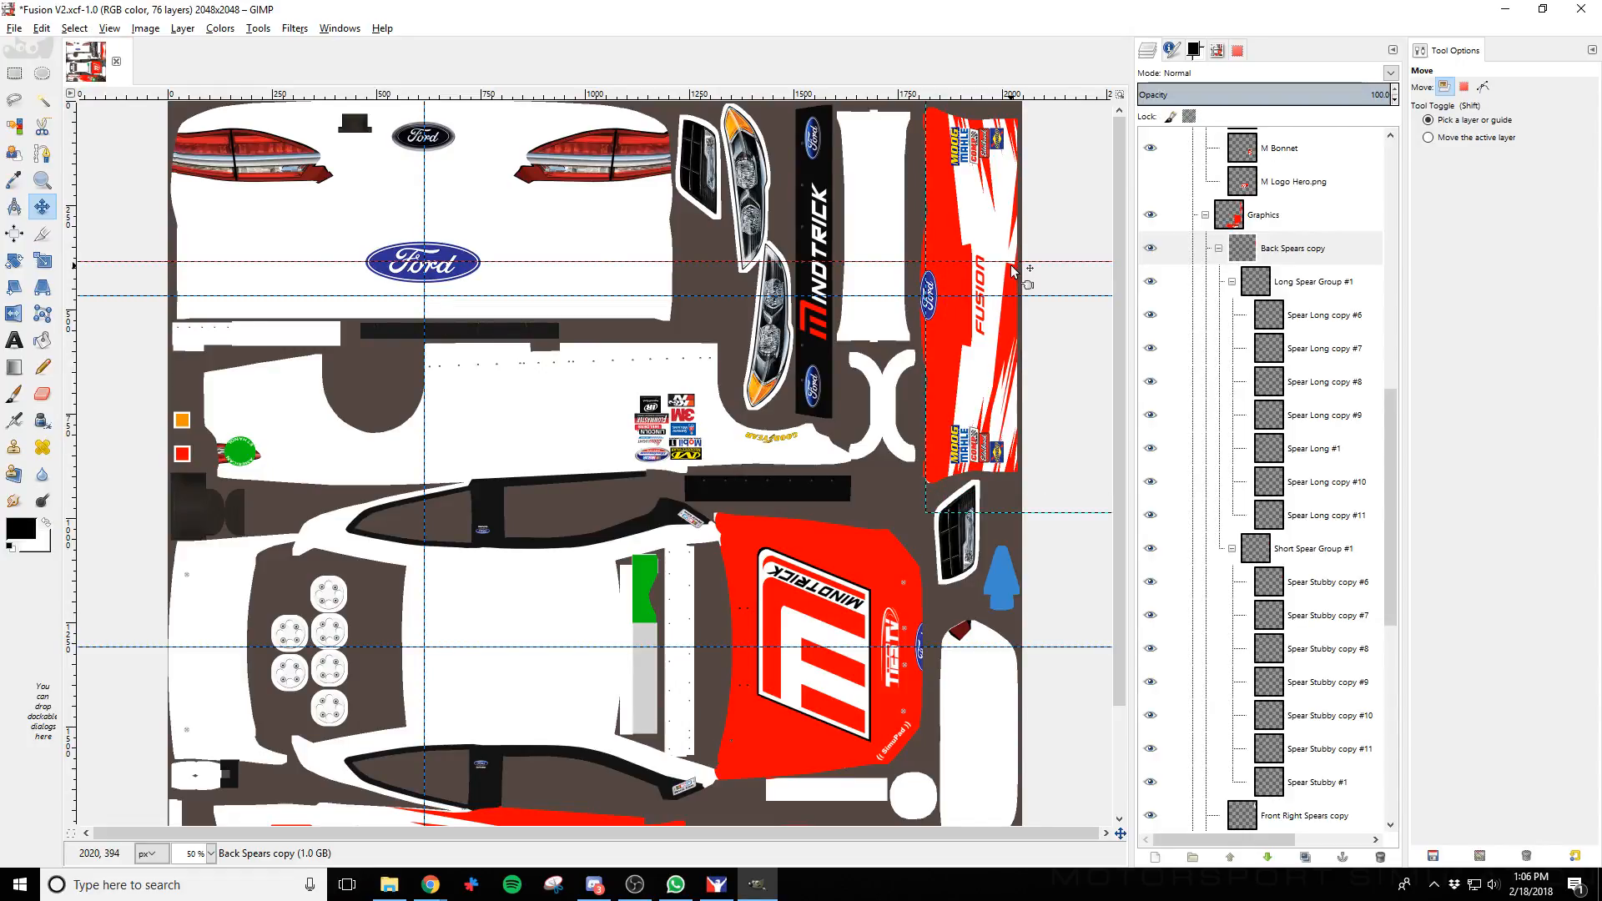
{"action": "key", "text": "shift+Left"}
{"action": "key", "text": "Right"}
{"action": "key", "text": "Right"}
{"action": "key", "text": "Right"}
{"action": "key", "text": "Right"}
{"action": "key", "text": "Right"}
{"action": "key", "text": "Right"}
{"action": "key", "text": "Right"}
{"action": "key", "text": "Right"}
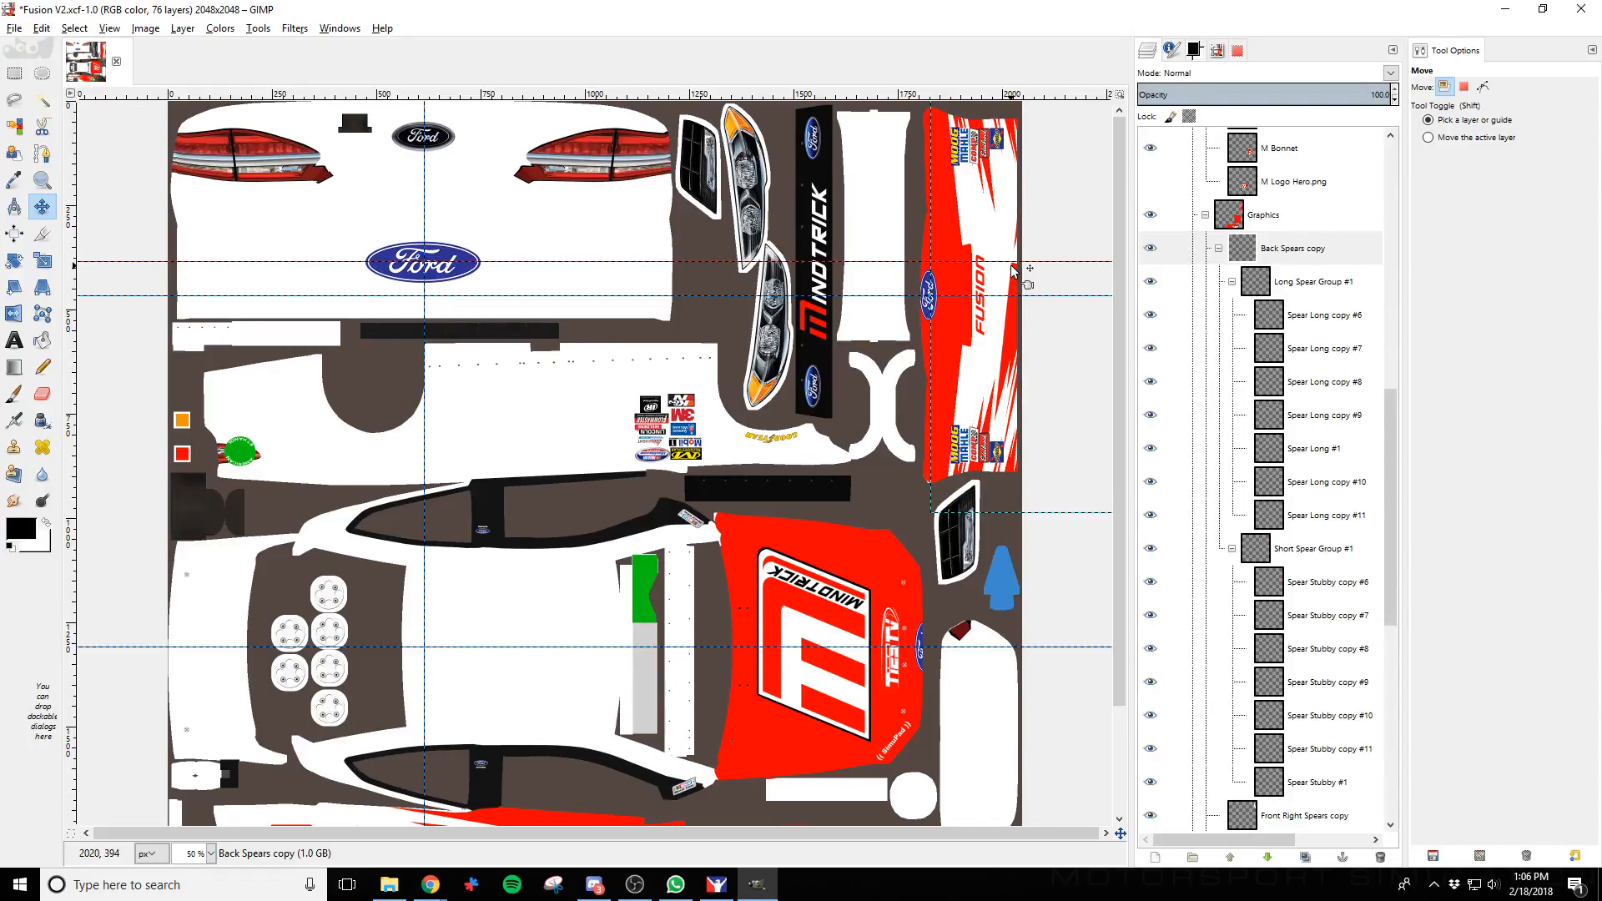
{"action": "key", "text": "Right"}
{"action": "key", "text": "Right"}
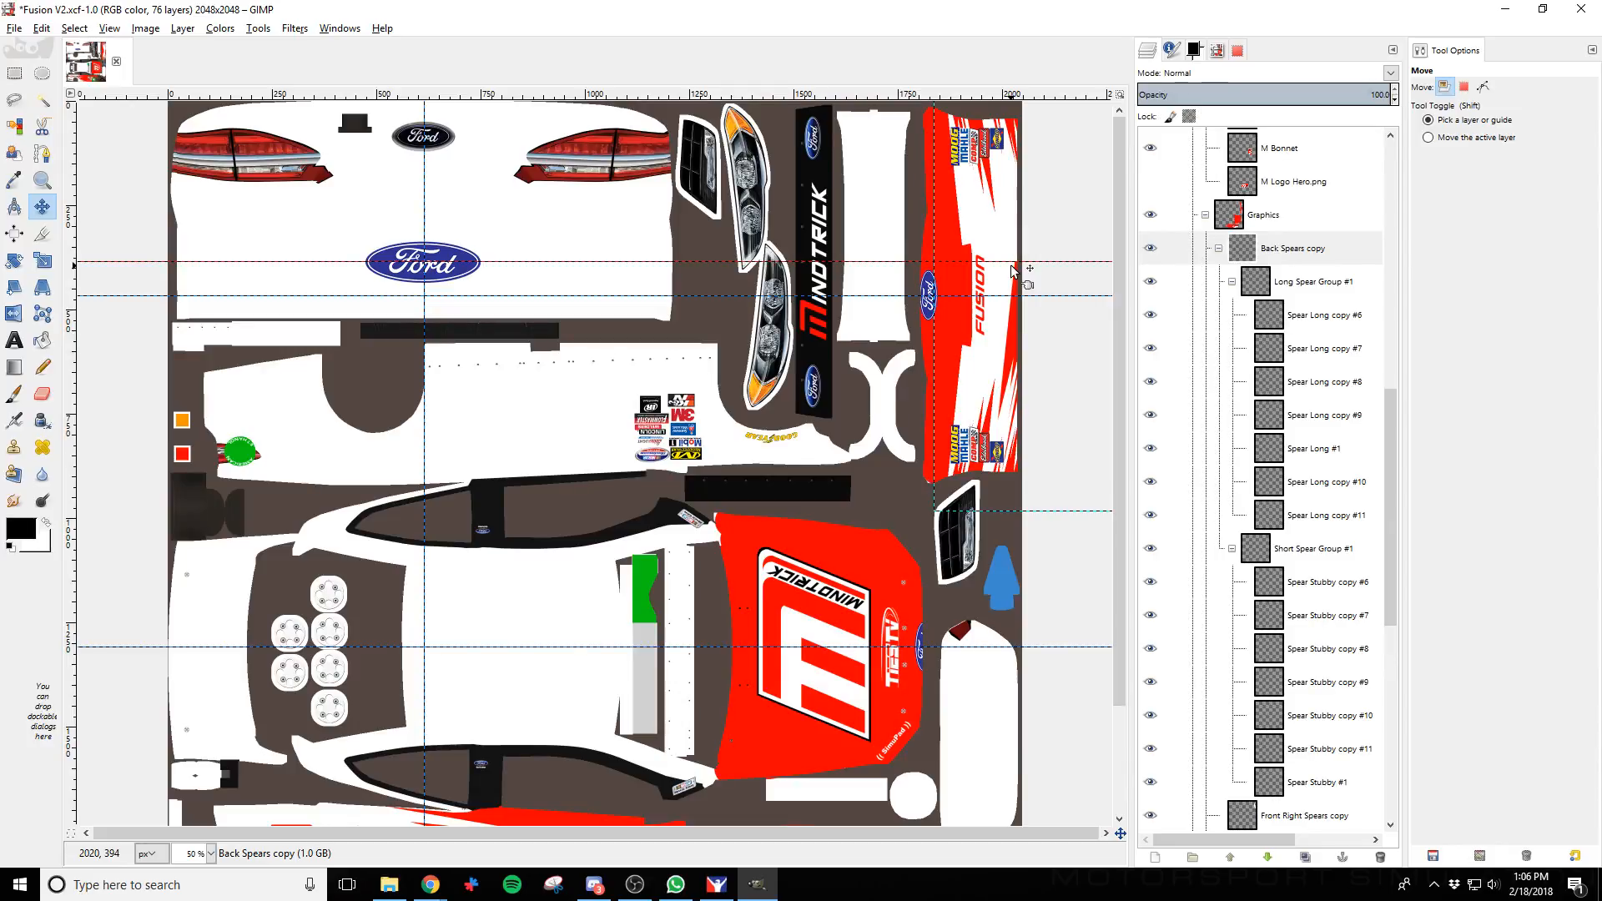
{"action": "key", "text": "ctrl+e"}
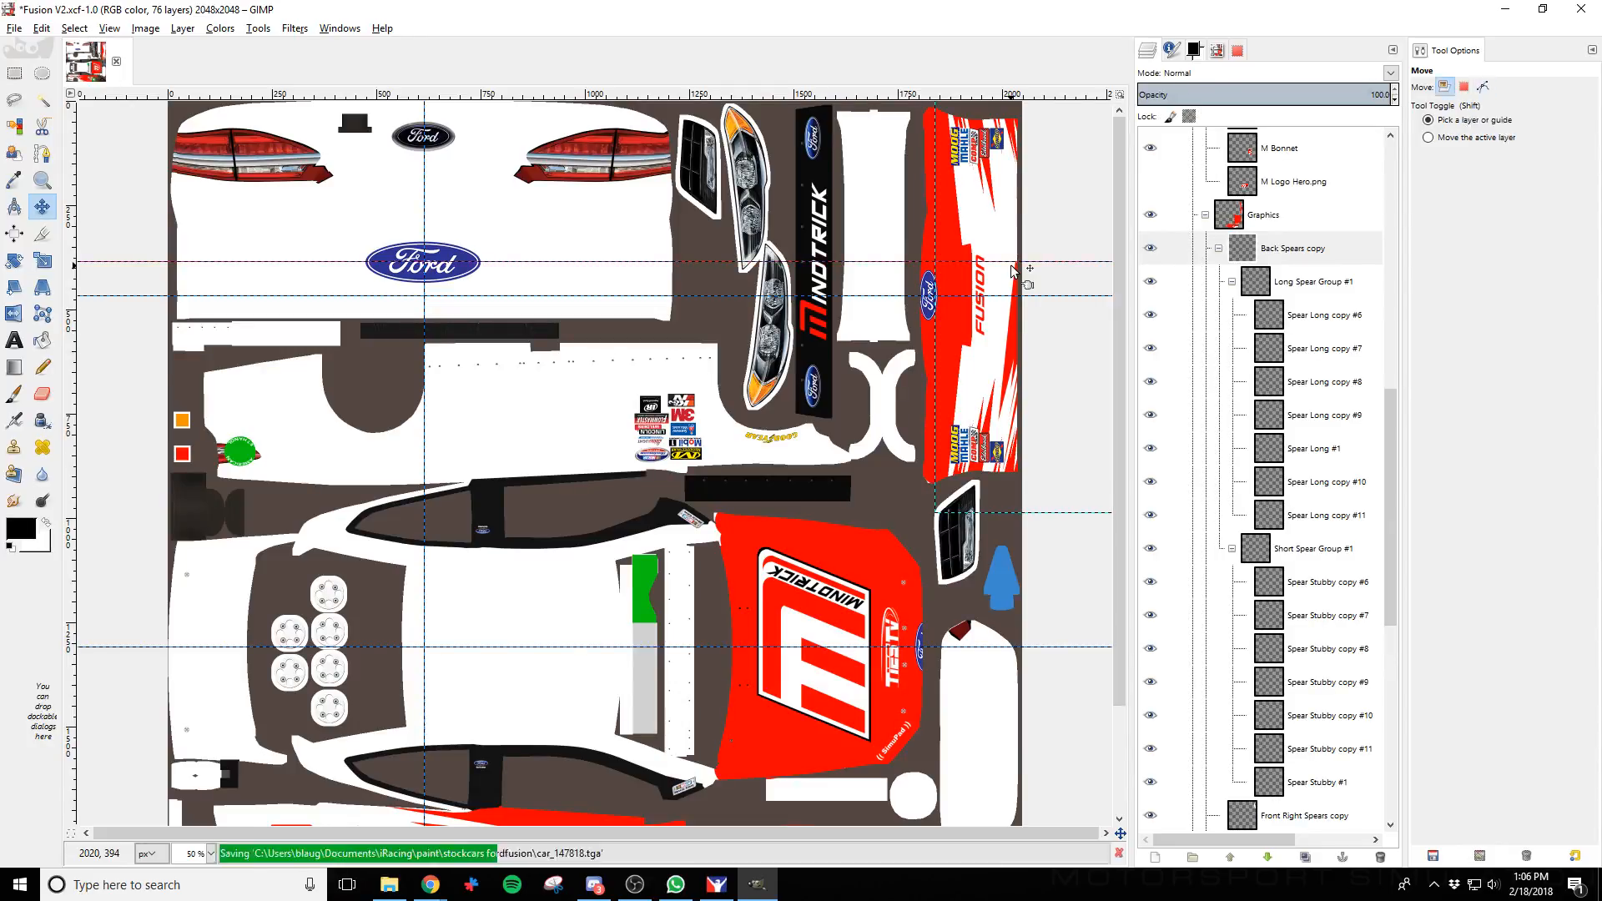
{"action": "key", "text": "alt+Tab"}
{"action": "key", "text": "ctrl+r"}
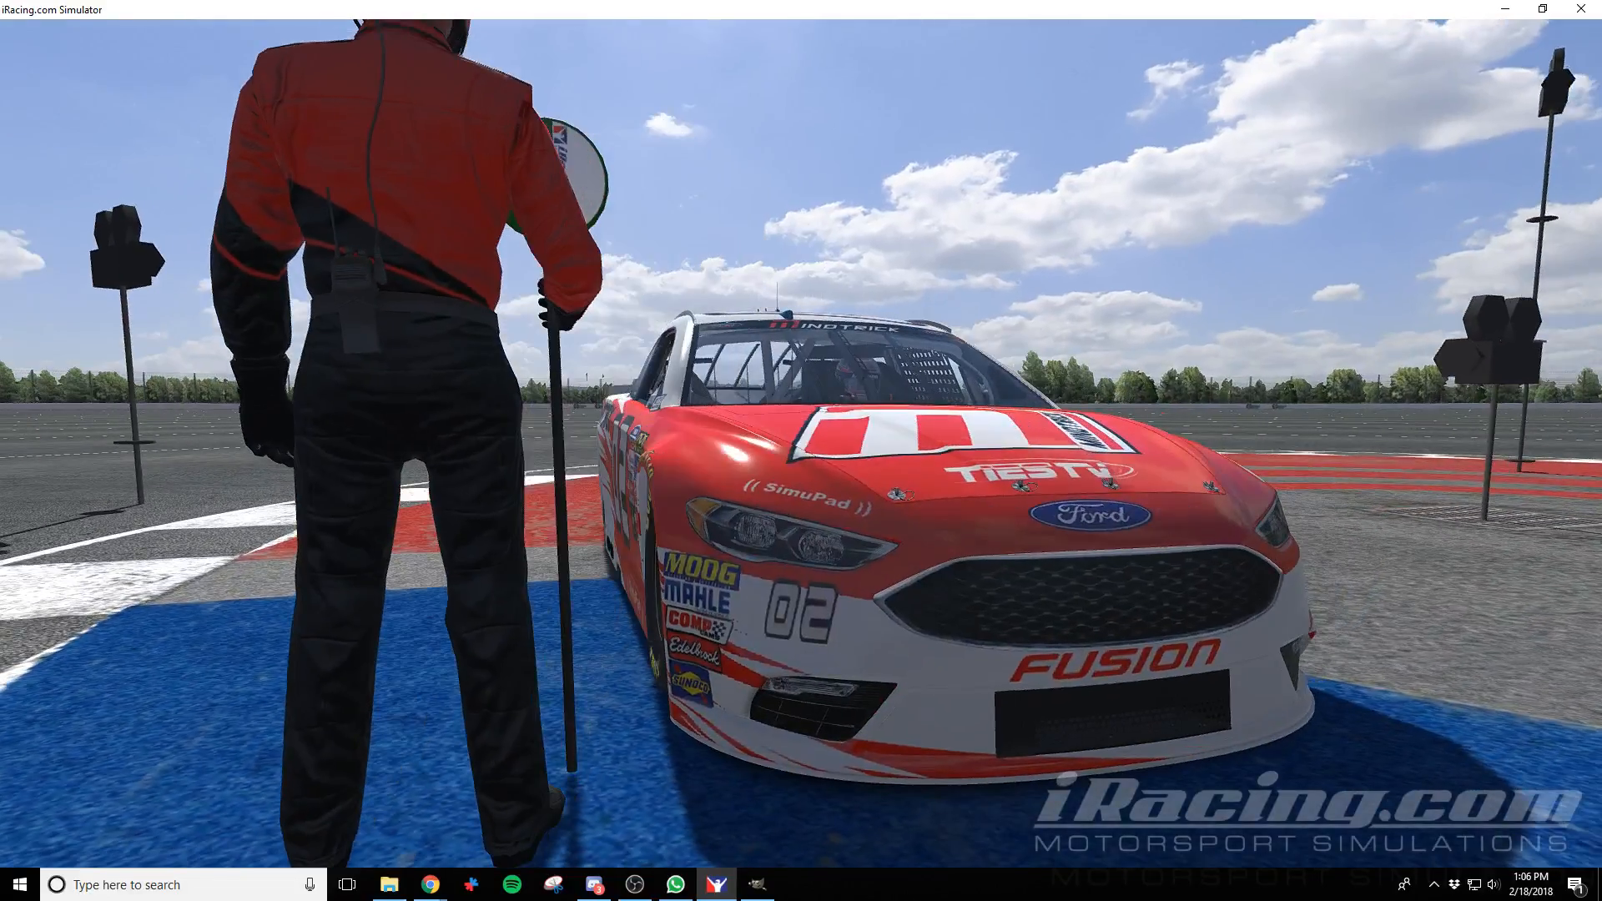
{"action": "key", "text": "alt+Tab"}
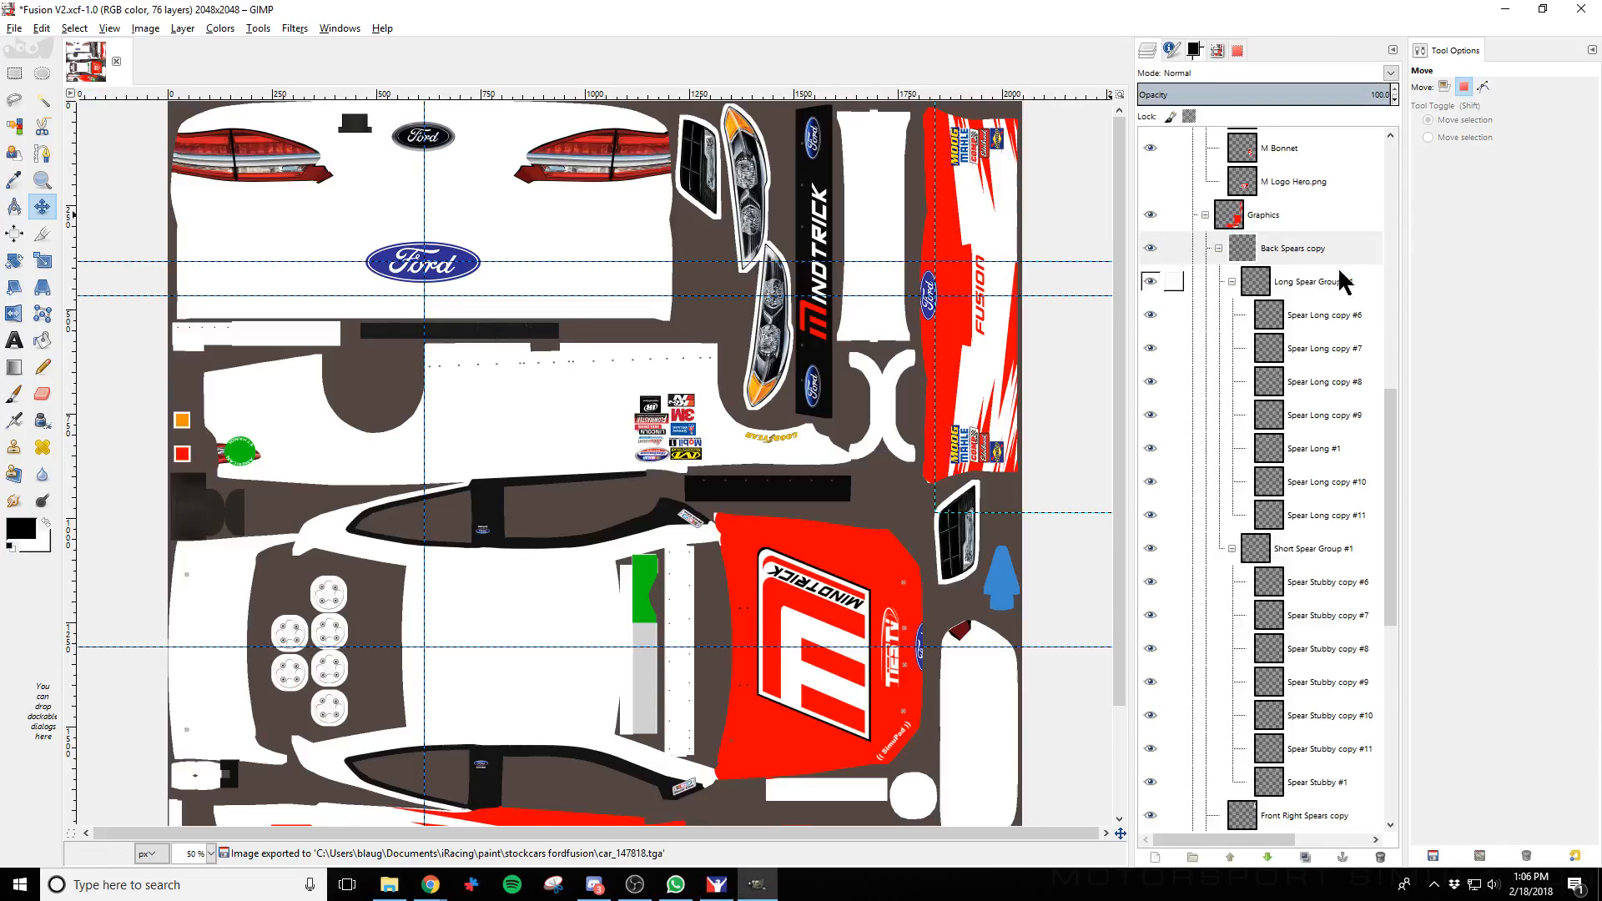
Hide Short Spear Group #1 and re-export the livery to preview it in iRacing
{"action": "left_click", "coordinate": [1218, 250]}
{"action": "left_click", "coordinate": [1218, 248]}
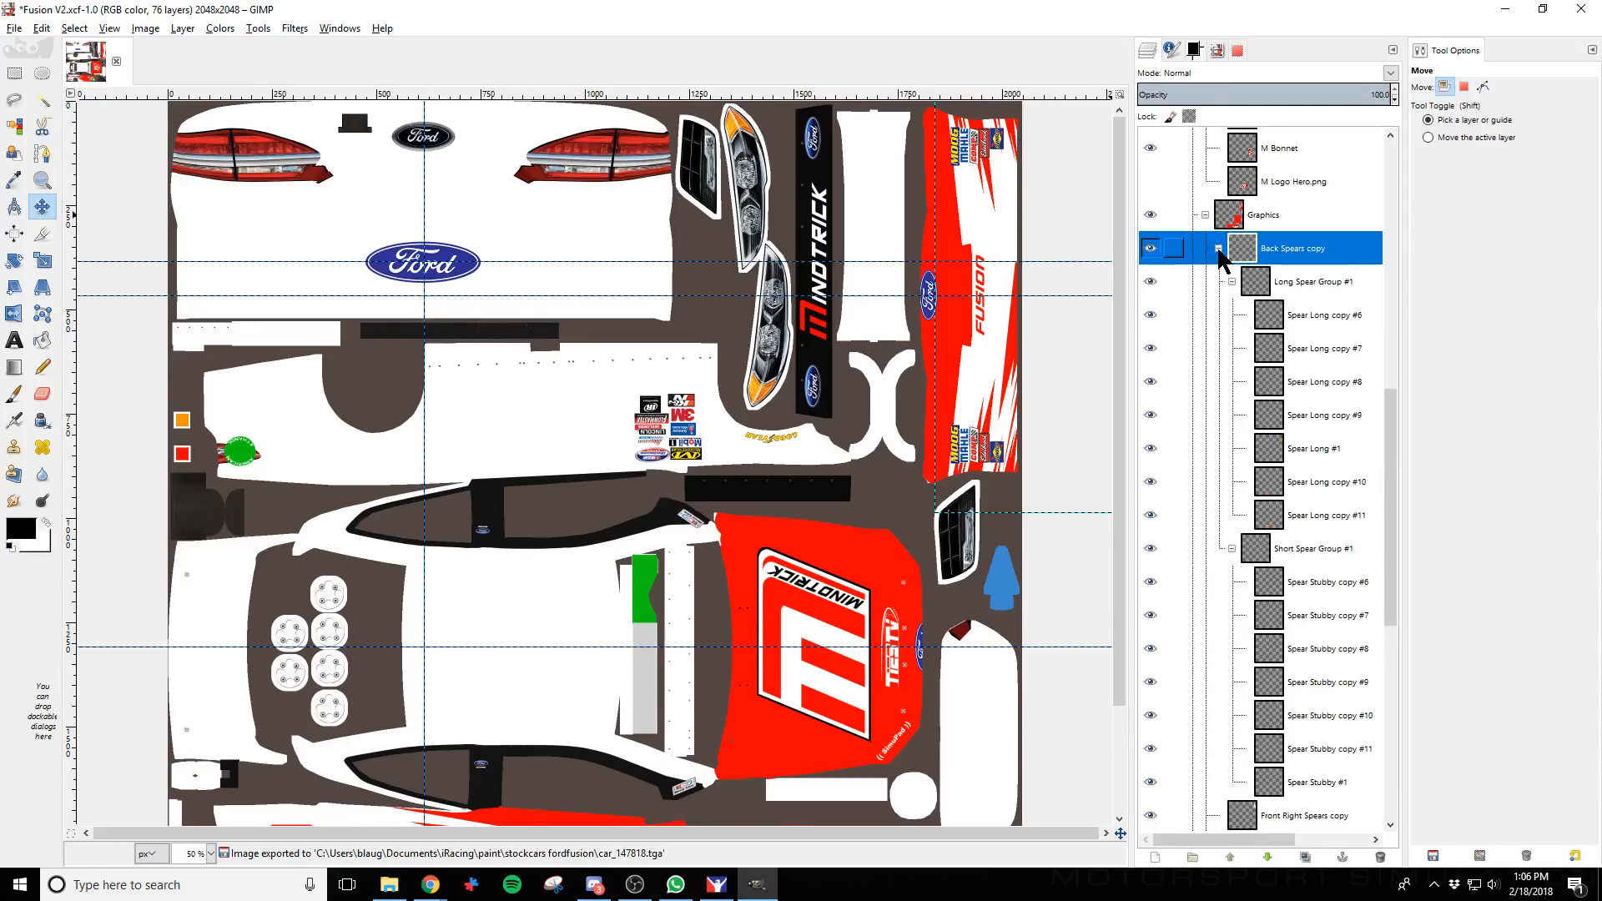
{"action": "left_click", "coordinate": [1320, 283]}
{"action": "left_click", "coordinate": [1233, 282]}
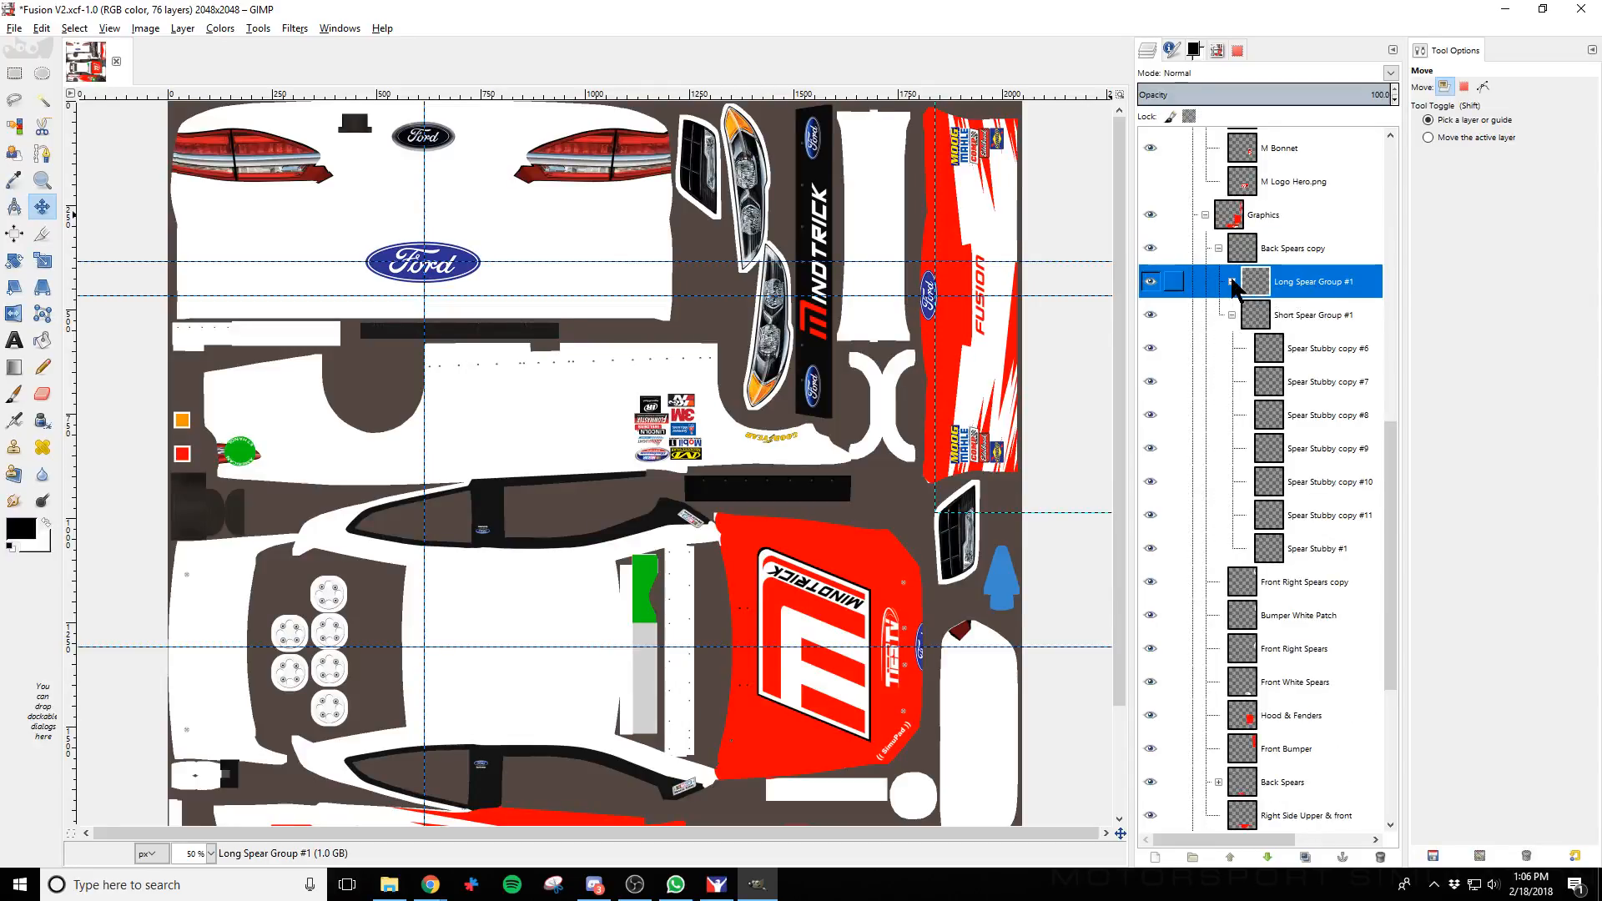
{"action": "left_click", "coordinate": [1233, 282]}
{"action": "left_click", "coordinate": [1293, 553]}
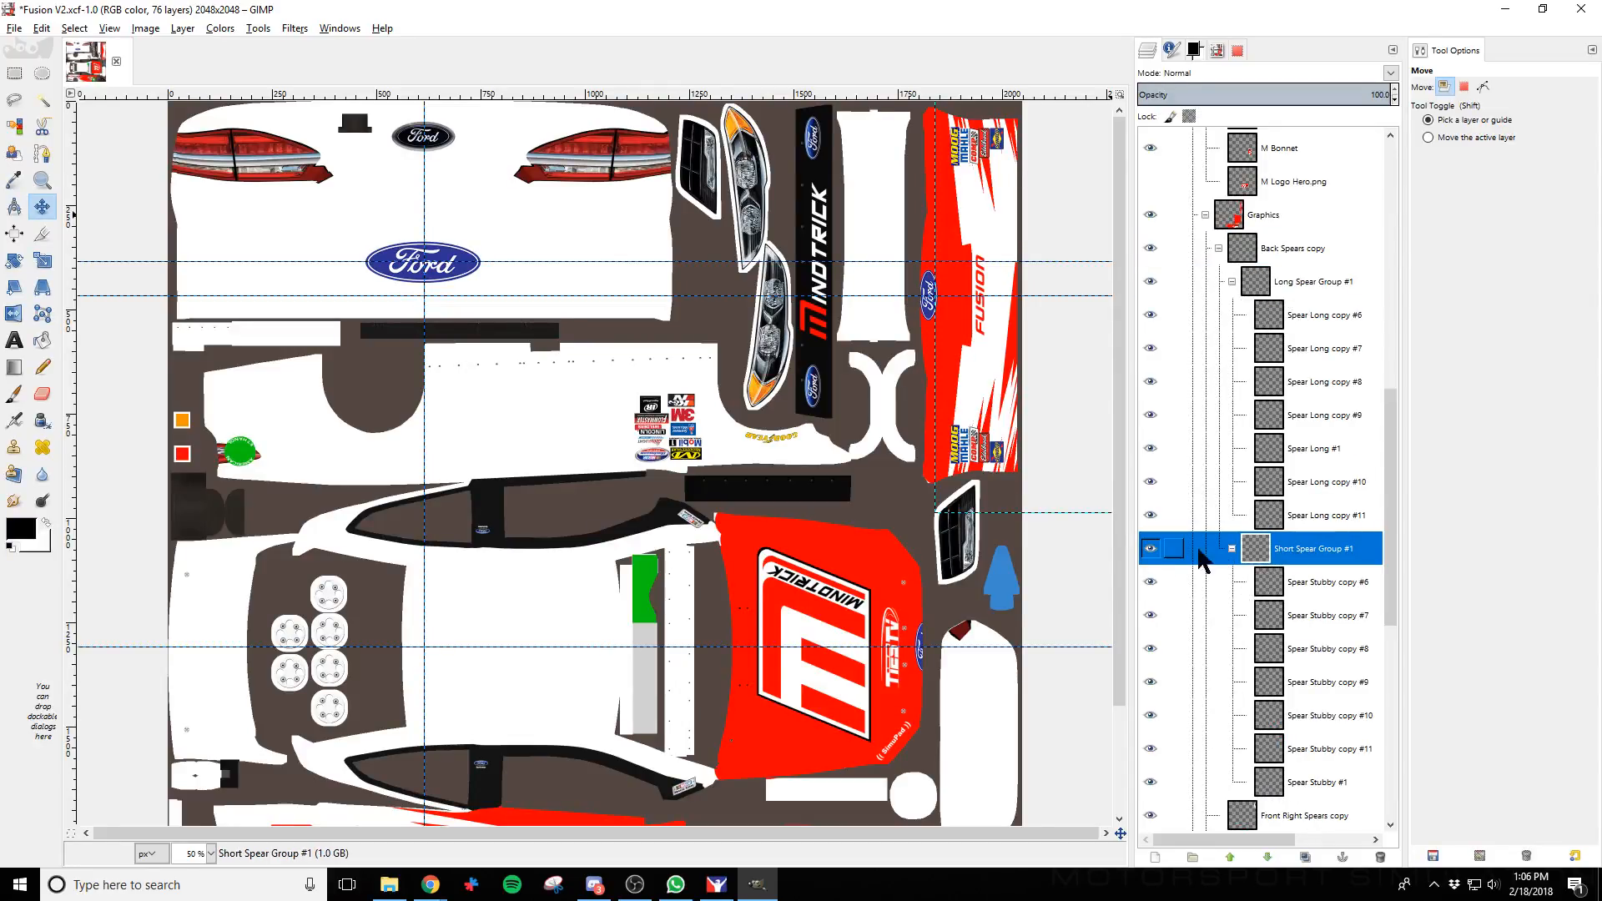
{"action": "left_click", "coordinate": [1151, 550]}
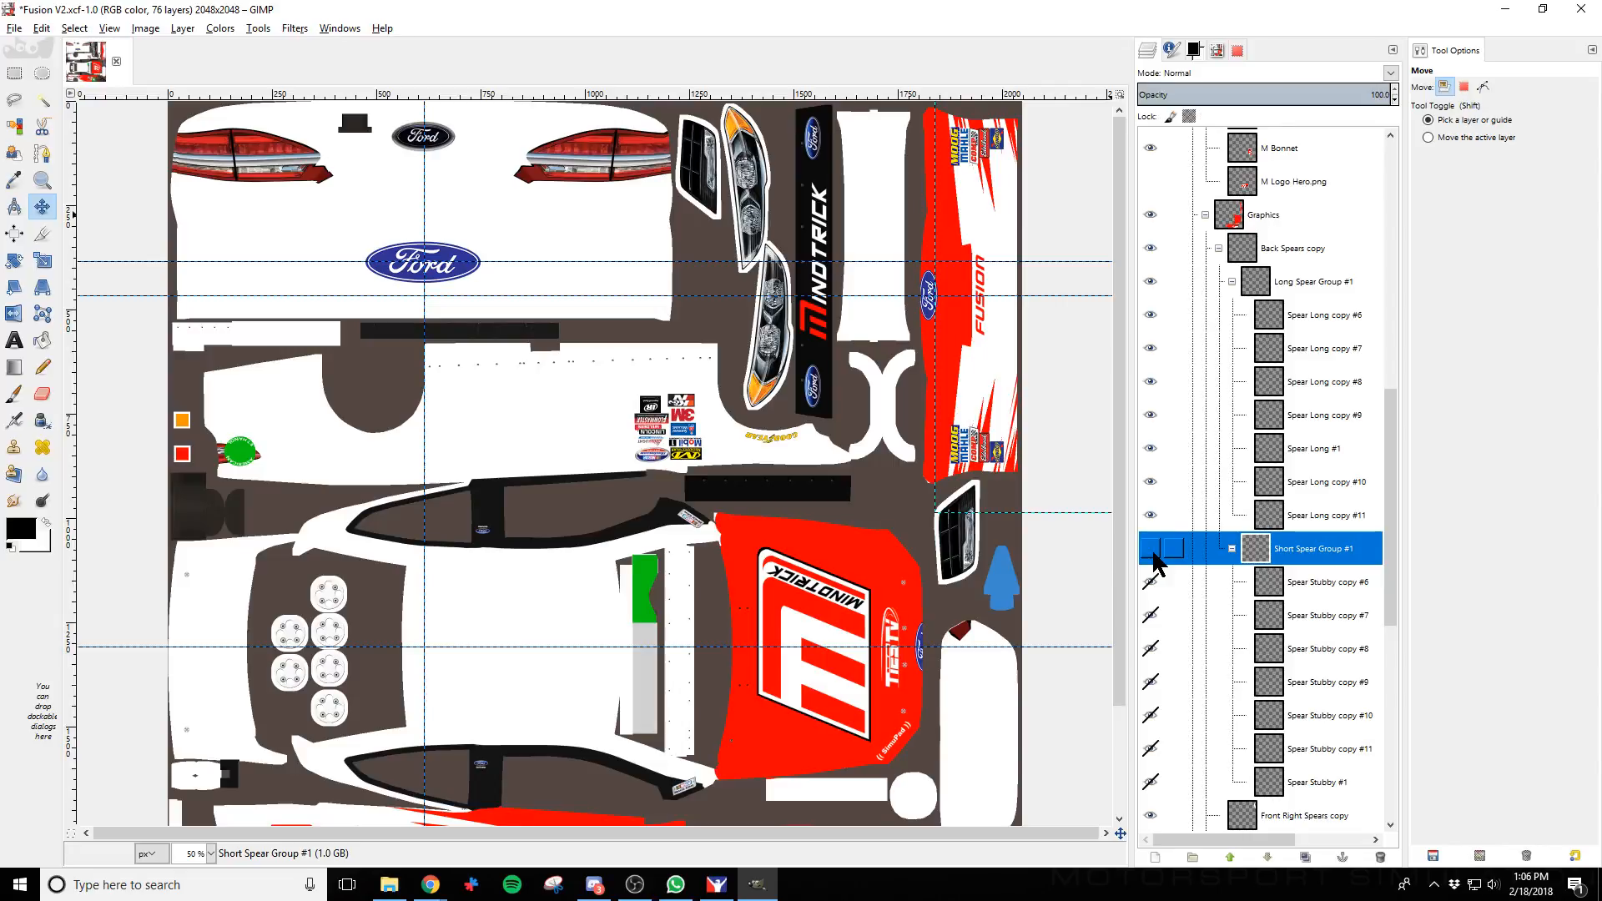
{"action": "key", "text": "ctrl+e"}
{"action": "key", "text": "alt+Tab"}
{"action": "key", "text": "ctrl+r"}
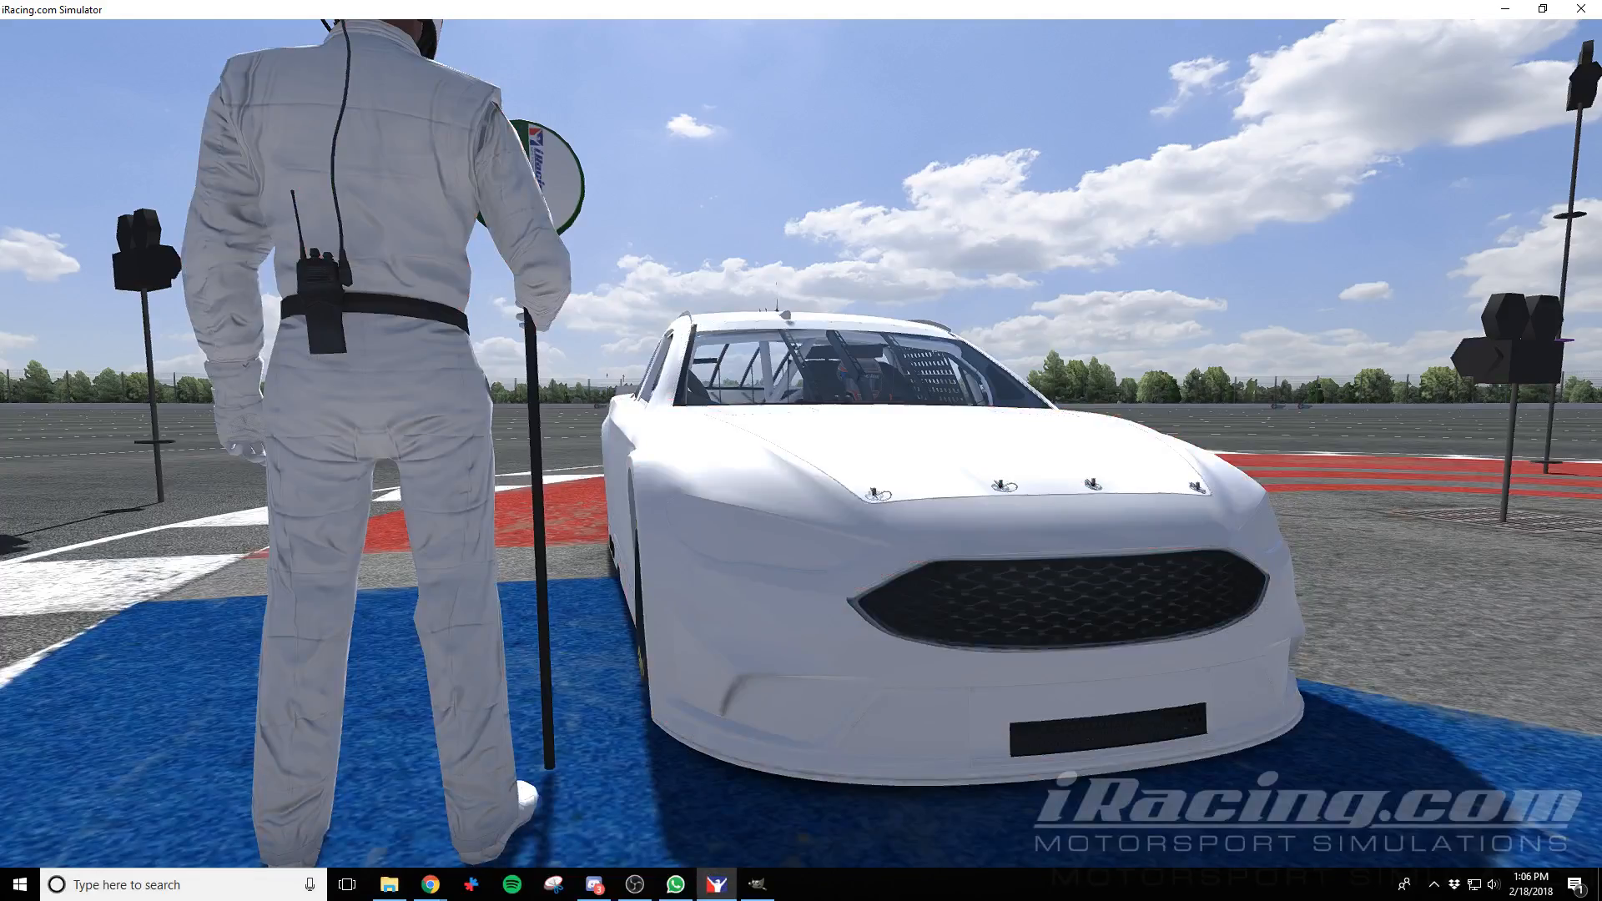
{"action": "key", "text": "alt+Tab"}
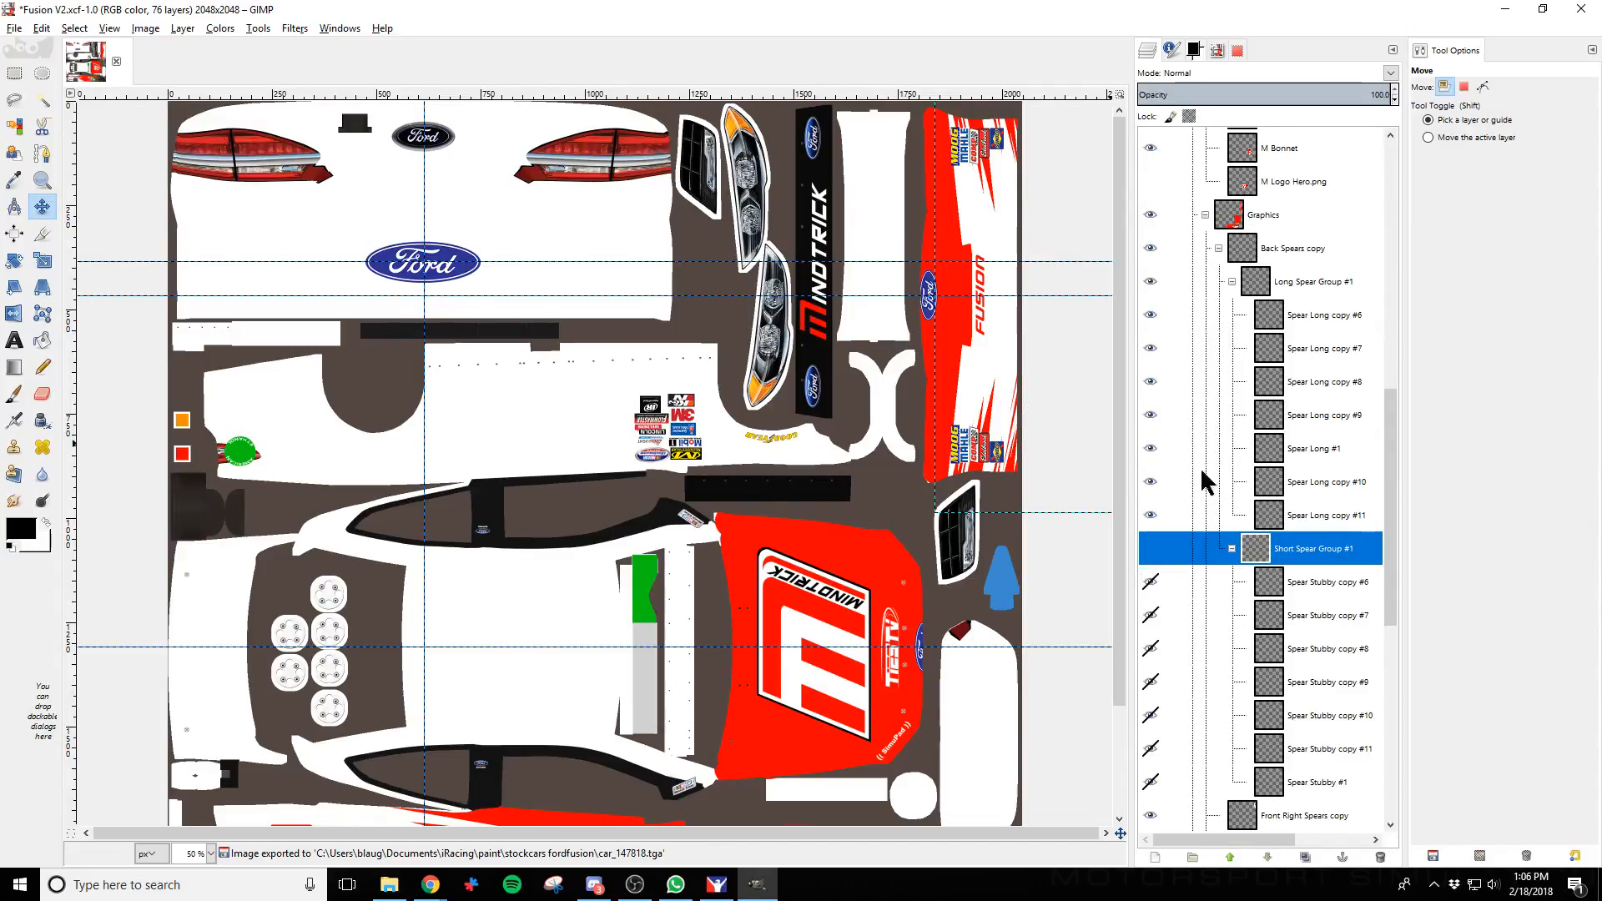
Shift Long Spear Group #1 left and up with arrow-key nudges
{"action": "left_click", "coordinate": [1285, 283]}
{"action": "scroll", "coordinate": [1026, 465], "scroll_direction": "up", "scroll_amount": 4}
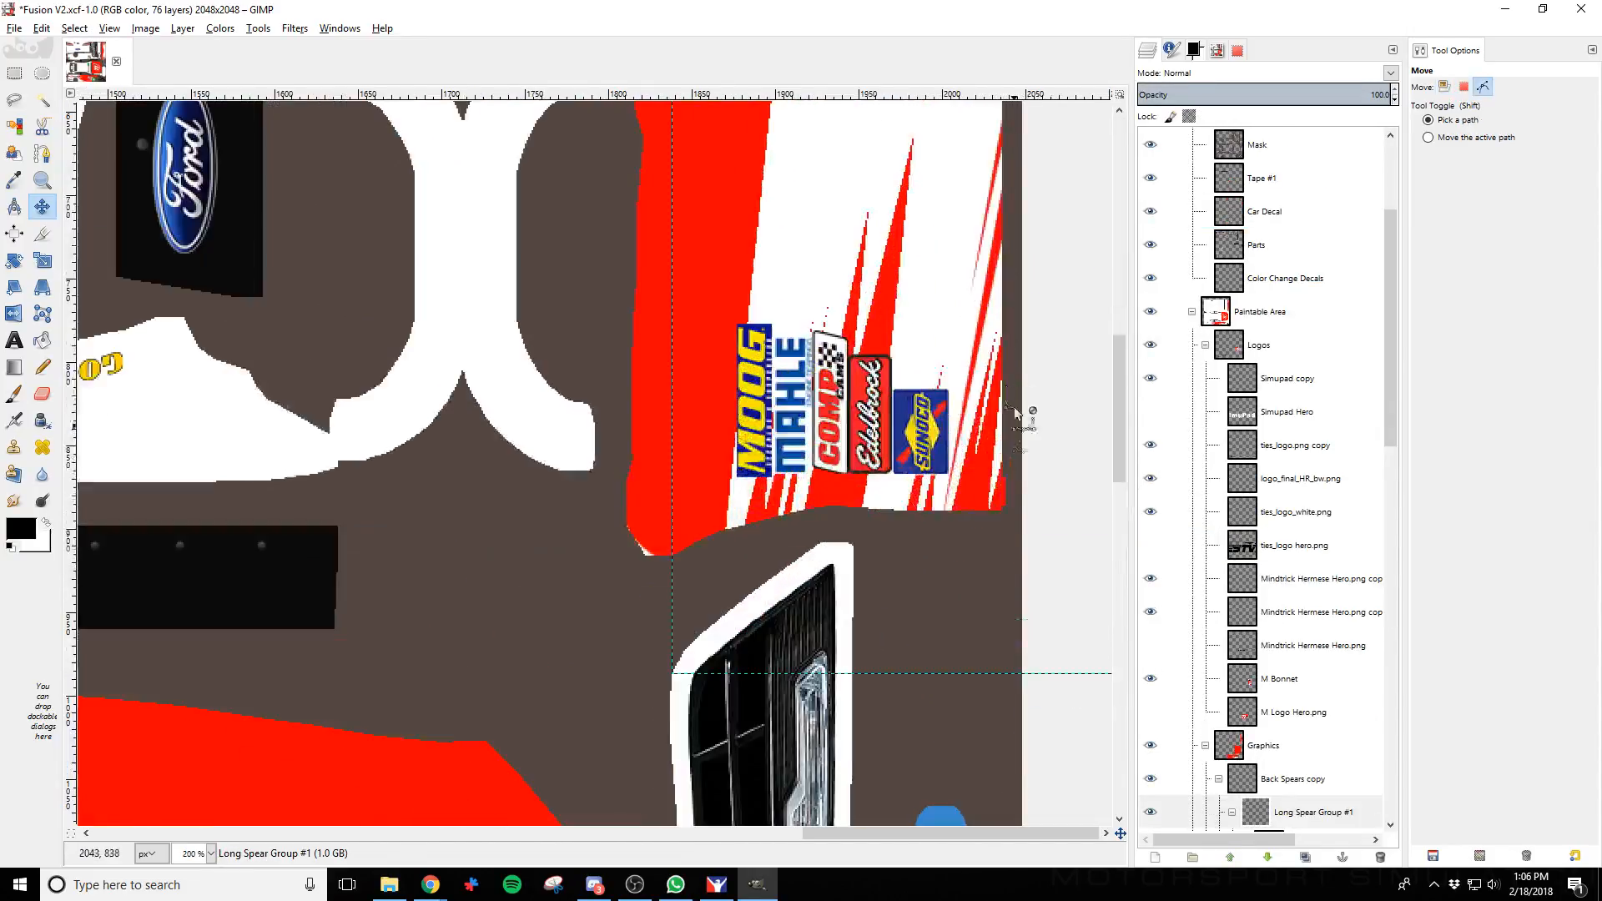
{"action": "key", "text": "shift+Left"}
{"action": "key", "text": "shift+Left"}
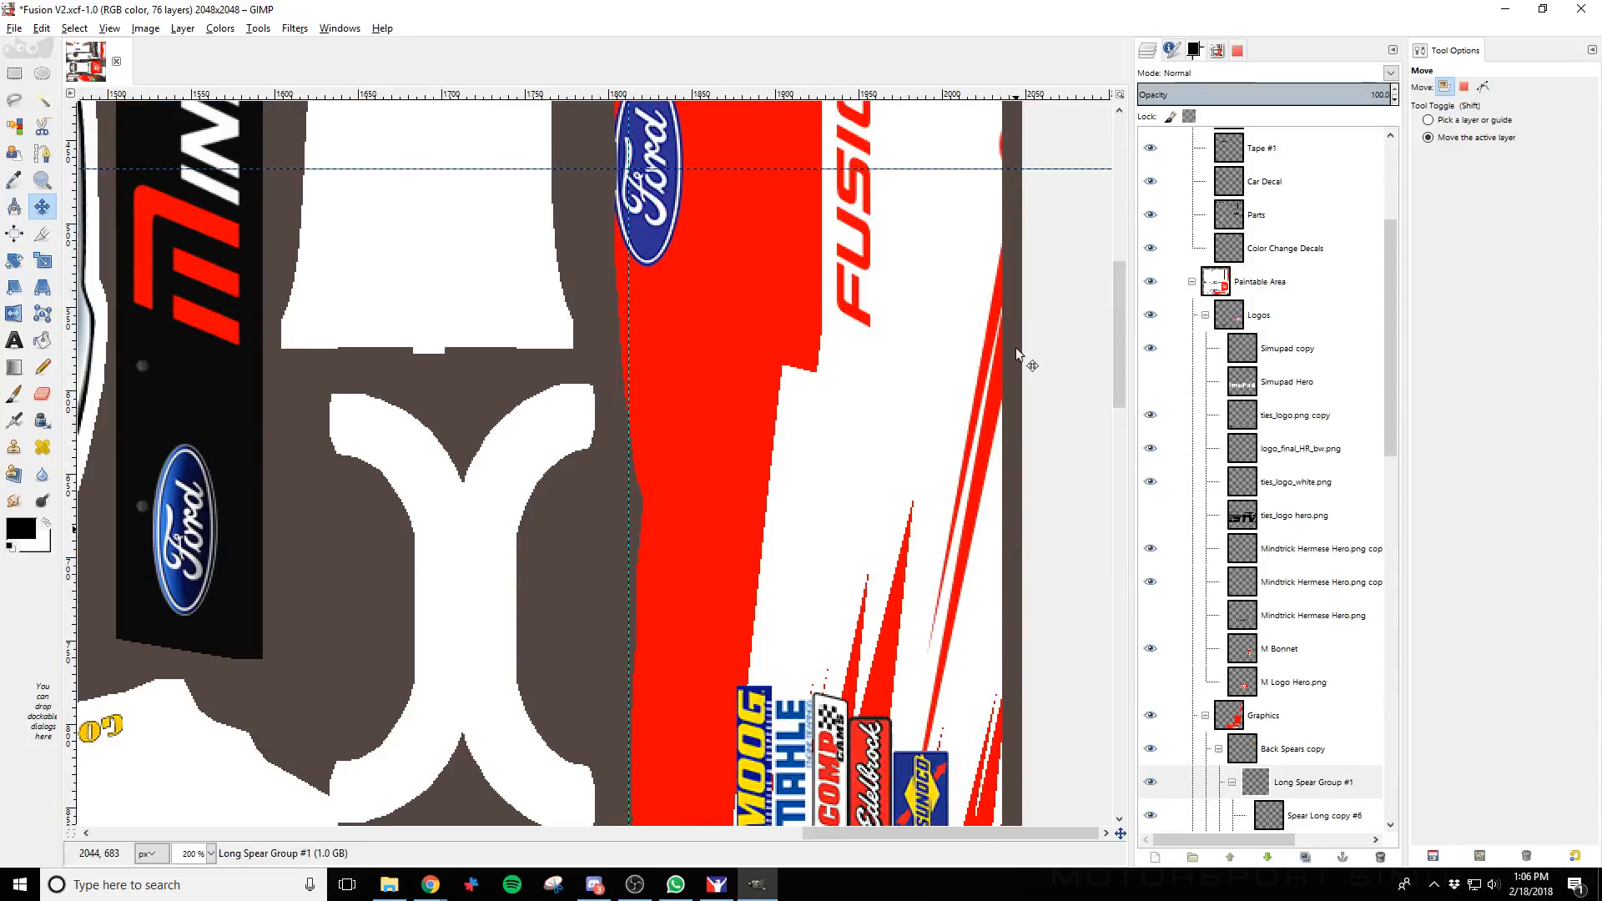
{"action": "key", "text": "shift+Up"}
{"action": "key", "text": "shift+Up"}
{"action": "key", "text": "shift+Up"}
{"action": "key", "text": "shift+Up"}
{"action": "key", "text": "shift+Up"}
{"action": "key", "text": "shift+Up"}
{"action": "key", "text": "shift+Up"}
{"action": "key", "text": "shift+Up"}
{"action": "key", "text": "shift+Up"}
{"action": "key", "text": "shift+Up"}
{"action": "key", "text": "shift+Up"}
{"action": "key", "text": "shift+Up"}
{"action": "key", "text": "shift+Up"}
{"action": "key", "text": "shift+Up"}
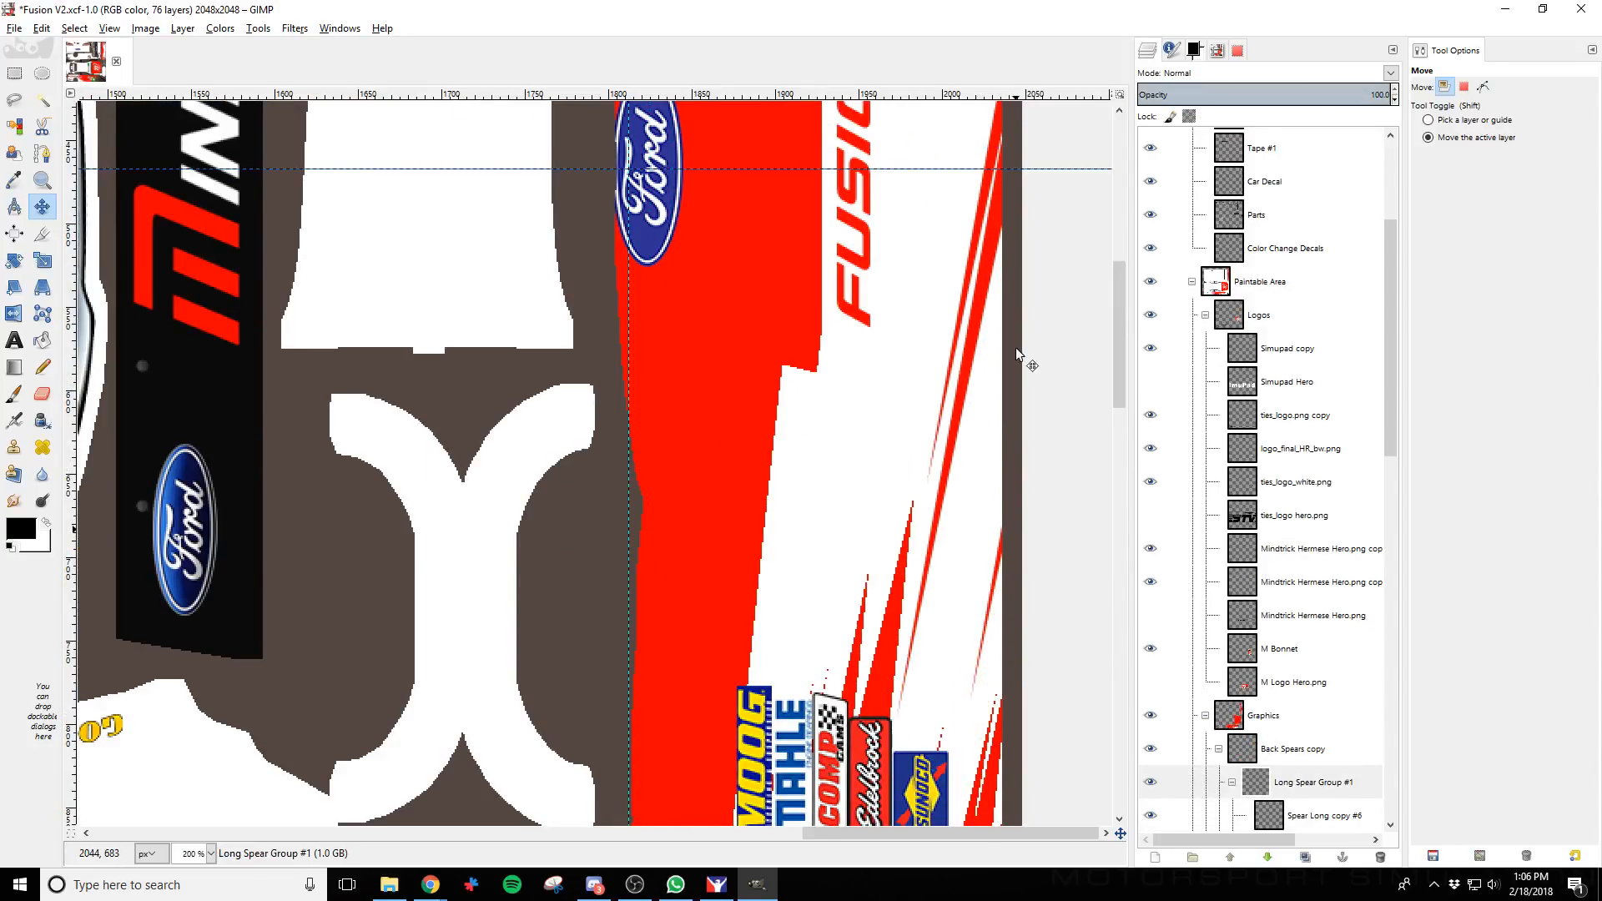
{"action": "key", "text": "shift+Left"}
{"action": "key", "text": "shift+Left"}
{"action": "key", "text": "shift+Left"}
{"action": "key", "text": "shift+Left"}
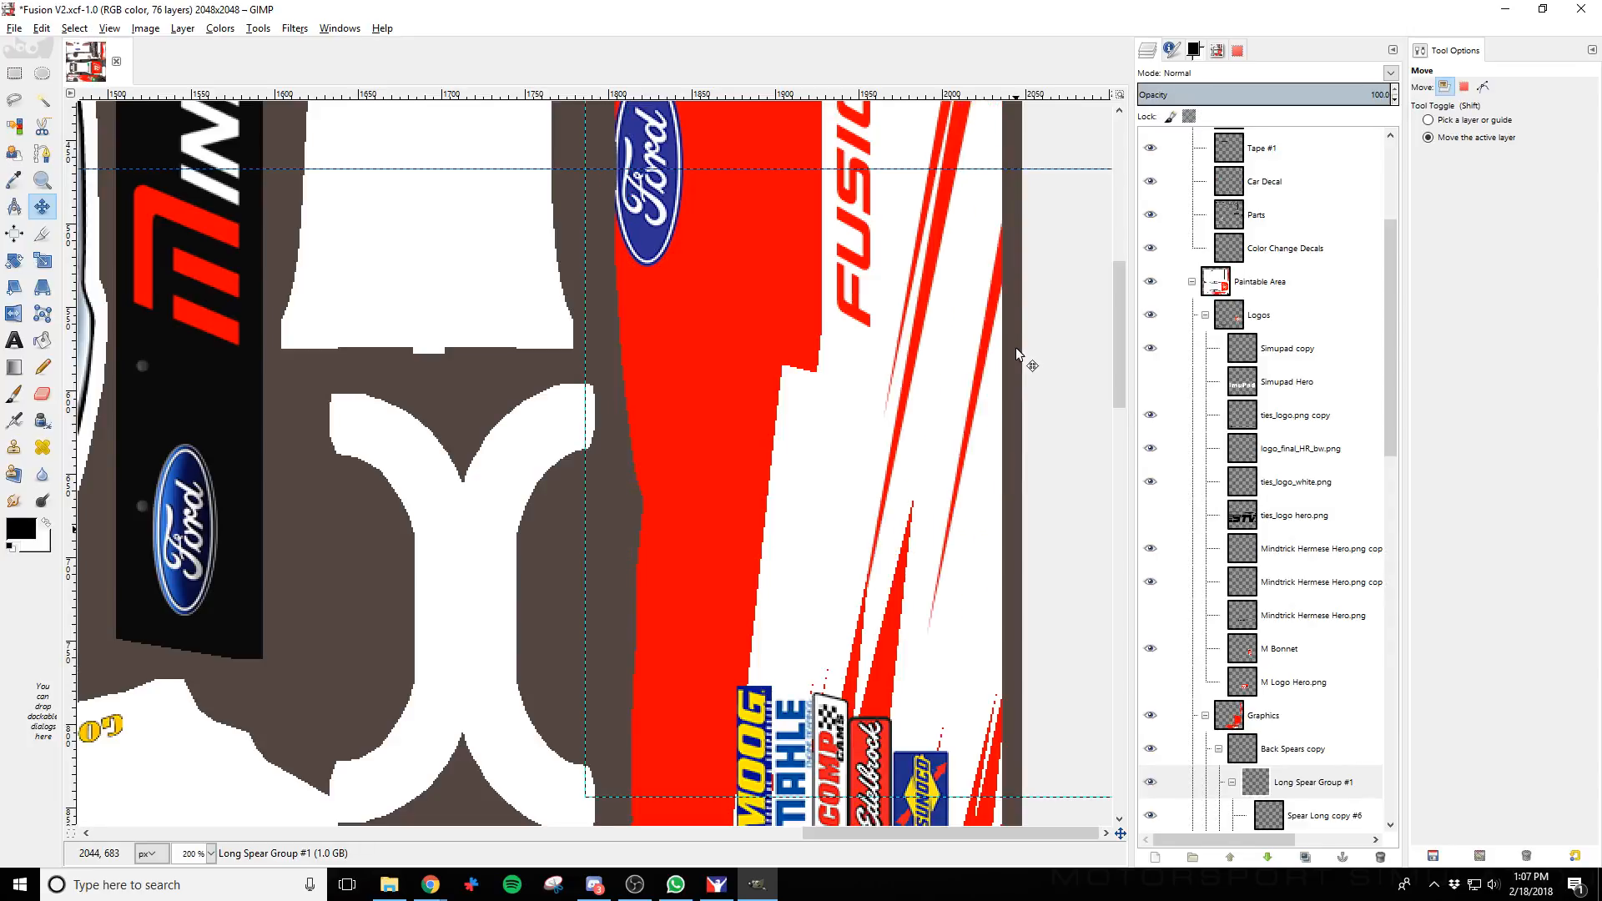
{"action": "key", "text": "Up"}
{"action": "key", "text": "Right"}
{"action": "key", "text": "Right"}
{"action": "key", "text": "Right"}
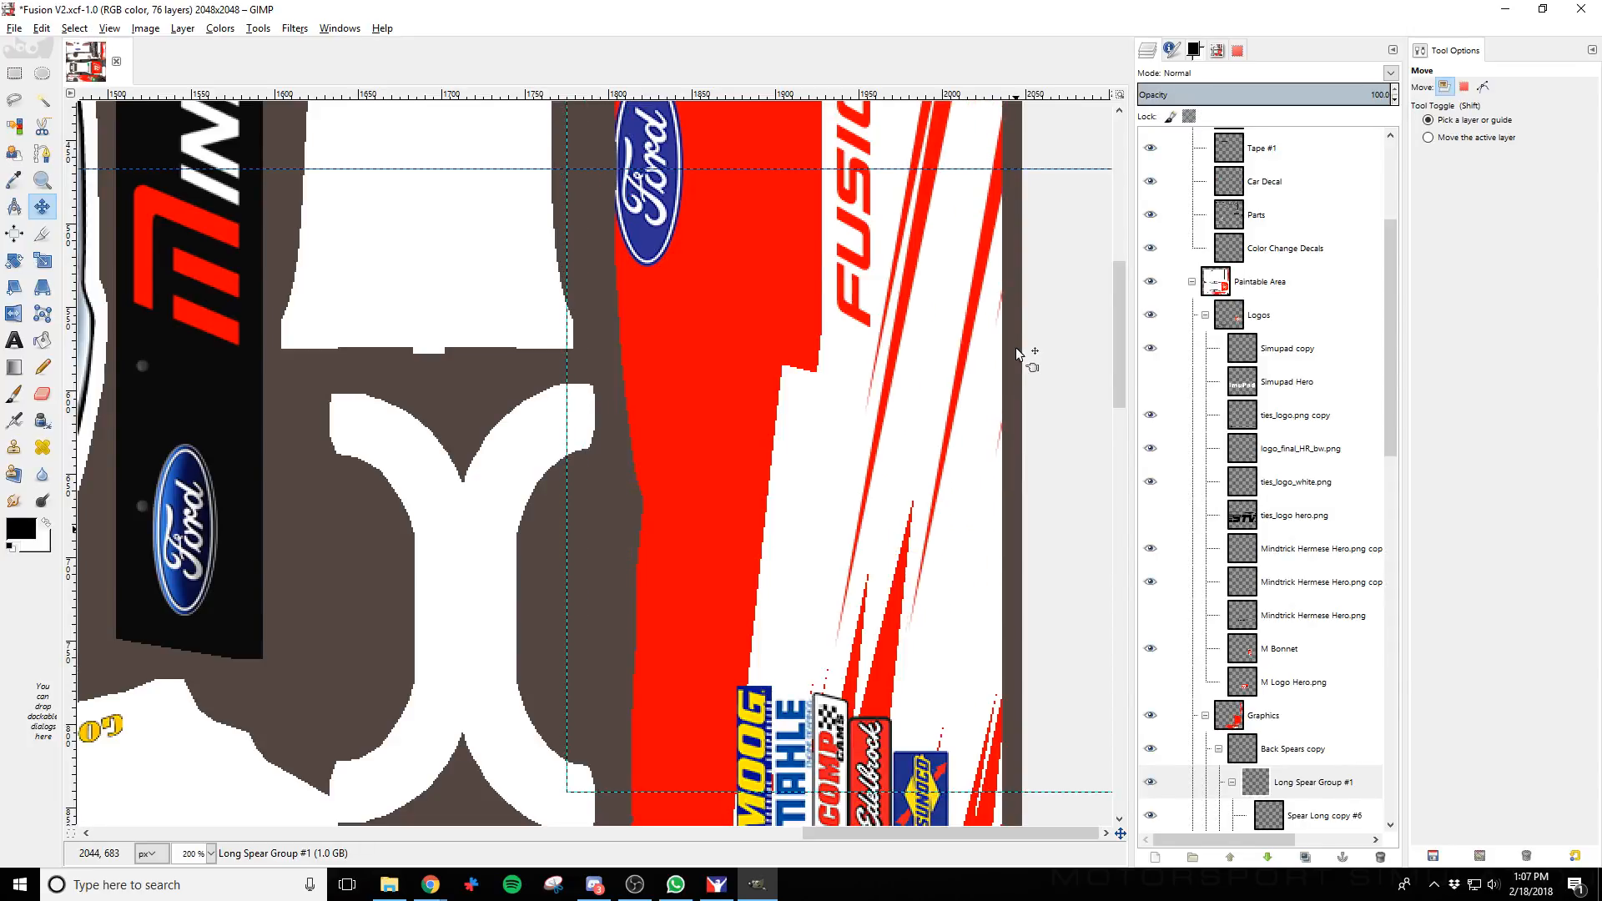
Review the updated long spears on the car in iRacing, then return to GIMP
{"action": "key", "text": "alt+Tab"}
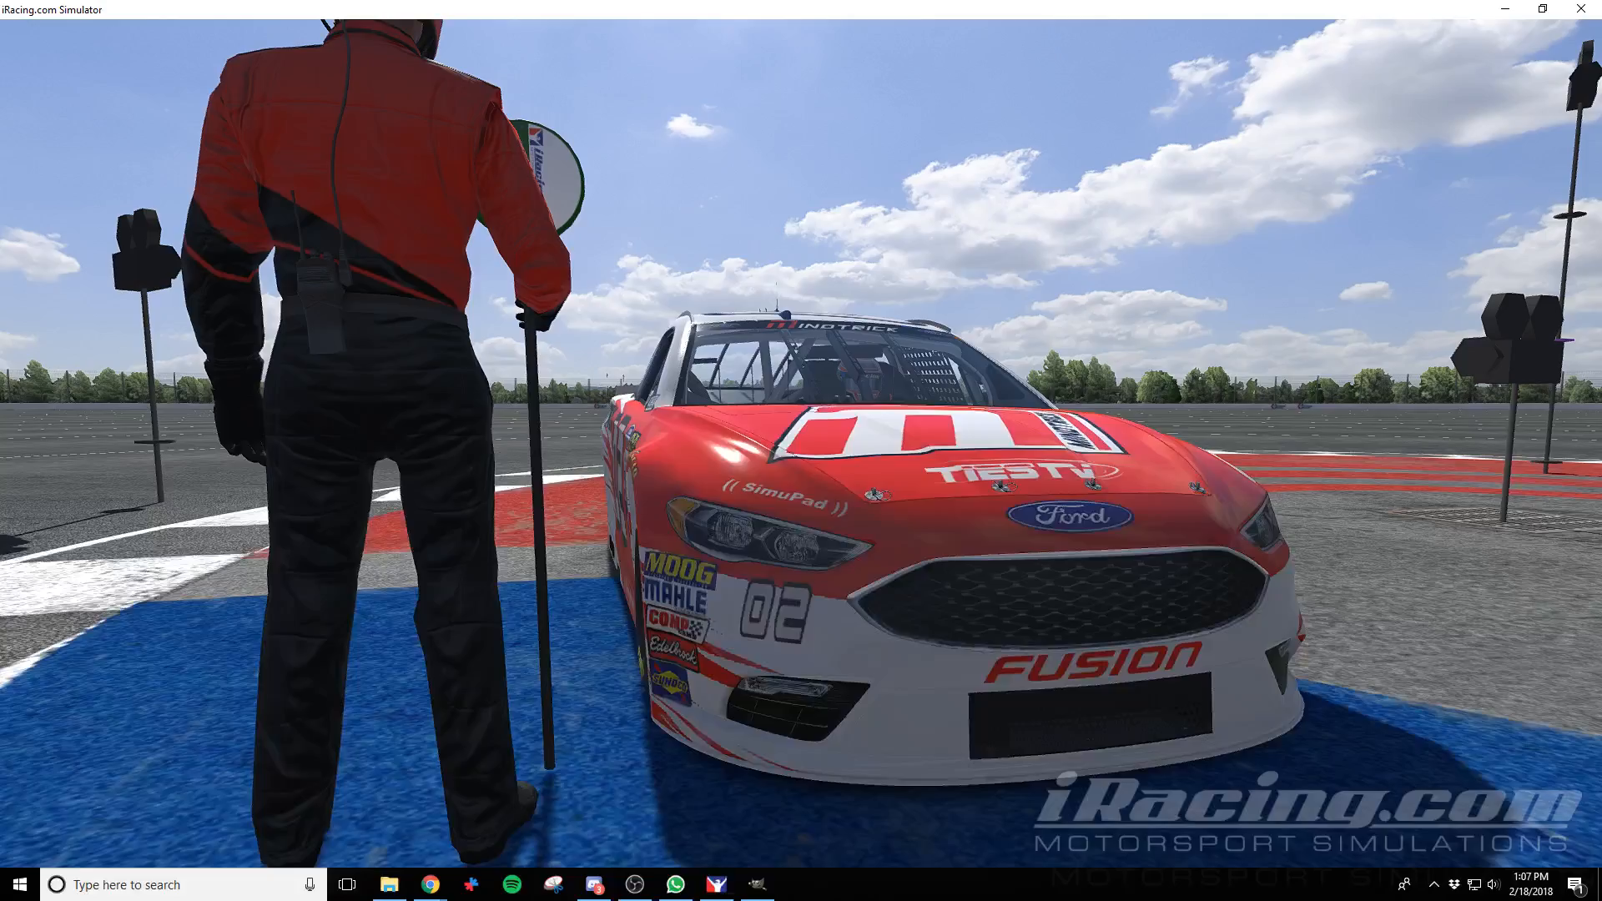
{"action": "key", "text": "ctrl+r"}
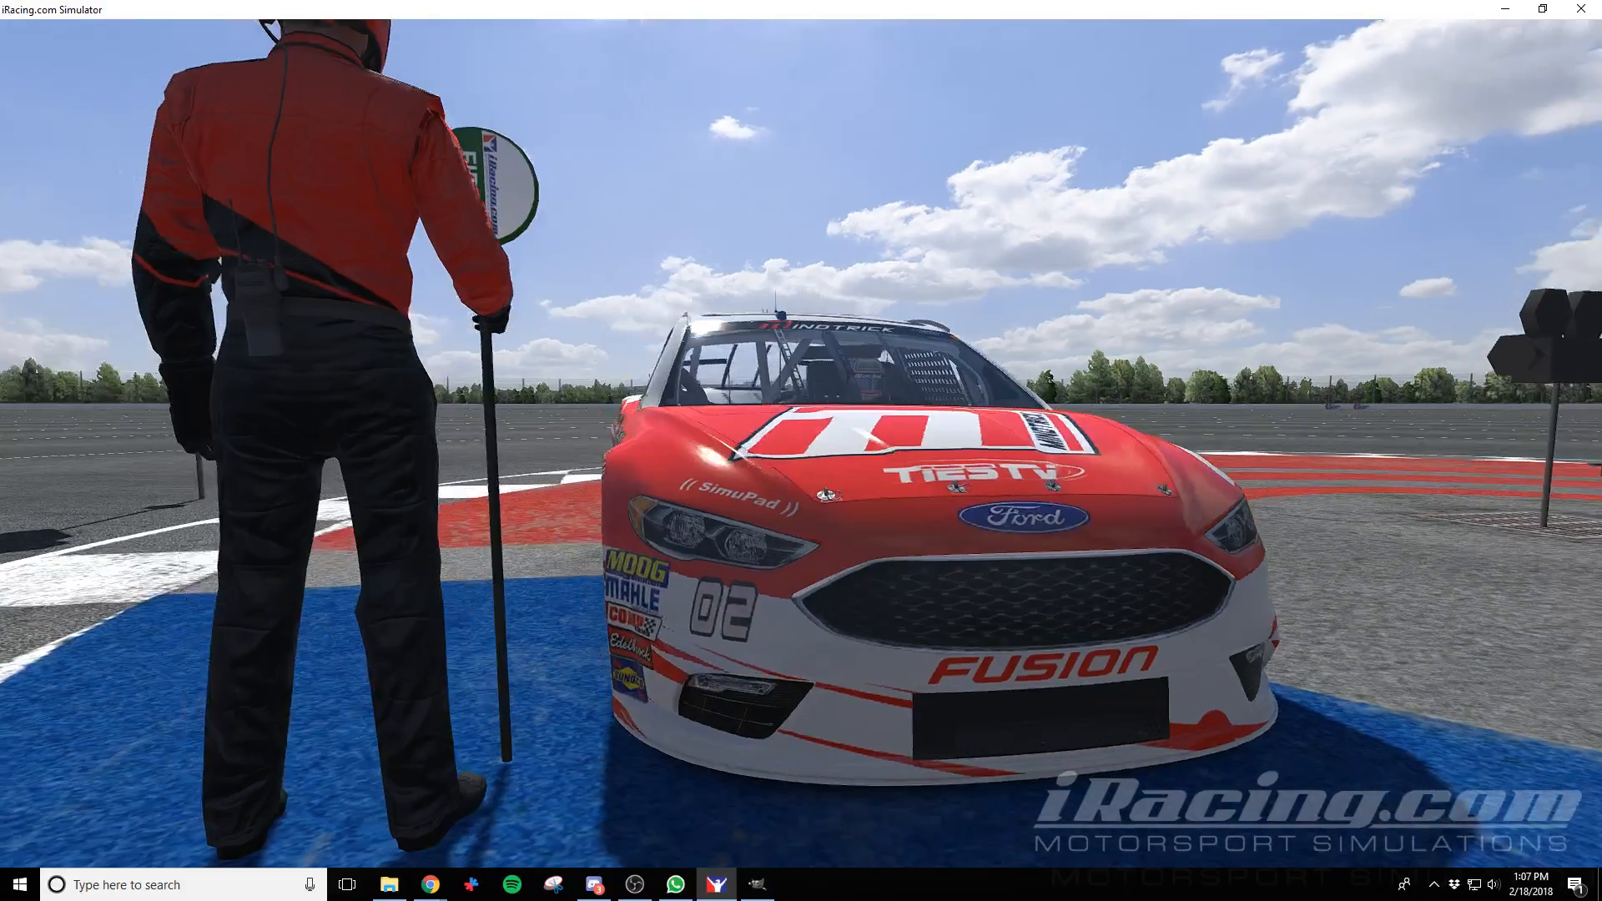
{"action": "key", "text": "alt+Tab"}
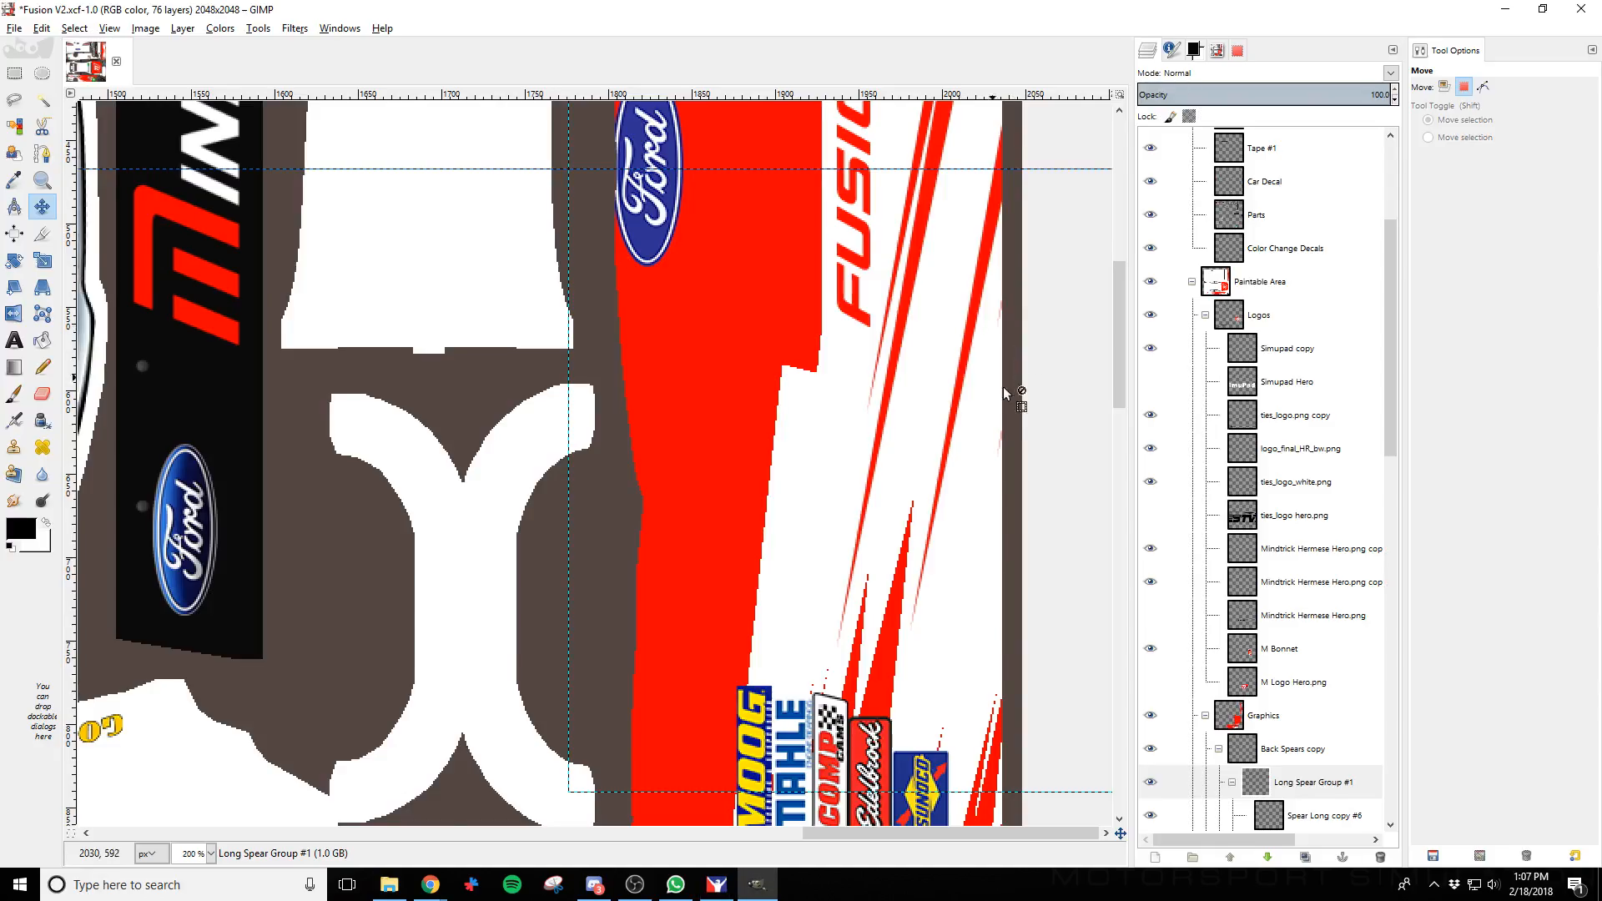
{"action": "scroll", "coordinate": [1007, 393], "scroll_direction": "up", "scroll_amount": 2}
{"action": "scroll", "coordinate": [892, 567], "scroll_direction": "down", "scroll_amount": 2}
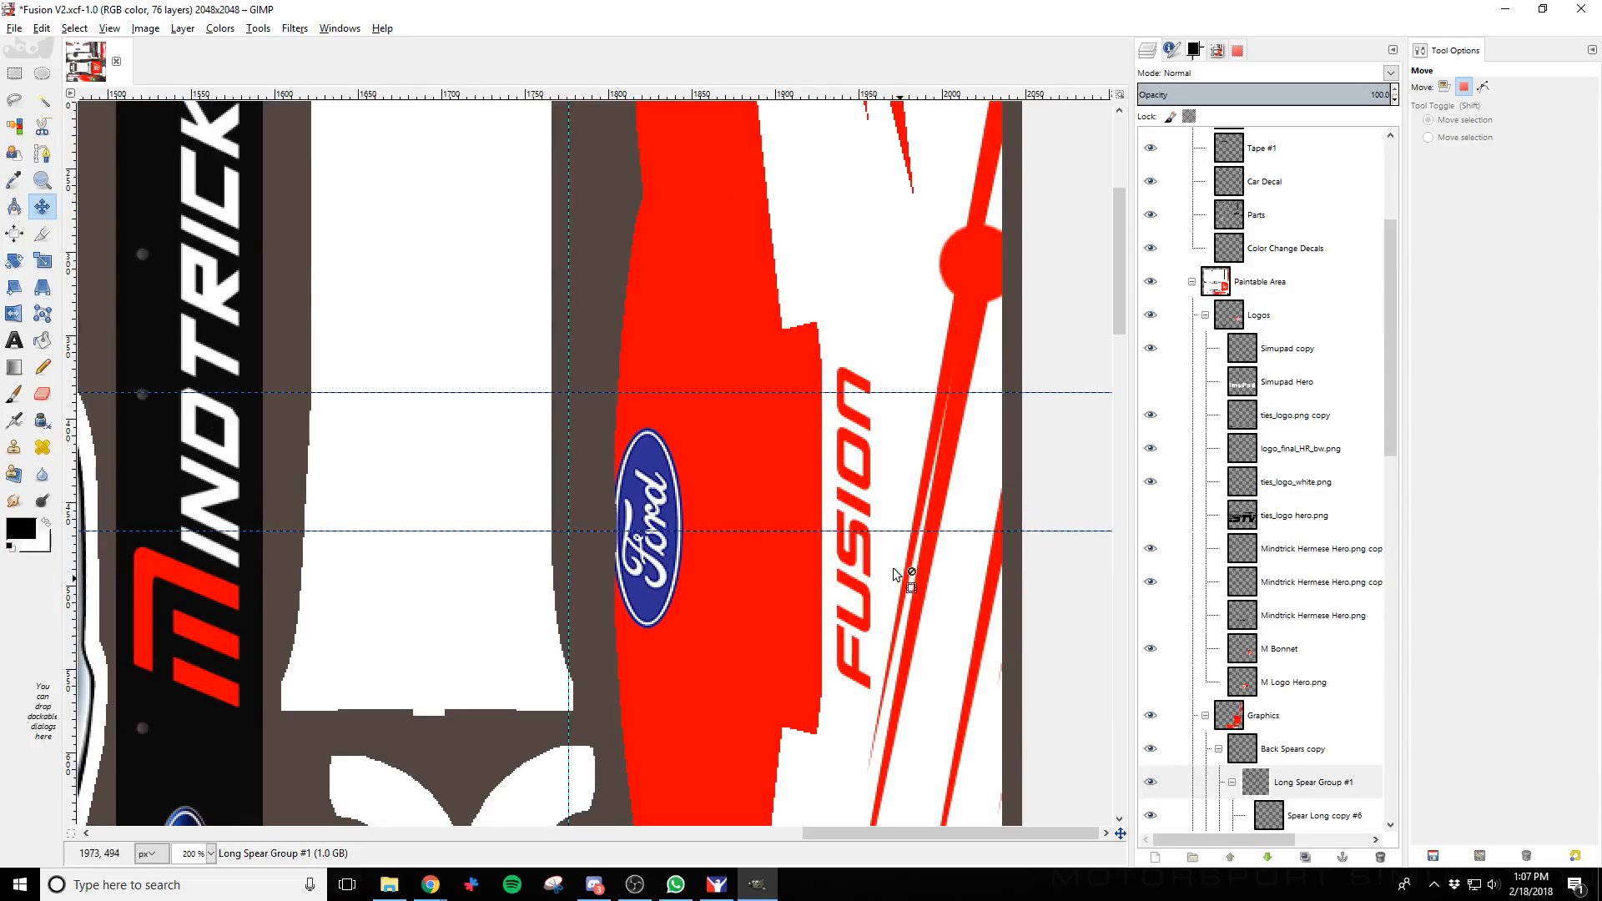
{"action": "key", "text": "alt+Tab"}
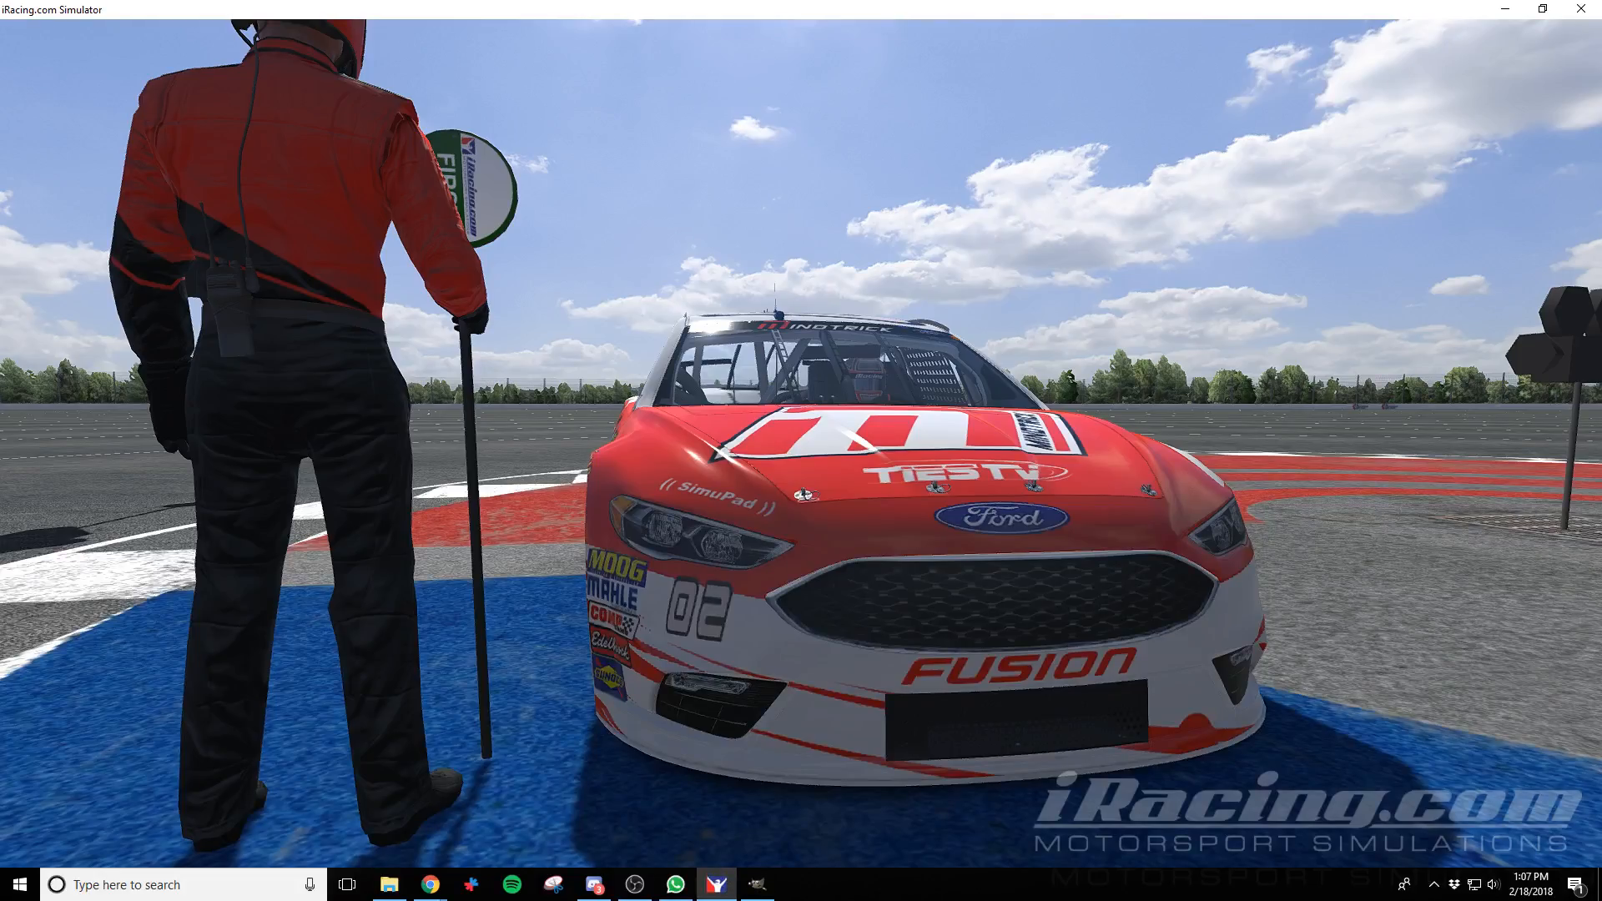
{"action": "key", "text": "alt+Tab"}
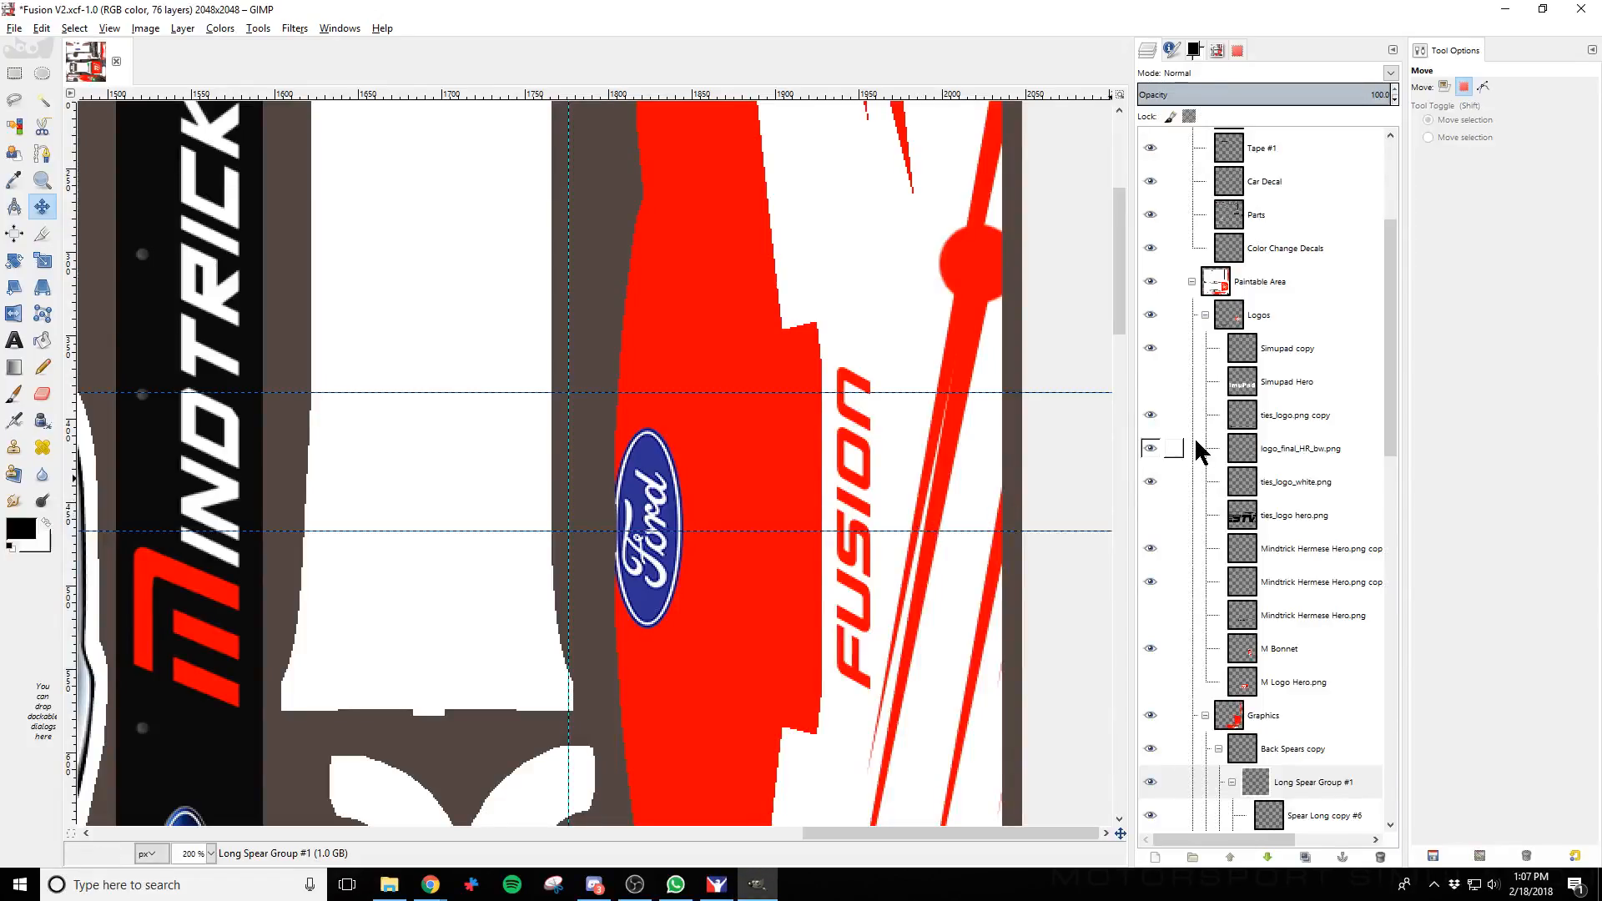
Collapse Long Spear Group #1 and delete the Short Spear Group #1 layers
{"action": "left_click", "coordinate": [1232, 781]}
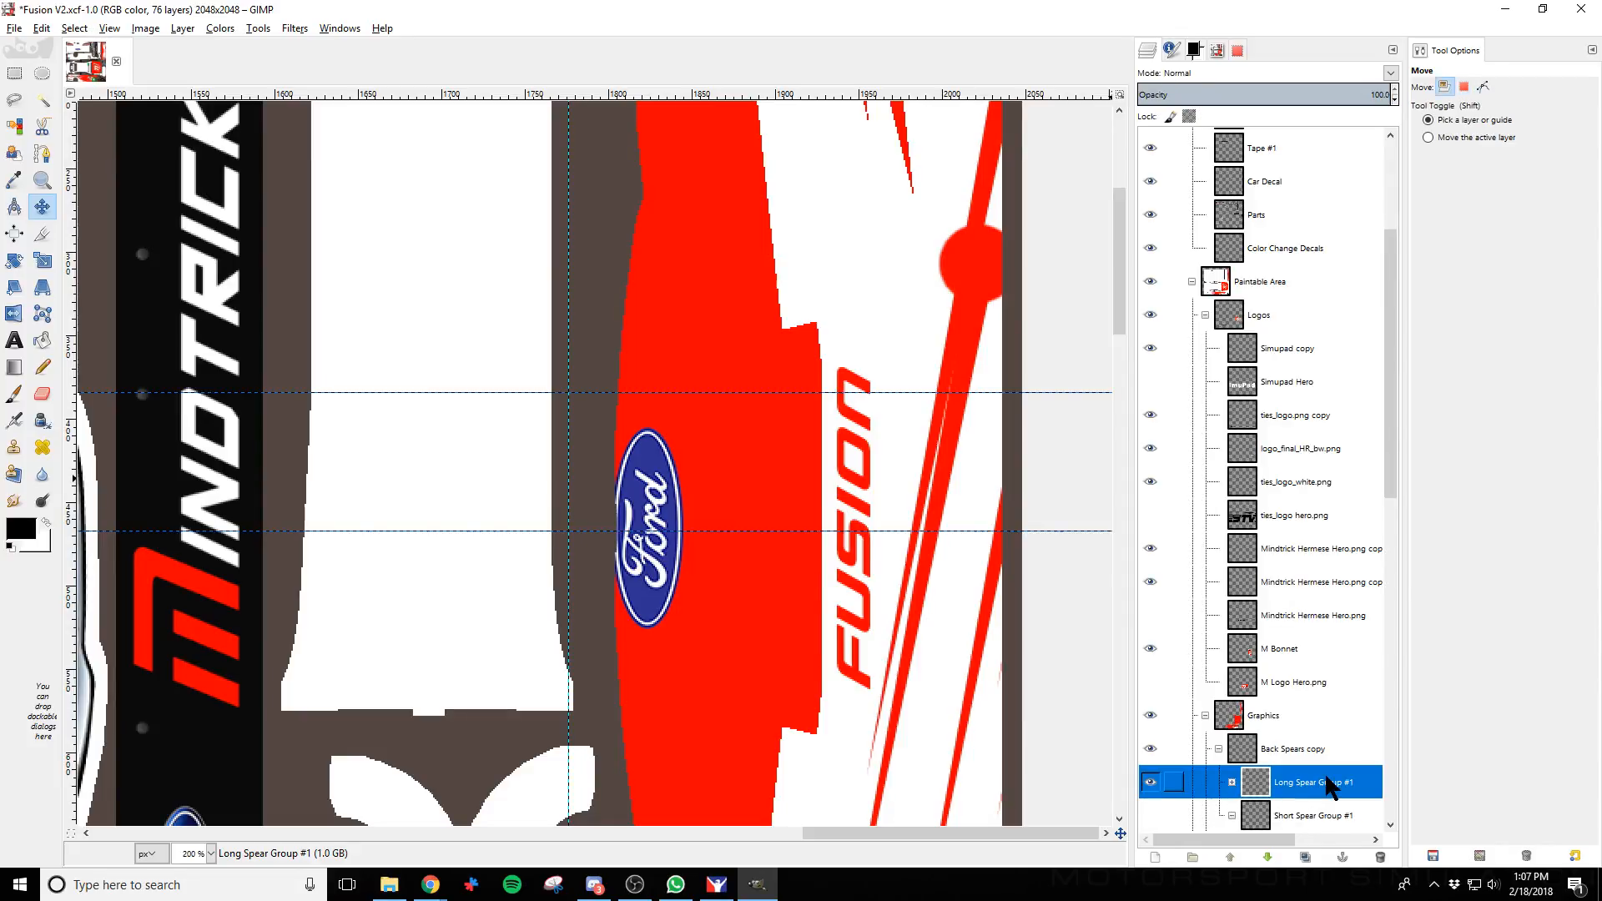
{"action": "scroll", "coordinate": [1285, 693], "scroll_direction": "down", "scroll_amount": 3}
{"action": "right_click", "coordinate": [1329, 670]}
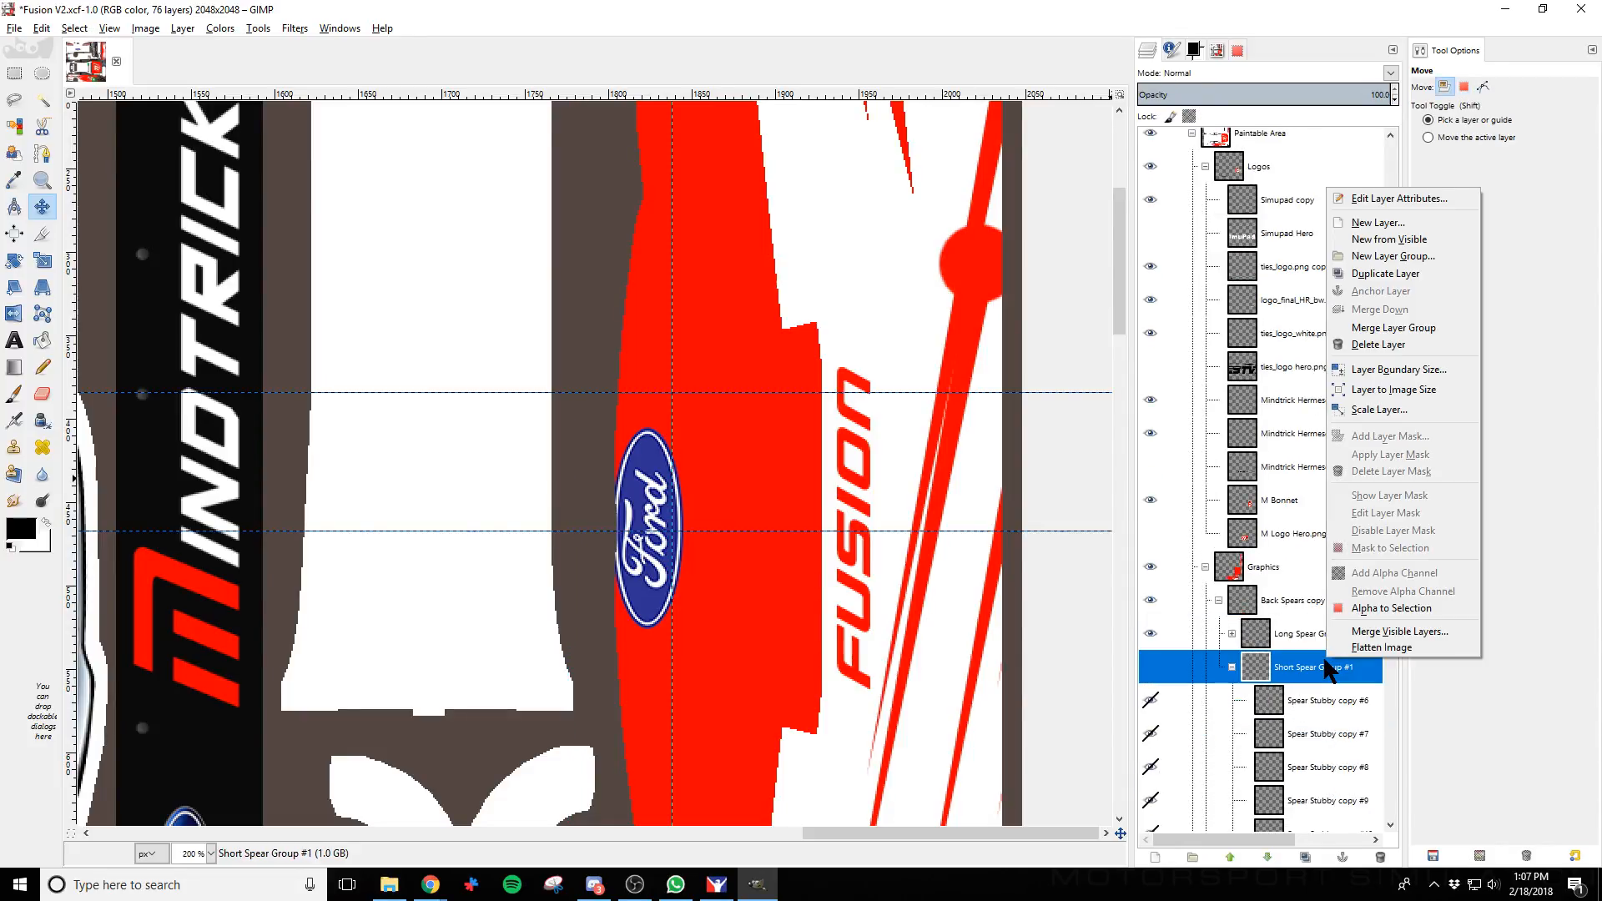
{"action": "left_click", "coordinate": [1233, 678]}
{"action": "right_click", "coordinate": [1314, 677]}
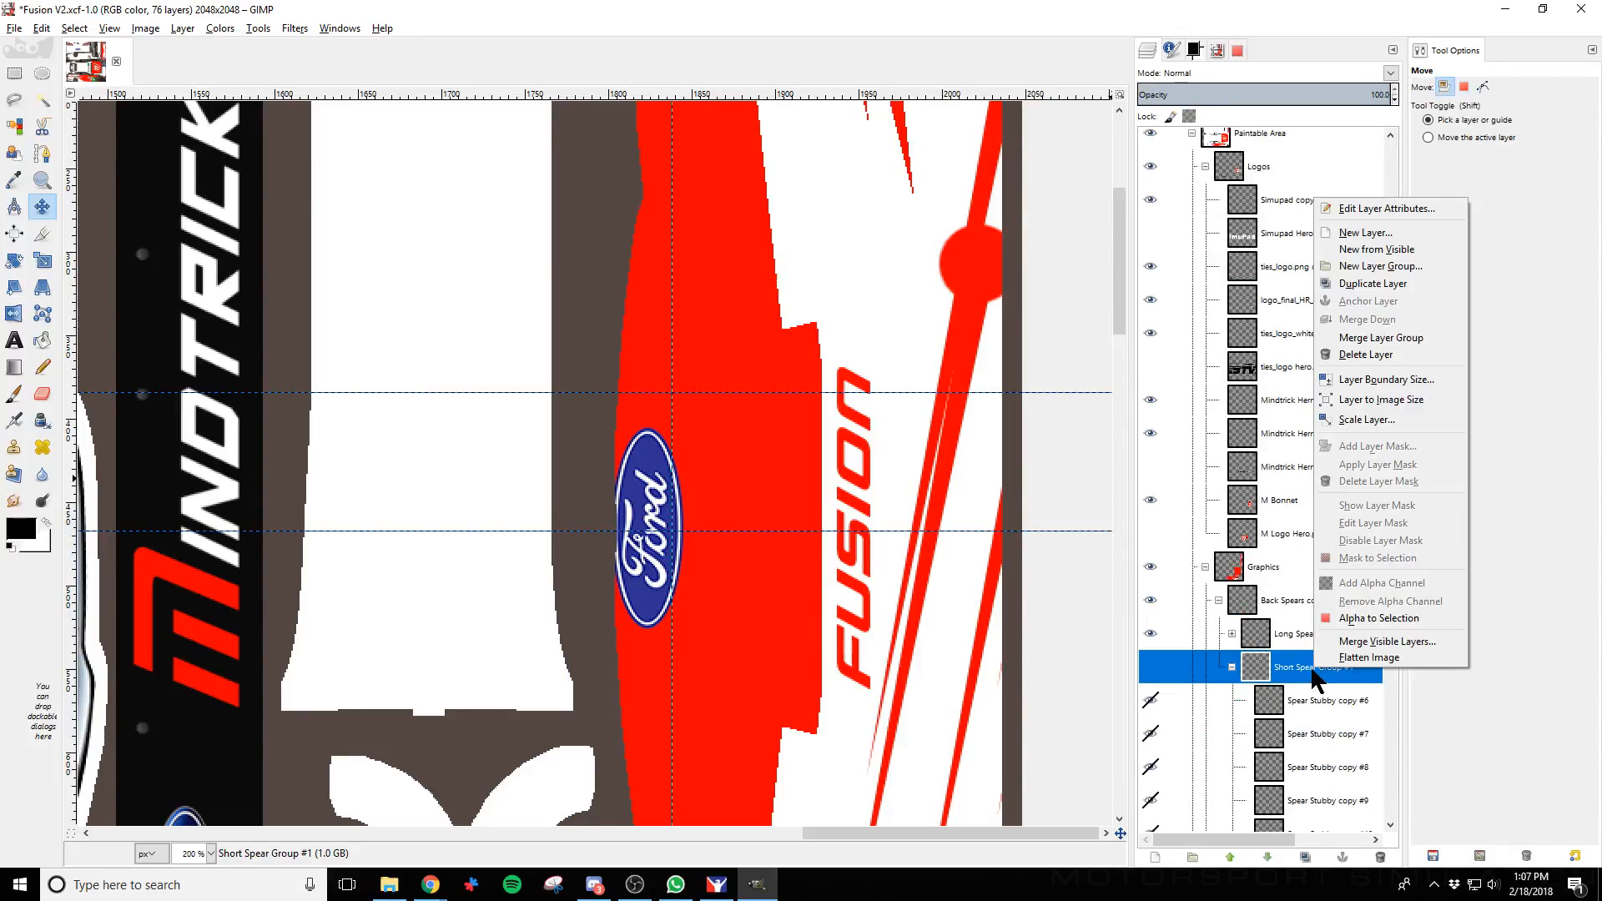
{"action": "left_click", "coordinate": [1381, 344]}
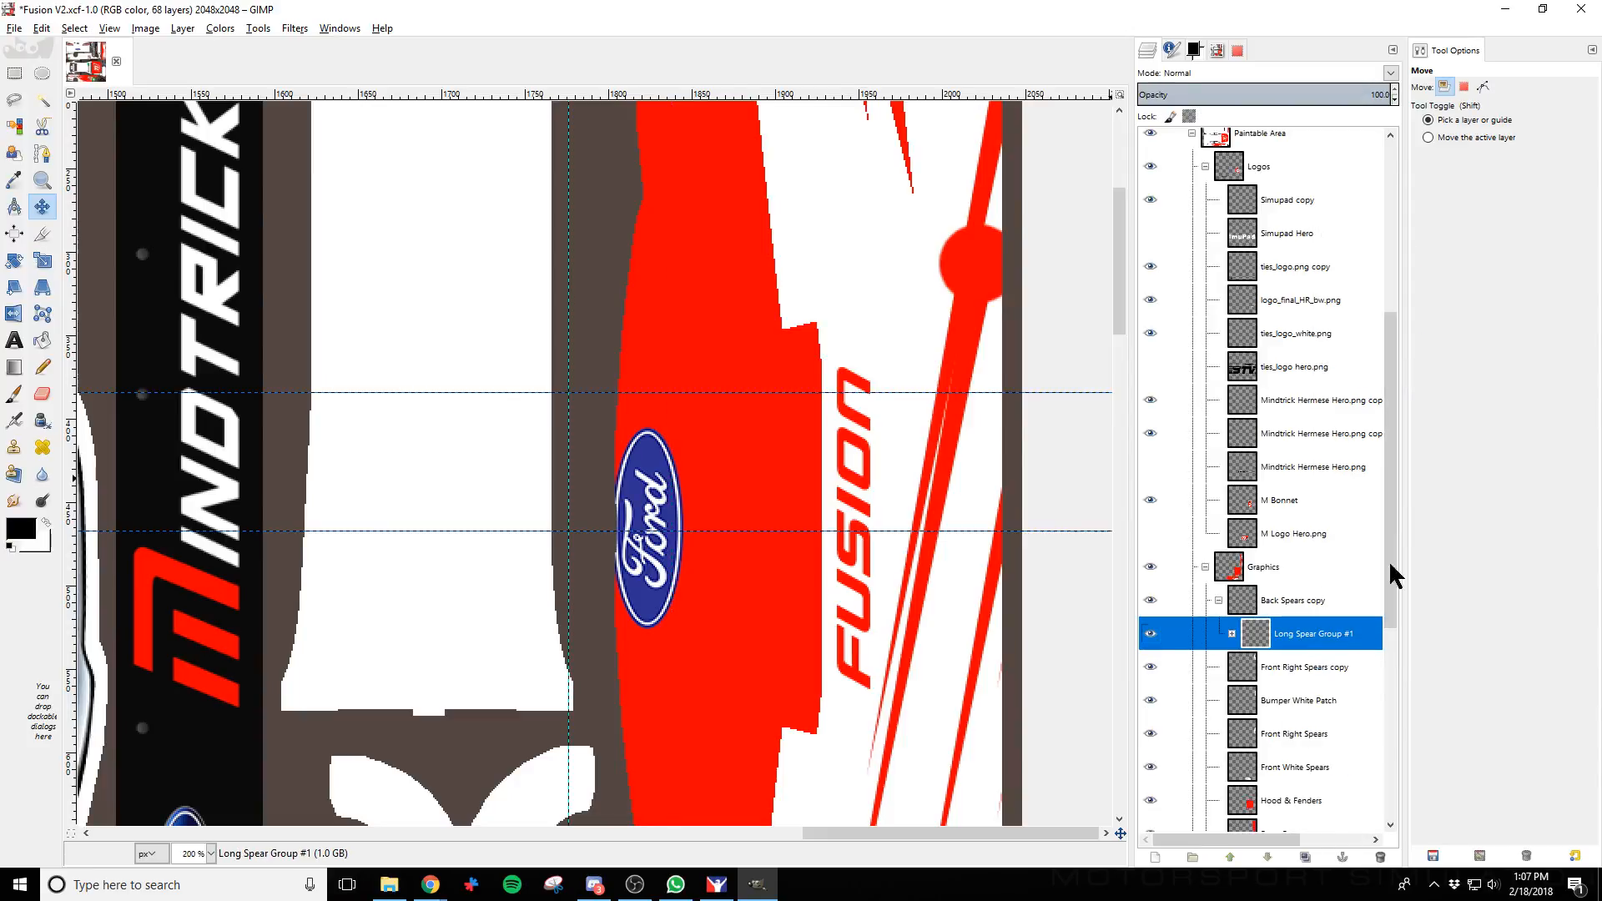
Duplicate Long Spear Group #1 and flip the copy vertically into crossing spears
{"action": "right_click", "coordinate": [1295, 642]}
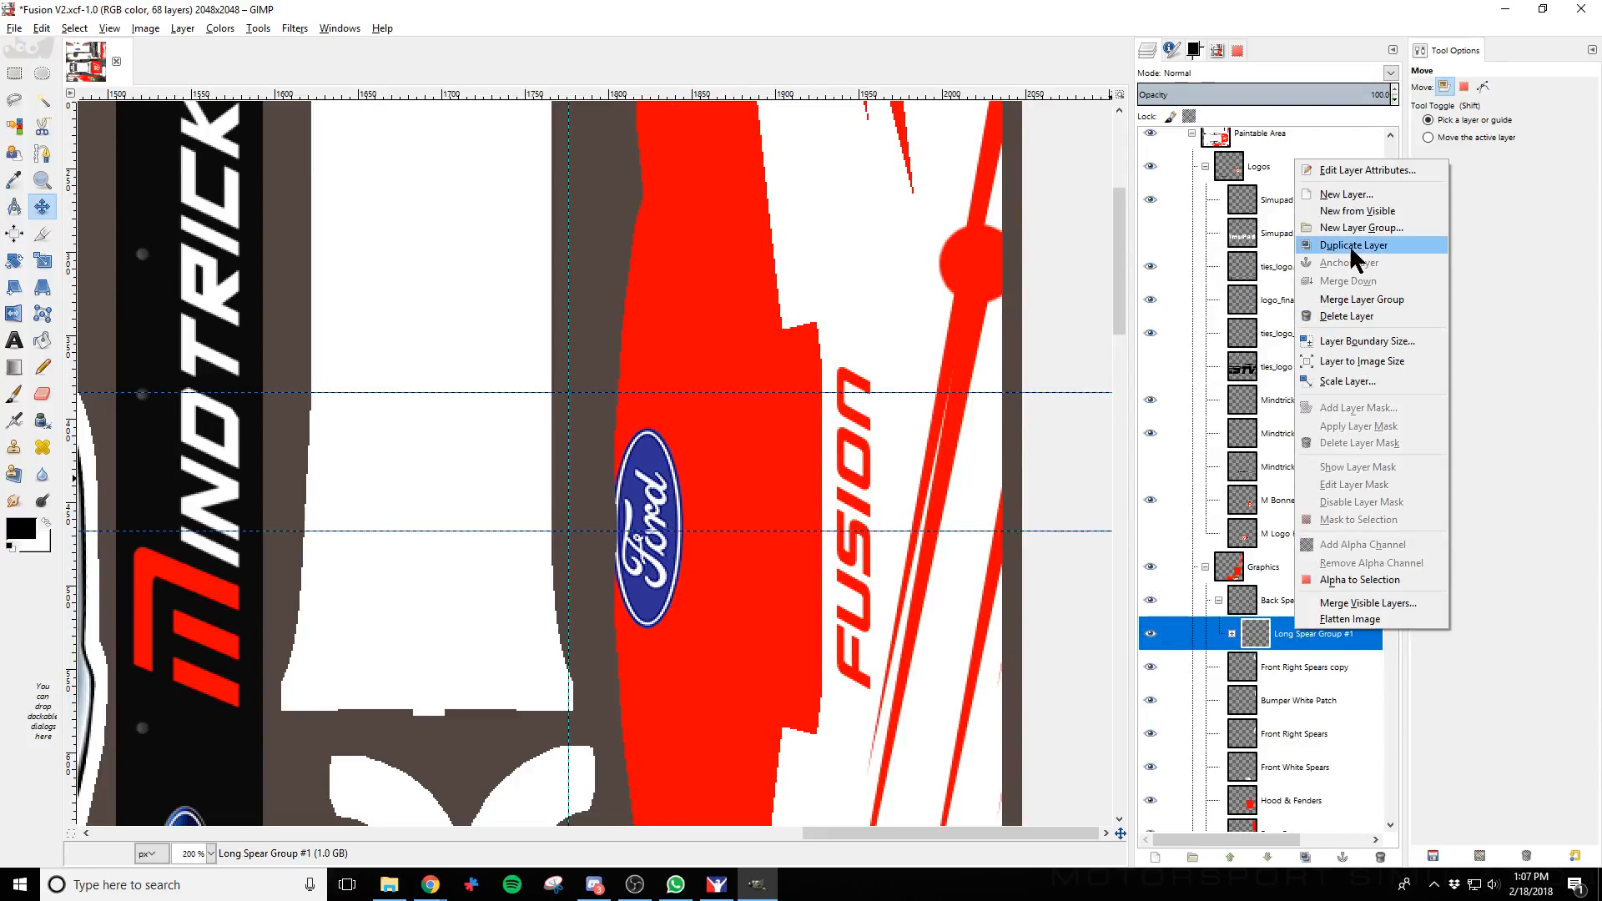
{"action": "left_click", "coordinate": [1335, 254]}
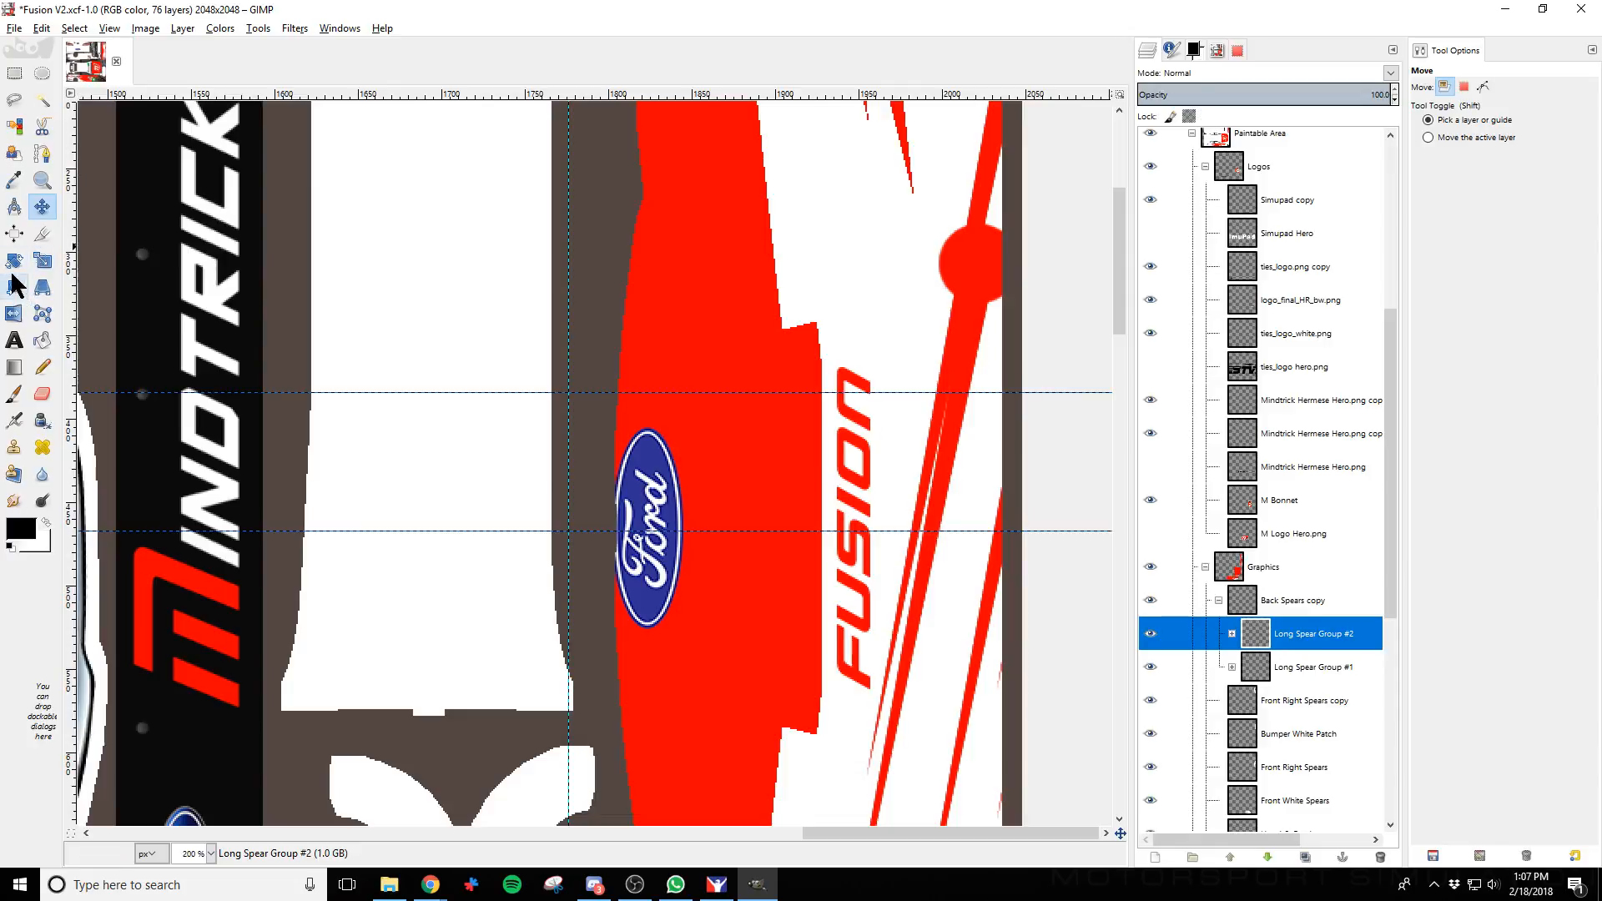
{"action": "left_click", "coordinate": [15, 310]}
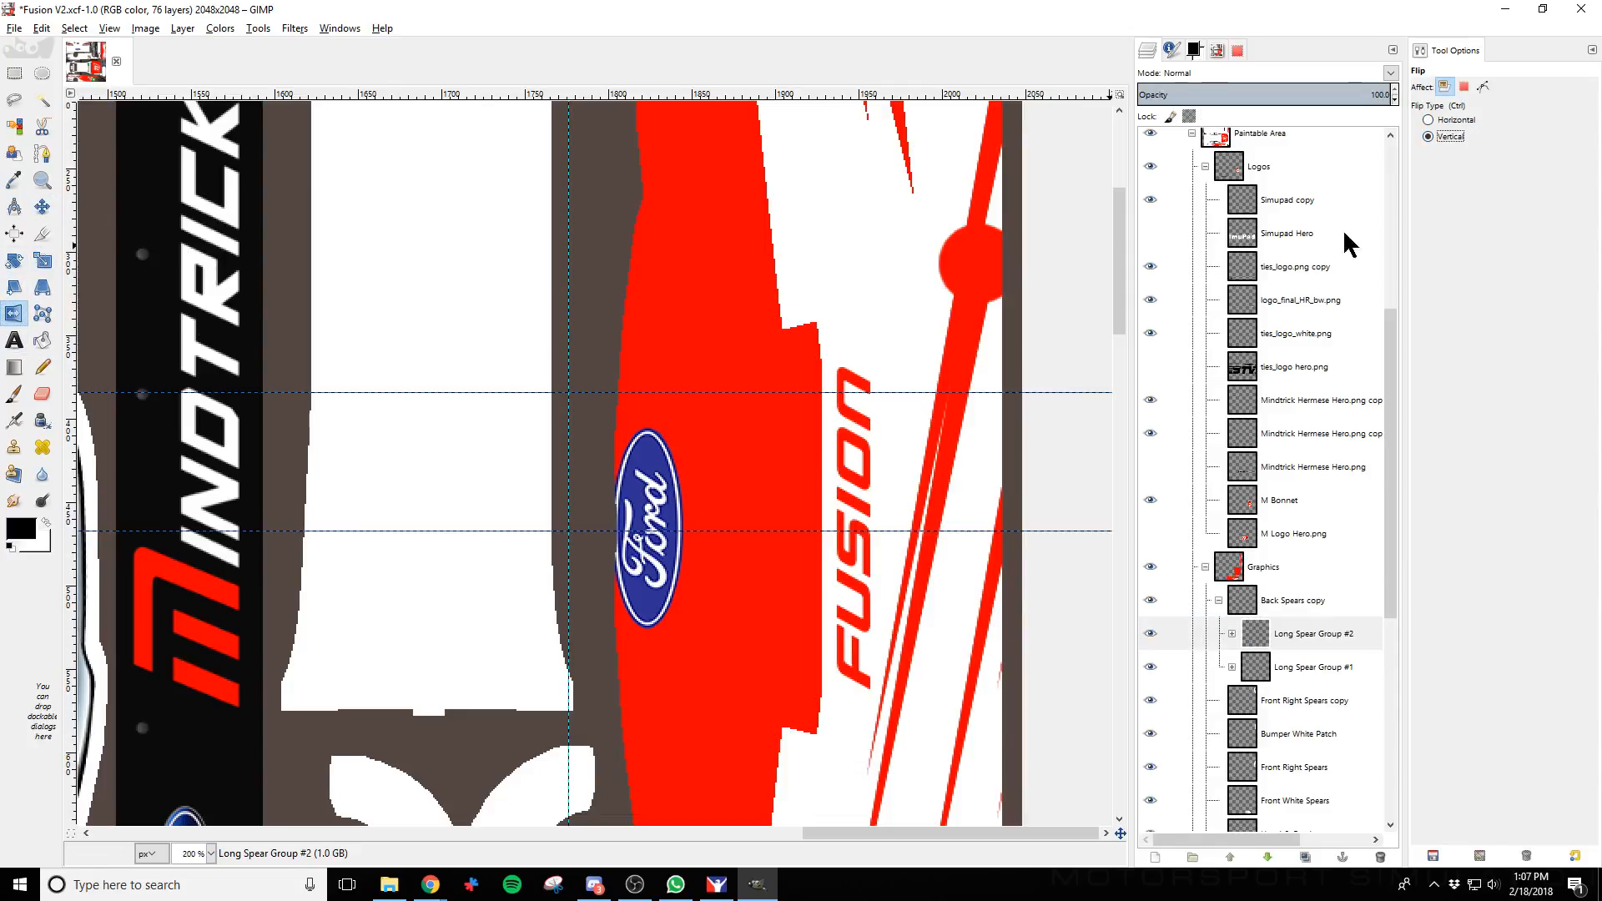
{"action": "left_click", "coordinate": [957, 413]}
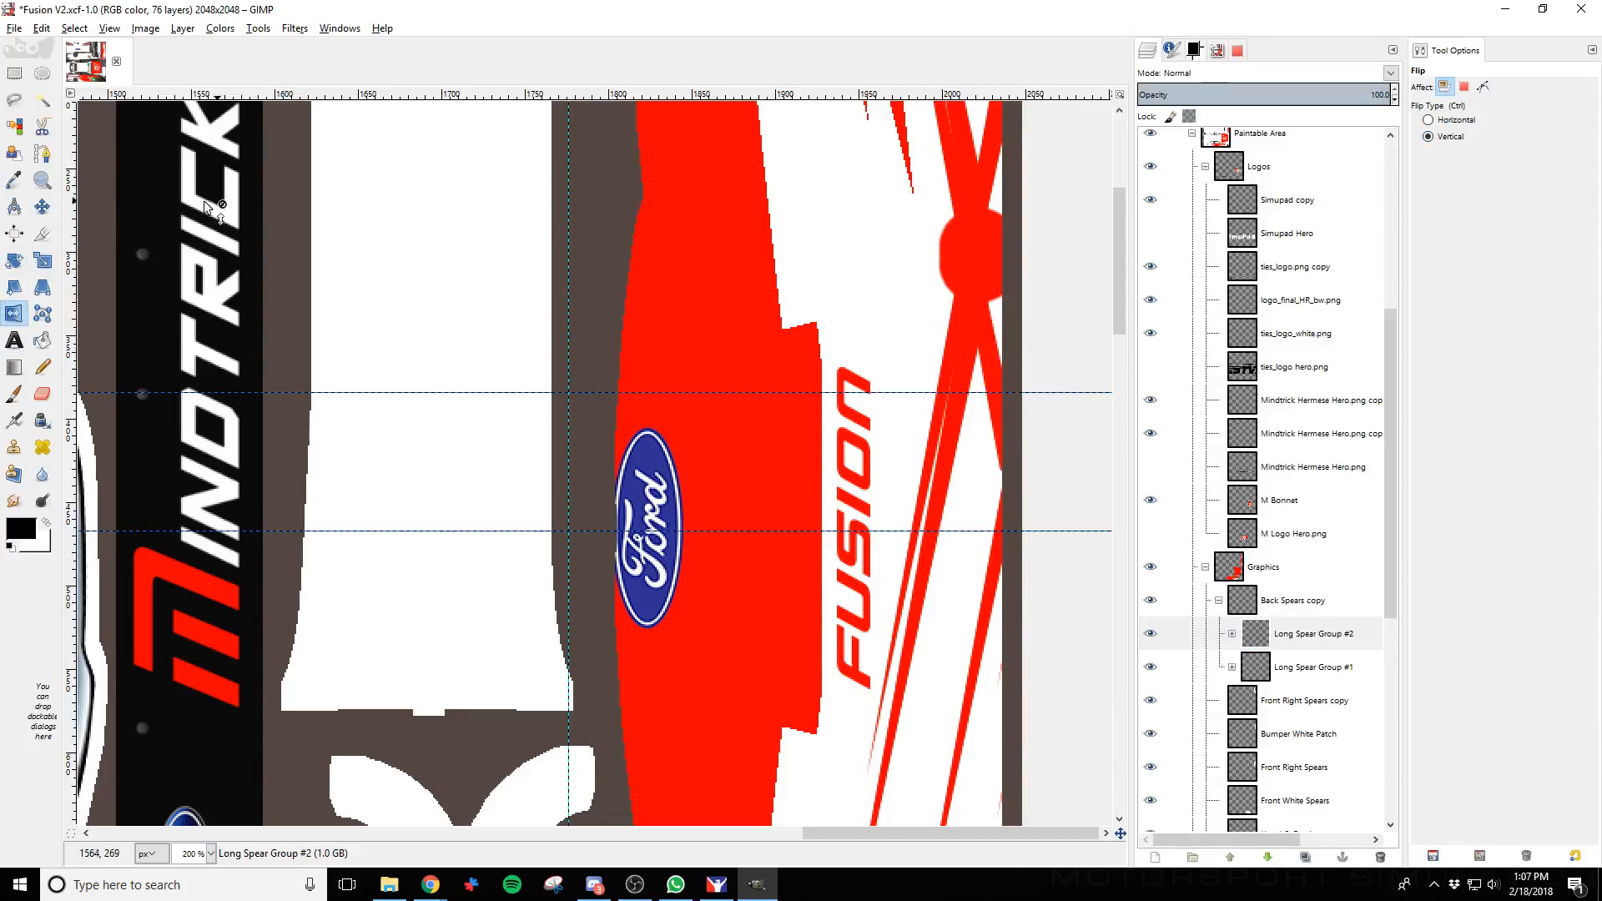
Export the livery to car_147818.tga and preview it on the car in iRacing
{"action": "key", "text": "ctrl+e"}
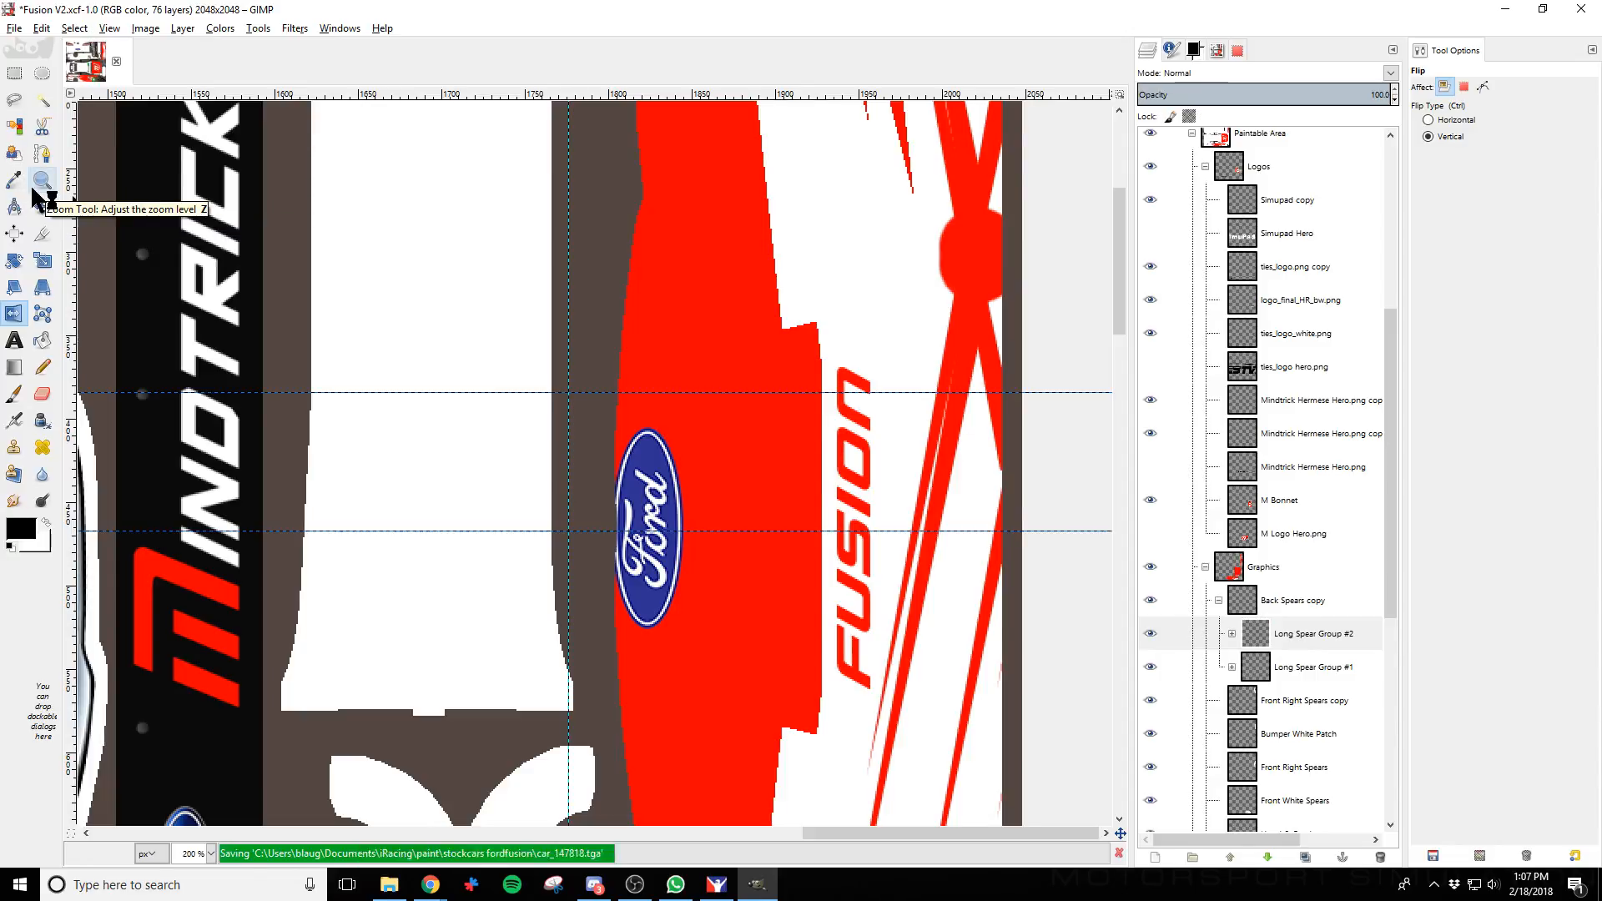
{"action": "key", "text": "alt+Tab"}
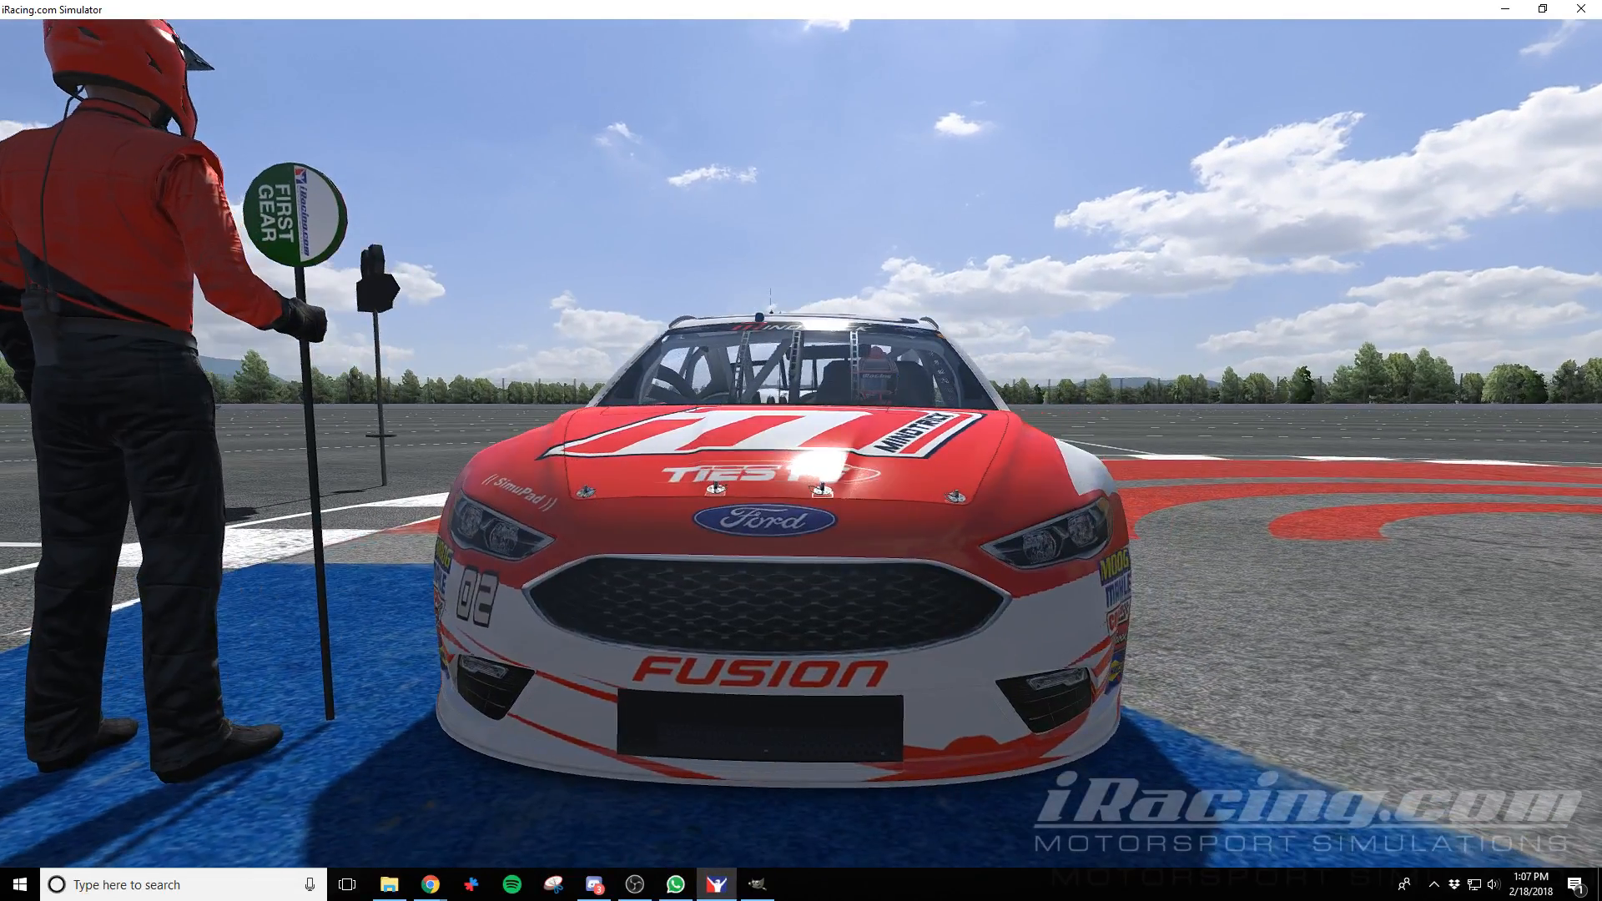
{"action": "key", "text": "alt+Tab"}
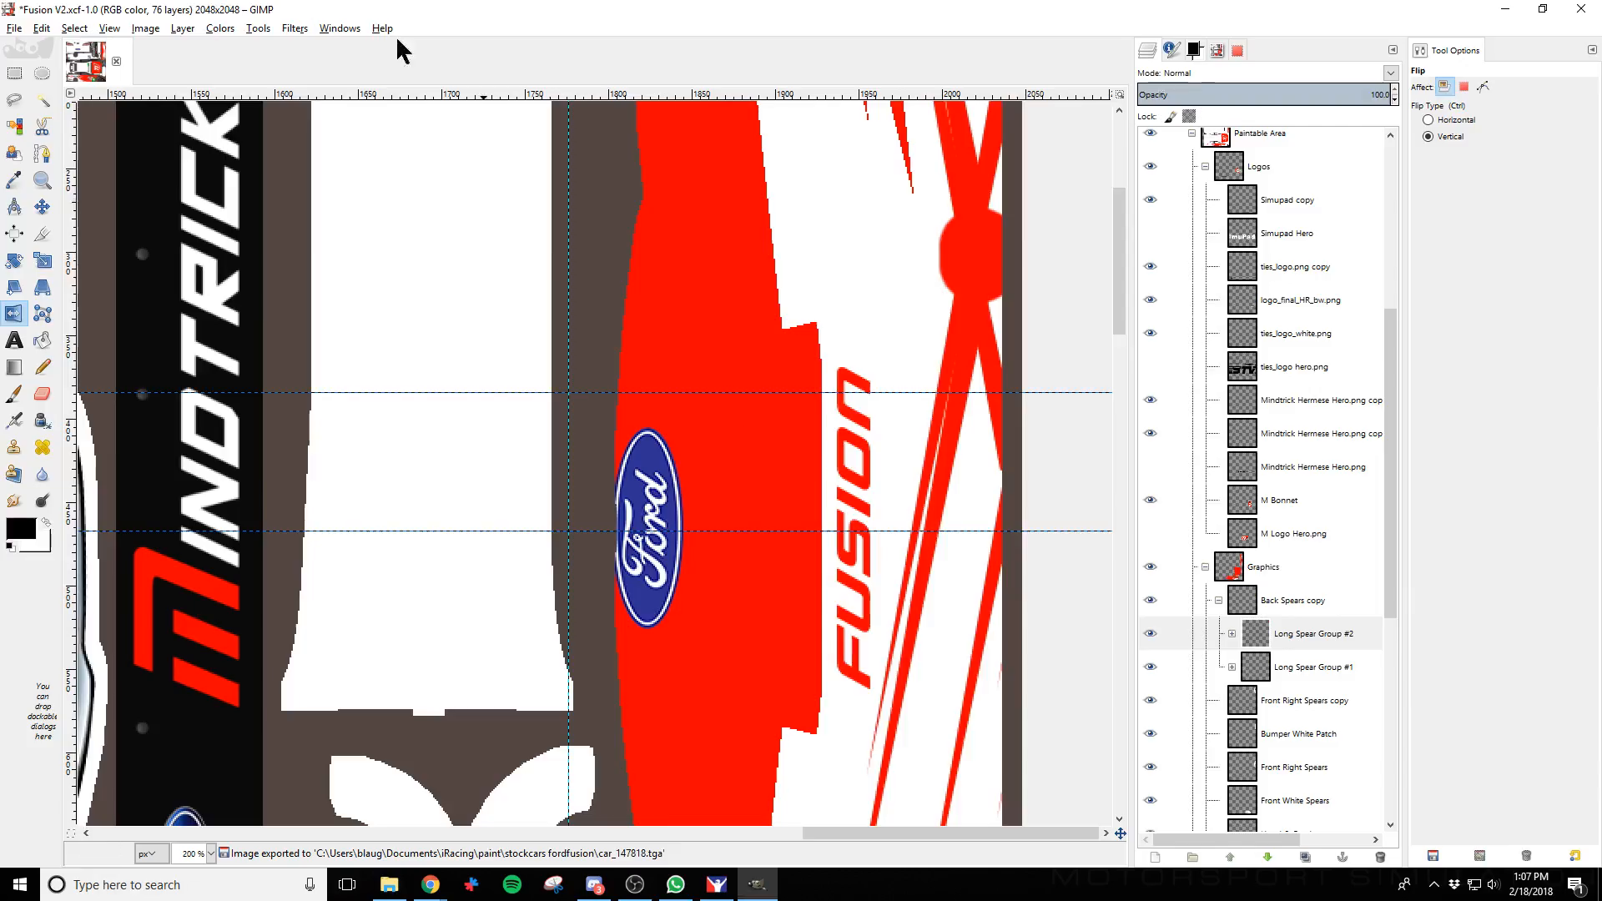
Nudge Long Spear Group #2 down into a tighter X and show the Wire overlay
{"action": "left_click", "coordinate": [42, 207]}
{"action": "left_click", "coordinate": [978, 263]}
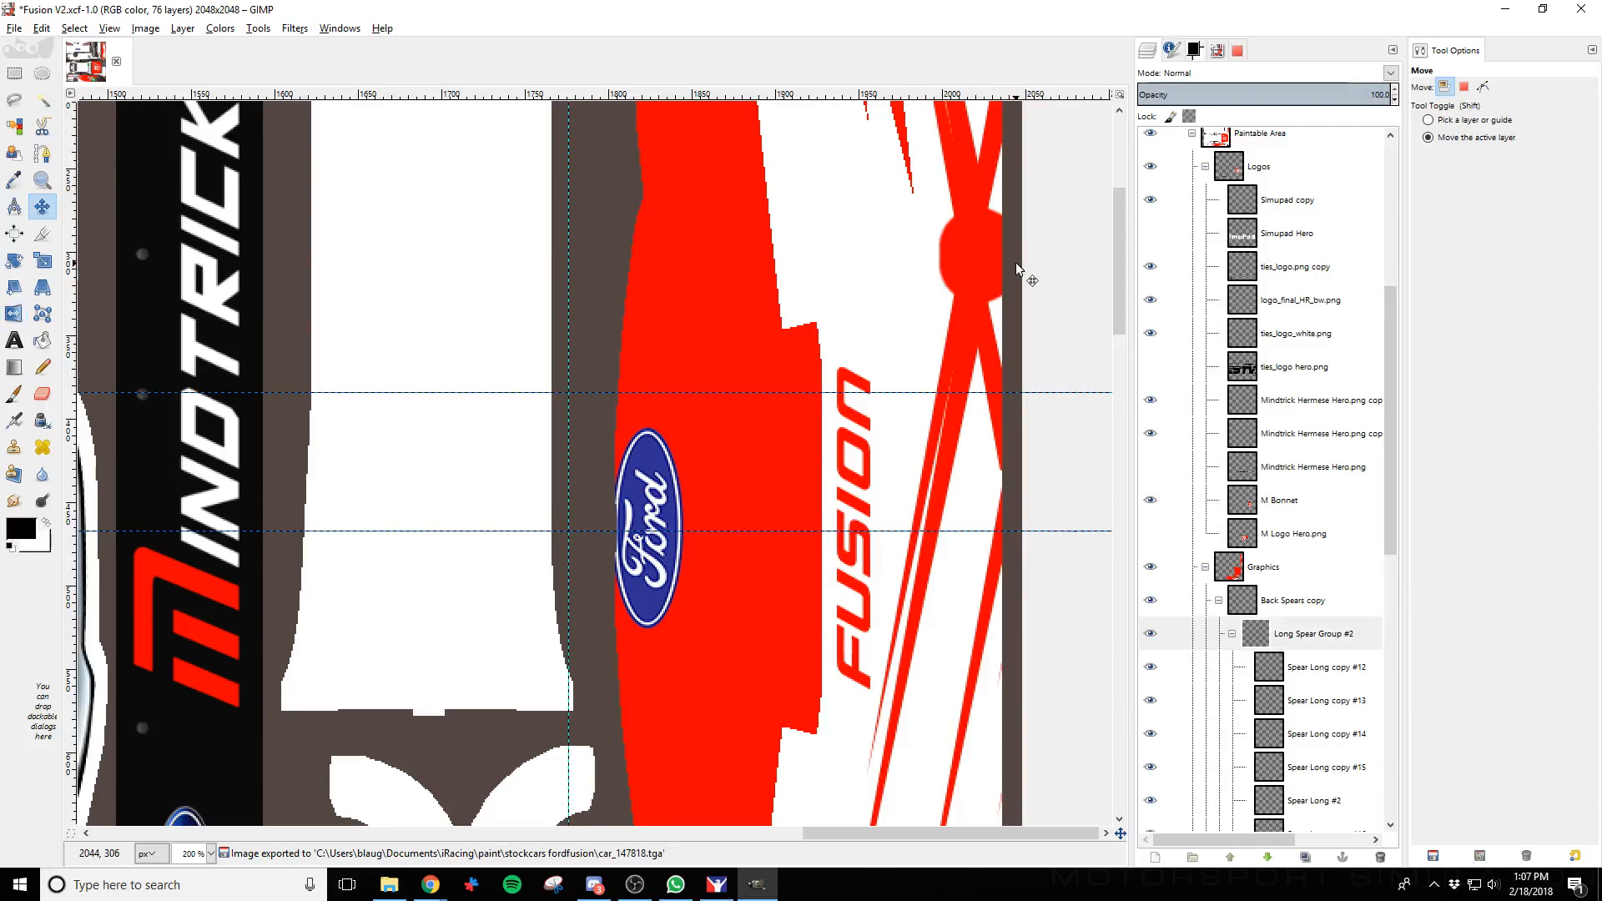
{"action": "key", "text": "shift+Down"}
{"action": "key", "text": "shift+Down"}
{"action": "key", "text": "shift+Down"}
{"action": "key", "text": "shift+Down"}
{"action": "key", "text": "shift+Down"}
{"action": "key", "text": "shift+Down"}
{"action": "key", "text": "shift+Down"}
{"action": "key", "text": "shift+Down"}
{"action": "key", "text": "shift+Down"}
{"action": "key", "text": "shift+Down"}
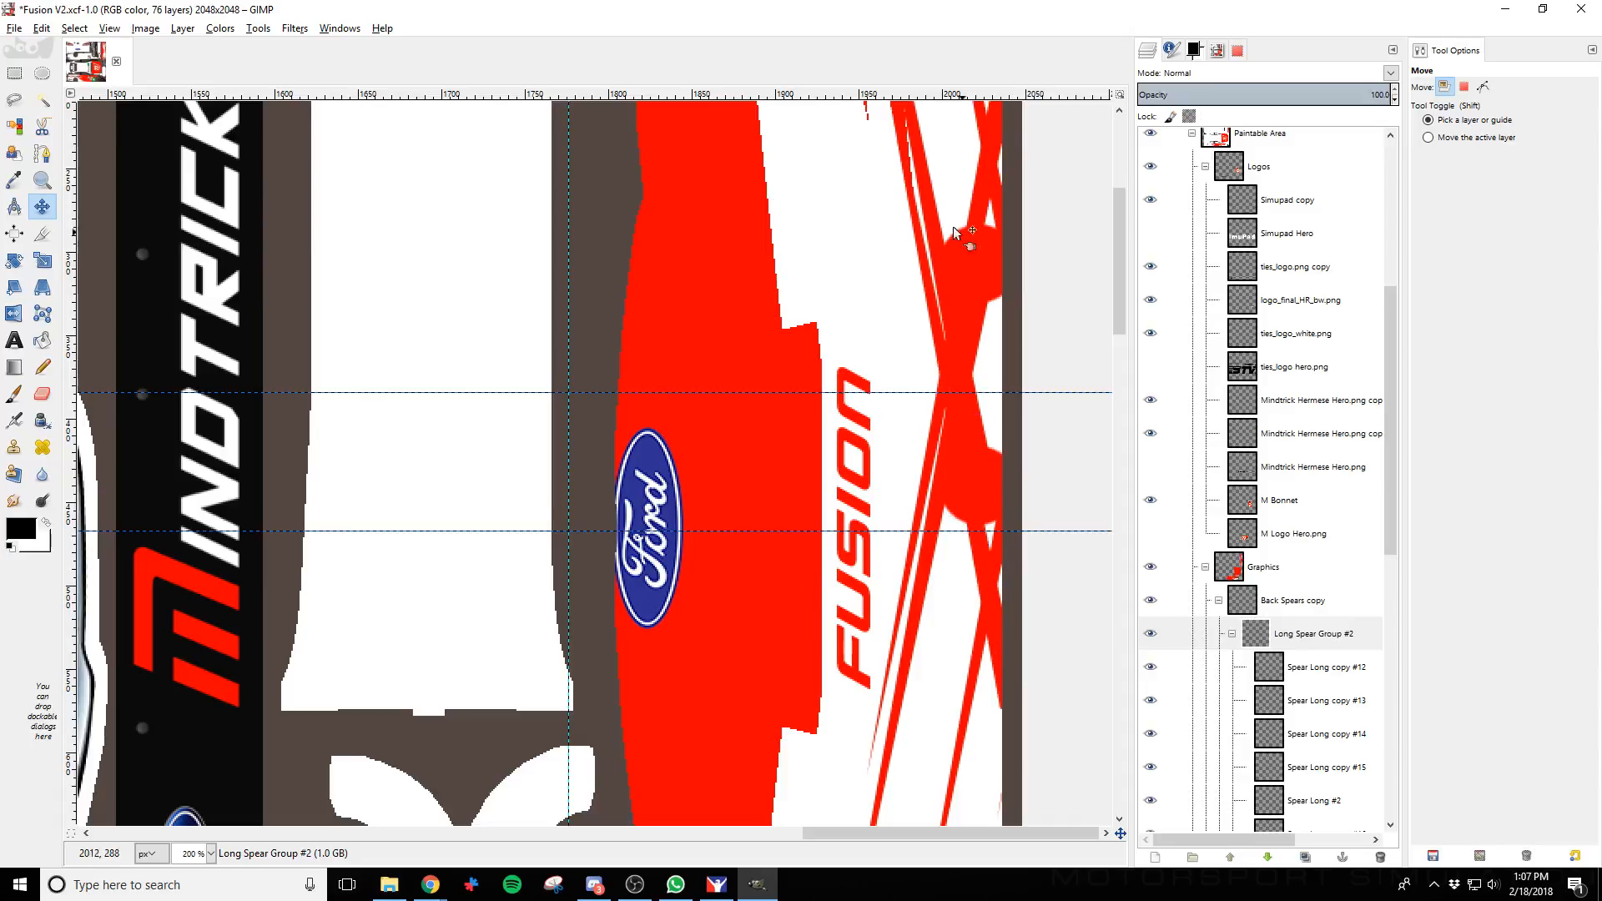
{"action": "scroll", "coordinate": [1156, 225], "scroll_direction": "up", "scroll_amount": 5}
{"action": "left_click", "coordinate": [1150, 244]}
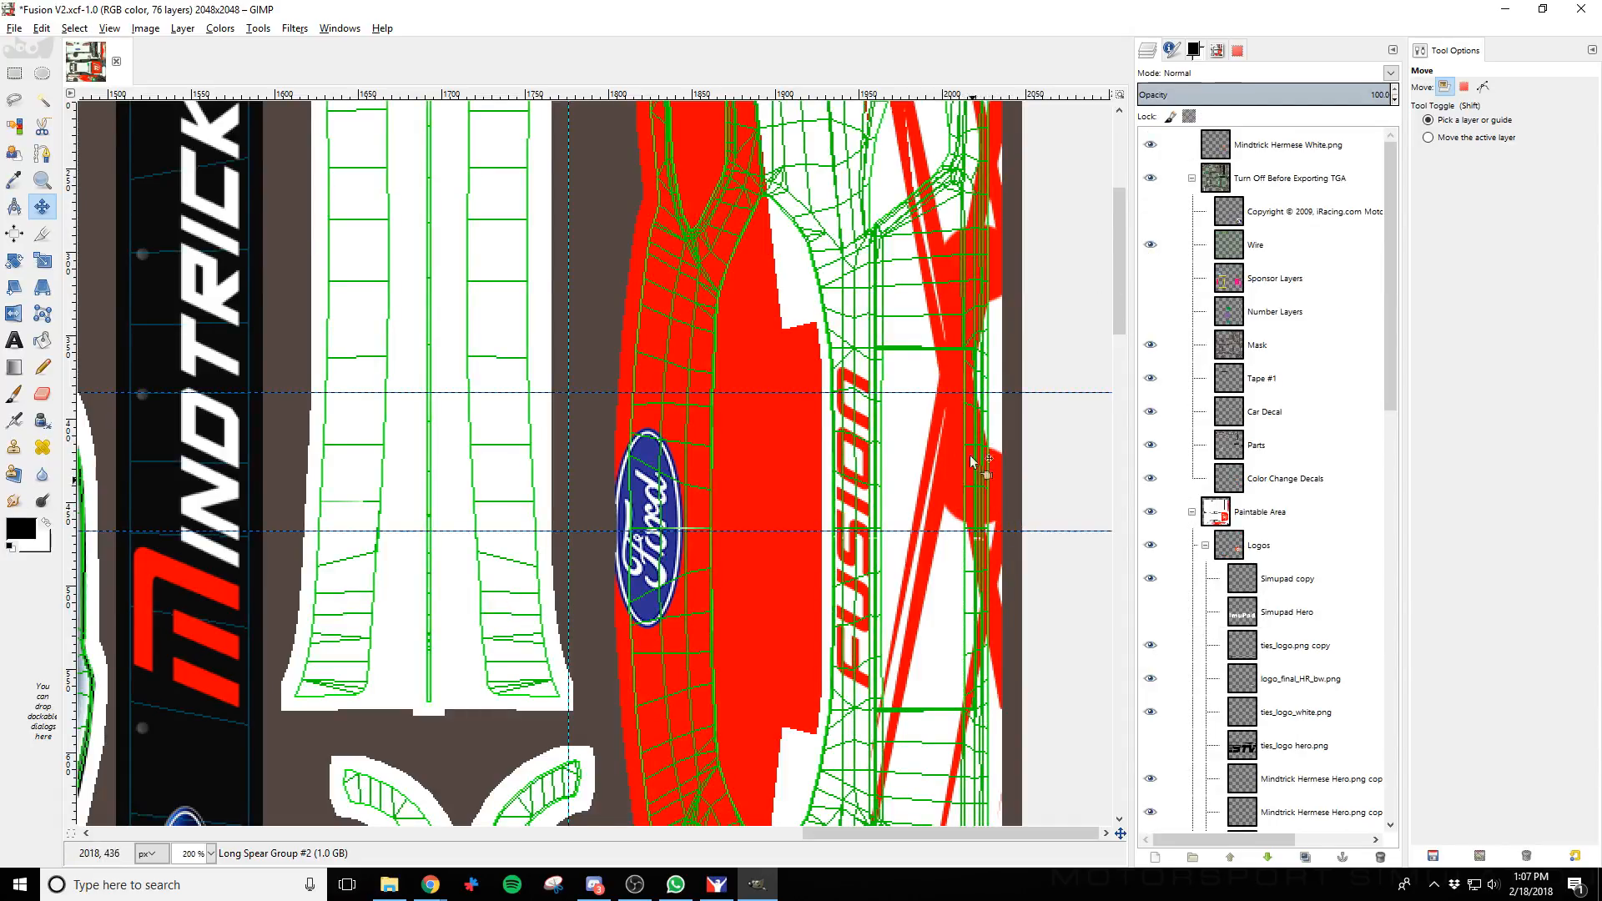
{"action": "key", "text": "shift+Down"}
{"action": "key", "text": "shift+Down"}
{"action": "key", "text": "shift+Down"}
{"action": "key", "text": "shift+Down"}
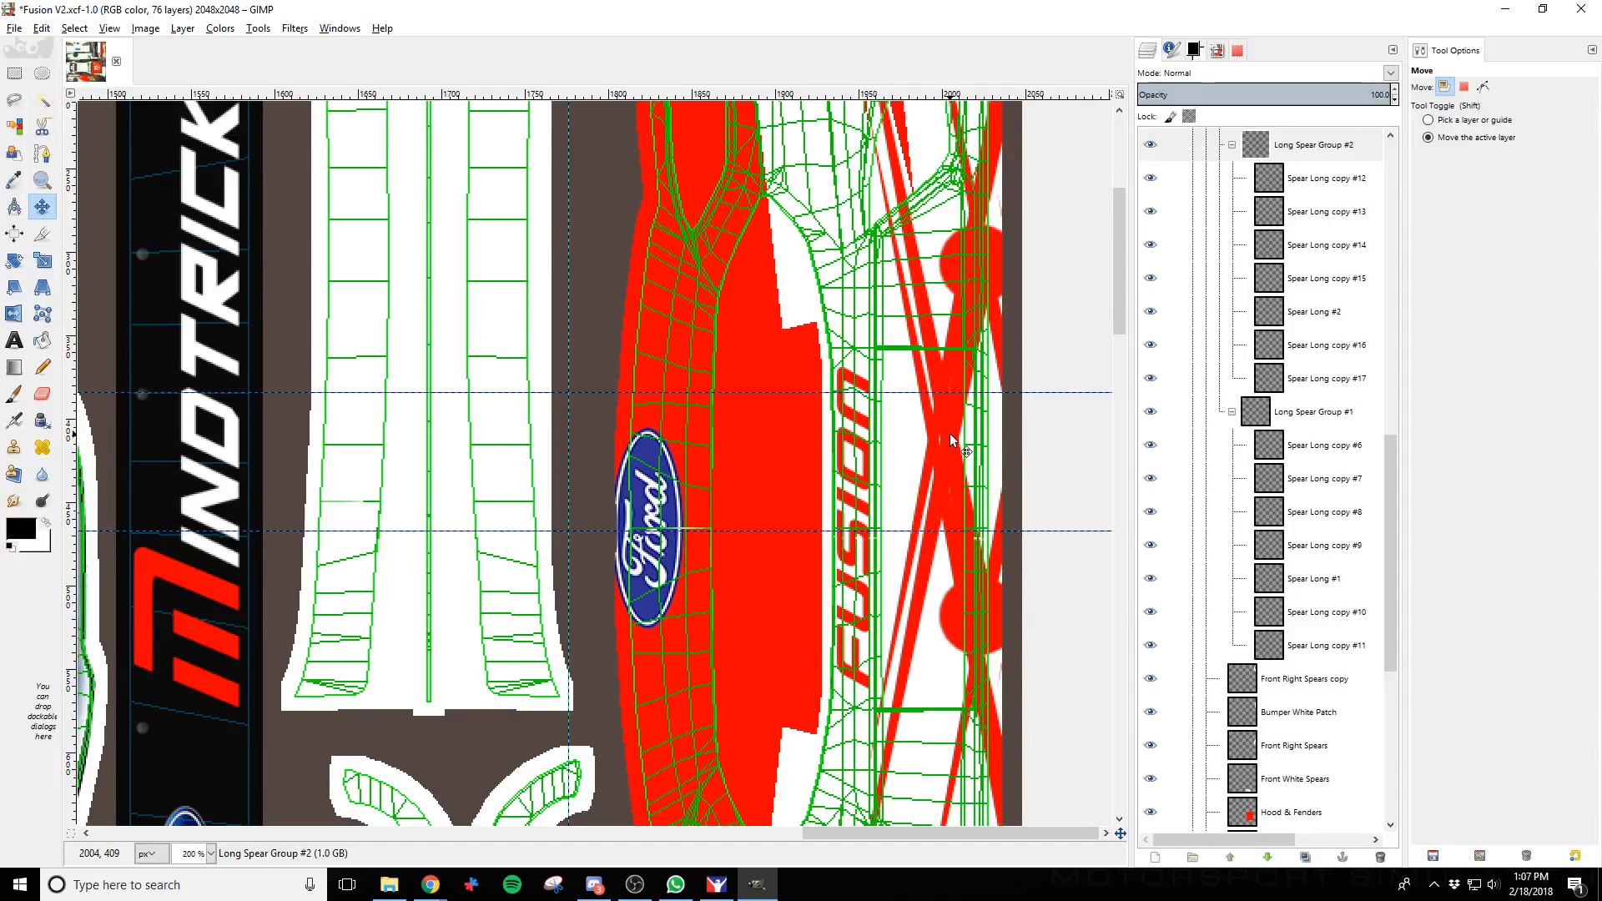
{"action": "key", "text": "Down"}
{"action": "key", "text": "Down"}
{"action": "key", "text": "Down"}
{"action": "key", "text": "Down"}
{"action": "key", "text": "Down"}
{"action": "key", "text": "Down"}
{"action": "key", "text": "Down"}
{"action": "key", "text": "Down"}
{"action": "key", "text": "Down"}
{"action": "key", "text": "Down"}
{"action": "key", "text": "Down"}
{"action": "key", "text": "Down"}
{"action": "key", "text": "Down"}
{"action": "key", "text": "Down"}
{"action": "key", "text": "Down"}
{"action": "key", "text": "Down"}
{"action": "key", "text": "Down"}
{"action": "key", "text": "Down"}
{"action": "key", "text": "Down"}
{"action": "key", "text": "Down"}
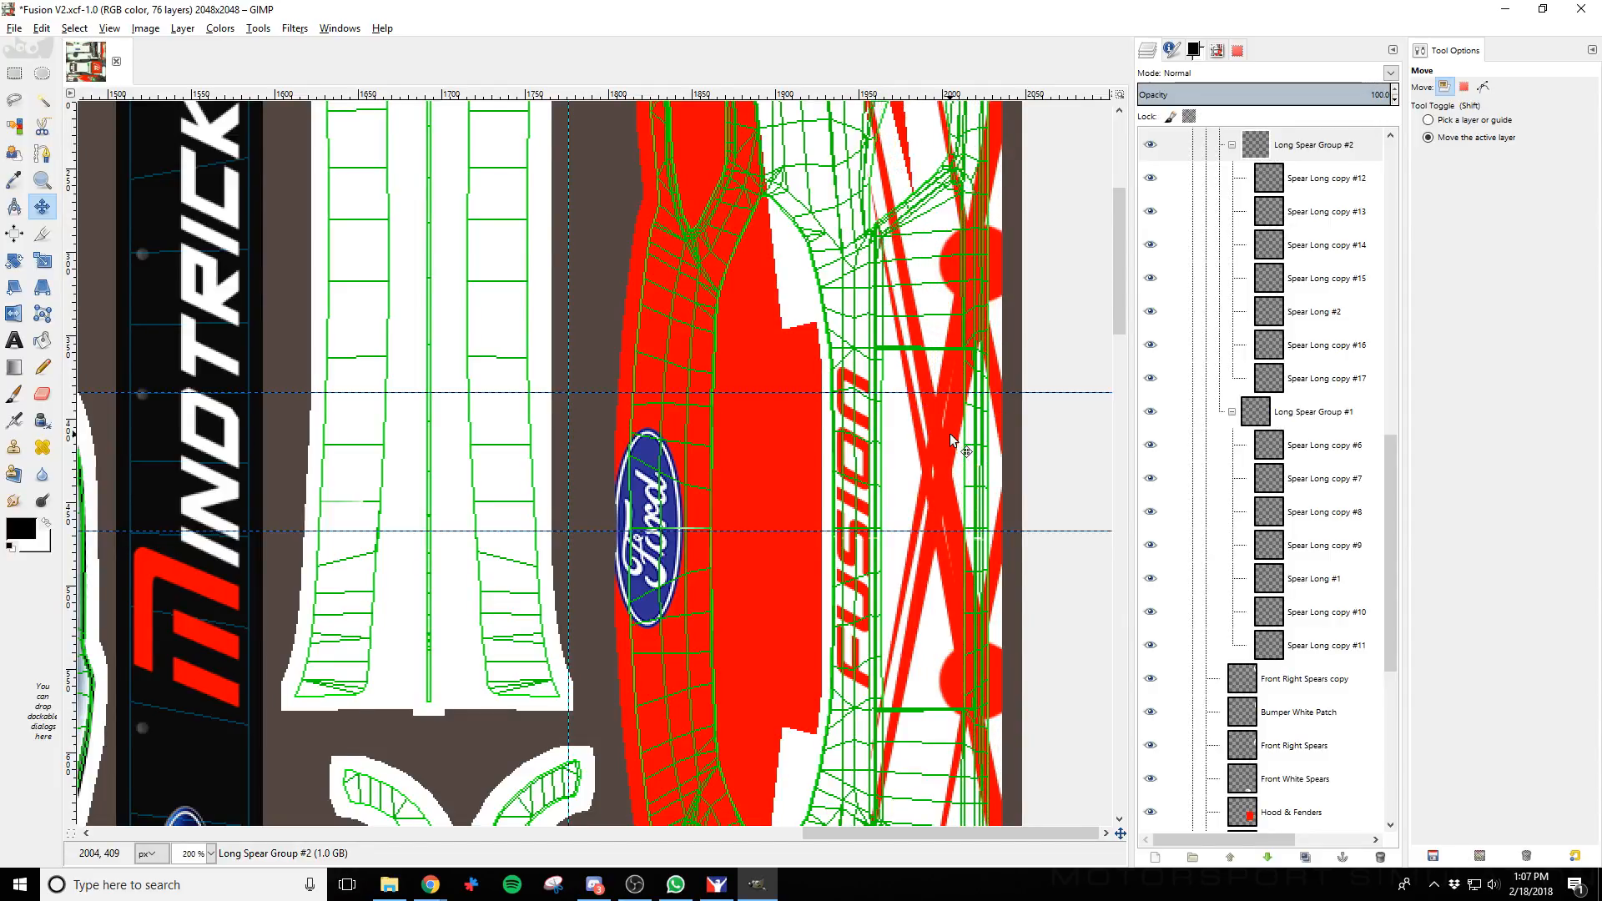
{"action": "key", "text": "shift+Down"}
{"action": "key", "text": "shift+Down"}
{"action": "key", "text": "shift+Down"}
{"action": "key", "text": "shift+Down"}
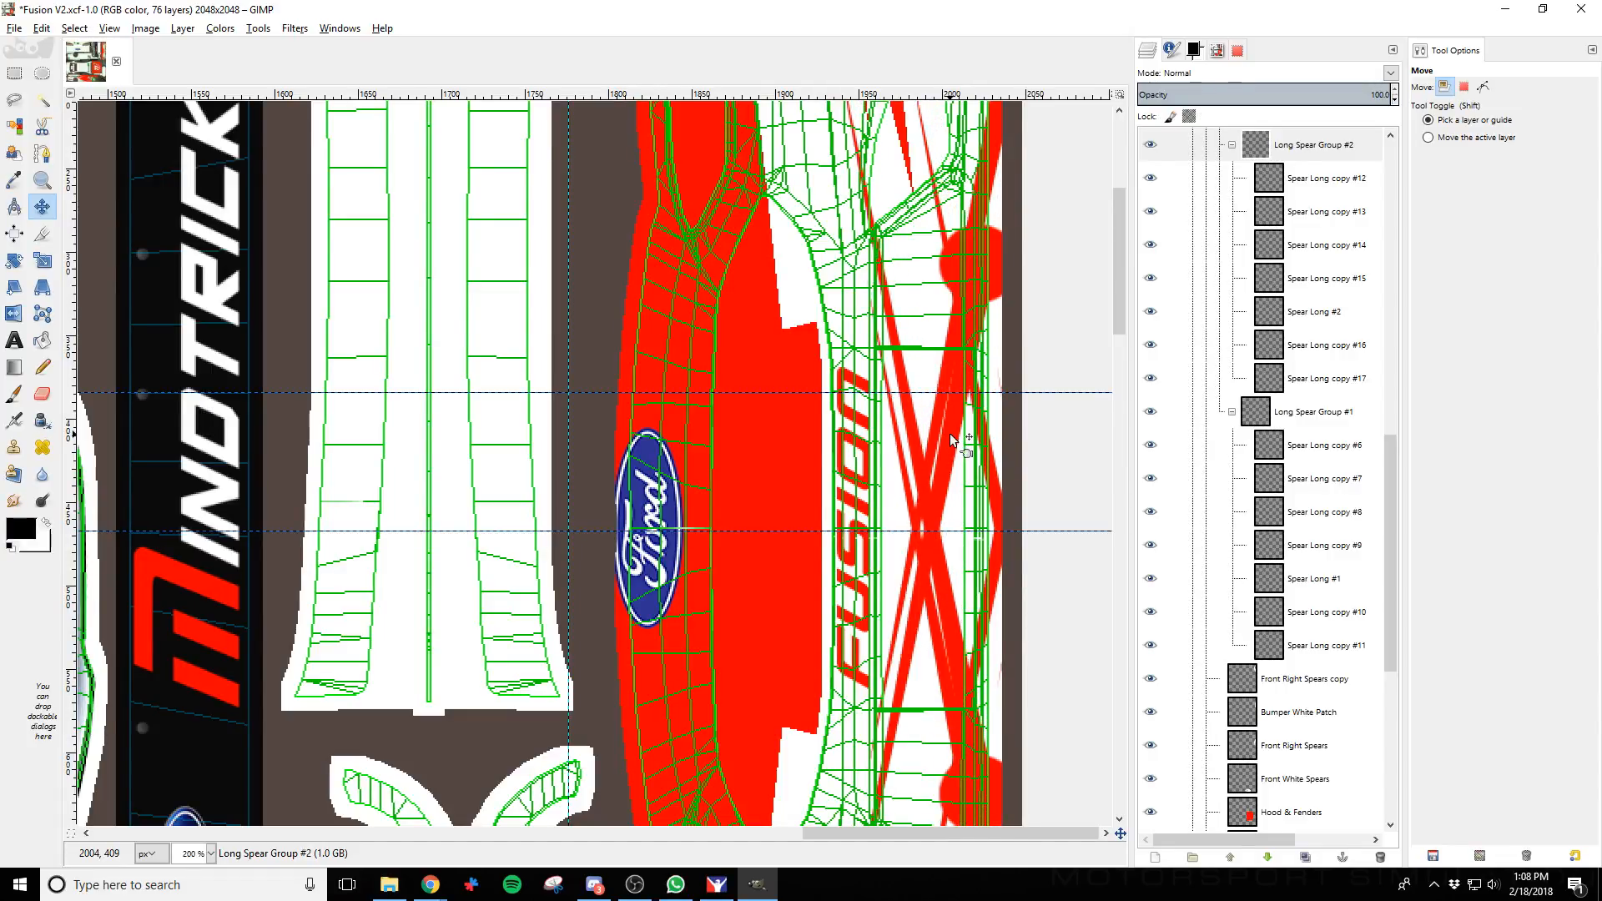
Re-export the livery to car_147818.tga and preview it in iRacing
{"action": "key", "text": "ctrl"}
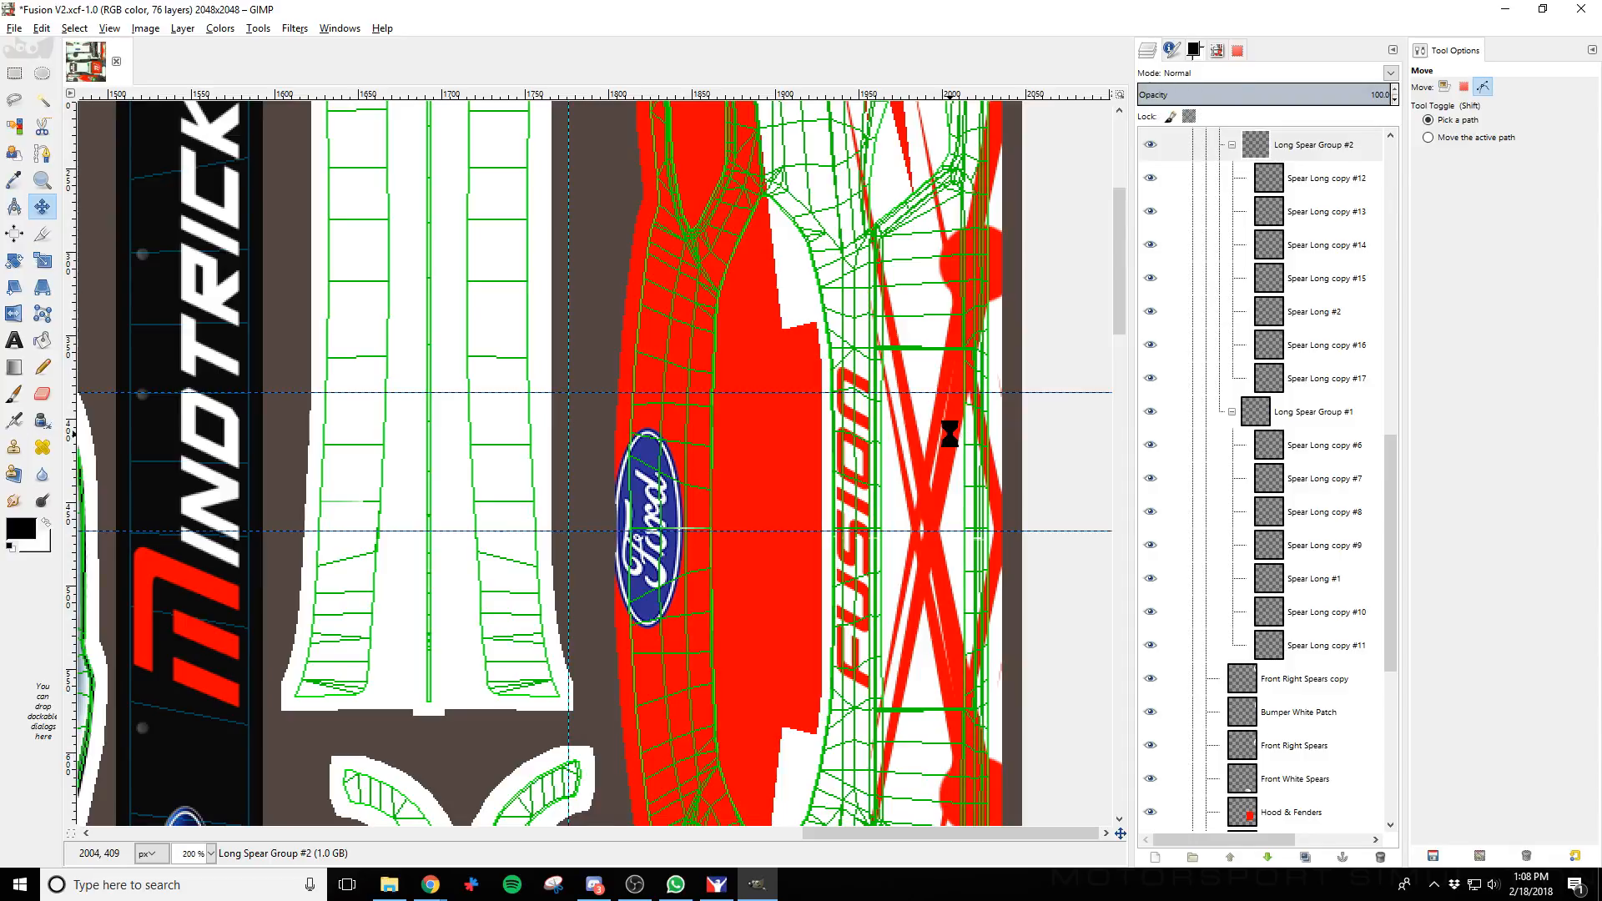
{"action": "key", "text": "alt+Tab"}
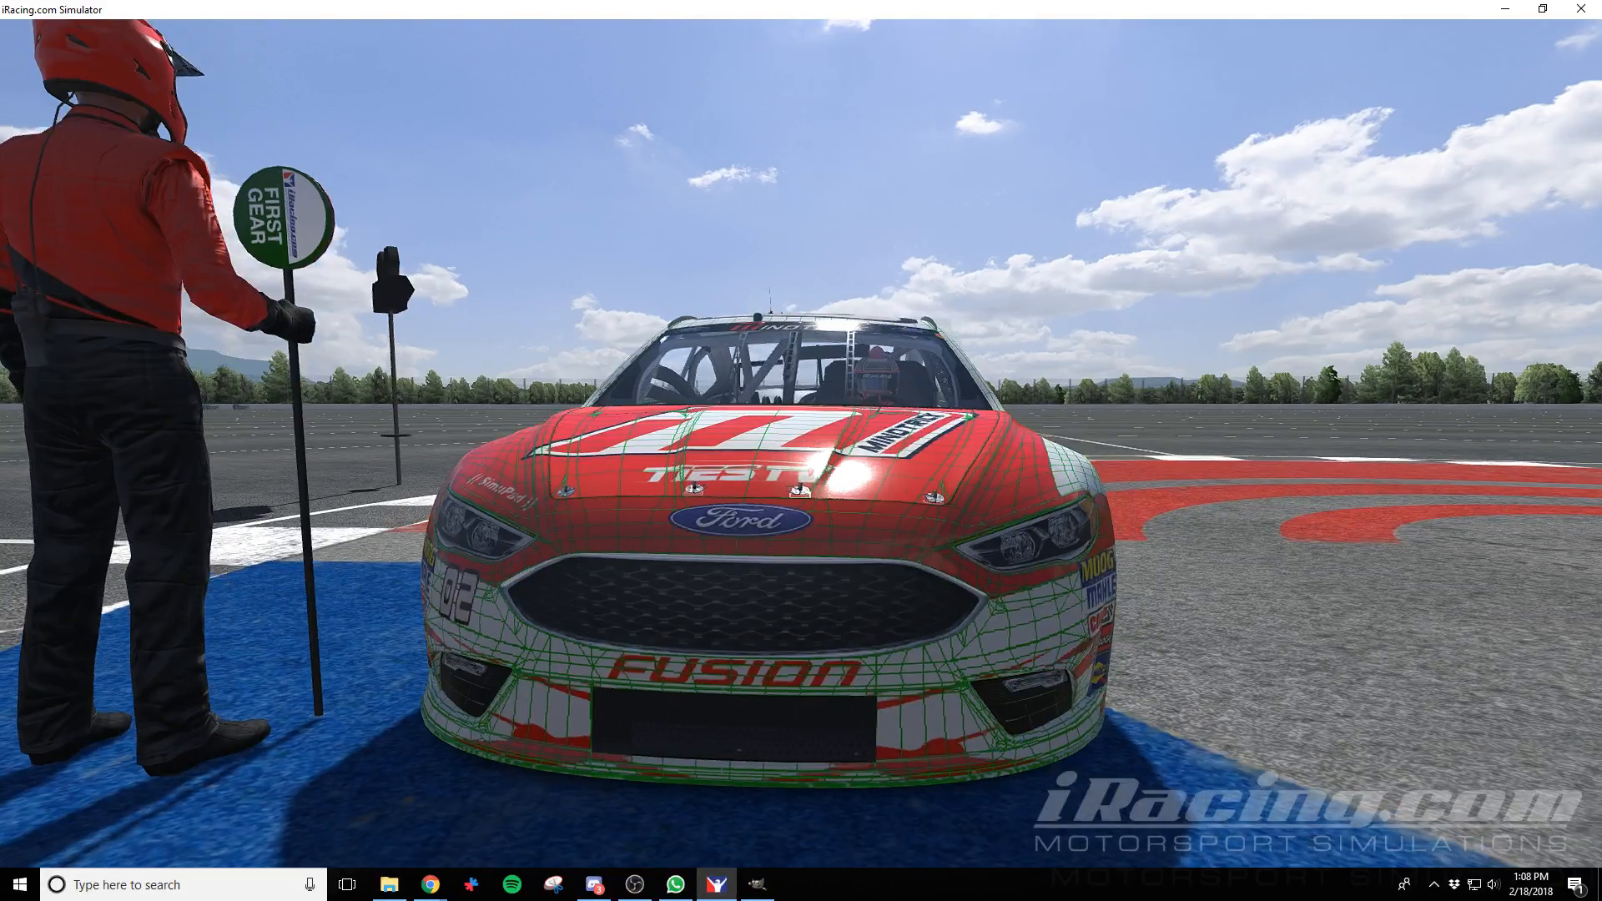
{"action": "key", "text": "alt+Tab"}
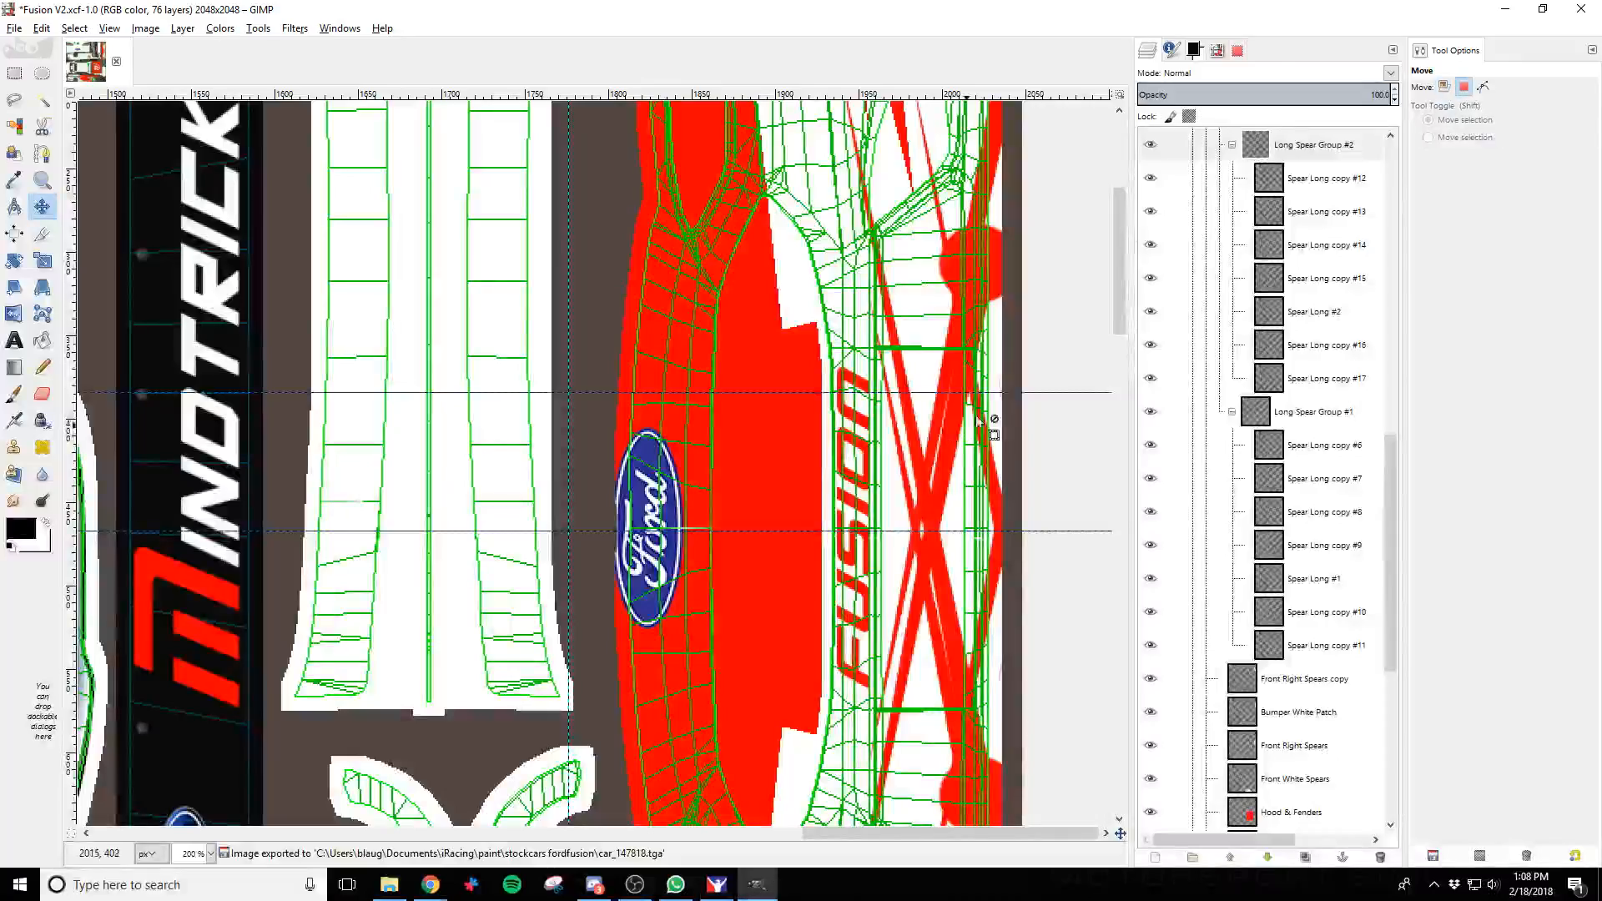
Set the Eraser to a hard-edged round brush and select Long Spear Group #2
{"action": "left_click", "coordinate": [43, 397]}
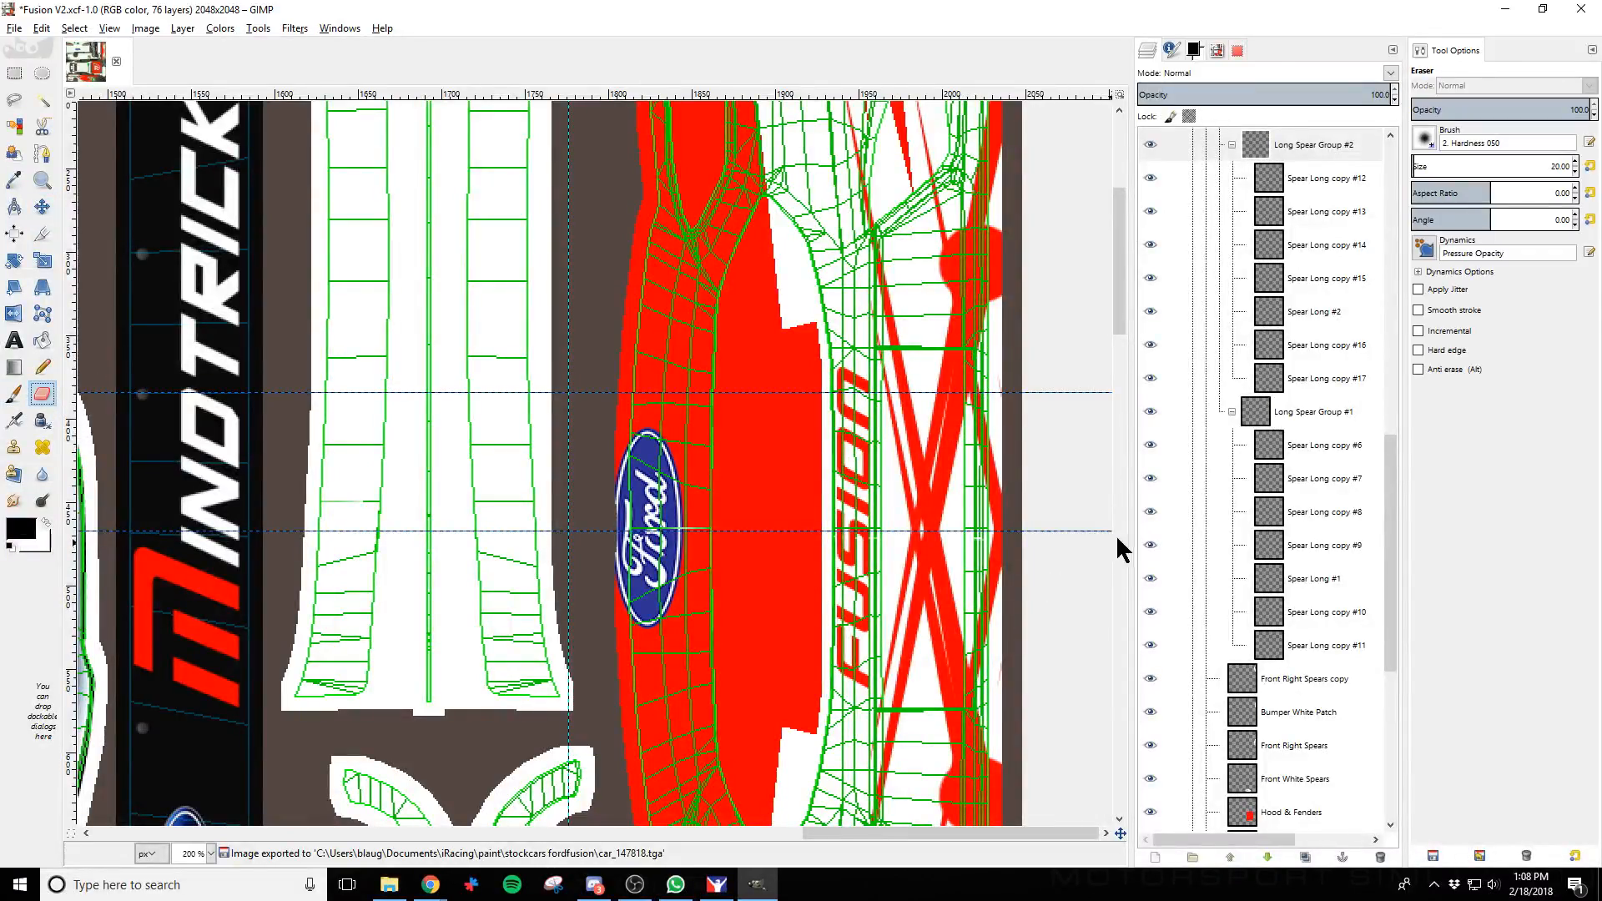
{"action": "left_click", "coordinate": [1424, 140]}
{"action": "left_click", "coordinate": [1462, 192]}
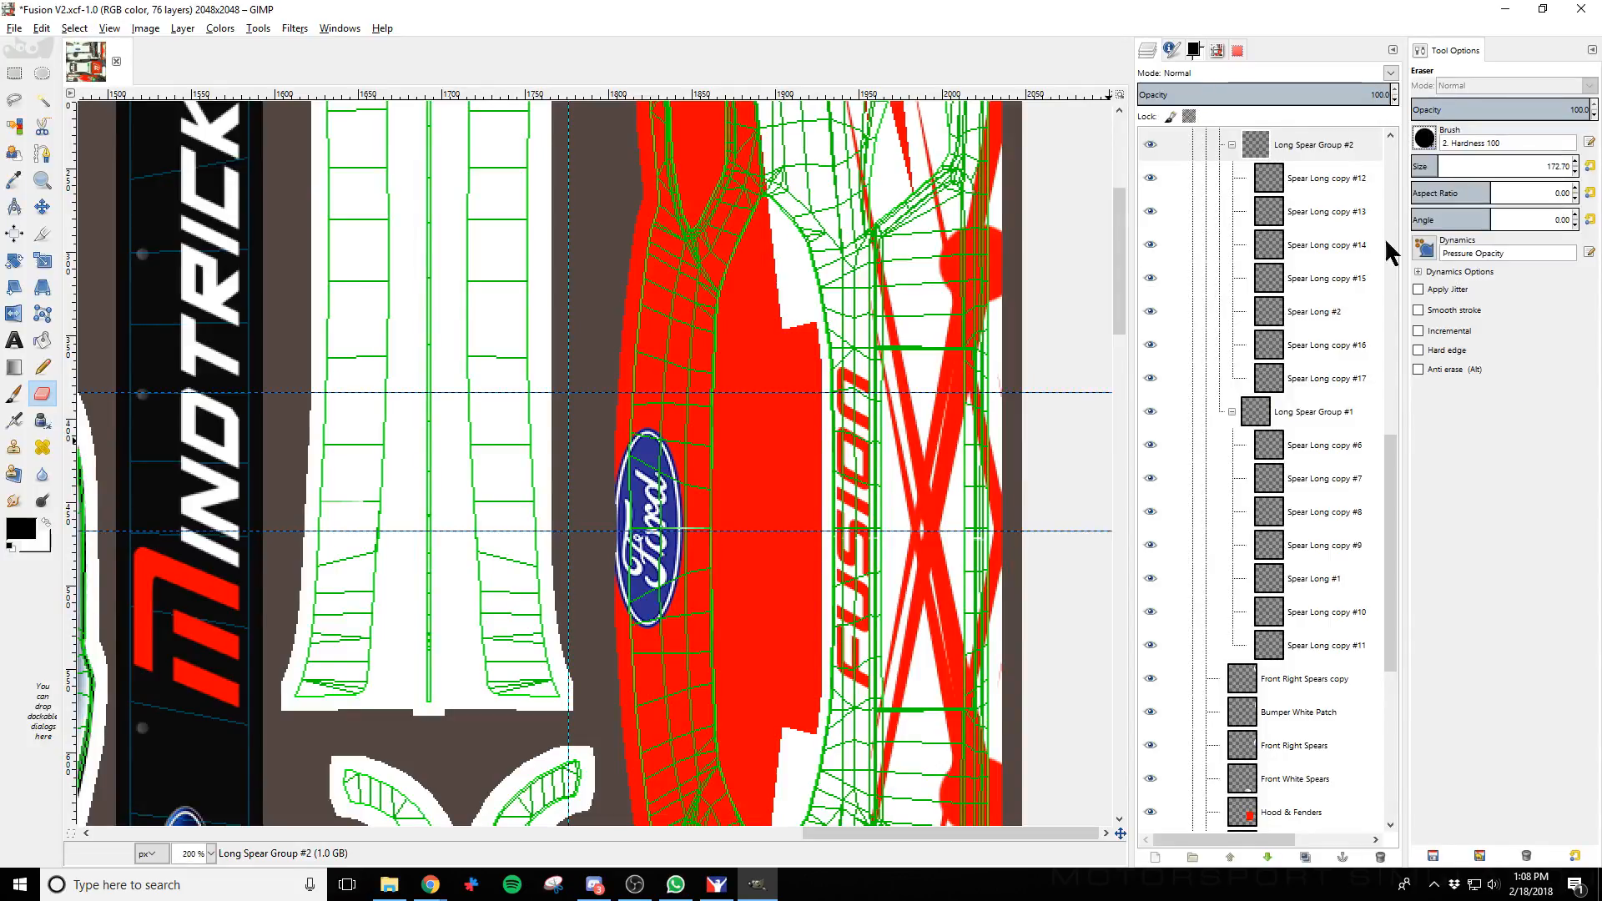
{"action": "scroll", "coordinate": [1227, 547], "scroll_direction": "up", "scroll_amount": 3}
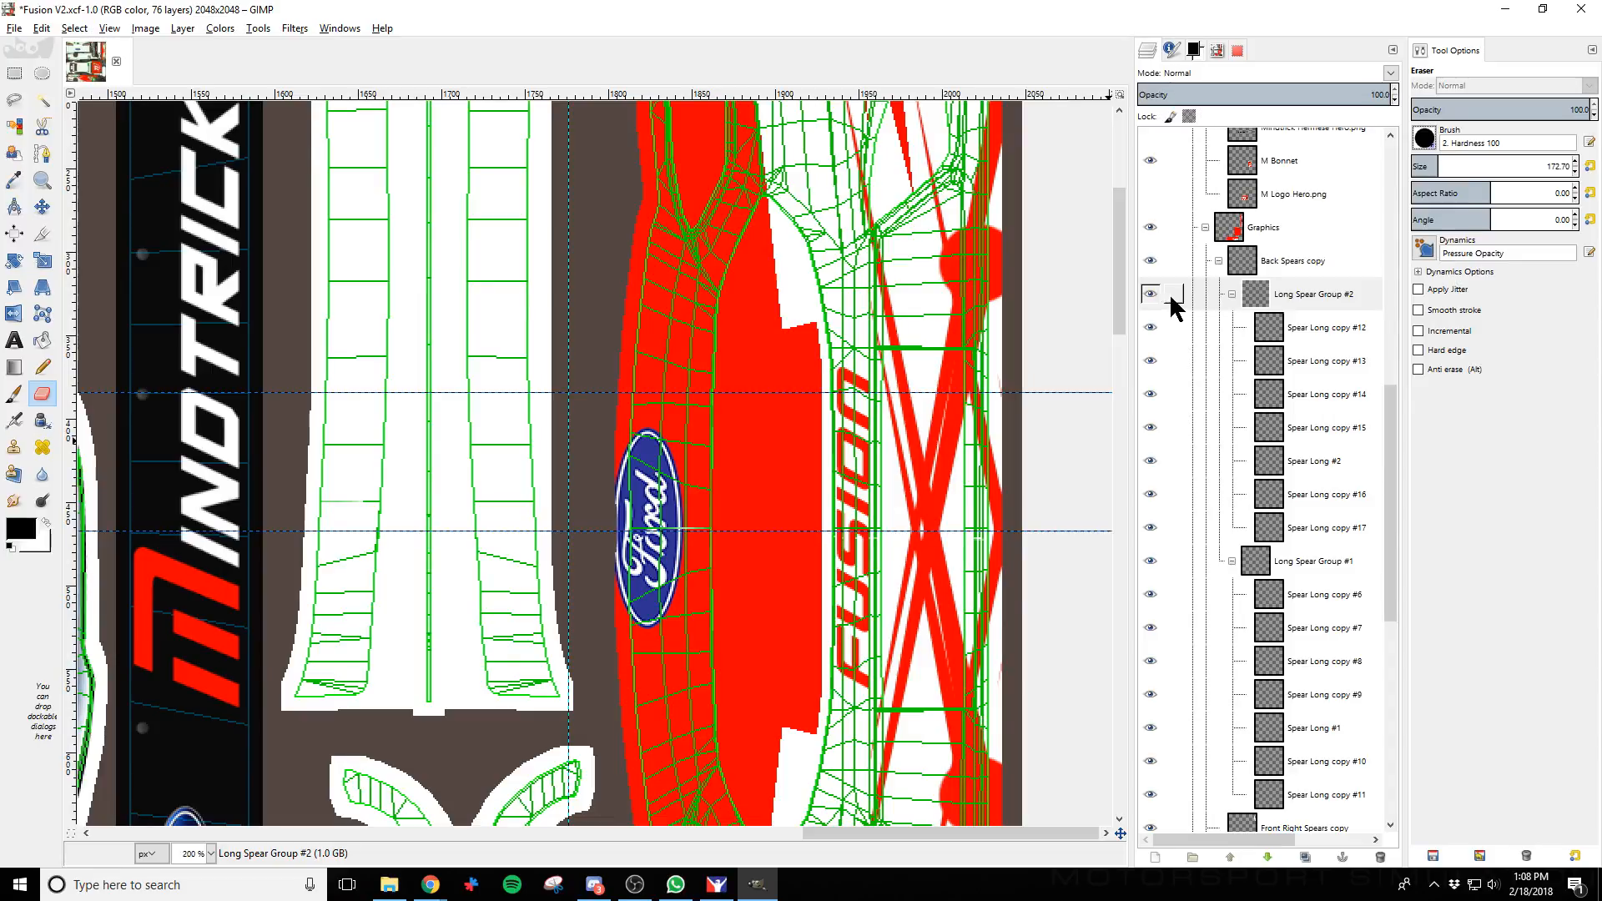
{"action": "left_click", "coordinate": [1313, 300]}
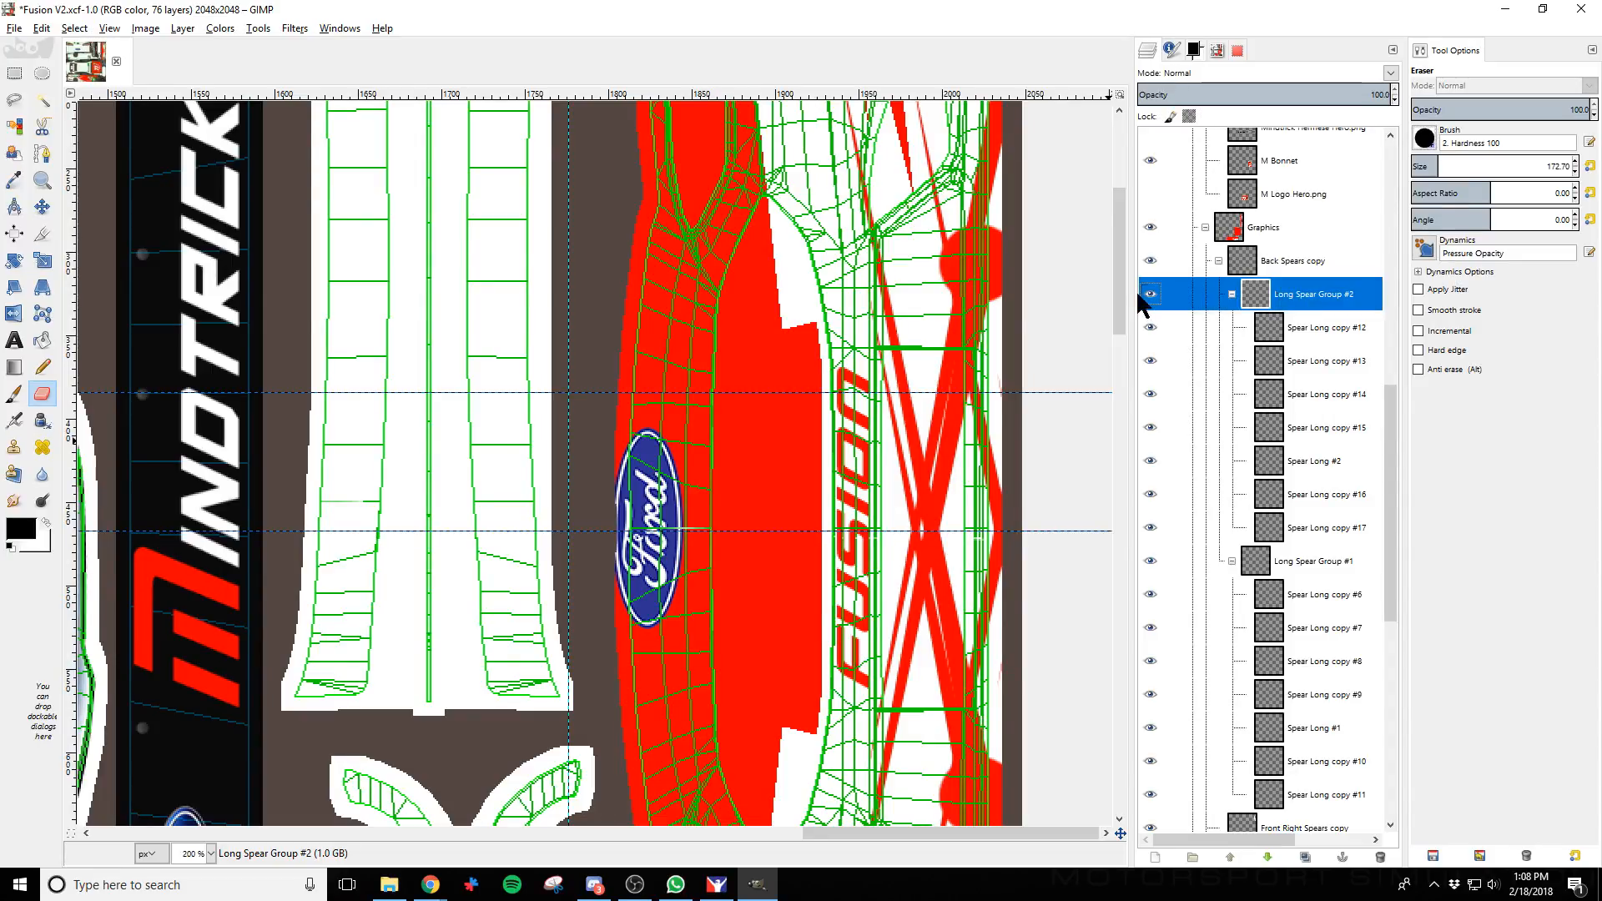
{"action": "left_click", "coordinate": [1150, 293]}
{"action": "left_click", "coordinate": [1150, 293]}
Select the lower spear area and erase stray red on Spear Long copies #12–#17 and Spear Long #2
{"action": "left_click", "coordinate": [14, 74]}
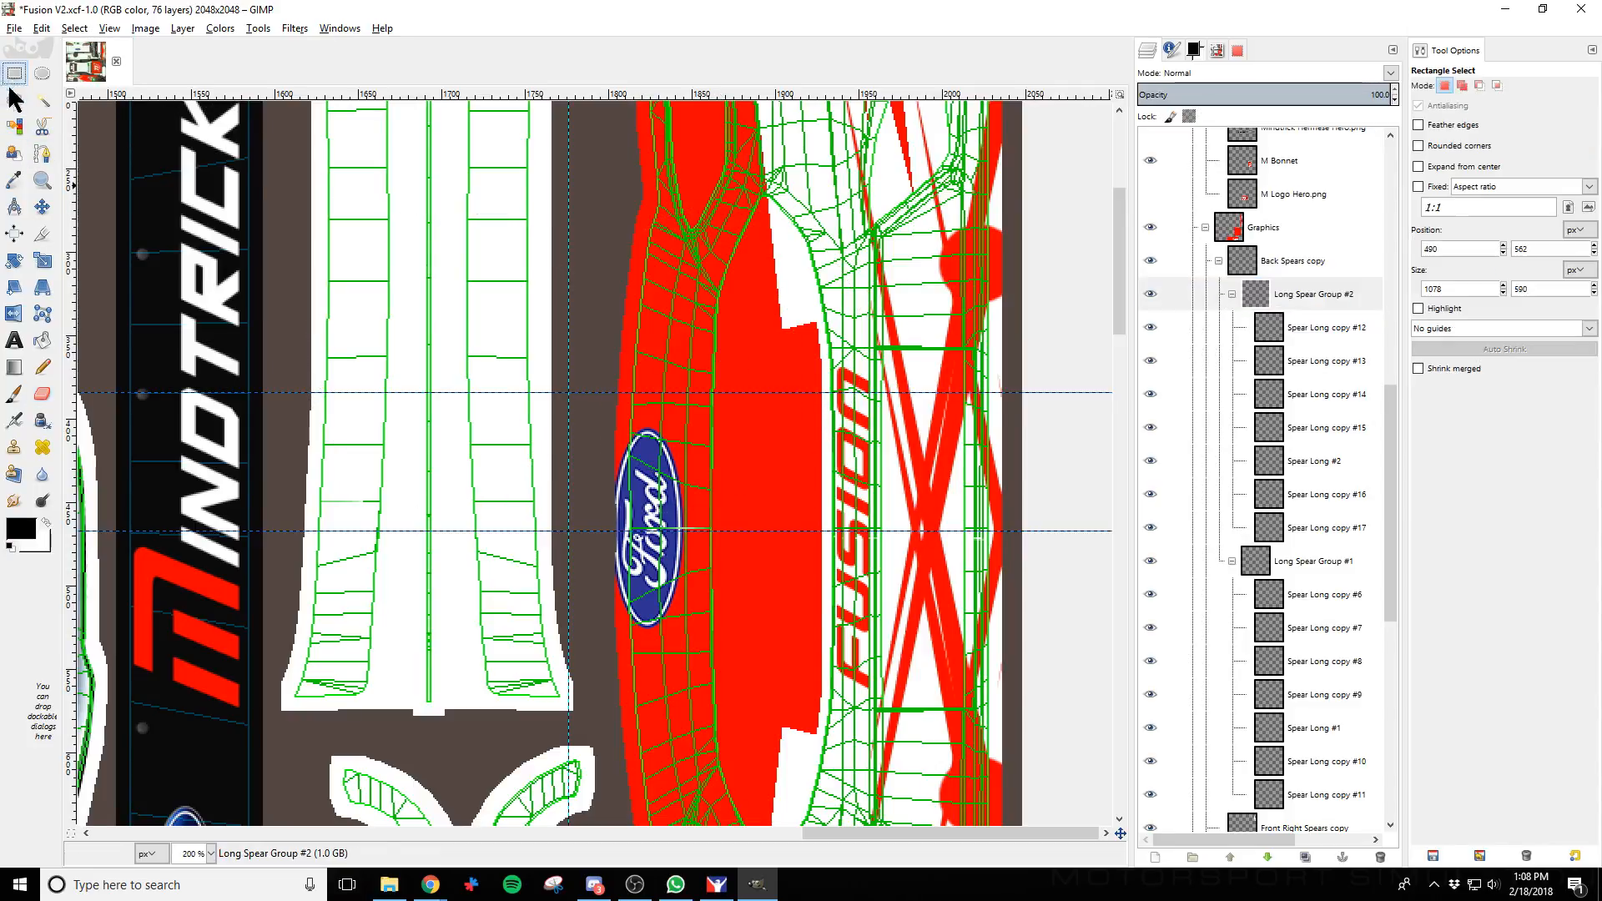
{"action": "scroll", "coordinate": [876, 584], "scroll_direction": "down", "scroll_amount": 3}
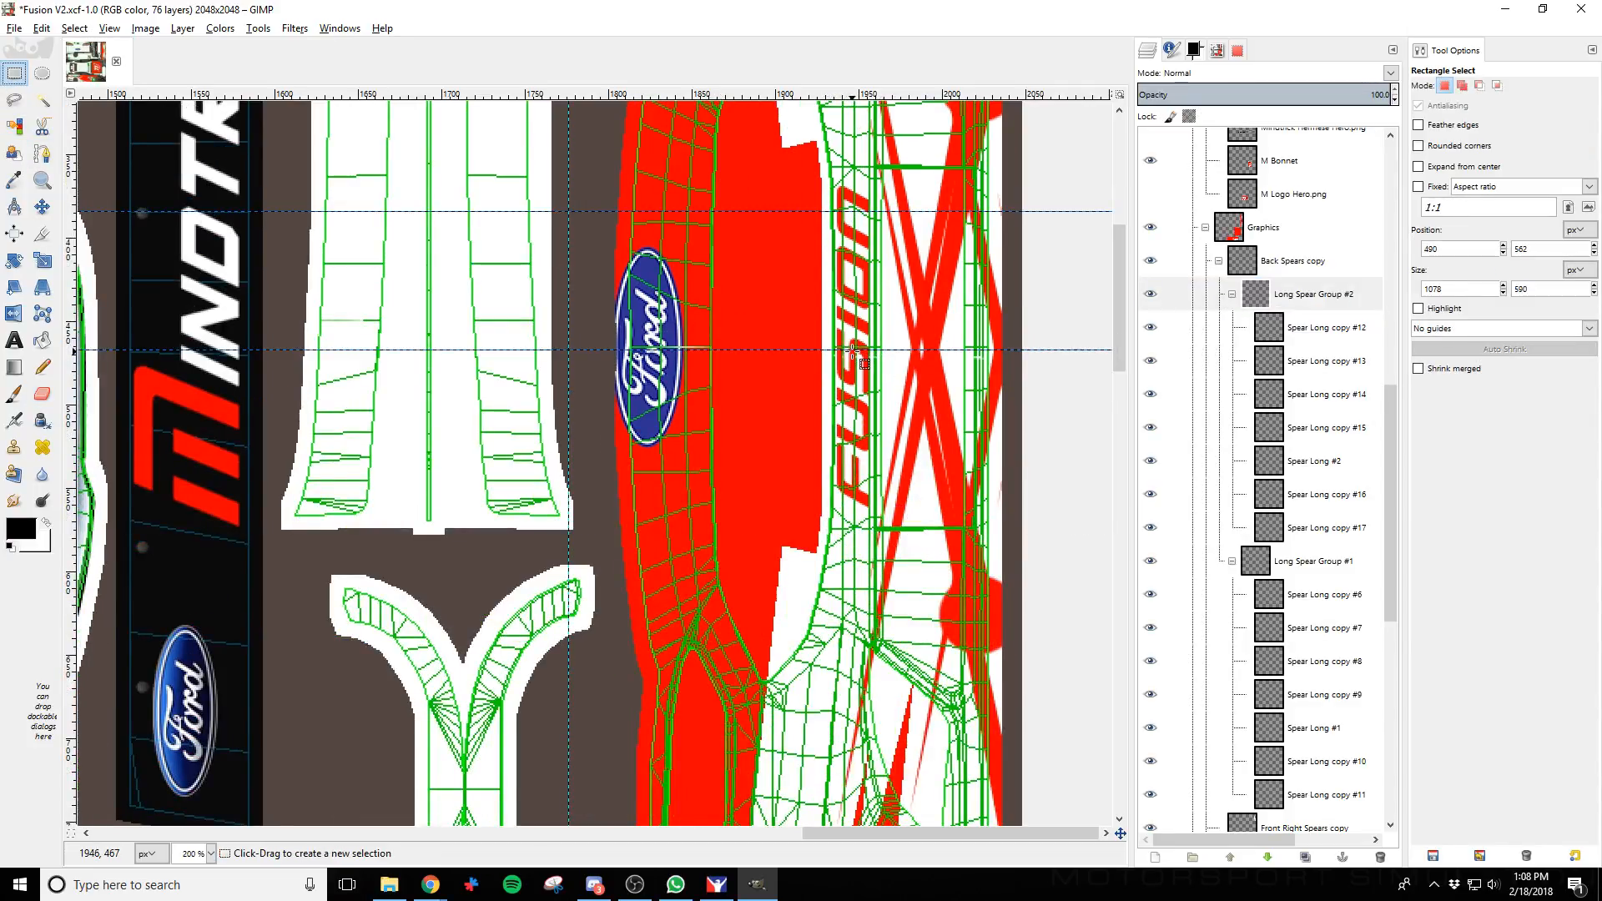
{"action": "left_click_drag", "start_coordinate": [853, 351], "coordinate": [1018, 799]}
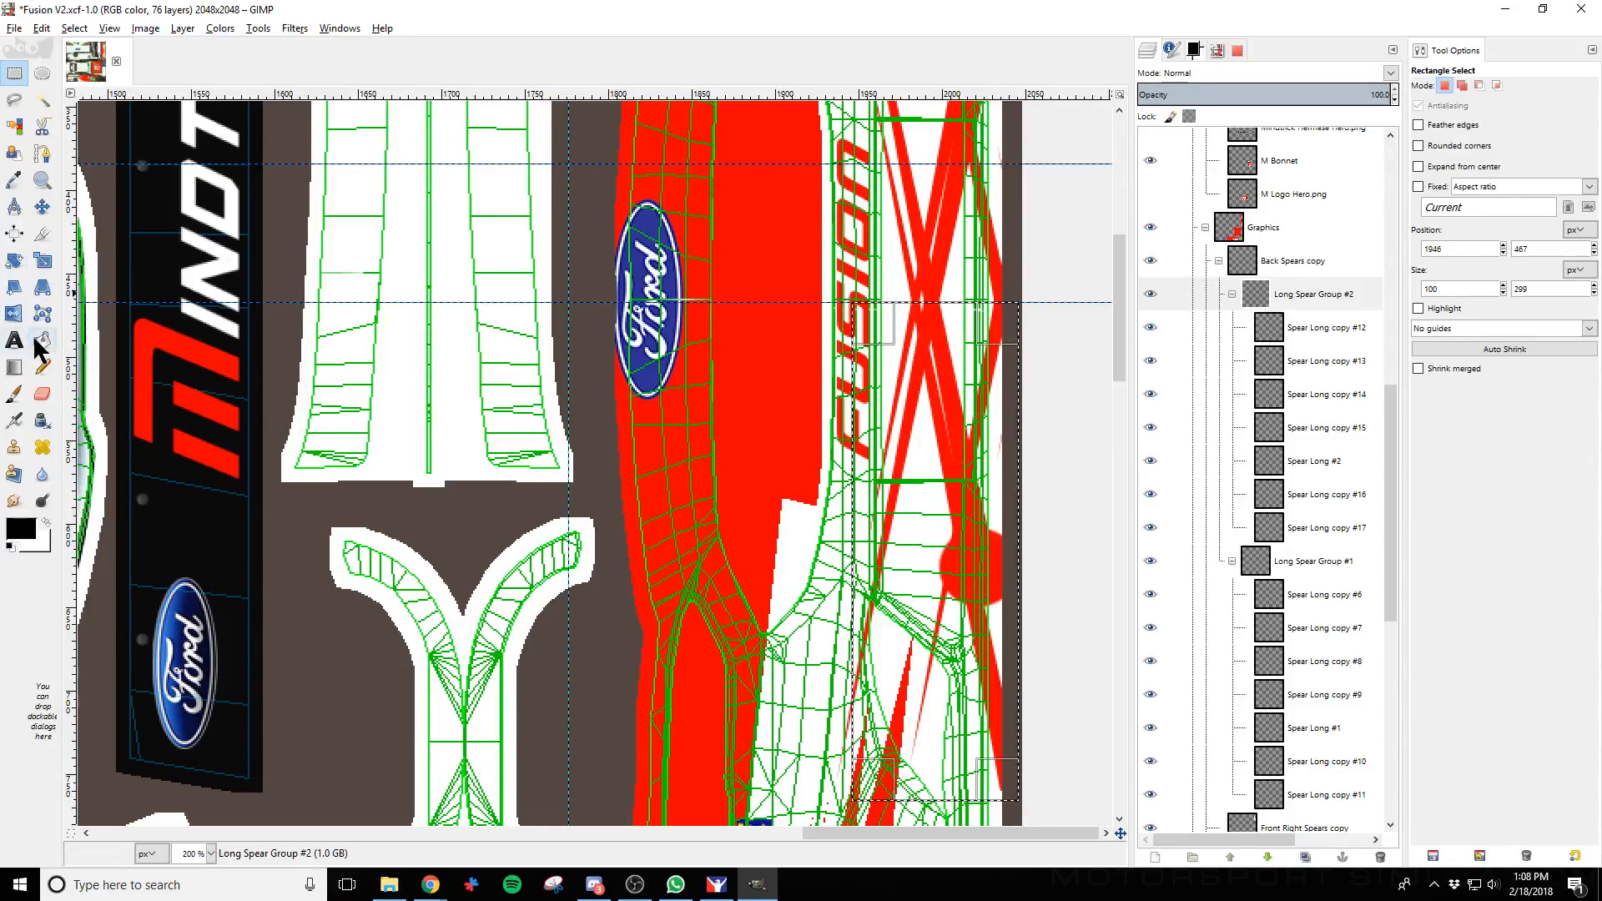
{"action": "left_click", "coordinate": [43, 393]}
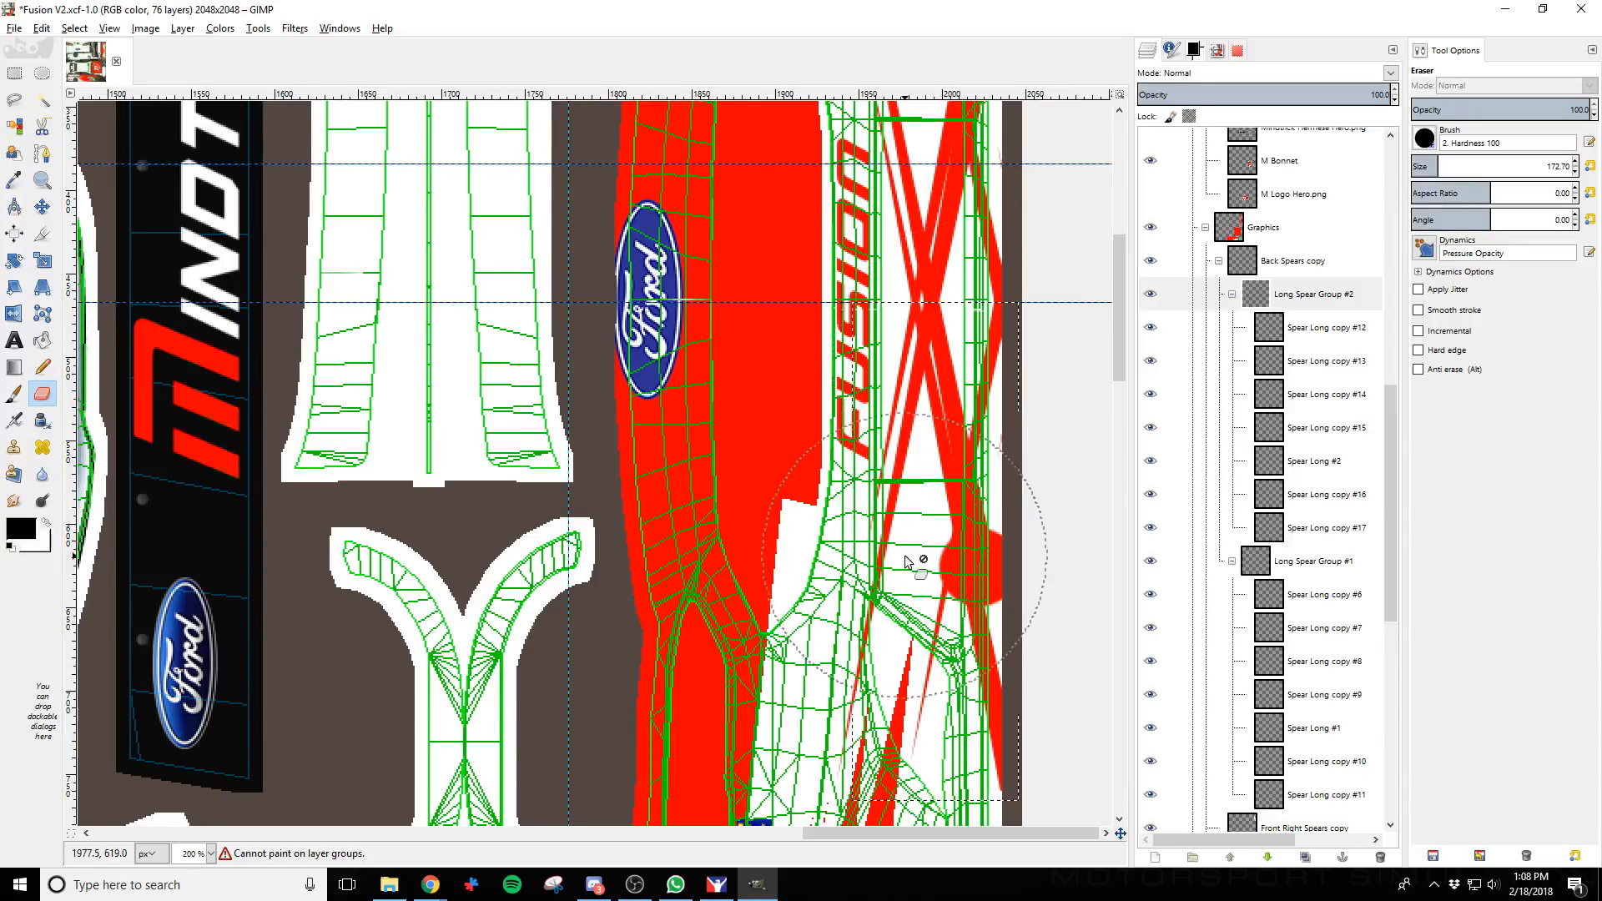
{"action": "left_click", "coordinate": [1237, 334]}
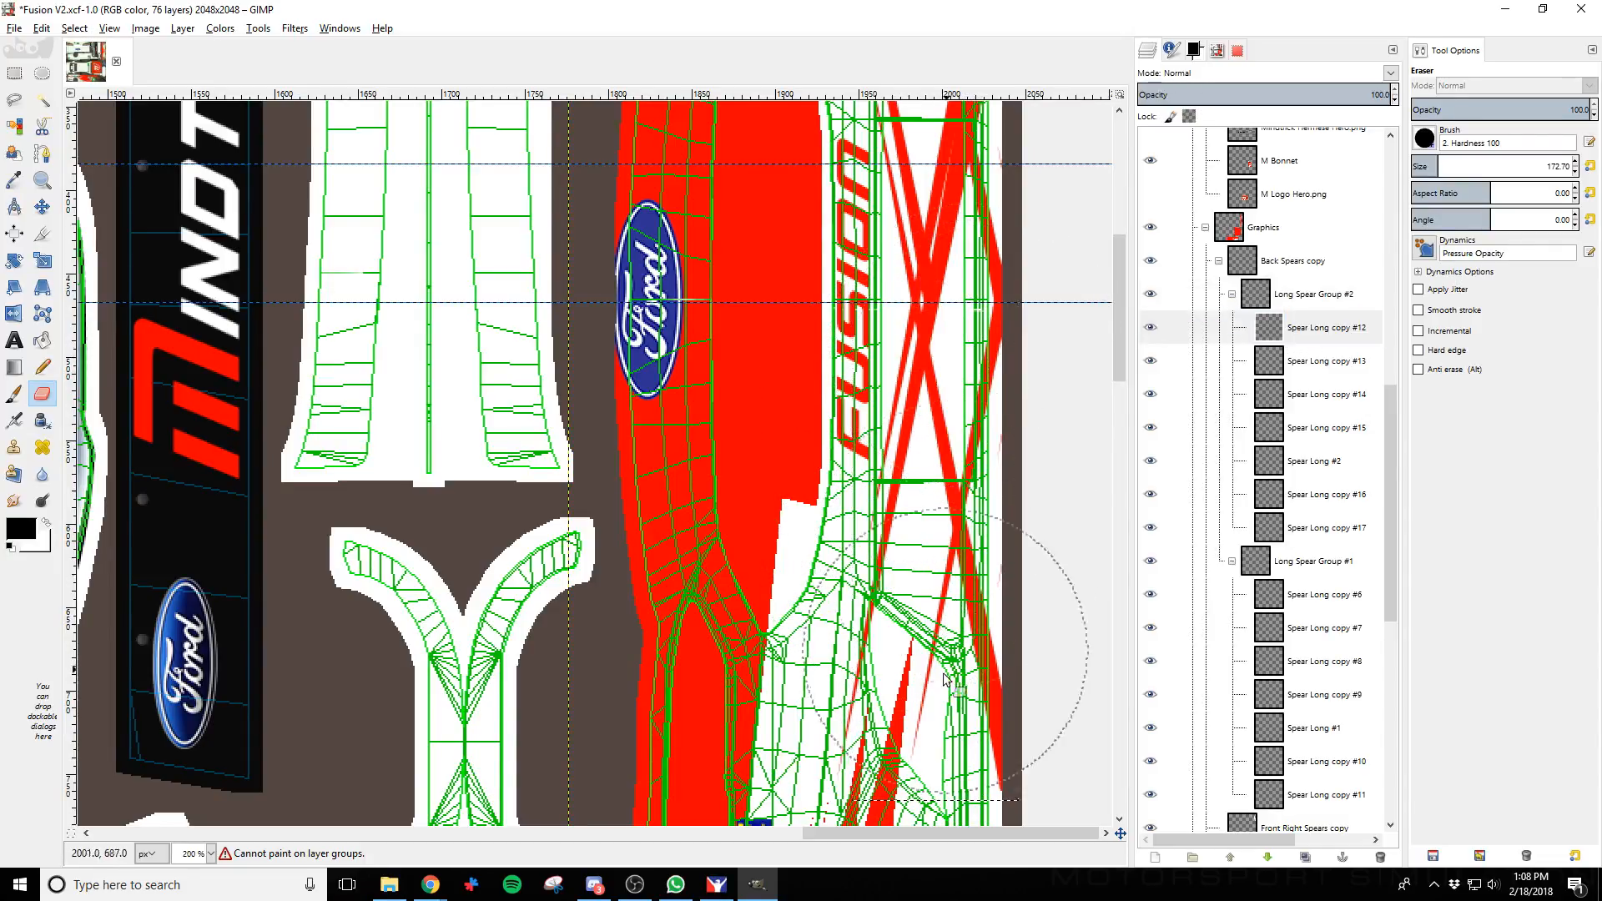
{"action": "left_click", "coordinate": [1325, 365]}
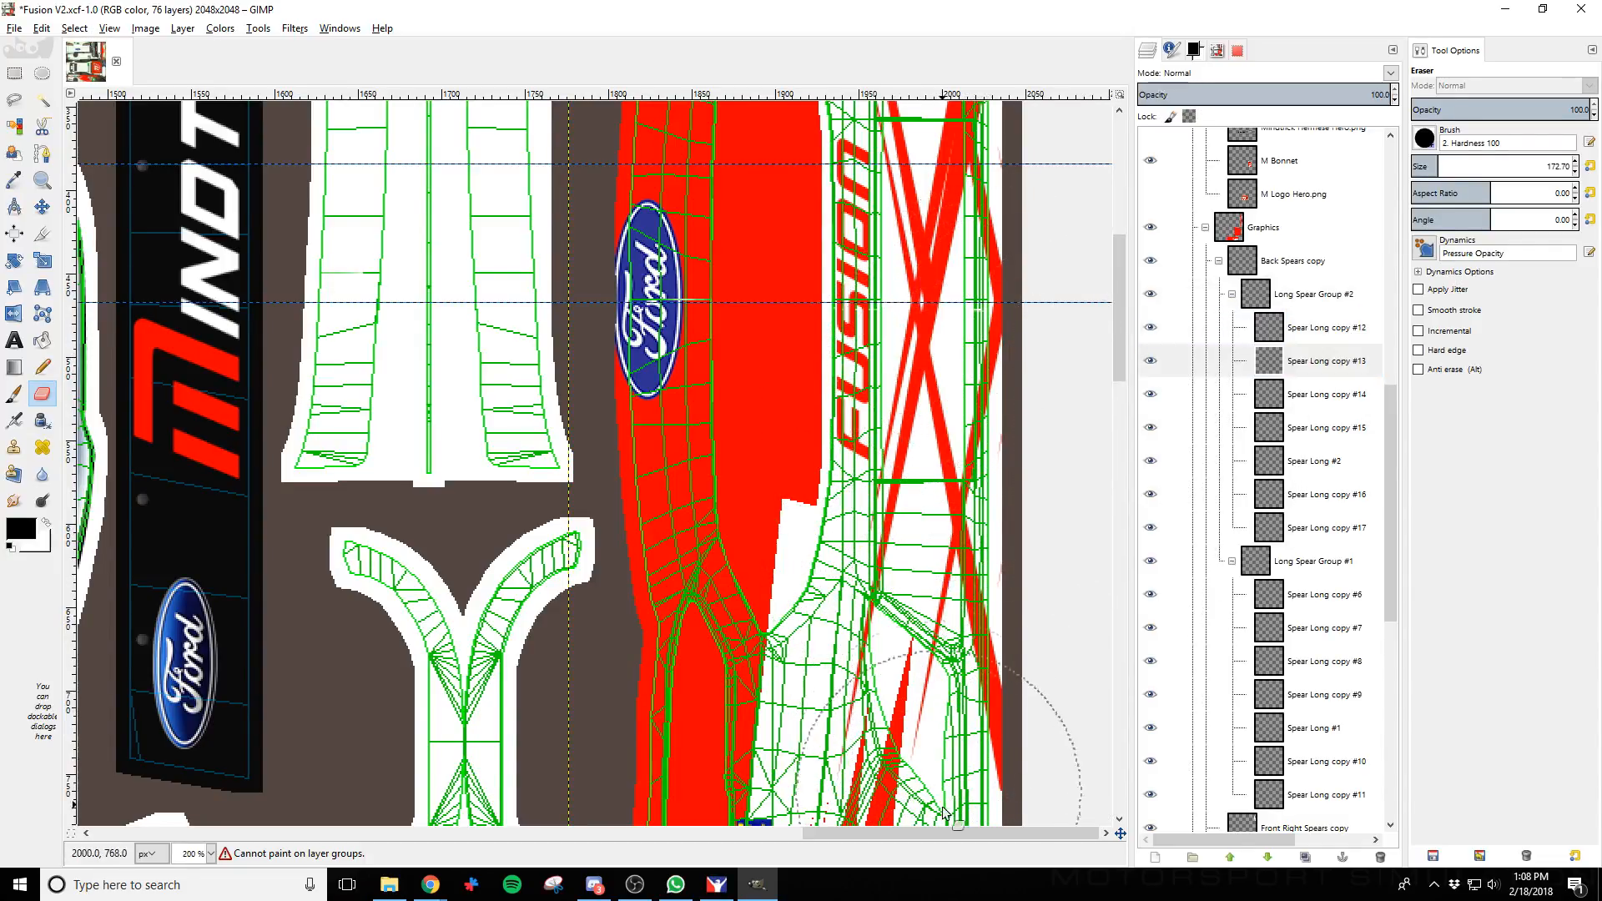
{"action": "left_click", "coordinate": [1327, 397]}
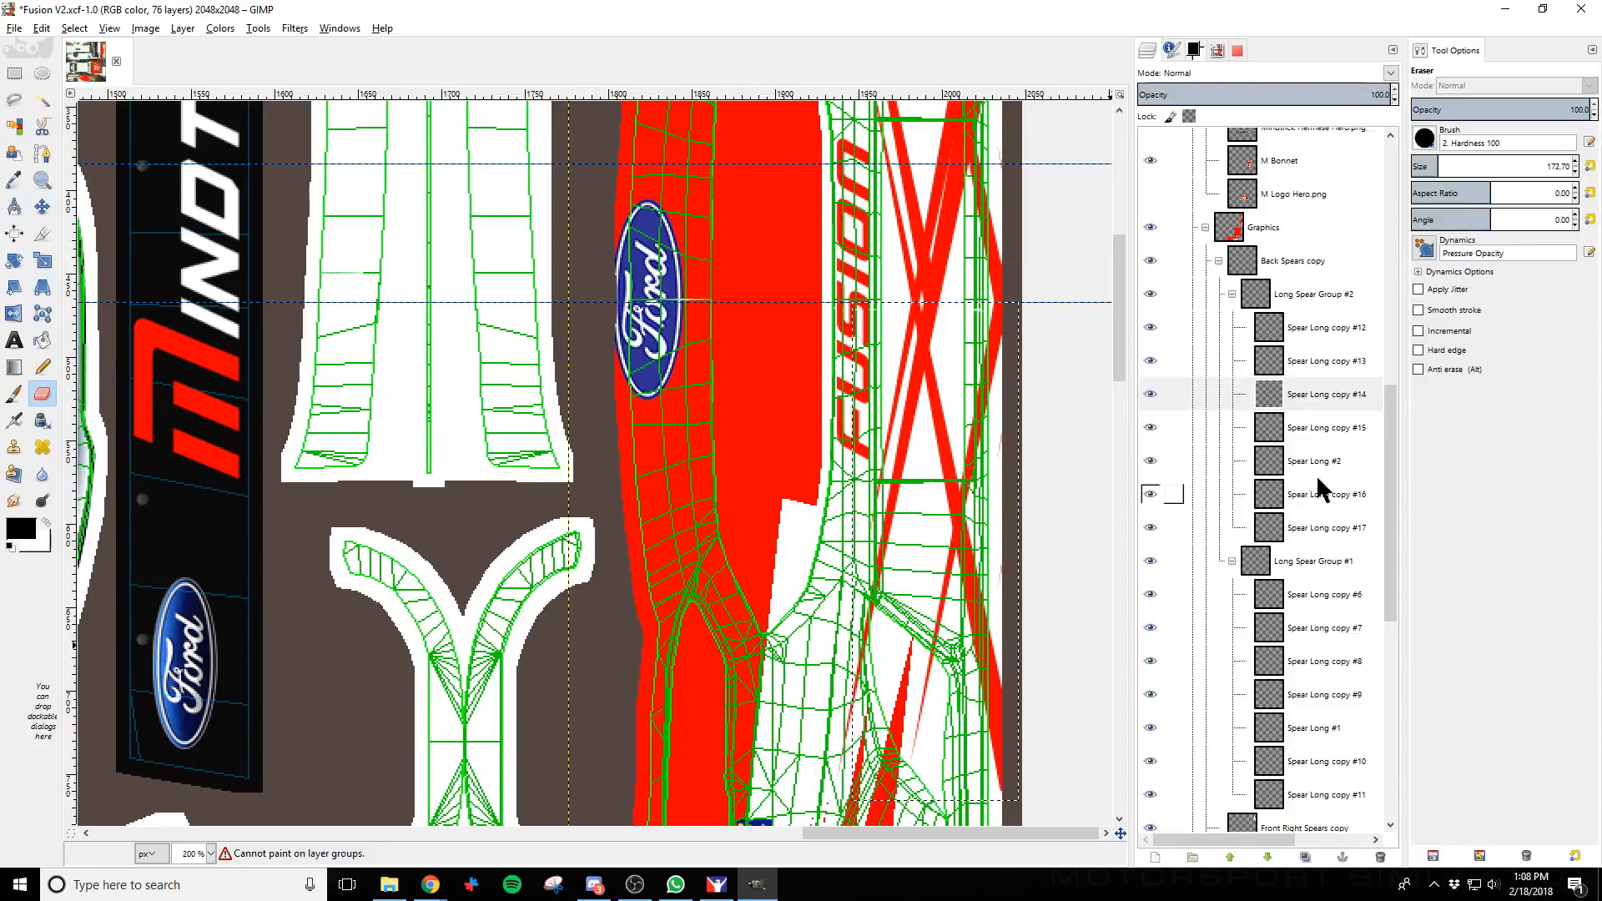
{"action": "left_click", "coordinate": [1192, 430]}
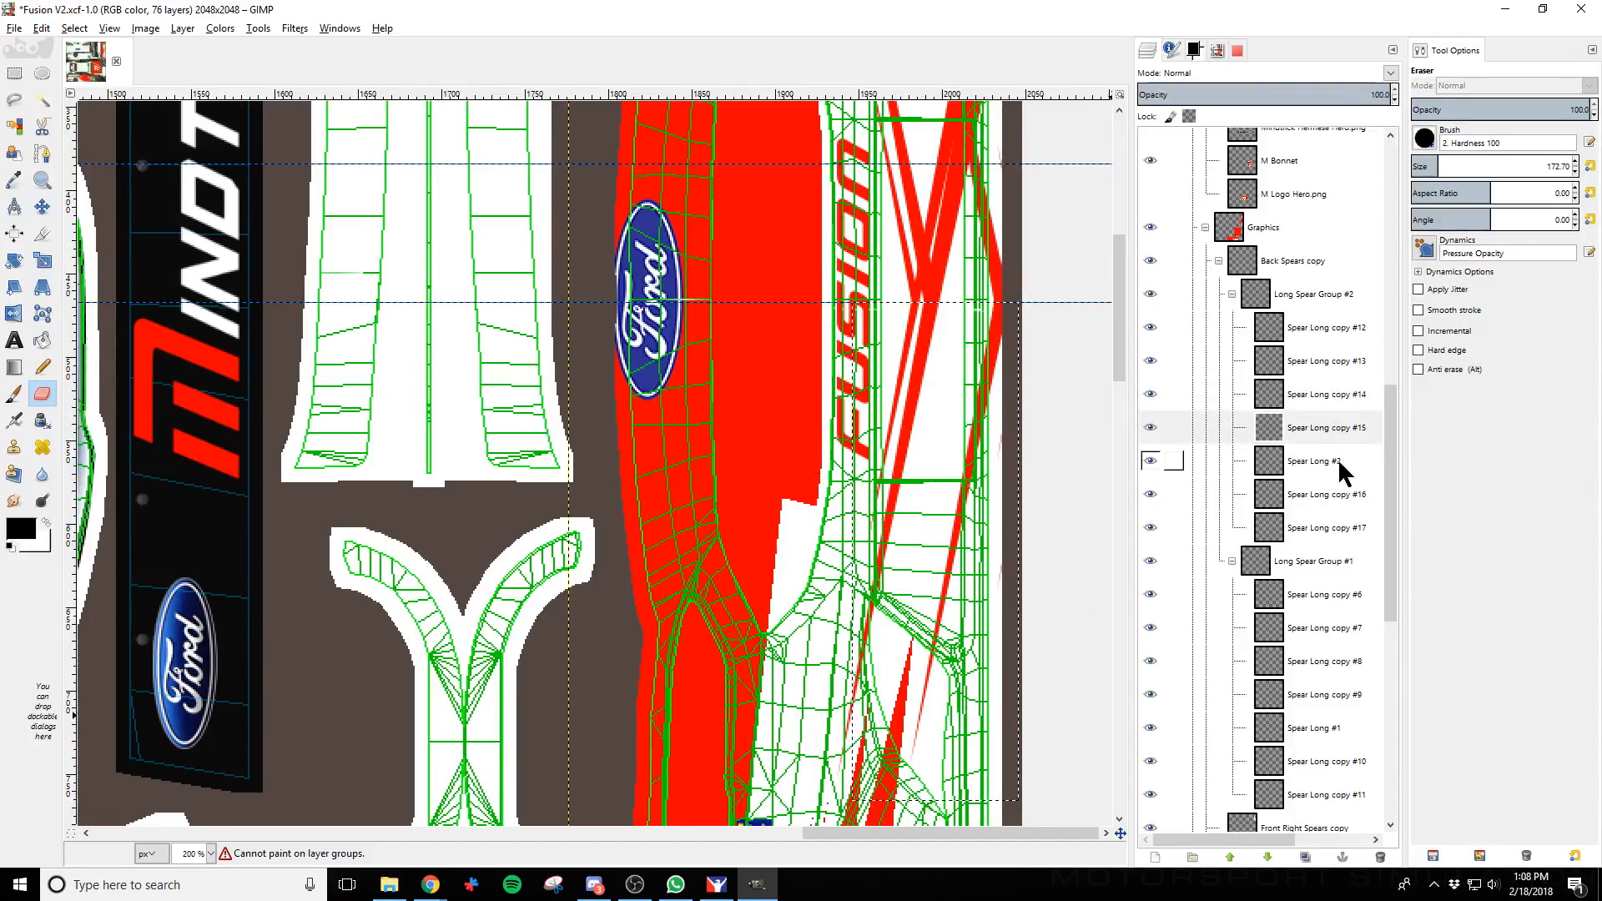
{"action": "left_click", "coordinate": [1245, 461]}
{"action": "left_click", "coordinate": [1326, 495]}
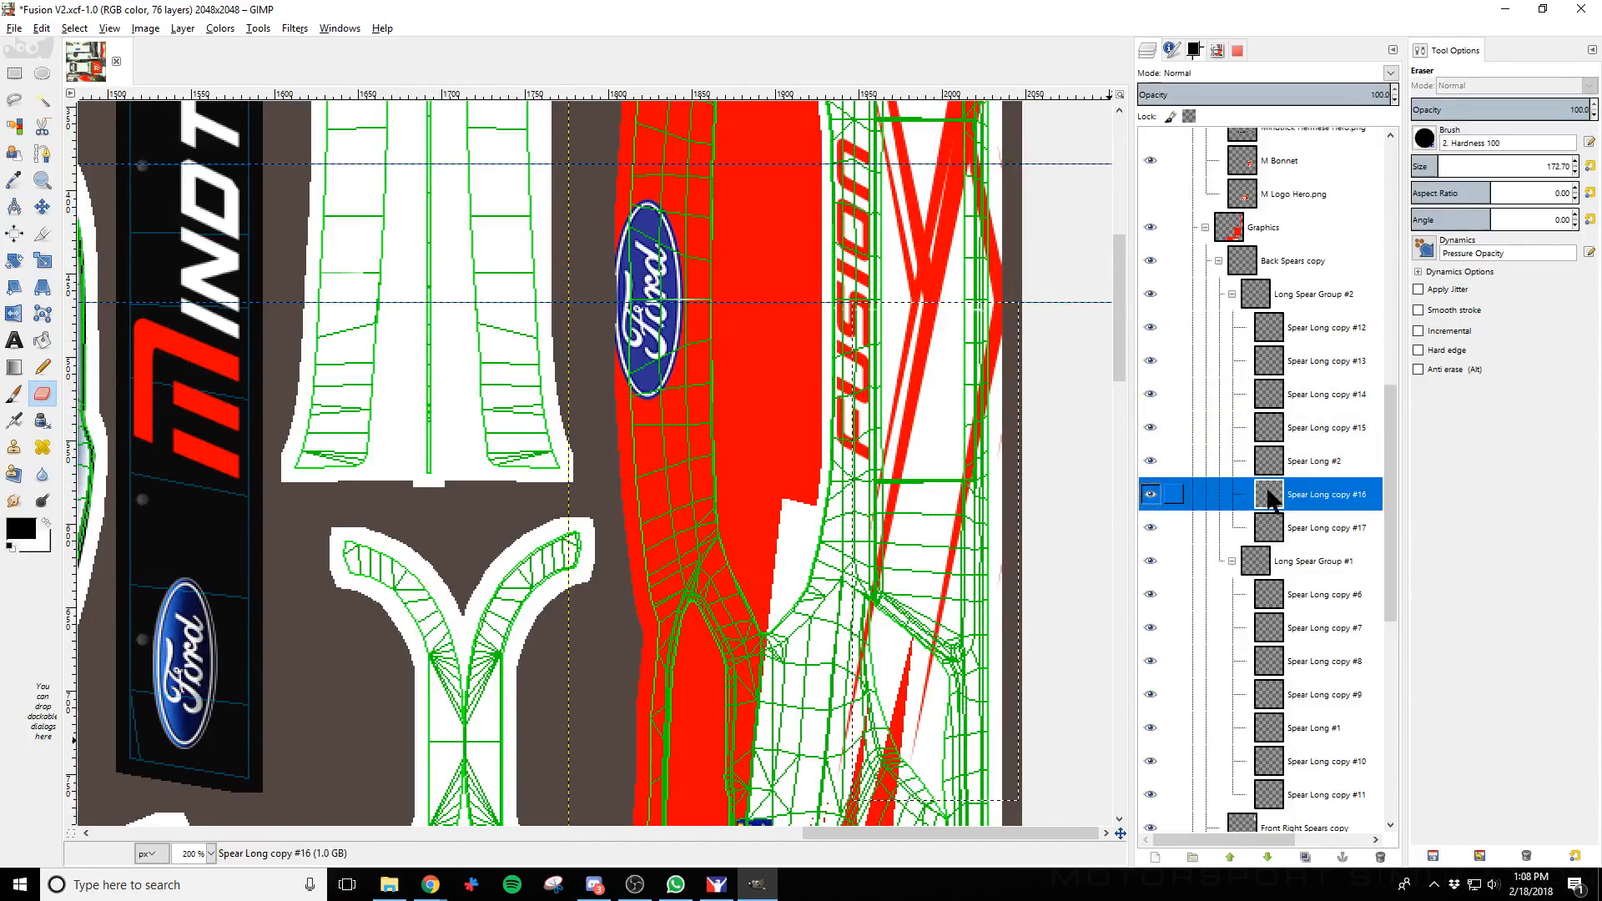
{"action": "left_click", "coordinate": [1332, 534]}
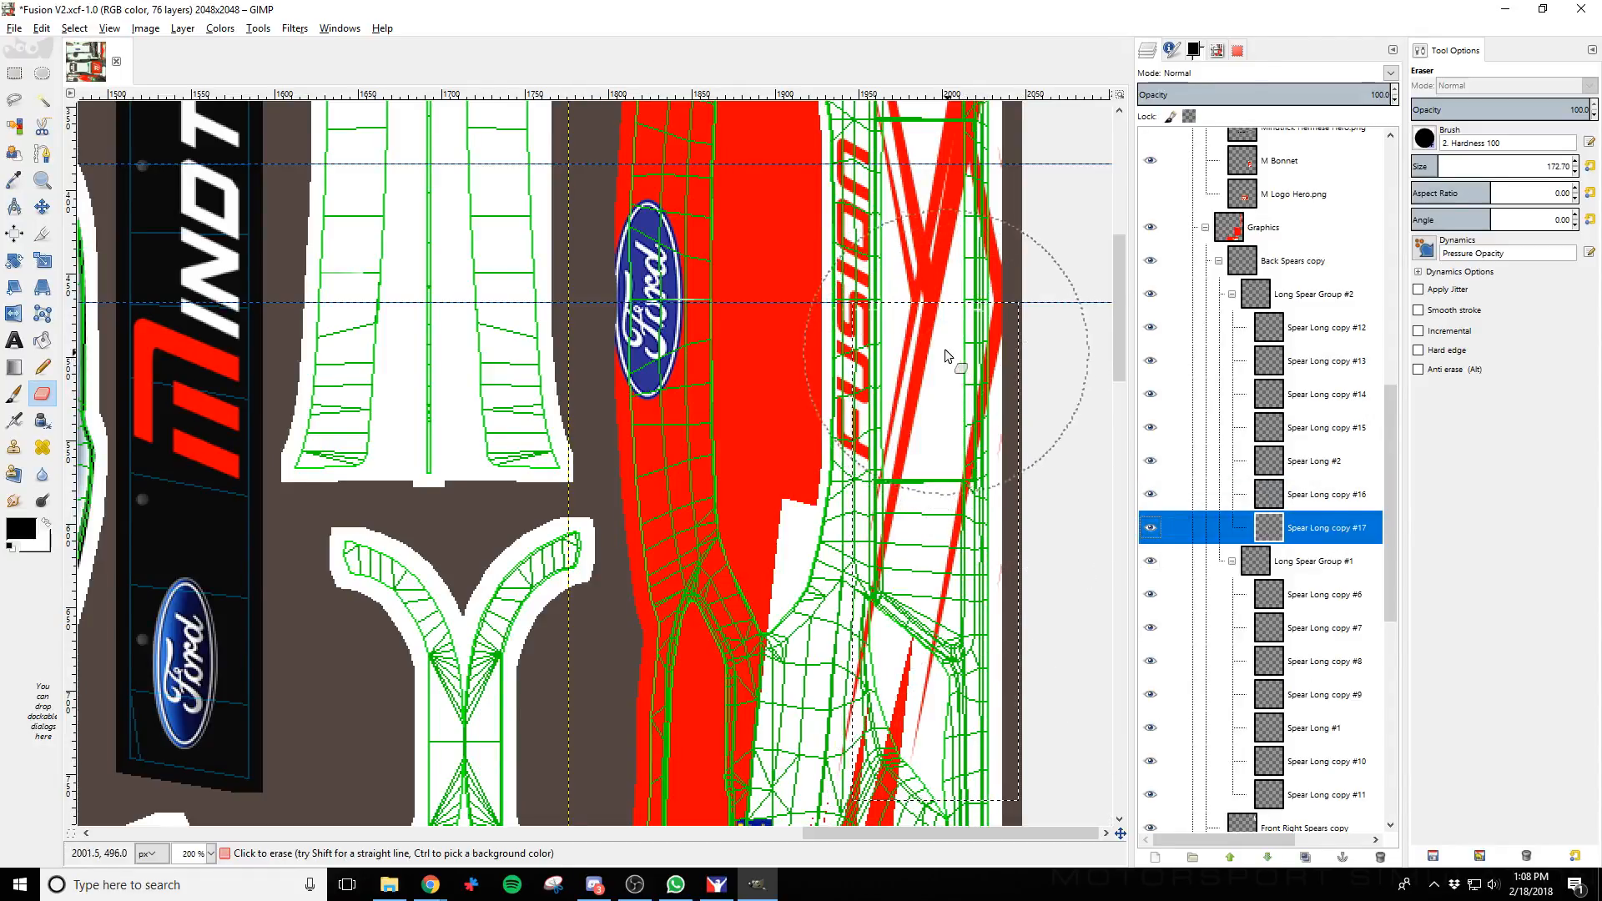
Toggle Long Spear Group #1 to compare, then select a rectangle around the upper crossing spears
{"action": "left_click", "coordinate": [1231, 294]}
{"action": "left_click", "coordinate": [1248, 329]}
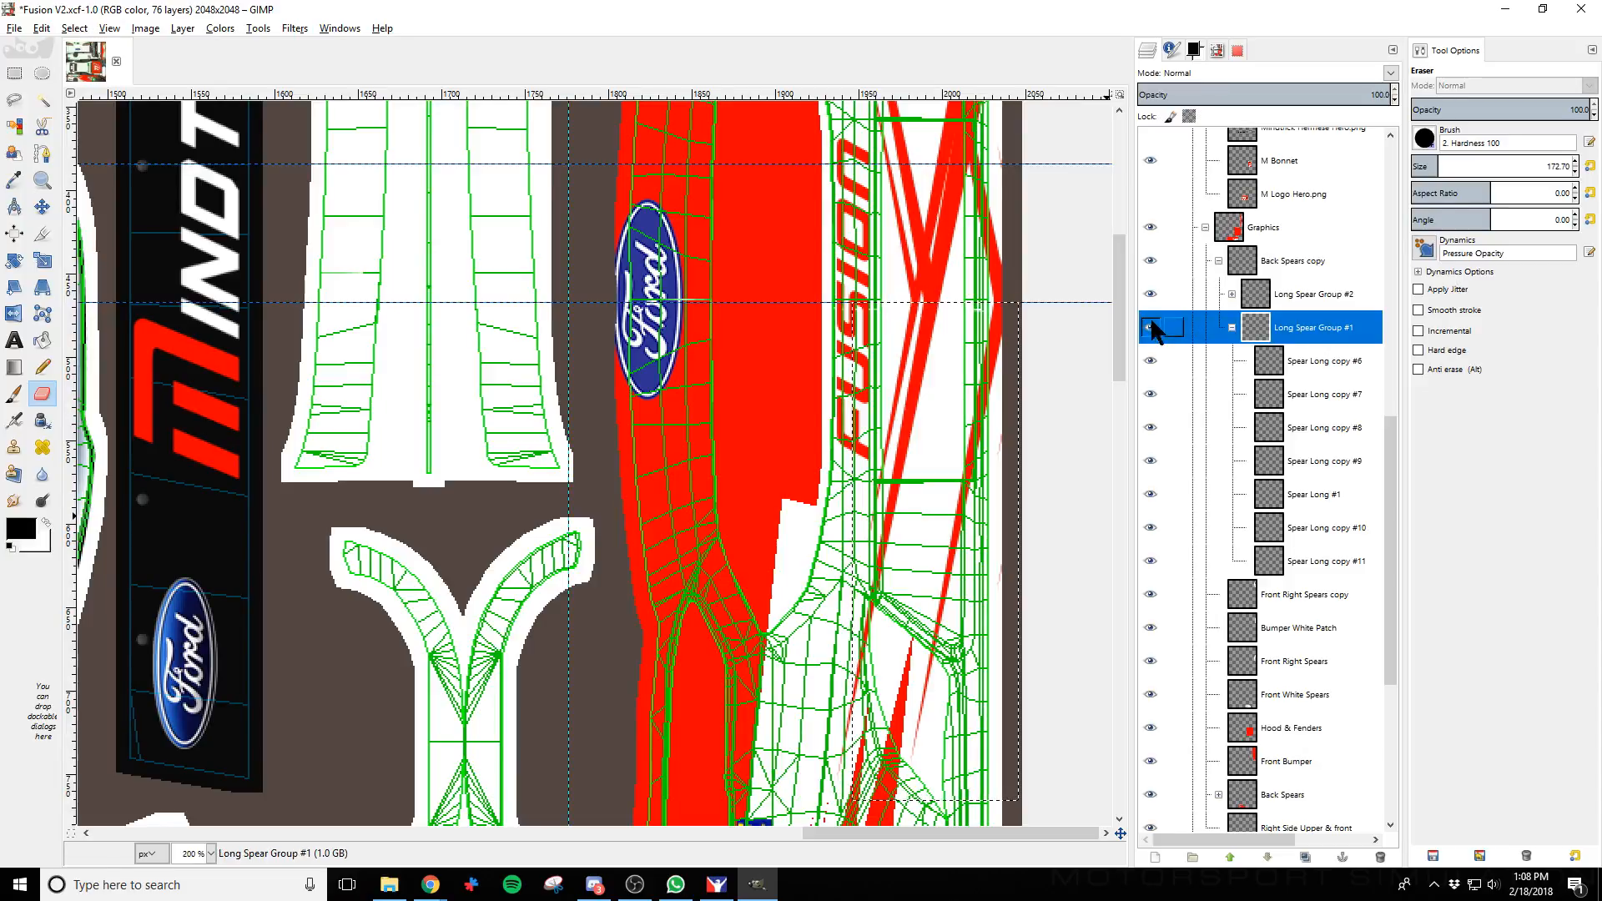
{"action": "left_click", "coordinate": [1149, 328]}
{"action": "left_click", "coordinate": [1150, 327]}
{"action": "left_click", "coordinate": [1149, 328]}
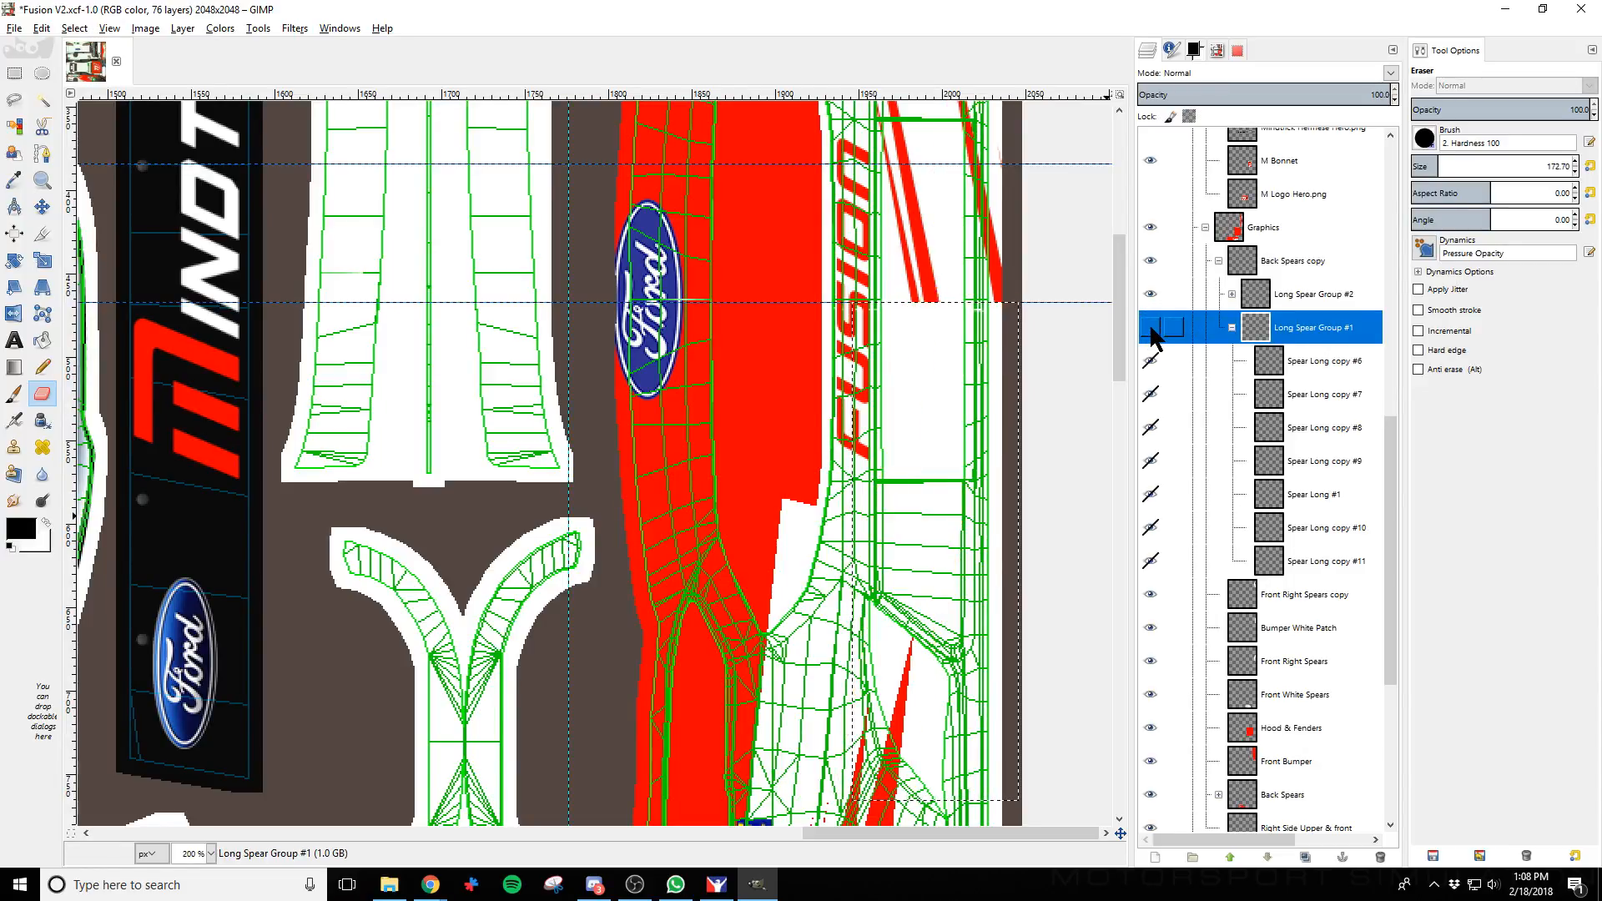
{"action": "left_click", "coordinate": [1150, 327]}
{"action": "scroll", "coordinate": [931, 394], "scroll_direction": "up", "scroll_amount": 5}
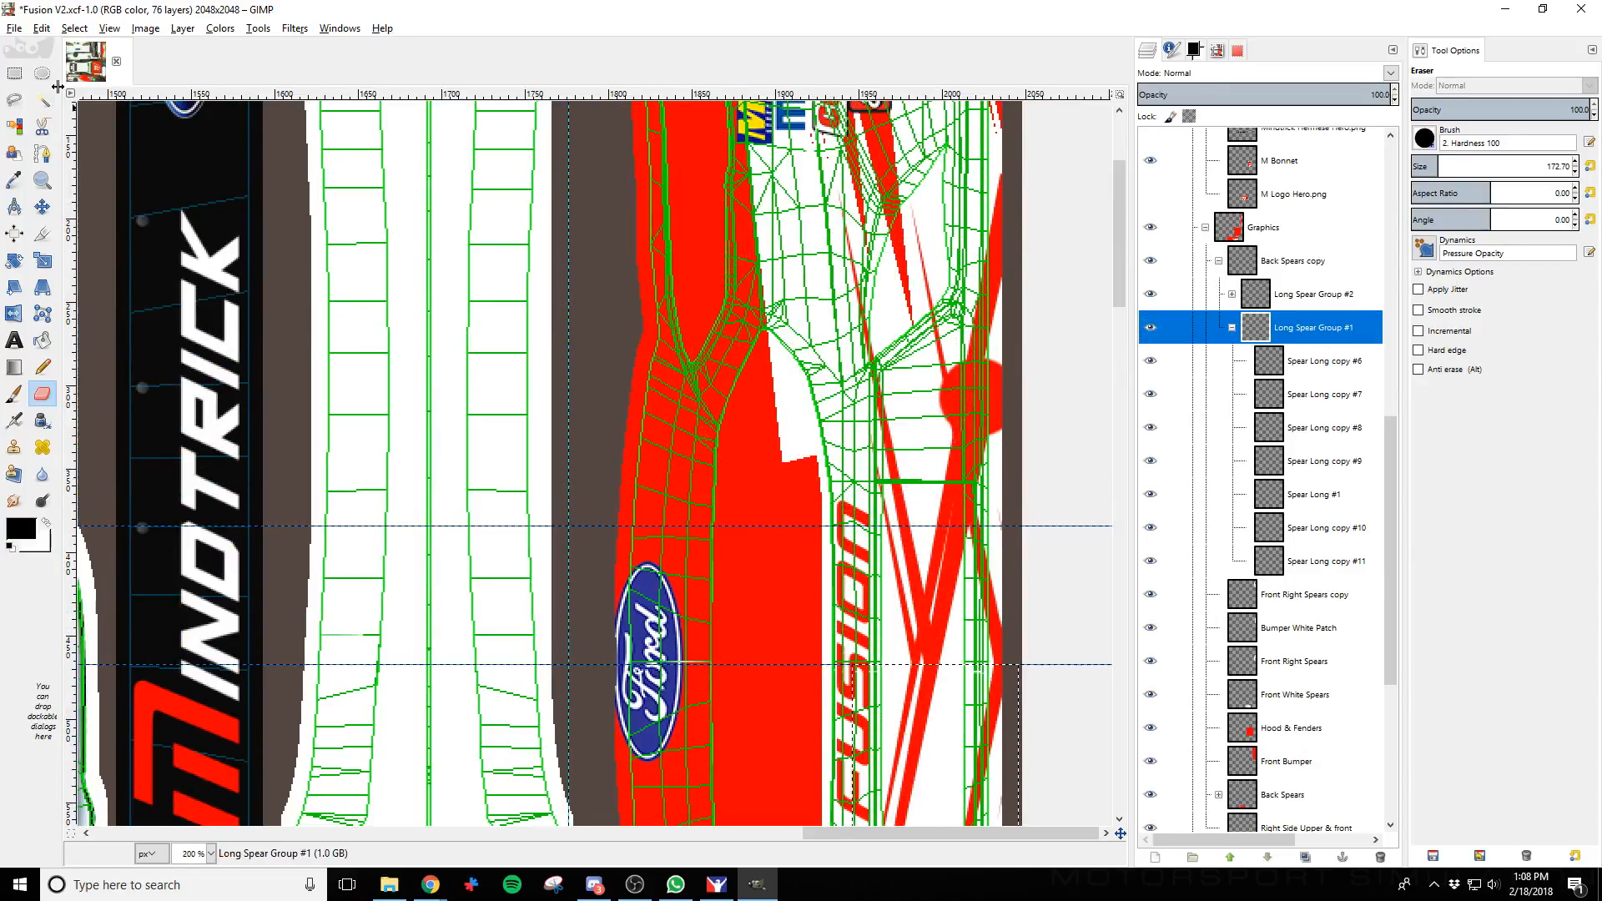
{"action": "left_click", "coordinate": [15, 72]}
{"action": "scroll", "coordinate": [887, 409], "scroll_direction": "down", "scroll_amount": 6}
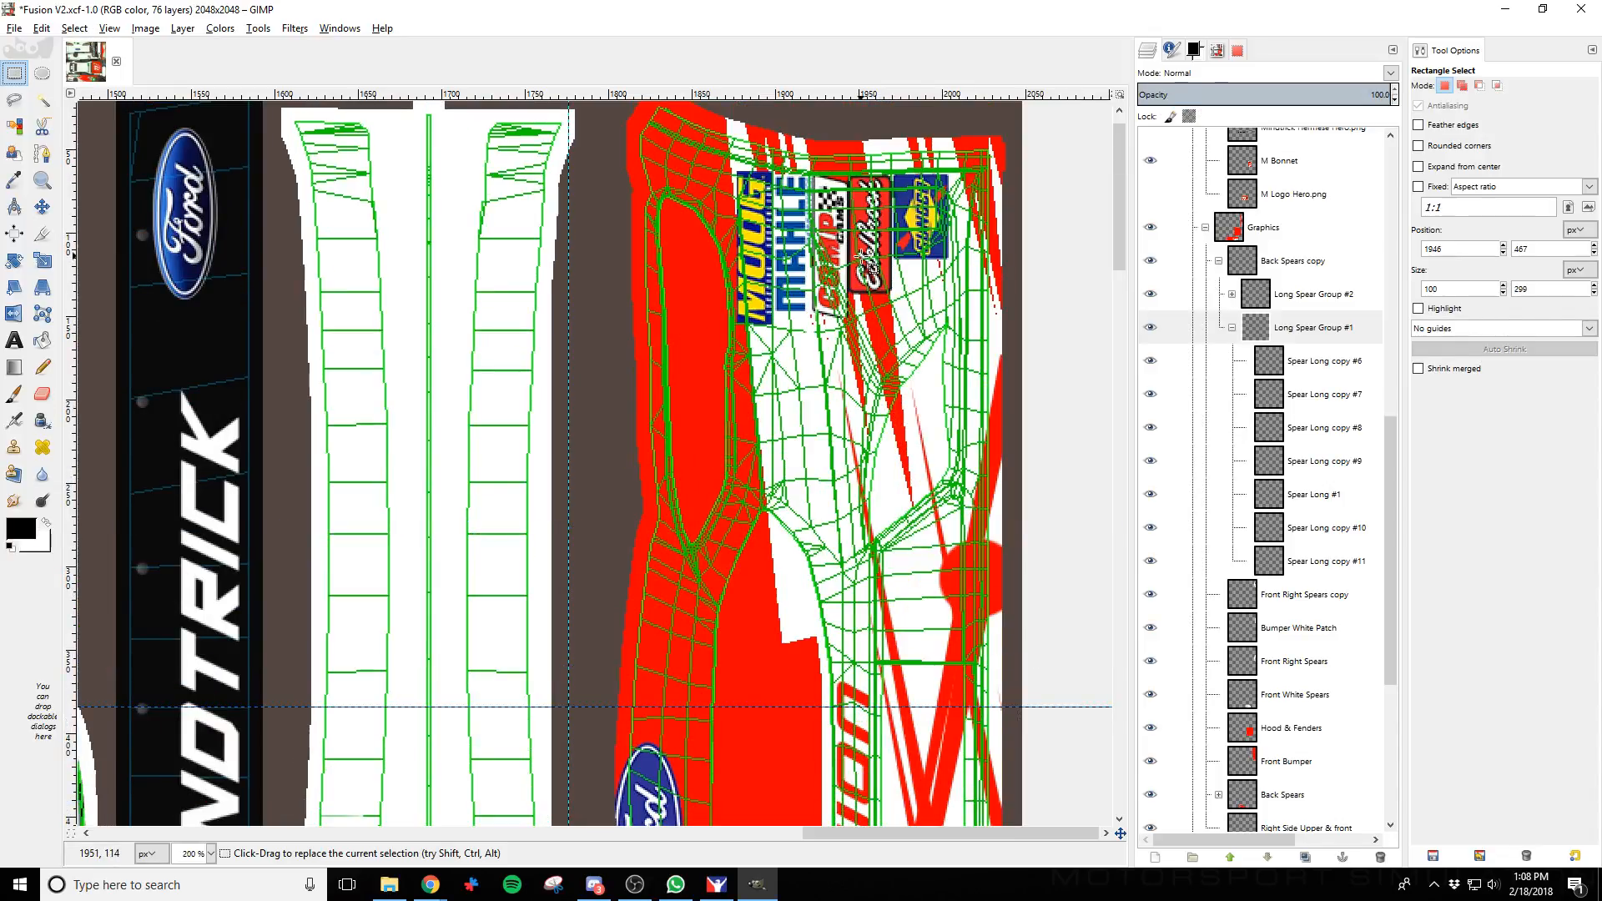
{"action": "left_click_drag", "start_coordinate": [834, 236], "coordinate": [1051, 613]}
{"action": "left_click_drag", "start_coordinate": [1077, 711], "coordinate": [1055, 719]}
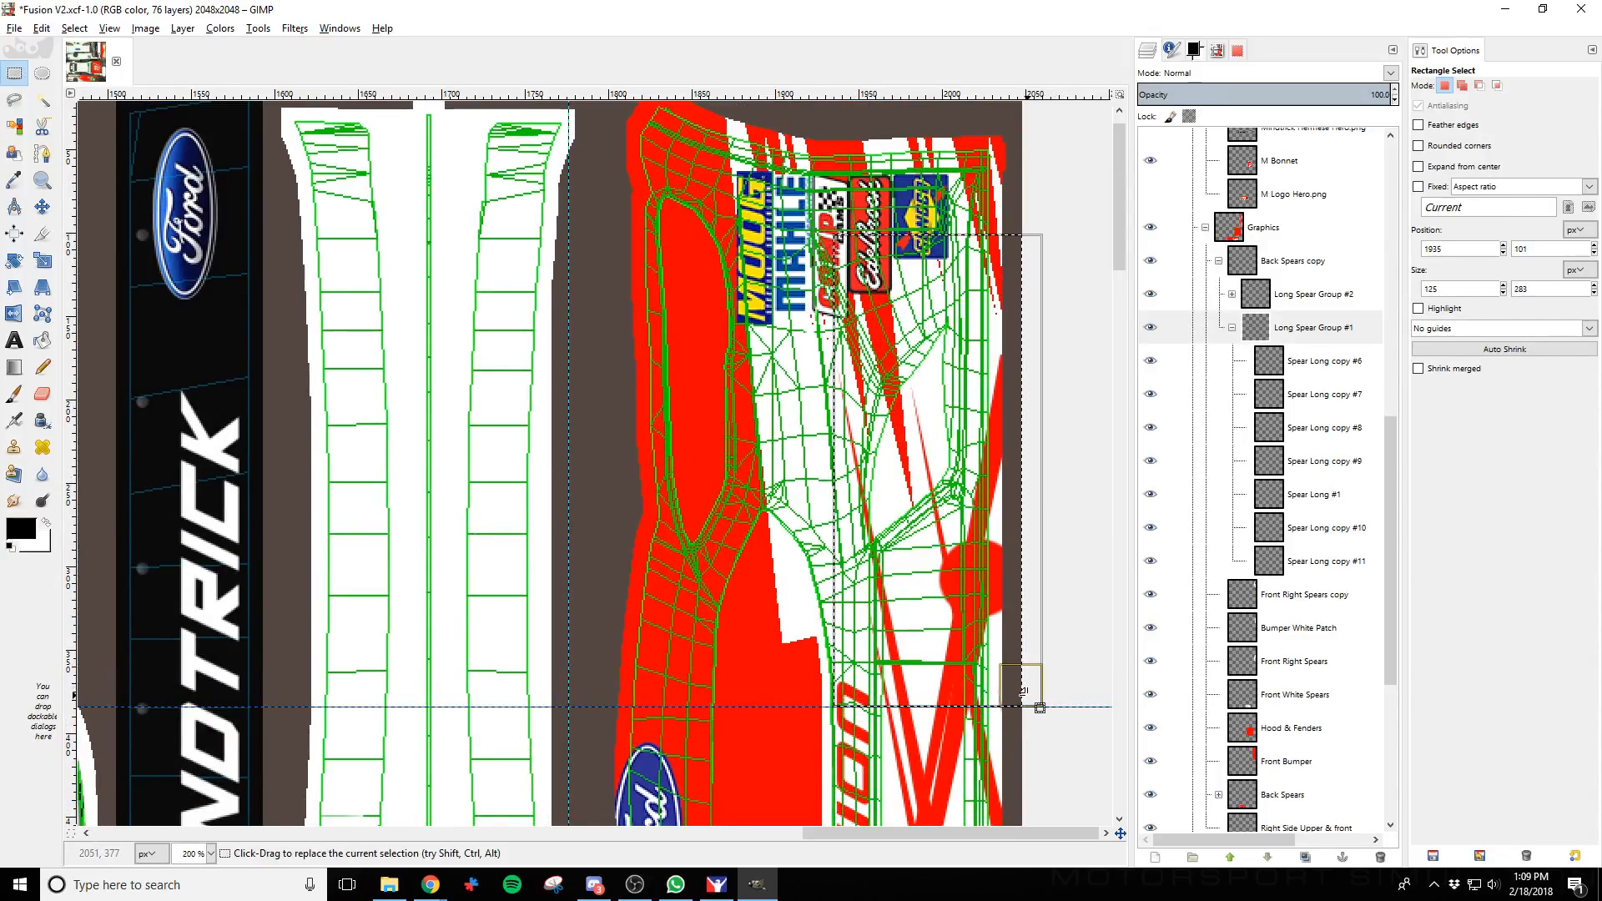
Erase stray red blobs from Spear Long copies #6–#11 and Spear Long #1
{"action": "left_click", "coordinate": [42, 393]}
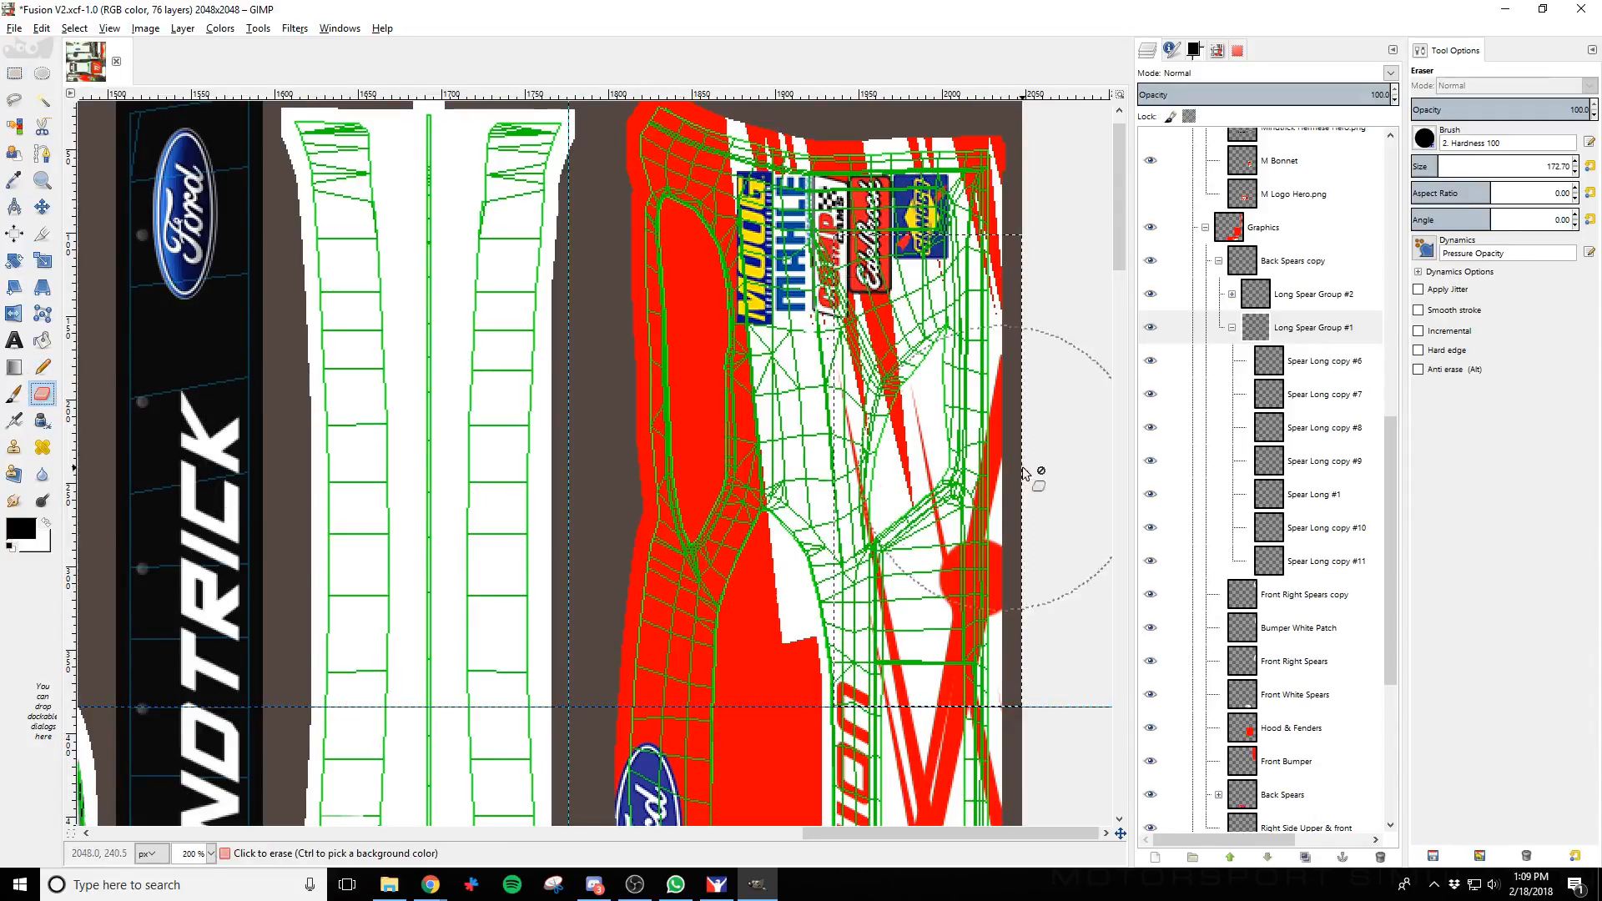
{"action": "left_click", "coordinate": [1327, 359]}
{"action": "left_click", "coordinate": [933, 589]}
{"action": "left_click", "coordinate": [1310, 390]}
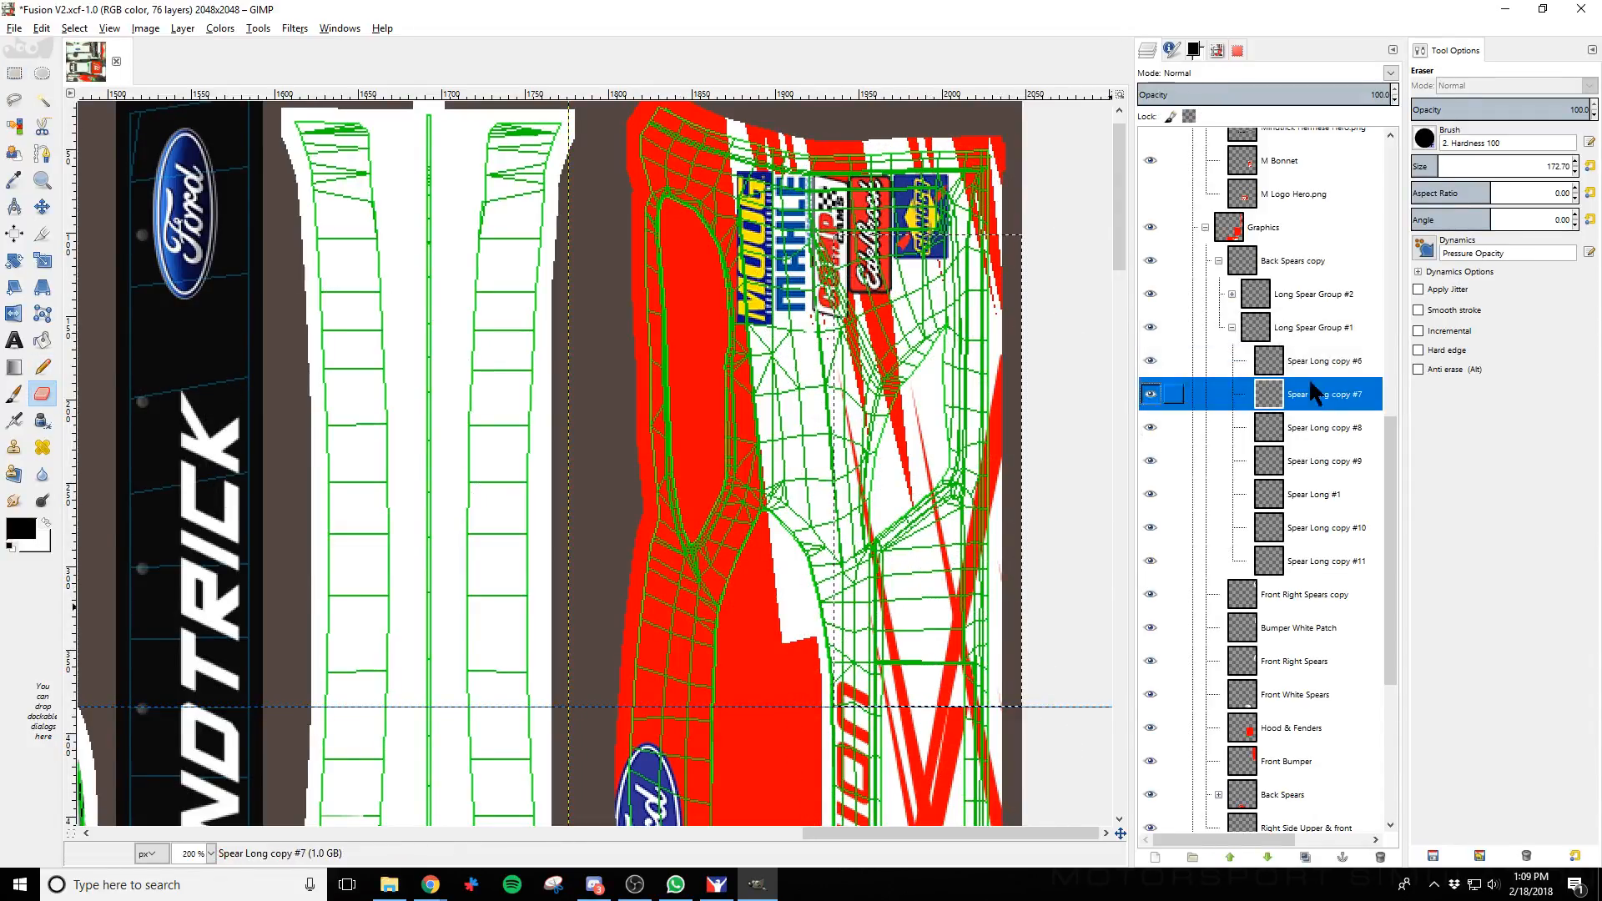
{"action": "left_click", "coordinate": [998, 297]}
{"action": "left_click", "coordinate": [1318, 428]}
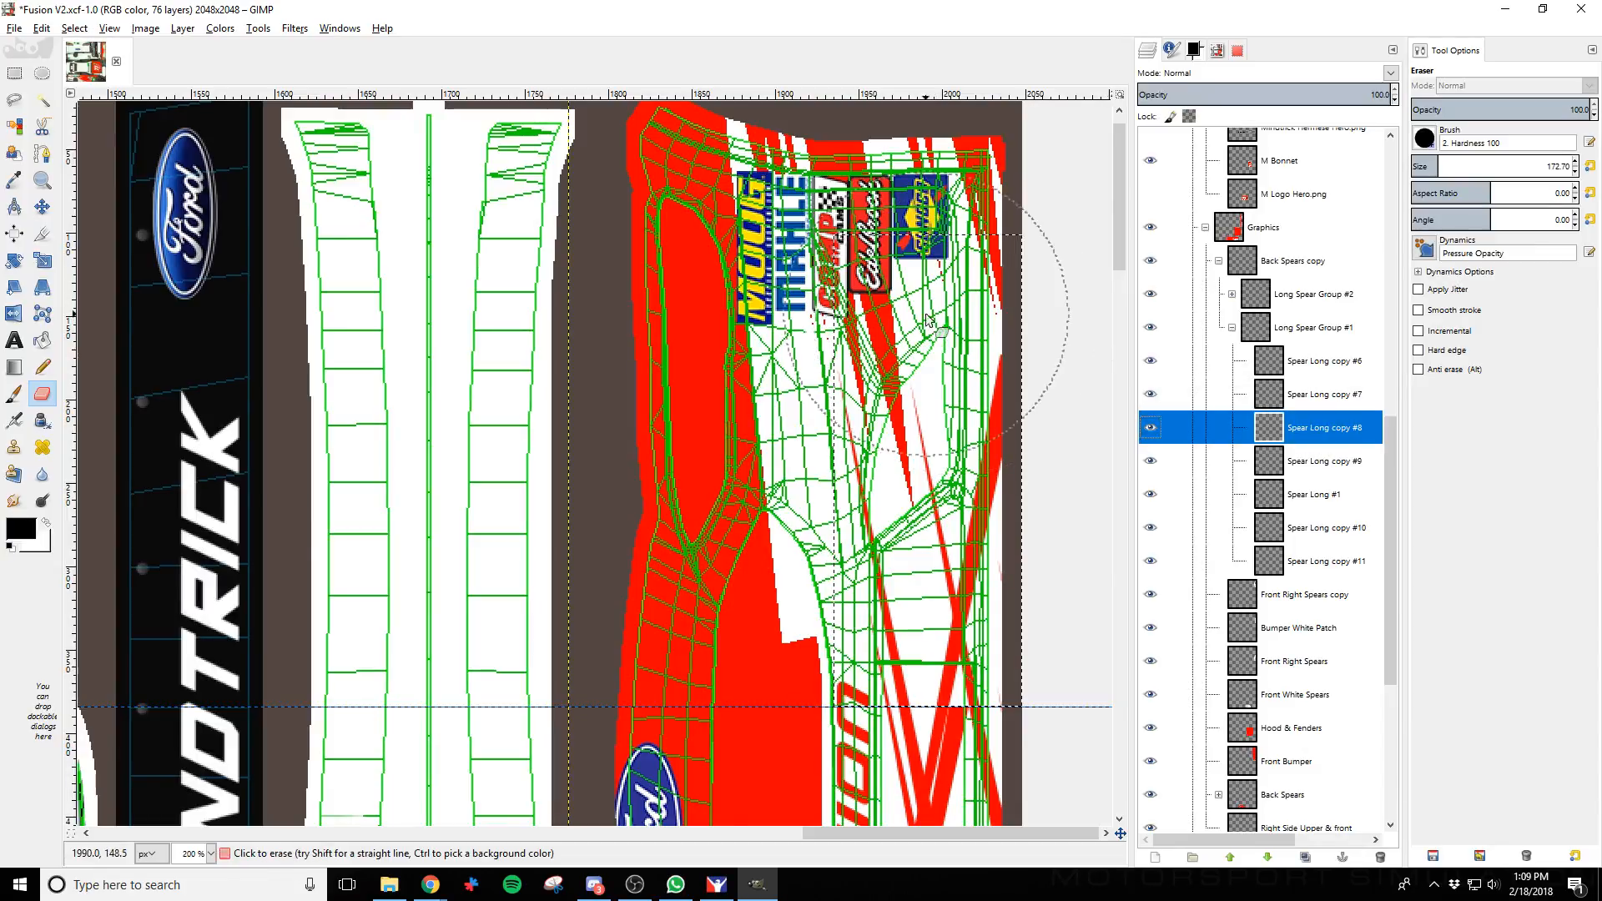
{"action": "left_click", "coordinate": [1298, 460]}
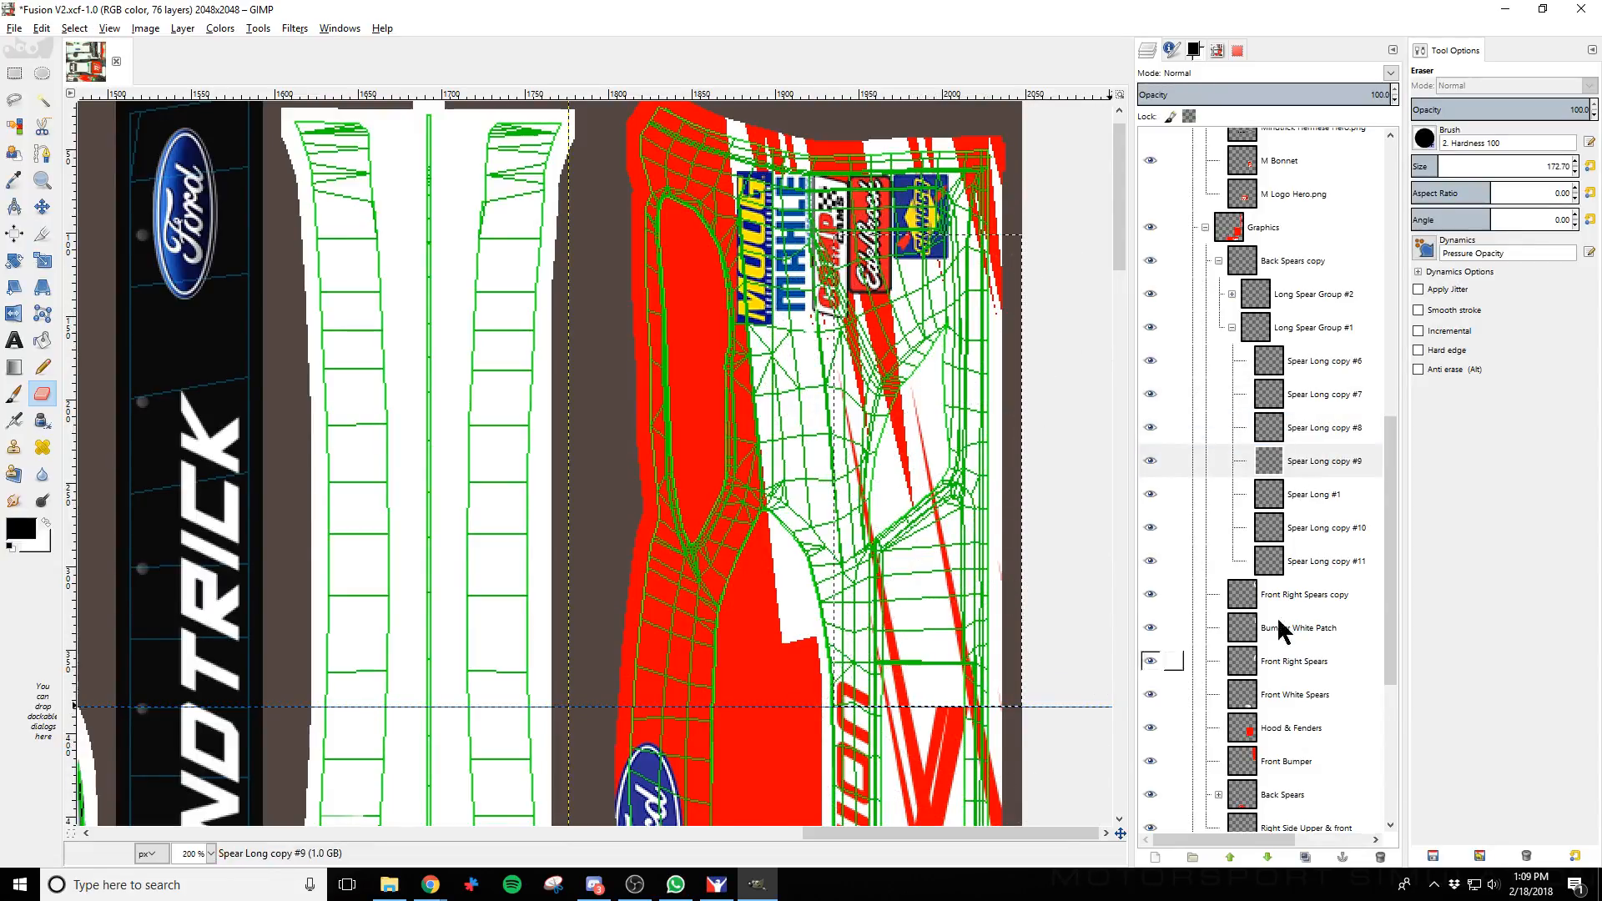
{"action": "left_click", "coordinate": [1320, 496]}
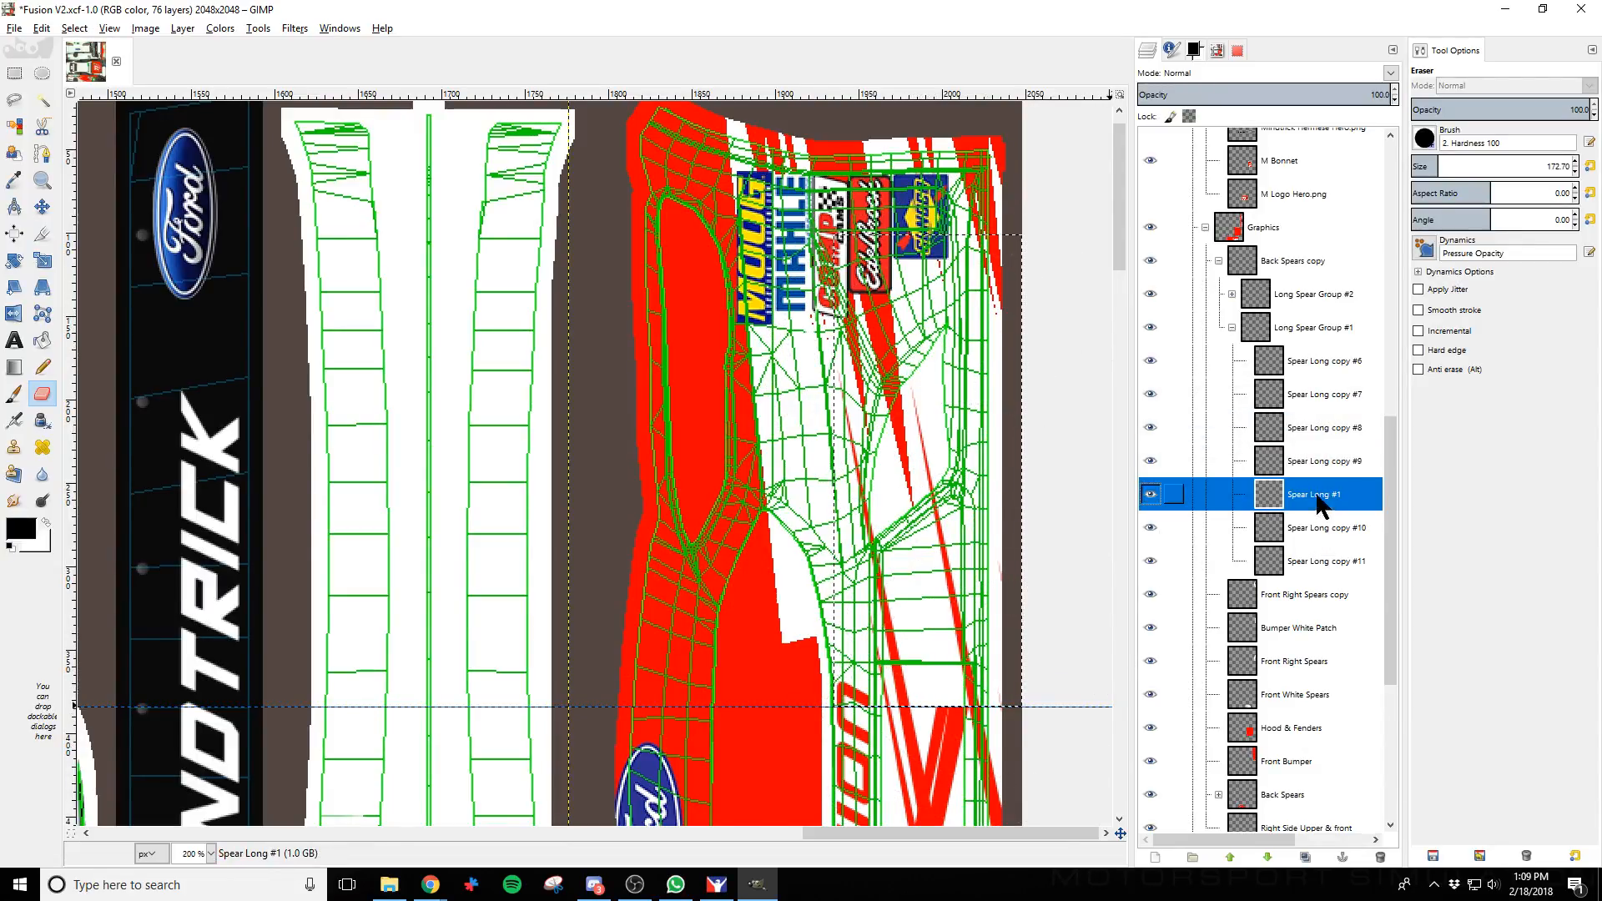
{"action": "left_click", "coordinate": [1317, 538]}
{"action": "left_click", "coordinate": [1320, 566]}
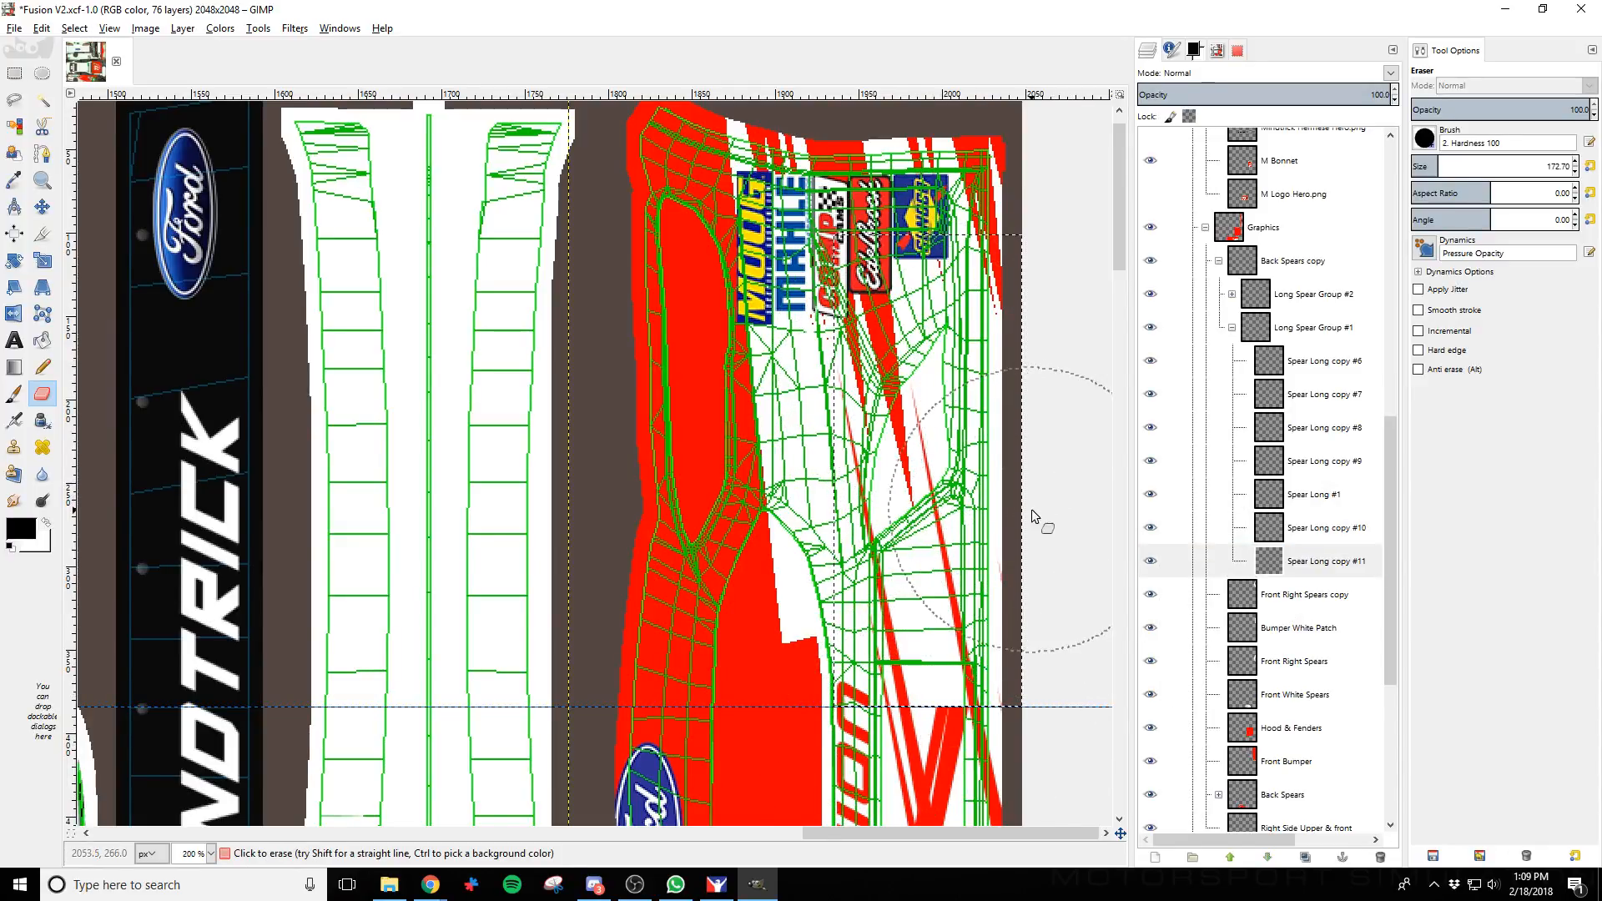
{"action": "scroll", "coordinate": [995, 568], "scroll_direction": "down", "scroll_amount": 5}
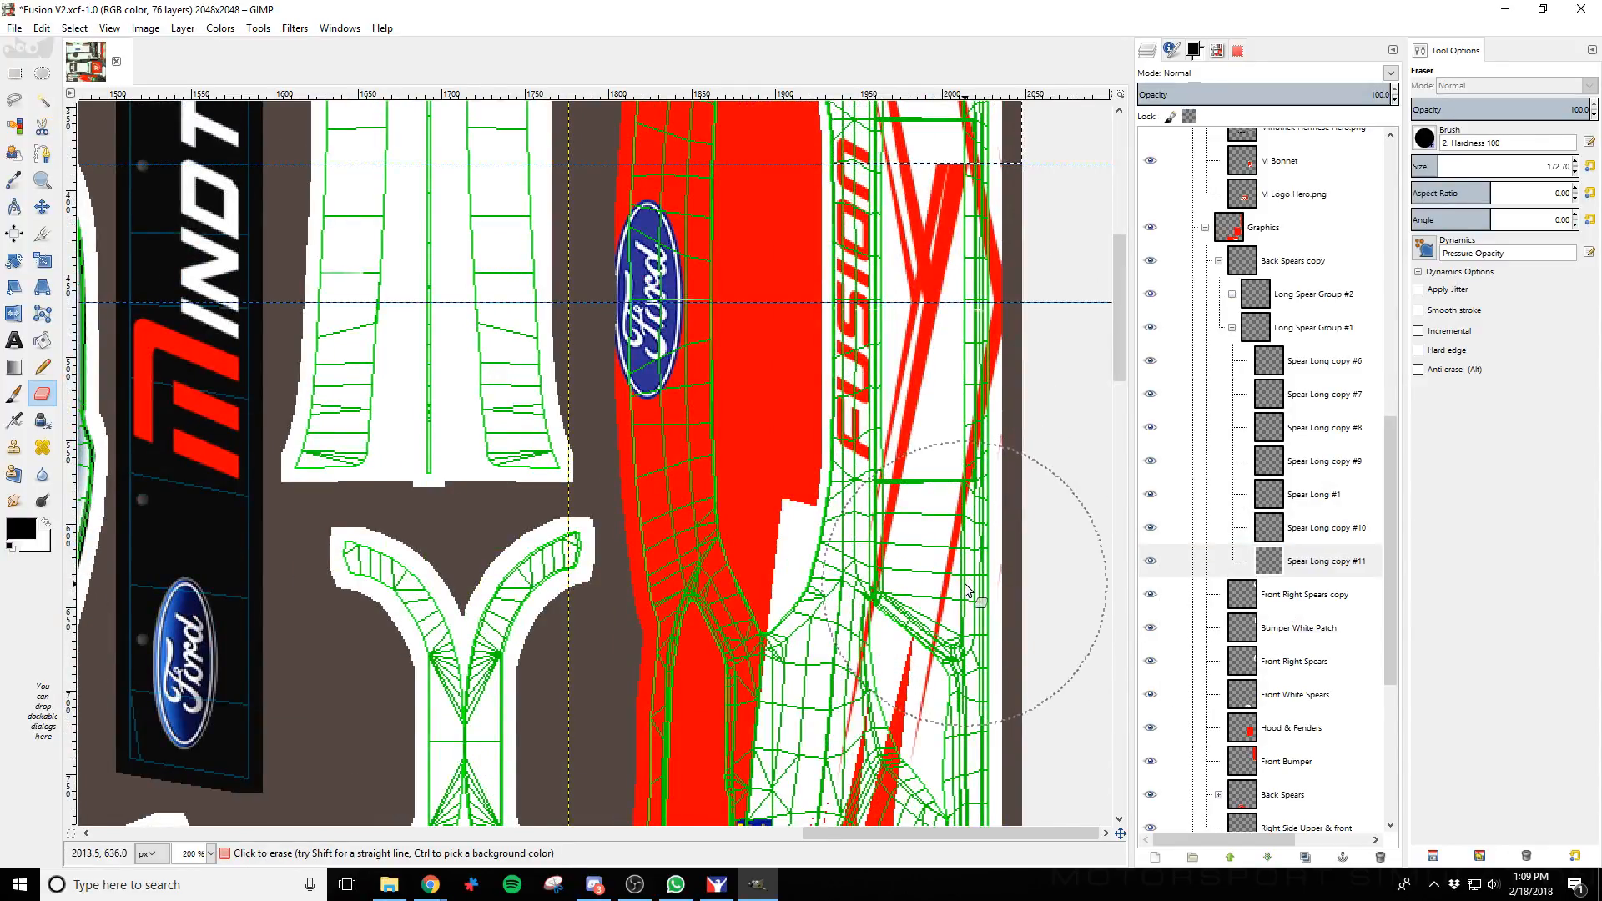
{"action": "scroll", "coordinate": [967, 589], "scroll_direction": "up", "scroll_amount": 2}
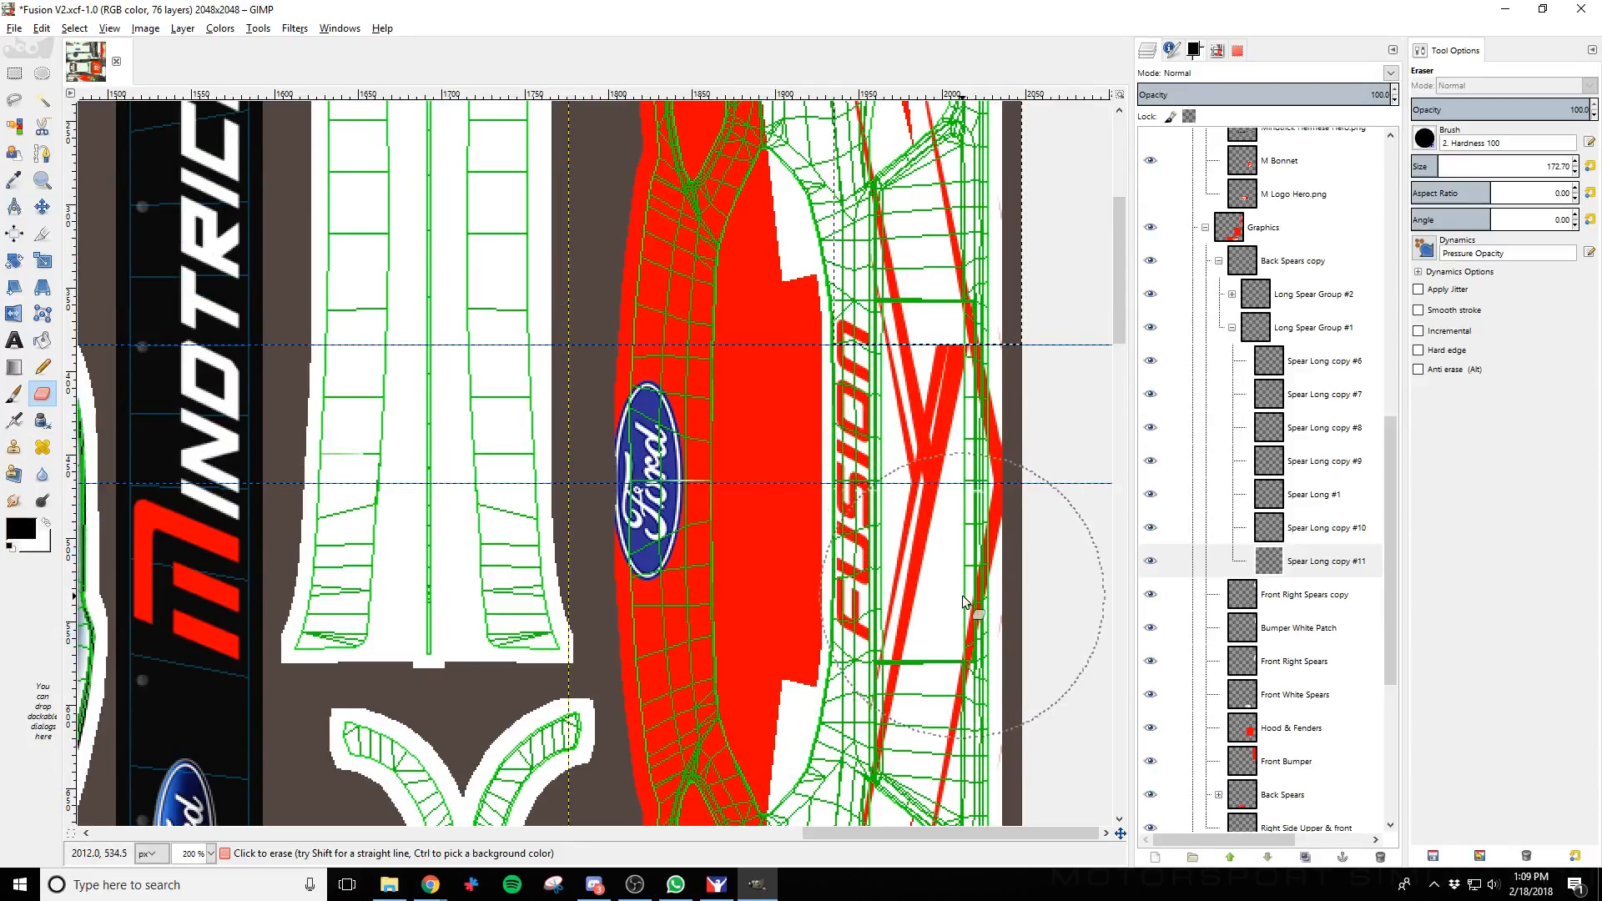
Within a 113×366 selection, erase remaining red stripes beside FUSION, then hide the Wire overlay
{"action": "key", "text": "r"}
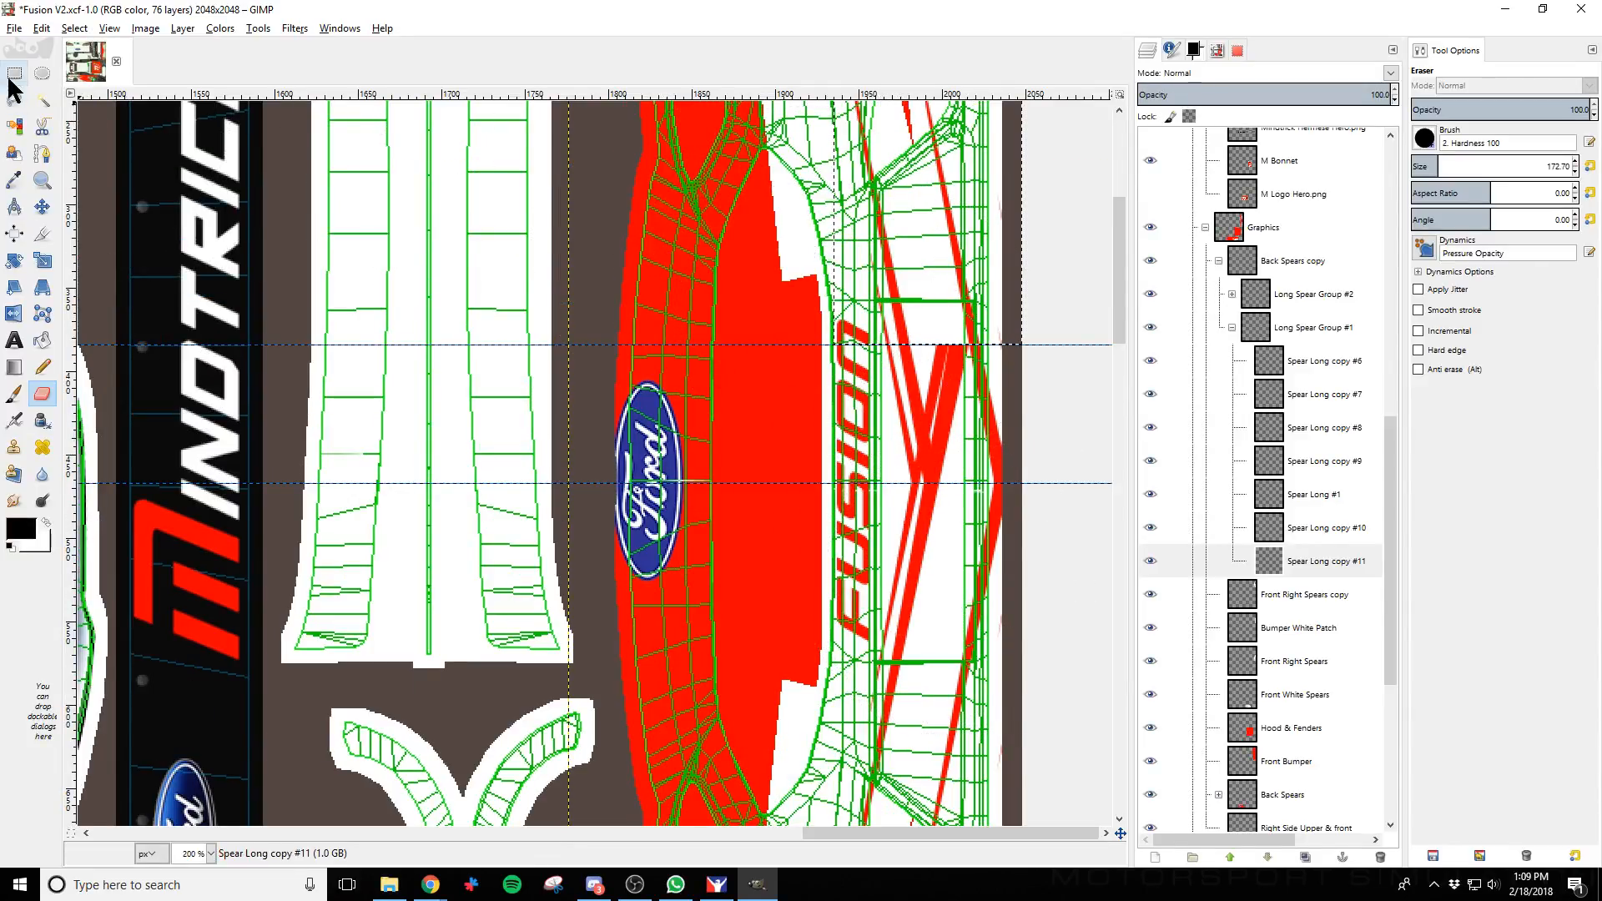
{"action": "left_click_drag", "start_coordinate": [1011, 347], "coordinate": [931, 462]}
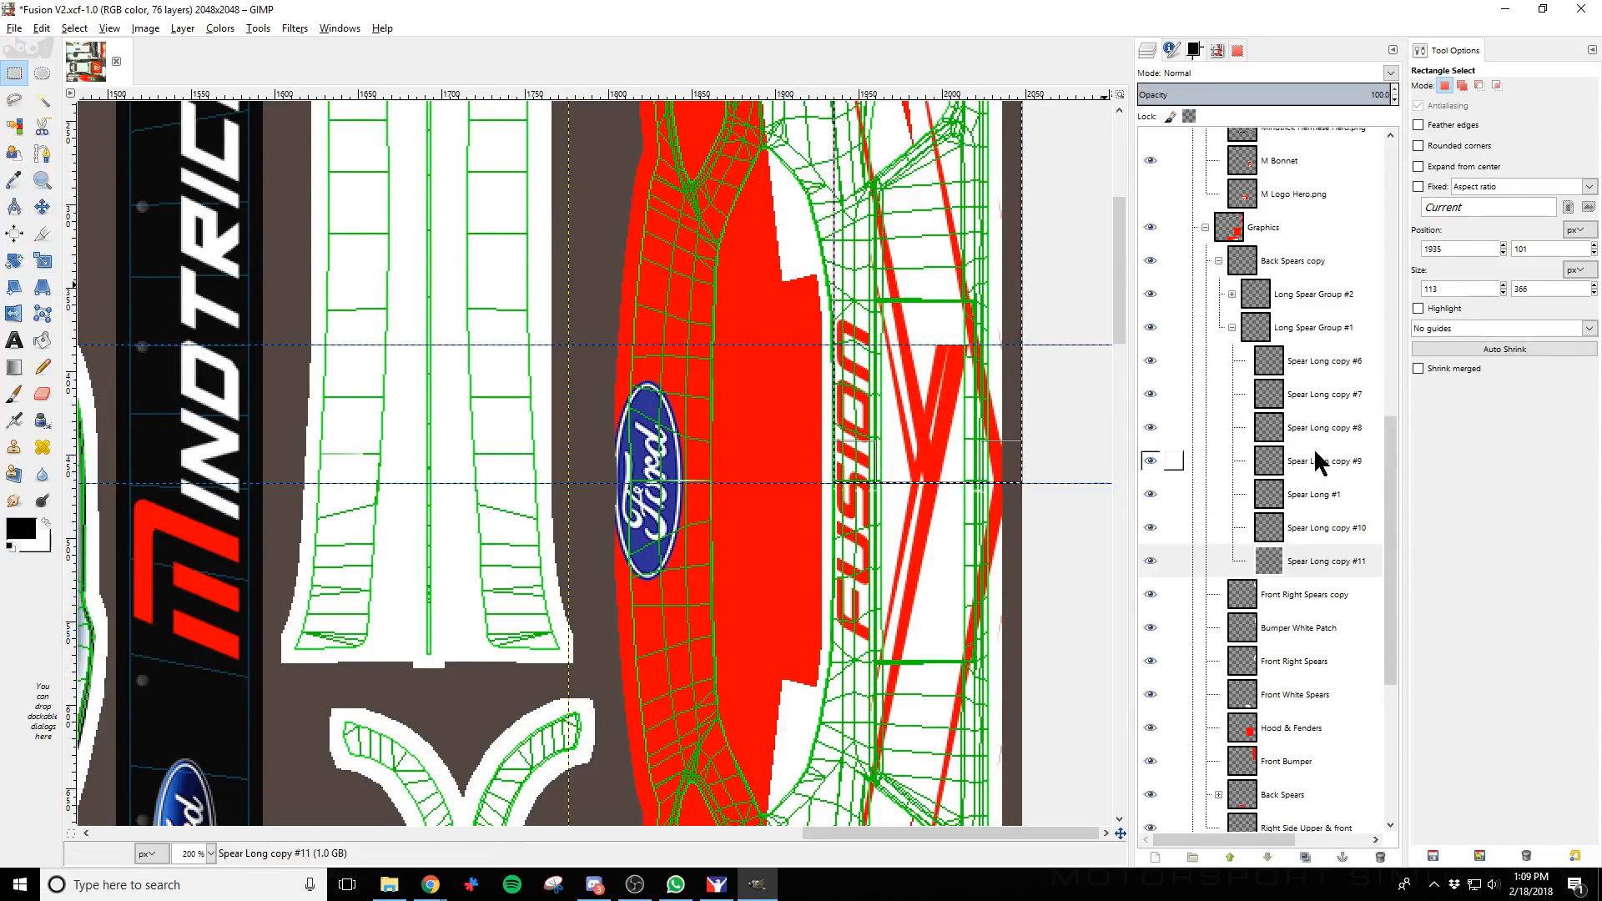
{"action": "left_click", "coordinate": [36, 398]}
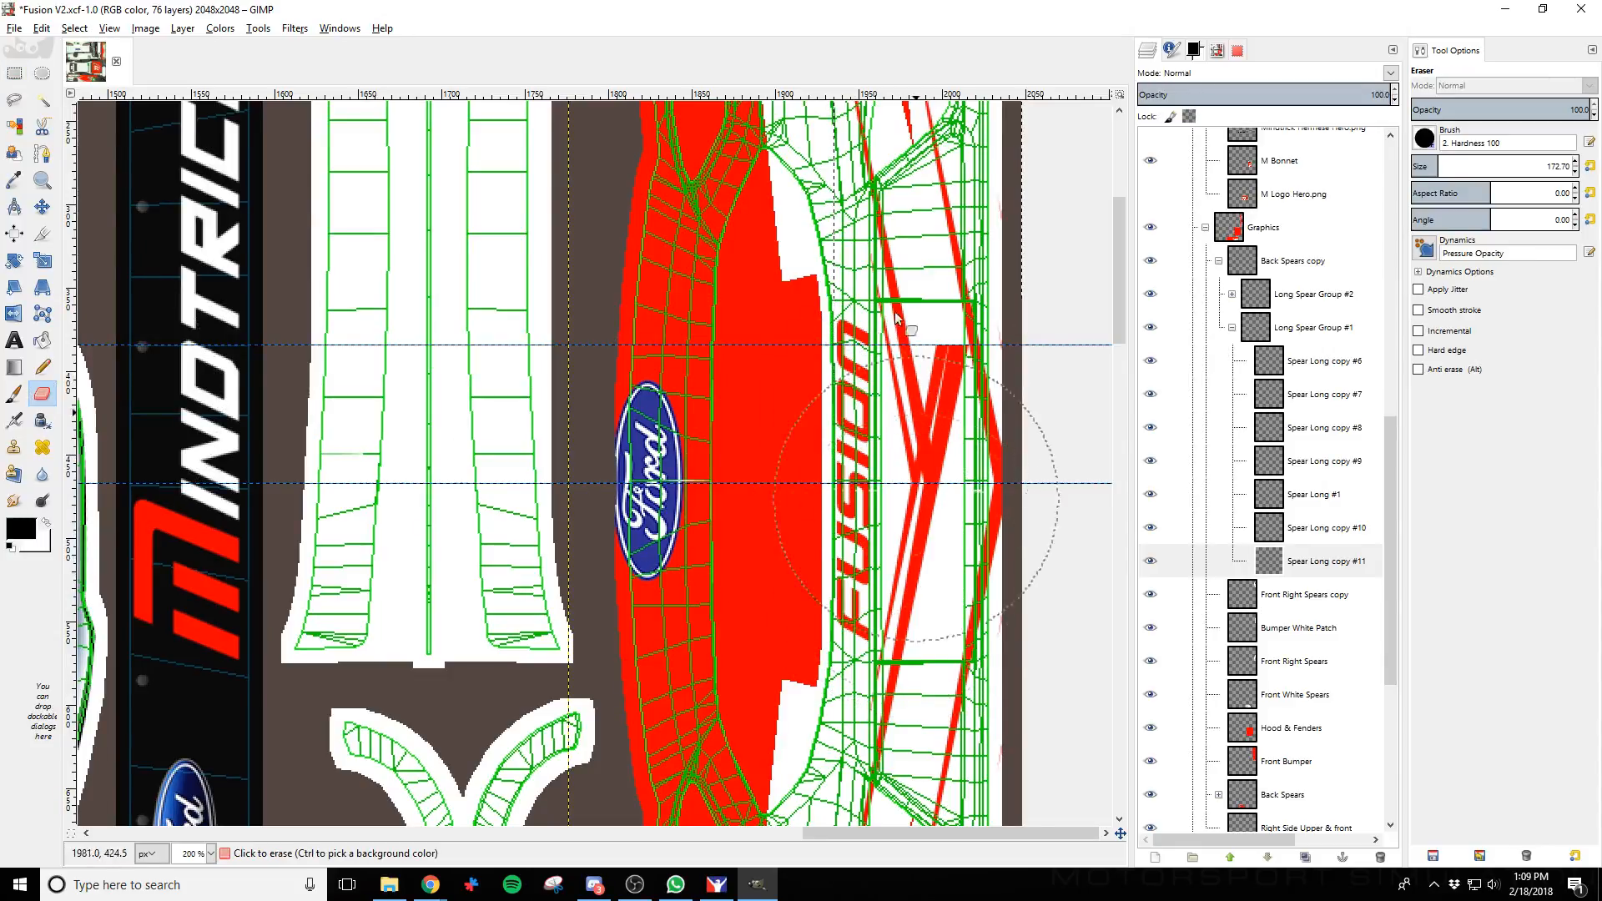
{"action": "left_click", "coordinate": [1299, 527]}
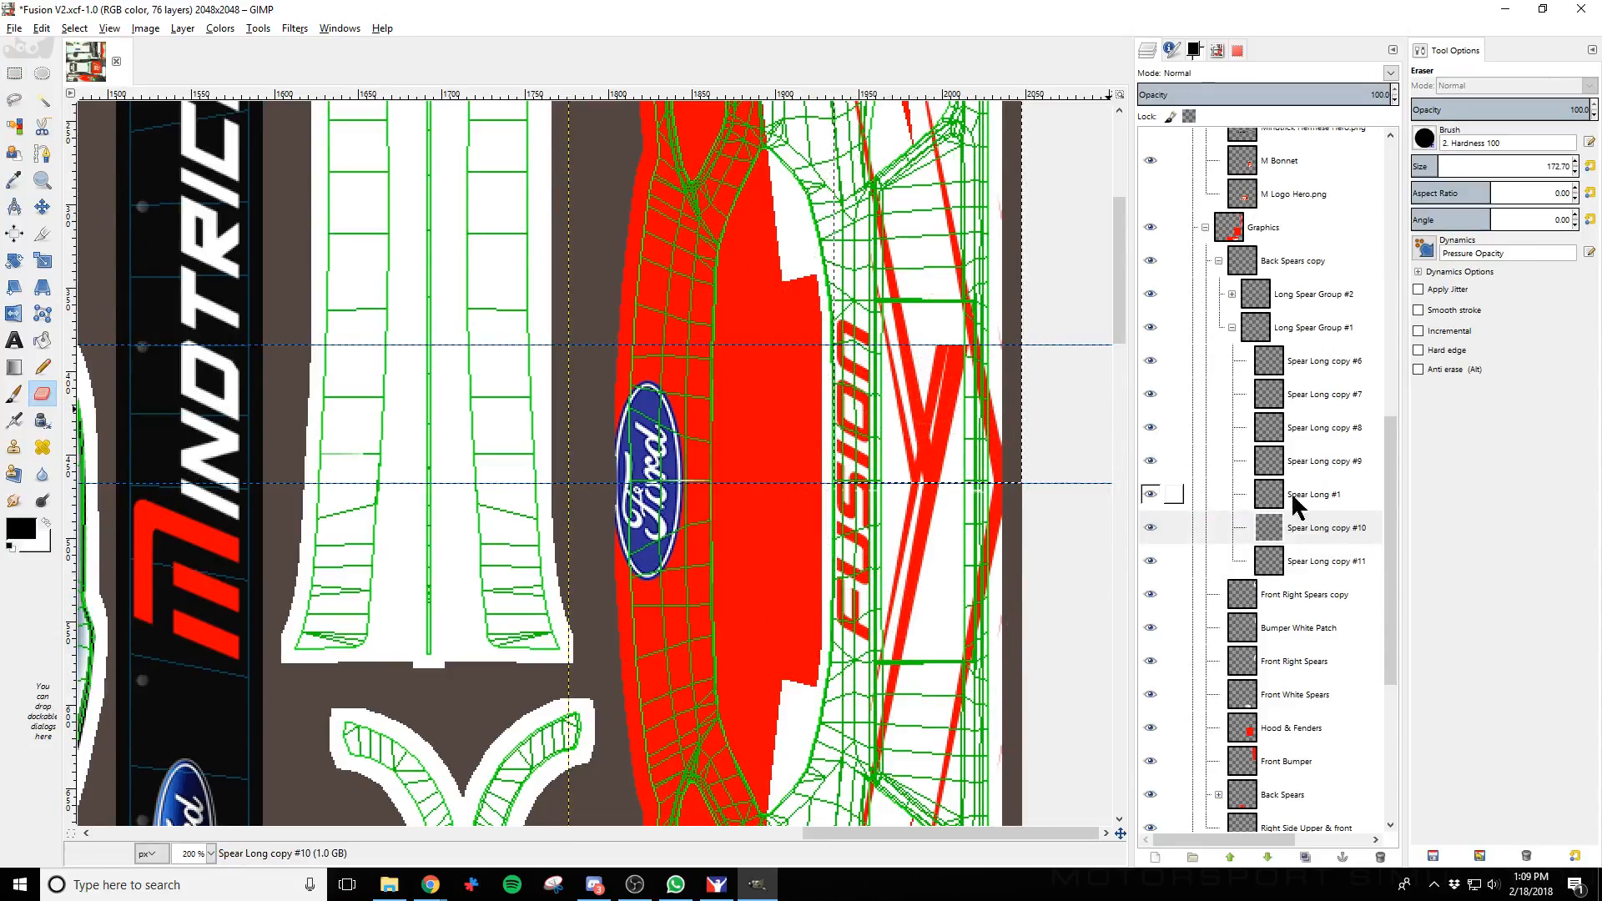
{"action": "left_click", "coordinate": [1369, 494]}
{"action": "left_click", "coordinate": [1368, 461]}
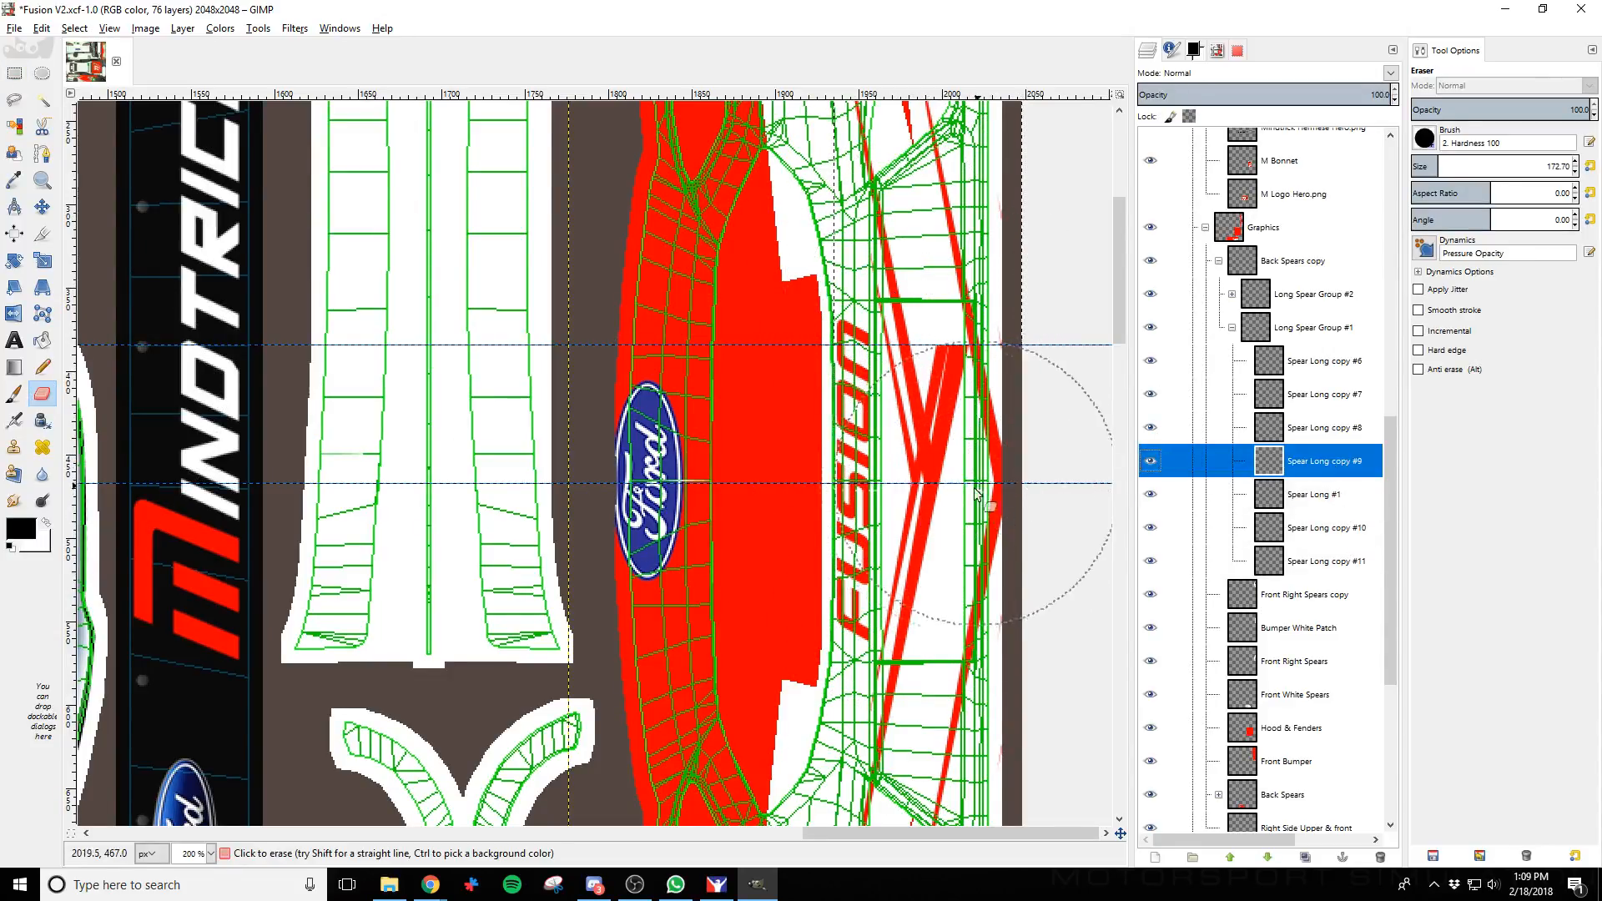
{"action": "left_click", "coordinate": [1359, 428]}
{"action": "left_click", "coordinate": [937, 434]}
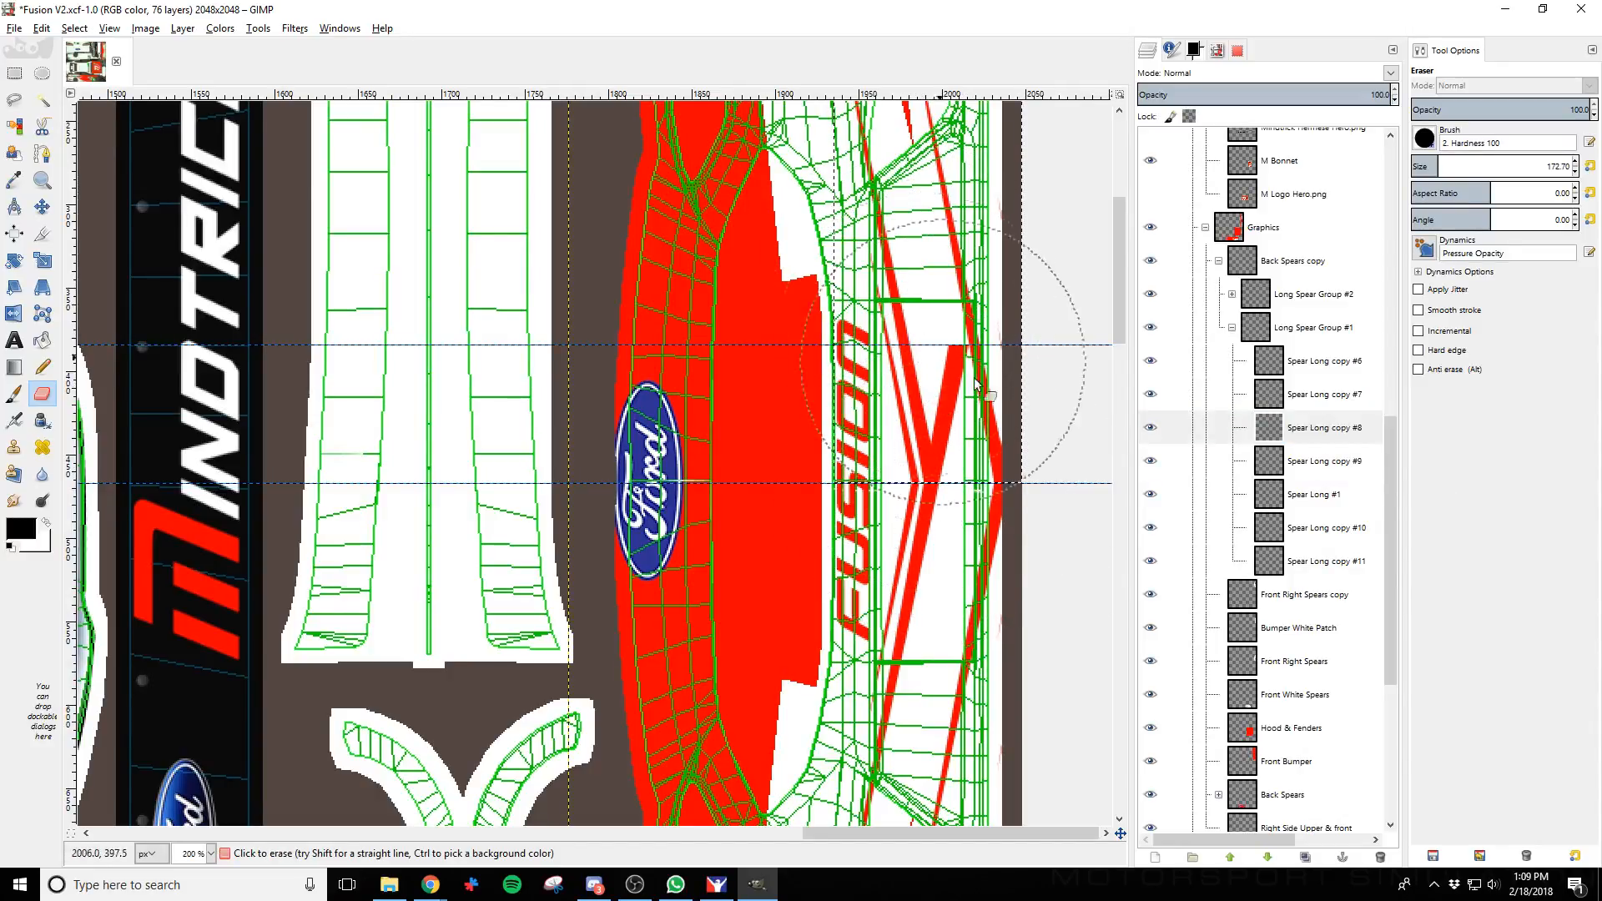
{"action": "left_click", "coordinate": [1345, 399]}
{"action": "left_click", "coordinate": [937, 490]}
{"action": "left_click", "coordinate": [1281, 361]}
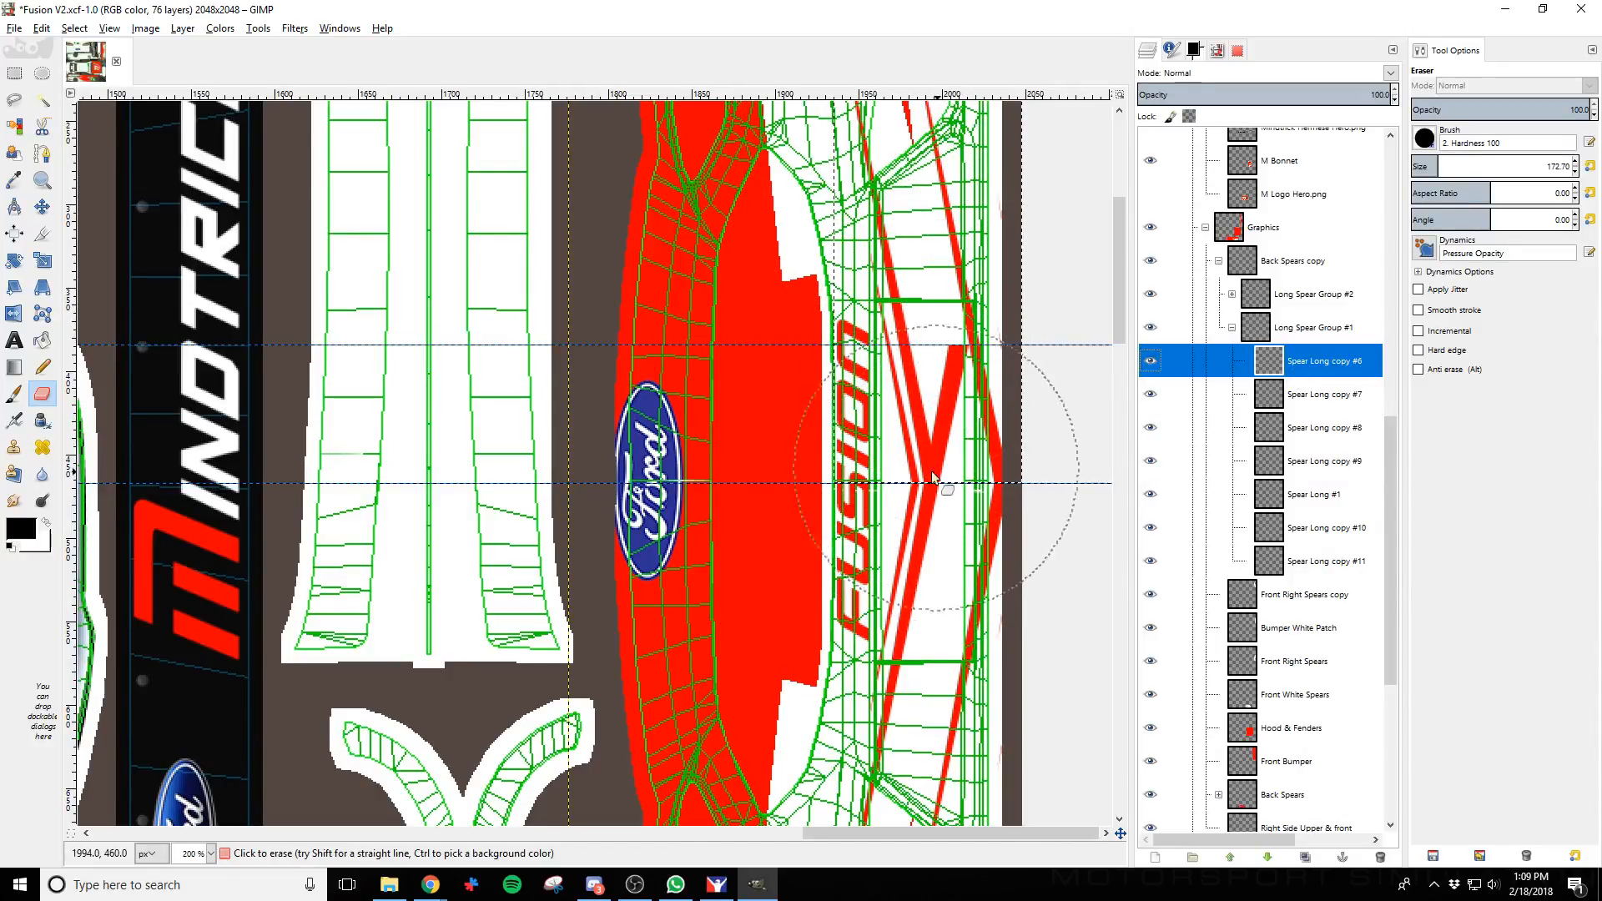
{"action": "left_click_drag", "start_coordinate": [941, 479], "coordinate": [918, 358]}
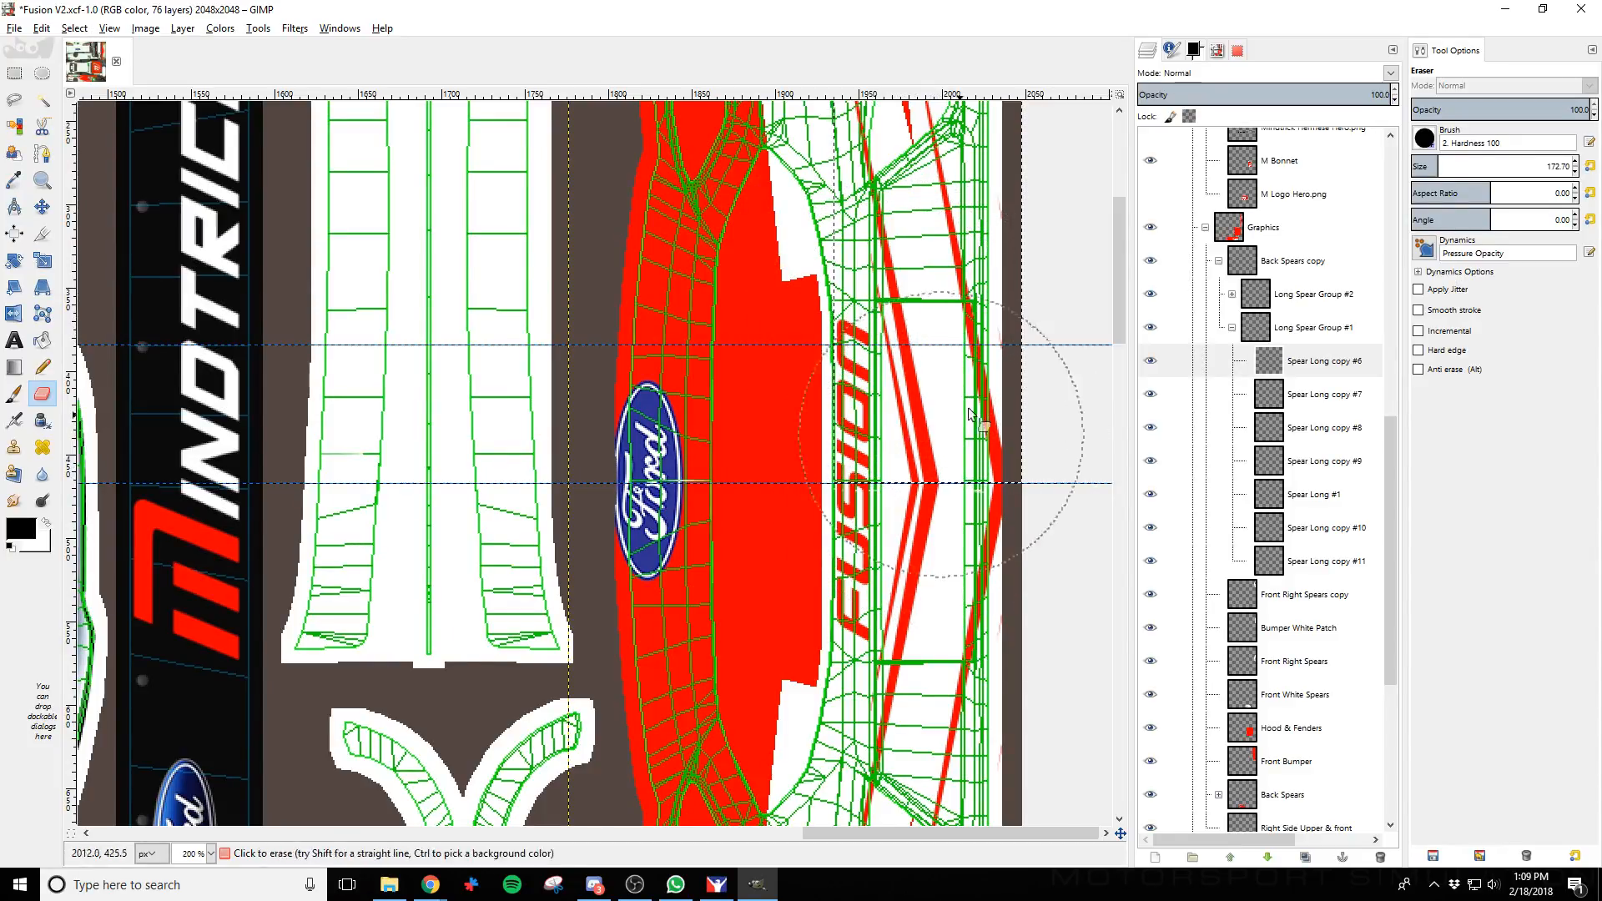
{"action": "scroll", "coordinate": [1333, 342], "scroll_direction": "up", "scroll_amount": 10}
{"action": "left_click", "coordinate": [1152, 245]}
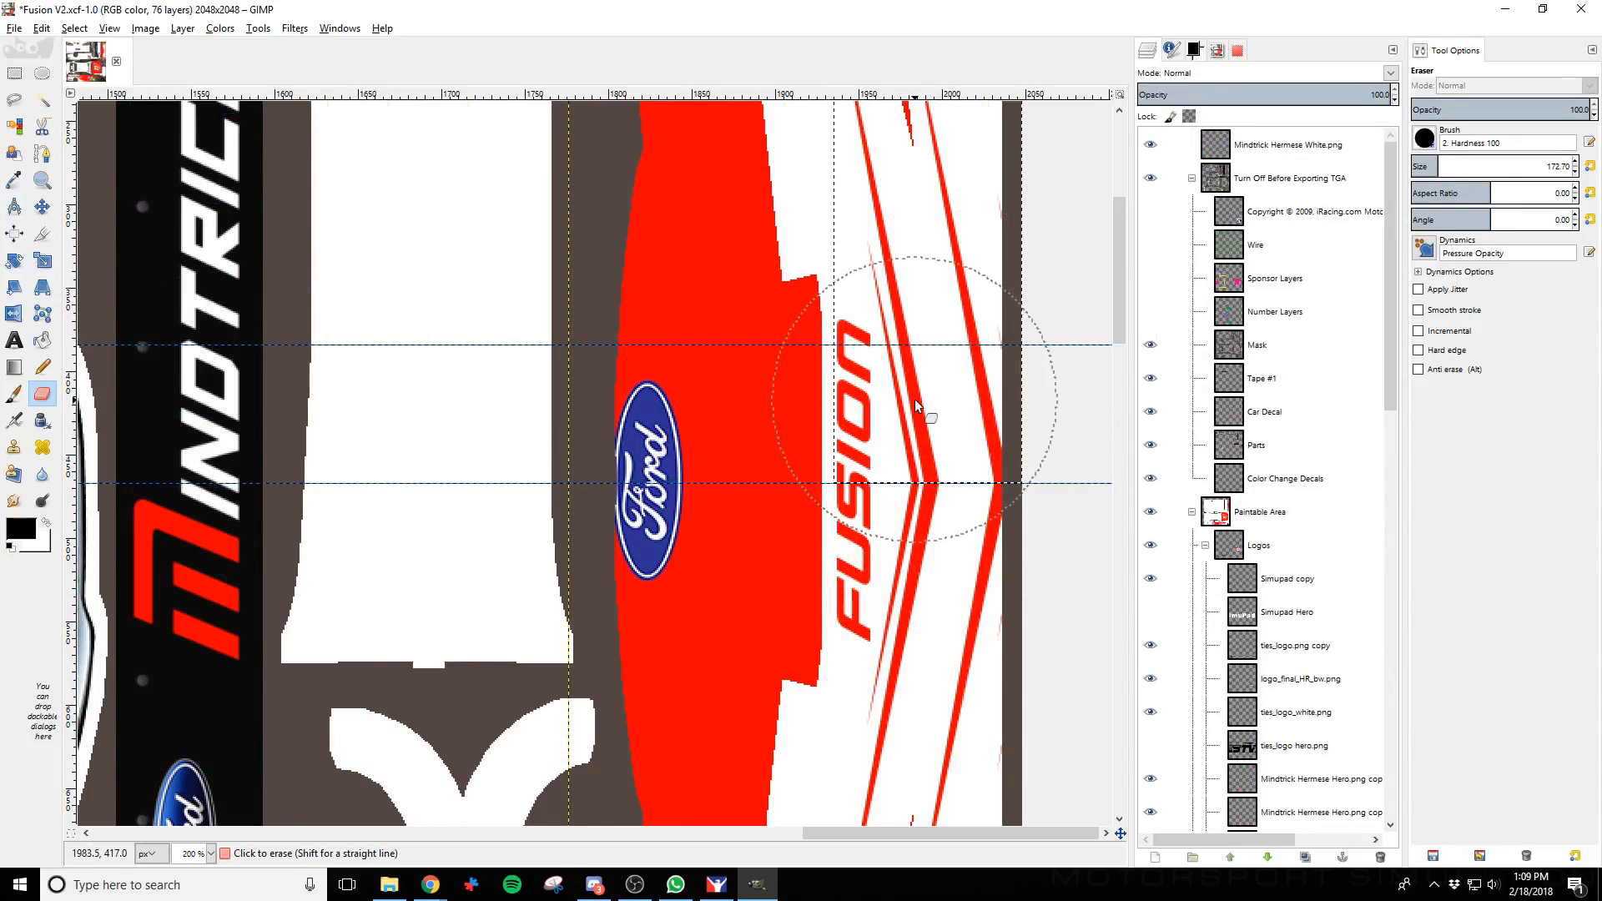
Export the livery TGA, check the red chevrons in iRacing, and collapse Long Spear Group #1
{"action": "key", "text": "ctrl+e"}
{"action": "key", "text": "alt+Tab"}
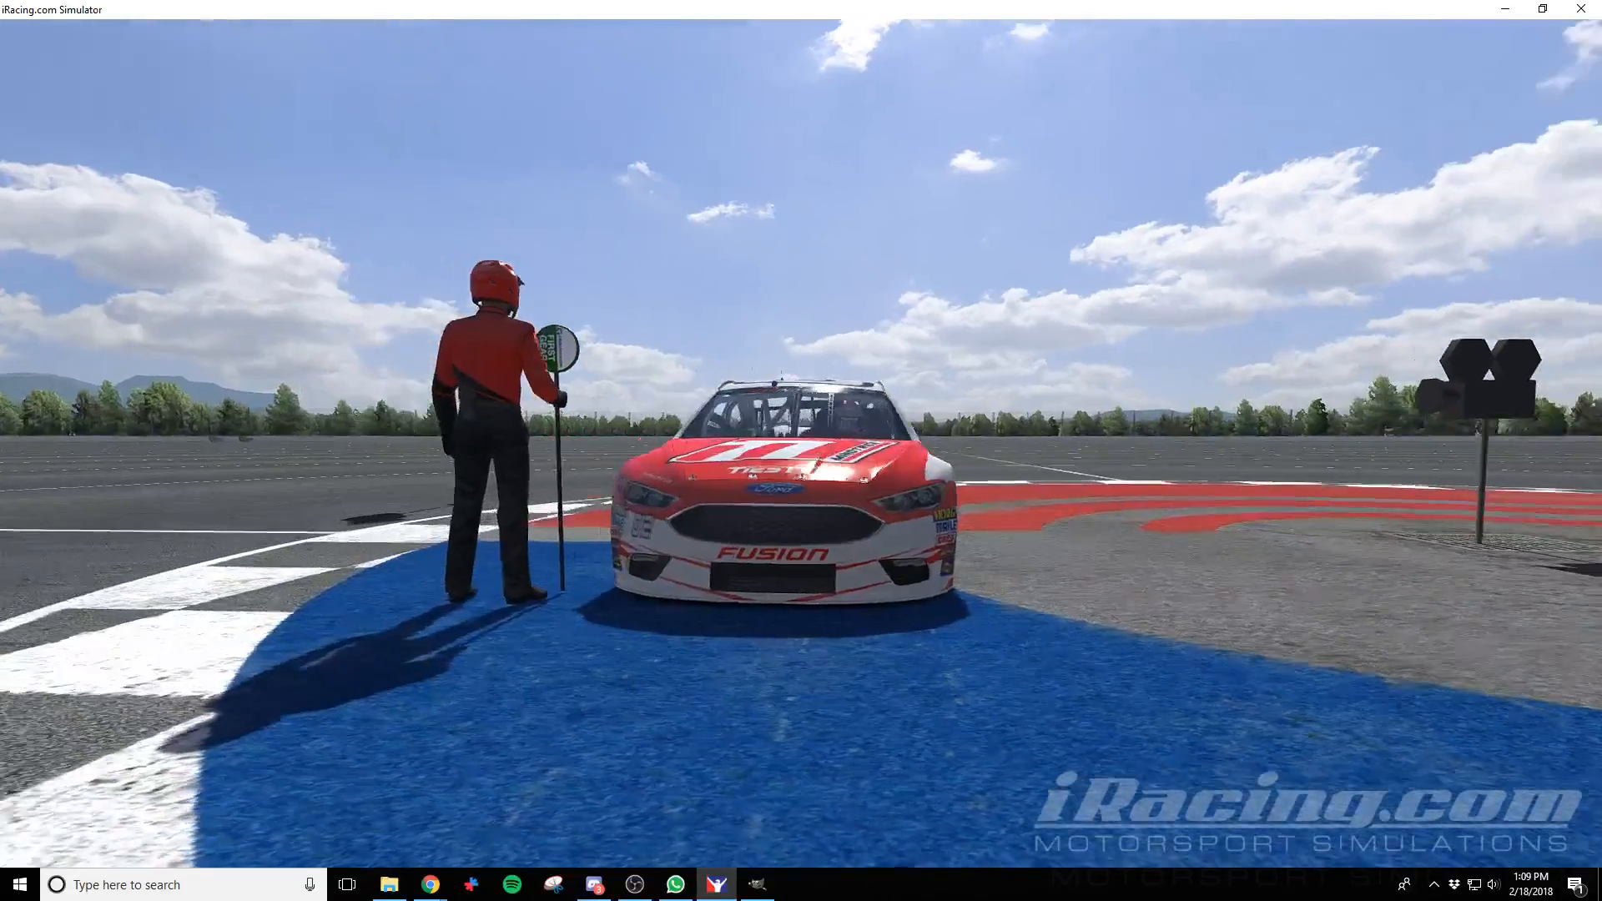
{"action": "key", "text": "alt+Tab"}
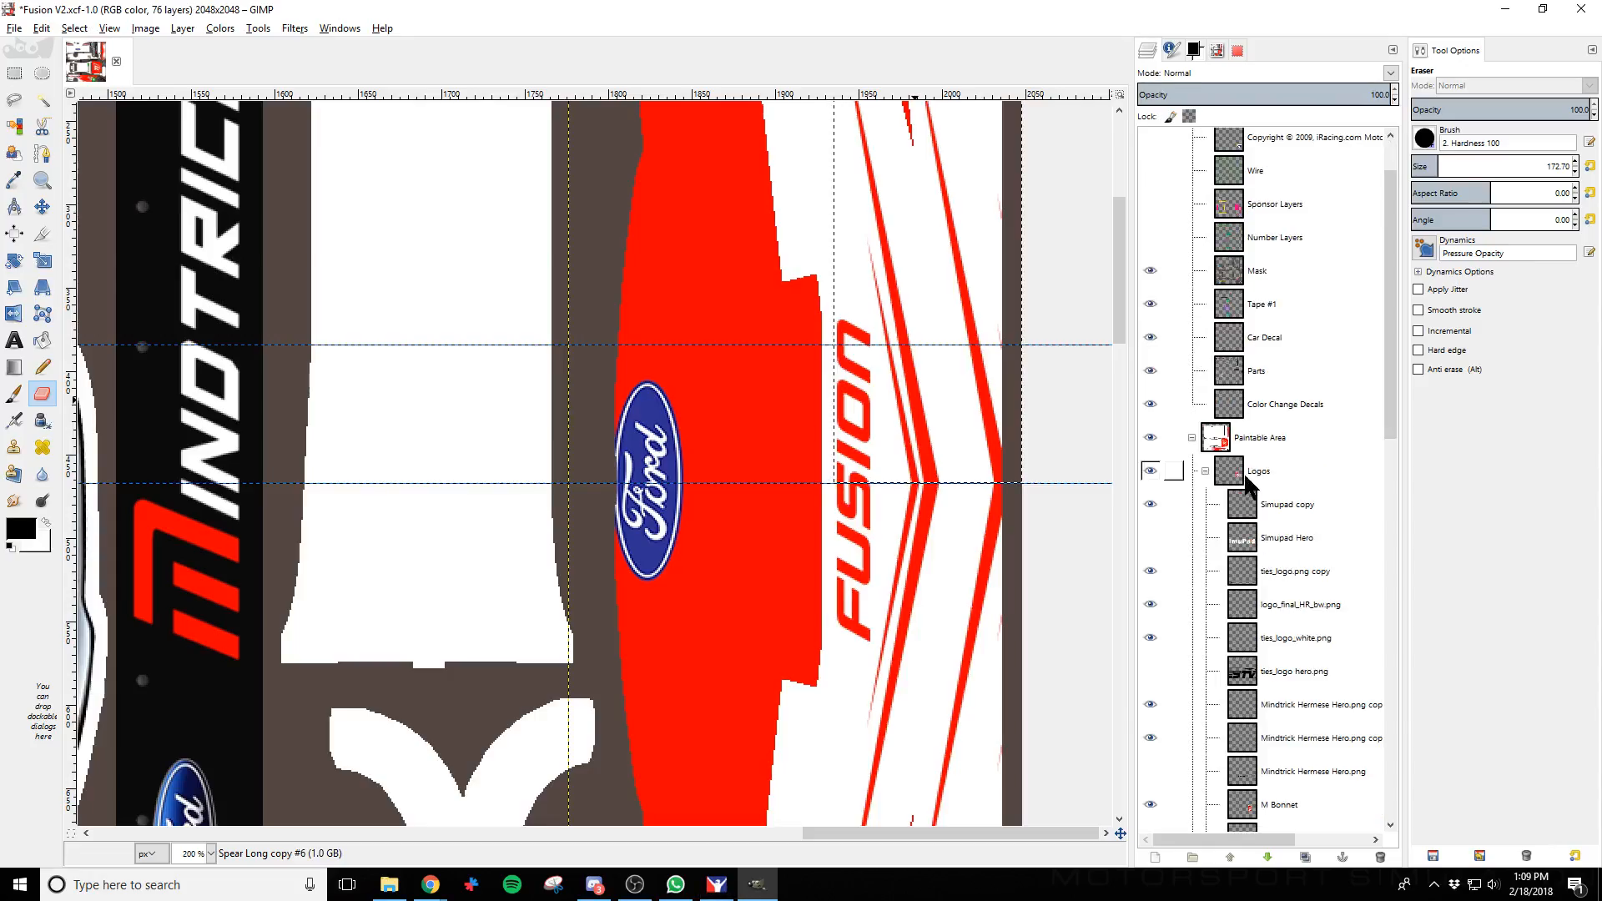
{"action": "scroll", "coordinate": [1253, 456], "scroll_direction": "down", "scroll_amount": 5}
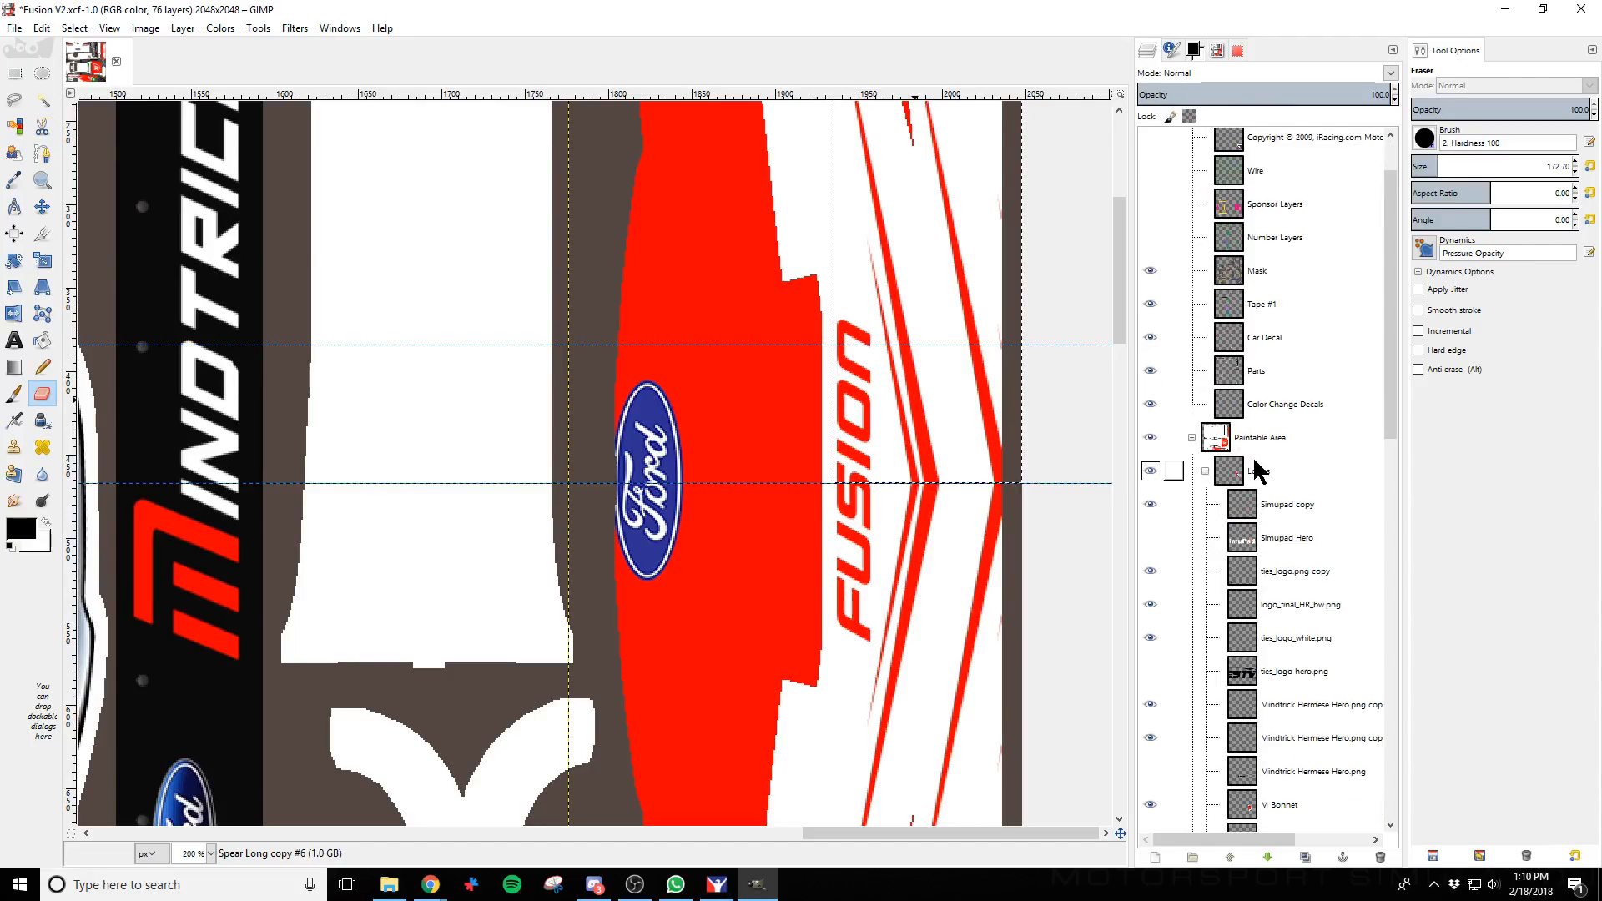
{"action": "scroll", "coordinate": [1243, 517], "scroll_direction": "down", "scroll_amount": 8}
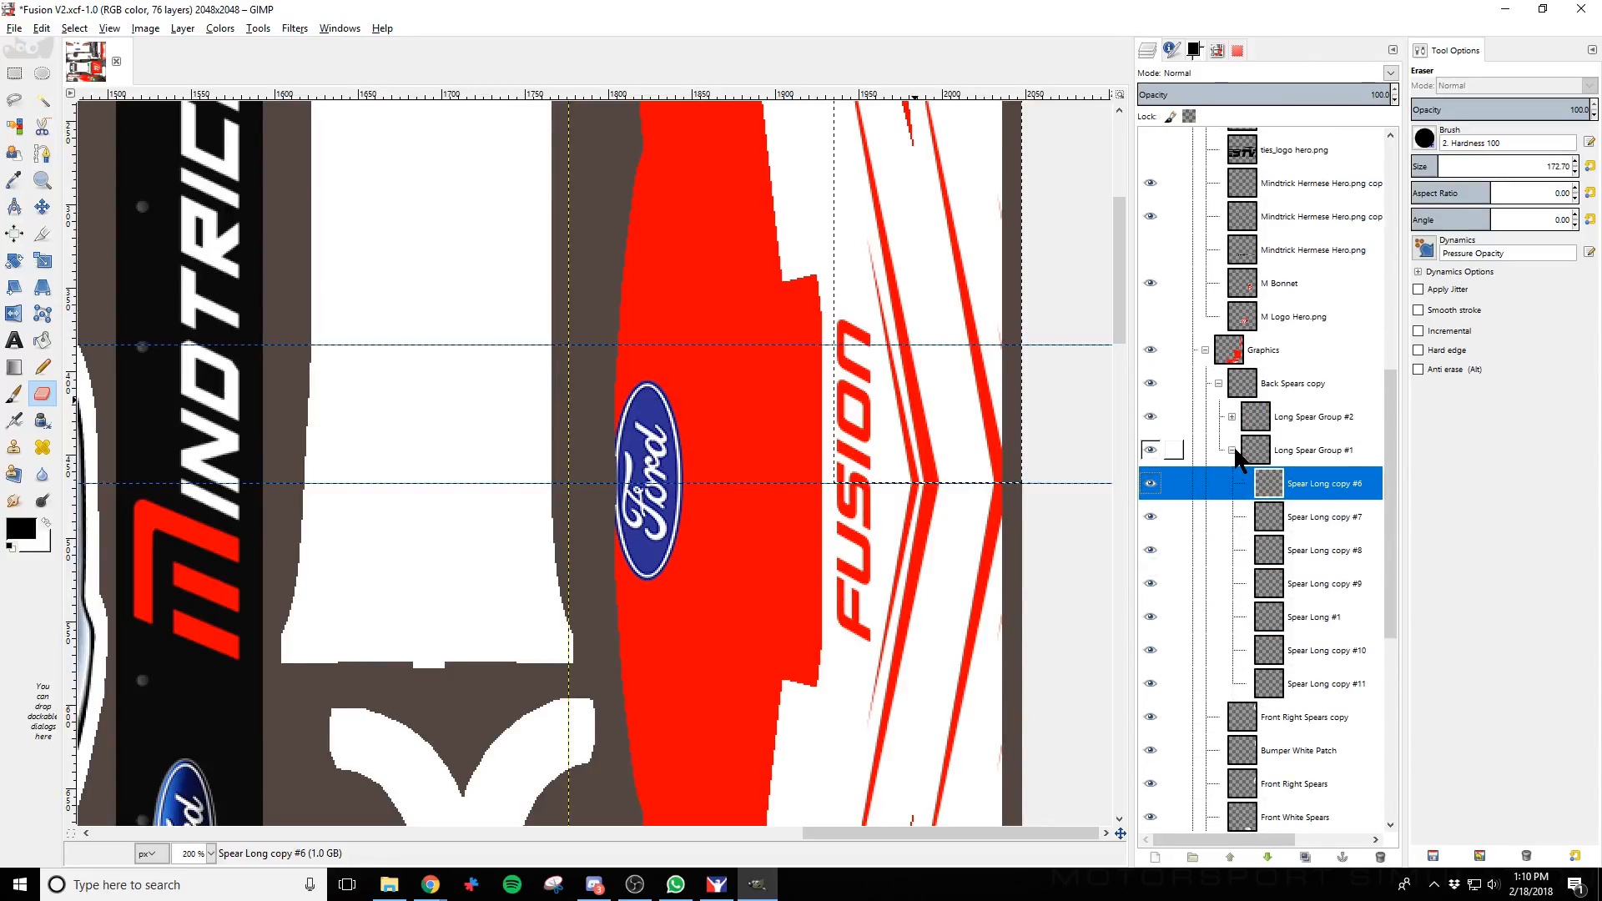
{"action": "left_click", "coordinate": [1231, 451]}
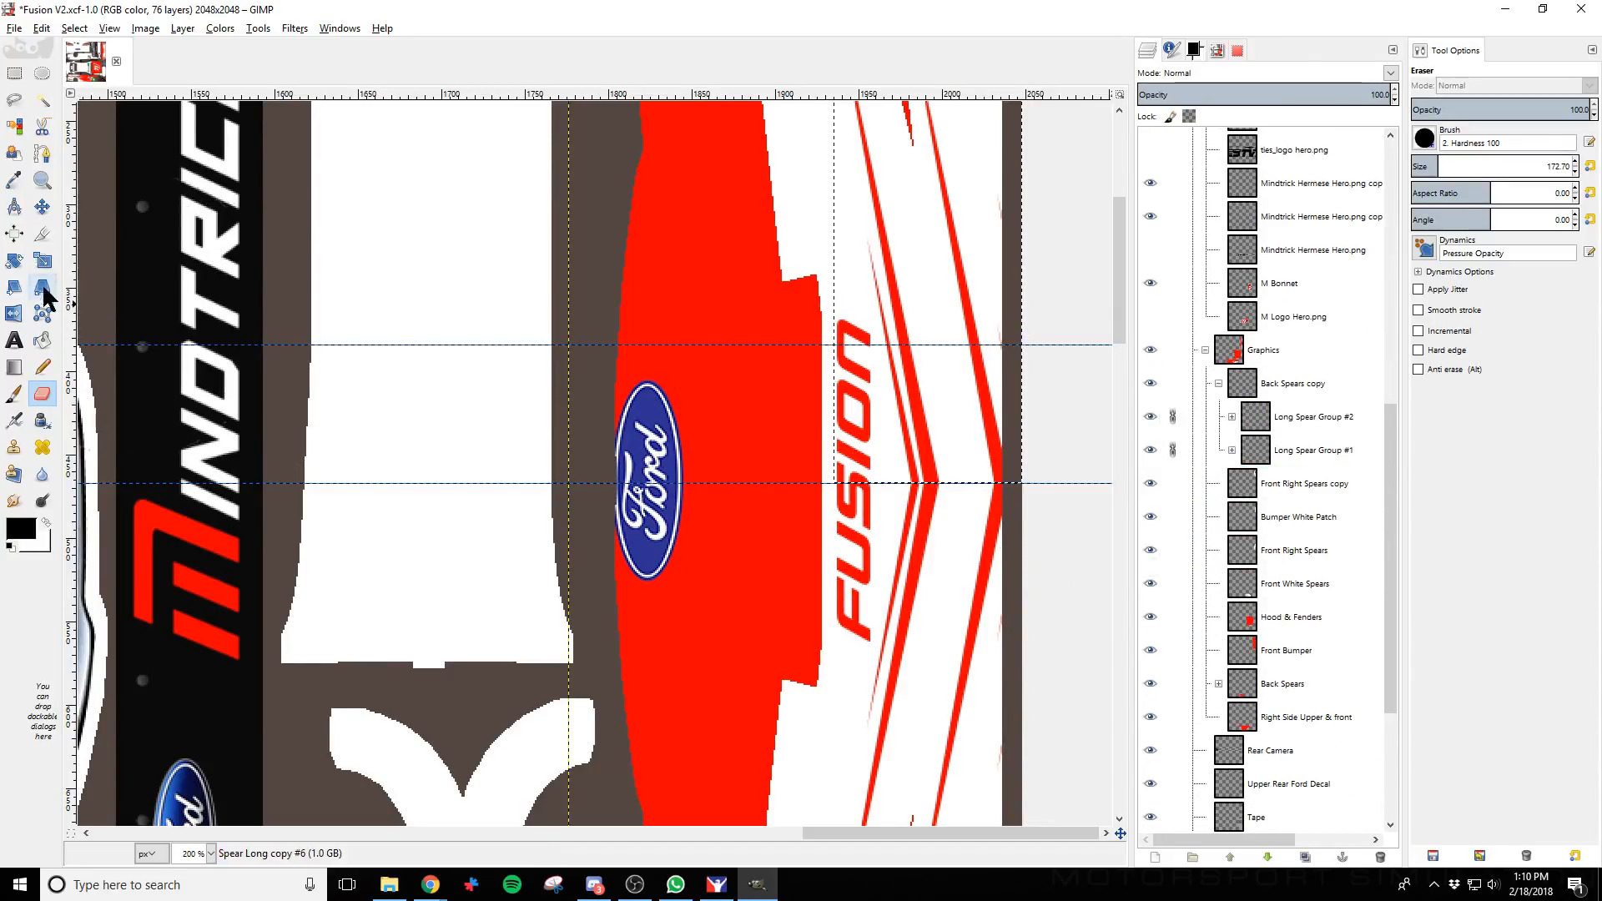
With the Move tool, shift Long Spear Group #2 about 50 px left
{"action": "left_click", "coordinate": [42, 206]}
{"action": "left_click", "coordinate": [923, 459]}
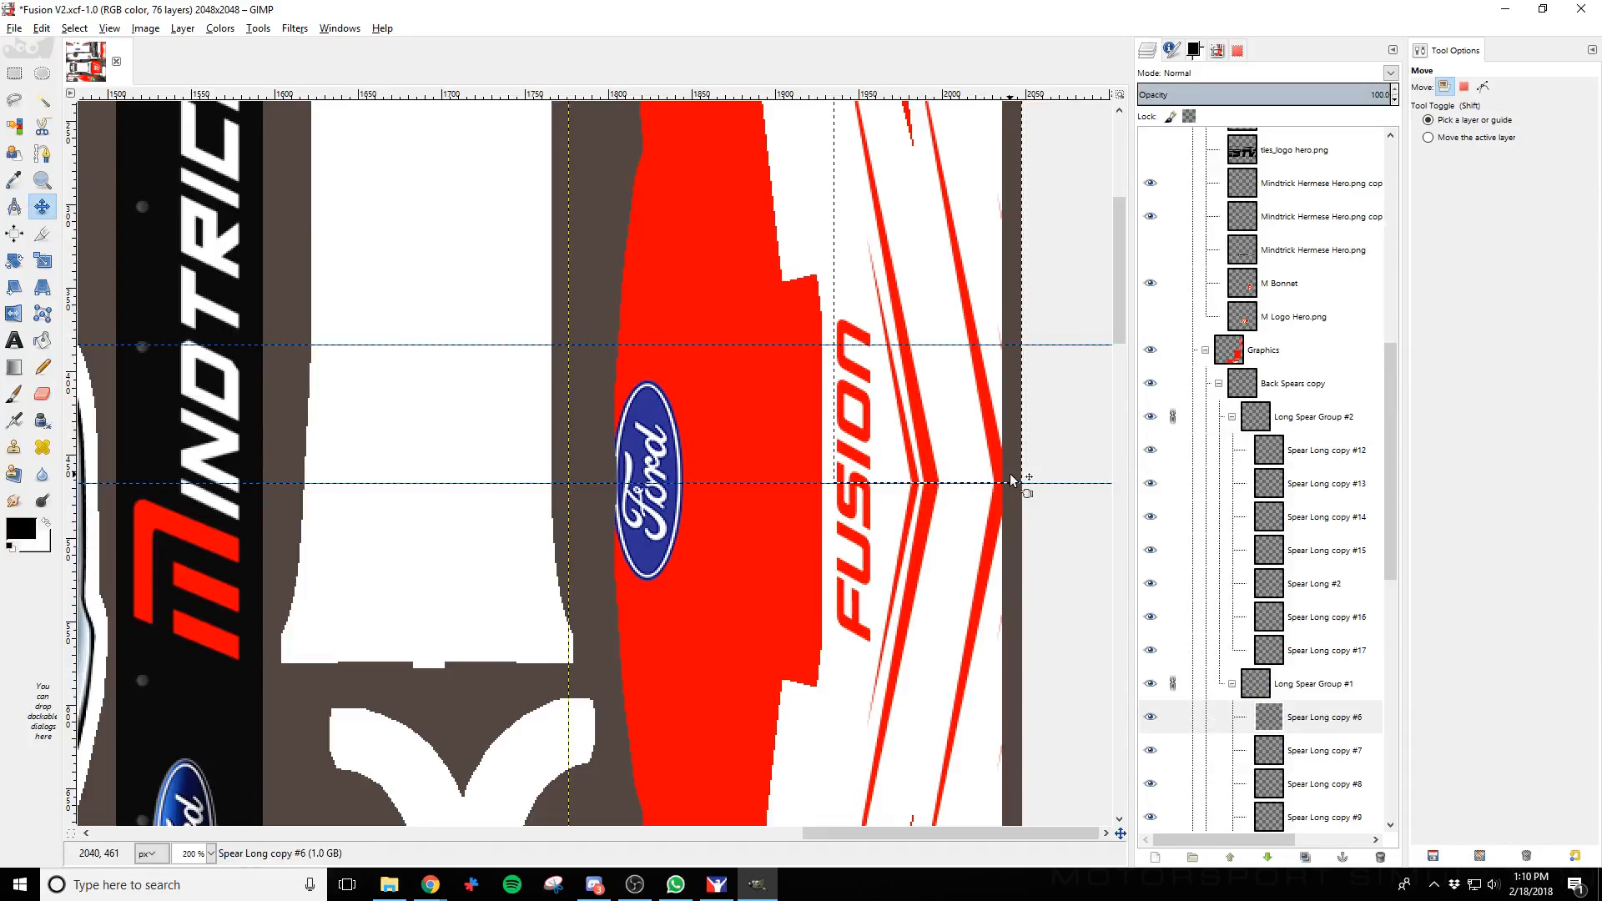
{"action": "key", "text": "shift+Left"}
{"action": "key", "text": "shift+Right"}
{"action": "left_click", "coordinate": [1309, 417]}
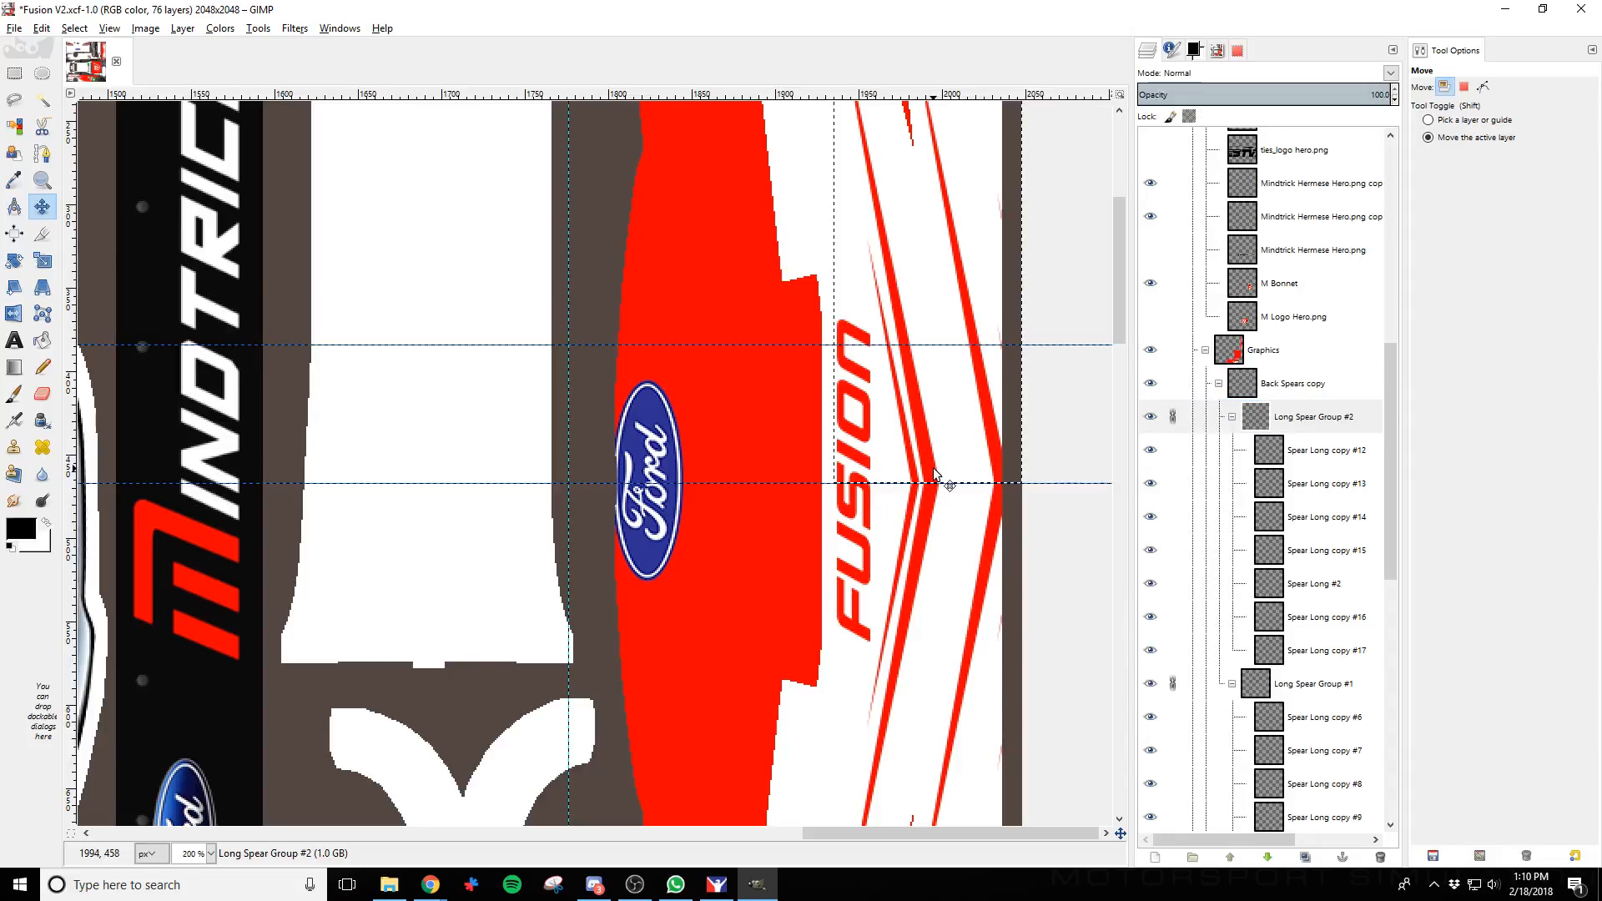
{"action": "key", "text": "shift+Left"}
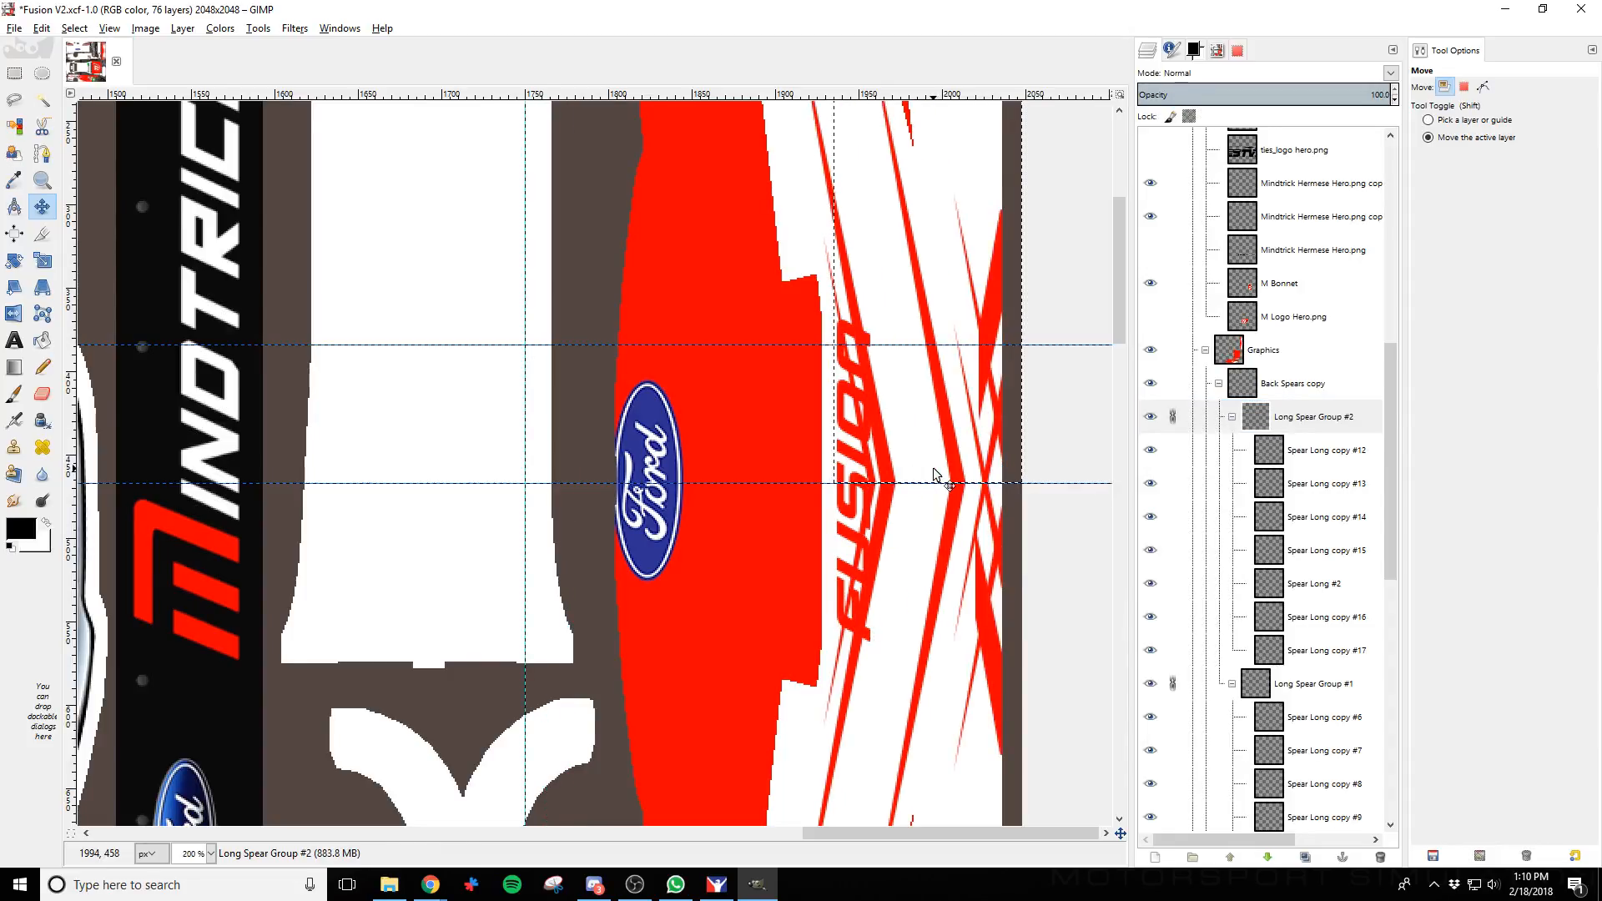
Re-export and check the car in iRacing, then nudge the linked spear groups slightly right
{"action": "key", "text": "ctrl"}
{"action": "key", "text": "alt+Tab"}
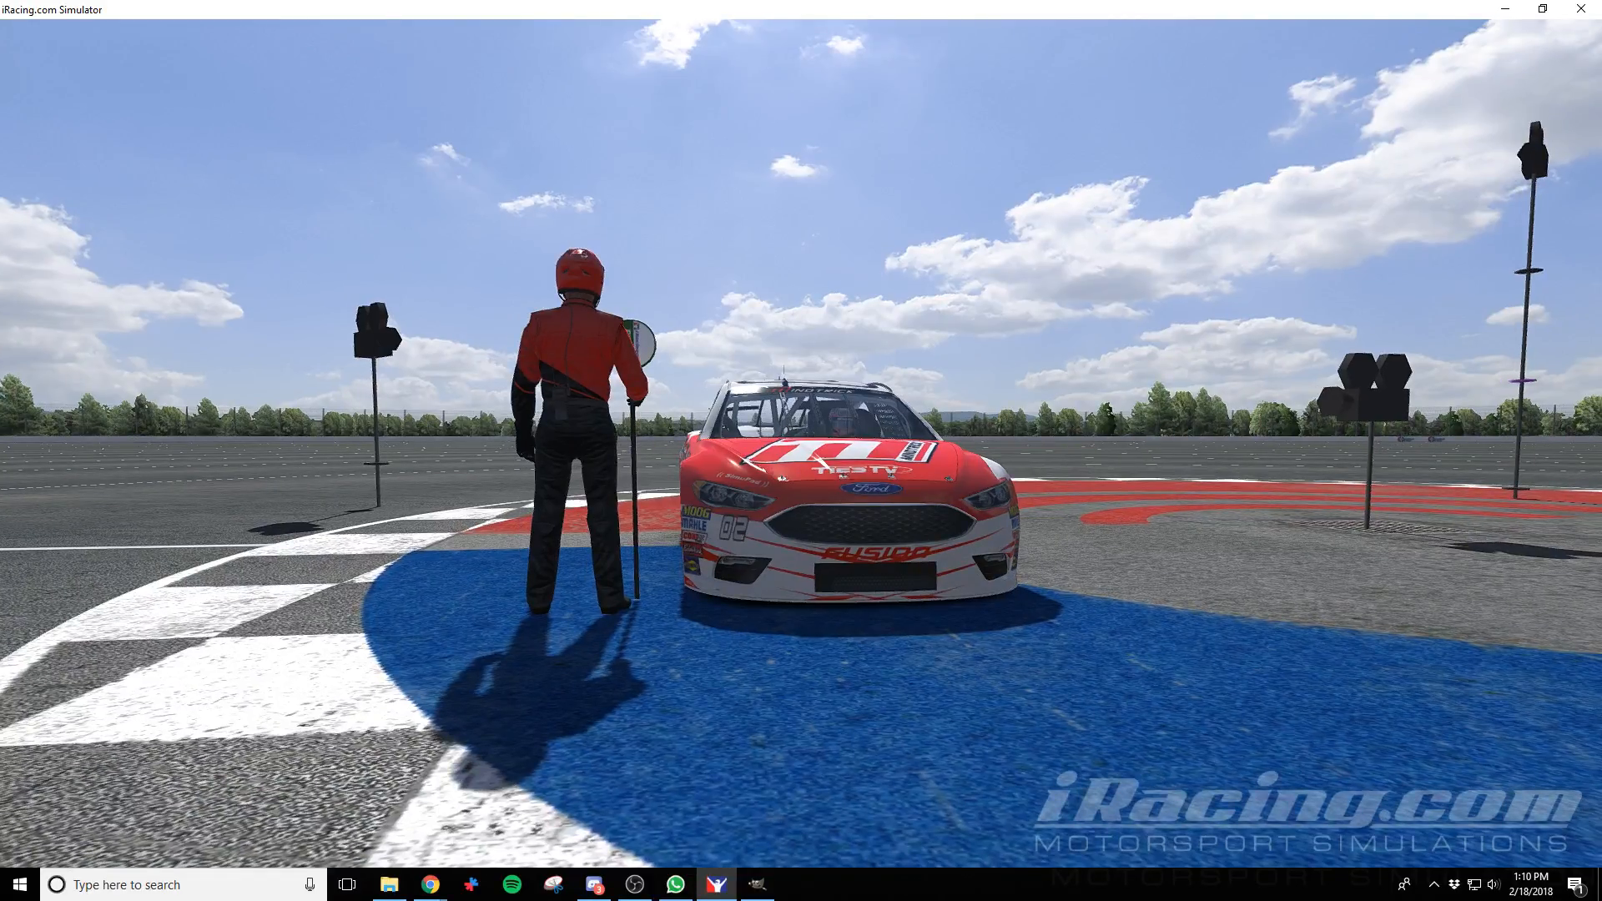
{"action": "key", "text": "alt+Tab"}
{"action": "key", "text": "alt+Tab"}
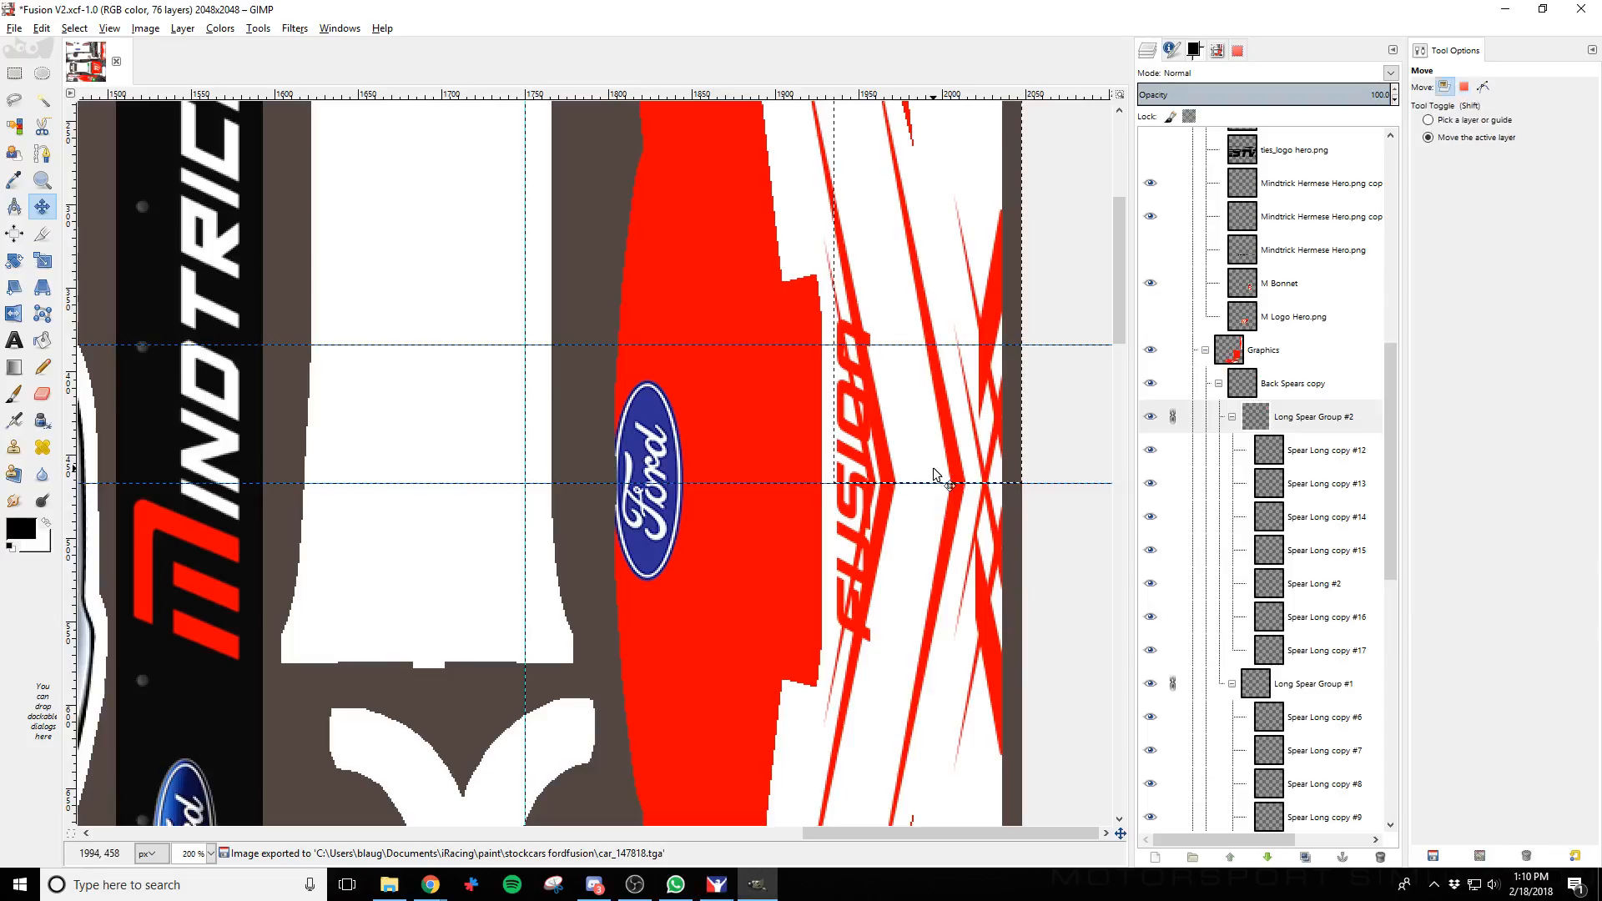
{"action": "key", "text": "ctrl"}
{"action": "key", "text": "Right"}
{"action": "key", "text": "Right"}
{"action": "key", "text": "Right"}
{"action": "key", "text": "Right"}
{"action": "key", "text": "Right"}
{"action": "key", "text": "Right"}
{"action": "key", "text": "Right"}
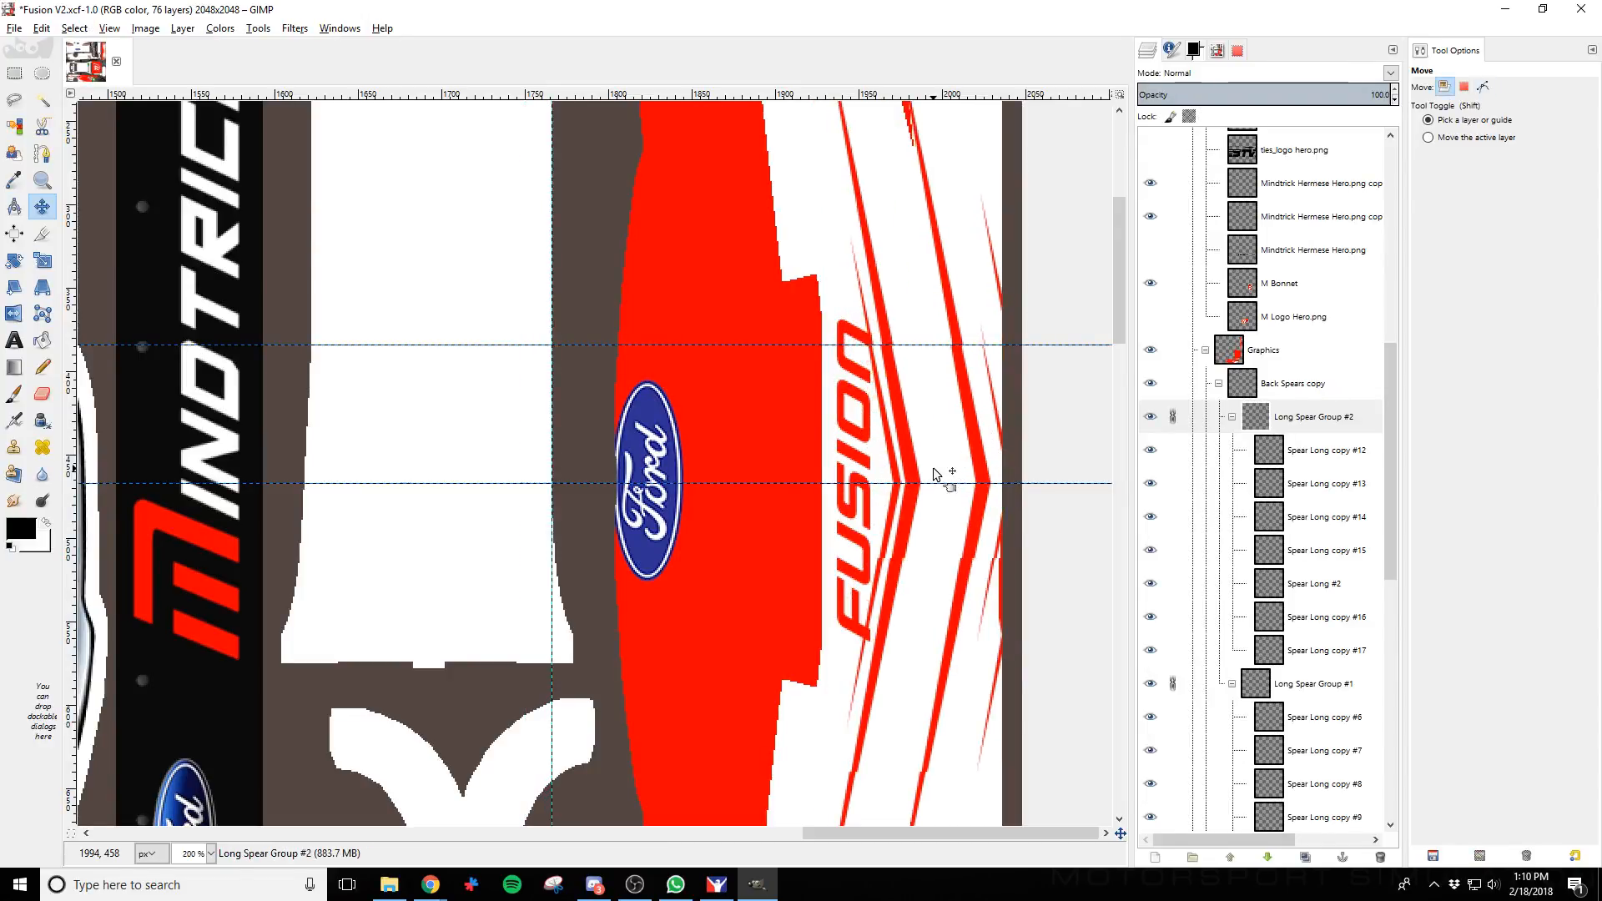
{"action": "key", "text": "ctrl"}
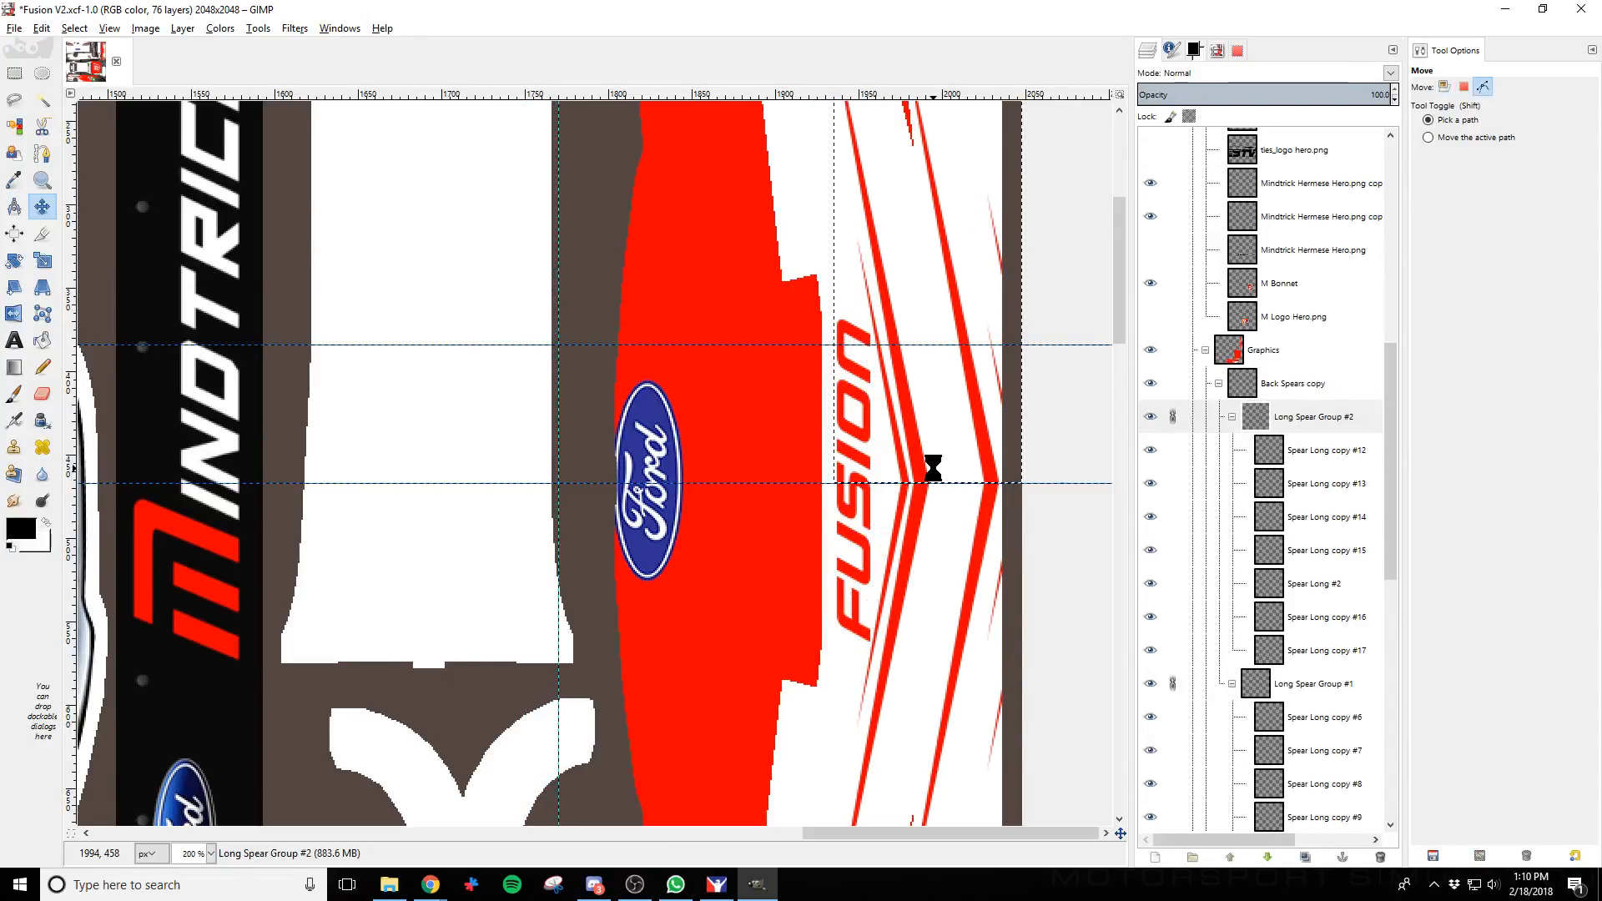
Recheck the car in iRacing, nudge the chevrons slightly left, and re-export the car TGA
{"action": "key", "text": "alt+Tab"}
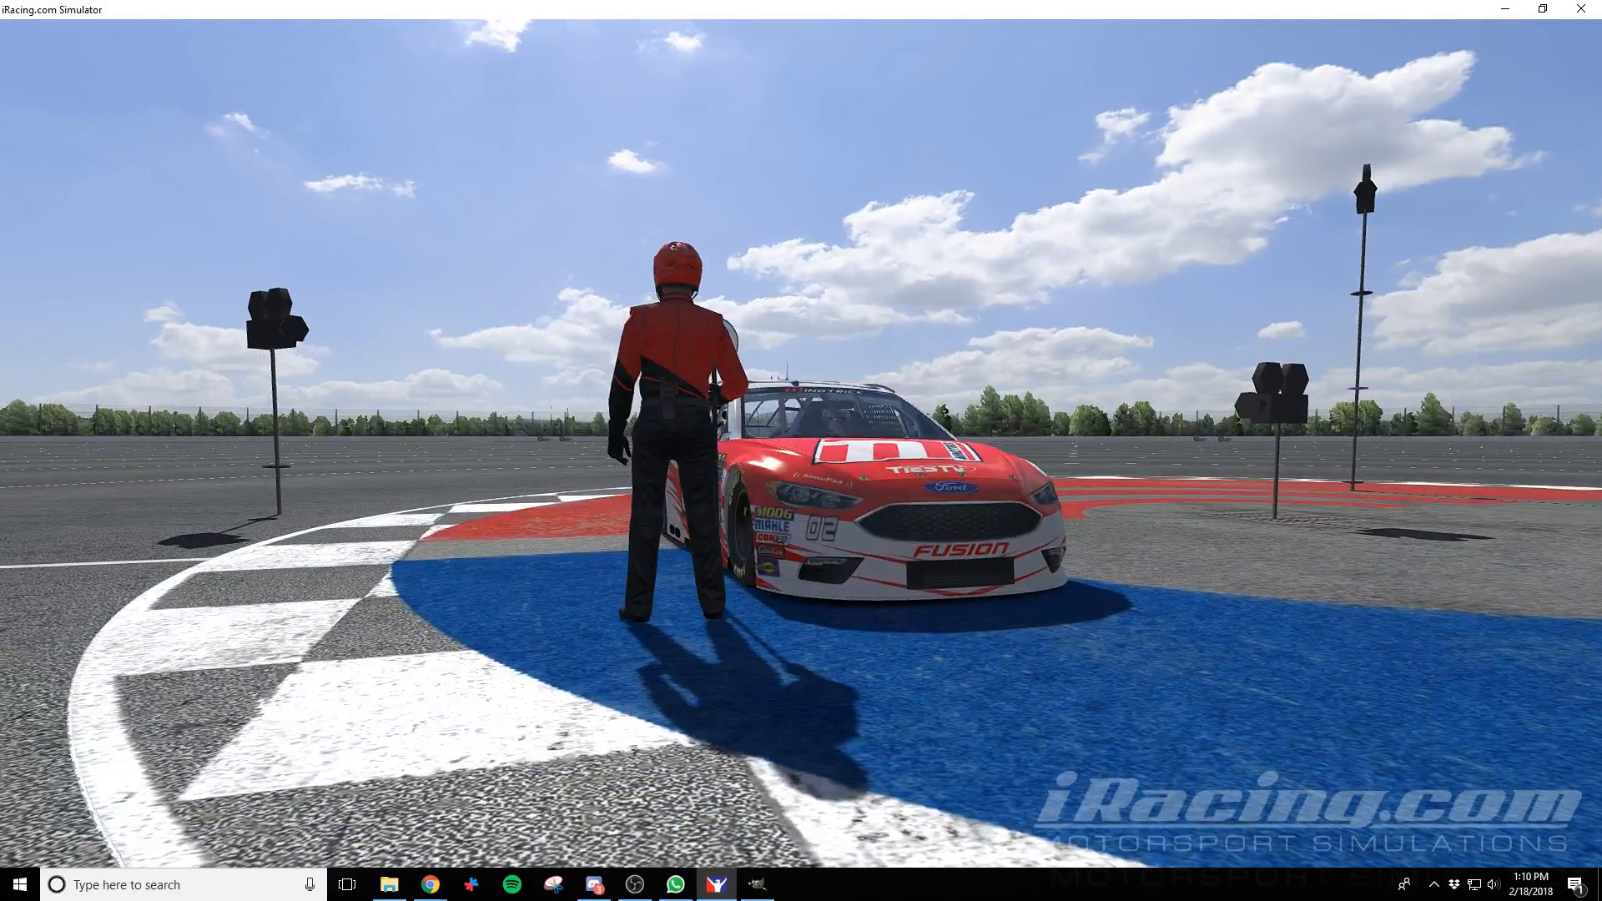
{"action": "key", "text": "alt+Tab"}
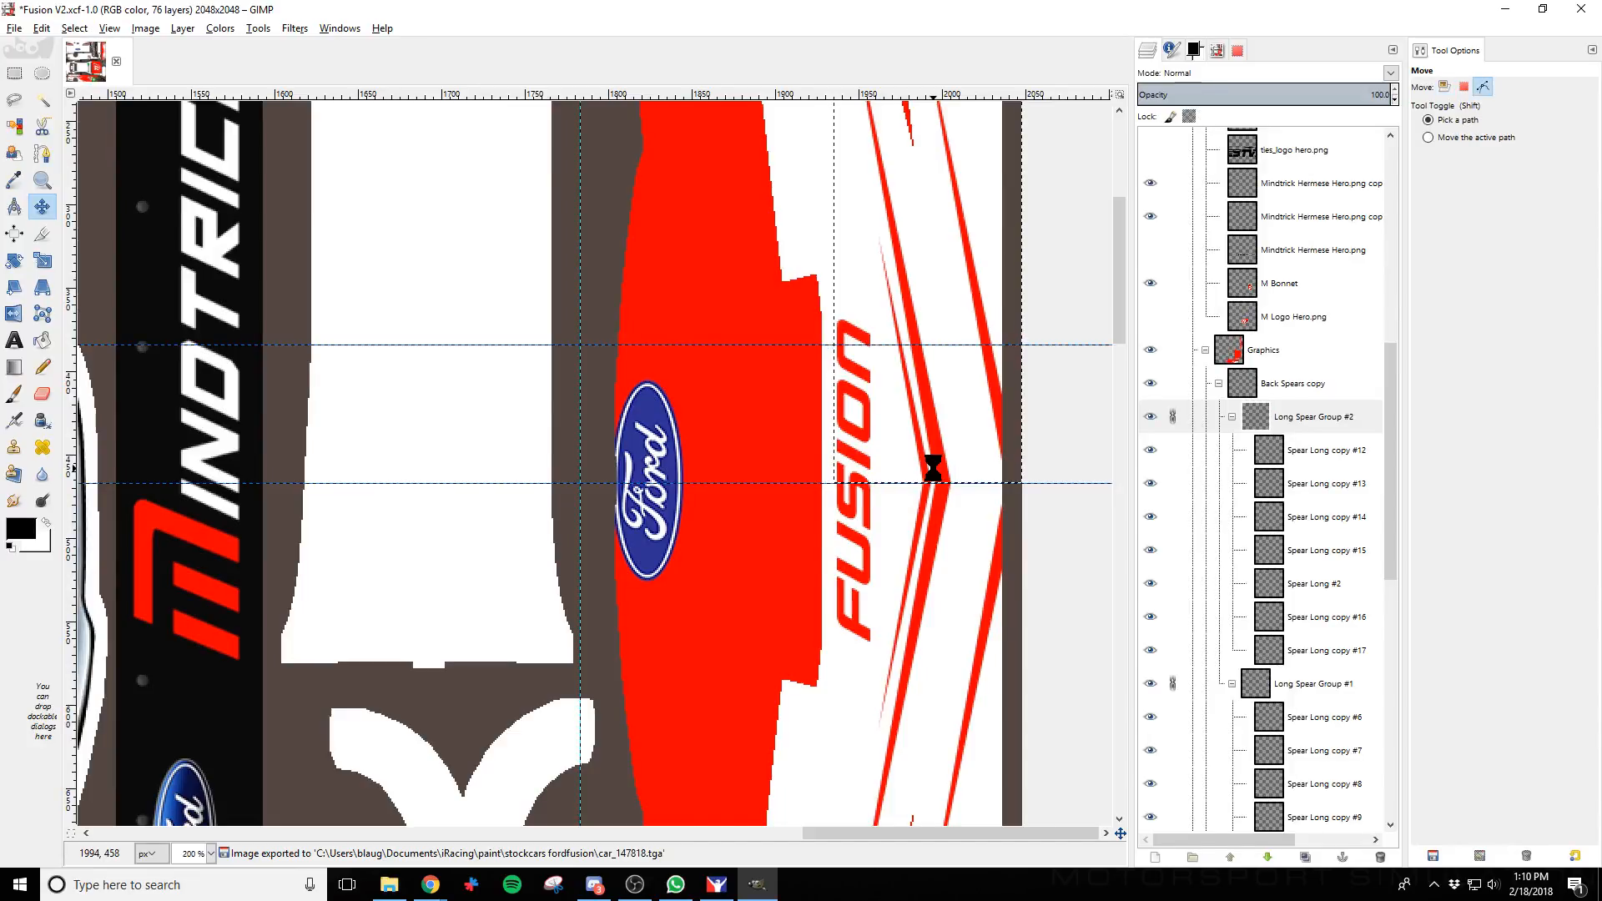
{"action": "key", "text": "alt+Tab"}
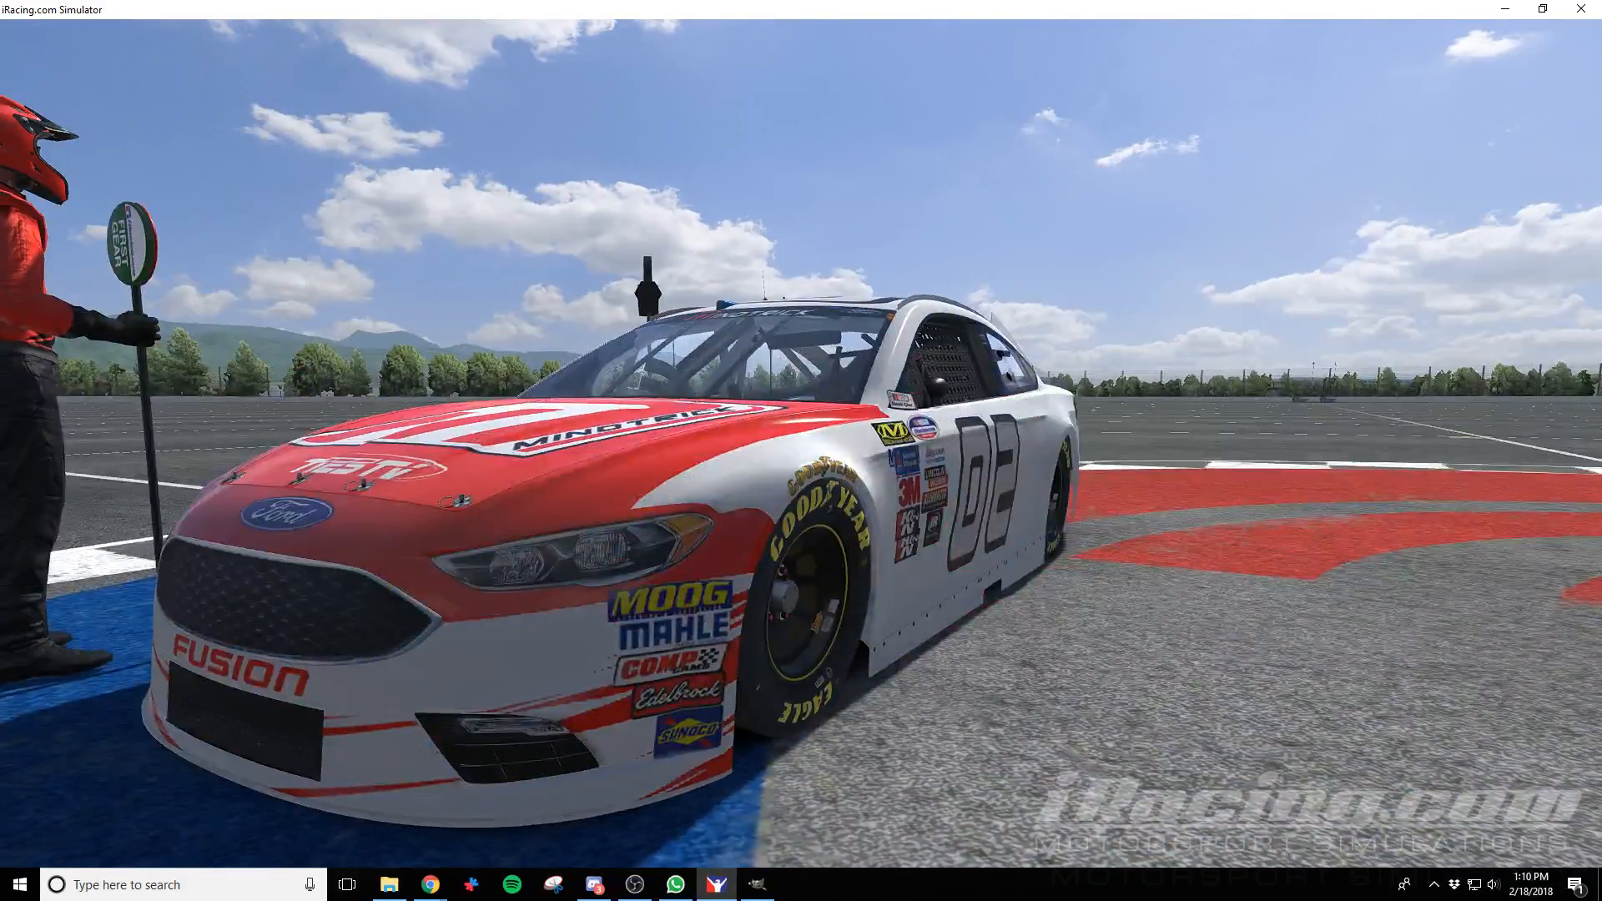
{"action": "key", "text": "alt+Tab"}
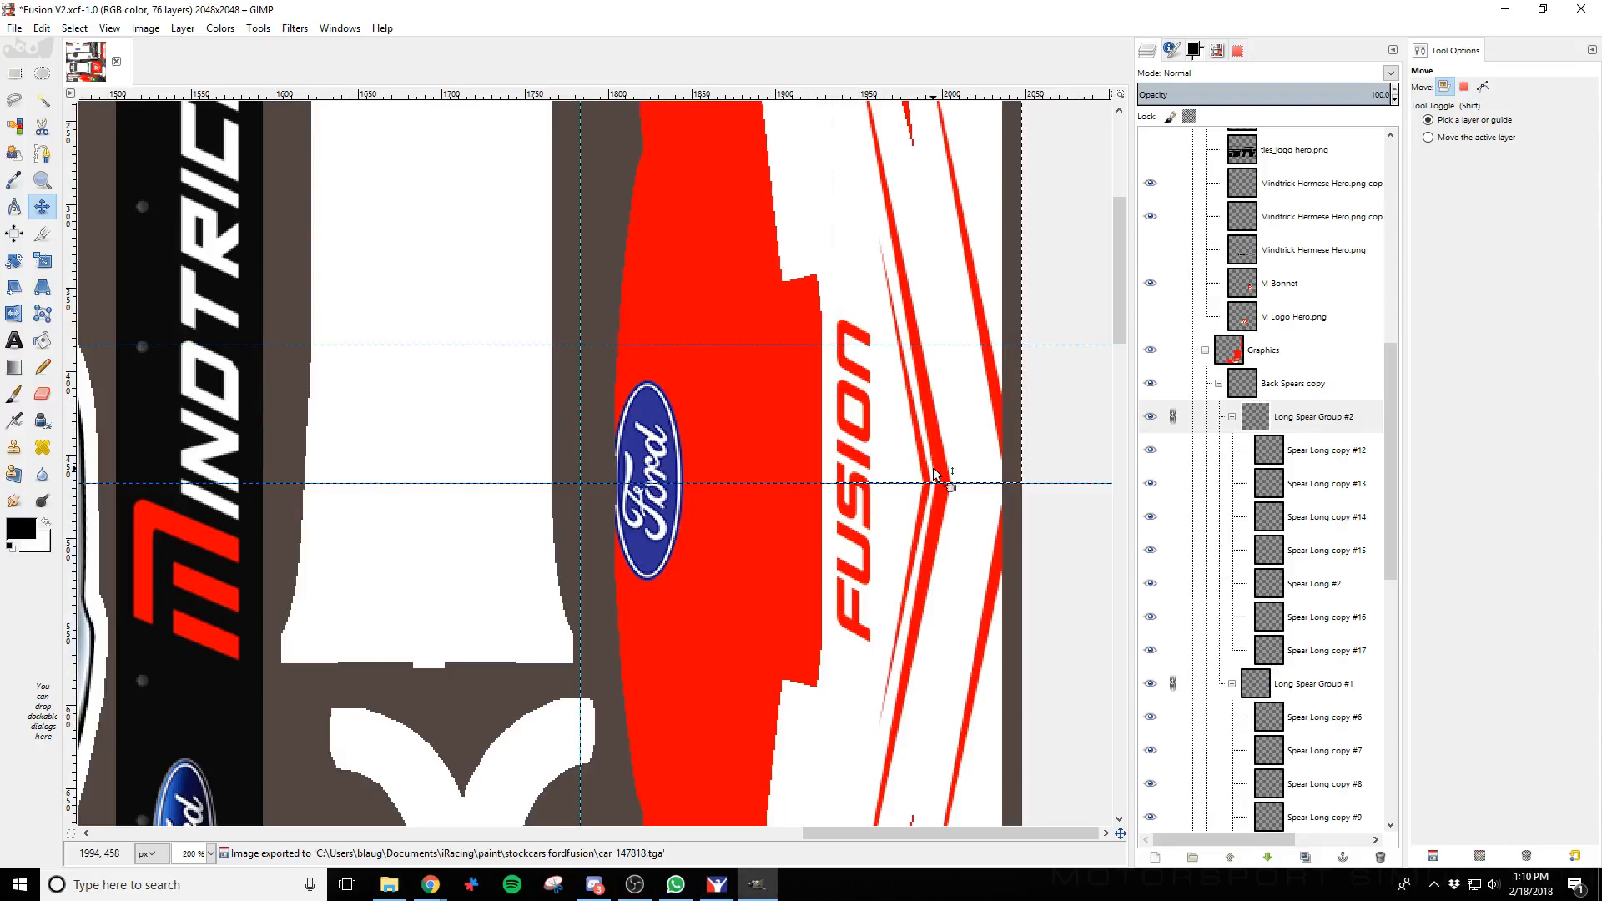
{"action": "key", "text": "Left"}
{"action": "key", "text": "Left"}
{"action": "key", "text": "Left"}
{"action": "key", "text": "ctrl+e"}
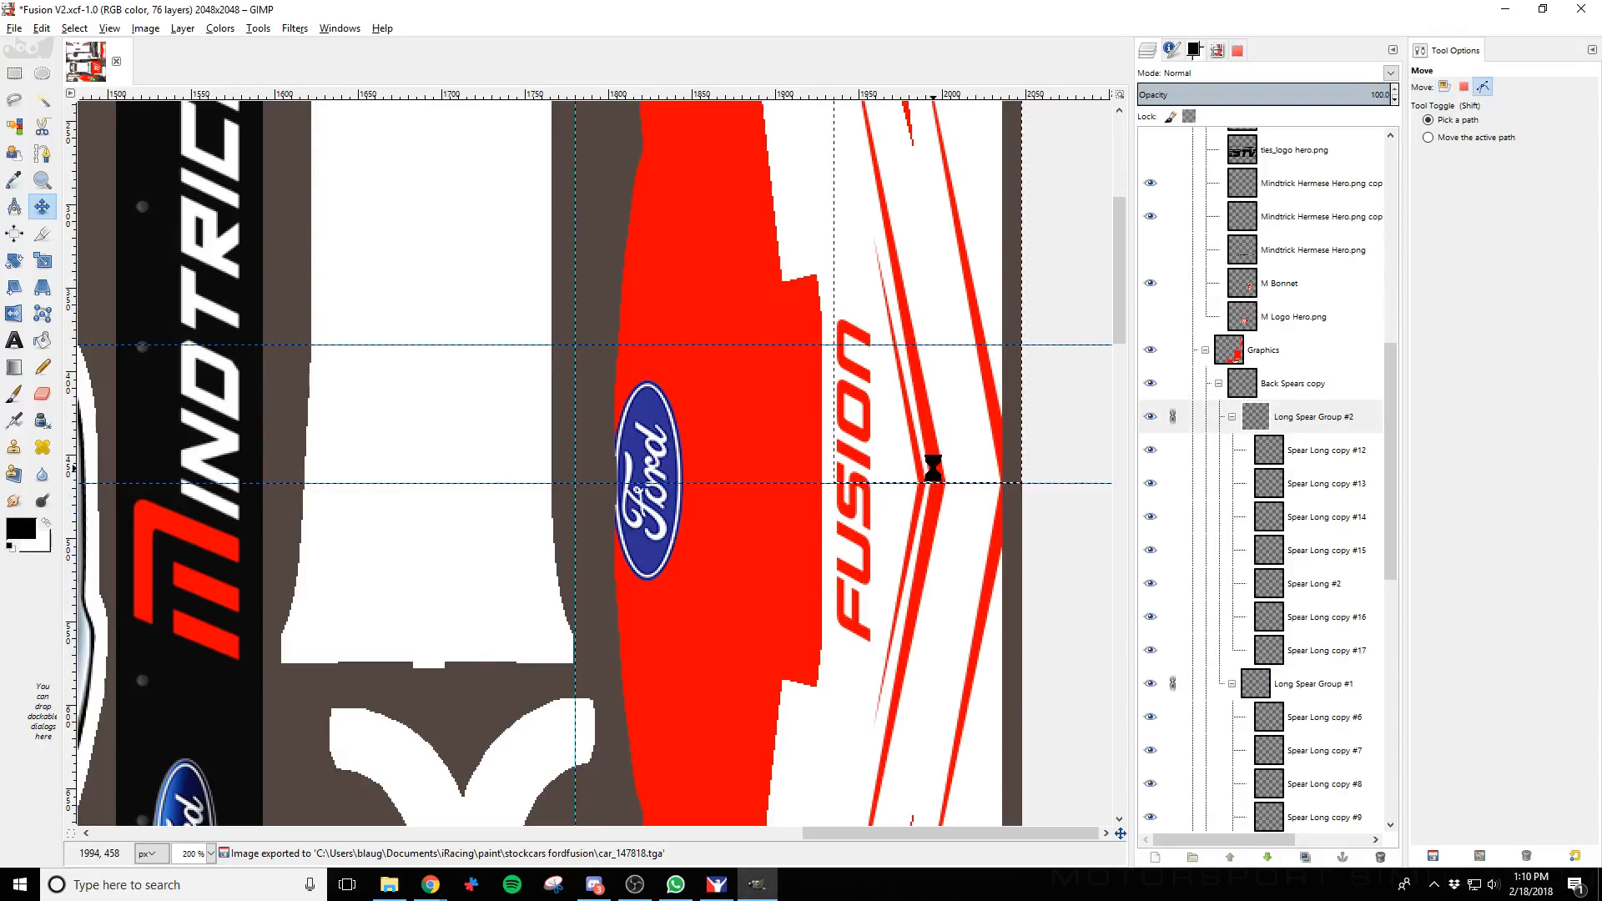
{"action": "key", "text": "alt+Tab"}
Review the livery in iRacing, then zoom out to 50% in GIMP and show the Wire layer
{"action": "key", "text": "ctrl+r"}
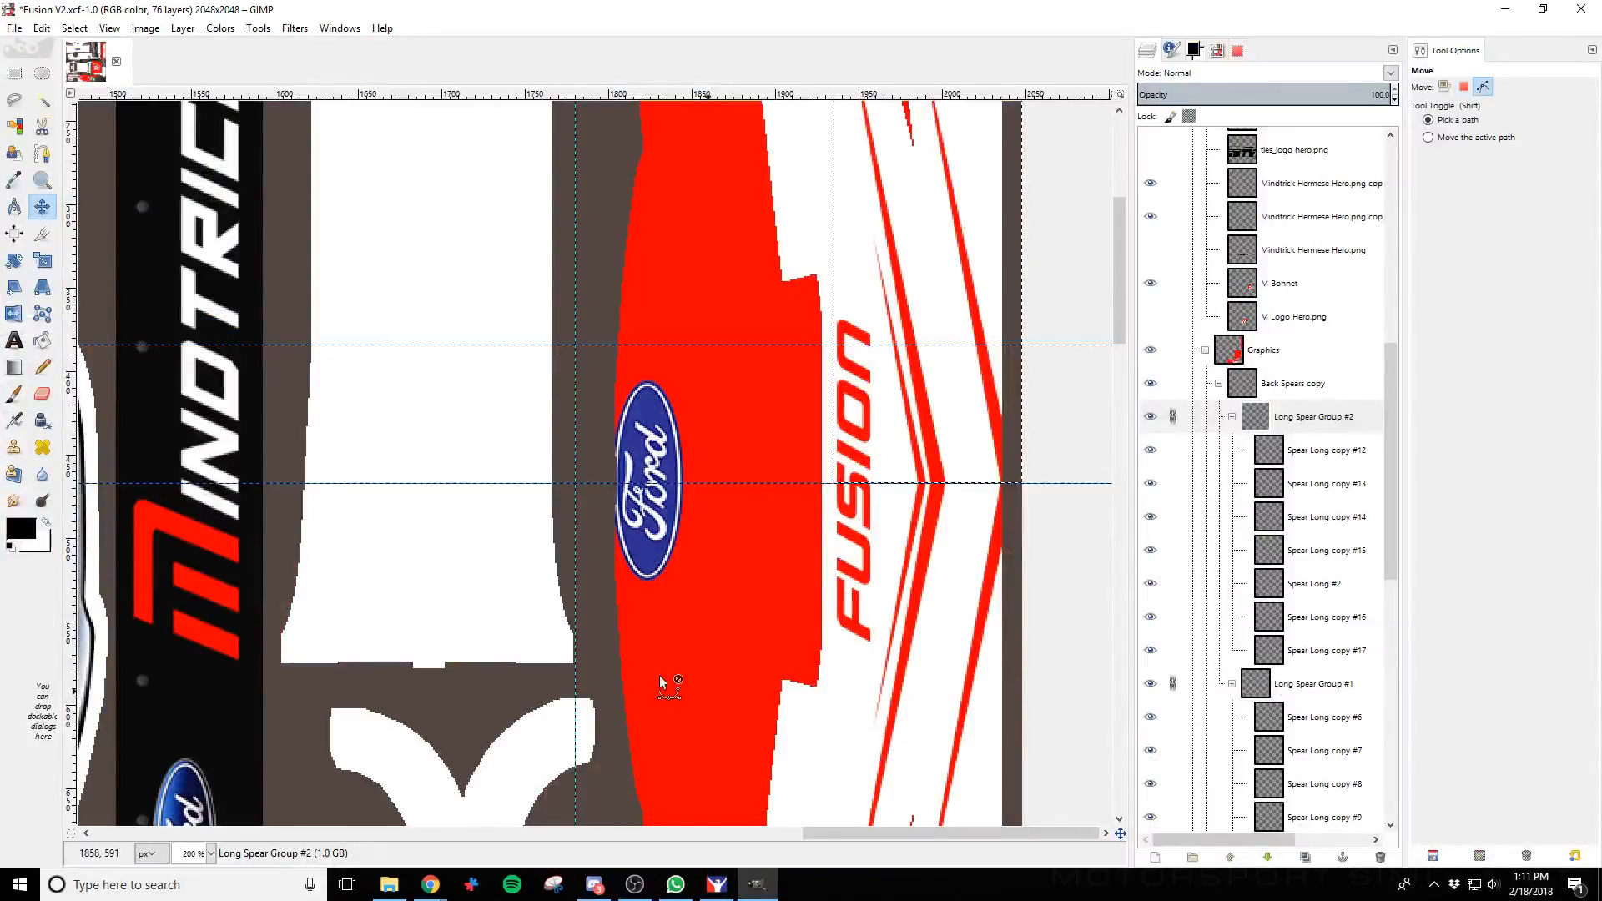
{"action": "key", "text": "1"}
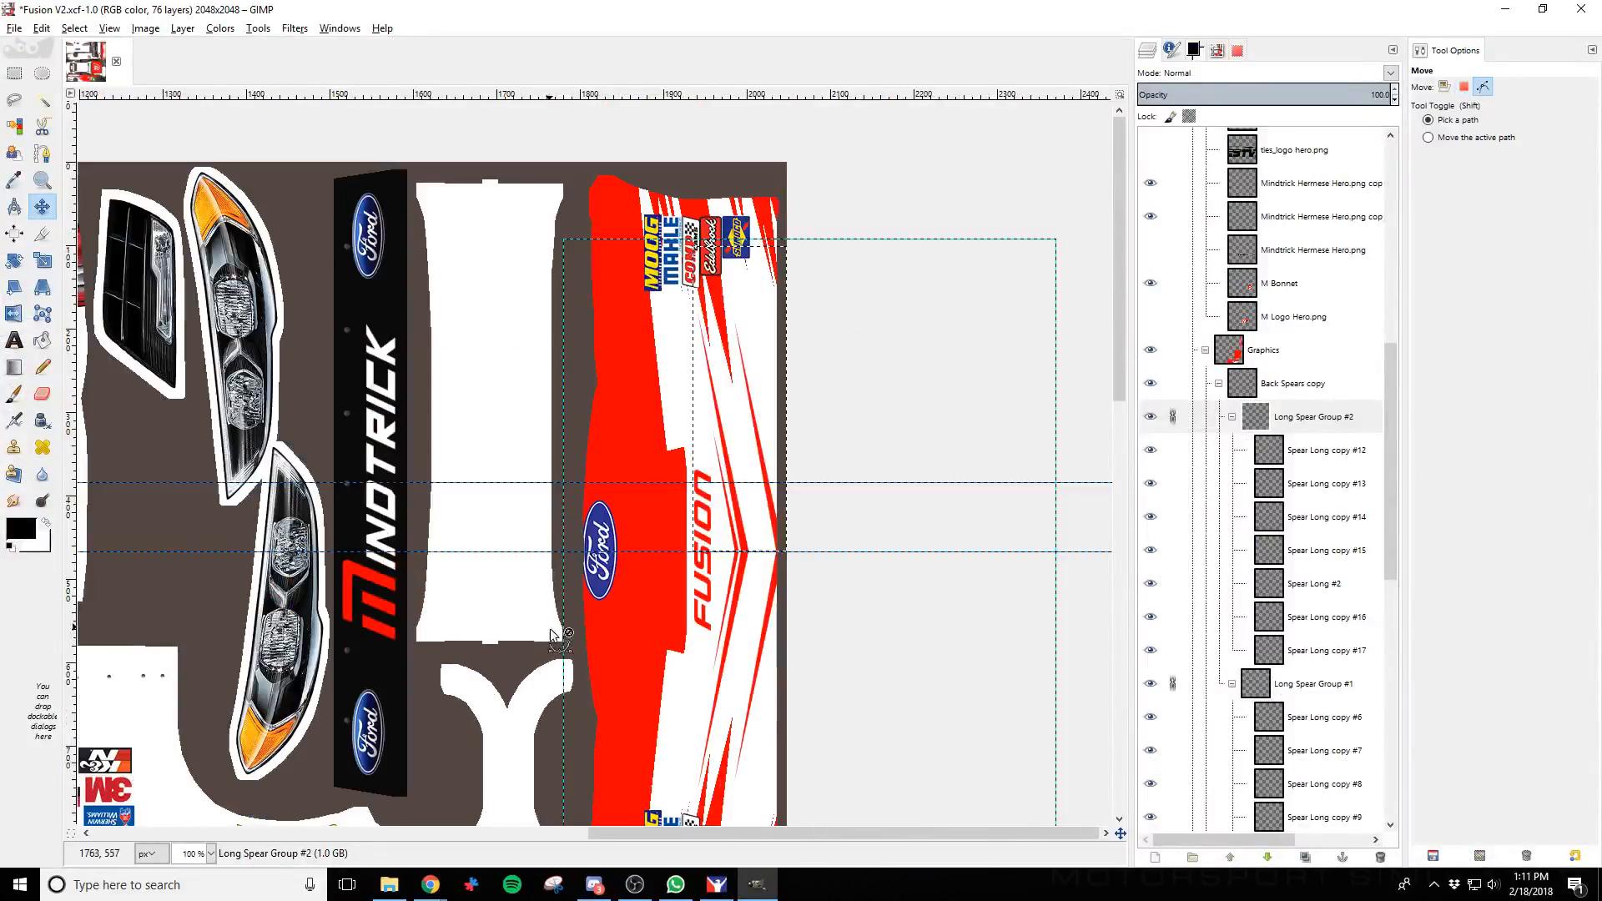
{"action": "left_click_drag", "start_coordinate": [623, 831], "coordinate": [206, 833]}
{"action": "scroll", "coordinate": [734, 627], "scroll_direction": "down", "scroll_amount": 7}
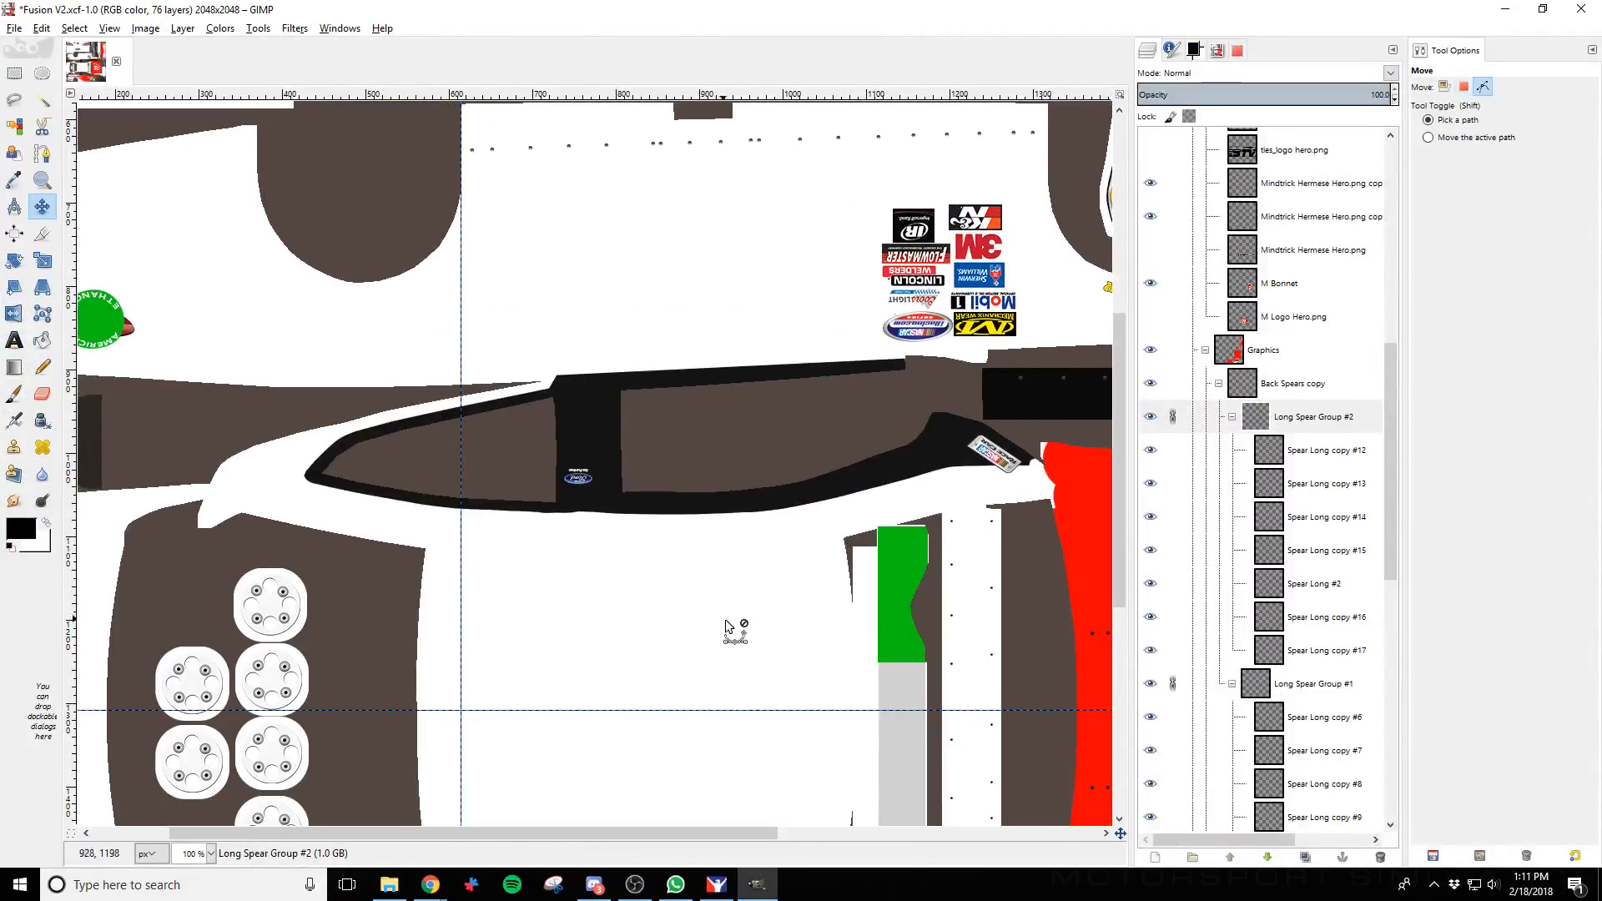
{"action": "scroll", "coordinate": [734, 627], "scroll_direction": "down", "scroll_amount": 2}
{"action": "scroll", "coordinate": [1269, 361], "scroll_direction": "up", "scroll_amount": 10}
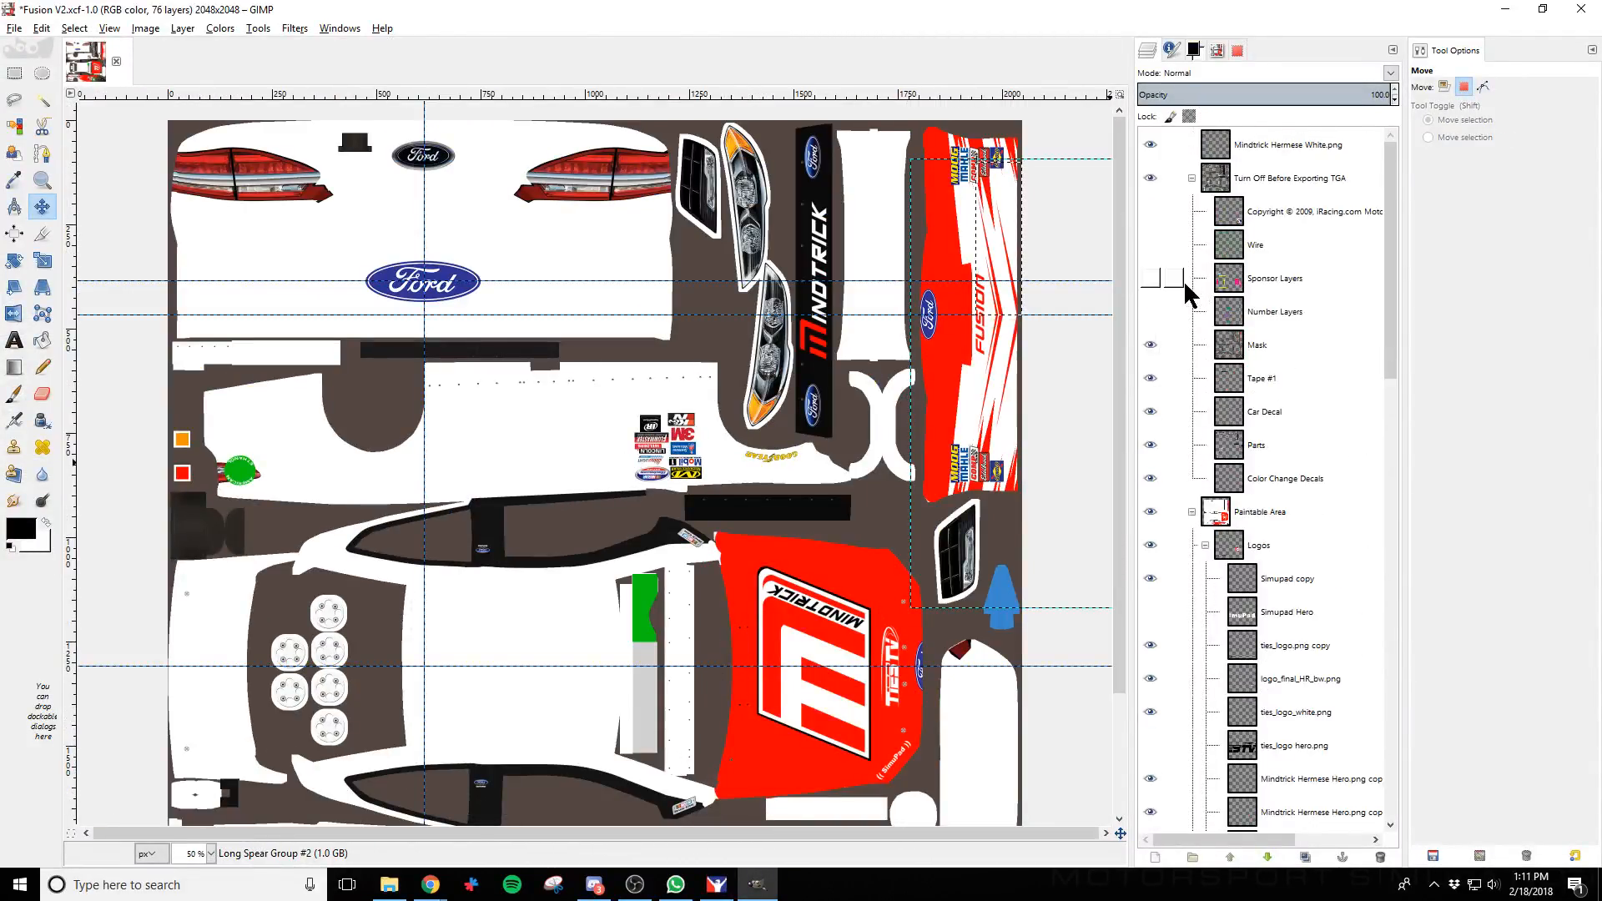
{"action": "left_click", "coordinate": [1150, 244]}
{"action": "scroll", "coordinate": [1294, 511], "scroll_direction": "down", "scroll_amount": 5}
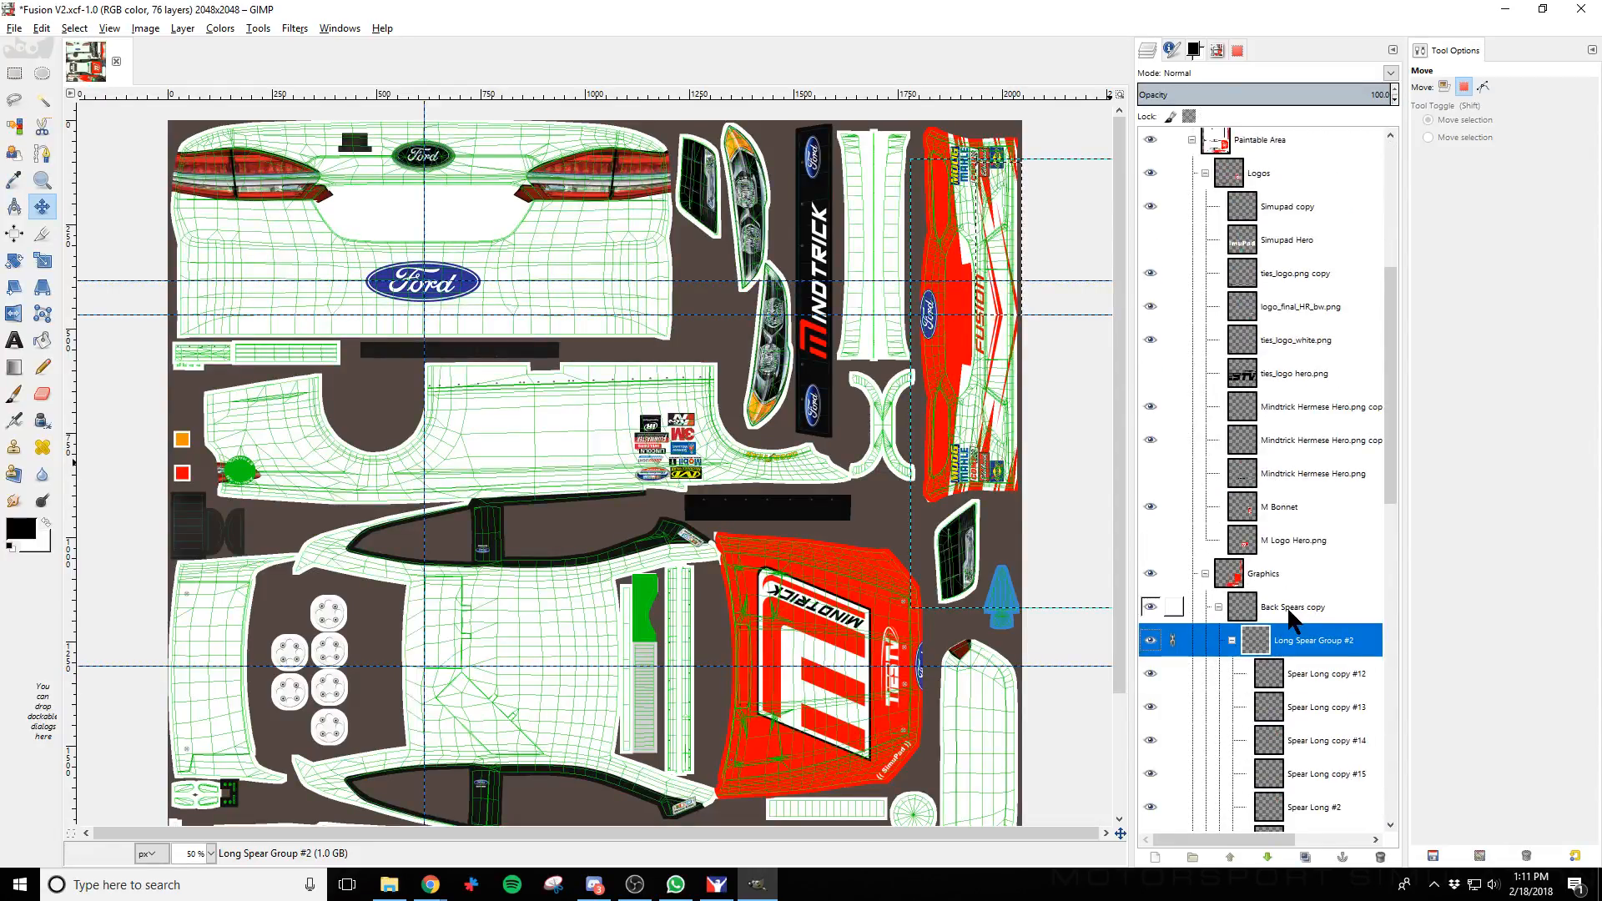
{"action": "left_click", "coordinate": [1268, 576]}
Create a transparent 2048×2048 layer named 'Roof' in the Graphics group
{"action": "left_click", "coordinate": [1156, 858]}
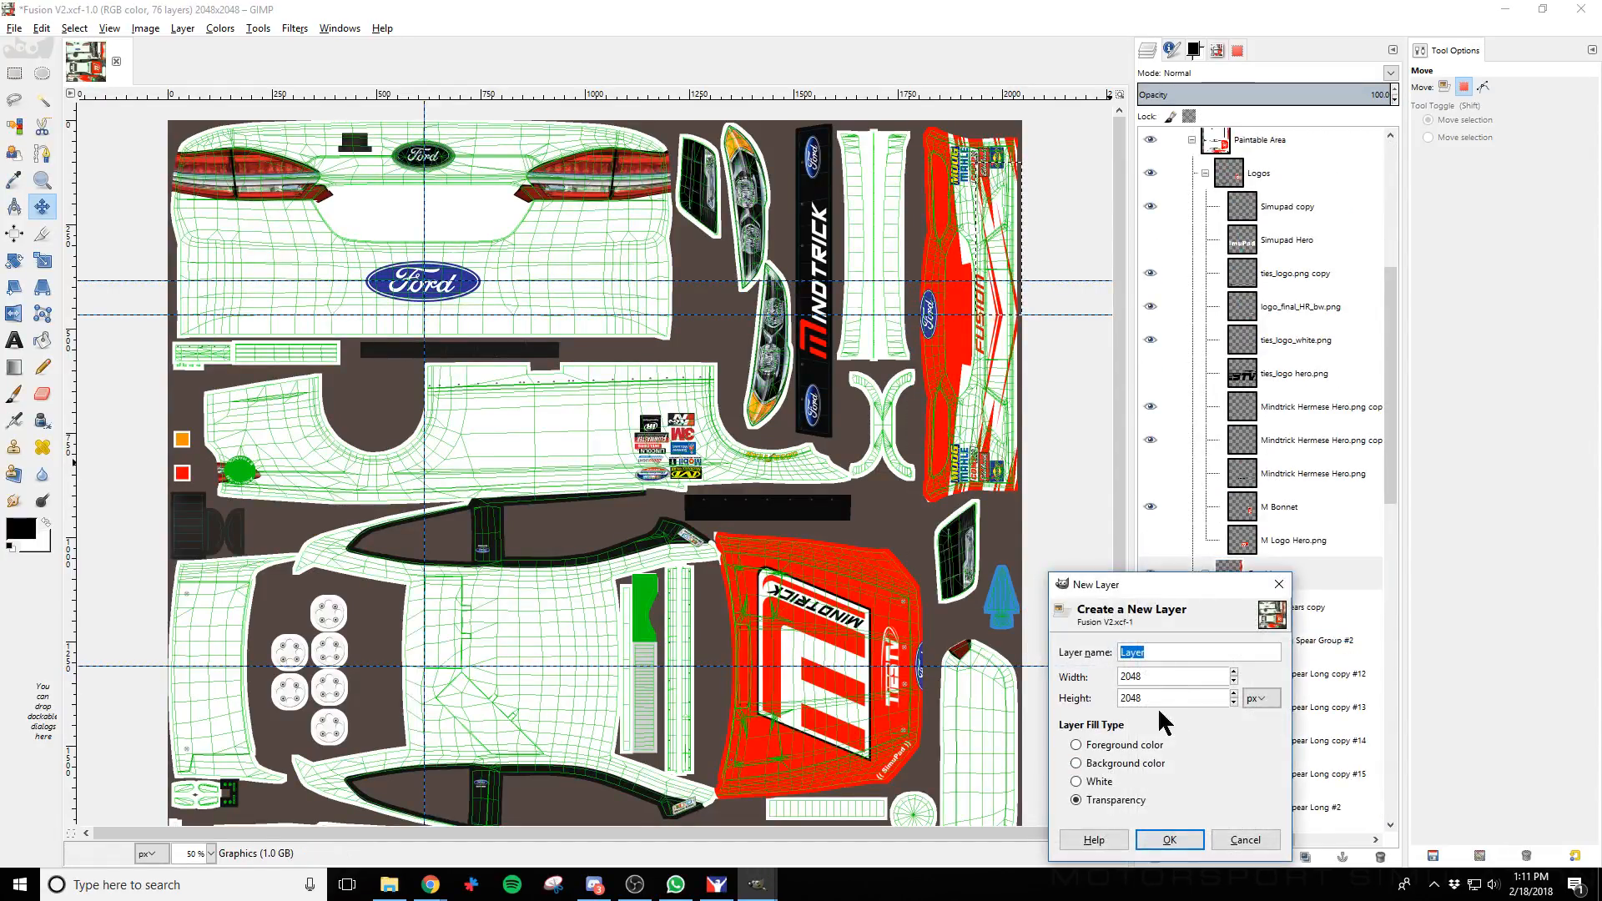
{"action": "type", "text": "Roof"}
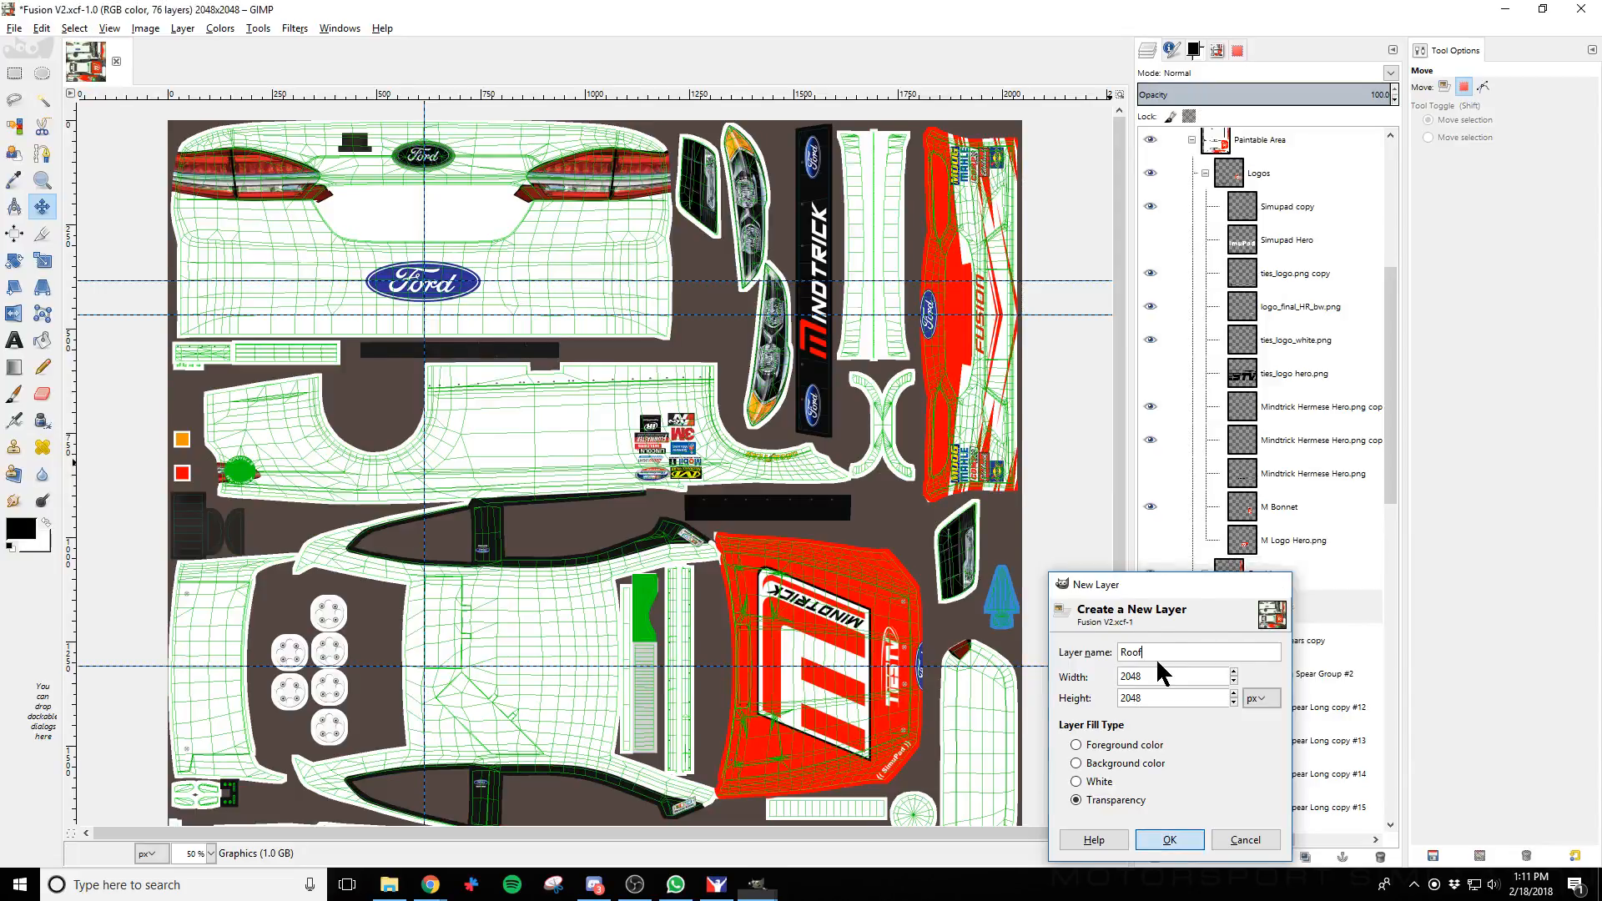
{"action": "key", "text": "Return"}
{"action": "scroll", "coordinate": [501, 634], "scroll_direction": "up", "scroll_amount": 2}
{"action": "scroll", "coordinate": [498, 622], "scroll_direction": "down", "scroll_amount": 3}
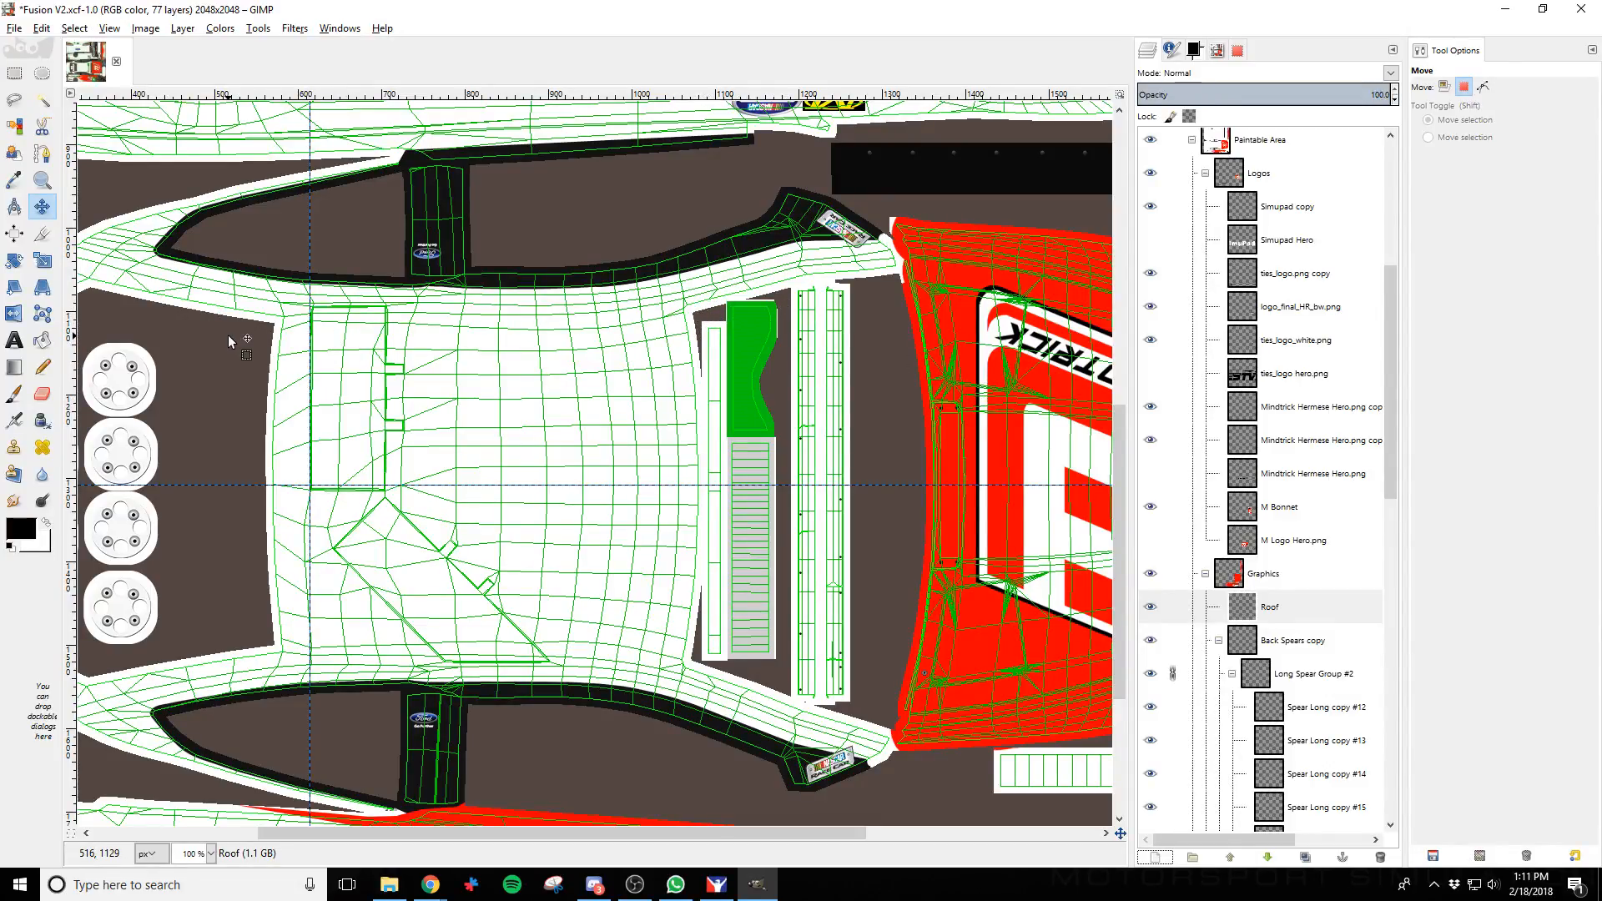
With the Paths tool at 200%, place points along the roof edge and its left corner
{"action": "key", "text": "b"}
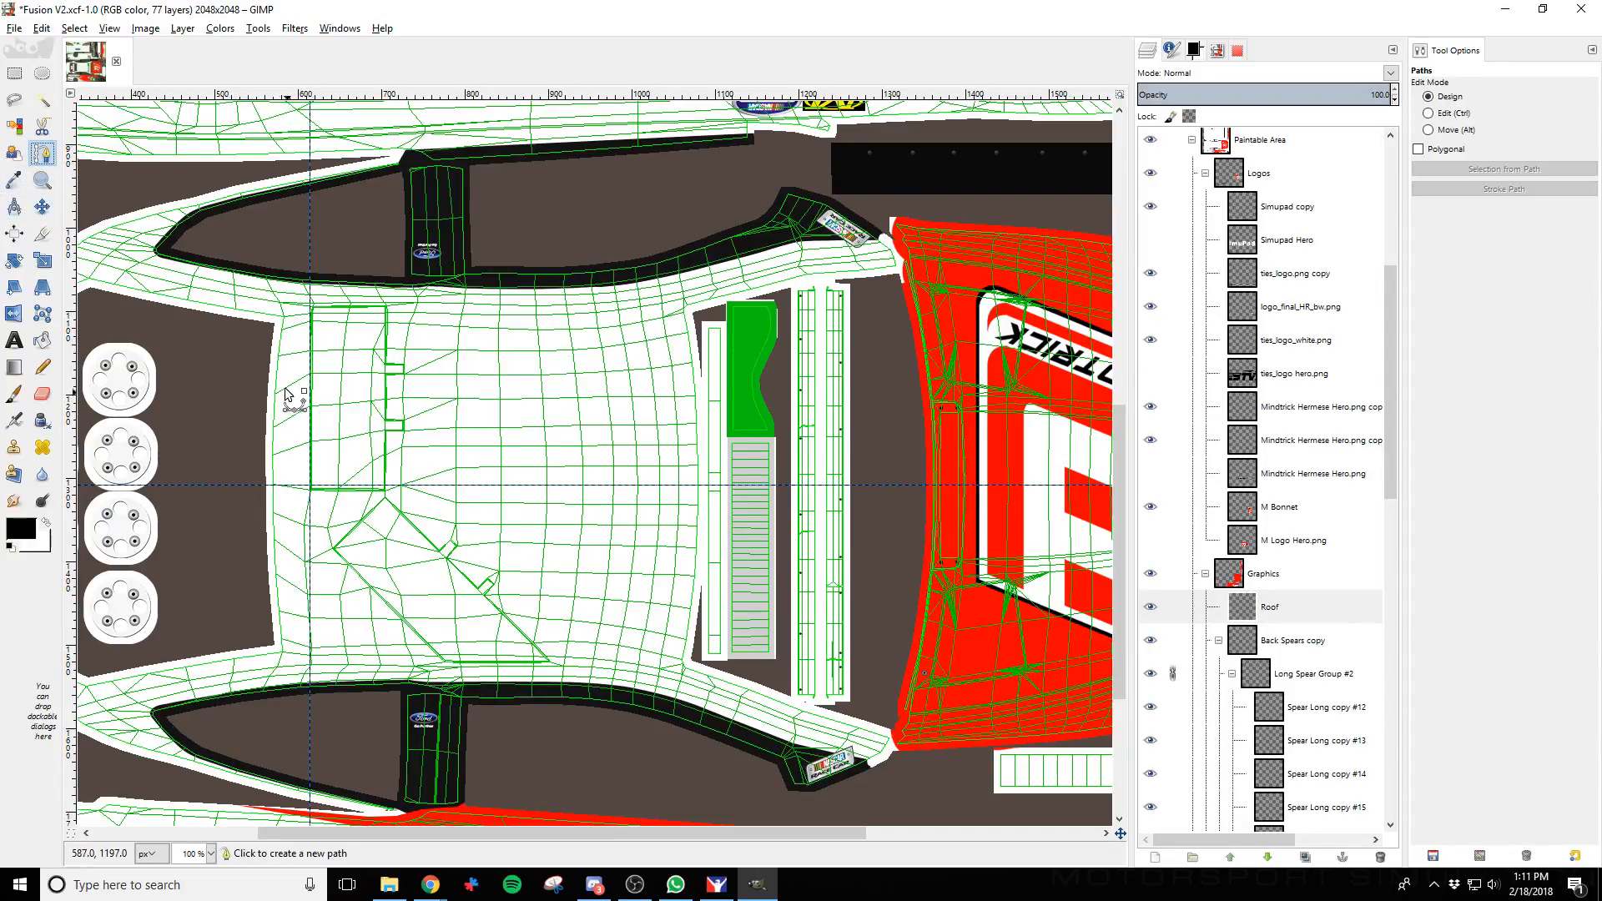
{"action": "scroll", "coordinate": [286, 394], "scroll_direction": "up", "scroll_amount": 2, "text": "ctrl"}
{"action": "scroll", "coordinate": [305, 367], "scroll_direction": "up", "scroll_amount": 3}
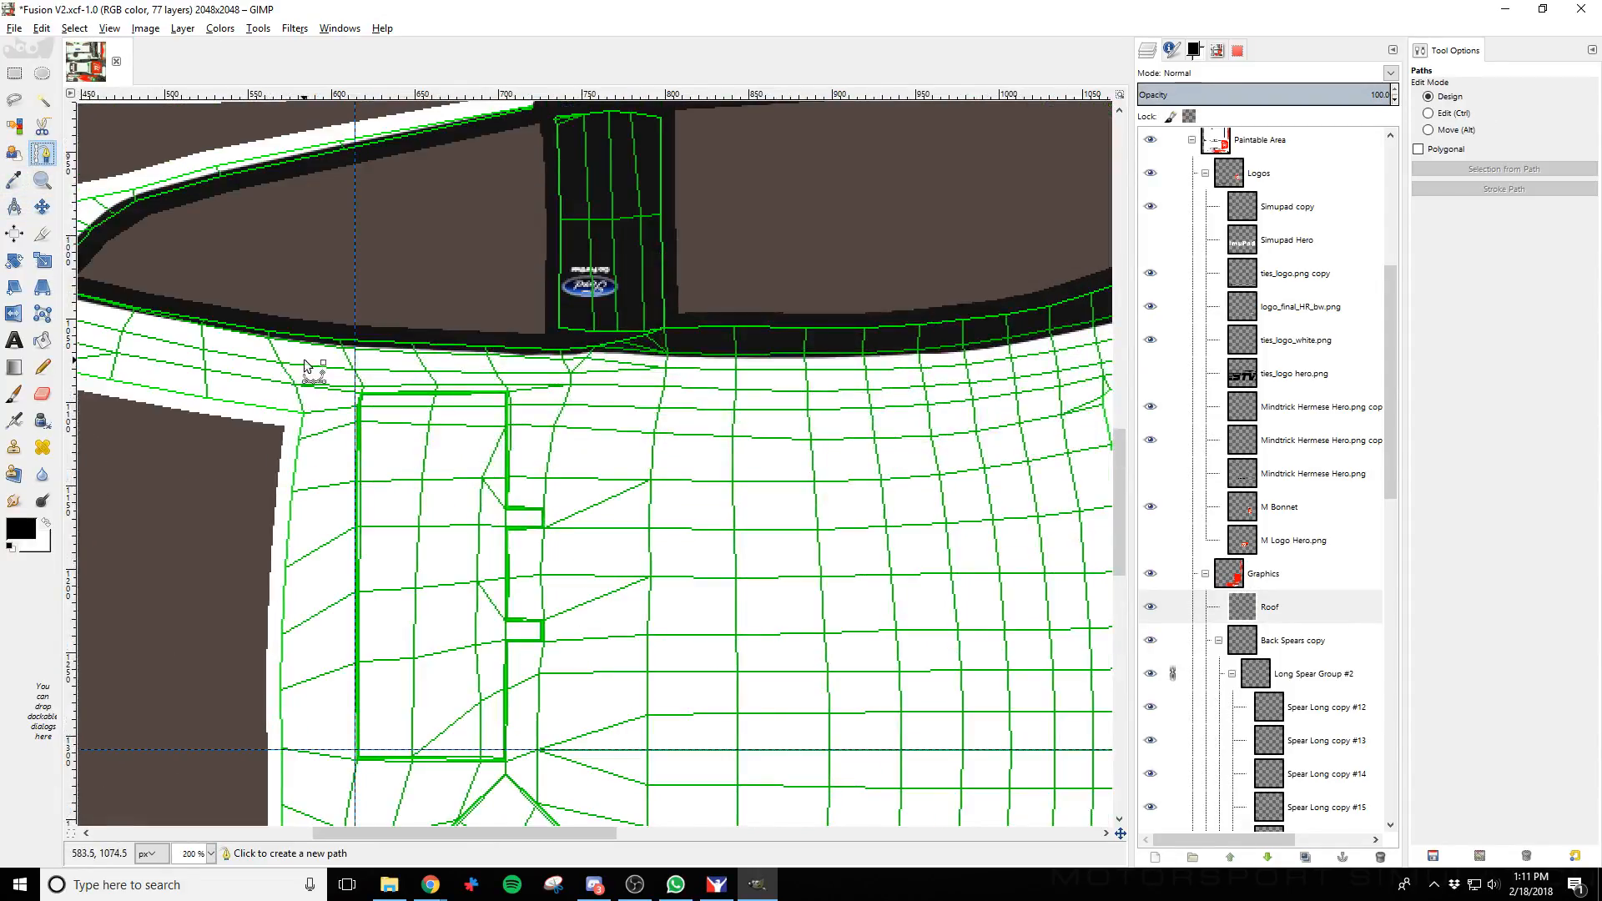
{"action": "left_click", "coordinate": [303, 416]}
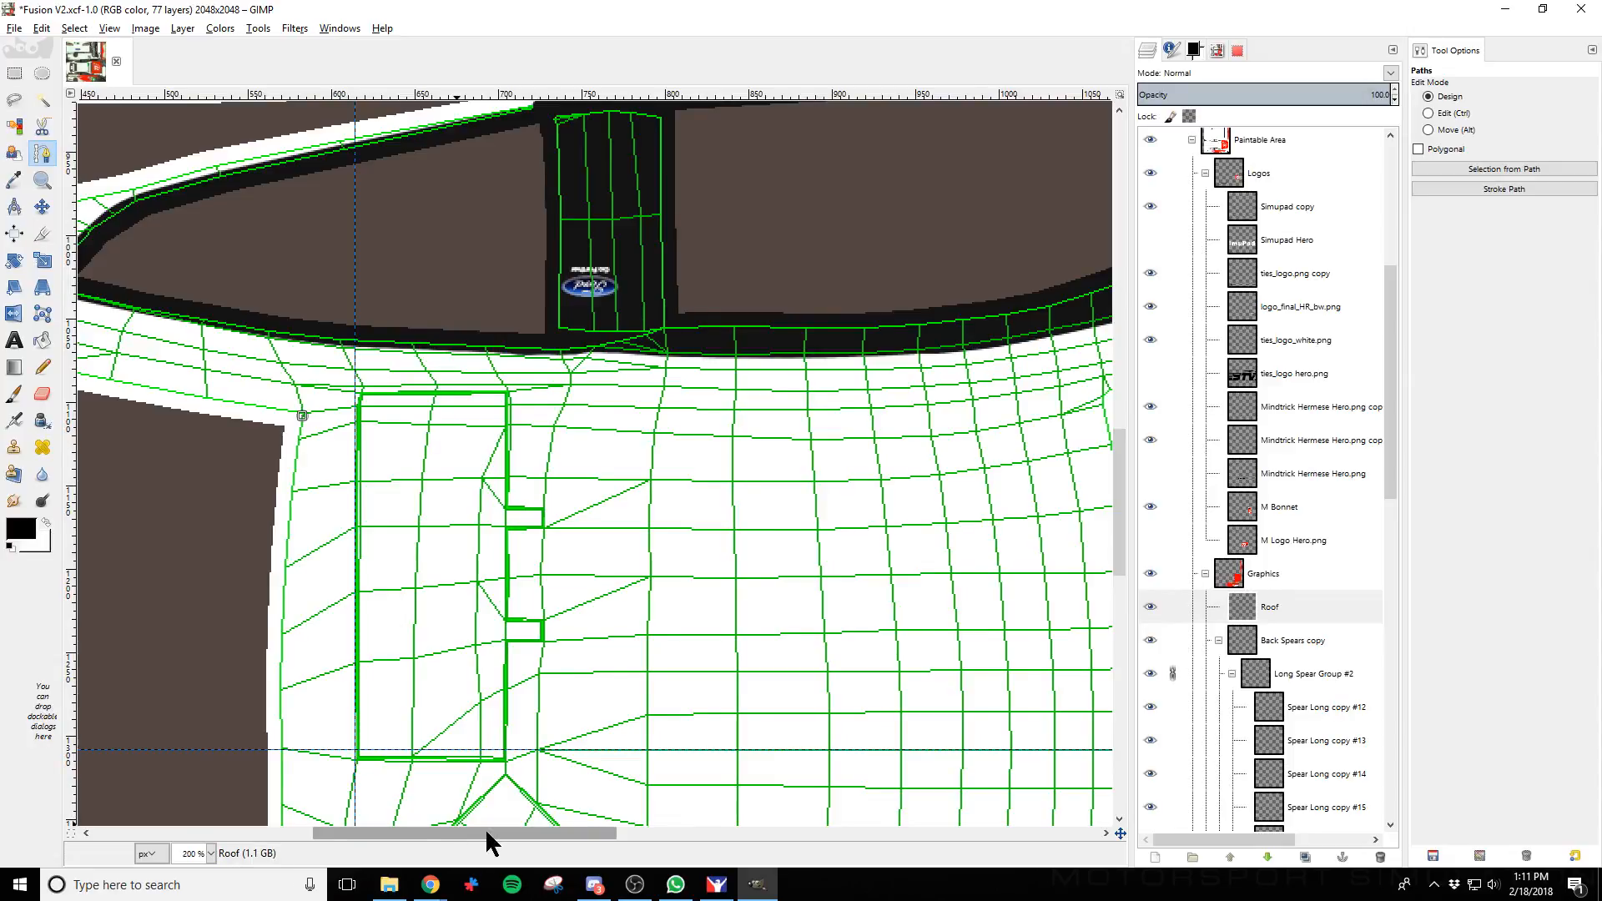
{"action": "left_click_drag", "start_coordinate": [484, 832], "coordinate": [612, 833]}
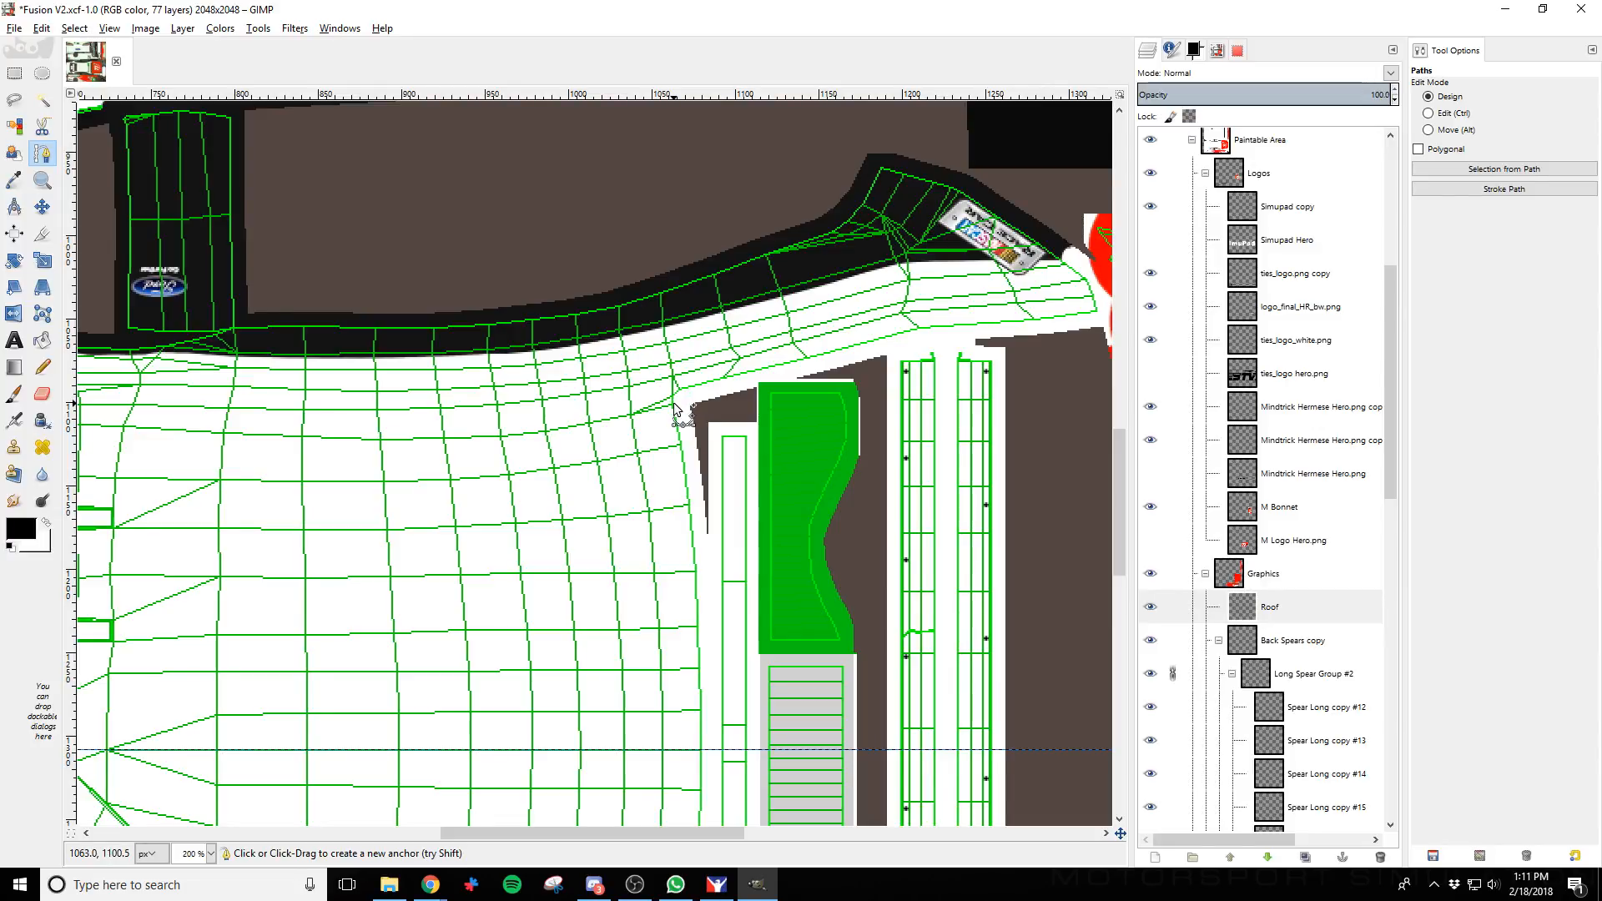
{"action": "left_click_drag", "start_coordinate": [663, 833], "coordinate": [587, 832]}
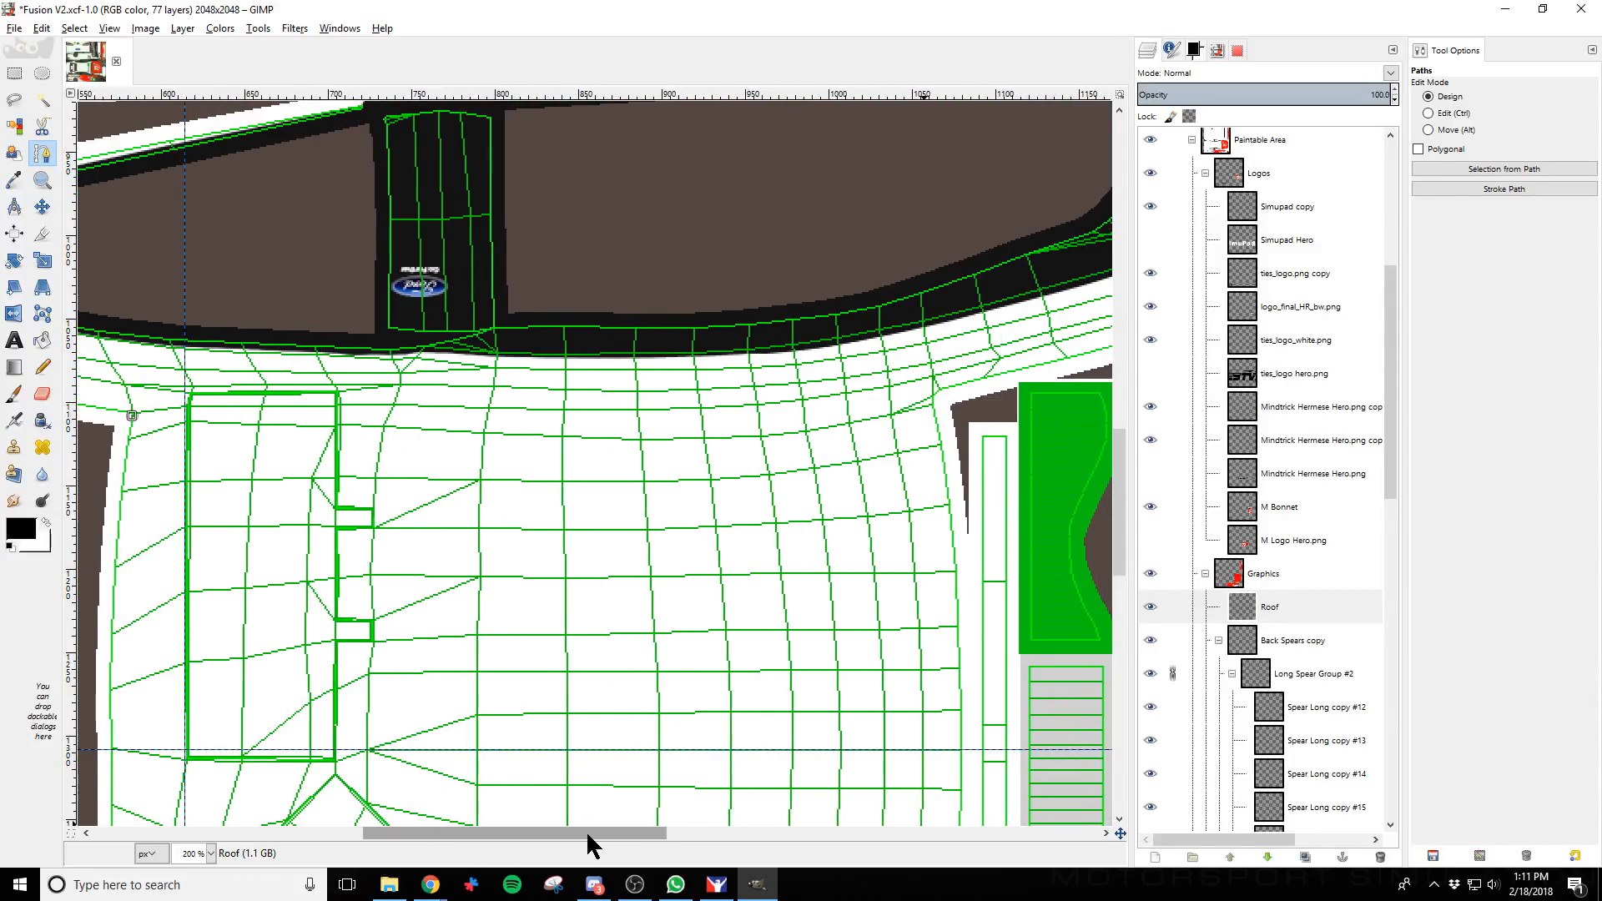
{"action": "left_click", "coordinate": [185, 407]}
{"action": "left_click_drag", "start_coordinate": [615, 832], "coordinate": [555, 851]}
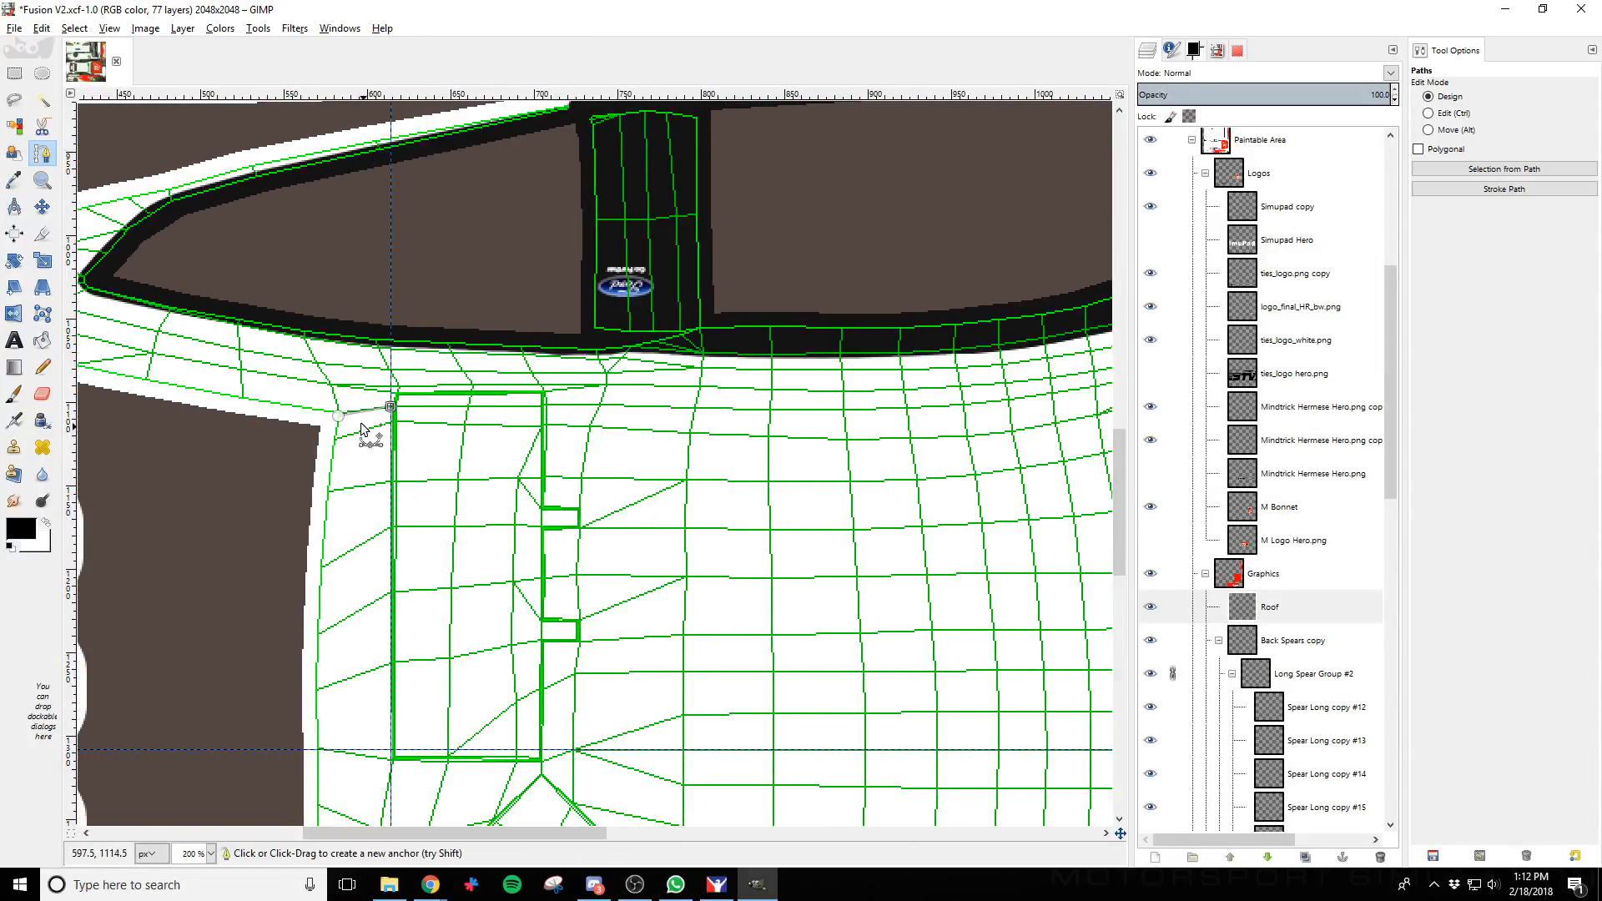
{"action": "left_click", "coordinate": [336, 448]}
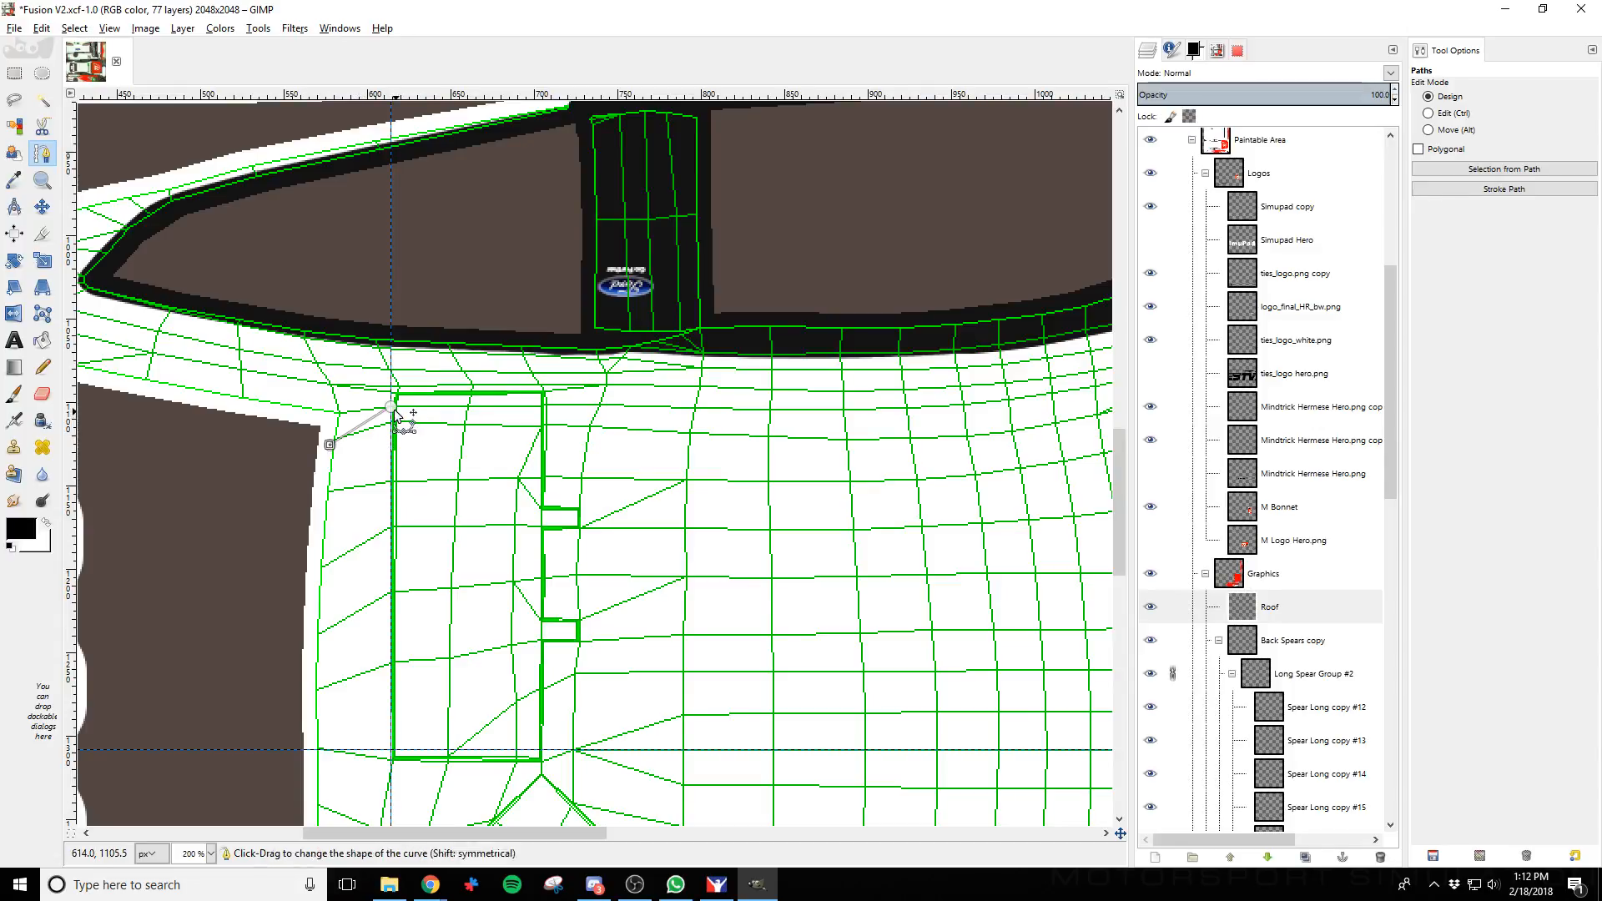
Lower an anchor onto the roof edge and extend the path across and down the roof sides
{"action": "left_click_drag", "start_coordinate": [390, 407], "coordinate": [392, 426]}
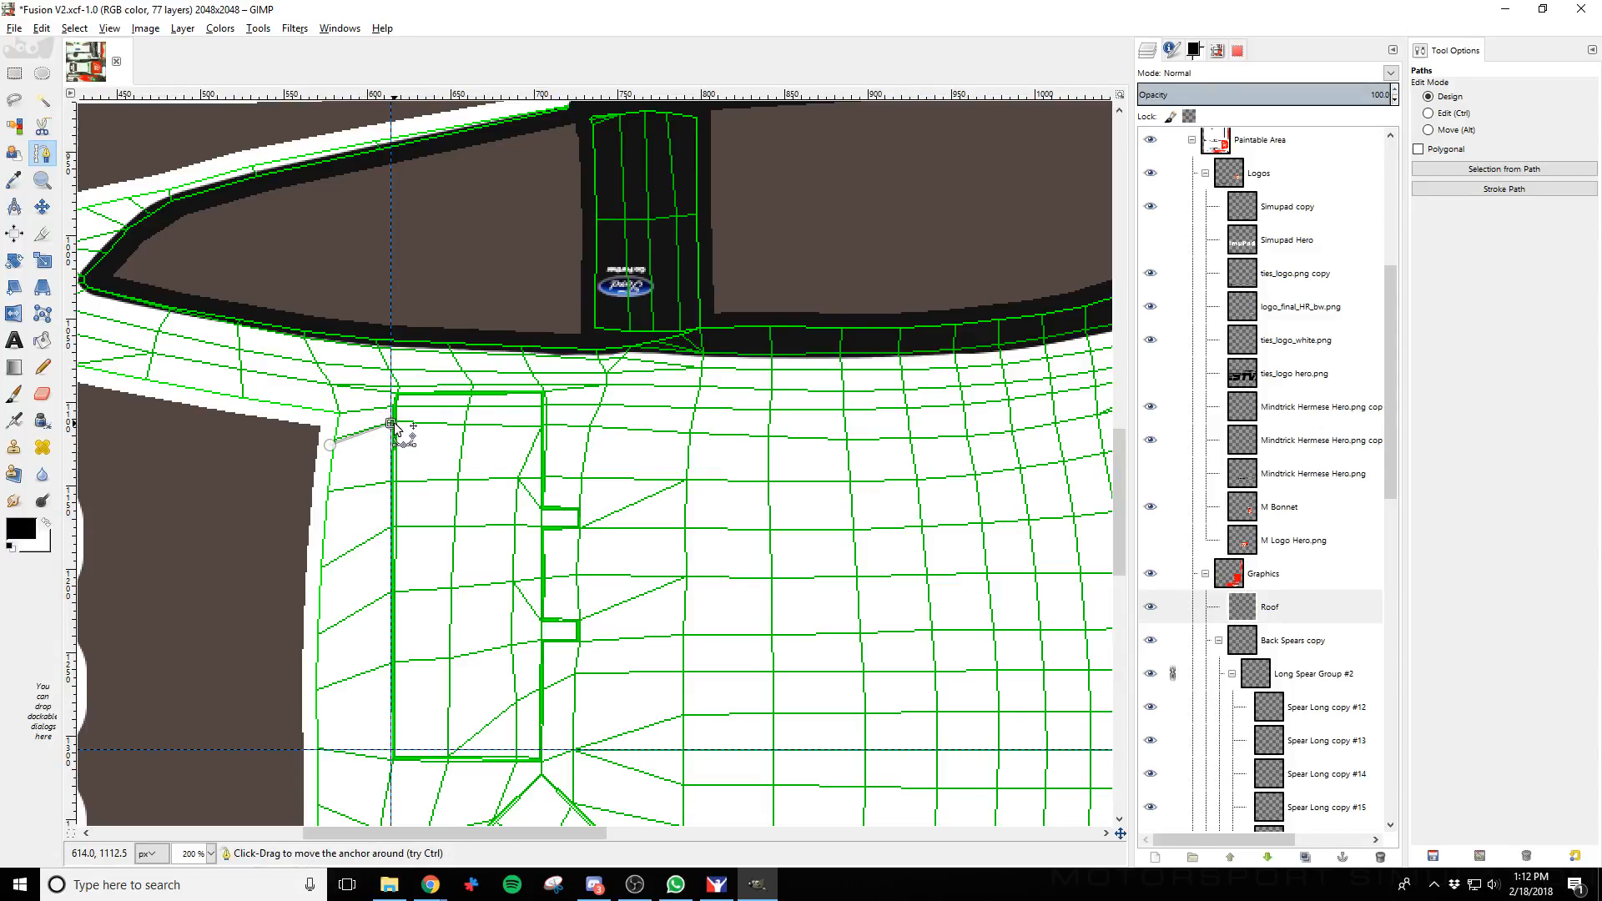
{"action": "left_click_drag", "start_coordinate": [451, 833], "coordinate": [527, 835]}
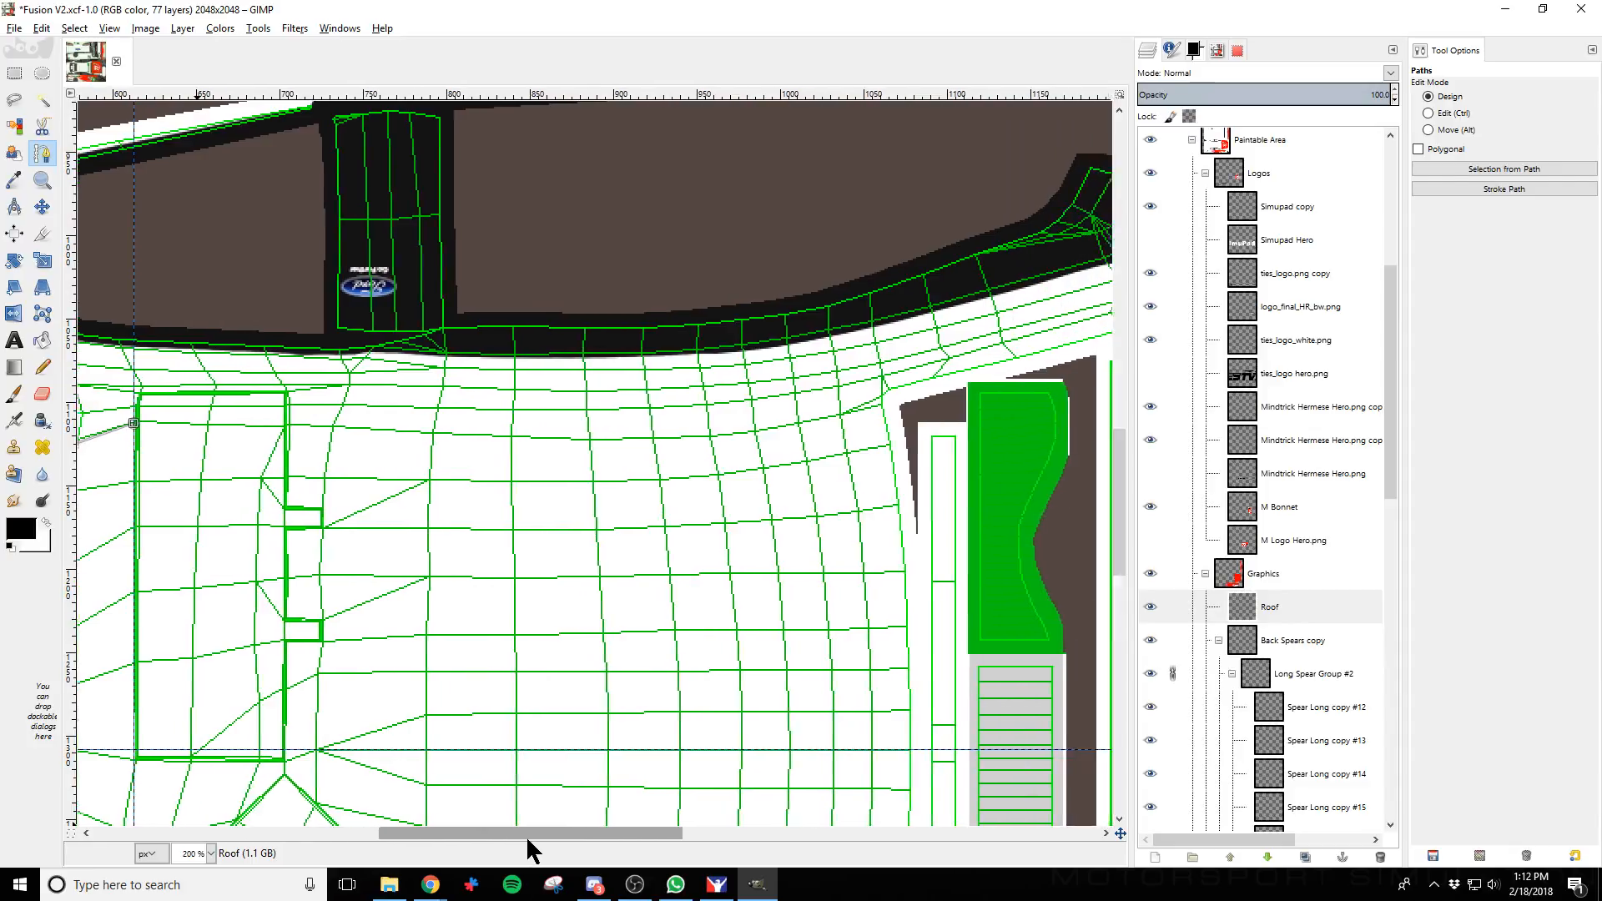
{"action": "left_click", "coordinate": [880, 395]}
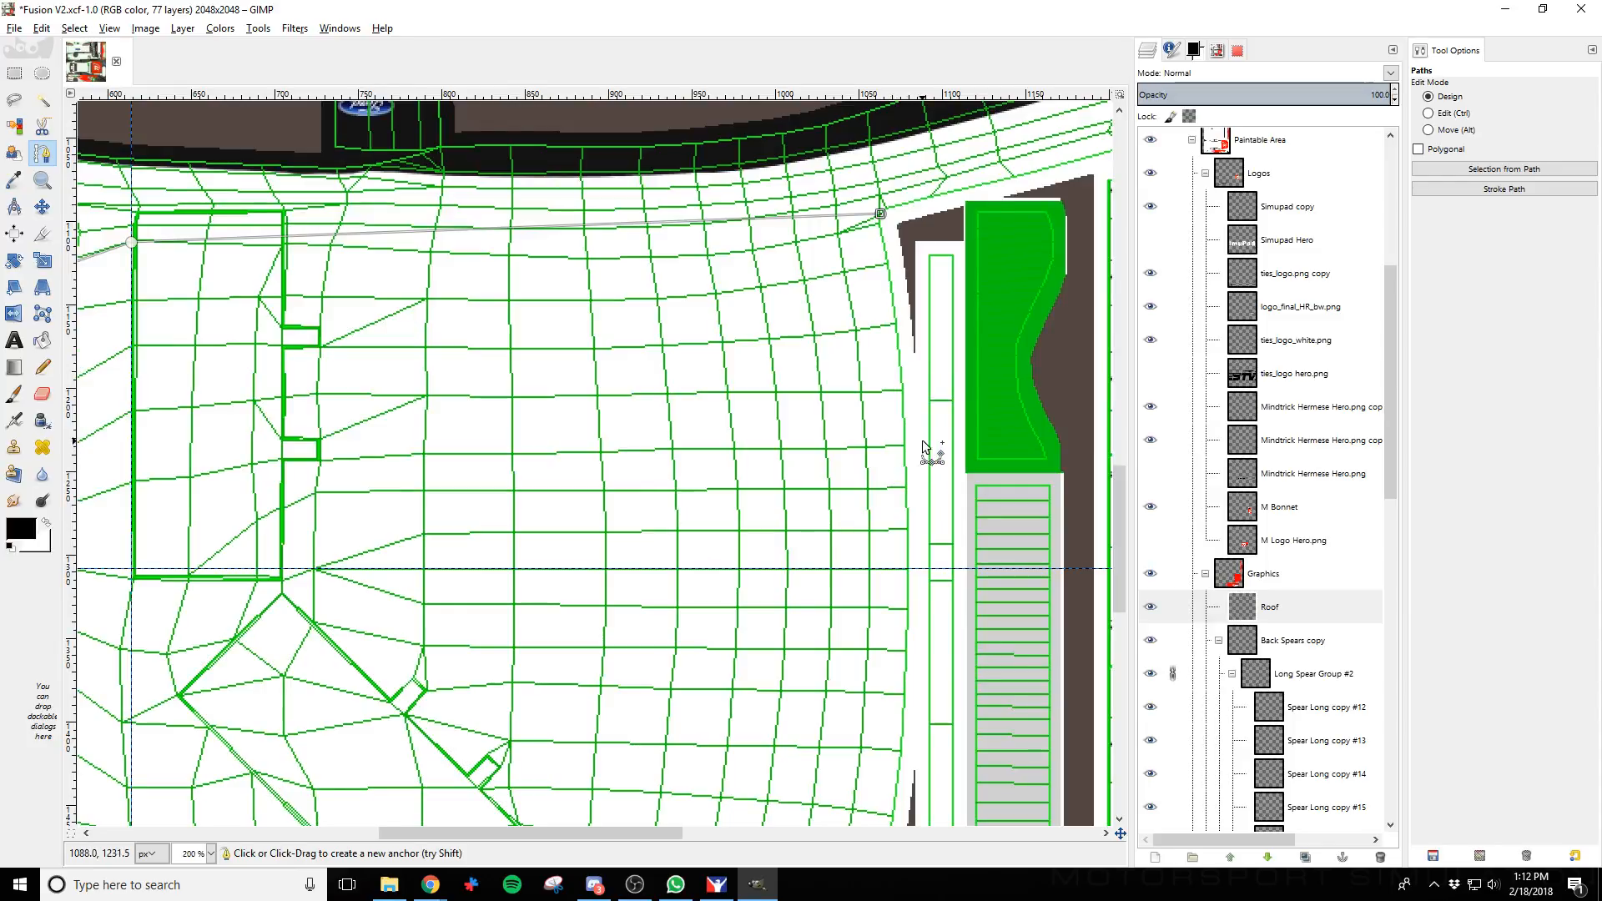
{"action": "left_click", "coordinate": [921, 436]}
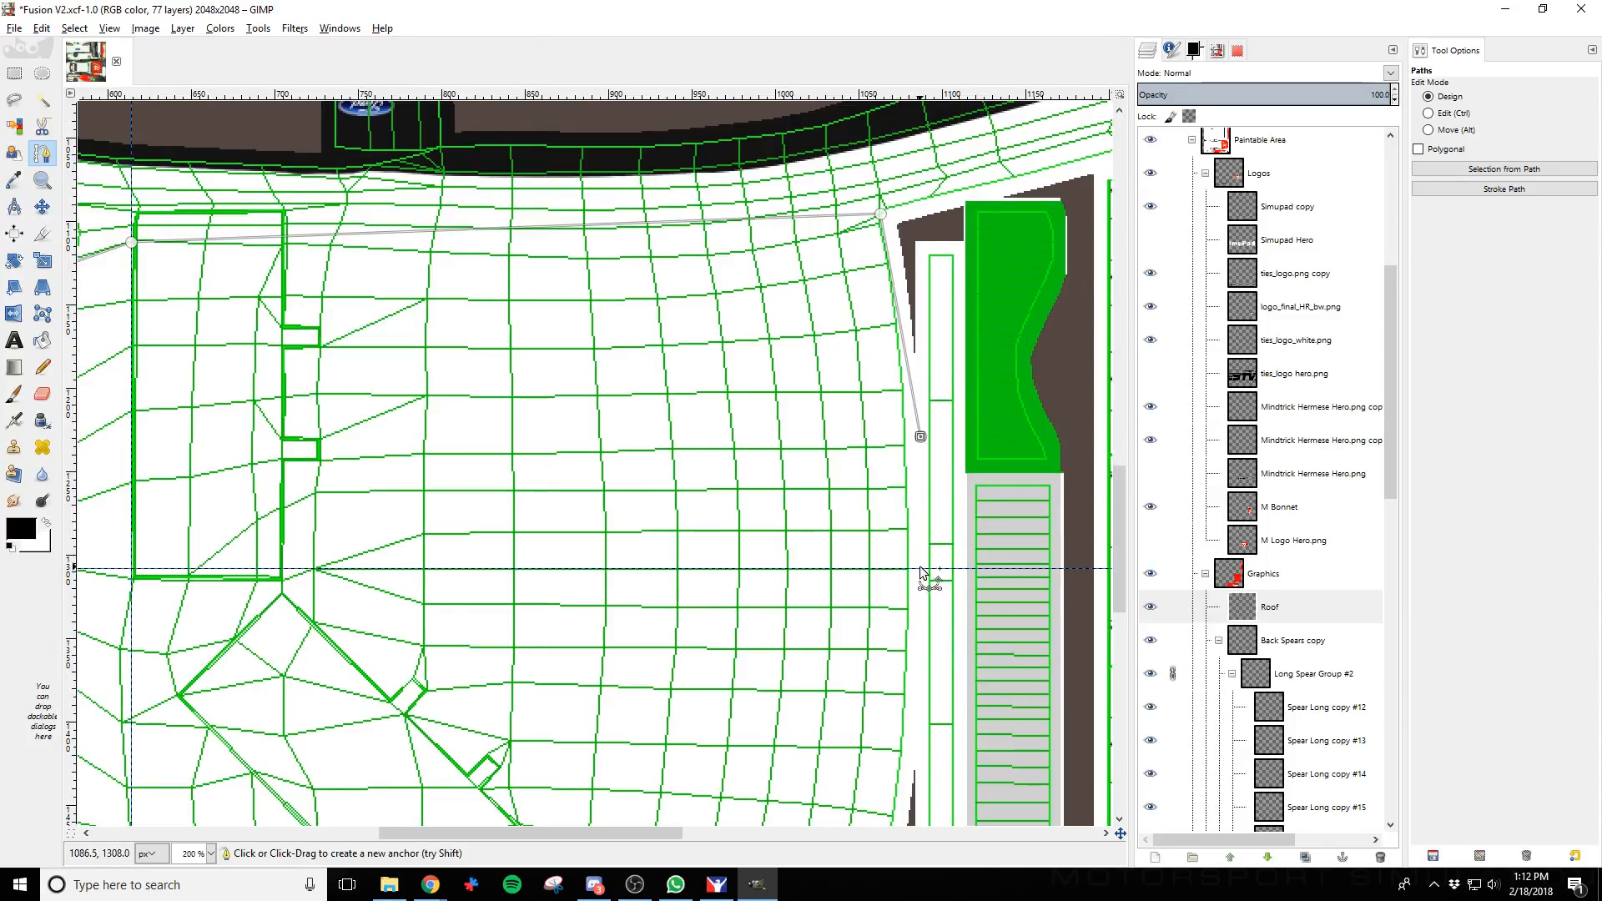
{"action": "left_click_drag", "start_coordinate": [659, 831], "coordinate": [537, 842]}
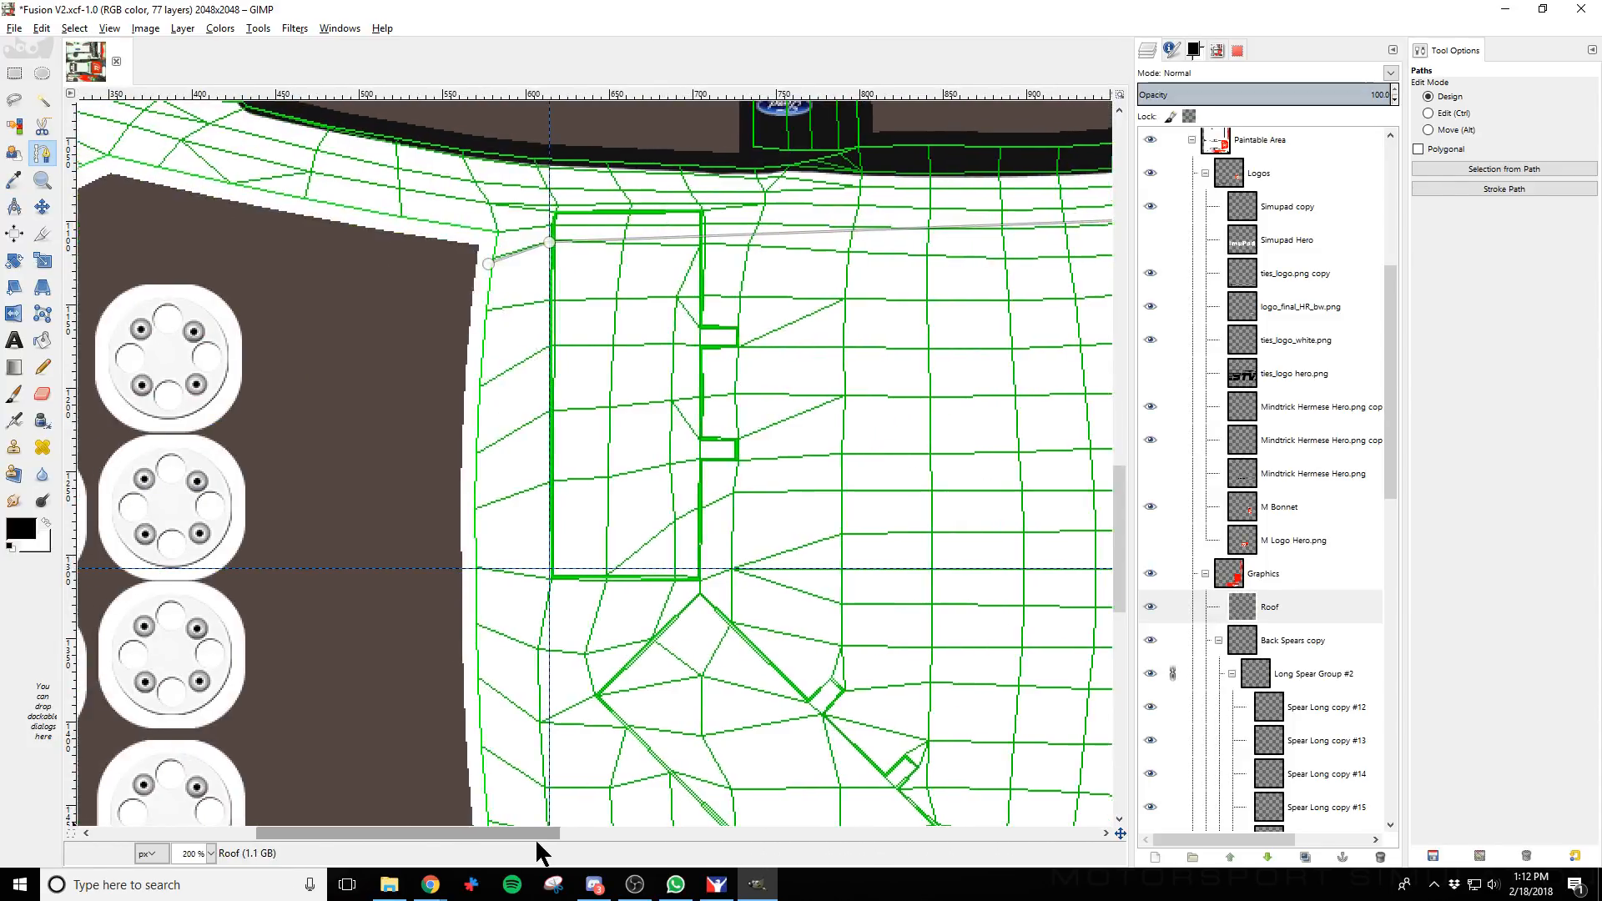
{"action": "left_click", "coordinate": [469, 569]}
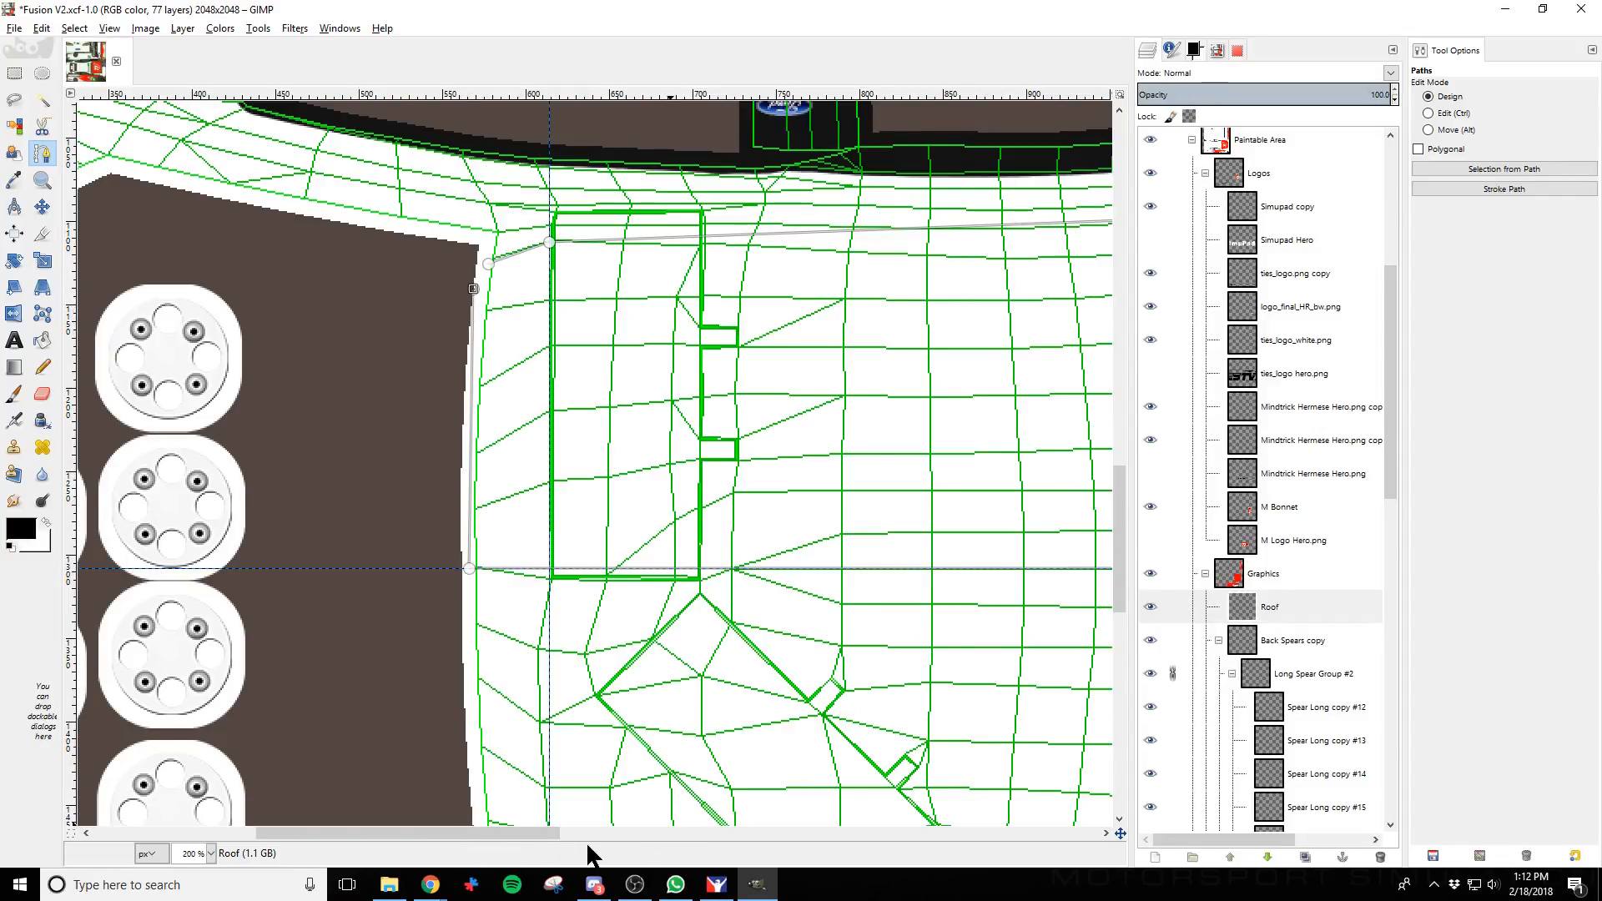
{"action": "left_click_drag", "start_coordinate": [518, 832], "coordinate": [614, 832]}
Bend the roof path's top segment into a curve that follows the roof edge
{"action": "scroll", "coordinate": [582, 527], "scroll_direction": "up", "scroll_amount": 4}
{"action": "scroll", "coordinate": [581, 527], "scroll_direction": "up", "scroll_amount": 2}
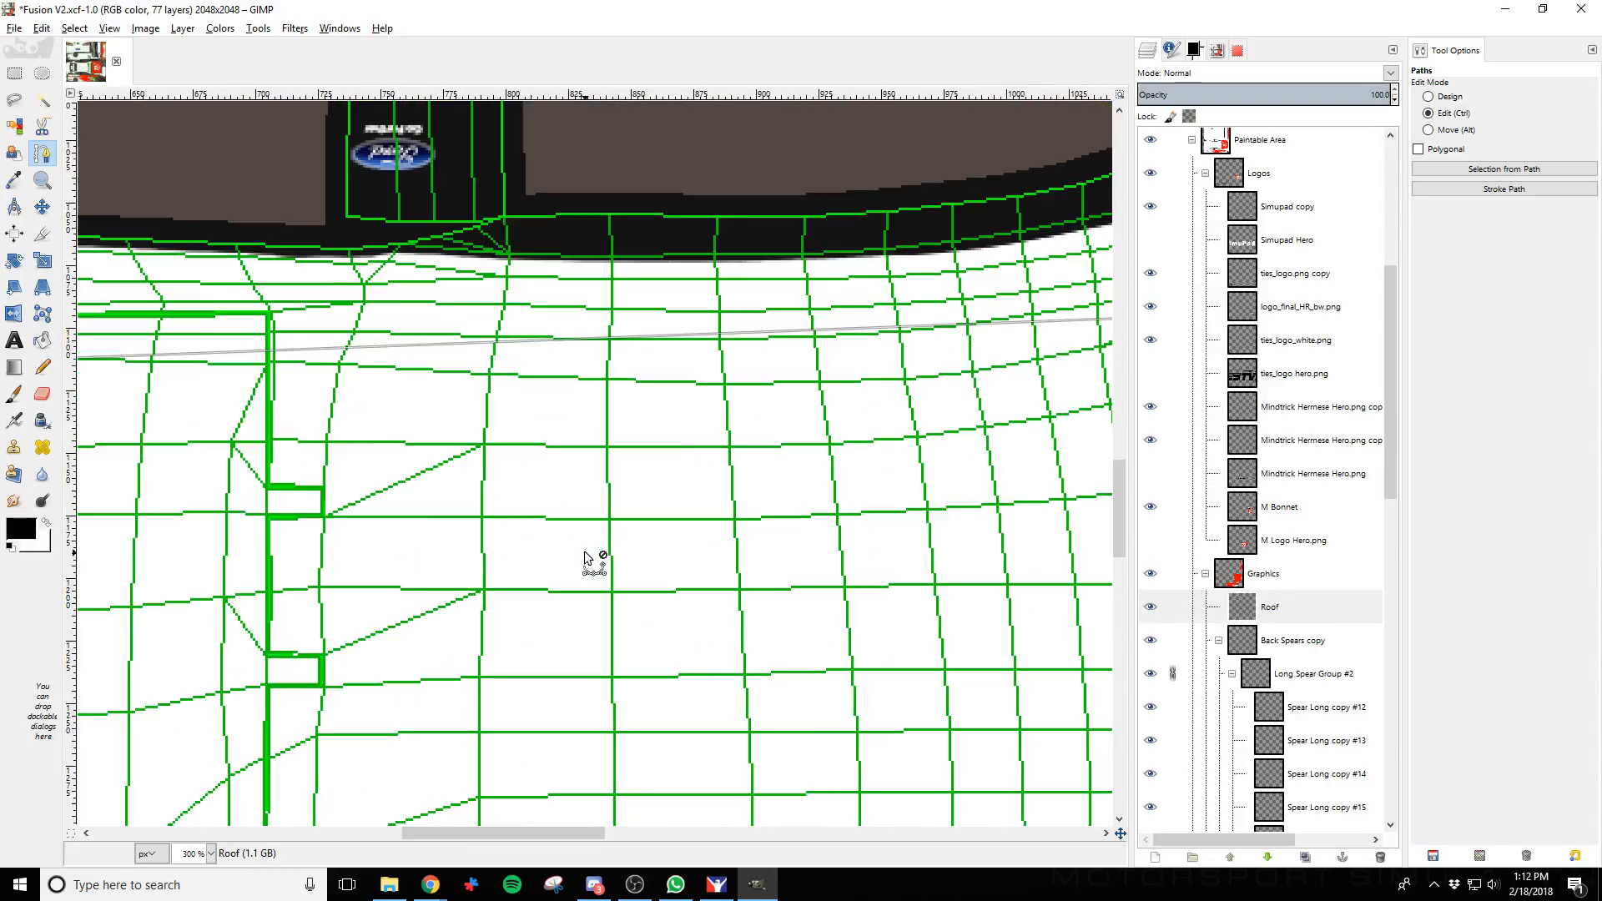
{"action": "left_click_drag", "start_coordinate": [540, 830], "coordinate": [501, 856]}
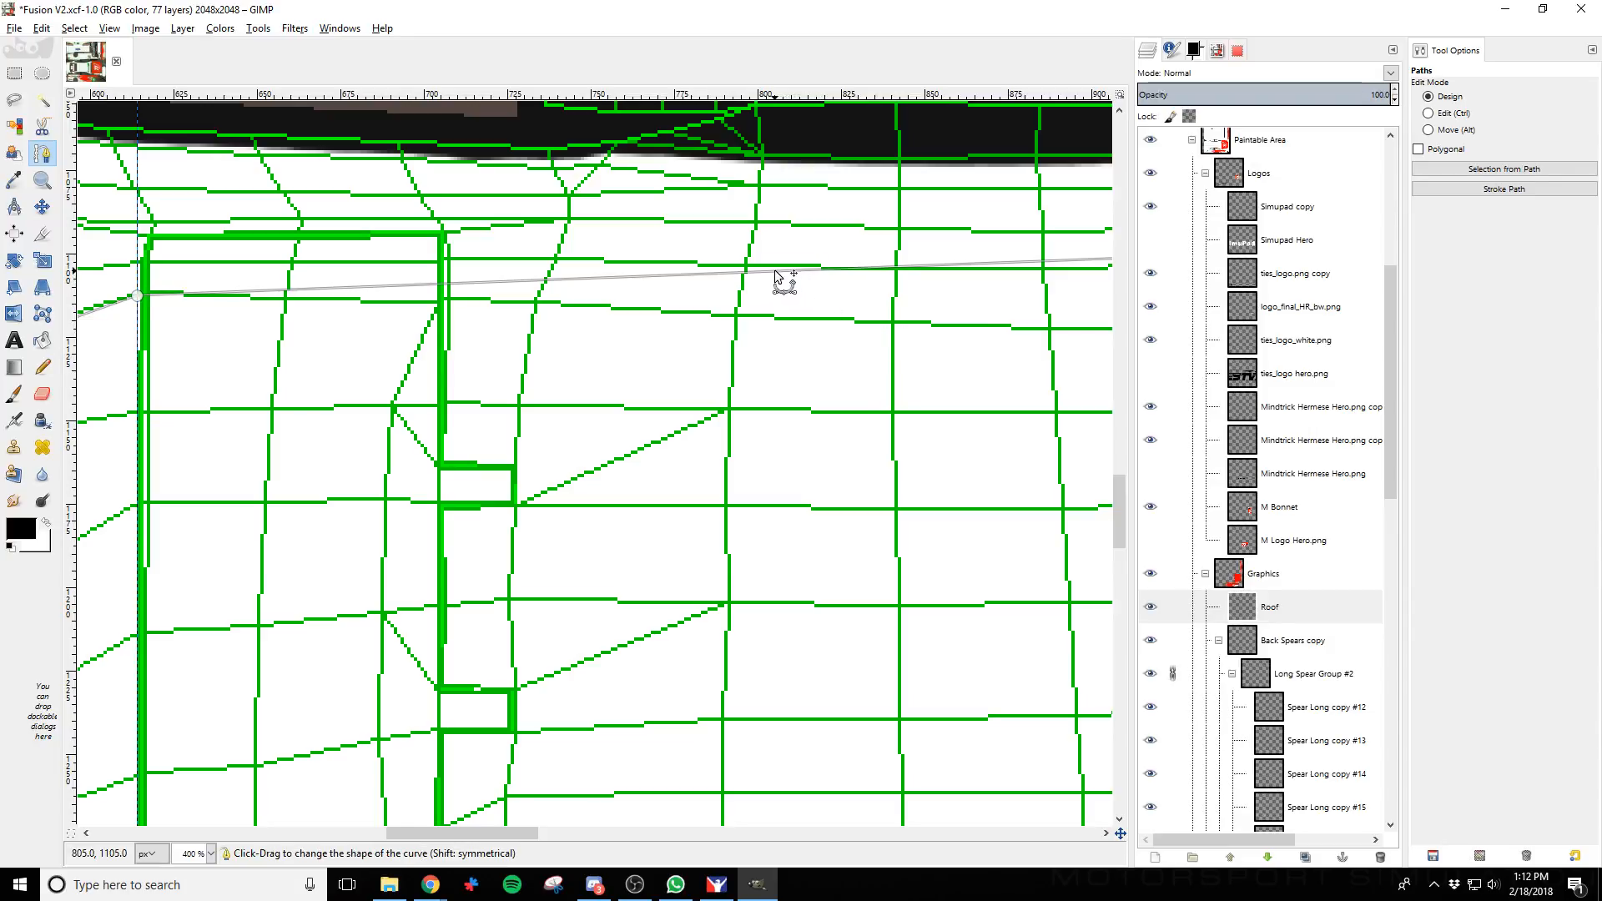
{"action": "left_click_drag", "start_coordinate": [778, 278], "coordinate": [833, 333]}
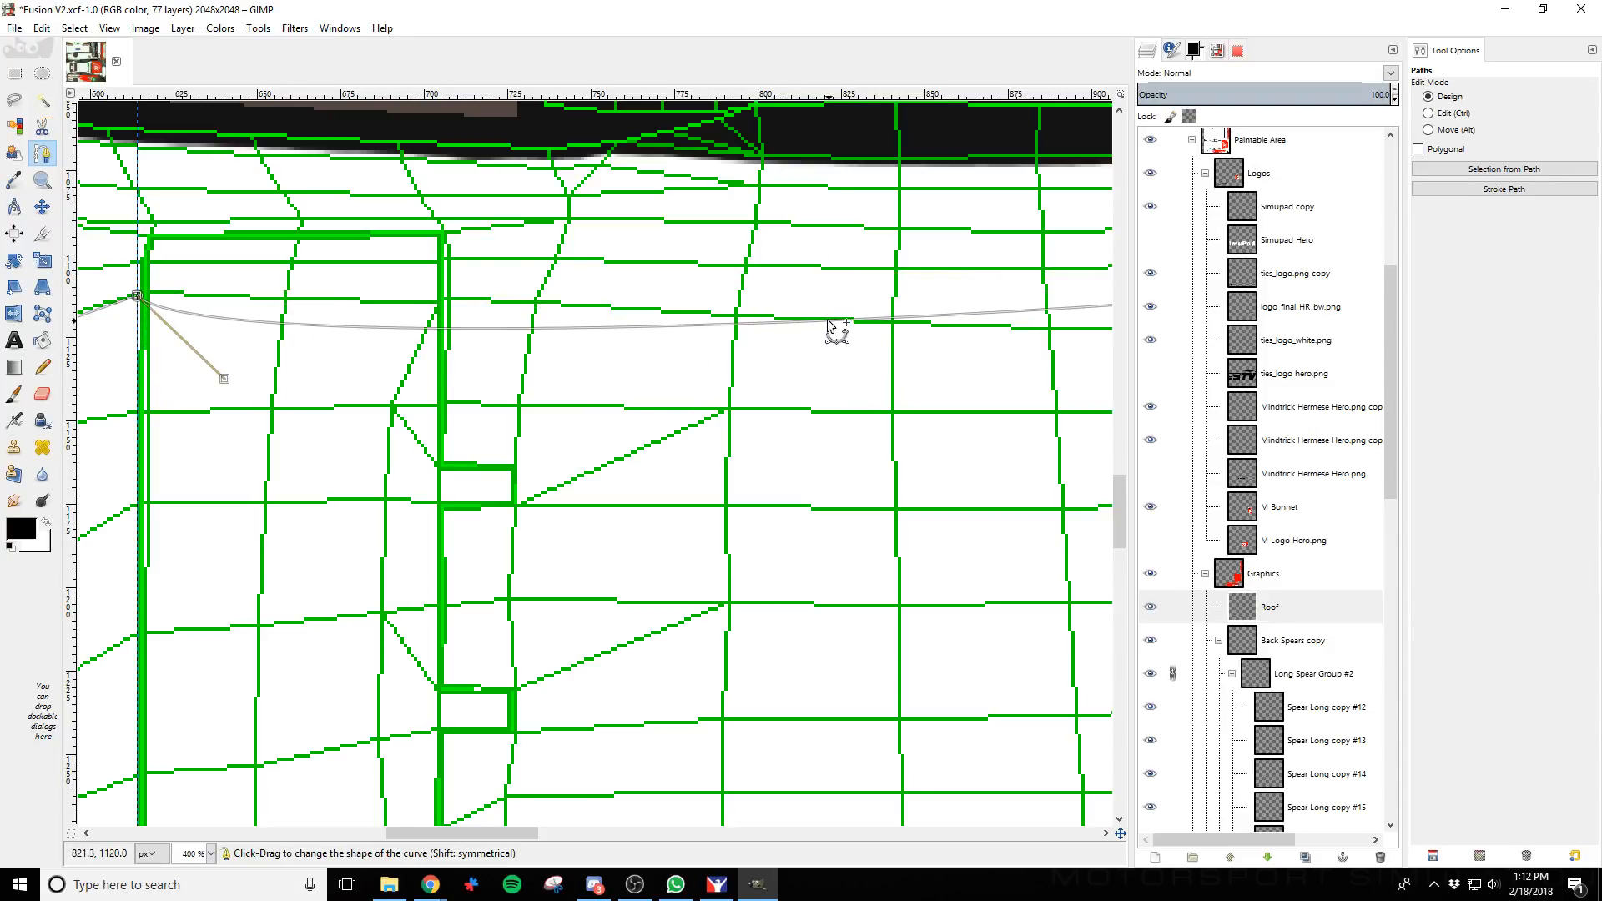
{"action": "left_click_drag", "start_coordinate": [223, 378], "coordinate": [719, 332]}
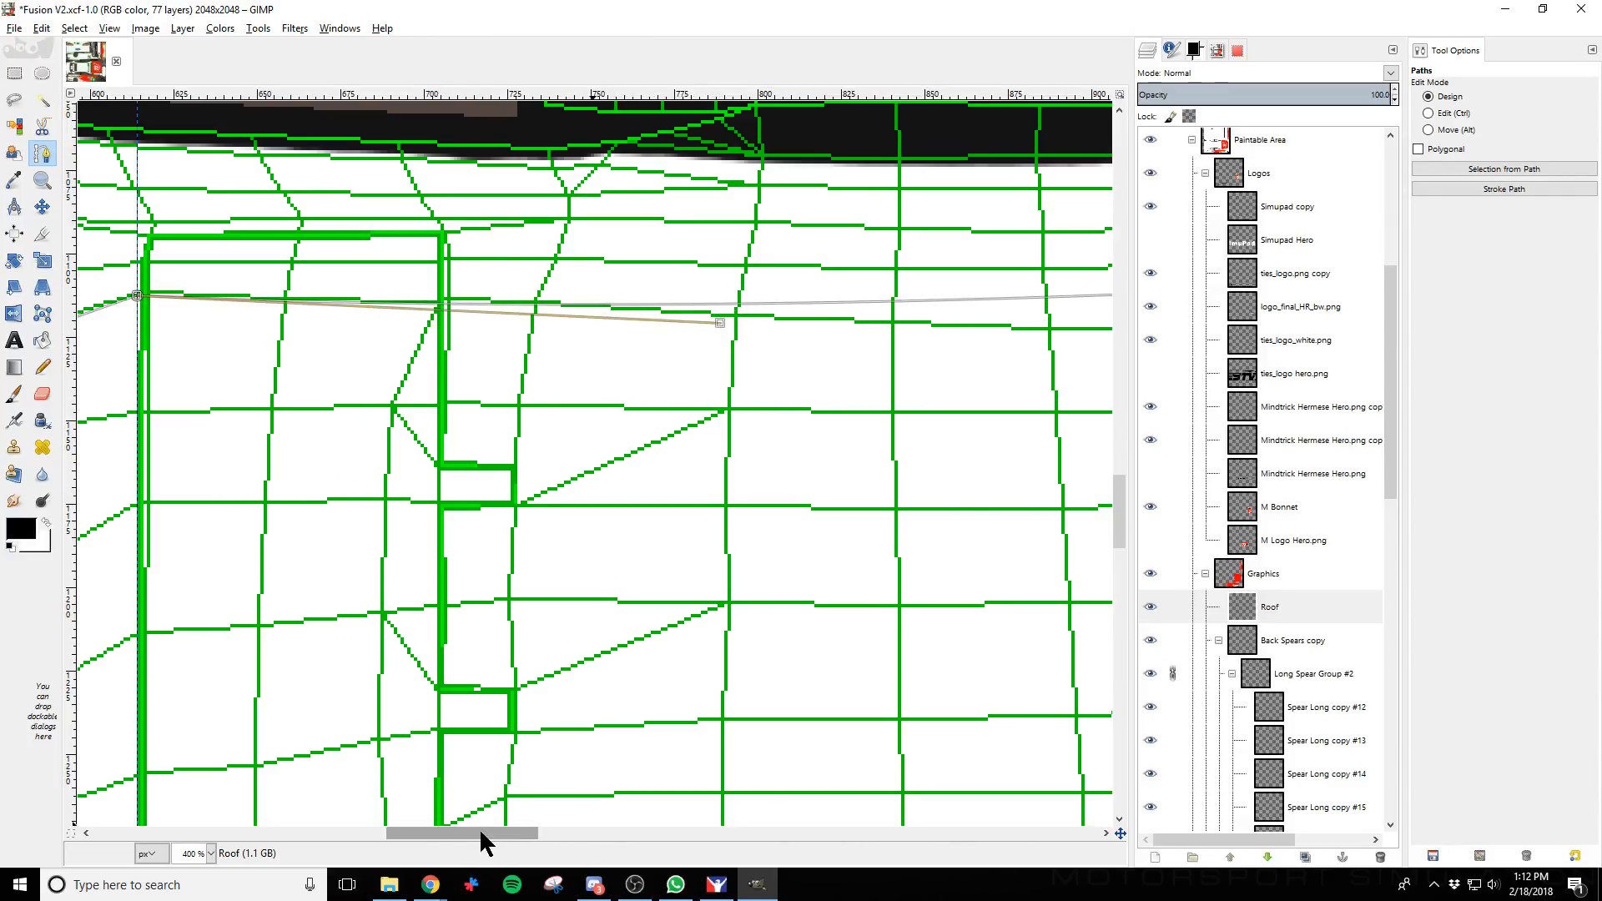
{"action": "left_click_drag", "start_coordinate": [479, 833], "coordinate": [640, 833]}
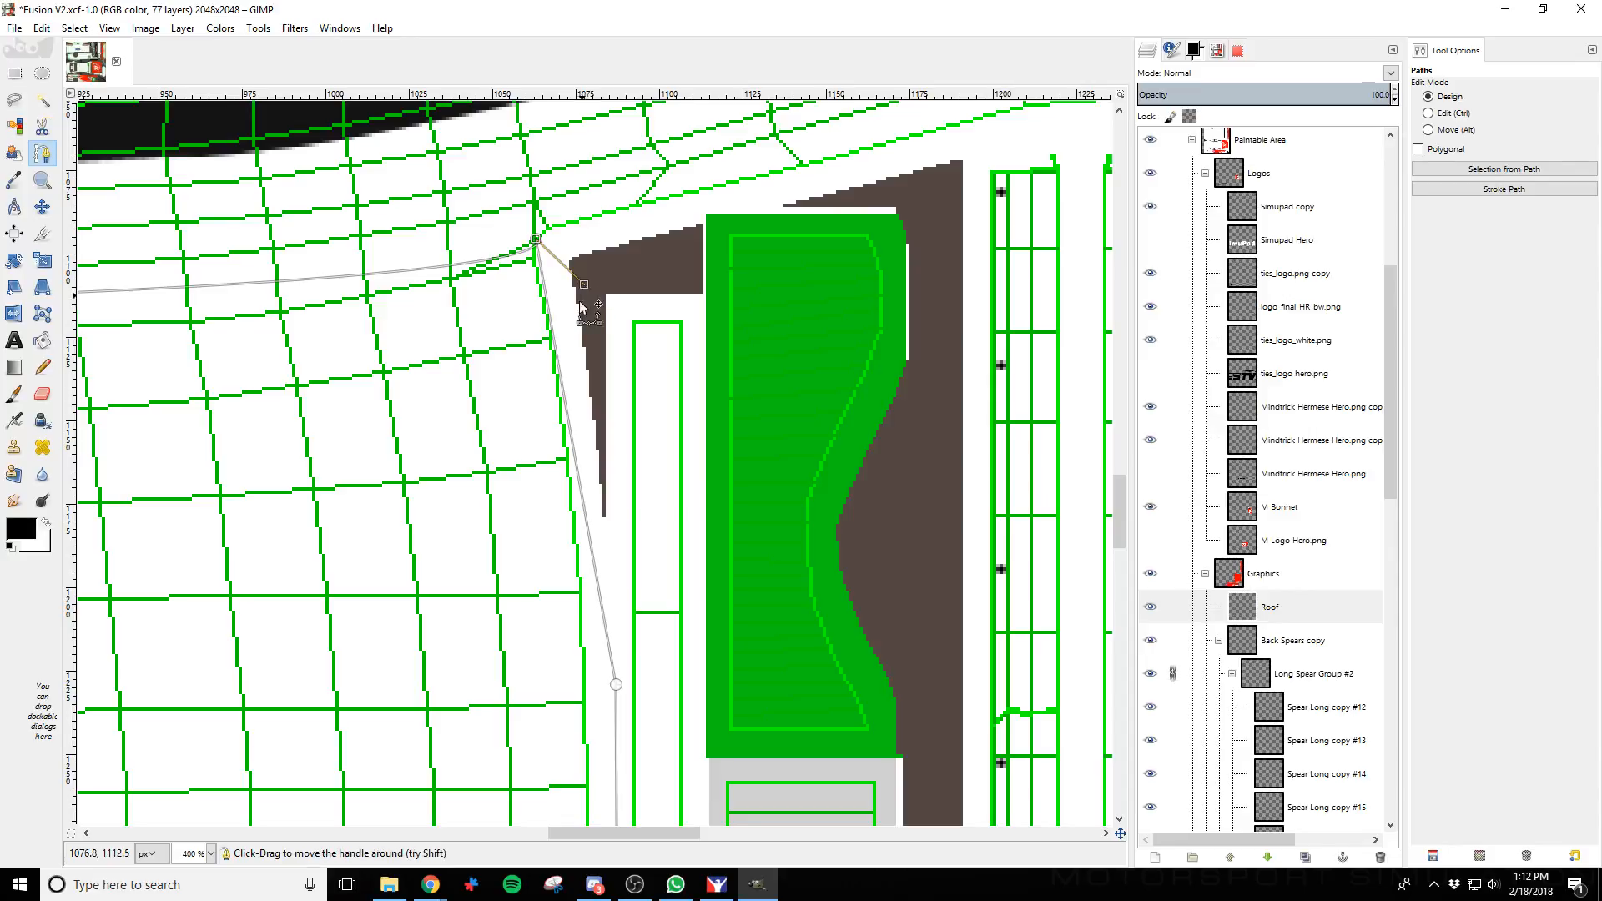
{"action": "left_click_drag", "start_coordinate": [583, 288], "coordinate": [352, 381]}
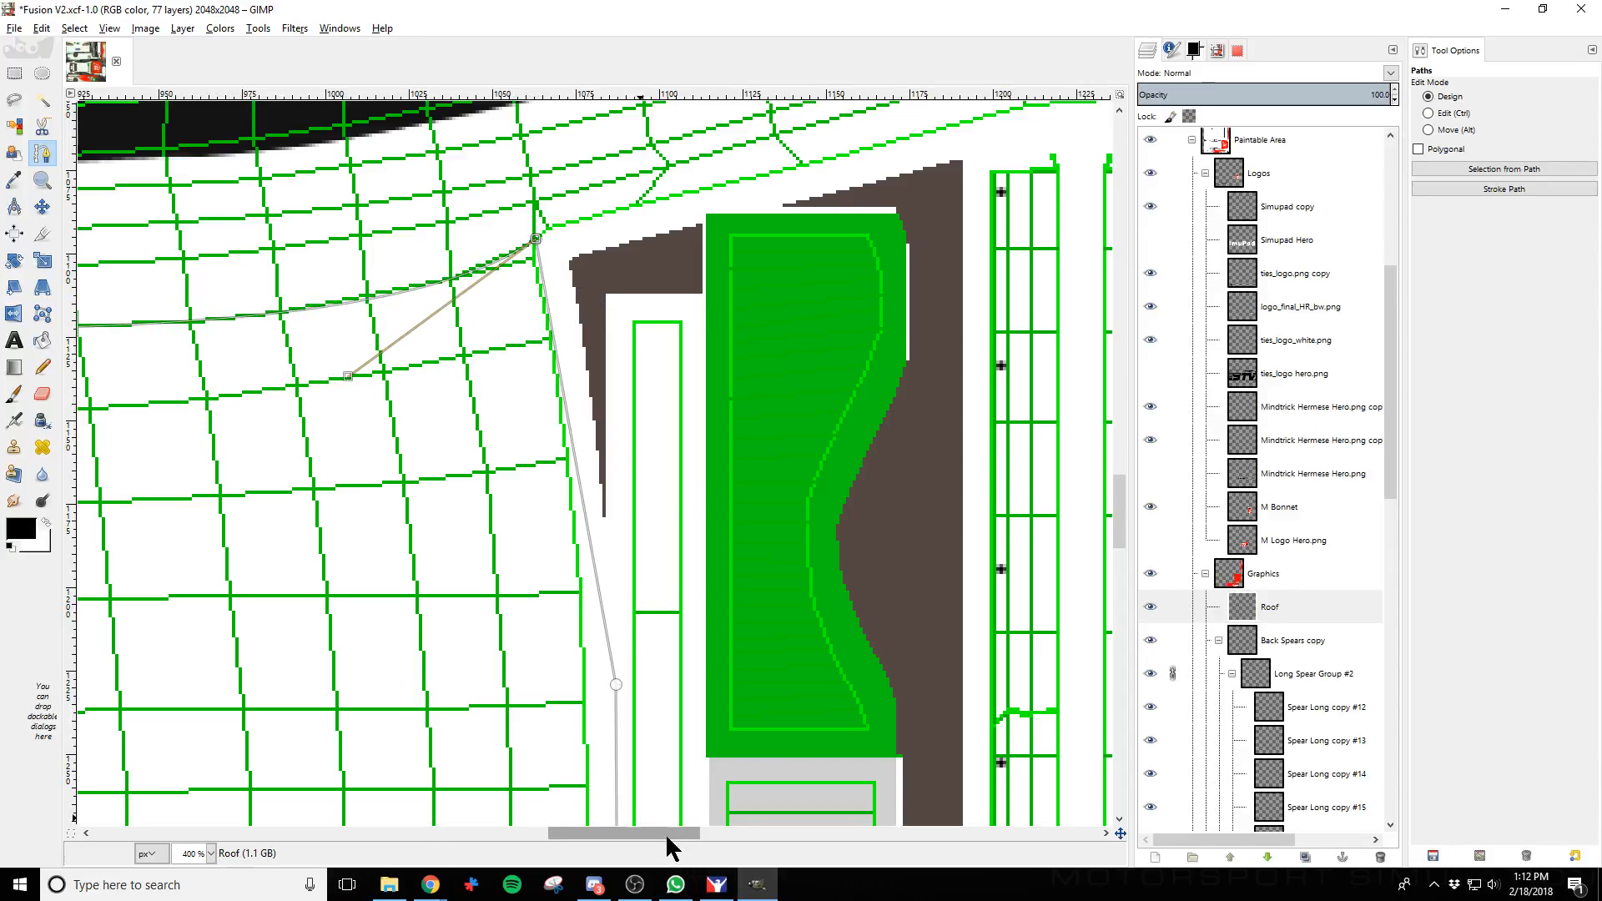
Nudge the remaining path anchors and curves so the outline hugs the roof's rounded corners
{"action": "left_click_drag", "start_coordinate": [664, 833], "coordinate": [535, 838]}
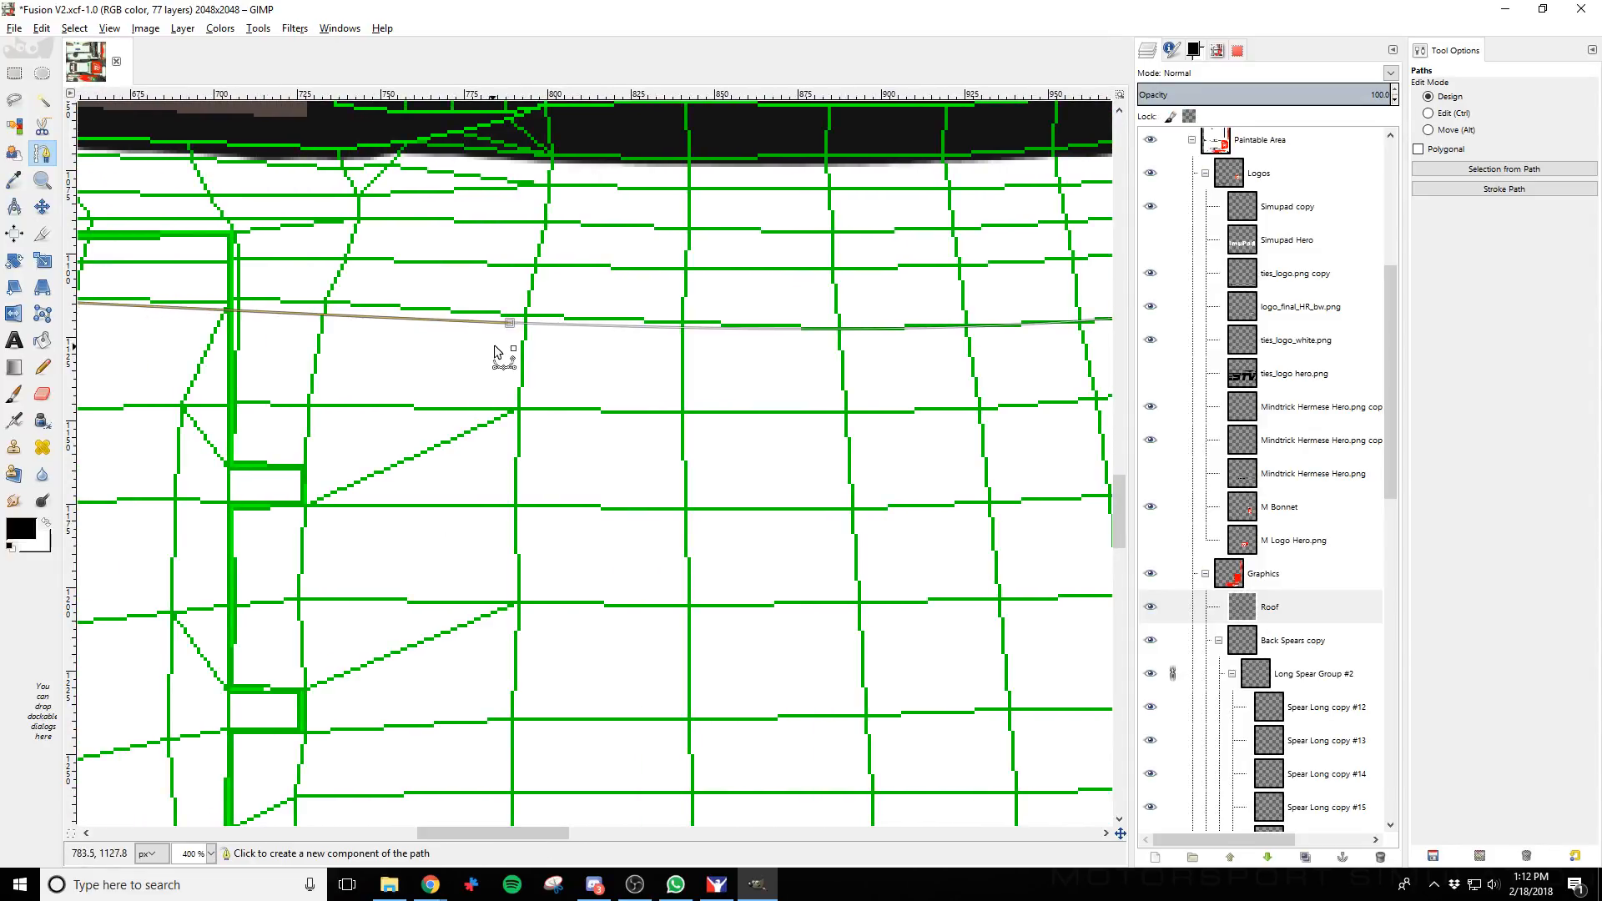
{"action": "mouse_move", "coordinate": [512, 325]}
{"action": "left_mouse_down"}
{"action": "mouse_move", "coordinate": [517, 340]}
{"action": "mouse_move", "coordinate": [522, 317]}
{"action": "left_mouse_up"}
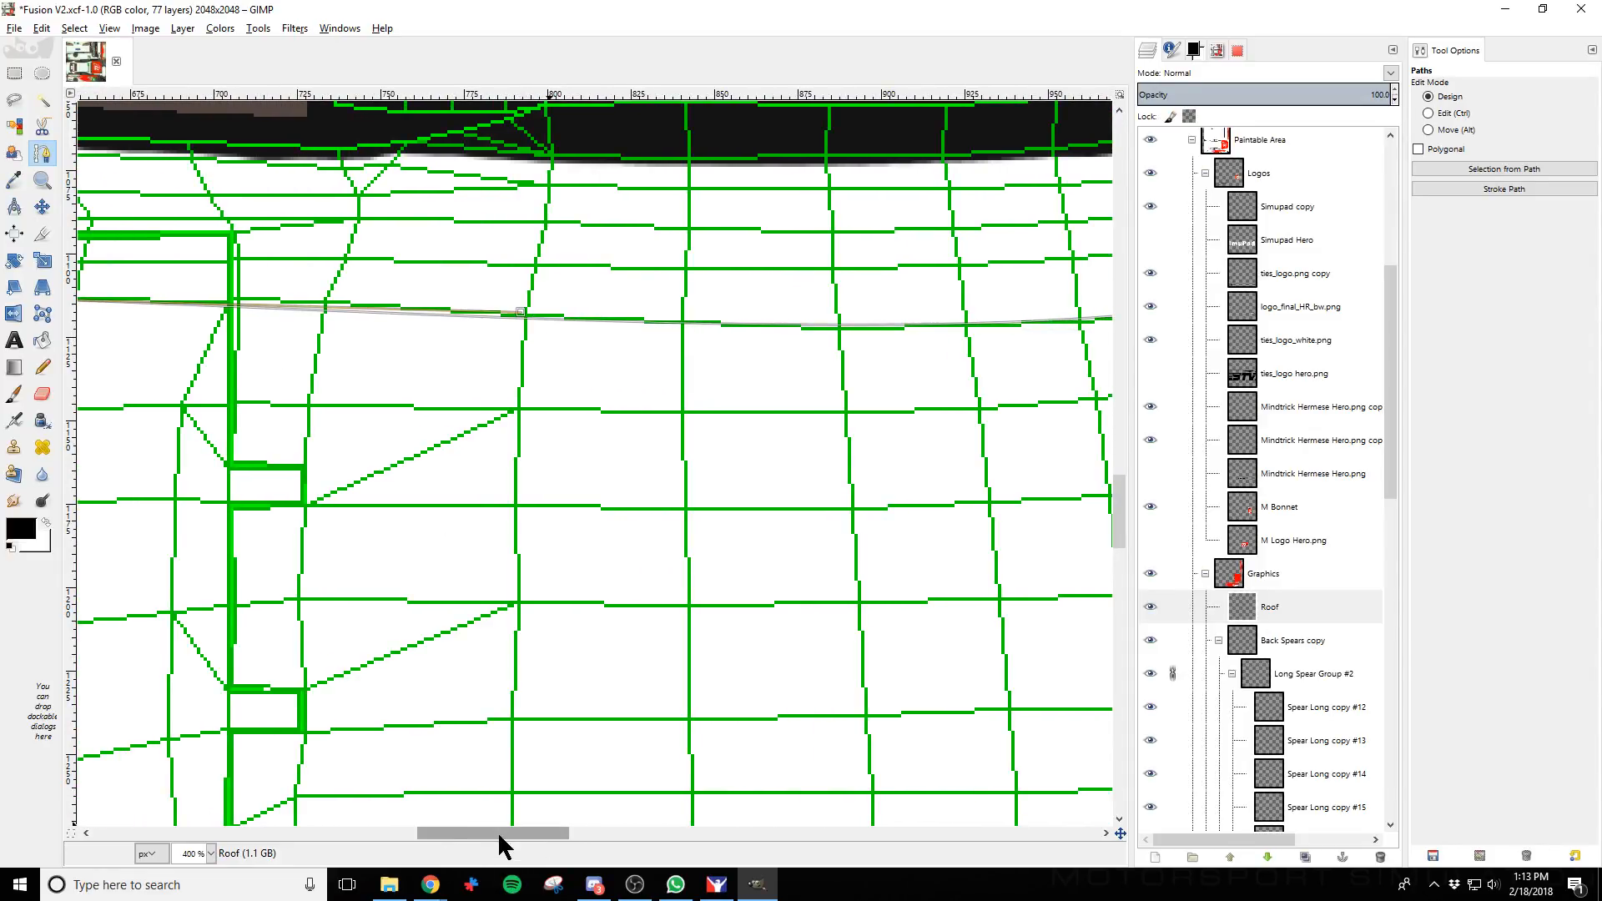
{"action": "left_click_drag", "start_coordinate": [497, 831], "coordinate": [582, 841]}
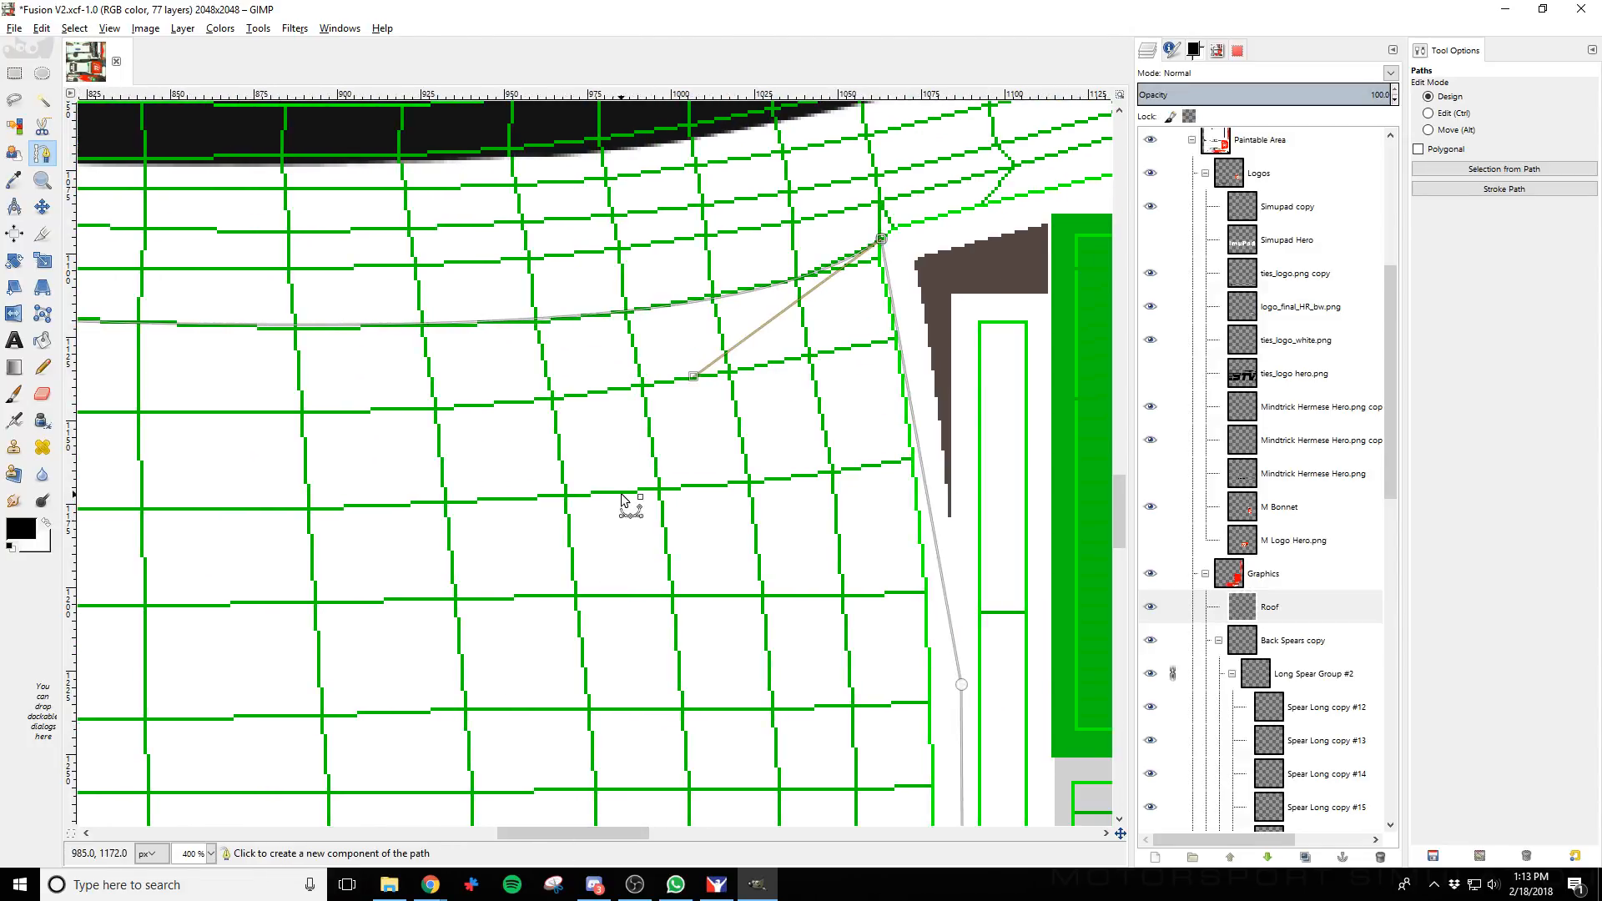
{"action": "left_click_drag", "start_coordinate": [694, 380], "coordinate": [657, 385]}
{"action": "left_click_drag", "start_coordinate": [629, 833], "coordinate": [490, 834]}
{"action": "mouse_move", "coordinate": [701, 317]}
{"action": "left_mouse_down"}
{"action": "mouse_move", "coordinate": [715, 318]}
{"action": "mouse_move", "coordinate": [699, 315]}
{"action": "left_mouse_up"}
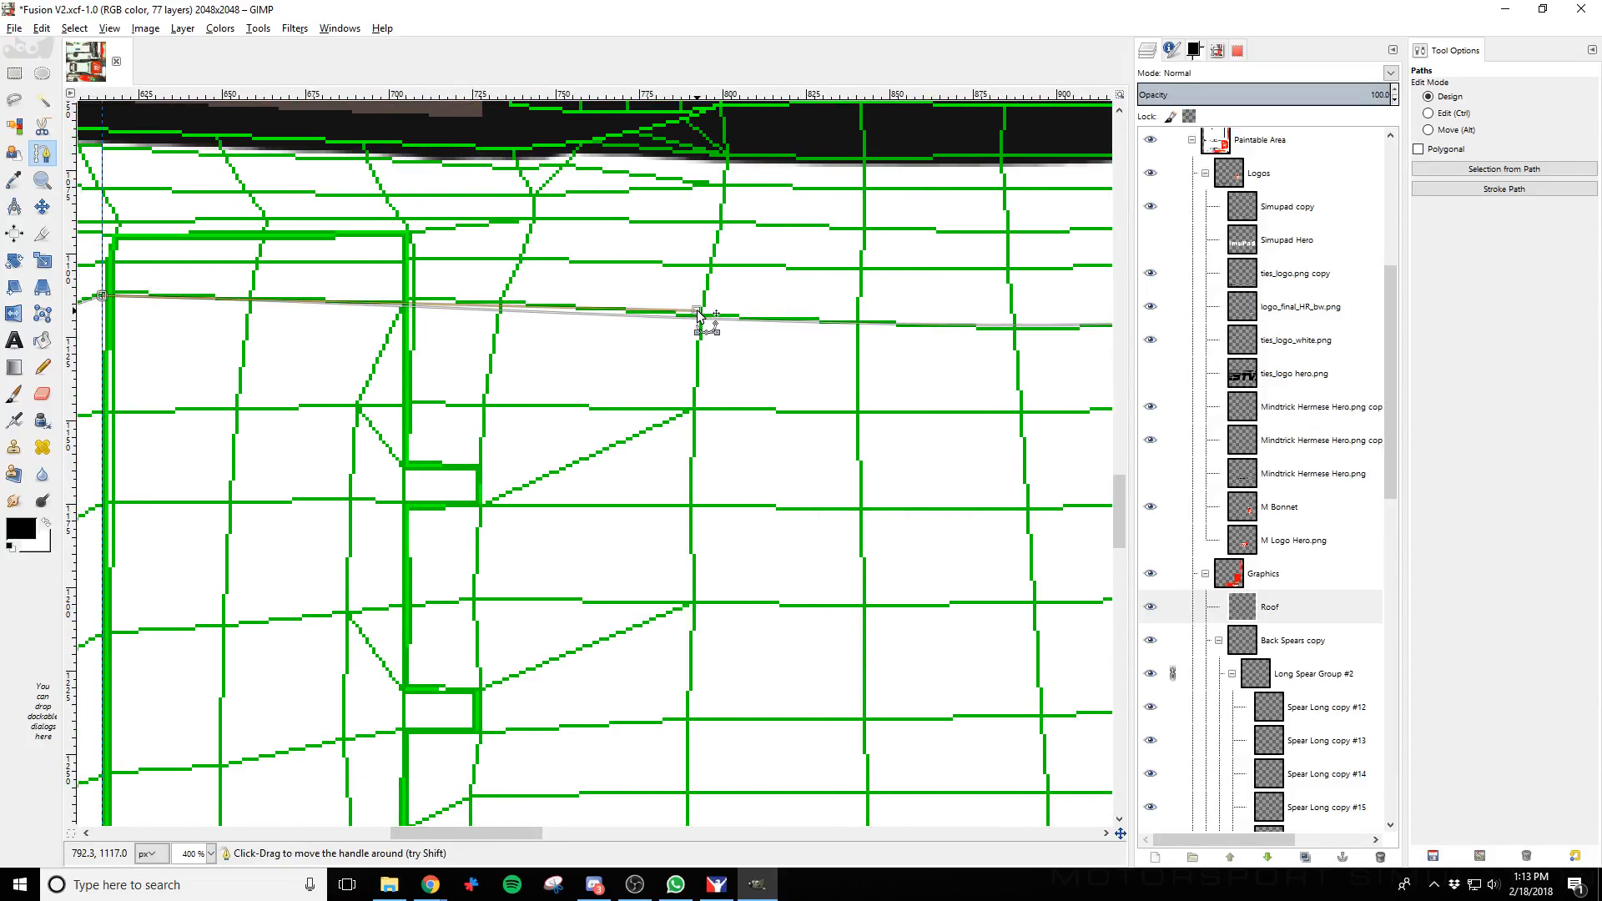
{"action": "left_click_drag", "start_coordinate": [509, 840], "coordinate": [405, 836]}
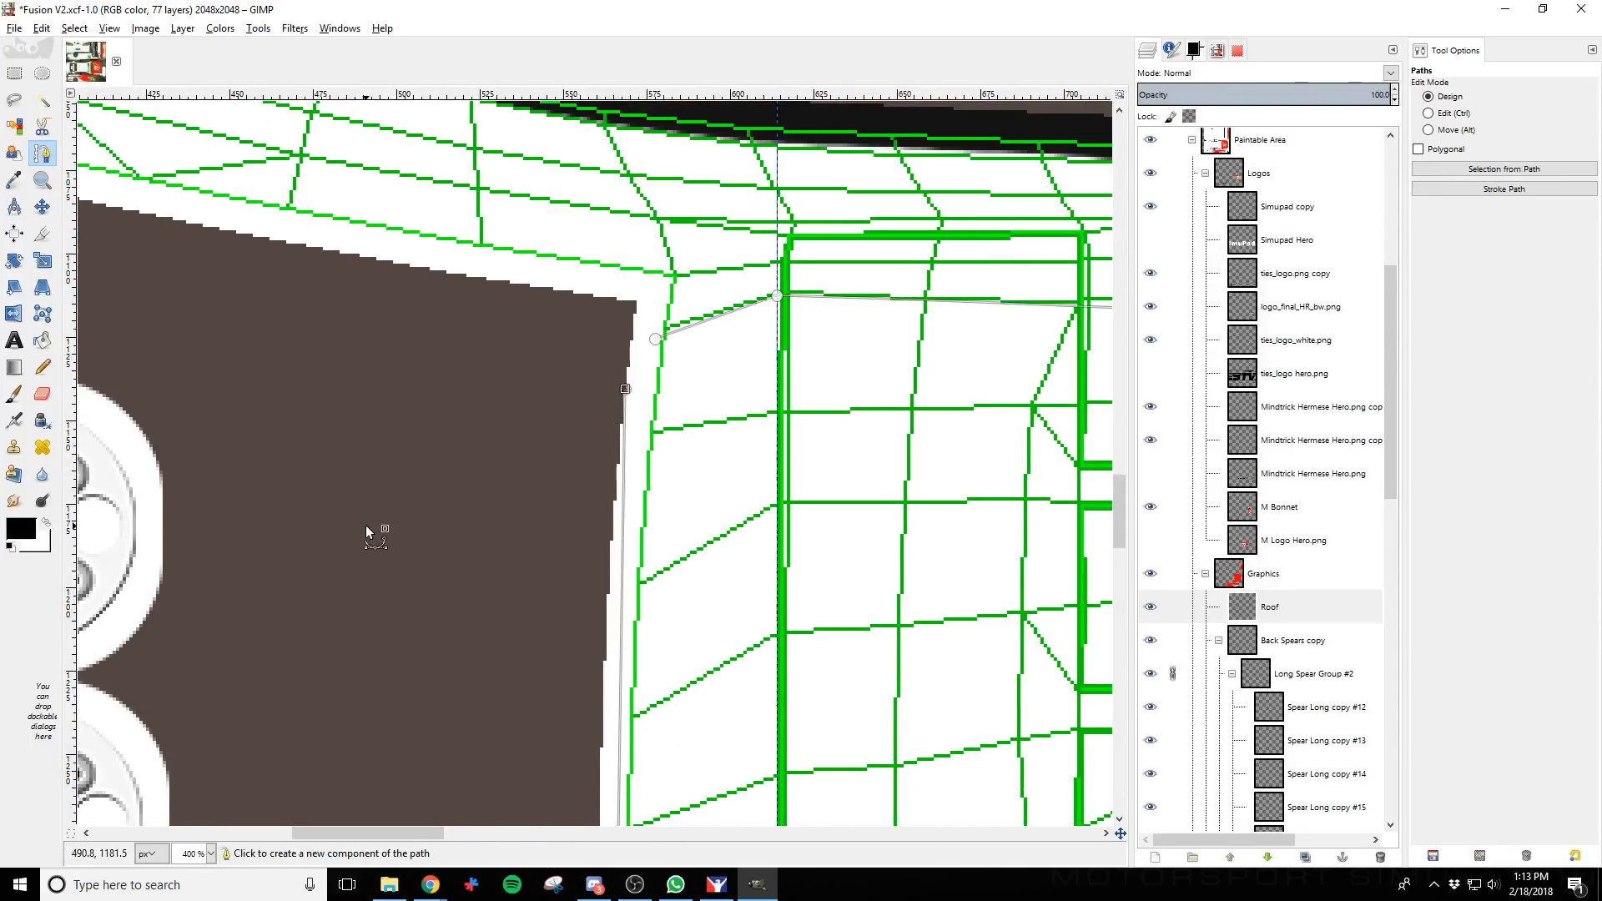
{"action": "scroll", "coordinate": [404, 637], "scroll_direction": "down", "scroll_amount": 2}
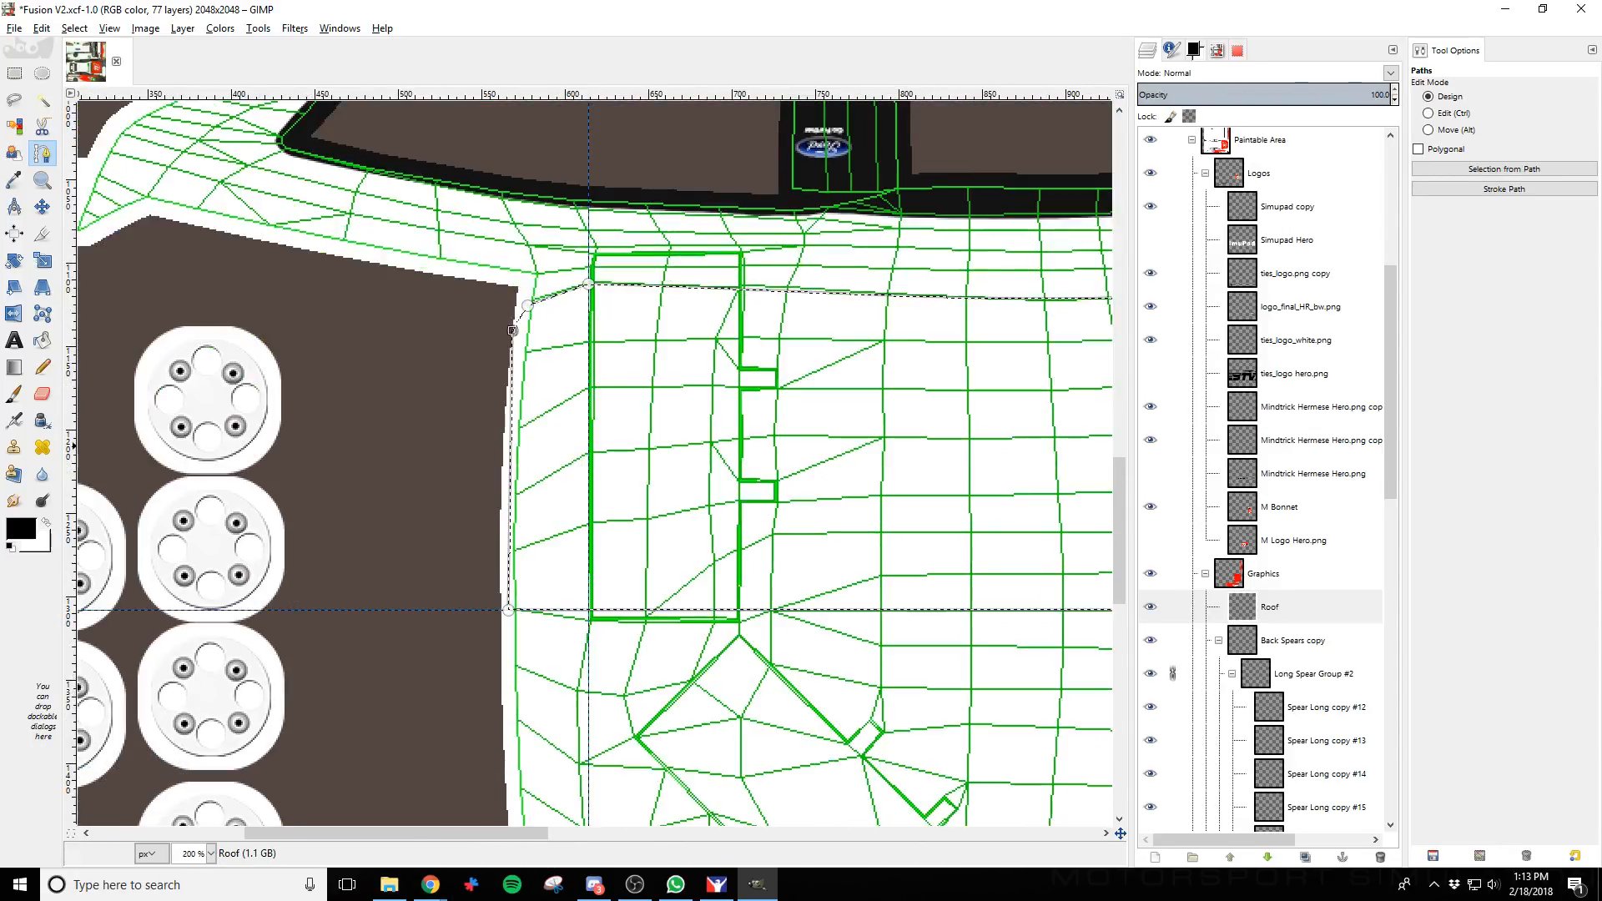
Paint the selected roof area pure red (ff0000) with the Paintbrush
{"action": "key", "text": "p"}
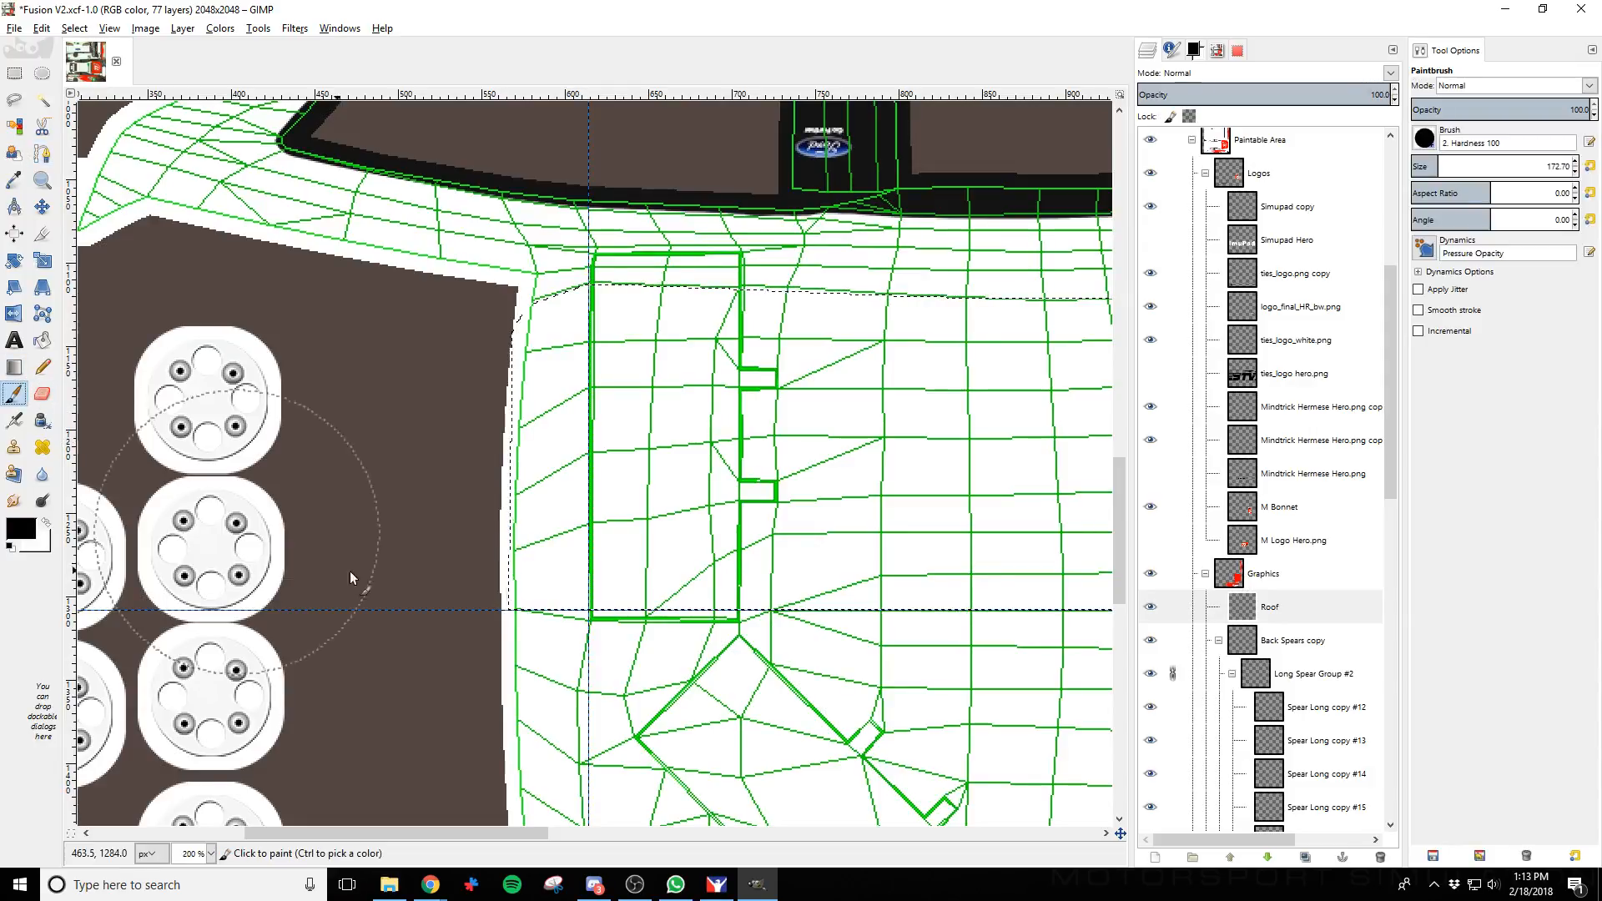
{"action": "left_click", "coordinate": [33, 539]}
{"action": "left_click", "coordinate": [774, 643]}
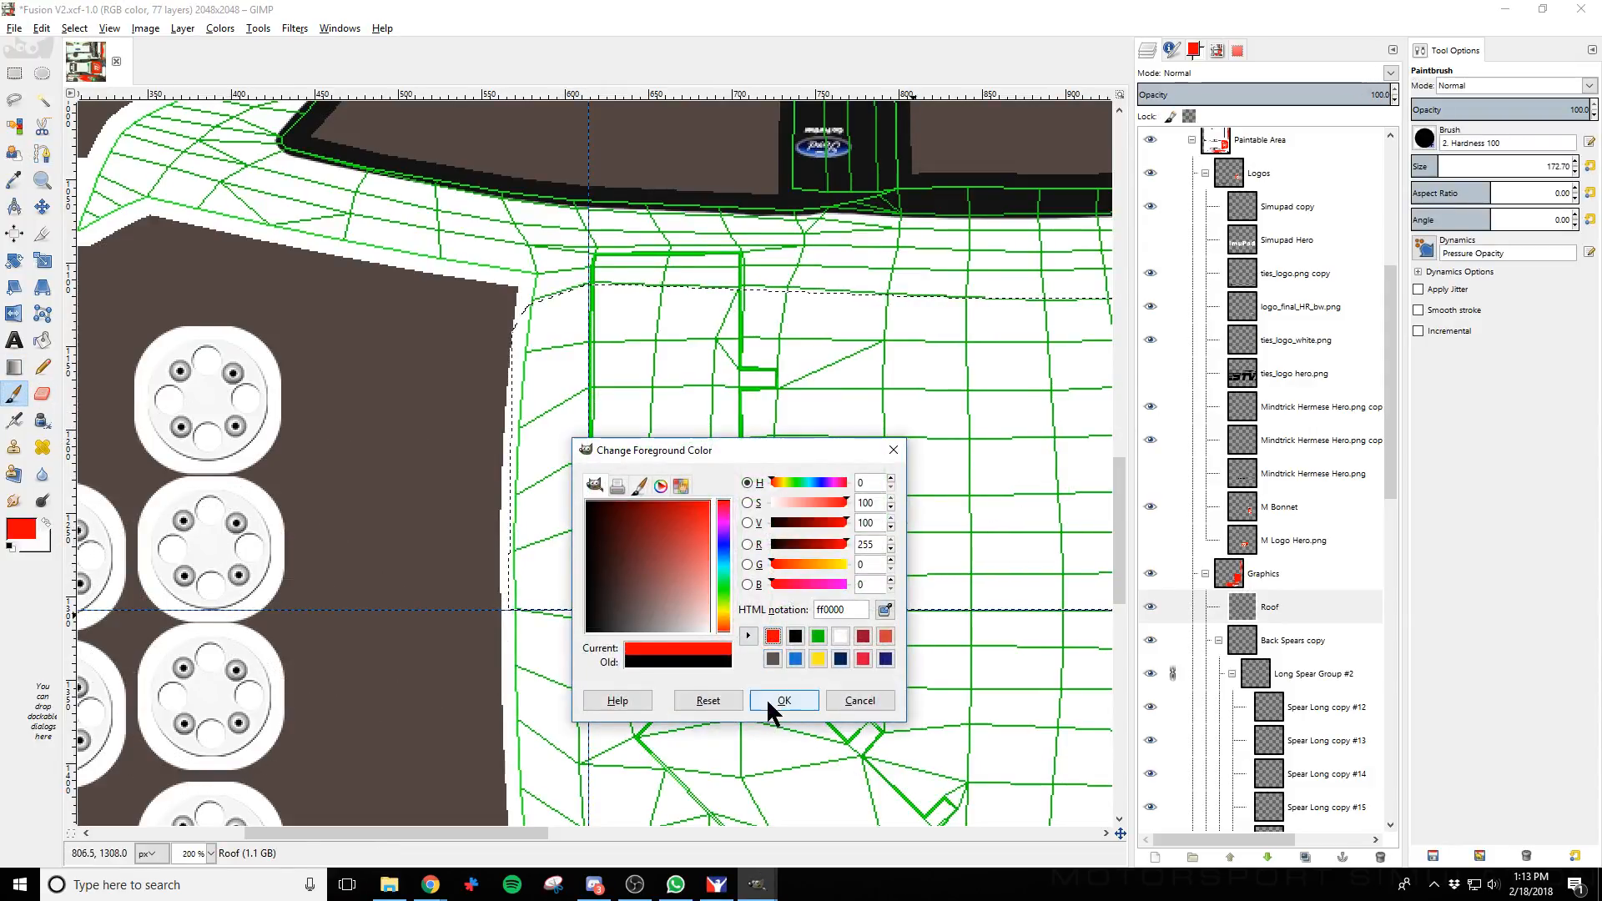
{"action": "left_click", "coordinate": [774, 701]}
{"action": "mouse_move", "coordinate": [561, 454]}
{"action": "left_mouse_down"}
{"action": "mouse_move", "coordinate": [830, 357]}
{"action": "mouse_move", "coordinate": [526, 522]}
{"action": "mouse_move", "coordinate": [1043, 534]}
{"action": "left_mouse_up"}
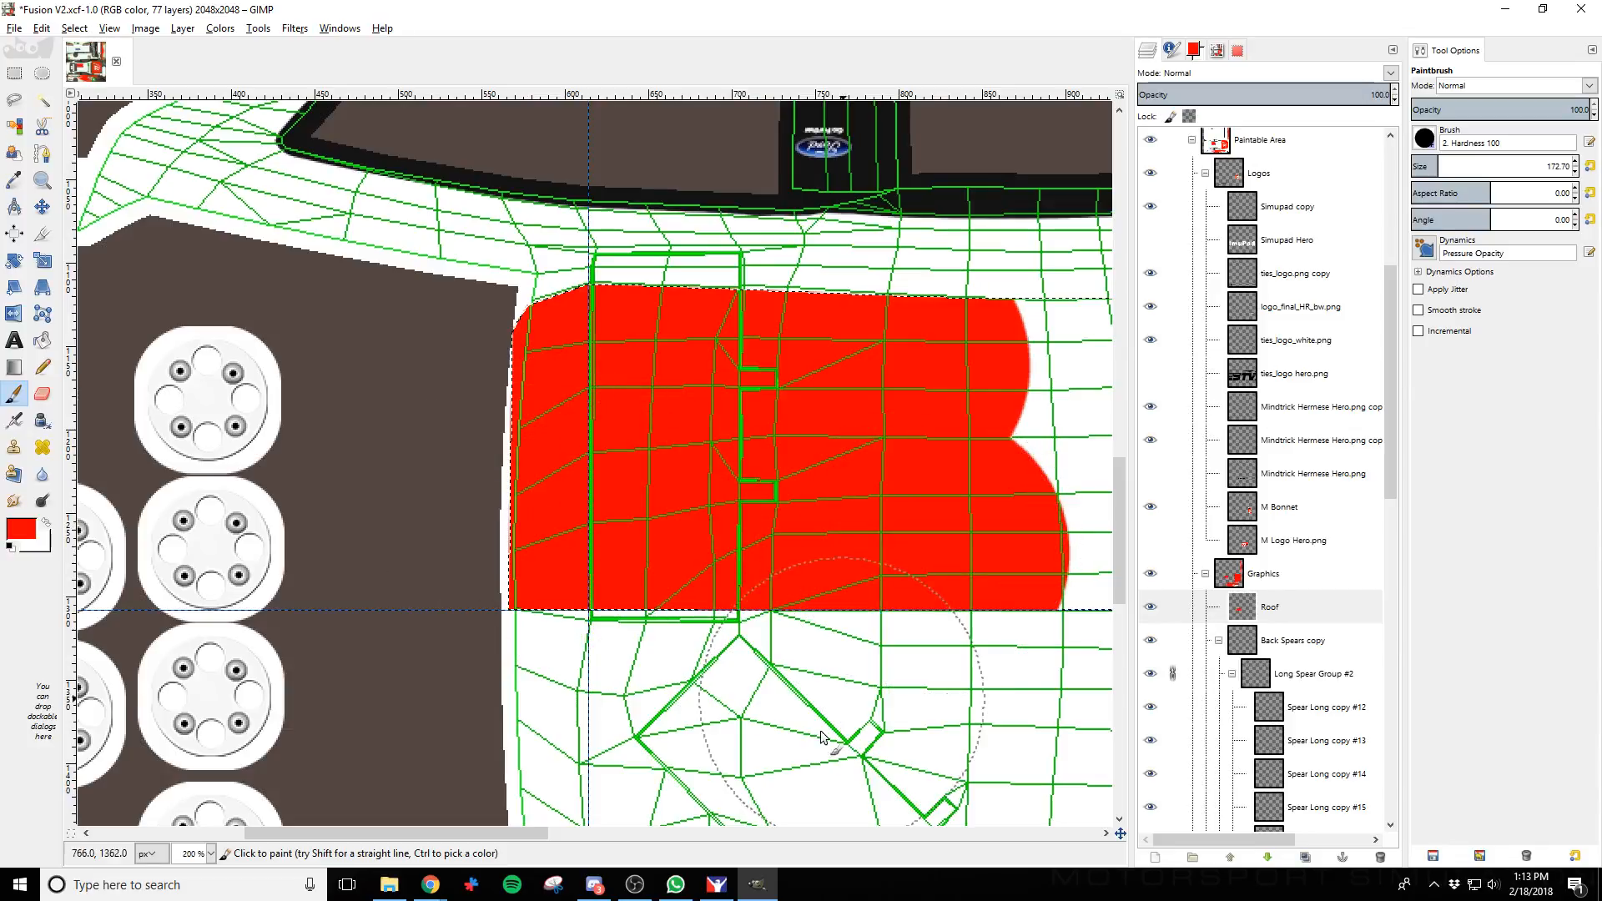
Touch up the red roof fill and hide the green Wire overlay layer
{"action": "left_click_drag", "start_coordinate": [538, 833], "coordinate": [748, 836]}
{"action": "mouse_move", "coordinate": [361, 362]}
{"action": "left_mouse_down"}
{"action": "mouse_move", "coordinate": [629, 322]}
{"action": "mouse_move", "coordinate": [383, 550]}
{"action": "left_mouse_up"}
{"action": "scroll", "coordinate": [1265, 314], "scroll_direction": "up", "scroll_amount": 5}
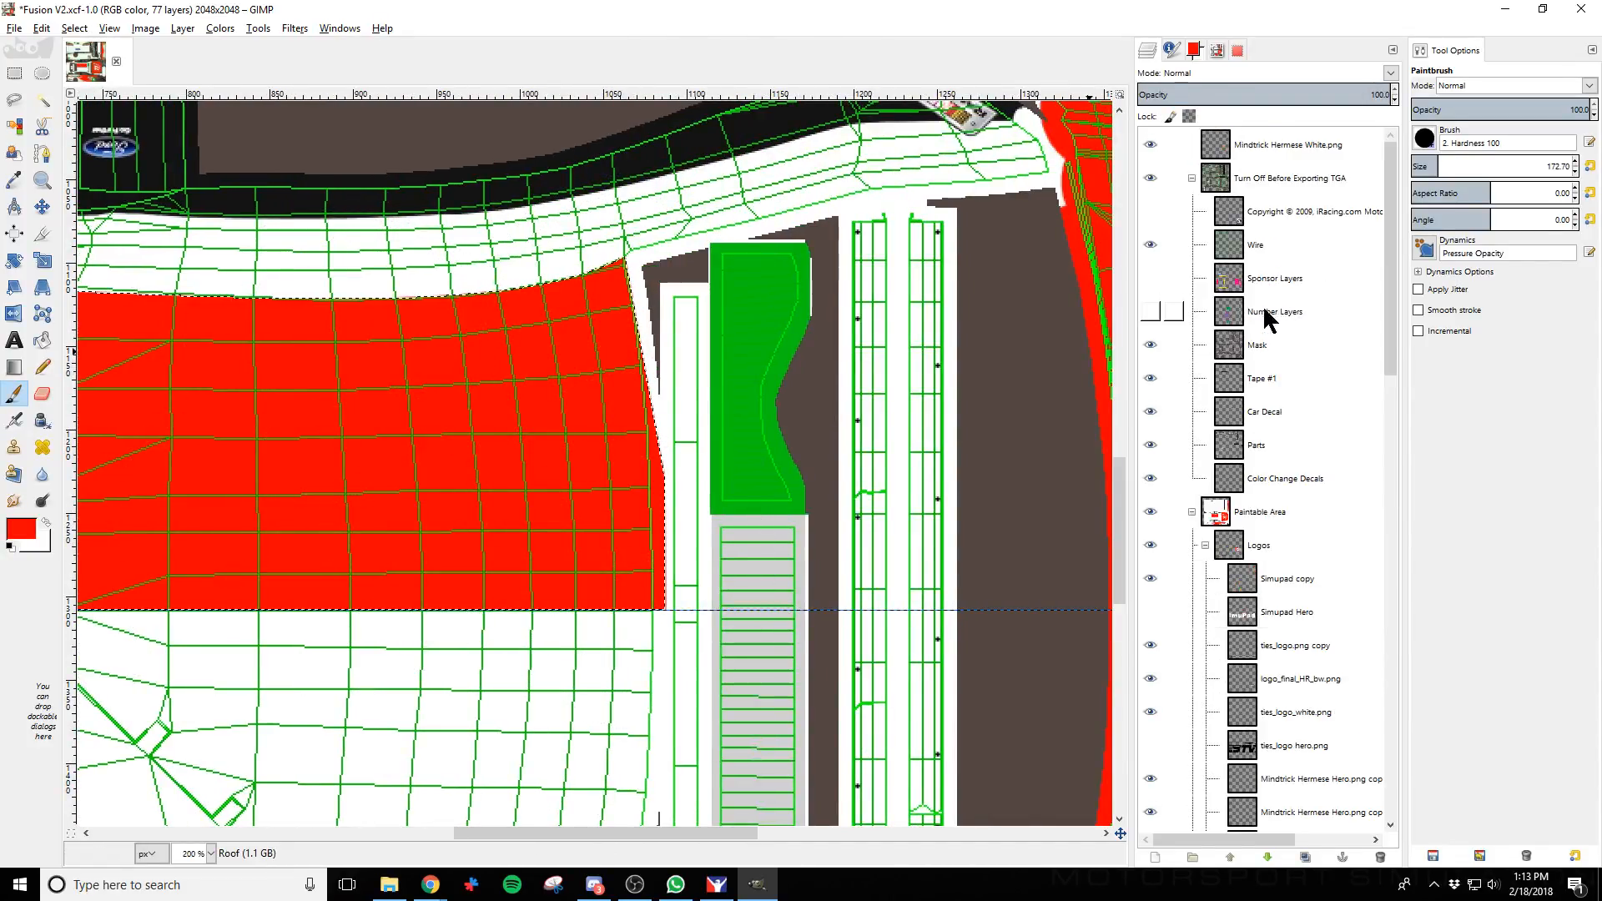
{"action": "left_click", "coordinate": [1150, 245]}
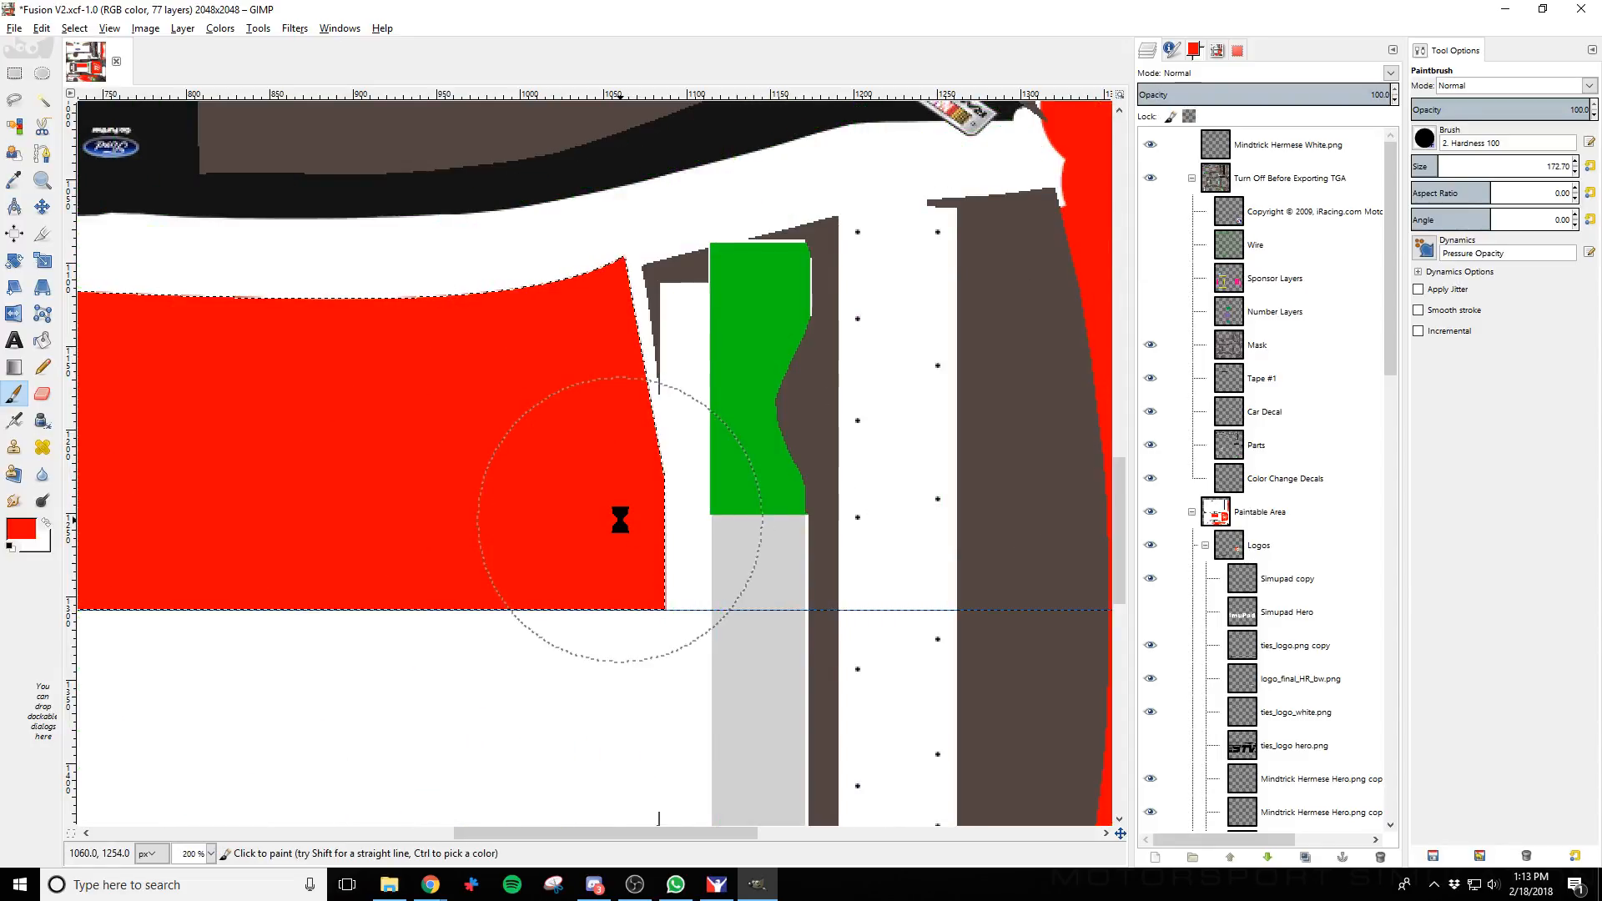
{"action": "key", "text": "alt+Tab"}
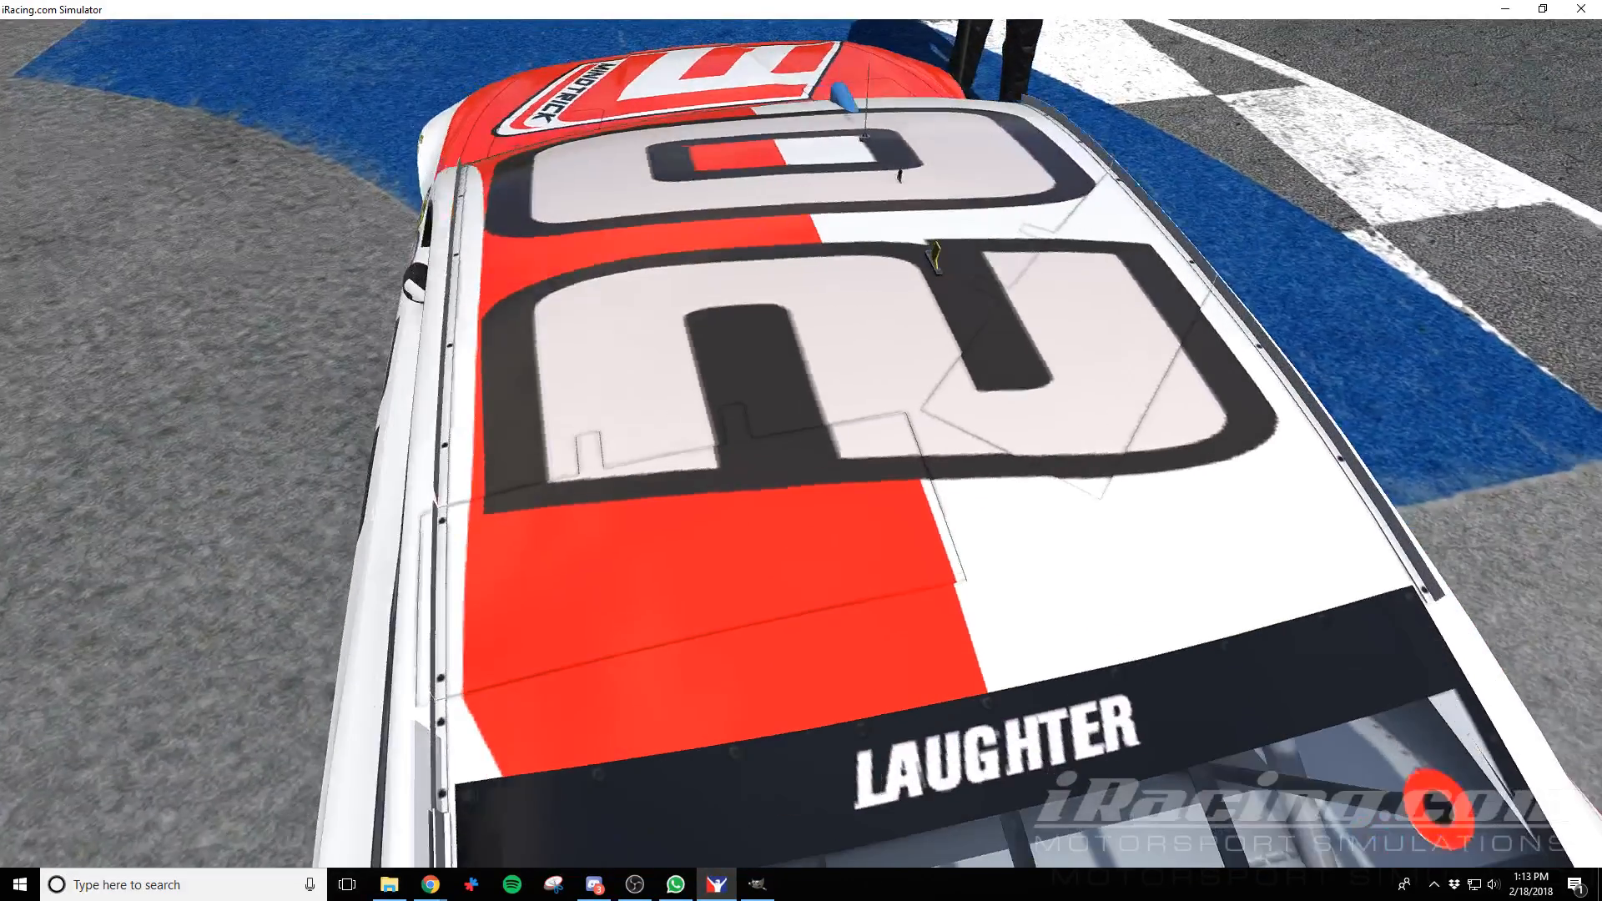
Show the Wire overlay again and clear the roof selection with Select > None
{"action": "key", "text": "alt+Tab"}
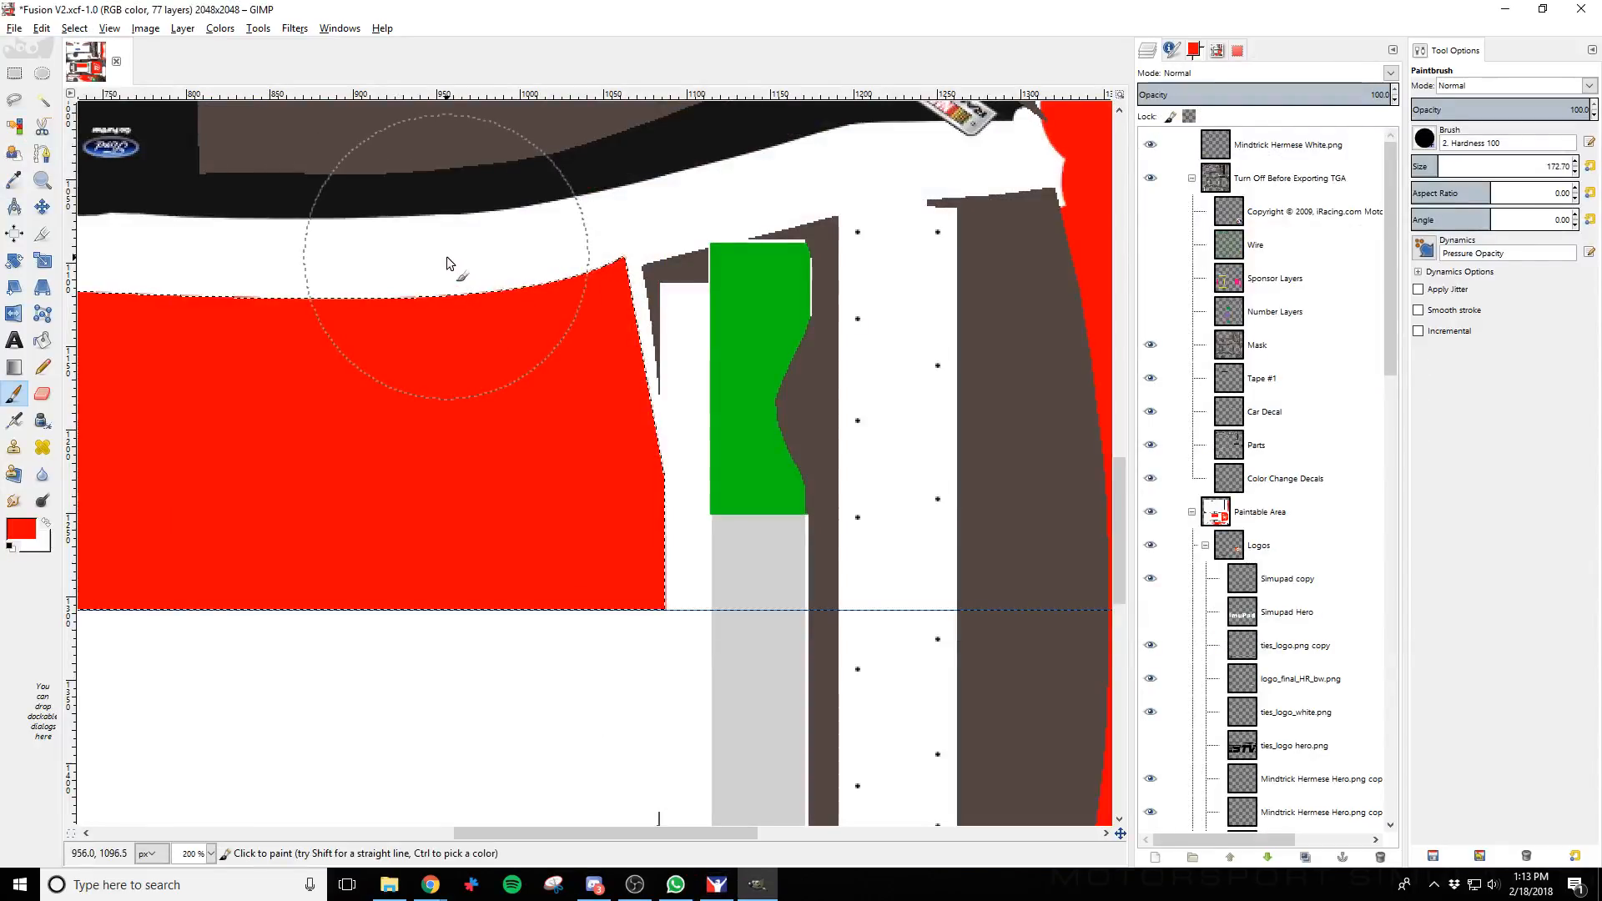
{"action": "left_click", "coordinate": [1159, 248]}
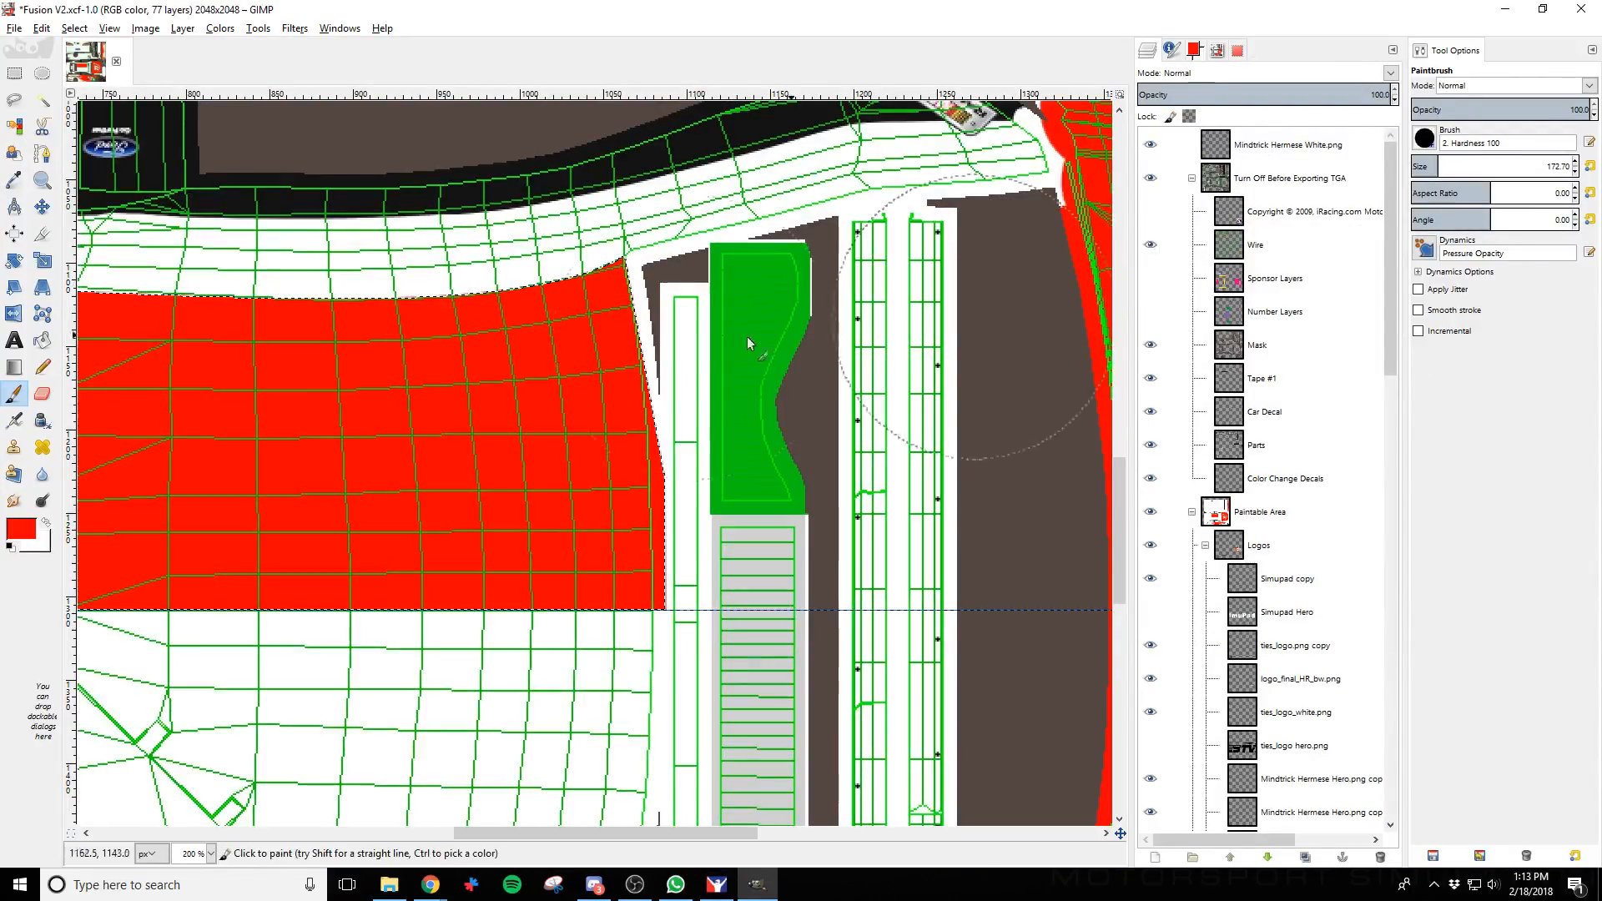
{"action": "left_click", "coordinate": [75, 27]}
{"action": "left_click", "coordinate": [94, 83]}
Add a round red dab on the roof's top edge and export the paint
{"action": "left_click", "coordinate": [334, 381]}
{"action": "key", "text": "ctrl"}
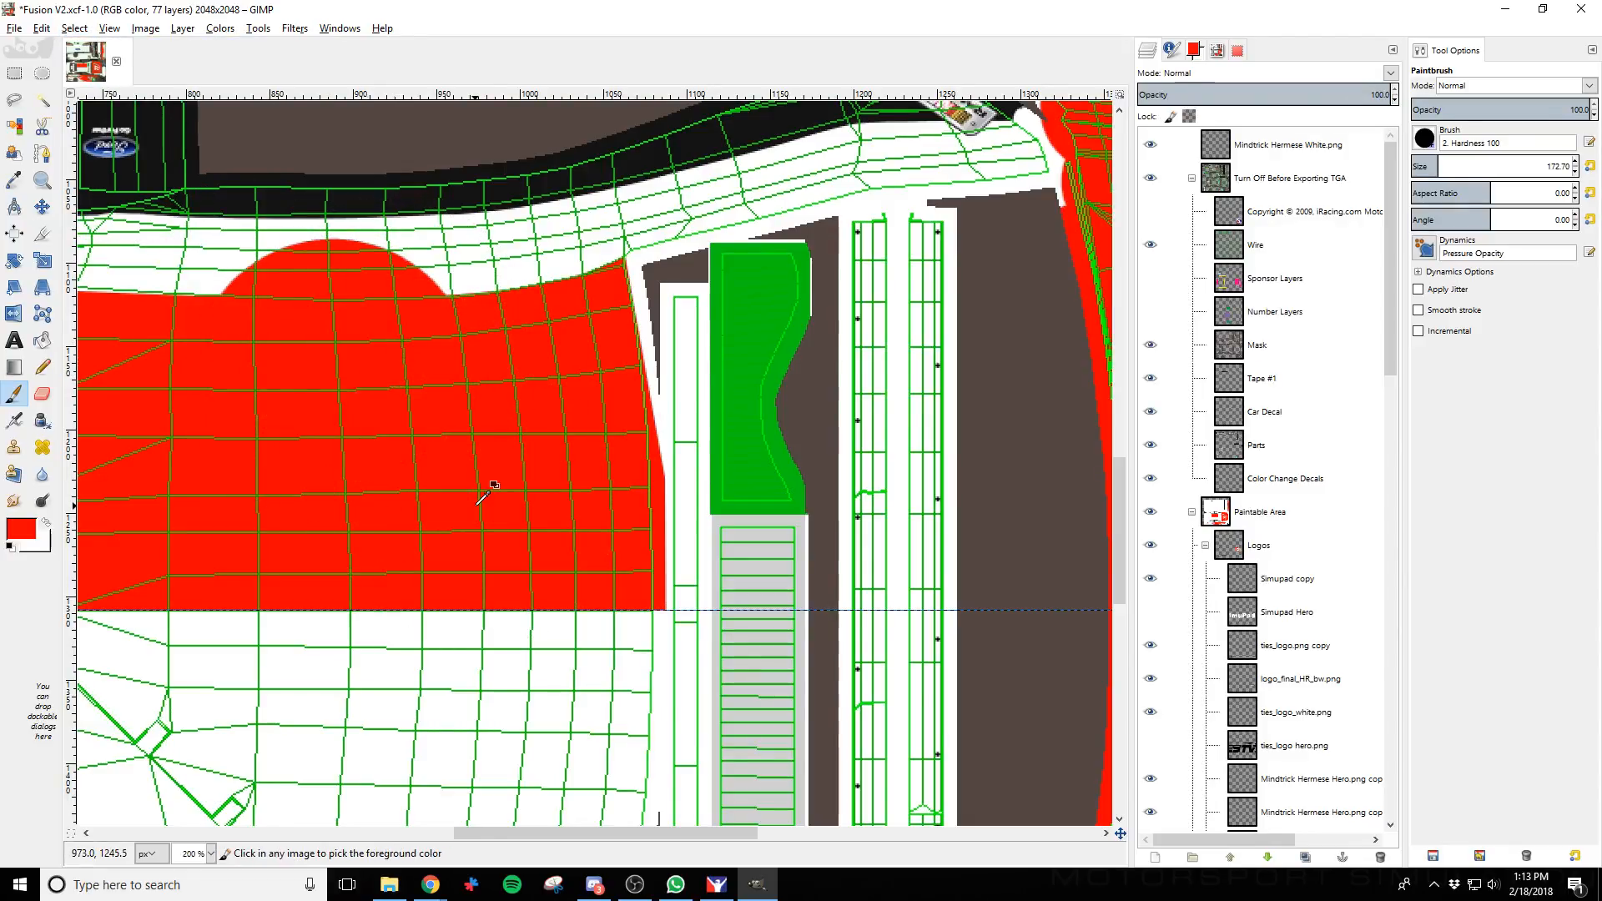
{"action": "key", "text": "alt+Tab"}
{"action": "key", "text": "ctrl+r"}
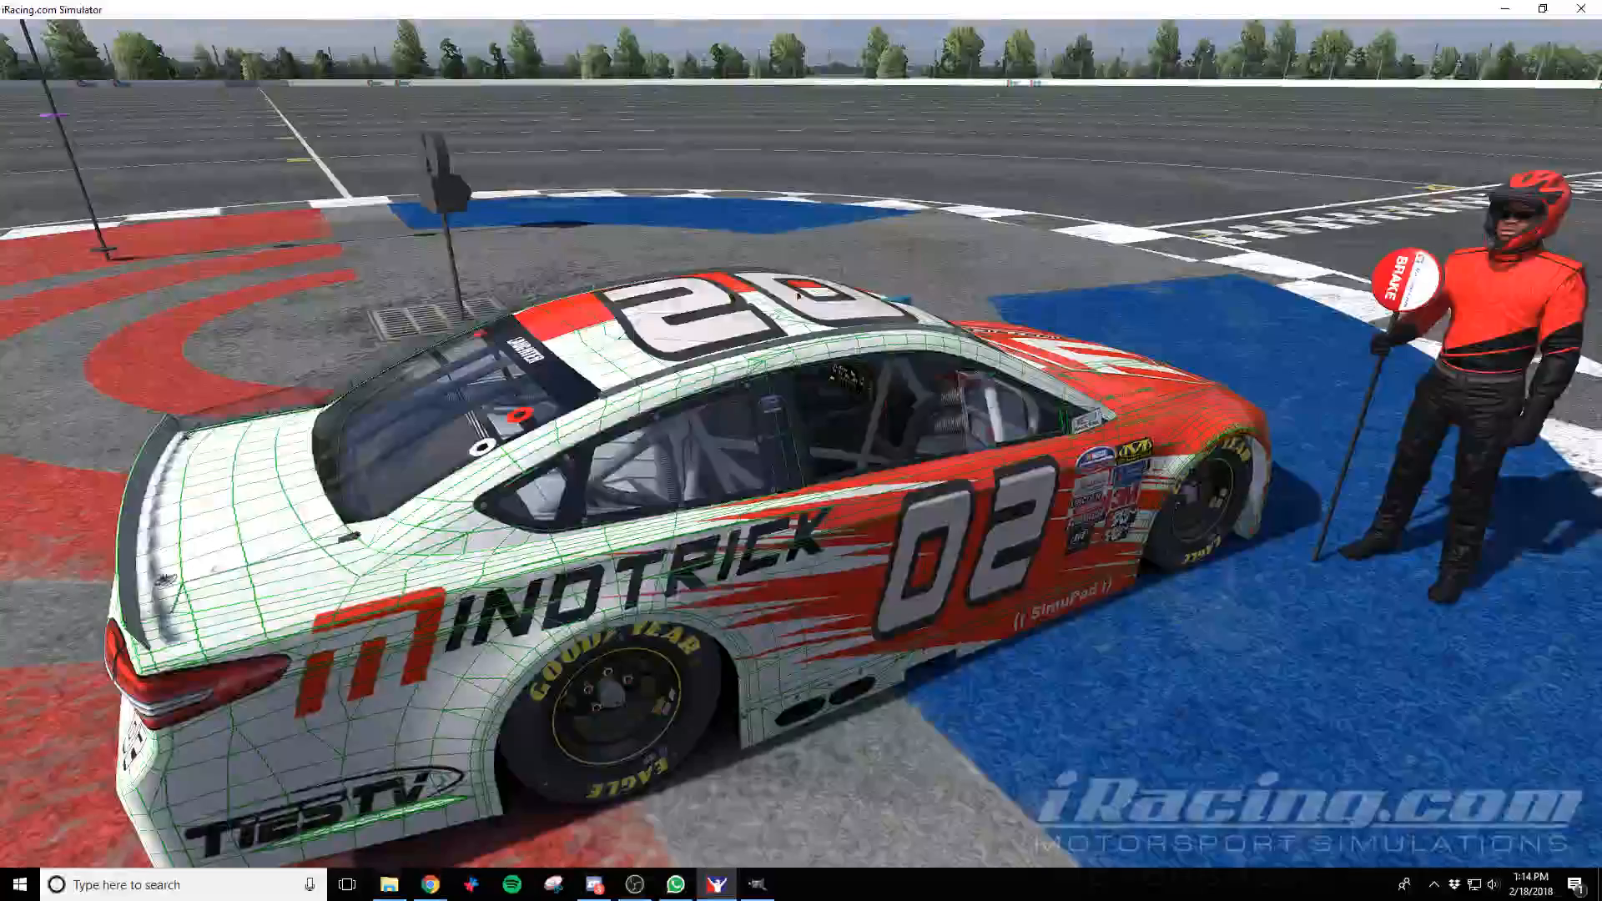
Undo the red roof strokes so the Fusion V2 roof panel is white again
{"action": "key", "text": "alt+Tab"}
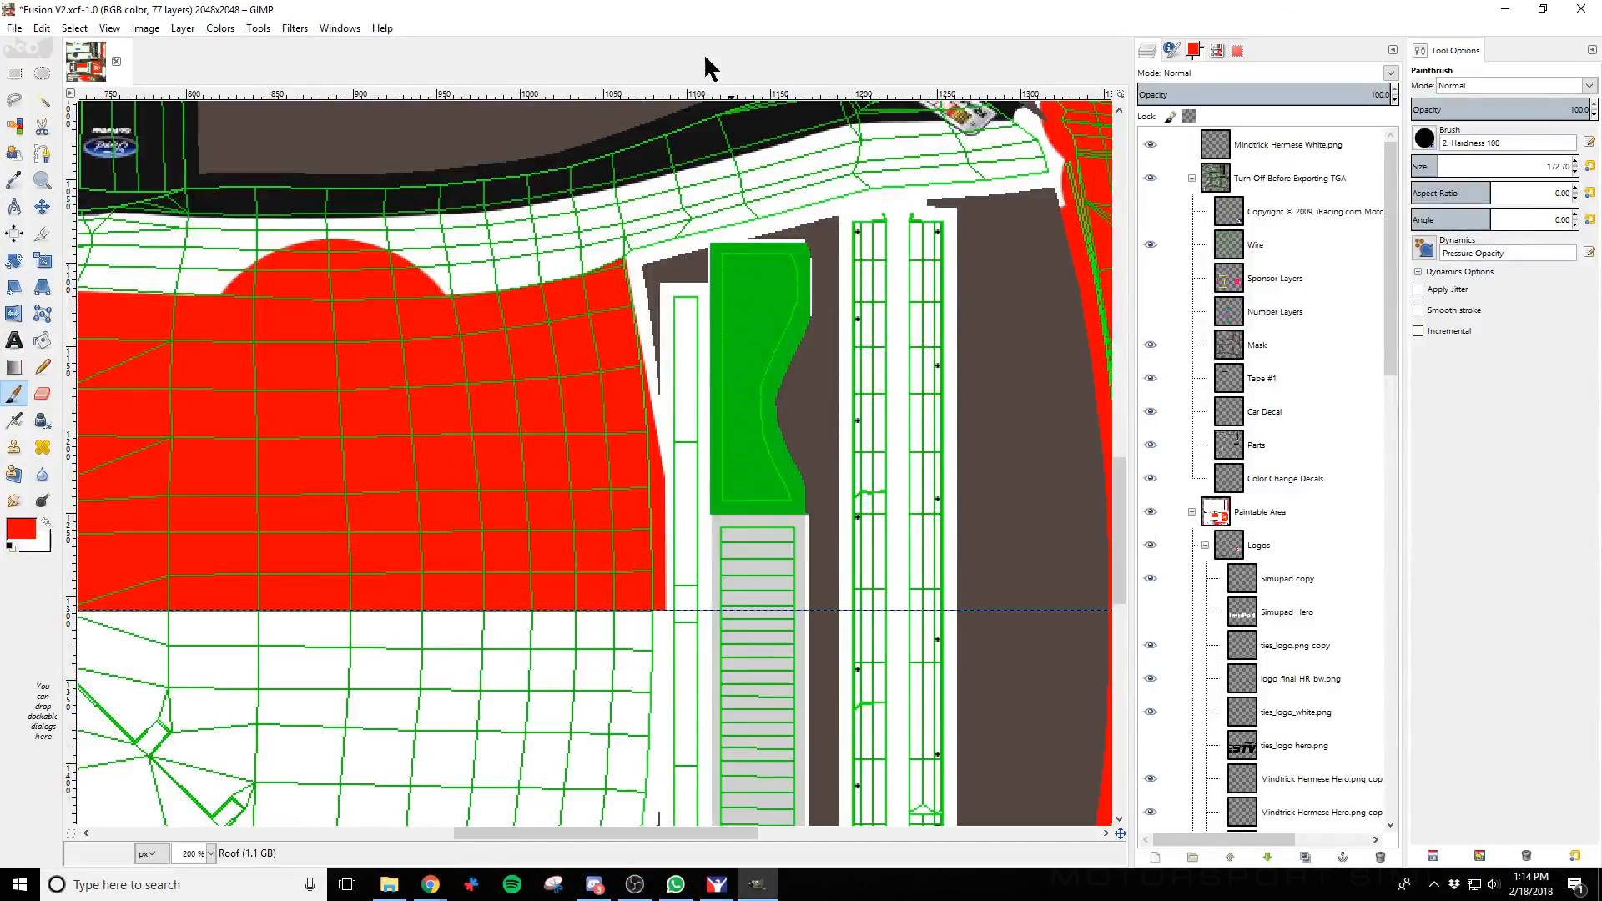
{"action": "scroll", "coordinate": [526, 573], "scroll_direction": "down", "scroll_amount": 3}
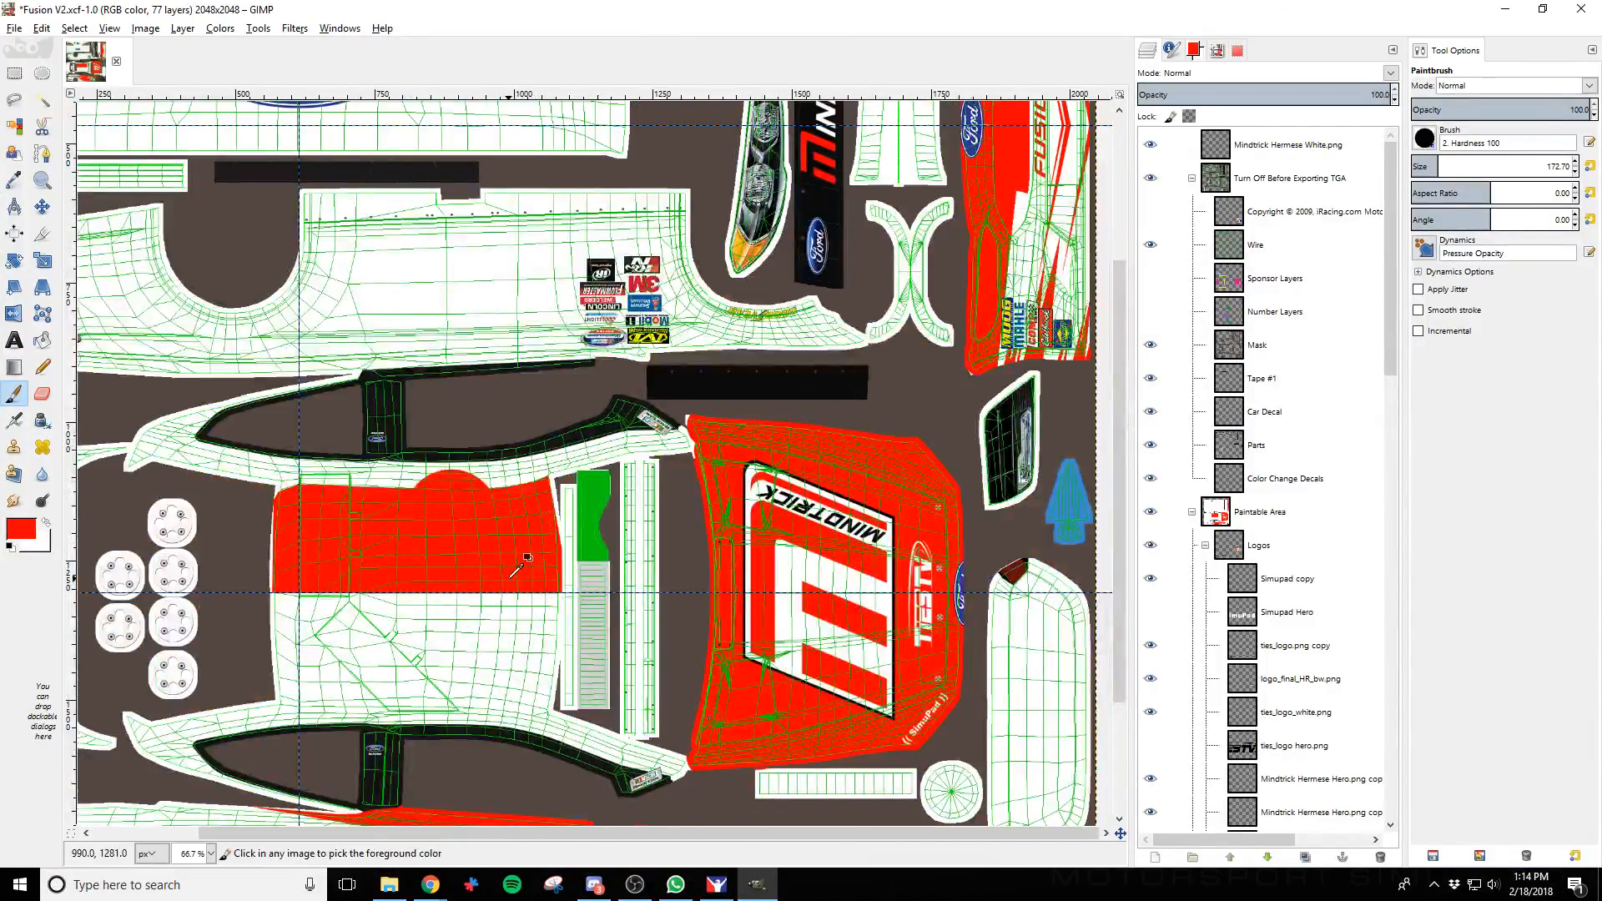
{"action": "key", "text": "ctrl+z"}
{"action": "key", "text": "ctrl+z"}
{"action": "key", "text": "ctrl+z"}
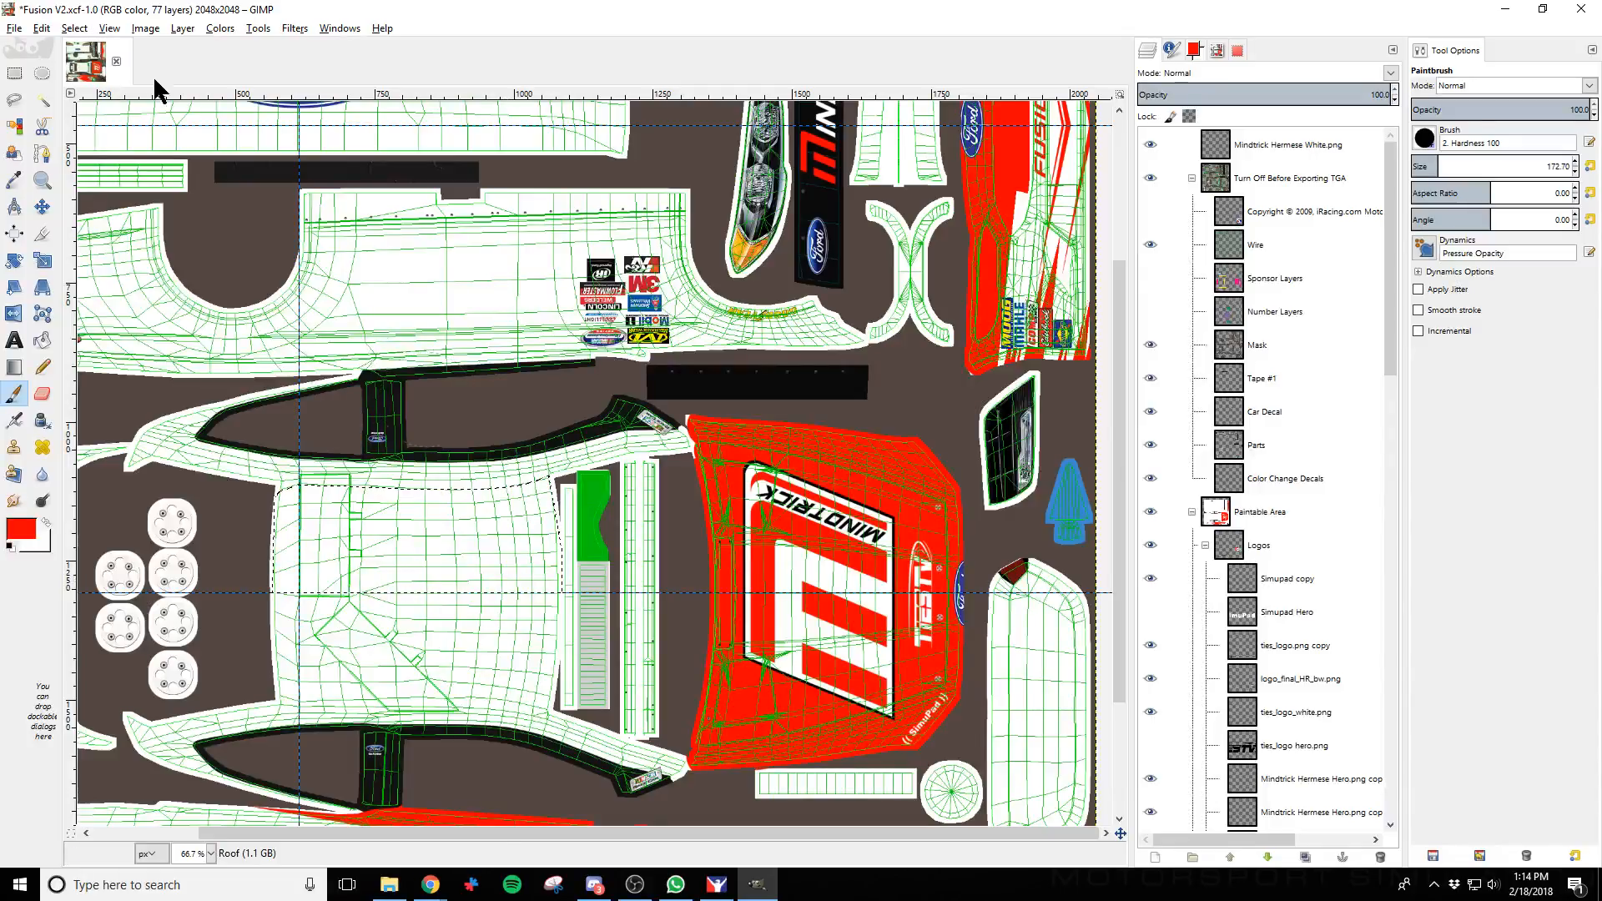
{"action": "left_click", "coordinate": [102, 29]}
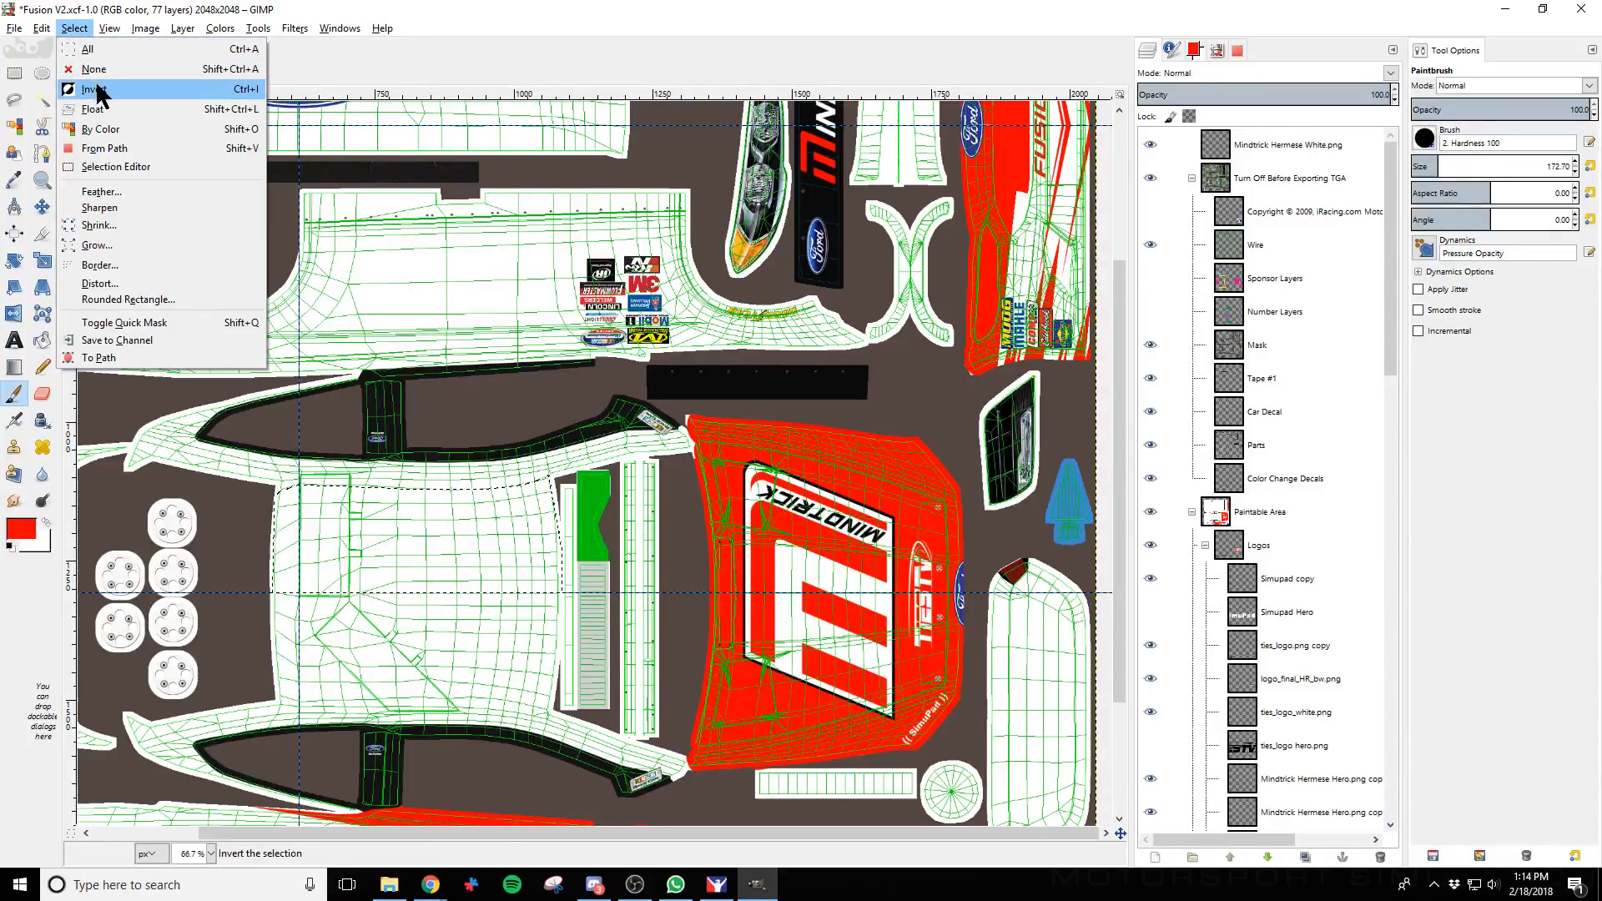
Clear the roof selection and zoom in on the side window area
{"action": "left_click", "coordinate": [90, 72]}
{"action": "scroll", "coordinate": [422, 665], "scroll_direction": "down", "scroll_amount": 3}
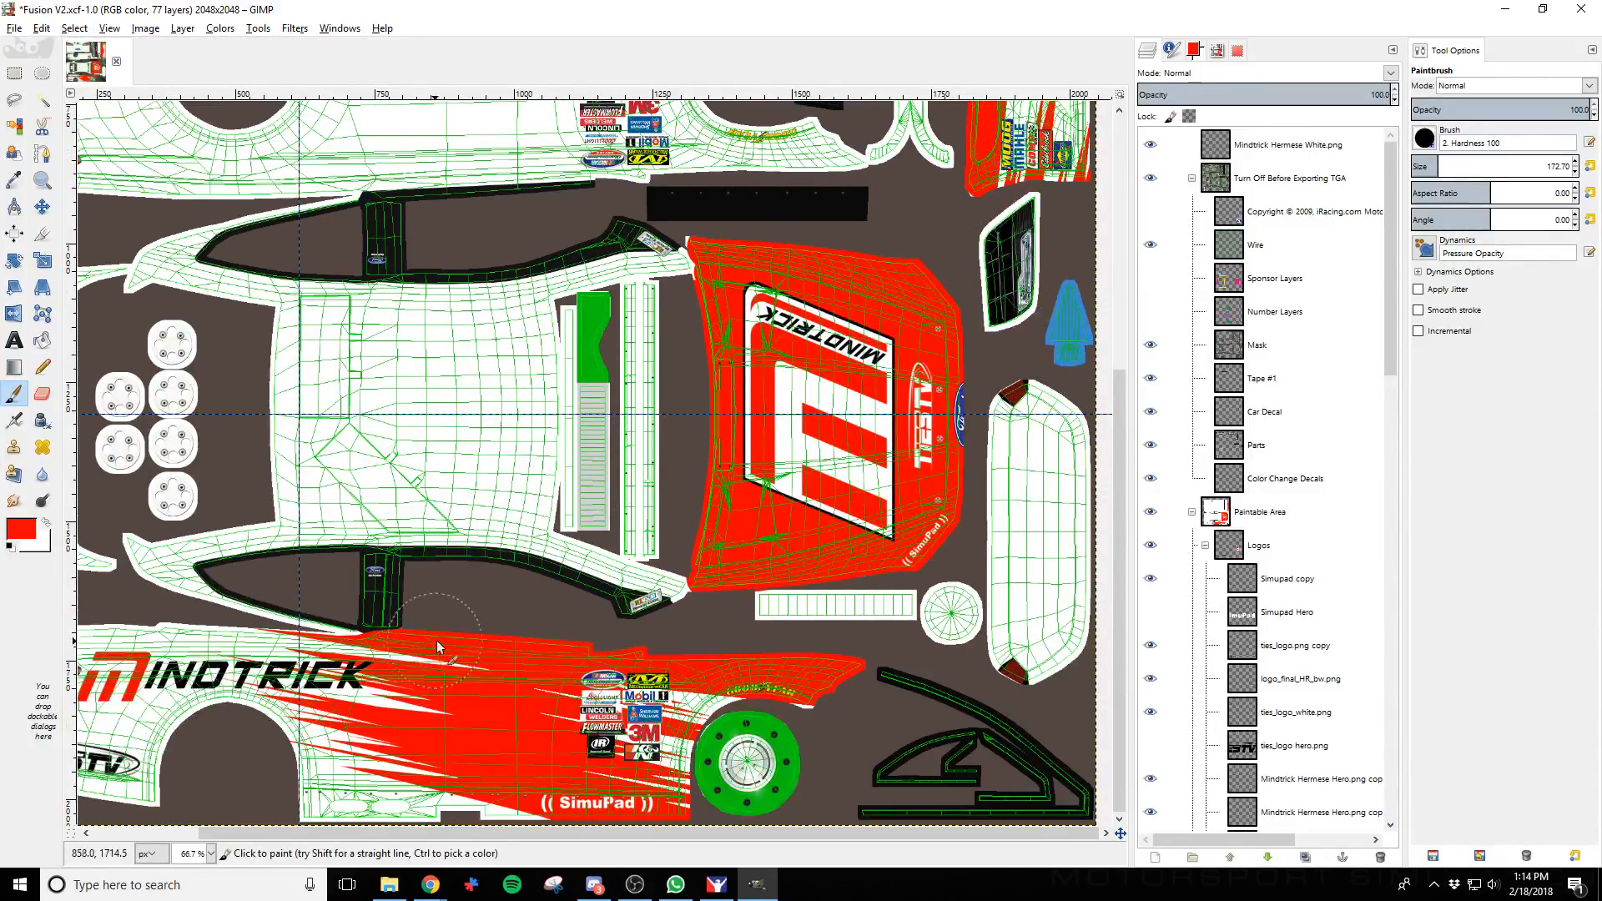
{"action": "scroll", "coordinate": [598, 555], "scroll_direction": "up", "scroll_amount": 3}
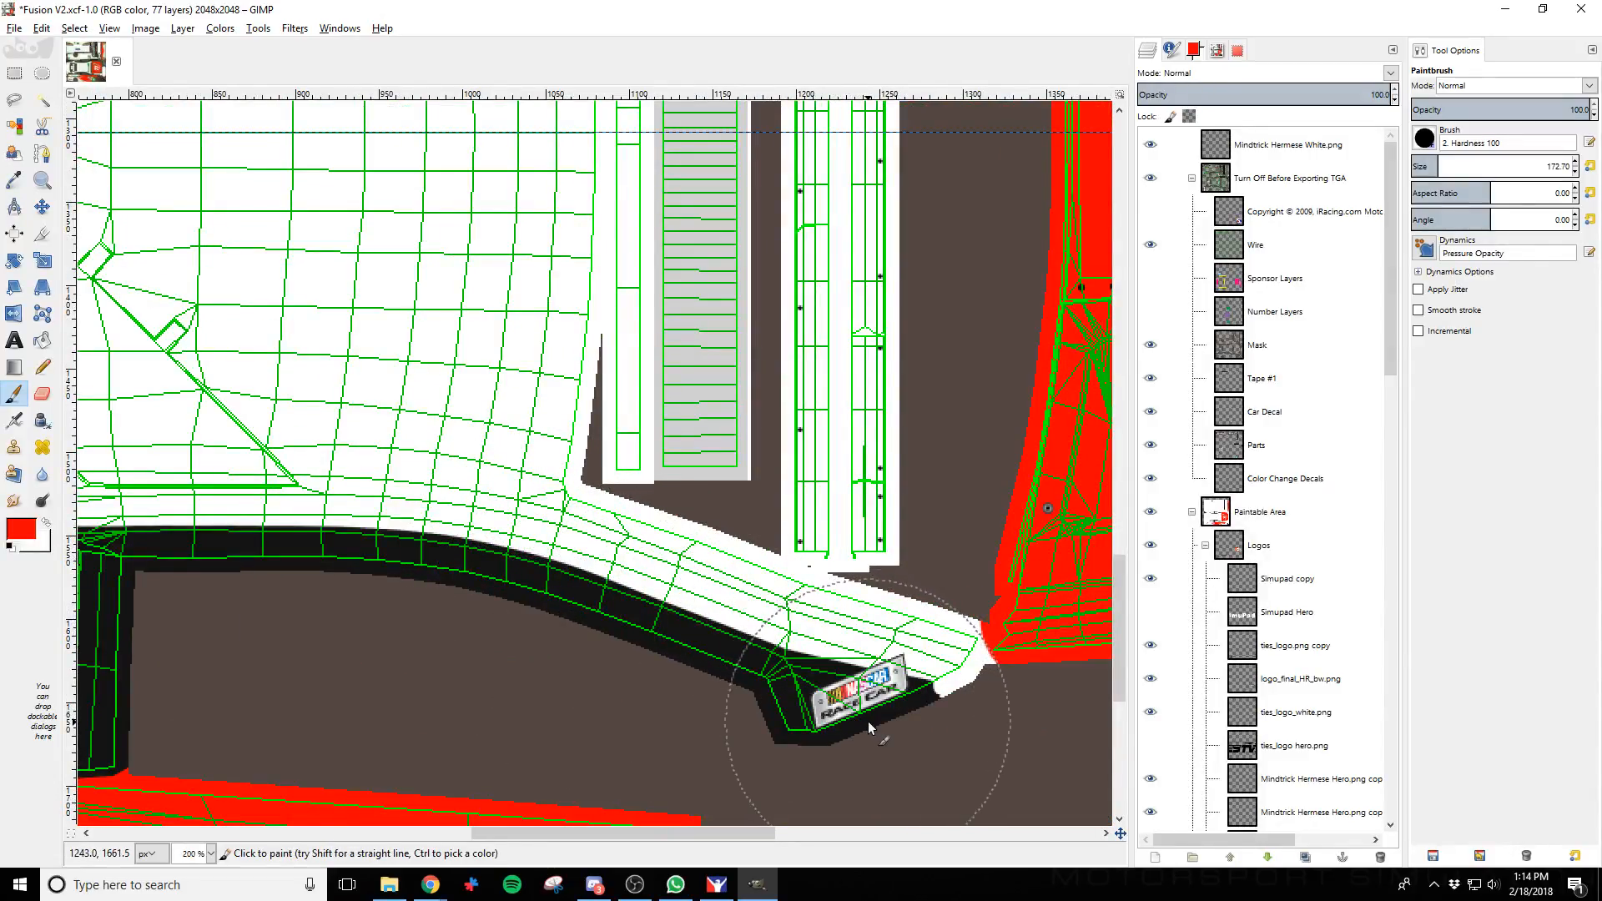
{"action": "scroll", "coordinate": [1248, 567], "scroll_direction": "down", "scroll_amount": 3}
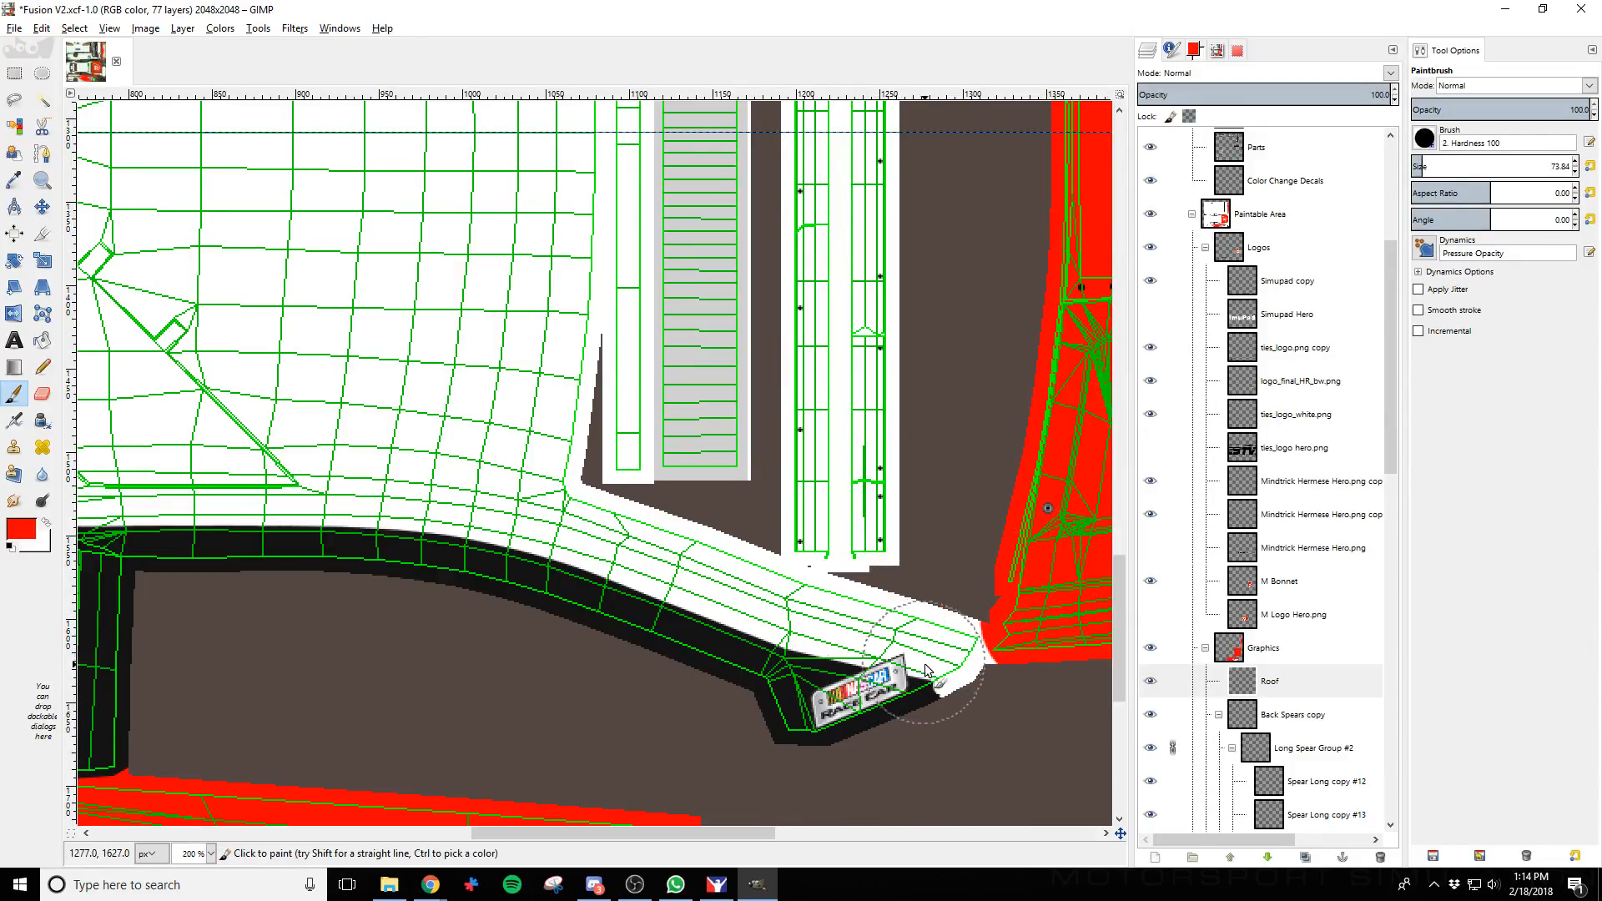
Paint red over the white window-surround trim up to the Ford decal and export the TGA
{"action": "mouse_move", "coordinate": [925, 663]}
{"action": "left_mouse_down"}
{"action": "mouse_move", "coordinate": [605, 571]}
{"action": "mouse_move", "coordinate": [660, 578]}
{"action": "mouse_move", "coordinate": [470, 542]}
{"action": "mouse_move", "coordinate": [540, 540]}
{"action": "mouse_move", "coordinate": [260, 516]}
{"action": "left_mouse_up"}
{"action": "left_click_drag", "start_coordinate": [504, 829], "coordinate": [388, 828]}
{"action": "mouse_move", "coordinate": [698, 554]}
{"action": "left_mouse_down"}
{"action": "mouse_move", "coordinate": [555, 507]}
{"action": "mouse_move", "coordinate": [291, 514]}
{"action": "left_mouse_up"}
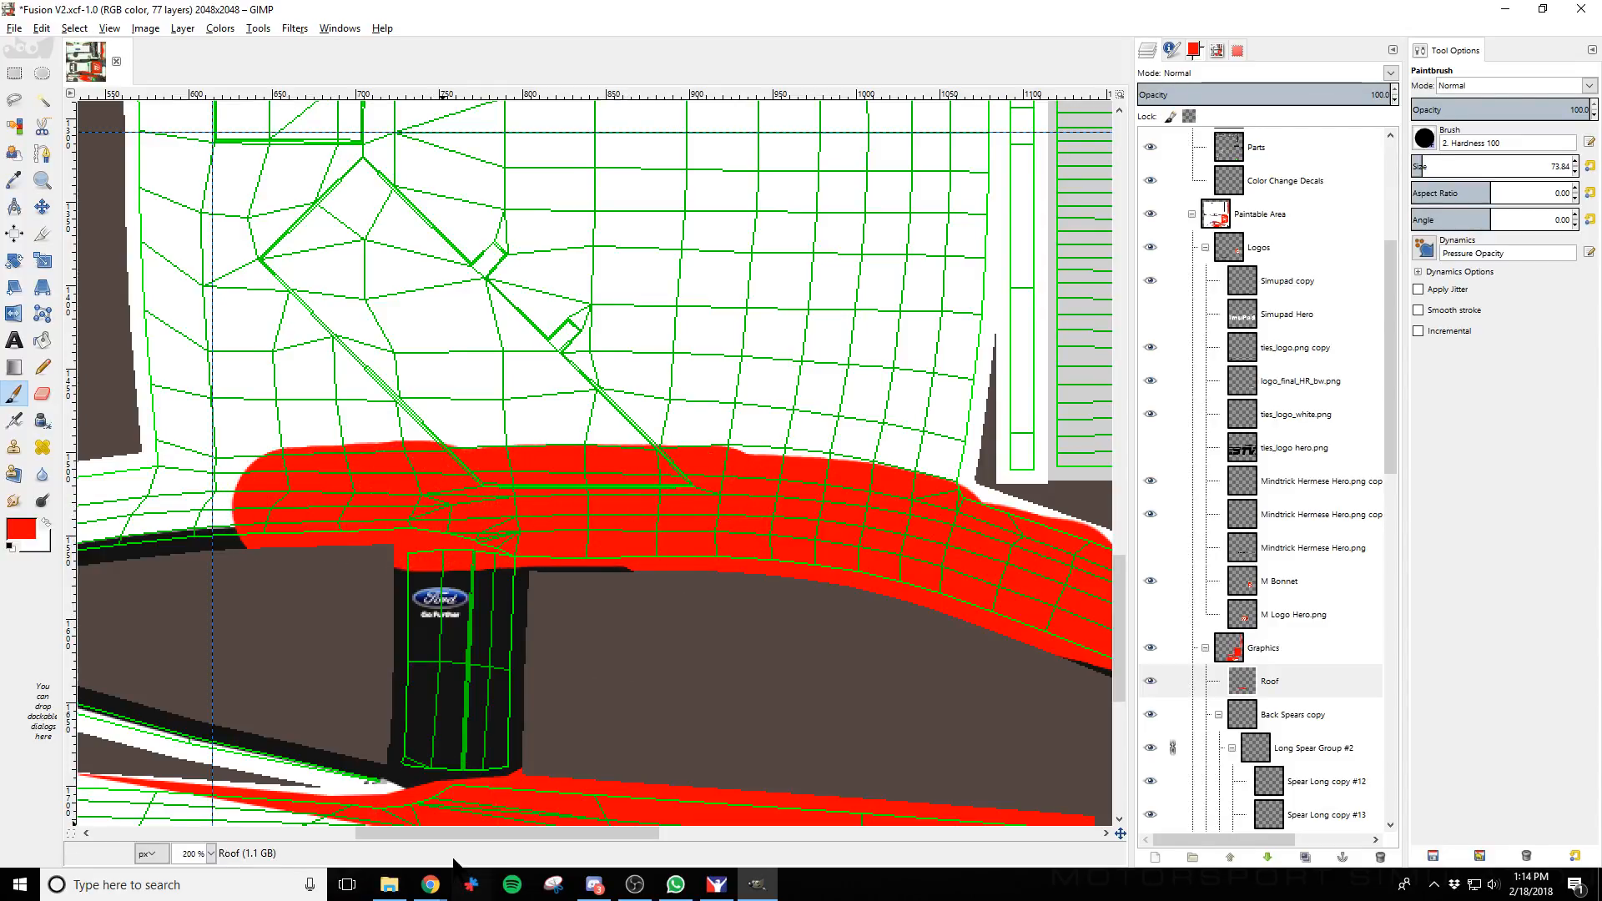
{"action": "left_click_drag", "start_coordinate": [387, 828], "coordinate": [227, 829]}
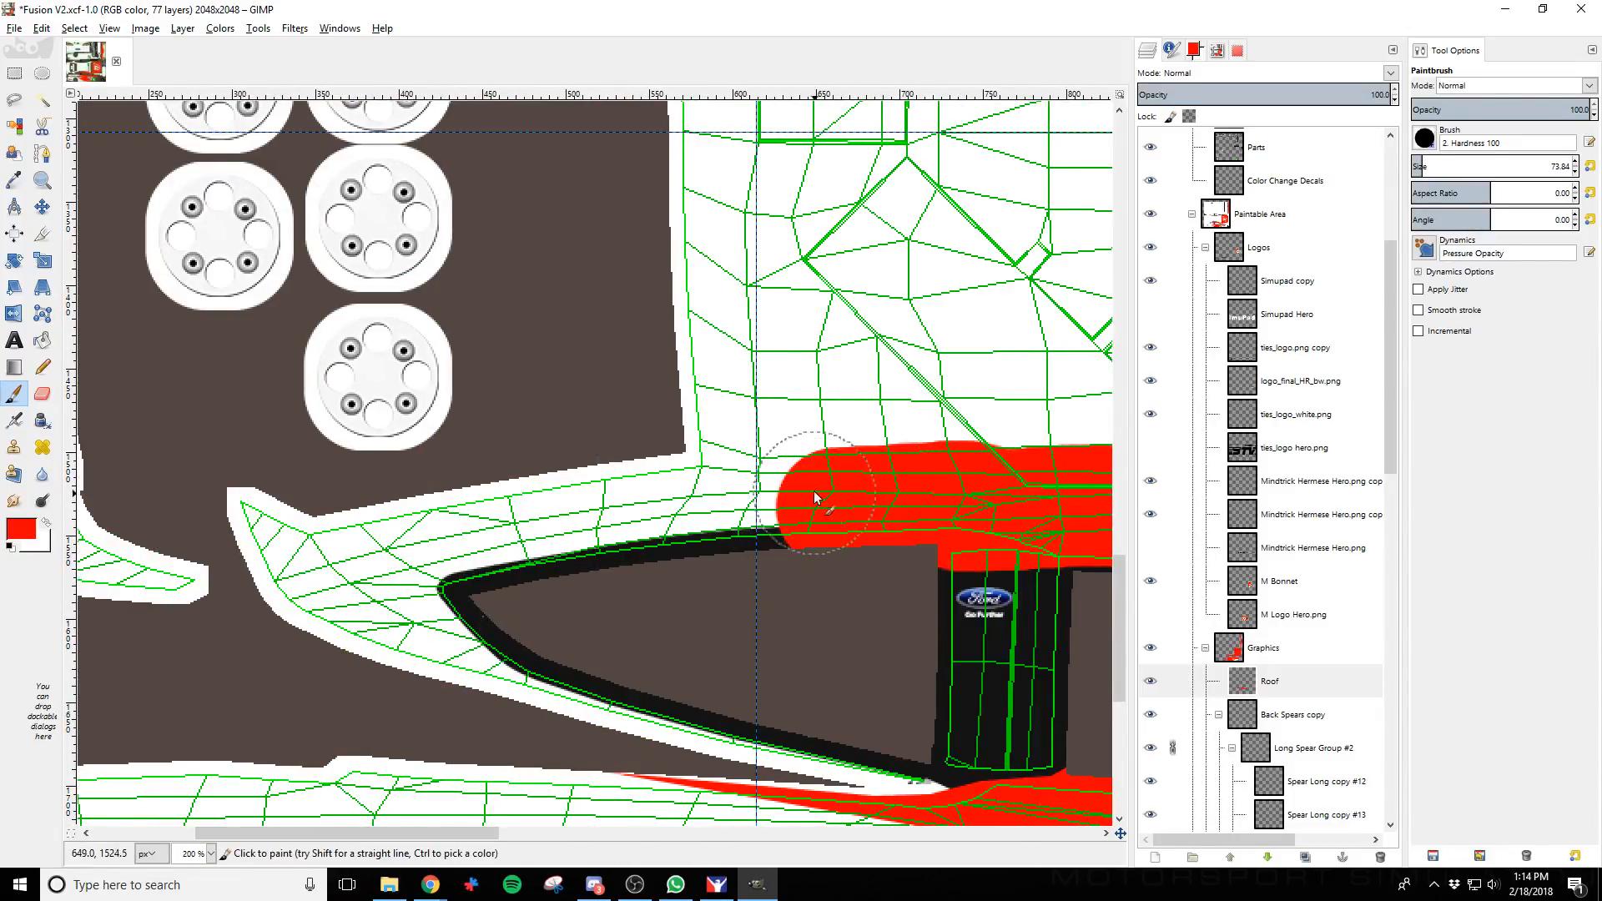
{"action": "mouse_move", "coordinate": [815, 498]}
{"action": "left_mouse_down"}
{"action": "mouse_move", "coordinate": [564, 512]}
{"action": "mouse_move", "coordinate": [383, 554]}
{"action": "mouse_move", "coordinate": [268, 529]}
{"action": "mouse_move", "coordinate": [292, 587]}
{"action": "mouse_move", "coordinate": [501, 647]}
{"action": "mouse_move", "coordinate": [718, 677]}
{"action": "left_mouse_up"}
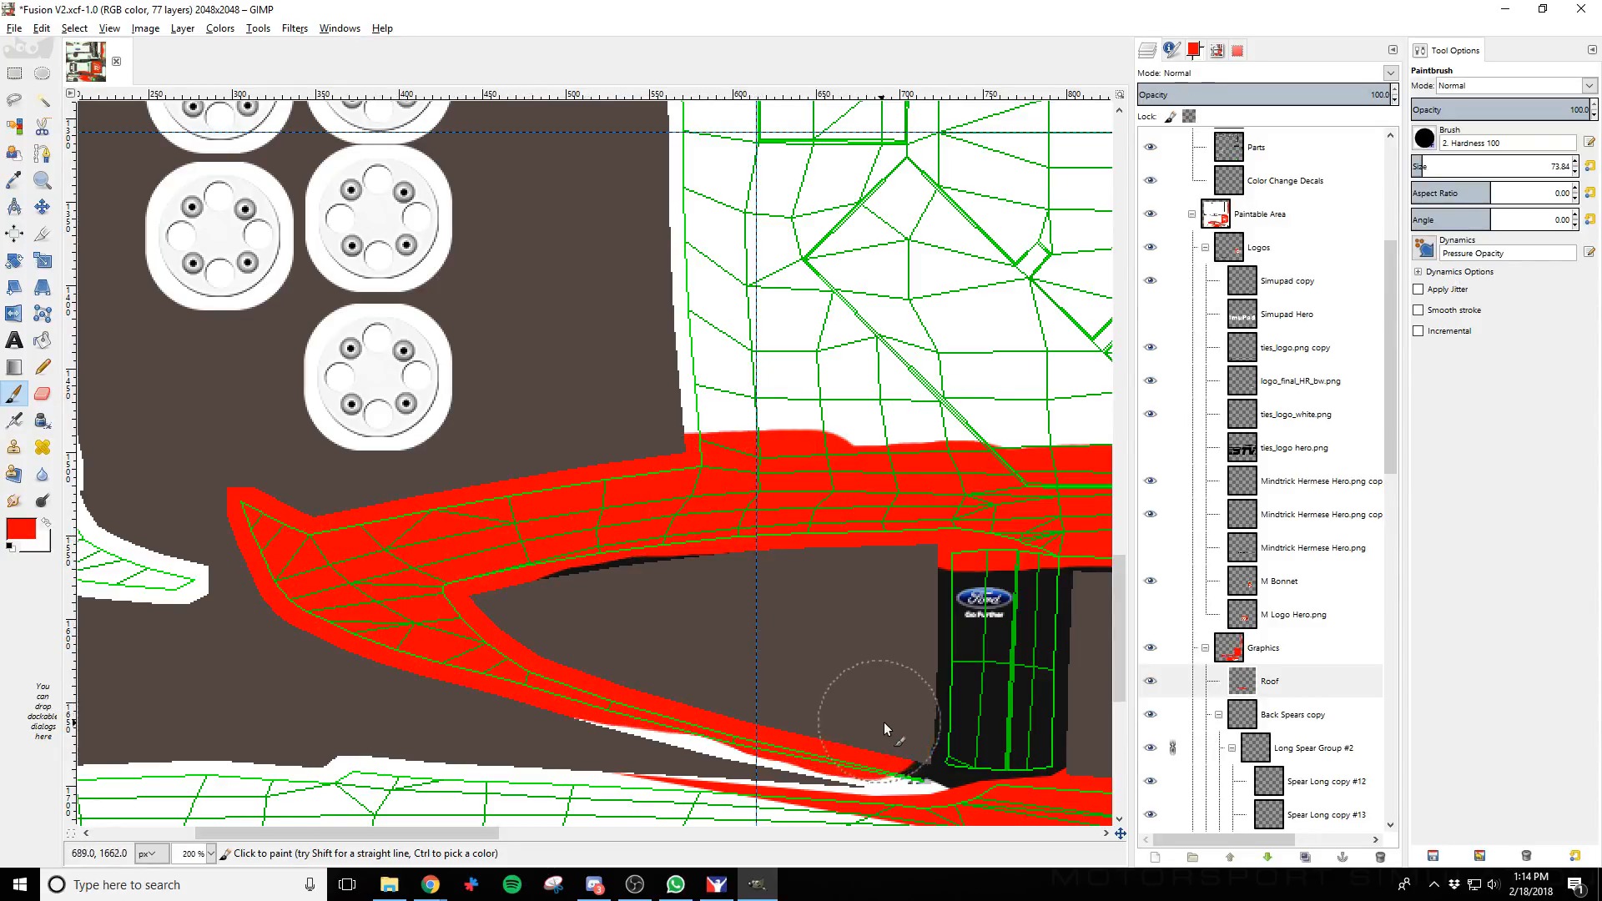
{"action": "left_click_drag", "start_coordinate": [884, 722], "coordinate": [906, 732]}
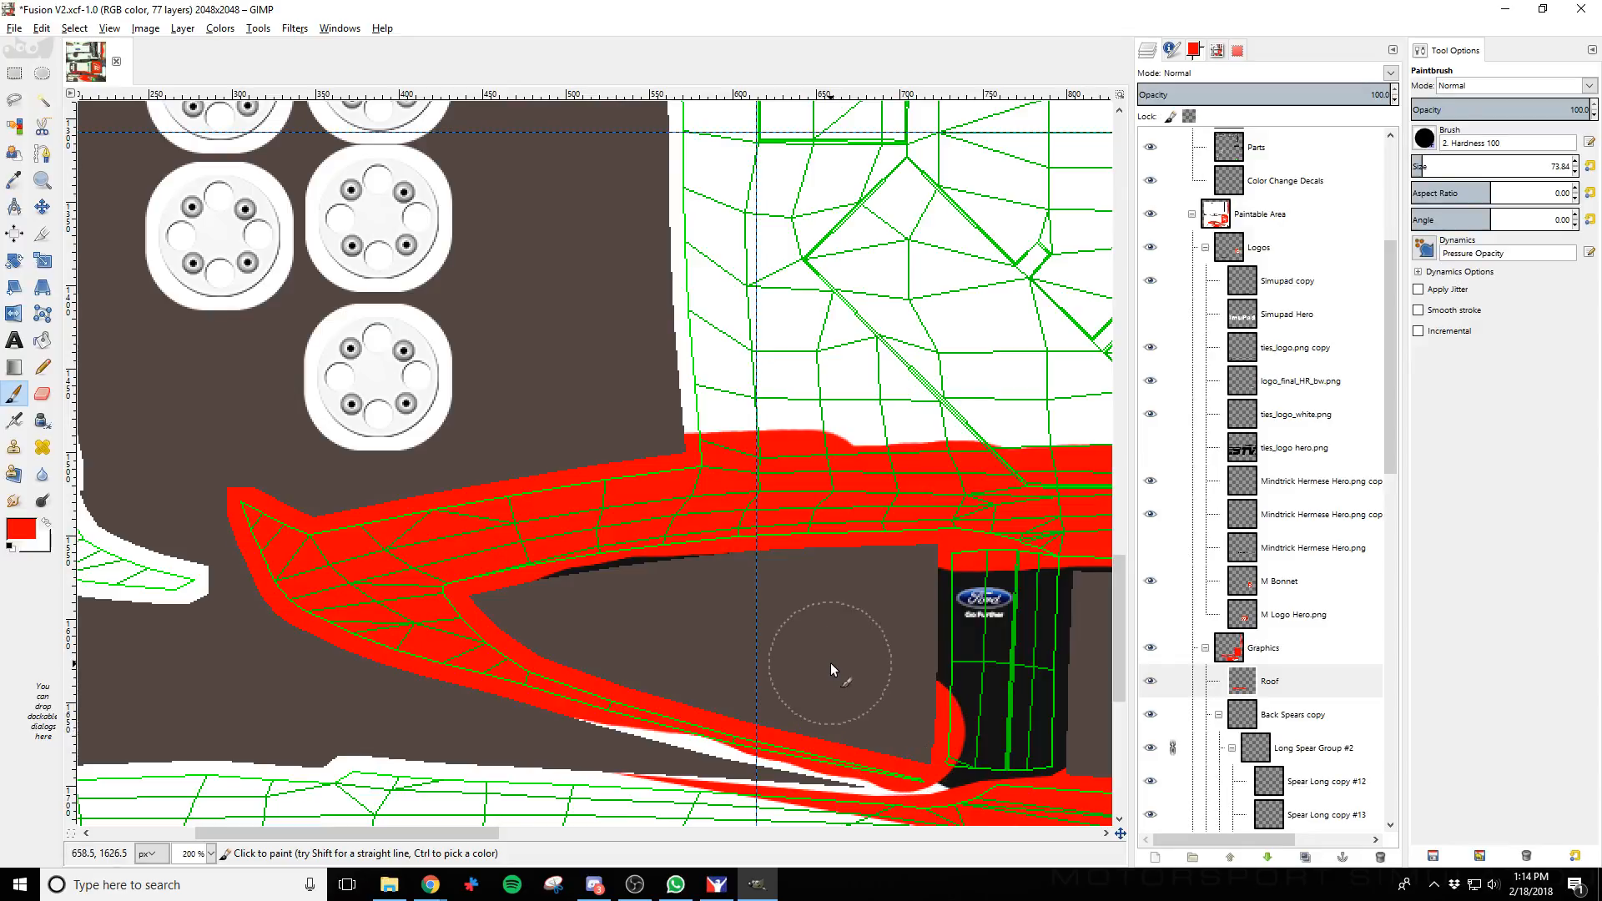
{"action": "key", "text": "ctrl+e"}
{"action": "key", "text": "alt+Tab"}
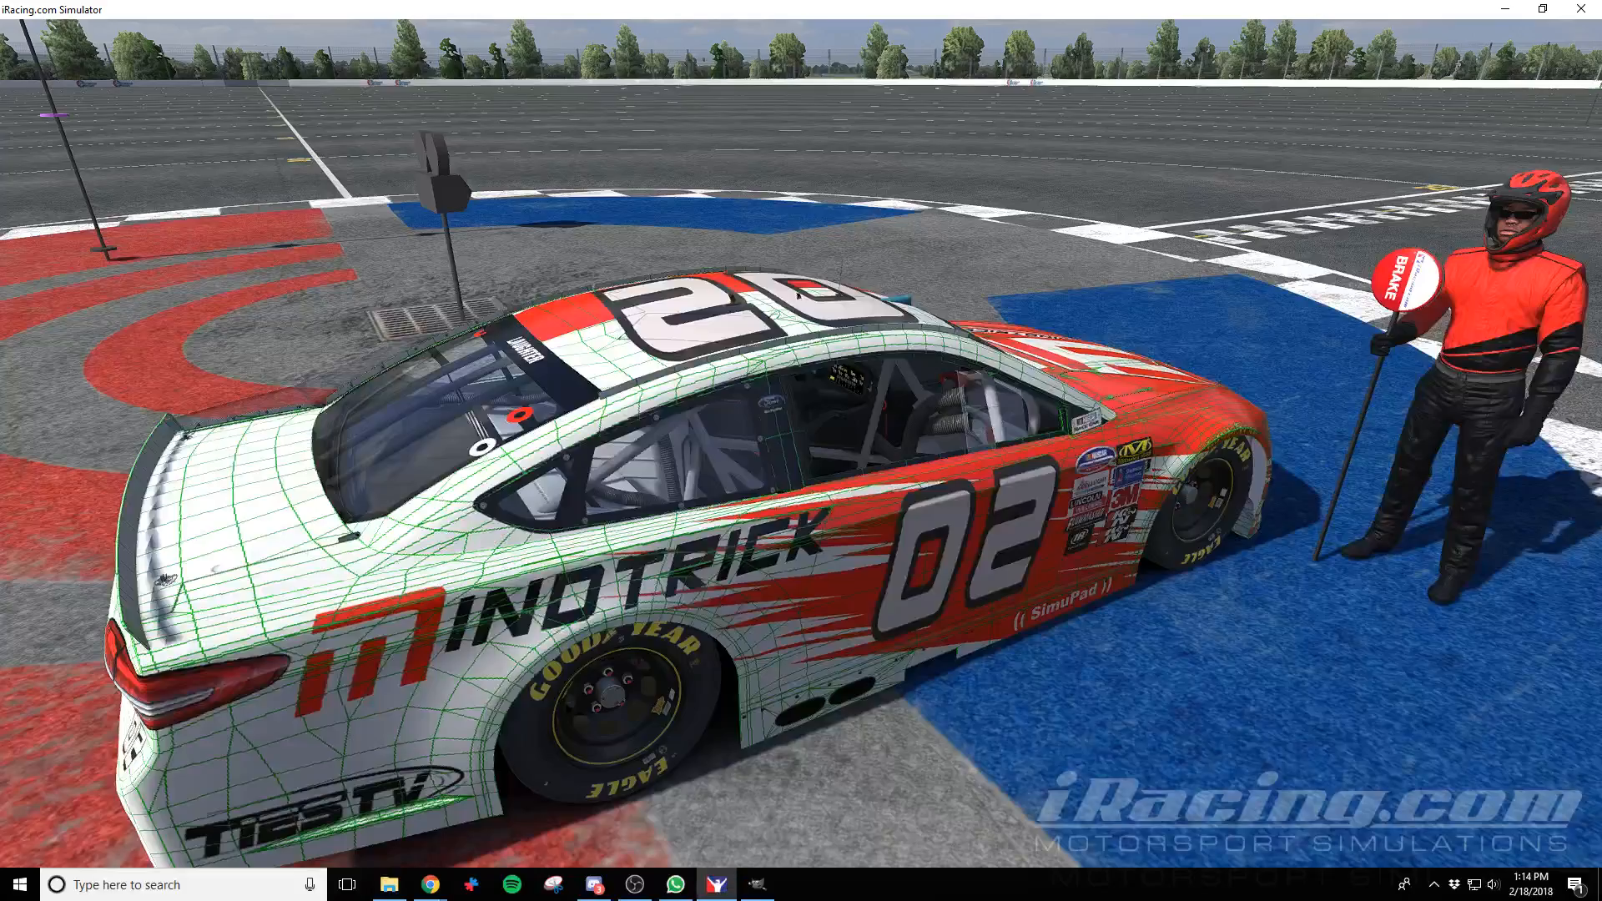
Reload the car textures in iRacing to check the red side-window surround
{"action": "key", "text": "ctrl+r"}
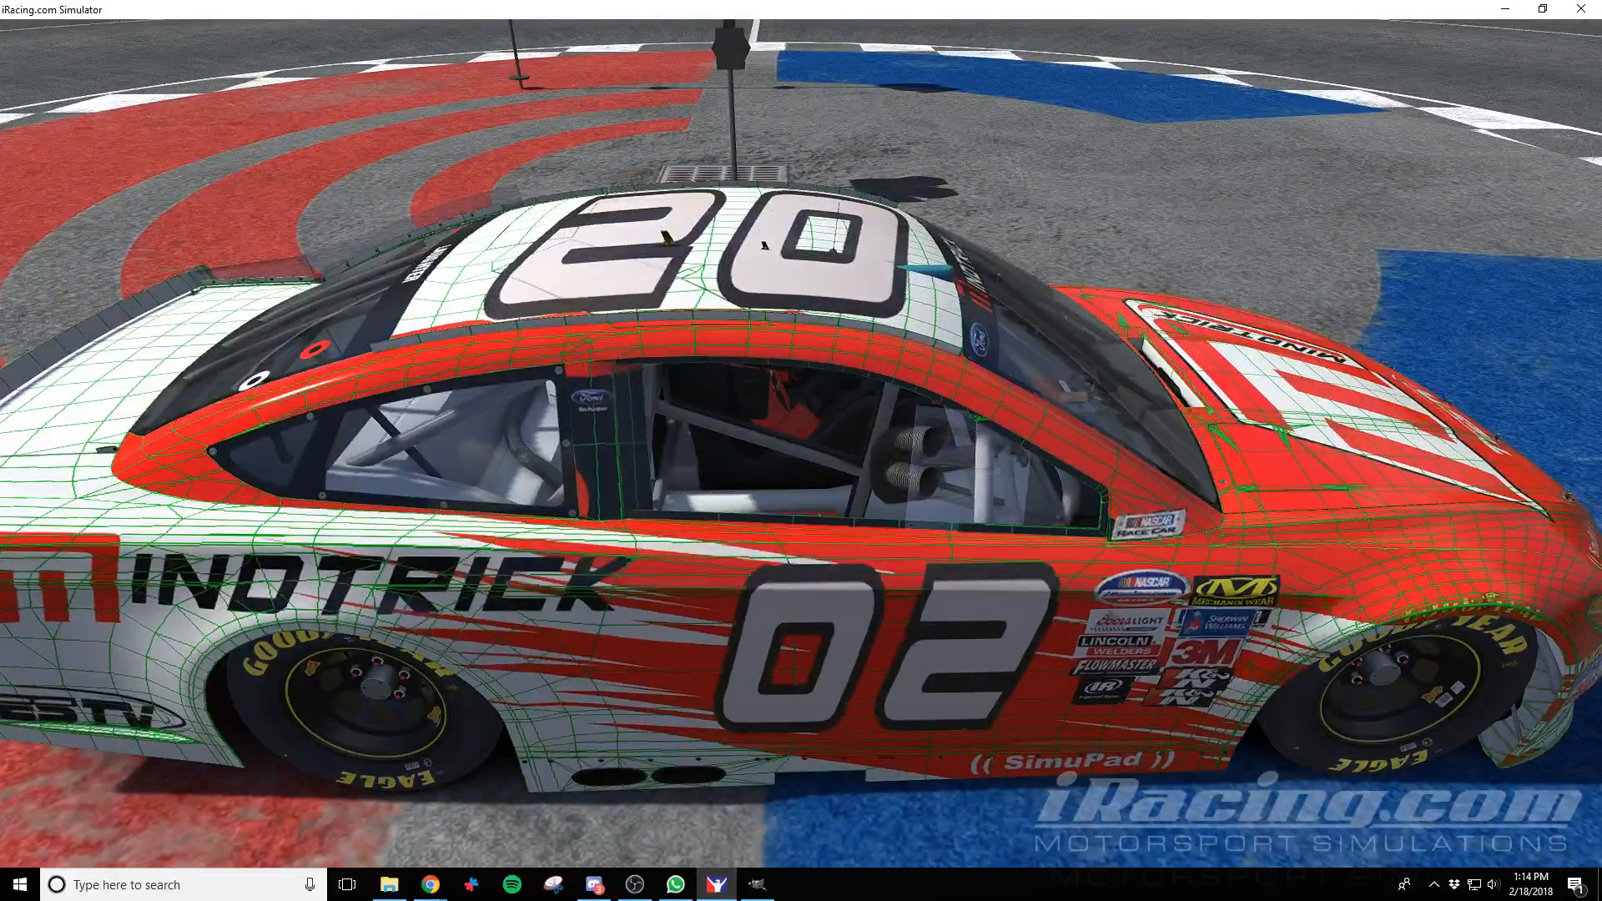
{"action": "key", "text": "alt+Tab"}
{"action": "scroll", "coordinate": [1243, 693], "scroll_direction": "down", "scroll_amount": 10}
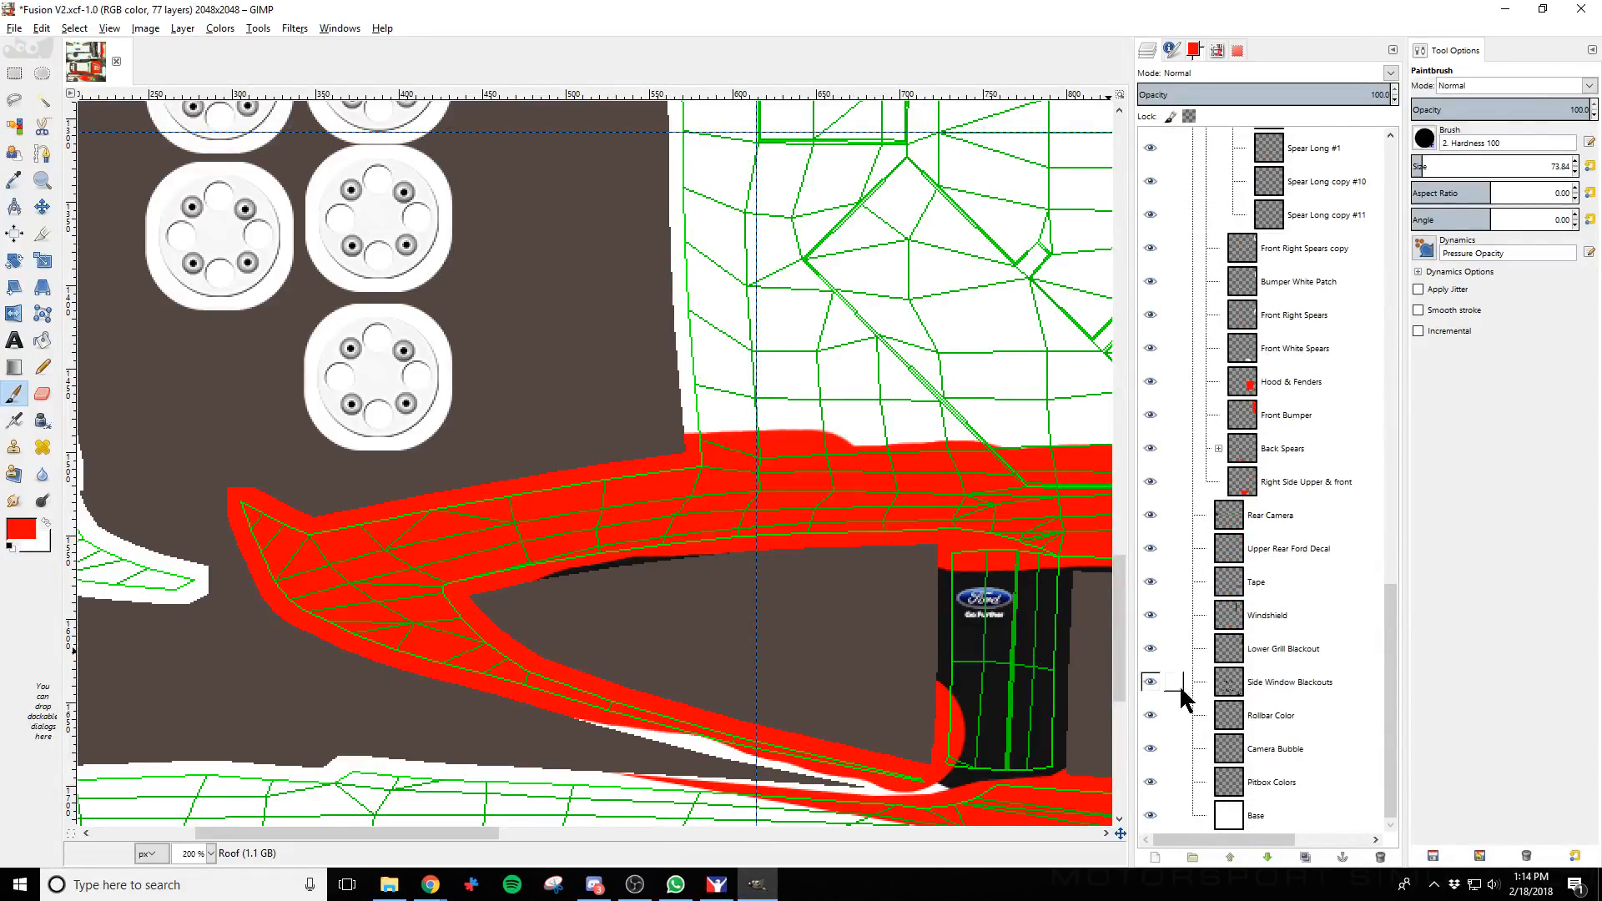
Move the Side Window Blackouts layer up to sit just below Parts, above Color Change Decals
{"action": "left_click", "coordinate": [1151, 683]}
{"action": "left_click", "coordinate": [1151, 683]}
{"action": "left_click", "coordinate": [1270, 684]}
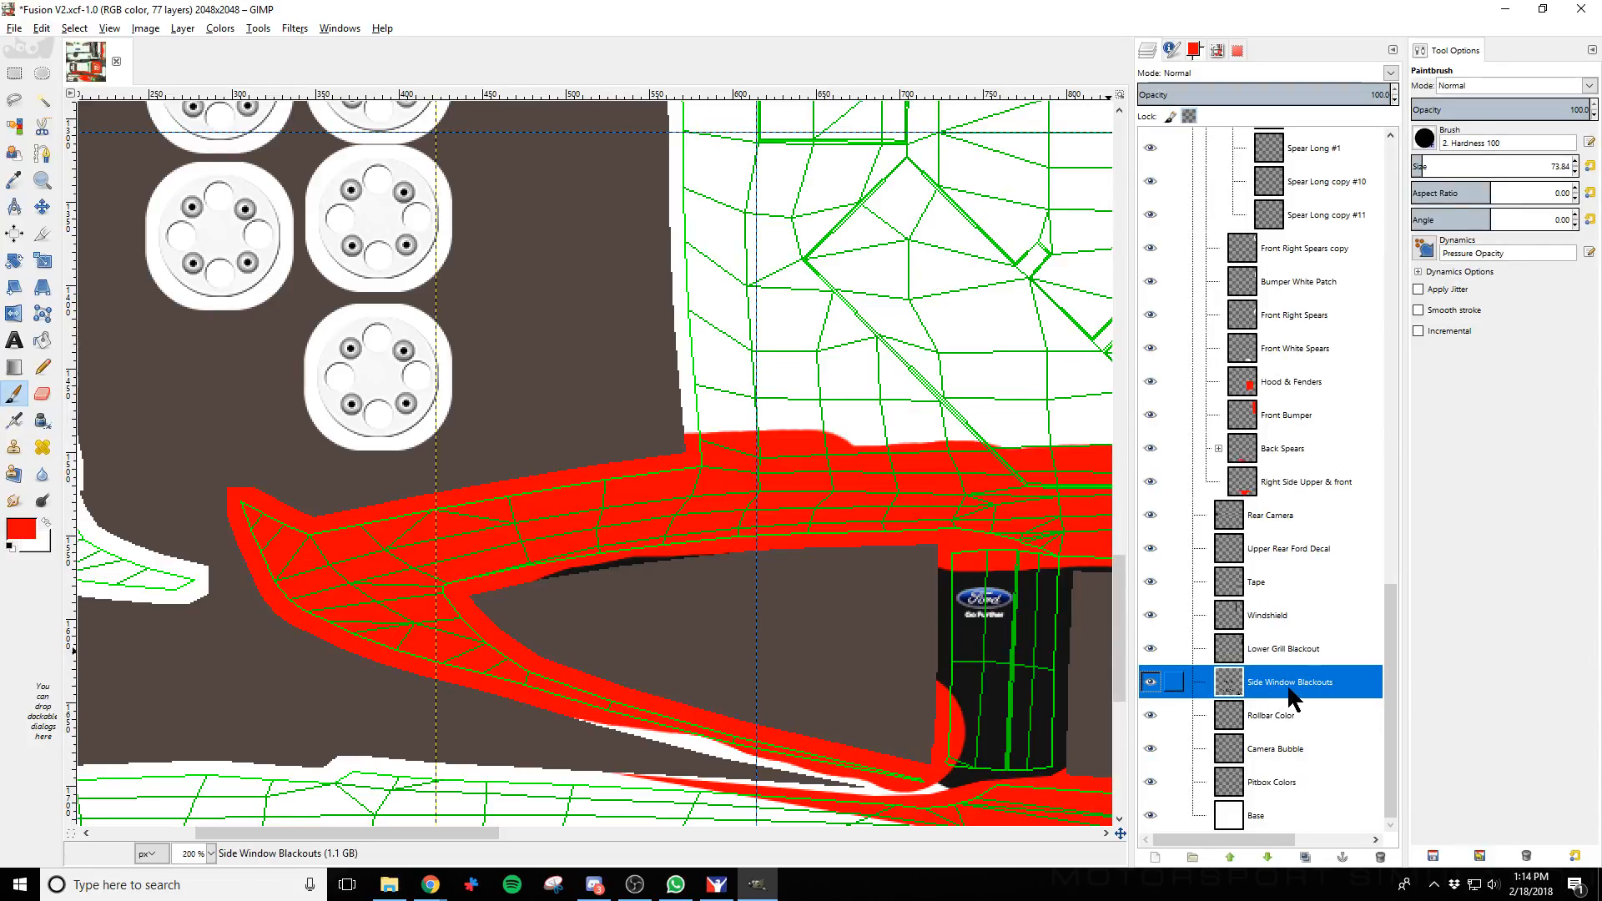
{"action": "left_click_drag", "start_coordinate": [1270, 684], "coordinate": [1292, 248]}
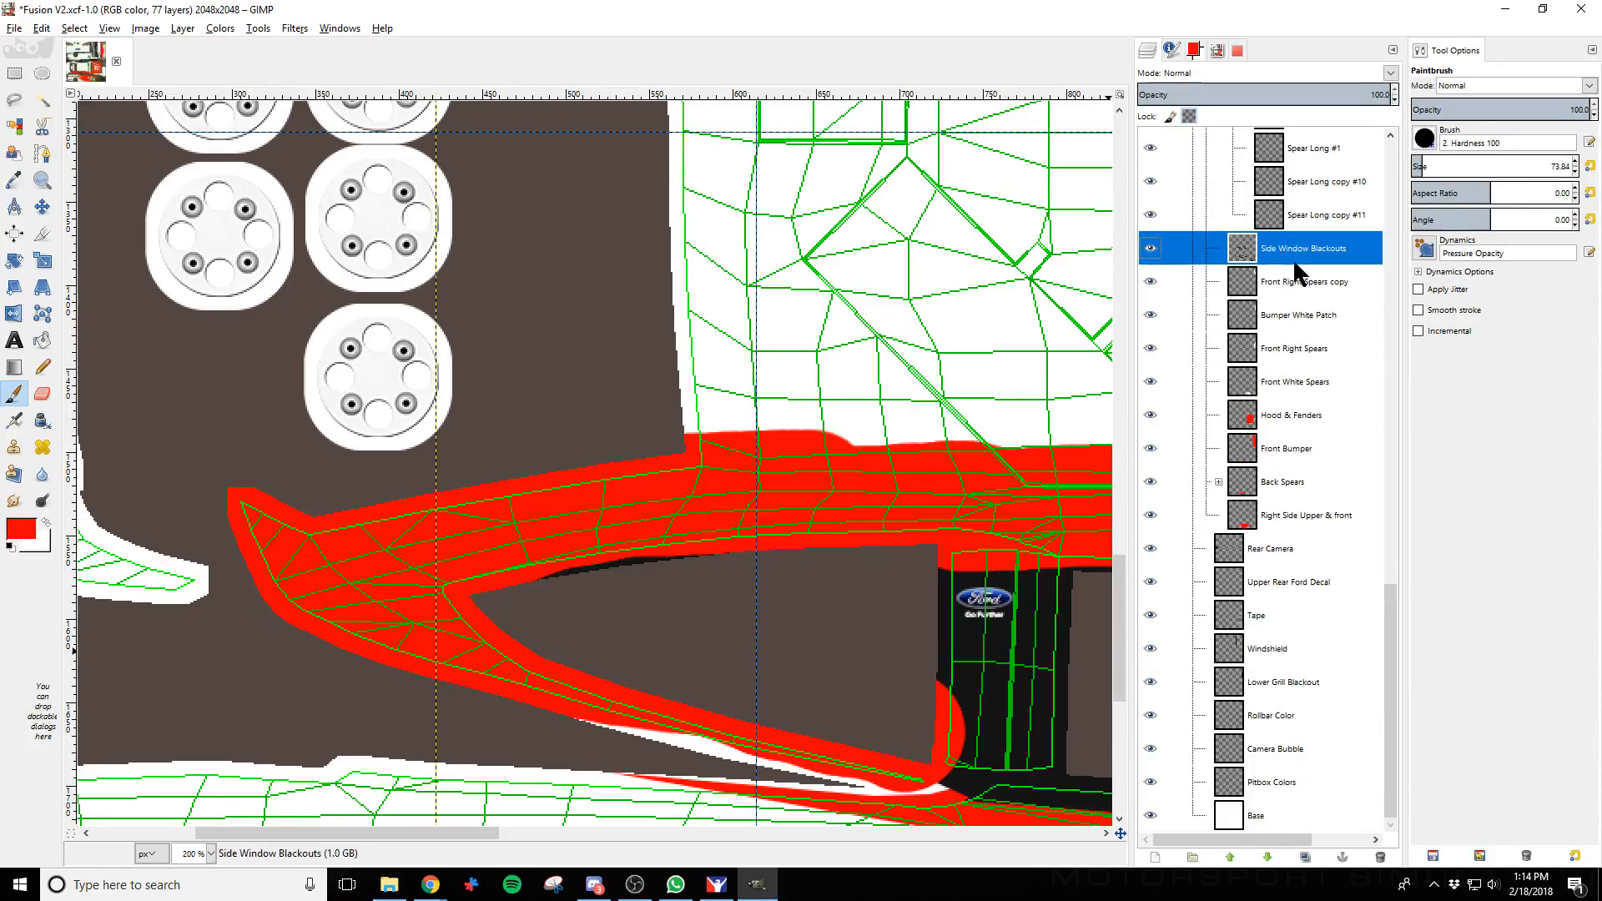
{"action": "left_click_drag", "start_coordinate": [1317, 622], "coordinate": [1301, 150]}
{"action": "scroll", "coordinate": [1296, 461], "scroll_direction": "up", "scroll_amount": 3}
{"action": "left_click_drag", "start_coordinate": [1331, 380], "coordinate": [1316, 233]}
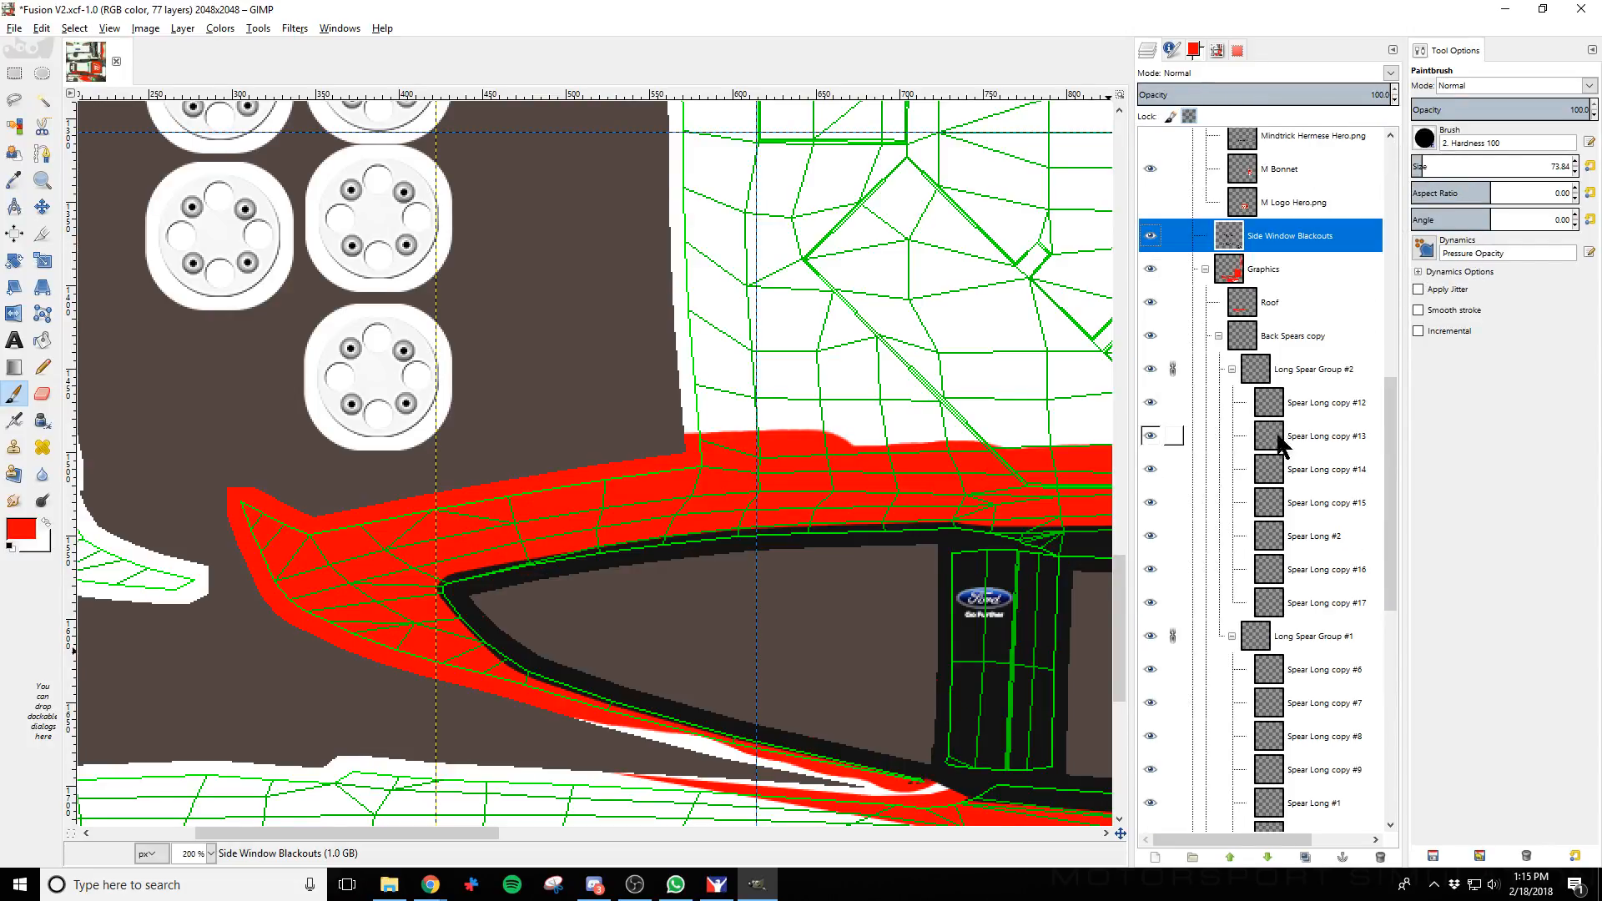
{"action": "scroll", "coordinate": [1277, 443], "scroll_direction": "up", "scroll_amount": 2}
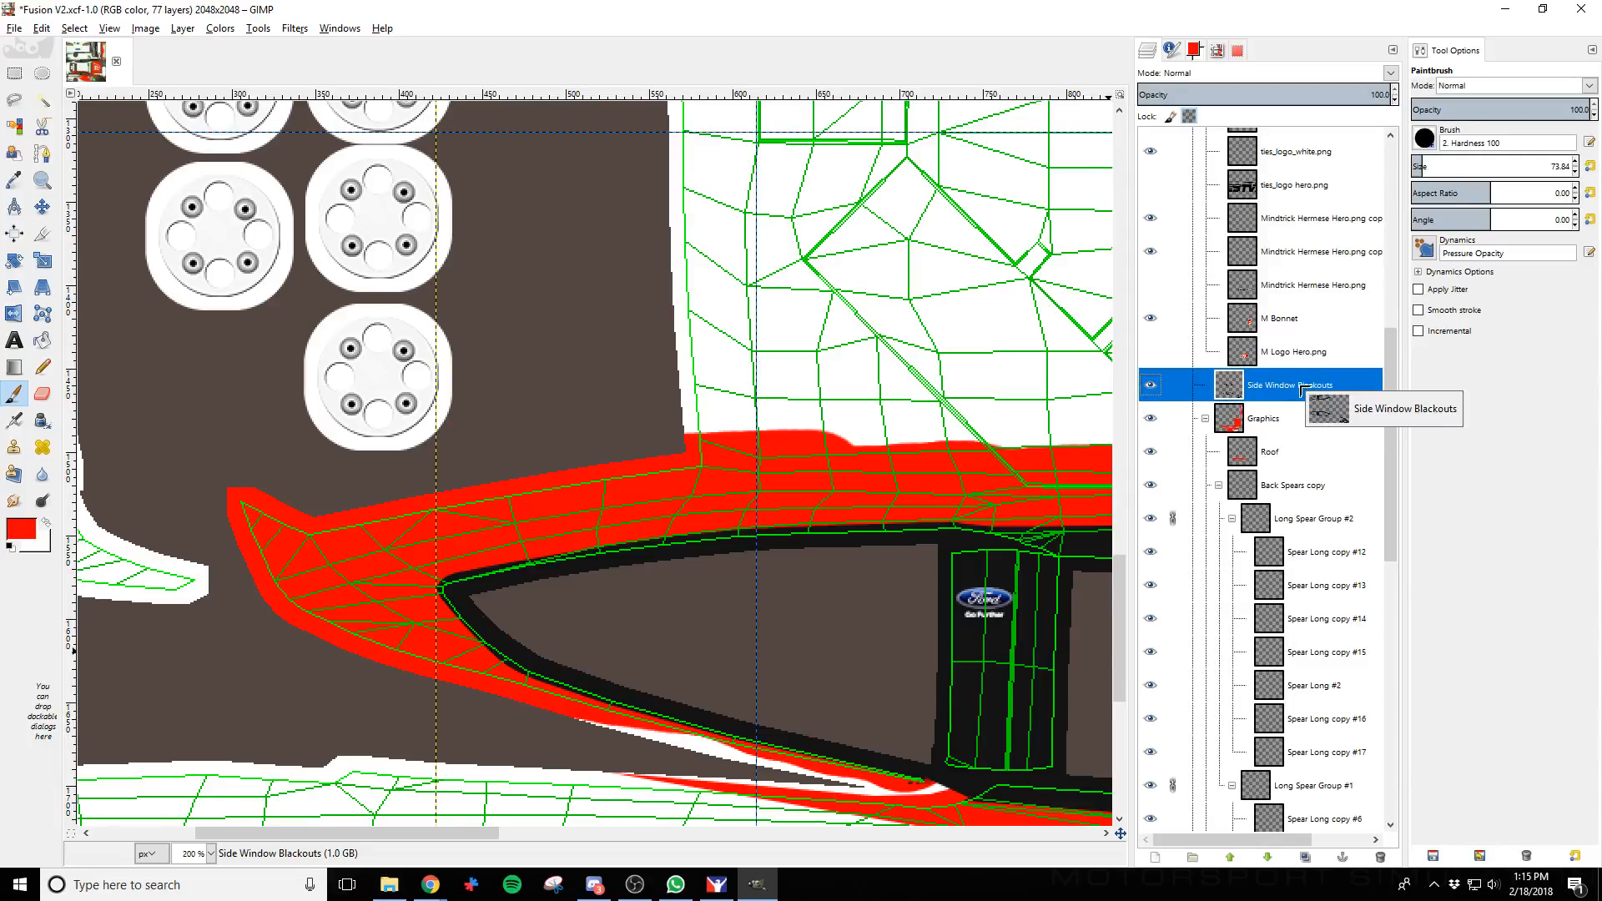
{"action": "left_click_drag", "start_coordinate": [1296, 390], "coordinate": [1290, 167]}
{"action": "scroll", "coordinate": [1310, 384], "scroll_direction": "up", "scroll_amount": 5}
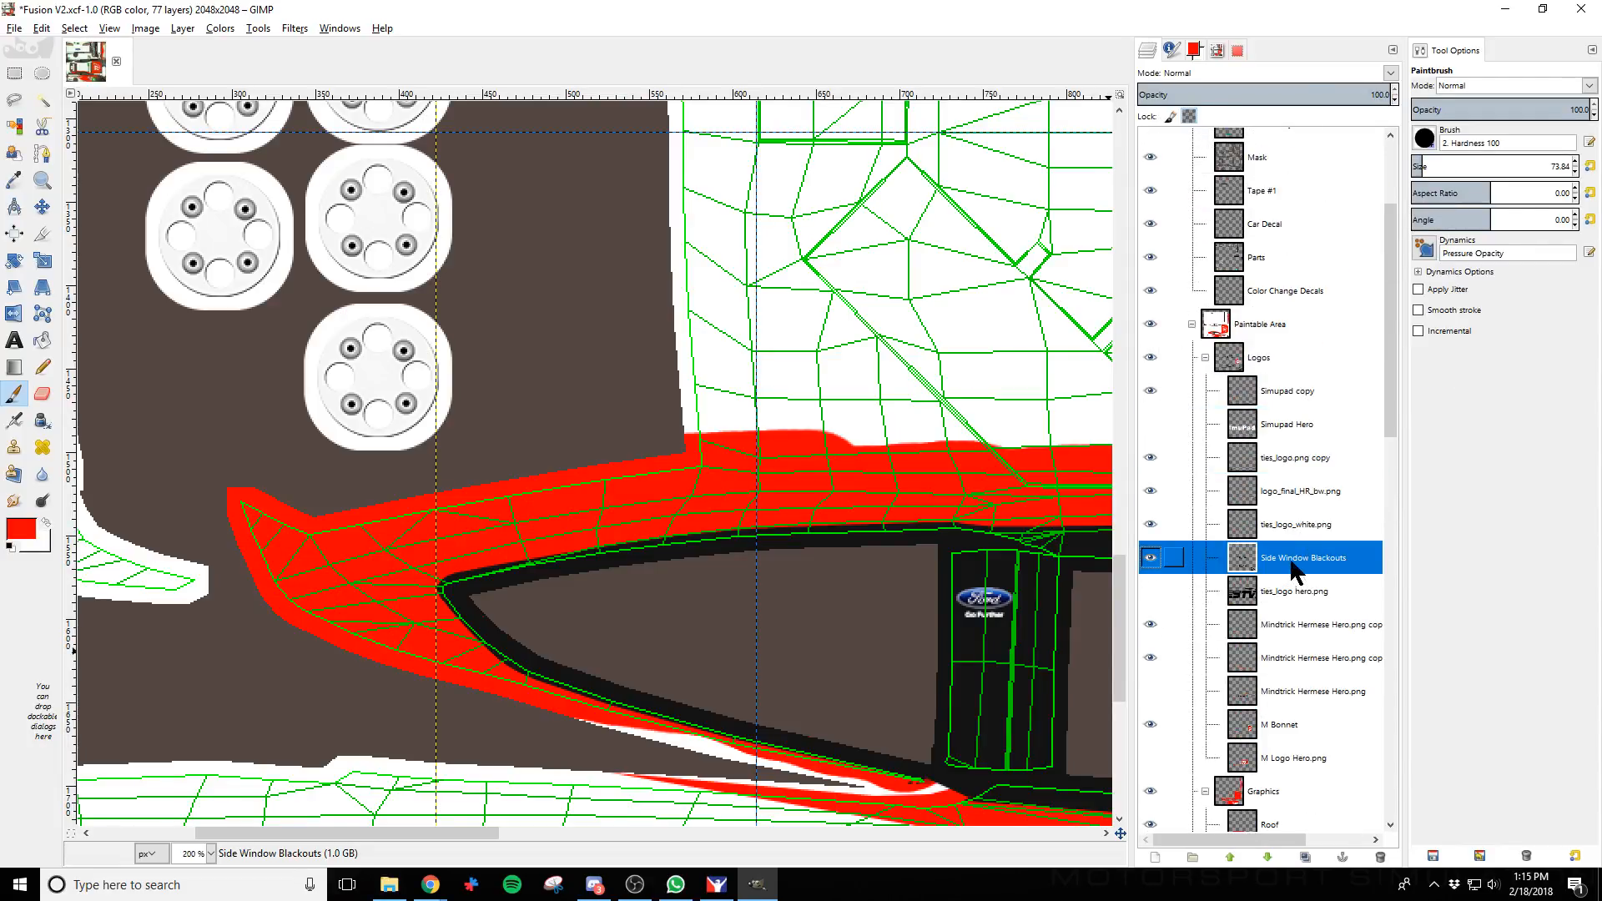
{"action": "left_click_drag", "start_coordinate": [1295, 573], "coordinate": [1289, 288]}
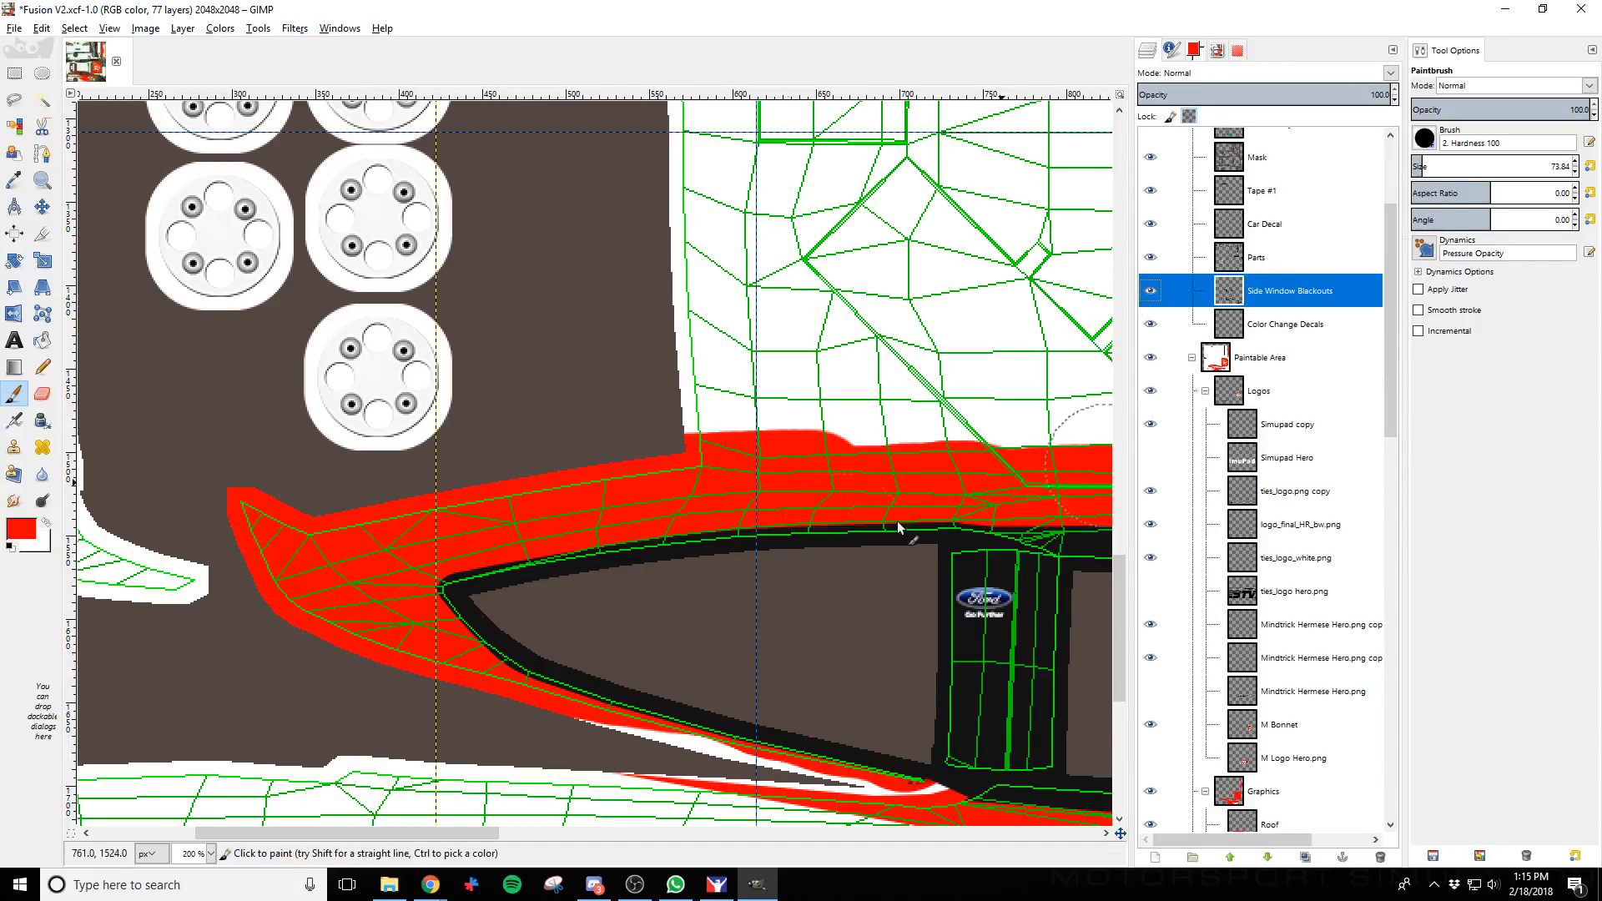
{"action": "key", "text": "alt+Tab"}
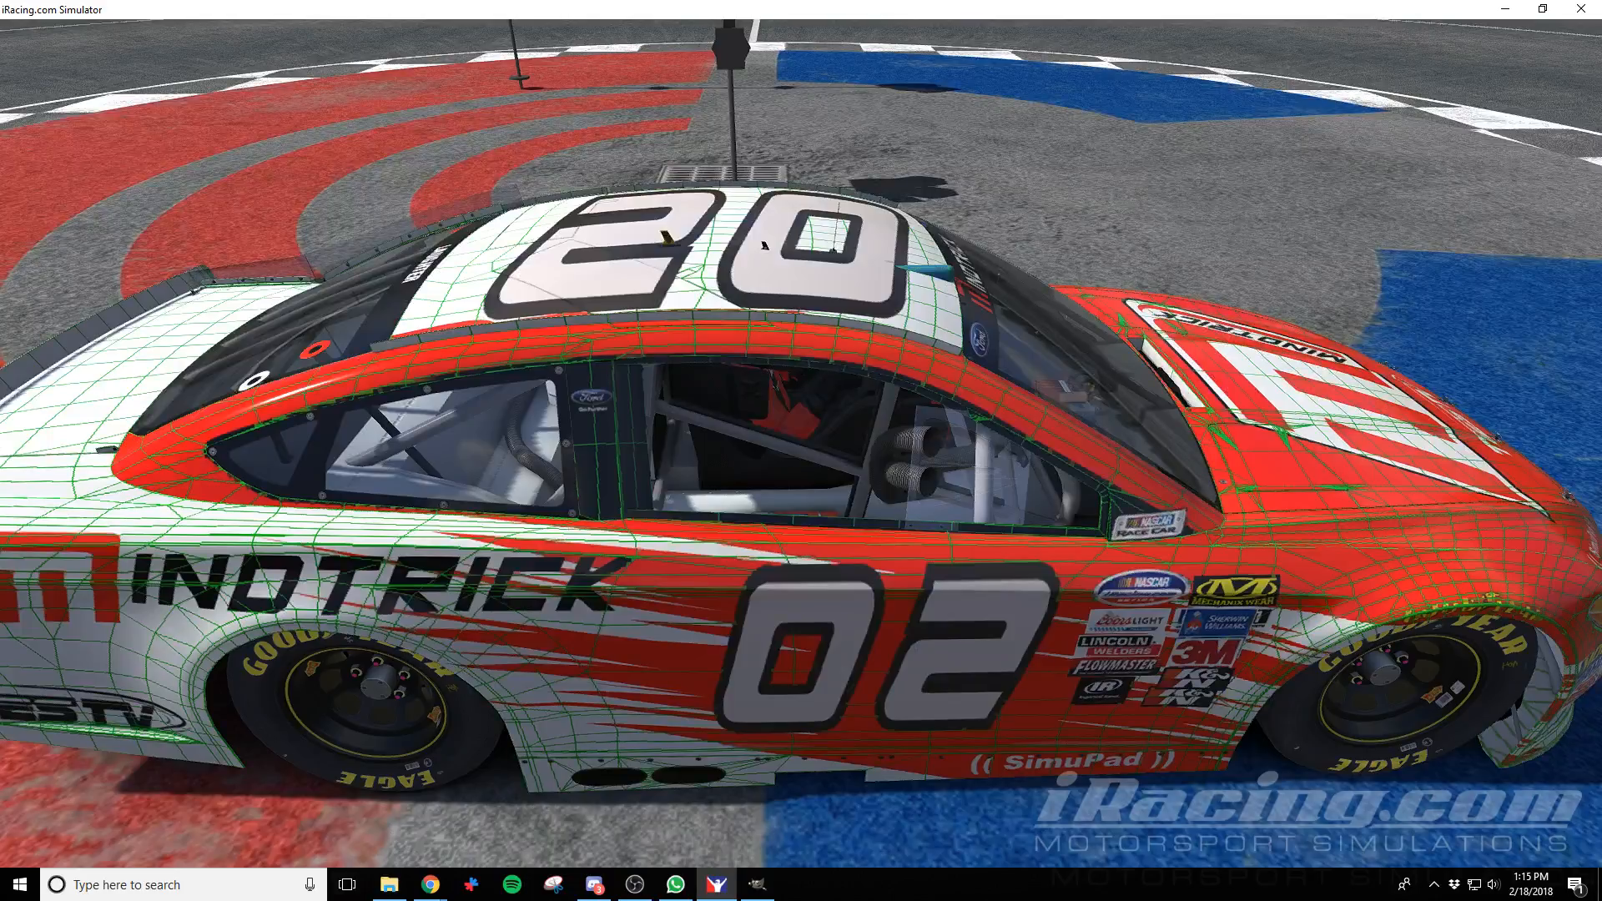
Hide the Wire overlay, export, and check the red-and-black window trim in iRacing
{"action": "key", "text": "alt+Tab"}
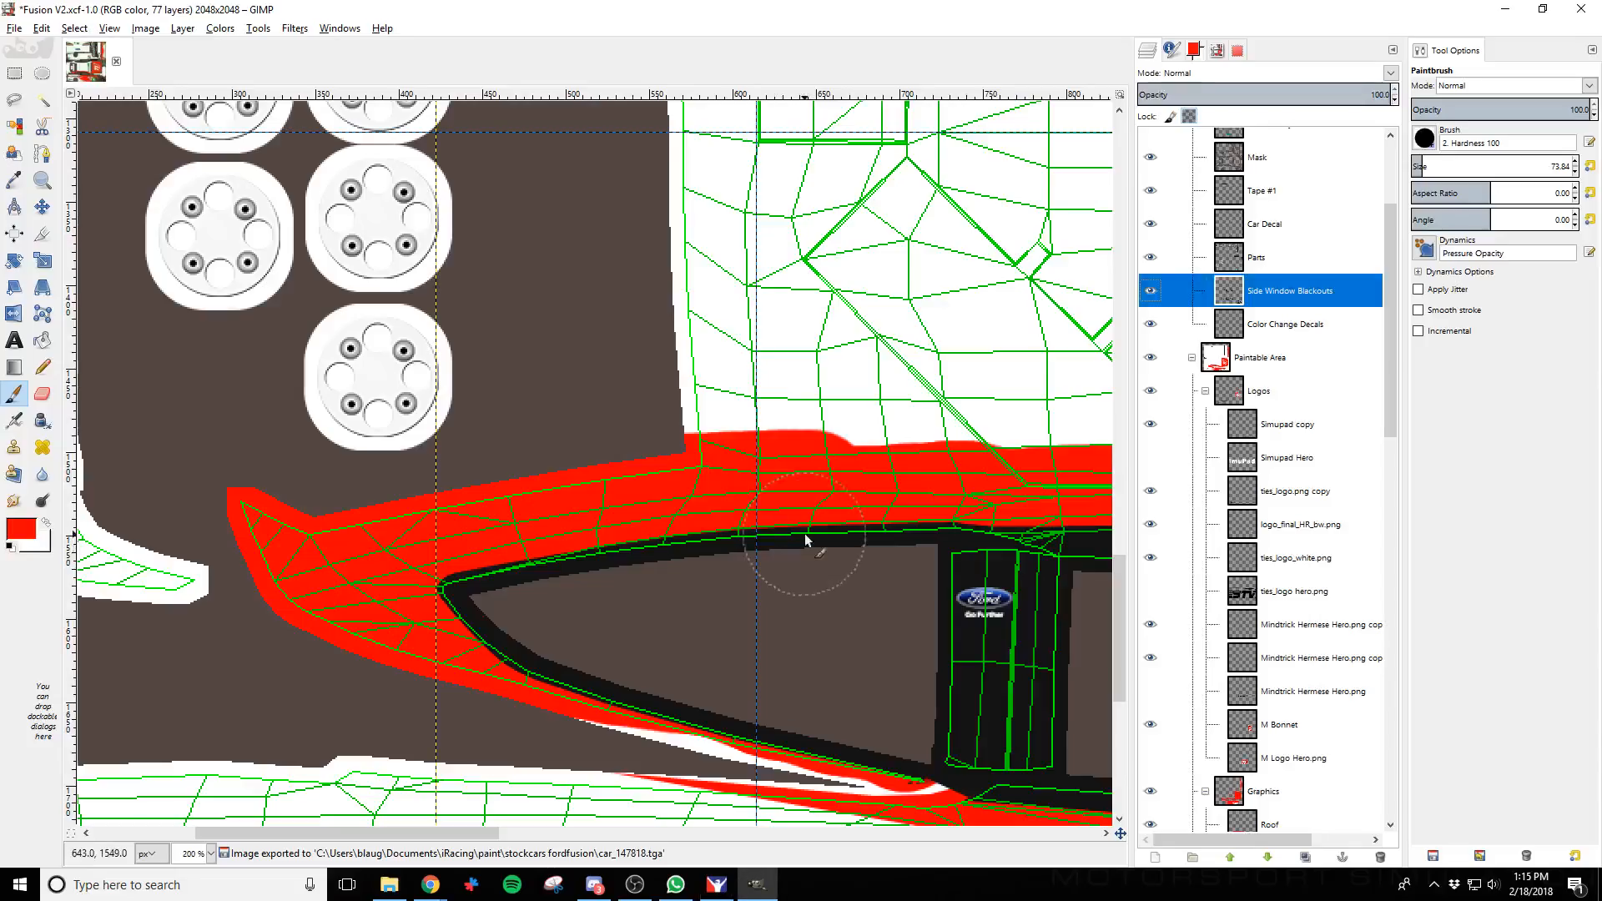
{"action": "scroll", "coordinate": [1122, 446], "scroll_direction": "up", "scroll_amount": 3}
{"action": "scroll", "coordinate": [1244, 394], "scroll_direction": "up", "scroll_amount": 3}
{"action": "left_click", "coordinate": [1151, 244]}
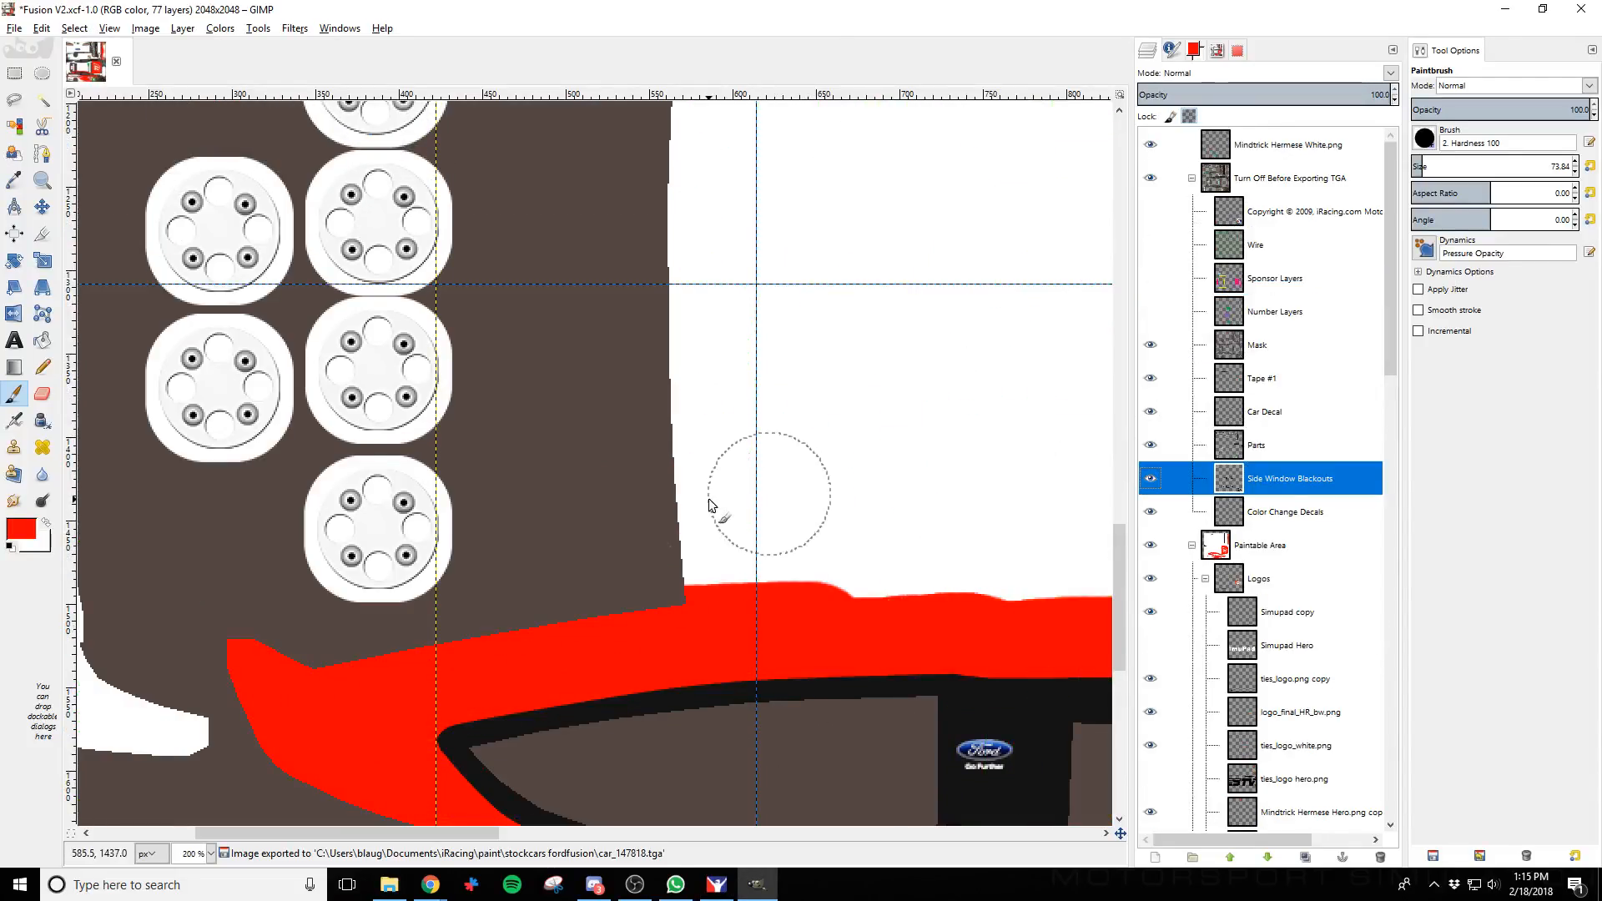
{"action": "key", "text": "alt+Tab"}
{"action": "key", "text": "ctrl+r"}
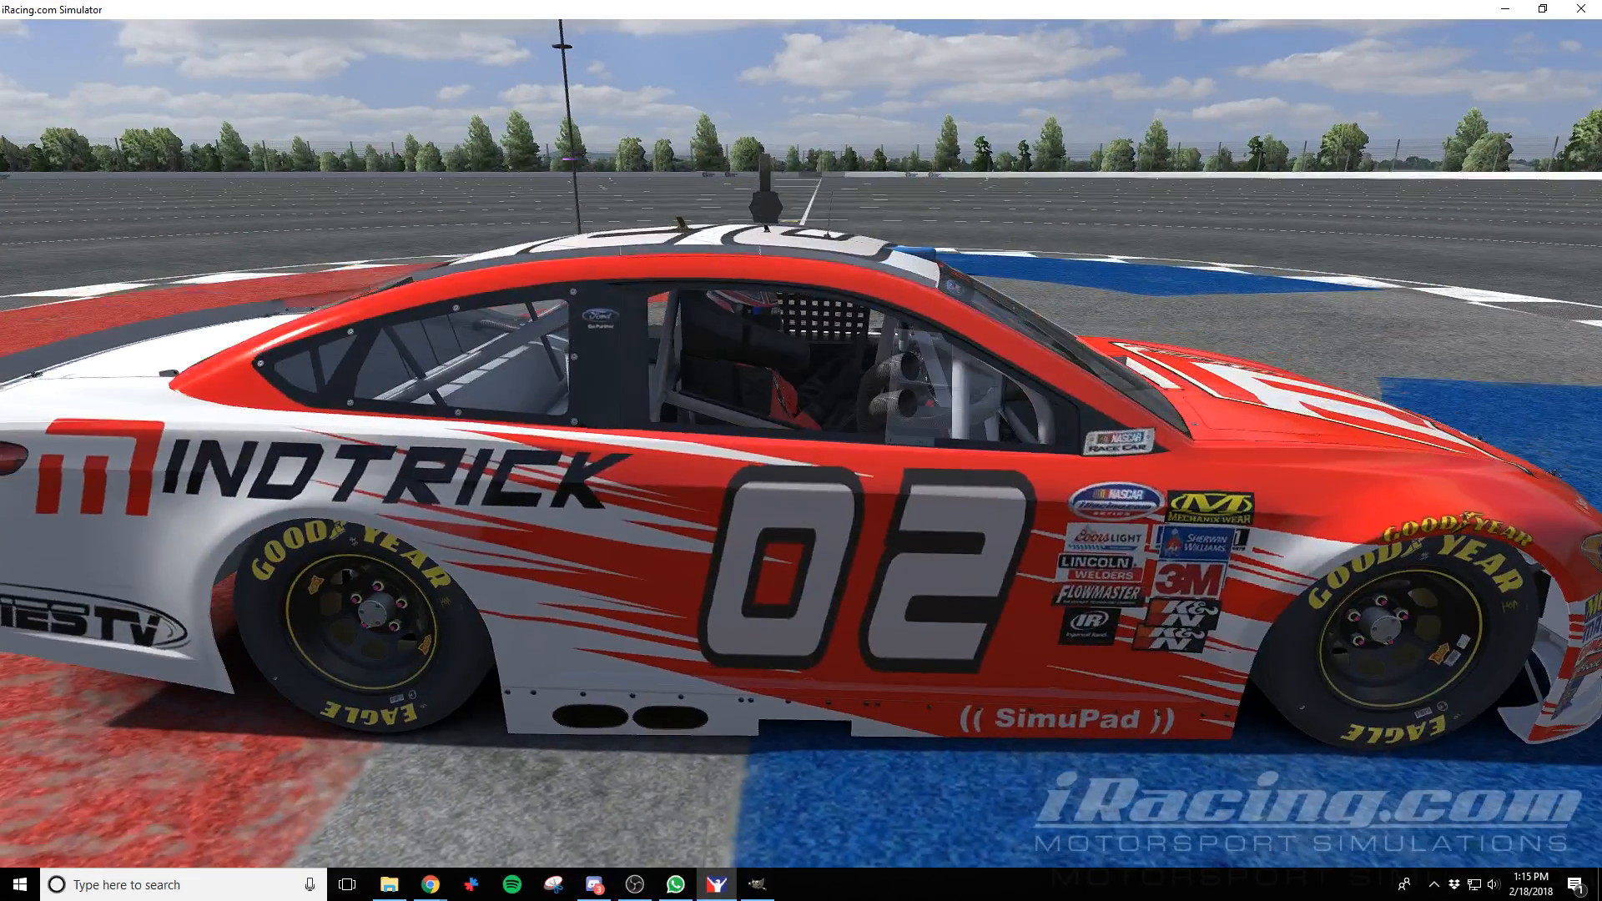
{"action": "key", "text": "alt+Tab"}
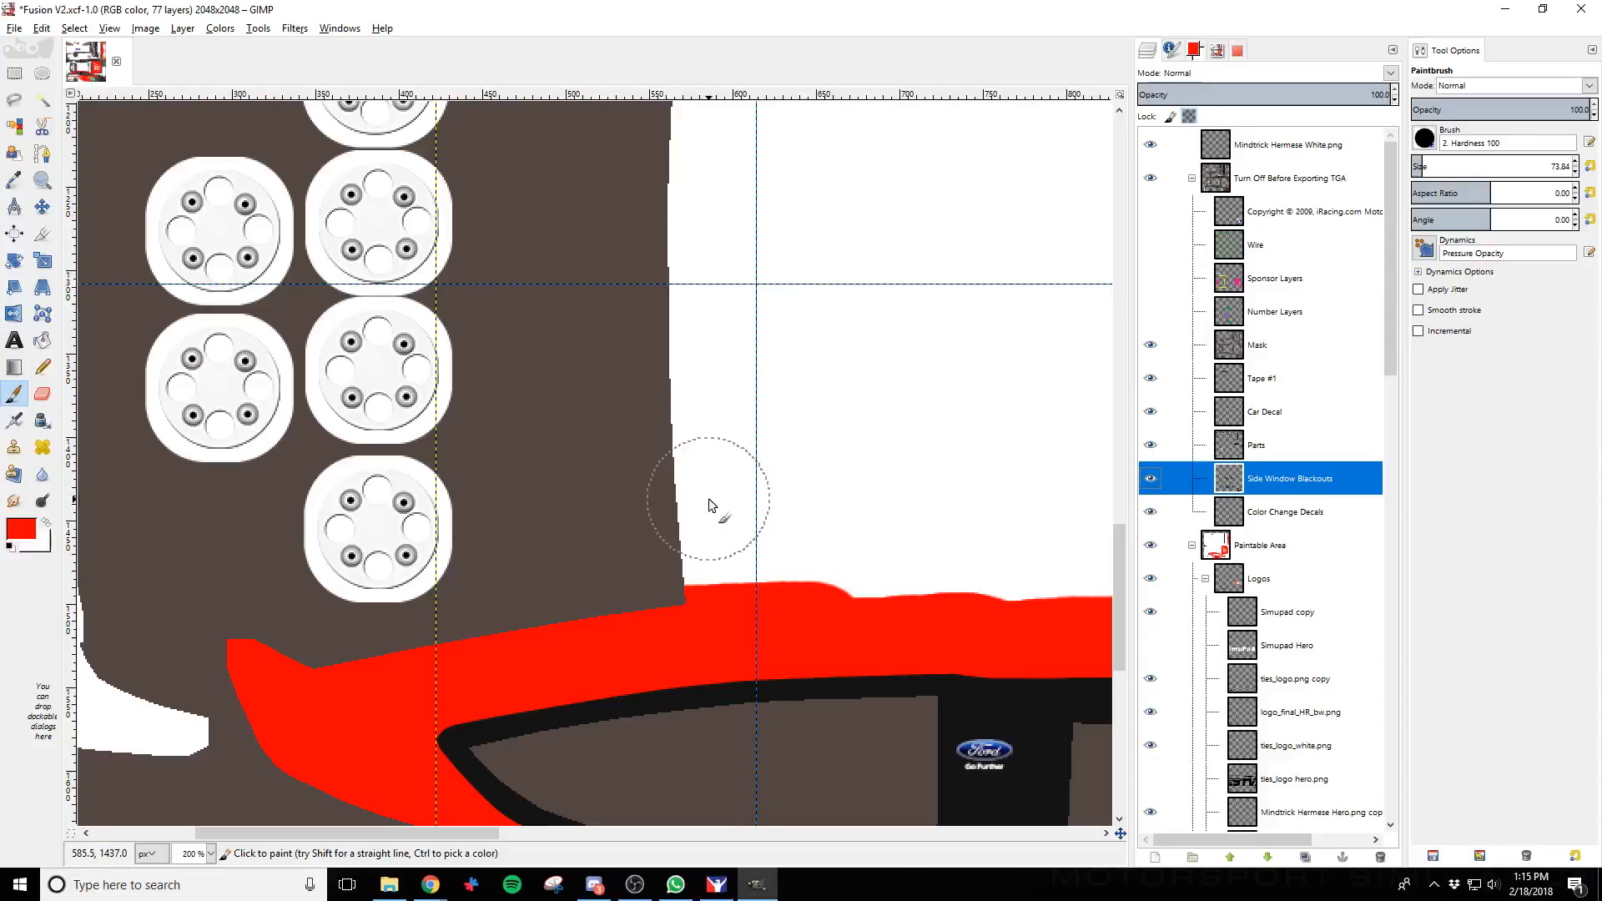
Show the Wire overlay again and try a red stroke along the window's upper edge, then undo it
{"action": "scroll", "coordinate": [751, 554], "scroll_direction": "down", "scroll_amount": 1, "text": "ctrl"}
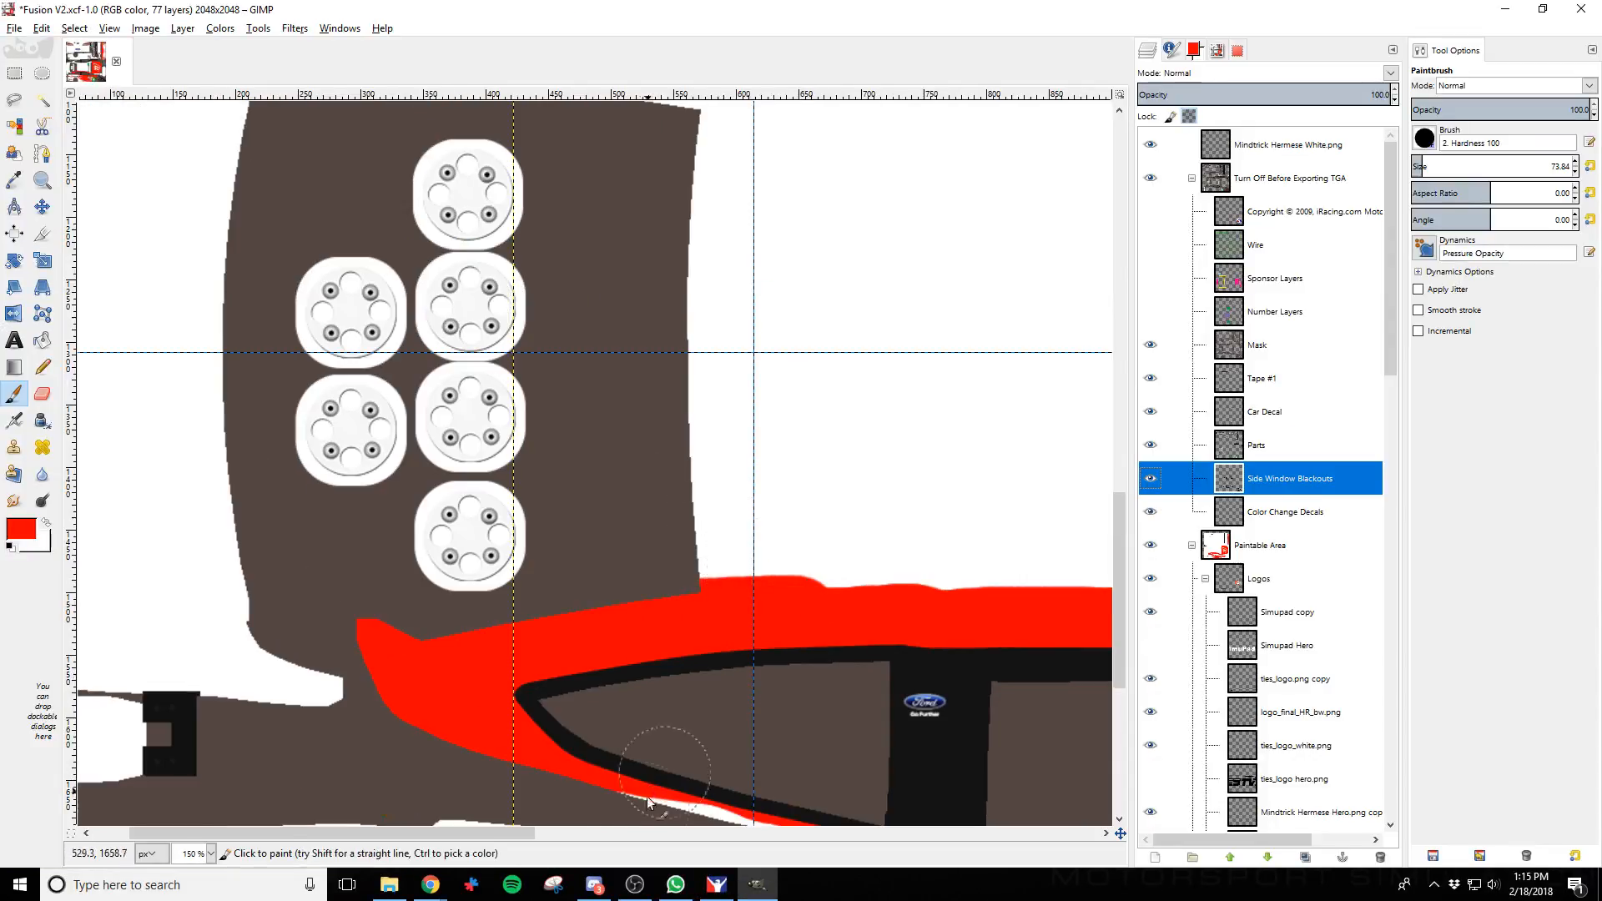
{"action": "left_click_drag", "start_coordinate": [500, 833], "coordinate": [665, 835]}
{"action": "scroll", "coordinate": [665, 709], "scroll_direction": "up", "scroll_amount": 7}
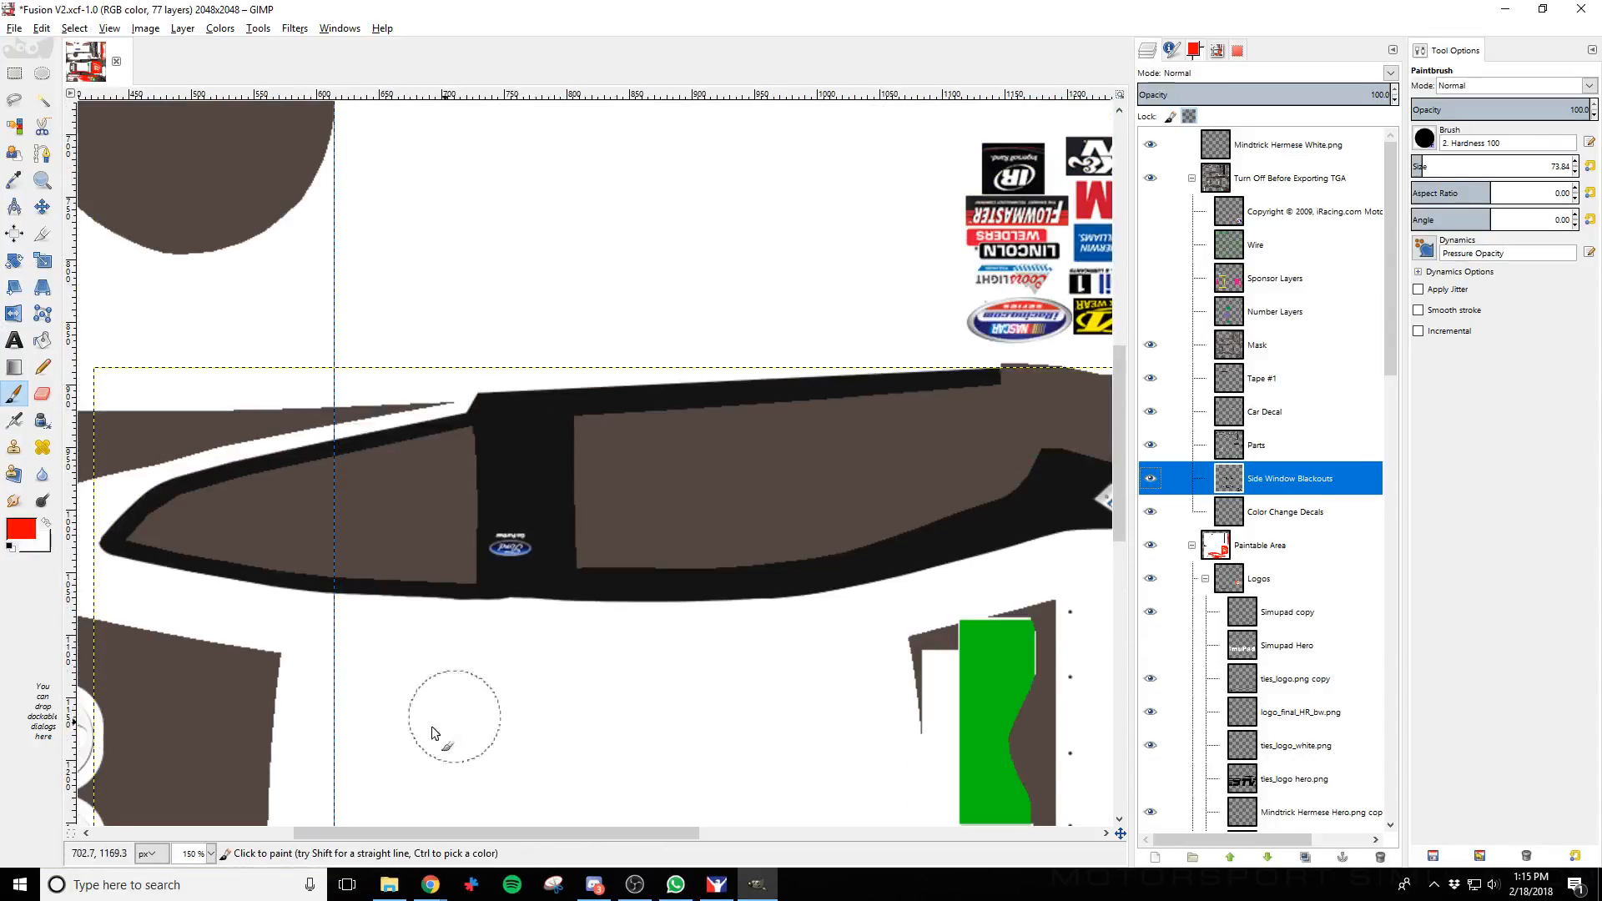
{"action": "left_click", "coordinate": [1150, 244]}
{"action": "left_click_drag", "start_coordinate": [458, 449], "coordinate": [397, 453]}
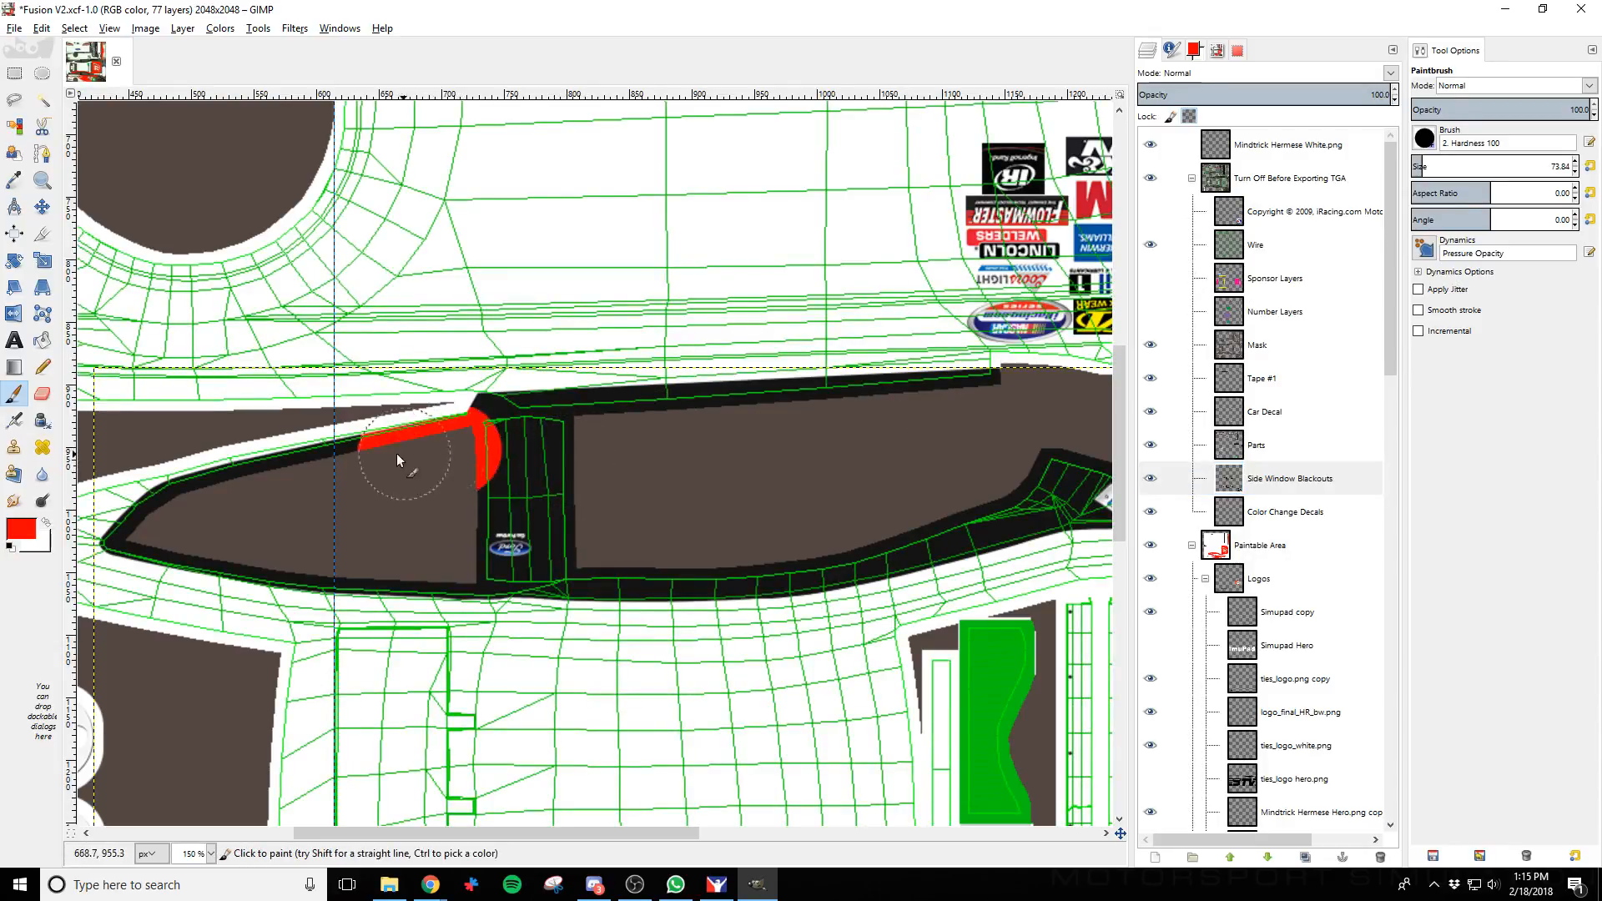
{"action": "left_click_drag", "start_coordinate": [452, 839], "coordinate": [371, 833]}
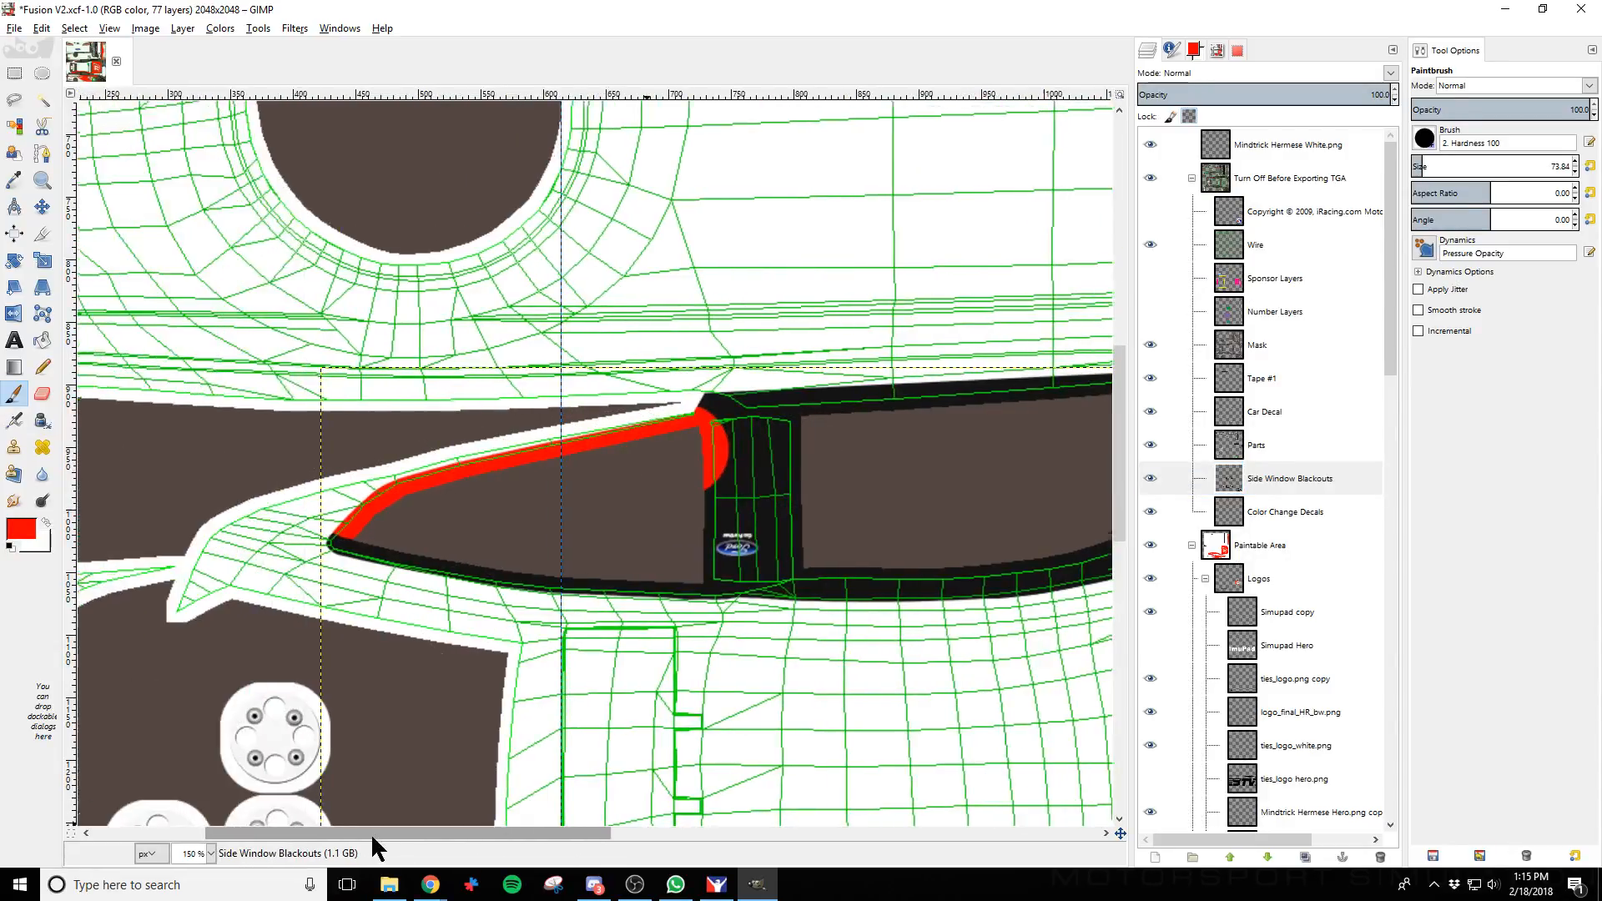
{"action": "key", "text": "ctrl+z"}
Select the Roof layer as the painting target
{"action": "scroll", "coordinate": [1327, 576], "scroll_direction": "down", "scroll_amount": 15}
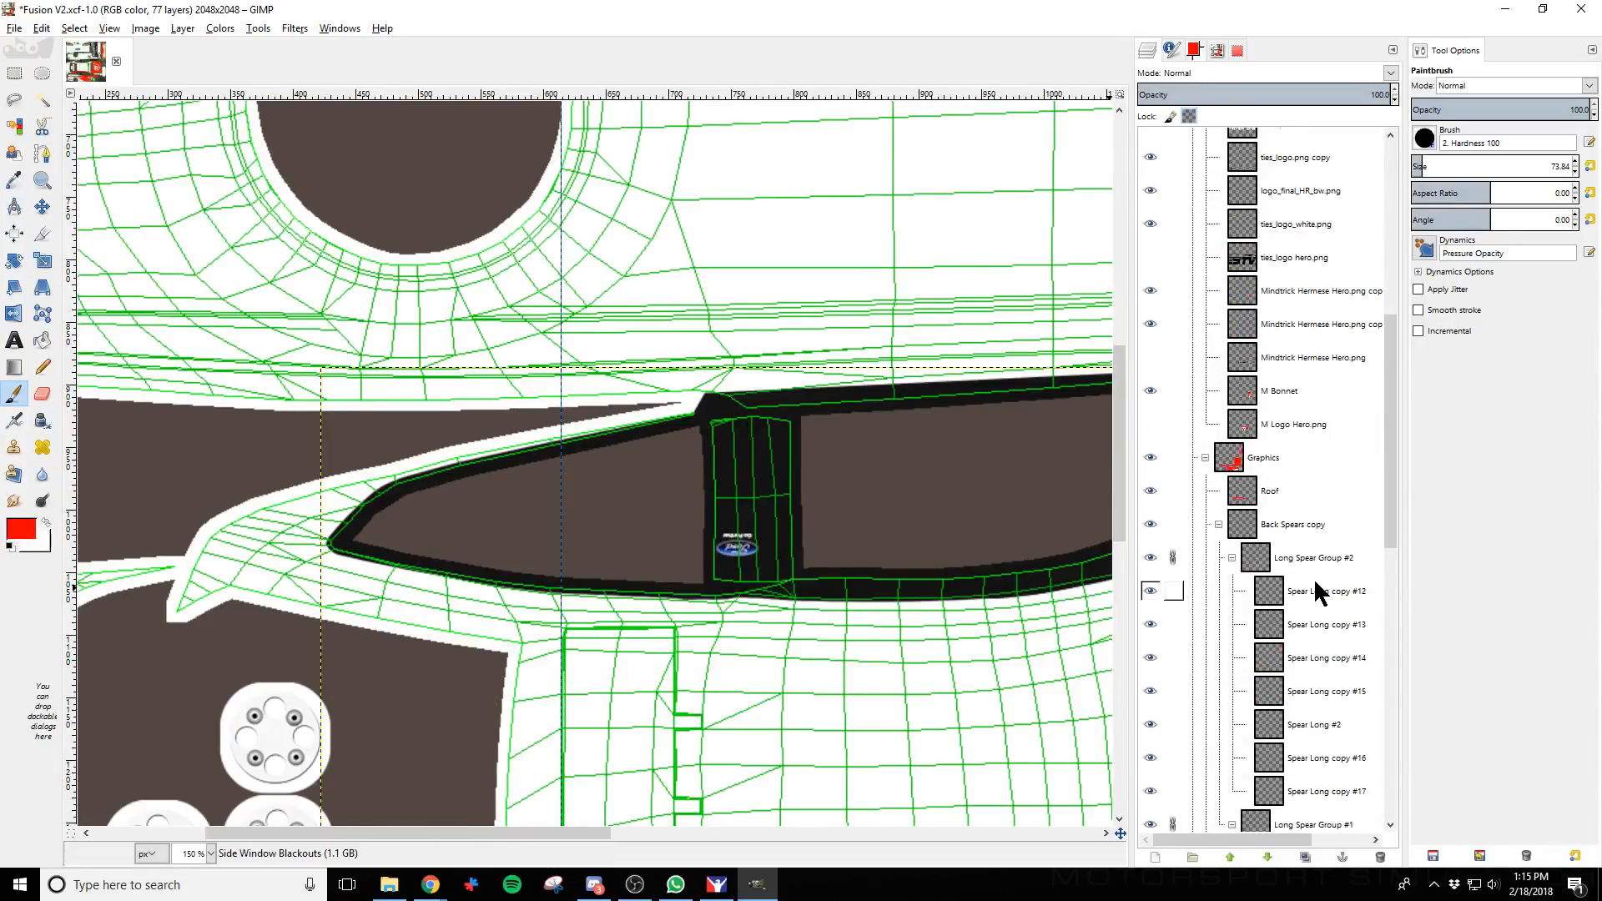
{"action": "scroll", "coordinate": [1310, 597], "scroll_direction": "down", "scroll_amount": 2}
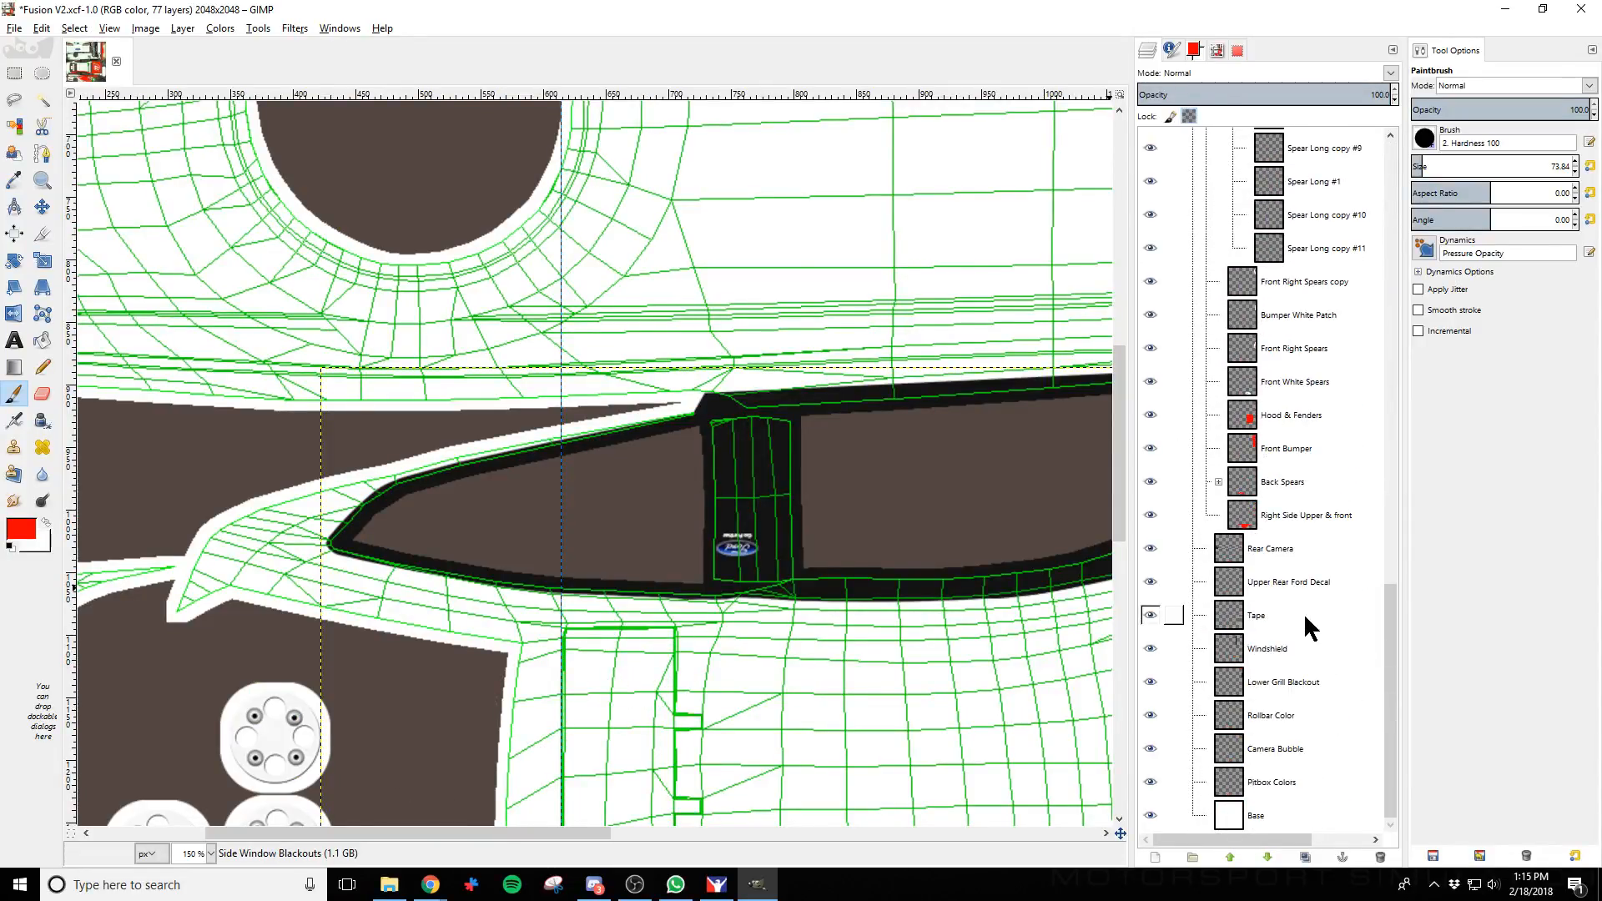
{"action": "scroll", "coordinate": [1310, 617], "scroll_direction": "up", "scroll_amount": 10}
{"action": "left_click", "coordinate": [1180, 426]}
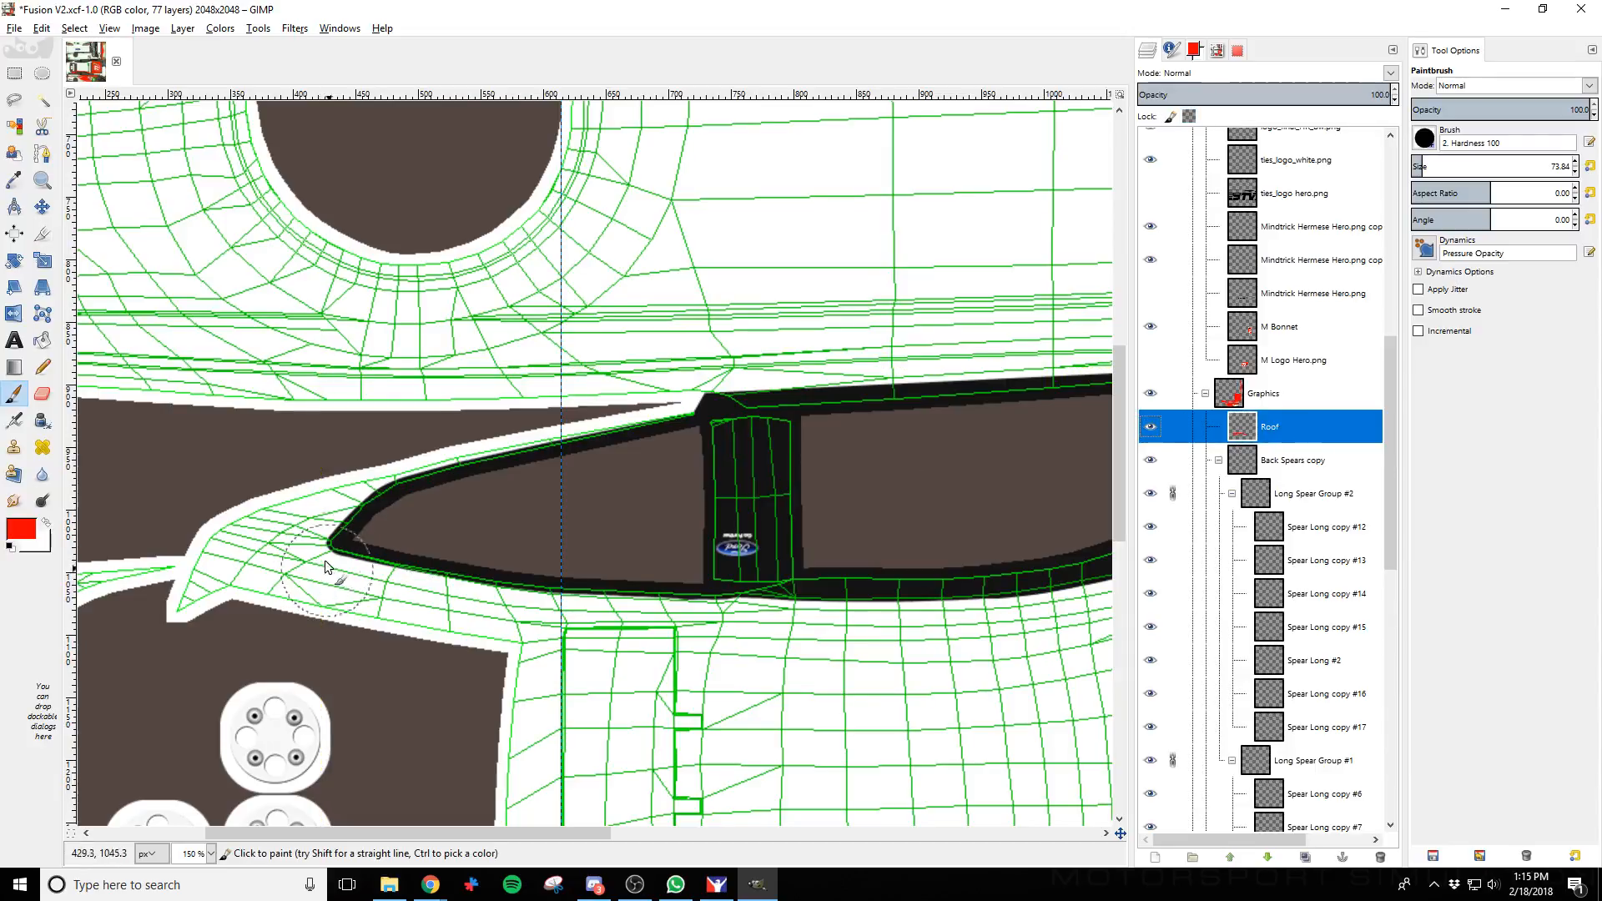
Paint a continuous red band from the spear tip along the window's lower sill, then export to car_147818.tga
{"action": "mouse_move", "coordinate": [212, 611]}
{"action": "left_mouse_down"}
{"action": "mouse_move", "coordinate": [208, 584]}
{"action": "mouse_move", "coordinate": [261, 543]}
{"action": "mouse_move", "coordinate": [508, 481]}
{"action": "left_mouse_up"}
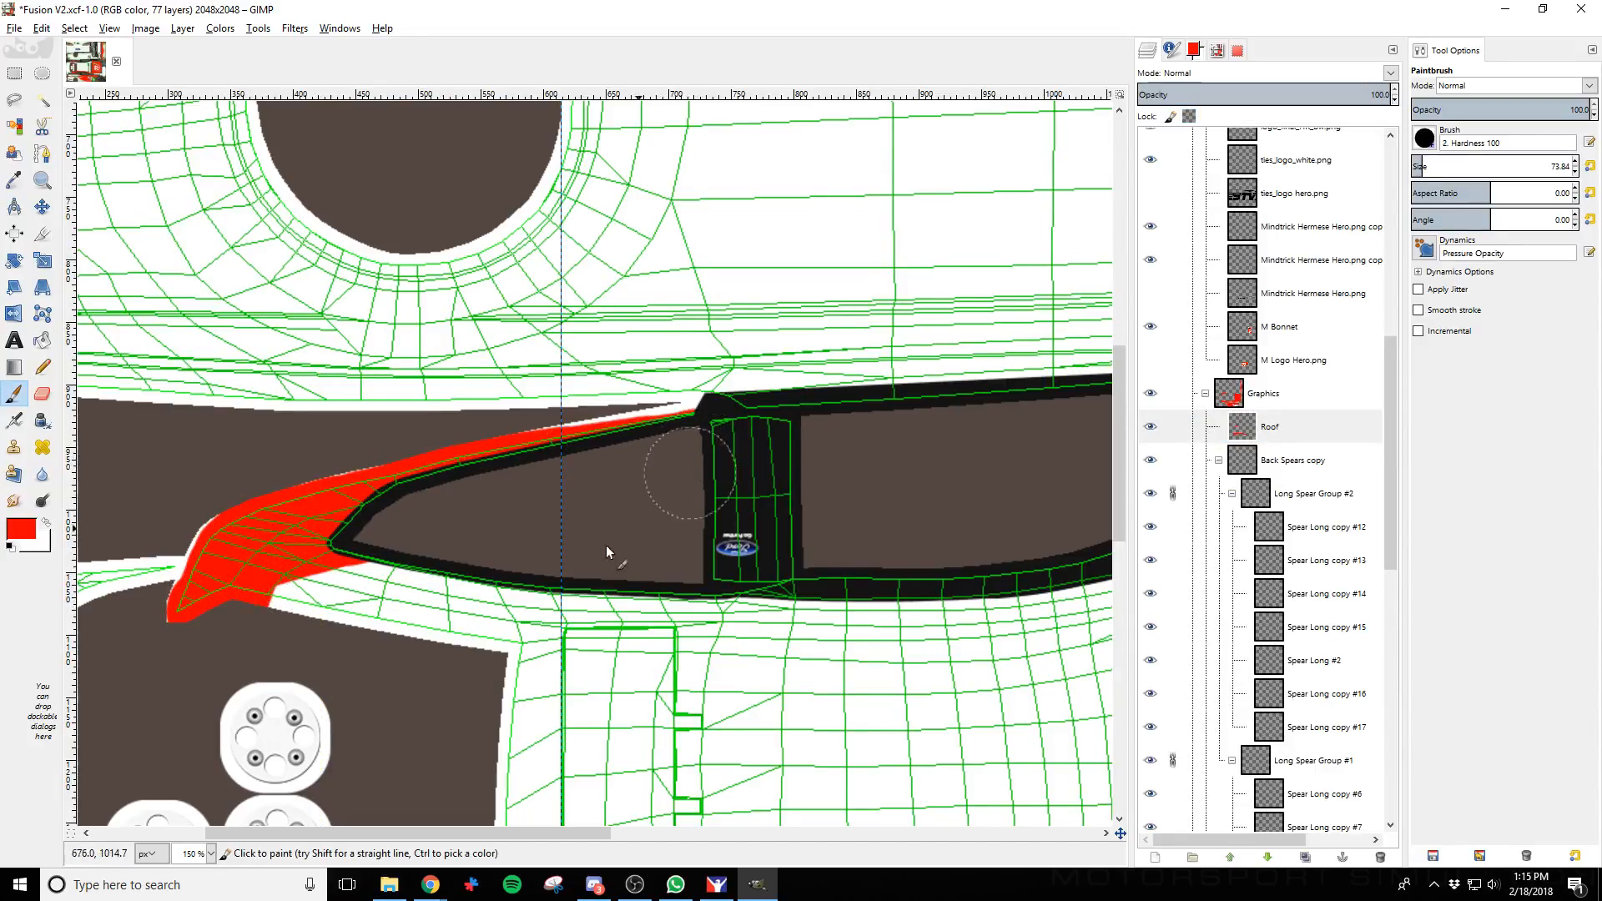
{"action": "mouse_move", "coordinate": [309, 576]}
{"action": "left_mouse_down"}
{"action": "mouse_move", "coordinate": [617, 636]}
{"action": "mouse_move", "coordinate": [849, 638]}
{"action": "left_mouse_up"}
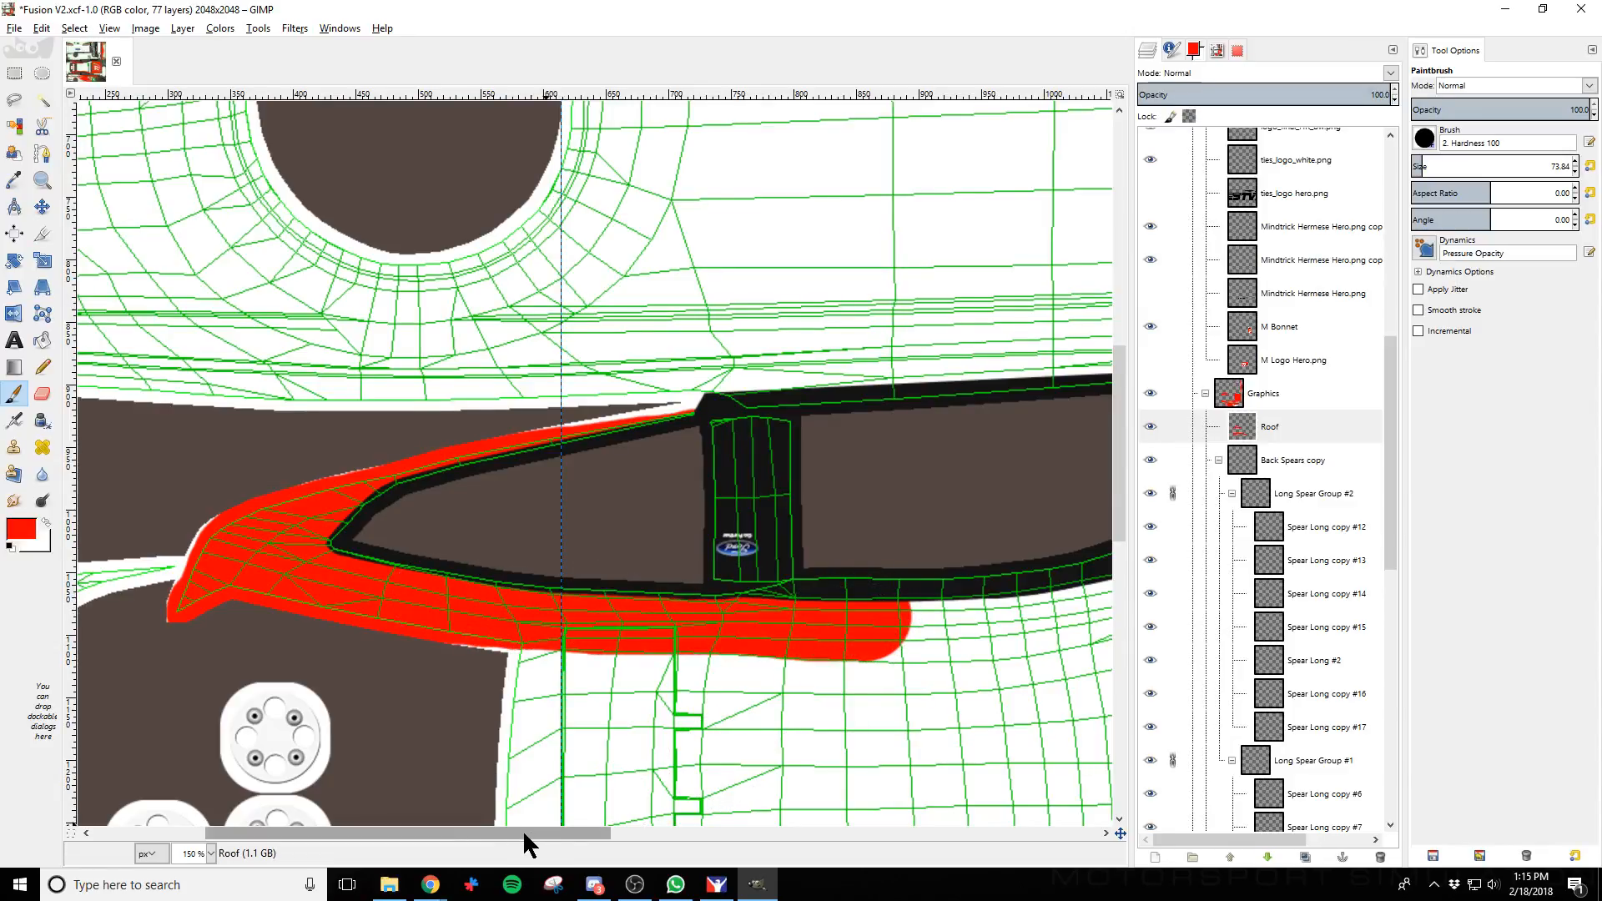
{"action": "left_click_drag", "start_coordinate": [523, 832], "coordinate": [794, 832]}
{"action": "left_click_drag", "start_coordinate": [337, 627], "coordinate": [676, 549]}
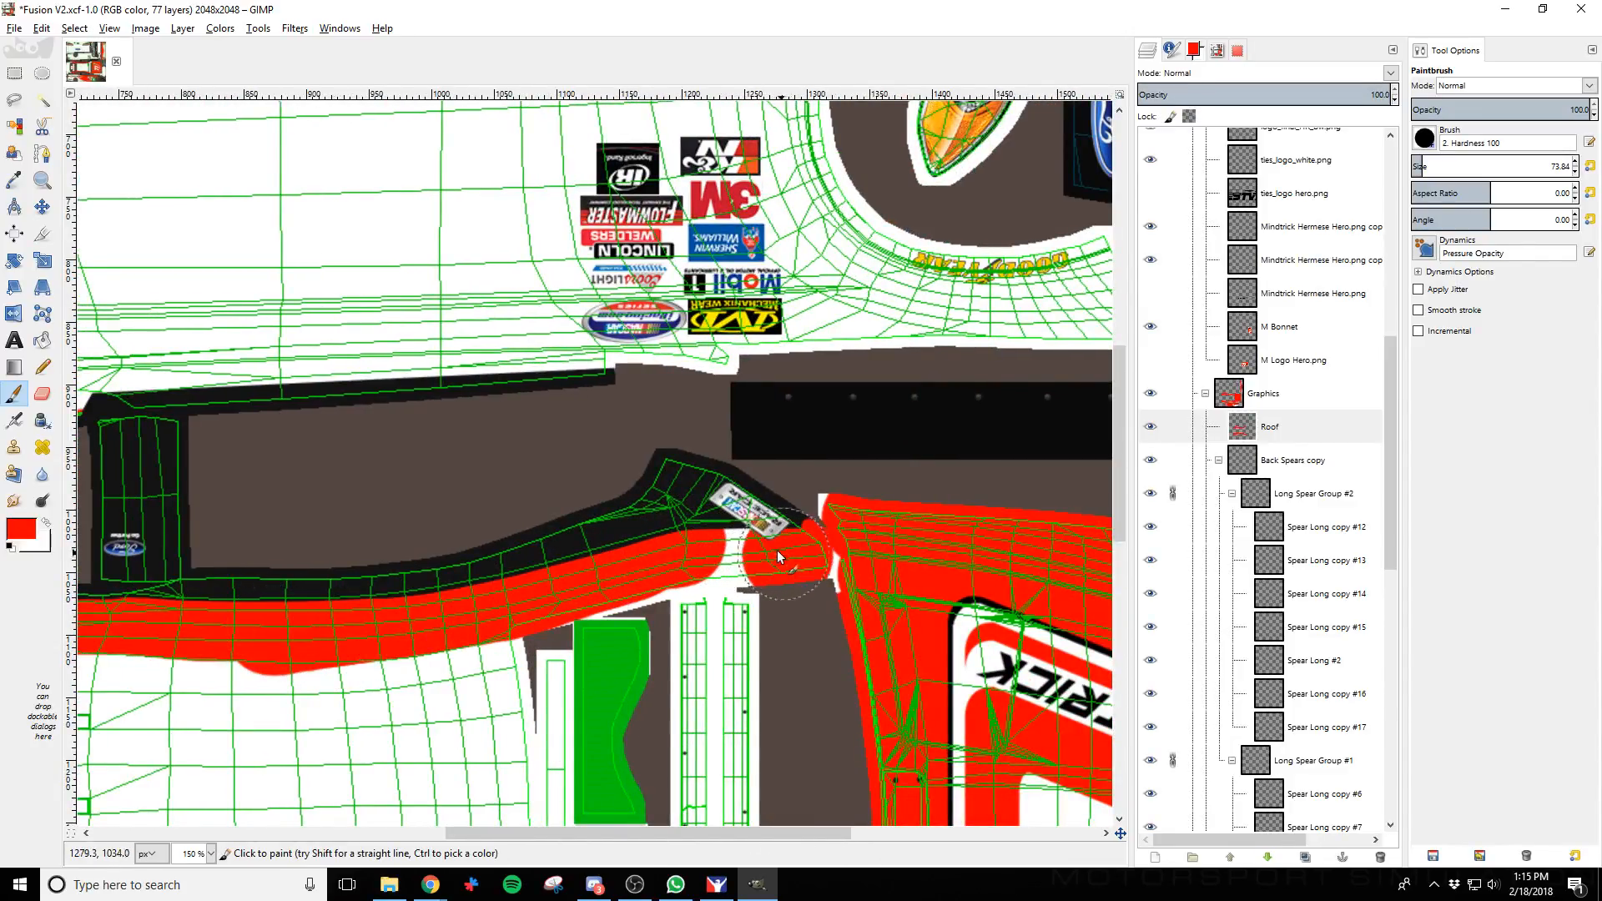
{"action": "left_click_drag", "start_coordinate": [778, 555], "coordinate": [681, 556]}
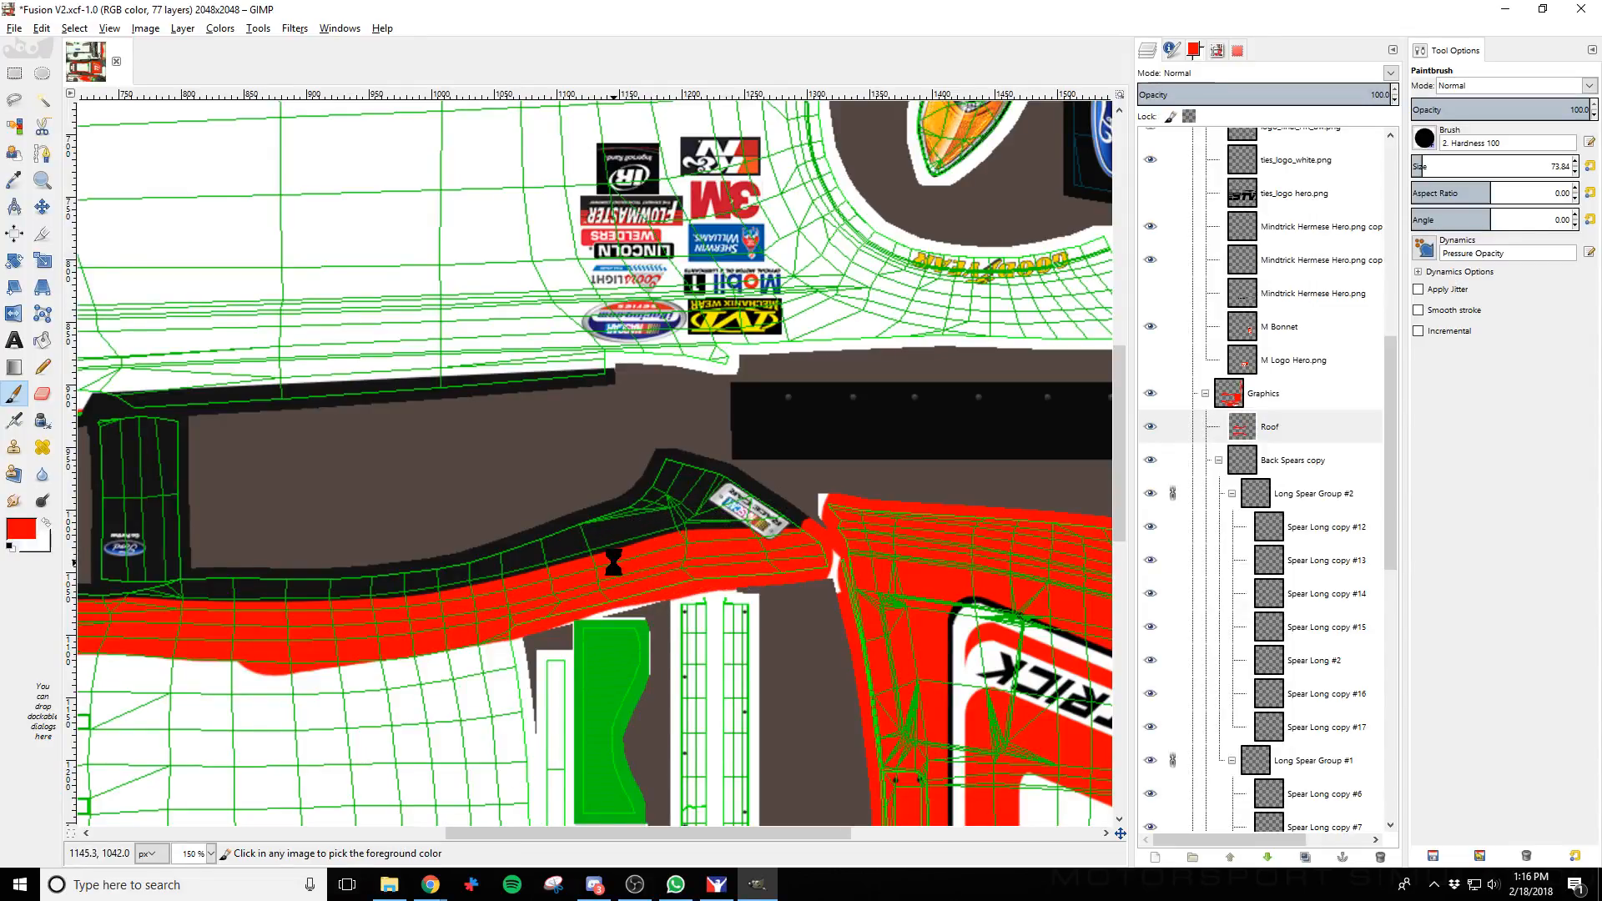
{"action": "key", "text": "ctrl+e"}
{"action": "scroll", "coordinate": [461, 647], "scroll_direction": "down", "scroll_amount": 2}
{"action": "scroll", "coordinate": [347, 648], "scroll_direction": "down", "scroll_amount": 1}
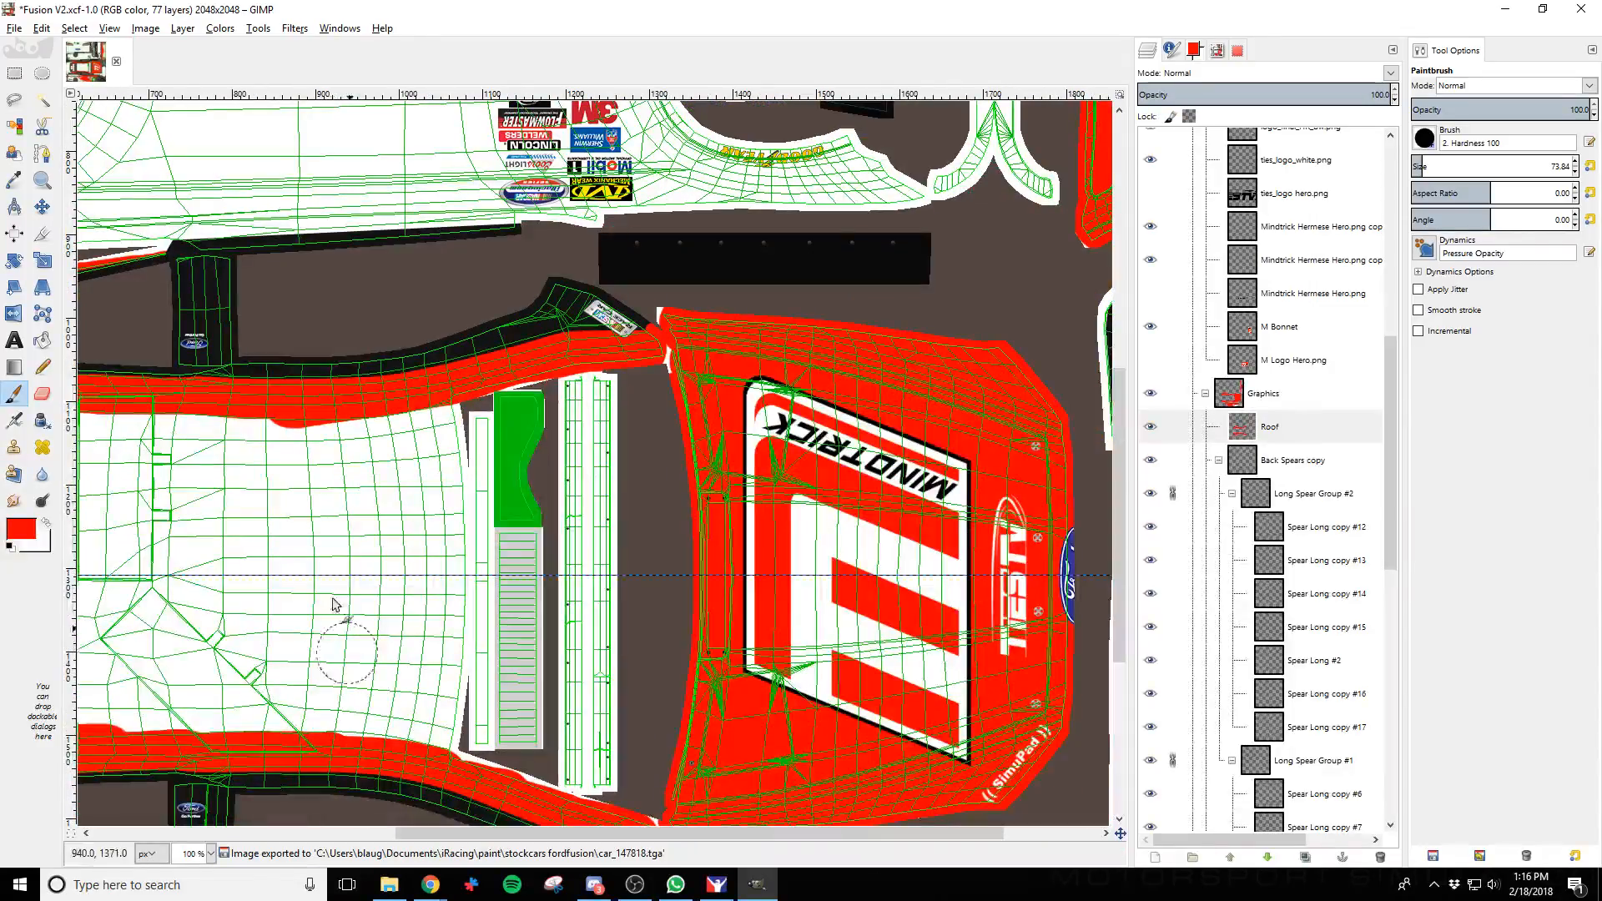
Brush red over the whole white roof panel, including its top and left edges, and export
{"action": "left_click_drag", "start_coordinate": [429, 833], "coordinate": [333, 835]}
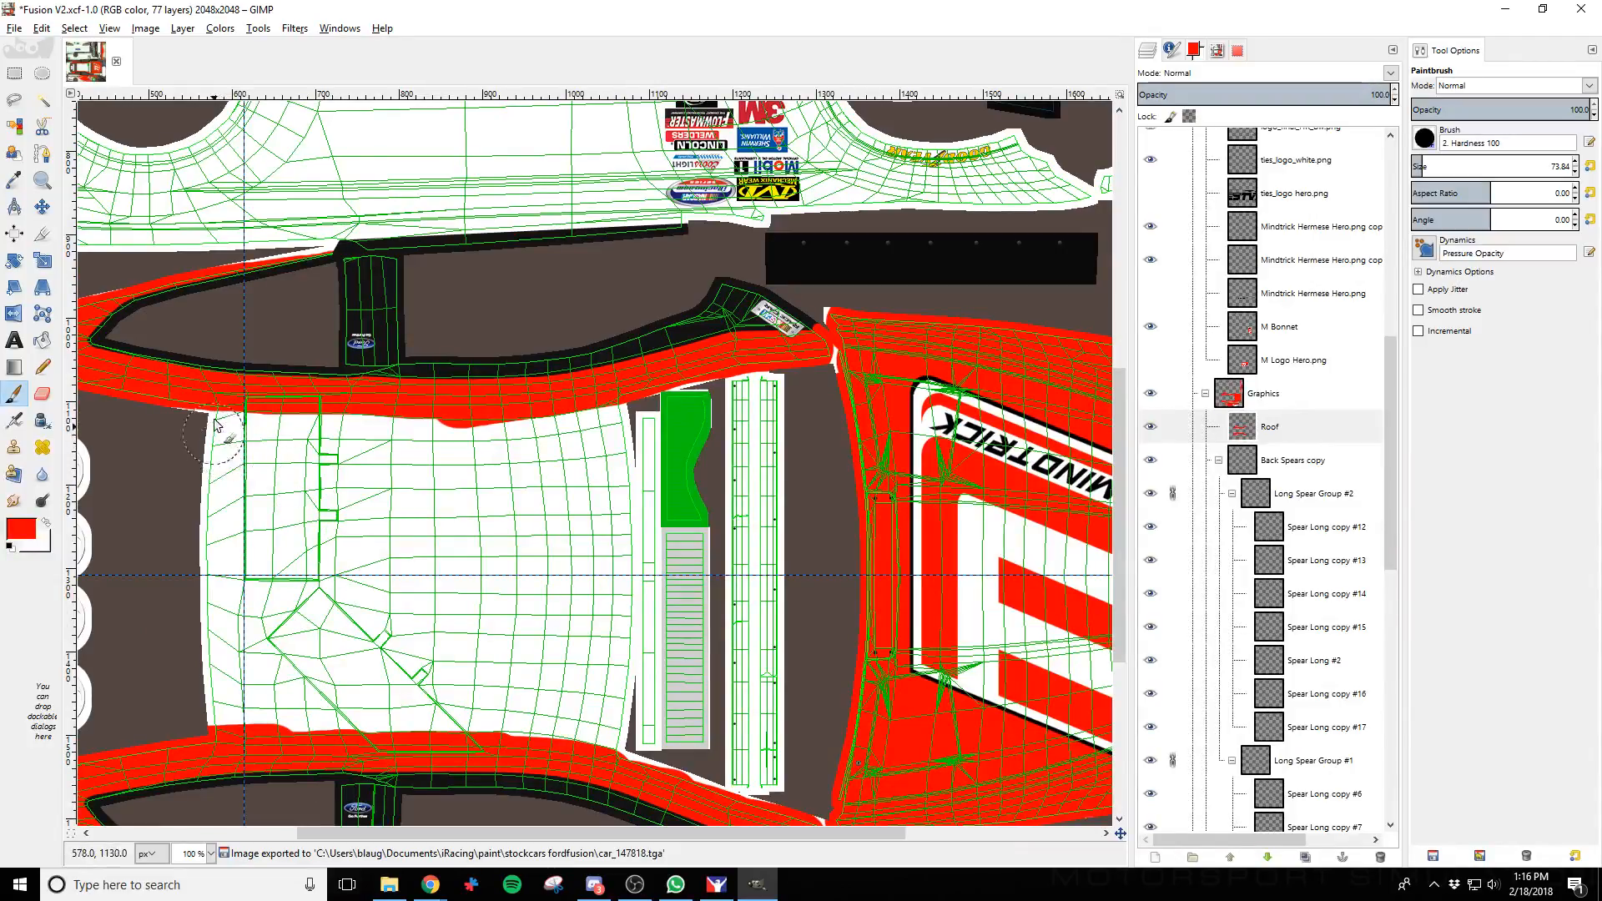
{"action": "mouse_move", "coordinate": [231, 413]}
{"action": "left_mouse_down"}
{"action": "mouse_move", "coordinate": [224, 613]}
{"action": "mouse_move", "coordinate": [241, 726]}
{"action": "mouse_move", "coordinate": [597, 743]}
{"action": "mouse_move", "coordinate": [603, 634]}
{"action": "left_mouse_up"}
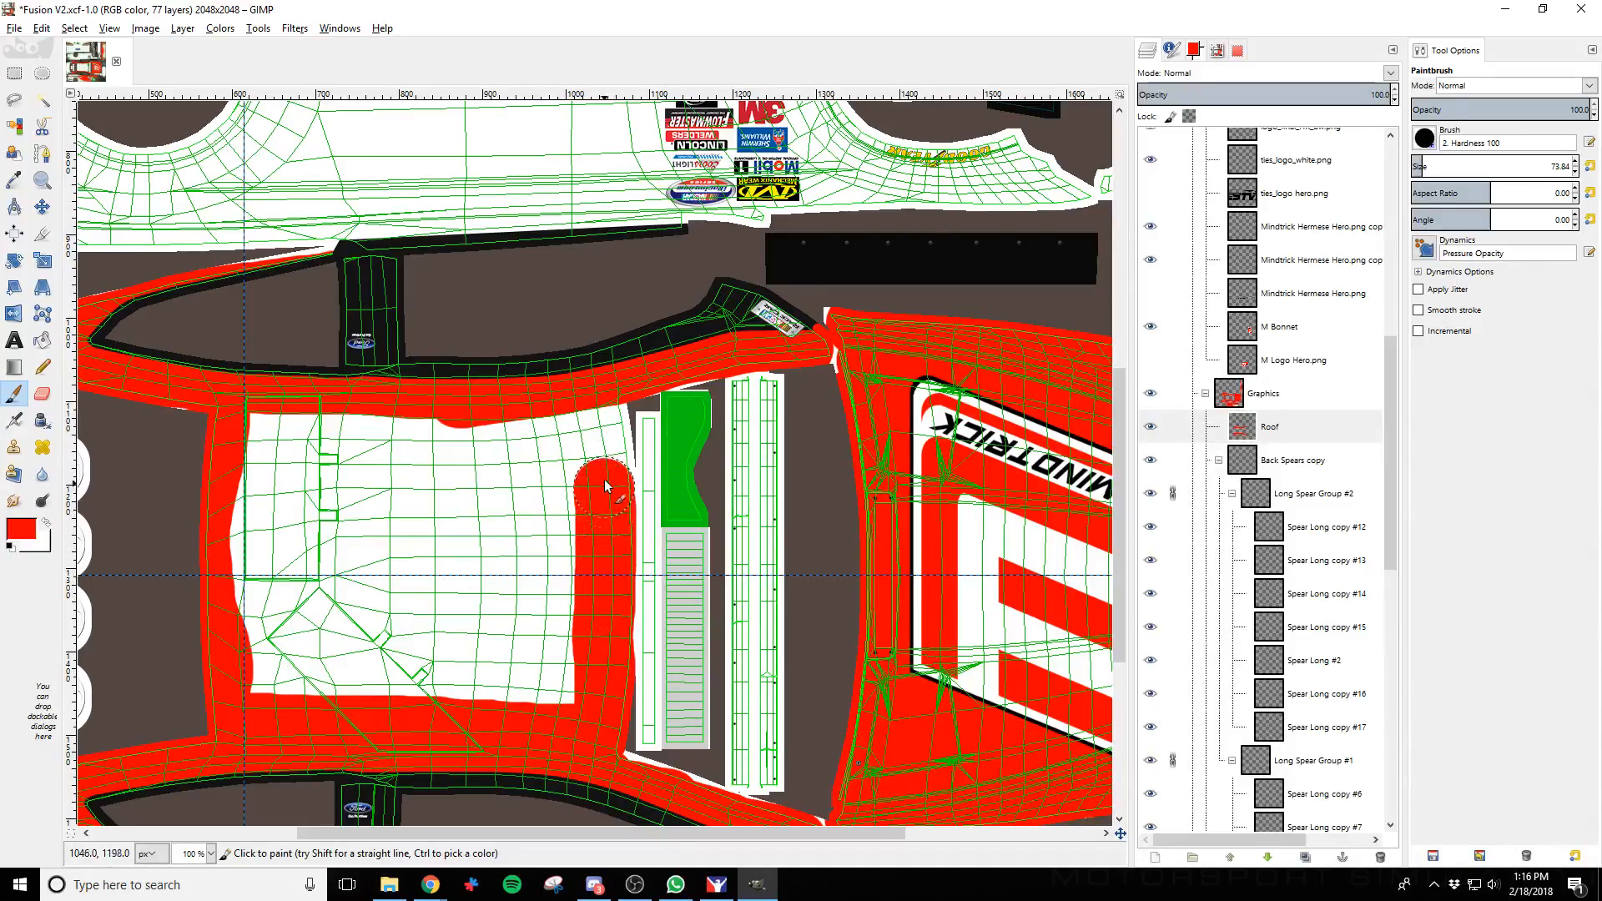
{"action": "mouse_move", "coordinate": [594, 414]}
{"action": "left_mouse_down"}
{"action": "mouse_move", "coordinate": [234, 404]}
{"action": "mouse_move", "coordinate": [456, 436]}
{"action": "mouse_move", "coordinate": [280, 467]}
{"action": "mouse_move", "coordinate": [333, 506]}
{"action": "mouse_move", "coordinate": [281, 538]}
{"action": "mouse_move", "coordinate": [216, 665]}
{"action": "mouse_move", "coordinate": [326, 716]}
{"action": "mouse_move", "coordinate": [430, 664]}
{"action": "mouse_move", "coordinate": [484, 692]}
{"action": "mouse_move", "coordinate": [536, 688]}
{"action": "mouse_move", "coordinate": [522, 584]}
{"action": "mouse_move", "coordinate": [475, 575]}
{"action": "mouse_move", "coordinate": [500, 665]}
{"action": "mouse_move", "coordinate": [553, 607]}
{"action": "mouse_move", "coordinate": [542, 495]}
{"action": "mouse_move", "coordinate": [488, 475]}
{"action": "mouse_move", "coordinate": [520, 533]}
{"action": "mouse_move", "coordinate": [543, 477]}
{"action": "mouse_move", "coordinate": [495, 455]}
{"action": "mouse_move", "coordinate": [384, 474]}
{"action": "mouse_move", "coordinate": [311, 534]}
{"action": "mouse_move", "coordinate": [349, 575]}
{"action": "mouse_move", "coordinate": [467, 540]}
{"action": "mouse_move", "coordinate": [379, 640]}
{"action": "left_mouse_up"}
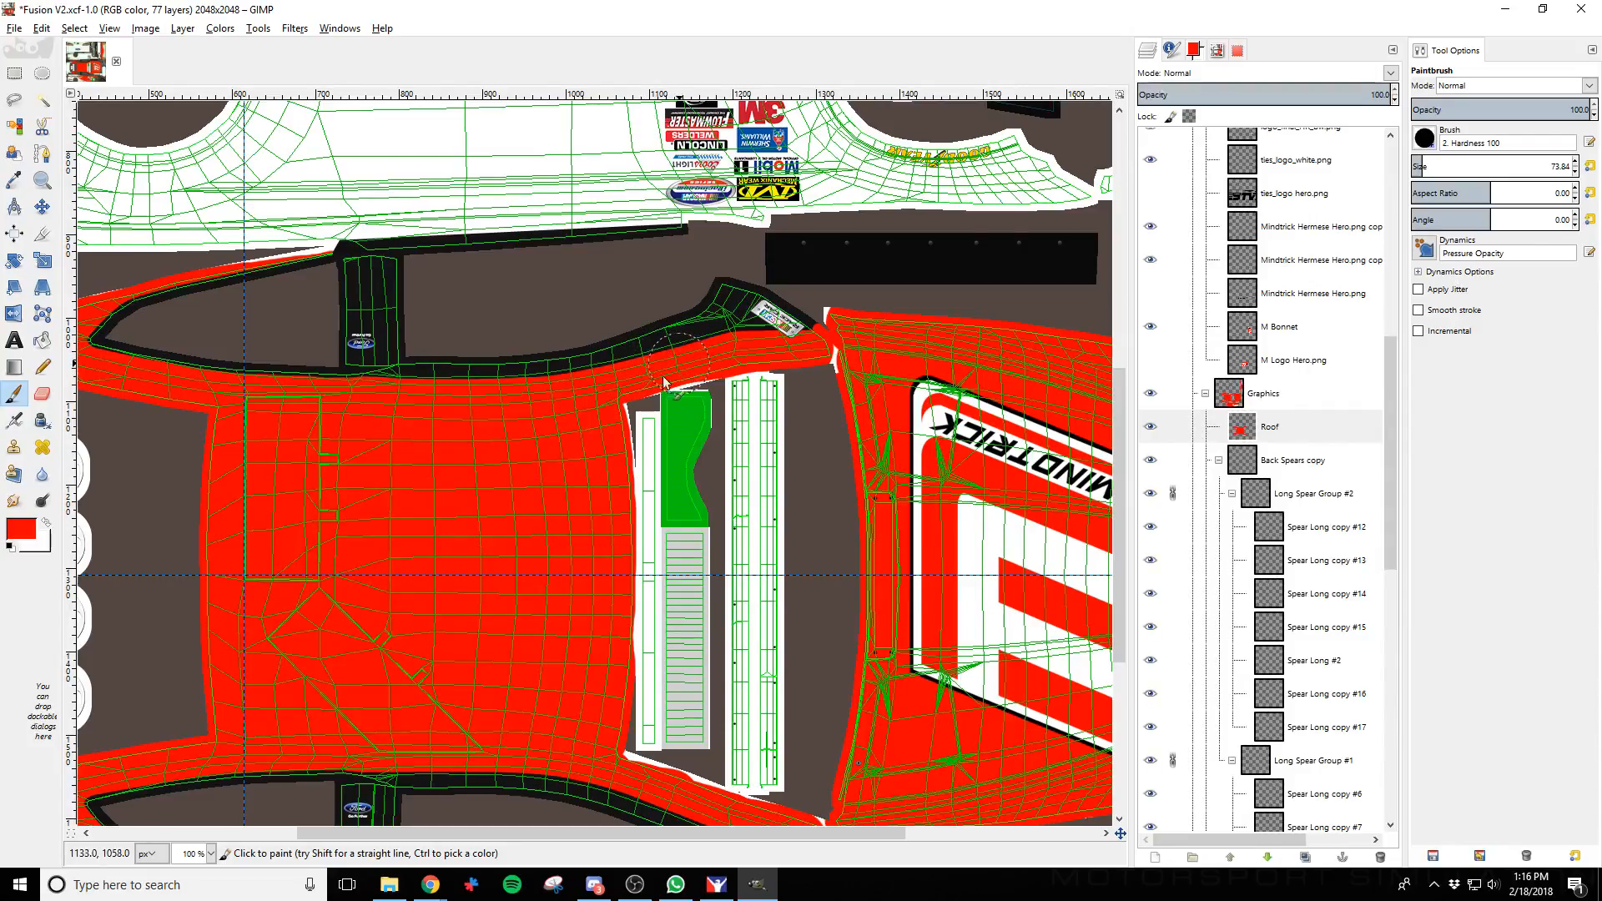
{"action": "key", "text": "ctrl"}
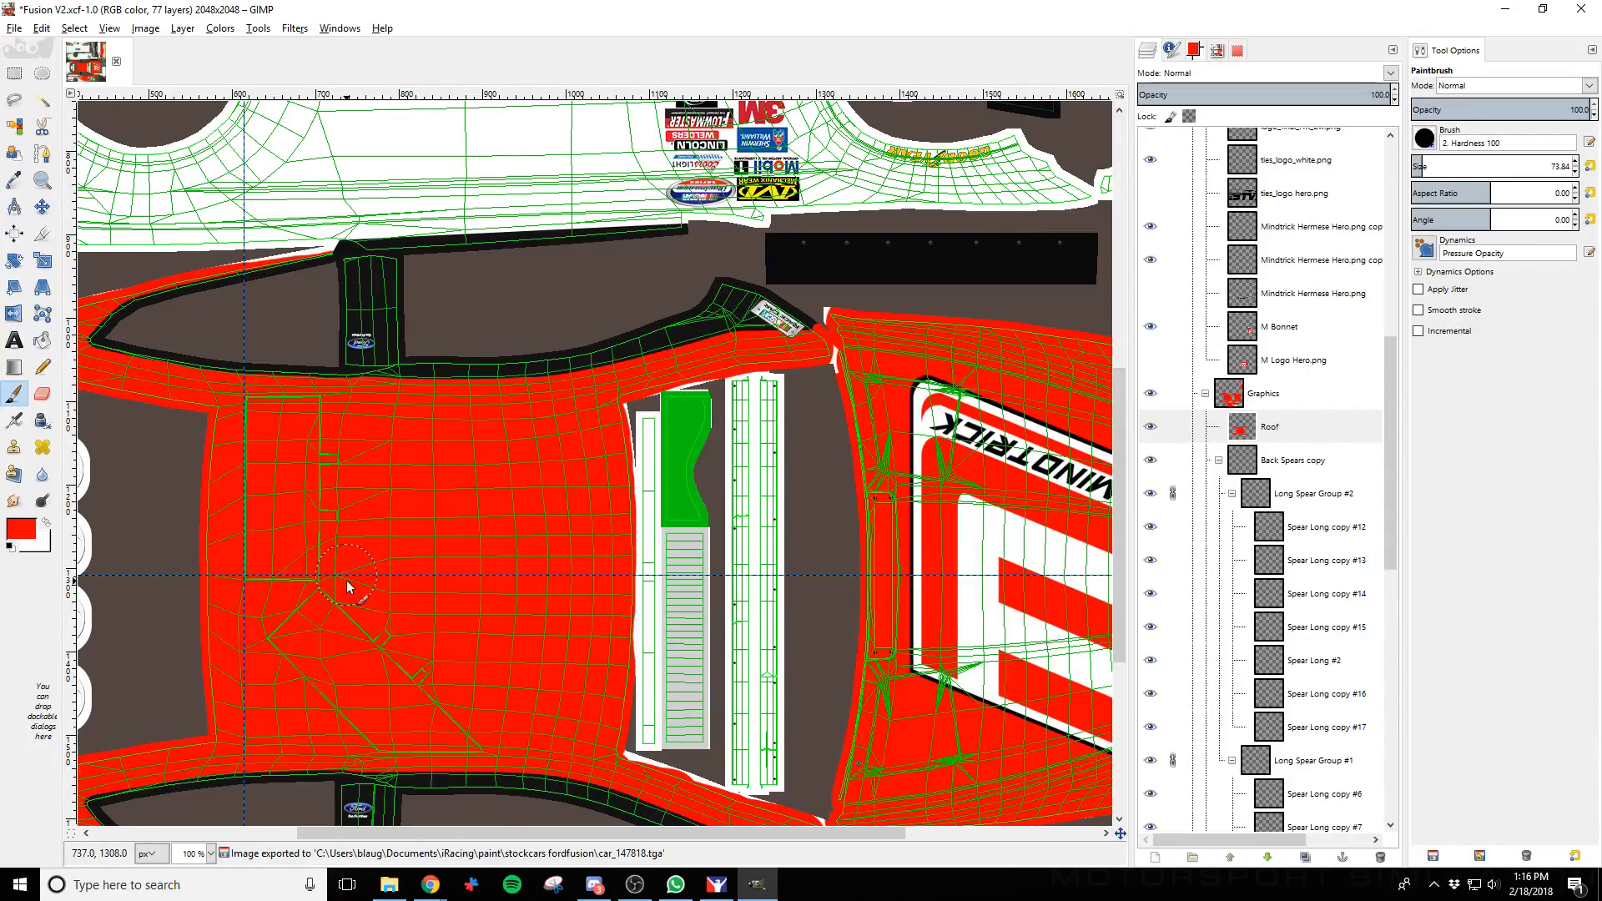
{"action": "key", "text": "alt+Tab"}
{"action": "key", "text": "ctrl+r"}
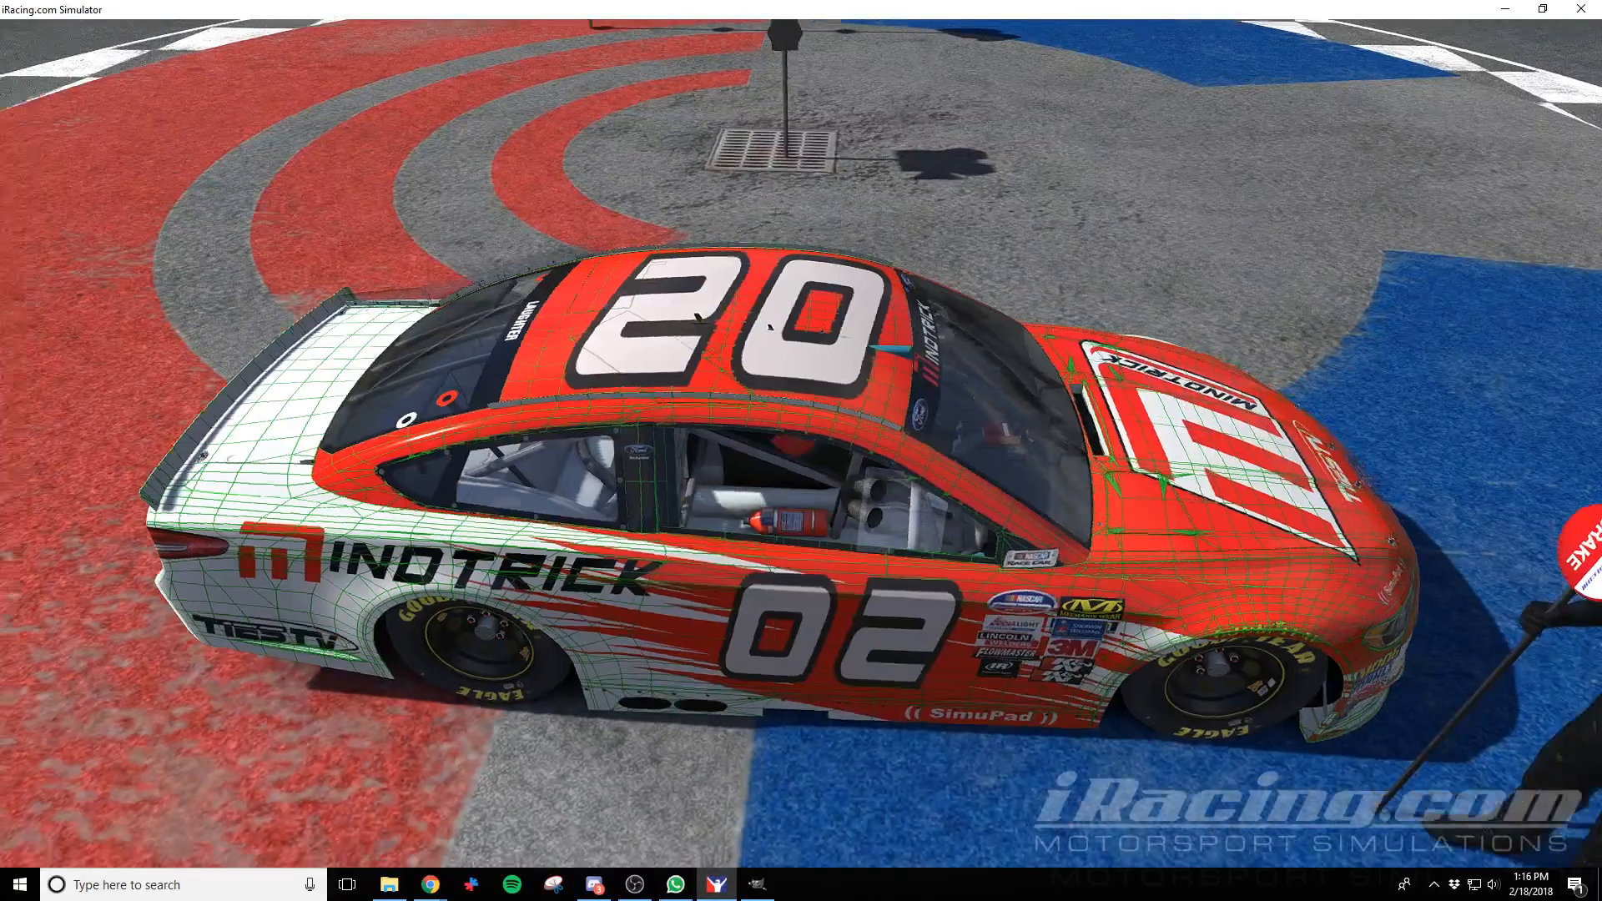
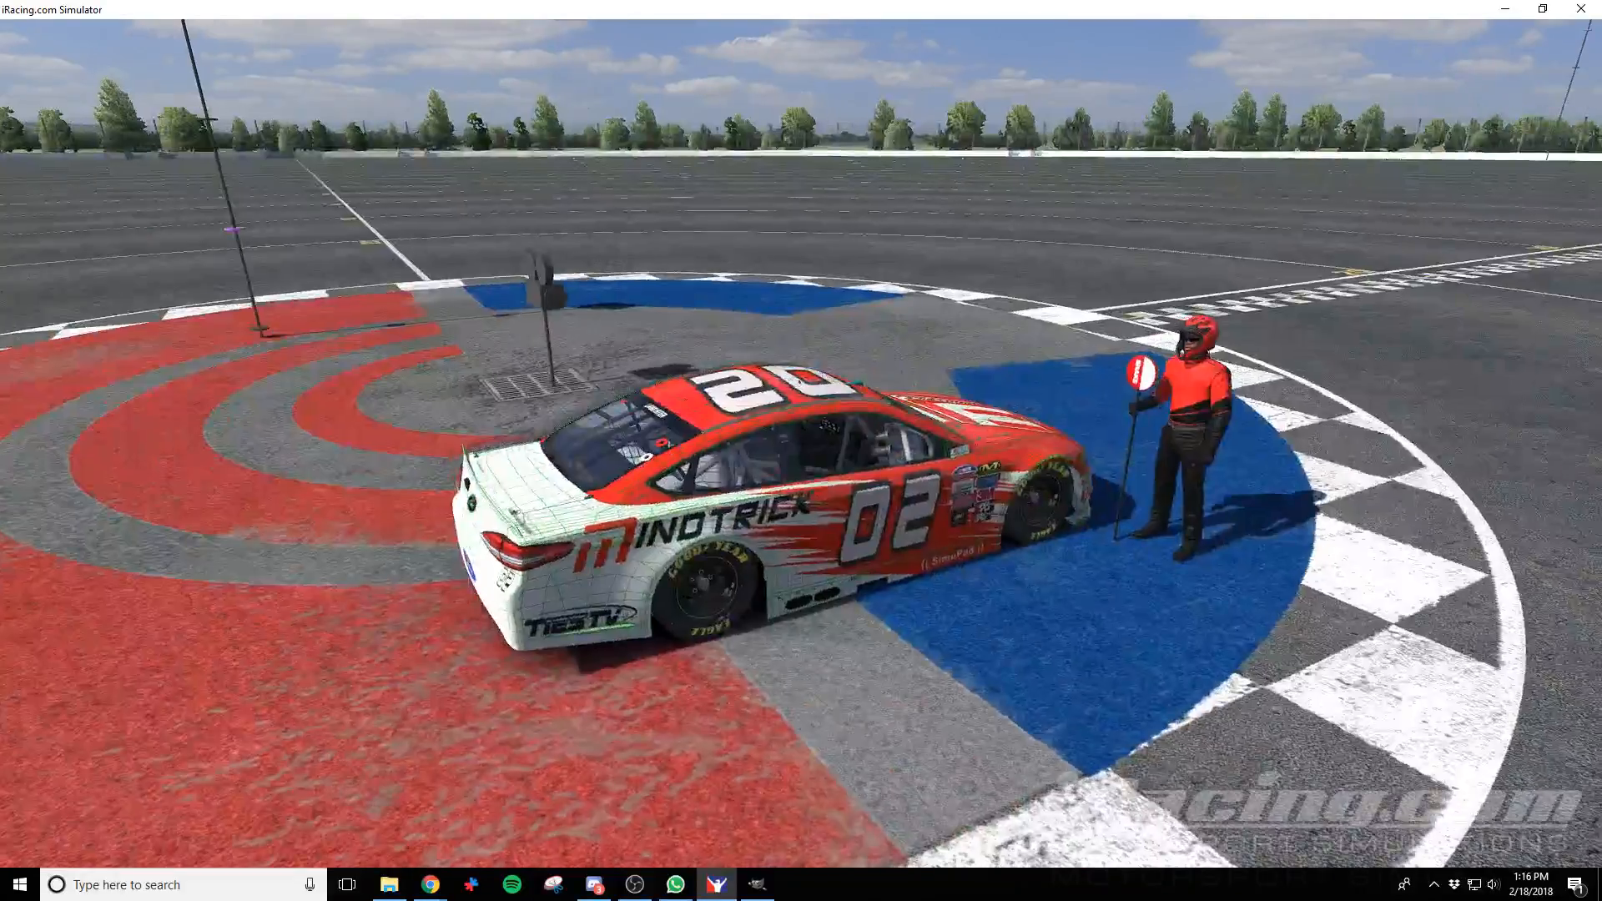
Switch from iRacing back to the Fusion V2 livery file in GIMP
{"action": "key", "text": "alt+Tab"}
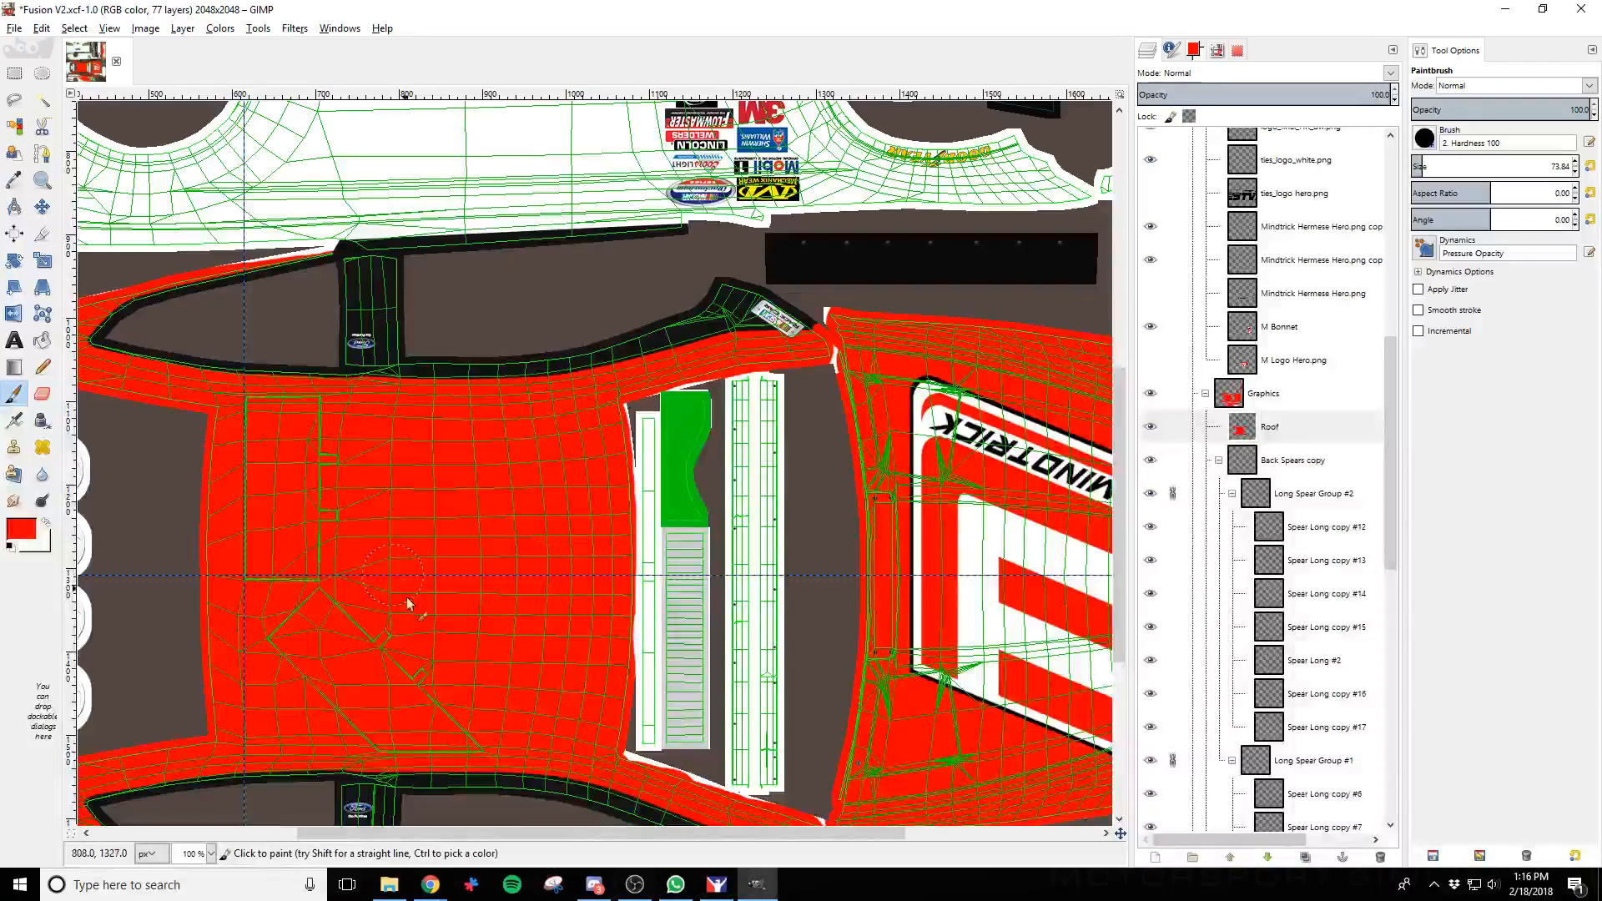
Add a new layer named 'Decklid' inside the Graphics group
{"action": "scroll", "coordinate": [576, 651], "scroll_direction": "down", "scroll_amount": 2}
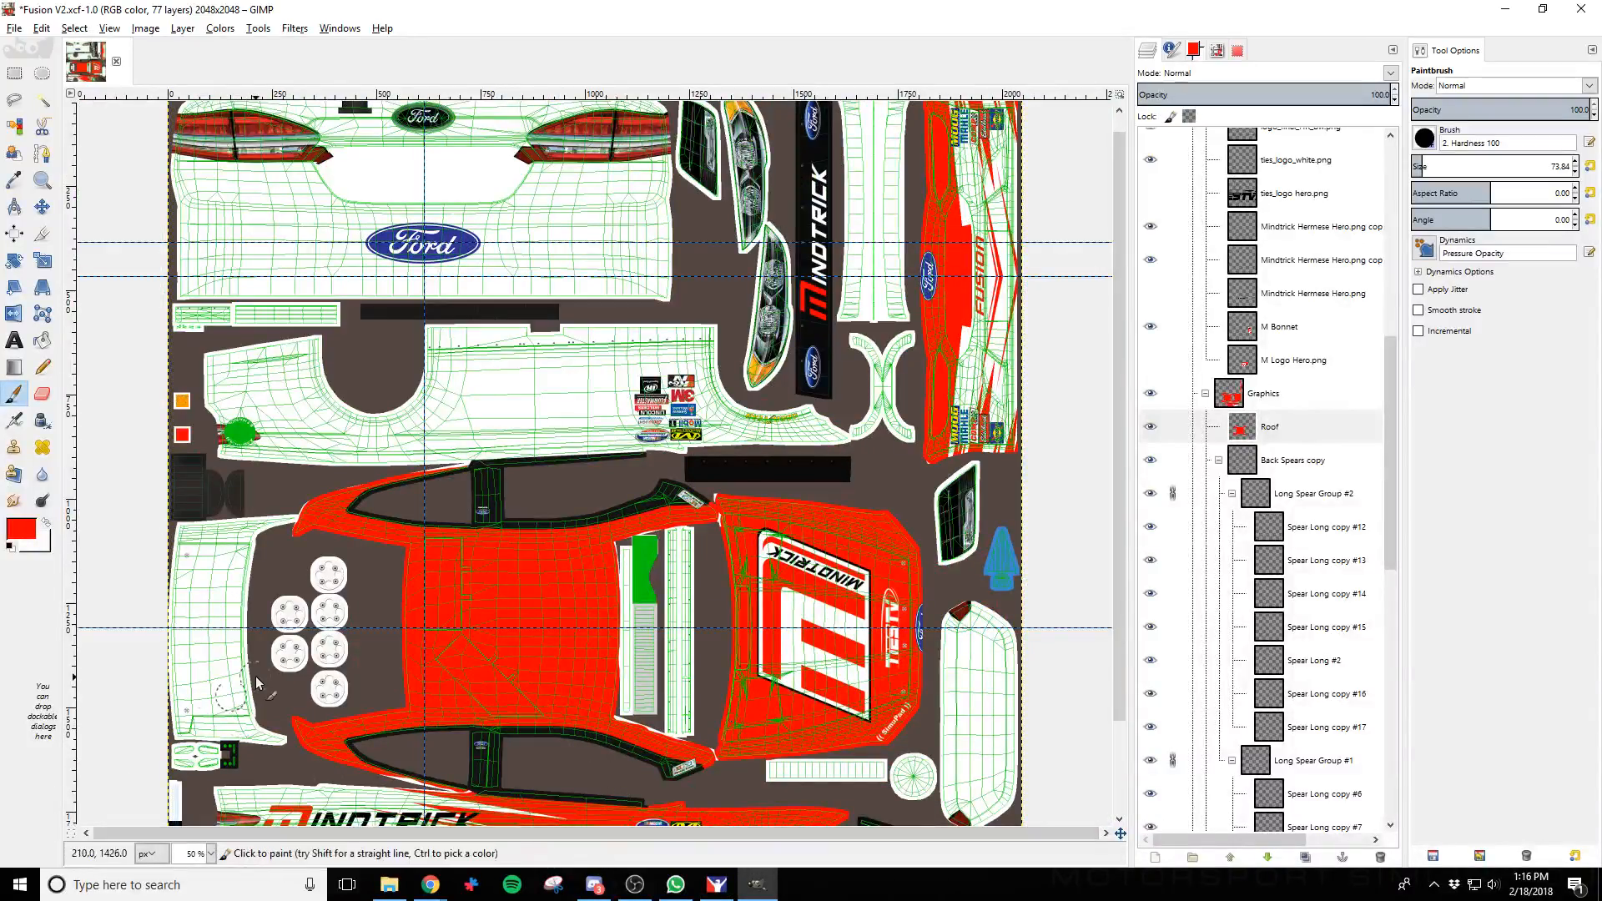
{"action": "left_click", "coordinate": [1219, 397]}
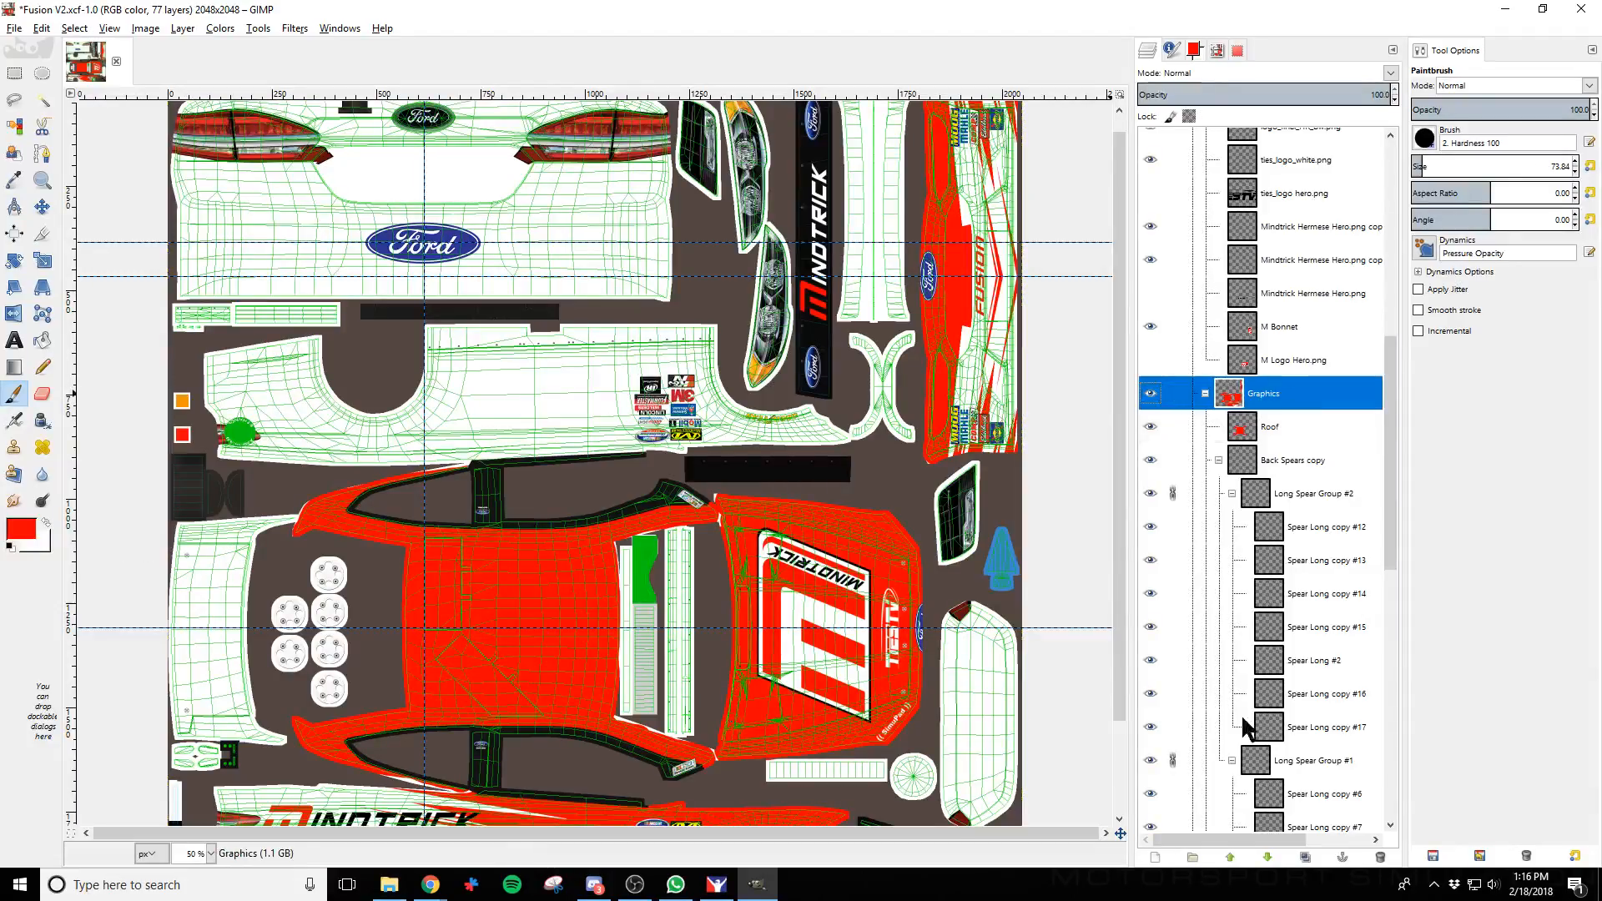
{"action": "left_click", "coordinate": [1155, 857]}
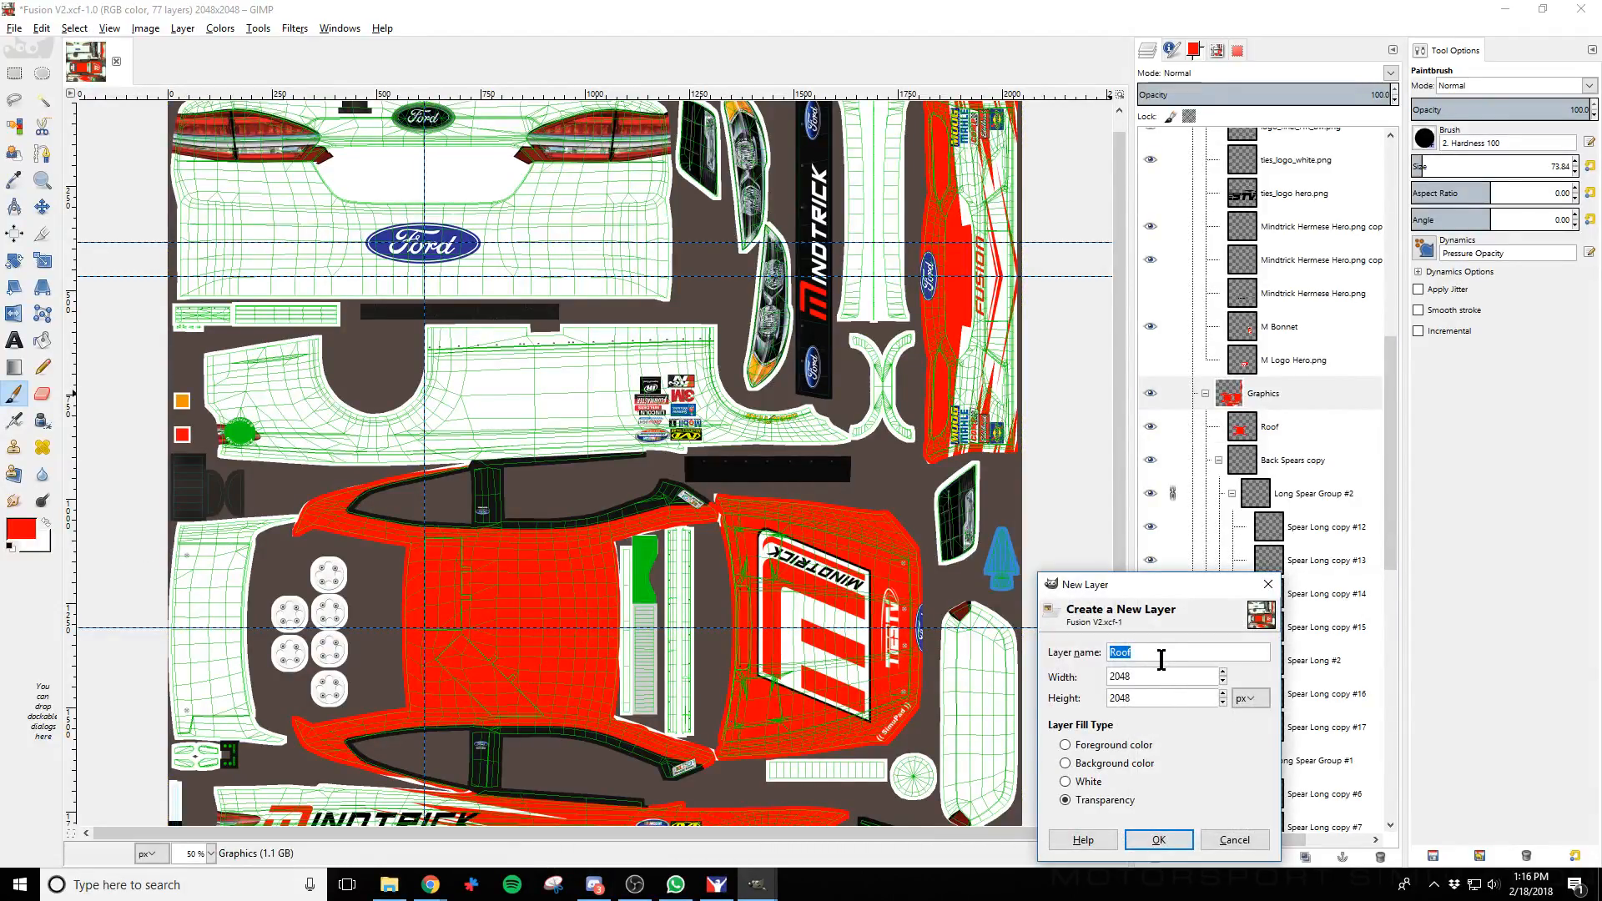
{"action": "type", "text": "Decklid"}
{"action": "key", "text": "Return"}
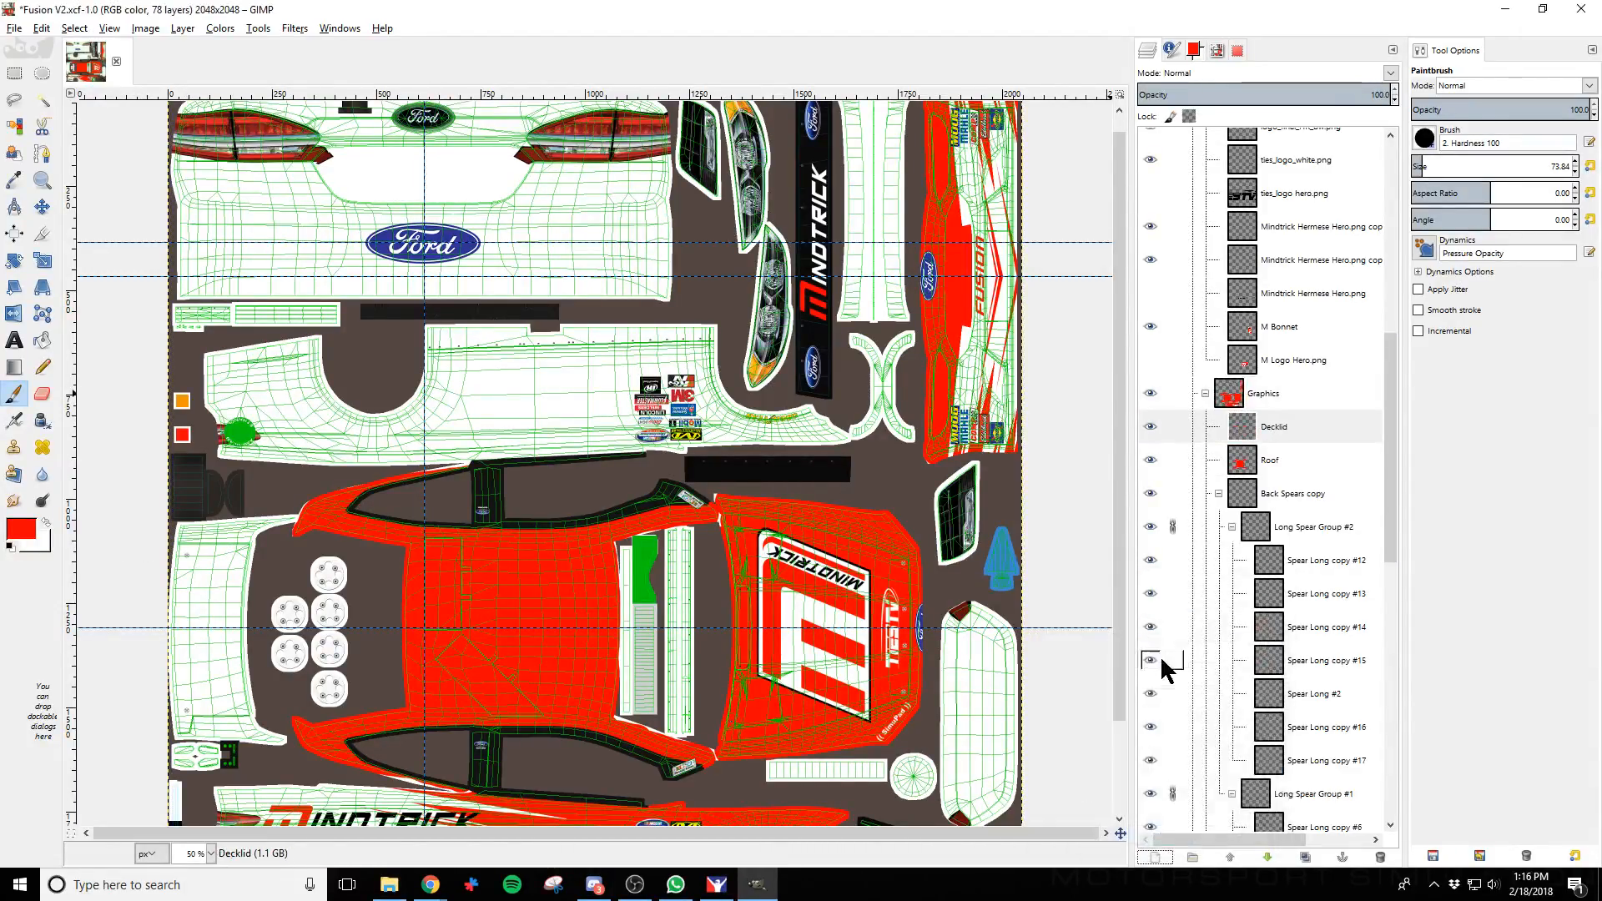
Brush red over the leftover white edge, lower-left area and notch of the rear deck
{"action": "scroll", "coordinate": [238, 667], "scroll_direction": "up", "scroll_amount": 1}
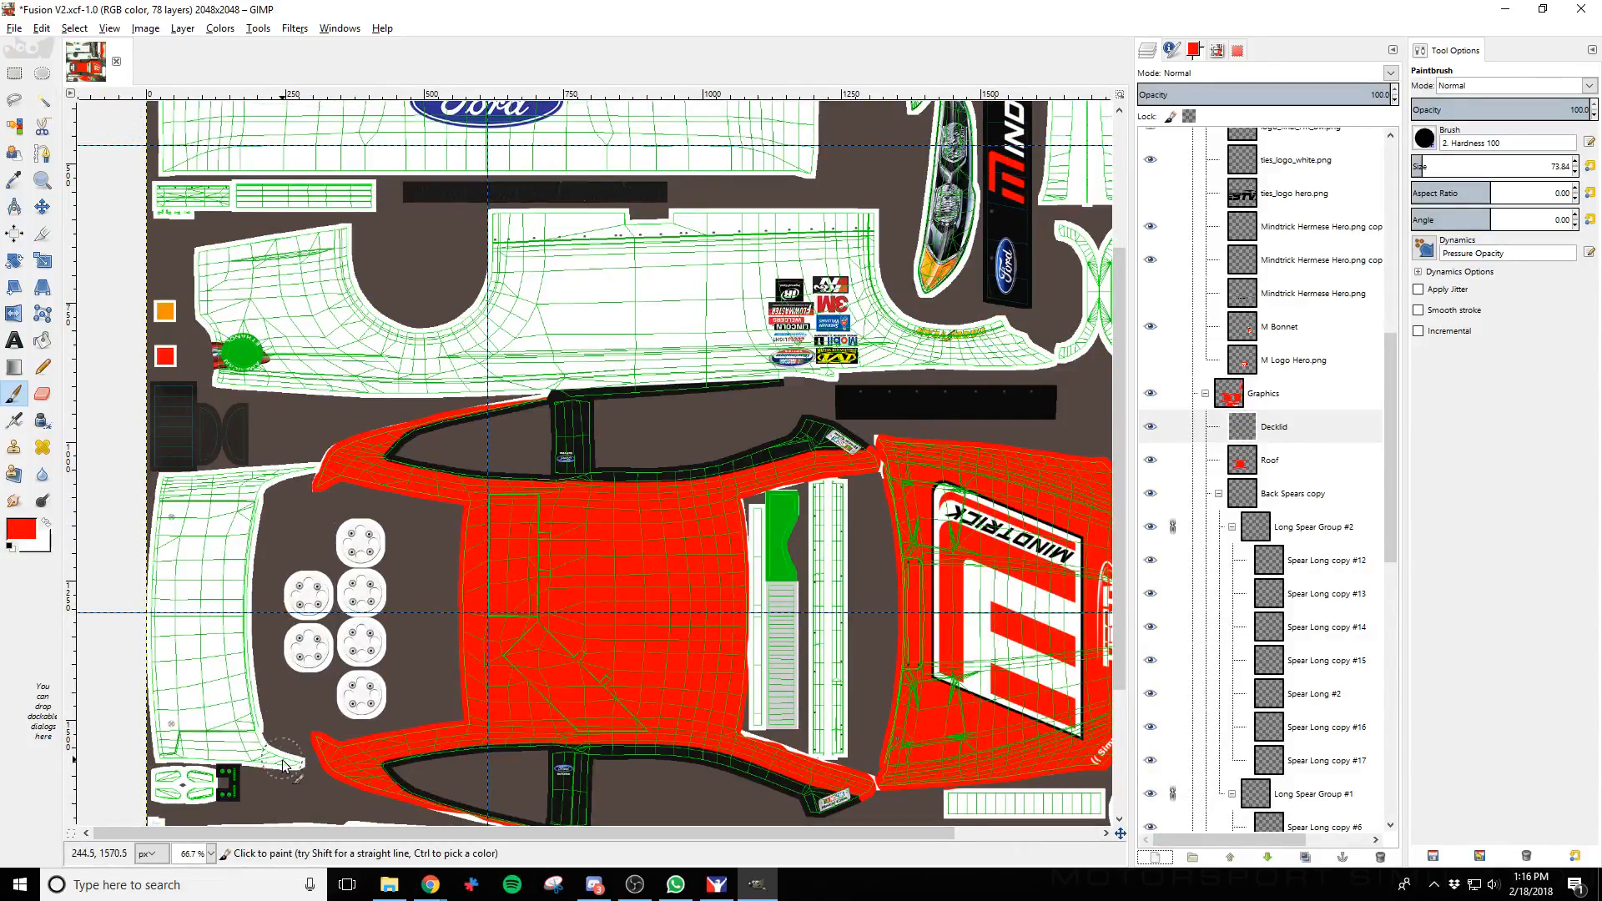
{"action": "scroll", "coordinate": [283, 764], "scroll_direction": "up", "scroll_amount": 4}
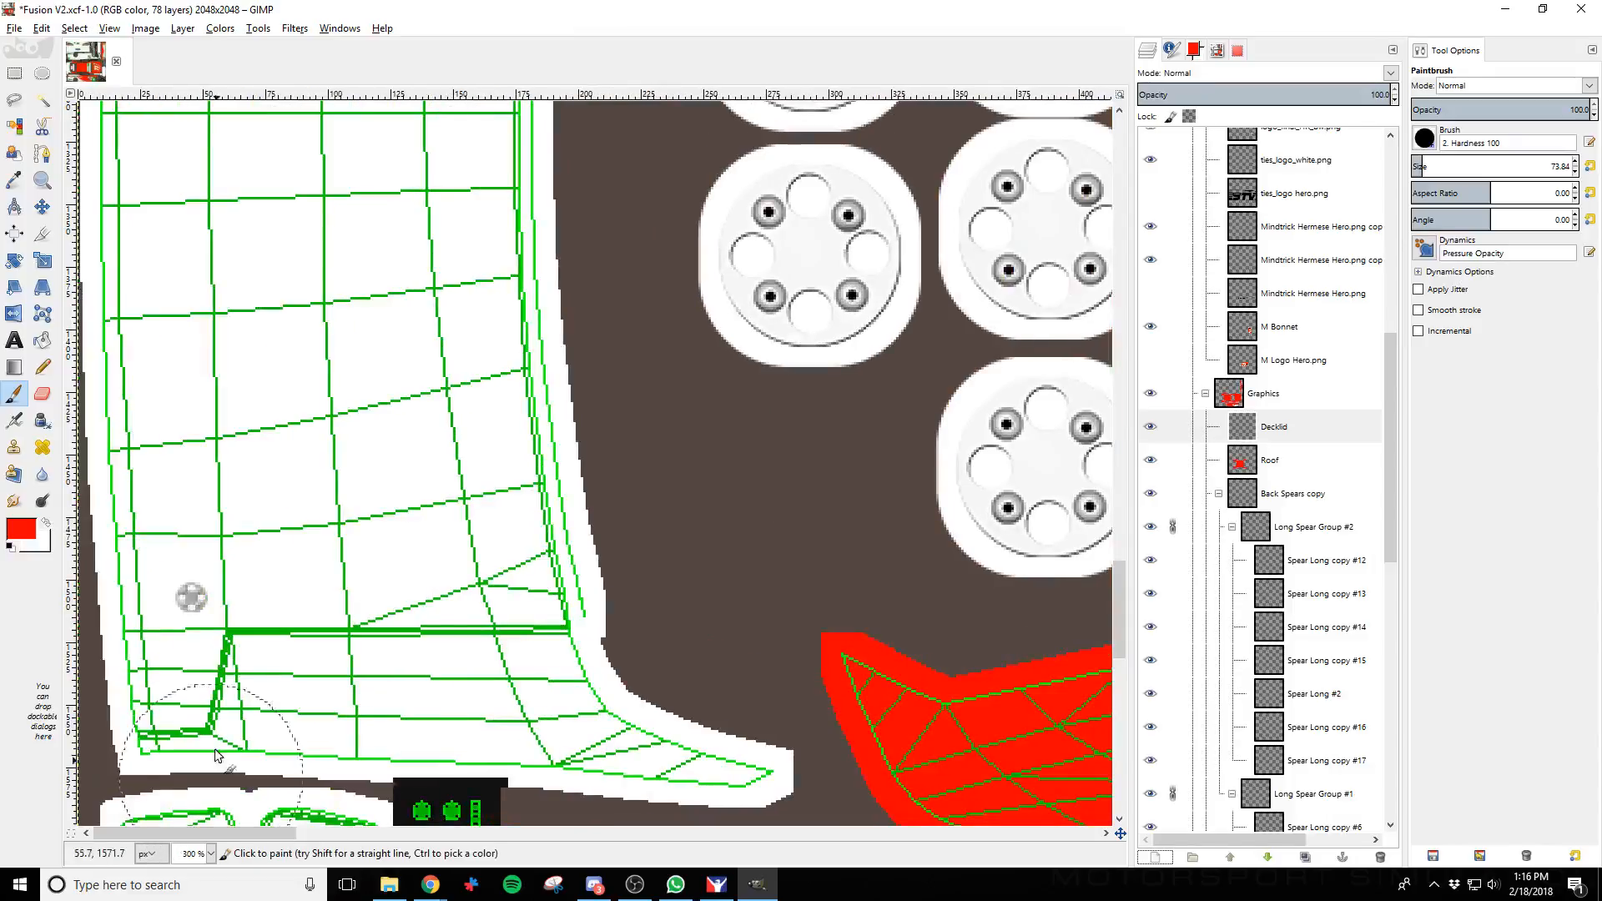
{"action": "mouse_move", "coordinate": [172, 684]}
{"action": "left_mouse_down"}
{"action": "mouse_move", "coordinate": [138, 369]}
{"action": "mouse_move", "coordinate": [155, 340]}
{"action": "mouse_move", "coordinate": [218, 687]}
{"action": "mouse_move", "coordinate": [186, 685]}
{"action": "mouse_move", "coordinate": [546, 693]}
{"action": "mouse_move", "coordinate": [710, 743]}
{"action": "mouse_move", "coordinate": [568, 459]}
{"action": "mouse_move", "coordinate": [540, 214]}
{"action": "mouse_move", "coordinate": [515, 606]}
{"action": "mouse_move", "coordinate": [286, 556]}
{"action": "mouse_move", "coordinate": [250, 448]}
{"action": "mouse_move", "coordinate": [299, 274]}
{"action": "mouse_move", "coordinate": [455, 301]}
{"action": "mouse_move", "coordinate": [318, 470]}
{"action": "left_mouse_up"}
{"action": "scroll", "coordinate": [318, 470], "scroll_direction": "up", "scroll_amount": 2}
{"action": "mouse_move", "coordinate": [142, 584]}
{"action": "left_mouse_down"}
{"action": "mouse_move", "coordinate": [140, 207]}
{"action": "mouse_move", "coordinate": [249, 472]}
{"action": "mouse_move", "coordinate": [405, 352]}
{"action": "mouse_move", "coordinate": [562, 337]}
{"action": "left_mouse_up"}
{"action": "scroll", "coordinate": [403, 784], "scroll_direction": "down", "scroll_amount": 2}
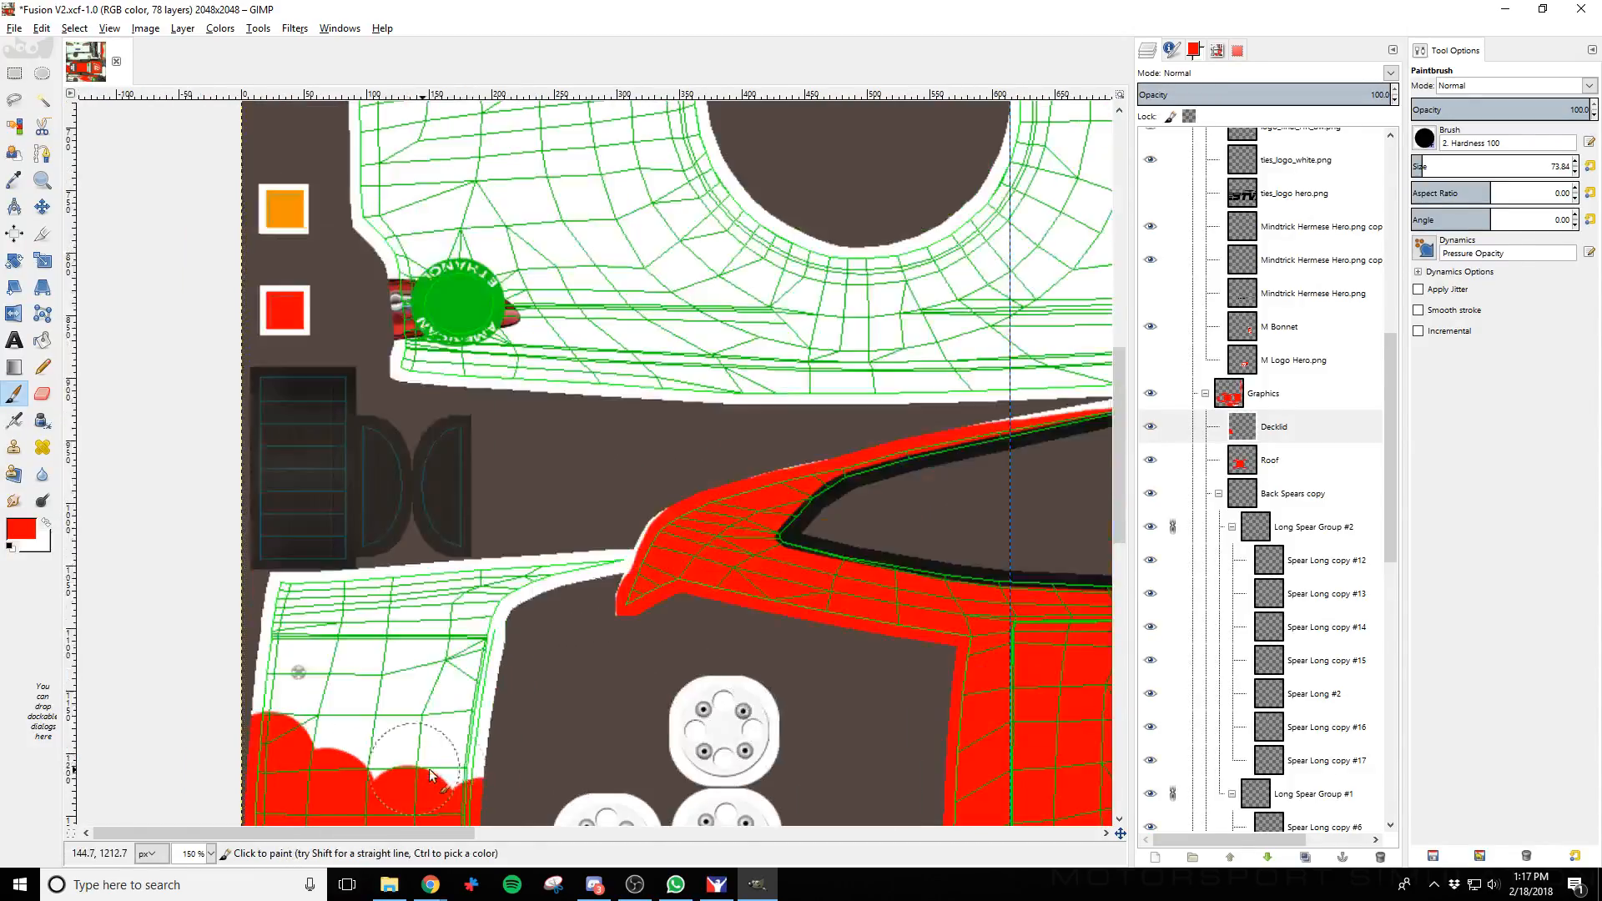
{"action": "mouse_move", "coordinate": [429, 768]}
{"action": "left_mouse_down"}
{"action": "mouse_move", "coordinate": [462, 733]}
{"action": "mouse_move", "coordinate": [289, 702]}
{"action": "mouse_move", "coordinate": [278, 621]}
{"action": "left_mouse_up"}
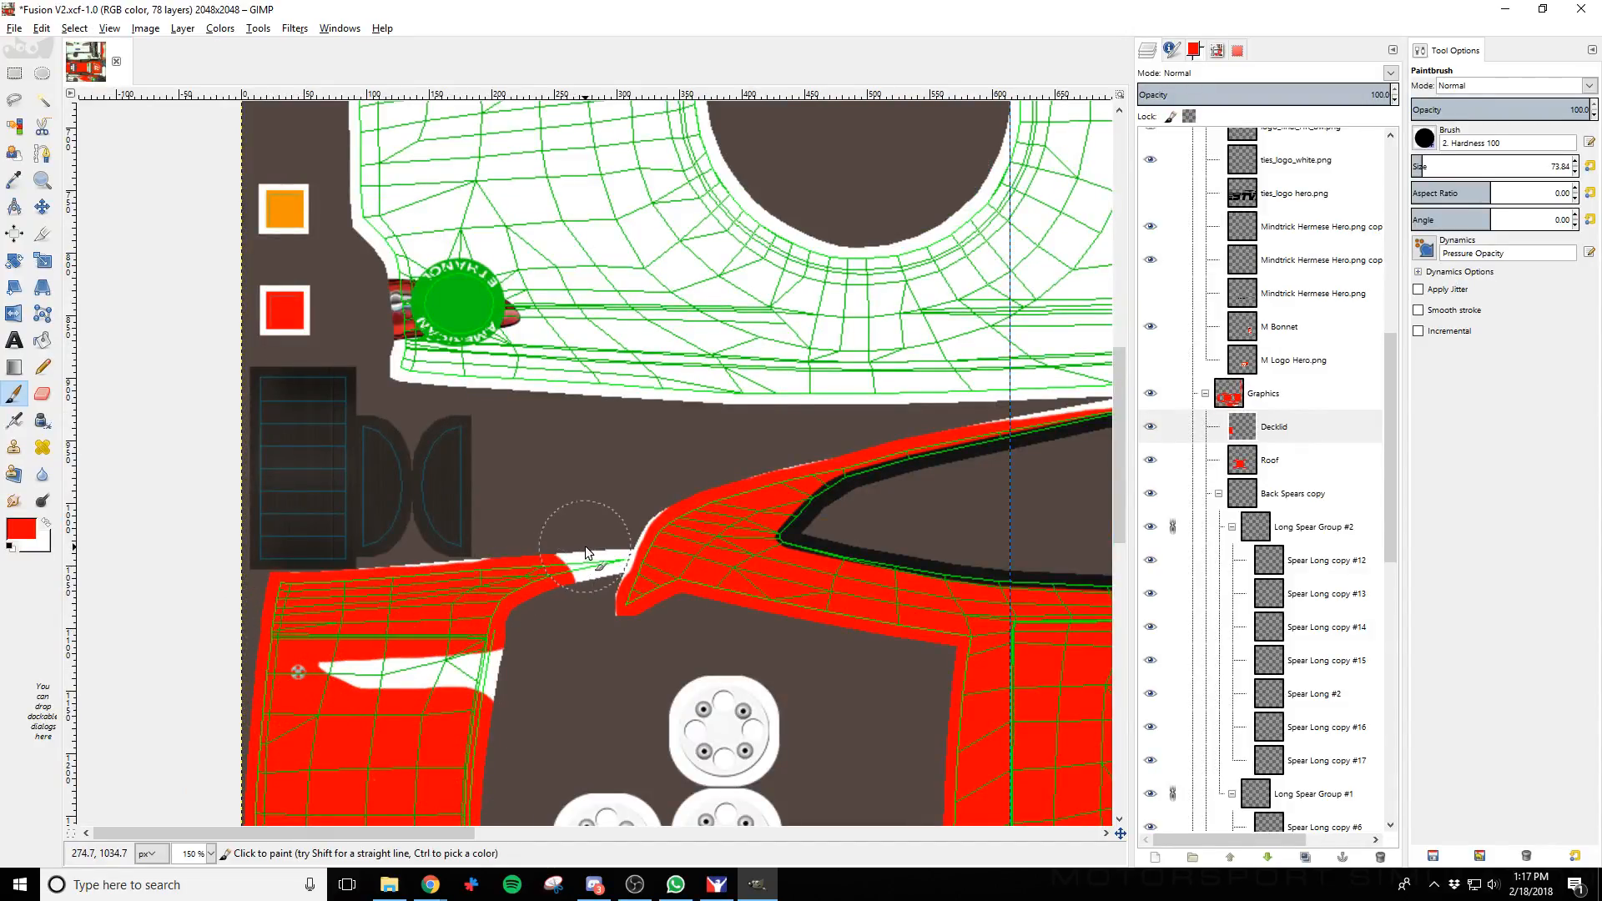
{"action": "mouse_move", "coordinate": [584, 551]}
{"action": "left_mouse_down"}
{"action": "mouse_move", "coordinate": [469, 648]}
{"action": "mouse_move", "coordinate": [408, 681]}
{"action": "left_mouse_up"}
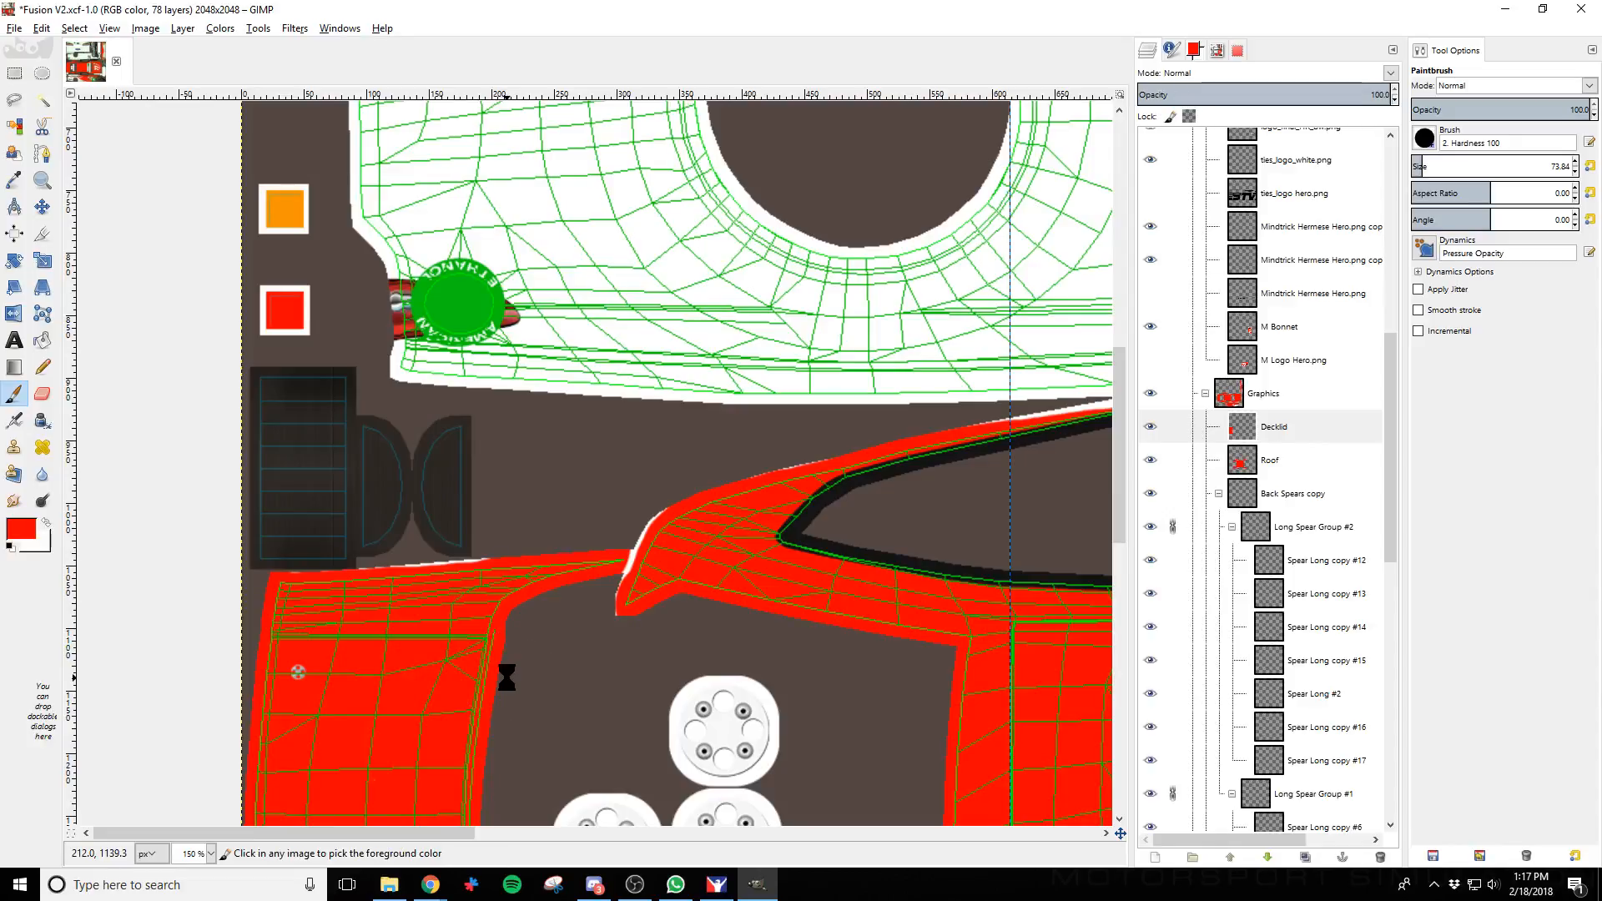
{"action": "key", "text": "alt+Tab"}
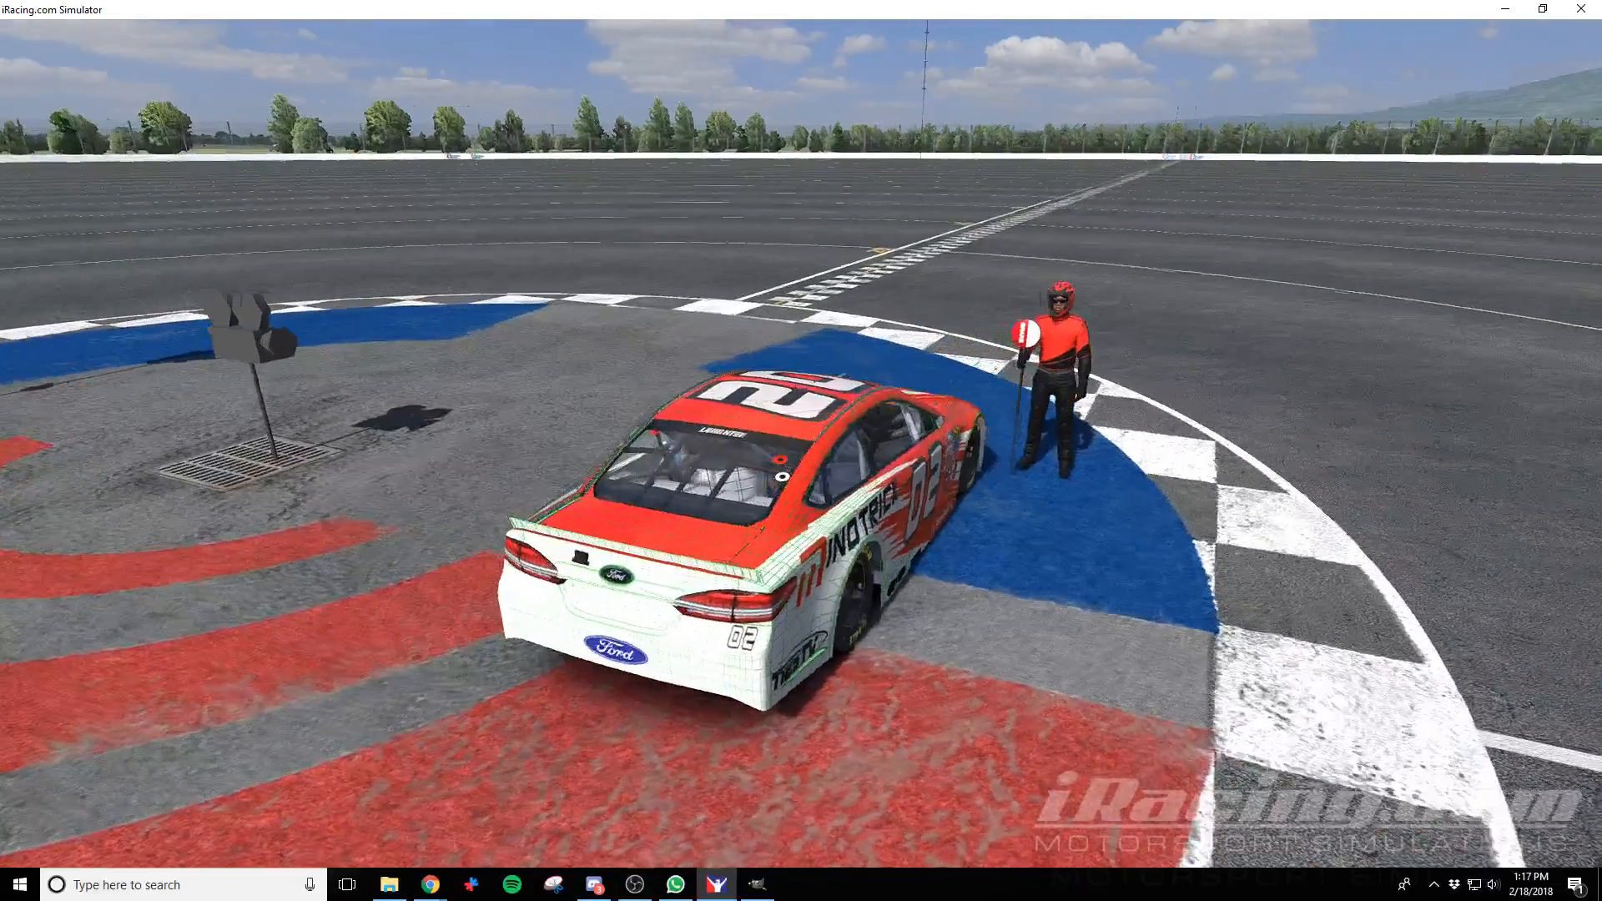
Orbit the simulator camera behind the car to inspect the red rear deck, then return to GIMP
{"action": "key", "text": "d"}
{"action": "key", "text": "space"}
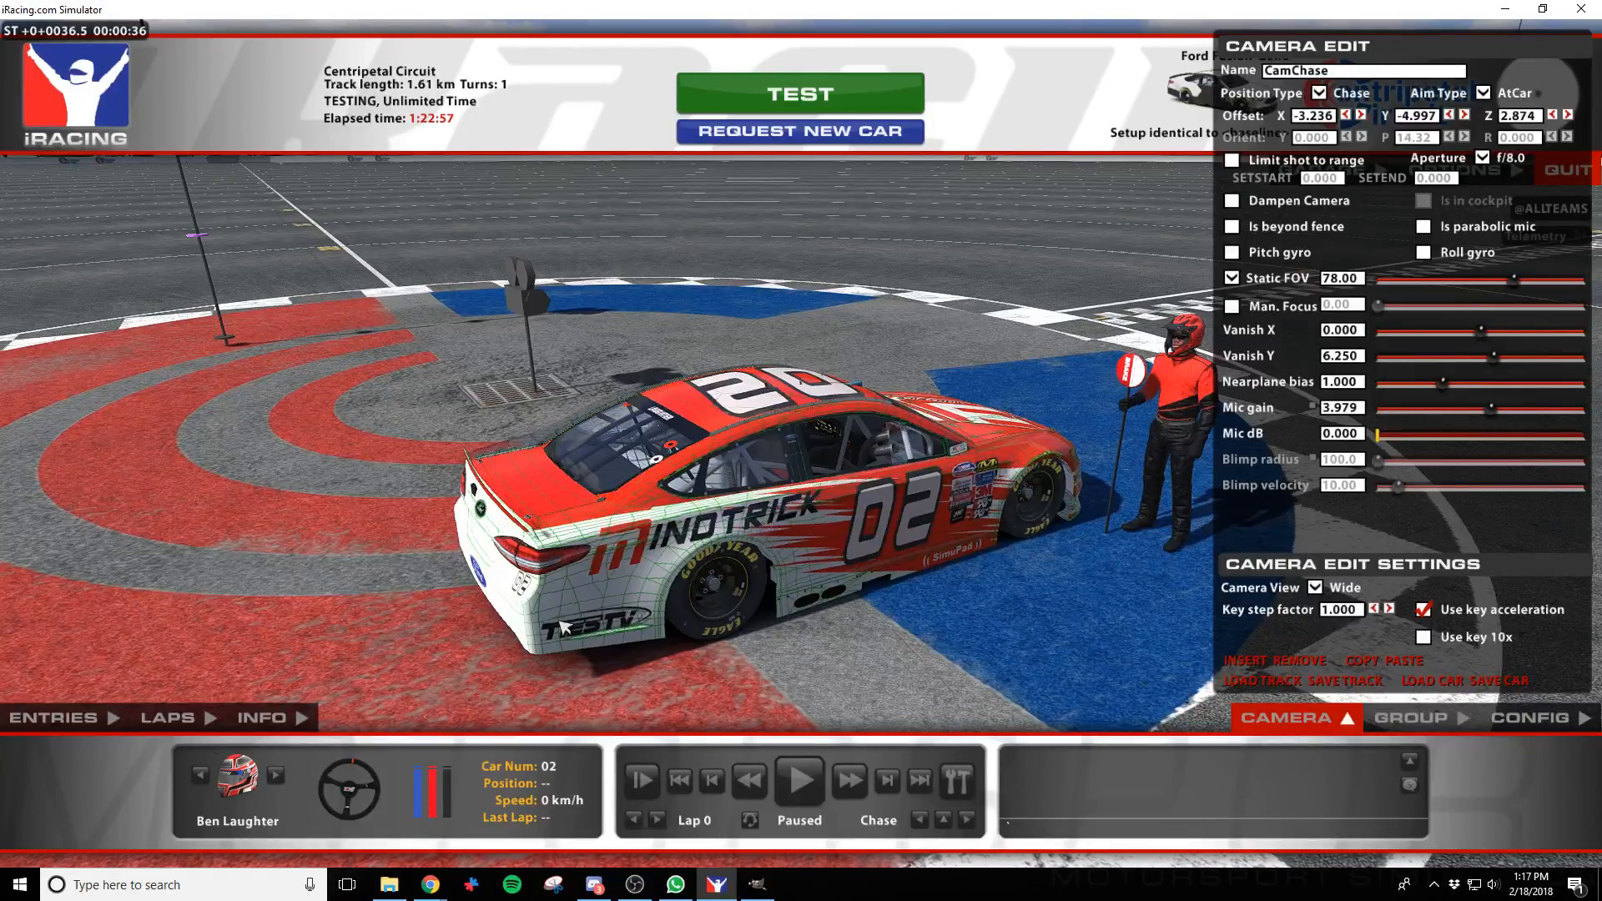
{"action": "key", "text": "a"}
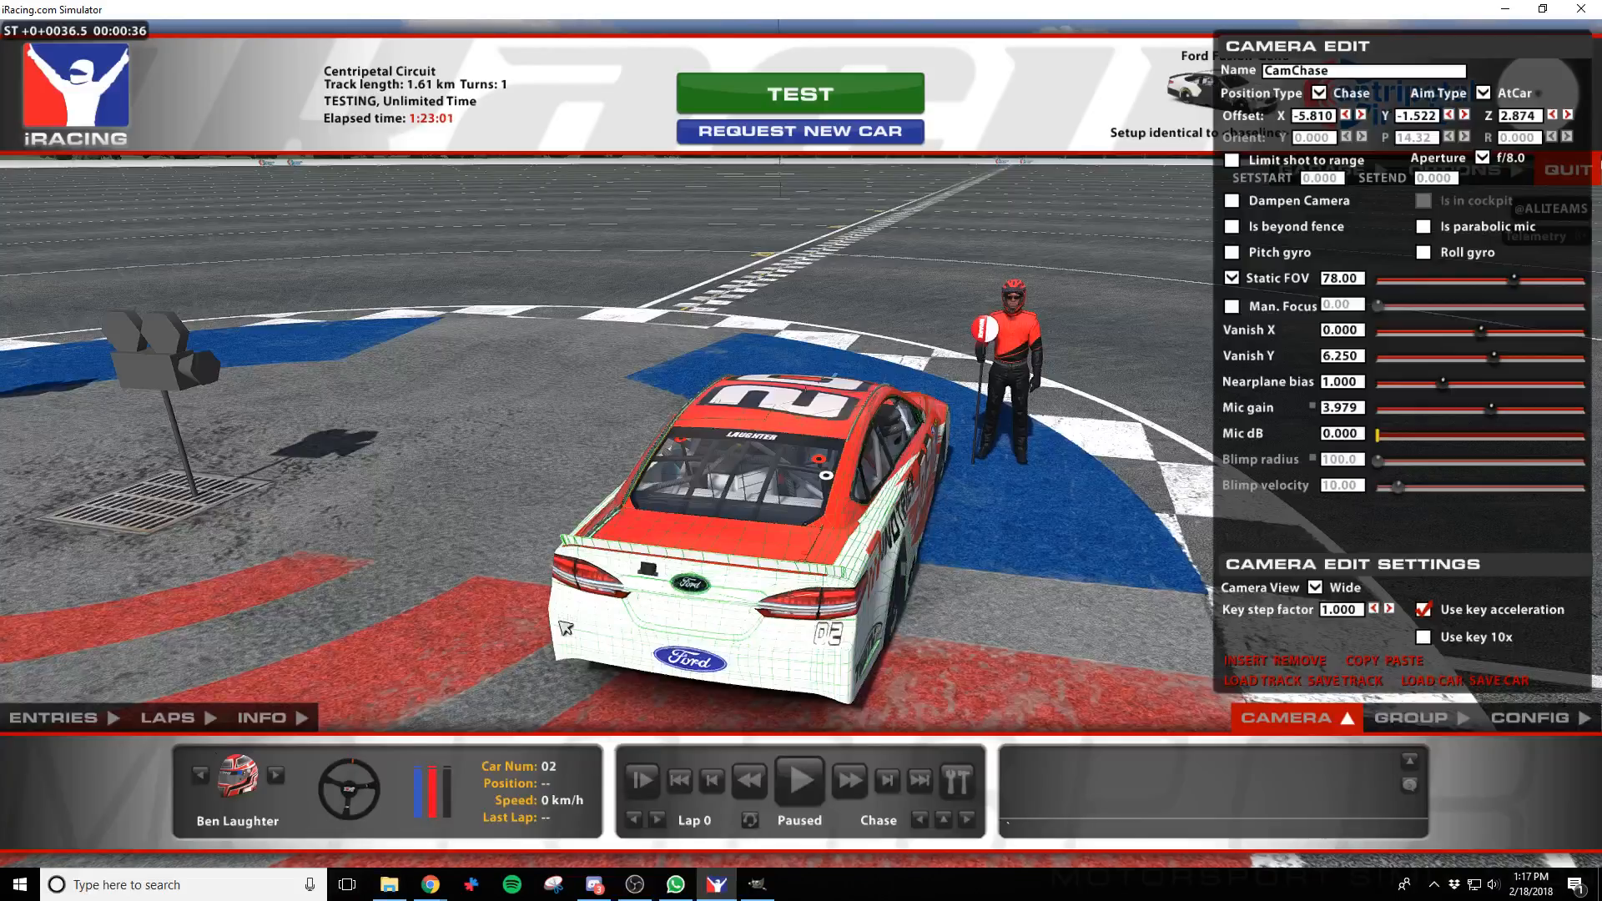
{"action": "key", "text": "alt+Tab"}
{"action": "scroll", "coordinate": [559, 621], "scroll_direction": "down", "scroll_amount": 3}
{"action": "scroll", "coordinate": [640, 613], "scroll_direction": "down", "scroll_amount": 3}
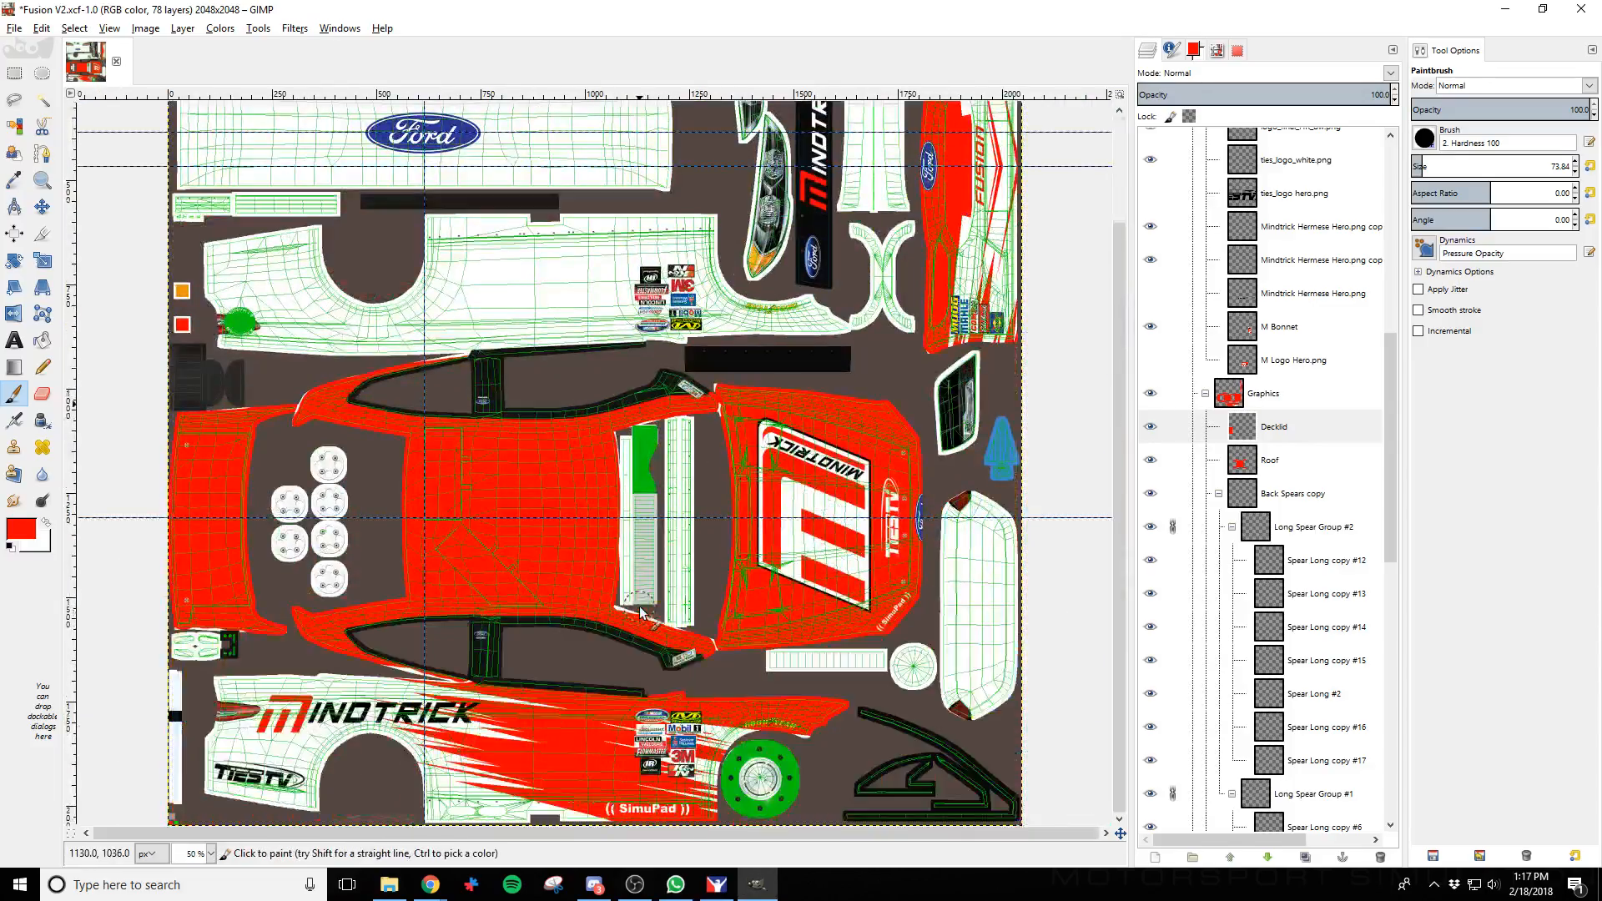
Set the foreground colour to black and add a new Spoiler layer in the Graphics group
{"action": "scroll", "coordinate": [488, 734], "scroll_direction": "up", "scroll_amount": 3}
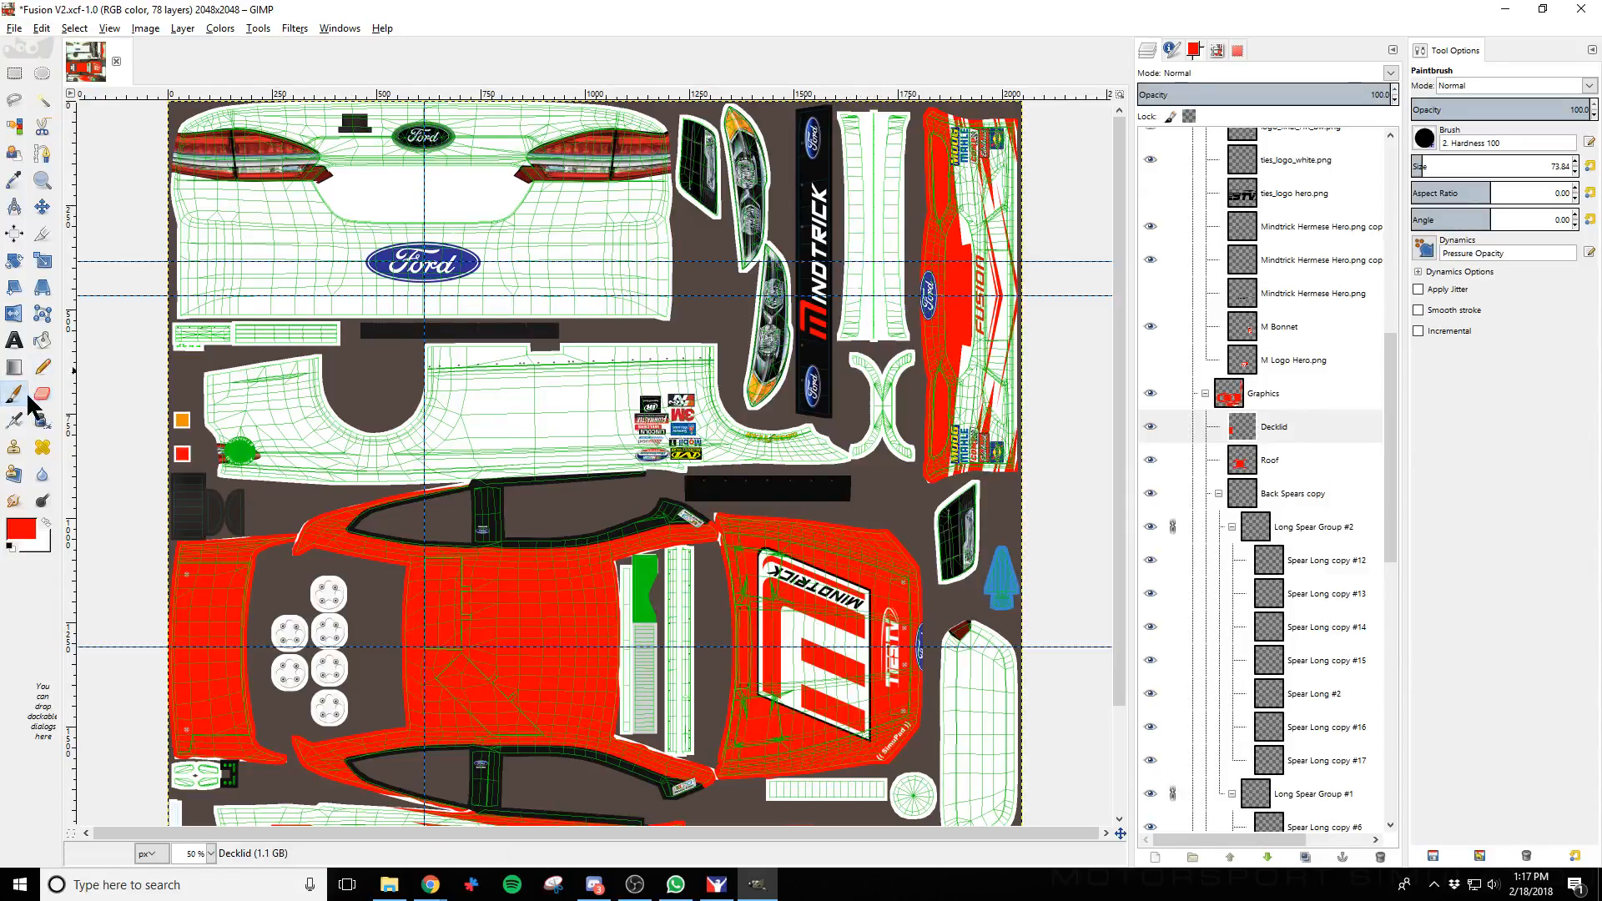
{"action": "left_click", "coordinate": [47, 524]}
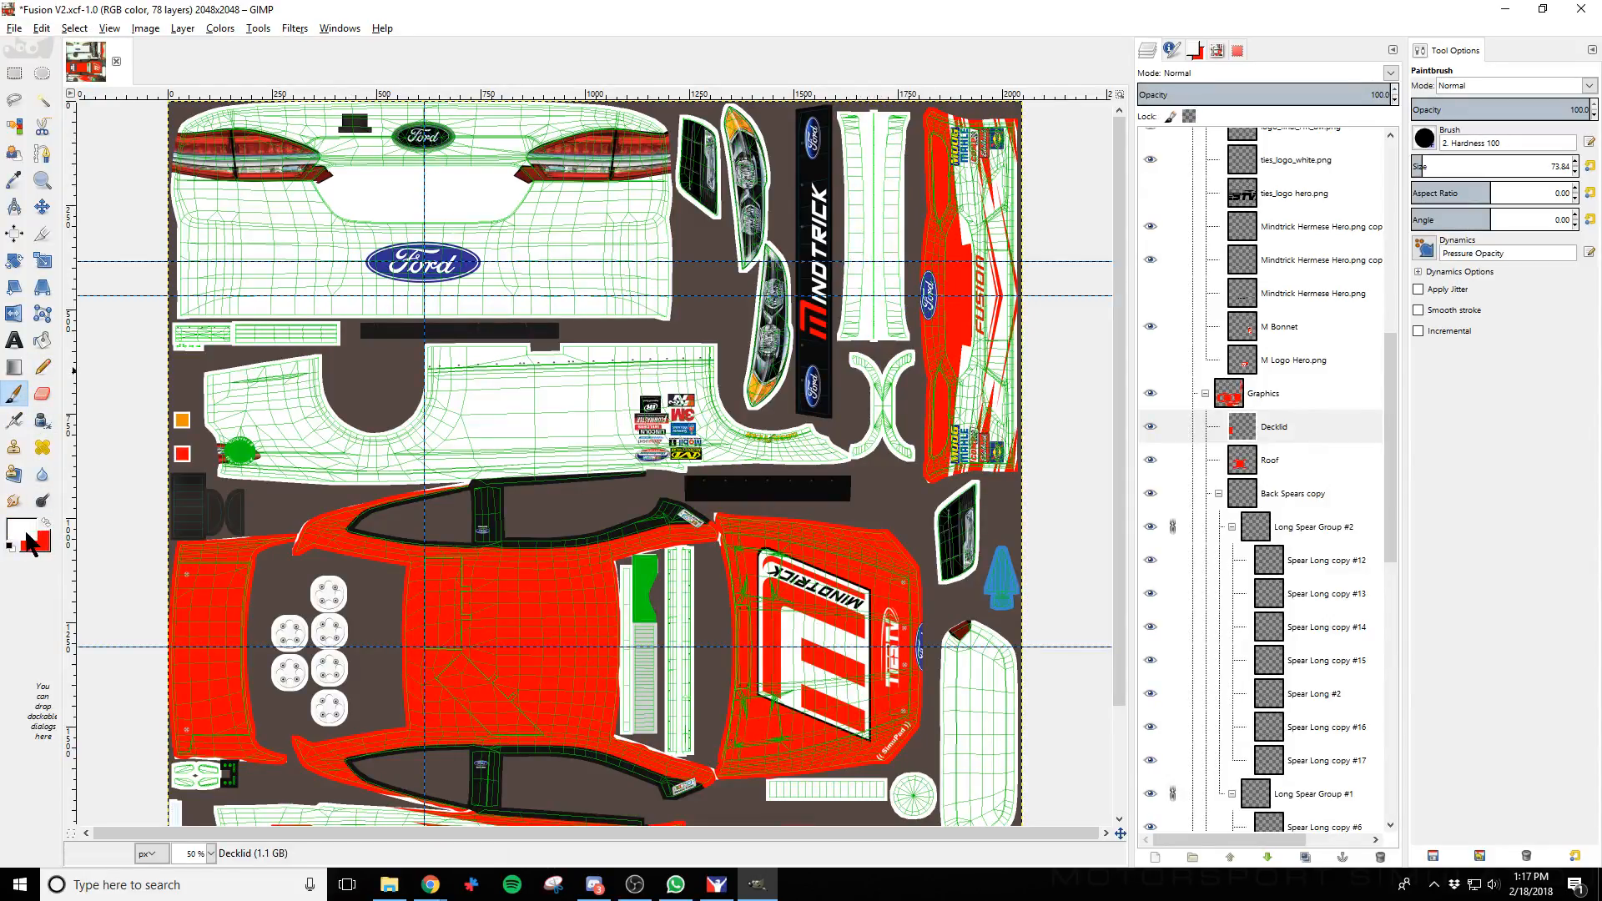
{"action": "left_click", "coordinate": [25, 530]}
{"action": "left_click", "coordinate": [796, 636]}
{"action": "left_click", "coordinate": [781, 700]}
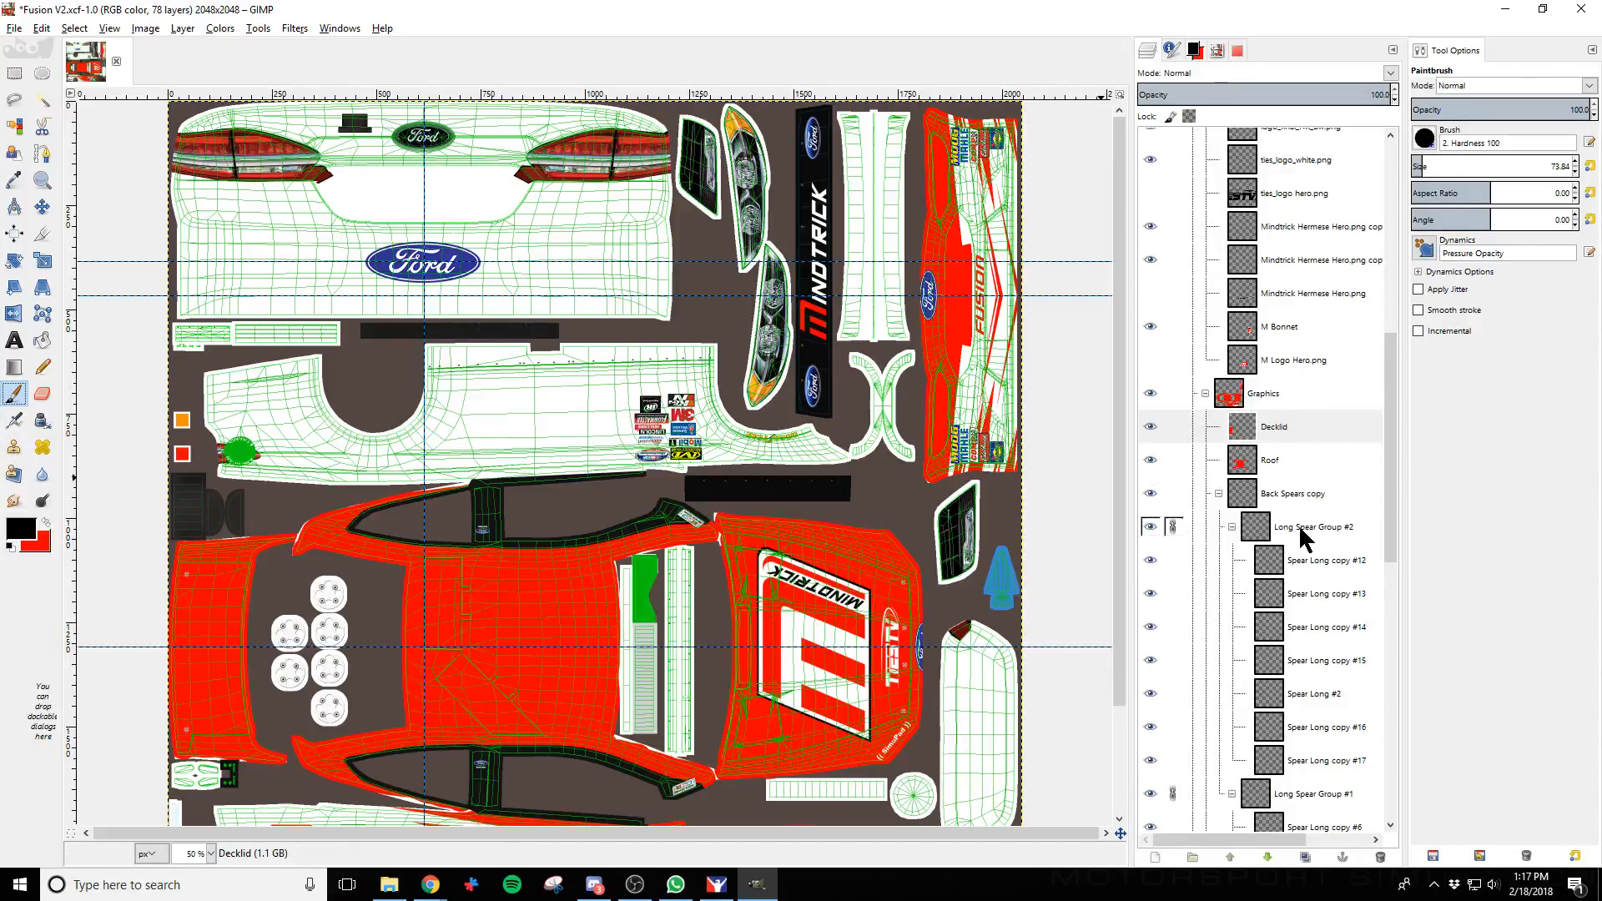
{"action": "left_click", "coordinate": [1278, 393]}
{"action": "left_click", "coordinate": [1150, 861]}
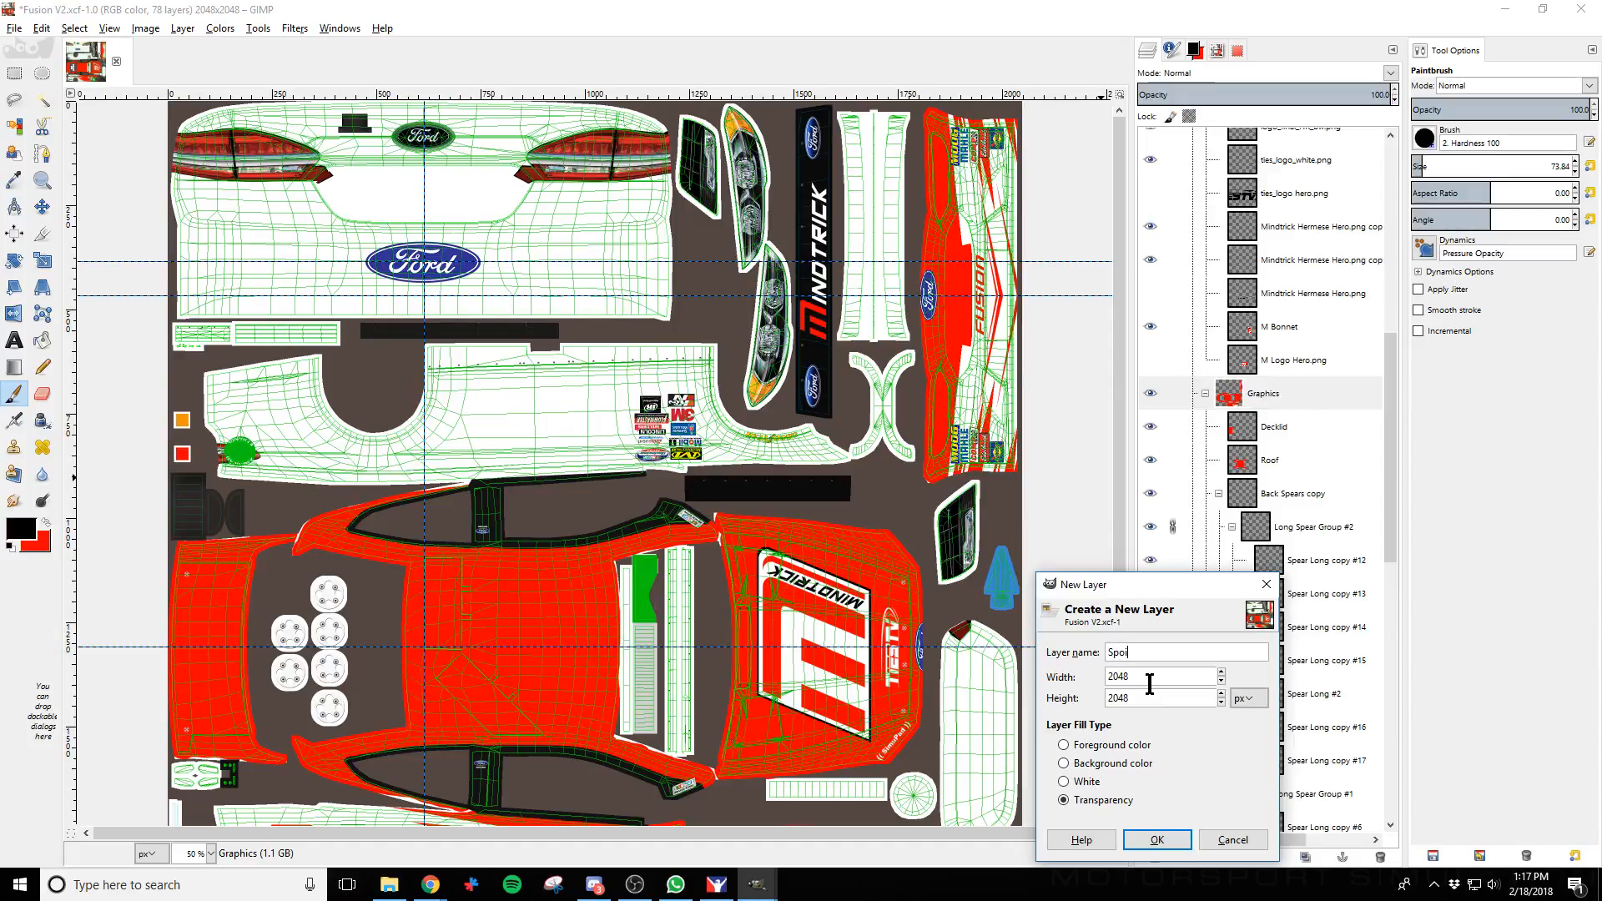
{"action": "key", "text": "Return"}
Rectangle-select the spoiler wireframe and paint it solid black
{"action": "scroll", "coordinate": [830, 343], "scroll_direction": "up", "scroll_amount": 1}
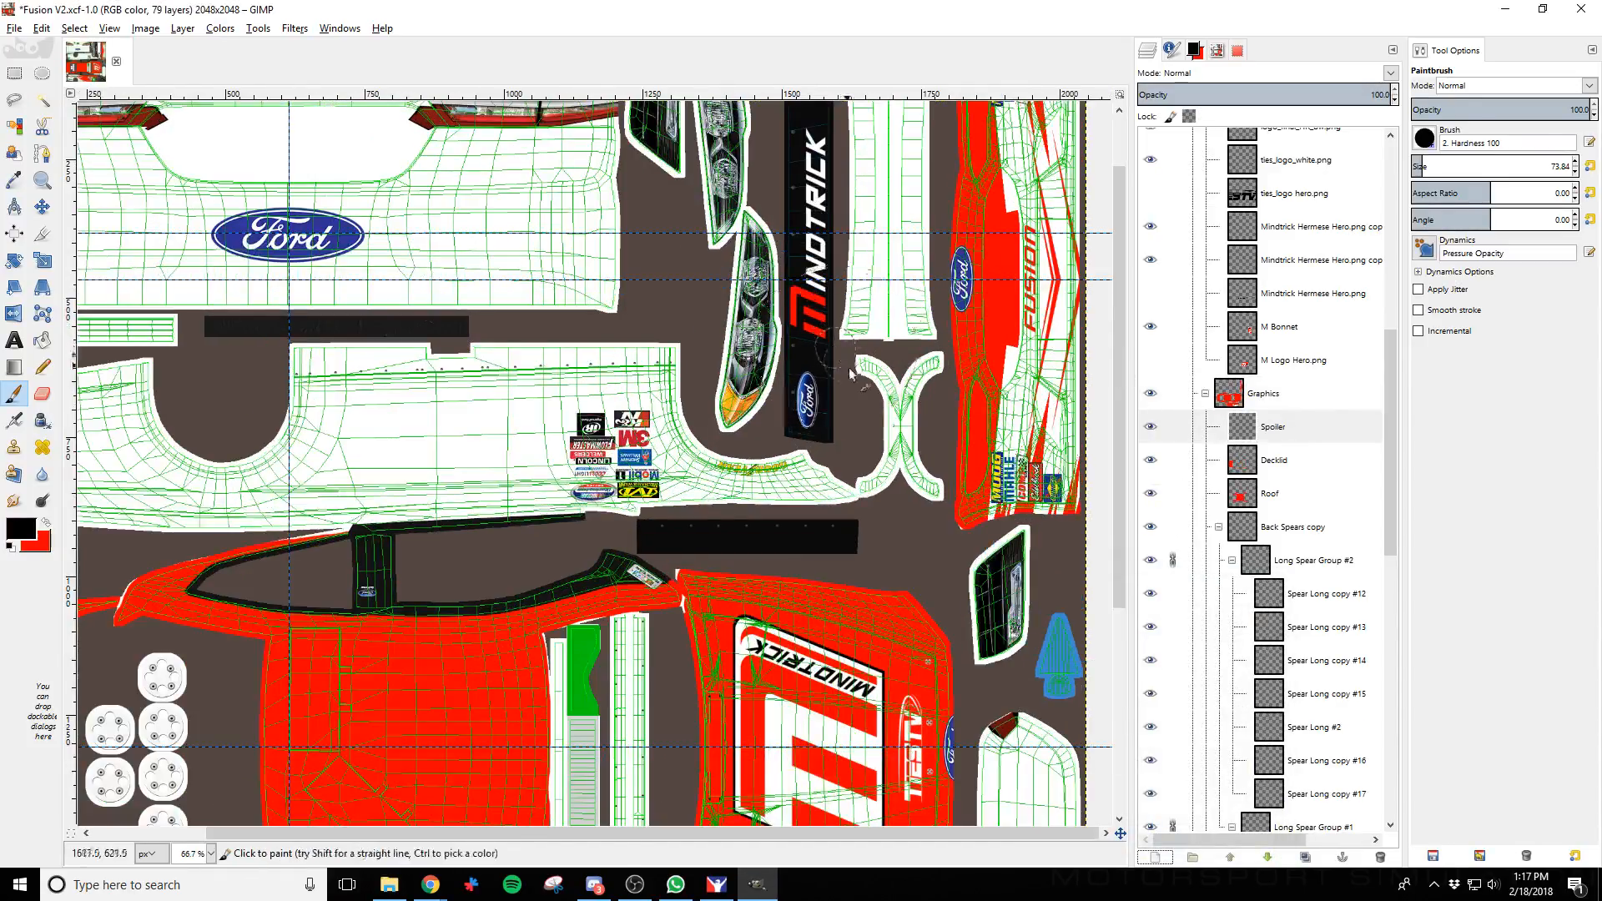
{"action": "scroll", "coordinate": [830, 344], "scroll_direction": "up", "scroll_amount": 1}
{"action": "left_click", "coordinate": [14, 73]}
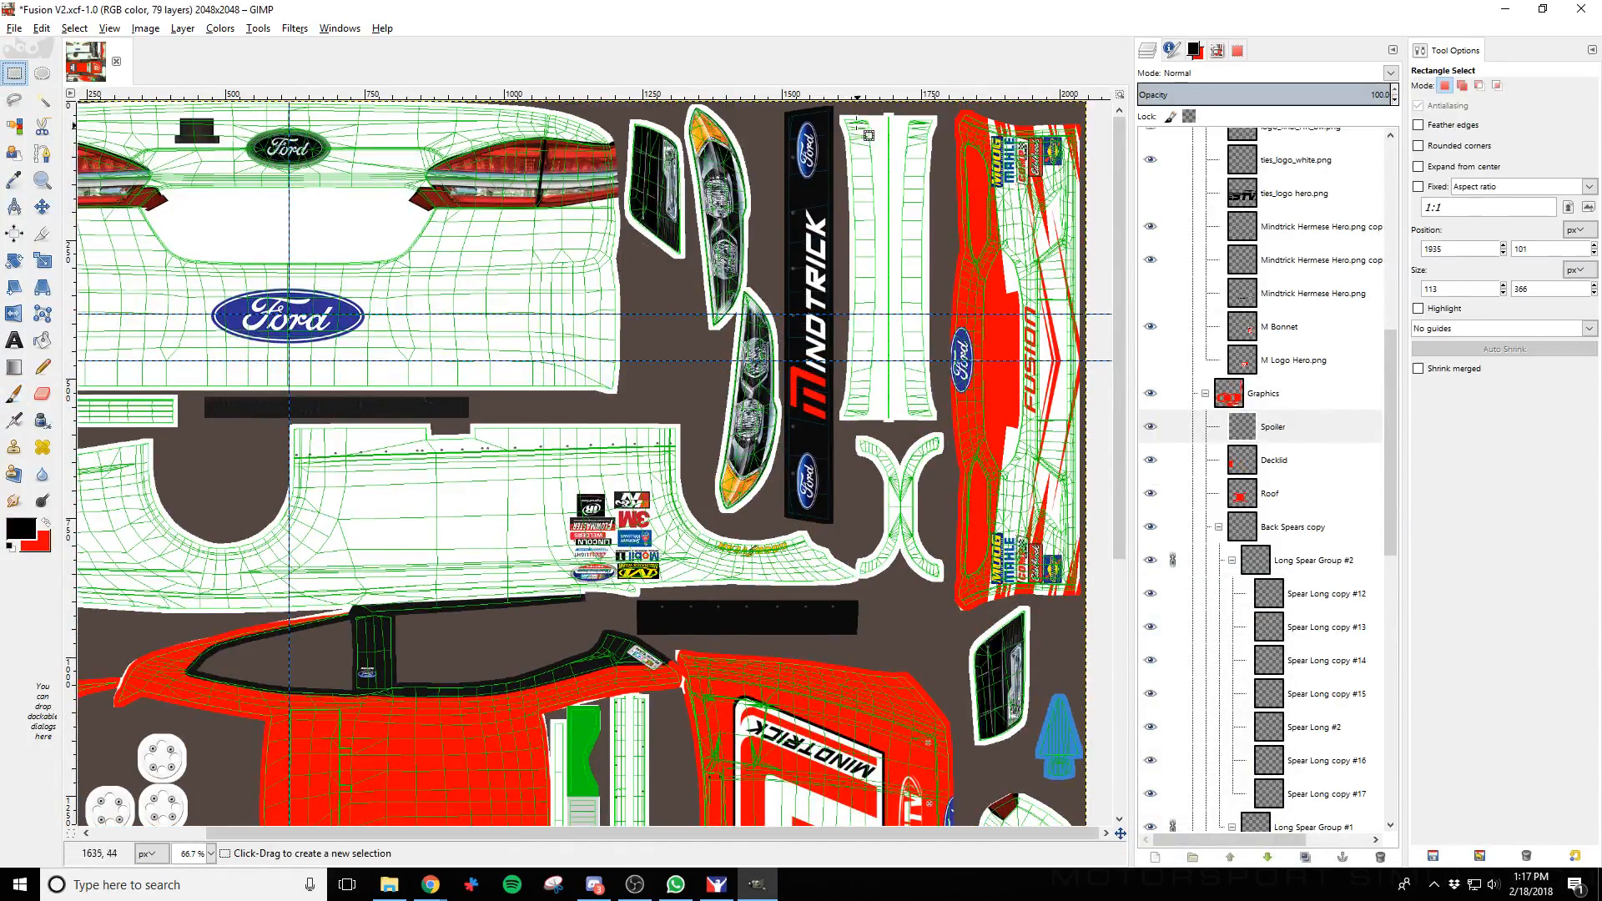
{"action": "mouse_move", "coordinate": [843, 109]}
{"action": "left_mouse_down"}
{"action": "mouse_move", "coordinate": [977, 429]}
{"action": "mouse_move", "coordinate": [938, 422]}
{"action": "left_mouse_up"}
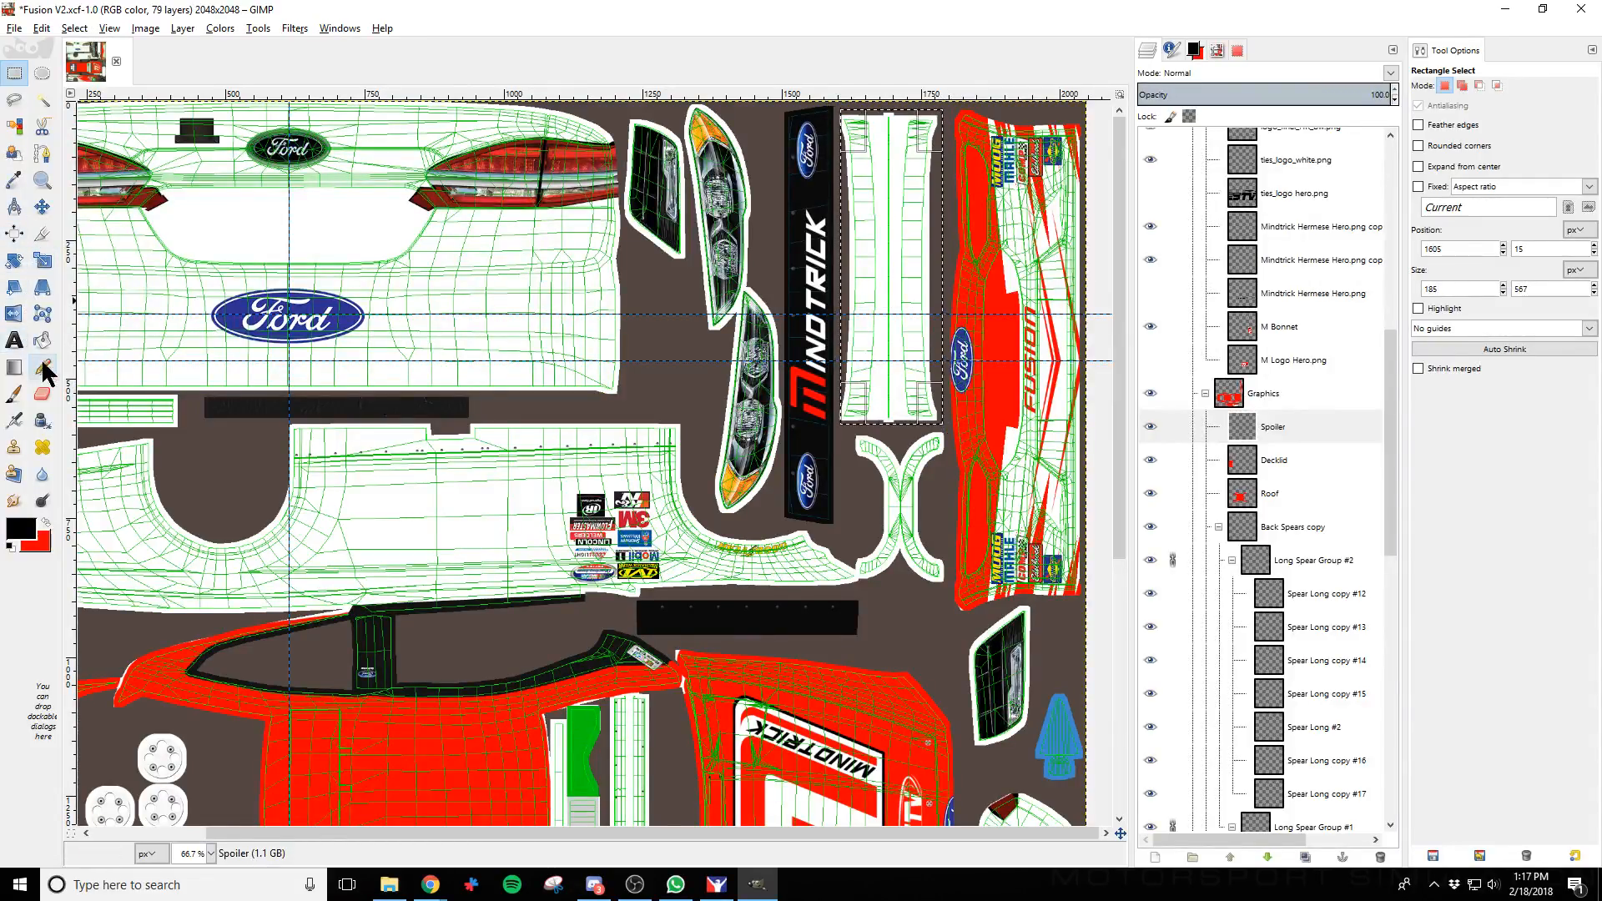
{"action": "left_click", "coordinate": [14, 393]}
{"action": "left_click_drag", "start_coordinate": [864, 125], "coordinate": [875, 236]}
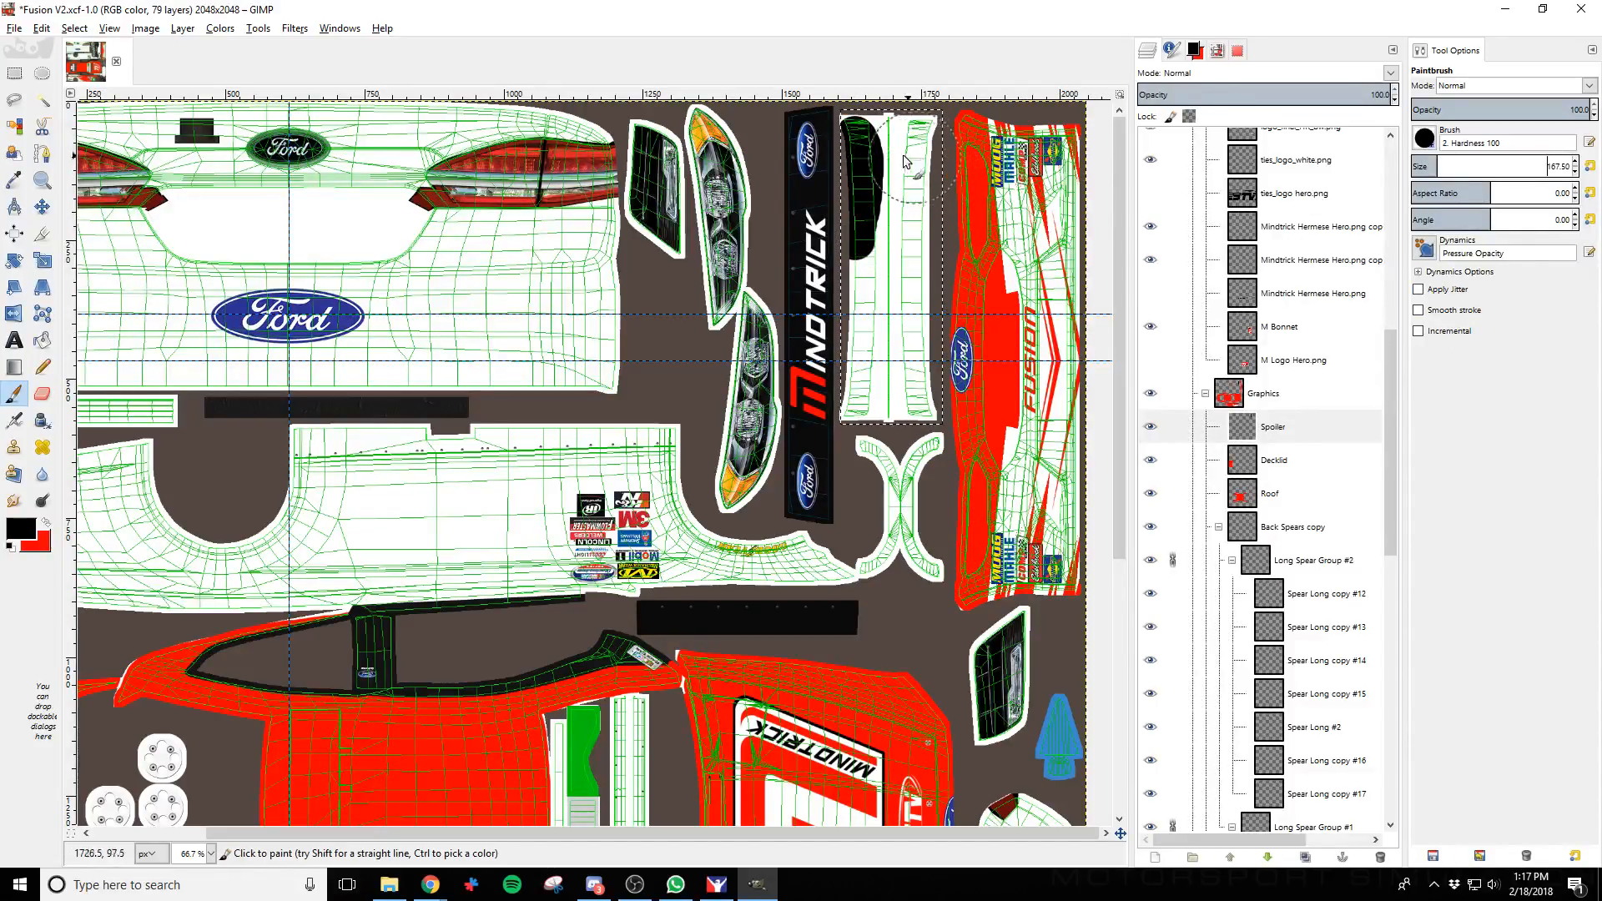
{"action": "mouse_move", "coordinate": [905, 161]}
{"action": "left_mouse_down"}
{"action": "mouse_move", "coordinate": [901, 388]}
{"action": "mouse_move", "coordinate": [917, 61]}
{"action": "mouse_move", "coordinate": [857, 299]}
{"action": "mouse_move", "coordinate": [869, 364]}
{"action": "mouse_move", "coordinate": [903, 171]}
{"action": "left_mouse_up"}
{"action": "key", "text": "alt+Tab"}
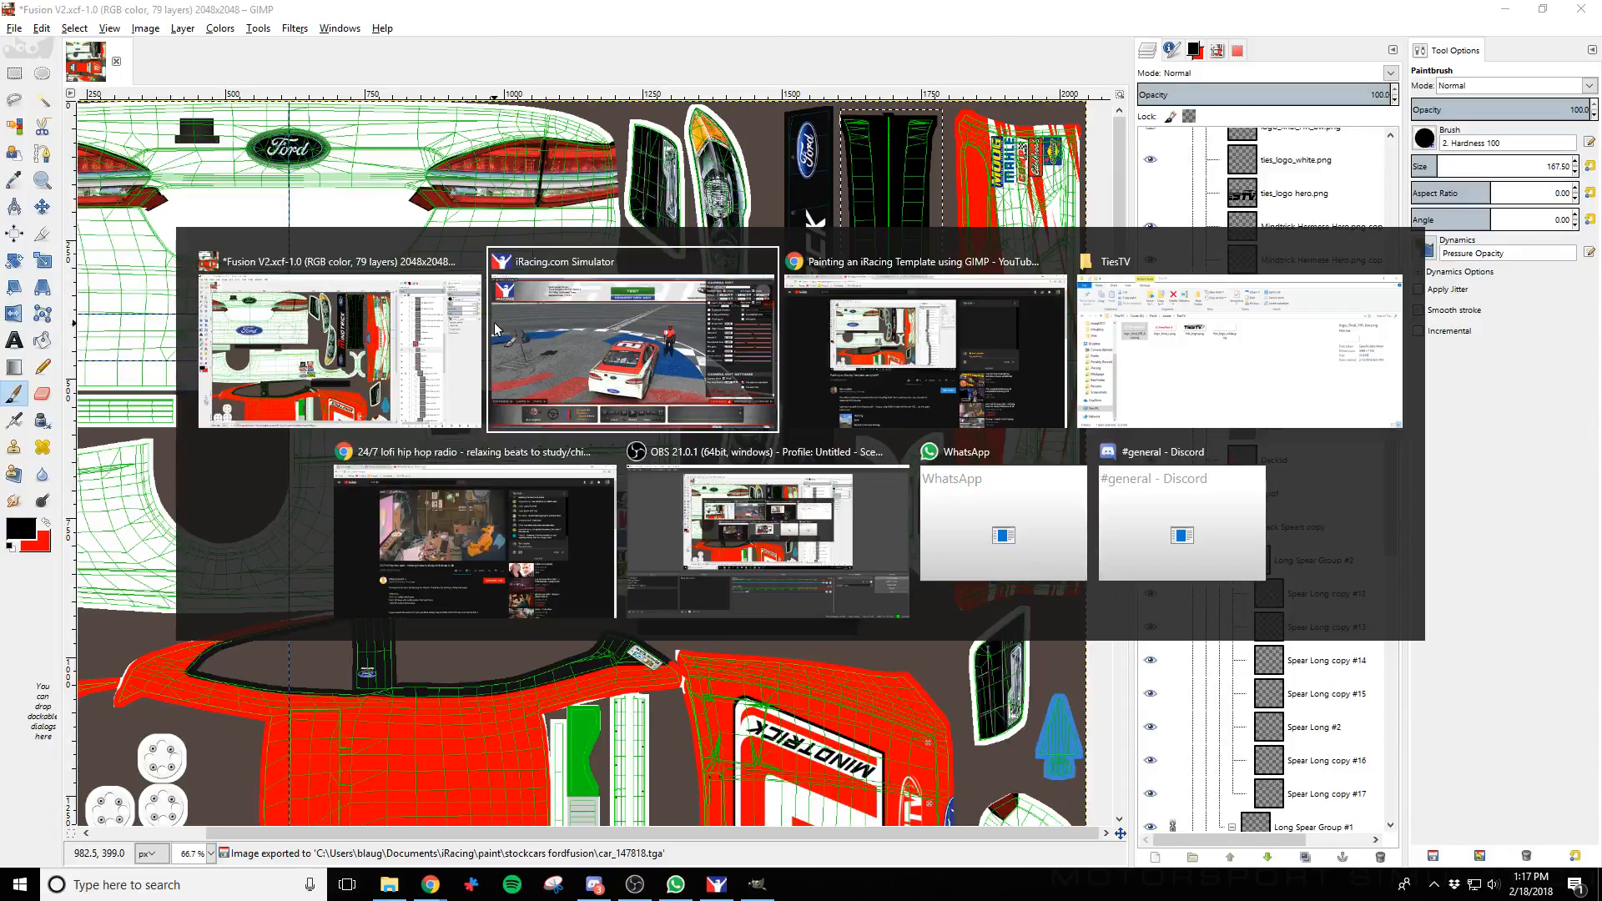
Move the chase camera low behind the car to check the black spoiler, then return to GIMP
{"action": "key", "text": "d"}
{"action": "key", "text": "d"}
{"action": "key", "text": "d"}
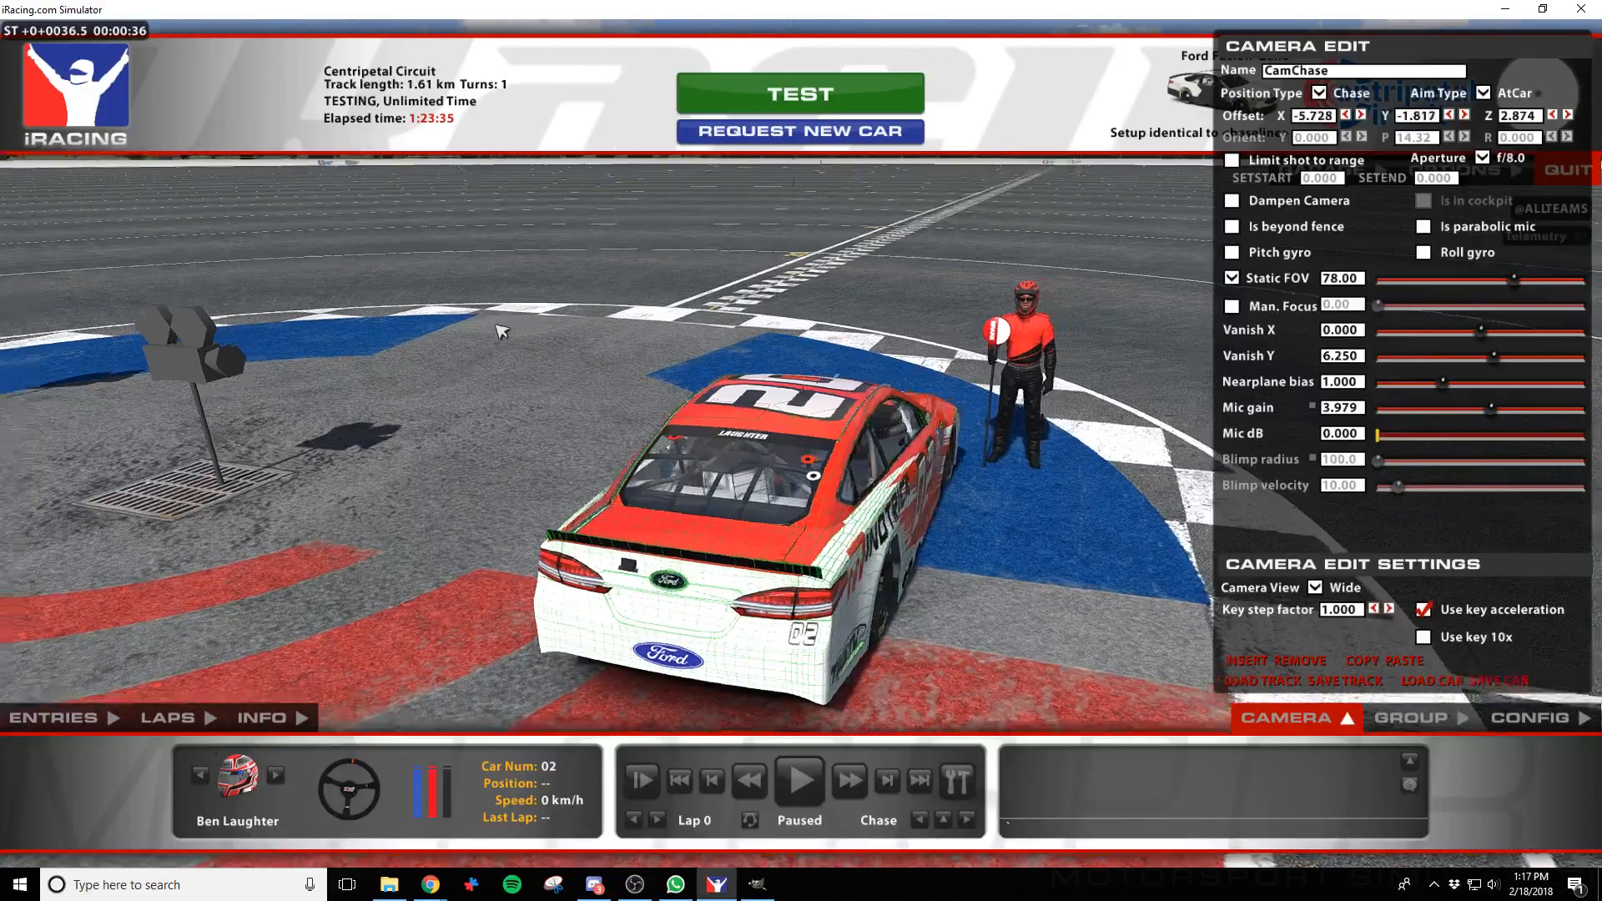
{"action": "key", "text": "a"}
{"action": "key", "text": "s"}
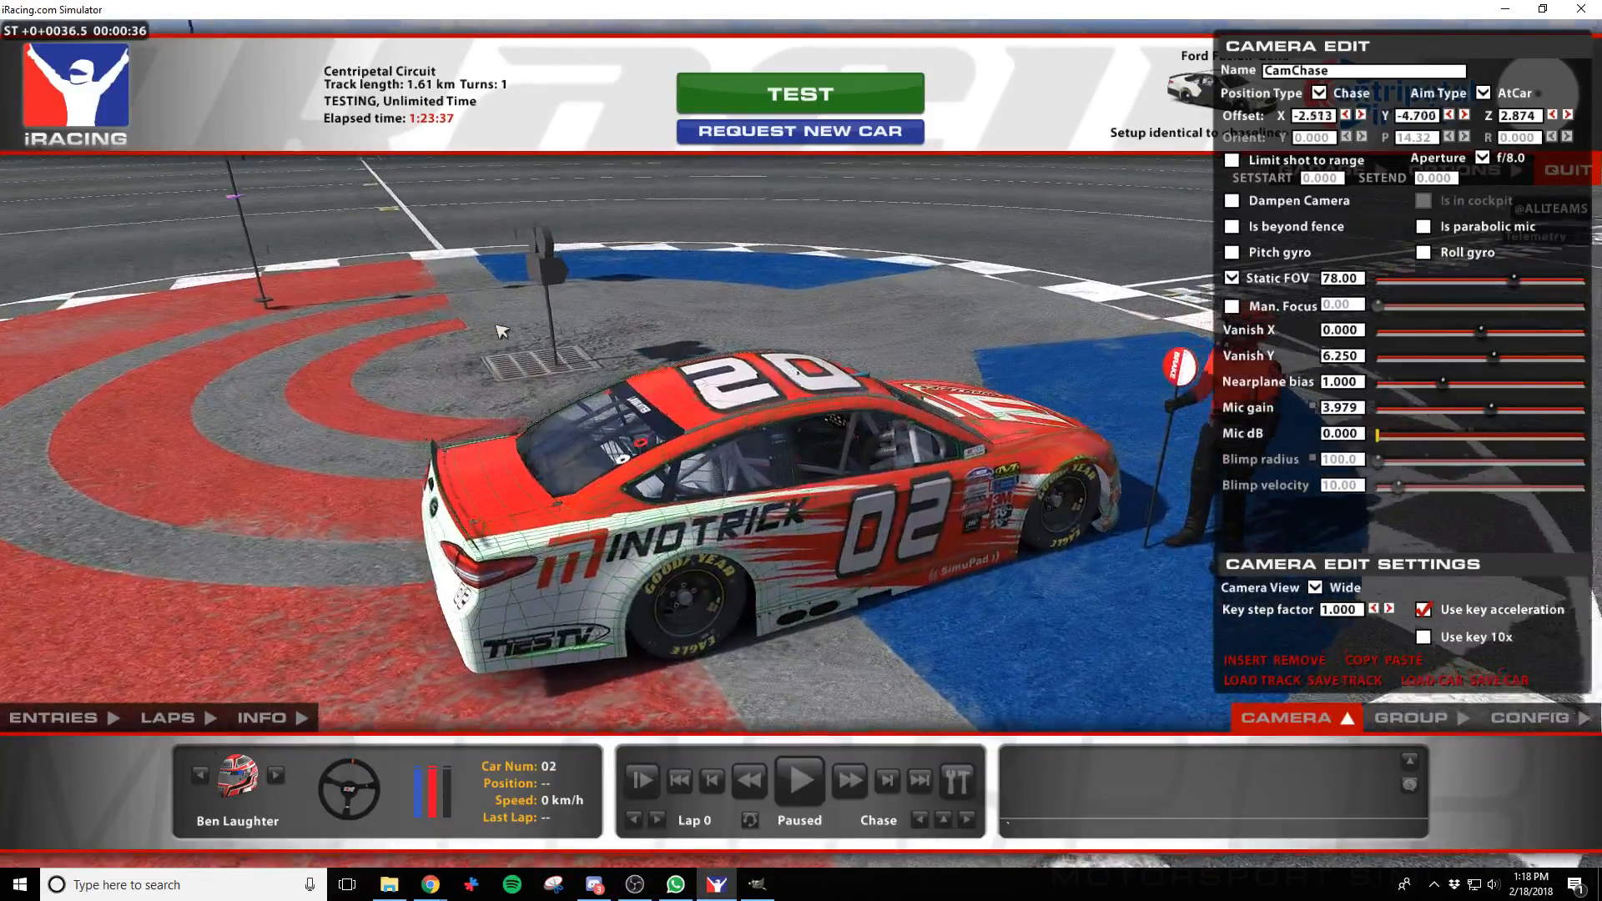
{"action": "key", "text": "a"}
{"action": "key", "text": "s"}
{"action": "key", "text": "f"}
{"action": "key", "text": "f"}
{"action": "key", "text": "f"}
{"action": "key", "text": "a"}
{"action": "key", "text": "a"}
{"action": "key", "text": "a"}
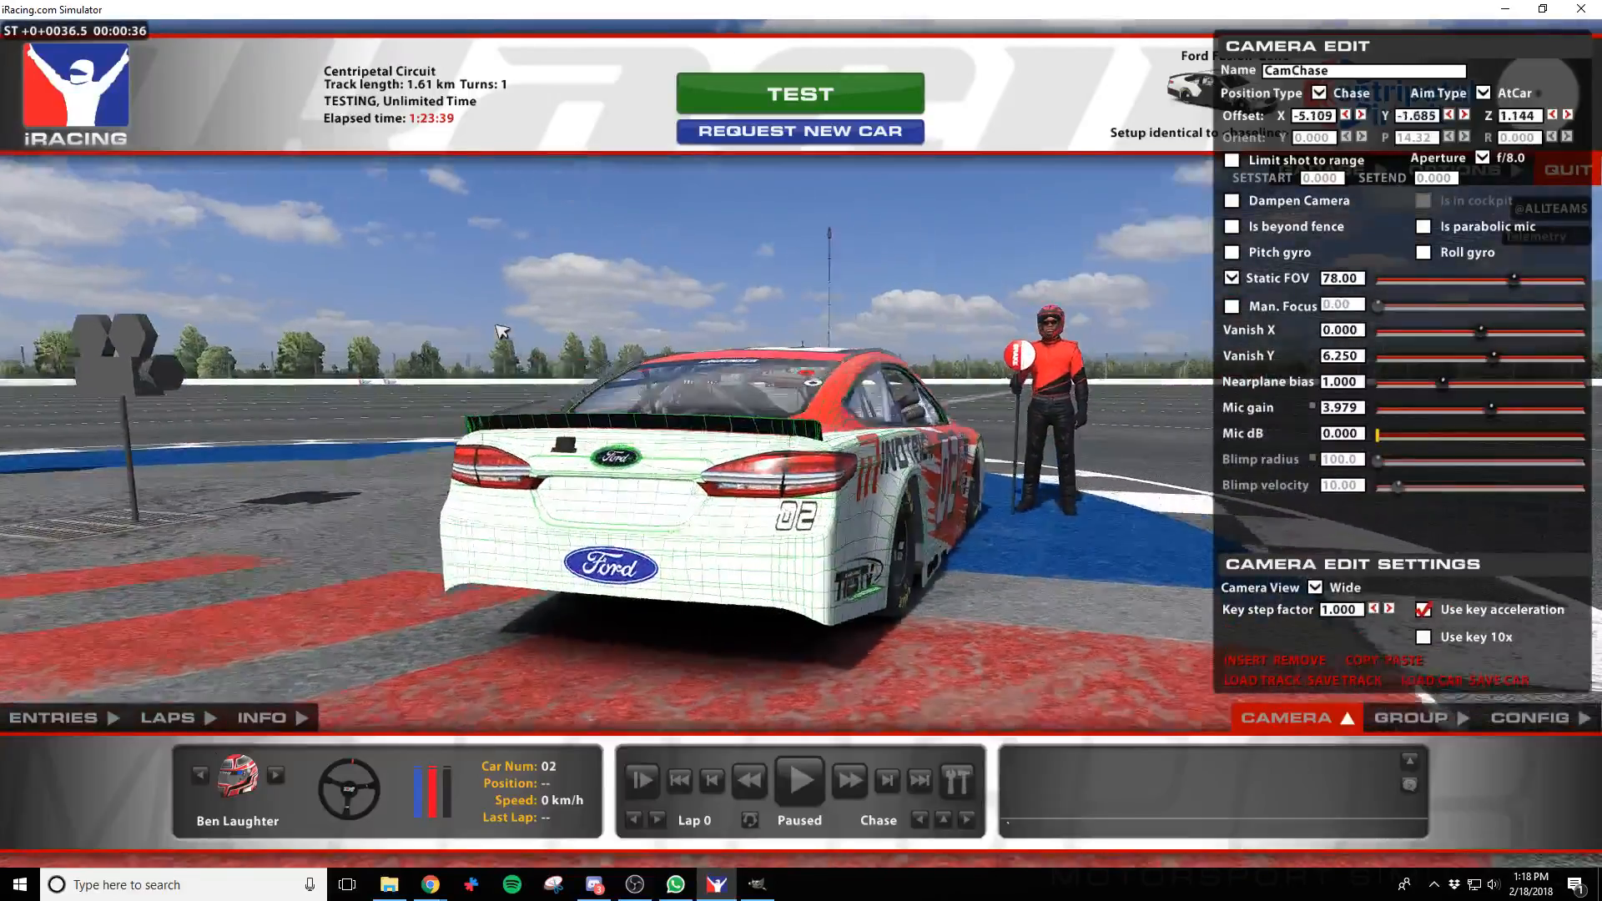
{"action": "key", "text": "alt+Tab"}
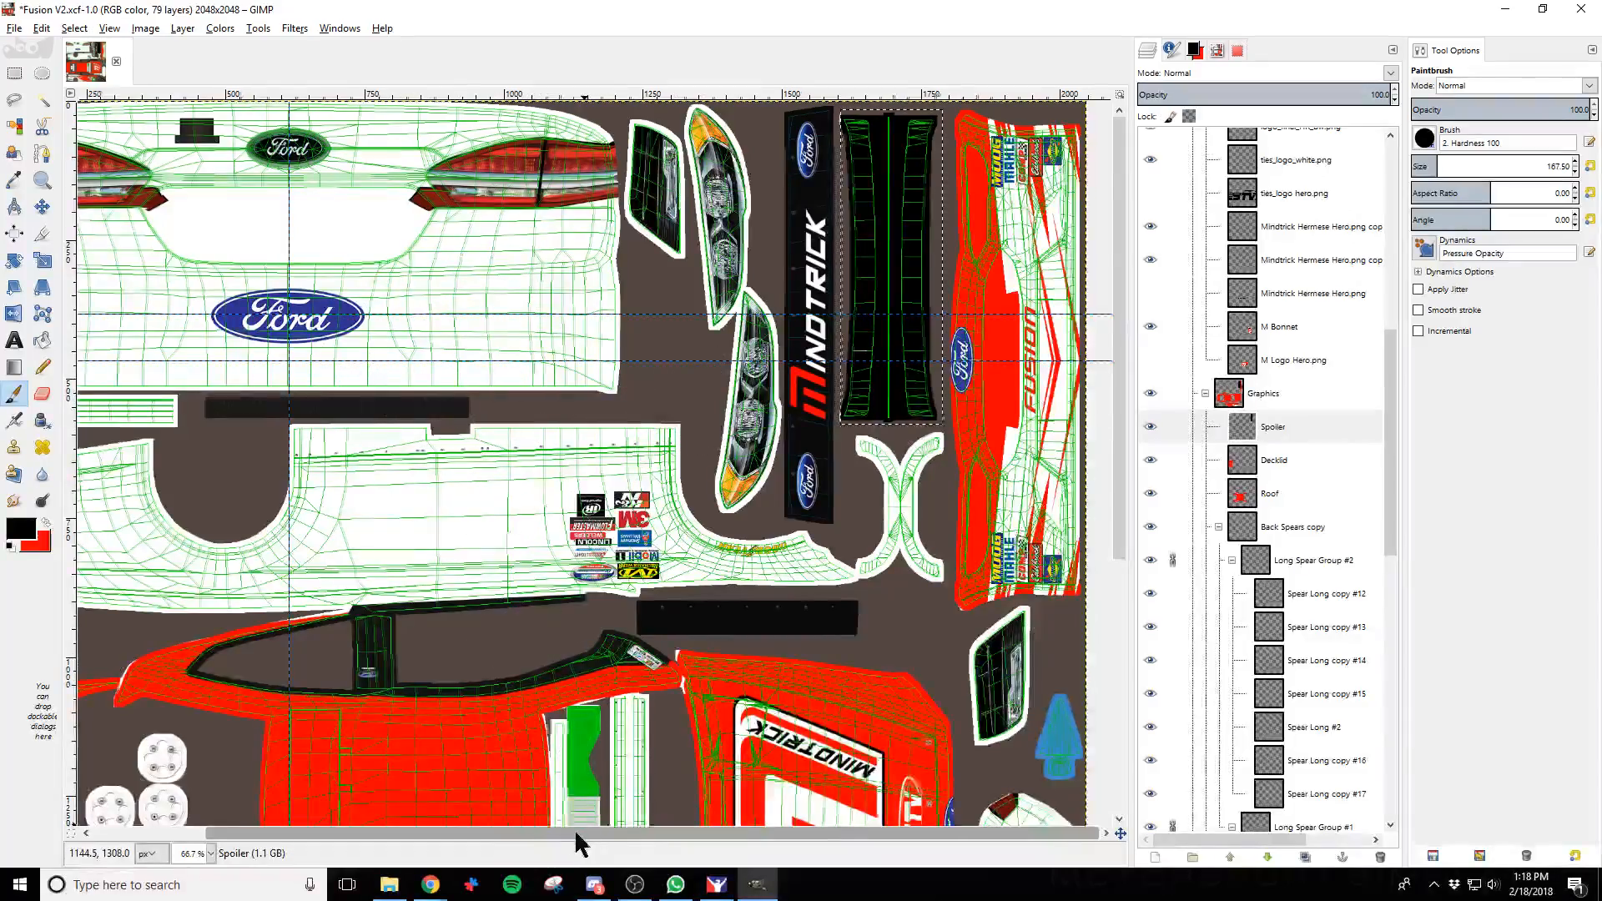
Add a new layer named 'Rear Upper' inside the Graphics group
{"action": "left_click_drag", "start_coordinate": [574, 828], "coordinate": [455, 830]}
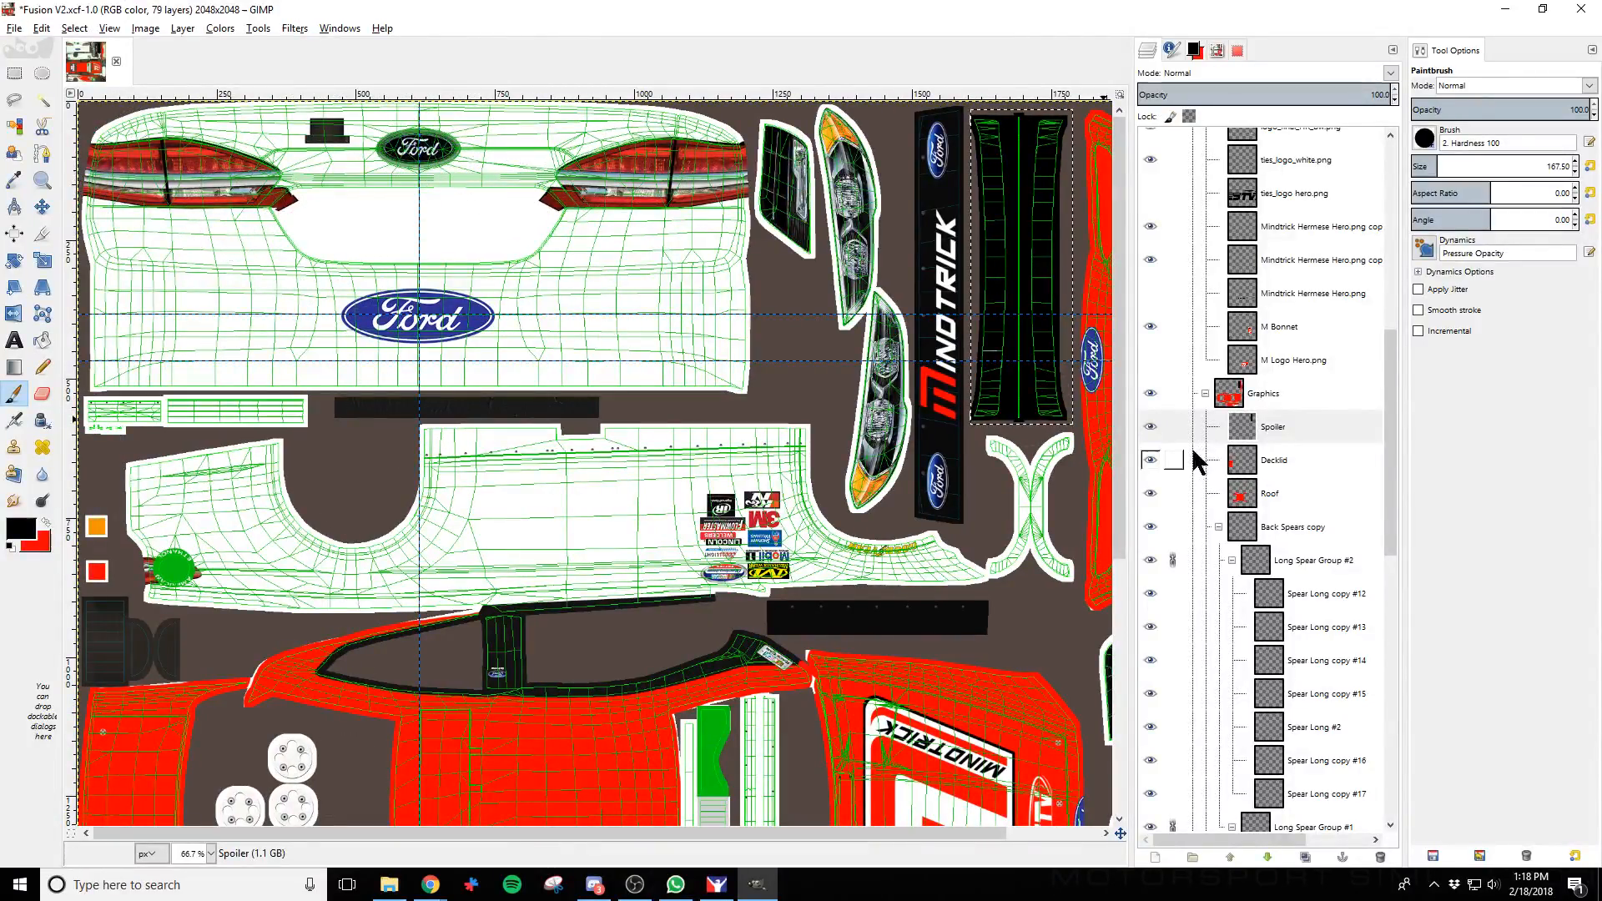
{"action": "left_click", "coordinate": [1199, 393]}
{"action": "left_click", "coordinate": [1154, 858]}
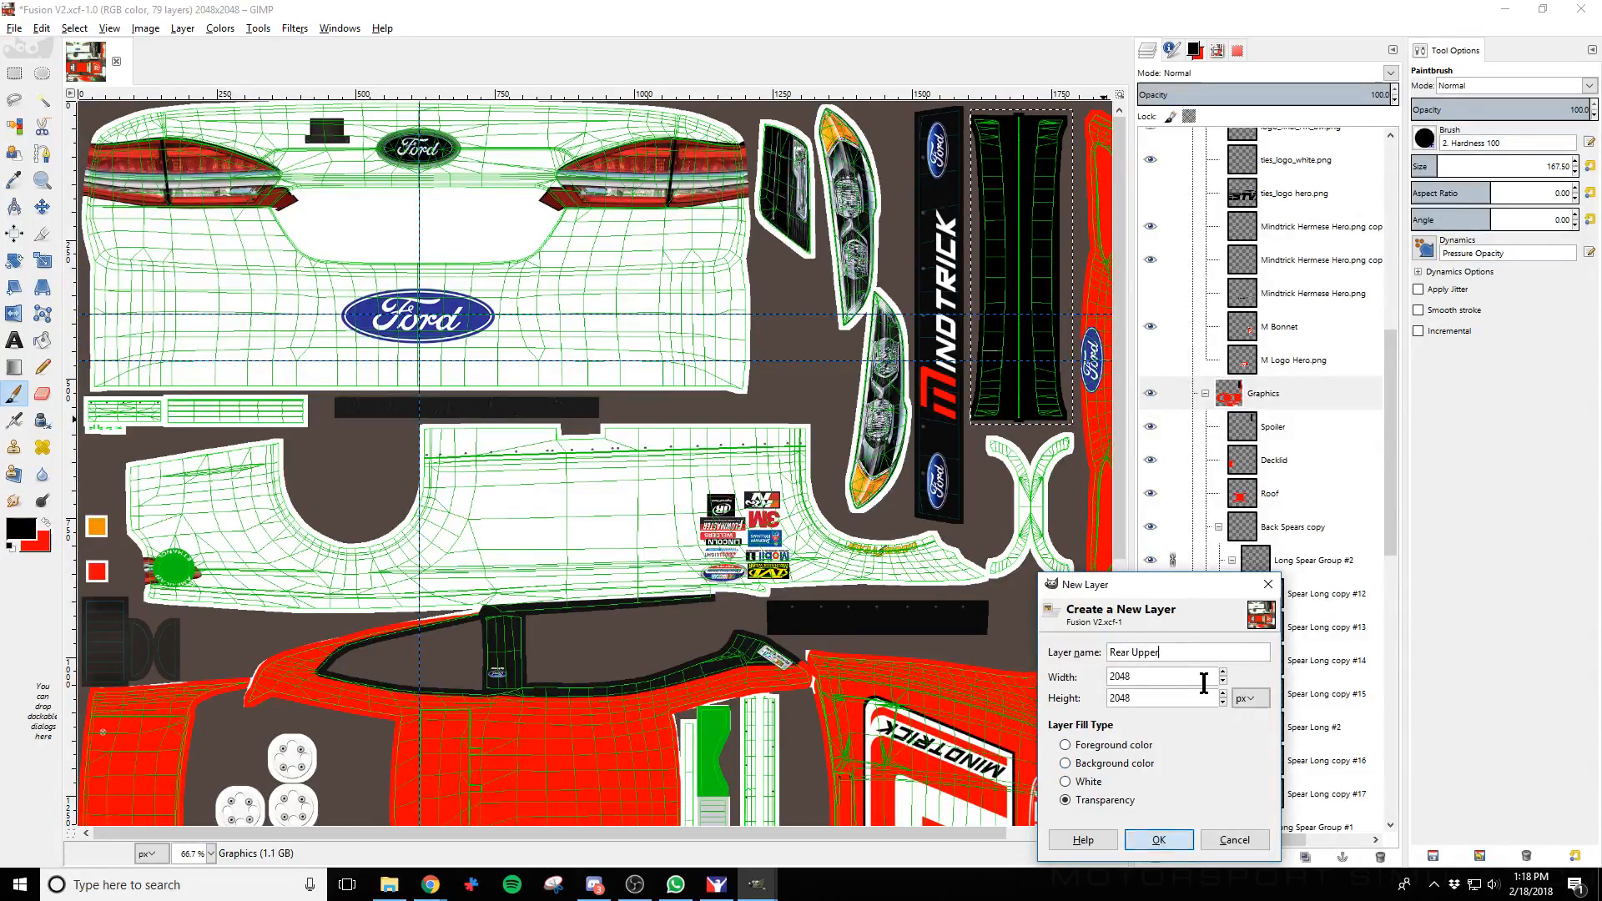
{"action": "type", "text": "Rear Upper"}
{"action": "key", "text": "Return"}
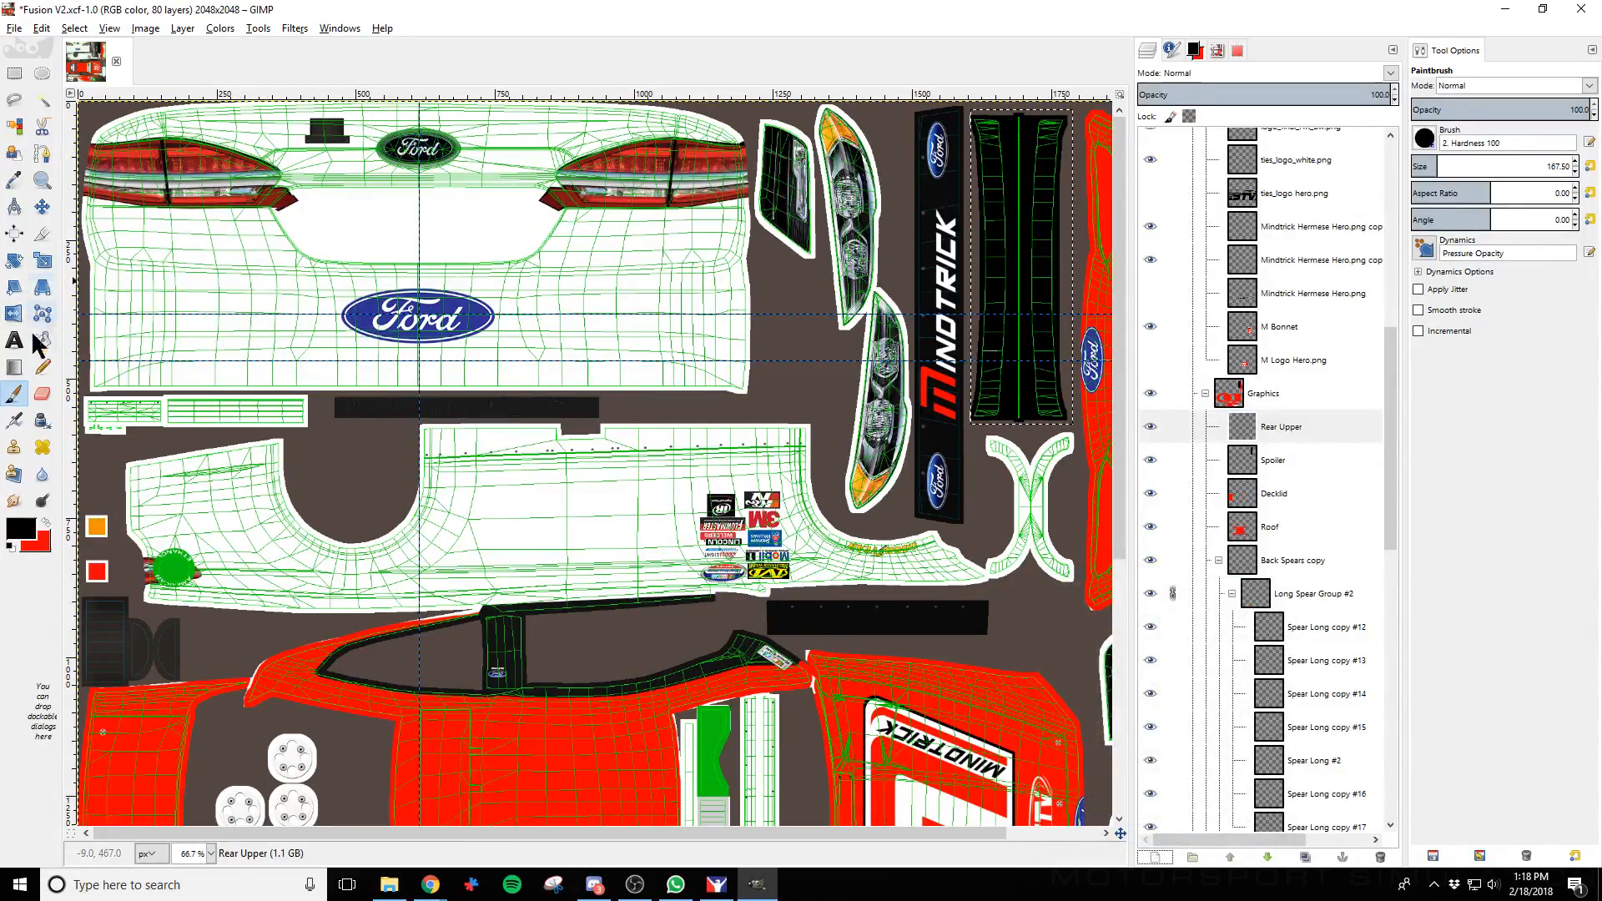
Make red the painting colour, target the Rear Upper layer and clear any selection
{"action": "left_click", "coordinate": [46, 522]}
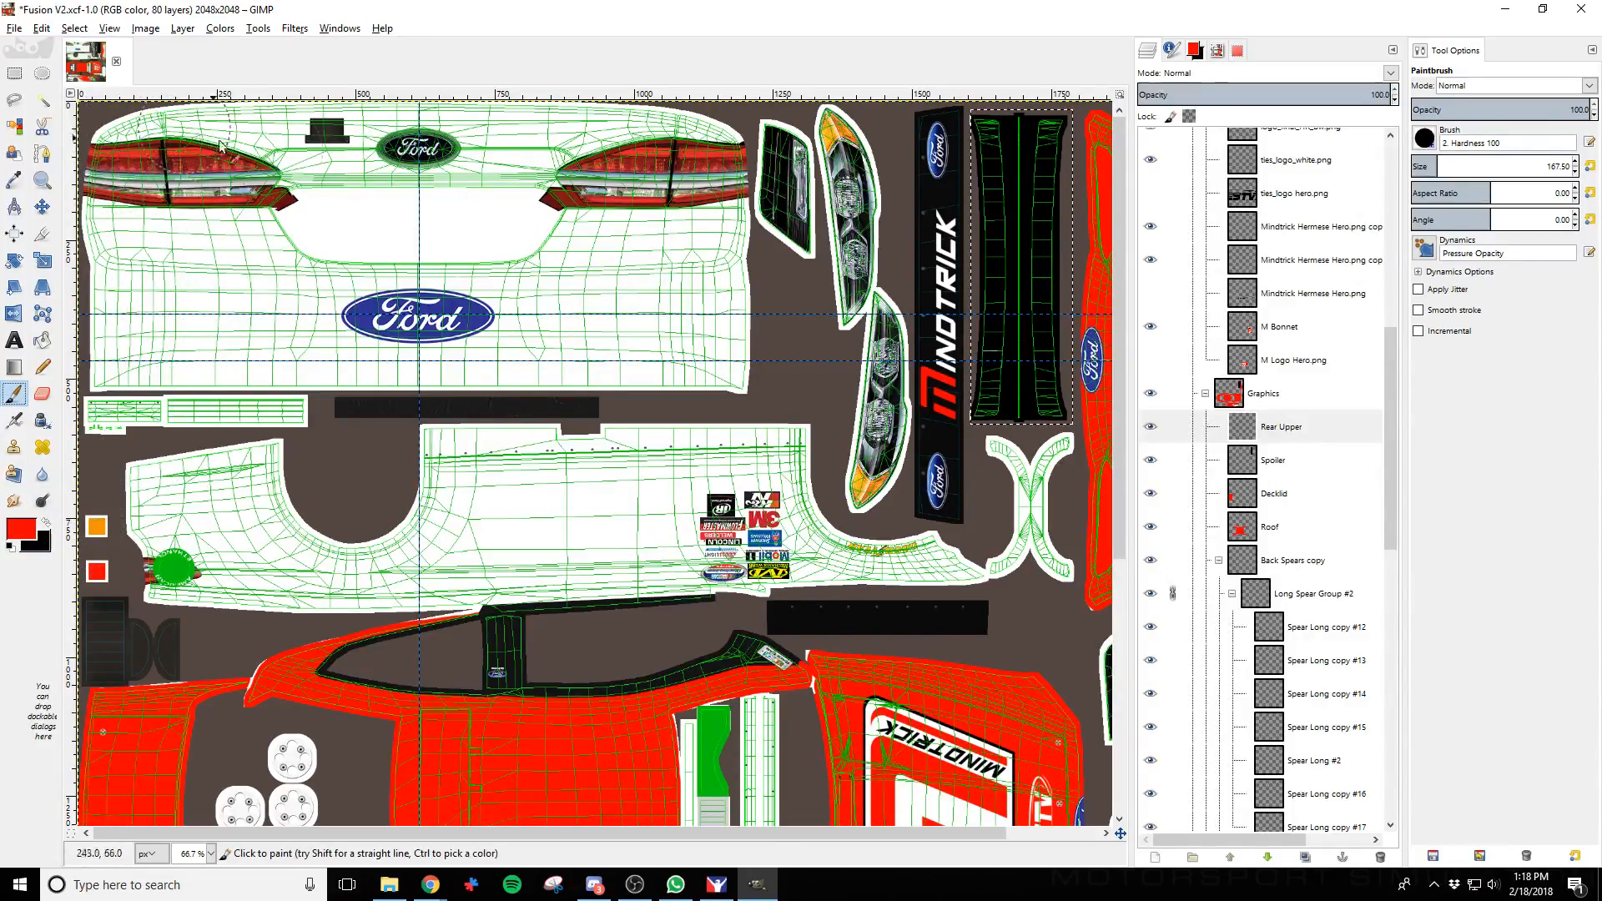
{"action": "scroll", "coordinate": [325, 167], "scroll_direction": "up", "scroll_amount": 2}
{"action": "left_click_drag", "start_coordinate": [541, 832], "coordinate": [464, 829]}
{"action": "scroll", "coordinate": [358, 540], "scroll_direction": "up", "scroll_amount": 2}
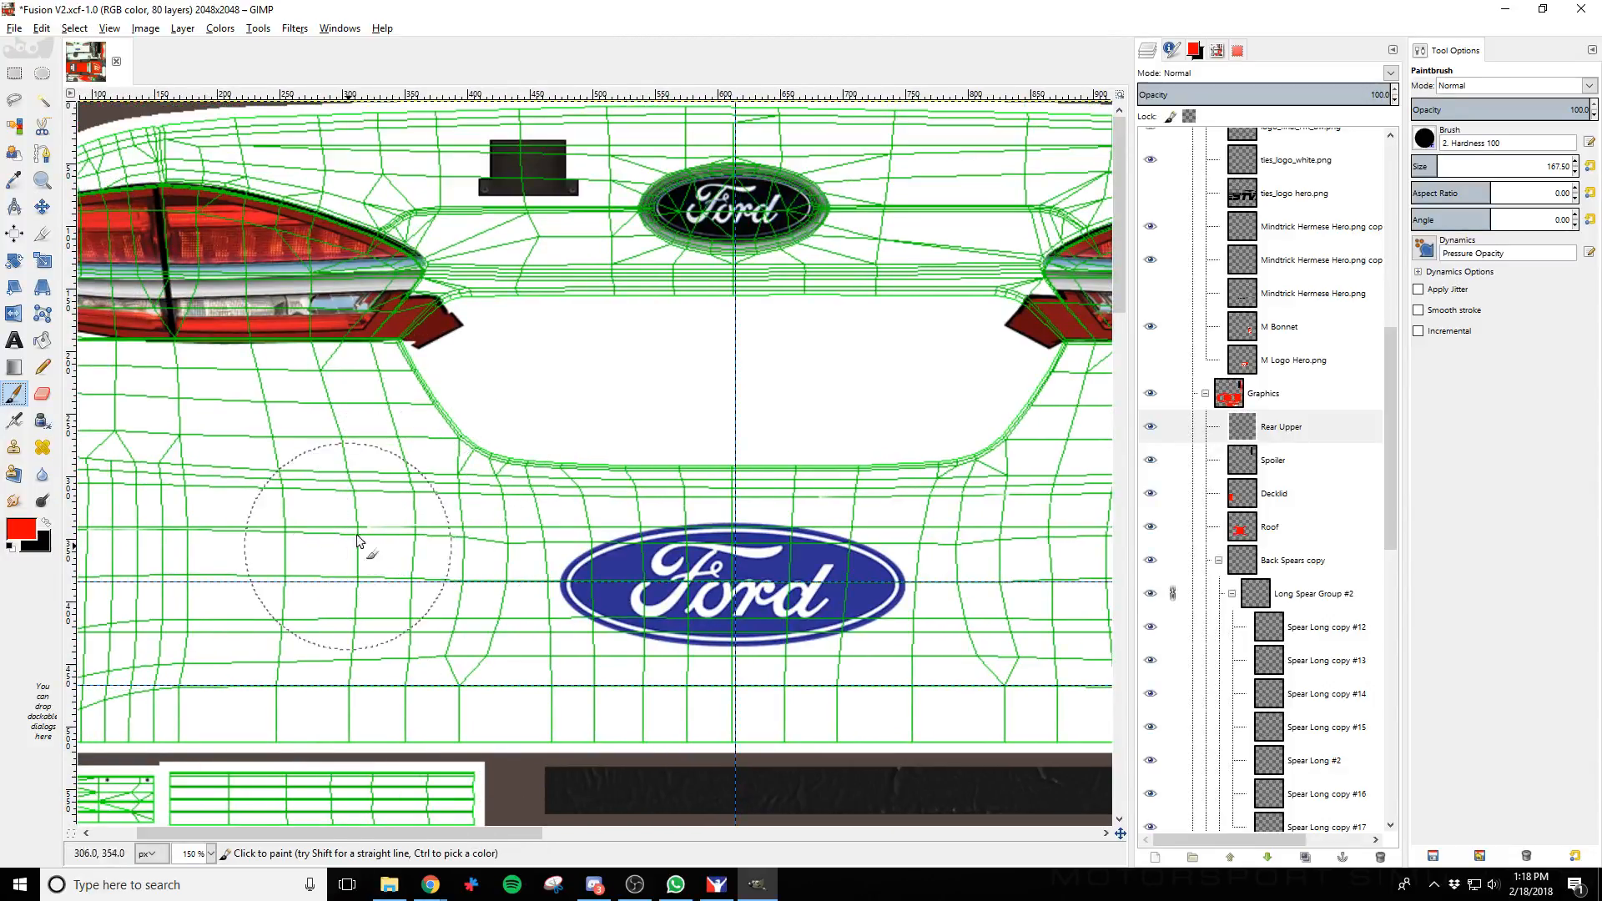
{"action": "left_click_drag", "start_coordinate": [385, 831], "coordinate": [262, 832]}
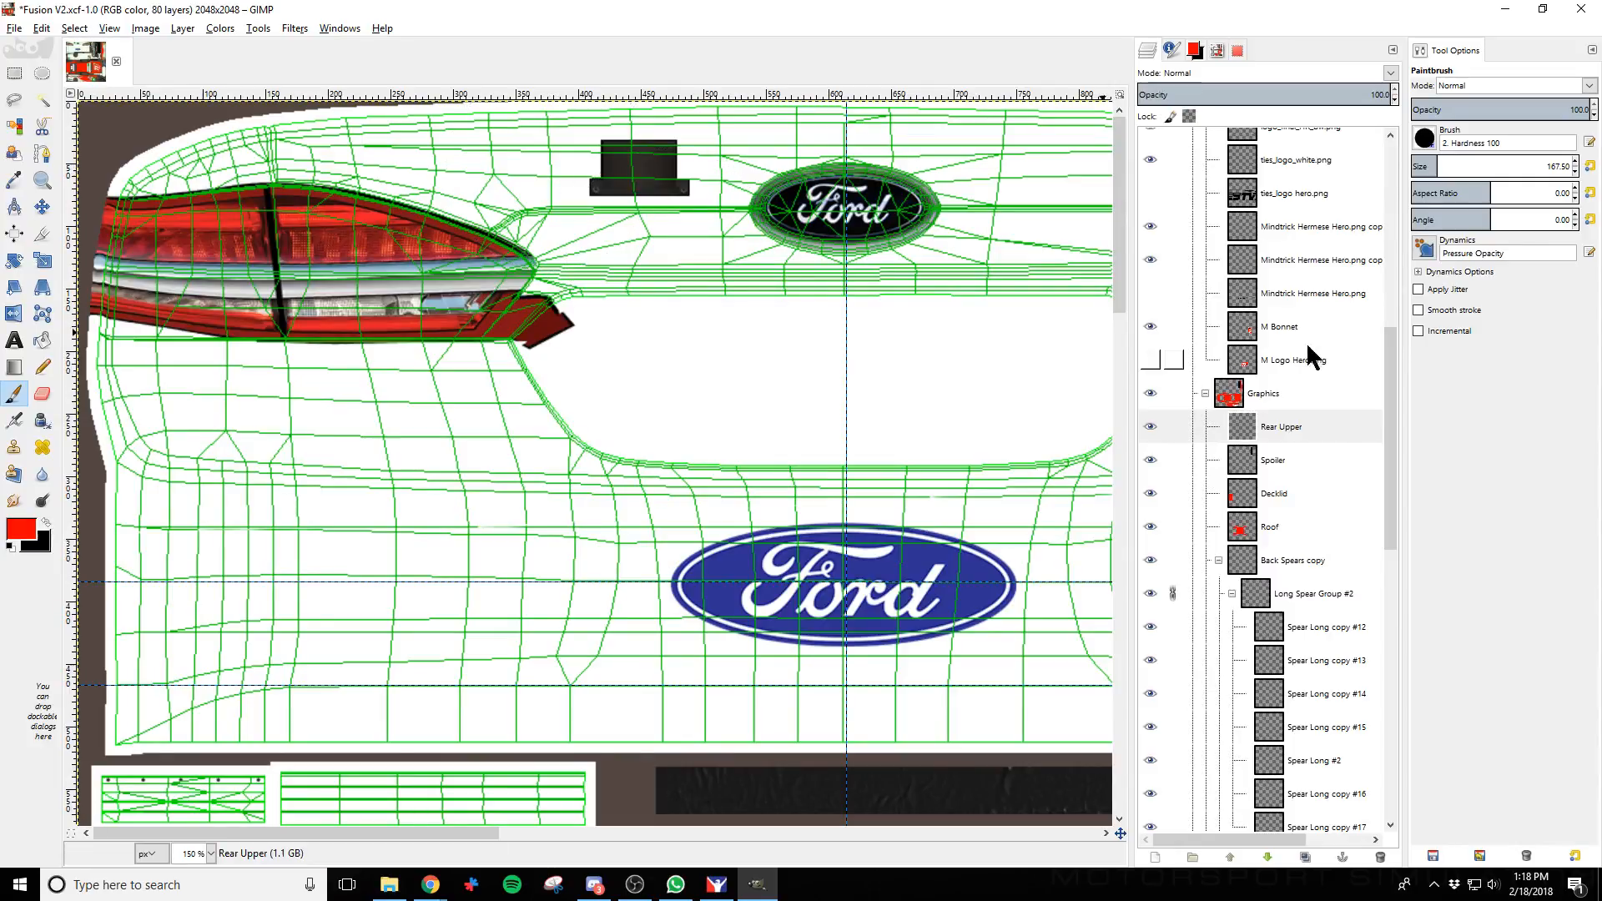
{"action": "left_click", "coordinate": [1289, 427]}
{"action": "left_click", "coordinate": [76, 29]}
{"action": "left_click", "coordinate": [94, 69]}
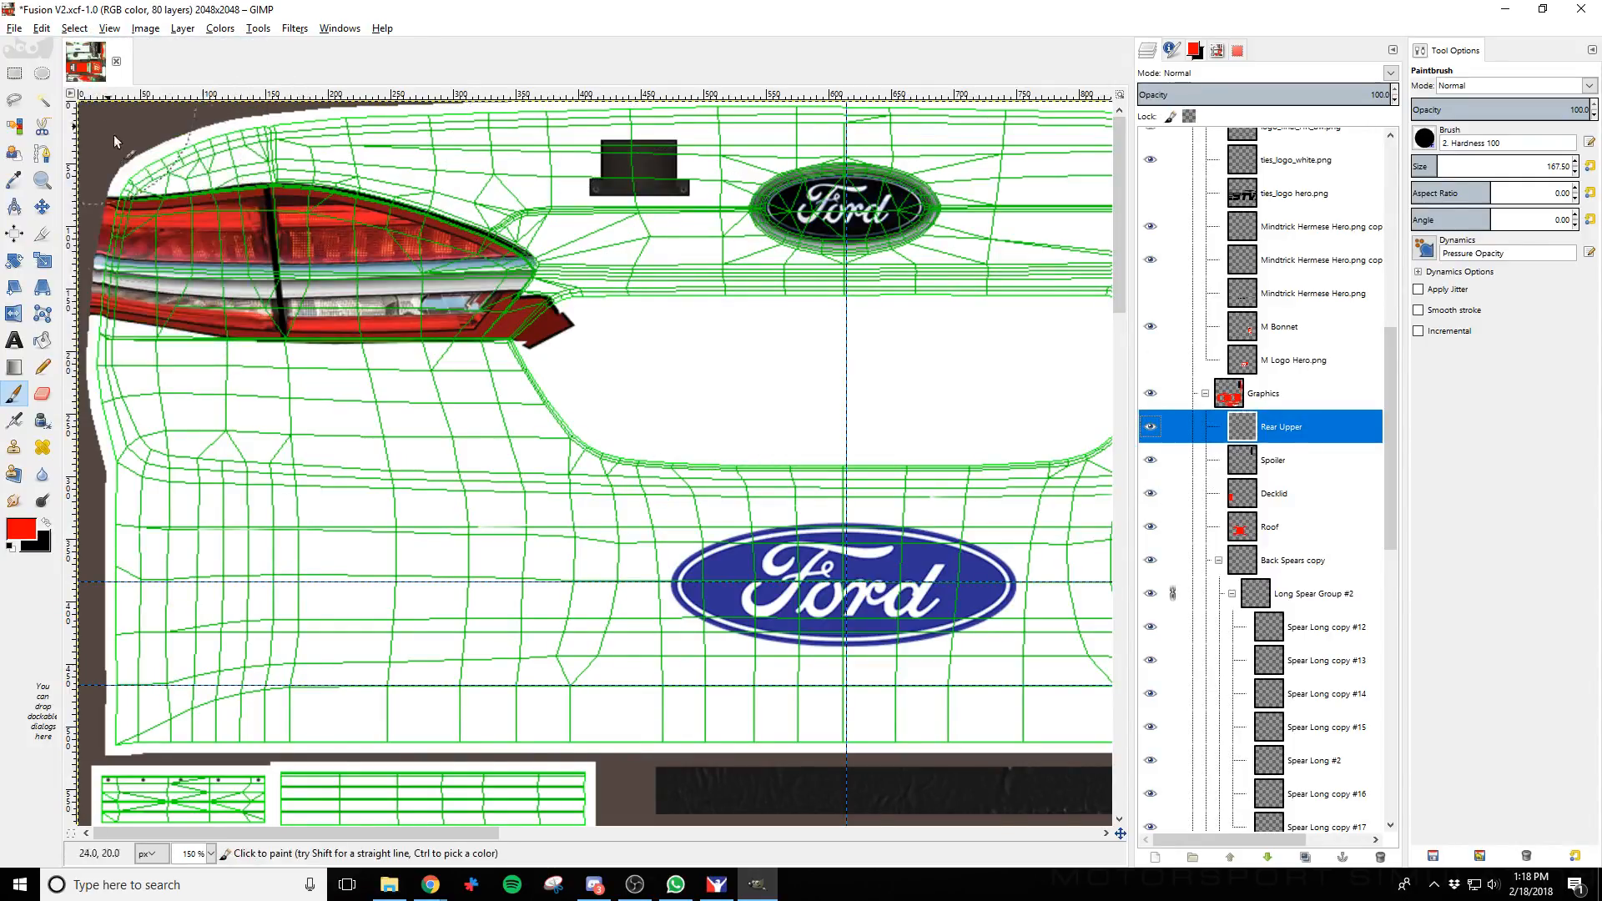
Paint a red band across the bumper top and taillight tops, then re-export and reload
{"action": "left_click_drag", "start_coordinate": [208, 200], "coordinate": [958, 200]}
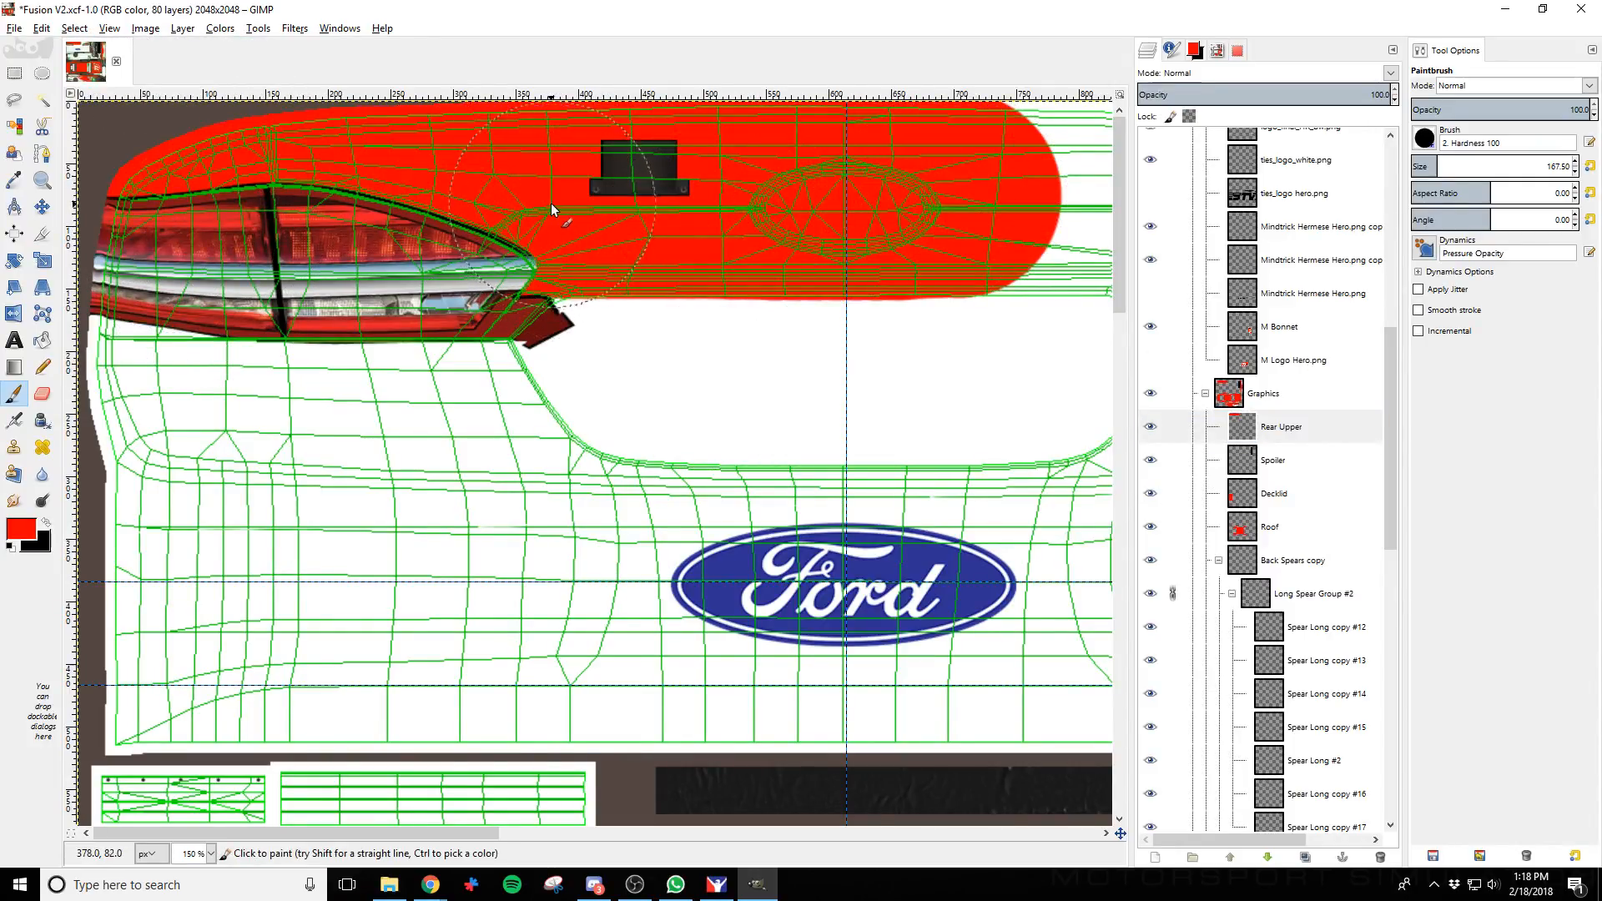
{"action": "left_click_drag", "start_coordinate": [551, 203], "coordinate": [863, 222]}
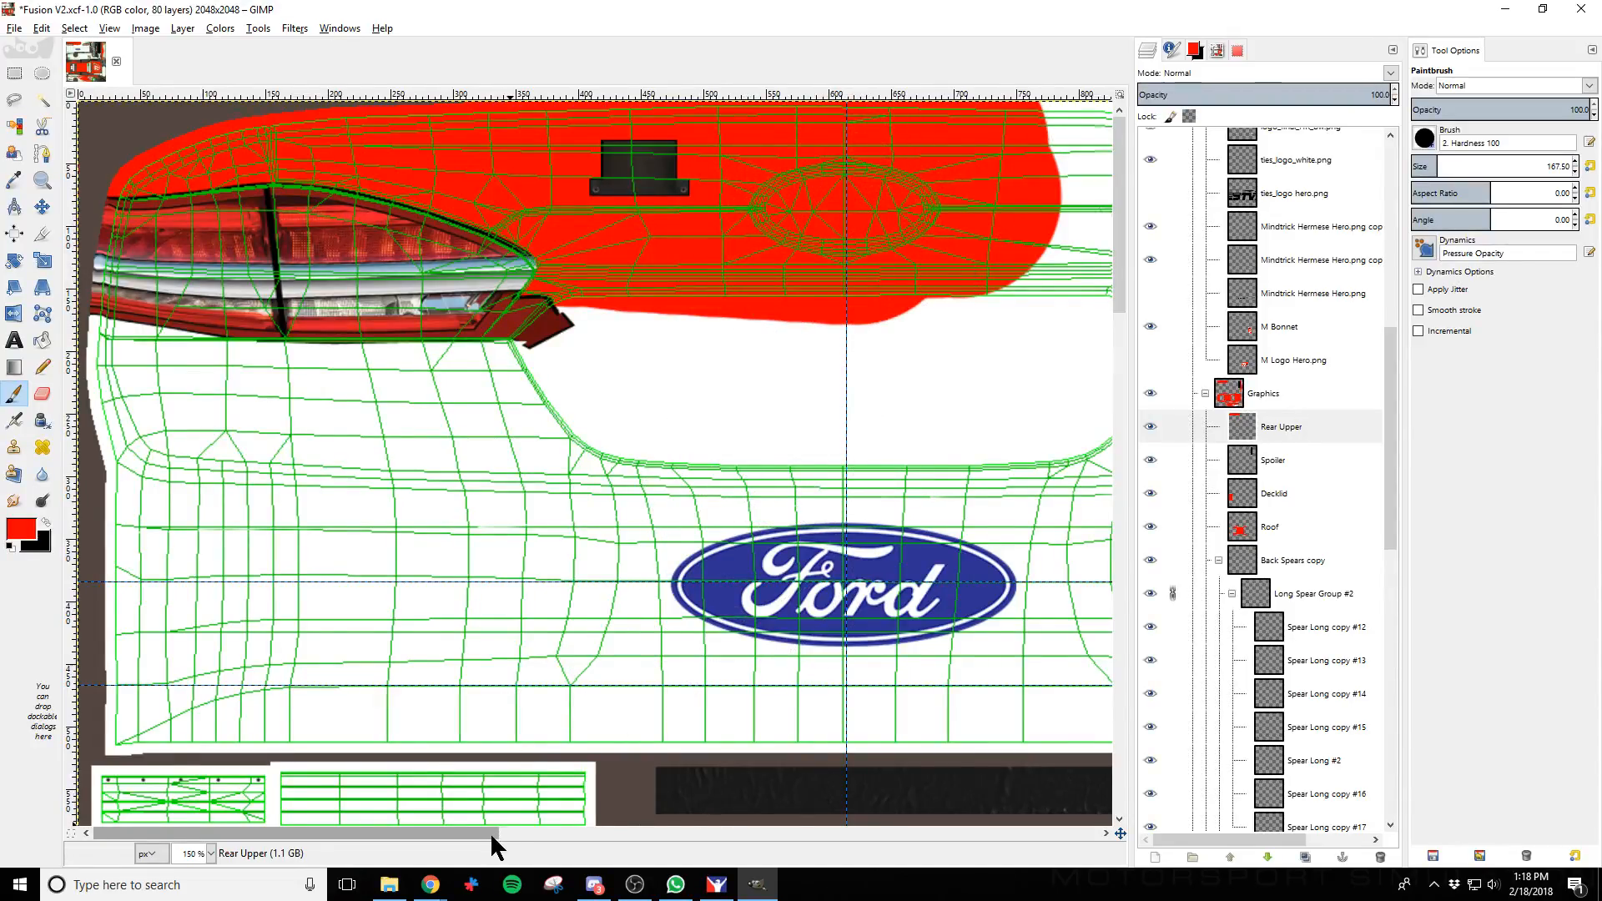
{"action": "left_click_drag", "start_coordinate": [489, 833], "coordinate": [740, 829]}
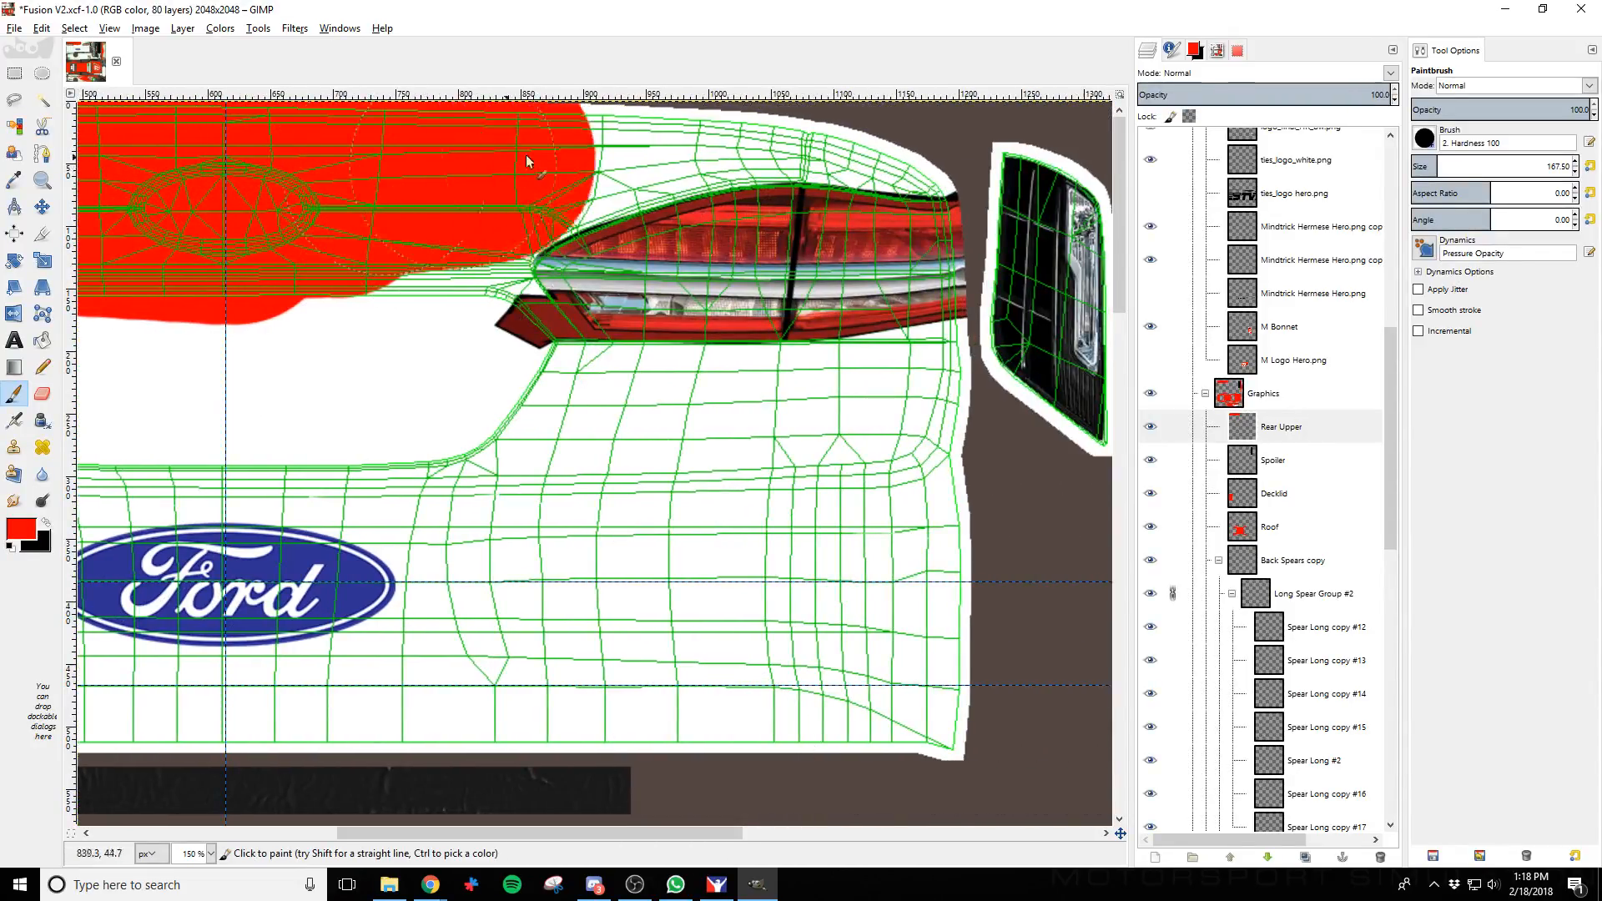
{"action": "mouse_move", "coordinate": [526, 160]}
{"action": "left_mouse_down"}
{"action": "mouse_move", "coordinate": [842, 171]}
{"action": "mouse_move", "coordinate": [868, 138]}
{"action": "left_mouse_up"}
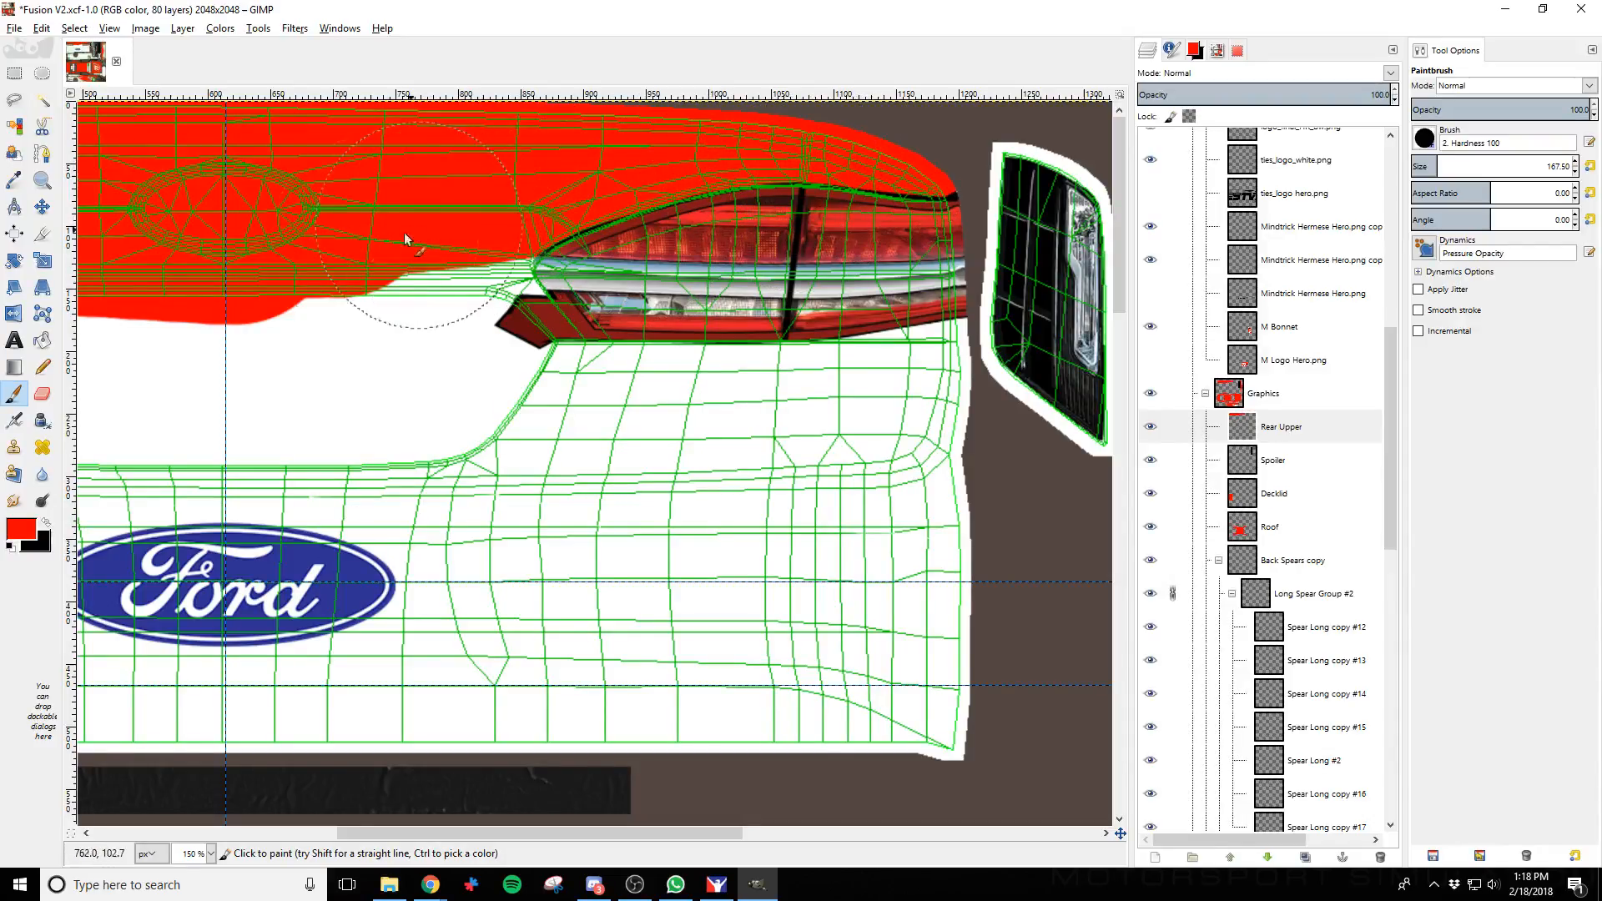
{"action": "mouse_move", "coordinate": [404, 232]}
{"action": "left_mouse_down"}
{"action": "mouse_move", "coordinate": [393, 244]}
{"action": "mouse_move", "coordinate": [514, 230]}
{"action": "left_mouse_up"}
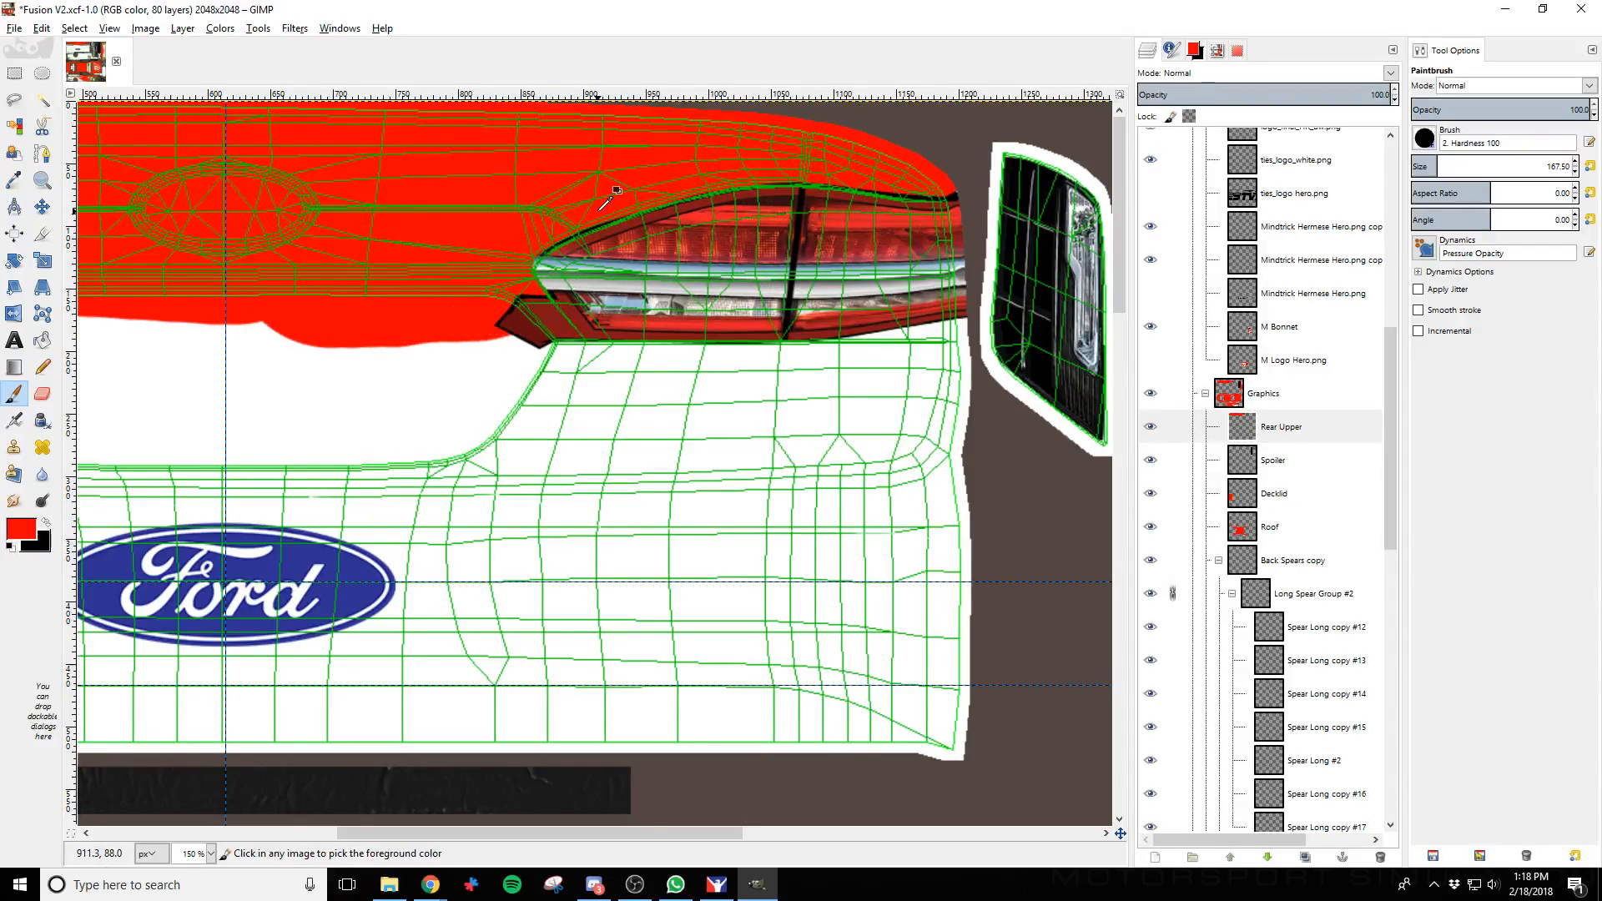
{"action": "key", "text": "ctrl+e"}
{"action": "key", "text": "alt+Tab"}
{"action": "key", "text": "ctrl+r"}
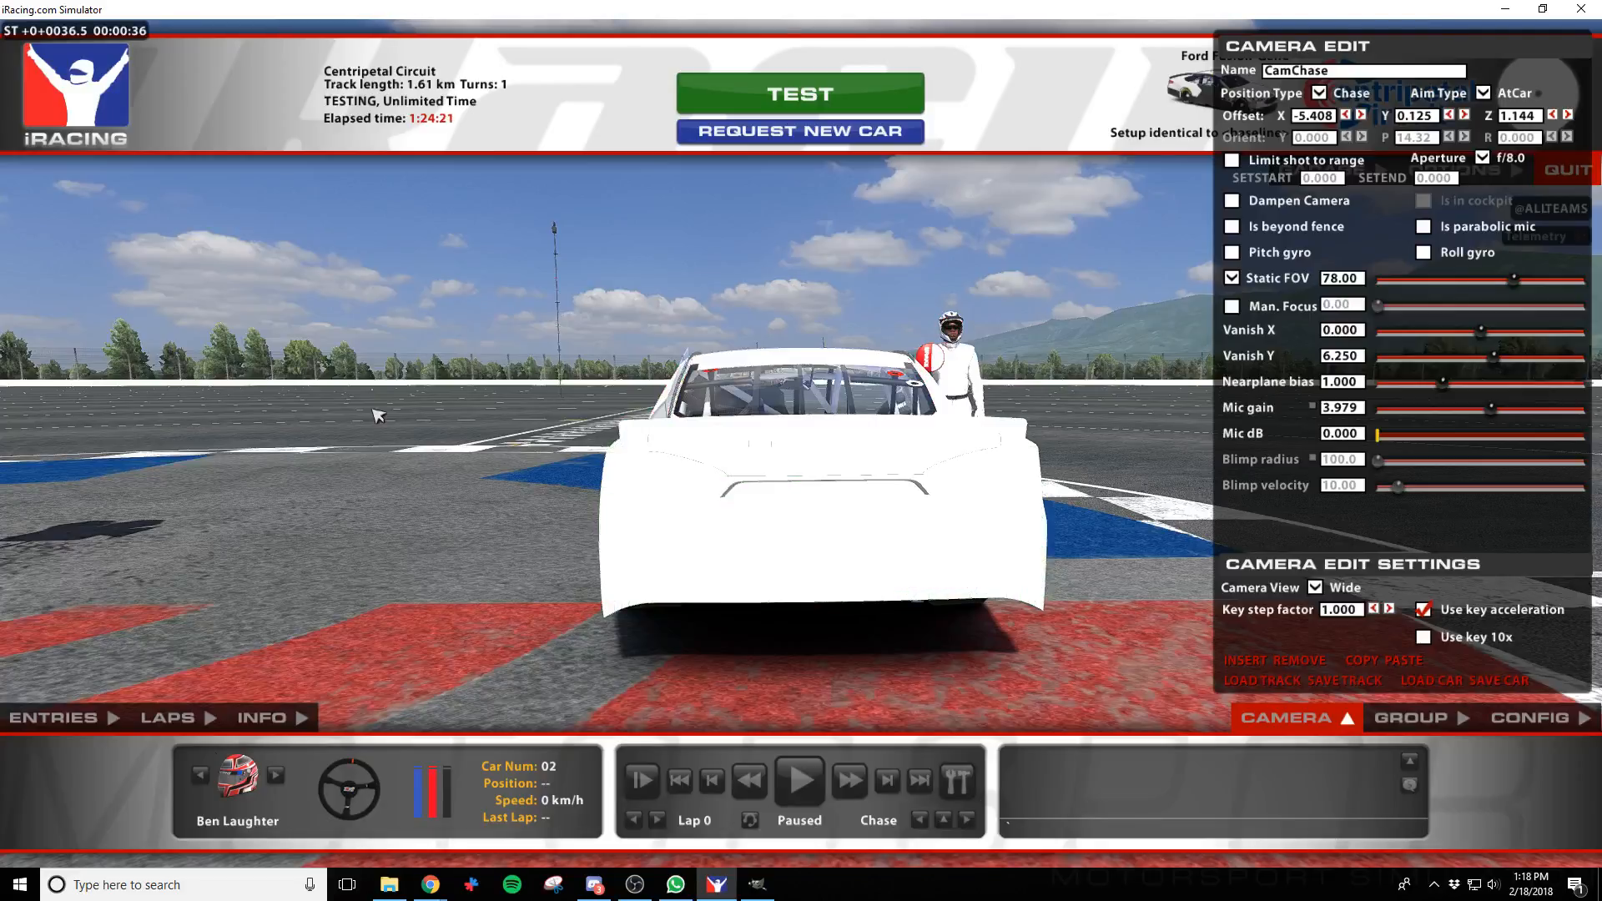
View the reloaded red upper rear band from behind in the simulator, then return to GIMP
{"action": "key", "text": "d"}
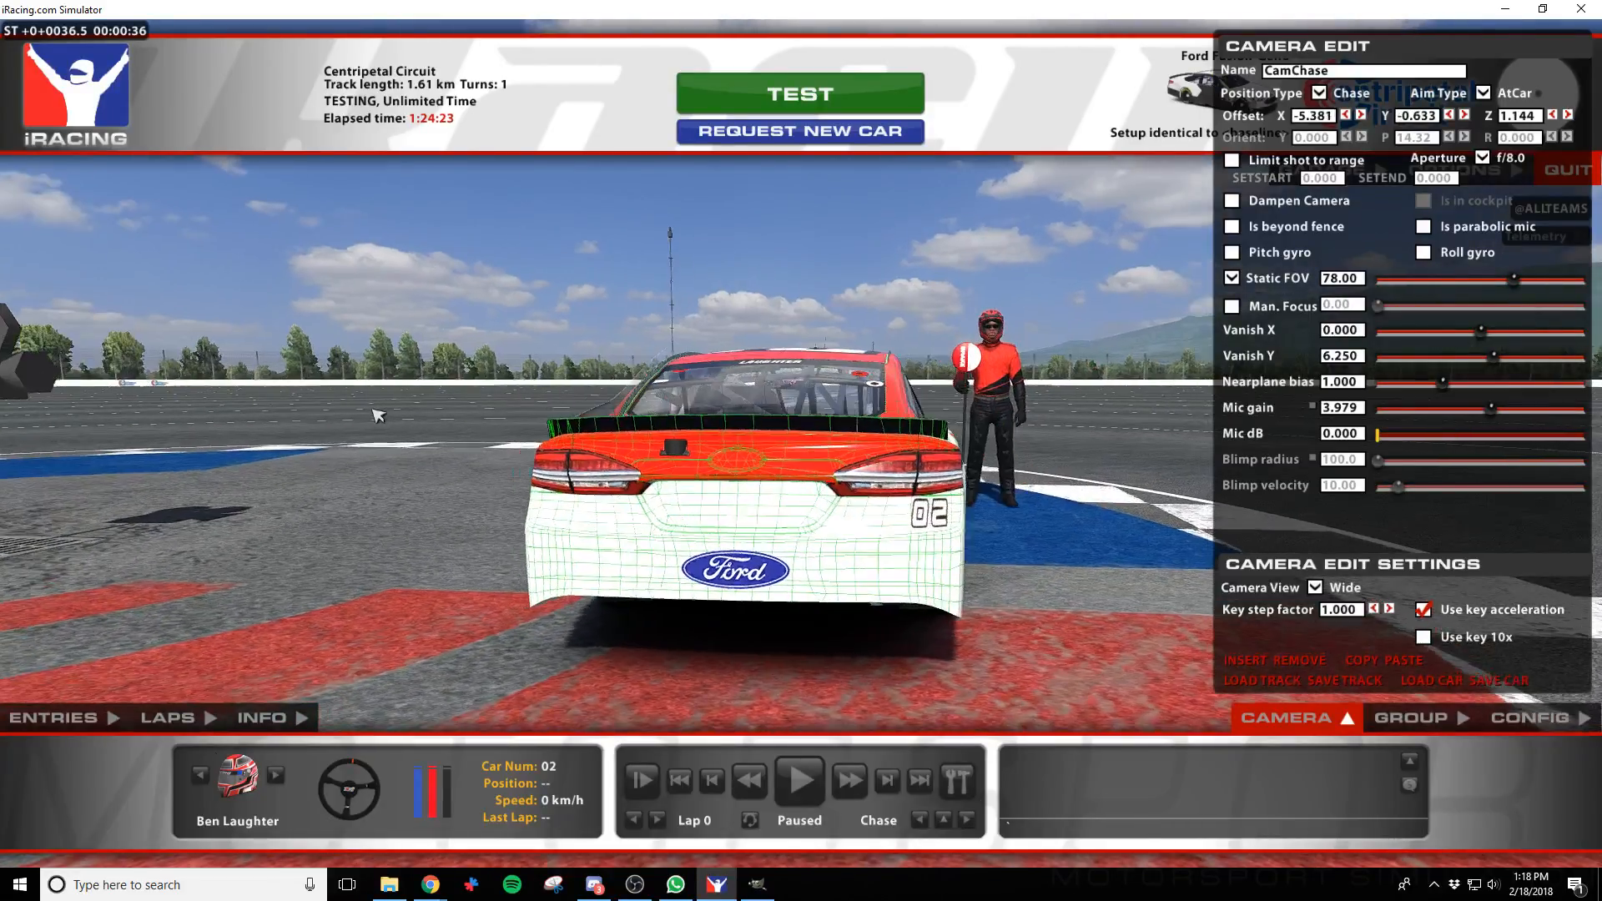
{"action": "key", "text": "a"}
{"action": "key", "text": "a"}
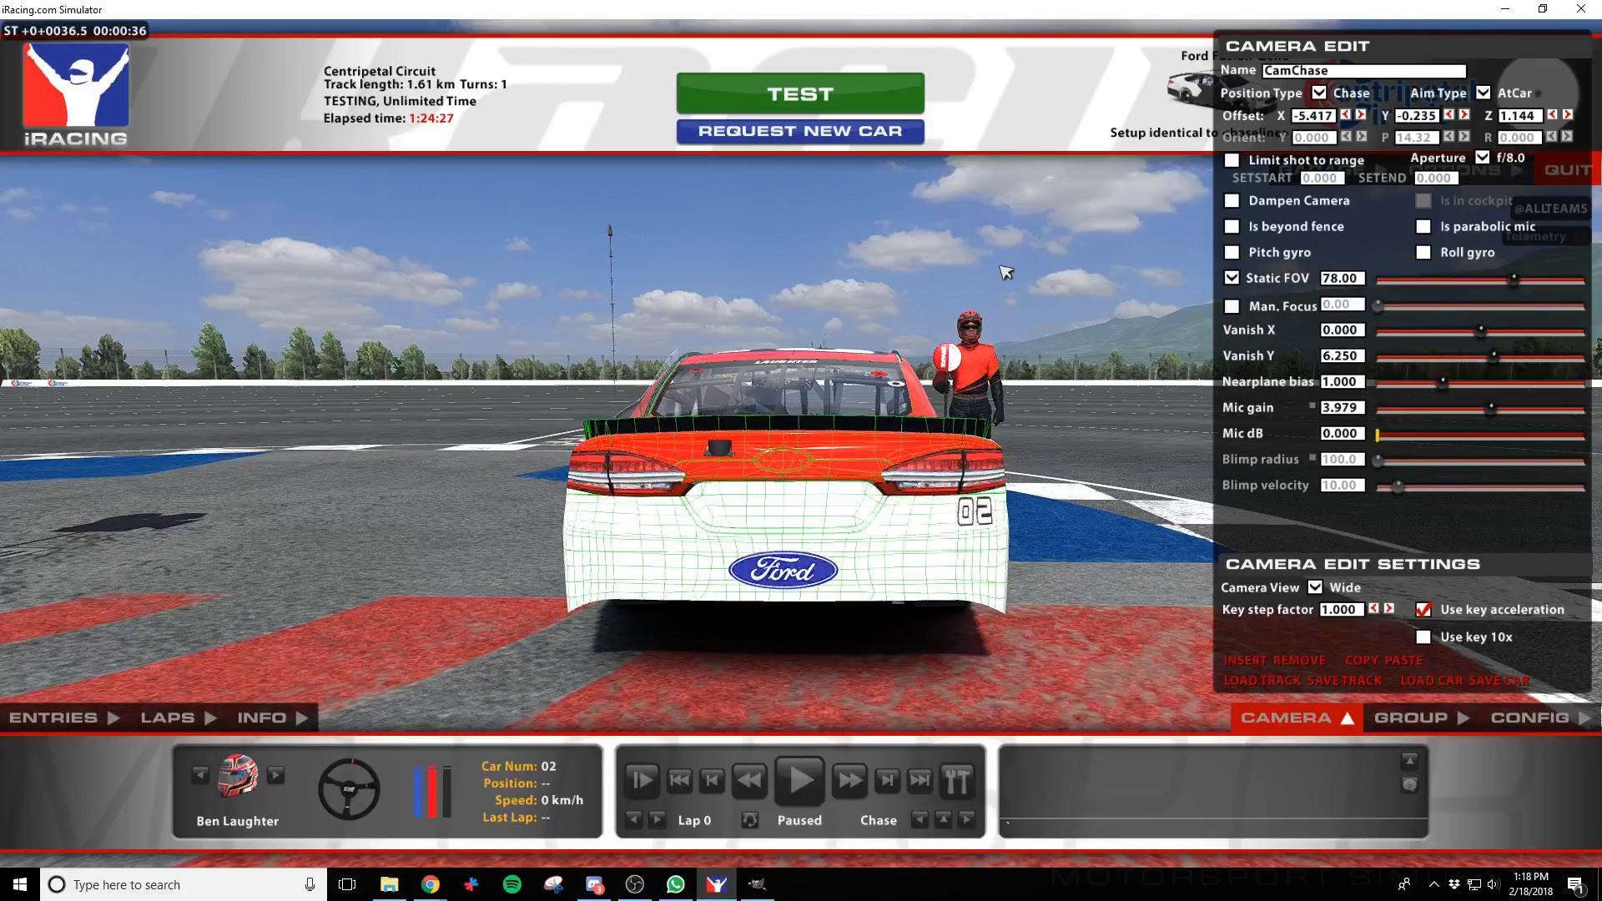
{"action": "key", "text": "alt+Tab"}
{"action": "scroll", "coordinate": [1262, 588], "scroll_direction": "down", "scroll_amount": 10}
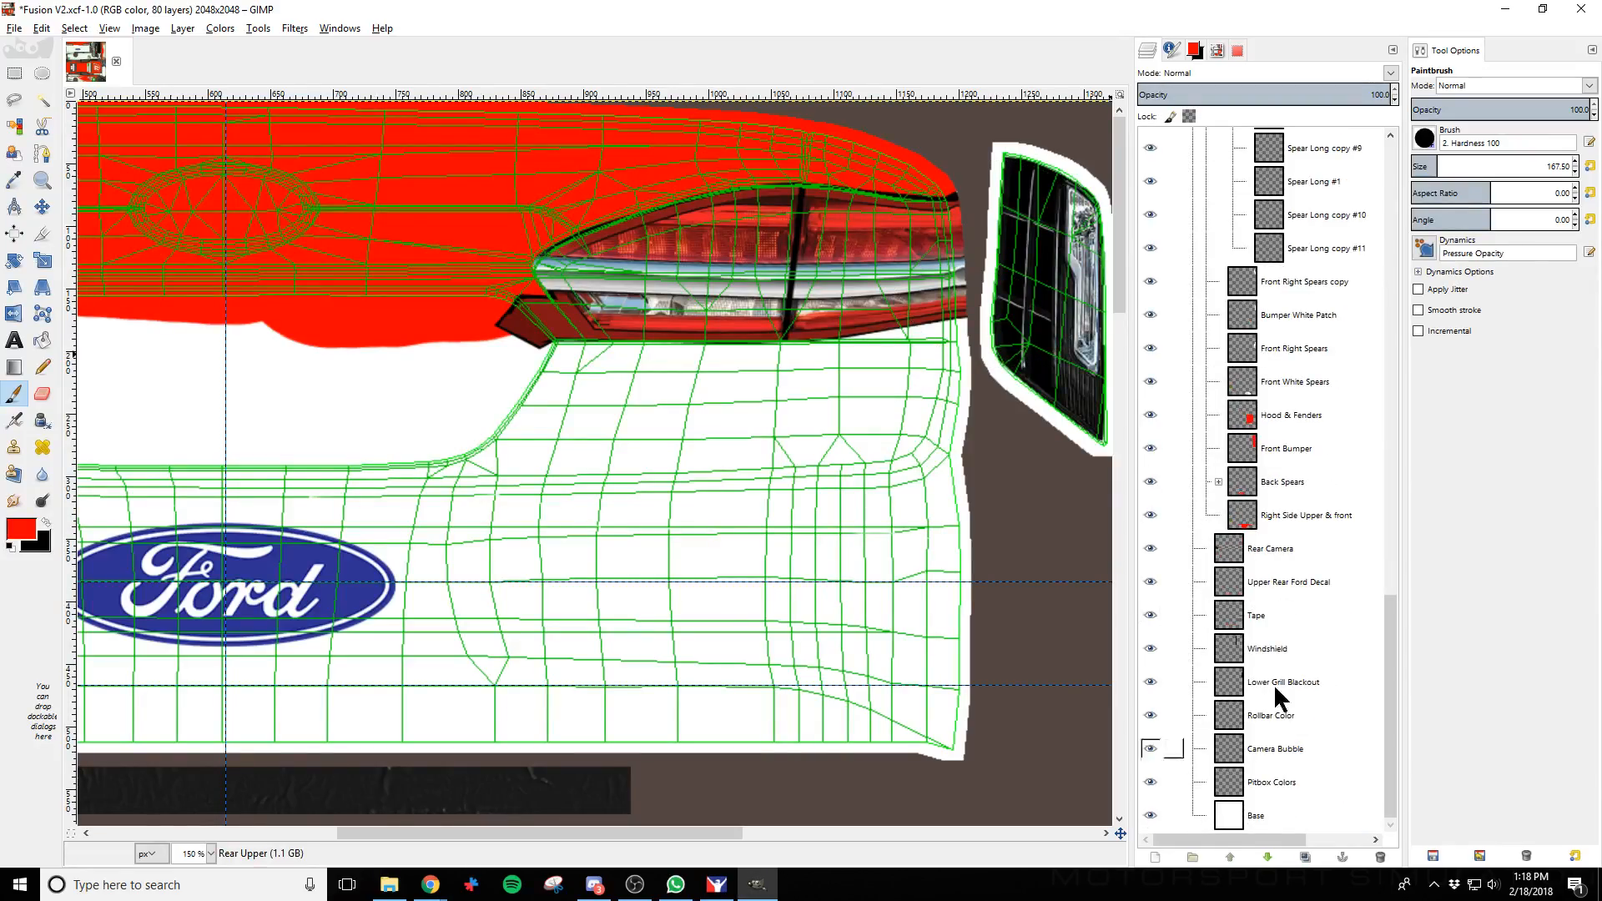
{"action": "scroll", "coordinate": [1293, 604], "scroll_direction": "up", "scroll_amount": 10}
Toggle the Rear Upper red paint on and off to compare, leaving it hidden
{"action": "scroll", "coordinate": [1285, 527], "scroll_direction": "up", "scroll_amount": 5}
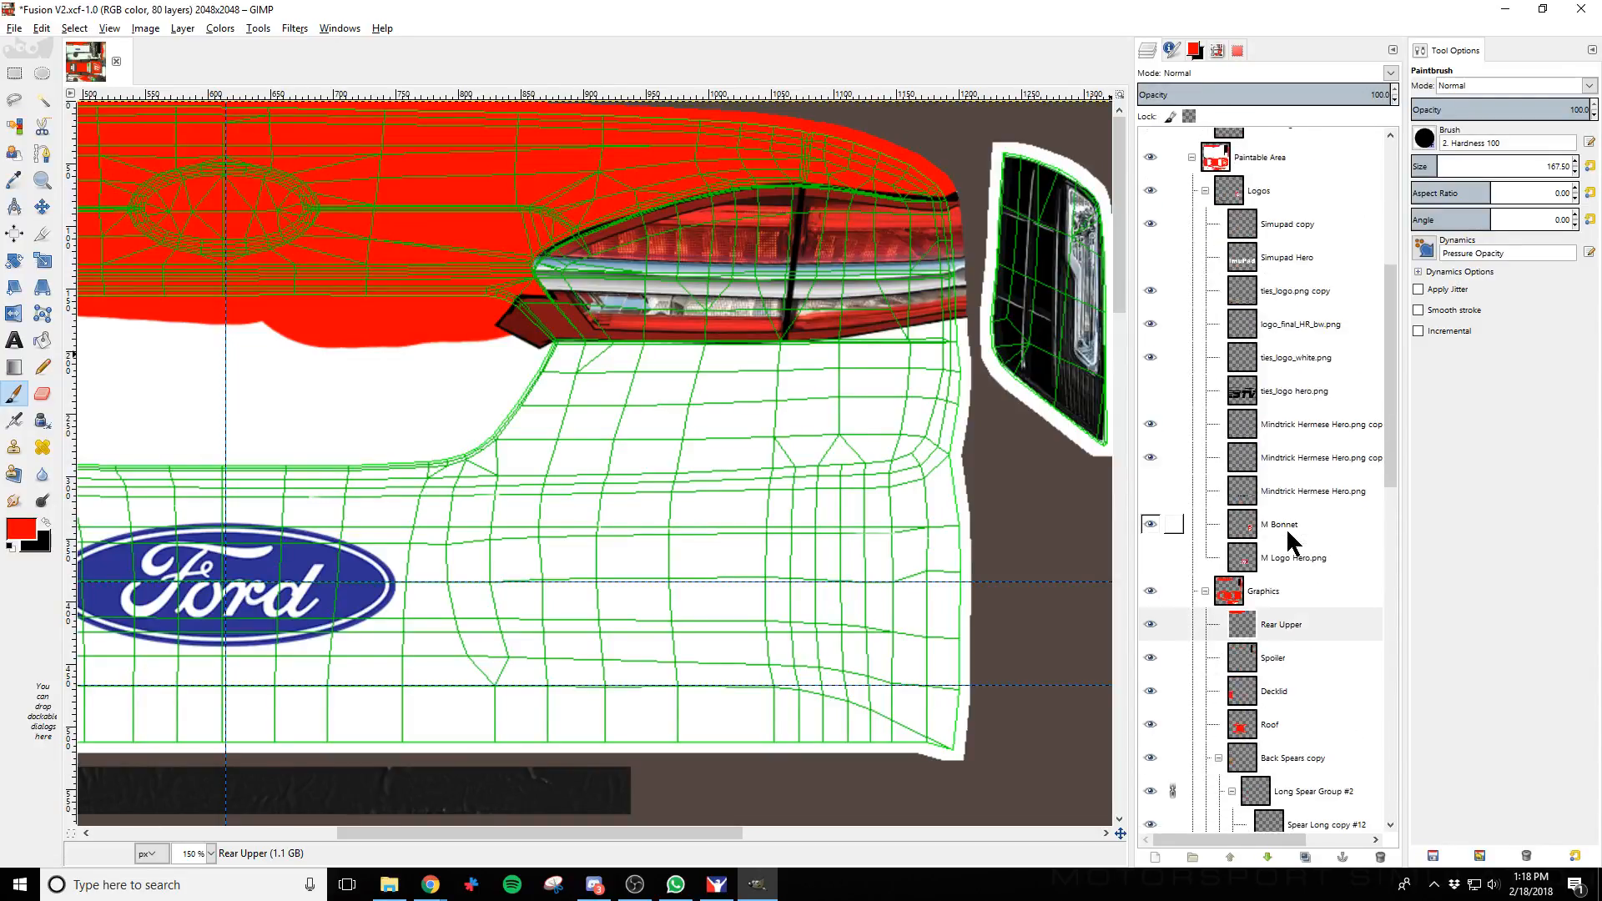
{"action": "left_click", "coordinate": [1148, 626]}
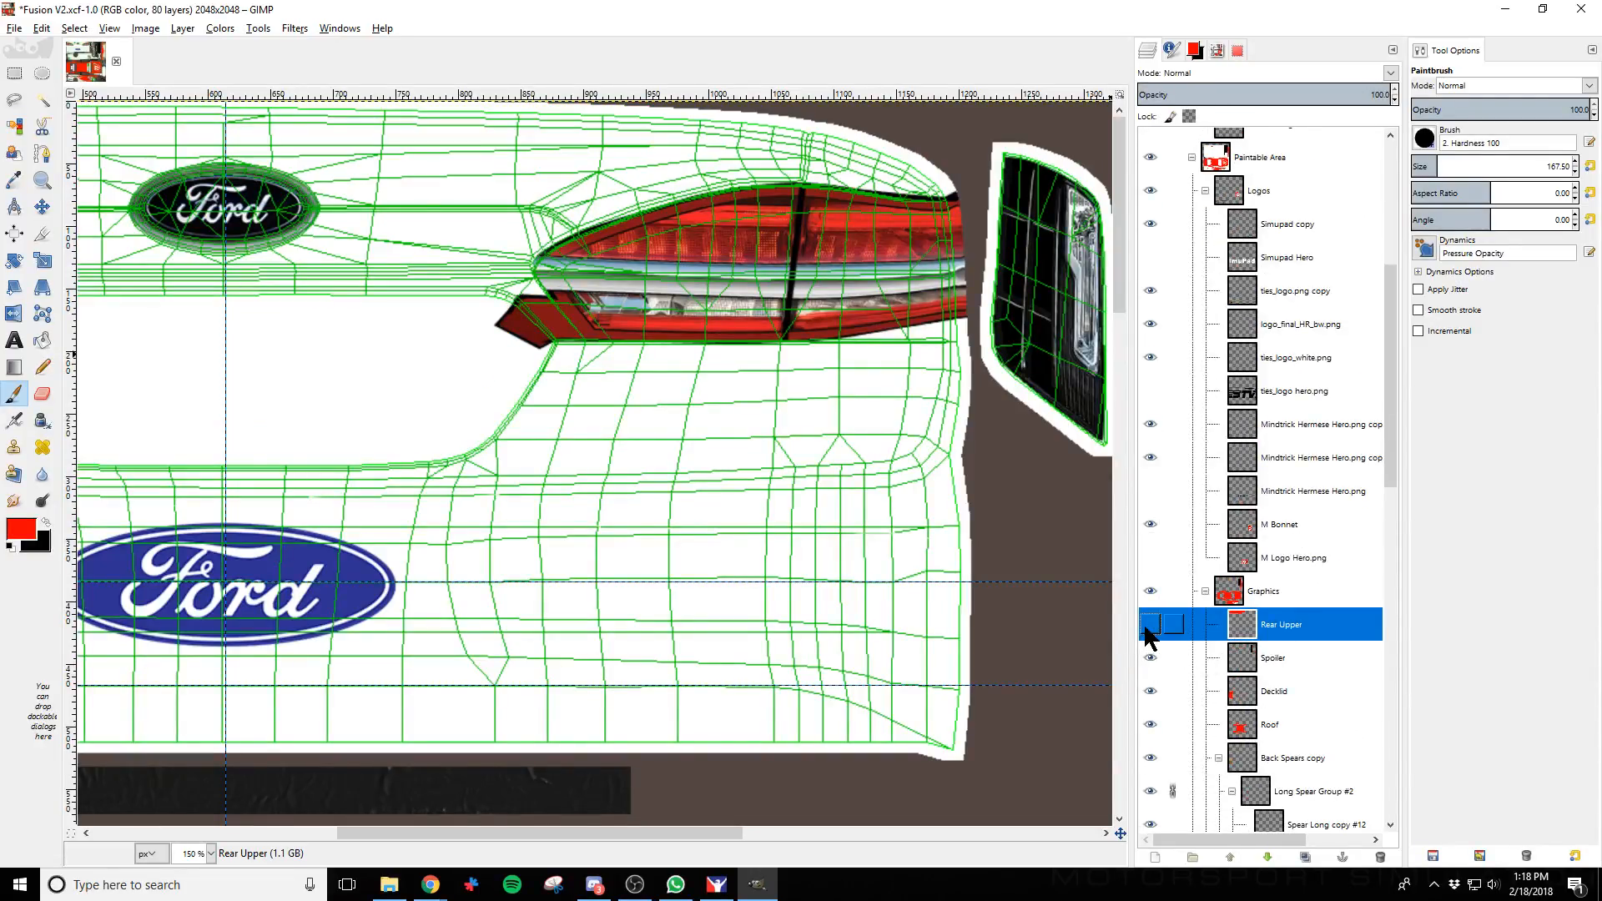
{"action": "left_click", "coordinate": [1150, 626]}
{"action": "scroll", "coordinate": [1273, 724], "scroll_direction": "down", "scroll_amount": 1}
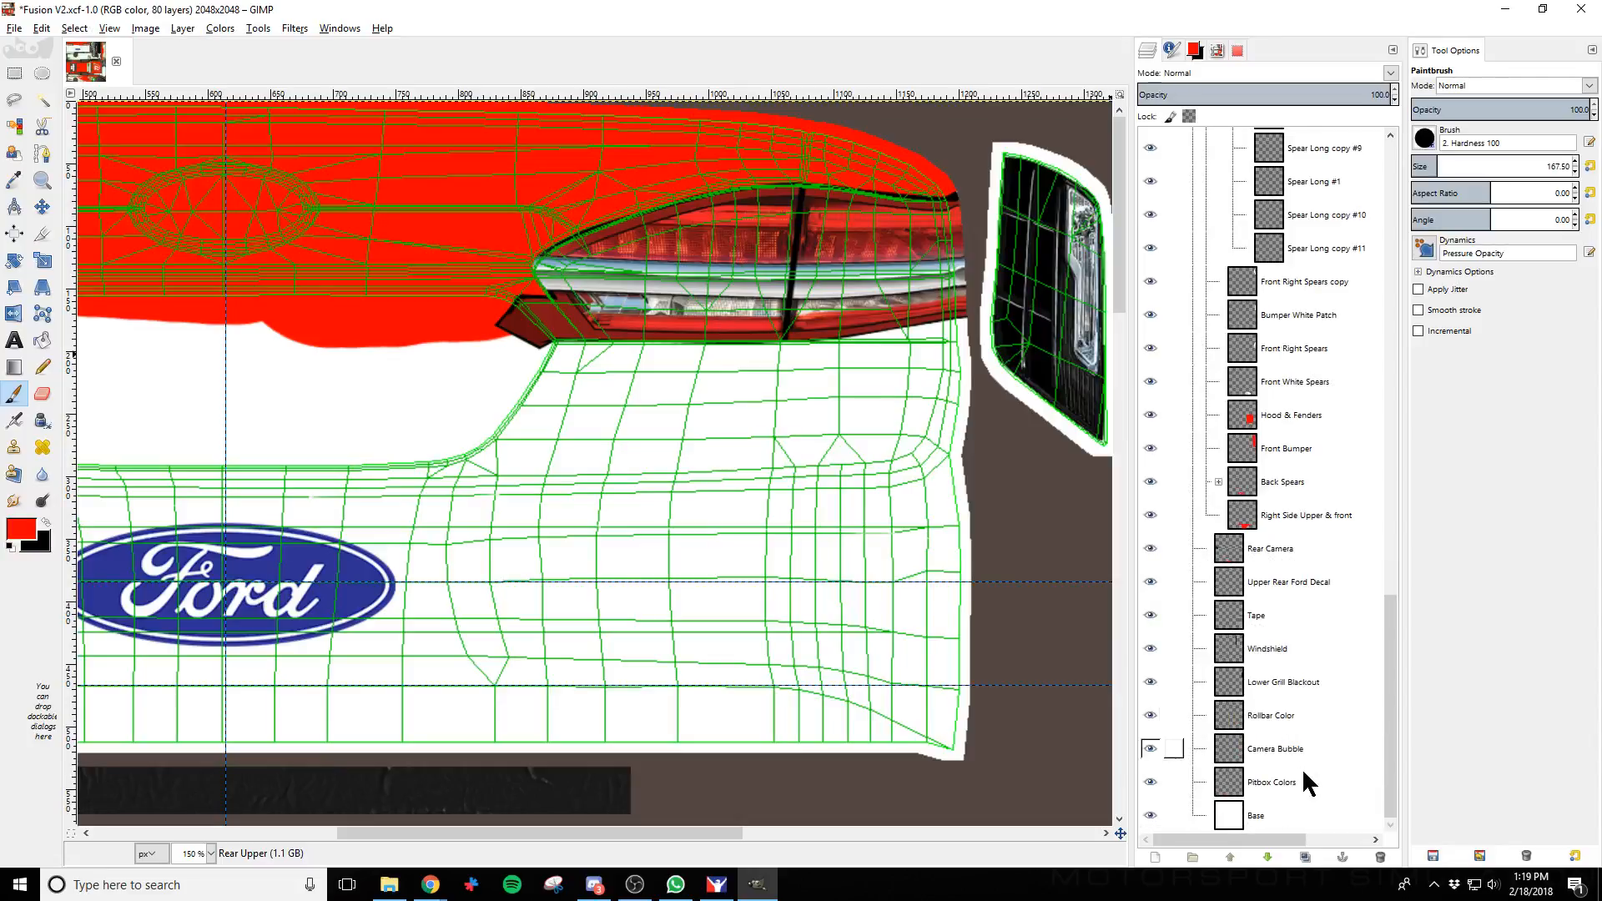
{"action": "scroll", "coordinate": [1293, 751], "scroll_direction": "up", "scroll_amount": 10}
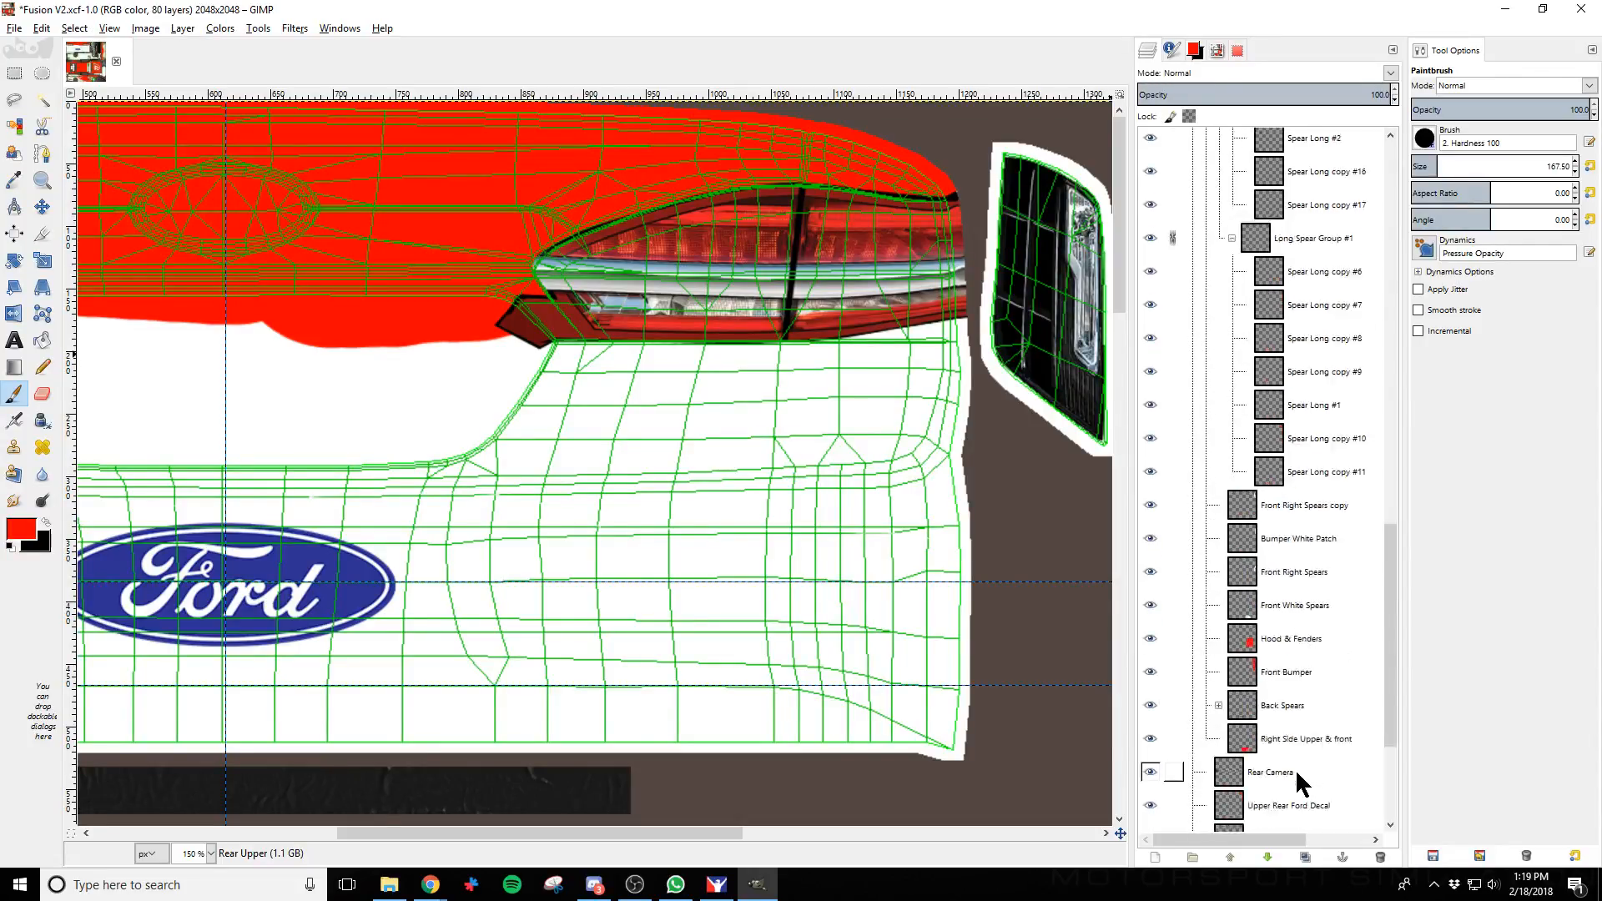
{"action": "left_click", "coordinate": [1151, 699]}
{"action": "scroll", "coordinate": [1216, 669], "scroll_direction": "down", "scroll_amount": 10}
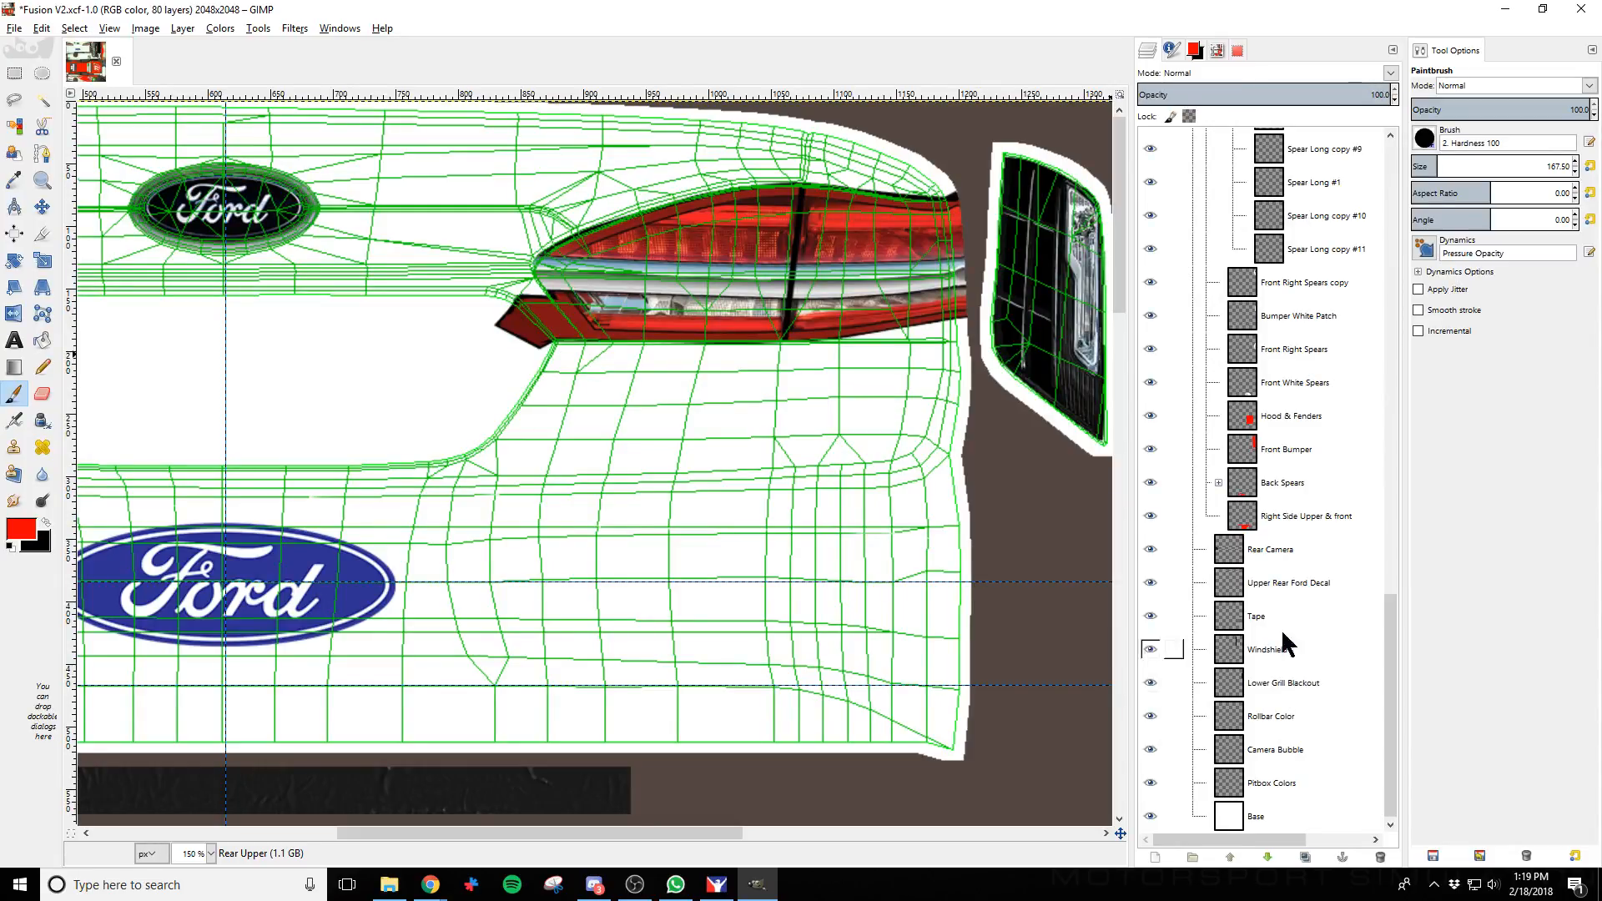
Move the Upper Rear Ford Decal layer above the red paint and make Rear Upper visible again
{"action": "left_click", "coordinate": [1166, 586]}
{"action": "left_click", "coordinate": [1152, 587]}
{"action": "left_click", "coordinate": [1151, 586]}
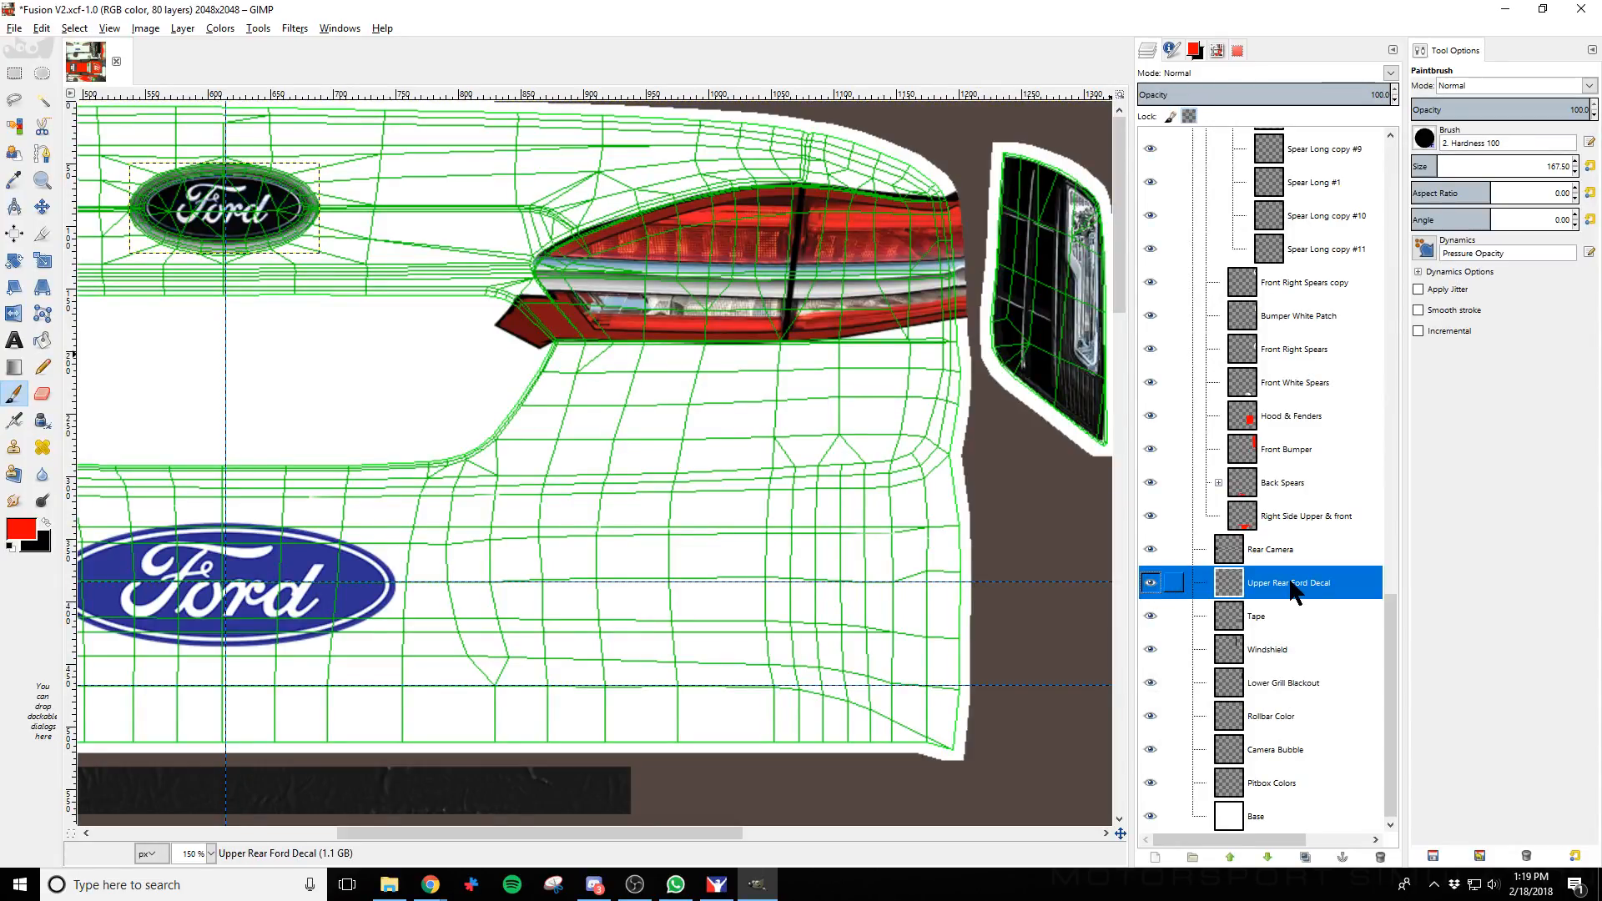
{"action": "mouse_move", "coordinate": [1292, 587]}
{"action": "left_mouse_down"}
{"action": "mouse_move", "coordinate": [1293, 132]}
{"action": "mouse_move", "coordinate": [1298, 156]}
{"action": "mouse_move", "coordinate": [1316, 147]}
{"action": "mouse_move", "coordinate": [1298, 397]}
{"action": "mouse_move", "coordinate": [1270, 403]}
{"action": "left_mouse_up"}
{"action": "scroll", "coordinate": [1219, 568], "scroll_direction": "down", "scroll_amount": 12}
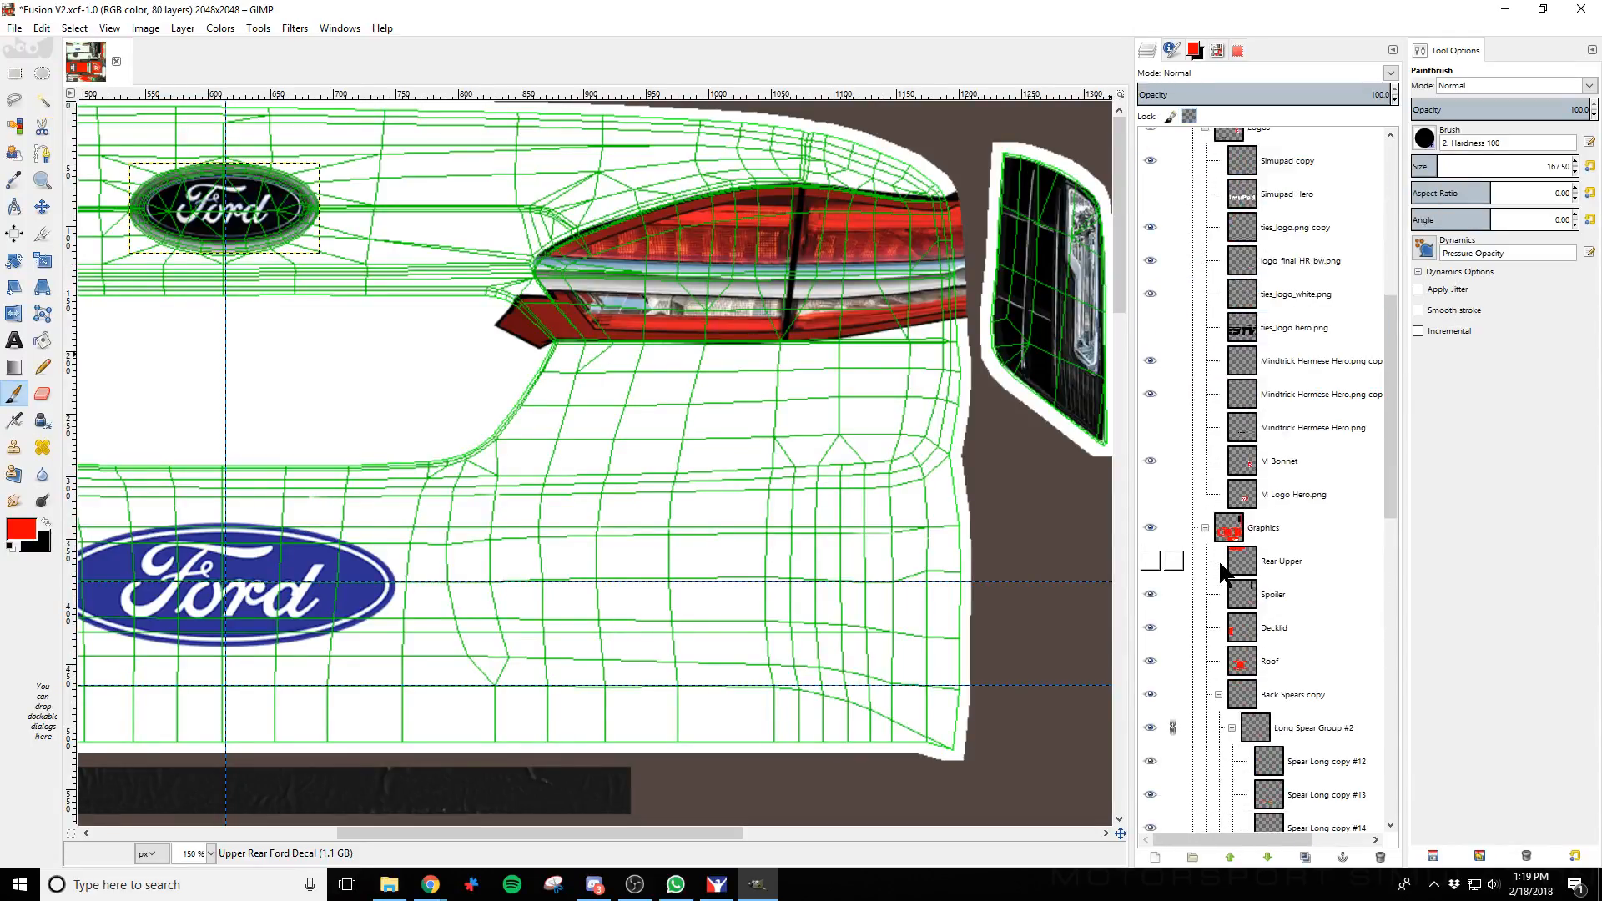
{"action": "left_click", "coordinate": [1153, 416]}
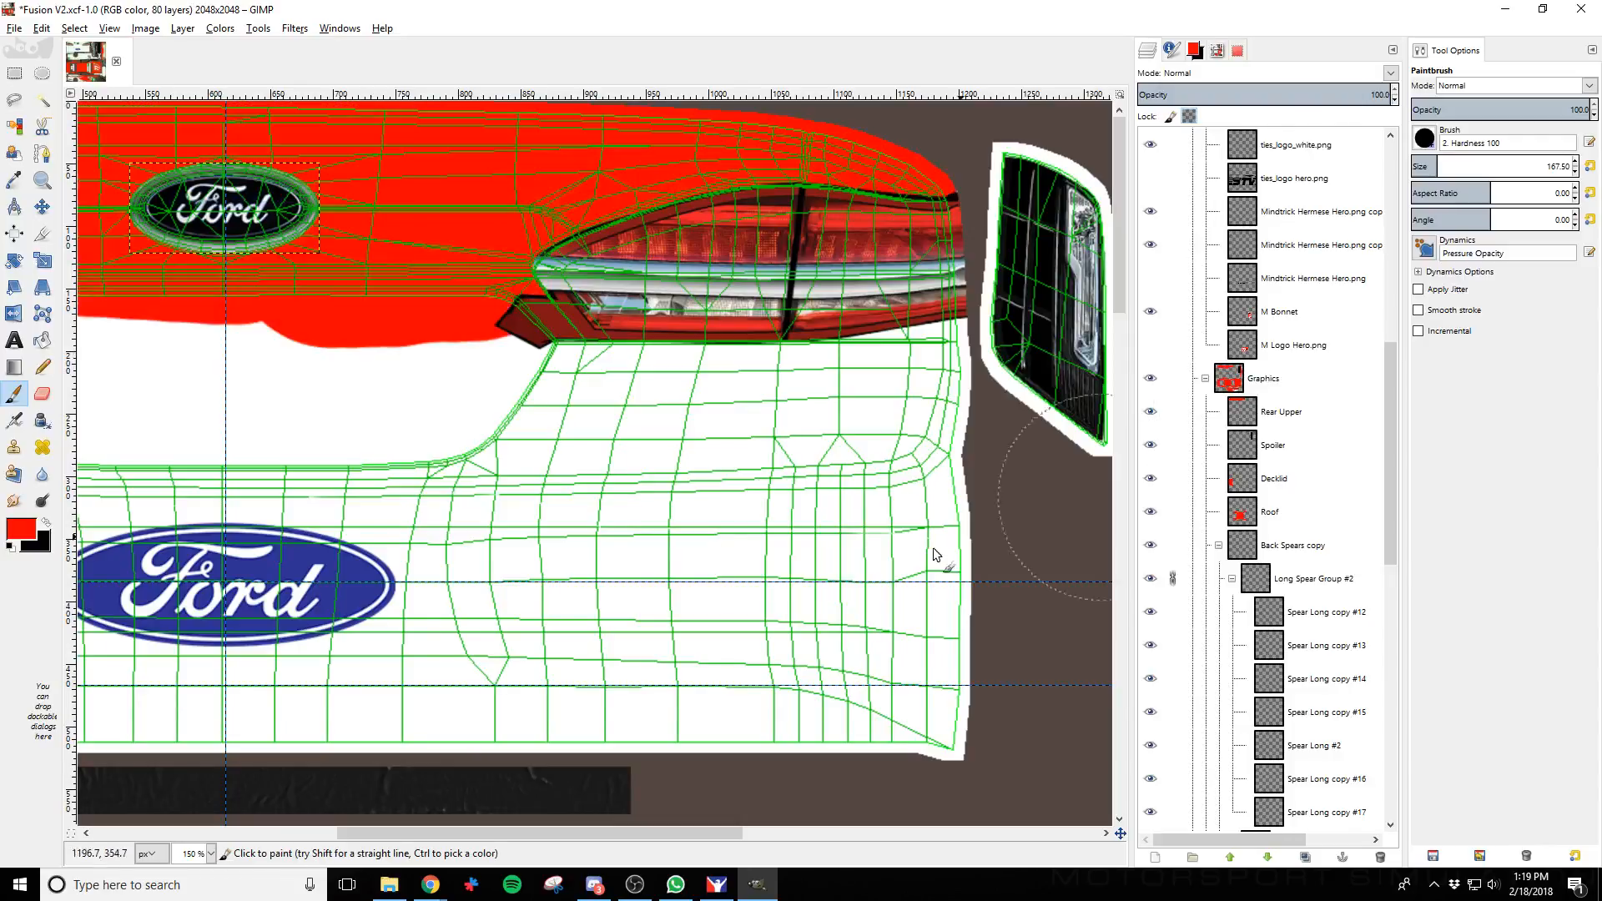
{"action": "key", "text": "alt+Tab"}
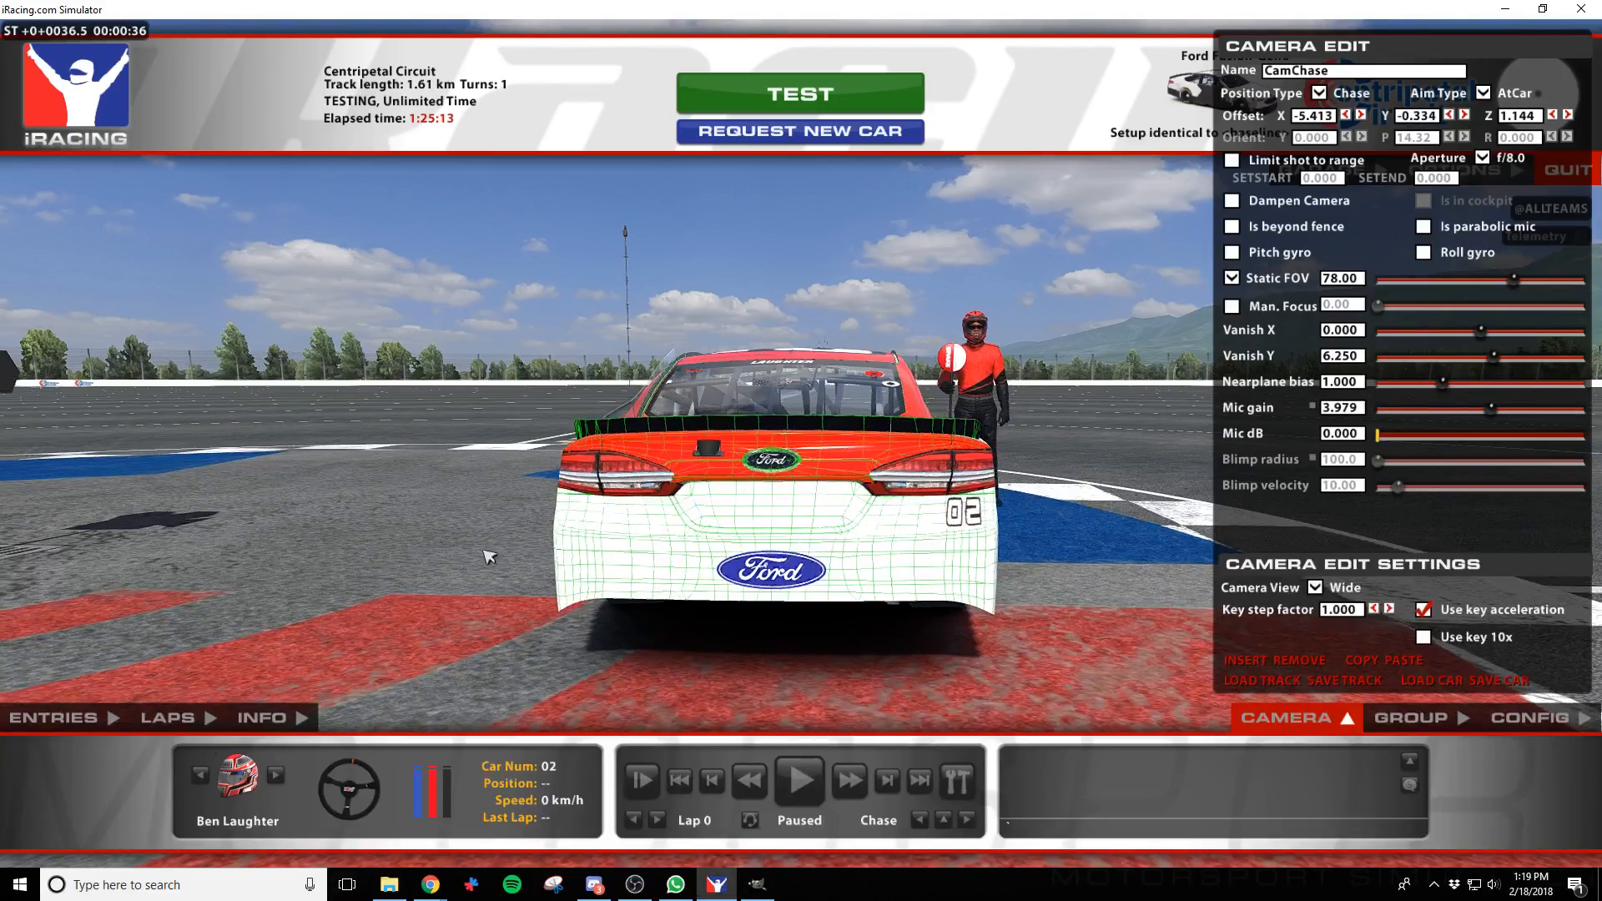
Hide the wireframe overlay in GIMP so the exported texture is clean
{"action": "key", "text": "alt+Tab"}
{"action": "scroll", "coordinate": [1268, 341], "scroll_direction": "up", "scroll_amount": 10}
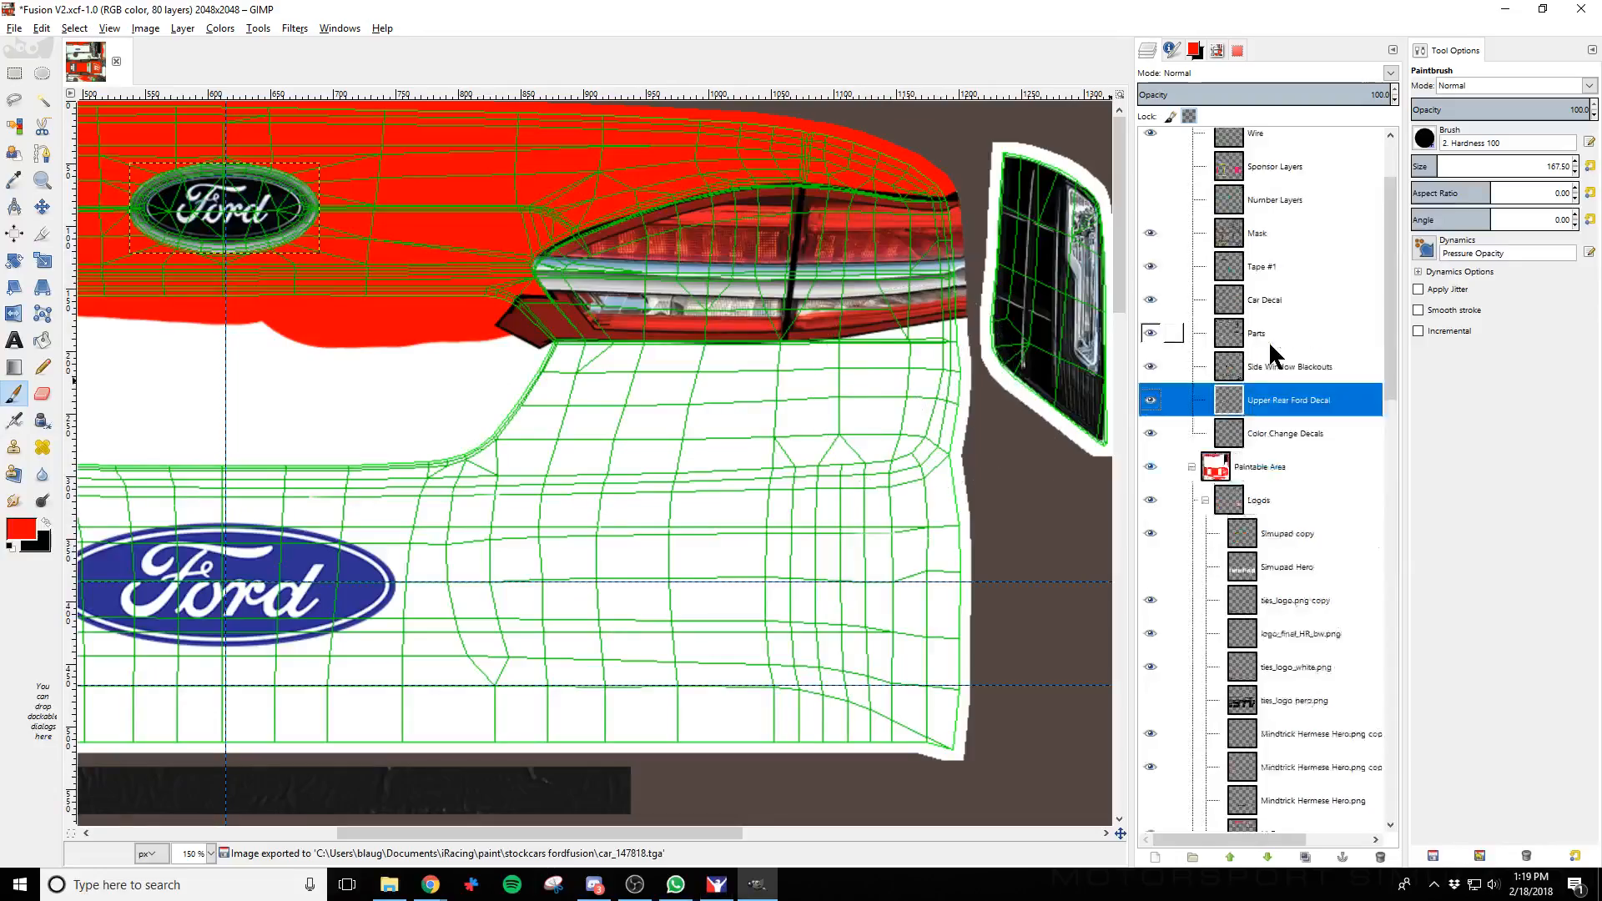
{"action": "left_click", "coordinate": [1151, 206]}
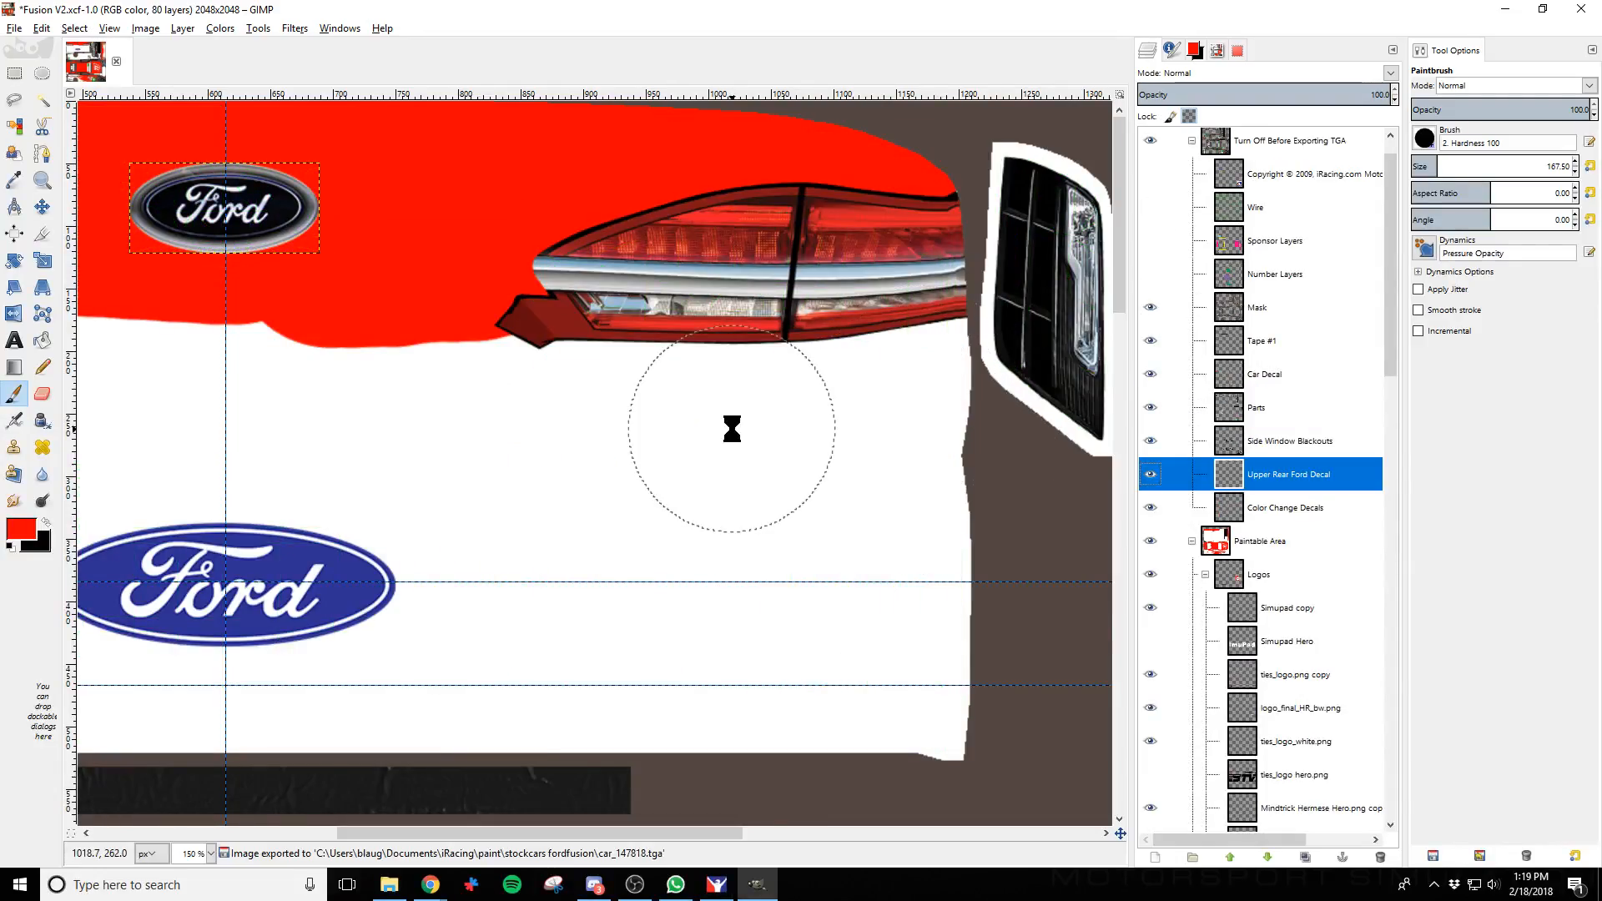
{"action": "key", "text": "alt+Tab"}
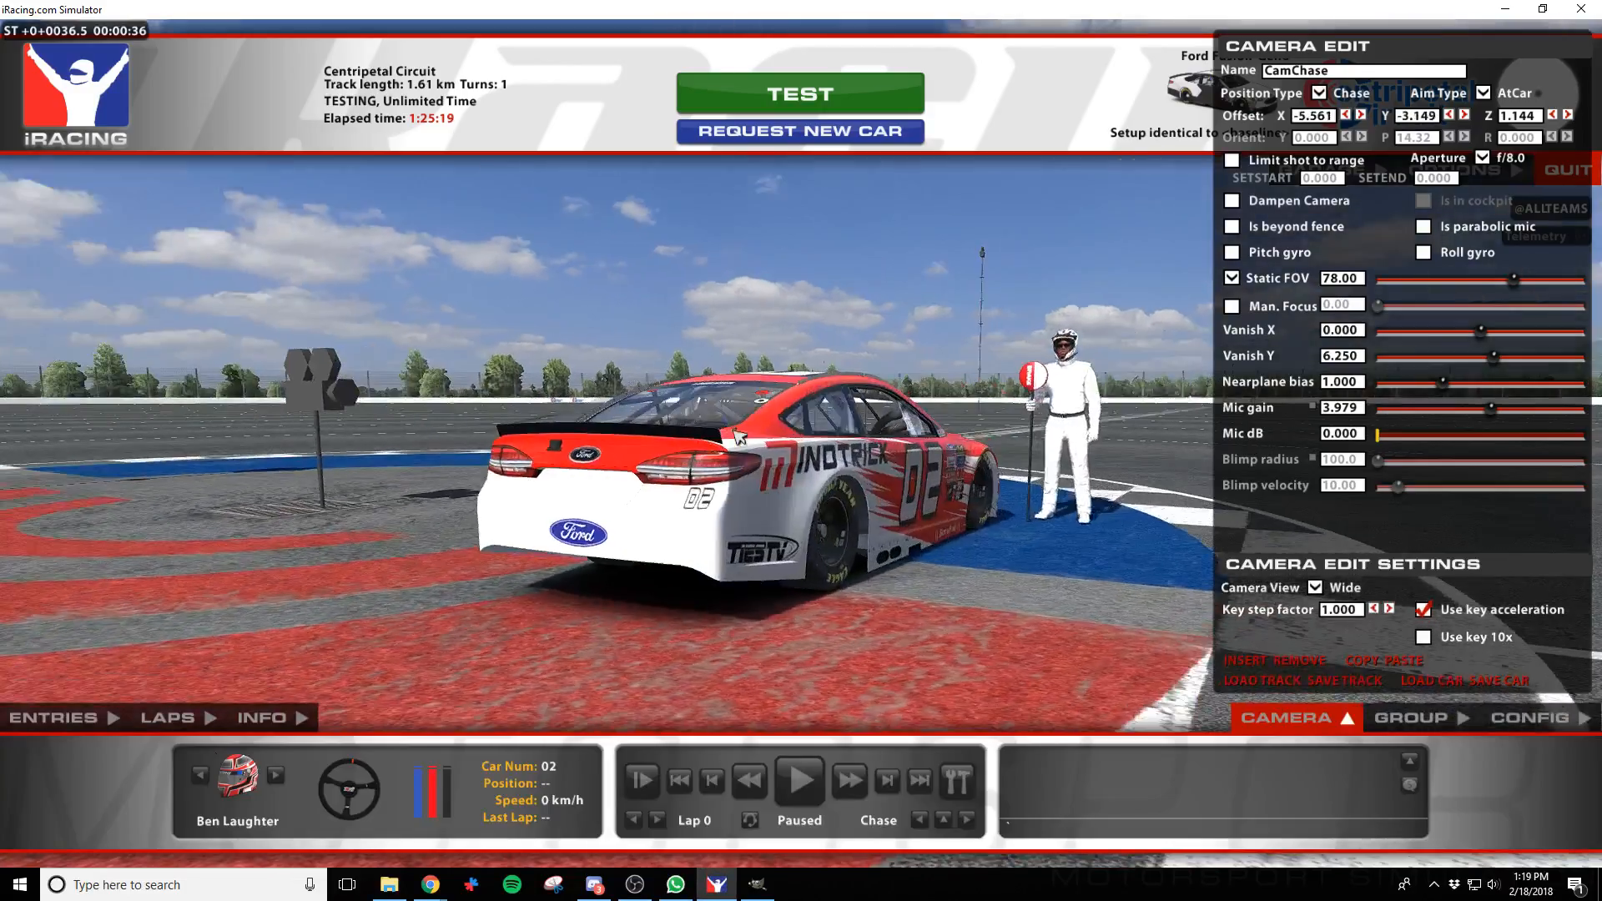
Orbit the chase camera around and behind the car to inspect the rear bumper, then return to GIMP
{"action": "key", "text": "q"}
{"action": "key", "text": "d"}
{"action": "key", "text": "d"}
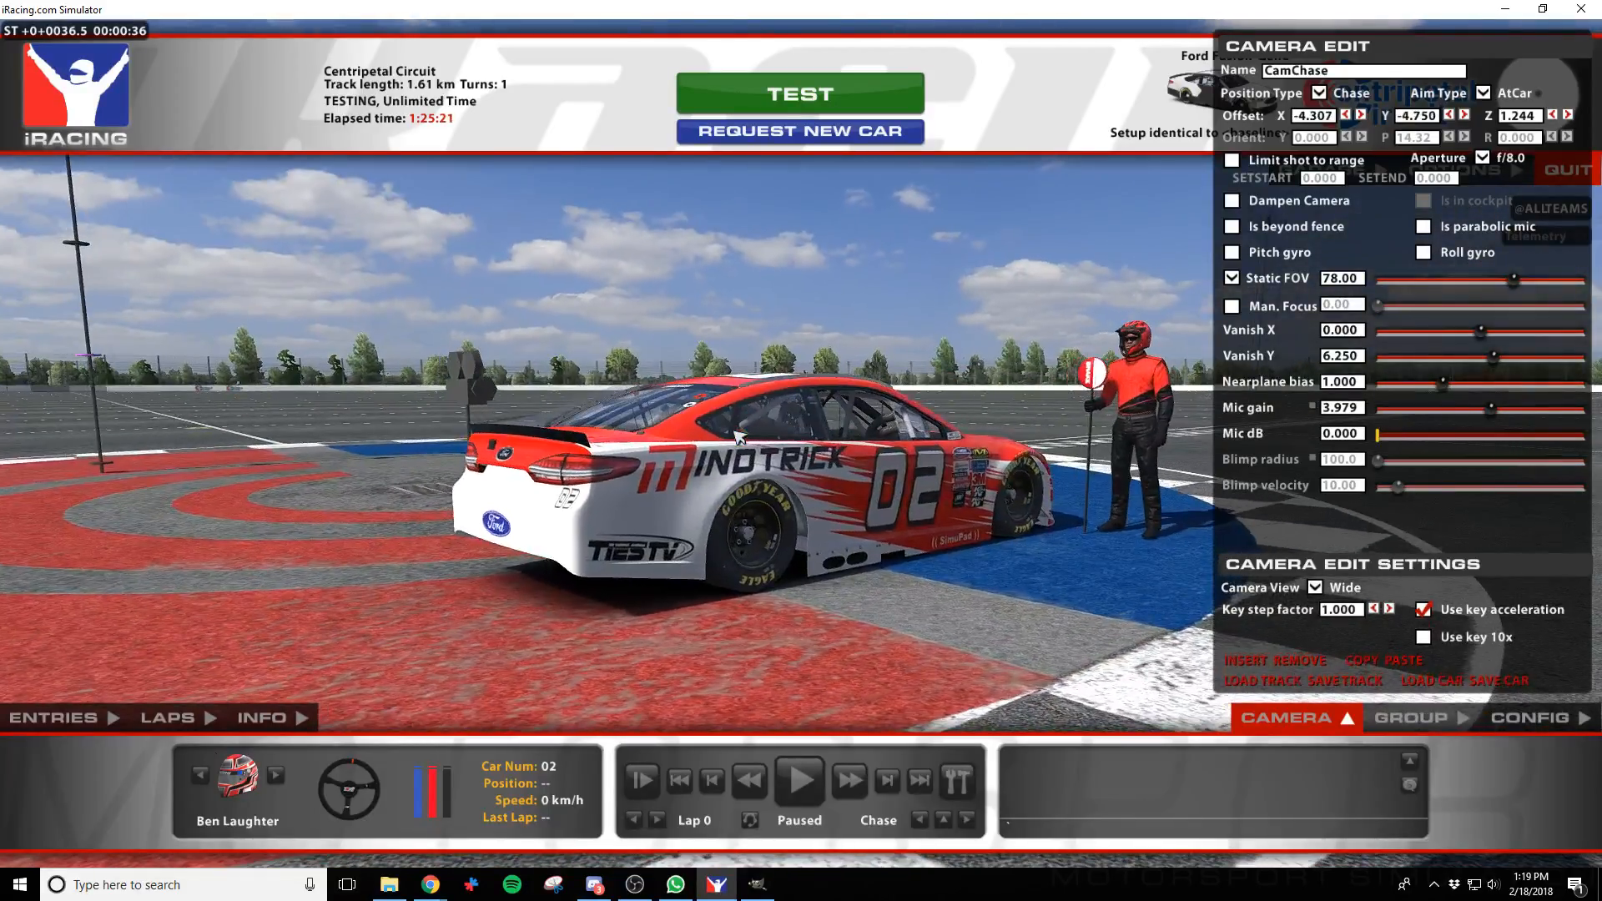
{"action": "key", "text": "a"}
{"action": "key", "text": "w"}
{"action": "key", "text": "a"}
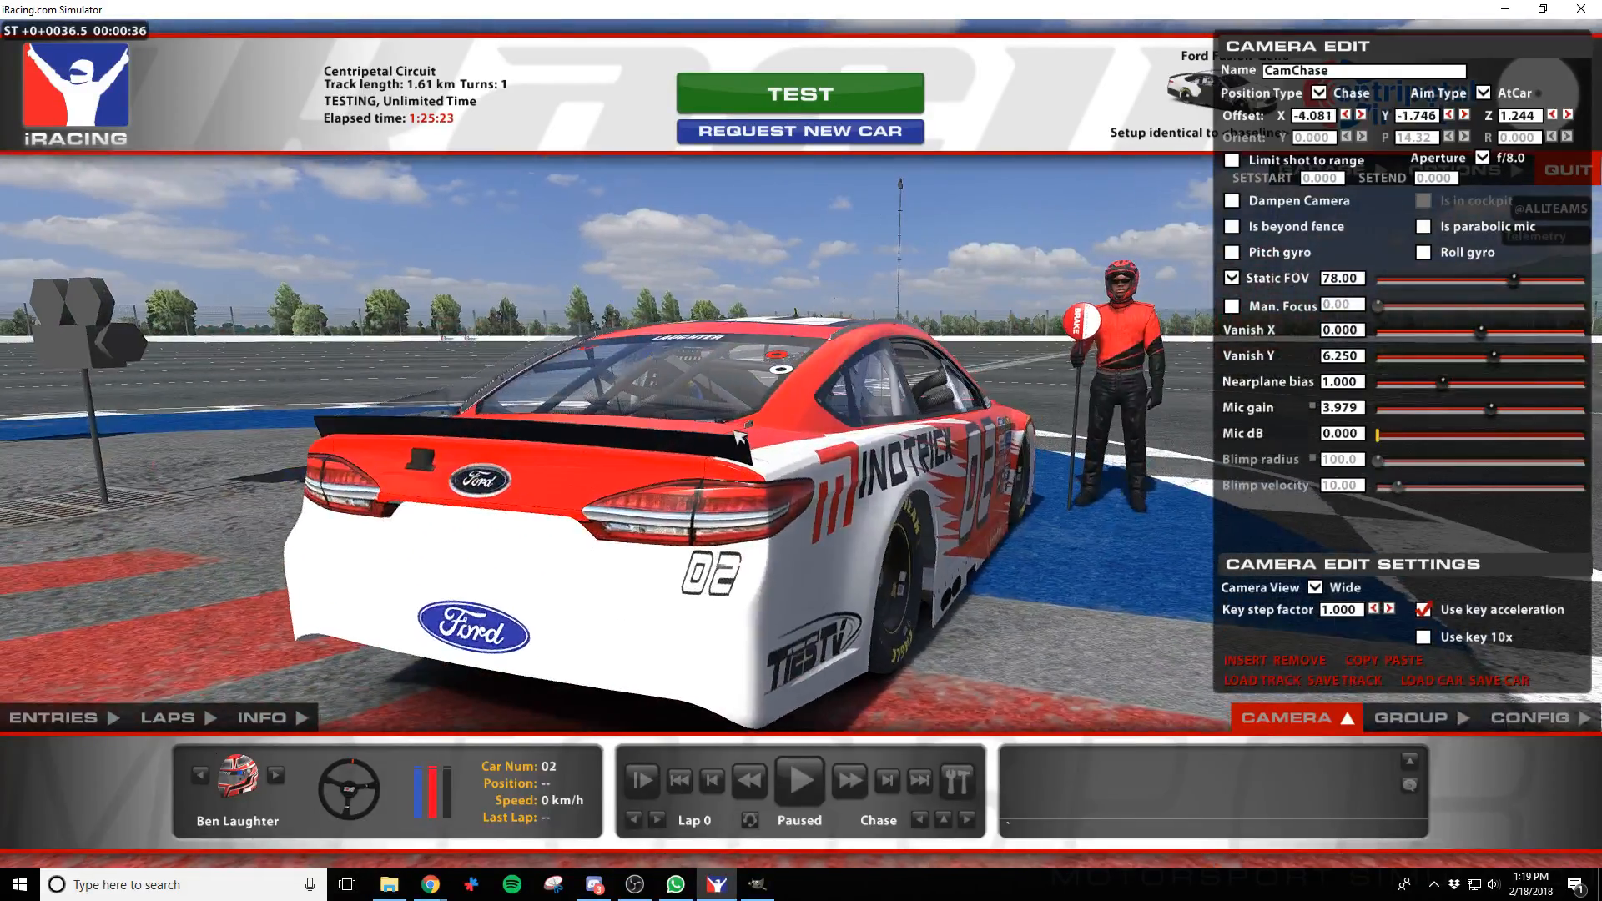
{"action": "key", "text": "d"}
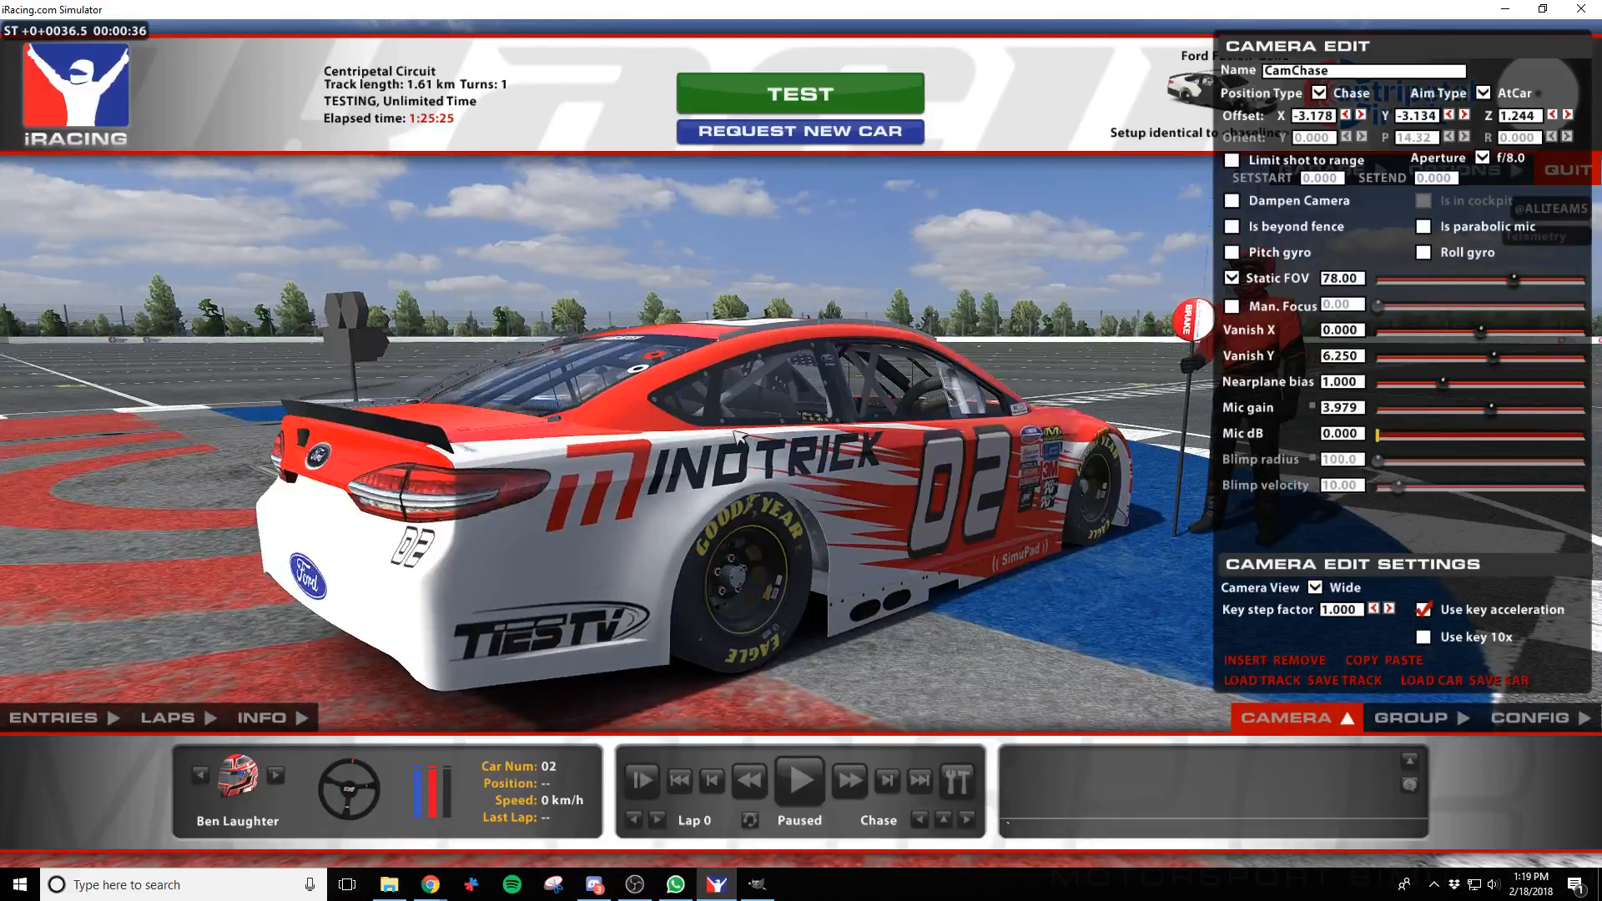
{"action": "key", "text": "a"}
{"action": "key", "text": "d"}
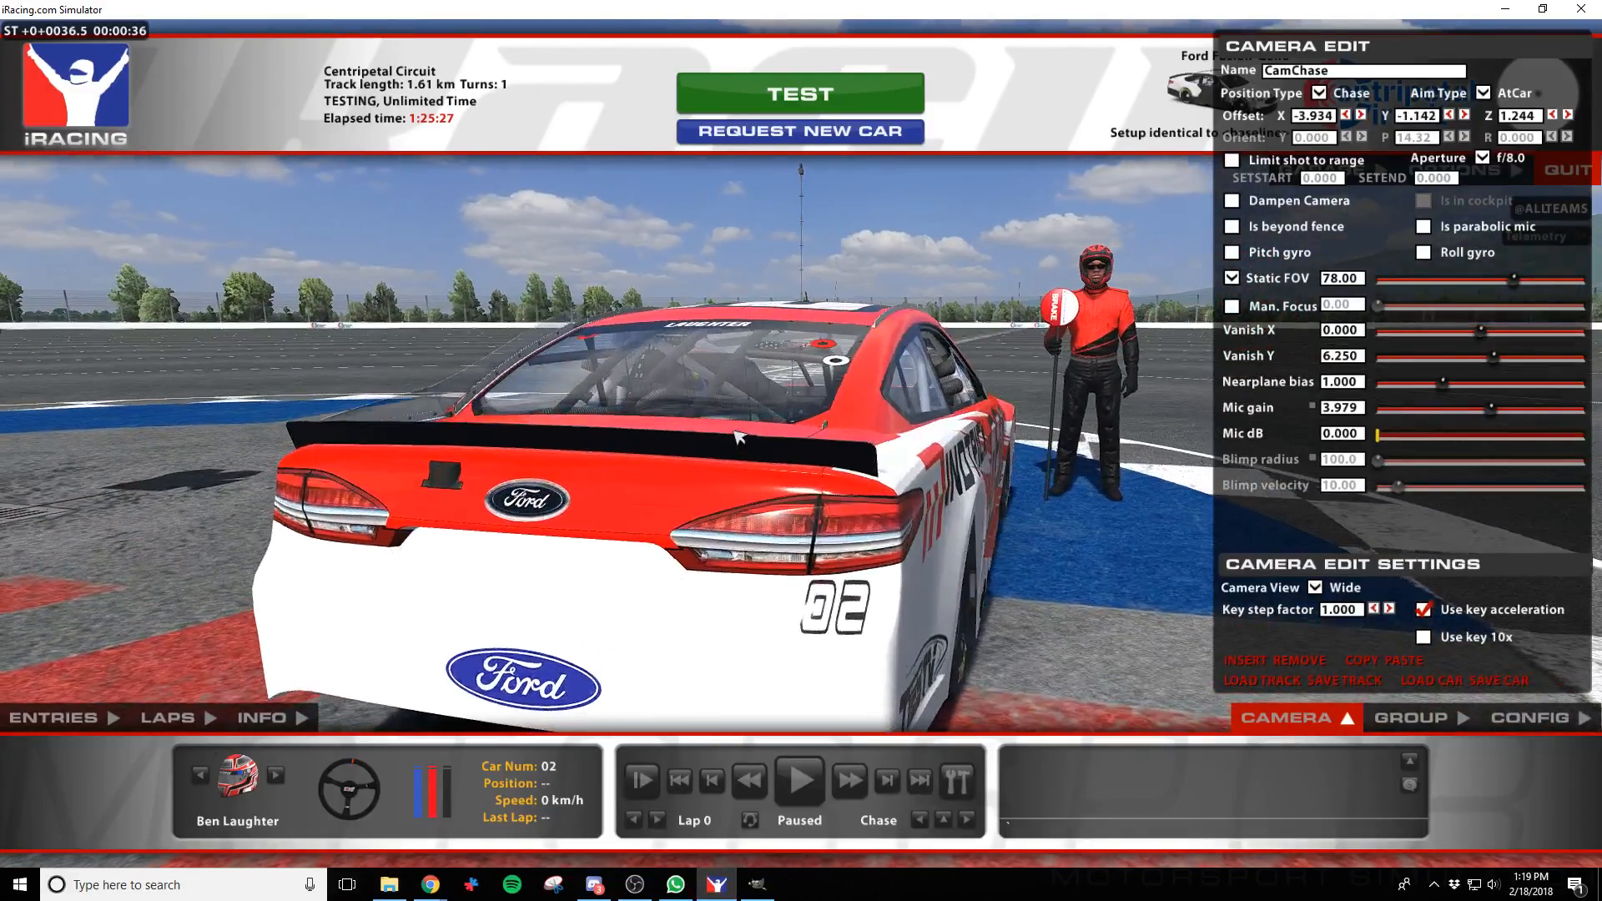
{"action": "key", "text": "a"}
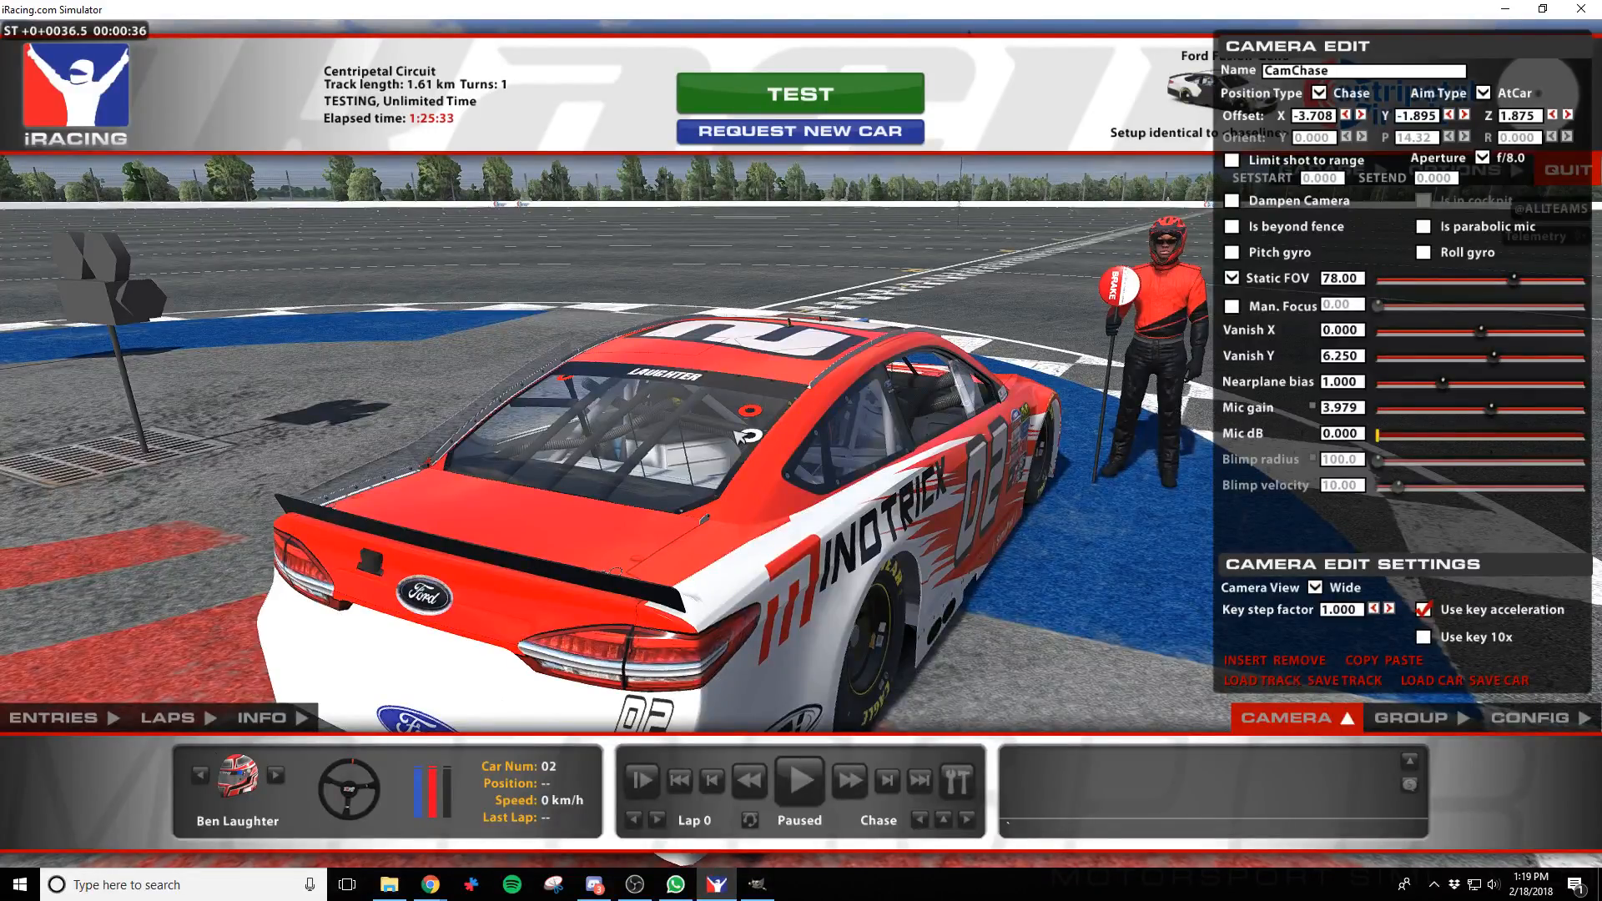
{"action": "key", "text": "s"}
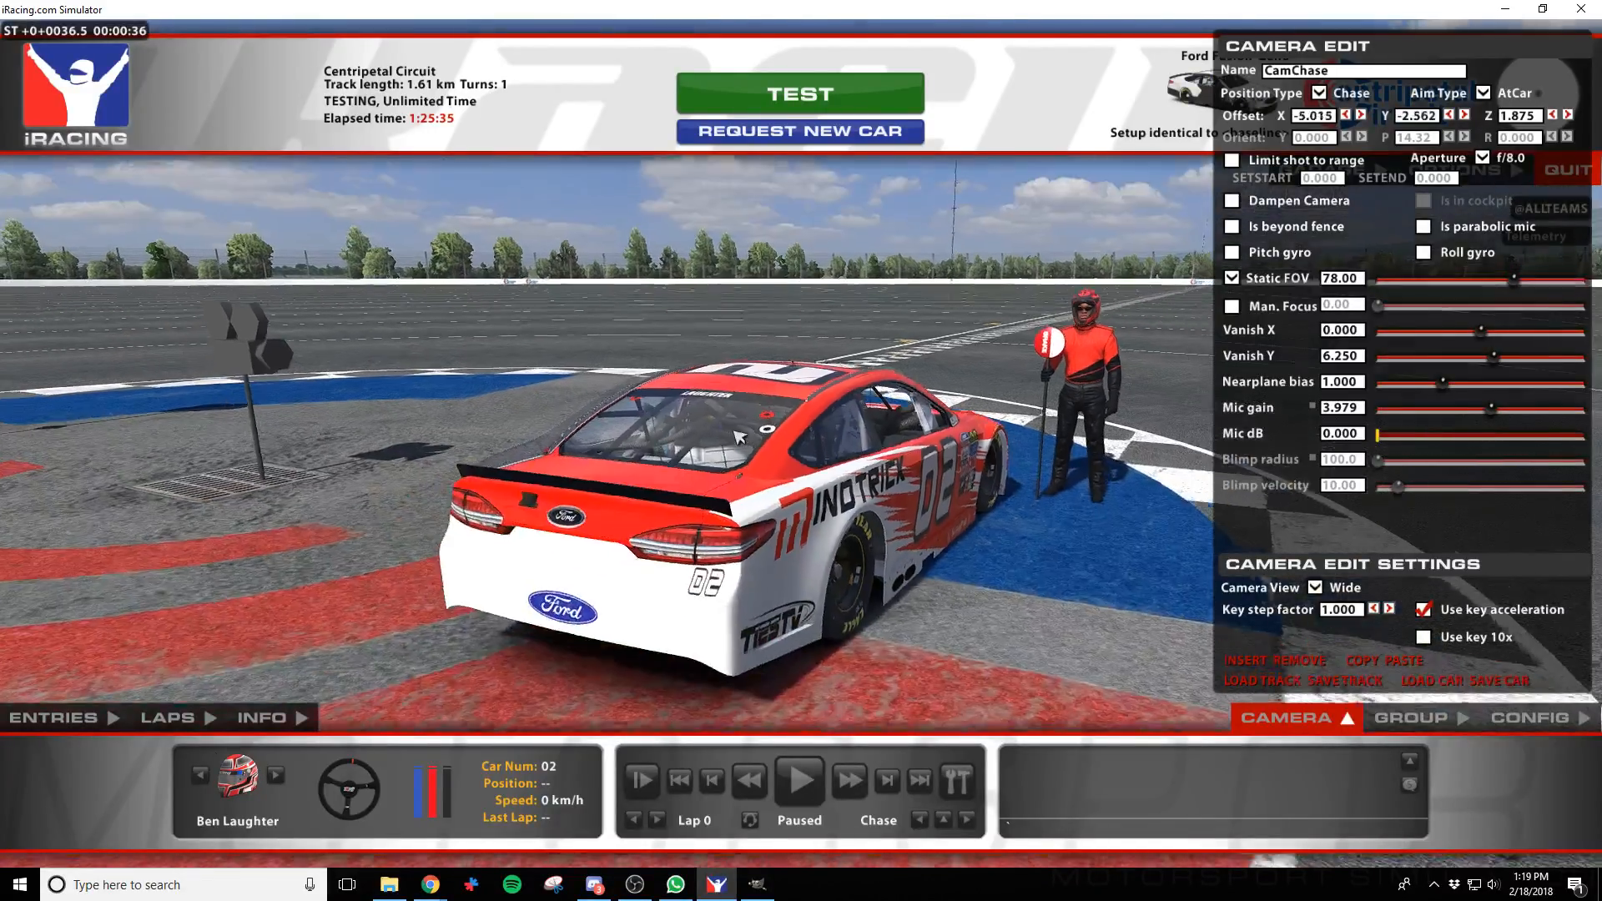
{"action": "key", "text": "f"}
{"action": "key", "text": "a"}
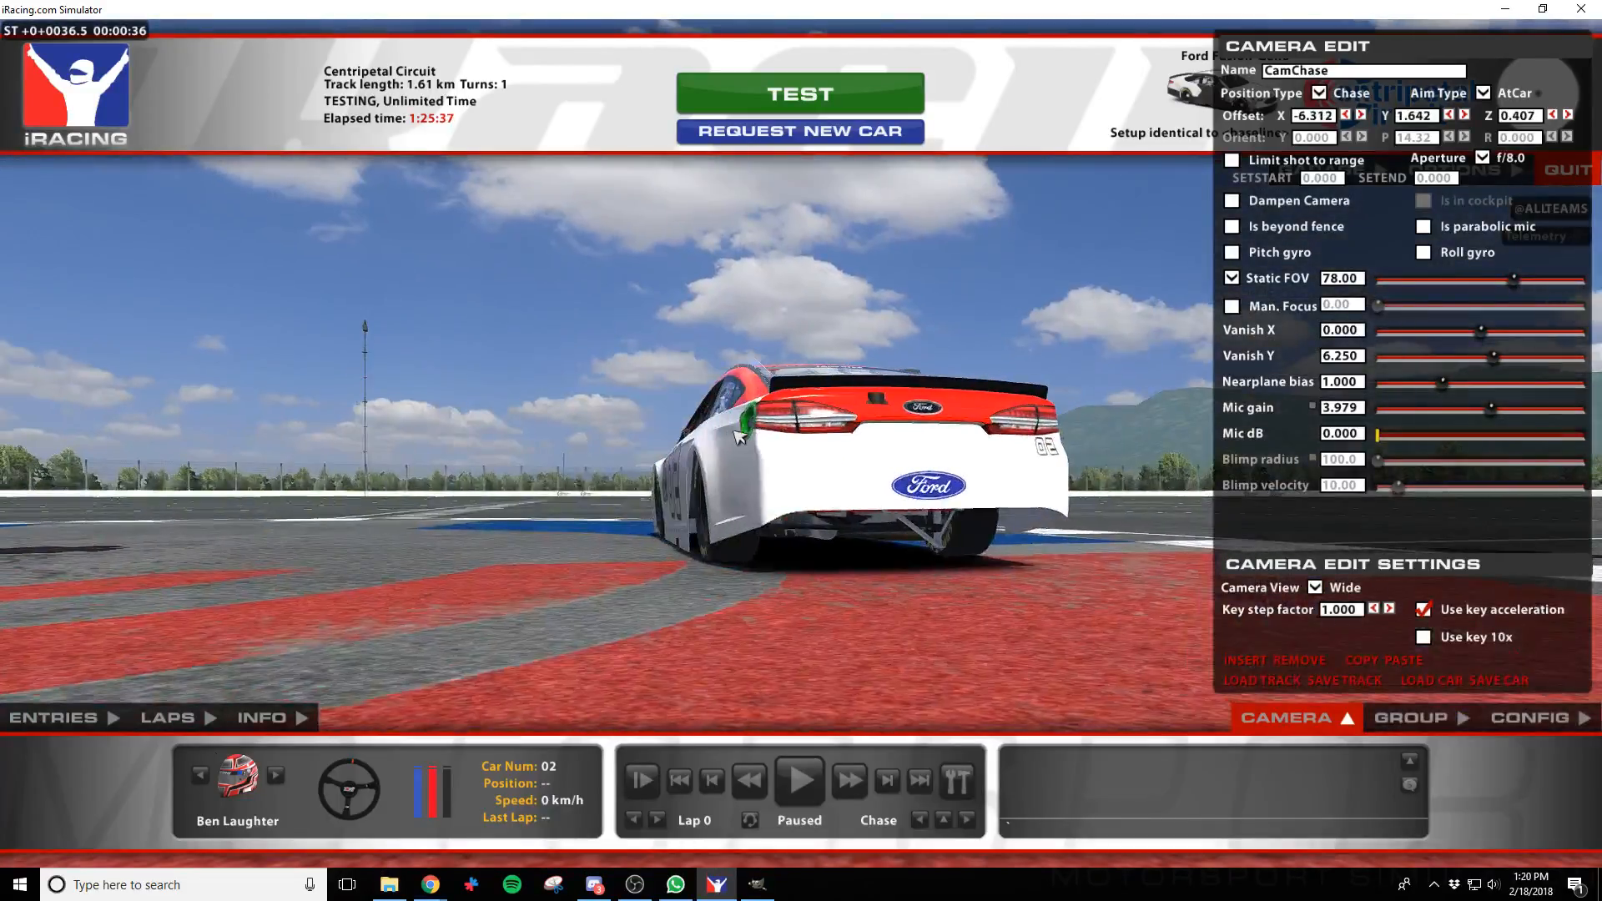
{"action": "key", "text": "w"}
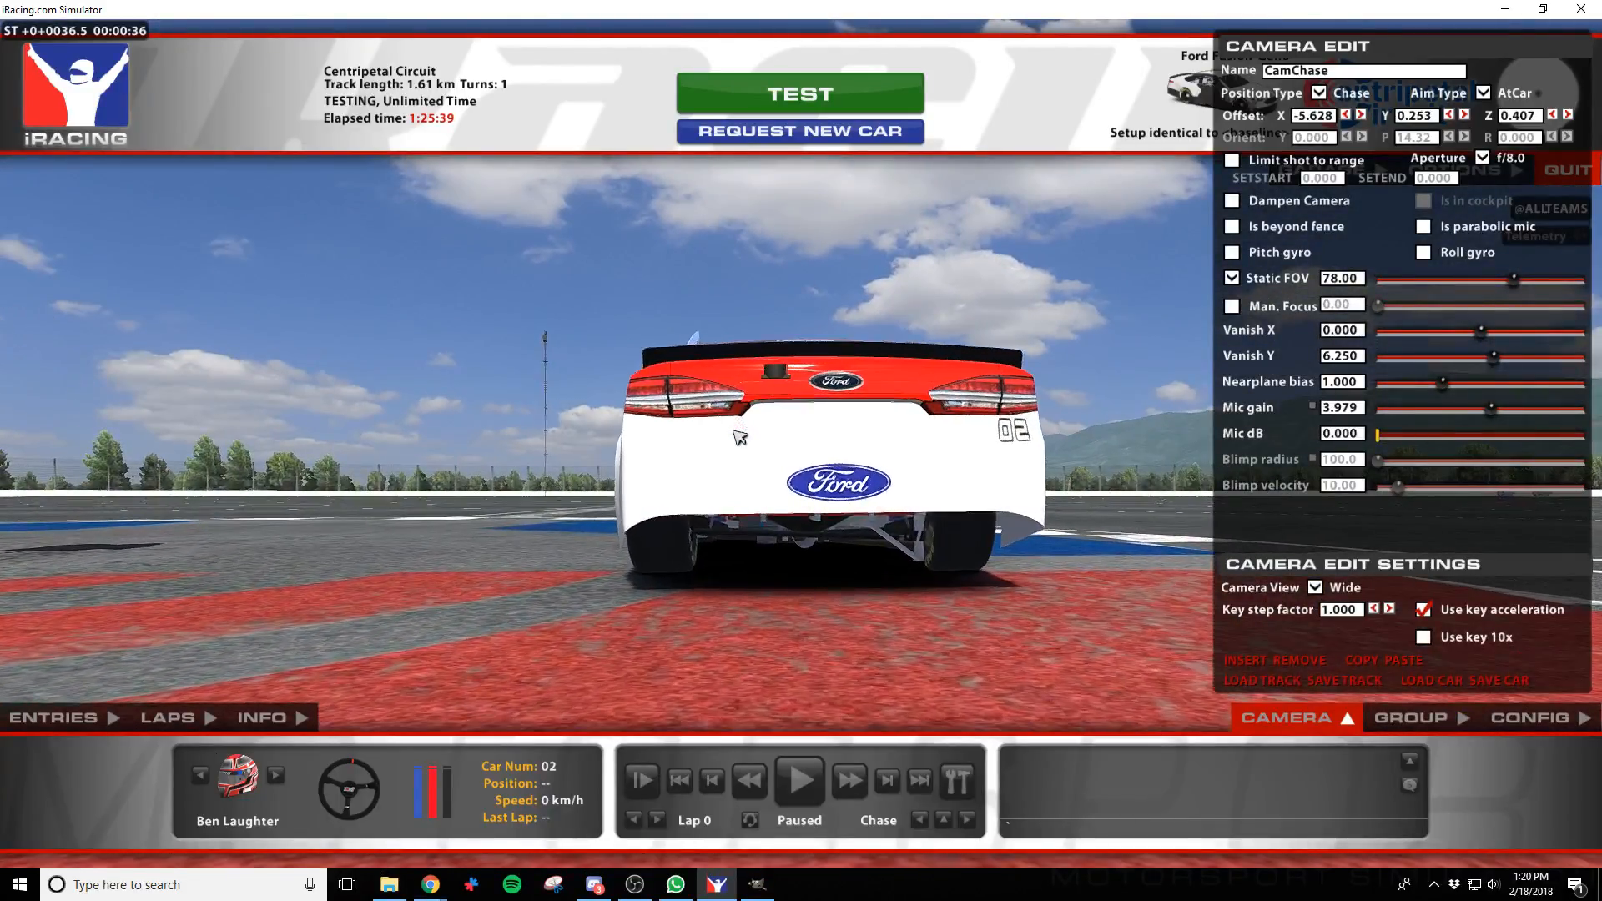
{"action": "key", "text": "r"}
{"action": "key", "text": "r"}
{"action": "key", "text": "d"}
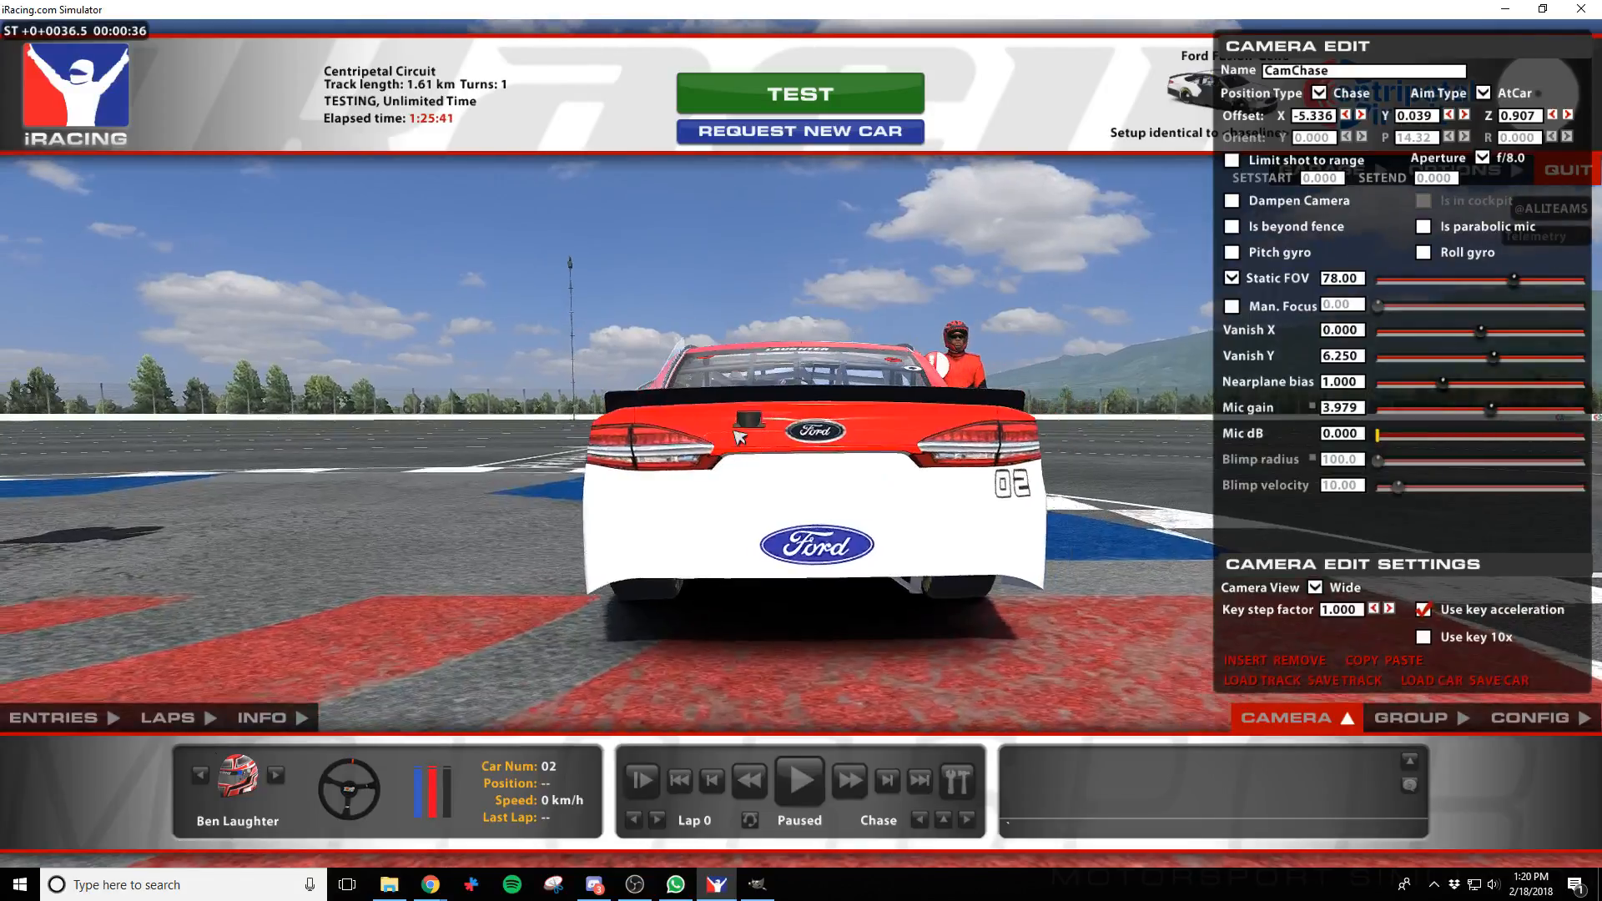
{"action": "key", "text": "w"}
{"action": "key", "text": "w"}
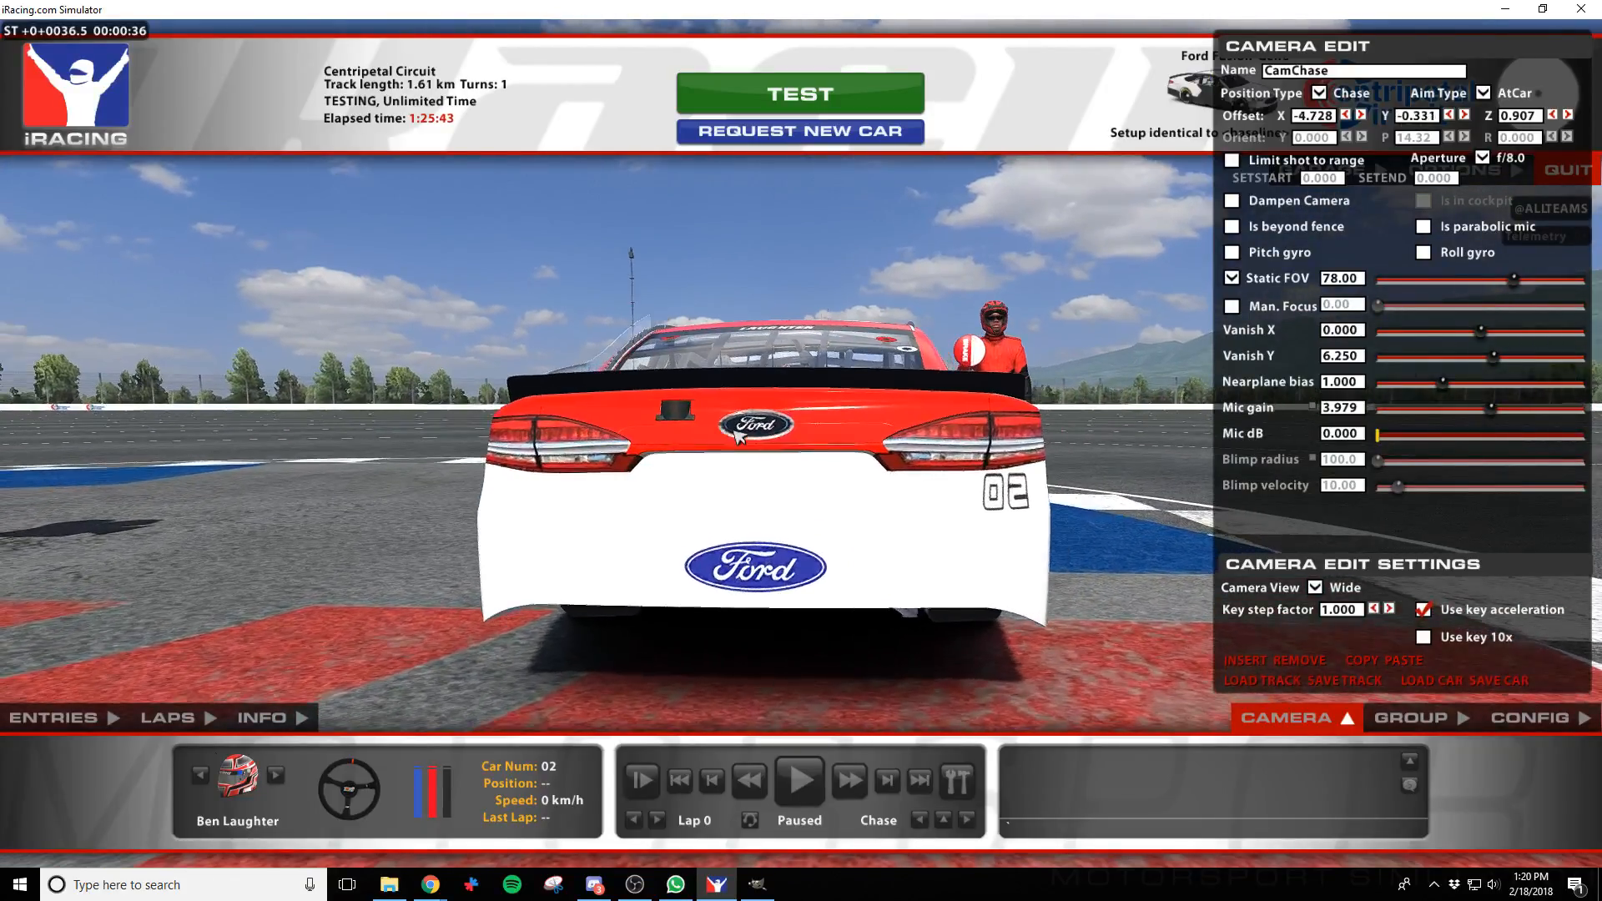
{"action": "key", "text": "d"}
{"action": "key", "text": "w"}
{"action": "key", "text": "d"}
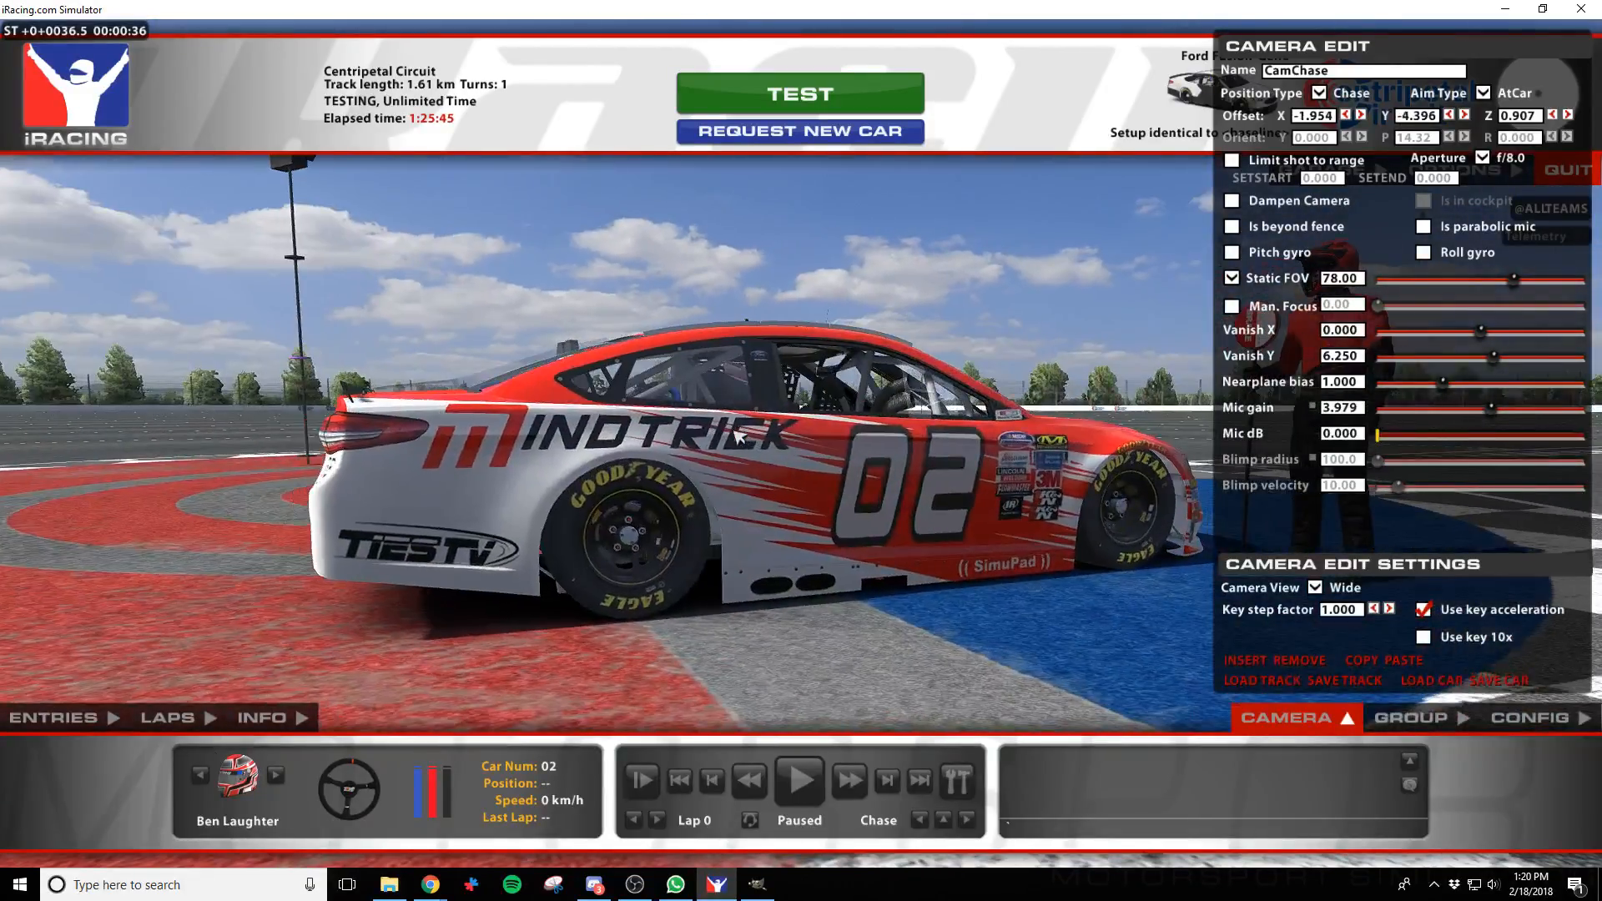
{"action": "key", "text": "a"}
{"action": "key", "text": "alt+Tab"}
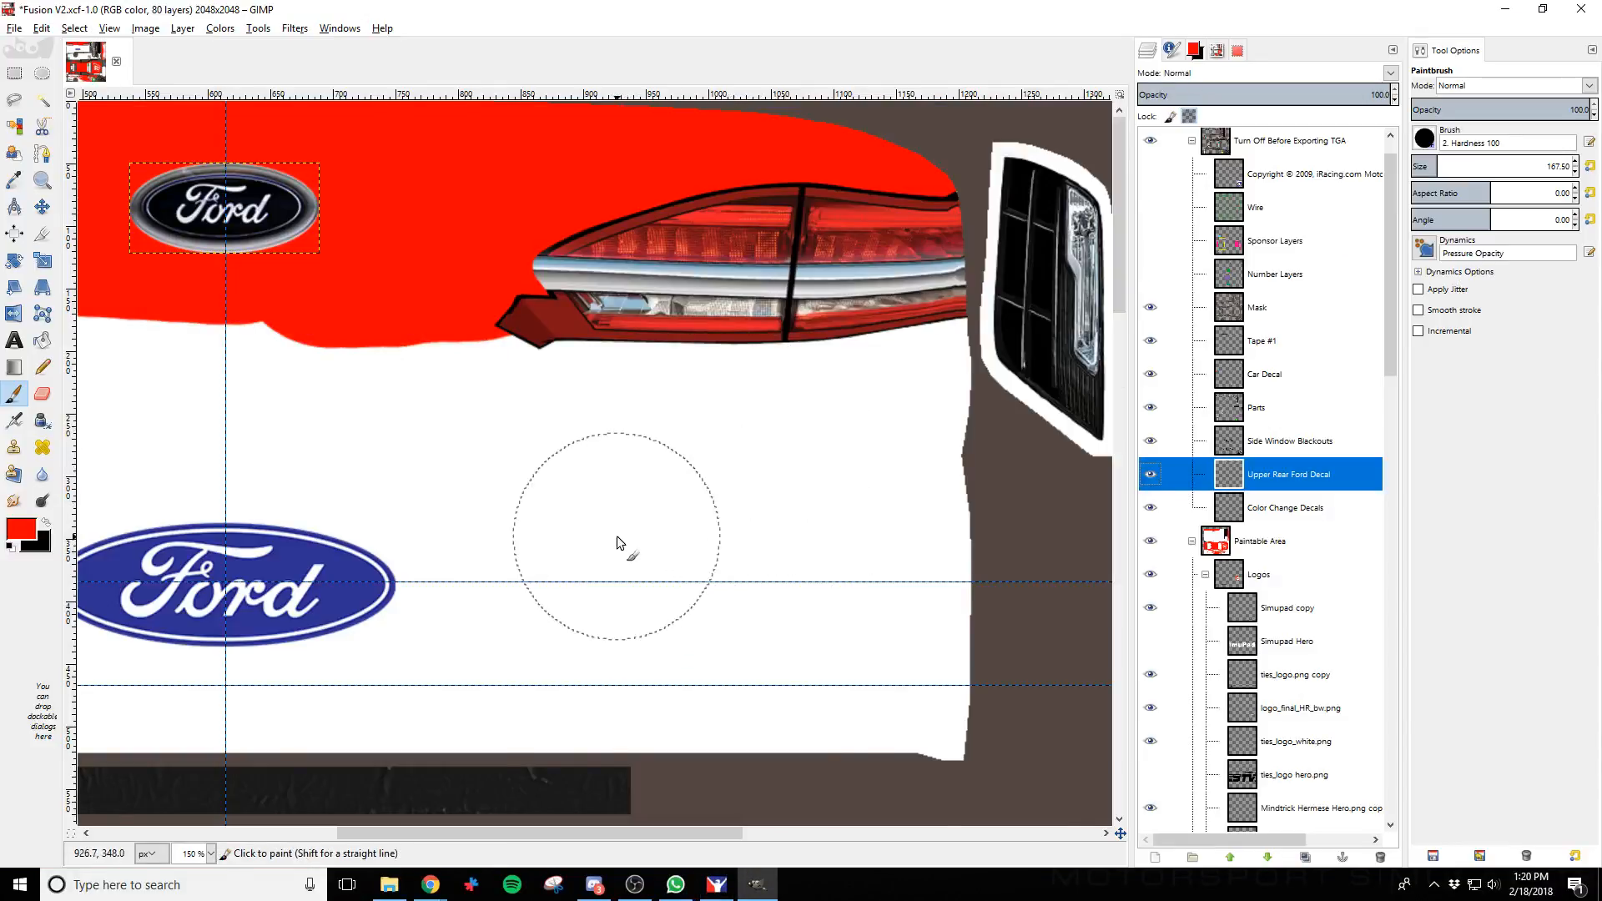
Show the wireframe, rectangle-select the bumper below the tail lights and set black as the paintbrush colour
{"action": "scroll", "coordinate": [617, 535], "scroll_direction": "down", "scroll_amount": 2}
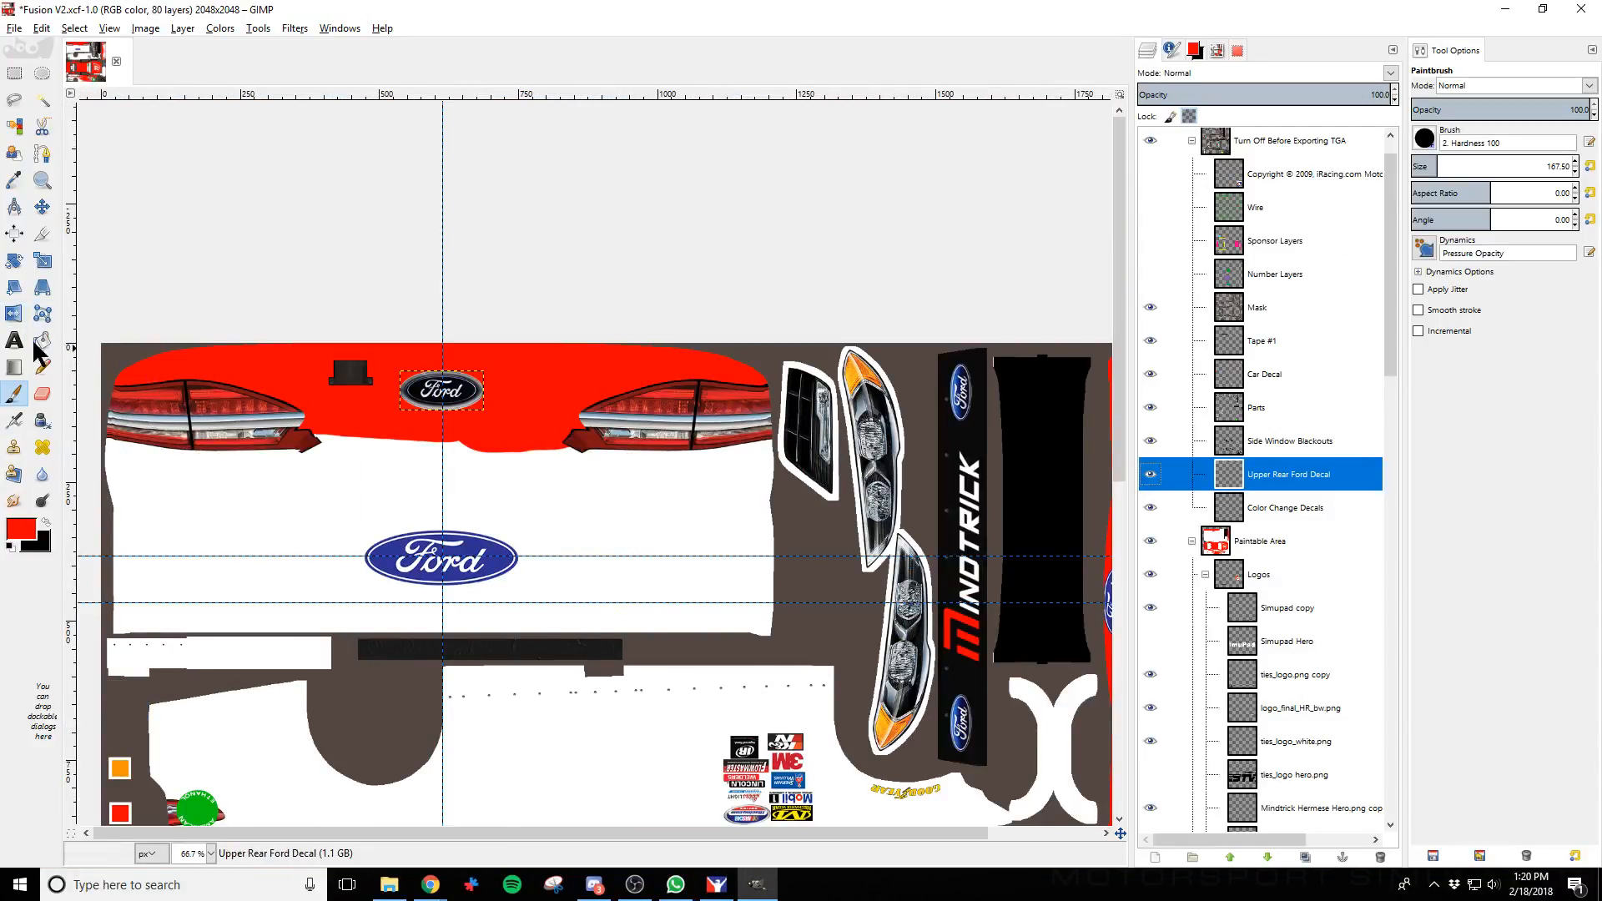
{"action": "left_click", "coordinate": [14, 74]}
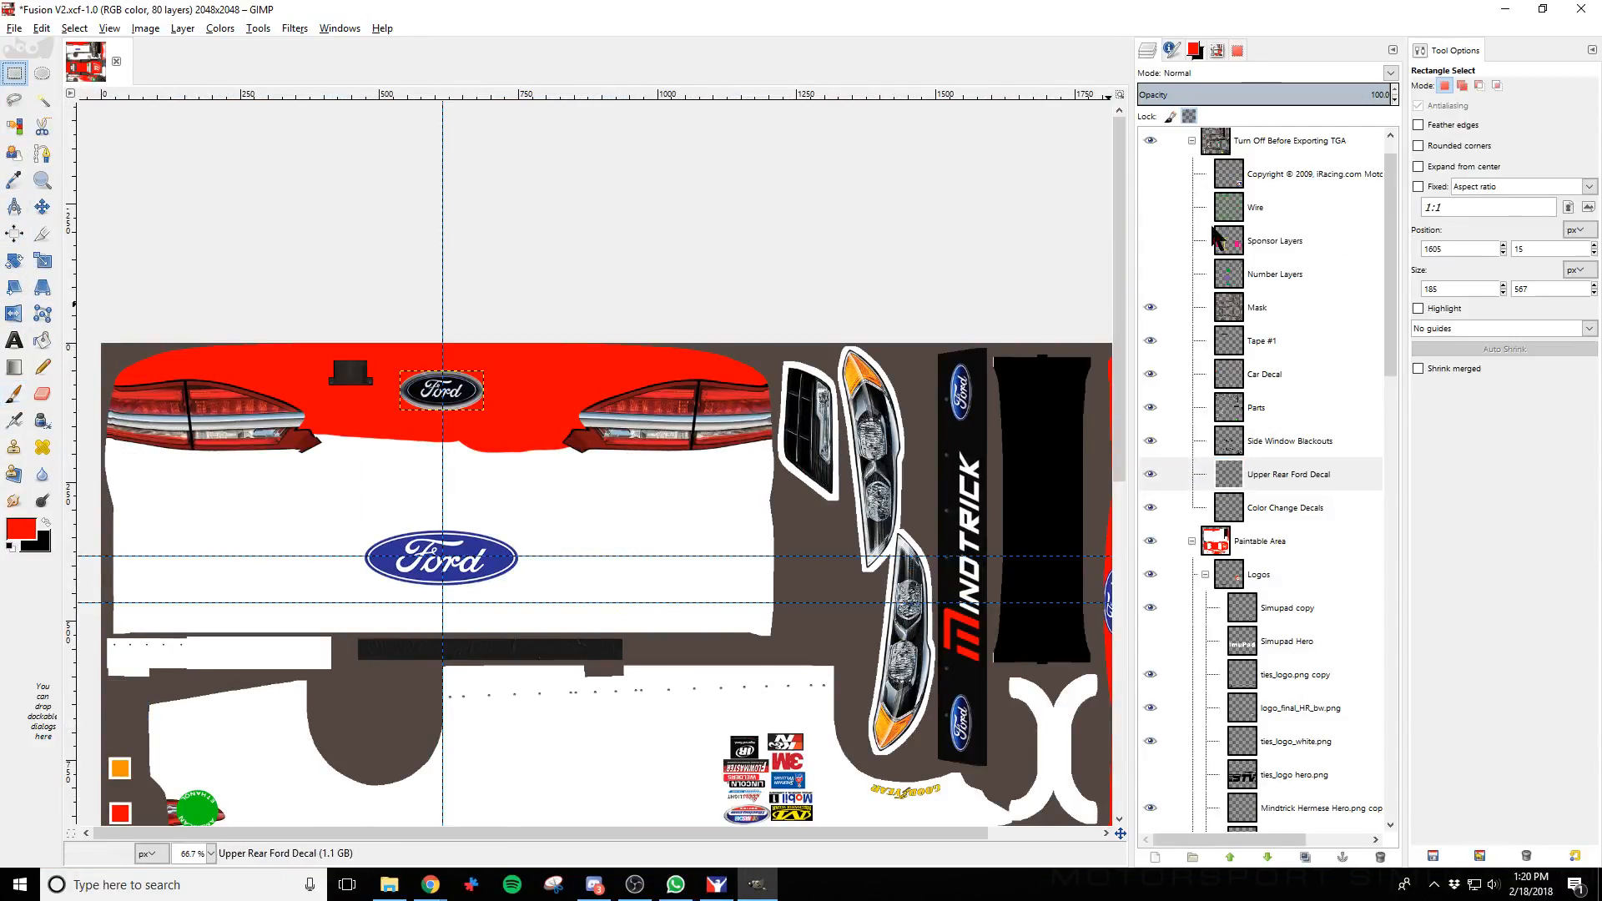
{"action": "scroll", "coordinate": [1303, 232], "scroll_direction": "up", "scroll_amount": 1}
{"action": "left_click", "coordinate": [1158, 246]}
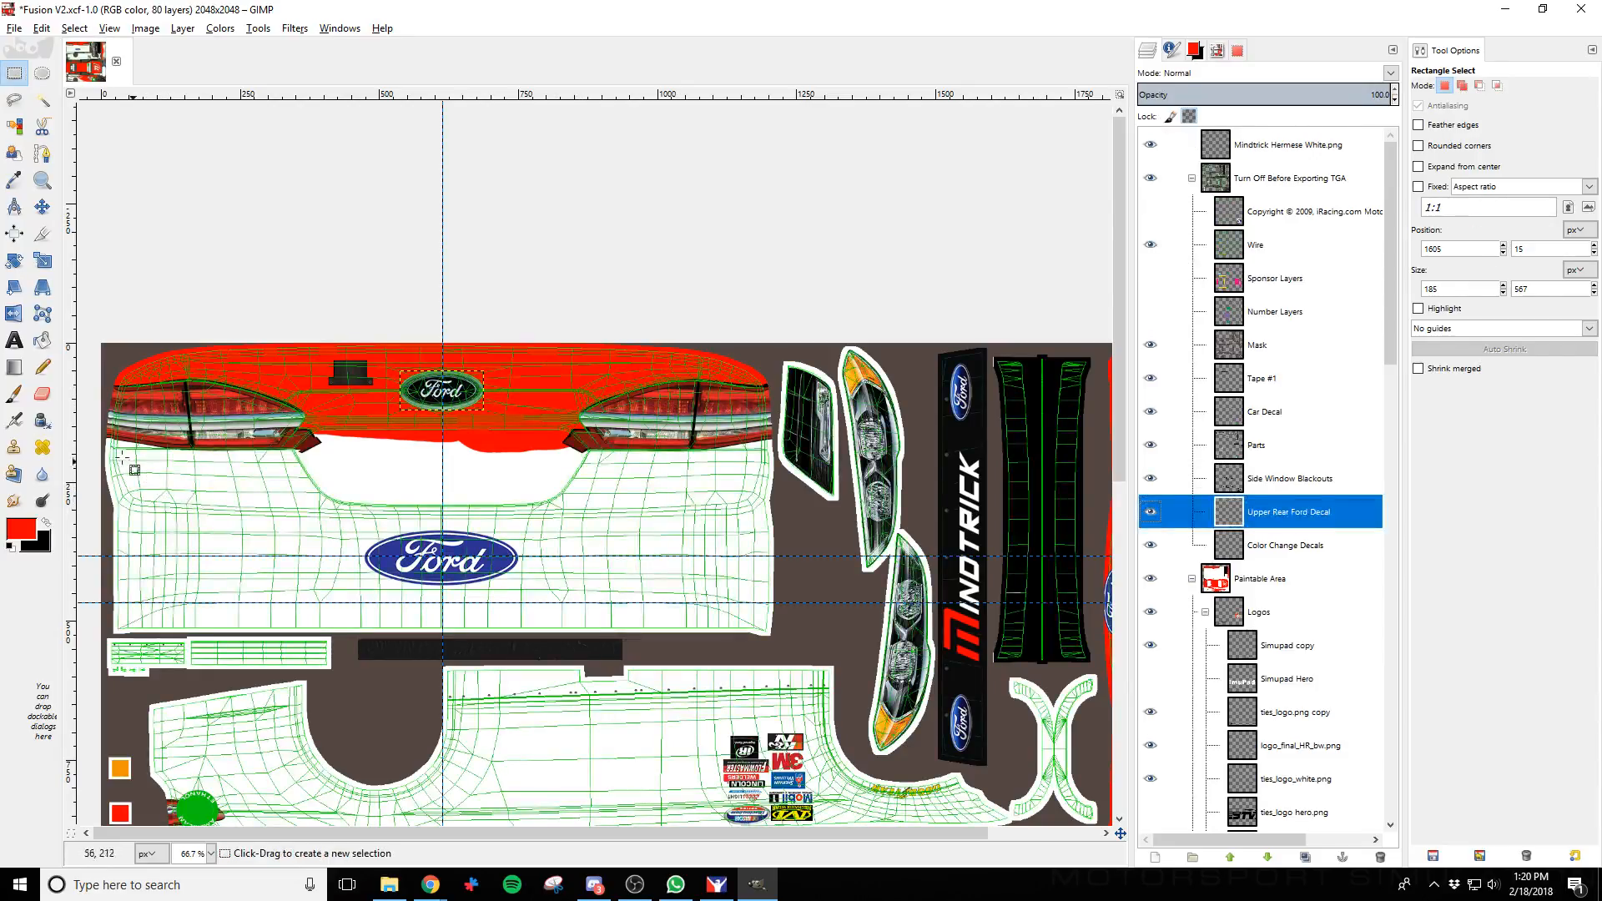
{"action": "left_click_drag", "start_coordinate": [98, 433], "coordinate": [775, 634]}
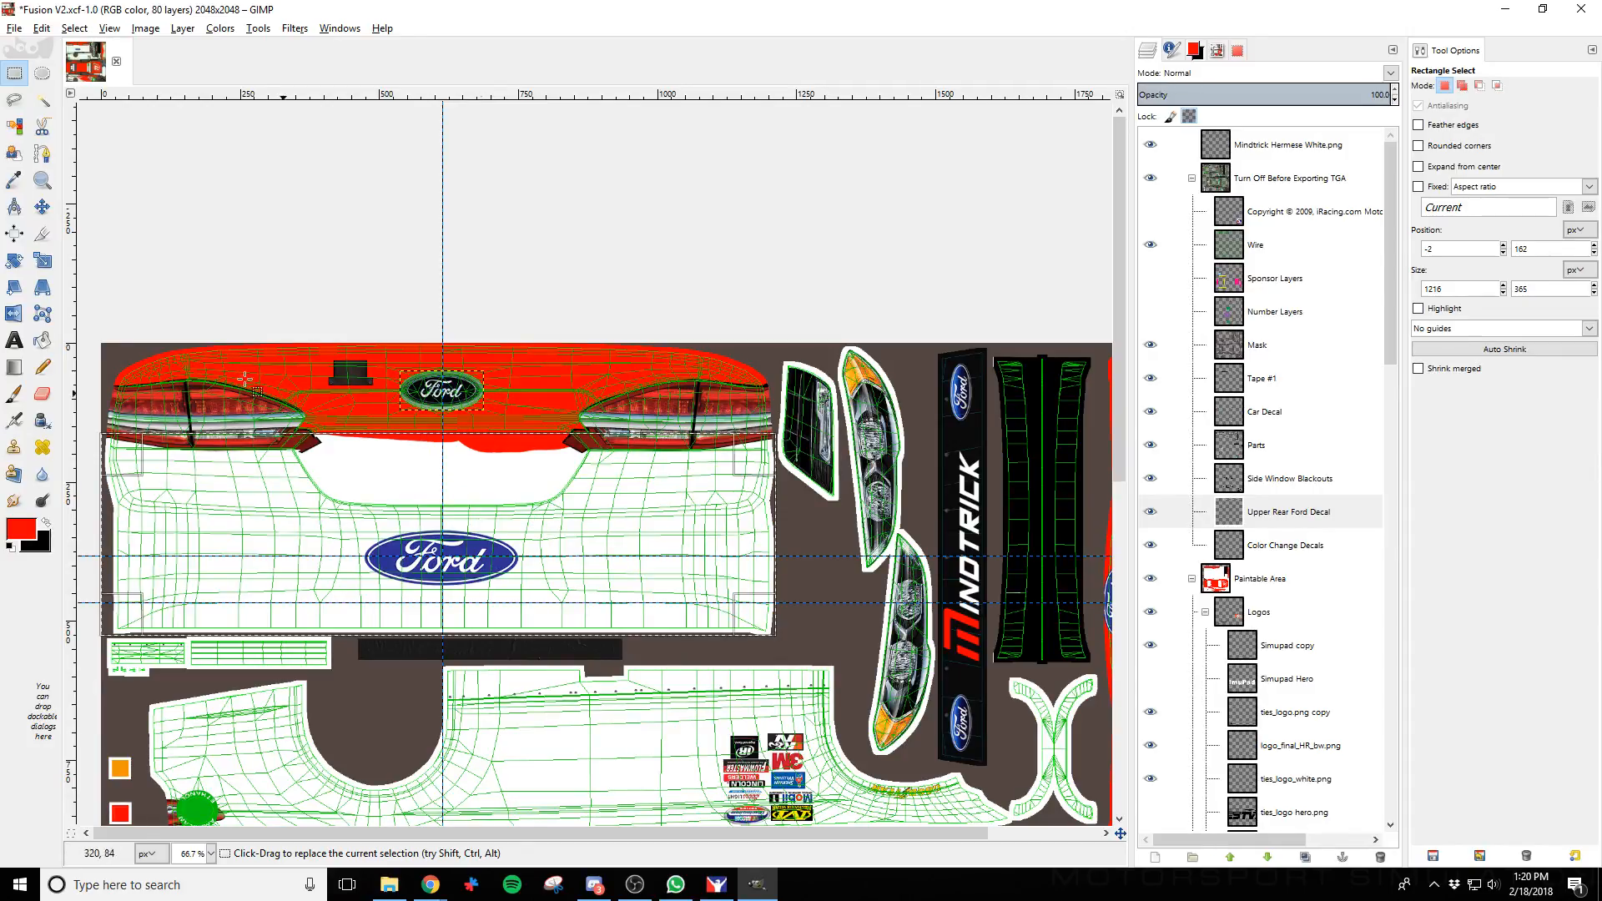
{"action": "left_click", "coordinate": [49, 523]}
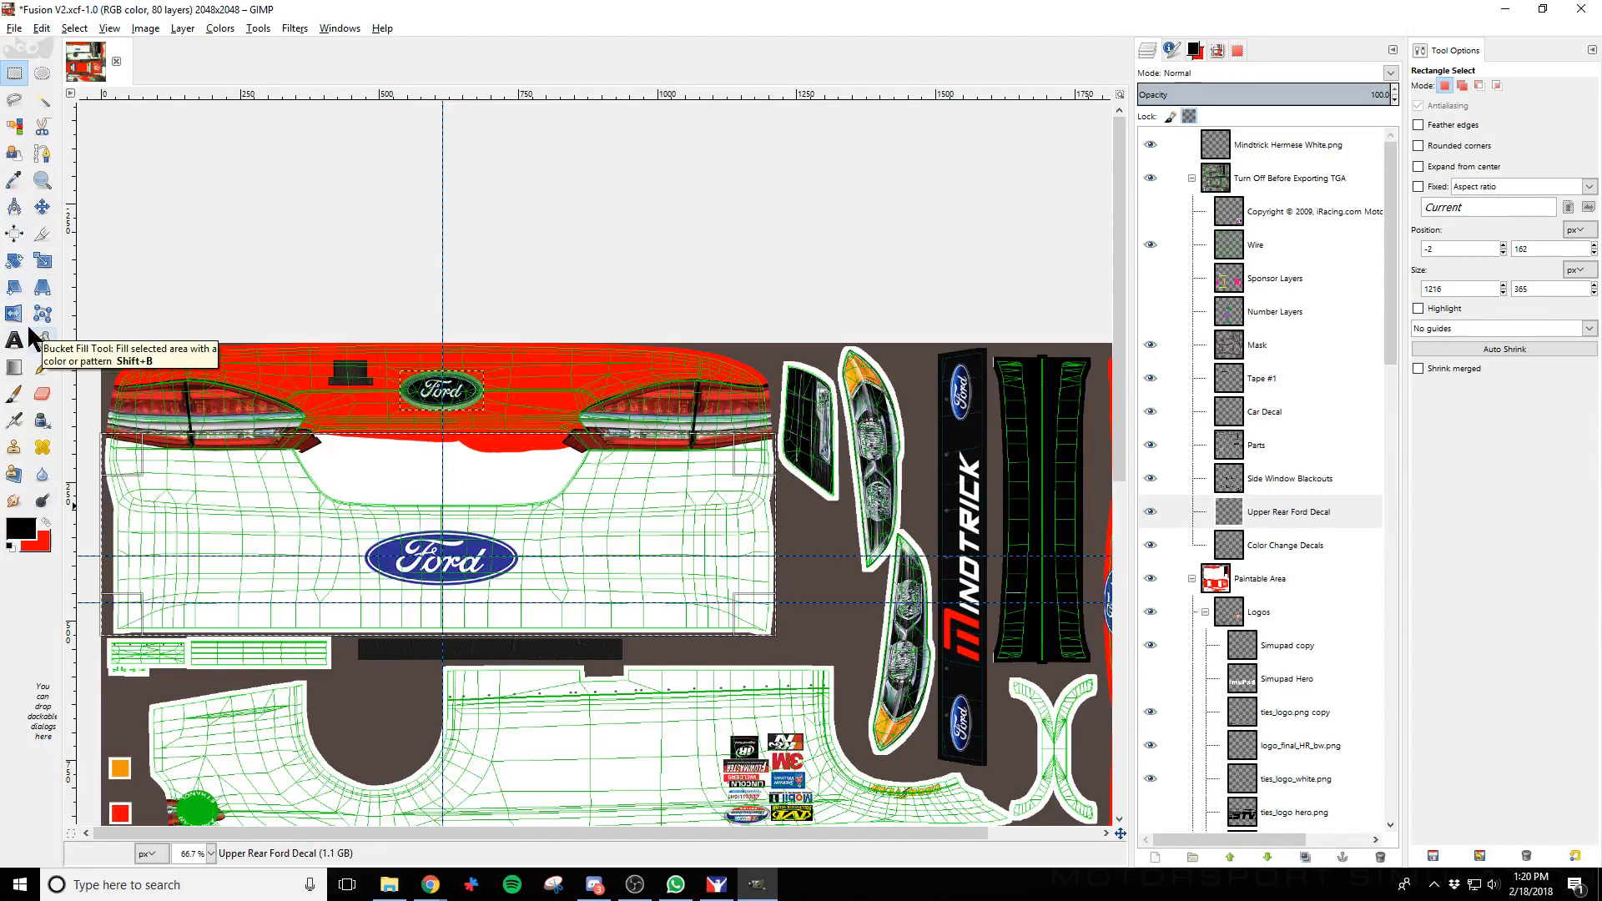
{"action": "left_click", "coordinate": [16, 400]}
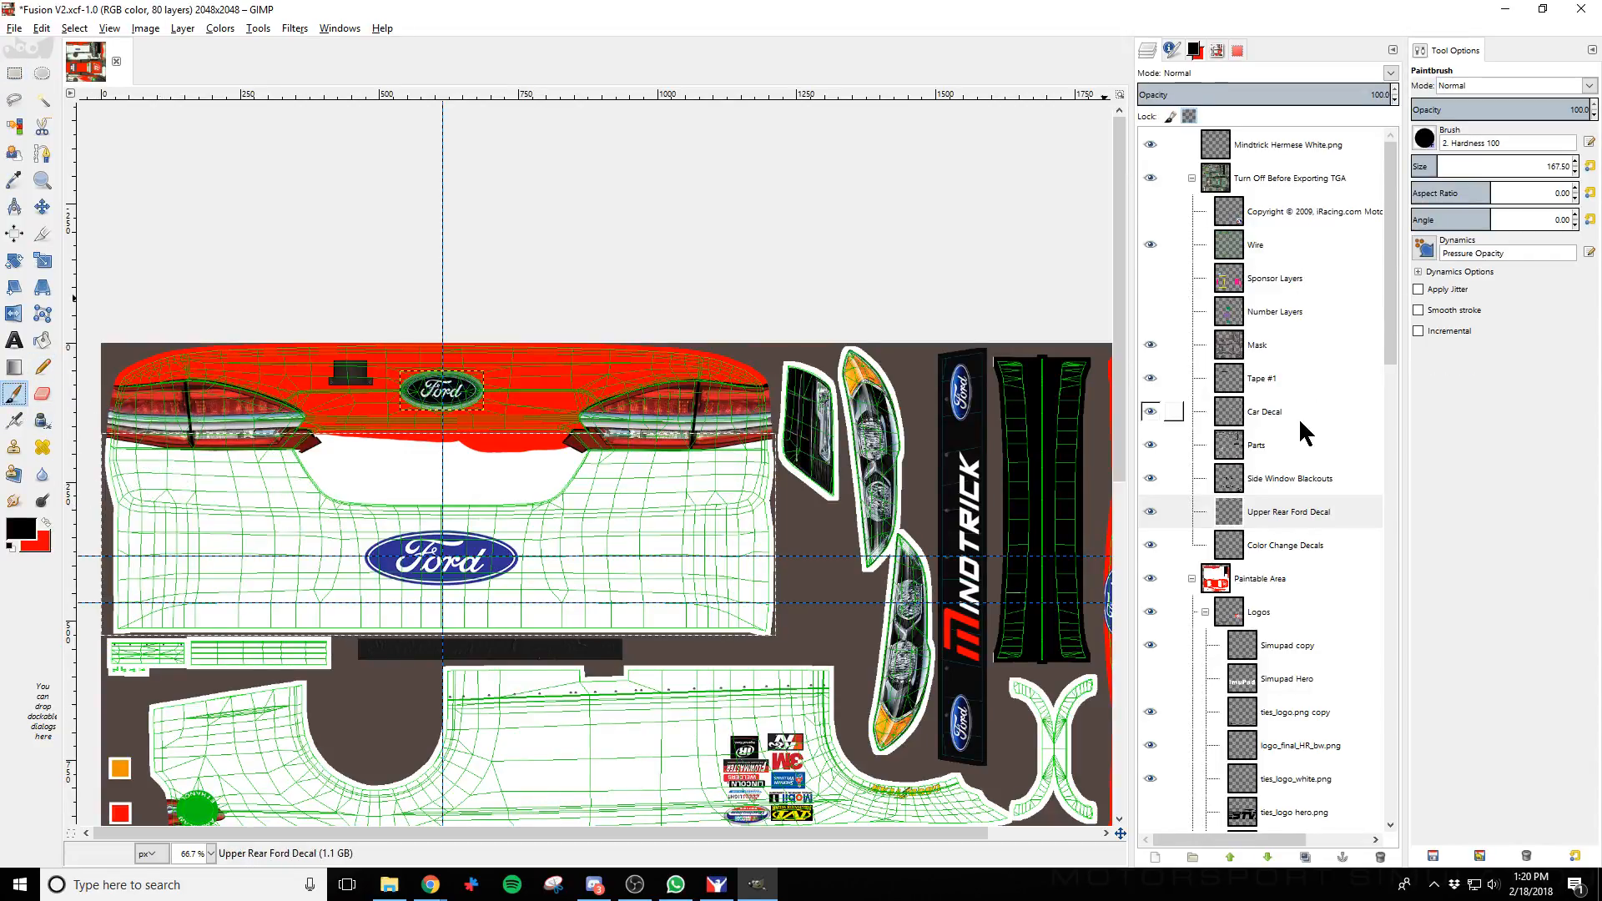
Add a new layer named 'Rear Lower' inside the Graphics group
{"action": "scroll", "coordinate": [1298, 417], "scroll_direction": "down", "scroll_amount": 5}
{"action": "scroll", "coordinate": [1290, 389], "scroll_direction": "down", "scroll_amount": 8}
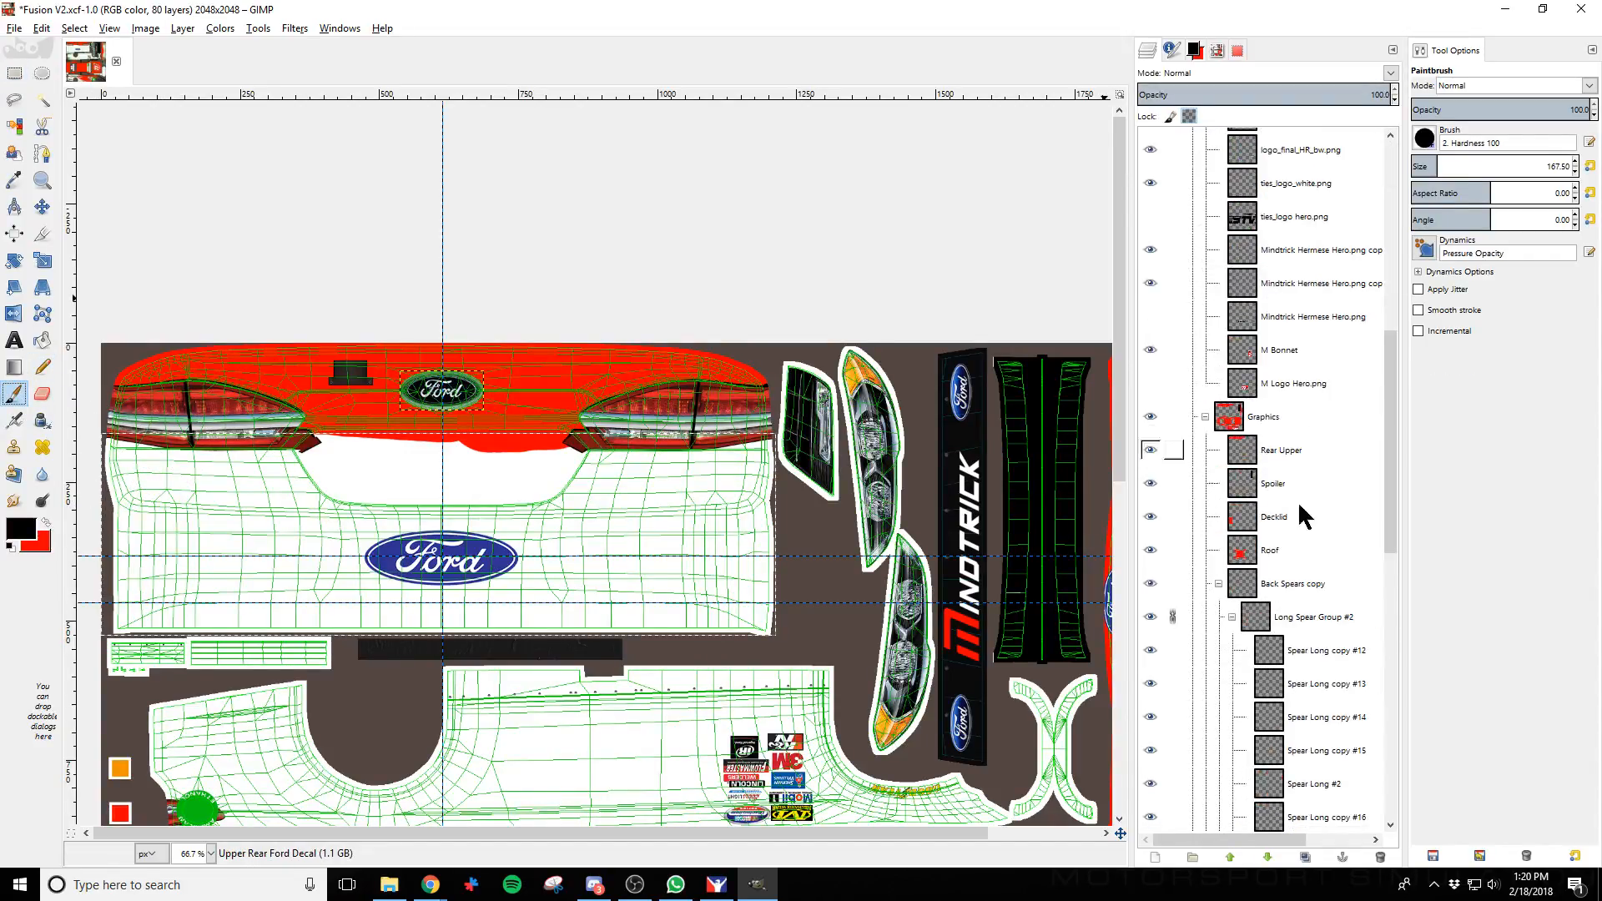
{"action": "left_click", "coordinate": [1315, 419]}
{"action": "left_click", "coordinate": [1157, 858]}
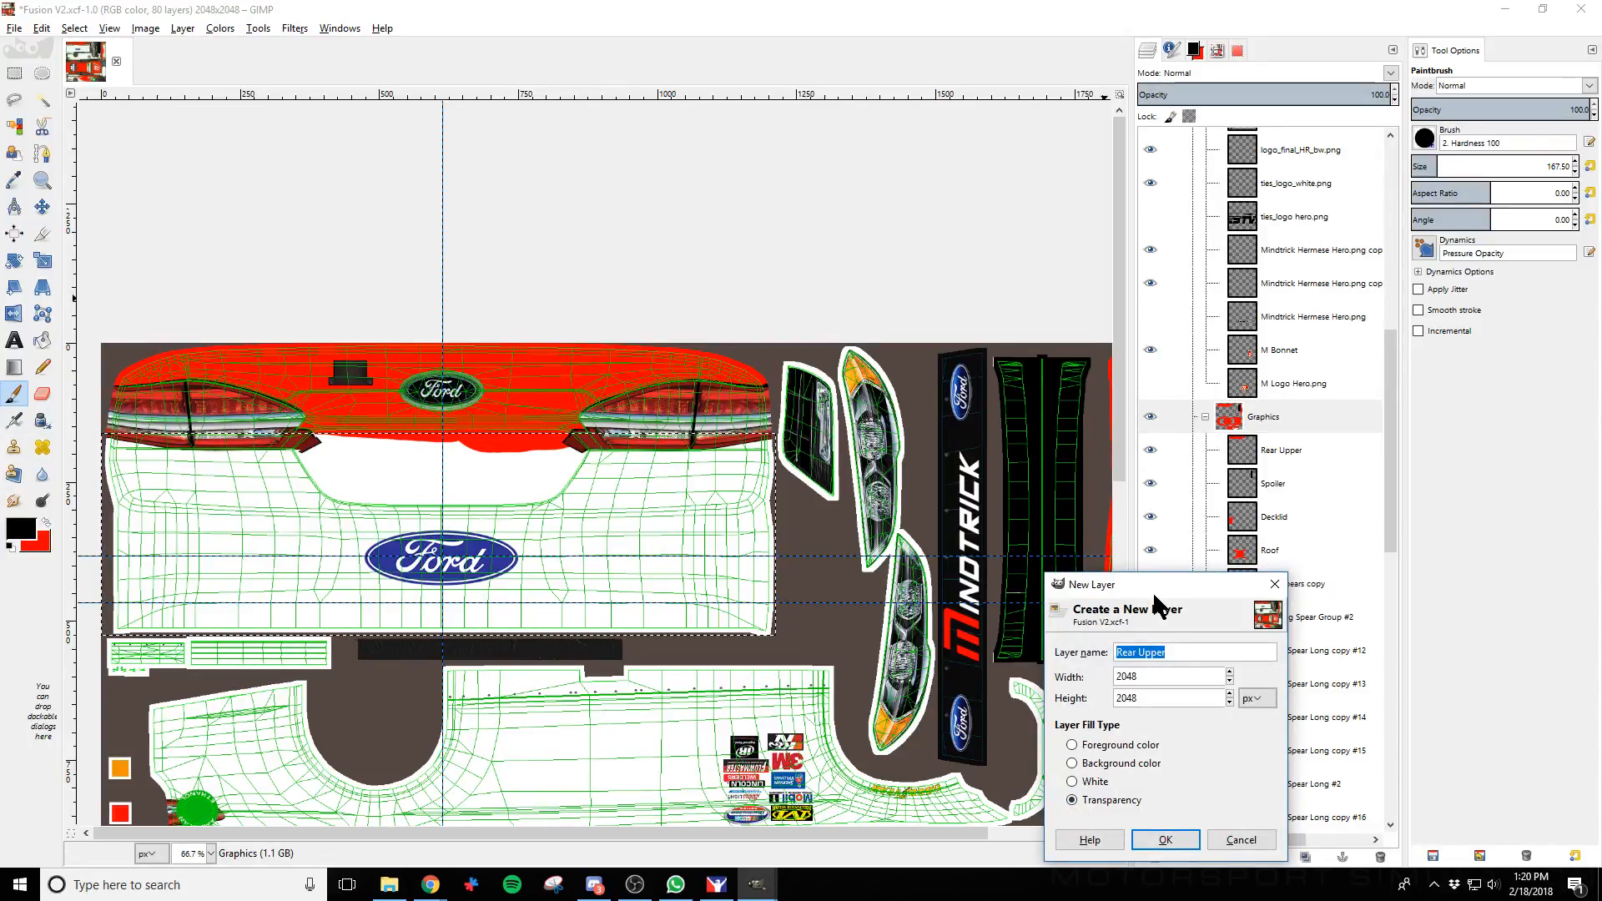
{"action": "type", "text": "Rear Lower"}
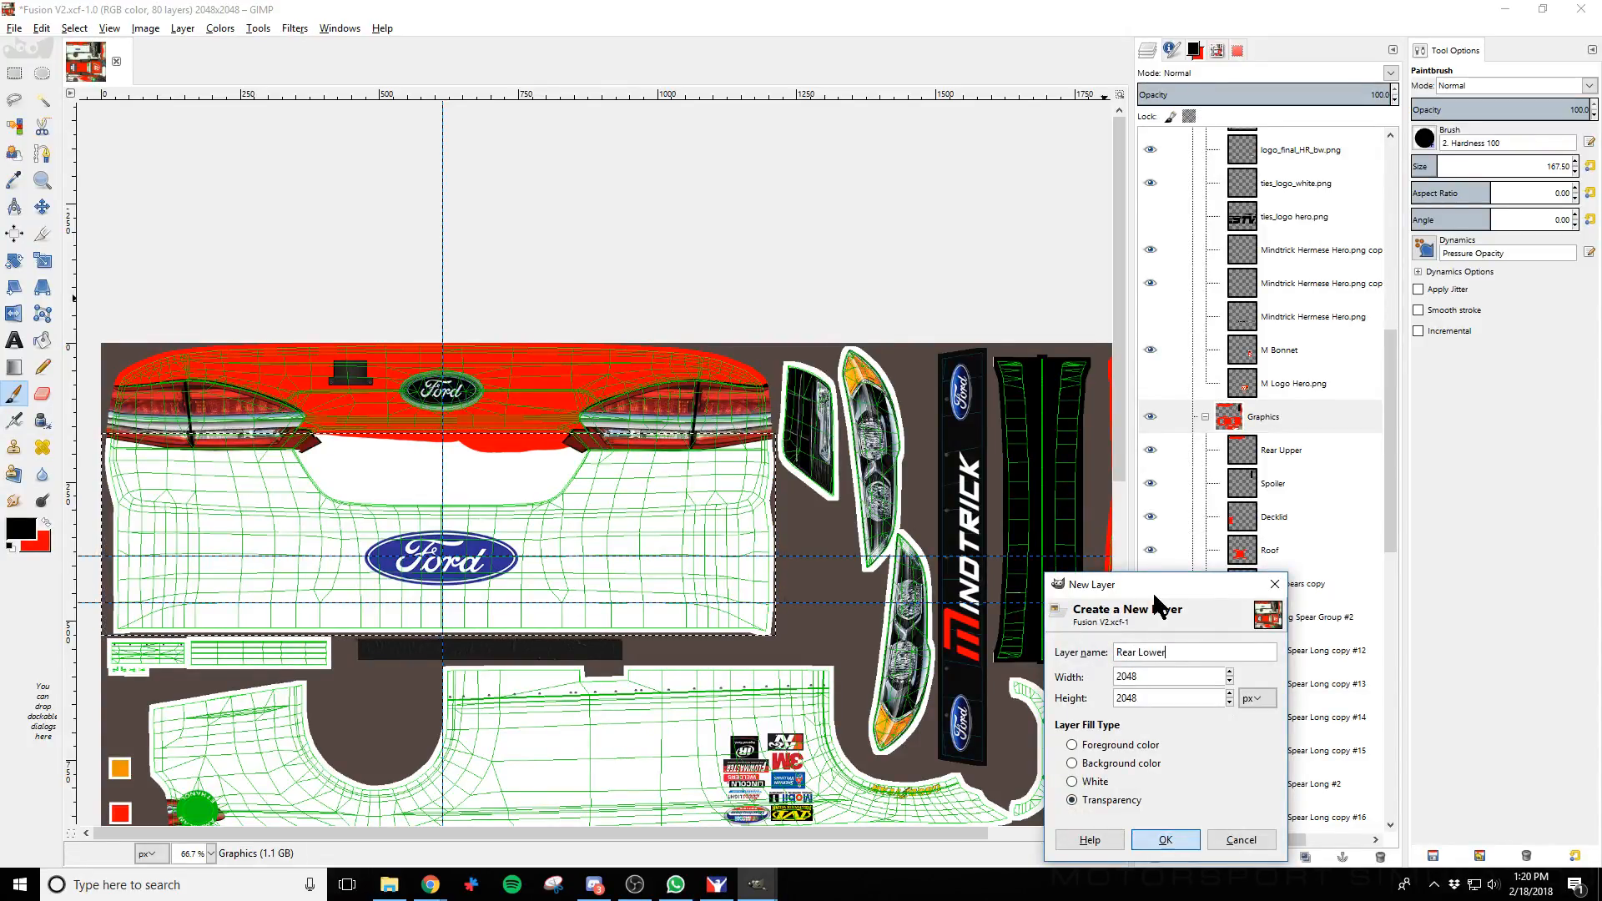
{"action": "key", "text": "Return"}
With a brush size of about 308, paint the selected bumper black, then hide the wireframe
{"action": "left_click_drag", "start_coordinate": [1570, 166], "coordinate": [1452, 165]}
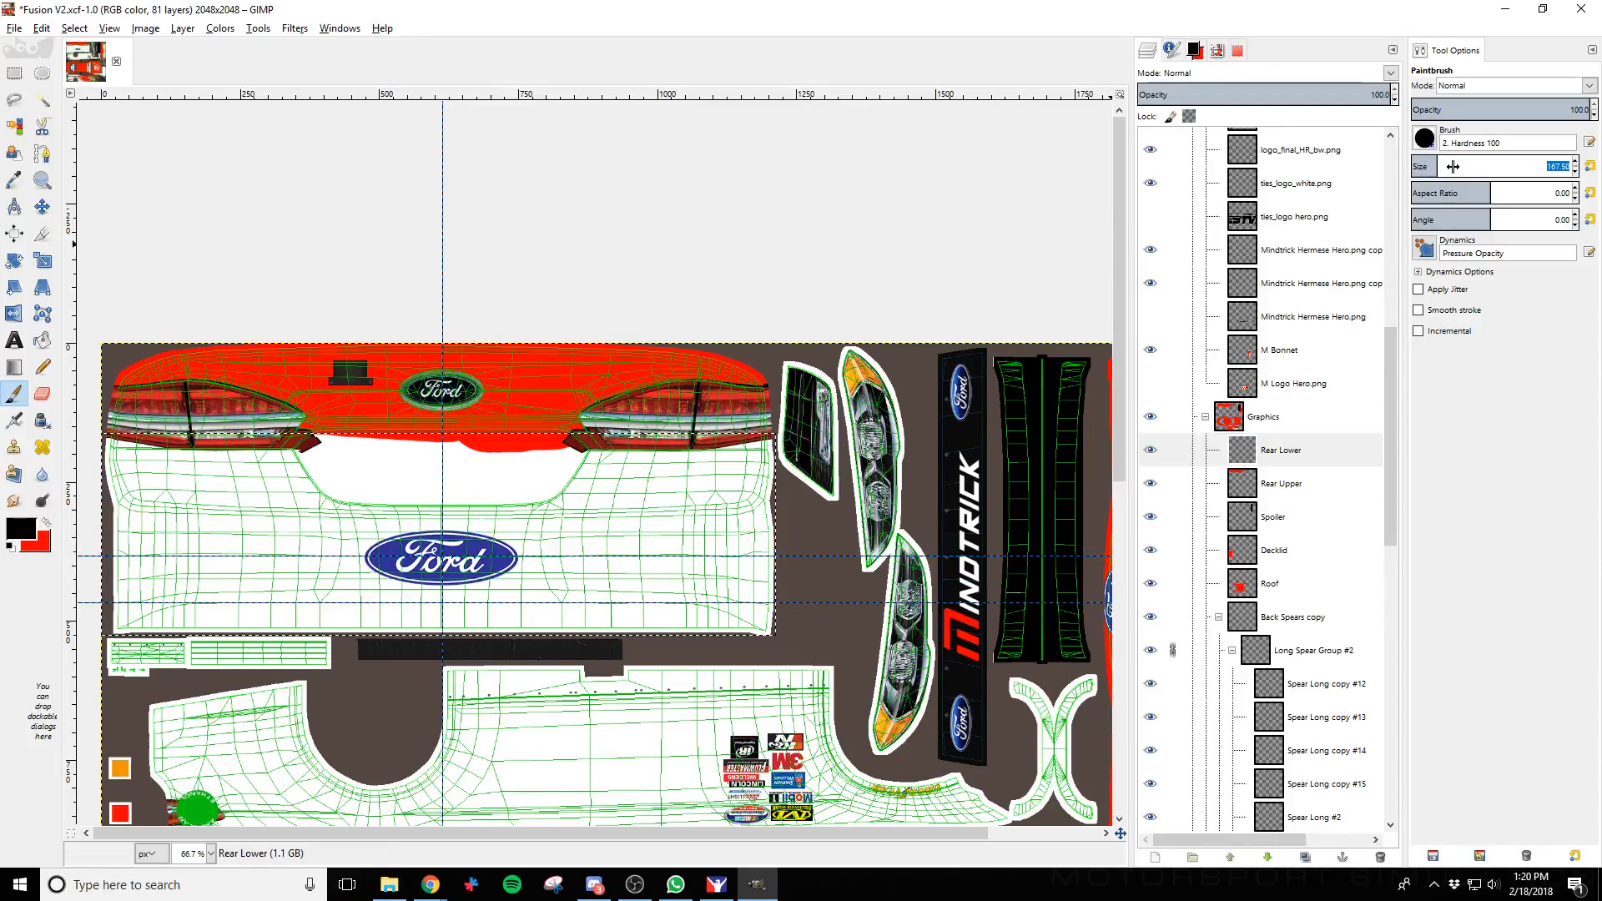
{"action": "left_click", "coordinate": [1483, 166]}
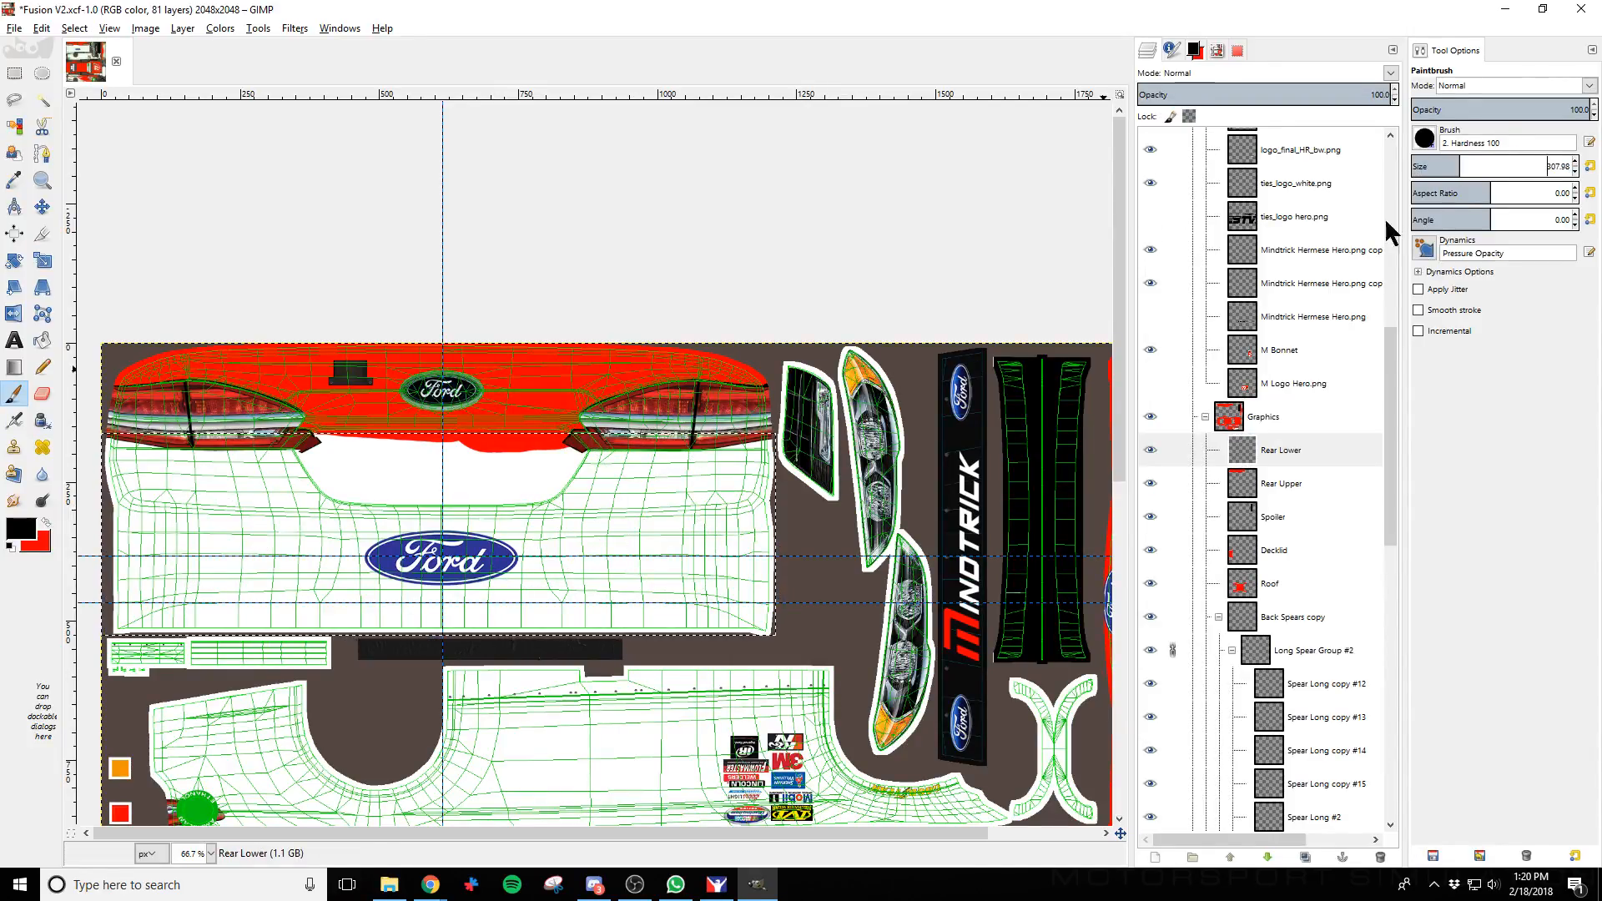
{"action": "mouse_move", "coordinate": [284, 491]}
{"action": "left_mouse_down"}
{"action": "mouse_move", "coordinate": [730, 473]}
{"action": "mouse_move", "coordinate": [730, 569]}
{"action": "mouse_move", "coordinate": [115, 570]}
{"action": "left_mouse_up"}
{"action": "scroll", "coordinate": [1289, 338], "scroll_direction": "up", "scroll_amount": 6}
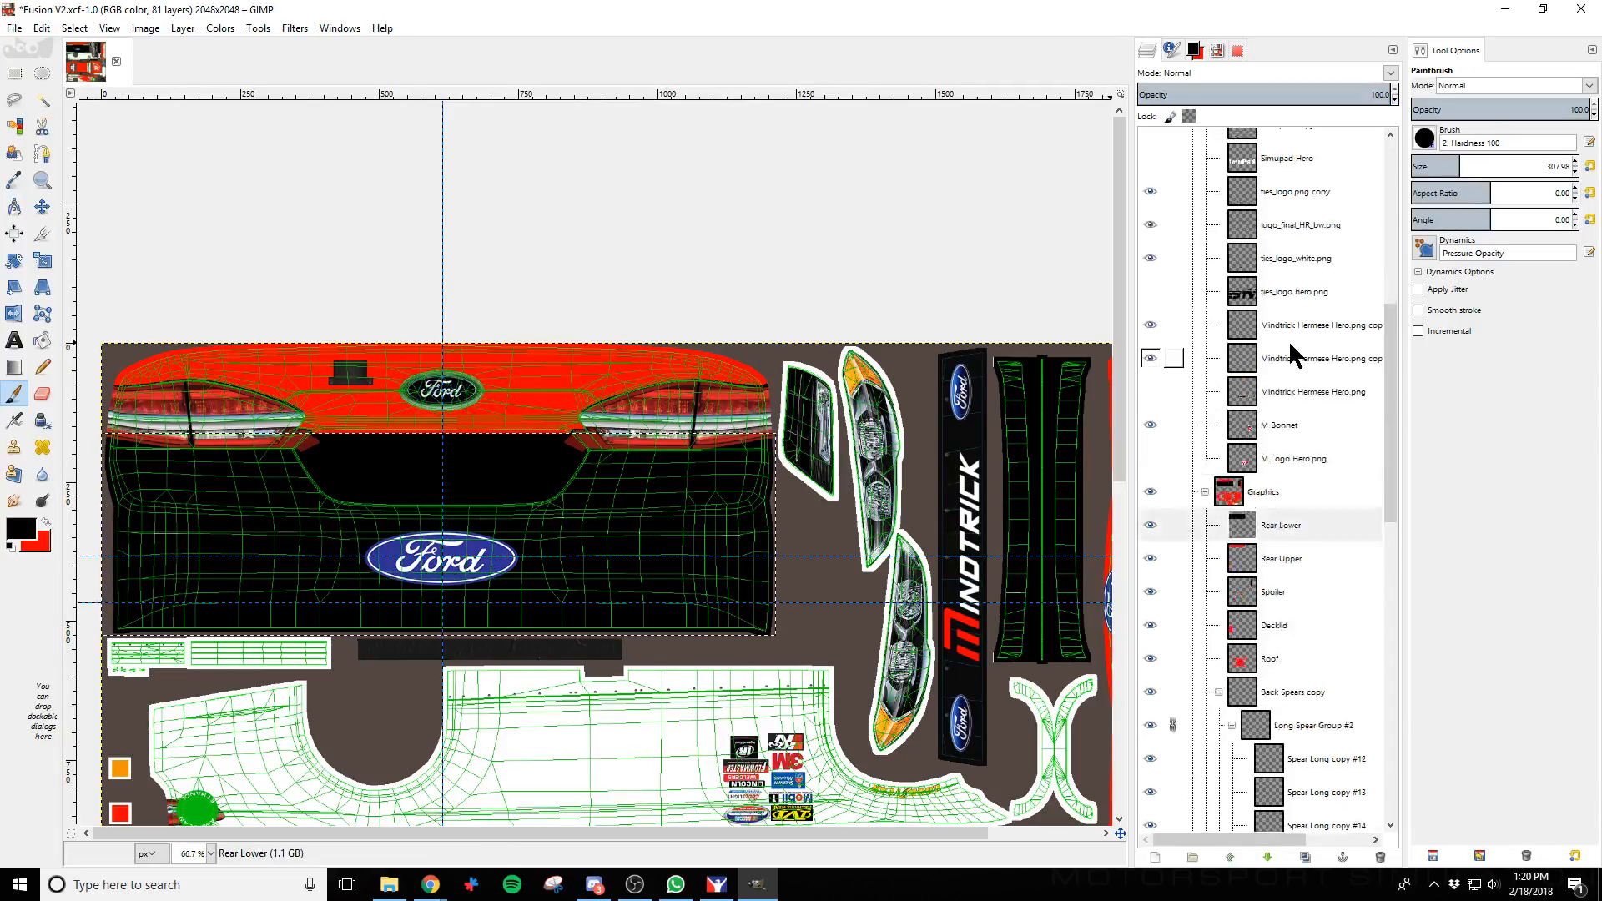
{"action": "left_click", "coordinate": [1150, 244]}
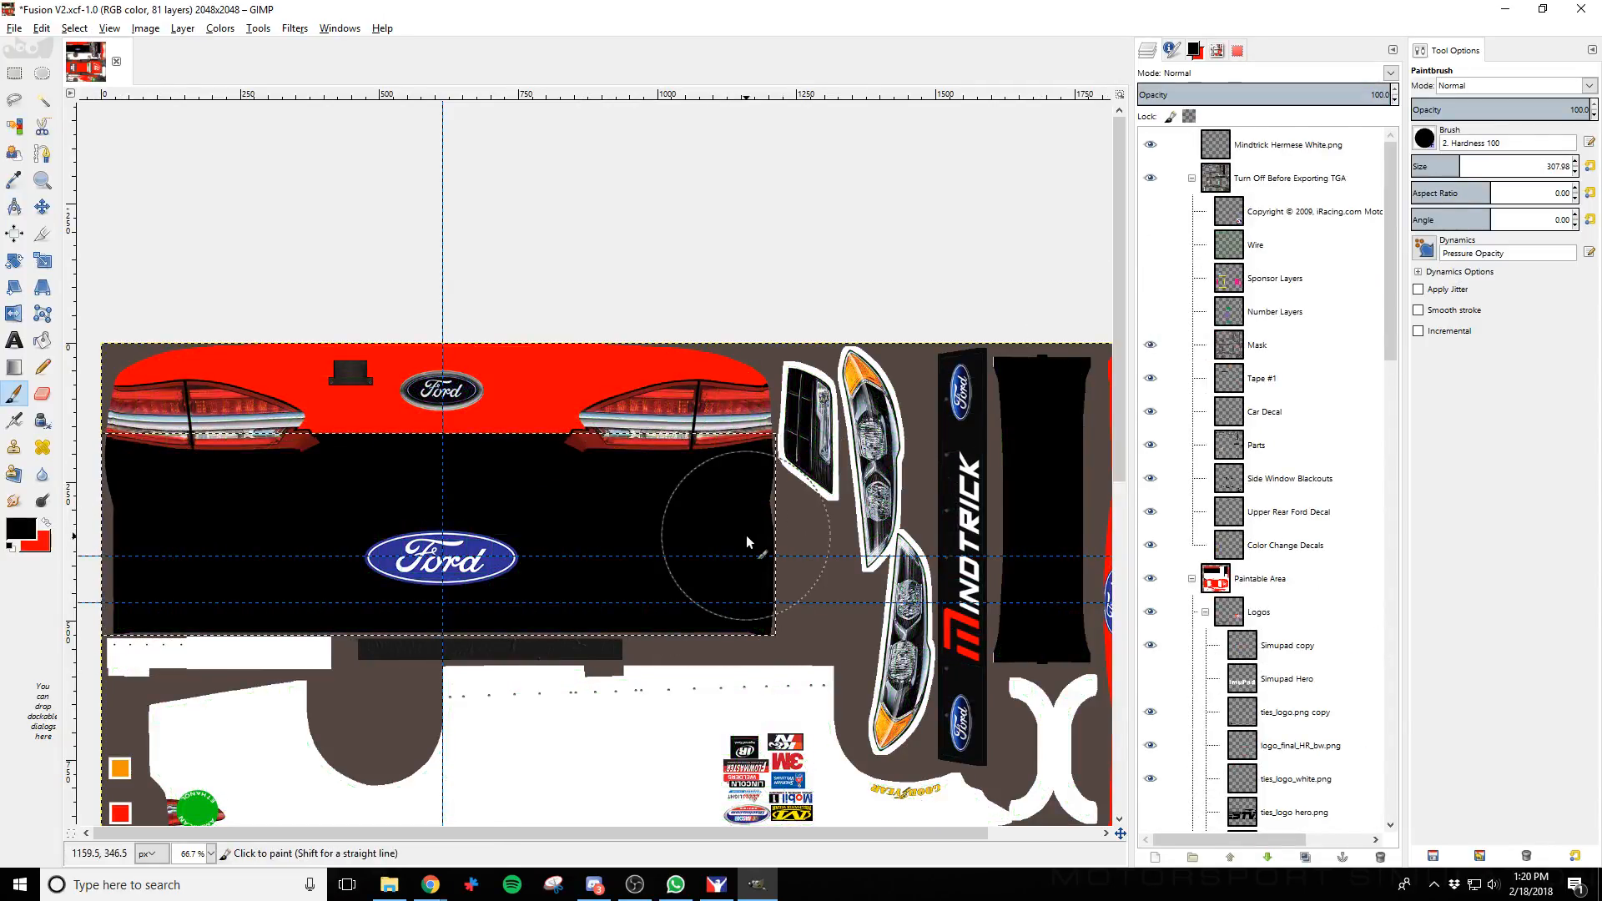
In iRacing, orbit the camera directly behind the car to inspect the black rear bumper
{"action": "key", "text": "alt+Tab"}
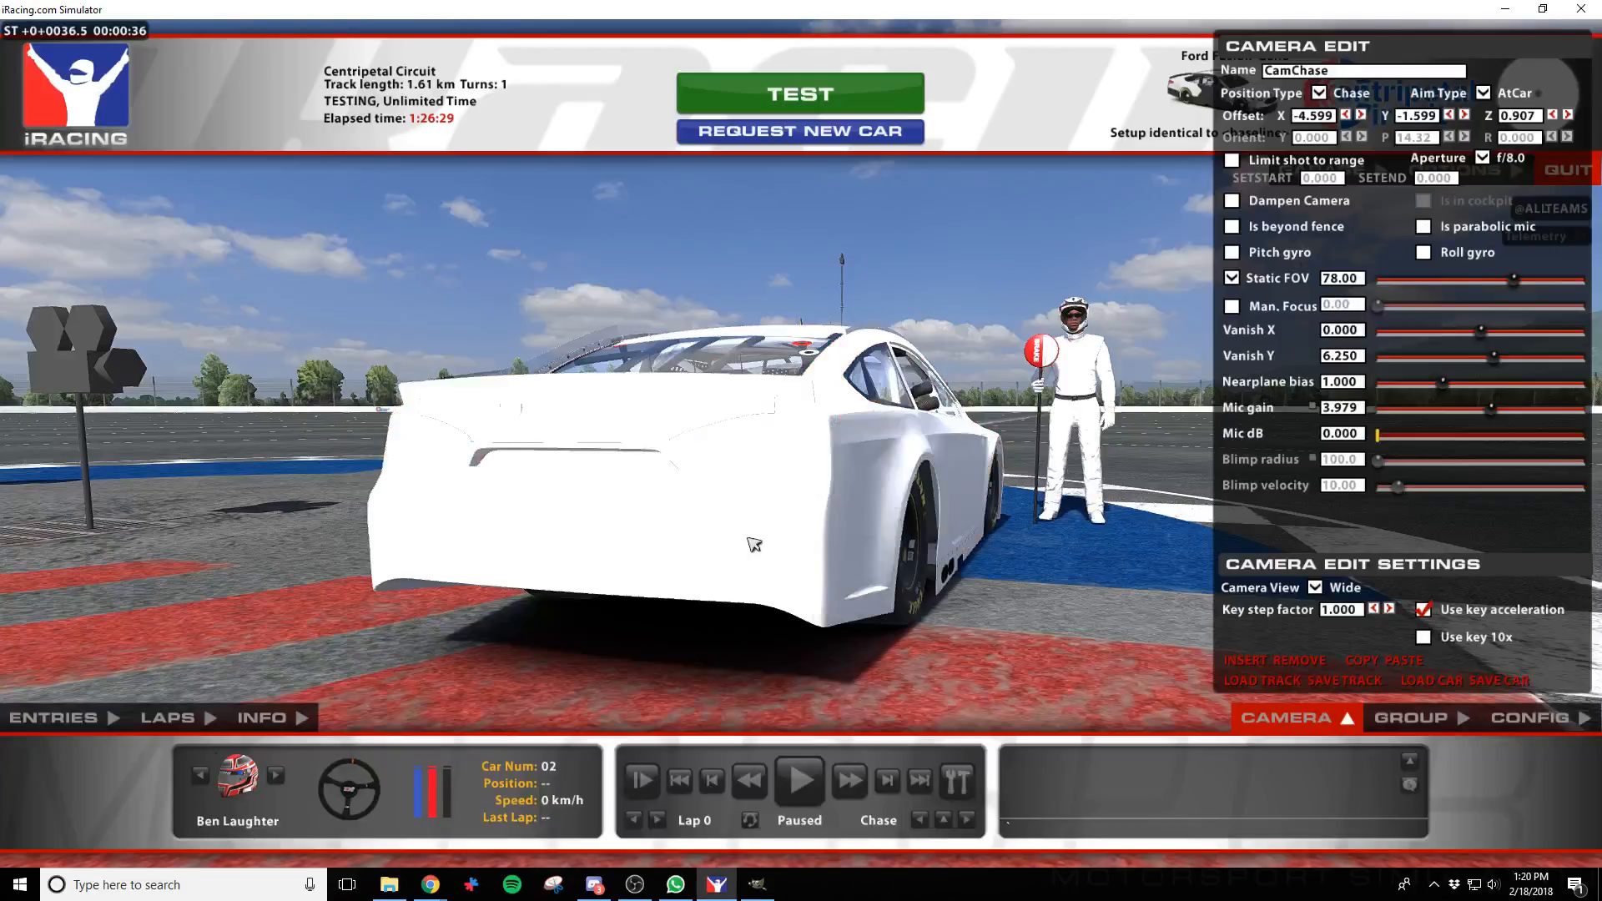
{"action": "key", "text": "d"}
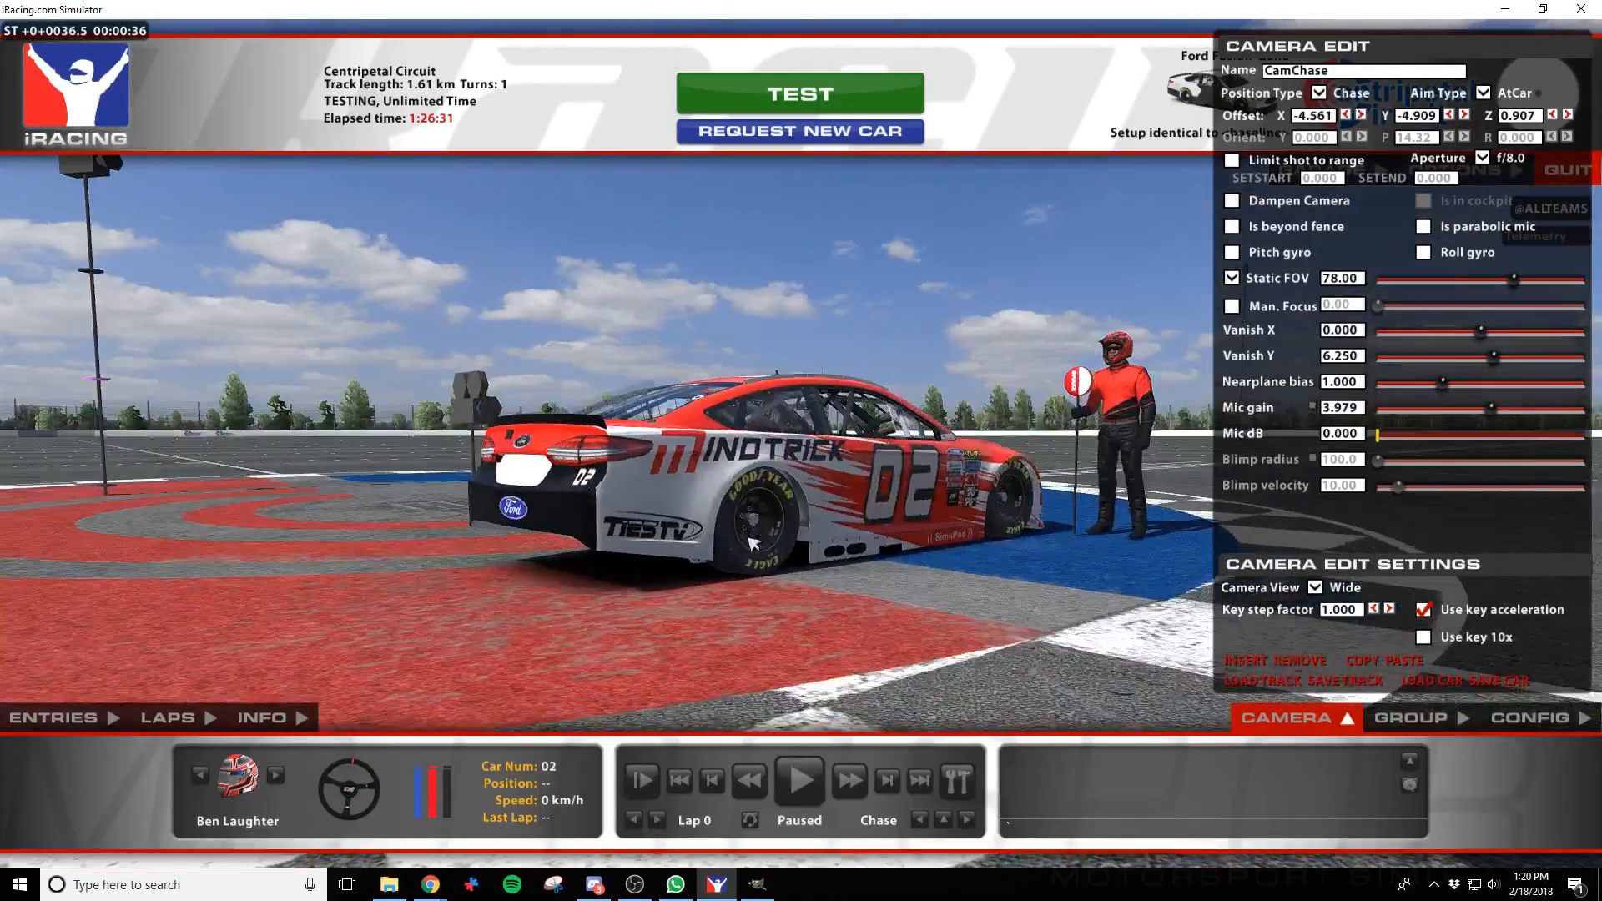
{"action": "key", "text": "a"}
{"action": "key", "text": "a"}
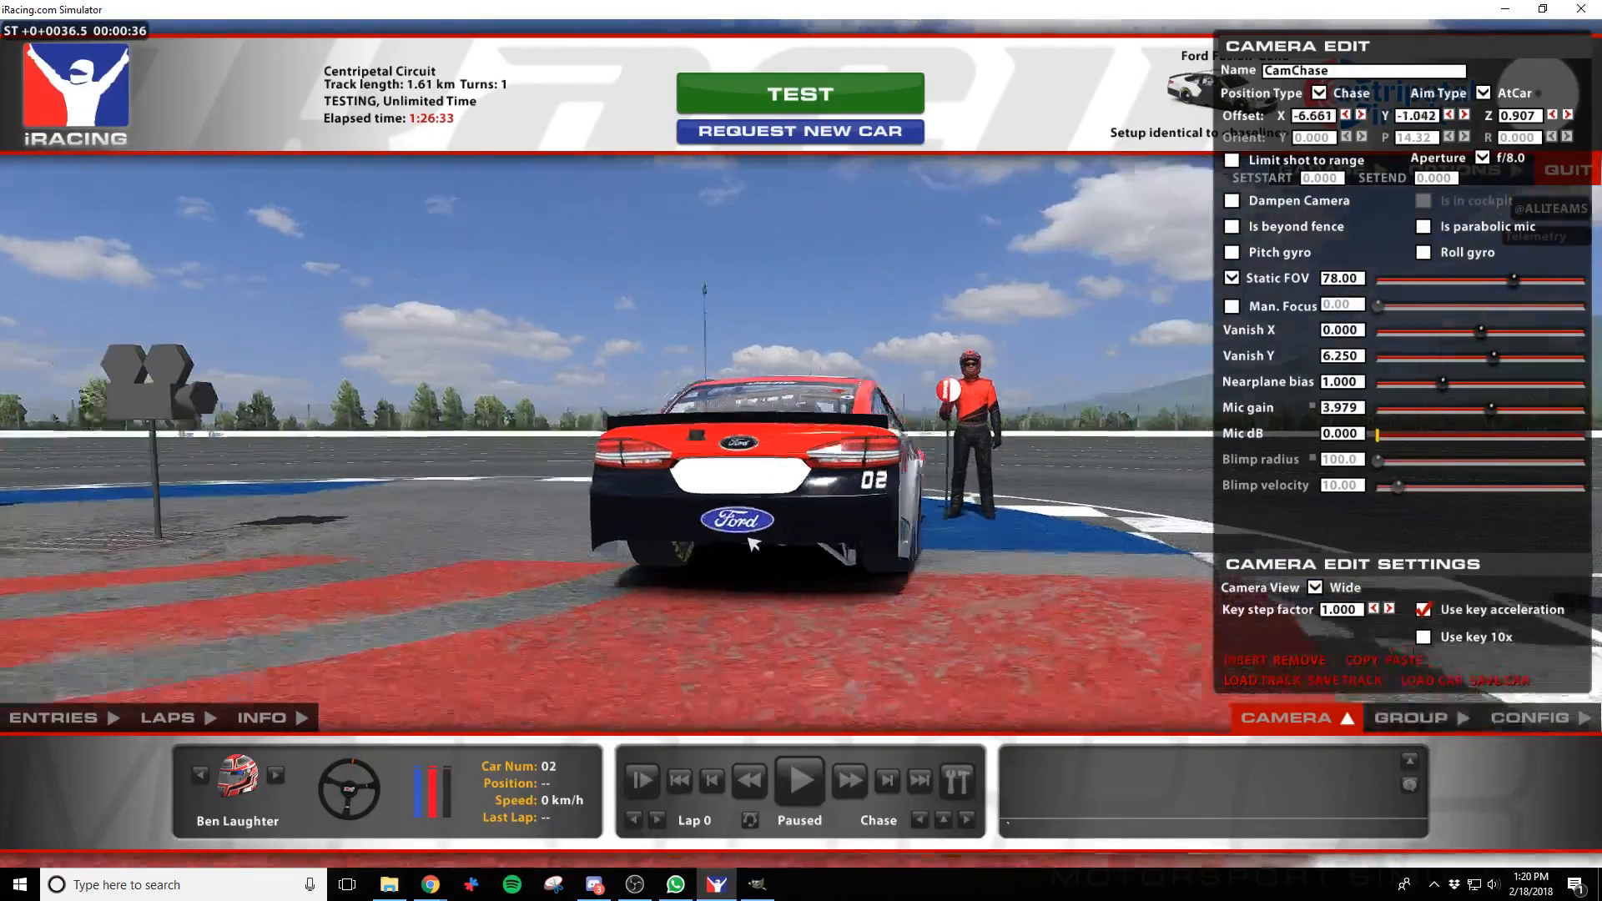
{"action": "key", "text": "w"}
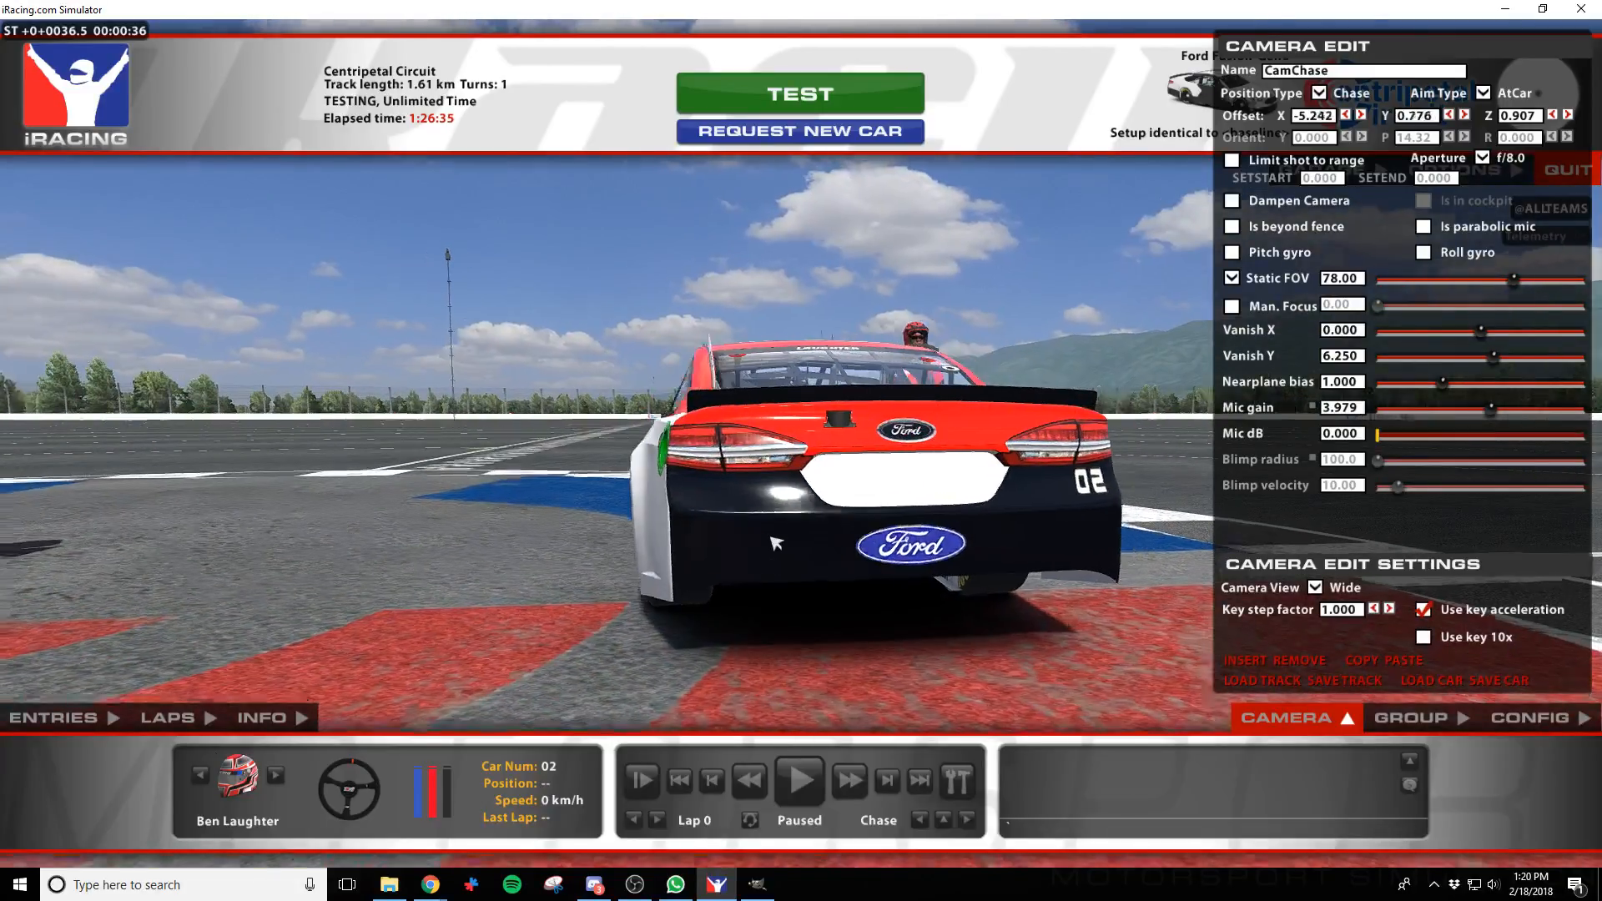
Back in GIMP, pan the canvas to show the car's roof and hood
{"action": "key", "text": "alt+Tab"}
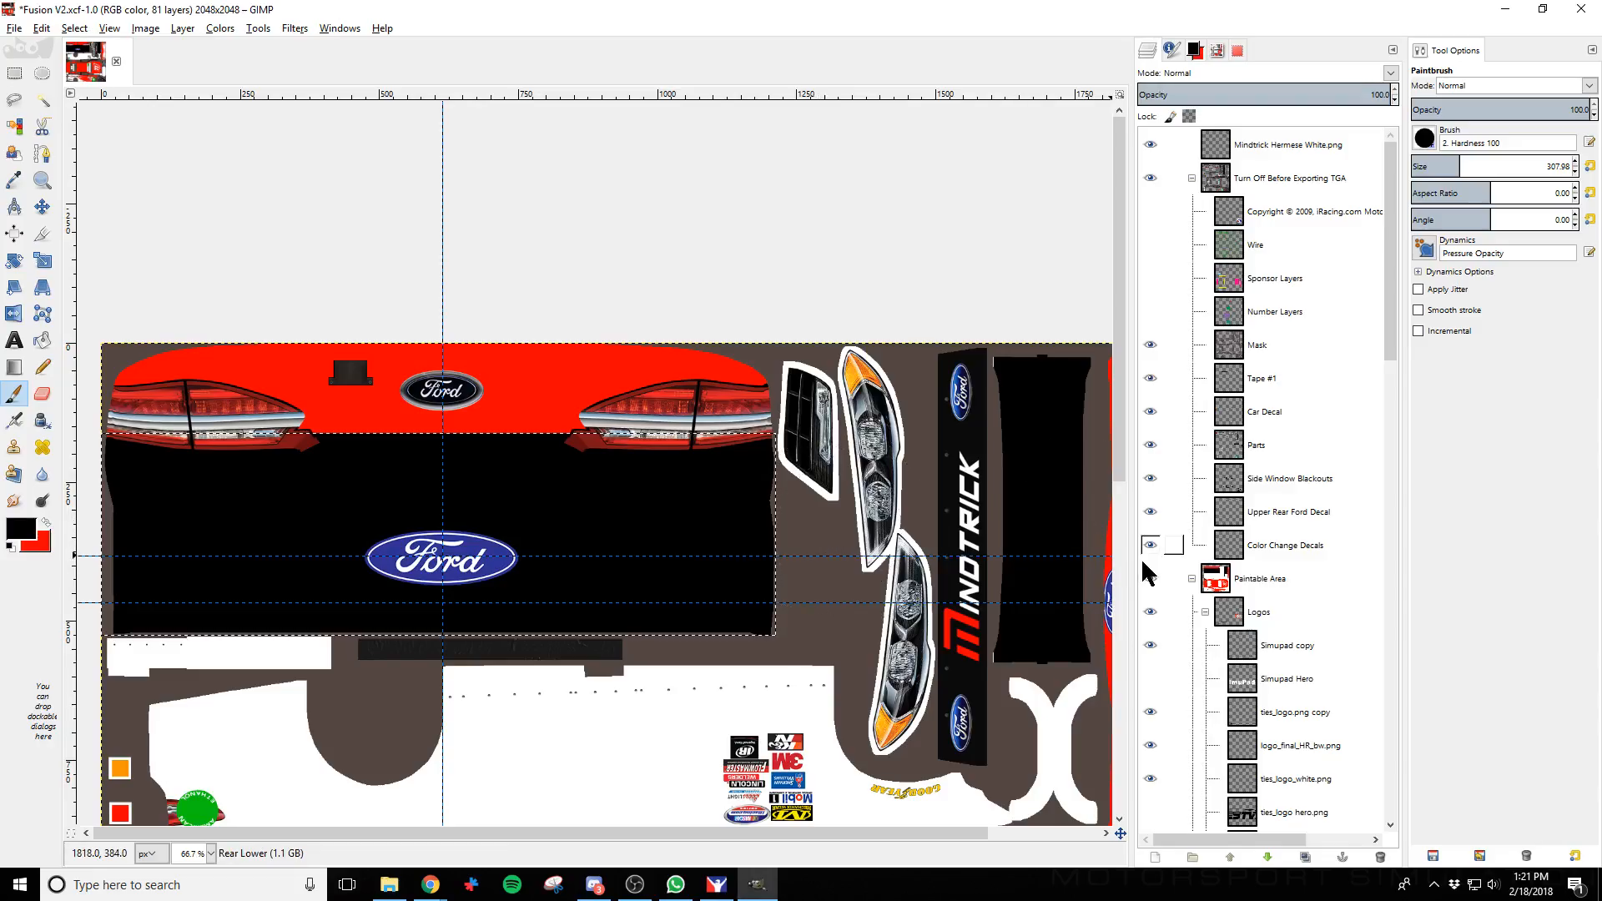
{"action": "scroll", "coordinate": [844, 584], "scroll_direction": "up", "scroll_amount": 1}
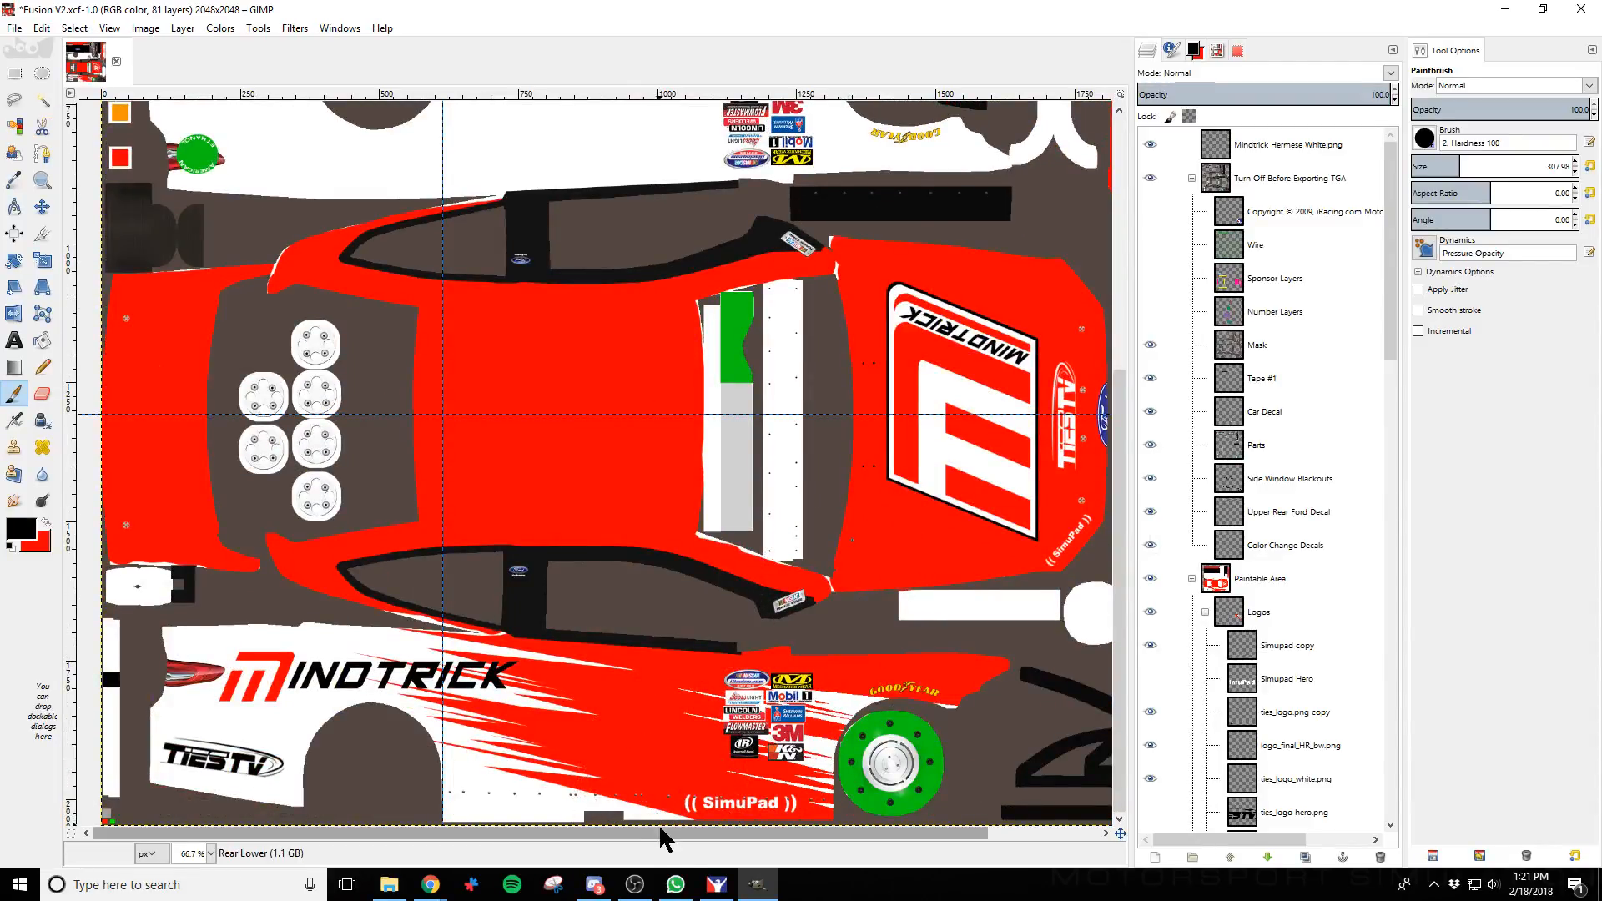
{"action": "left_click_drag", "start_coordinate": [662, 833], "coordinate": [773, 832]}
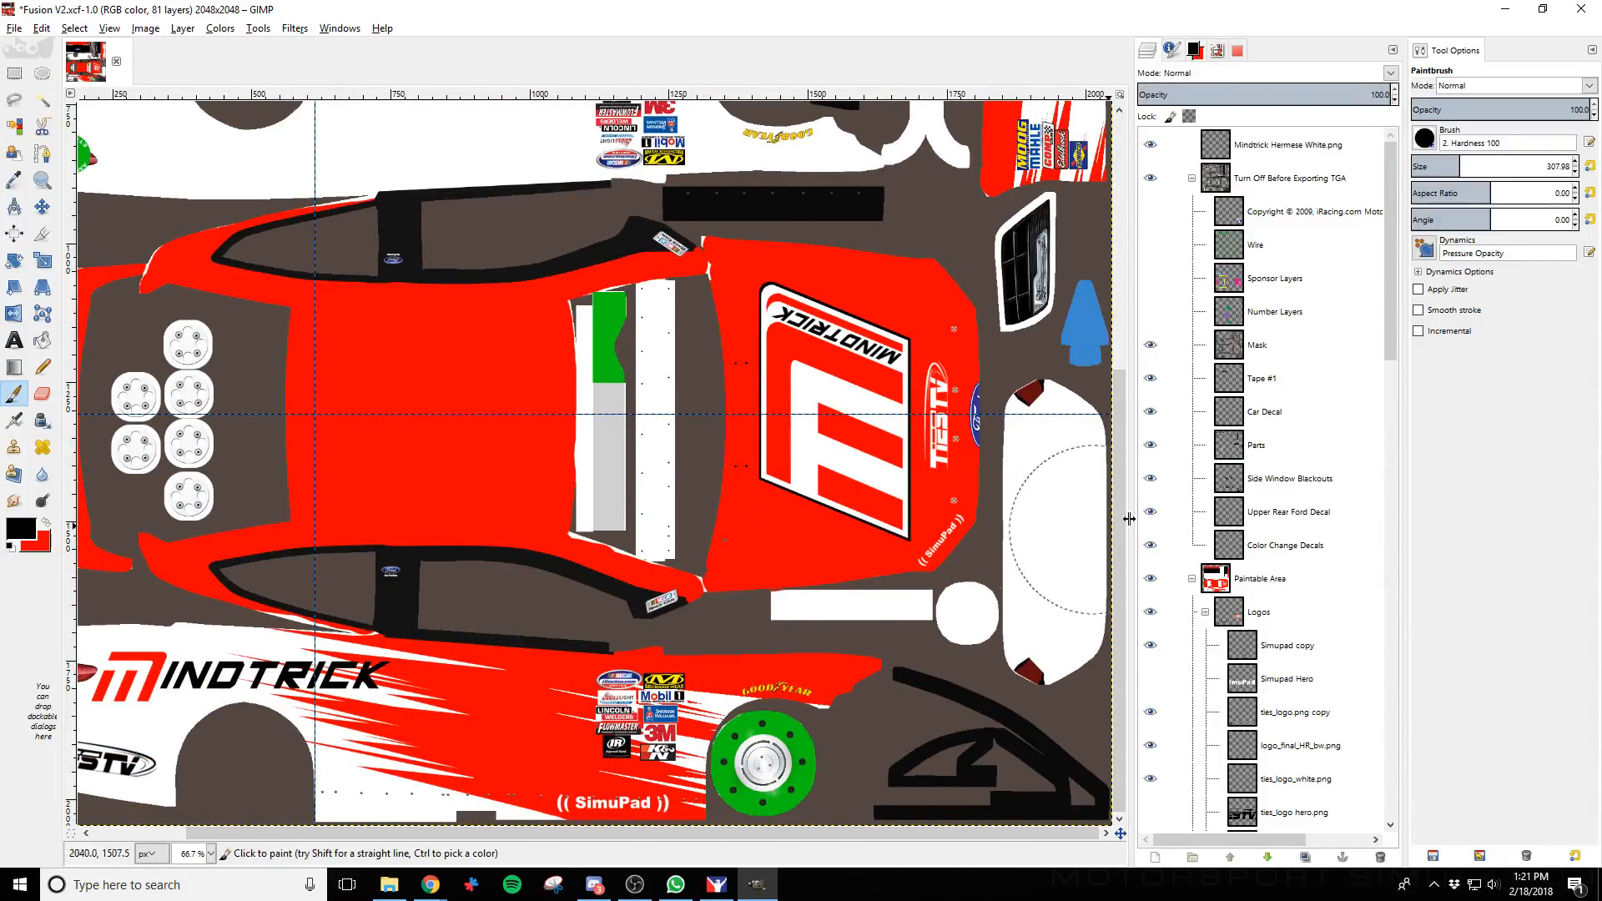
Add a new License Plate layer inside the Graphics group
{"action": "scroll", "coordinate": [1289, 599], "scroll_direction": "down", "scroll_amount": 5}
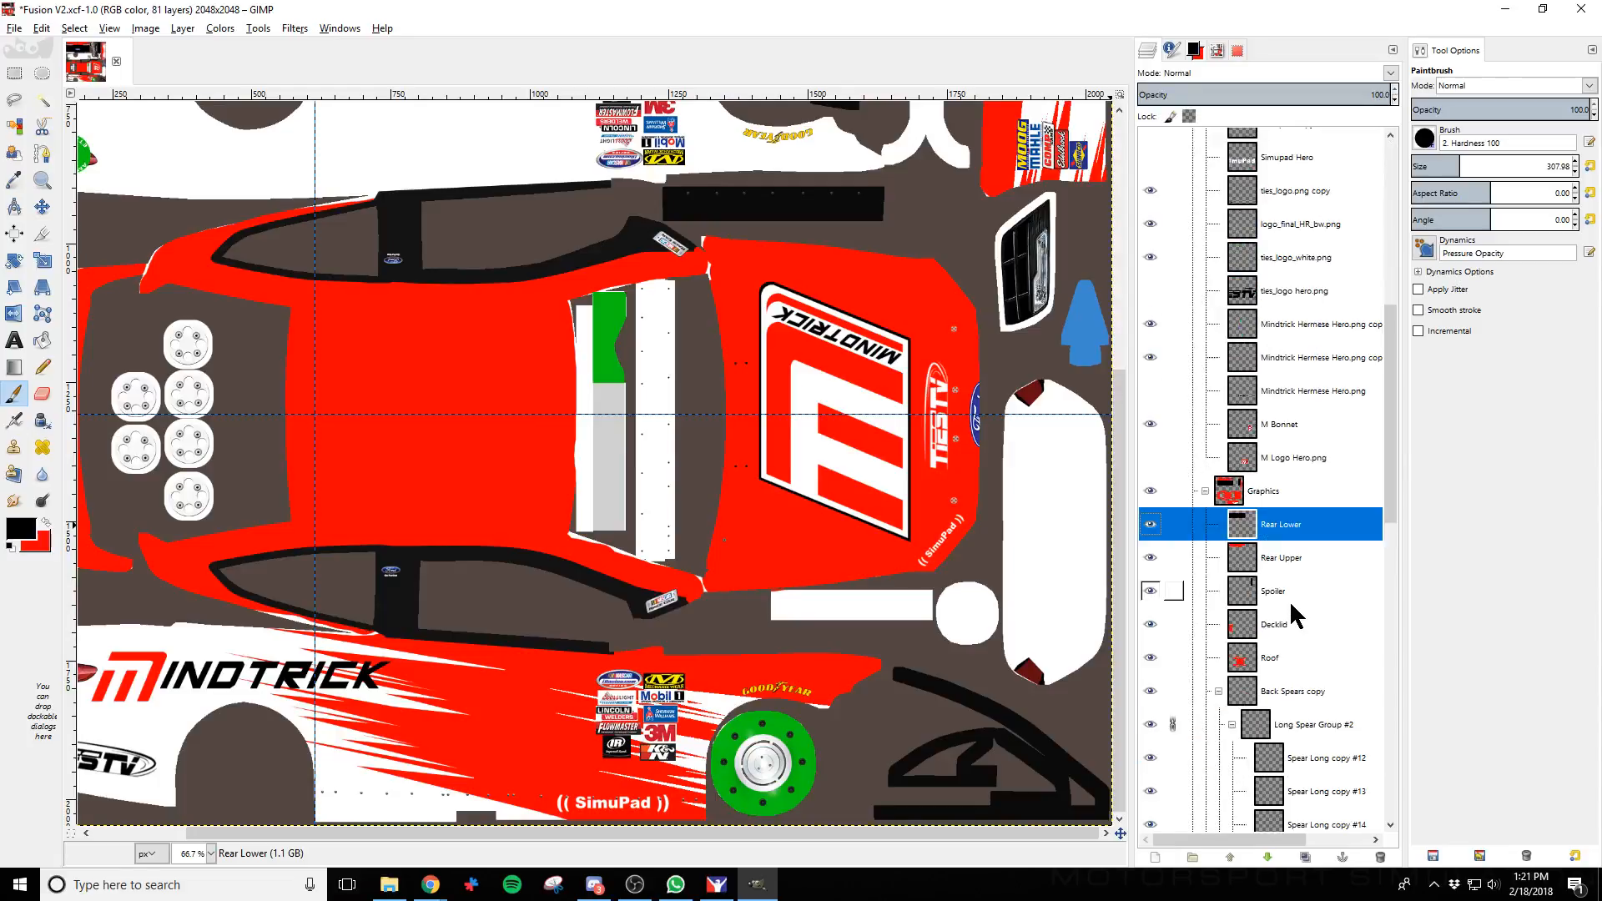
{"action": "left_click", "coordinate": [1281, 492]}
{"action": "left_click", "coordinate": [1151, 856]}
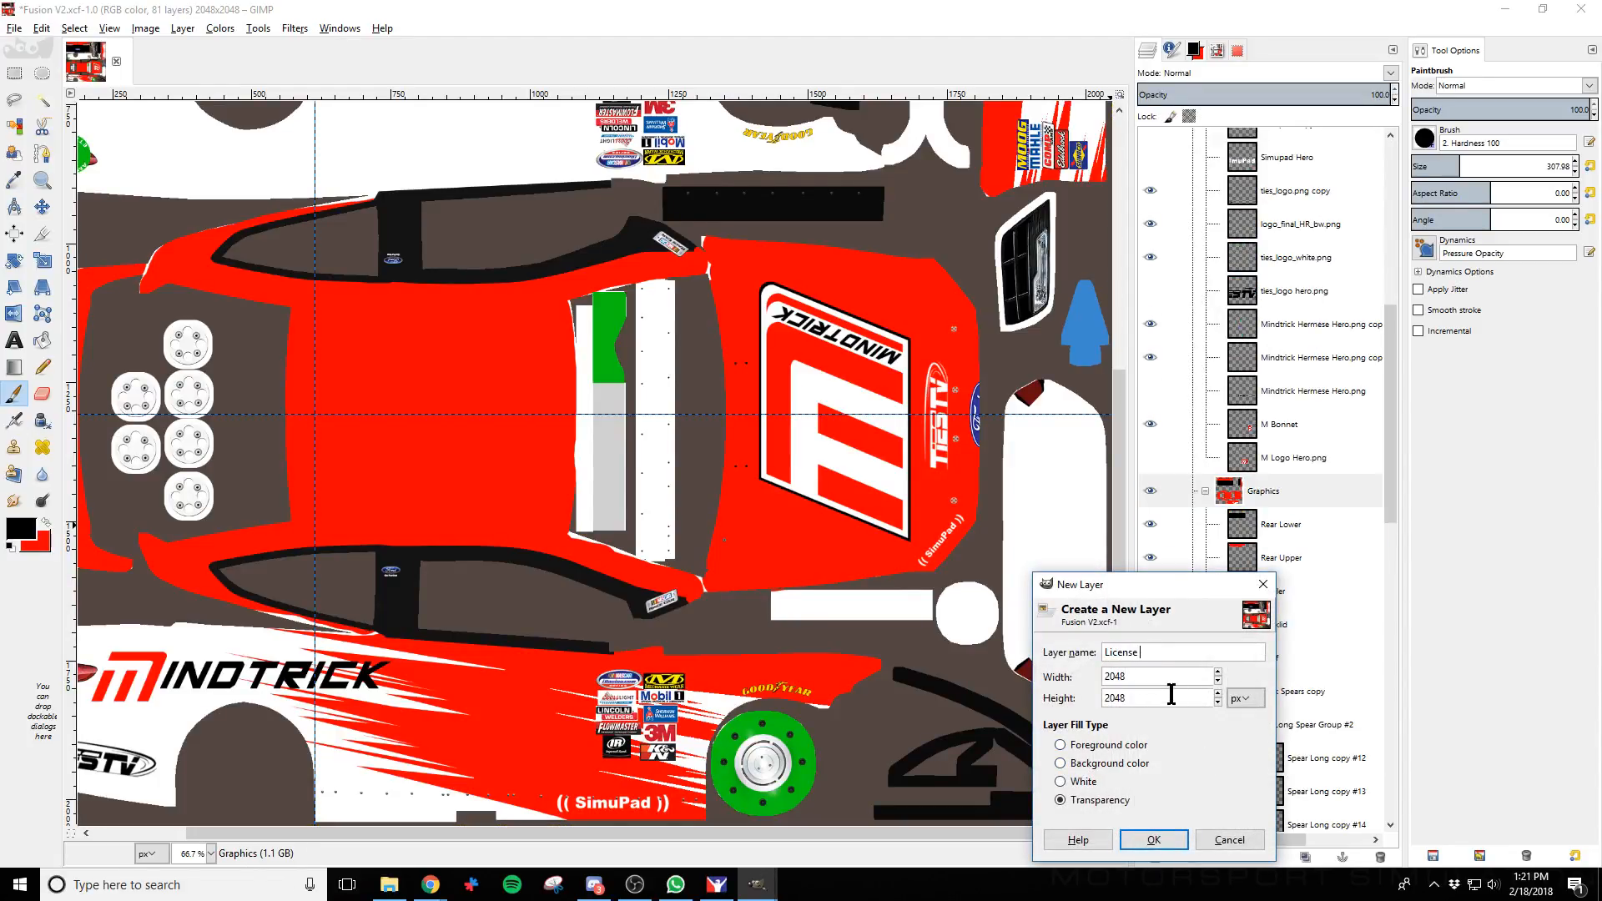
{"action": "left_click", "coordinate": [1153, 839]}
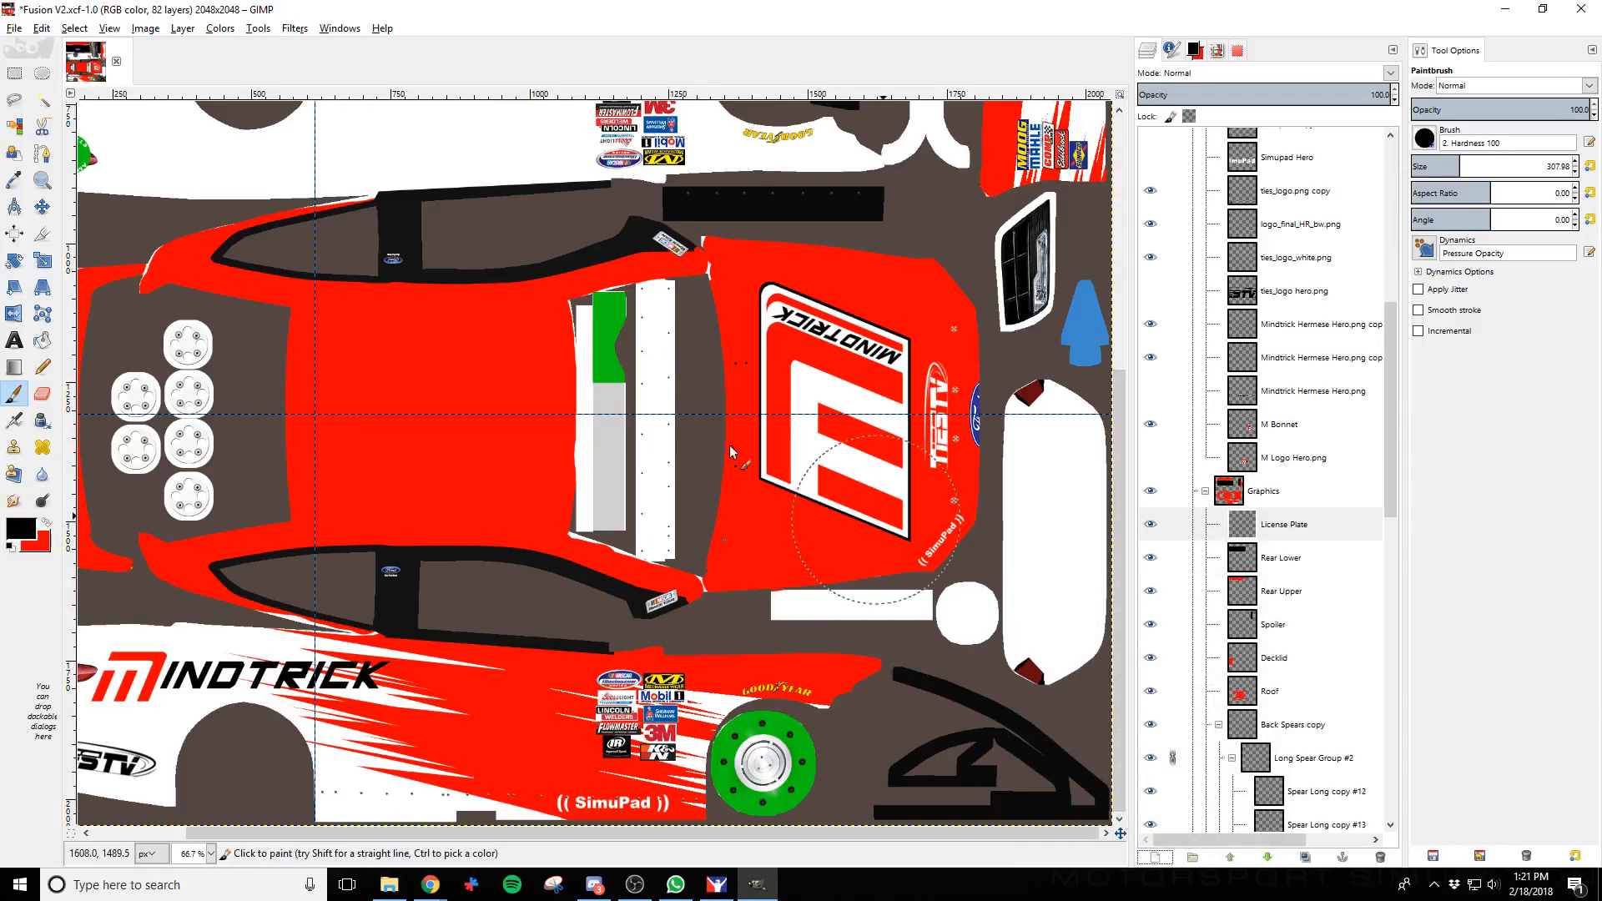
Select the white rear panel, paint it solid black, and switch to iRacing
{"action": "left_click", "coordinate": [14, 74]}
{"action": "left_click_drag", "start_coordinate": [1009, 377], "coordinate": [1103, 685]}
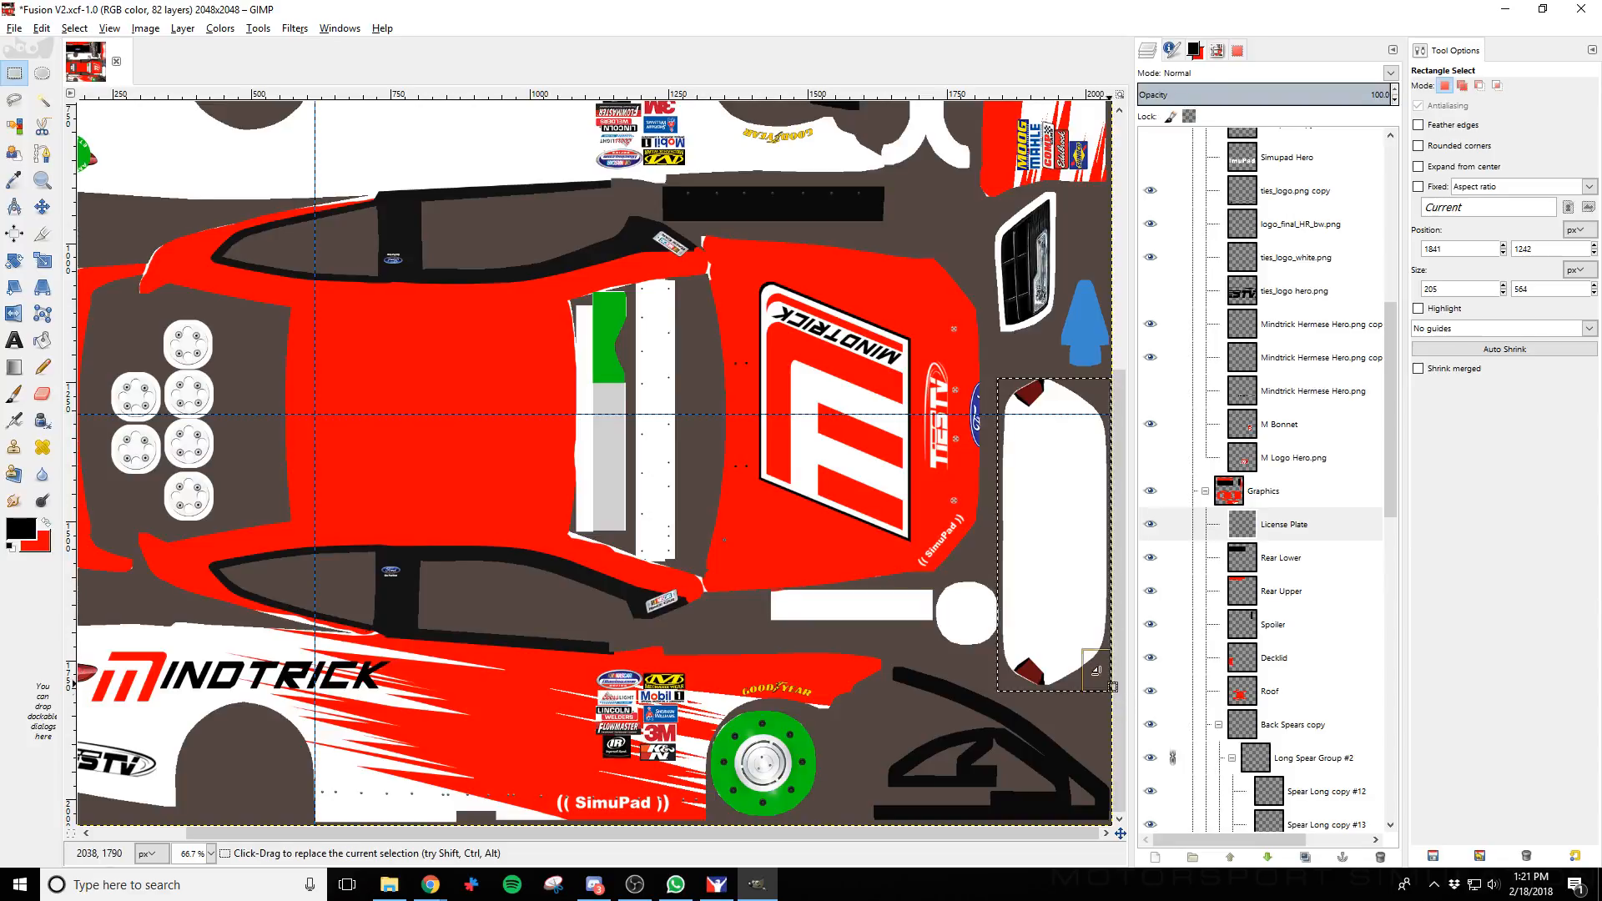
{"action": "left_click", "coordinate": [14, 394]}
{"action": "mouse_move", "coordinate": [1043, 459]}
{"action": "left_mouse_down"}
{"action": "mouse_move", "coordinate": [1058, 463]}
{"action": "mouse_move", "coordinate": [1067, 684]}
{"action": "left_mouse_up"}
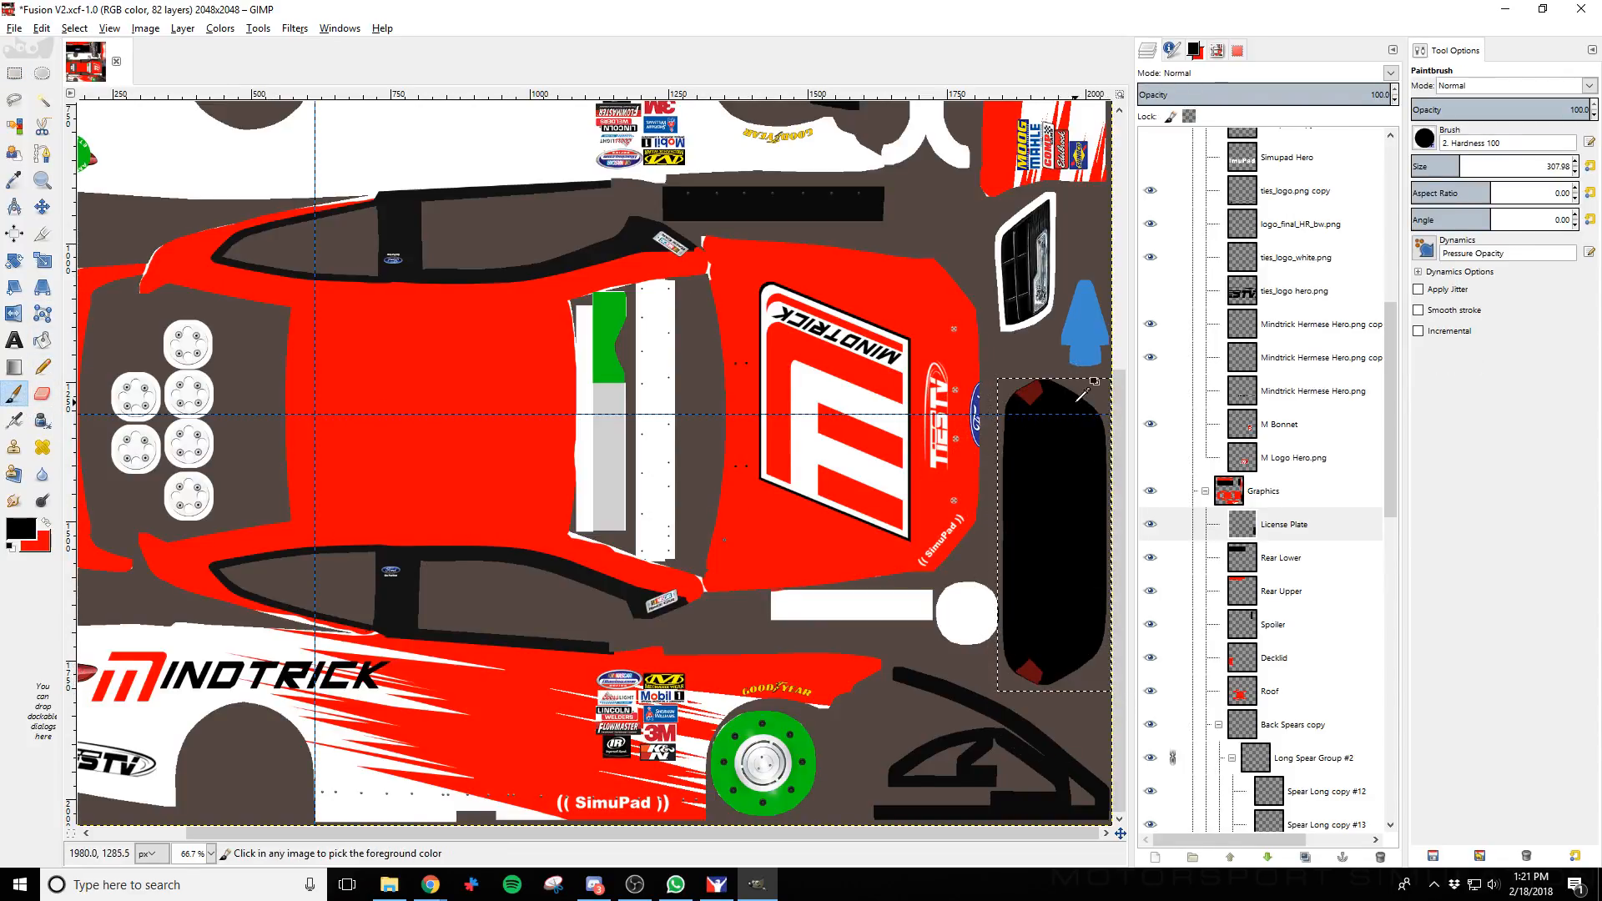
{"action": "key", "text": "alt+Tab"}
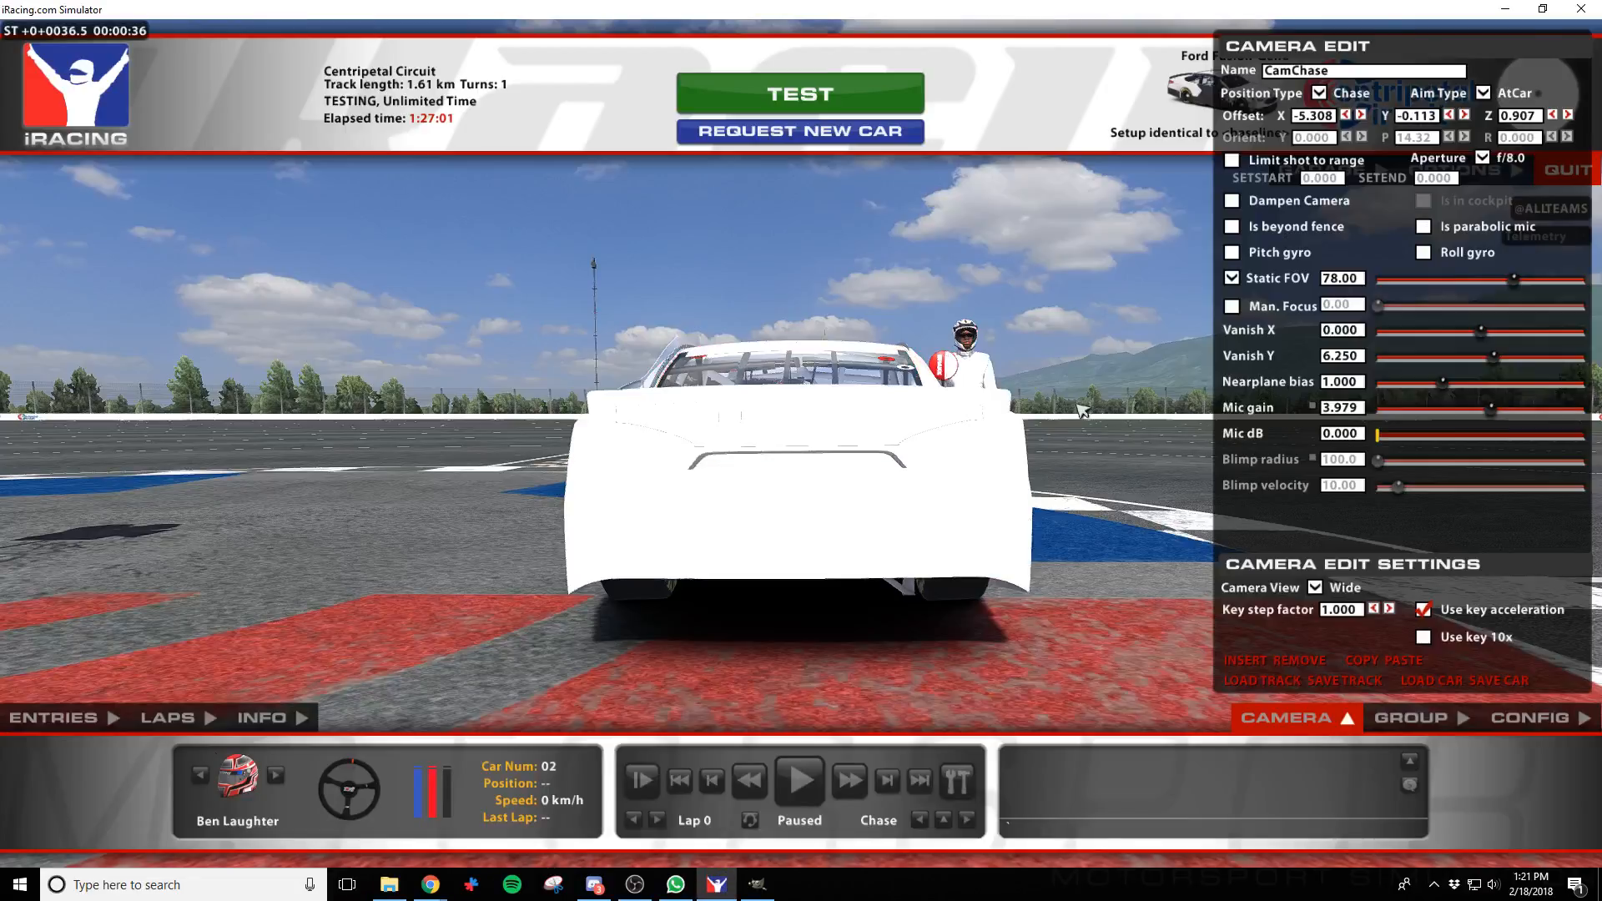
Line up the iRacing camera behind the car, centred on the now-black rear bumper
{"action": "key", "text": "s"}
{"action": "key", "text": "d"}
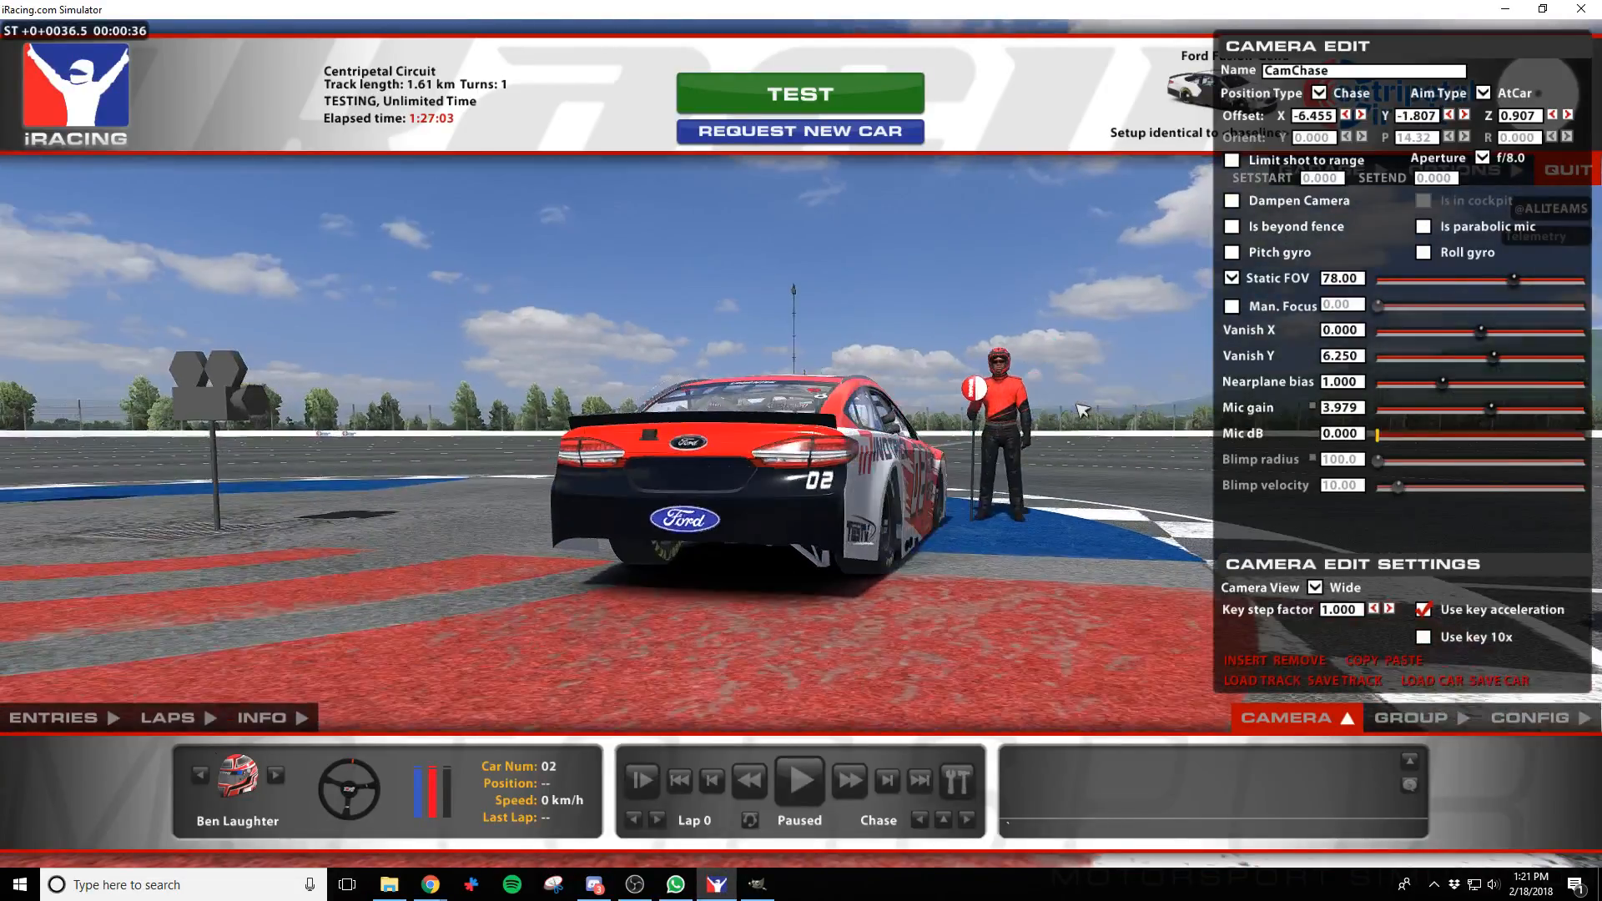
{"action": "key", "text": "a"}
{"action": "key", "text": "w"}
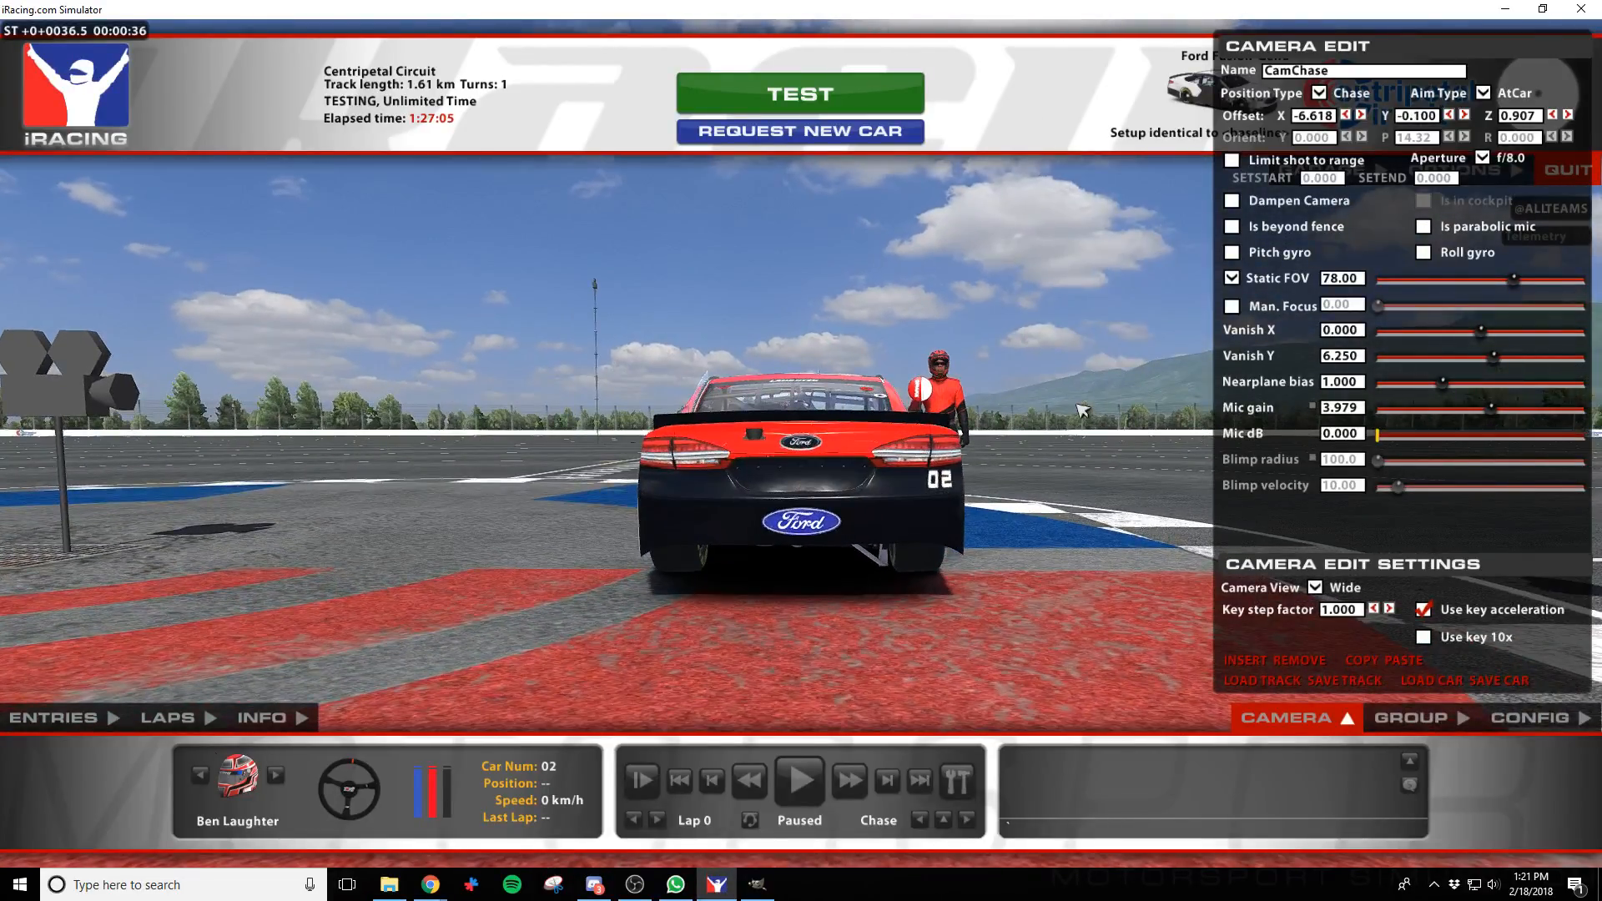
{"action": "key", "text": "a"}
In File Explorer, open Assets > Mindtrick and select Mindtrick Hermese White.png
{"action": "left_click", "coordinate": [389, 885]}
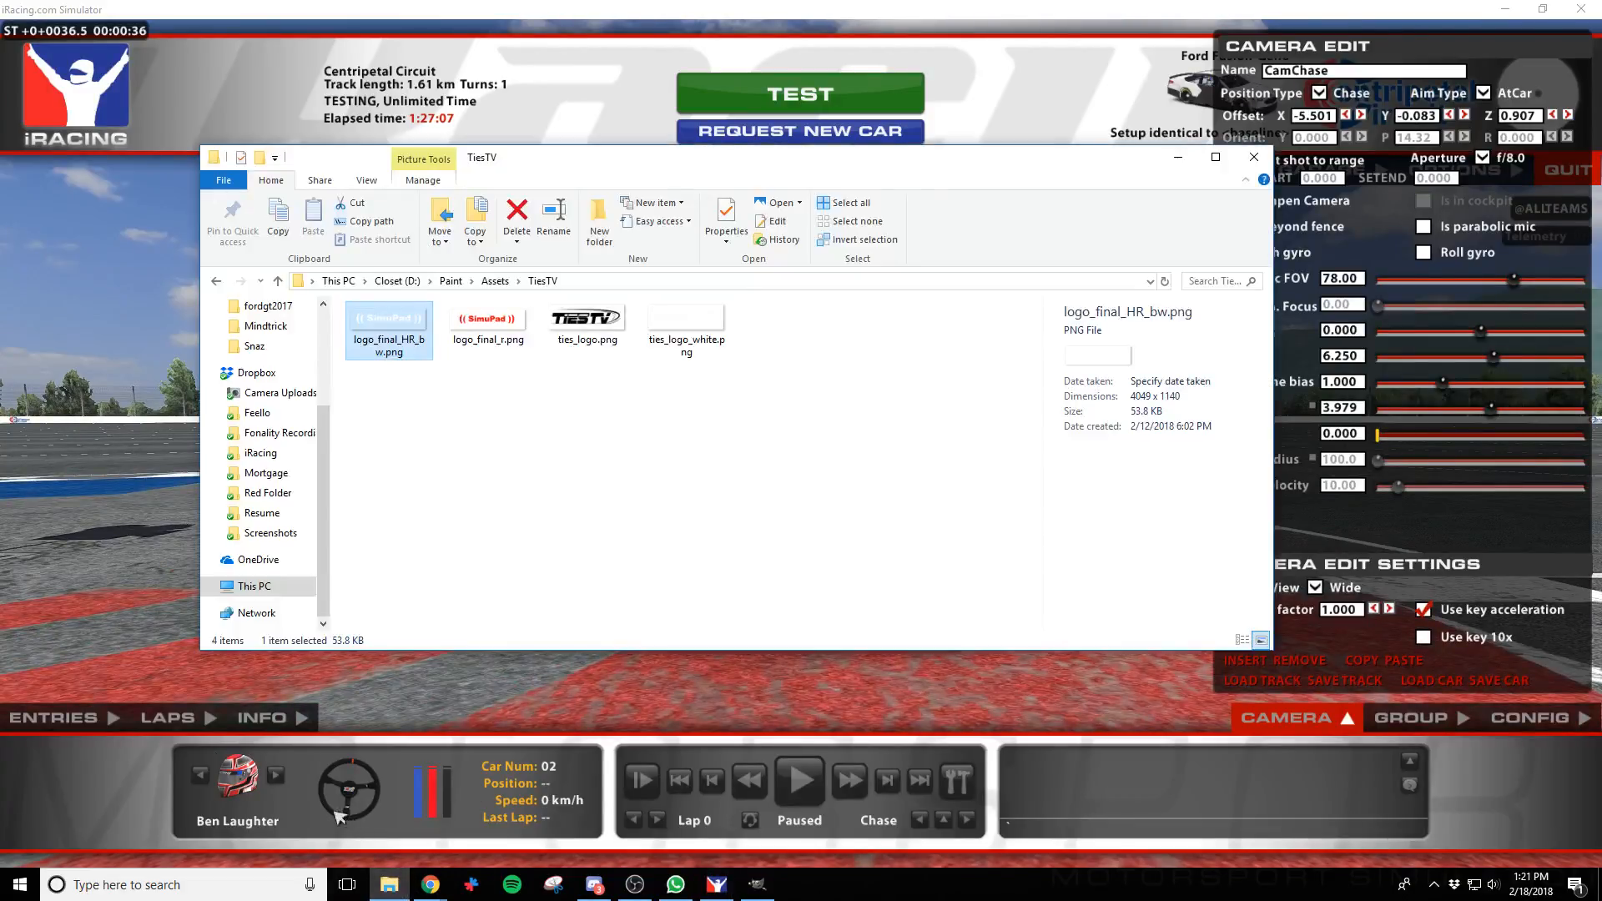
{"action": "left_click", "coordinate": [216, 282]}
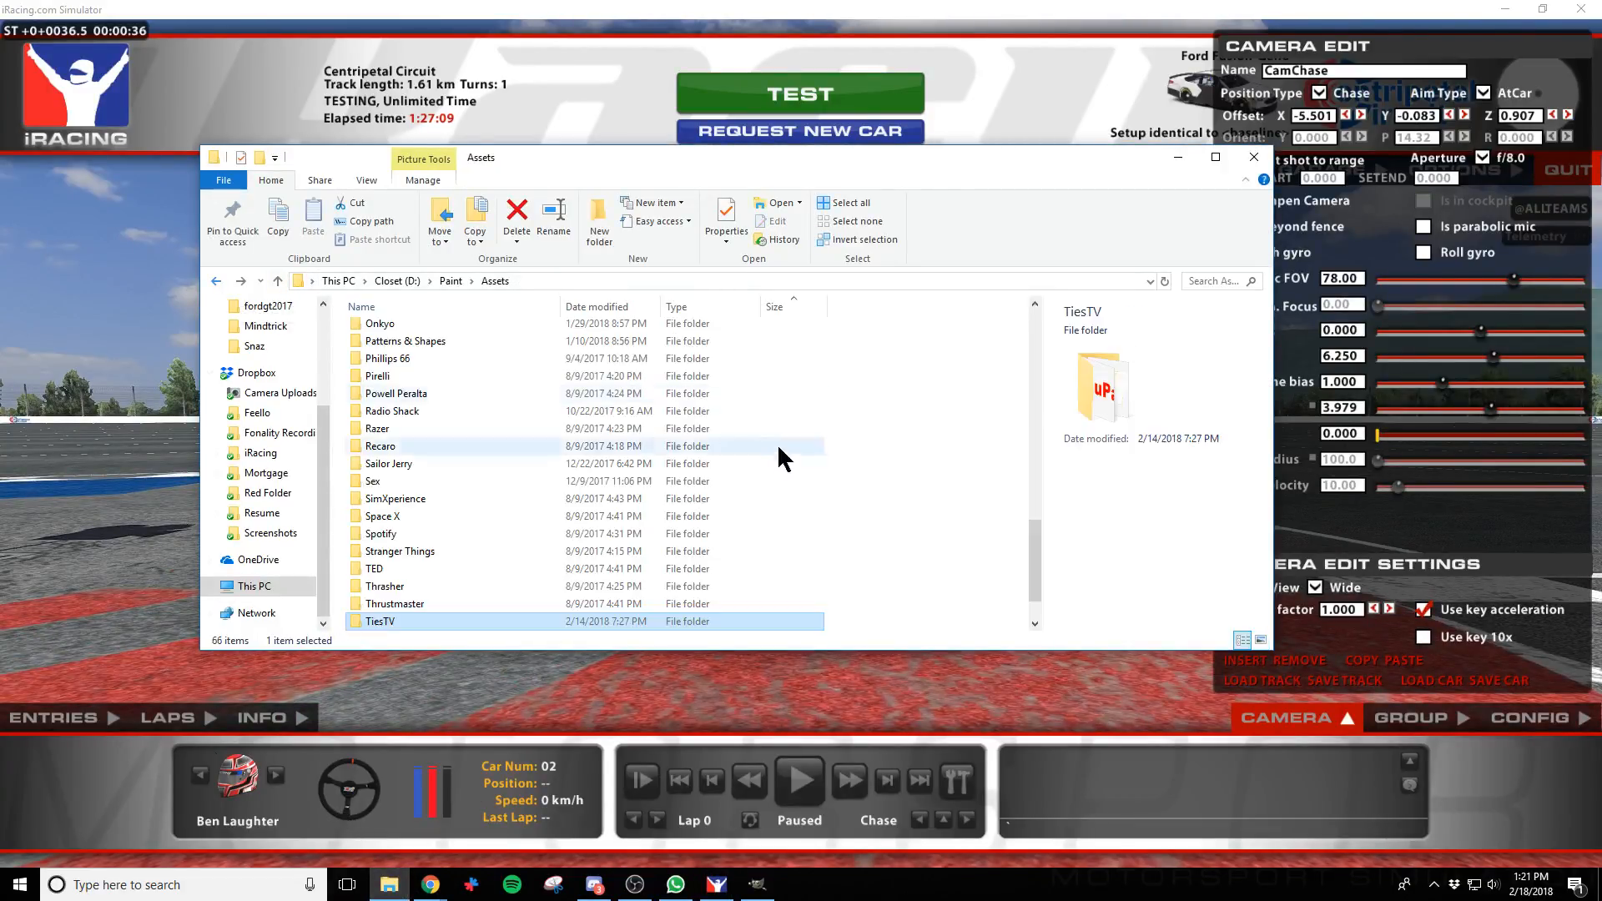
{"action": "scroll", "coordinate": [480, 501], "scroll_direction": "up", "scroll_amount": 1}
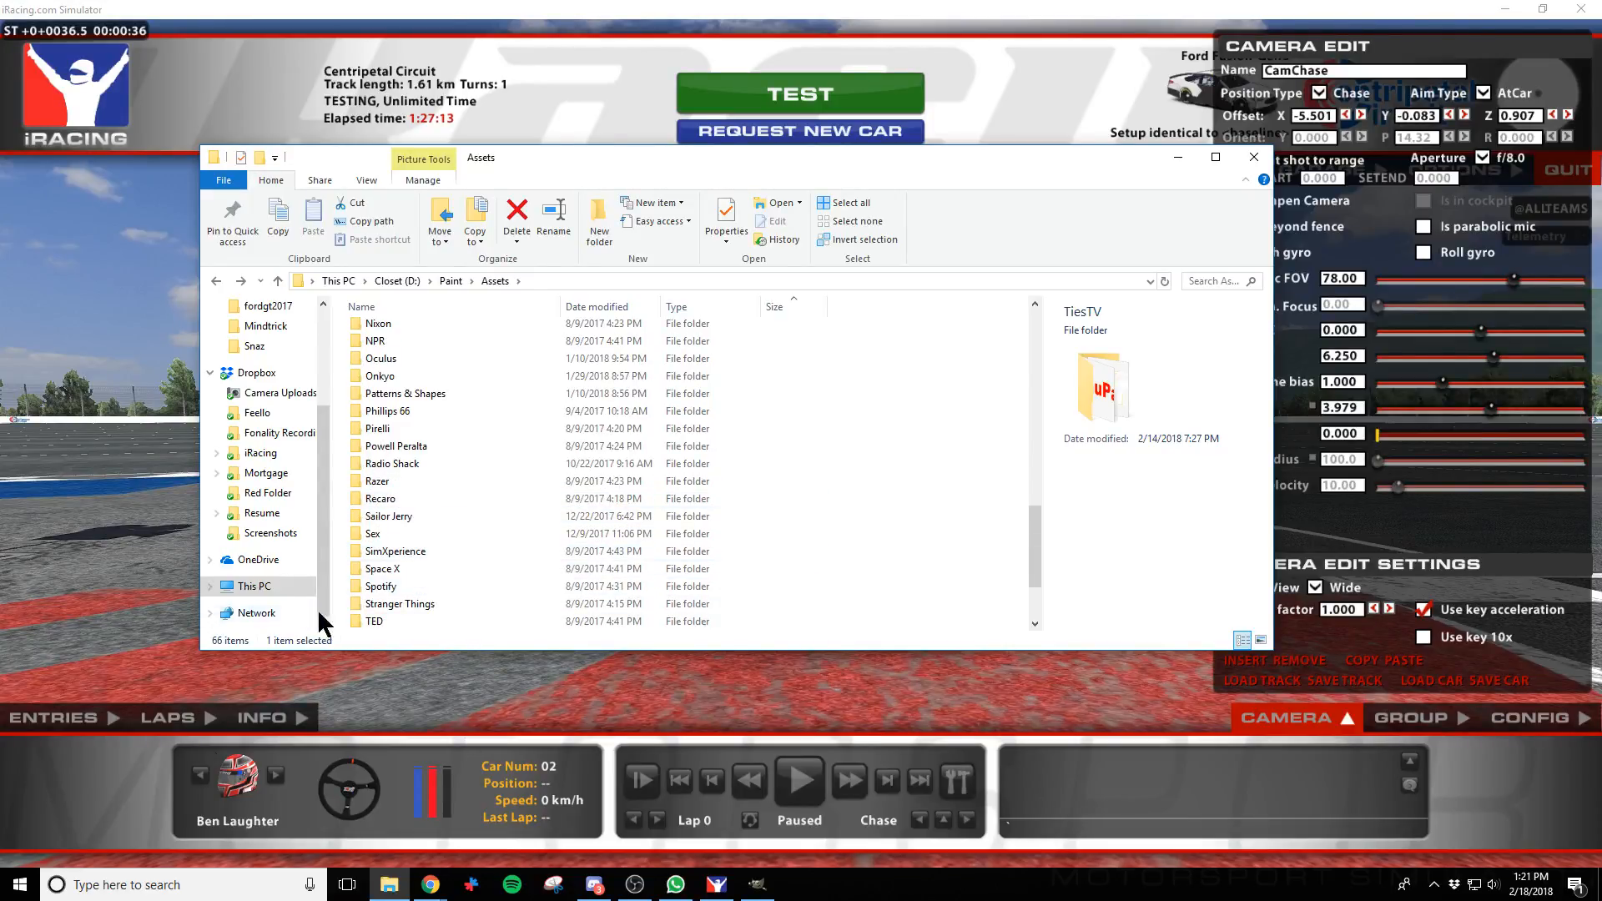
{"action": "scroll", "coordinate": [322, 615], "scroll_direction": "up", "scroll_amount": 1}
{"action": "scroll", "coordinate": [400, 590], "scroll_direction": "up", "scroll_amount": 5}
{"action": "left_click", "coordinate": [396, 521]}
{"action": "double_click", "coordinate": [397, 521]}
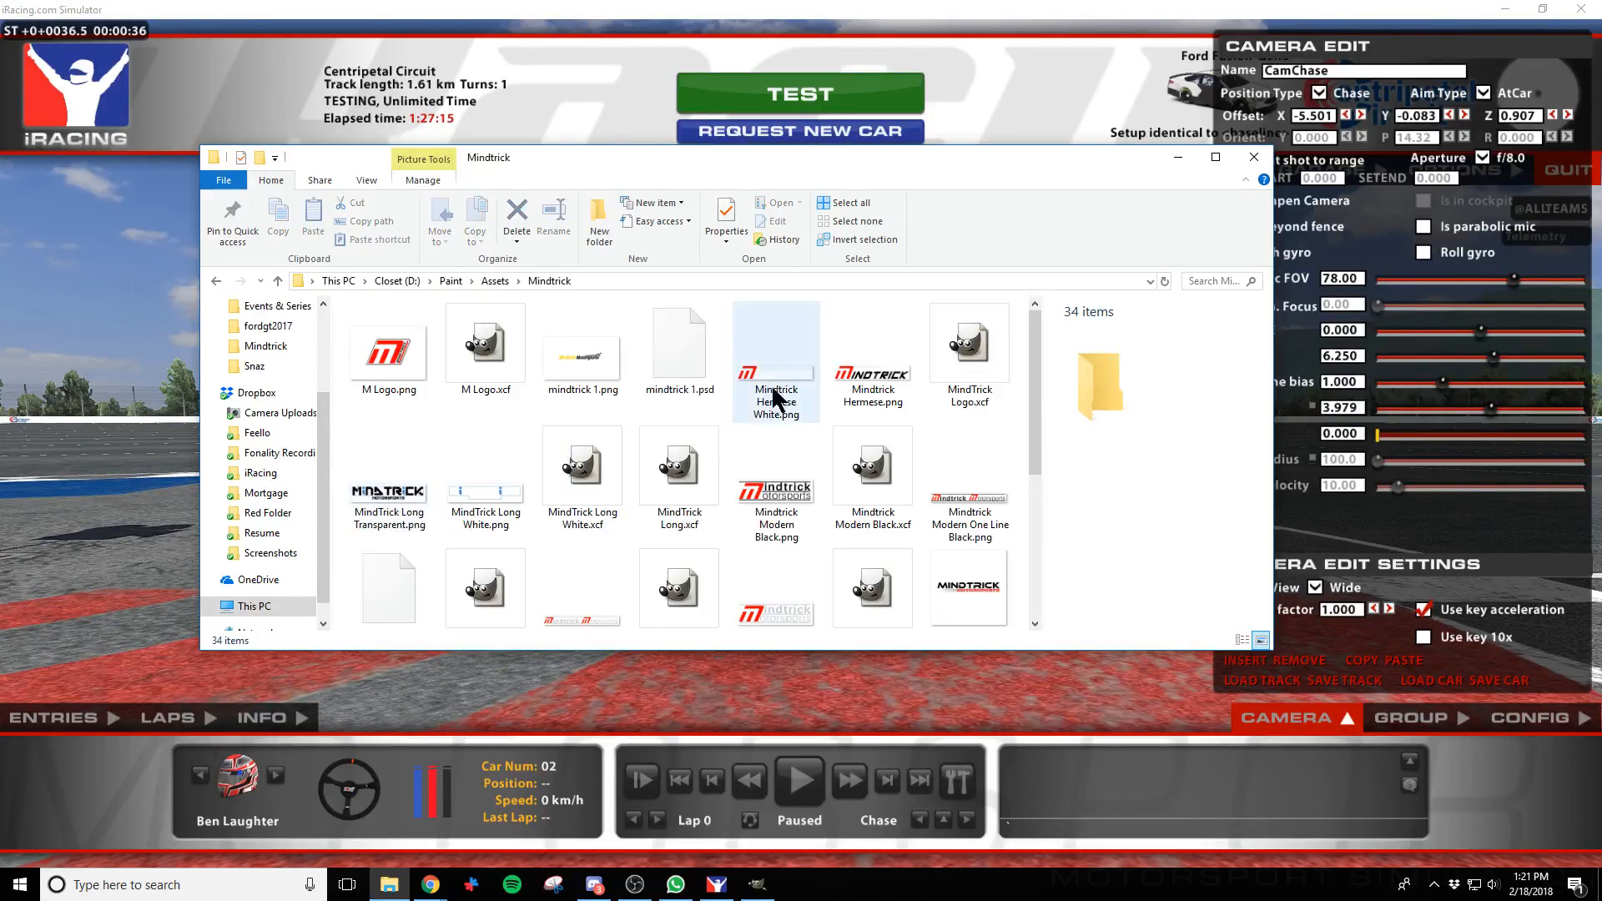
{"action": "left_click", "coordinate": [791, 385]}
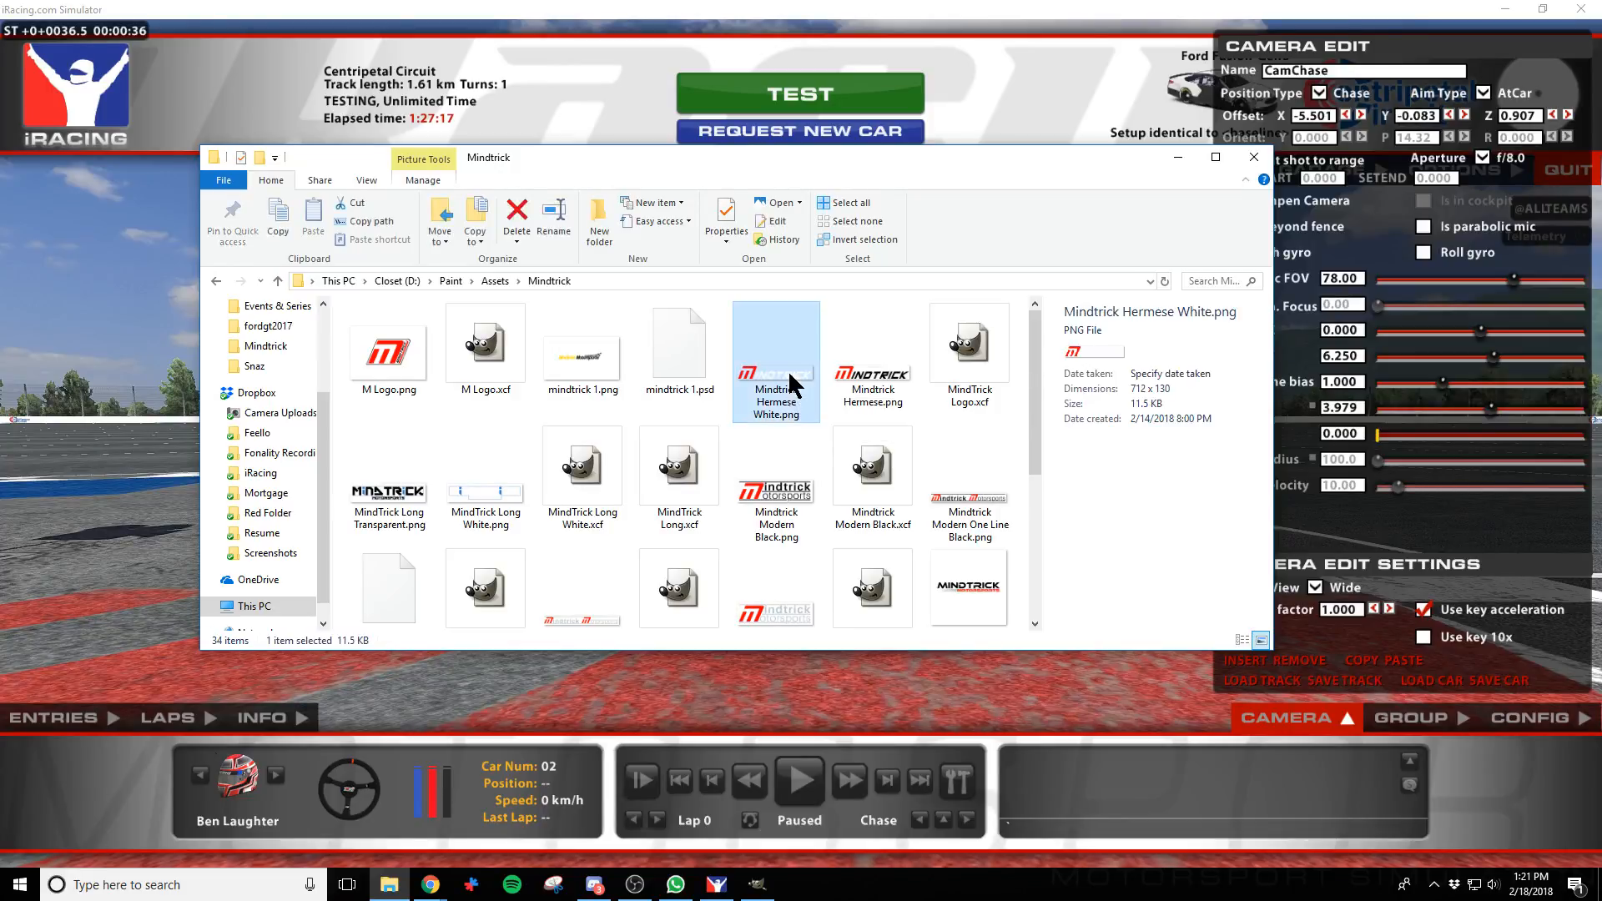
{"action": "key", "text": "alt+Tab"}
{"action": "key", "text": "alt+Tab"}
{"action": "key", "text": "alt+Tab"}
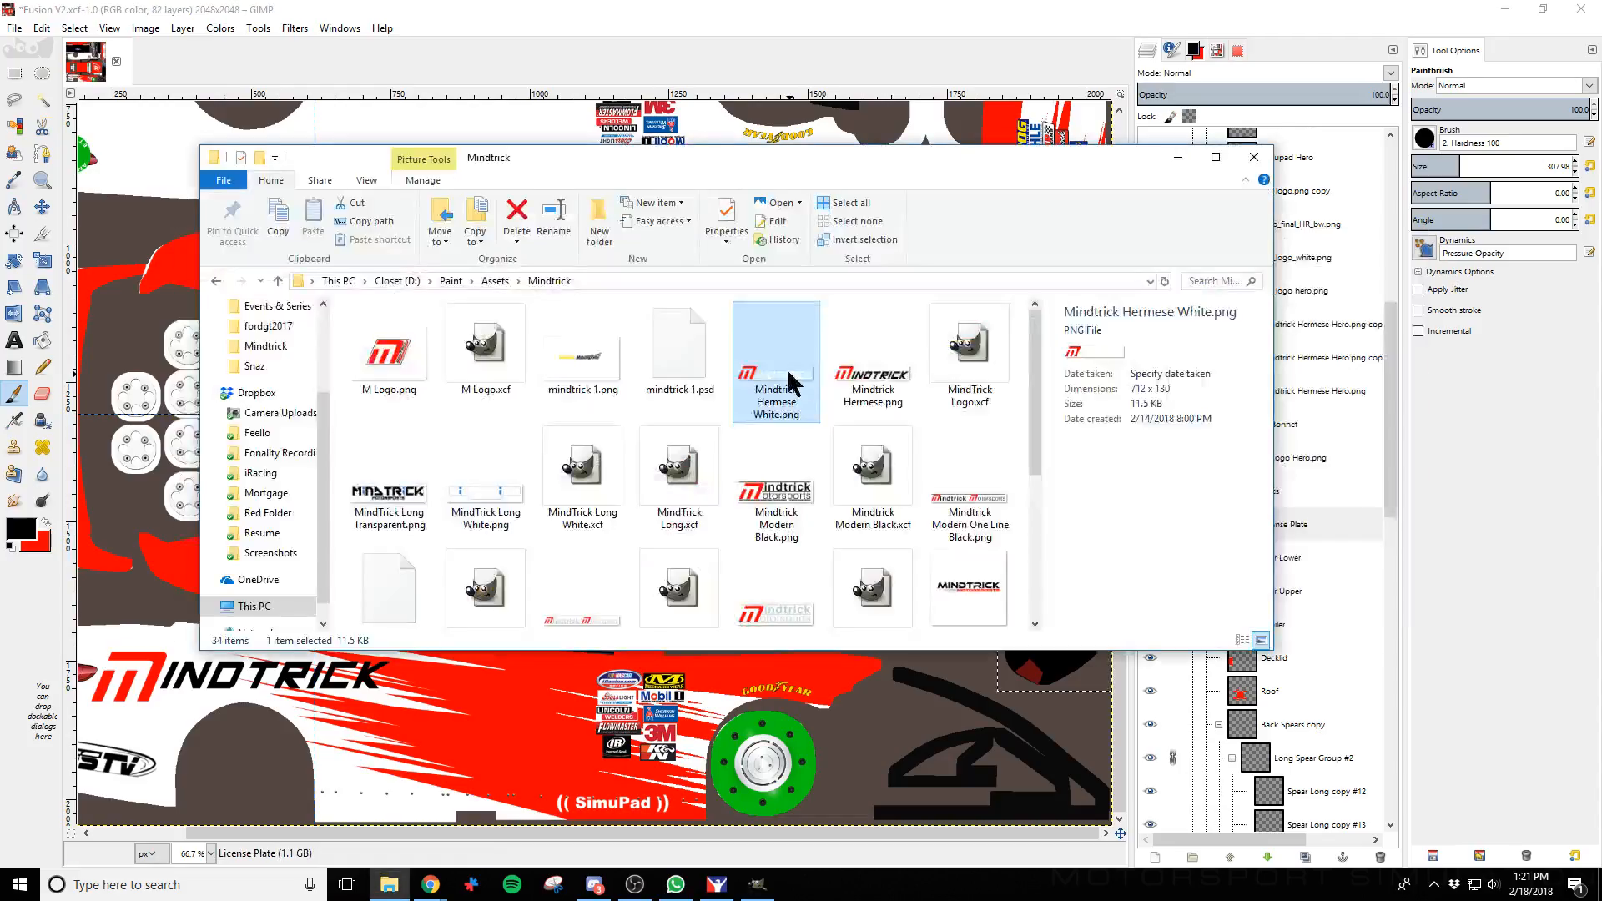
Bring the white Mindtrick logo in as a new layer and clear the existing selection
{"action": "left_click_drag", "start_coordinate": [528, 707], "coordinate": [527, 708]}
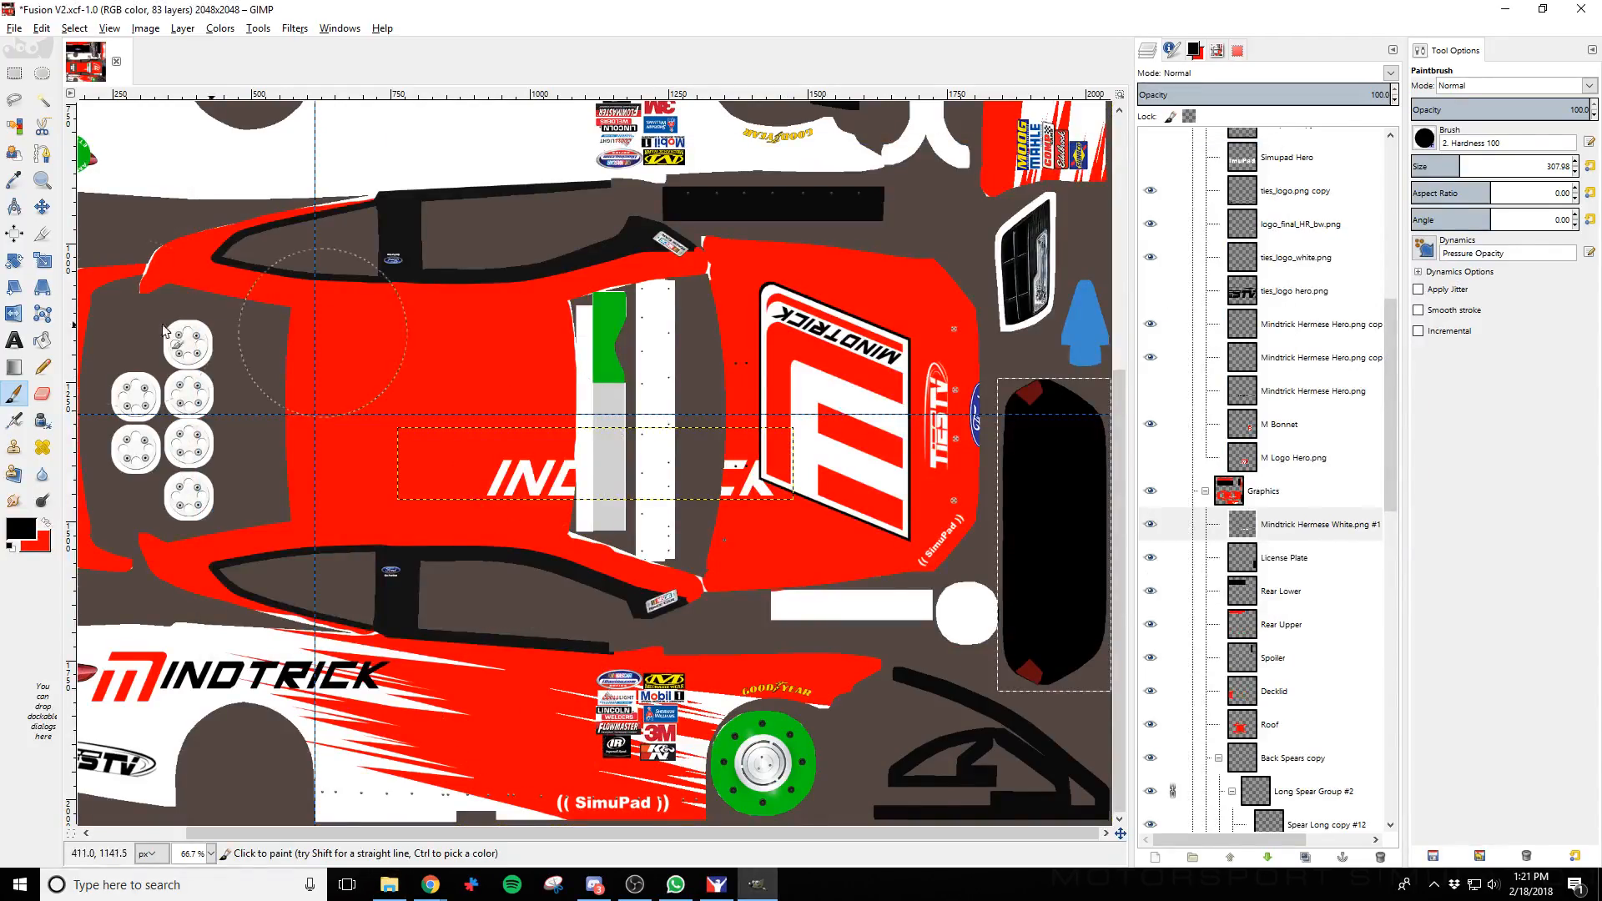
{"action": "left_click", "coordinate": [14, 261]}
{"action": "left_click", "coordinate": [495, 482]}
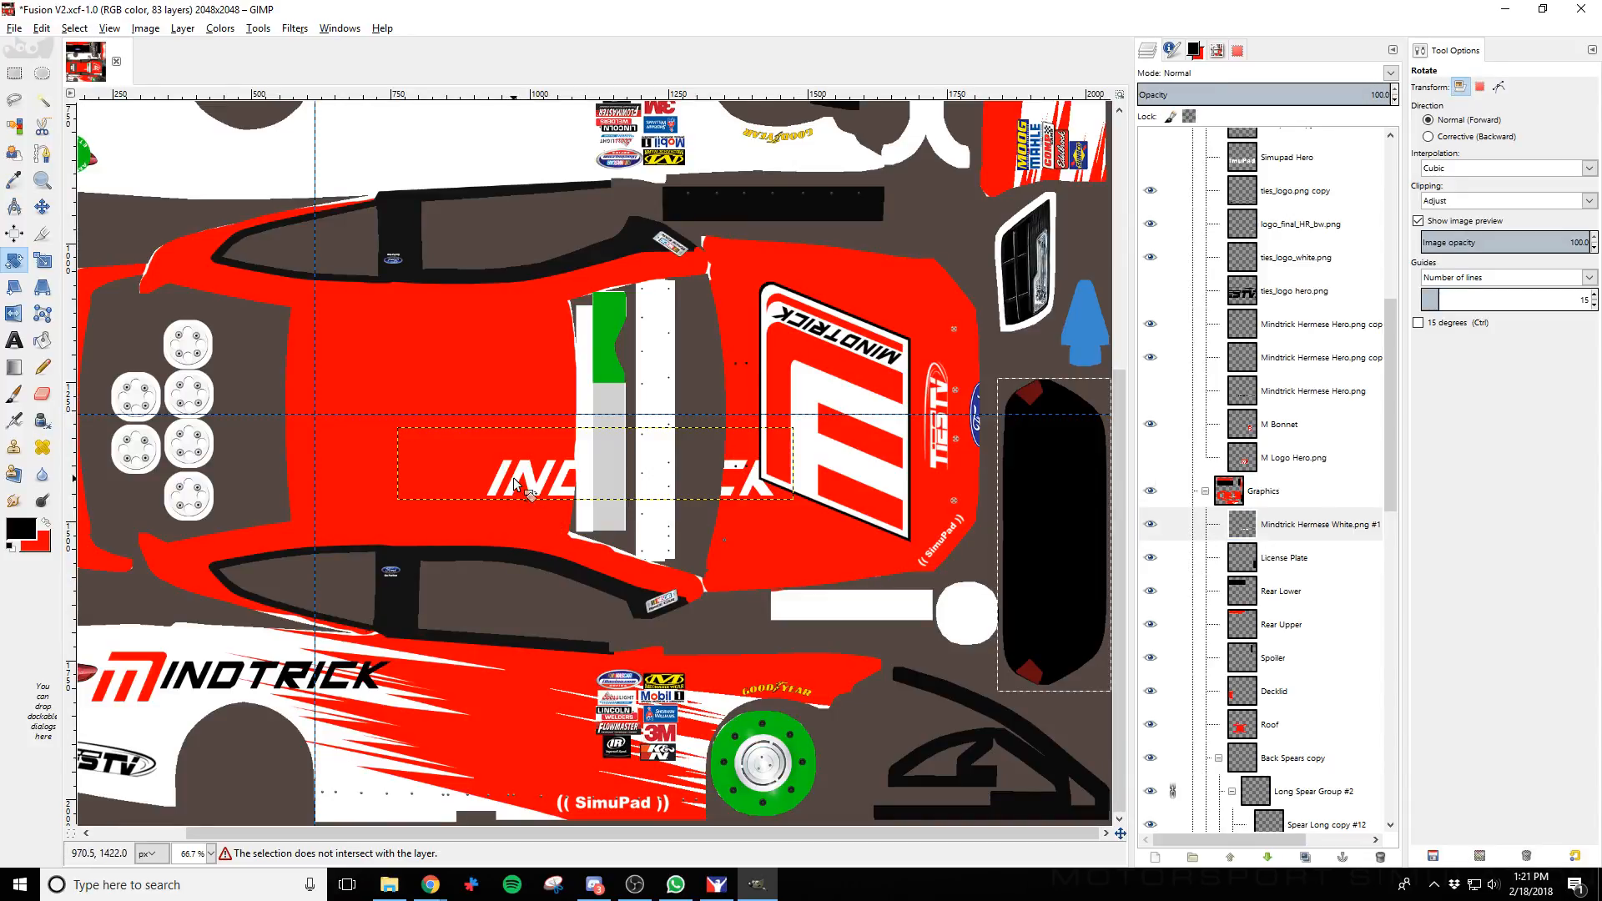
{"action": "left_click", "coordinate": [42, 208]}
{"action": "mouse_move", "coordinate": [532, 482]}
{"action": "left_mouse_down"}
{"action": "mouse_move", "coordinate": [642, 462]}
{"action": "mouse_move", "coordinate": [549, 482]}
{"action": "left_mouse_up"}
{"action": "key", "text": "ctrl+z"}
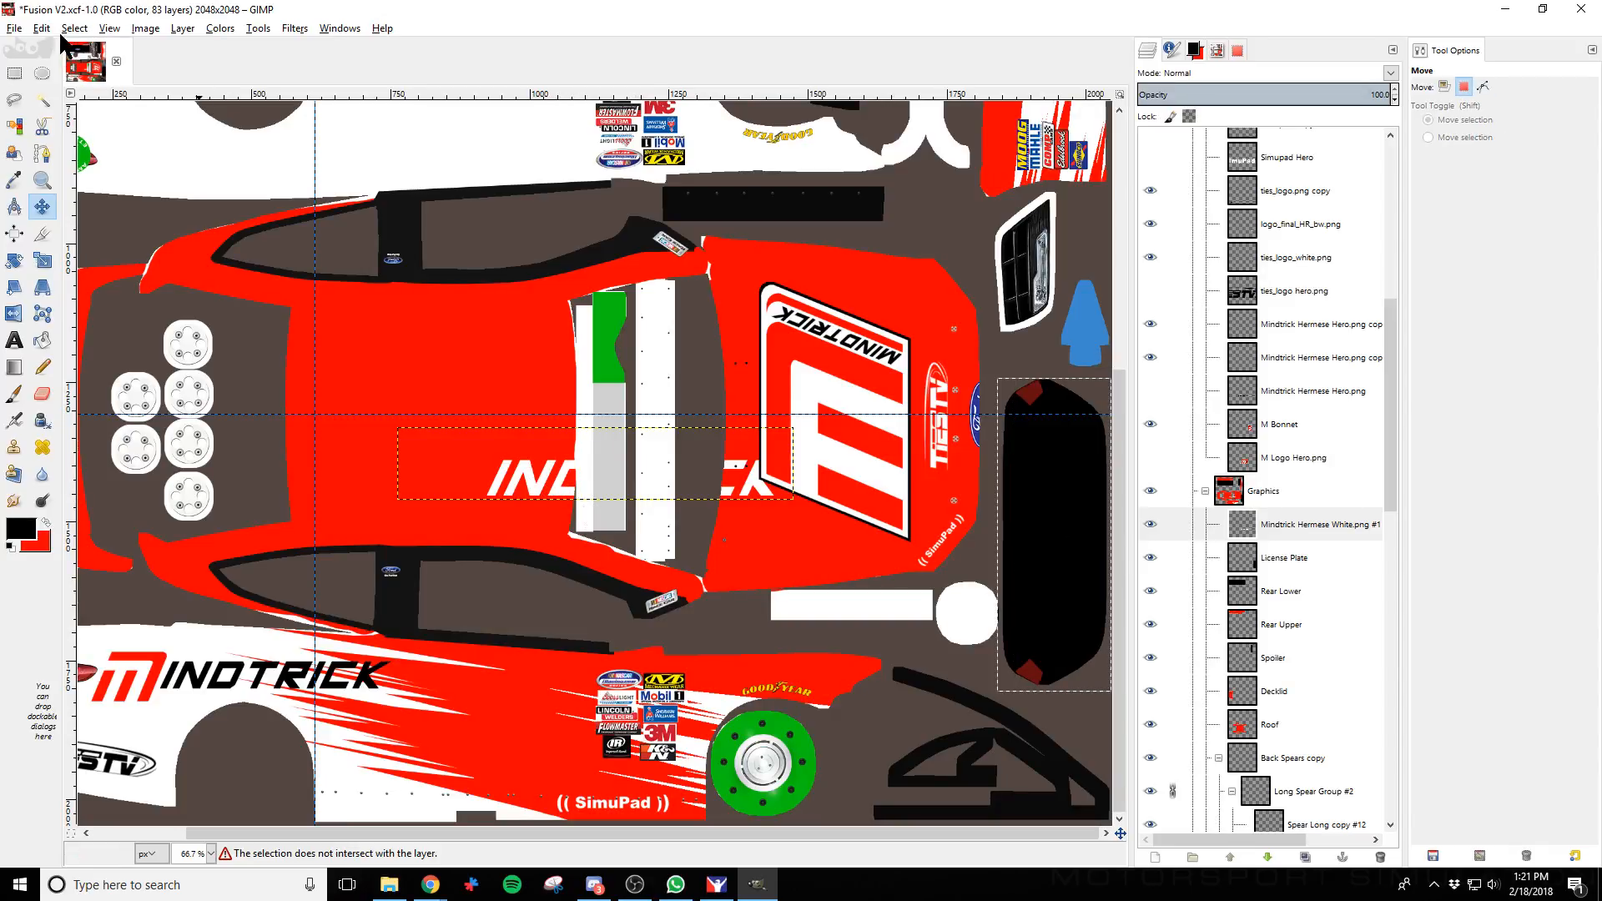
{"action": "left_click", "coordinate": [75, 28]}
{"action": "left_click", "coordinate": [100, 61]}
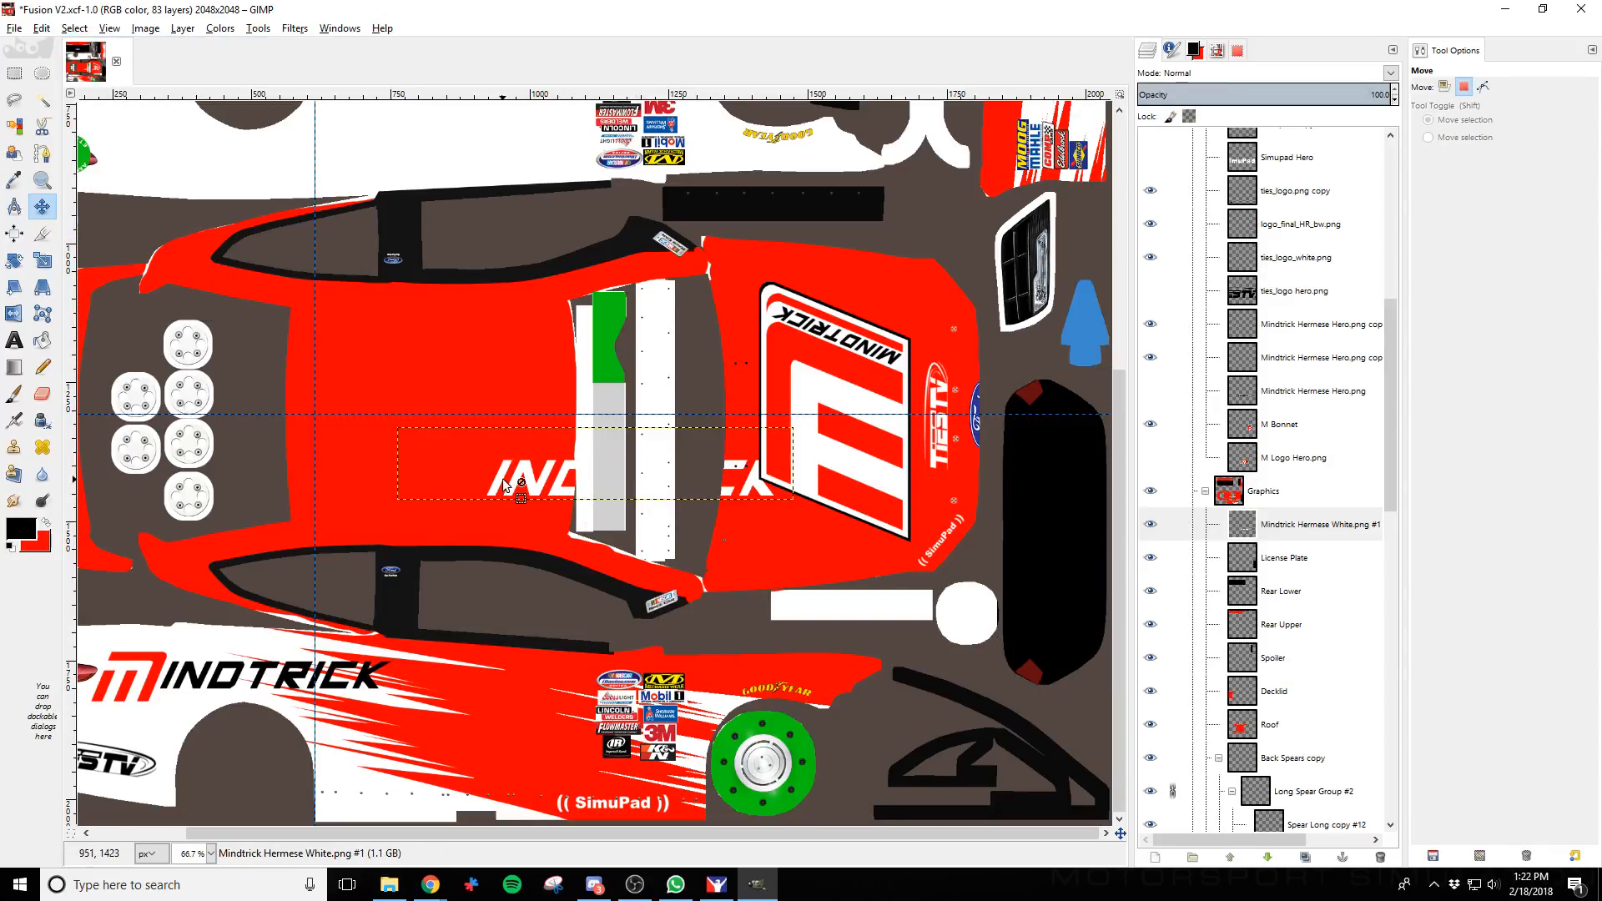
Rotate the Mindtrick logo layer by -90 degrees
{"action": "left_click", "coordinate": [12, 262]}
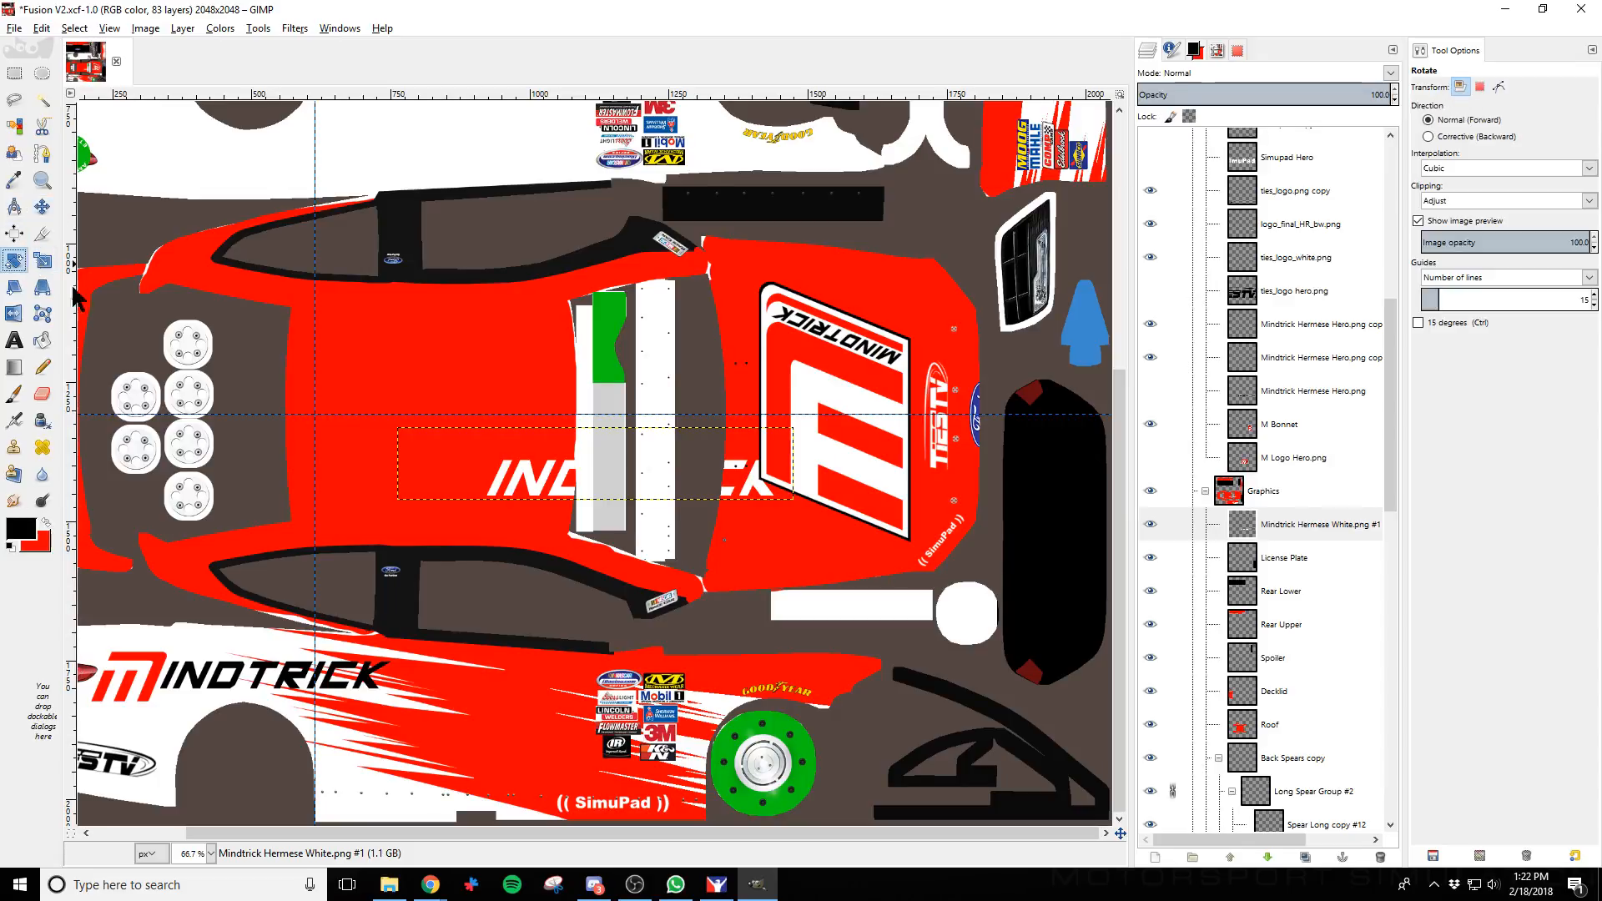
{"action": "left_click", "coordinate": [519, 478]}
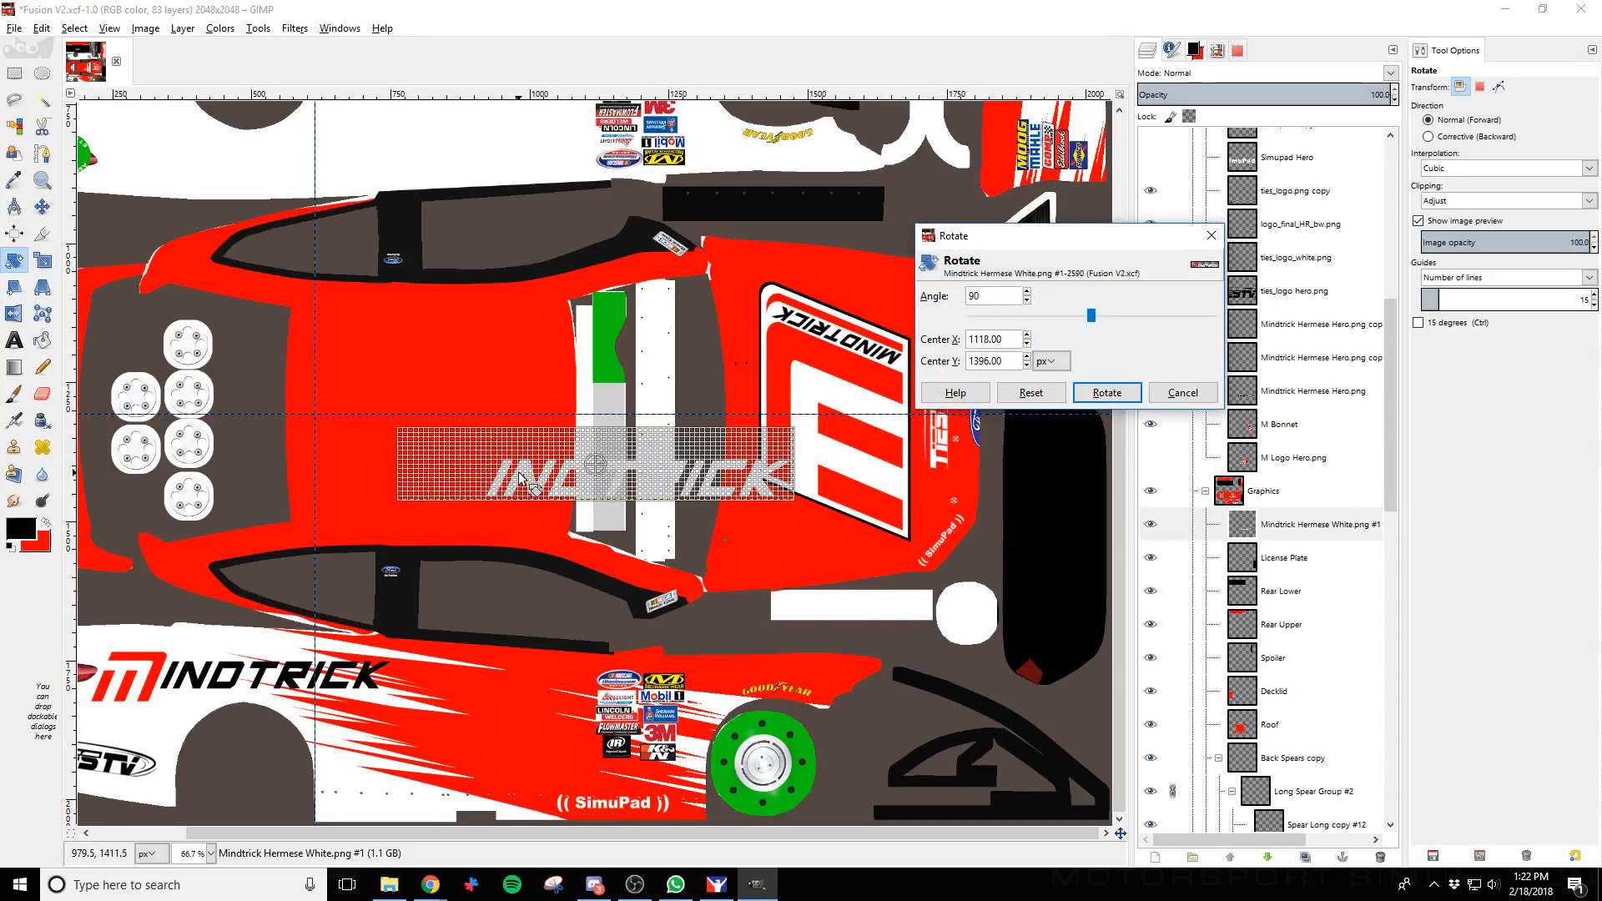
{"action": "type", "text": "90"}
{"action": "key", "text": "Tab"}
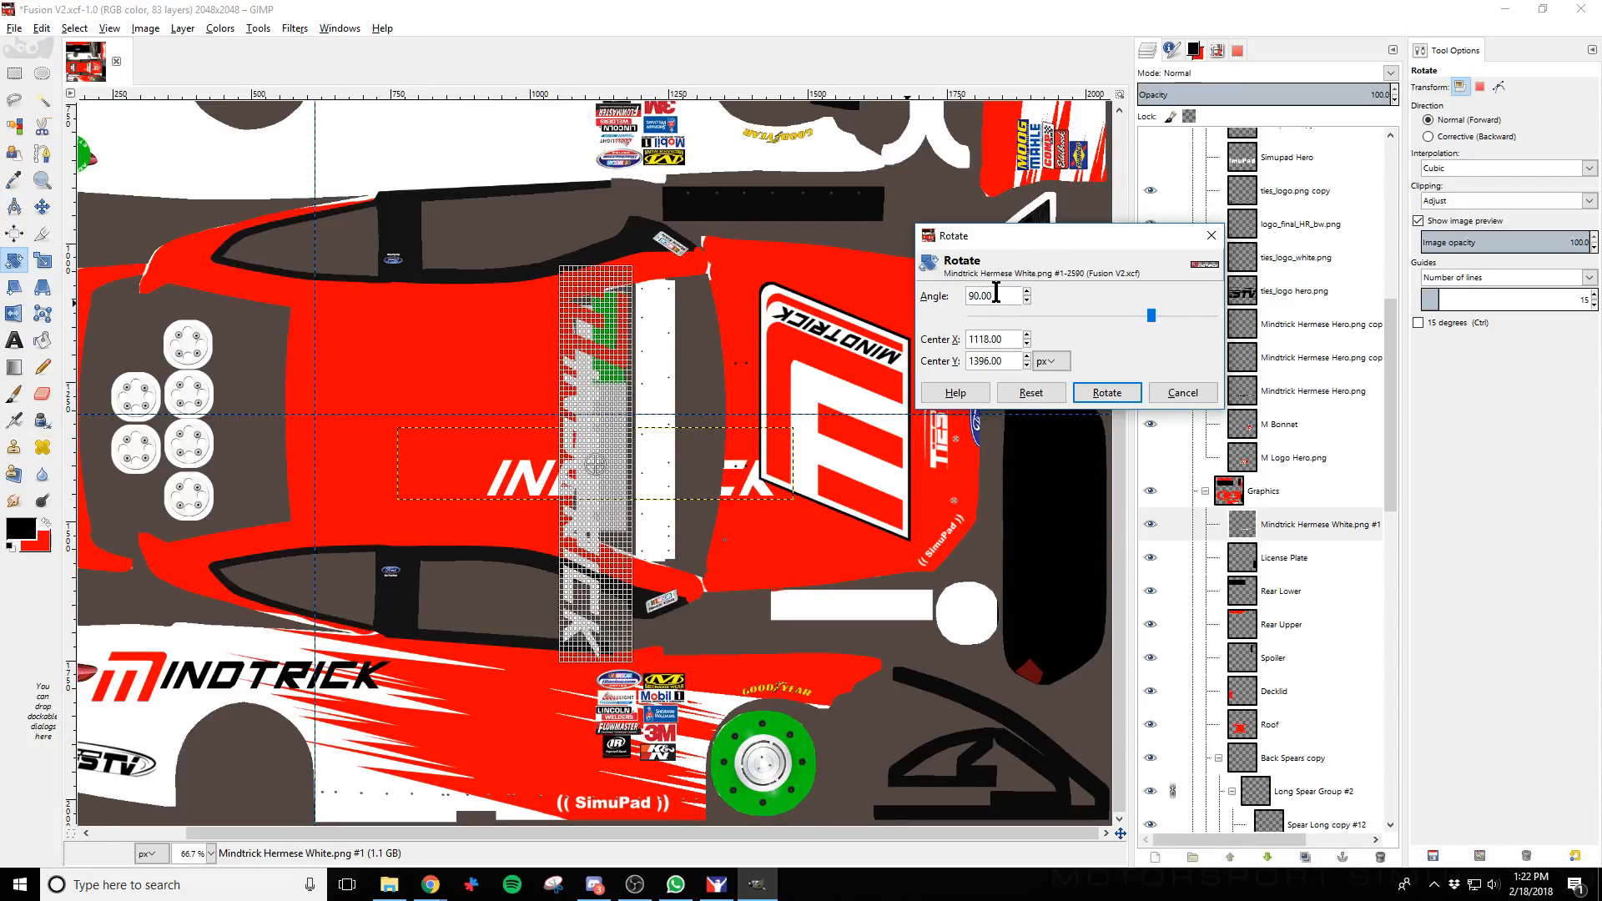
{"action": "type", "text": "-90"}
{"action": "key", "text": "Tab"}
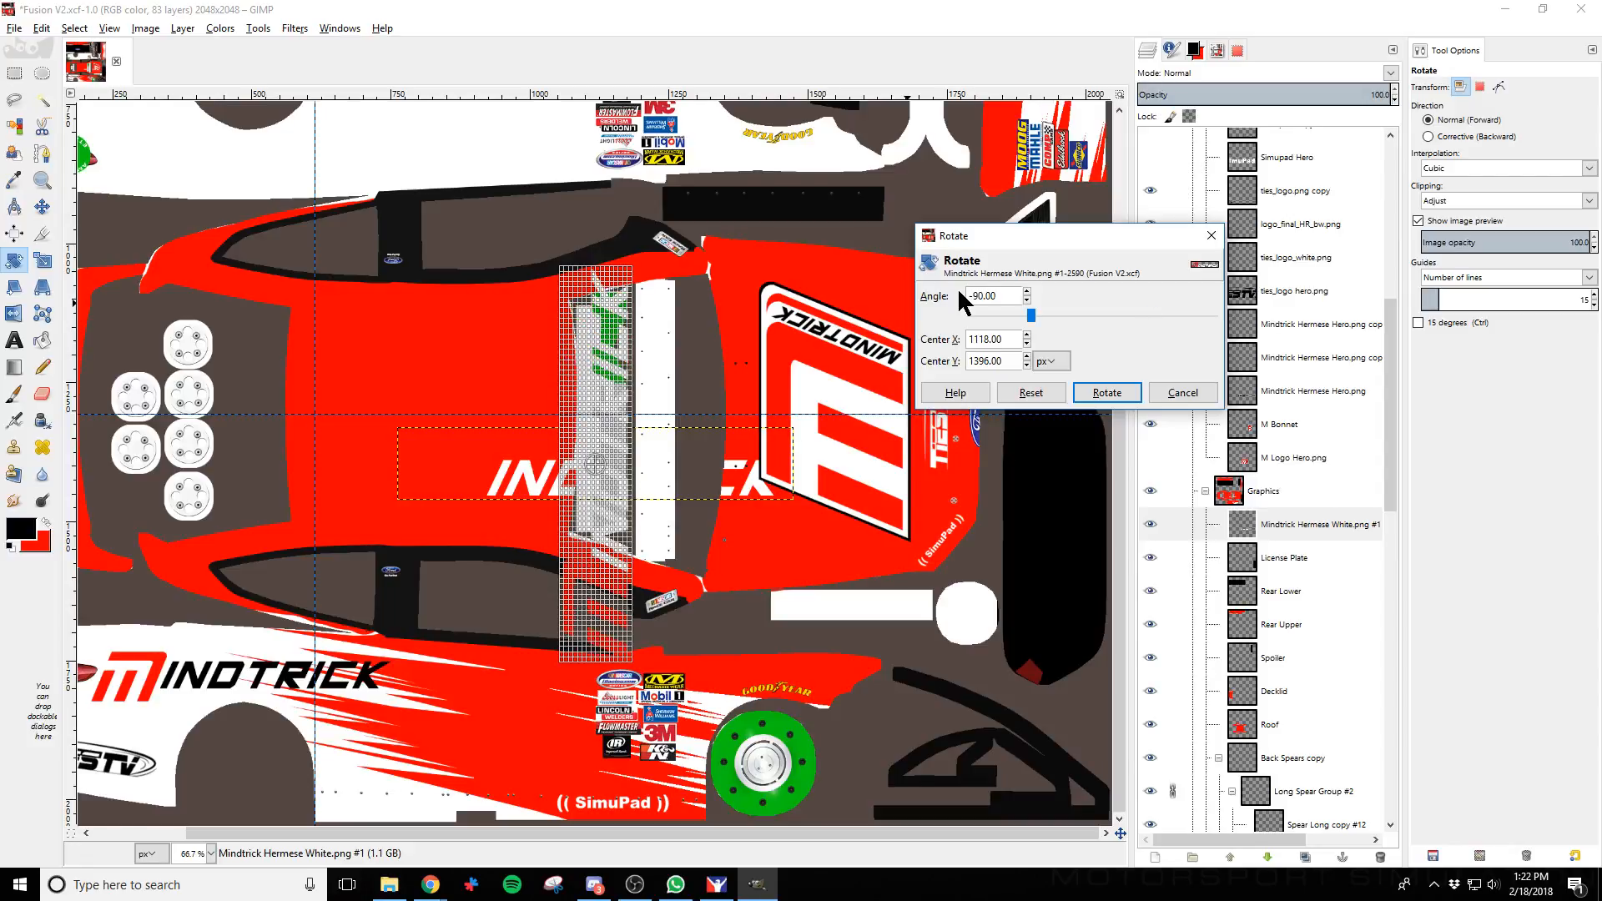
{"action": "left_click", "coordinate": [1106, 390]}
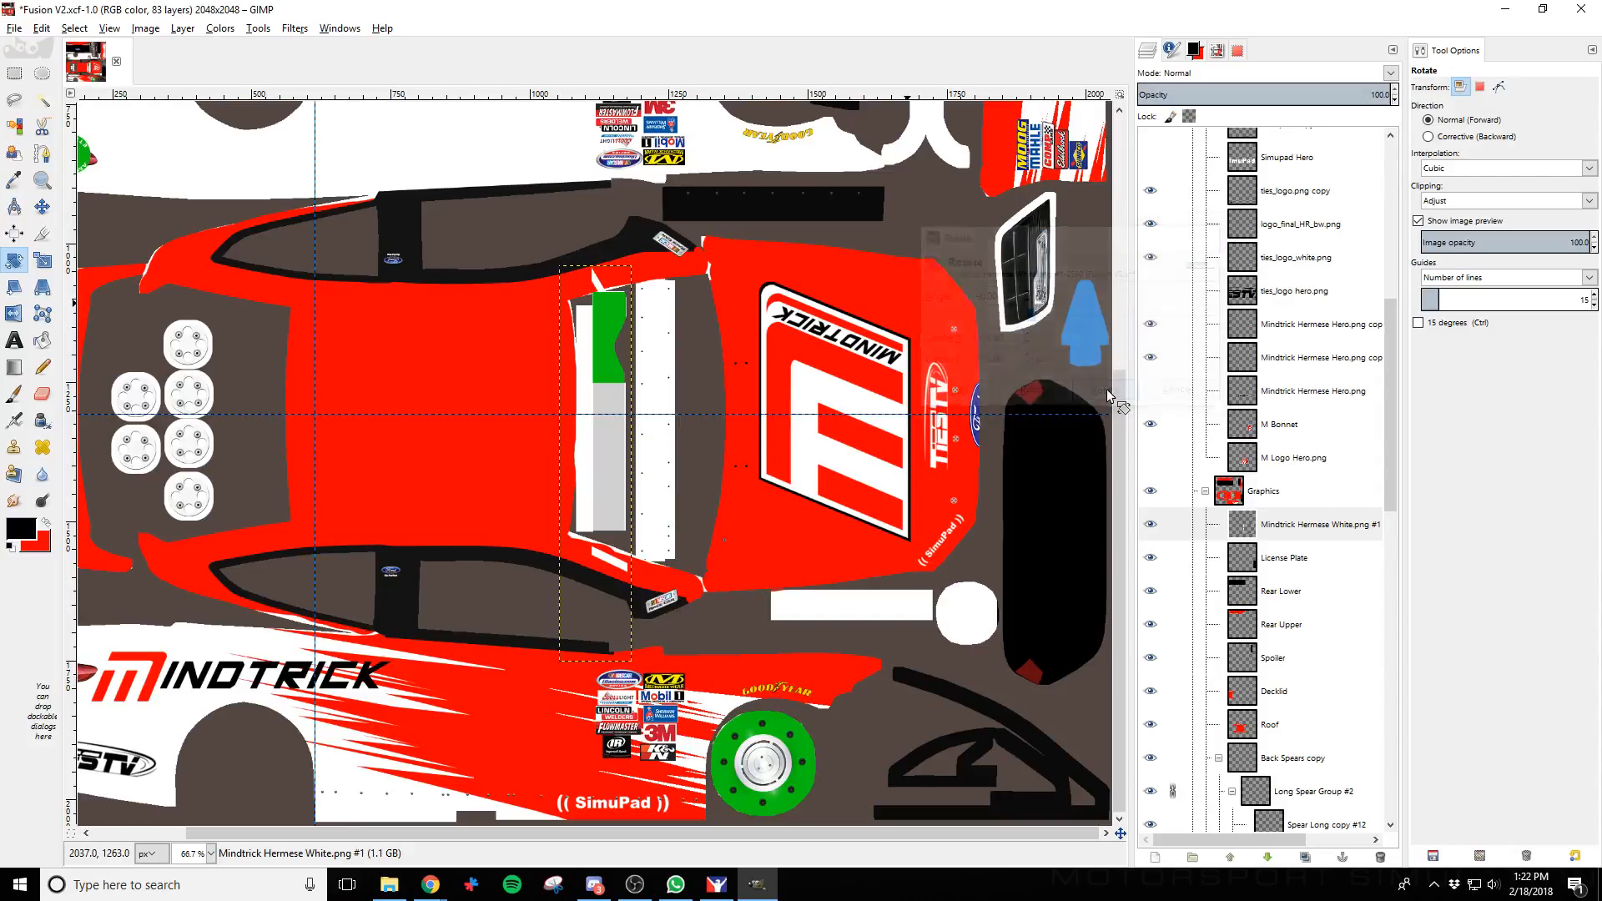
Move the logo layer onto the black rear panel and fine-tune its position
{"action": "left_click", "coordinate": [43, 208]}
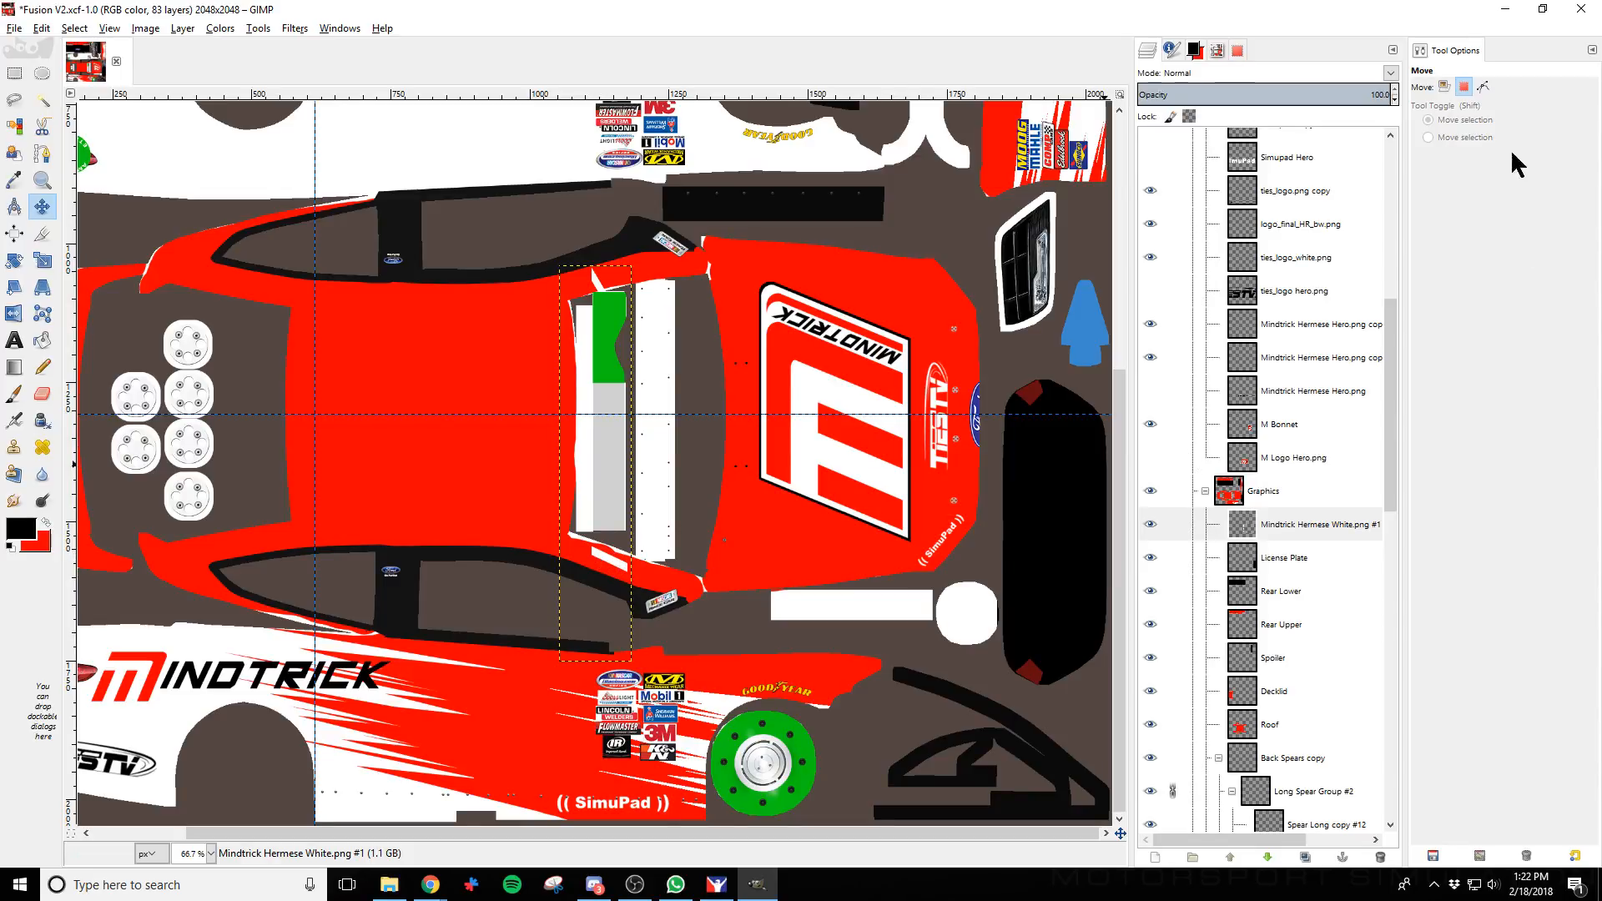
{"action": "left_click", "coordinate": [1444, 87]}
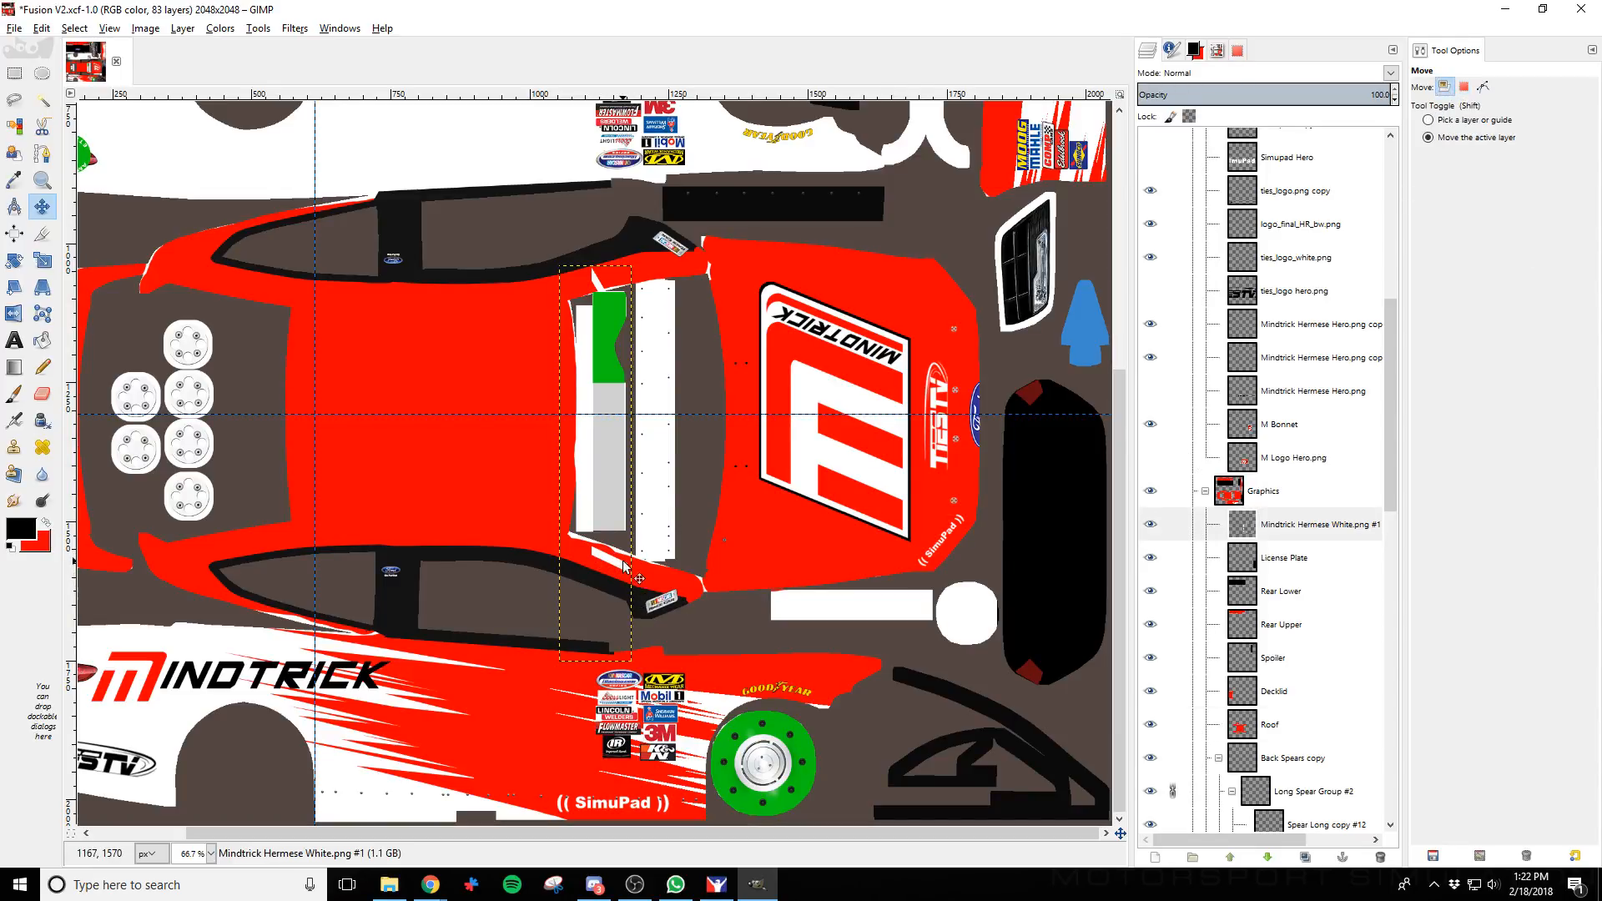
{"action": "key", "text": "shift+Right"}
{"action": "key", "text": "shift+Right"}
{"action": "key", "text": "shift+Right"}
{"action": "key", "text": "shift+Right"}
{"action": "key", "text": "shift+Right"}
{"action": "key", "text": "shift+Right"}
{"action": "key", "text": "shift+Right"}
{"action": "key", "text": "shift+Right"}
{"action": "key", "text": "shift+Right"}
{"action": "key", "text": "shift+Right"}
{"action": "key", "text": "shift+Right"}
{"action": "key", "text": "shift+Right"}
{"action": "key", "text": "shift+Right"}
{"action": "key", "text": "shift+Right"}
{"action": "key", "text": "shift+Right"}
{"action": "key", "text": "shift+Right"}
{"action": "key", "text": "shift+Right"}
{"action": "key", "text": "shift+Right"}
{"action": "key", "text": "shift+Right"}
{"action": "key", "text": "shift+Right"}
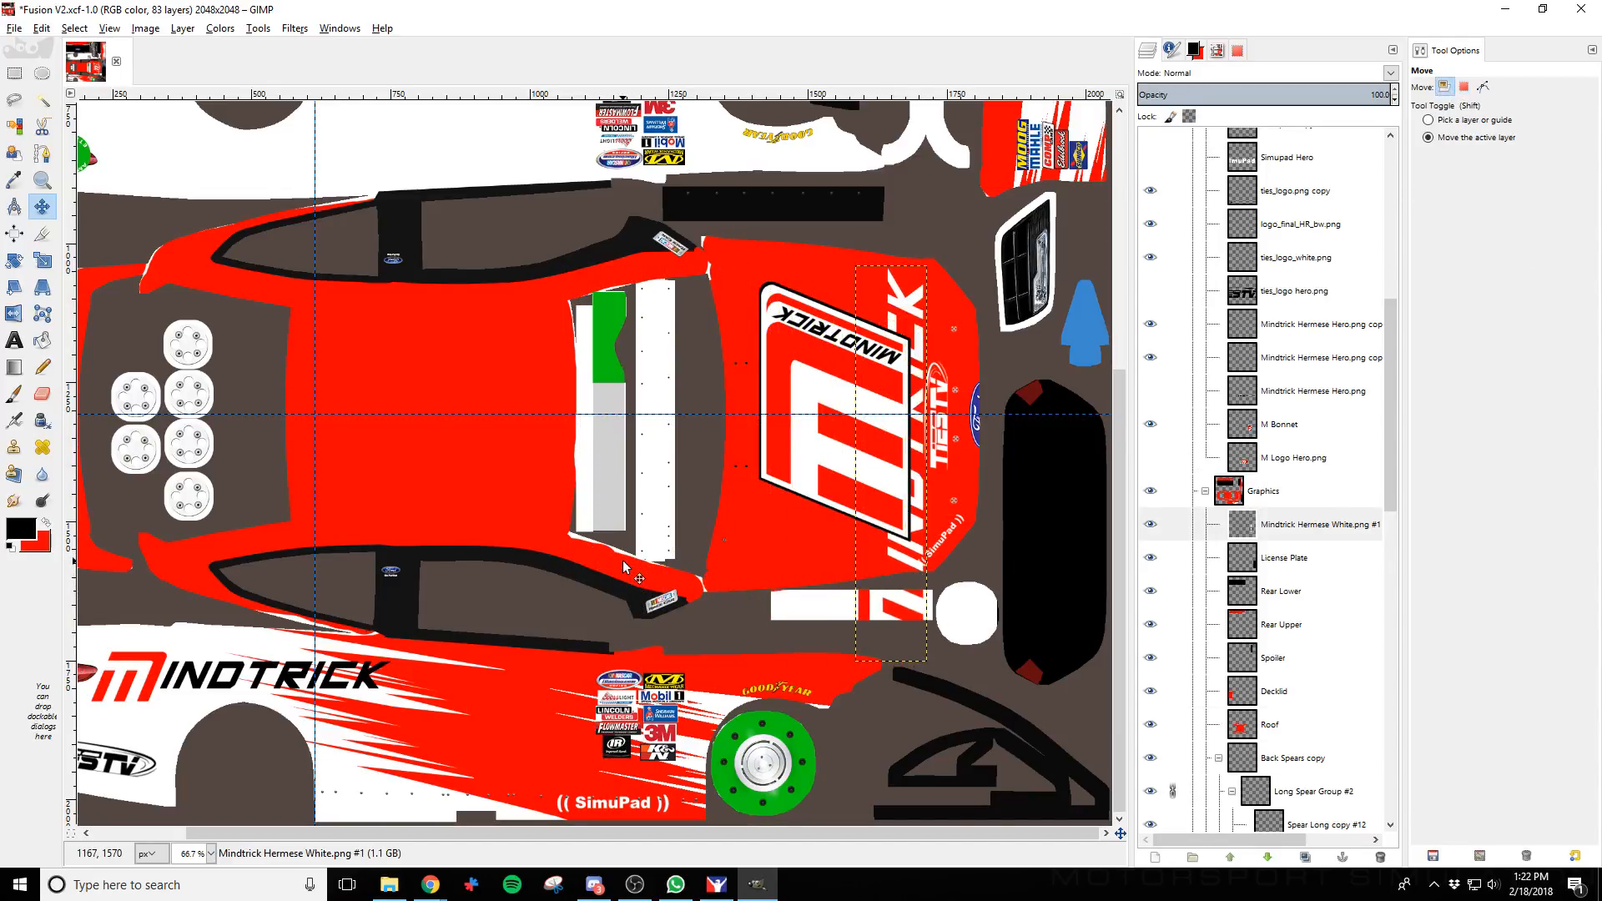
{"action": "key", "text": "shift+Right"}
{"action": "key", "text": "shift+Right"}
{"action": "key", "text": "shift+Right"}
{"action": "key", "text": "shift+Right"}
{"action": "key", "text": "shift+Right"}
{"action": "key", "text": "shift+Right"}
{"action": "key", "text": "shift+Right"}
{"action": "key", "text": "shift+Right"}
{"action": "key", "text": "shift+Right"}
{"action": "key", "text": "shift+Right"}
{"action": "key", "text": "shift+Right"}
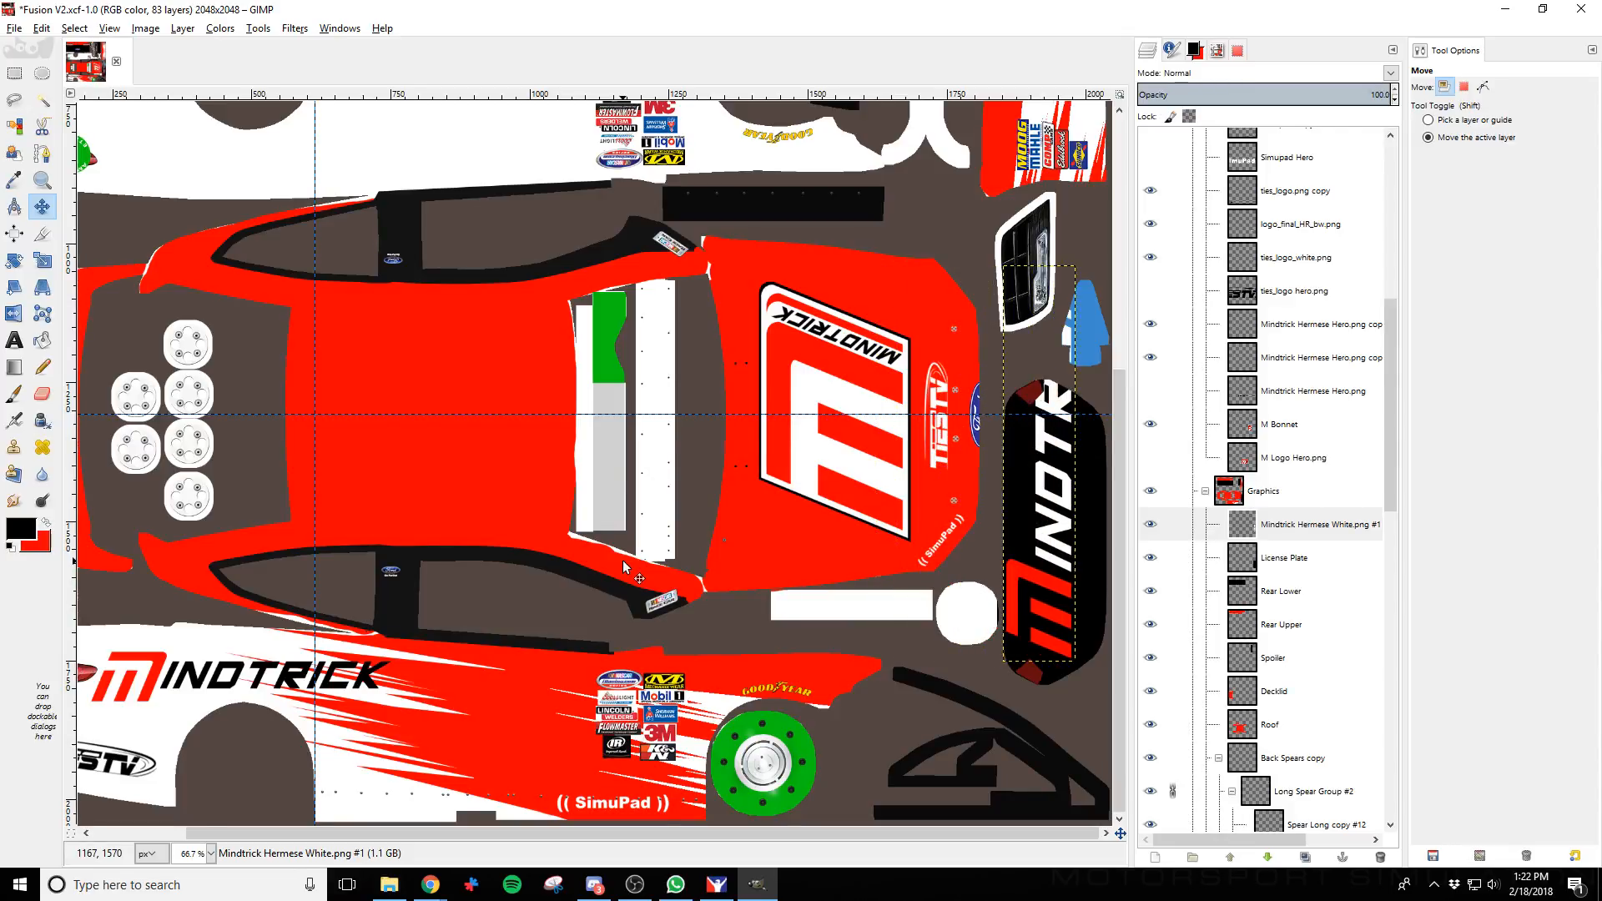
{"action": "key", "text": "shift+Right"}
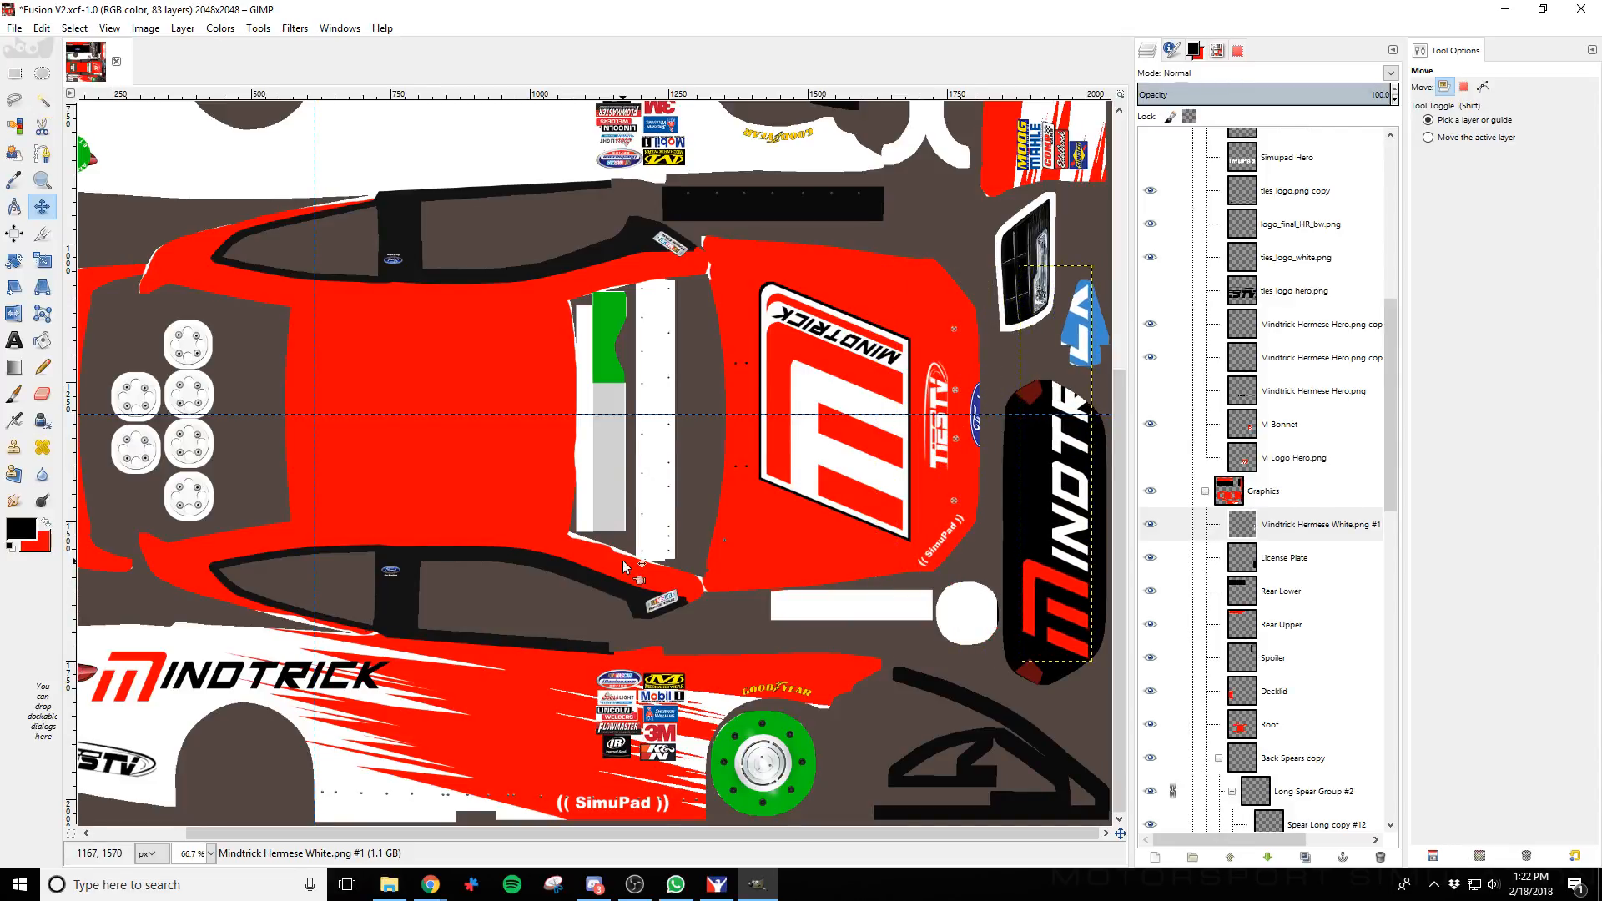
{"action": "key", "text": "Left"}
{"action": "key", "text": "Left"}
{"action": "key", "text": "Left"}
{"action": "key", "text": "Left"}
{"action": "key", "text": "Left"}
{"action": "key", "text": "Left"}
{"action": "key", "text": "Left"}
{"action": "key", "text": "Left"}
{"action": "key", "text": "Left"}
{"action": "key", "text": "Left"}
{"action": "key", "text": "Left"}
{"action": "key", "text": "Left"}
{"action": "key", "text": "Left"}
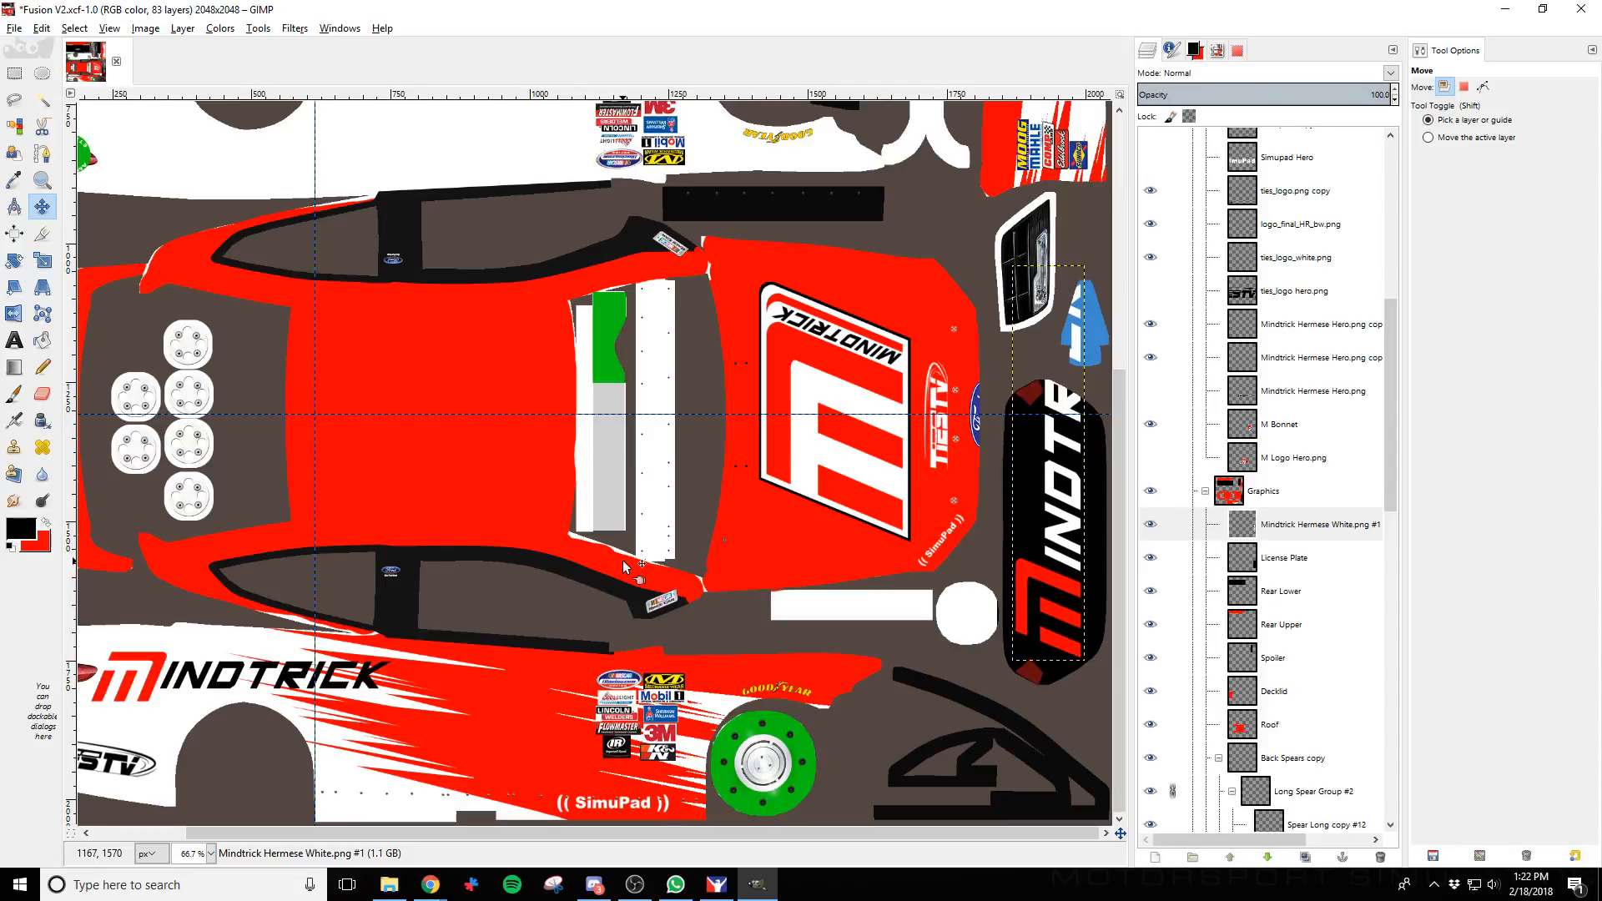
{"action": "key", "text": "Up"}
{"action": "key", "text": "Up"}
{"action": "key", "text": "Up"}
{"action": "key", "text": "Up"}
{"action": "key", "text": "Up"}
{"action": "key", "text": "Up"}
{"action": "key", "text": "Up"}
{"action": "key", "text": "Up"}
{"action": "key", "text": "Up"}
{"action": "key", "text": "Up"}
{"action": "key", "text": "Up"}
{"action": "key", "text": "Up"}
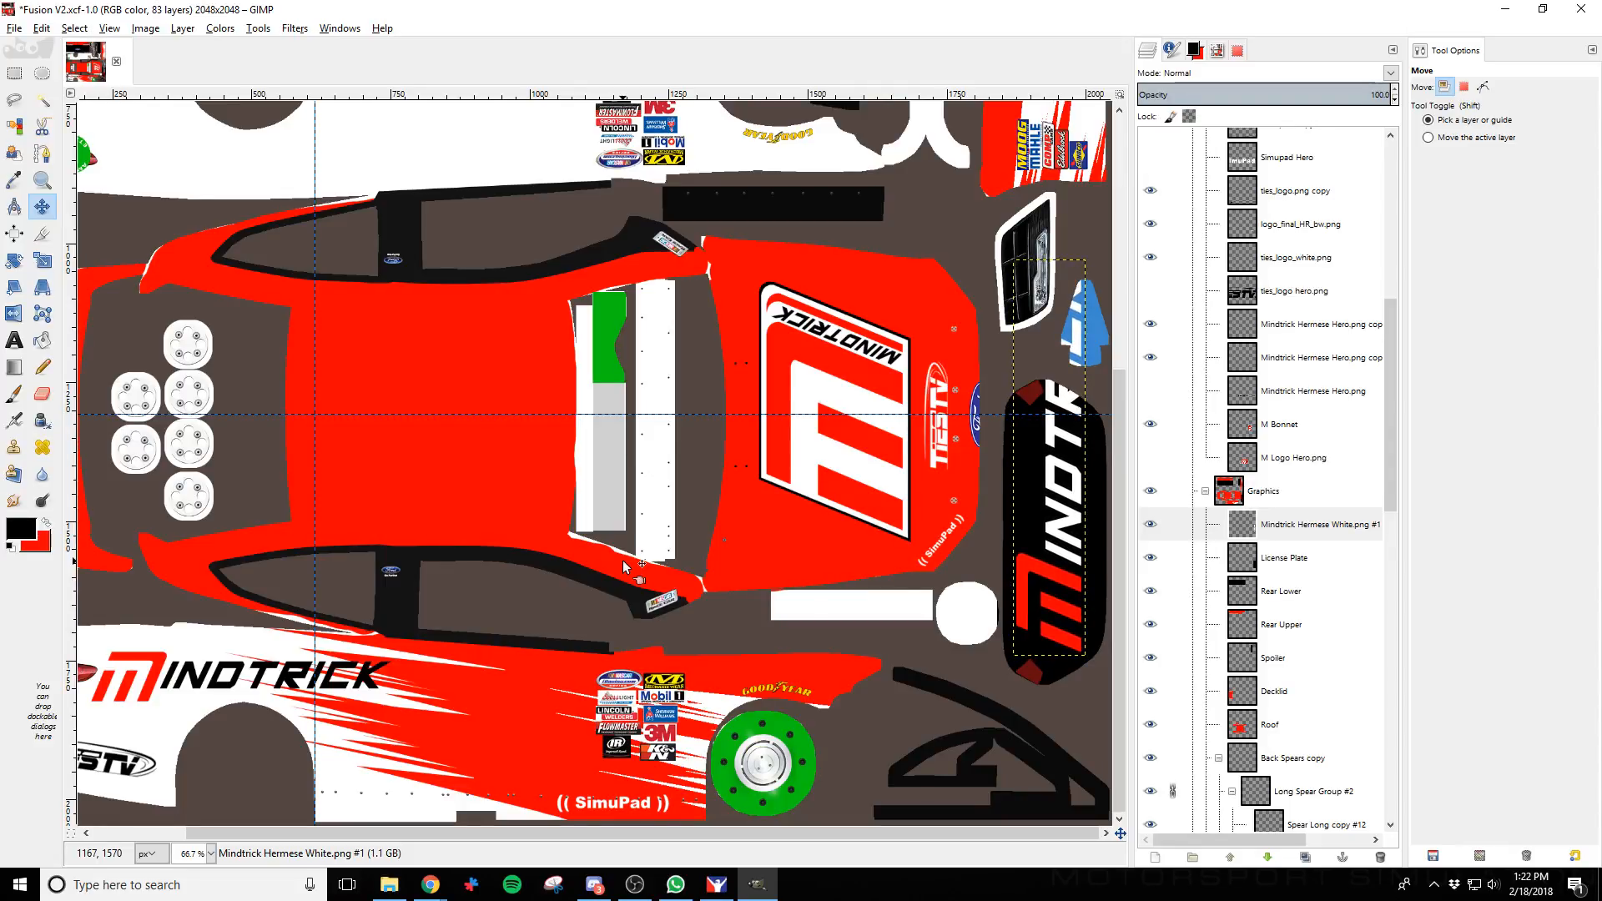
{"action": "key", "text": "Right"}
{"action": "key", "text": "Right"}
{"action": "key", "text": "Right"}
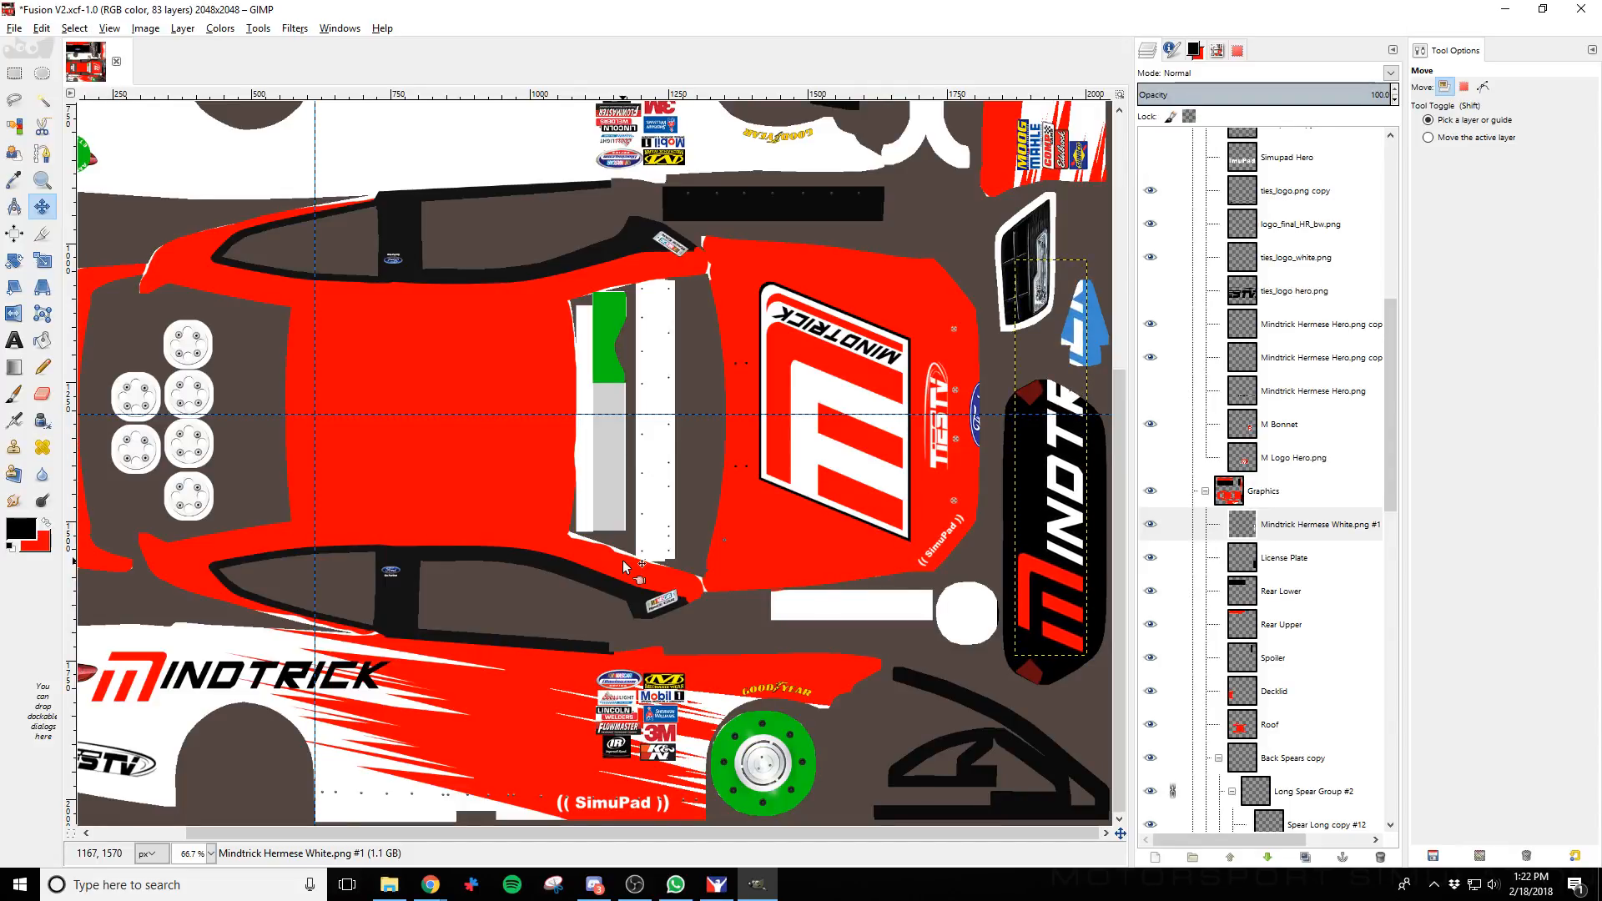
Discard a trial tilt, then scale the logo proportionally to 83×457 px
{"action": "left_click", "coordinate": [14, 260]}
{"action": "left_click", "coordinate": [1043, 334]}
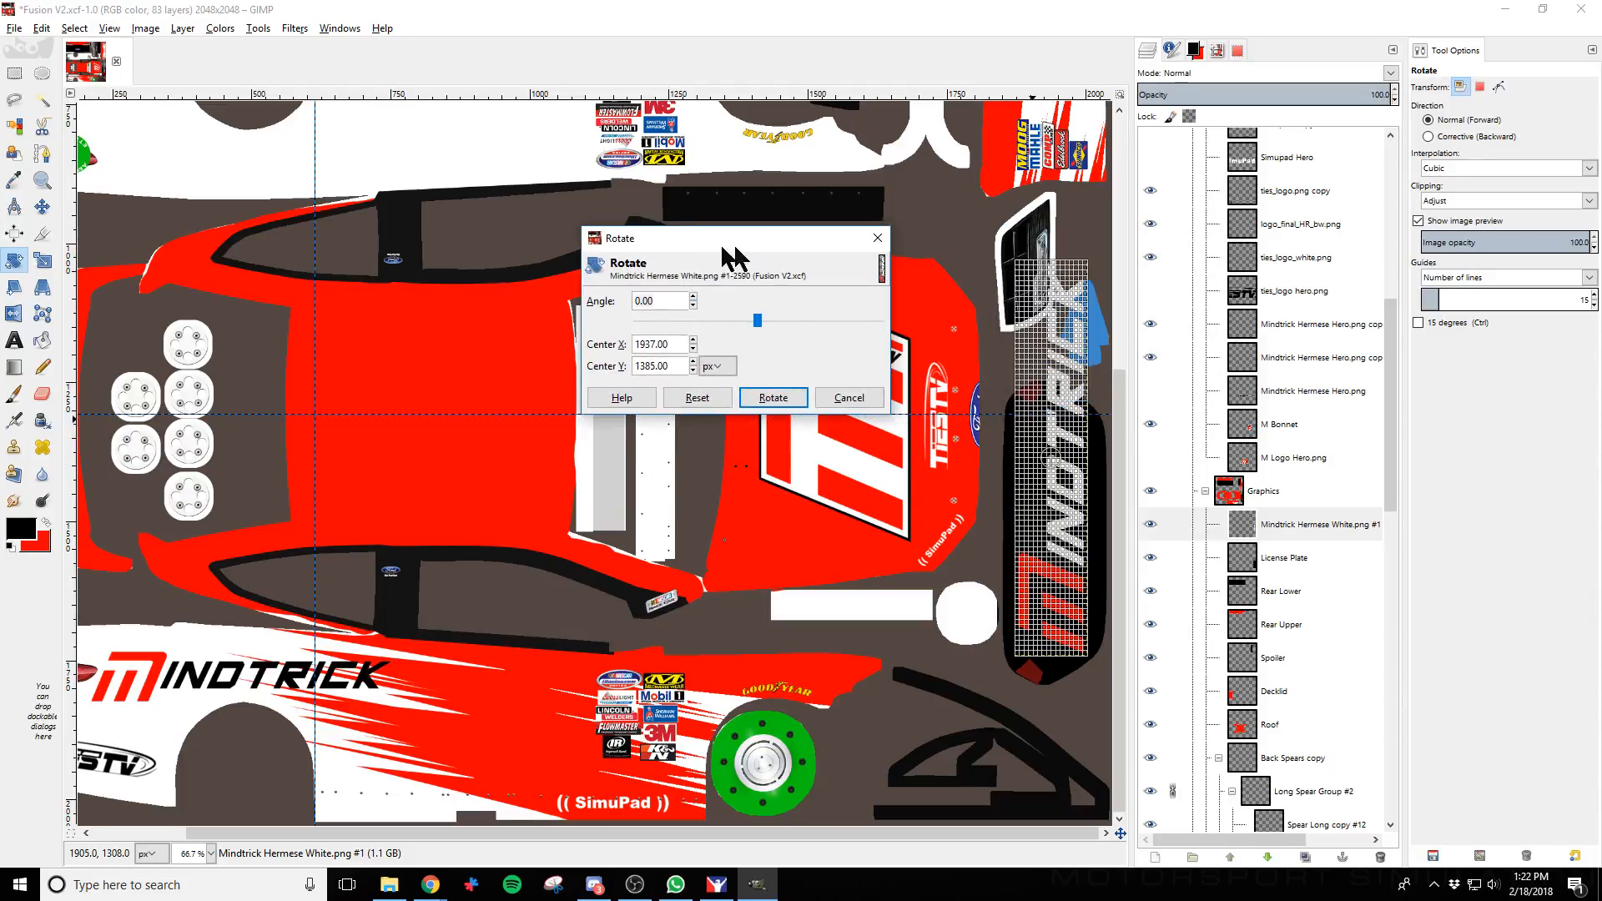
{"action": "left_click_drag", "start_coordinate": [722, 247], "coordinate": [700, 247]}
{"action": "left_click_drag", "start_coordinate": [1074, 300], "coordinate": [1054, 424]}
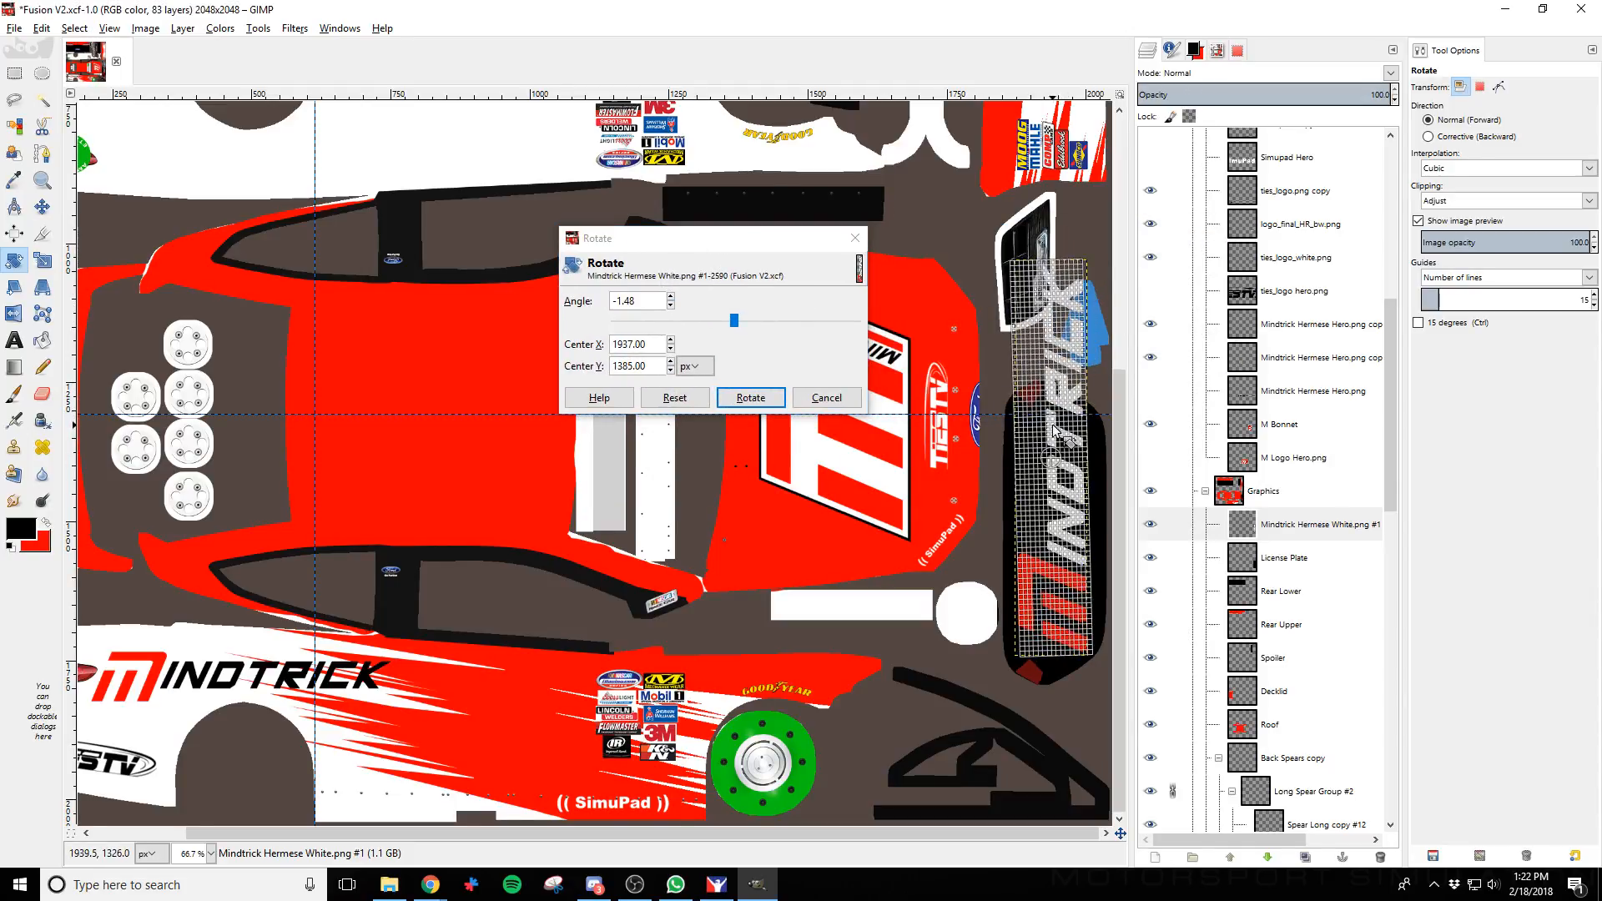
{"action": "left_click", "coordinate": [823, 398]}
{"action": "left_click", "coordinate": [43, 260]}
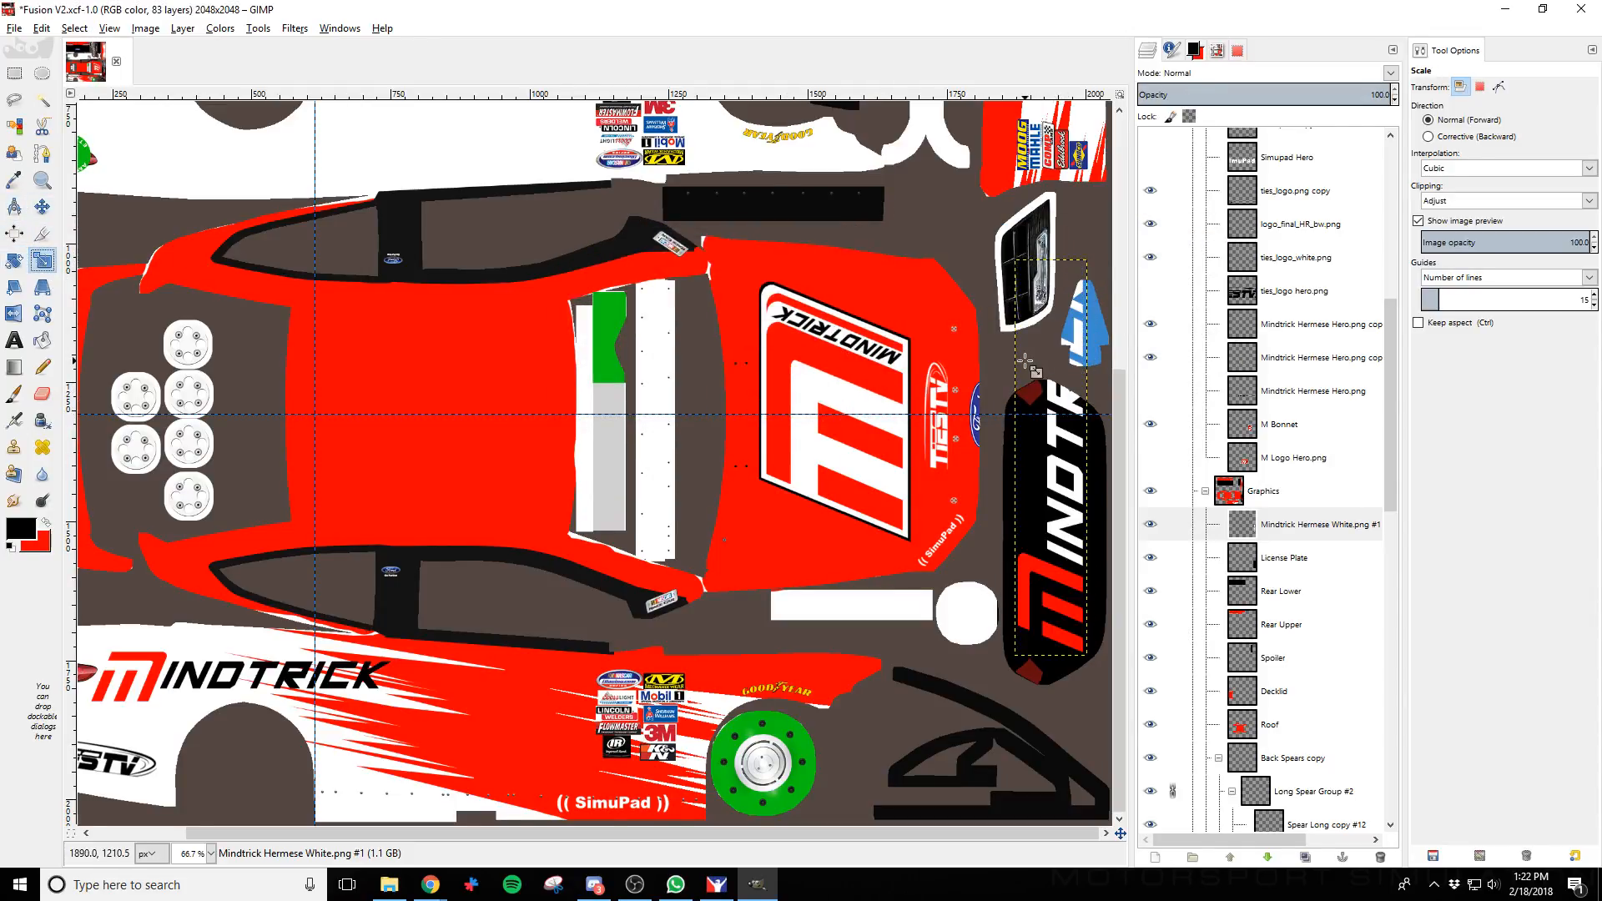
{"action": "left_click_drag", "start_coordinate": [1026, 360], "coordinate": [1069, 439]}
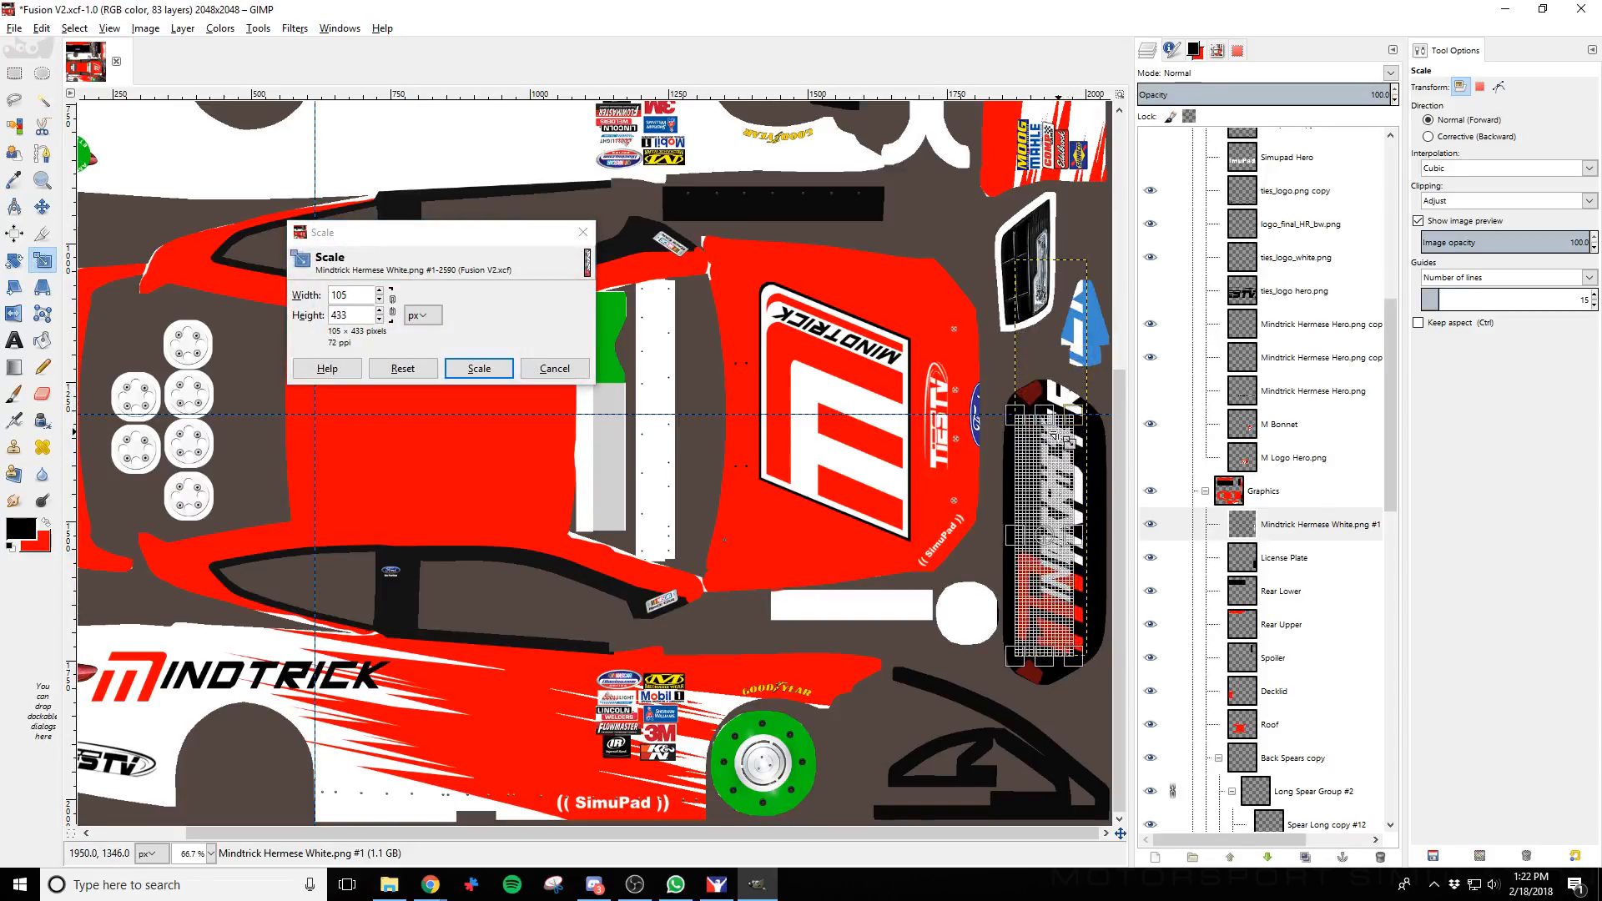
{"action": "left_click", "coordinate": [554, 368]}
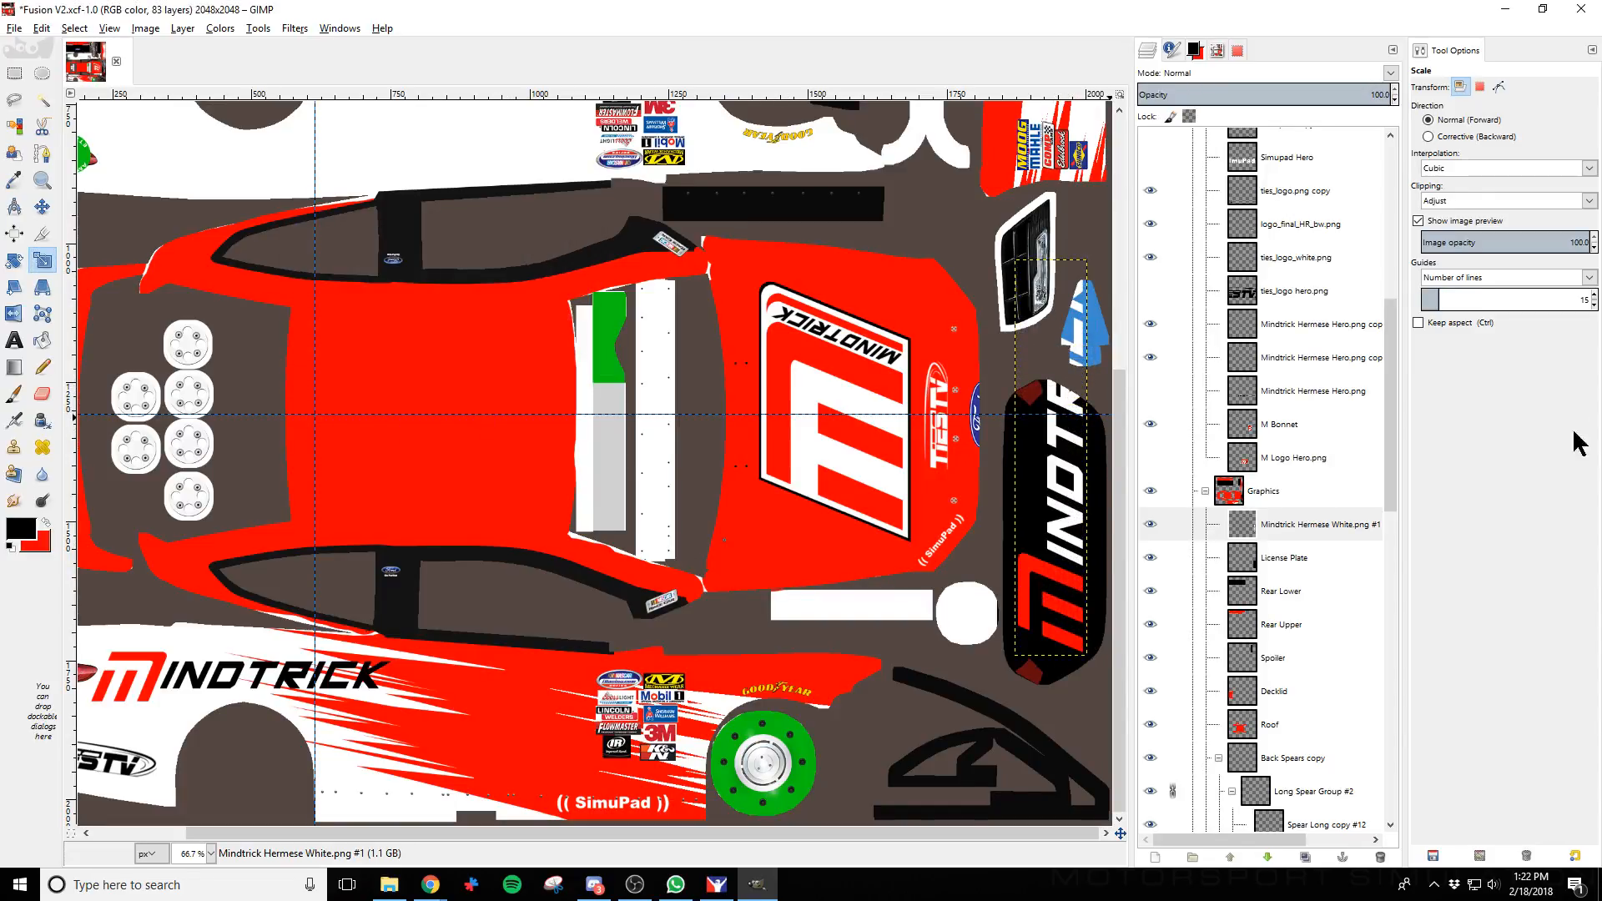
{"action": "left_click", "coordinate": [1453, 328]}
{"action": "left_click", "coordinate": [1056, 445]}
{"action": "left_click_drag", "start_coordinate": [1073, 321], "coordinate": [1063, 460]}
{"action": "left_click", "coordinate": [478, 368]}
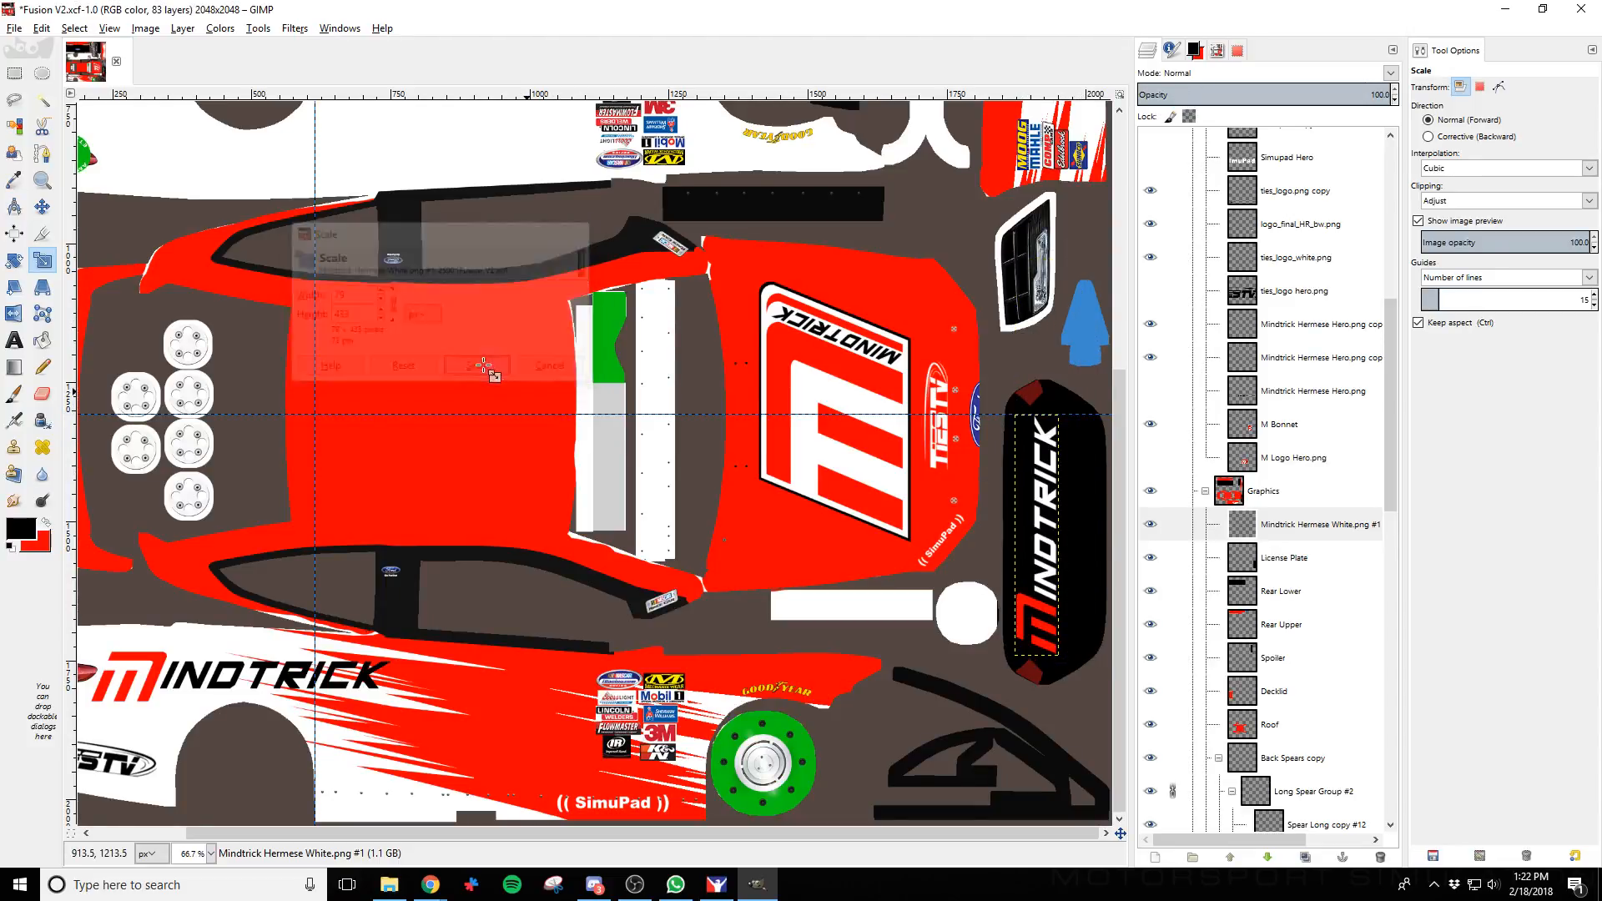
Nudge the scaled logo slightly right and switch to iRacing
{"action": "left_click", "coordinate": [41, 207]}
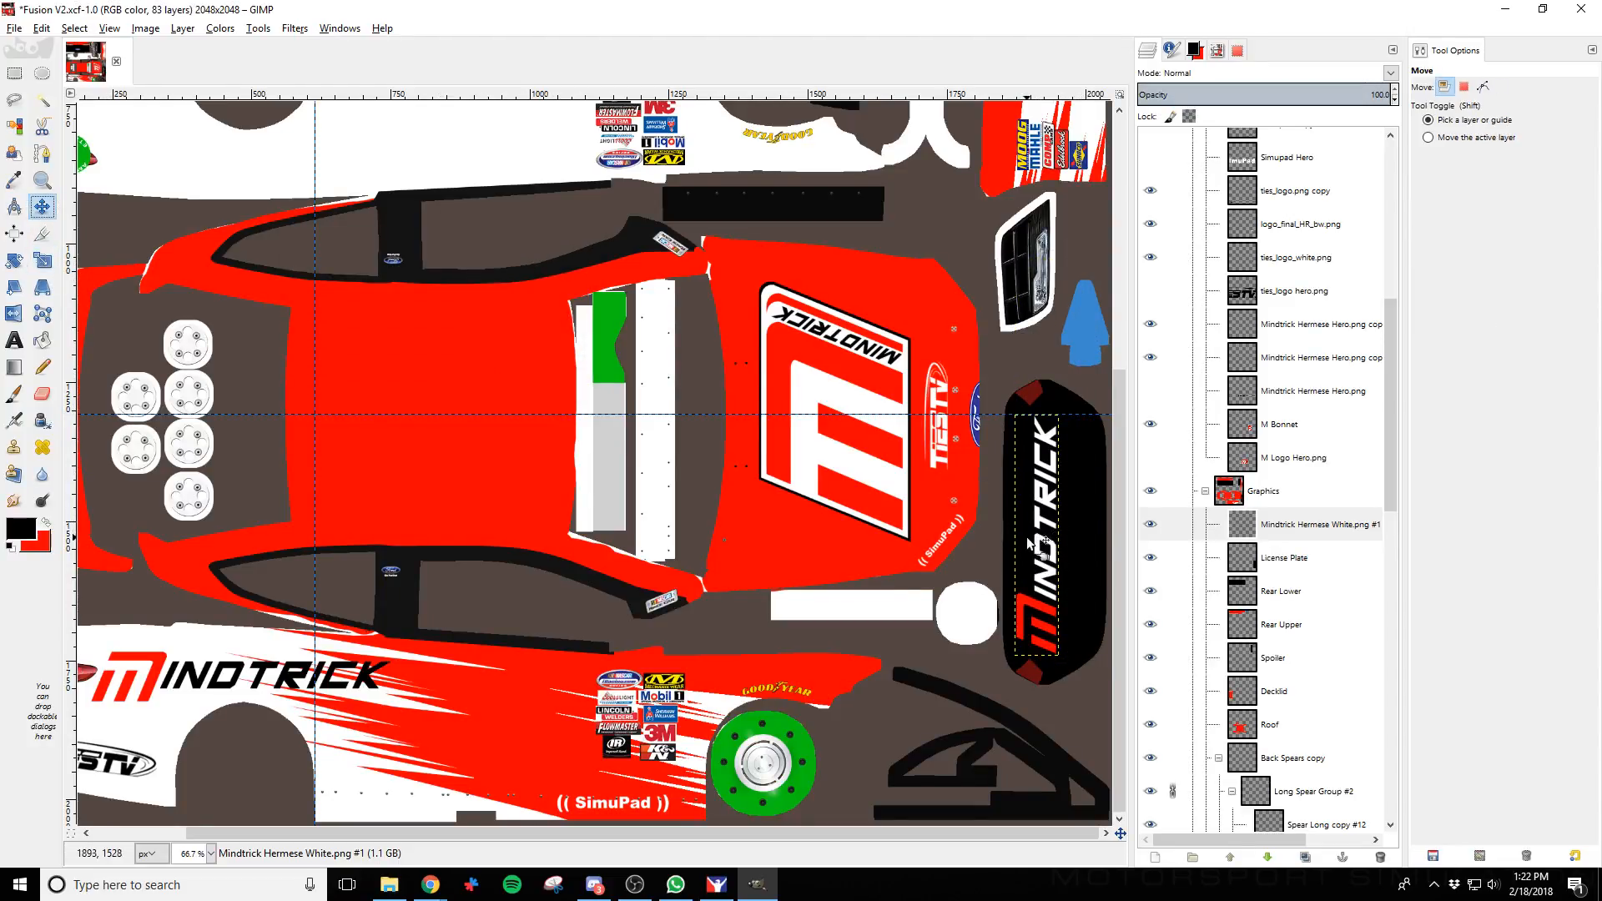
{"action": "key", "text": "shift+Right"}
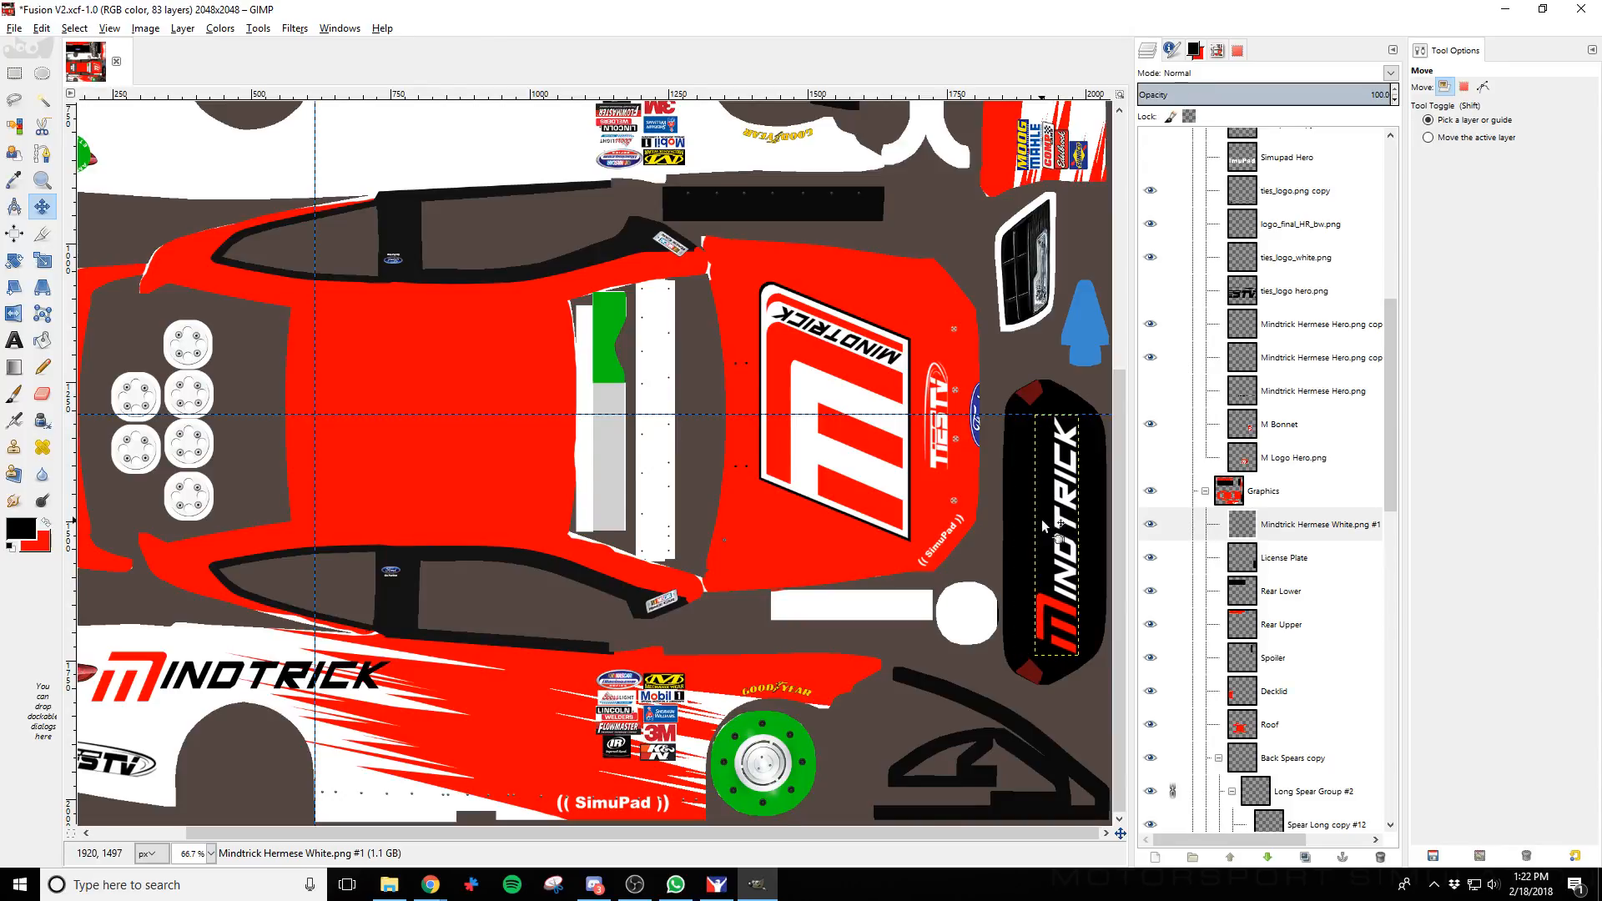
{"action": "key", "text": "alt+Tab"}
{"action": "key", "text": "alt+Tab"}
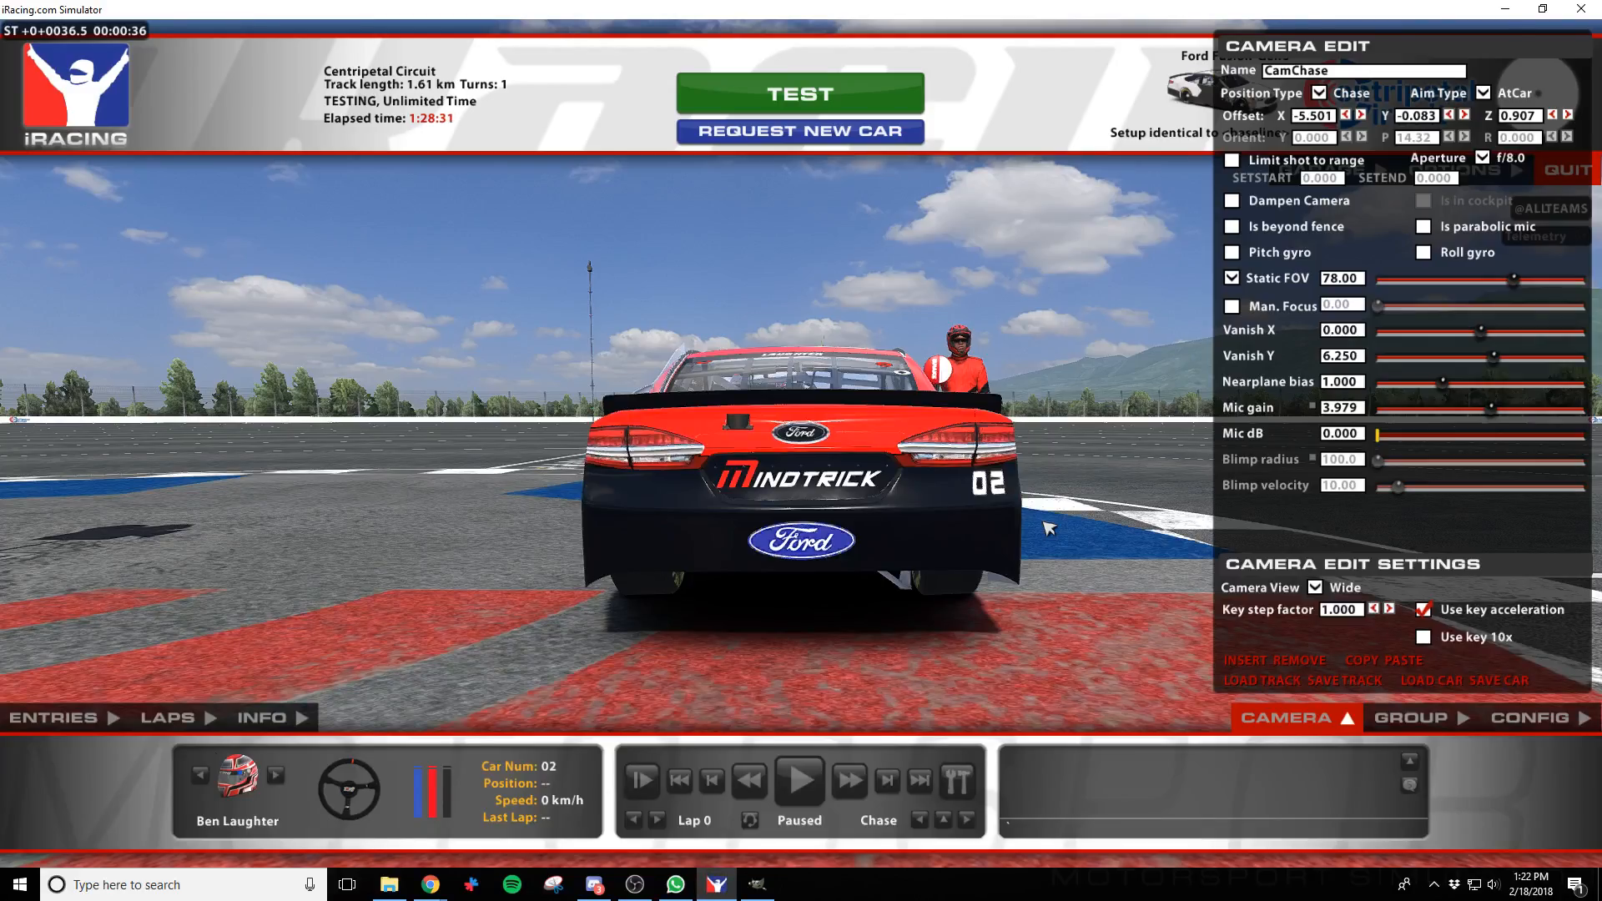
Nudge the logo a few pixels right in GIMP, then return to iRacing
{"action": "key", "text": "alt+Tab"}
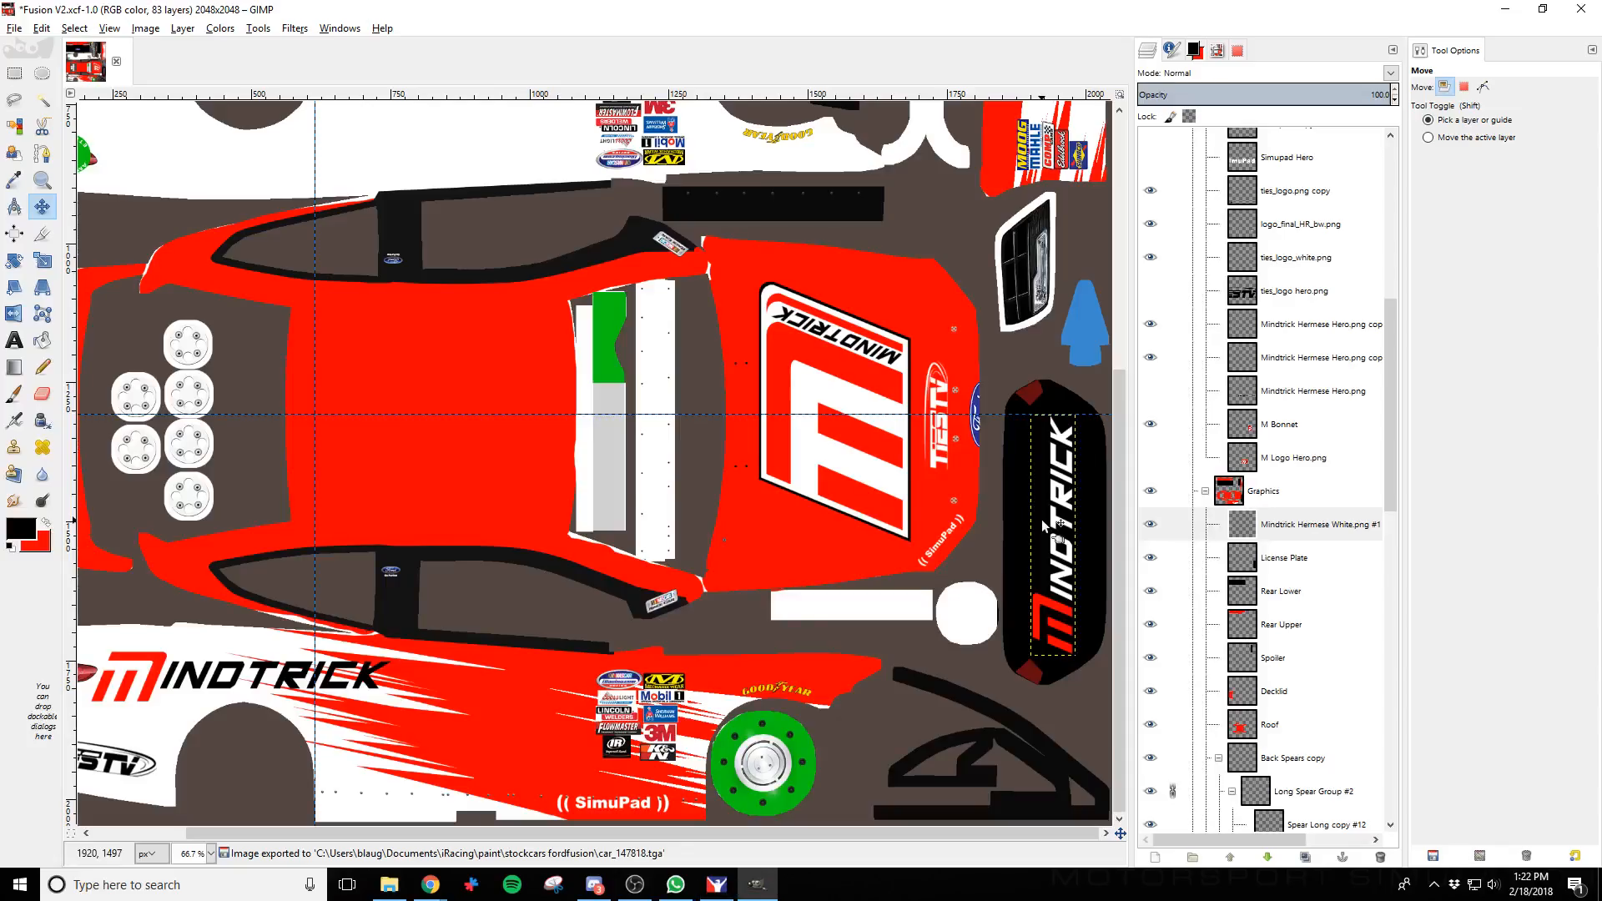
{"action": "key", "text": "Right"}
{"action": "key", "text": "Right"}
{"action": "key", "text": "Right"}
{"action": "key", "text": "Right"}
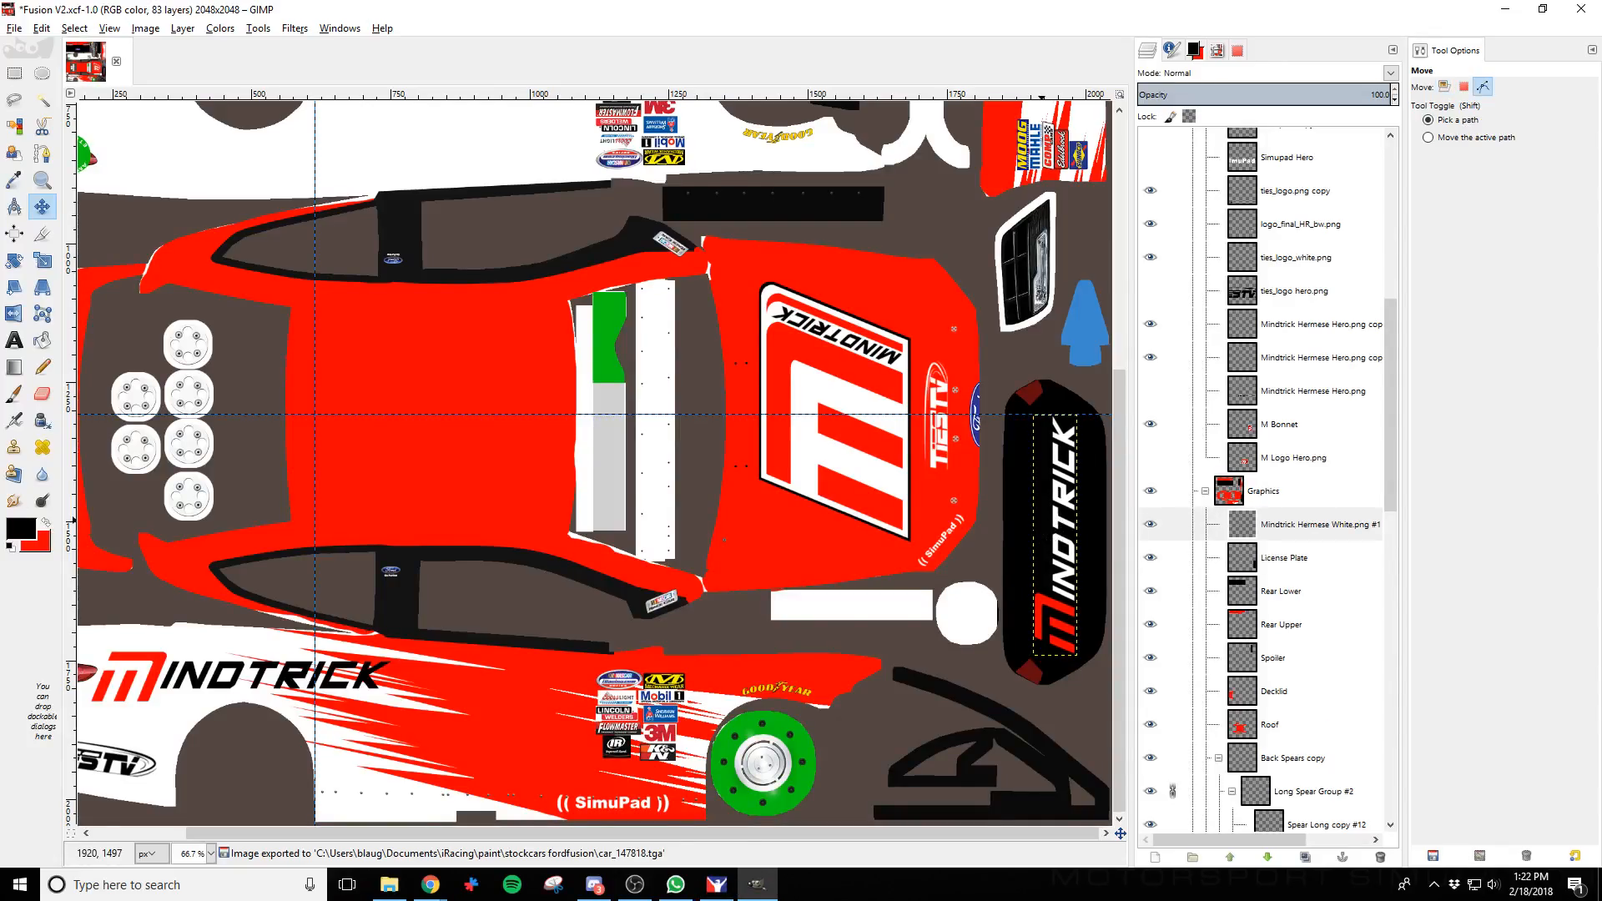
{"action": "key", "text": "alt+Tab"}
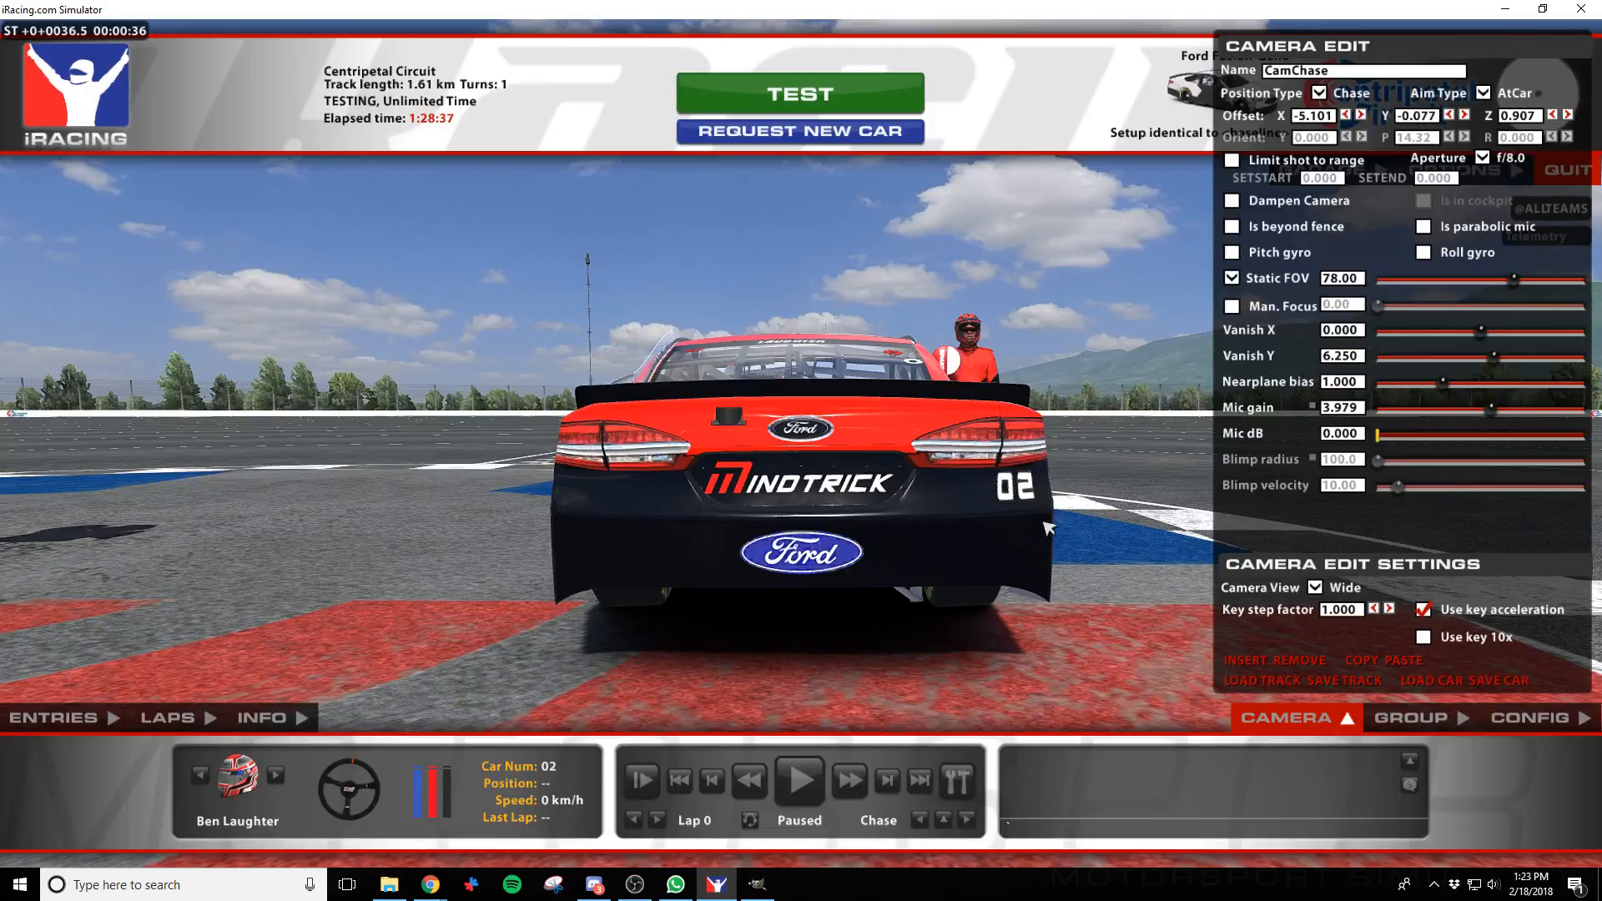
Orbit the camera around the car's sides and rear to inspect the MINDTRICK logo
{"action": "key", "text": "d"}
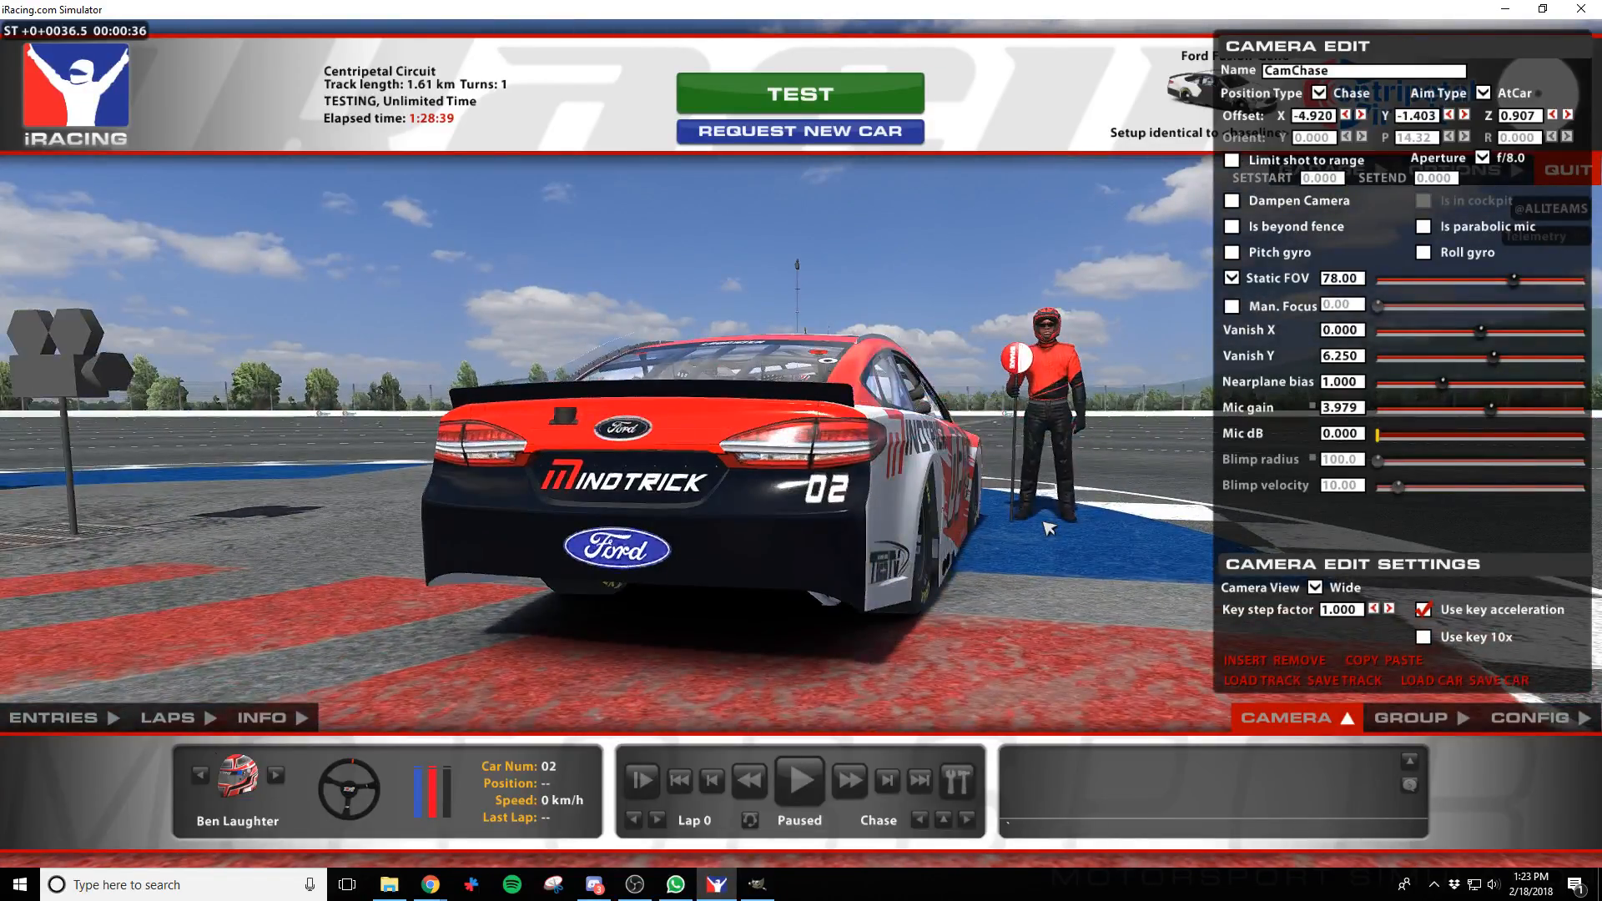
{"action": "key", "text": "d"}
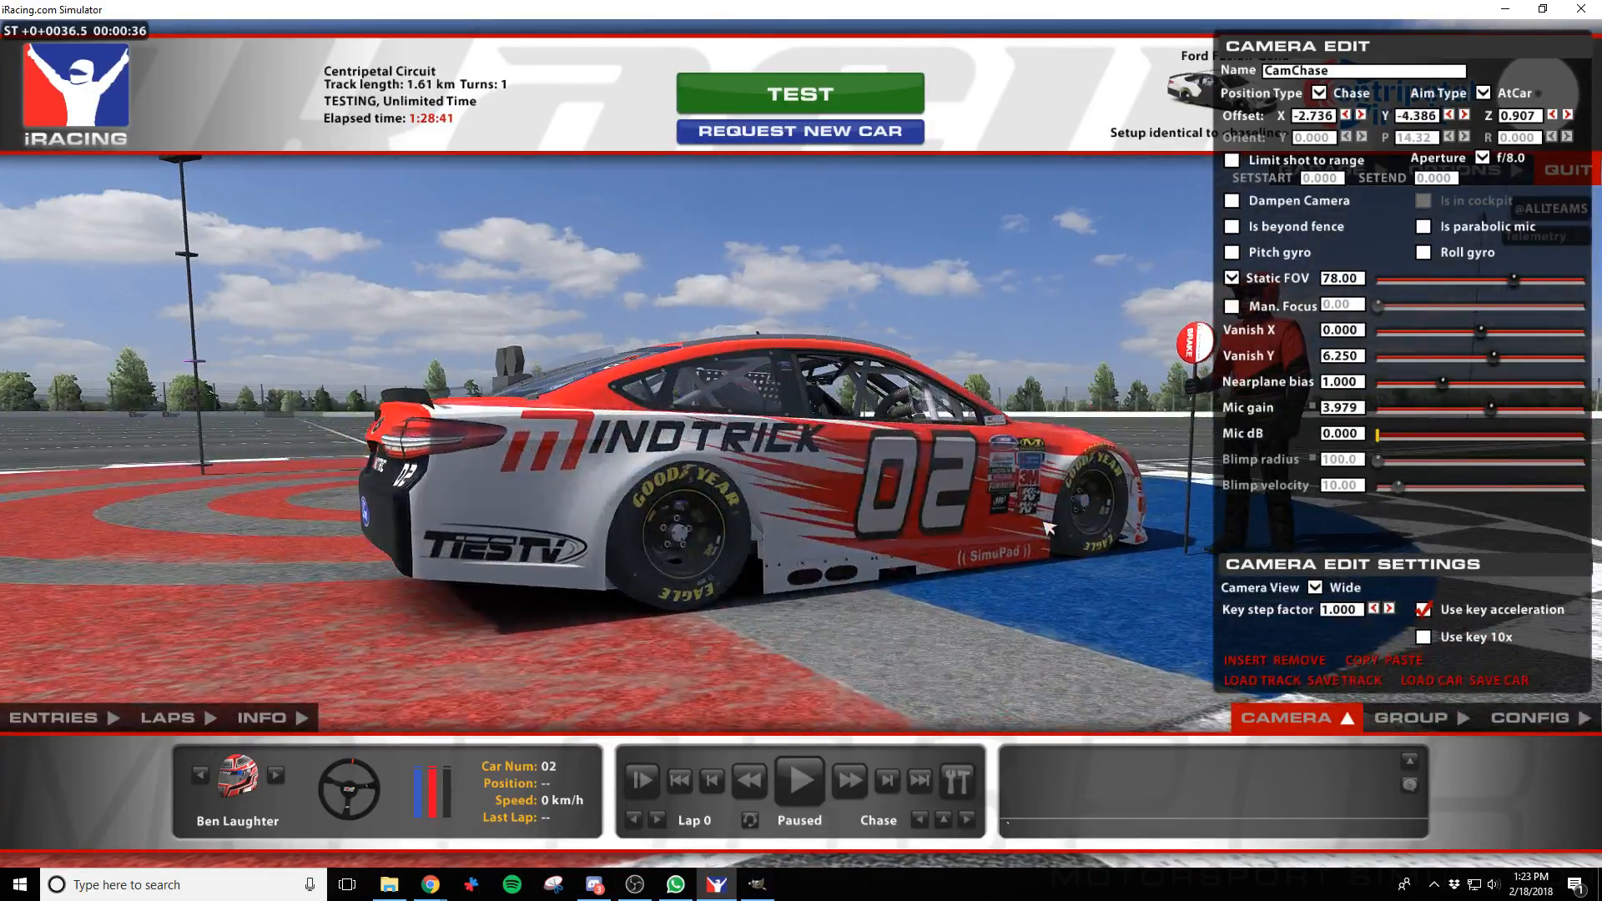
{"action": "key", "text": "a"}
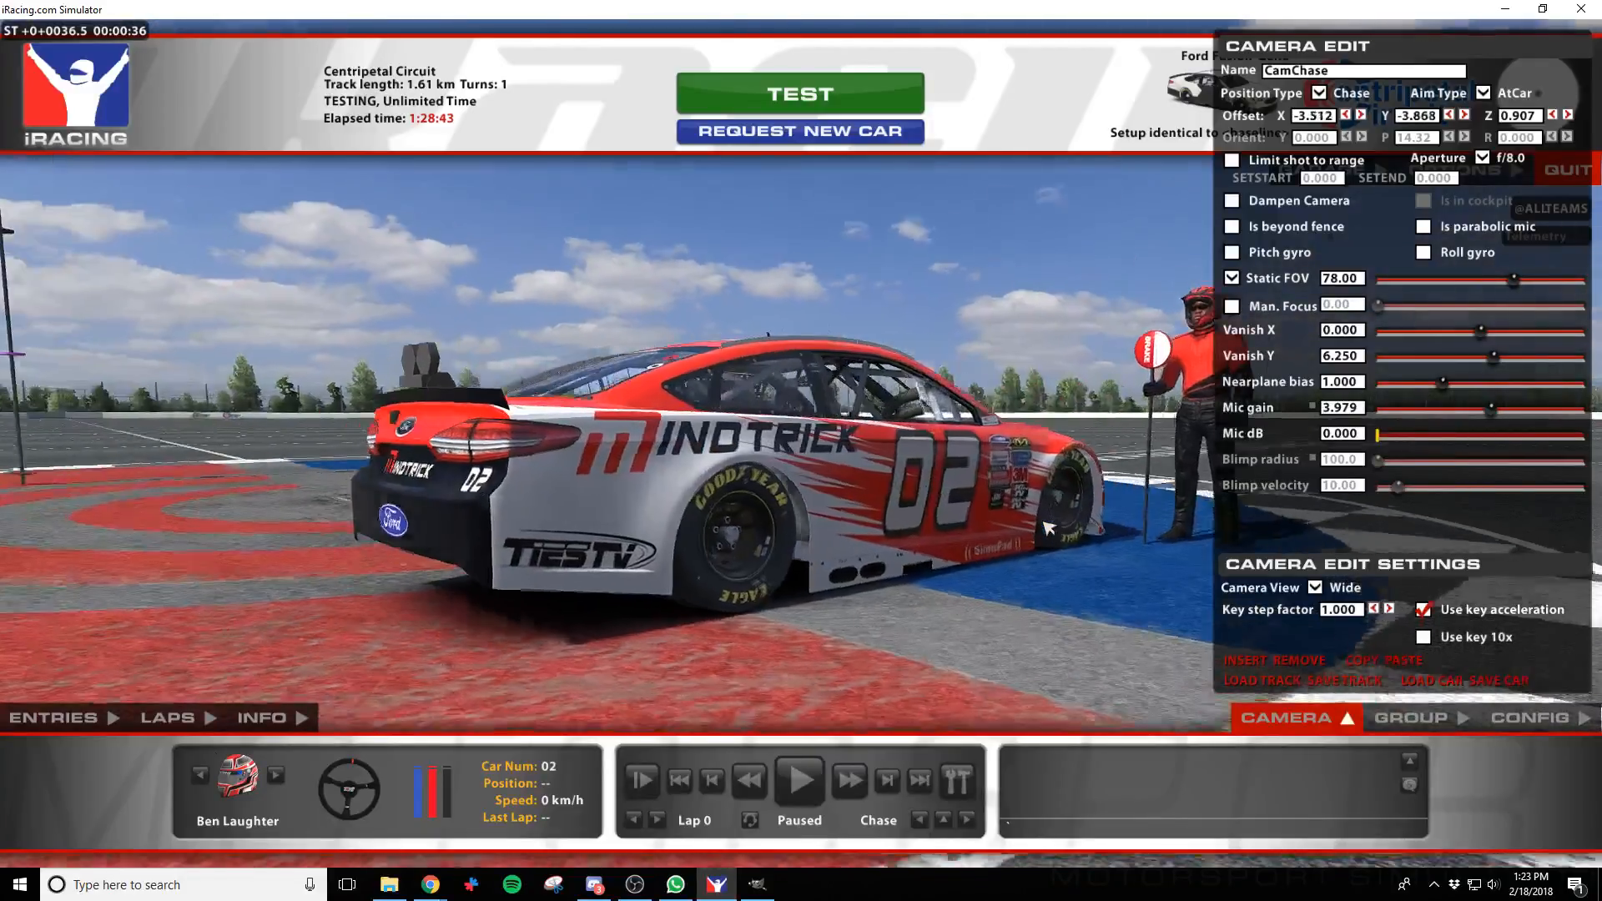
{"action": "key", "text": "a"}
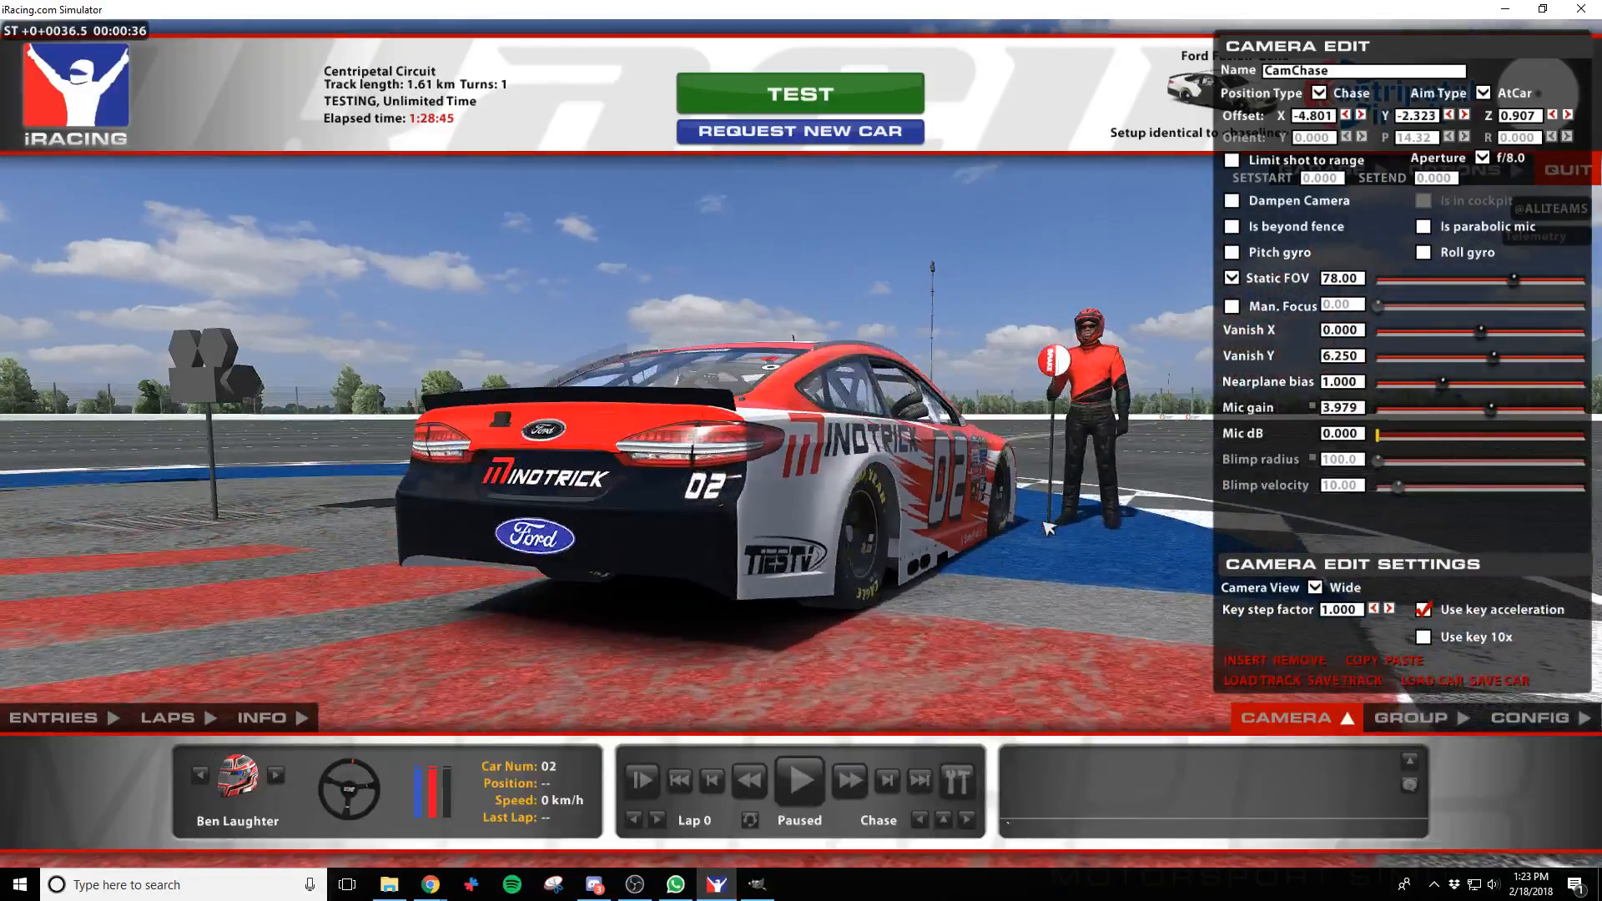
{"action": "key", "text": "a"}
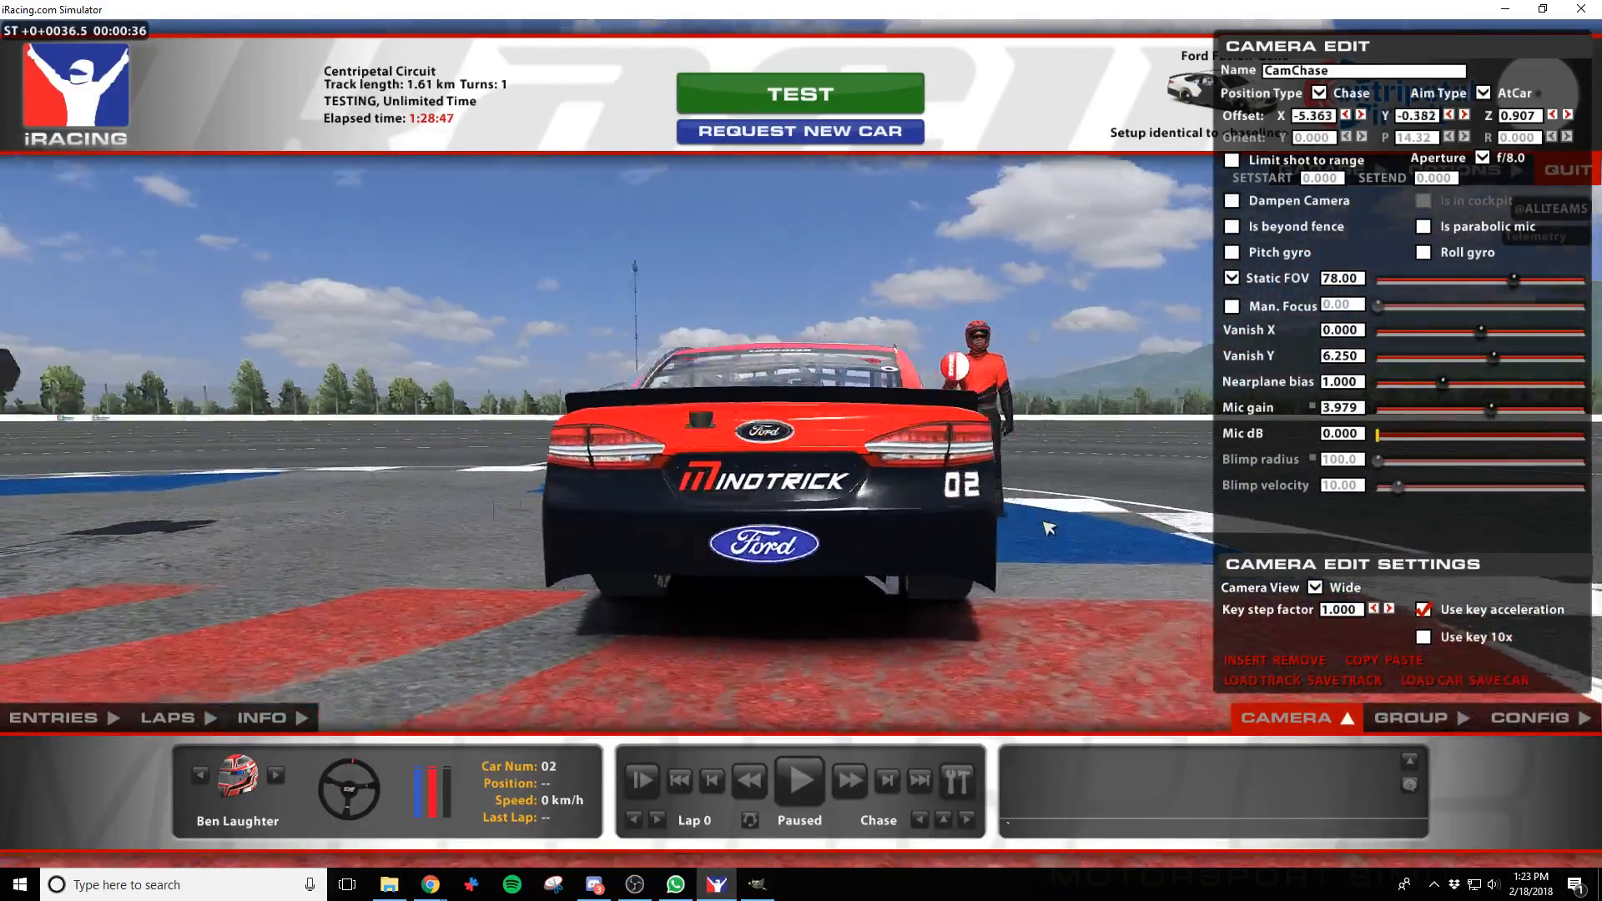
{"action": "key", "text": "d"}
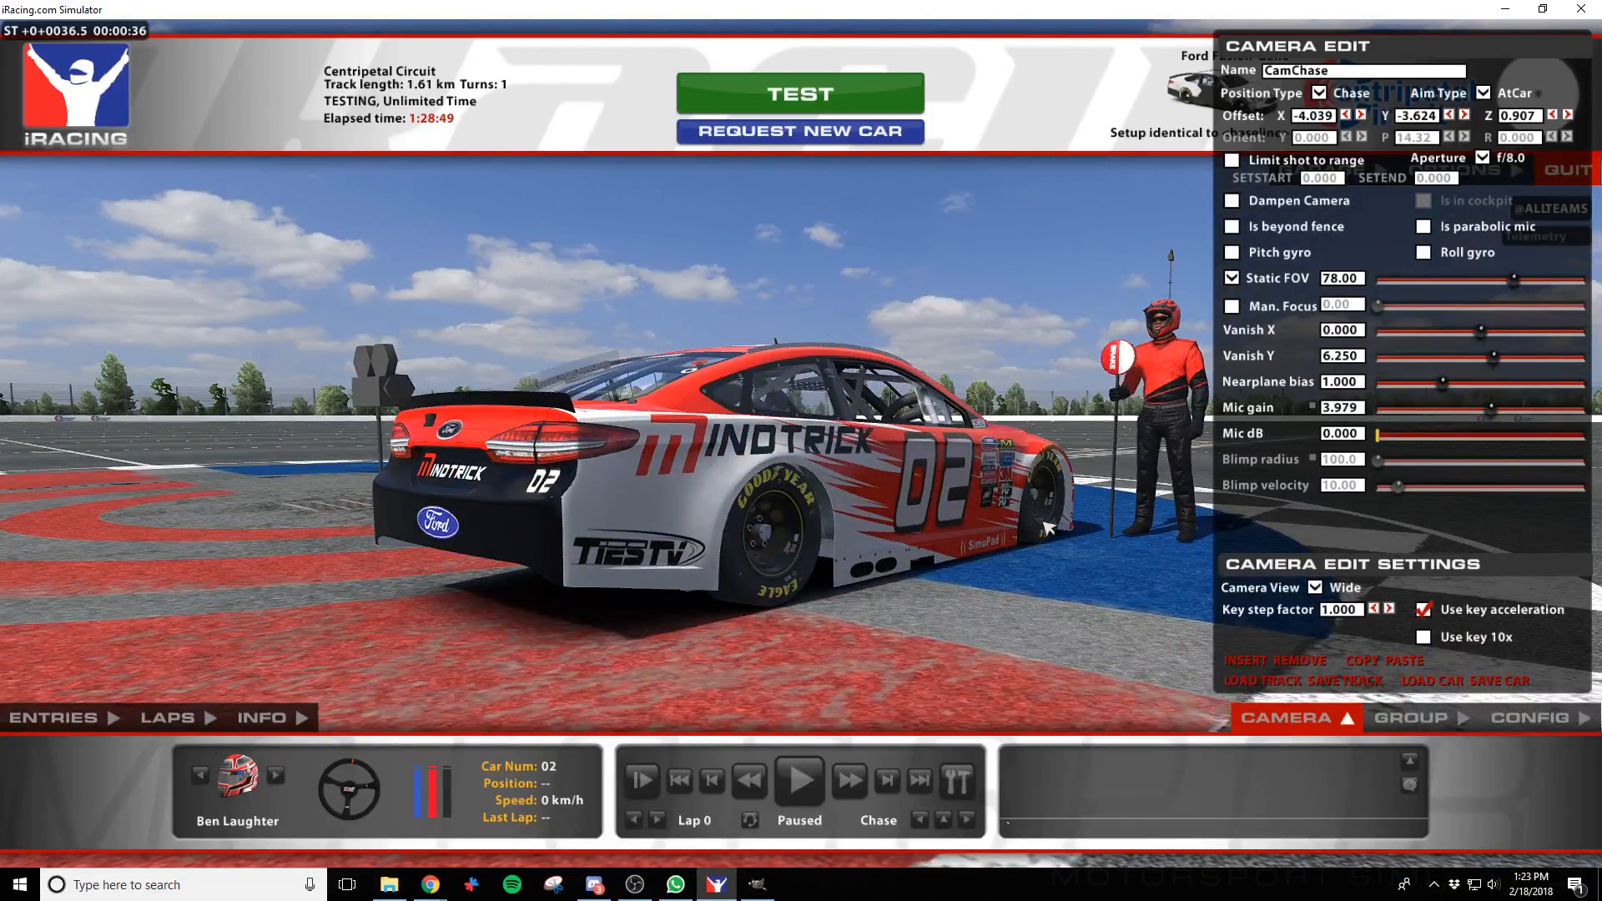
{"action": "key", "text": "a"}
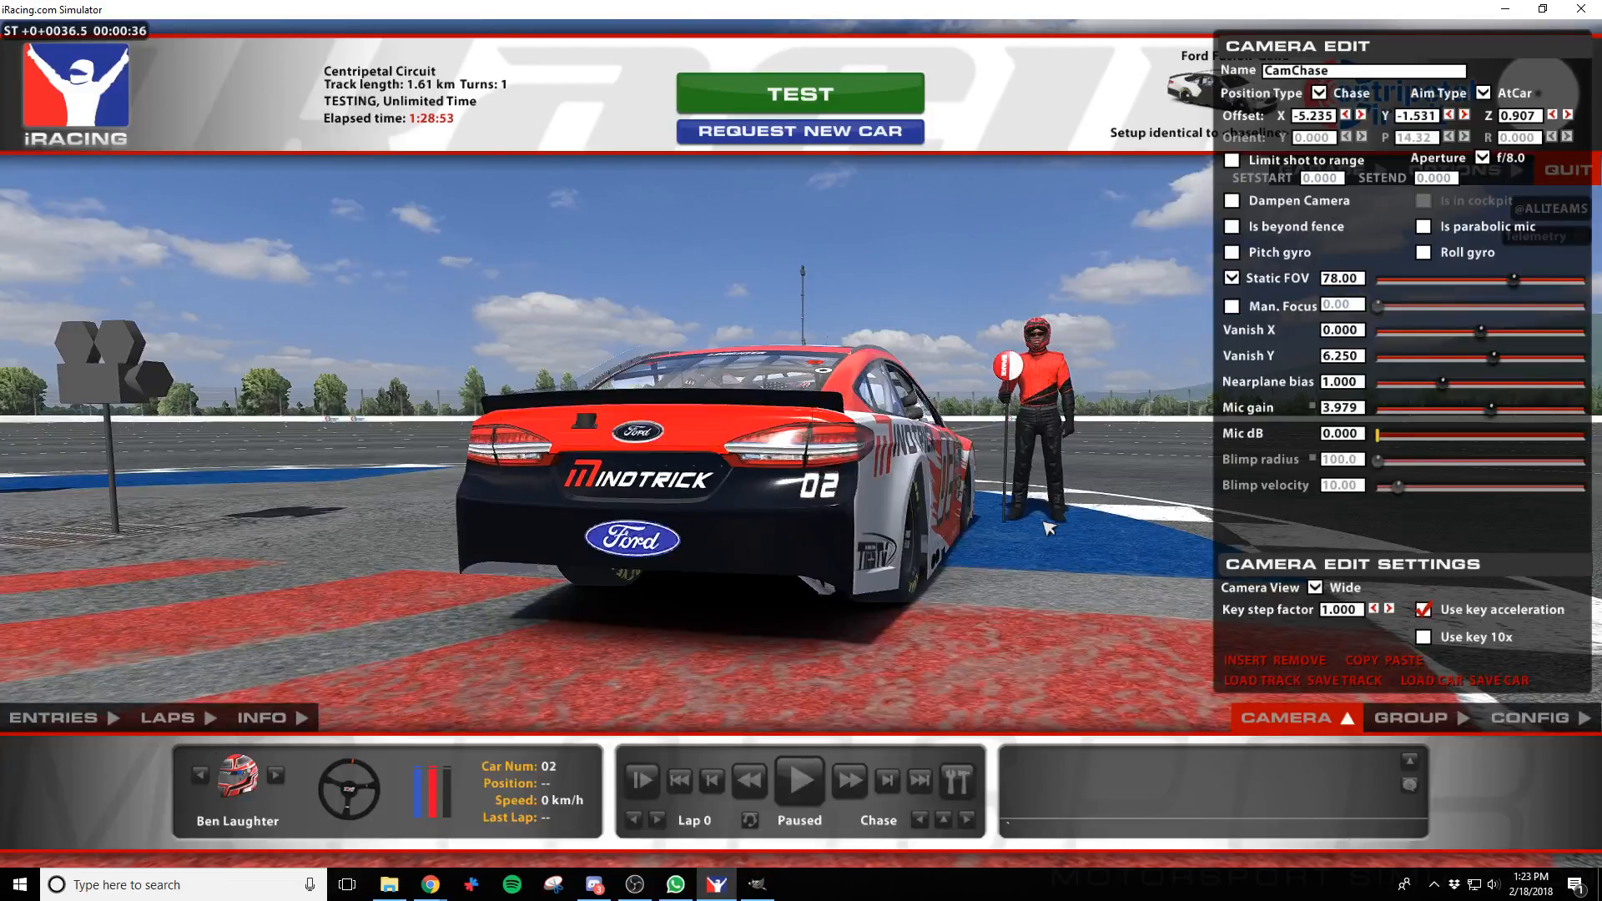
{"action": "key", "text": "d"}
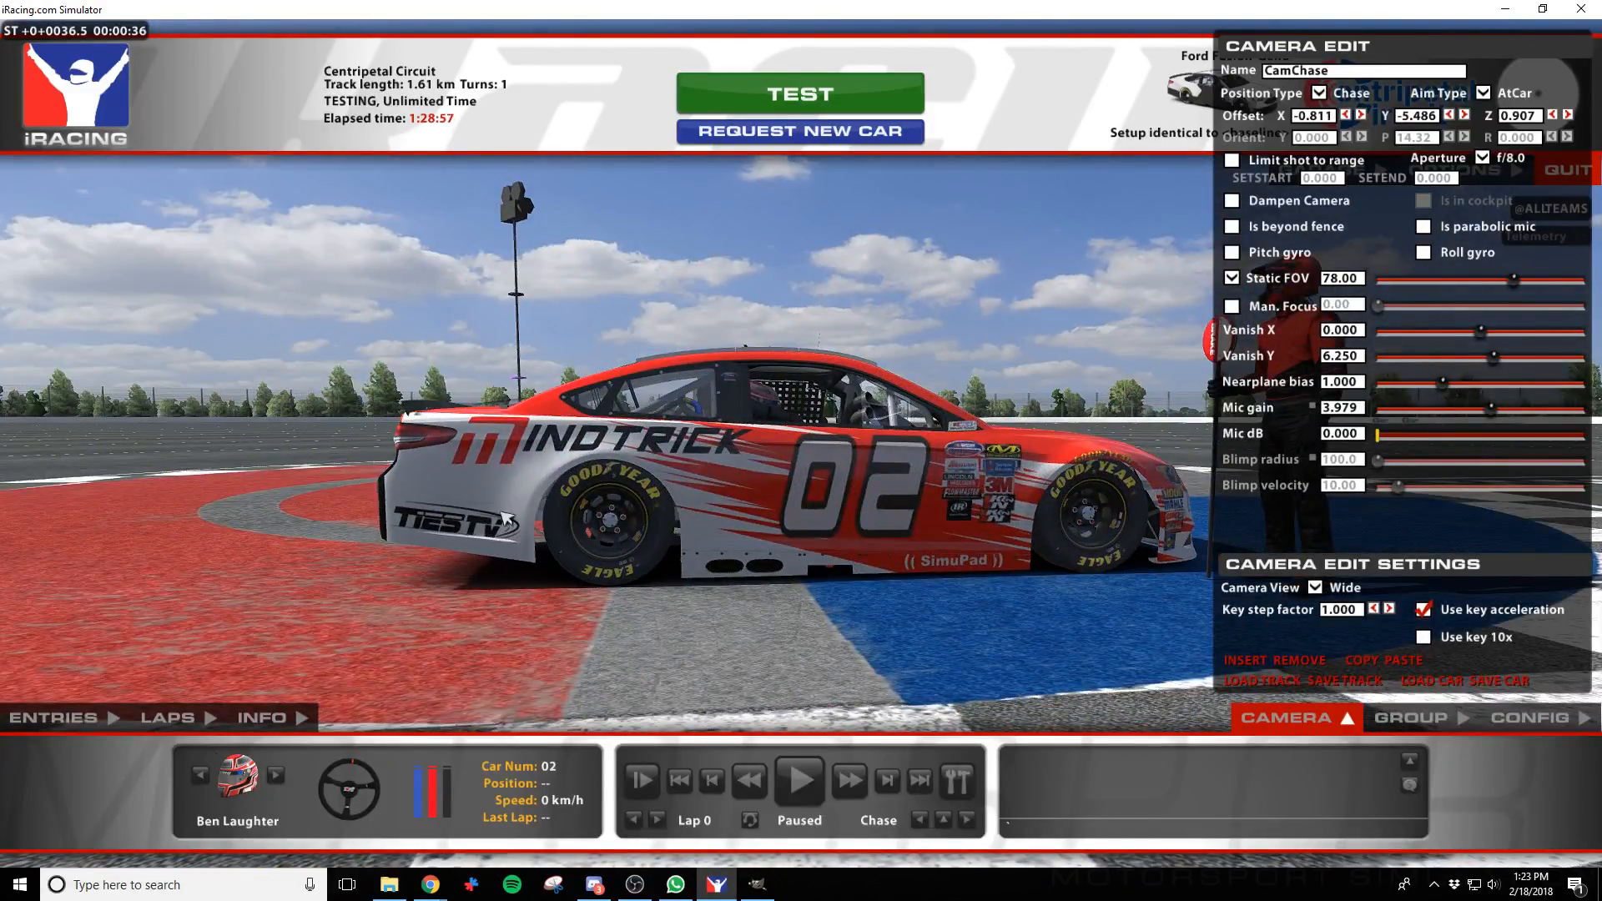
{"action": "key", "text": "a"}
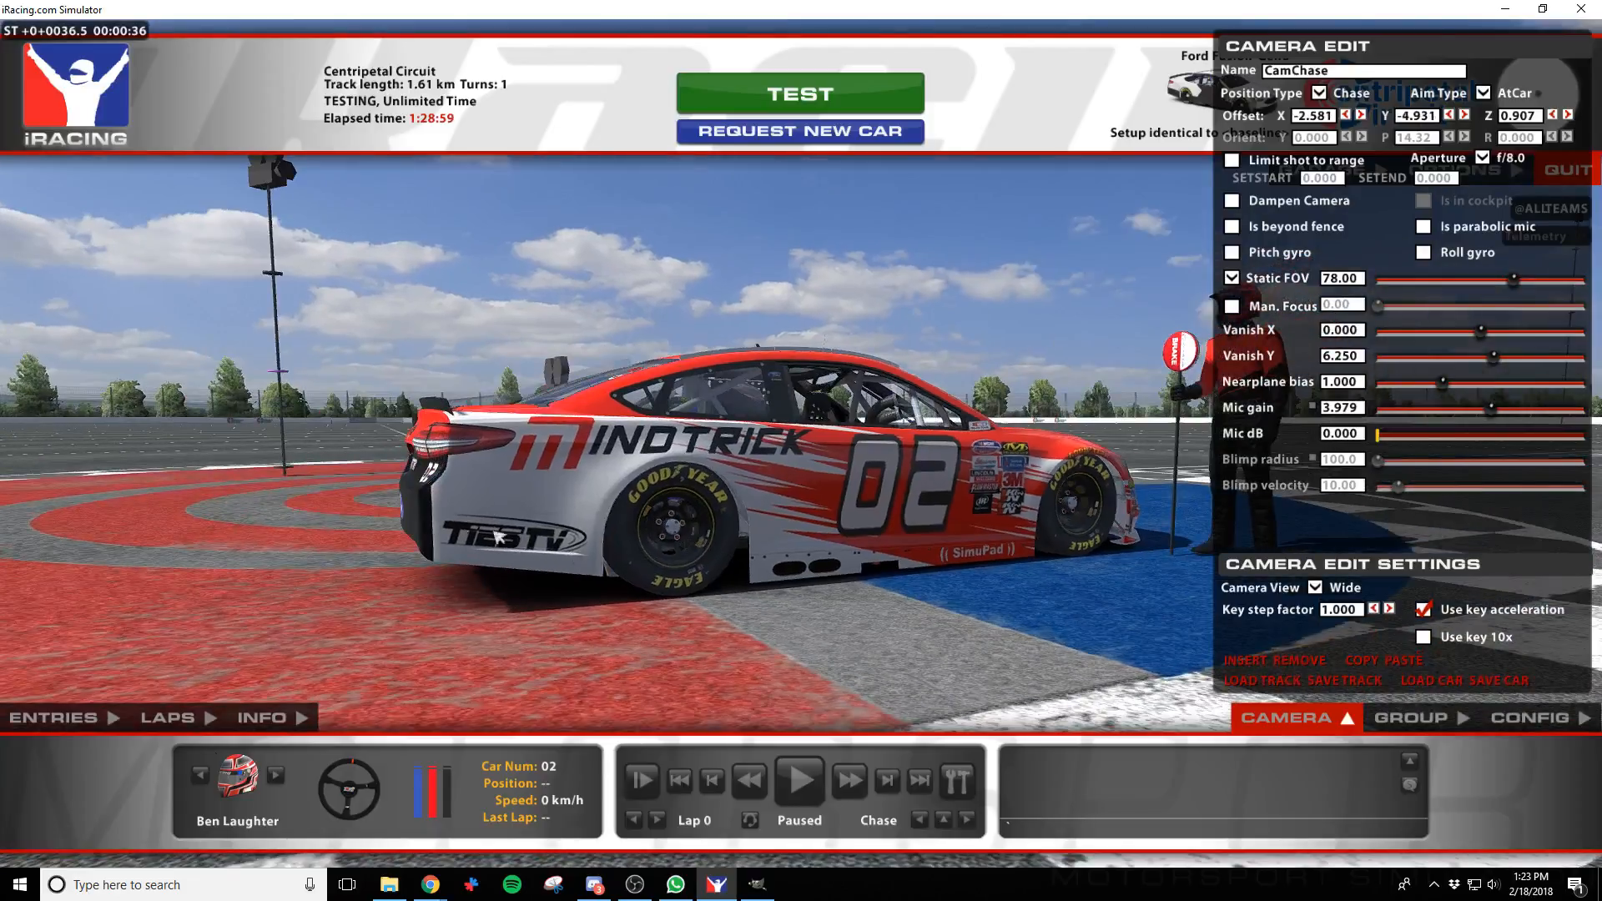
{"action": "key", "text": "a"}
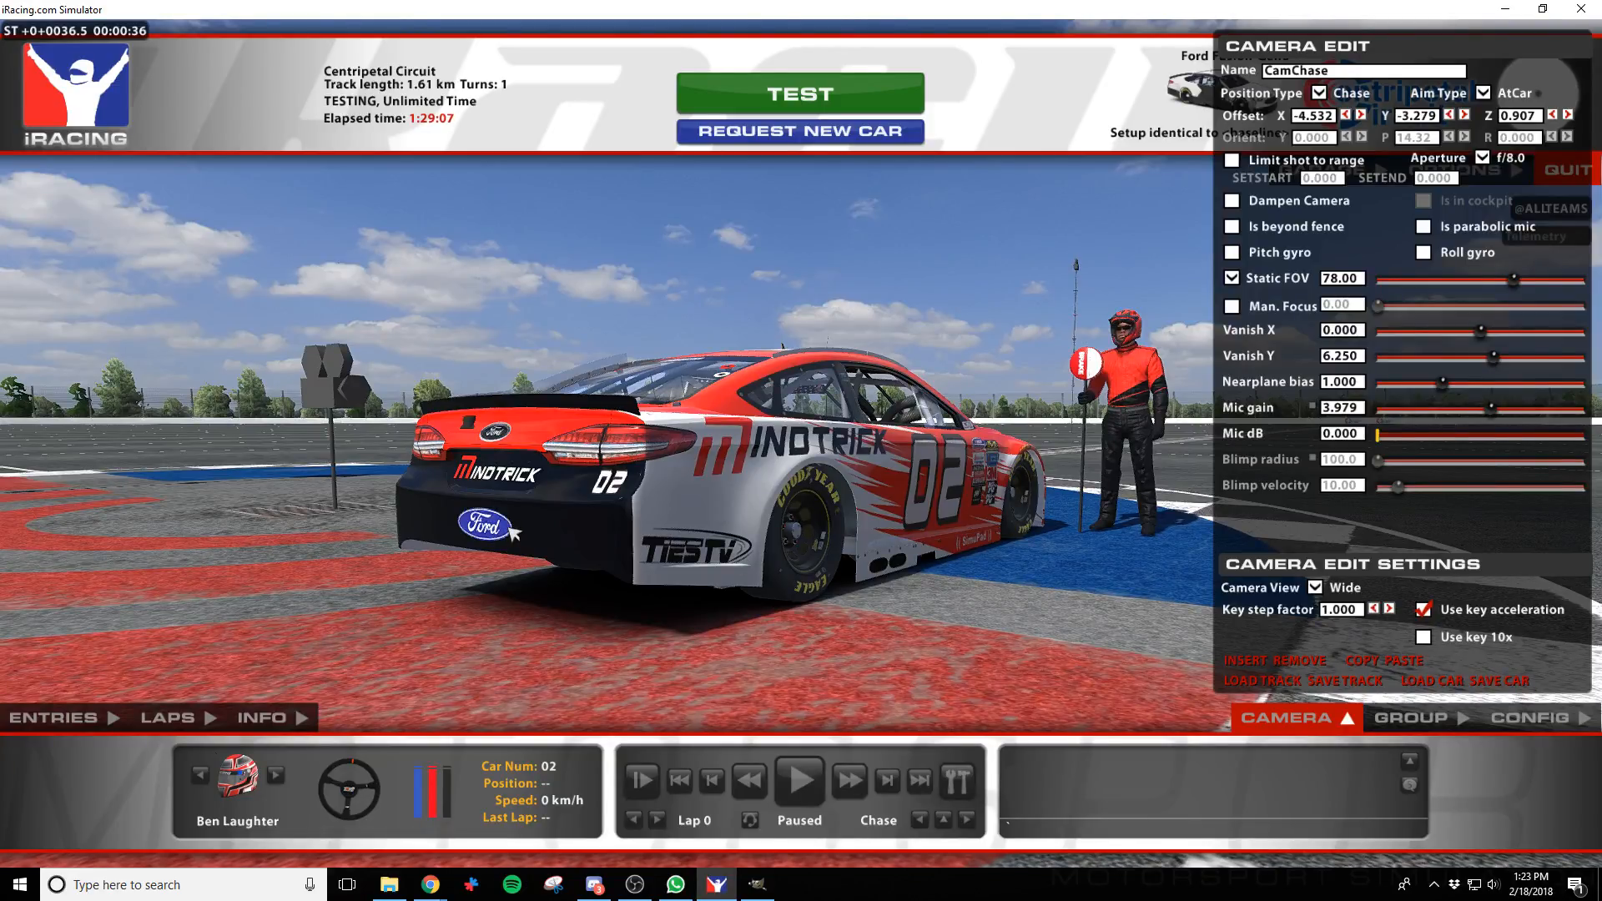
Toggle the rear panel layers' visibility and move the white logo layer out of Graphics
{"action": "key", "text": "alt+Tab"}
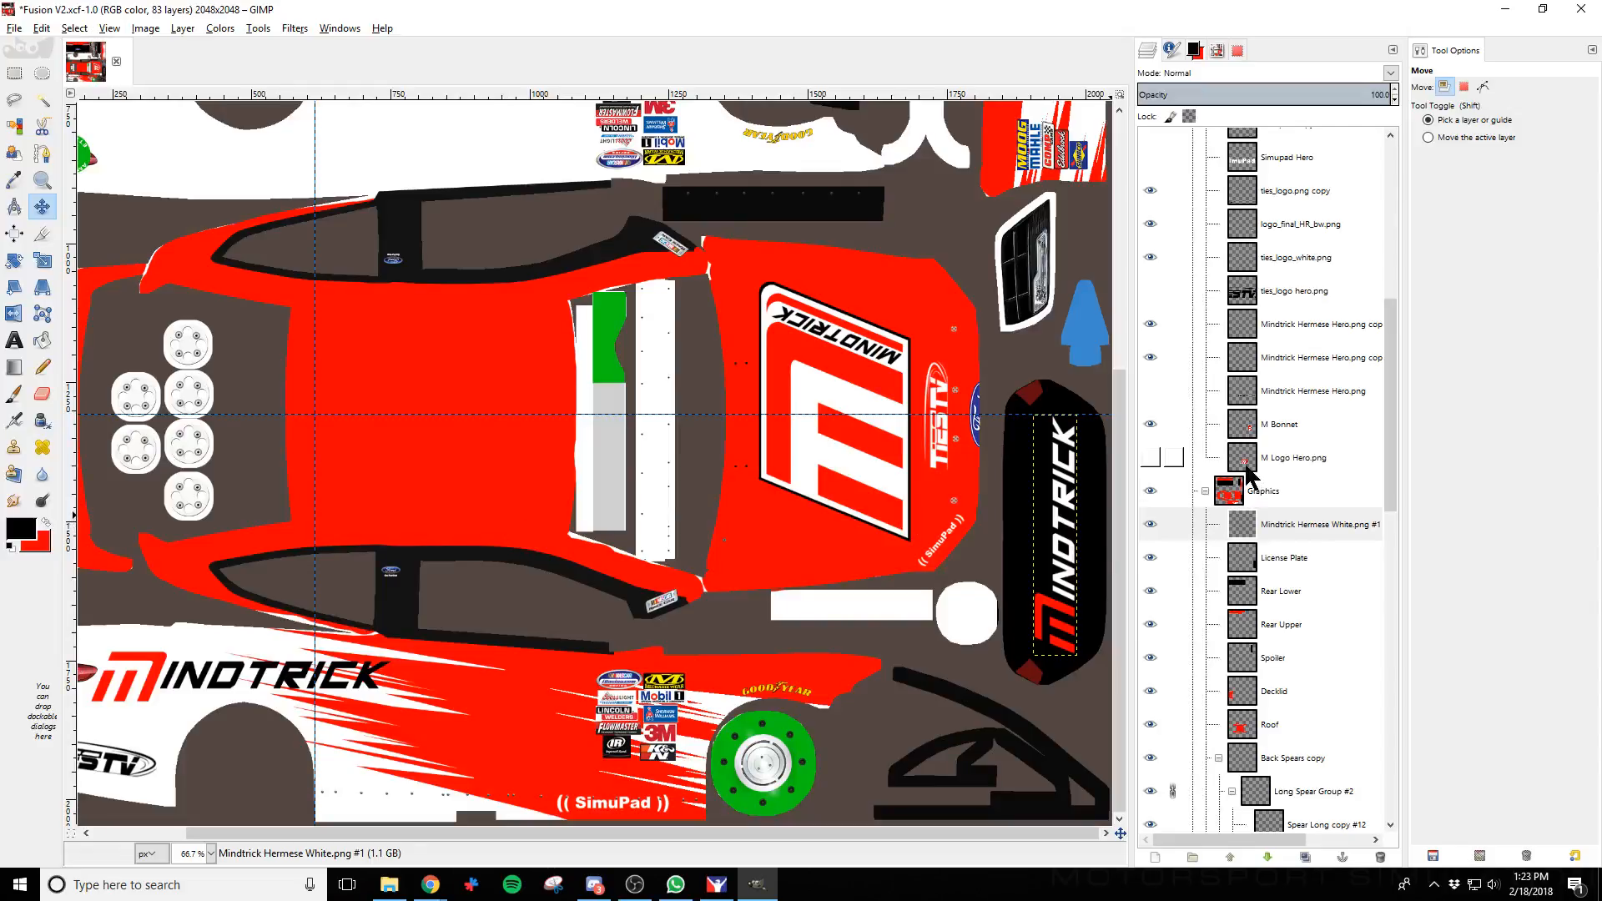
{"action": "left_click", "coordinate": [1149, 591]}
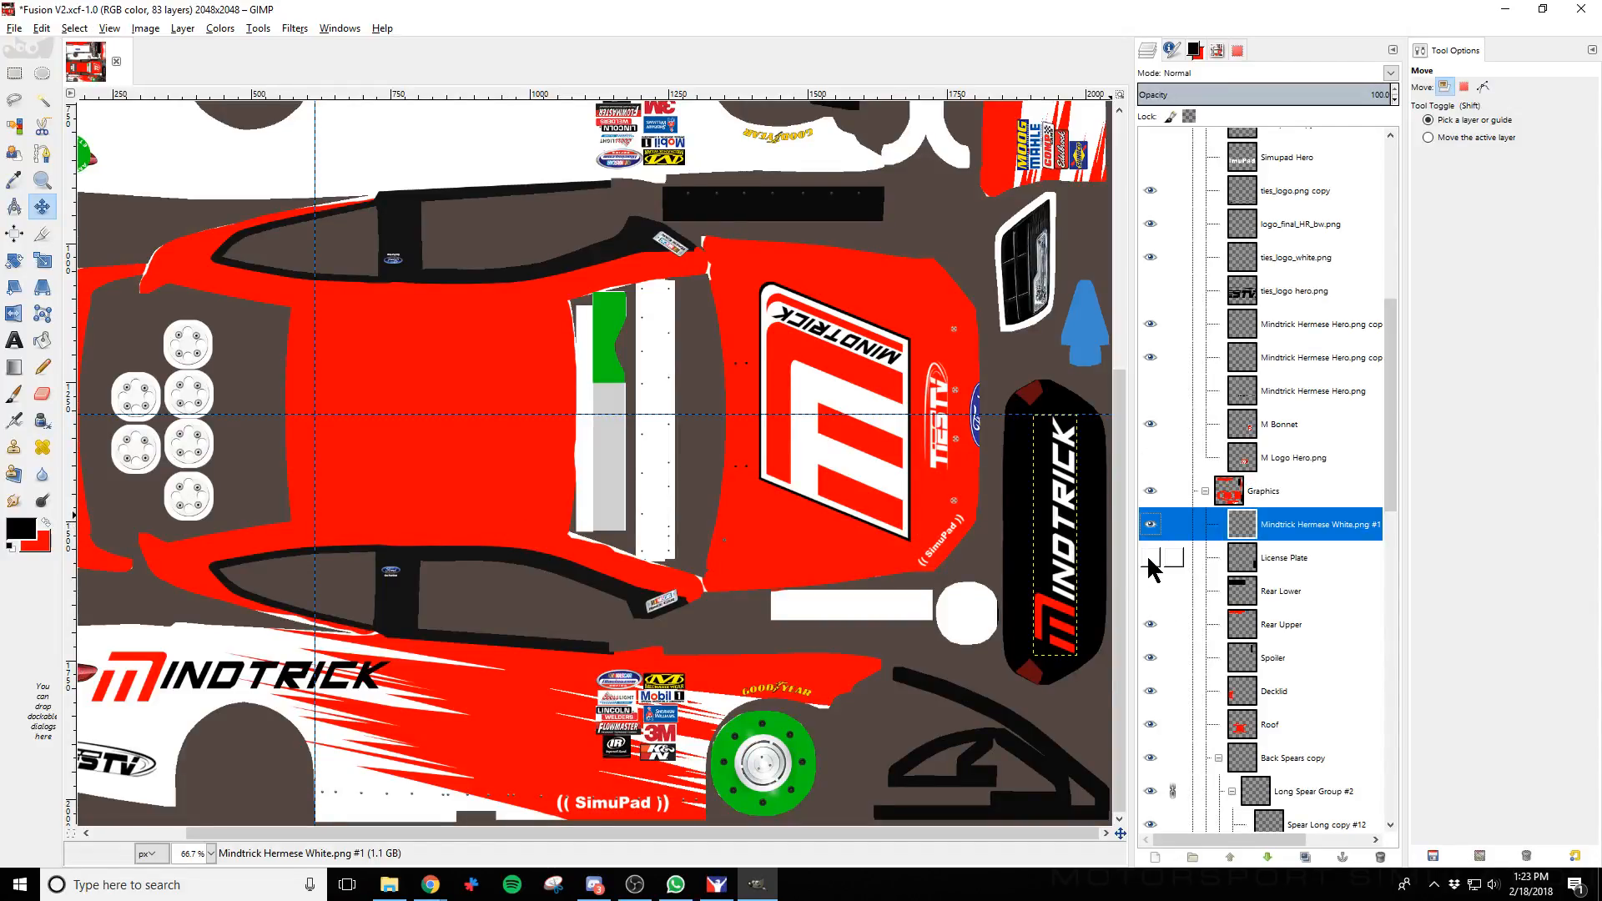
{"action": "left_click", "coordinate": [1150, 557]}
{"action": "left_click", "coordinate": [1150, 524]}
{"action": "left_click_drag", "start_coordinate": [1291, 531], "coordinate": [1300, 498]}
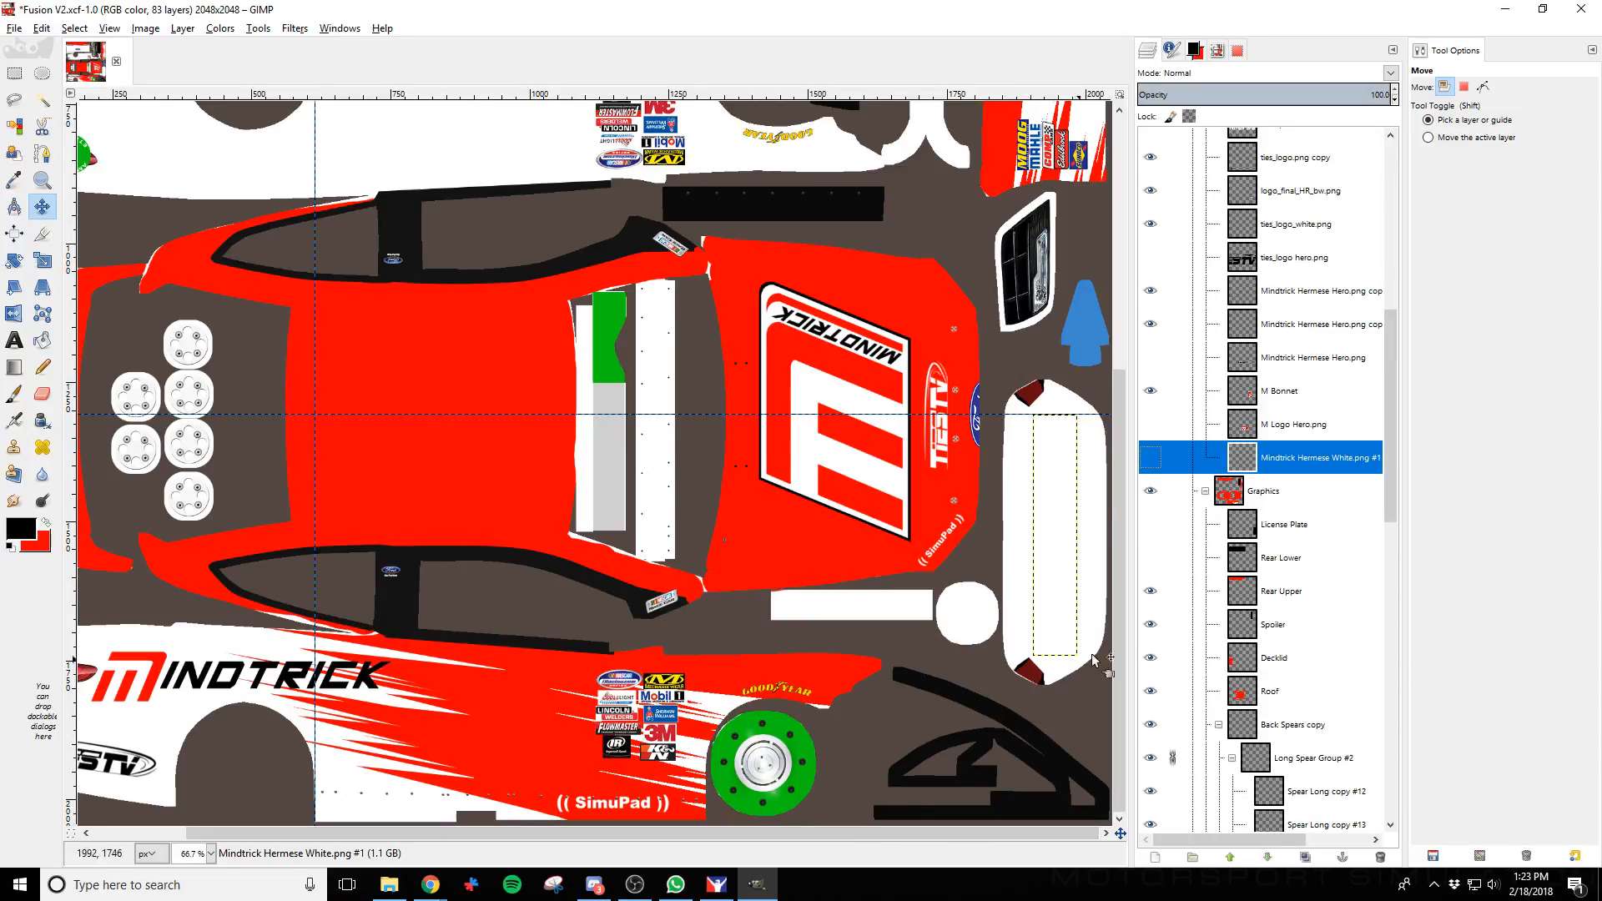
{"action": "left_click", "coordinate": [1150, 557]}
{"action": "left_click", "coordinate": [1150, 524]}
{"action": "left_click", "coordinate": [1150, 524]}
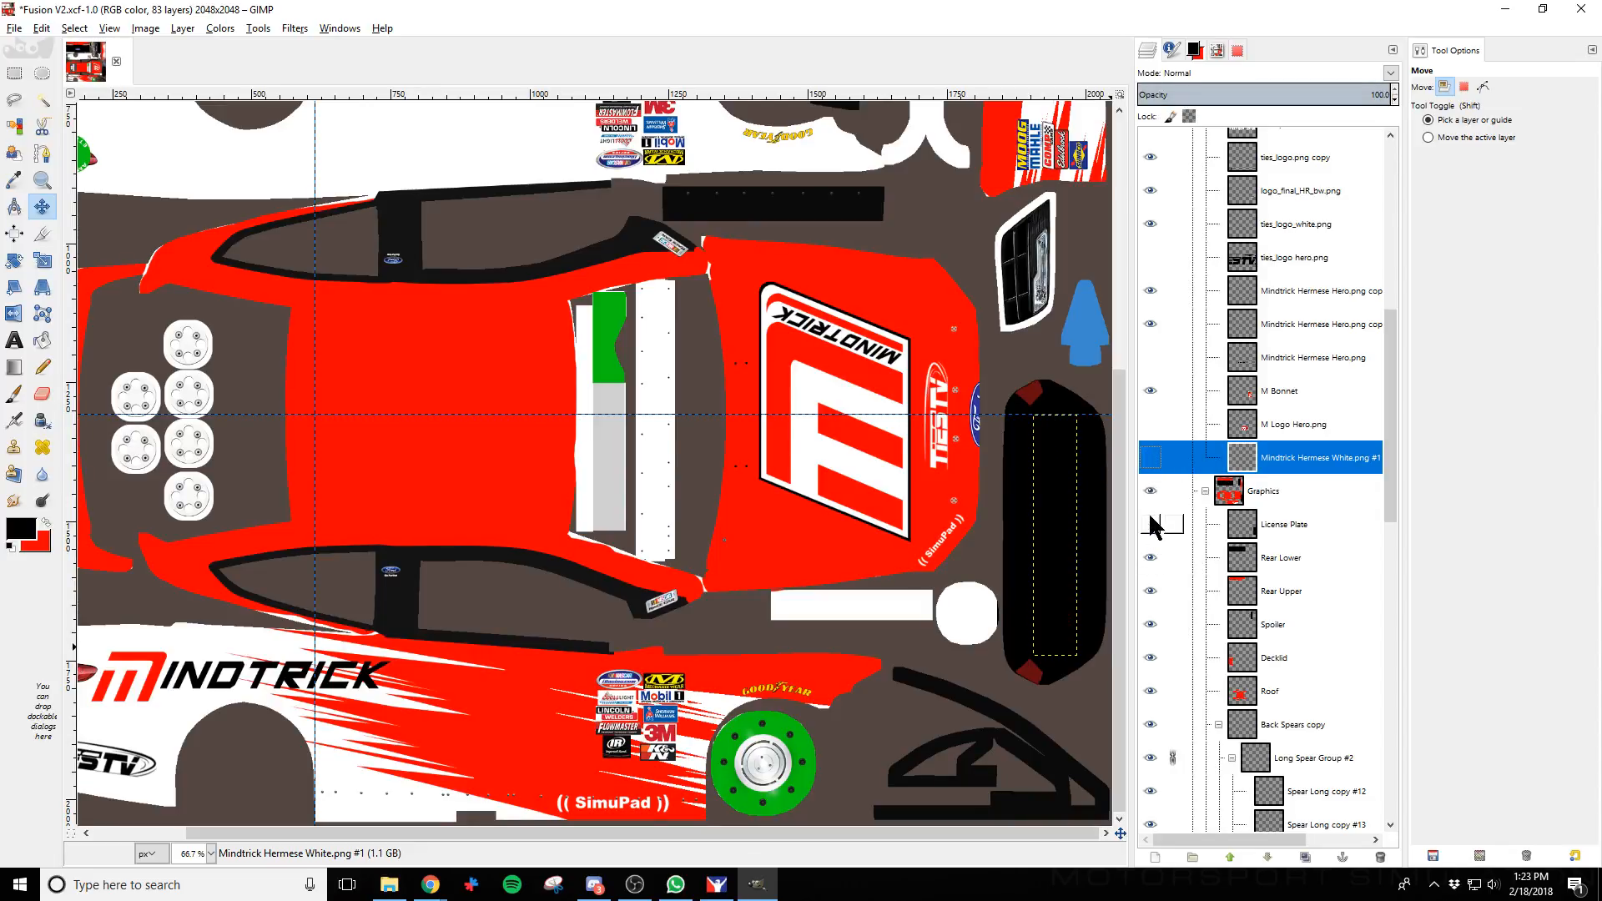
{"action": "left_click", "coordinate": [1152, 558]}
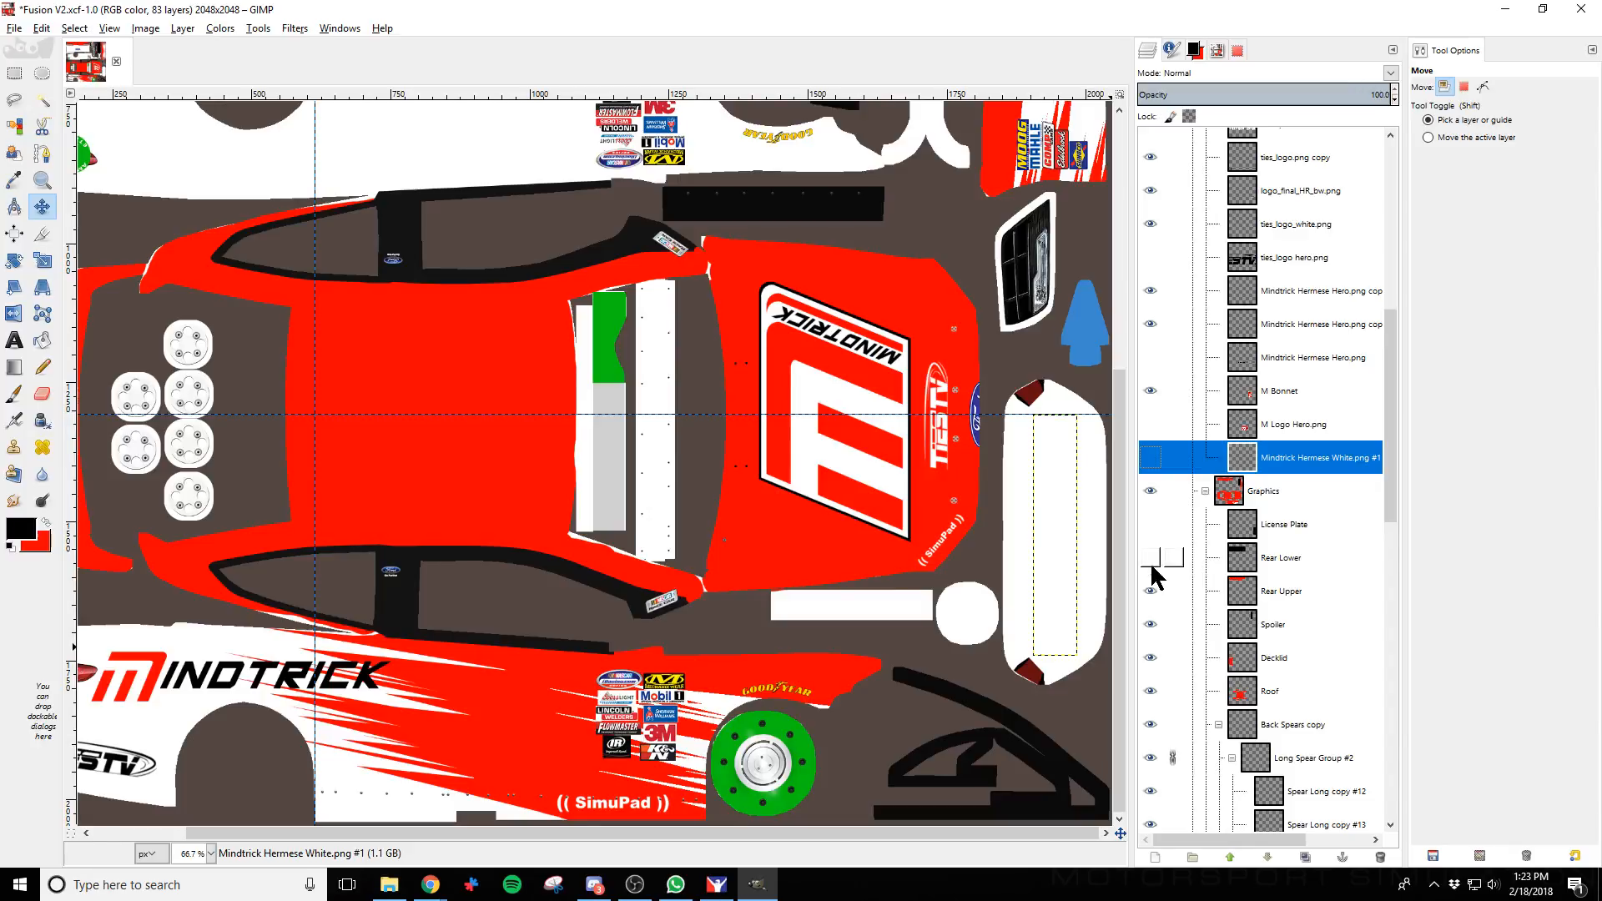
Collapse and select the Back Spears copy group in the Layers panel
{"action": "scroll", "coordinate": [670, 833], "scroll_direction": "left", "scroll_amount": 1}
{"action": "scroll", "coordinate": [669, 828], "scroll_direction": "left", "scroll_amount": 3}
{"action": "scroll", "coordinate": [1235, 618], "scroll_direction": "down", "scroll_amount": 3}
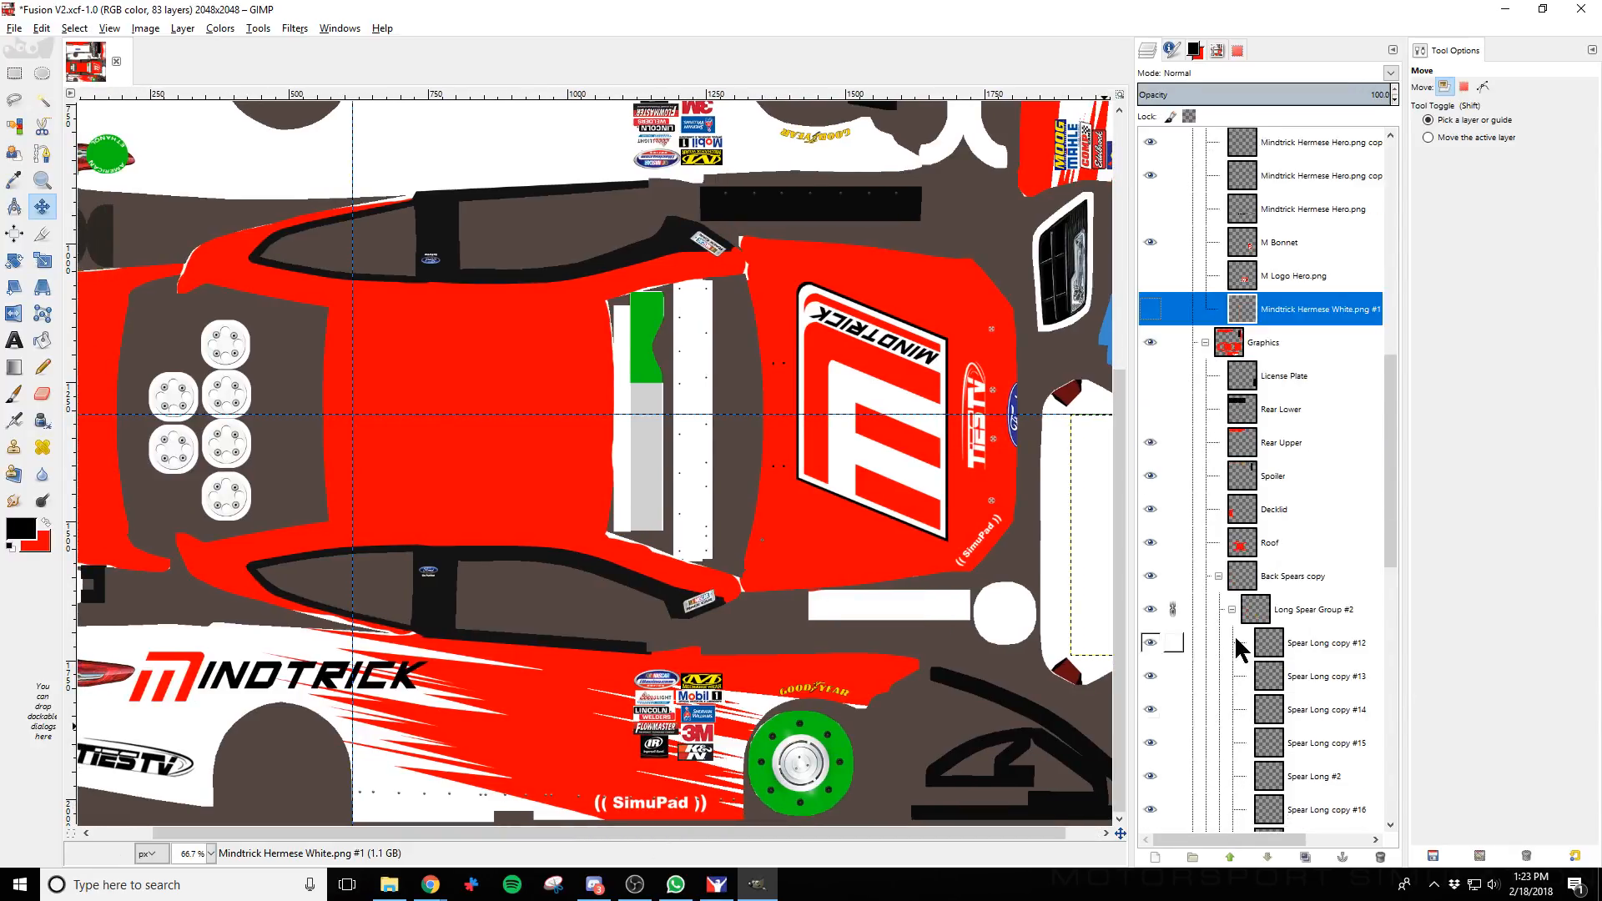
{"action": "left_click", "coordinate": [1220, 576]}
{"action": "scroll", "coordinate": [1232, 635], "scroll_direction": "down", "scroll_amount": 5}
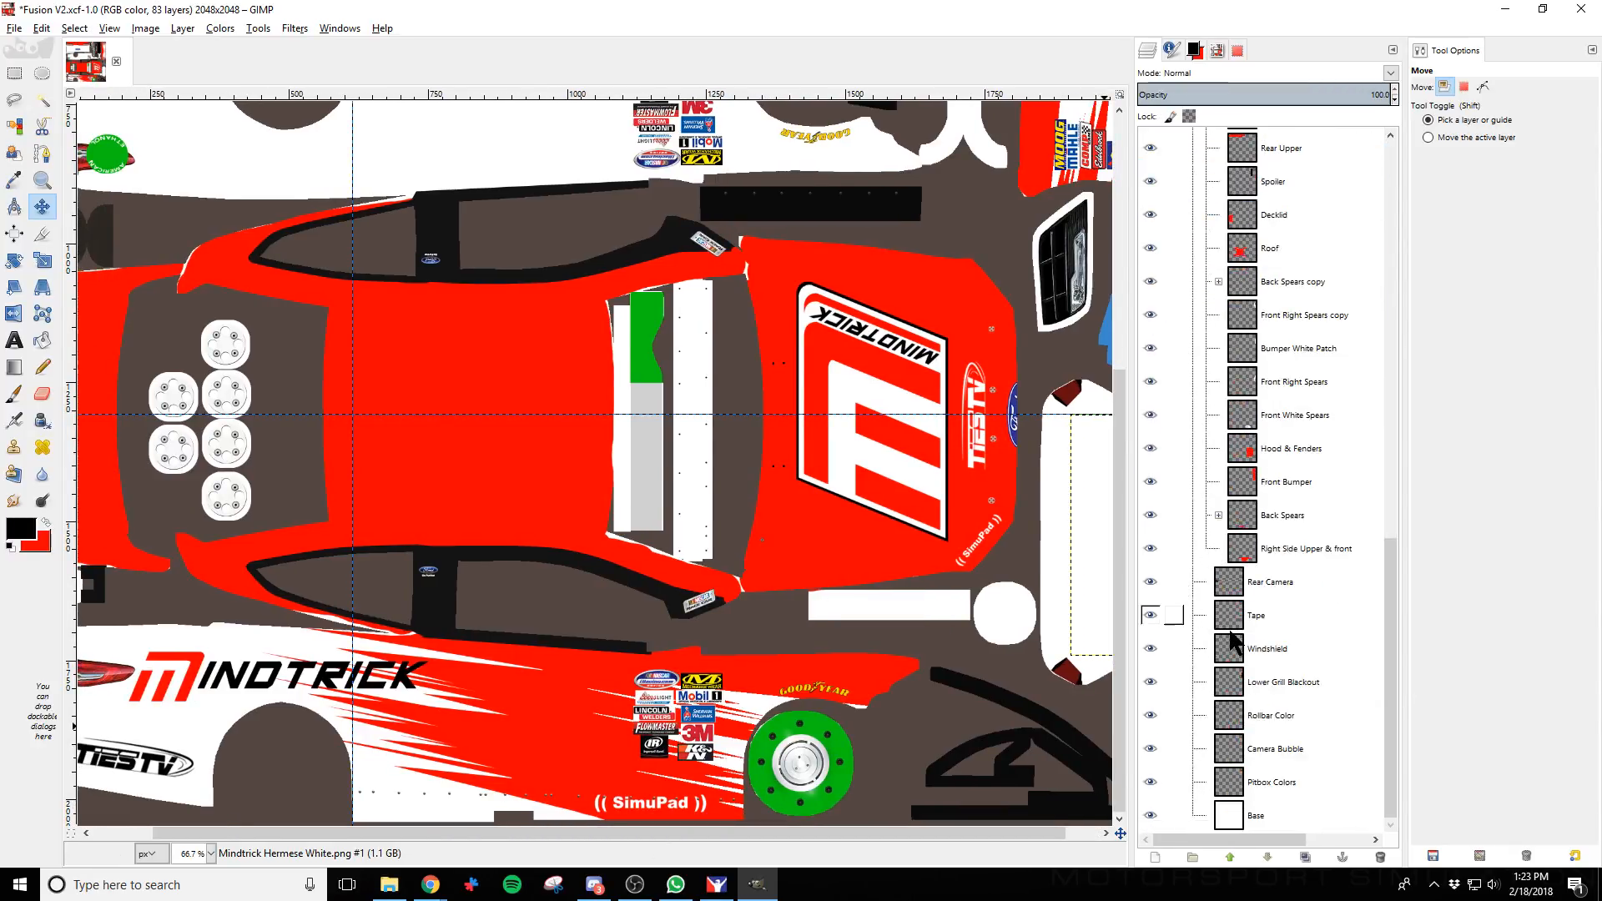
{"action": "scroll", "coordinate": [1233, 639], "scroll_direction": "up", "scroll_amount": 5}
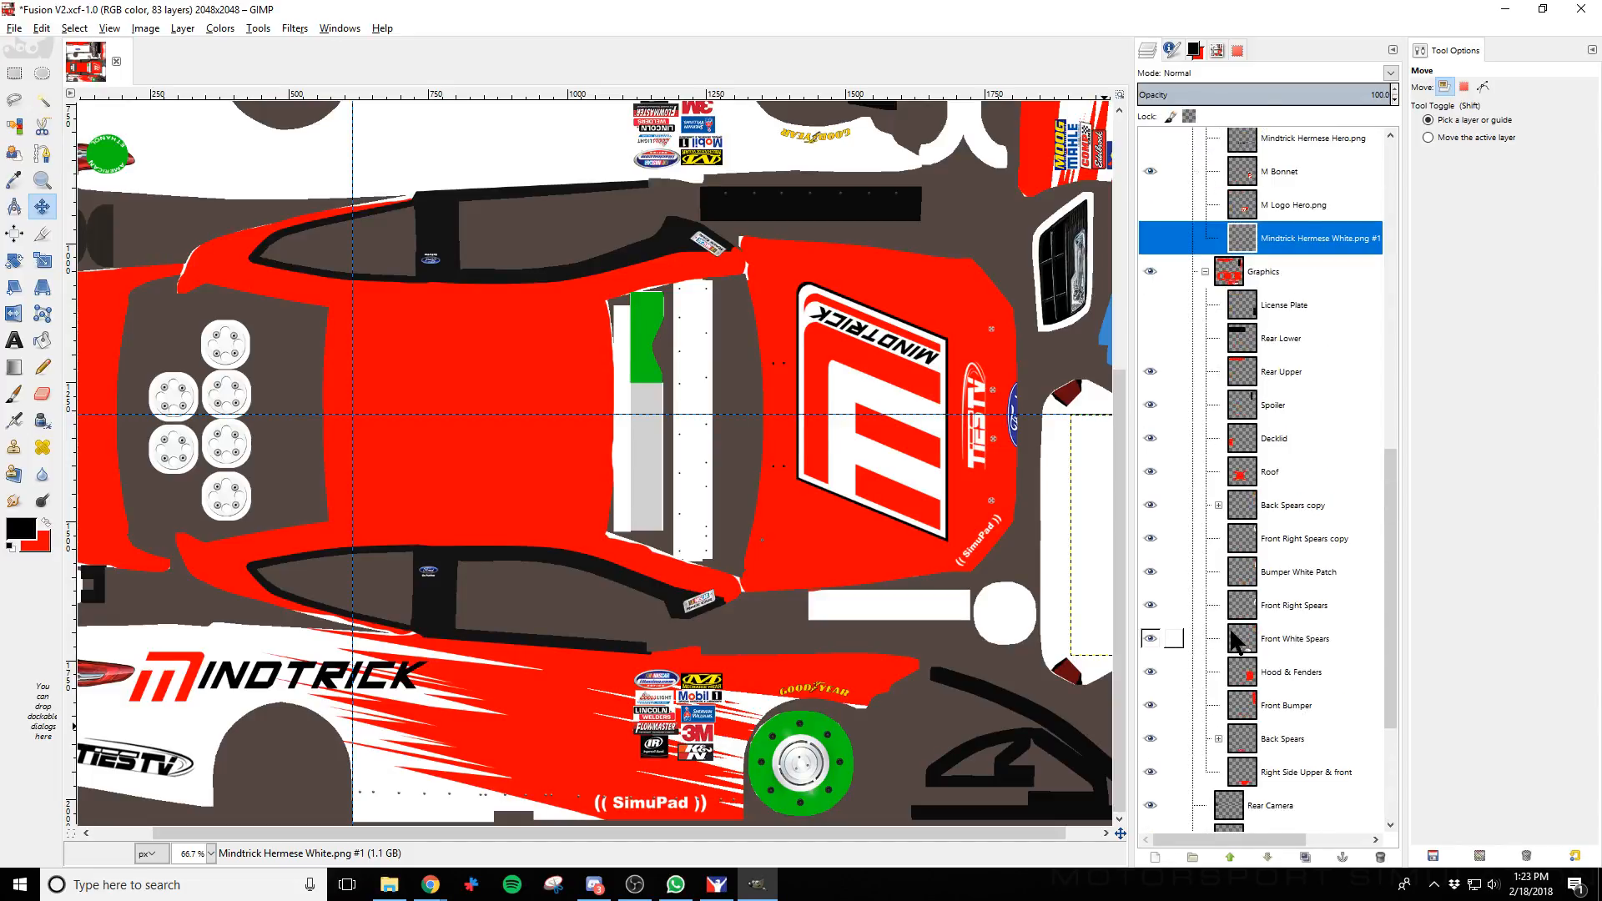
{"action": "scroll", "coordinate": [1235, 641], "scroll_direction": "down", "scroll_amount": 5}
{"action": "scroll", "coordinate": [1239, 644], "scroll_direction": "up", "scroll_amount": 6}
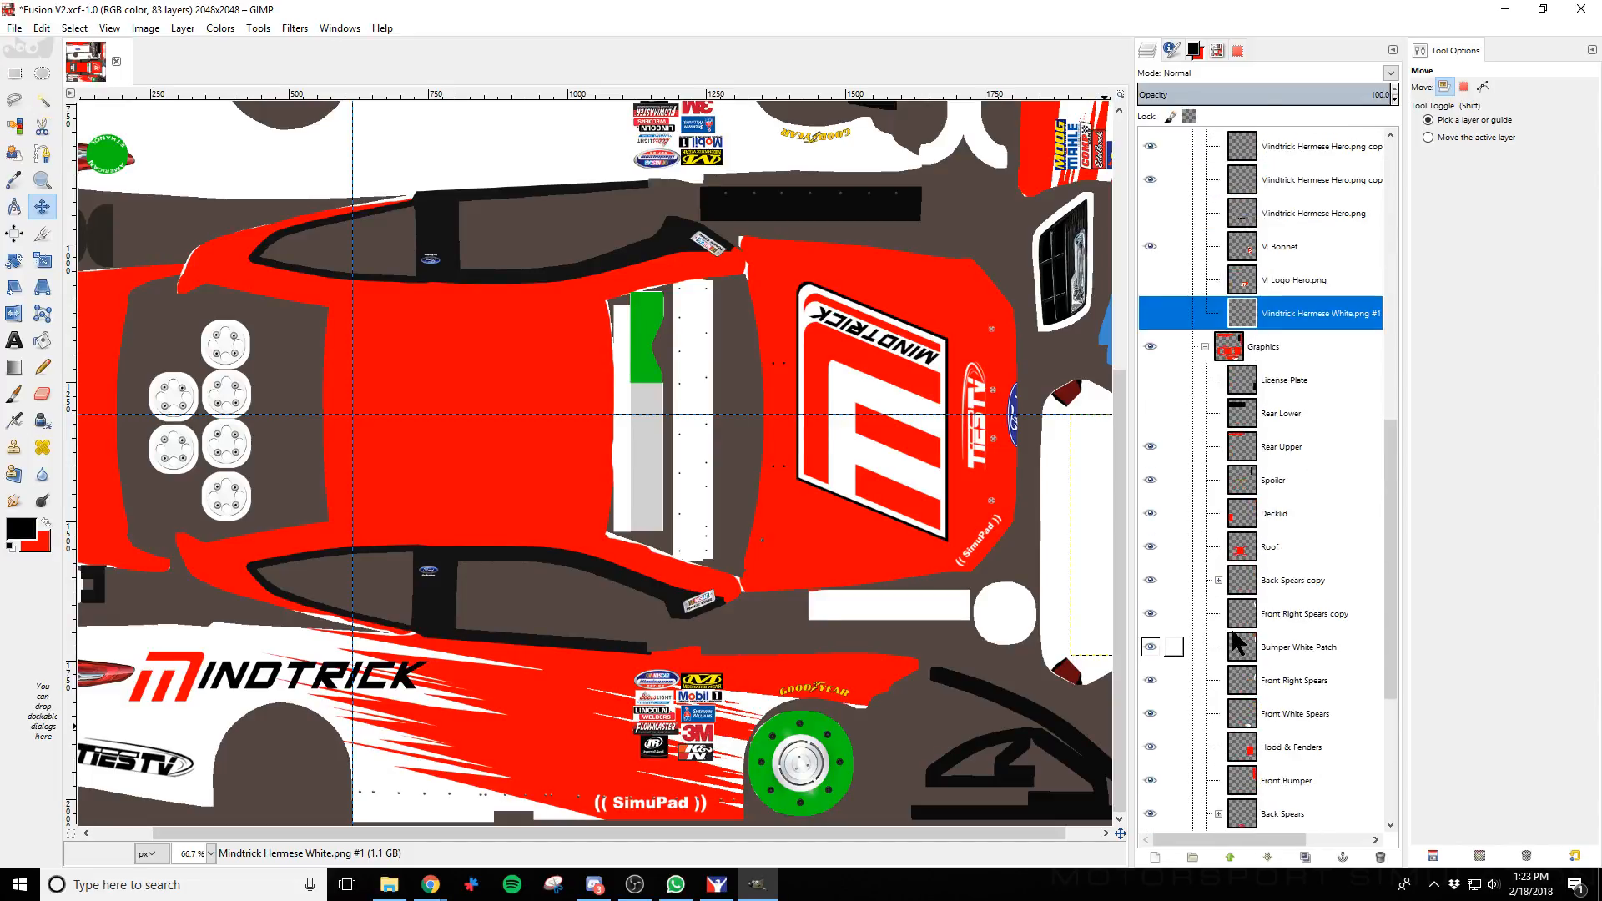
{"action": "left_click", "coordinate": [1325, 584]}
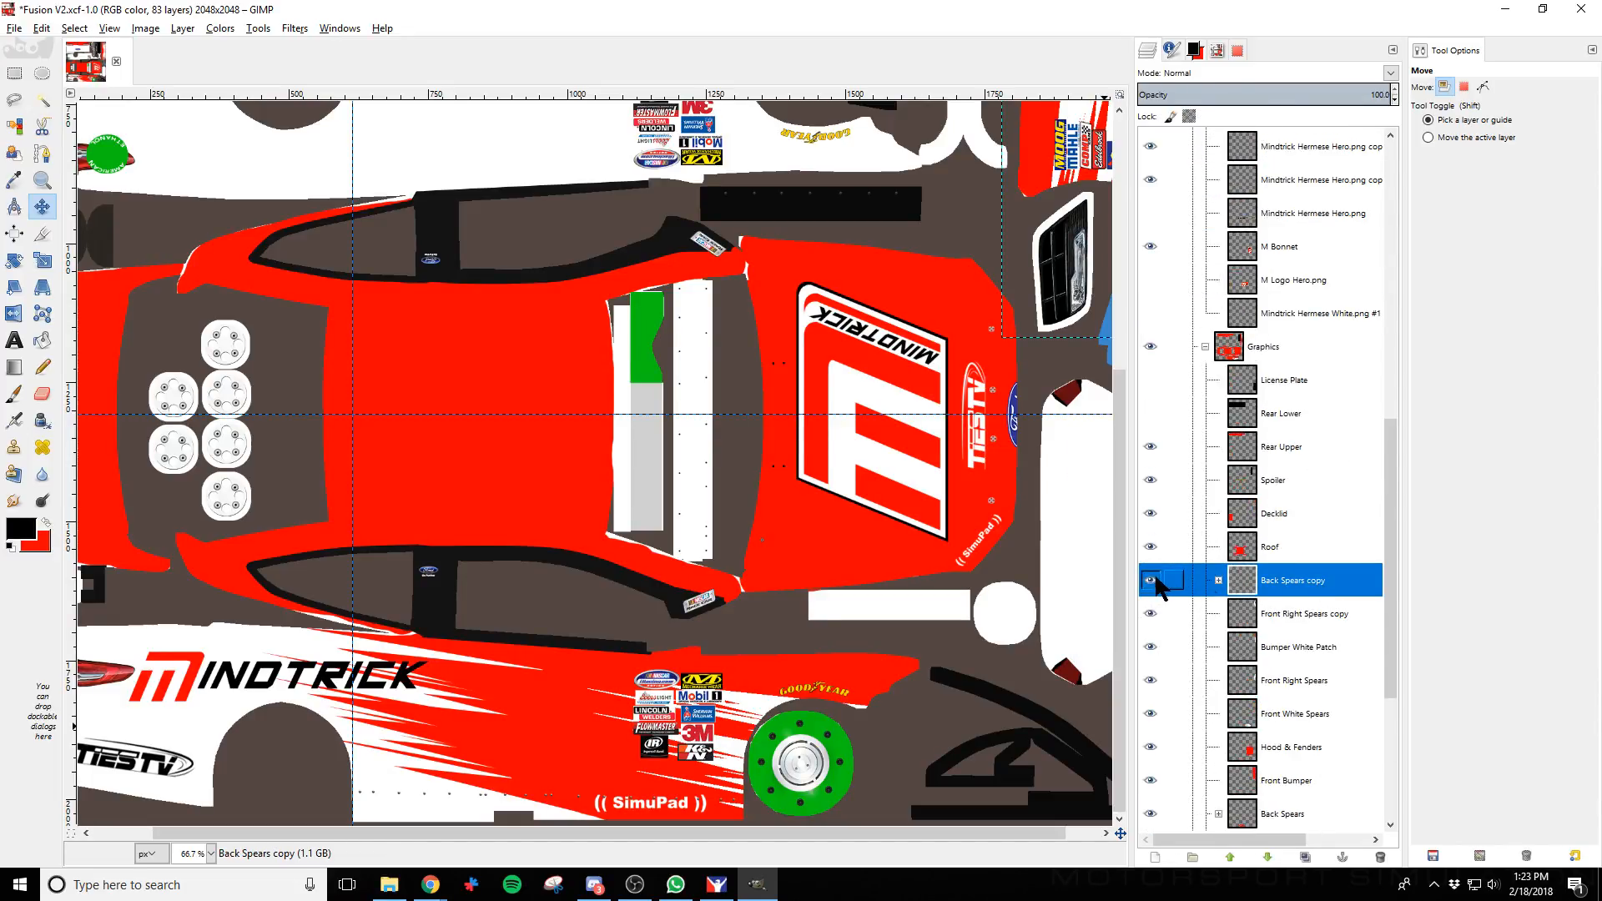
{"action": "scroll", "coordinate": [1318, 605], "scroll_direction": "up", "scroll_amount": 4}
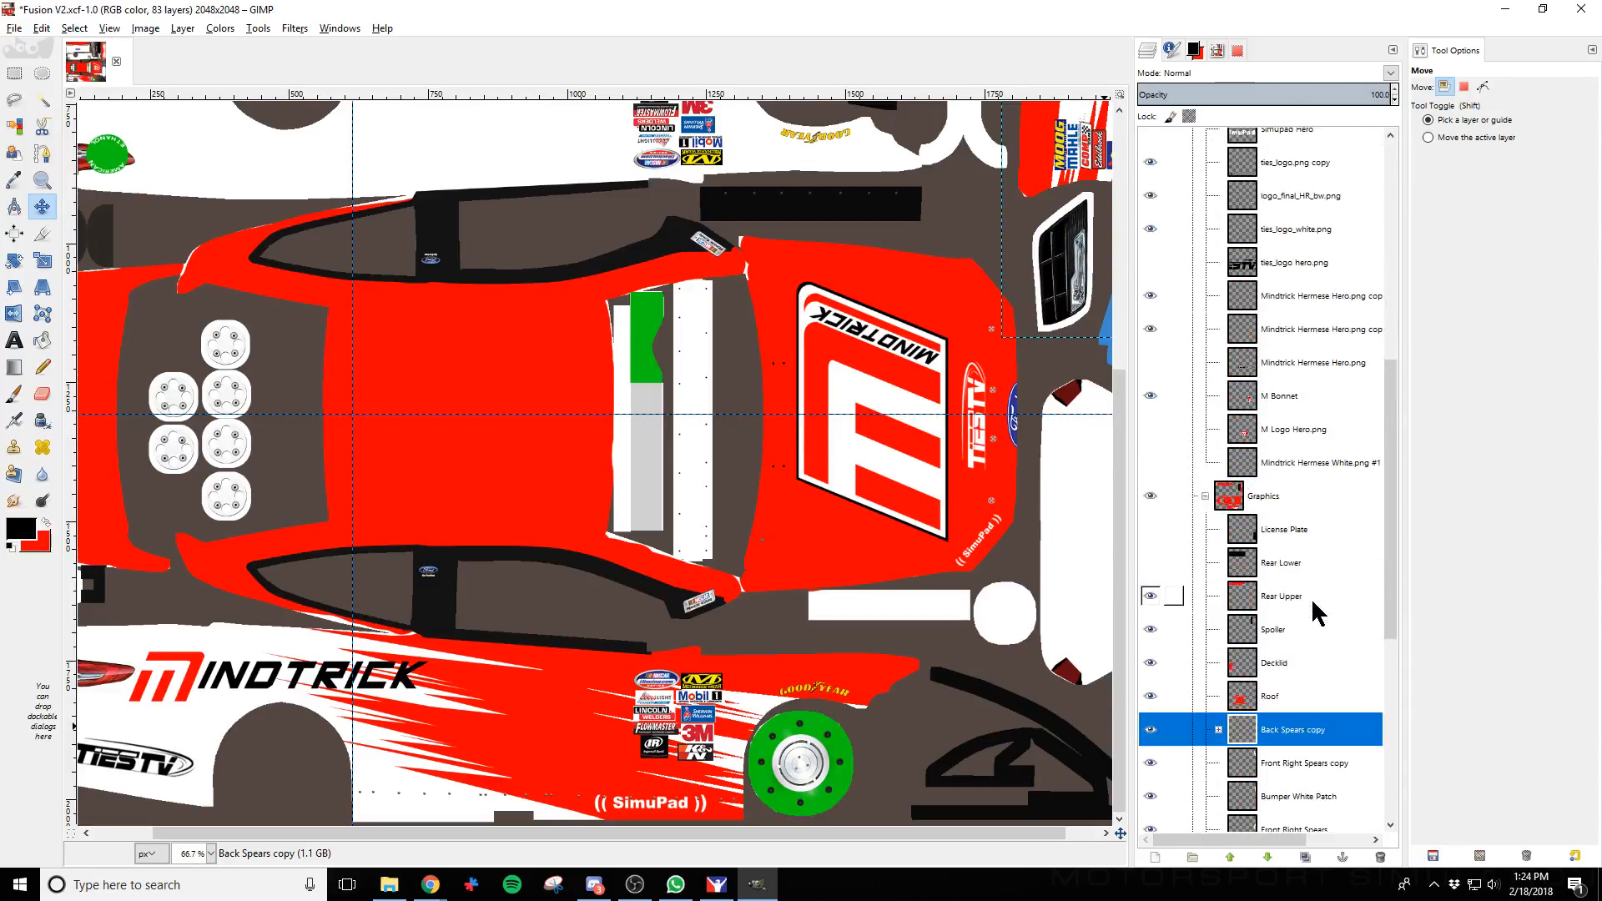
{"action": "scroll", "coordinate": [1316, 614], "scroll_direction": "down", "scroll_amount": 2}
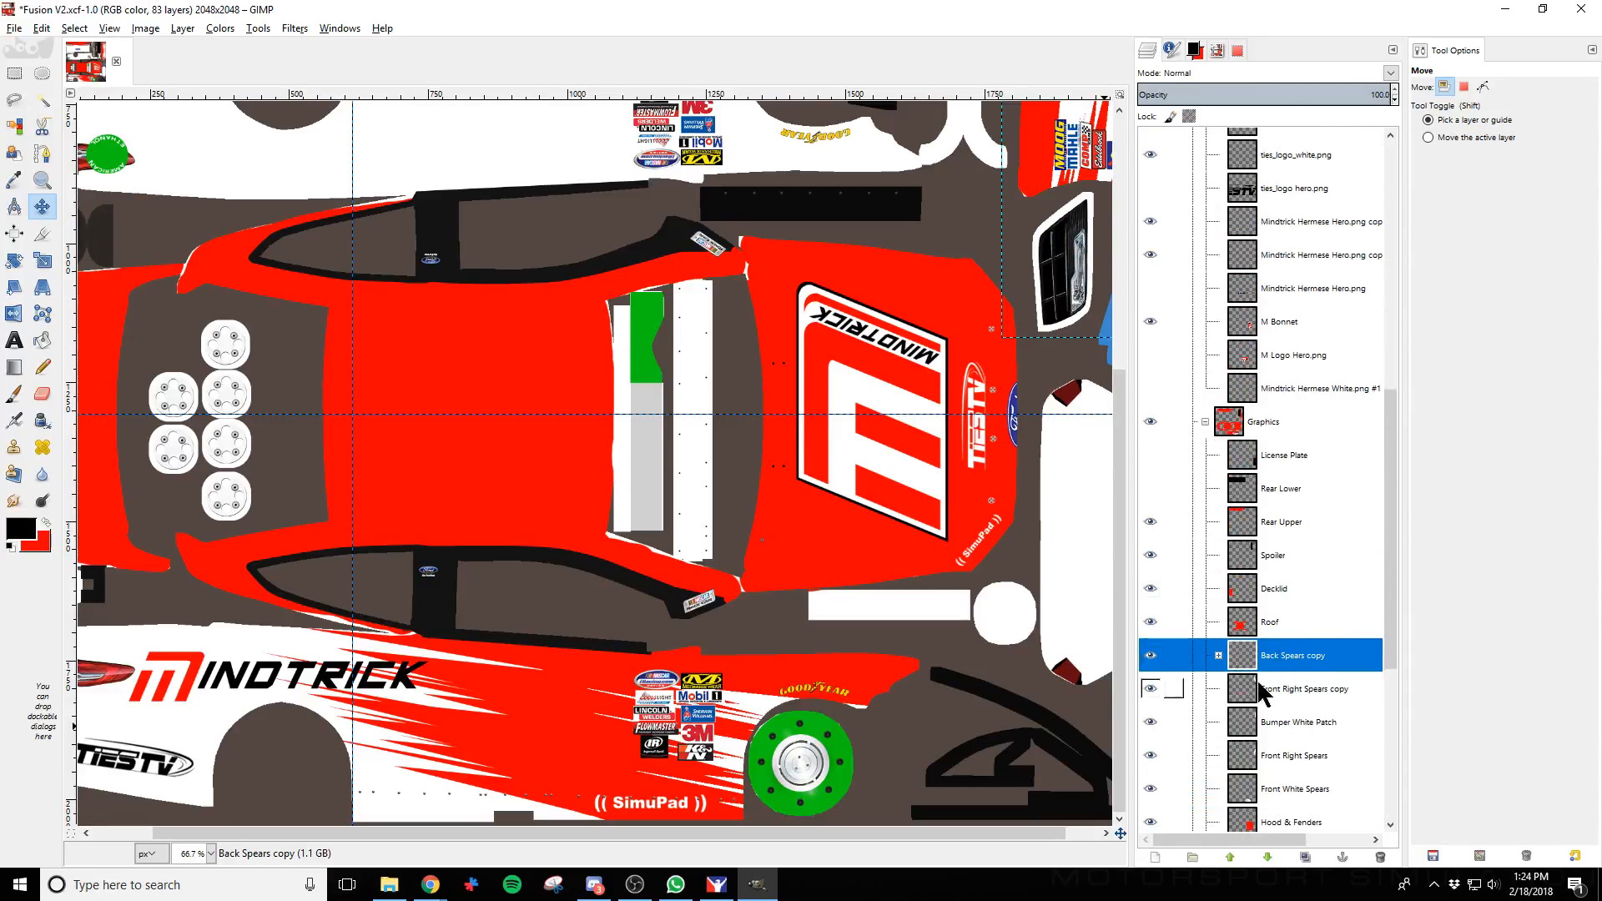
Check Right Side Upper & front and Back Spears by toggling visibility, then activate Back Spears
{"action": "left_click", "coordinate": [1262, 686]}
{"action": "left_click", "coordinate": [1298, 721]}
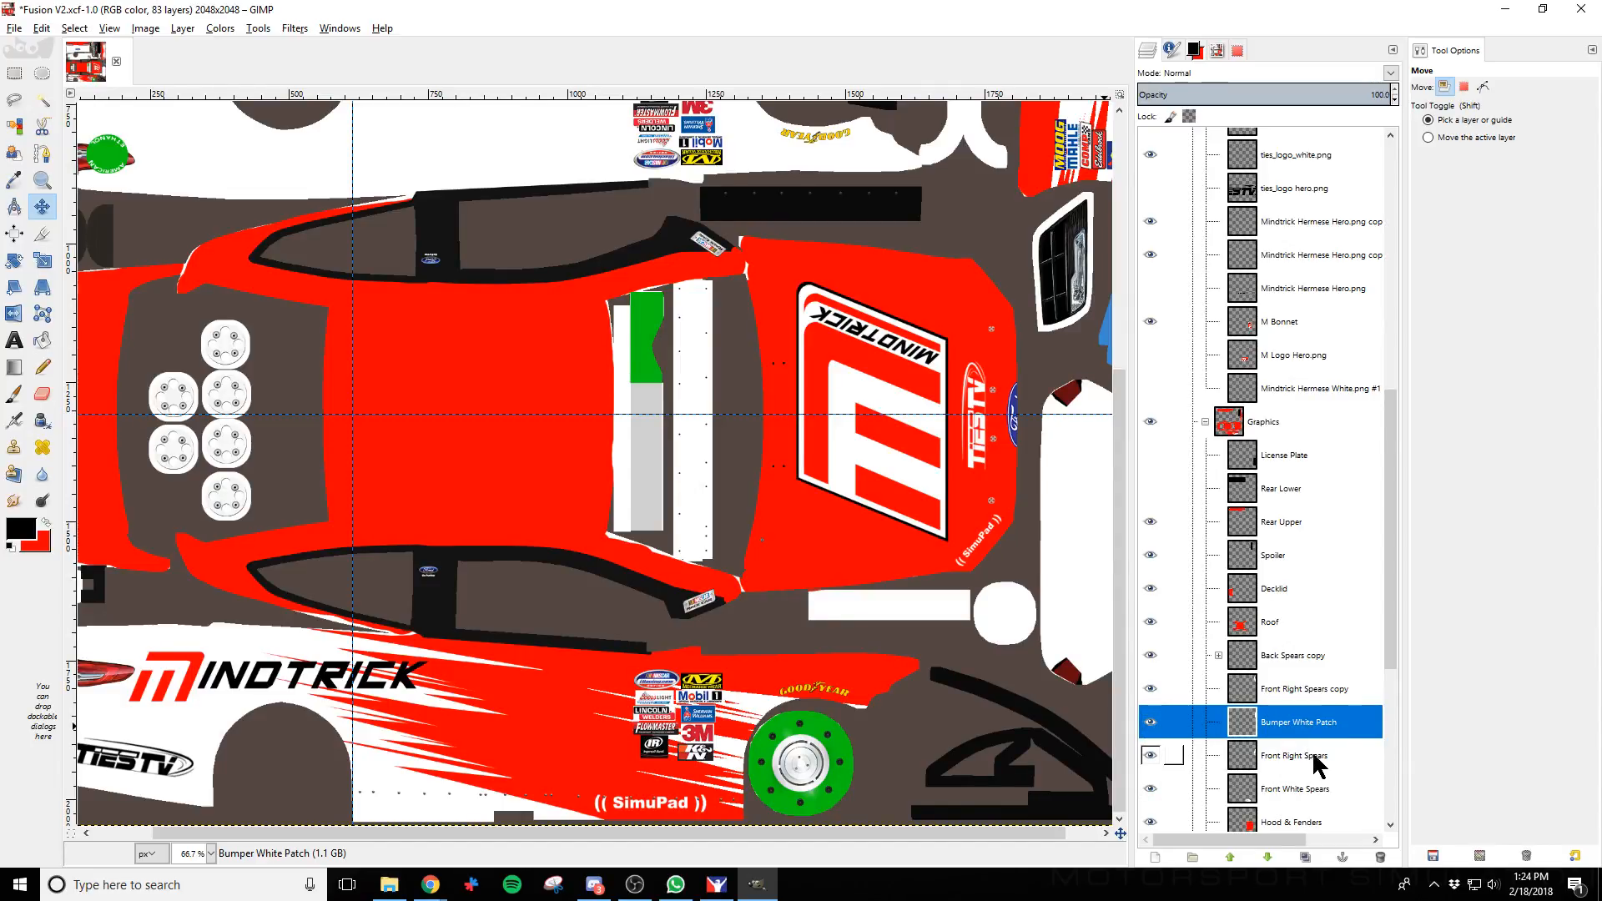
{"action": "scroll", "coordinate": [1315, 757], "scroll_direction": "down", "scroll_amount": 5}
{"action": "left_click", "coordinate": [1294, 702]}
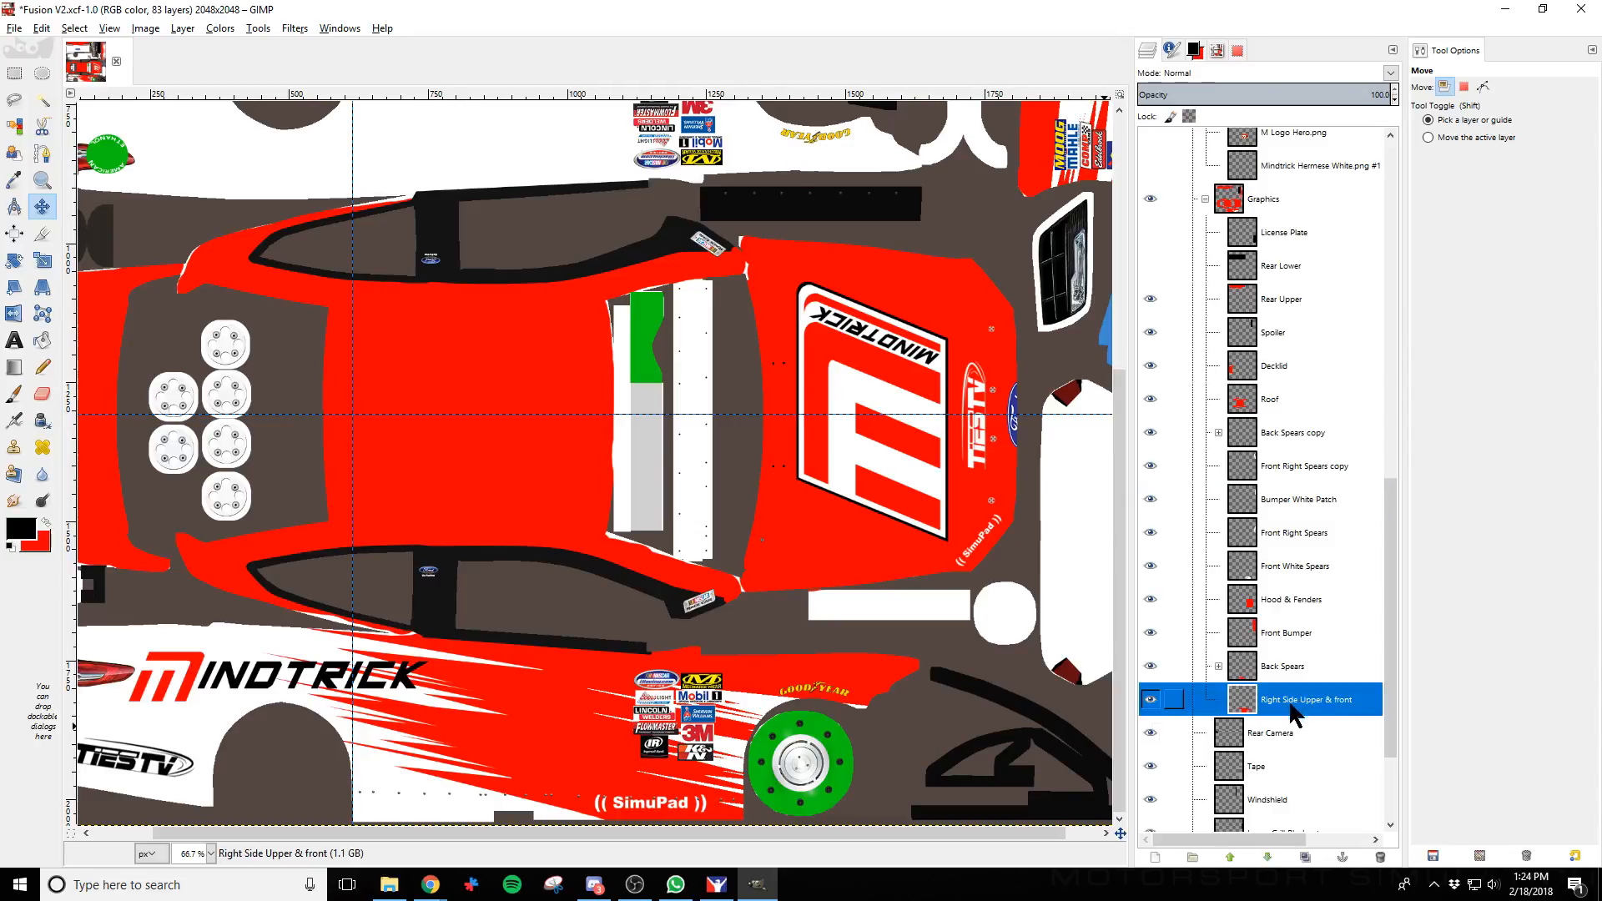
{"action": "left_click", "coordinate": [1150, 701]}
{"action": "left_click", "coordinate": [1150, 701]}
{"action": "left_click", "coordinate": [1150, 667]}
{"action": "left_click", "coordinate": [1150, 666]}
{"action": "left_click", "coordinate": [1185, 666]}
{"action": "left_click_drag", "start_coordinate": [663, 833], "coordinate": [605, 836]}
Duplicate the Back Spears layer group and target the copy with the Move tool
{"action": "right_click", "coordinate": [1300, 673]}
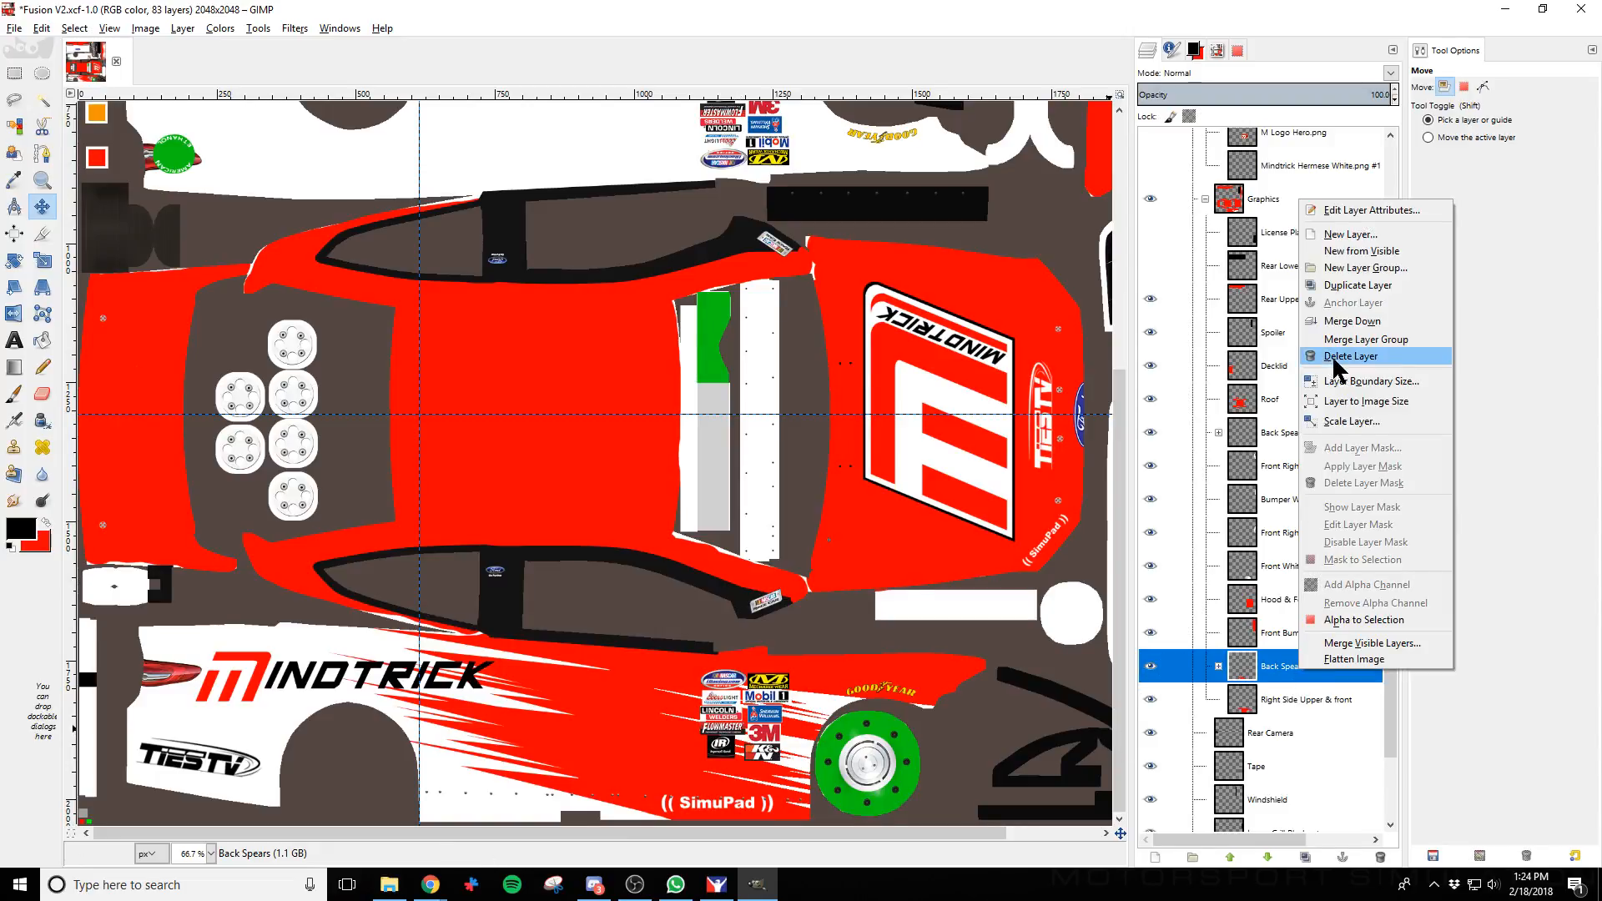
{"action": "left_click", "coordinate": [1357, 285]}
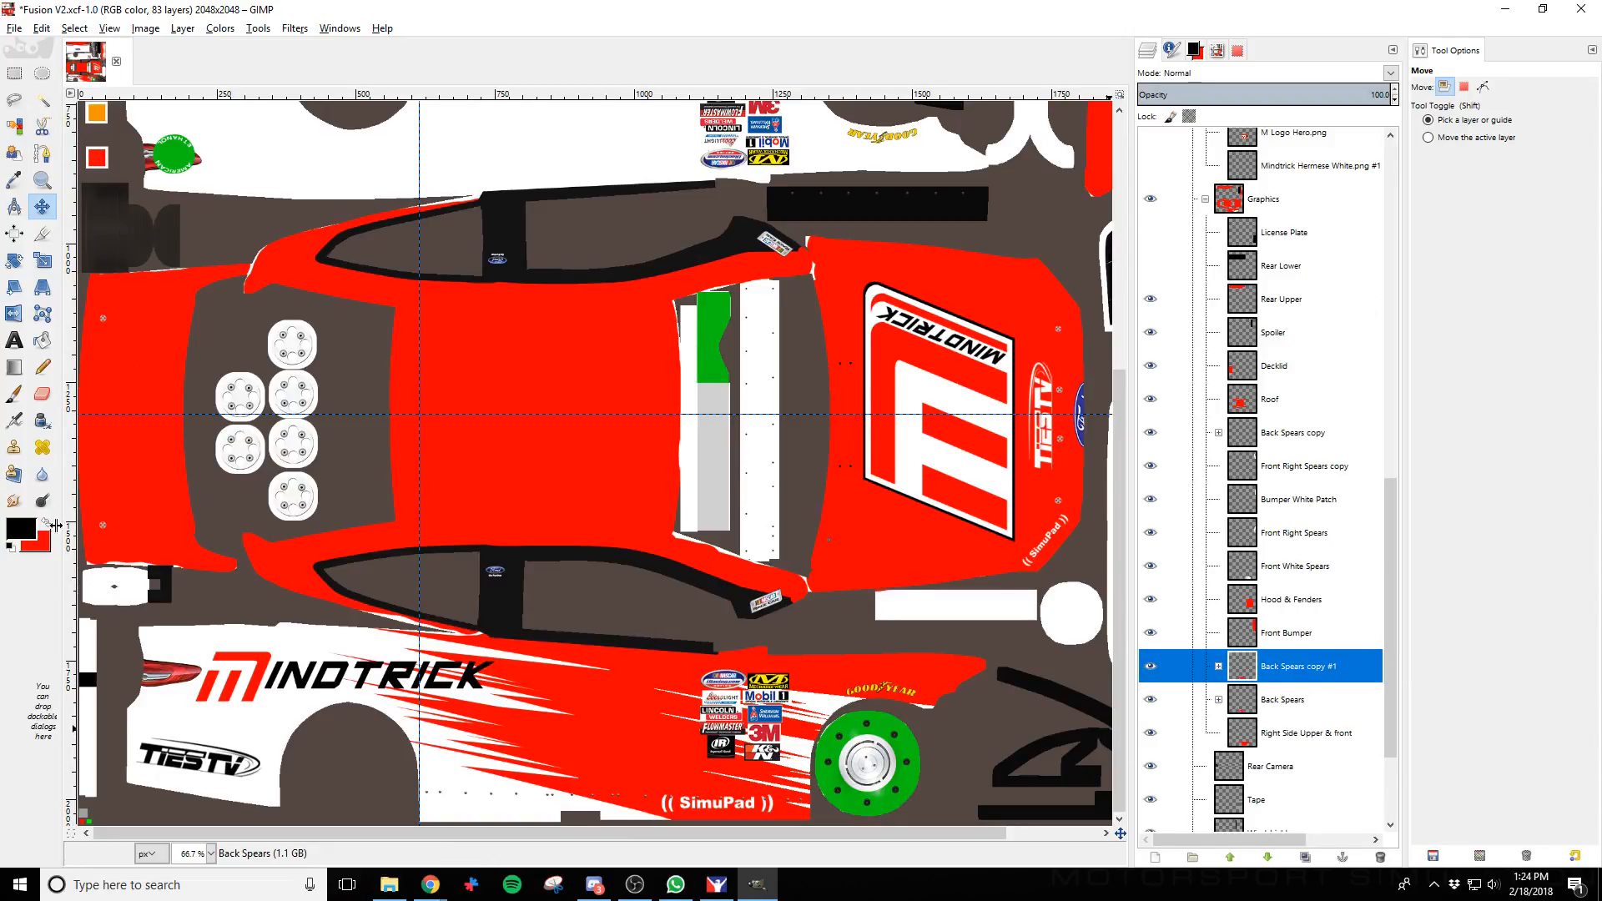
{"action": "left_click", "coordinate": [43, 205]}
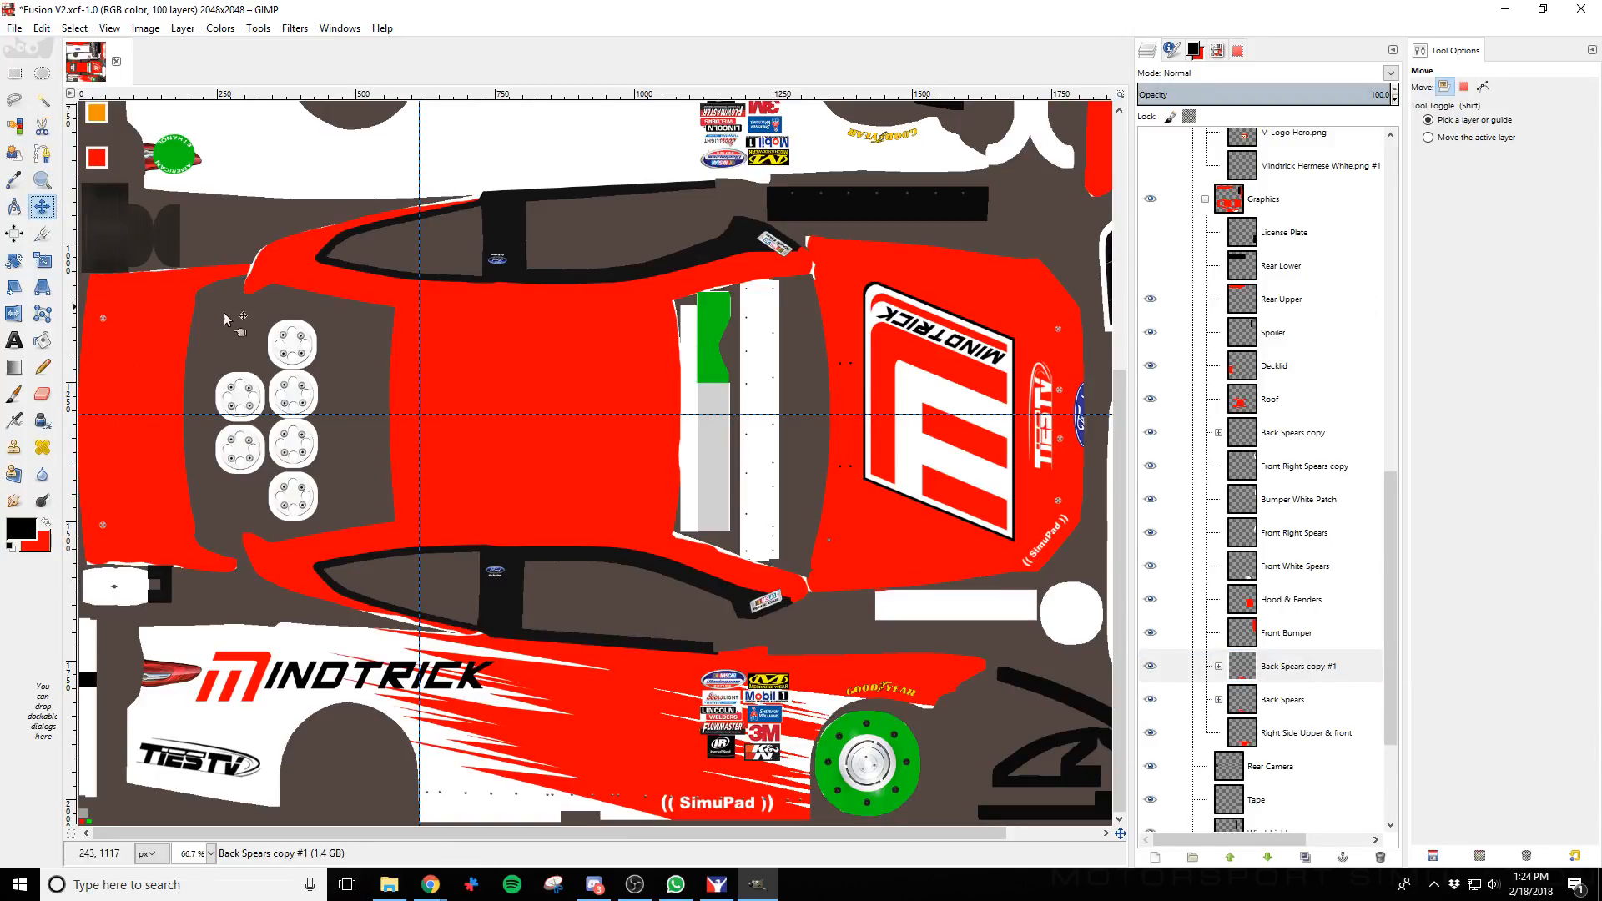
{"action": "left_click", "coordinate": [605, 744]}
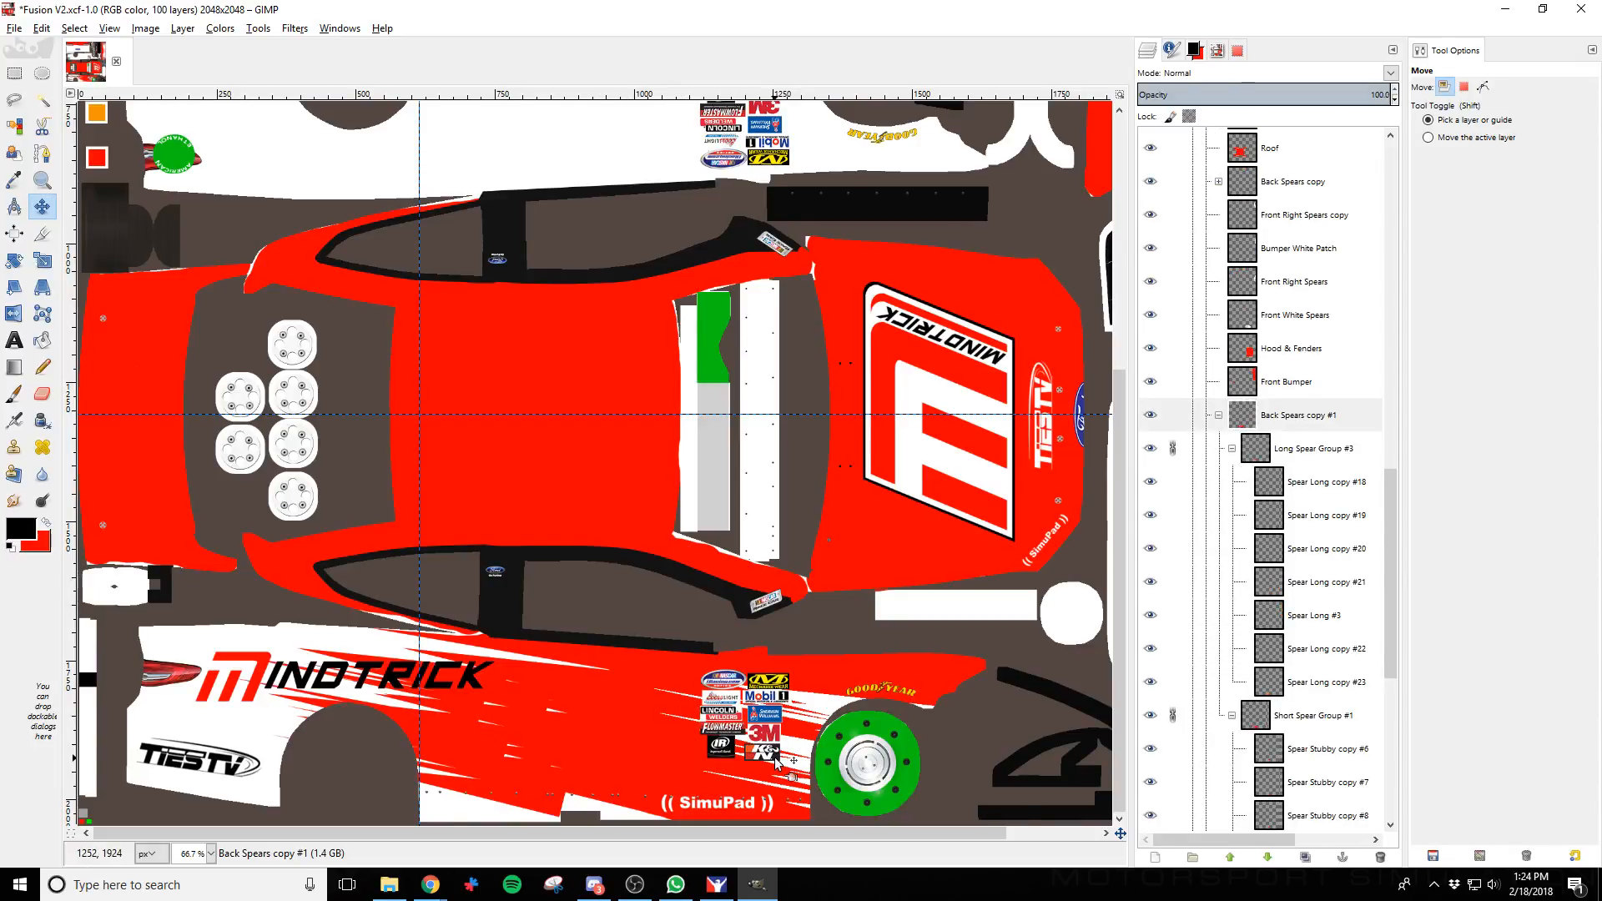
{"action": "left_click", "coordinate": [531, 739], "text": "shift"}
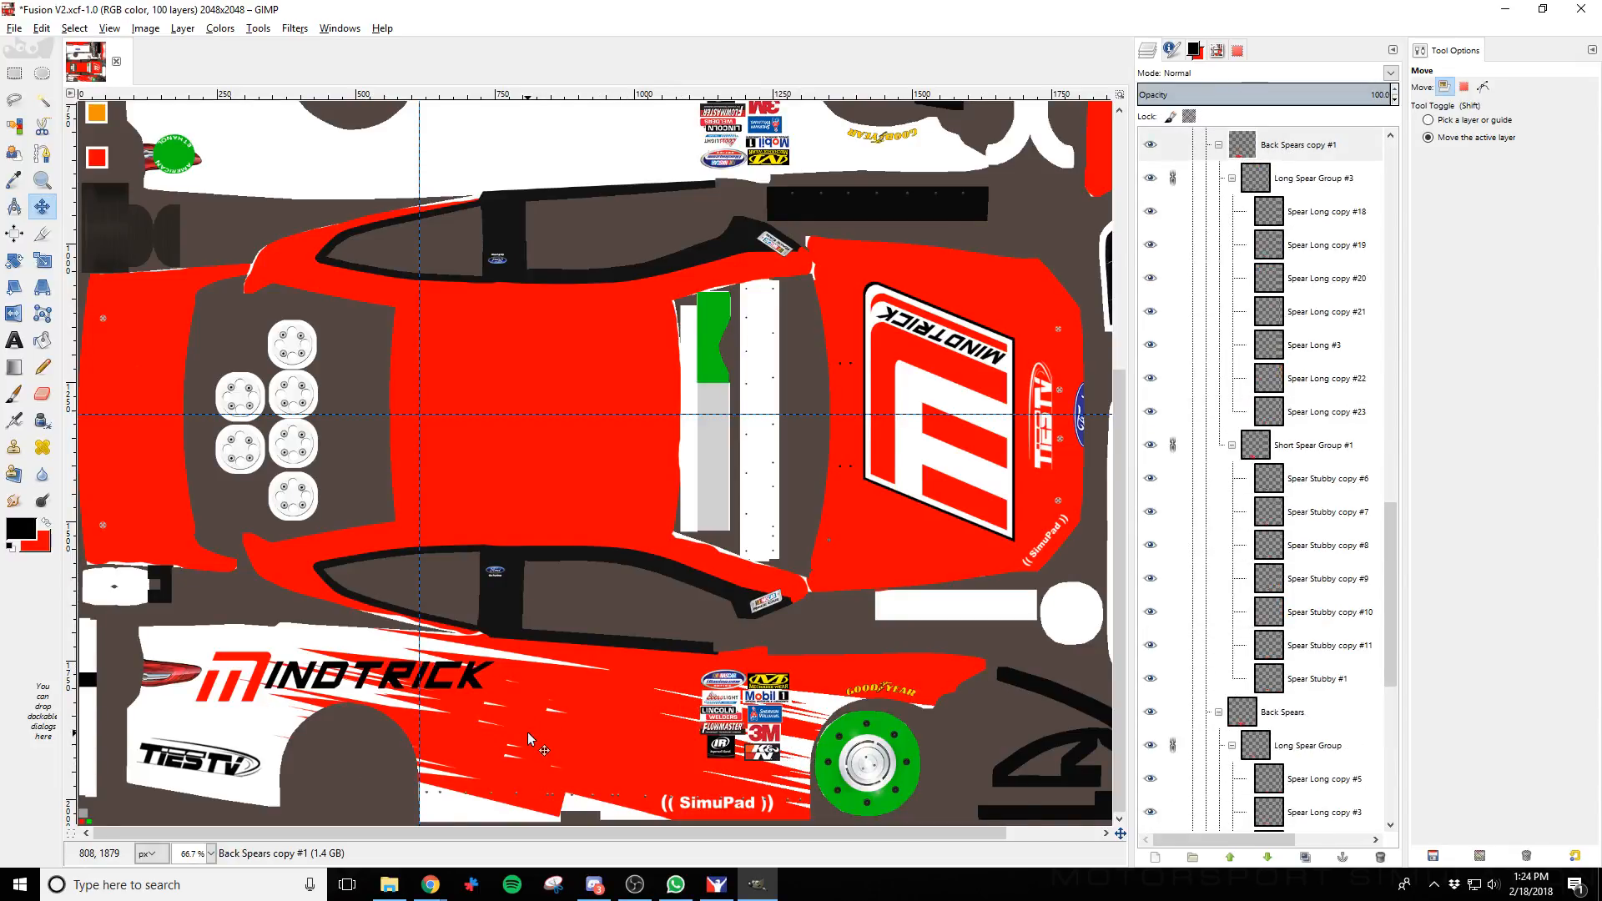
Shift the copied spear streaks rearward onto the bumper near the TIESTV logo
{"action": "key", "text": "ctrl+z"}
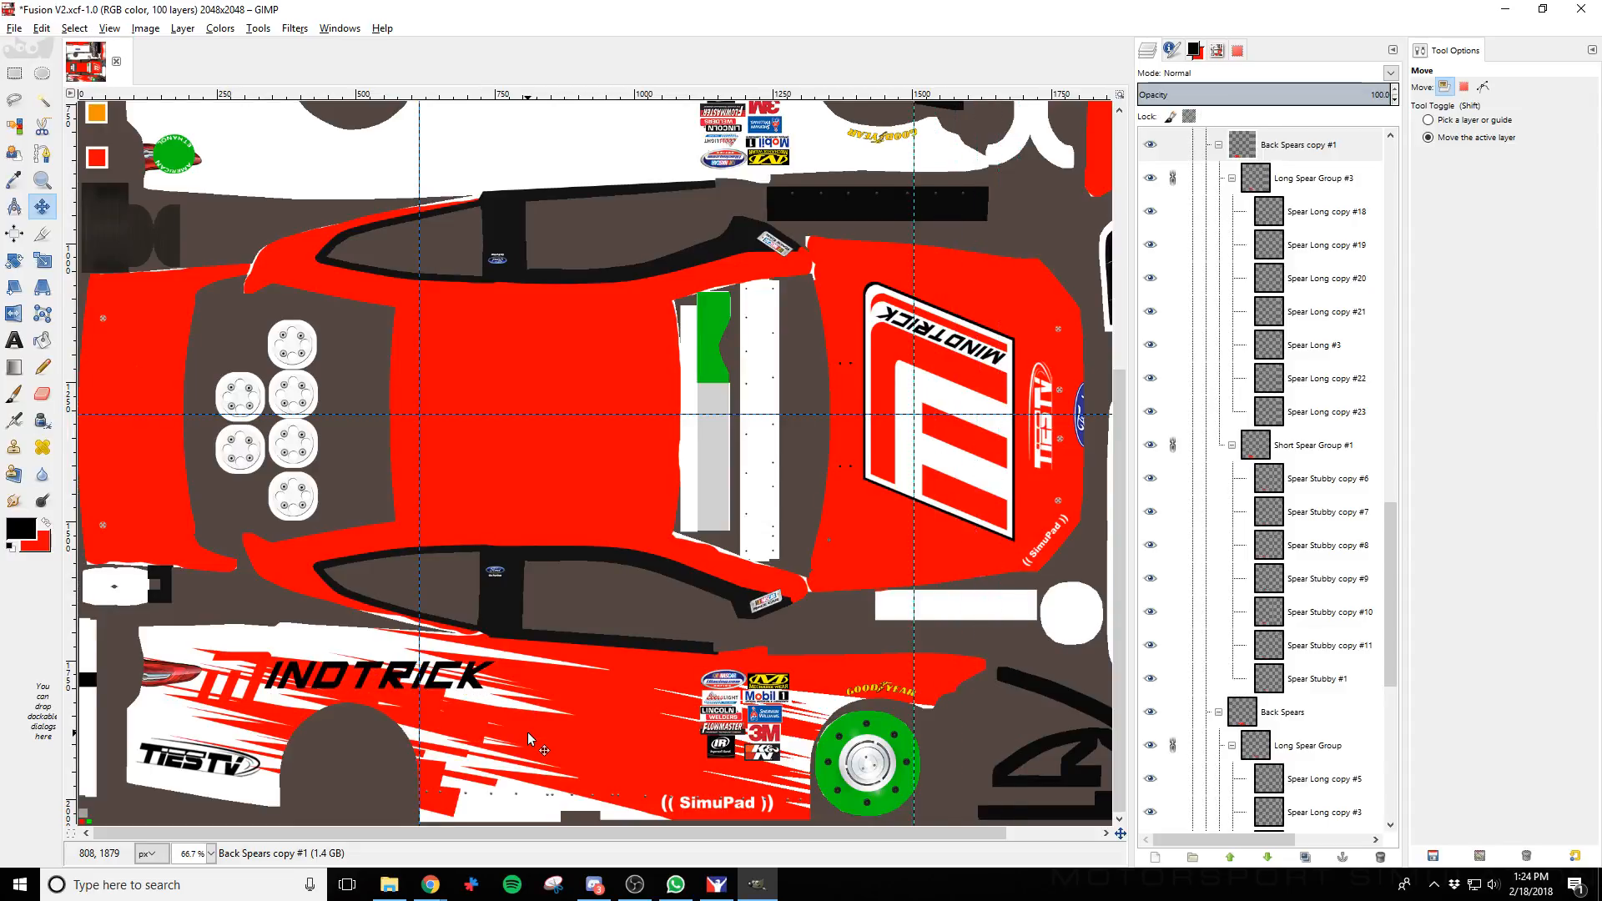
{"action": "key", "text": "ctrl+z"}
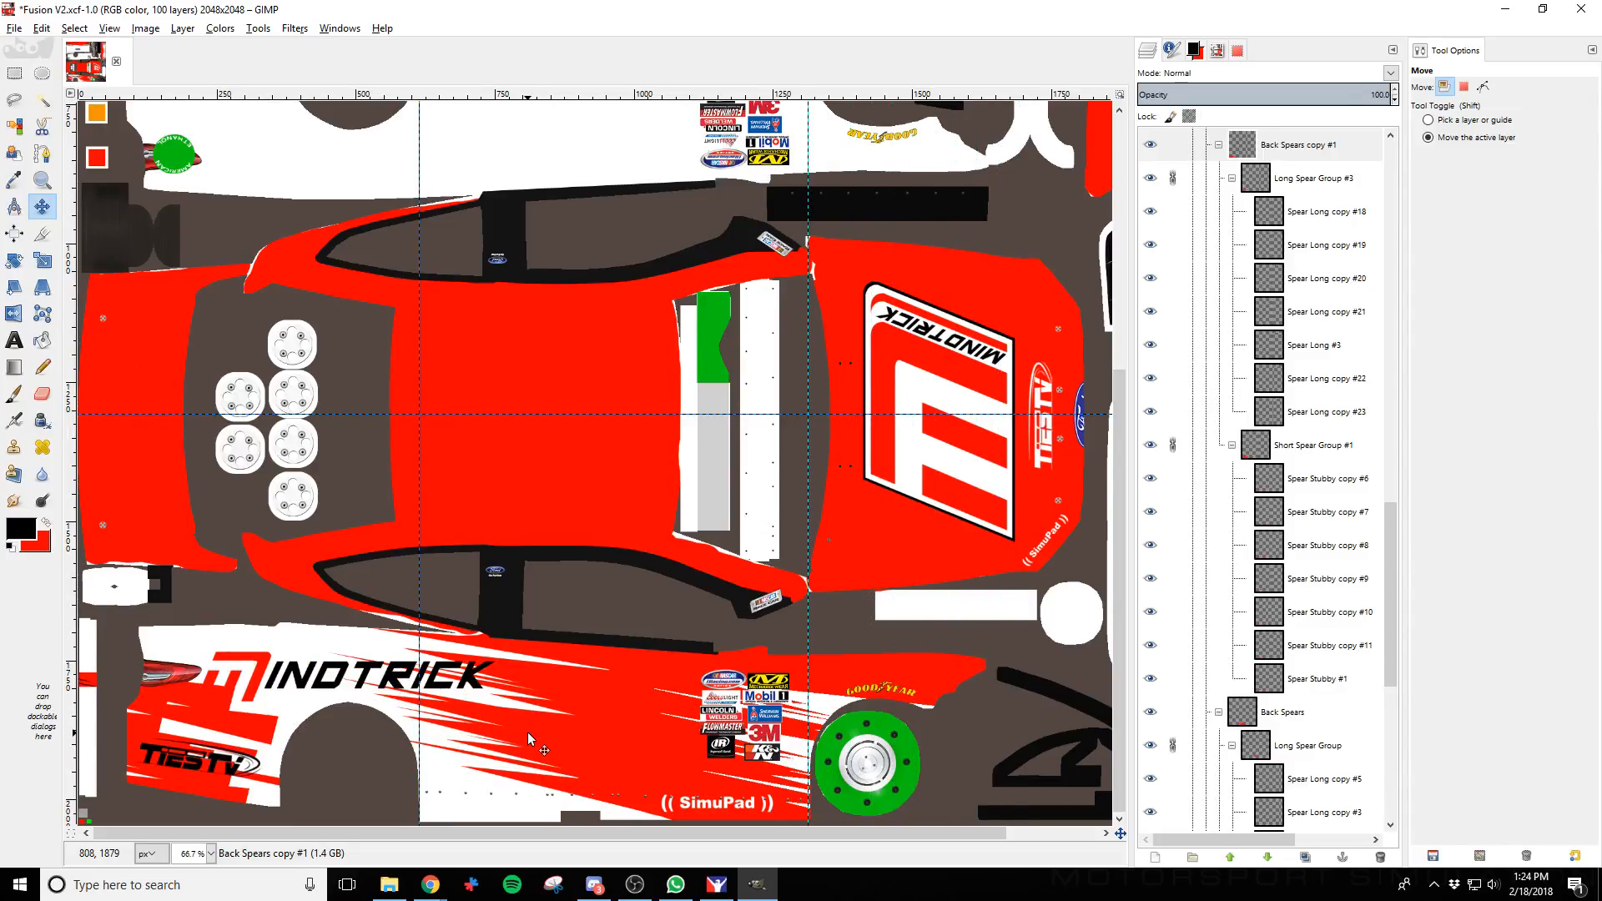
{"action": "key", "text": "shift+Right"}
{"action": "key", "text": "shift+Right"}
{"action": "key", "text": "shift+Right"}
{"action": "key", "text": "shift+Right"}
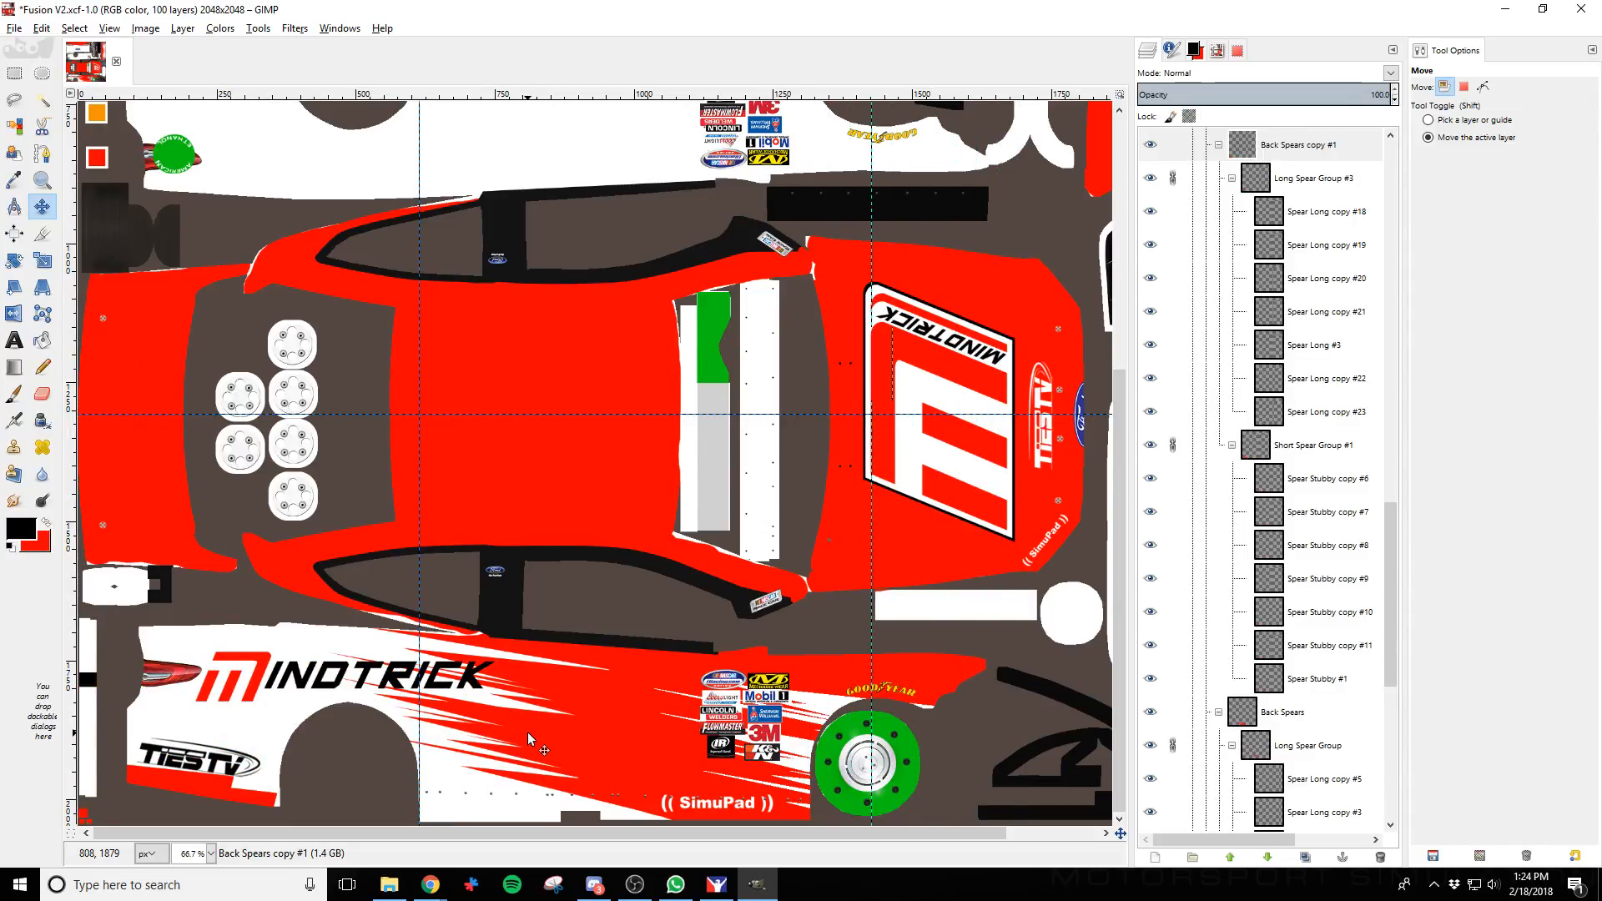
{"action": "key", "text": "shift+Right"}
{"action": "key", "text": "shift+Right"}
{"action": "key", "text": "shift+Right"}
{"action": "key", "text": "shift+Right"}
{"action": "key", "text": "shift+Right"}
{"action": "key", "text": "shift+Right"}
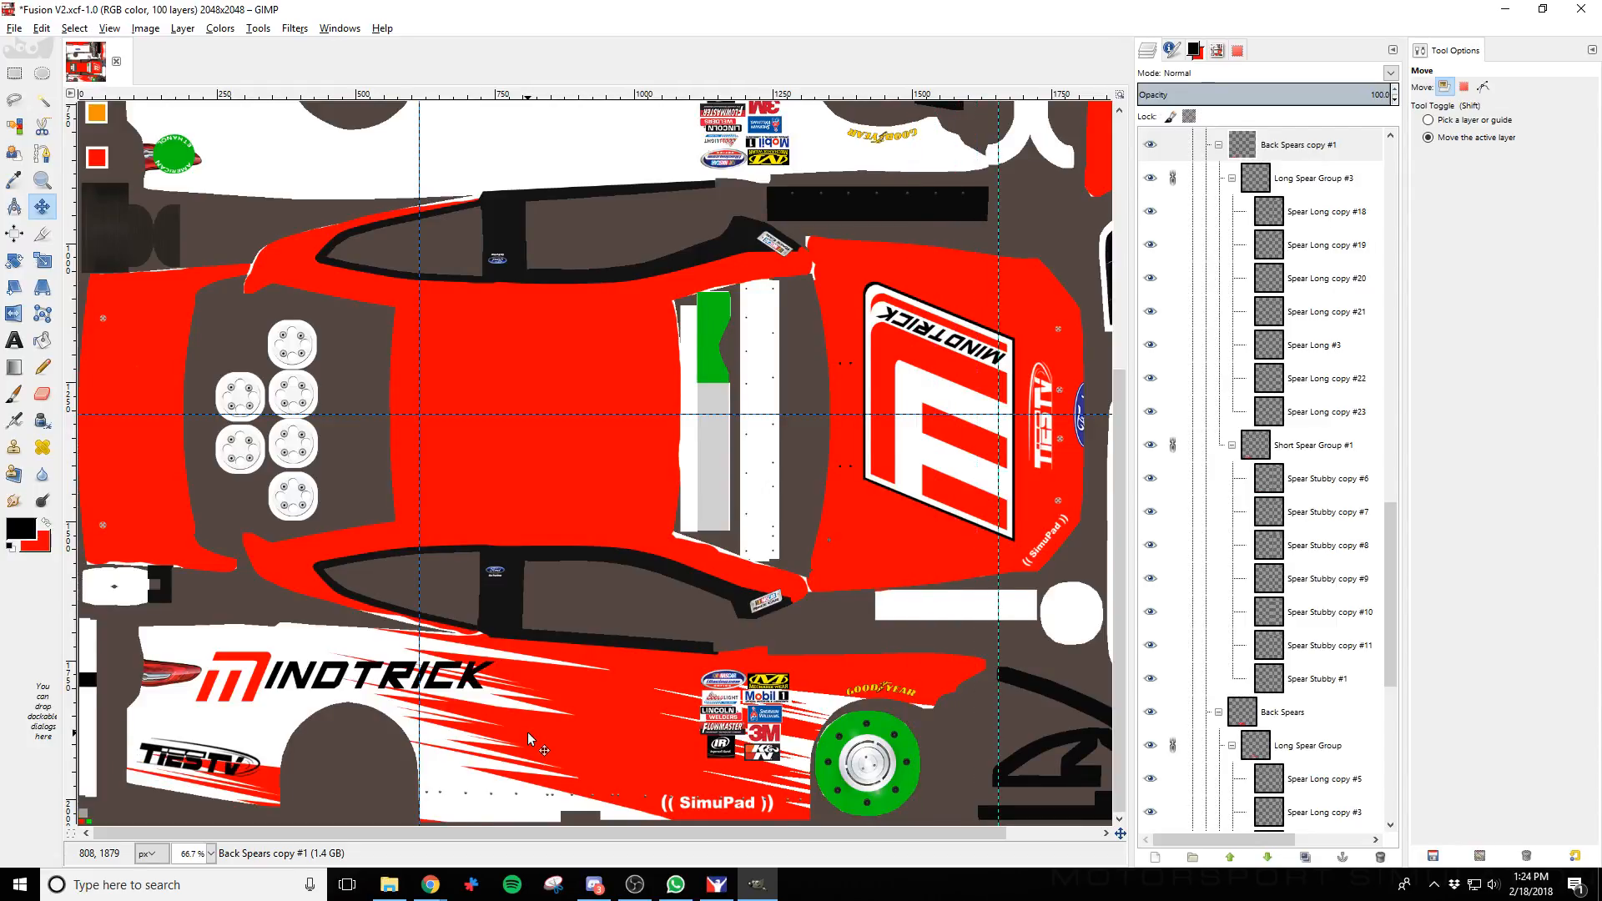
{"action": "key", "text": "shift+Right"}
{"action": "key", "text": "shift+Right"}
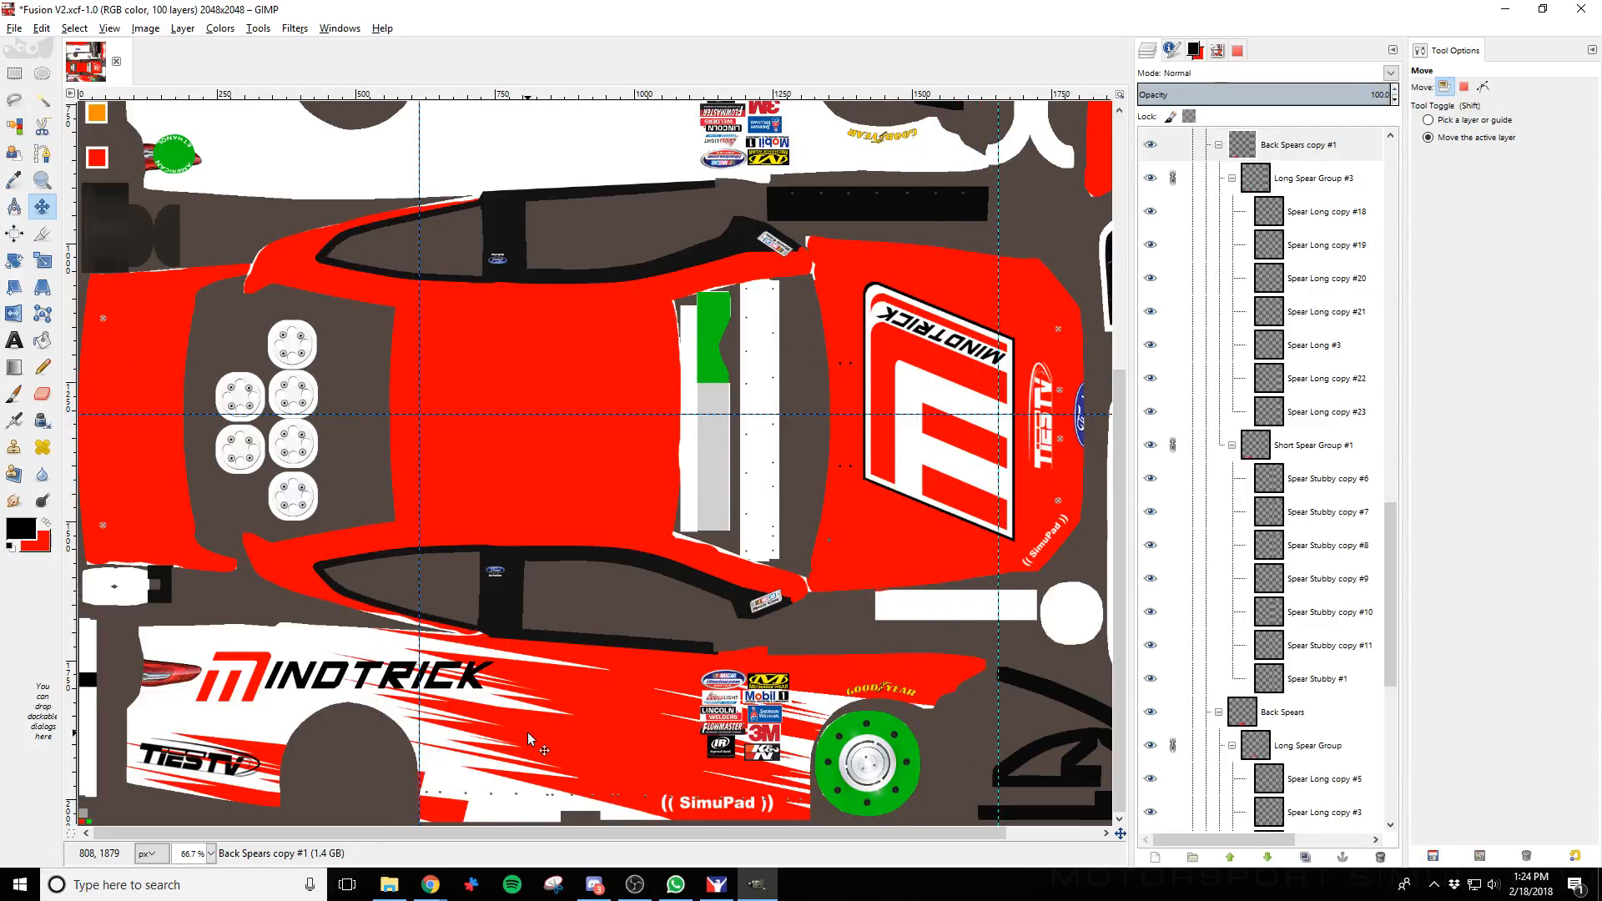
{"action": "key", "text": "shift+Right"}
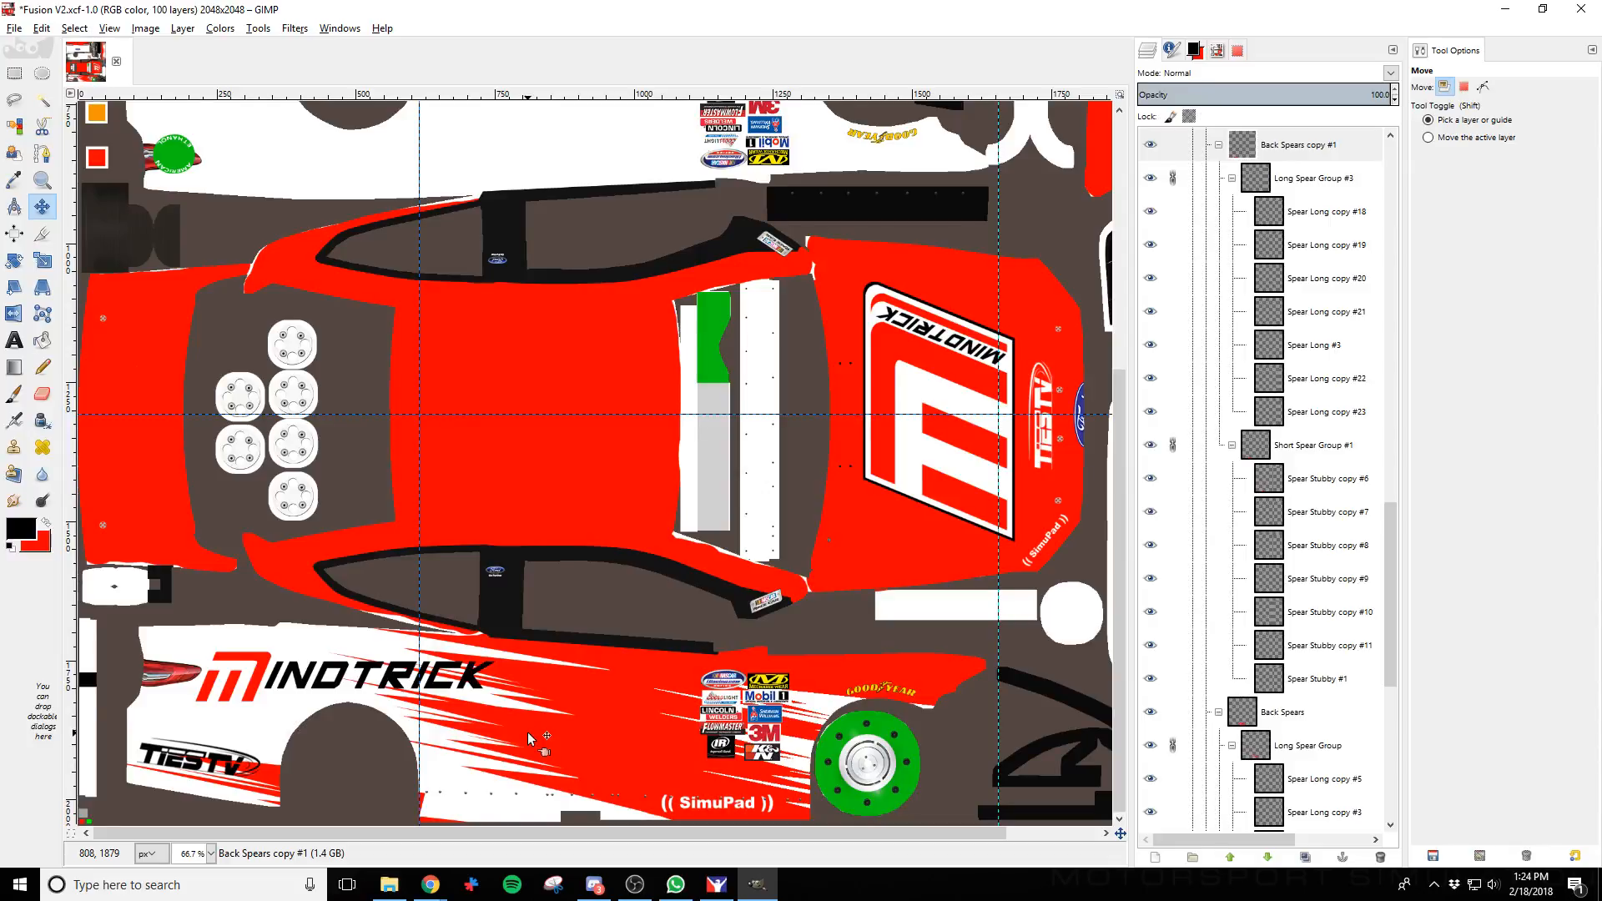
{"action": "key", "text": "shift+Right"}
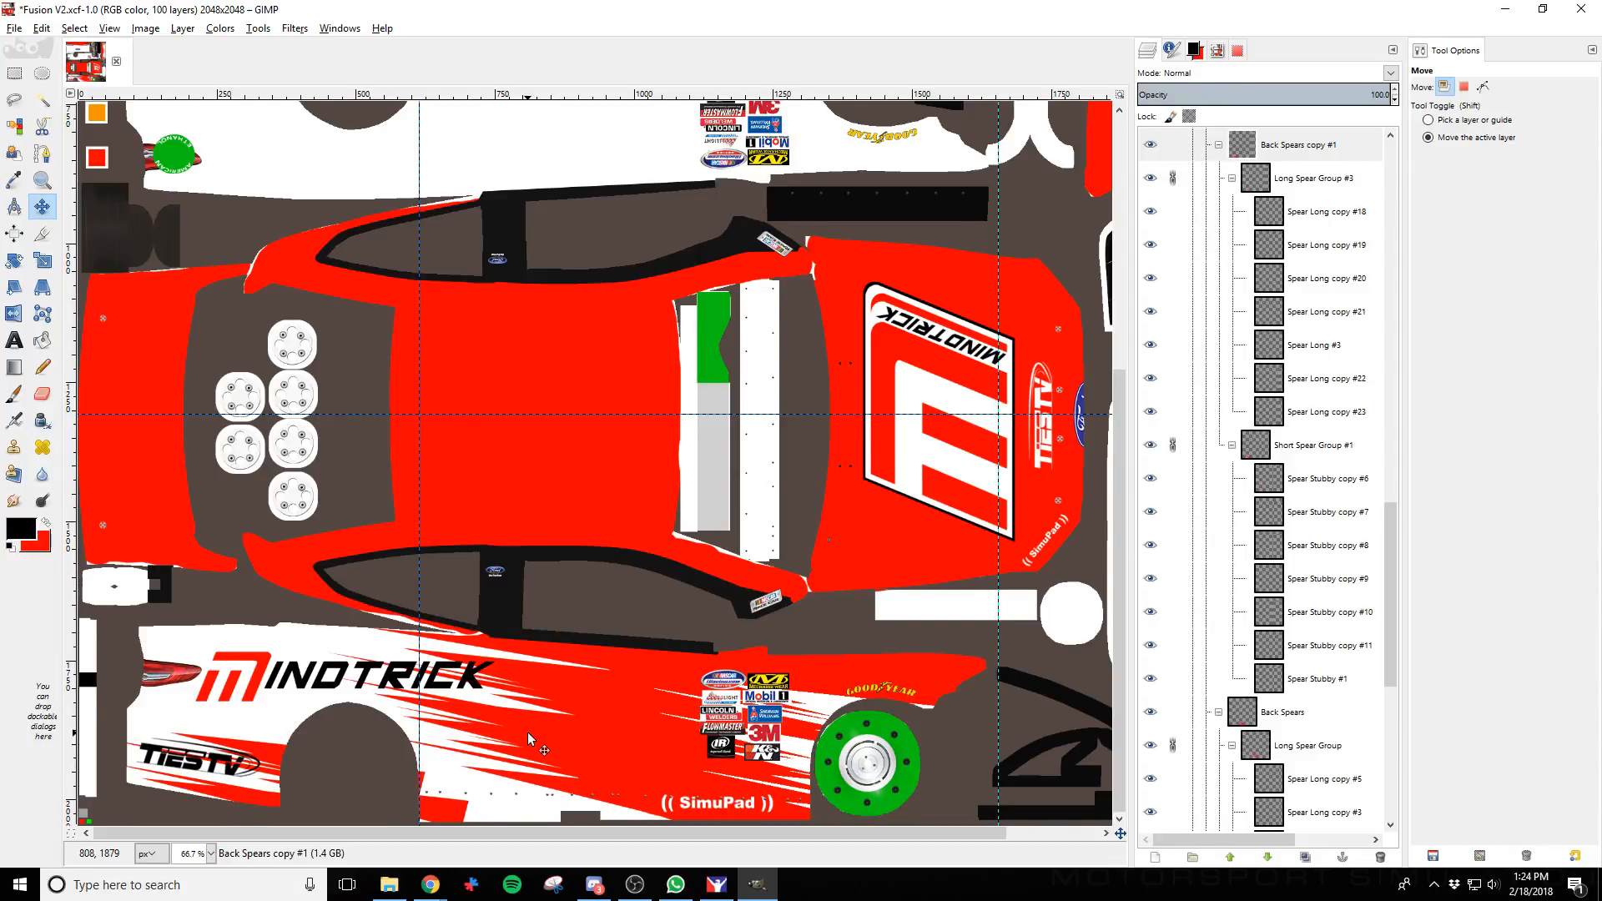
{"action": "key", "text": "shift+Left"}
{"action": "key", "text": "shift+Left"}
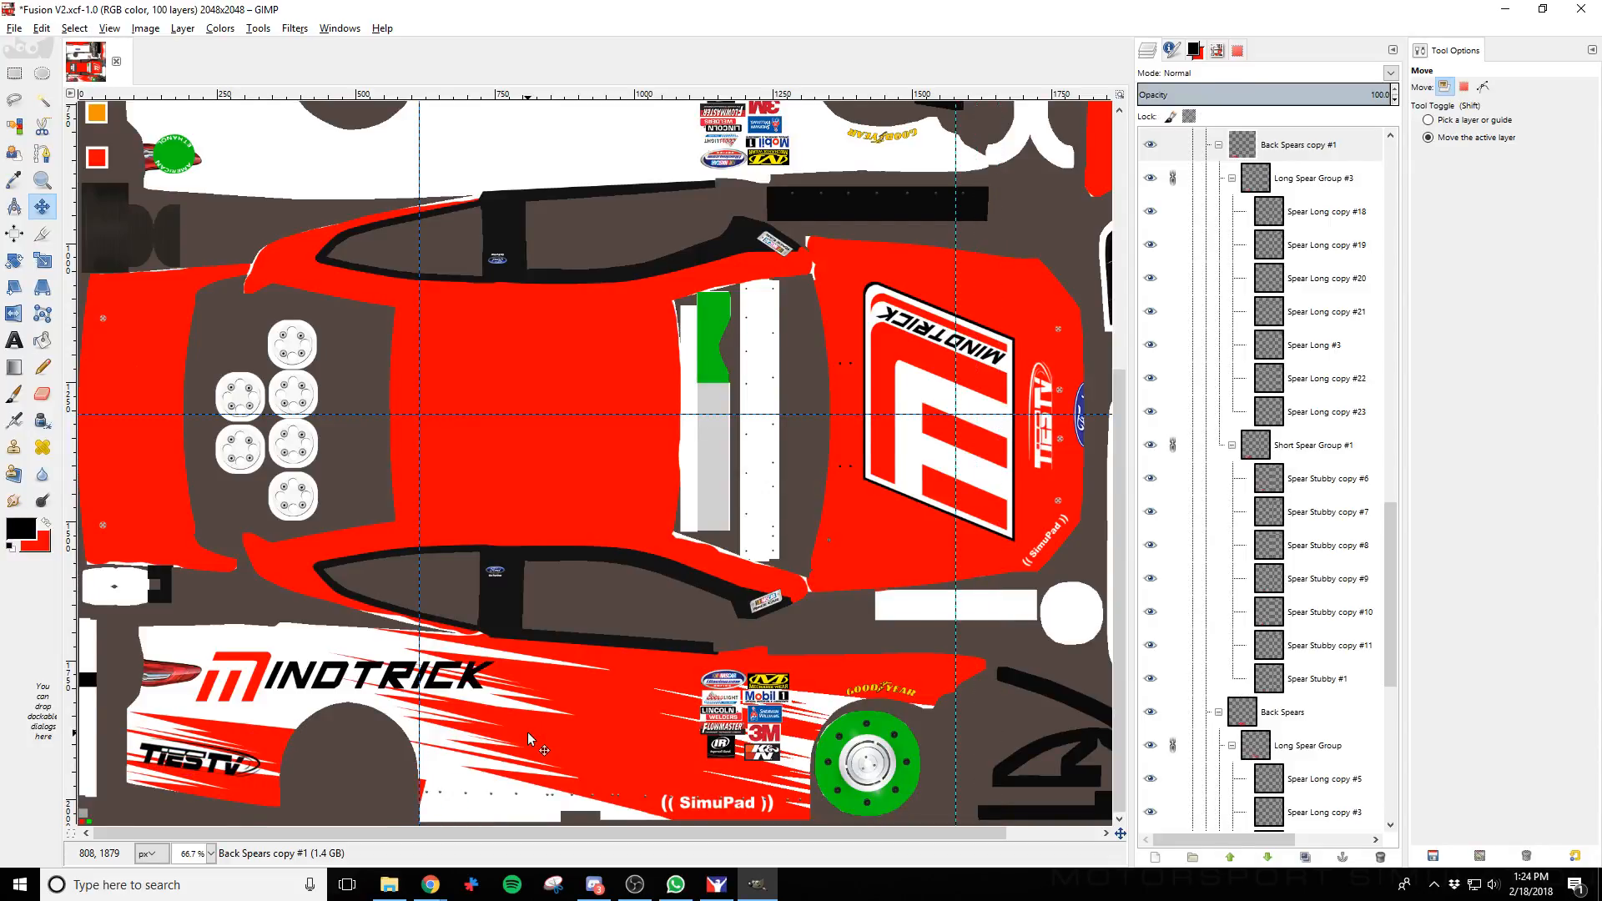
{"action": "key", "text": "shift+Left"}
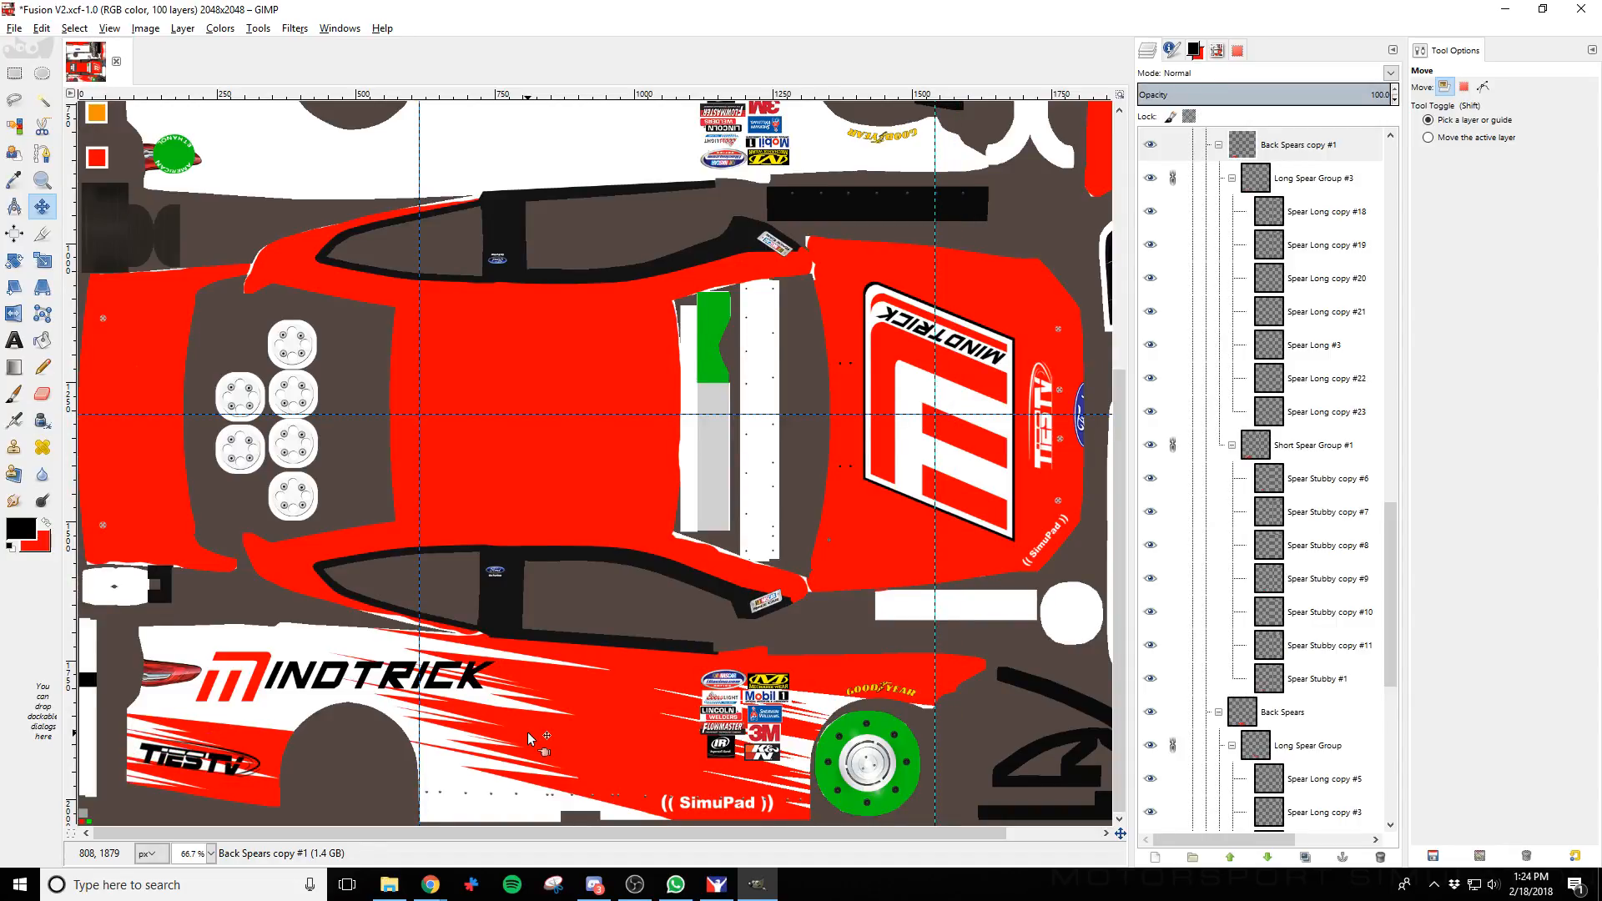
{"action": "key", "text": "shift+Left"}
{"action": "key", "text": "shift+Left"}
{"action": "key", "text": "shift+Left"}
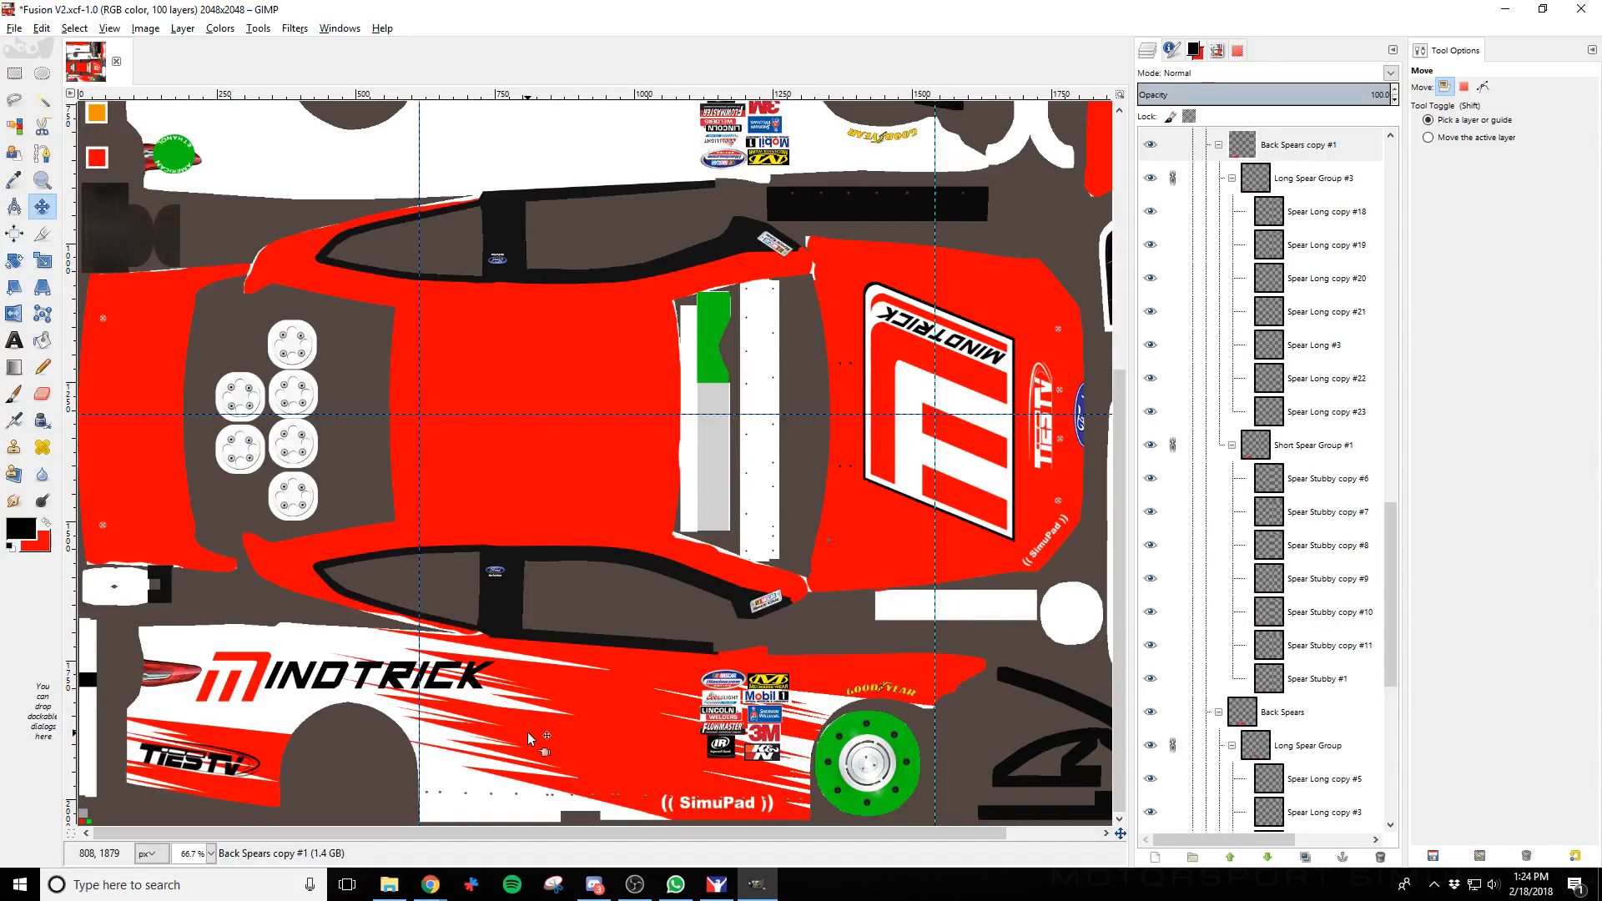
Export the livery and view the car's side in iRacing
{"action": "key", "text": "ctrl+e"}
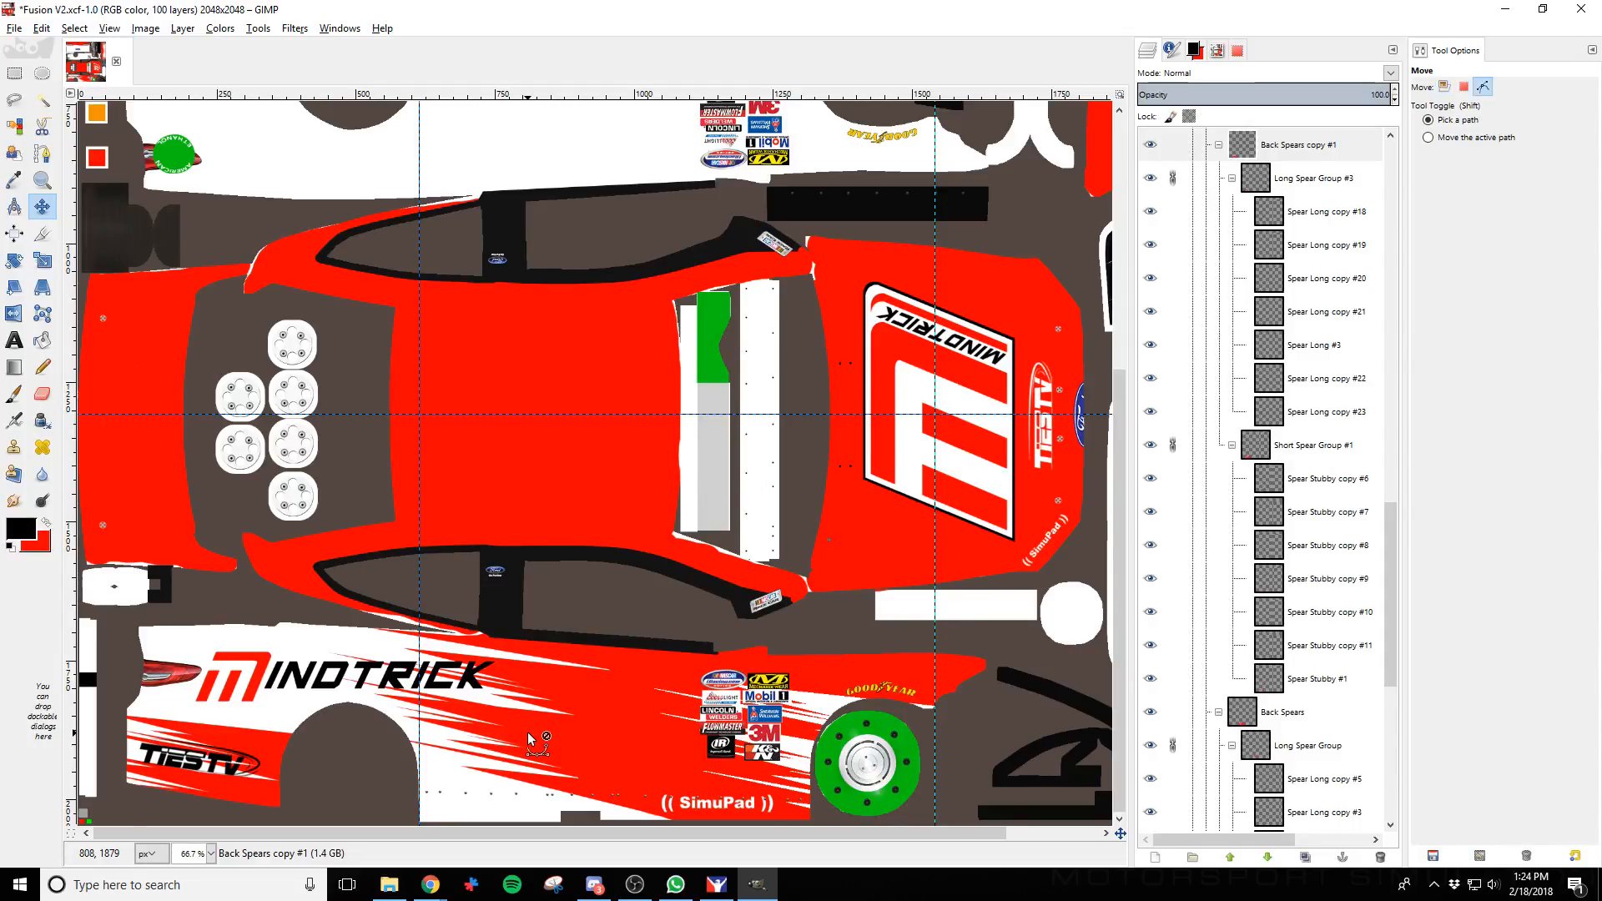
{"action": "key", "text": "alt+Tab"}
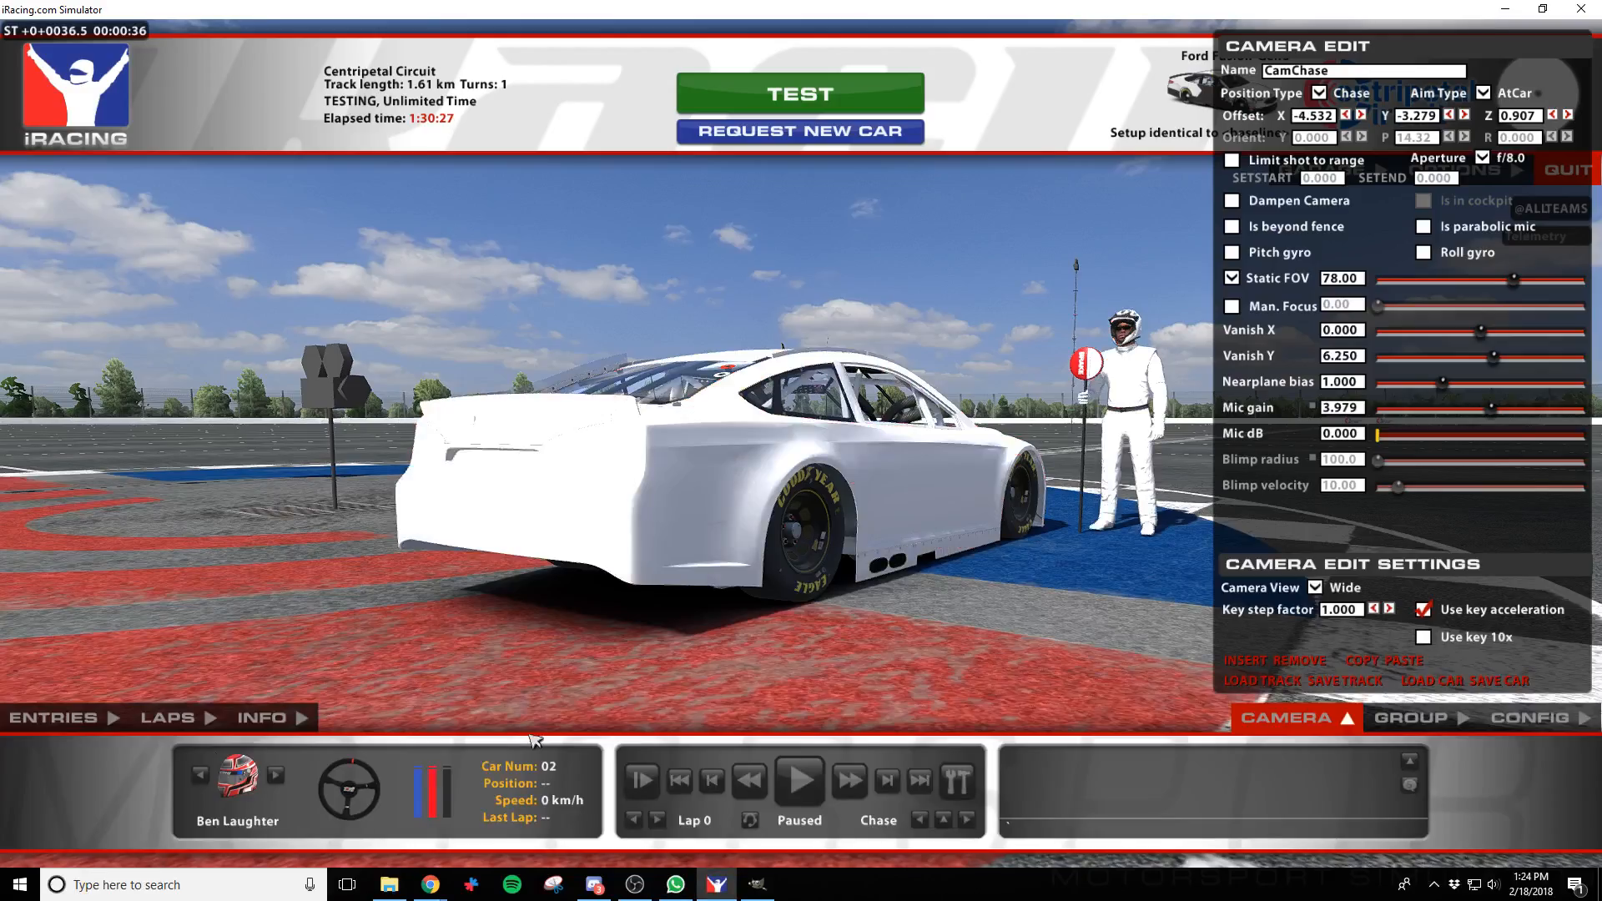
{"action": "key", "text": "a"}
{"action": "key", "text": "d"}
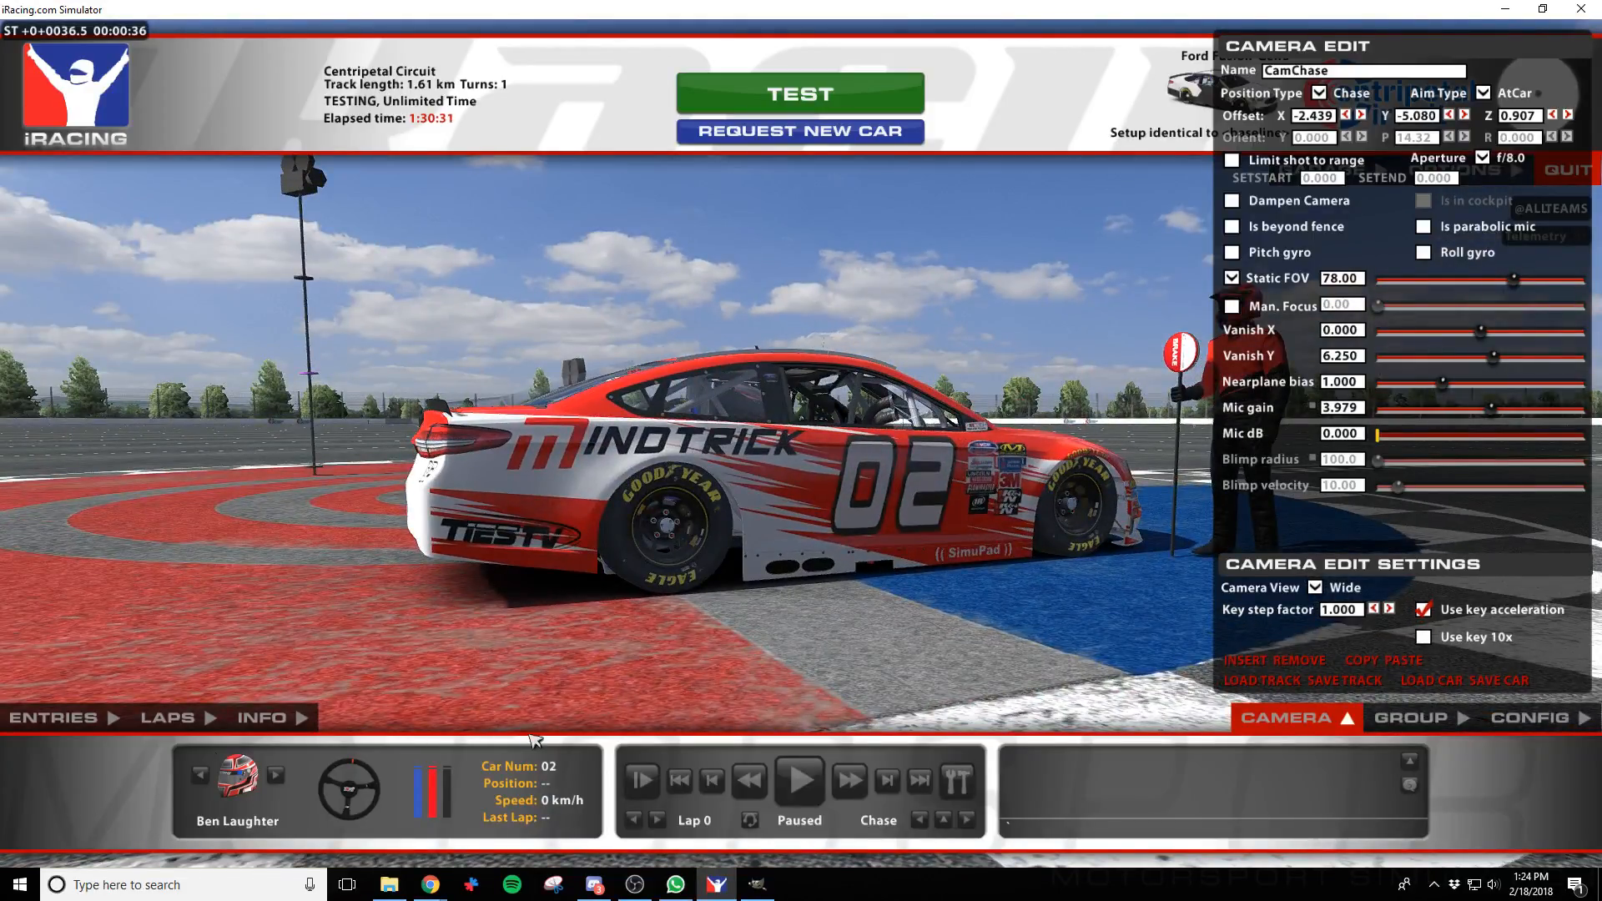
Back in GIMP, check the ties_logo_white layer, then hide the TIESTV logo on the lower car side
{"action": "key", "text": "alt+Tab"}
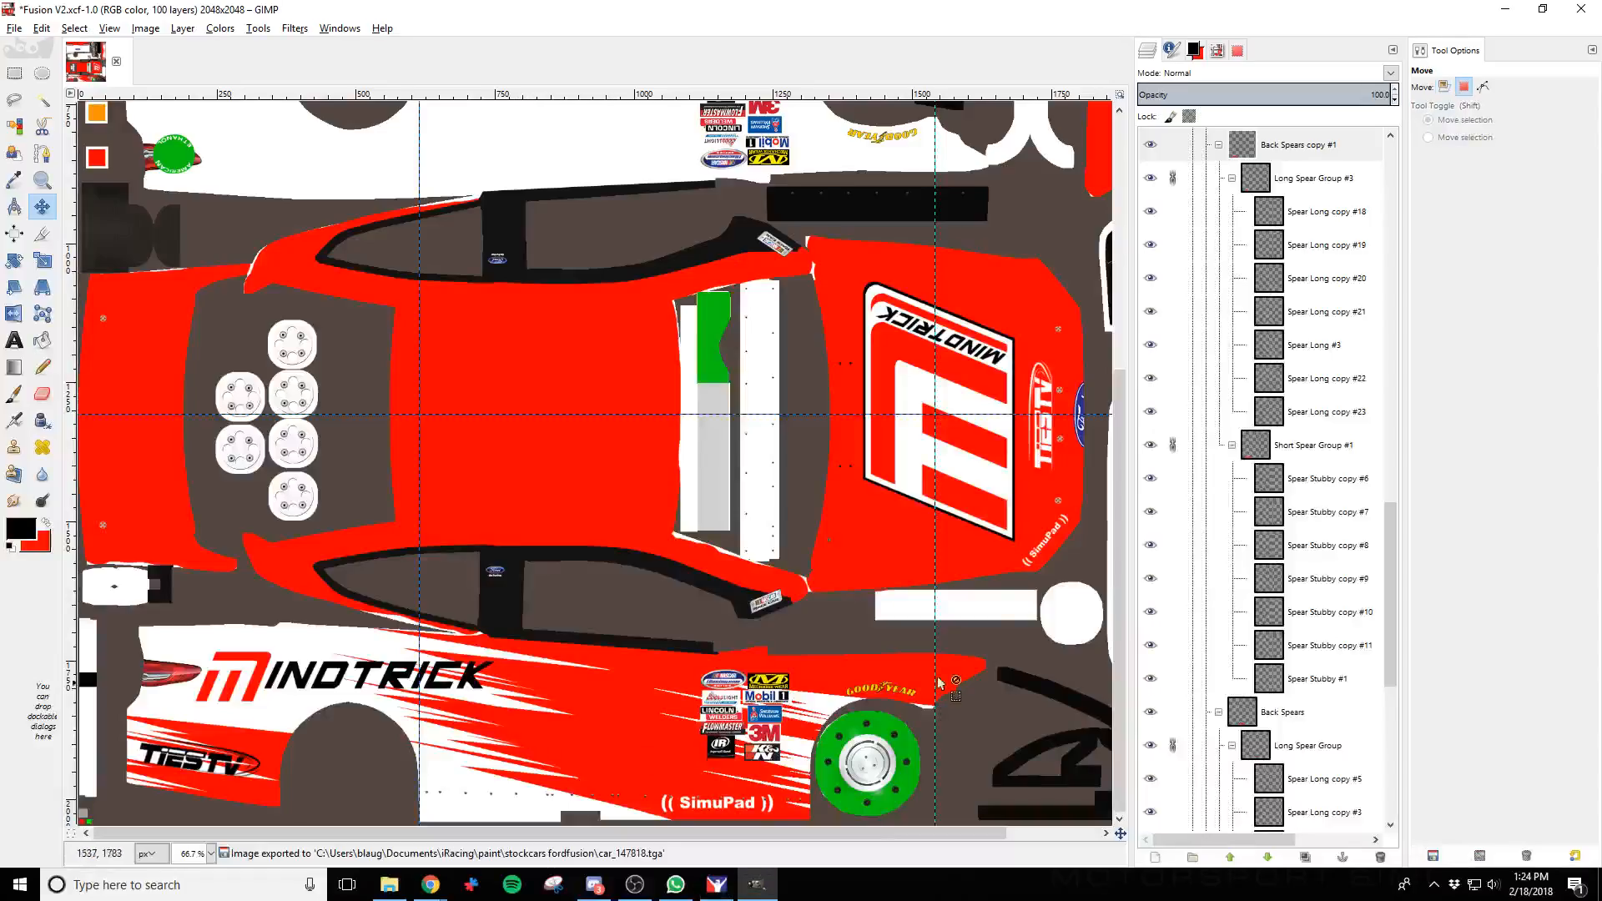
{"action": "scroll", "coordinate": [1310, 554], "scroll_direction": "down", "scroll_amount": 5}
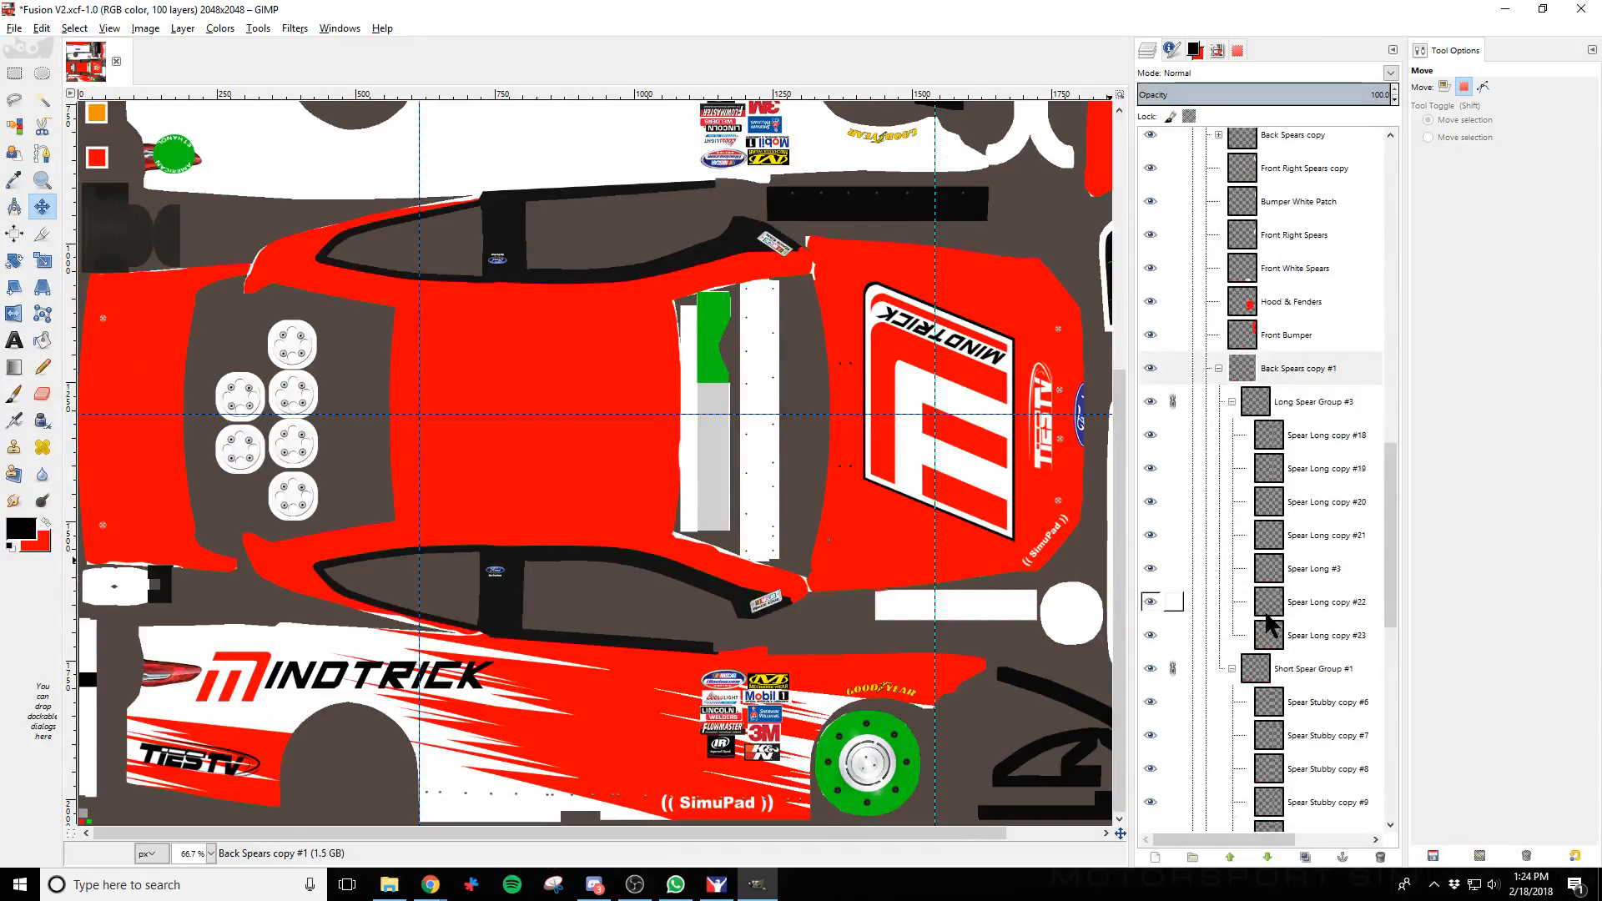
{"action": "scroll", "coordinate": [1295, 582], "scroll_direction": "up", "scroll_amount": 10}
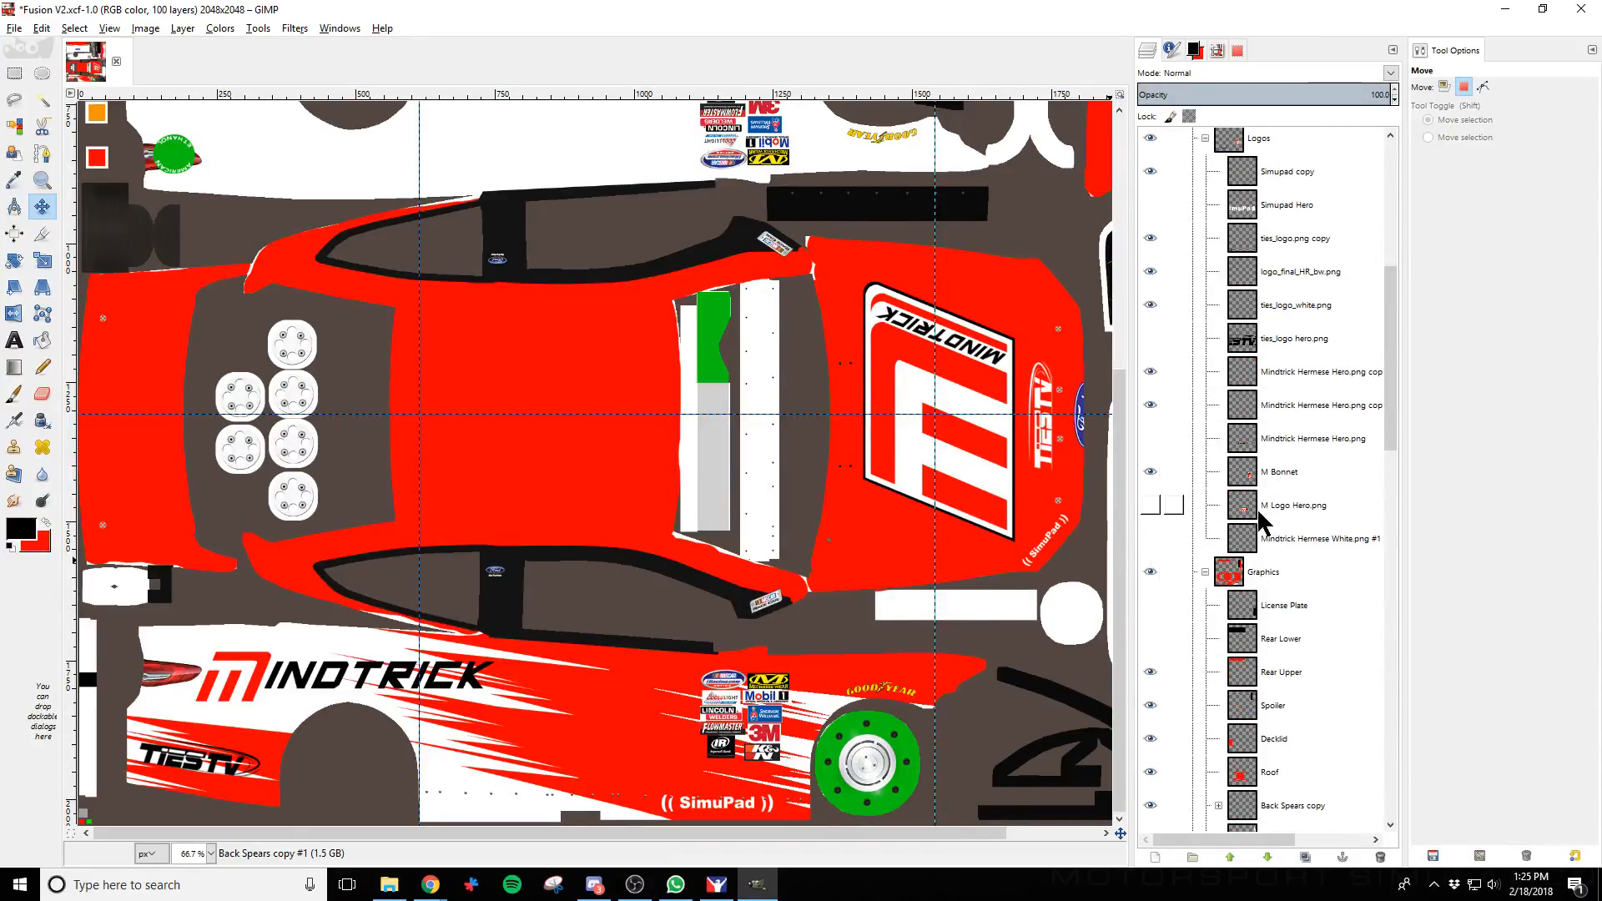
{"action": "left_click", "coordinate": [1150, 305]}
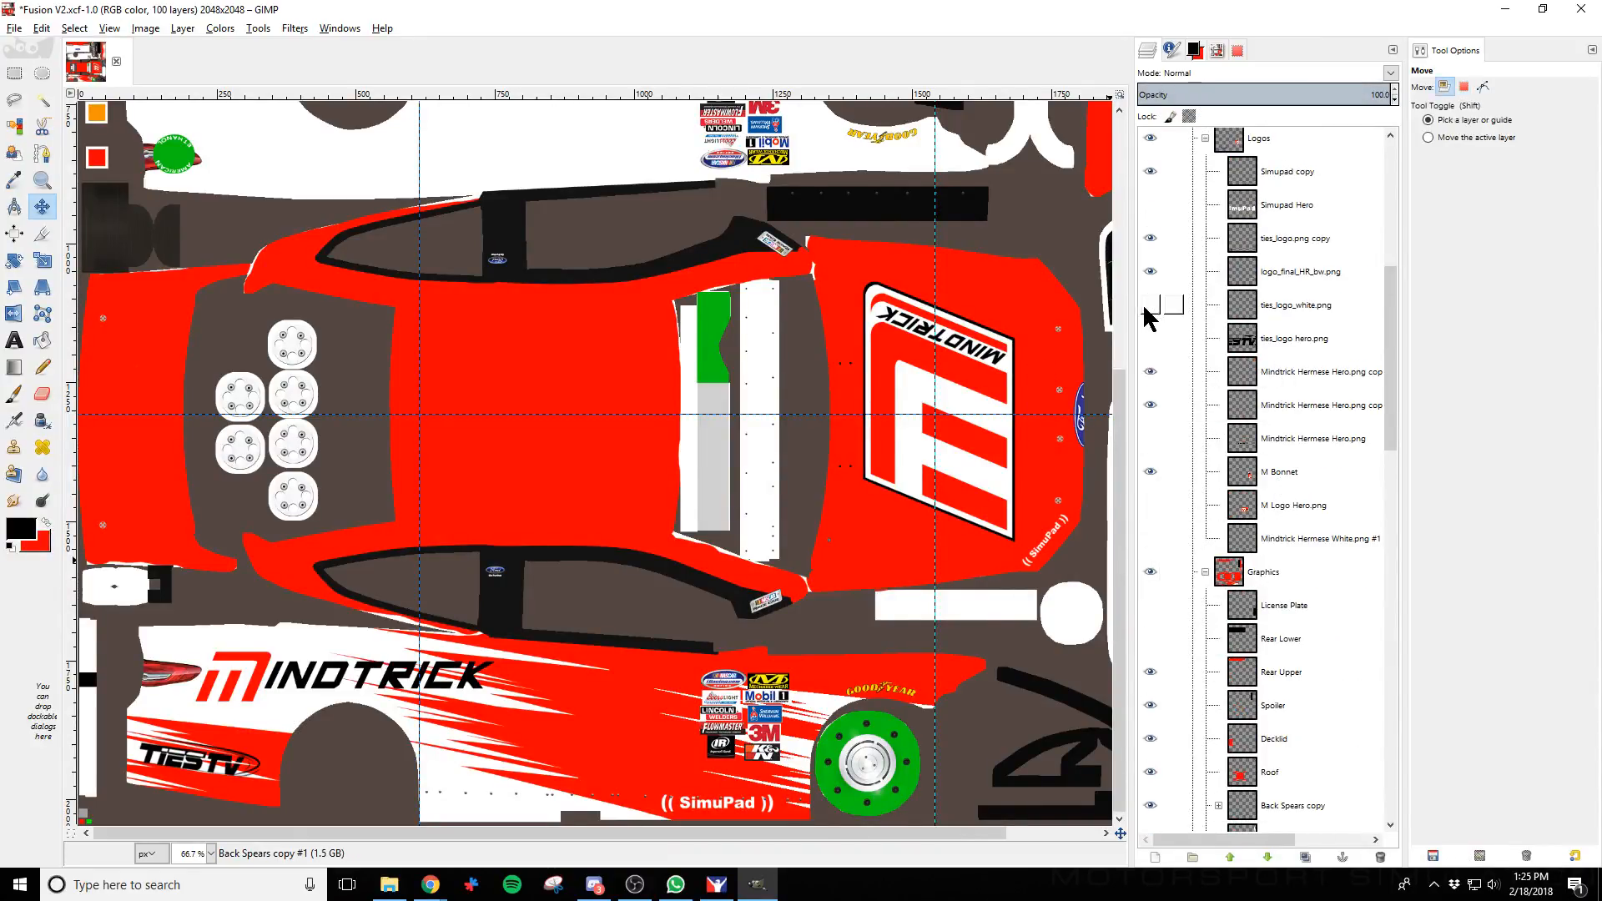
{"action": "left_click", "coordinate": [1150, 305]}
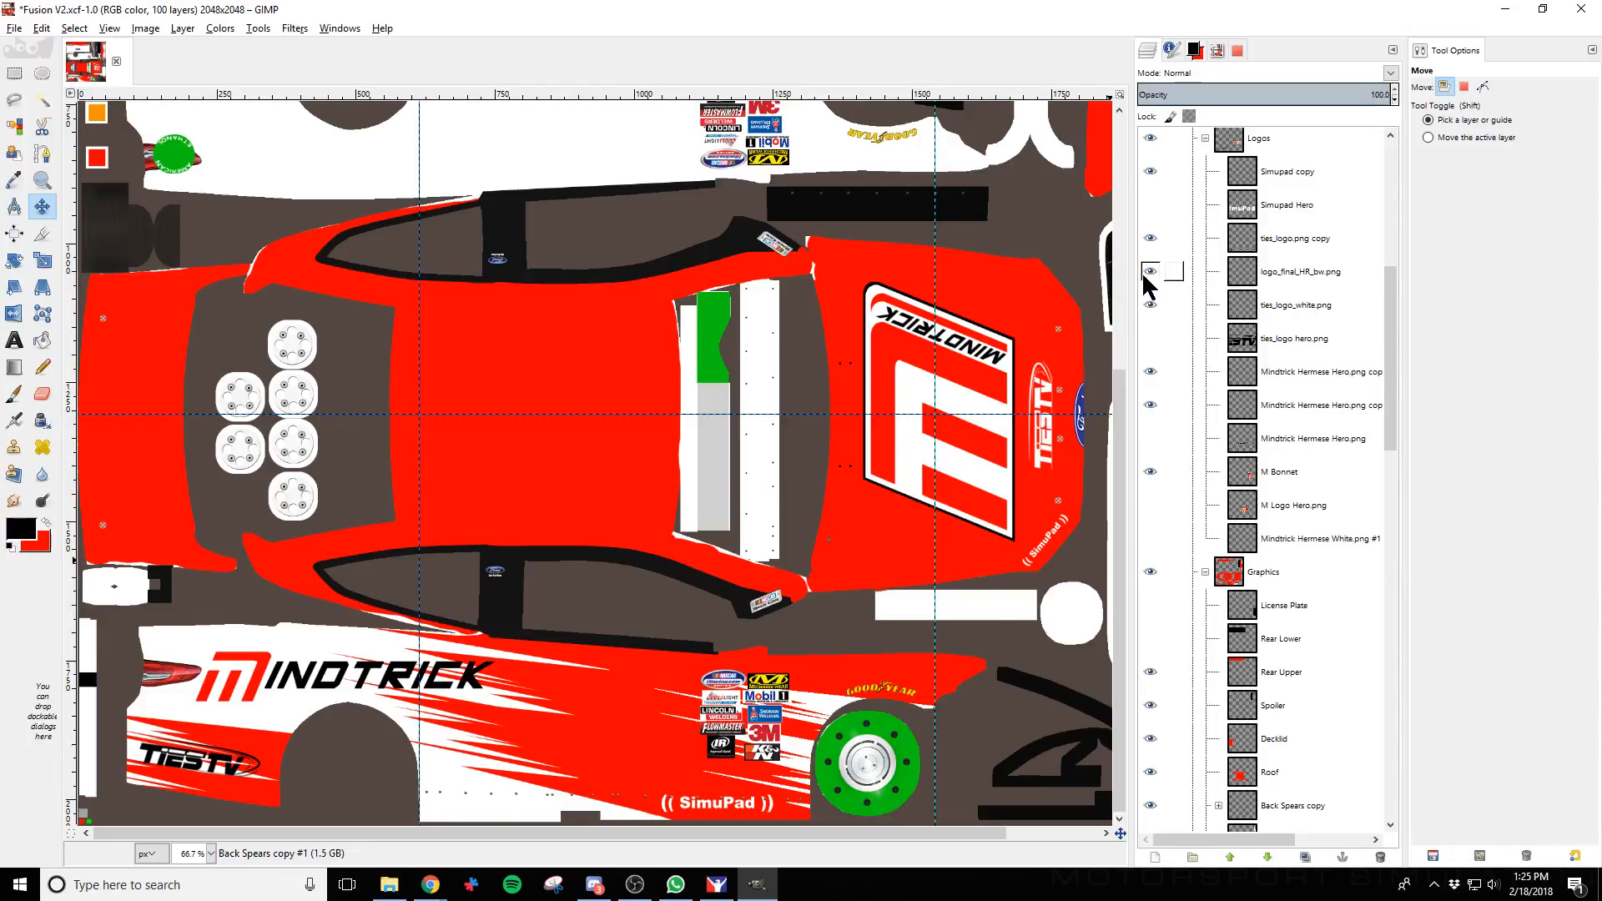
{"action": "left_click", "coordinate": [1150, 238]}
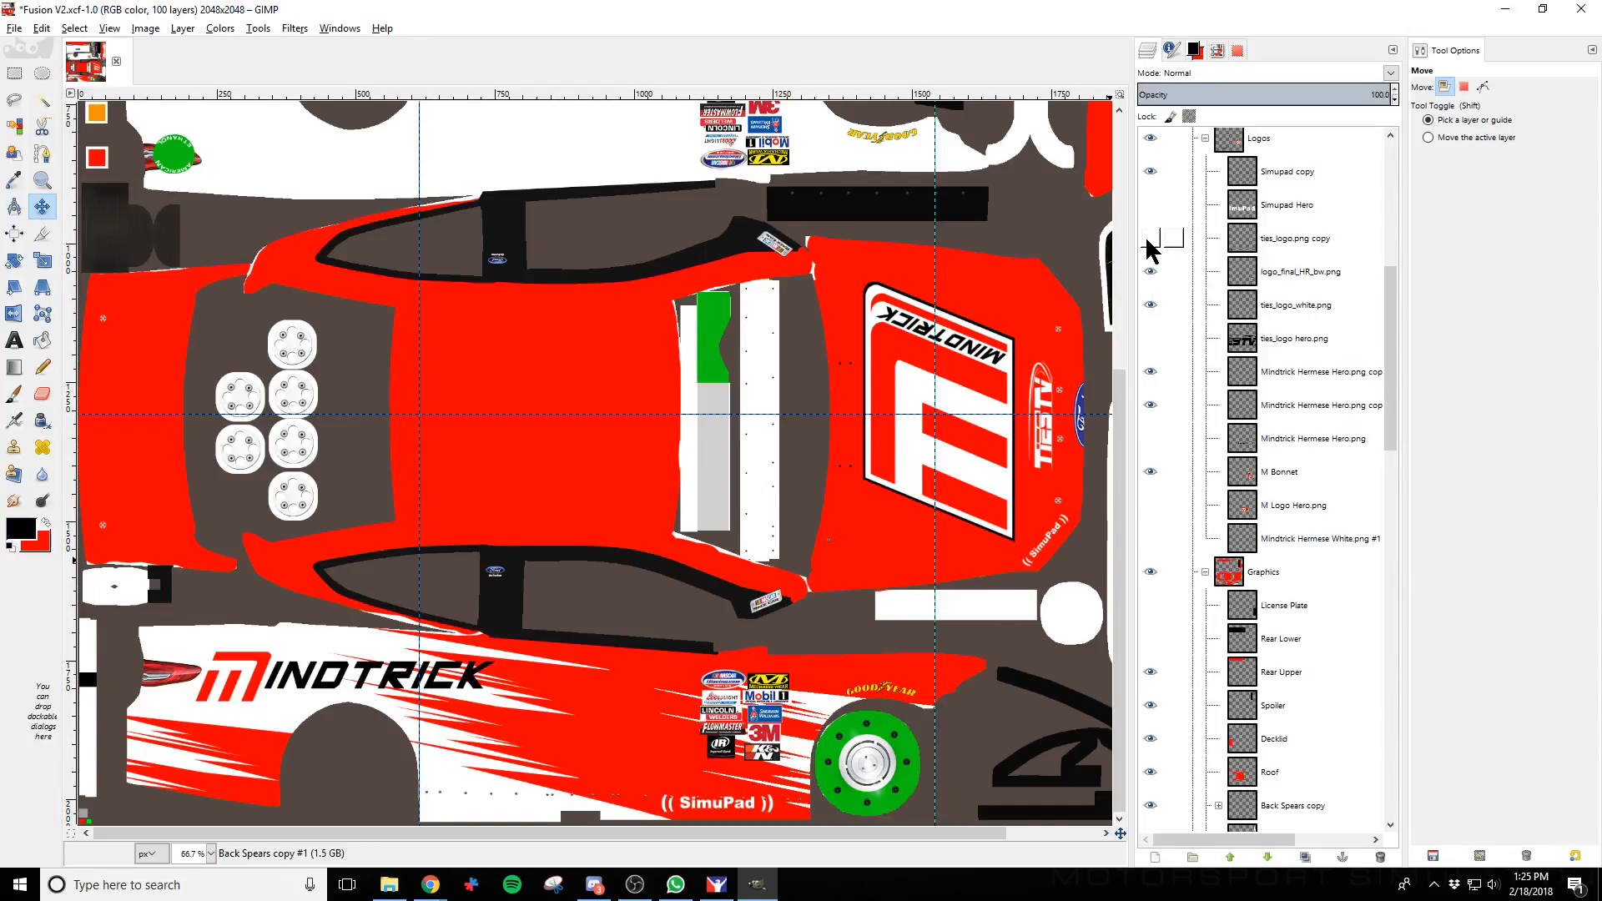
Look at the car's rear in iRacing, then select the Back Spears copy #1 layer
{"action": "key", "text": "alt+Tab"}
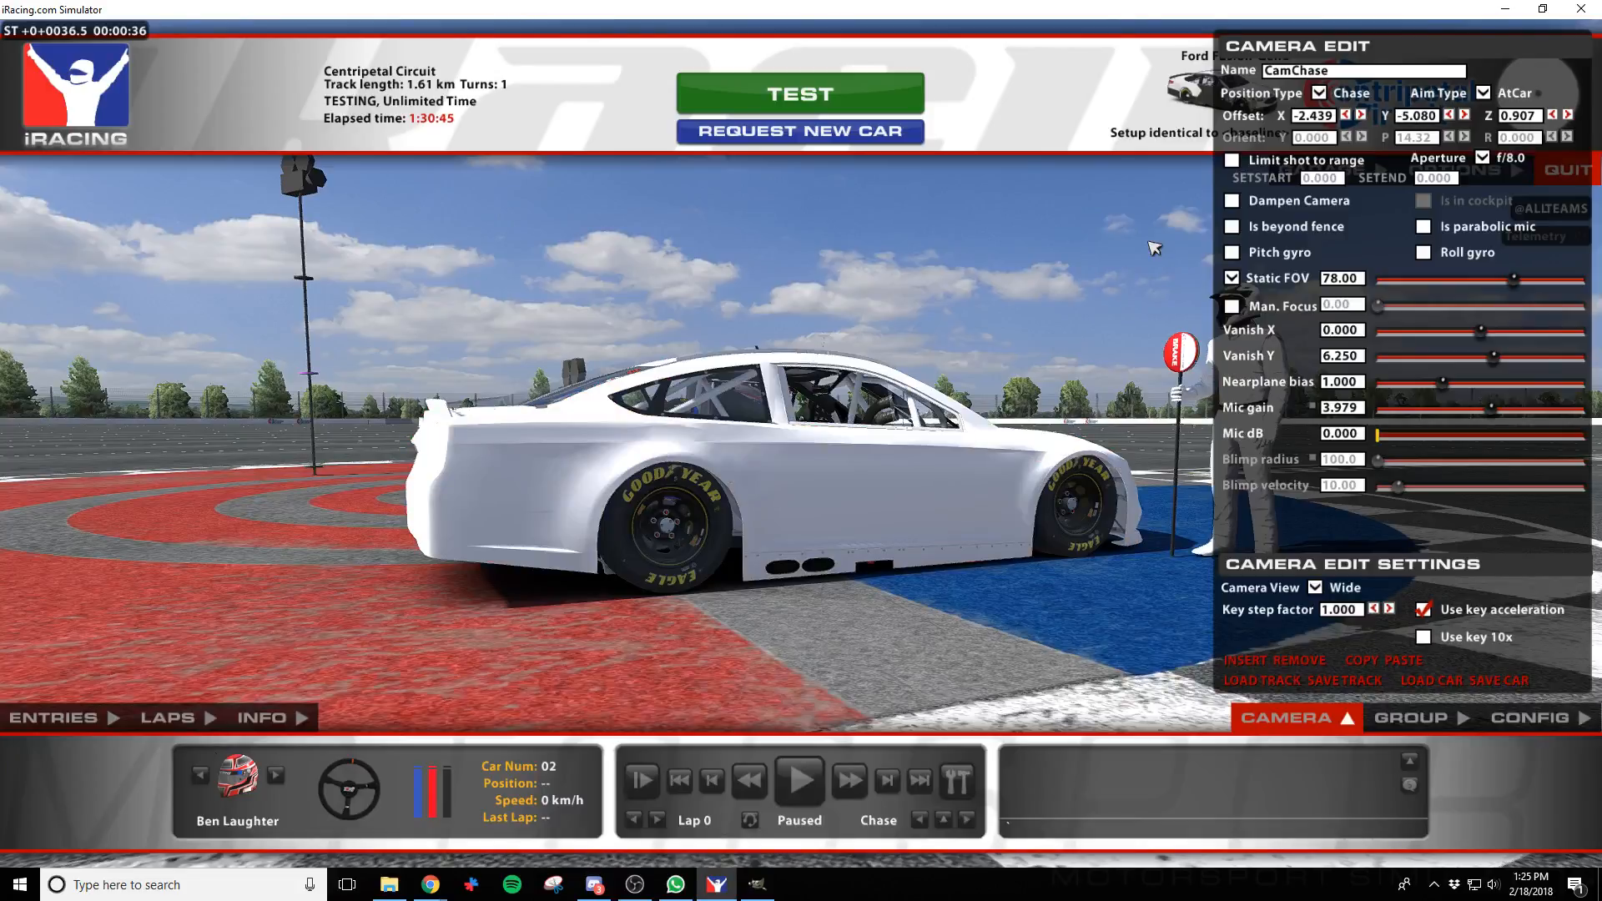
{"action": "key", "text": "a"}
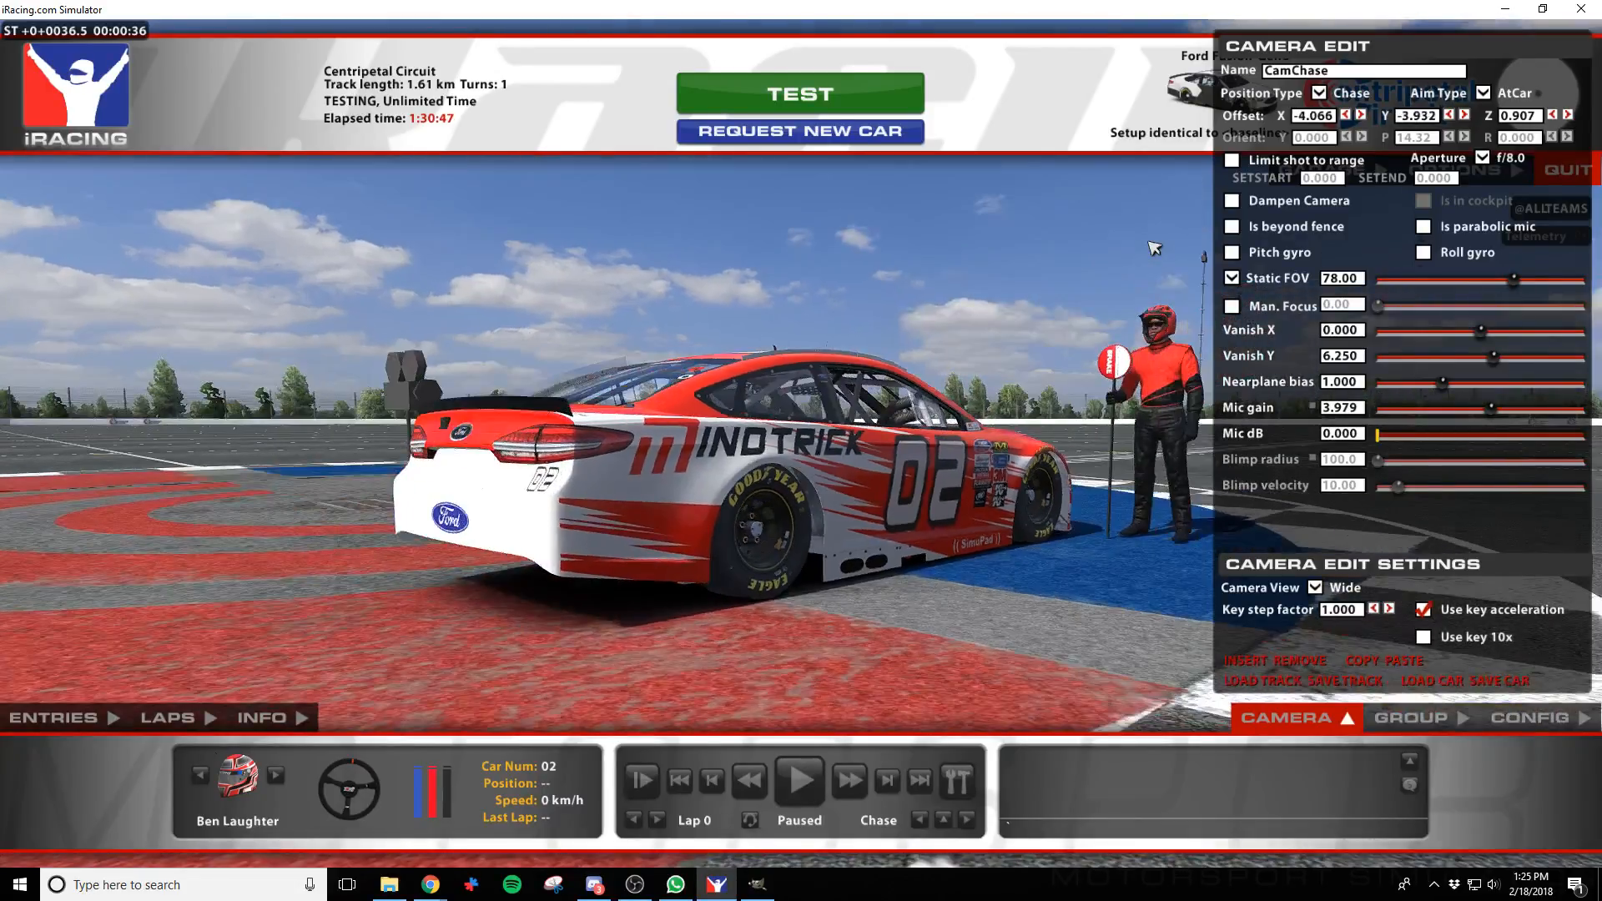
{"action": "key", "text": "d"}
{"action": "key", "text": "alt+Tab"}
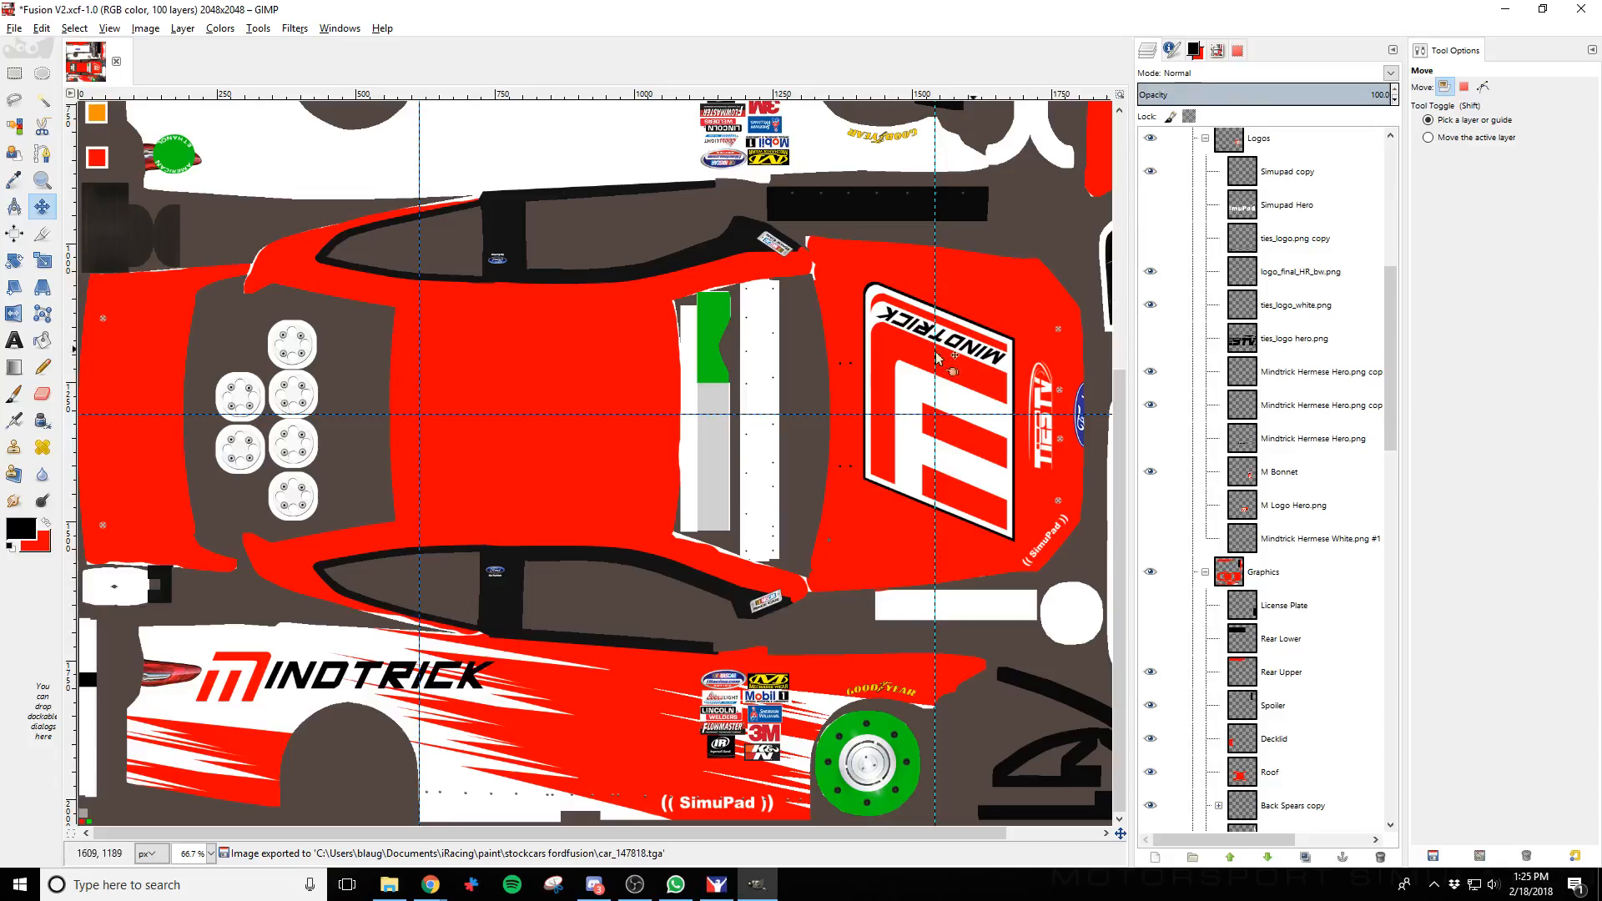
{"action": "scroll", "coordinate": [1329, 601], "scroll_direction": "down", "scroll_amount": 5}
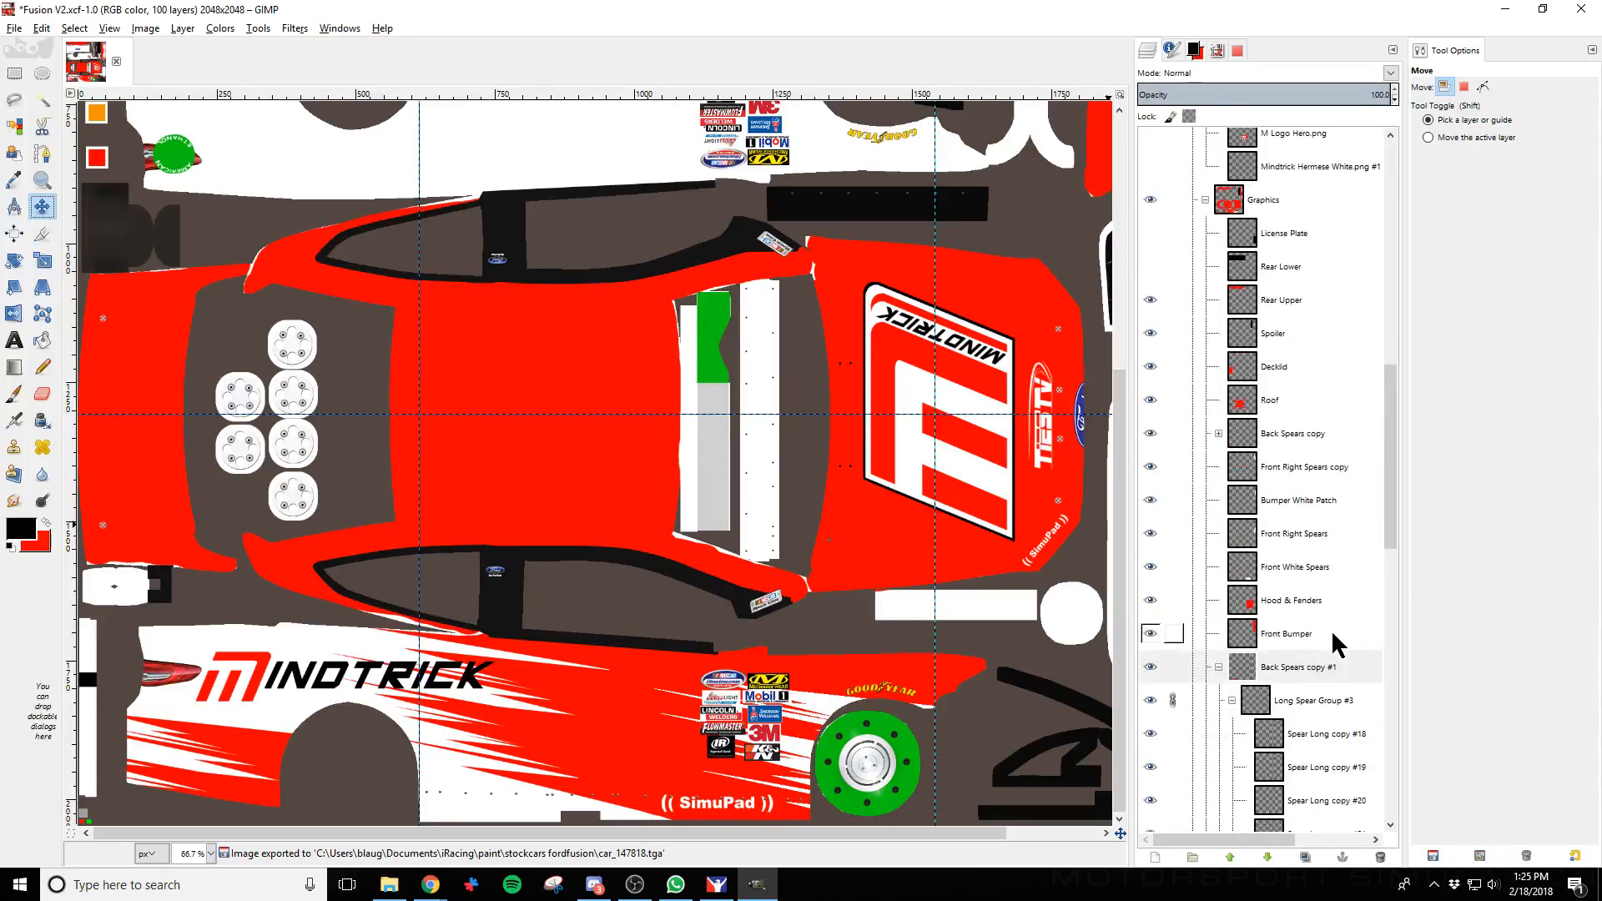
{"action": "left_click", "coordinate": [1214, 668]}
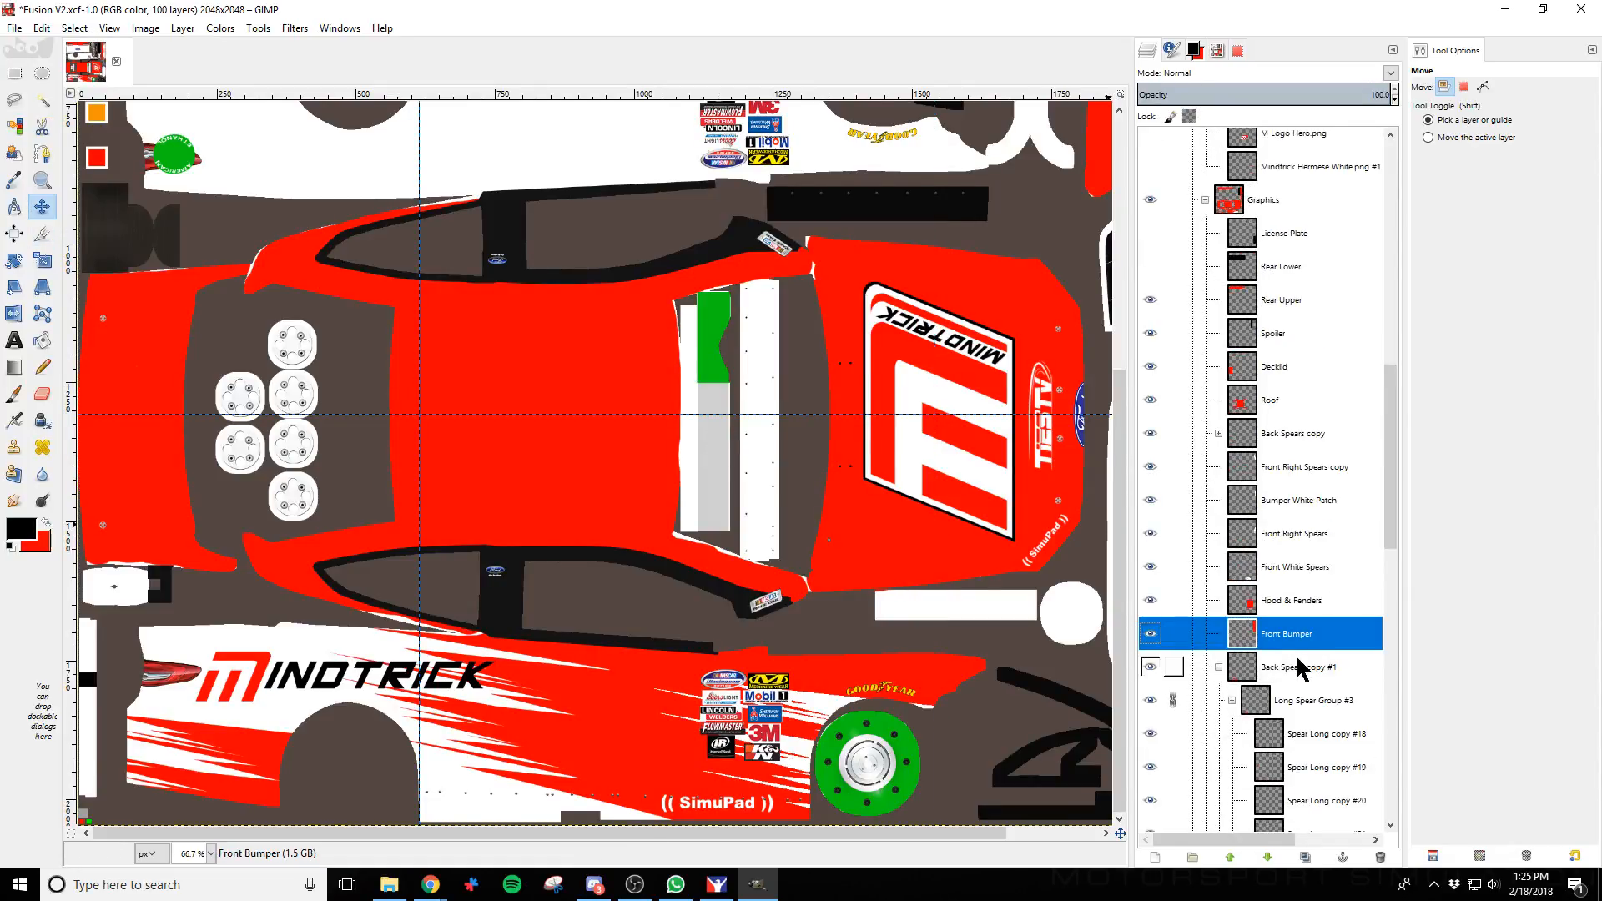
{"action": "left_click", "coordinate": [216, 771]}
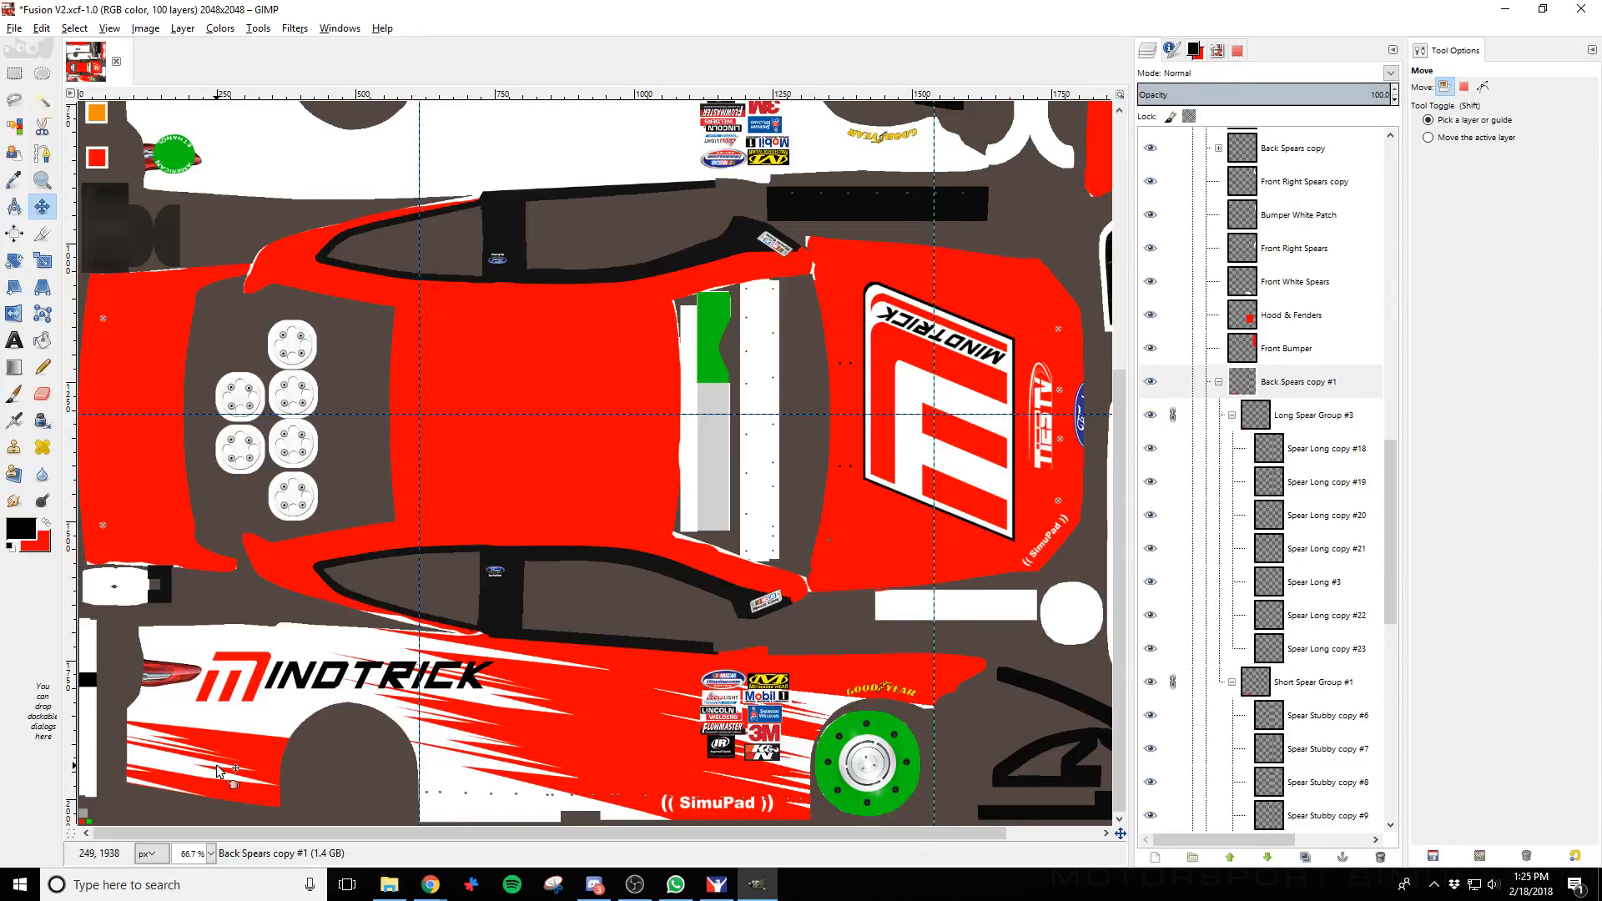
Re-export the .tga livery and view the car's side in iRacing
{"action": "key", "text": "ctrl+e"}
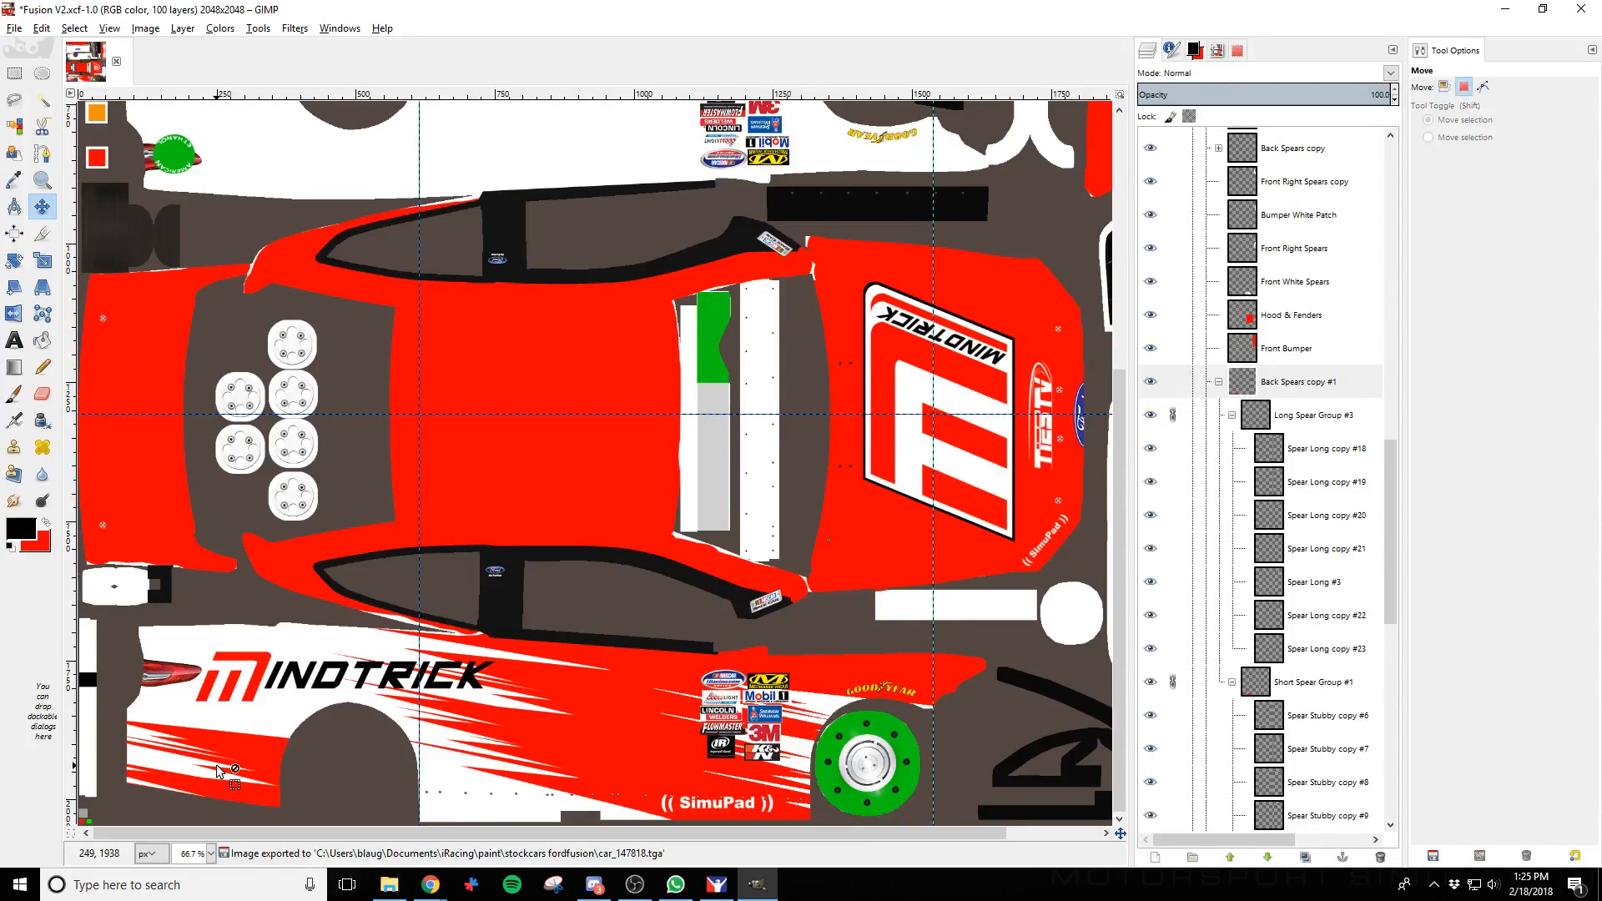
{"action": "key", "text": "alt+Tab"}
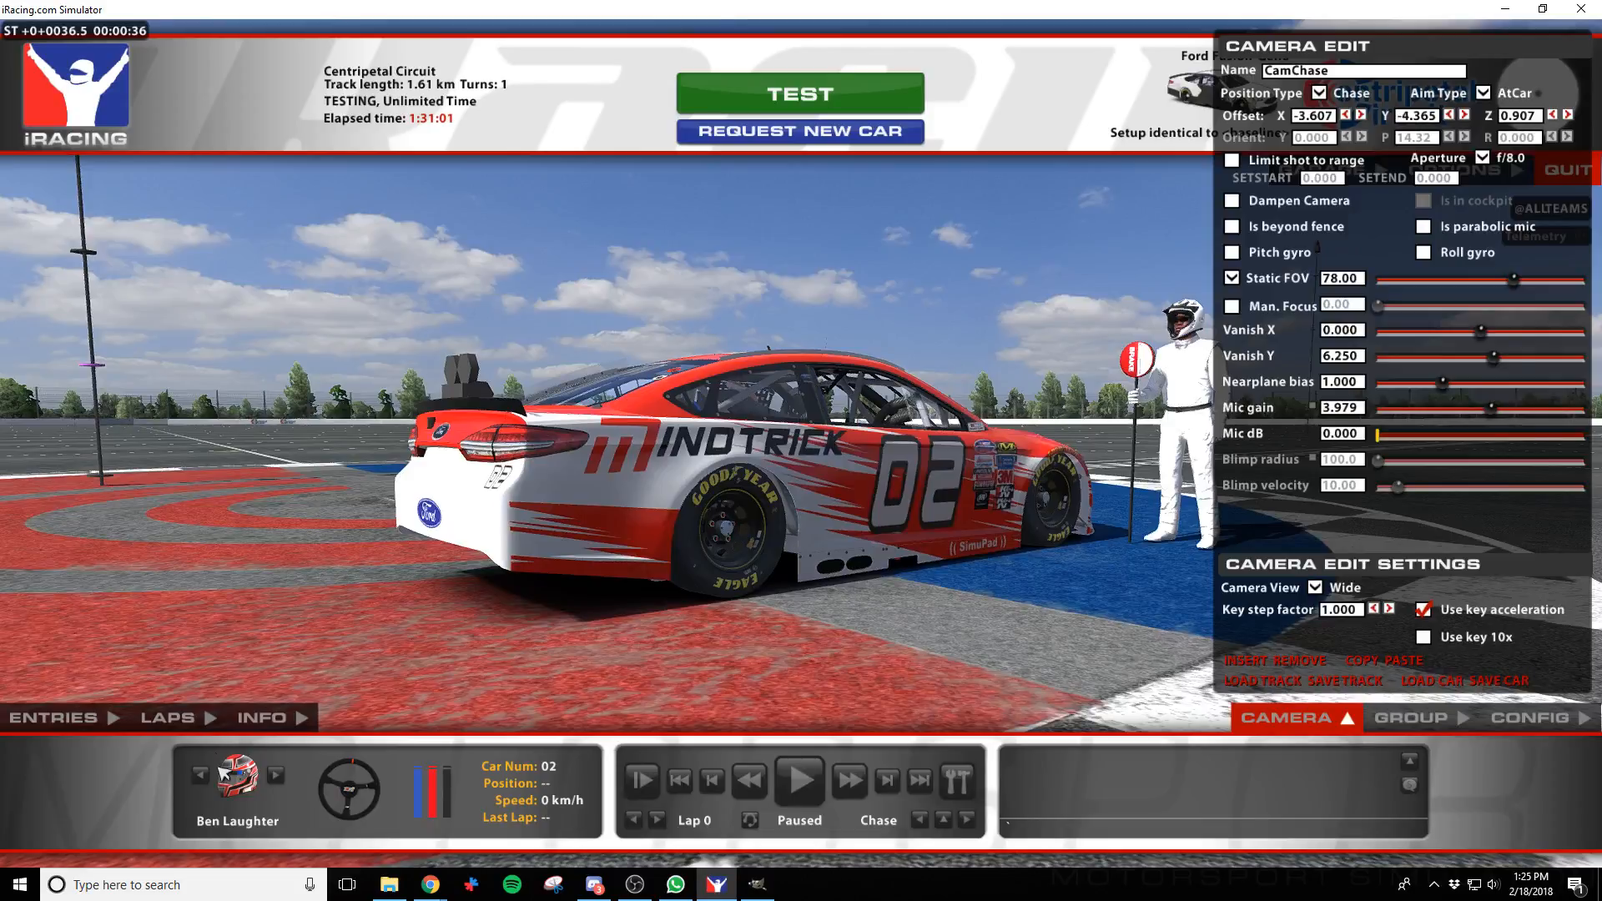
{"action": "key", "text": "d"}
{"action": "key", "text": "d"}
{"action": "key", "text": "a"}
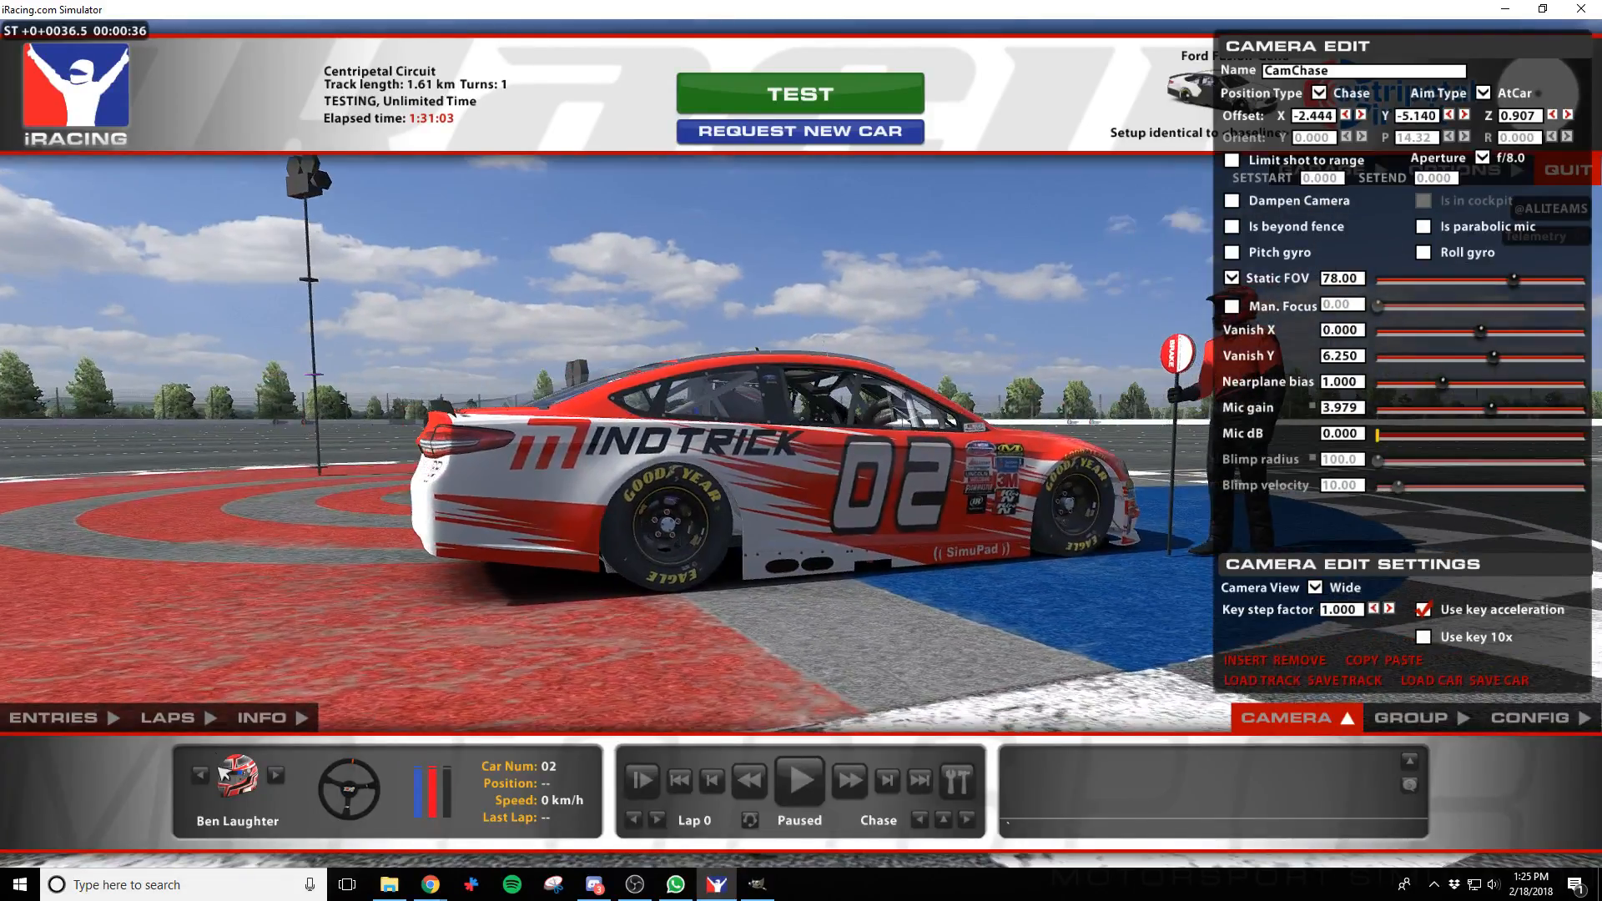
{"action": "key", "text": "d"}
{"action": "key", "text": "d"}
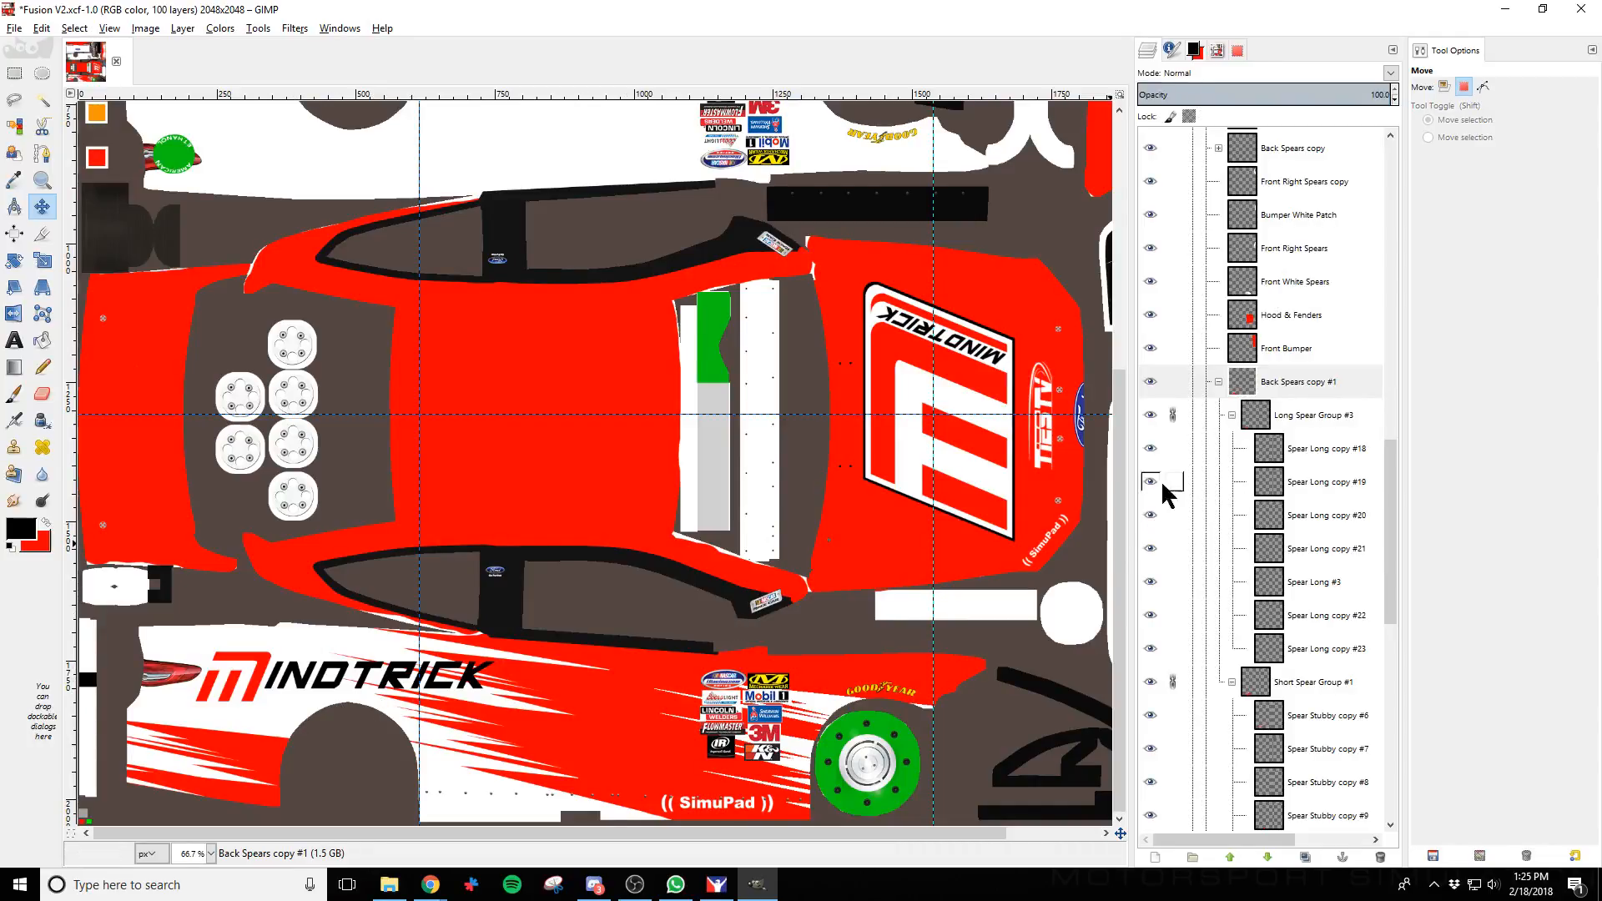
Duplicate Back Spears copy #1 and shift the copy up and right onto the rear bumper
{"action": "right_click", "coordinate": [1308, 391]}
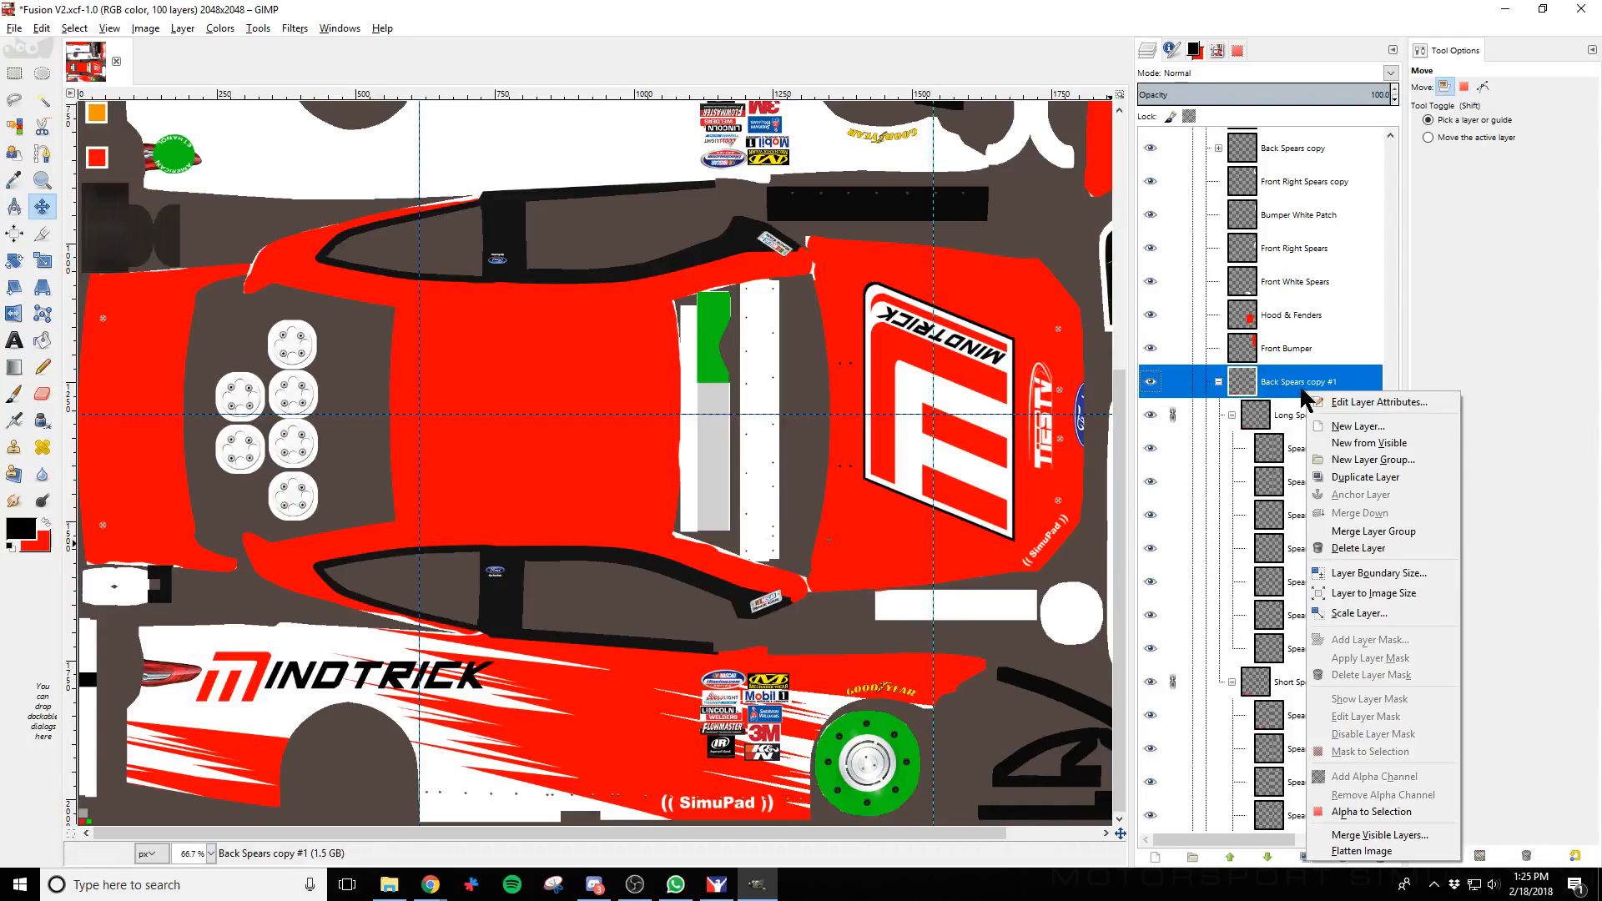
{"action": "left_click", "coordinate": [1375, 477]}
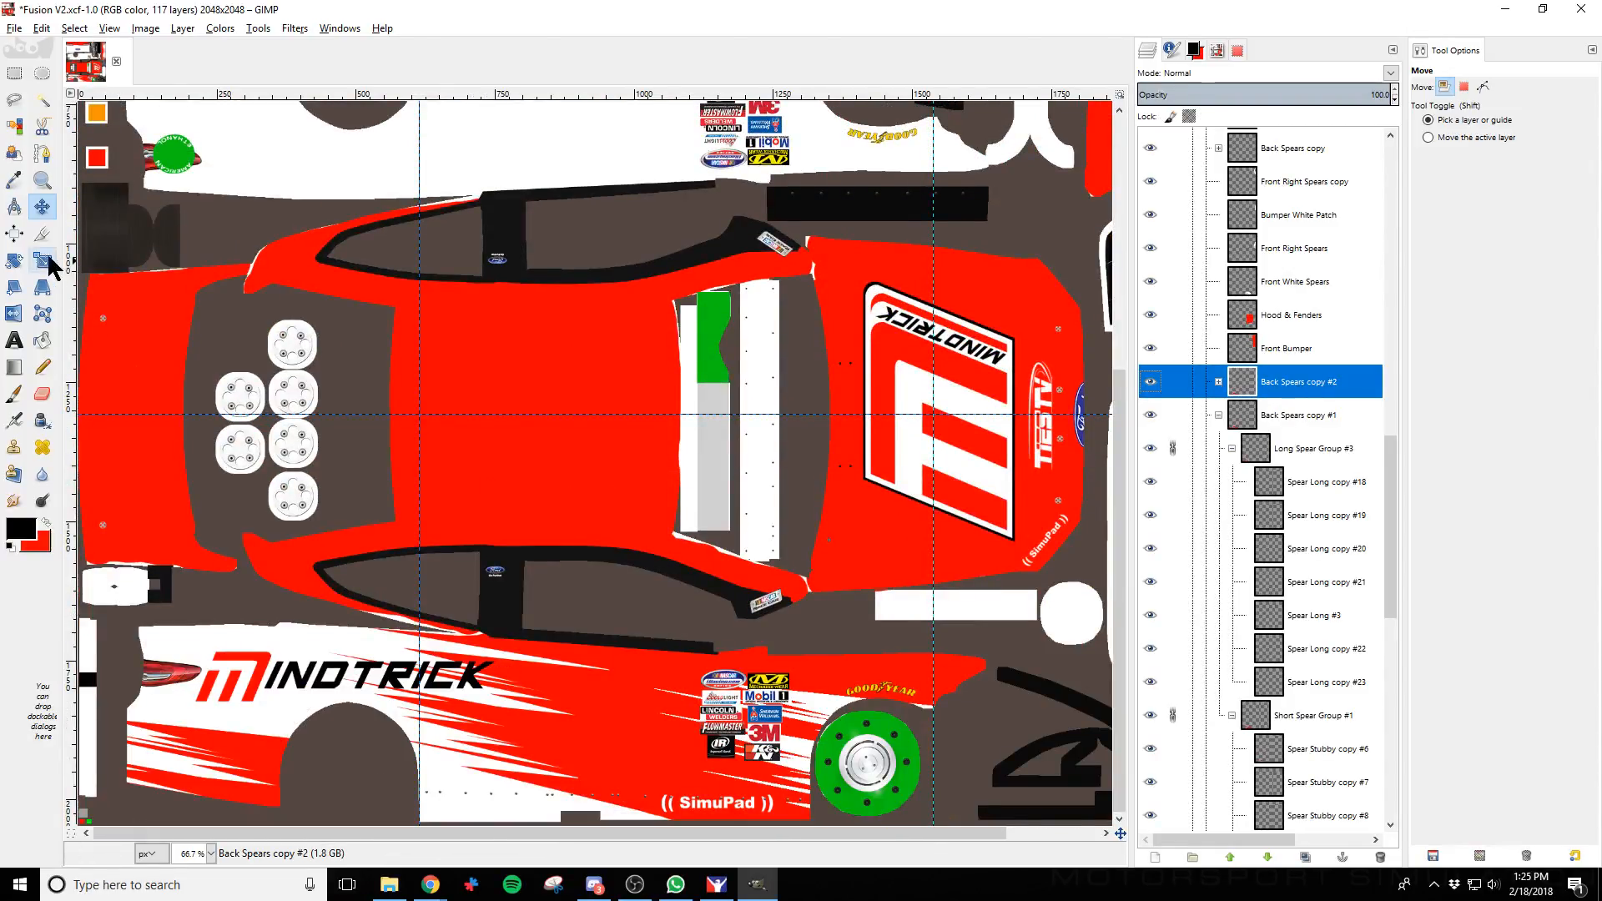
{"action": "left_click", "coordinate": [43, 212]}
{"action": "left_click", "coordinate": [395, 734]}
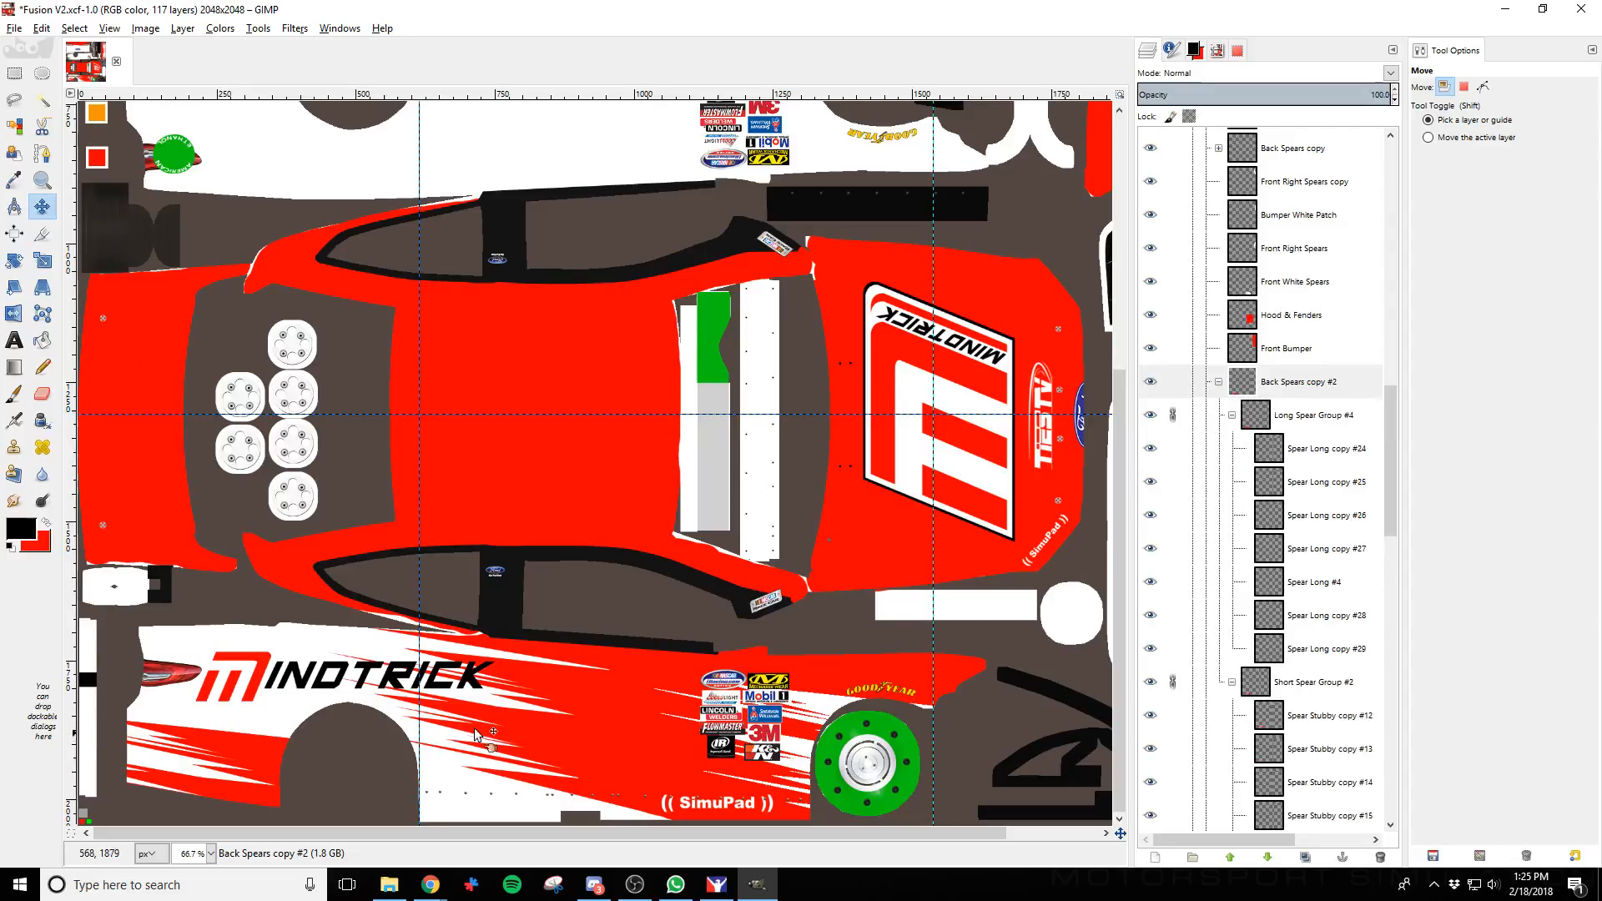
{"action": "key", "text": "shift+Up"}
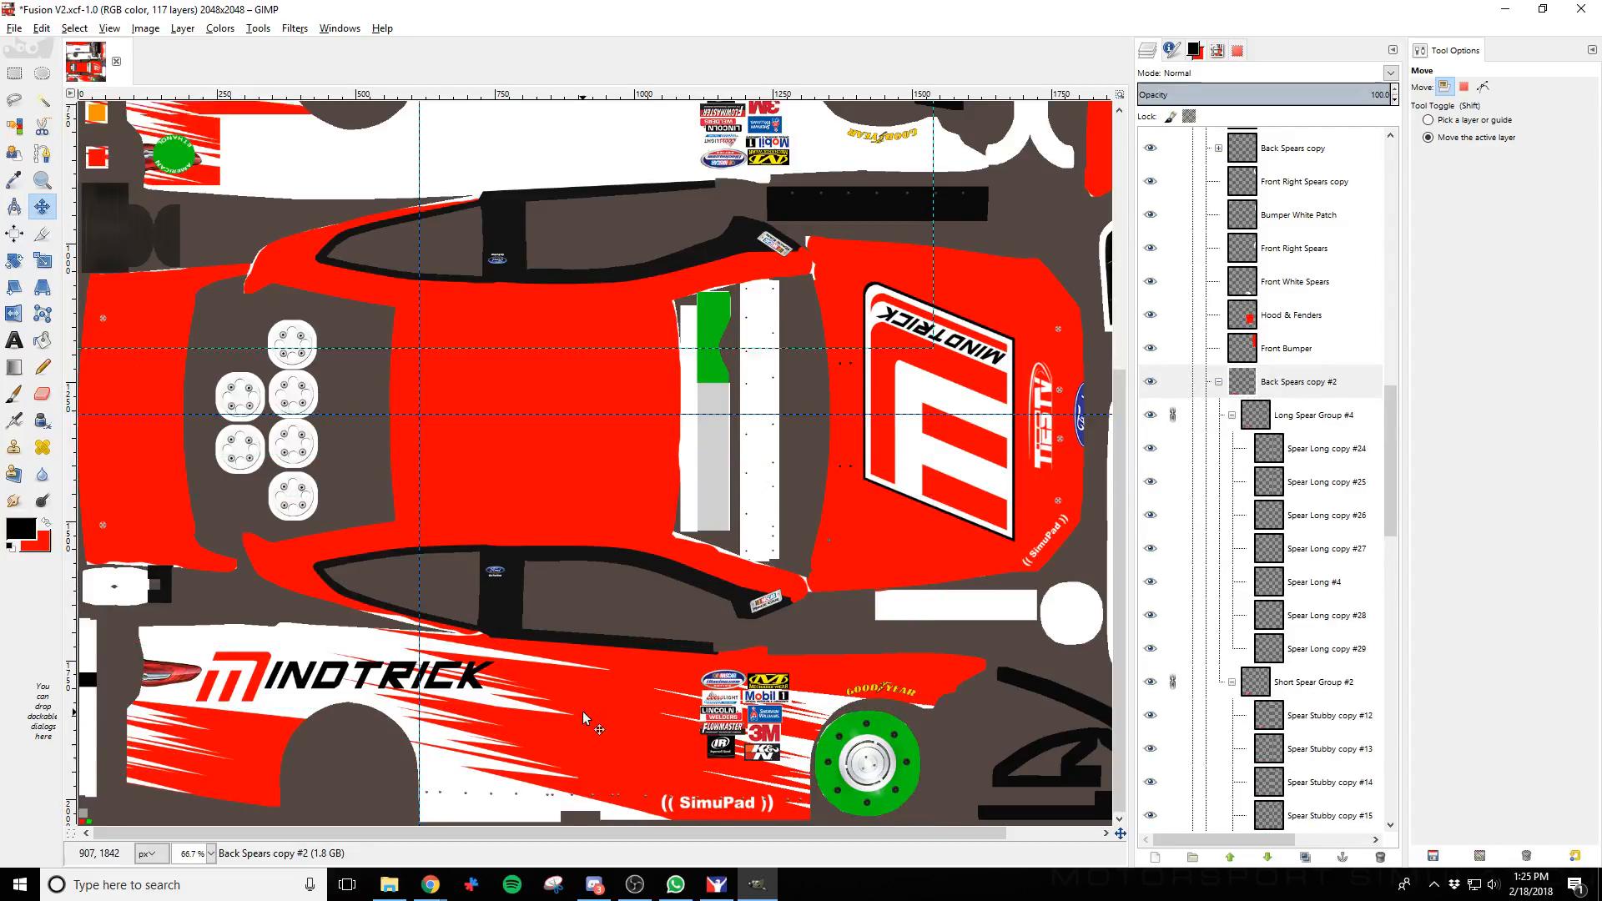
{"action": "scroll", "coordinate": [843, 707], "scroll_direction": "up", "scroll_amount": 5}
{"action": "key", "text": "shift+Up"}
{"action": "key", "text": "shift+Up"}
{"action": "key", "text": "shift+Up"}
{"action": "key", "text": "shift+Up"}
{"action": "key", "text": "shift+Up"}
{"action": "key", "text": "shift+Up"}
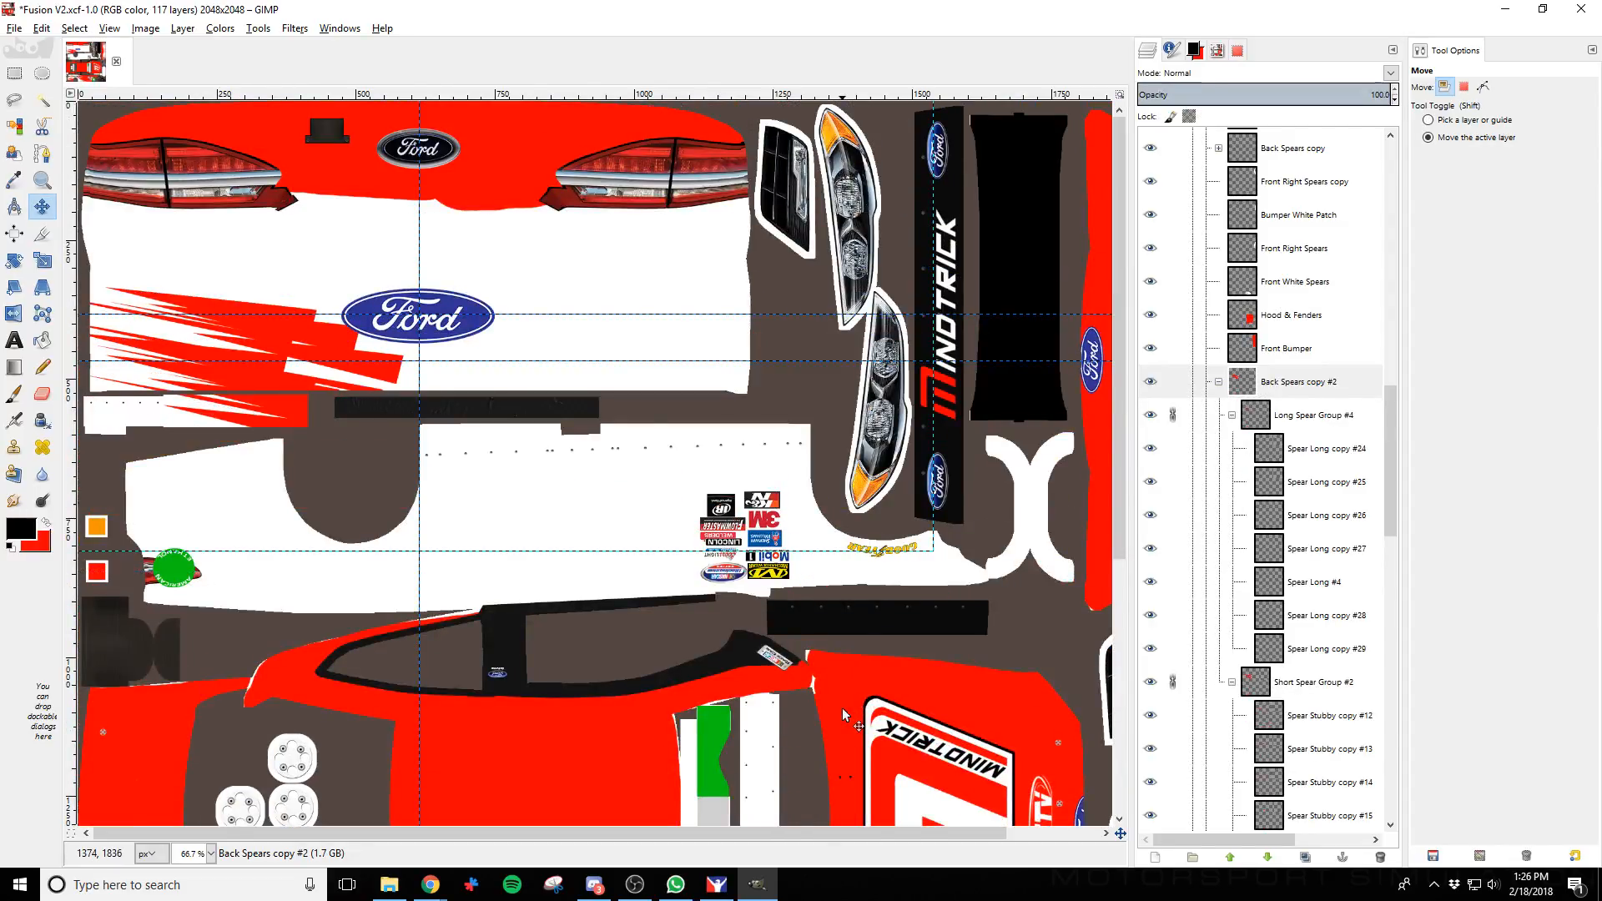
{"action": "key", "text": "shift+Right"}
{"action": "key", "text": "shift+Right"}
{"action": "key", "text": "shift+Right"}
{"action": "key", "text": "shift+Right"}
{"action": "key", "text": "shift+Right"}
{"action": "key", "text": "shift+Right"}
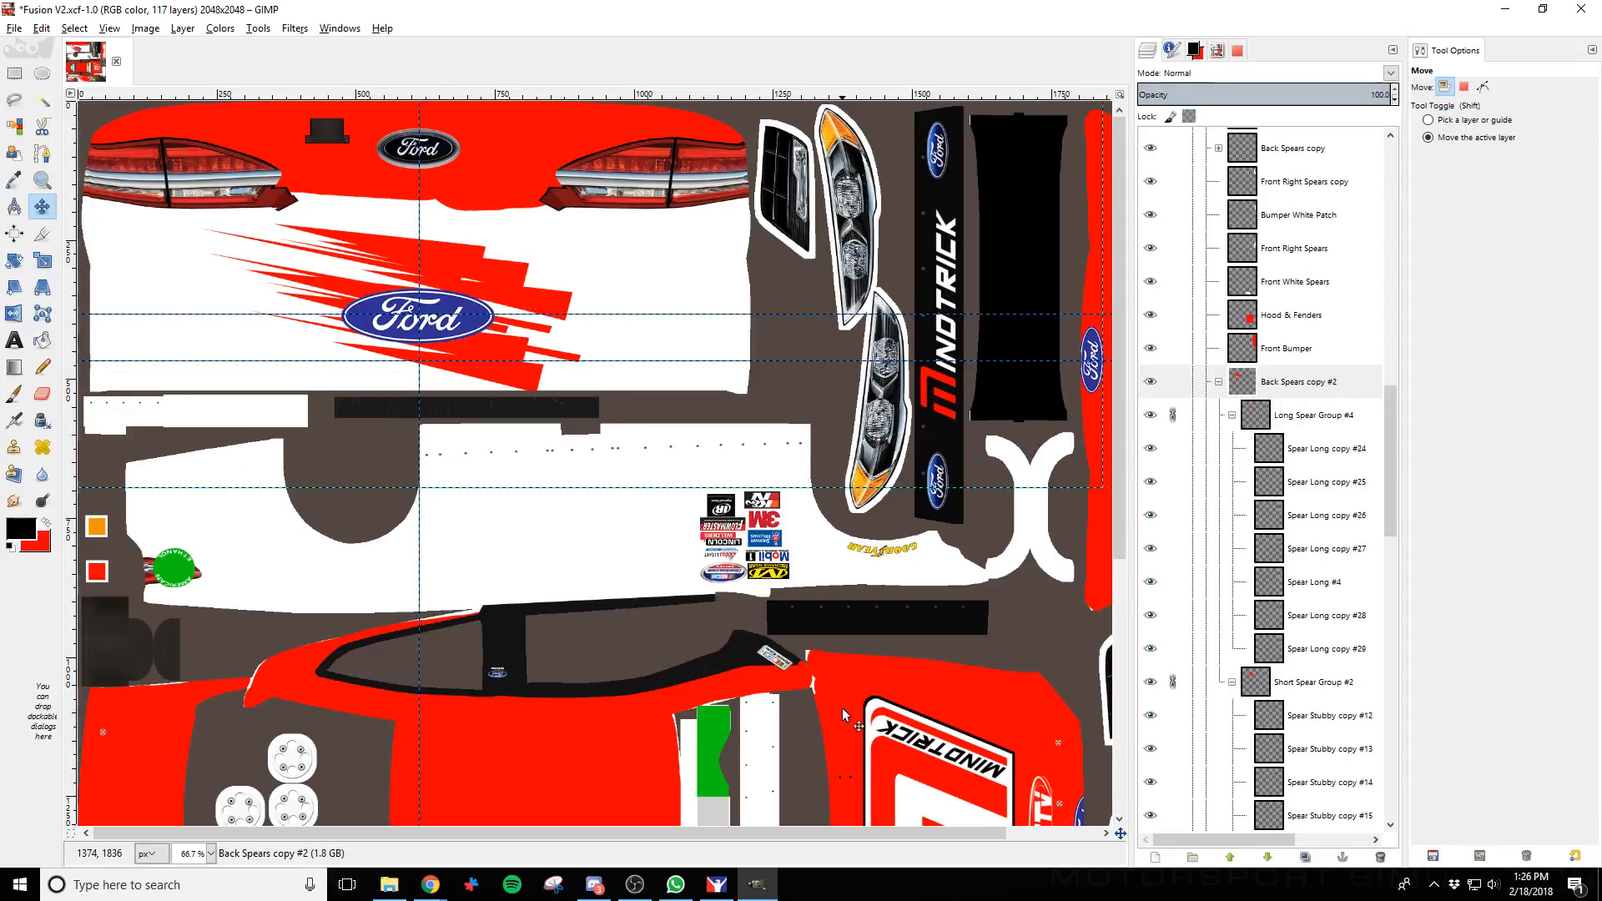
{"action": "key", "text": "shift+Right"}
{"action": "key", "text": "shift+Right"}
{"action": "key", "text": "shift+Right"}
{"action": "key", "text": "shift+Right"}
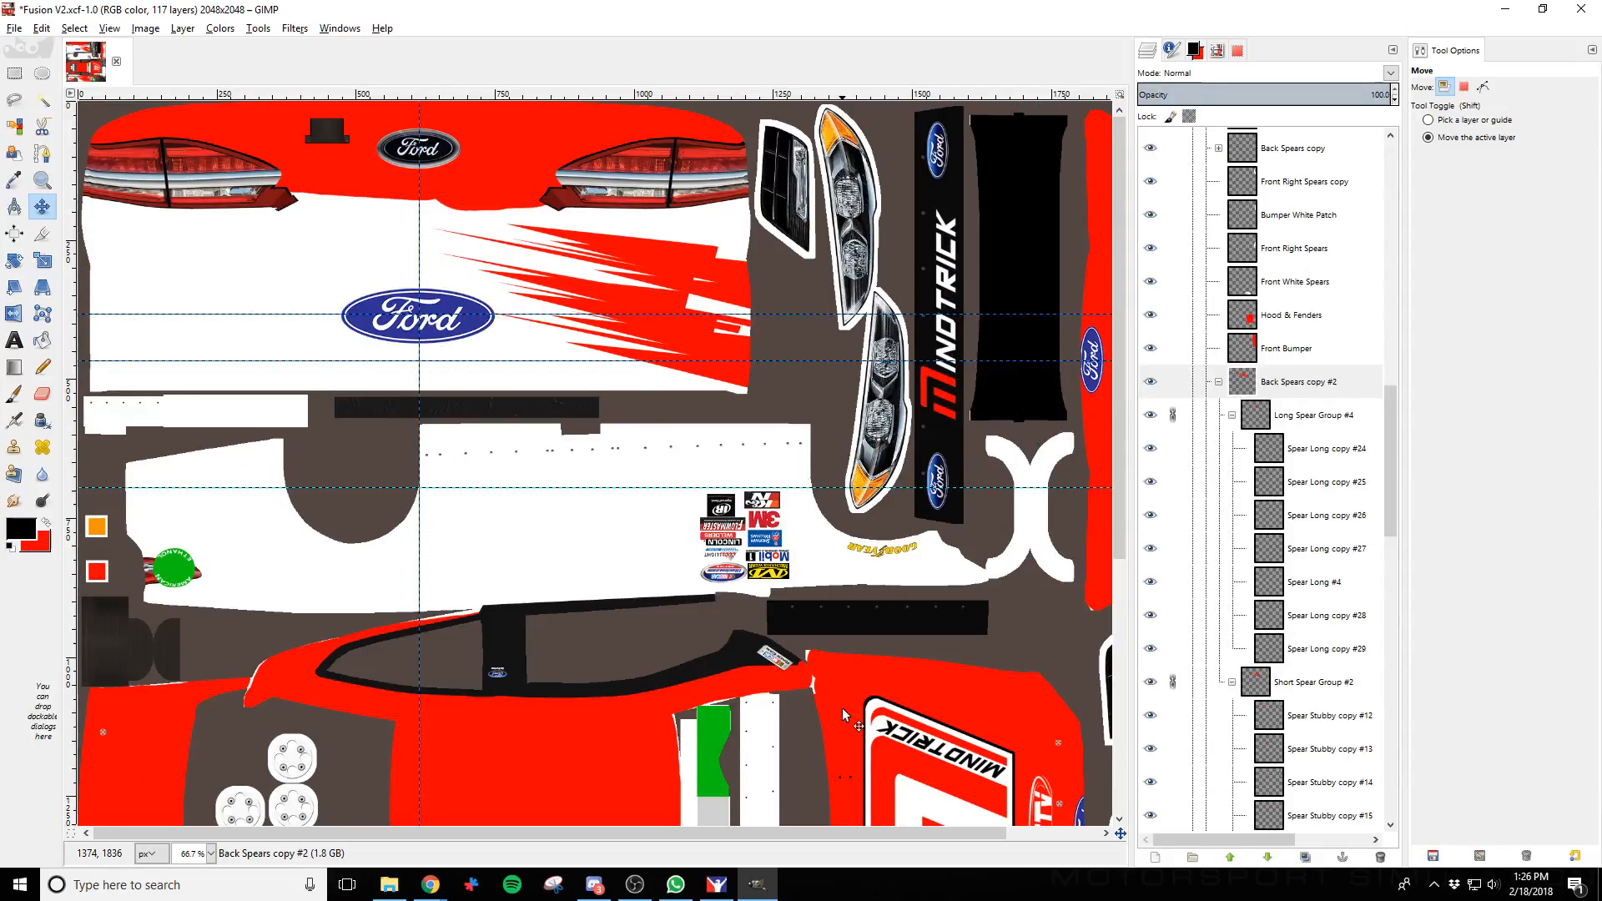
{"action": "key", "text": "shift+Right"}
{"action": "key", "text": "shift+Right"}
{"action": "key", "text": "shift+Right"}
{"action": "key", "text": "shift+Right"}
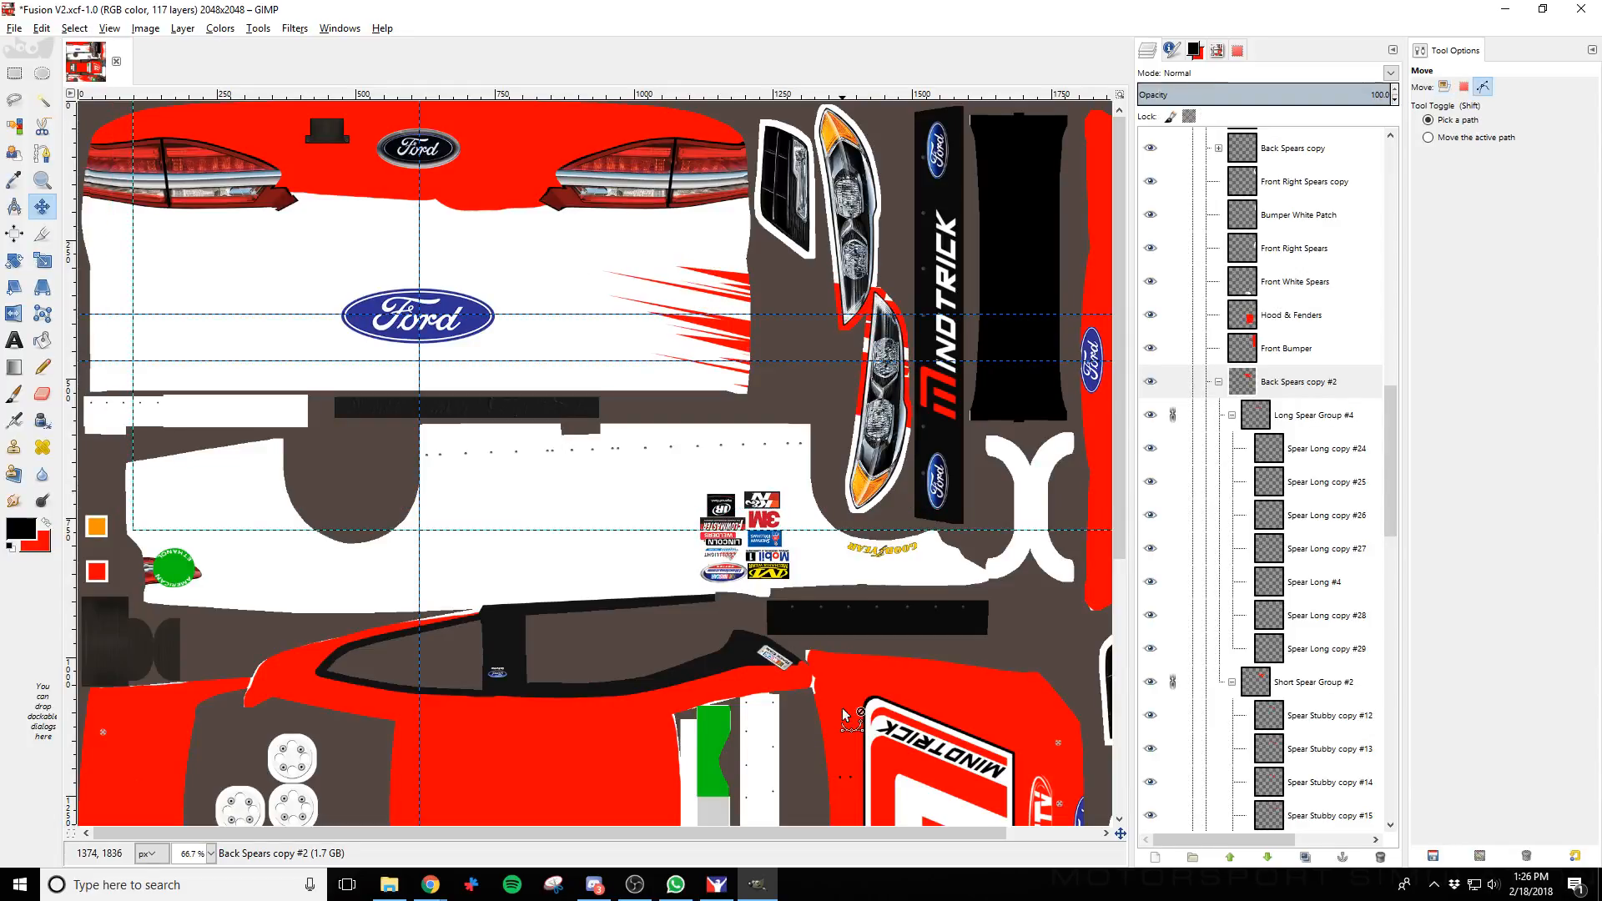
Export the texture with the bumper spears and inspect the car's rear in iRacing
{"action": "key", "text": "ctrl+e"}
{"action": "key", "text": "alt+Tab"}
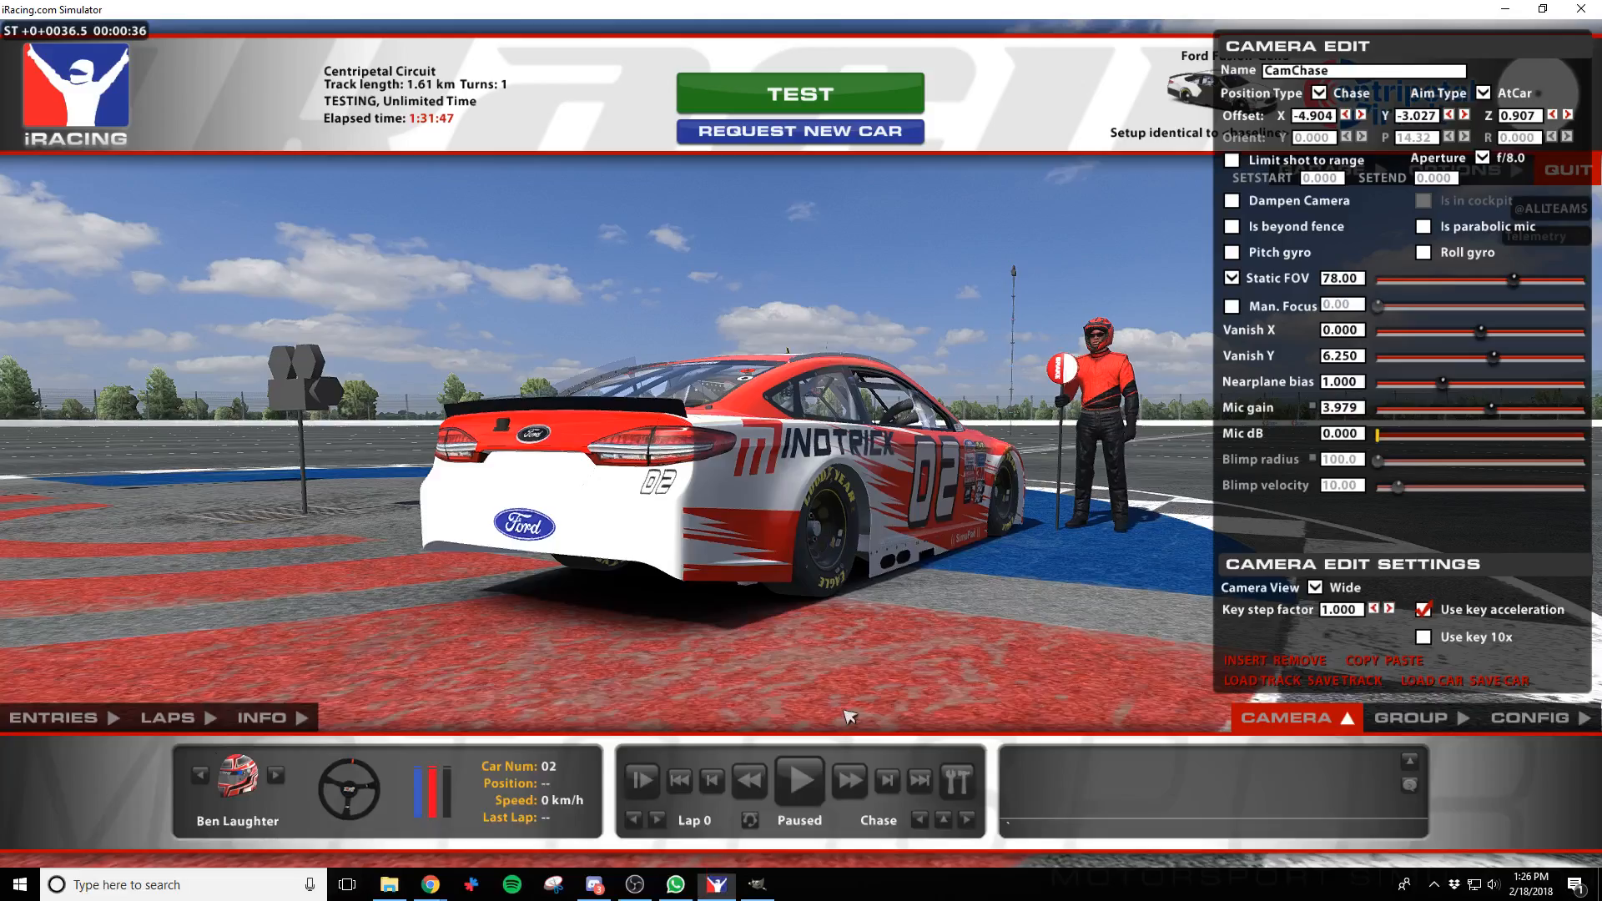
{"action": "key", "text": "d"}
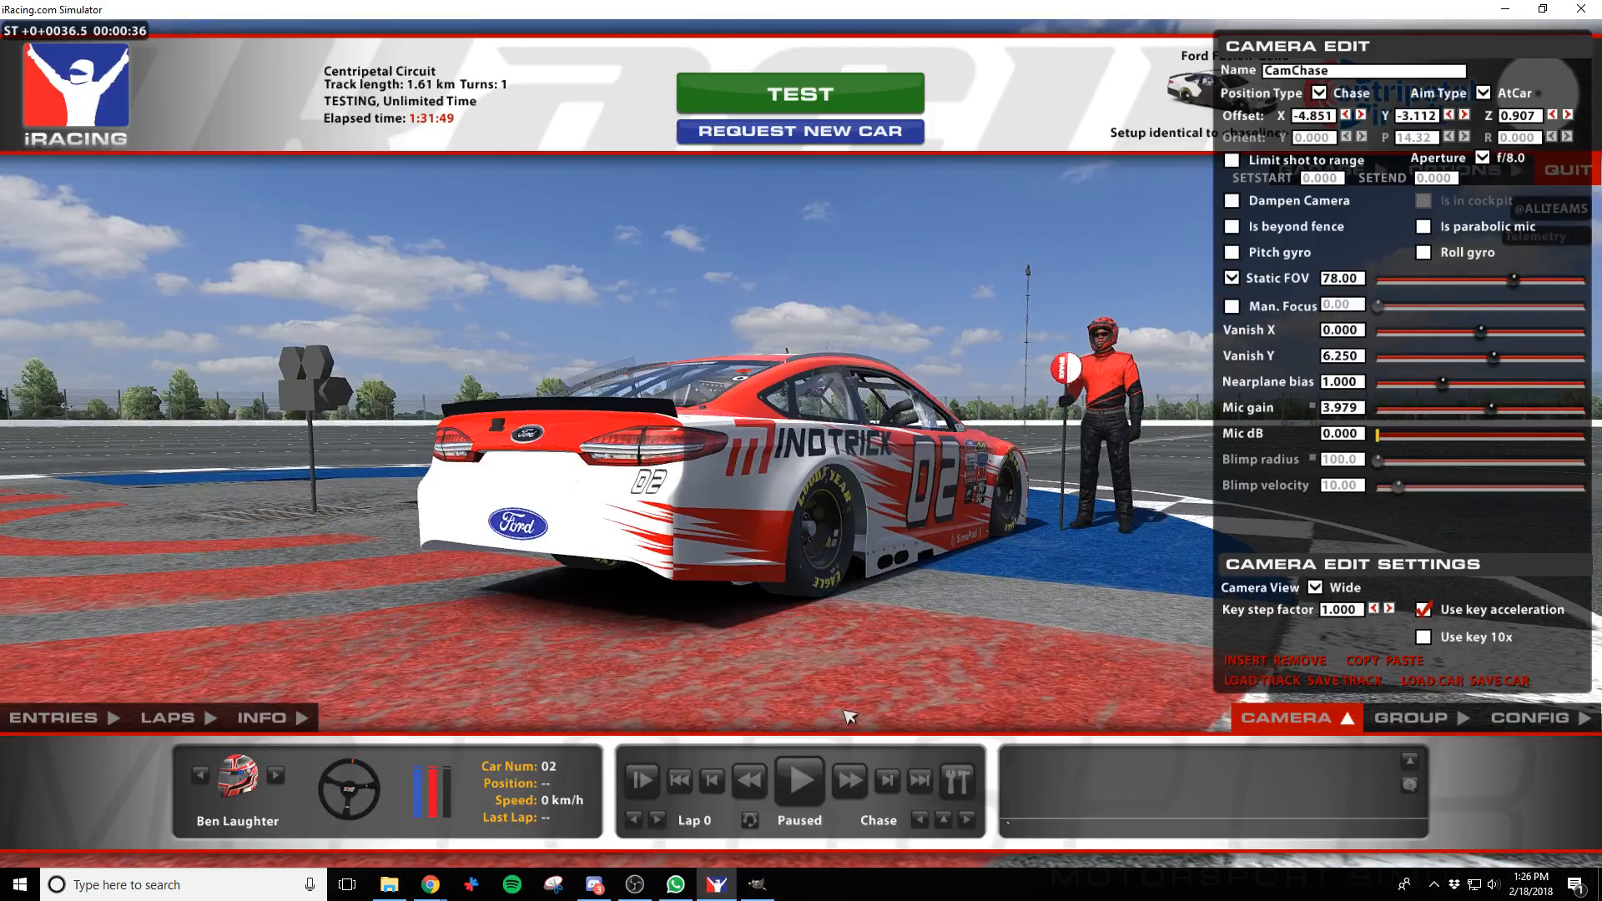
{"action": "key", "text": "w"}
{"action": "key", "text": "a"}
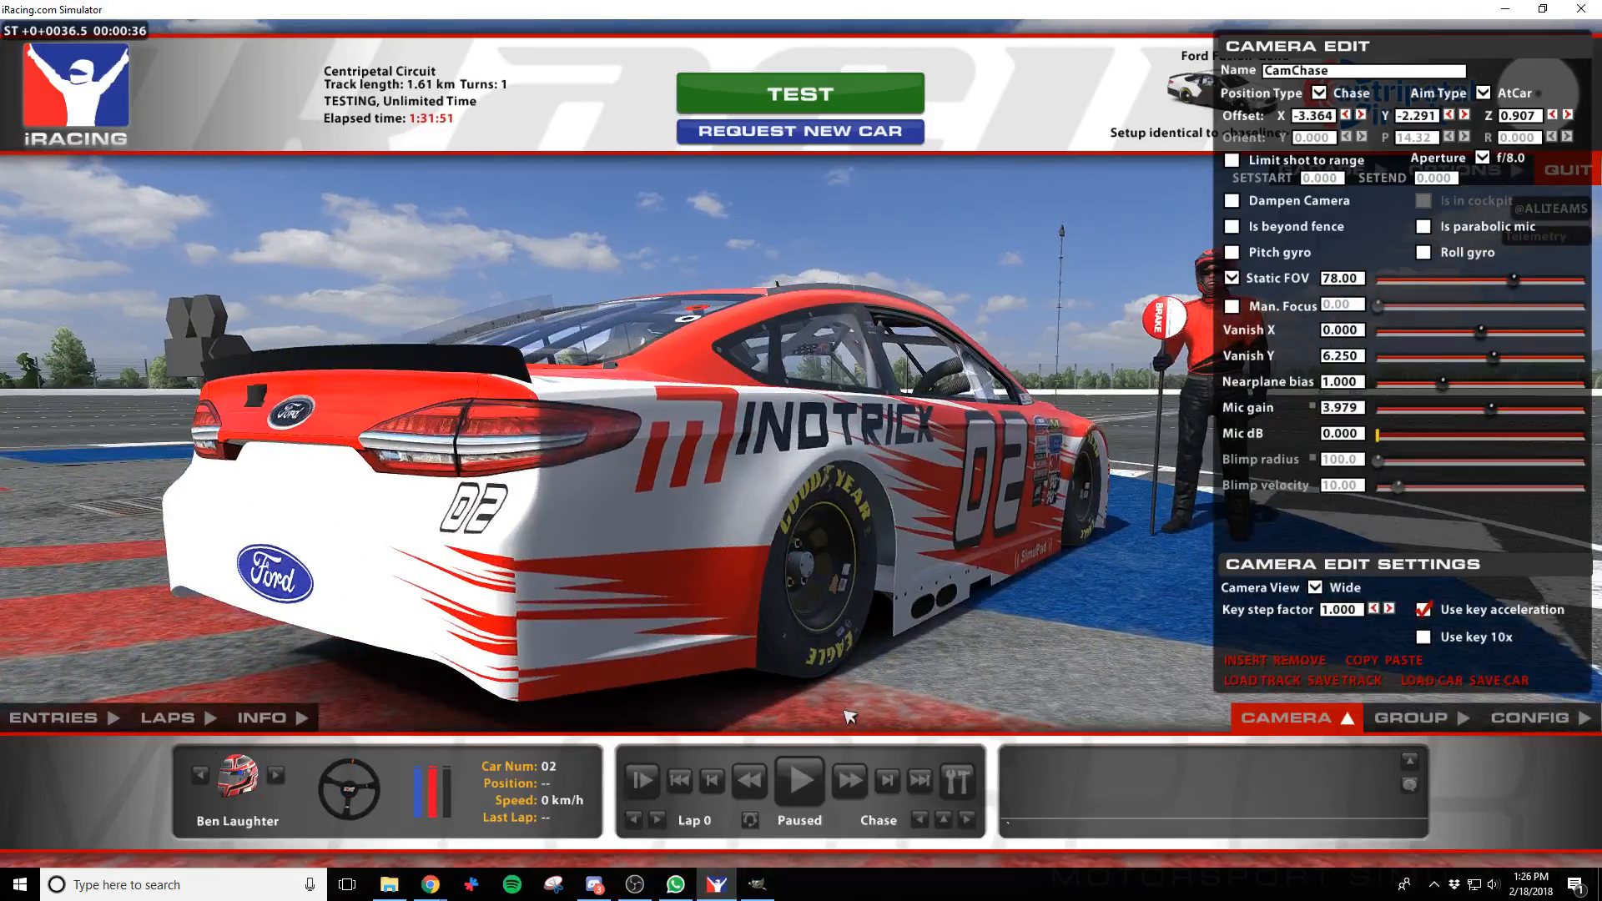
{"action": "key", "text": "w"}
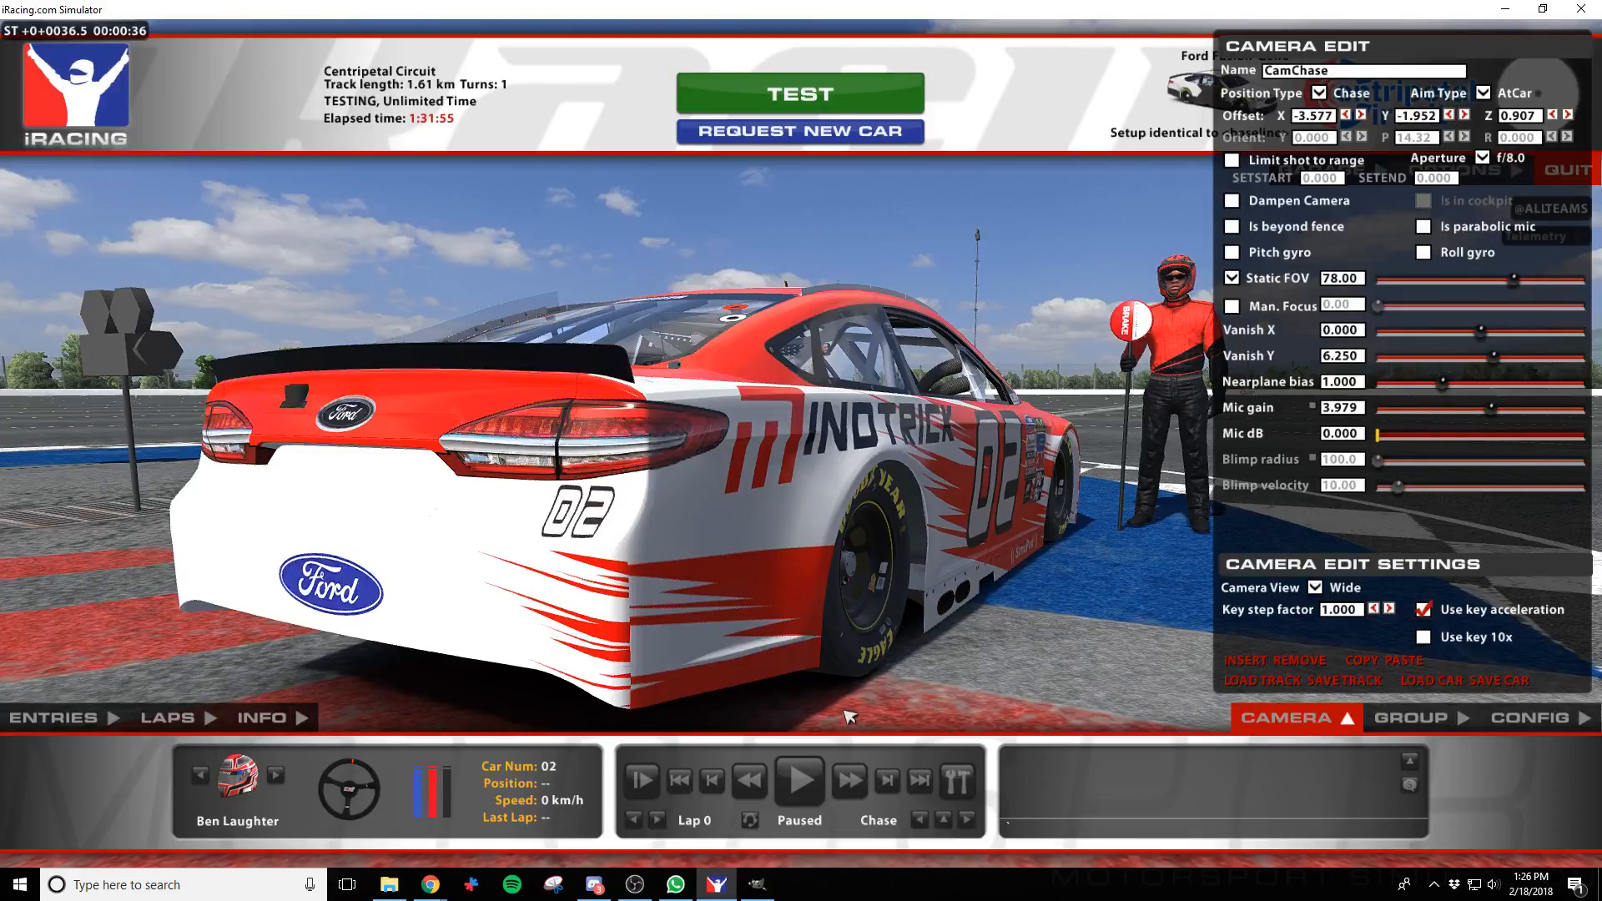
{"action": "key", "text": "alt+Tab"}
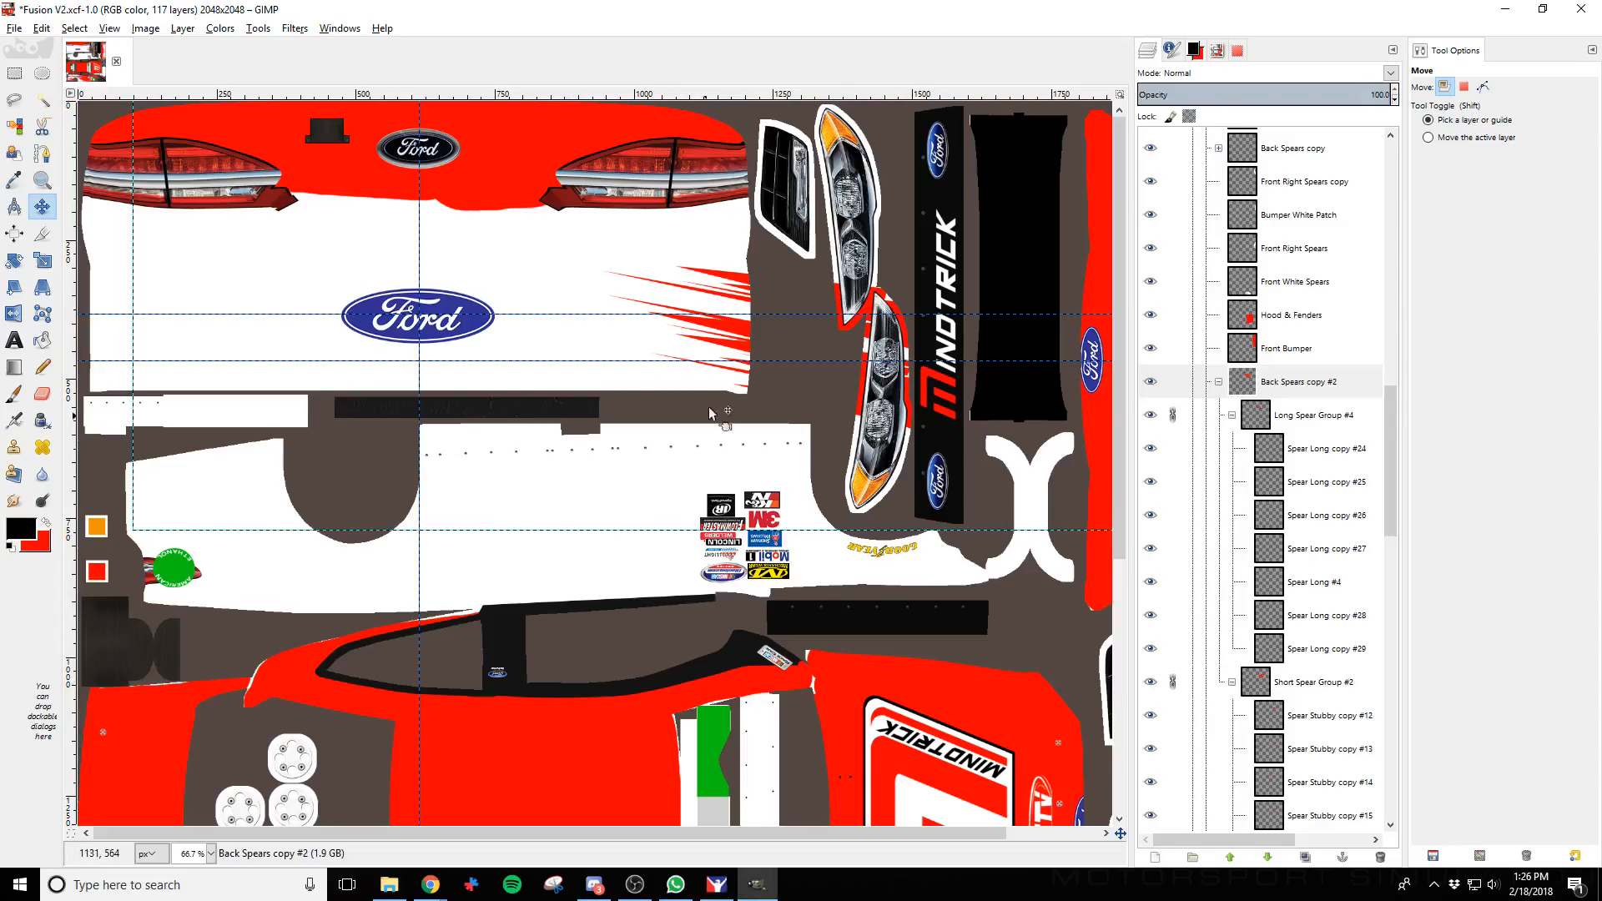
Tilt the copied bumper spears slightly, export, and reload the paint in iRacing
{"action": "left_click", "coordinate": [14, 262]}
{"action": "left_click", "coordinate": [684, 391]}
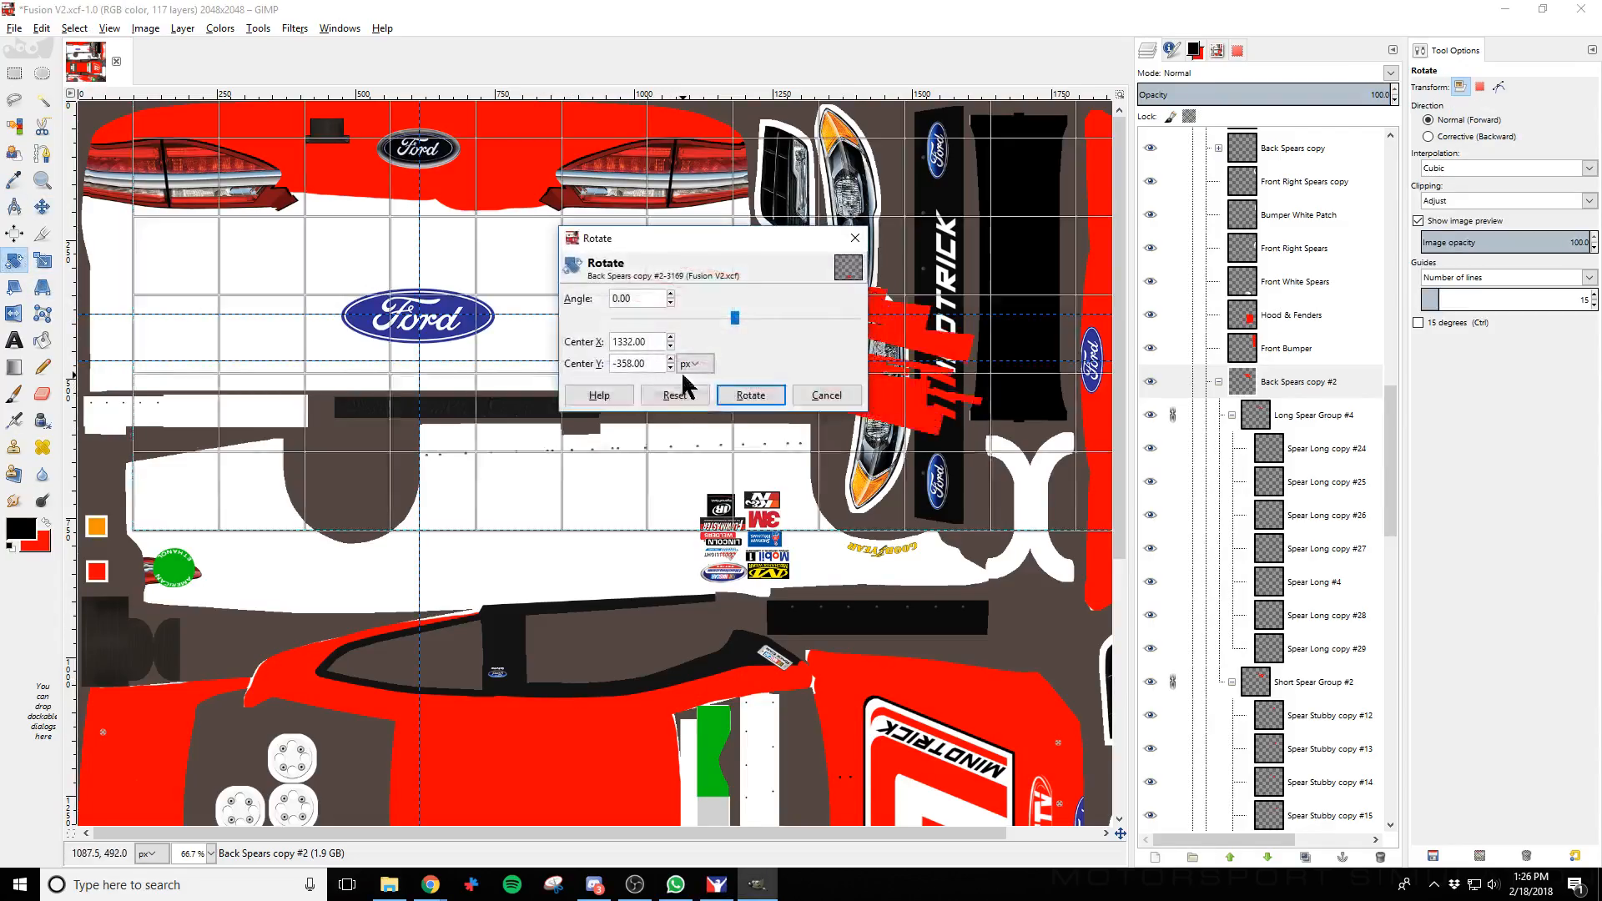
{"action": "left_click_drag", "start_coordinate": [326, 408], "coordinate": [315, 407]}
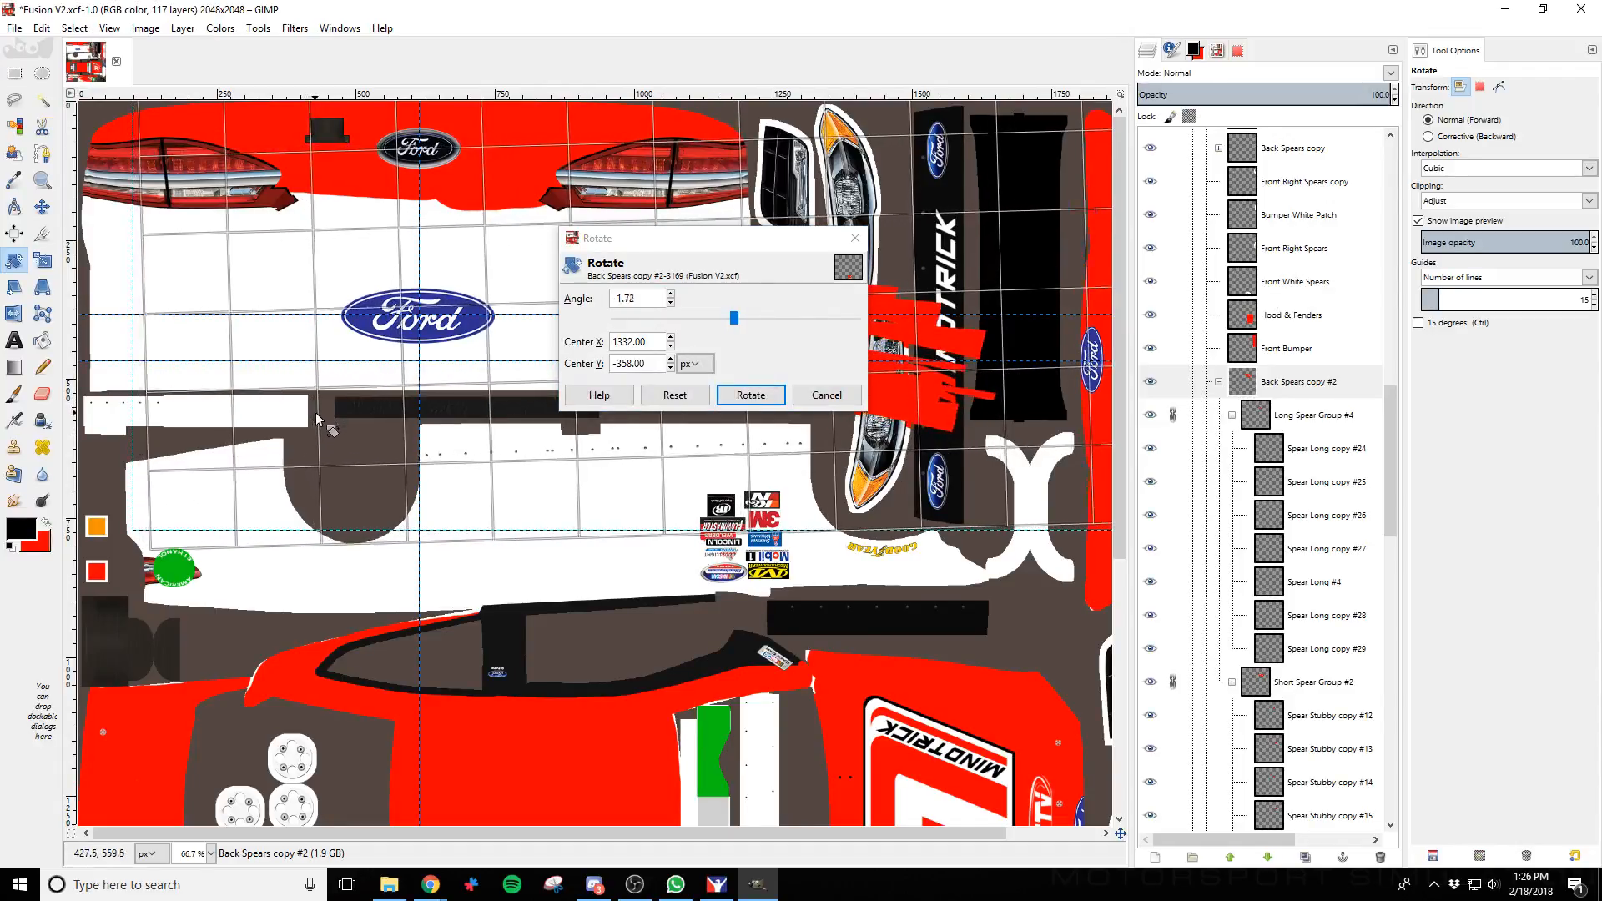
{"action": "left_click", "coordinate": [751, 395]}
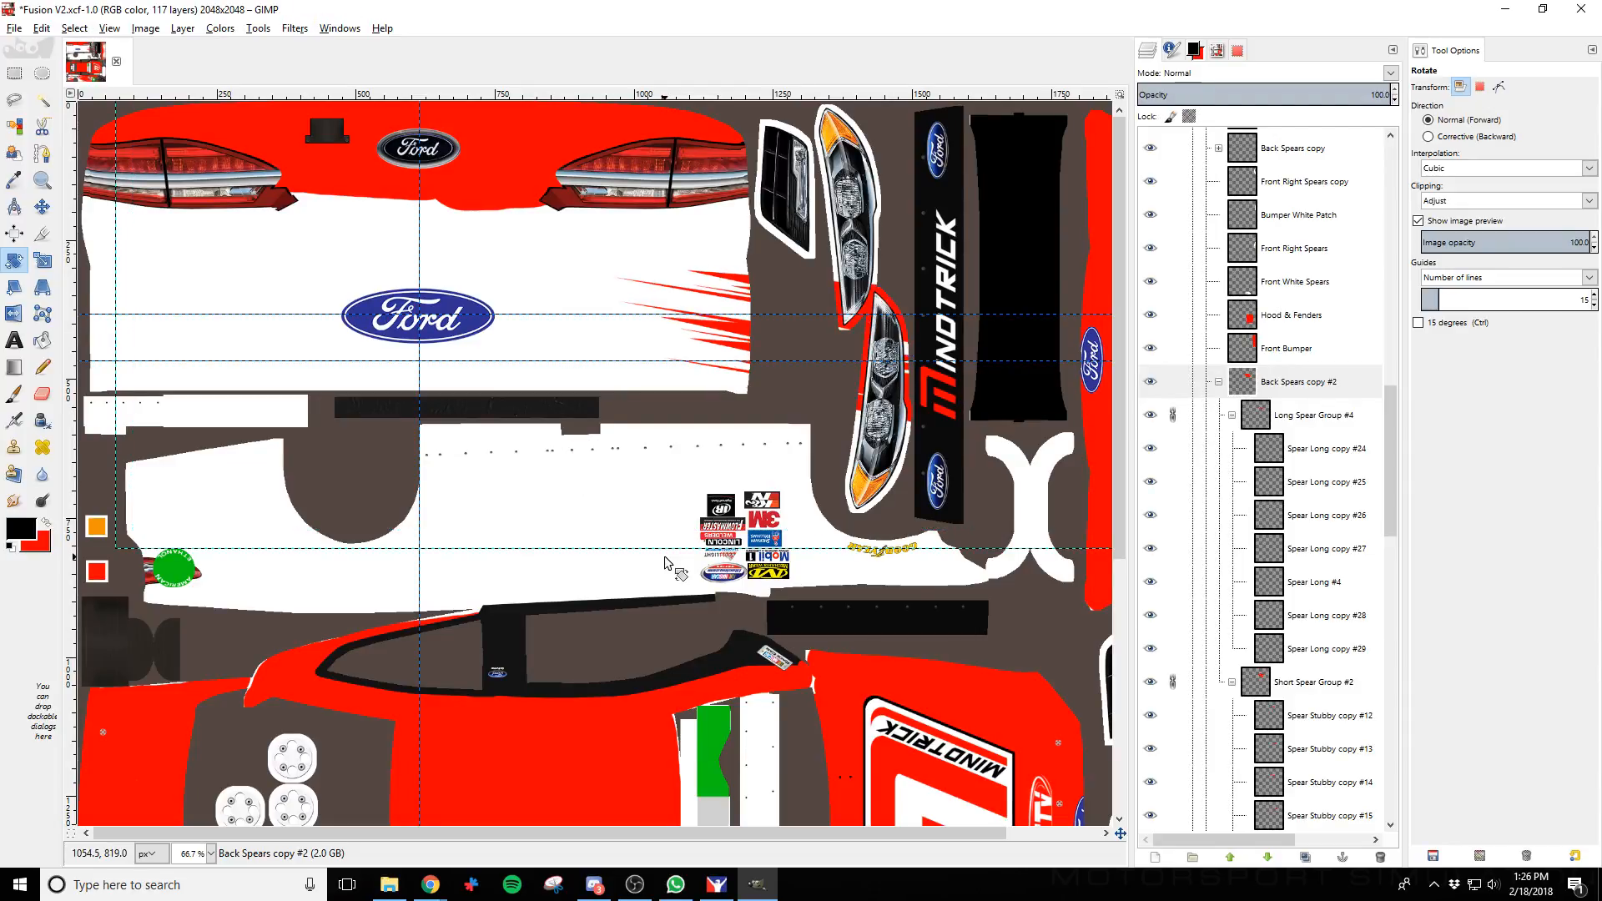
{"action": "key", "text": "ctrl+e"}
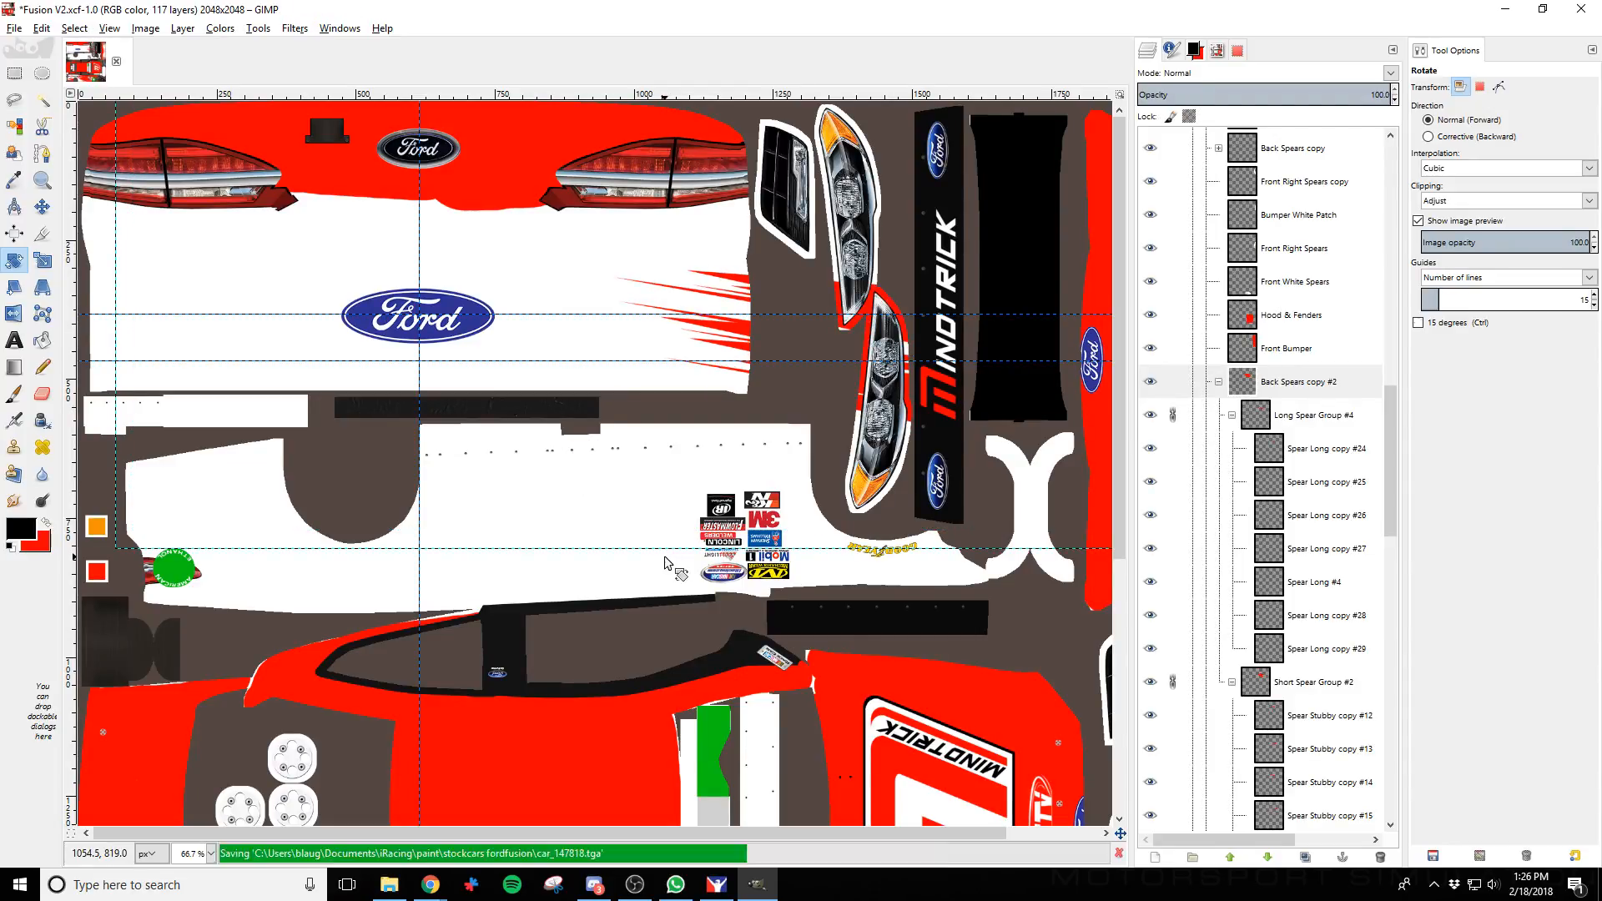
{"action": "key", "text": "alt+Tab"}
{"action": "key", "text": "ctrl+r"}
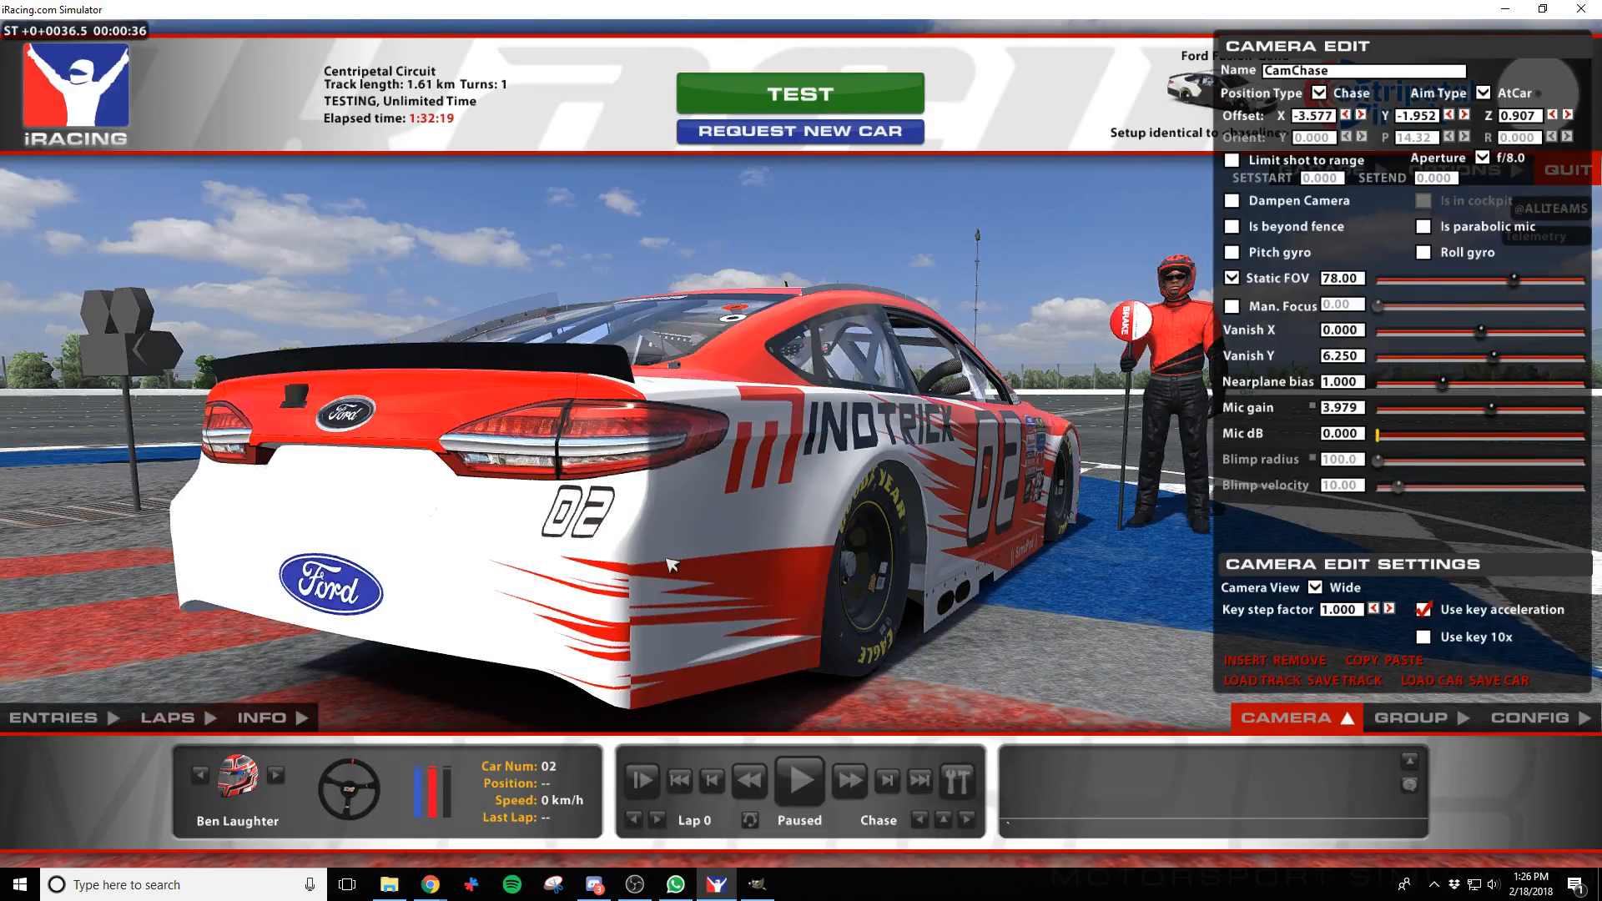
{"action": "key", "text": "alt+Tab"}
Nudge the spears right, re-export, and recheck the reloaded car in iRacing
{"action": "key", "text": "m"}
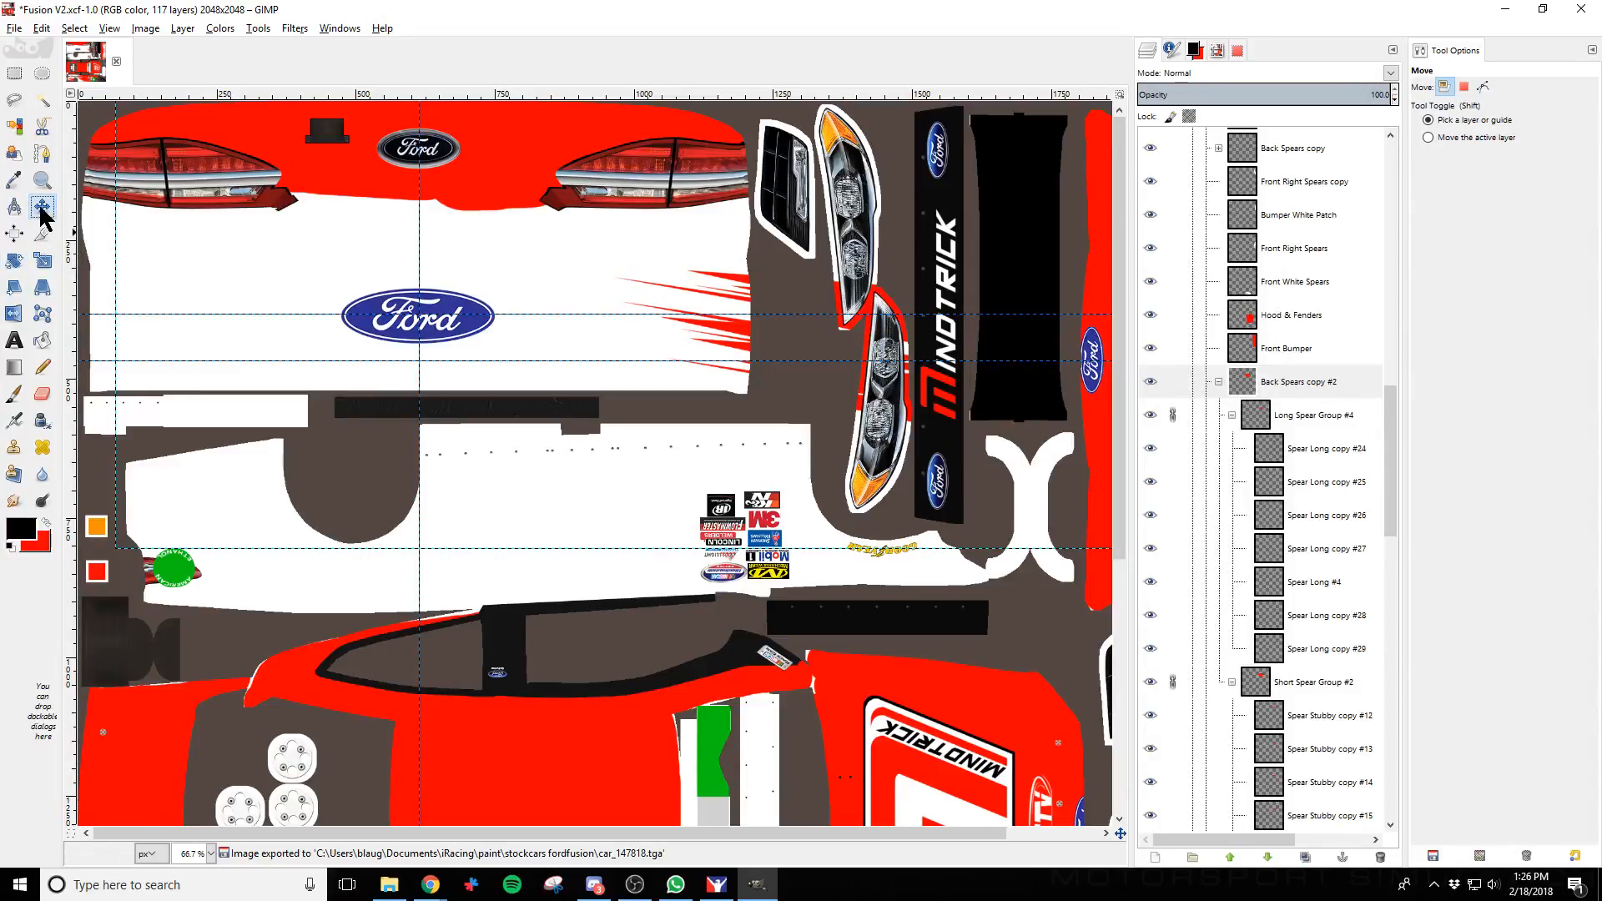
{"action": "key", "text": "shift+Right"}
{"action": "key", "text": "shift+Right"}
{"action": "key", "text": "shift+Right"}
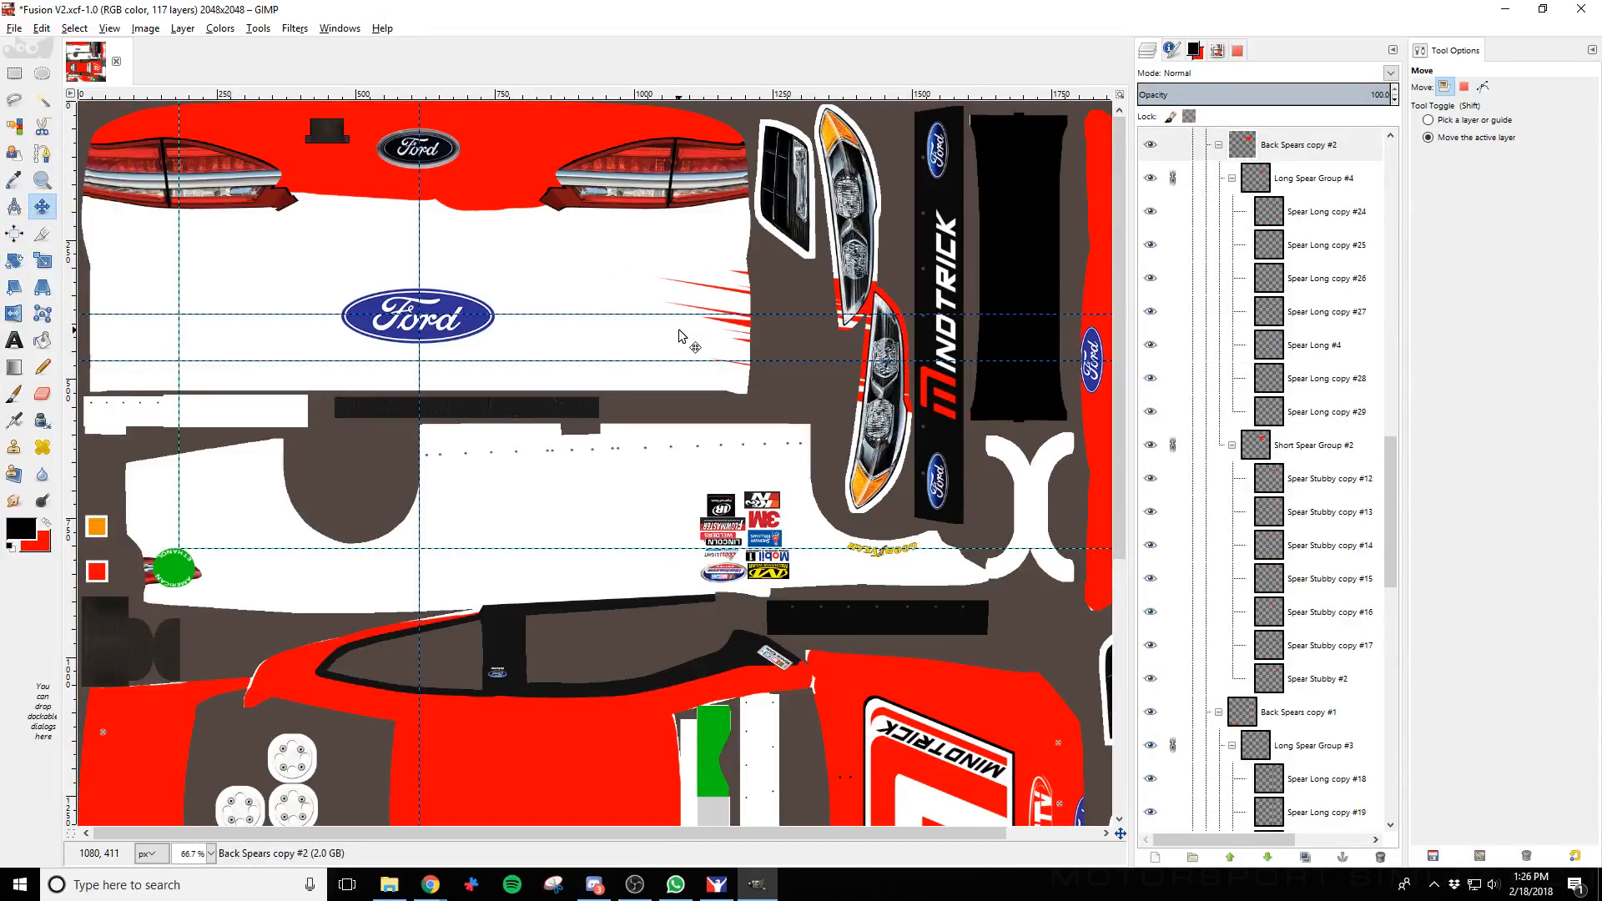
{"action": "key", "text": "ctrl+e"}
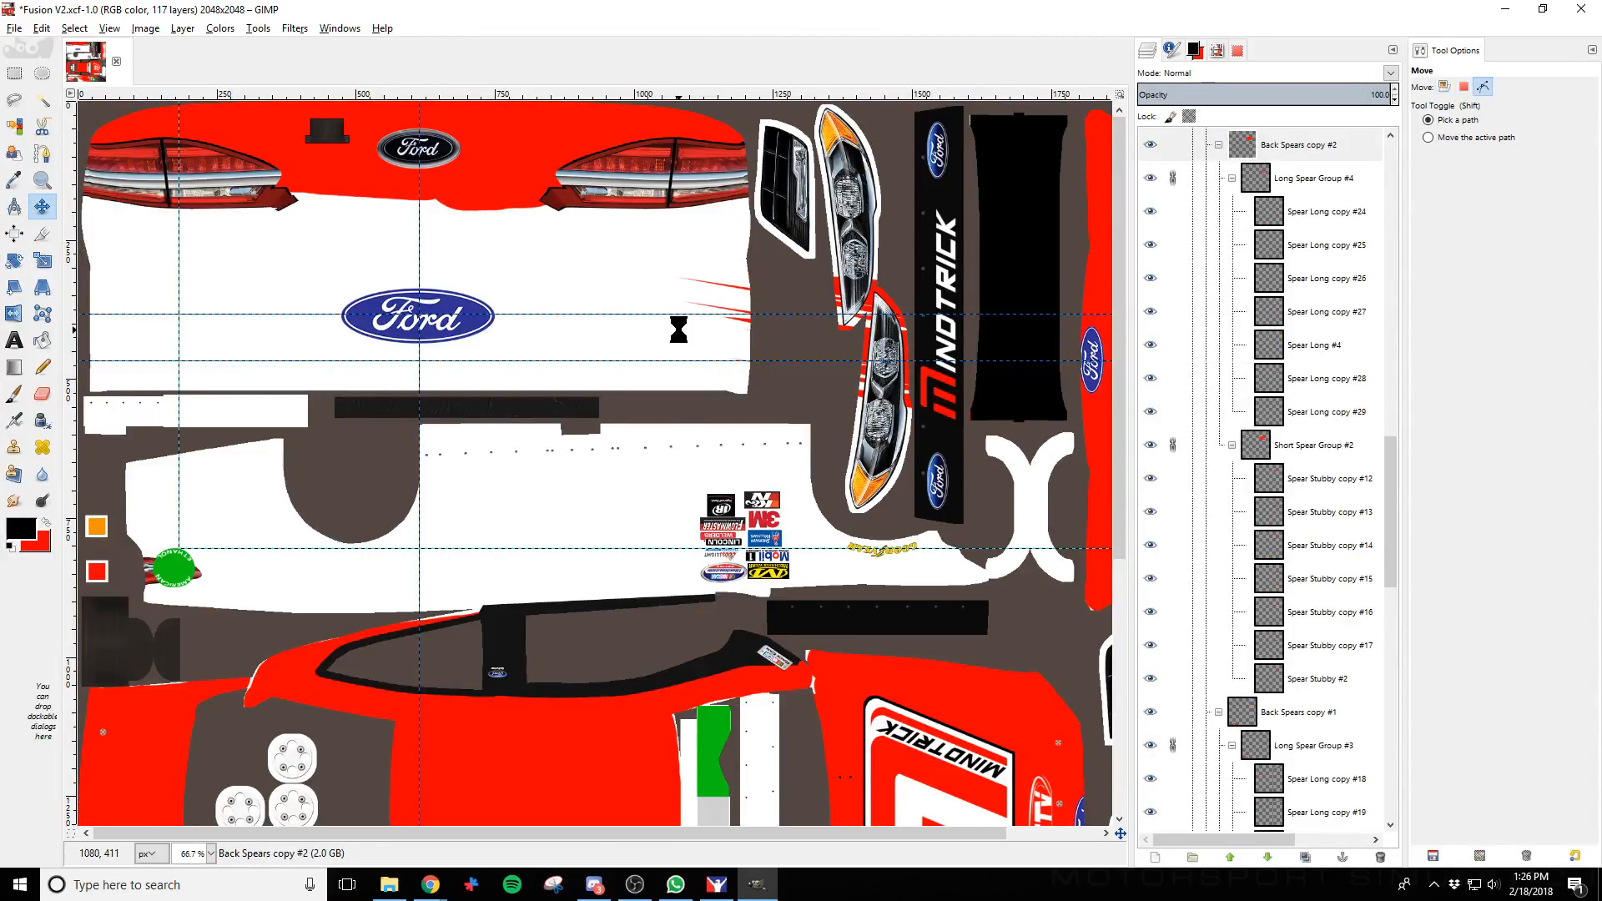
{"action": "key", "text": "alt+Tab"}
{"action": "key", "text": "ctrl+r"}
{"action": "key", "text": "a"}
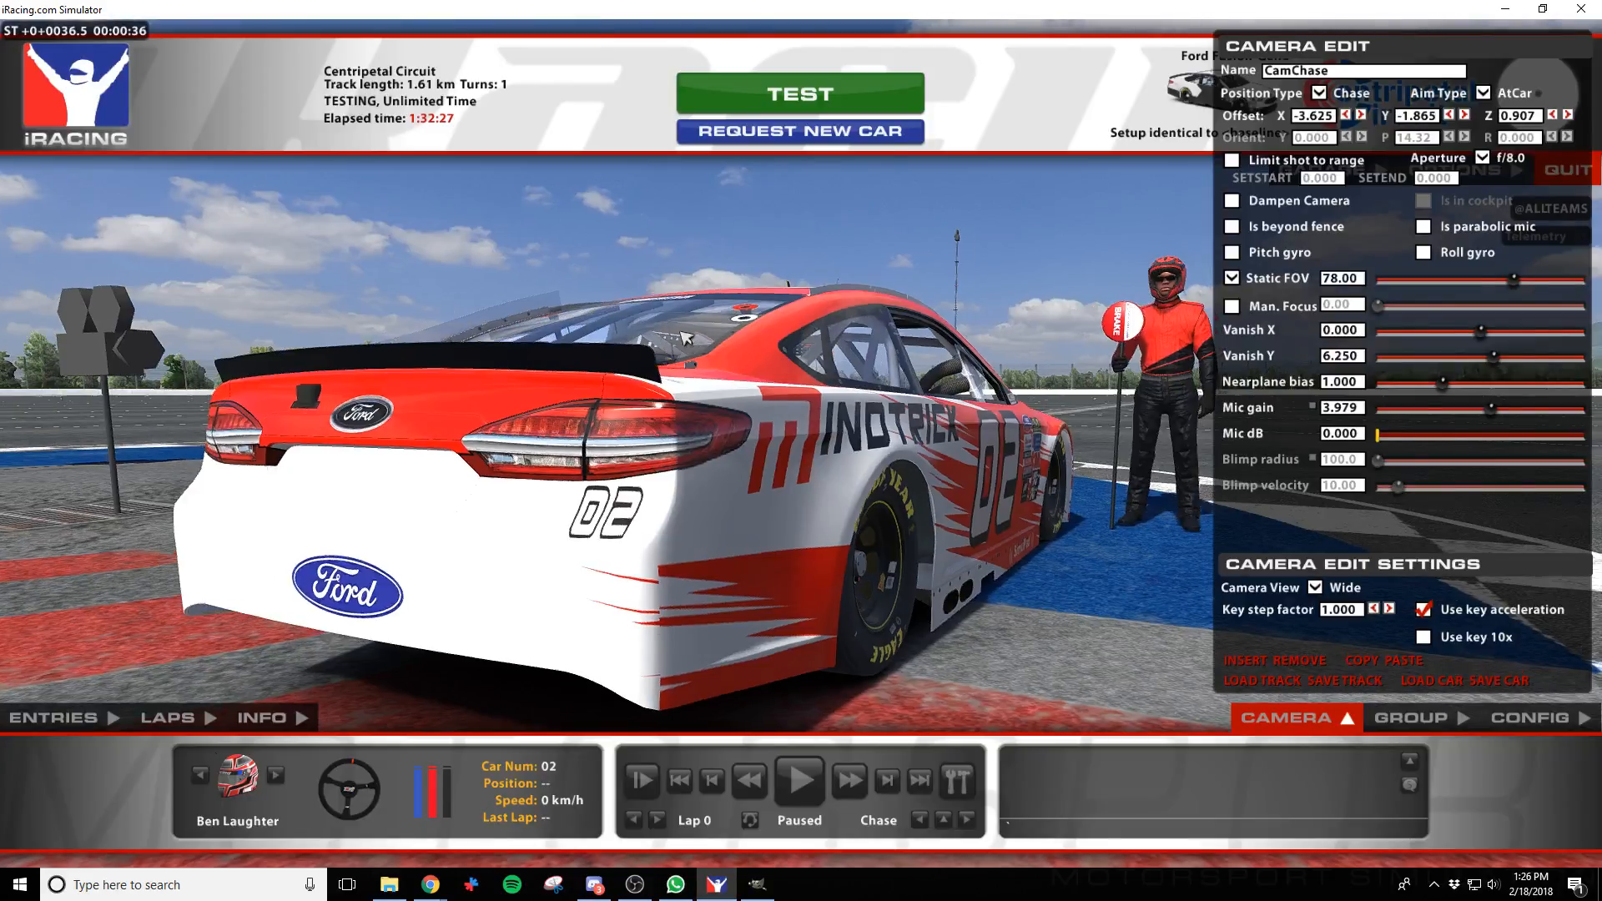
{"action": "key", "text": "alt+Tab"}
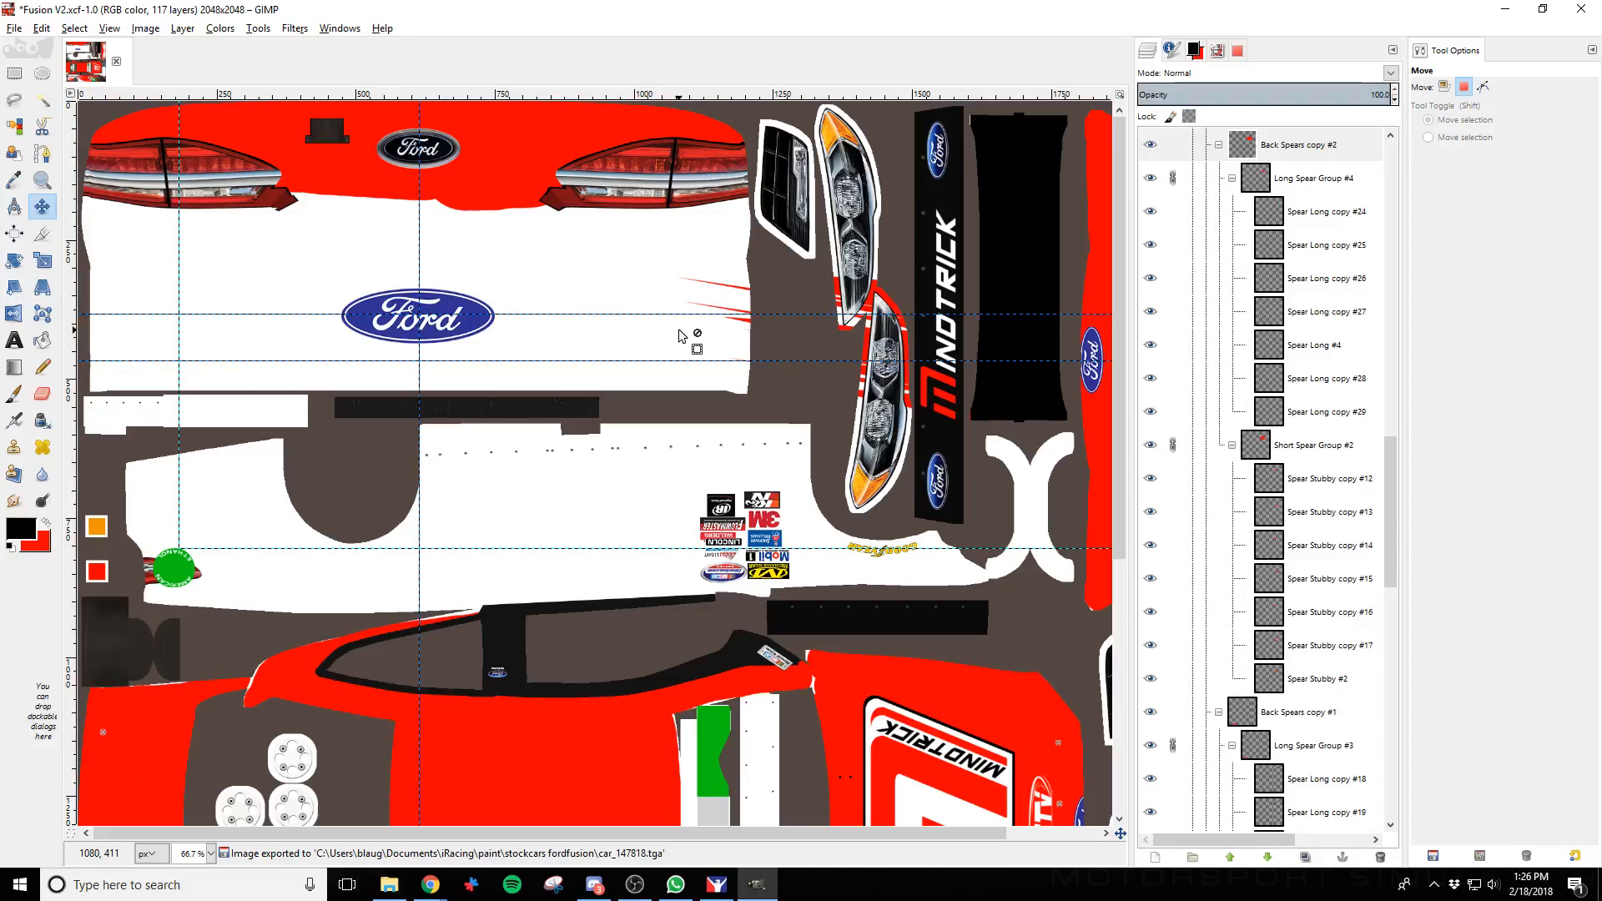
Shift the rear spear streaks left in several nudges, comparing against the car in iRacing
{"action": "key", "text": "shift+Left"}
{"action": "key", "text": "shift+Left"}
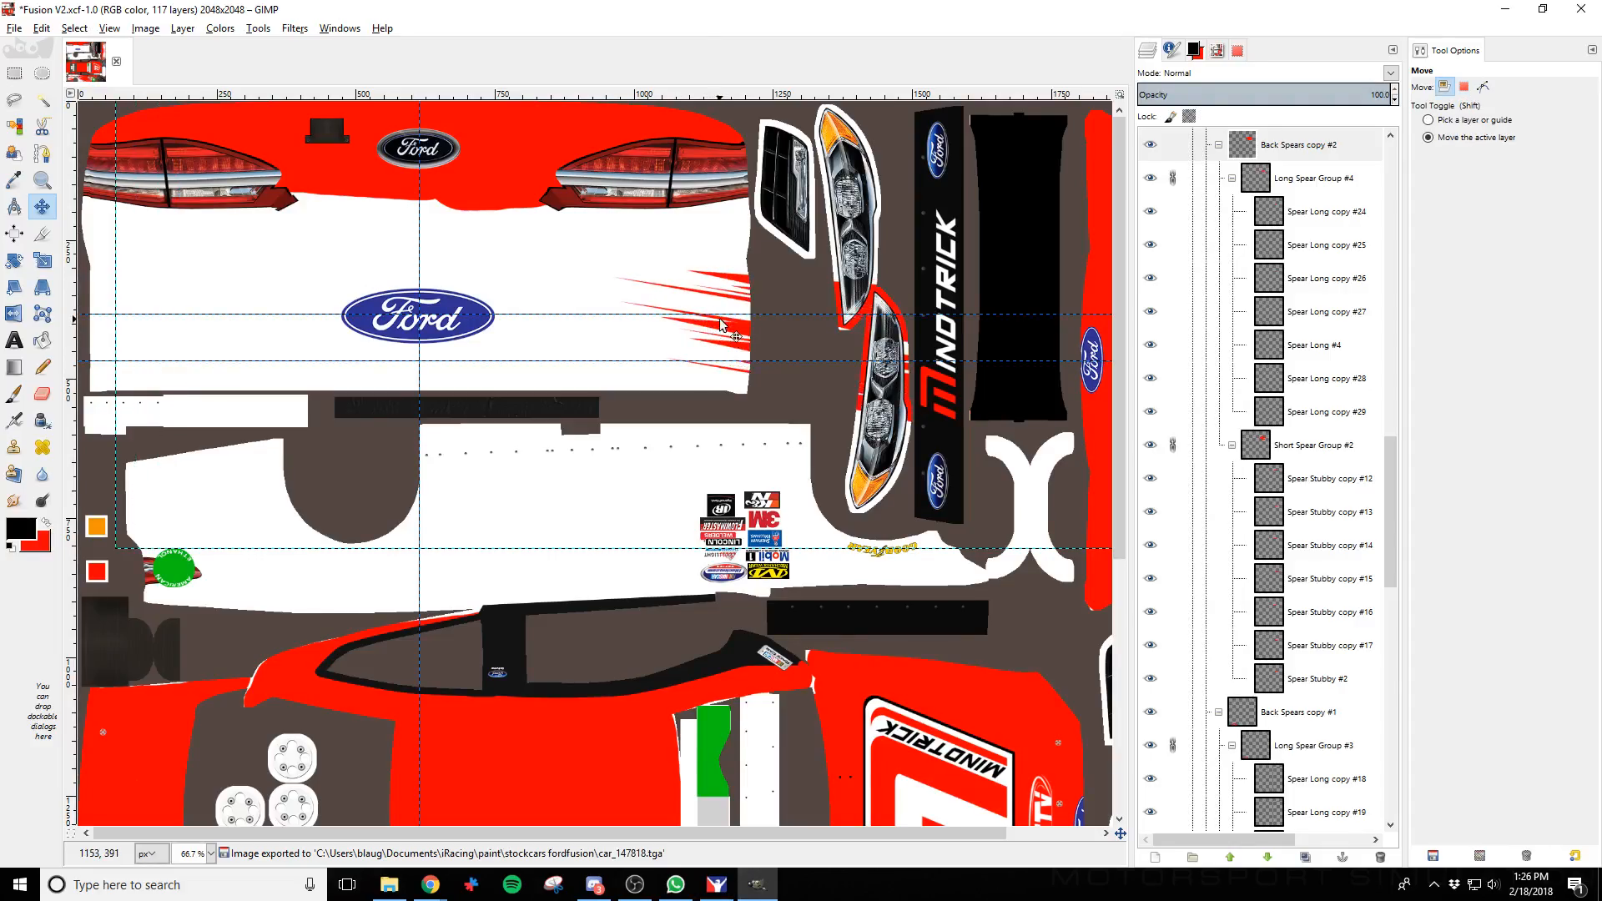
{"action": "key", "text": "shift+Left"}
{"action": "key", "text": "shift+Left"}
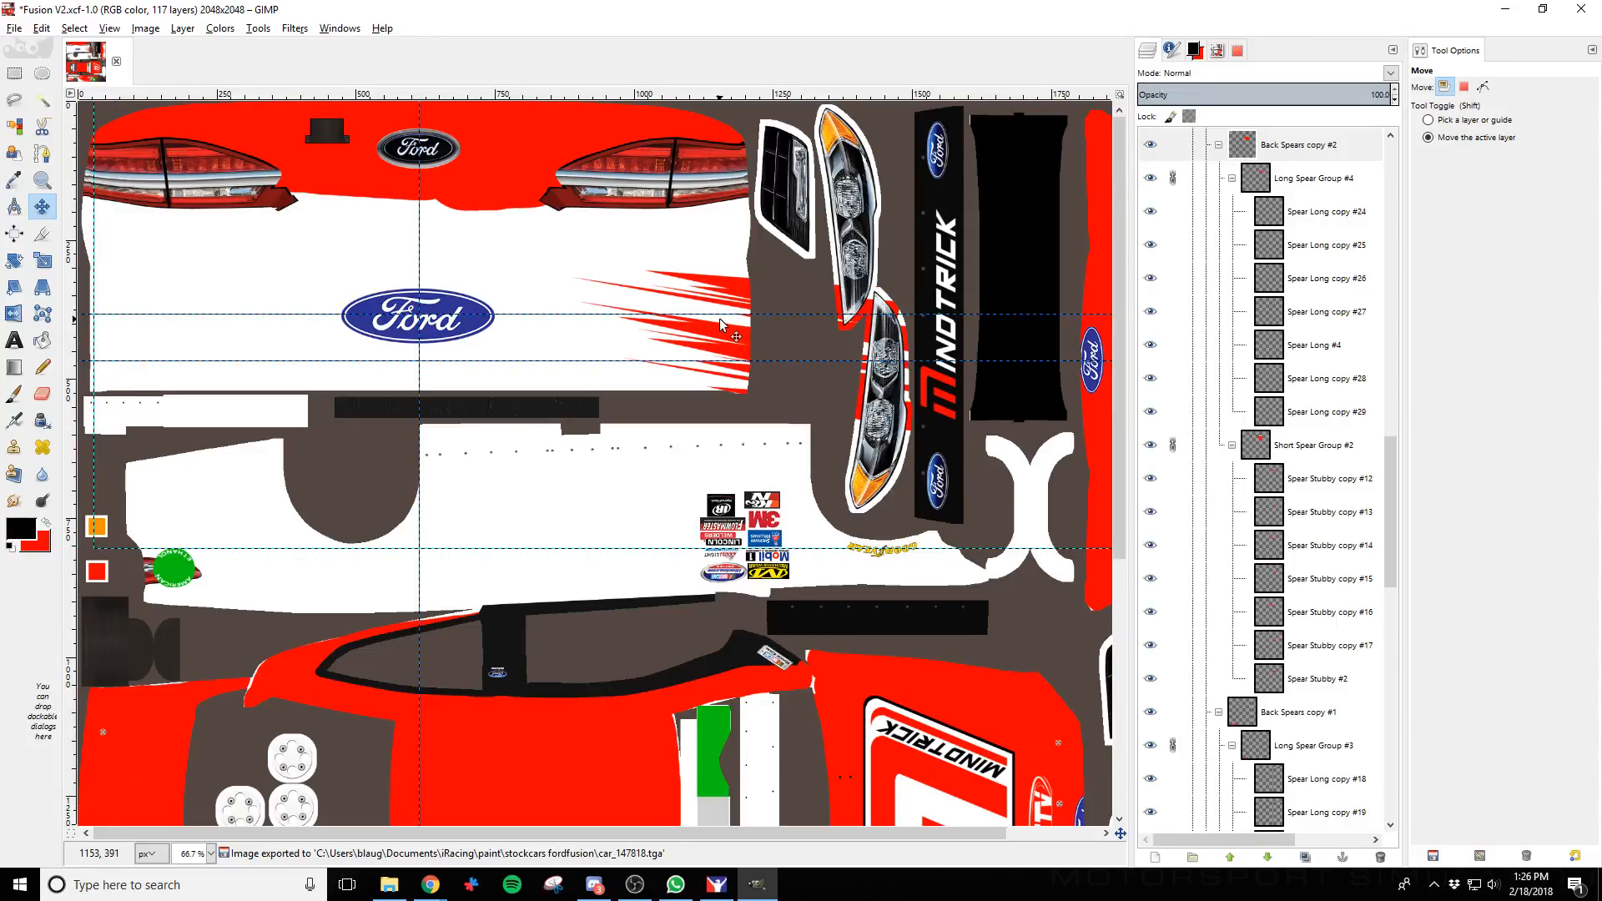
{"action": "key", "text": "alt+Tab"}
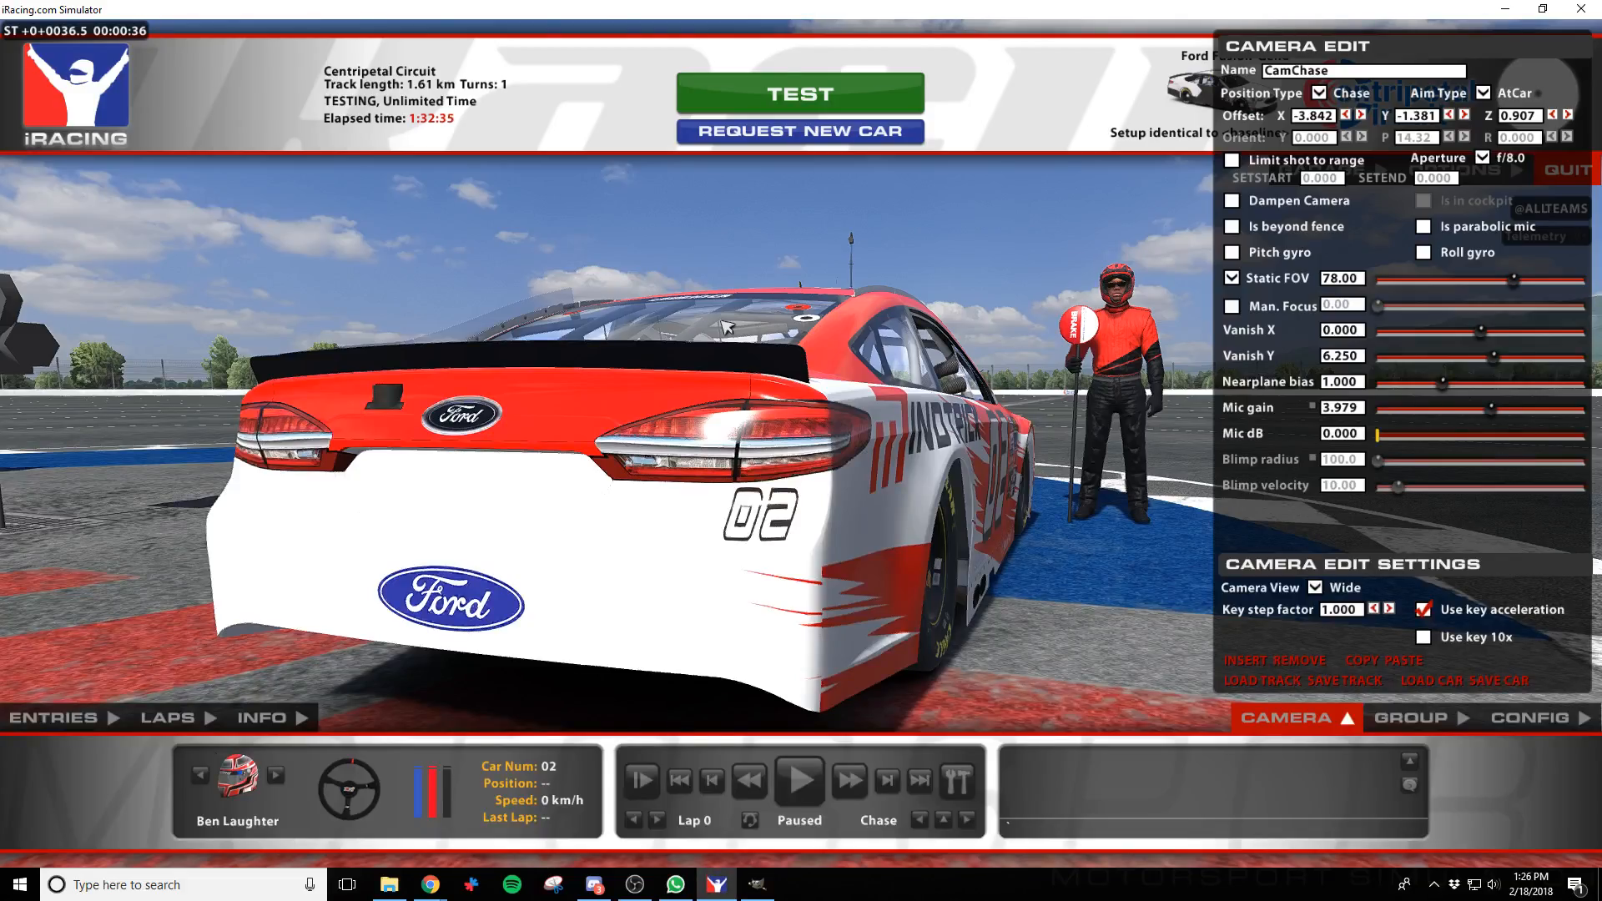
{"action": "key", "text": "alt+Tab"}
{"action": "key", "text": "alt+Tab"}
{"action": "key", "text": "alt+Tab"}
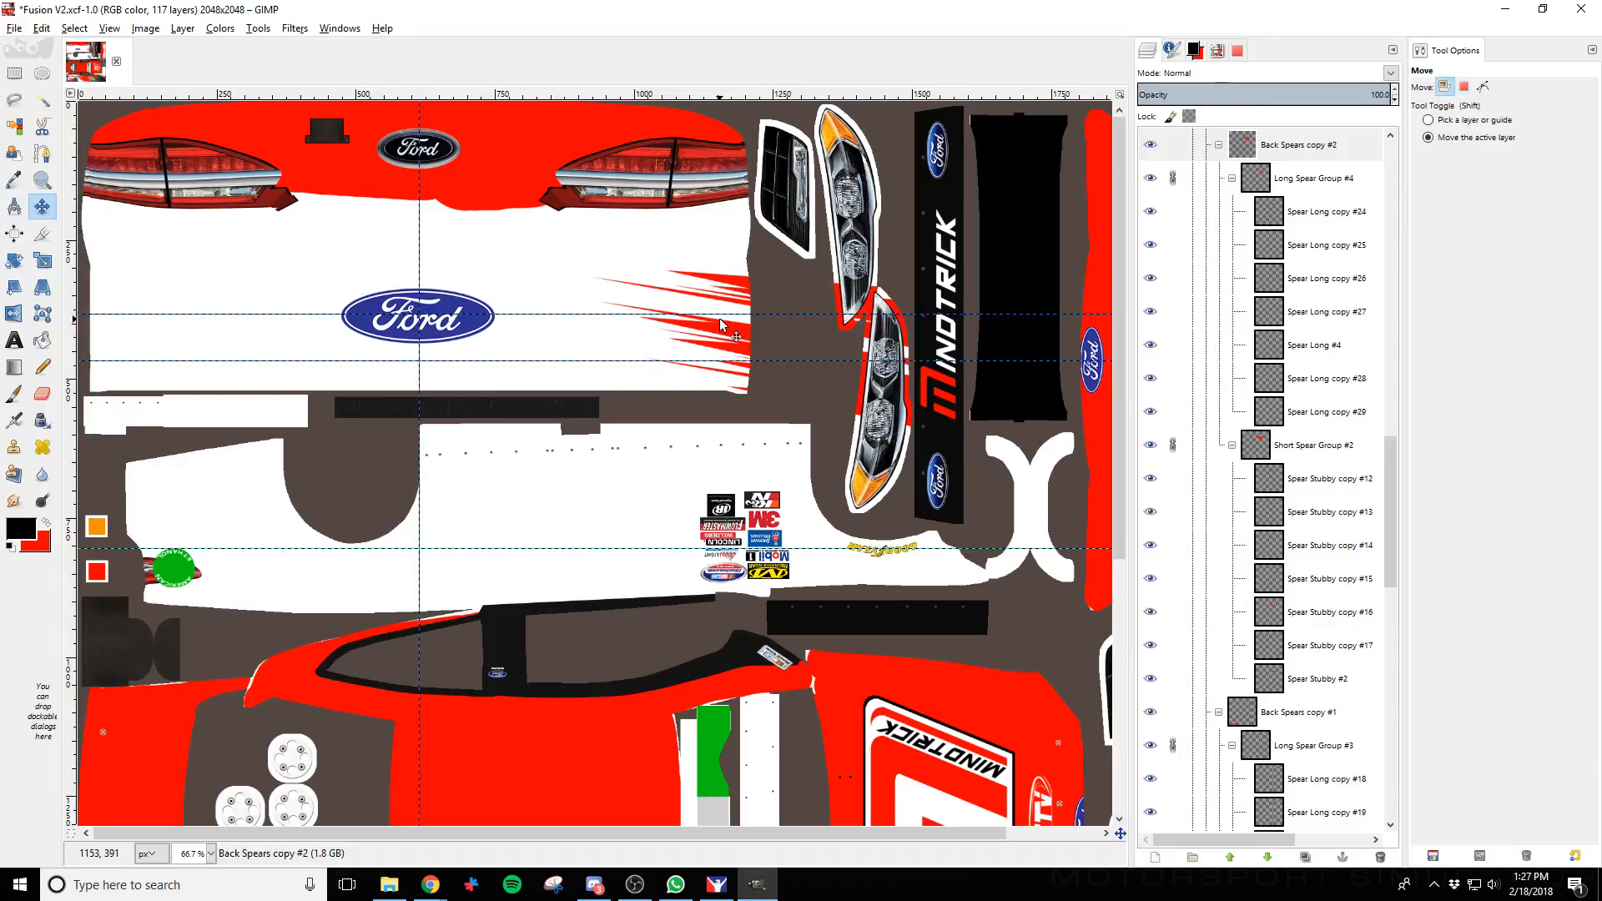
{"action": "key", "text": "shift+Left"}
{"action": "key", "text": "shift+Left"}
{"action": "key", "text": "shift+Left"}
{"action": "key", "text": "shift+Left"}
{"action": "key", "text": "alt+Tab"}
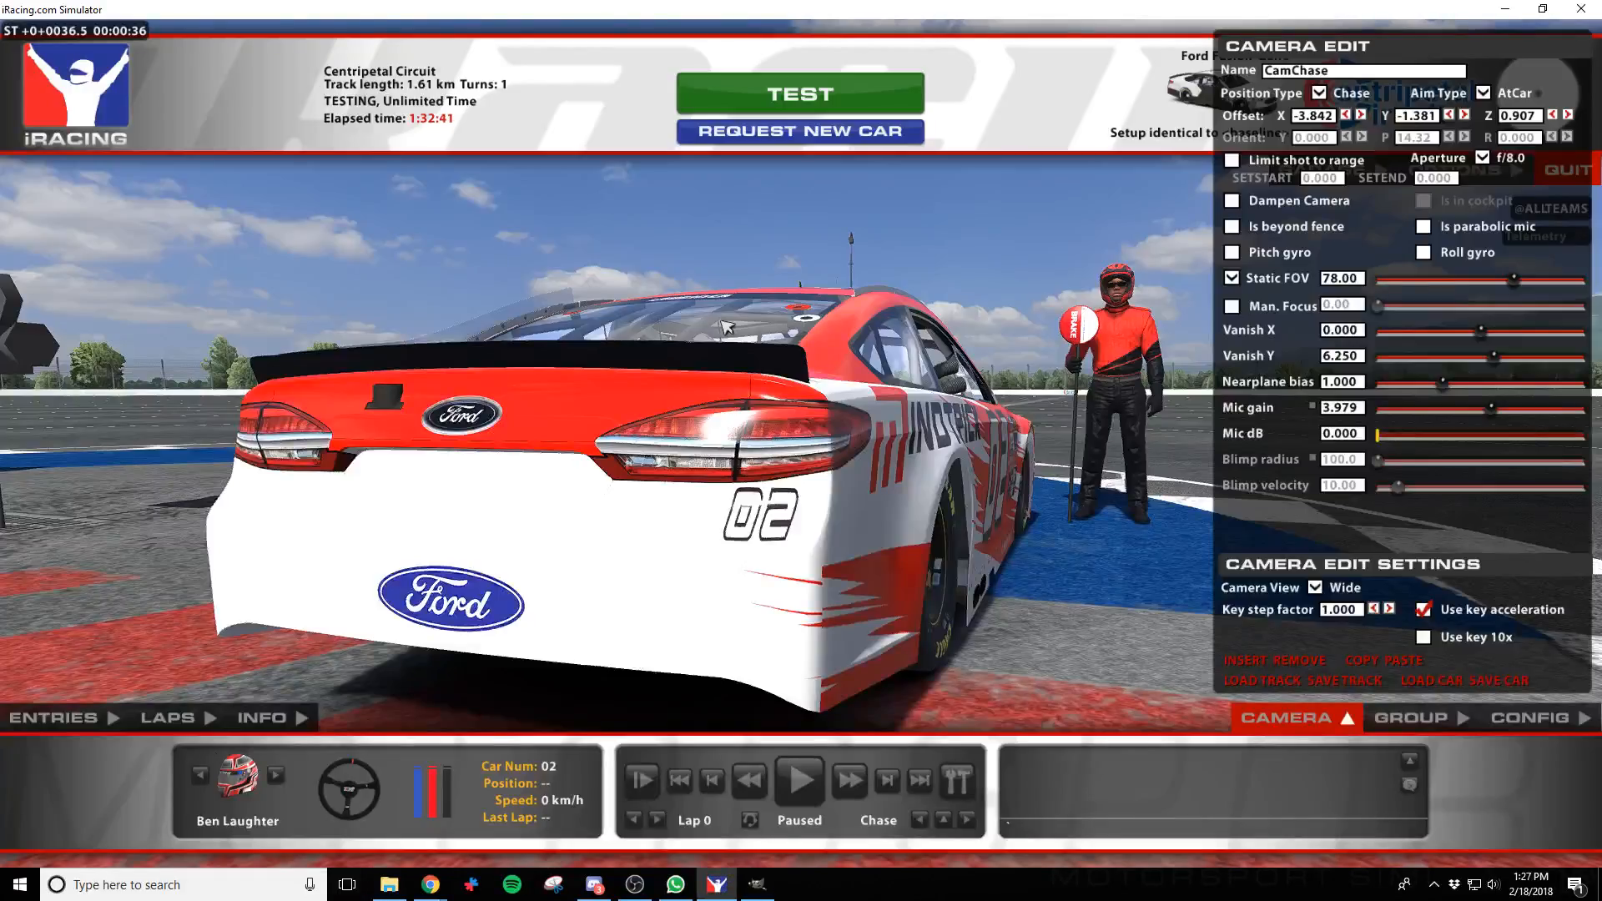
{"action": "key", "text": "alt+Tab"}
{"action": "key", "text": "shift+Left"}
{"action": "key", "text": "shift+Left"}
{"action": "key", "text": "shift+Left"}
{"action": "key", "text": "shift+Left"}
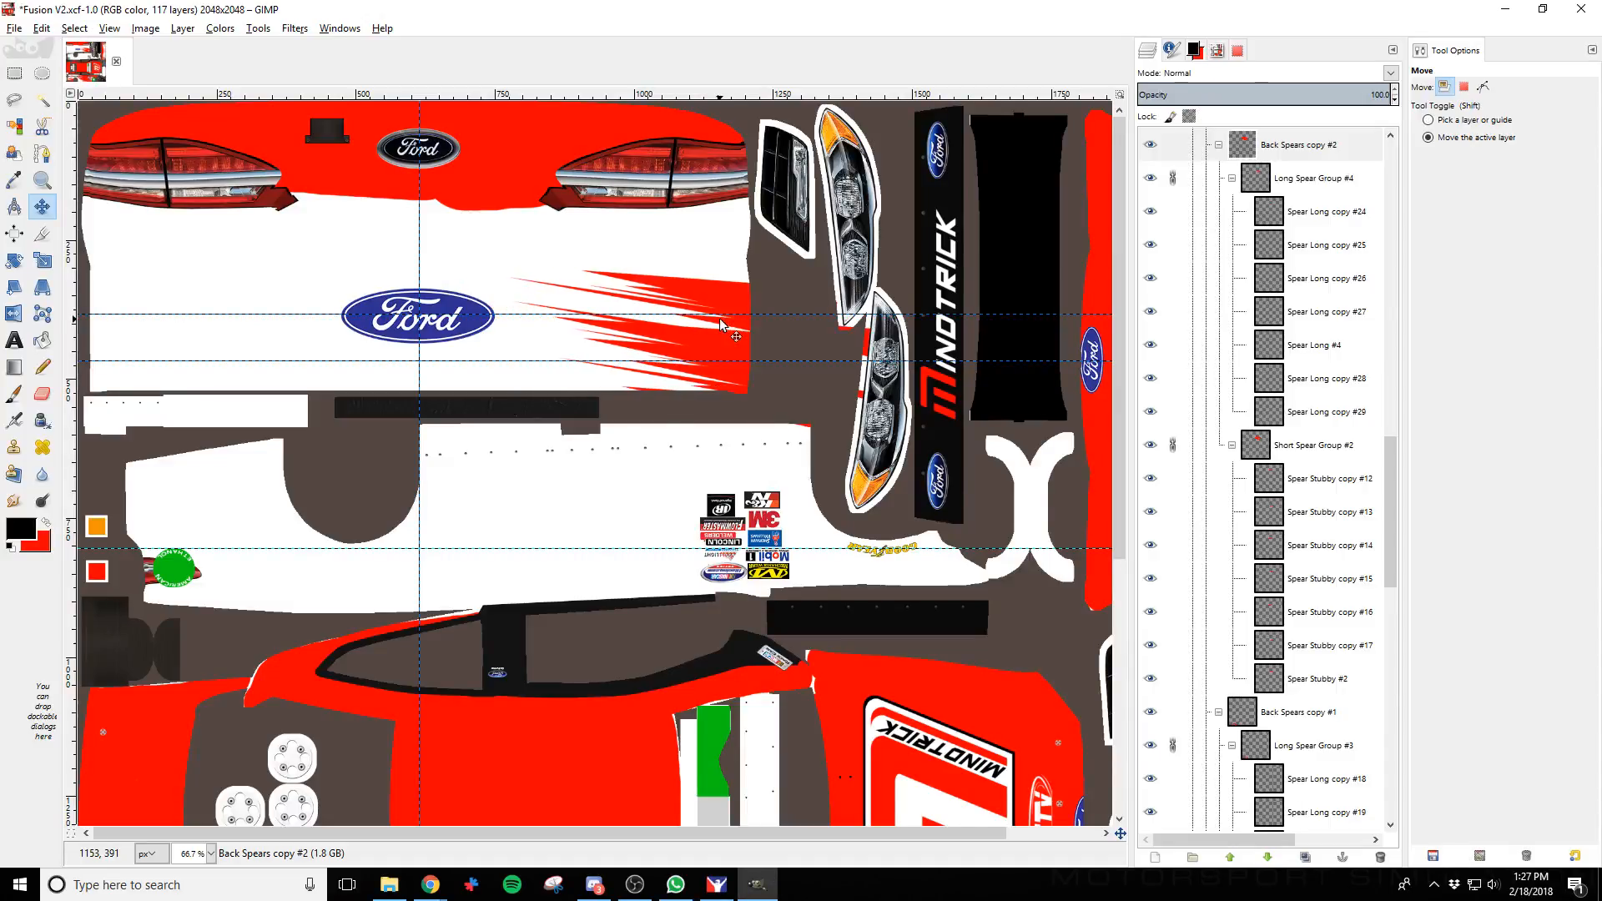
{"action": "key", "text": "alt+Tab"}
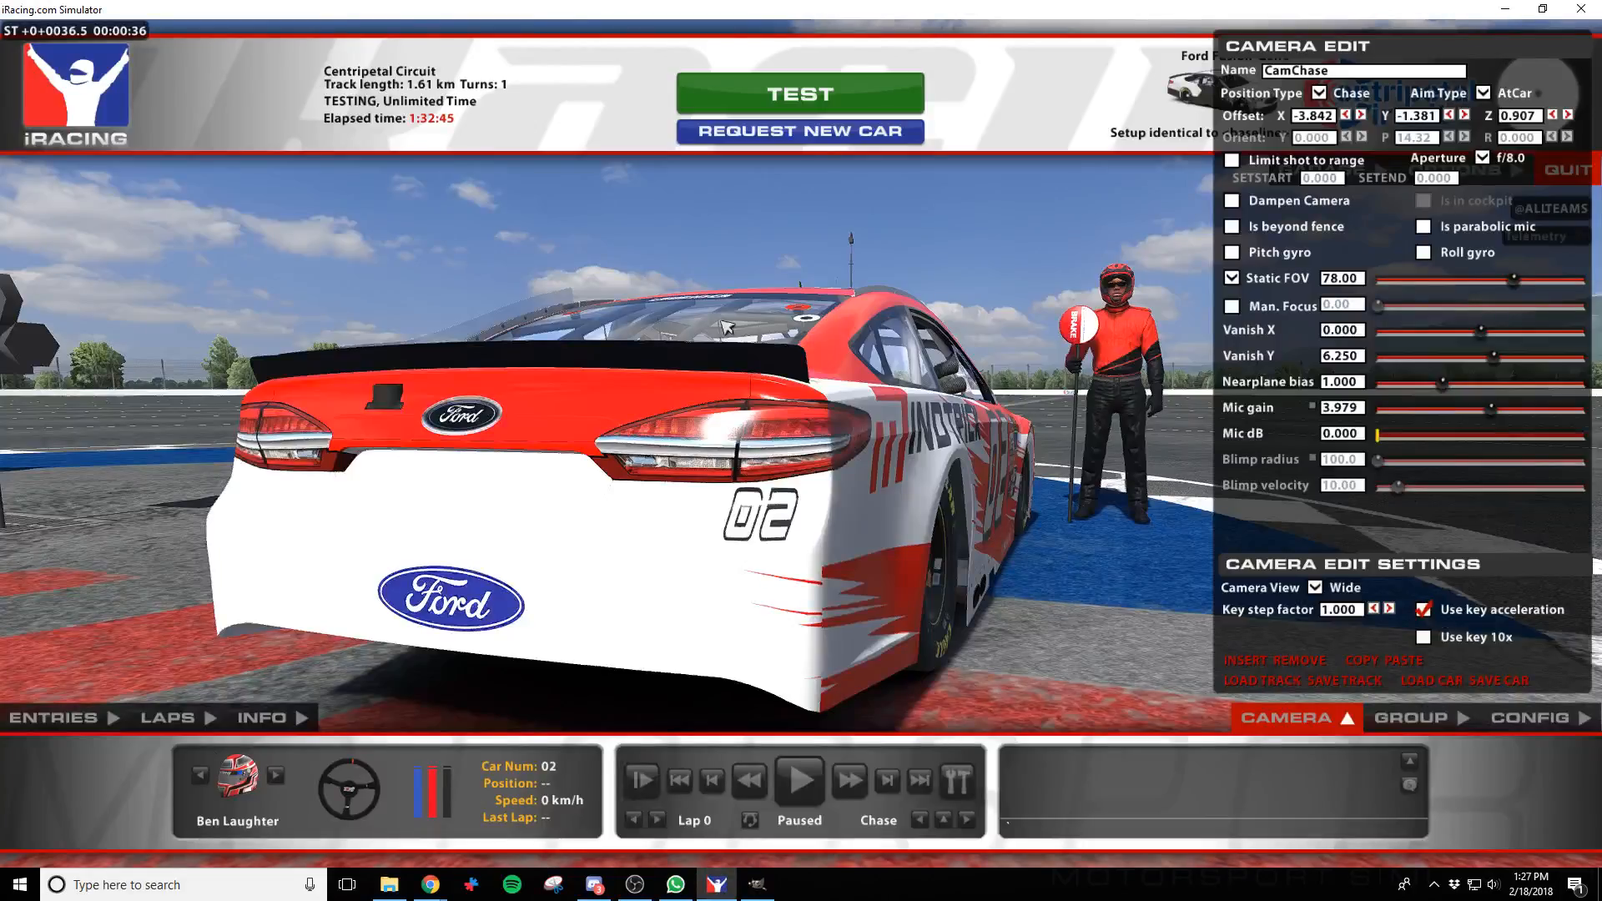
Begin scaling Back Spears copy #2, previewing it at 2532 × 2320 px
{"action": "key", "text": "alt+Tab"}
{"action": "left_click", "coordinate": [42, 259]}
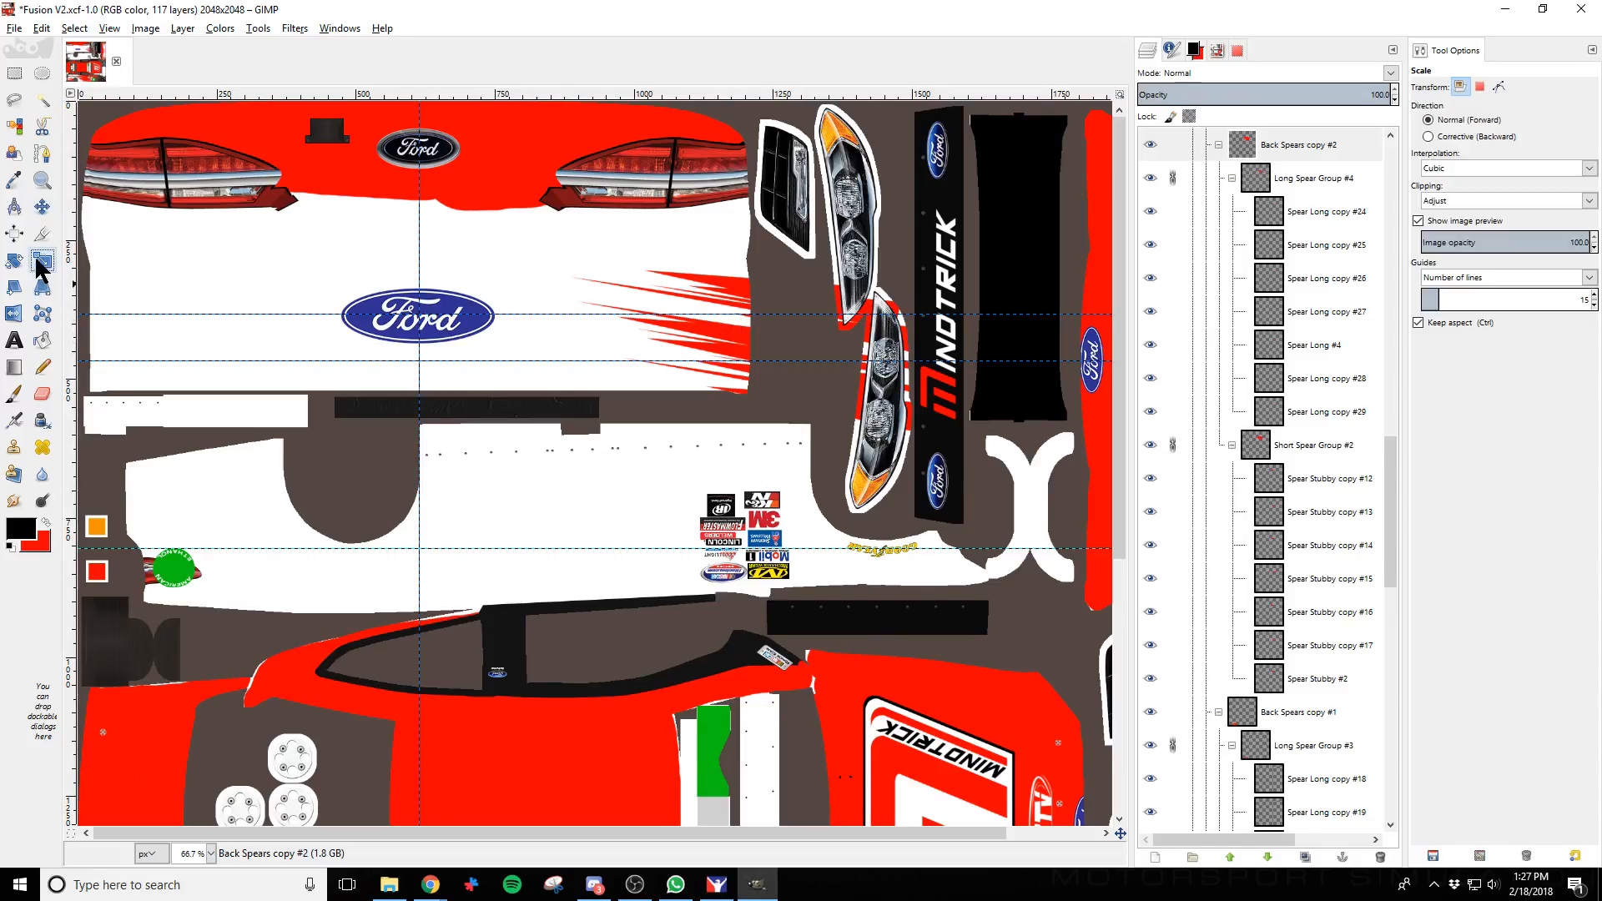
{"action": "left_click_drag", "start_coordinate": [753, 383], "coordinate": [813, 454]}
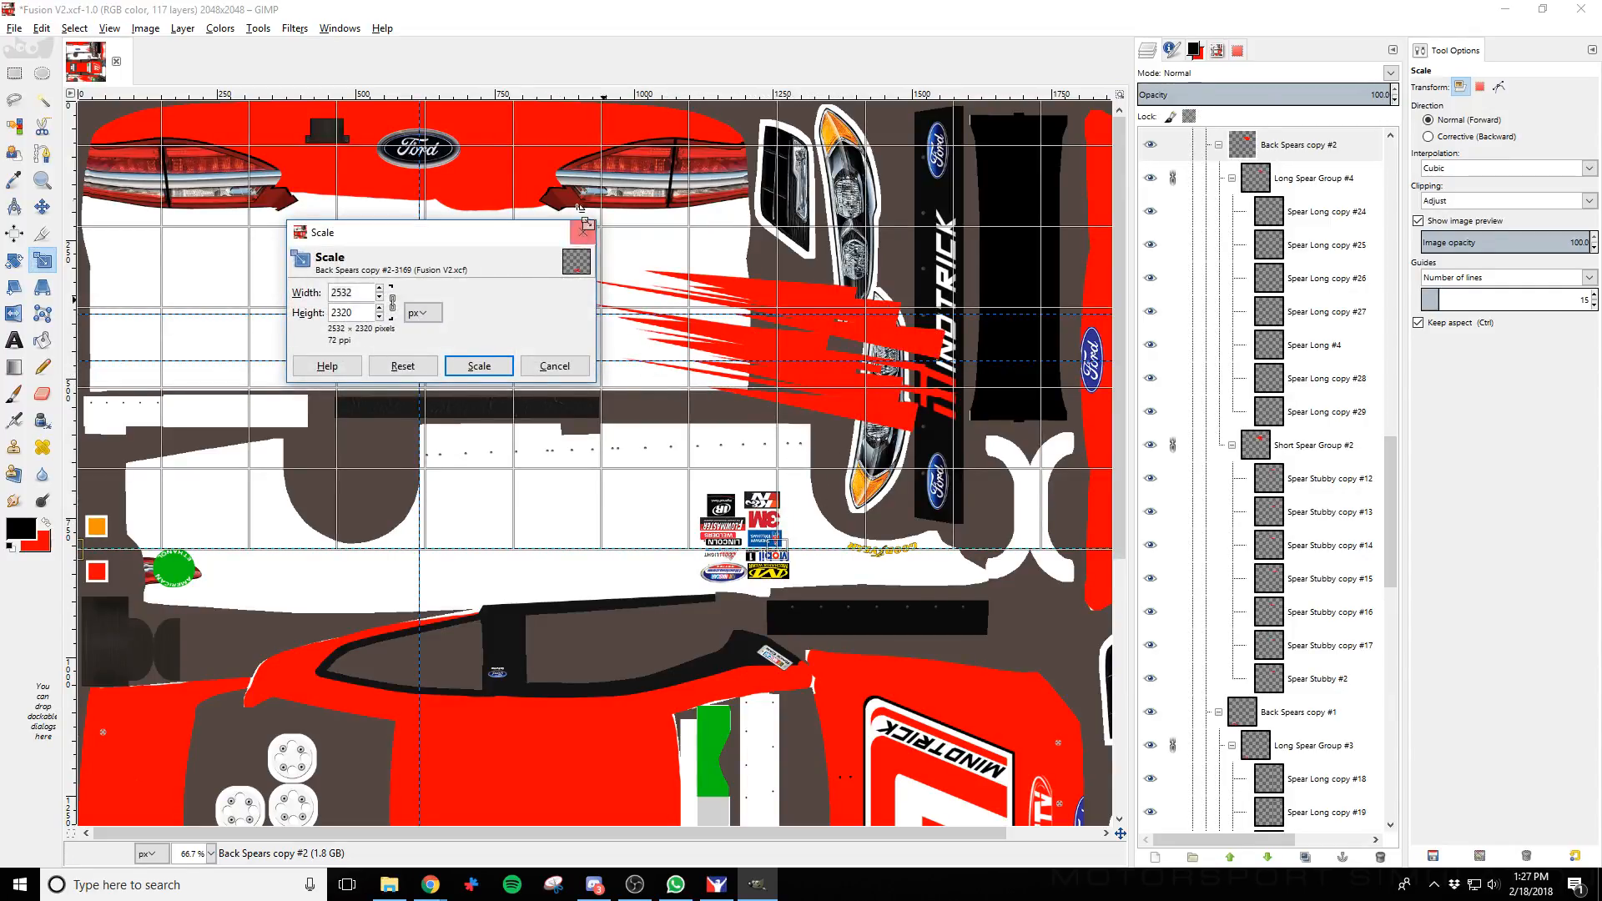
Drag the scale handles until the streaks measure 3735 × 3422 px and apply the scale
{"action": "left_click_drag", "start_coordinate": [458, 179], "coordinate": [33, 775]}
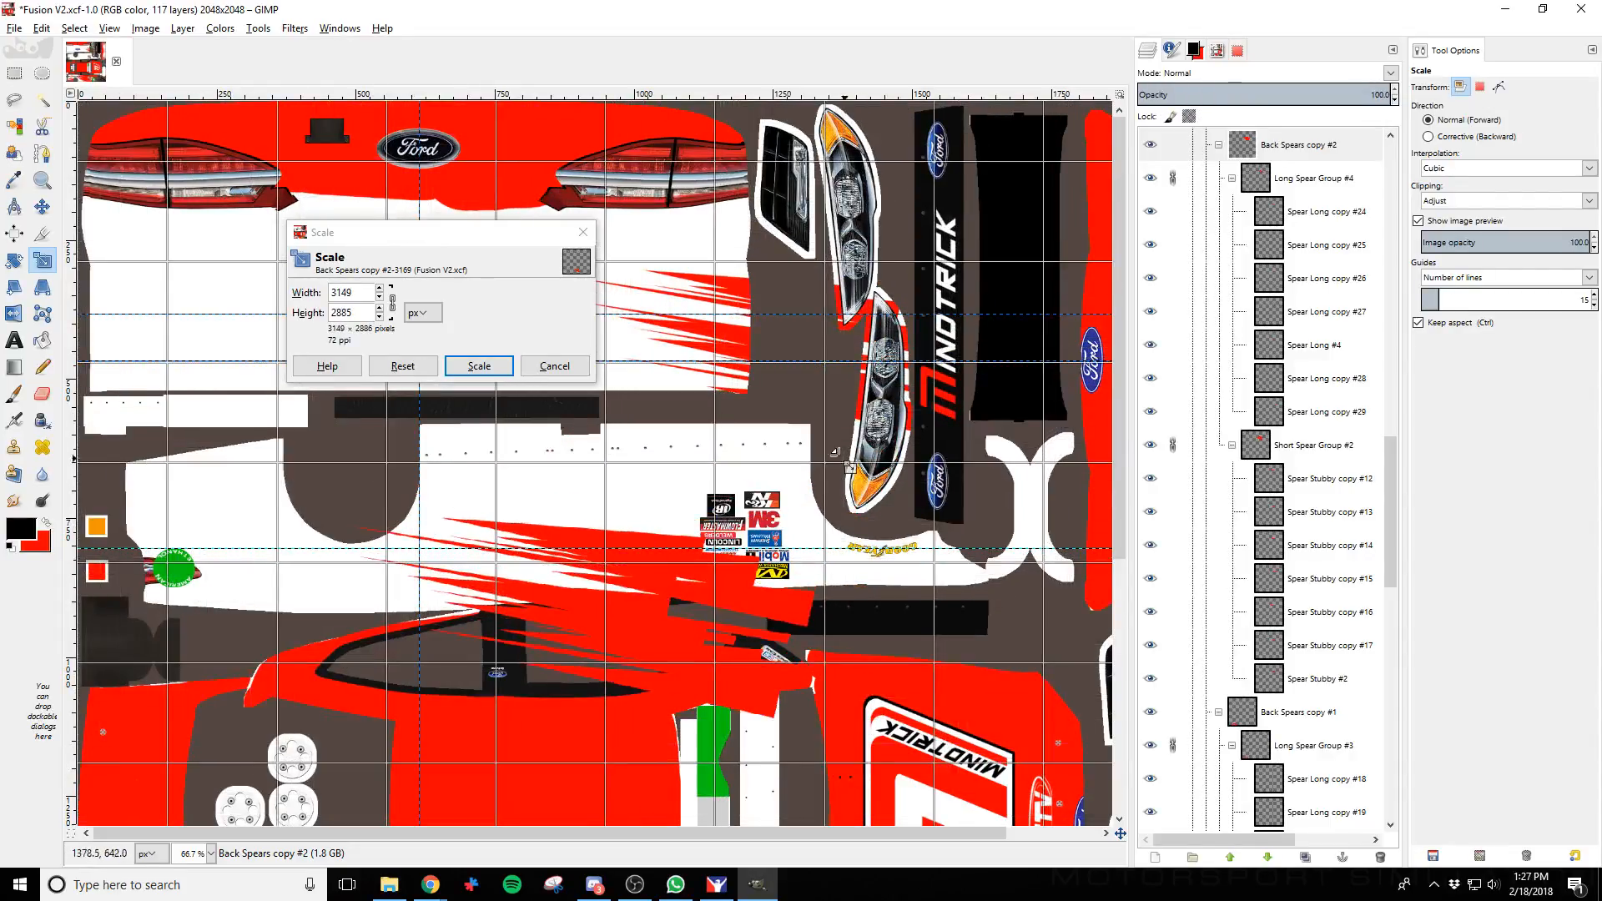
{"action": "scroll", "coordinate": [791, 521], "scroll_direction": "down", "scroll_amount": 2}
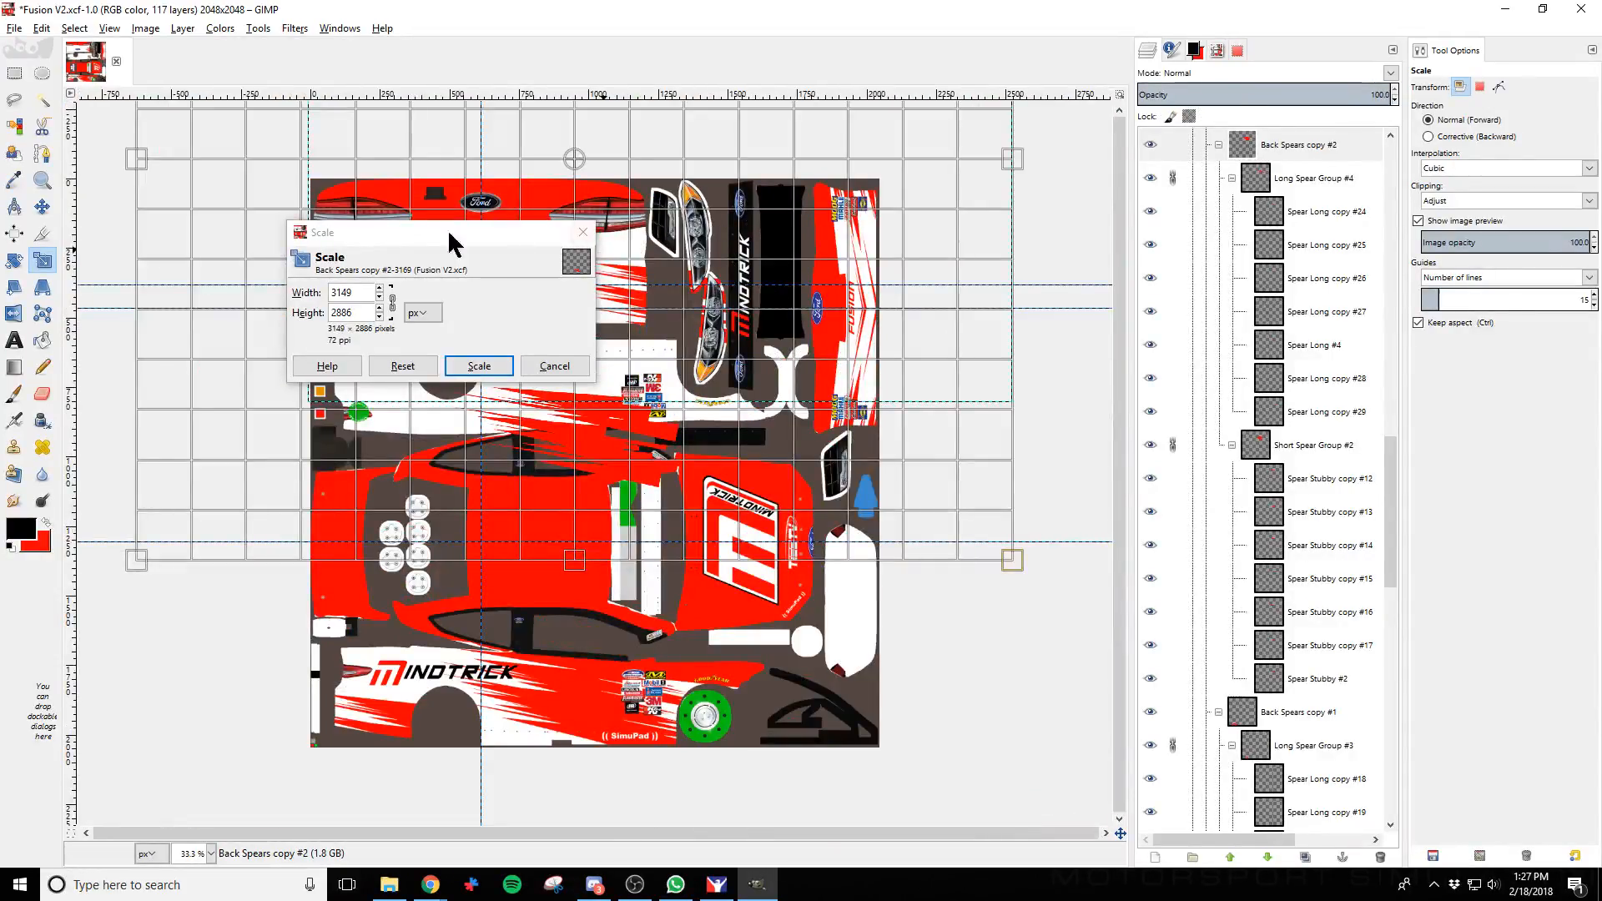
{"action": "left_click_drag", "start_coordinate": [456, 209], "coordinate": [295, 338]}
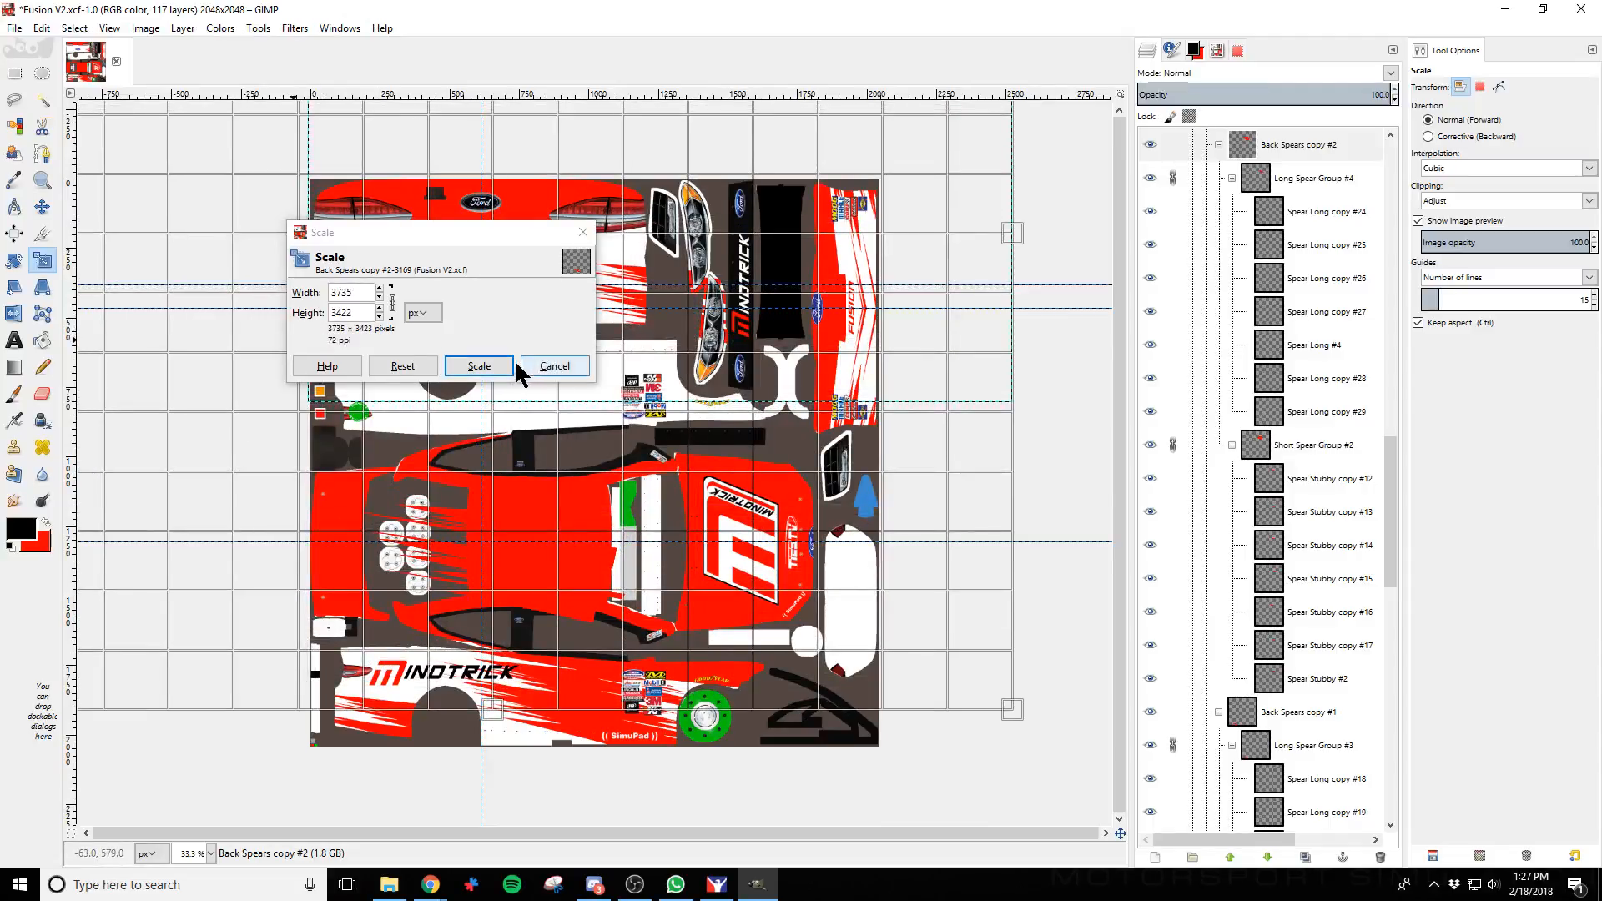
{"action": "left_click", "coordinate": [479, 366]}
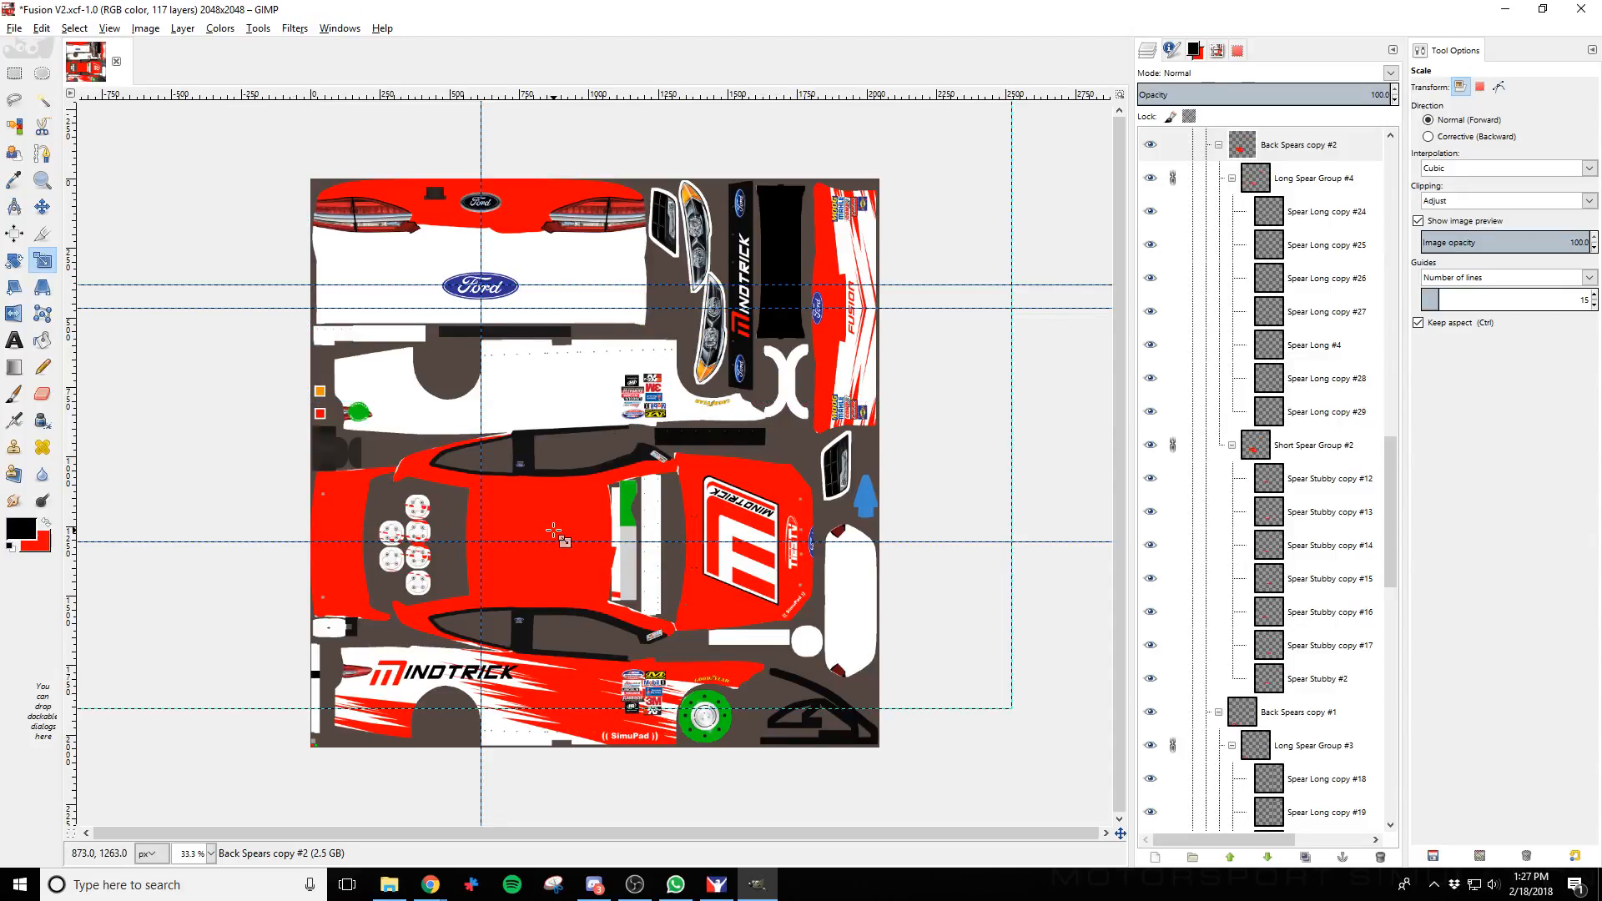
{"action": "left_click", "coordinate": [41, 206]}
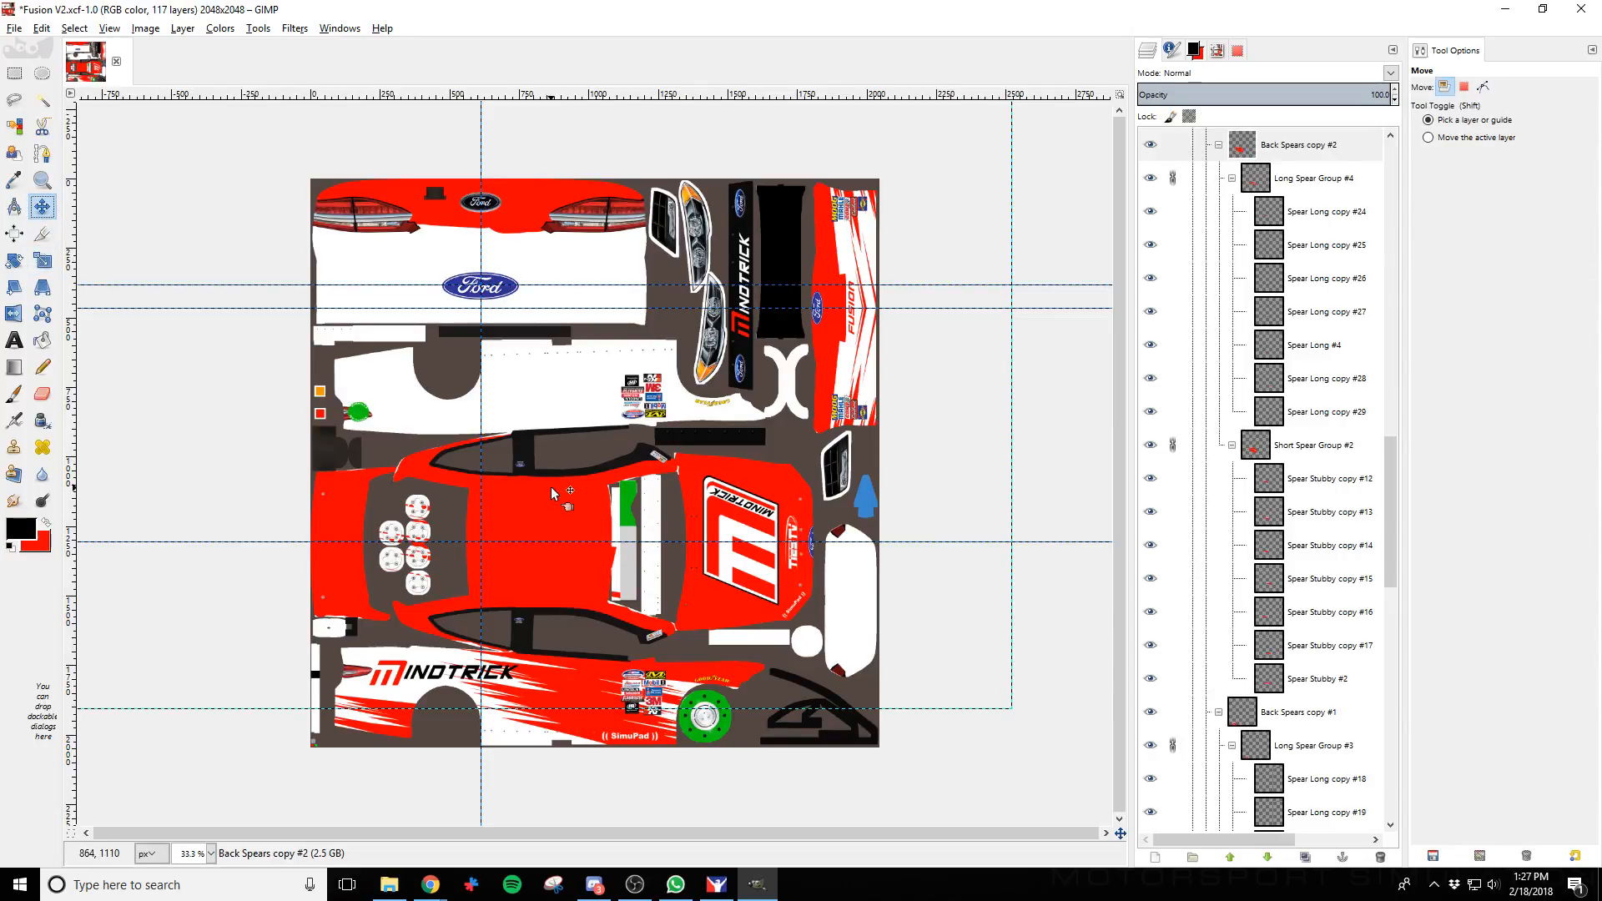
Save Fusion V2.xcf and move the enlarged streaks up and right onto the bumper
{"action": "key", "text": "ctrl+s"}
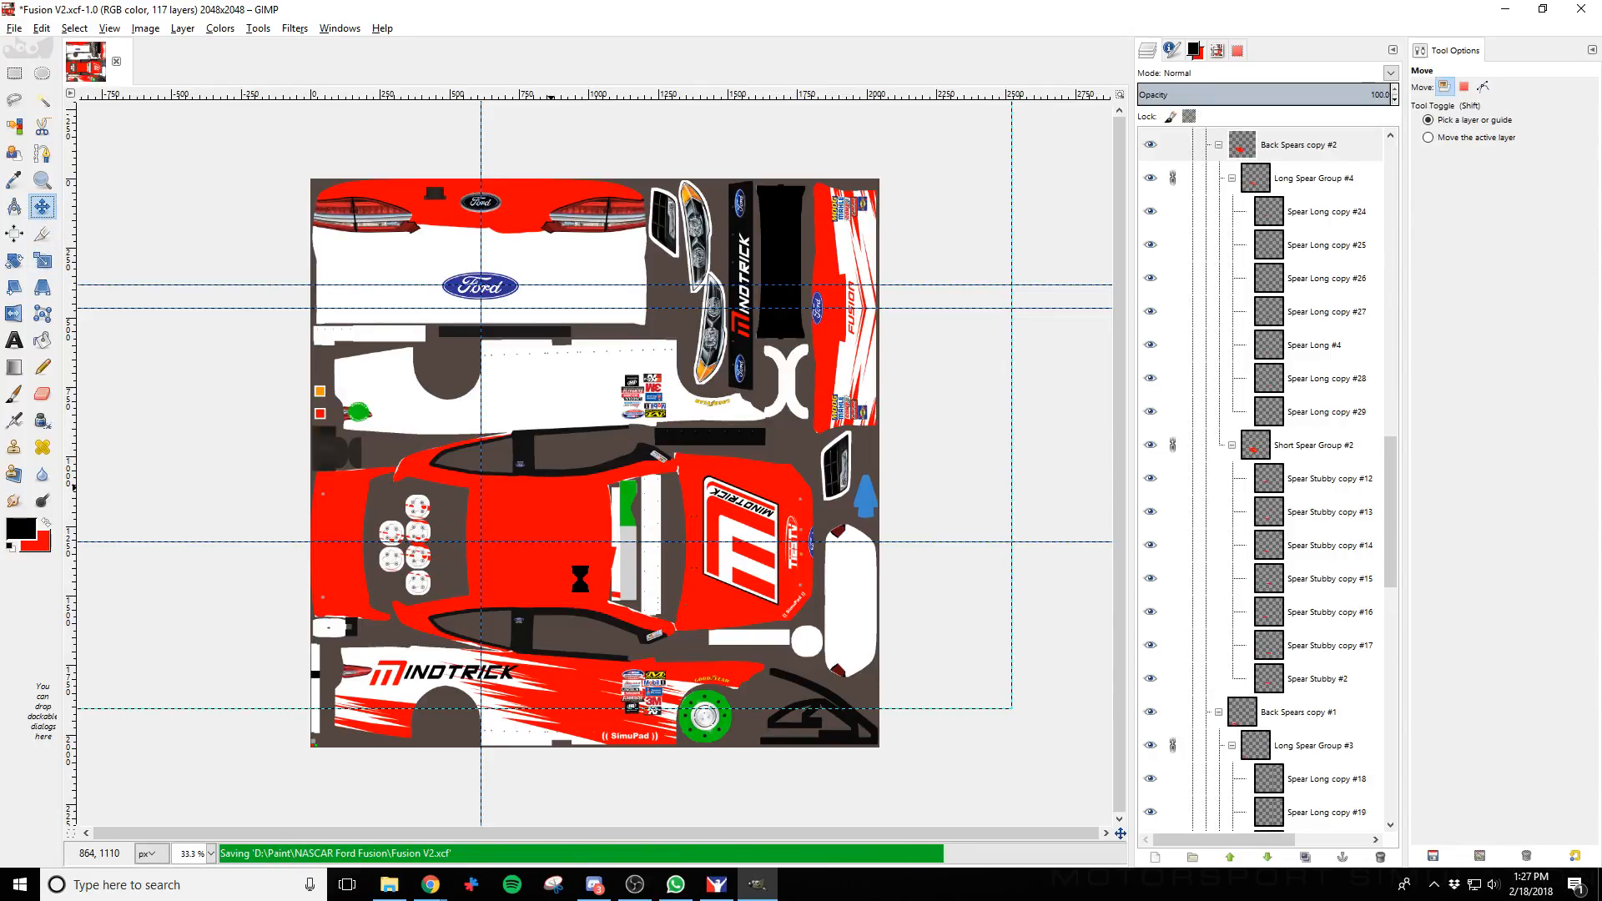
{"action": "key", "text": "shift+Up"}
{"action": "key", "text": "shift+Up"}
{"action": "key", "text": "shift+Up"}
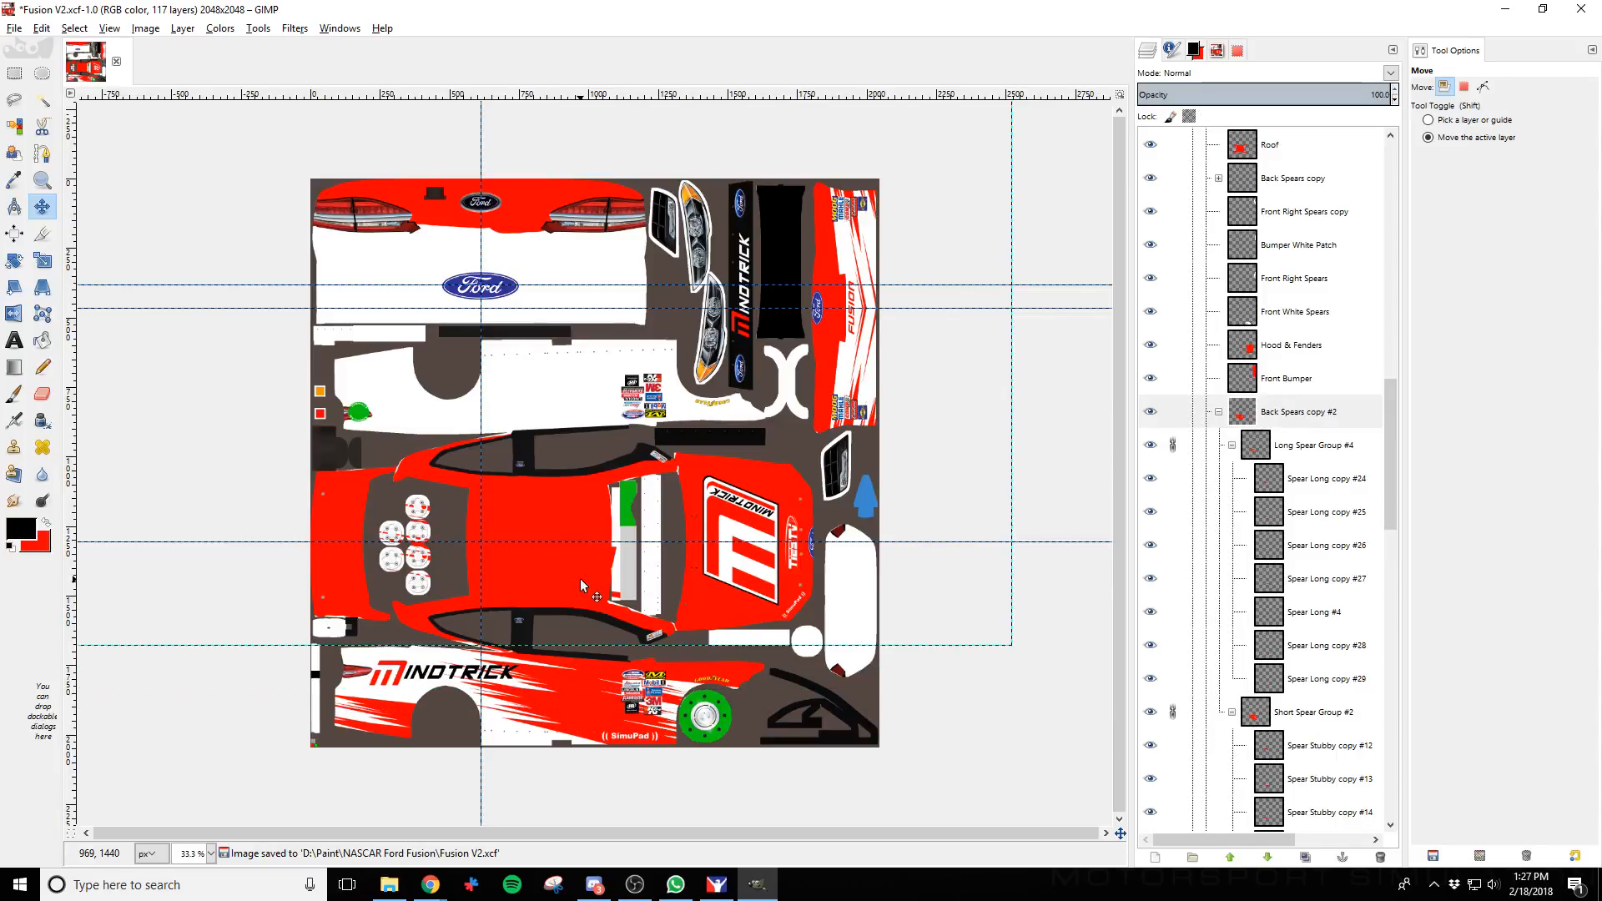
{"action": "key", "text": "shift+Up"}
{"action": "key", "text": "shift+Up"}
{"action": "key", "text": "shift+Up"}
{"action": "key", "text": "shift+Up"}
{"action": "key", "text": "shift+Up"}
{"action": "key", "text": "shift+Up"}
{"action": "key", "text": "shift+Up"}
{"action": "key", "text": "shift+Up"}
{"action": "key", "text": "shift+Up"}
{"action": "key", "text": "shift+Up"}
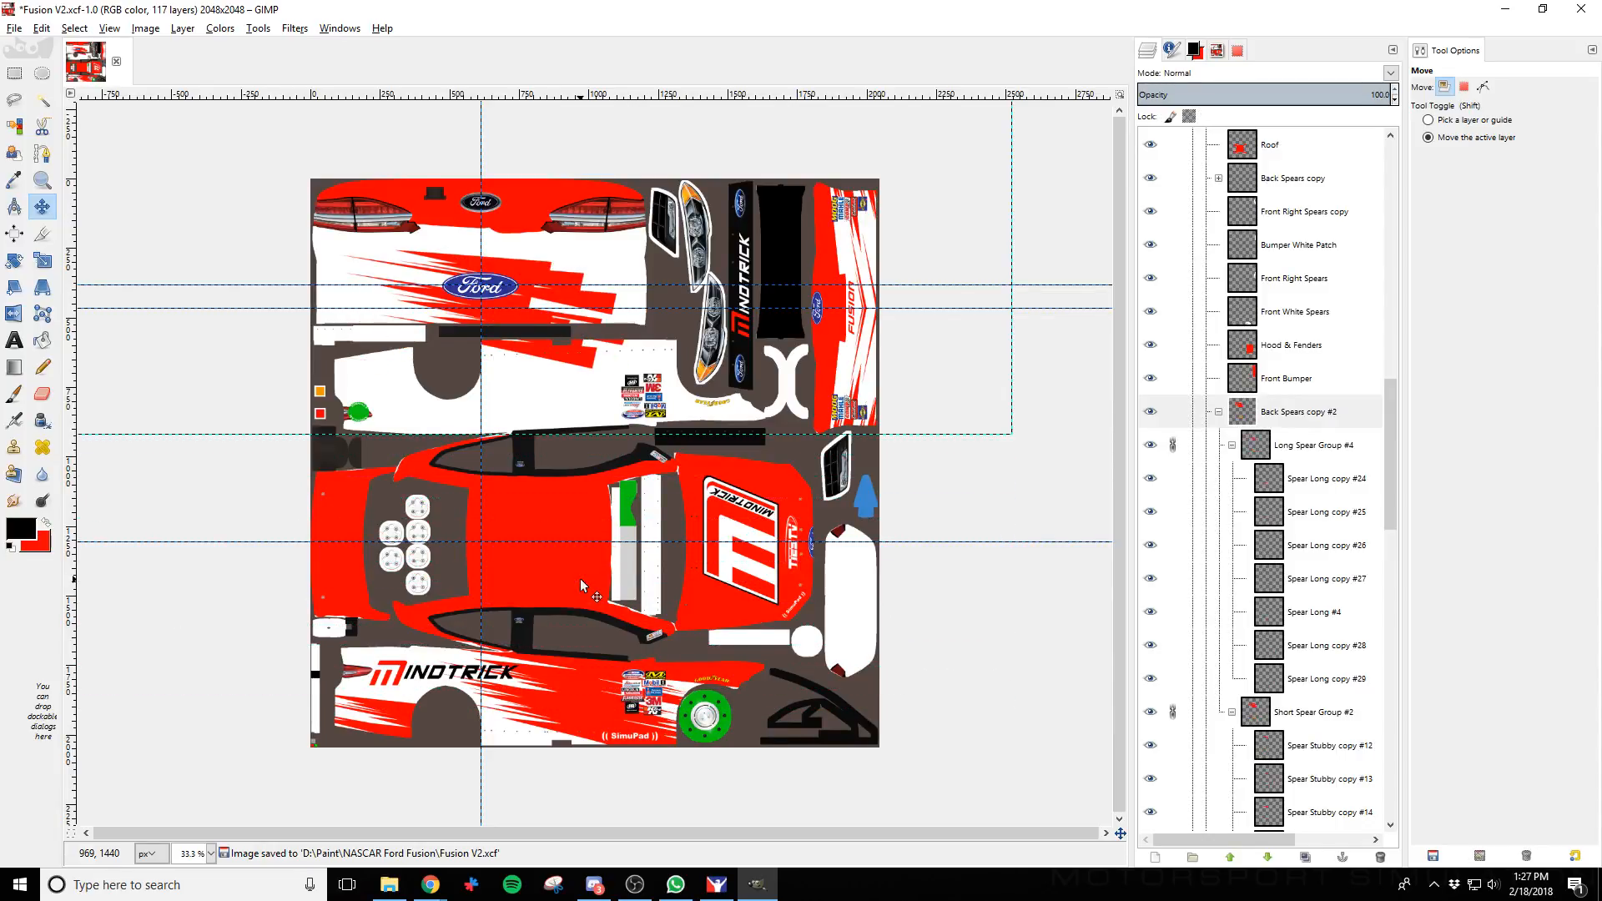
{"action": "key", "text": "shift+Right"}
{"action": "key", "text": "shift+Right"}
{"action": "key", "text": "shift+Right"}
{"action": "key", "text": "shift+Right"}
{"action": "key", "text": "shift+Right"}
{"action": "key", "text": "shift+Right"}
{"action": "key", "text": "shift+Right"}
{"action": "key", "text": "shift+Right"}
{"action": "key", "text": "shift+Right"}
{"action": "key", "text": "shift+Down"}
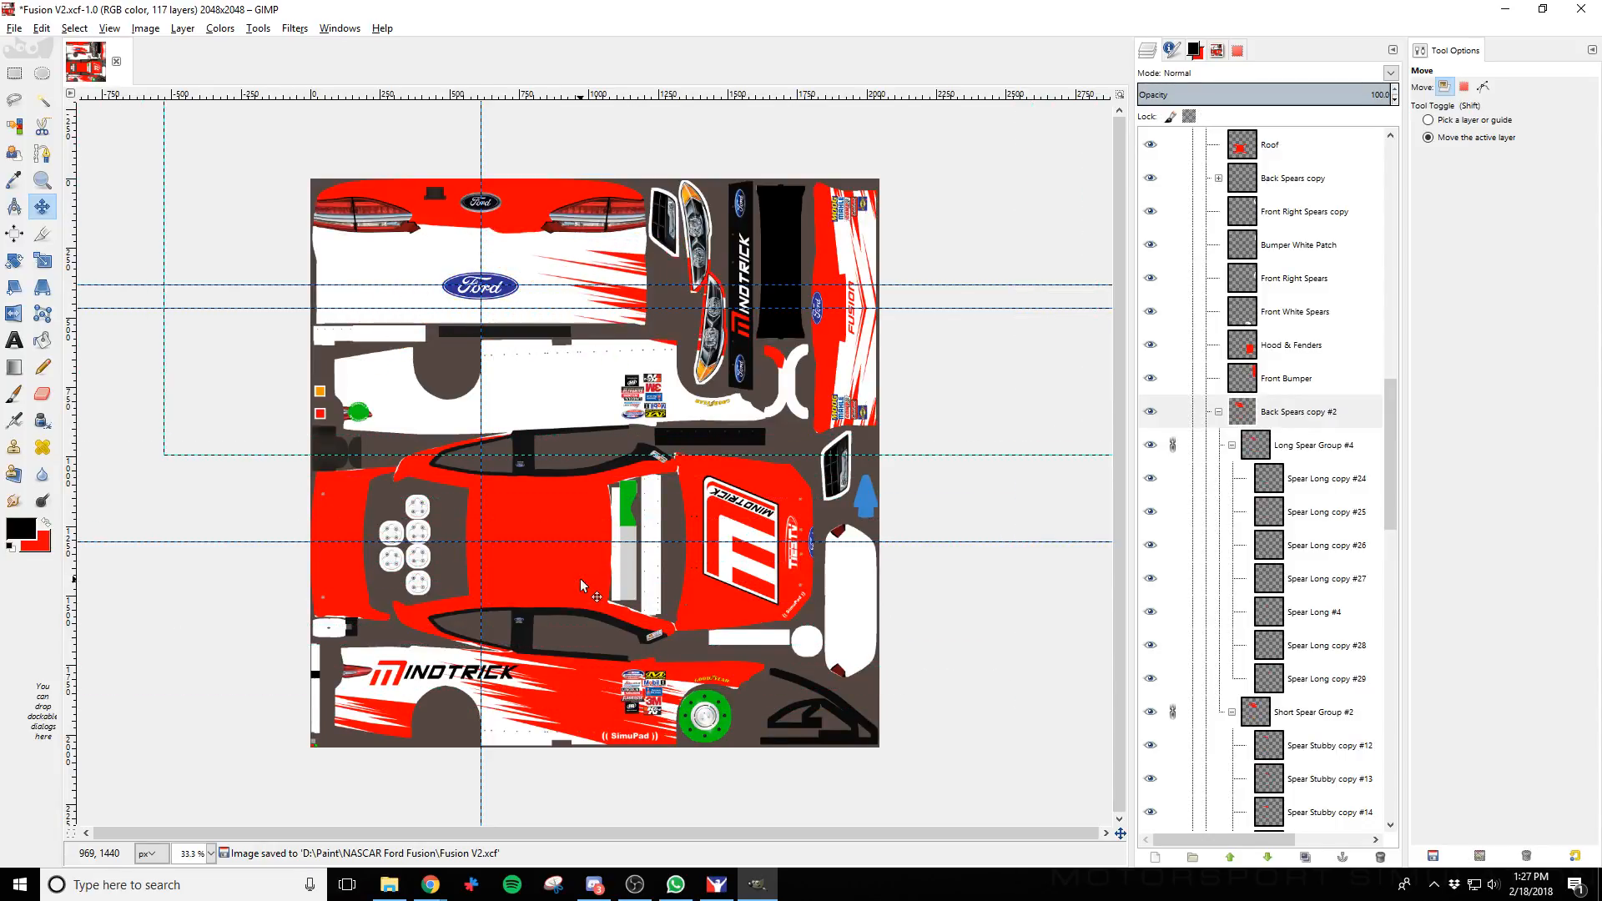
Export to car_147818.tga, preview the reloaded livery in iRacing, then nudge the streaks down
{"action": "key", "text": "ctrl+e"}
{"action": "key", "text": "alt+Tab"}
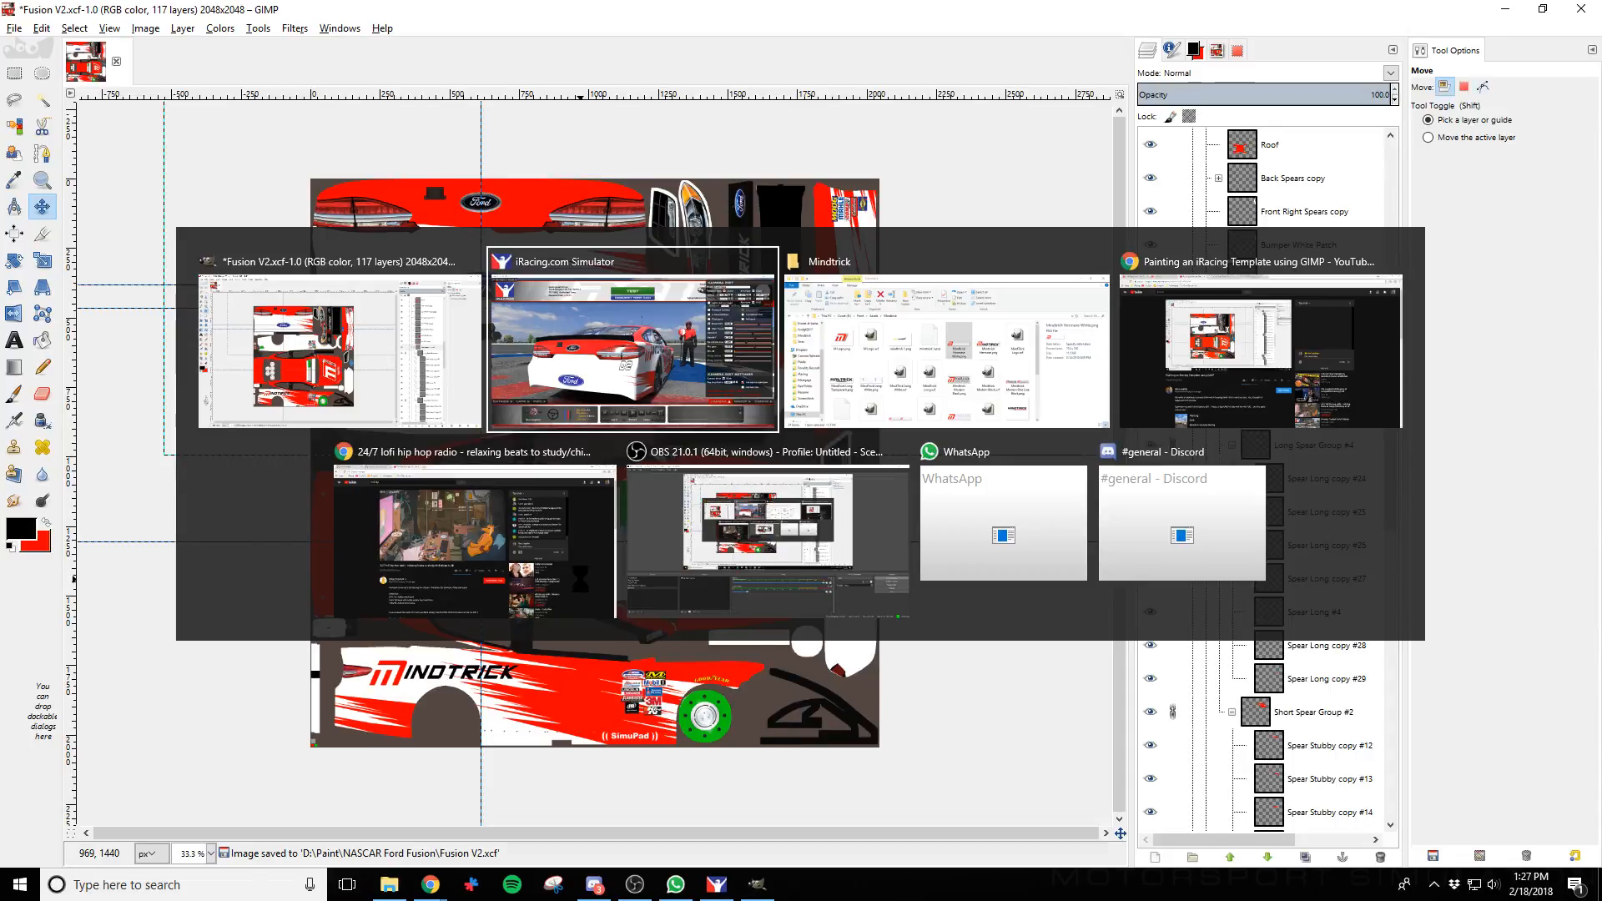
{"action": "key", "text": "ctrl+r"}
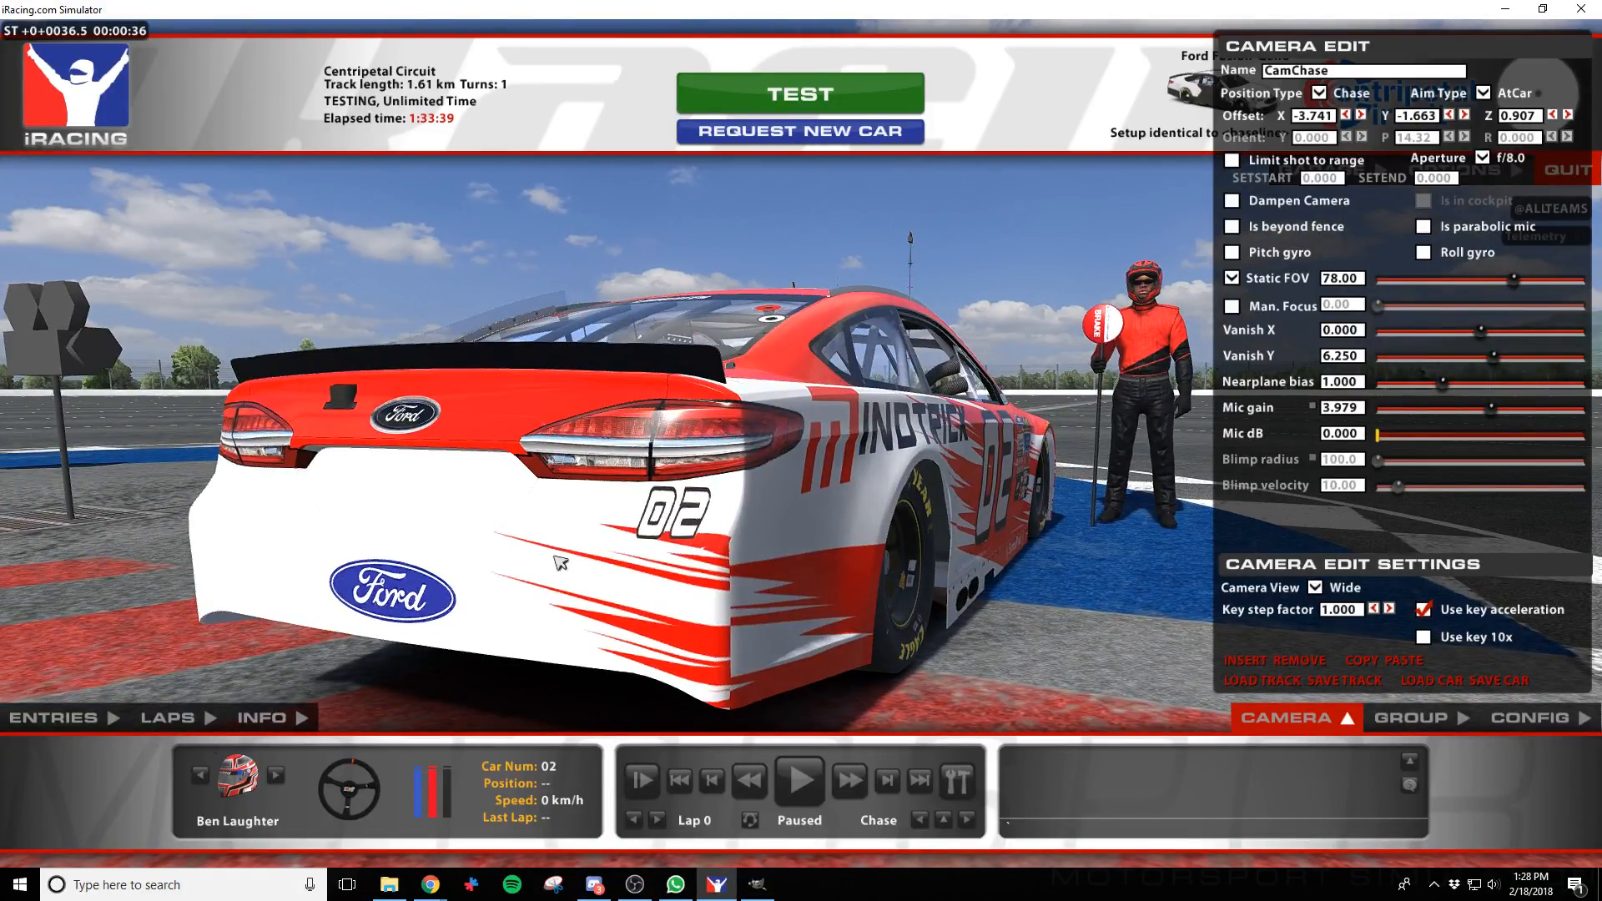
{"action": "key", "text": "alt+Tab"}
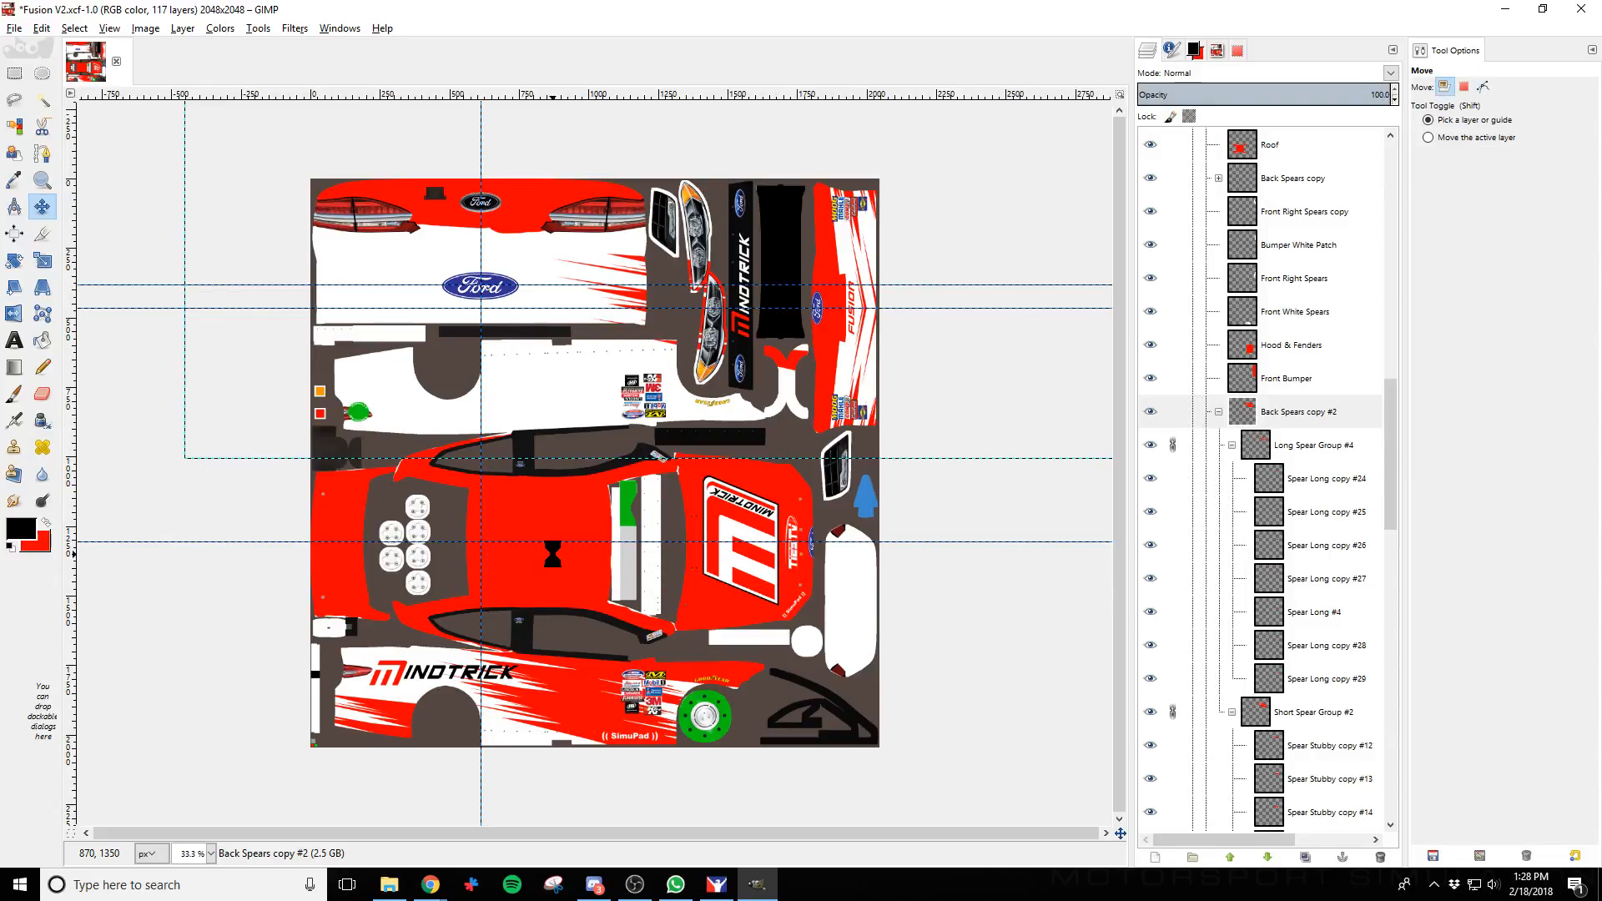
{"action": "key", "text": "alt+Tab"}
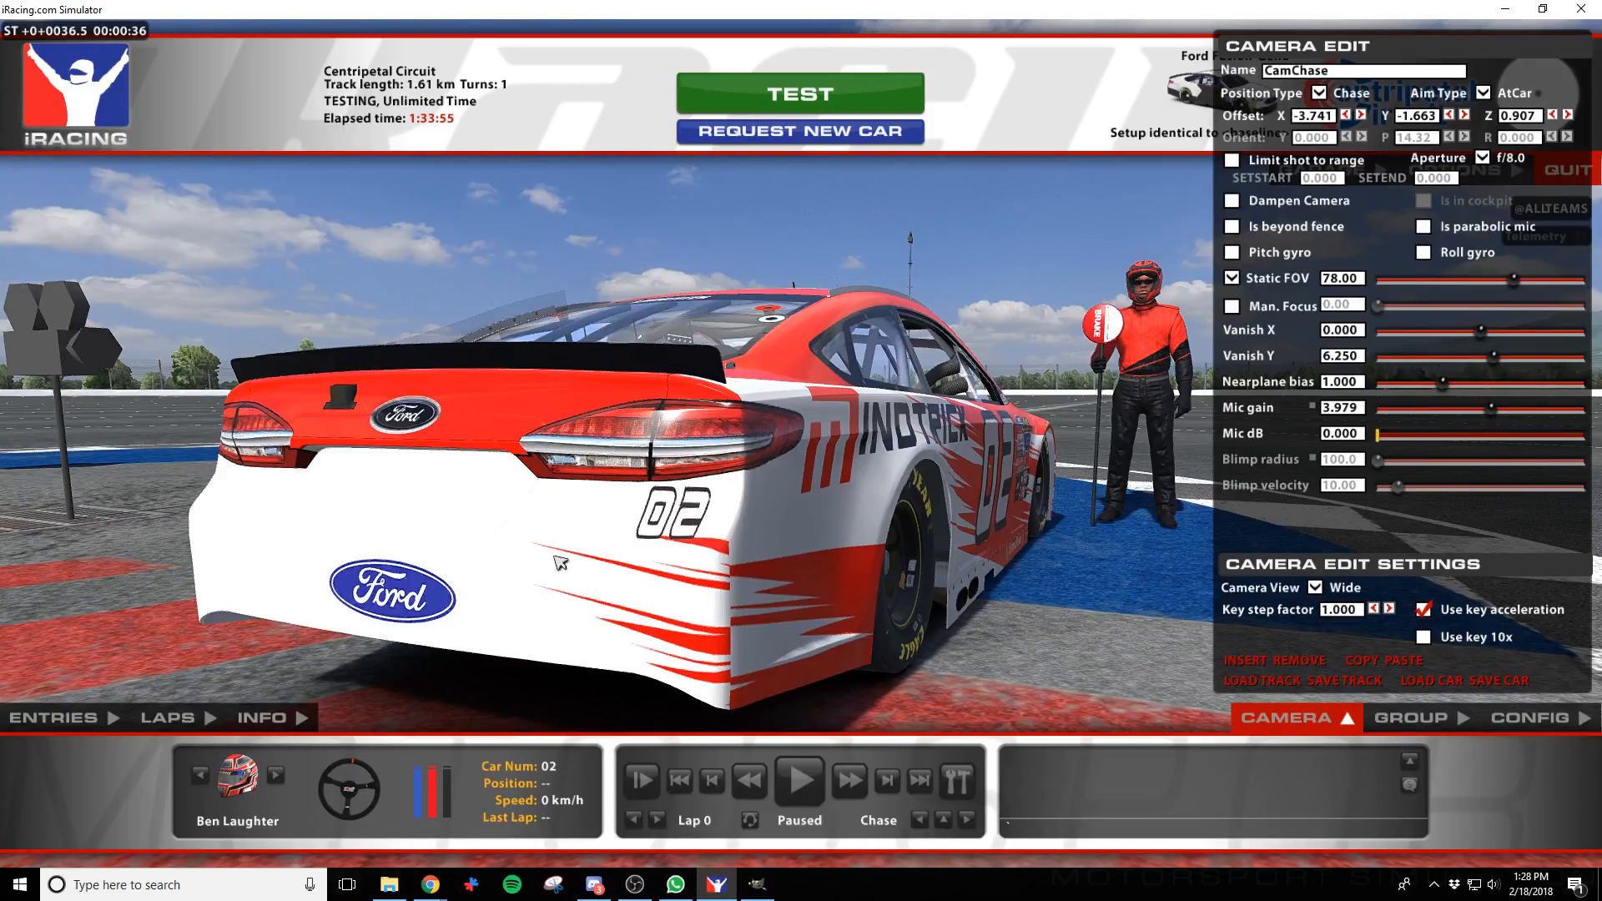
{"action": "key", "text": "alt+Tab"}
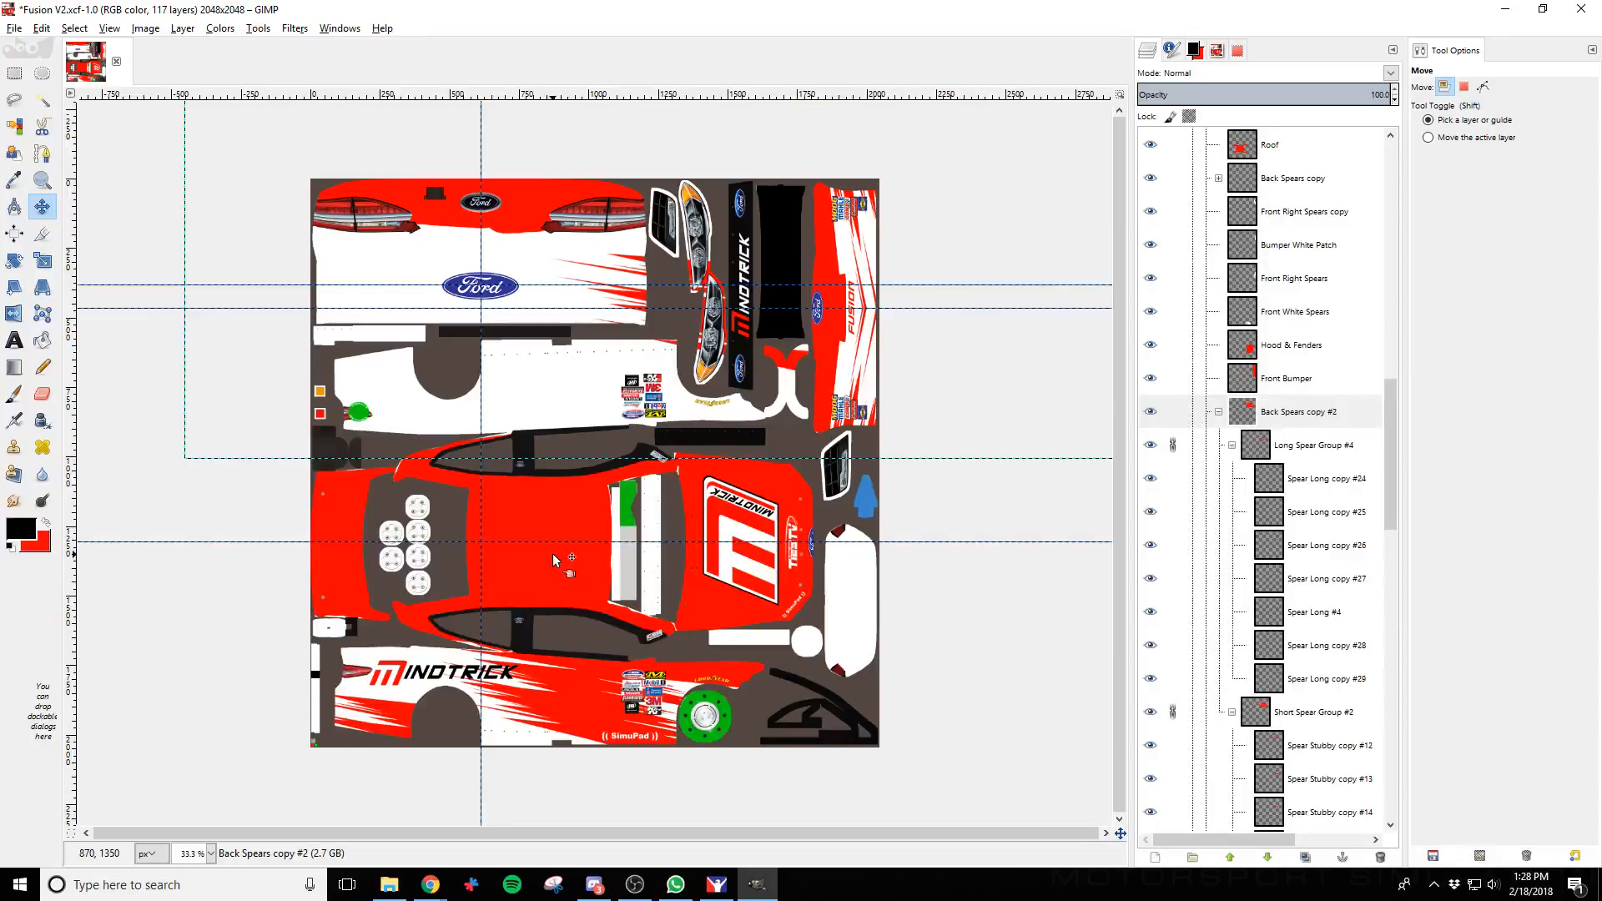
{"action": "key", "text": "shift+Down"}
{"action": "key", "text": "shift+Down"}
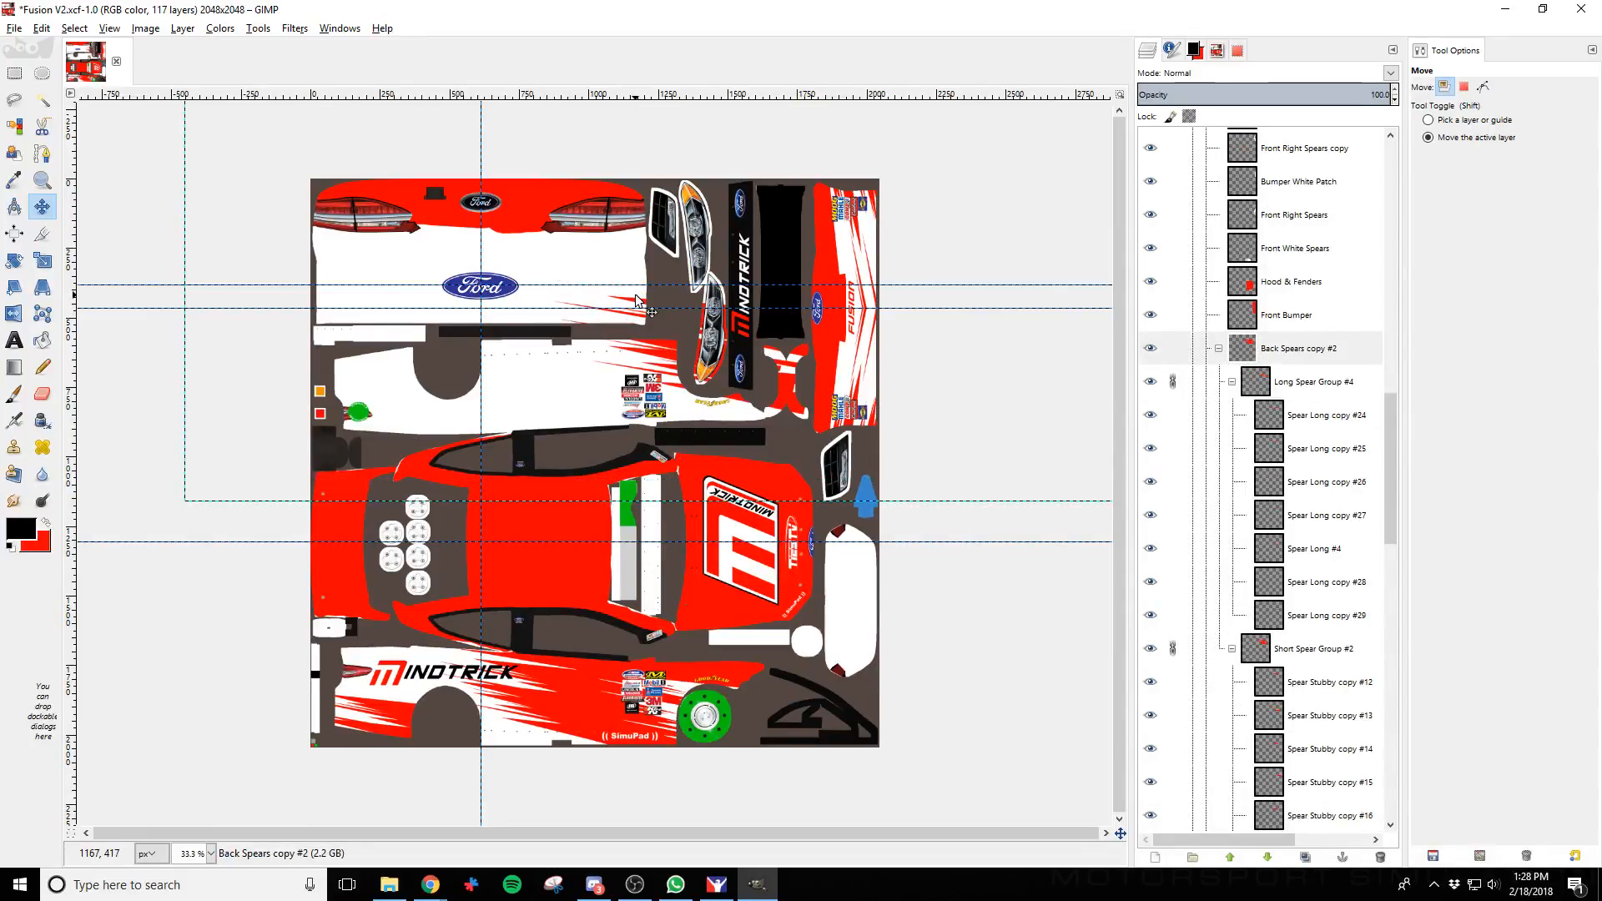
Raise the spears slightly, export, and inspect the rear bumper up close in iRacing
{"action": "key", "text": "shift+Up"}
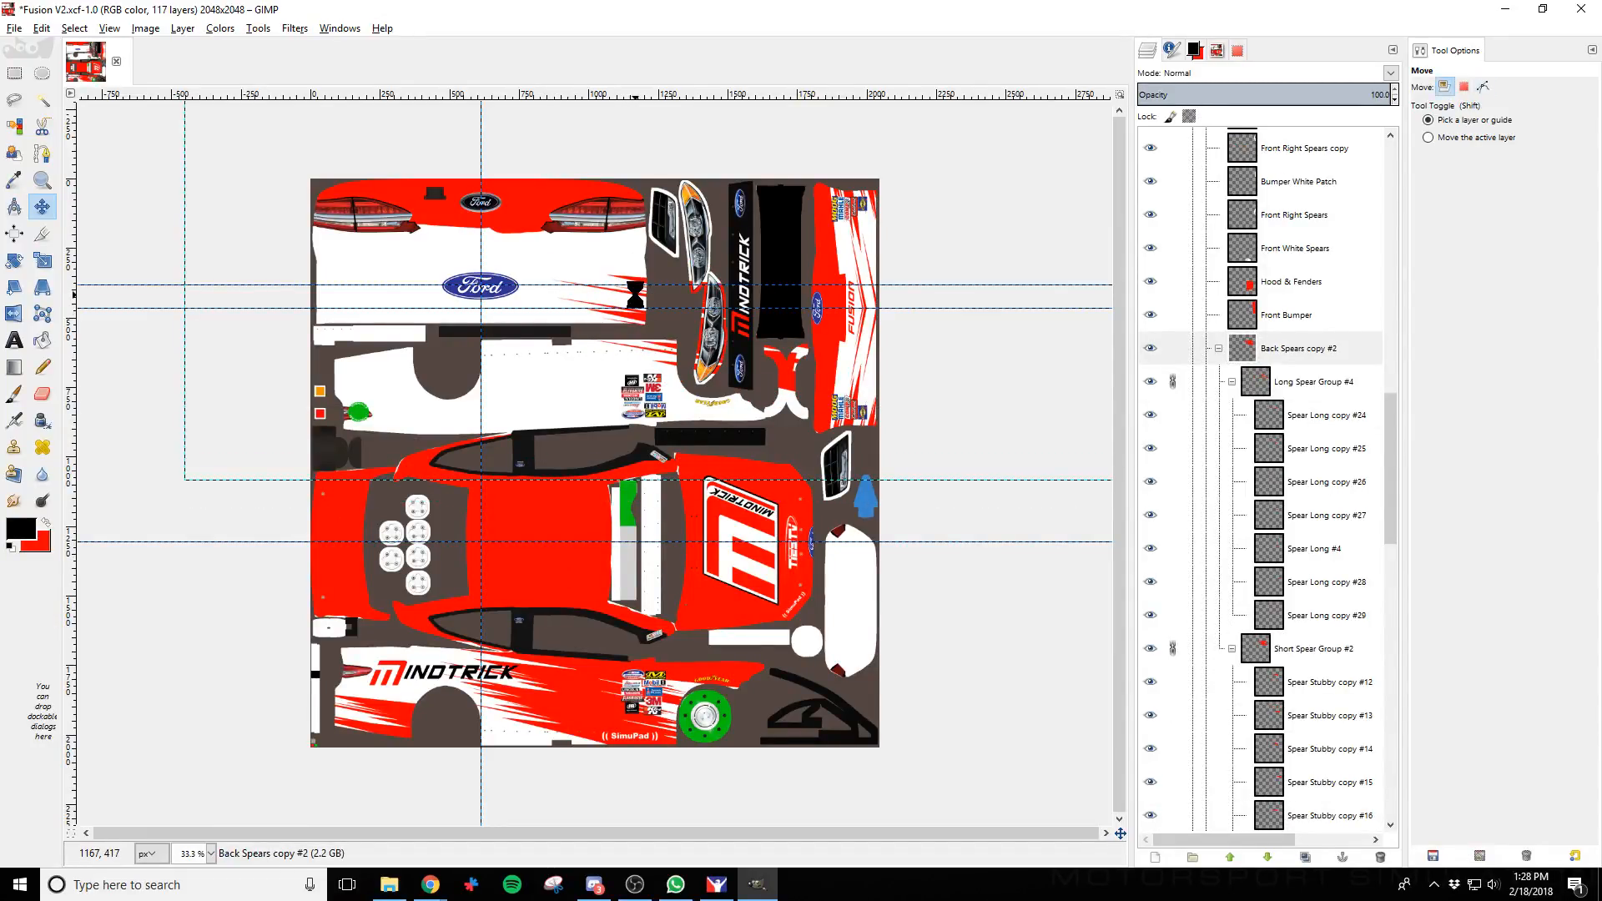
{"action": "key", "text": "ctrl+e"}
{"action": "key", "text": "alt+Tab"}
{"action": "key", "text": "ctrl+r"}
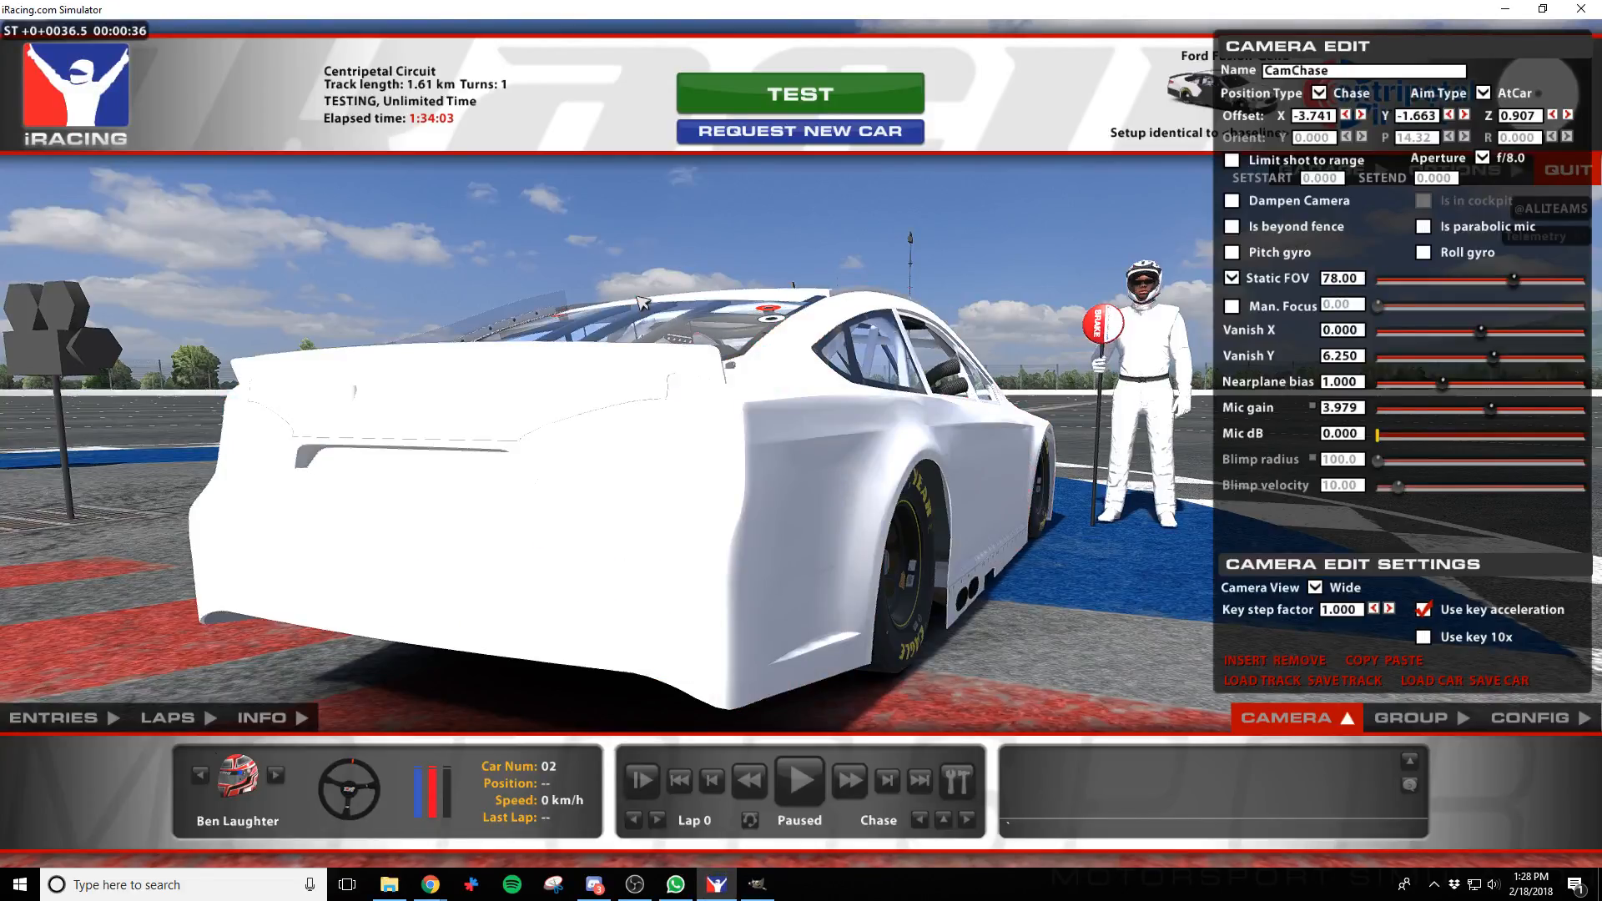
{"action": "key", "text": "w"}
{"action": "key", "text": "d"}
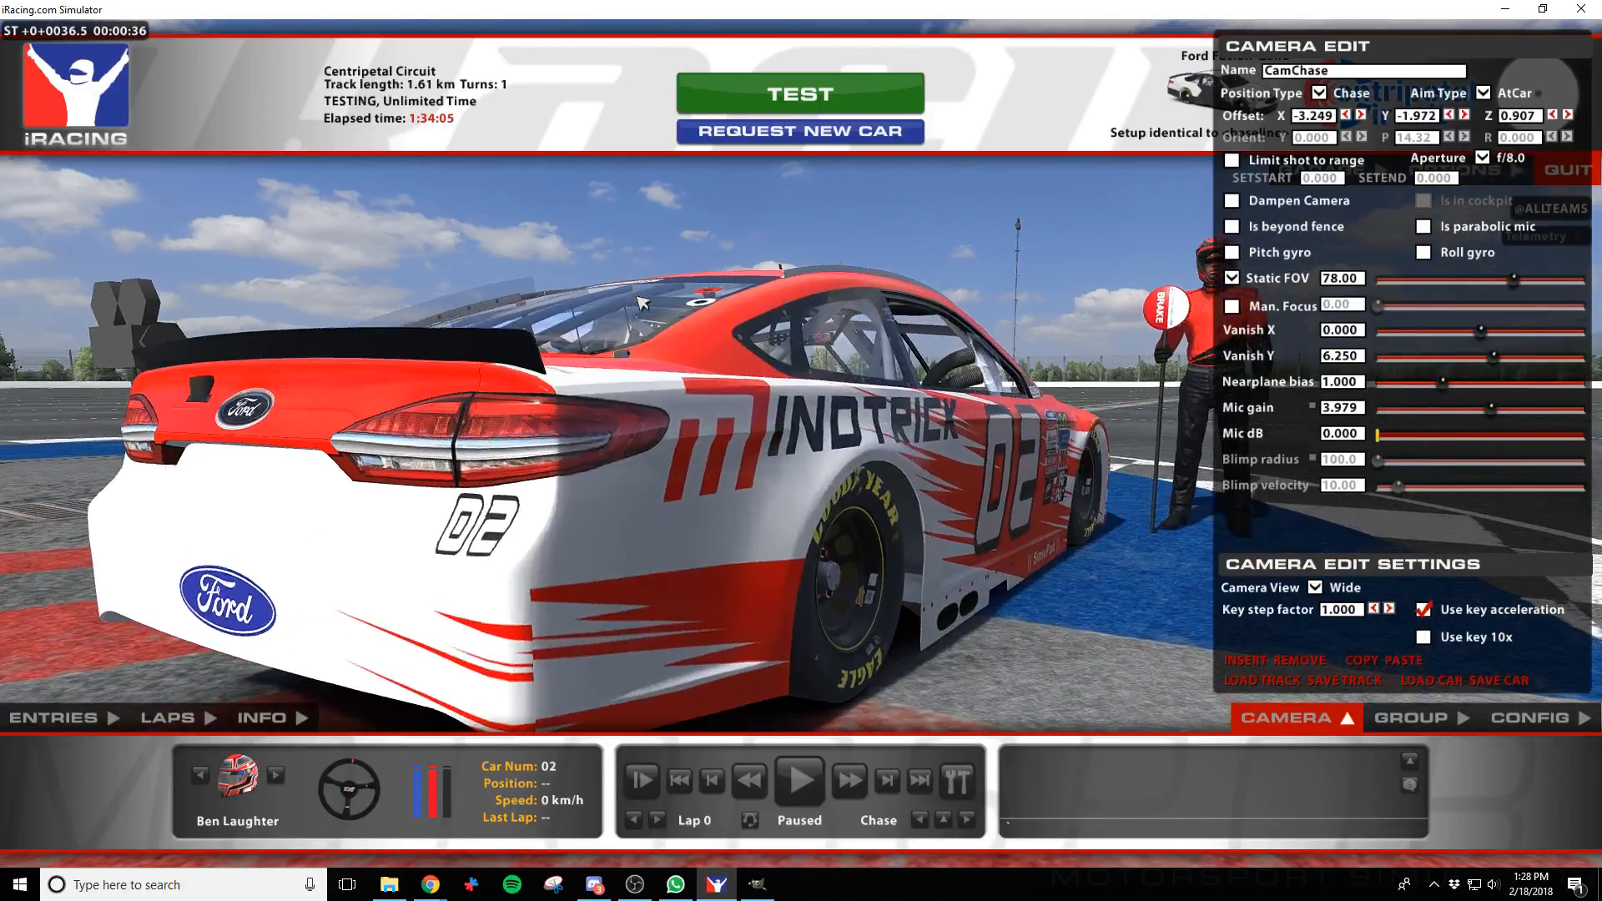
{"action": "key", "text": "f"}
{"action": "key", "text": "w"}
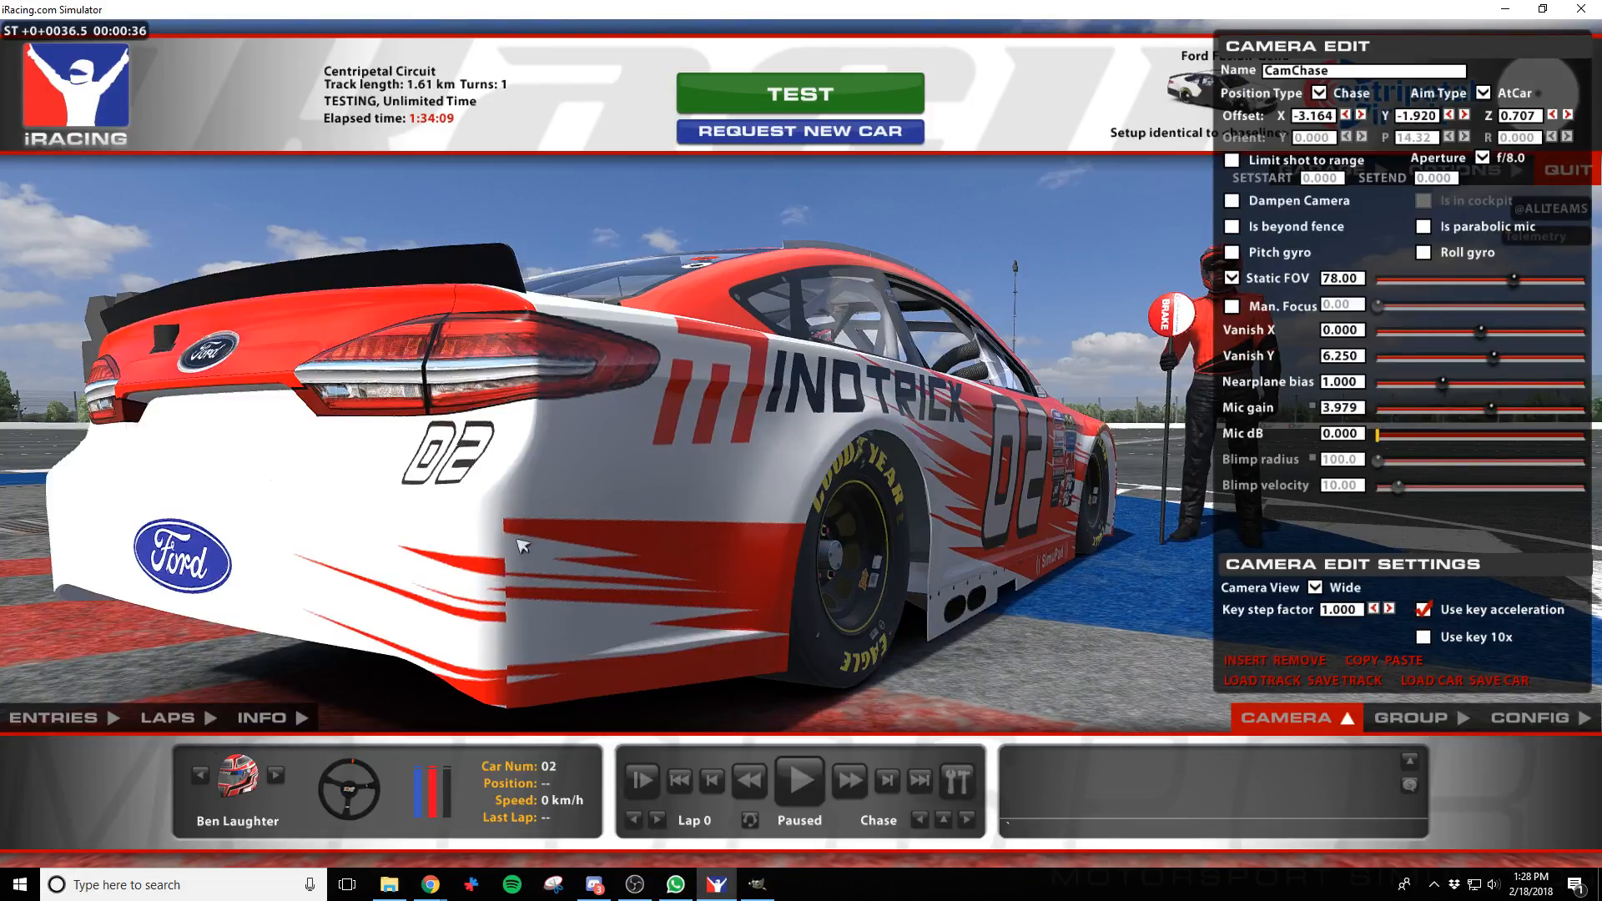
{"action": "key", "text": "alt+Tab"}
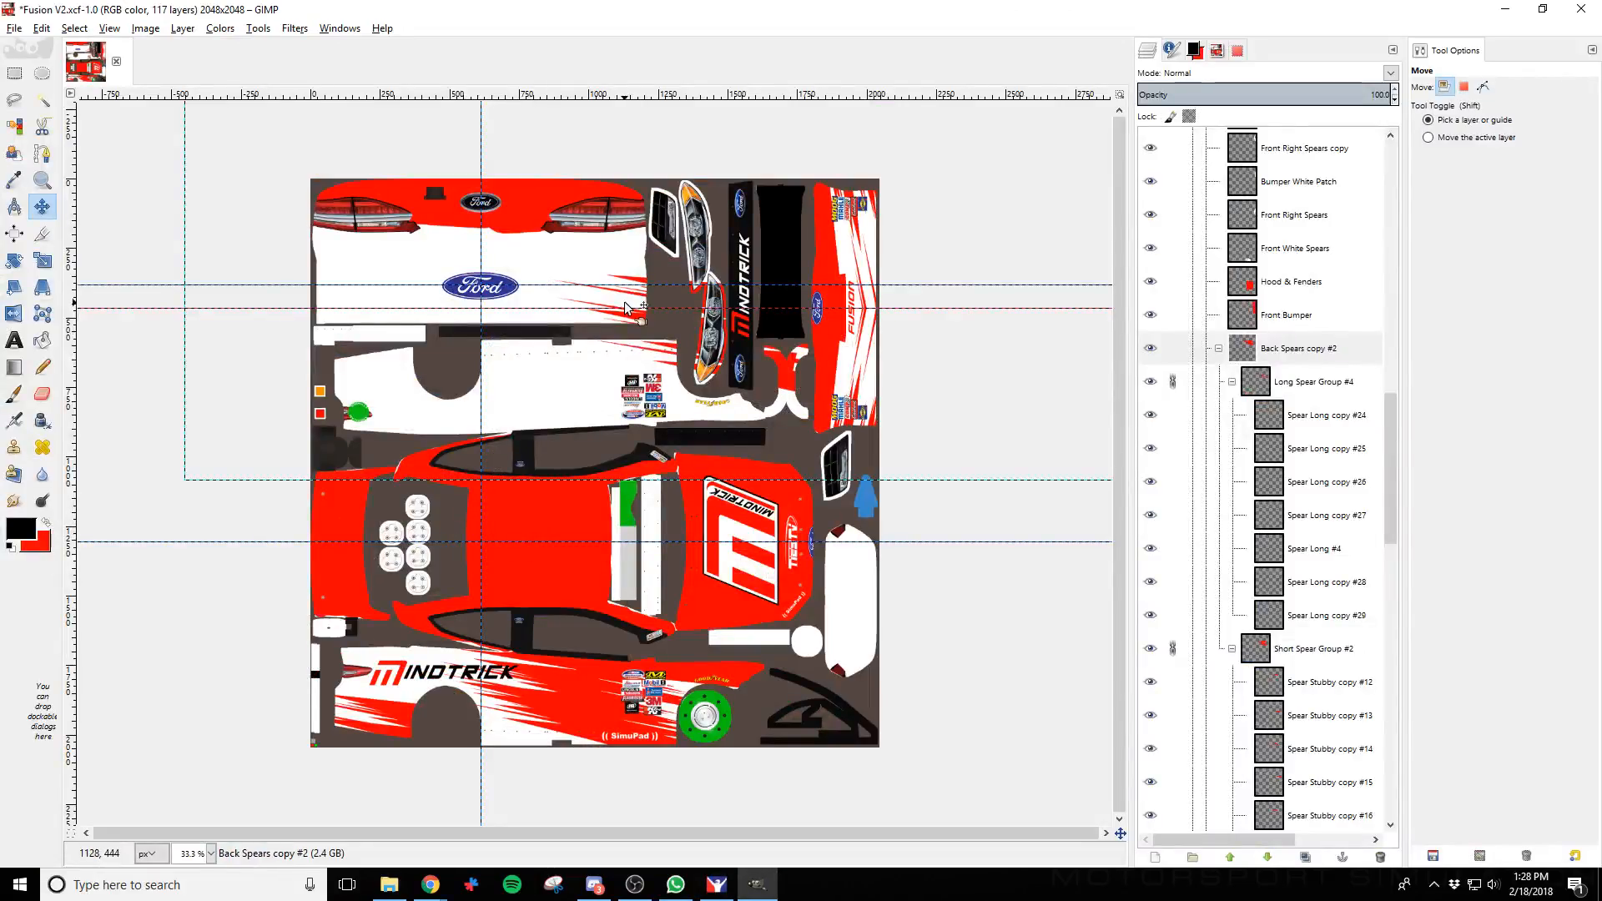
Nudge the spears up a touch more, re-export, and preview the livery in iRacing
{"action": "key", "text": "Up"}
{"action": "key", "text": "Up"}
{"action": "key", "text": "Up"}
{"action": "key", "text": "Up"}
{"action": "key", "text": "Up"}
{"action": "key", "text": "Up"}
{"action": "key", "text": "Up"}
{"action": "key", "text": "Up"}
{"action": "key", "text": "Up"}
{"action": "key", "text": "Up"}
{"action": "key", "text": "Up"}
{"action": "key", "text": "Up"}
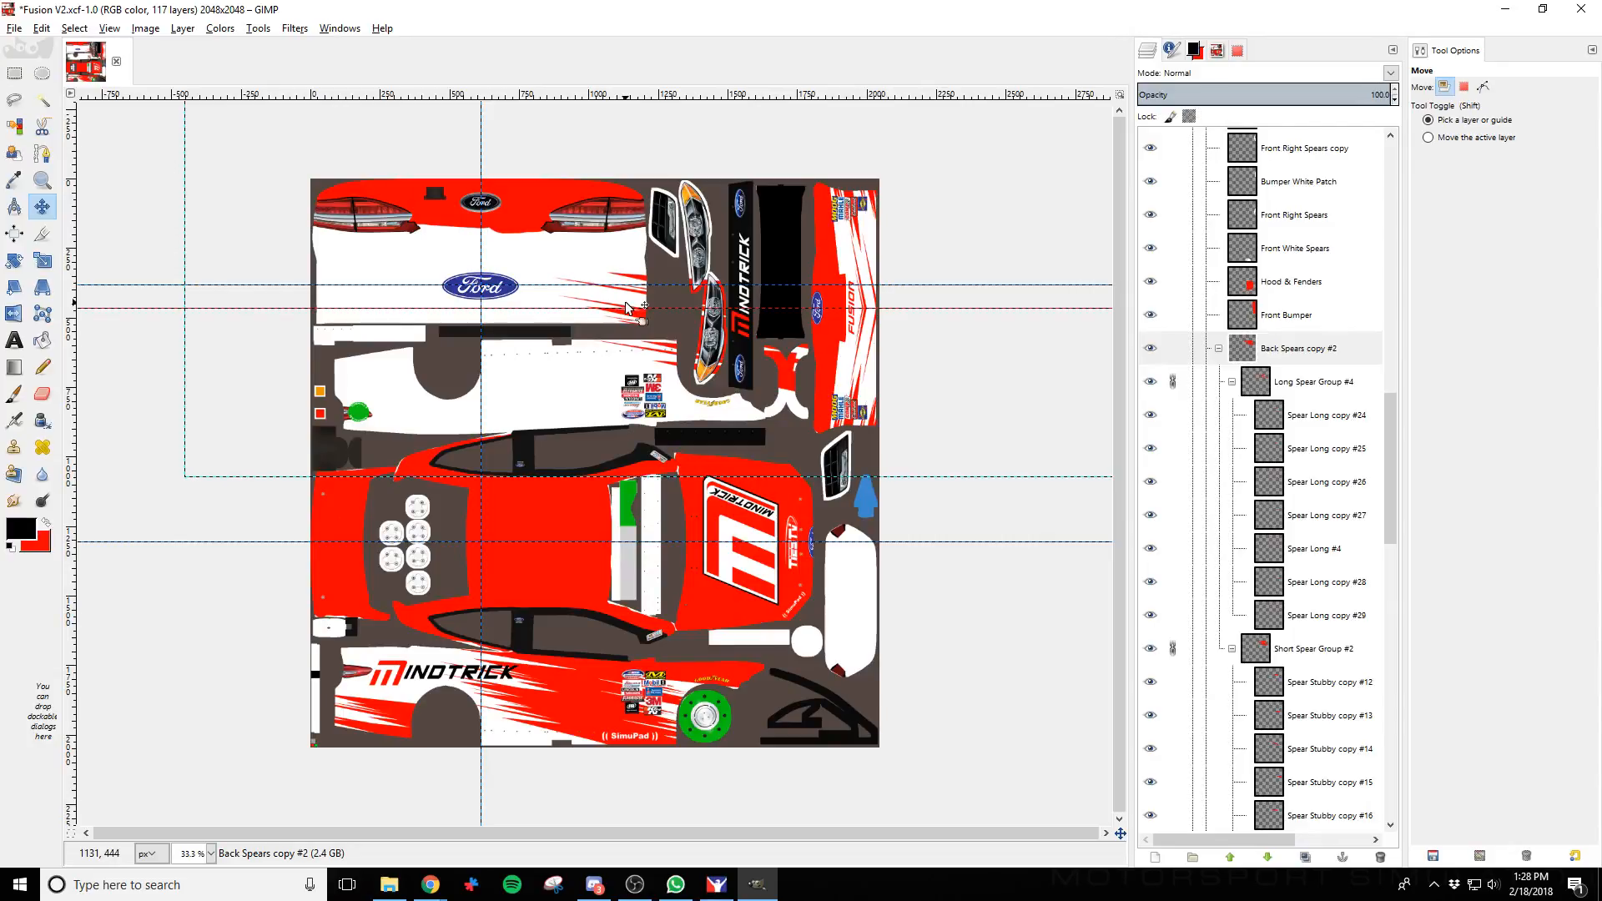
{"action": "key", "text": "ctrl+e"}
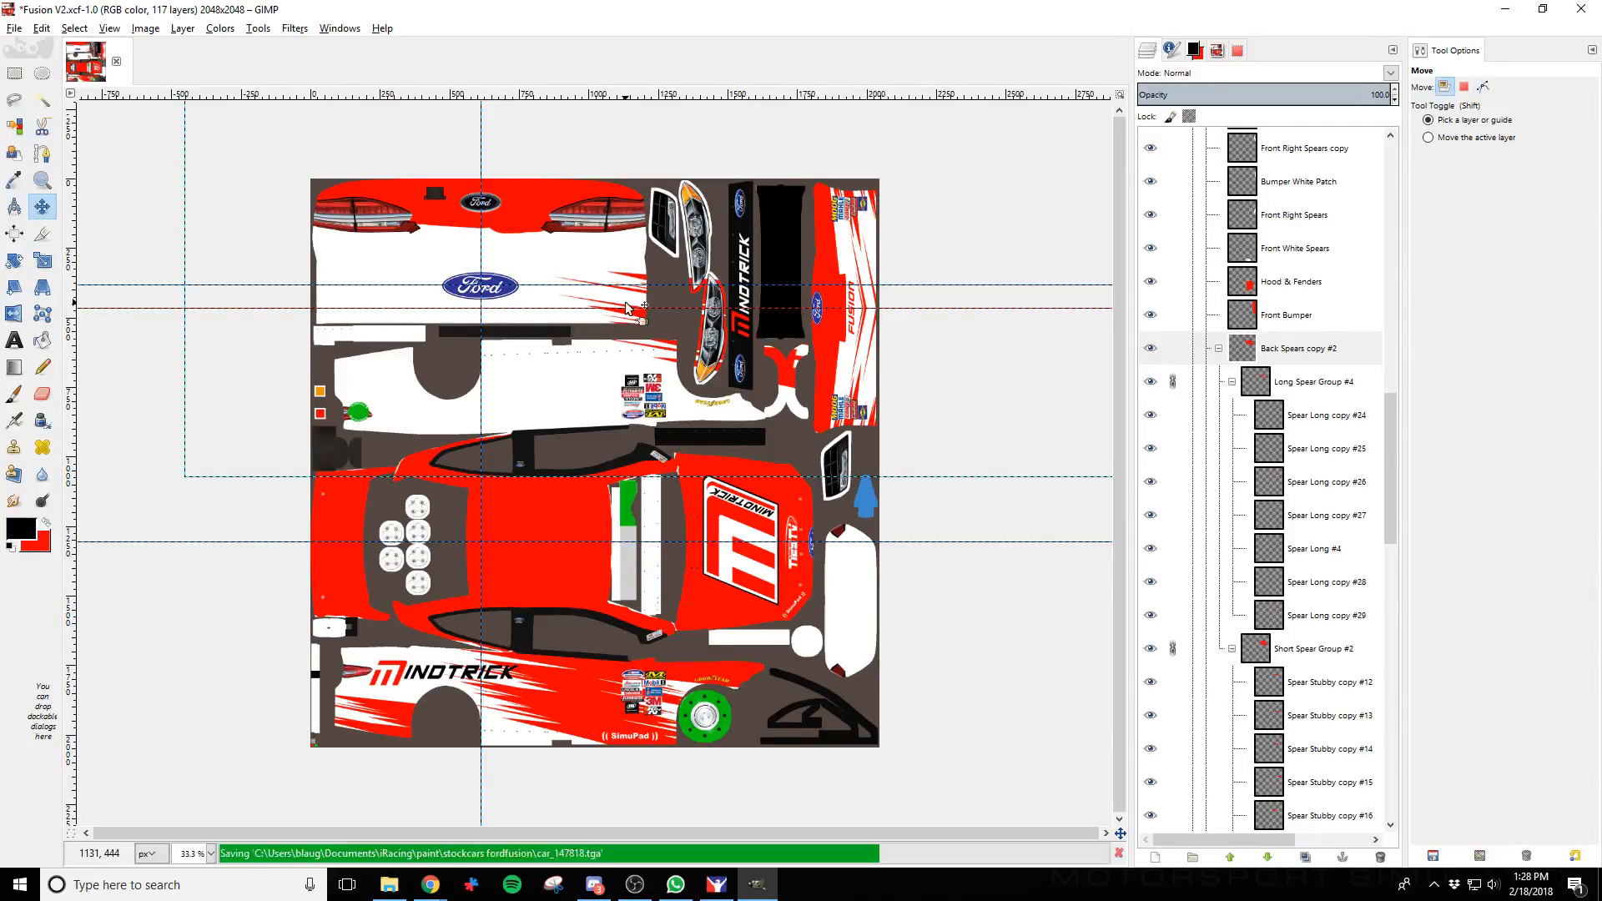
{"action": "key", "text": "alt+Tab"}
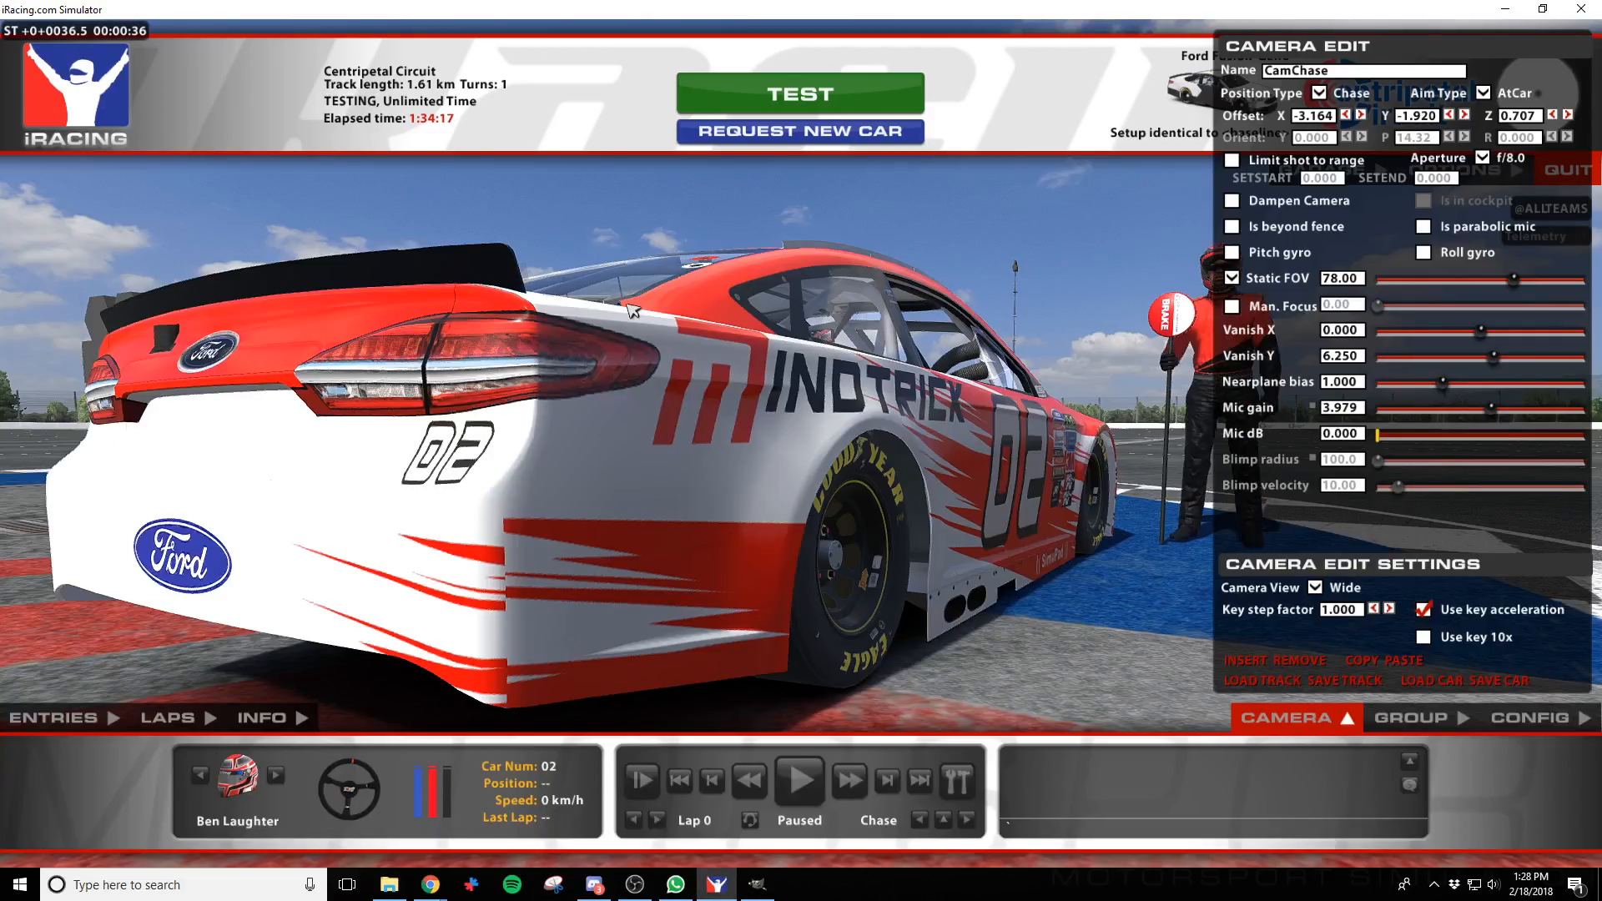
{"action": "key", "text": "alt+Tab"}
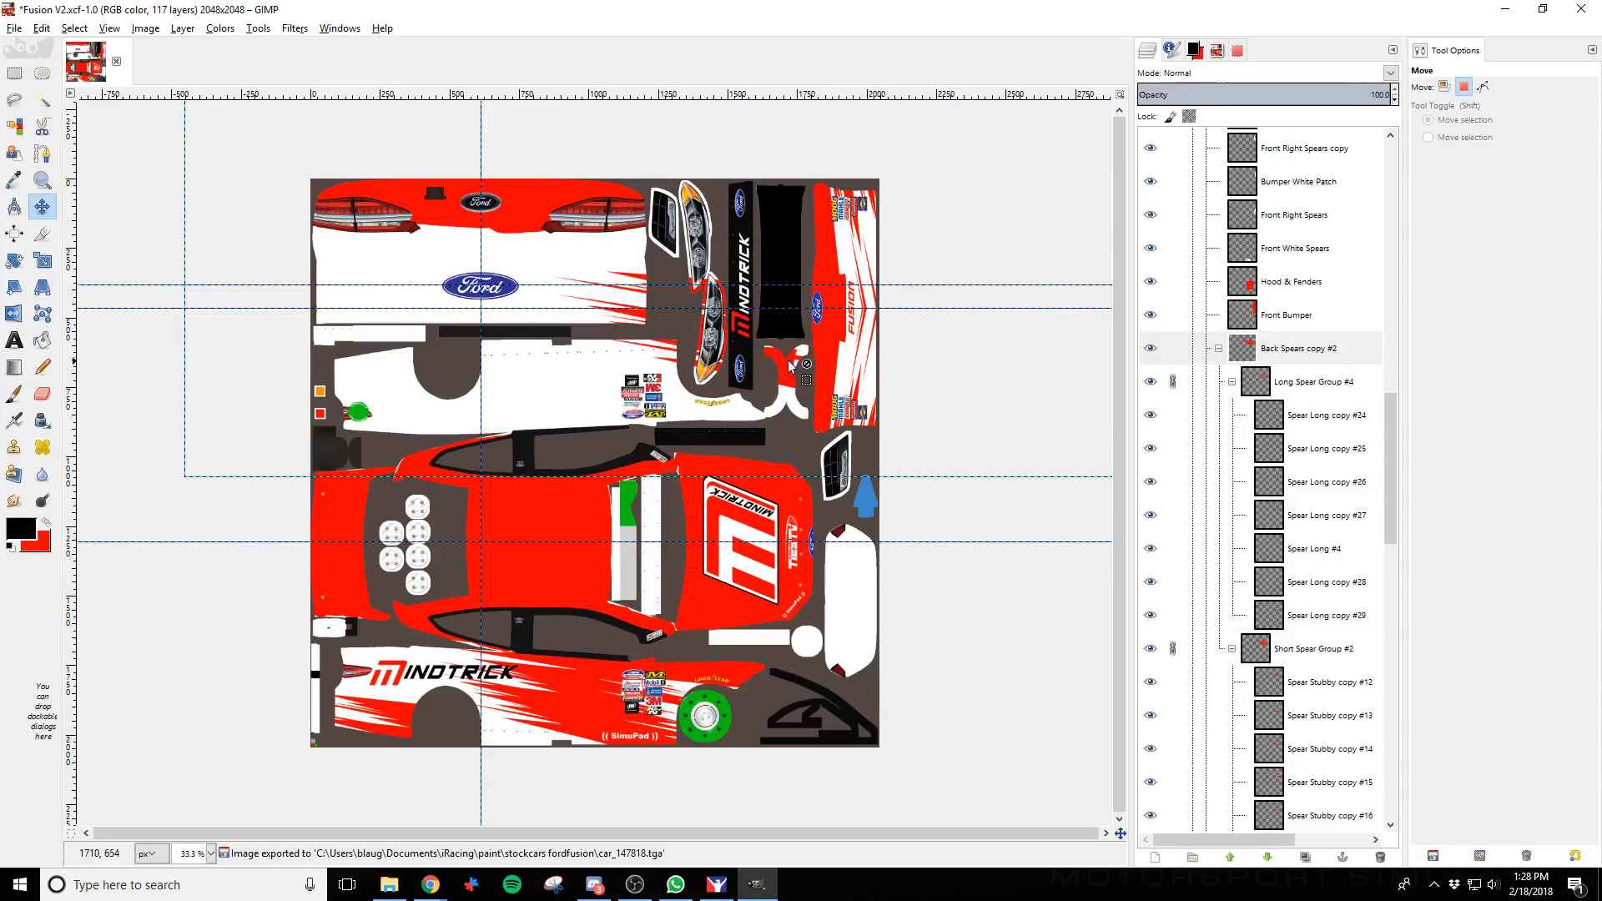
{"action": "scroll", "coordinate": [1260, 238], "scroll_direction": "up", "scroll_amount": 5}
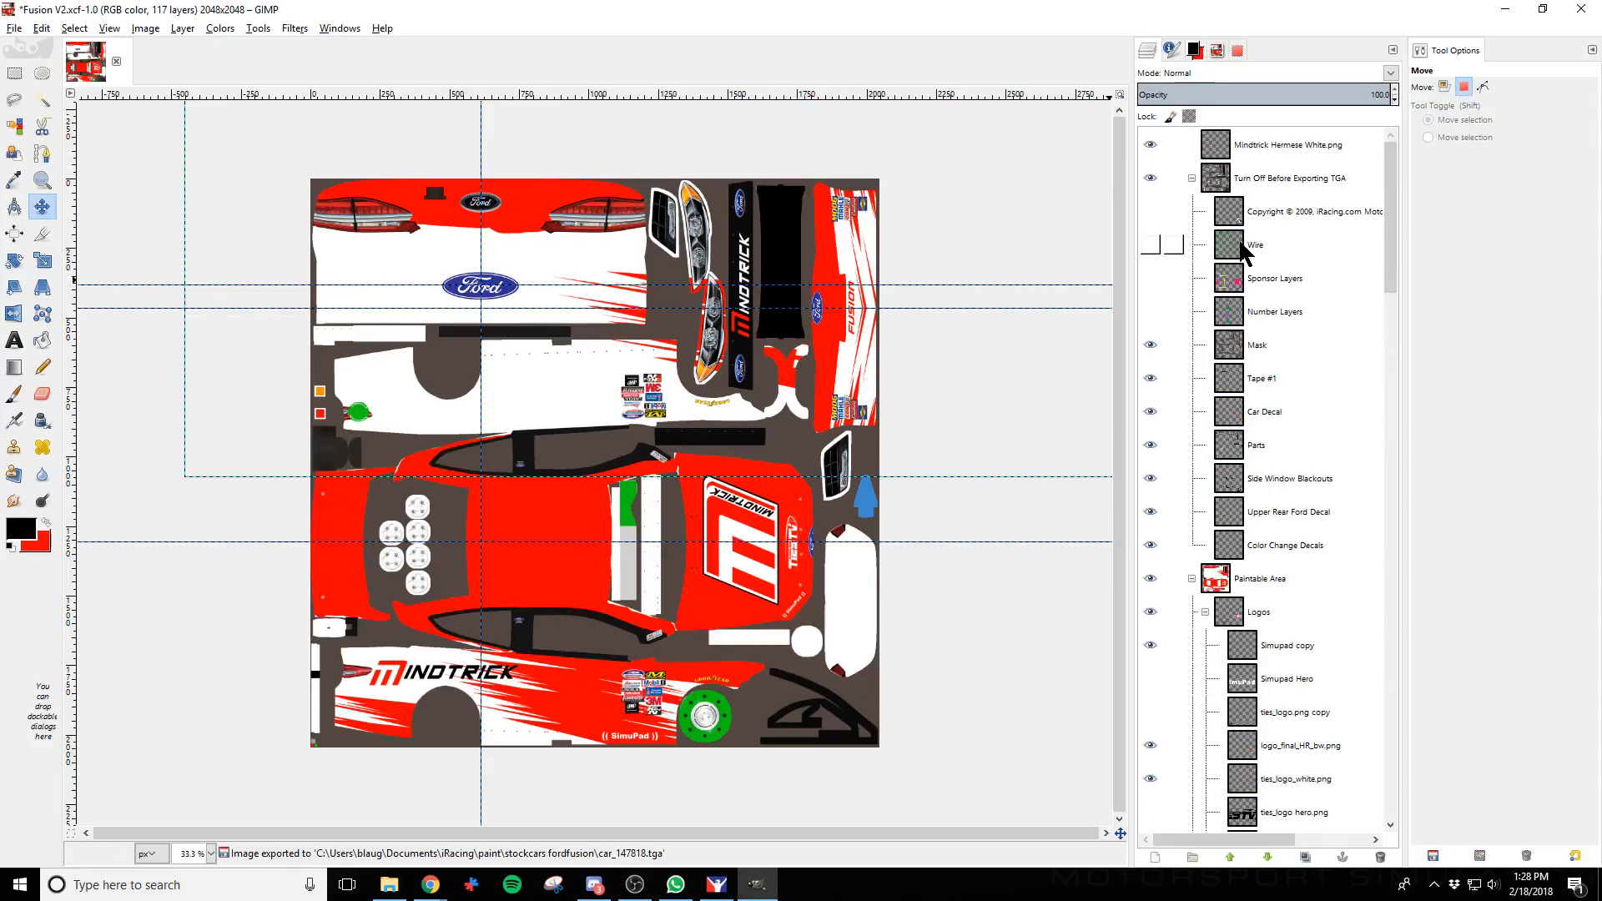
Show the Wire overlay layer, export, and compare the car's rear in iRacing
{"action": "left_click", "coordinate": [1152, 244]}
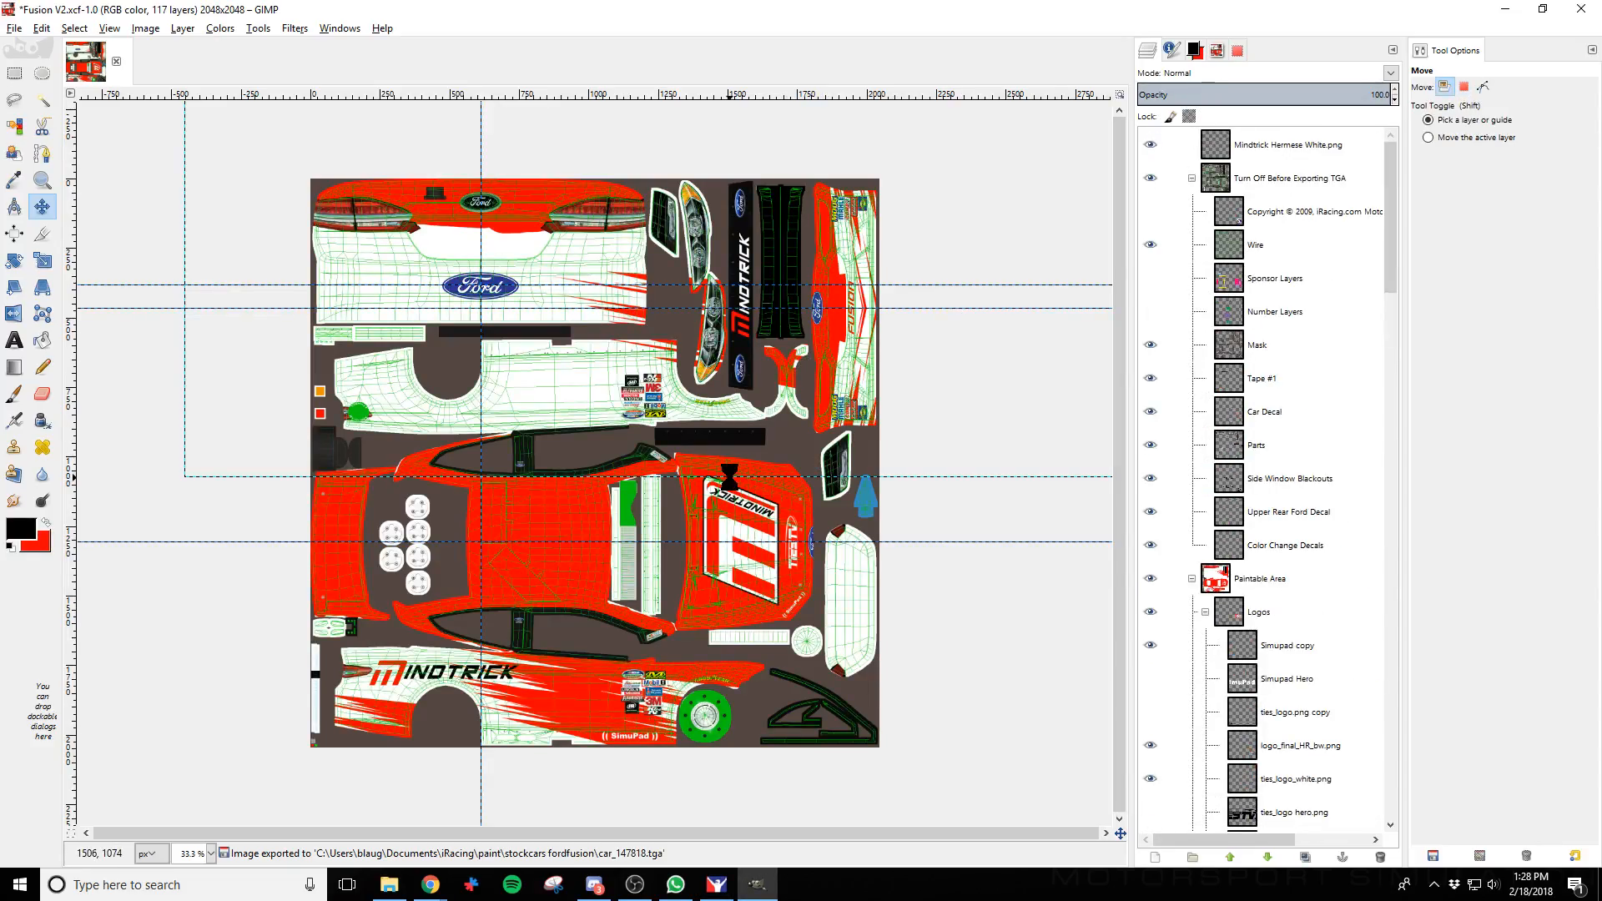
{"action": "key", "text": "ctrl+e"}
{"action": "key", "text": "alt+Tab"}
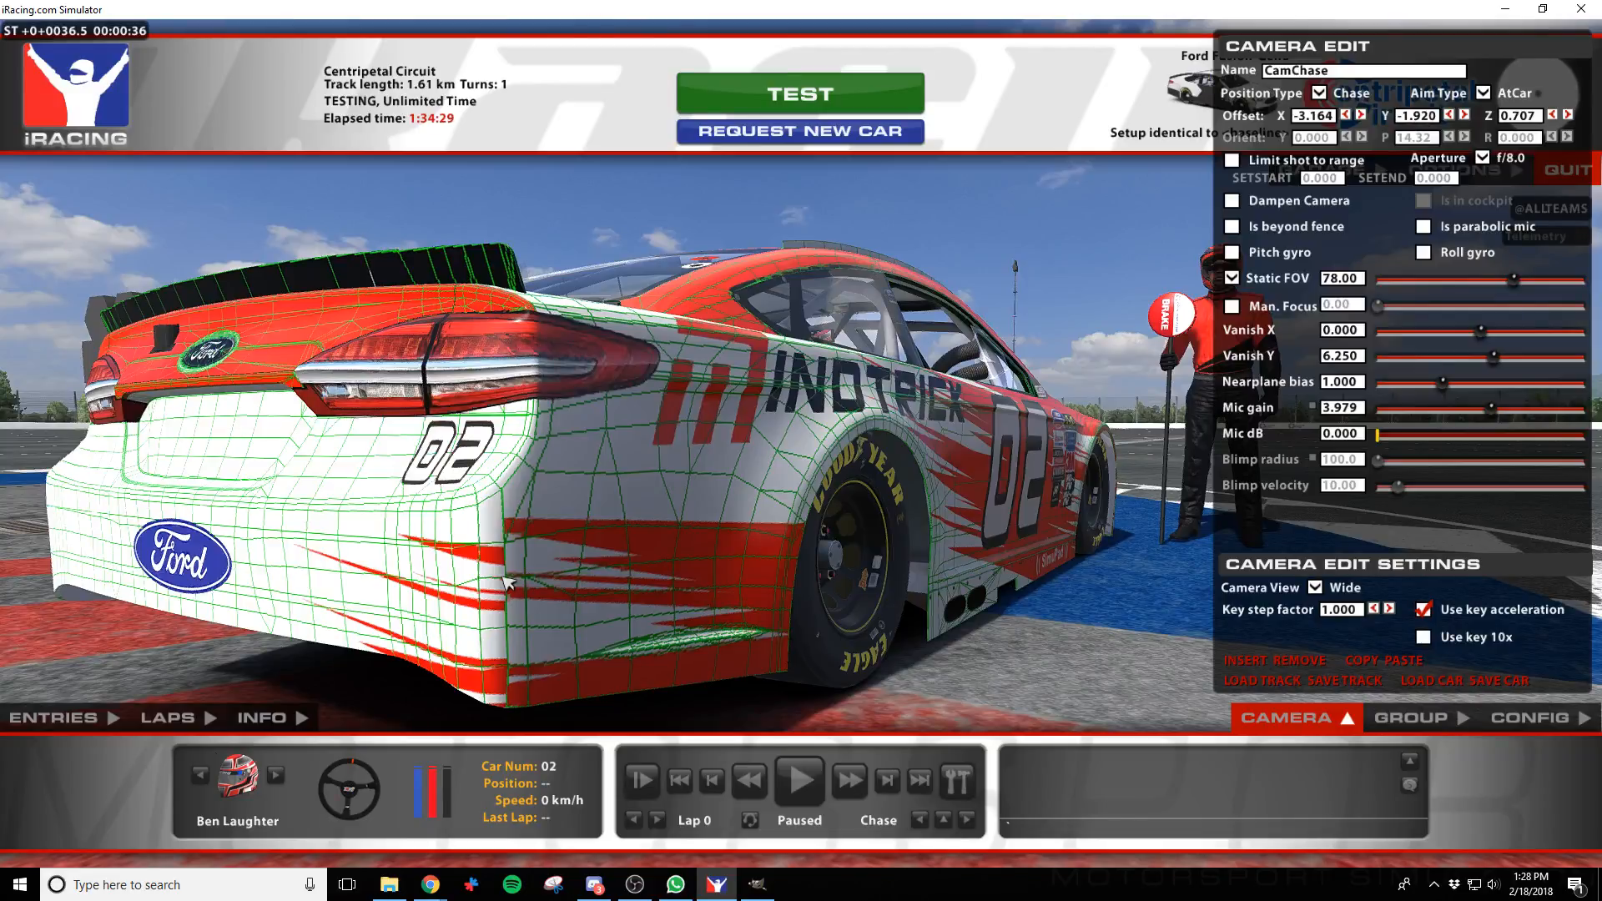
{"action": "key", "text": "alt+Tab"}
{"action": "scroll", "coordinate": [673, 368], "scroll_direction": "up", "scroll_amount": 4}
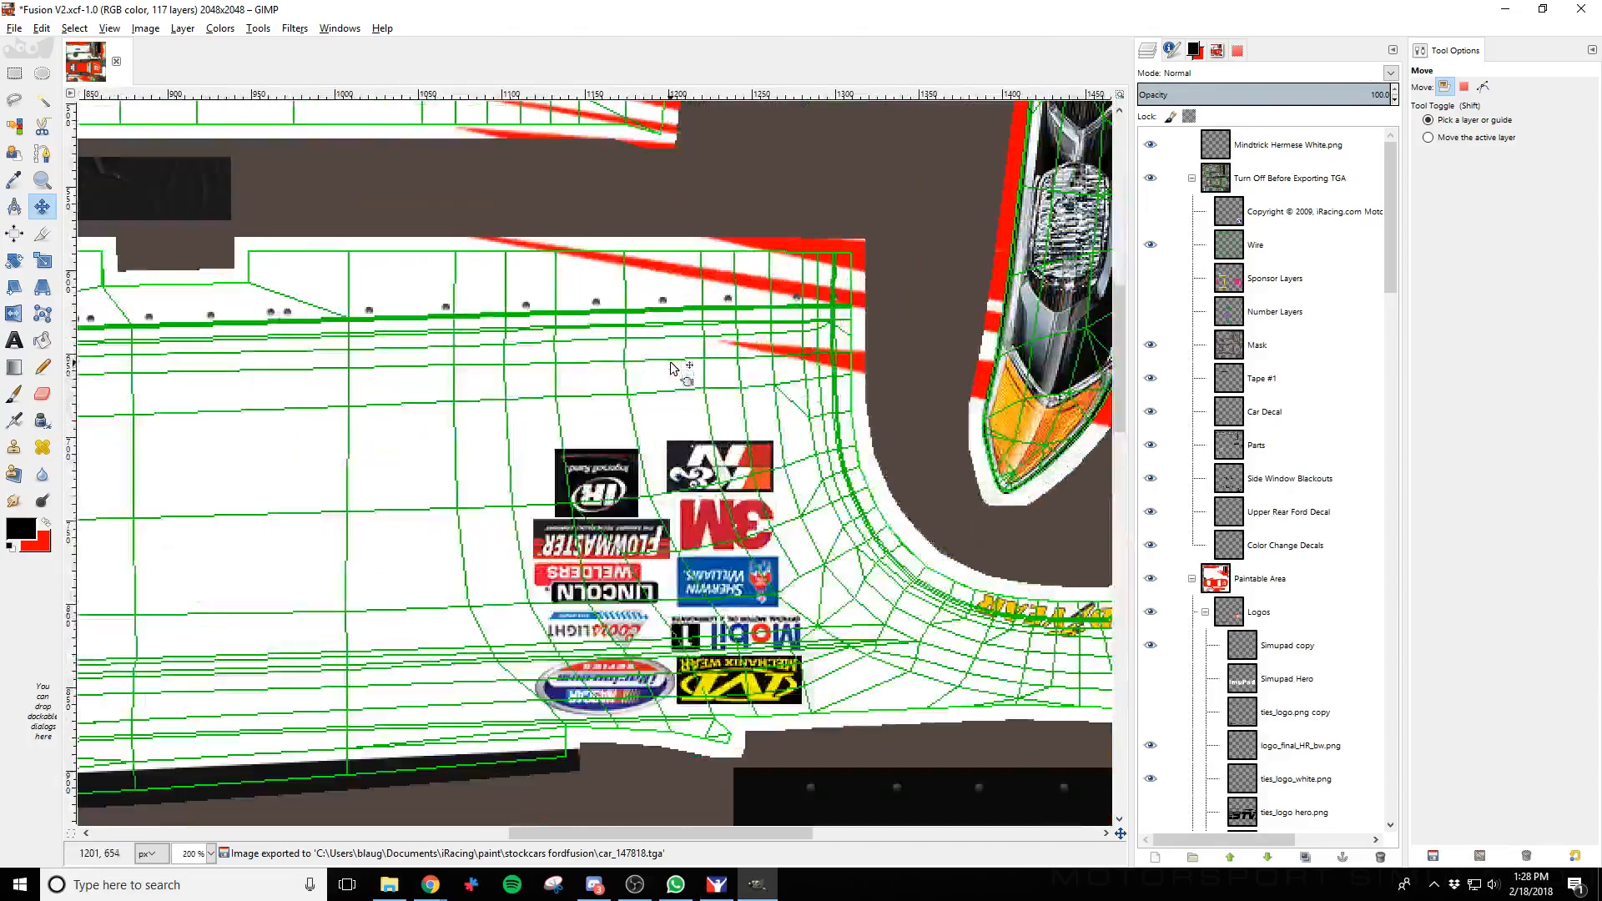
{"action": "scroll", "coordinate": [673, 368], "scroll_direction": "up", "scroll_amount": 5}
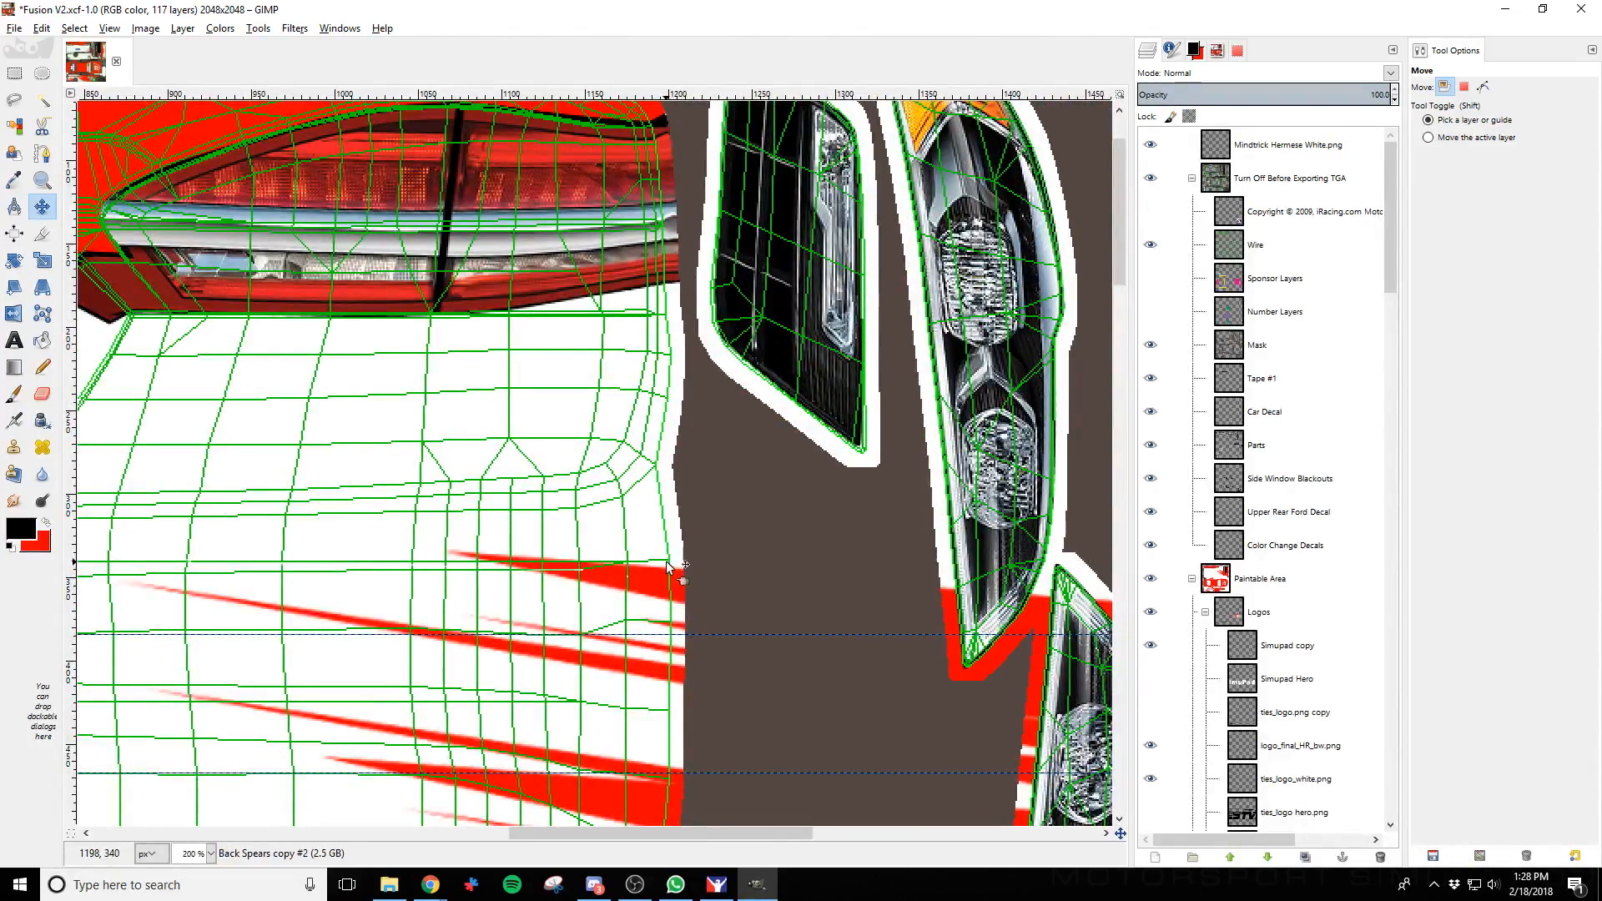
{"action": "key", "text": "alt+Tab"}
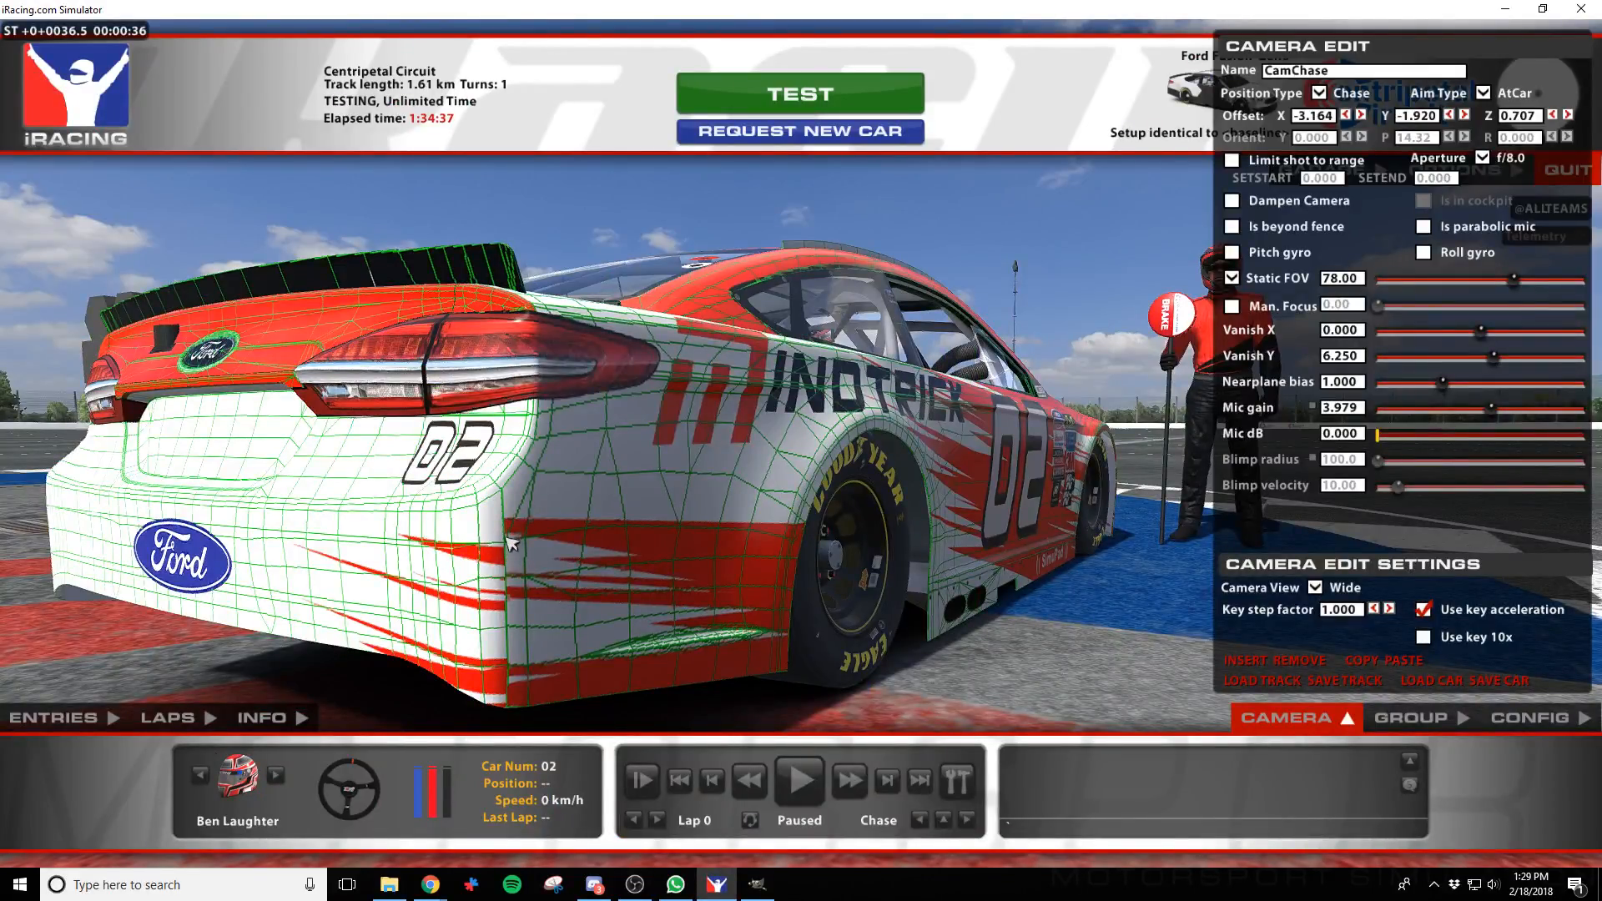
{"action": "key", "text": "alt+Tab"}
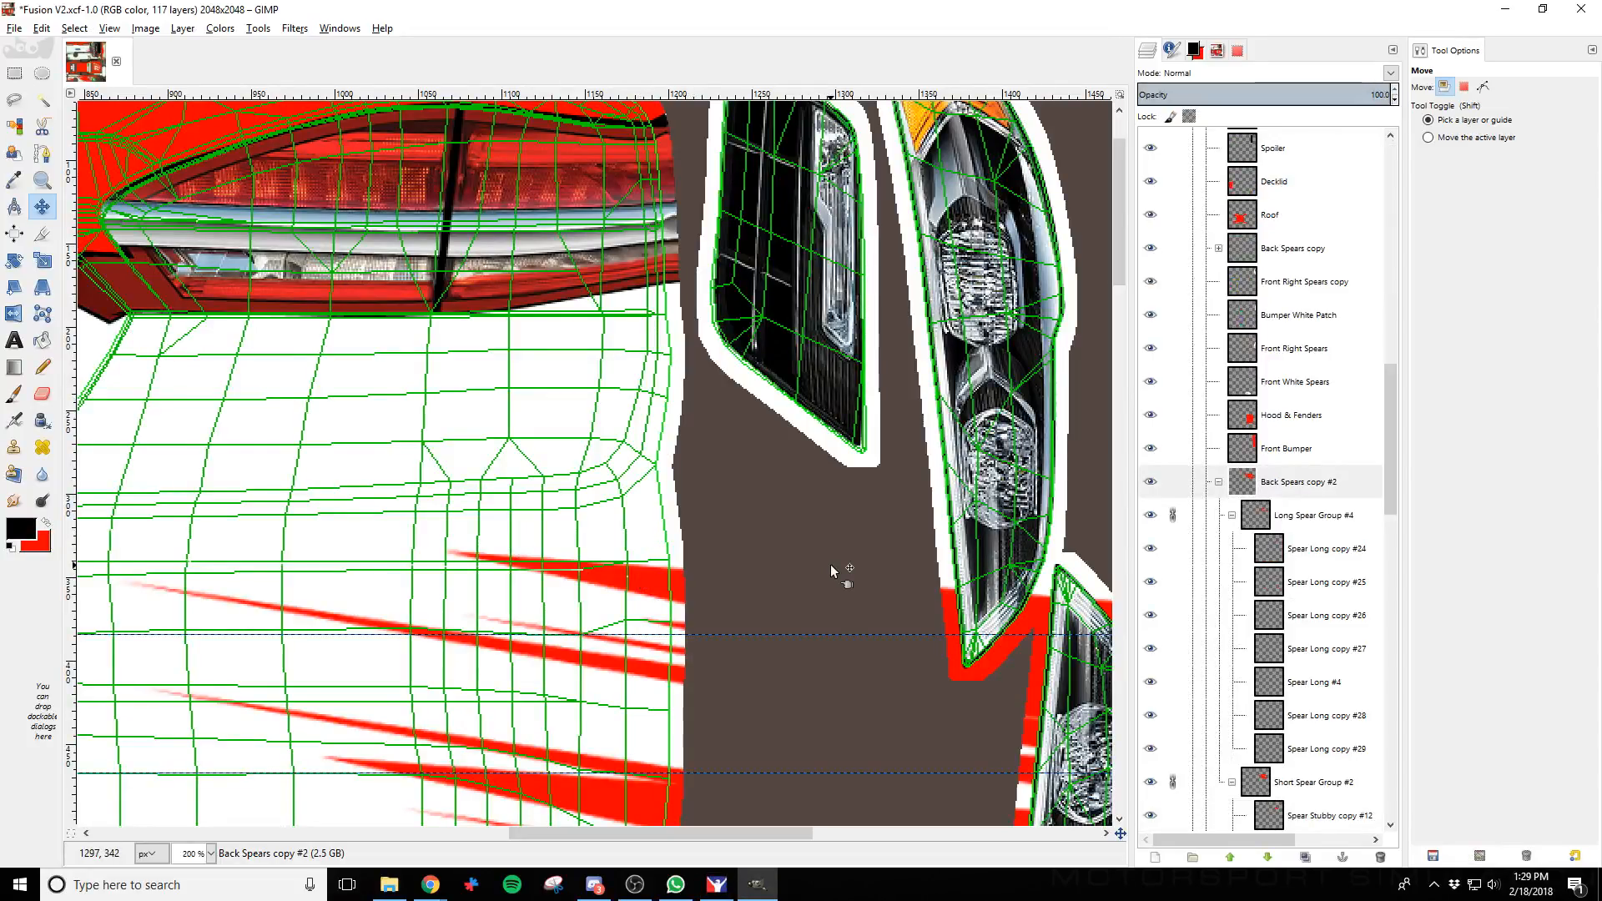
Move the back spears further up in two nudges and check their fit in iRacing
{"action": "key", "text": "shift+Up"}
{"action": "key", "text": "shift+Up"}
{"action": "key", "text": "shift+Up"}
{"action": "key", "text": "shift+Up"}
{"action": "key", "text": "shift+Up"}
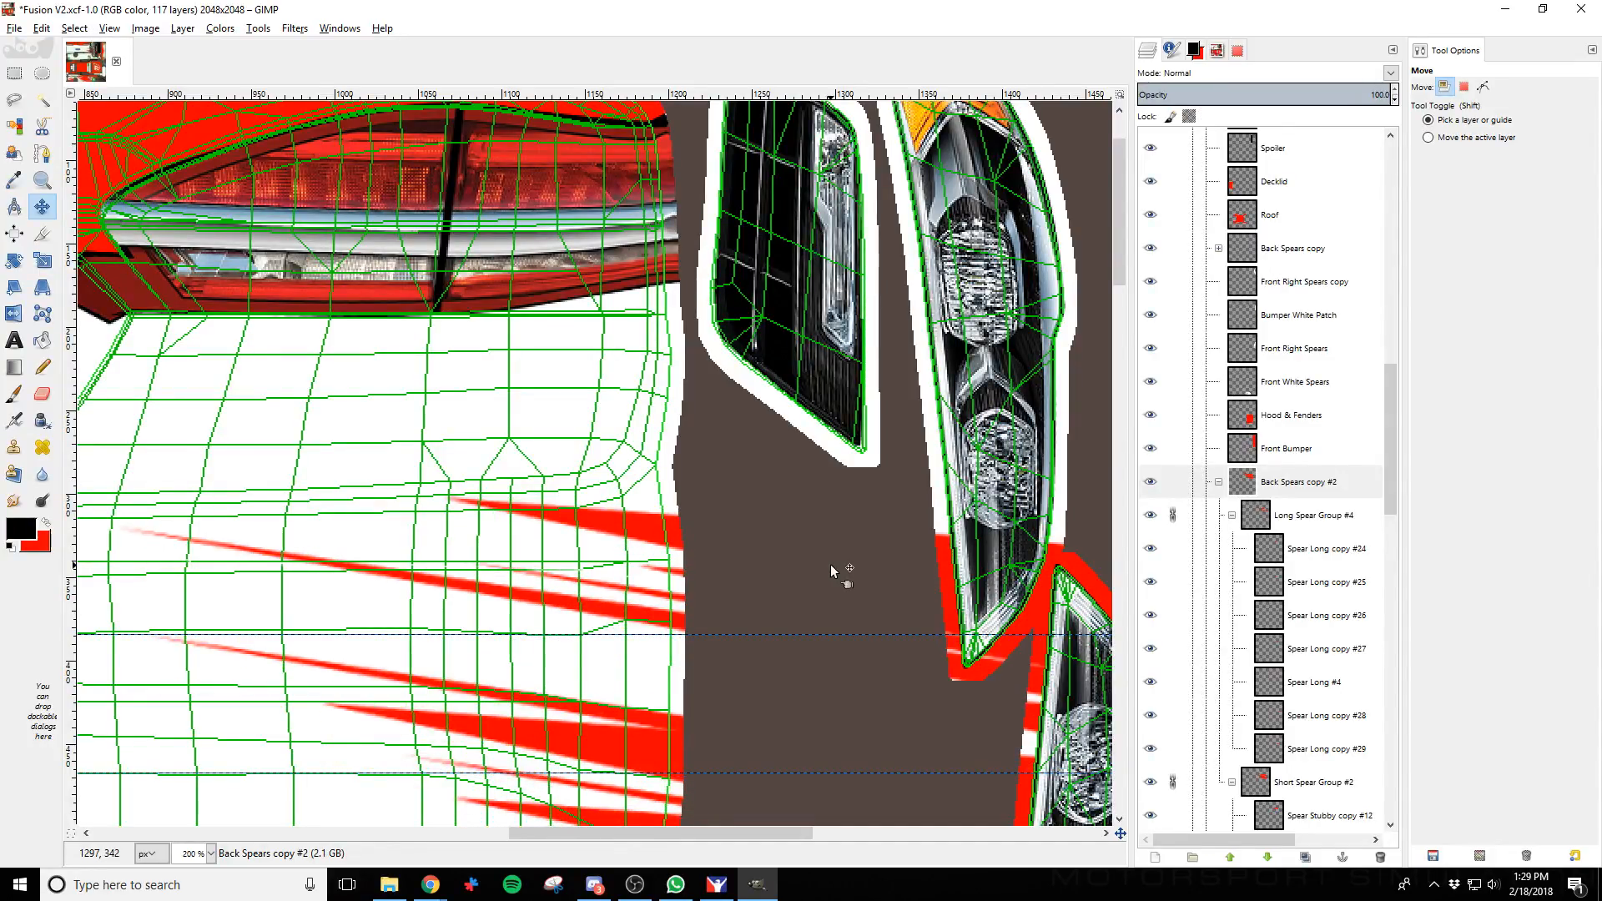
{"action": "key", "text": "shift+Up"}
{"action": "key", "text": "shift+Up"}
{"action": "key", "text": "shift+Up"}
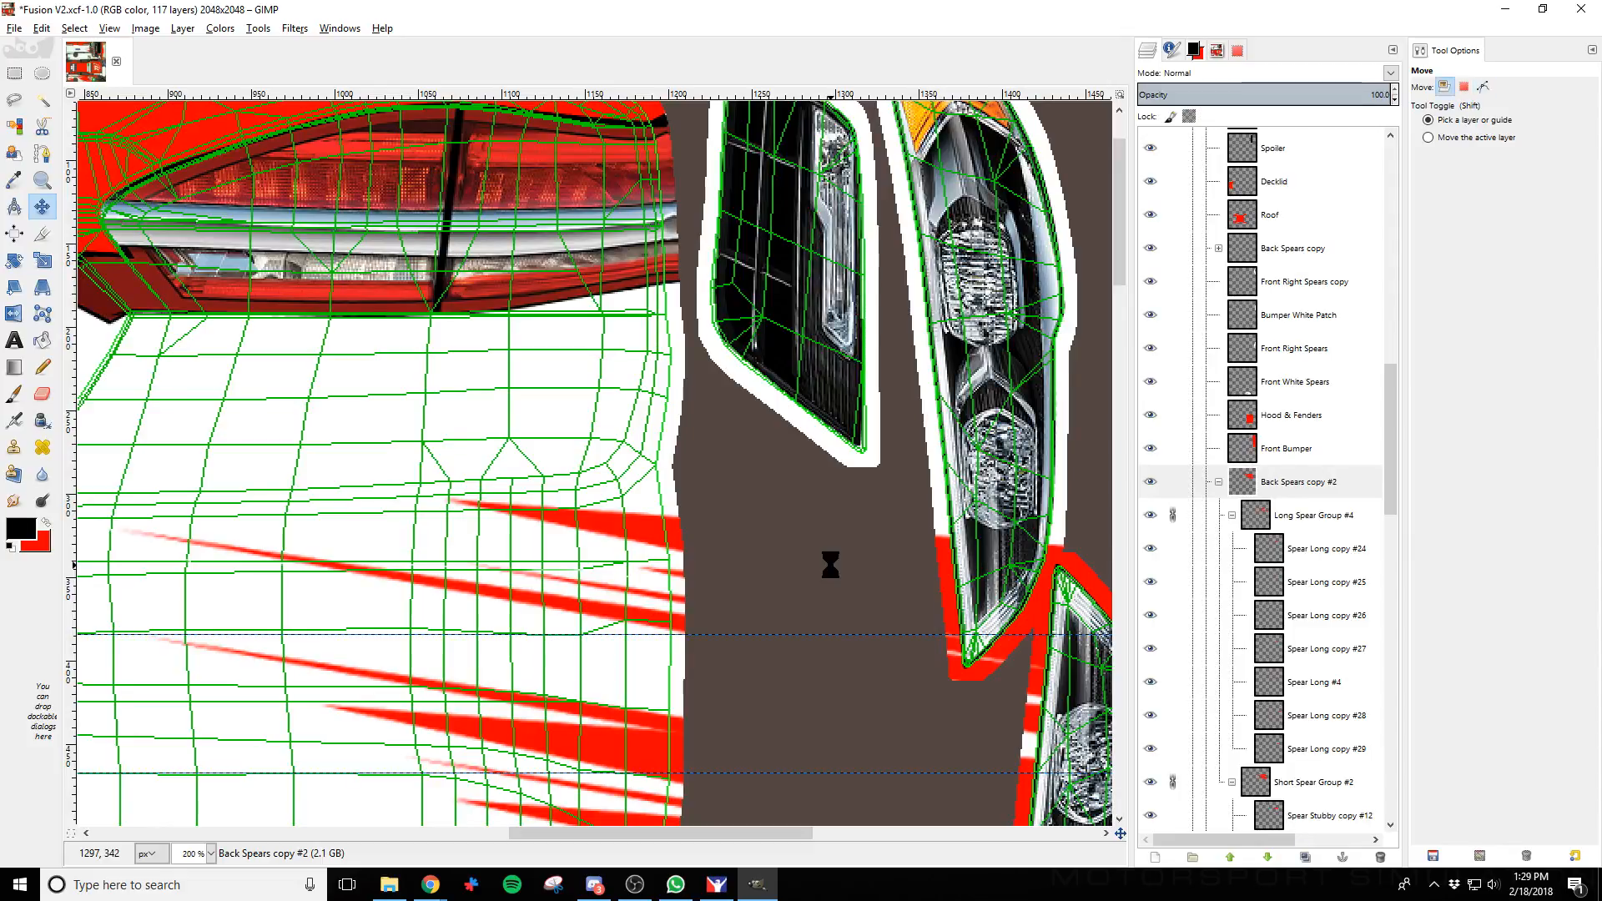
{"action": "key", "text": "alt+Tab"}
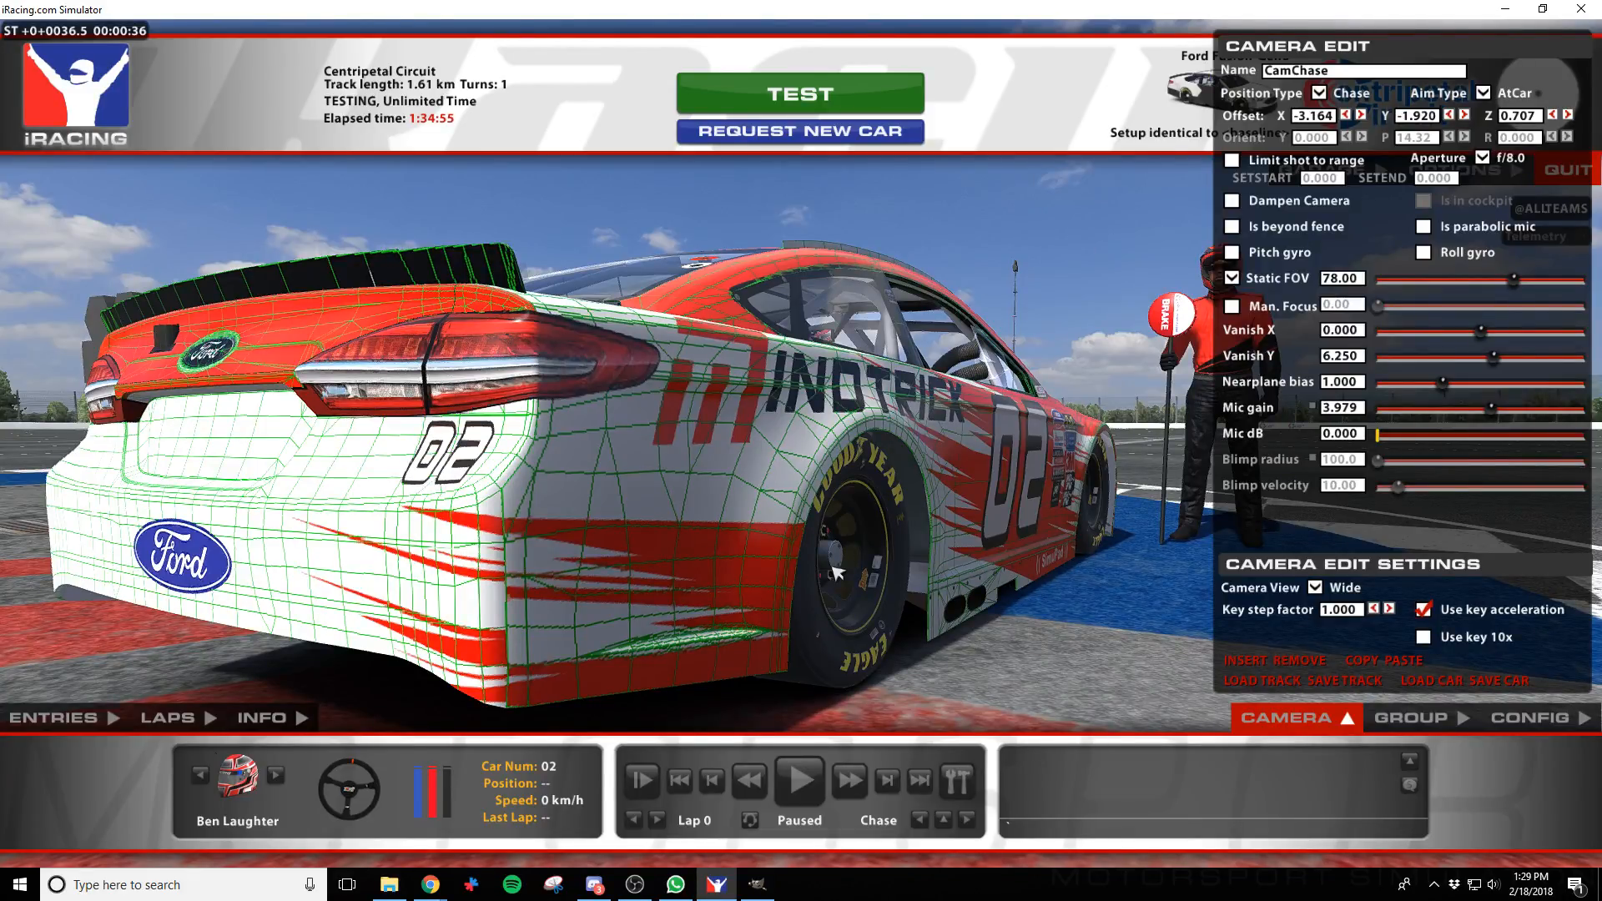
{"action": "key", "text": "alt+Tab"}
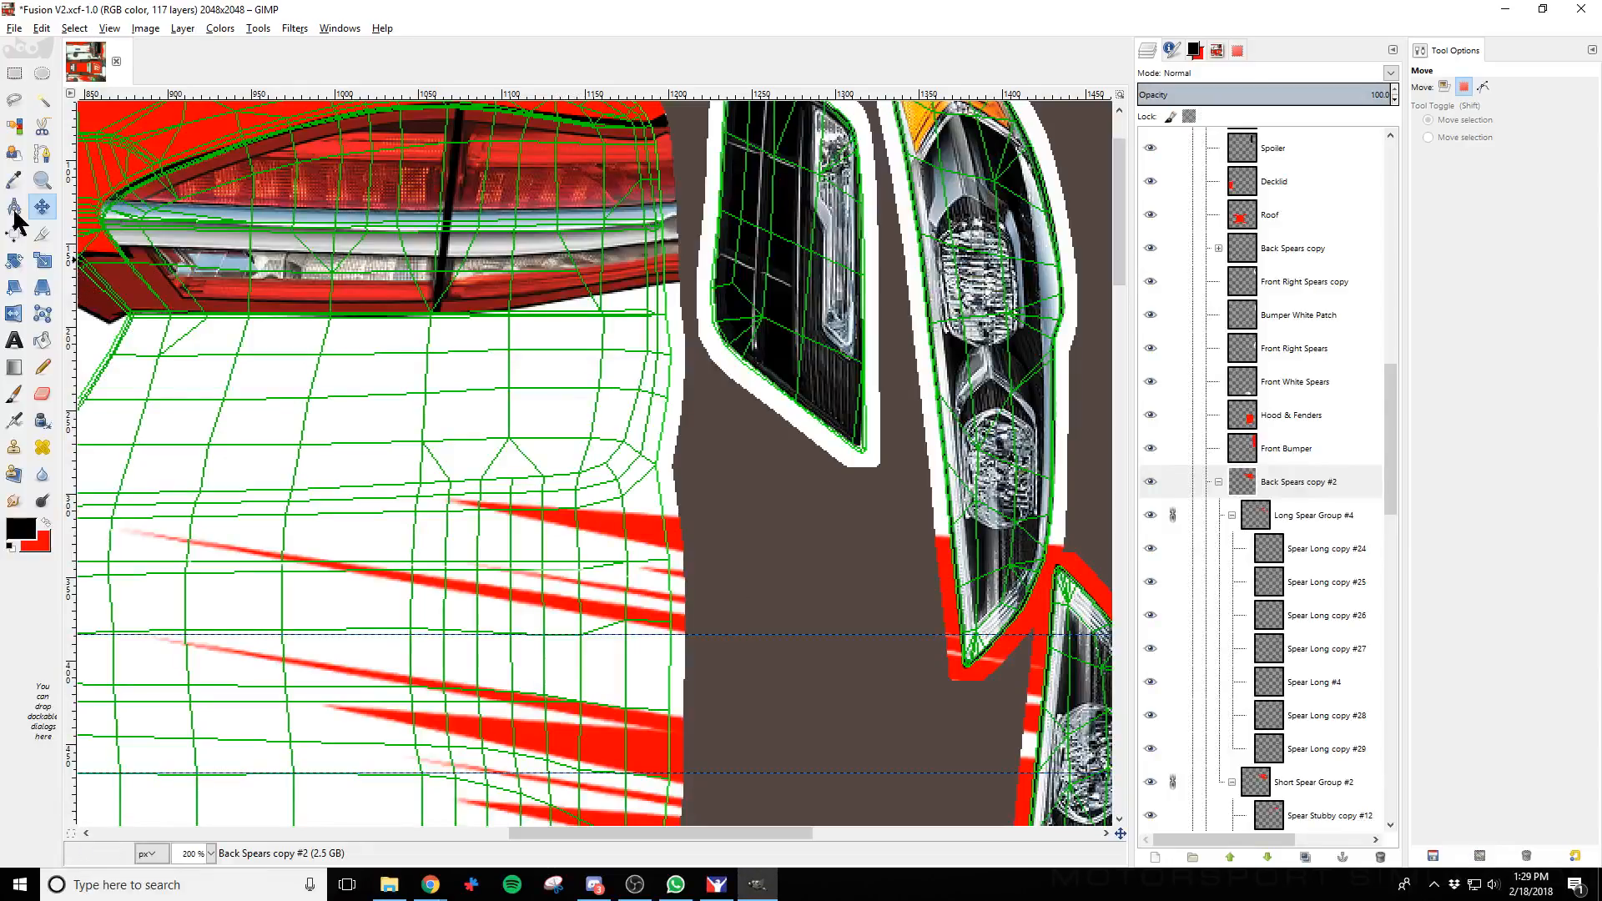
Try a freehand rotation of the back spears layer, then discard it
{"action": "left_click", "coordinate": [14, 261]}
{"action": "left_click", "coordinate": [334, 511]}
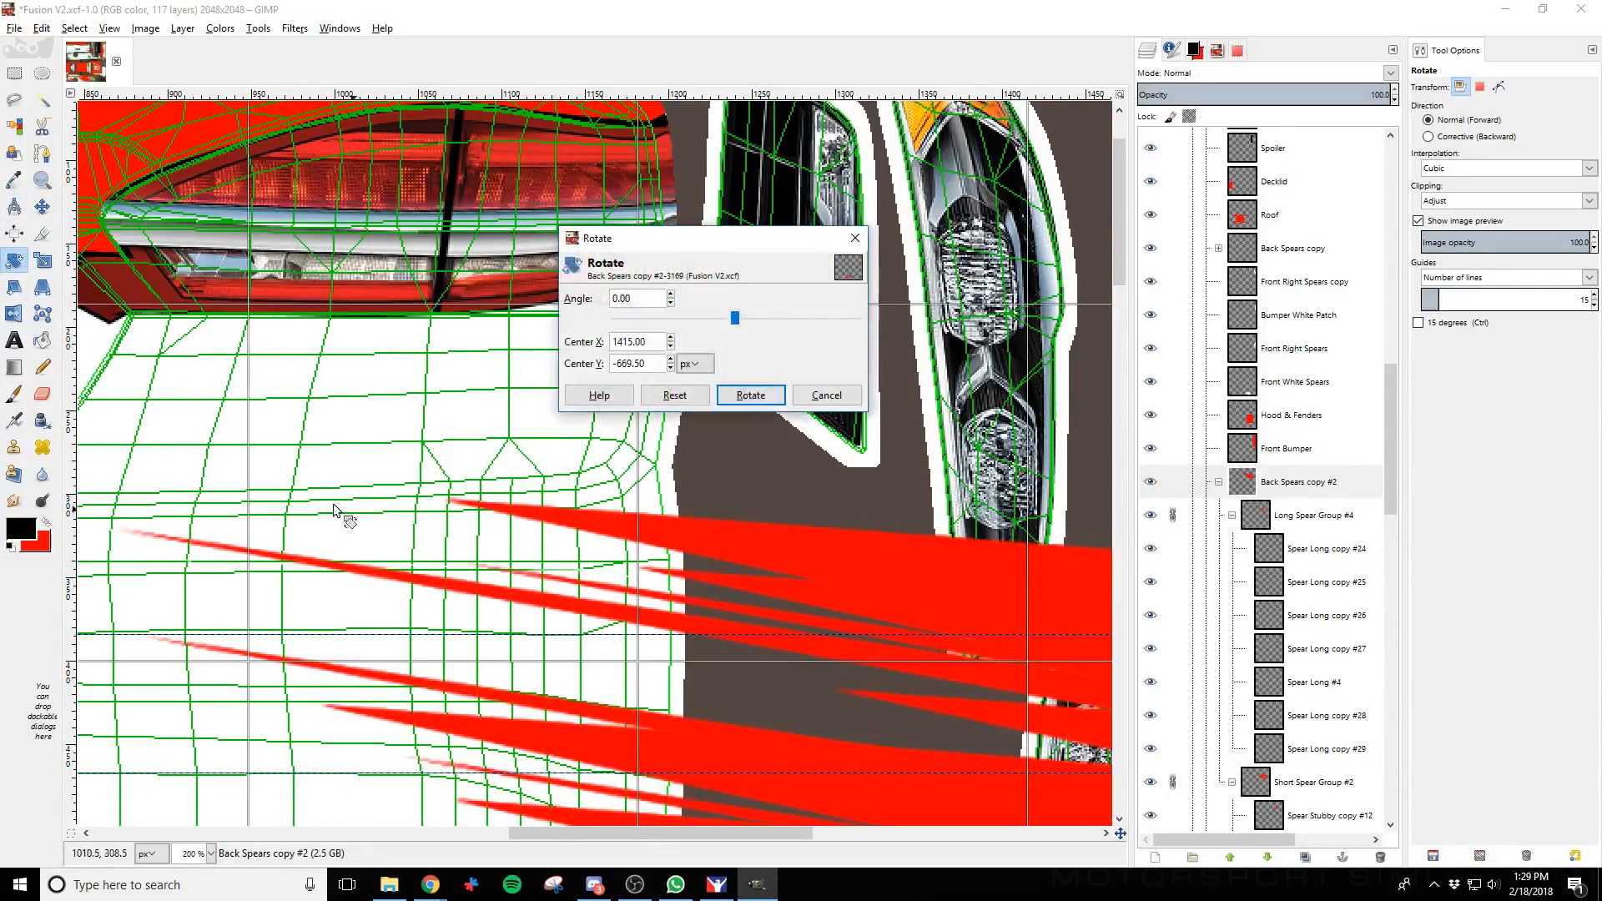
{"action": "left_click_drag", "start_coordinate": [334, 511], "coordinate": [514, 572]}
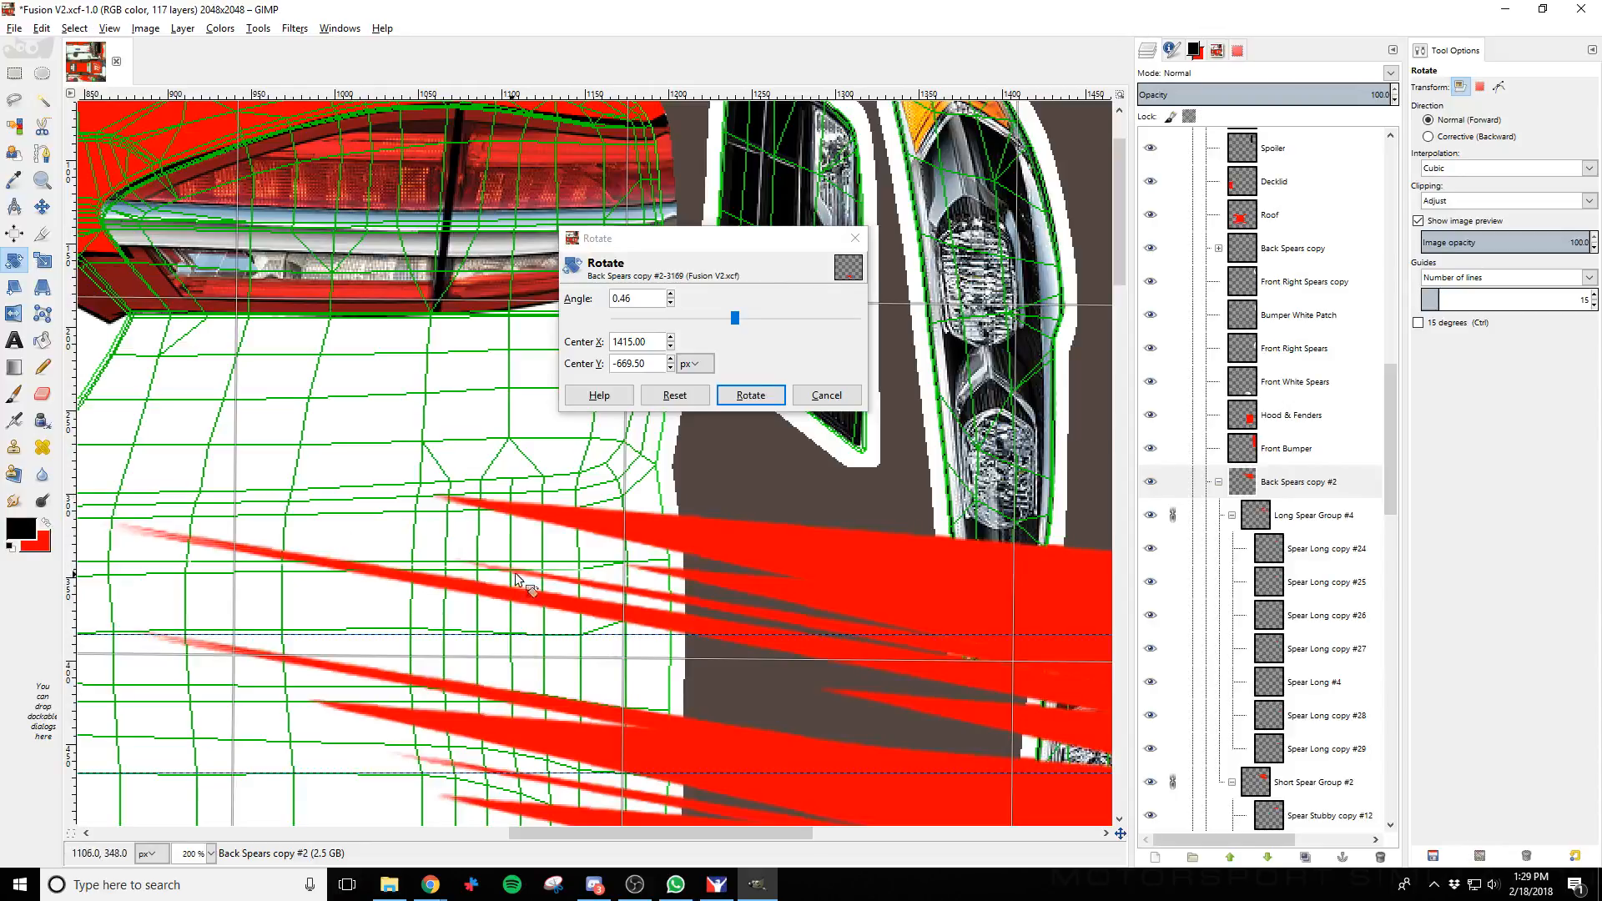
{"action": "left_click", "coordinate": [803, 397]}
Rotate Back Spears copy #2 to -1.70° with the angle spinner and apply it
{"action": "left_click", "coordinate": [527, 502]}
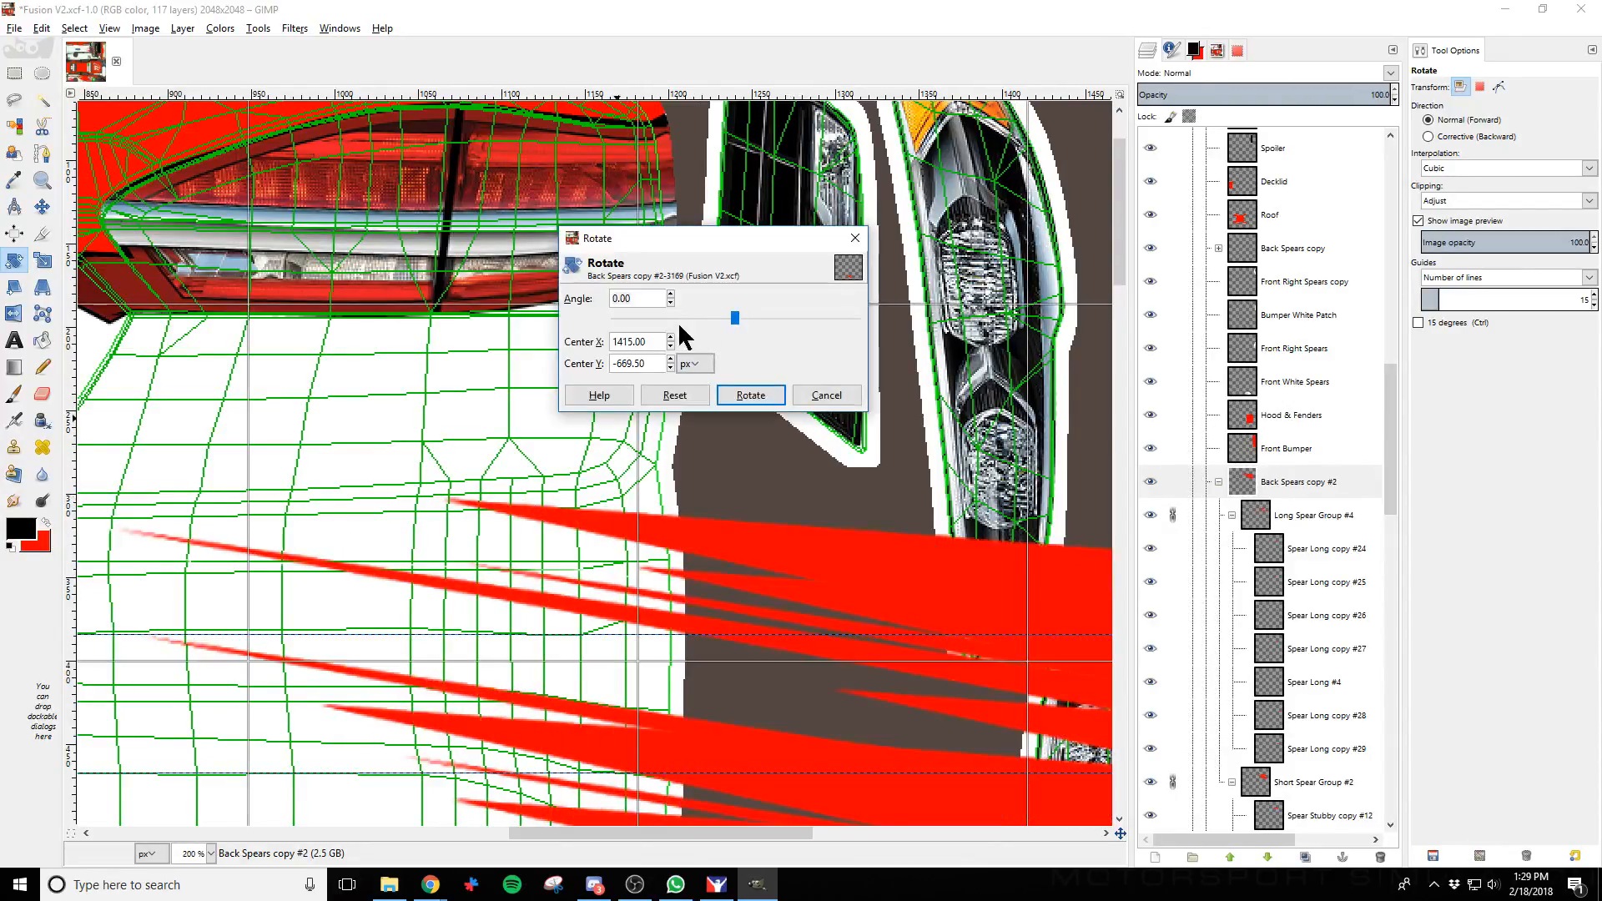
{"action": "left_click", "coordinate": [668, 303]}
{"action": "left_click", "coordinate": [669, 302]}
{"action": "left_click", "coordinate": [669, 302]}
{"action": "left_click", "coordinate": [669, 302]}
{"action": "left_click", "coordinate": [669, 302]}
{"action": "left_click", "coordinate": [668, 302]}
{"action": "left_click", "coordinate": [669, 302]}
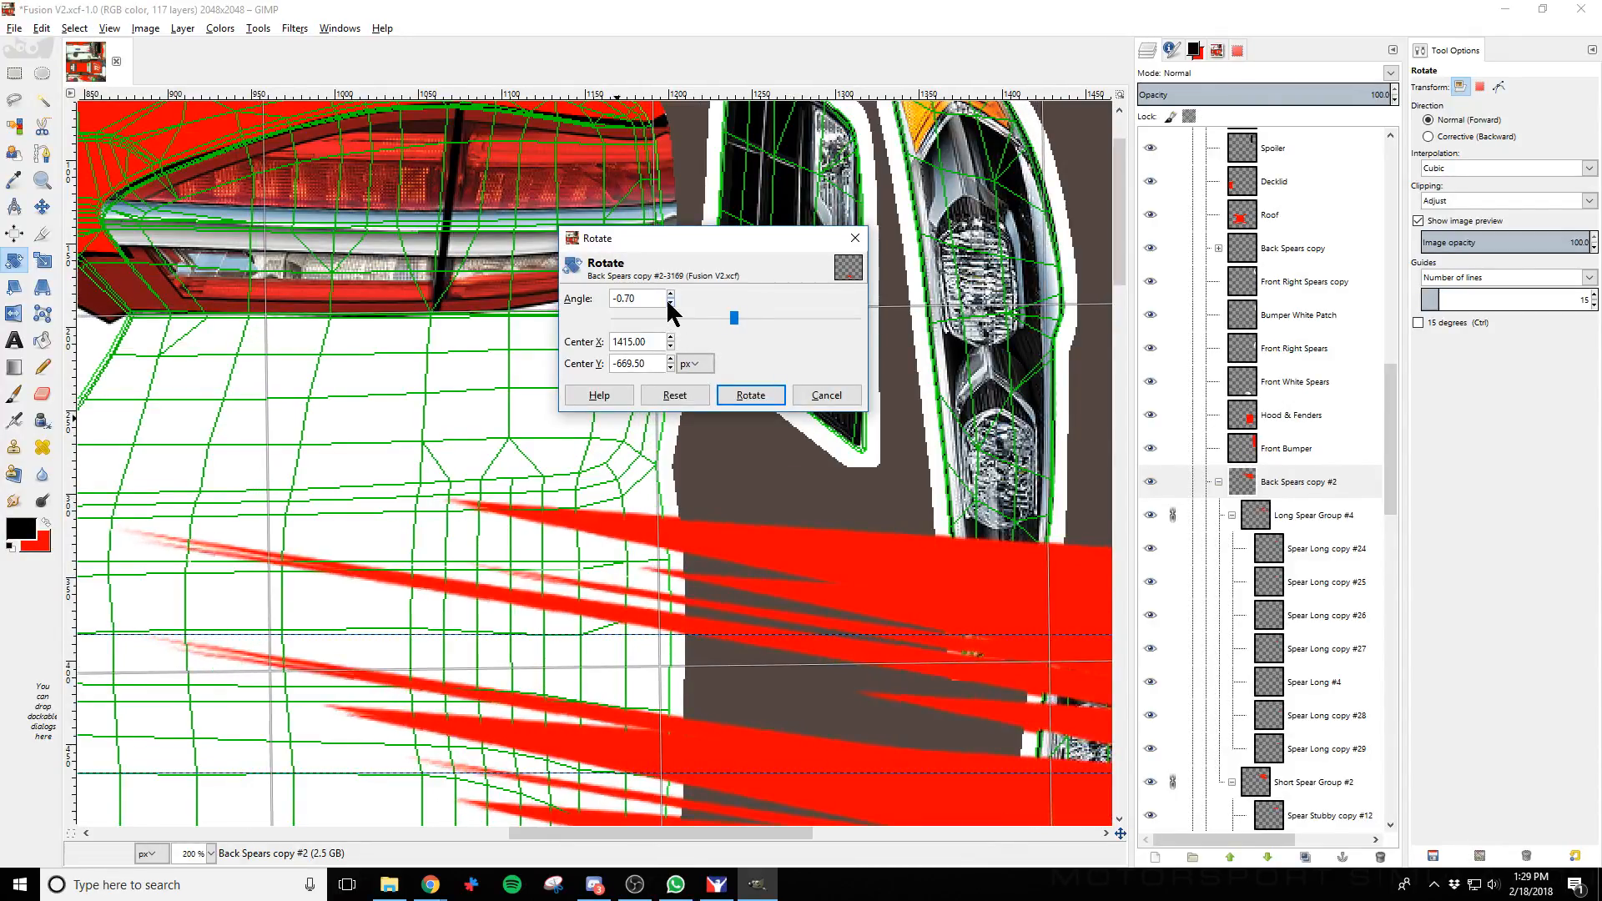
{"action": "left_click", "coordinate": [668, 302]}
{"action": "left_click", "coordinate": [668, 302]}
{"action": "left_click", "coordinate": [668, 302]}
{"action": "left_click", "coordinate": [668, 302]}
{"action": "left_click", "coordinate": [668, 302]}
{"action": "left_click", "coordinate": [668, 302]}
{"action": "left_click", "coordinate": [669, 302]}
{"action": "left_click", "coordinate": [668, 302]}
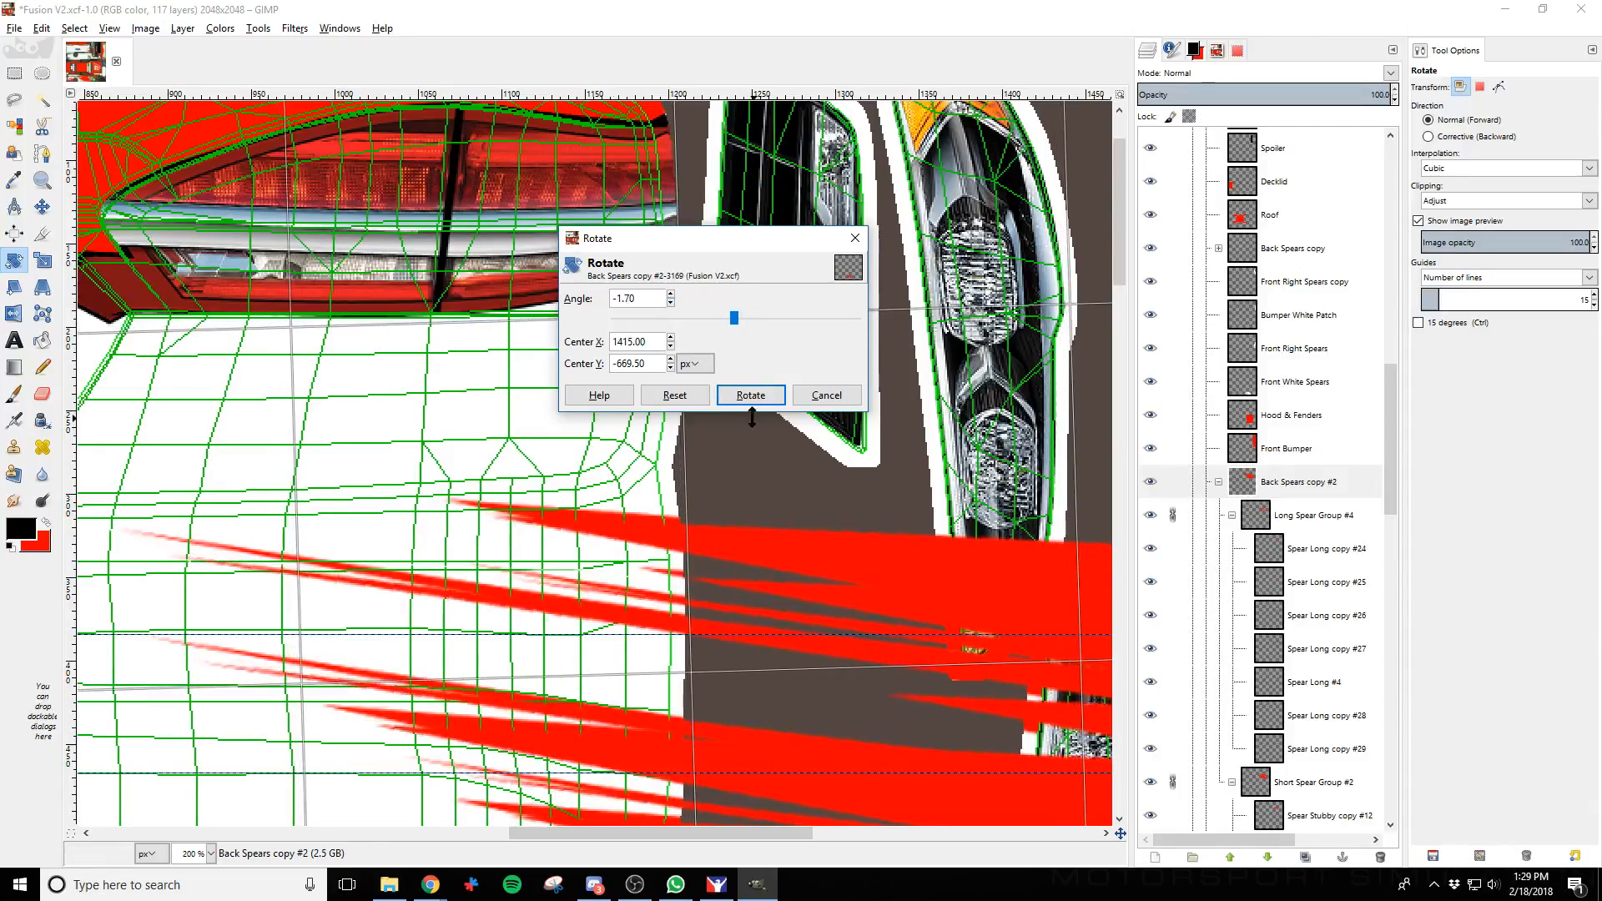
{"action": "left_click", "coordinate": [751, 396]}
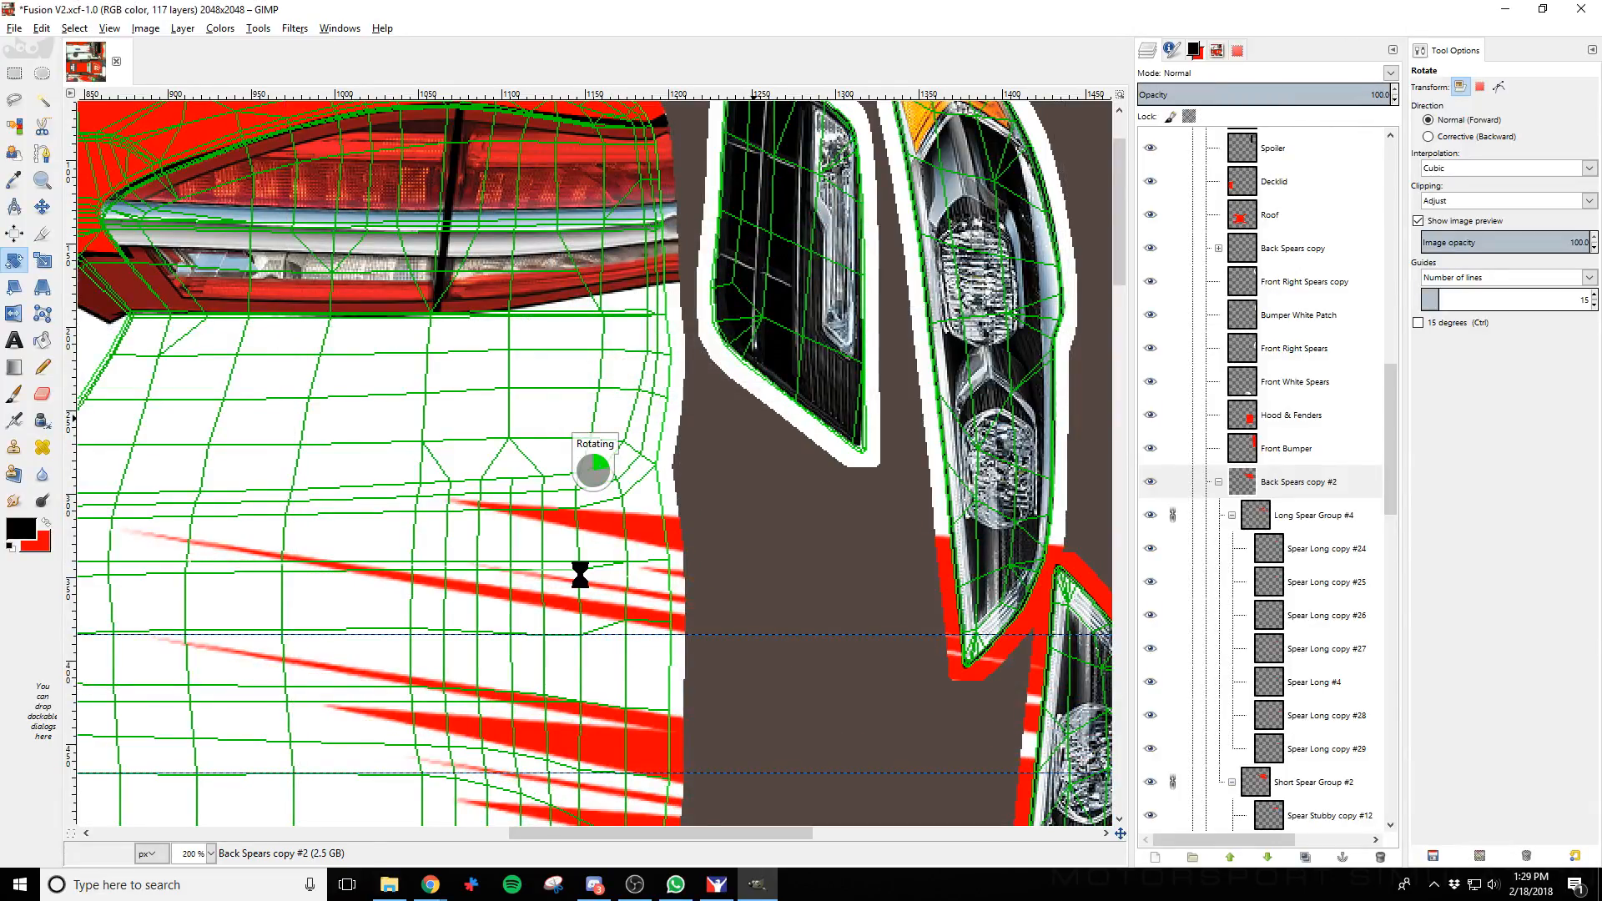
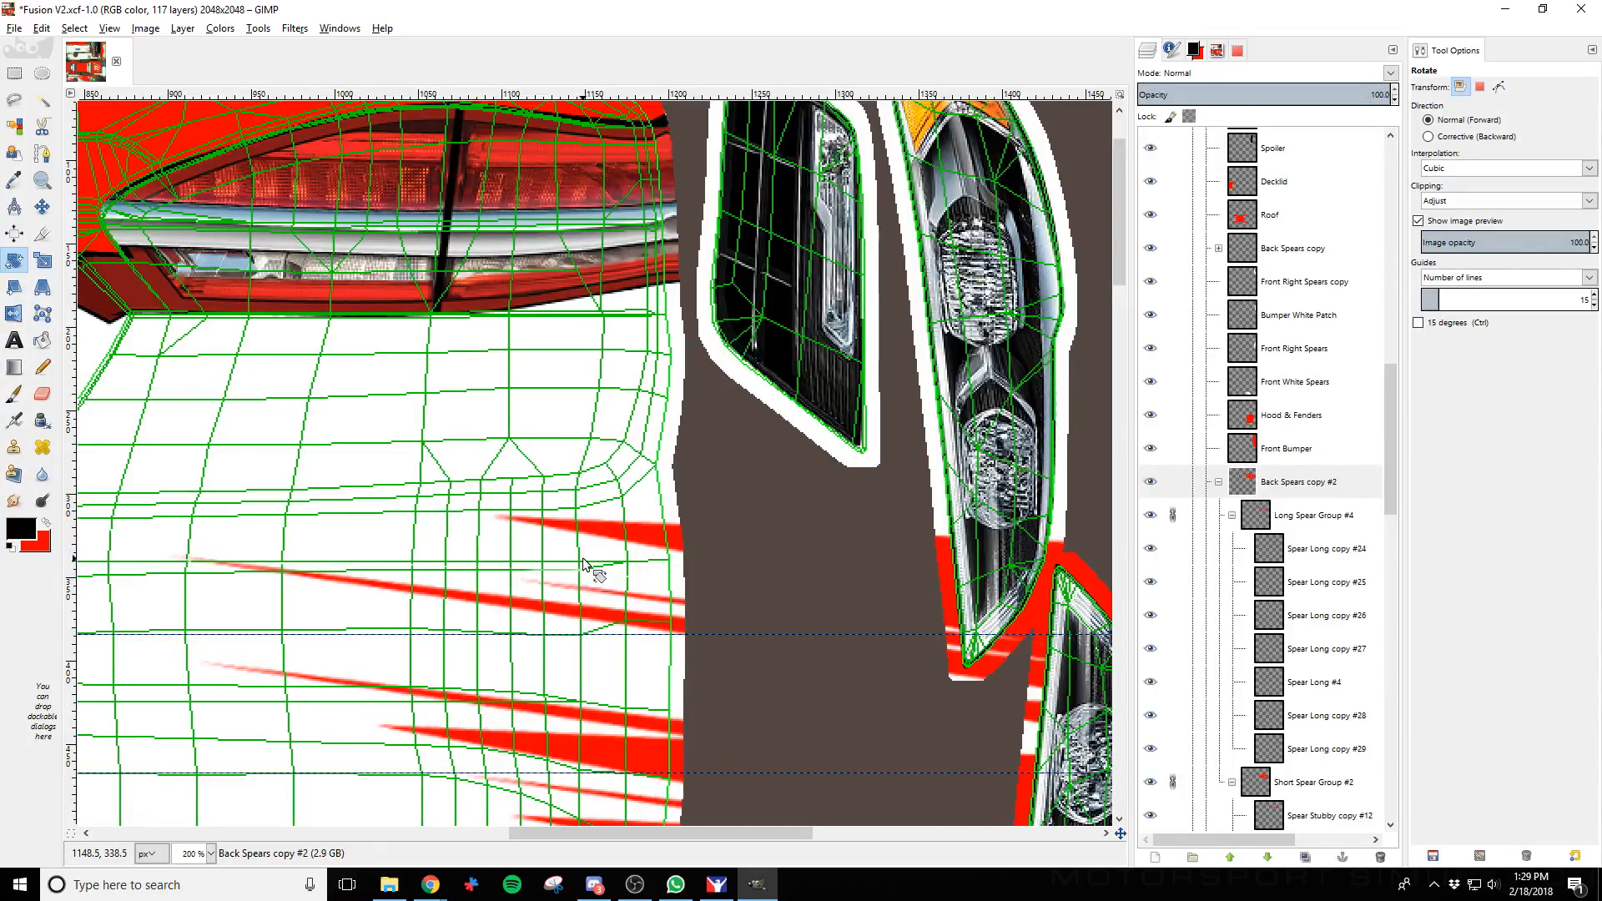
Export the paint as the car's TGA texture and view the car's rear in iRacing
{"action": "key", "text": "ctrl+e"}
{"action": "key", "text": "alt+Tab"}
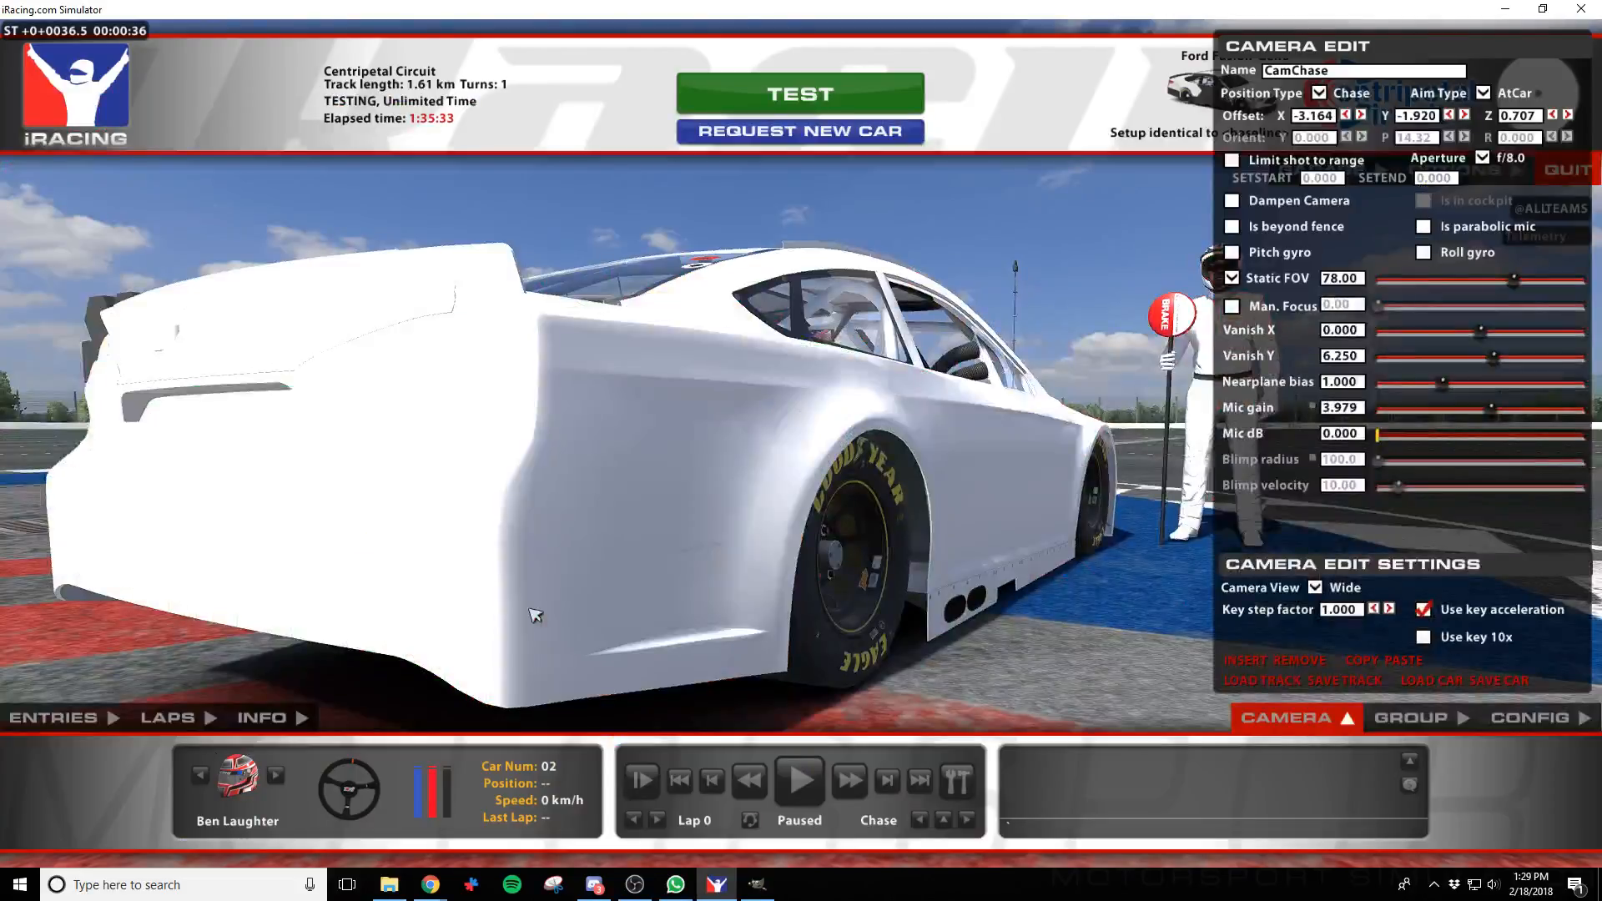
{"action": "key", "text": "a"}
{"action": "key", "text": "a"}
{"action": "key", "text": "a"}
{"action": "key", "text": "a"}
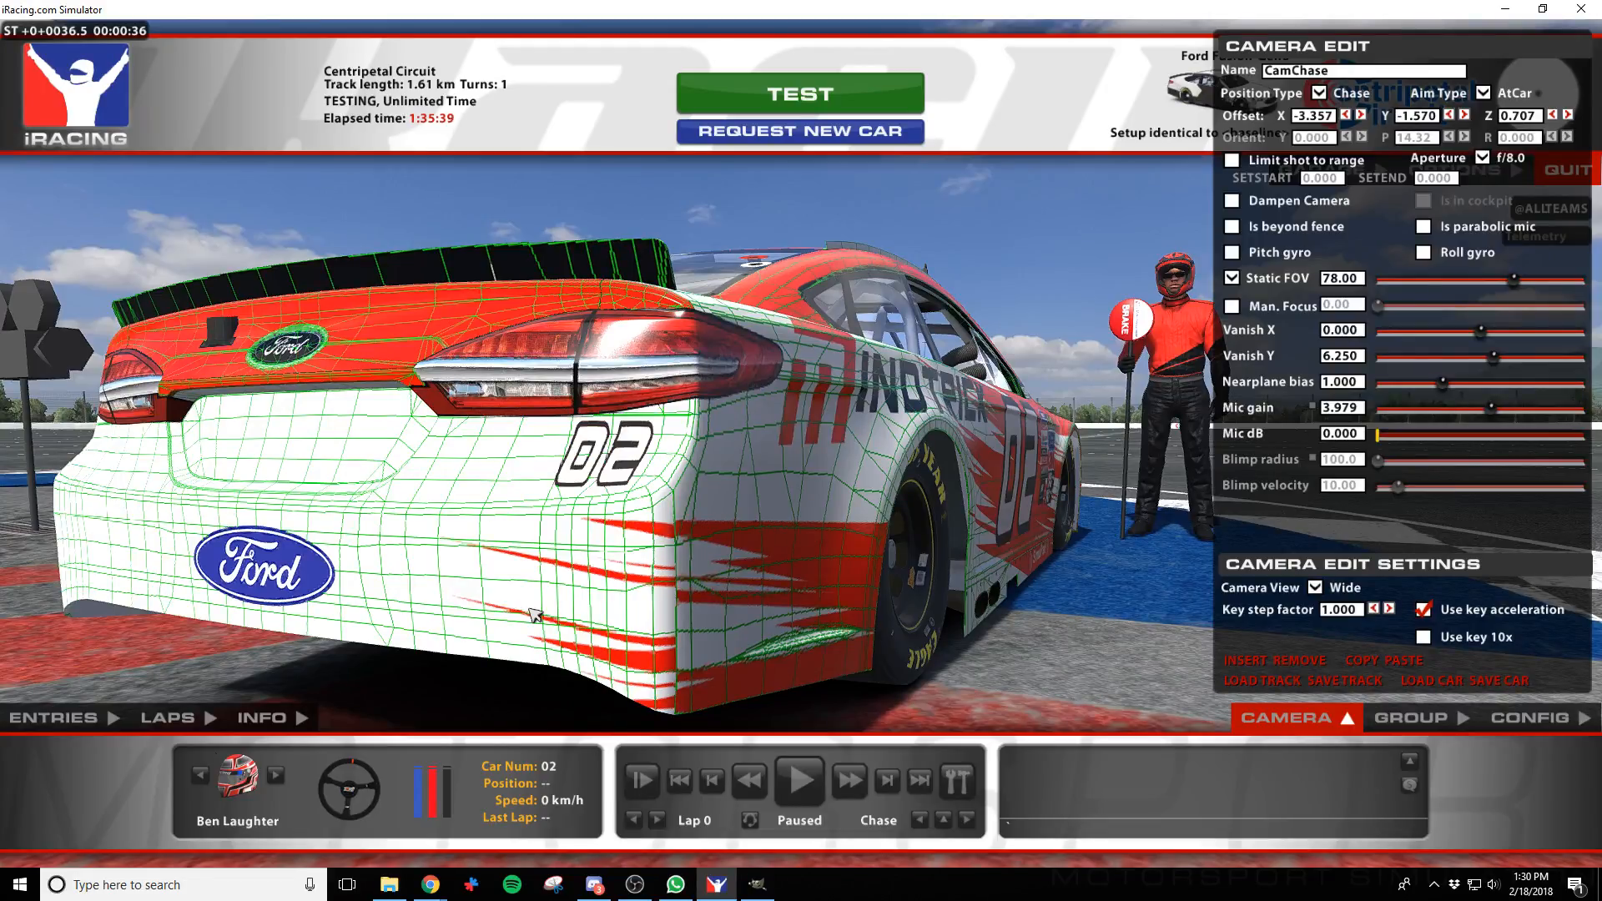
{"action": "key", "text": "alt+Tab"}
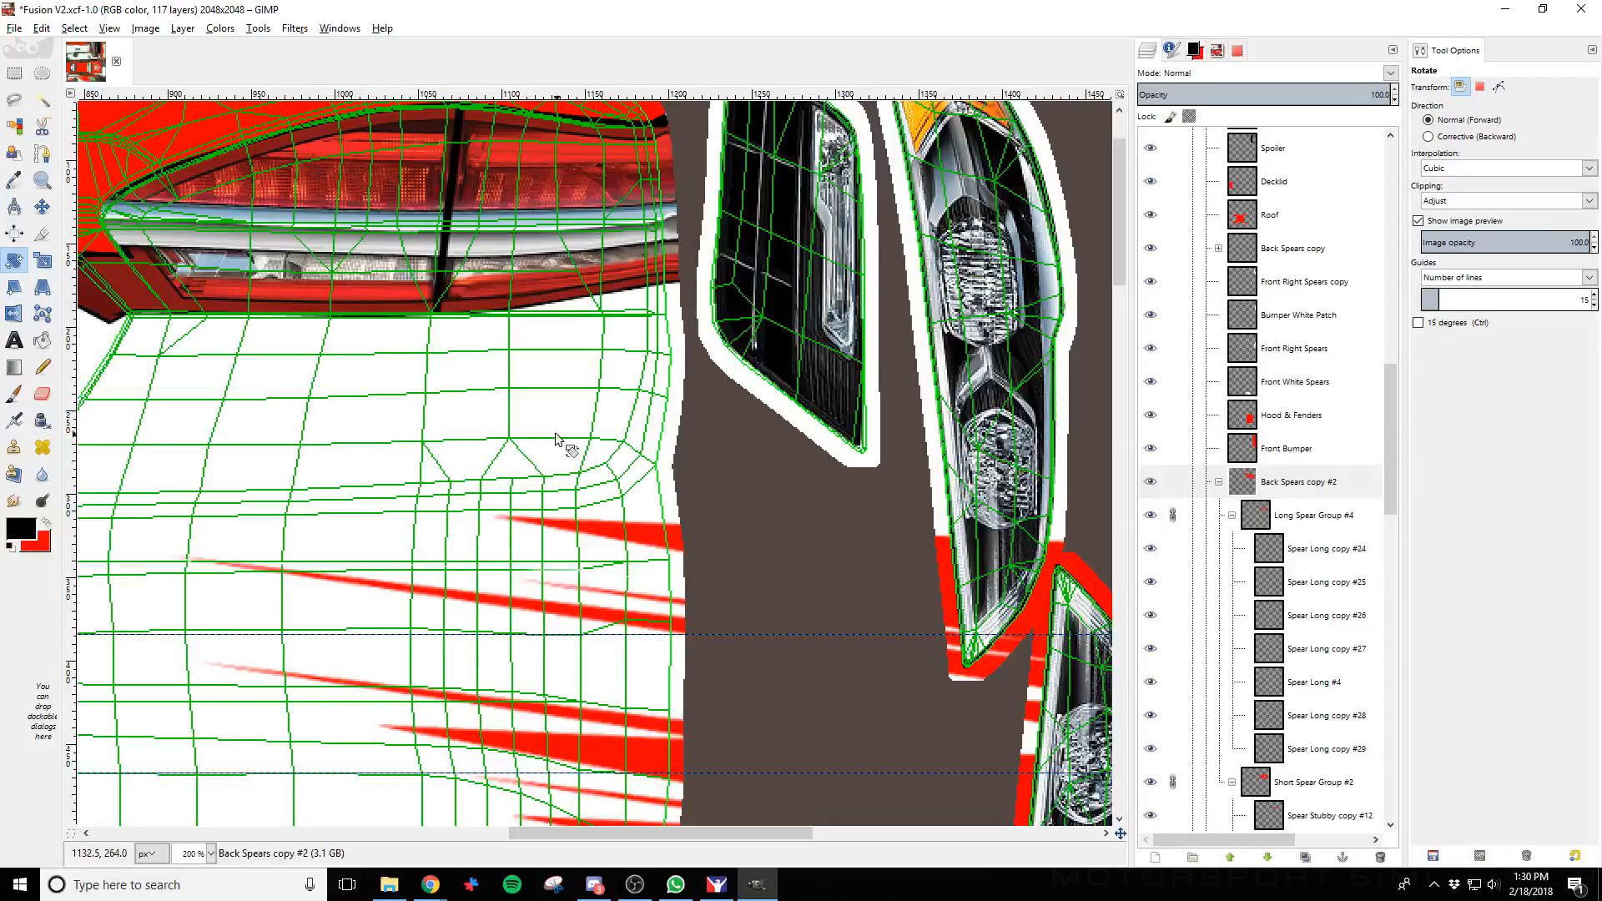
Shift the rear spears slightly up-left, compare in iRacing, and hide the green Wire overlay
{"action": "left_click", "coordinate": [42, 207]}
{"action": "left_click_drag", "start_coordinate": [632, 535], "coordinate": [631, 528]}
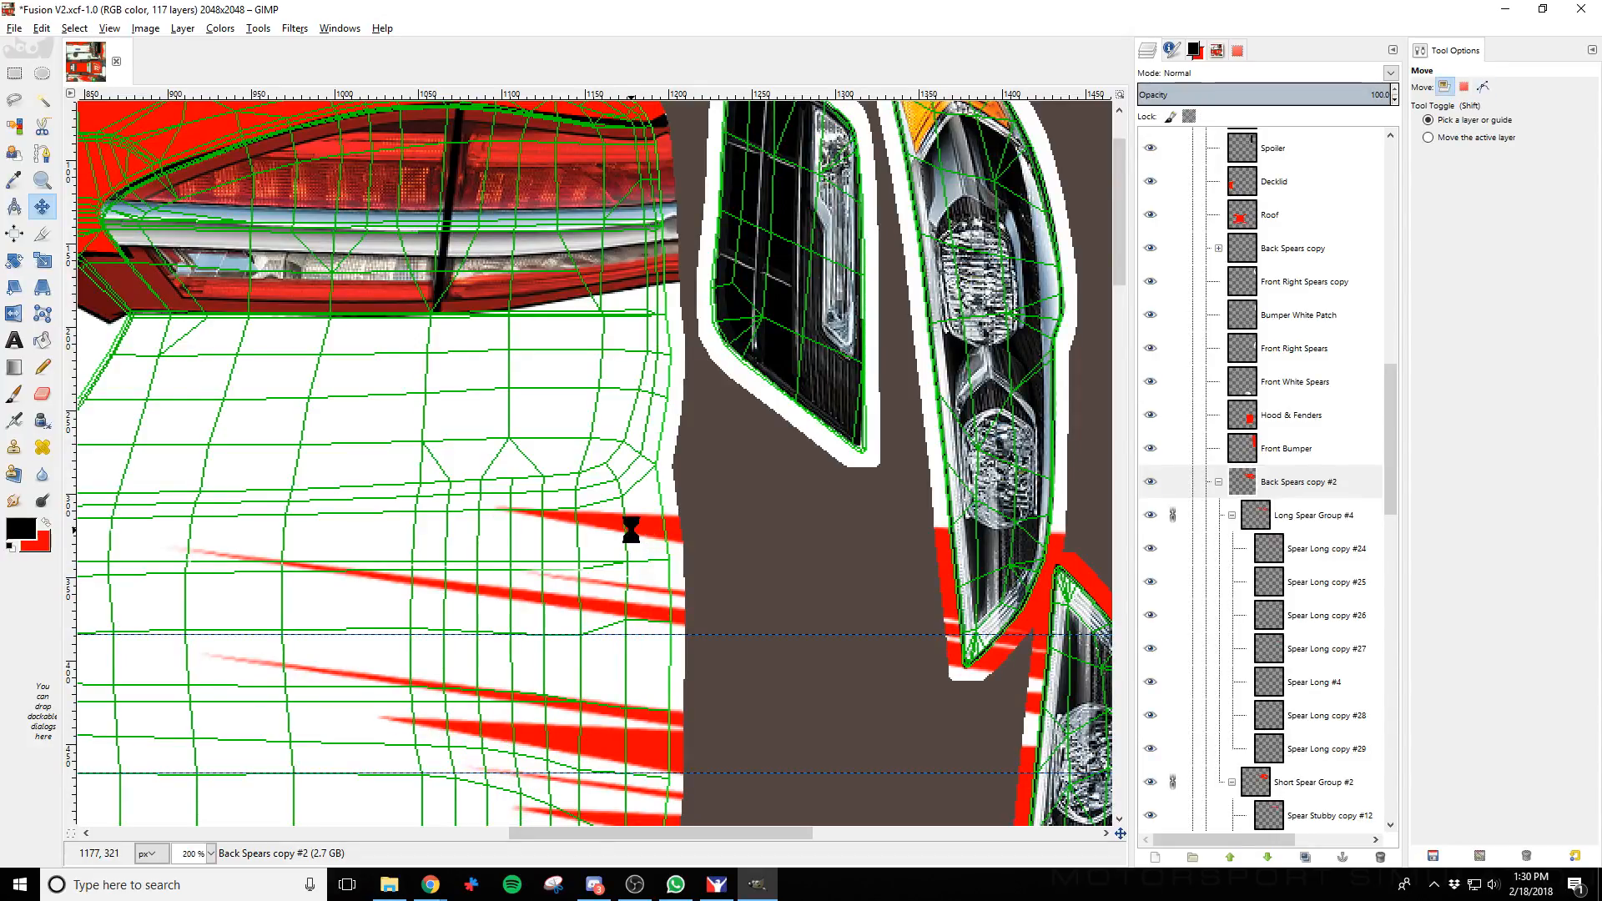
{"action": "key", "text": "alt+Tab"}
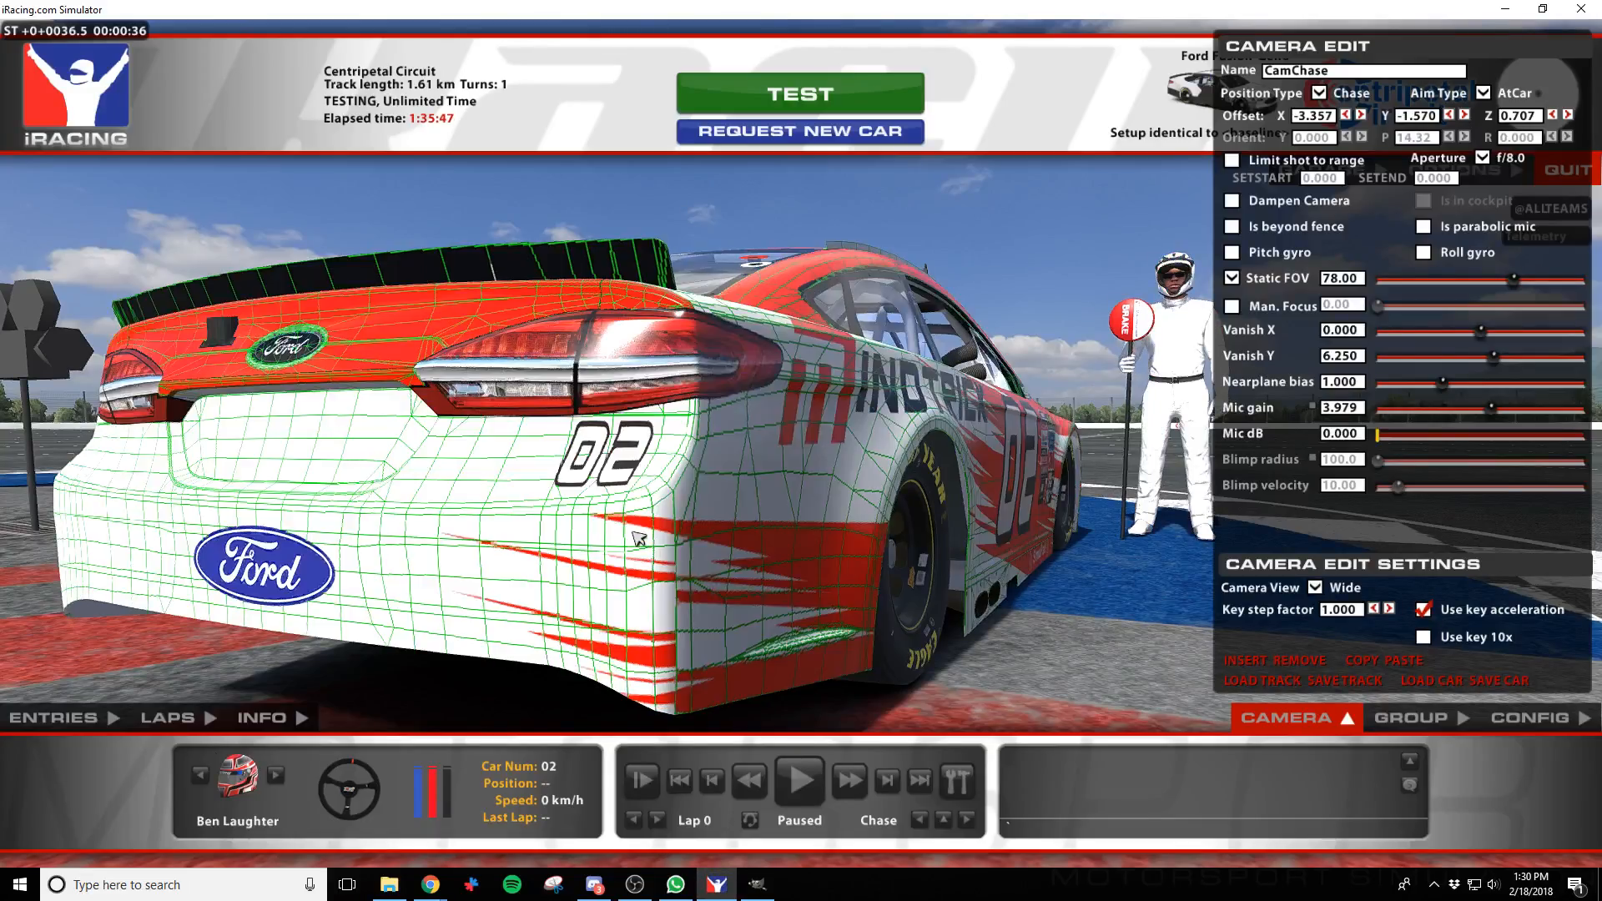
{"action": "key", "text": "alt+Tab"}
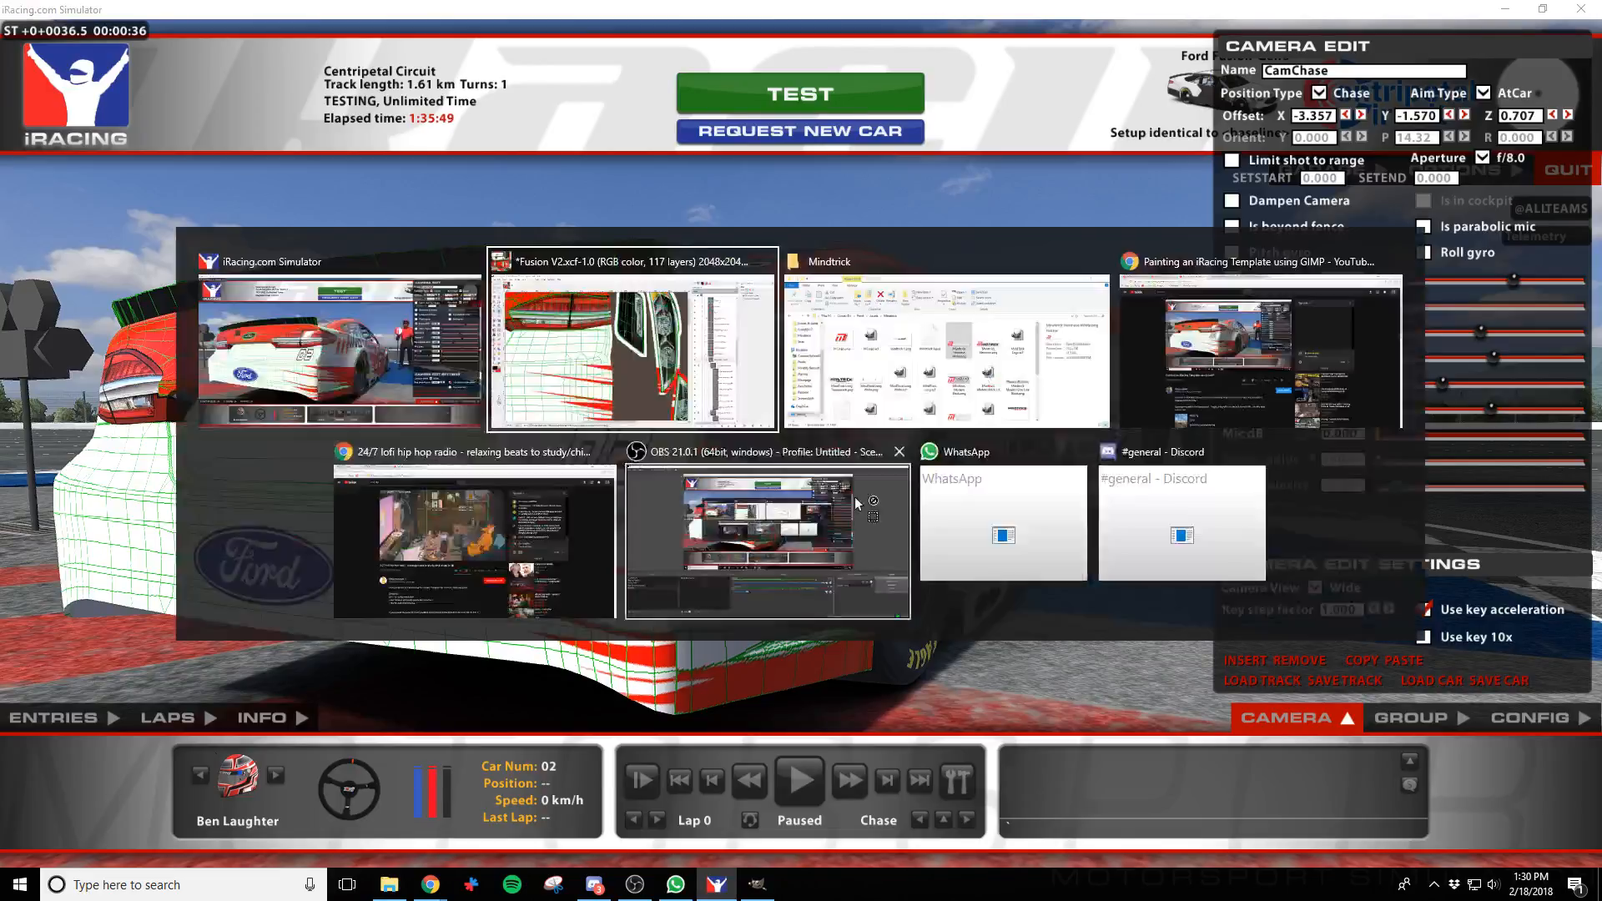
{"action": "scroll", "coordinate": [1202, 359], "scroll_direction": "up", "scroll_amount": 8}
{"action": "left_click", "coordinate": [1150, 244]}
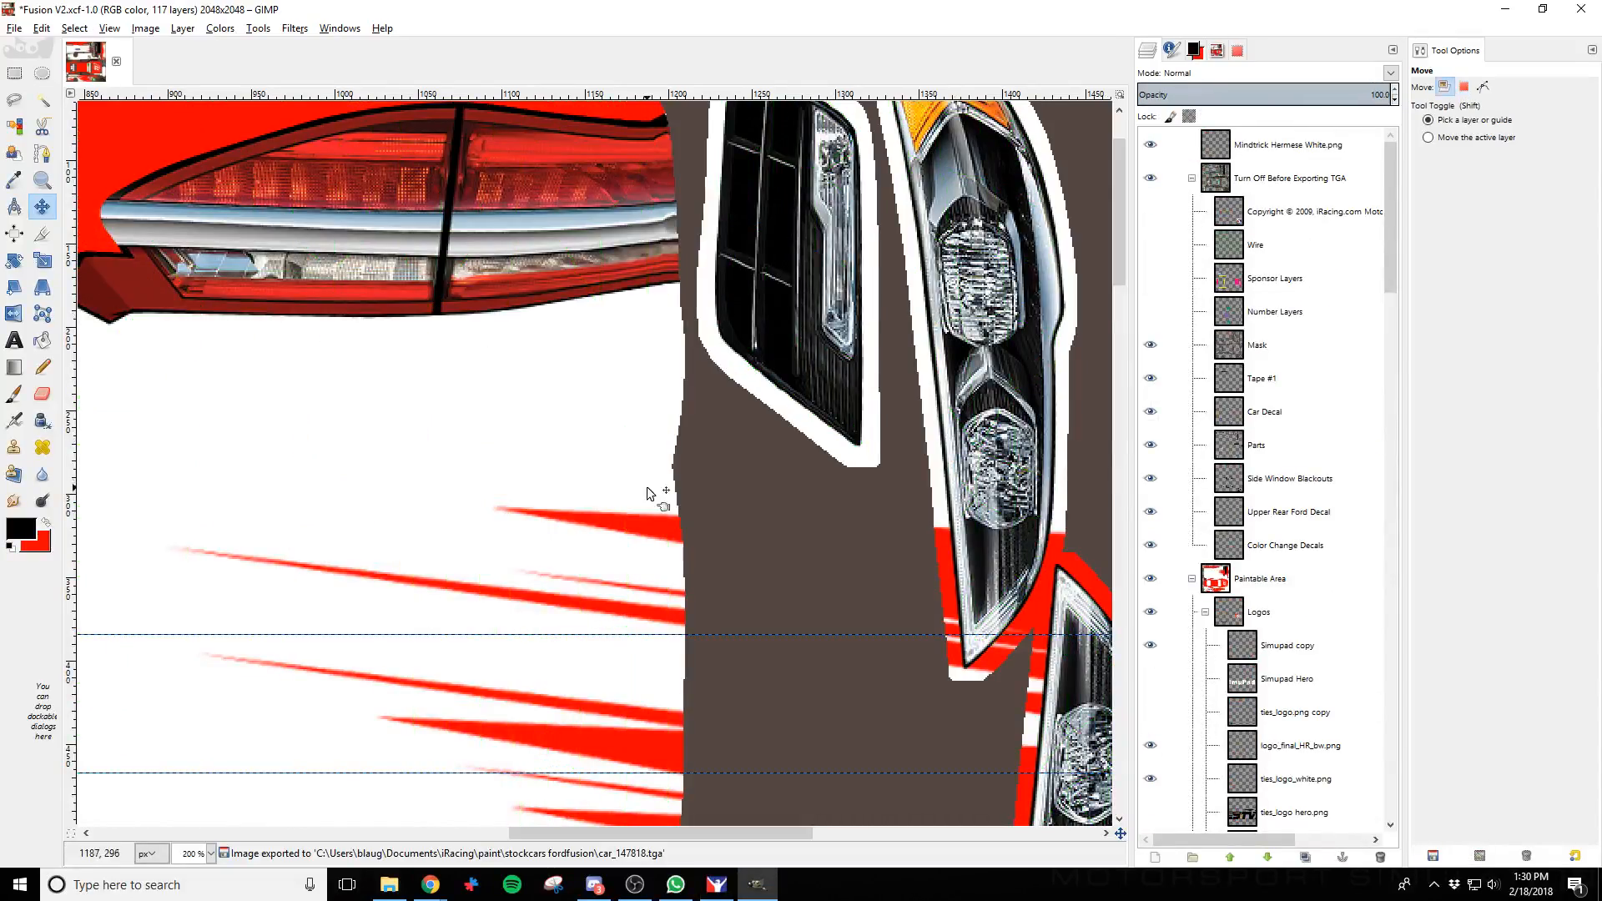
View the exported livery on the car's right side in iRacing
{"action": "key", "text": "alt+Tab"}
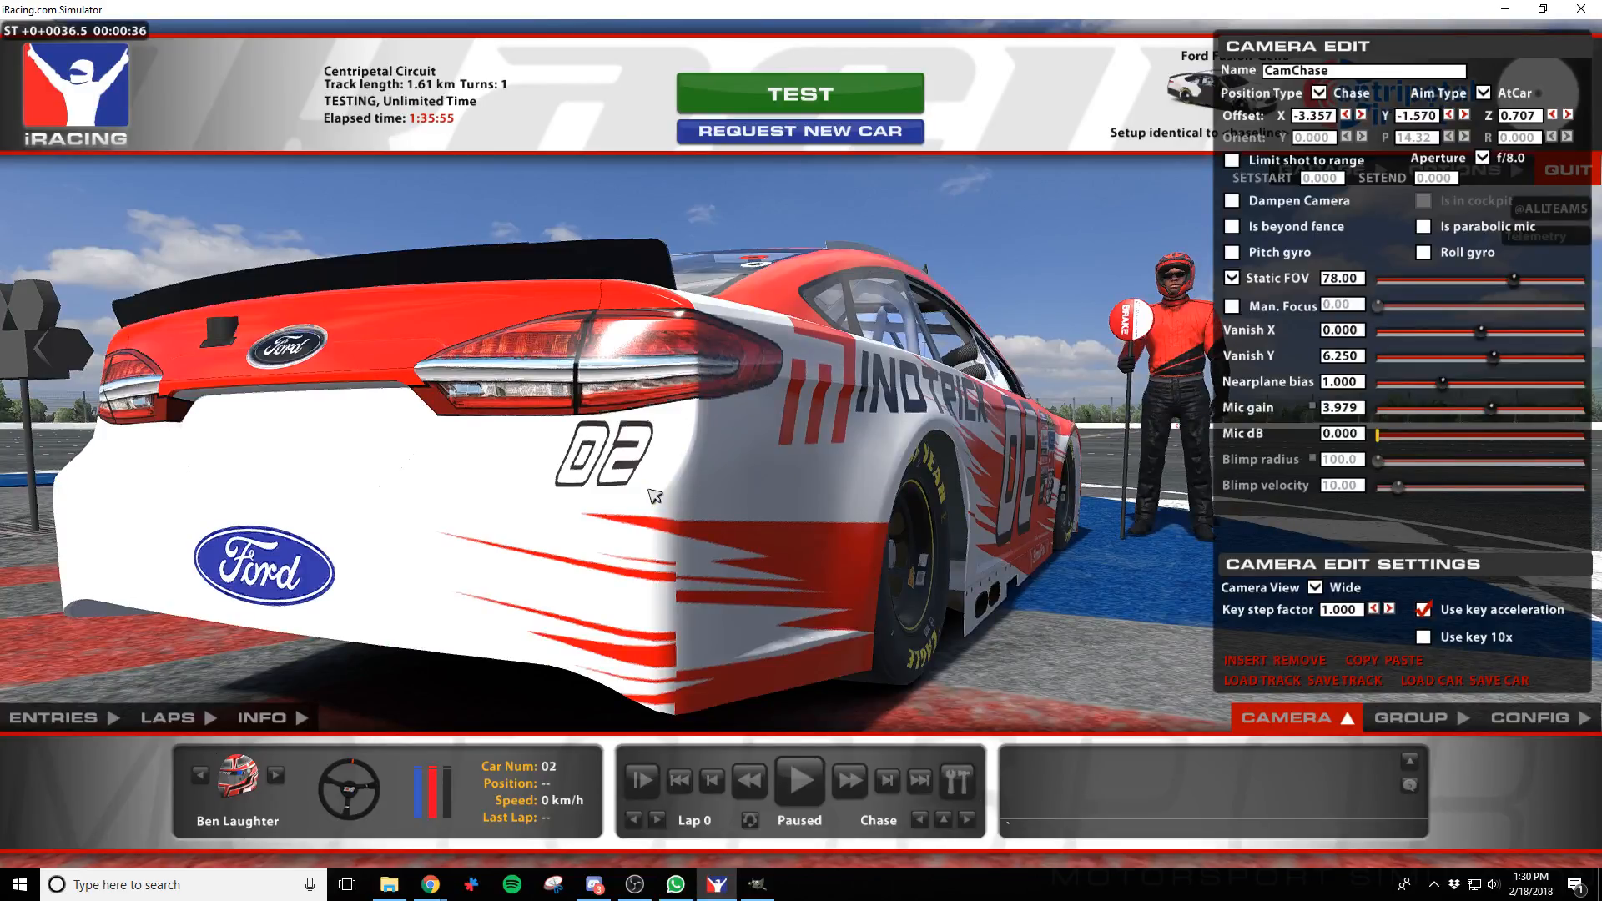
{"action": "key", "text": "d"}
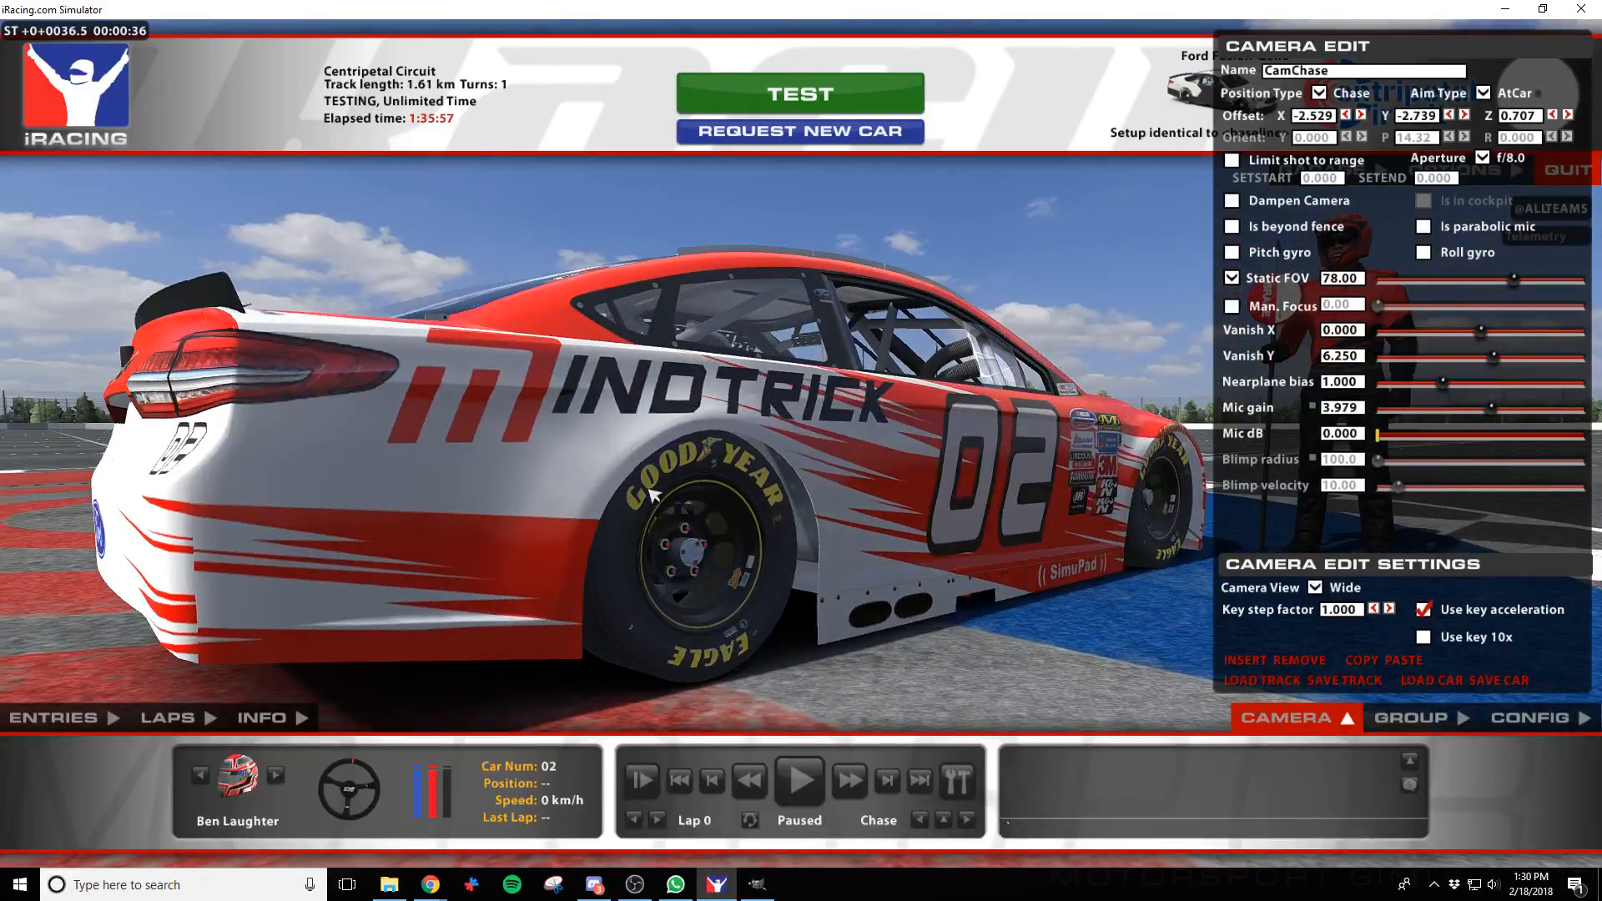
{"action": "key", "text": "alt+Tab"}
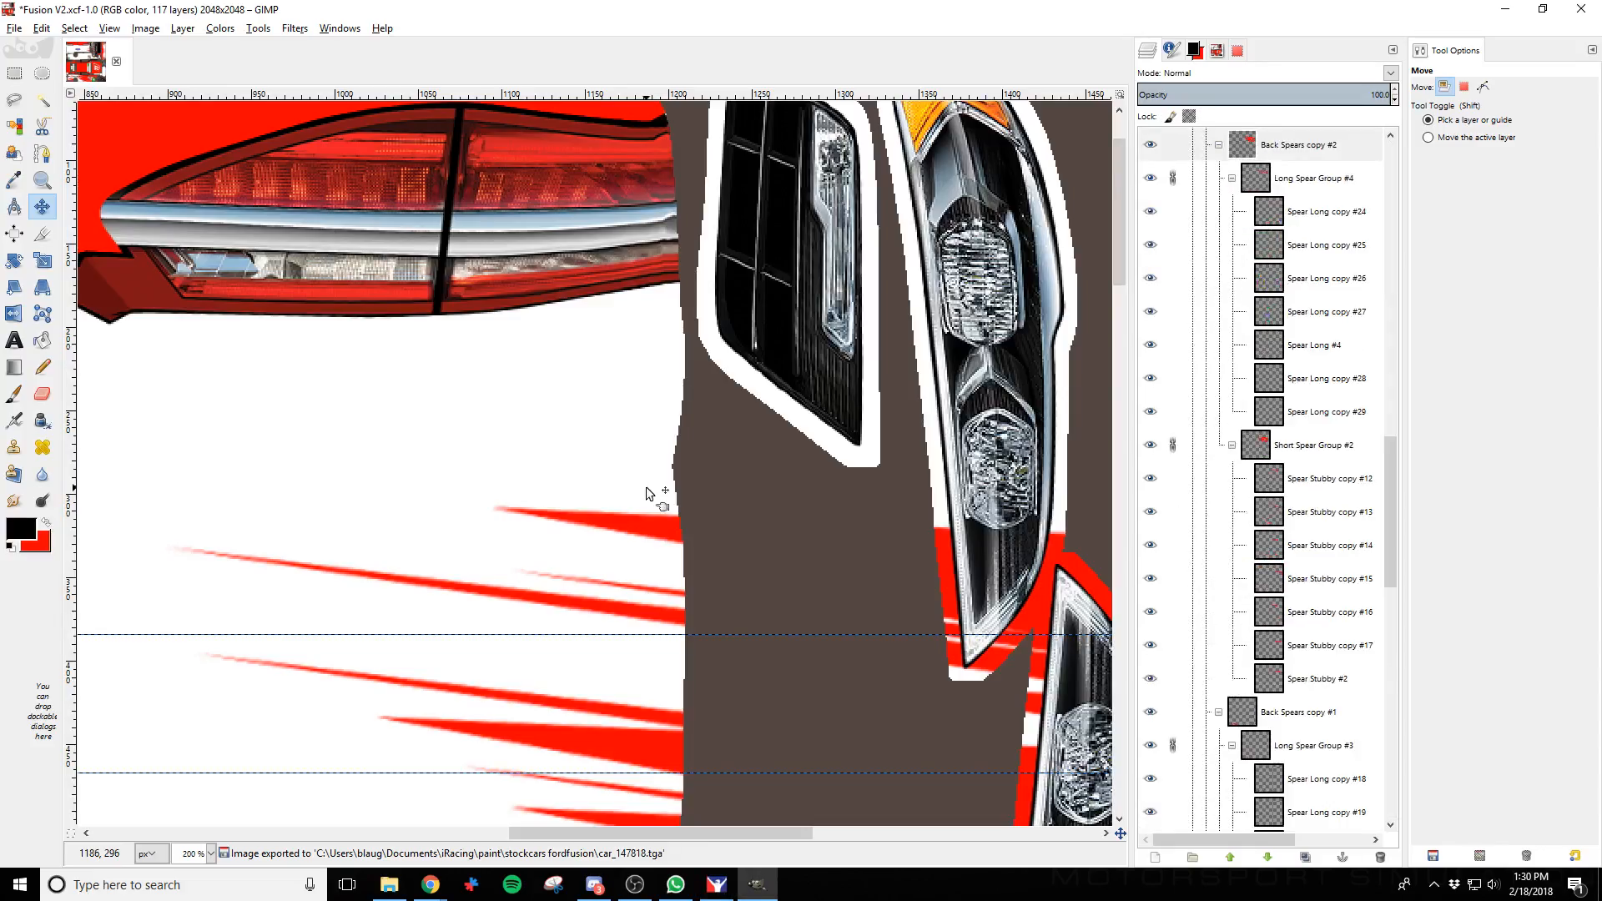
Nudge the rear spears down one pixel, re-export, and reload the paint in iRacing
{"action": "key", "text": "Down"}
{"action": "key", "text": "ctrl+e"}
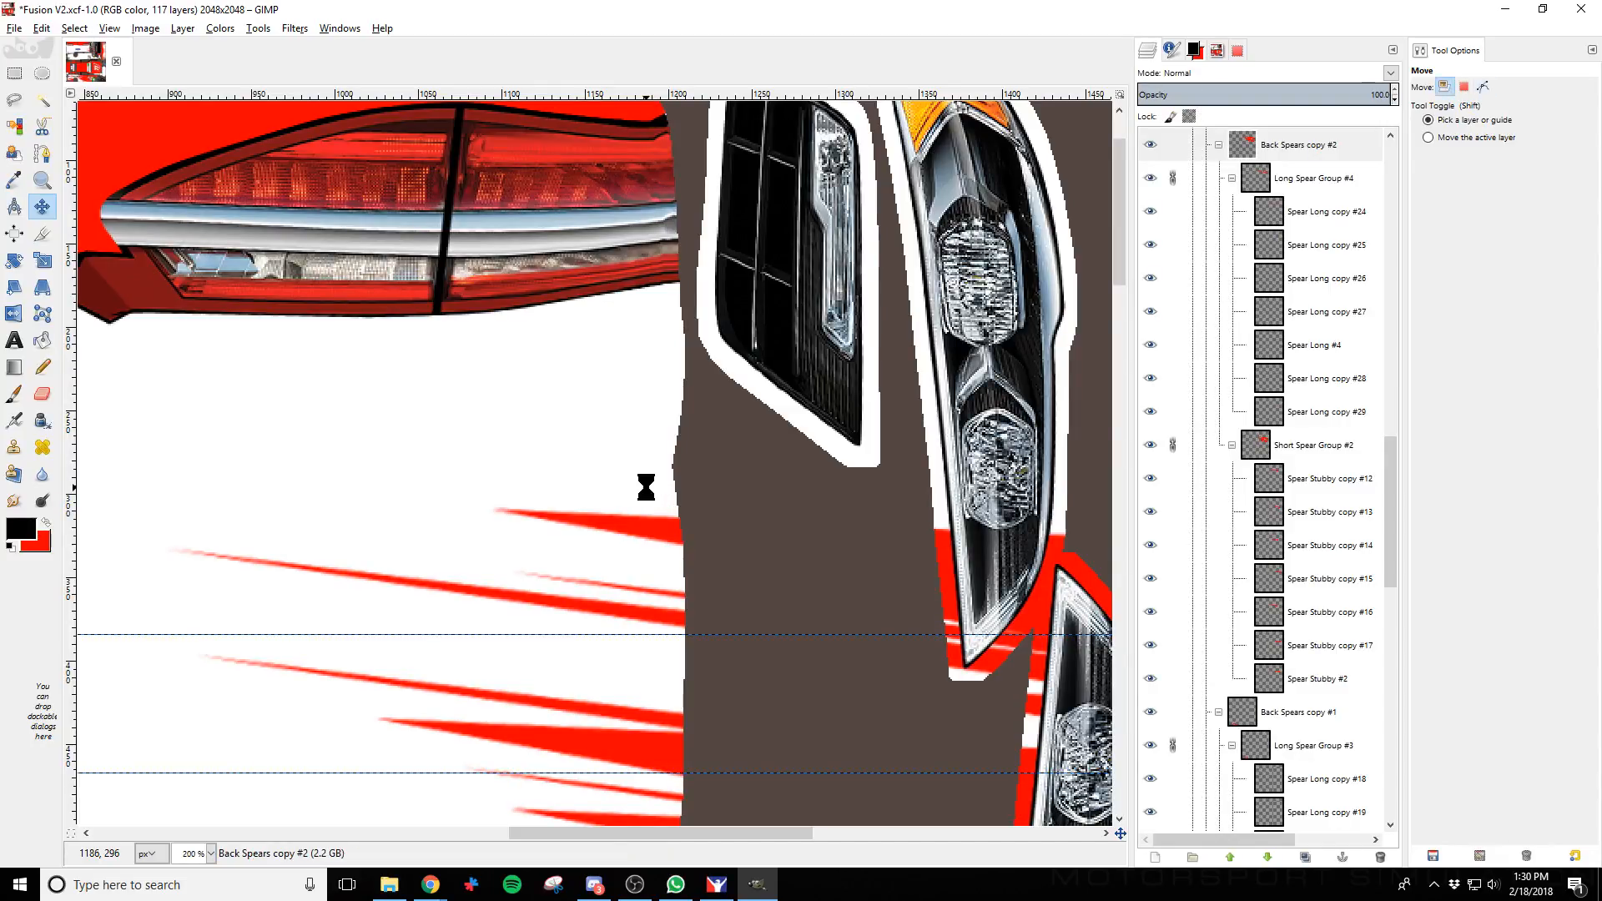
{"action": "key", "text": "alt+Tab"}
{"action": "key", "text": "ctrl+r"}
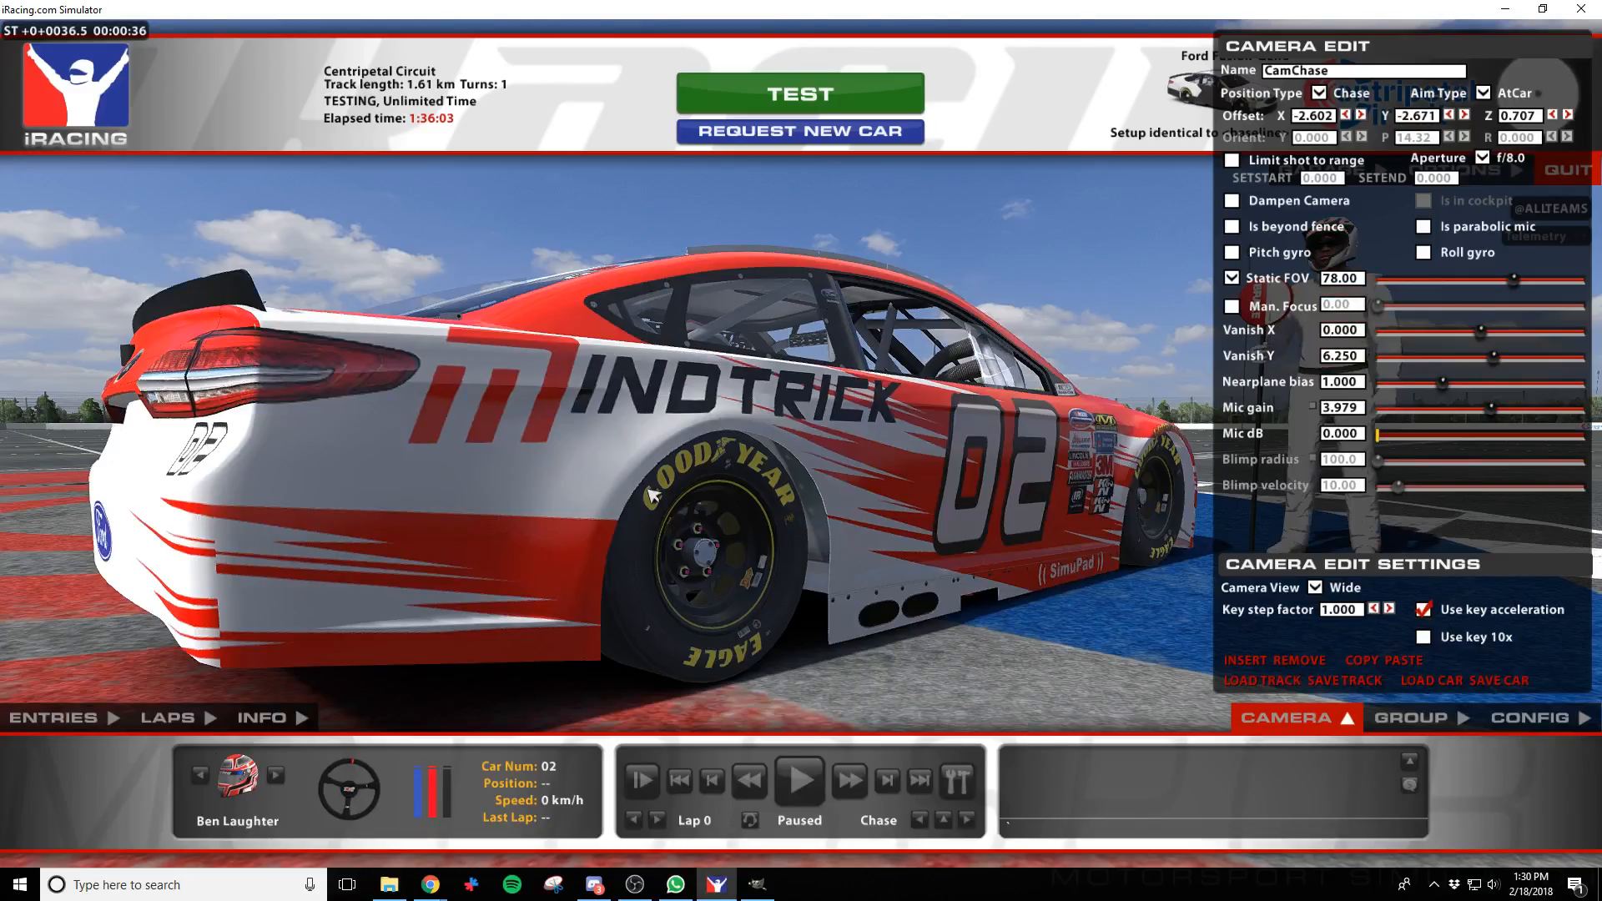
{"action": "key", "text": "w"}
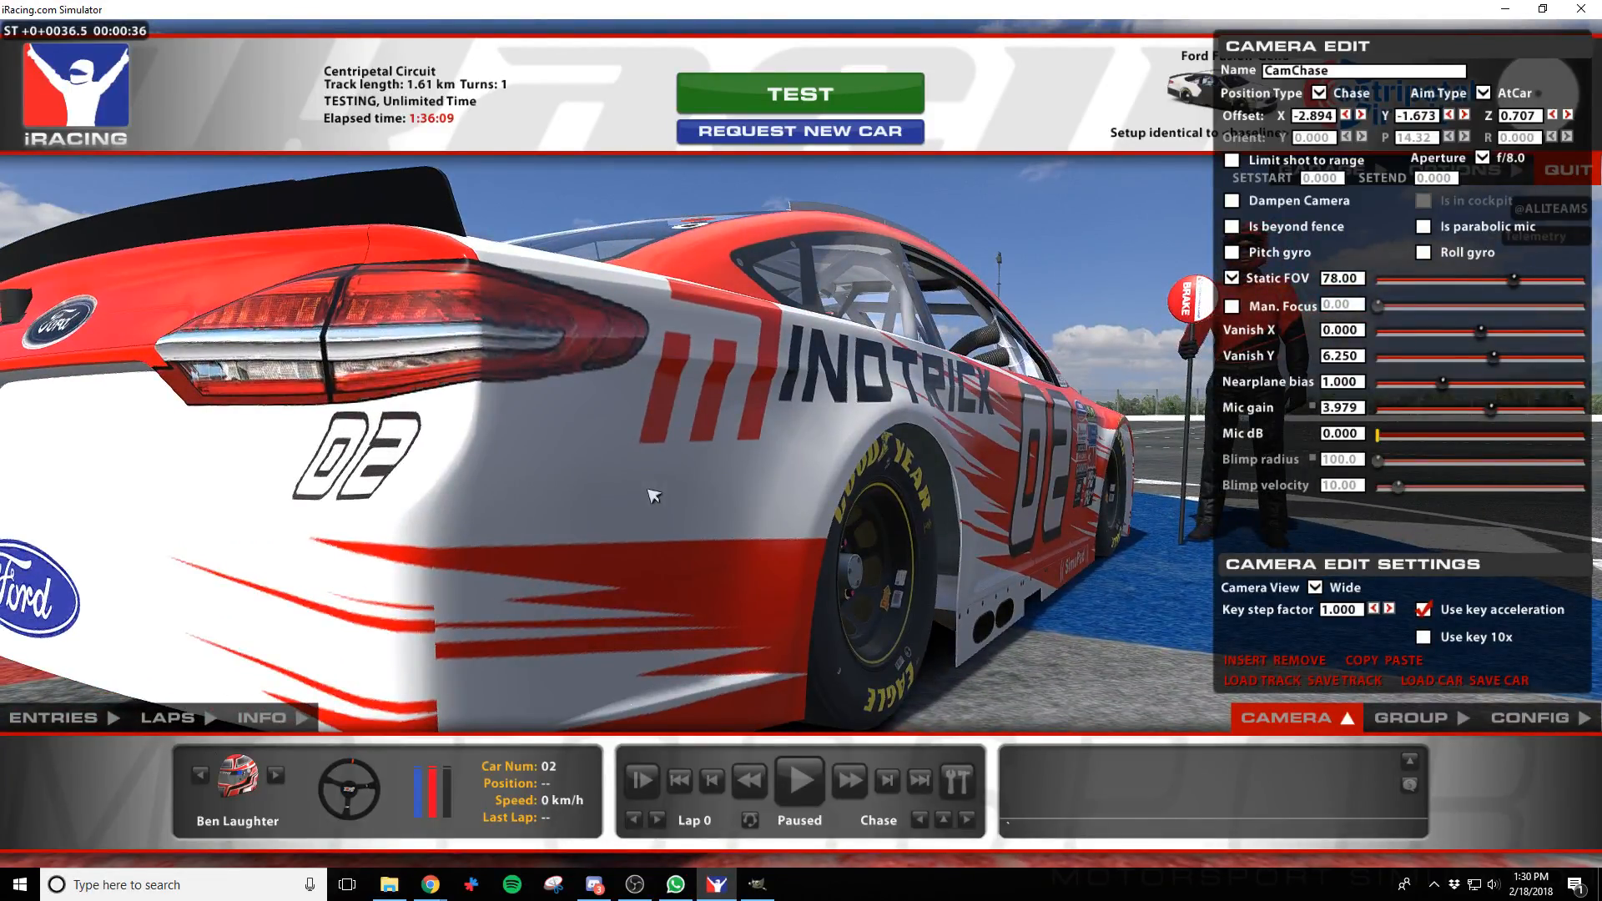
{"action": "key", "text": "alt+Tab"}
{"action": "key", "text": "alt+Tab"}
{"action": "key", "text": "alt+Tab"}
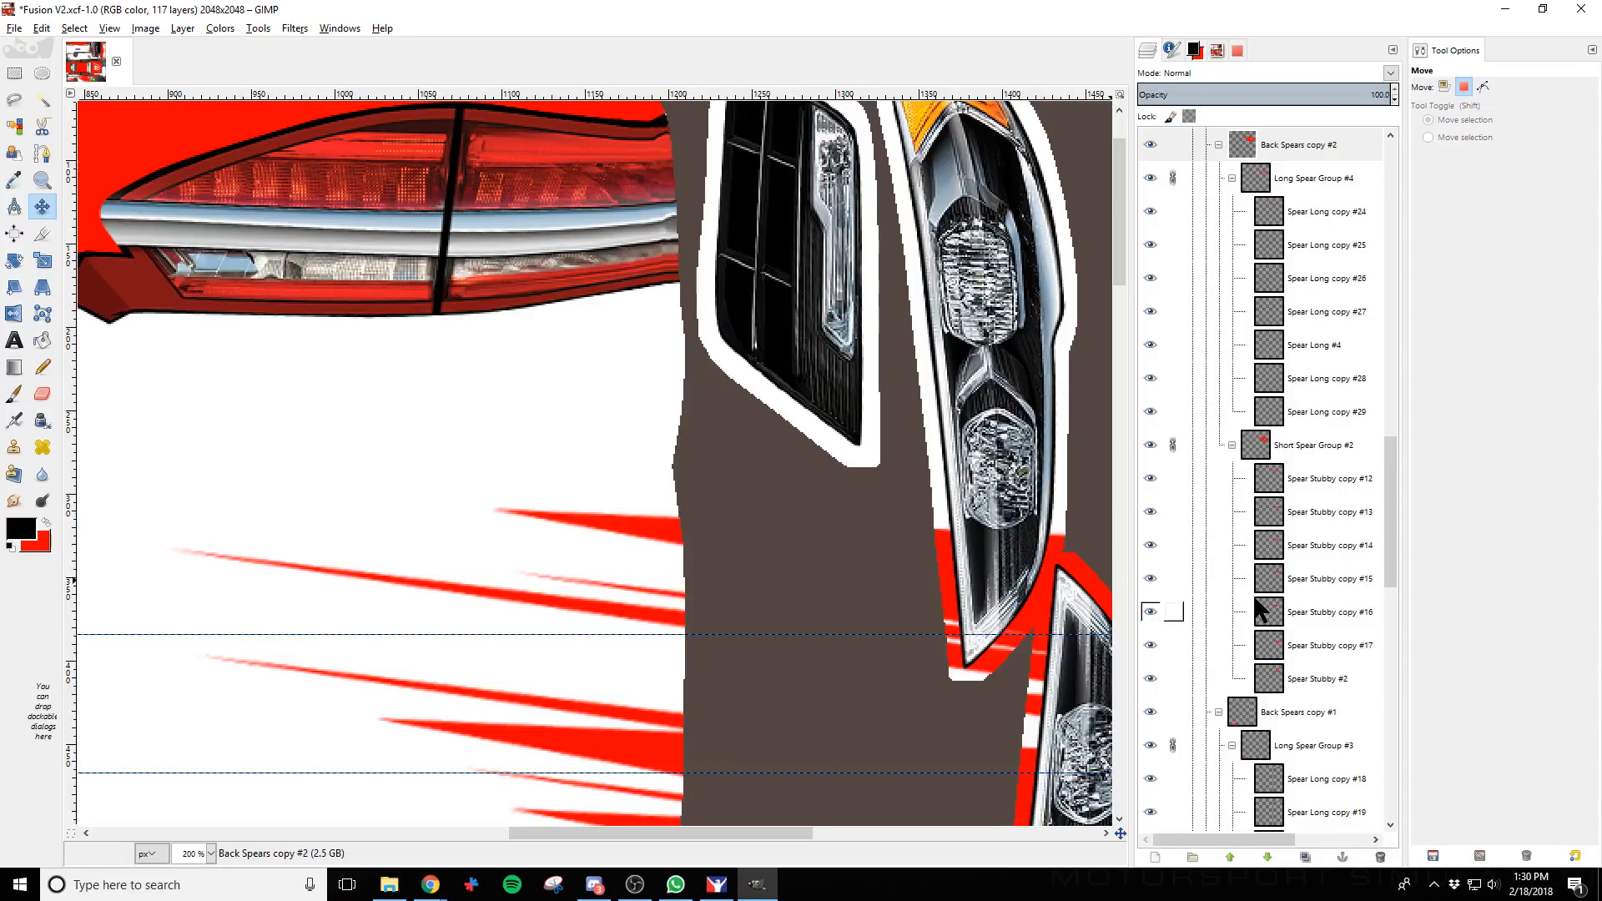
Identify and select the Spear Long copy #24 layer inside Long Spear Group #4
{"action": "scroll", "coordinate": [1290, 647], "scroll_direction": "down", "scroll_amount": 10}
{"action": "scroll", "coordinate": [1274, 664], "scroll_direction": "up", "scroll_amount": 10}
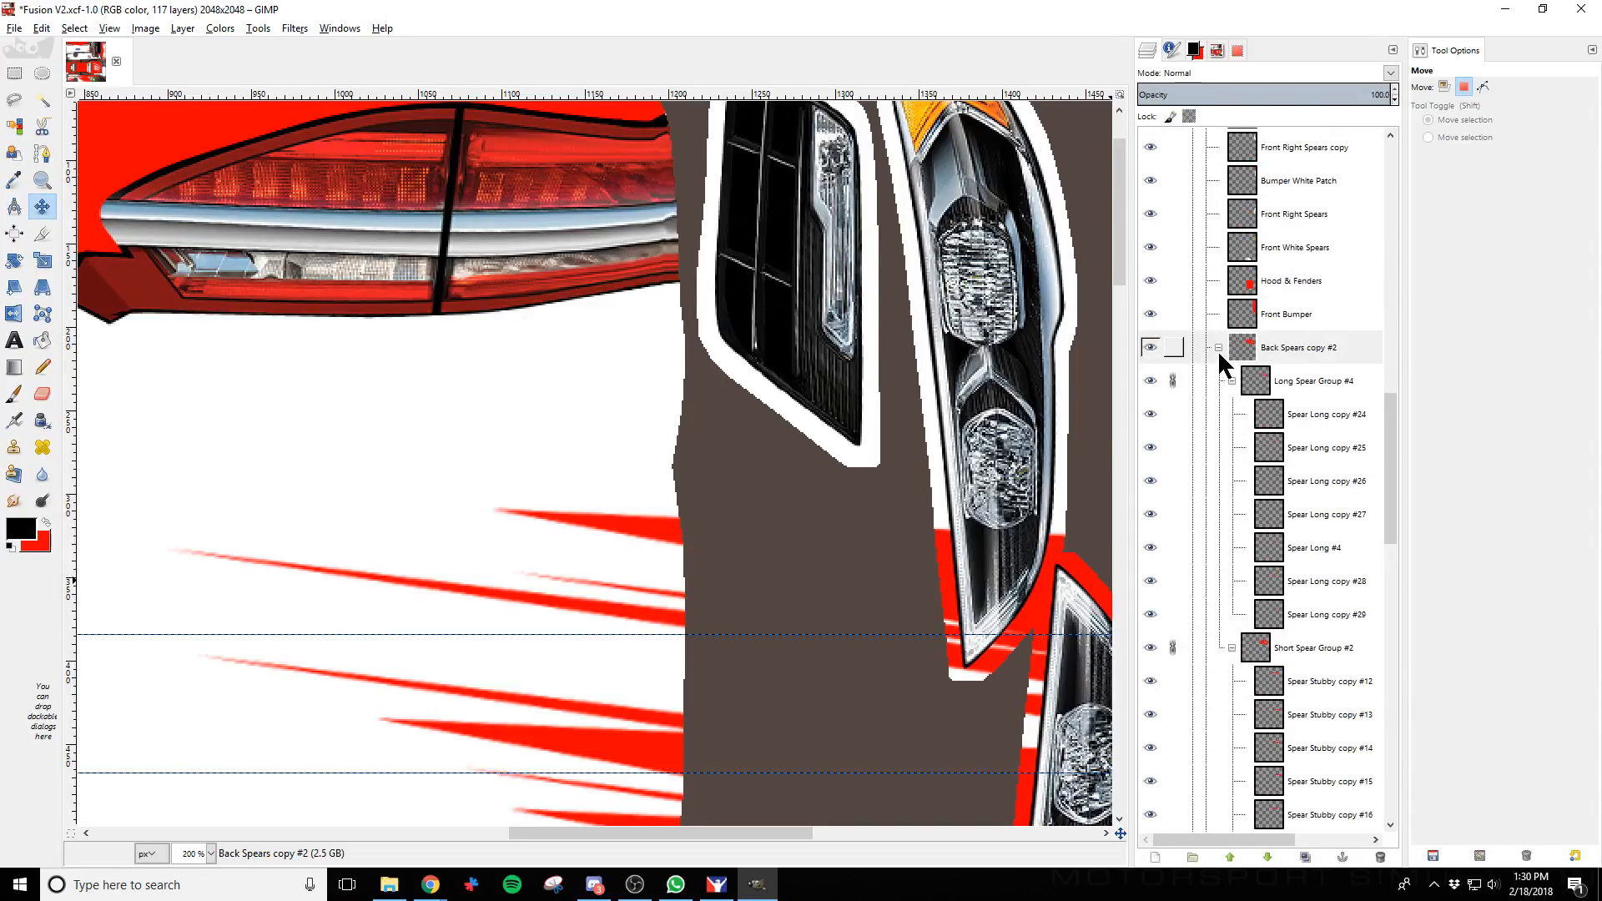
{"action": "left_click", "coordinate": [1243, 387]}
{"action": "double_click", "coordinate": [1152, 379]}
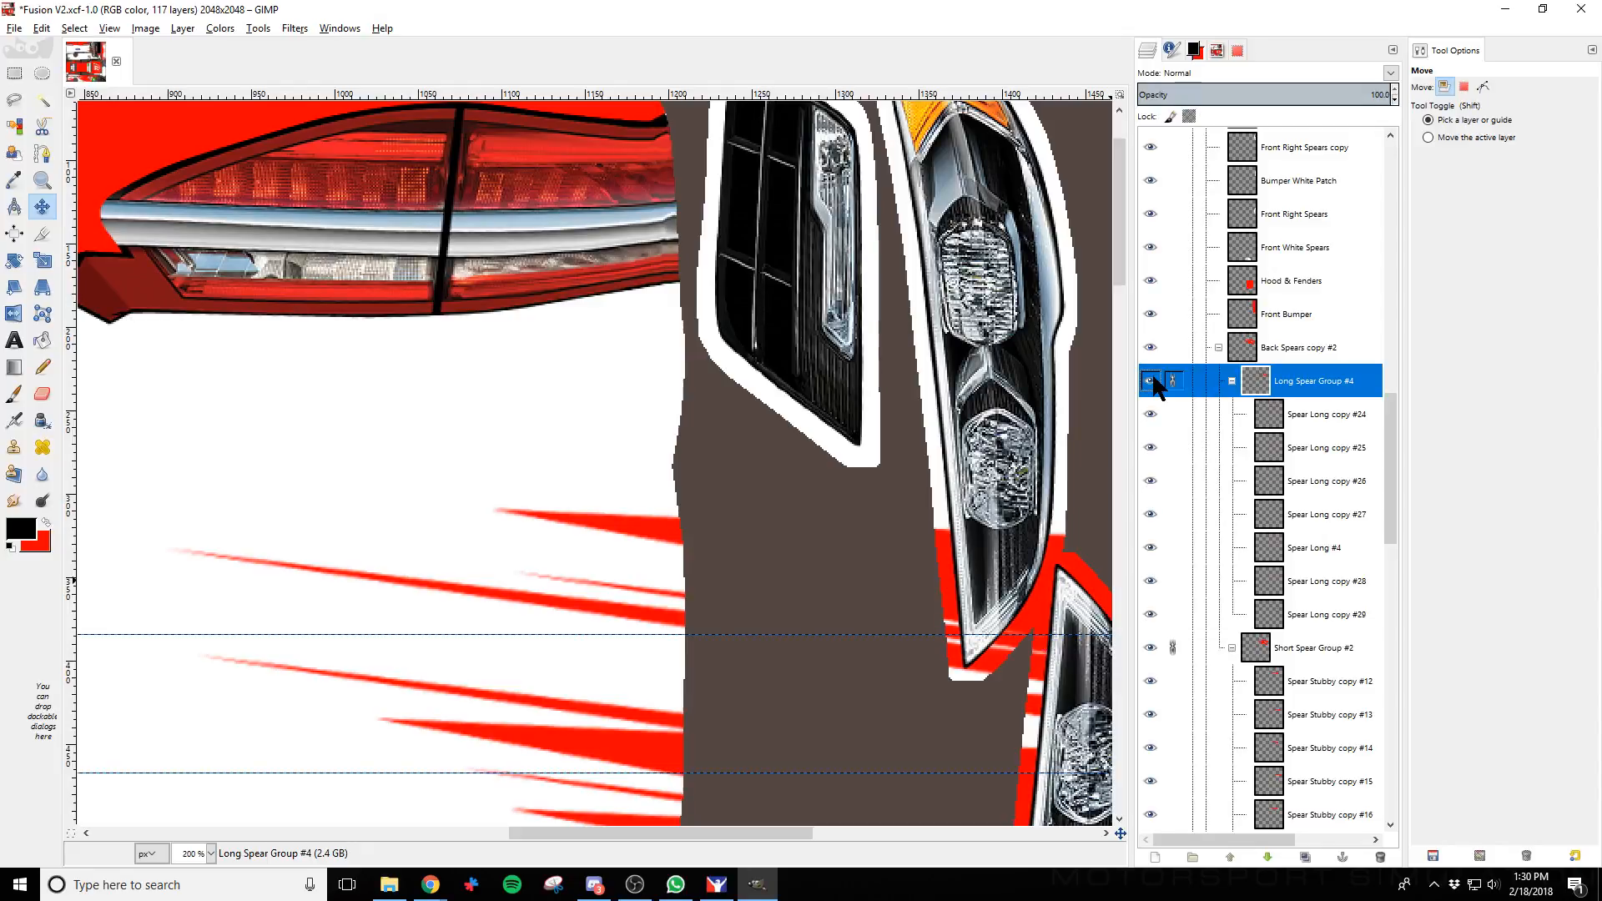
{"action": "left_click", "coordinate": [1285, 418]}
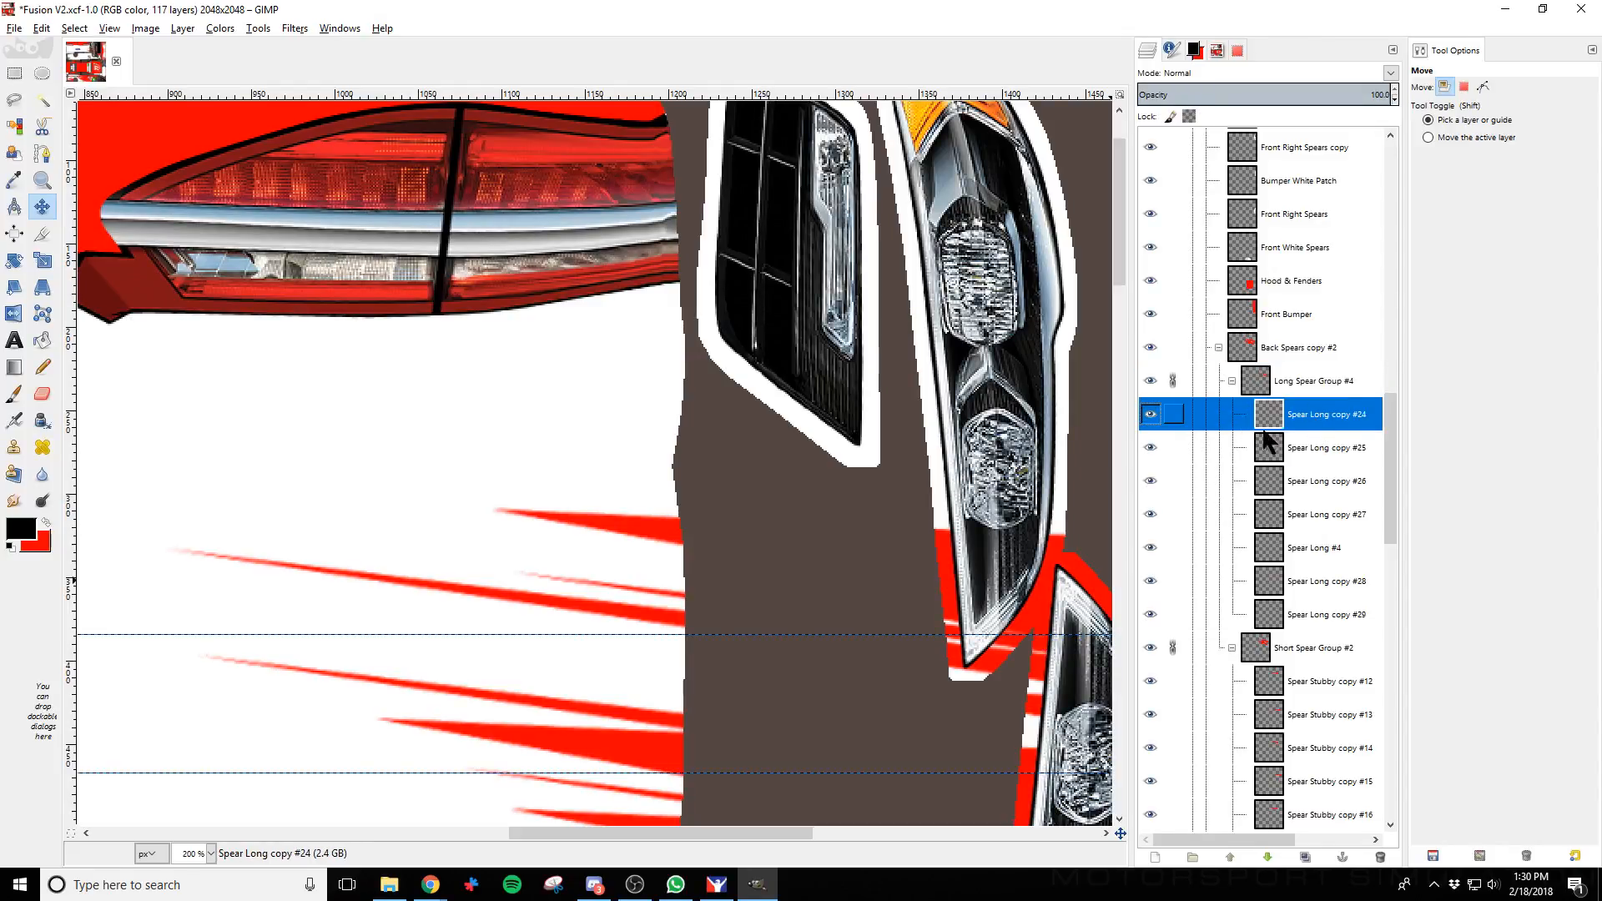
{"action": "left_click", "coordinate": [1151, 414]}
{"action": "left_click", "coordinate": [1151, 413]}
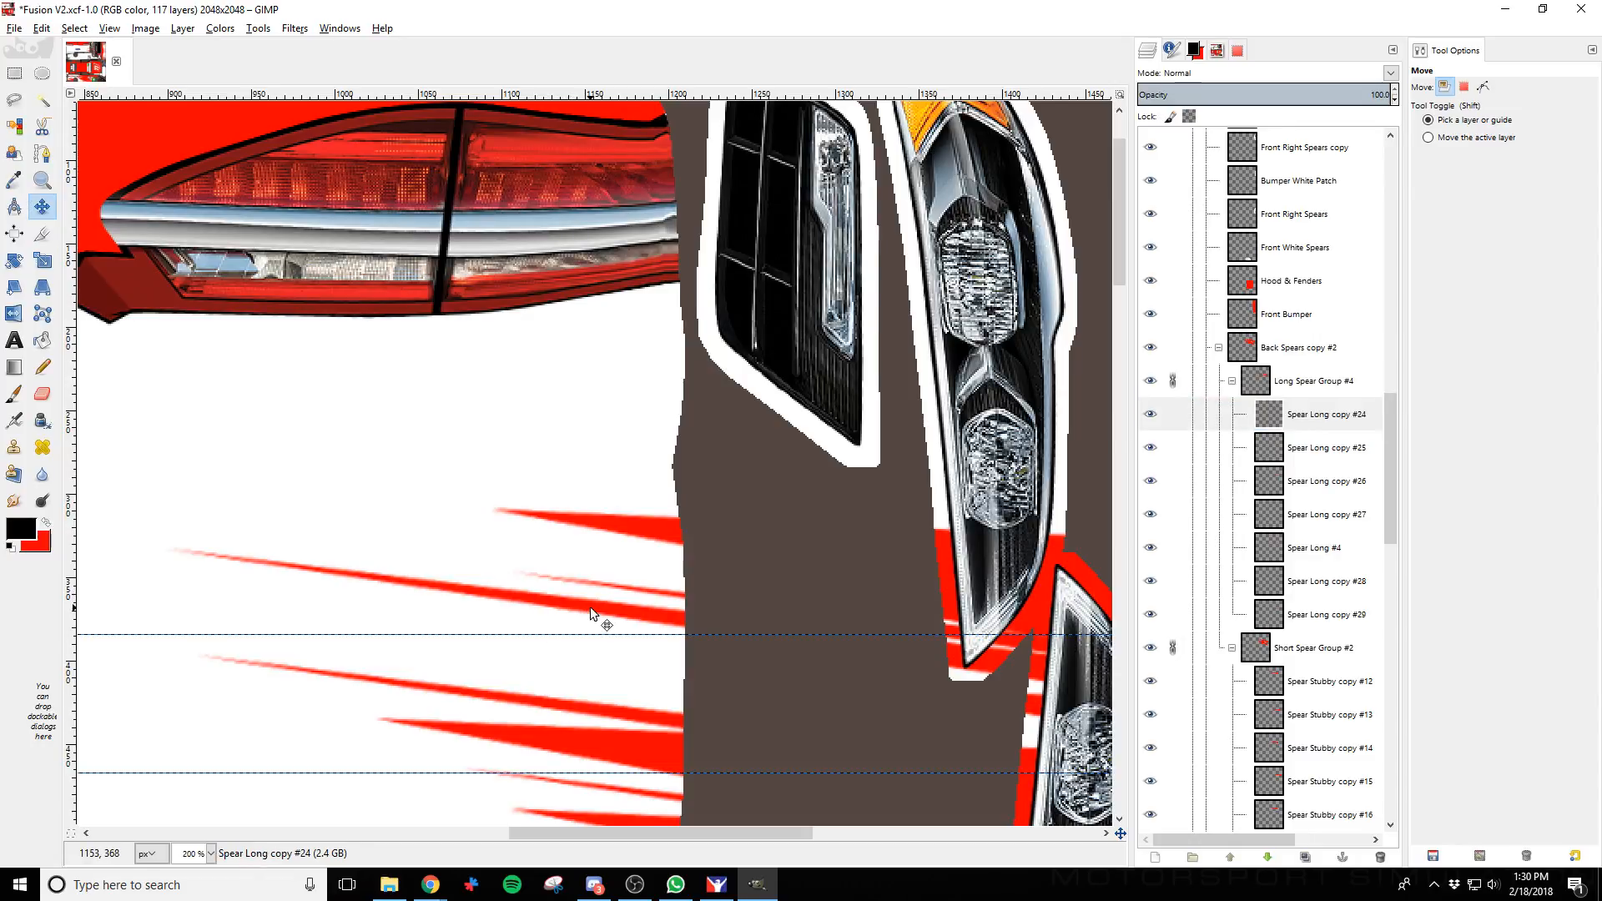
Nudge Spear Long copy #24 down two steps and export to check in iRacing
{"action": "key", "text": "Down"}
{"action": "key", "text": "Down"}
{"action": "key", "text": "Down"}
{"action": "key", "text": "Down"}
{"action": "key", "text": "Down"}
{"action": "key", "text": "Down"}
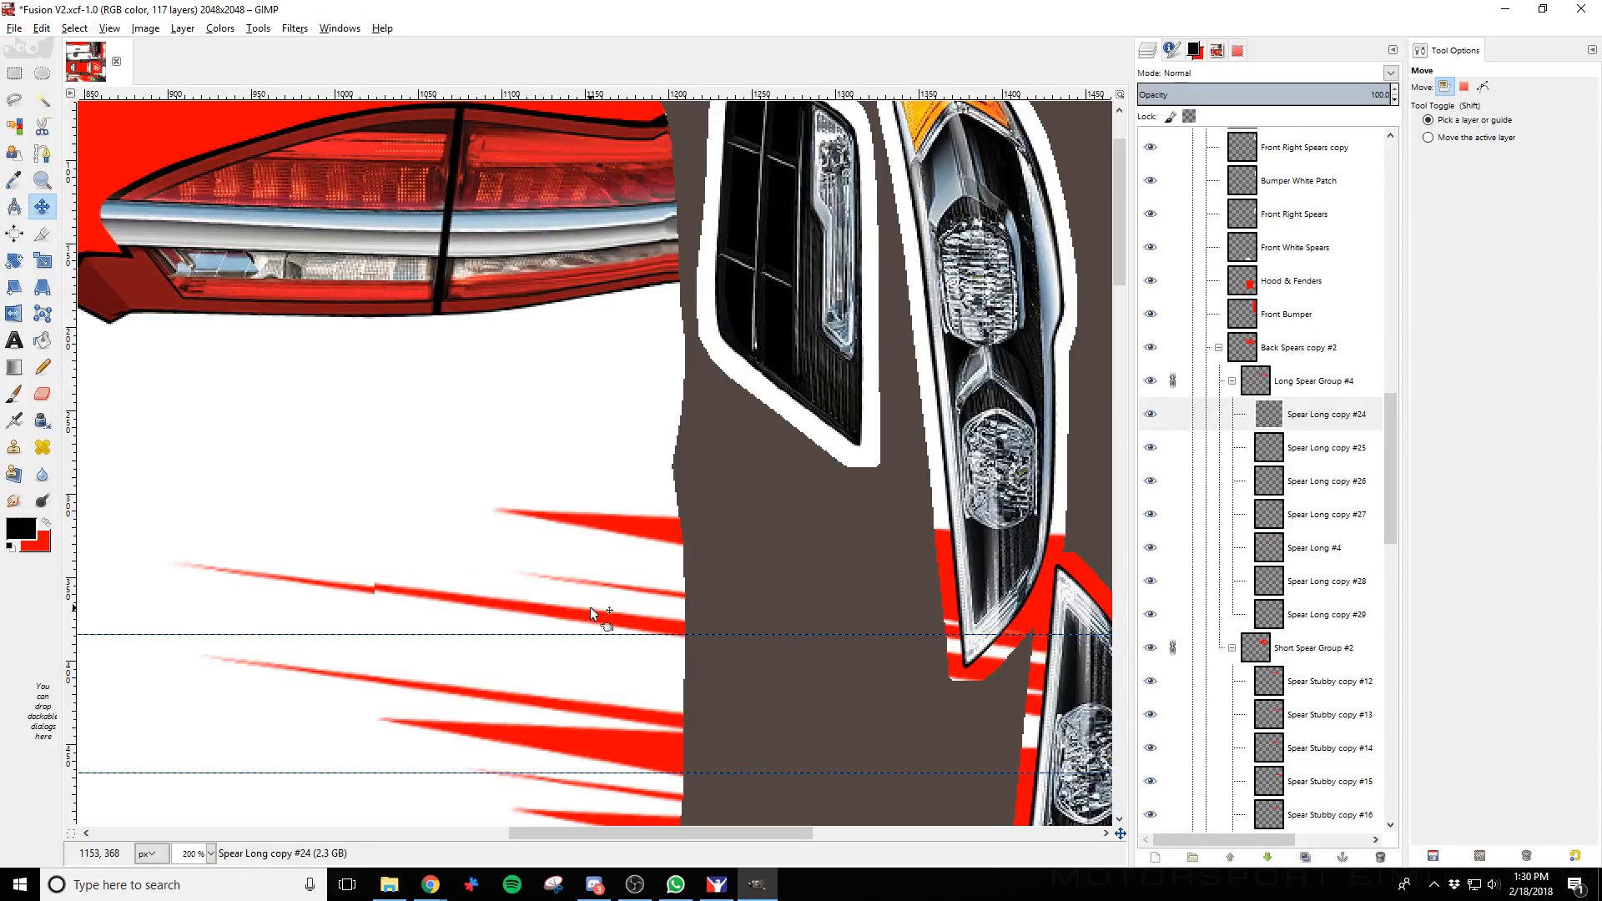
{"action": "key", "text": "Down"}
{"action": "key", "text": "Down"}
{"action": "key", "text": "ctrl+e"}
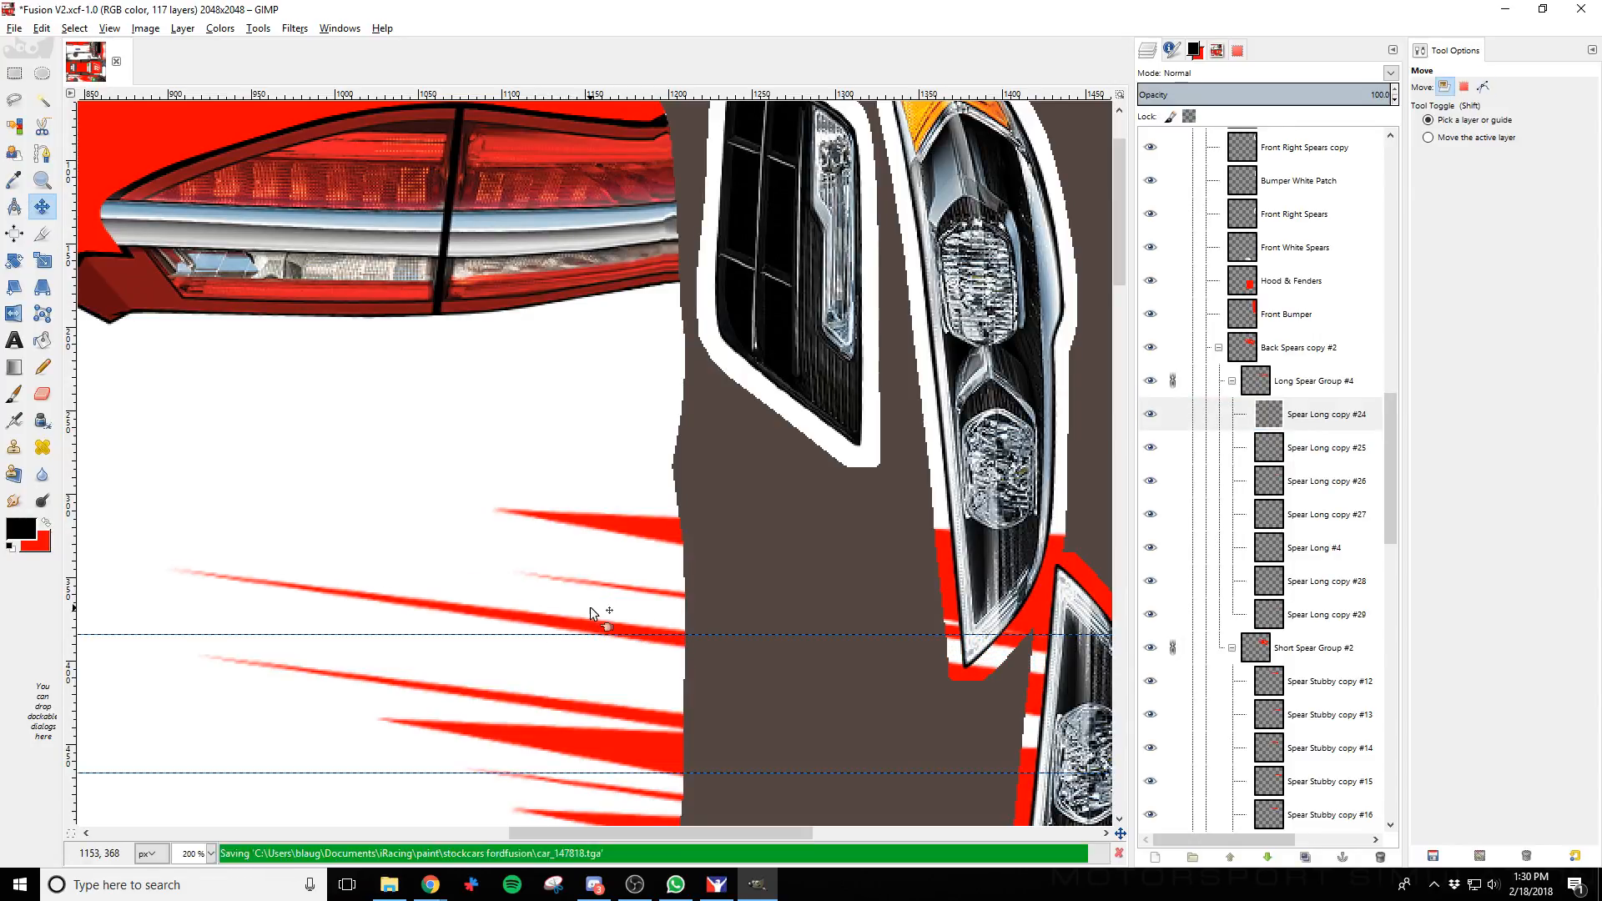
{"action": "key", "text": "alt+Tab"}
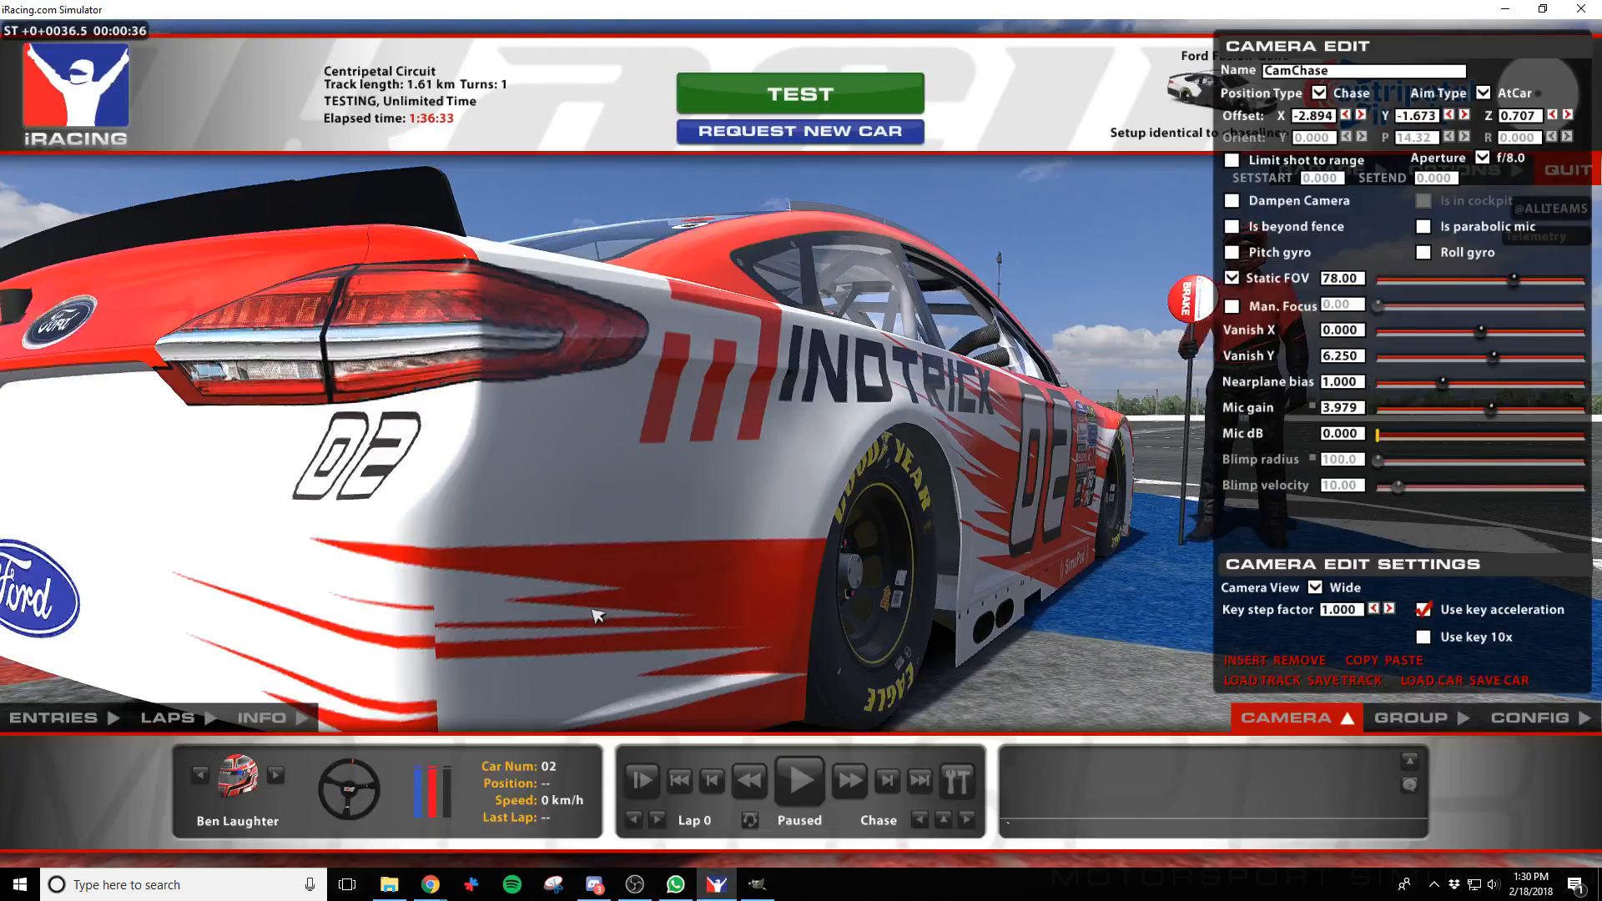
{"action": "key", "text": "alt+Tab"}
Lower the spear another step, re-export, and reload the paint in iRacing
{"action": "key", "text": "Down"}
{"action": "key", "text": "Down"}
{"action": "key", "text": "Down"}
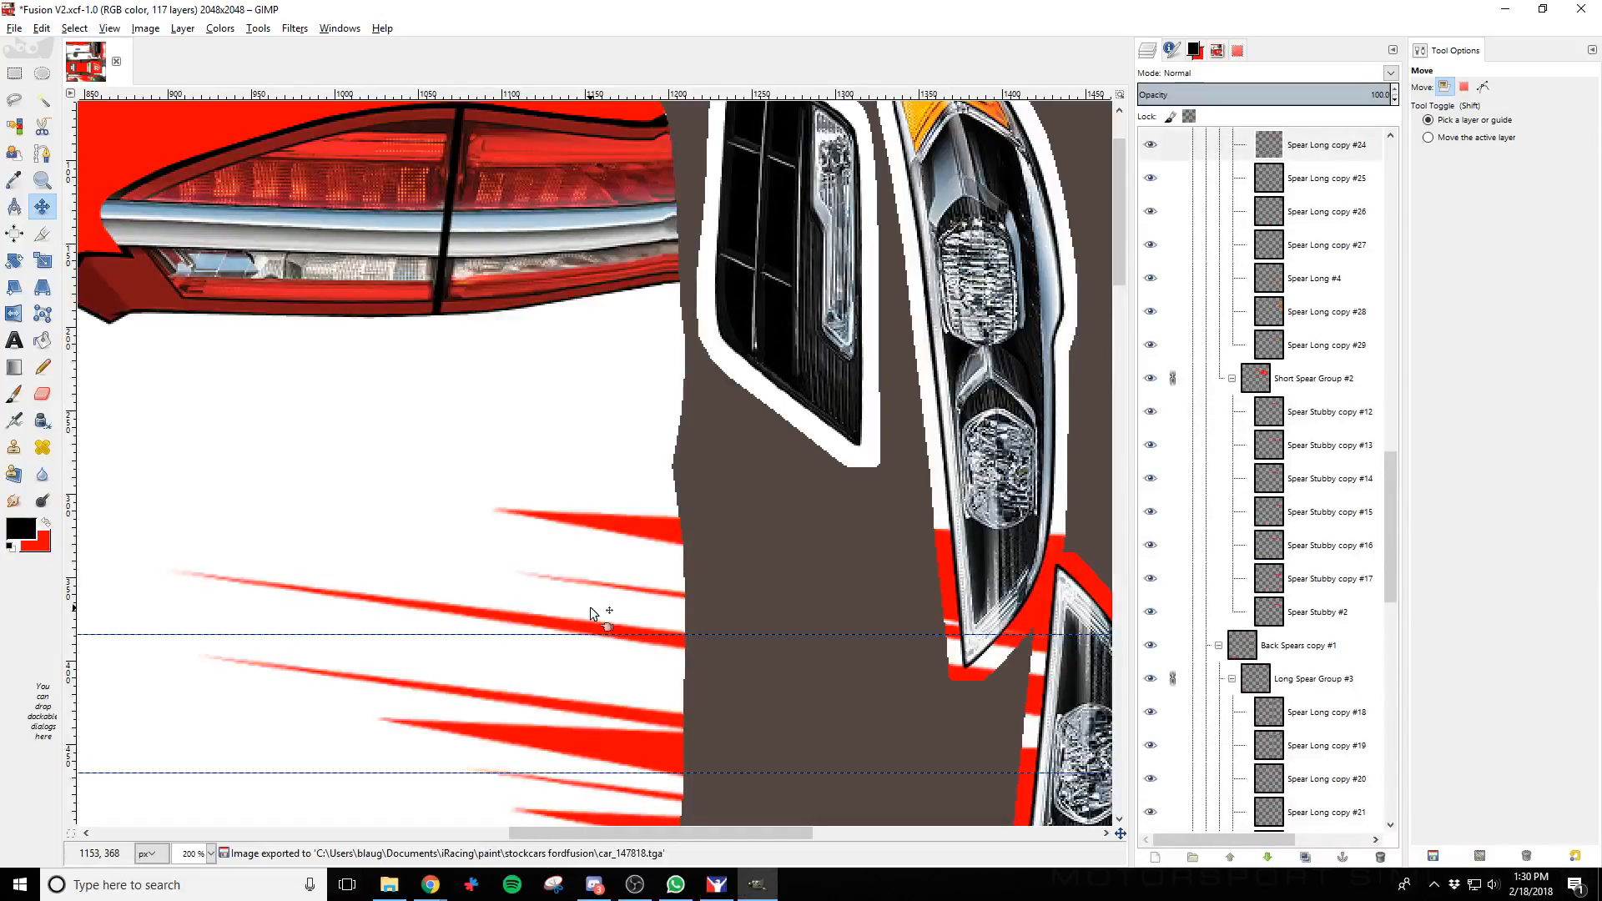
{"action": "key", "text": "ctrl+e"}
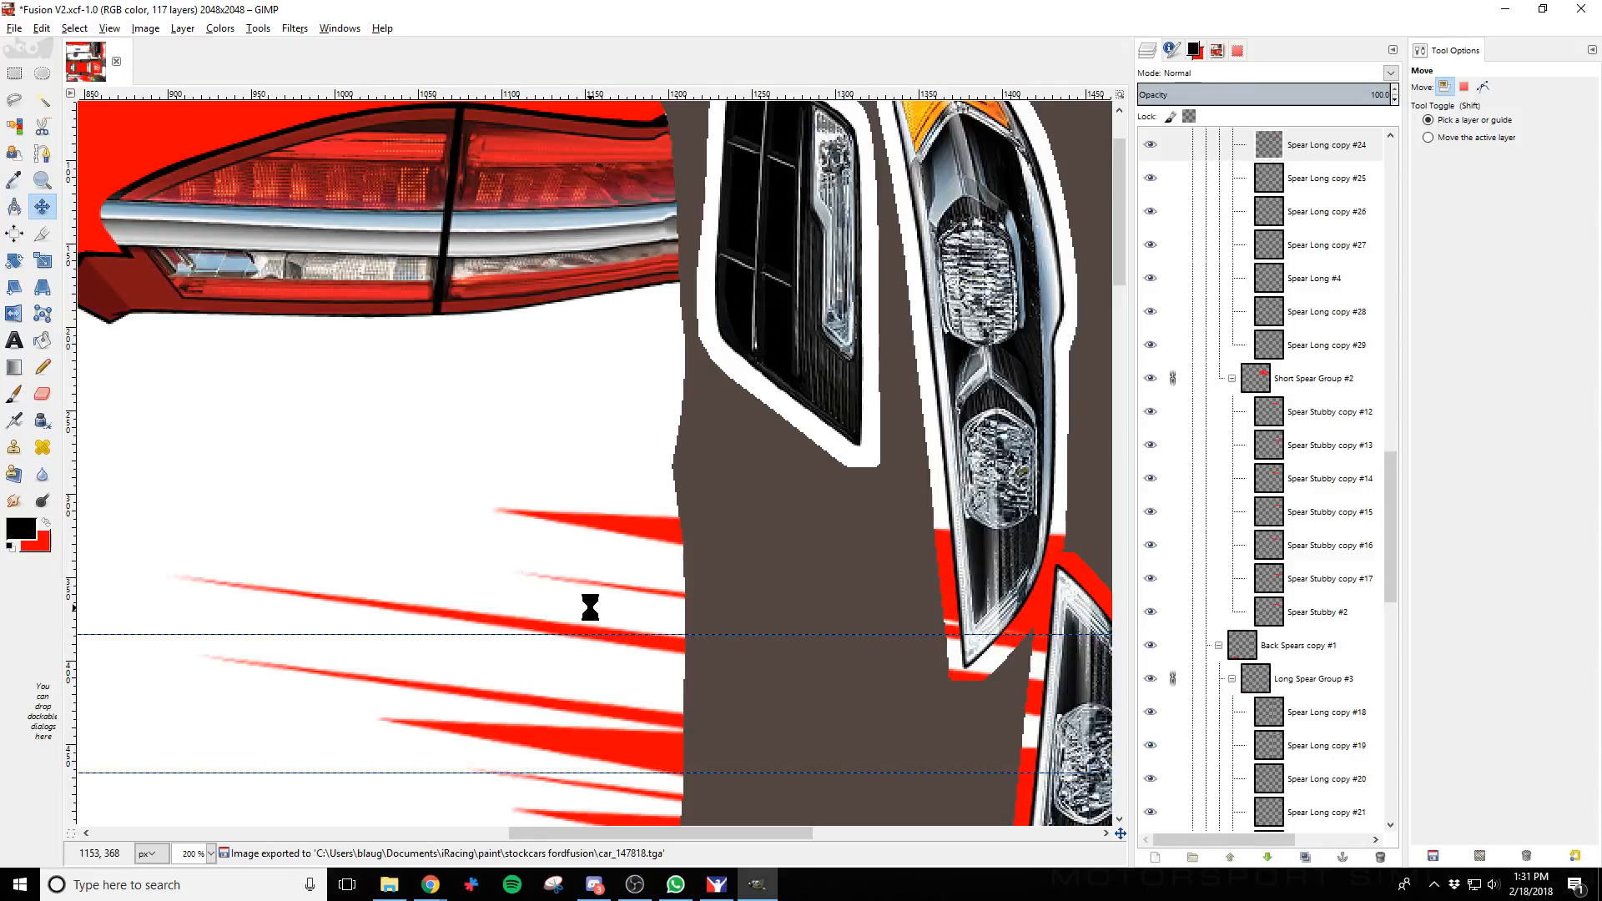
{"action": "key", "text": "alt+Tab"}
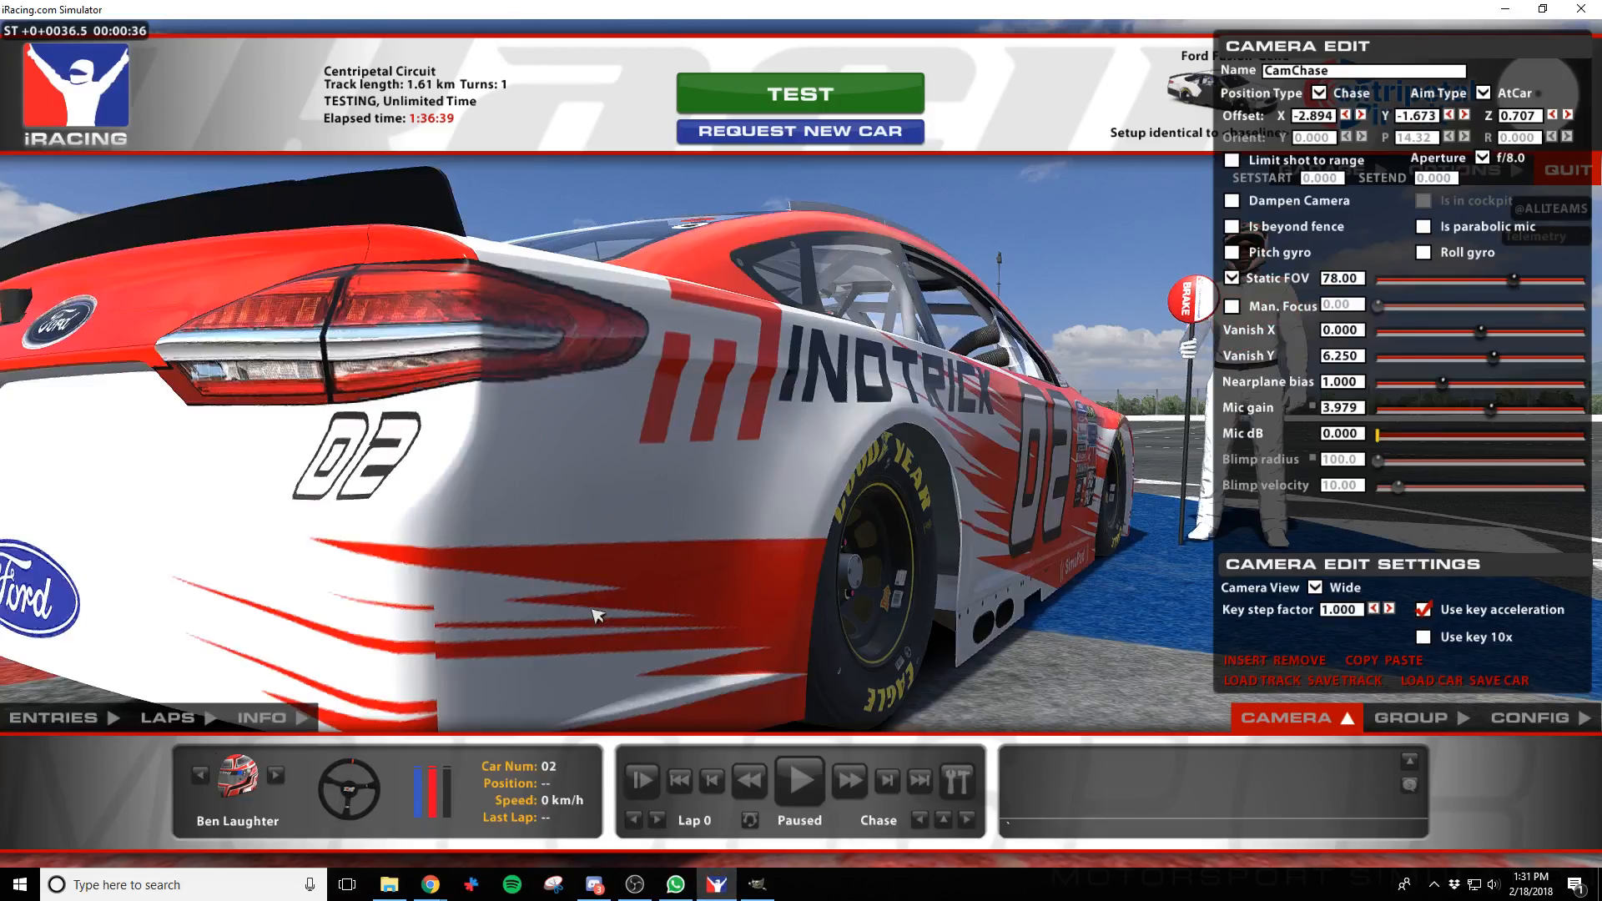
{"action": "key", "text": "alt+Tab"}
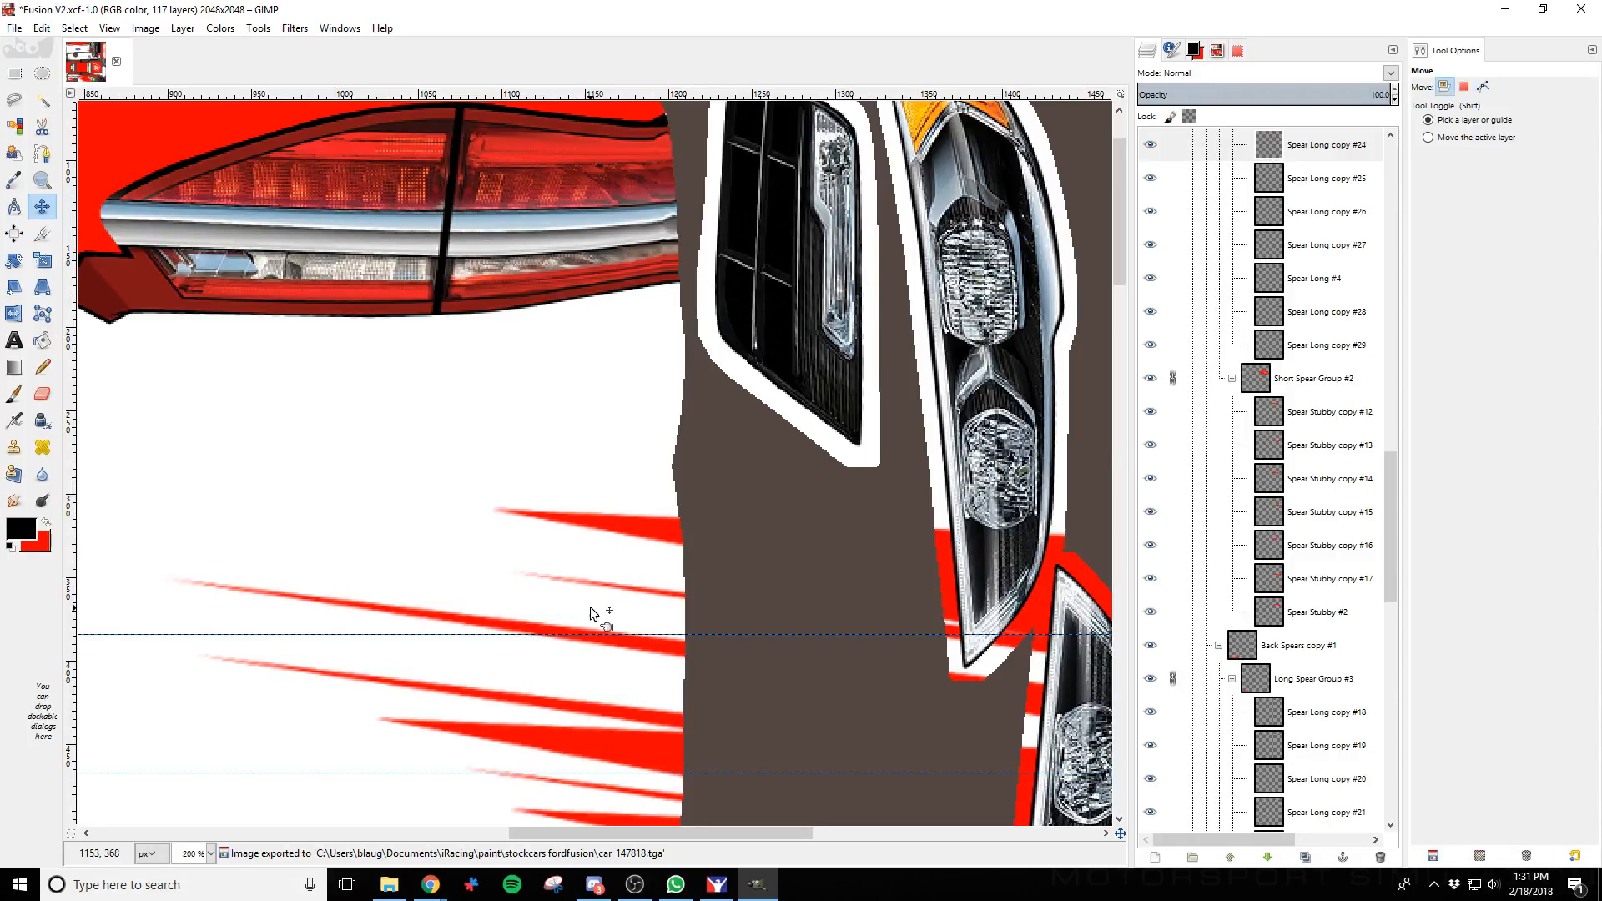
{"action": "key", "text": "alt+Tab"}
{"action": "key", "text": "ctrl+r"}
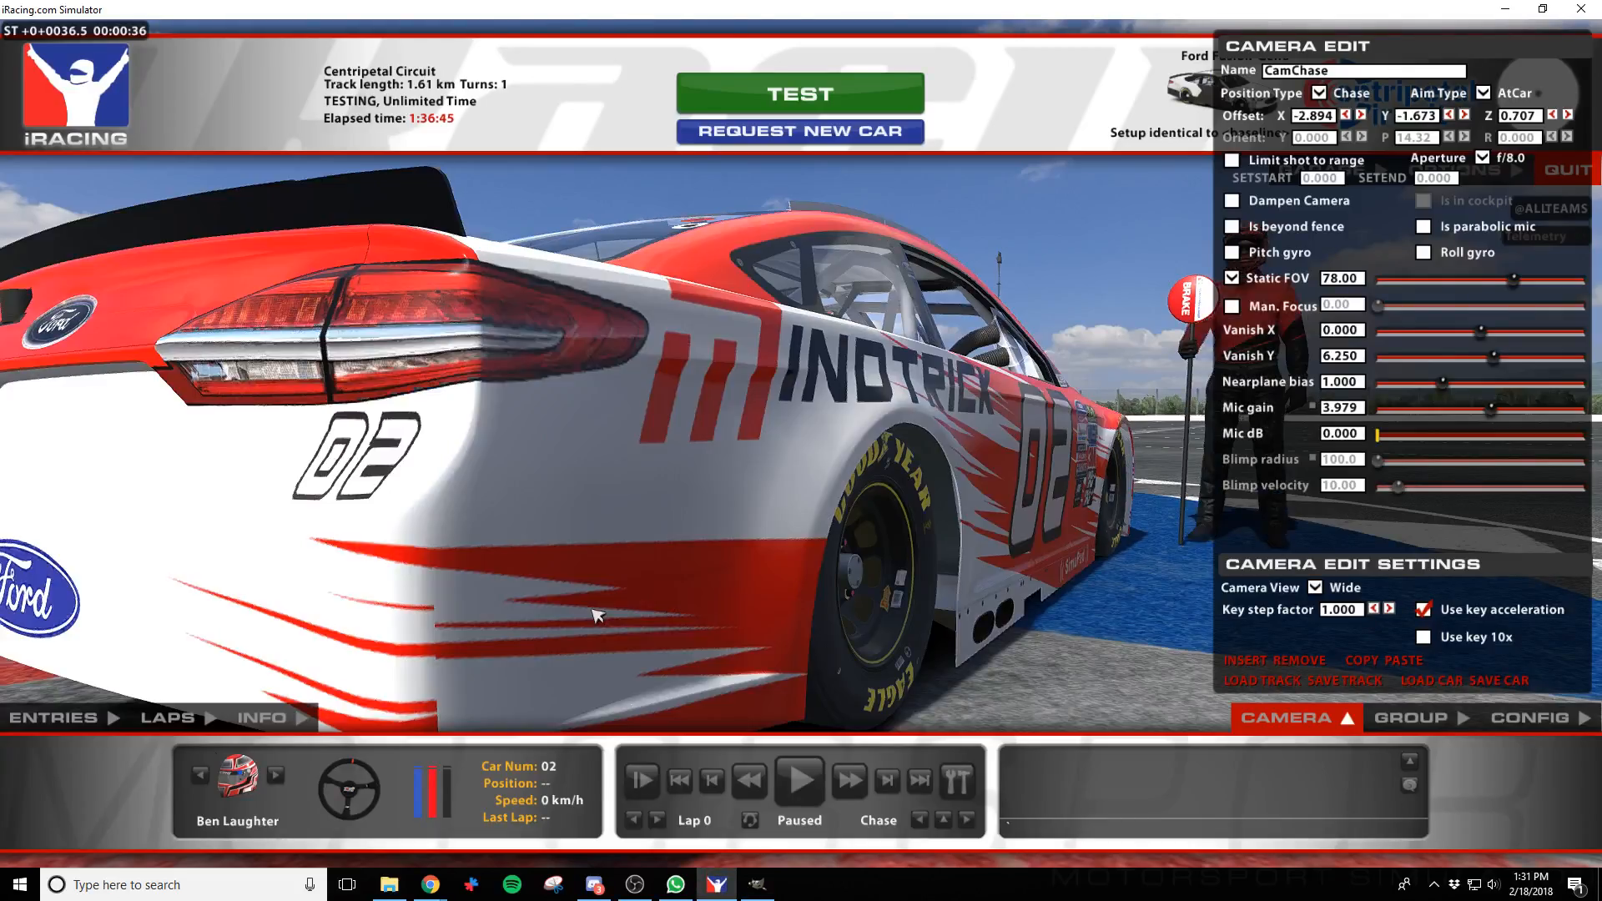
{"action": "key", "text": "alt+Tab"}
{"action": "key", "text": "alt+Tab"}
{"action": "key", "text": "alt+Tab"}
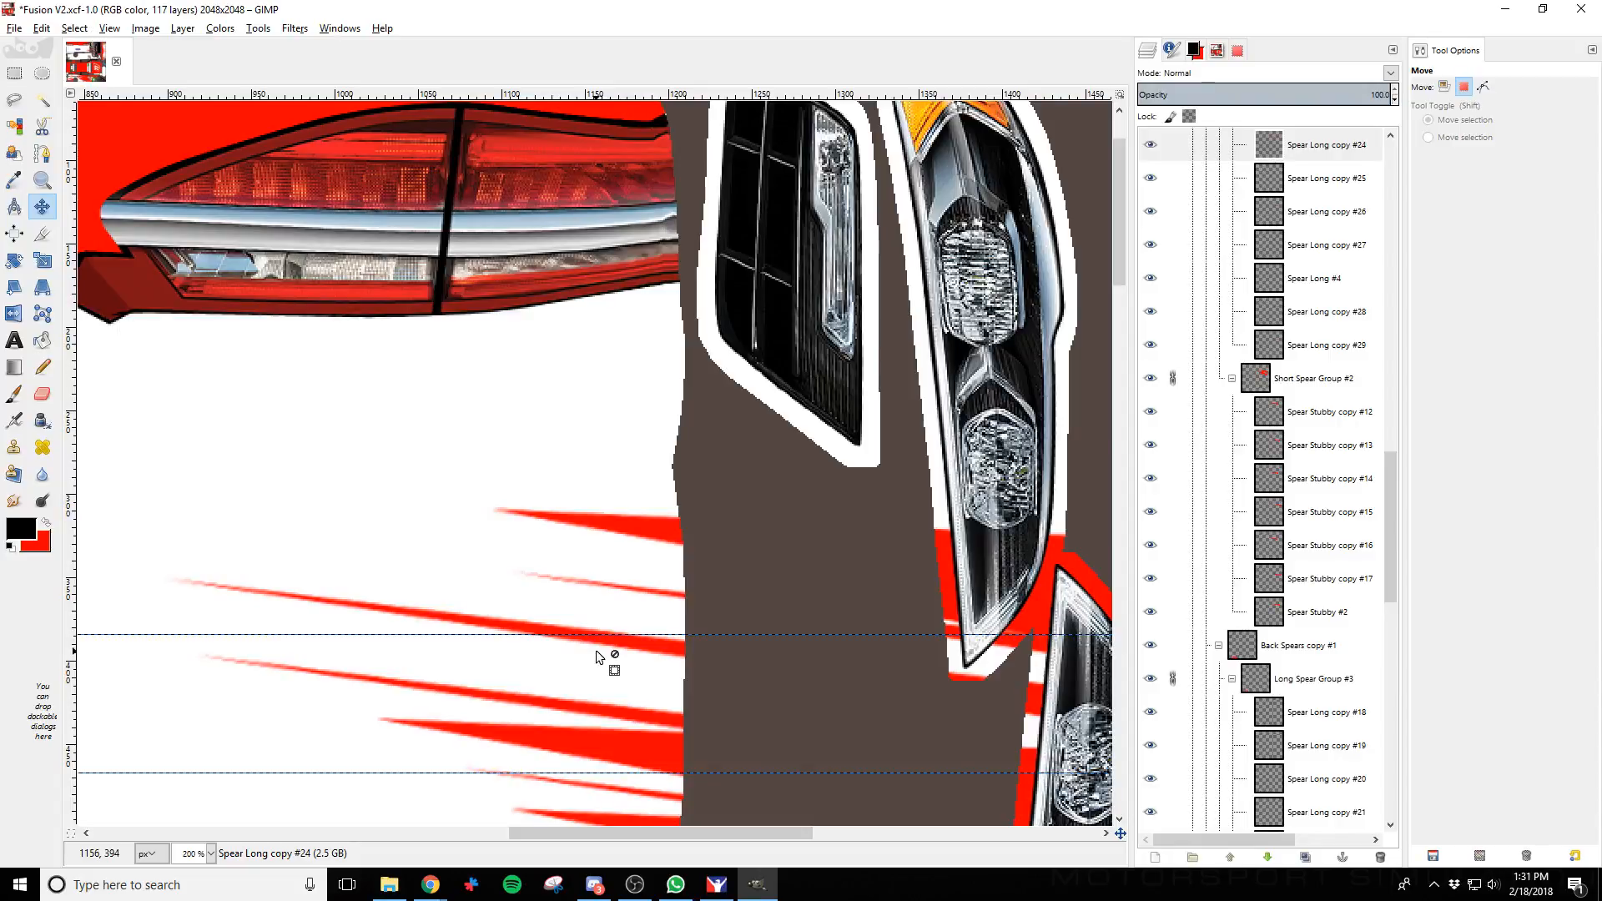
Reposition the spear with larger shift-arrow moves and fine nudges, then export and check it
{"action": "key", "text": "shift+Left"}
{"action": "key", "text": "shift+Left"}
{"action": "key", "text": "shift+Left"}
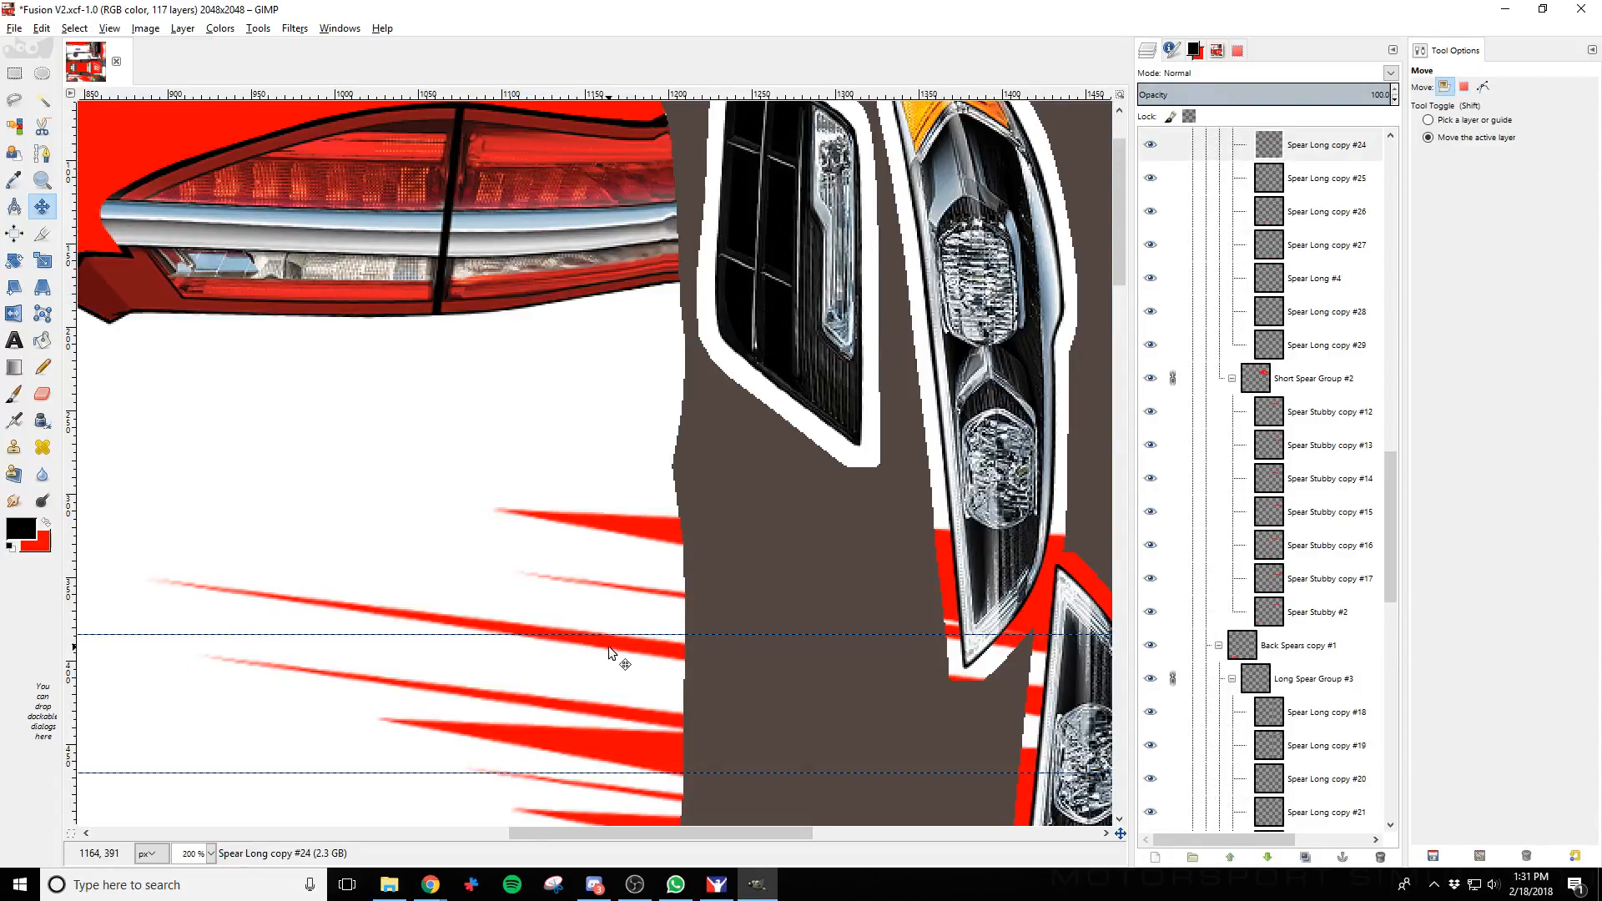
{"action": "key", "text": "shift+Up"}
{"action": "key", "text": "shift+Down"}
{"action": "key", "text": "Up"}
{"action": "key", "text": "Up"}
{"action": "key", "text": "Up"}
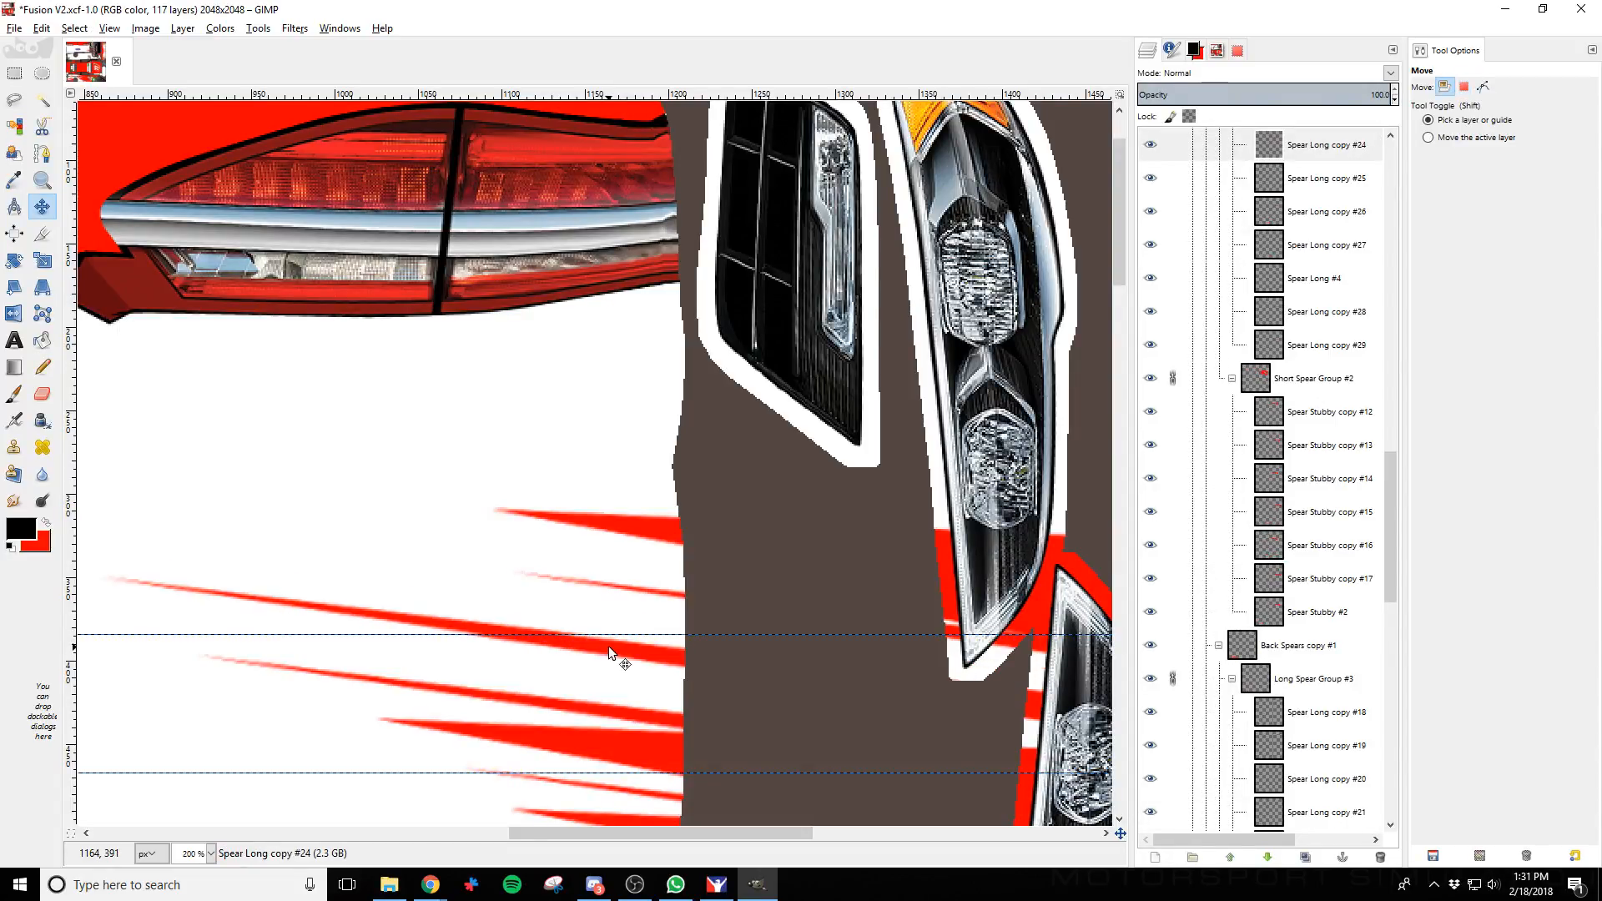
{"action": "key", "text": "Left"}
{"action": "key", "text": "Left"}
{"action": "key", "text": "Left"}
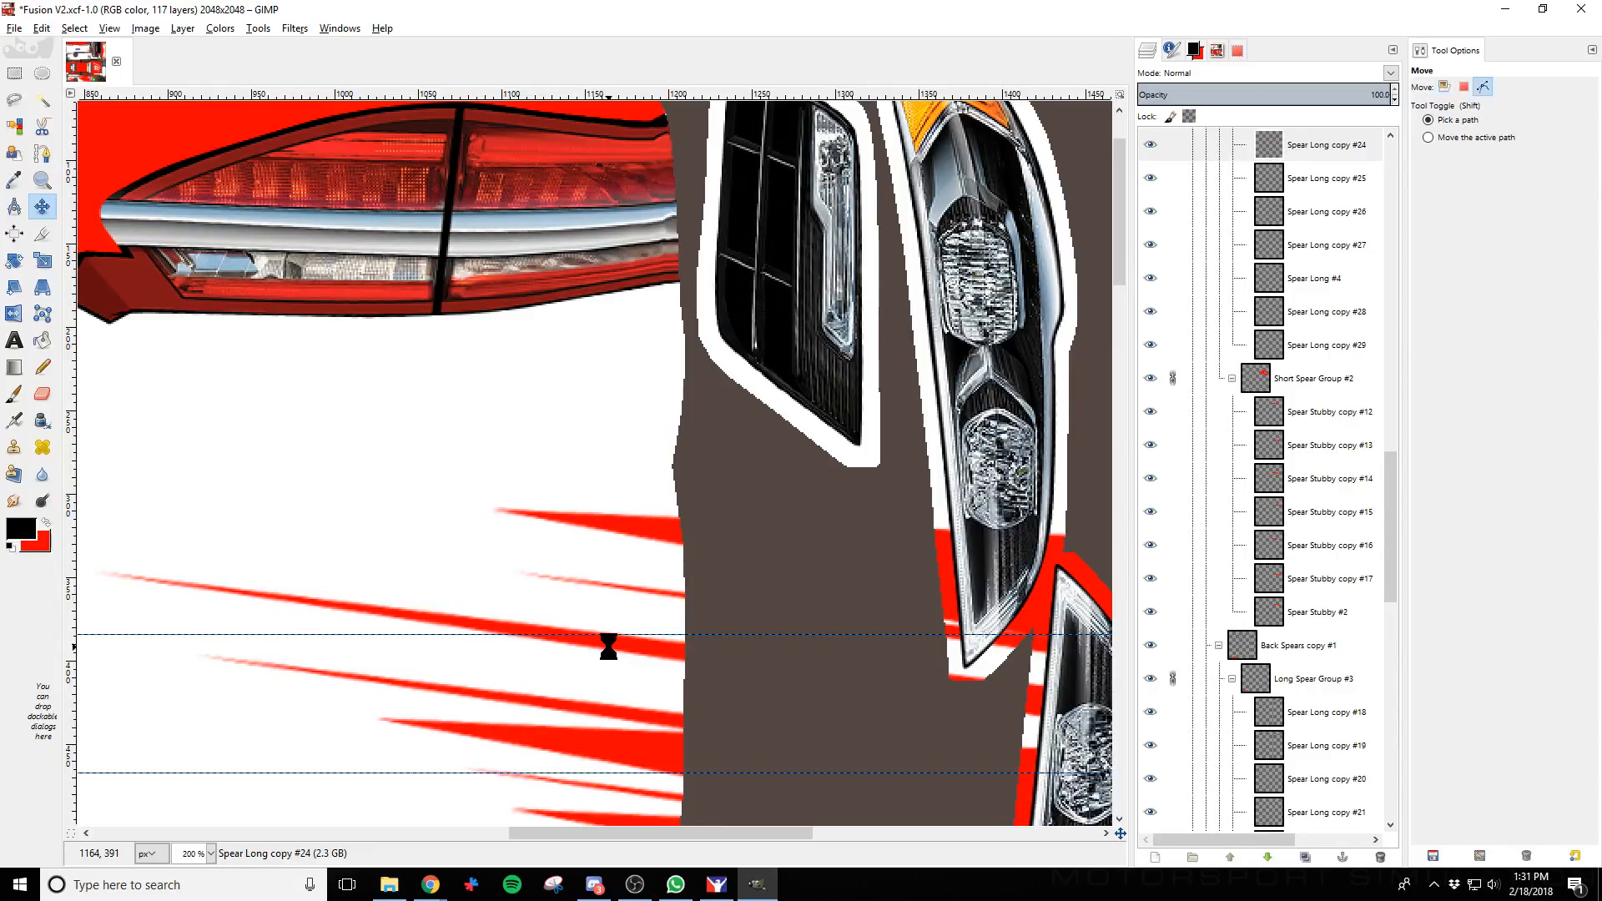
{"action": "key", "text": "ctrl+e"}
{"action": "key", "text": "alt+Tab"}
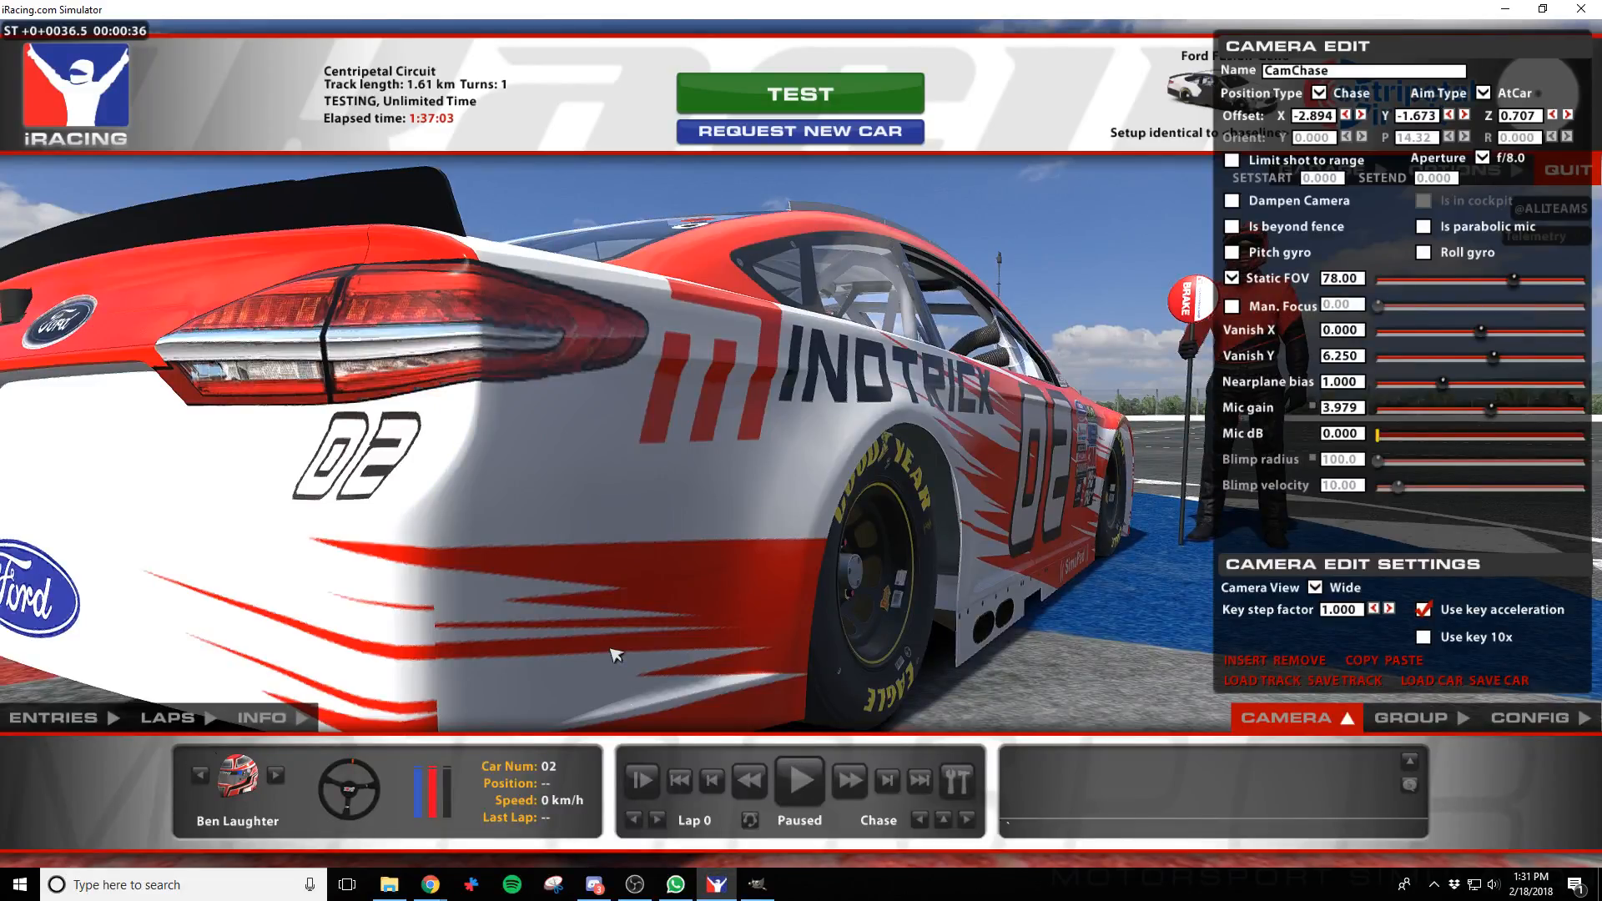
{"action": "key", "text": "alt+Tab"}
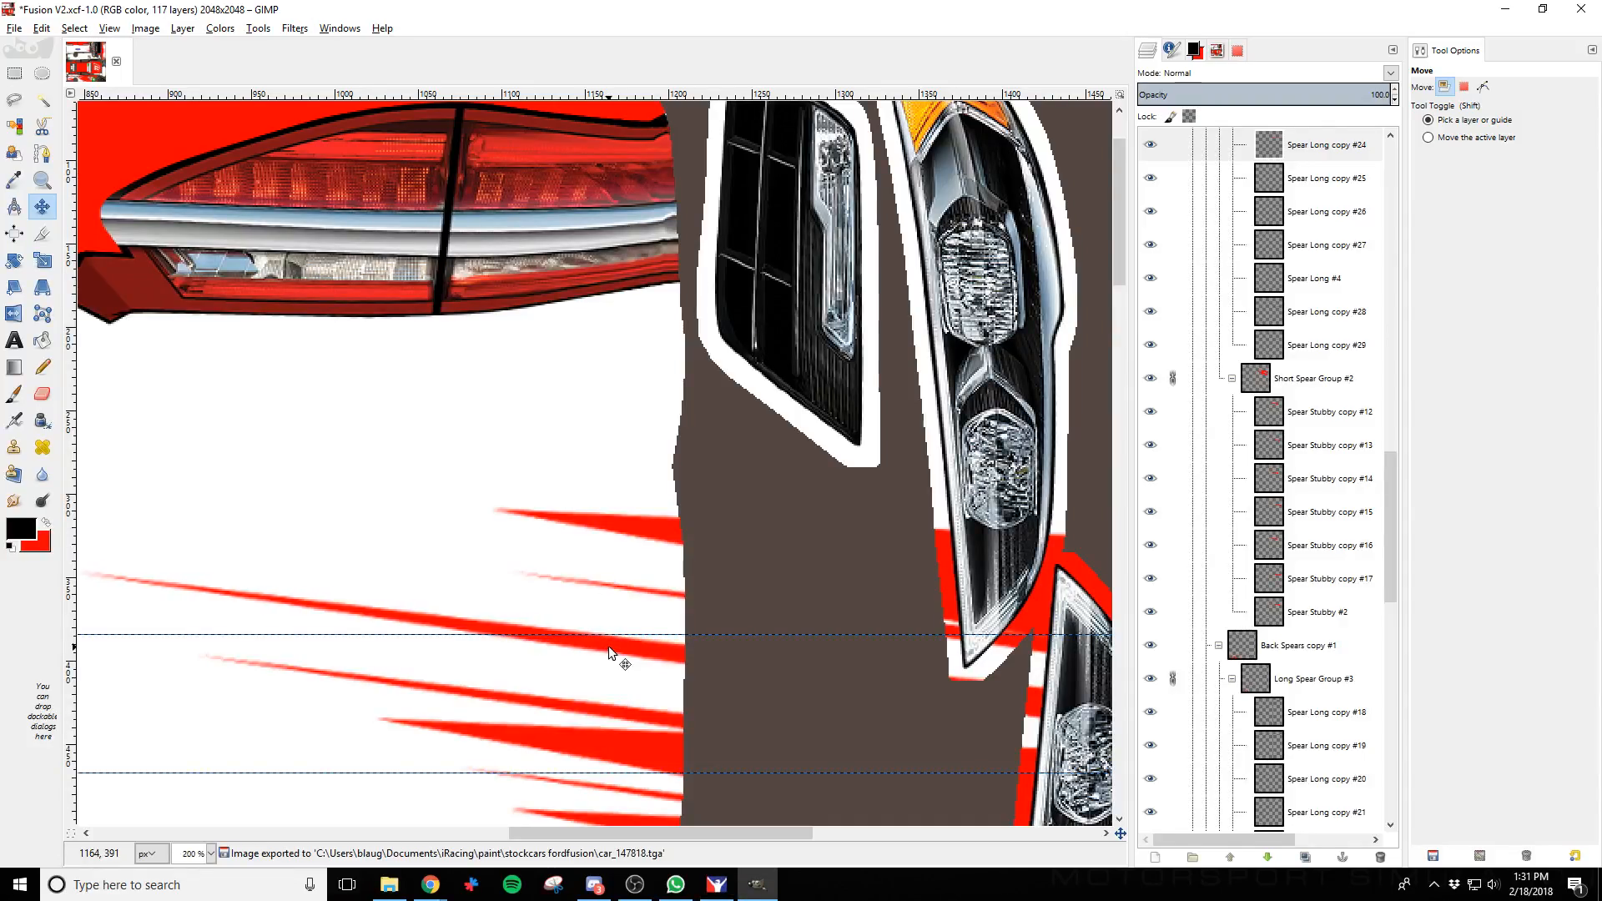
Re-export the livery and reload the car's paint in iRacing to confirm the spear position
{"action": "key", "text": "ctrl+e"}
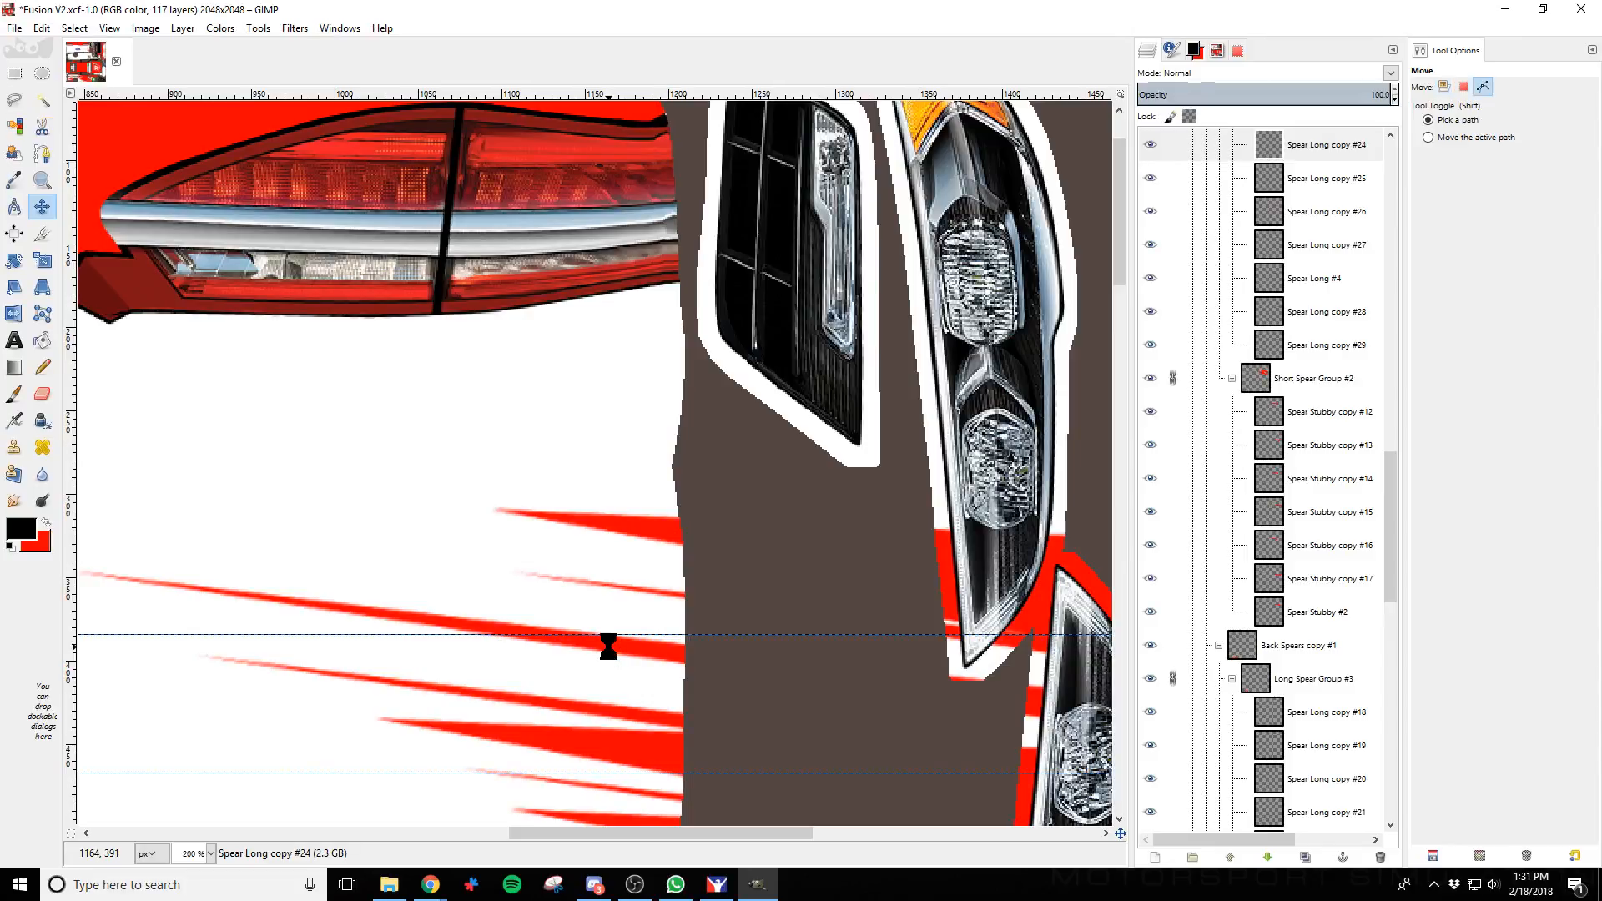
{"action": "key", "text": "alt+Tab"}
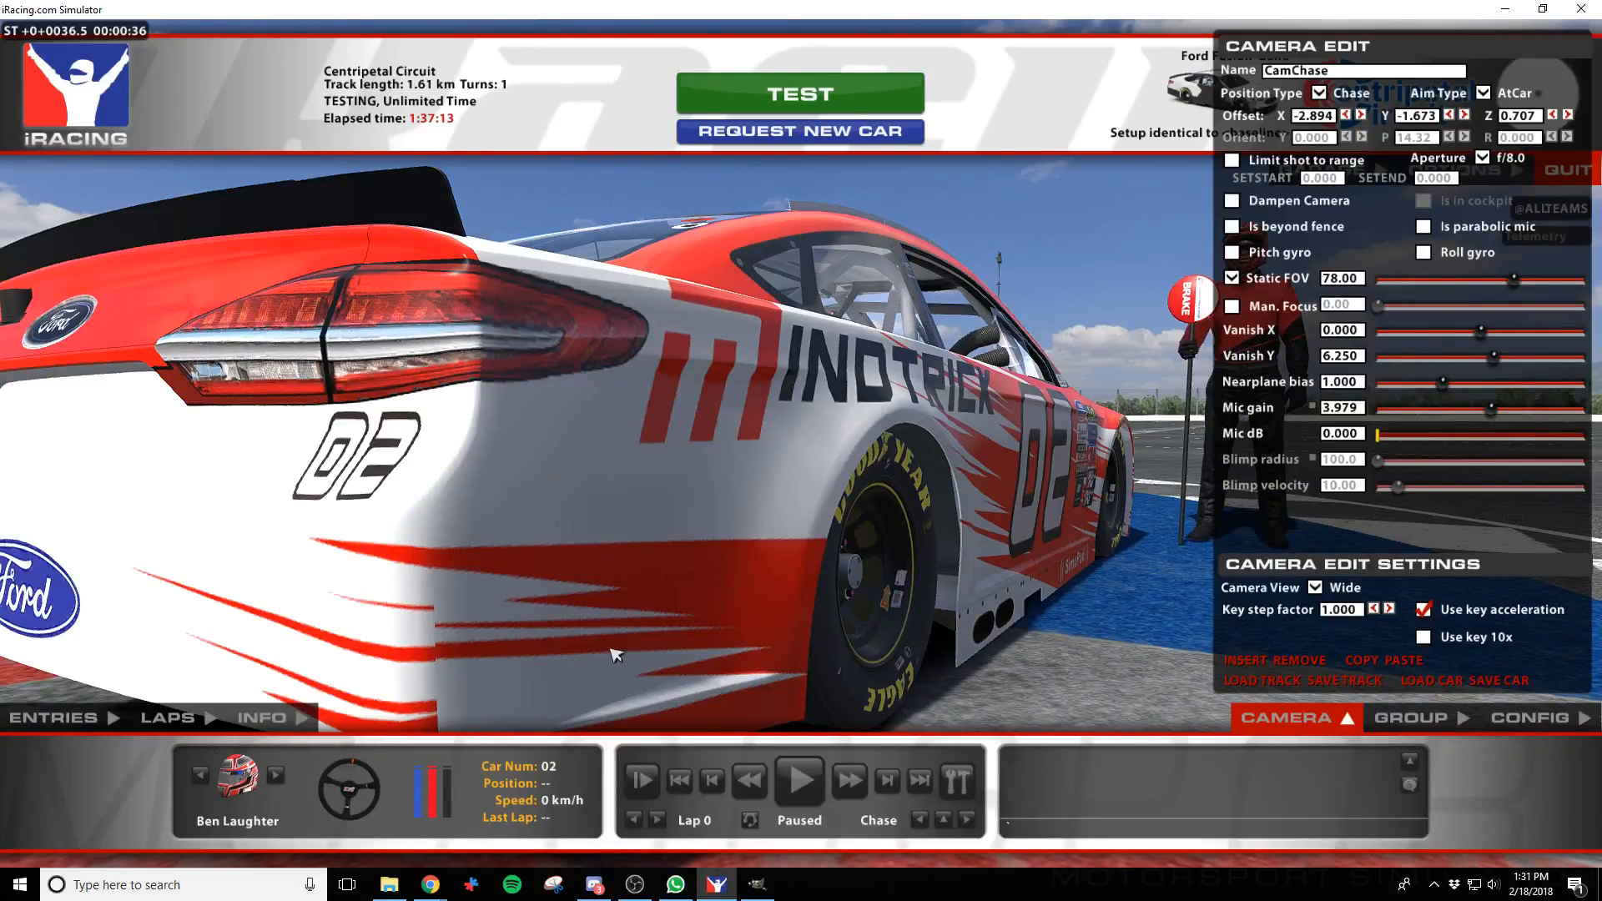
{"action": "key", "text": "alt+Tab"}
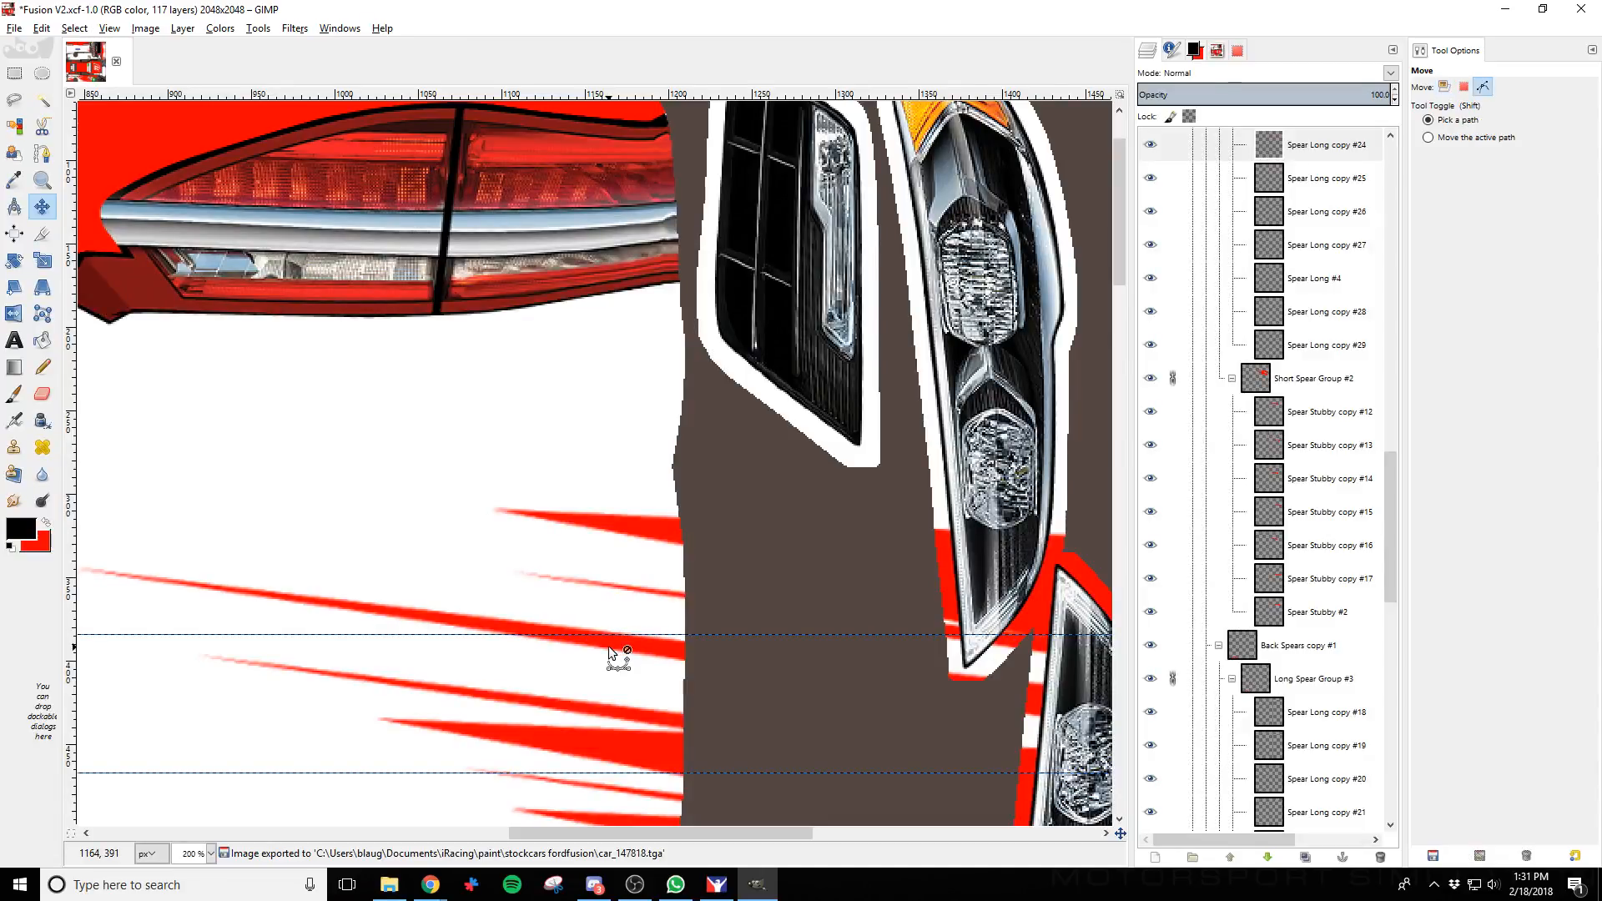
{"action": "key", "text": "ctrl+e"}
{"action": "key", "text": "alt+Tab"}
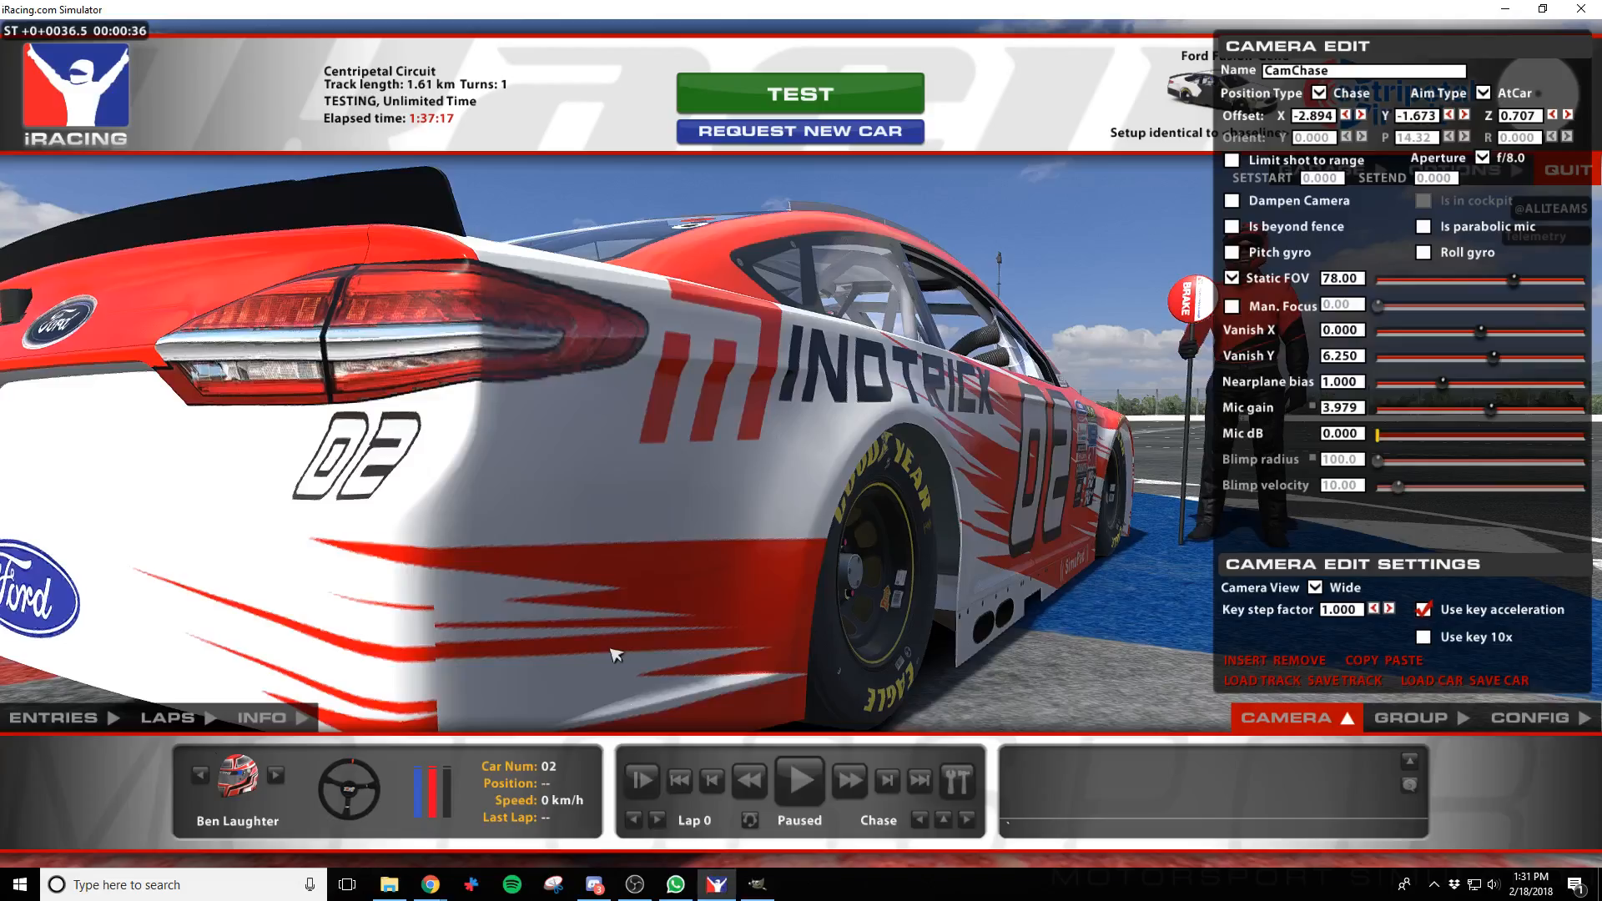
{"action": "key", "text": "ctrl+r"}
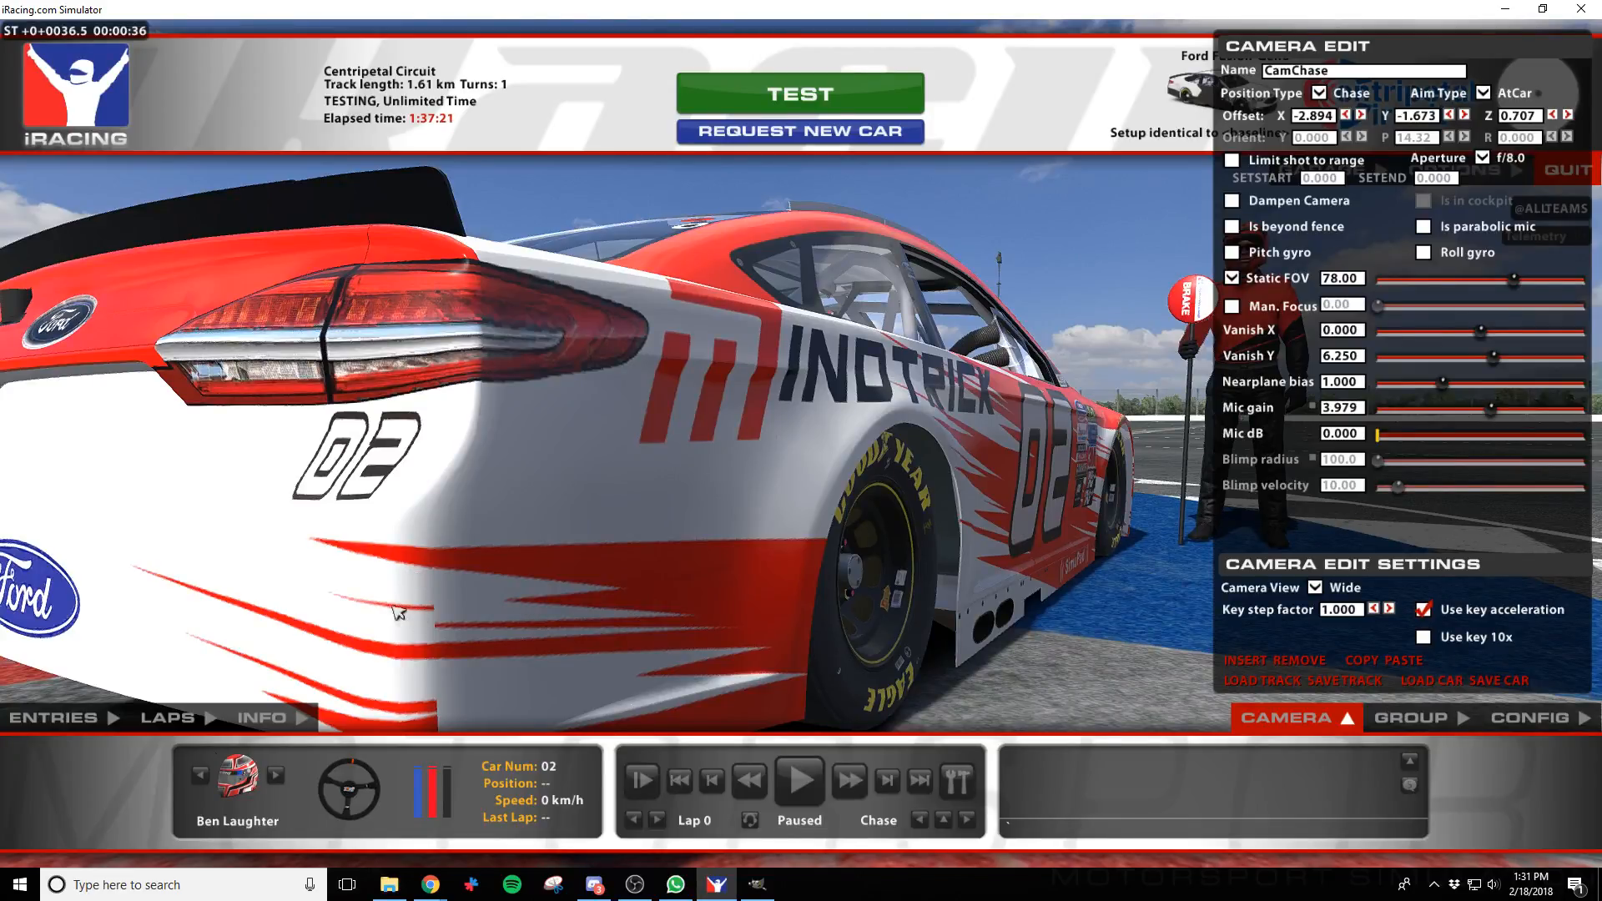
{"action": "key", "text": "alt+Tab"}
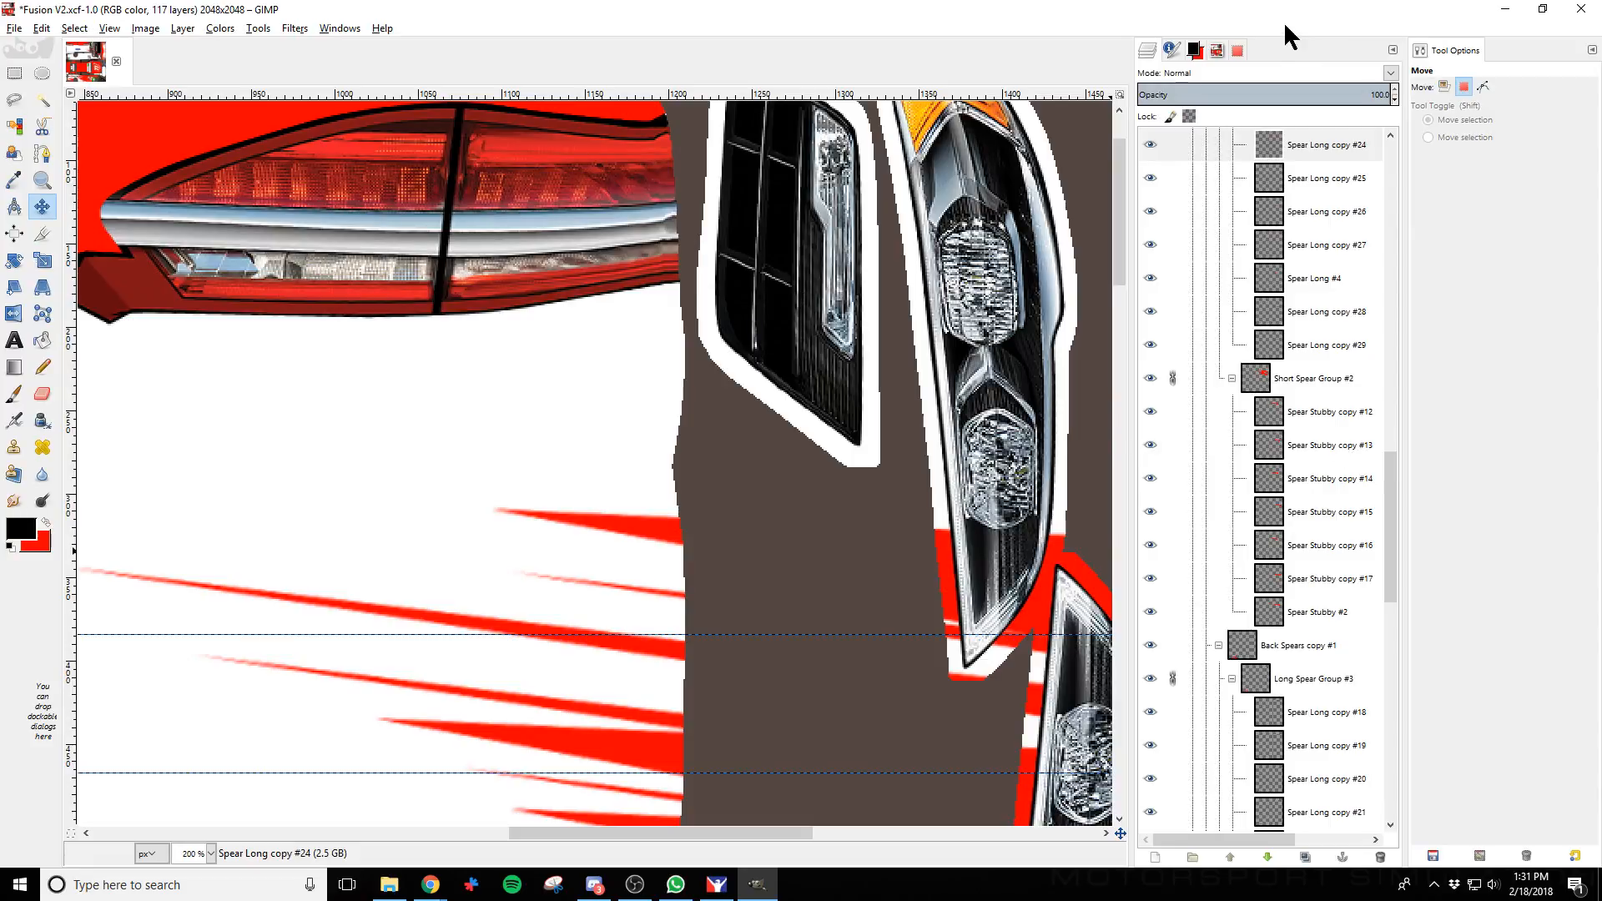
{"action": "scroll", "coordinate": [1314, 434], "scroll_direction": "up", "scroll_amount": 2}
Locate Spear Long copy #27 by toggling its visibility and make it the active layer
{"action": "left_click", "coordinate": [1319, 253]}
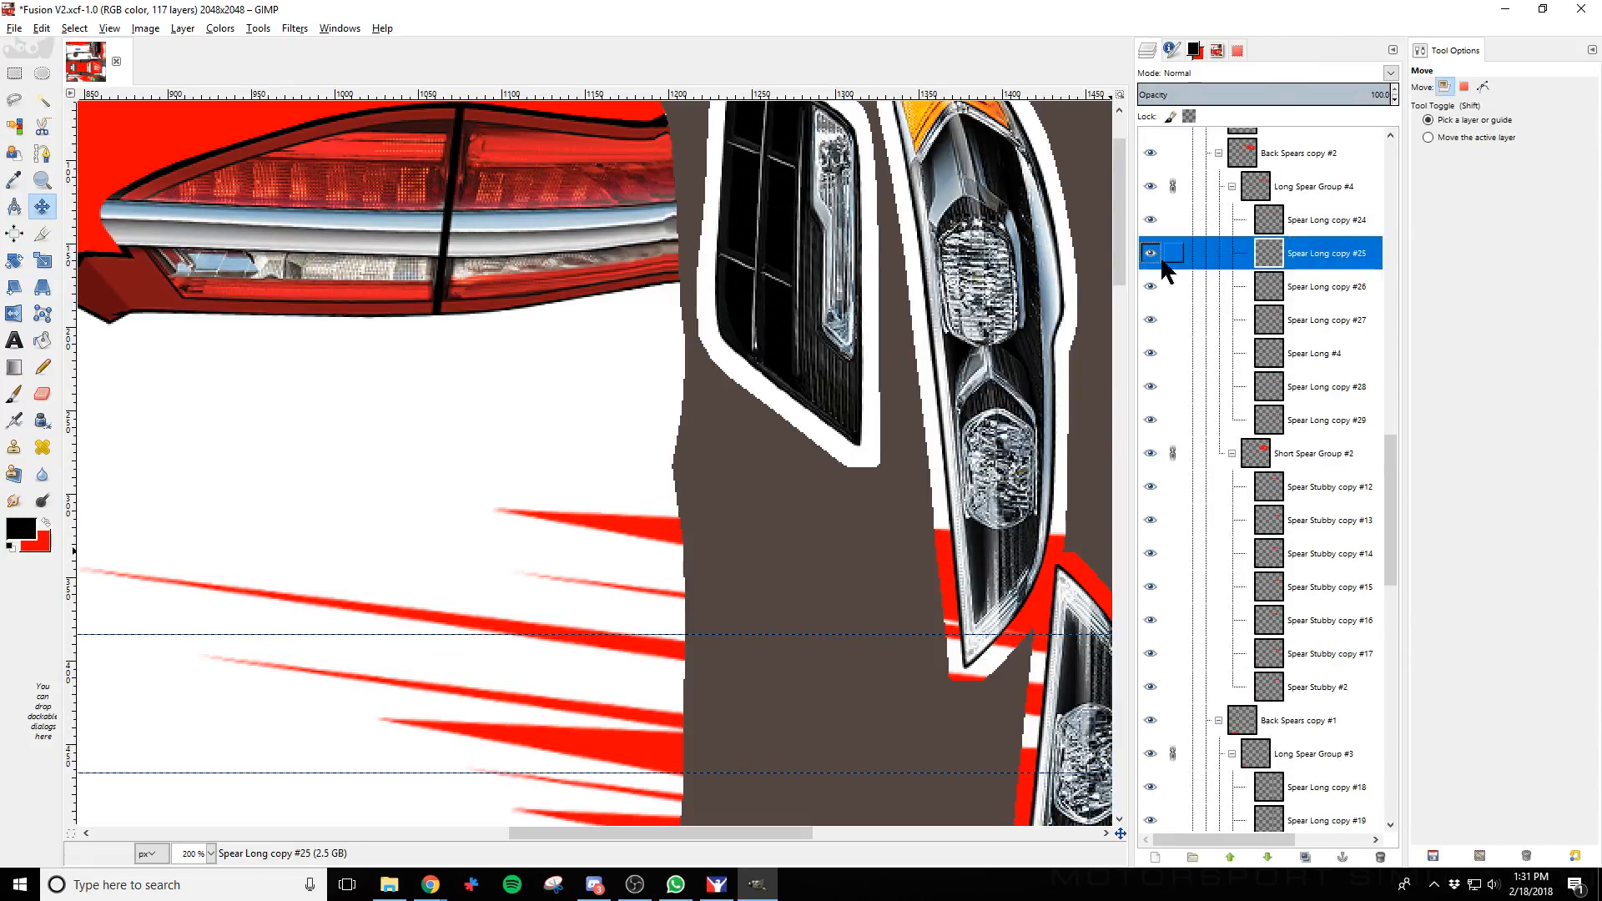
{"action": "left_click", "coordinate": [1150, 292]}
{"action": "left_click", "coordinate": [1148, 313]}
{"action": "left_click", "coordinate": [1148, 313]}
{"action": "left_click", "coordinate": [1320, 320]}
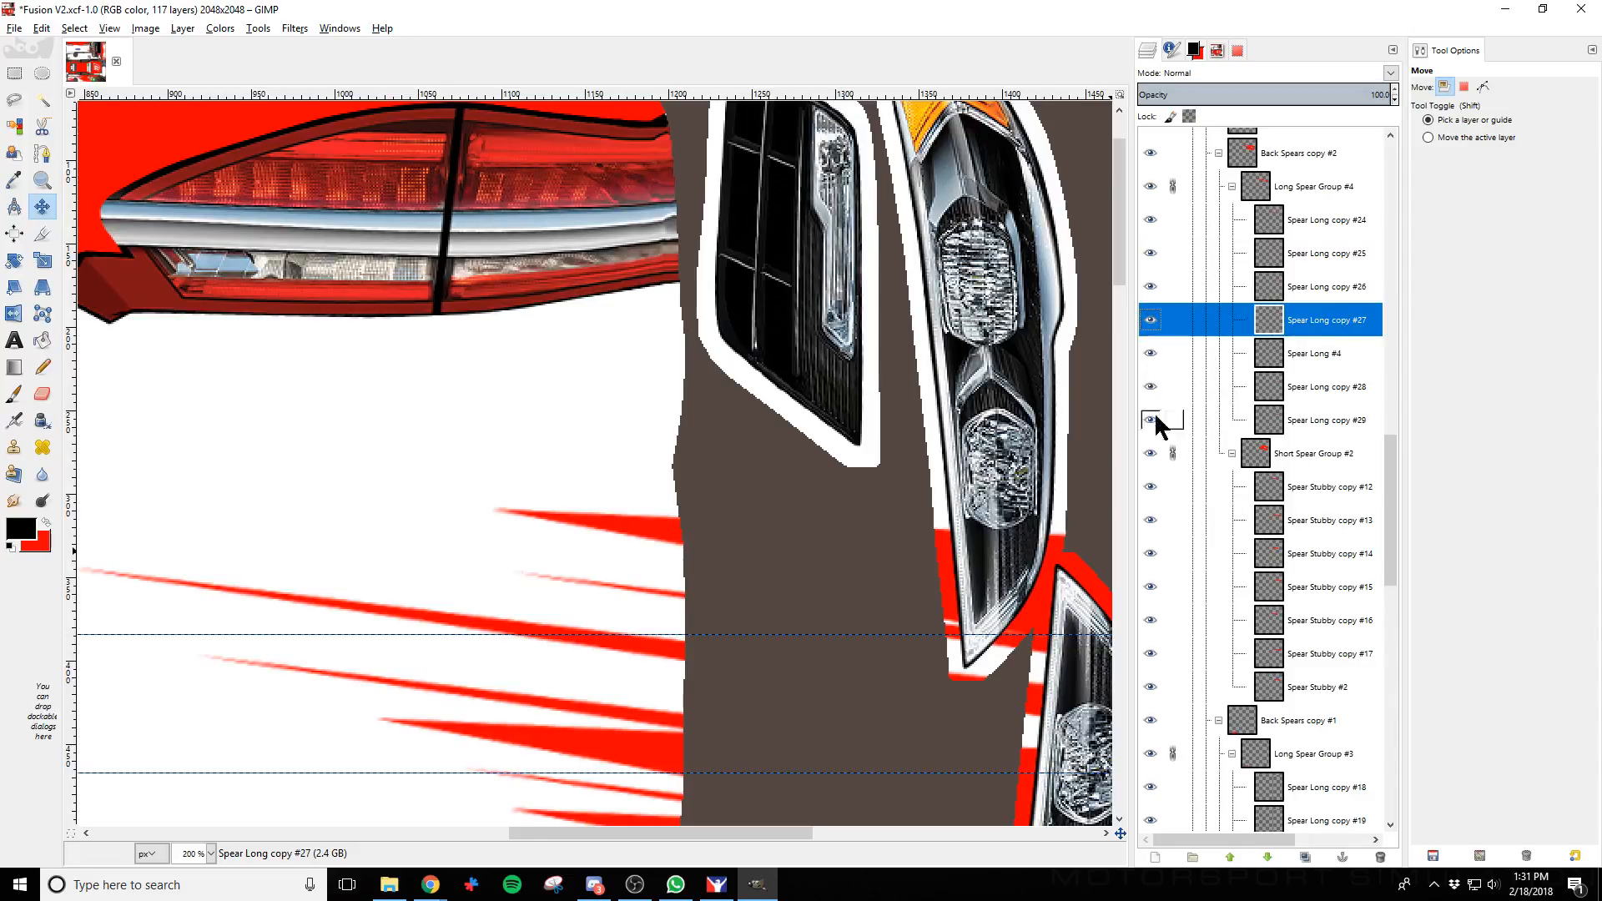
{"action": "key", "text": "alt+Tab"}
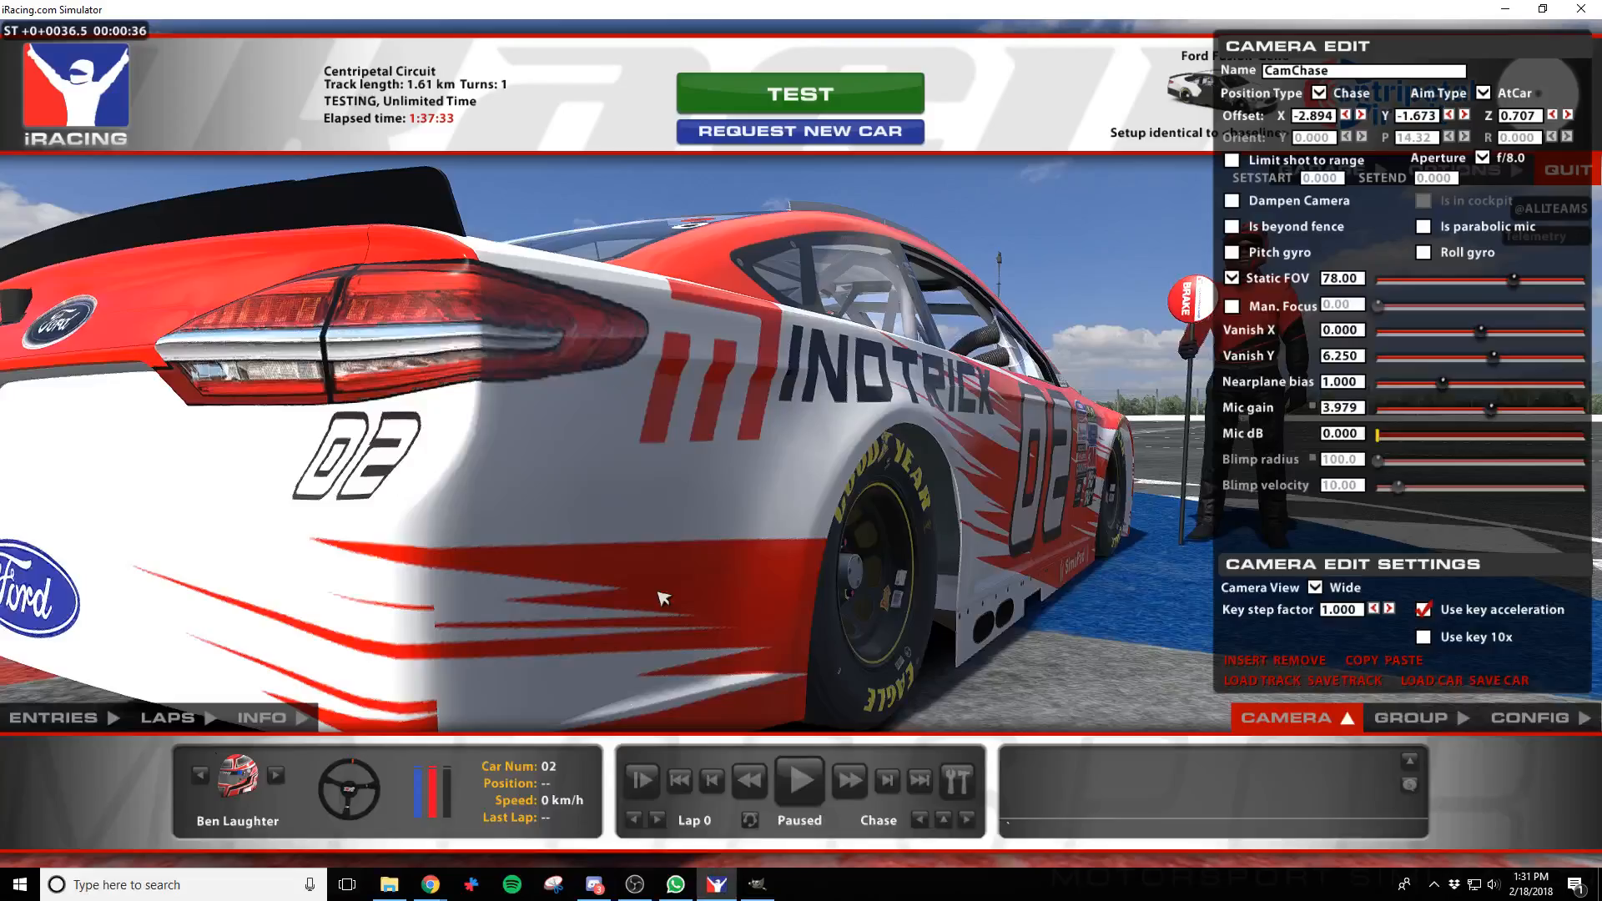
{"action": "key", "text": "alt+Tab"}
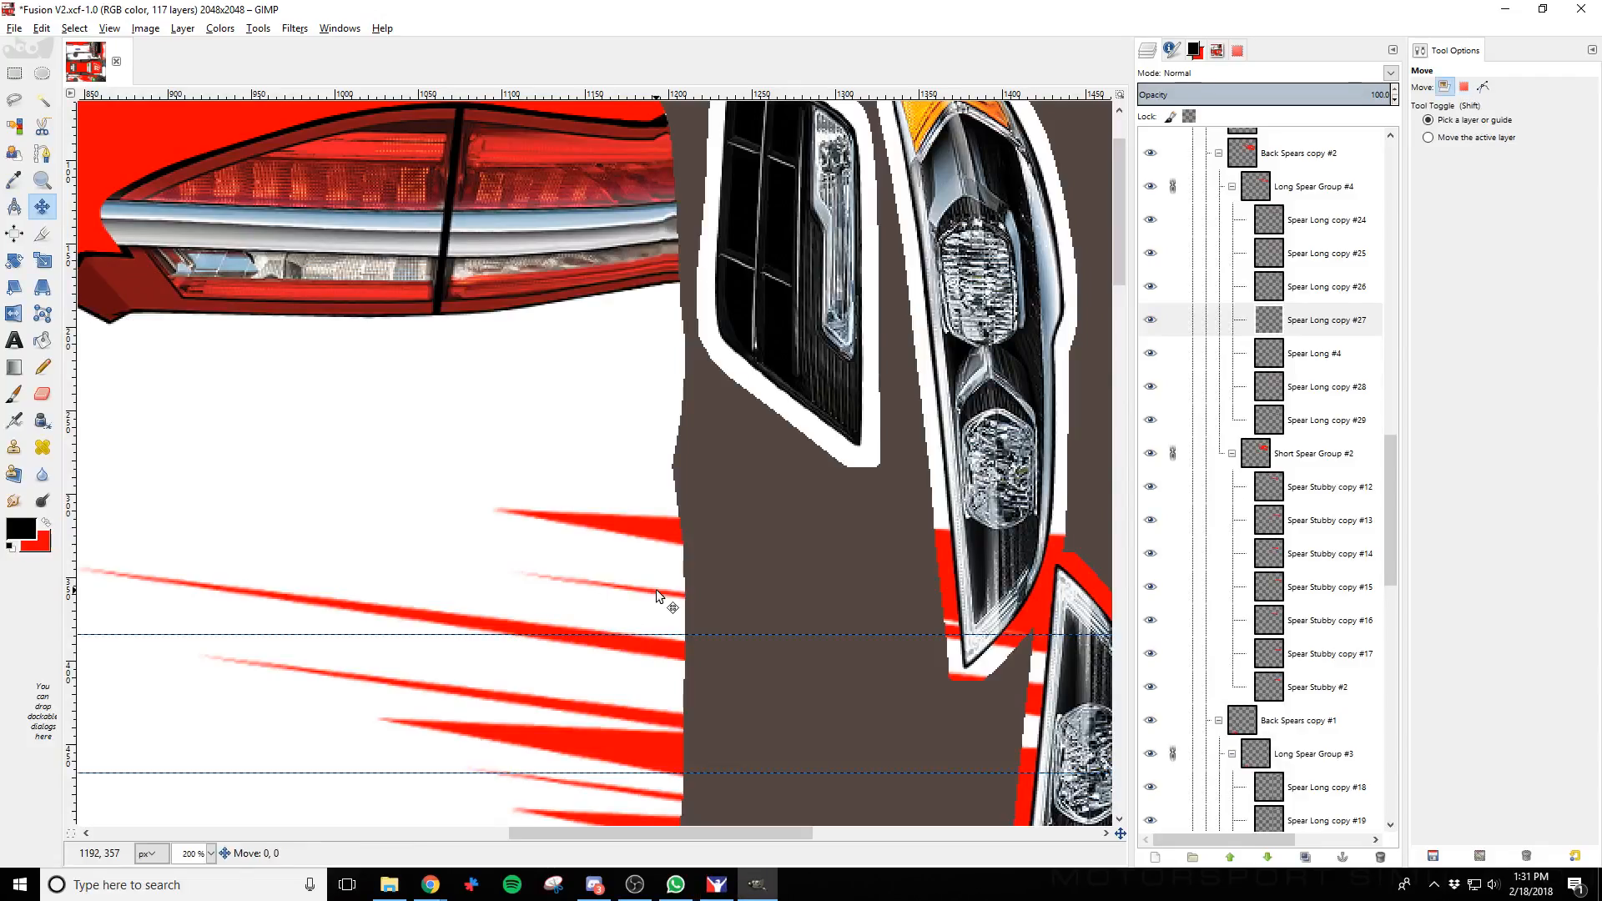
Nudge Spear Long copy #27 down one step and reload the paint in iRacing
{"action": "key", "text": "Down"}
{"action": "key", "text": "Down"}
{"action": "key", "text": "Down"}
{"action": "key", "text": "Down"}
{"action": "key", "text": "Down"}
{"action": "key", "text": "Down"}
{"action": "key", "text": "Down"}
{"action": "key", "text": "Down"}
{"action": "key", "text": "Down"}
{"action": "key", "text": "Down"}
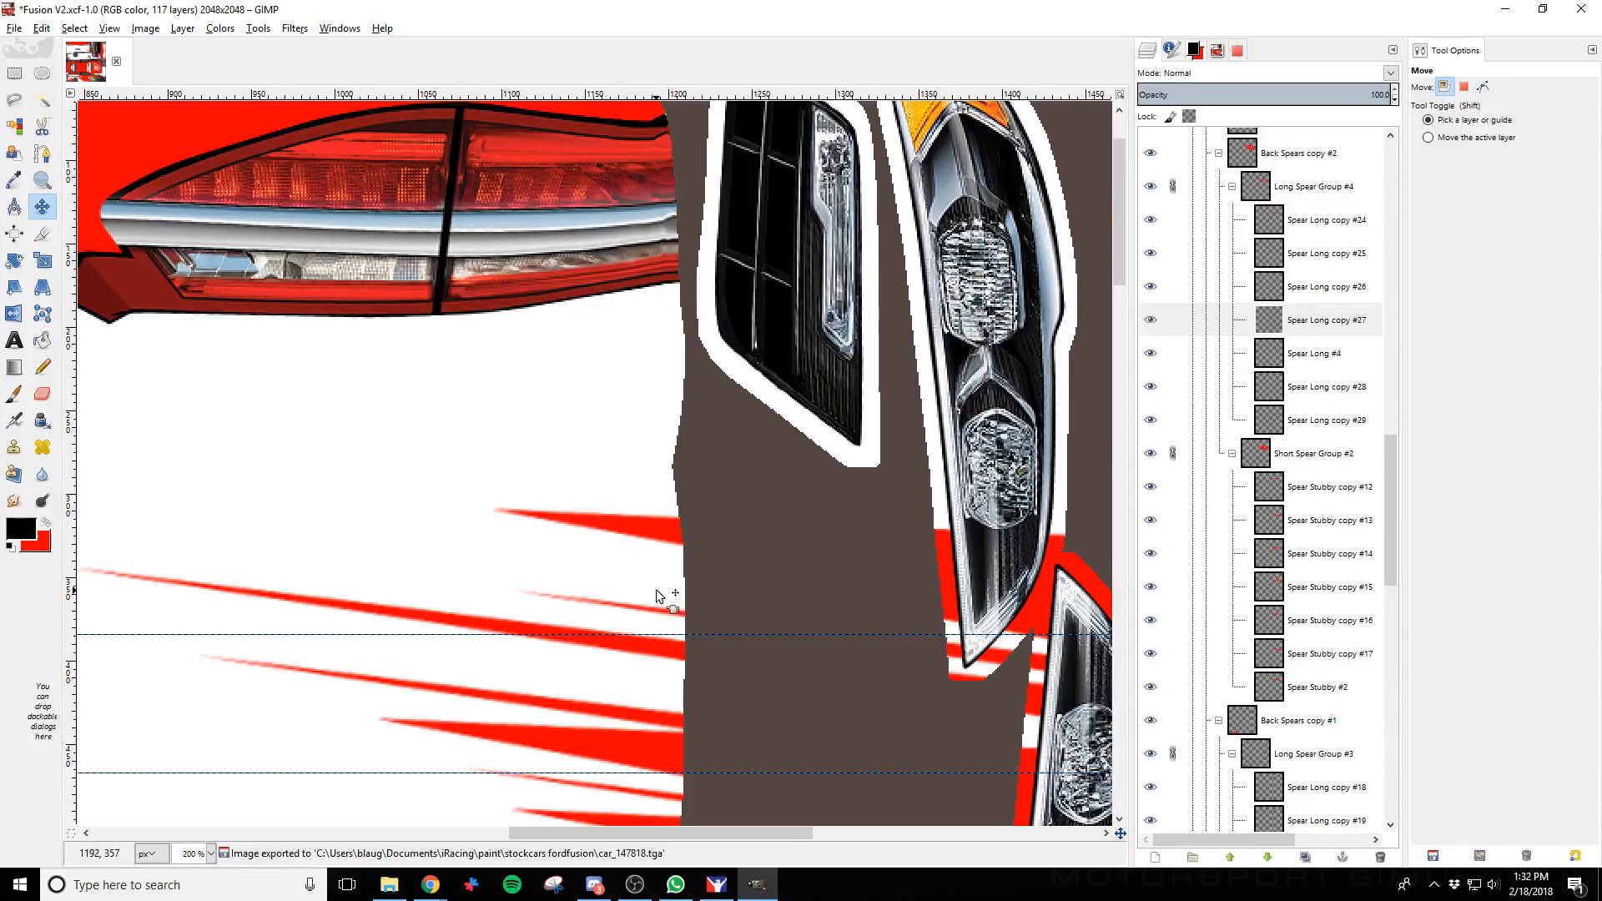
{"action": "key", "text": "alt+Tab"}
{"action": "key", "text": "ctrl+r"}
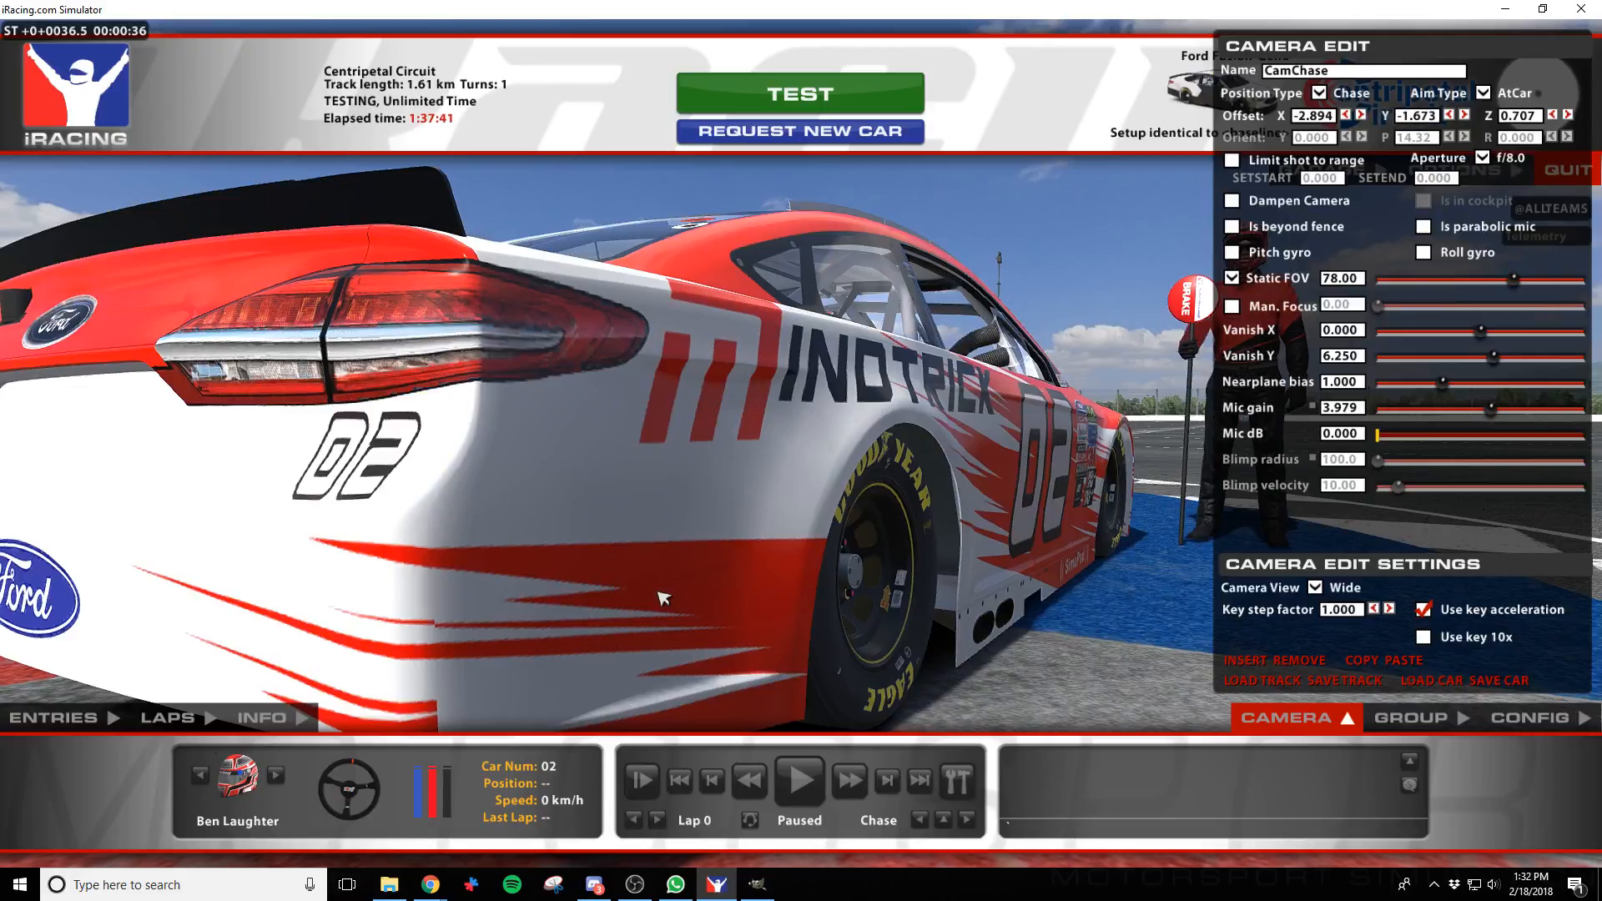
{"action": "key", "text": "alt+Tab"}
Lower the thin spear a little more, re-export to car_147818.tga, and reload in iRacing
{"action": "left_click", "coordinate": [656, 589]}
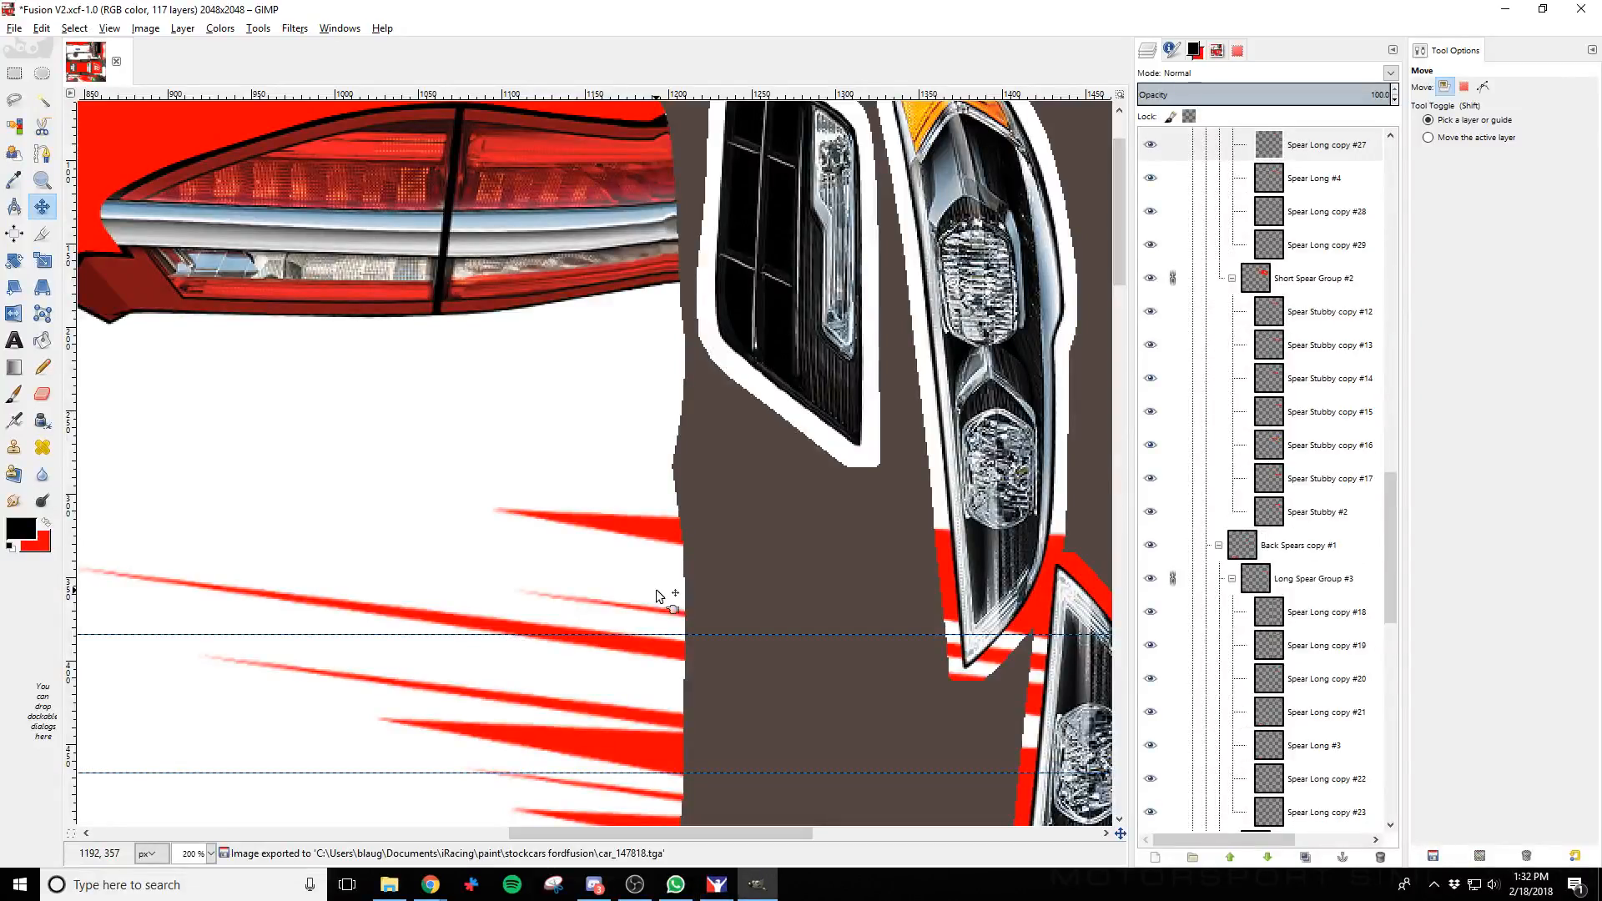
{"action": "key", "text": "Down"}
{"action": "key", "text": "Down"}
{"action": "key", "text": "Down"}
{"action": "key", "text": "ctrl+e"}
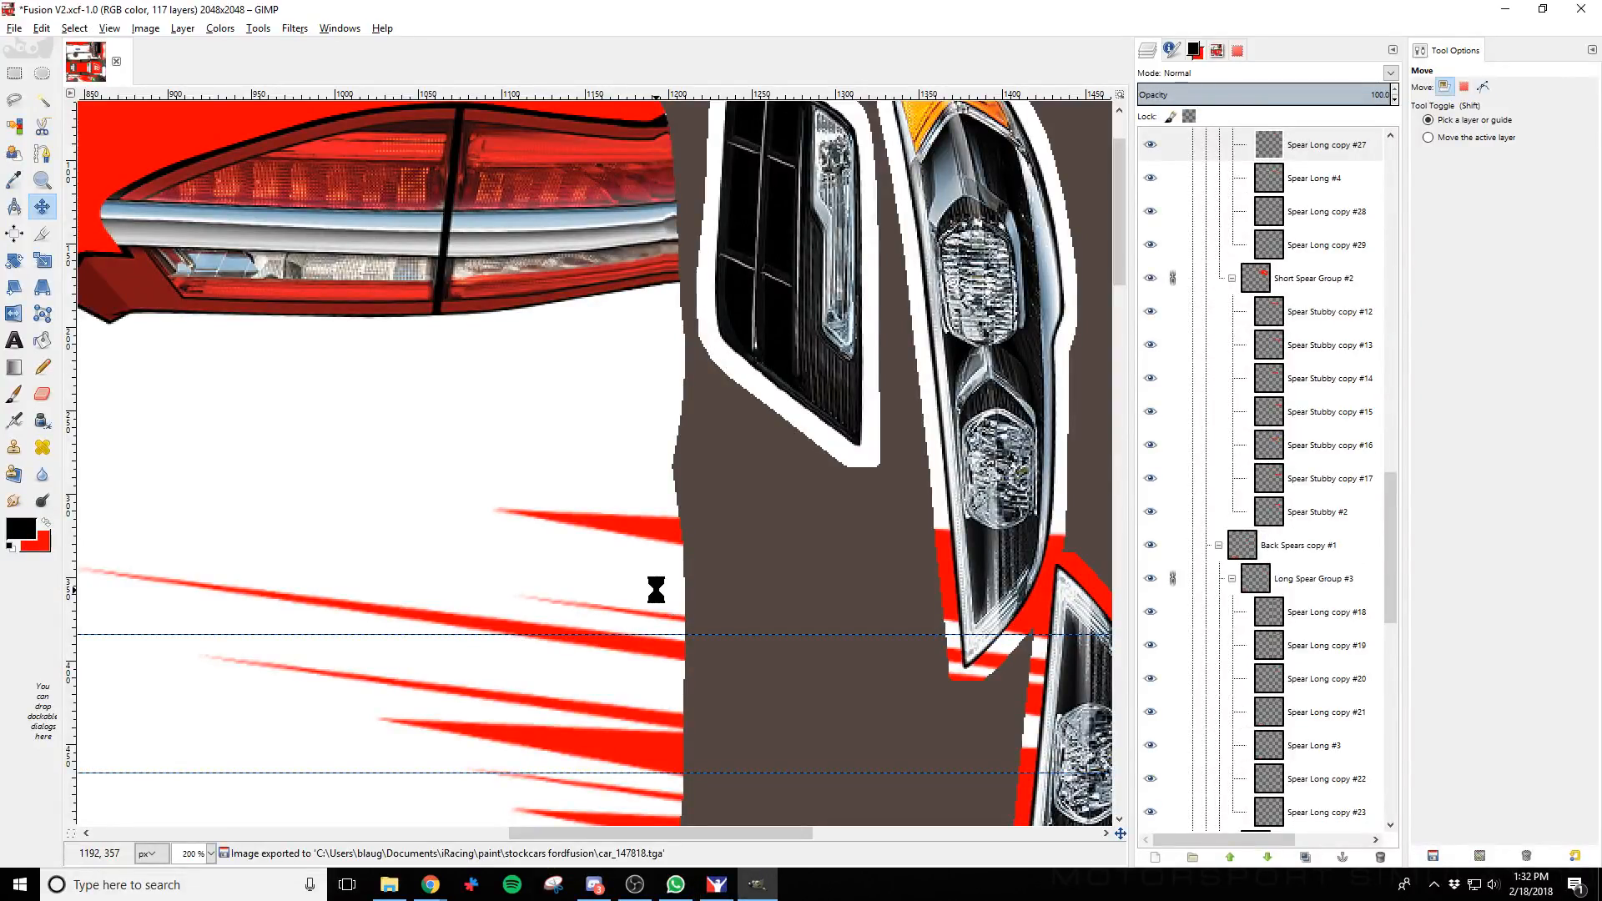
{"action": "key", "text": "alt+Tab"}
{"action": "key", "text": "ctrl+r"}
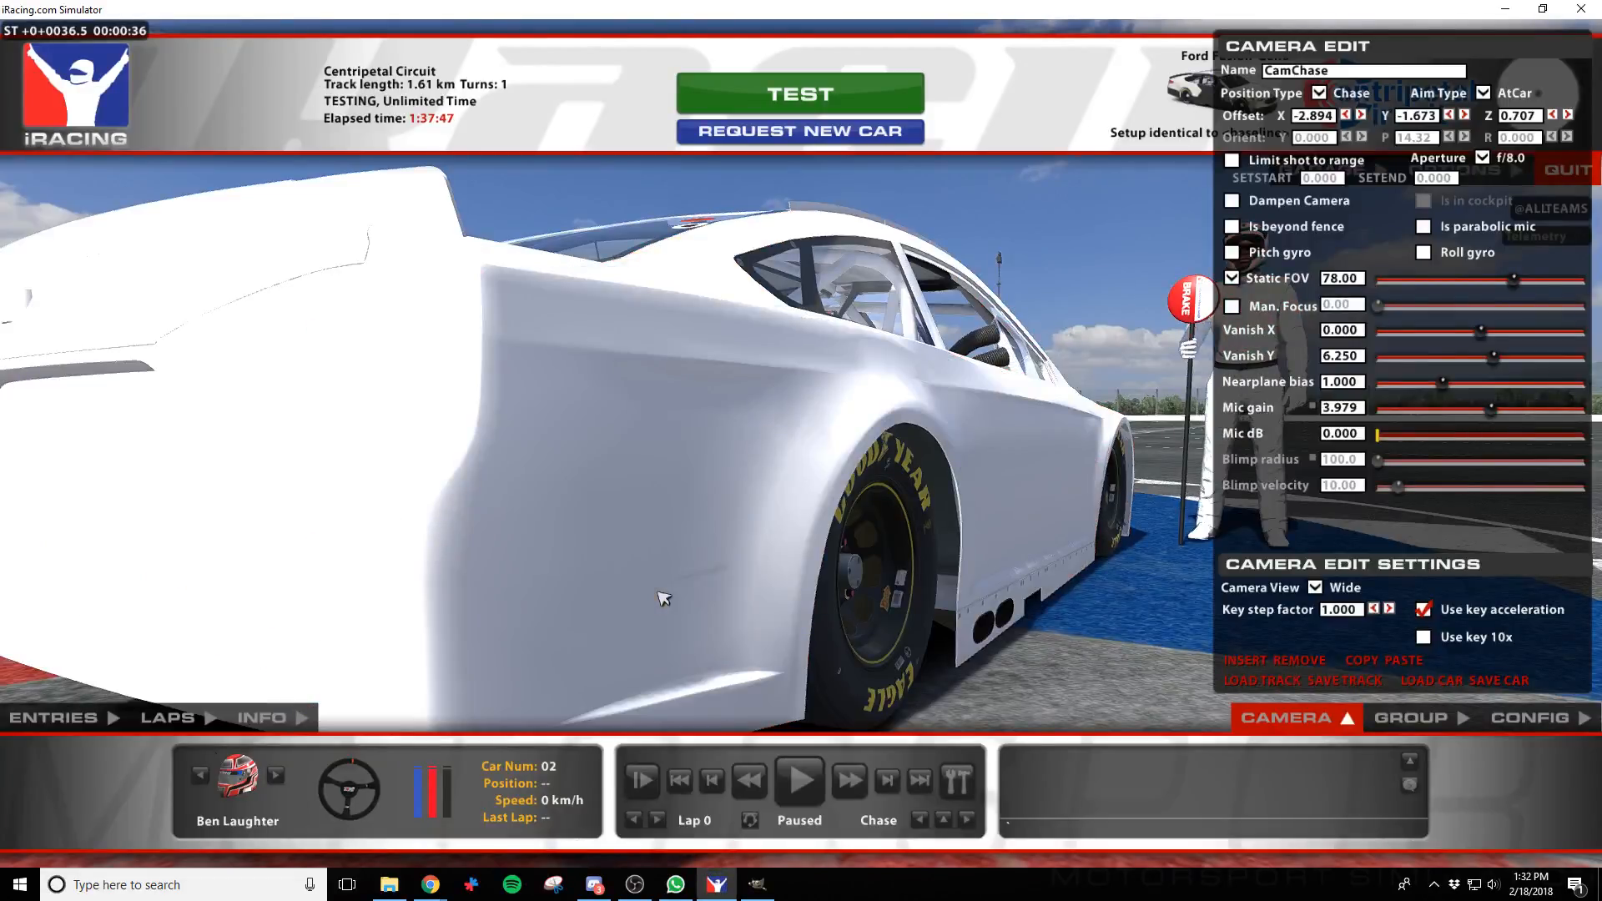
Orbit the chase camera around the car's rear quarter and tail to inspect the red spears
{"action": "key", "text": "s"}
{"action": "key", "text": "a"}
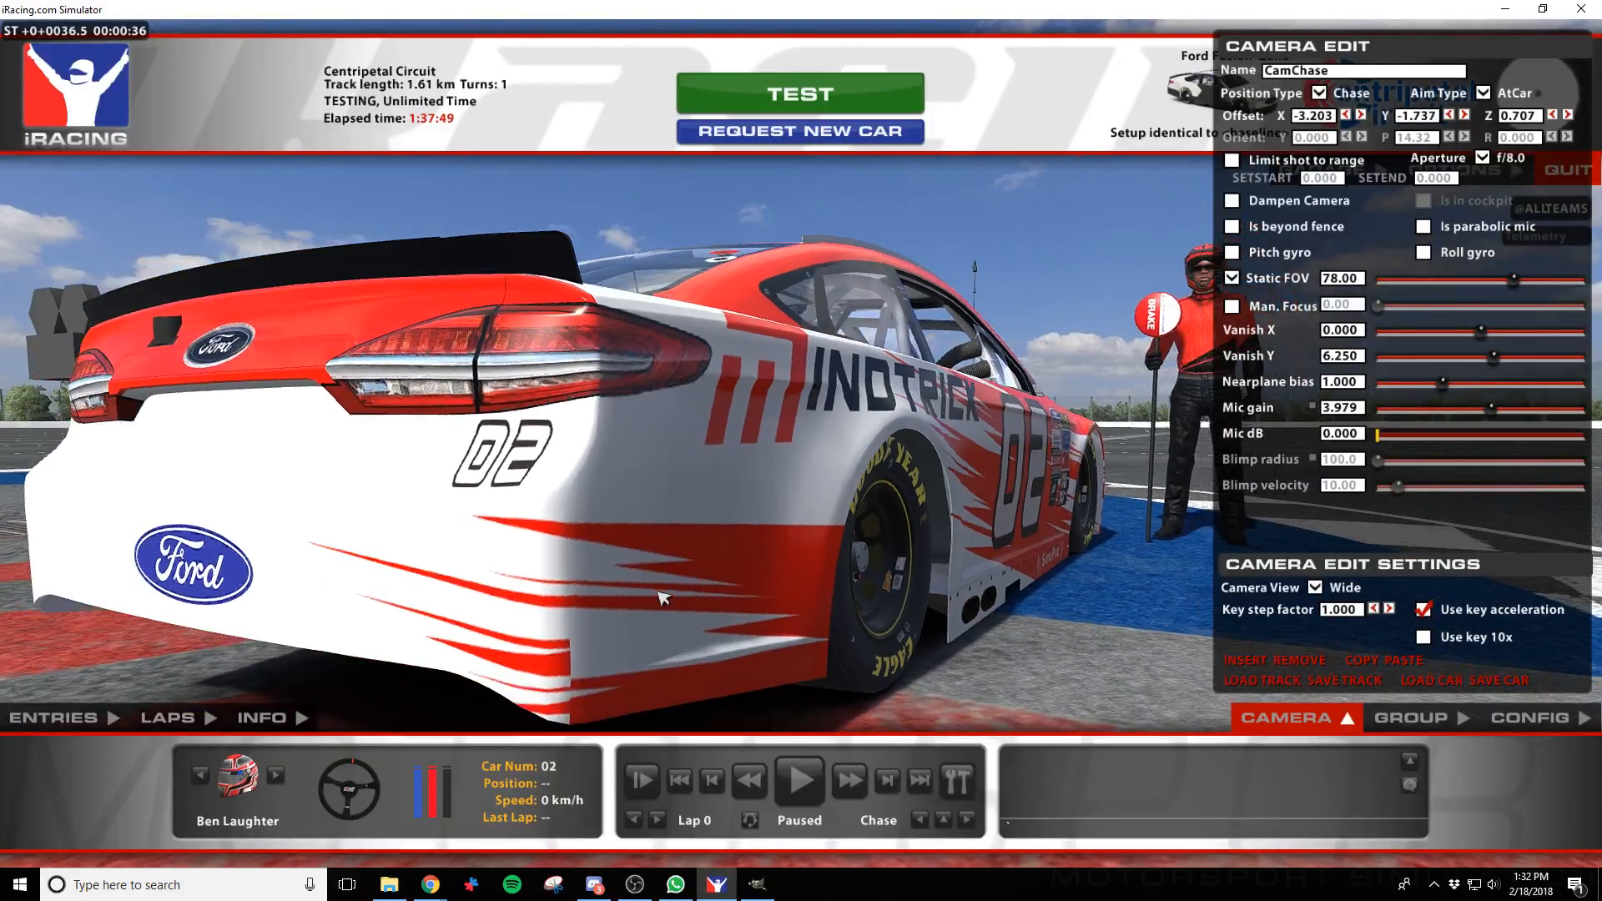
{"action": "key", "text": "s"}
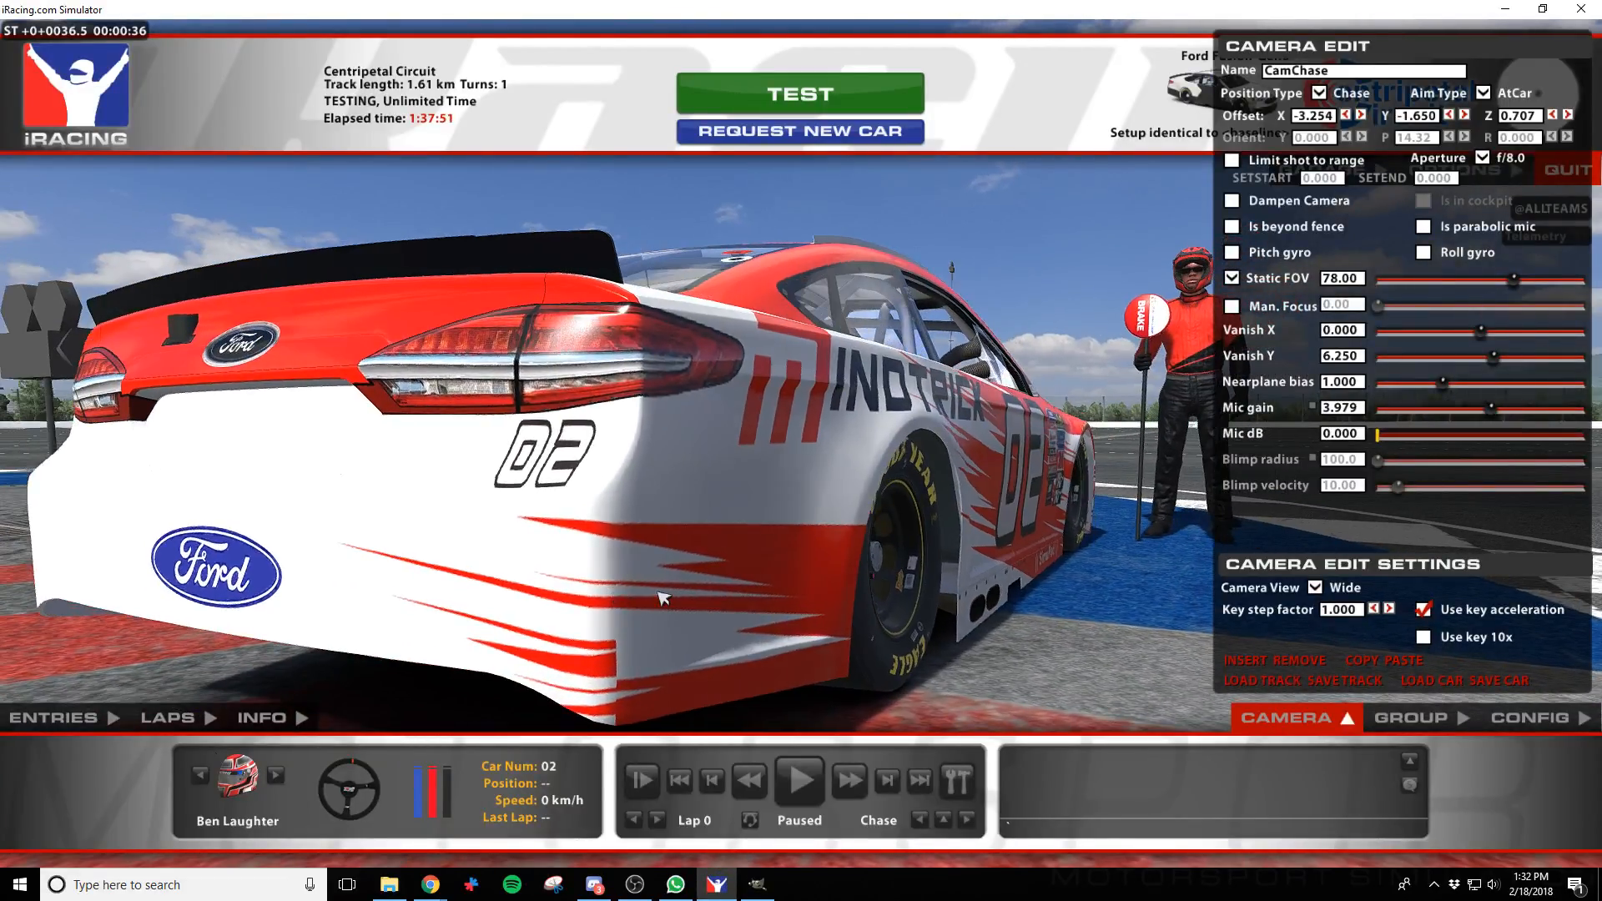
{"action": "key", "text": "a"}
{"action": "key", "text": "s"}
{"action": "key", "text": "a"}
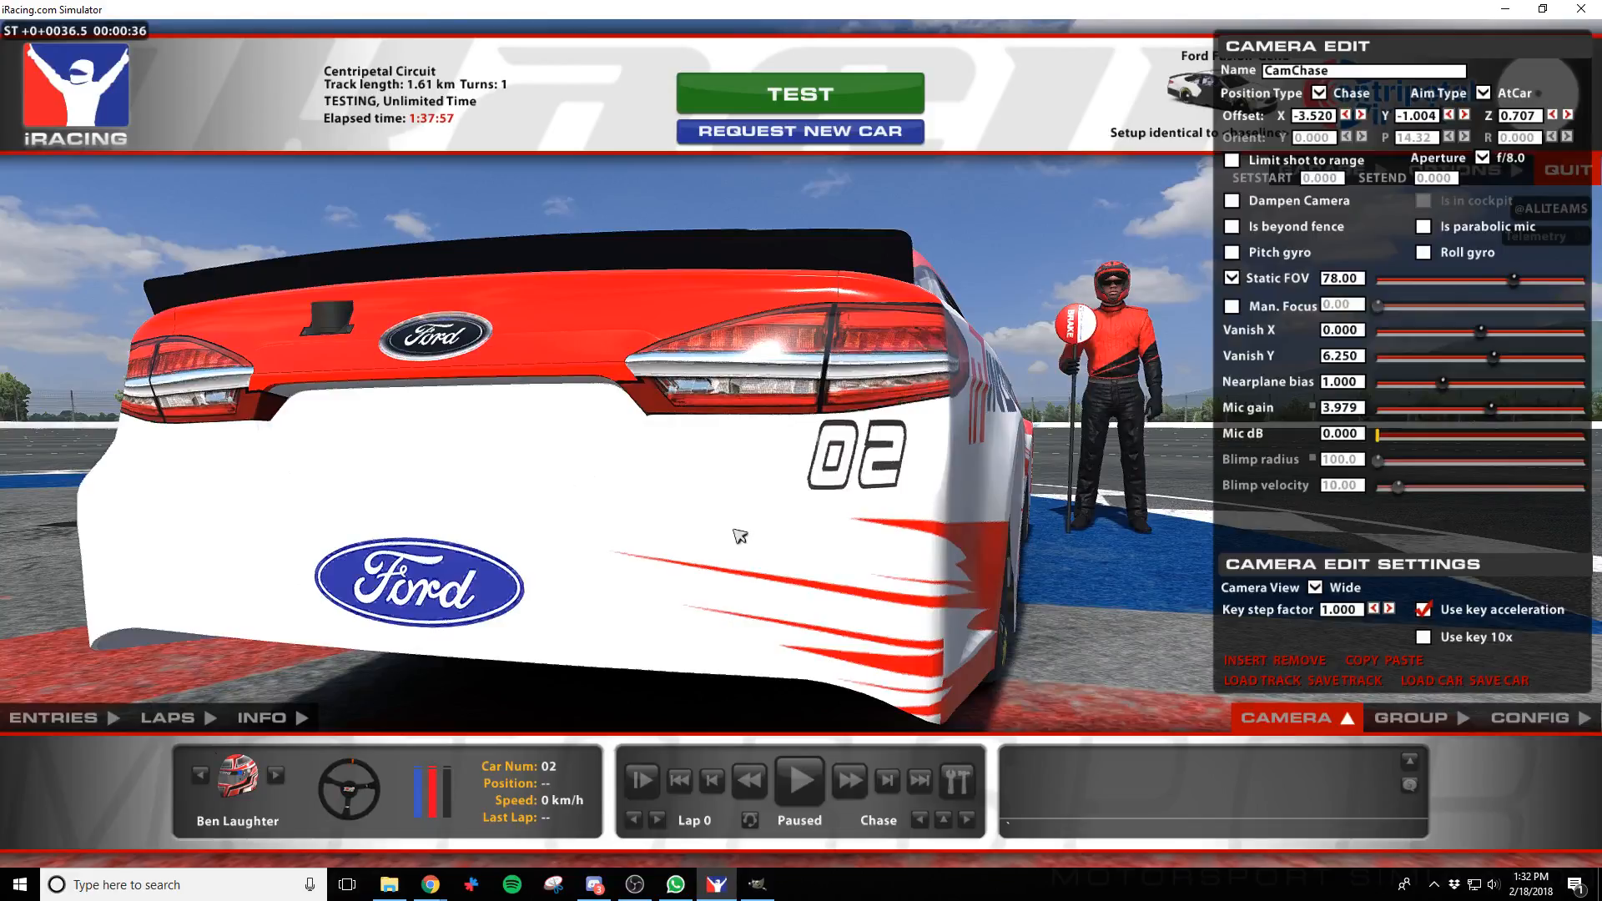
{"action": "key", "text": "d"}
{"action": "key", "text": "w"}
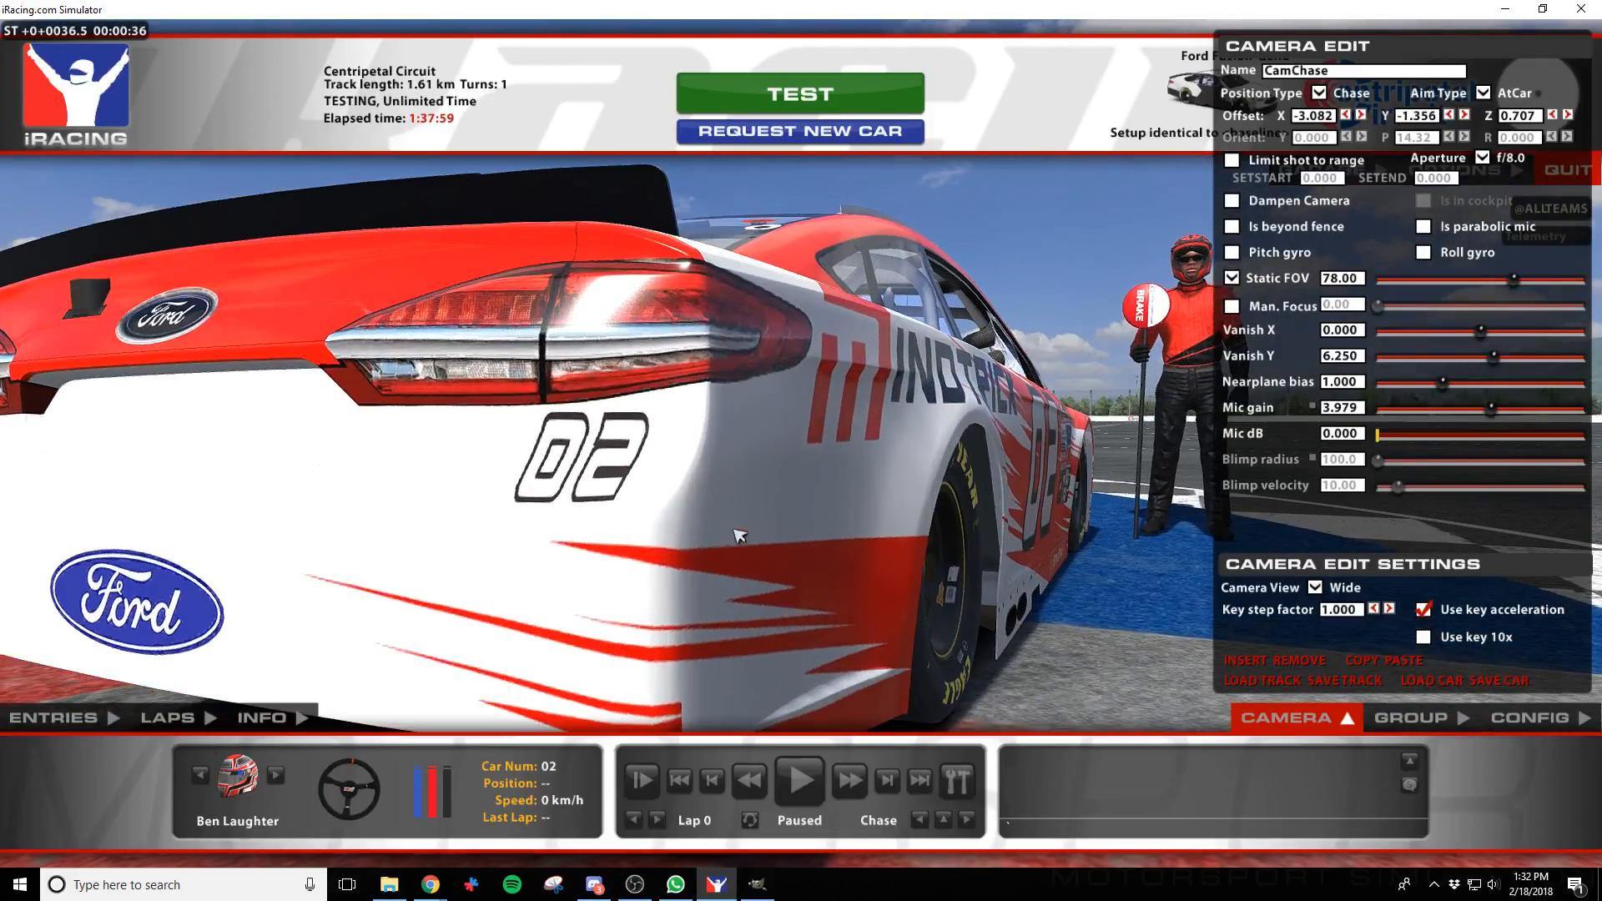
{"action": "key", "text": "d"}
{"action": "key", "text": "s"}
{"action": "key", "text": "a"}
{"action": "key", "text": "w"}
{"action": "key", "text": "a"}
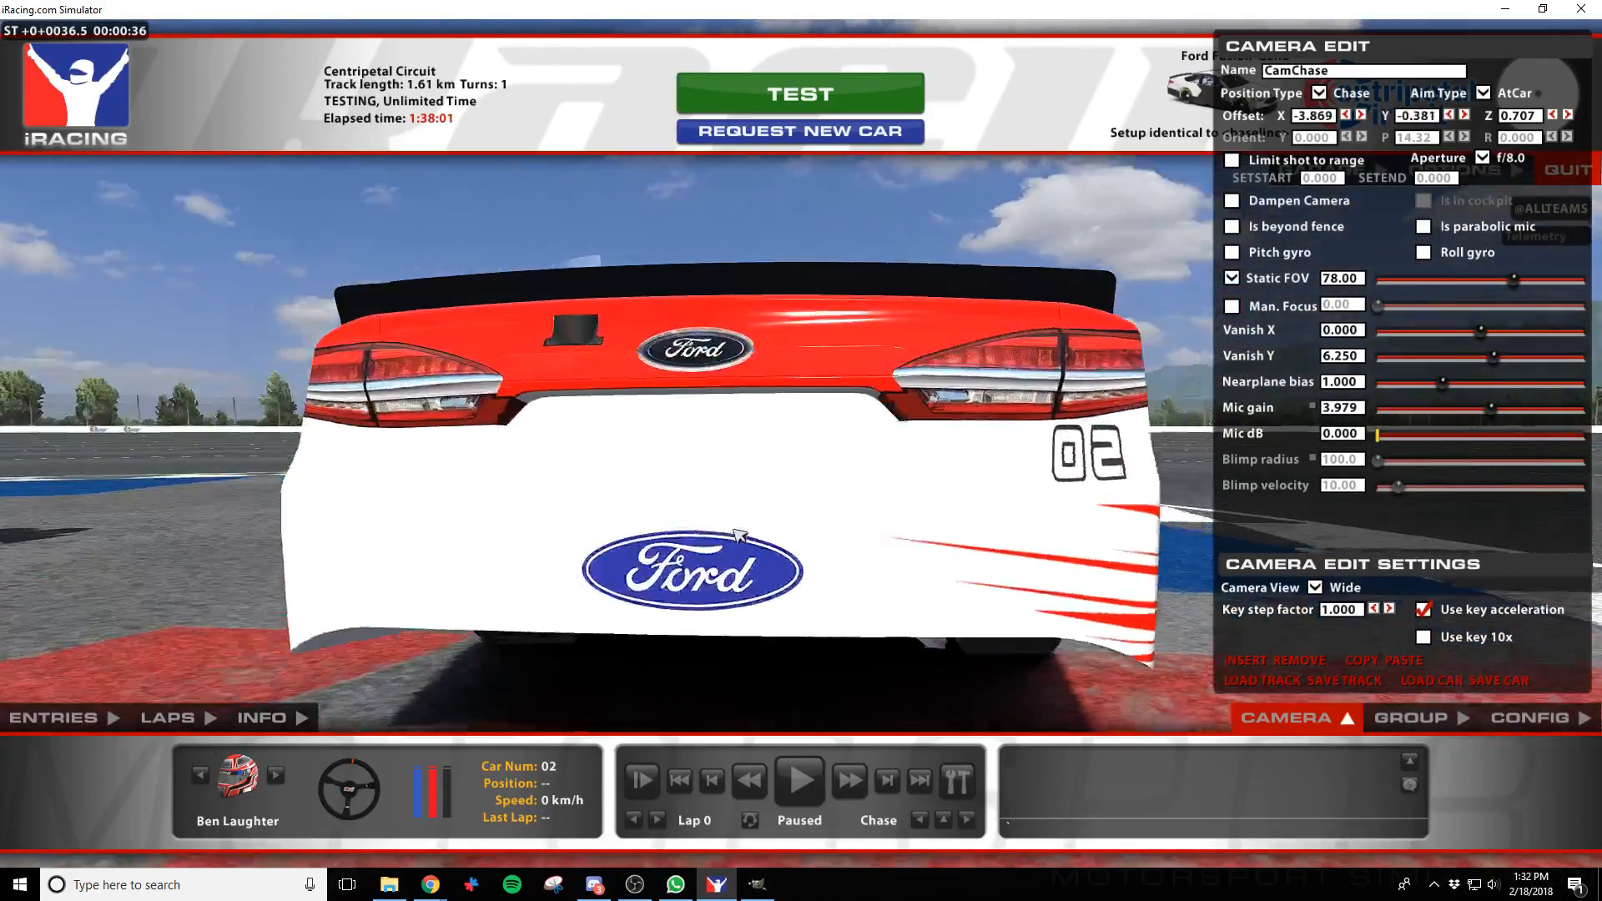
{"action": "key", "text": "s"}
{"action": "key", "text": "d"}
{"action": "key", "text": "a"}
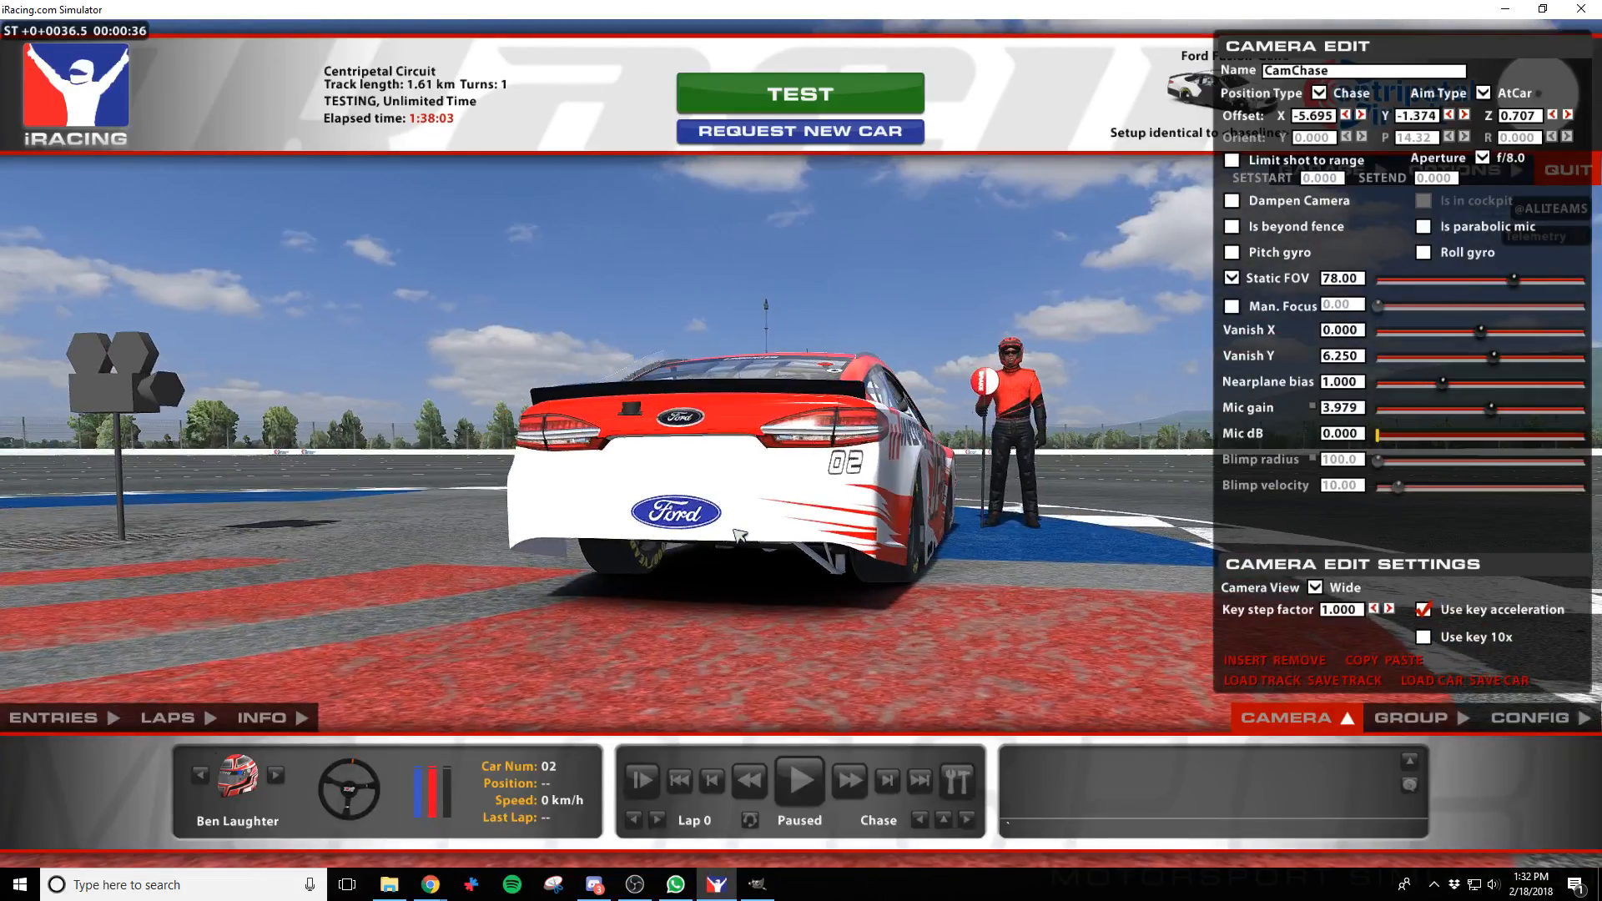
{"action": "key", "text": "d"}
{"action": "key", "text": "w"}
{"action": "key", "text": "w"}
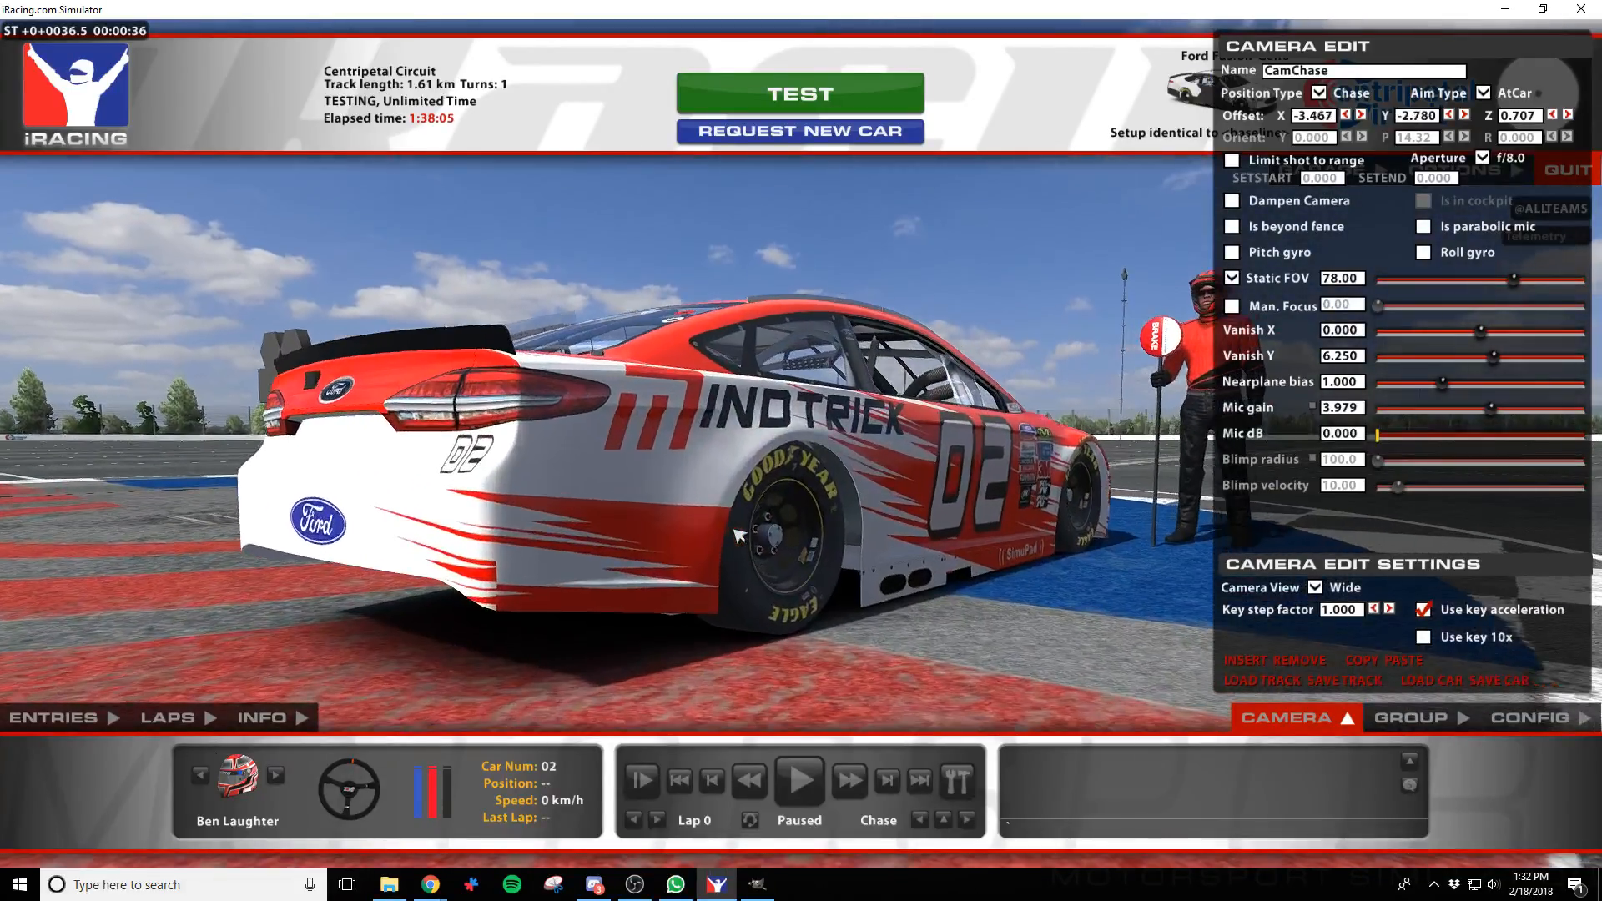
{"action": "key", "text": "a"}
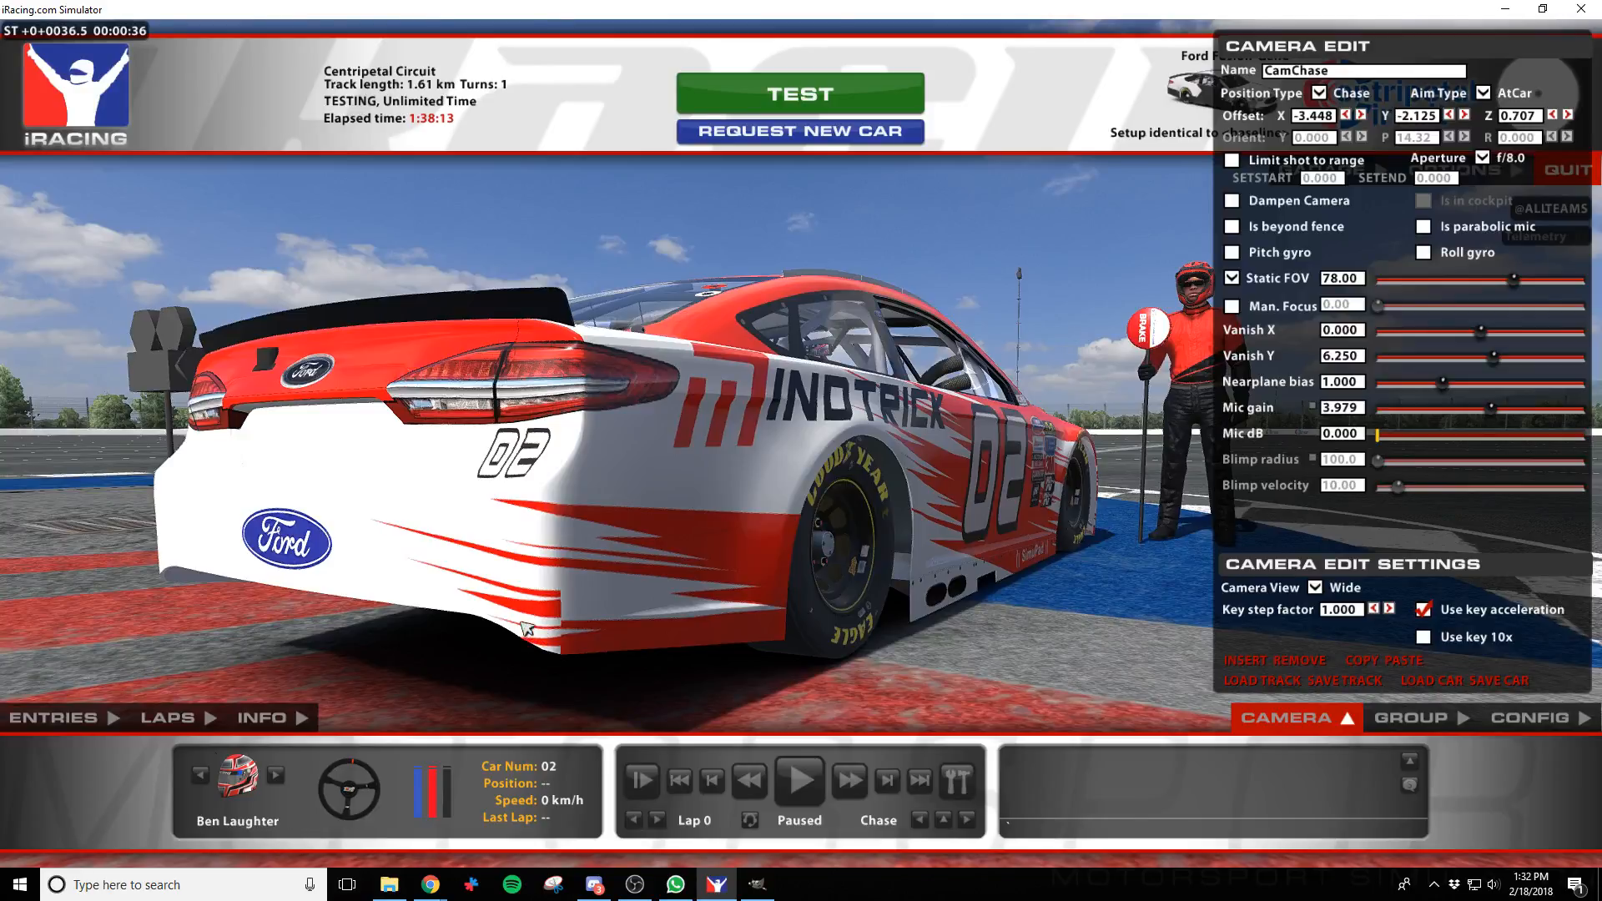
{"action": "key", "text": "alt+Tab"}
{"action": "scroll", "coordinate": [574, 641], "scroll_direction": "down", "scroll_amount": 3}
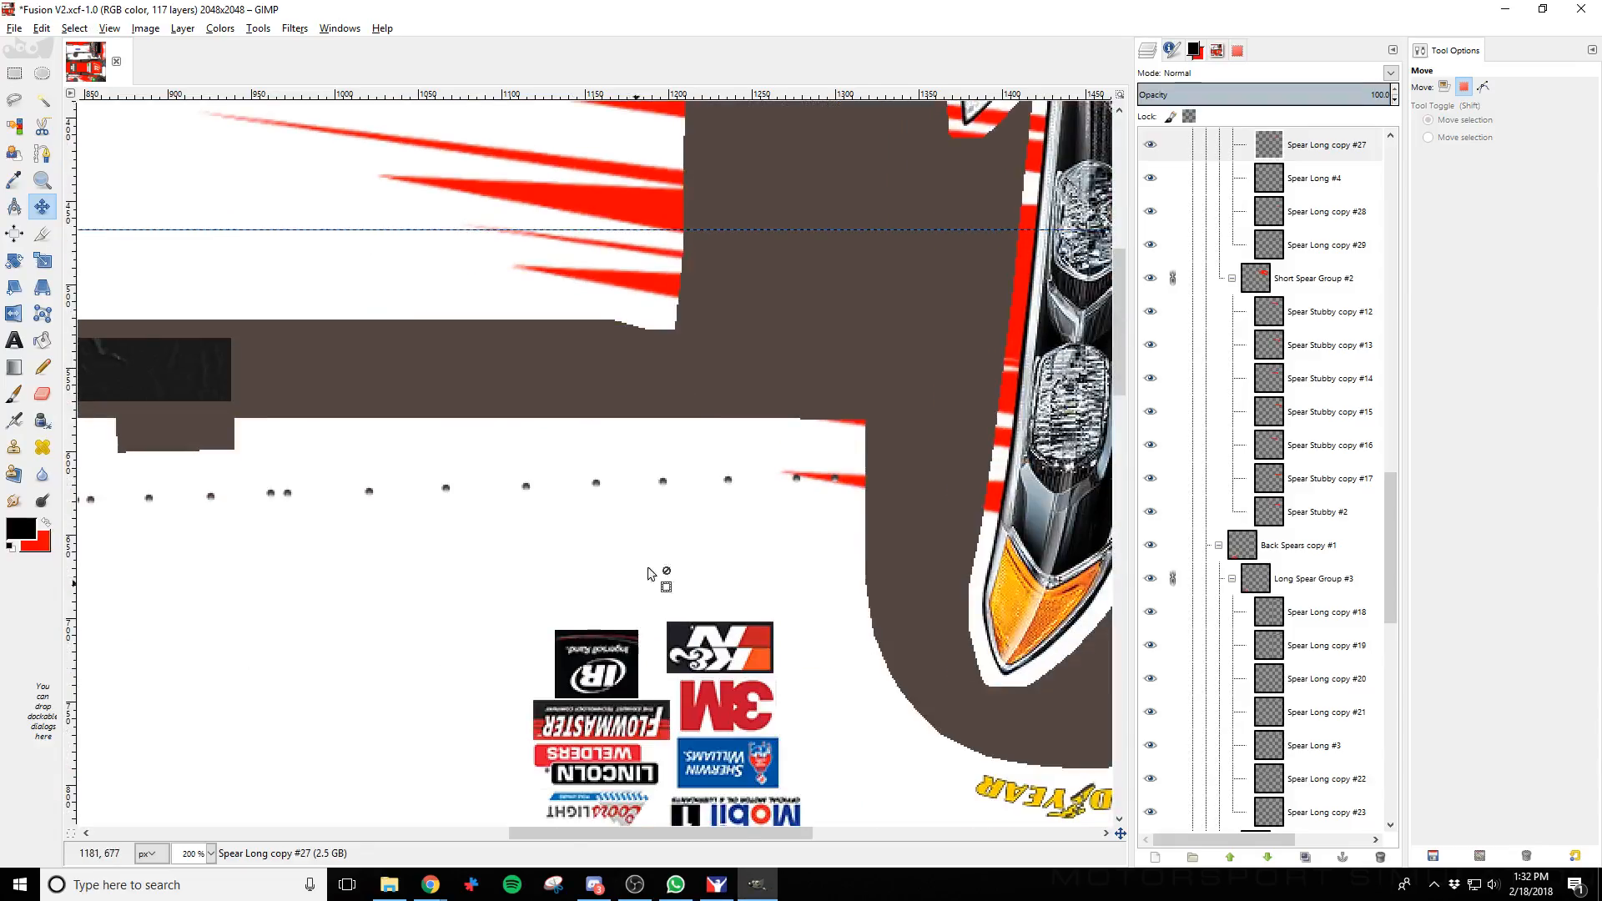
{"action": "scroll", "coordinate": [665, 520], "scroll_direction": "up", "scroll_amount": 1}
{"action": "scroll", "coordinate": [659, 455], "scroll_direction": "up", "scroll_amount": 2}
{"action": "key", "text": "alt+Tab"}
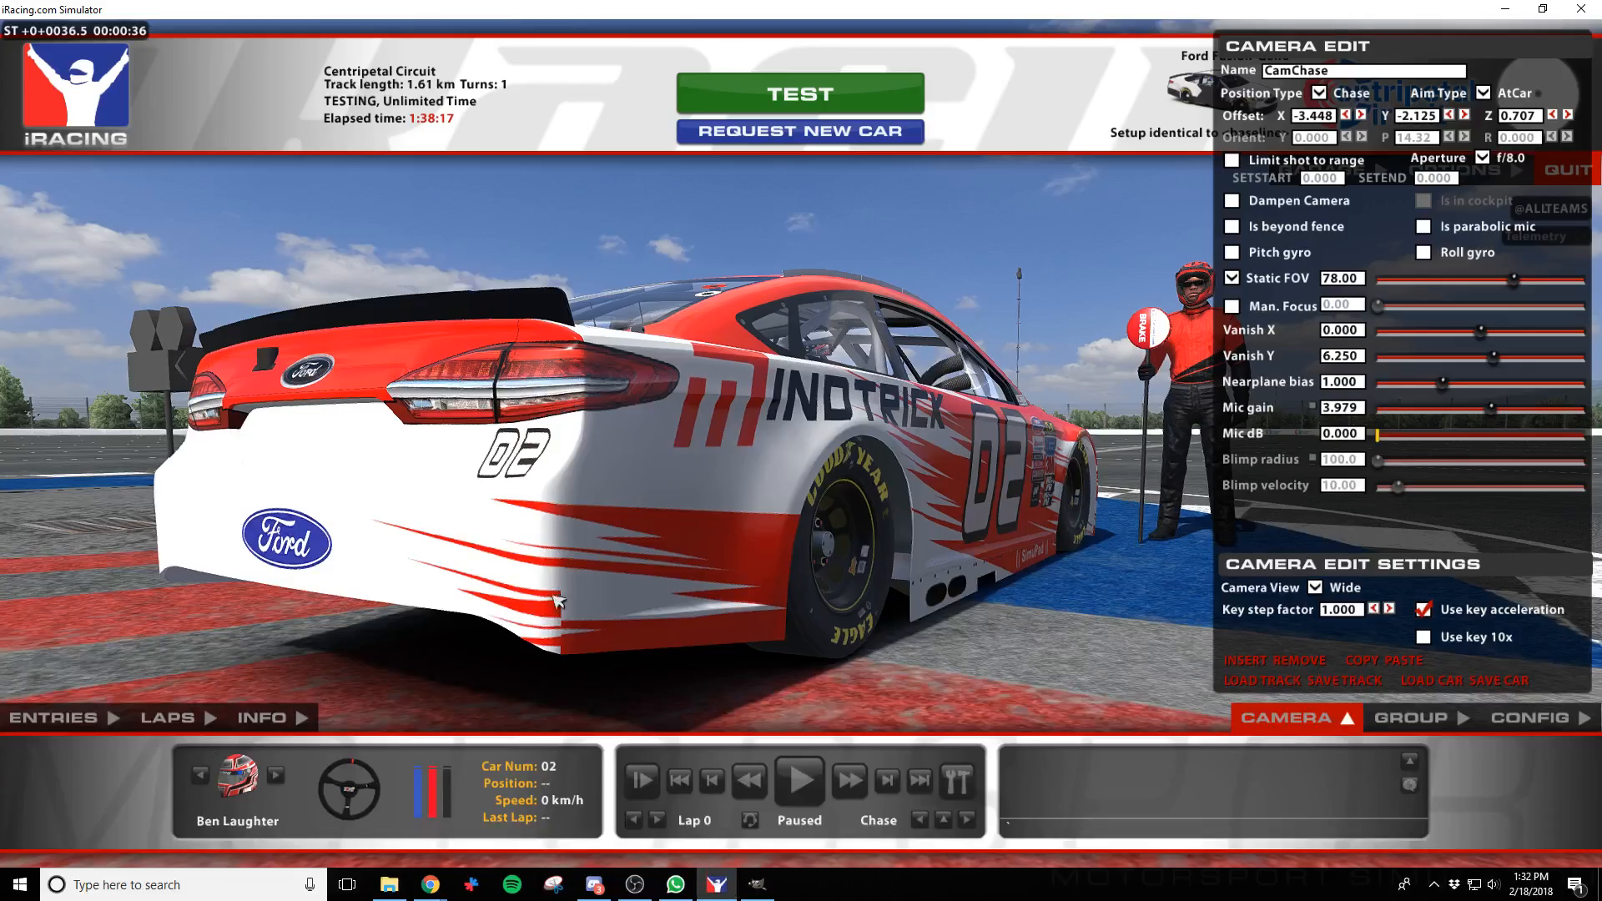
{"action": "key", "text": "alt+Tab"}
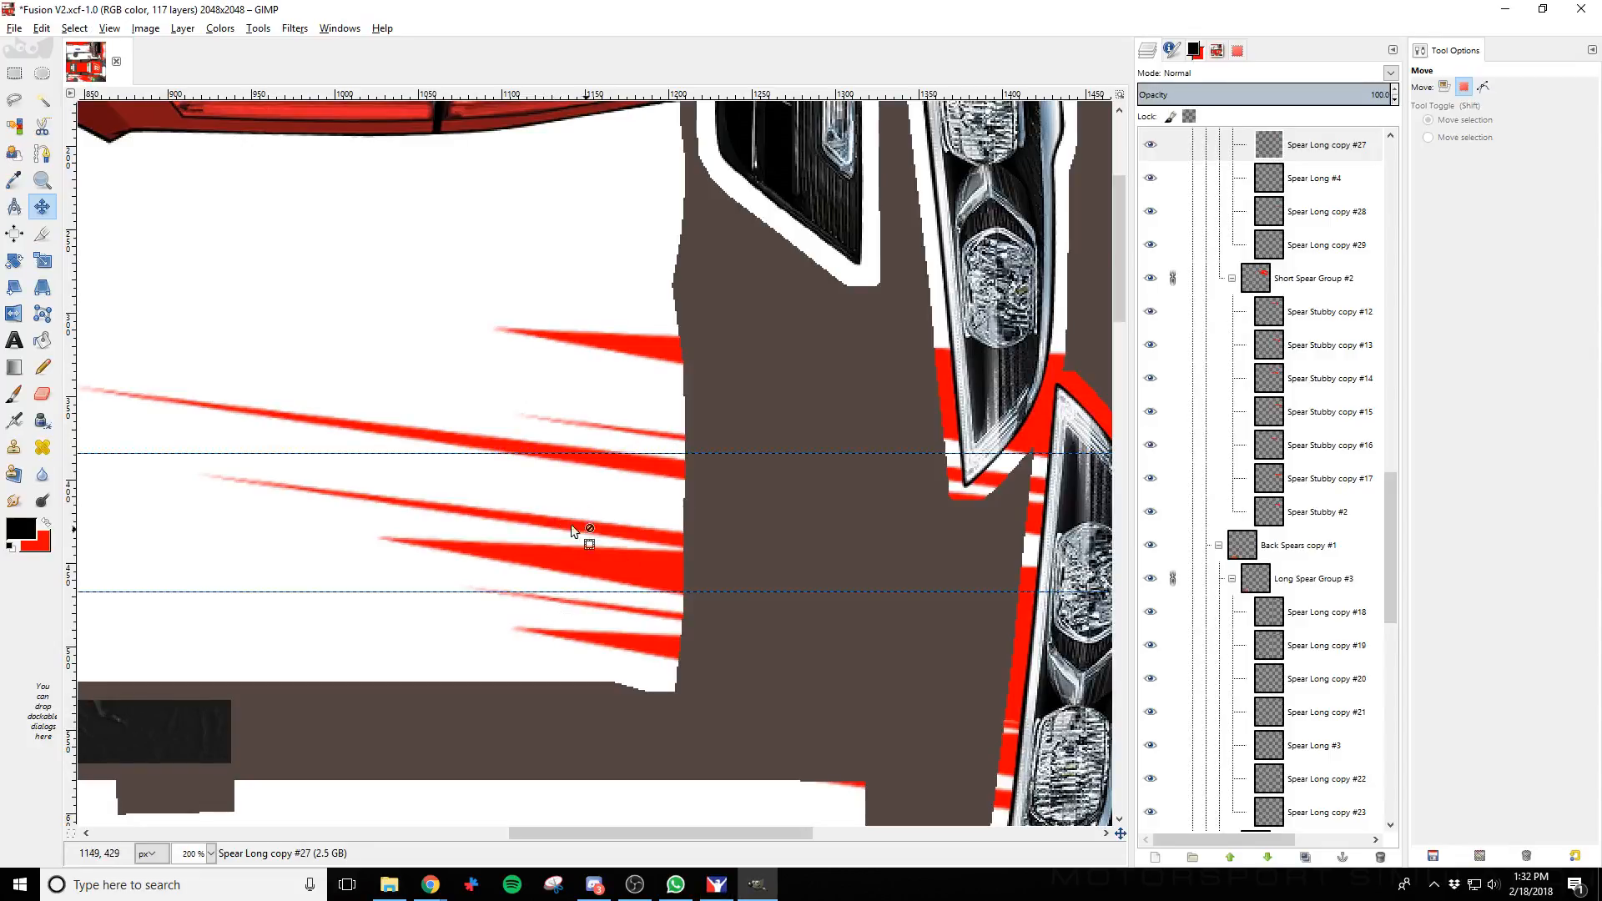
{"action": "key", "text": "alt+Tab"}
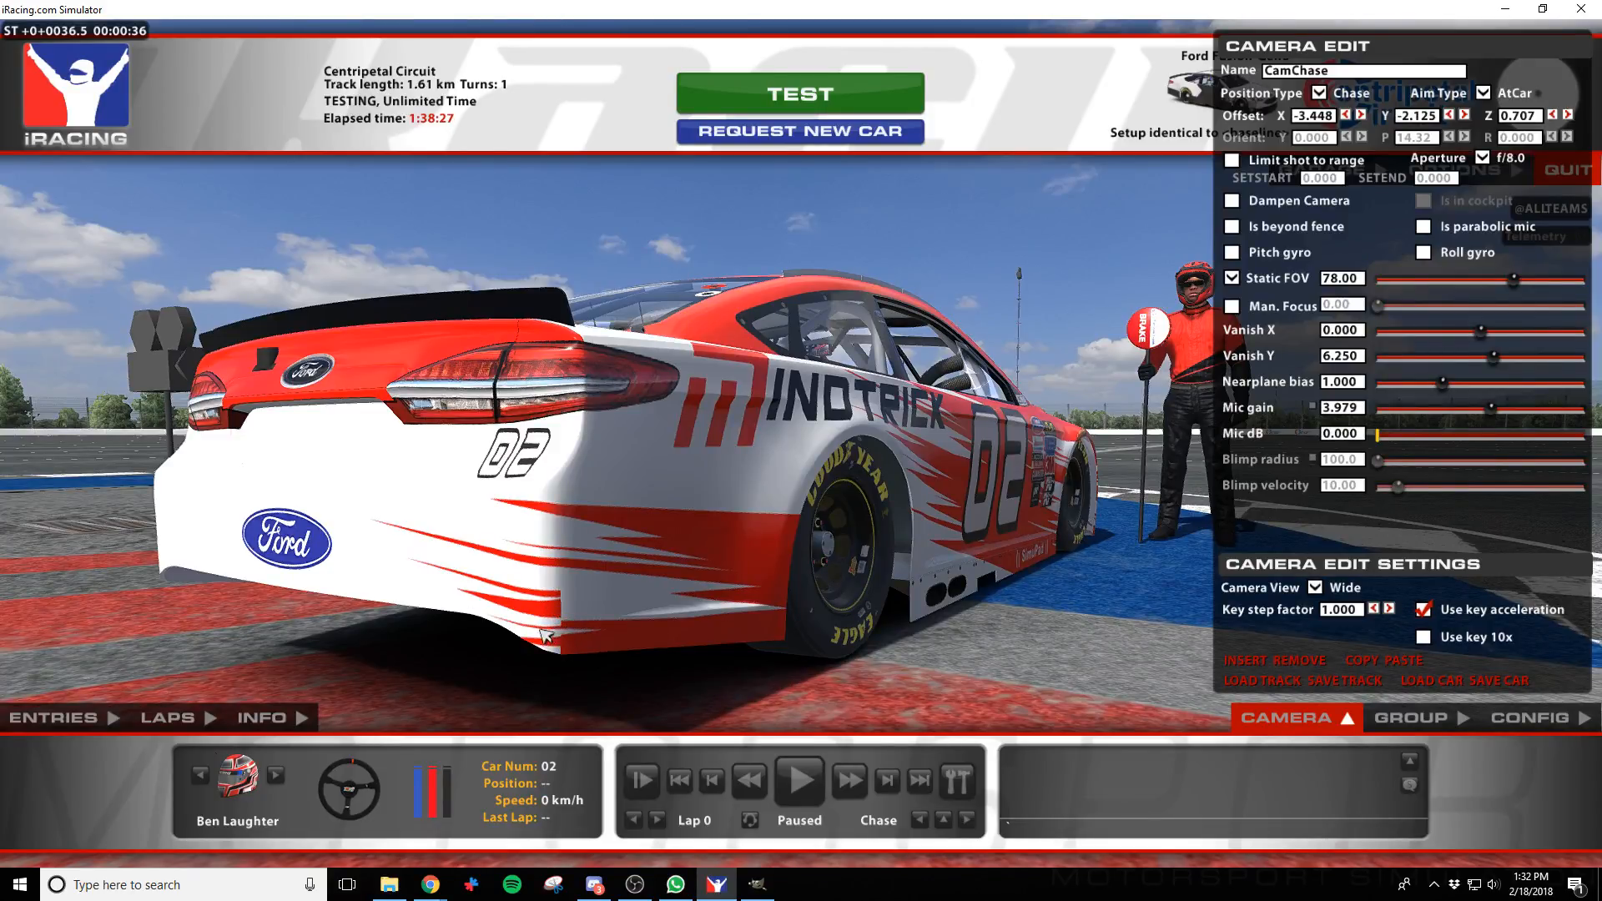
{"action": "key", "text": "alt+Tab"}
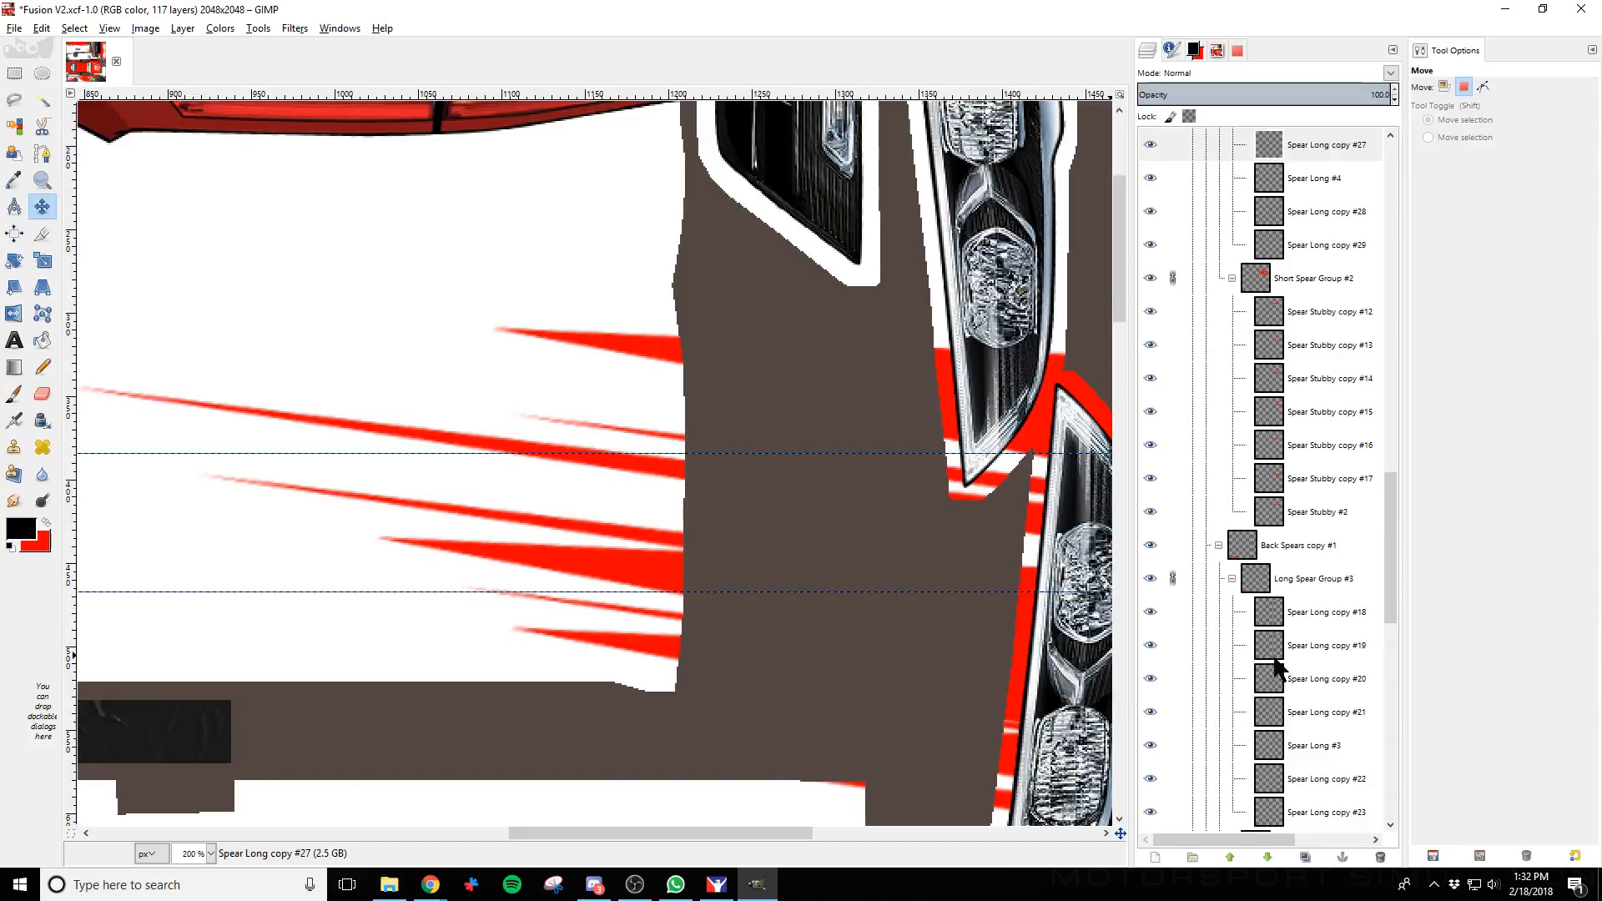
{"action": "scroll", "coordinate": [1295, 505], "scroll_direction": "up", "scroll_amount": 2}
{"action": "scroll", "coordinate": [1296, 509], "scroll_direction": "up", "scroll_amount": 4}
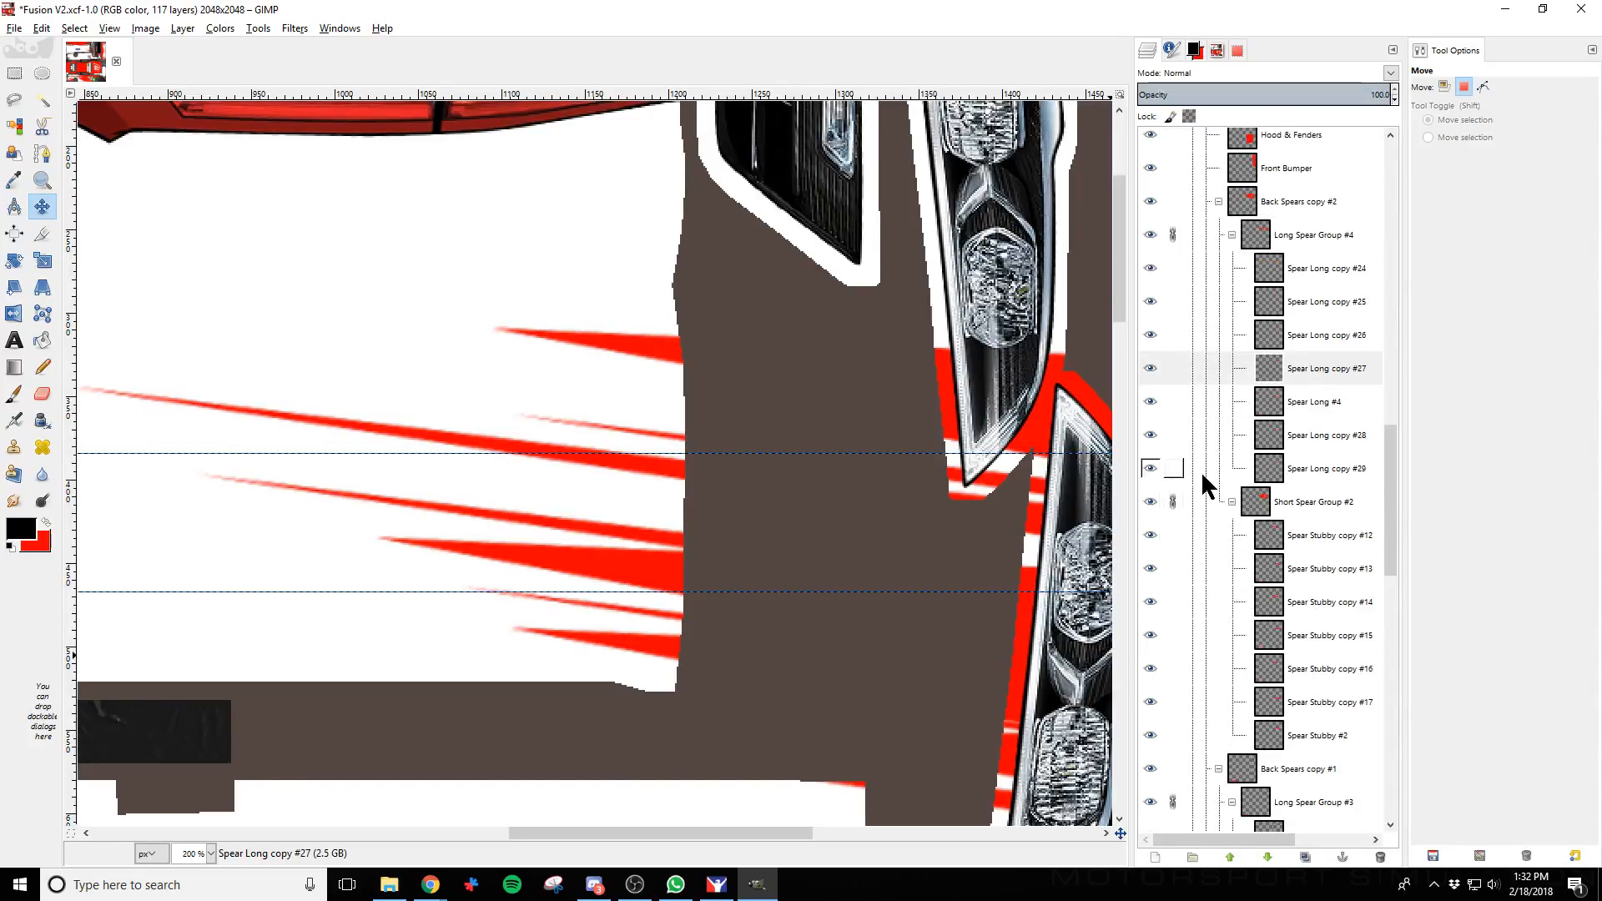
Flash Spear Long copy #29, #28, #27, #26 and Spear Long #4 to identify each spear
{"action": "left_click", "coordinate": [1150, 468]}
{"action": "left_click", "coordinate": [1150, 468]}
{"action": "left_click", "coordinate": [1148, 436]}
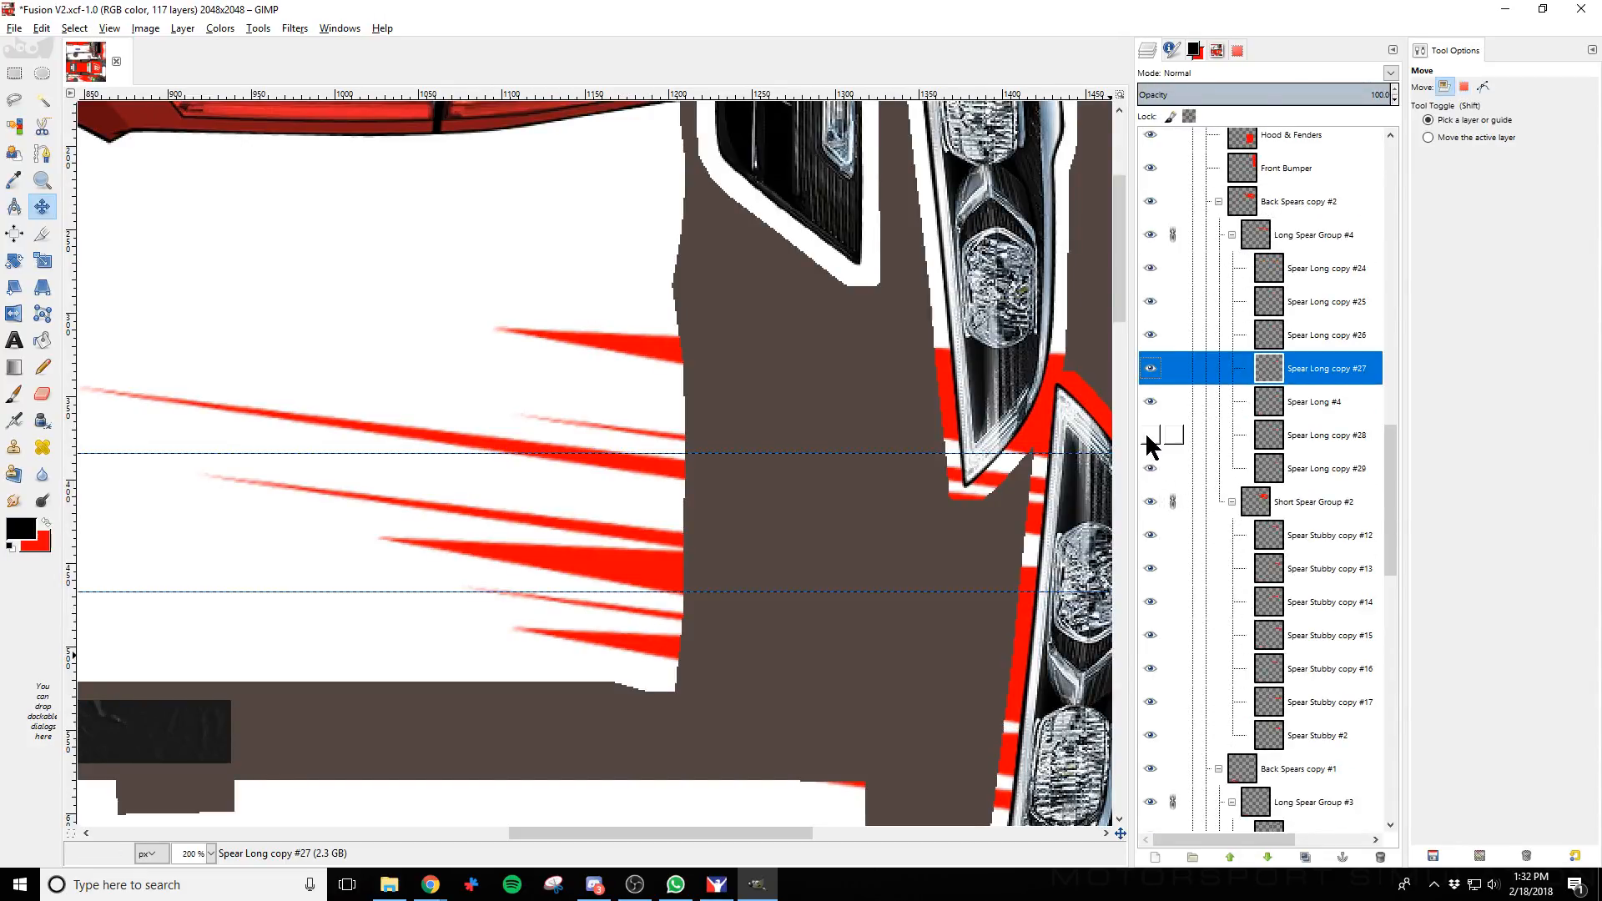
{"action": "left_click", "coordinate": [1148, 436]}
{"action": "left_click", "coordinate": [1150, 403]}
{"action": "left_click", "coordinate": [1149, 404]}
{"action": "left_click", "coordinate": [1150, 371]}
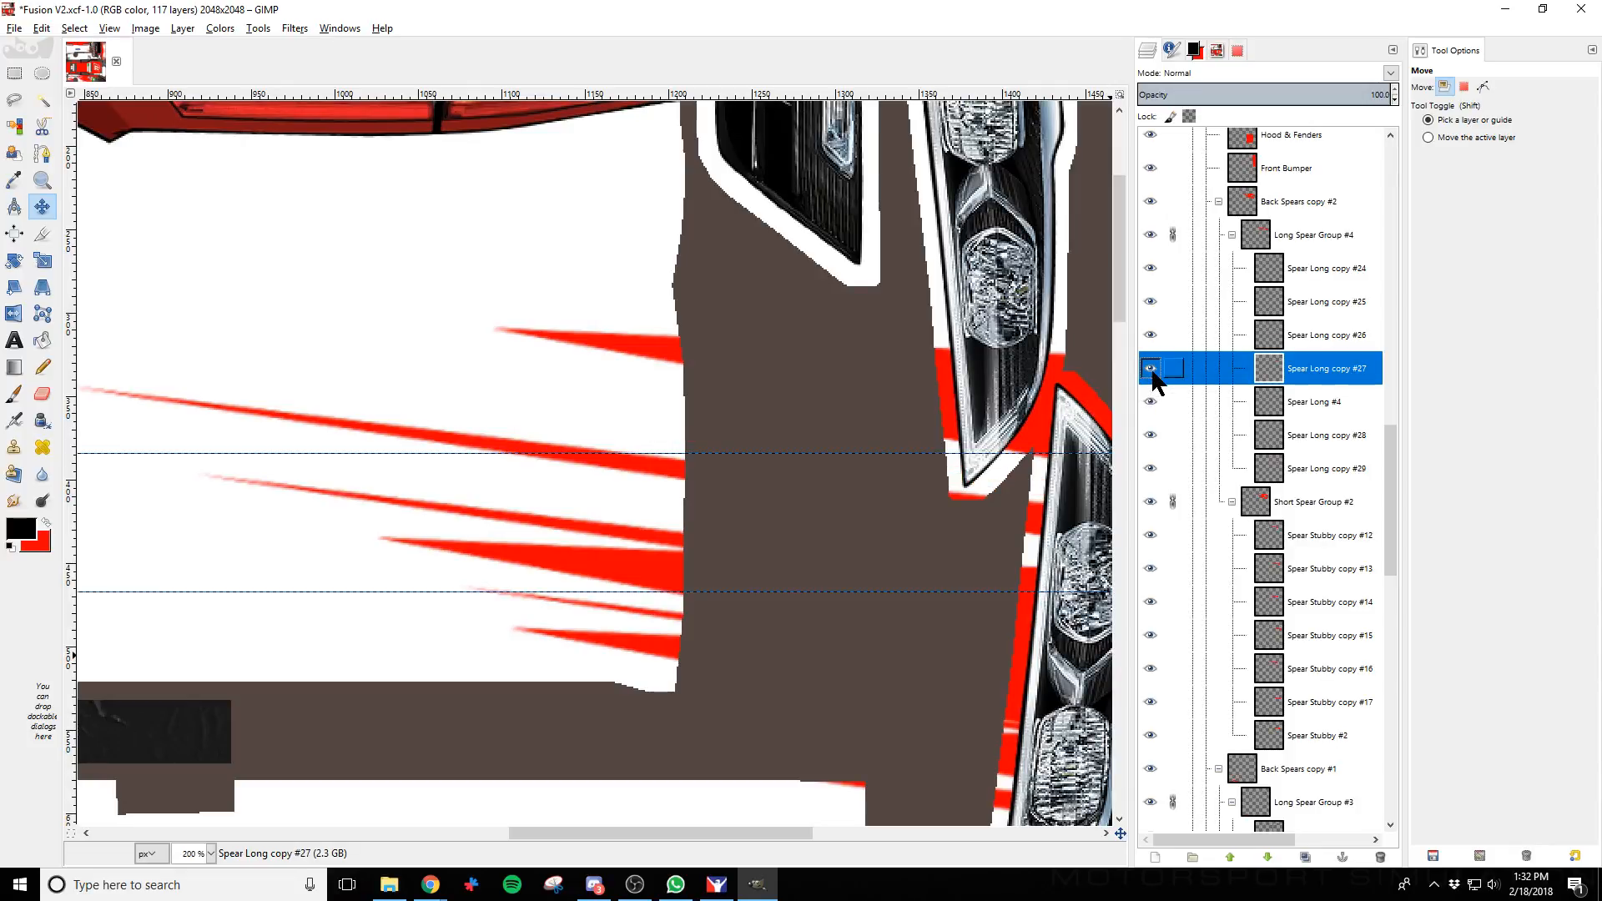
{"action": "left_click", "coordinate": [1151, 371]}
{"action": "left_click", "coordinate": [1152, 340]}
{"action": "left_click", "coordinate": [1151, 340]}
{"action": "left_click", "coordinate": [1151, 341]}
{"action": "left_click", "coordinate": [1151, 341]}
Hide Spear Long copy #26, export over the car texture, and check it in iRacing
{"action": "left_click", "coordinate": [1319, 338]}
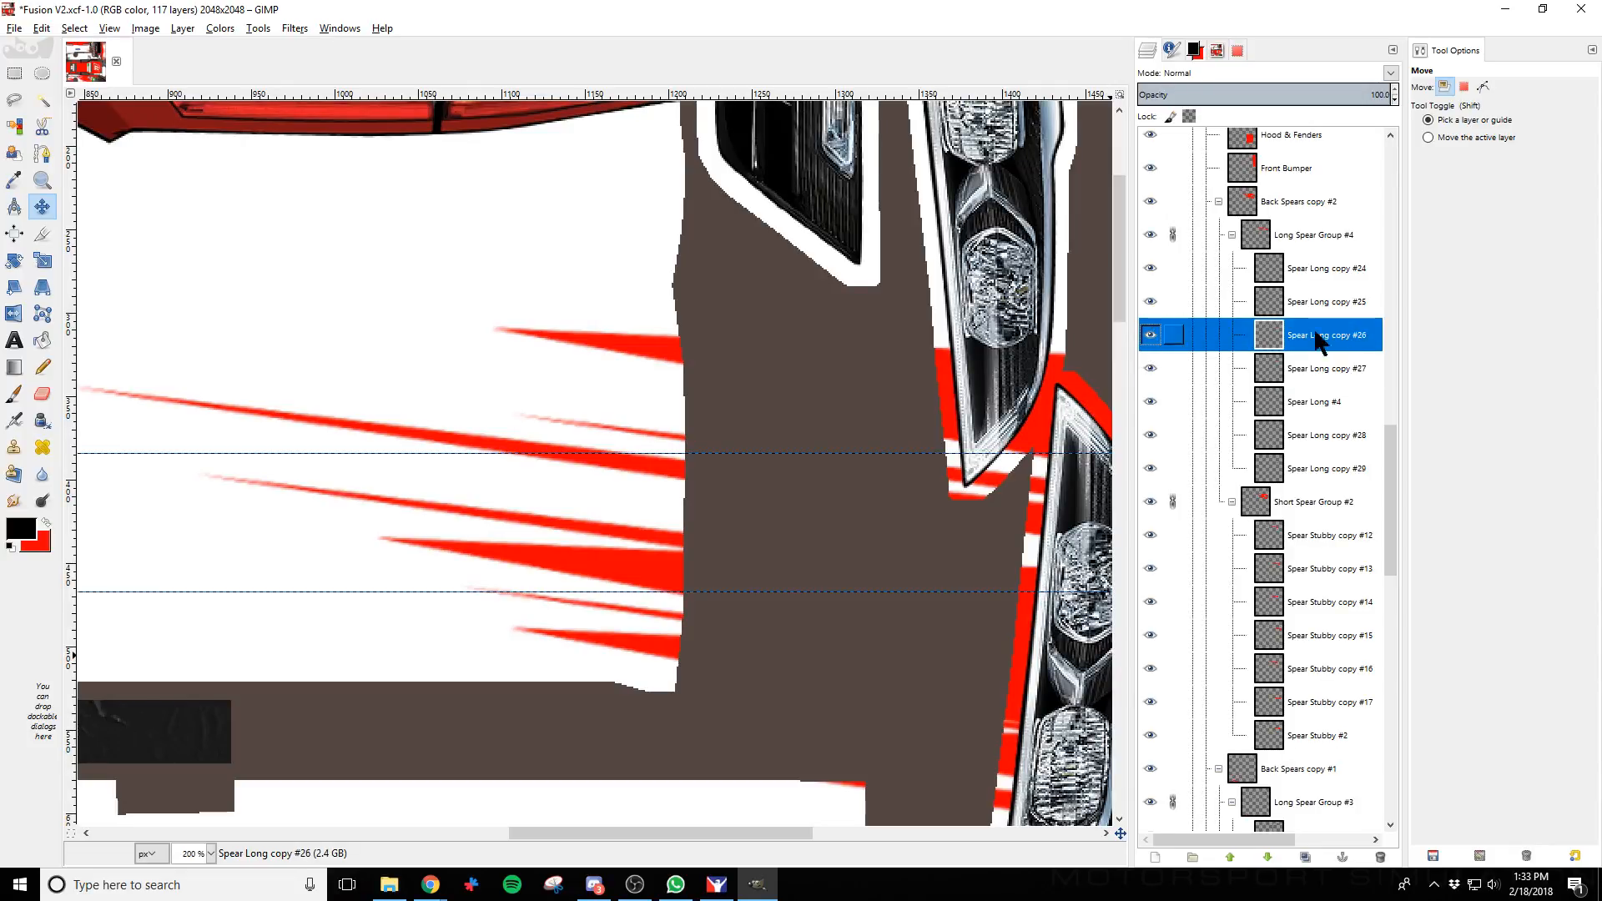
{"action": "left_click", "coordinate": [1144, 334]}
{"action": "key", "text": "alt+Tab"}
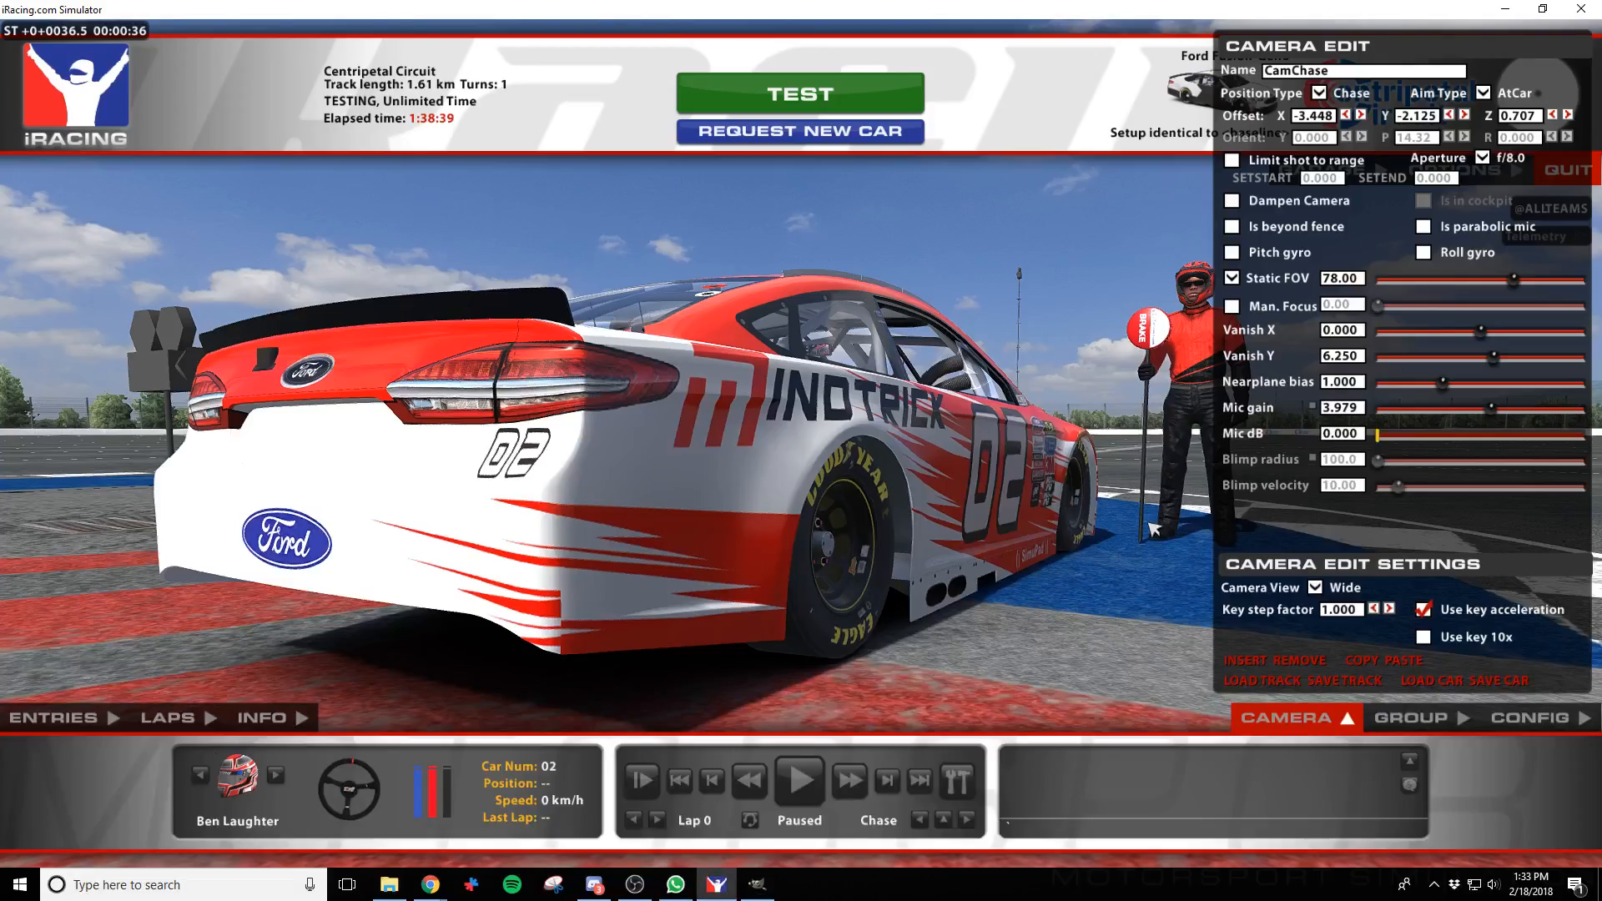
{"action": "key", "text": "alt+Tab"}
{"action": "key", "text": "ctrl+e"}
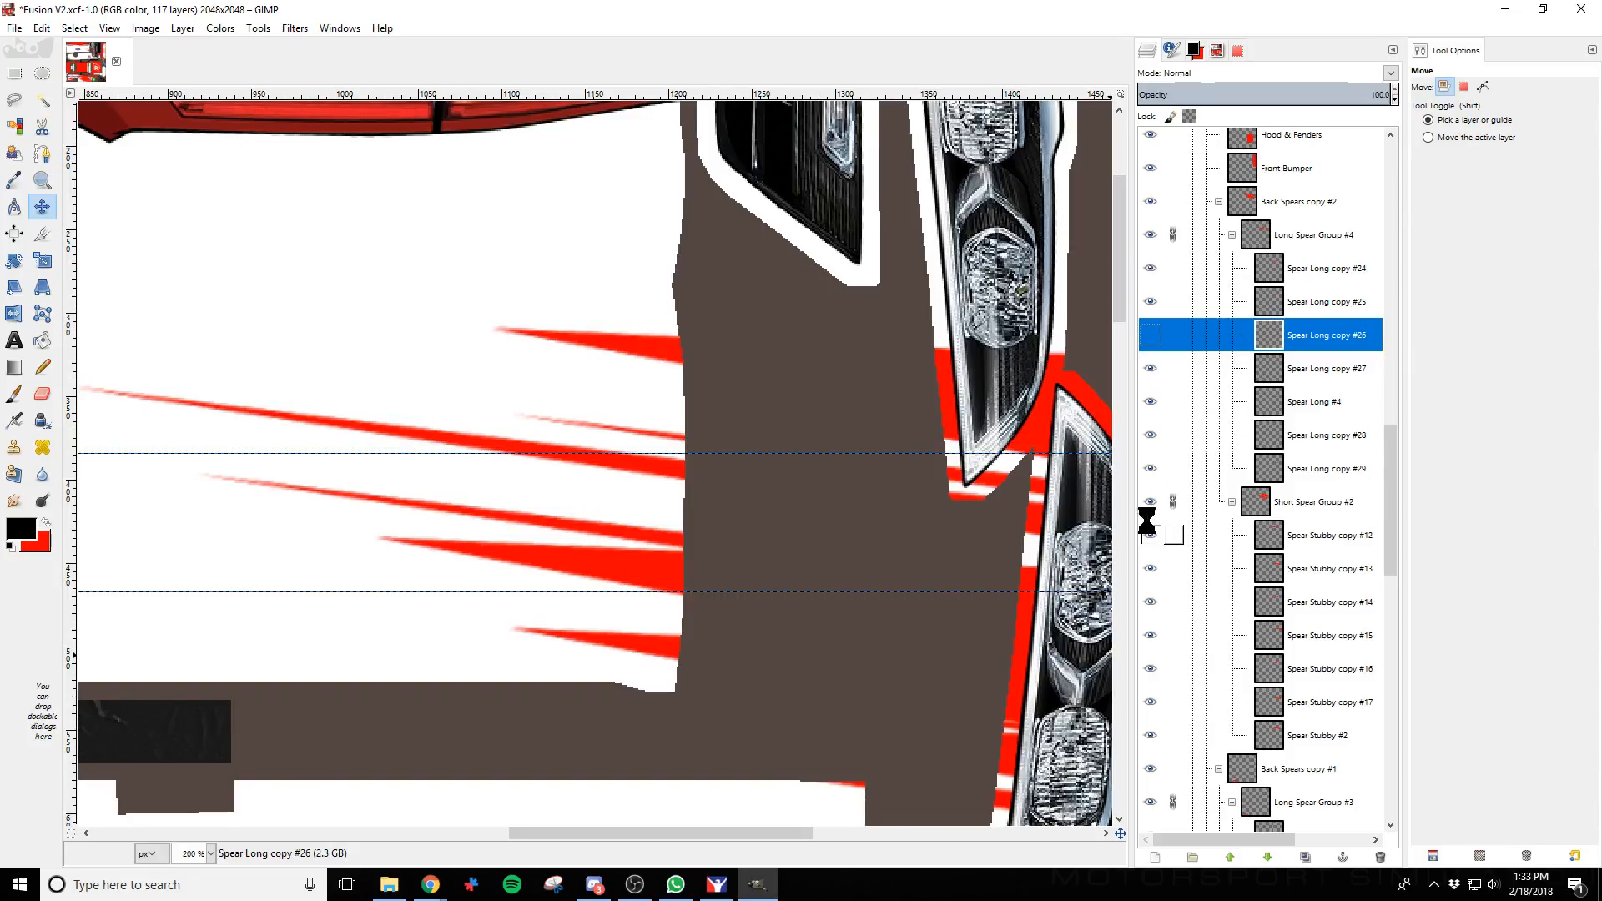
{"action": "key", "text": "alt+Tab"}
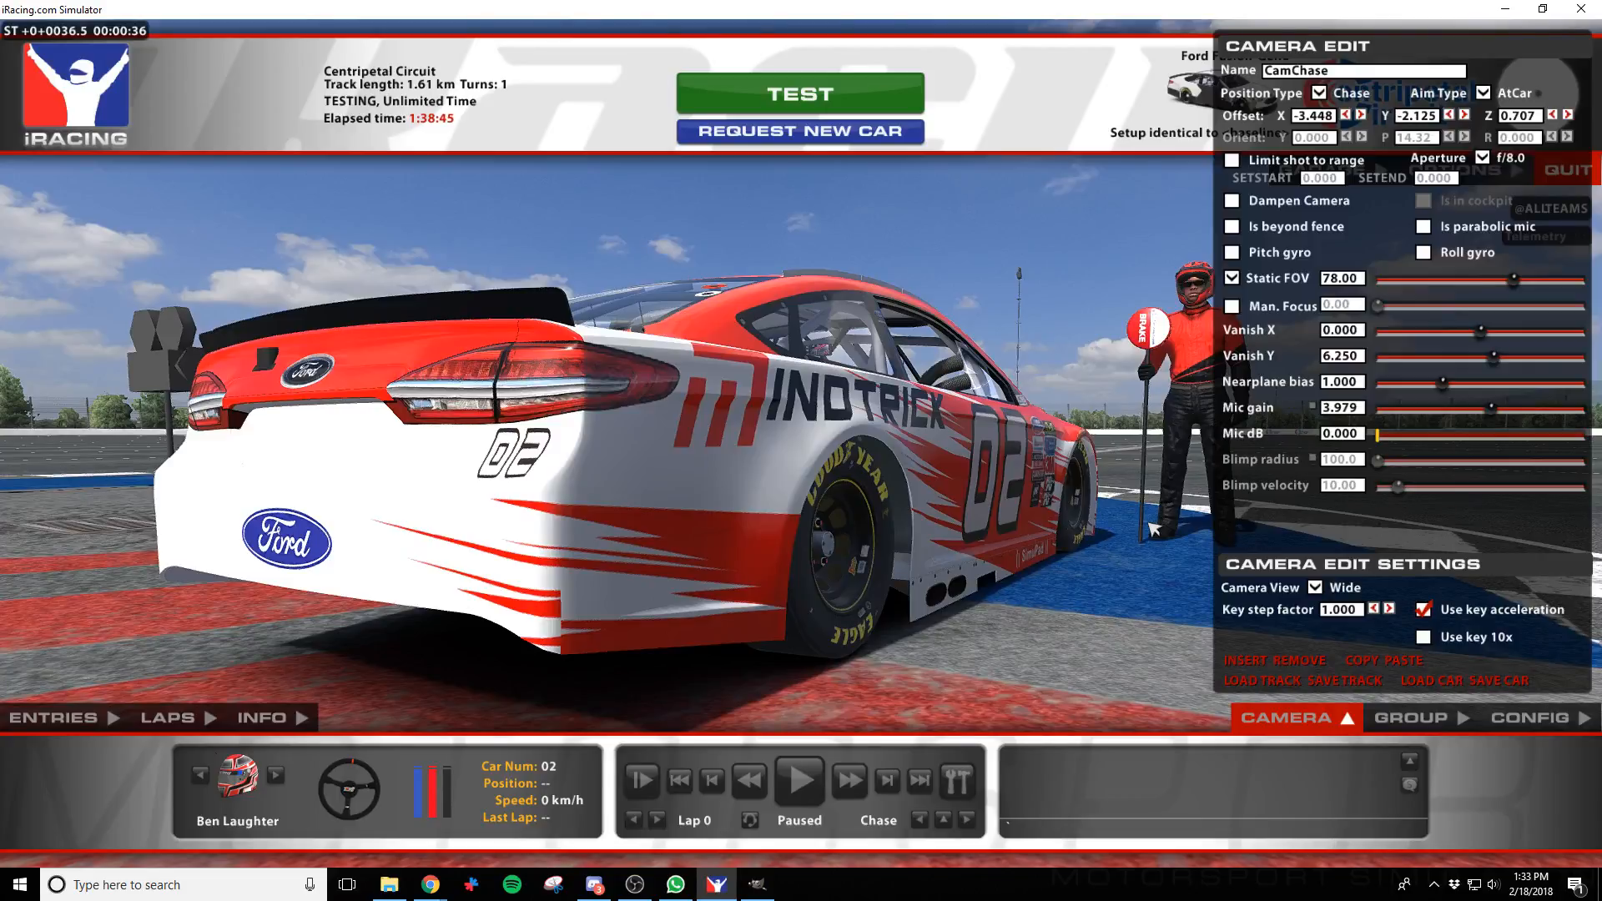
{"action": "key", "text": "alt+Tab"}
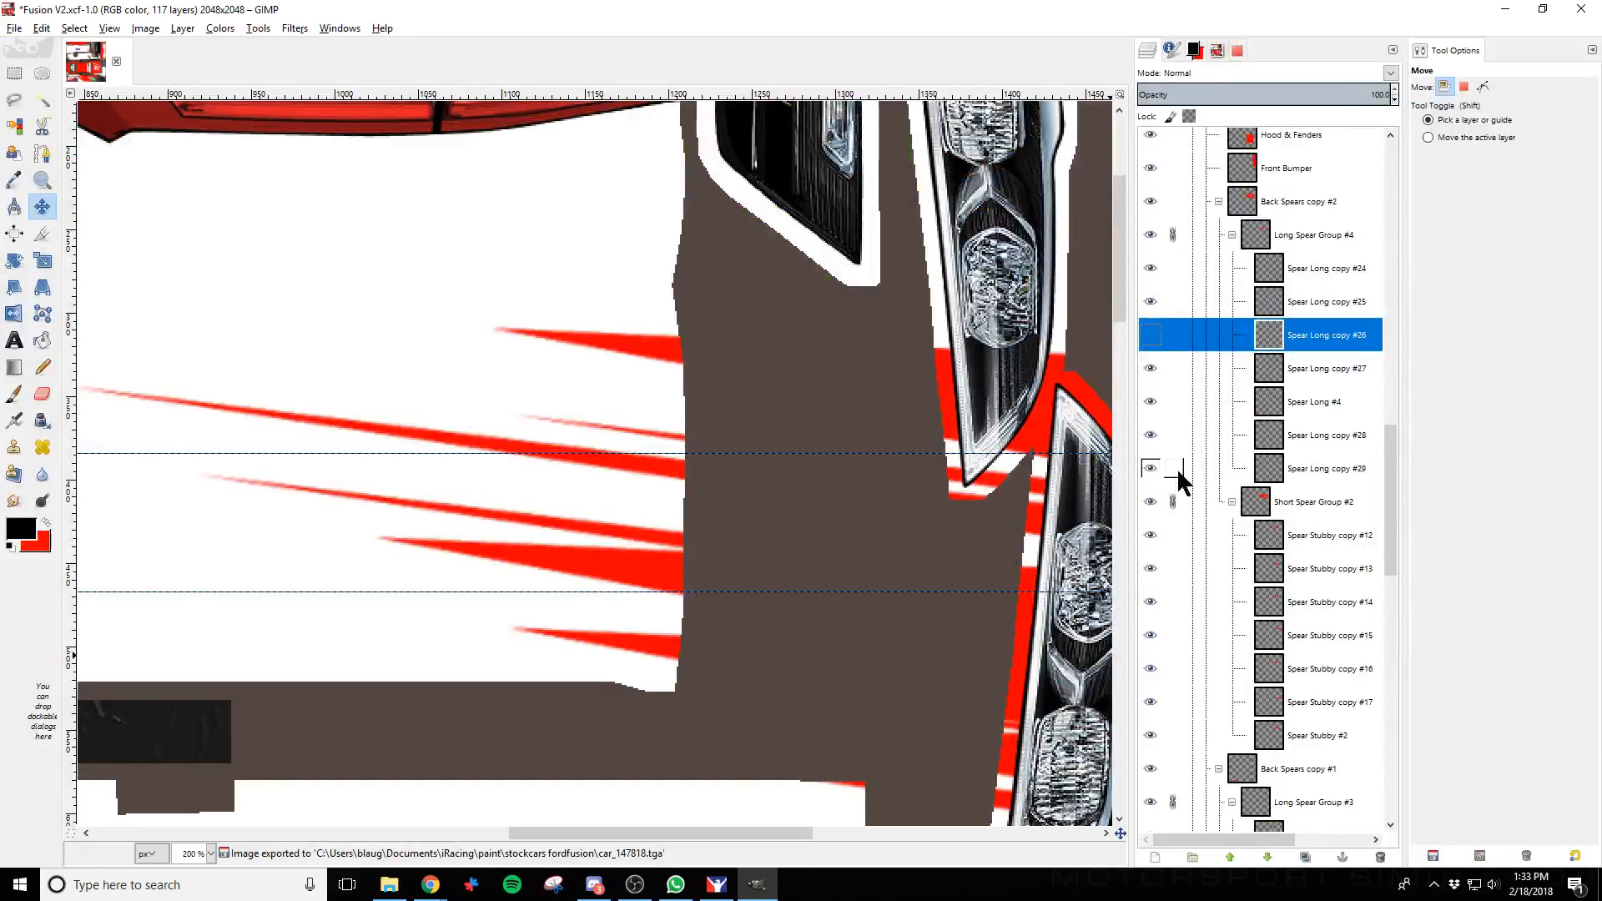
Toggle Spear Long copy #25, copy #29 and Spear Long #4 to locate their spears
{"action": "left_click", "coordinate": [1150, 300]}
{"action": "left_click", "coordinate": [1150, 301]}
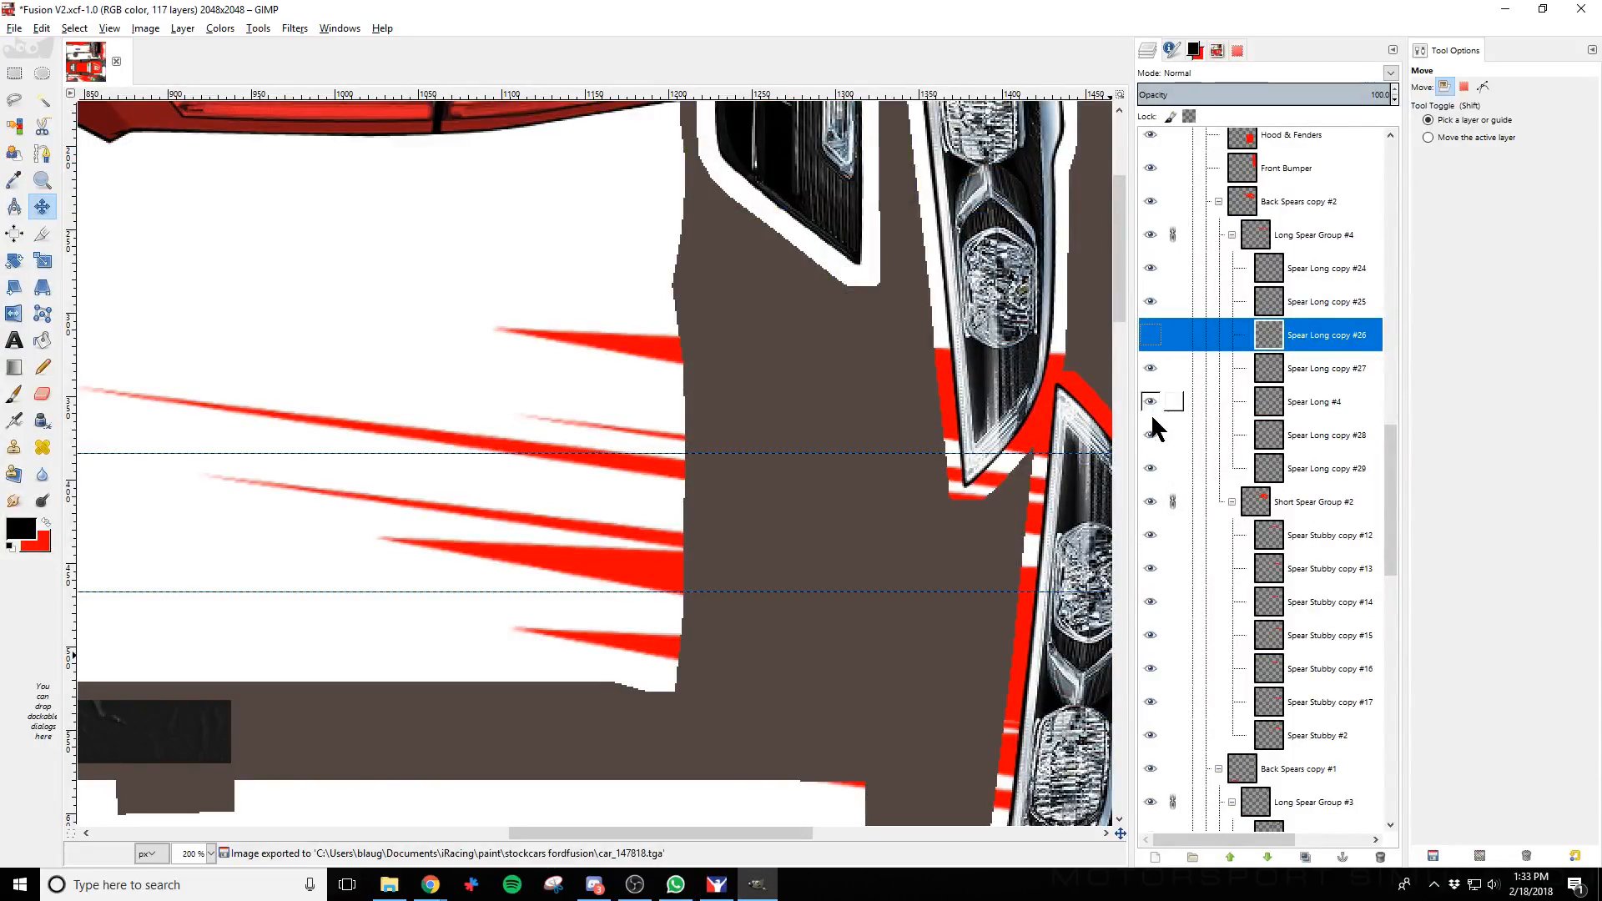
{"action": "left_click", "coordinate": [1154, 468]}
{"action": "left_click", "coordinate": [1154, 468]}
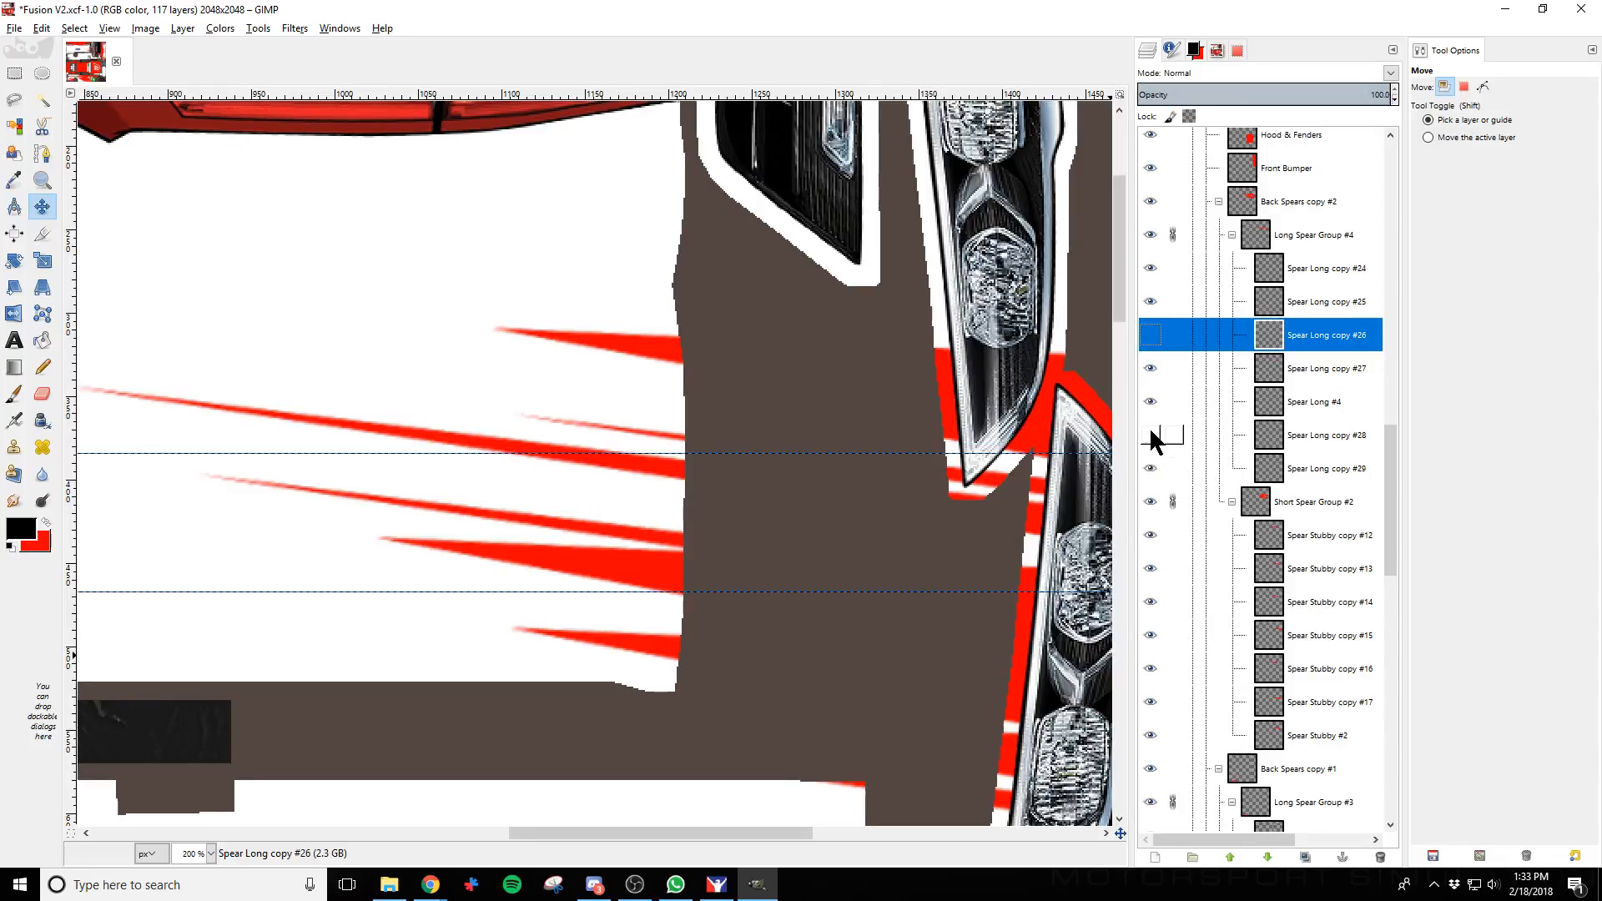
{"action": "left_click", "coordinate": [1150, 401]}
{"action": "left_click", "coordinate": [1149, 401]}
{"action": "left_click", "coordinate": [1150, 301]}
{"action": "left_click", "coordinate": [1149, 302]}
{"action": "left_click", "coordinate": [1149, 301]}
{"action": "left_click", "coordinate": [1149, 301]}
Compare the livery with Spear Long copy #24 and the whole Long Spear Group #4 hidden
{"action": "left_click", "coordinate": [1150, 268]}
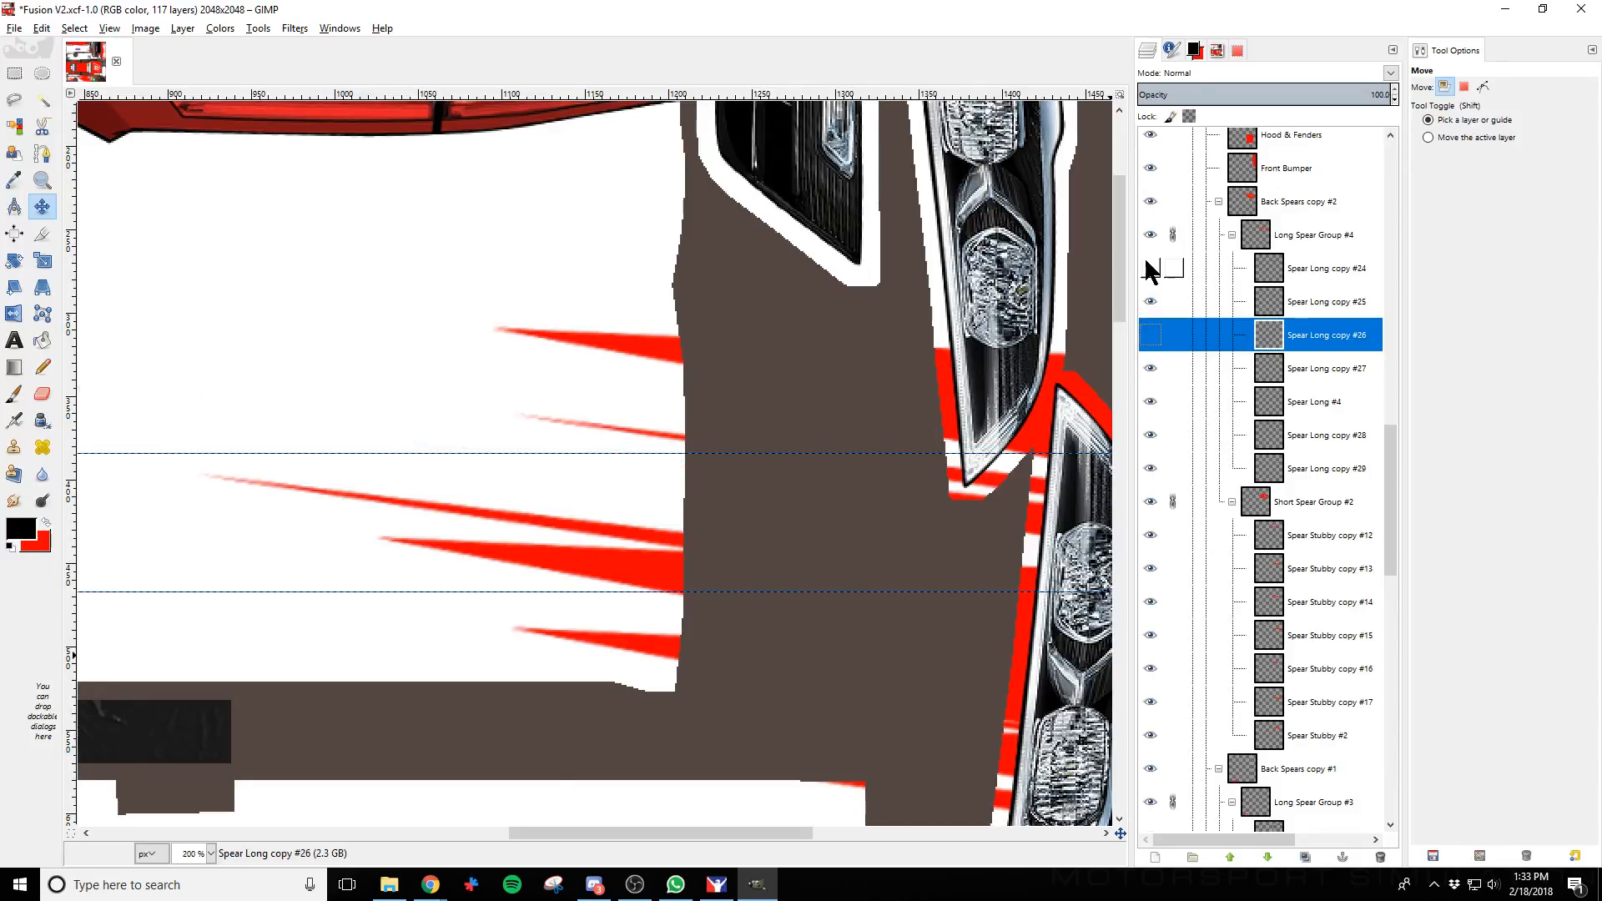
{"action": "left_click", "coordinate": [1150, 268]}
{"action": "left_click", "coordinate": [1149, 234]}
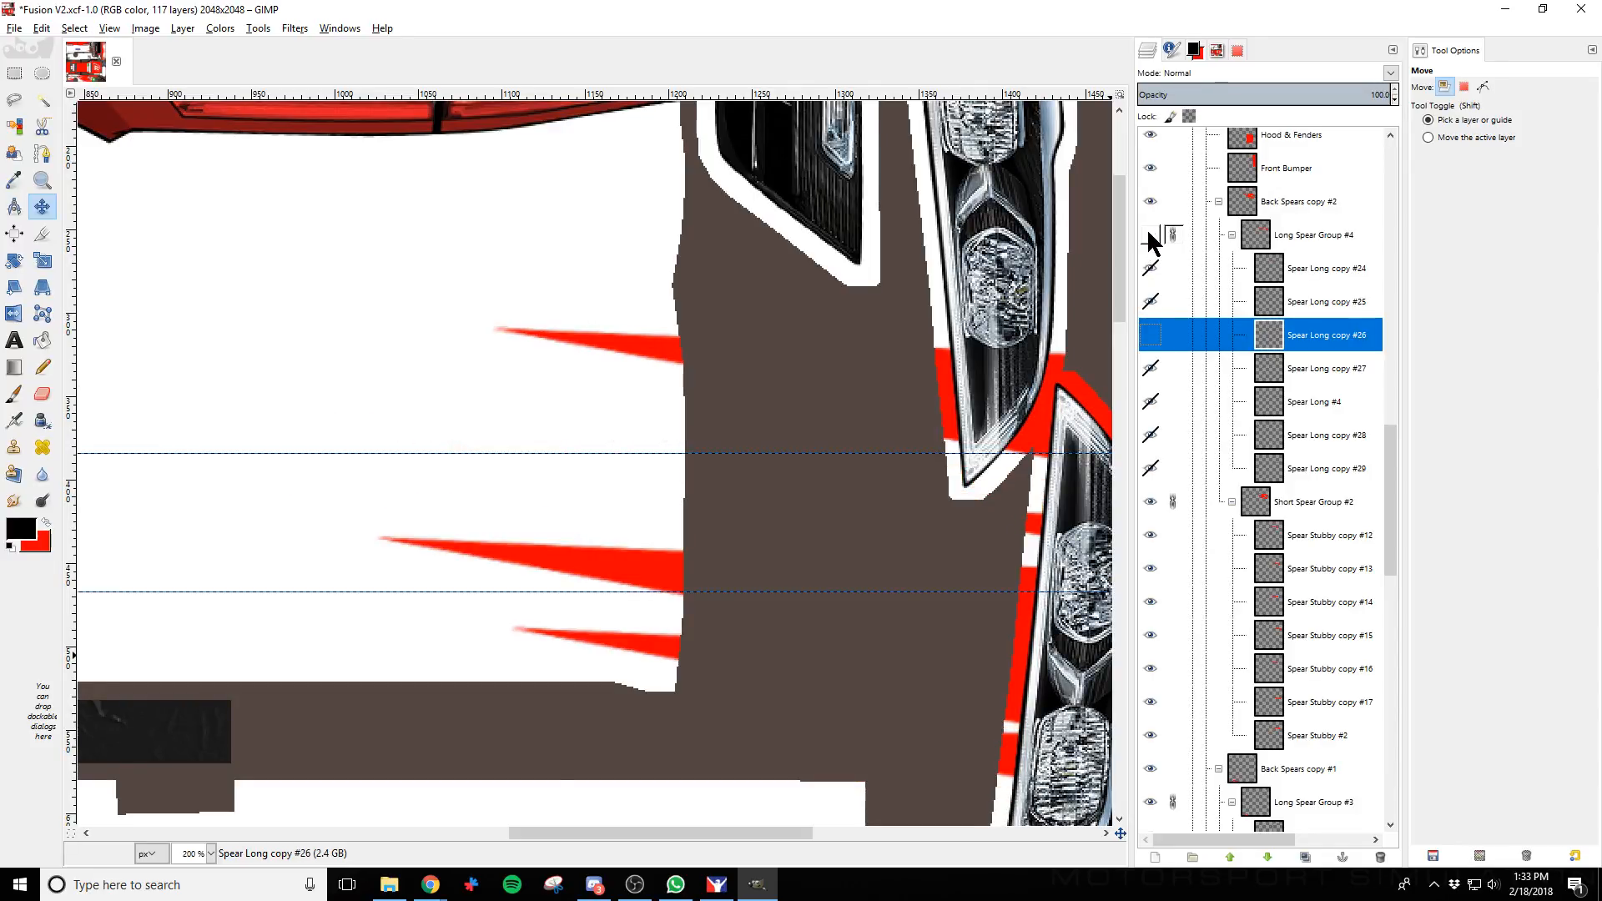
{"action": "left_click", "coordinate": [1150, 234]}
{"action": "left_click", "coordinate": [1150, 236]}
{"action": "left_click", "coordinate": [1150, 236]}
{"action": "left_click", "coordinate": [1150, 236]}
{"action": "left_click", "coordinate": [1149, 236]}
Select Short Spear Group #2 and flash Spear Stubby copy #12, #13 and #14 to identify them
{"action": "left_click", "coordinate": [1184, 504]}
{"action": "left_click", "coordinate": [1149, 533]}
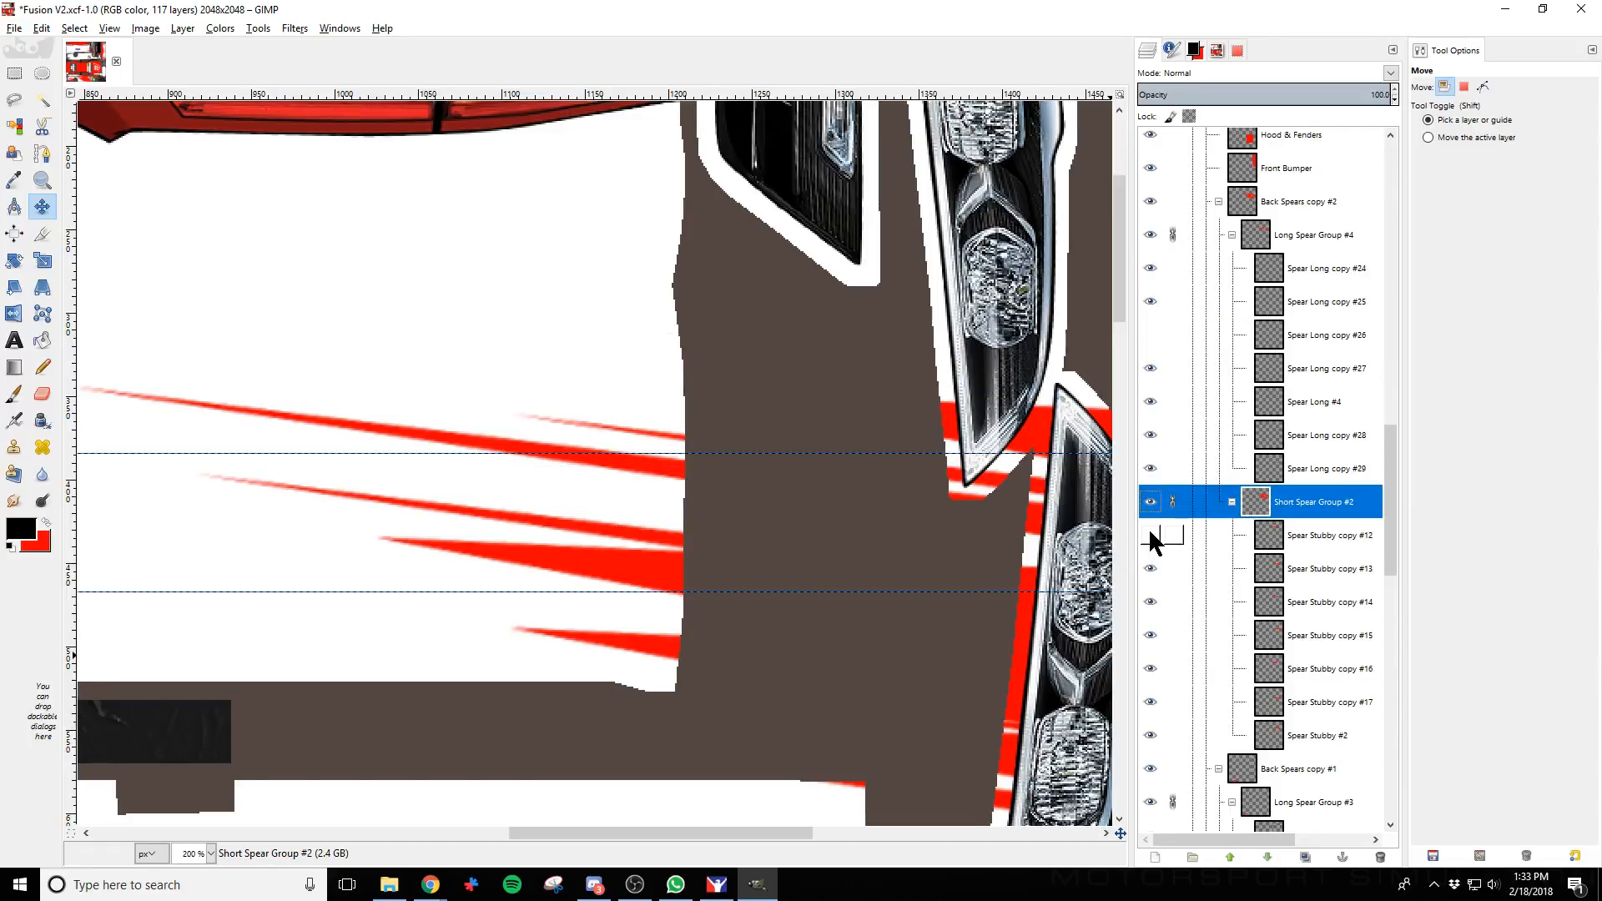
{"action": "left_click", "coordinate": [1149, 532]}
{"action": "left_click", "coordinate": [1150, 568]}
{"action": "left_click", "coordinate": [1150, 569]}
{"action": "left_click", "coordinate": [1150, 602]}
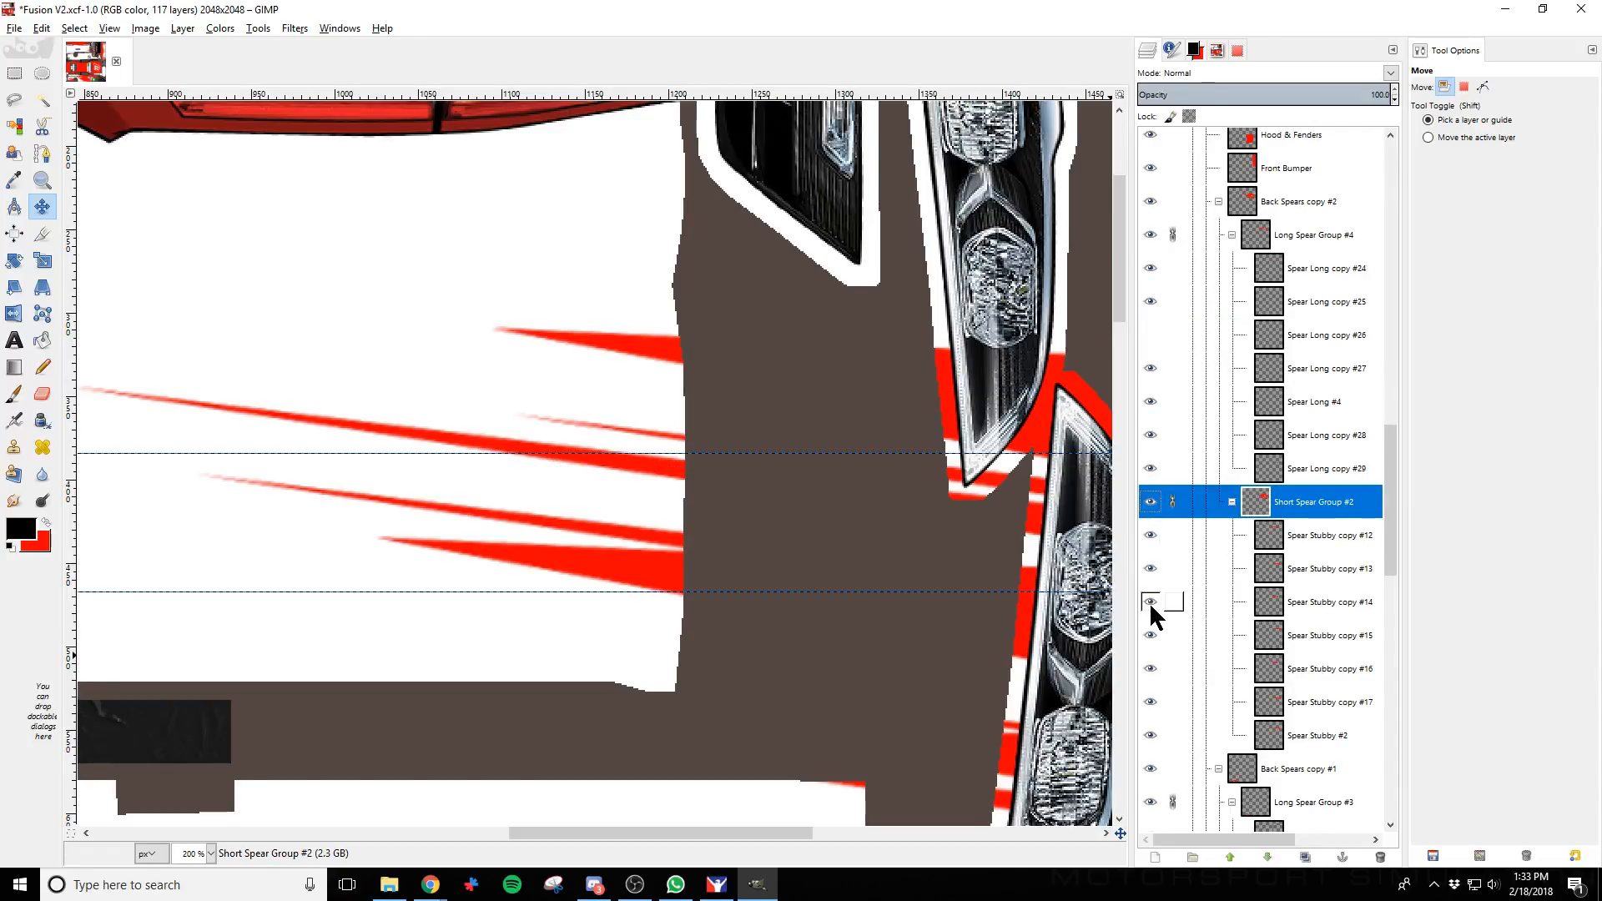
{"action": "left_click", "coordinate": [1150, 602]}
{"action": "left_click", "coordinate": [1150, 602]}
{"action": "left_click", "coordinate": [1151, 609]}
{"action": "left_click", "coordinate": [1152, 609]}
{"action": "left_click", "coordinate": [1150, 609]}
After checking the car in iRacing, unlink Short Spear Group #2, the Long Spear Group and the Short Spear Group
{"action": "key", "text": "alt+Tab"}
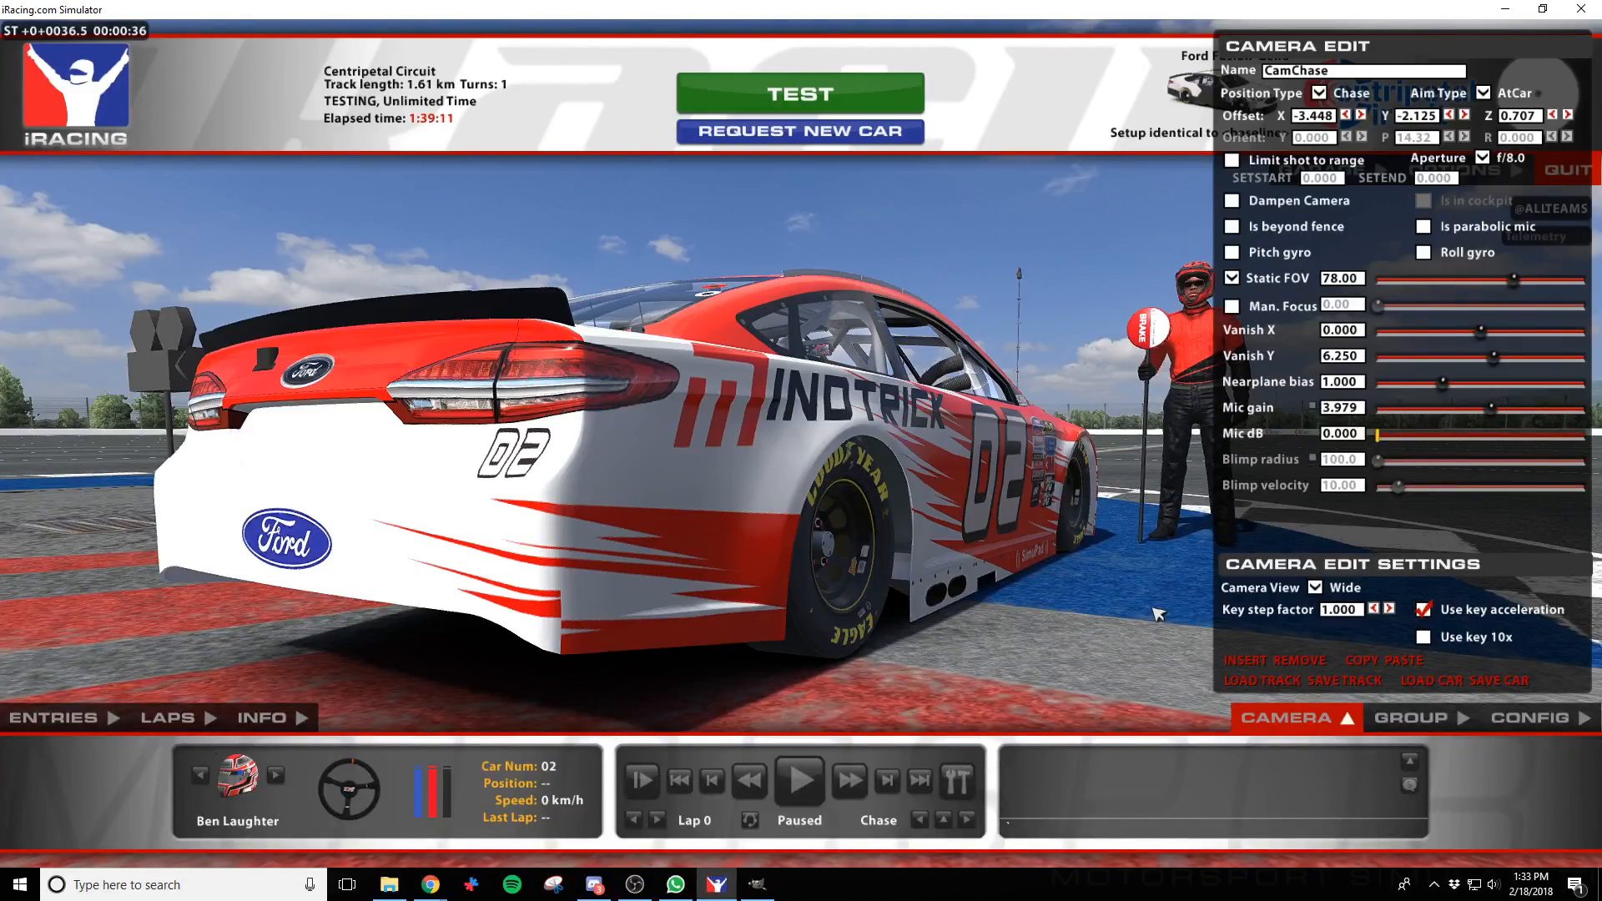
{"action": "key", "text": "alt+Tab"}
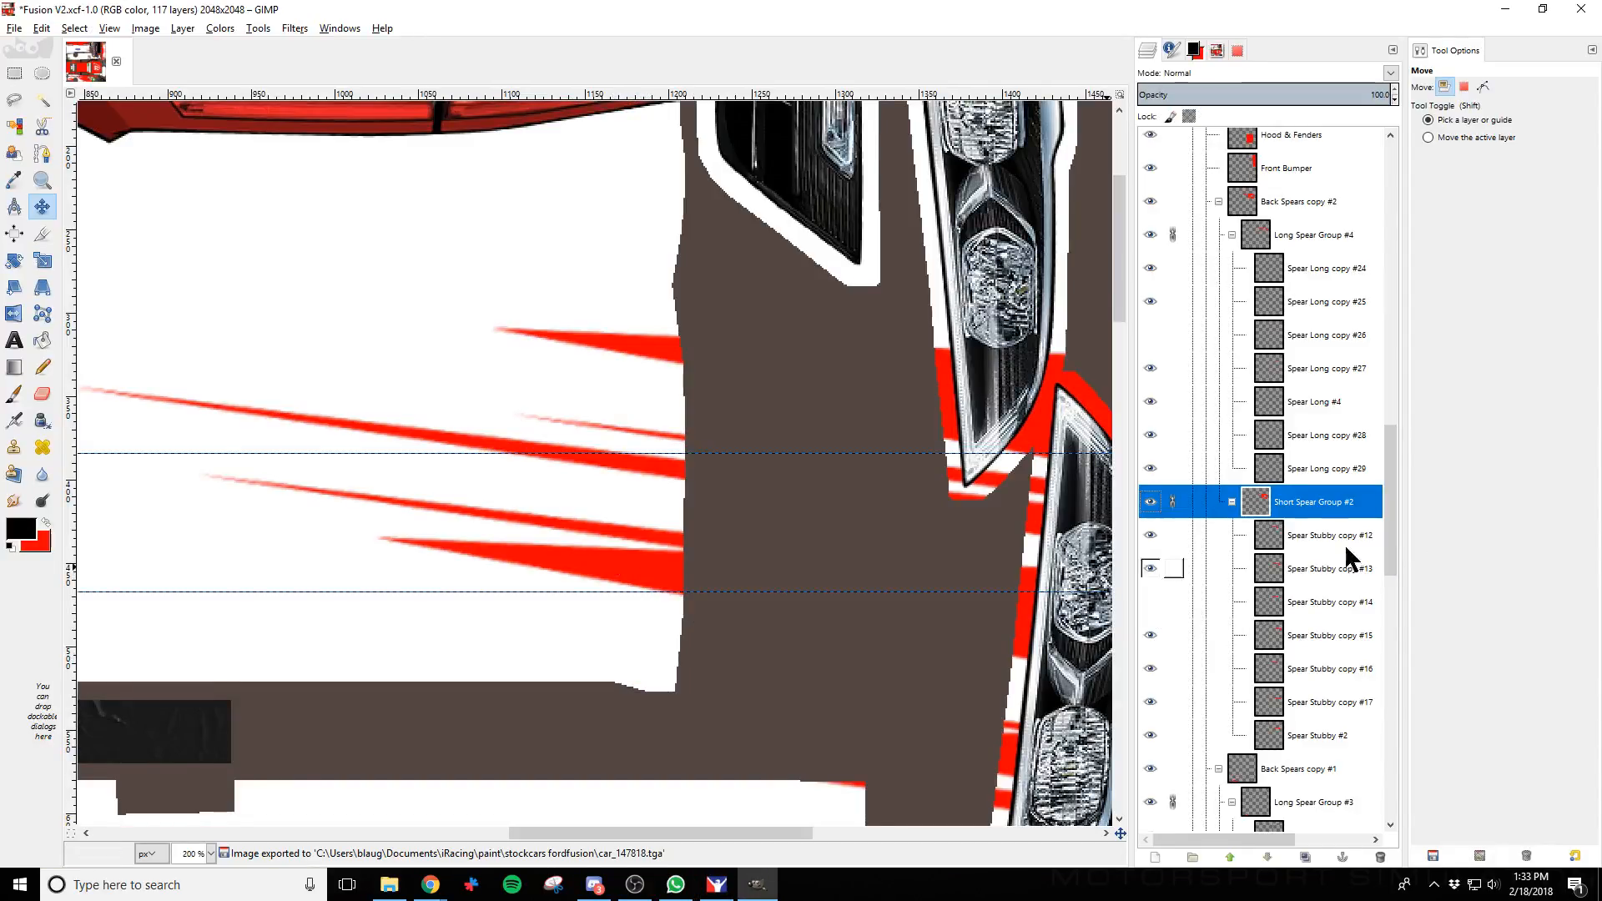
{"action": "left_click", "coordinate": [1173, 502]}
{"action": "scroll", "coordinate": [1225, 723], "scroll_direction": "down", "scroll_amount": 10}
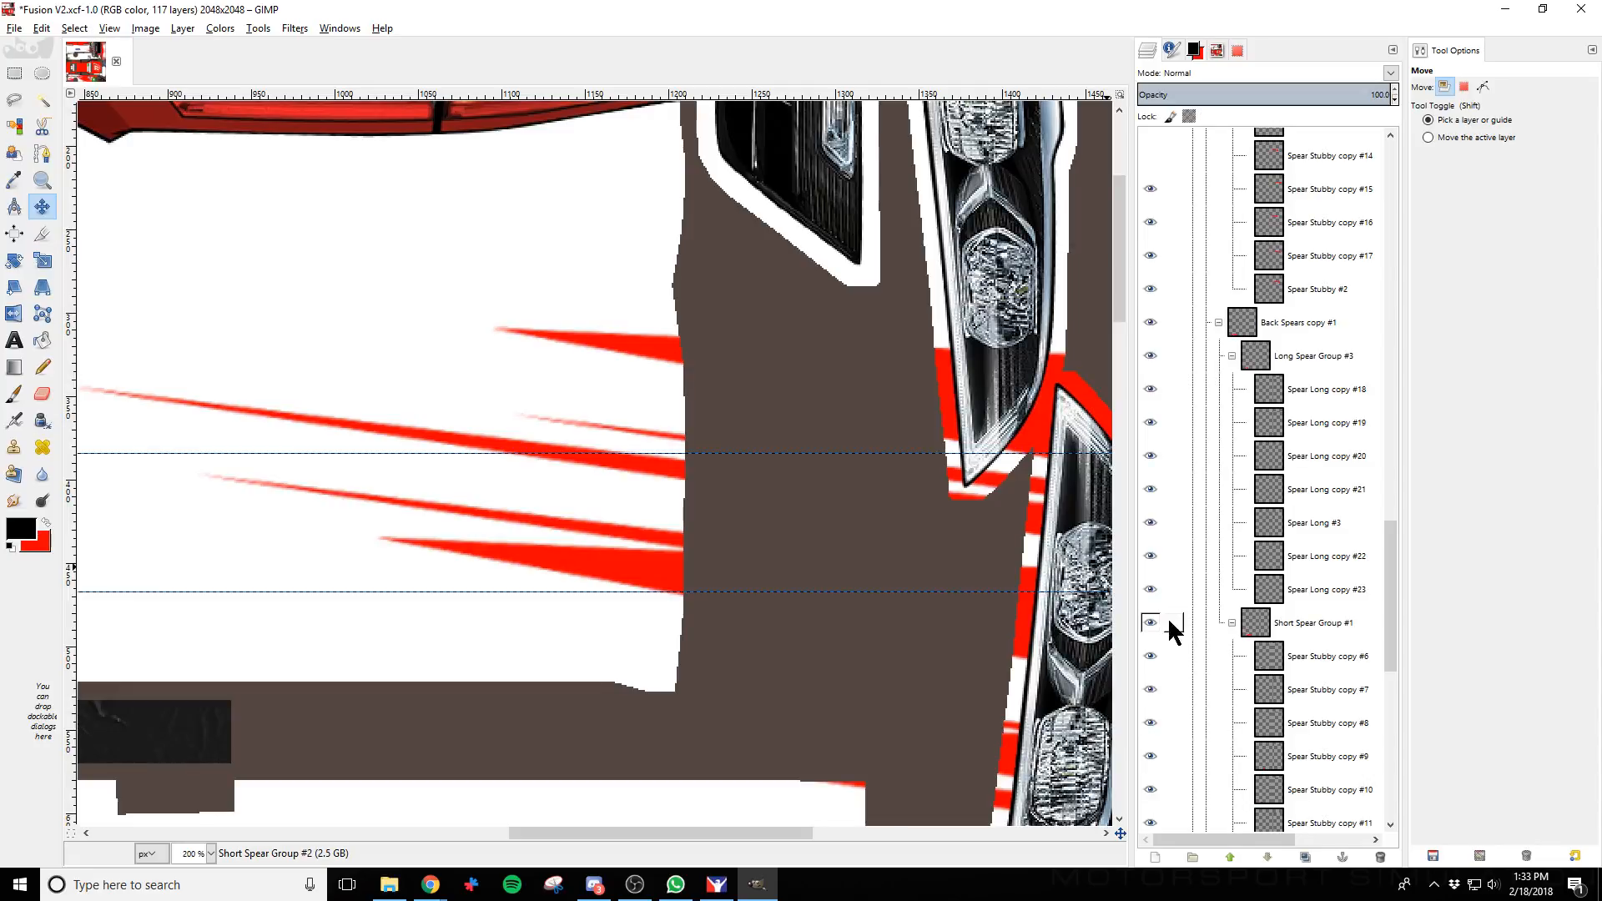
{"action": "scroll", "coordinate": [1200, 715], "scroll_direction": "down", "scroll_amount": 2}
{"action": "left_click", "coordinate": [1172, 477]}
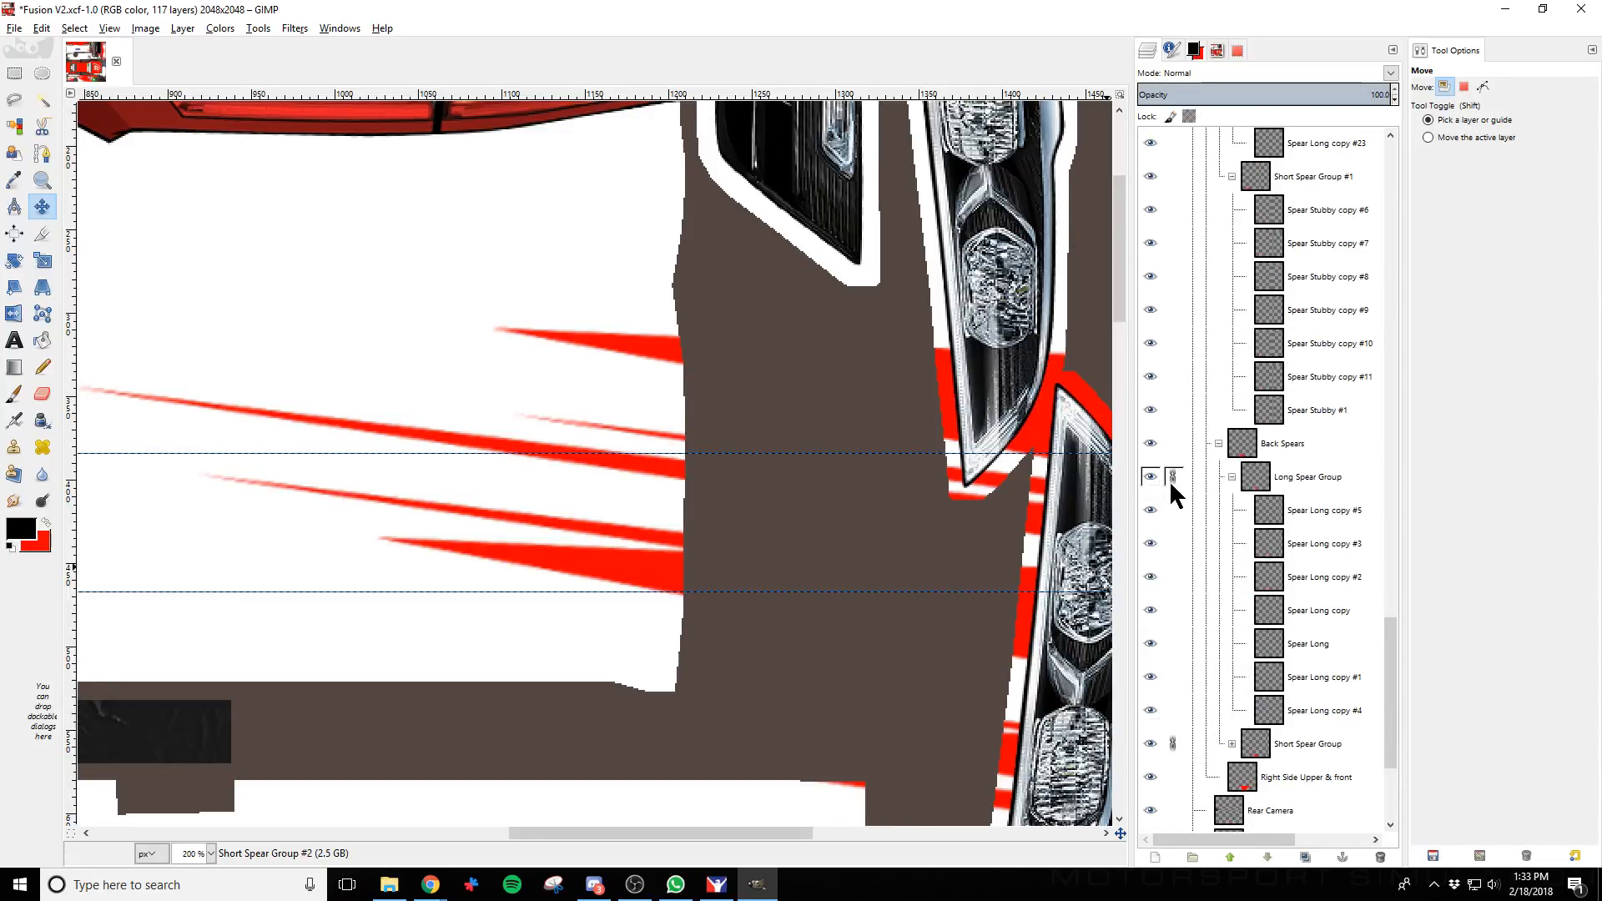
{"action": "left_click", "coordinate": [1173, 742]}
{"action": "scroll", "coordinate": [1250, 711], "scroll_direction": "up", "scroll_amount": 10}
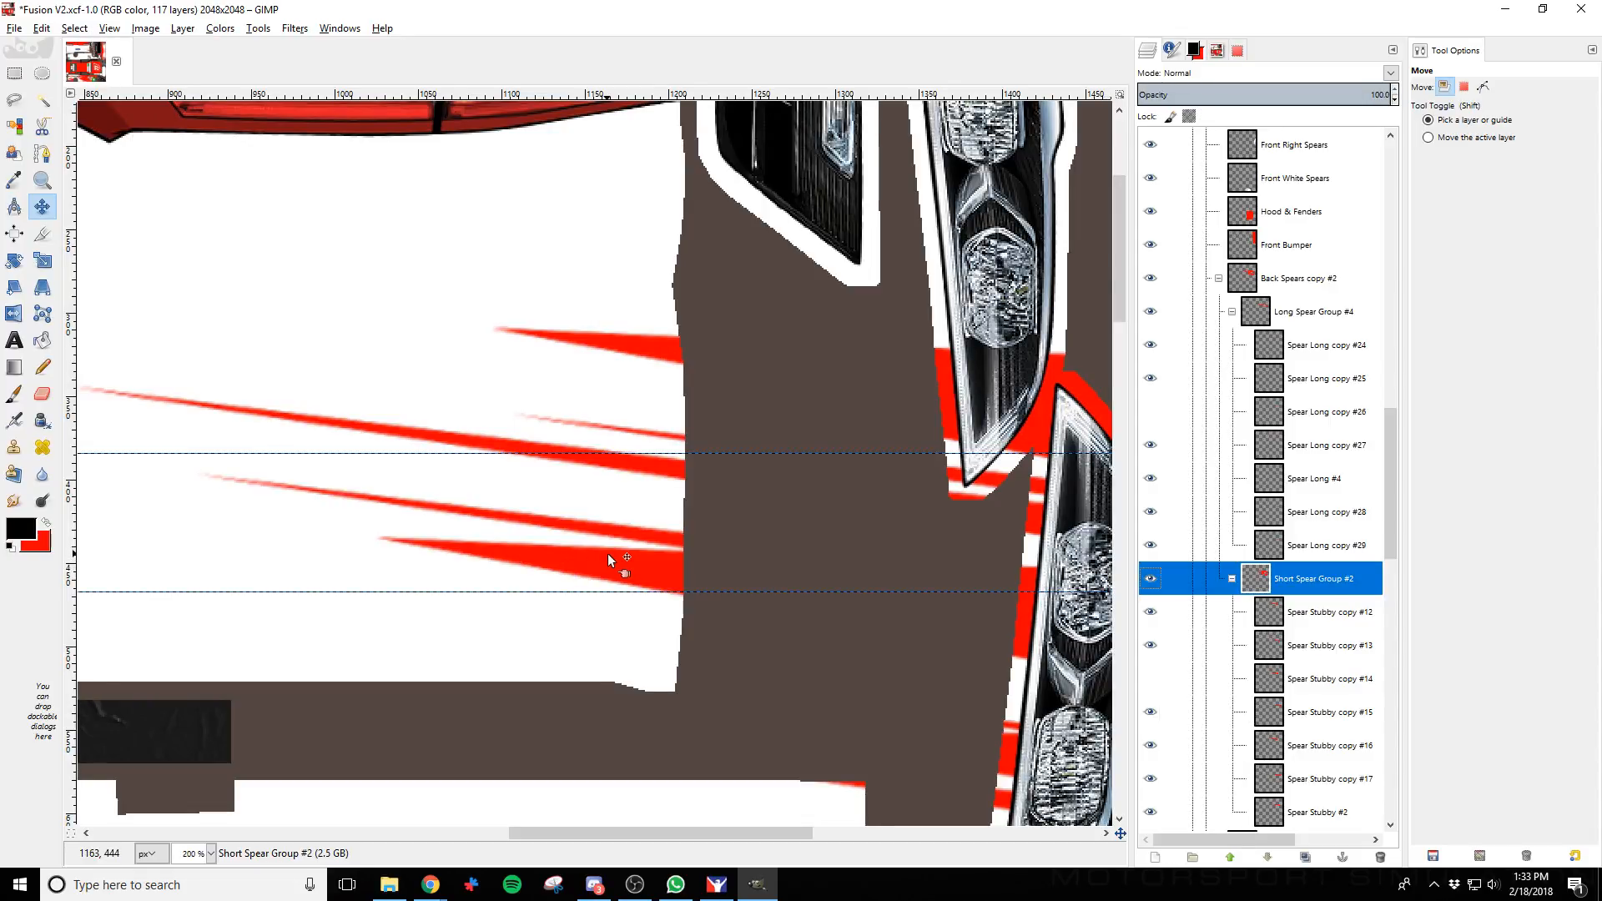
{"action": "left_click_drag", "start_coordinate": [663, 575], "coordinate": [663, 647]}
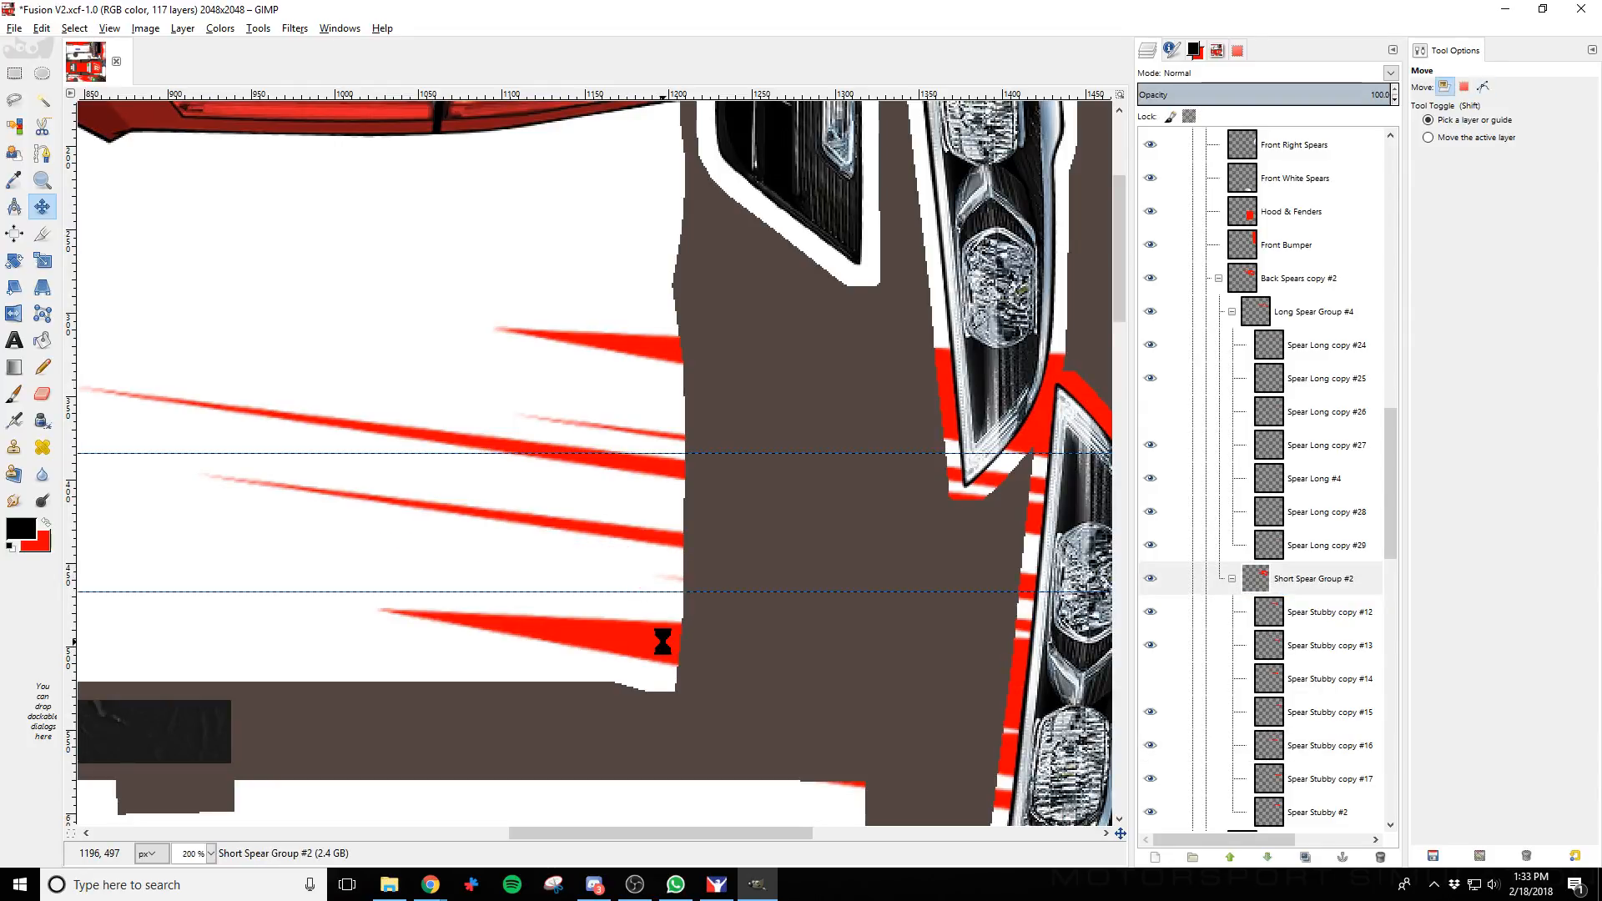
{"action": "key", "text": "alt+Tab"}
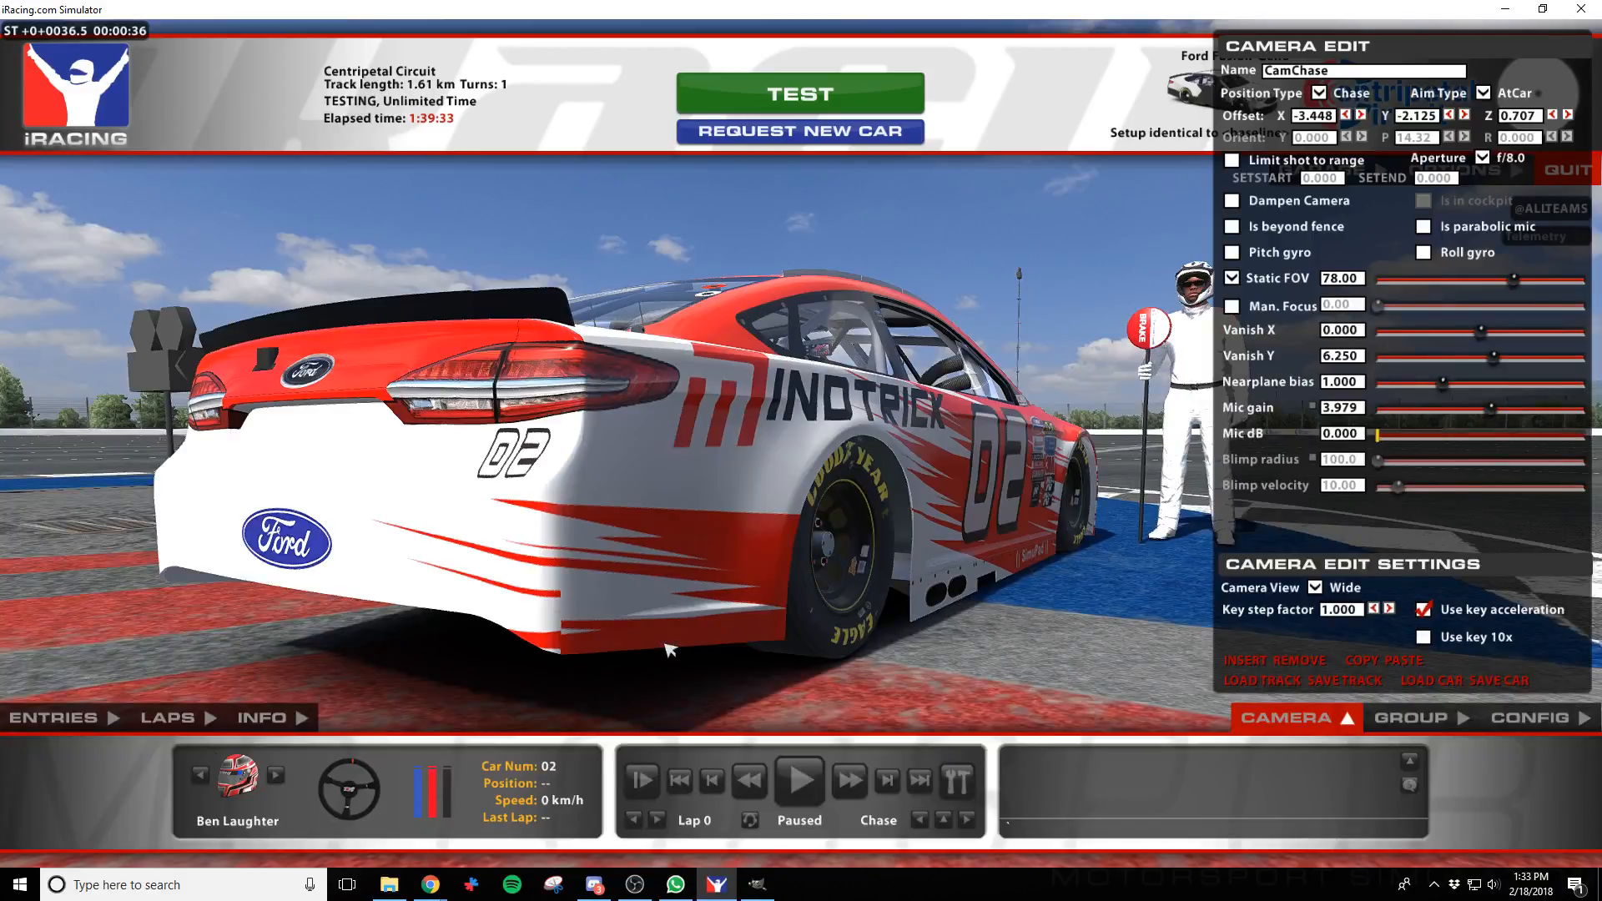
{"action": "key", "text": "alt+Tab"}
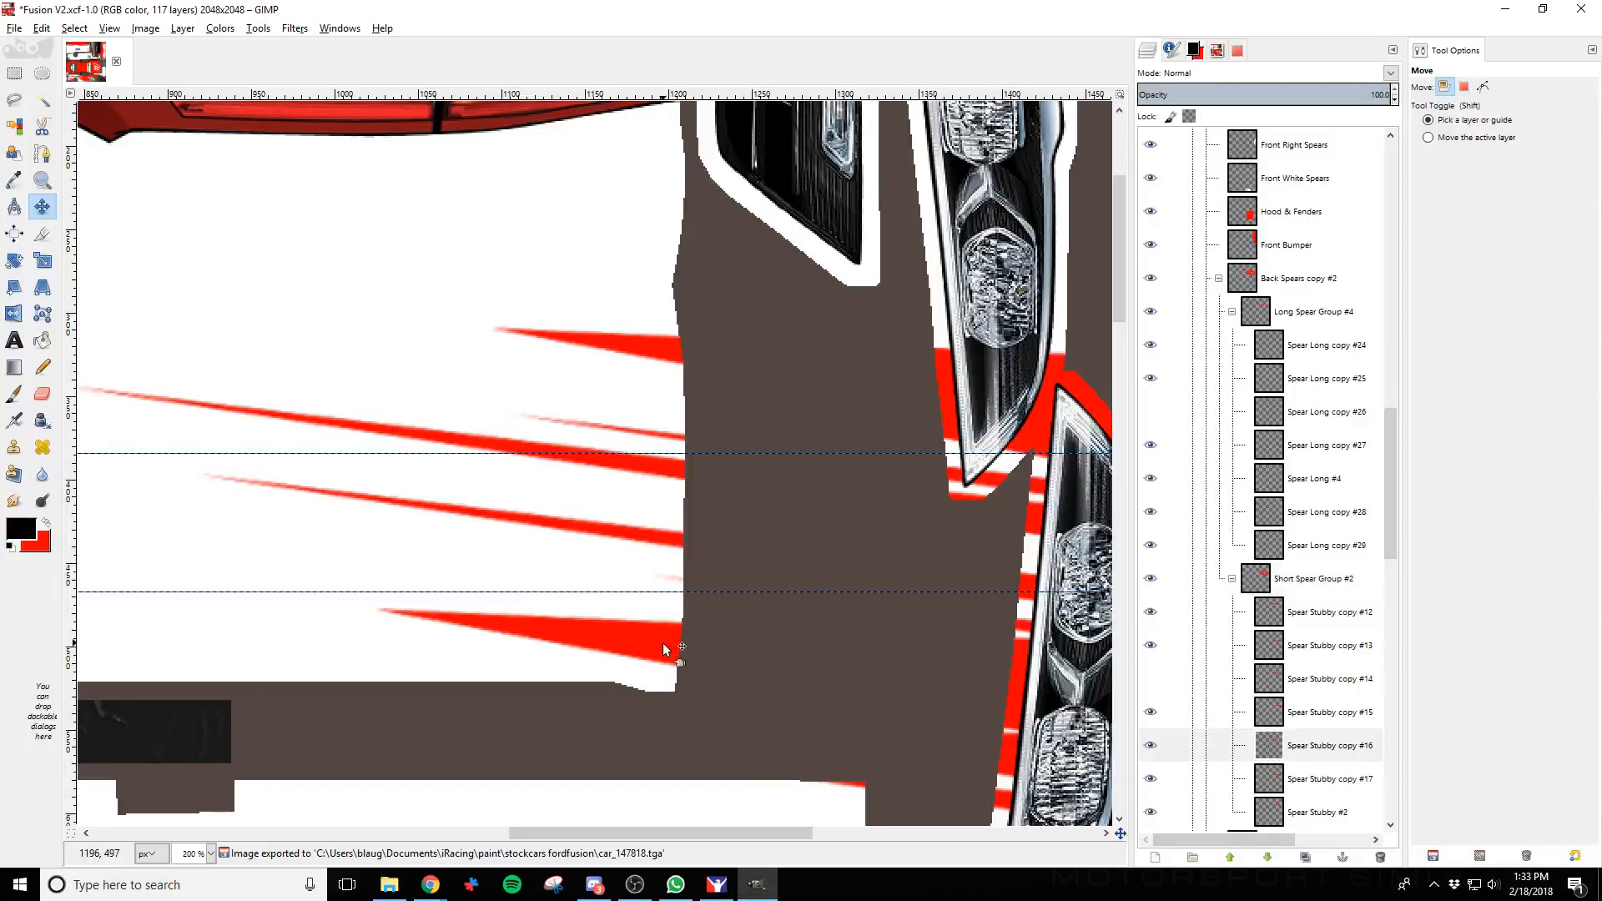
{"action": "key", "text": "ctrl+s"}
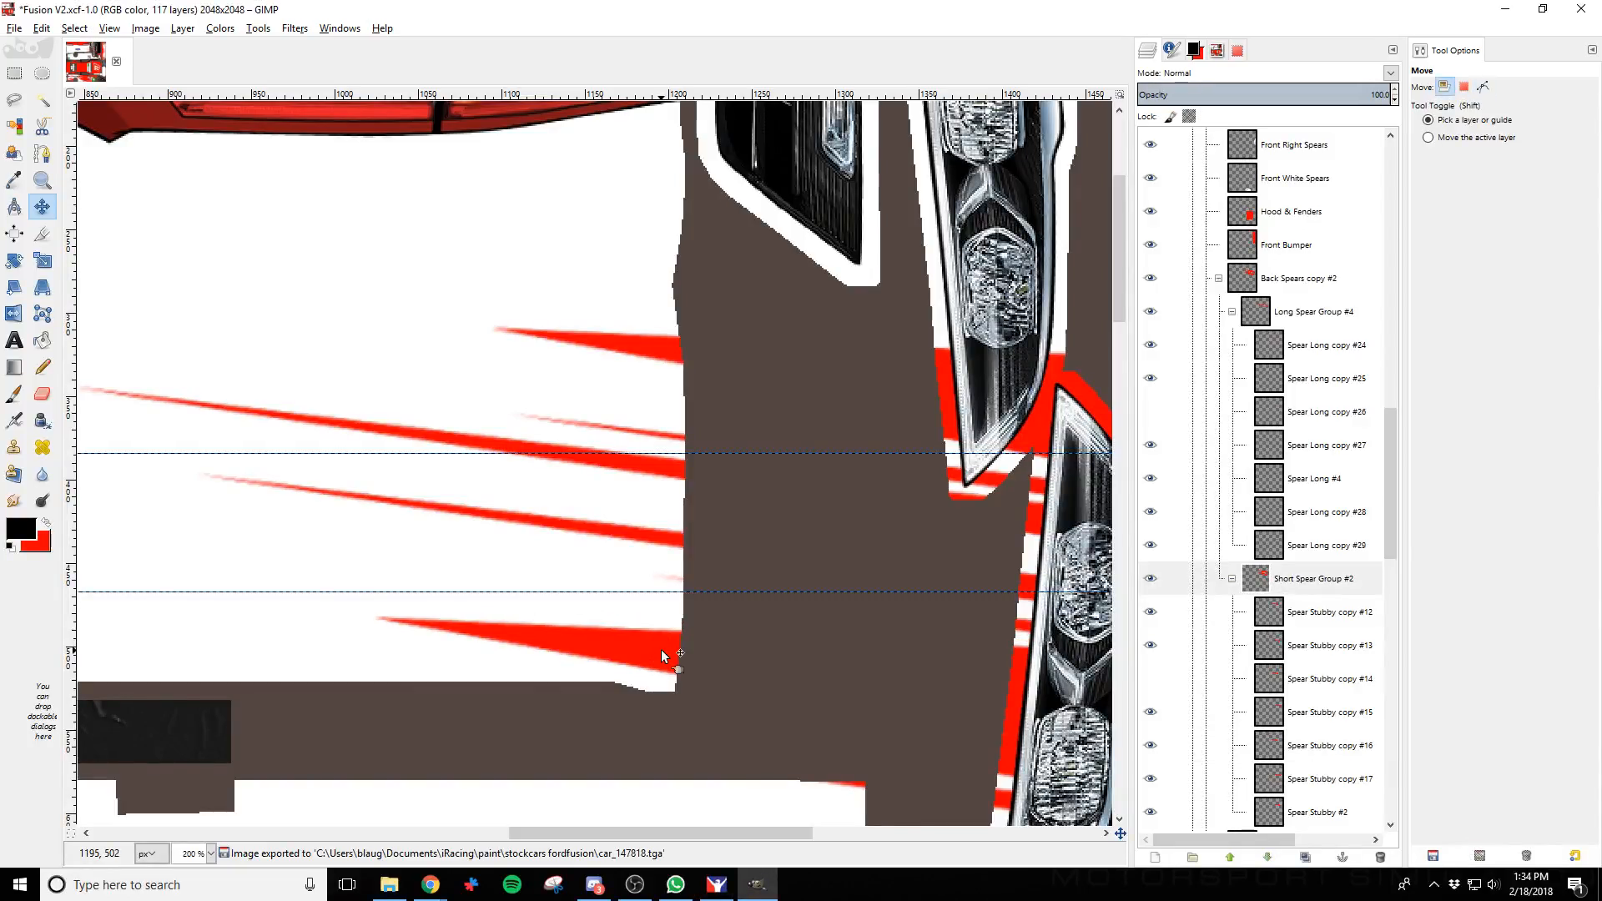
{"action": "key", "text": "alt+Tab"}
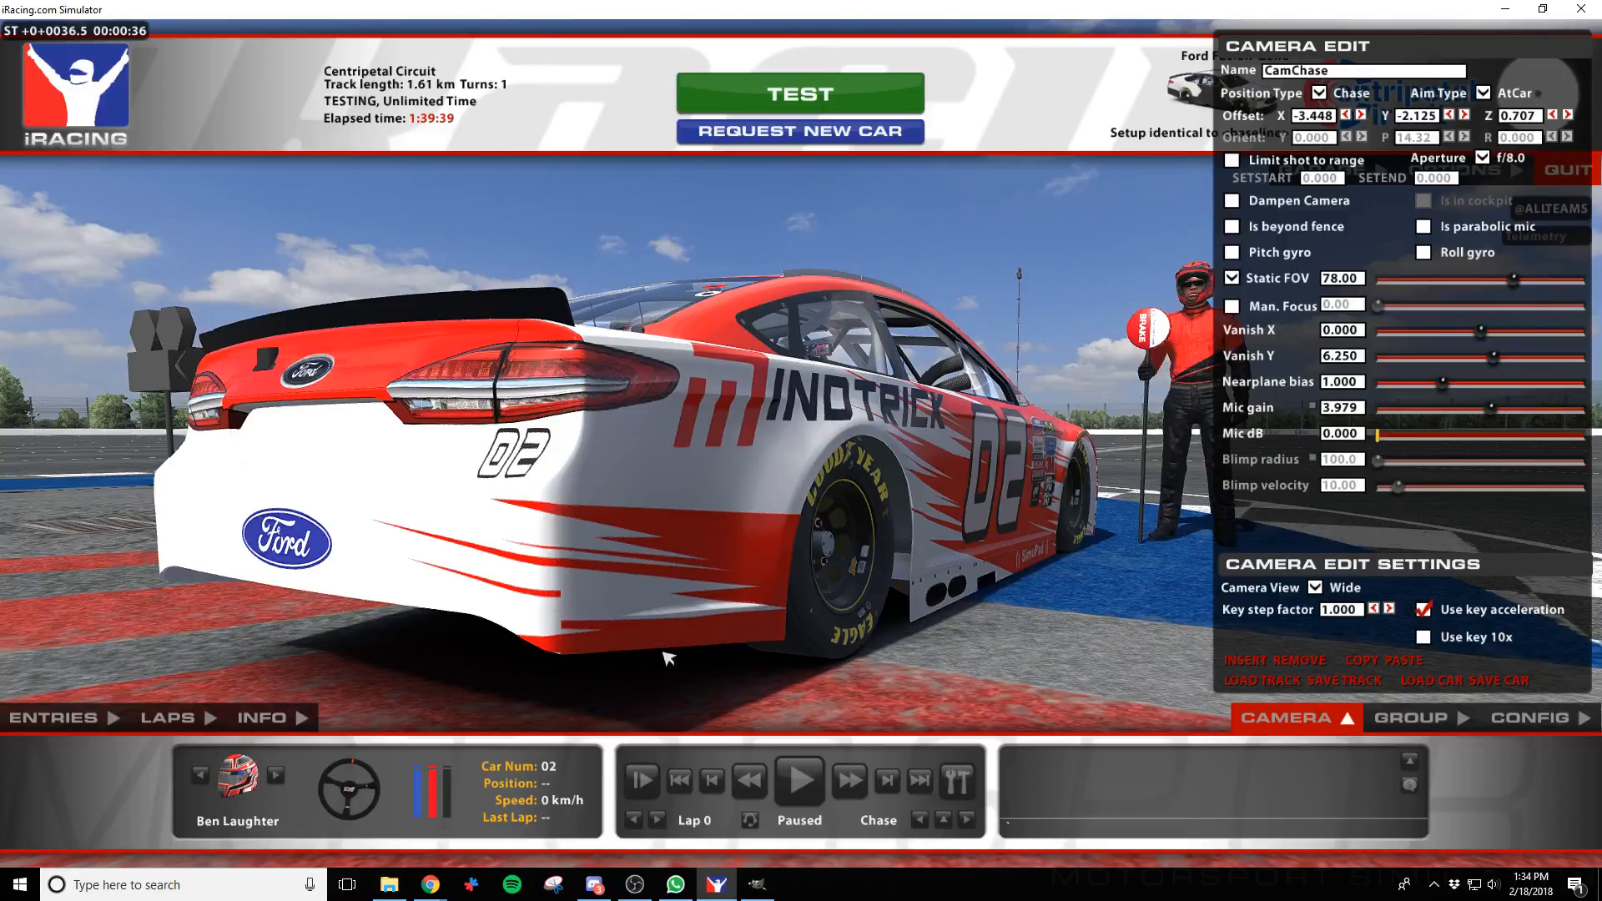
{"action": "key", "text": "alt+Tab"}
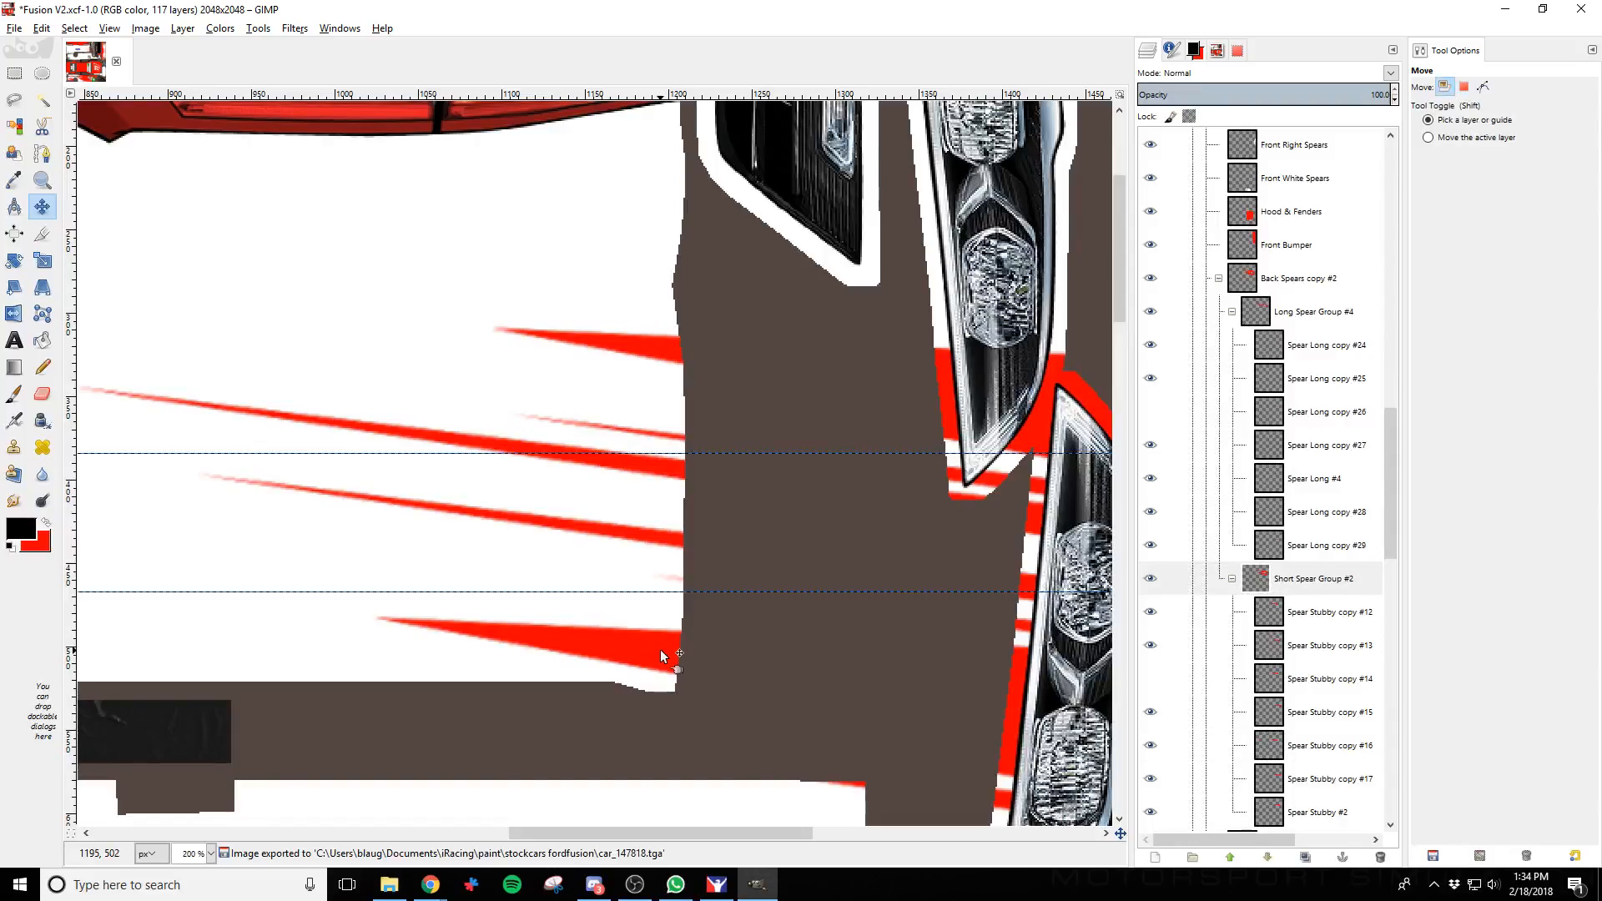
{"action": "key", "text": "ctrl+z"}
Select Short Spear Group #2 and nudge its short spears down a few pixels
{"action": "scroll", "coordinate": [1270, 597], "scroll_direction": "down", "scroll_amount": 10}
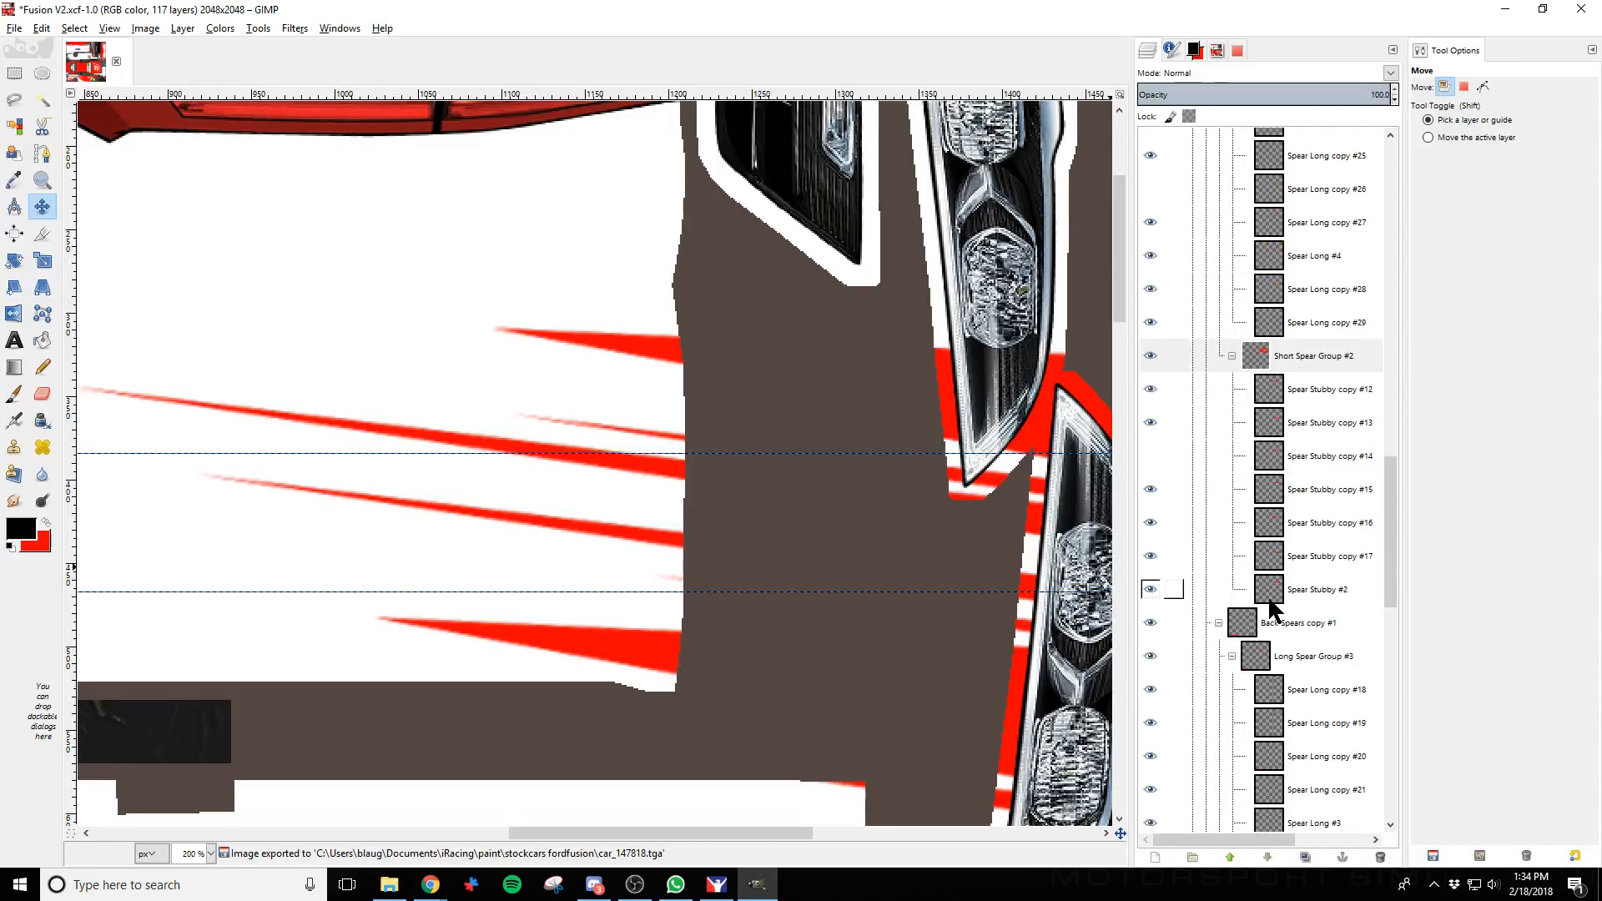
{"action": "scroll", "coordinate": [1277, 615], "scroll_direction": "up", "scroll_amount": 10}
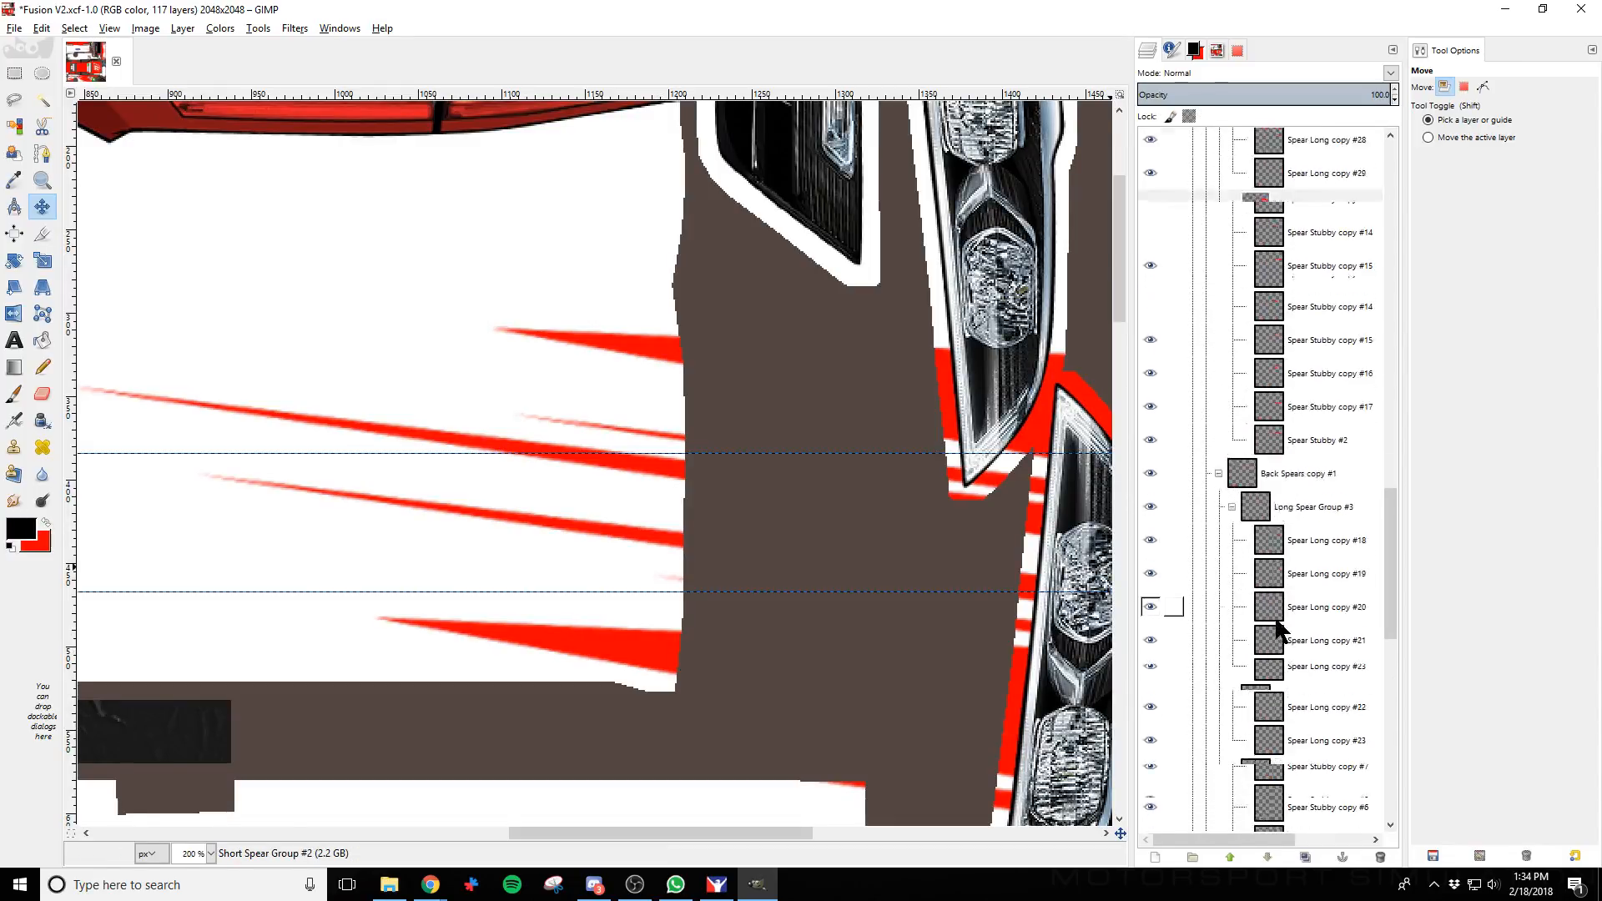
{"action": "left_click", "coordinate": [1308, 430]}
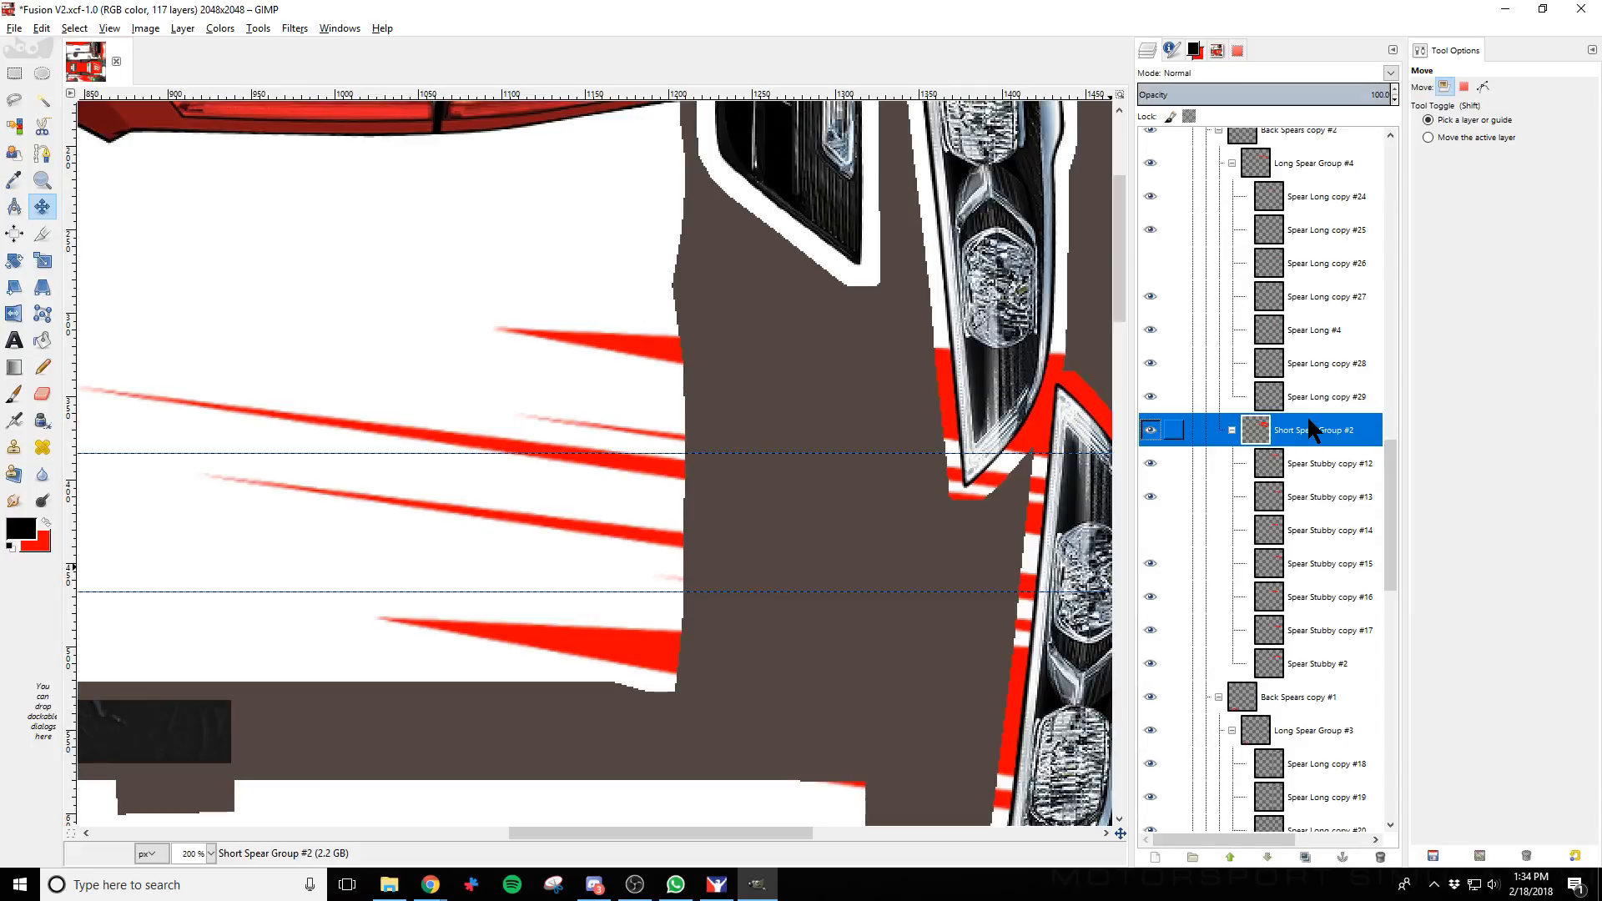
{"action": "left_click", "coordinate": [557, 633]}
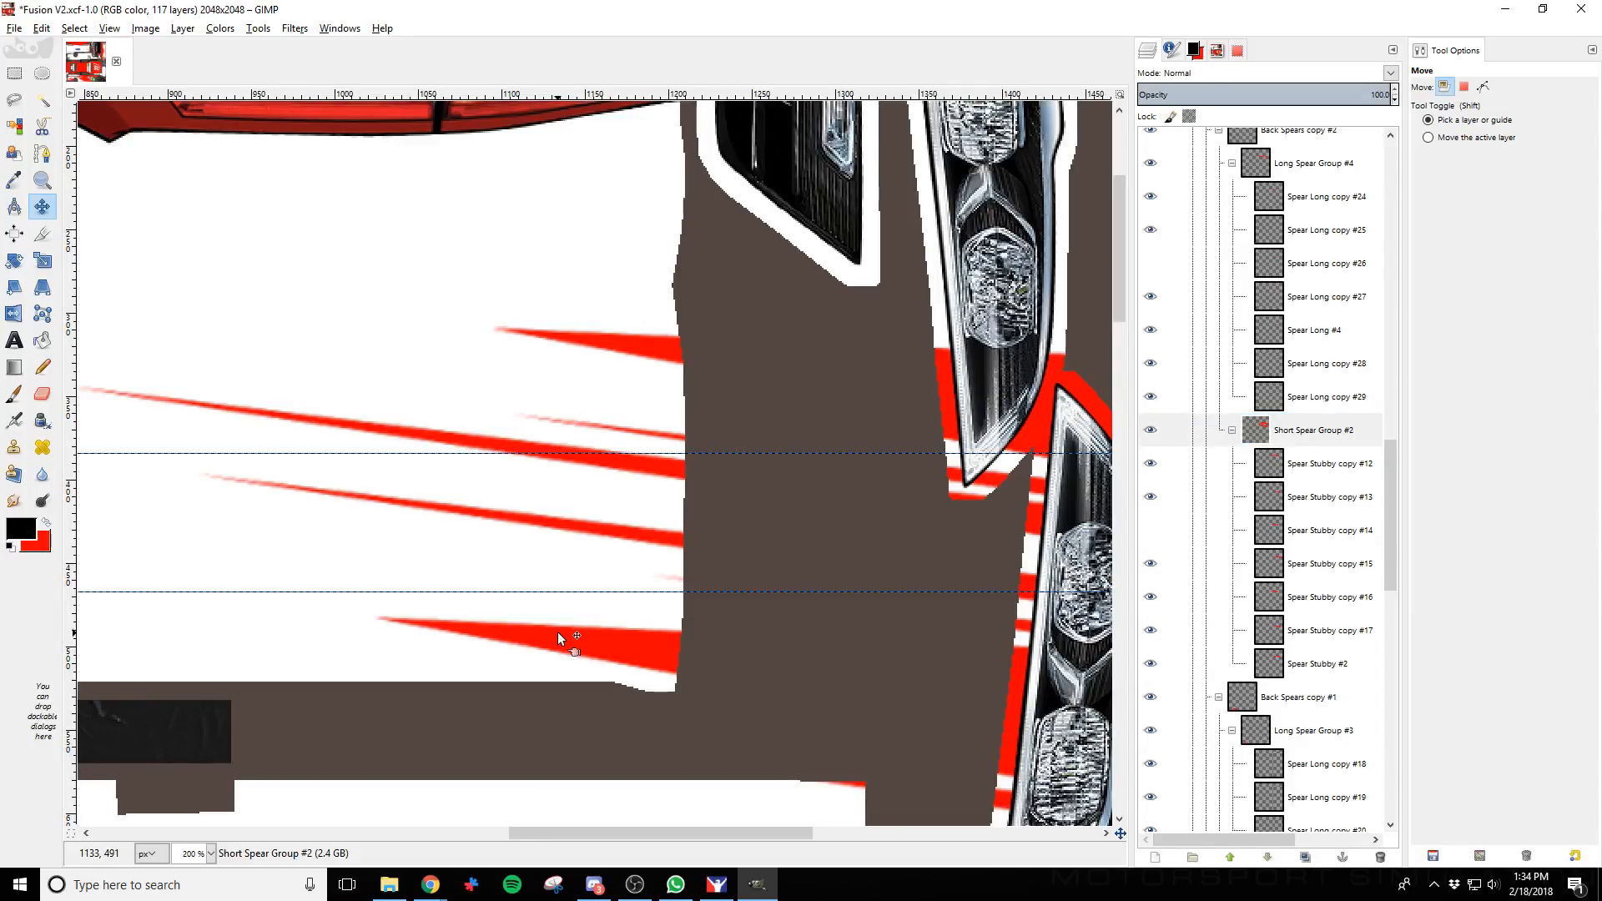
{"action": "key", "text": "Down"}
{"action": "key", "text": "Down"}
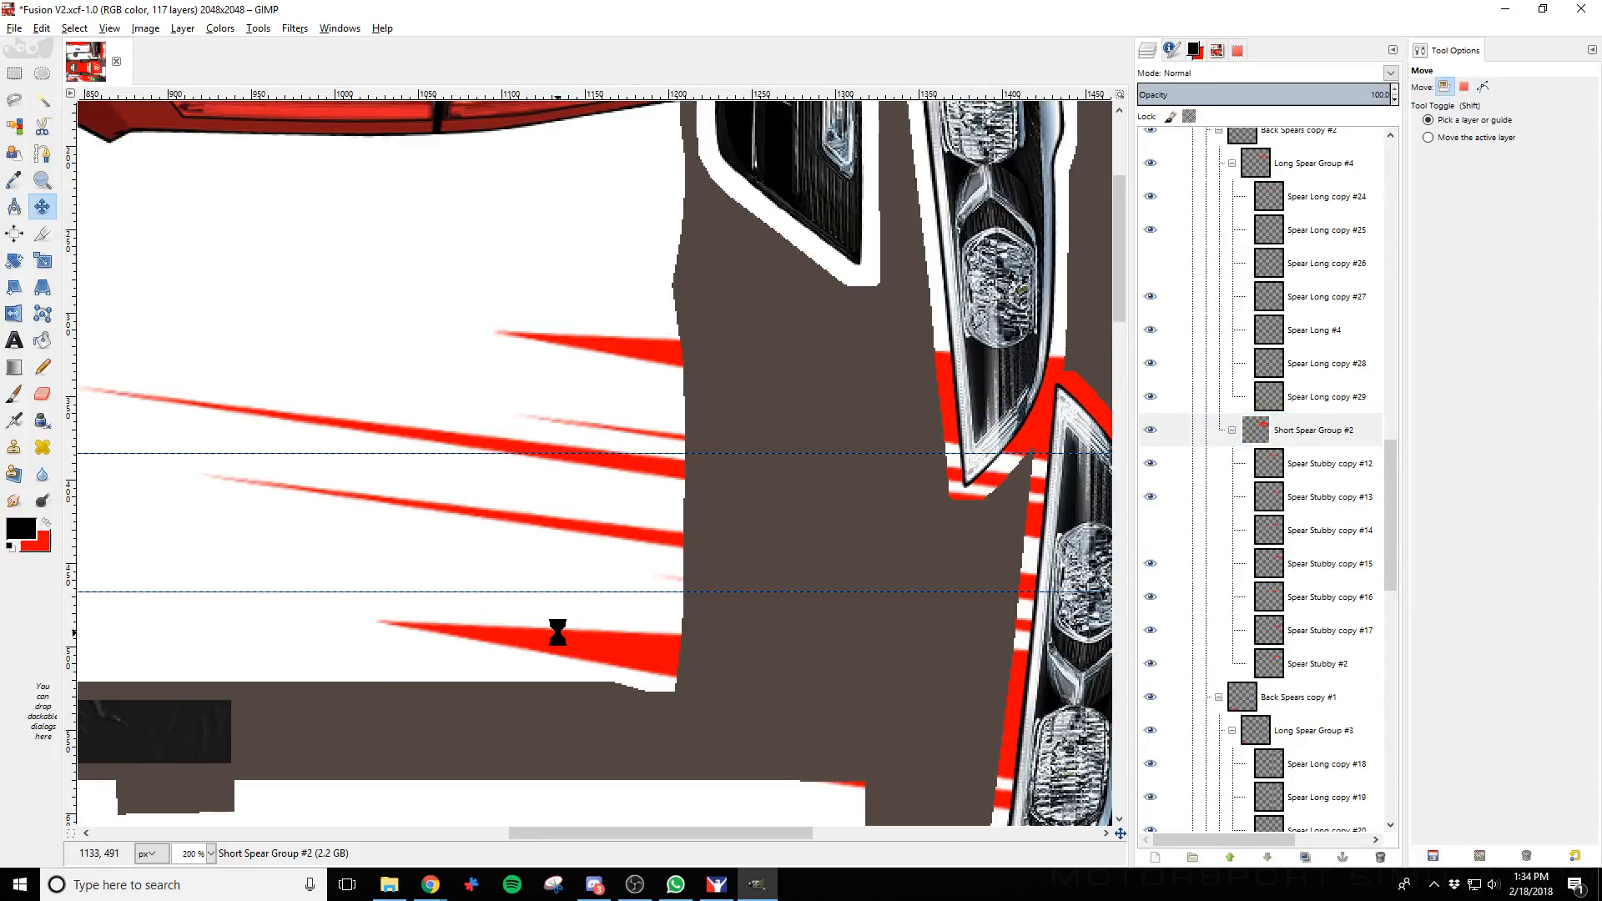
Review the car in iRacing, re-export the paint to car_147818.tga and reload it there
{"action": "key", "text": "alt+Tab"}
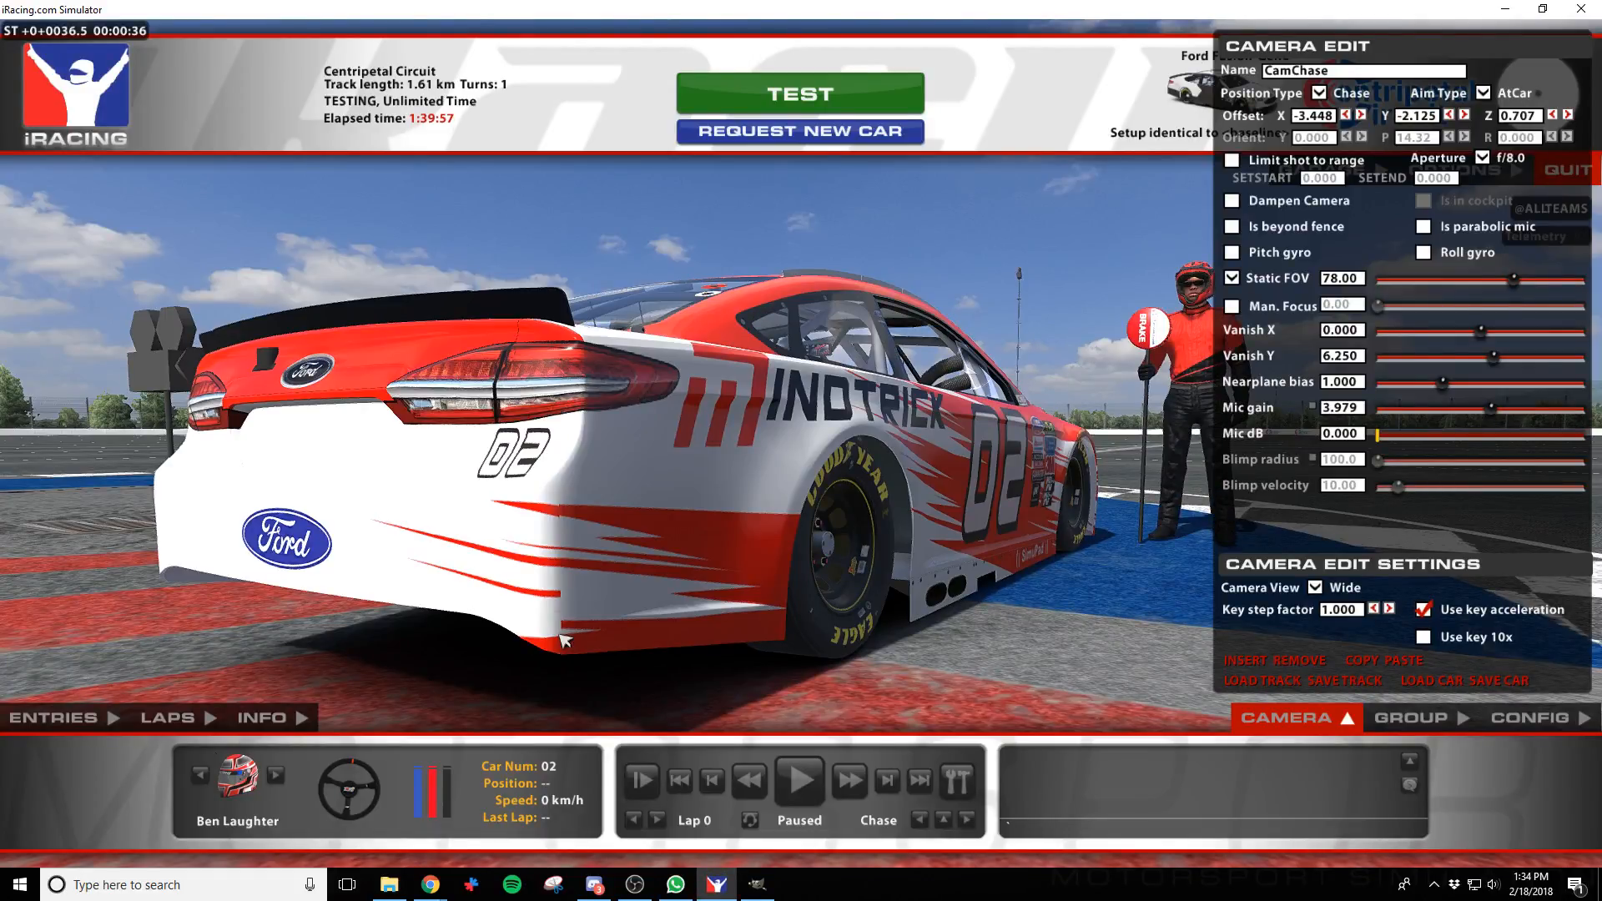
{"action": "key", "text": "alt+Tab"}
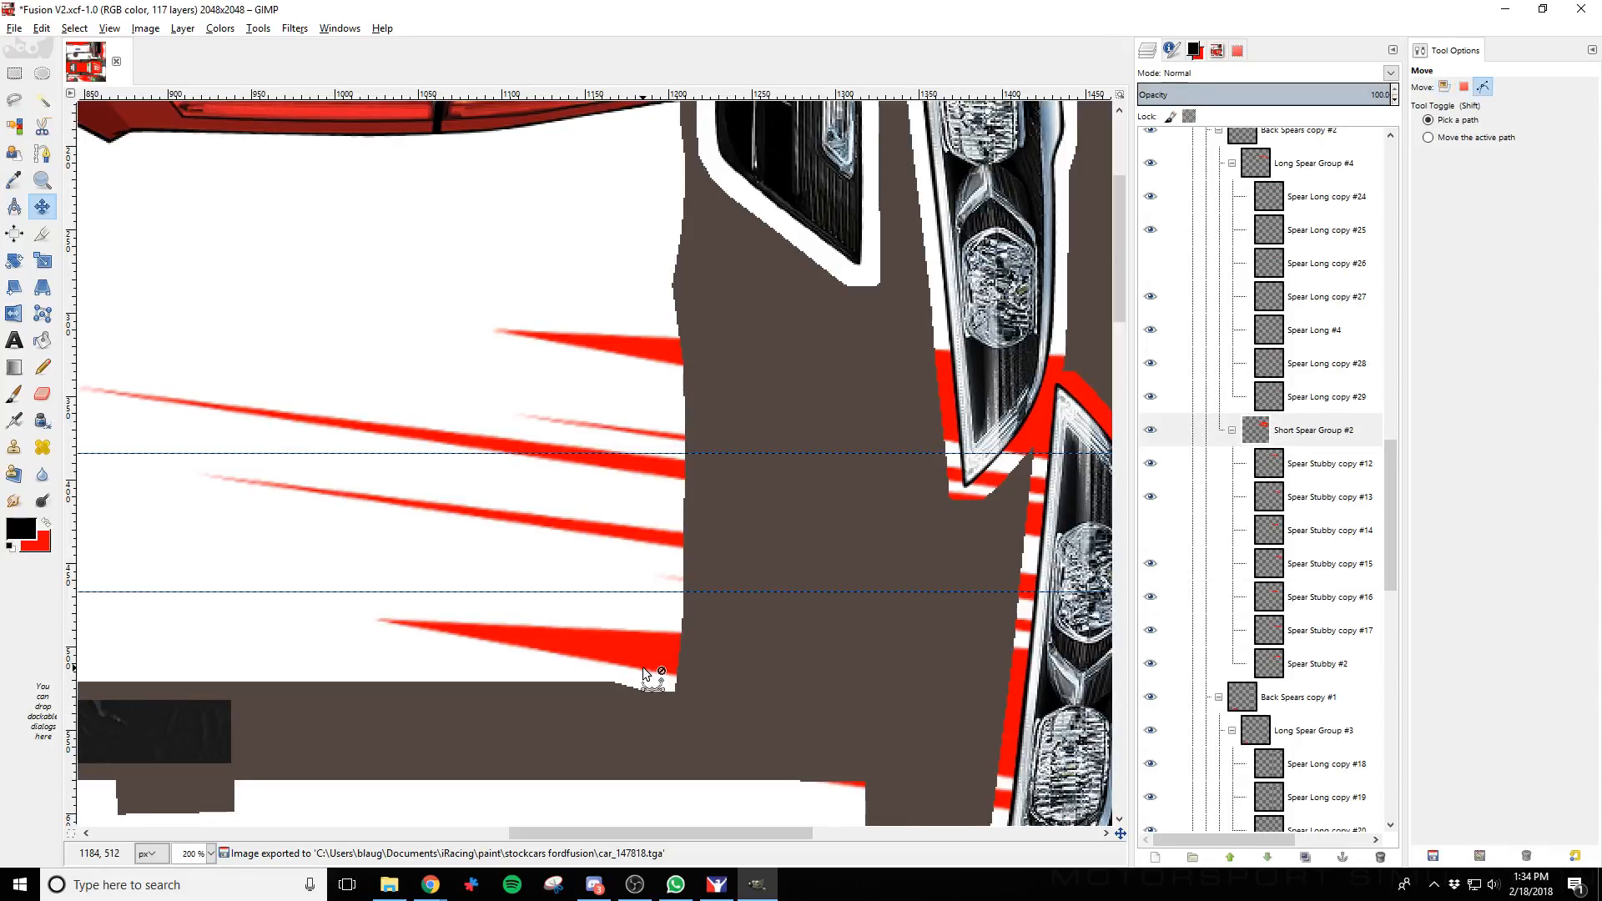
{"action": "key", "text": "ctrl+s"}
{"action": "key", "text": "alt+Tab"}
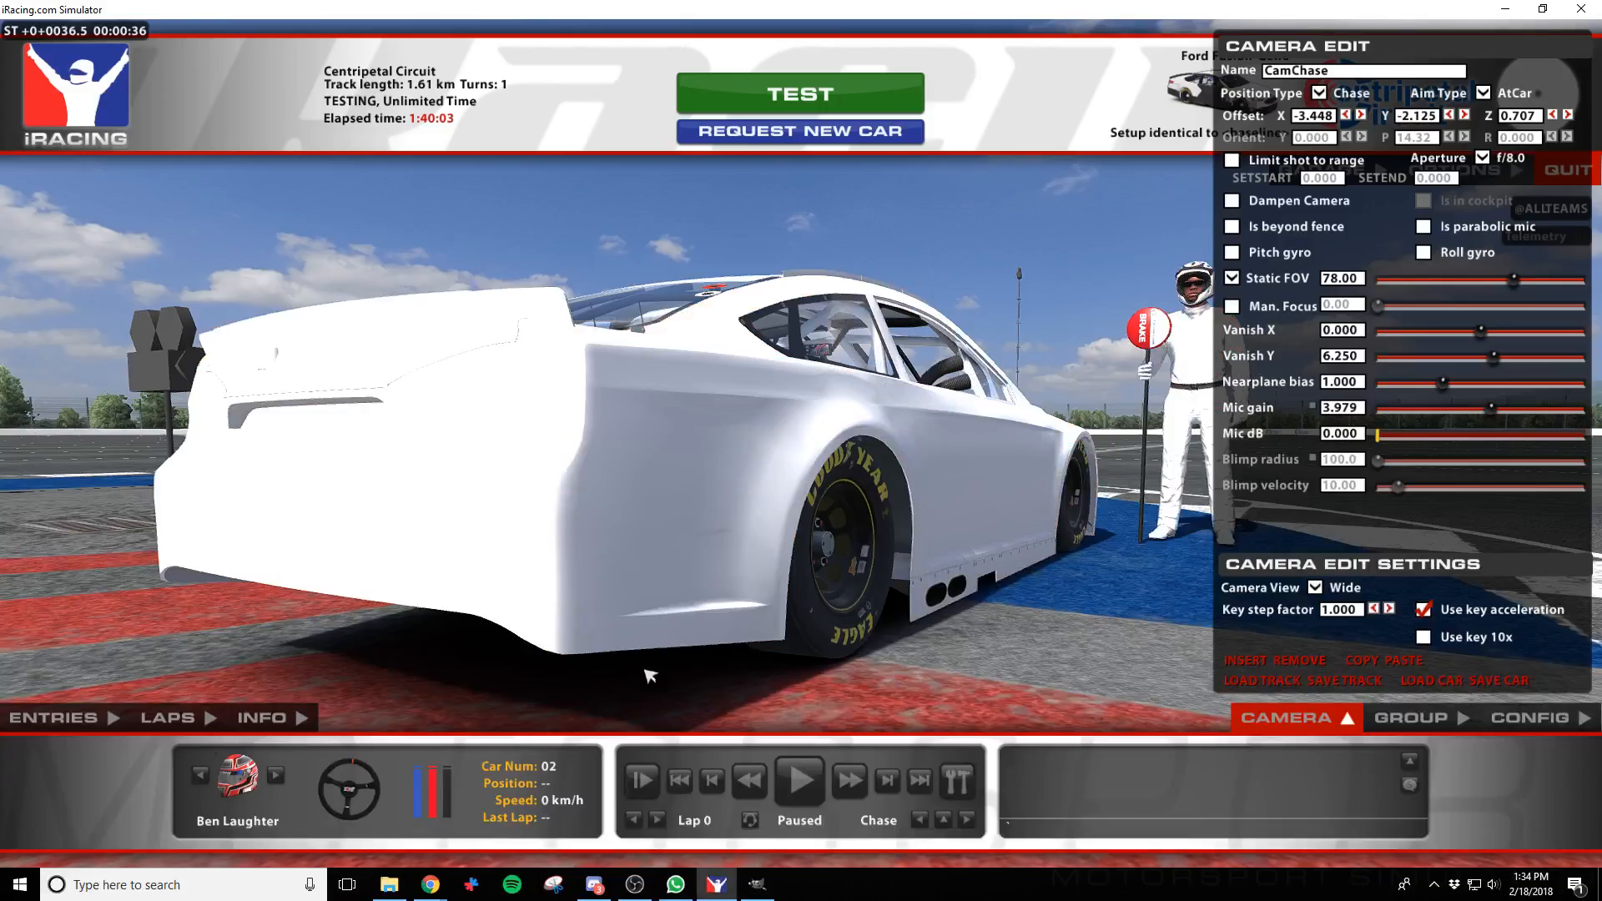
{"action": "key", "text": "alt+Tab"}
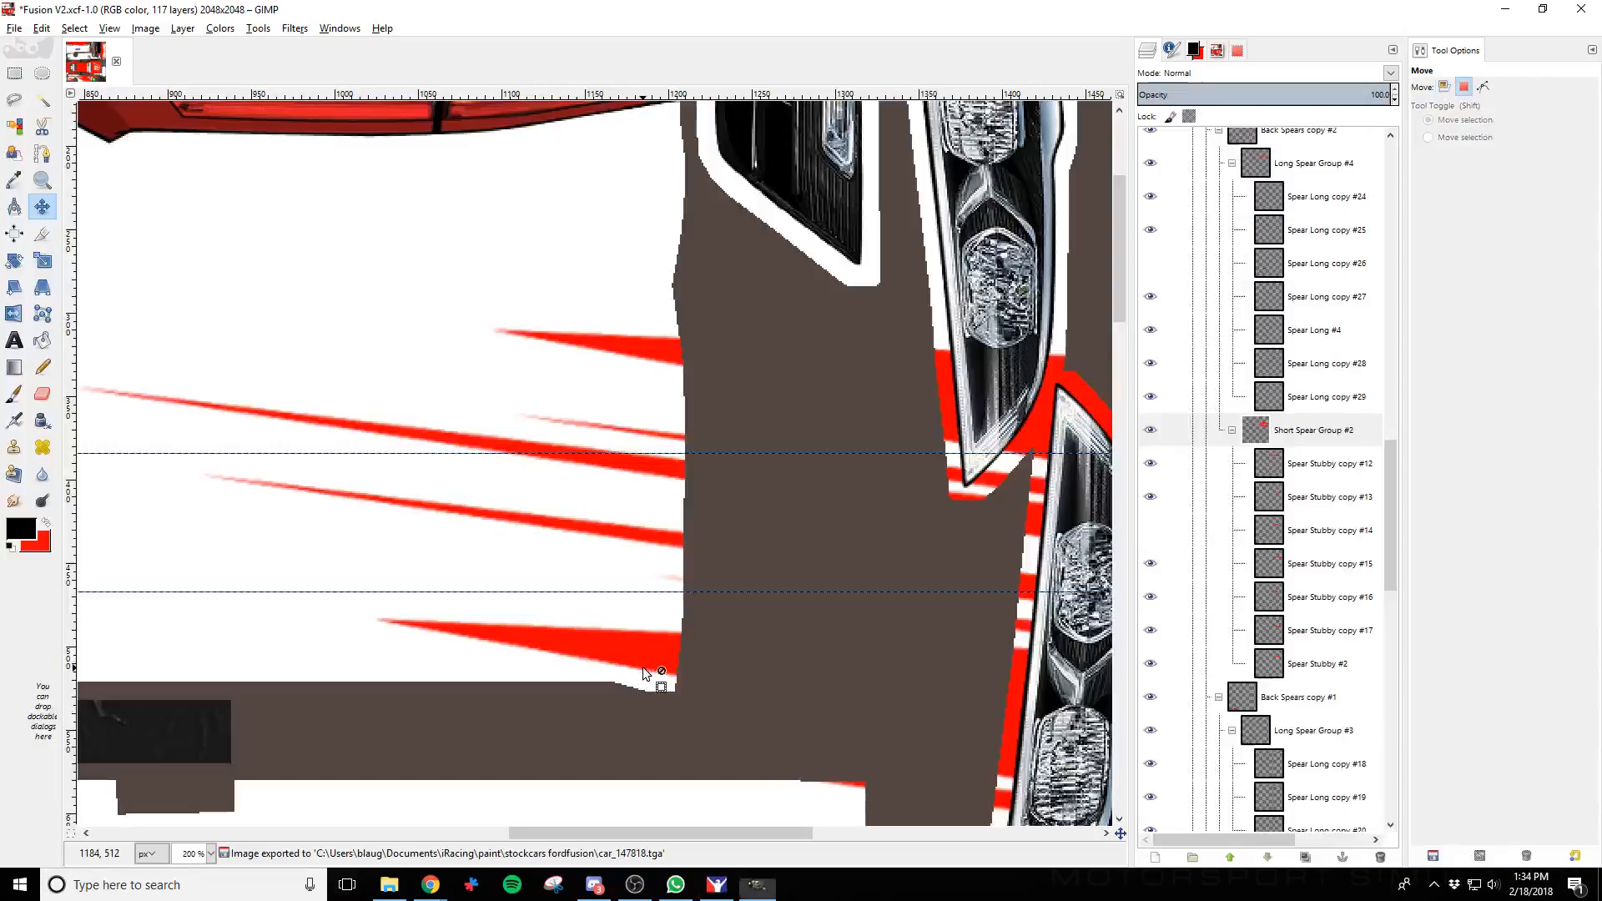
{"action": "left_click", "coordinate": [22, 393]}
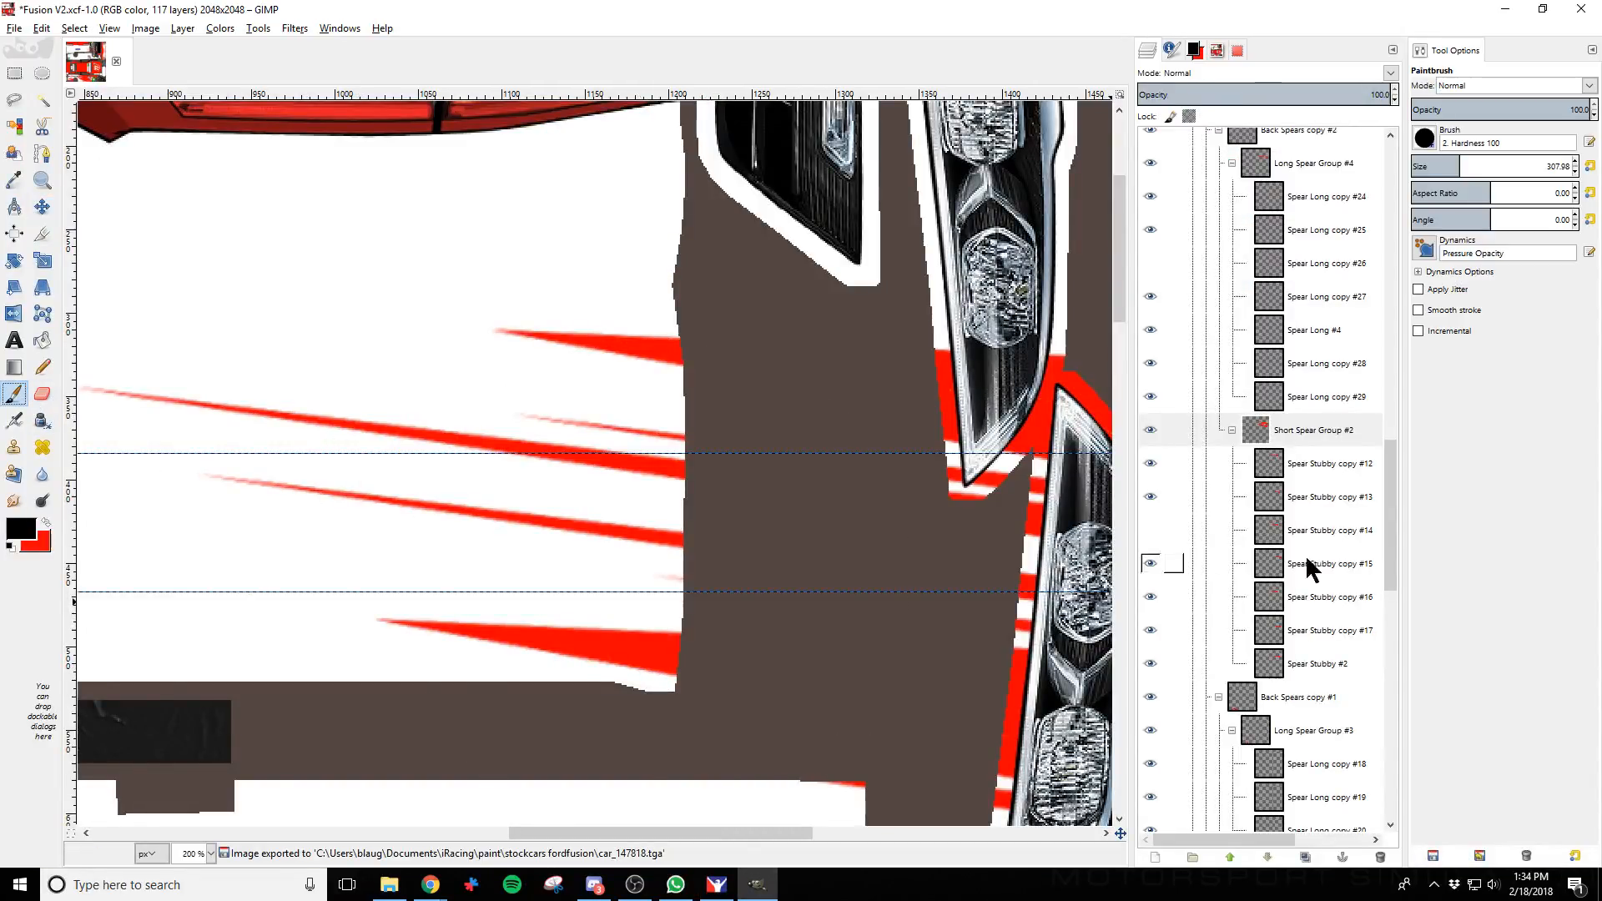
Toggle the short spear layers' visibility to find which layer holds the lowest spear
{"action": "left_click", "coordinate": [1149, 463]}
{"action": "left_click", "coordinate": [1150, 463]}
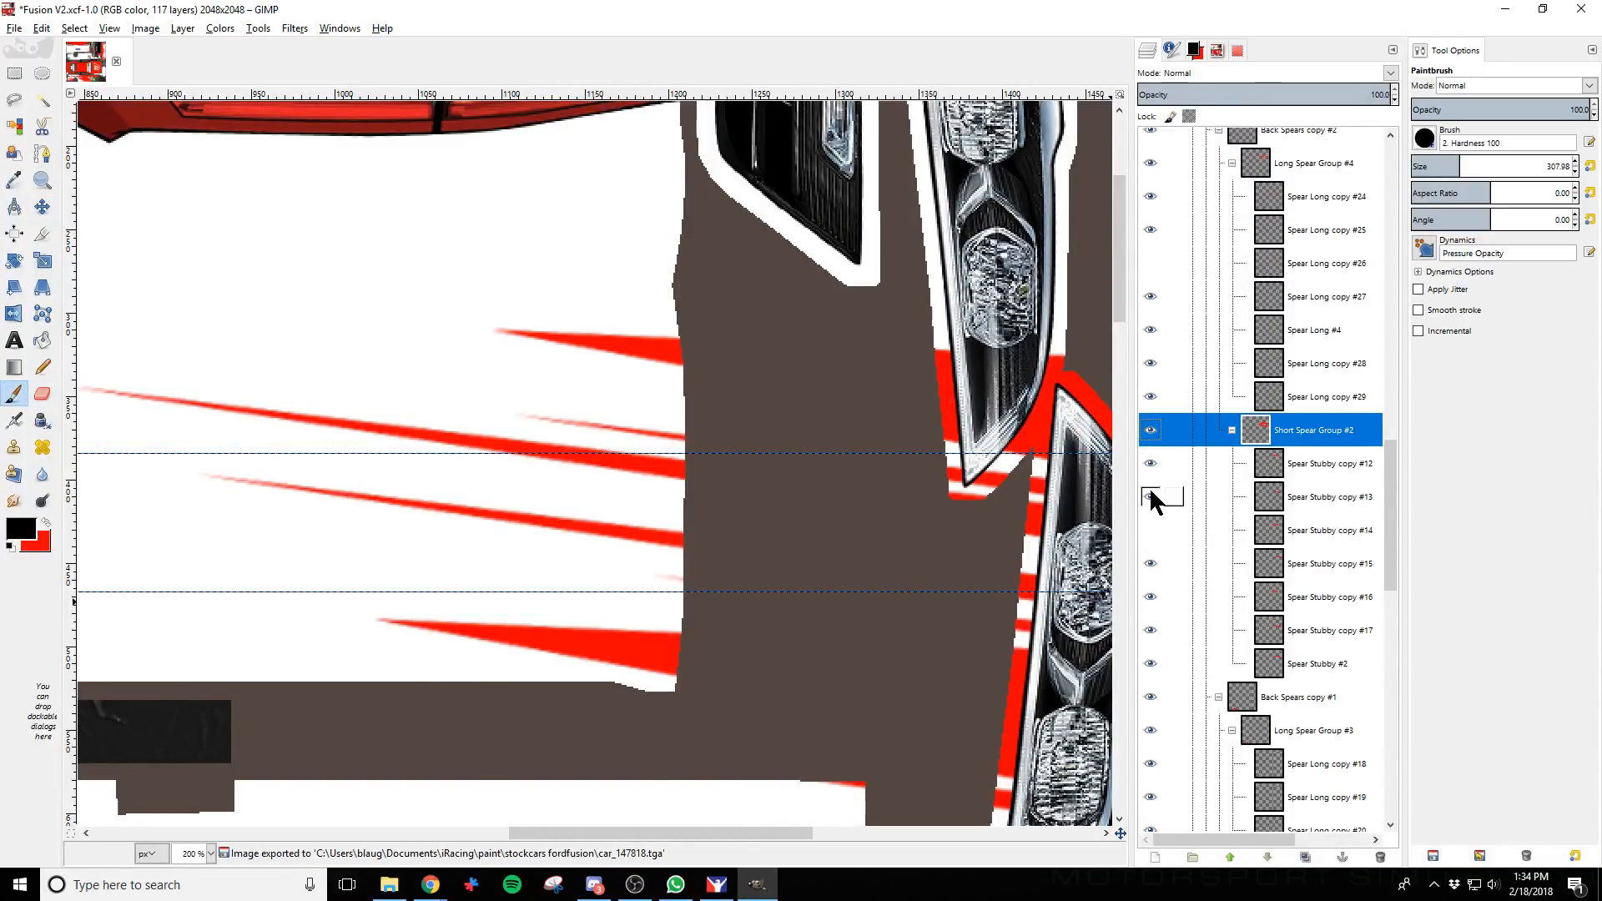
{"action": "left_click", "coordinate": [1146, 491]}
{"action": "left_click", "coordinate": [1146, 491]}
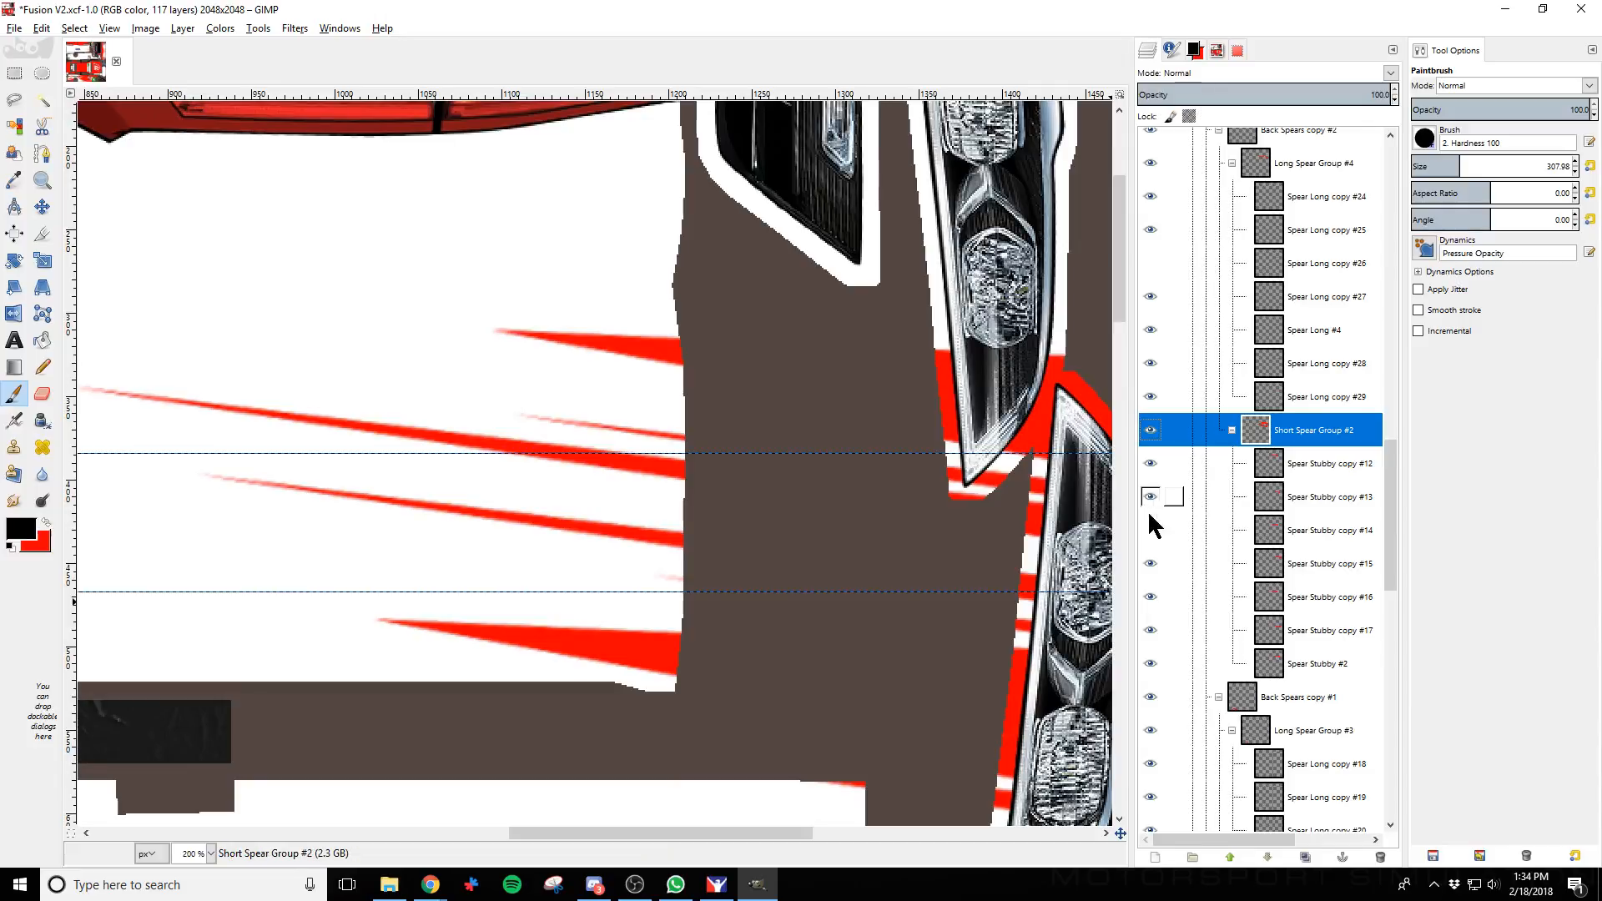
{"action": "left_click", "coordinate": [1149, 597]}
{"action": "left_click", "coordinate": [1150, 596]}
Shrink the brush to about 22 px, make red the colour, and try painting the lowest spear's tip
{"action": "left_click_drag", "start_coordinate": [1453, 167], "coordinate": [1416, 167]}
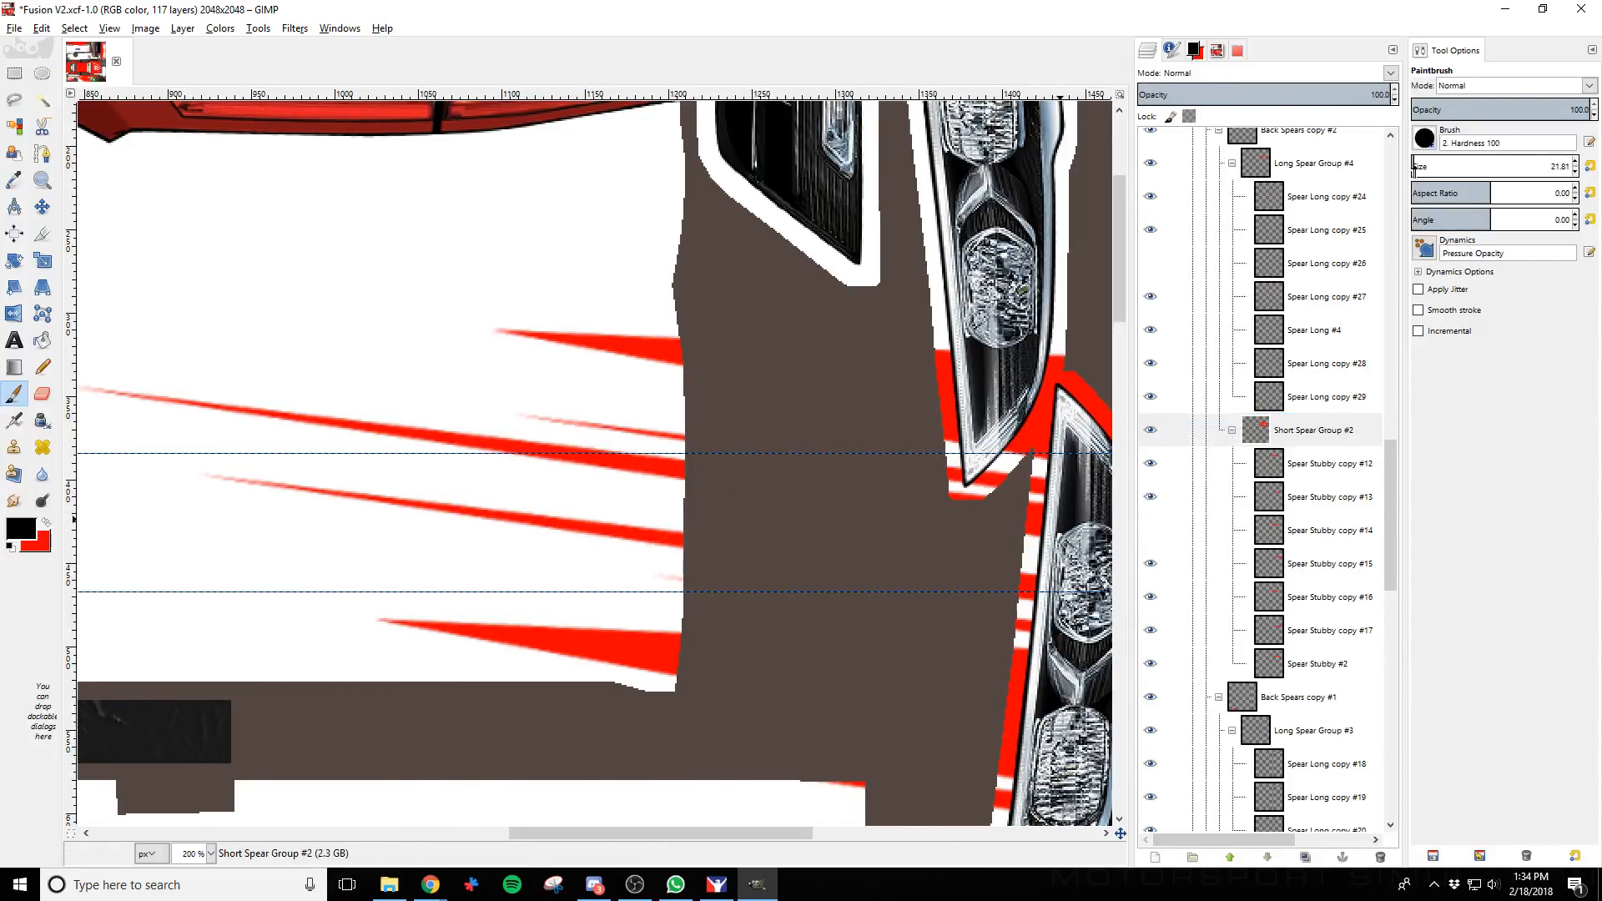
{"action": "left_click", "coordinate": [46, 523]}
{"action": "left_click", "coordinate": [690, 678]}
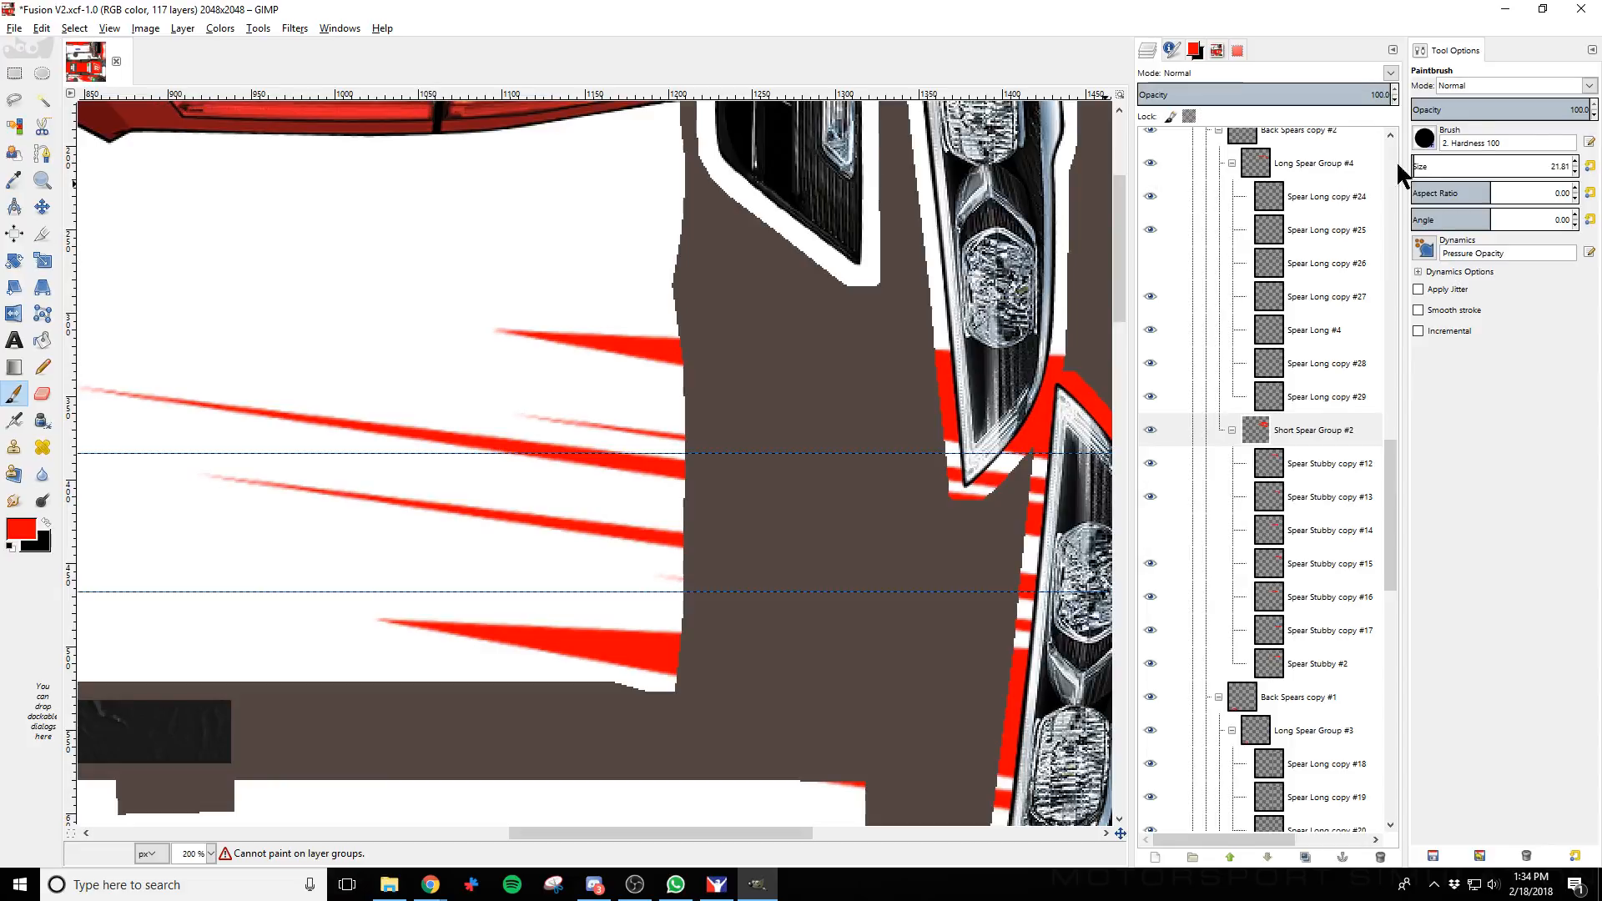
Confirm the spear layers, make Spear Stubby copy #16 active, and dab red onto the lowest spear's tip
{"action": "left_click", "coordinate": [77, 29]}
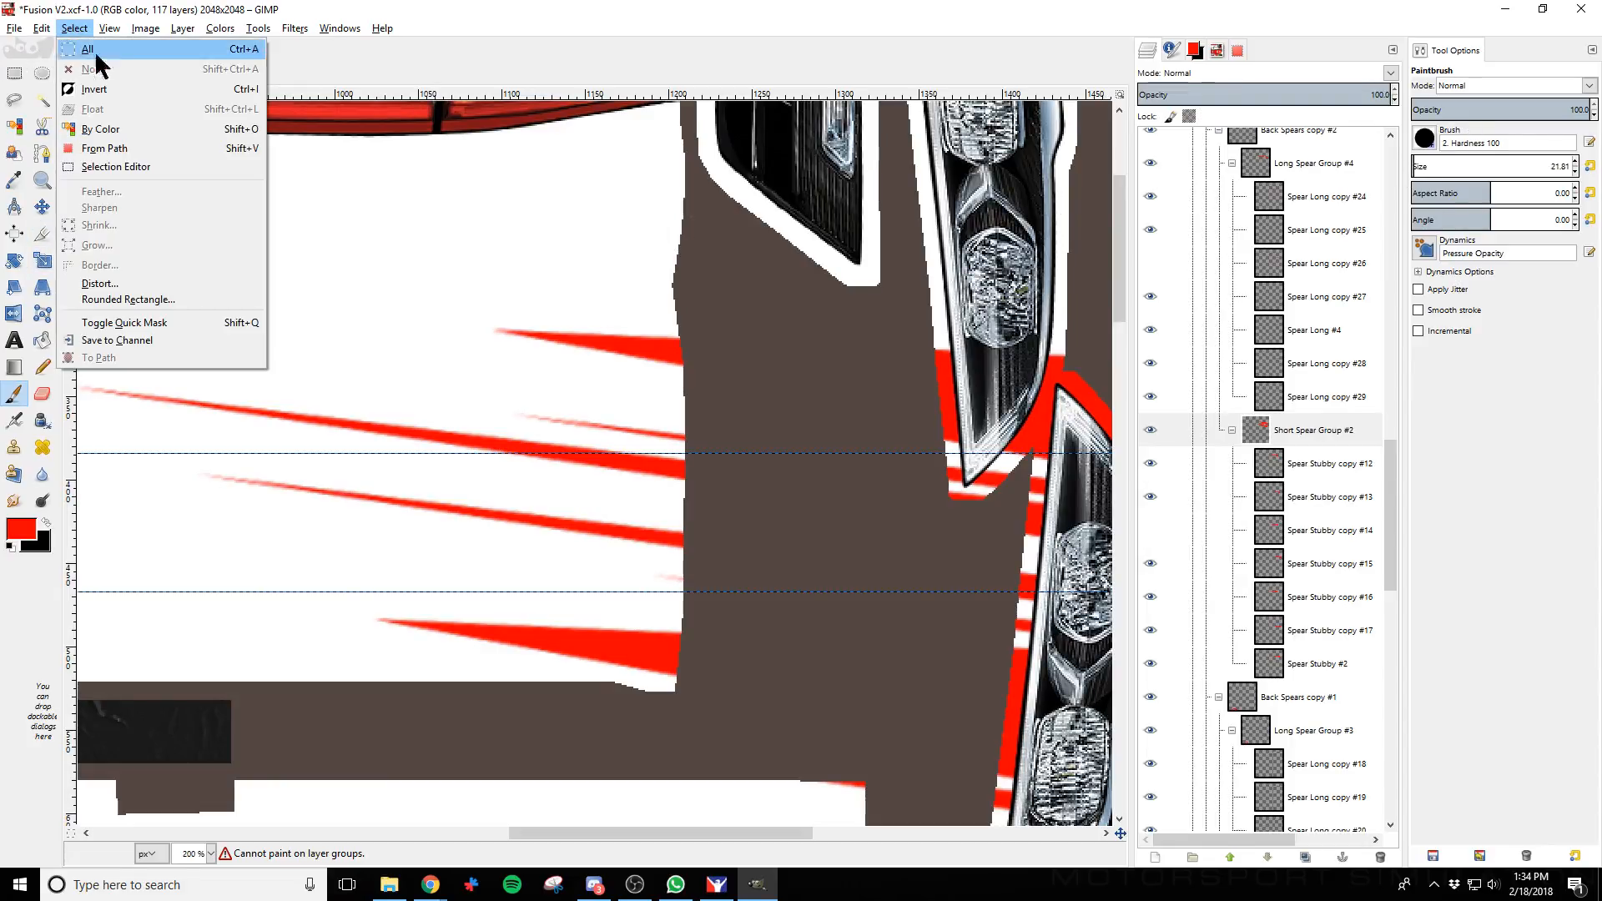
{"action": "left_click", "coordinate": [825, 484]}
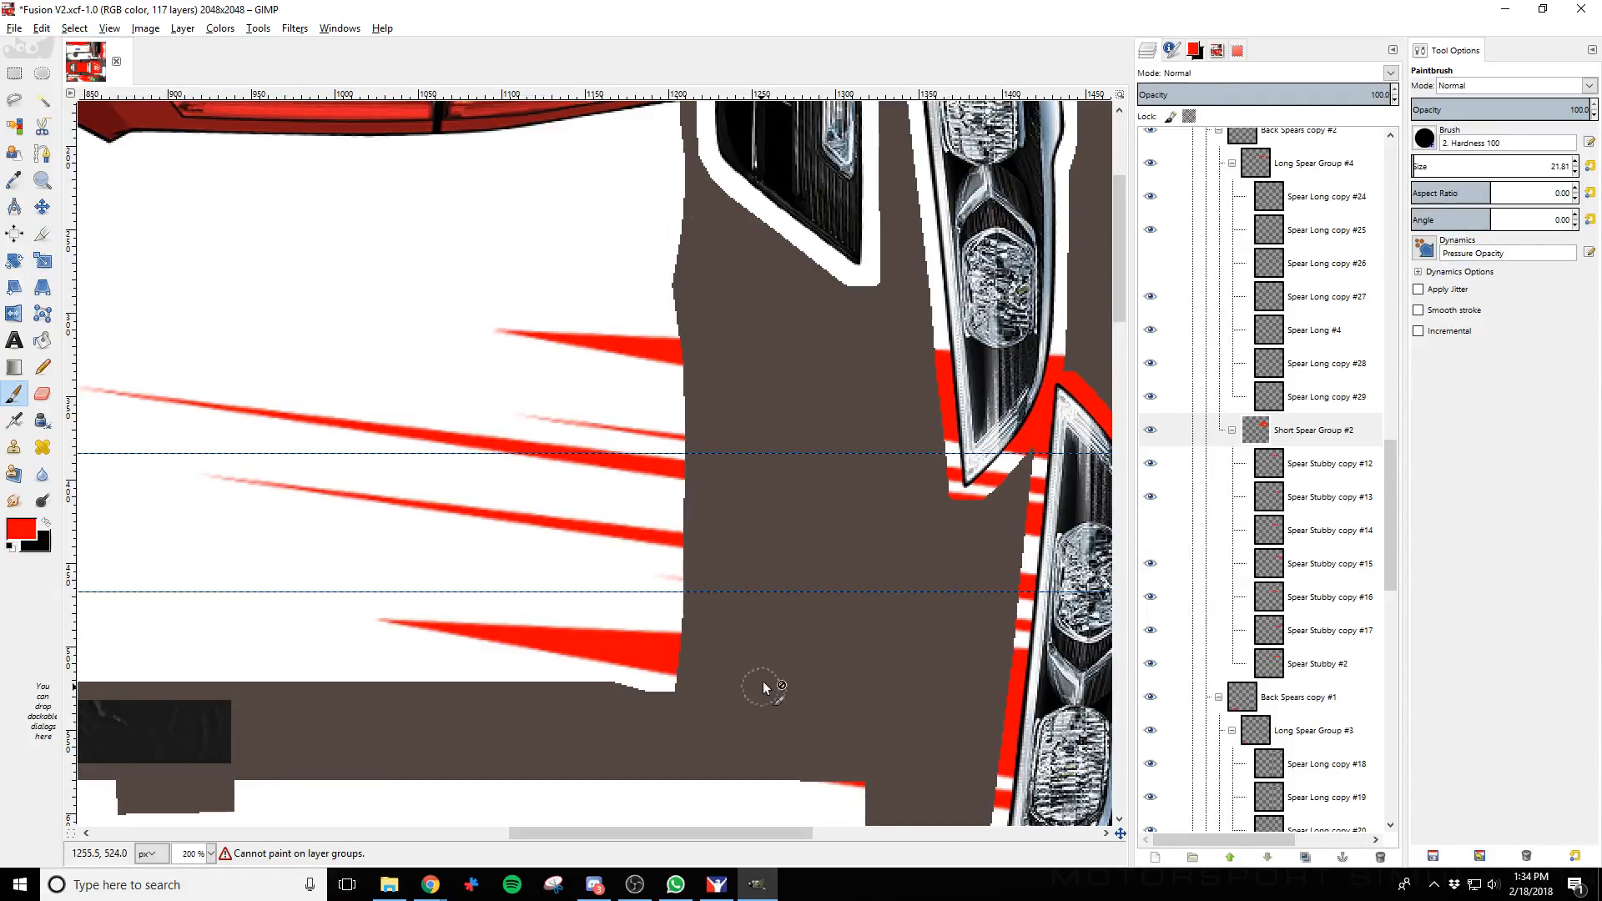
{"action": "left_click", "coordinate": [1166, 467]}
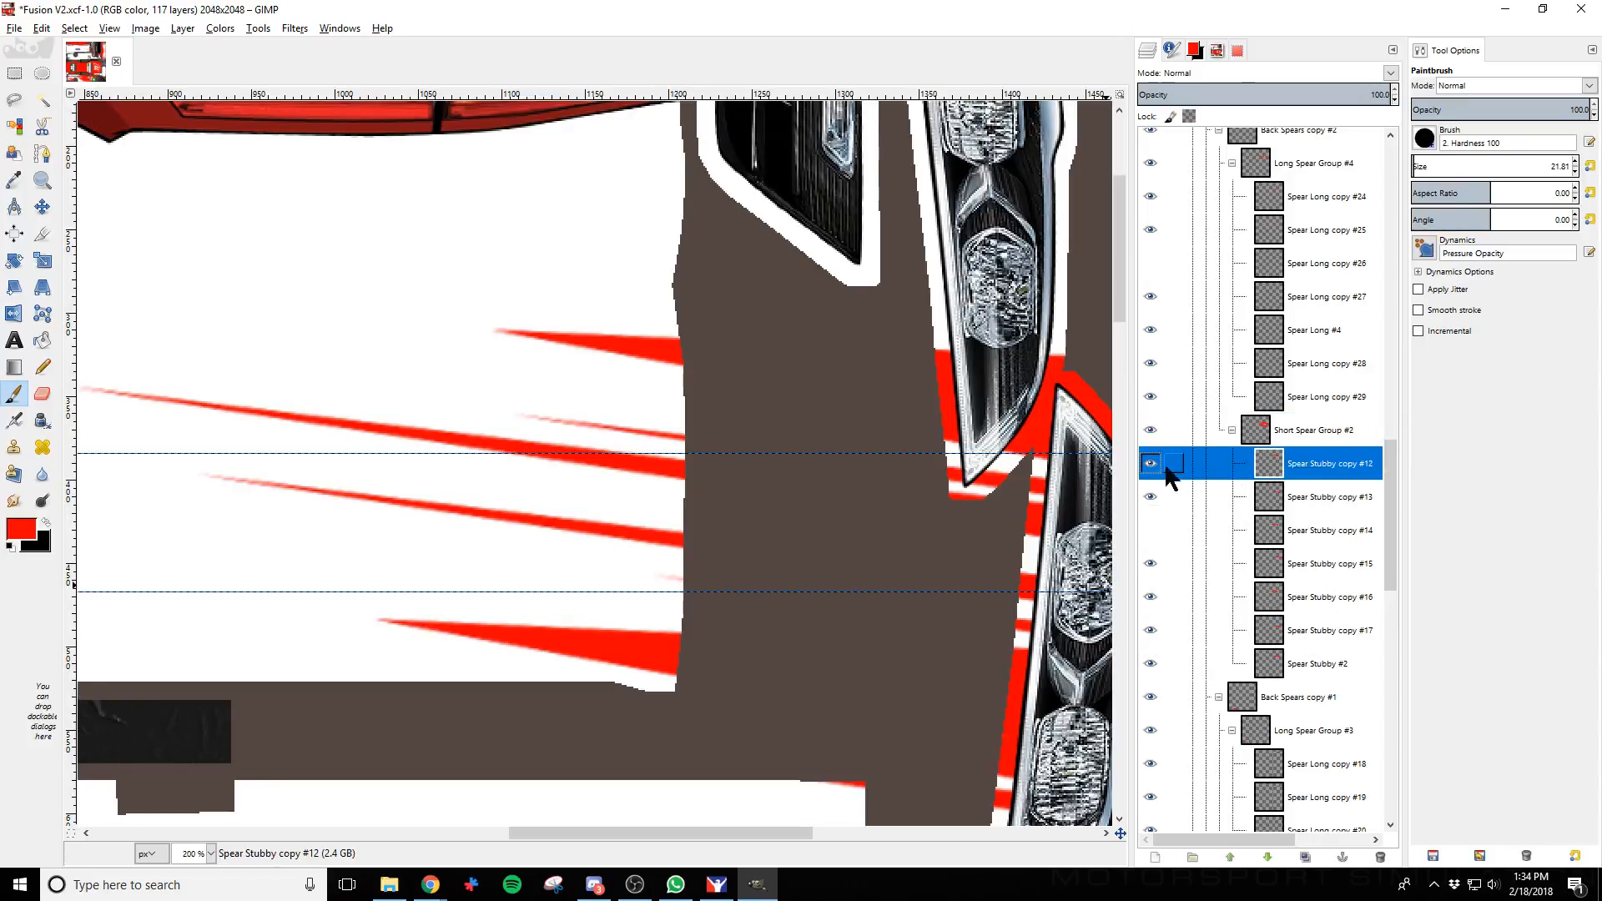
{"action": "left_click", "coordinate": [1149, 464]}
{"action": "left_click", "coordinate": [1150, 464]}
{"action": "left_click", "coordinate": [1145, 497]}
{"action": "left_click", "coordinate": [1145, 499]}
{"action": "left_click", "coordinate": [1146, 563]}
{"action": "left_click", "coordinate": [1147, 564]}
{"action": "left_click", "coordinate": [1150, 598]}
{"action": "left_click", "coordinate": [1150, 597]}
{"action": "left_click", "coordinate": [1206, 602]}
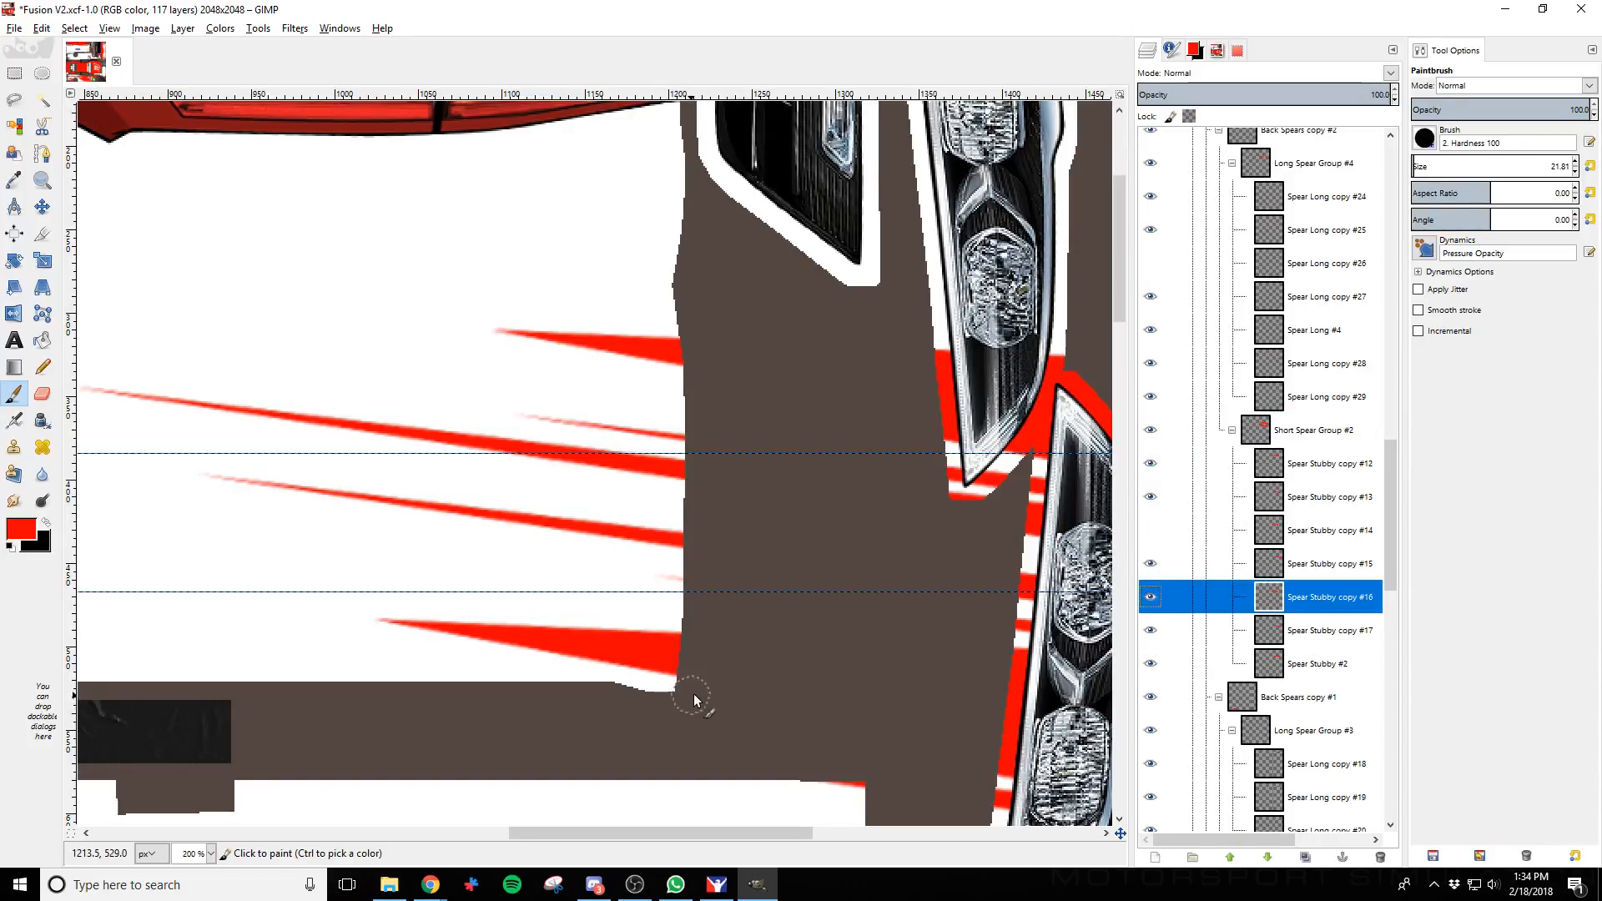
{"action": "left_click", "coordinate": [689, 671]}
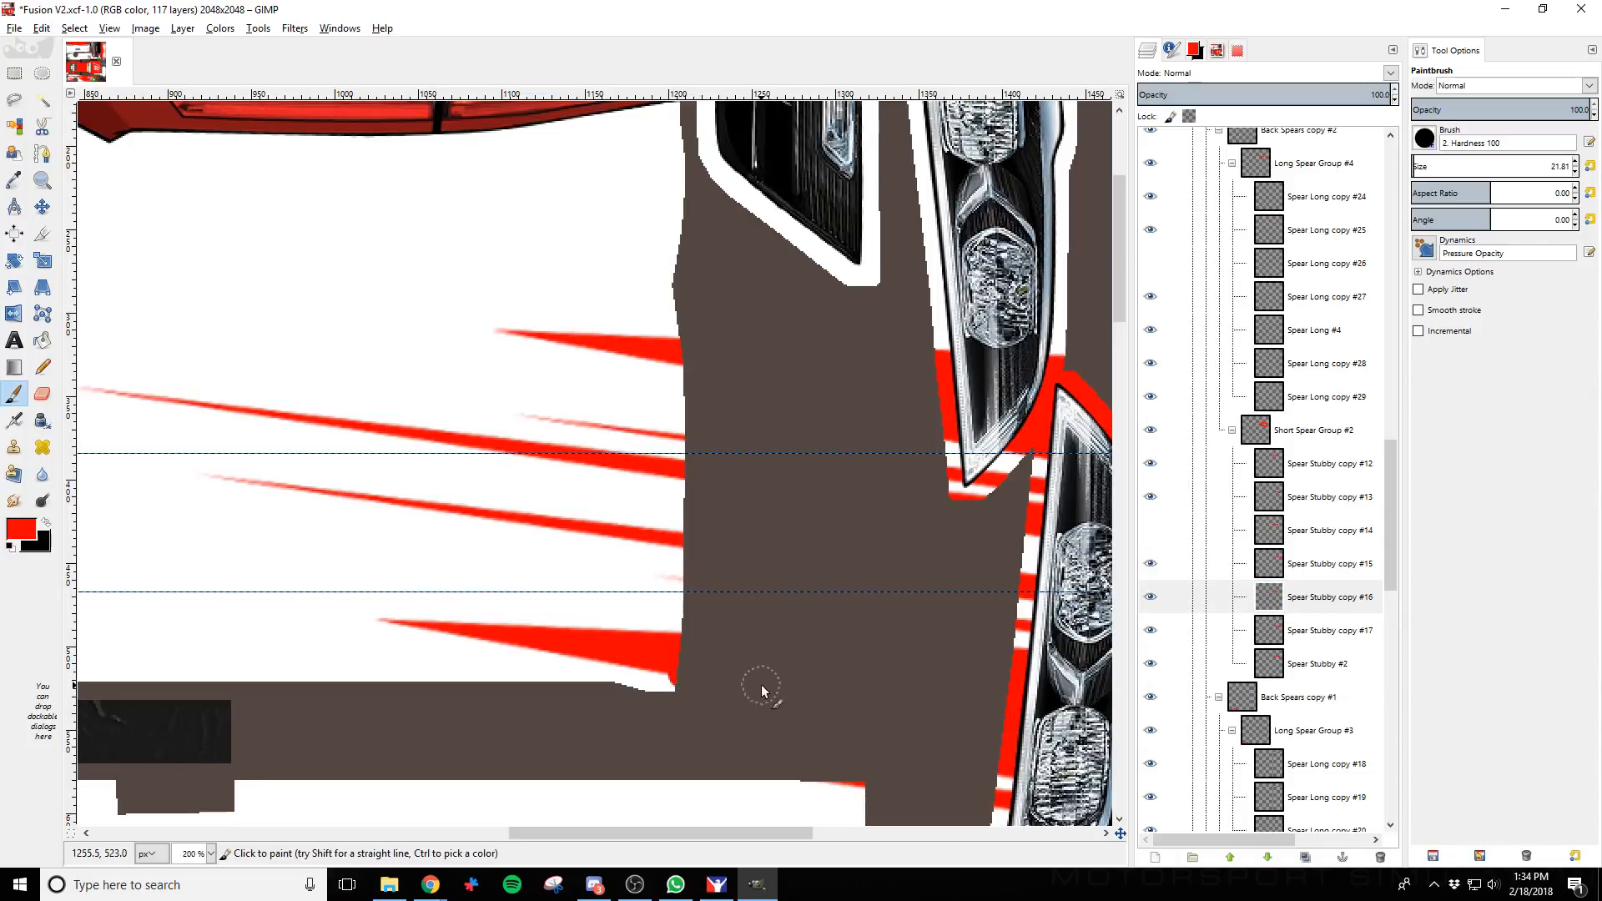
Reload the paint in iRacing, extend the red at the lowest spear's tip, and review the car's rear
{"action": "key", "text": "alt+Tab"}
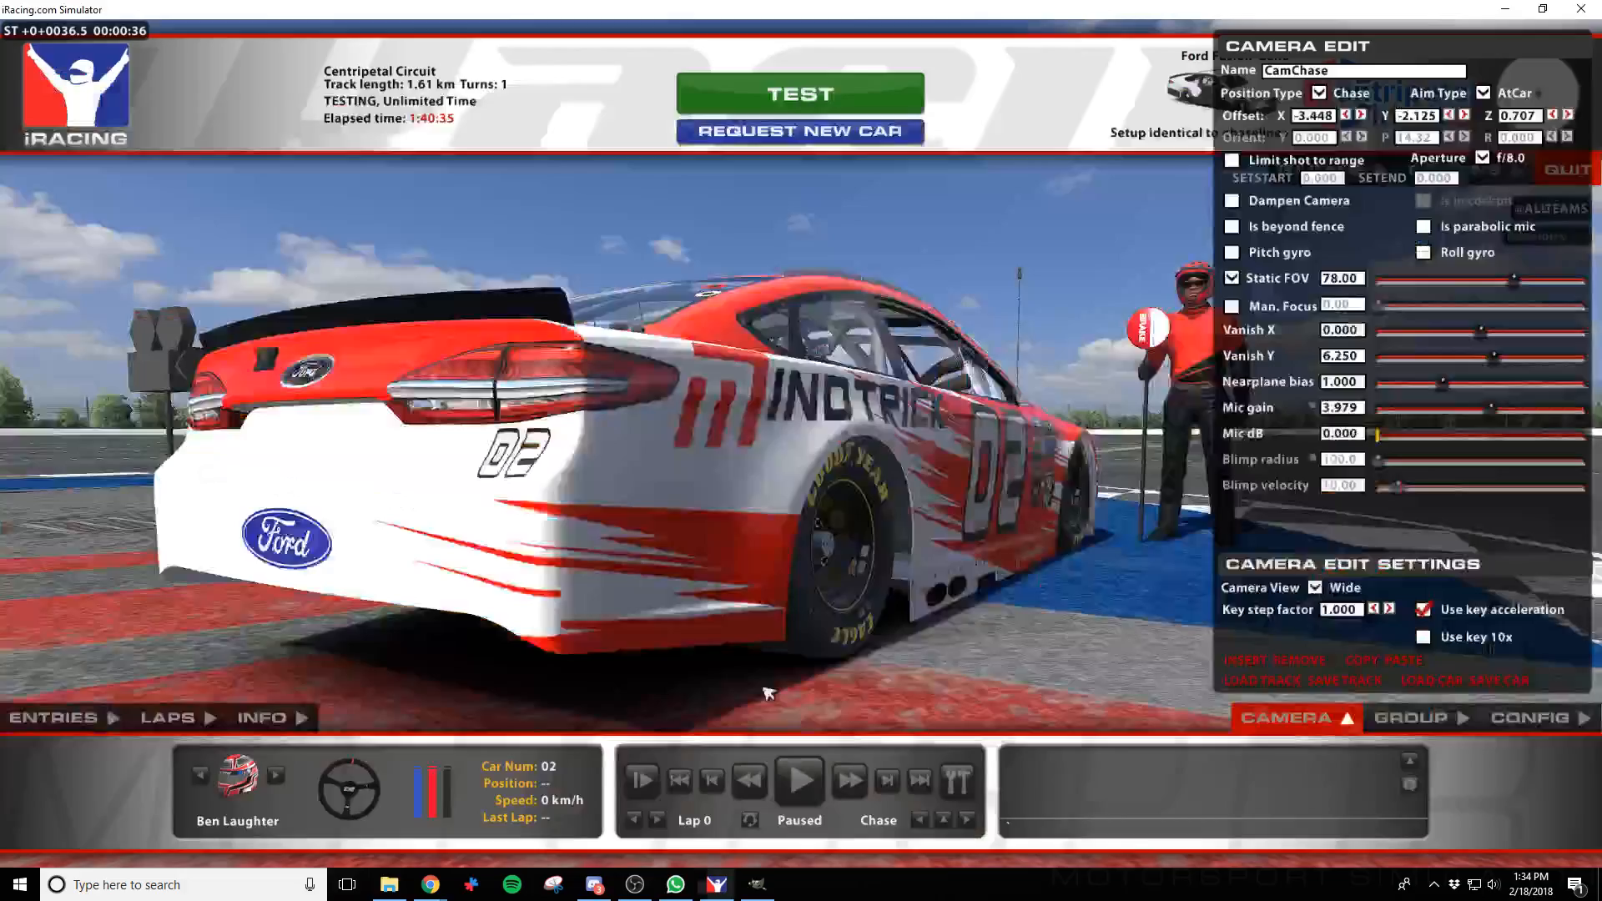
{"action": "key", "text": "ctrl+r"}
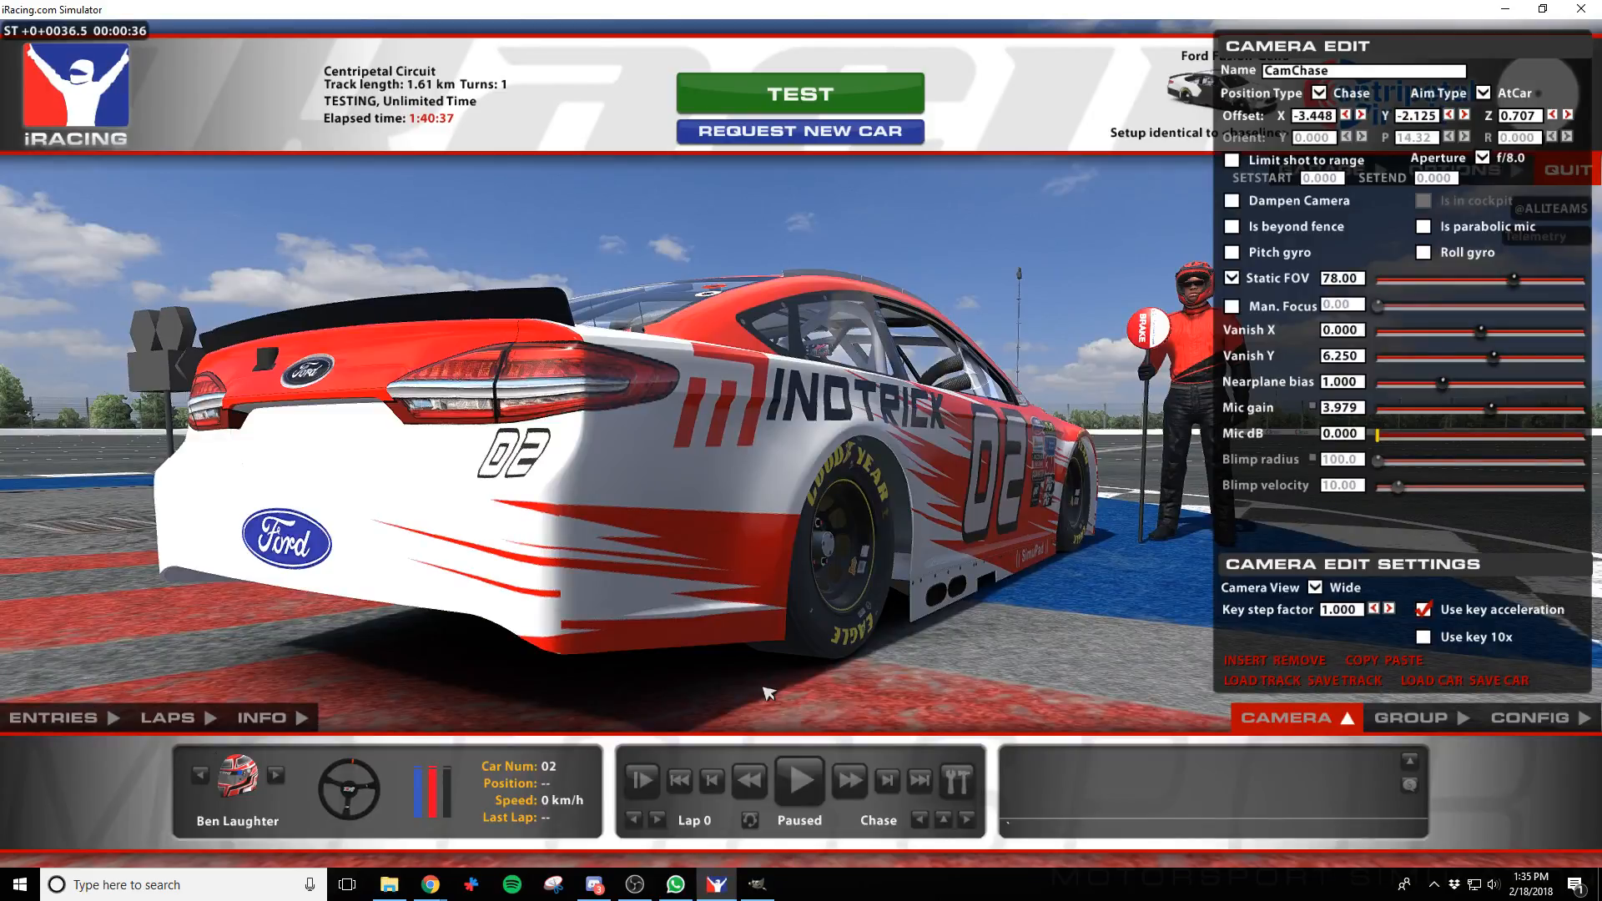
{"action": "key", "text": "alt+Tab"}
{"action": "left_click_drag", "start_coordinate": [679, 673], "coordinate": [661, 685]}
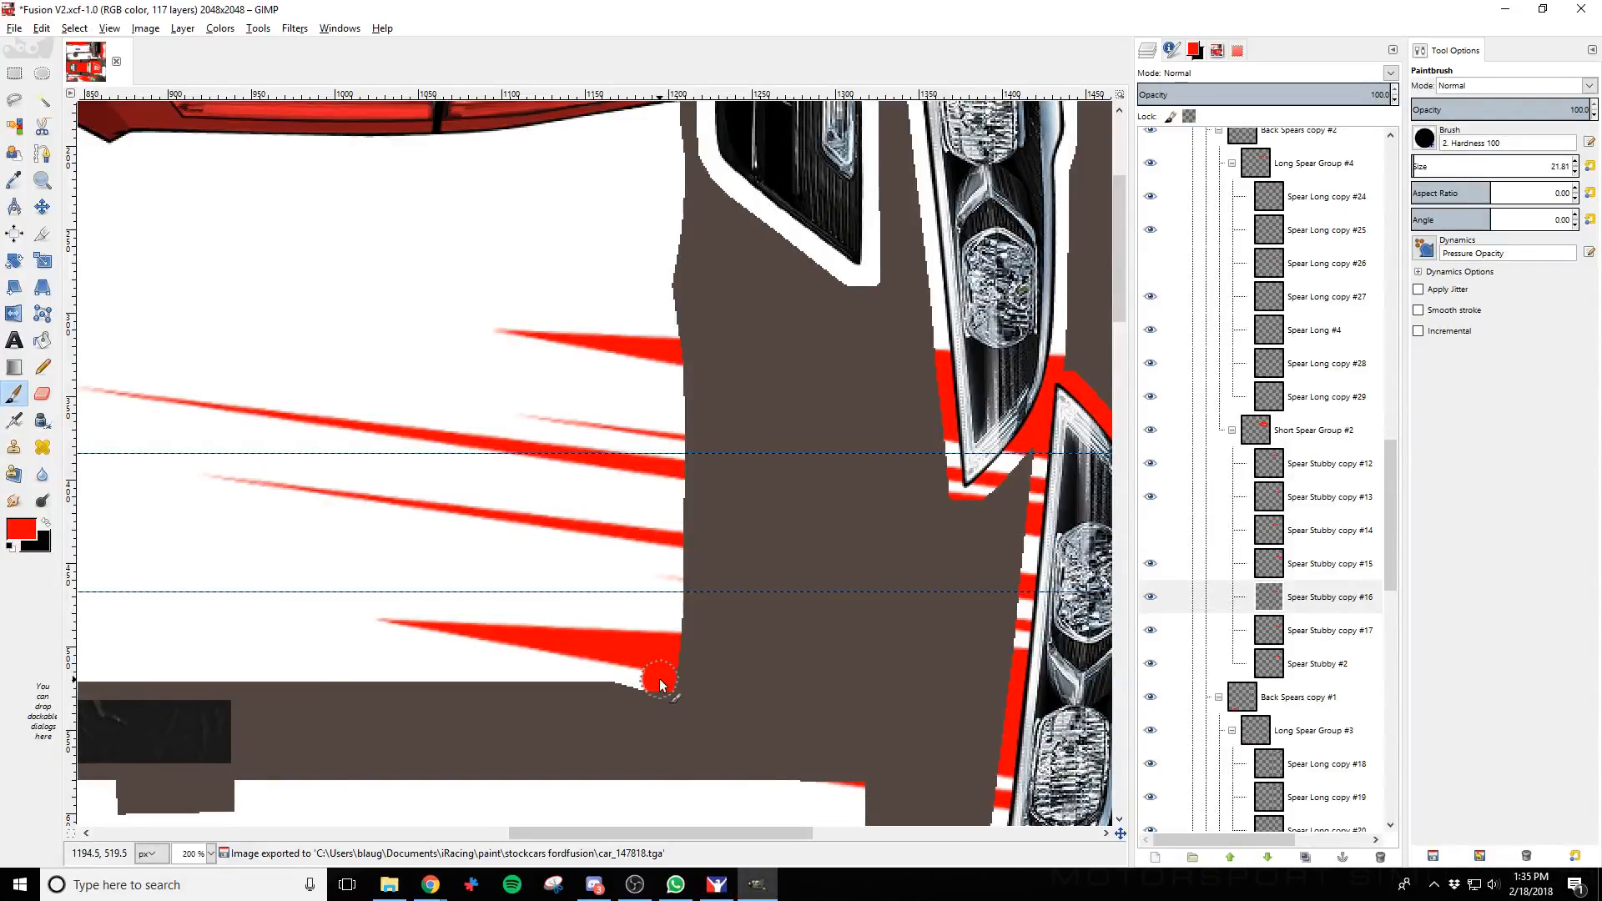
{"action": "key", "text": "alt+Tab"}
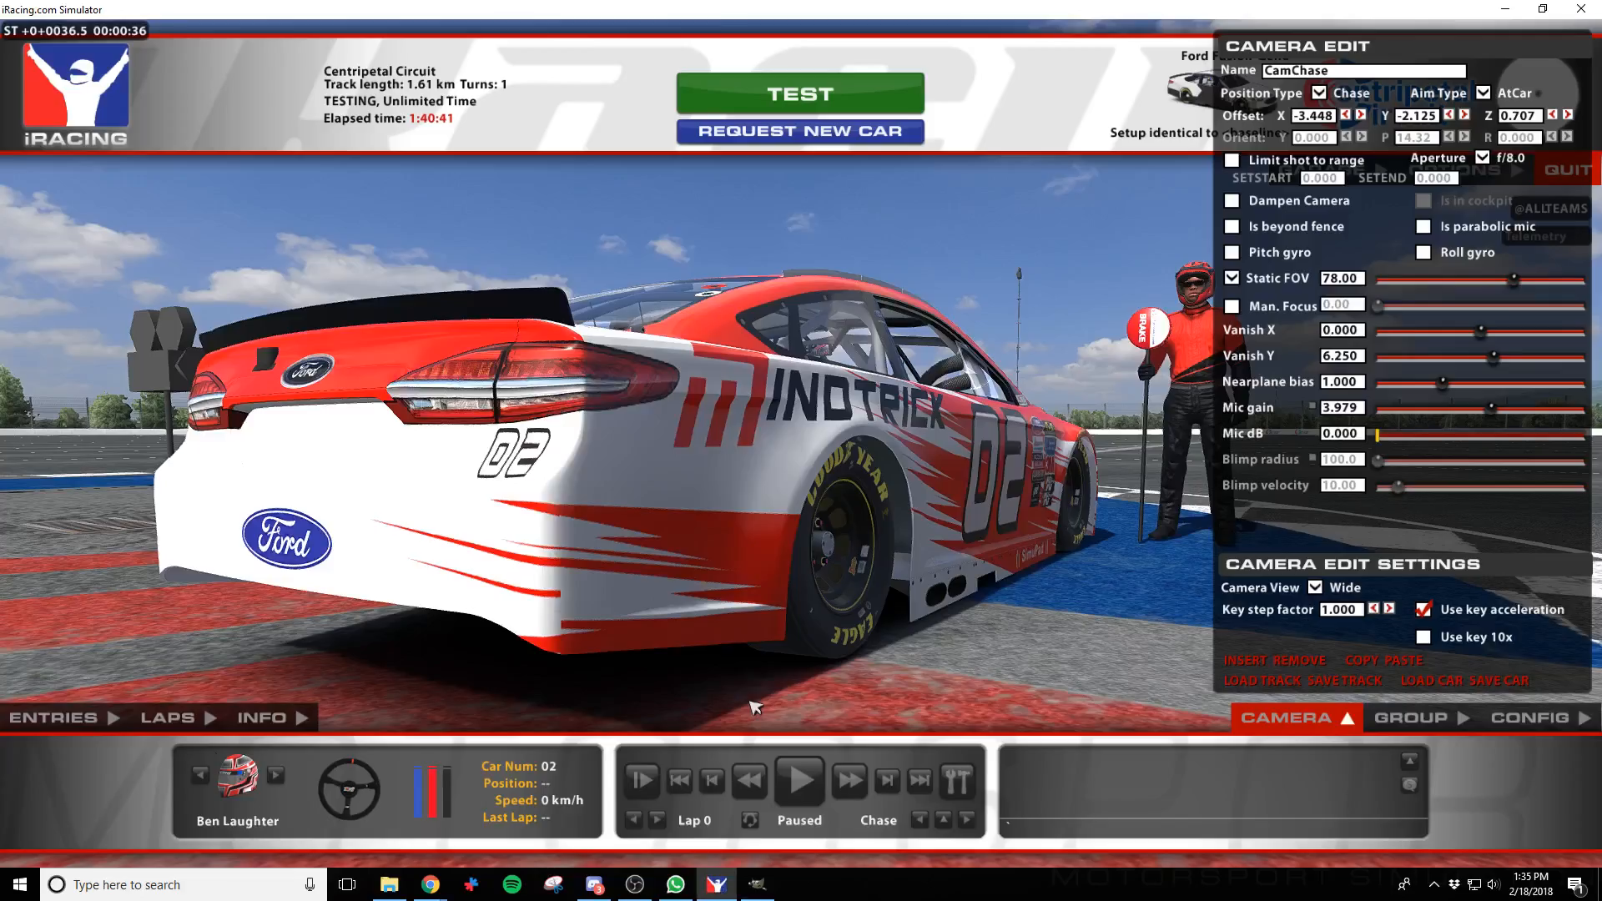
{"action": "key", "text": "ctrl+r"}
{"action": "key", "text": "a"}
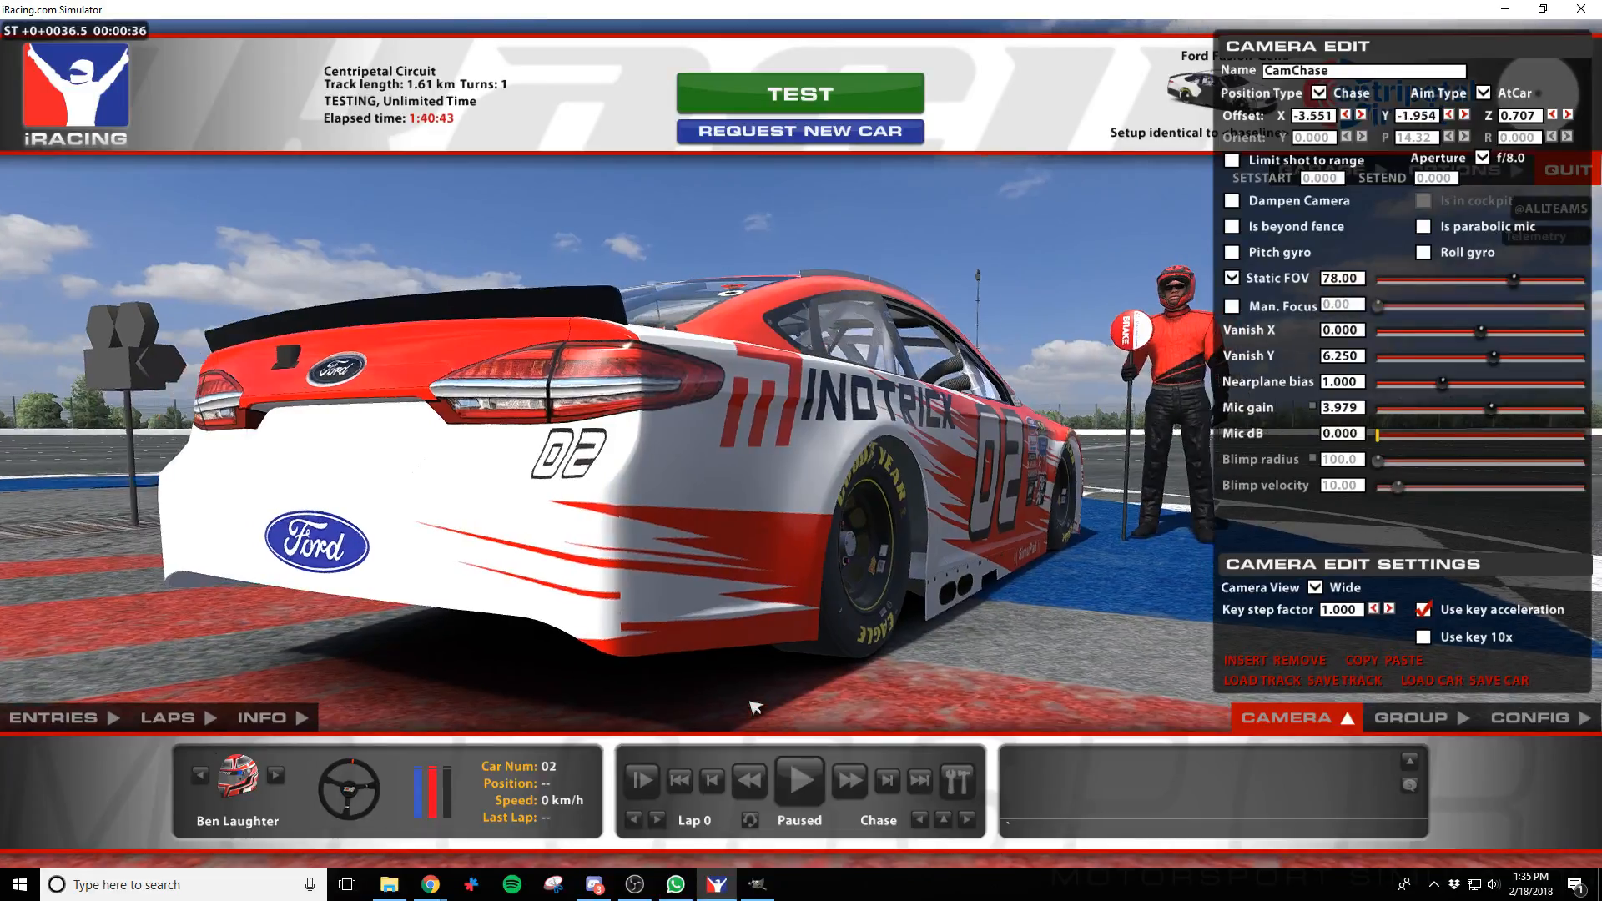
{"action": "key", "text": "alt+Tab"}
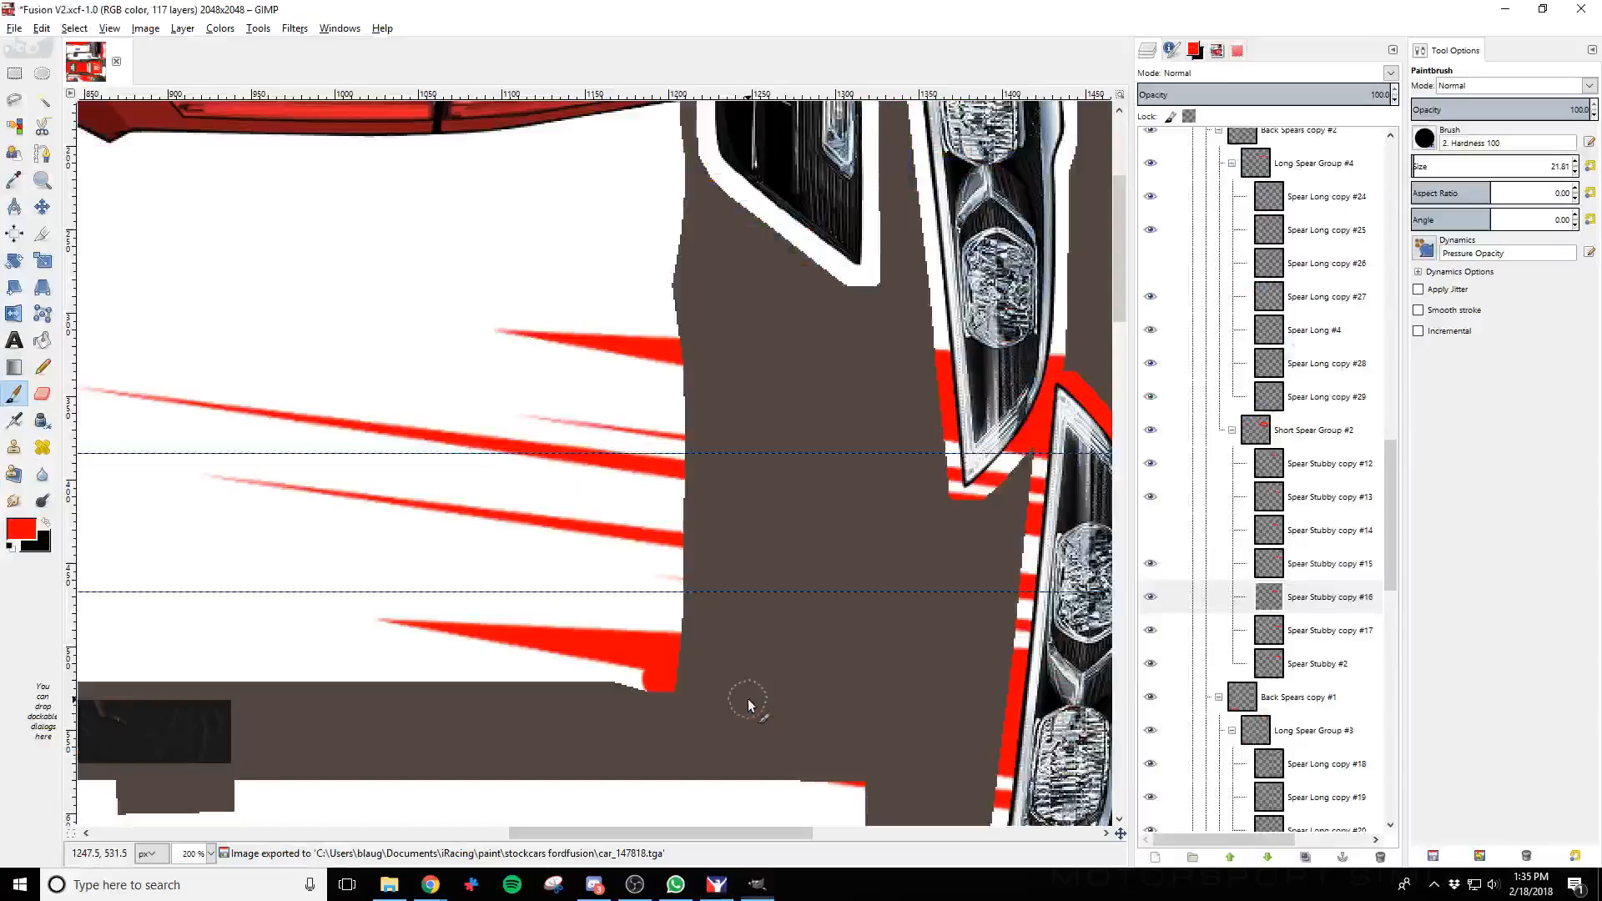
{"action": "key", "text": "alt+Tab"}
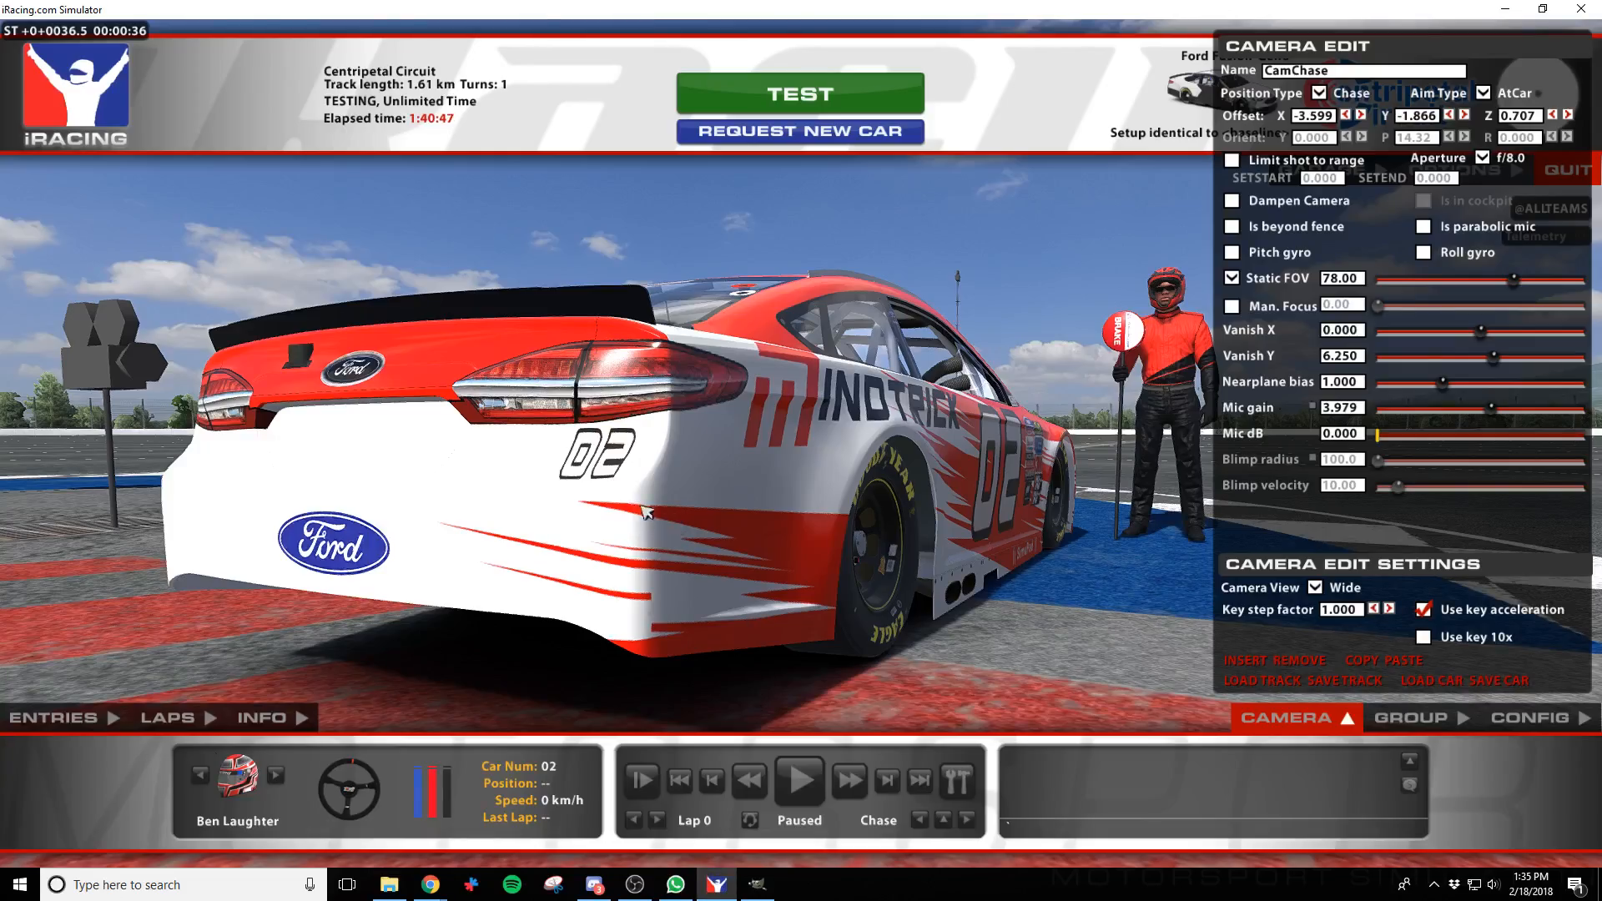
{"action": "key", "text": "alt+Tab"}
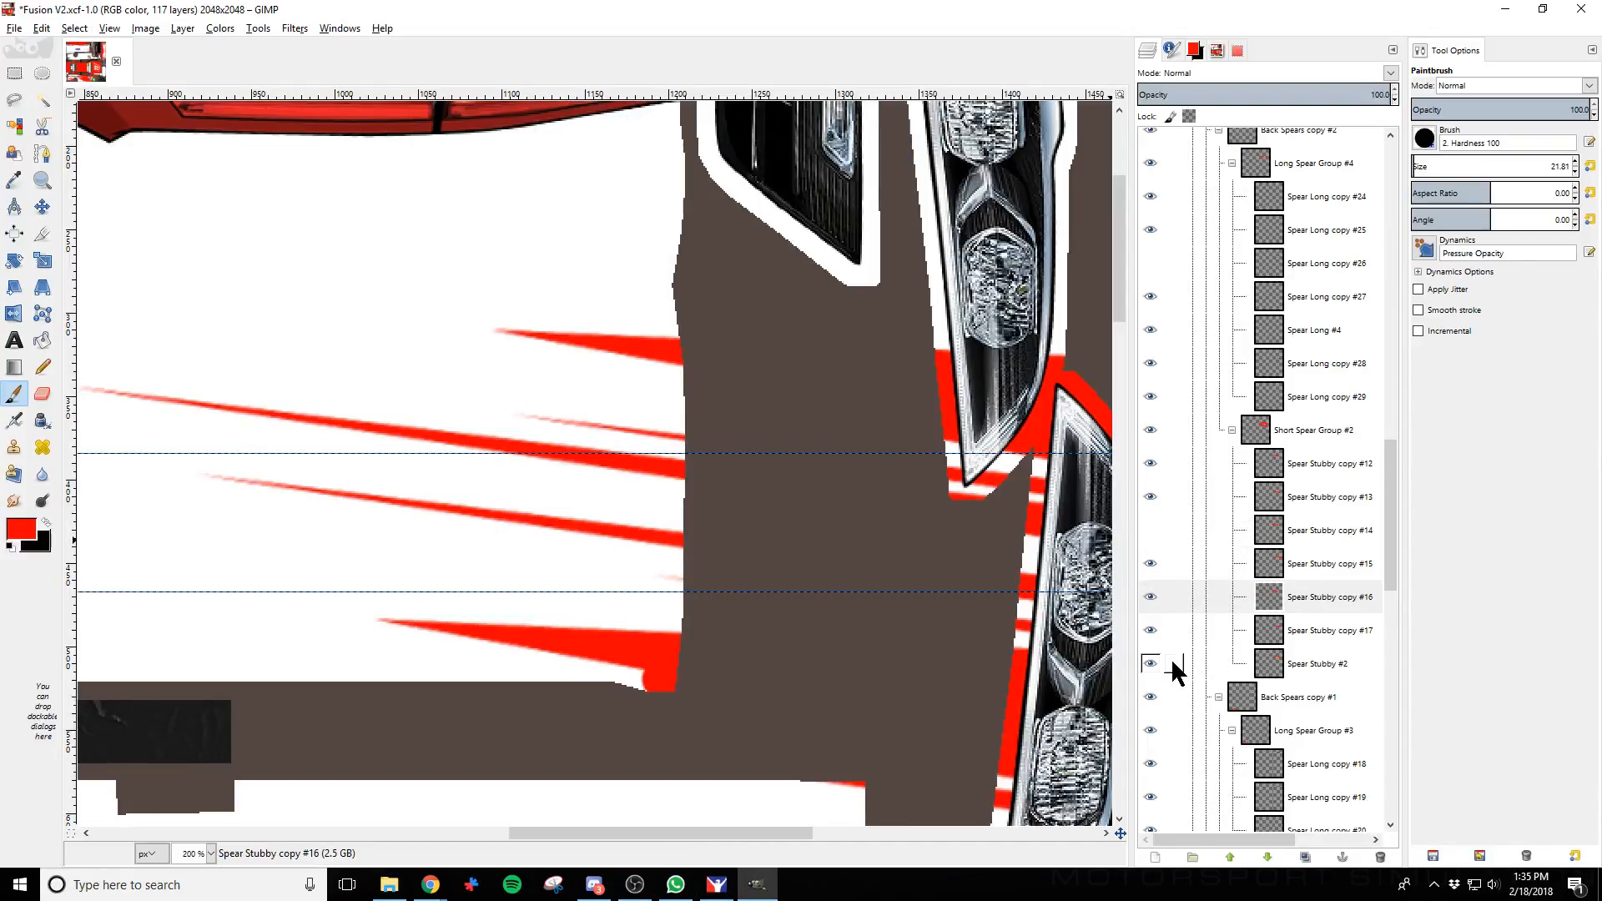
Locate Spear Stubby copy #12's spear in the short spear group and make it the active layer
{"action": "scroll", "coordinate": [1149, 667], "scroll_direction": "up", "scroll_amount": 1}
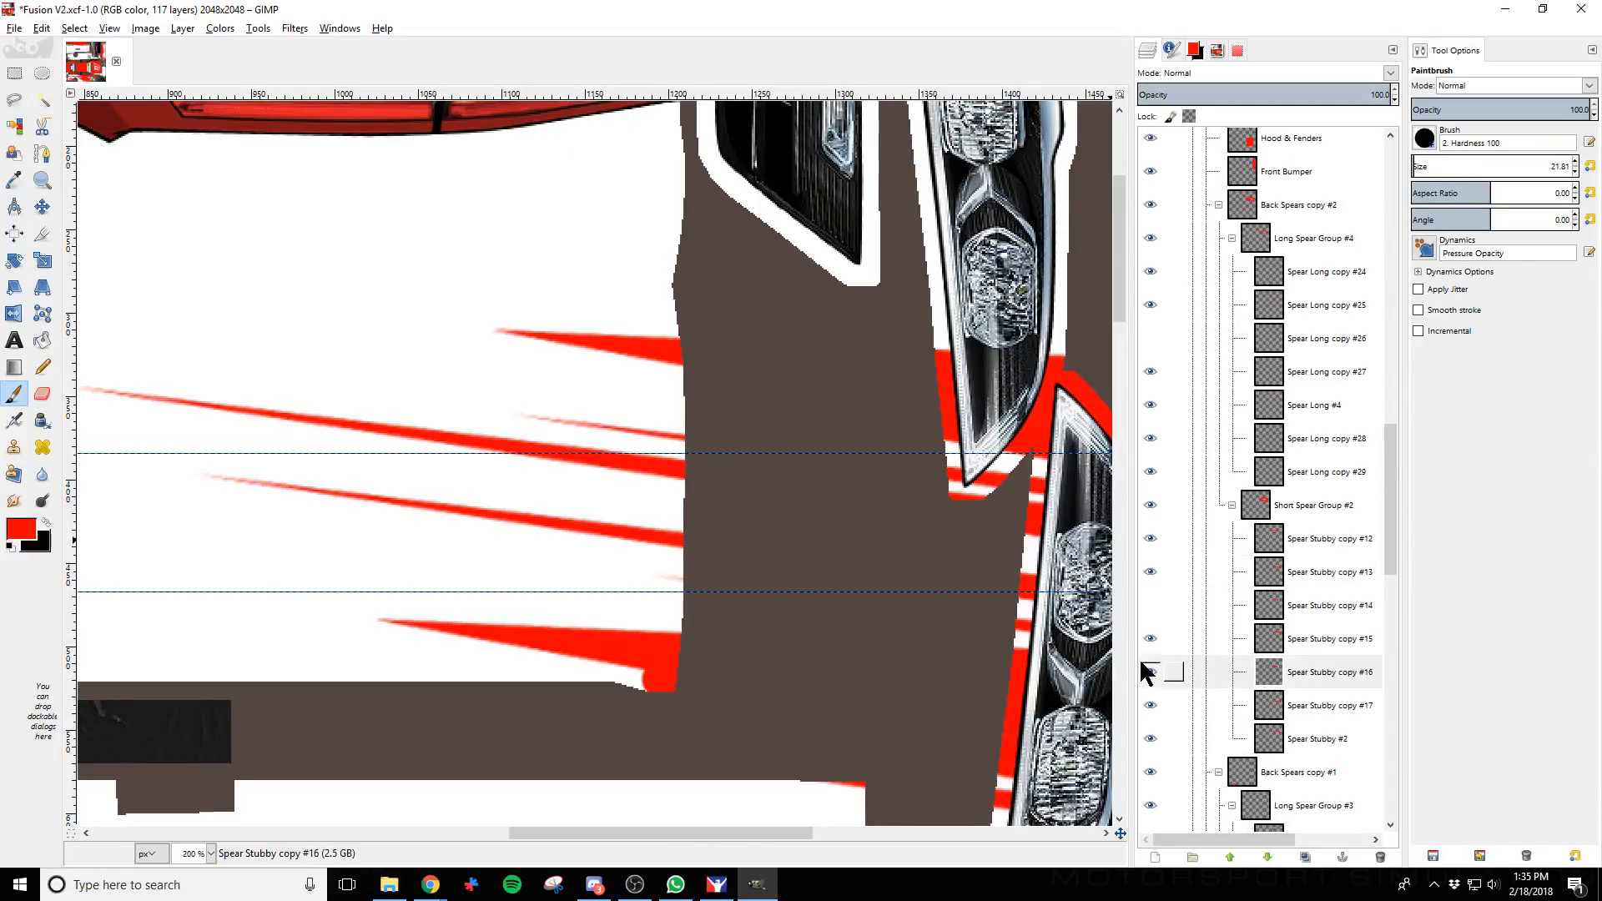
{"action": "left_click", "coordinate": [1152, 506]}
{"action": "left_click", "coordinate": [1151, 506]}
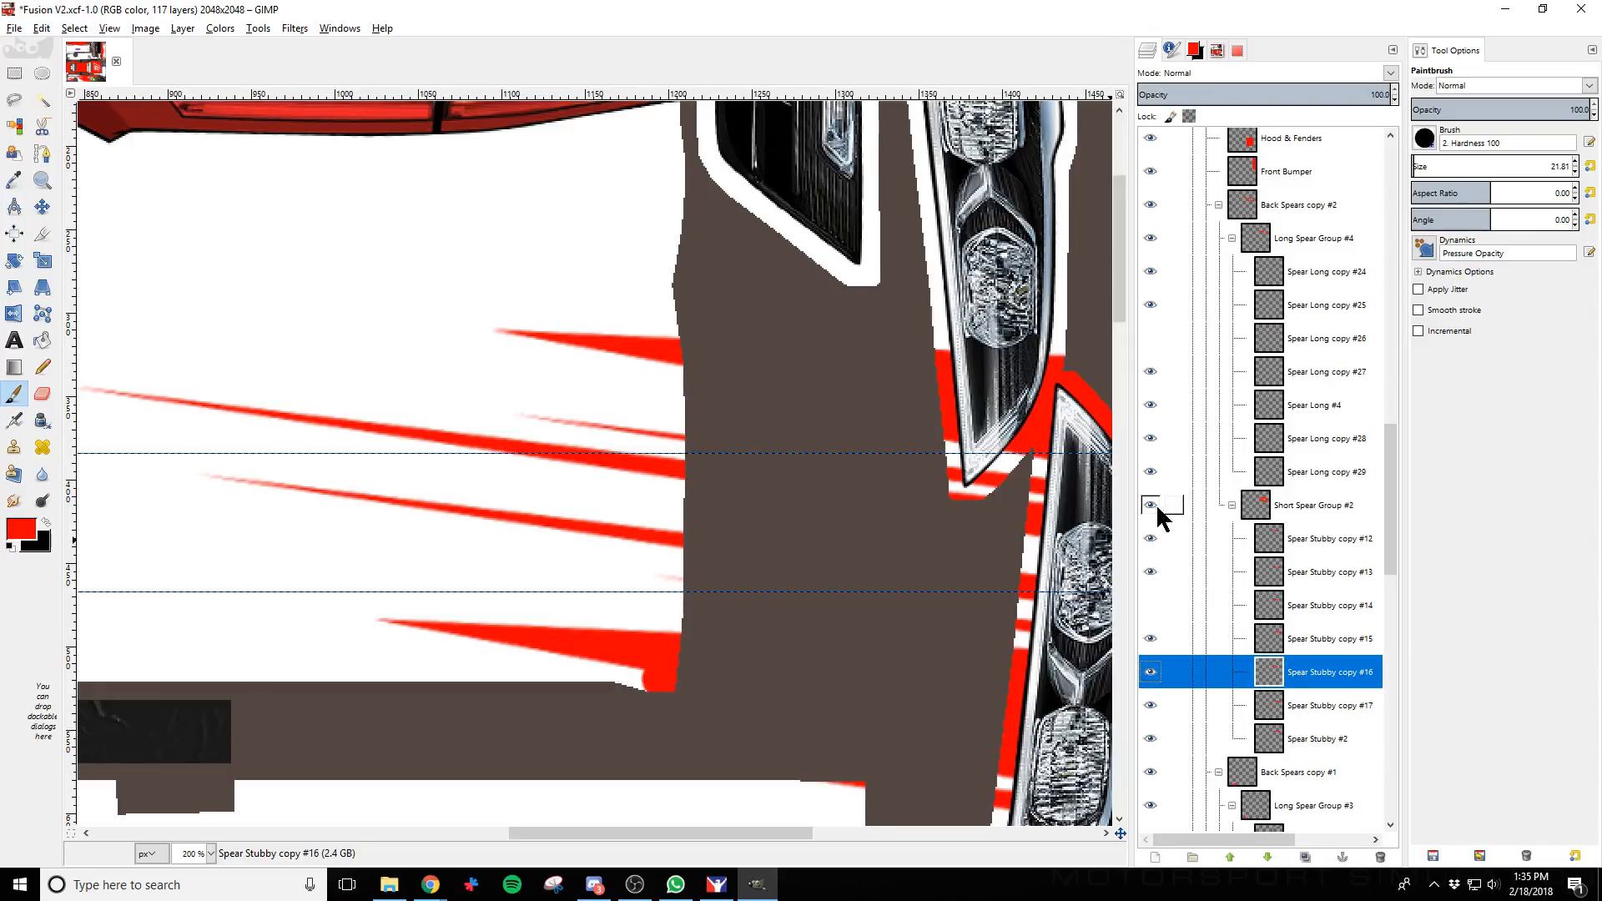
{"action": "left_click", "coordinate": [1189, 538]}
{"action": "left_click", "coordinate": [1151, 538]}
{"action": "left_click", "coordinate": [1151, 539]}
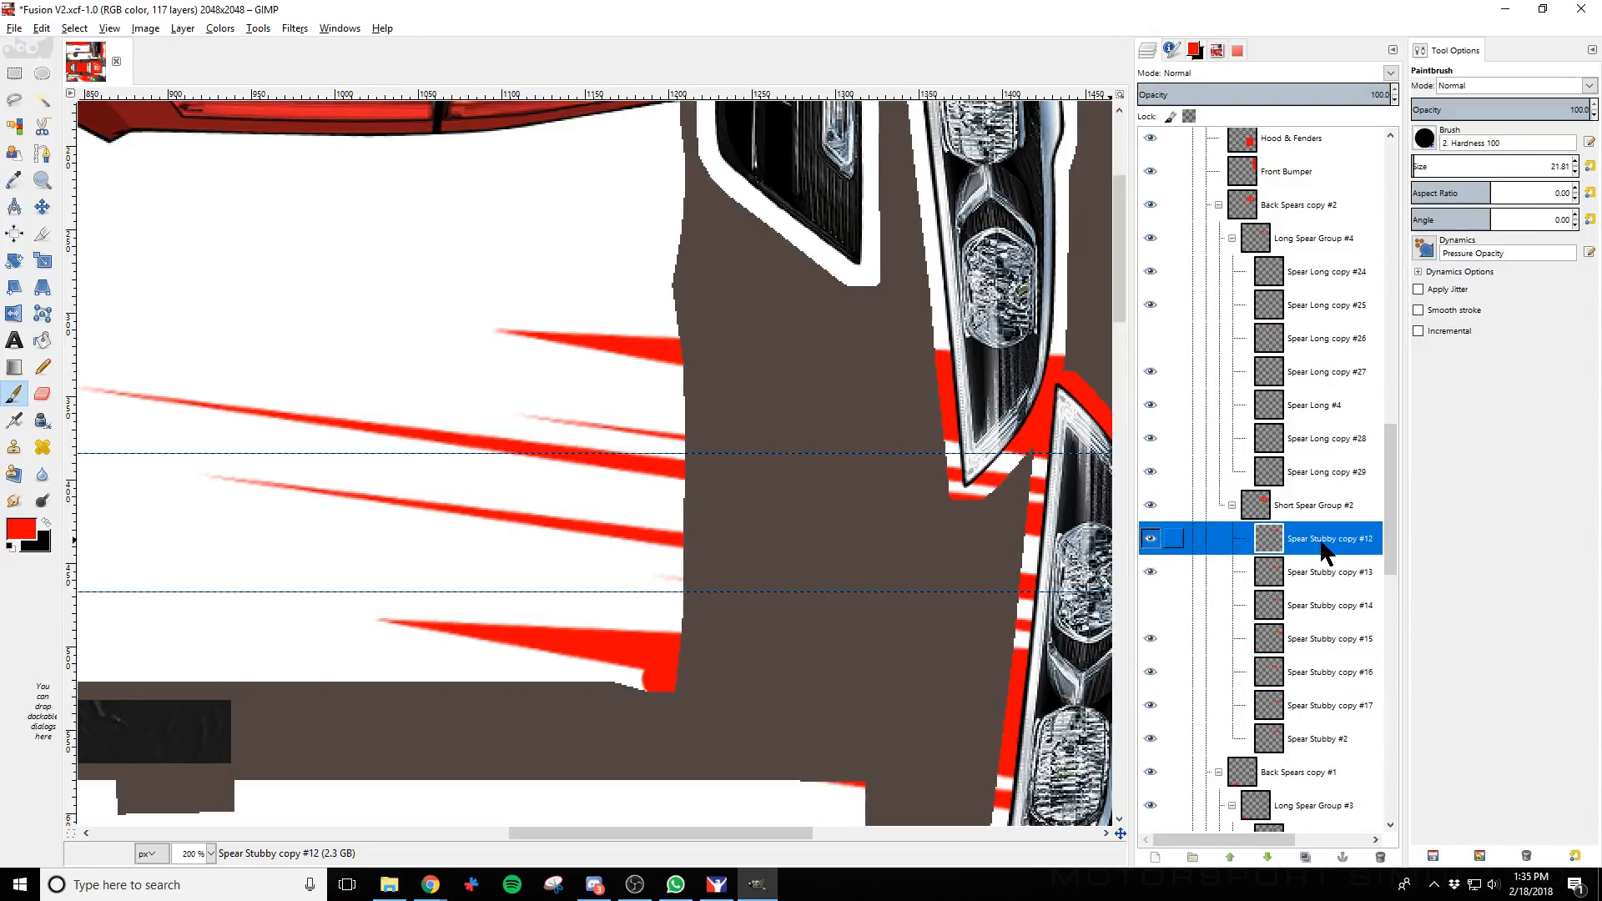
{"action": "left_click", "coordinate": [42, 206]}
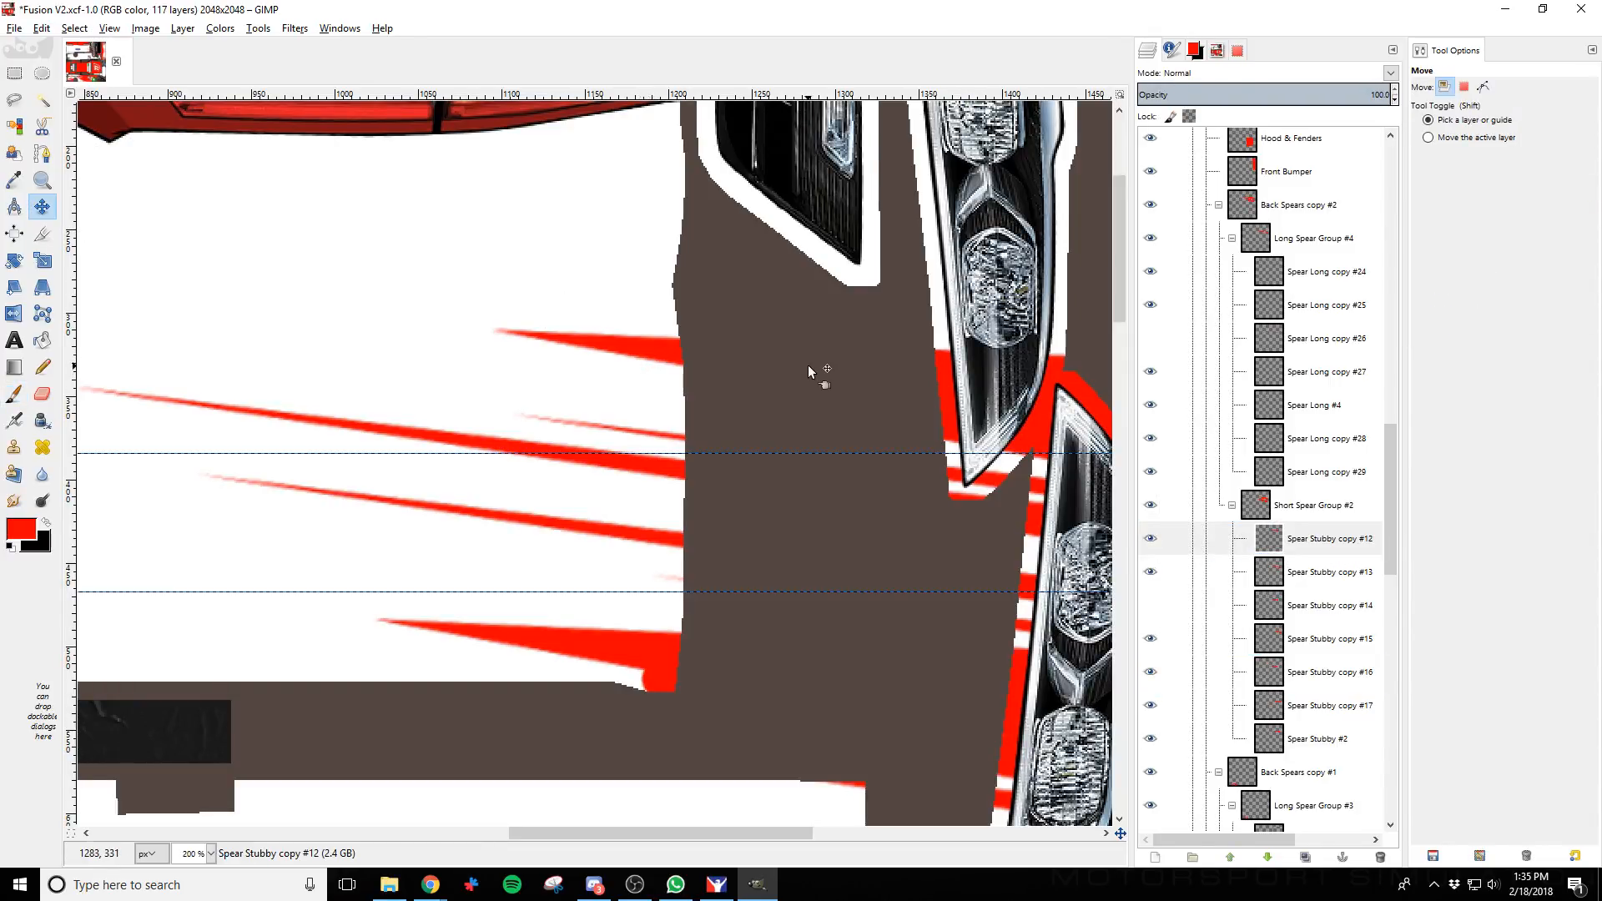
Nudge the upper short spear up, export and reload it in iRacing, then nudge it back down
{"action": "key", "text": "shift+Up"}
{"action": "key", "text": "ctrl+e"}
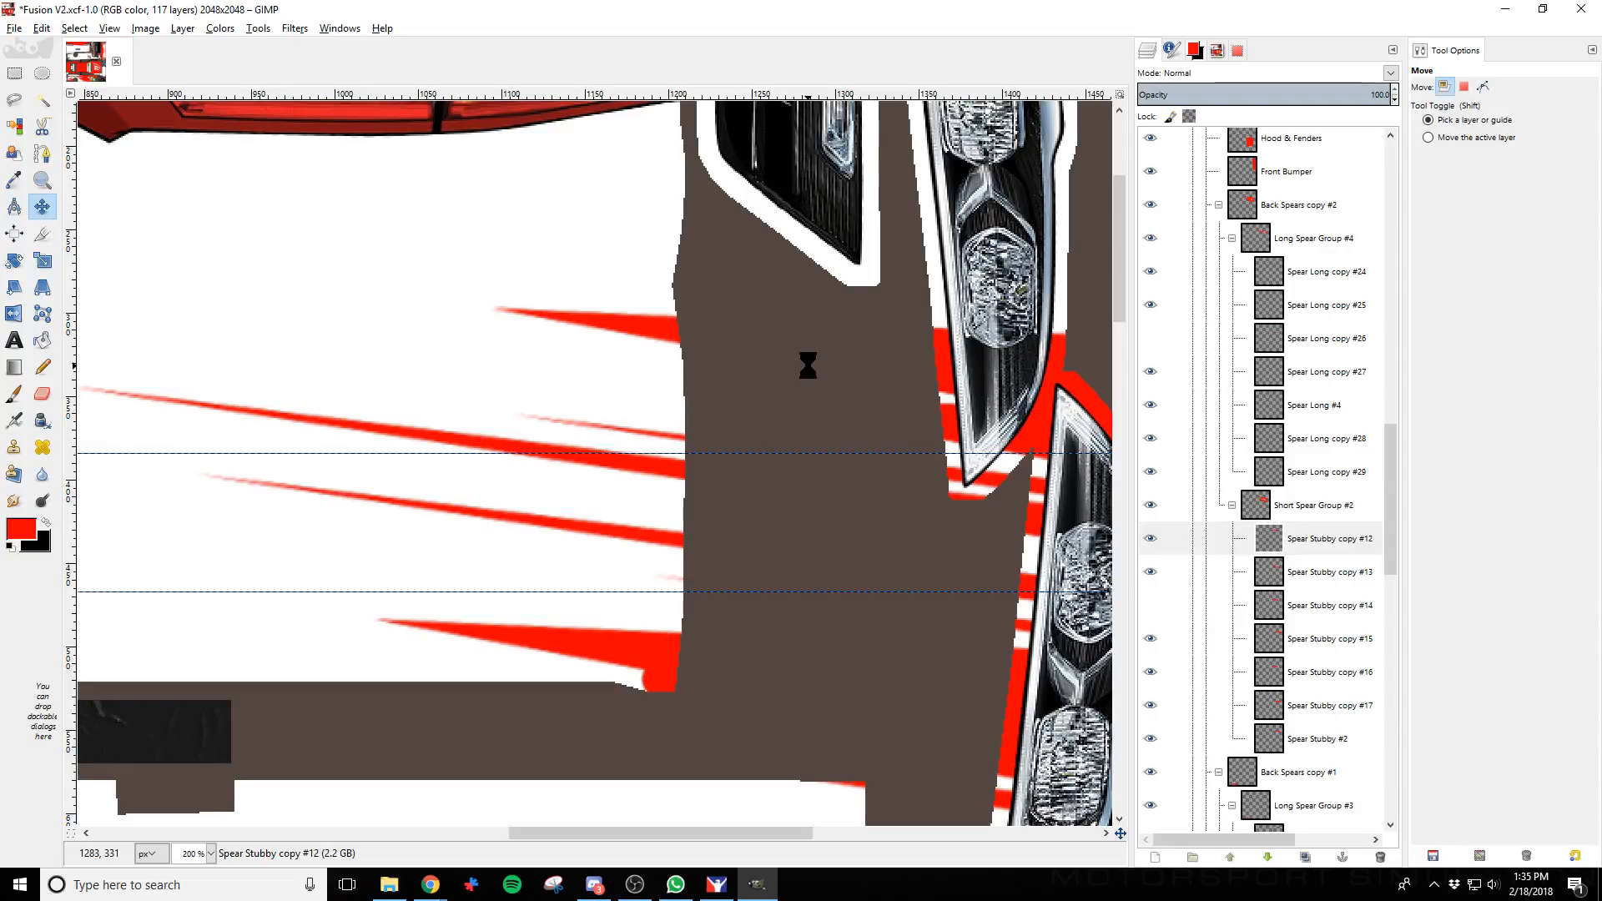
{"action": "key", "text": "alt+Tab"}
{"action": "key", "text": "ctrl+r"}
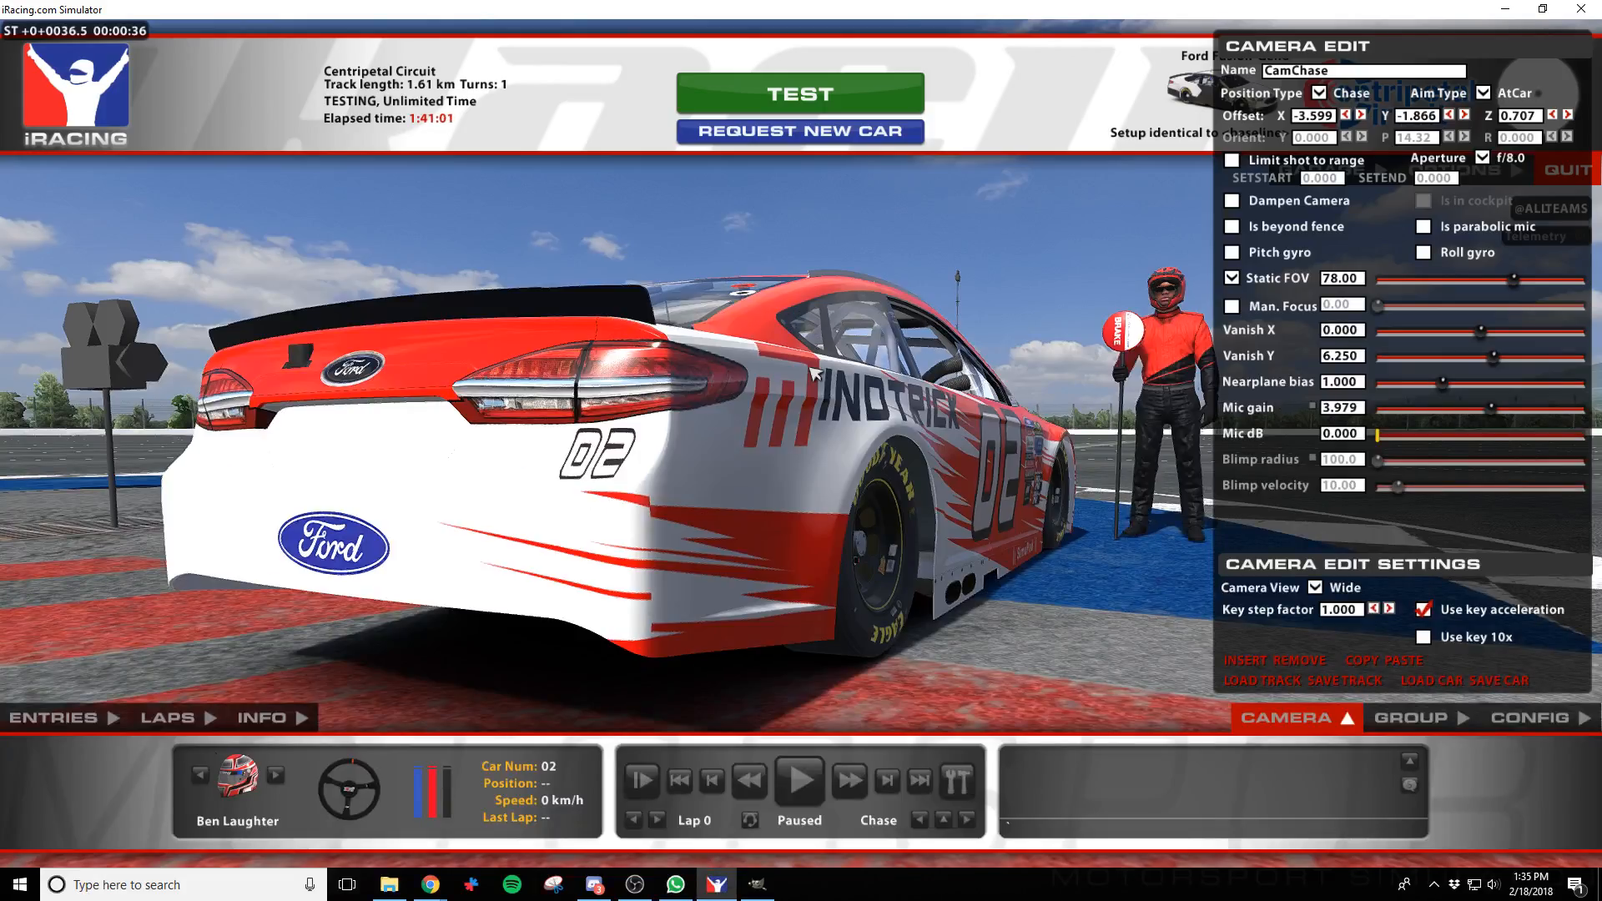
{"action": "key", "text": "alt+Tab"}
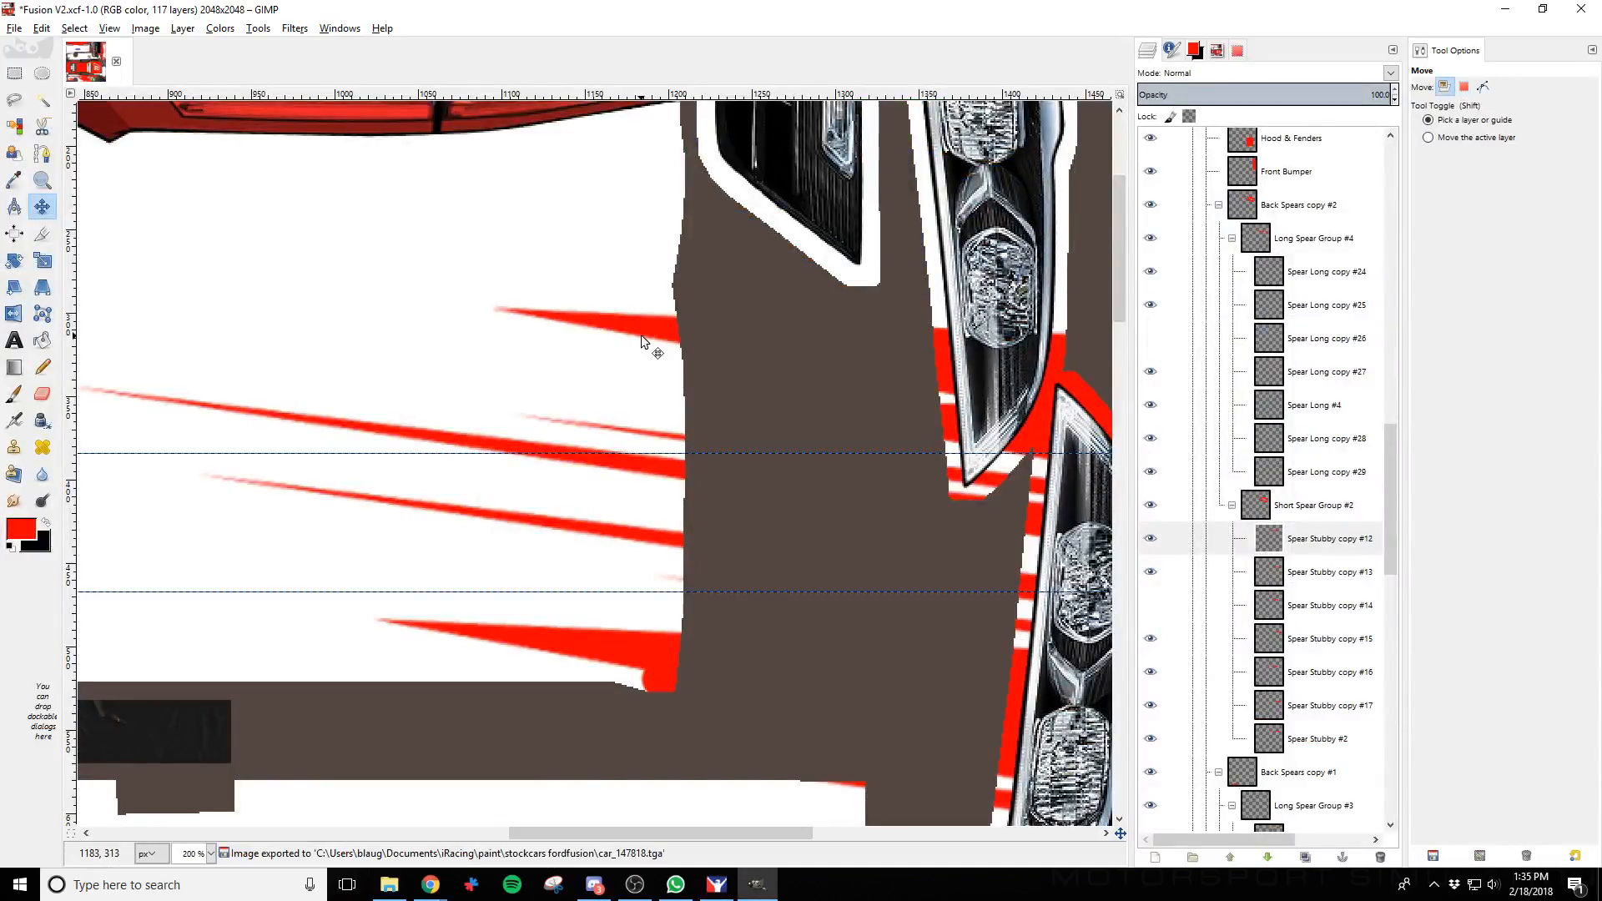
{"action": "key", "text": "Down"}
{"action": "key", "text": "Down"}
{"action": "key", "text": "Down"}
{"action": "key", "text": "Down"}
{"action": "key", "text": "Down"}
{"action": "key", "text": "Down"}
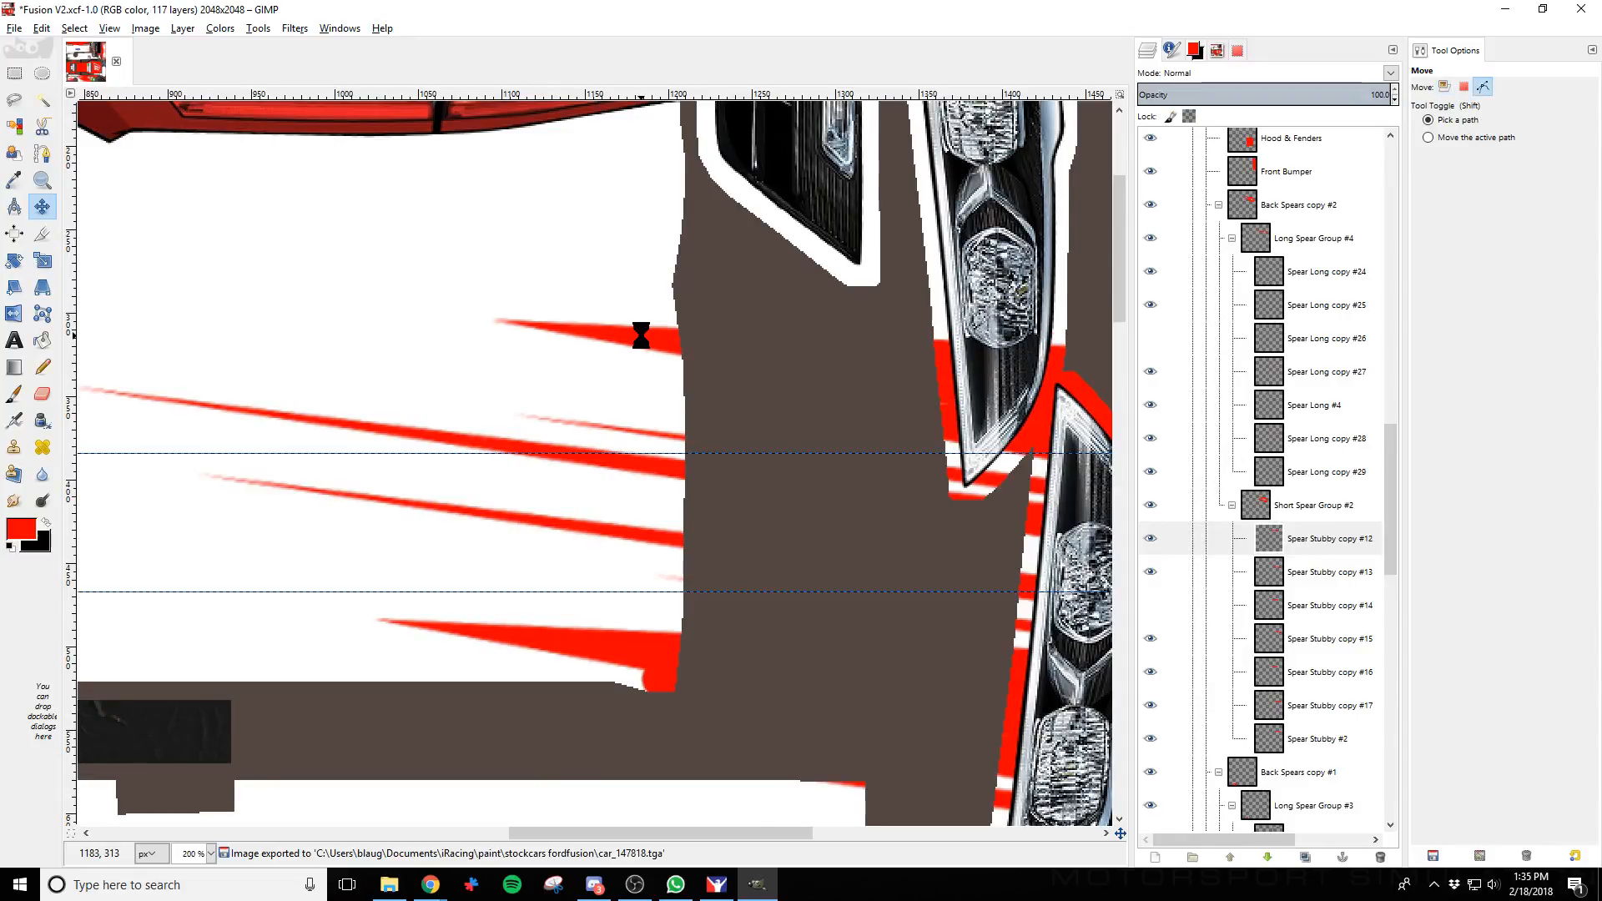
After checking the car in iRacing, drag the lower red spear stripe about 21 px down and recheck
{"action": "key", "text": "alt+Tab"}
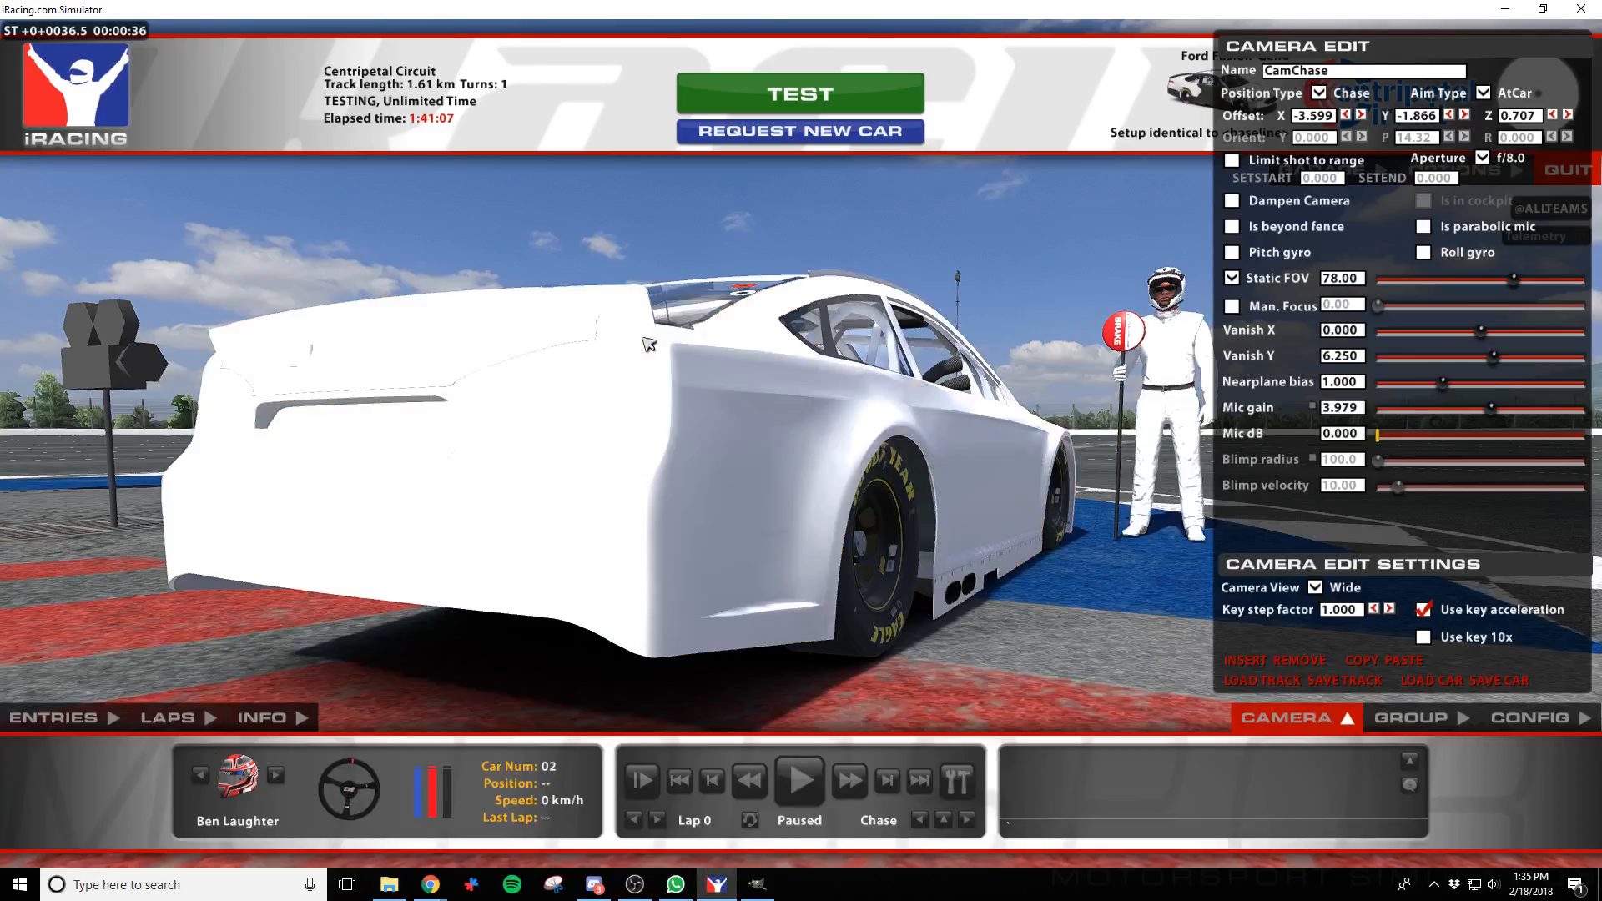
{"action": "key", "text": "alt+Tab"}
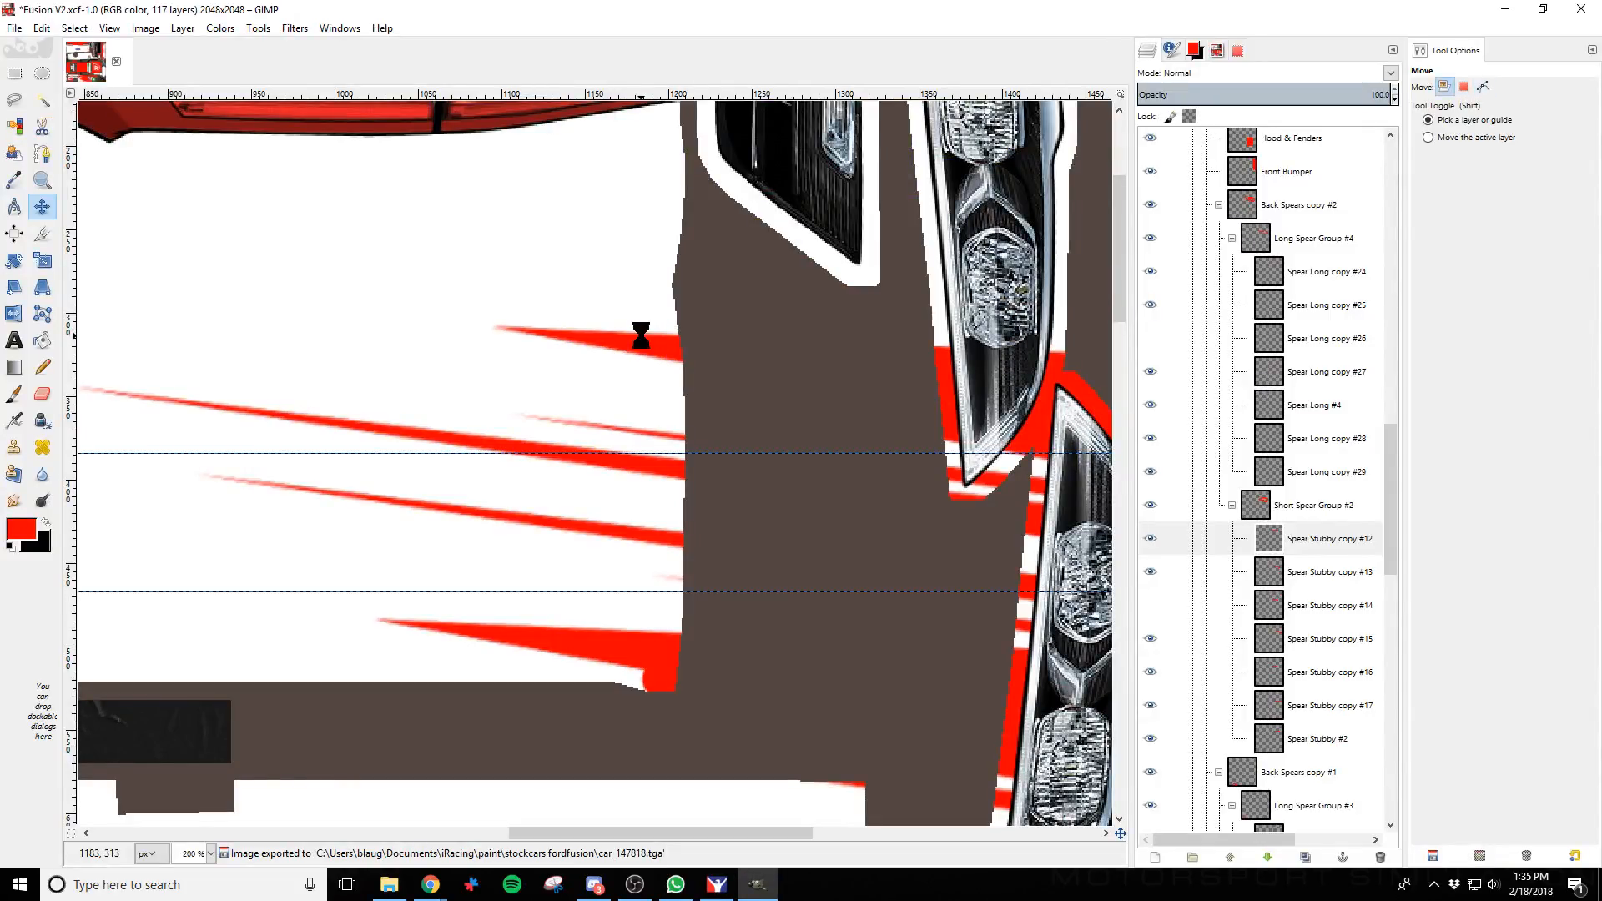
{"action": "key", "text": "alt+Tab"}
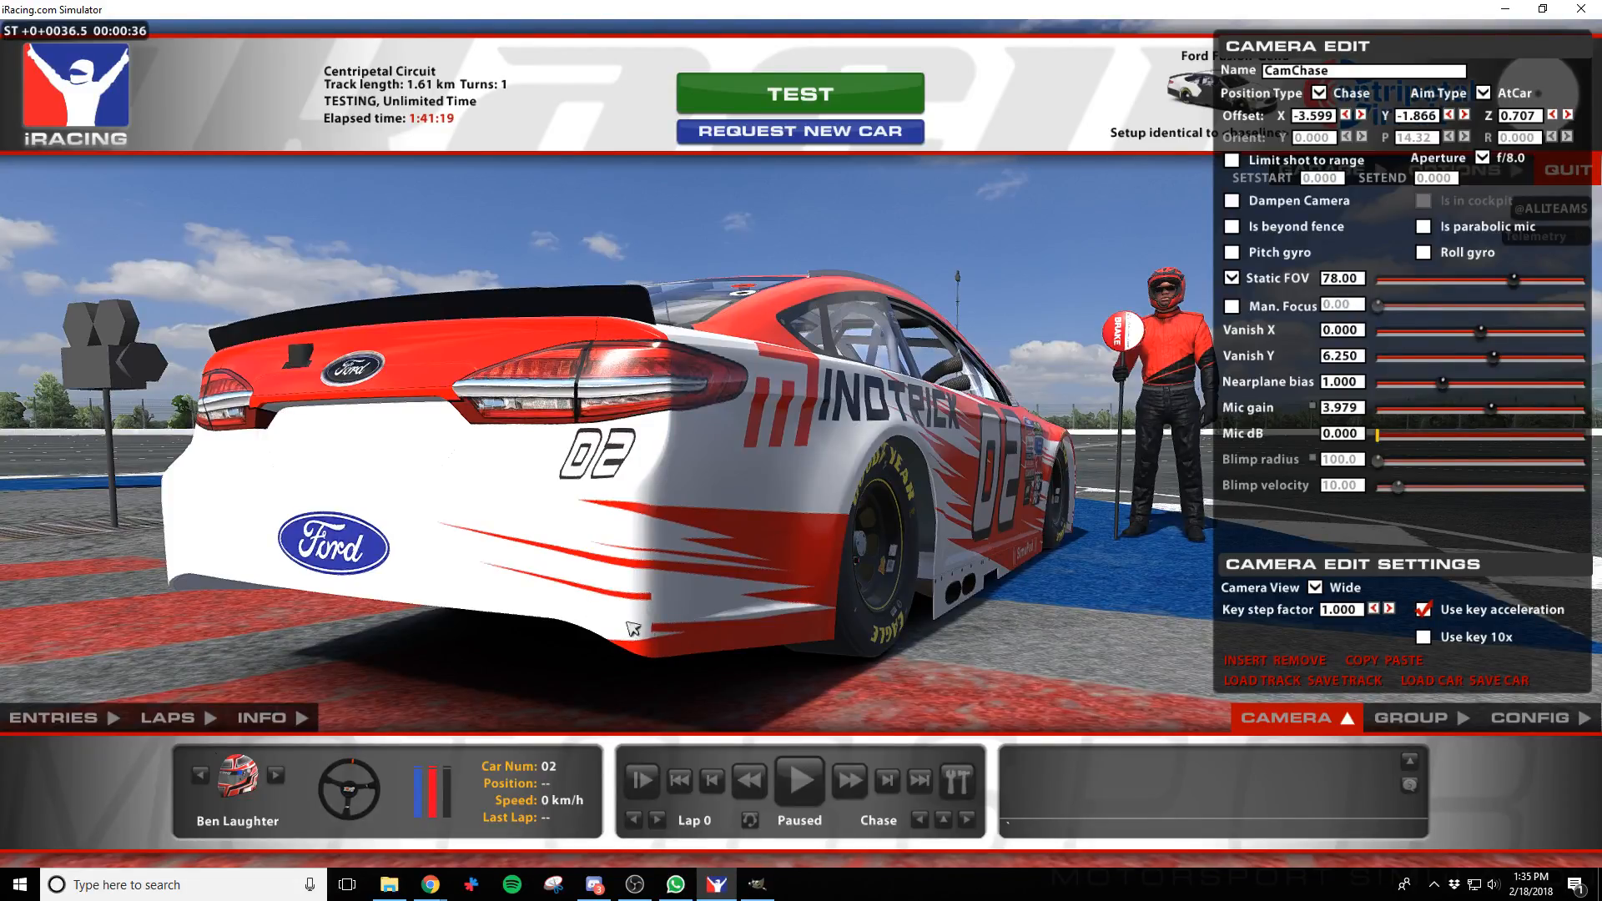
{"action": "key", "text": "alt+Tab"}
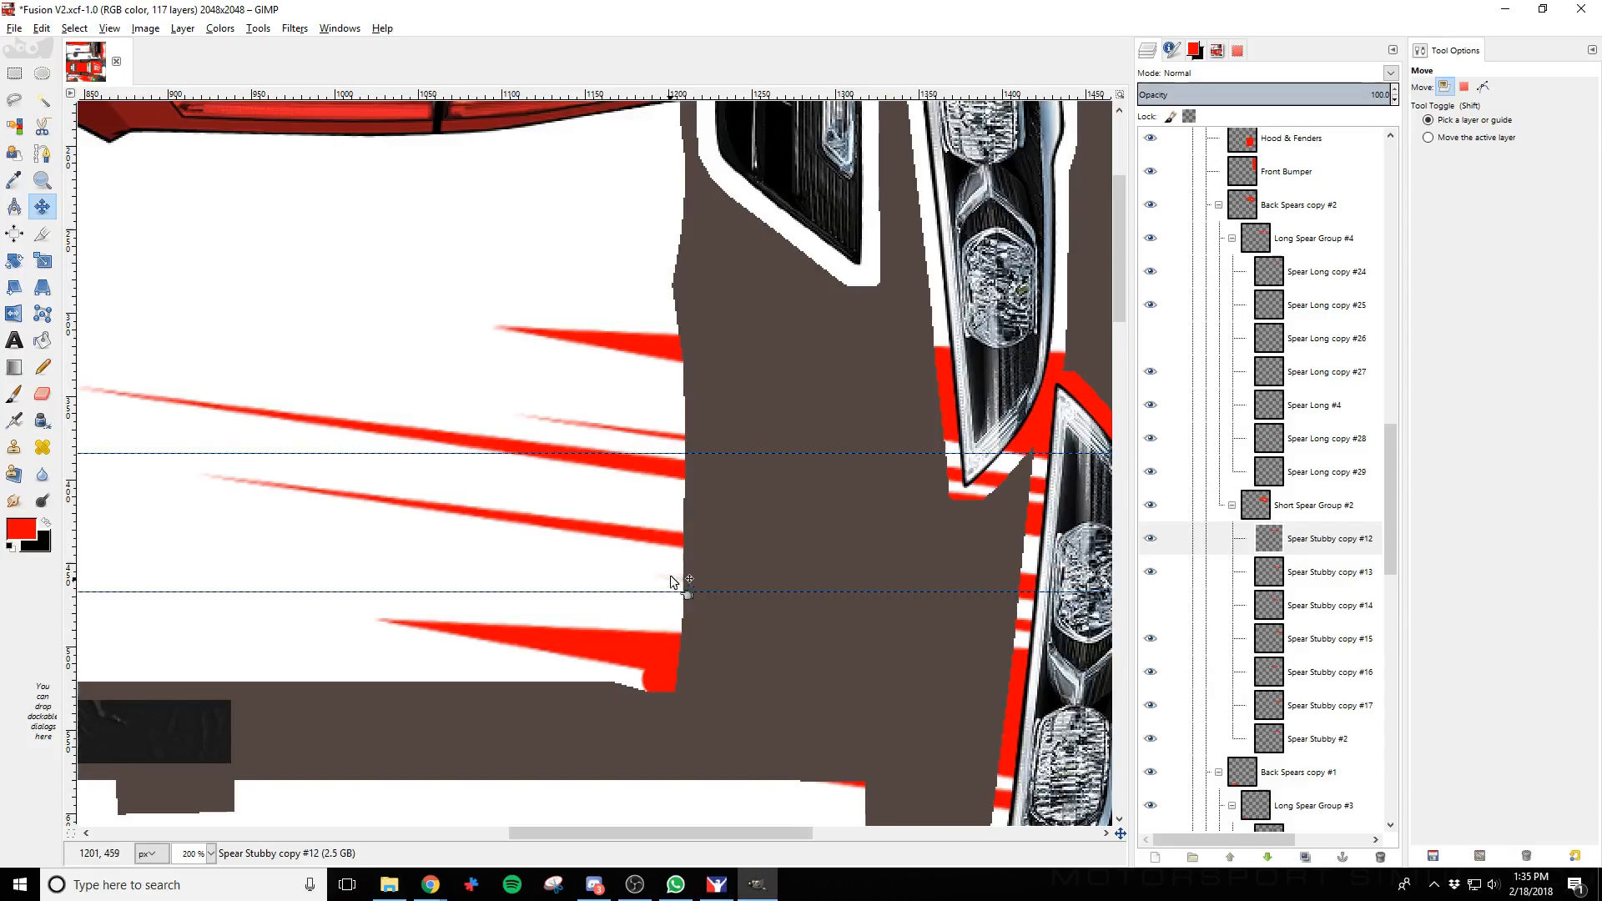
{"action": "key", "text": "alt+Tab"}
{"action": "key", "text": "alt+Tab"}
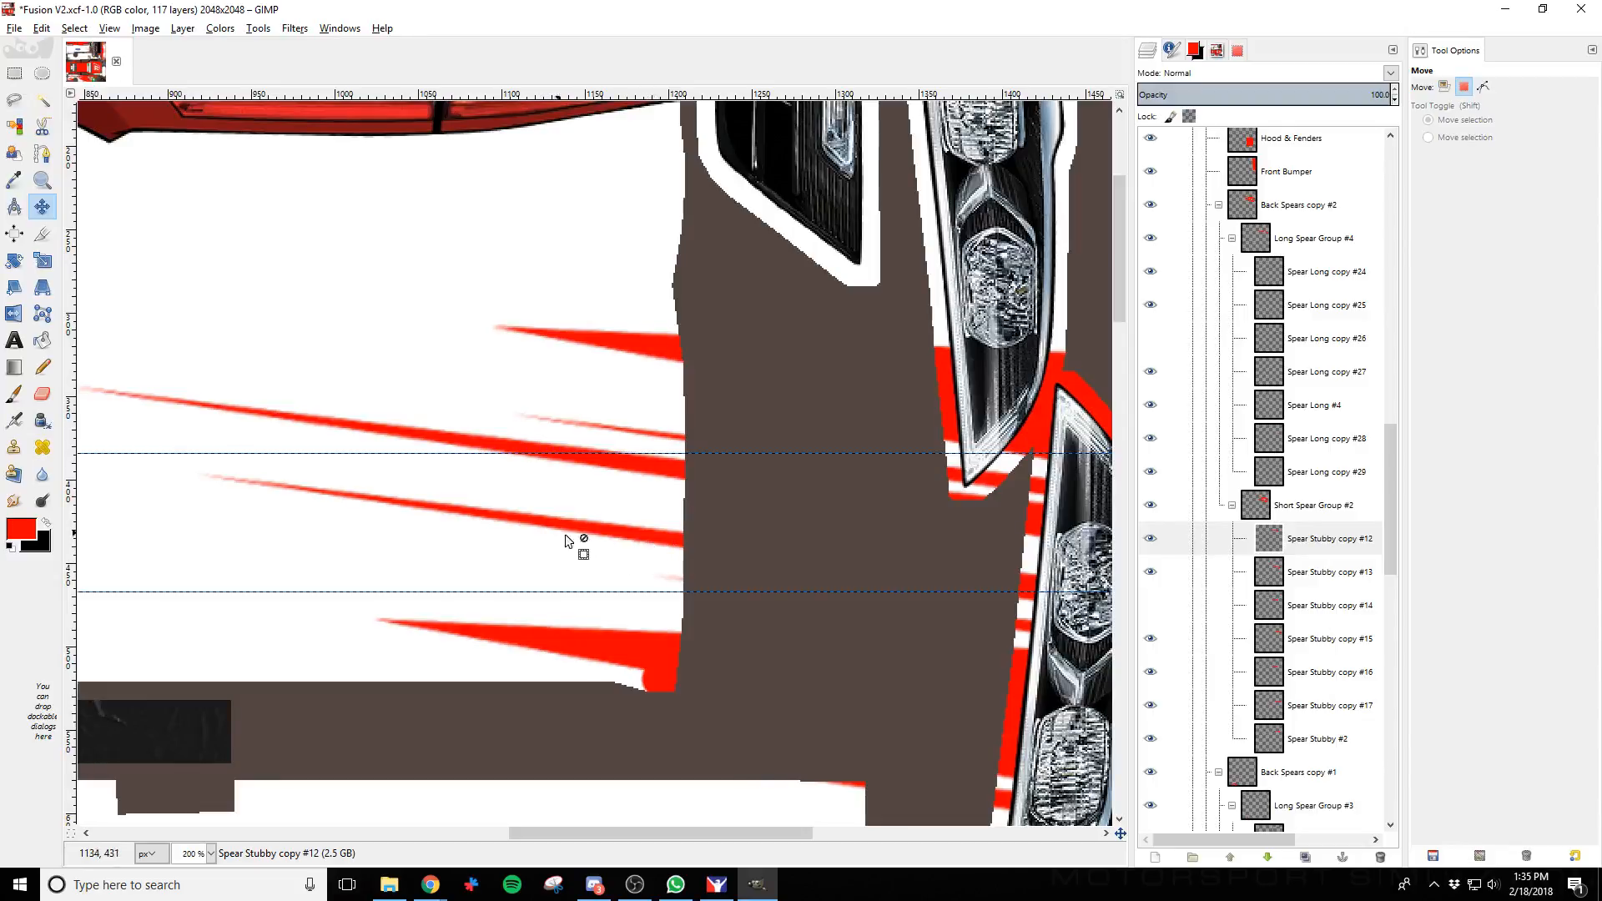
{"action": "left_click_drag", "start_coordinate": [618, 535], "coordinate": [614, 569]}
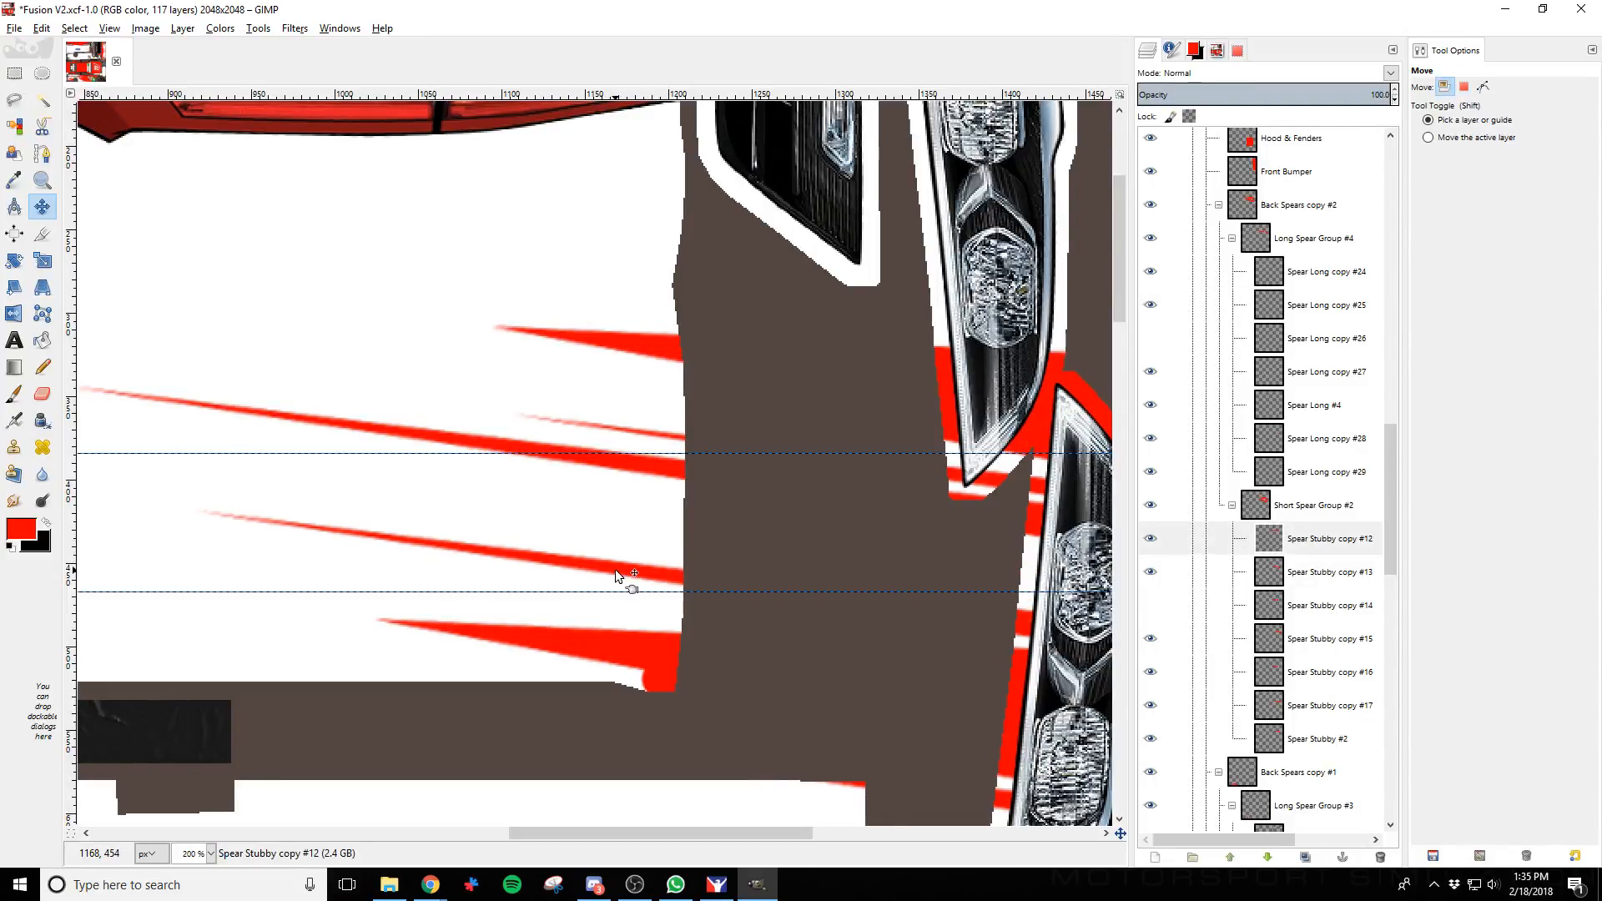
{"action": "key", "text": "alt+Tab"}
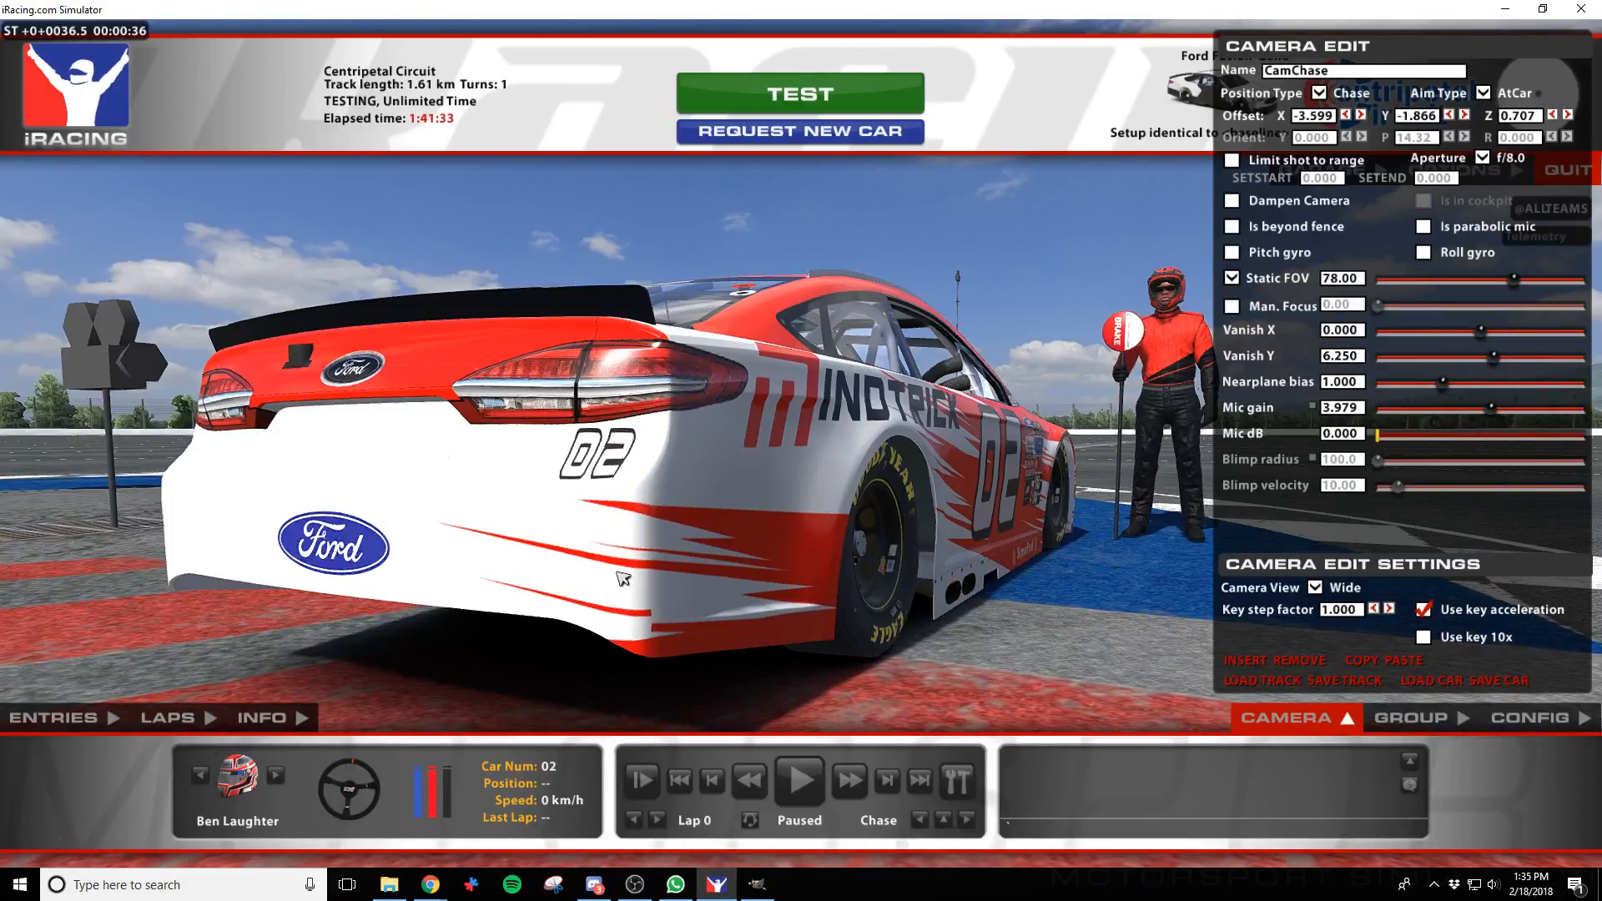
{"action": "key", "text": "alt+Tab"}
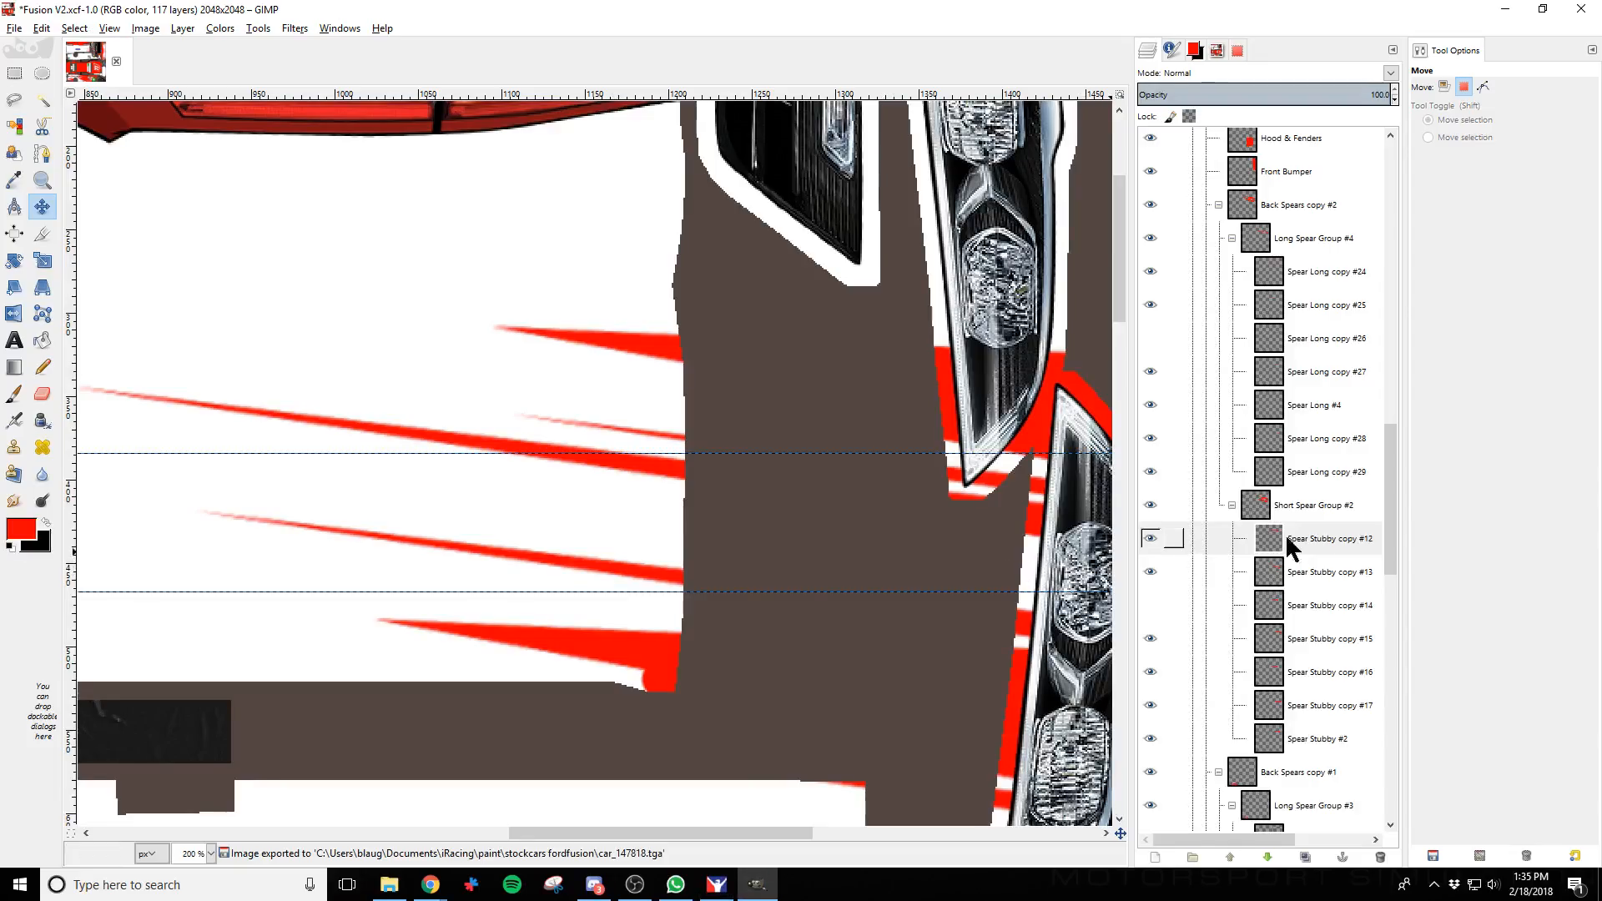
Select Spear Long copy #25, nudge it down, export and reload the paint in iRacing
{"action": "left_click", "coordinate": [1151, 272]}
{"action": "left_click", "coordinate": [1152, 272]}
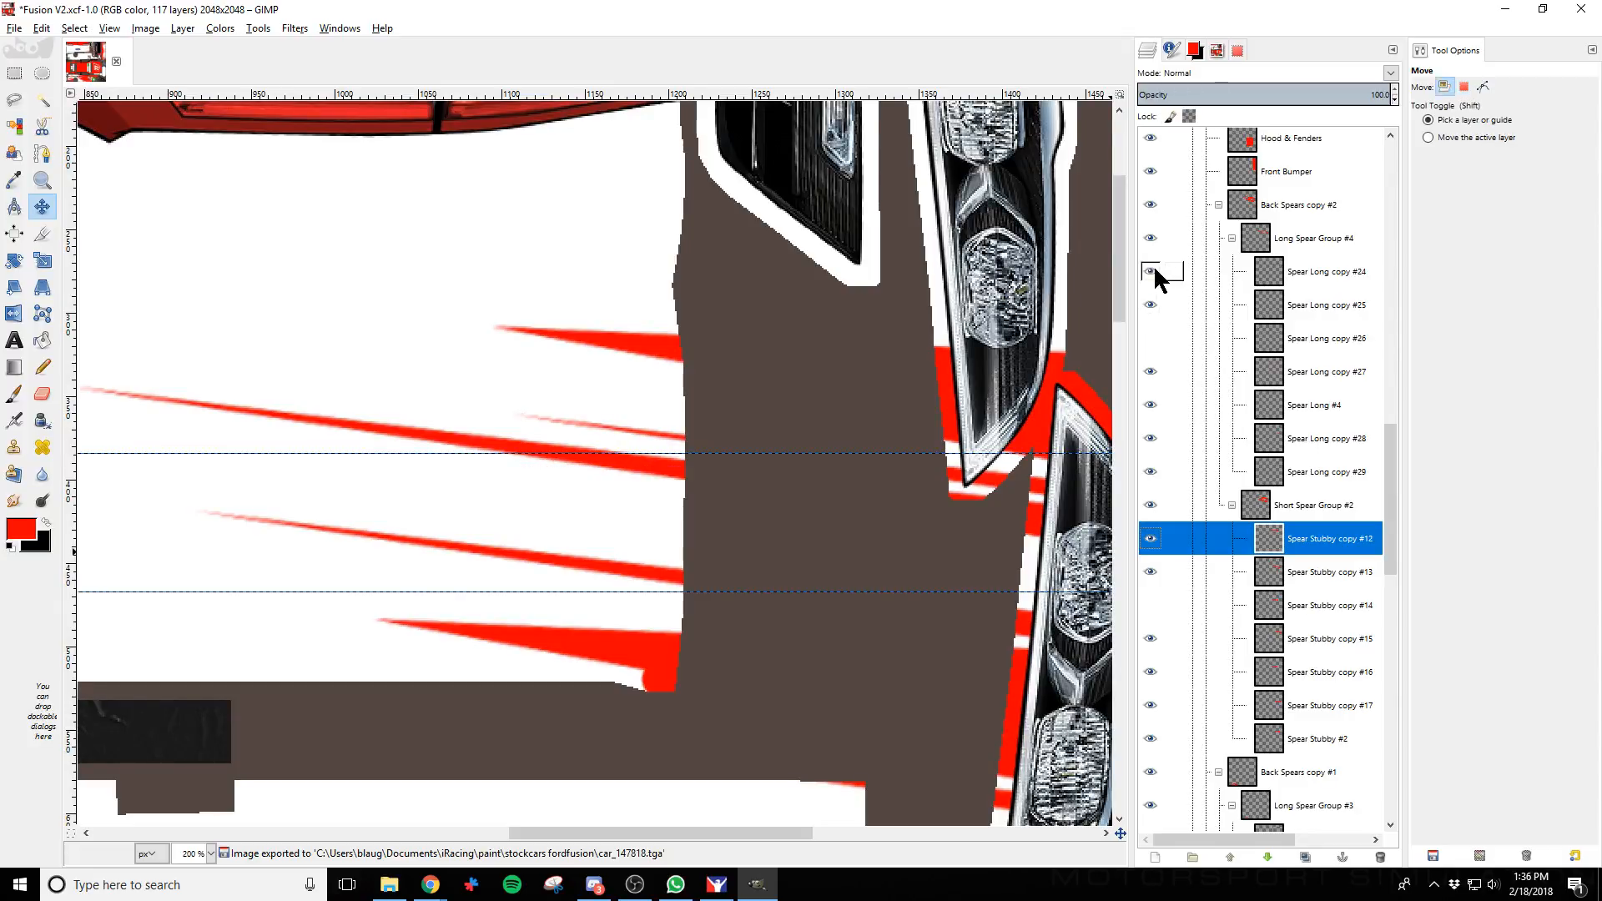
{"action": "left_click", "coordinate": [1151, 306]}
{"action": "left_click", "coordinate": [1151, 306]}
{"action": "left_click", "coordinate": [1288, 308]}
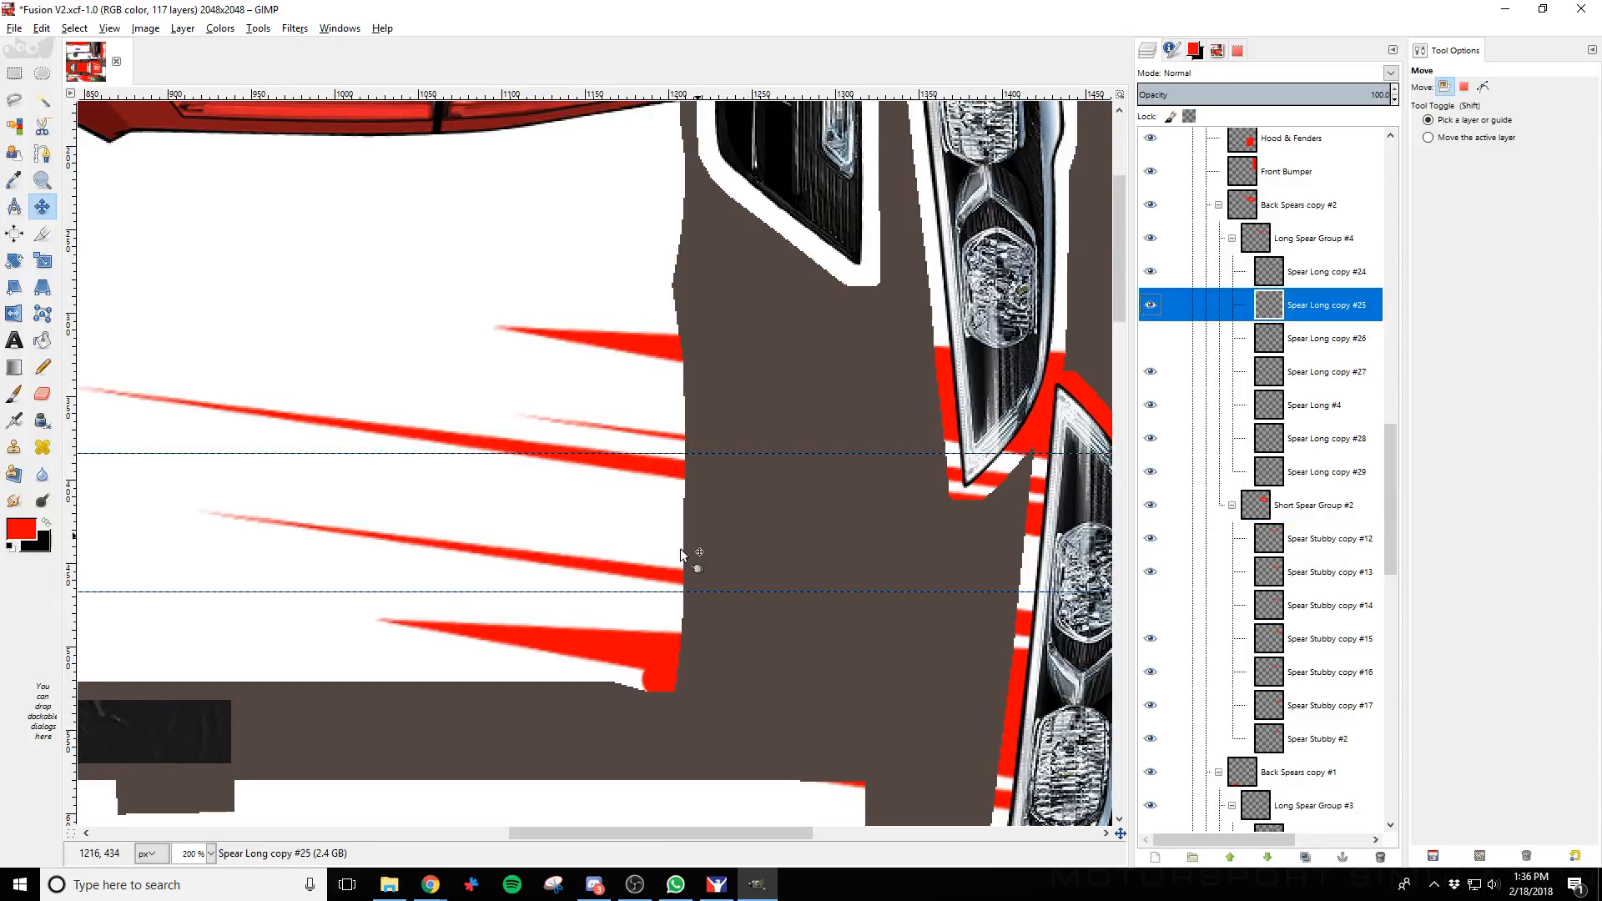
{"action": "left_click", "coordinate": [653, 574]}
{"action": "key", "text": "Down"}
{"action": "key", "text": "Down"}
{"action": "key", "text": "Down"}
{"action": "key", "text": "Down"}
{"action": "key", "text": "Down"}
{"action": "key", "text": "Down"}
{"action": "key", "text": "Down"}
{"action": "key", "text": "Down"}
{"action": "key", "text": "Down"}
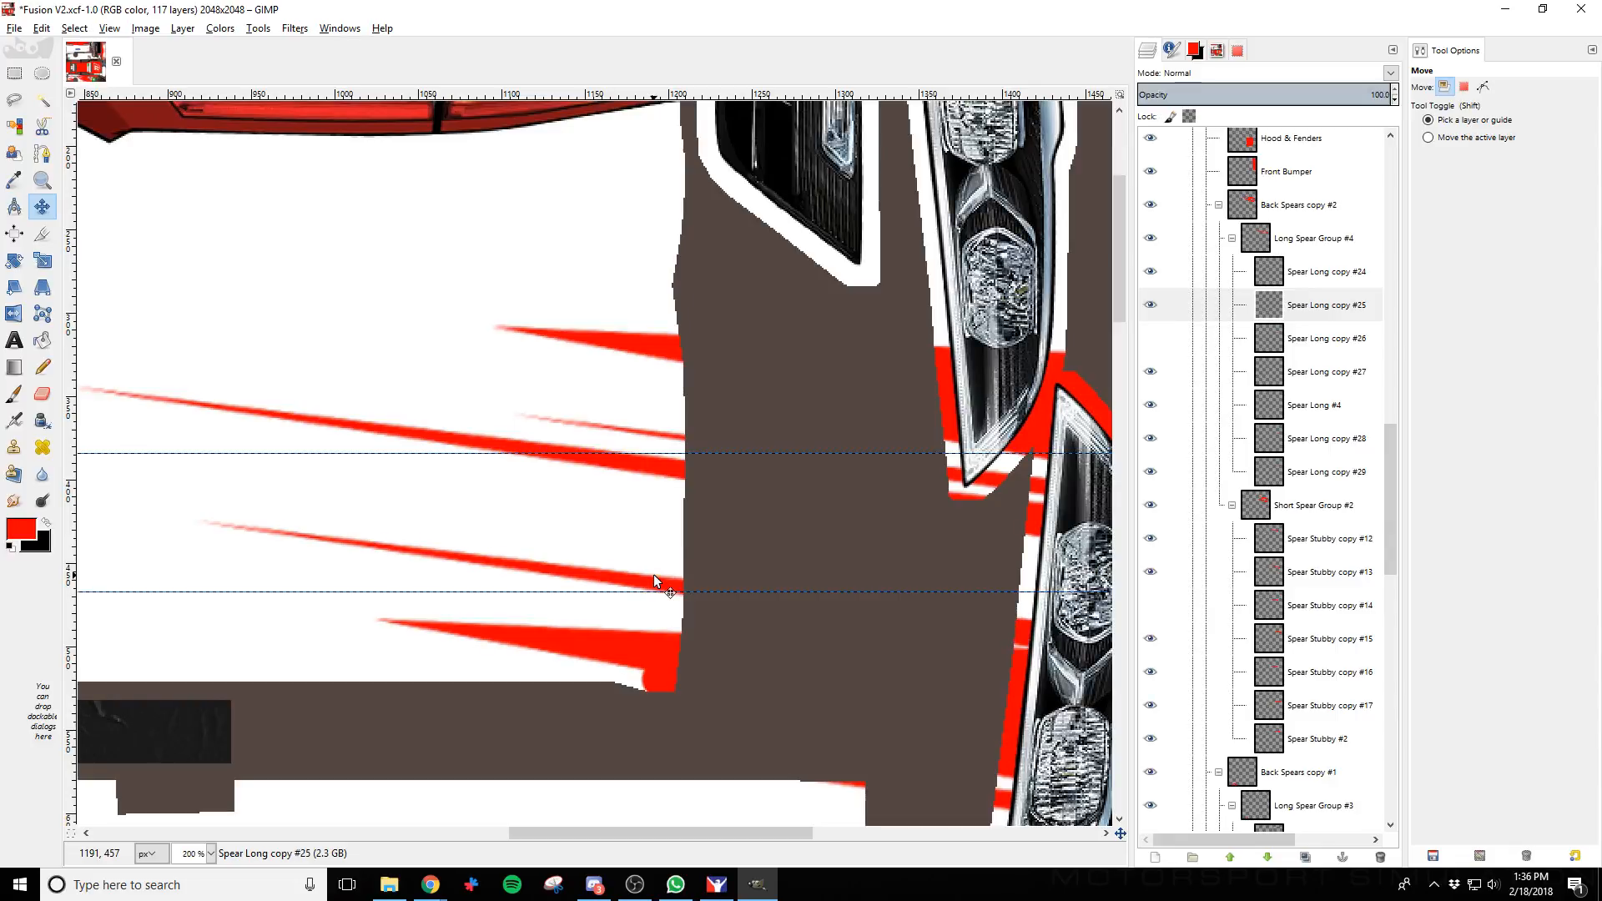
{"action": "key", "text": "ctrl+e"}
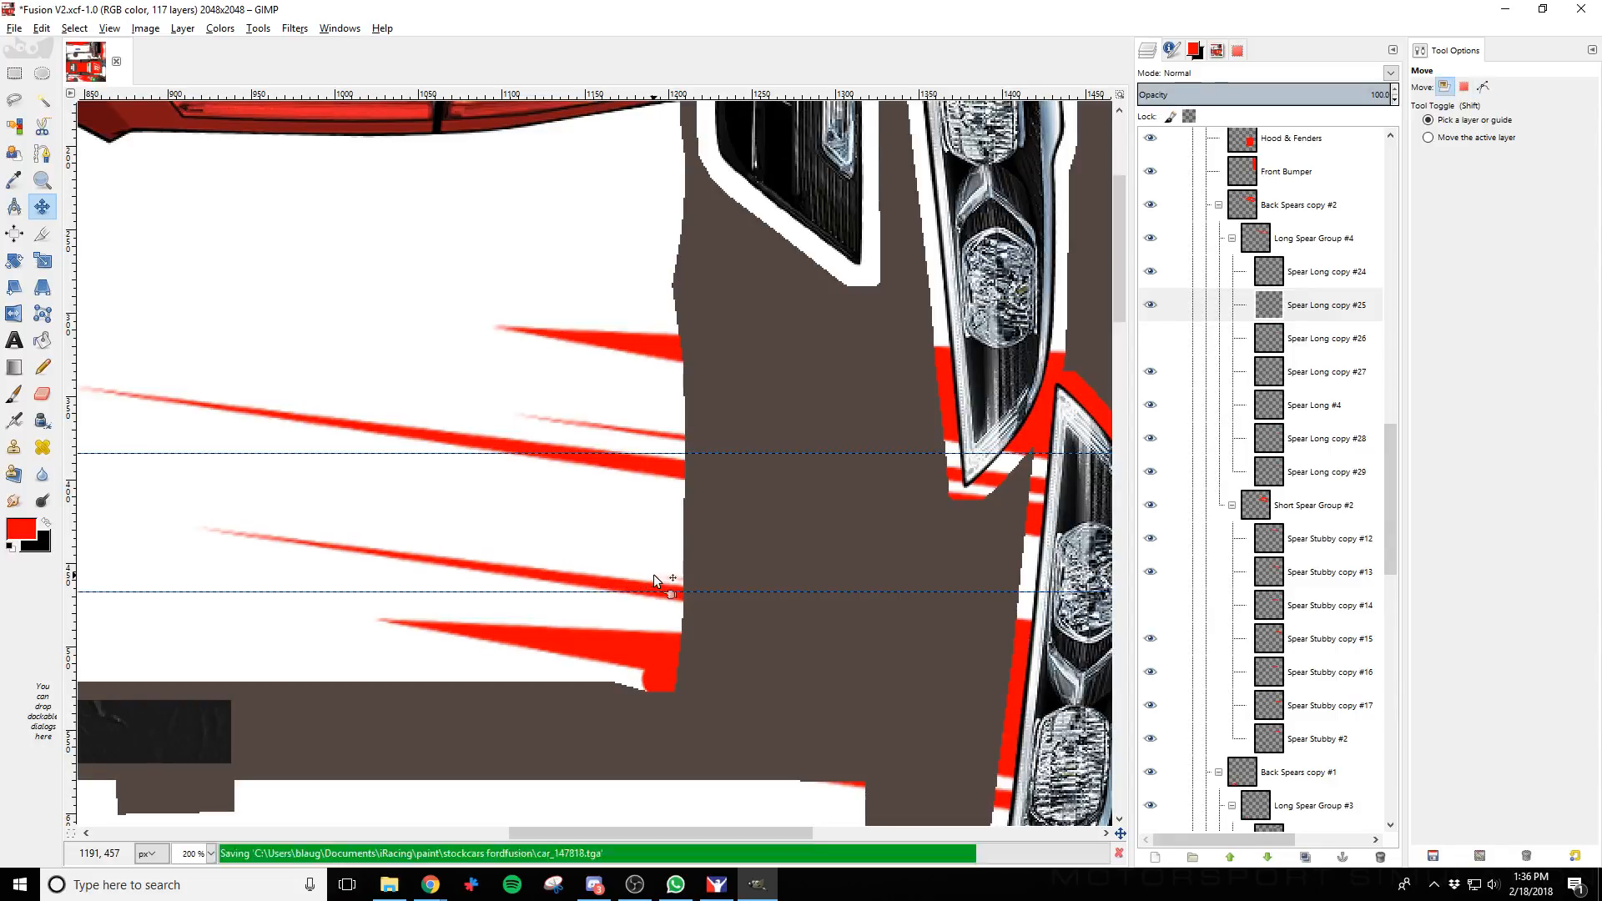
{"action": "key", "text": "alt+Tab"}
{"action": "key", "text": "ctrl+r"}
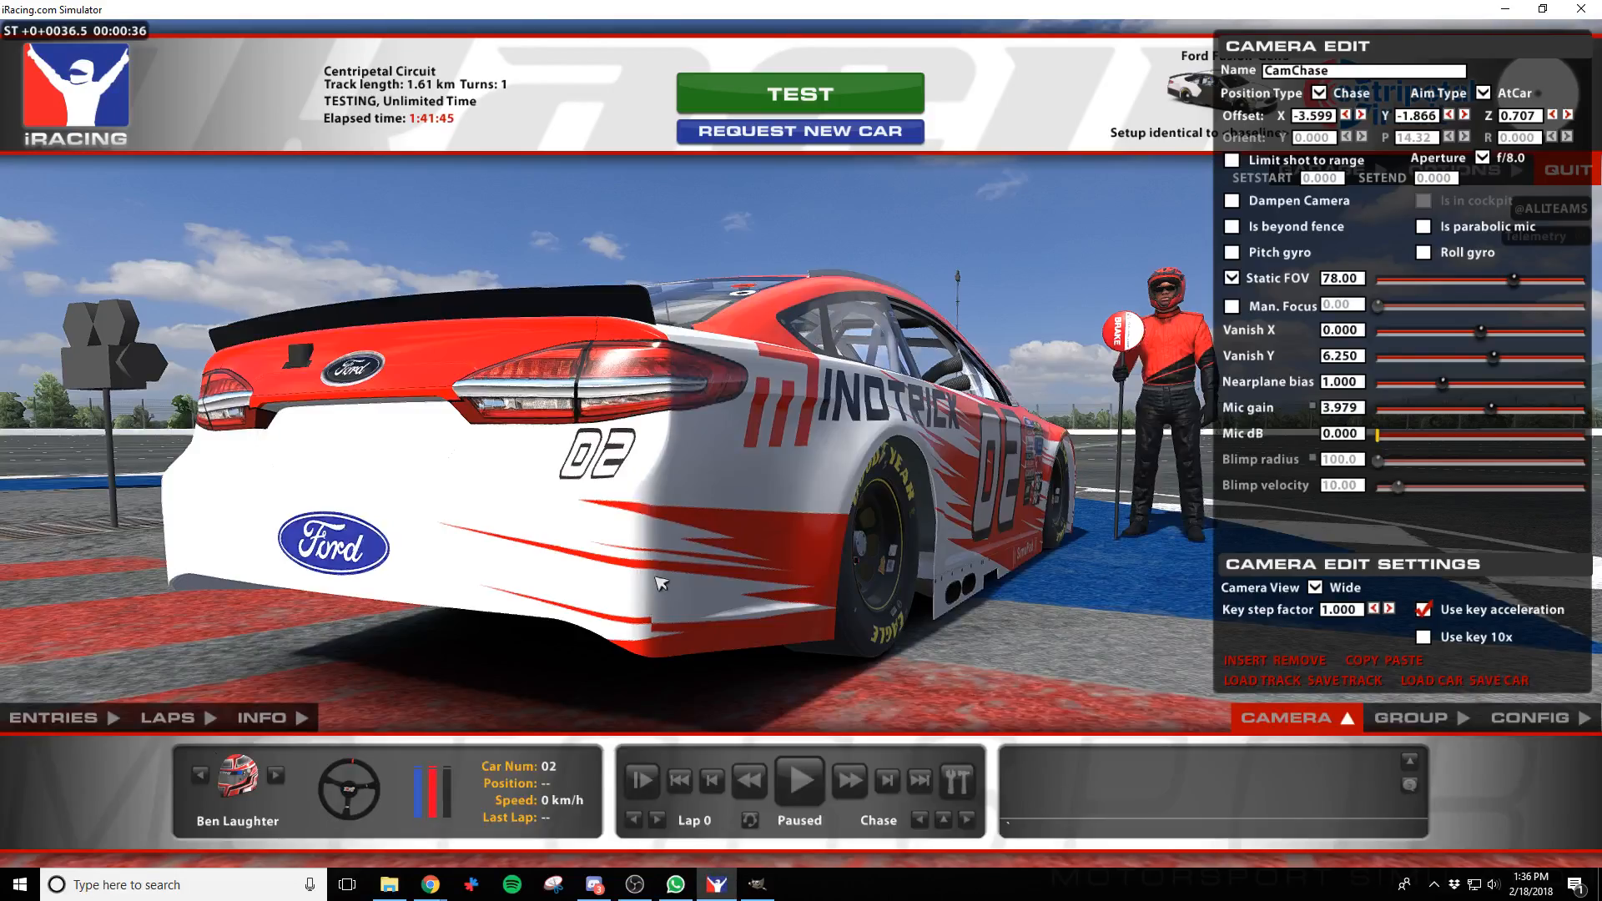
{"action": "key", "text": "alt+Tab"}
Nudge the lower long spear down again, then left and up, re-exporting and reloading in iRacing
{"action": "key", "text": "Down"}
{"action": "key", "text": "Down"}
{"action": "key", "text": "Down"}
{"action": "key", "text": "Down"}
{"action": "key", "text": "Down"}
{"action": "key", "text": "Down"}
{"action": "key", "text": "Down"}
{"action": "key", "text": "Down"}
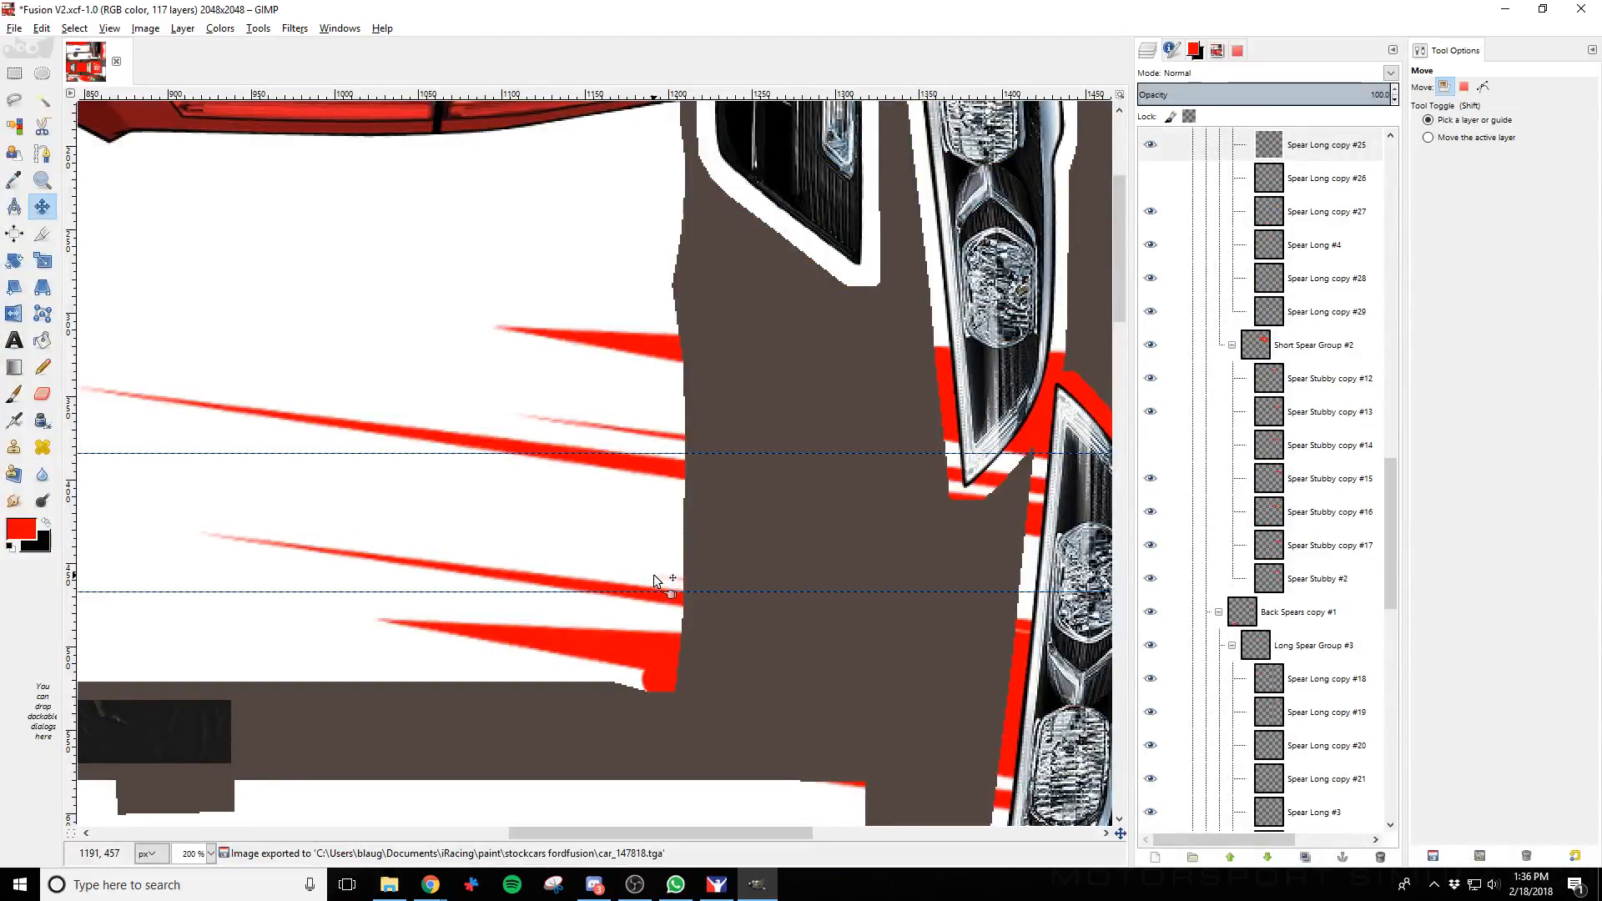
{"action": "key", "text": "ctrl+e"}
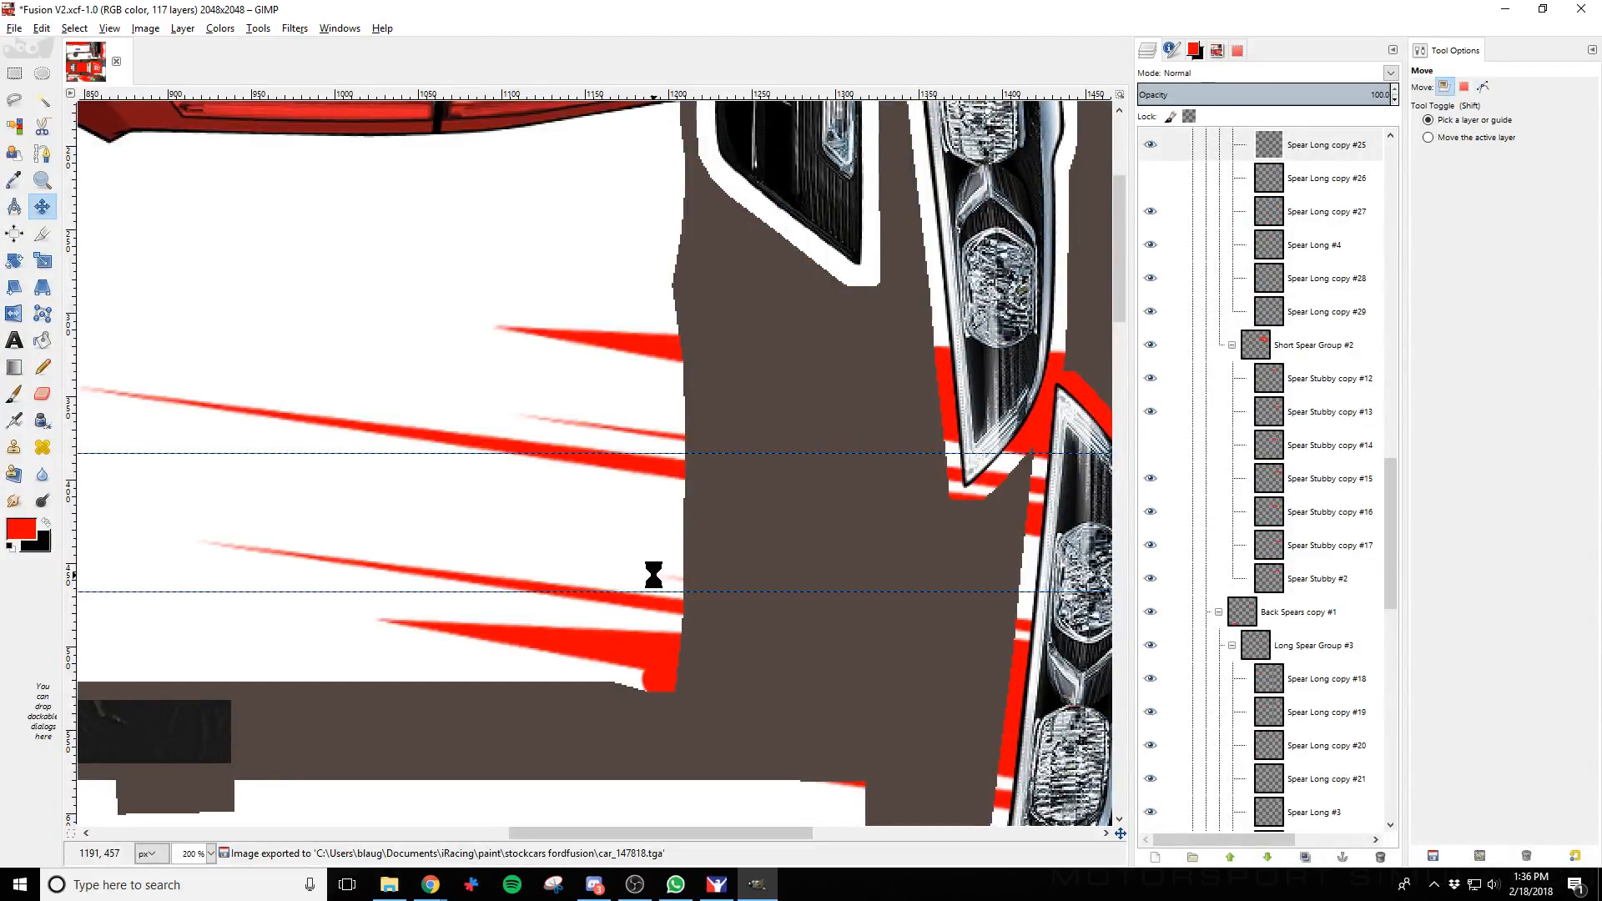
{"action": "key", "text": "alt+Tab"}
{"action": "key", "text": "ctrl+r"}
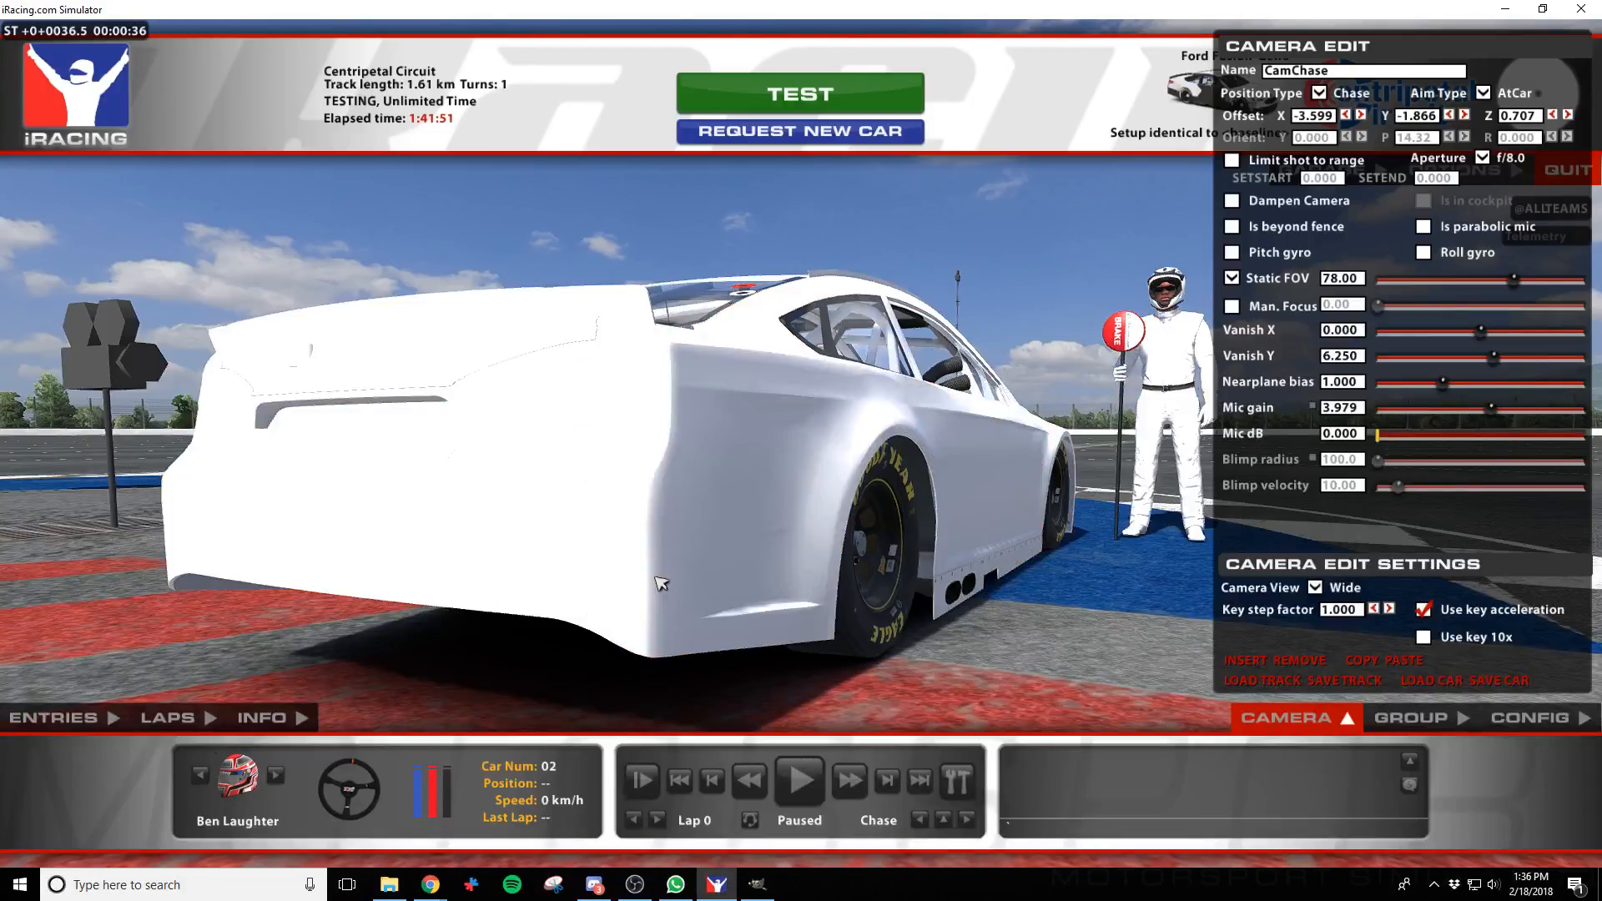
{"action": "key", "text": "alt+Tab"}
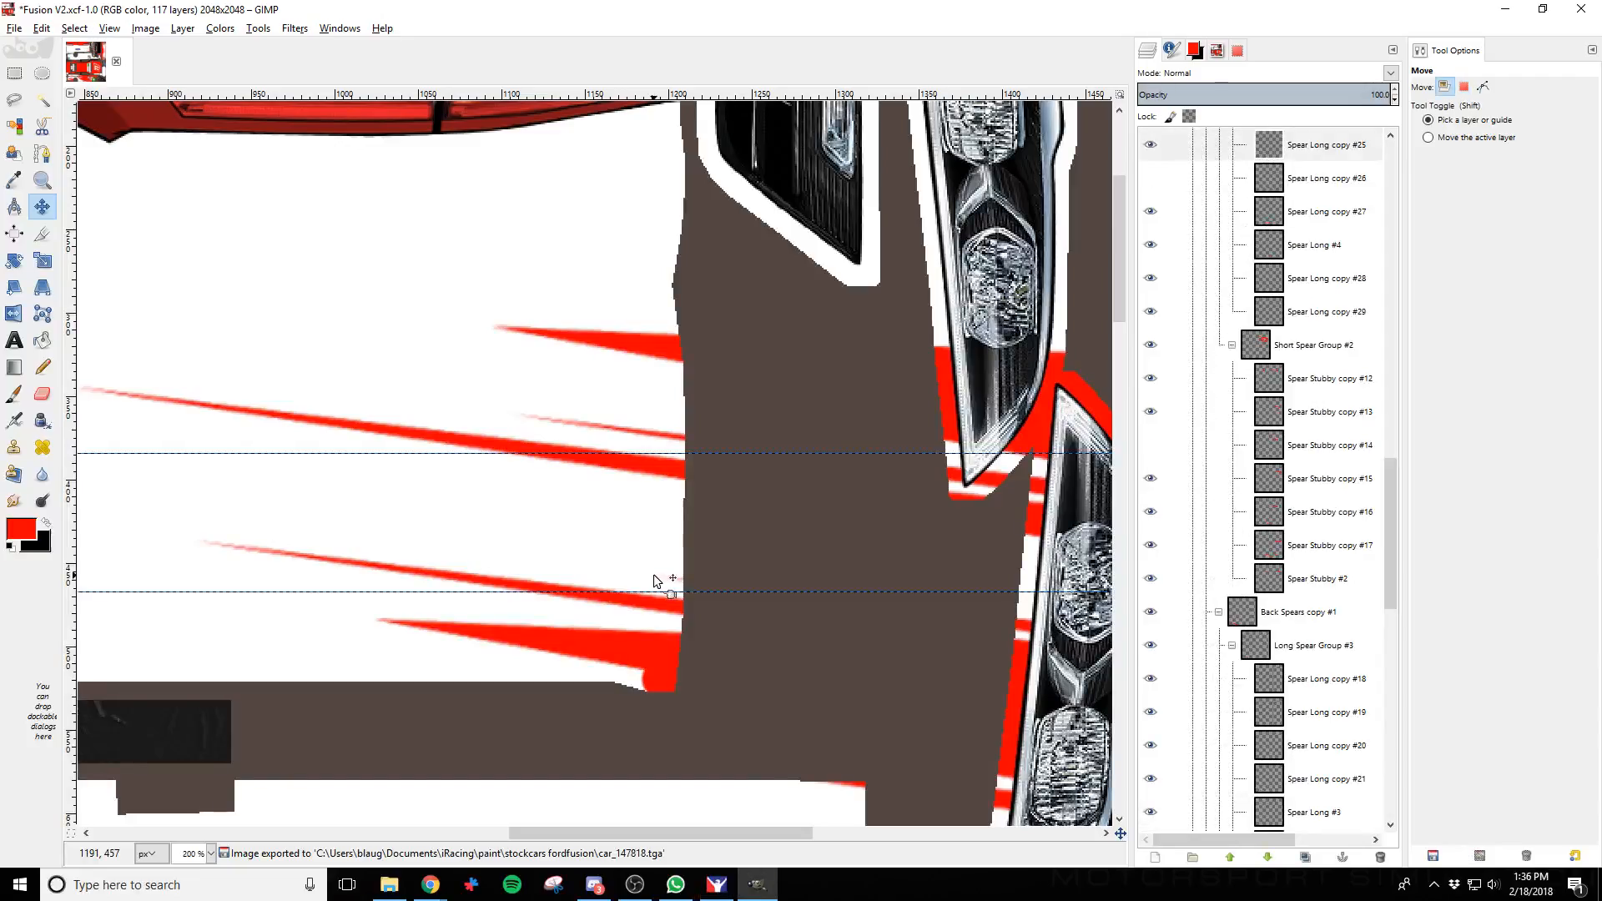
{"action": "key", "text": "shift+Left"}
{"action": "key", "text": "shift+Left"}
{"action": "key", "text": "shift+Left"}
{"action": "key", "text": "shift+Left"}
{"action": "key", "text": "shift+Left"}
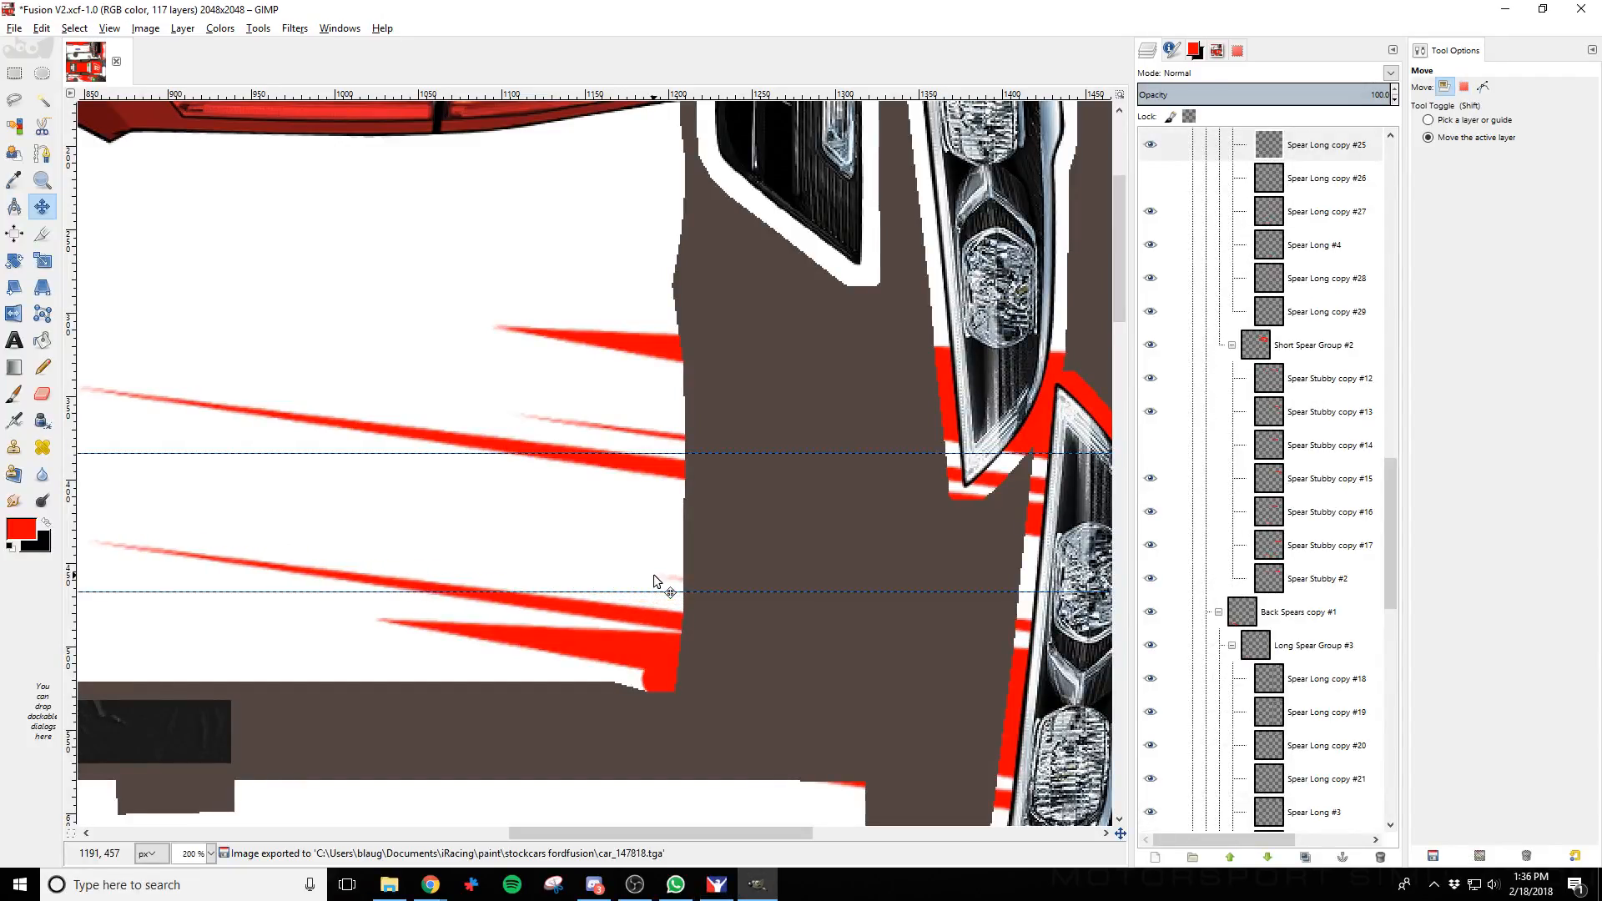
{"action": "key", "text": "Up"}
{"action": "key", "text": "Up"}
{"action": "key", "text": "Up"}
{"action": "key", "text": "Up"}
{"action": "key", "text": "Up"}
{"action": "key", "text": "Up"}
{"action": "key", "text": "Up"}
{"action": "key", "text": "ctrl+e"}
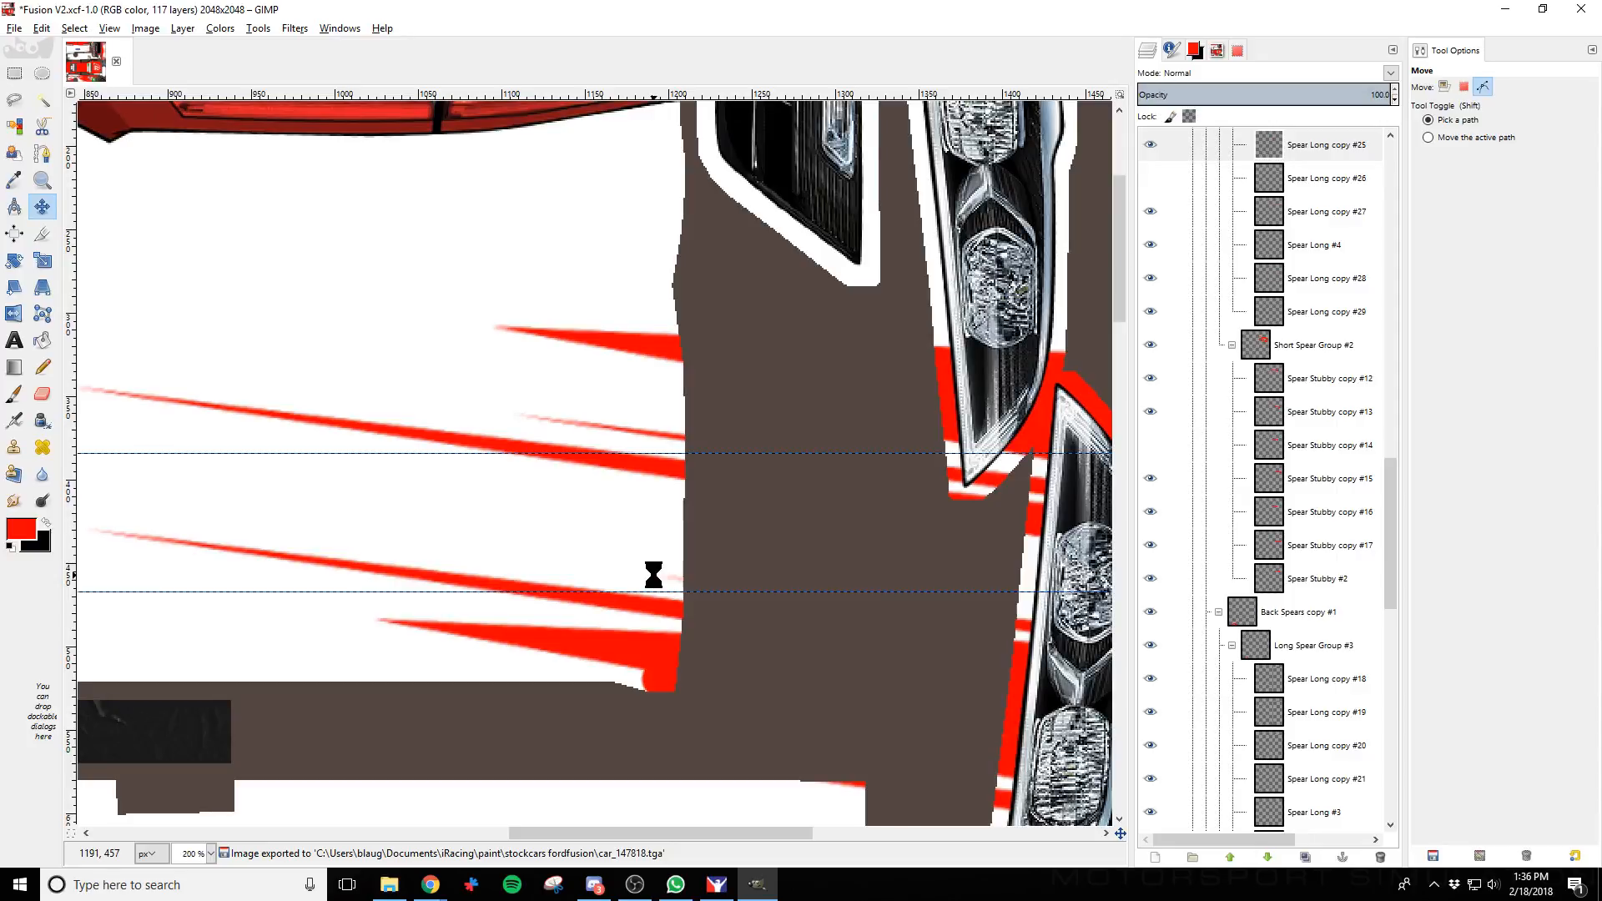
{"action": "key", "text": "alt+Tab"}
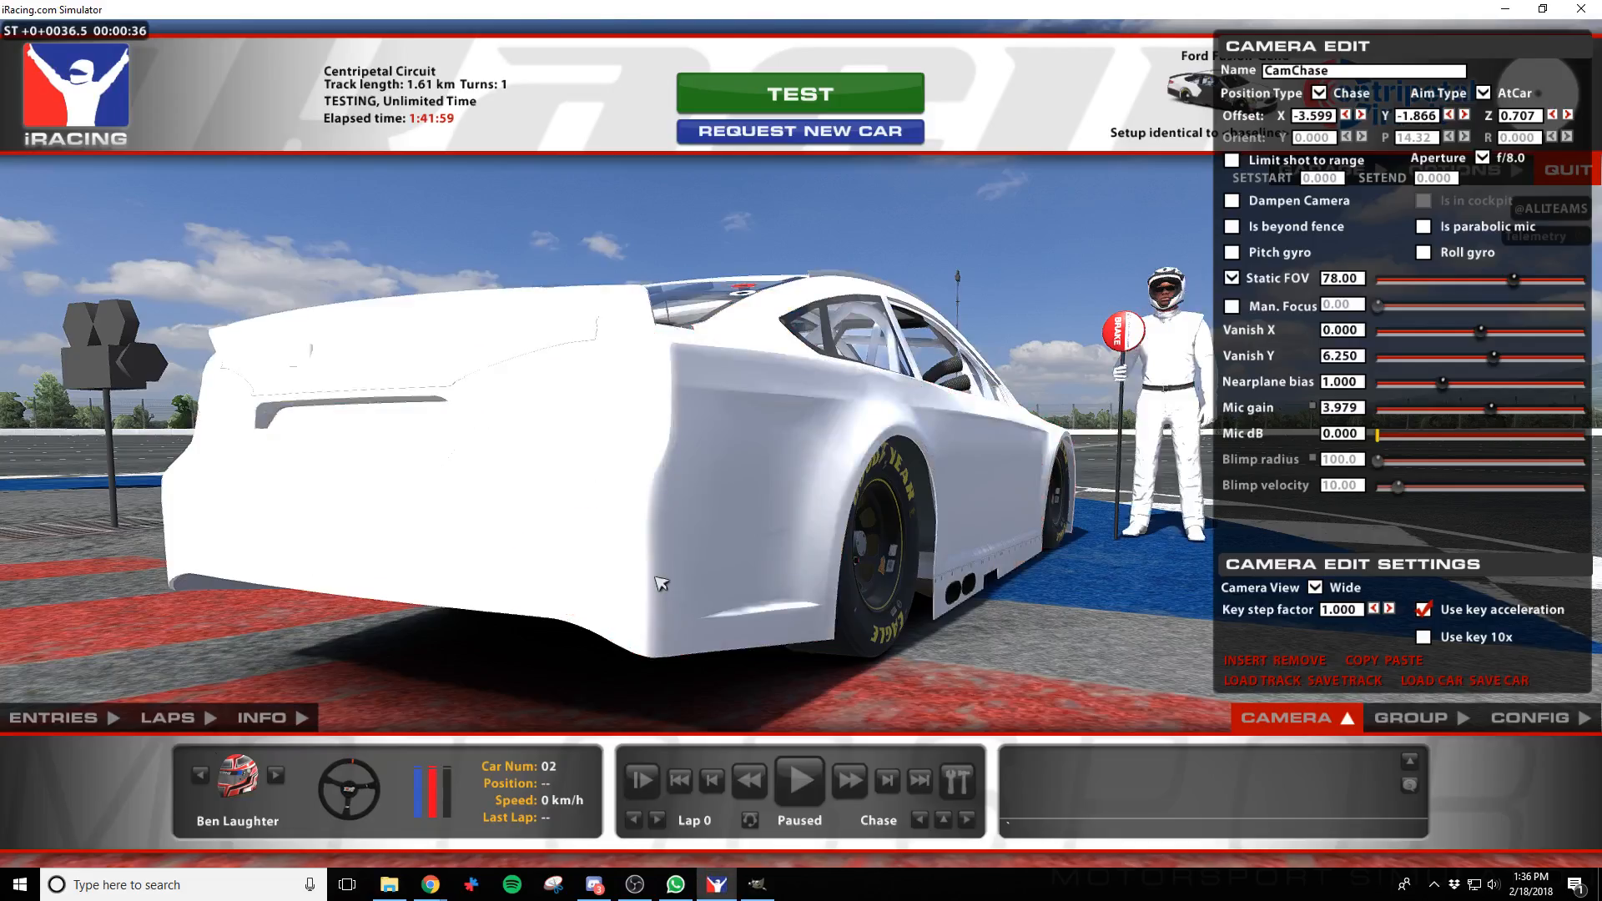
Orbit the camera behind the car and along its right side, including a raised view from above
{"action": "key", "text": "a"}
{"action": "key", "text": "a"}
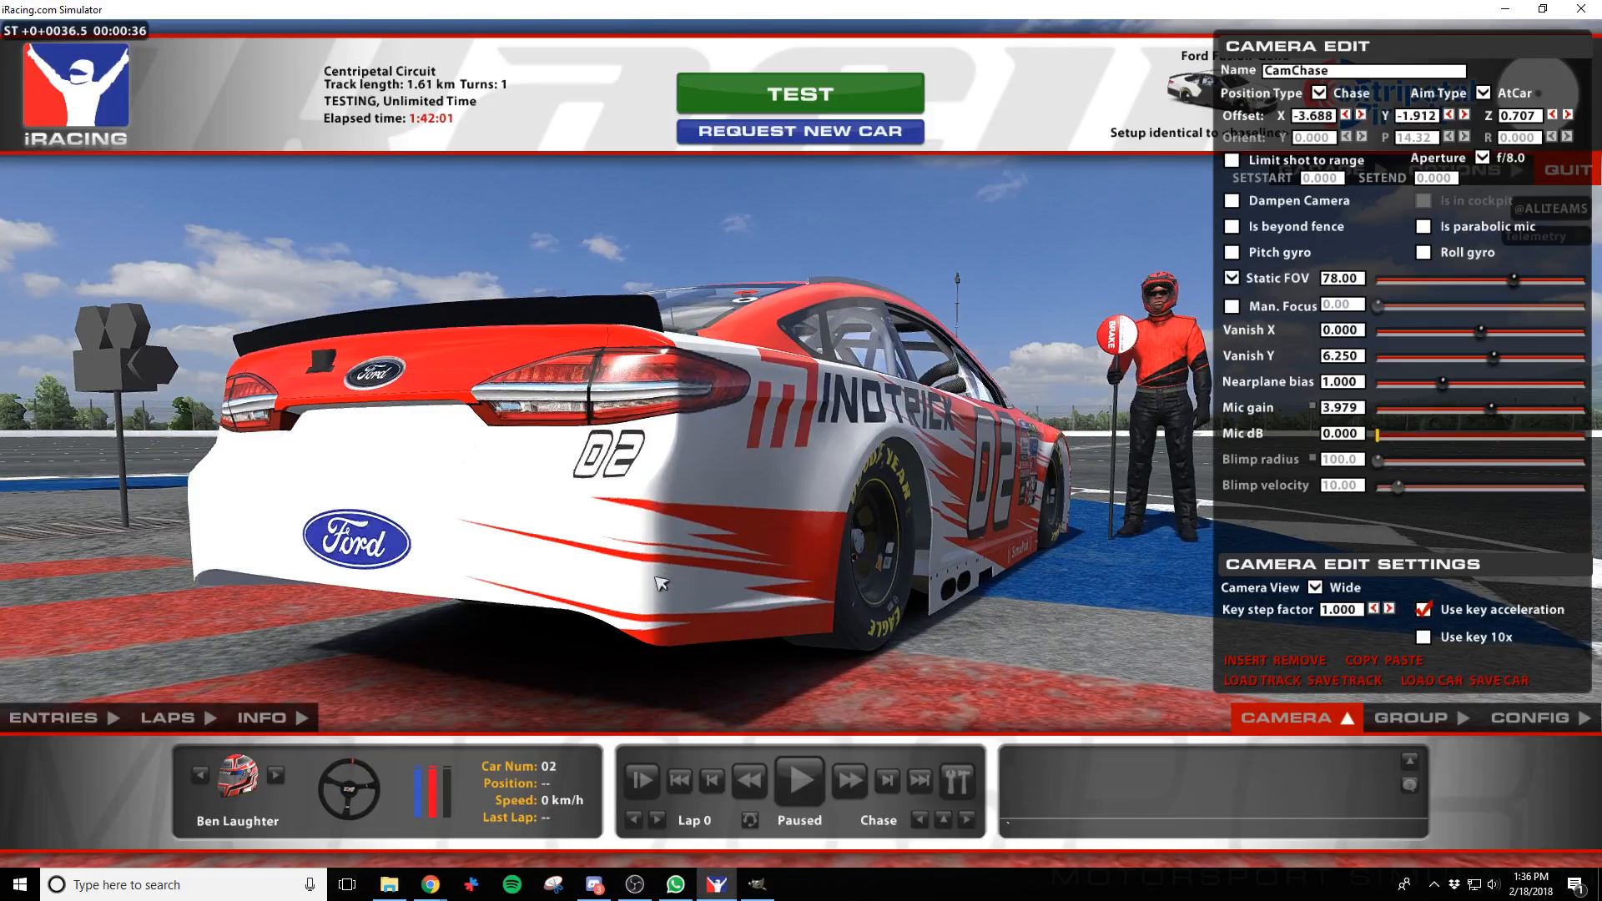
{"action": "key", "text": "d"}
{"action": "key", "text": "d"}
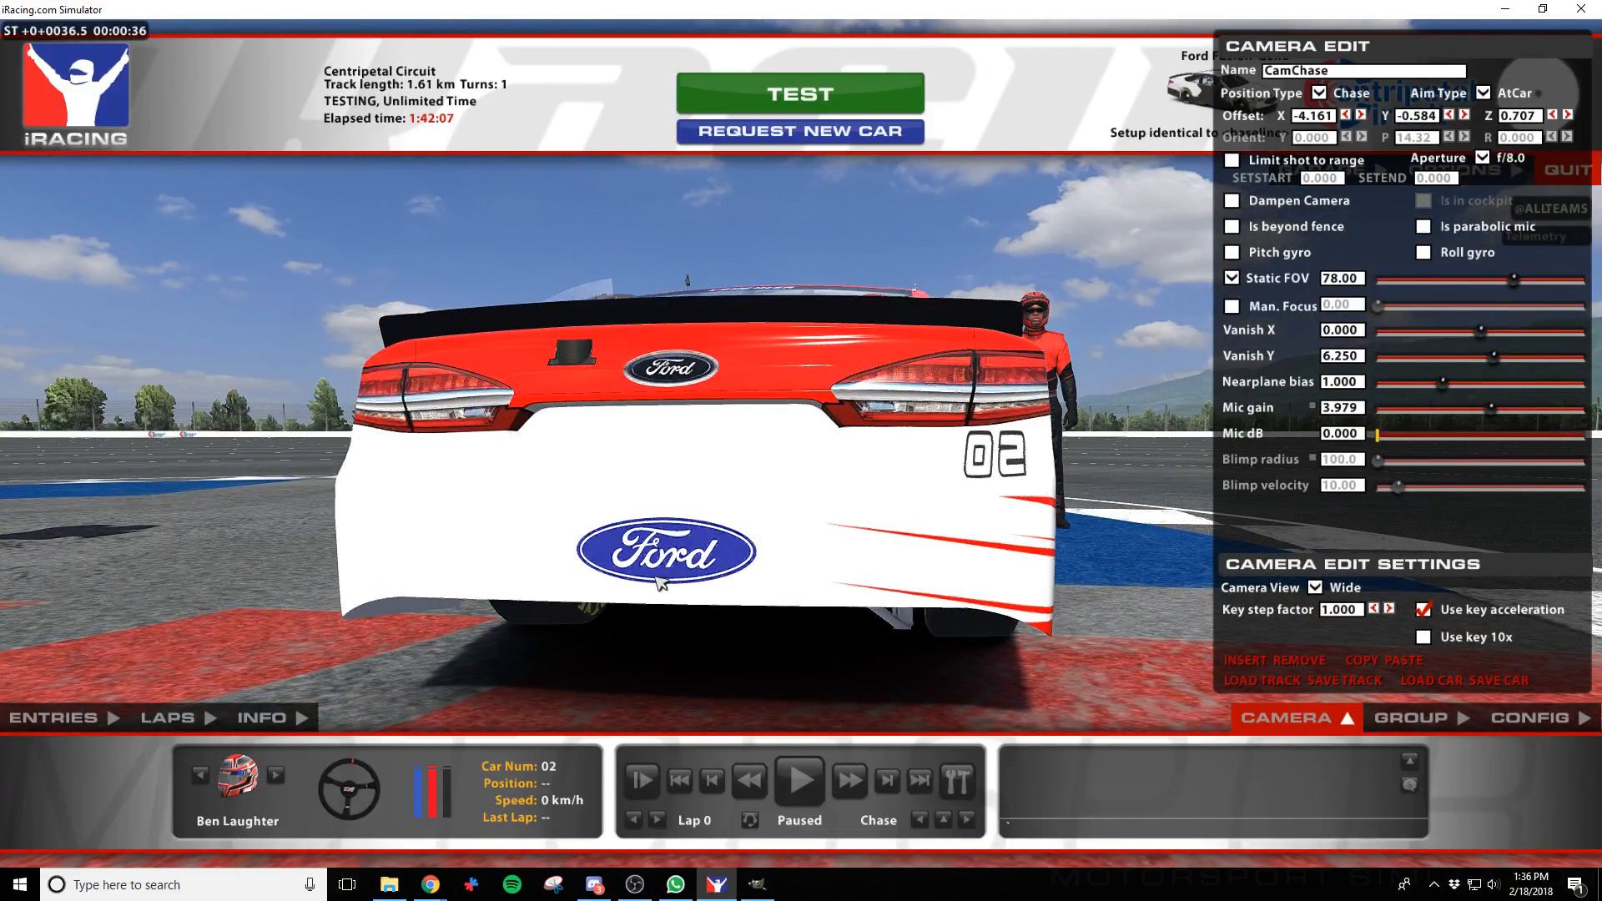
{"action": "key", "text": "d"}
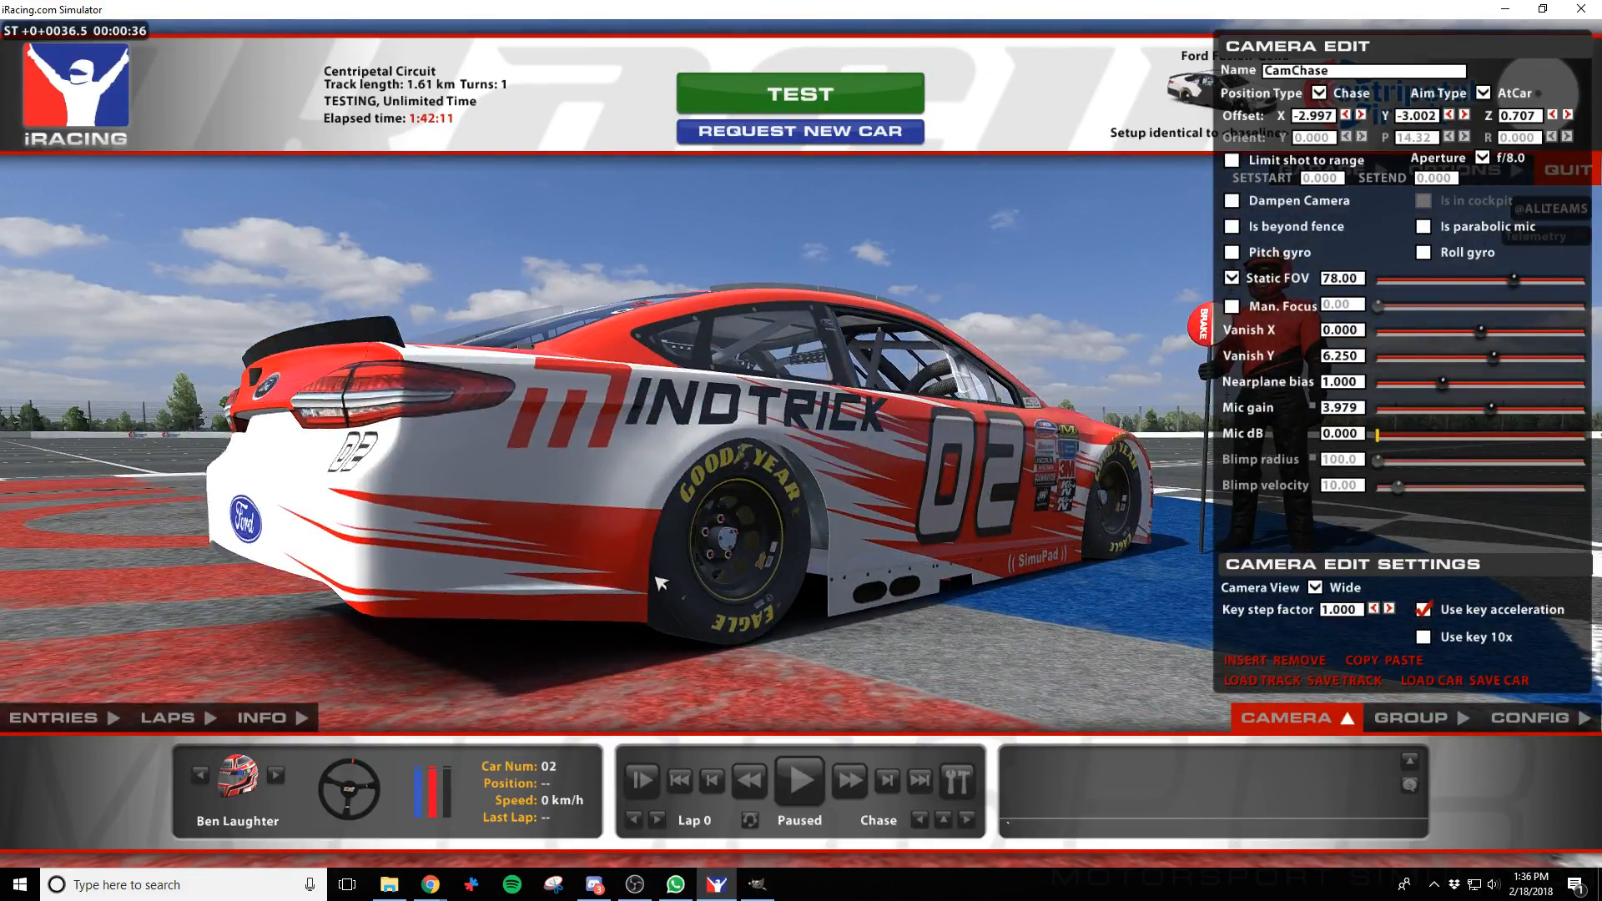
{"action": "key", "text": "d"}
{"action": "key", "text": "s"}
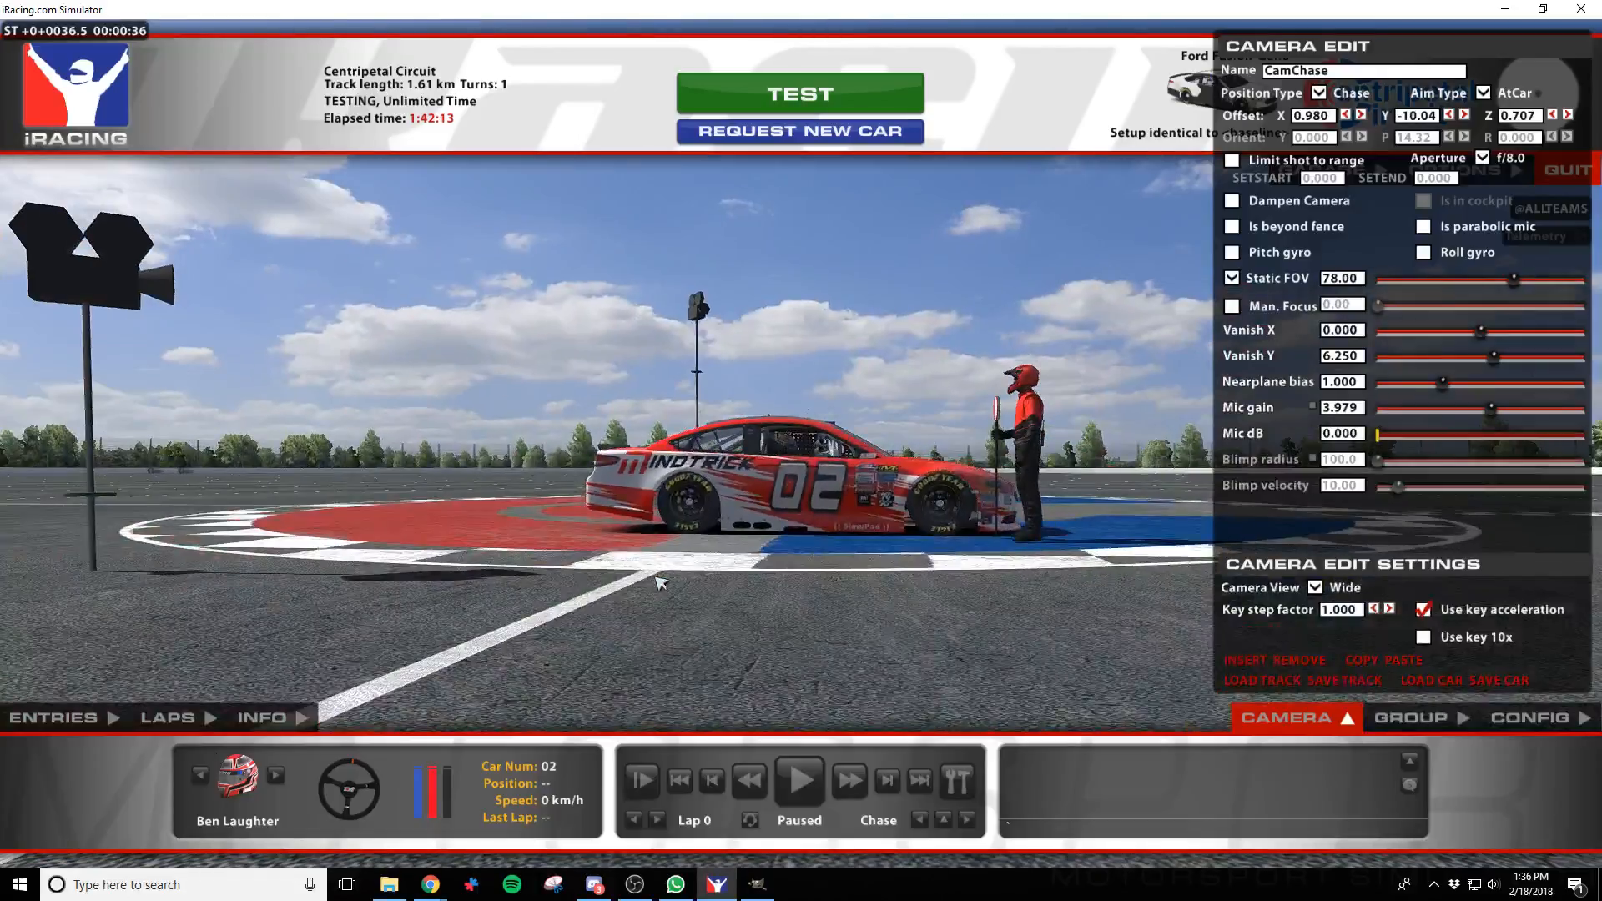
{"action": "key", "text": "a"}
{"action": "key", "text": "w"}
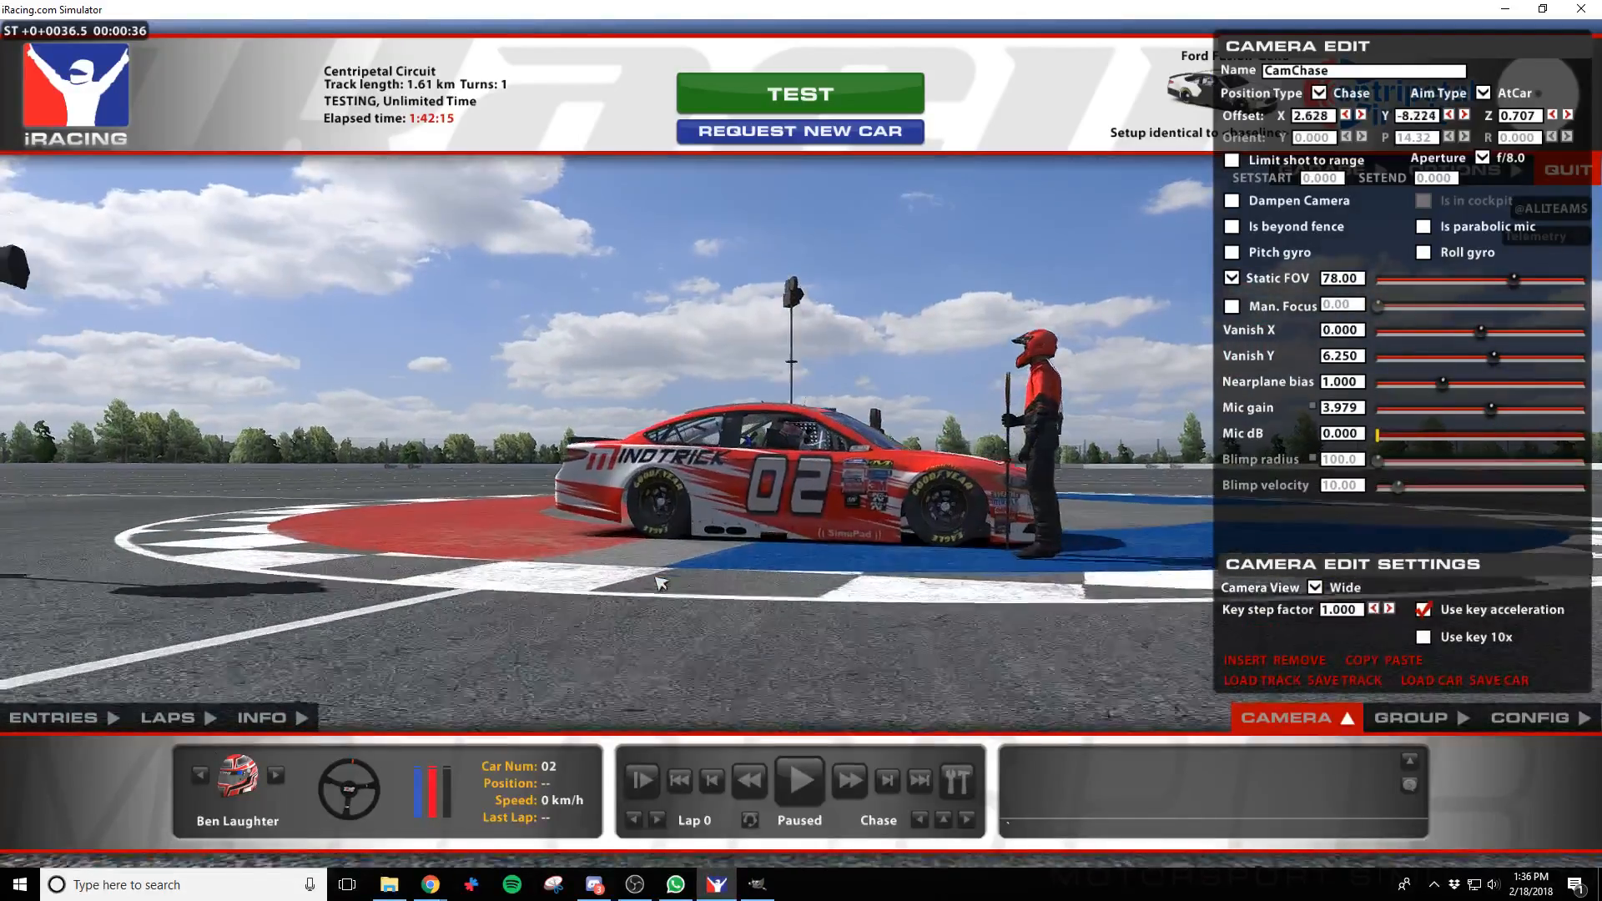
{"action": "key", "text": "d"}
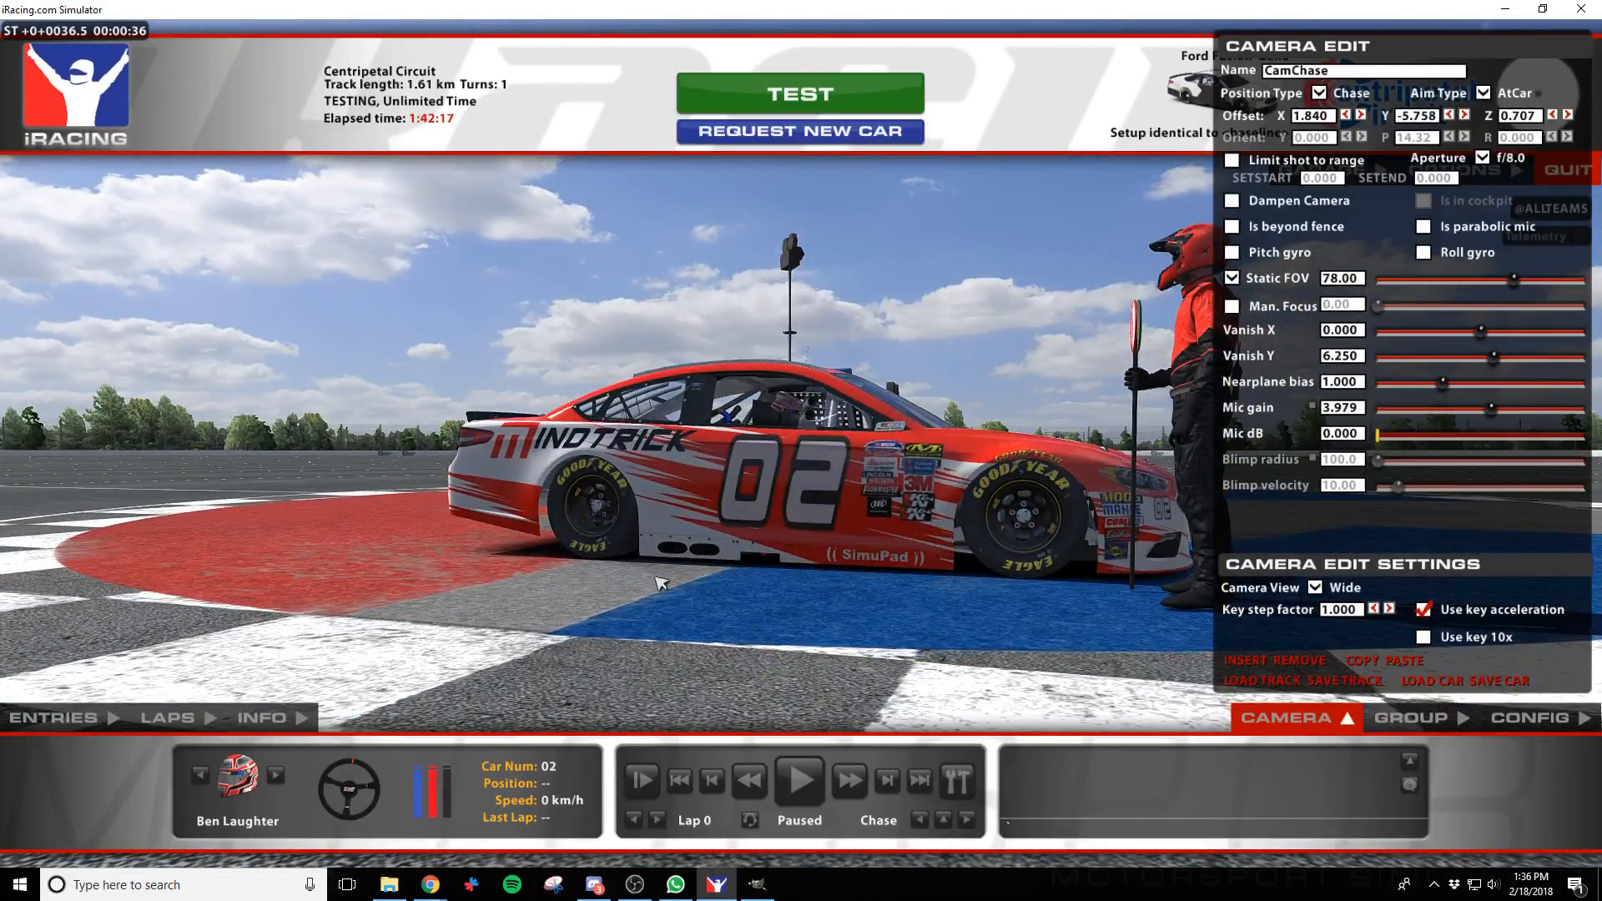
{"action": "key", "text": "a"}
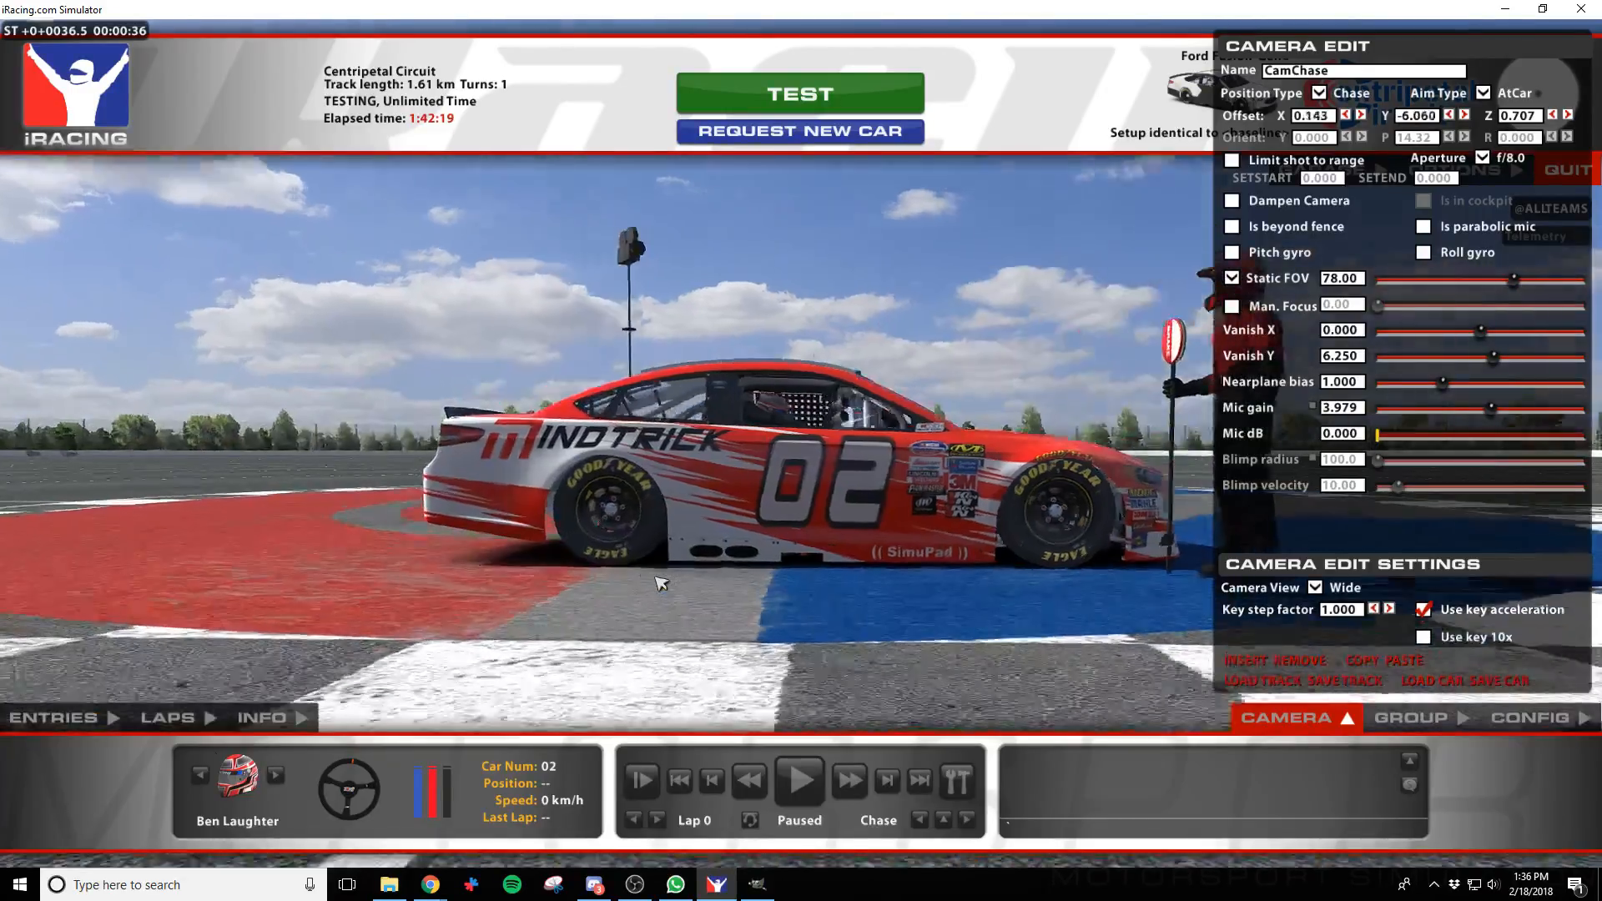
{"action": "key", "text": "d"}
{"action": "key", "text": "alt+w"}
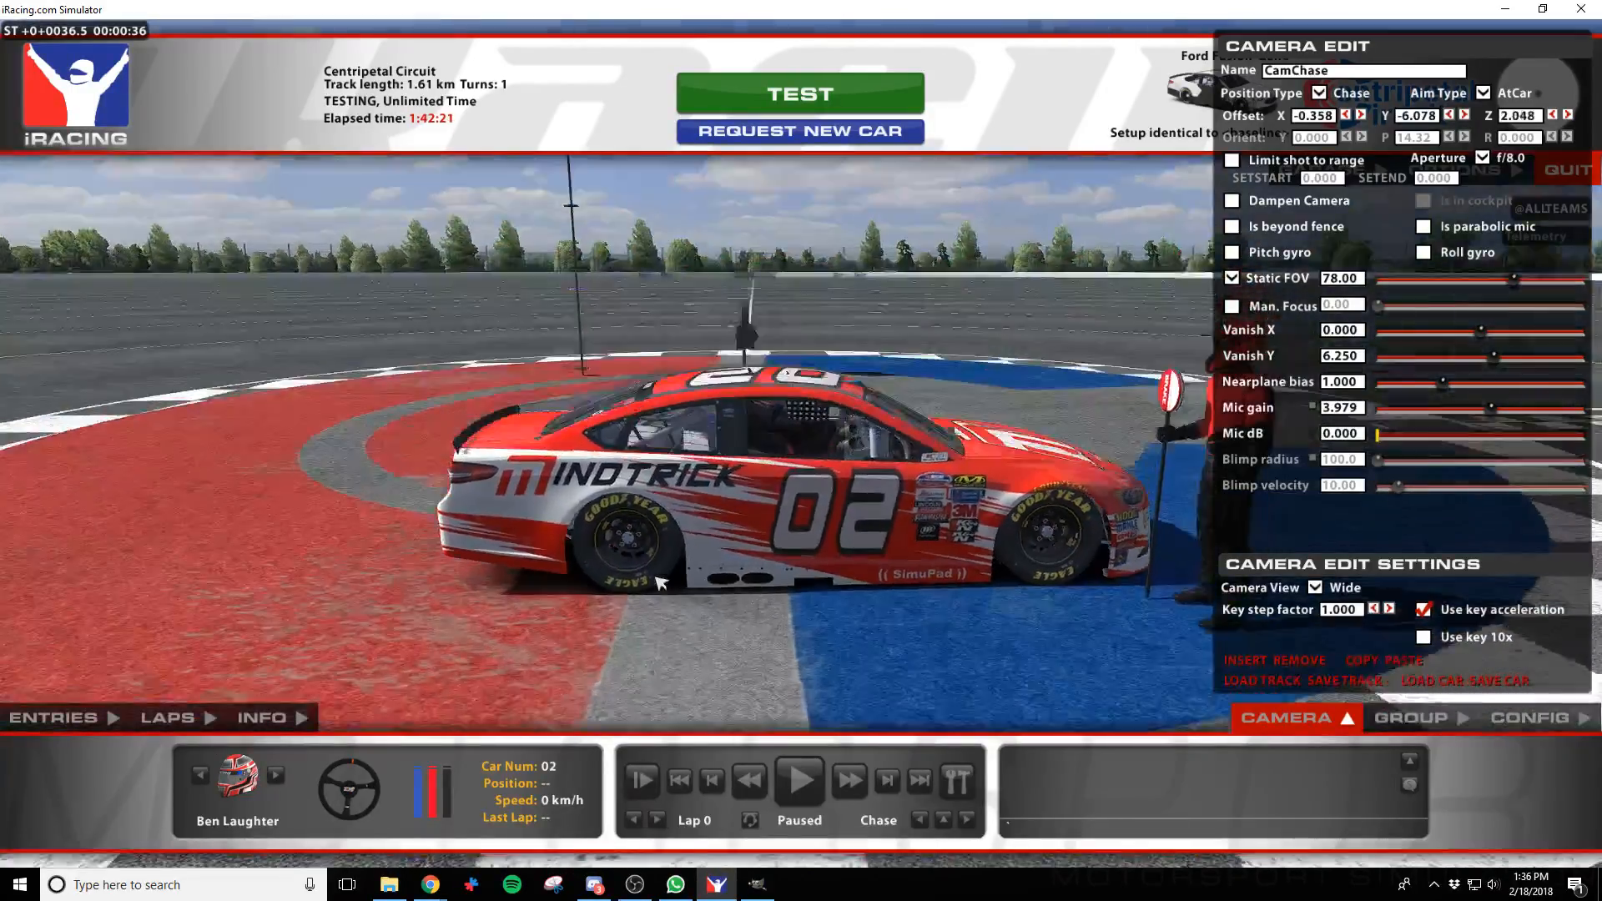
{"action": "key", "text": "w"}
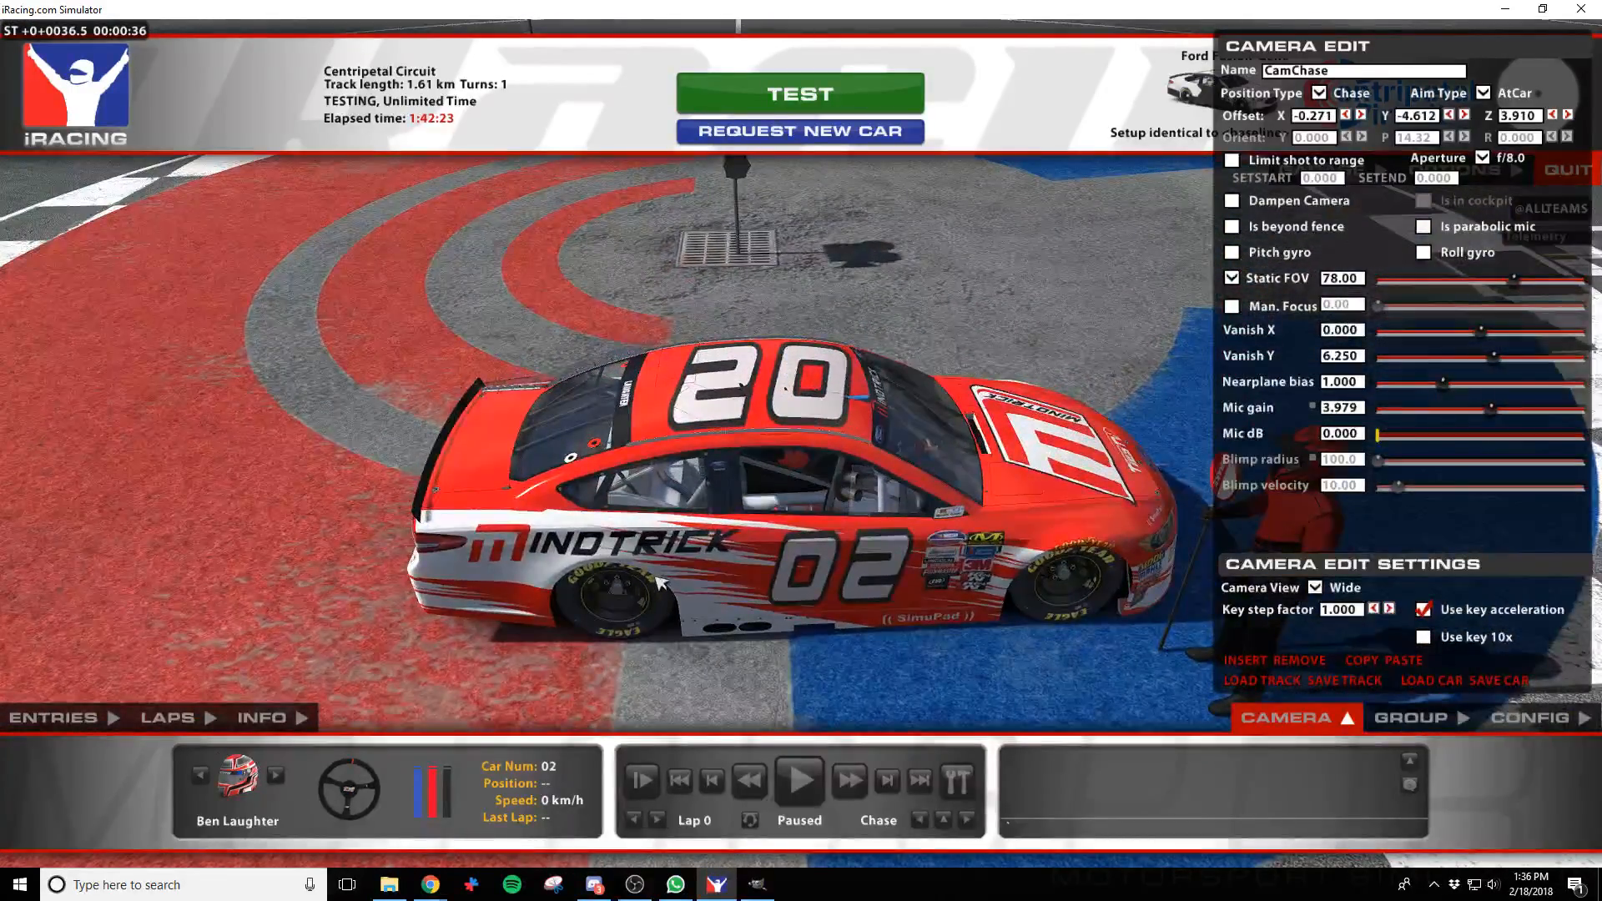
{"action": "key", "text": "s"}
{"action": "key", "text": "alt+s"}
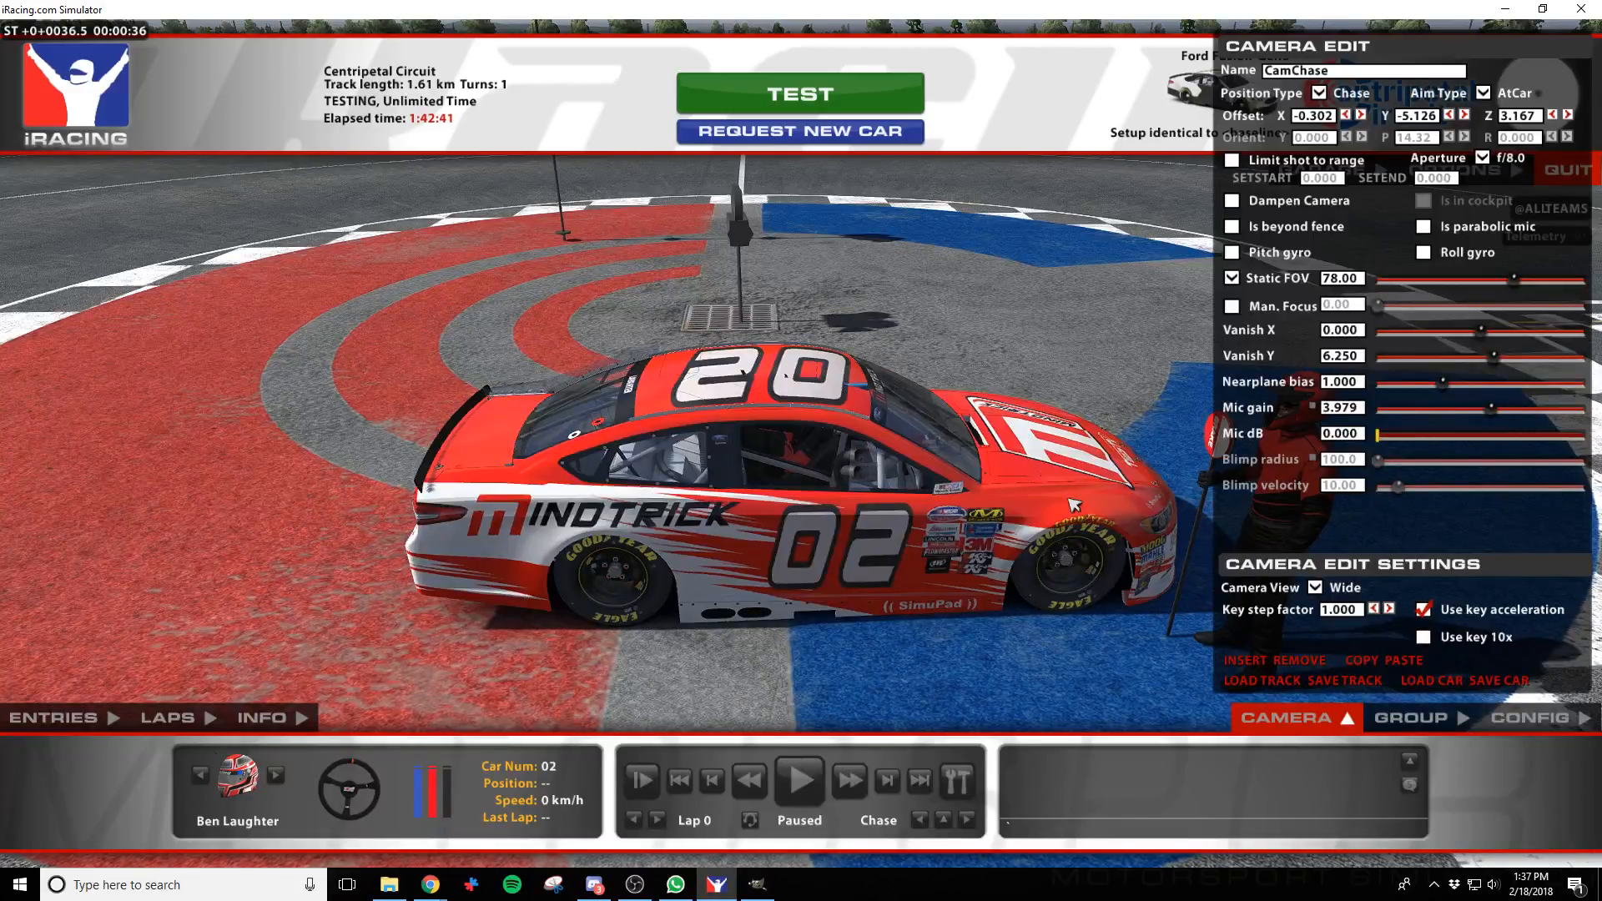
Swing the camera to the car's front, then around its side to the rear quarter
{"action": "key", "text": "d"}
{"action": "key", "text": "w"}
{"action": "key", "text": "f"}
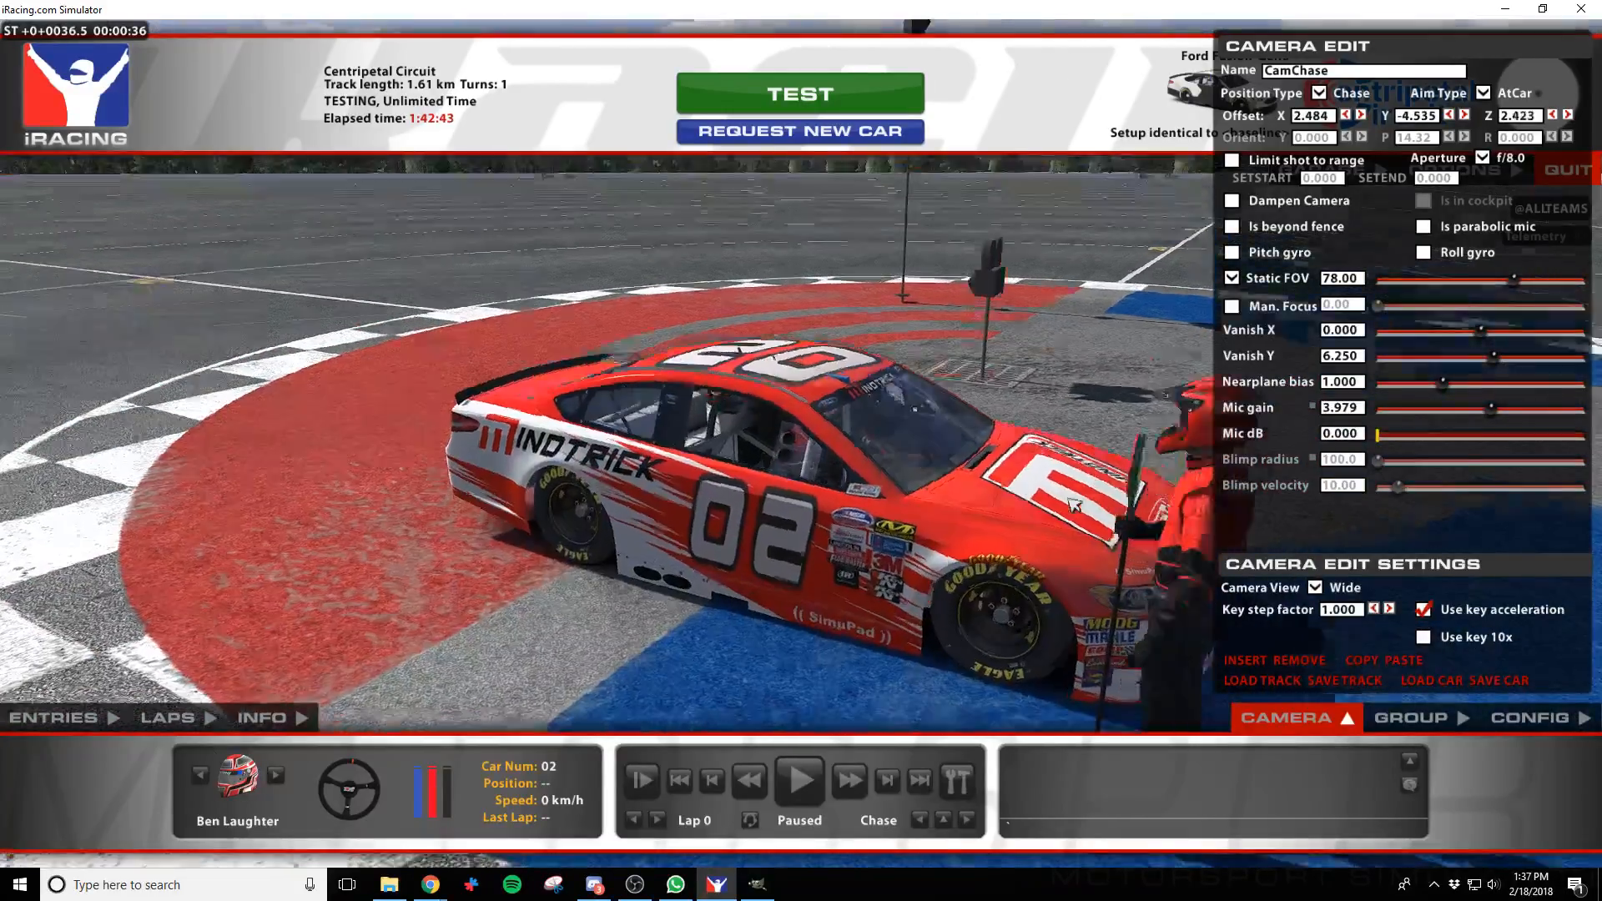
{"action": "key", "text": "f"}
{"action": "key", "text": "d"}
{"action": "key", "text": "w"}
{"action": "key", "text": "s"}
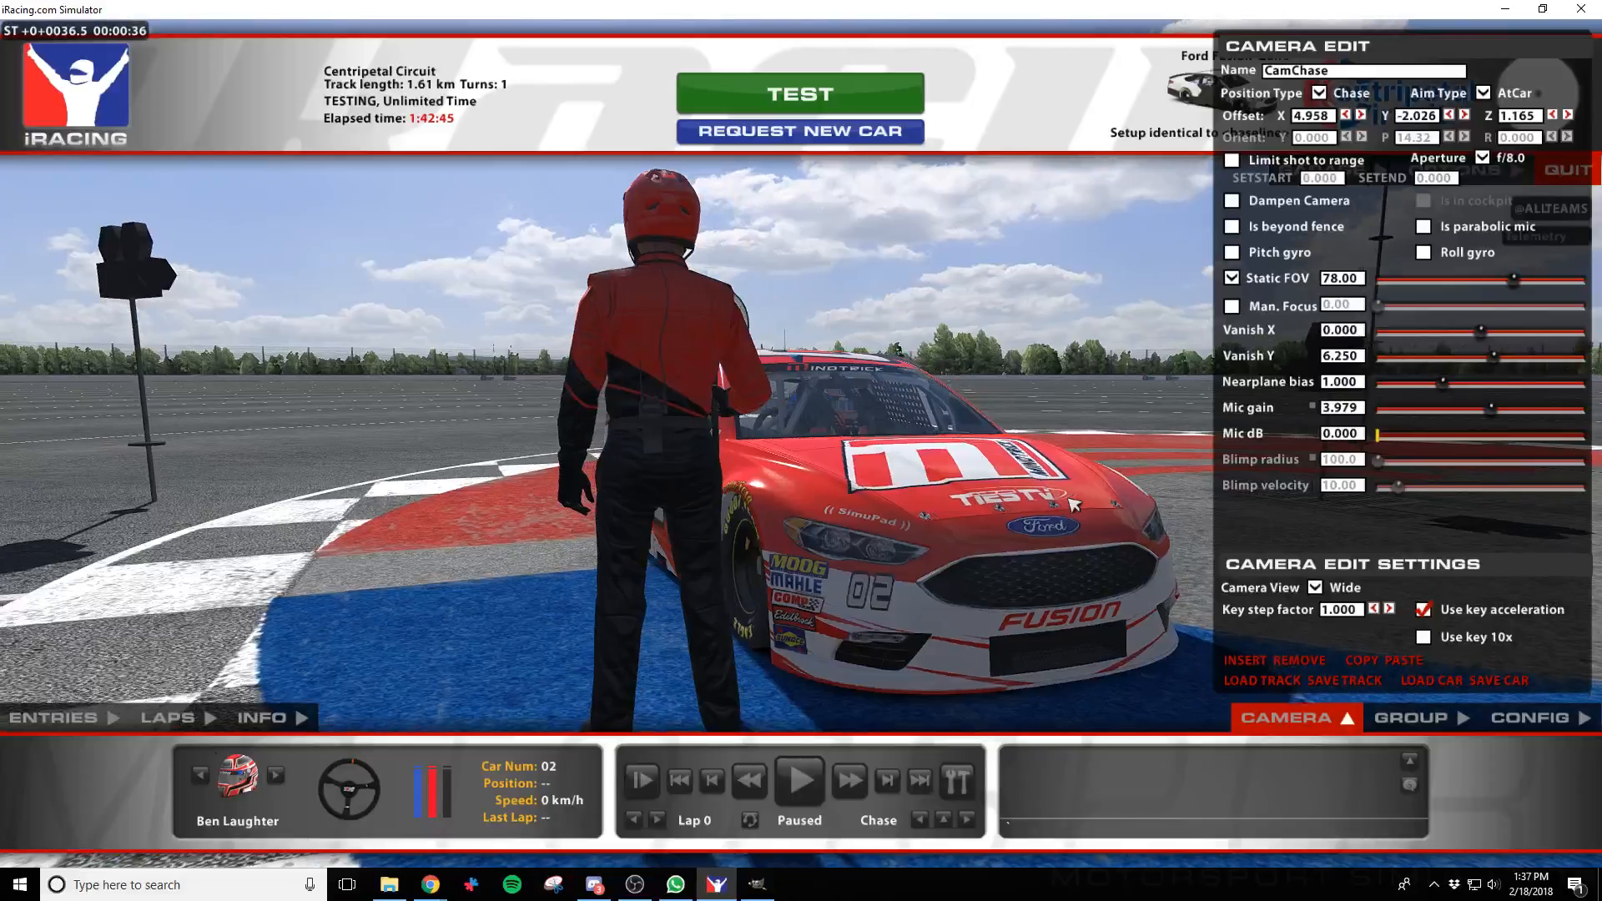
{"action": "key", "text": "a"}
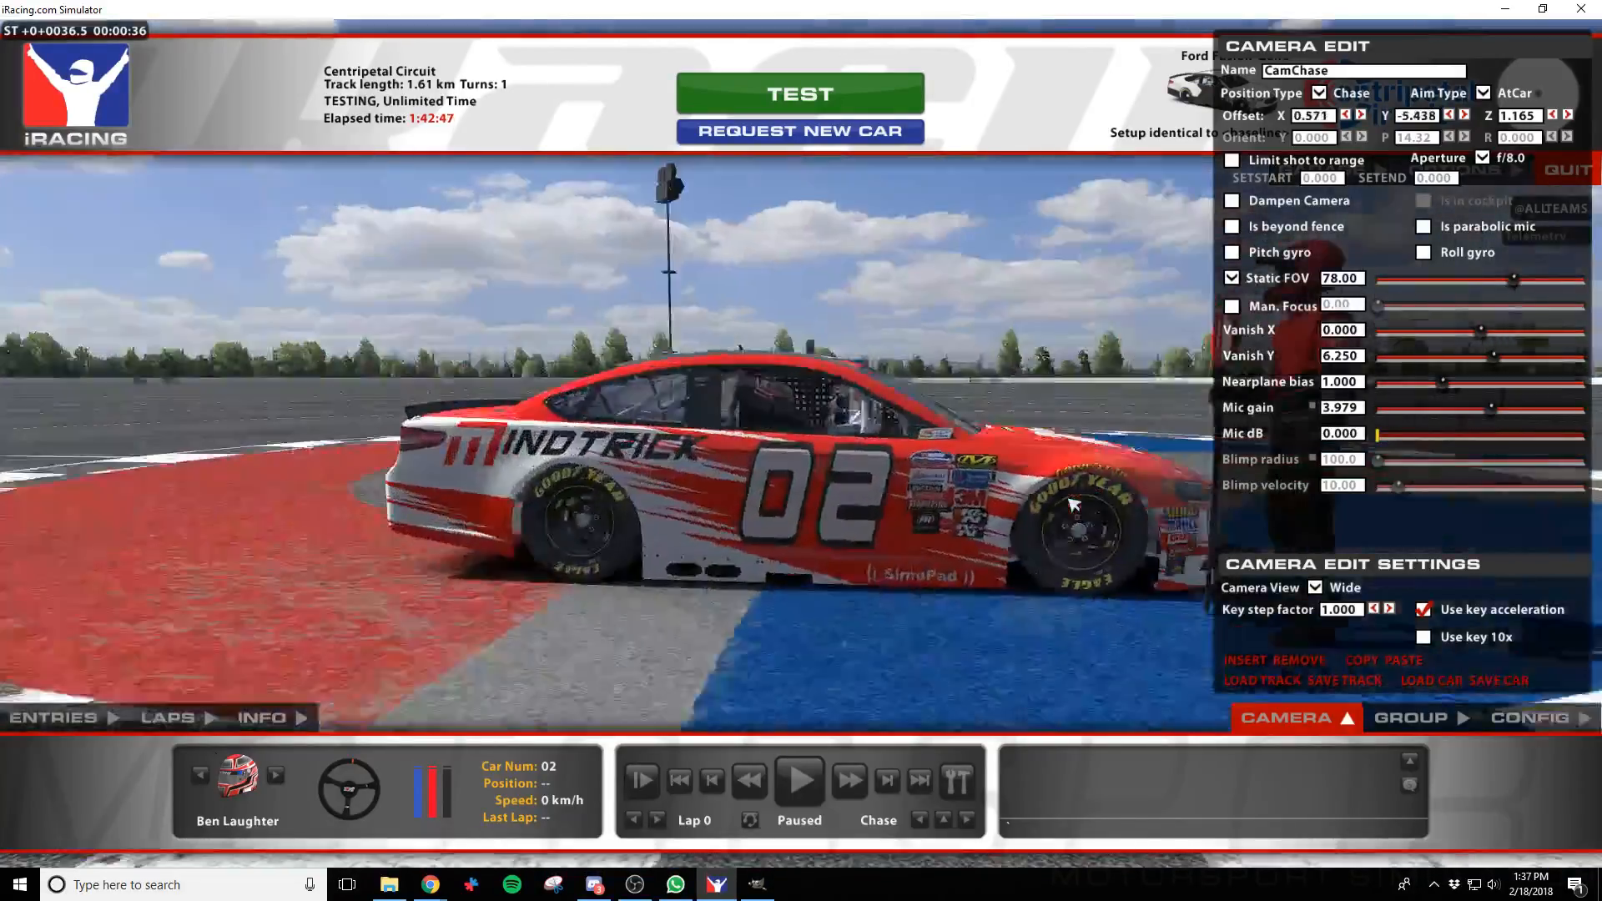
{"action": "key", "text": "a"}
{"action": "key", "text": "alt+Tab"}
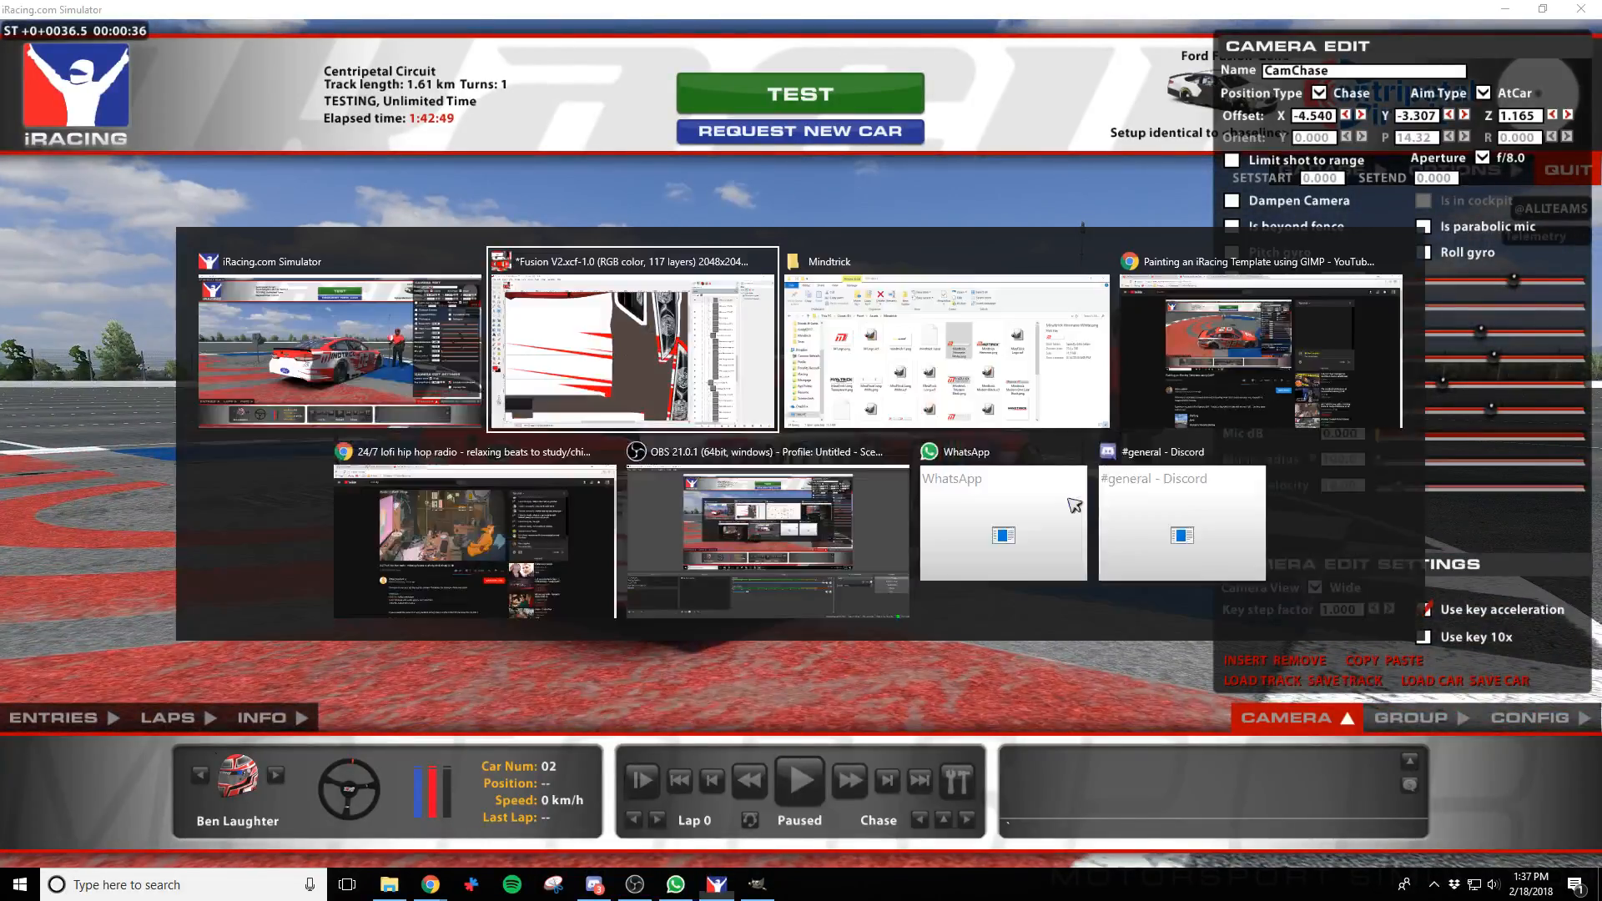
Drop Mindtrick Hermese.png from its folder onto the Fusion V2 canvas as a new layer
{"action": "left_click", "coordinate": [934, 377]}
{"action": "left_click", "coordinate": [873, 377]}
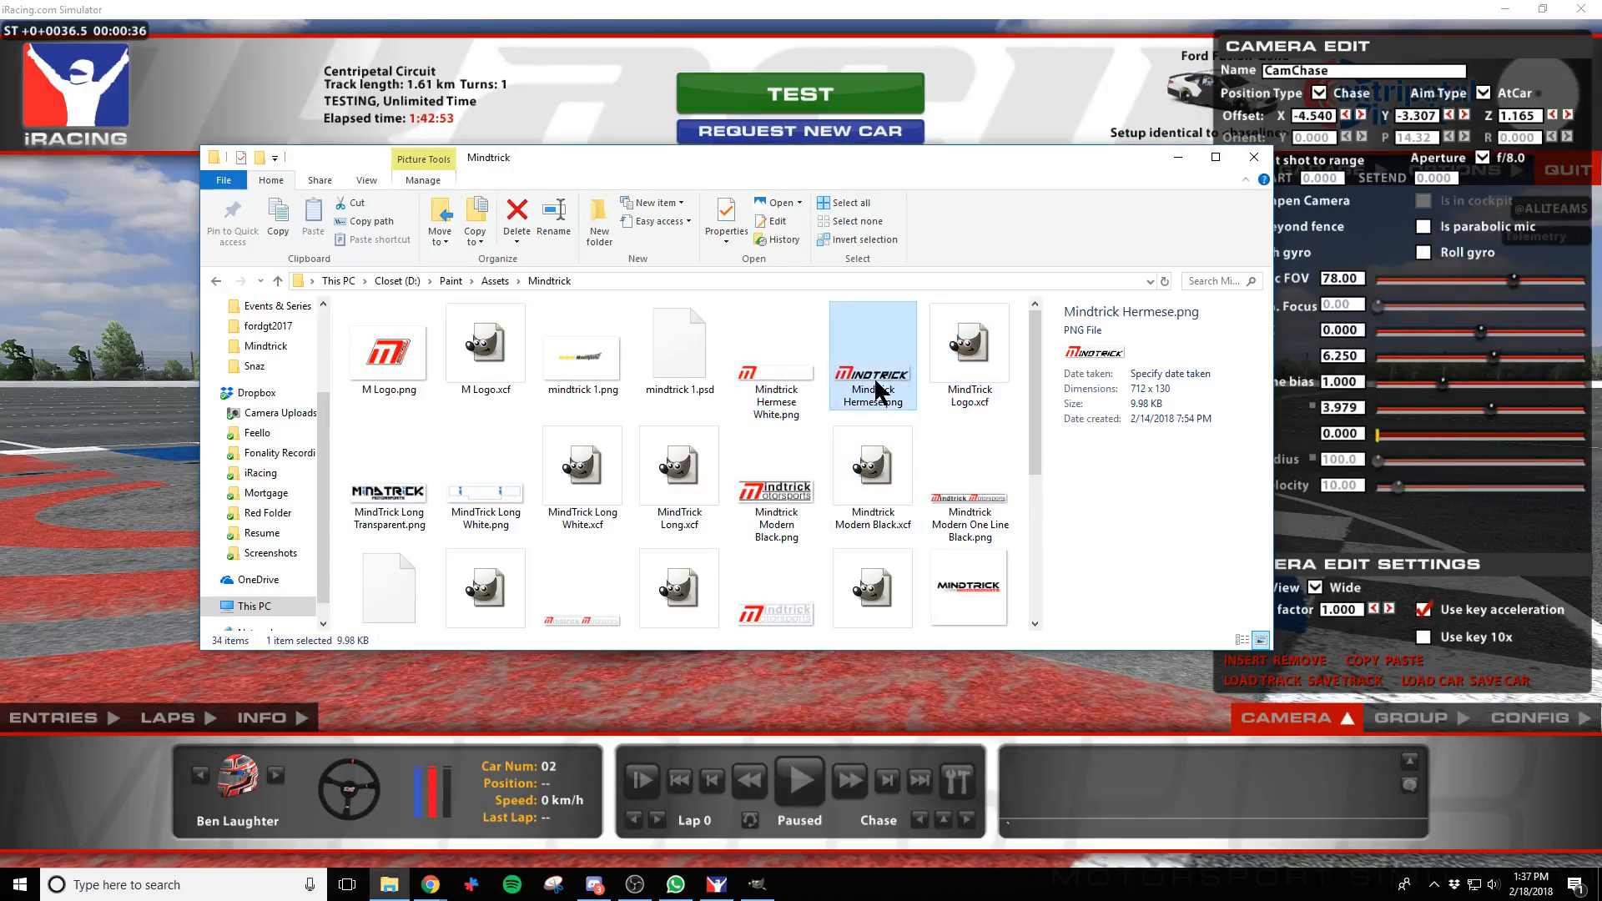
{"action": "key", "text": "alt+Tab"}
{"action": "left_click", "coordinate": [876, 381]}
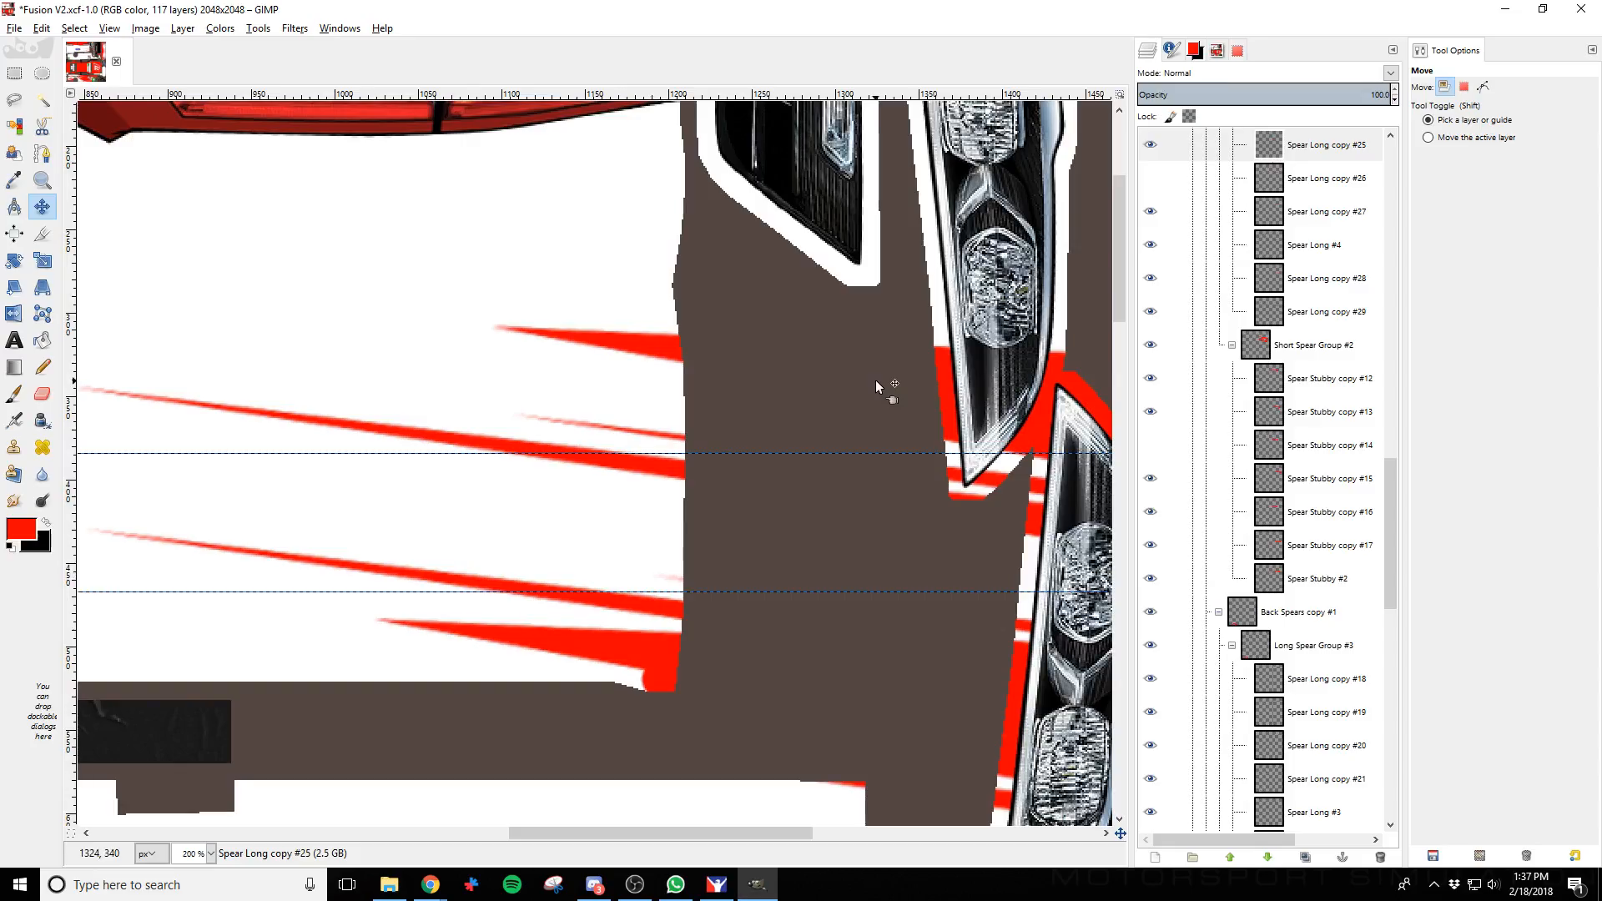
{"action": "scroll", "coordinate": [803, 632], "scroll_direction": "down", "scroll_amount": 3}
{"action": "key", "text": "alt+Tab"}
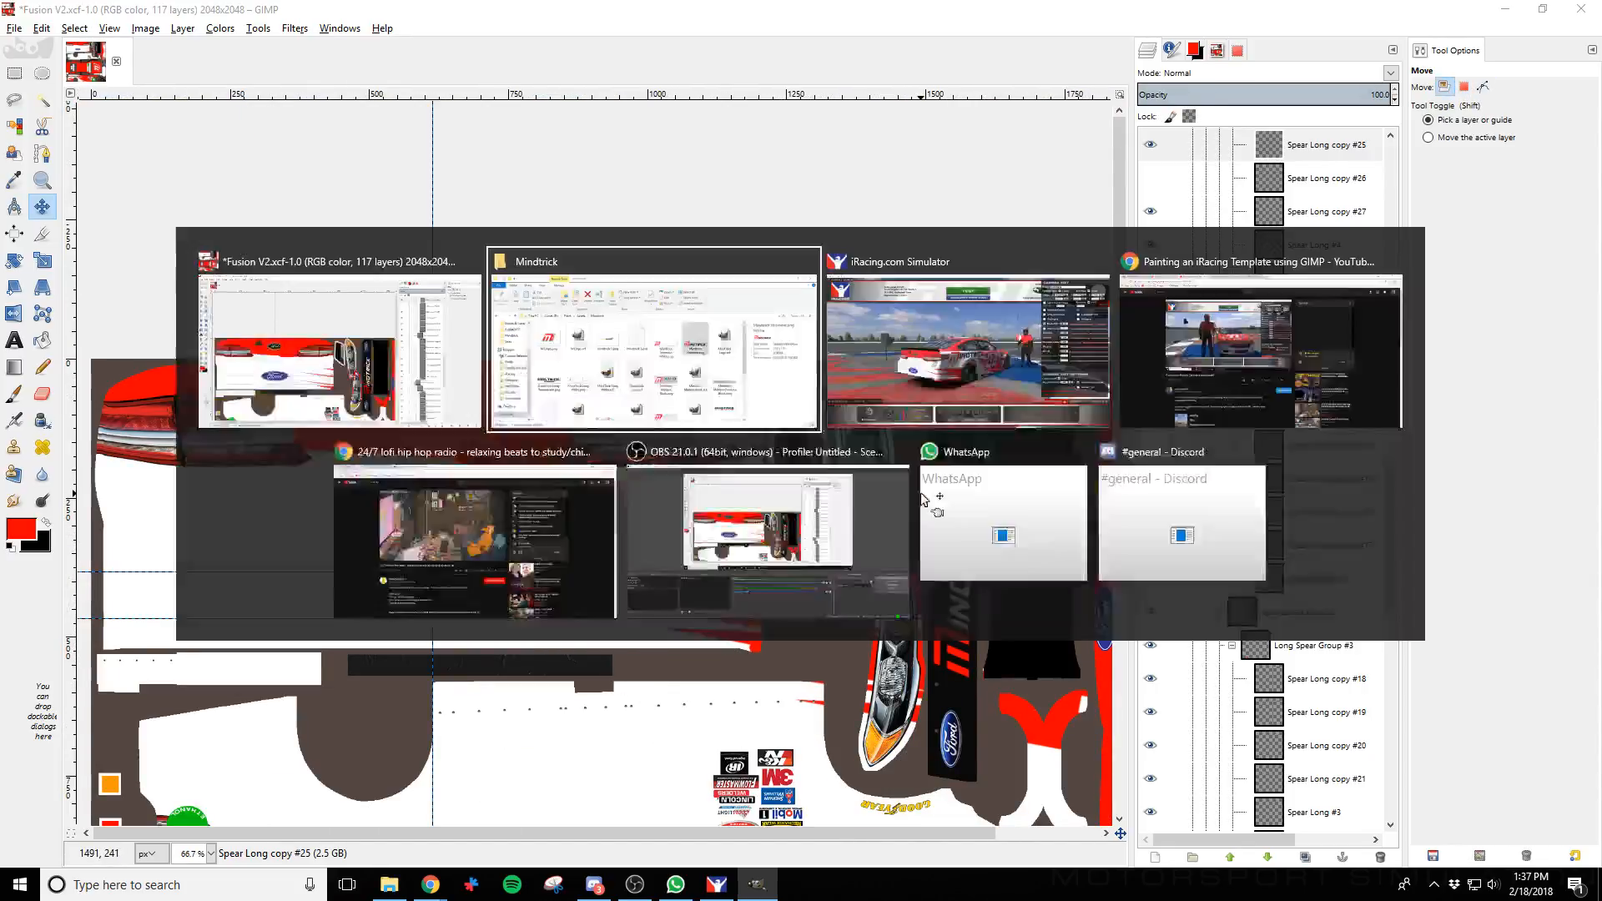
{"action": "left_click_drag", "start_coordinate": [880, 407], "coordinate": [179, 518]}
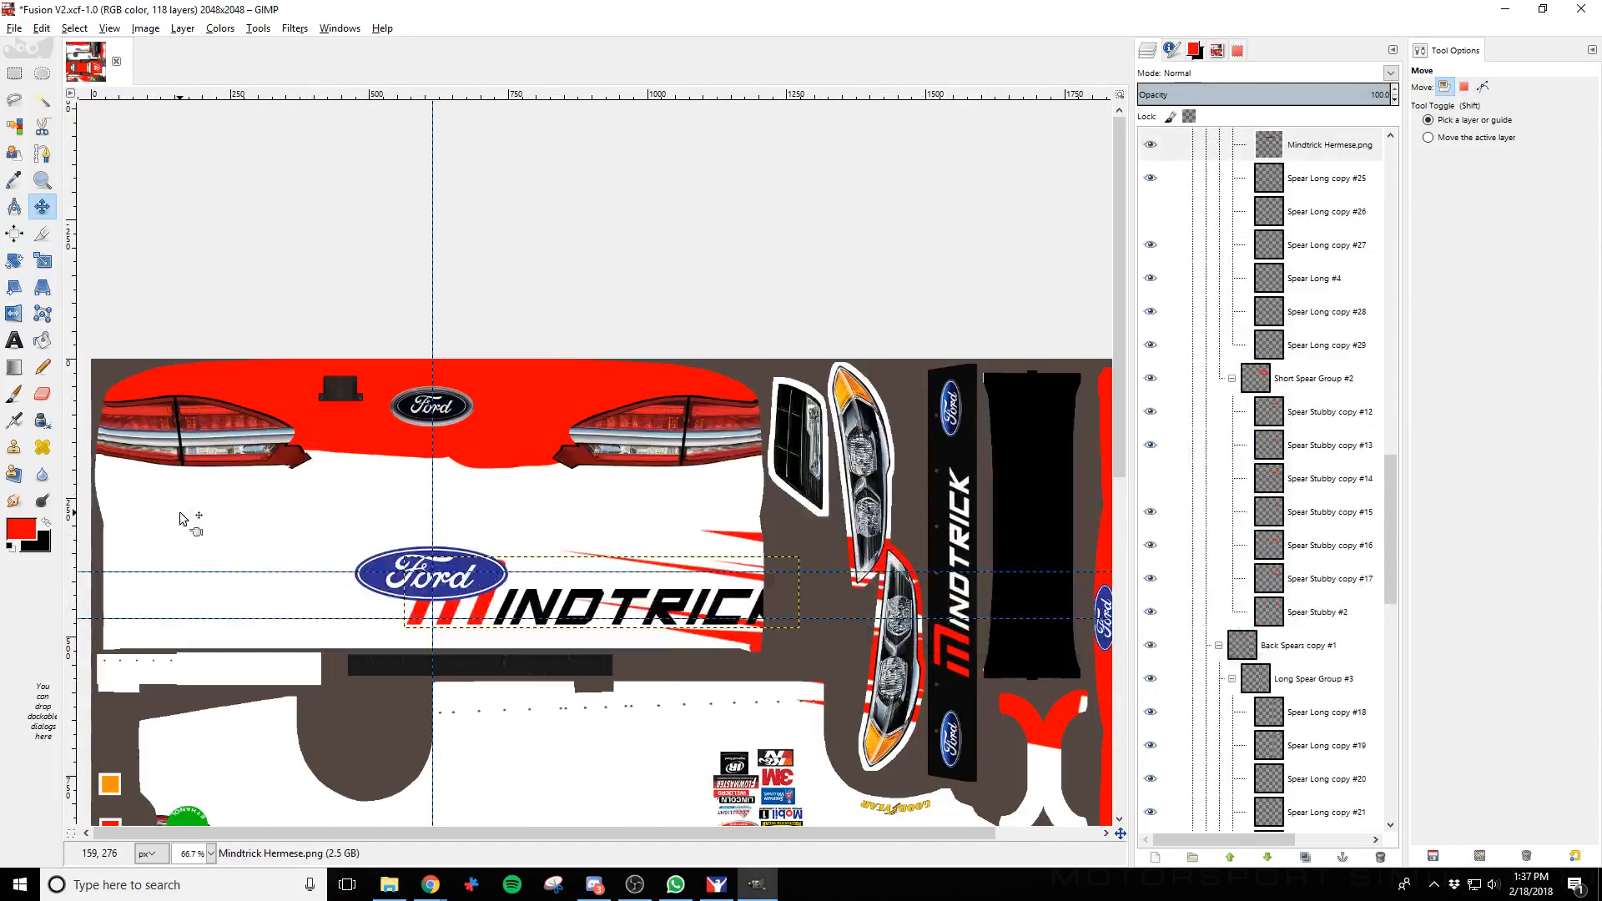
Move the Mindtrick logo beside the rear bumper panel and start rotating it
{"action": "left_click_drag", "start_coordinate": [494, 608], "coordinate": [926, 554]}
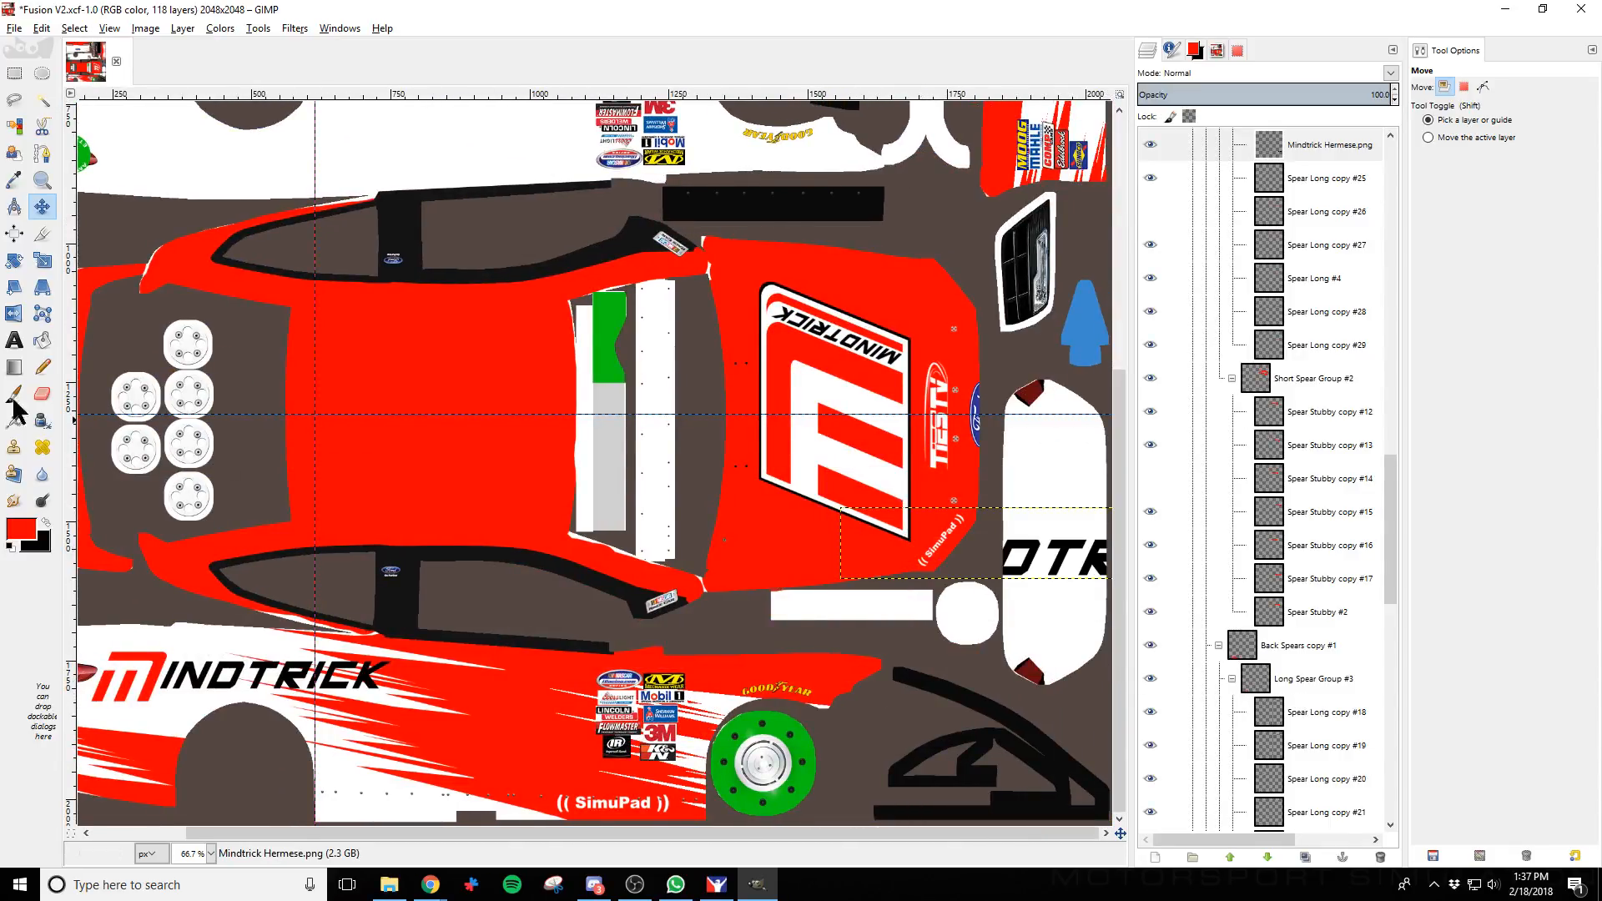
{"action": "left_click", "coordinate": [14, 260]}
{"action": "left_click", "coordinate": [871, 522]}
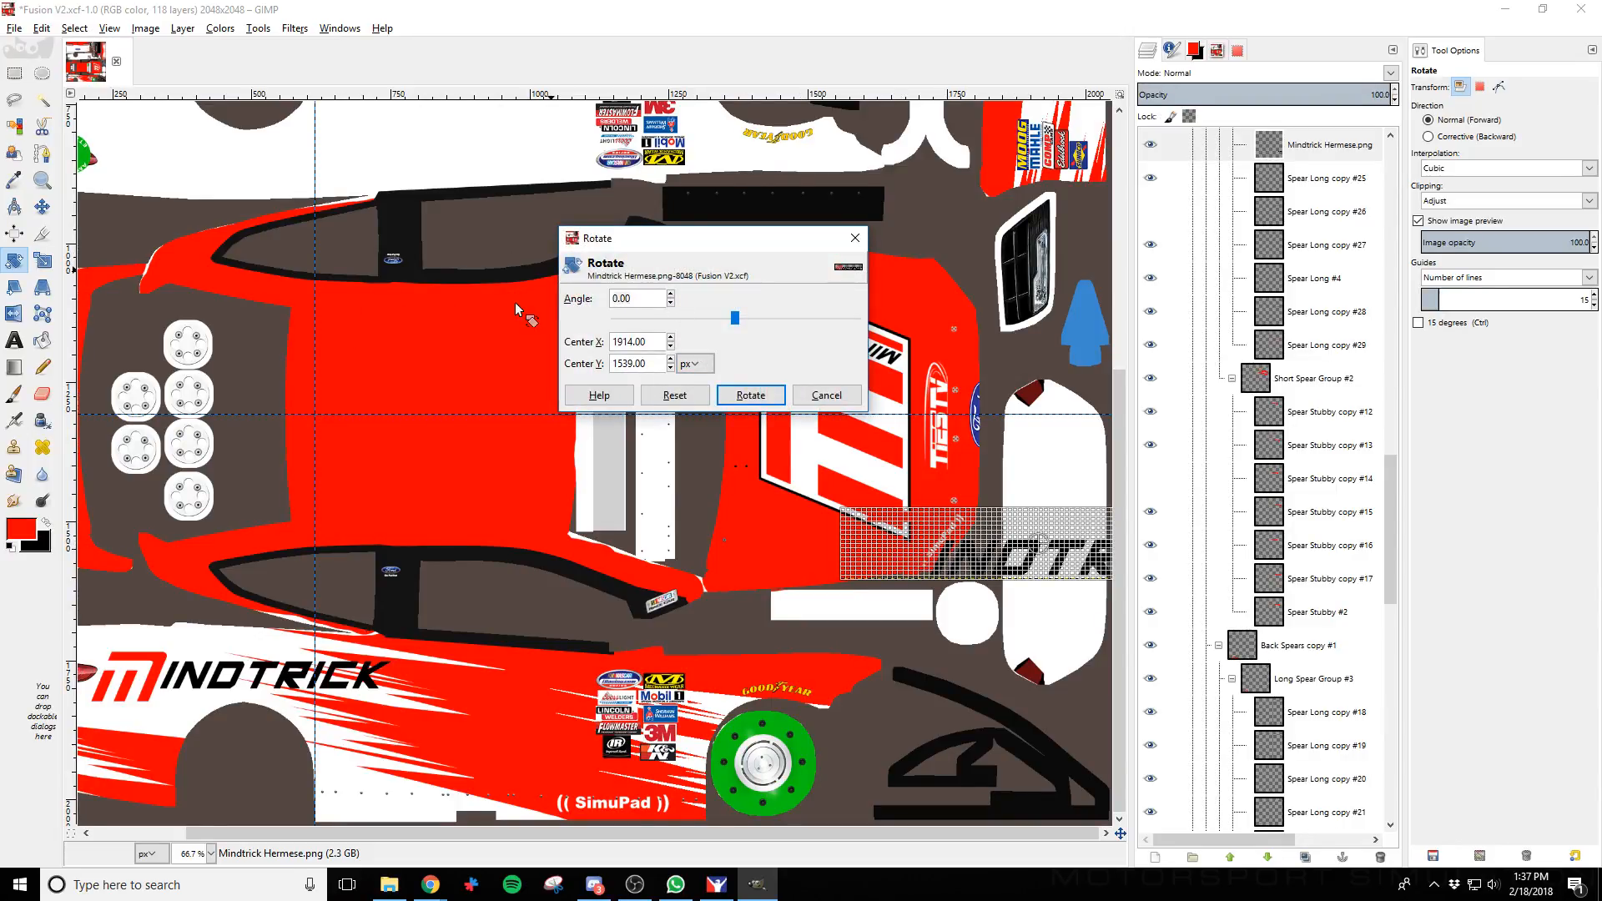
Rotate the Mindtrick logo by -90° so it stands vertically
{"action": "type", "text": "-90"}
{"action": "key", "text": "Return"}
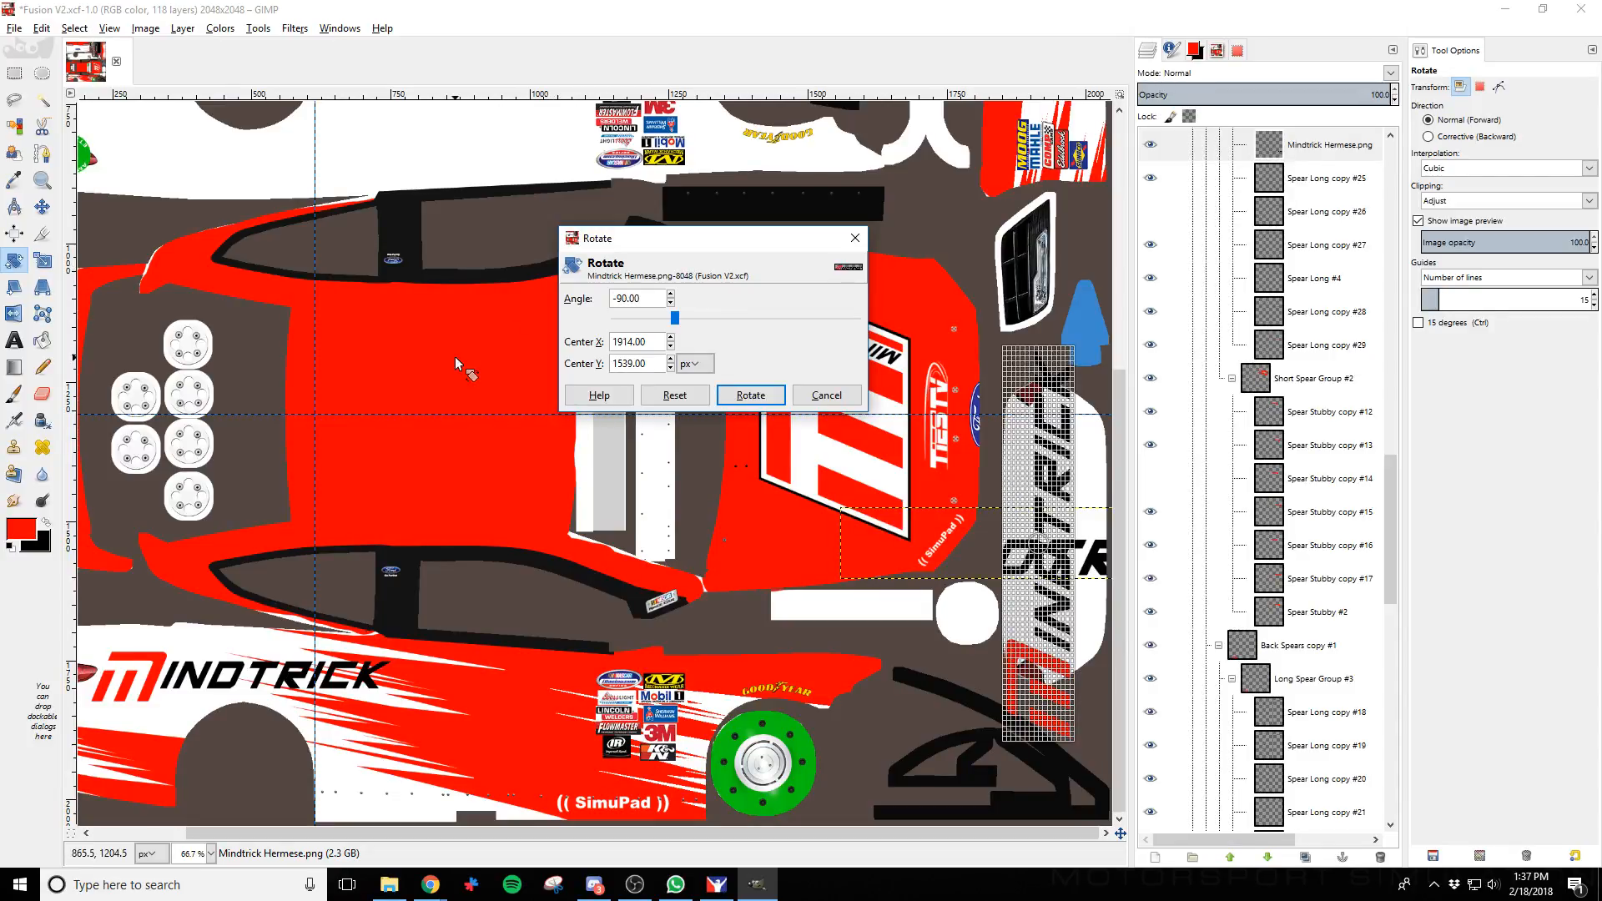
{"action": "left_click", "coordinate": [750, 396]}
Scale the rotated logo down to about 82×446 px to fit the rear bumper panel
{"action": "key", "text": "1"}
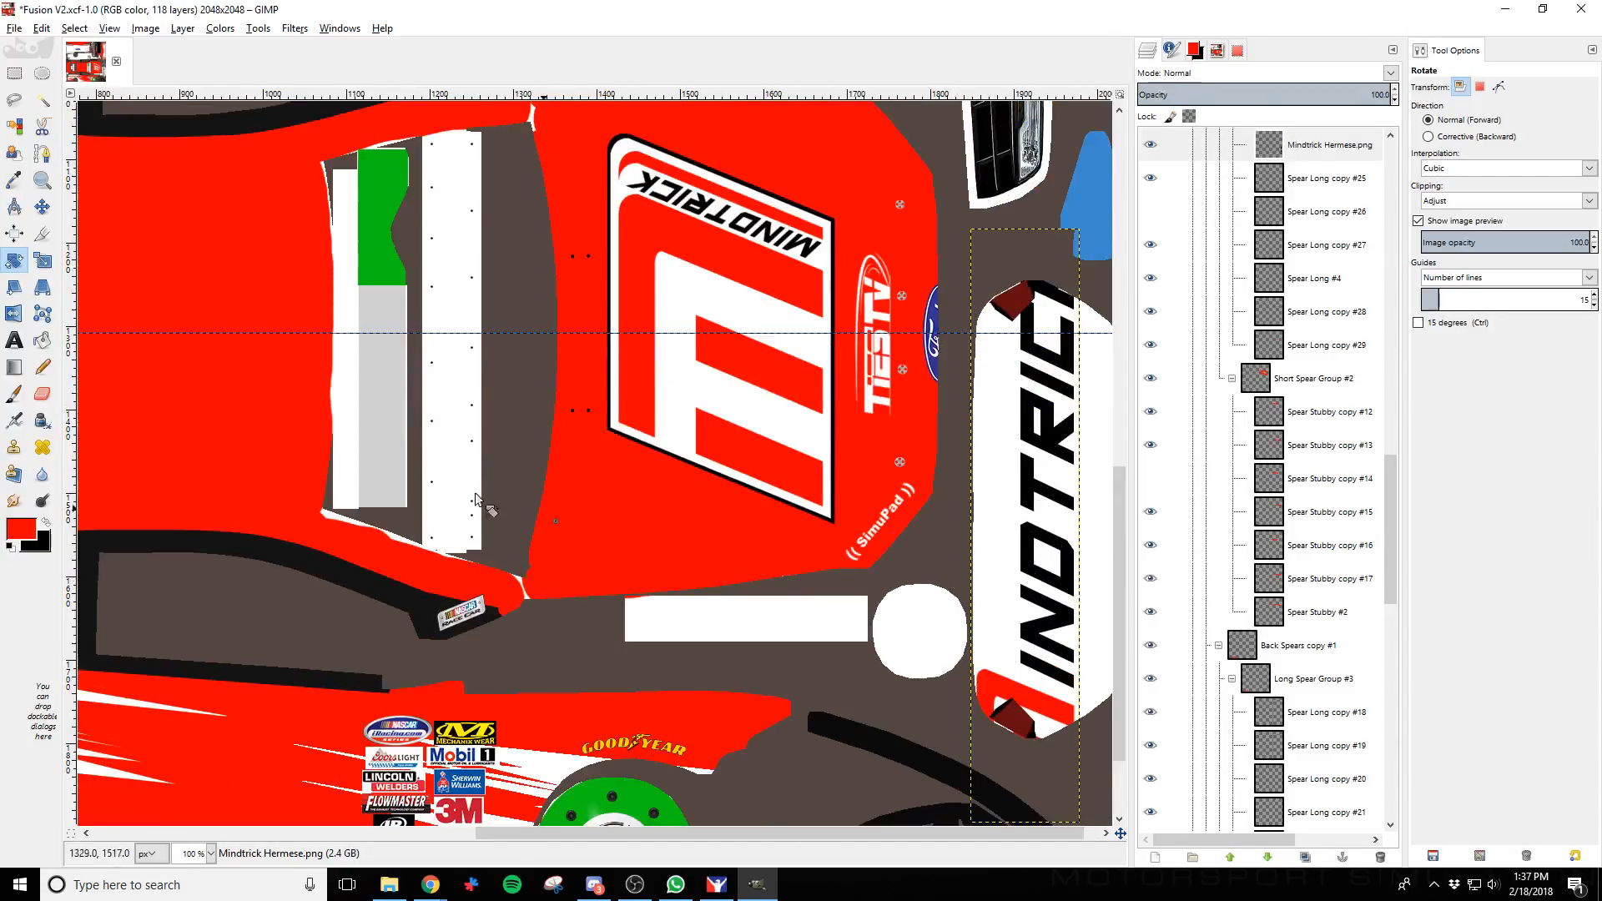
{"action": "left_click", "coordinate": [42, 260]}
{"action": "left_click", "coordinate": [1020, 755]}
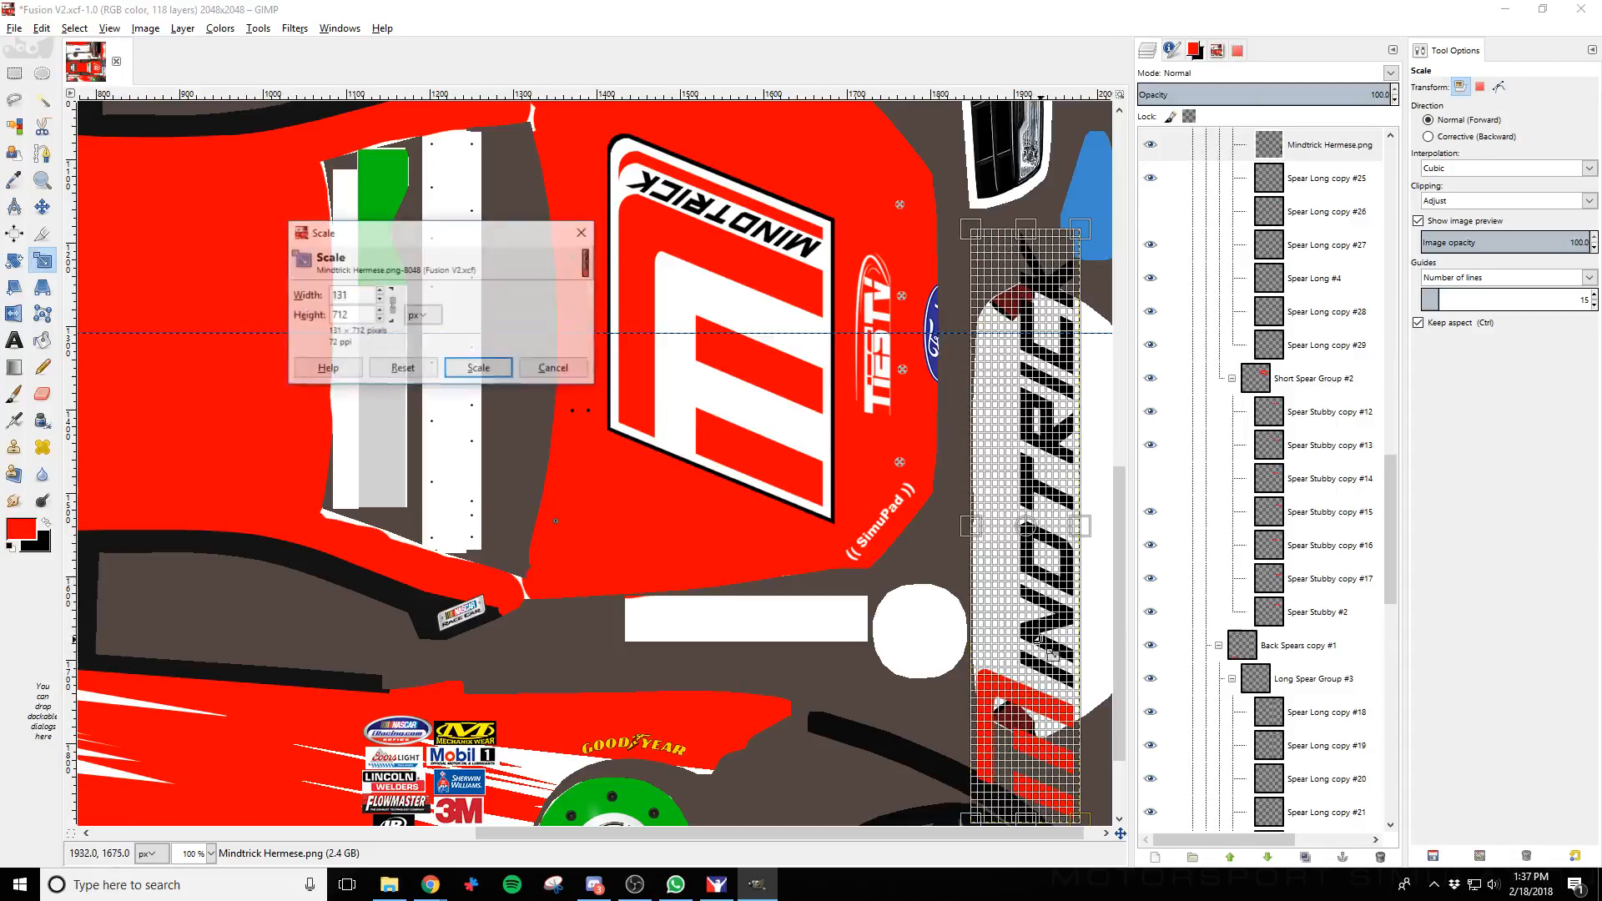
{"action": "left_click_drag", "start_coordinate": [1019, 759], "coordinate": [1084, 413]}
{"action": "left_click", "coordinate": [479, 368]}
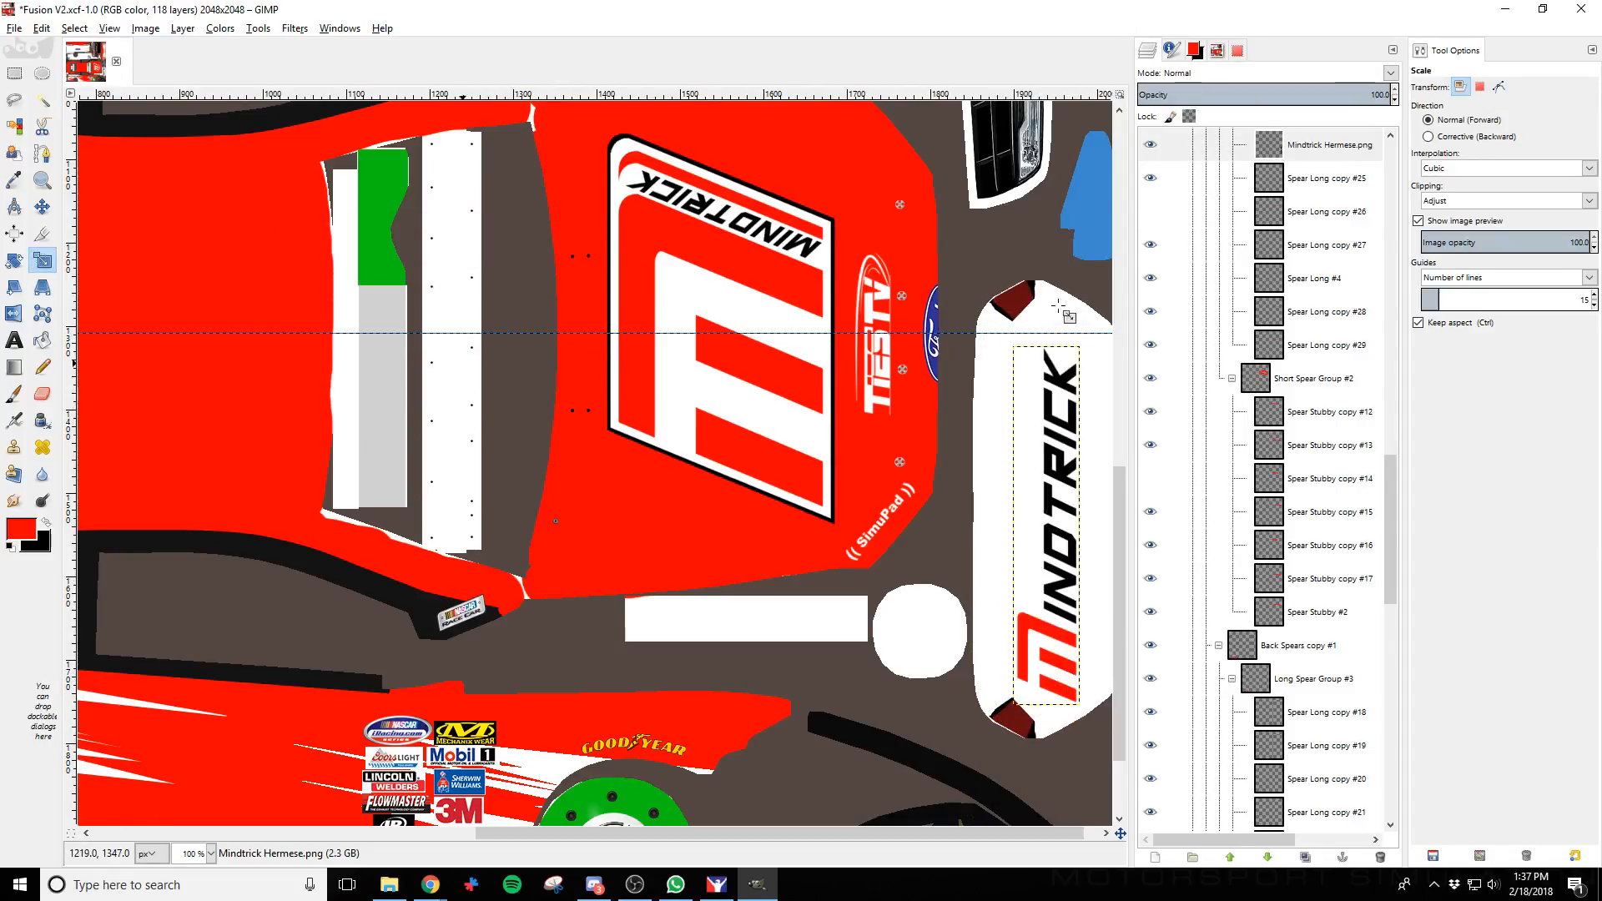
Move the Mindtrick Hermese.png layer into the Logos group
{"action": "scroll", "coordinate": [1283, 292], "scroll_direction": "up", "scroll_amount": 5}
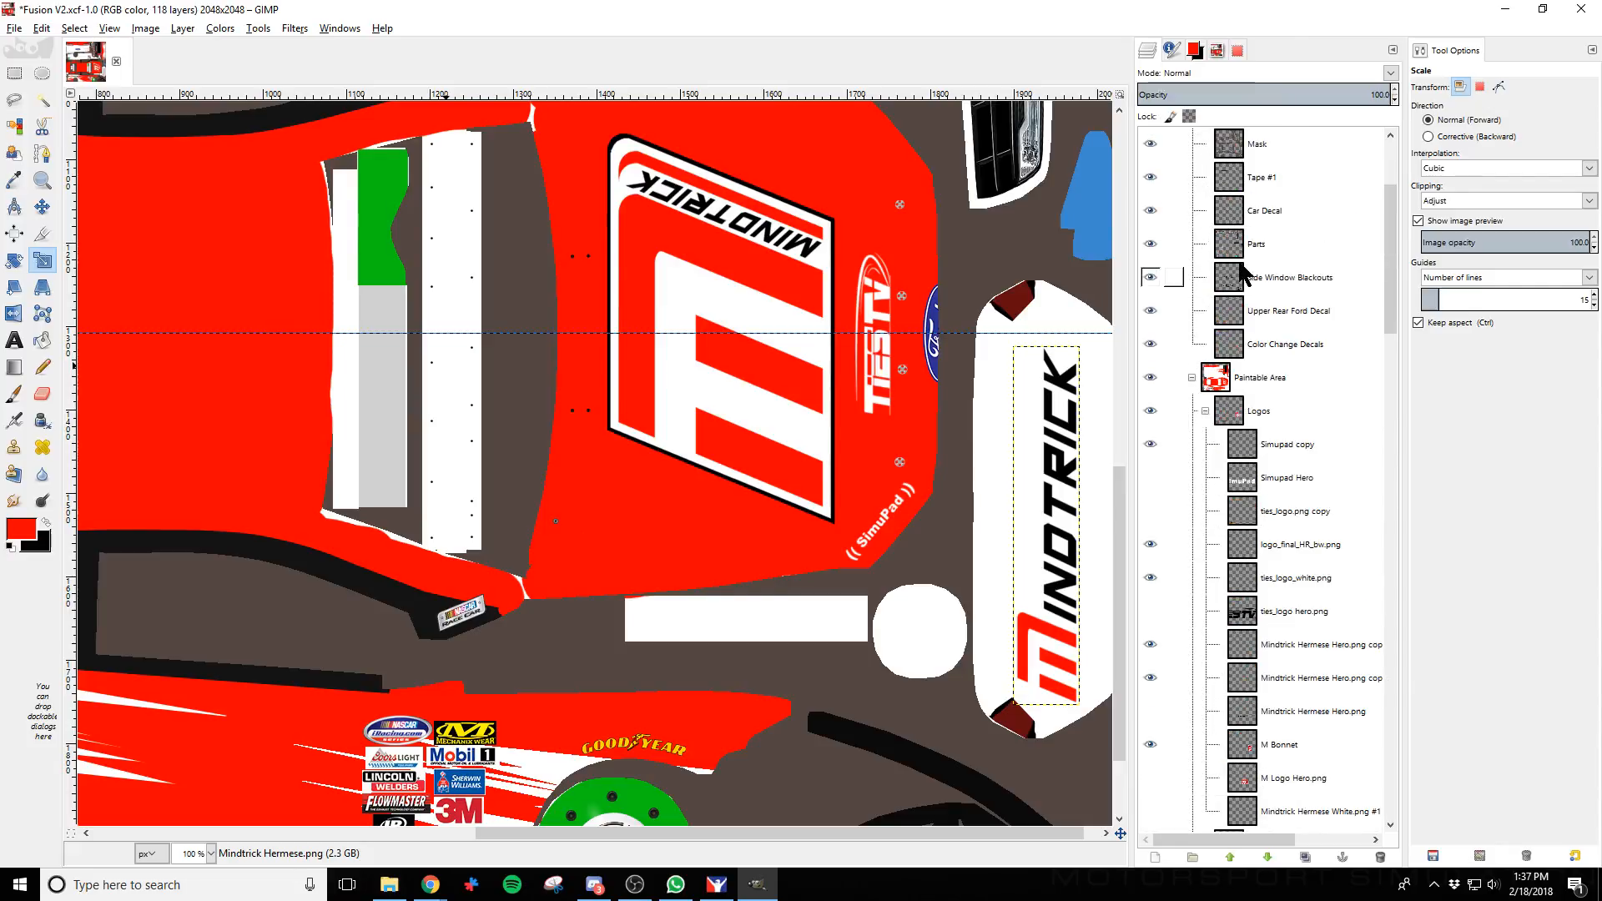
{"action": "scroll", "coordinate": [1289, 313], "scroll_direction": "down", "scroll_amount": 3}
{"action": "scroll", "coordinate": [1289, 325], "scroll_direction": "down", "scroll_amount": 2}
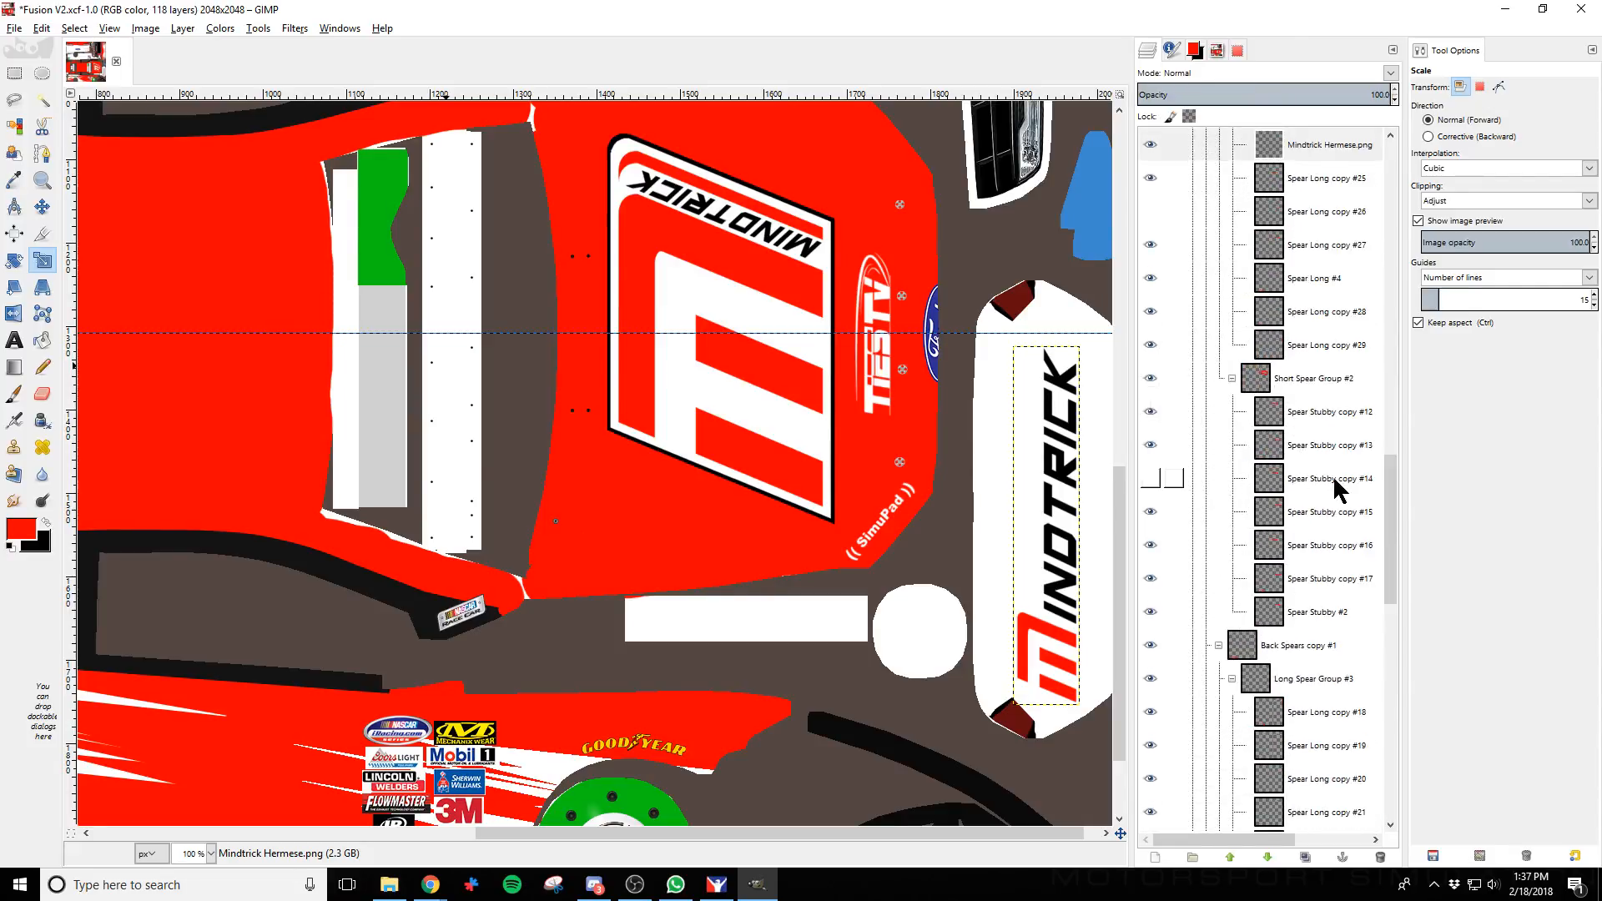
{"action": "scroll", "coordinate": [1333, 468], "scroll_direction": "up", "scroll_amount": 4}
{"action": "scroll", "coordinate": [1335, 427], "scroll_direction": "up", "scroll_amount": 6}
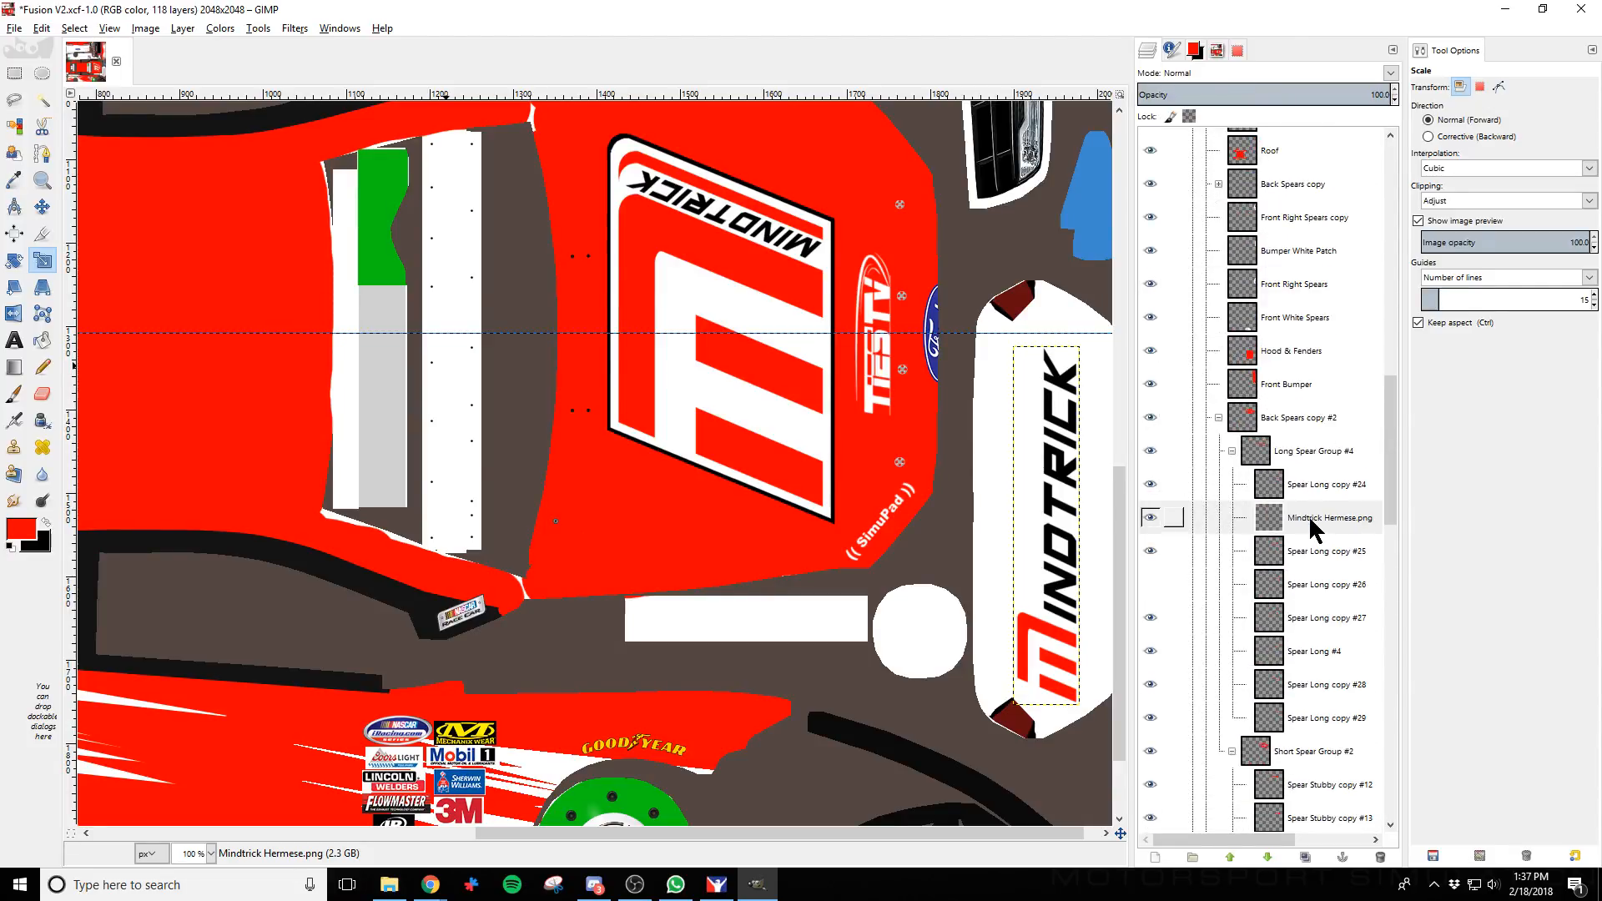
{"action": "left_click_drag", "start_coordinate": [1316, 521], "coordinate": [1294, 492]}
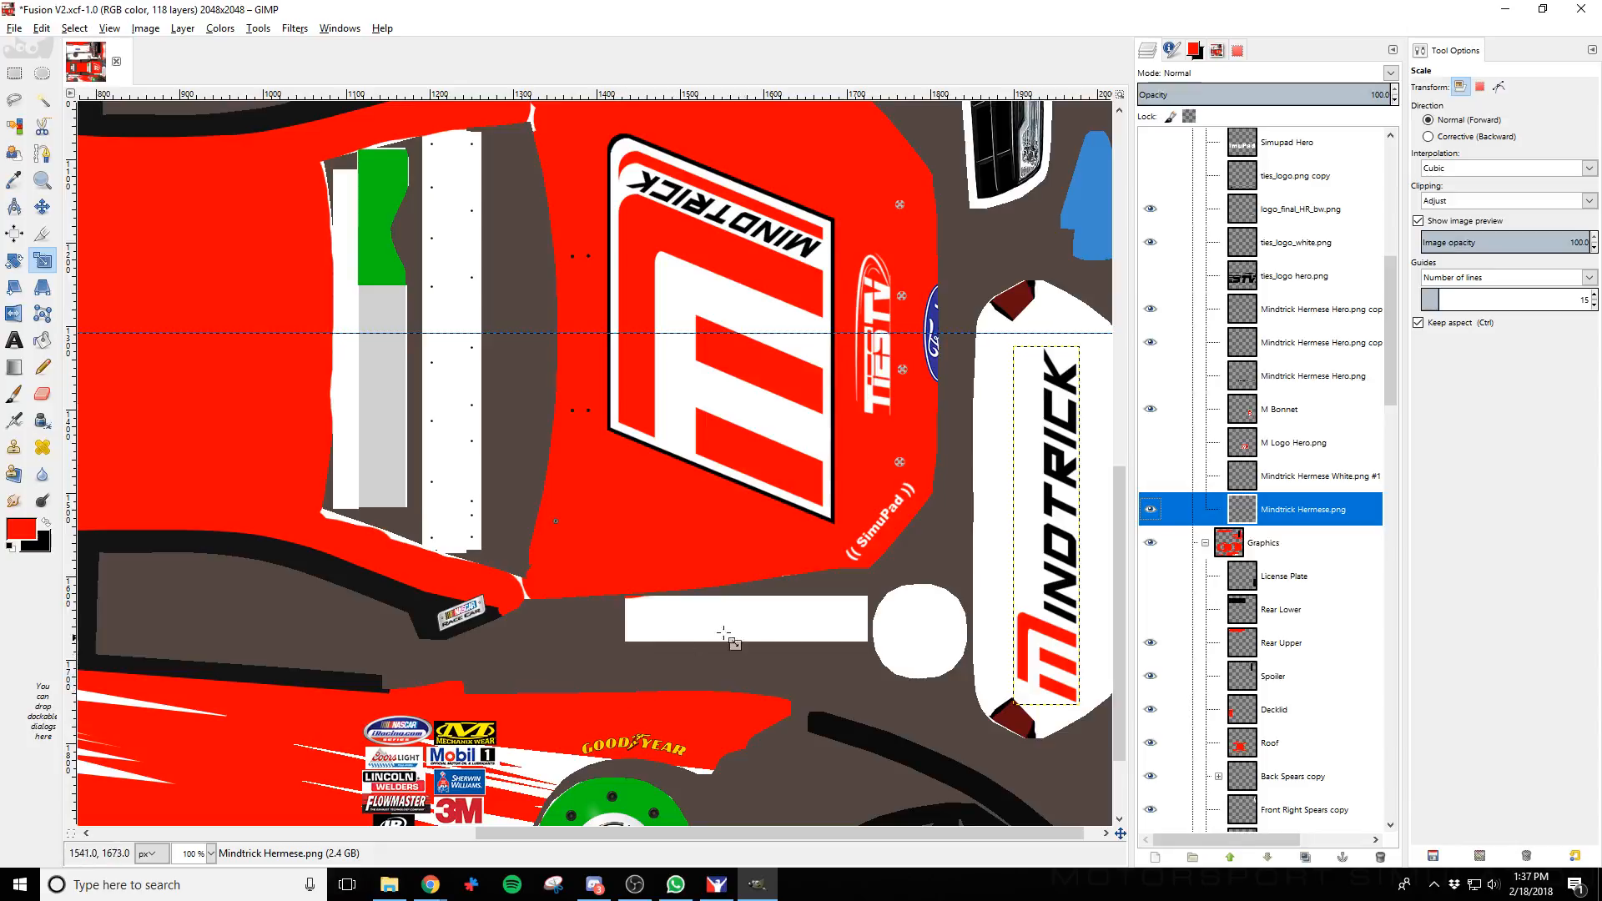
{"action": "scroll", "coordinate": [1176, 276], "scroll_direction": "up", "scroll_amount": 5}
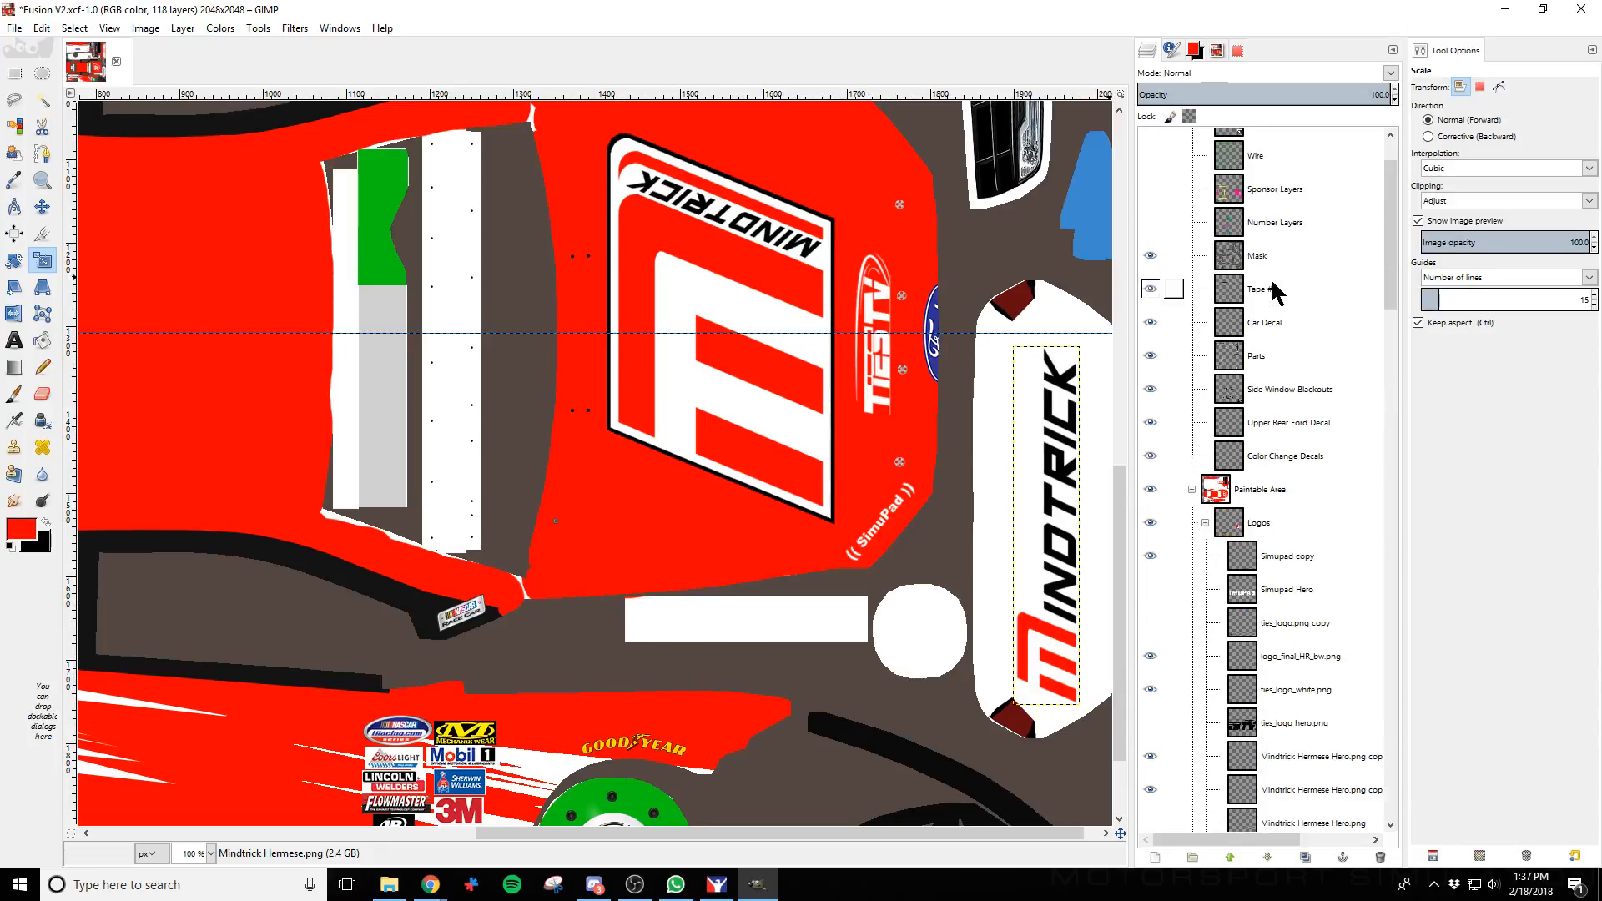
Align the vertical Mindtrick logo on the bumper panel to a horizontal guide using the Wire overlay
{"action": "left_click", "coordinate": [1151, 244]}
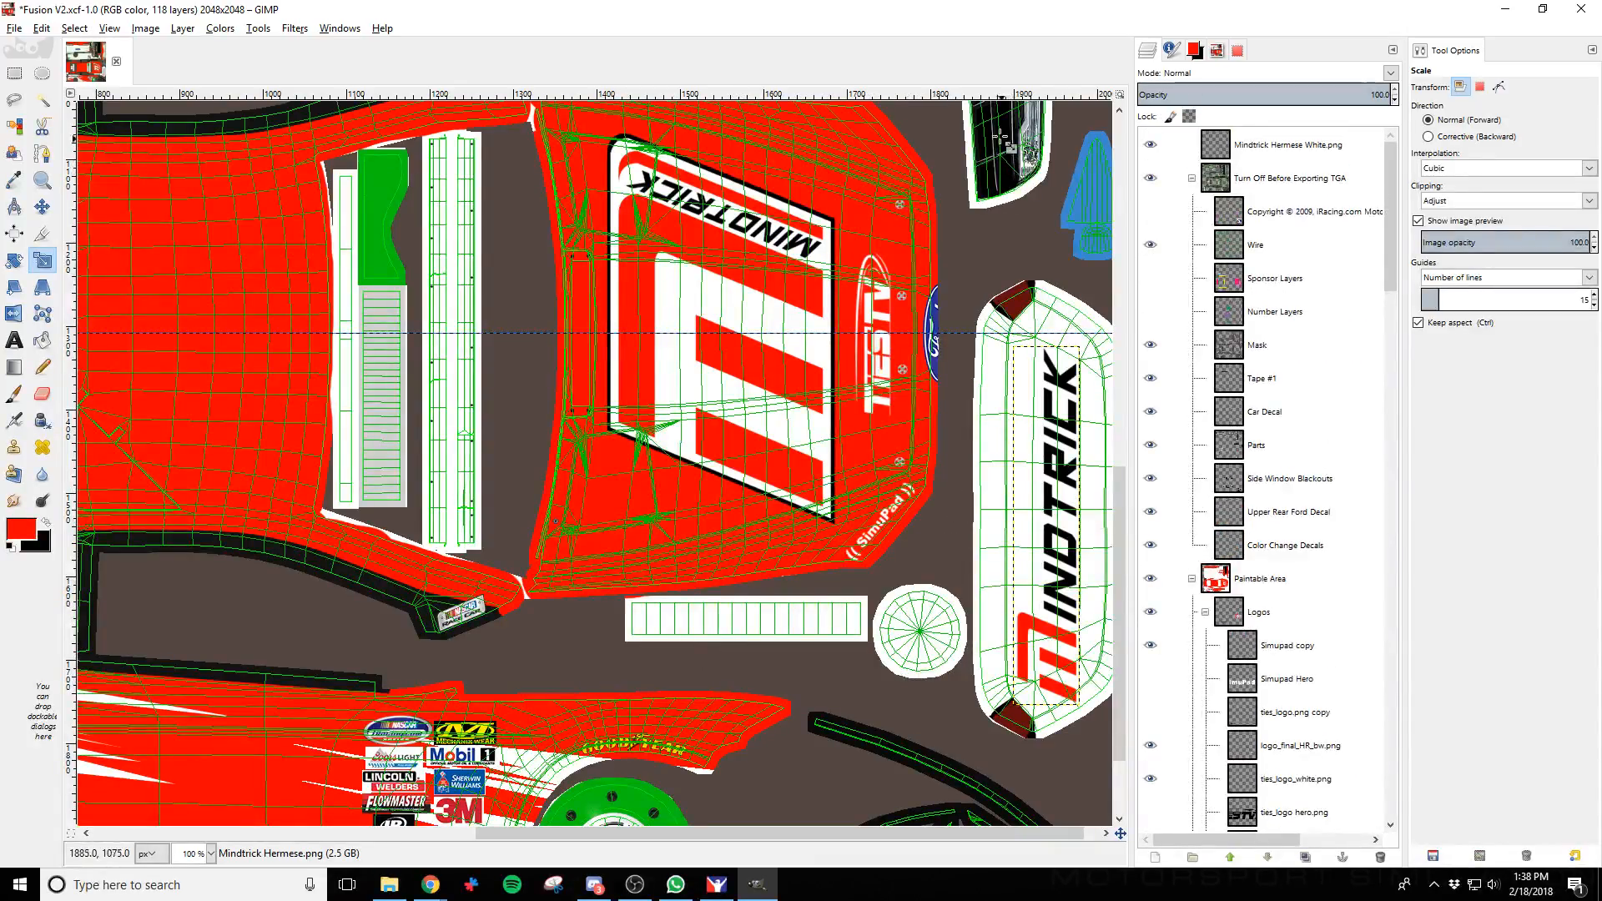
{"action": "left_click_drag", "start_coordinate": [1001, 95], "coordinate": [990, 509]}
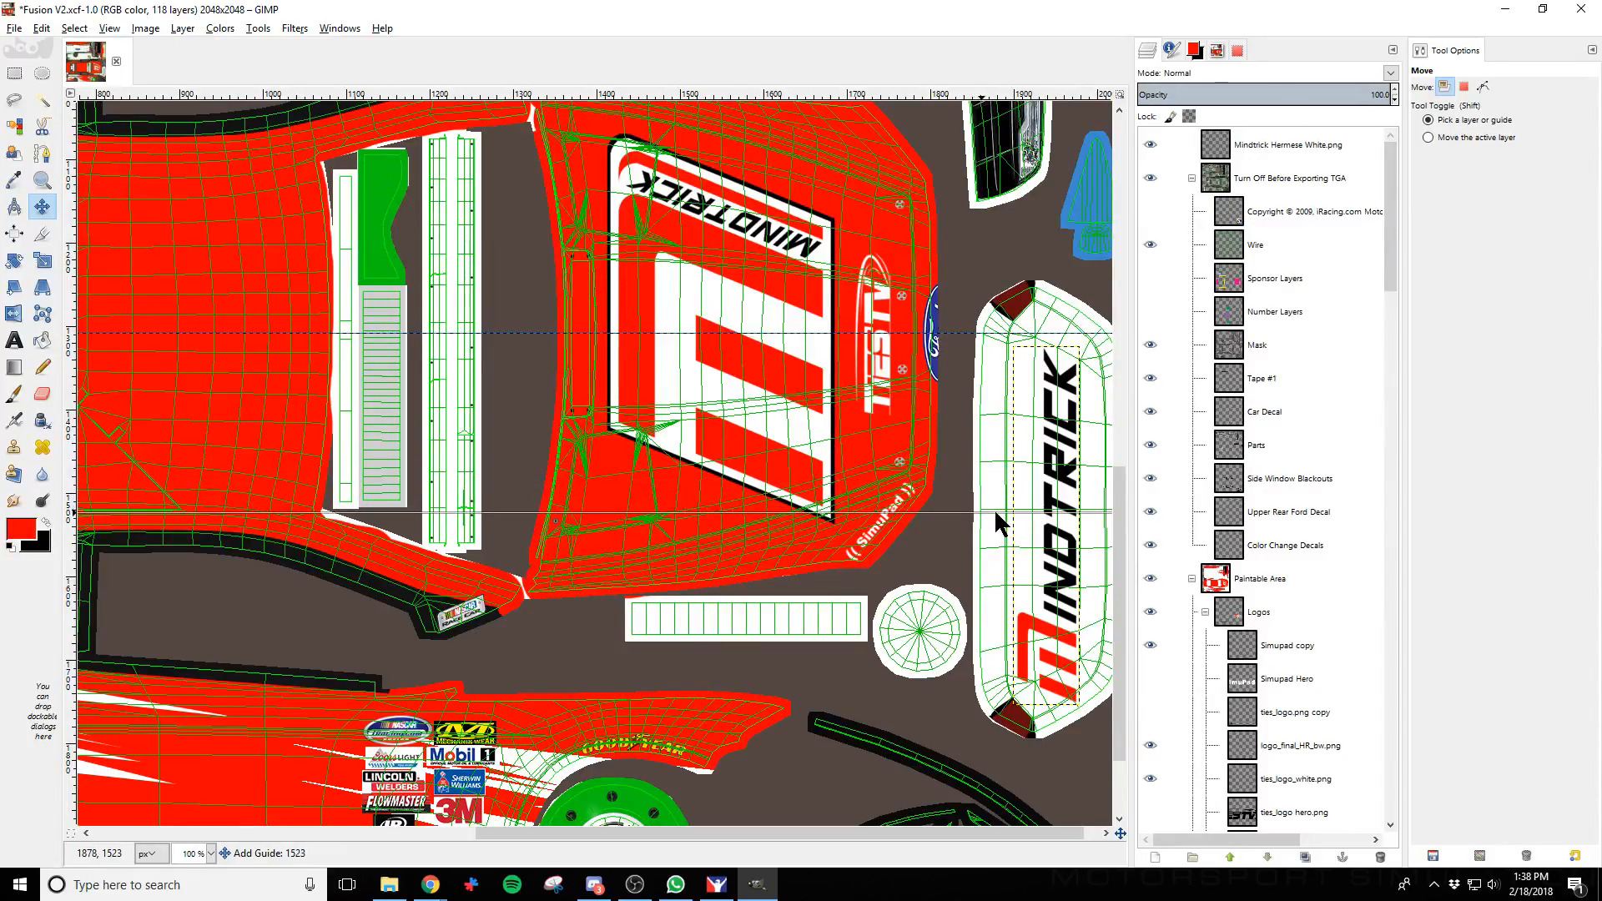
{"action": "left_click_drag", "start_coordinate": [1049, 557], "coordinate": [1042, 513]}
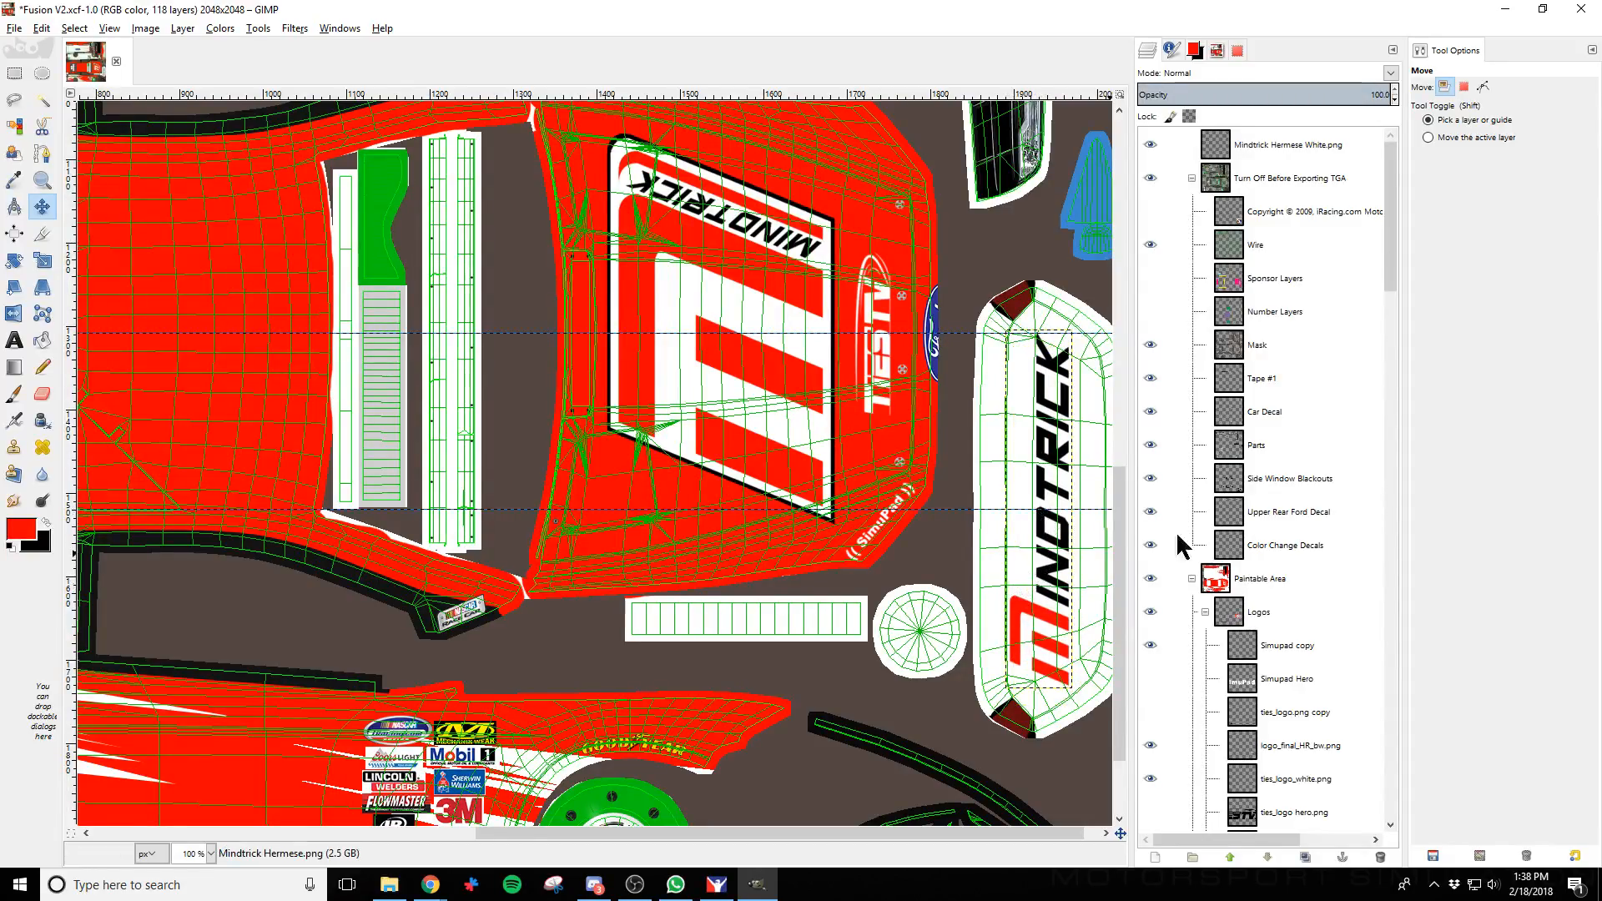
{"action": "left_click", "coordinate": [1150, 245]}
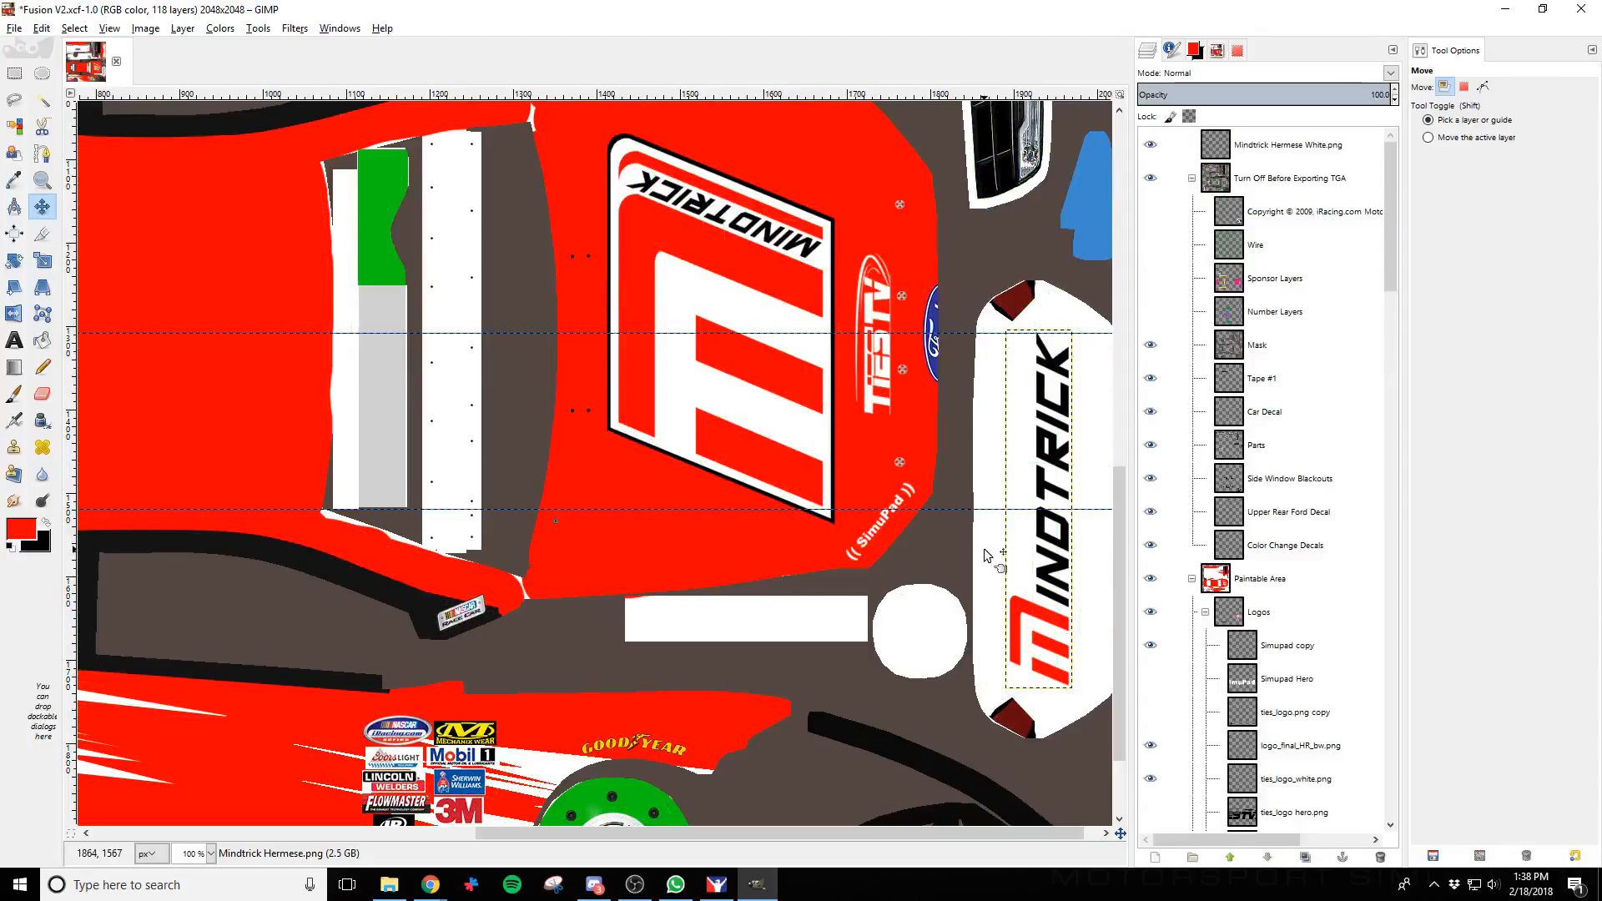
{"action": "key", "text": "alt+Tab"}
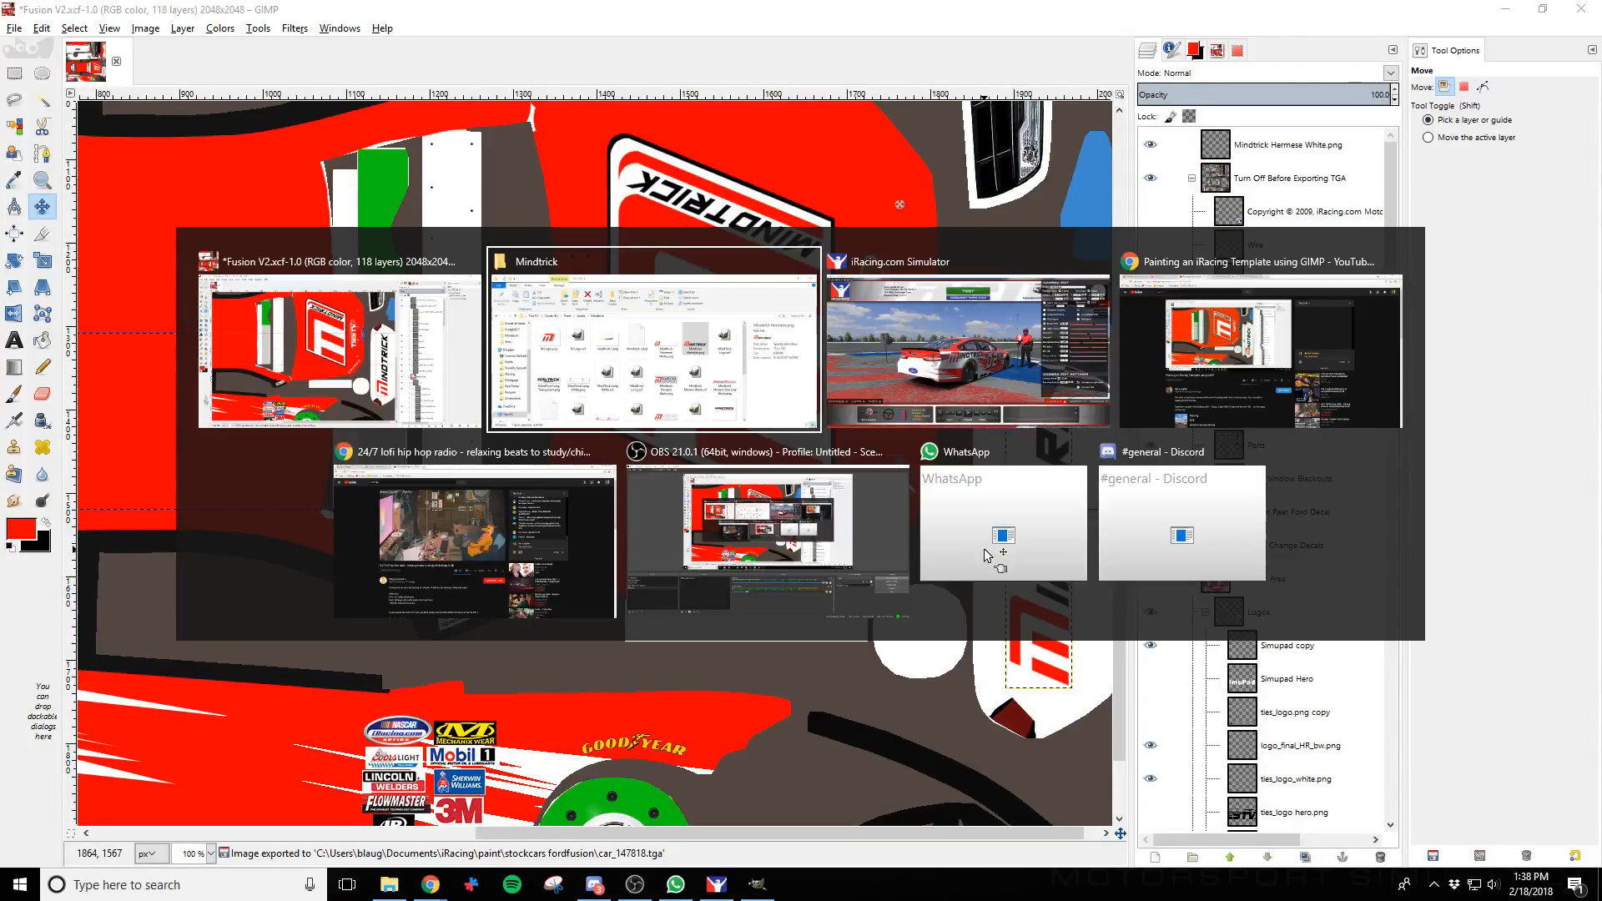
Reload the car in iRacing and bring the camera in close behind it
{"action": "key", "text": "ctrl+r"}
{"action": "key", "text": "s"}
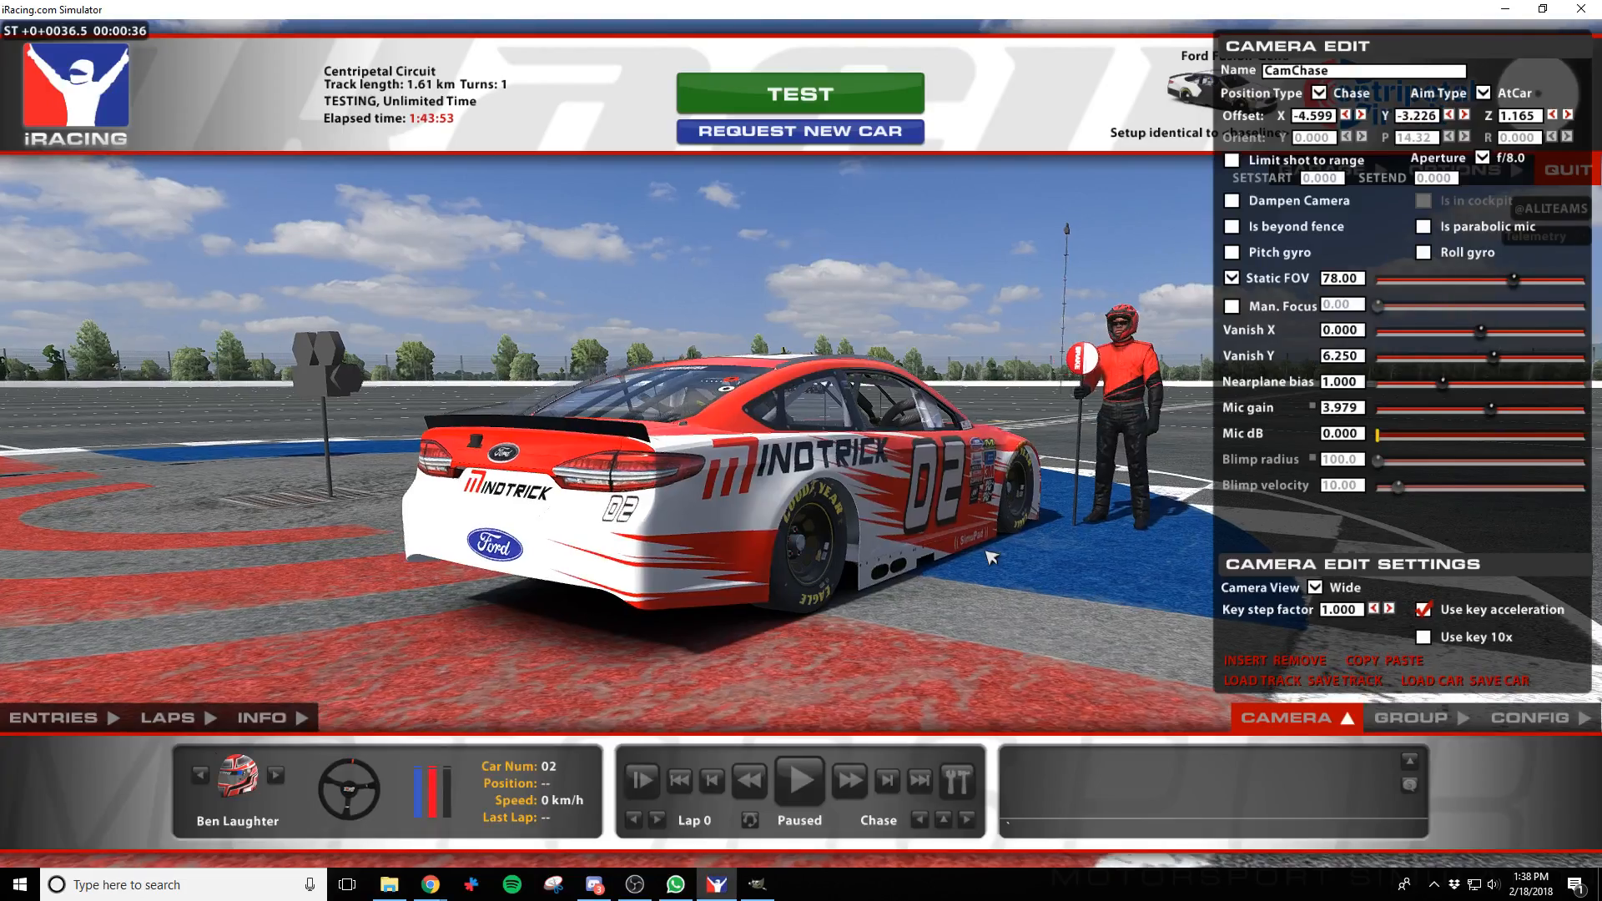
{"action": "key", "text": "a"}
{"action": "key", "text": "a"}
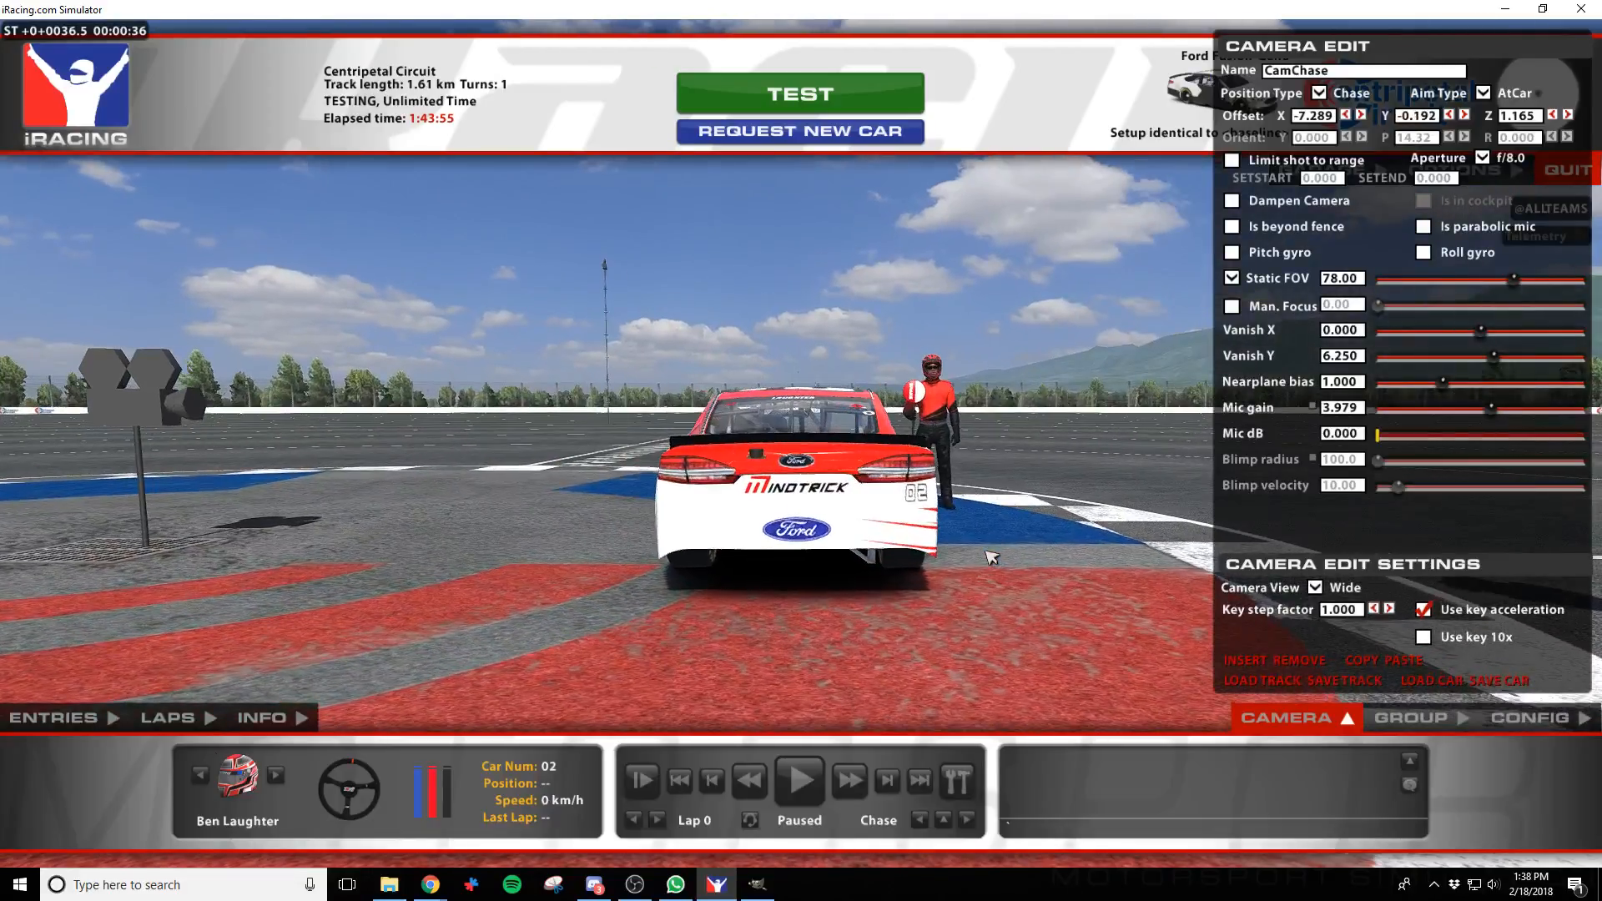
{"action": "key", "text": "w"}
{"action": "key", "text": "a"}
{"action": "key", "text": "d"}
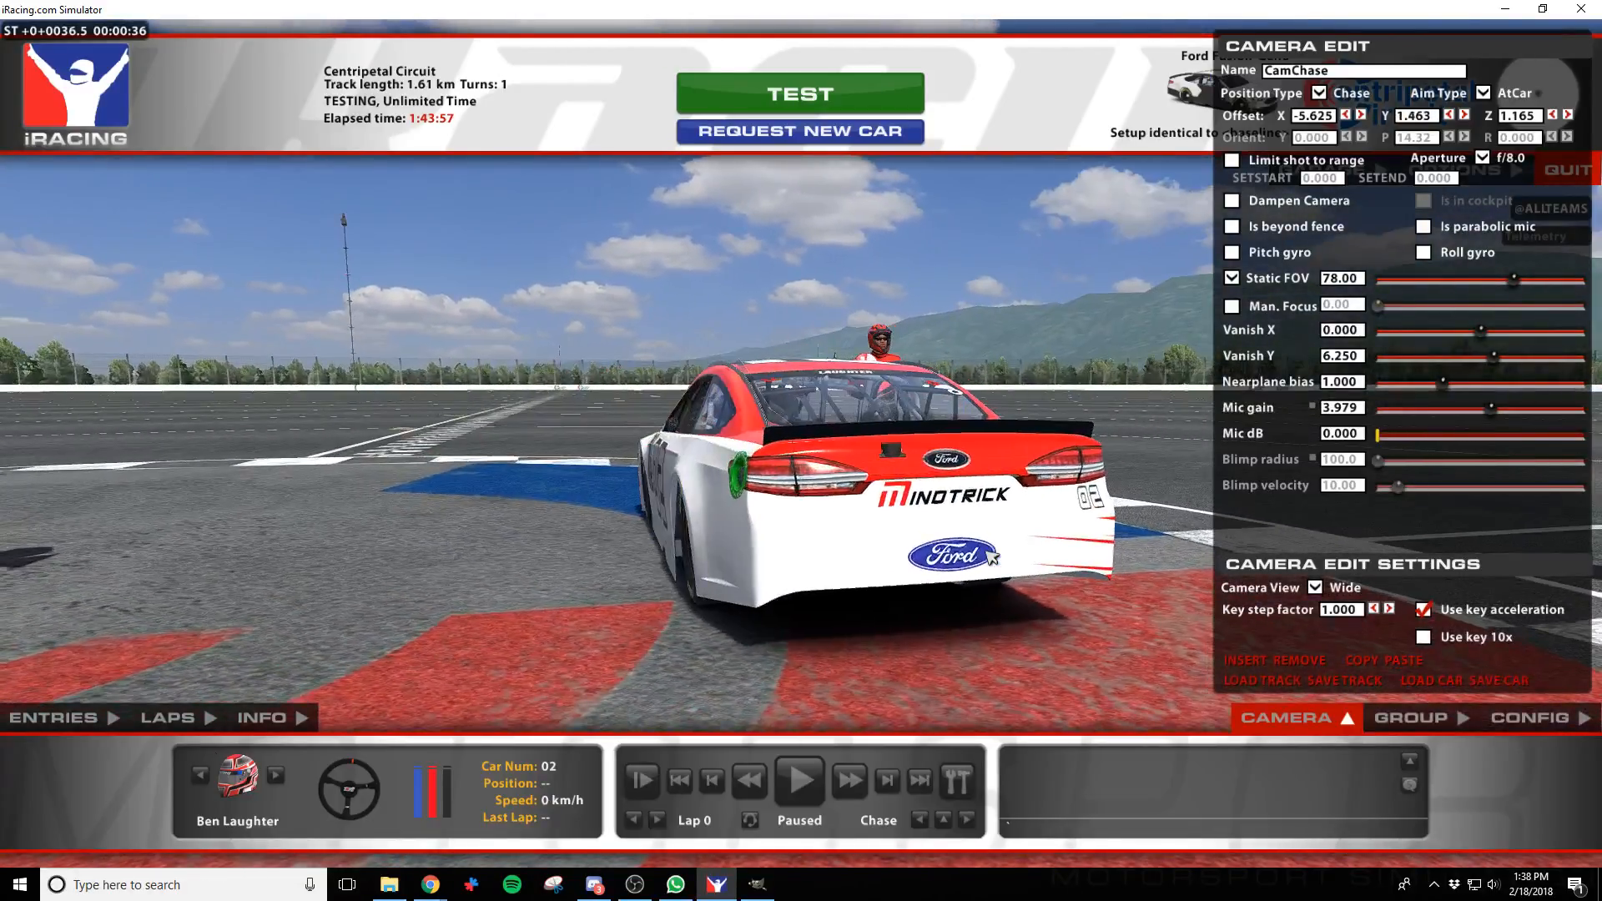
{"action": "key", "text": "w"}
Orbit between the left and right rear quarters to inspect the MINDTRICK logo on the bumper
{"action": "key", "text": "d"}
{"action": "key", "text": "d"}
{"action": "key", "text": "d"}
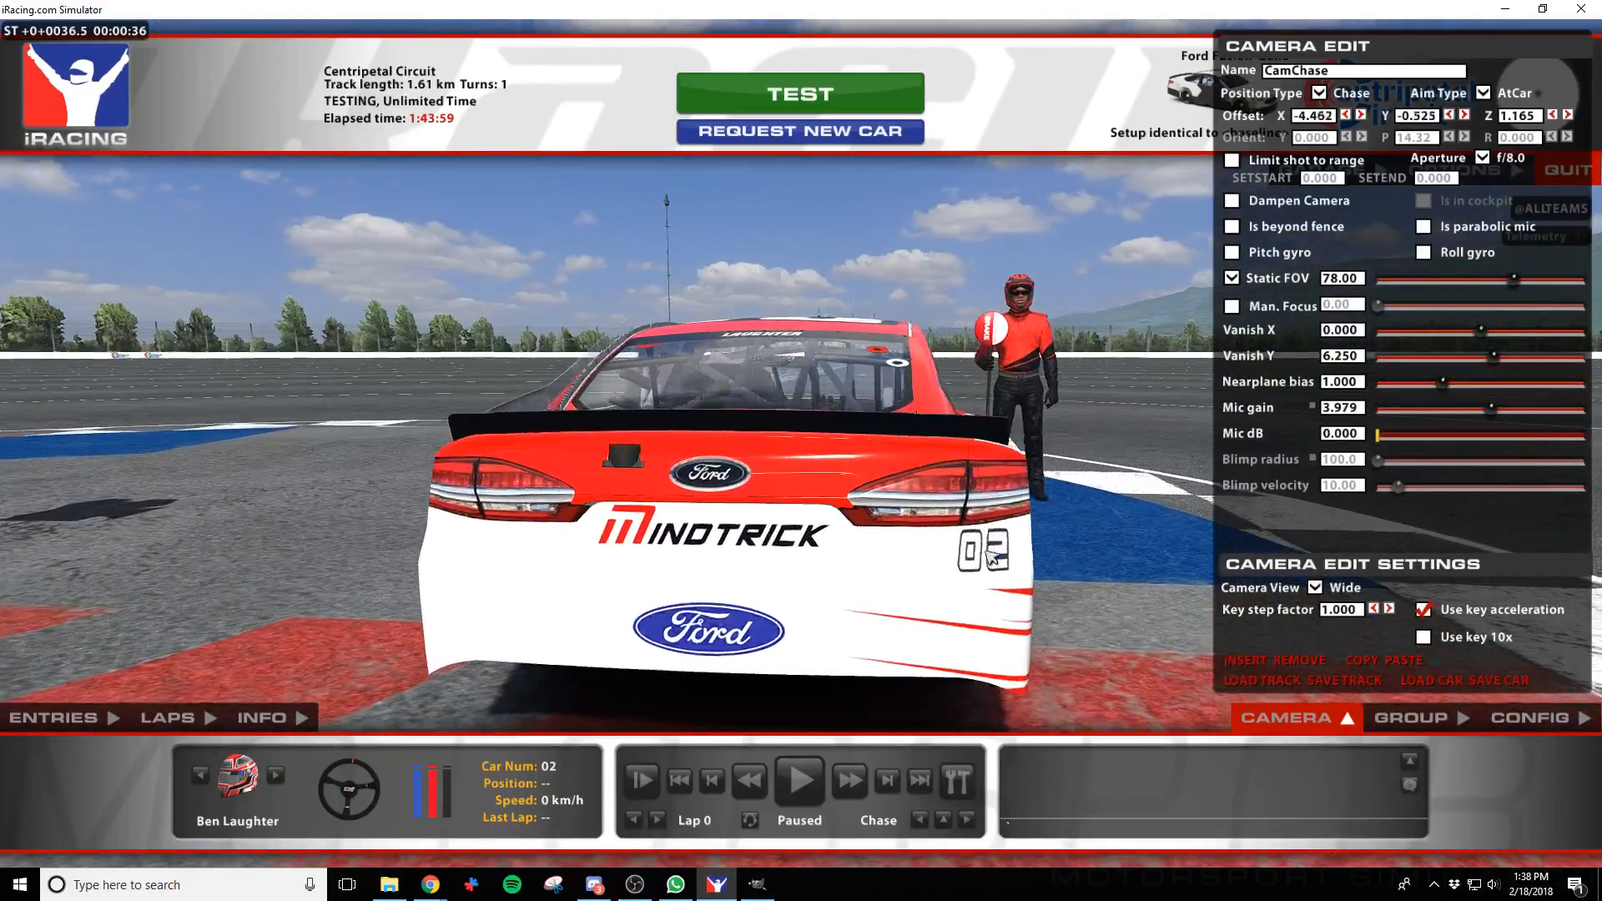
{"action": "key", "text": "a"}
{"action": "key", "text": "a"}
{"action": "key", "text": "a"}
{"action": "key", "text": "a"}
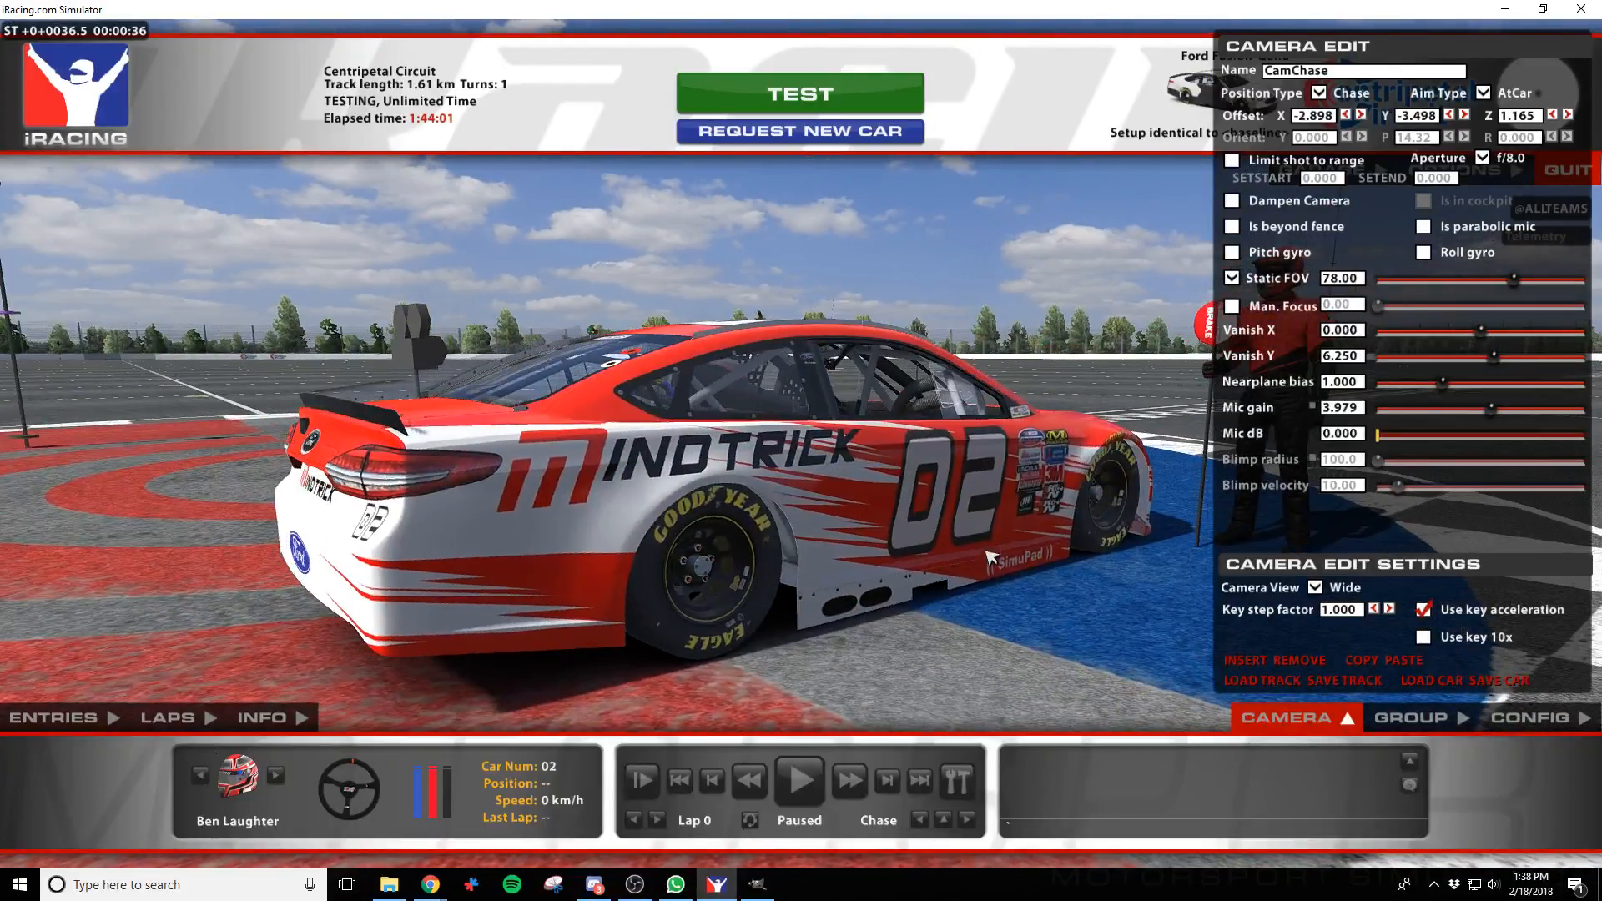
{"action": "key", "text": "a"}
{"action": "key", "text": "a"}
{"action": "key", "text": "a"}
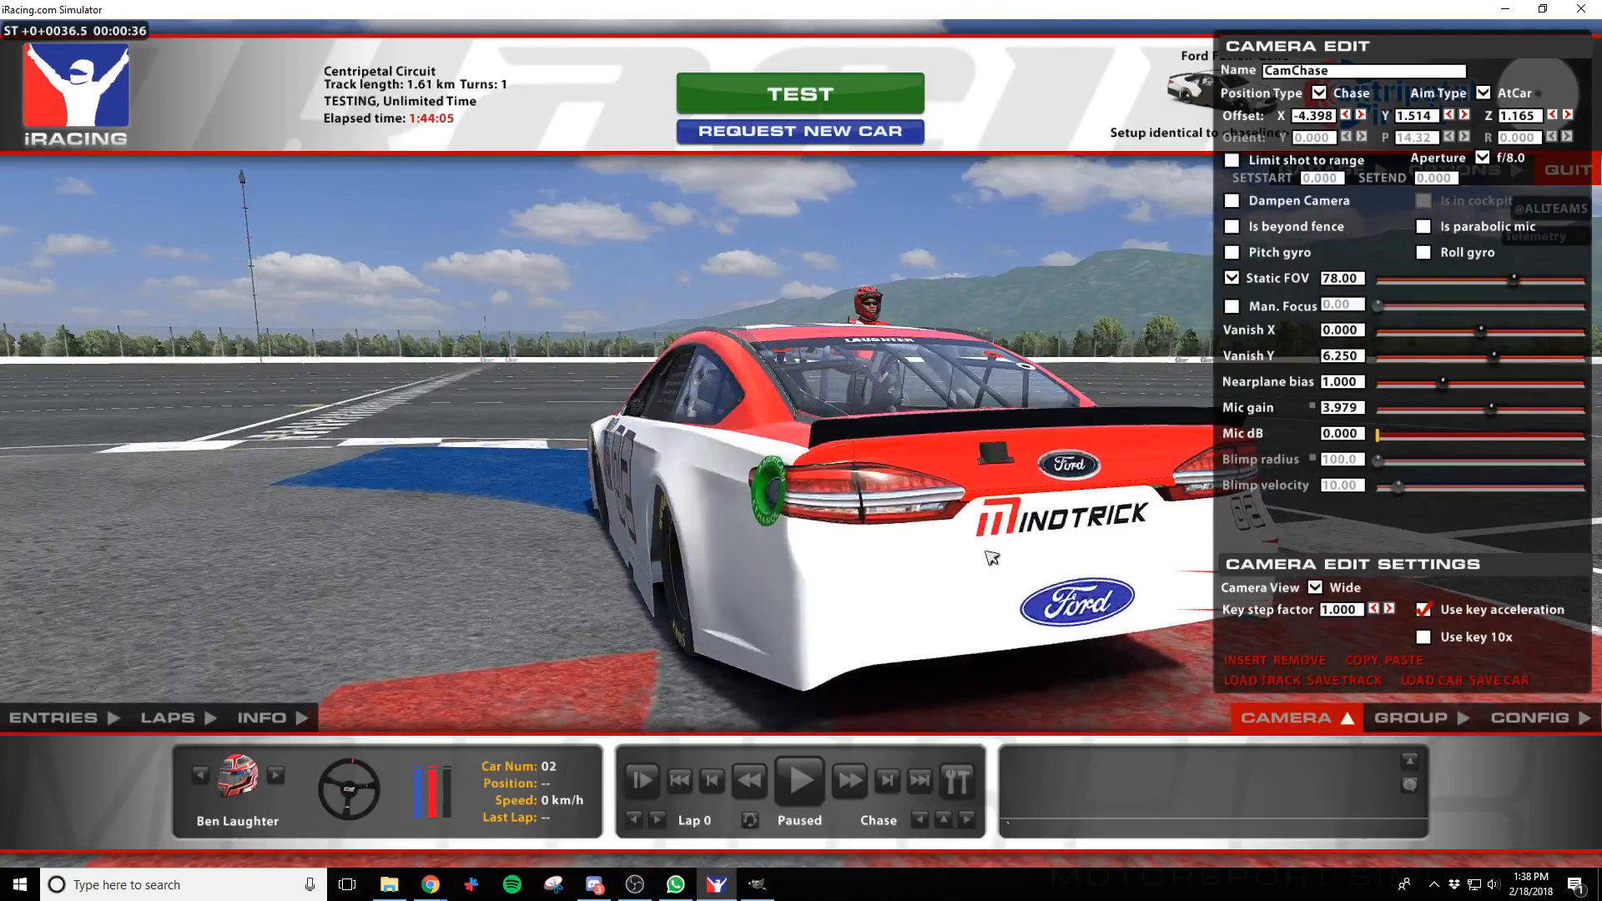
{"action": "key", "text": "d"}
{"action": "key", "text": "d"}
{"action": "key", "text": "d"}
{"action": "key", "text": "d"}
{"action": "key", "text": "d"}
{"action": "key", "text": "d"}
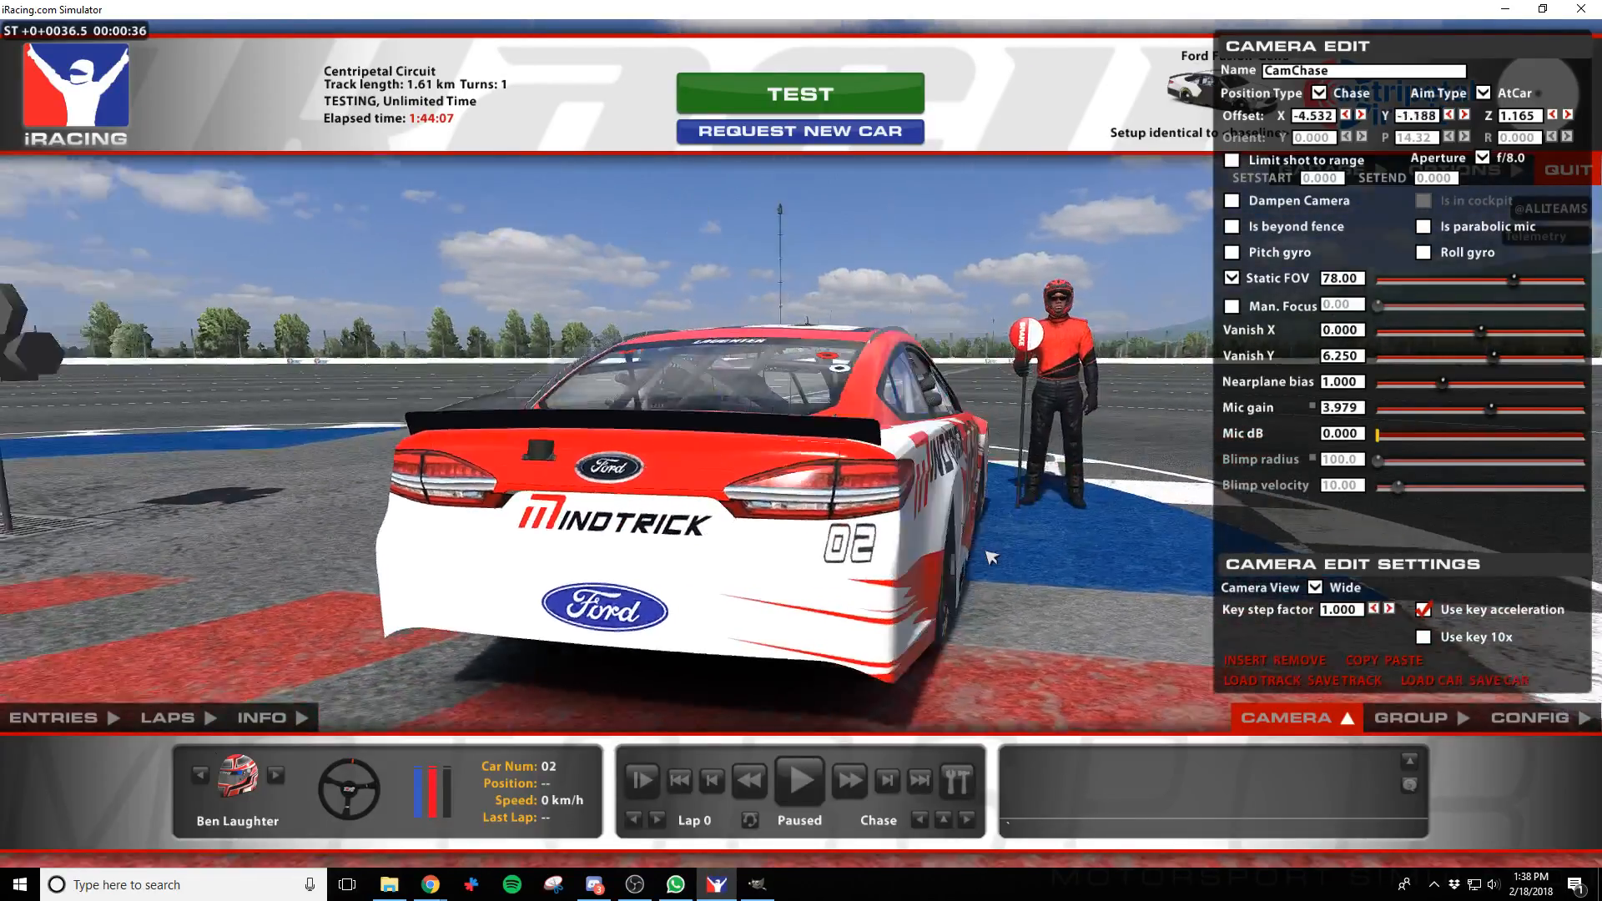
{"action": "key", "text": "a"}
{"action": "key", "text": "a"}
{"action": "key", "text": "a"}
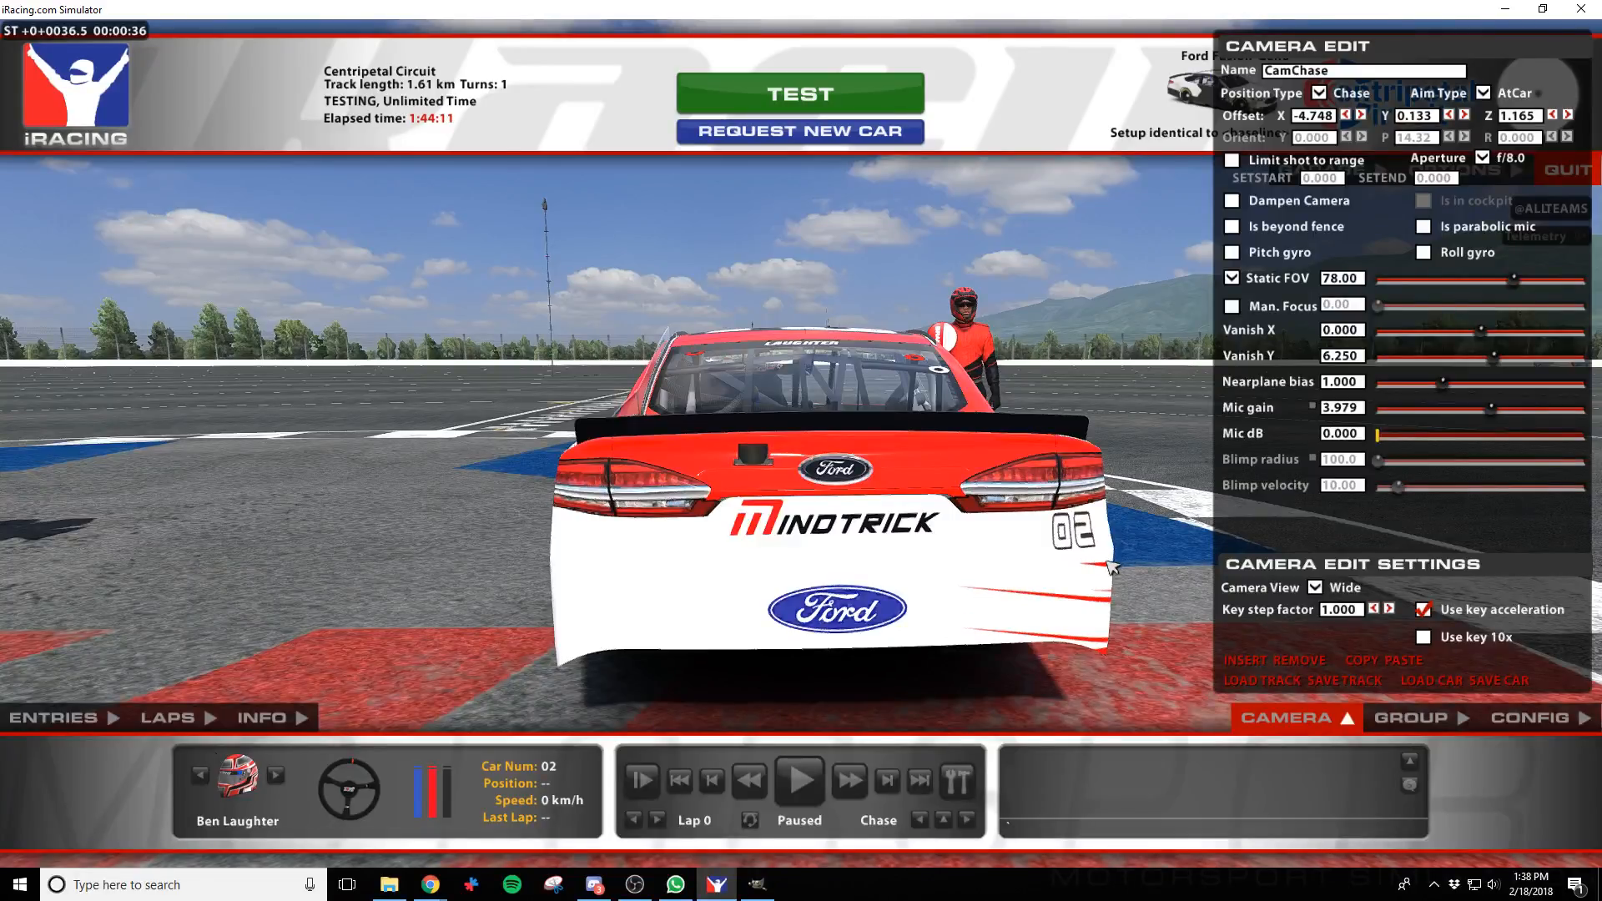
{"action": "key", "text": "d"}
{"action": "key", "text": "d"}
{"action": "key", "text": "d"}
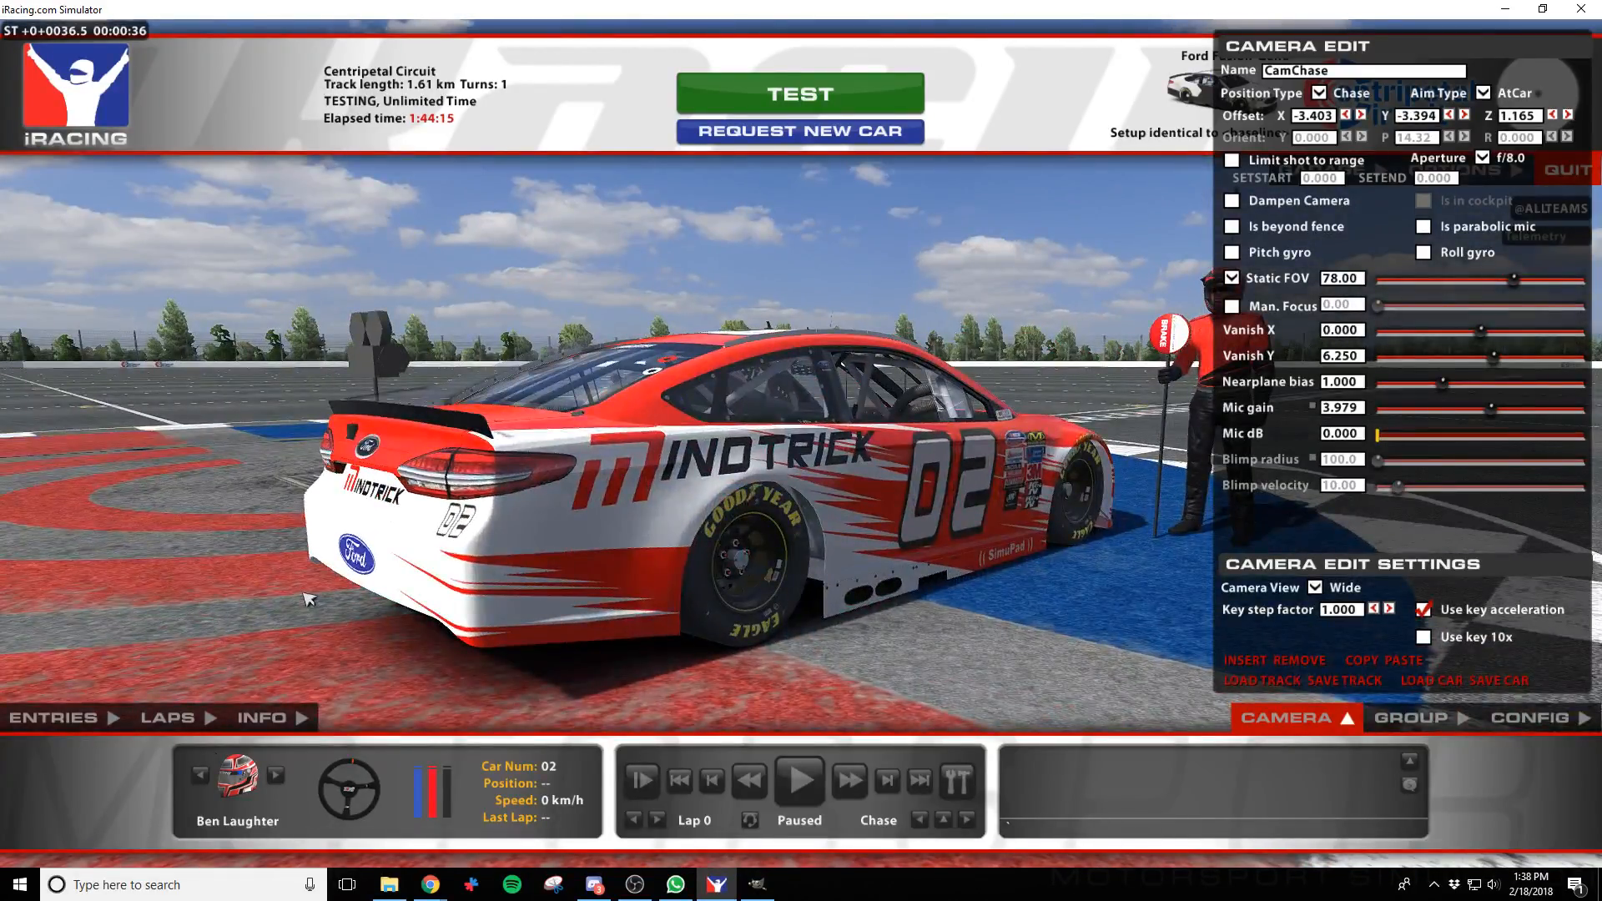
{"action": "key", "text": "w"}
{"action": "key", "text": "w"}
{"action": "key", "text": "w"}
{"action": "key", "text": "w"}
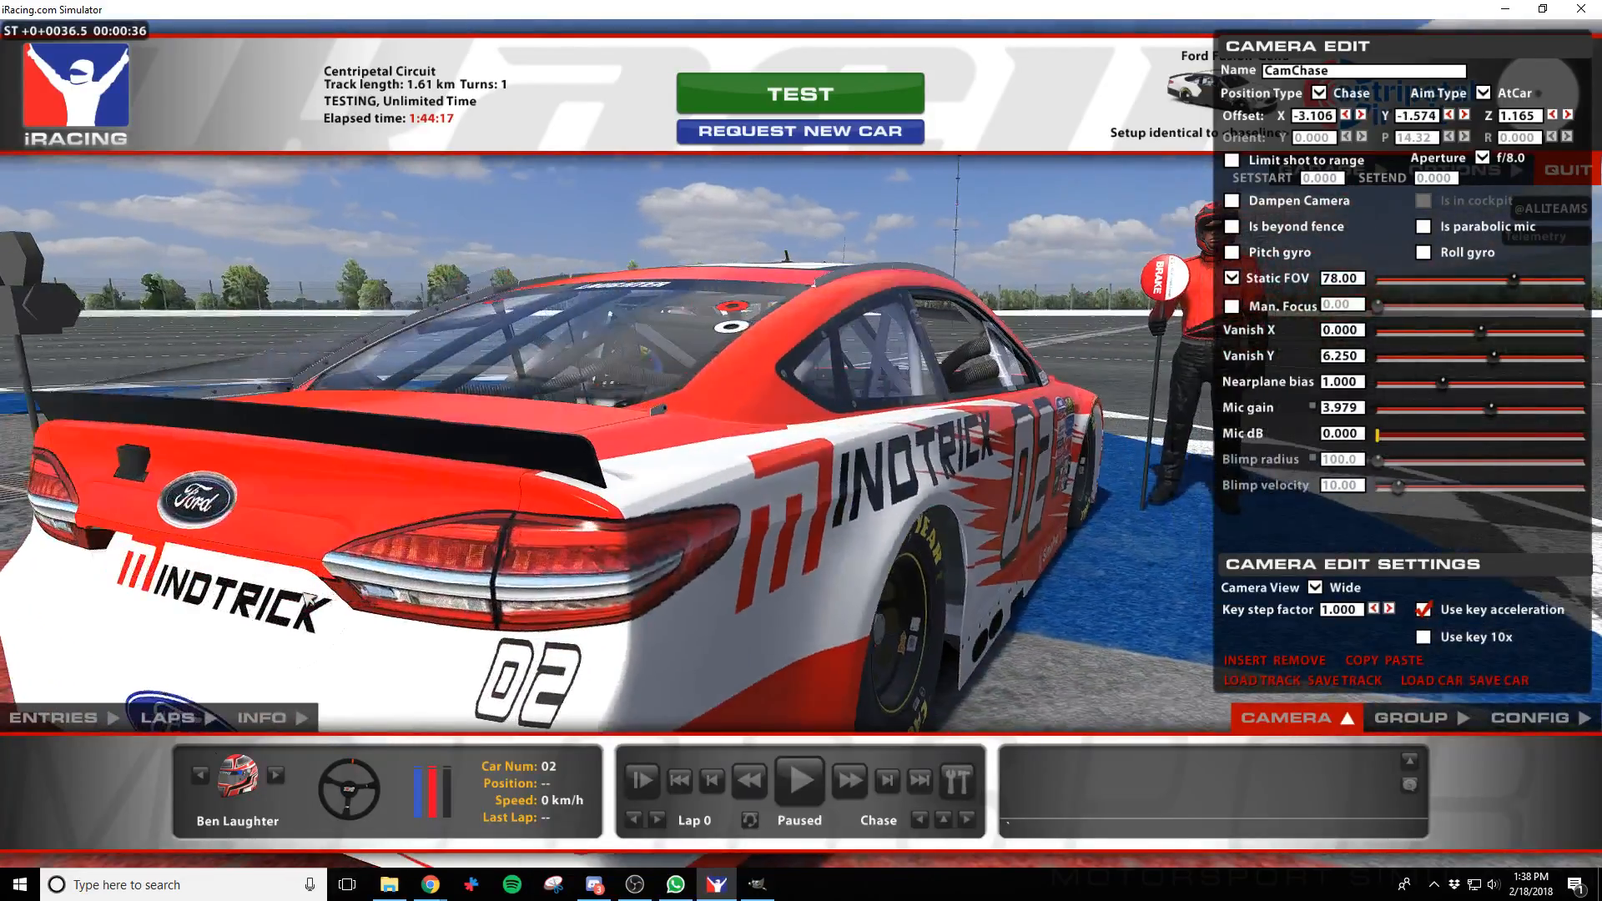
{"action": "key", "text": "s"}
{"action": "key", "text": "s"}
{"action": "key", "text": "s"}
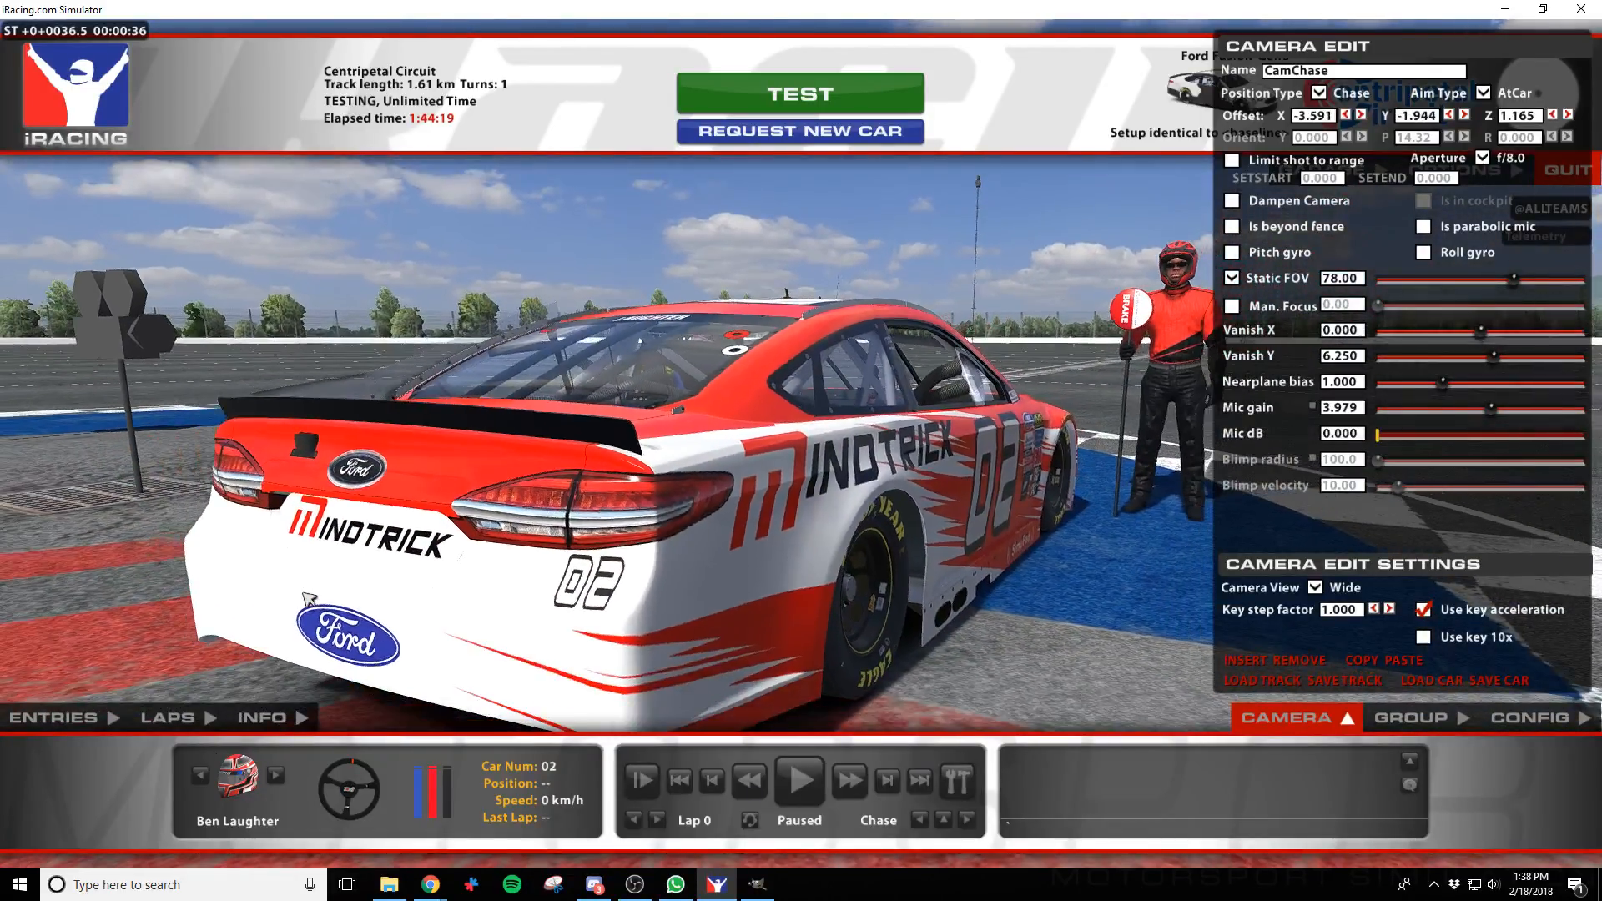
{"action": "key", "text": "f"}
{"action": "key", "text": "f"}
{"action": "key", "text": "a"}
{"action": "key", "text": "a"}
{"action": "key", "text": "a"}
{"action": "key", "text": "a"}
{"action": "key", "text": "a"}
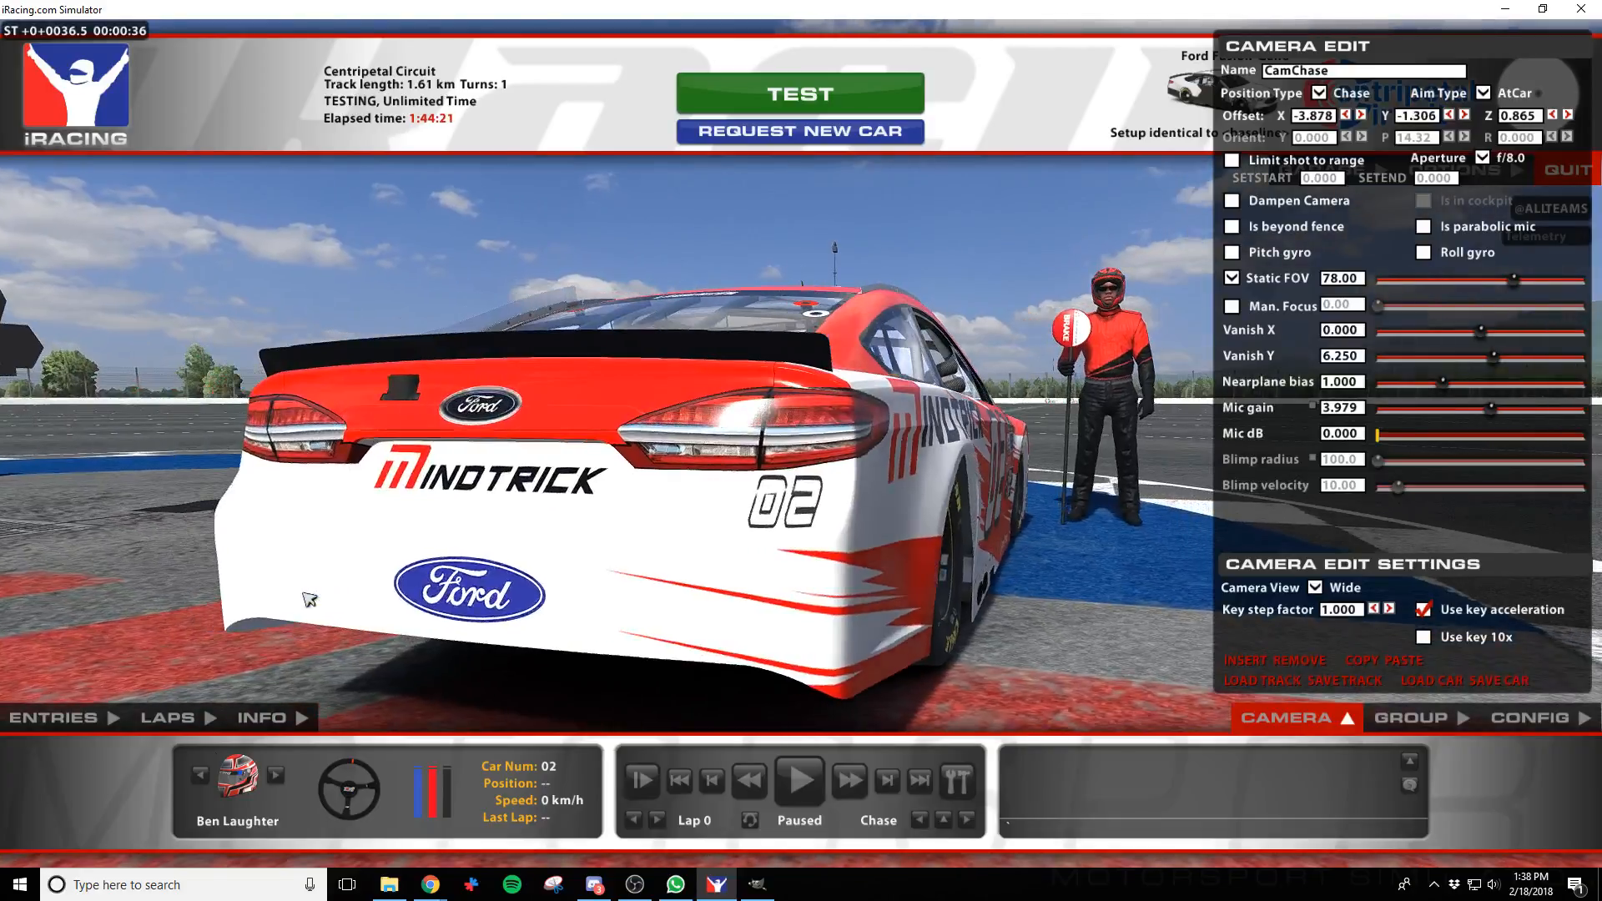
{"action": "key", "text": "d"}
{"action": "key", "text": "d"}
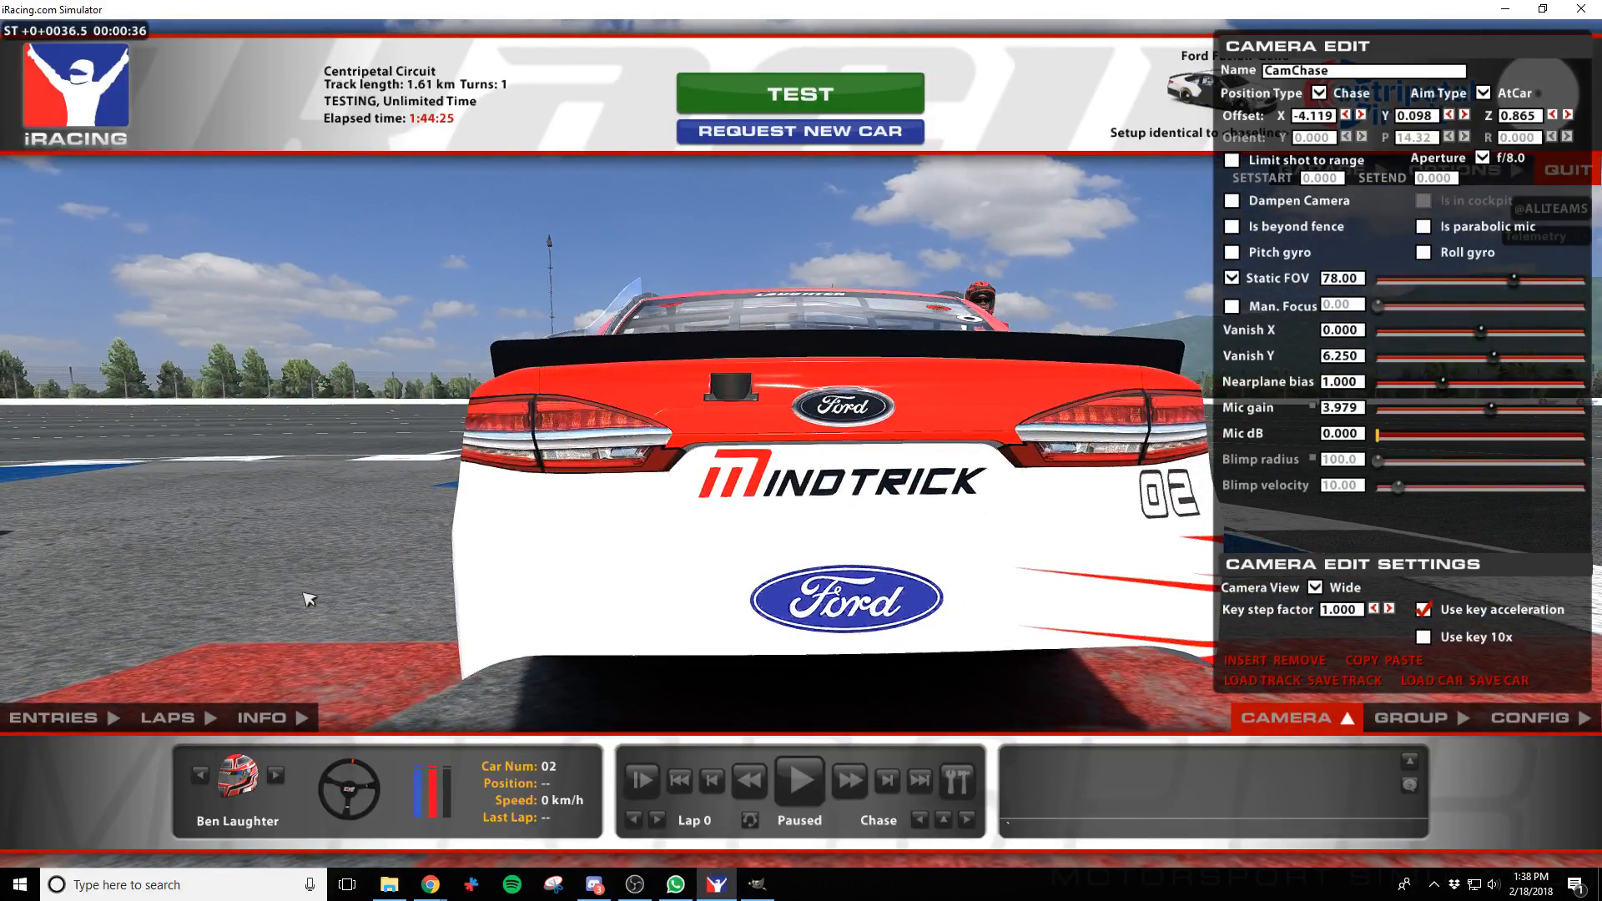
Toggle the License Plate layer in GIMP to give the rear bumper a black panel
{"action": "key", "text": "alt+Tab"}
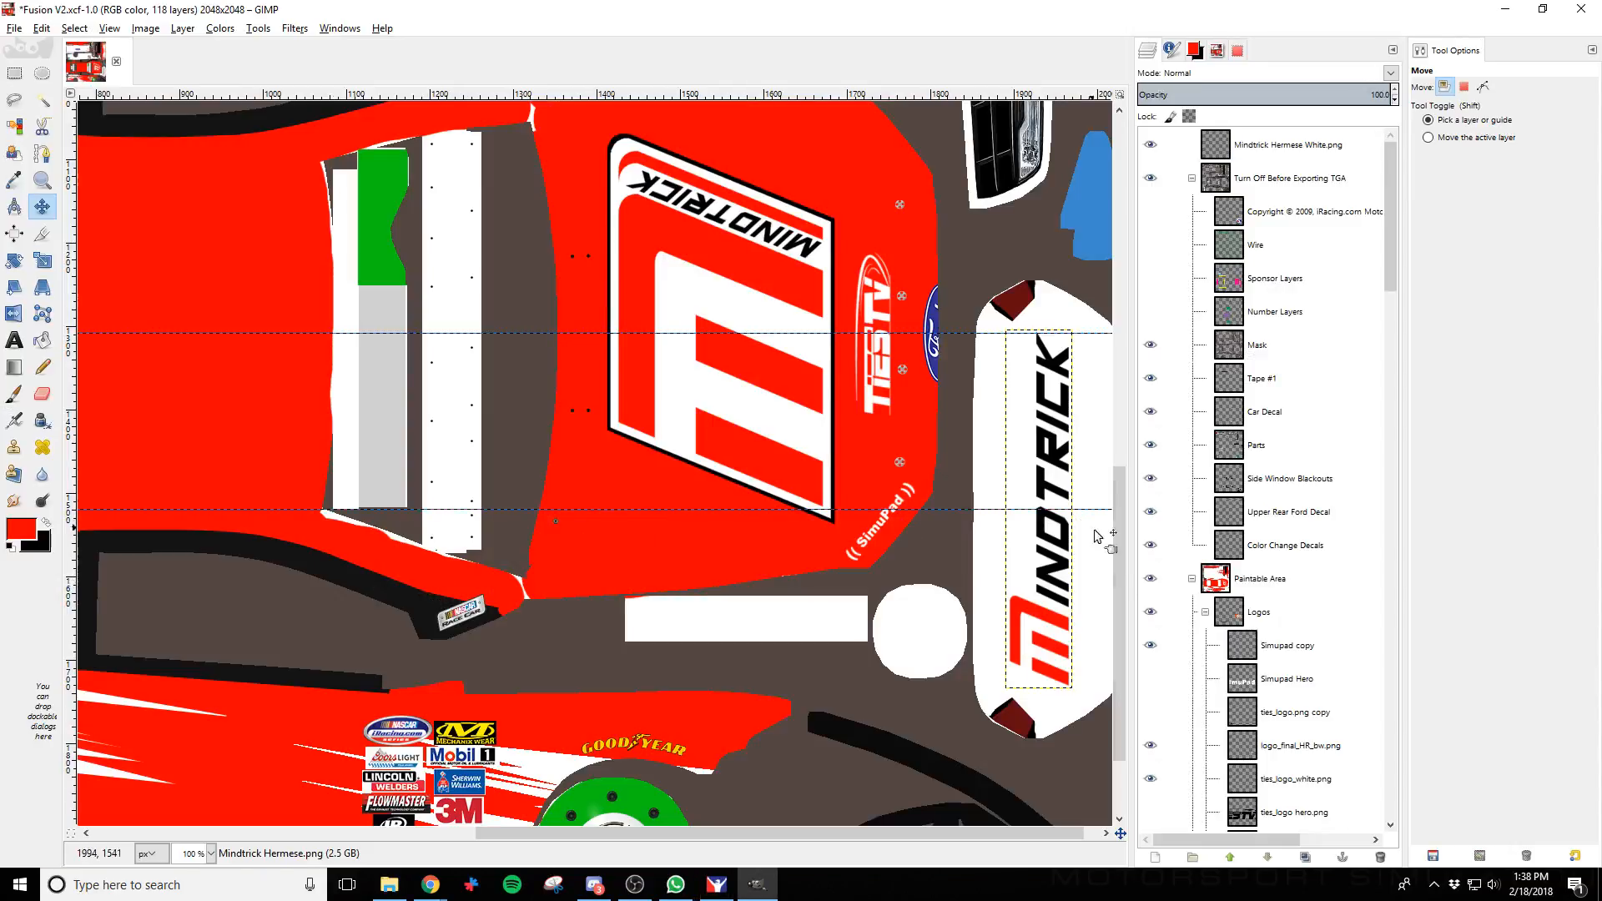
{"action": "scroll", "coordinate": [1290, 614], "scroll_direction": "down", "scroll_amount": 7}
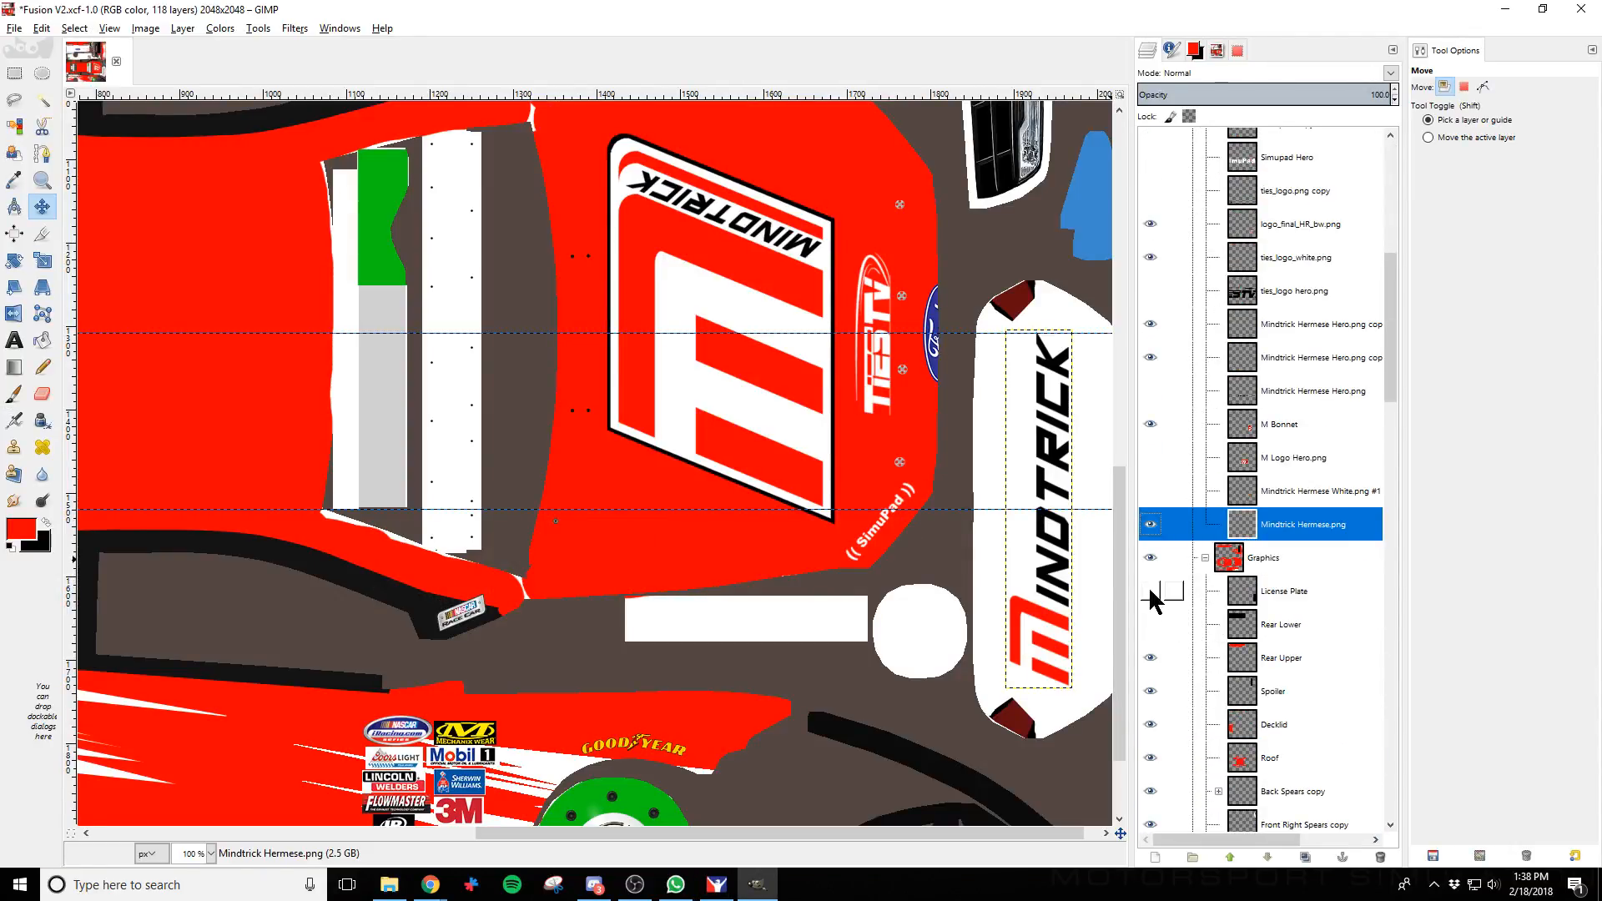
{"action": "left_click", "coordinate": [1150, 591]}
{"action": "left_click", "coordinate": [1149, 591]}
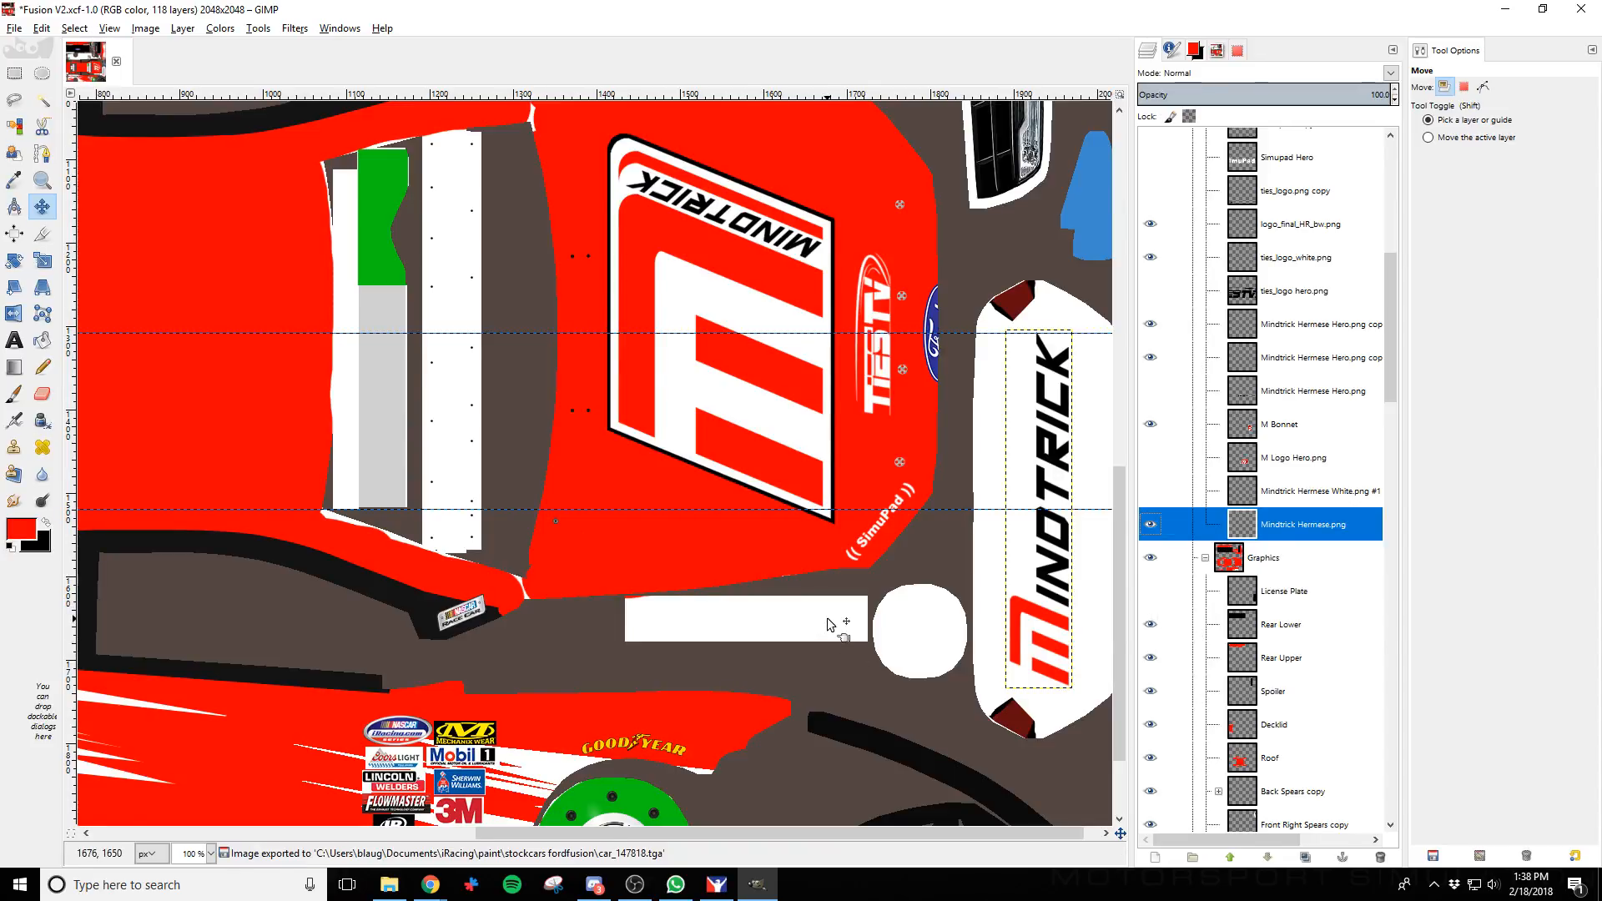
Reload the paint in iRacing and view the rear bumper from behind the car
{"action": "key", "text": "alt+Tab"}
{"action": "key", "text": "d"}
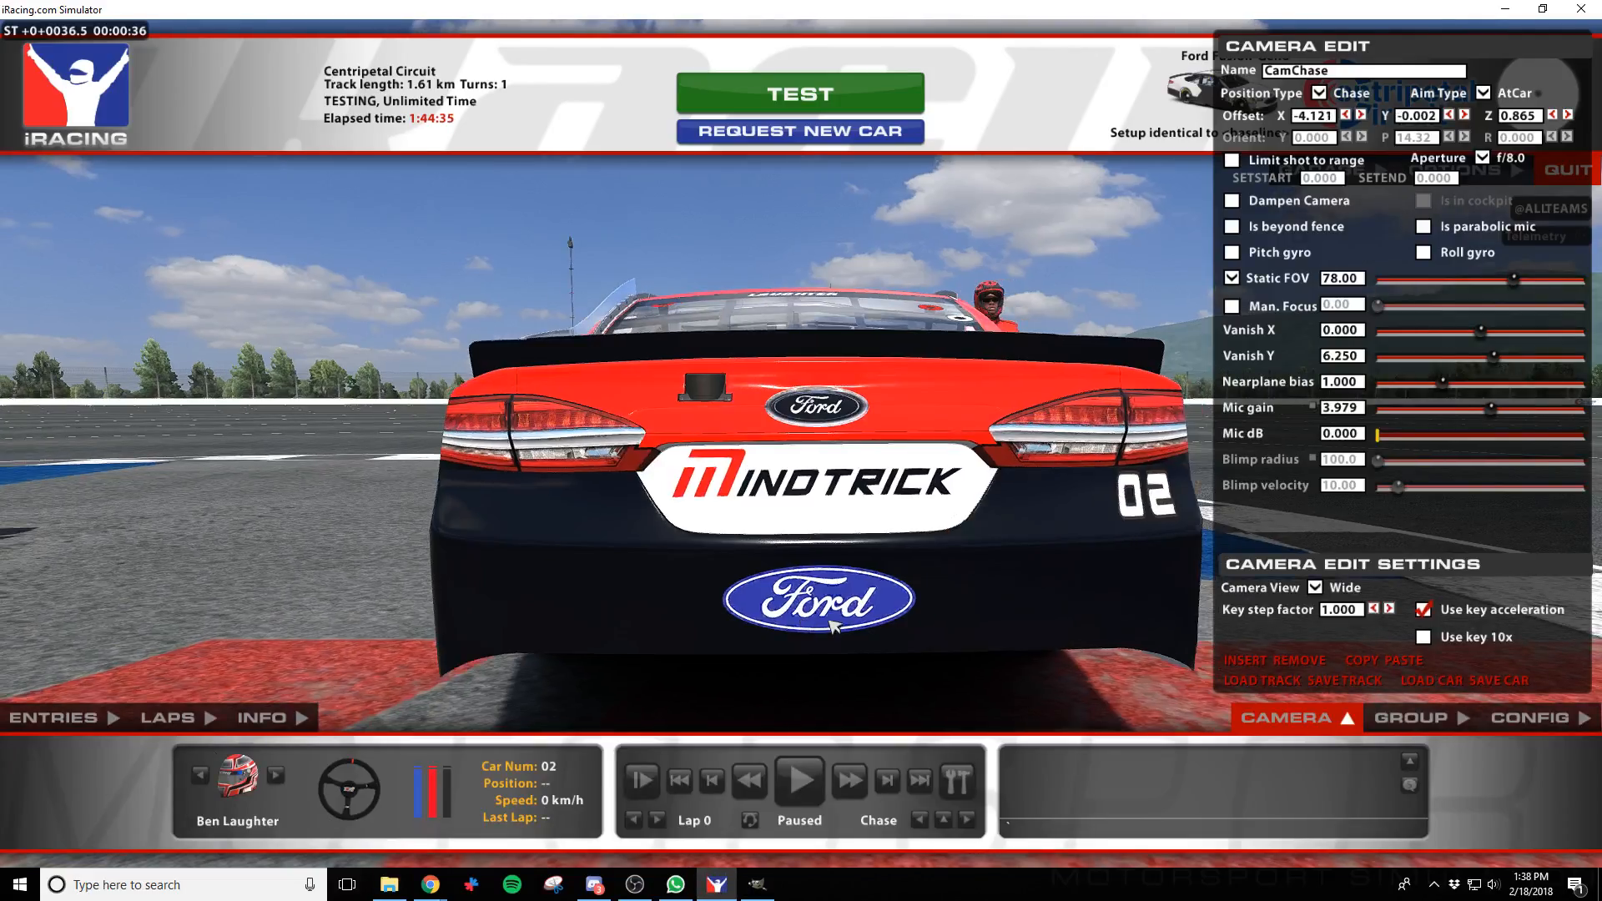
{"action": "key", "text": "s"}
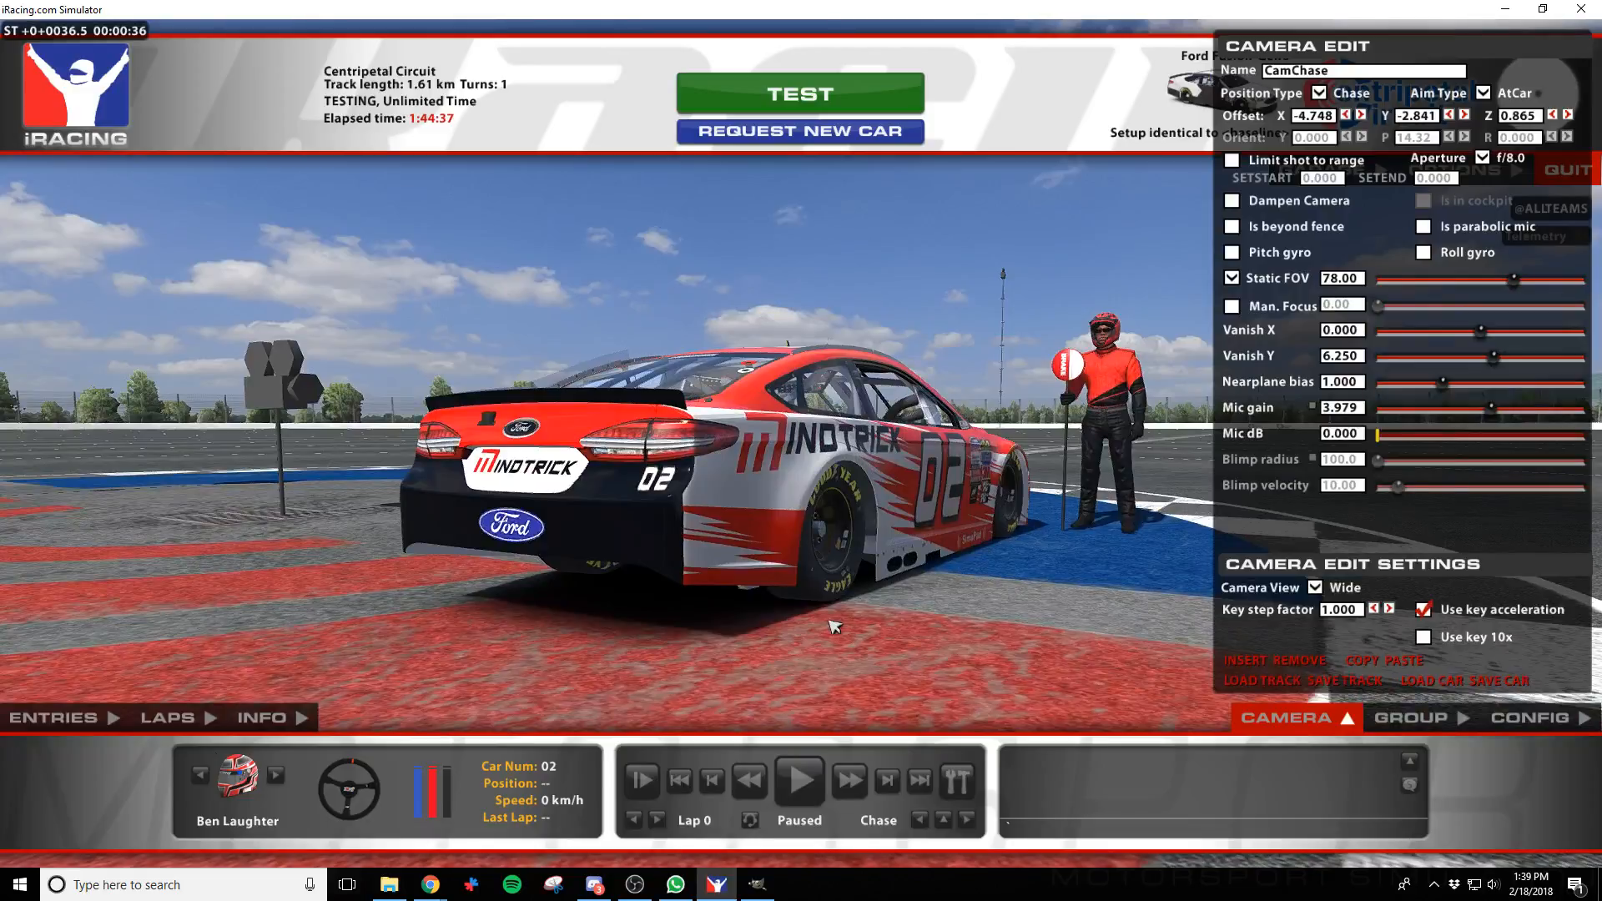
{"action": "key", "text": "a"}
{"action": "key", "text": "a"}
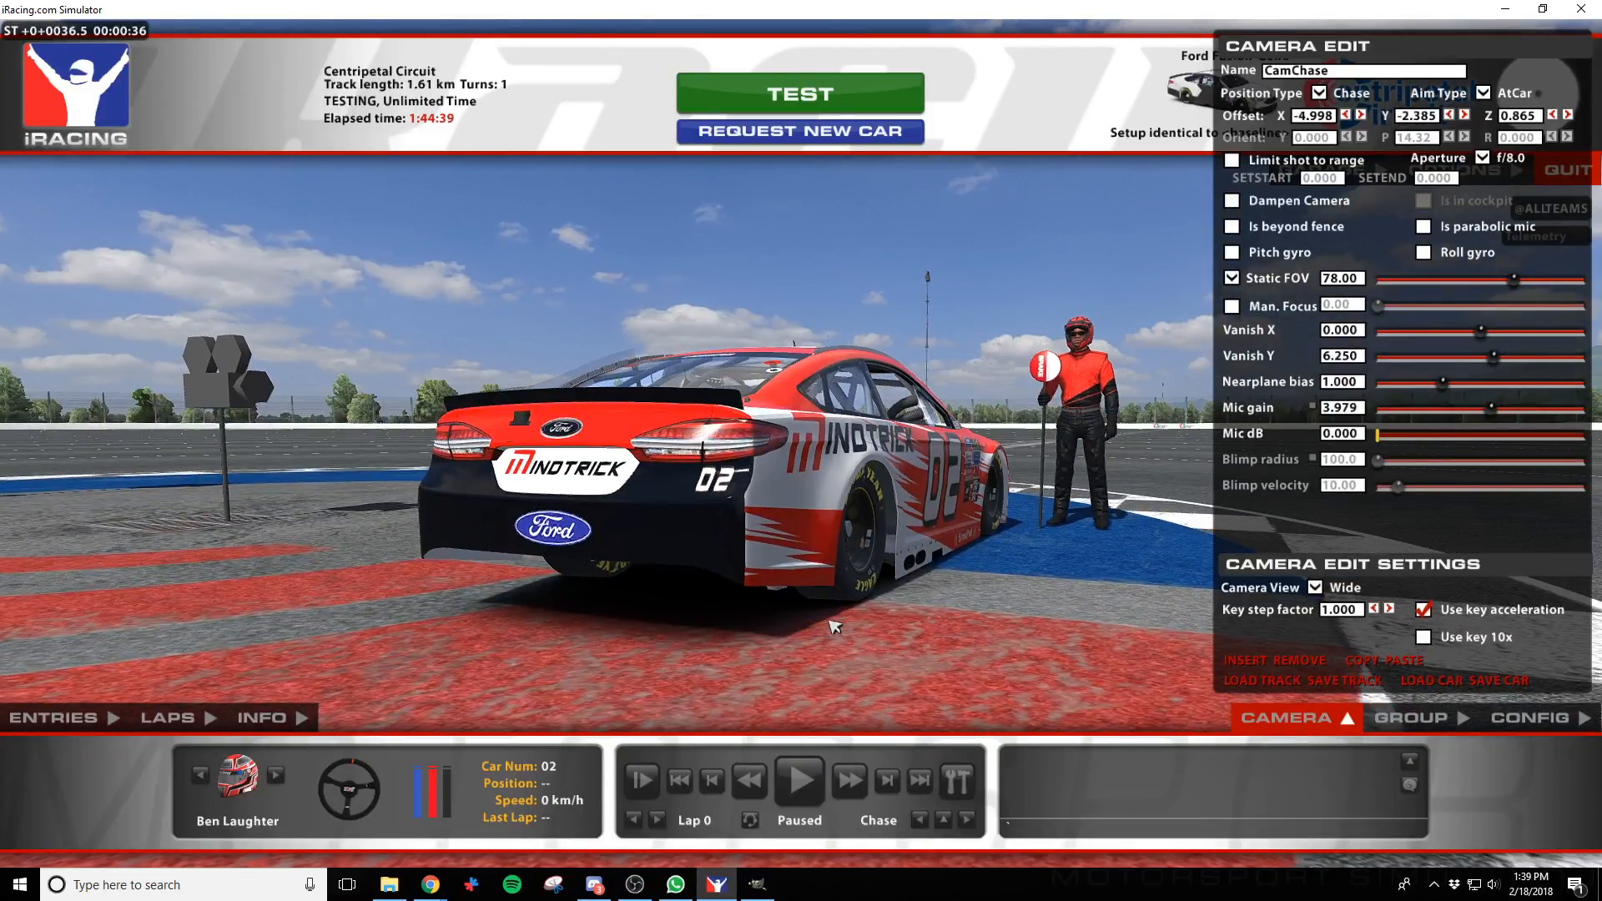
{"action": "key", "text": "a"}
{"action": "key", "text": "a"}
{"action": "key", "text": "a"}
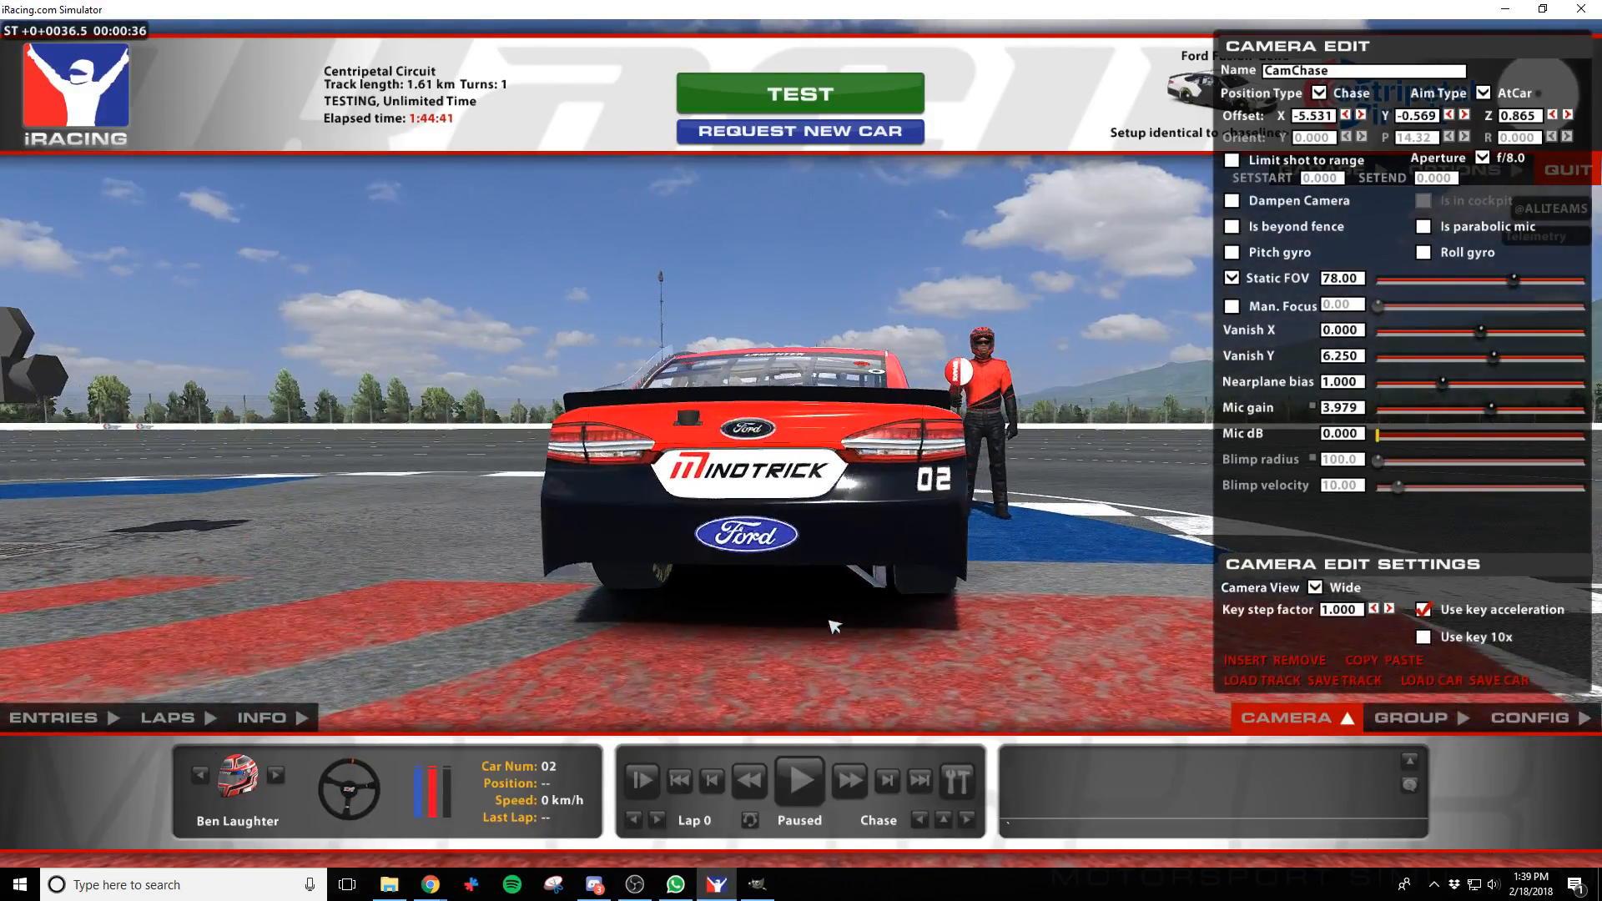
{"action": "key", "text": "a"}
{"action": "key", "text": "alt+Tab"}
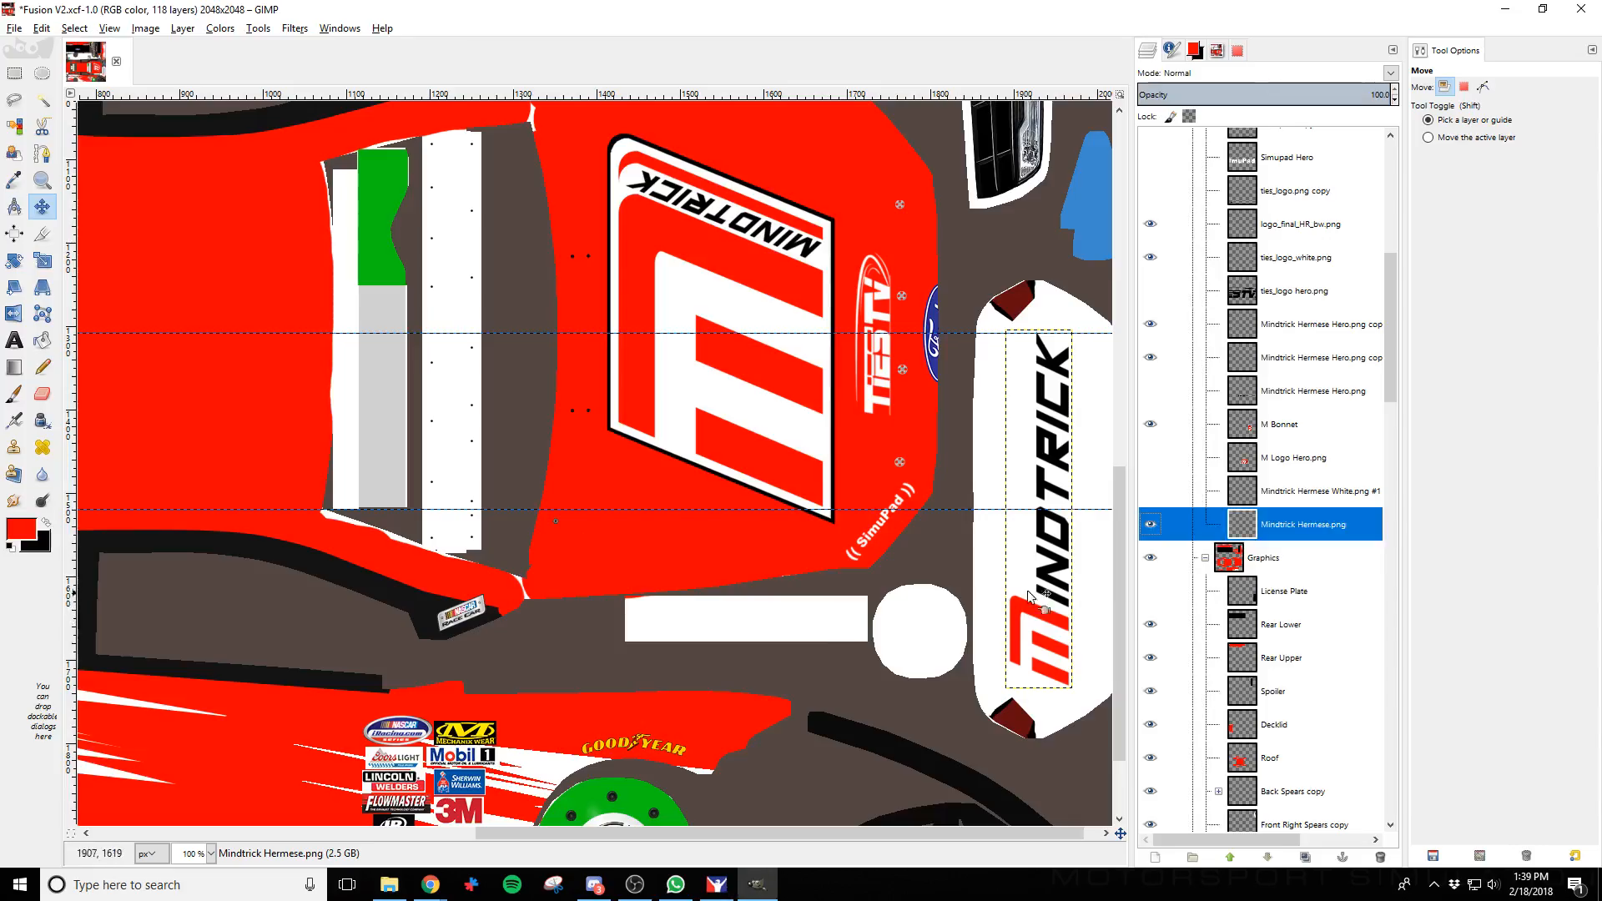
Show Mindtrick Hermese White.png #1 and License Plate, hide the dark logo, and reload in iRacing
{"action": "left_click", "coordinate": [1150, 490]}
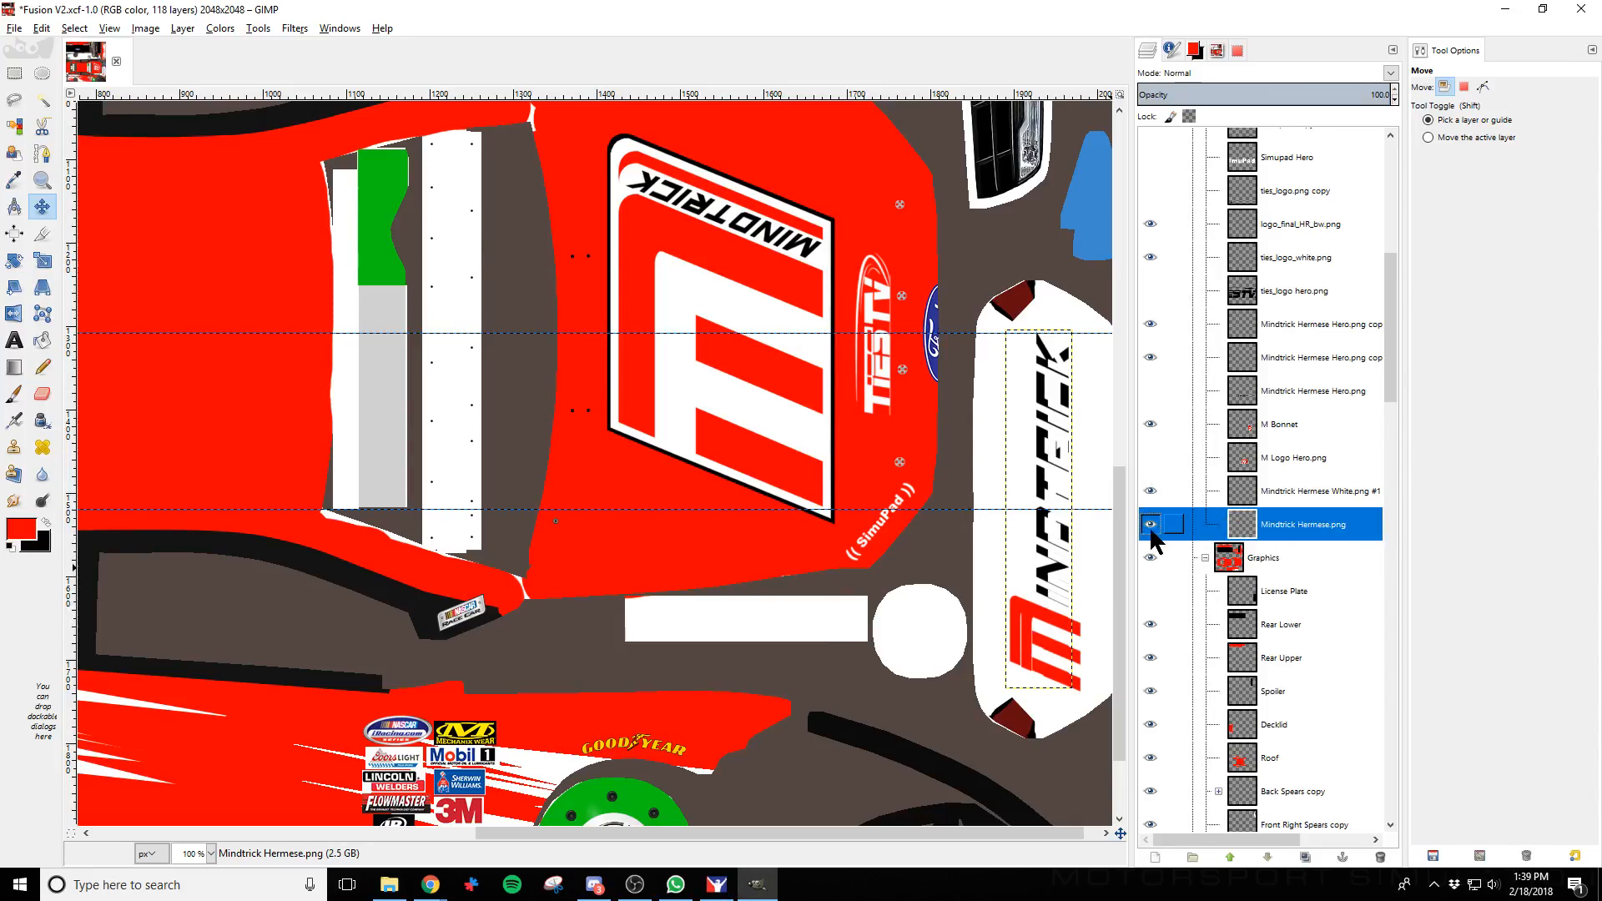
{"action": "left_click", "coordinate": [1150, 524]}
{"action": "left_click", "coordinate": [1150, 590]}
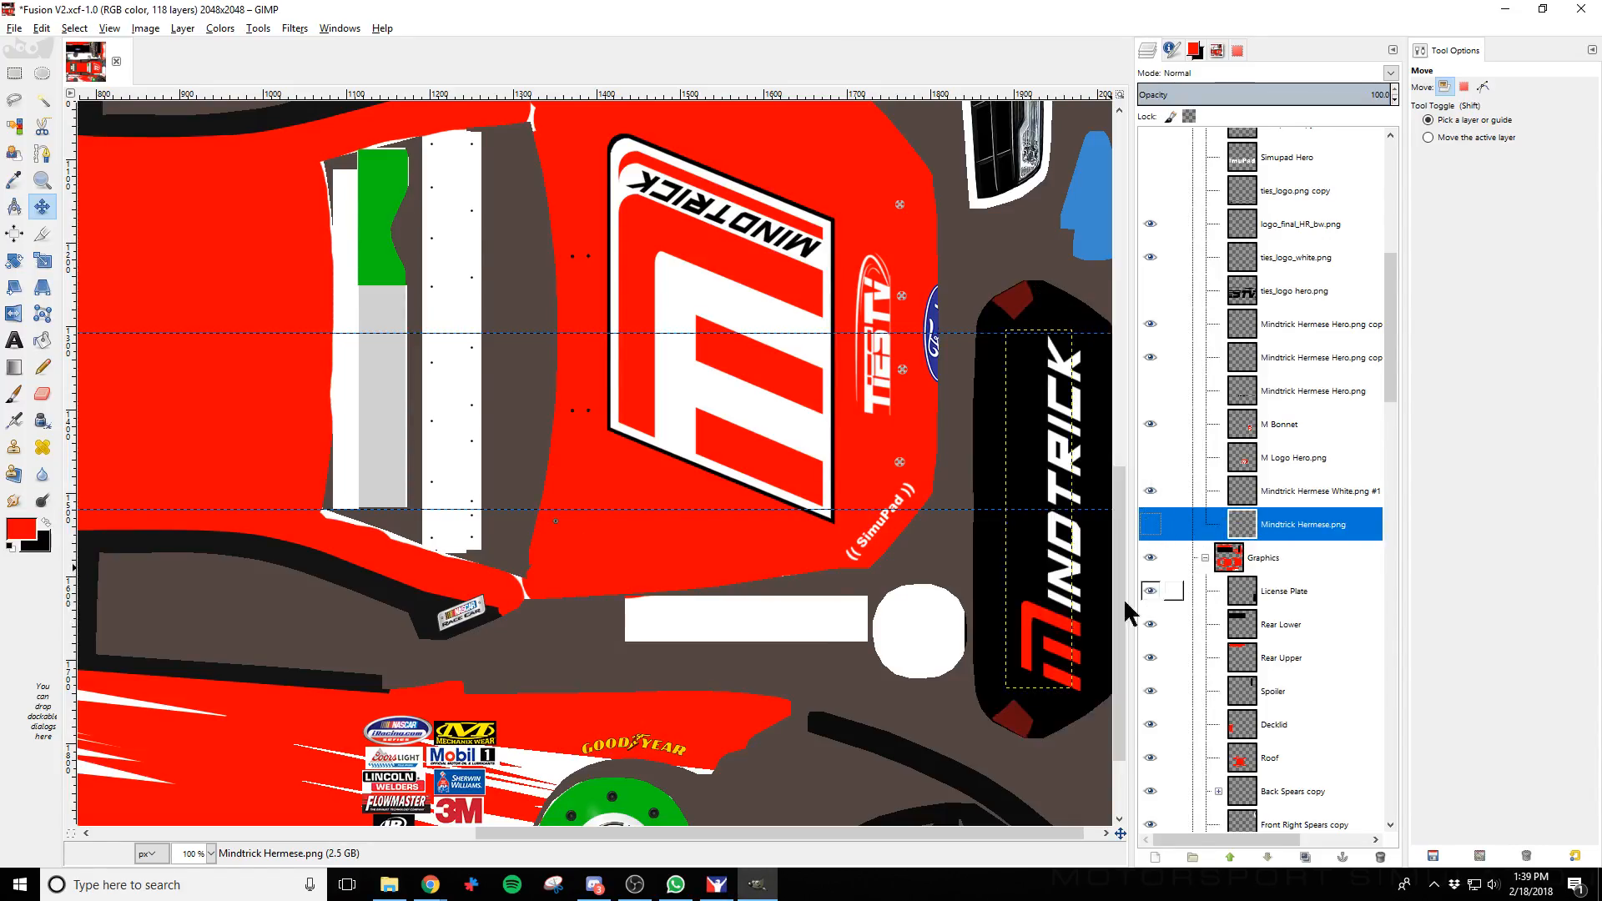
{"action": "key", "text": "alt+Tab"}
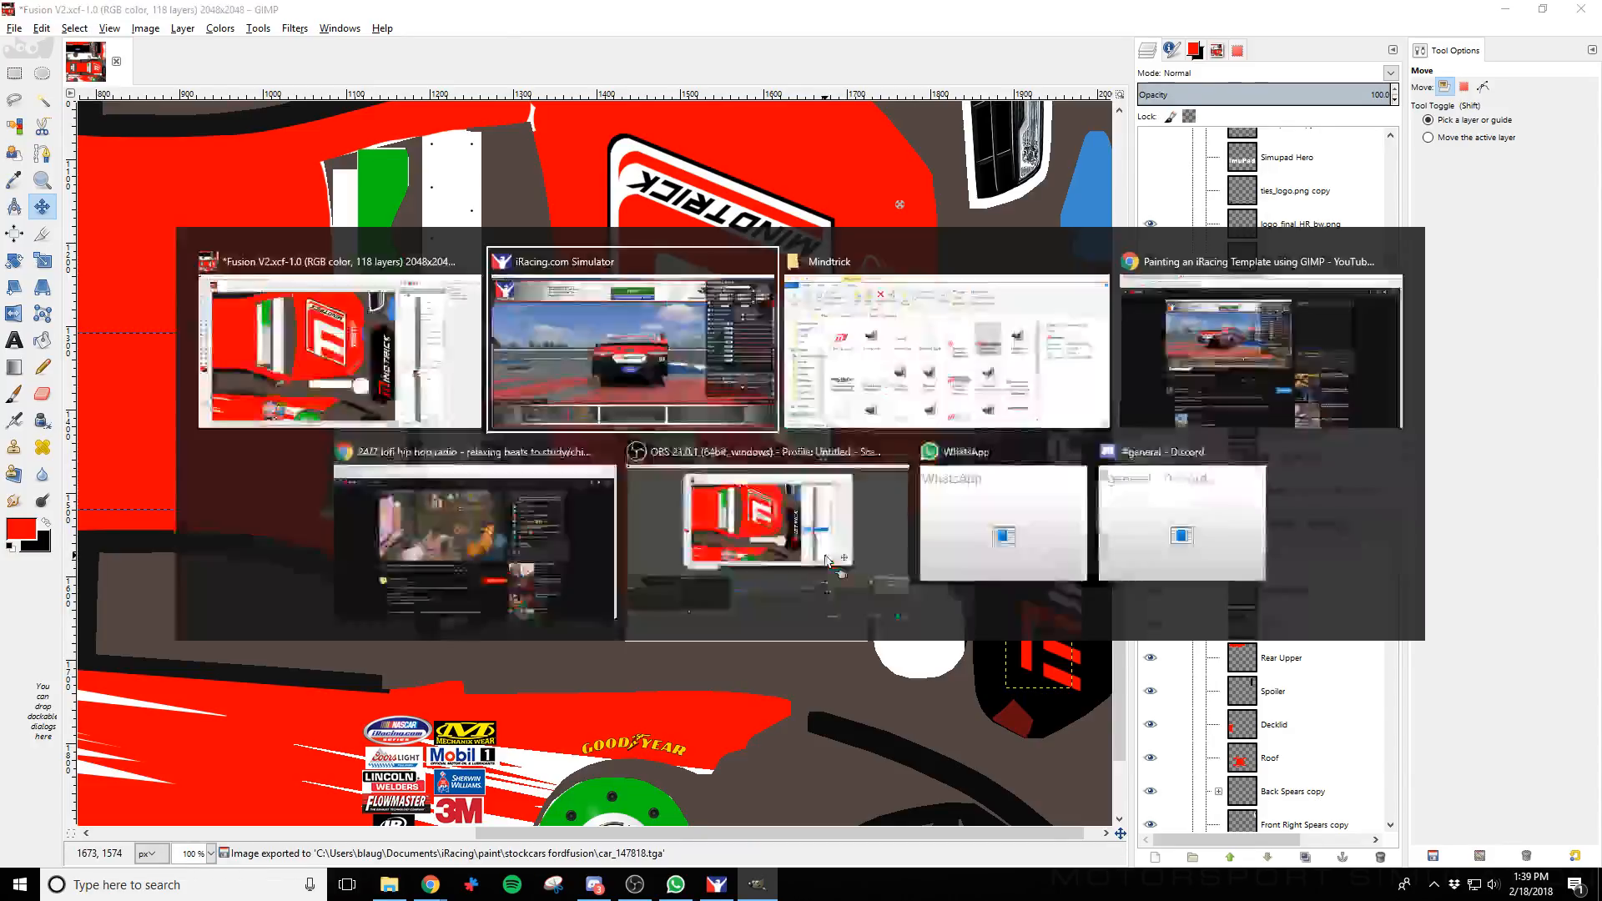
{"action": "key", "text": "d"}
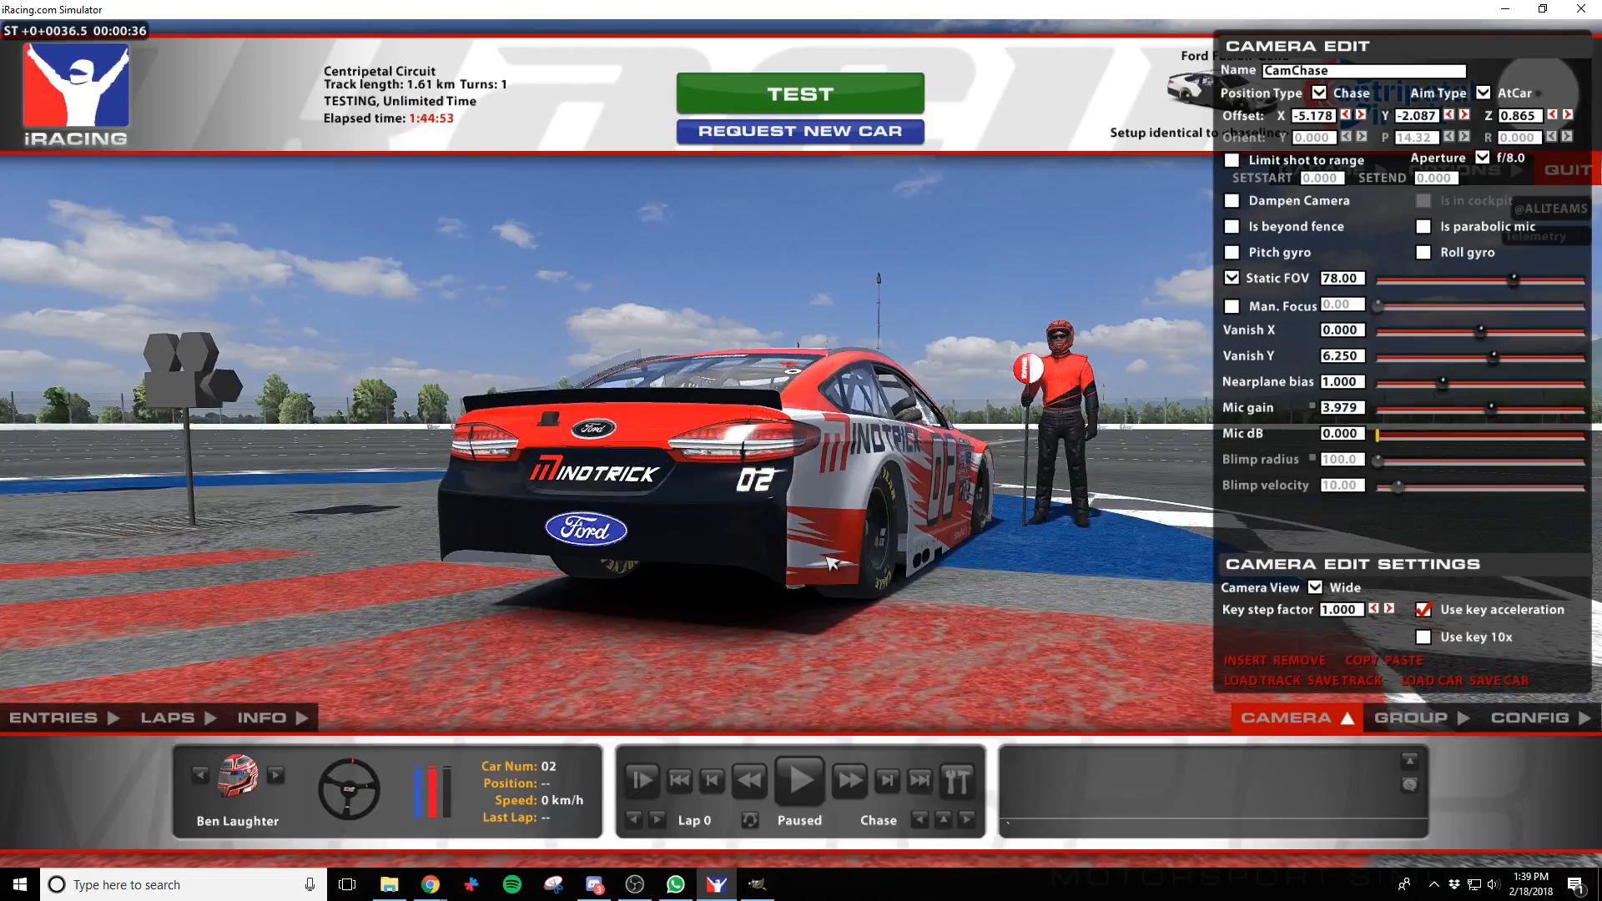
Orbit around the car's rear to inspect the white MINDTRICK logo on the black bumper
{"action": "key", "text": "a"}
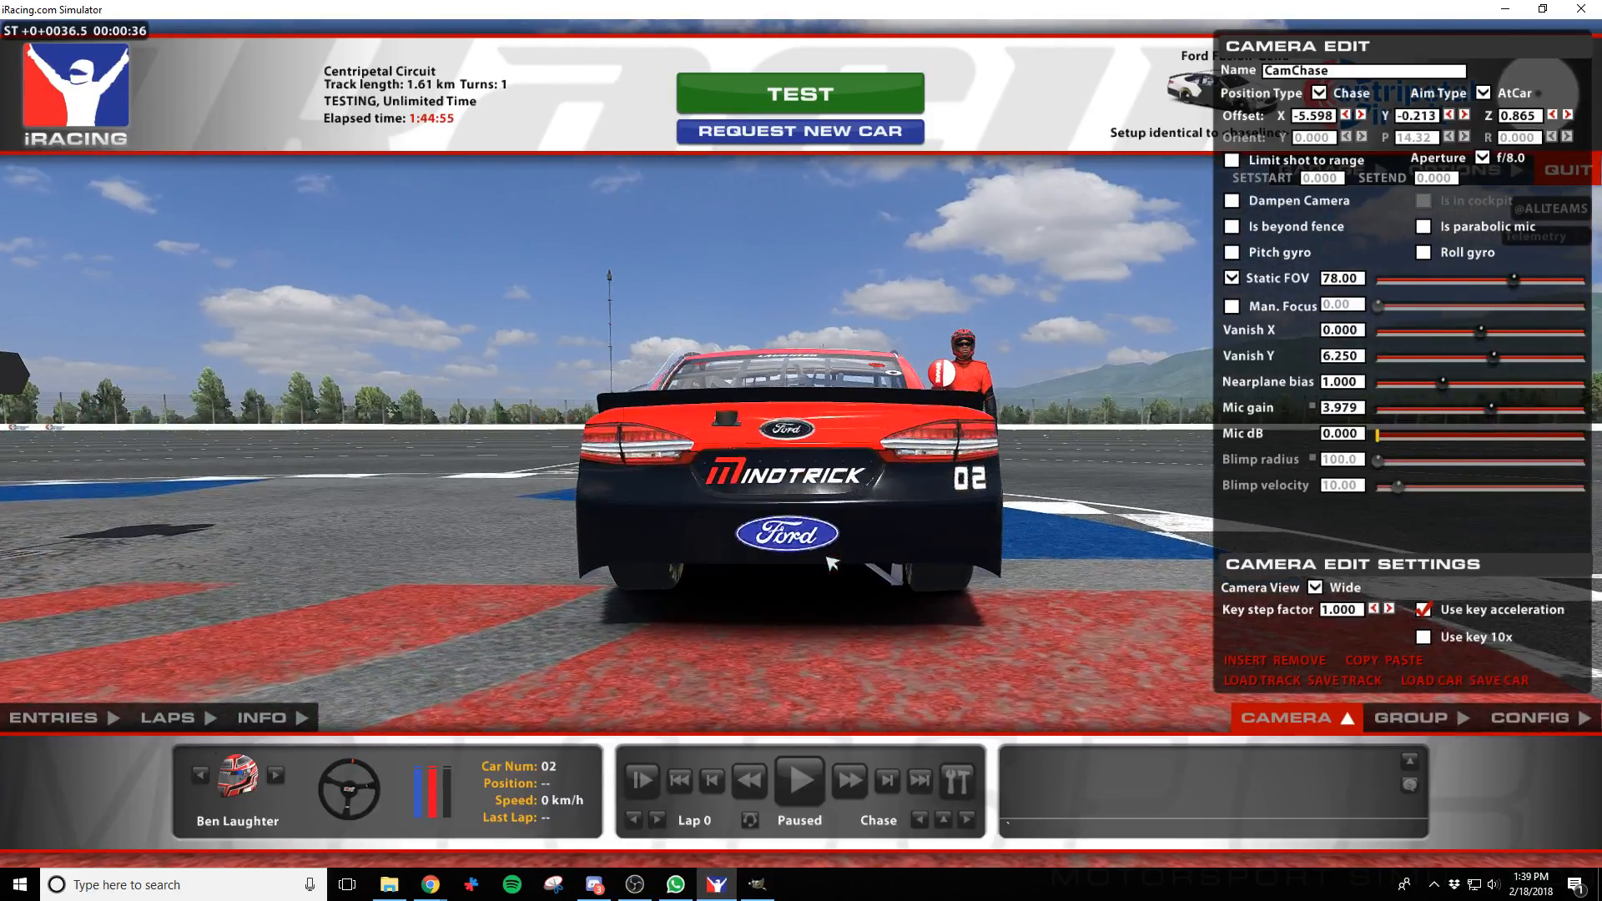
{"action": "key", "text": "w"}
{"action": "key", "text": "a"}
{"action": "key", "text": "w"}
{"action": "key", "text": "d"}
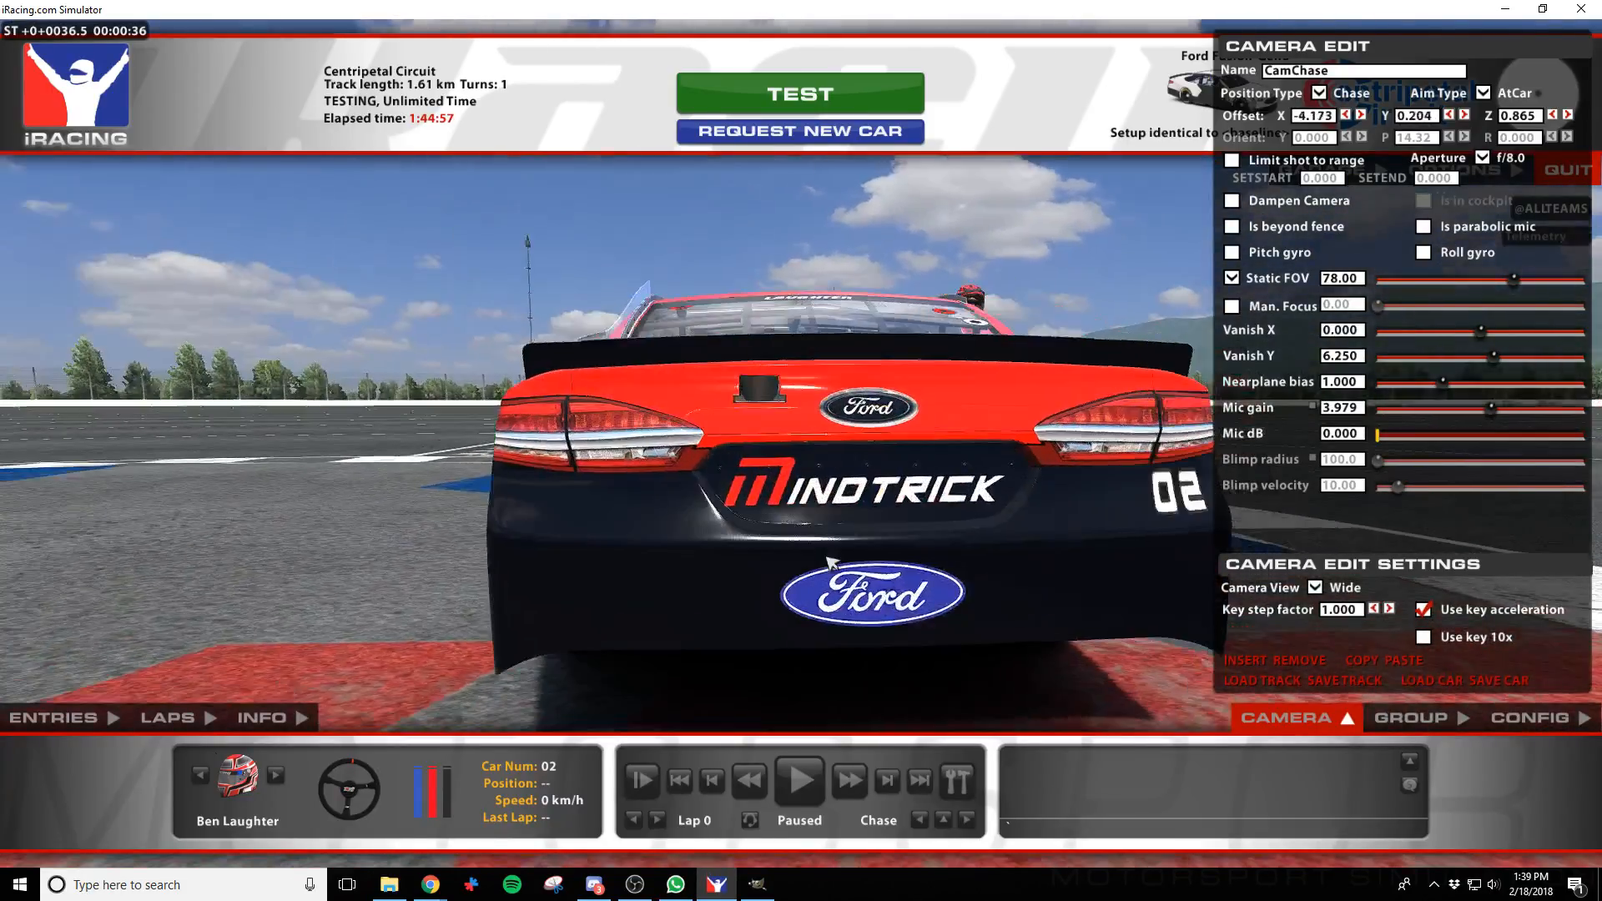
{"action": "key", "text": "d"}
{"action": "key", "text": "s"}
{"action": "key", "text": "d"}
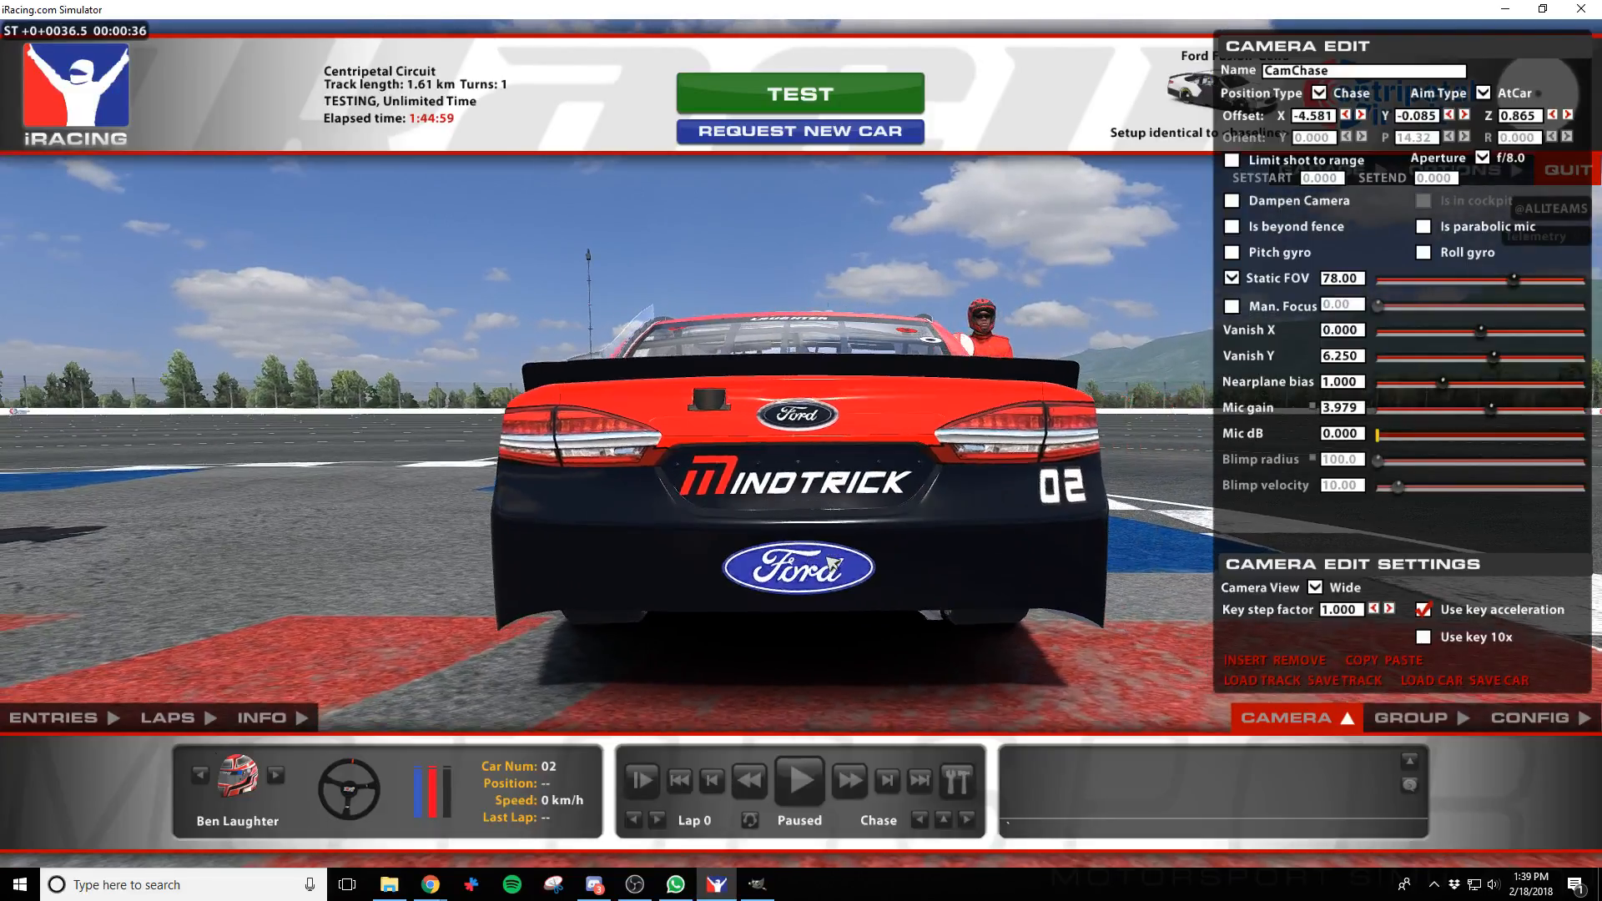
{"action": "key", "text": "d"}
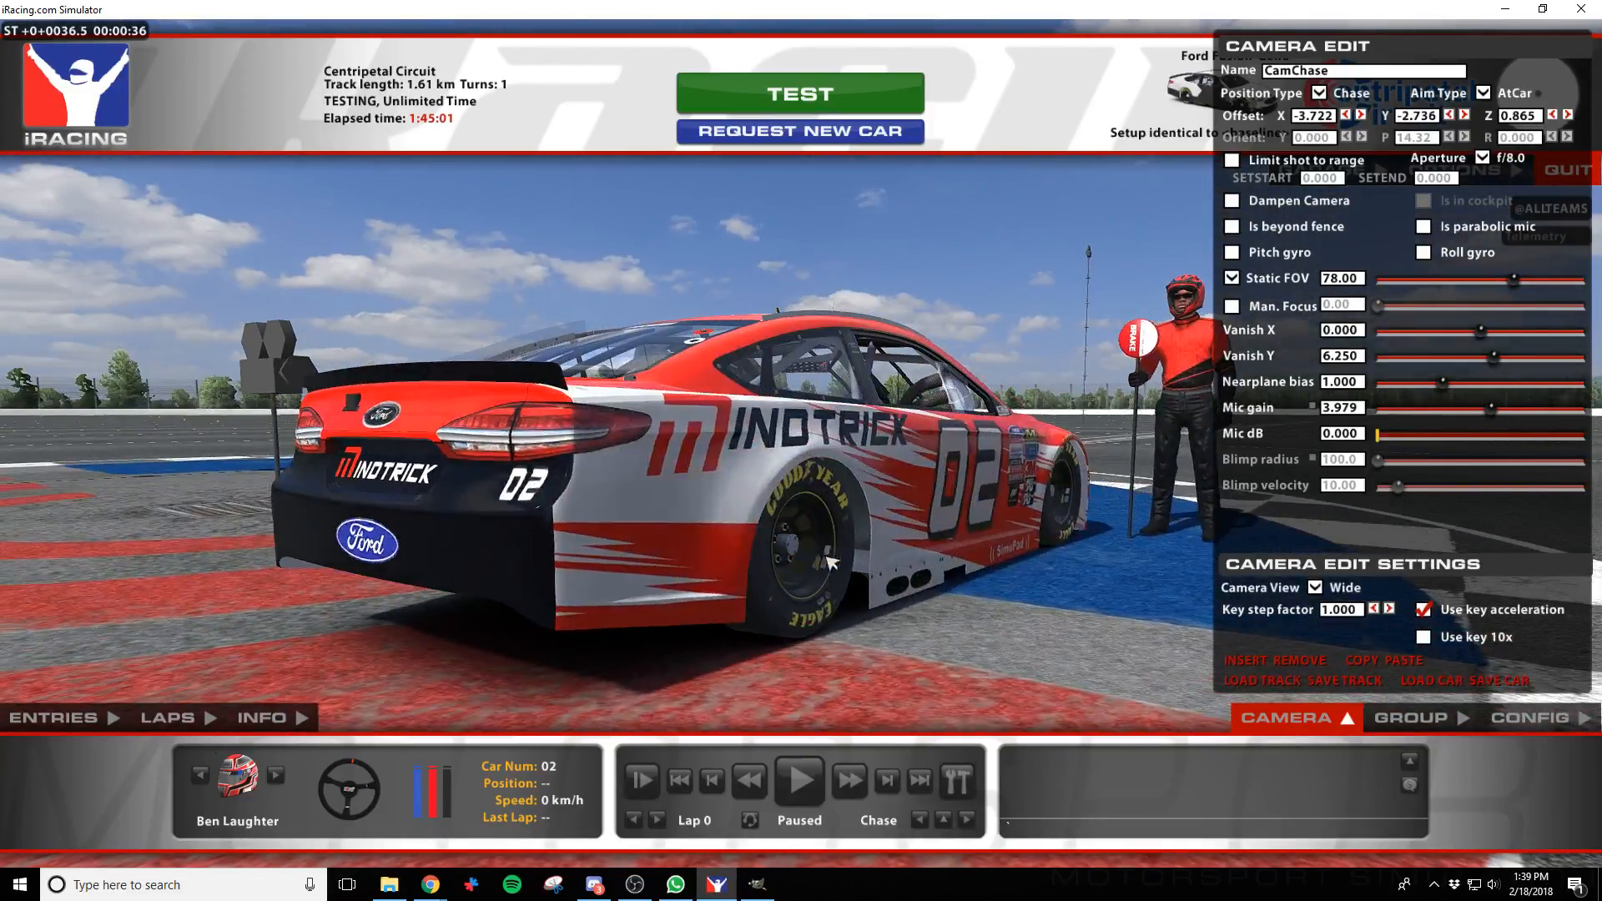
{"action": "key", "text": "a"}
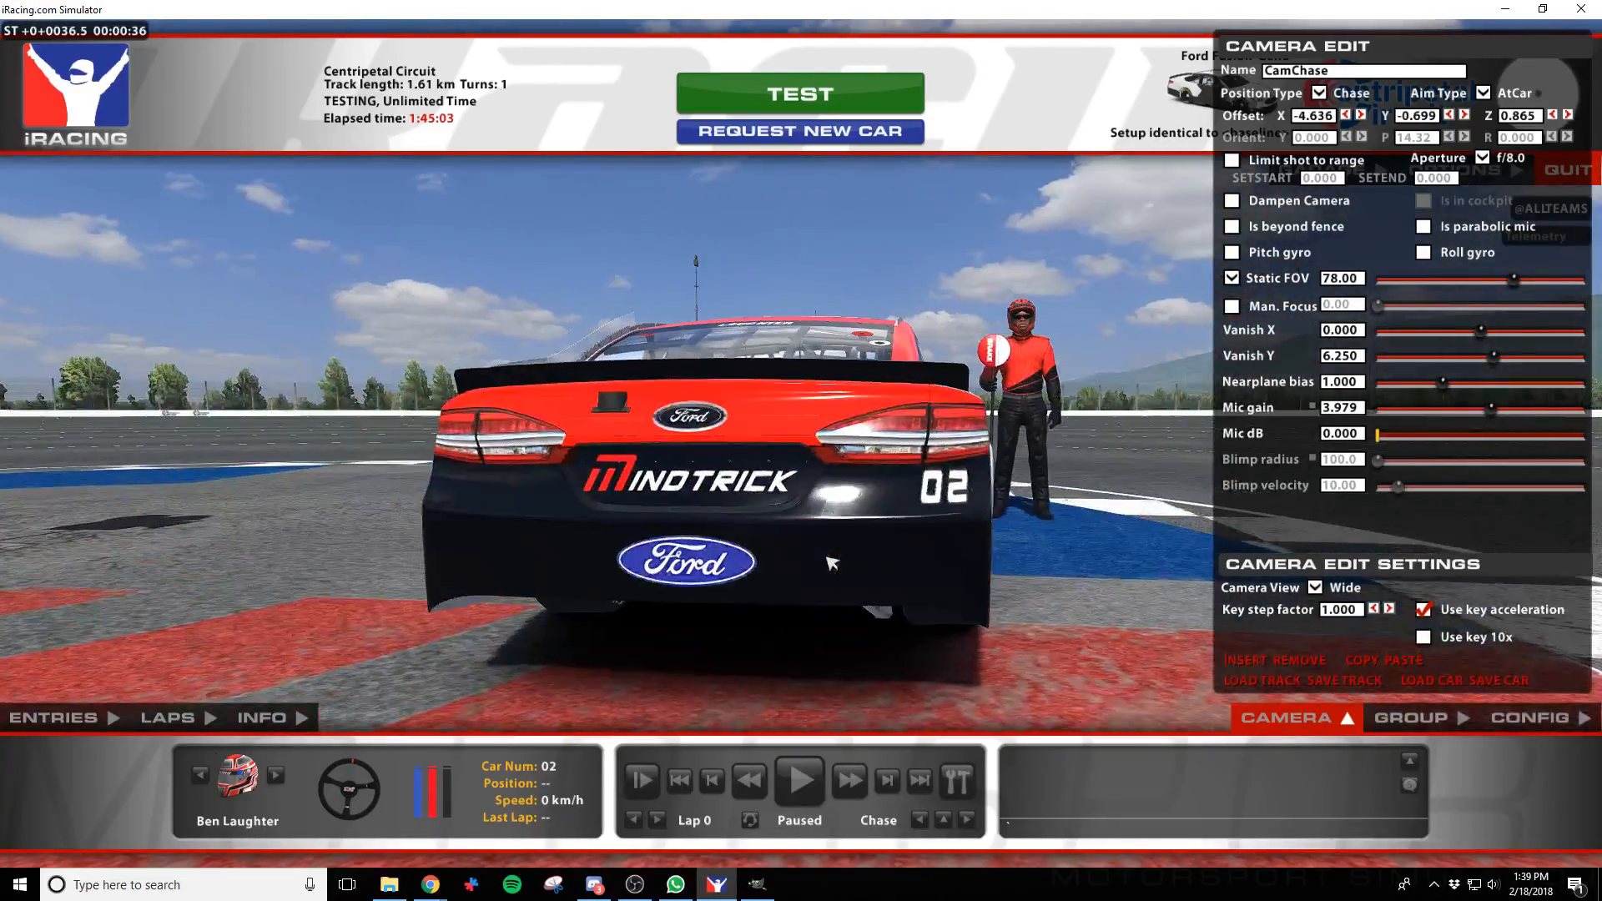
{"action": "key", "text": "a"}
{"action": "key", "text": "a"}
{"action": "key", "text": "d"}
{"action": "key", "text": "alt+Tab"}
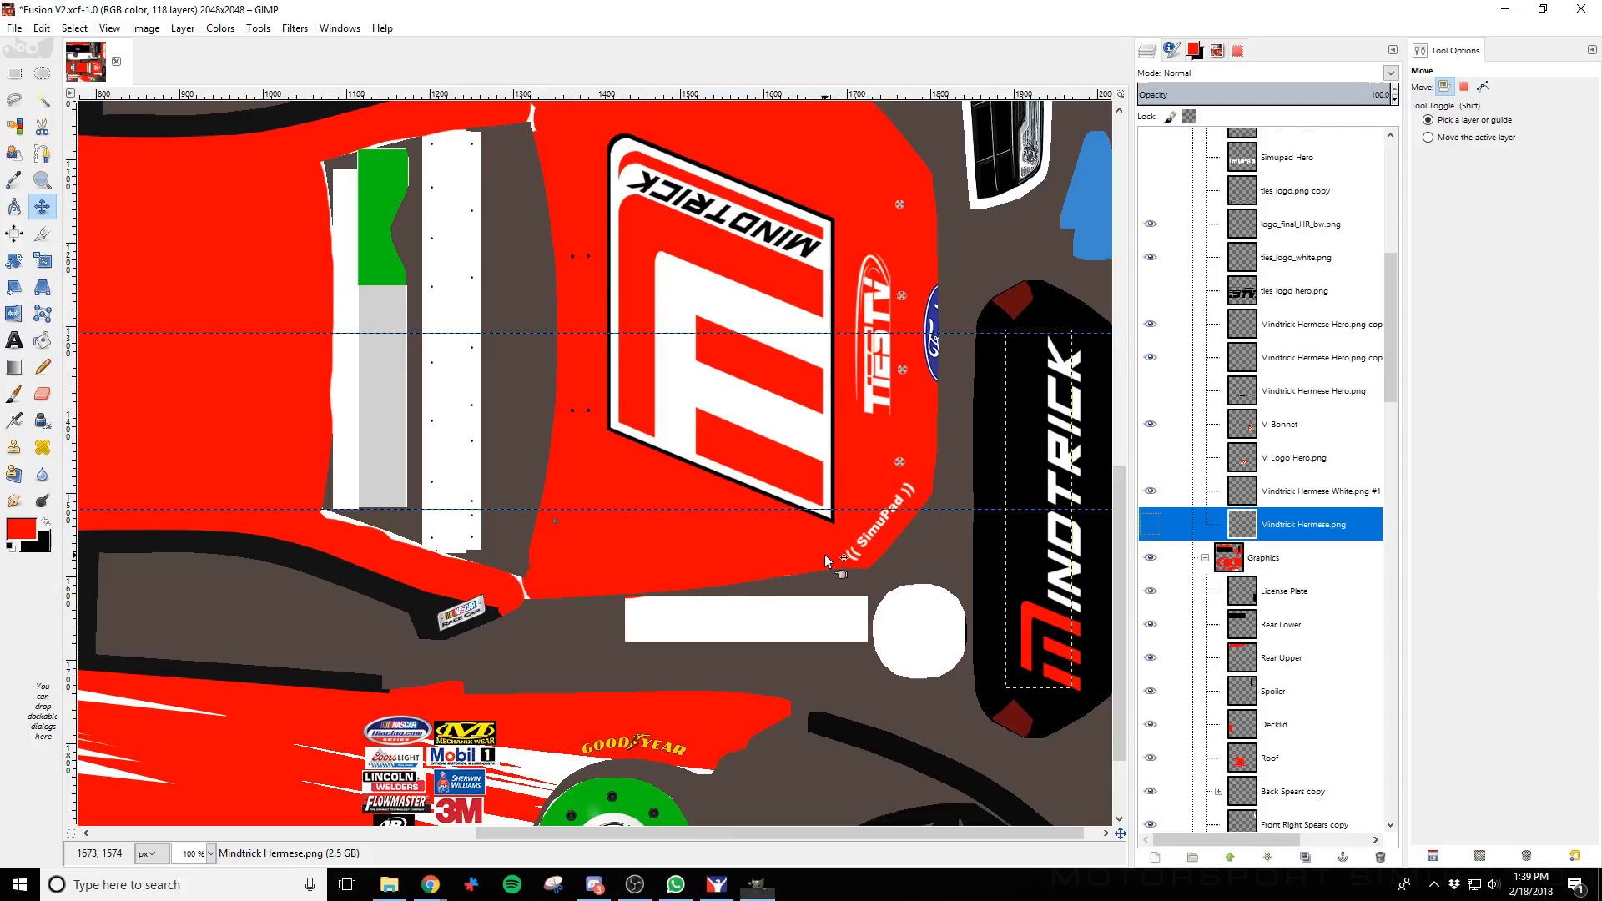
Collapse the three Back Spears groups and place the Rear Lower layer beneath them
{"action": "scroll", "coordinate": [1329, 608], "scroll_direction": "down", "scroll_amount": 3}
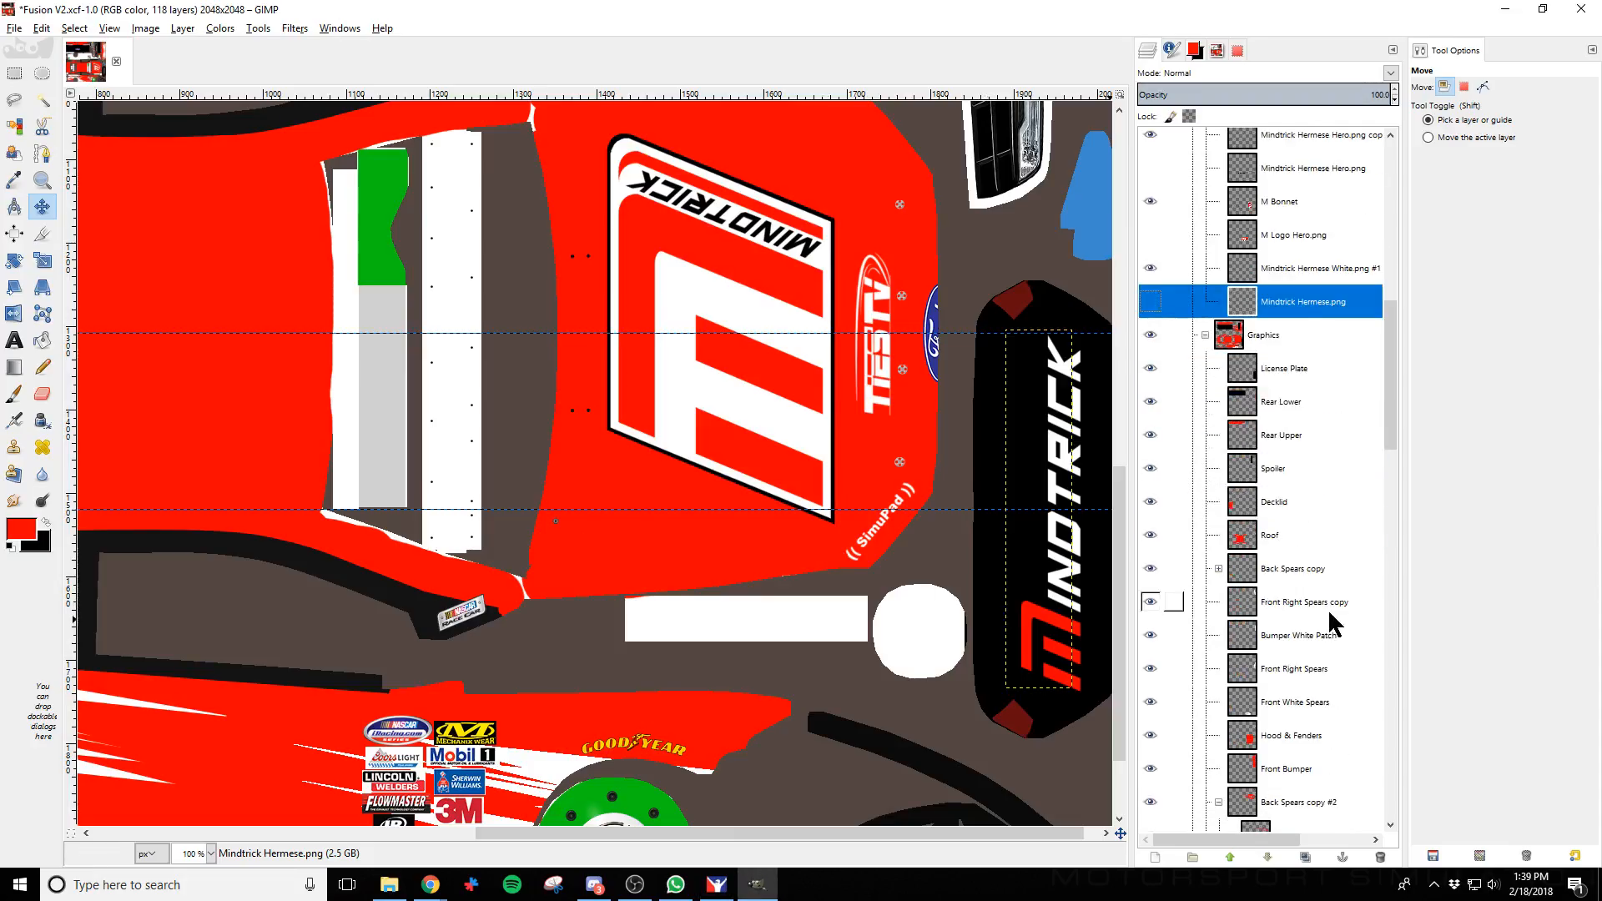
{"action": "left_click", "coordinate": [1293, 409]}
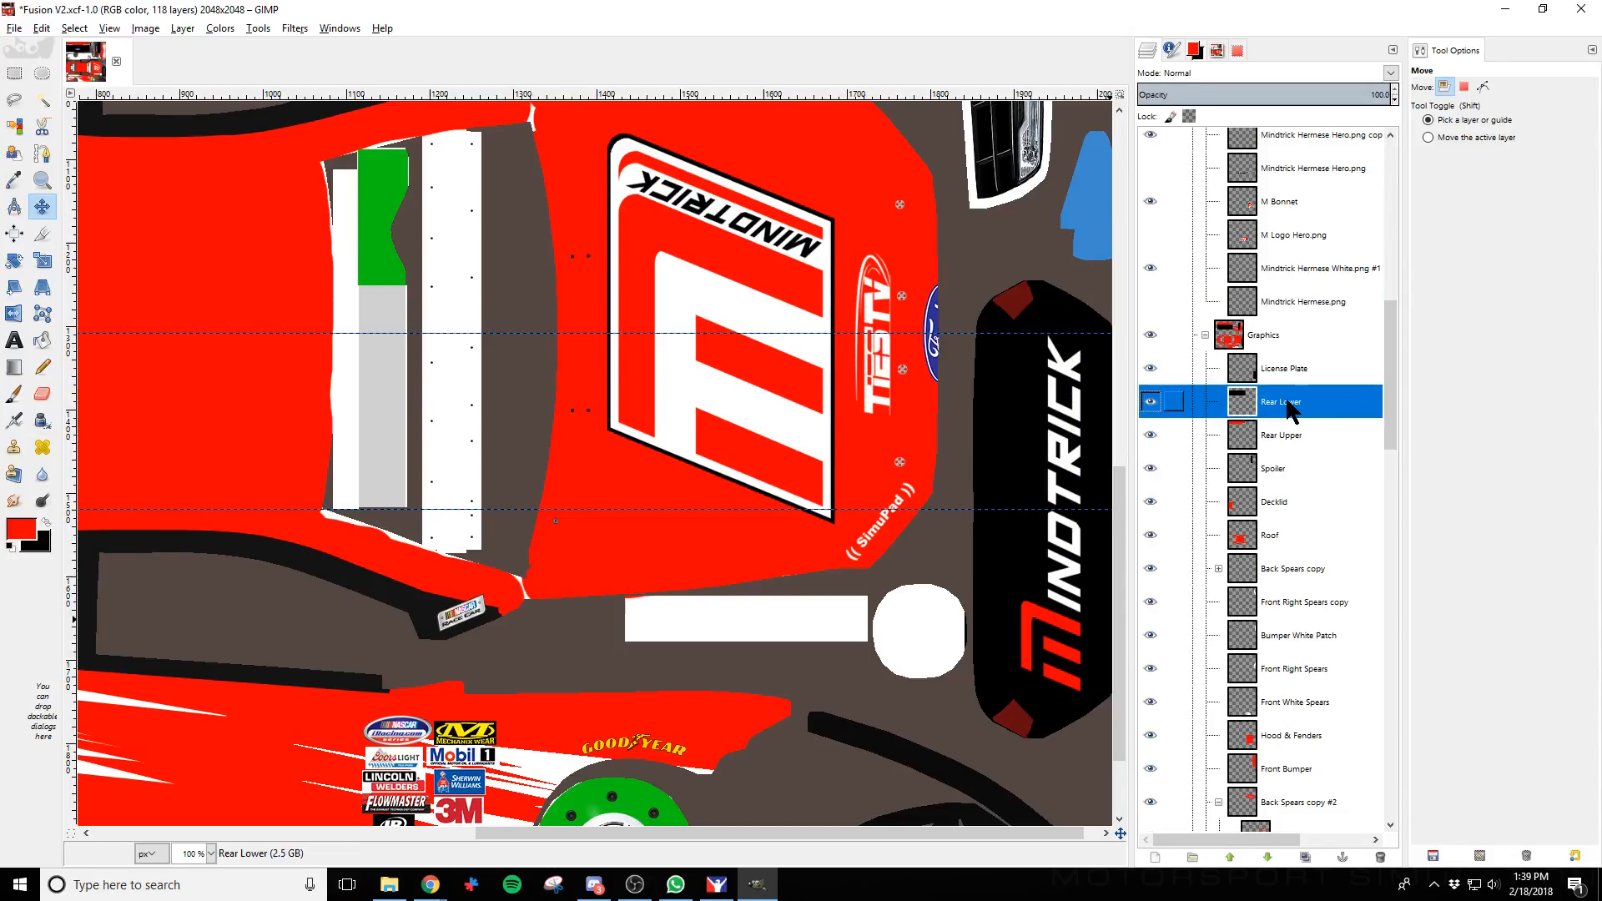
{"action": "left_click_drag", "start_coordinate": [1289, 407], "coordinate": [1220, 305]}
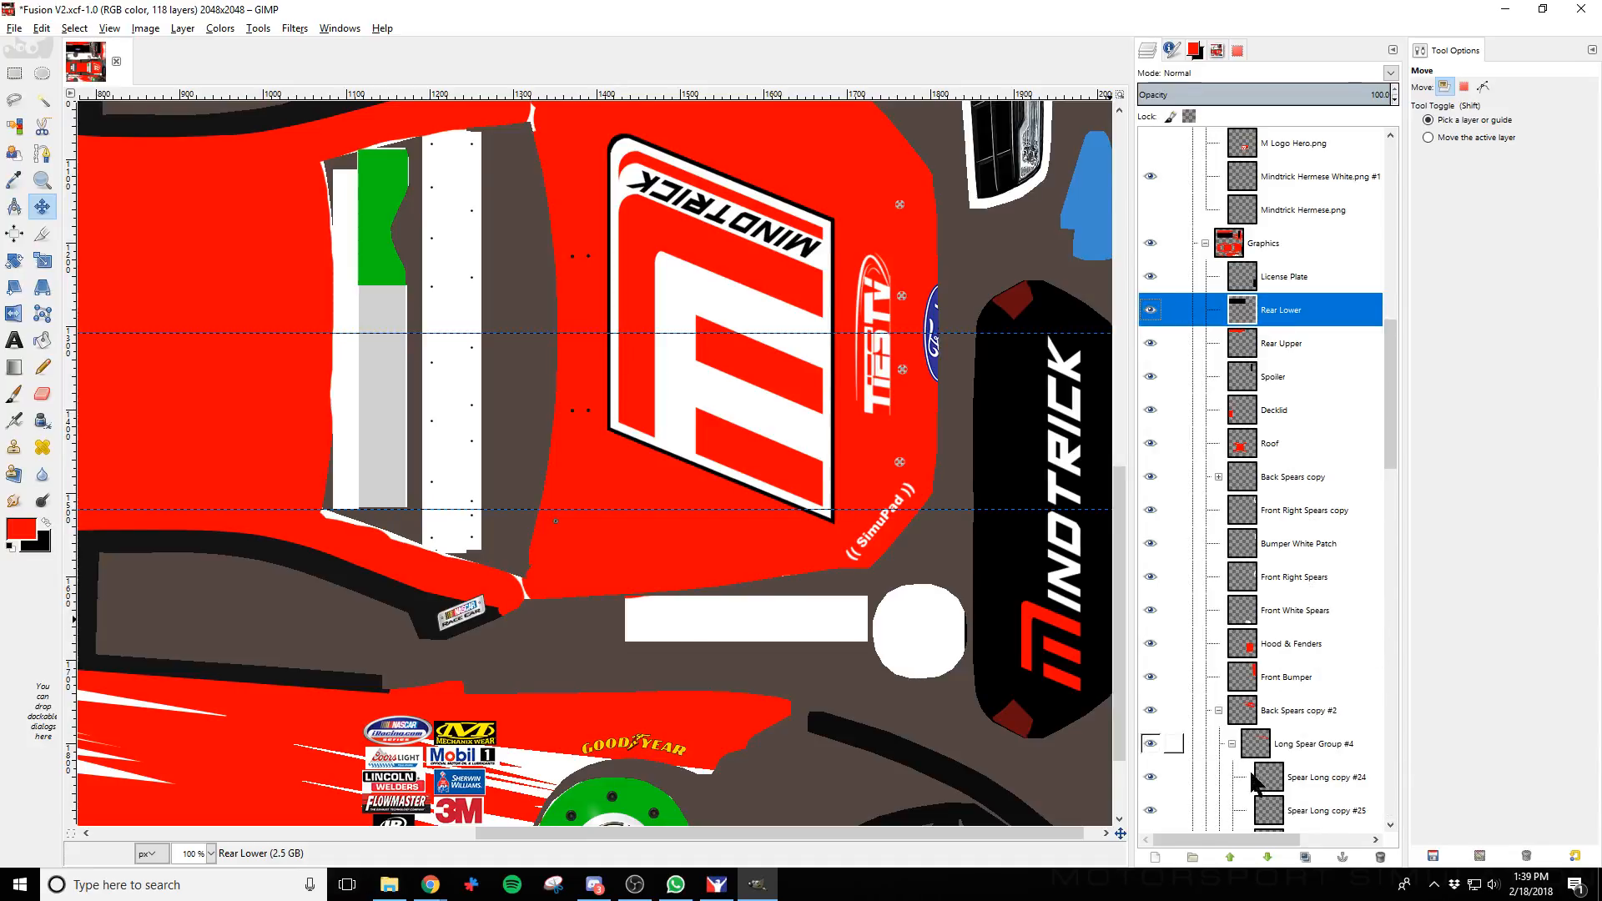
{"action": "left_click", "coordinate": [1218, 710]}
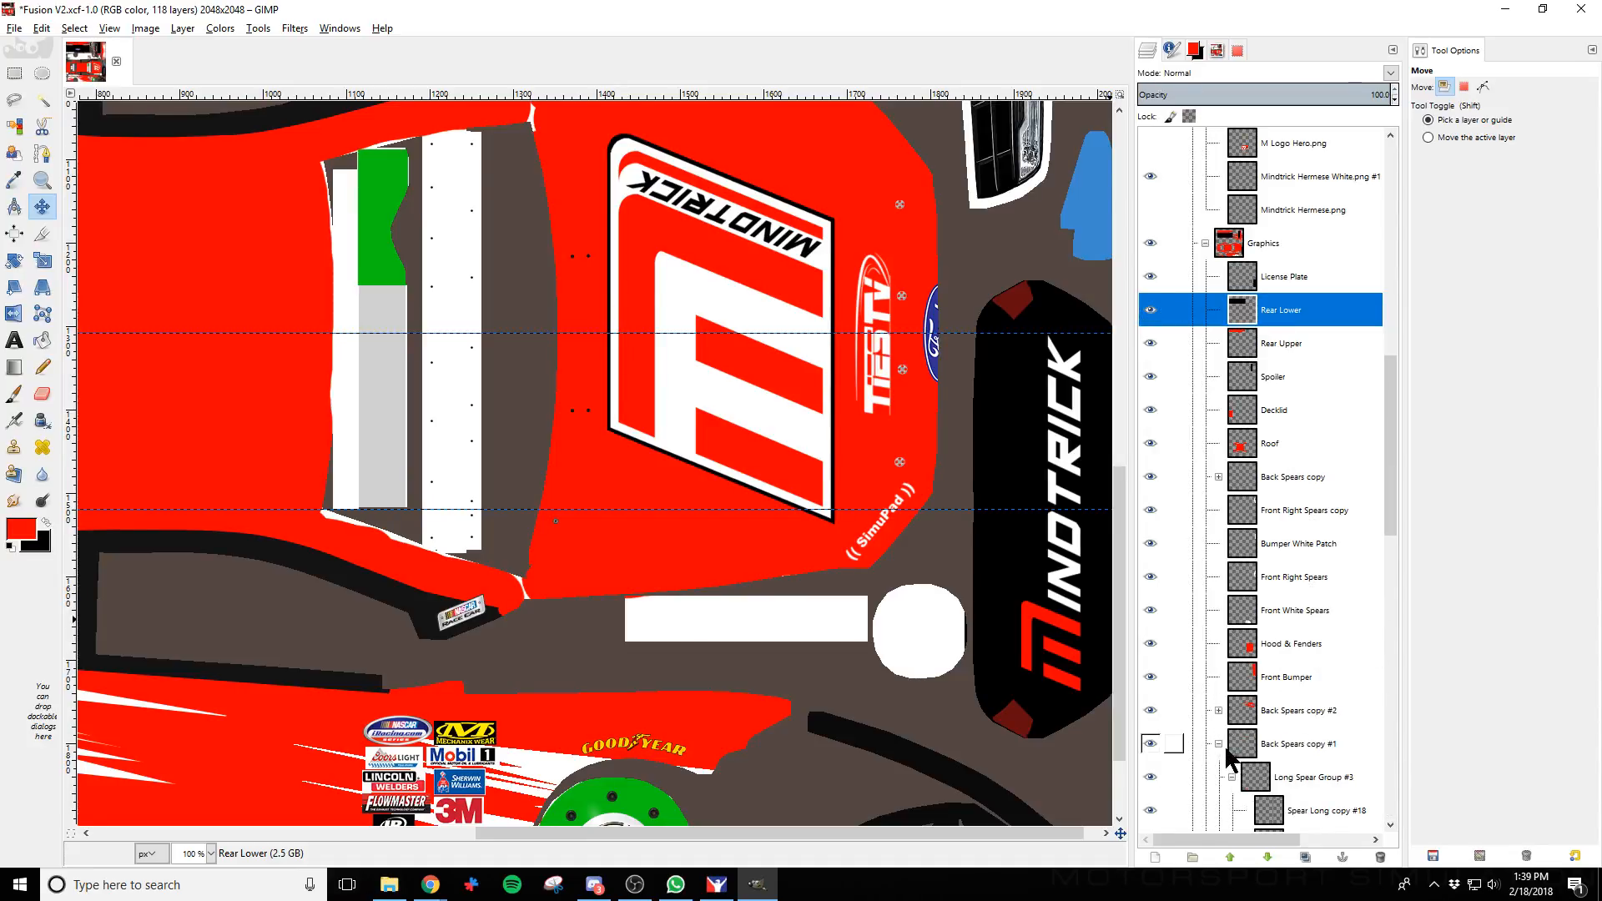
{"action": "left_click", "coordinate": [1219, 743]}
{"action": "left_click", "coordinate": [1218, 777]}
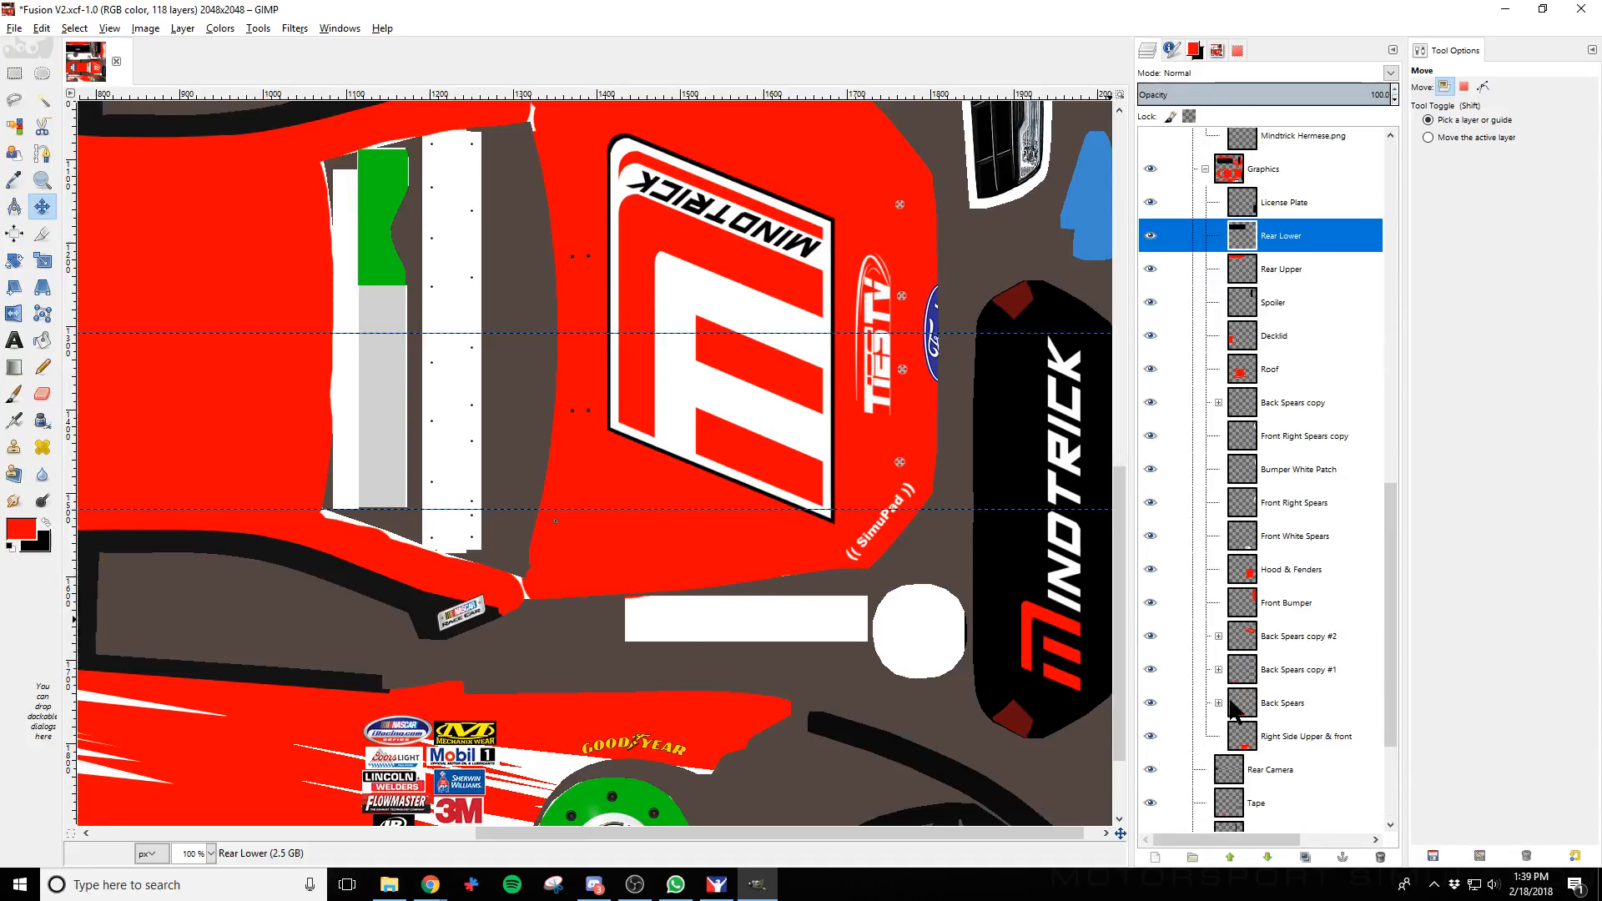
{"action": "left_click_drag", "start_coordinate": [1321, 249], "coordinate": [1295, 722]}
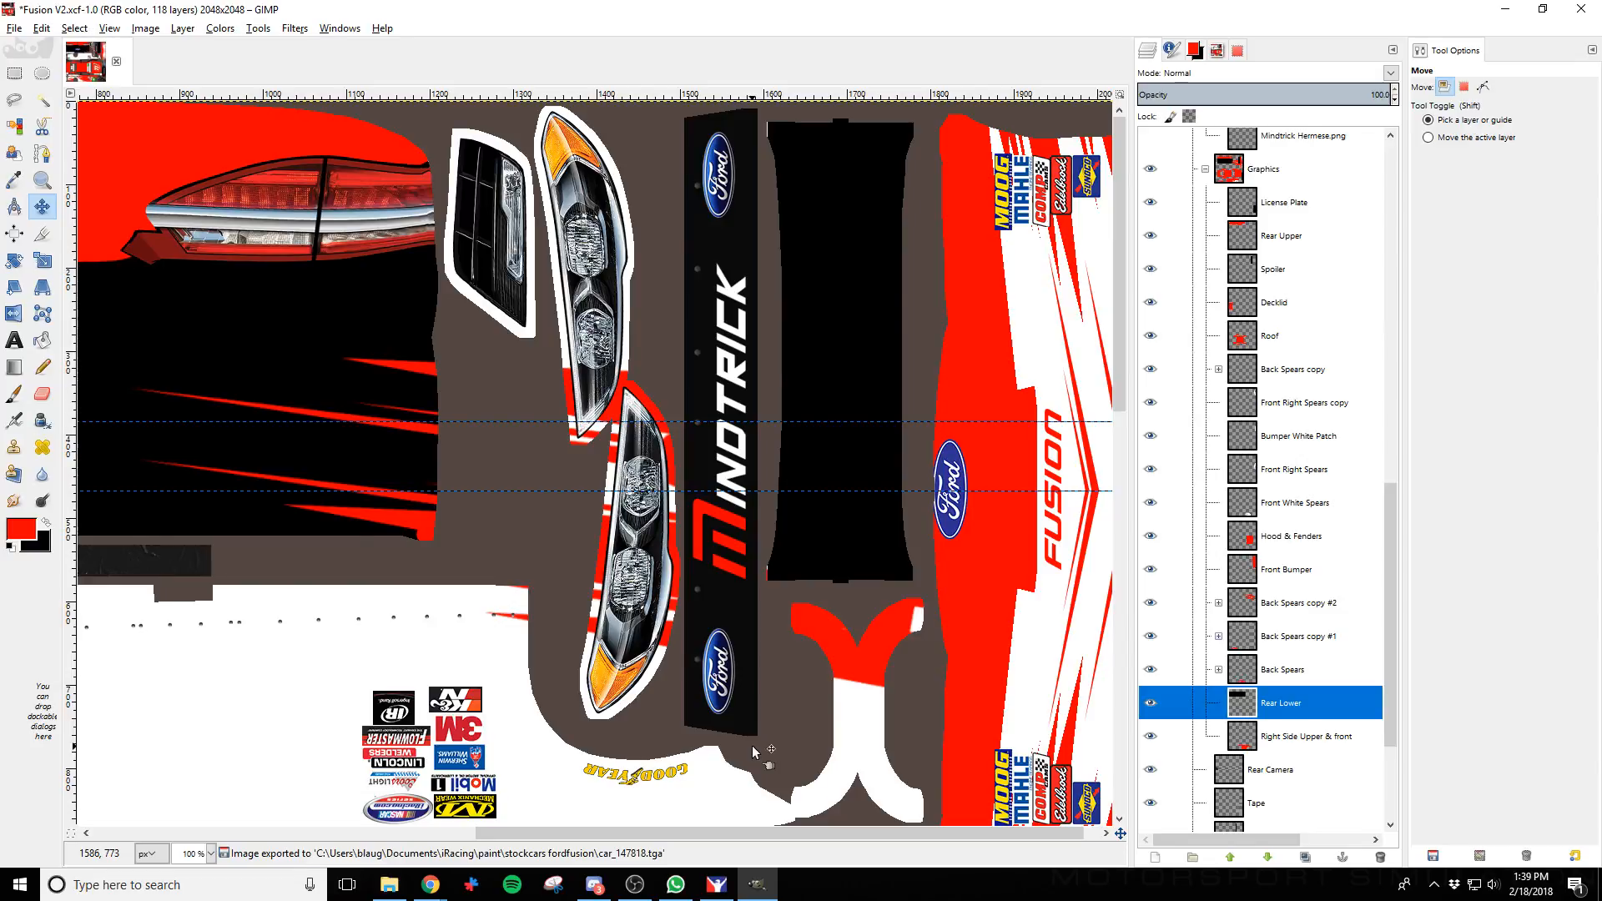
{"action": "key", "text": "alt+Tab"}
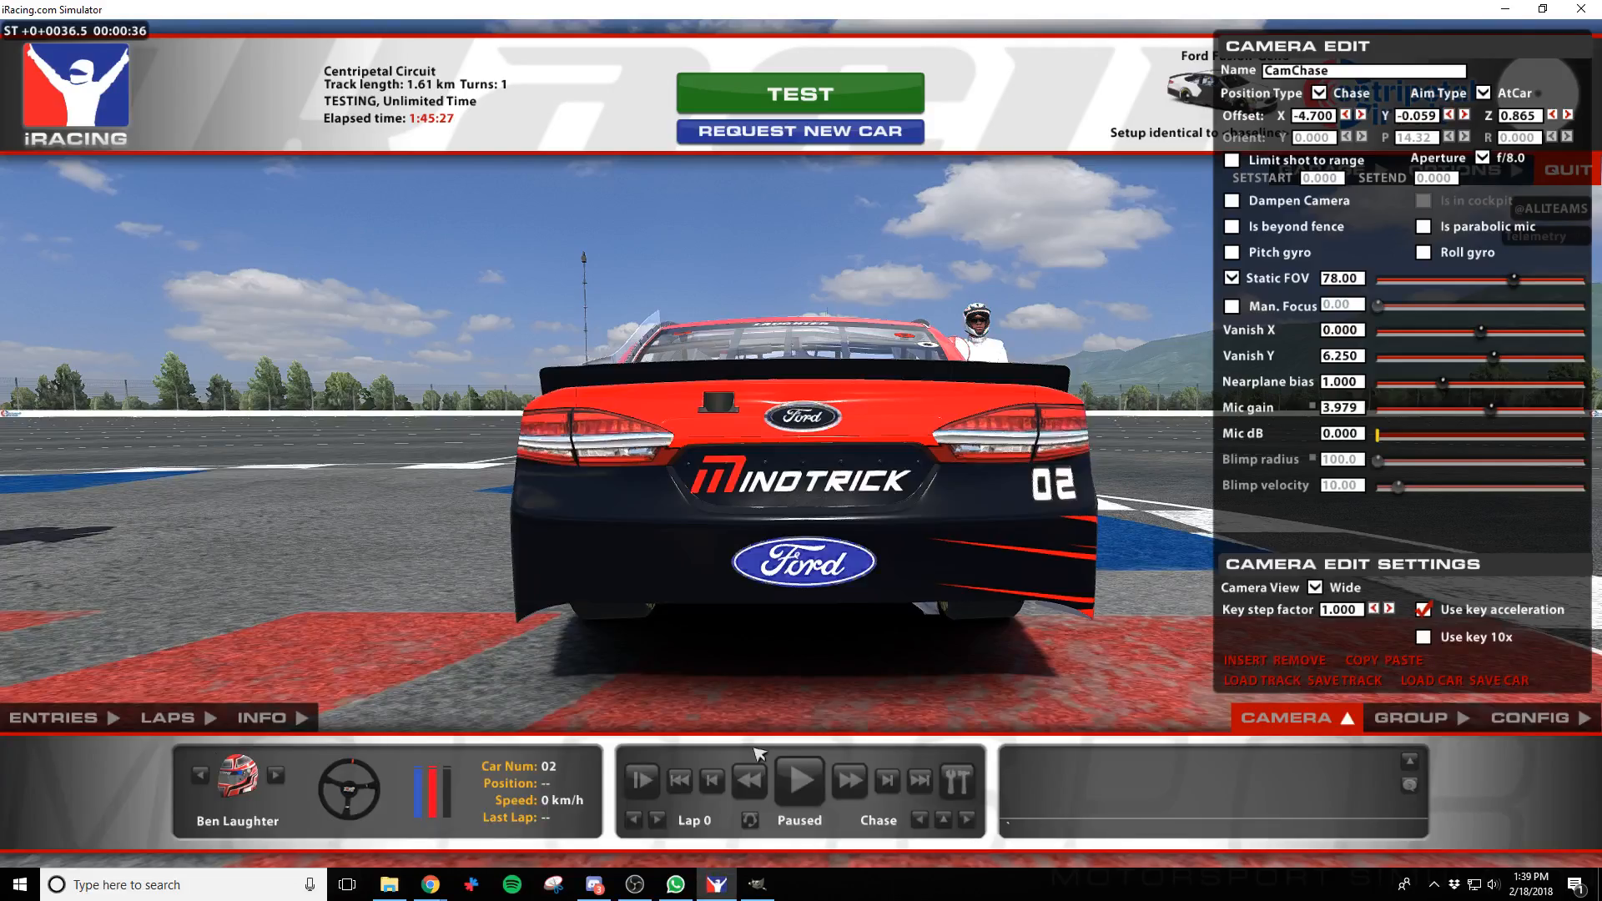
Reload the updated paint and close in on the rear bumper from behind the car
{"action": "key", "text": "s"}
{"action": "key", "text": "d"}
{"action": "key", "text": "d"}
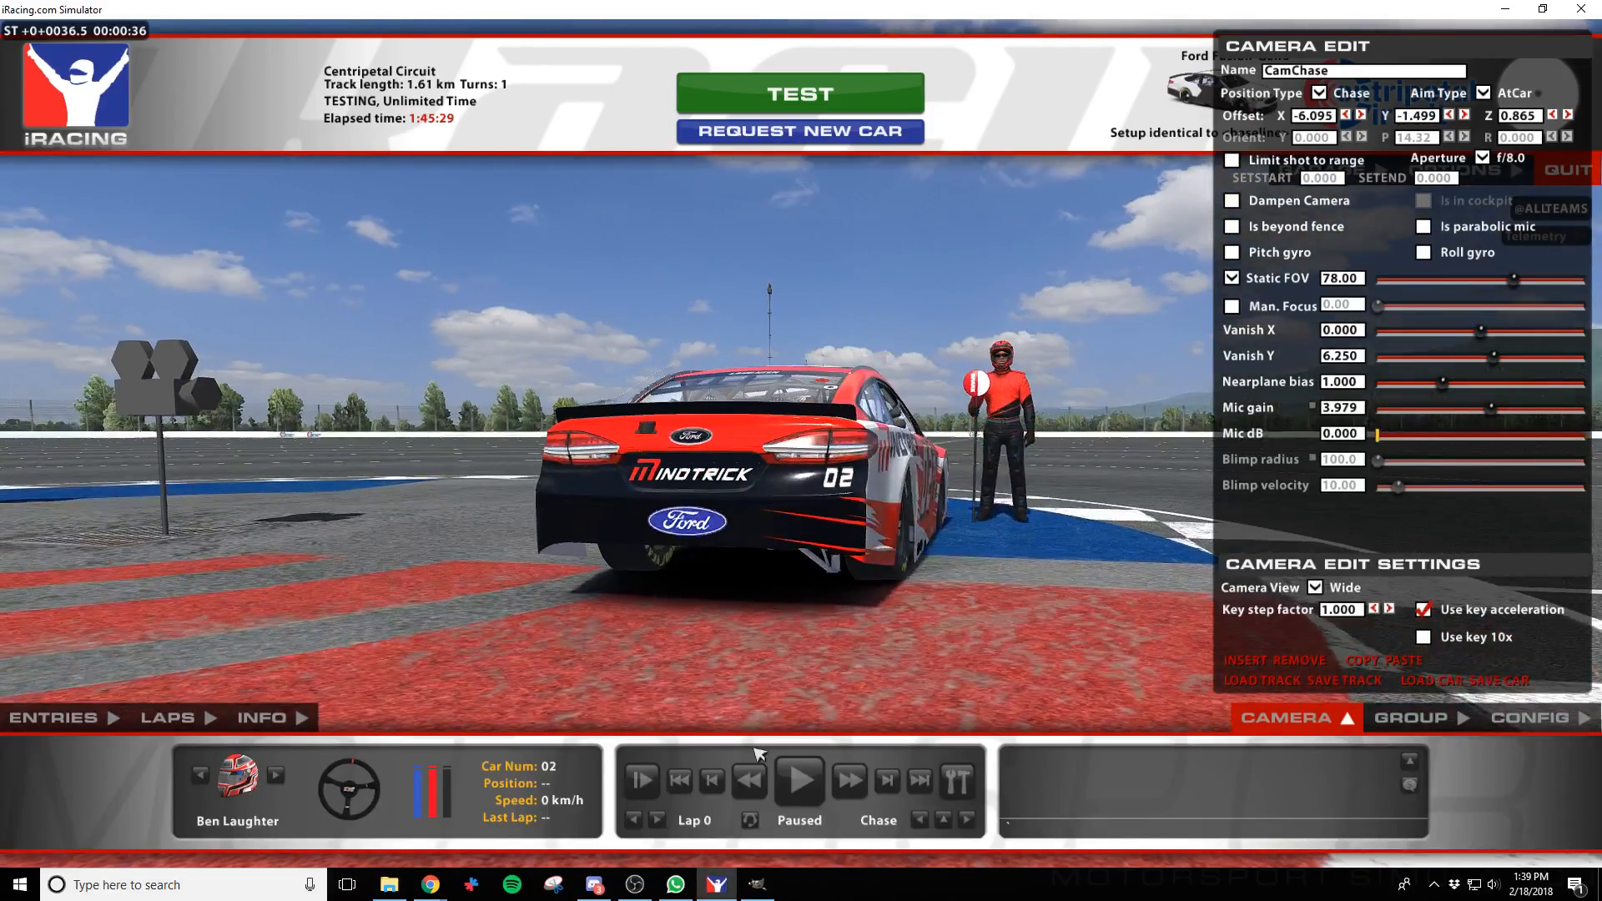
{"action": "key", "text": "a"}
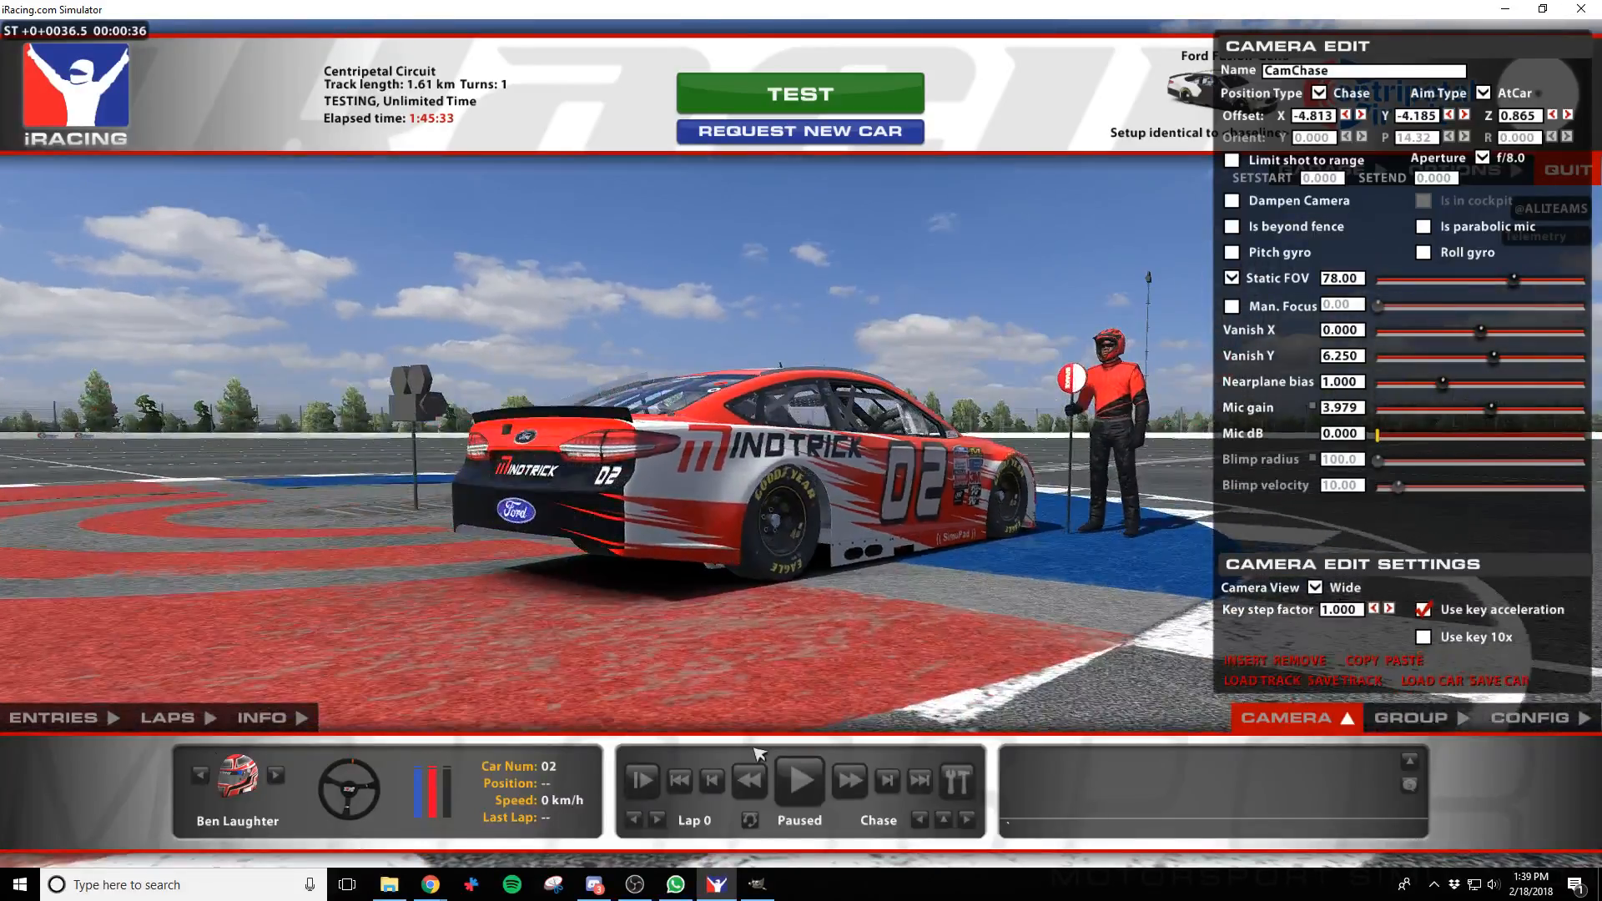
{"action": "key", "text": "a"}
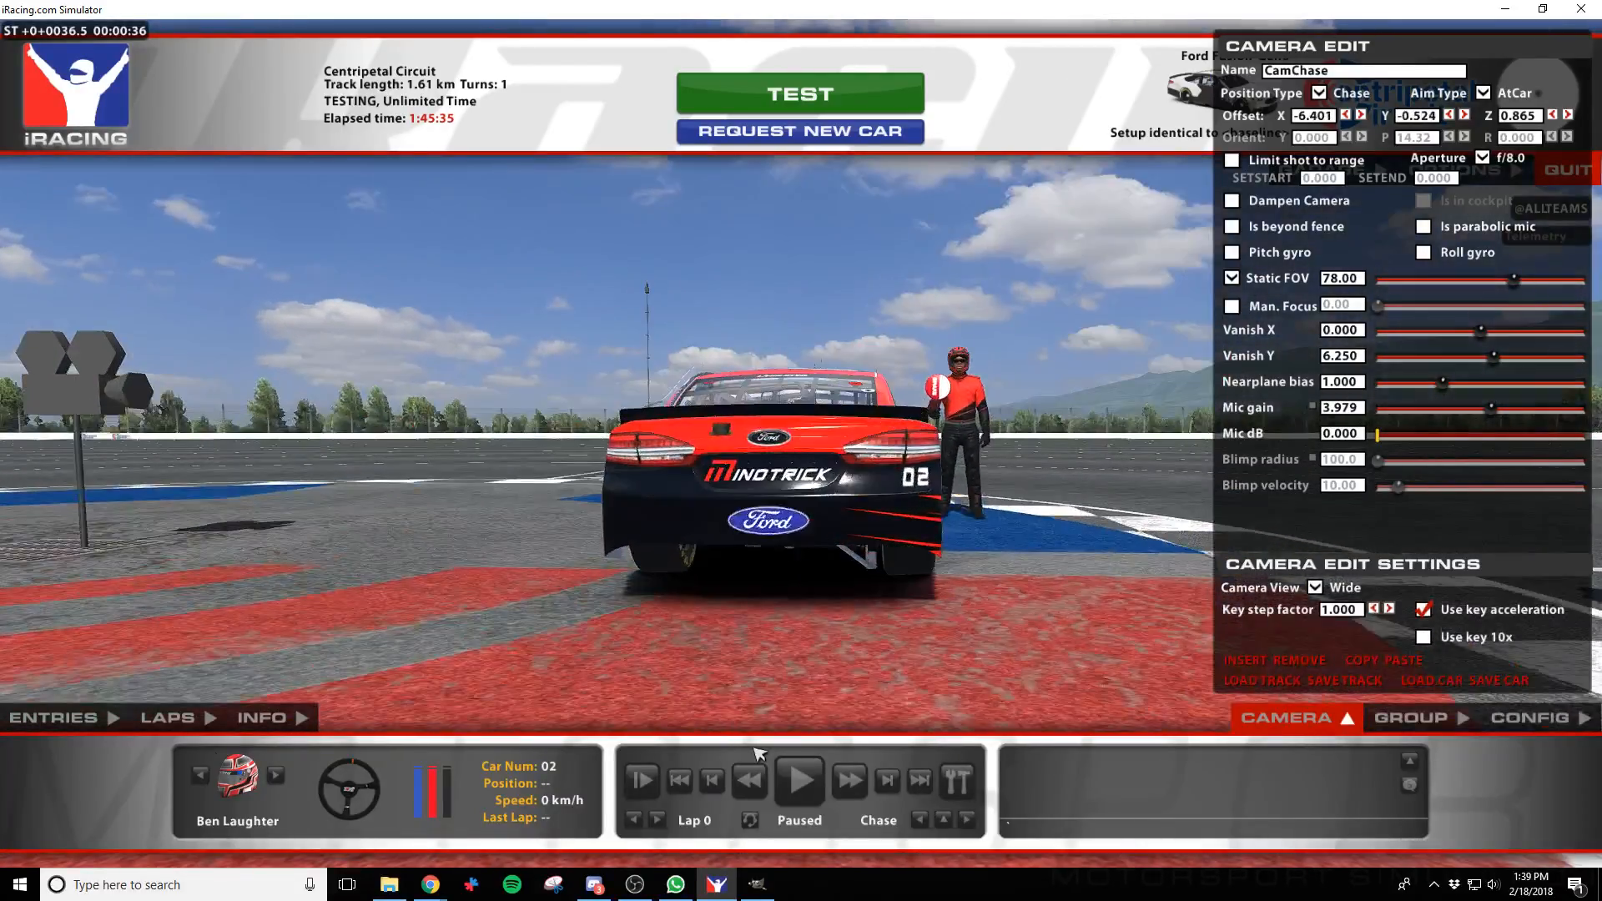
{"action": "key", "text": "d"}
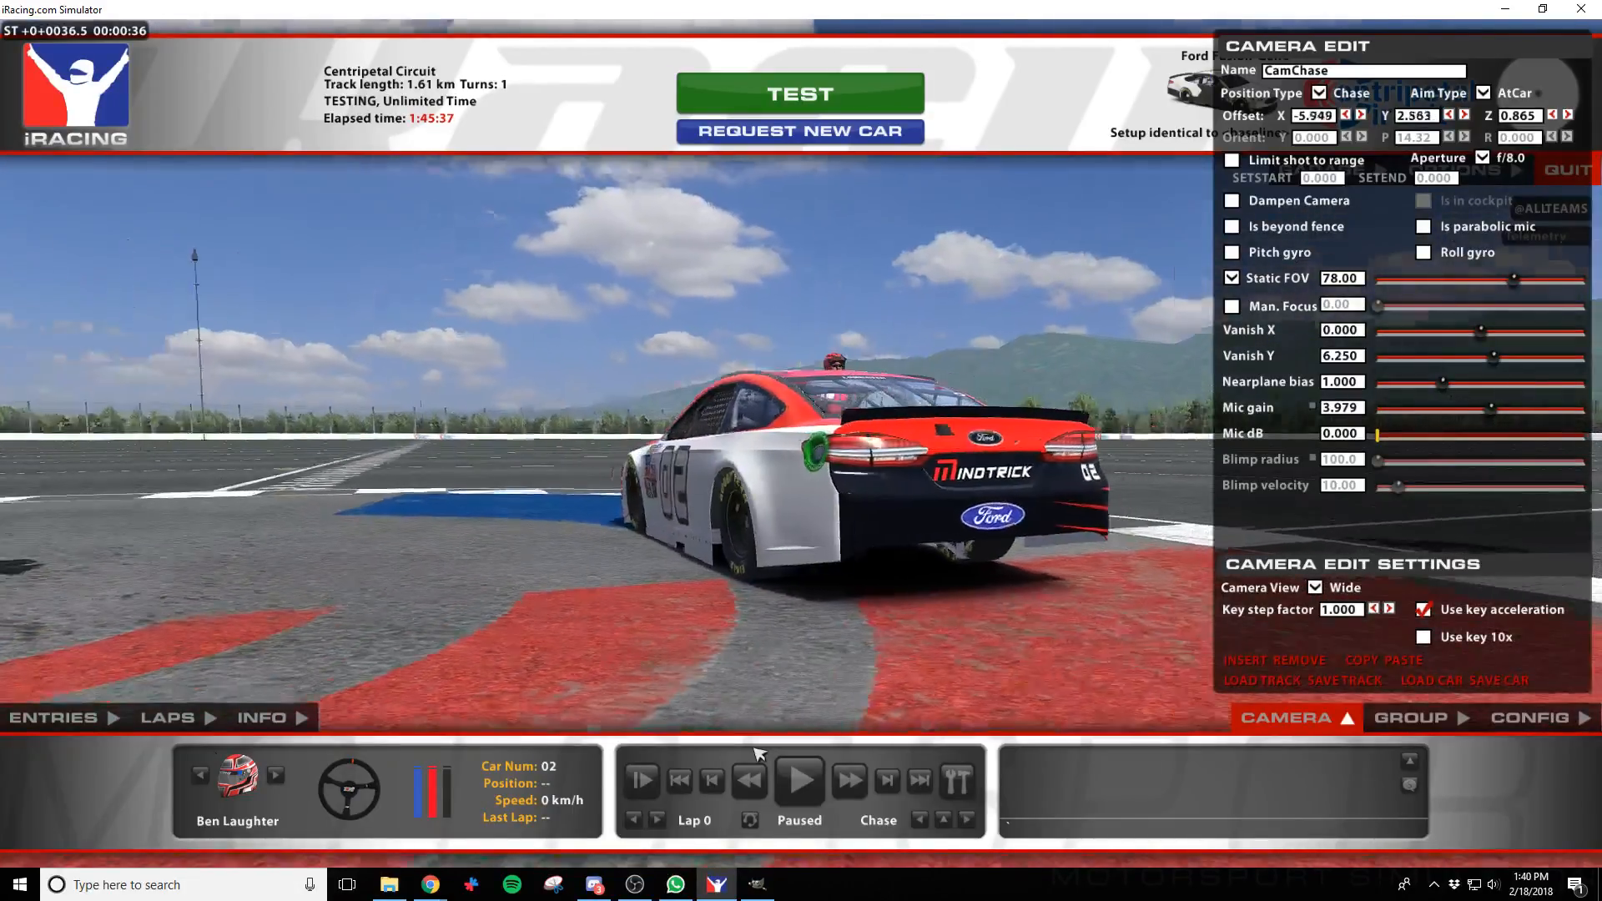
{"action": "key", "text": "d"}
{"action": "key", "text": "a"}
{"action": "key", "text": "w"}
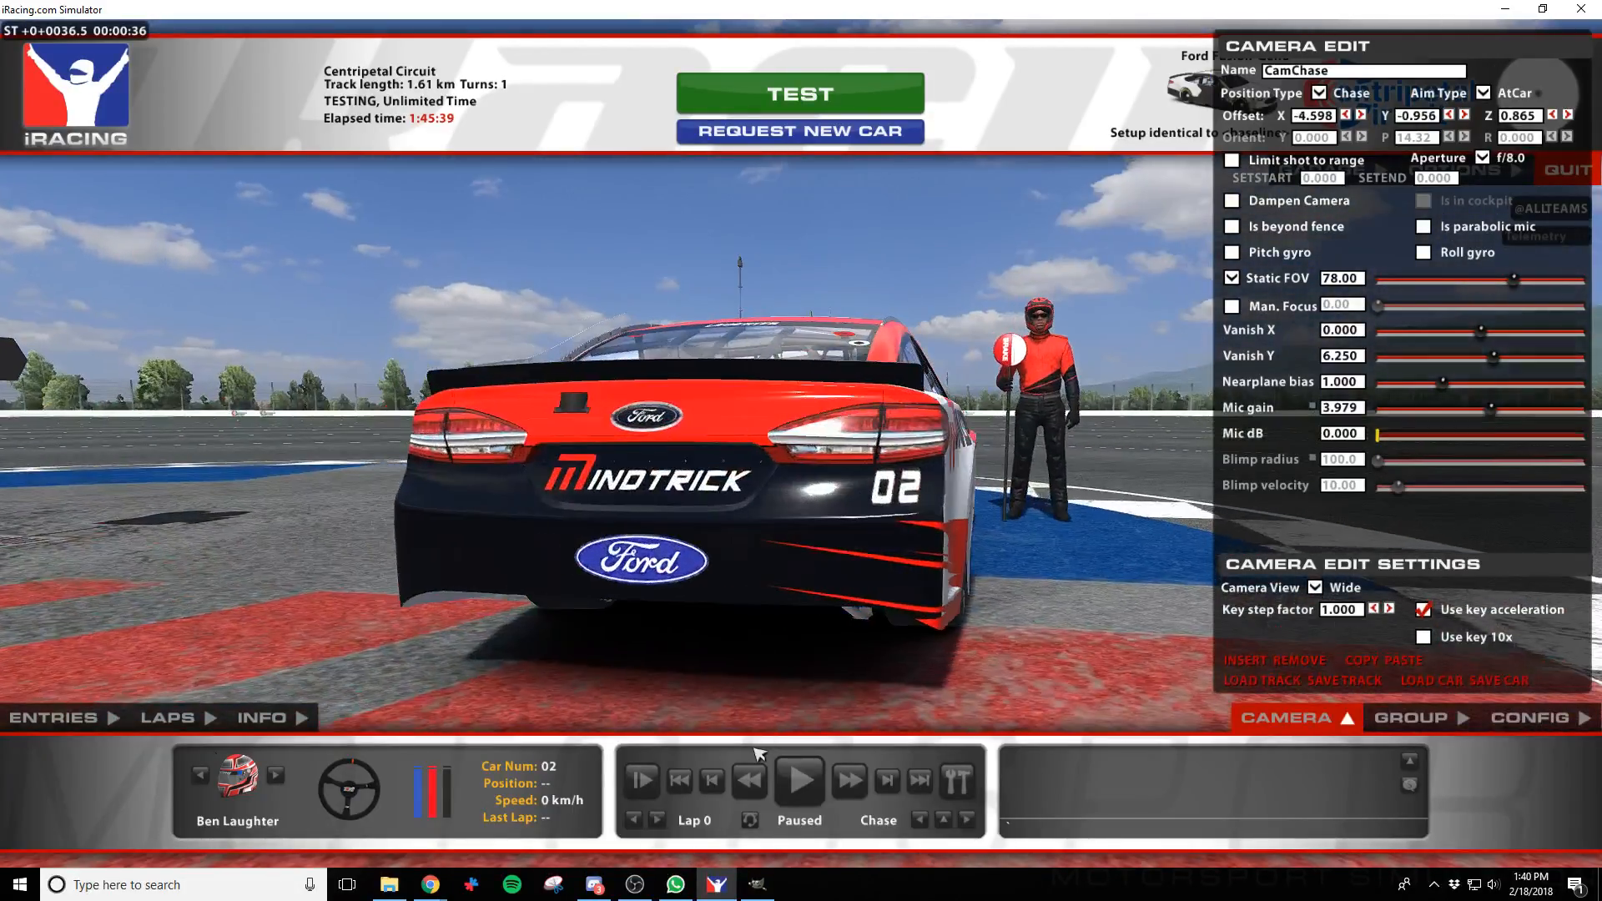
{"action": "key", "text": "a"}
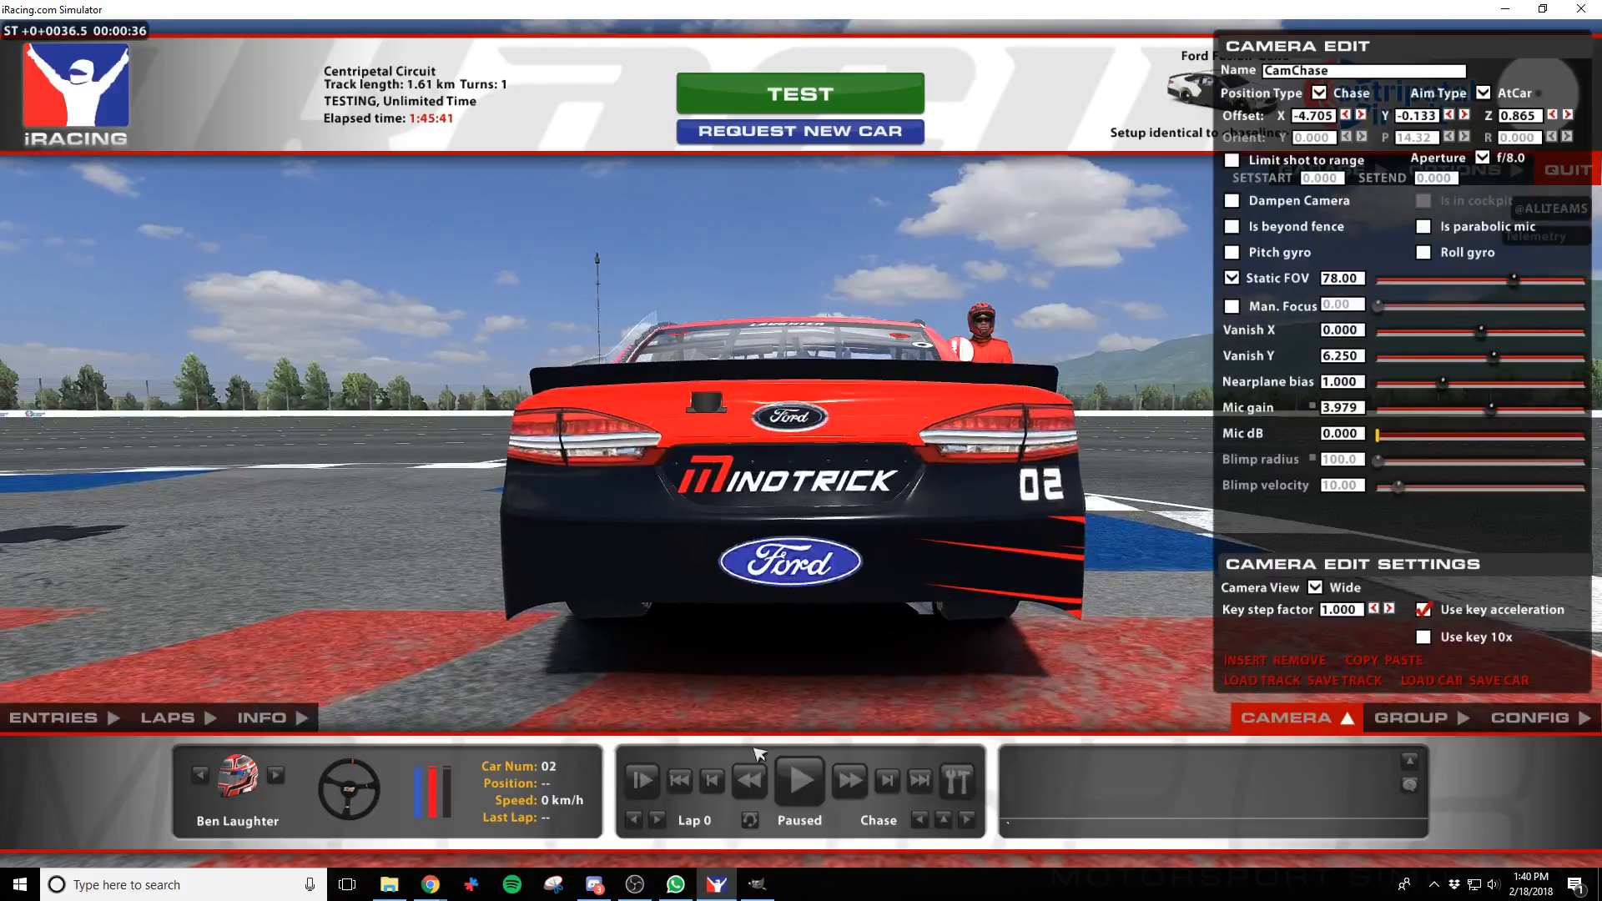
{"action": "key", "text": "w"}
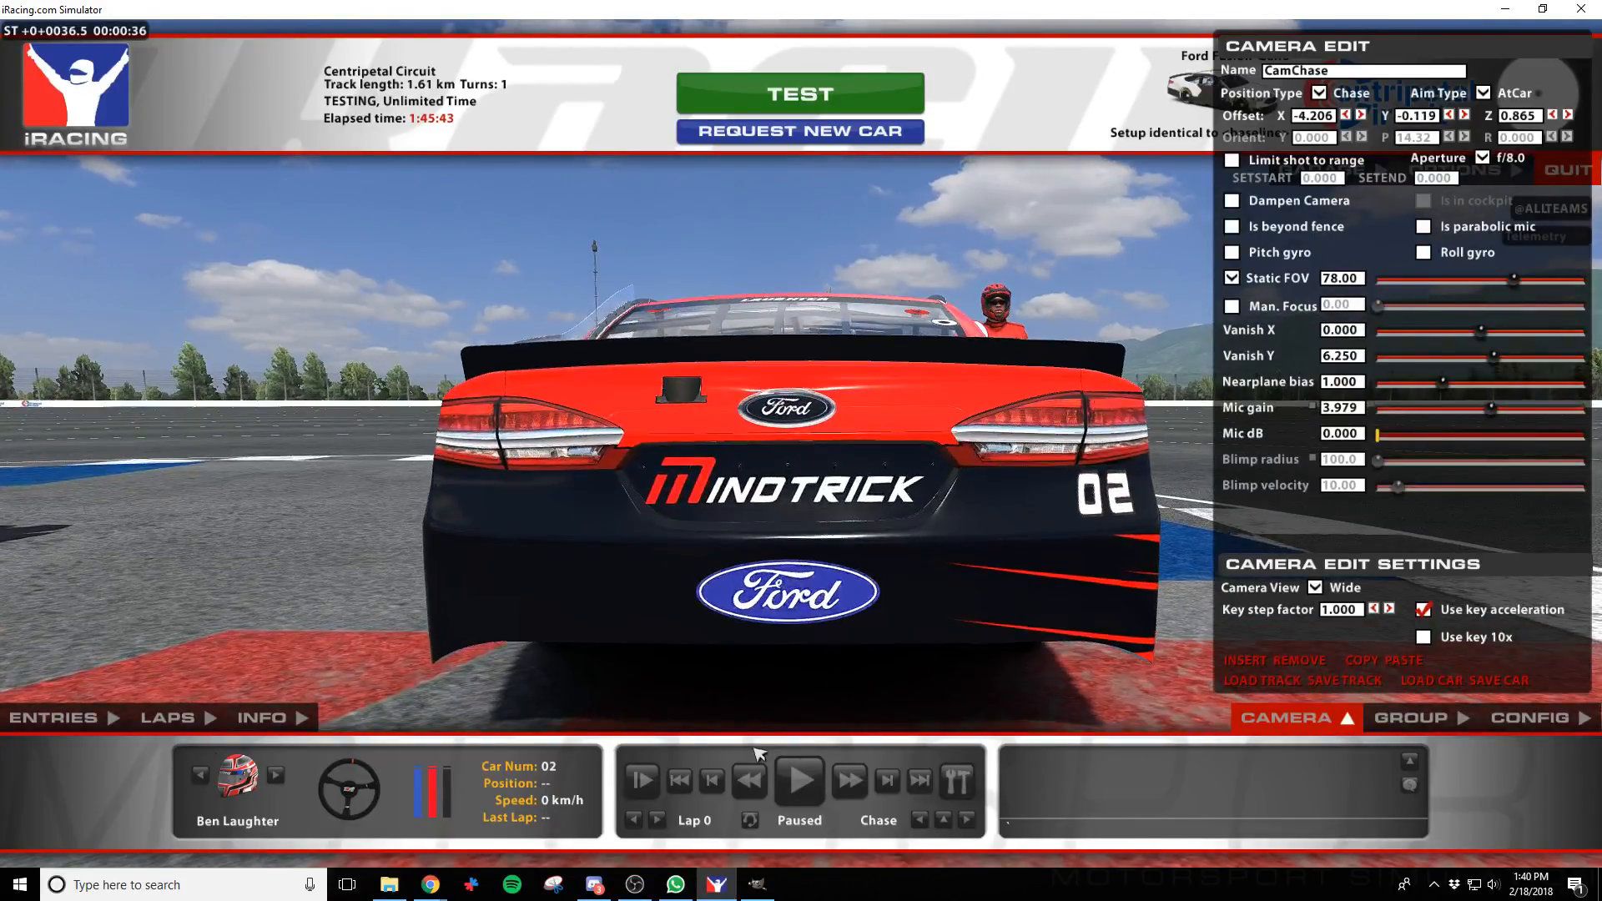
Orbit around the car's right side, raising and lowering the camera, back to the rear
{"action": "key", "text": "alt+Tab"}
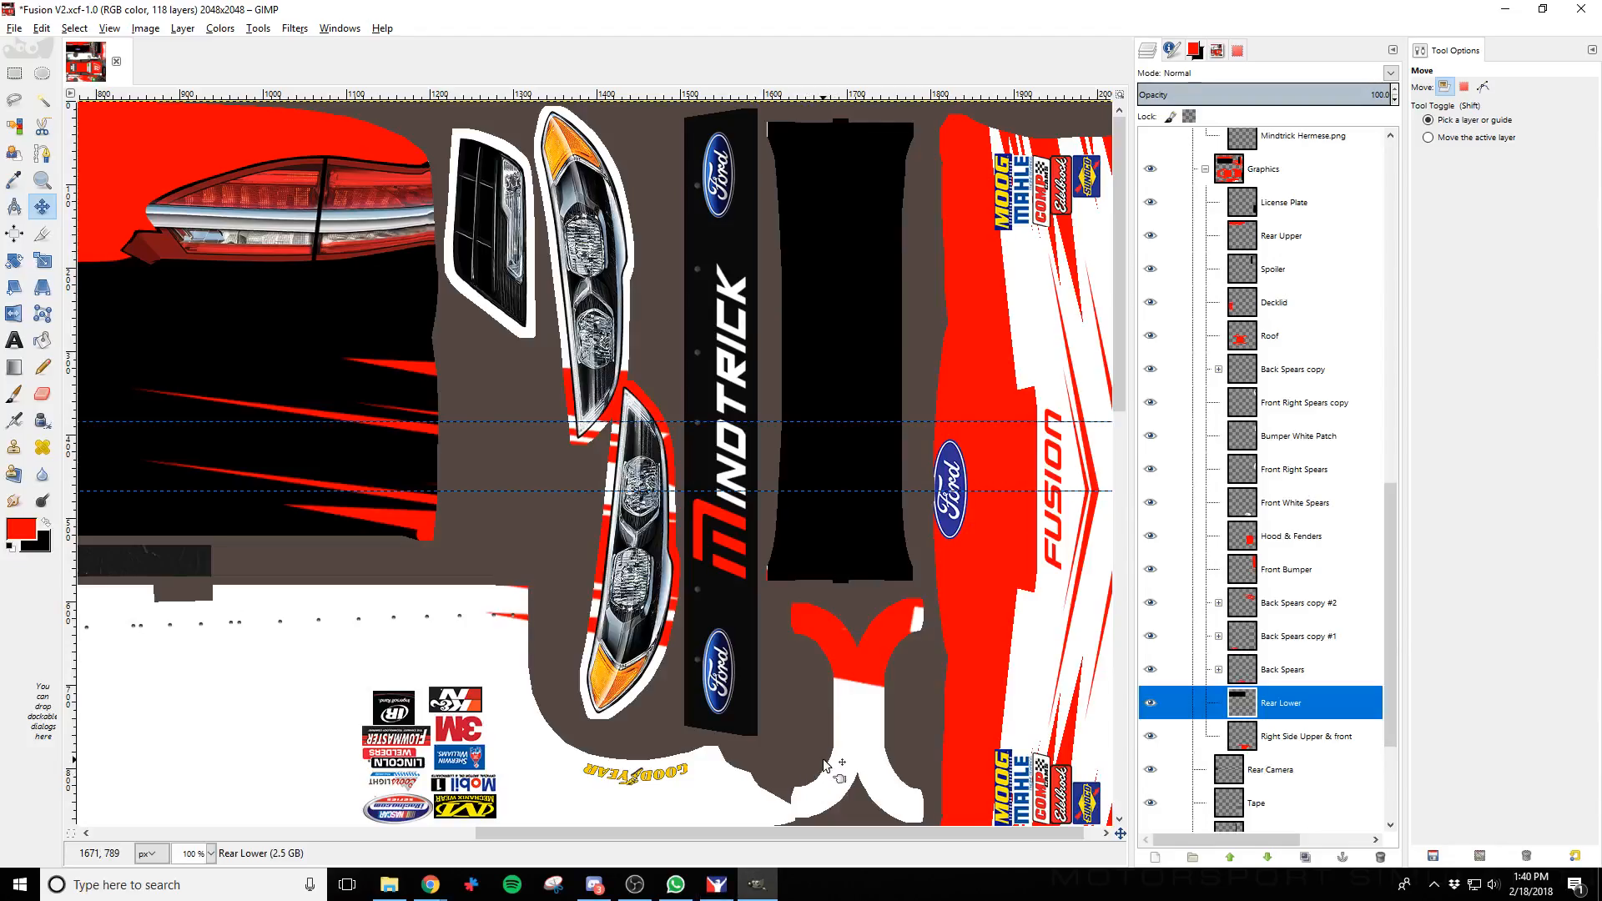
{"action": "key", "text": "alt+Tab"}
{"action": "key", "text": "s"}
{"action": "key", "text": "d"}
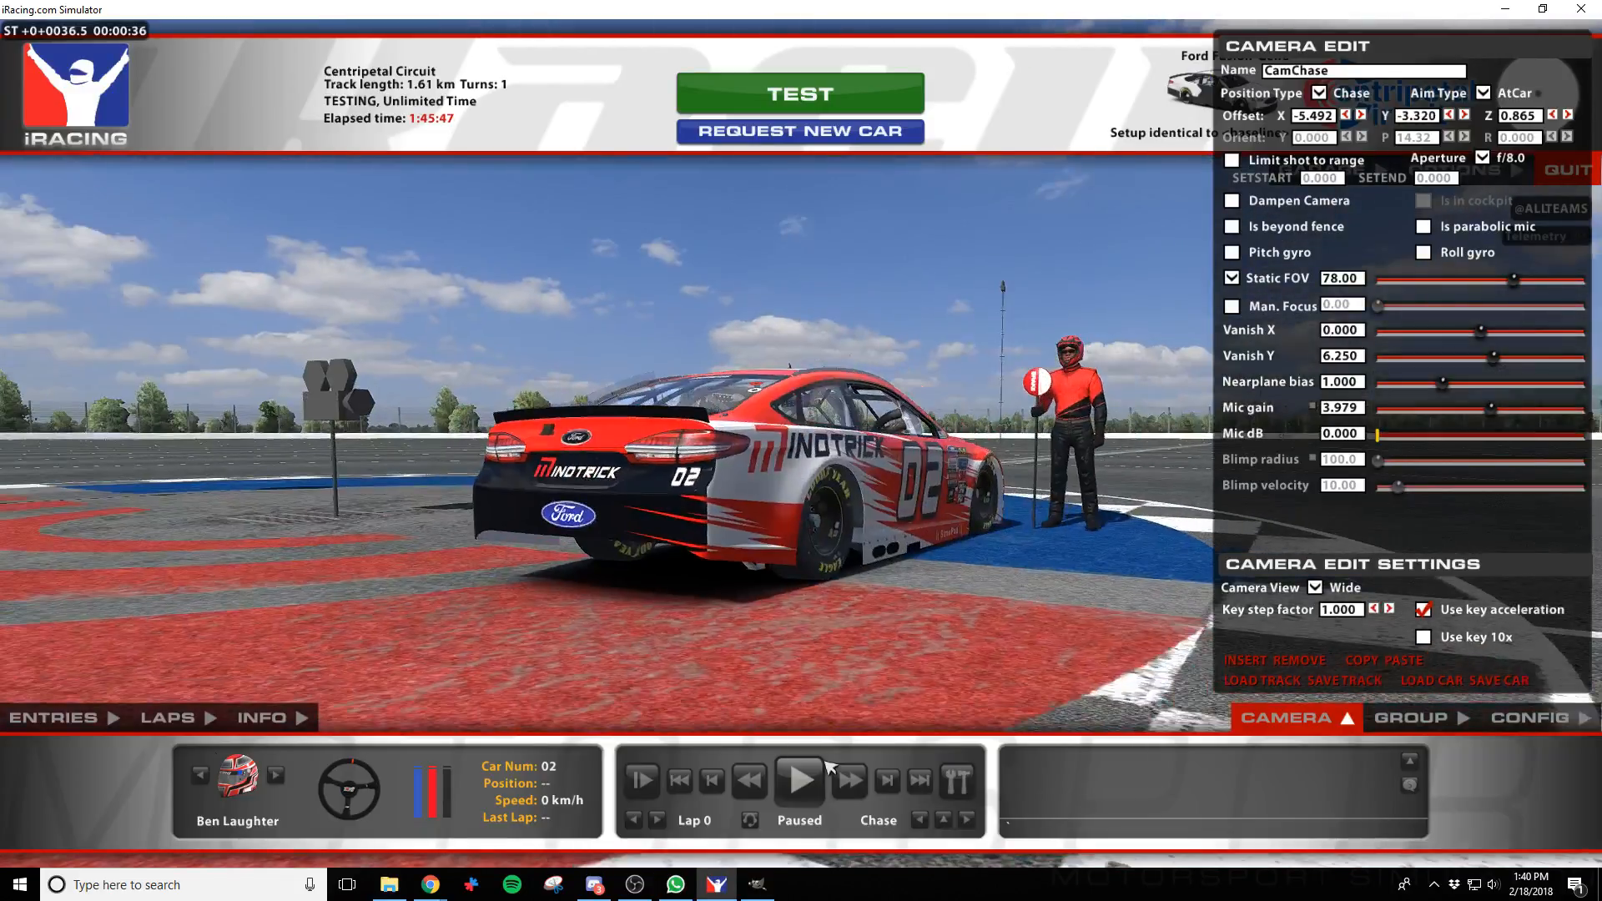
{"action": "key", "text": "r"}
{"action": "key", "text": "d"}
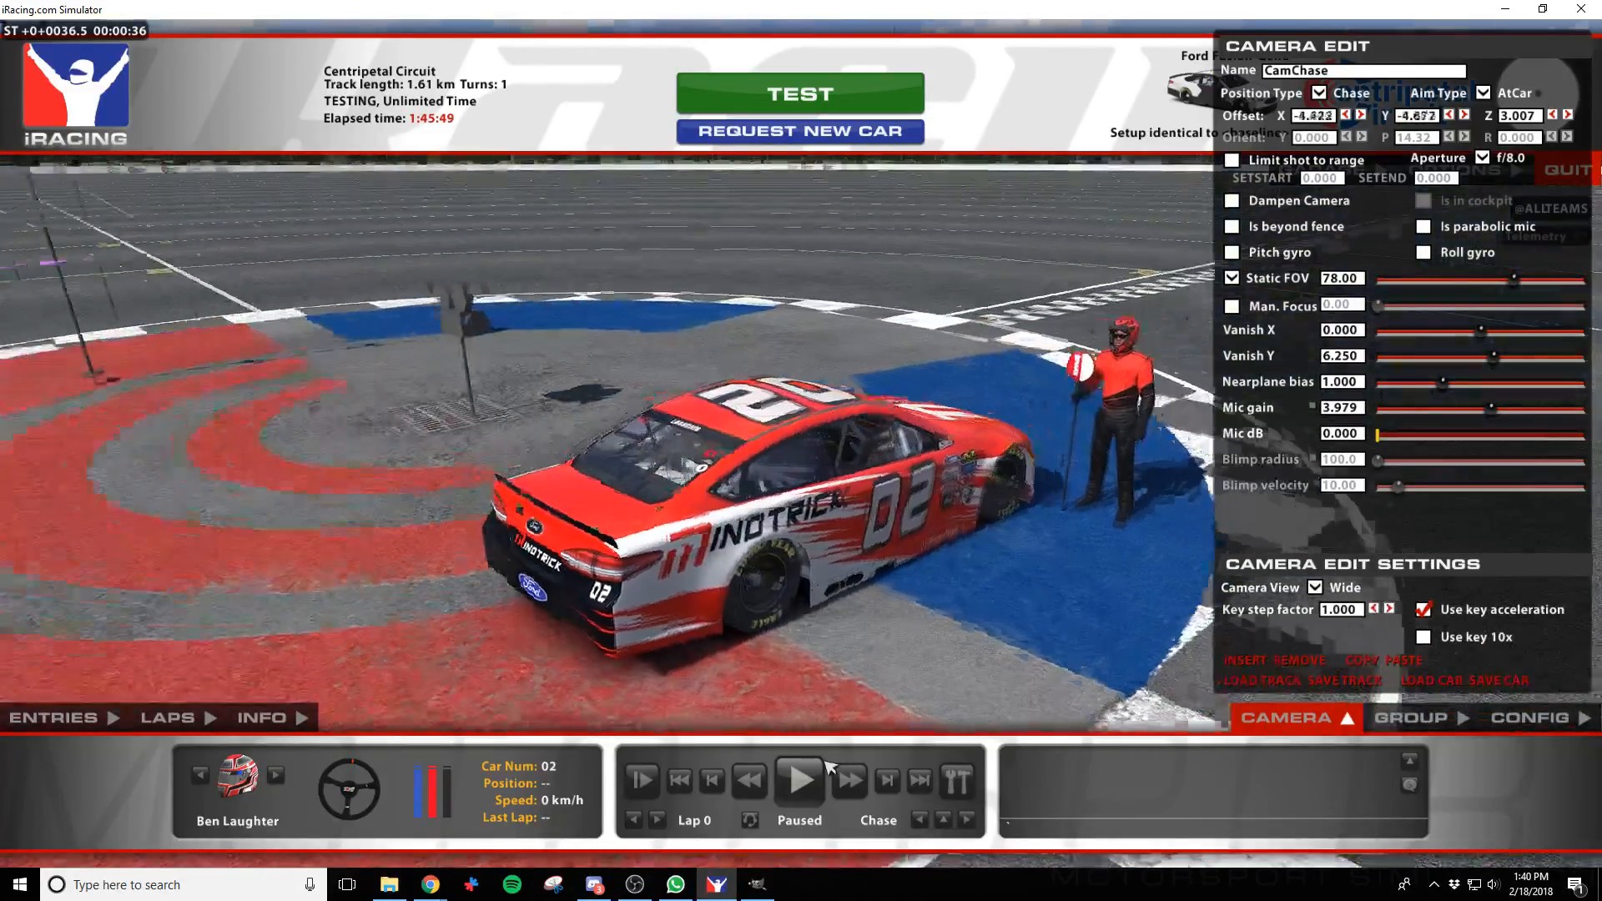
{"action": "key", "text": "d"}
{"action": "key", "text": "f"}
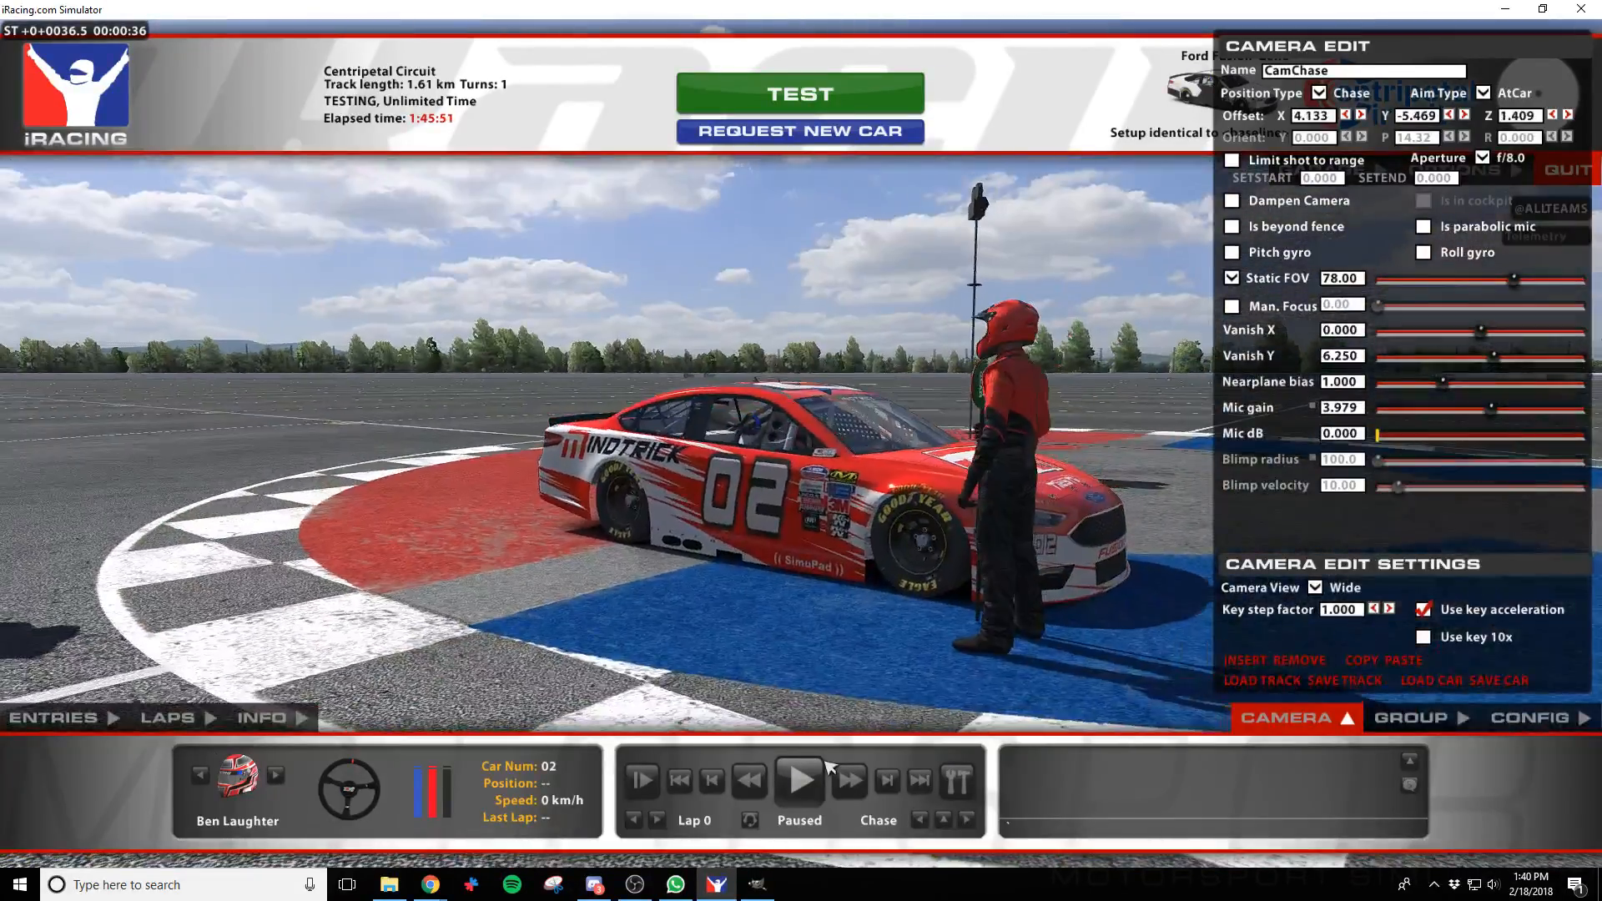
{"action": "key", "text": "d"}
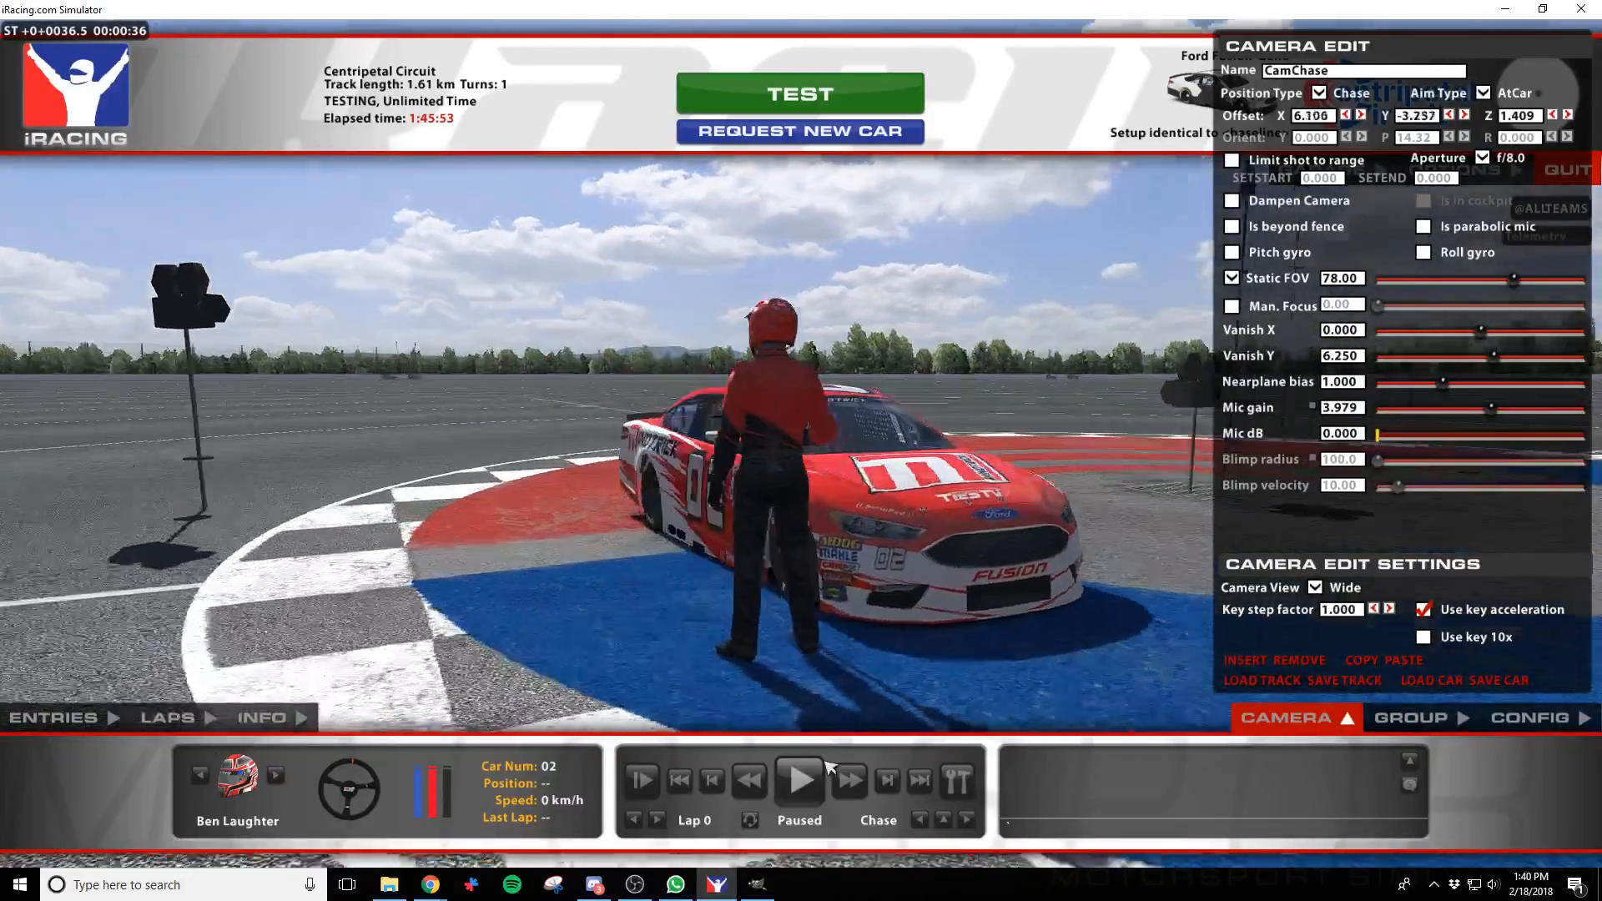
{"action": "key", "text": "d"}
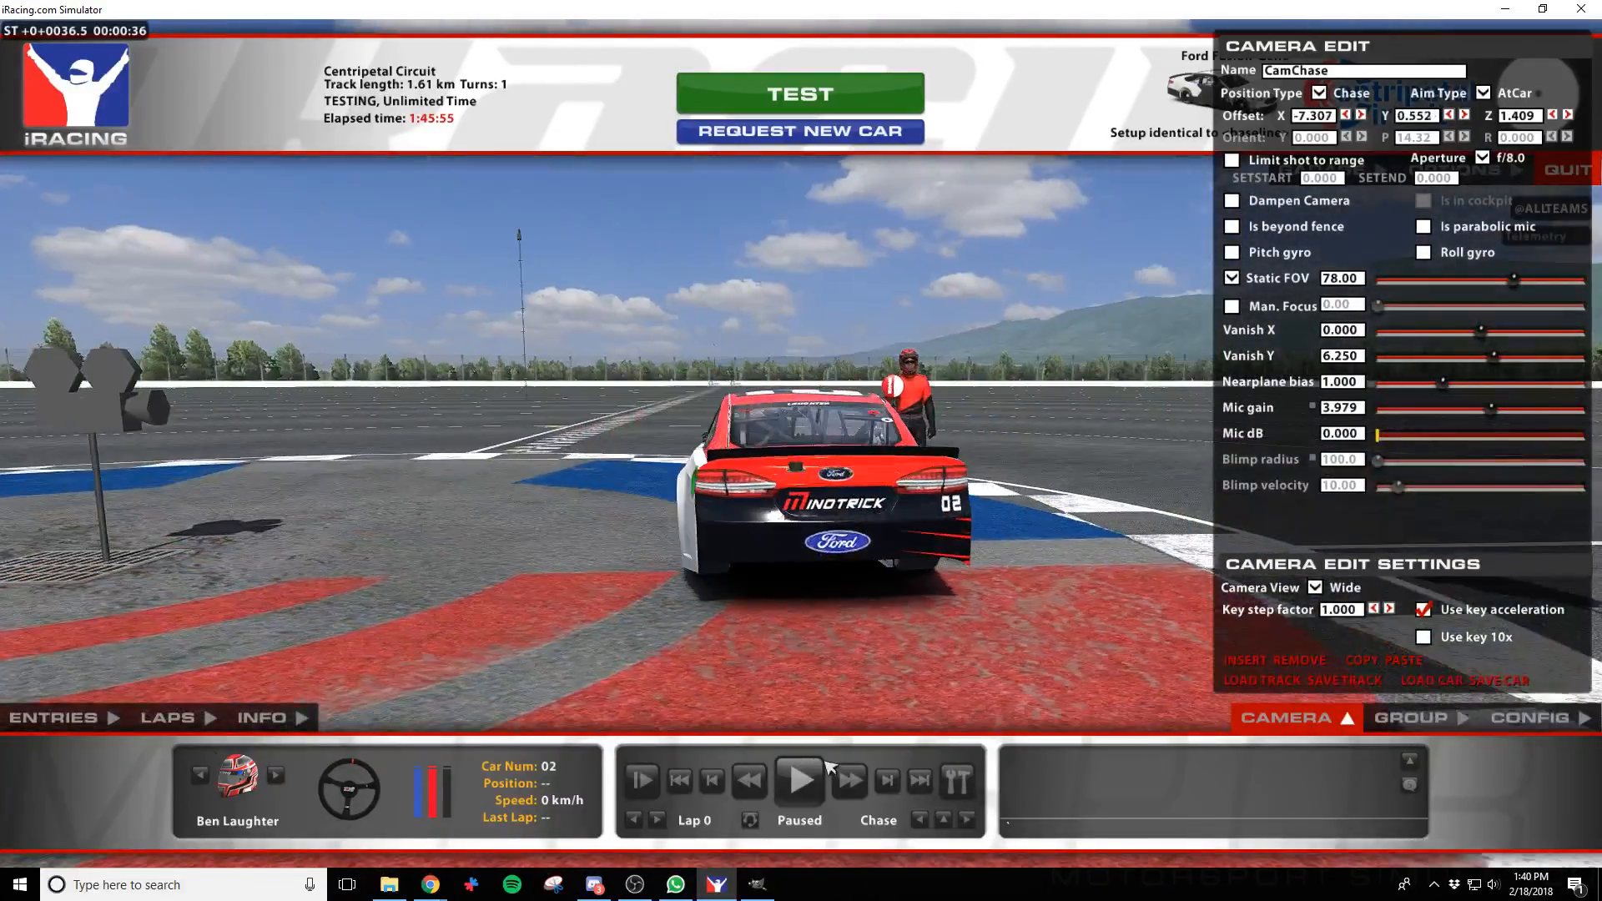
Move in low on the rear bumper to check the red spears over the black panel
{"action": "key", "text": "w"}
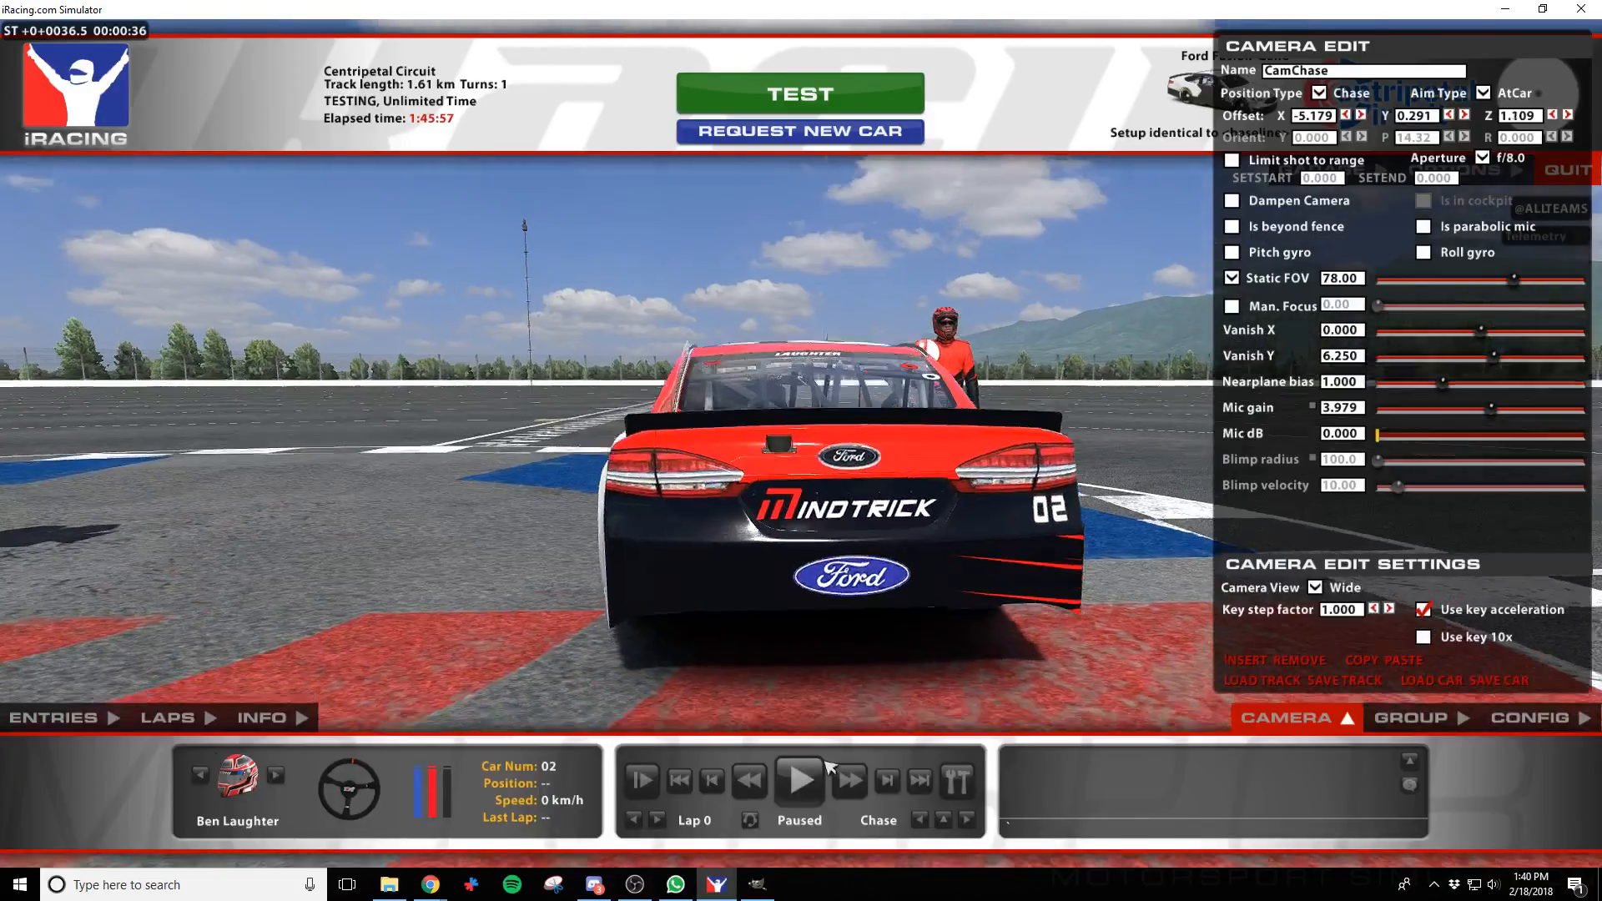
{"action": "key", "text": "w"}
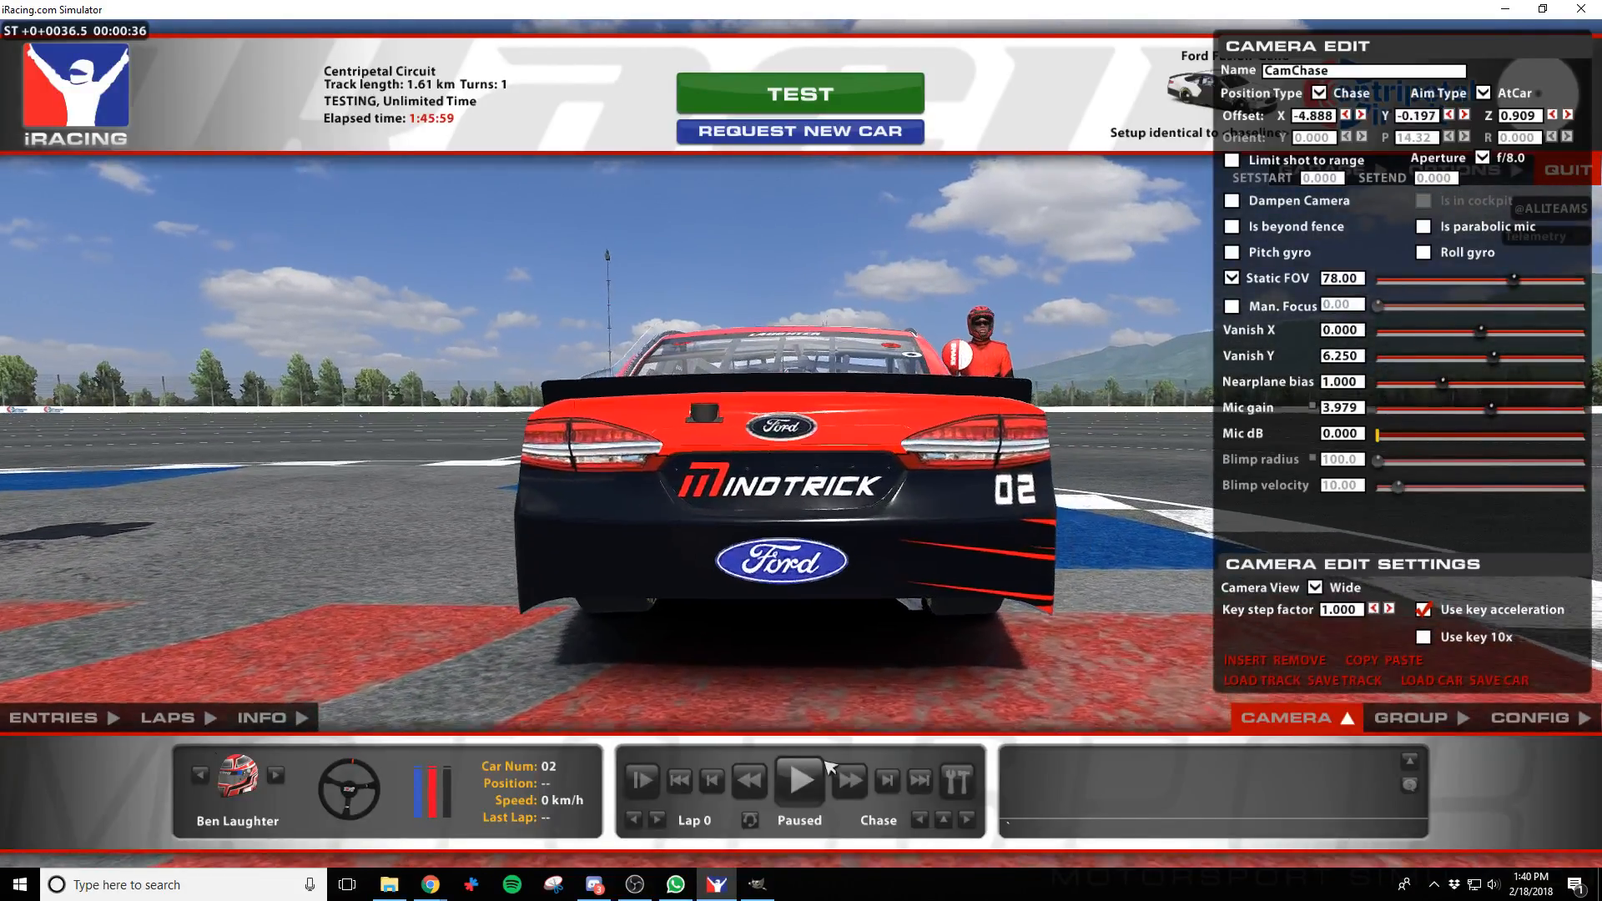
{"action": "key", "text": "w"}
{"action": "key", "text": "d"}
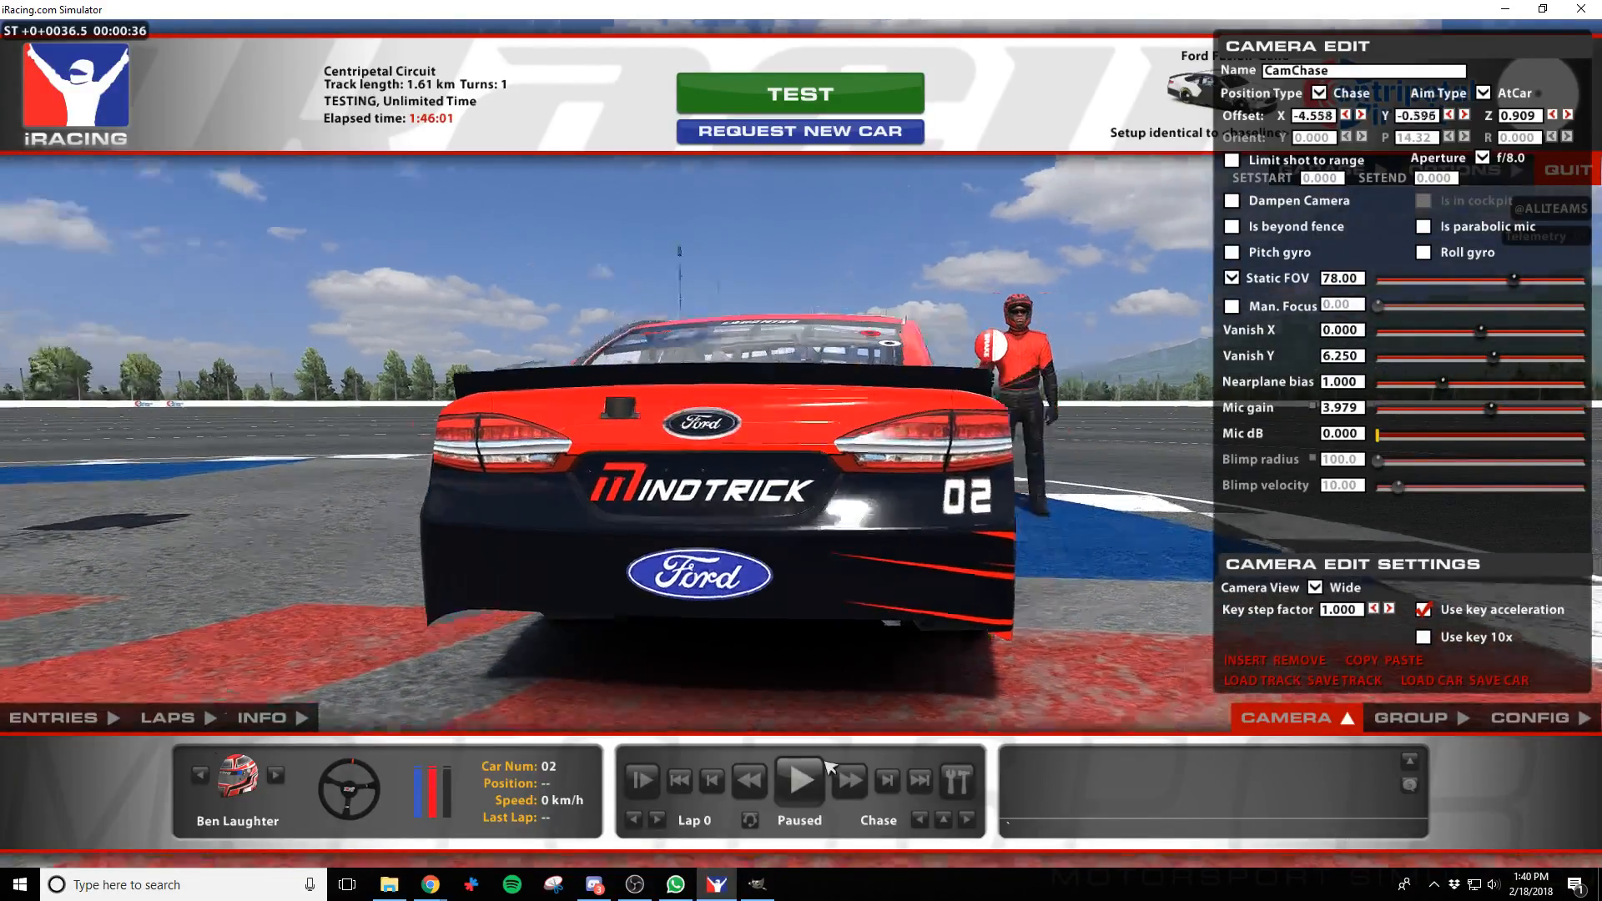
{"action": "key", "text": "a"}
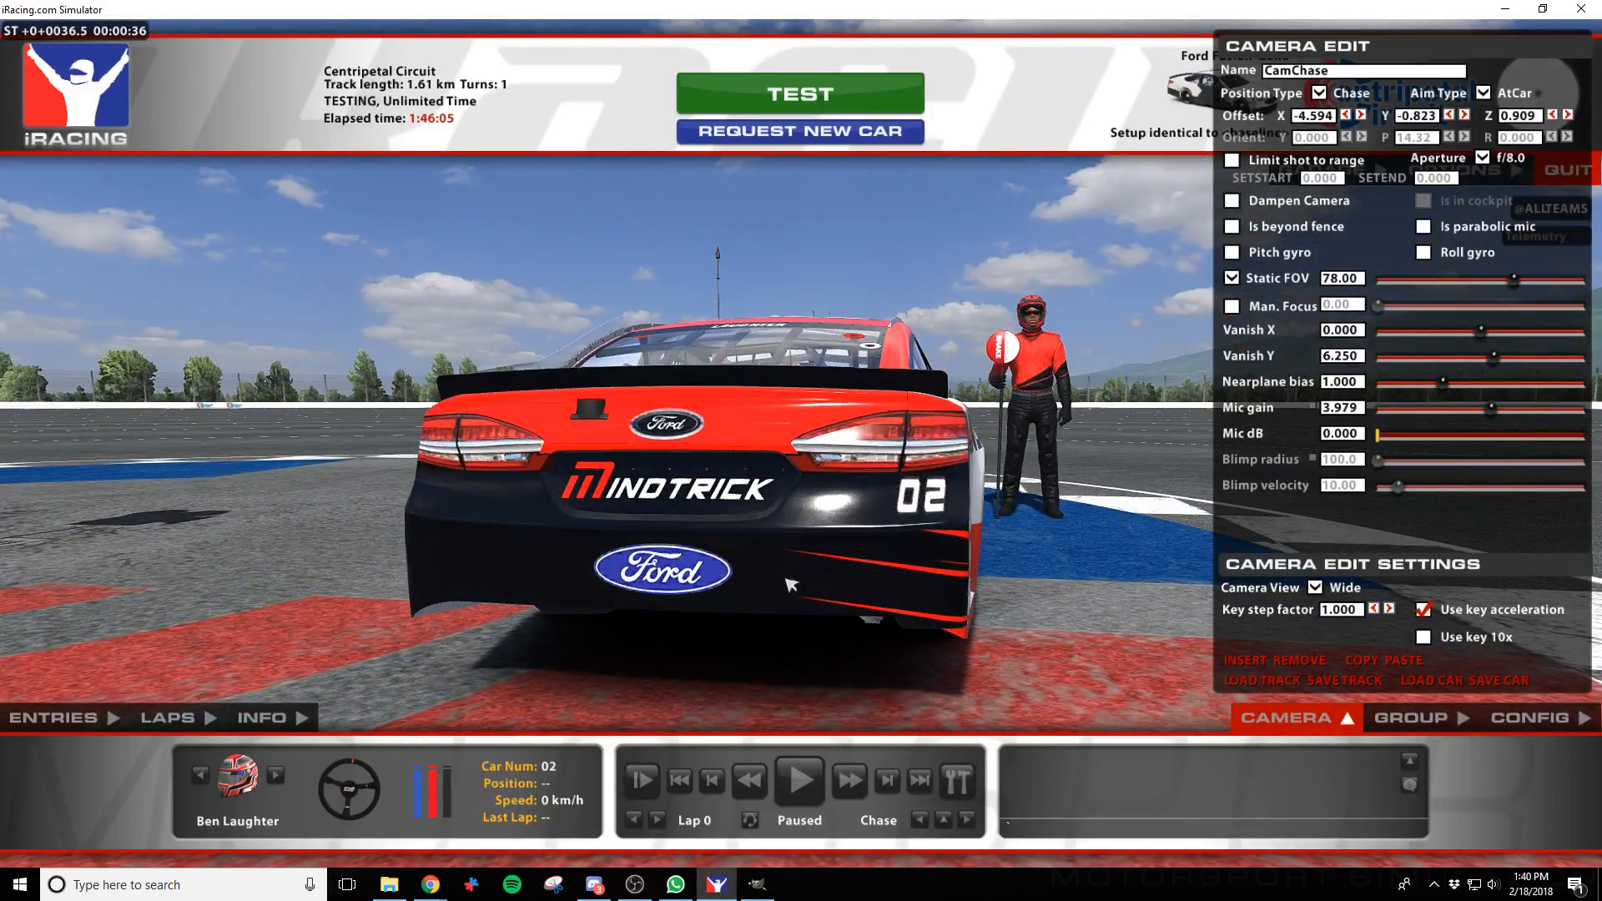
{"action": "key", "text": "d"}
{"action": "key", "text": "alt+Tab"}
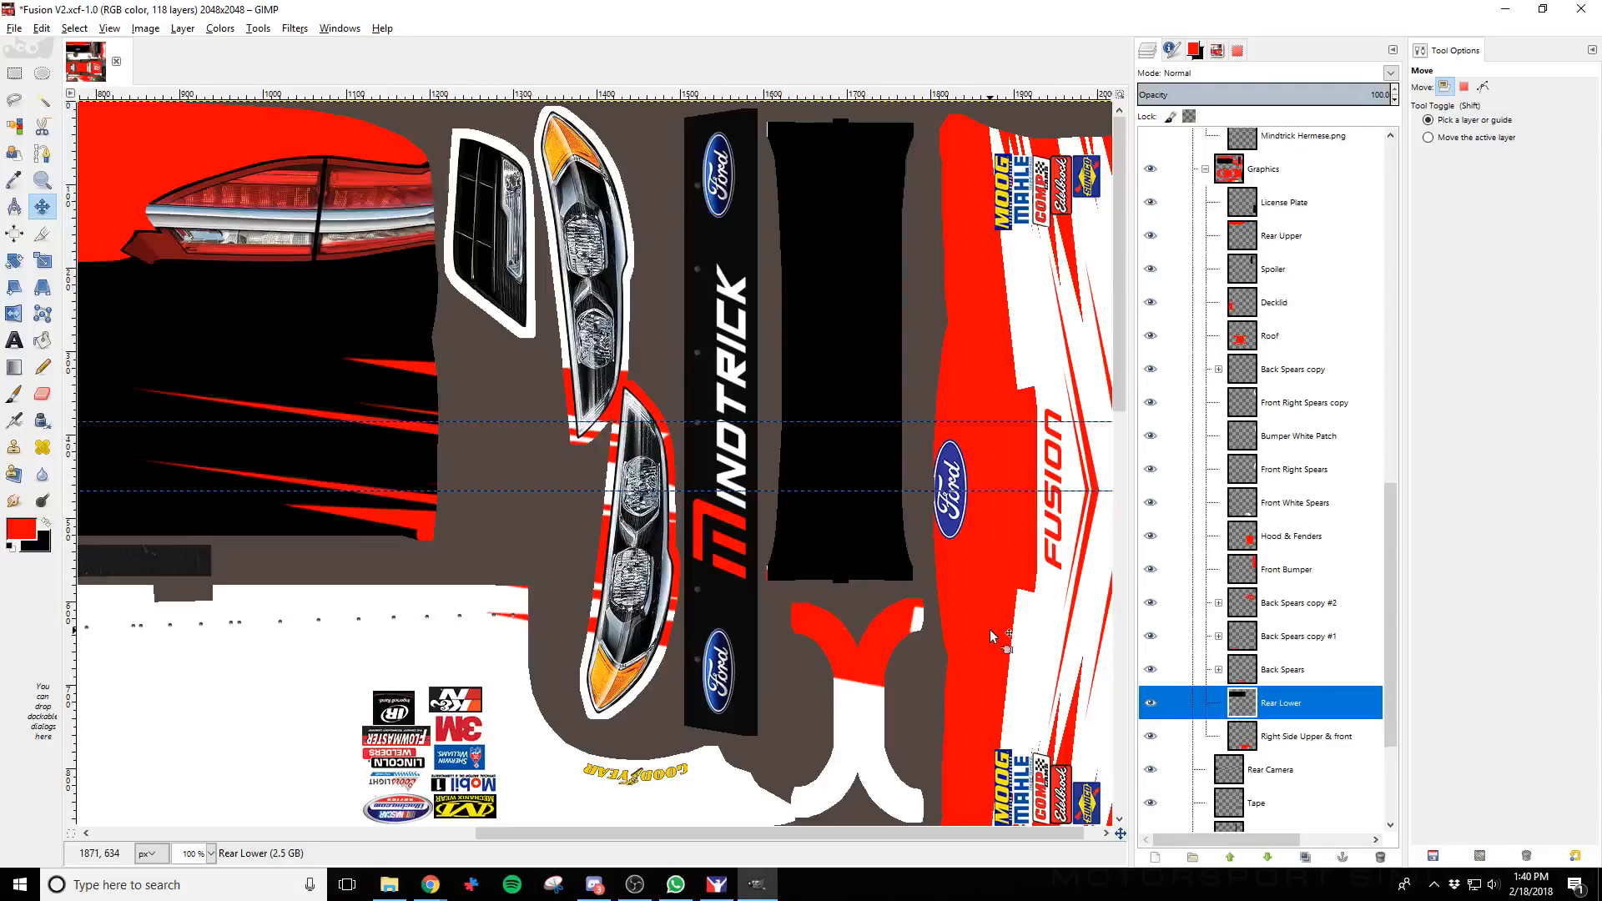
Create a new layer named 'Rear Middle' and make it active
{"action": "left_click_drag", "start_coordinate": [630, 828], "coordinate": [247, 829]}
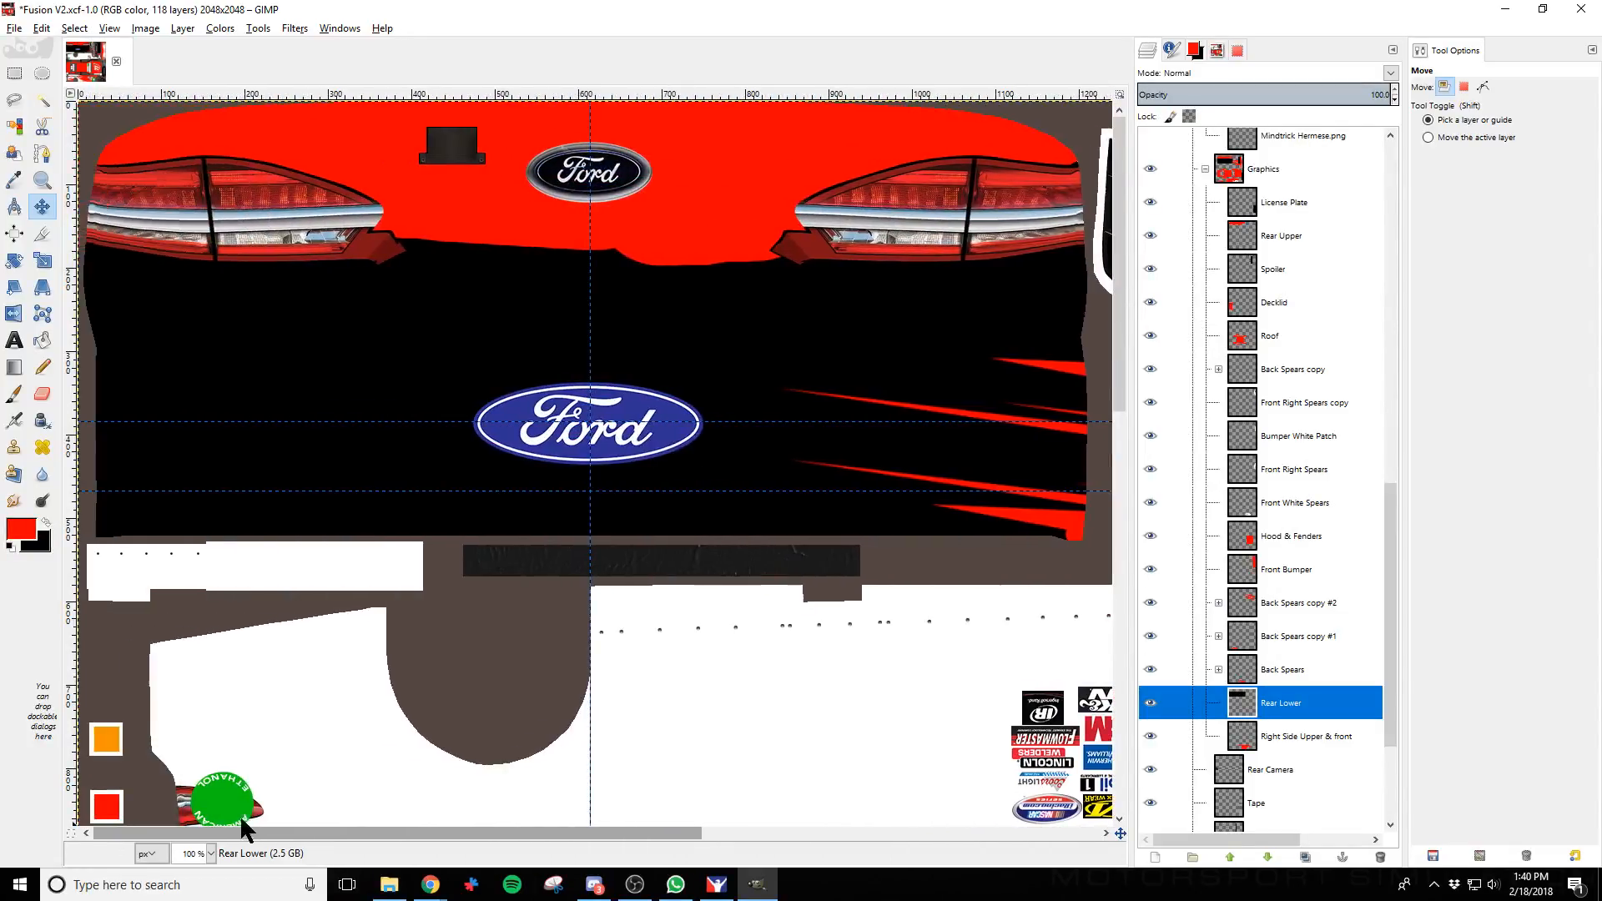
{"action": "left_click", "coordinate": [1155, 857]}
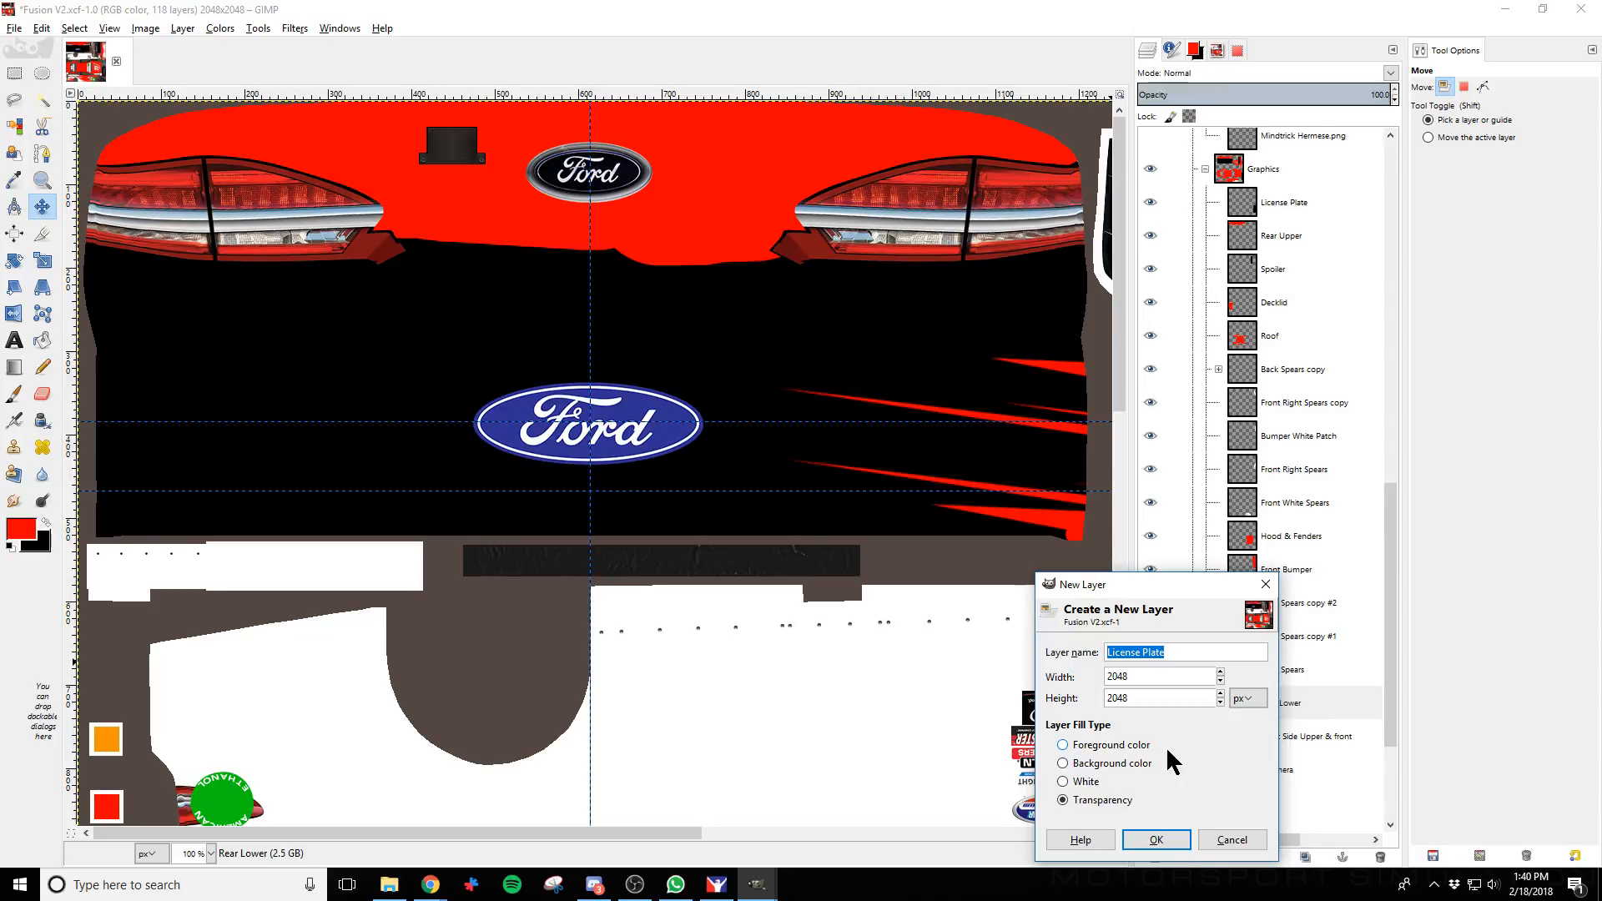
{"action": "type", "text": "Rear Middle"}
{"action": "key", "text": "Return"}
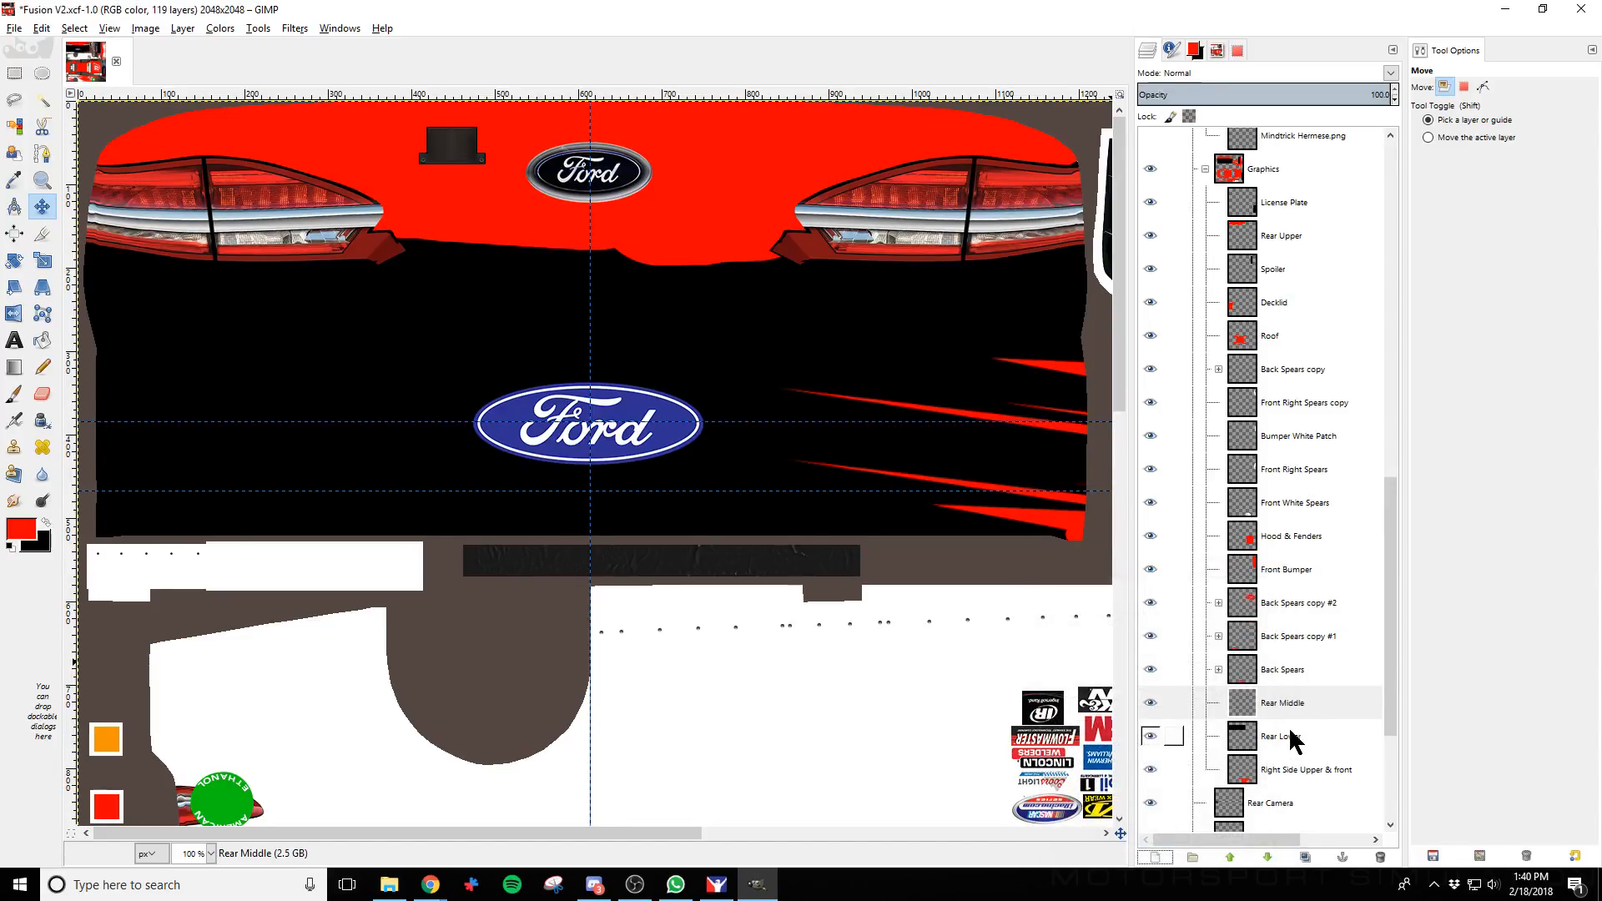
{"action": "left_click", "coordinate": [1299, 706]}
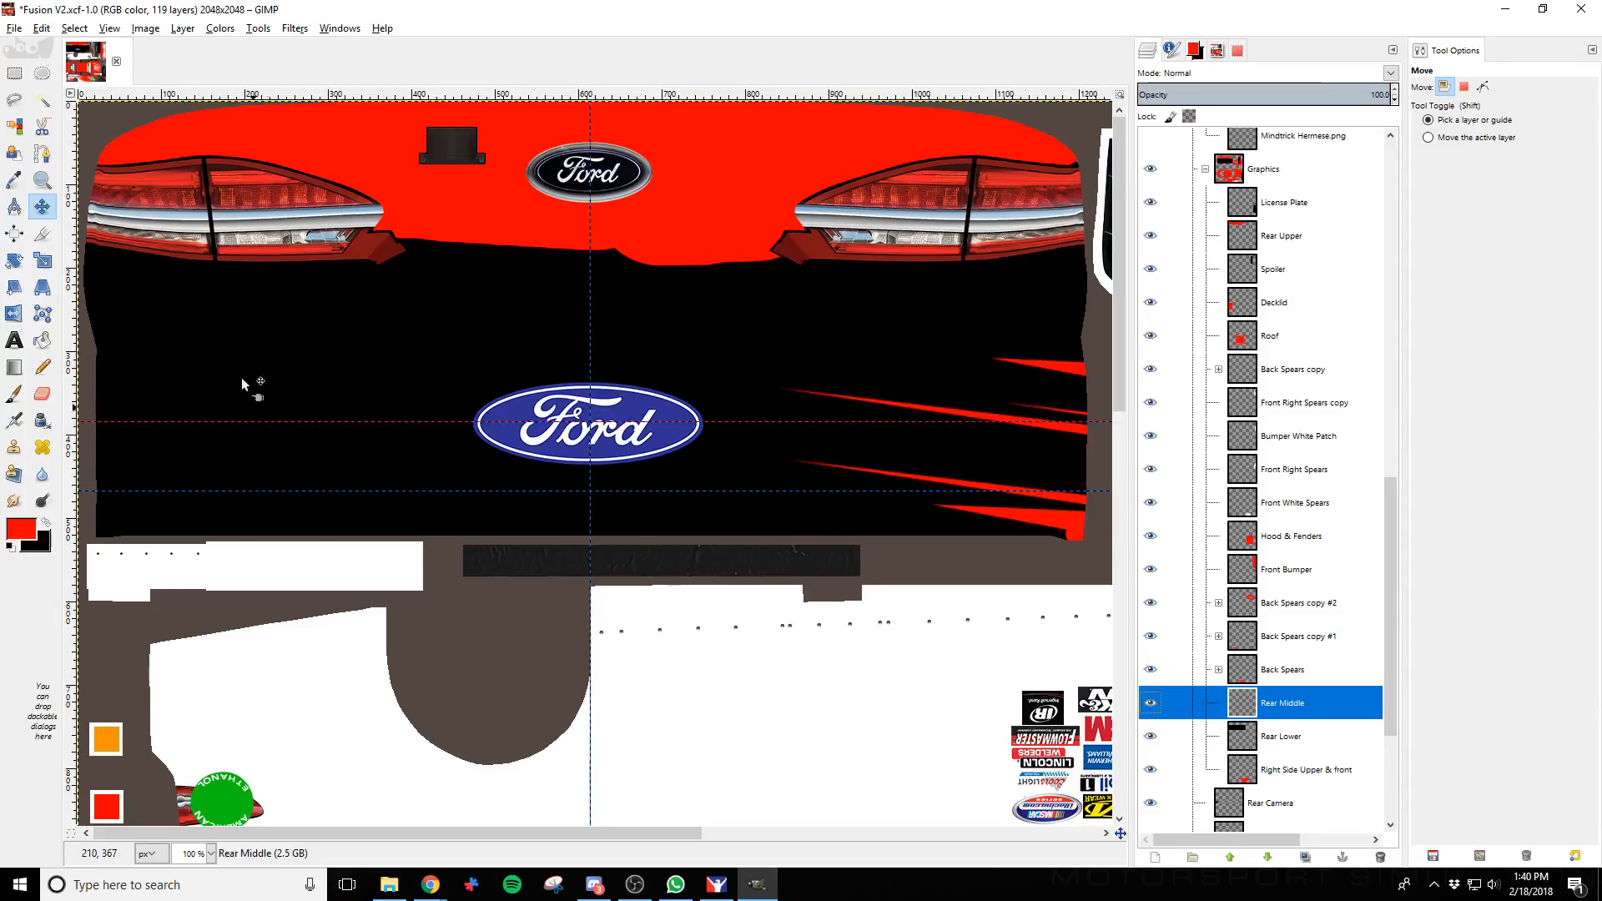
Show the Wire overlay and select a 1212×206 px rectangle across the black rear bumper
{"action": "left_click", "coordinate": [14, 73]}
{"action": "scroll", "coordinate": [1248, 236], "scroll_direction": "up", "scroll_amount": 6}
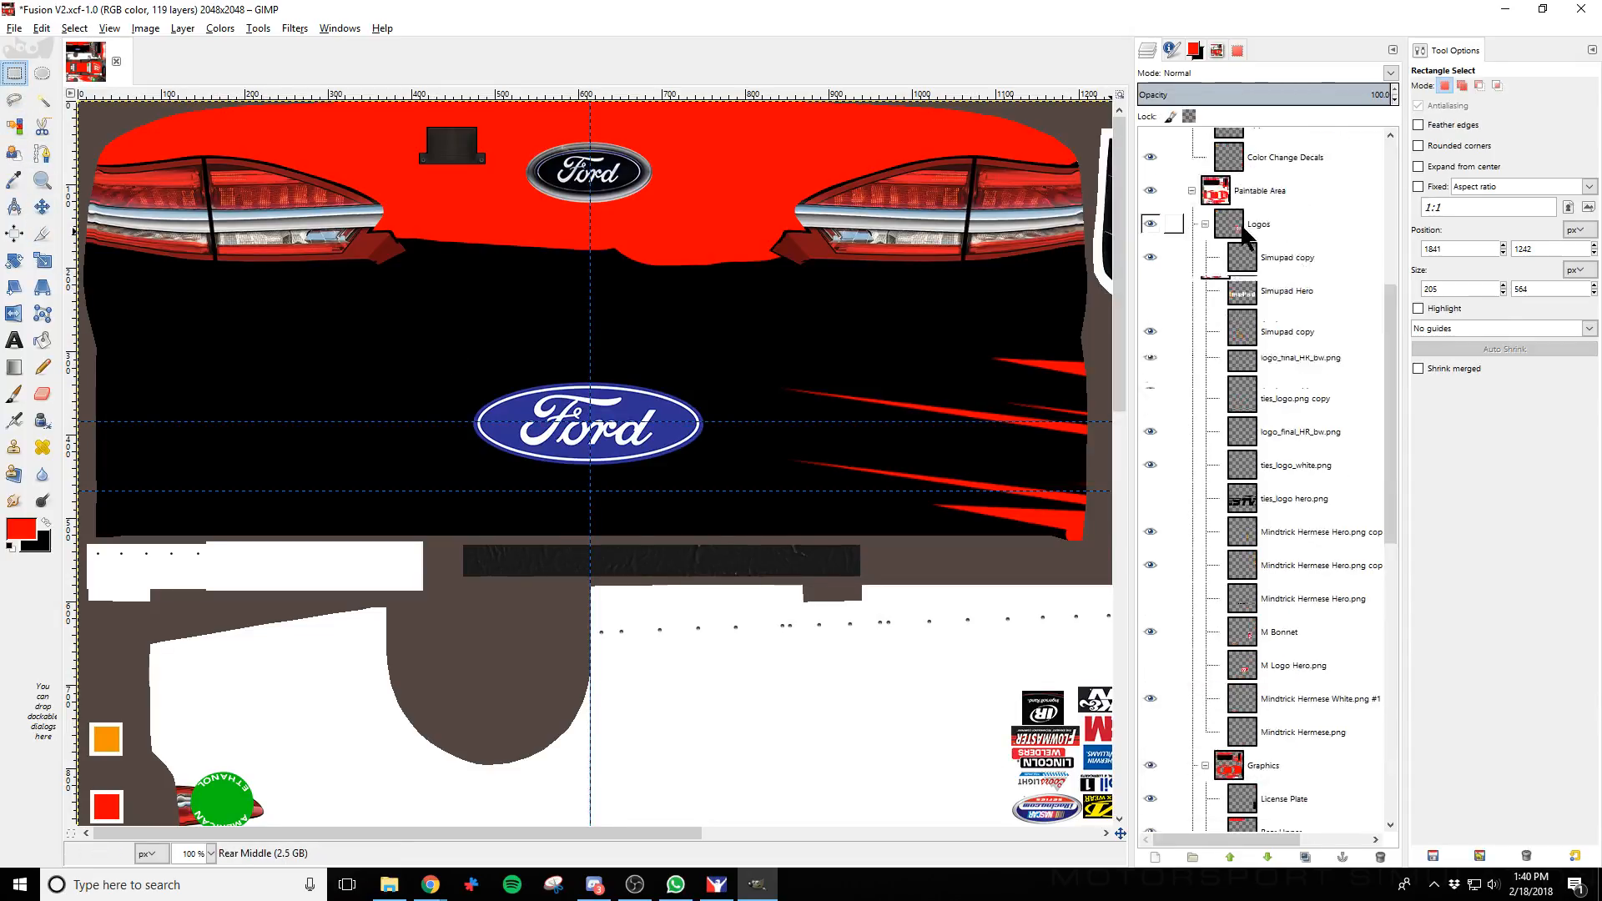
{"action": "scroll", "coordinate": [1248, 237], "scroll_direction": "up", "scroll_amount": 5}
{"action": "left_click", "coordinate": [1150, 245]}
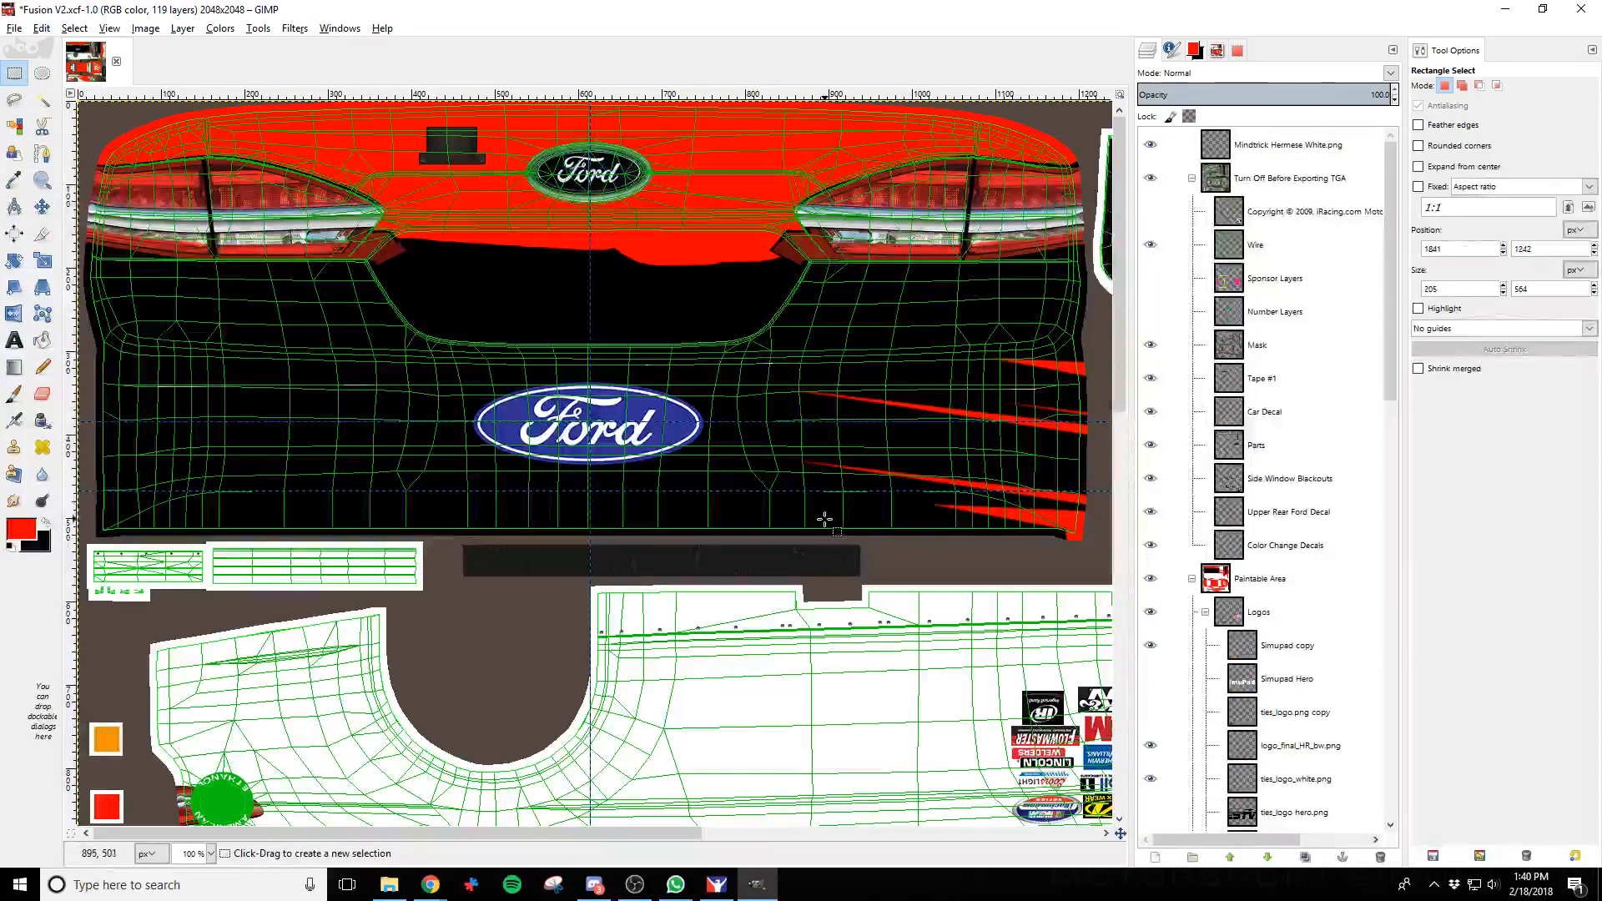
{"action": "left_click_drag", "start_coordinate": [1101, 386], "coordinate": [91, 536]}
{"action": "left_click_drag", "start_coordinate": [662, 408], "coordinate": [633, 380]}
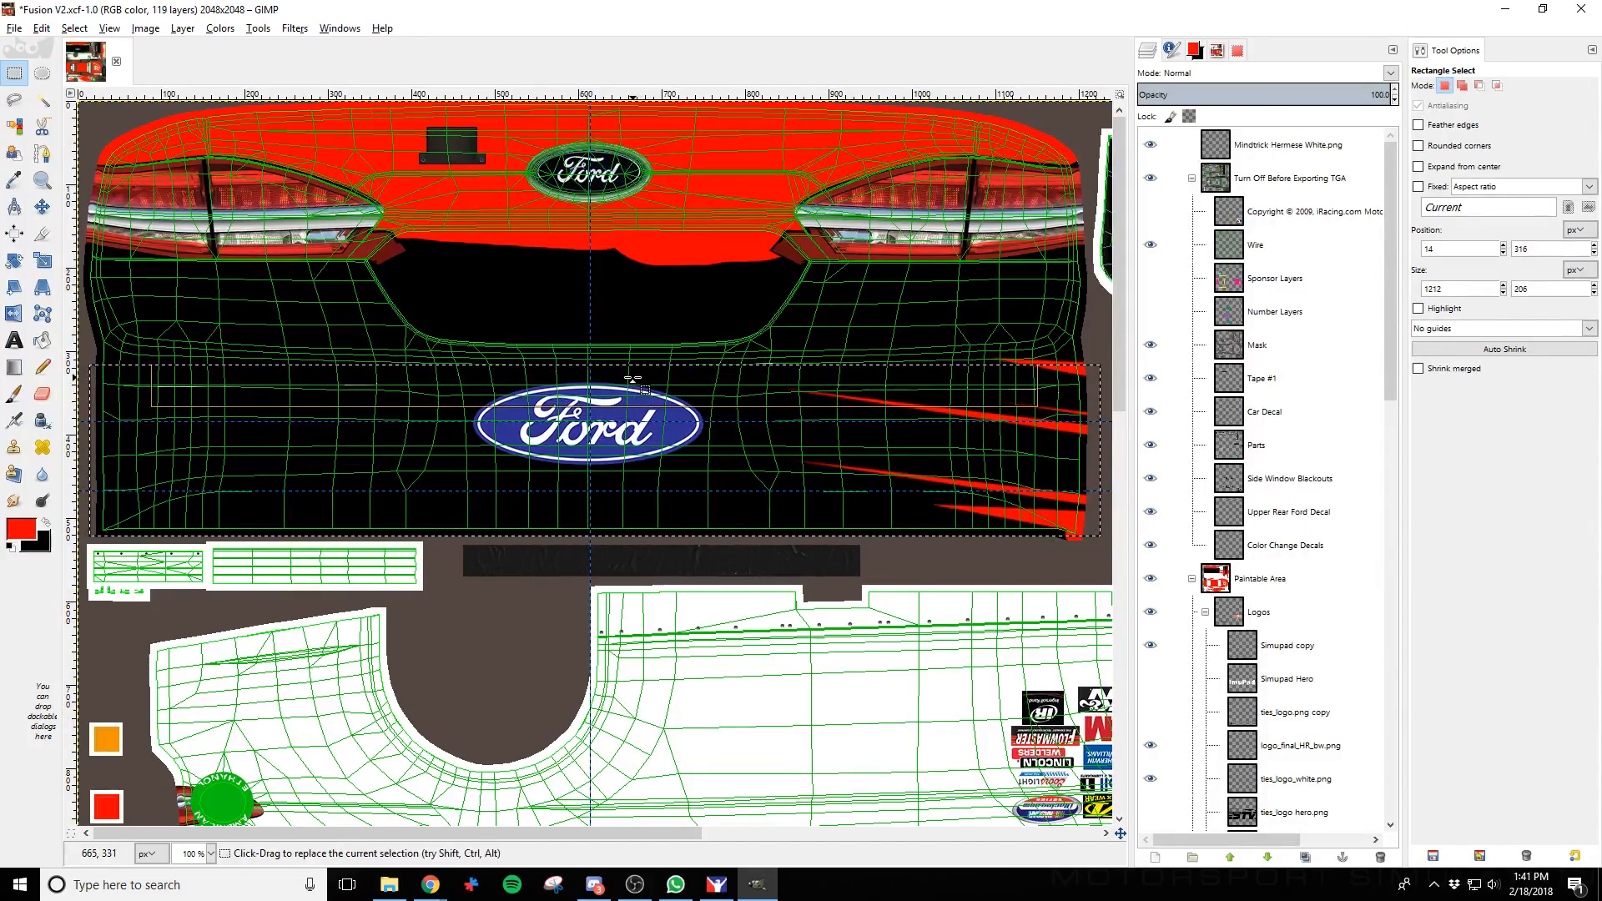
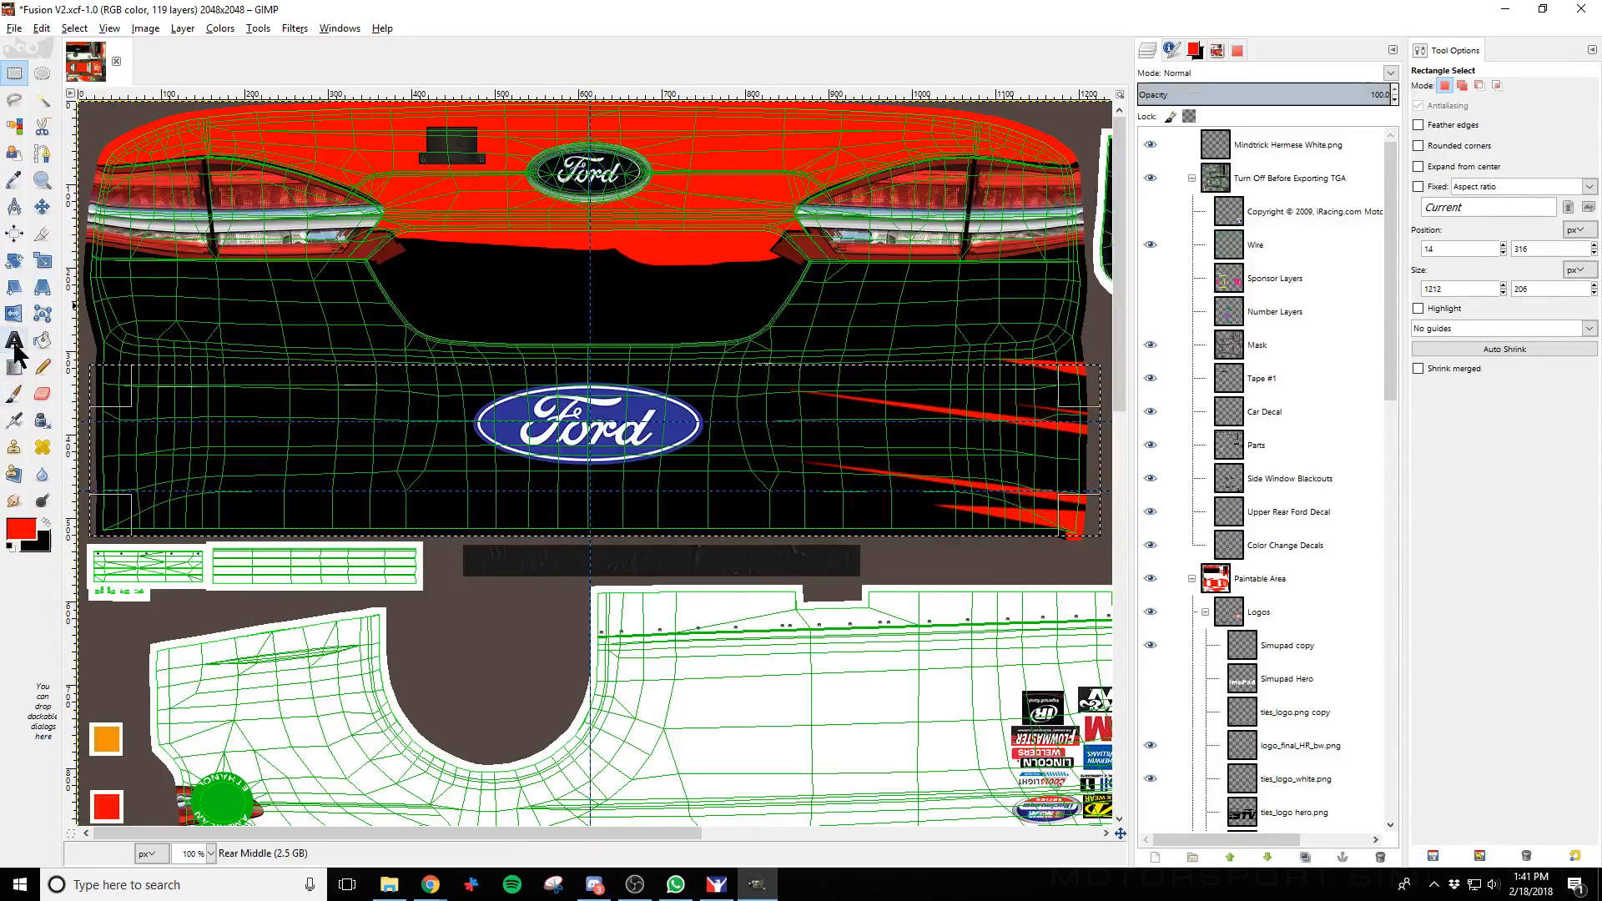
Paint the black lower rear bumper panel white with a ~126 px paintbrush
{"action": "left_click", "coordinate": [14, 393]}
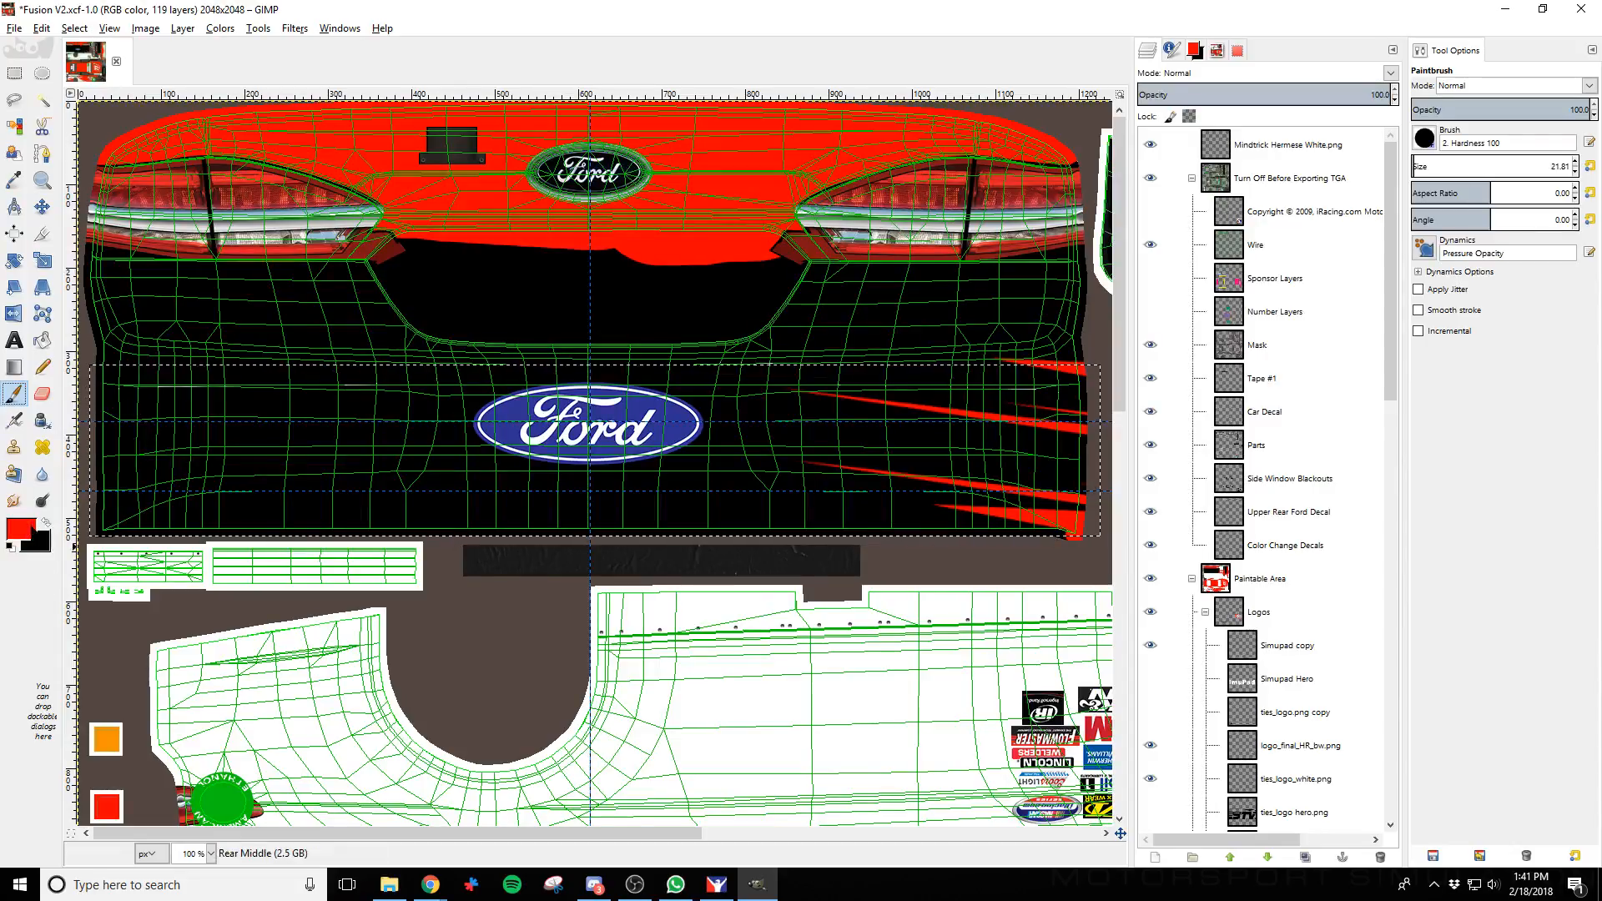
{"action": "left_click", "coordinate": [21, 529]}
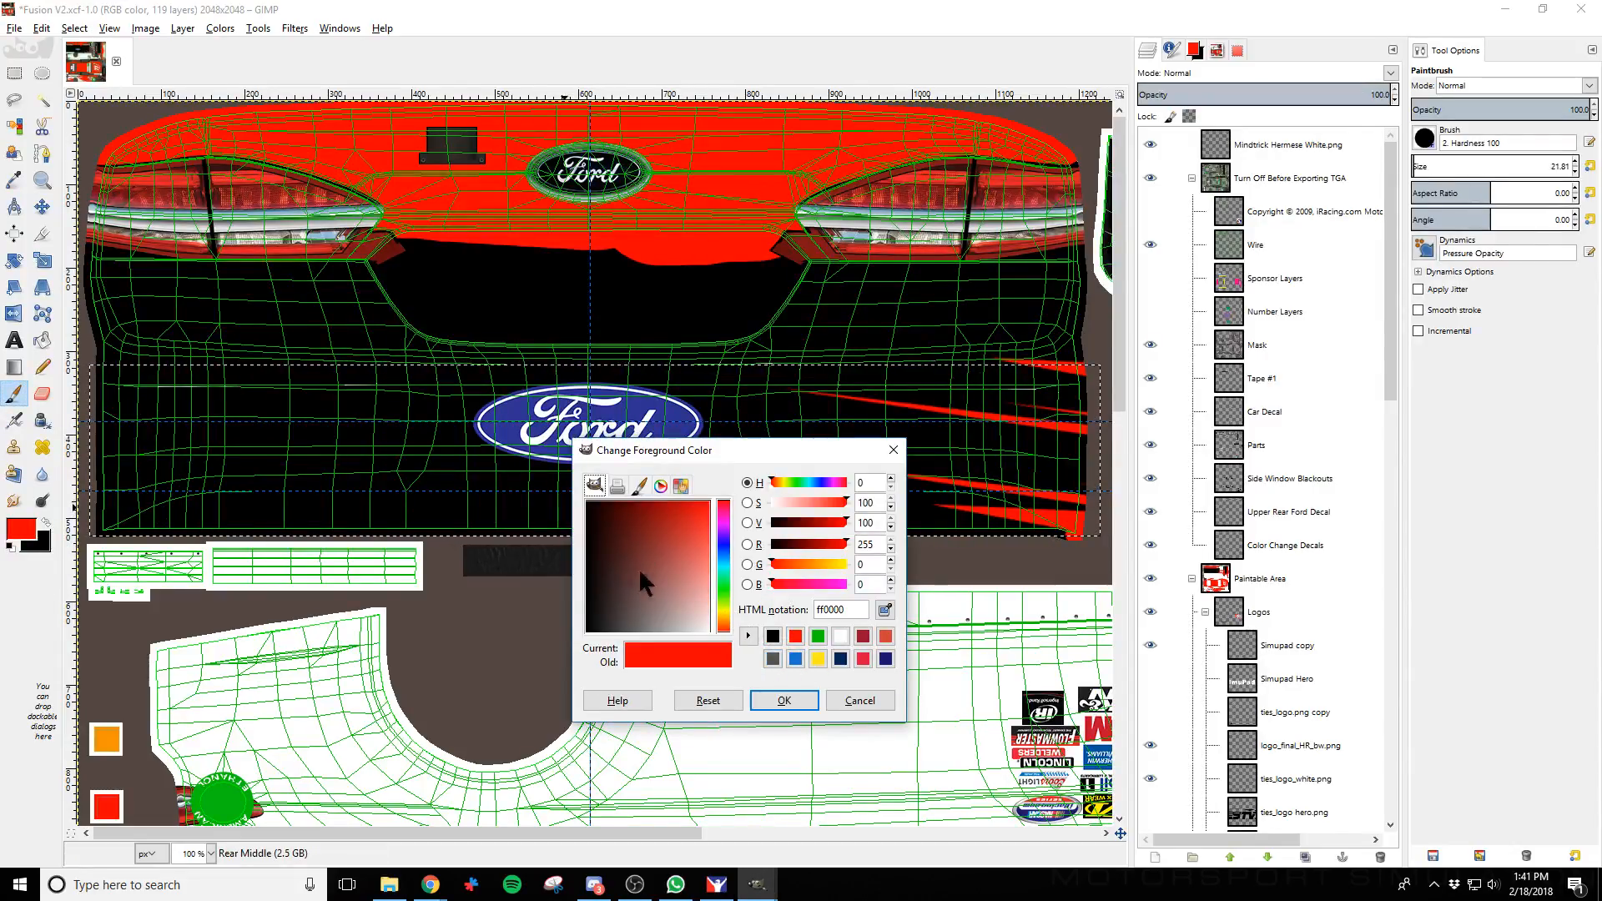
{"action": "left_click", "coordinate": [840, 636]}
{"action": "left_click", "coordinate": [799, 699]}
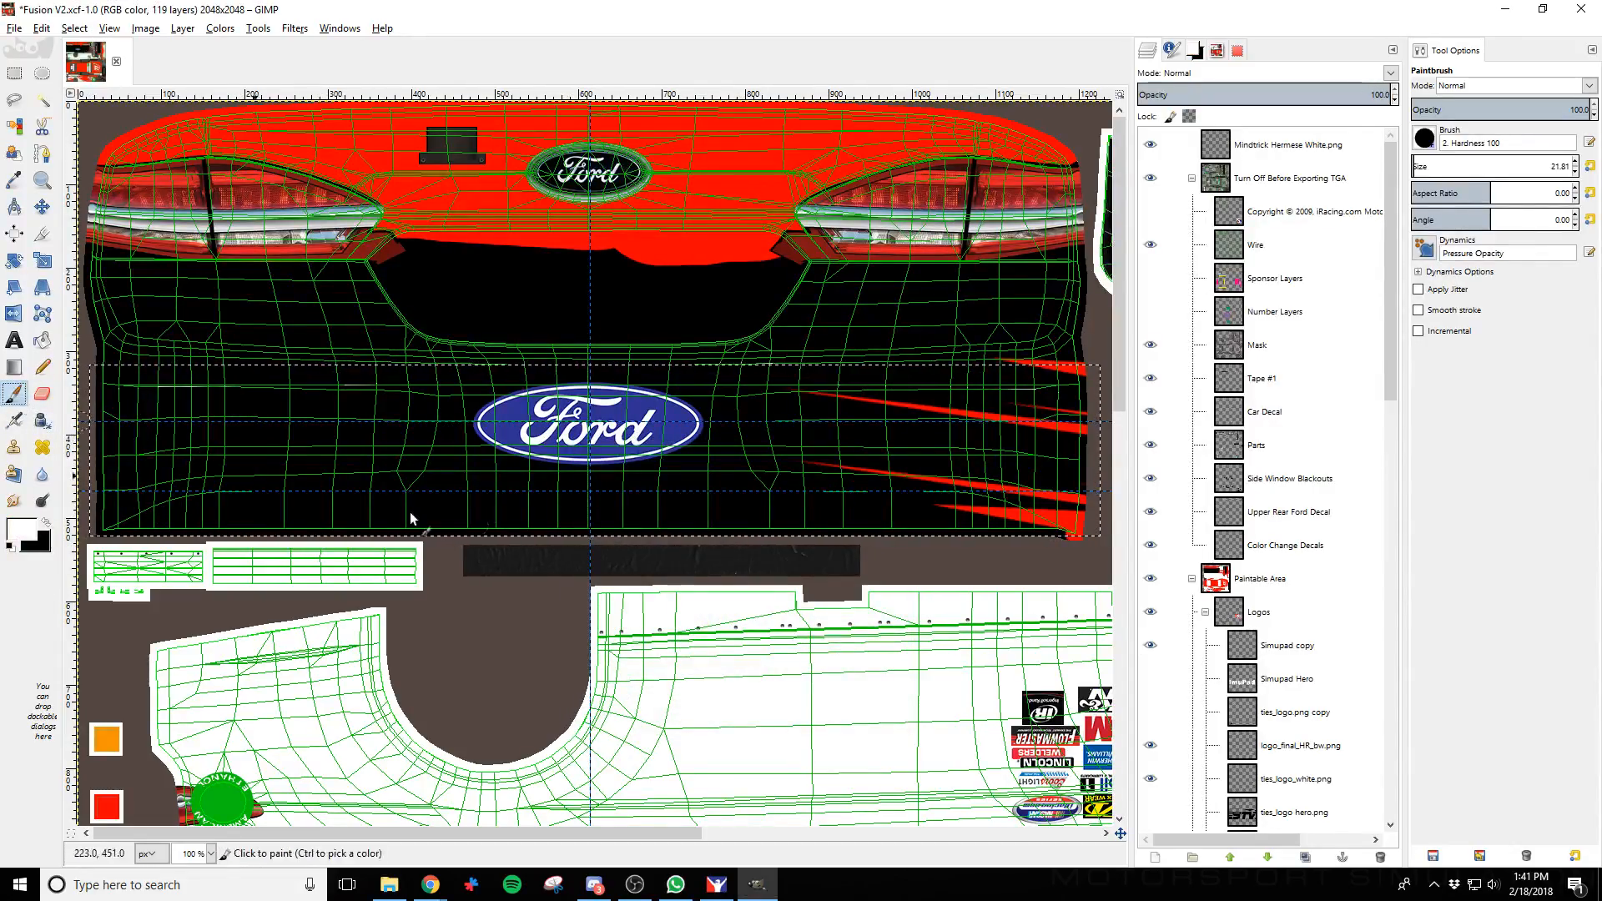
{"action": "left_click", "coordinate": [1430, 163]}
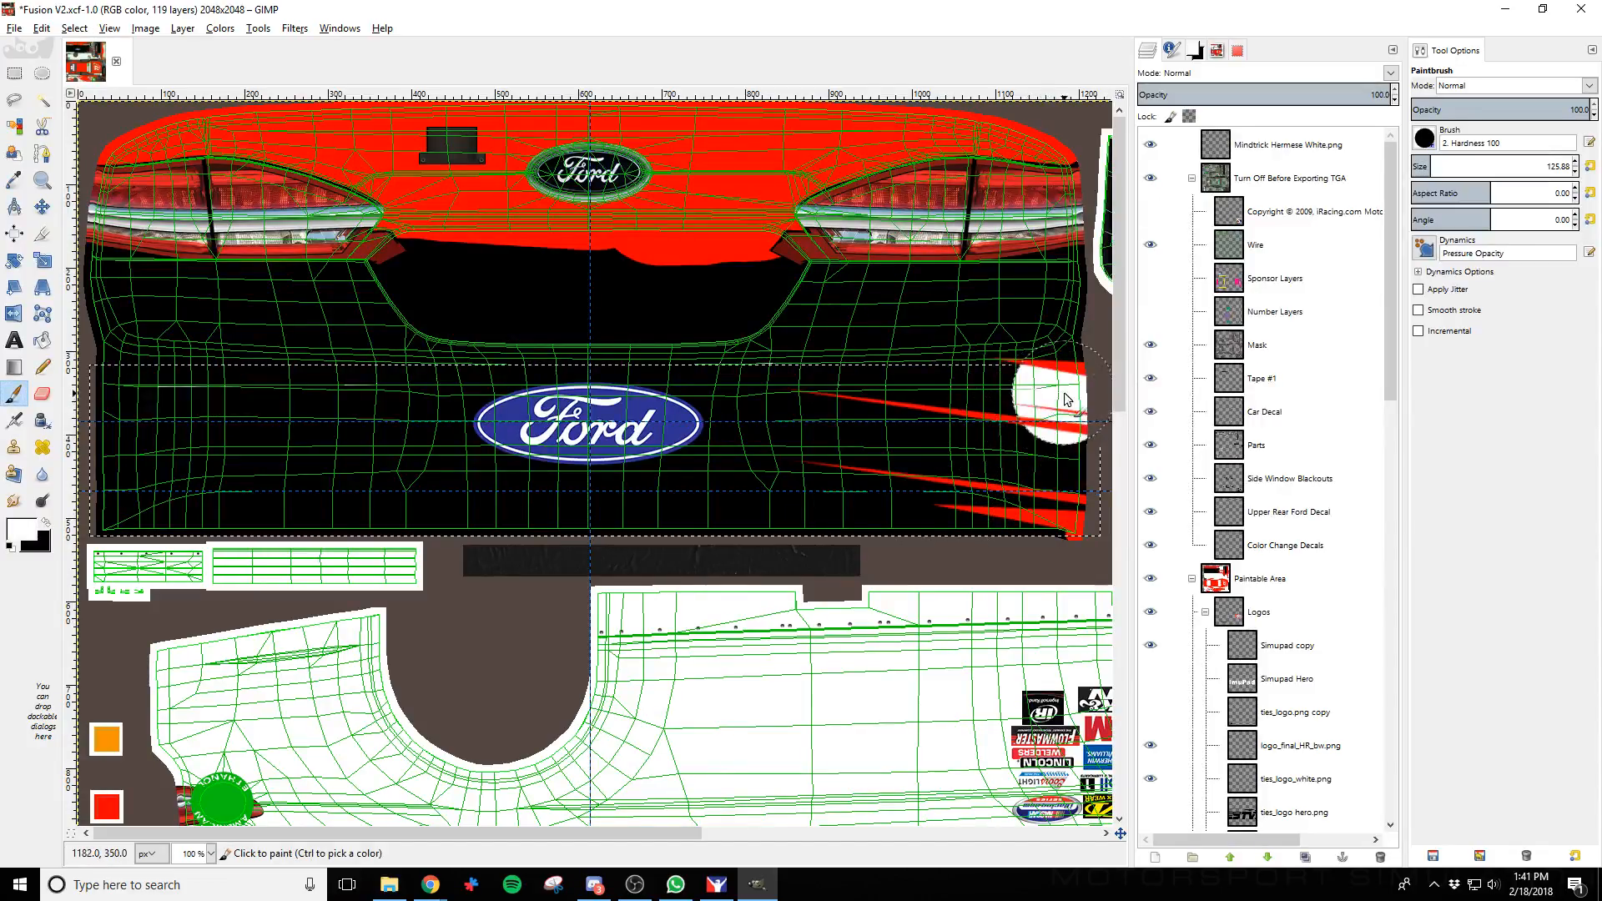
{"action": "left_click_drag", "start_coordinate": [1072, 403], "coordinate": [340, 388]}
{"action": "mouse_move", "coordinate": [108, 404]}
{"action": "left_mouse_down"}
{"action": "mouse_move", "coordinate": [546, 548]}
{"action": "mouse_move", "coordinate": [998, 548]}
{"action": "mouse_move", "coordinate": [1079, 465]}
{"action": "mouse_move", "coordinate": [108, 482]}
{"action": "mouse_move", "coordinate": [677, 463]}
{"action": "mouse_move", "coordinate": [771, 440]}
{"action": "mouse_move", "coordinate": [834, 375]}
{"action": "left_mouse_up"}
Reload the livery in iRacing and orbit around to check the white lower bumper
{"action": "key", "text": "alt+Tab"}
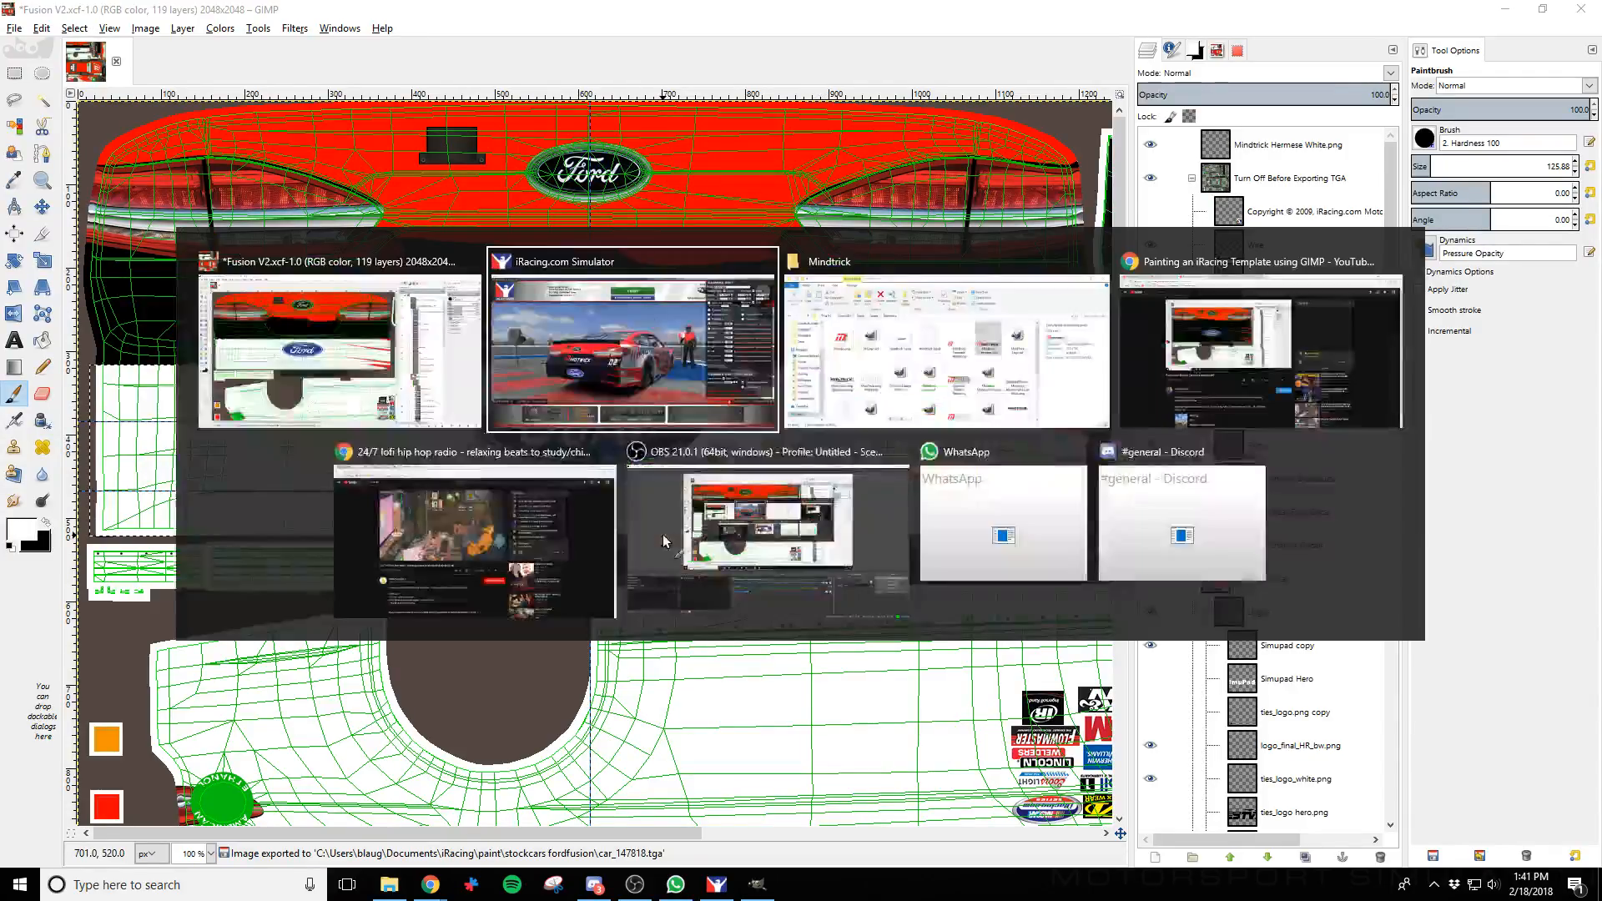
{"action": "key", "text": "ctrl+r"}
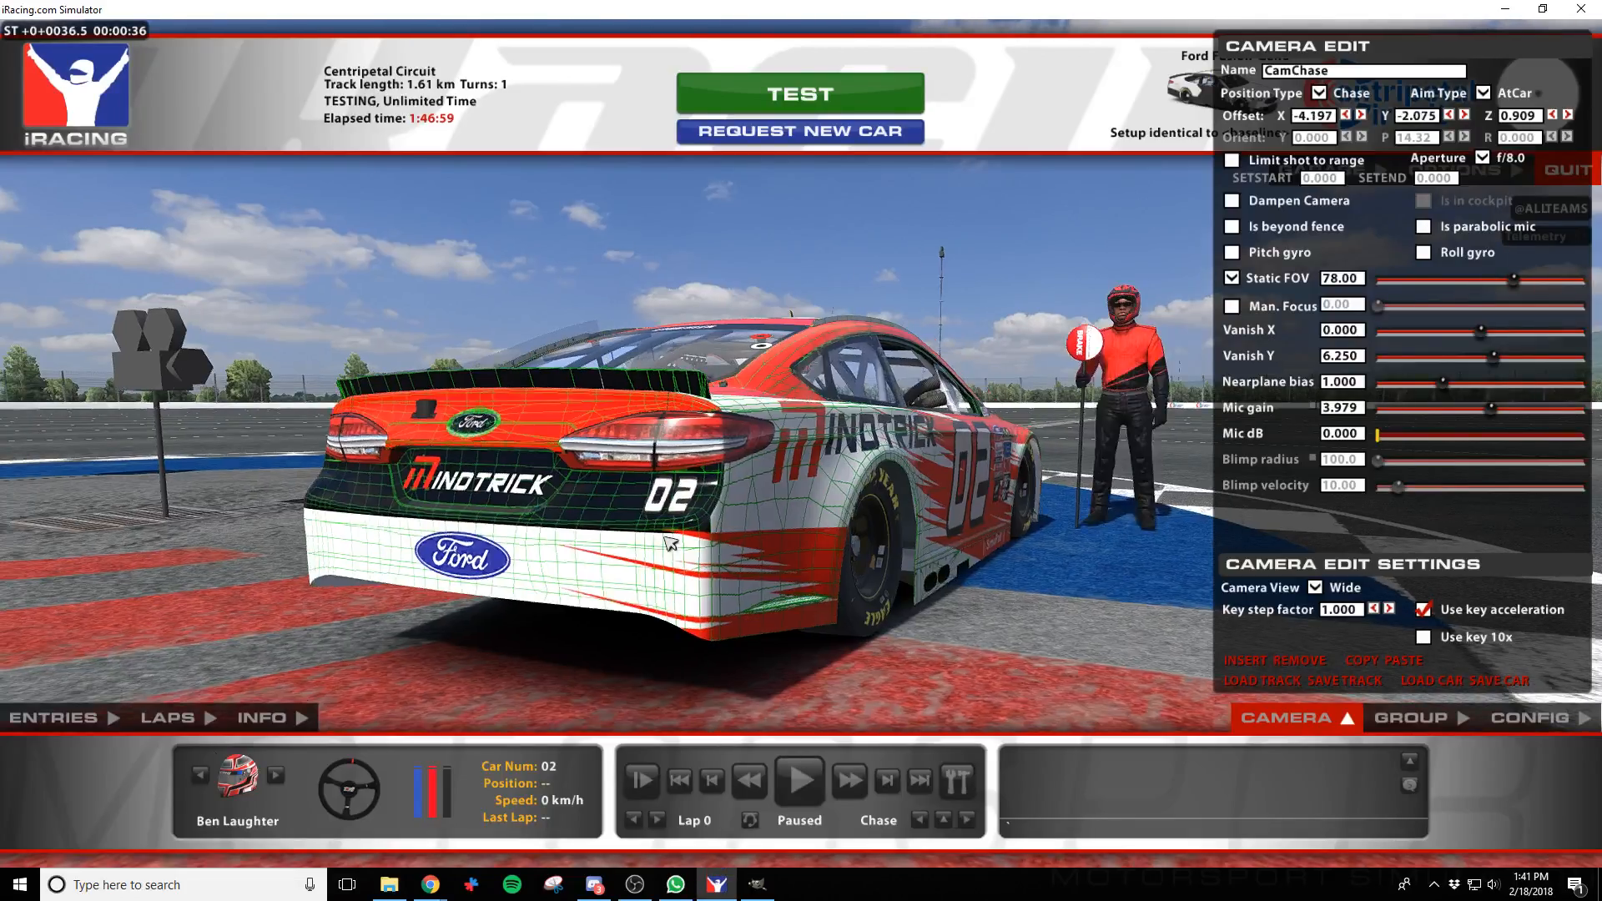
{"action": "left_click_drag", "start_coordinate": [671, 544], "coordinate": [826, 493]}
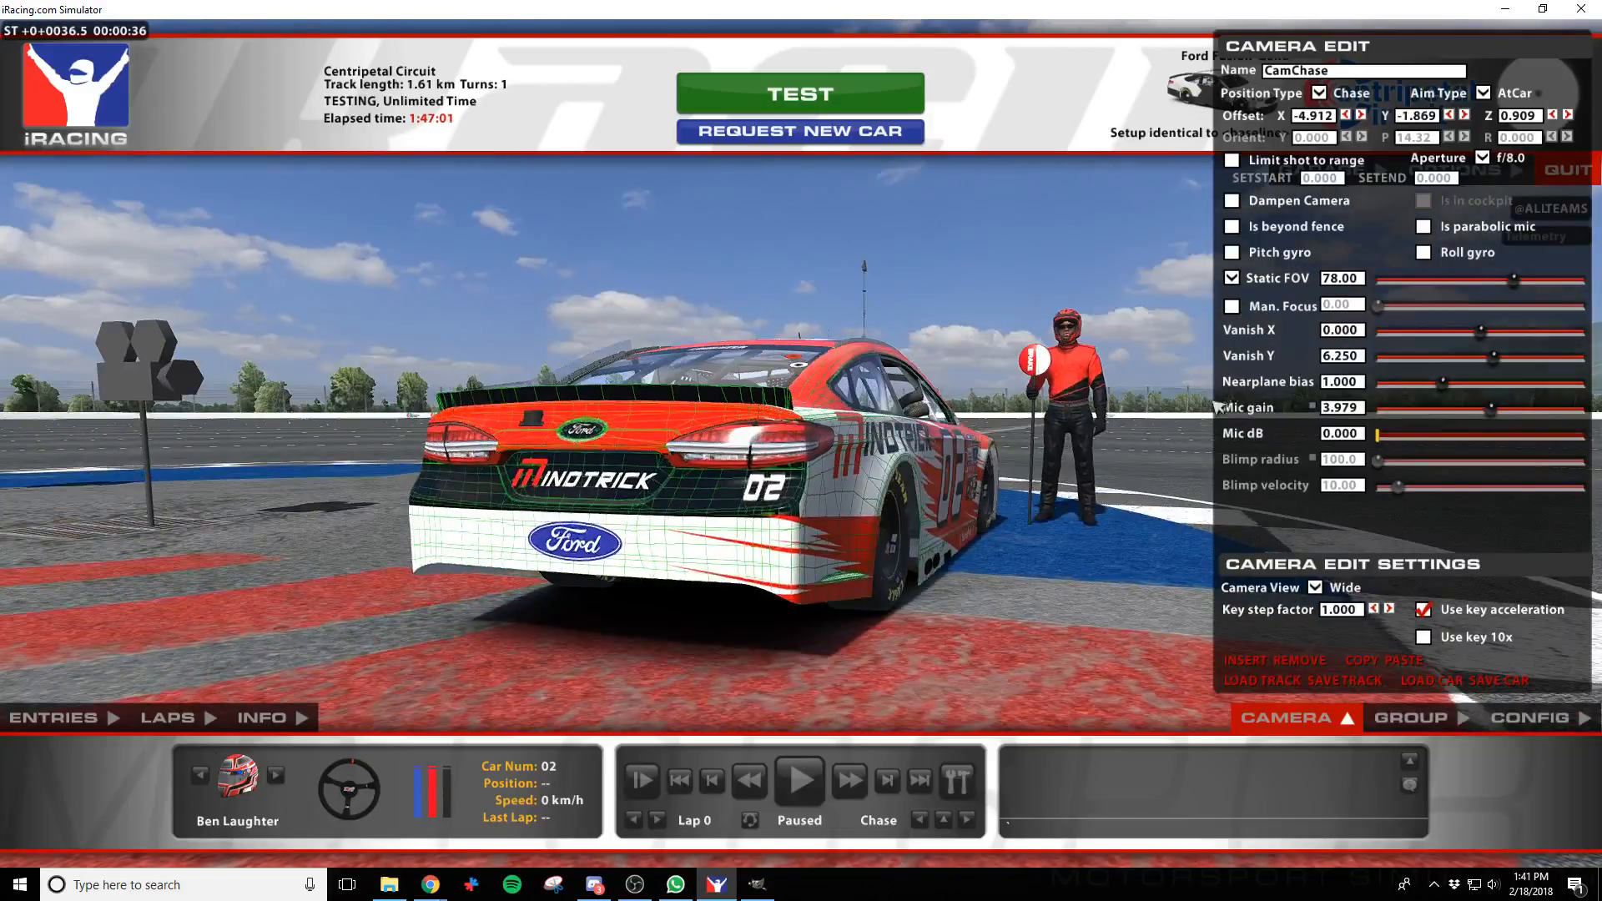
{"action": "key", "text": "alt+Tab"}
{"action": "key", "text": "alt+Tab"}
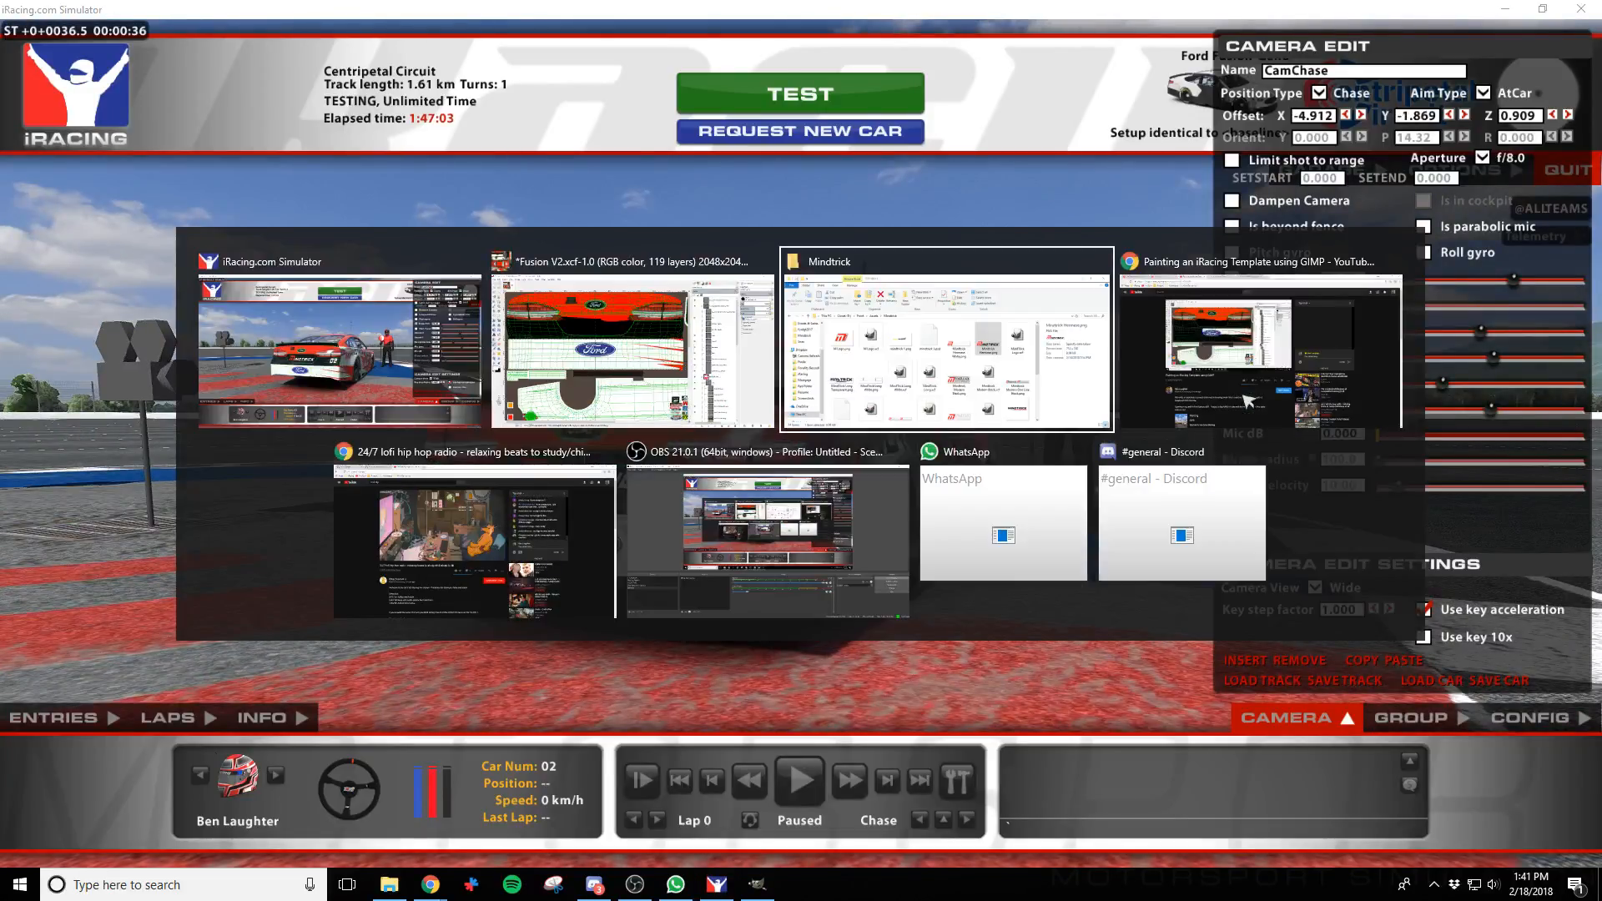
{"action": "key", "text": "alt+shift+Tab"}
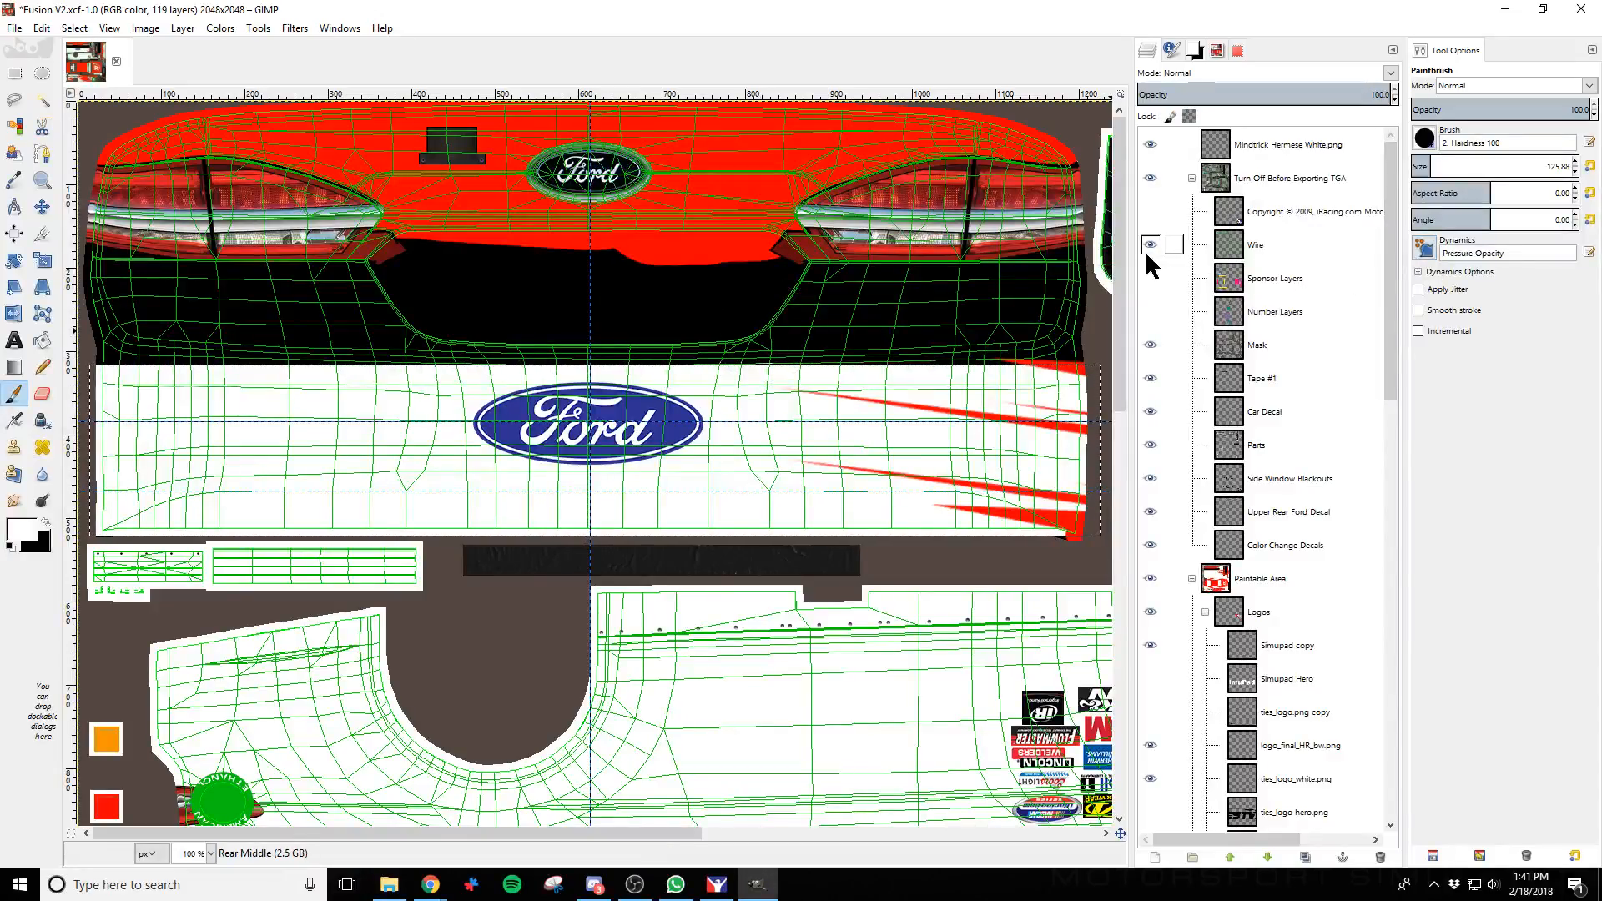
Hide the green Wire layer, re-export the TGA, and confirm the grid lines are gone in iRacing
{"action": "left_click", "coordinate": [1150, 245]}
{"action": "key", "text": "ctrl+e"}
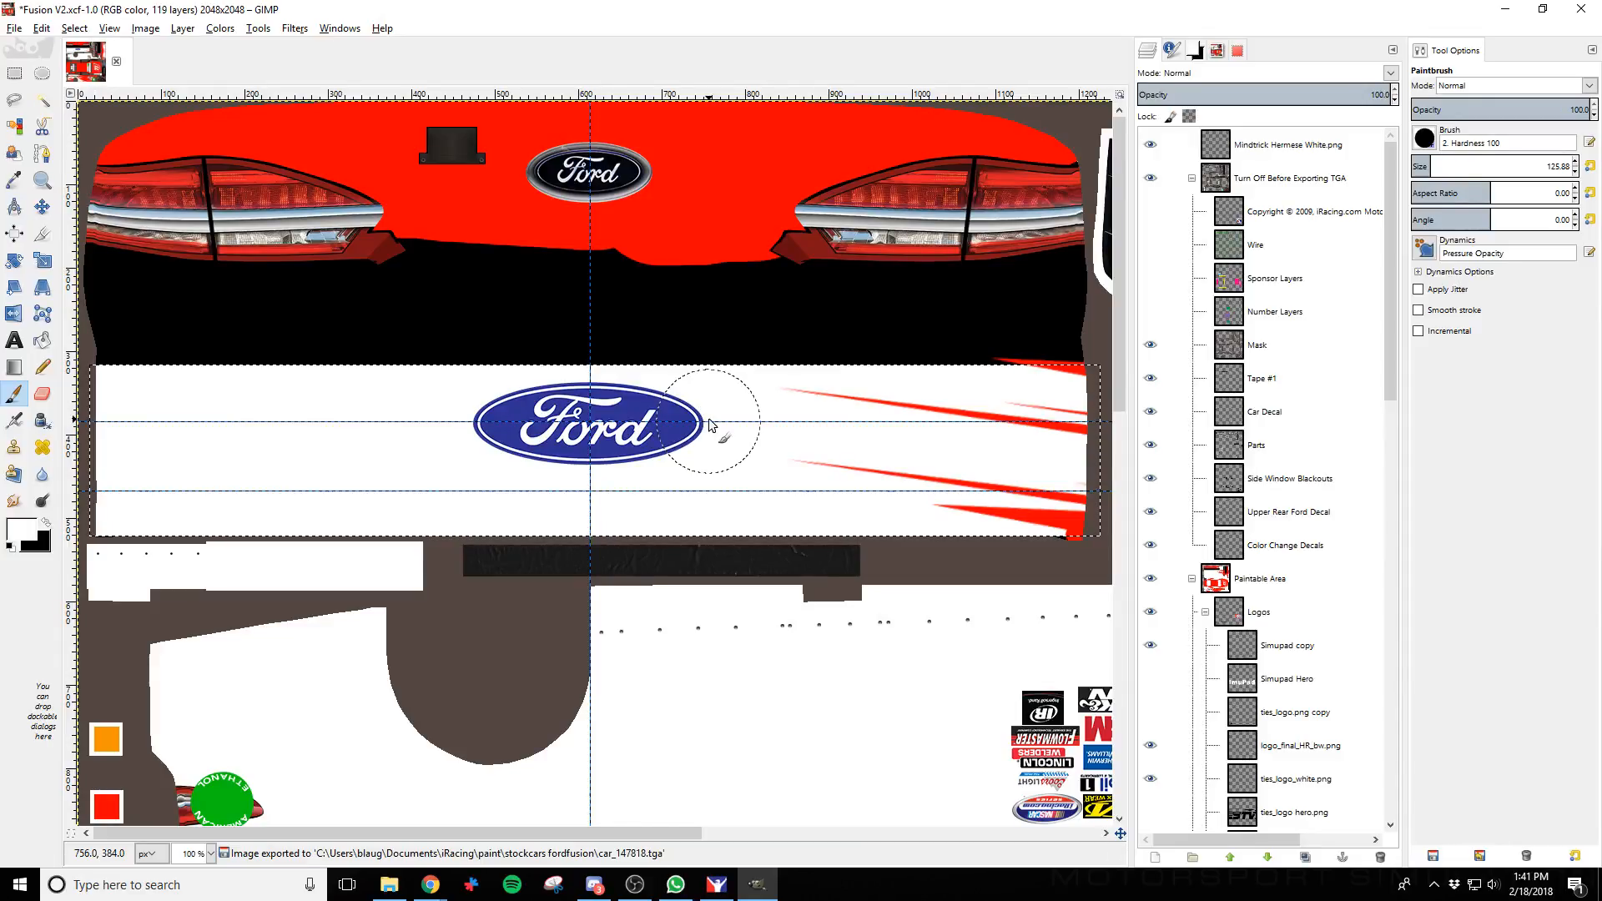
{"action": "key", "text": "alt+Tab"}
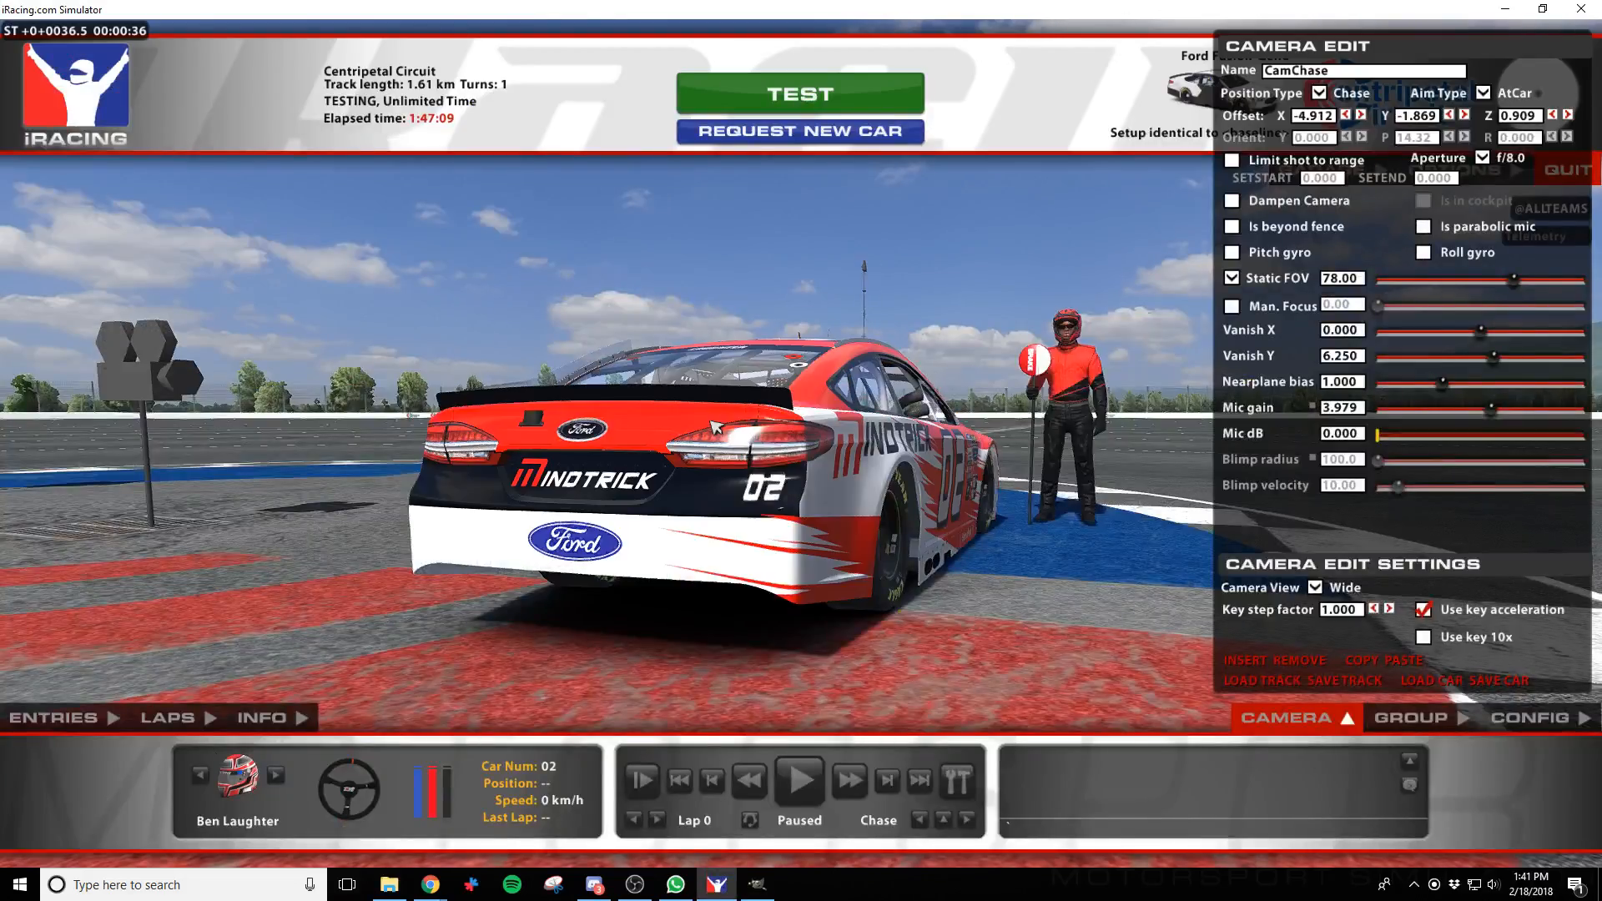
{"action": "key", "text": "s"}
{"action": "key", "text": "d"}
{"action": "key", "text": "a"}
{"action": "key", "text": "s"}
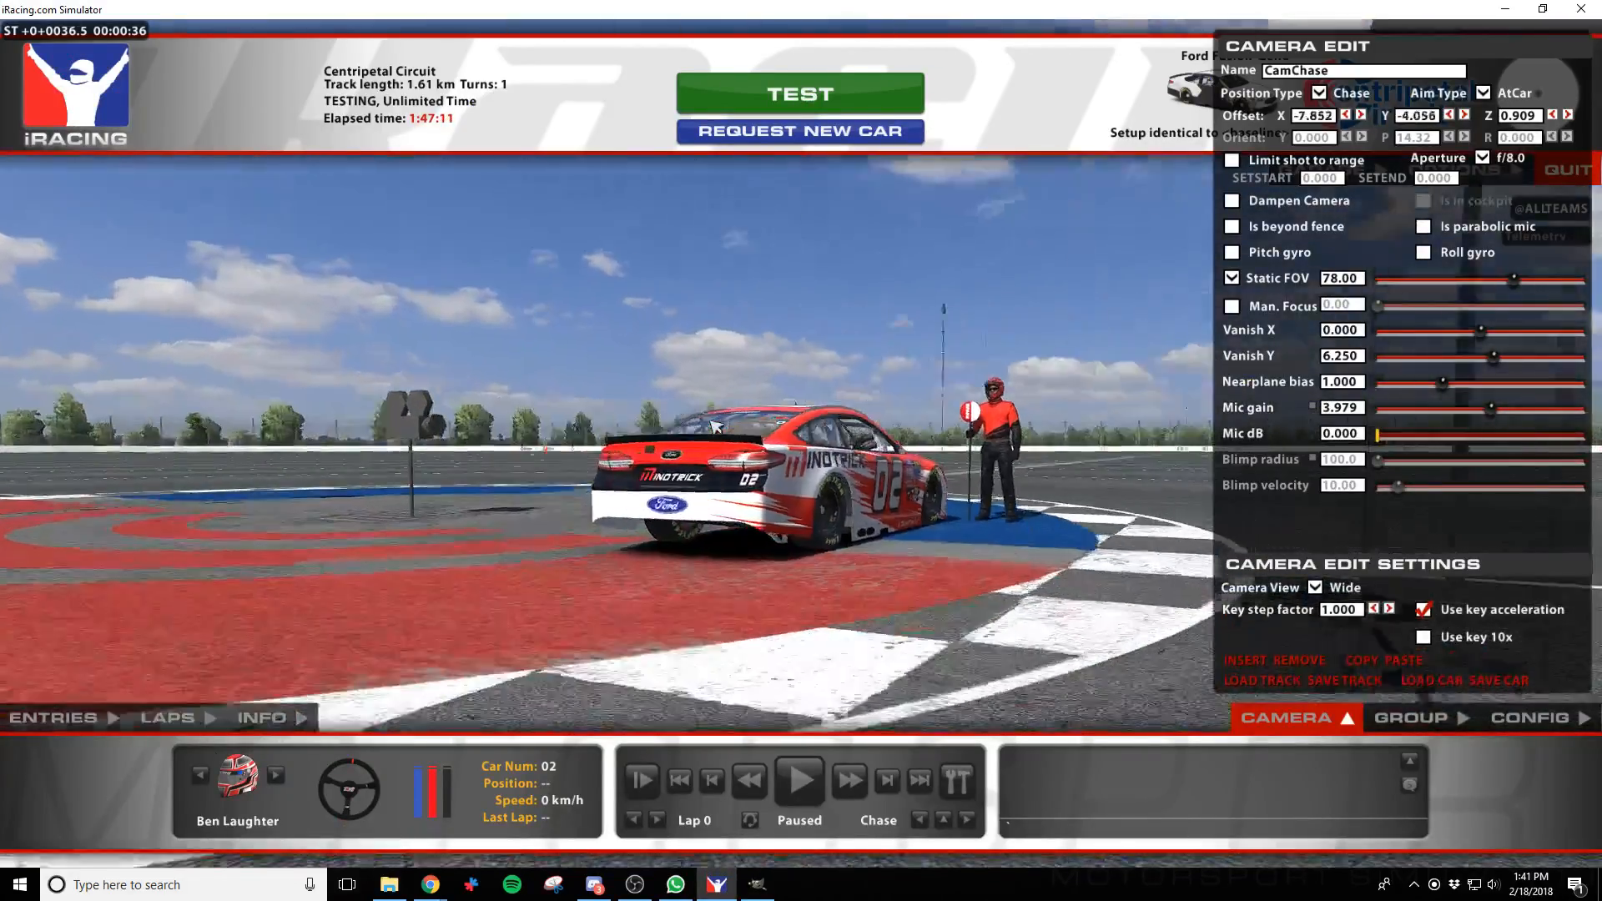
{"action": "key", "text": "w"}
{"action": "key", "text": "d"}
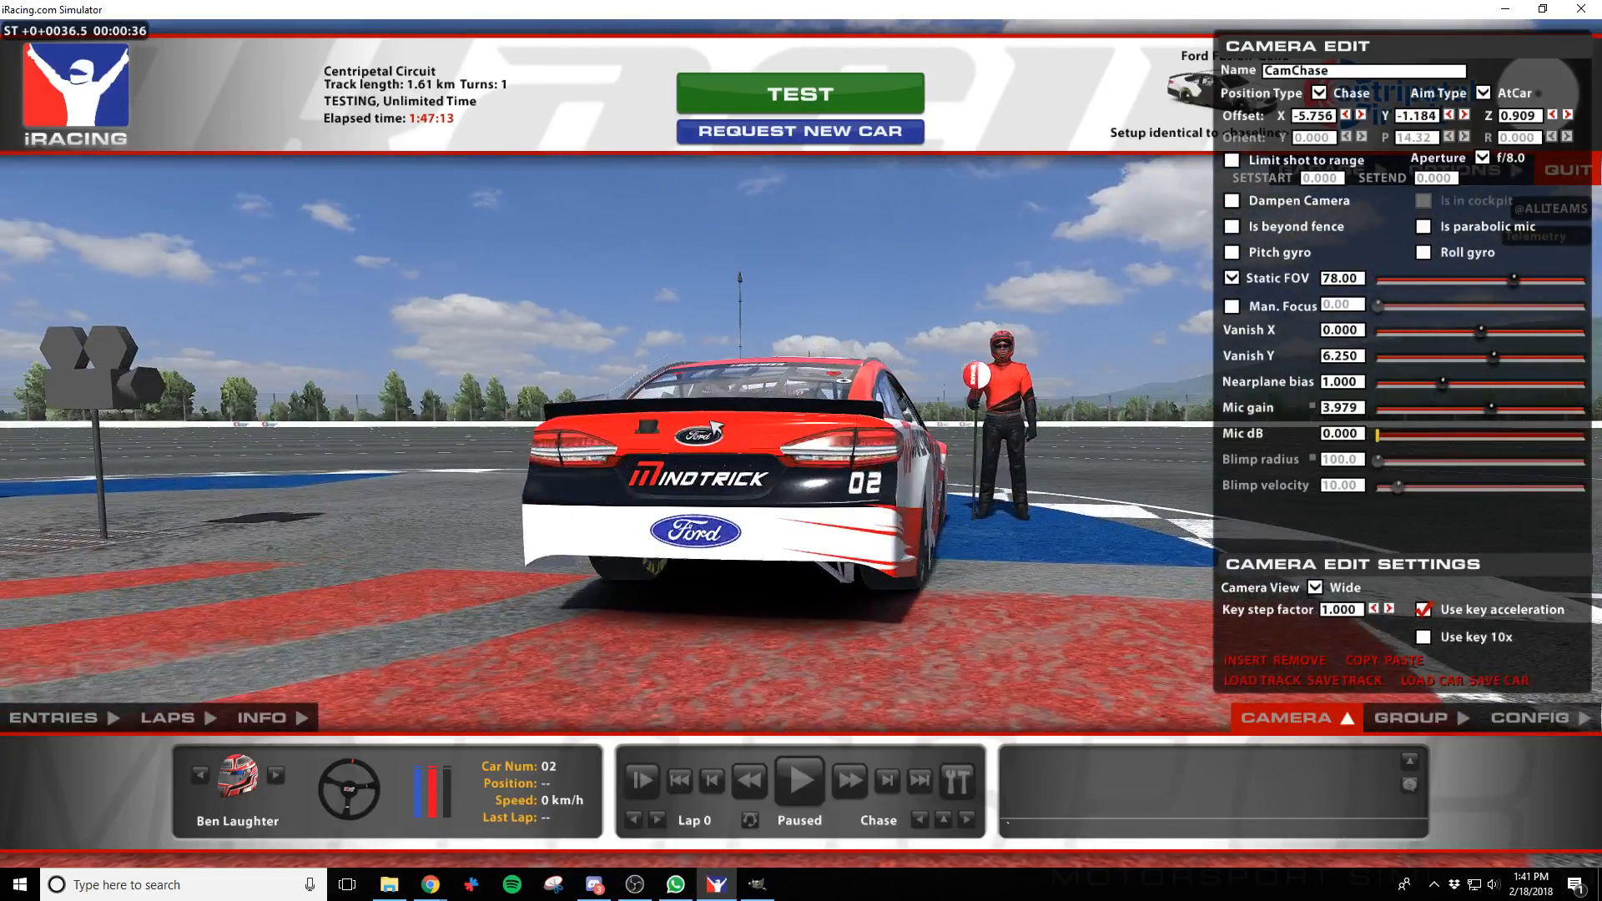
{"action": "key", "text": "alt+Tab"}
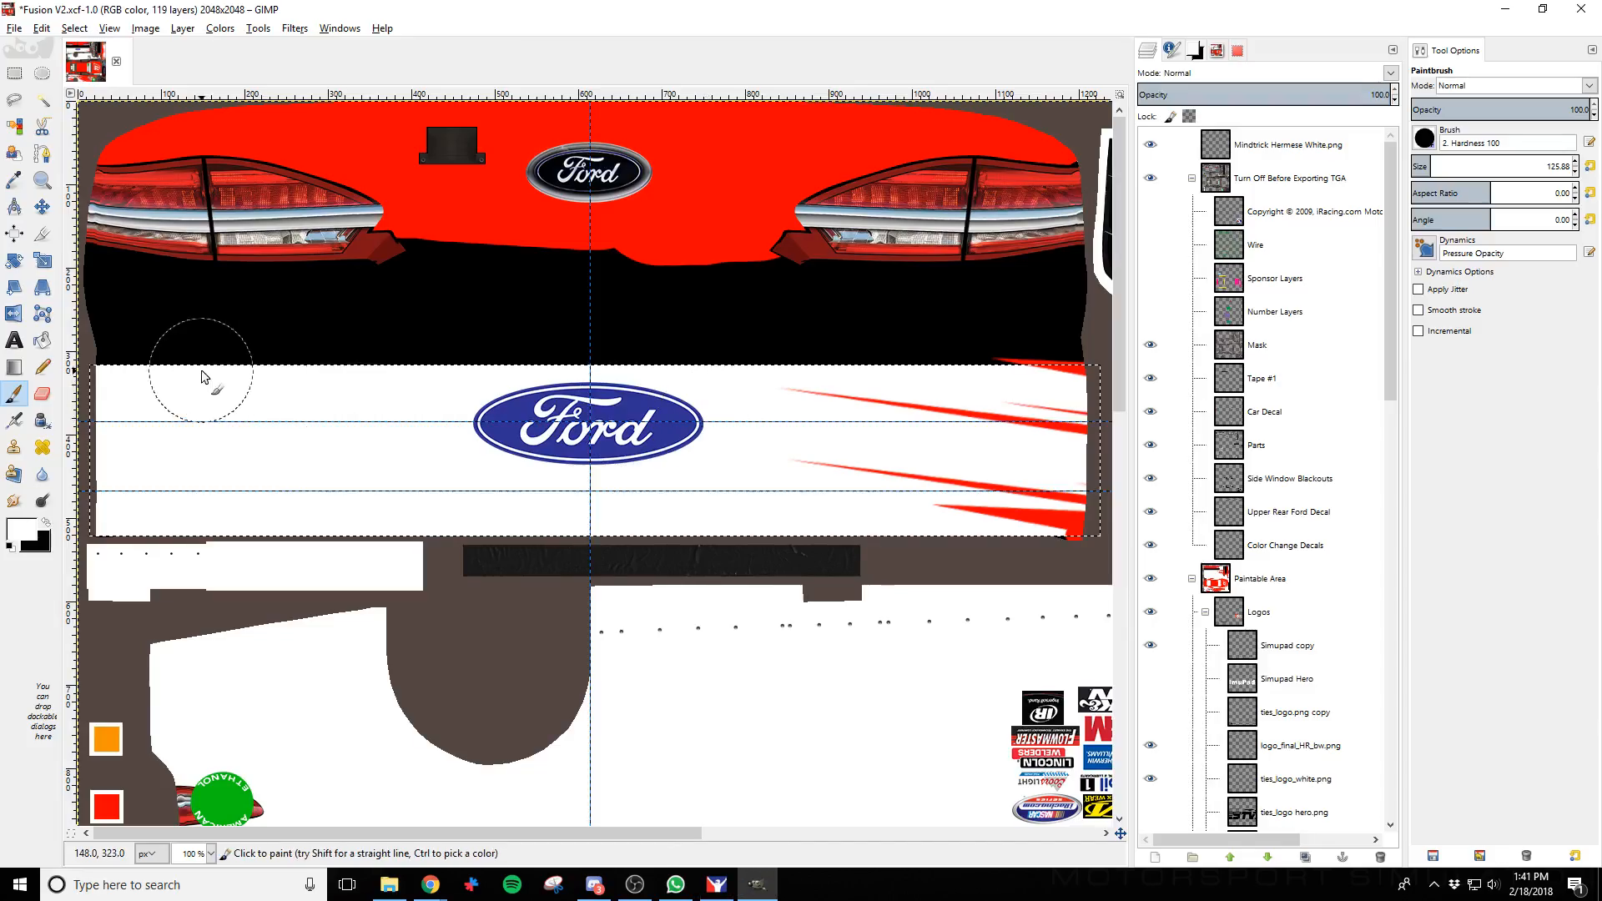
Bucket-fill the black band above the bumper red on the Rear Lower layer
{"action": "scroll", "coordinate": [1164, 534], "scroll_direction": "down", "scroll_amount": 10}
{"action": "left_click", "coordinate": [1251, 533]}
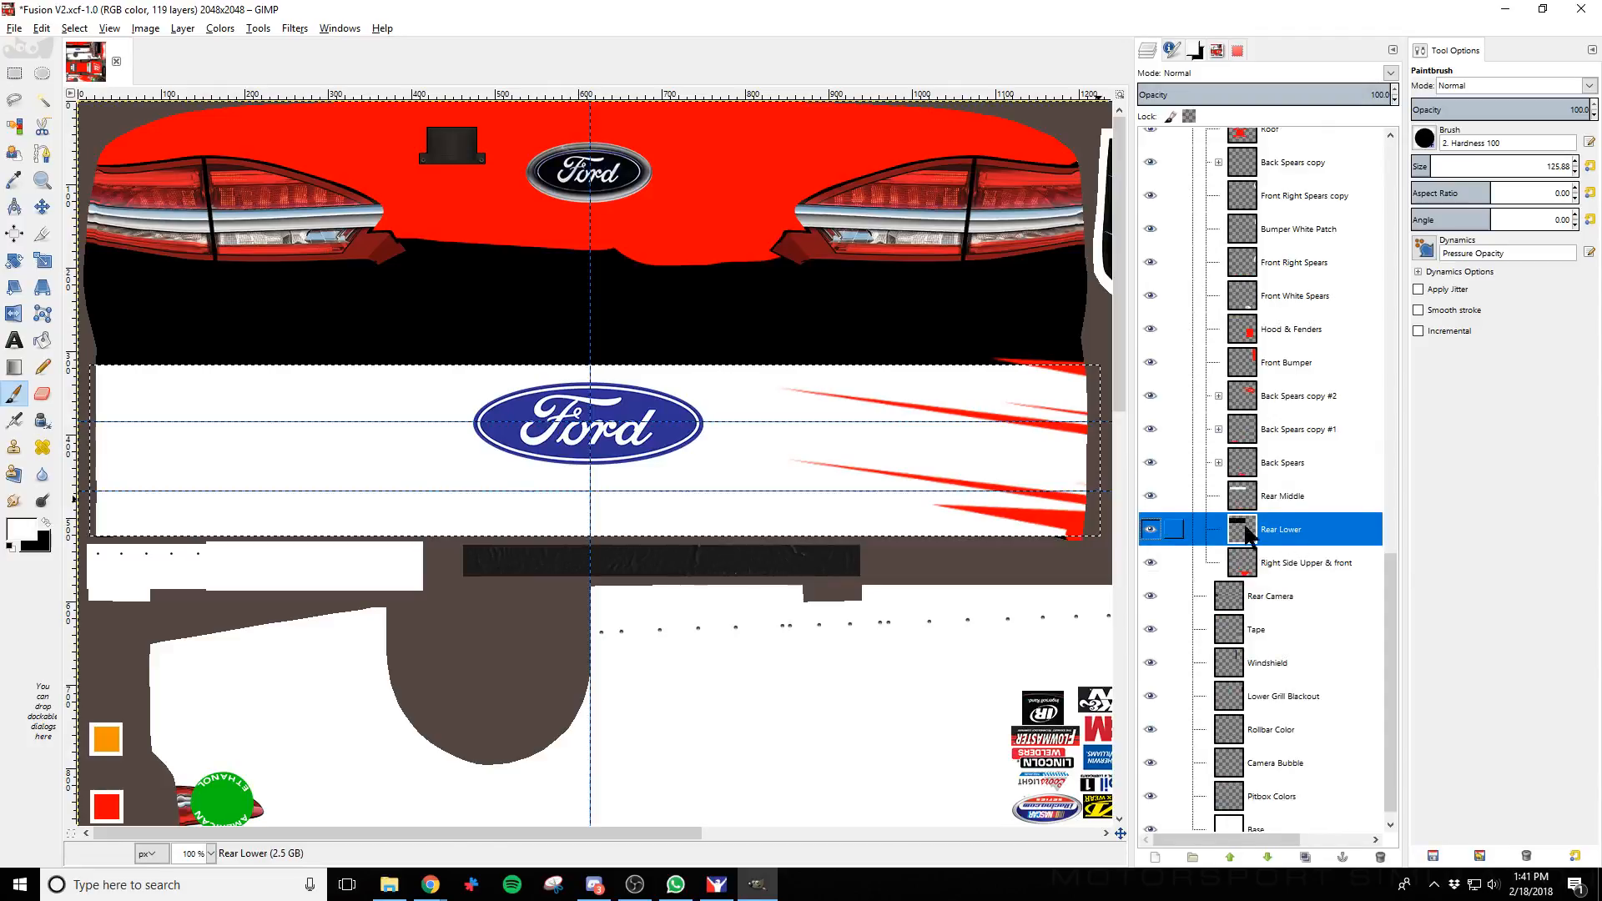
{"action": "key", "text": "shift+b"}
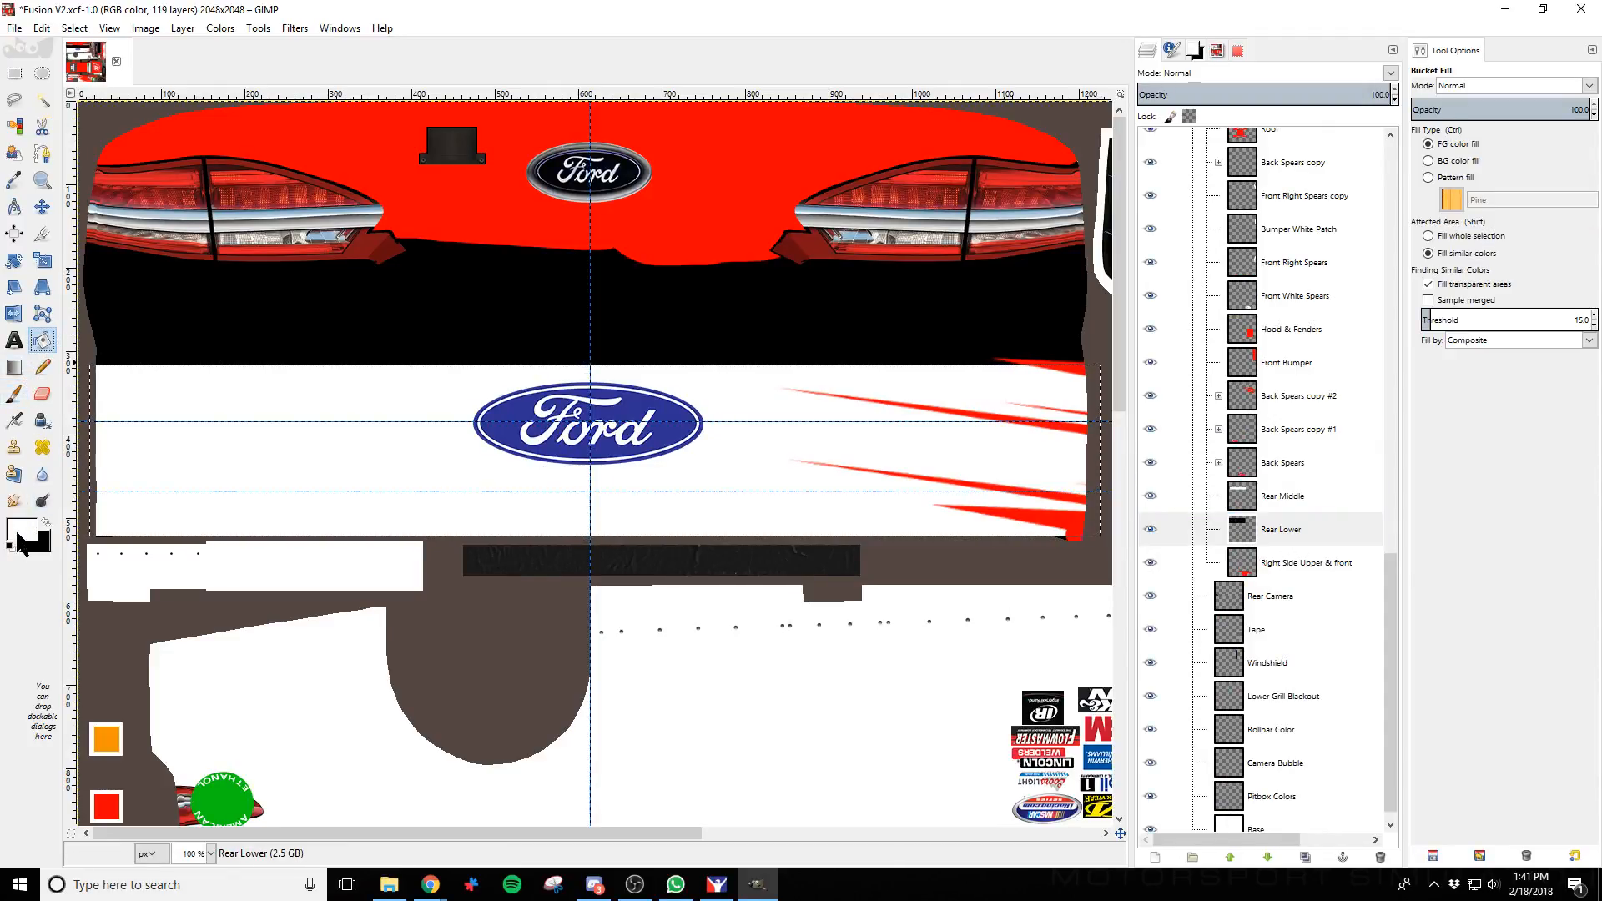
{"action": "left_click", "coordinate": [21, 533]}
{"action": "left_click", "coordinate": [817, 636]}
{"action": "left_click", "coordinate": [782, 701]}
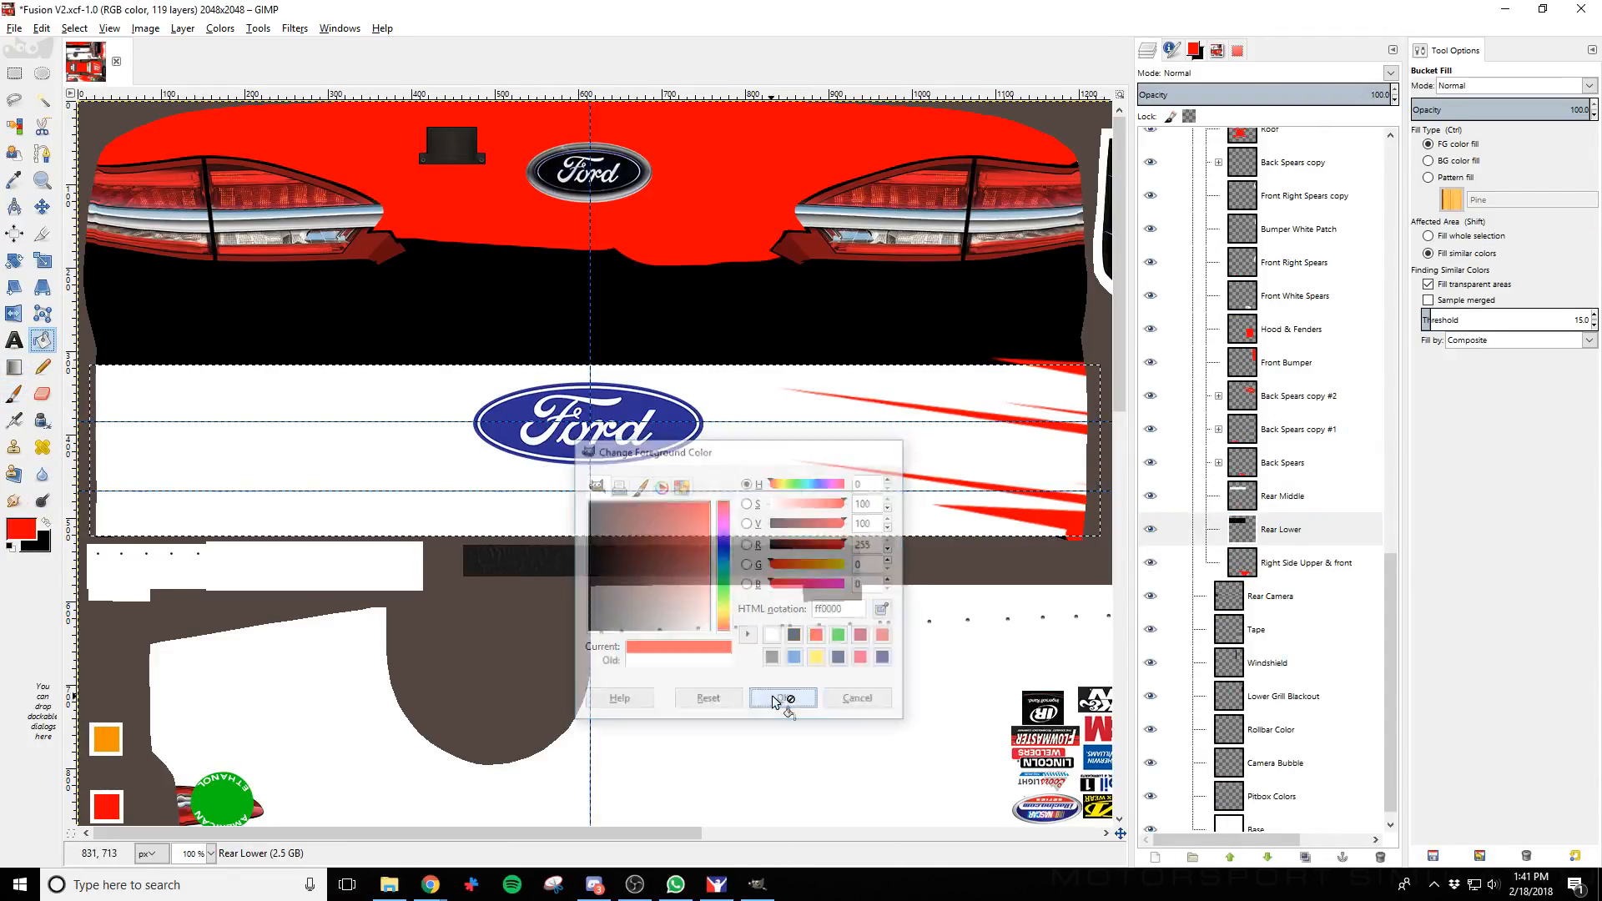
{"action": "left_click", "coordinate": [75, 28]}
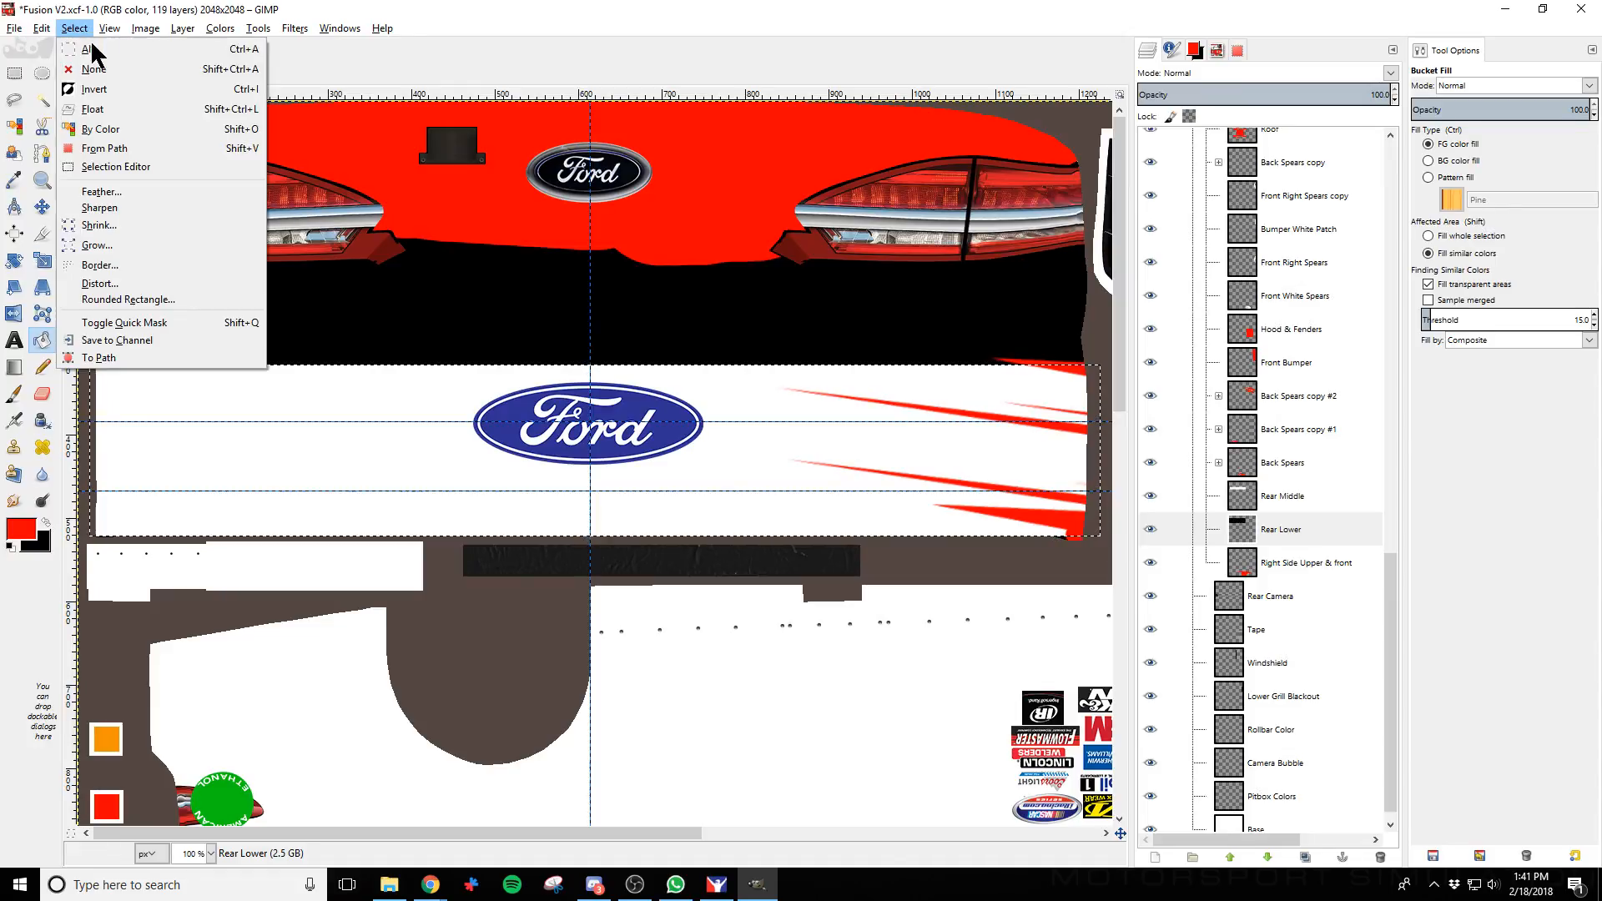
{"action": "left_click", "coordinate": [92, 66]}
{"action": "left_click", "coordinate": [611, 297]}
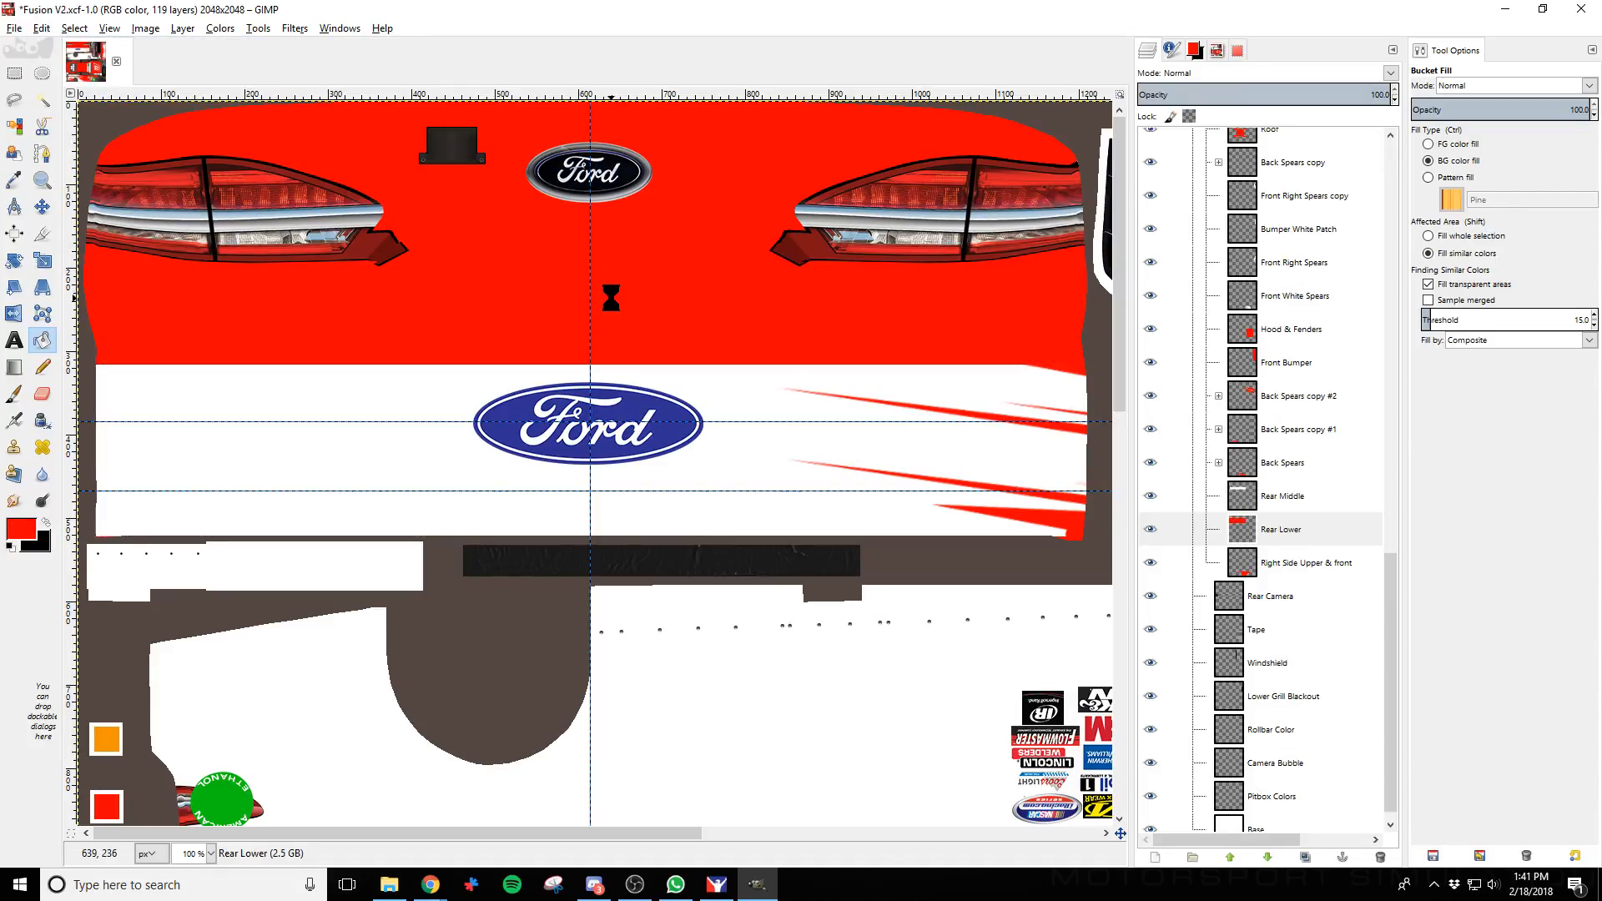
Reload the livery in iRacing and orbit the rear to check the new red band
{"action": "key", "text": "alt+Tab"}
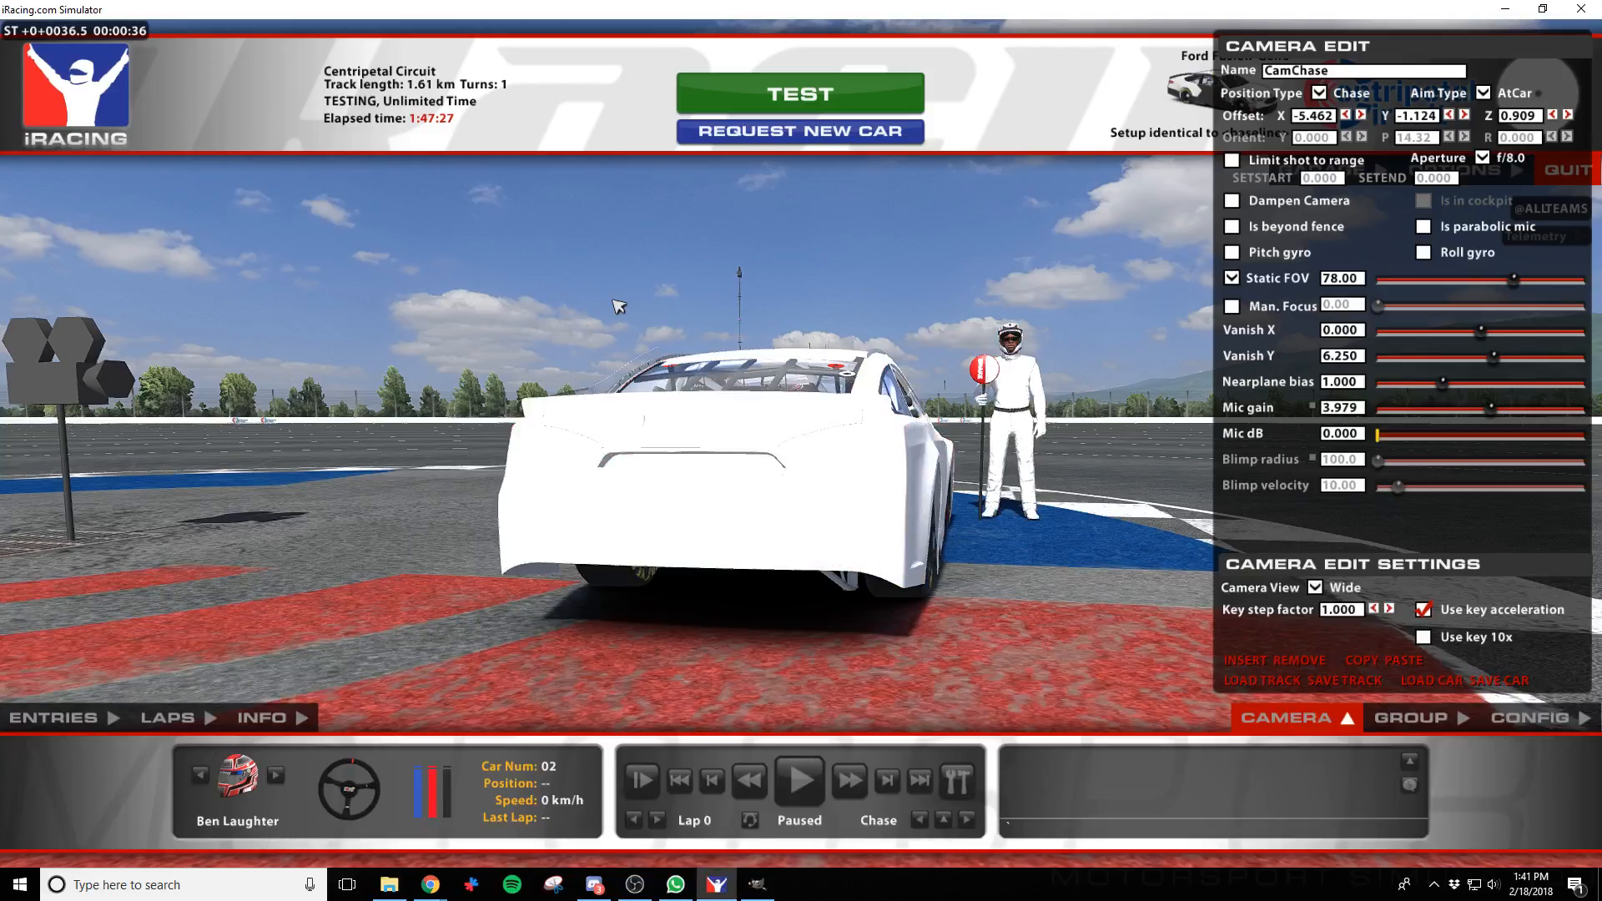
{"action": "key", "text": "s"}
{"action": "key", "text": "d"}
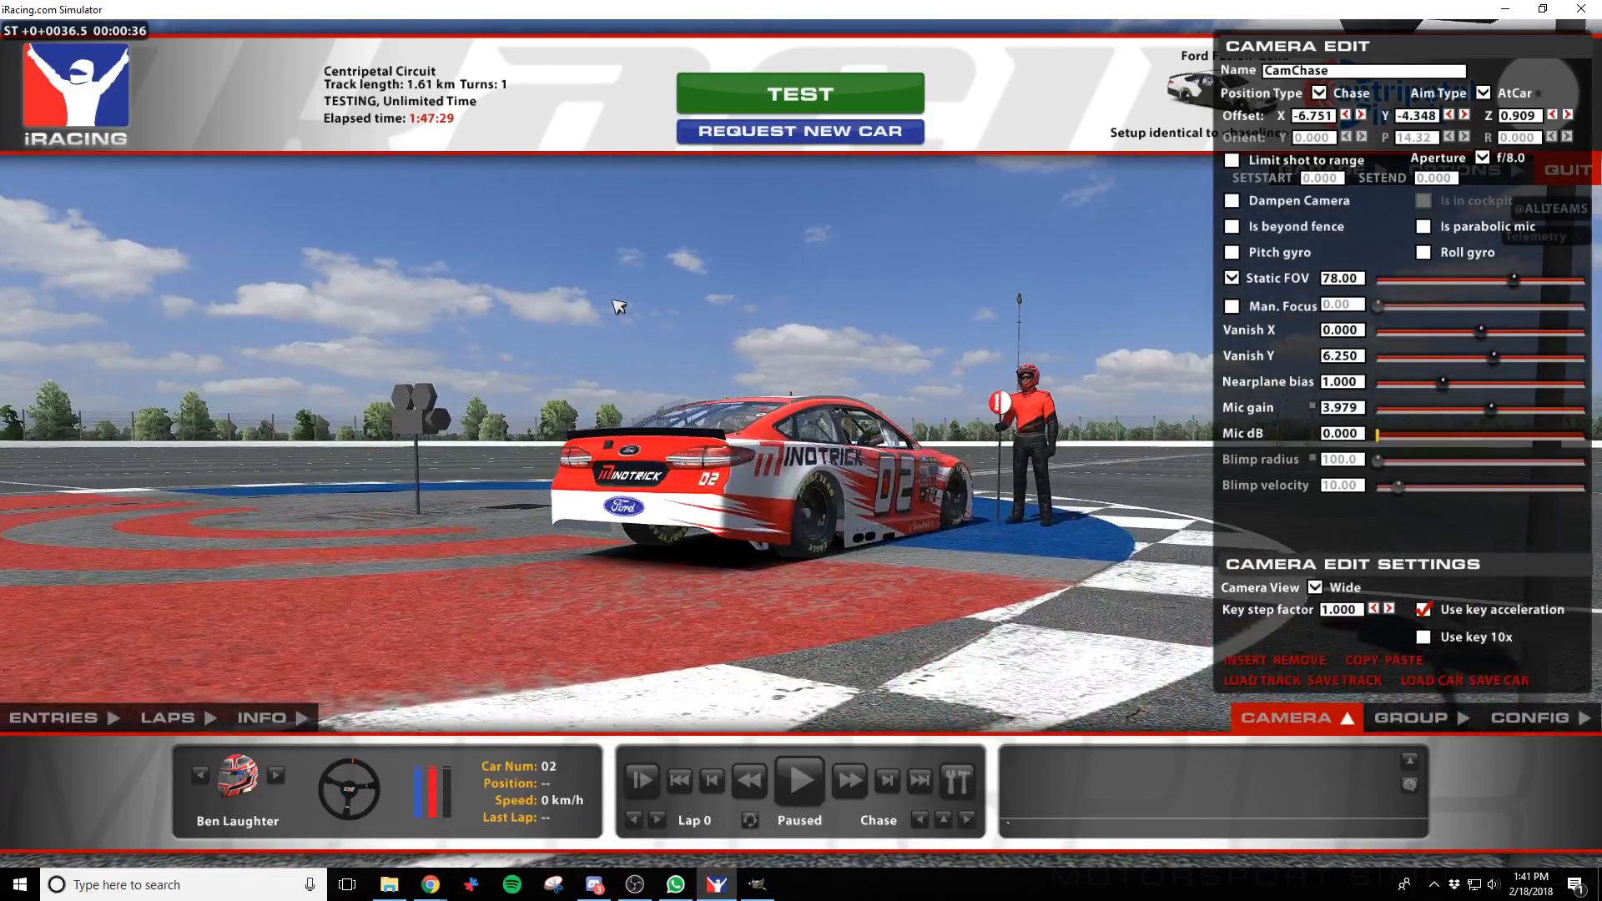
{"action": "key", "text": "s"}
{"action": "key", "text": "a"}
{"action": "key", "text": "w"}
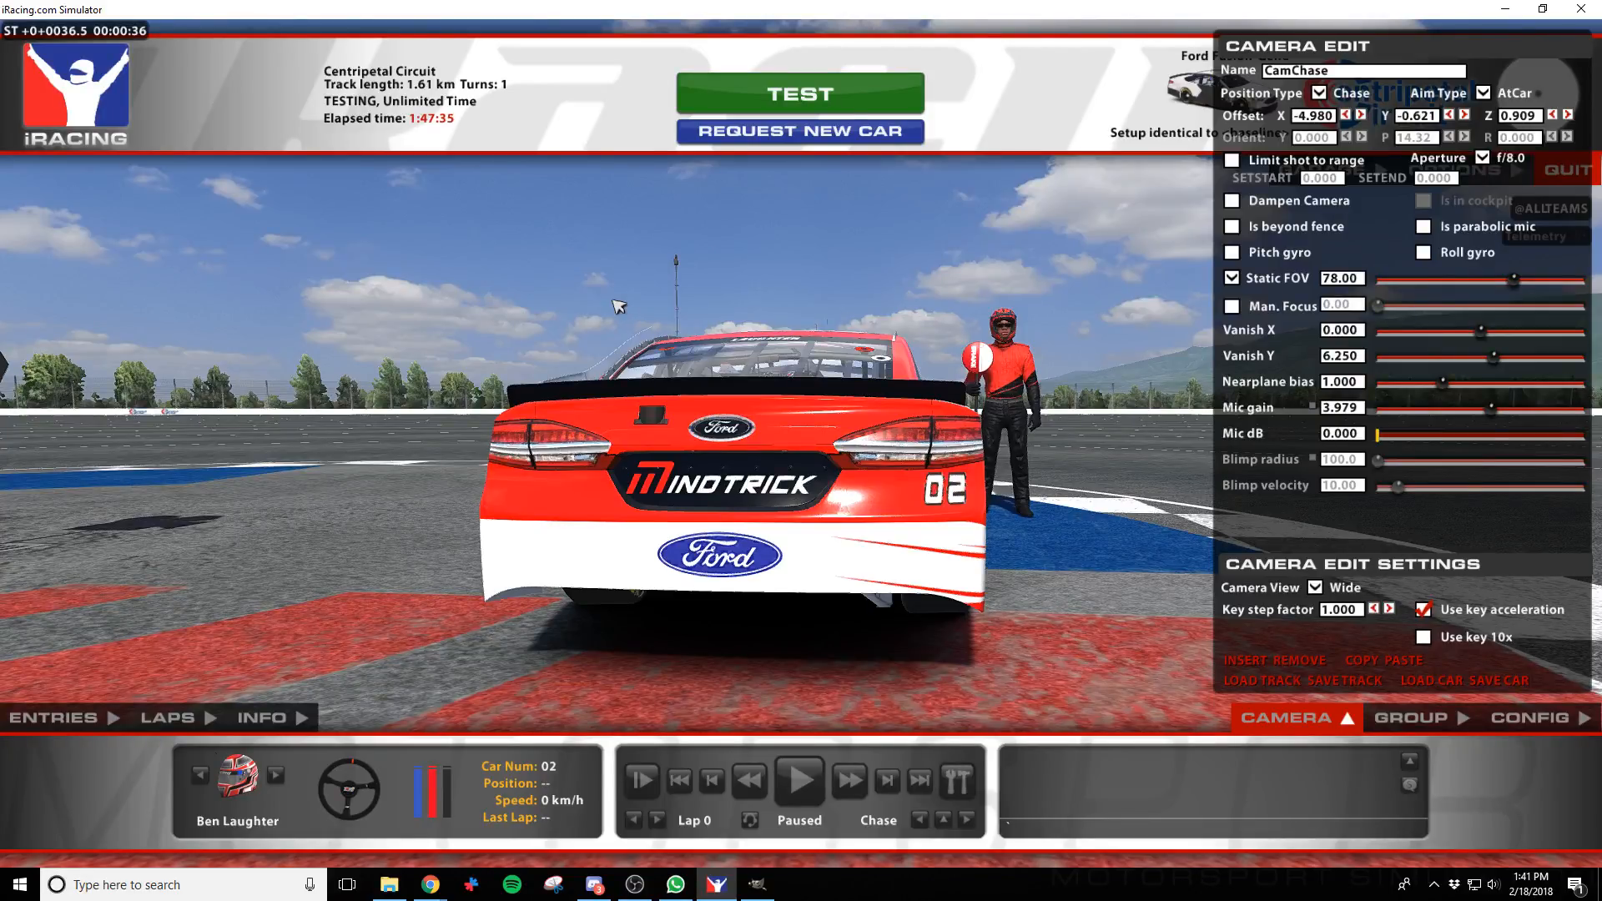
{"action": "key", "text": "d"}
{"action": "key", "text": "w"}
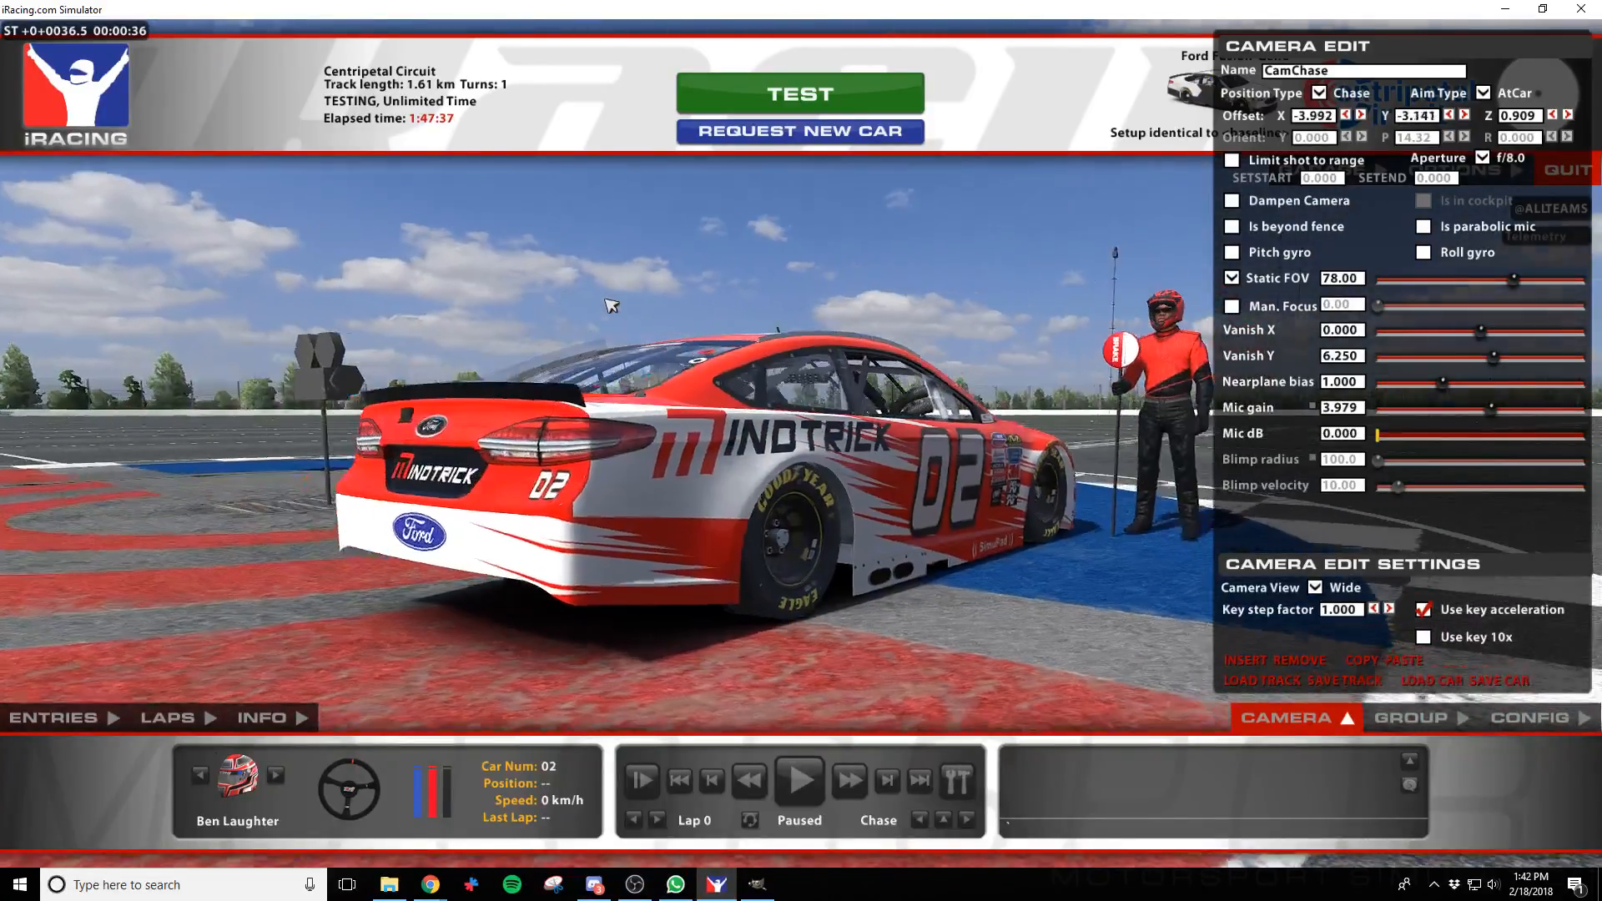
{"action": "key", "text": "a"}
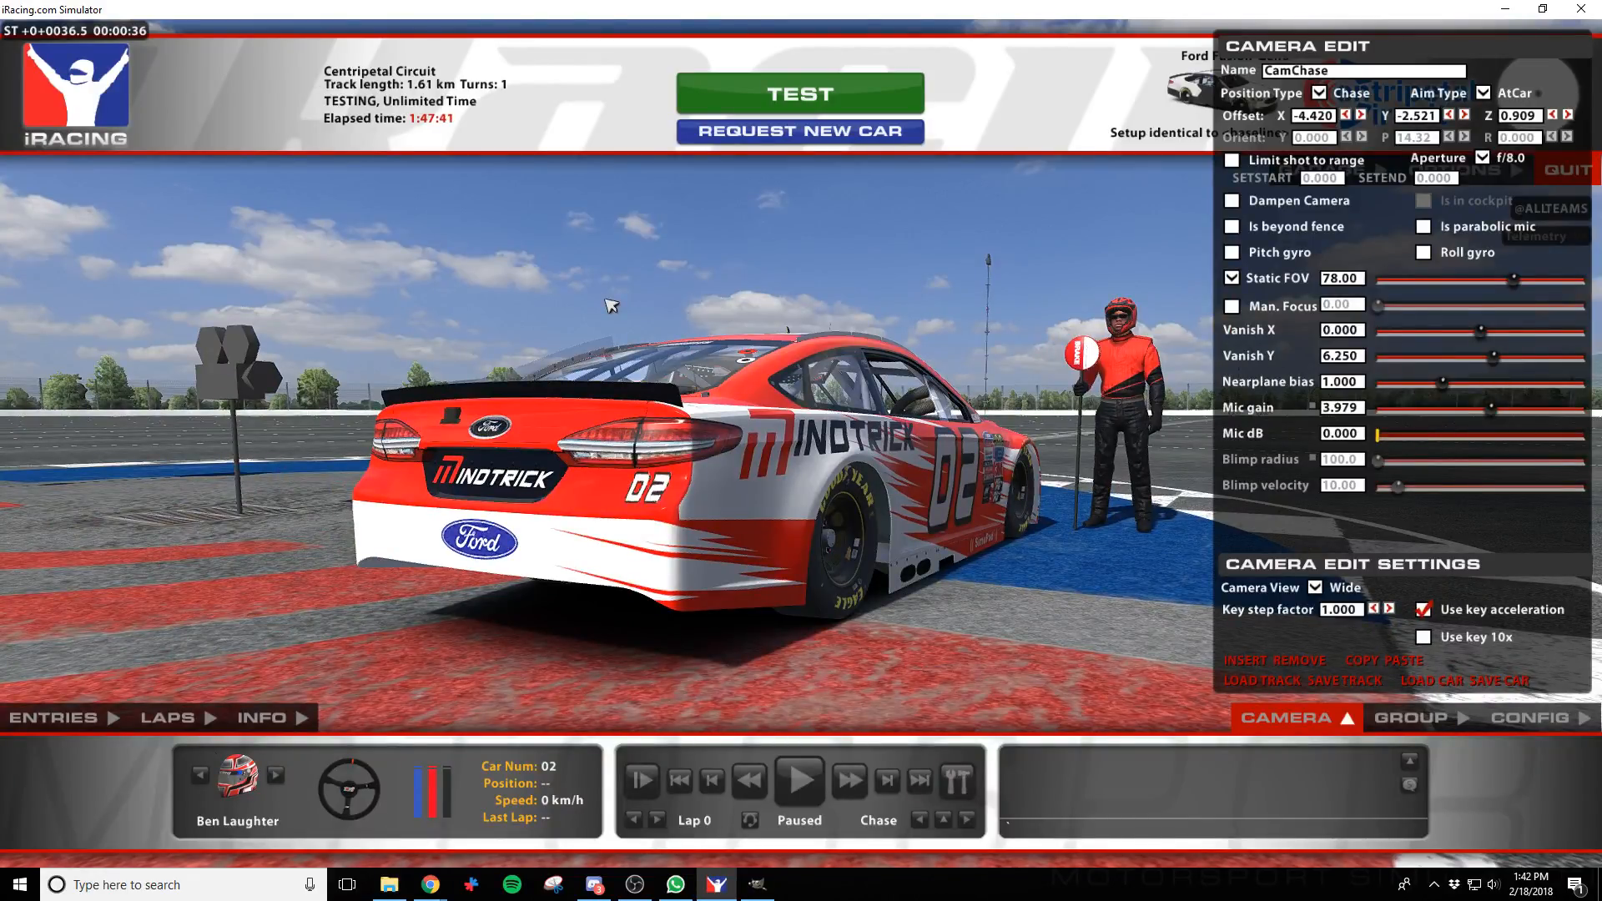
{"action": "key", "text": "d"}
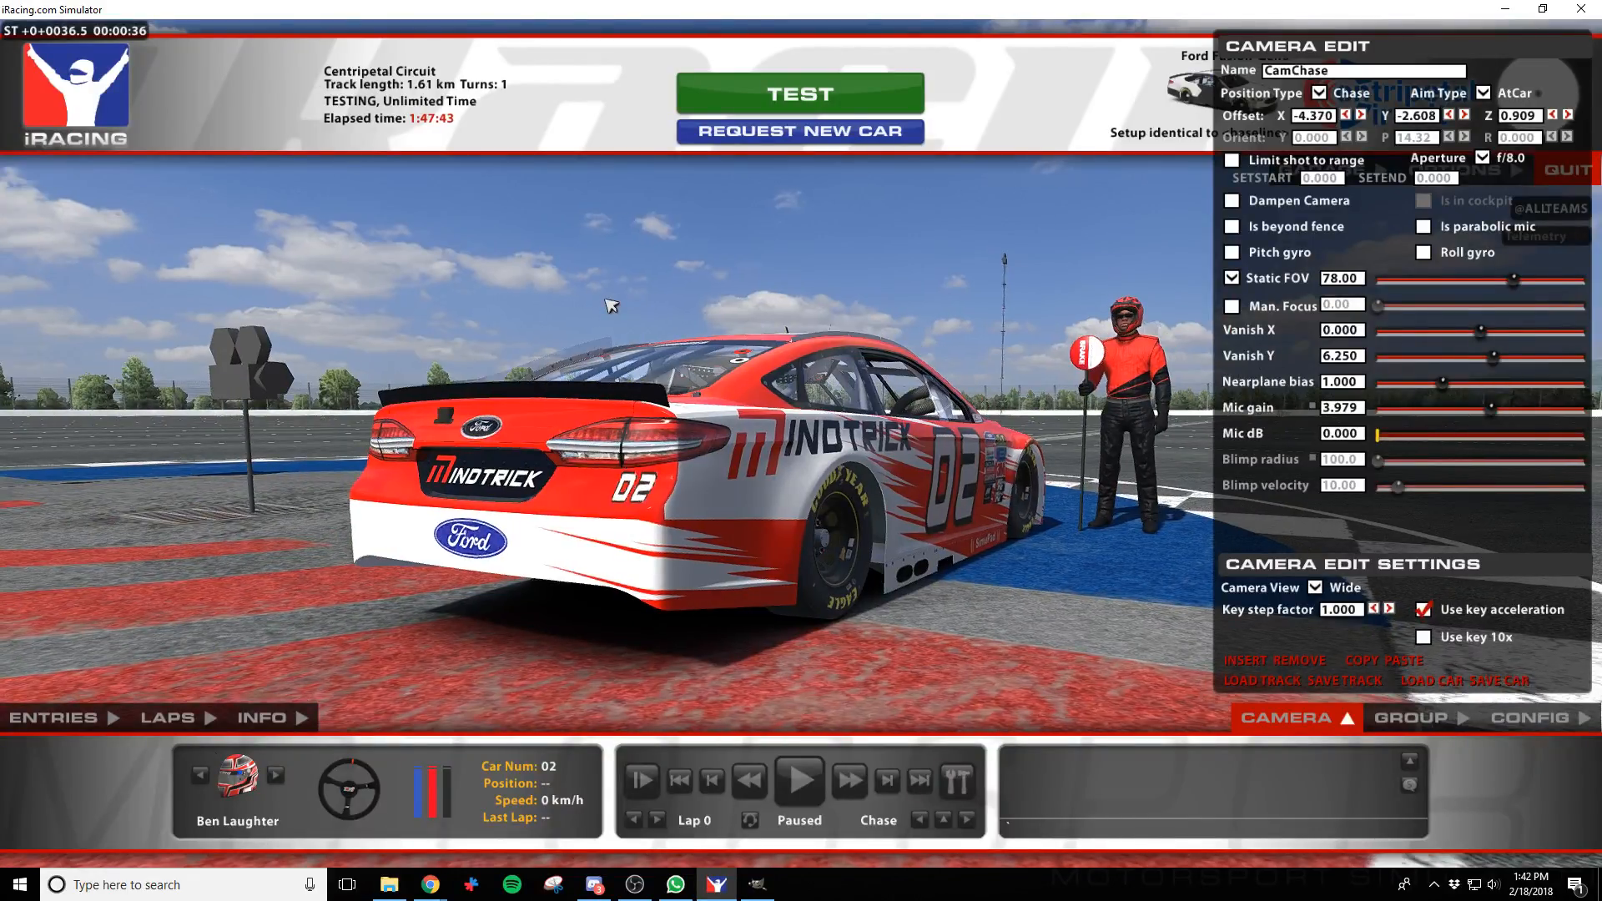
{"action": "key", "text": "a"}
{"action": "key", "text": "d"}
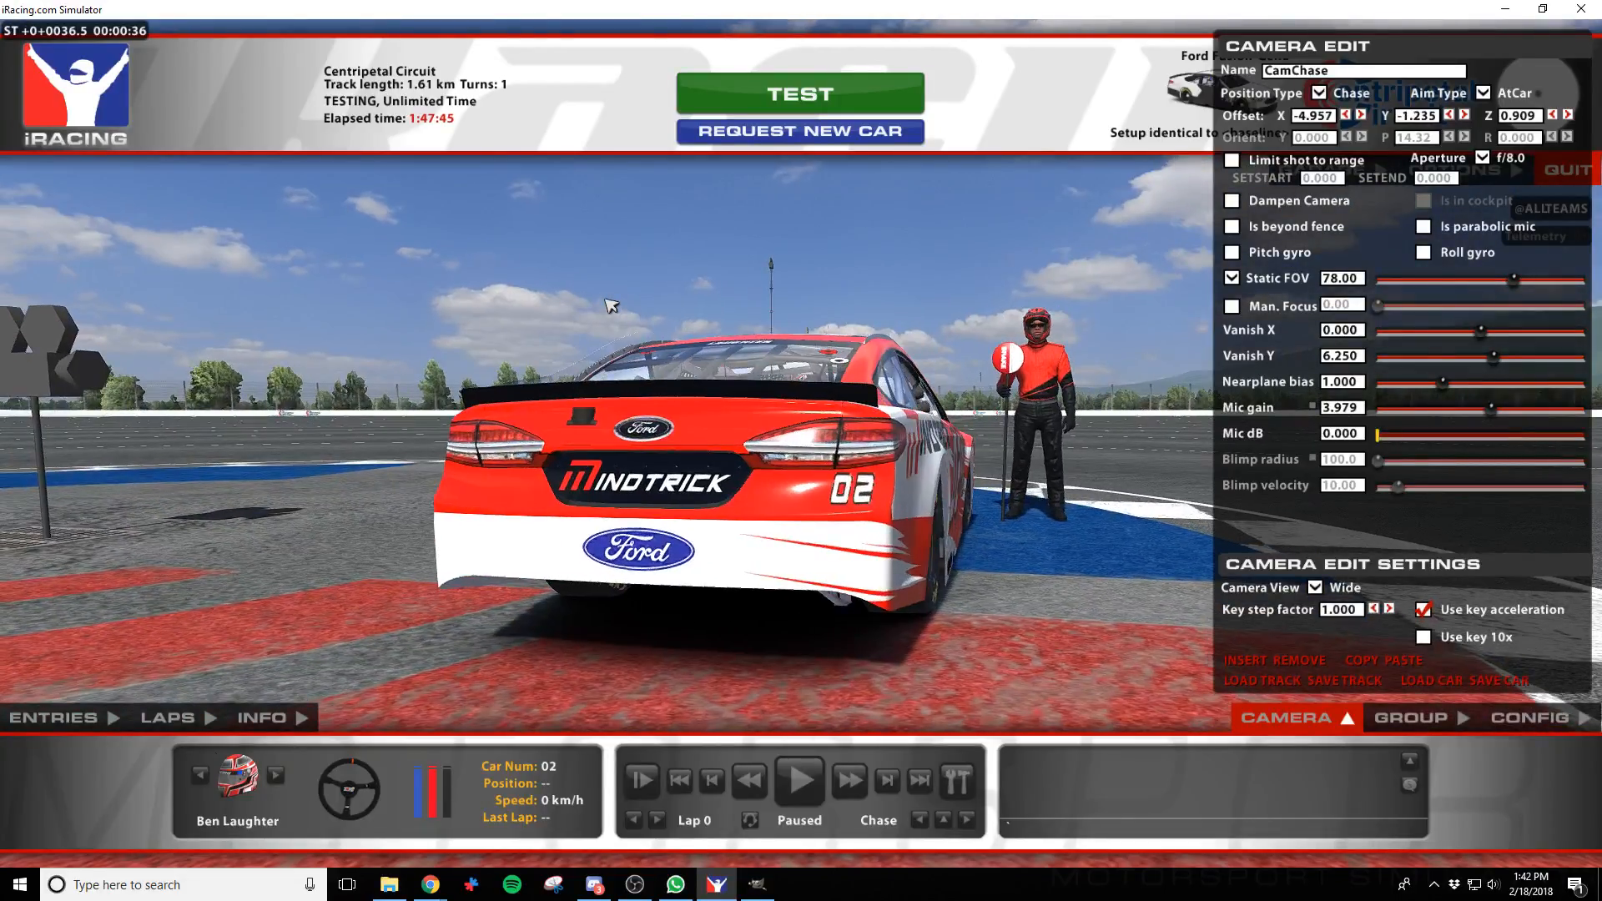
{"action": "key", "text": "alt+Tab"}
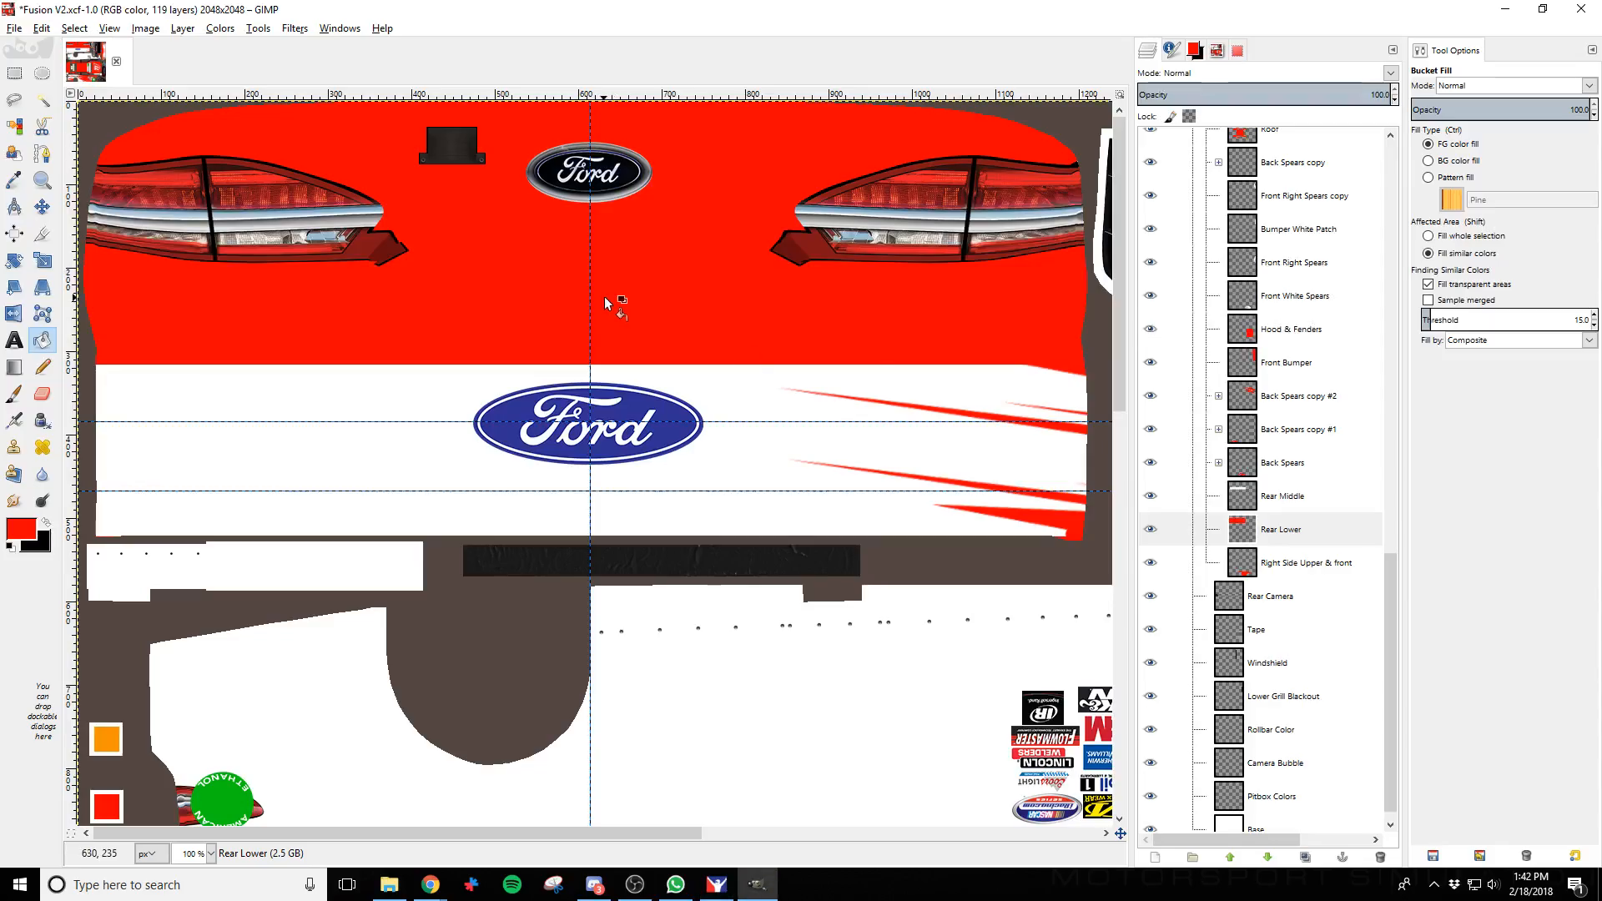
Hide the Mindtrick Hermese White.png #1 logo layer on the License Plate group
{"action": "scroll", "coordinate": [1300, 579], "scroll_direction": "up", "scroll_amount": 8}
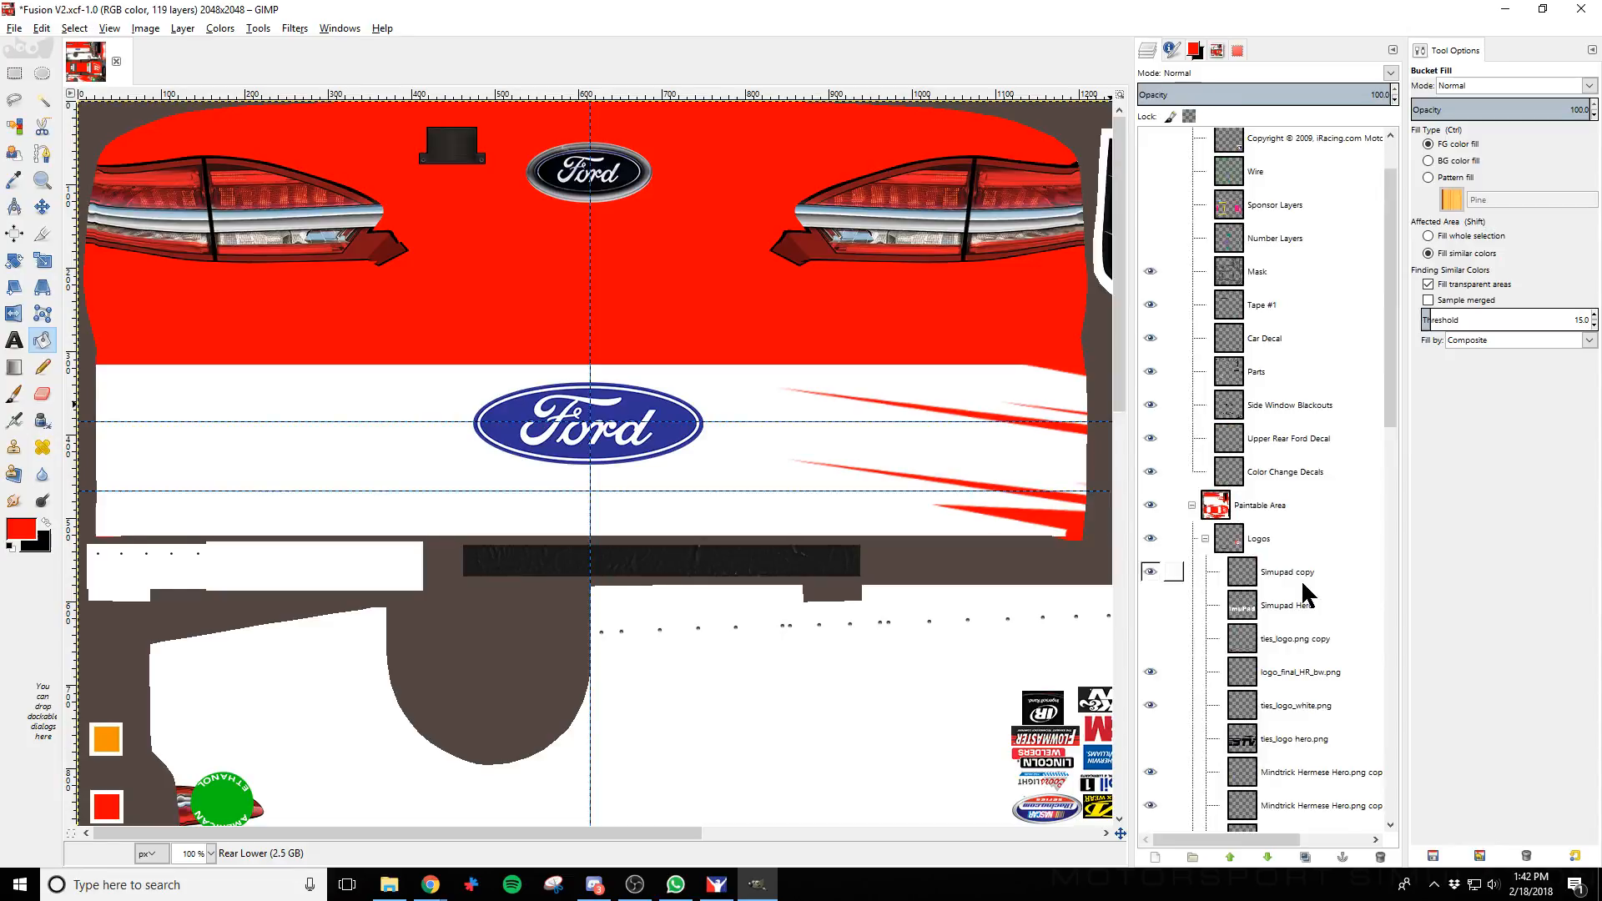
{"action": "scroll", "coordinate": [1300, 579], "scroll_direction": "down", "scroll_amount": 10}
{"action": "scroll", "coordinate": [1300, 579], "scroll_direction": "down", "scroll_amount": 4}
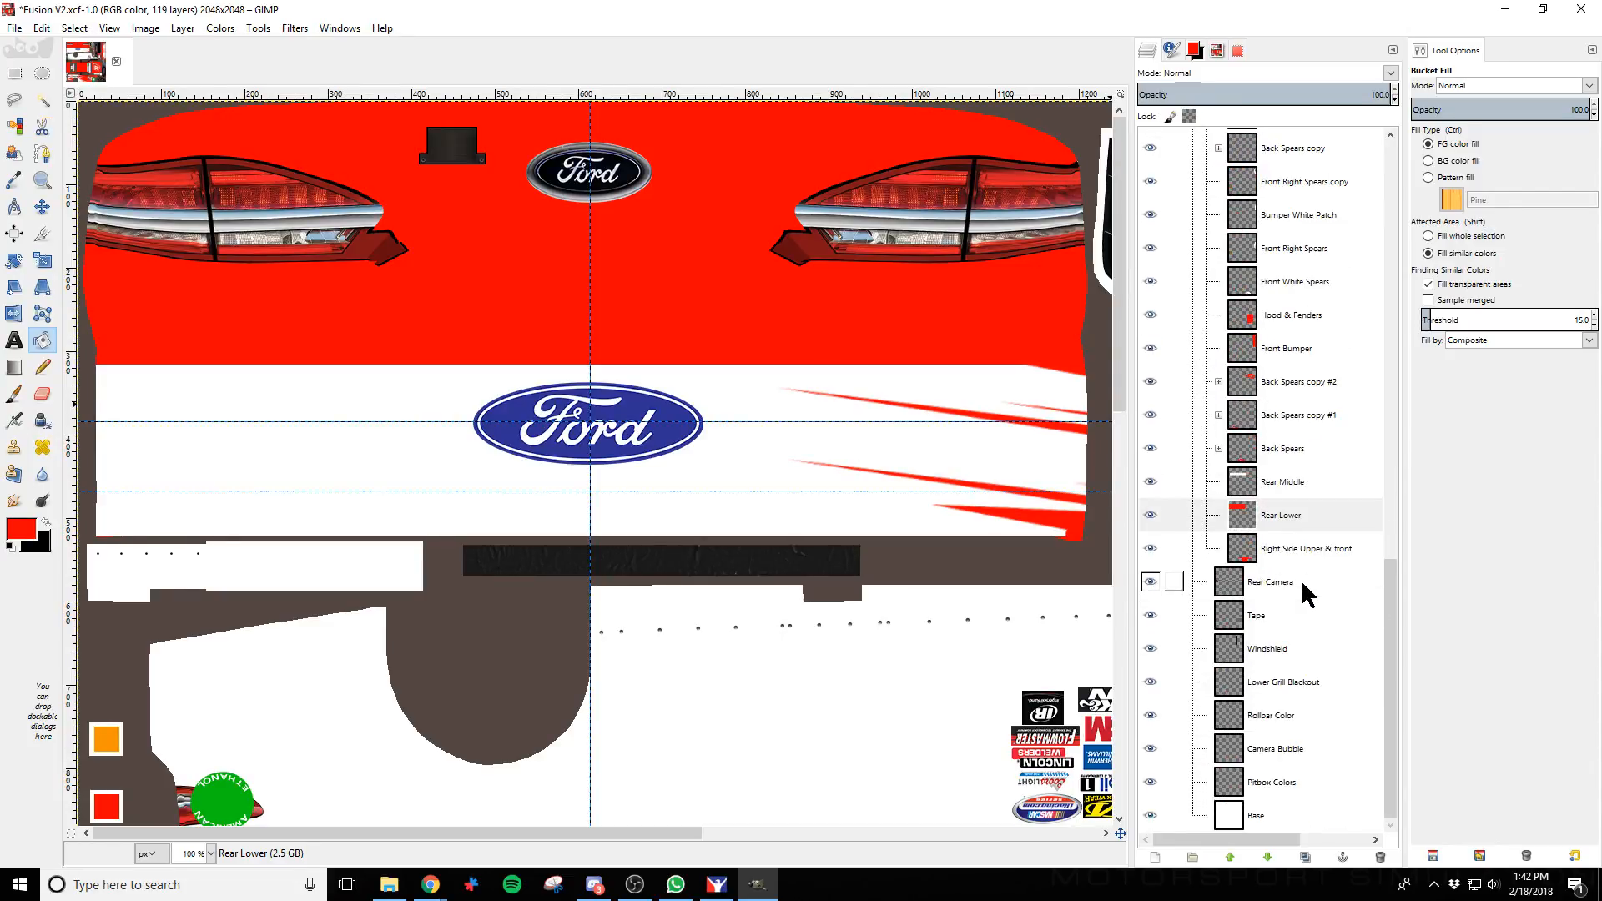
{"action": "scroll", "coordinate": [1300, 579], "scroll_direction": "up", "scroll_amount": 10}
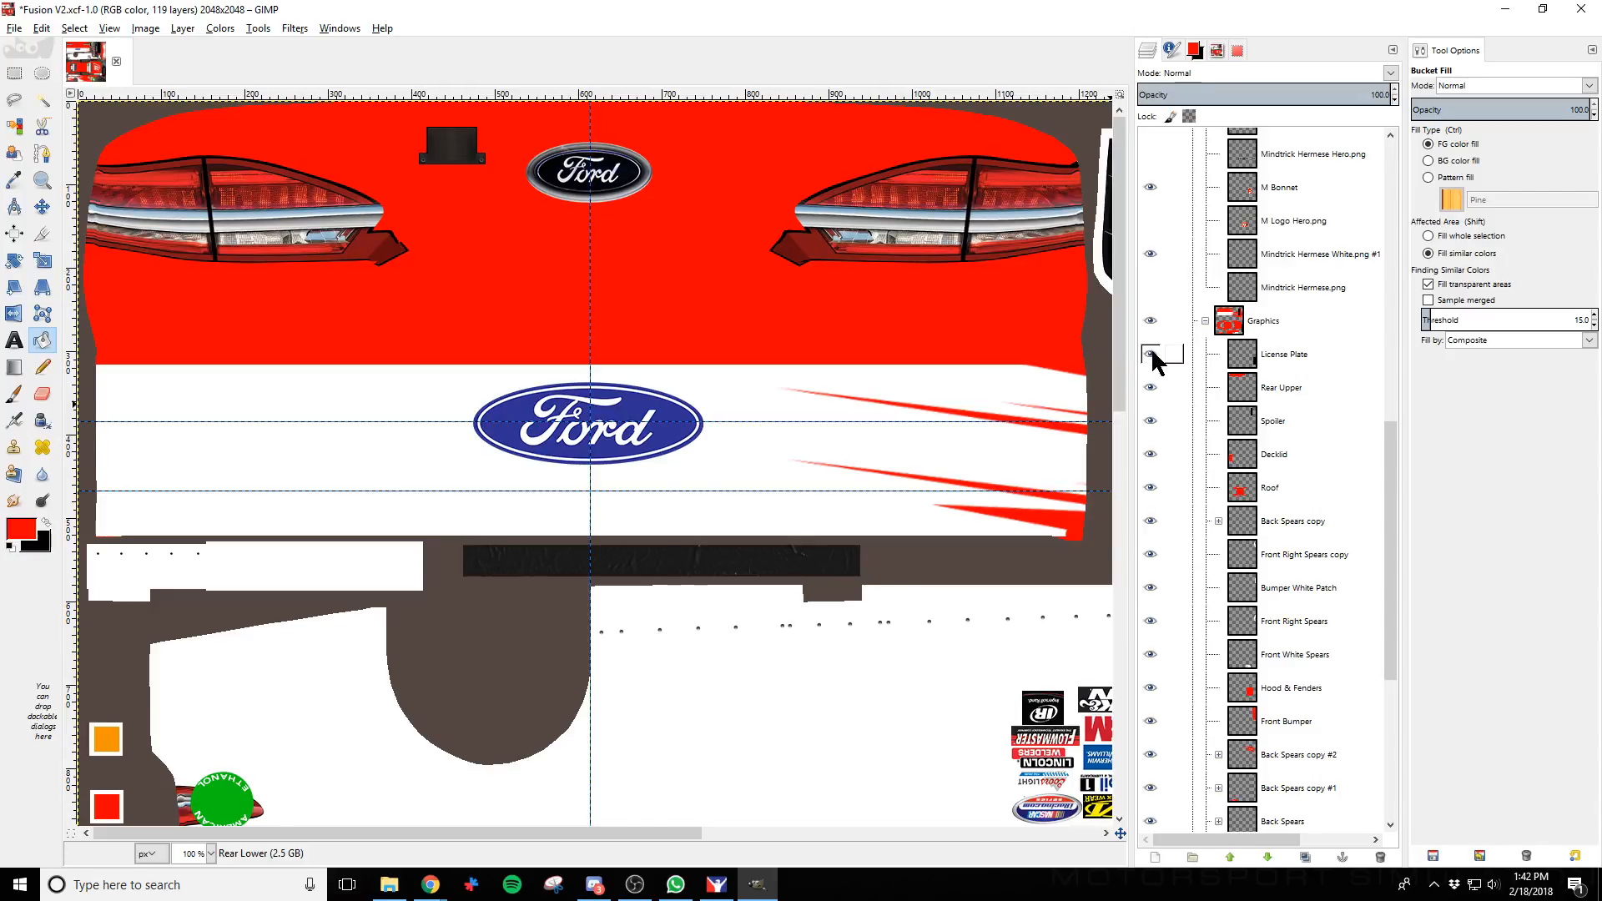
{"action": "left_click", "coordinate": [1314, 359]}
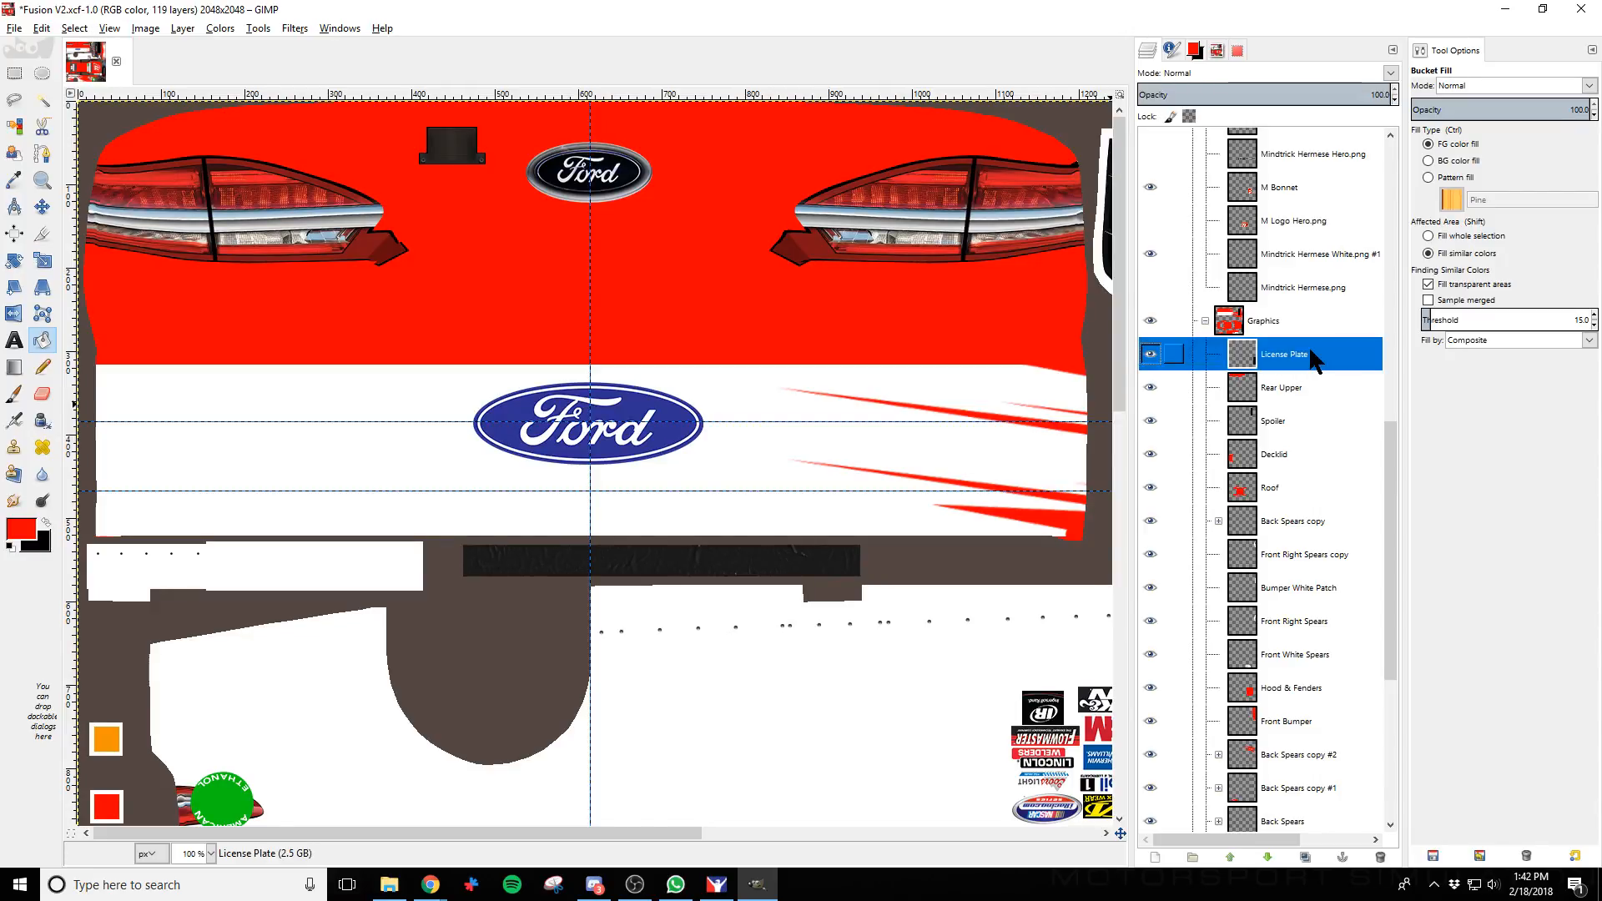
{"action": "left_click", "coordinate": [1150, 255]}
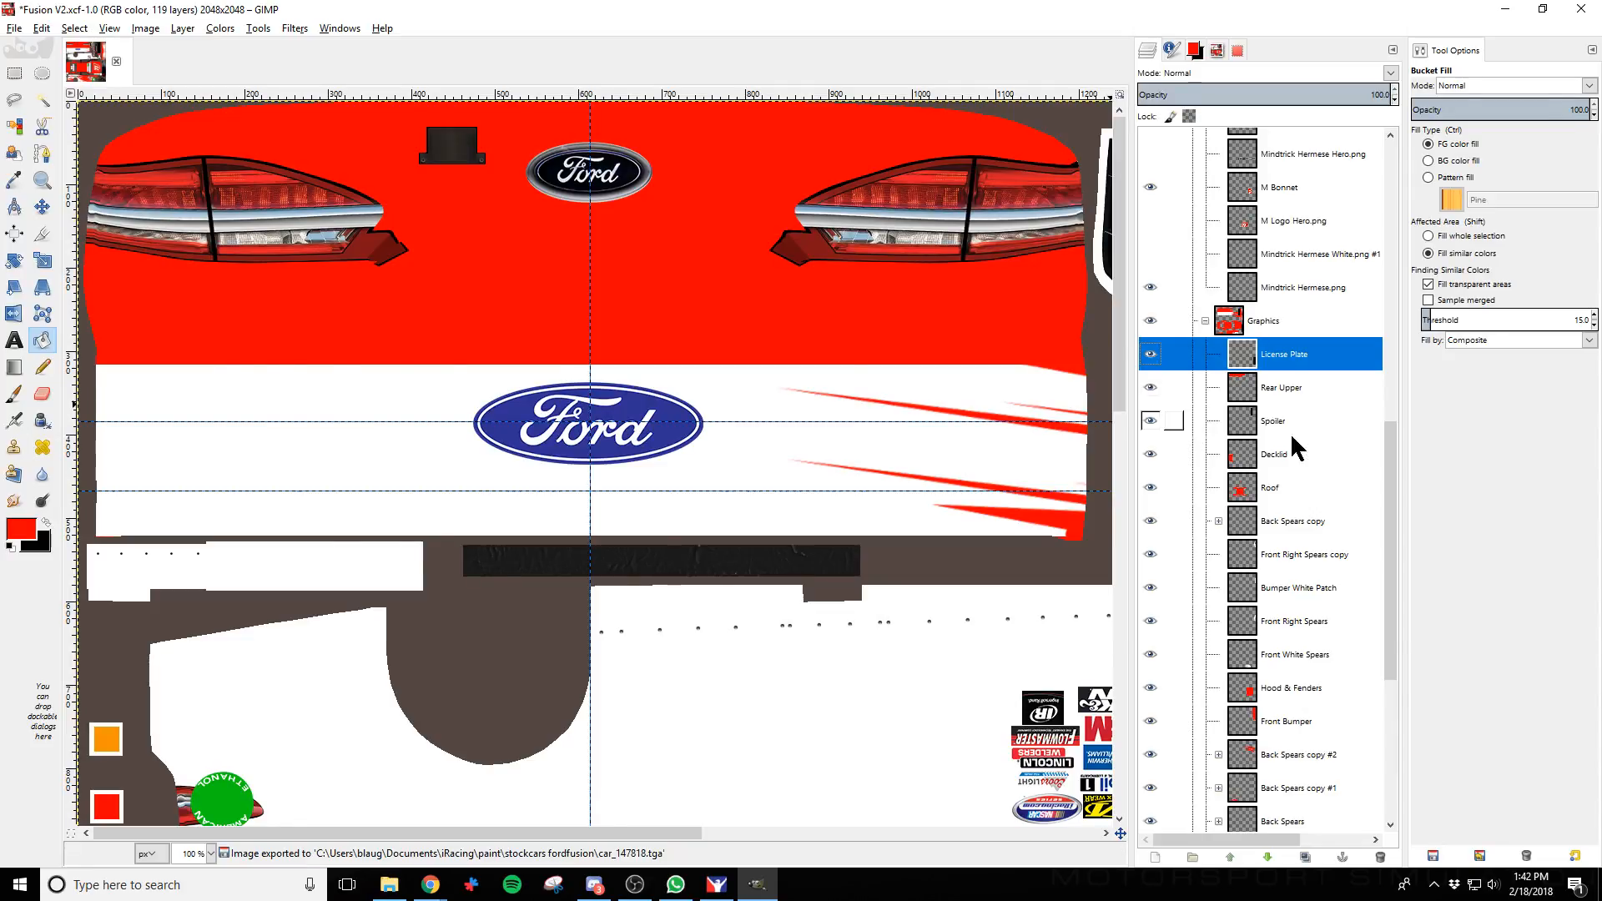
Preview the livery without the white MINDTRICK logo on the car in iRacing
{"action": "key", "text": "alt+Tab"}
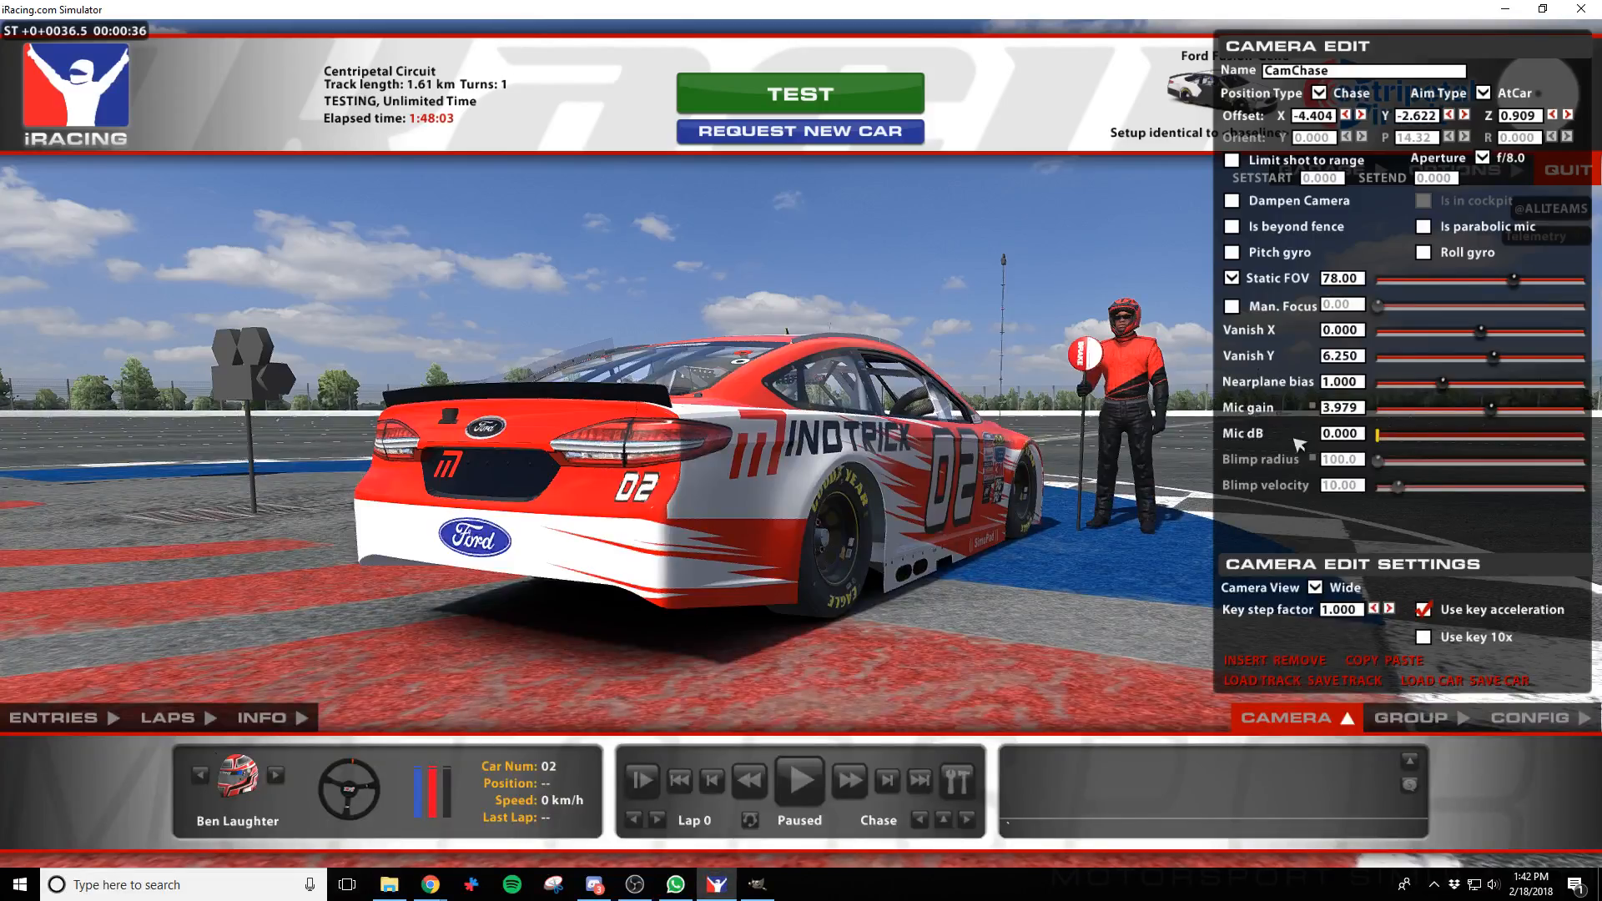
{"action": "key", "text": "alt+Tab"}
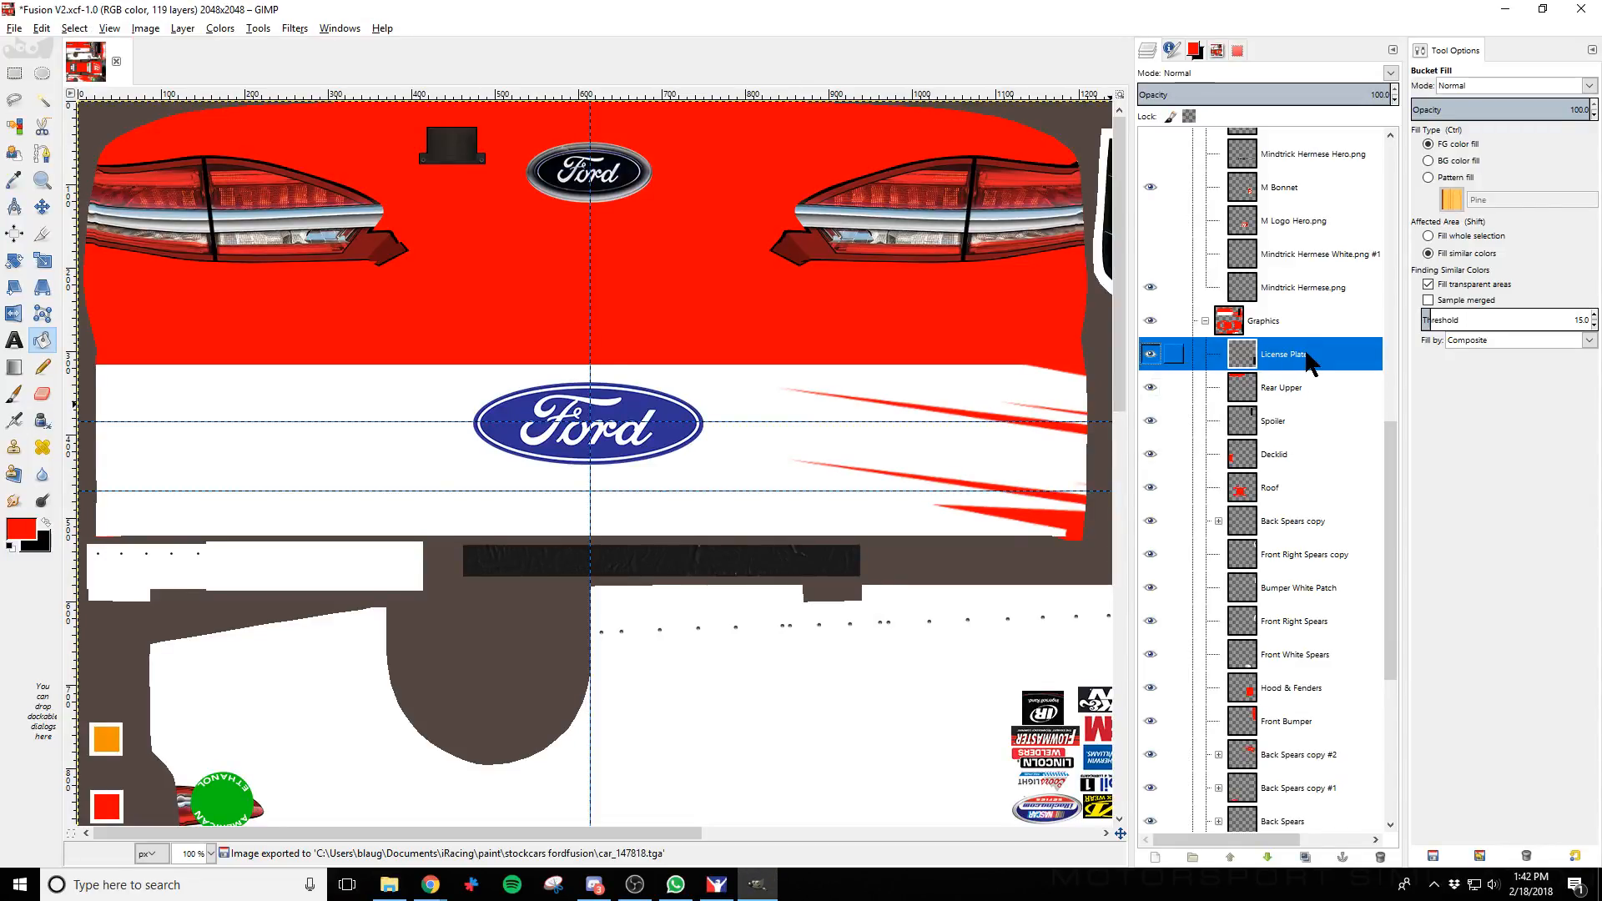
{"action": "left_click_drag", "start_coordinate": [630, 832], "coordinate": [1093, 832]}
{"action": "scroll", "coordinate": [1038, 697], "scroll_direction": "down", "scroll_amount": 6}
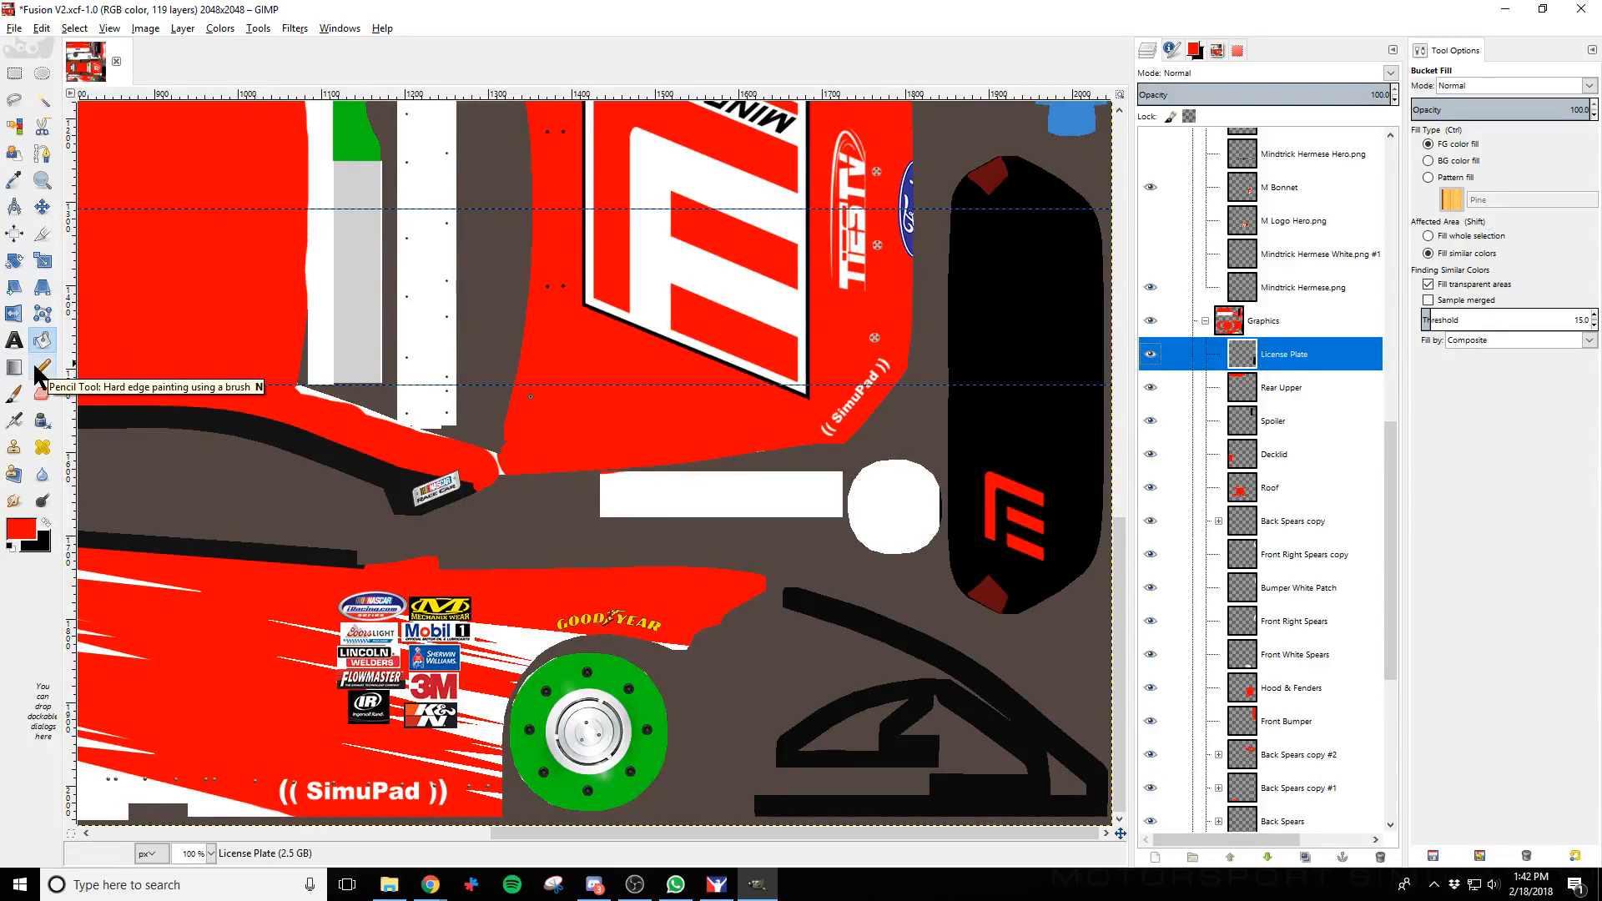
{"action": "key", "text": "alt+Tab"}
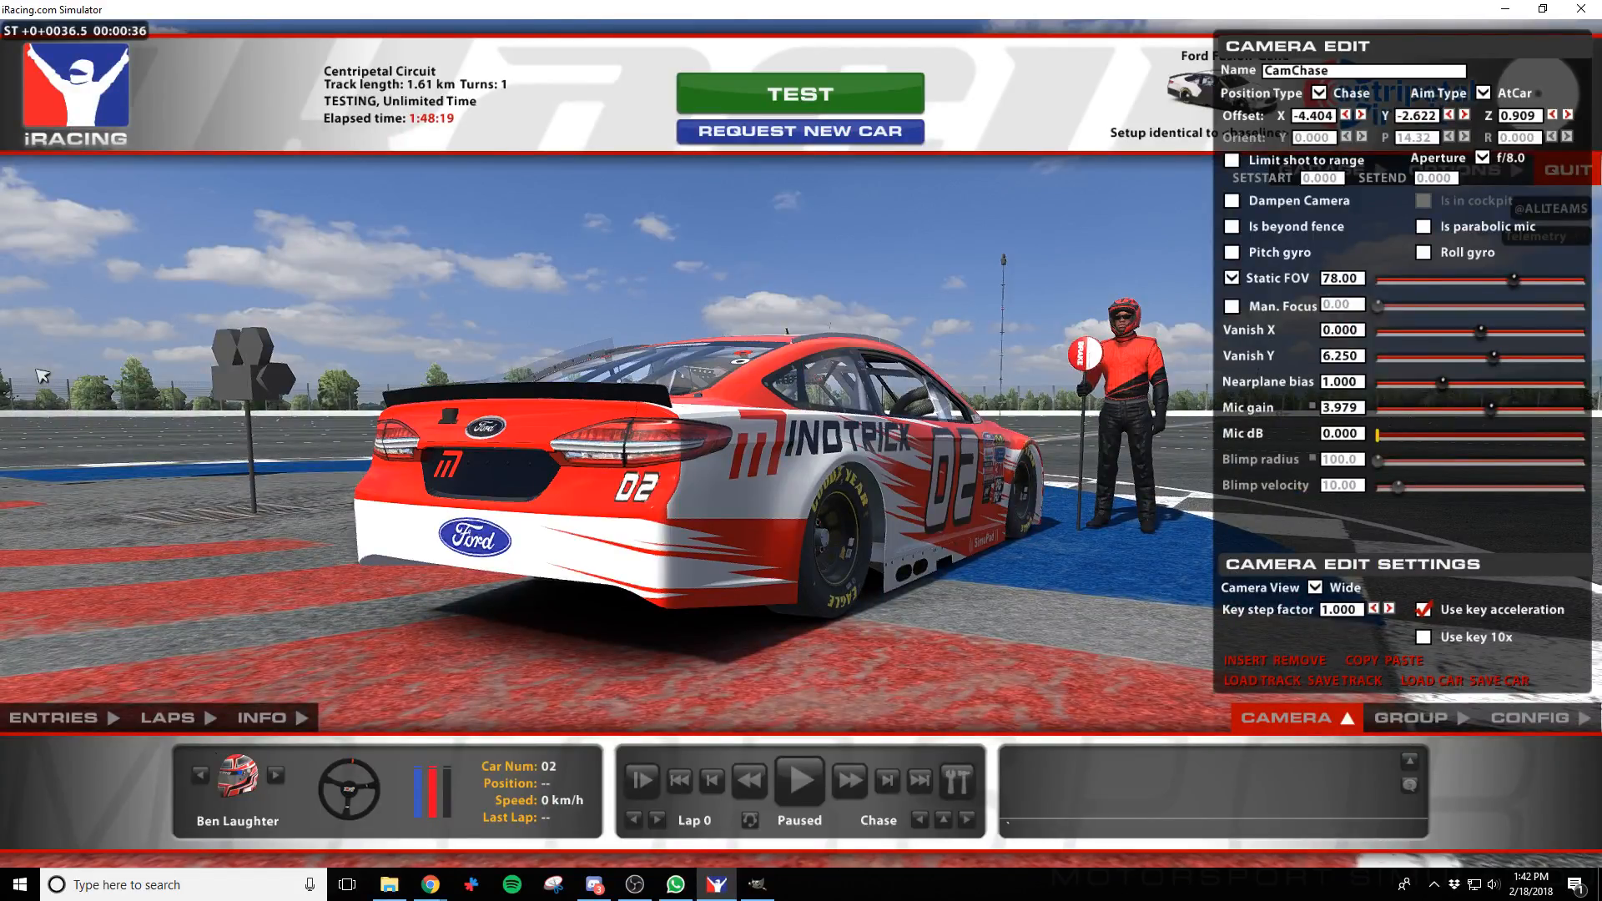
{"action": "key", "text": "alt+Tab"}
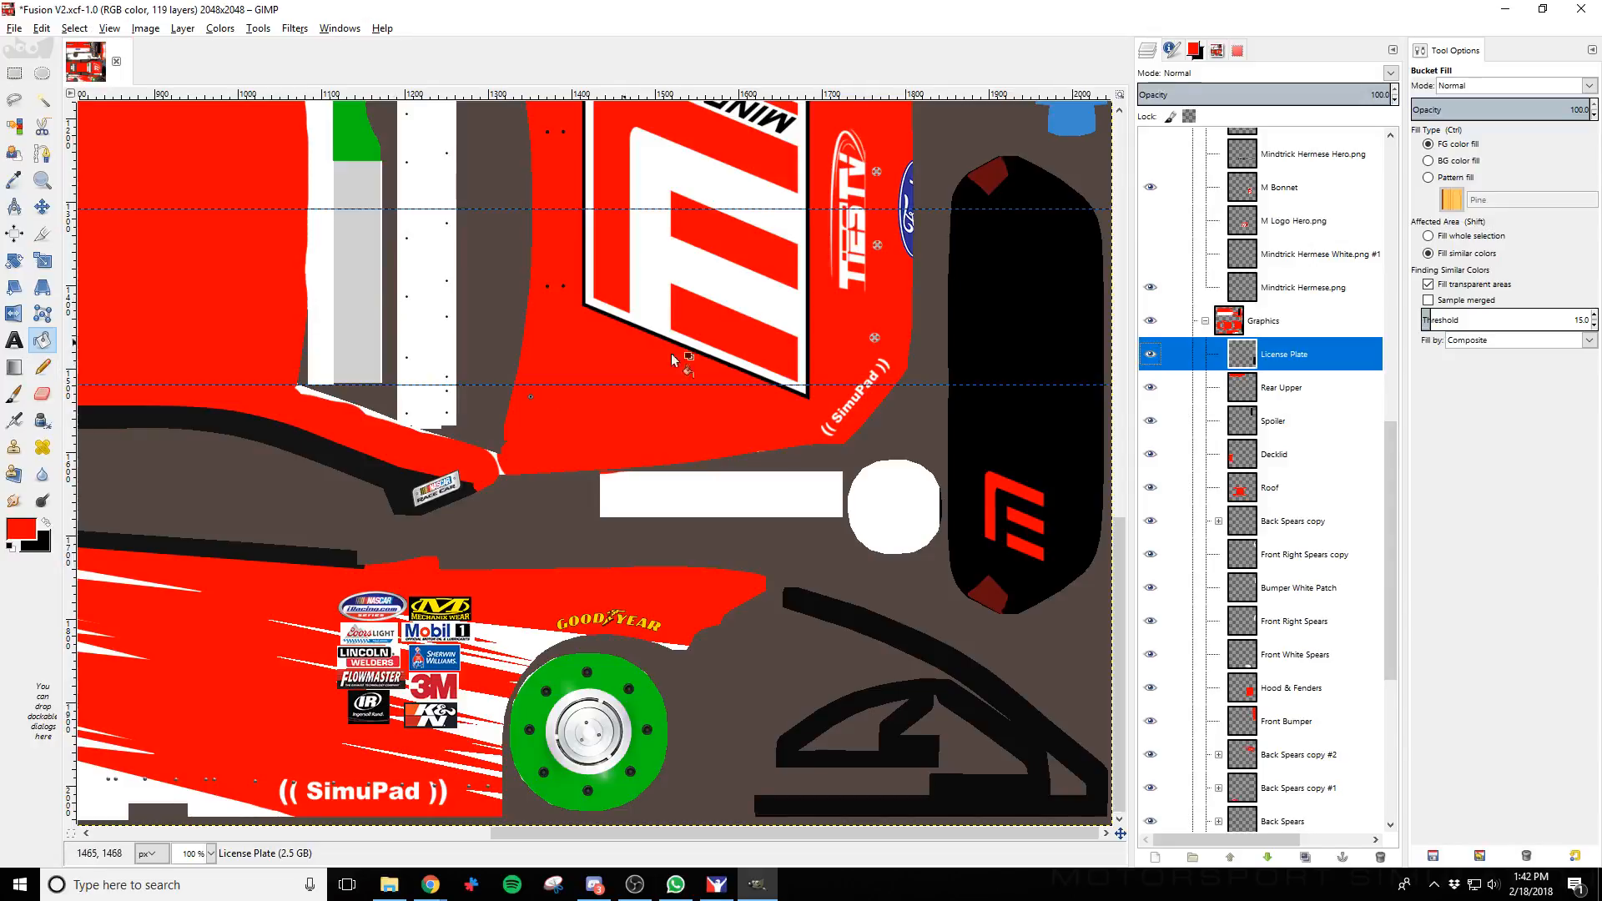
Toggle between the white and dark MINDTRICK logo layers, previewing the rear in iRacing
{"action": "left_click", "coordinate": [1152, 254]}
{"action": "left_click", "coordinate": [1162, 291]}
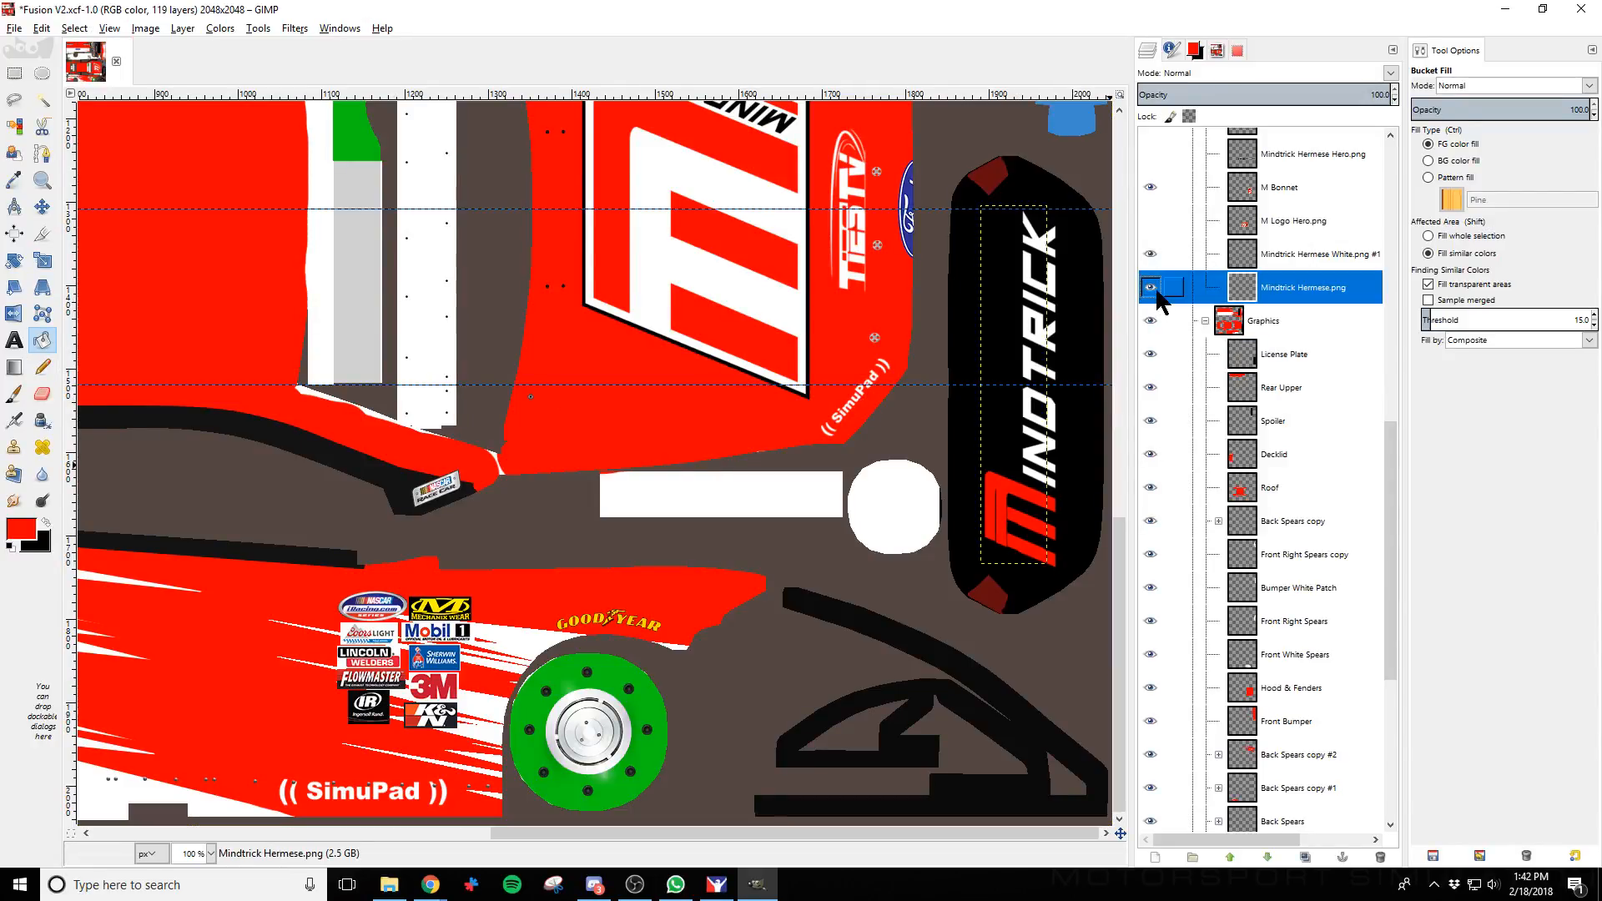
{"action": "left_click", "coordinate": [1153, 288]}
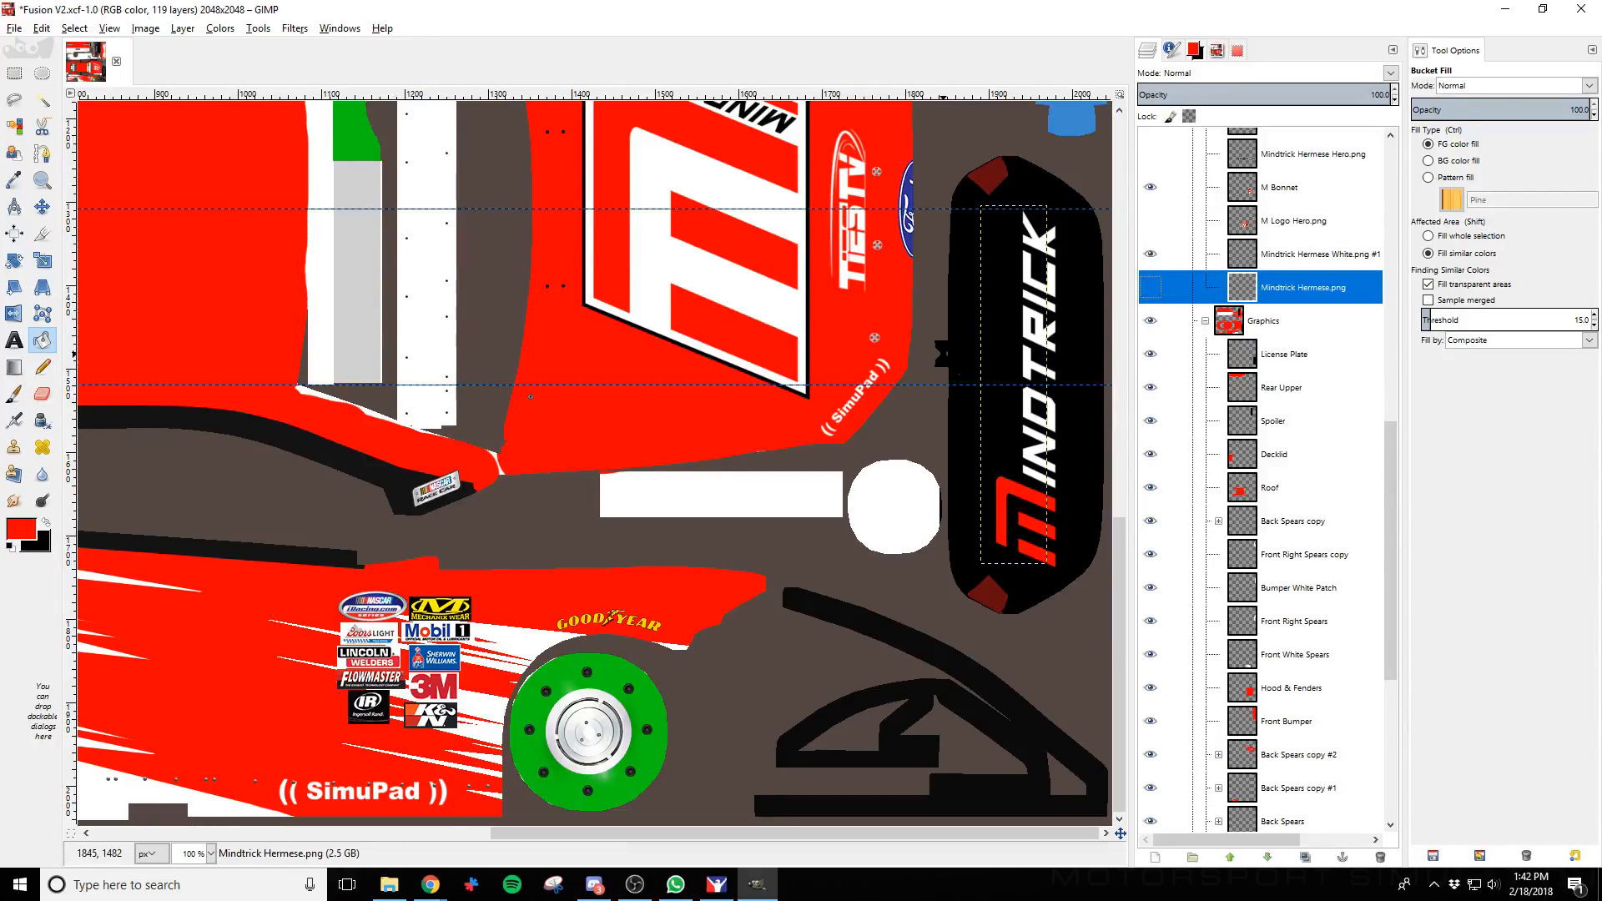
{"action": "key", "text": "alt+Tab"}
{"action": "key", "text": "ctrl+r"}
{"action": "key", "text": "s"}
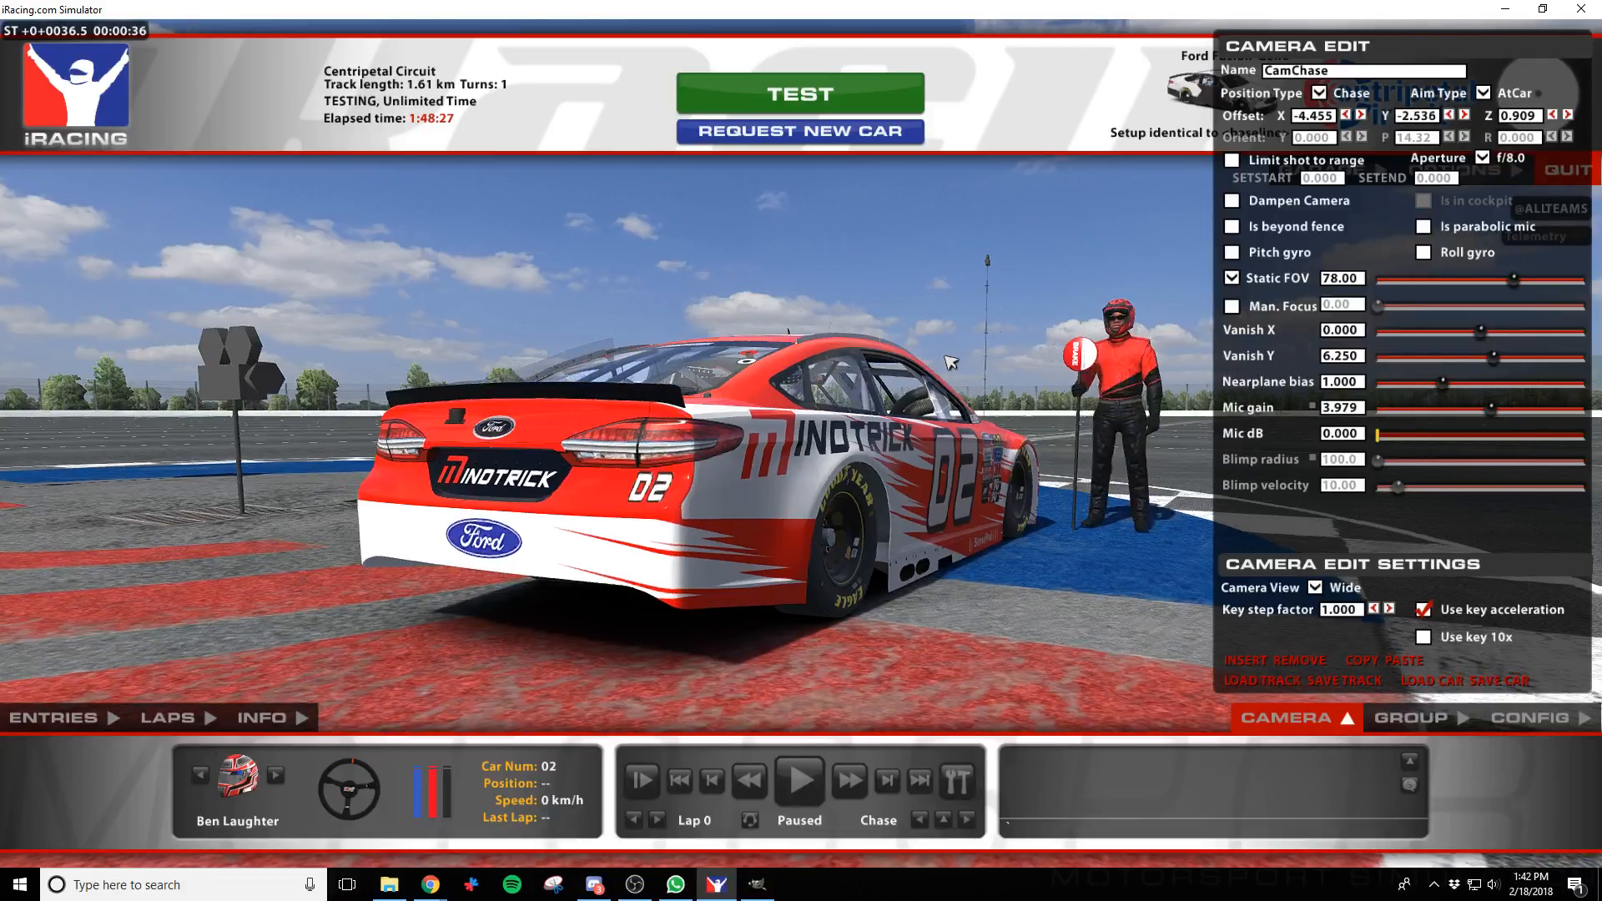
{"action": "key", "text": "a"}
{"action": "key", "text": "a"}
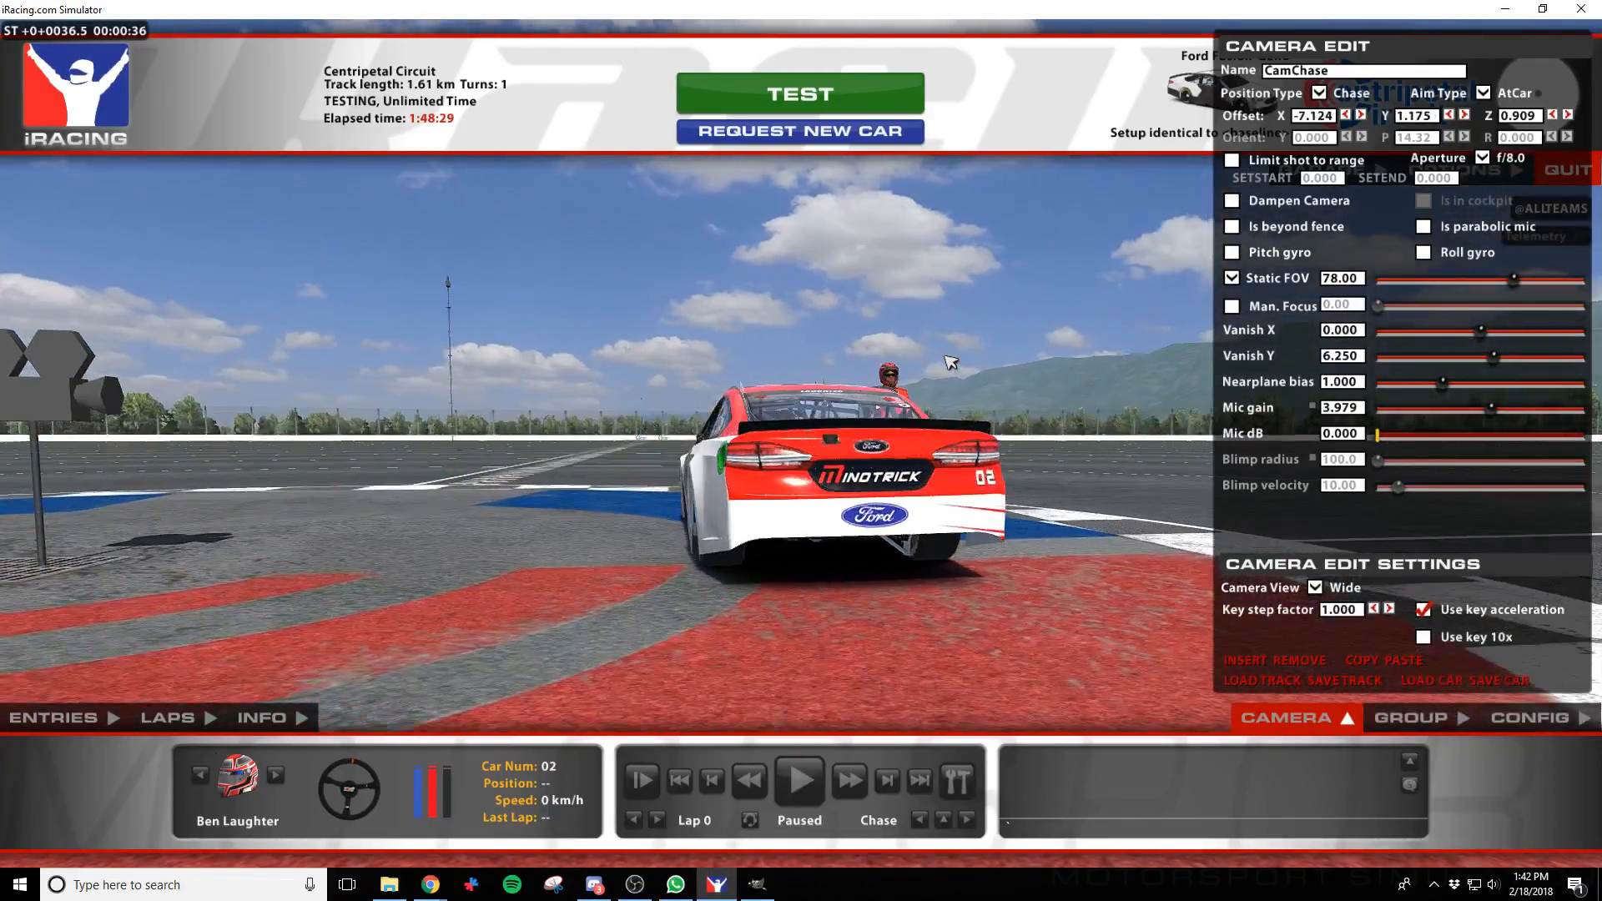
{"action": "key", "text": "a"}
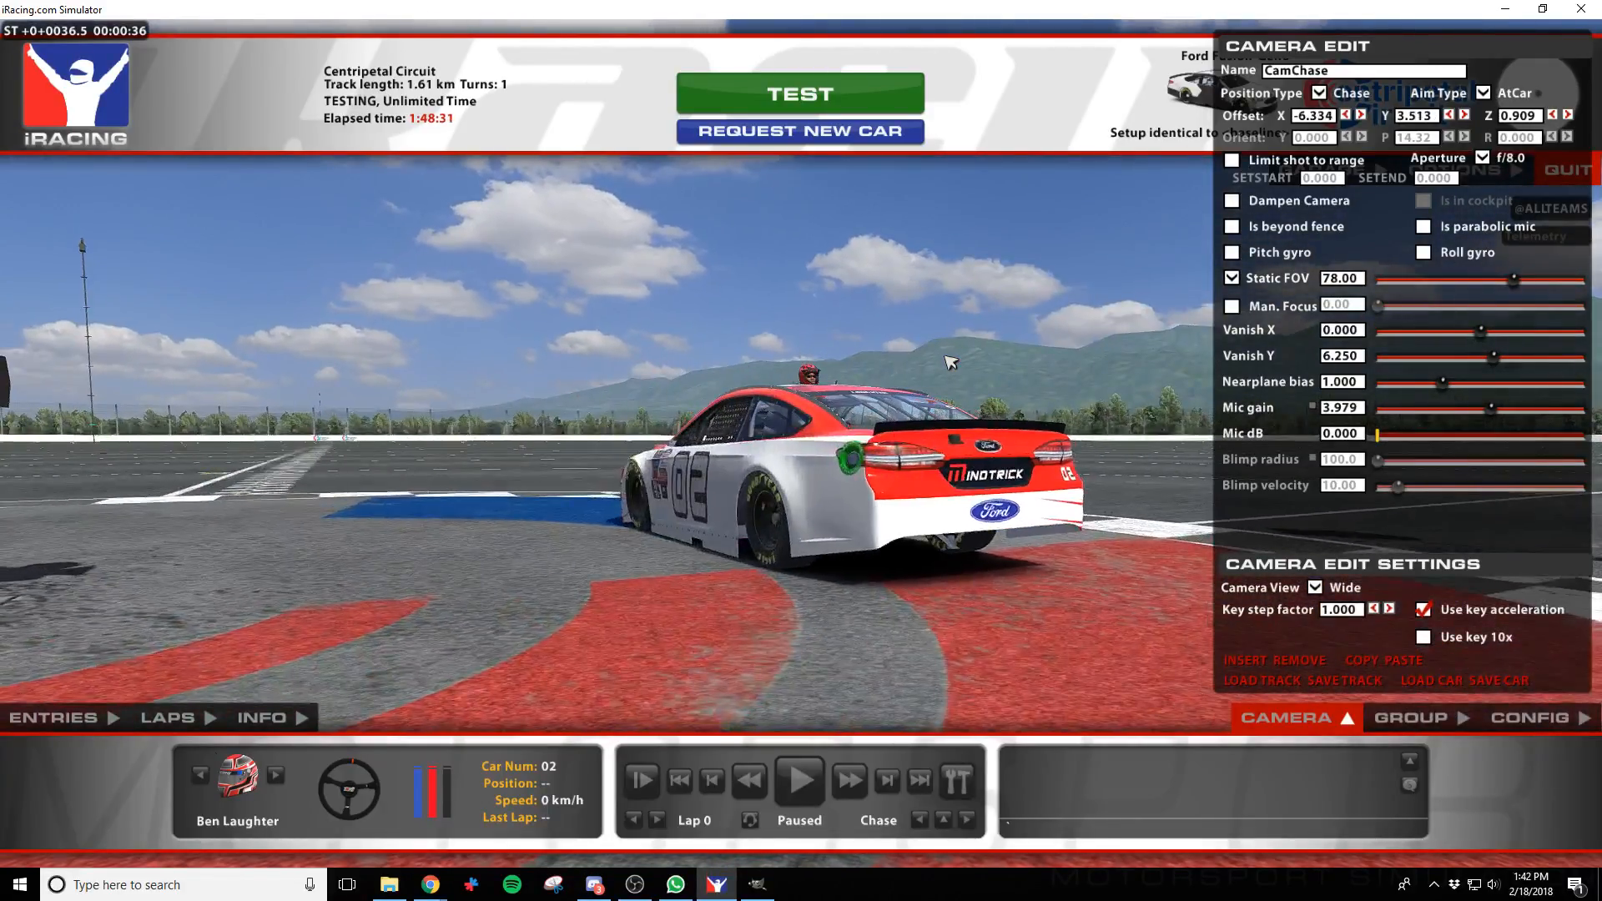
{"action": "key", "text": "d"}
{"action": "key", "text": "d"}
{"action": "key", "text": "alt+Tab"}
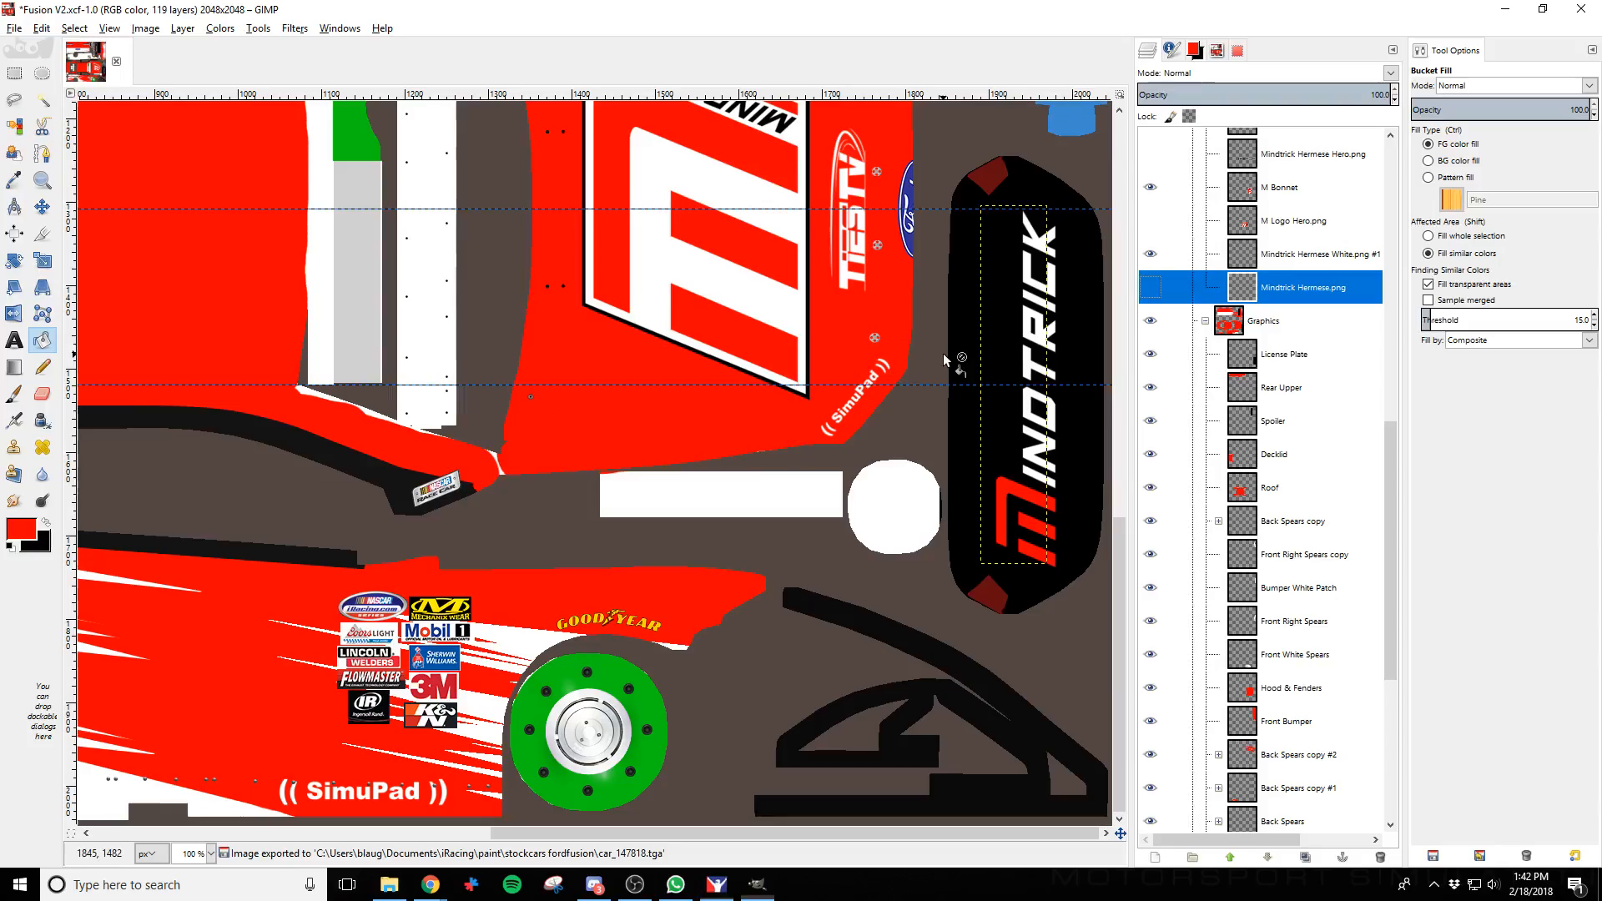
{"action": "left_click", "coordinate": [1305, 357]}
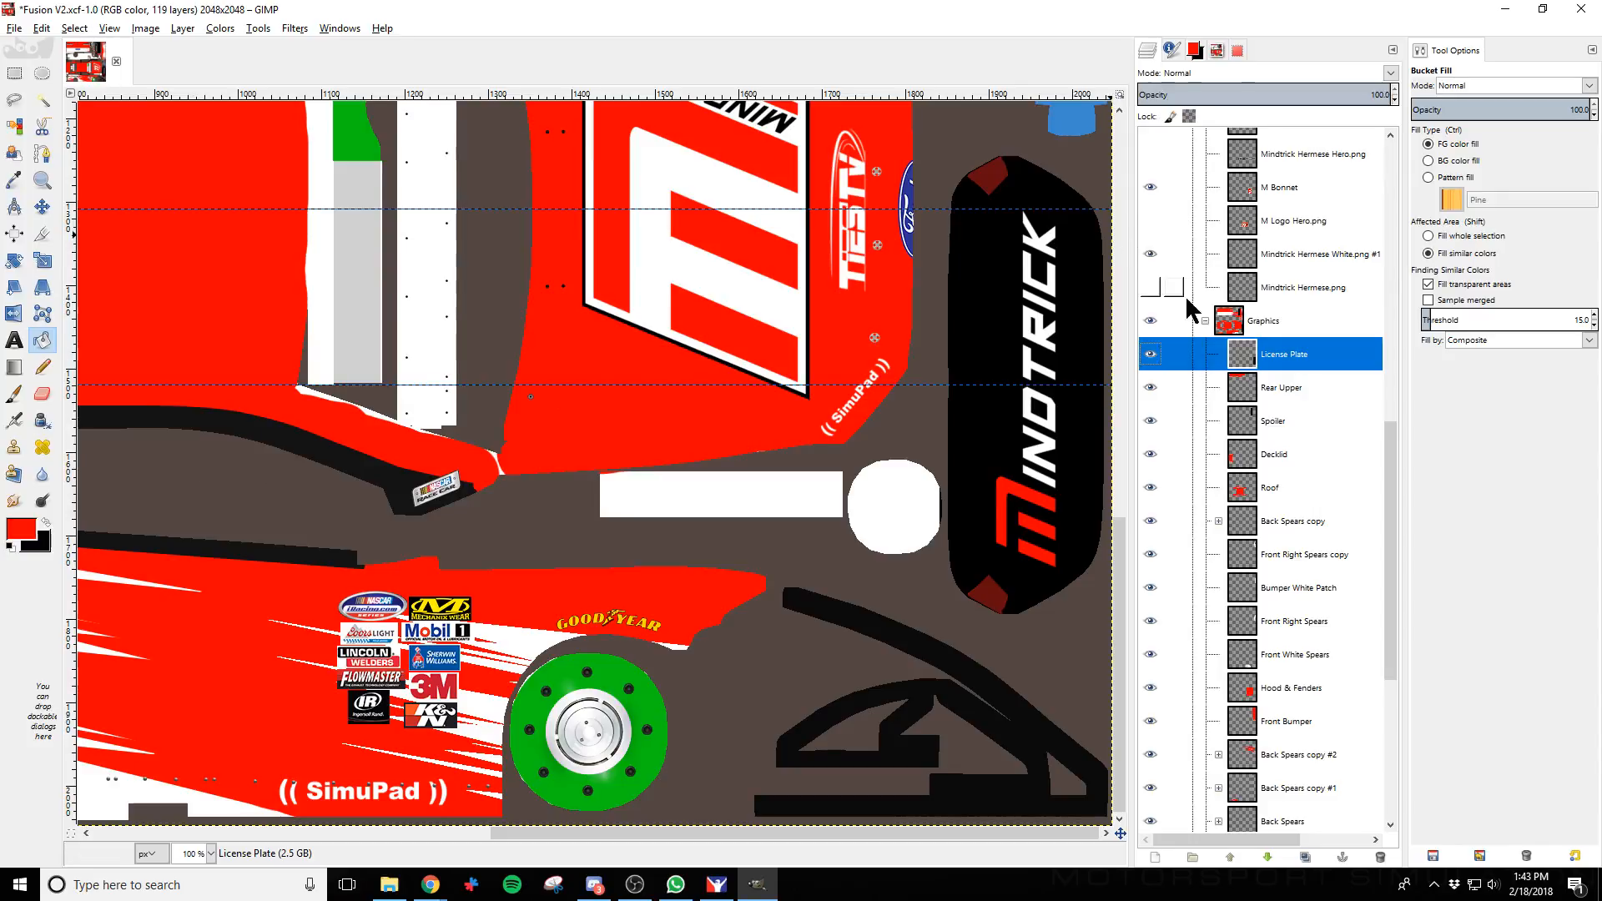
{"action": "left_click", "coordinate": [1150, 288]}
Bucket-fill the black License Plate panel white behind the dark MINDTRICK logo
{"action": "left_click", "coordinate": [1150, 254]}
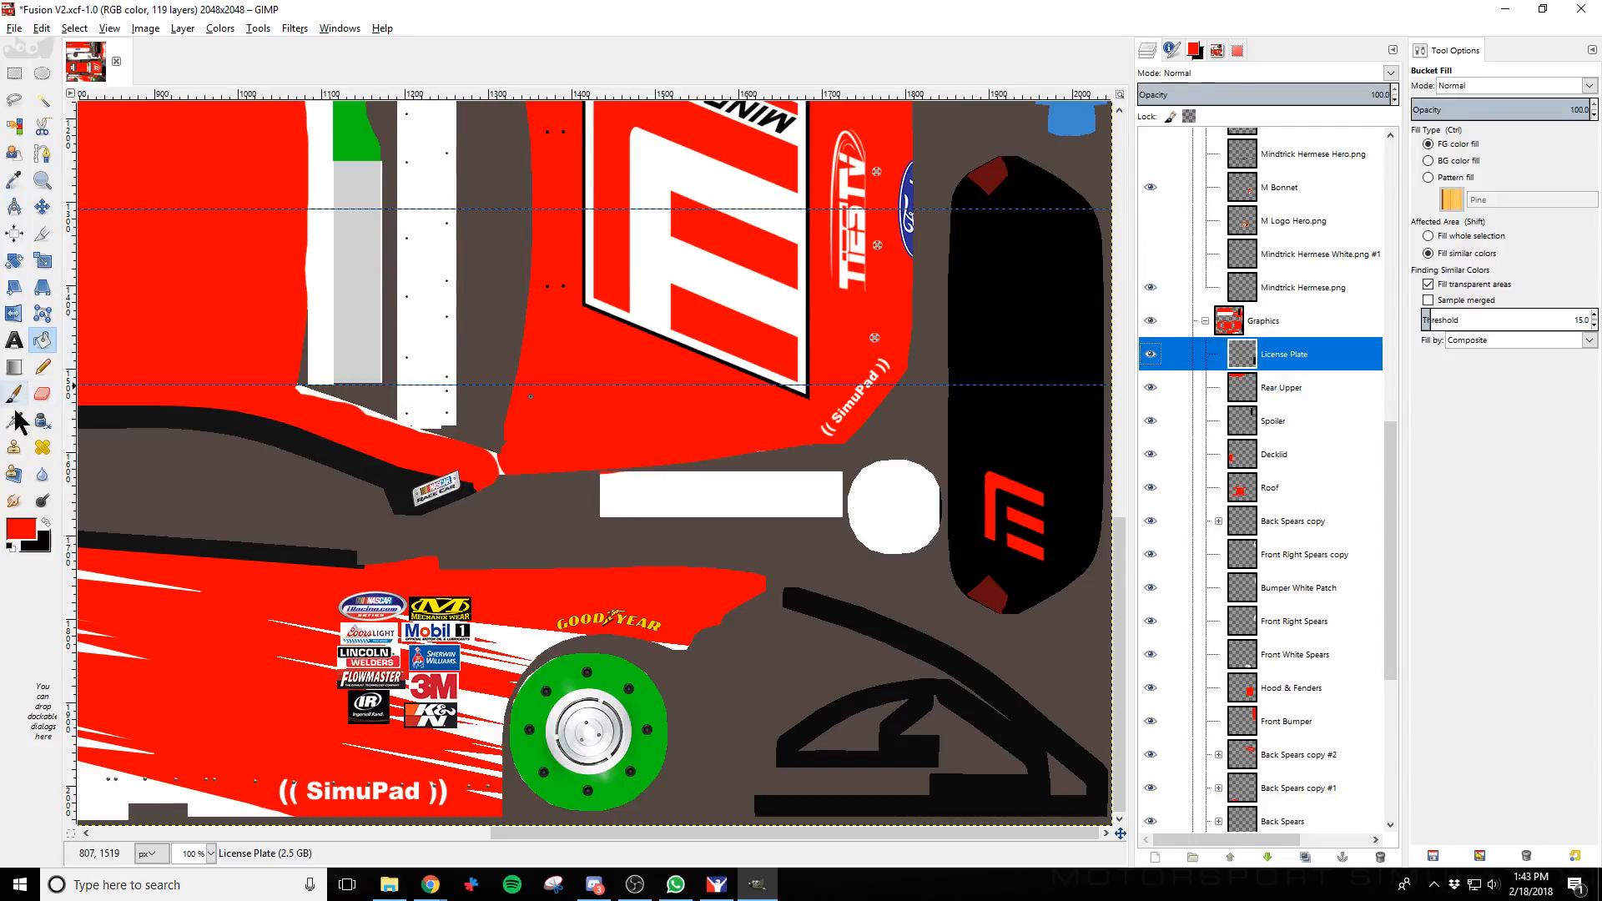
{"action": "left_click", "coordinate": [39, 342]}
{"action": "left_click", "coordinate": [43, 522]}
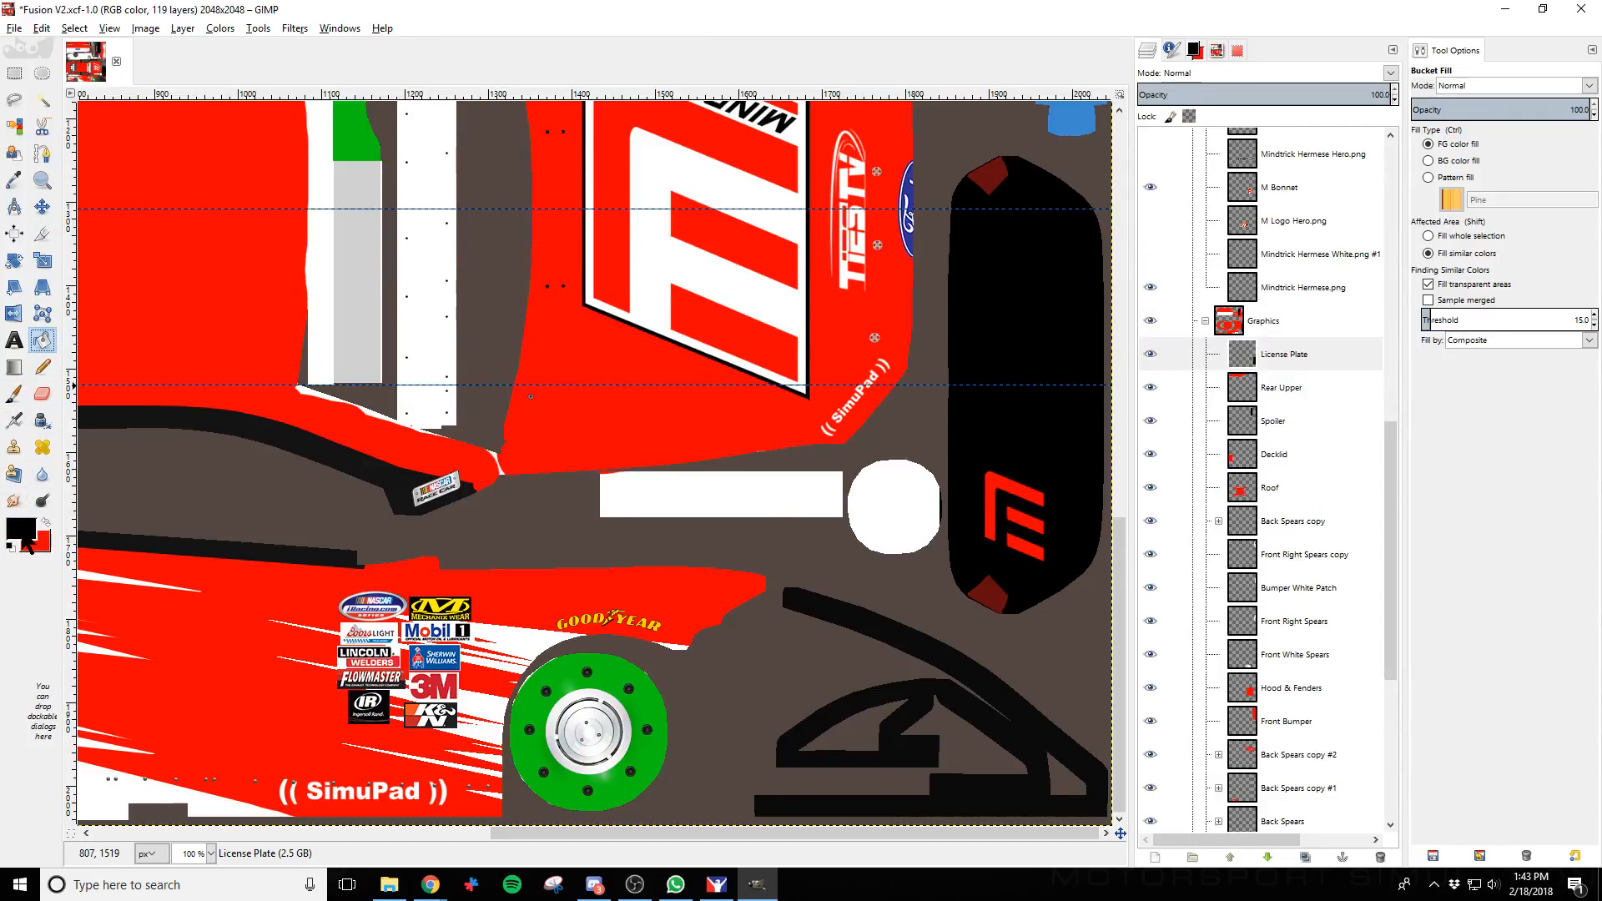
{"action": "left_click", "coordinate": [22, 534]}
{"action": "left_click", "coordinate": [707, 632]}
{"action": "left_click", "coordinate": [792, 699]}
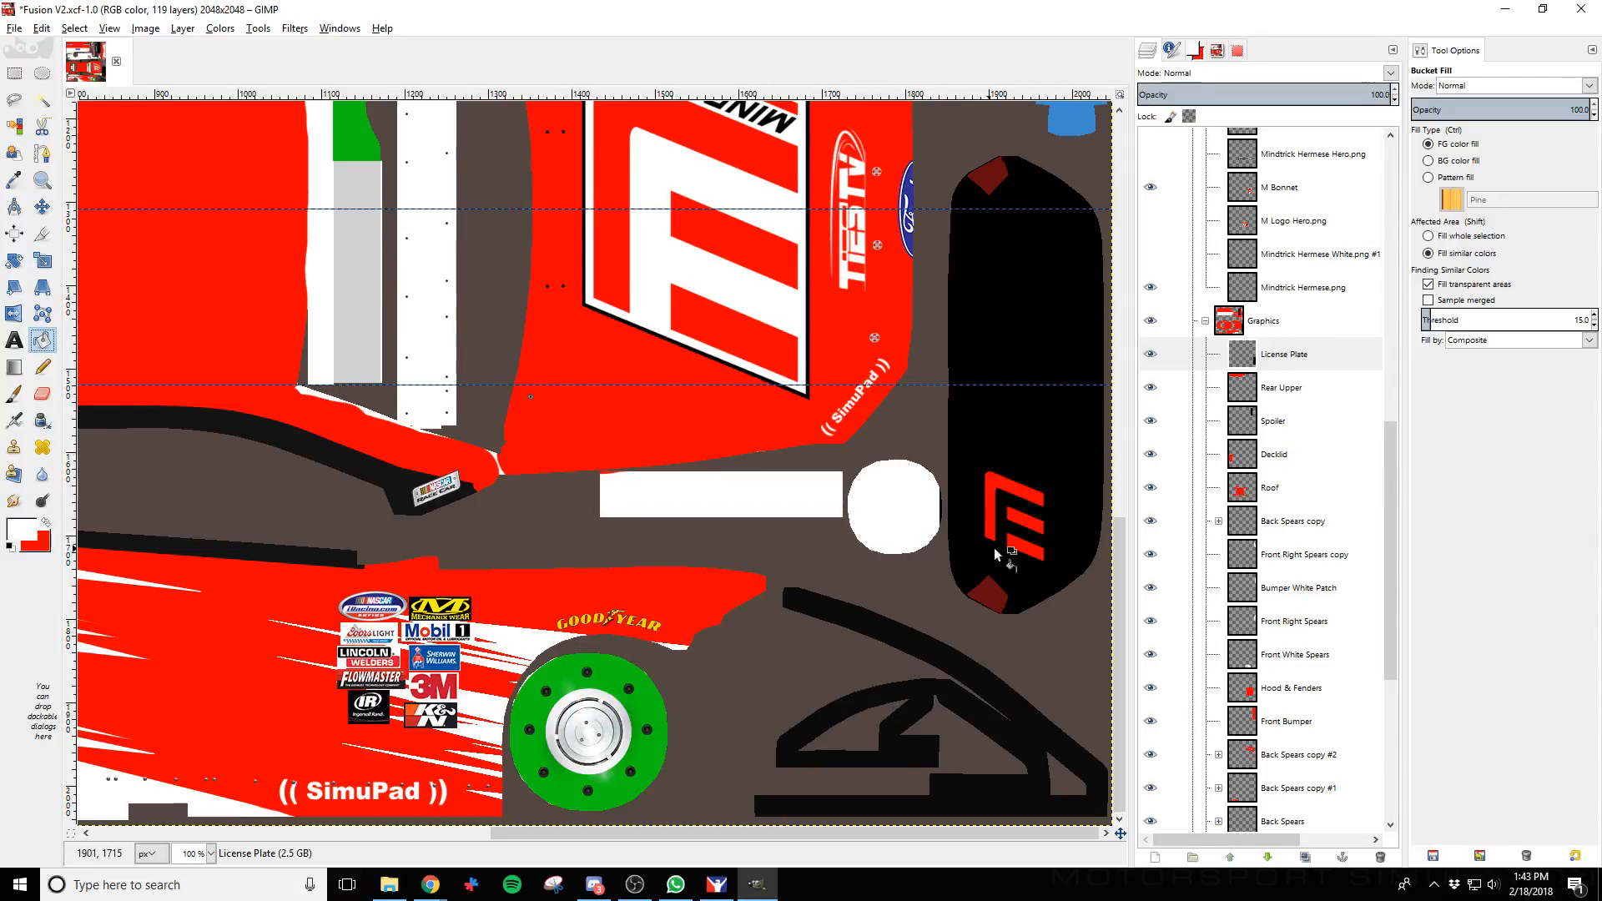
{"action": "left_click", "coordinate": [1043, 568]}
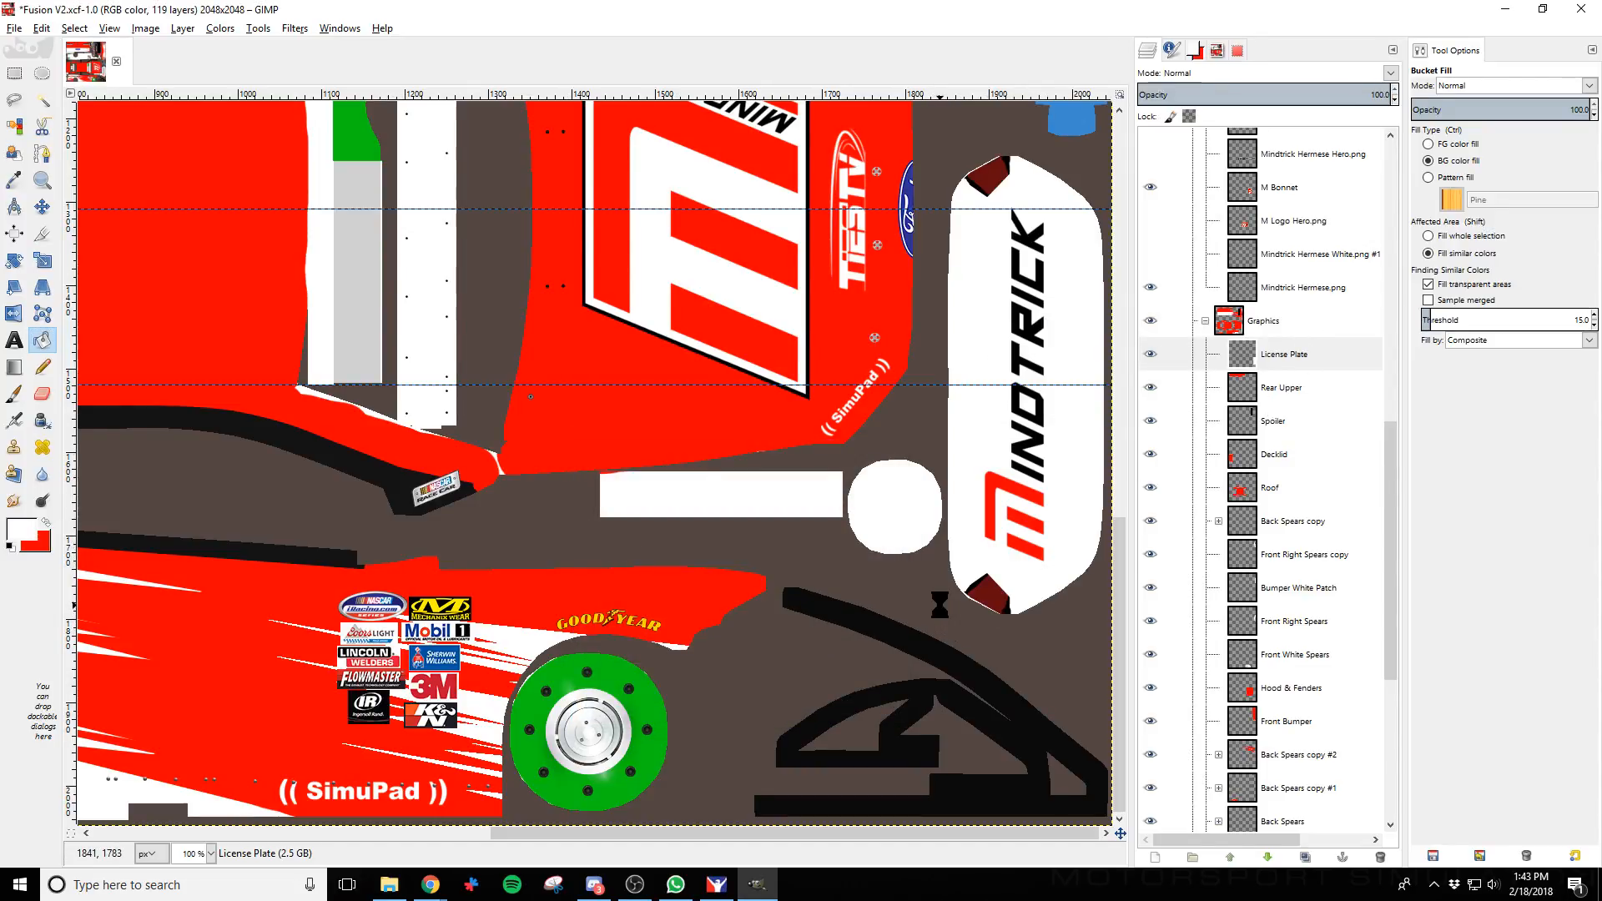
{"action": "key", "text": "alt+Tab"}
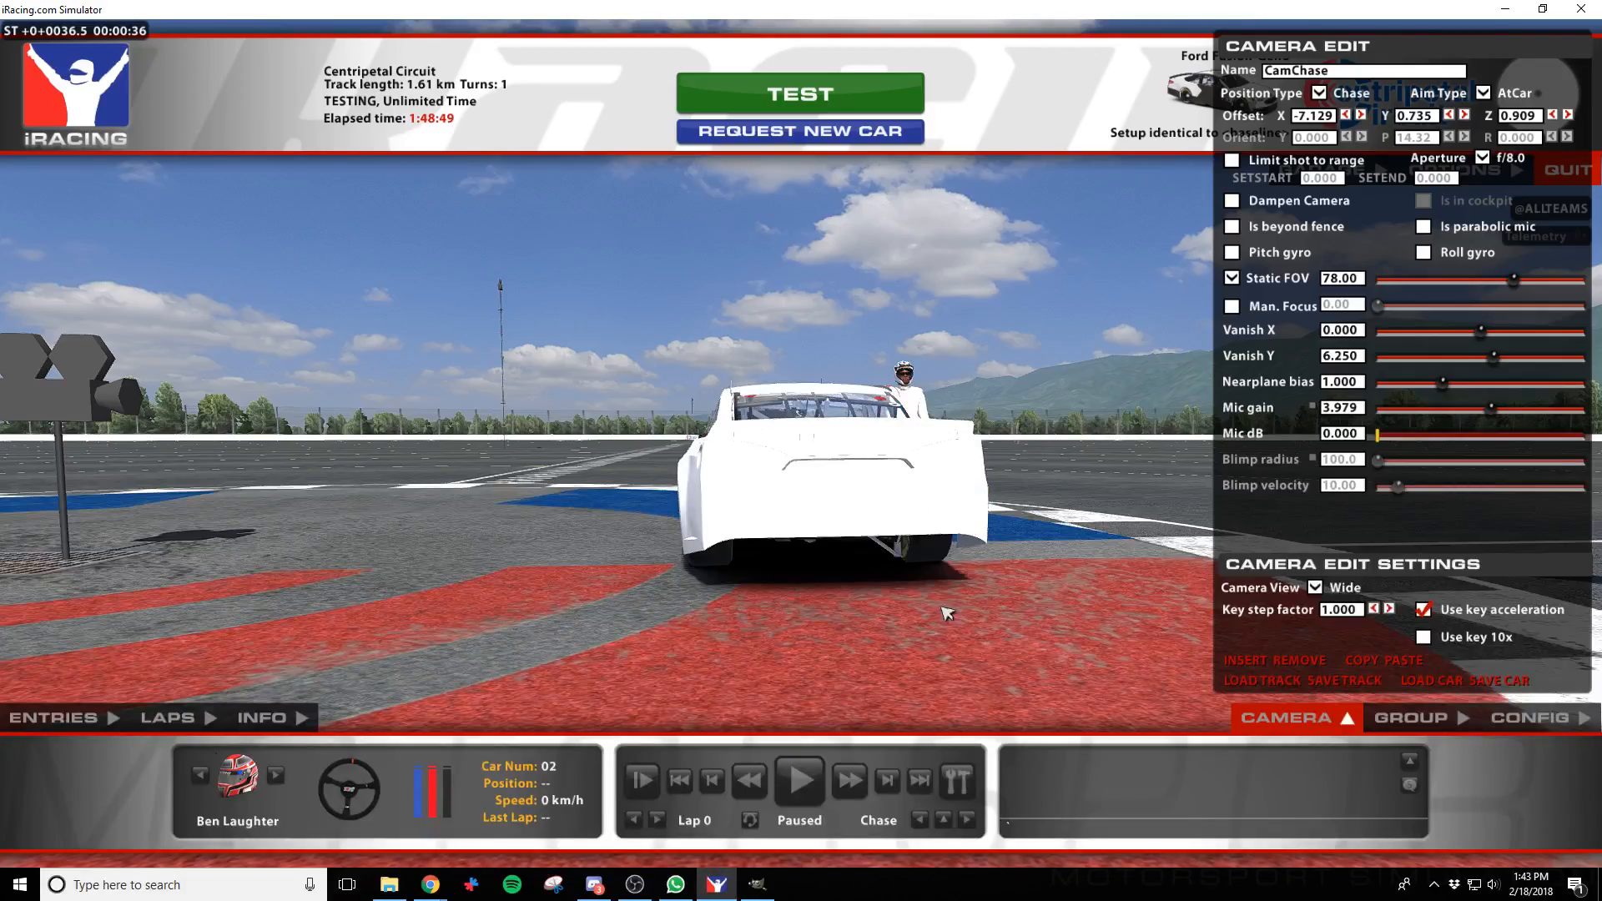
Orbit the iRacing camera around the rear and right side to inspect the white MINDTRICK plate
{"action": "key", "text": "d"}
{"action": "key", "text": "s"}
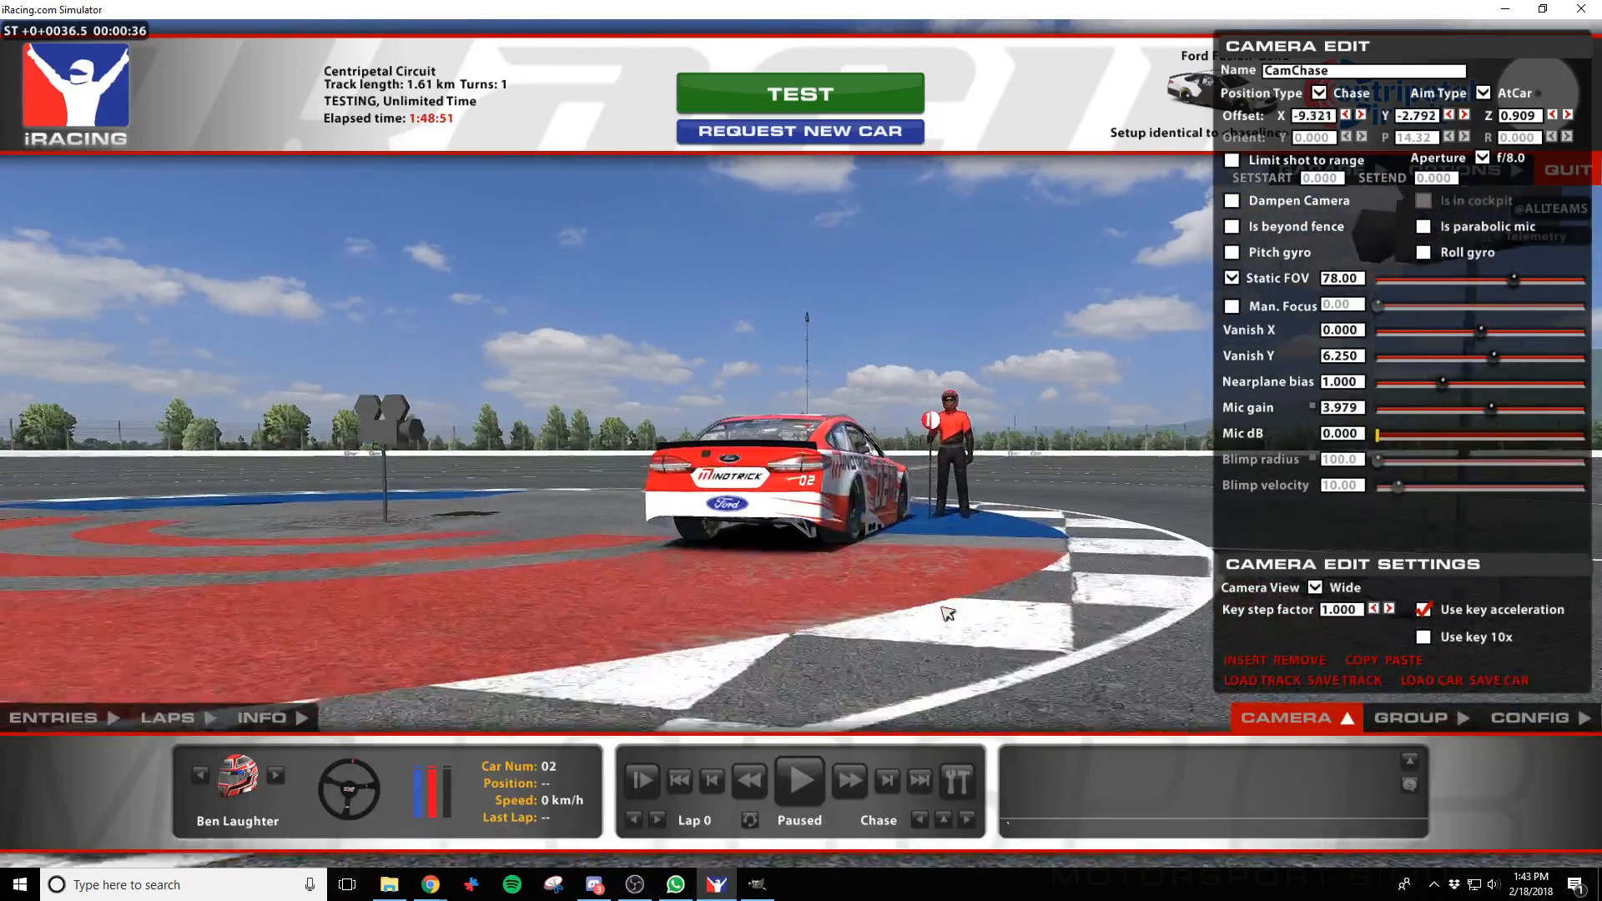
{"action": "key", "text": "w"}
{"action": "key", "text": "a"}
{"action": "key", "text": "w"}
{"action": "key", "text": "d"}
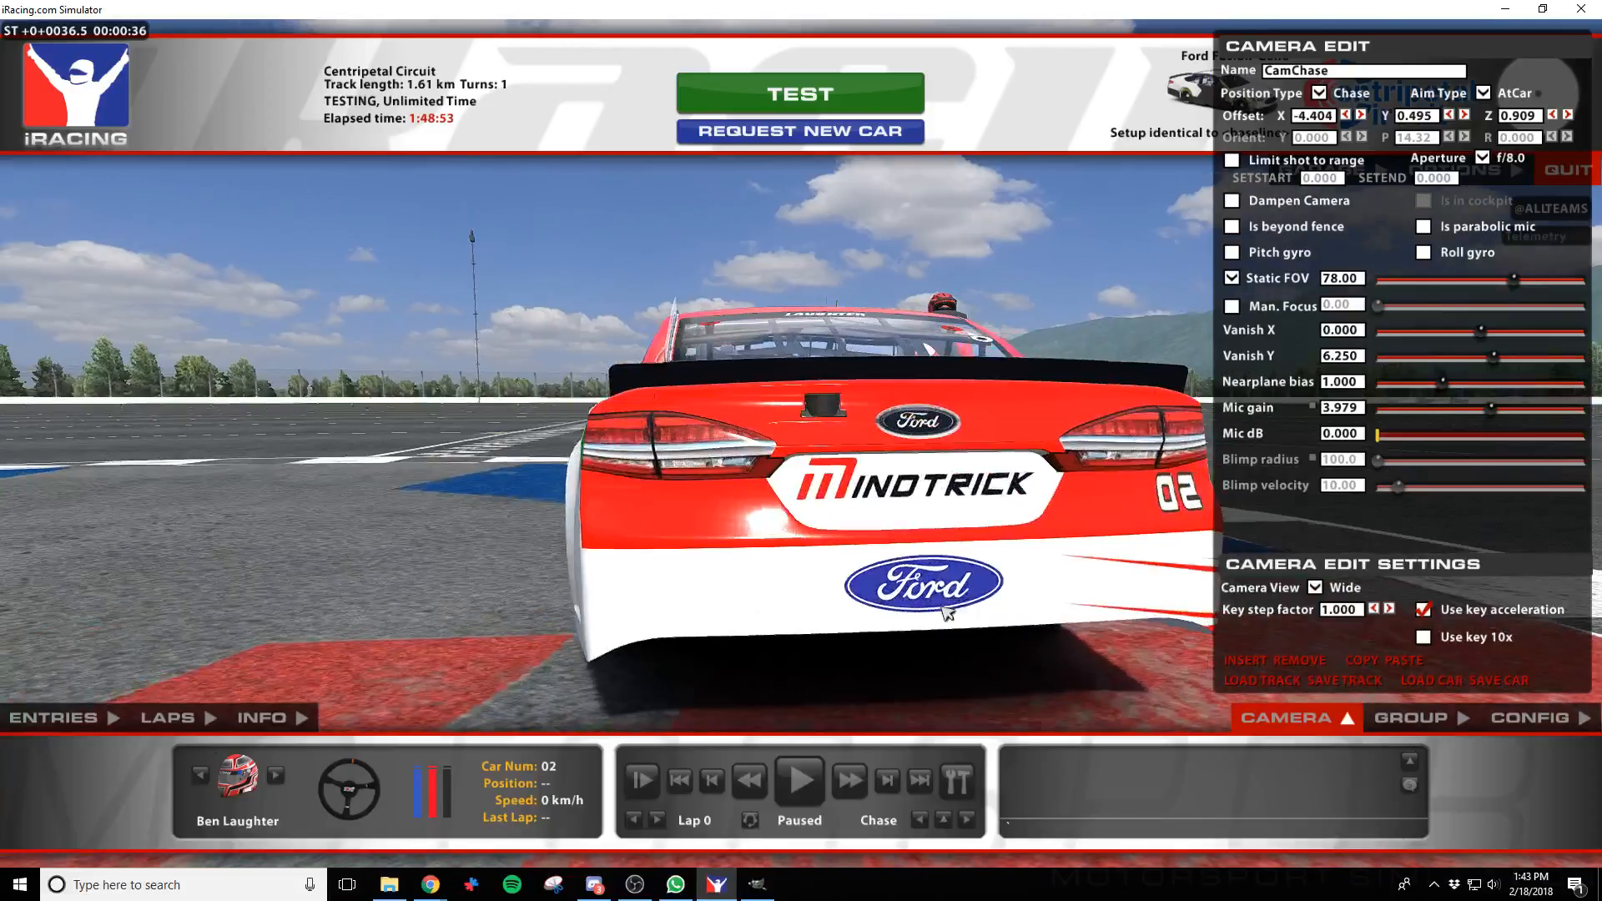
{"action": "key", "text": "d"}
{"action": "key", "text": "d"}
{"action": "key", "text": "w"}
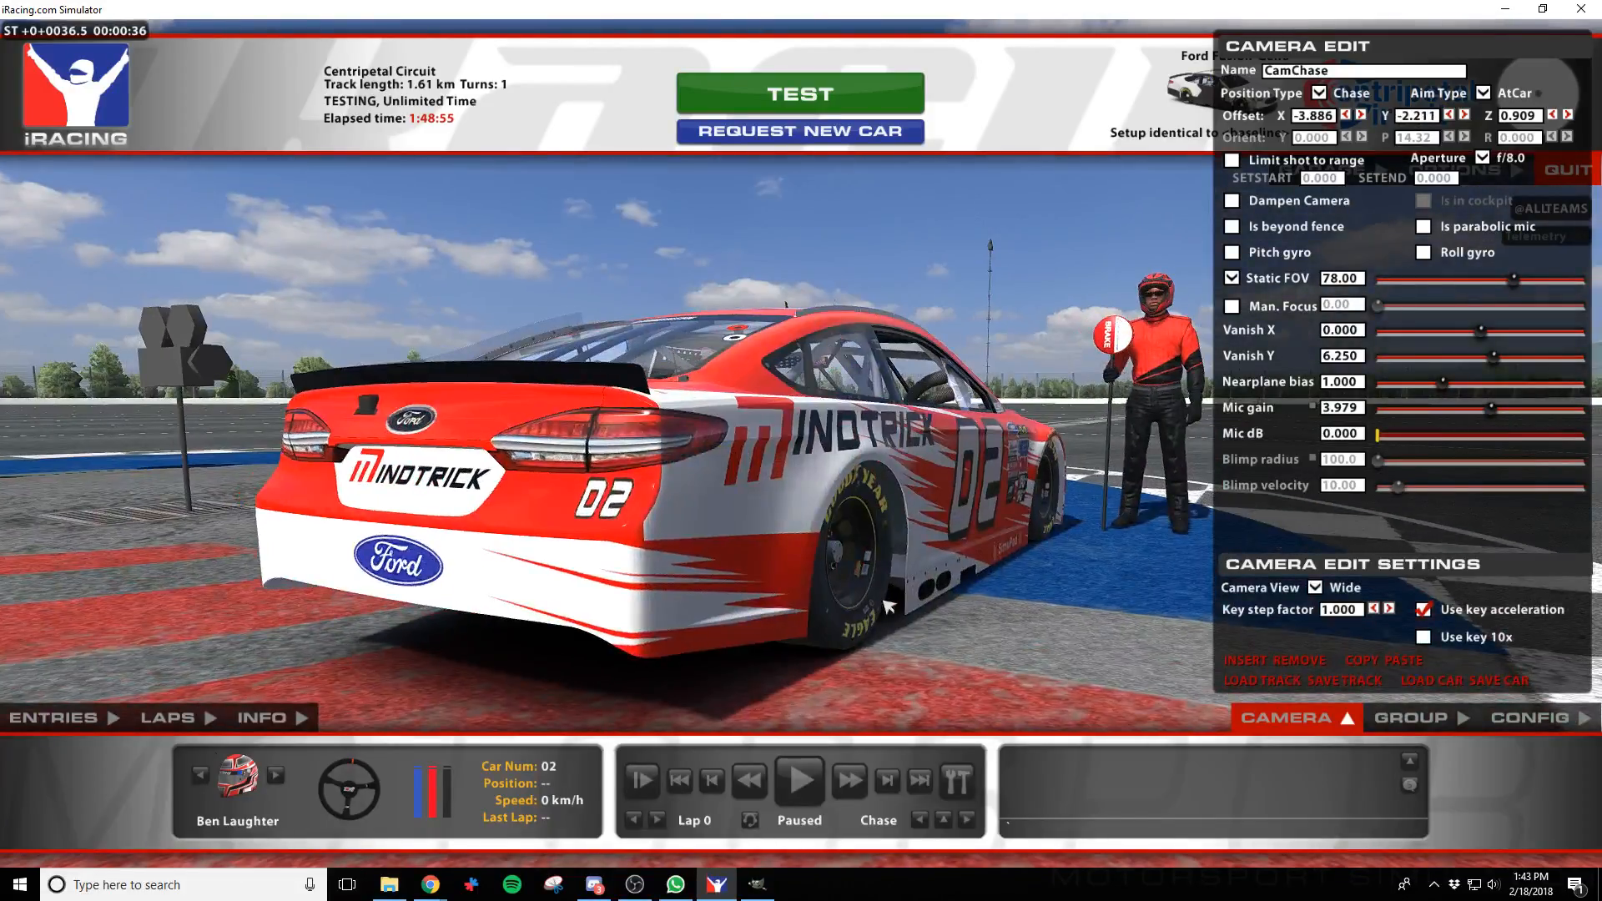
{"action": "key", "text": "a"}
{"action": "key", "text": "a"}
{"action": "key", "text": "d"}
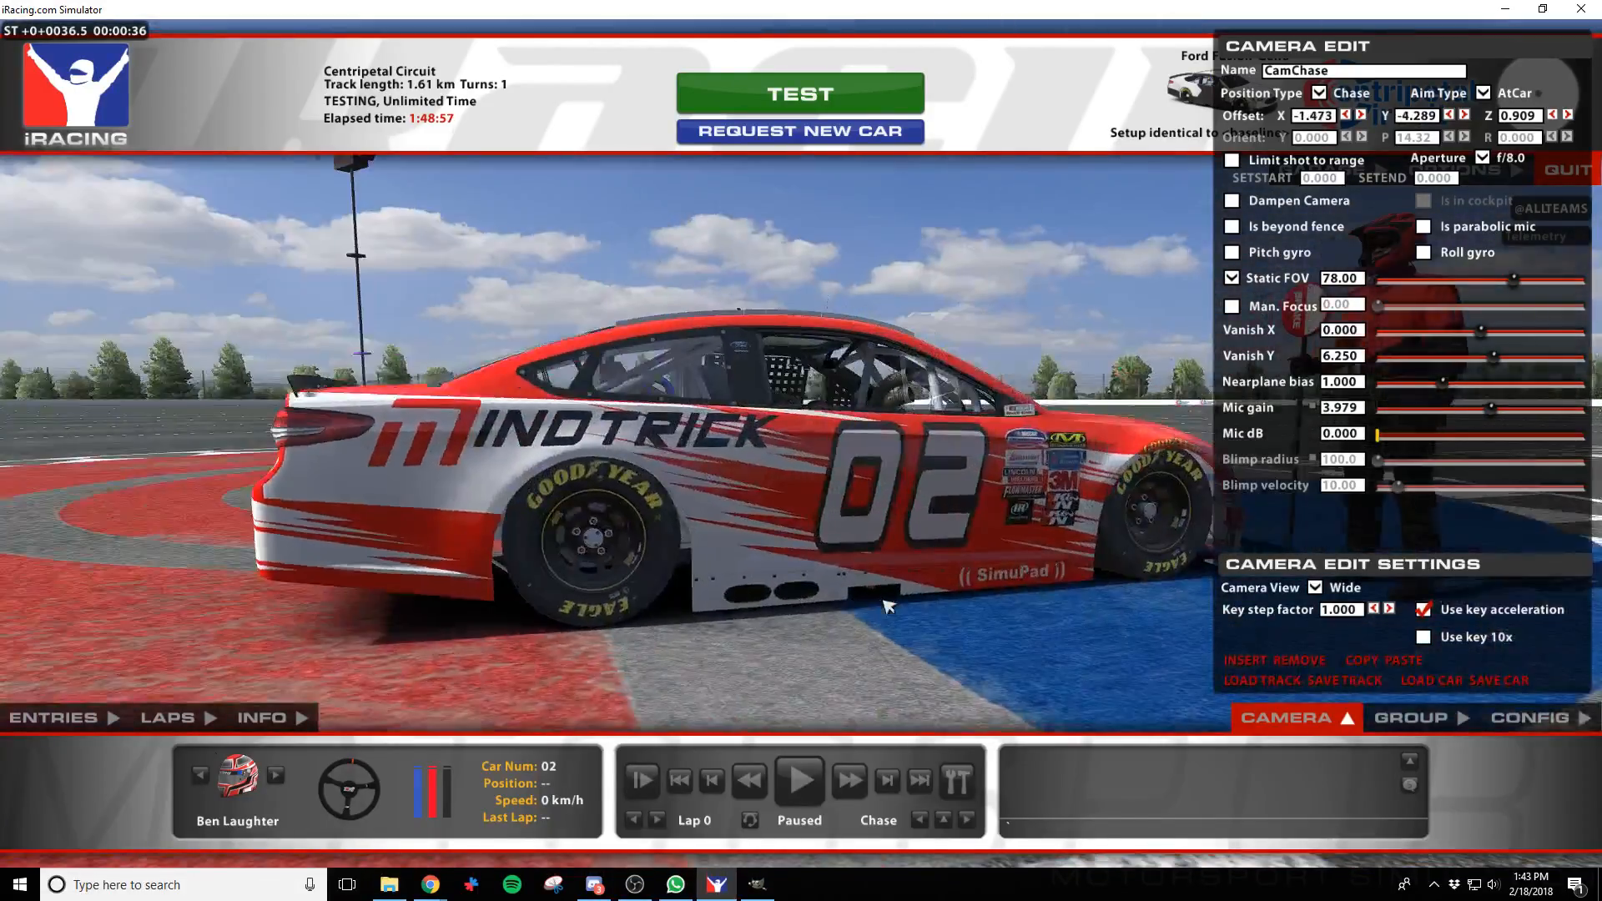
{"action": "key", "text": "a"}
{"action": "key", "text": "d"}
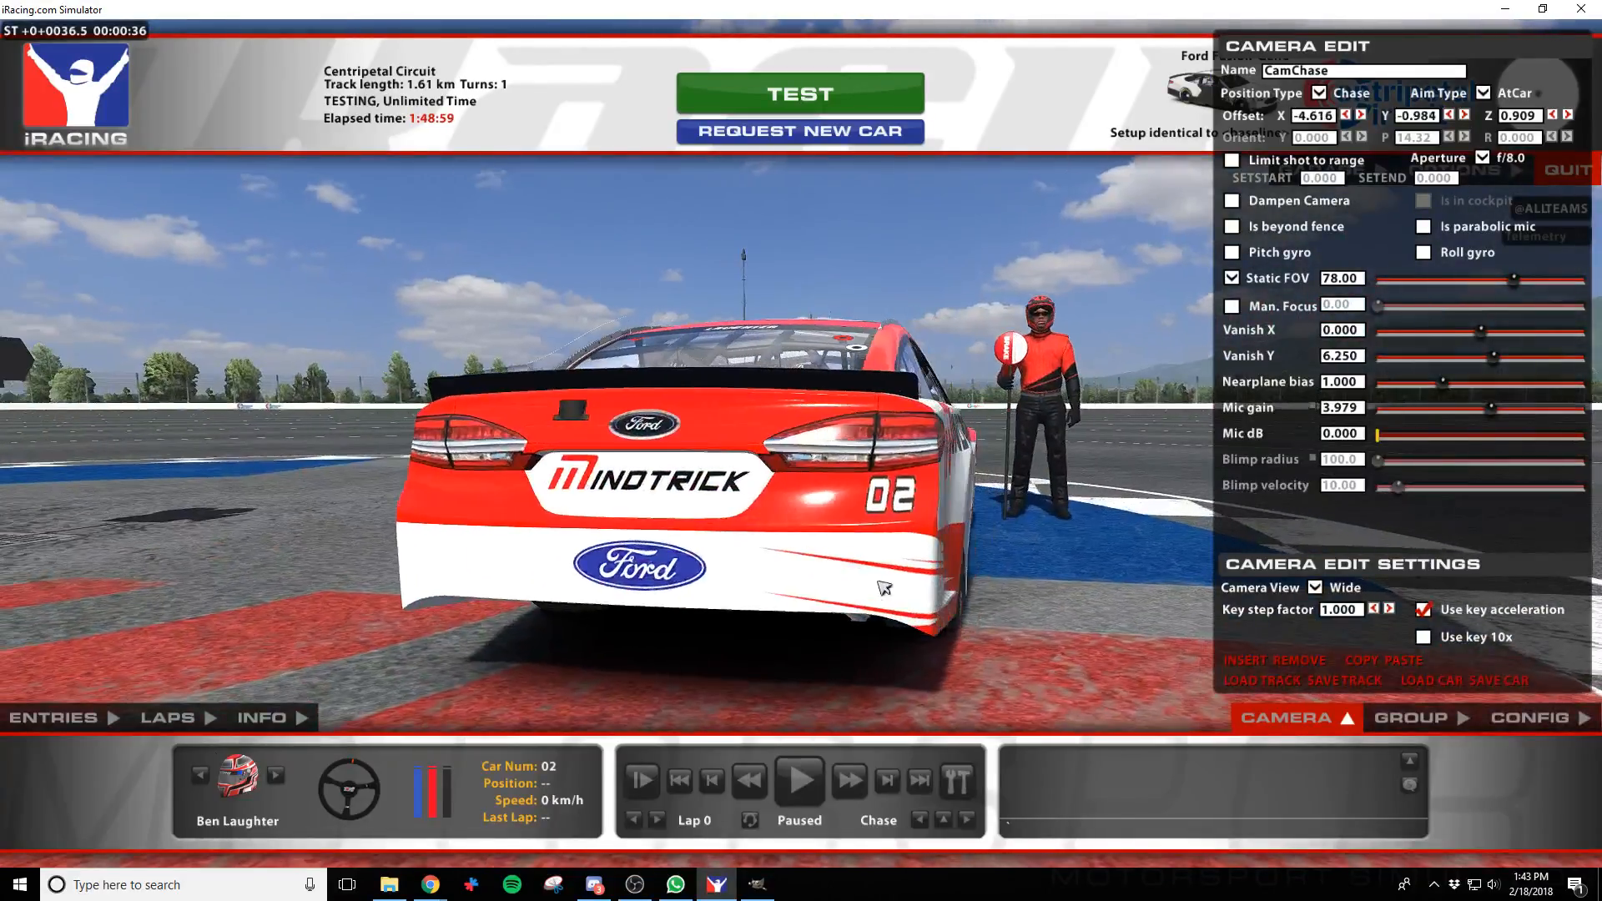
{"action": "key", "text": "d"}
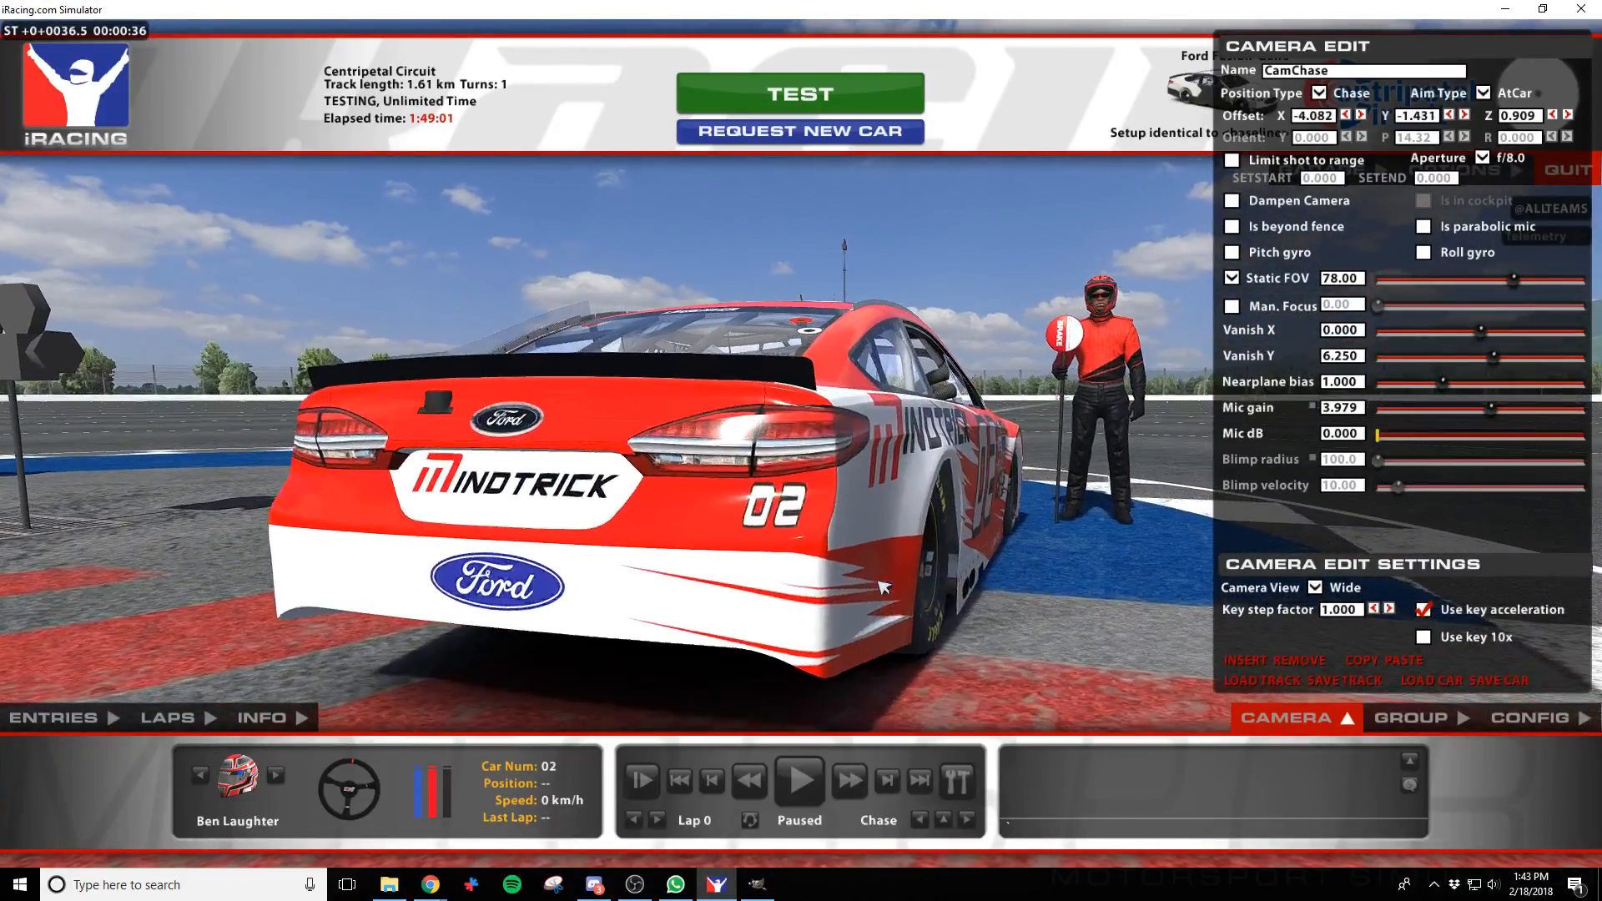
{"action": "key", "text": "alt+Tab"}
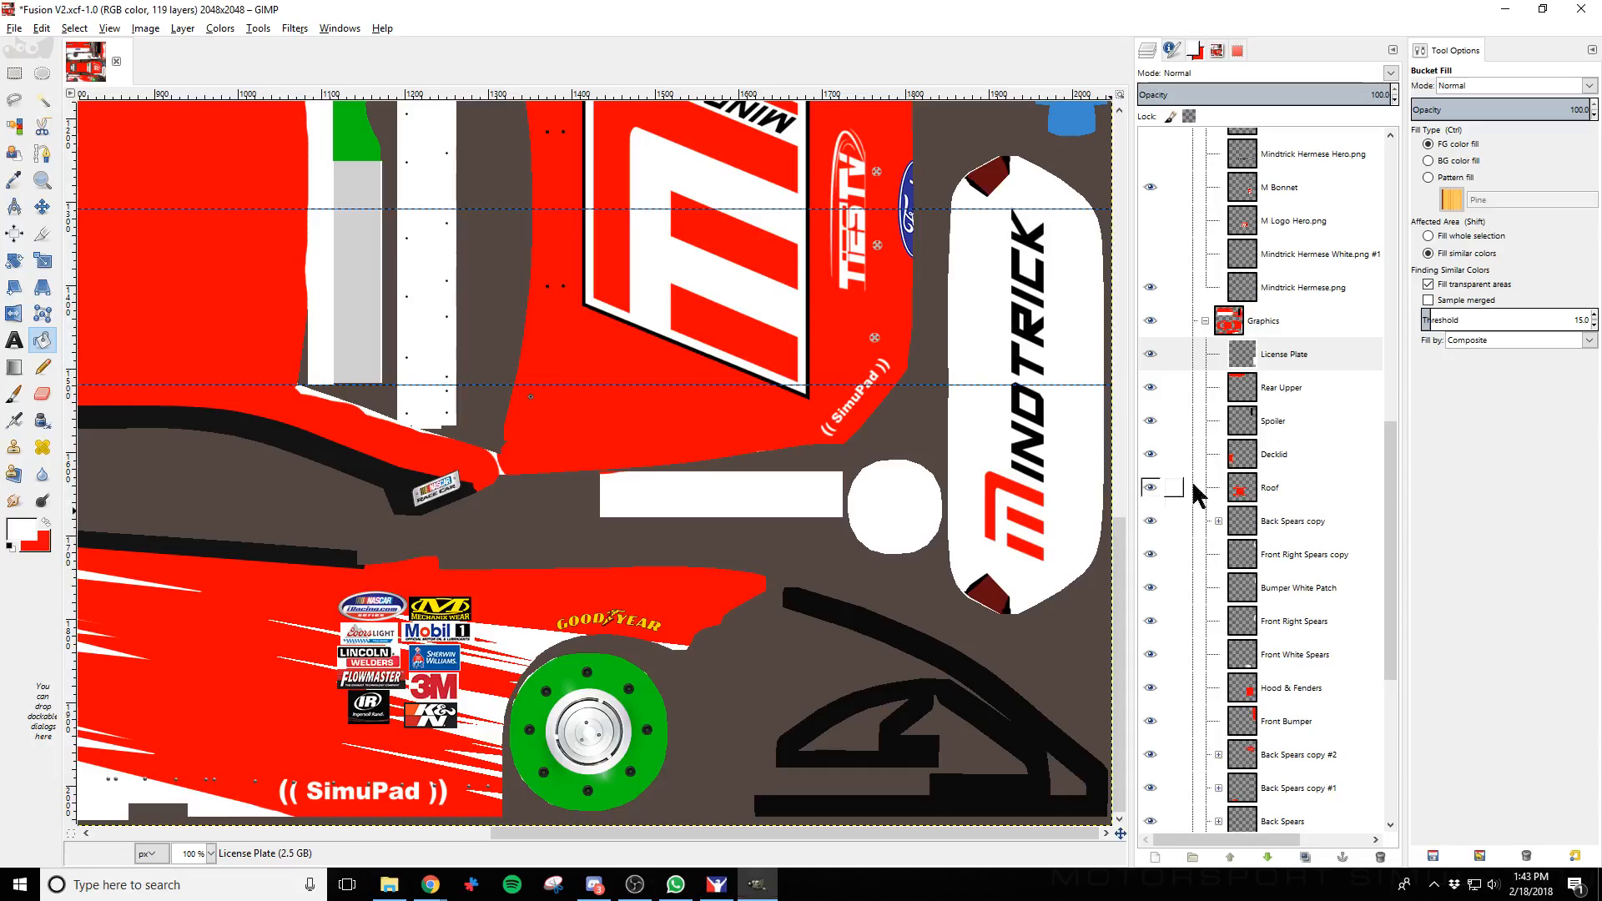
Nudge the Mindtrick Hermese.png logo right, export, and view it on the car in iRacing
{"action": "left_click", "coordinate": [1288, 287]}
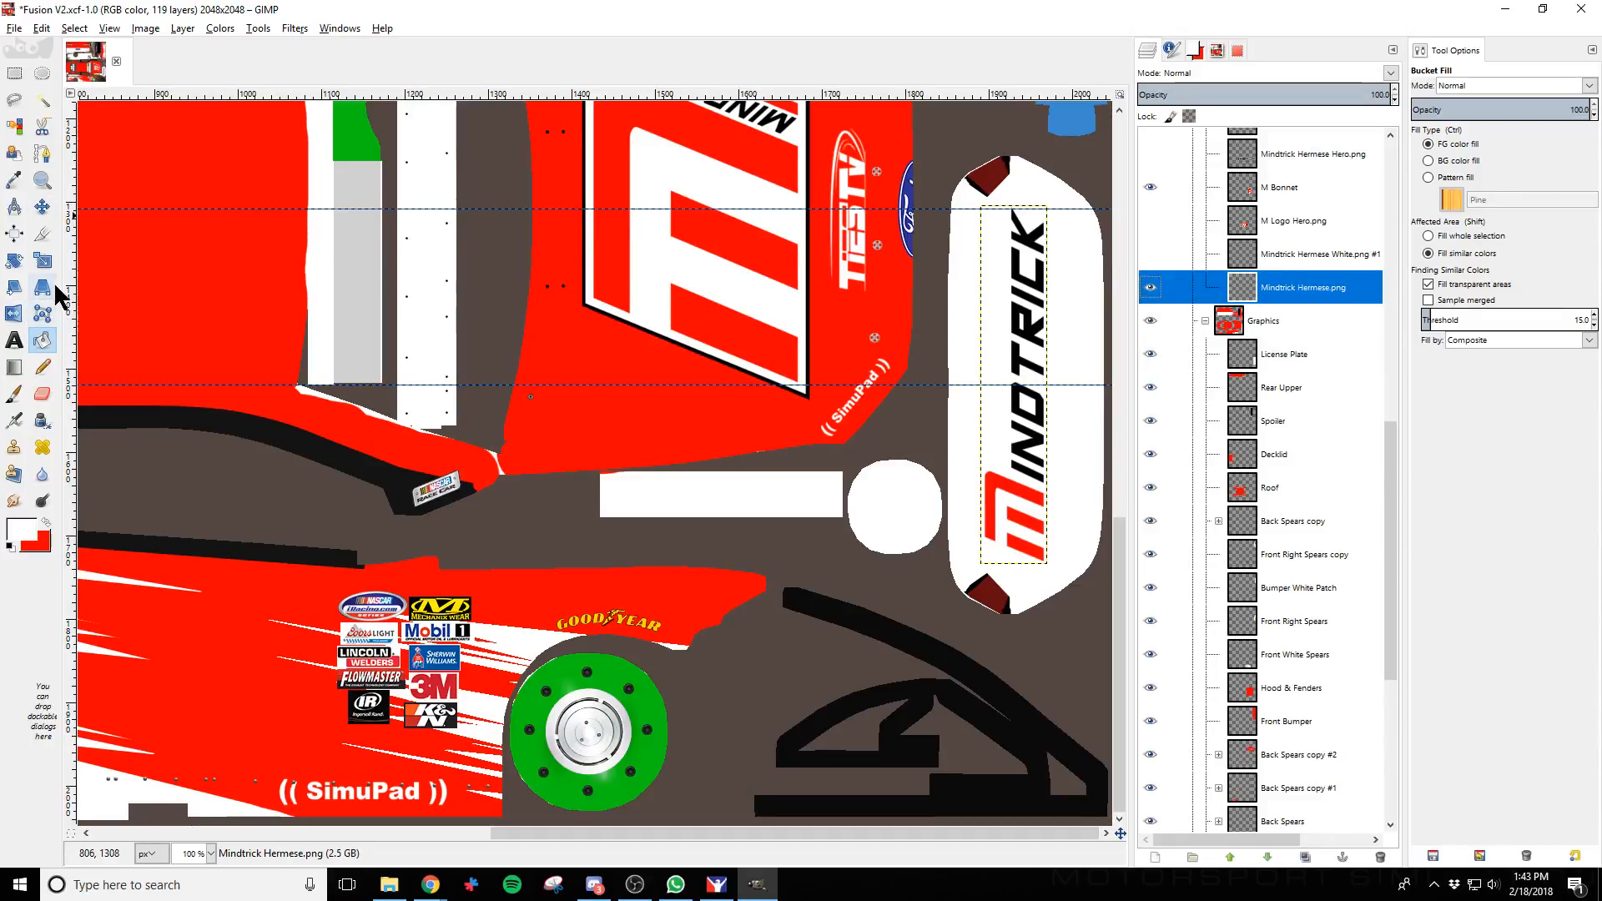
{"action": "left_click", "coordinate": [41, 206]}
{"action": "key", "text": "shift+Right"}
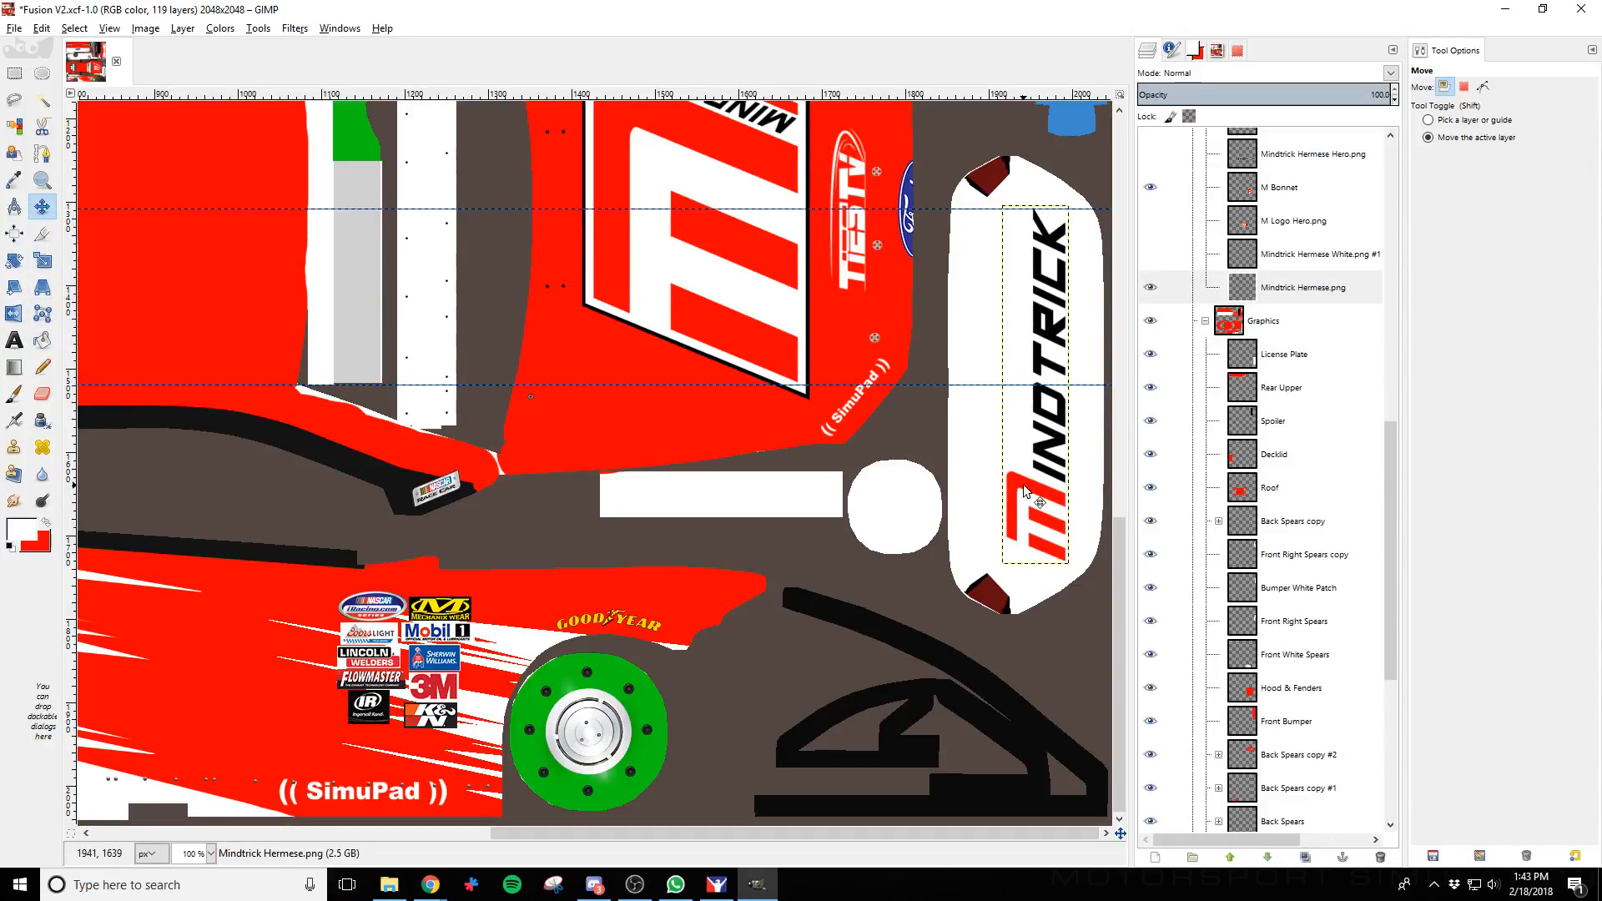
{"action": "key", "text": "ctrl+e"}
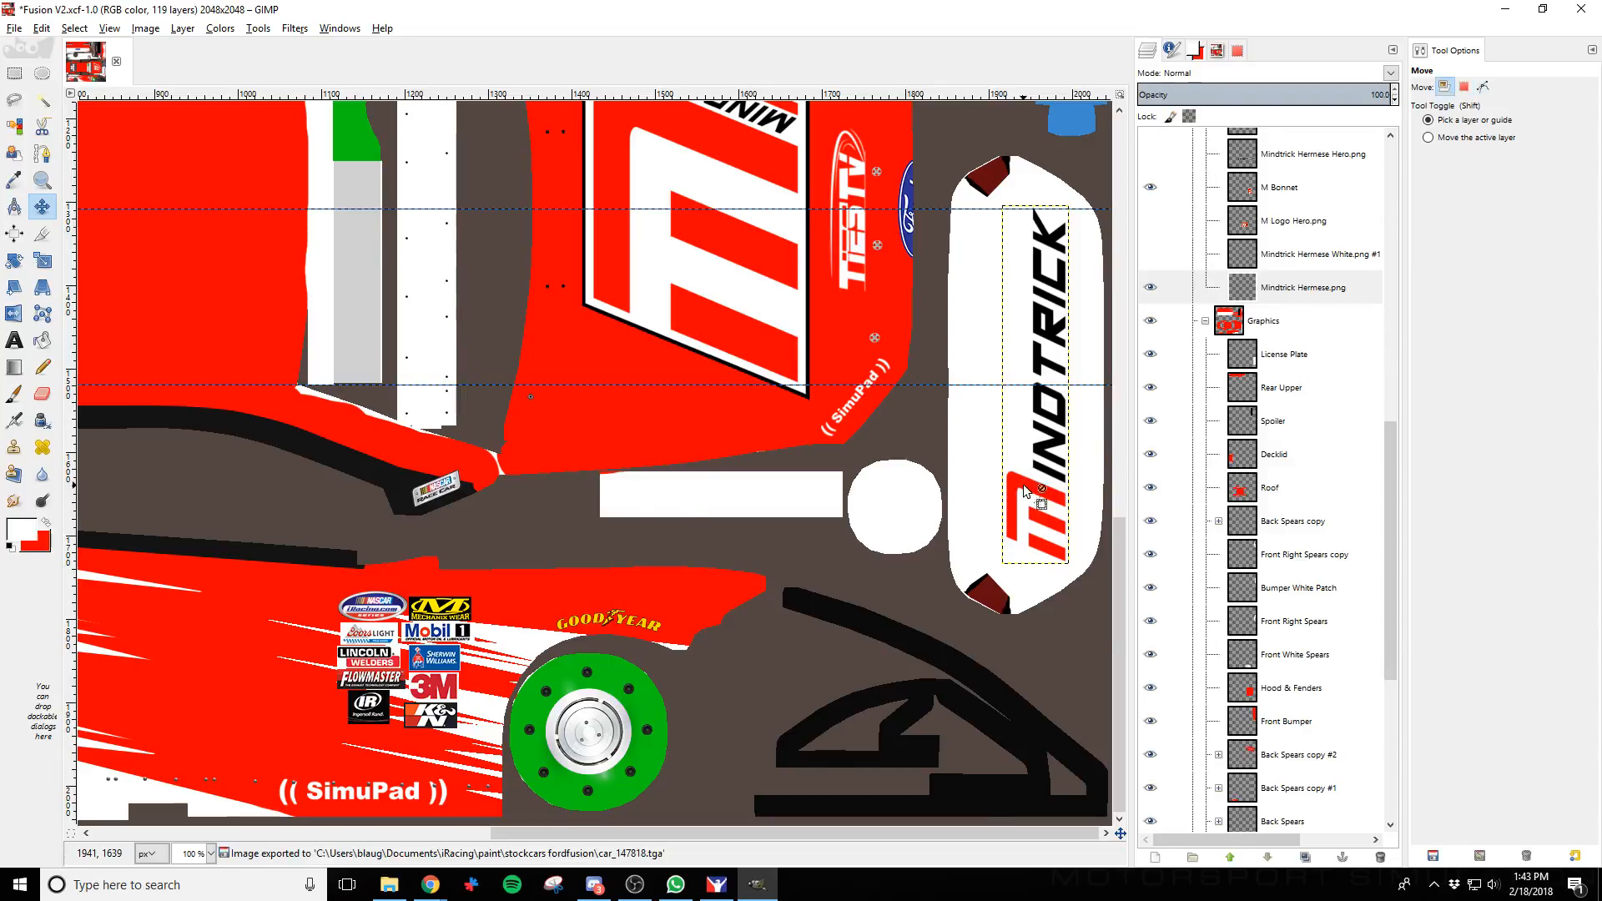
{"action": "key", "text": "alt+Tab"}
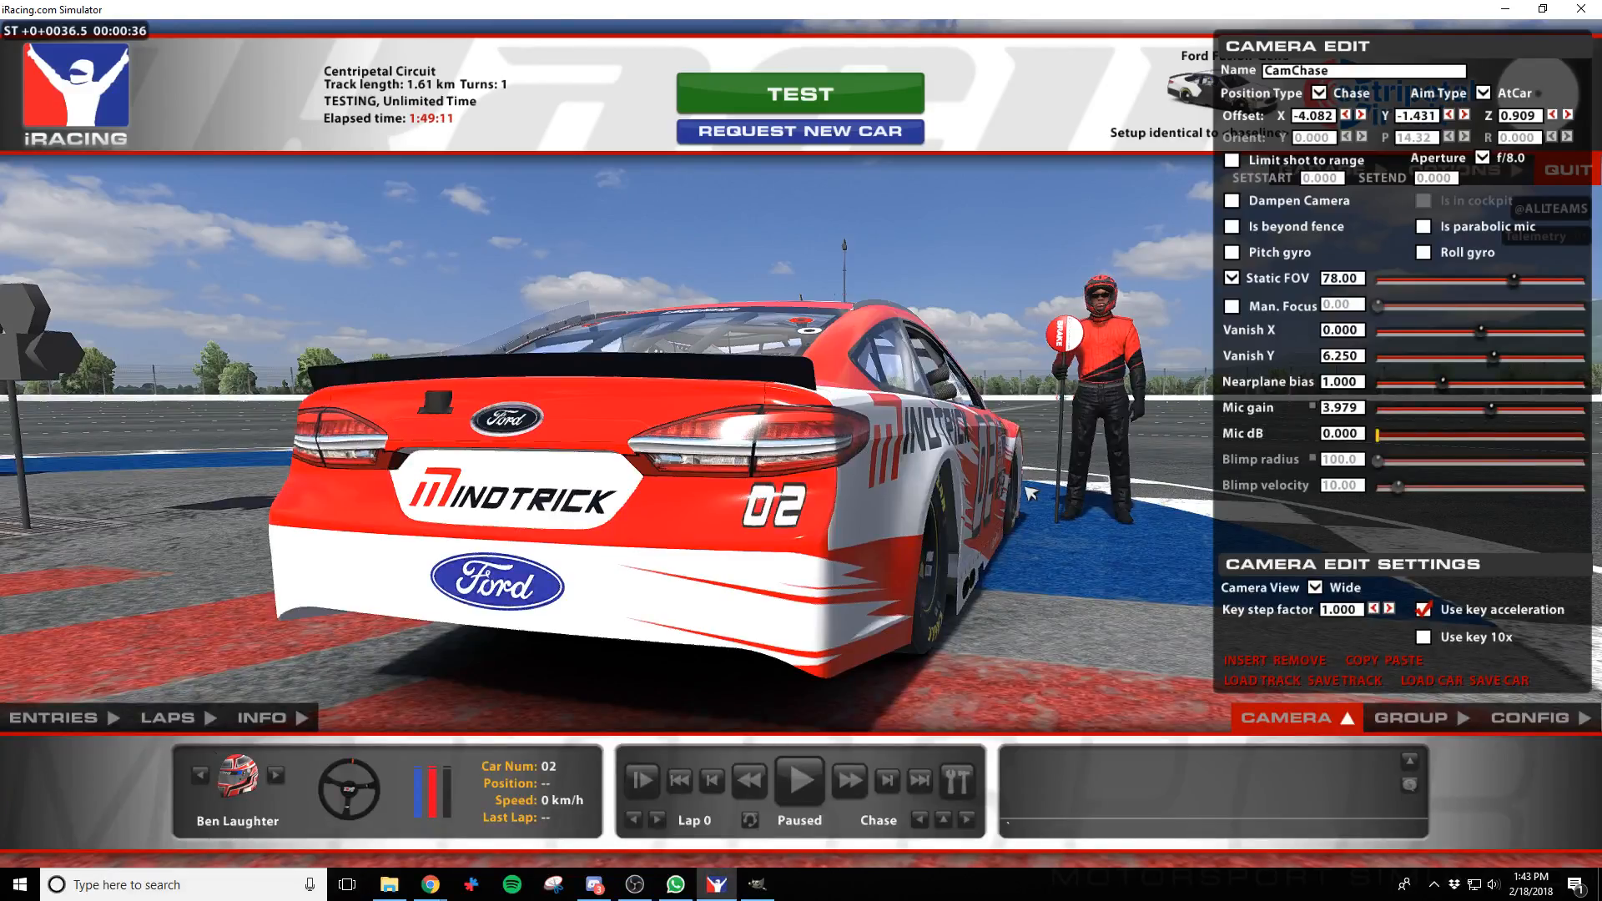
{"action": "key", "text": "s"}
{"action": "key", "text": "a"}
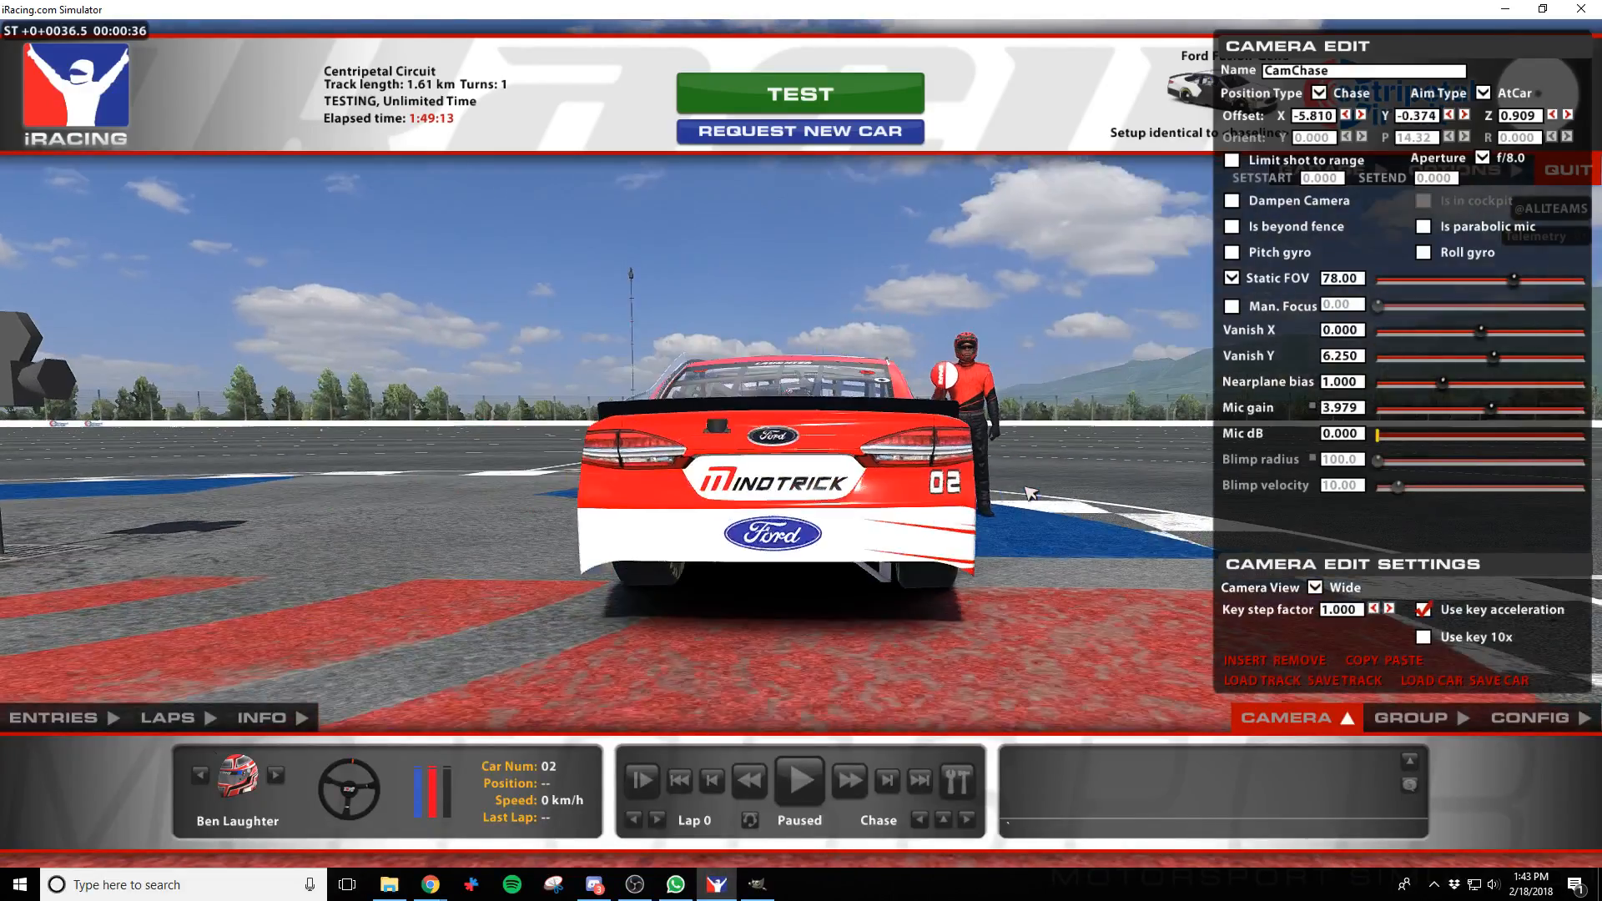
{"action": "key", "text": "s"}
{"action": "key", "text": "w"}
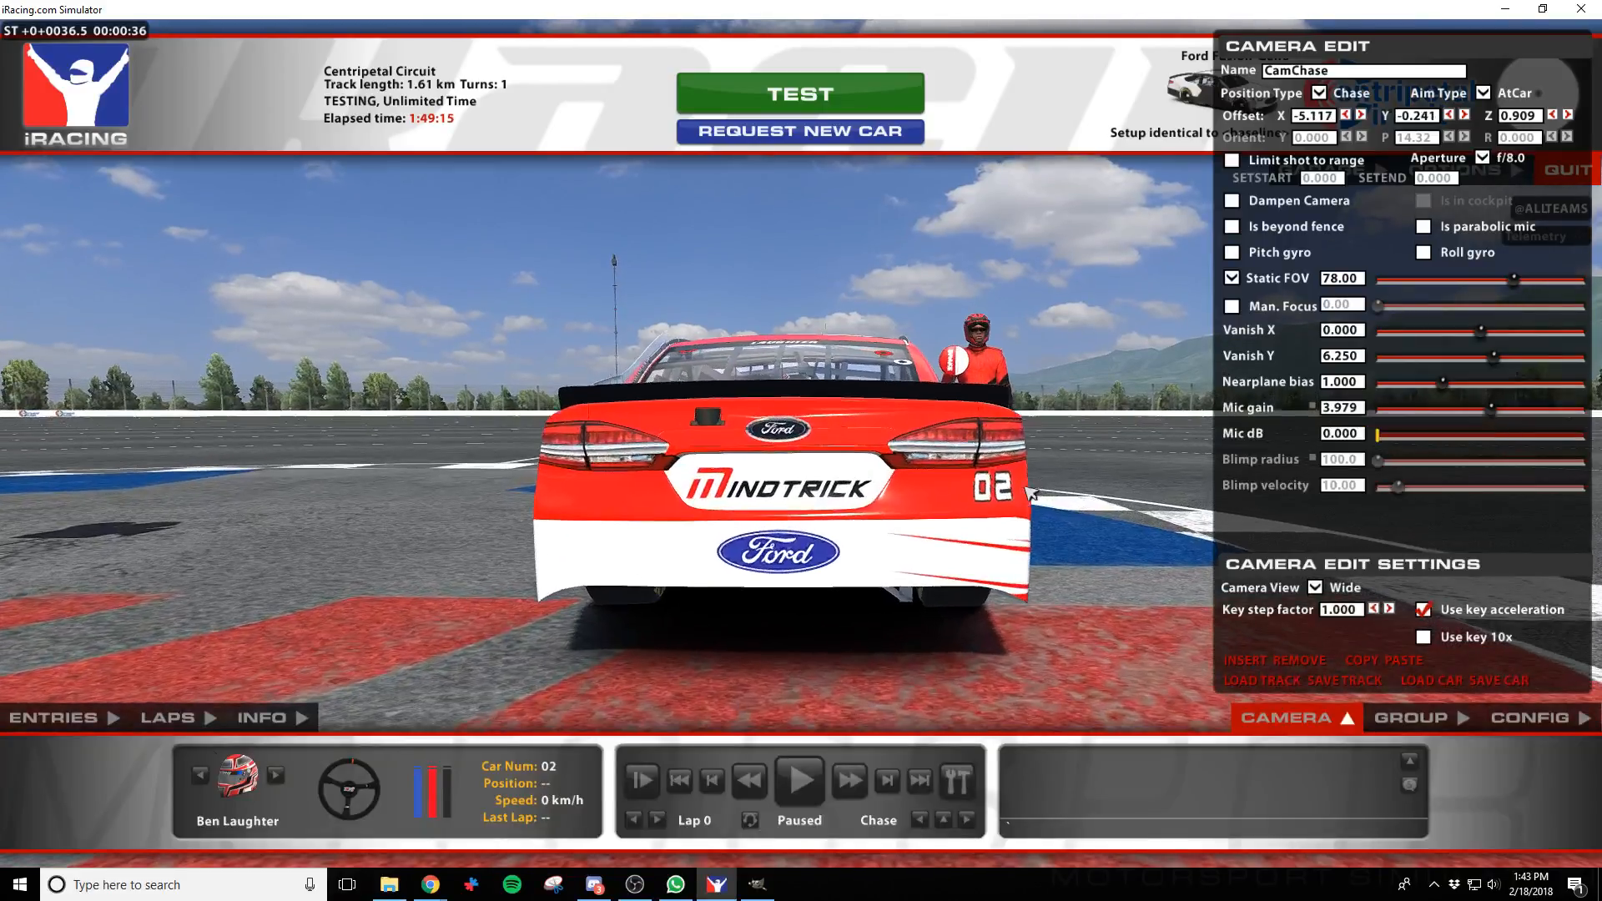
{"action": "key", "text": "alt+Tab"}
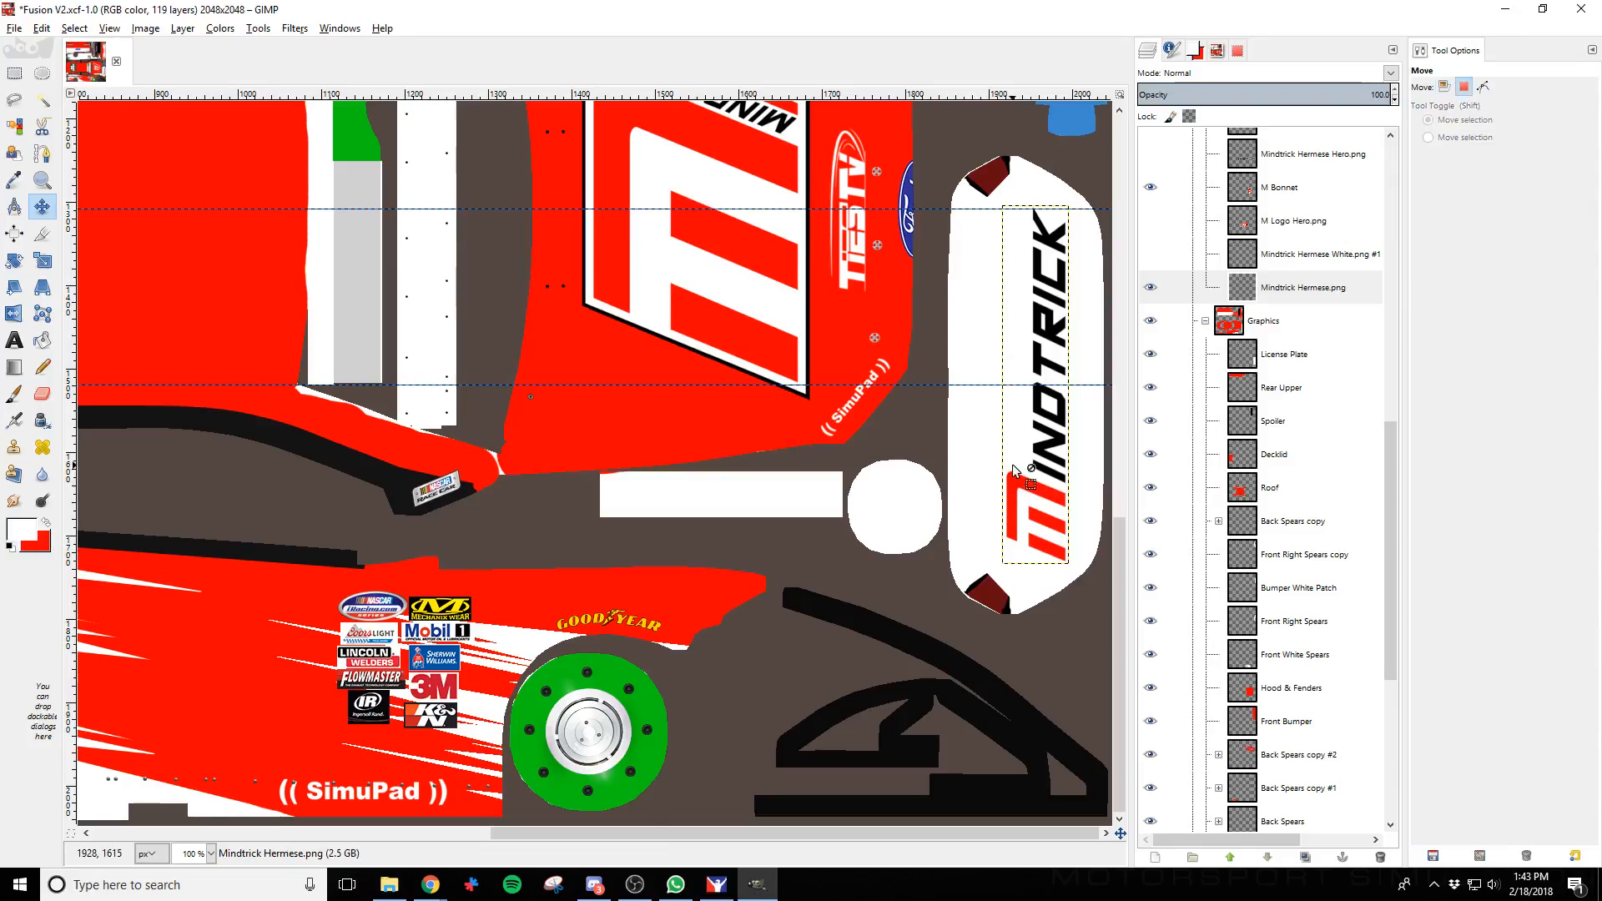
Nudge the MINDTRICK logo 8 px left, re-export, and reload the car paint in iRacing
{"action": "key", "text": "Left"}
{"action": "key", "text": "Left"}
{"action": "key", "text": "Left"}
{"action": "key", "text": "Left"}
{"action": "key", "text": "Left"}
{"action": "key", "text": "Left"}
{"action": "key", "text": "Left"}
{"action": "key", "text": "Left"}
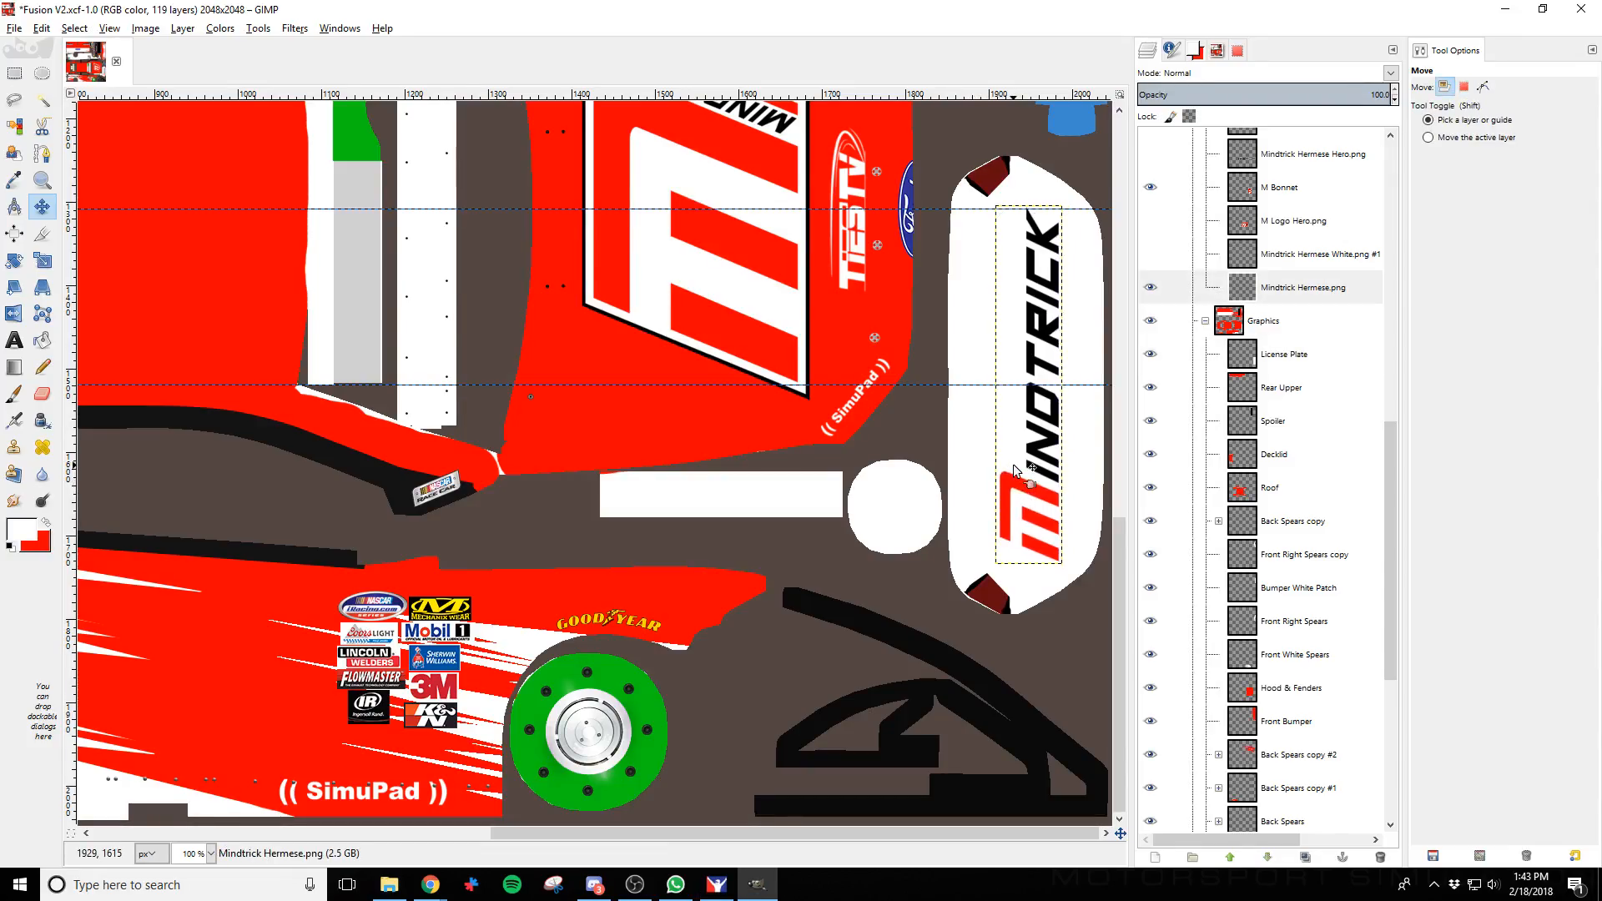
{"action": "key", "text": "ctrl+e"}
{"action": "key", "text": "alt+Tab"}
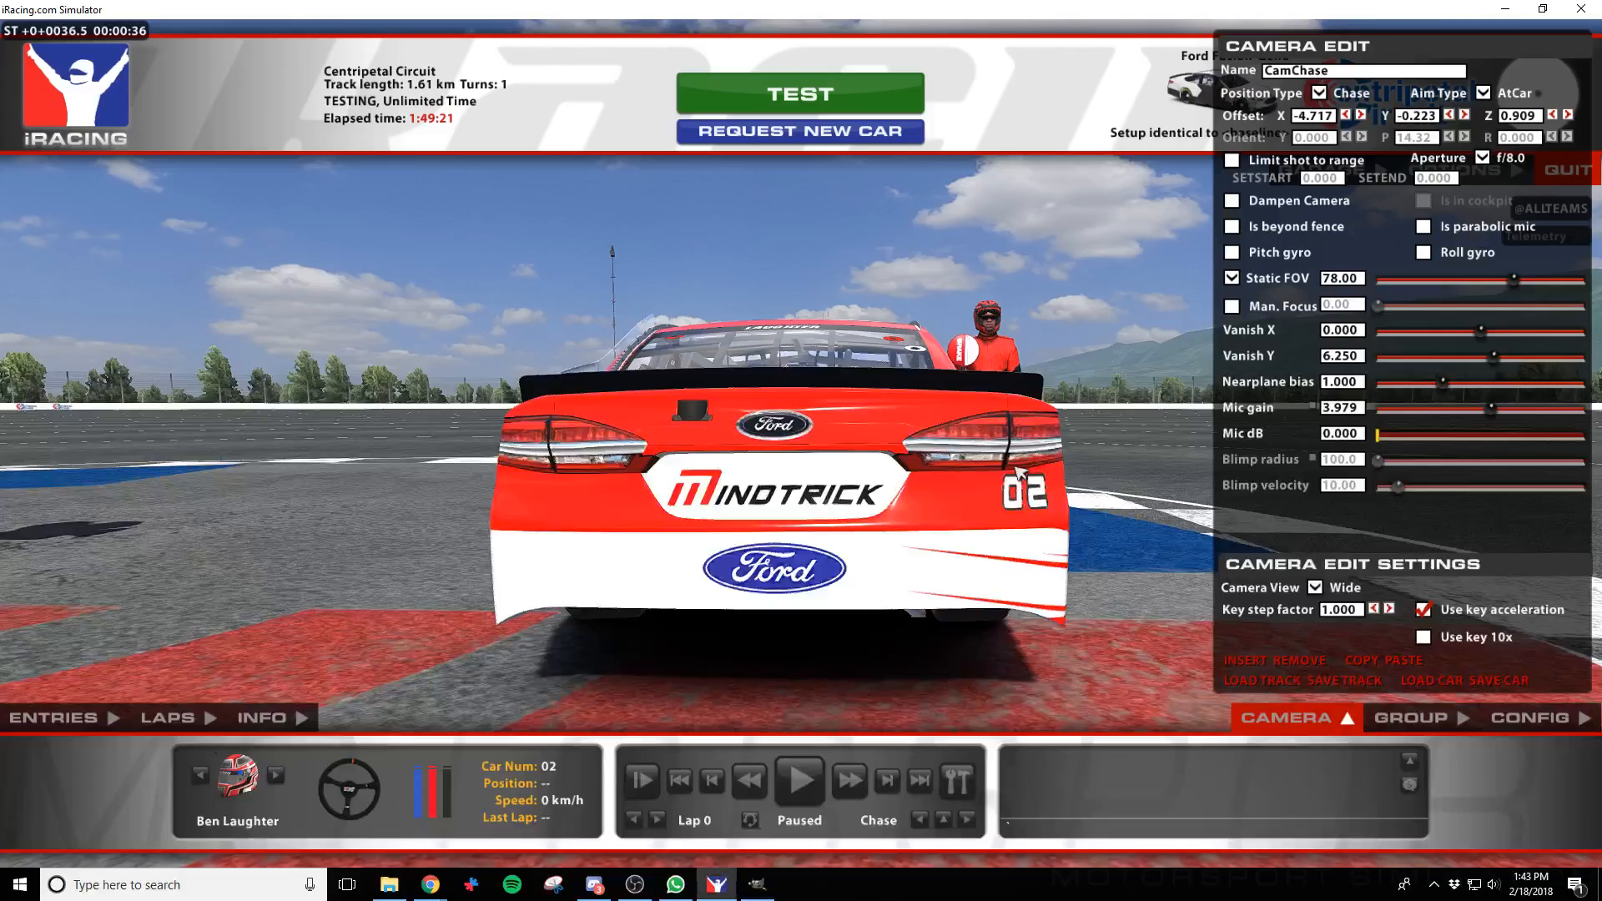
{"action": "key", "text": "ctrl+r"}
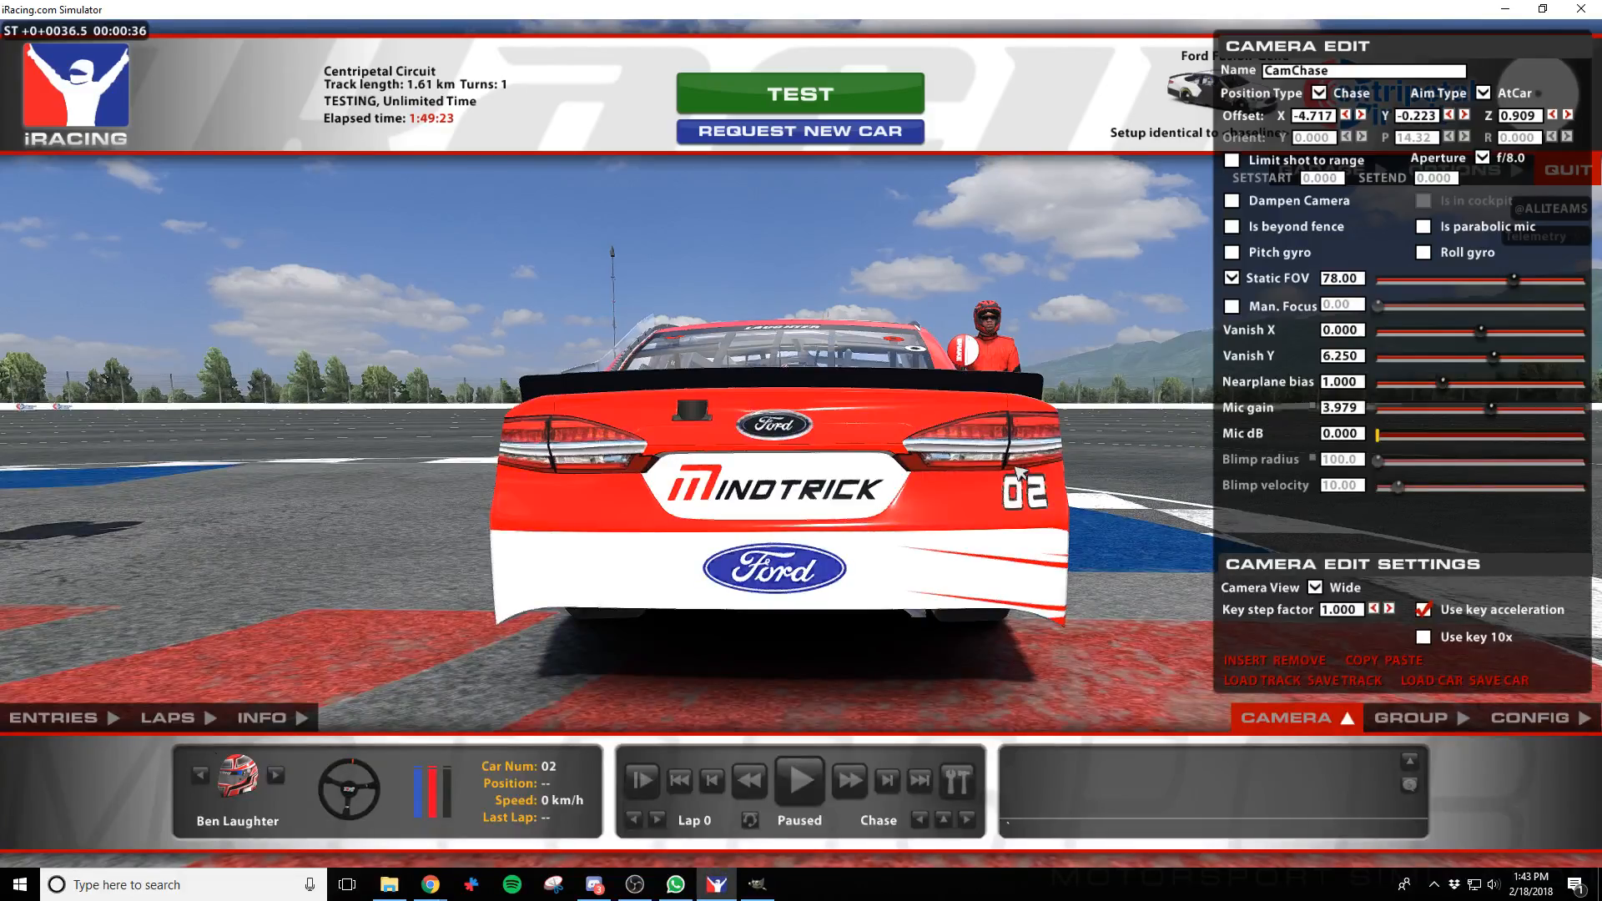
{"action": "key", "text": "s"}
{"action": "key", "text": "d"}
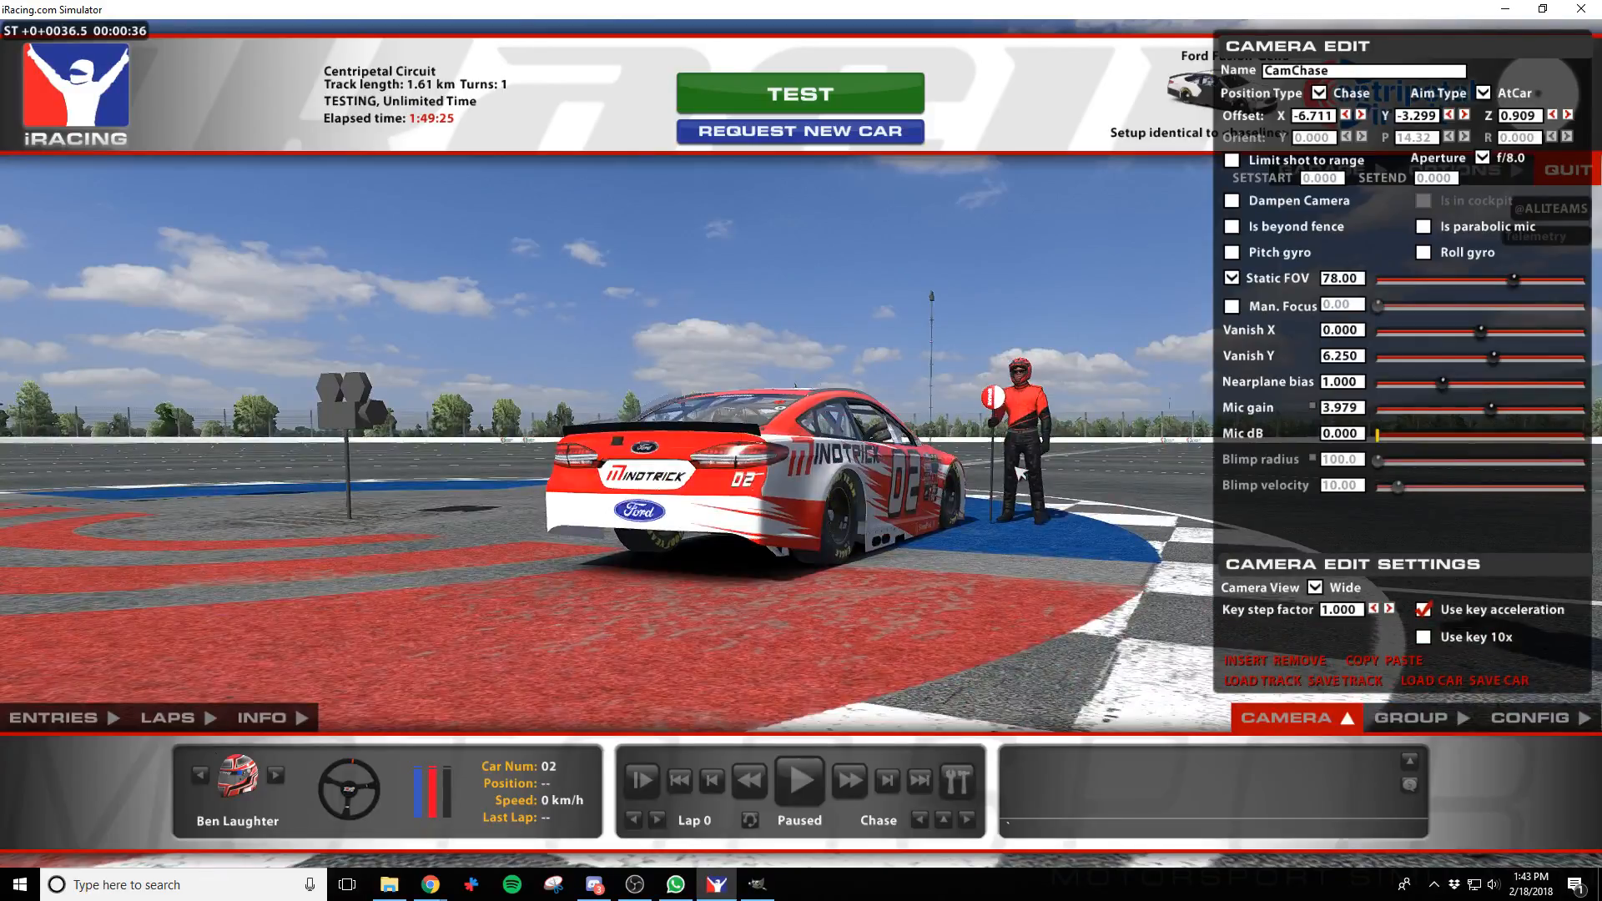
{"action": "key", "text": "alt+Tab"}
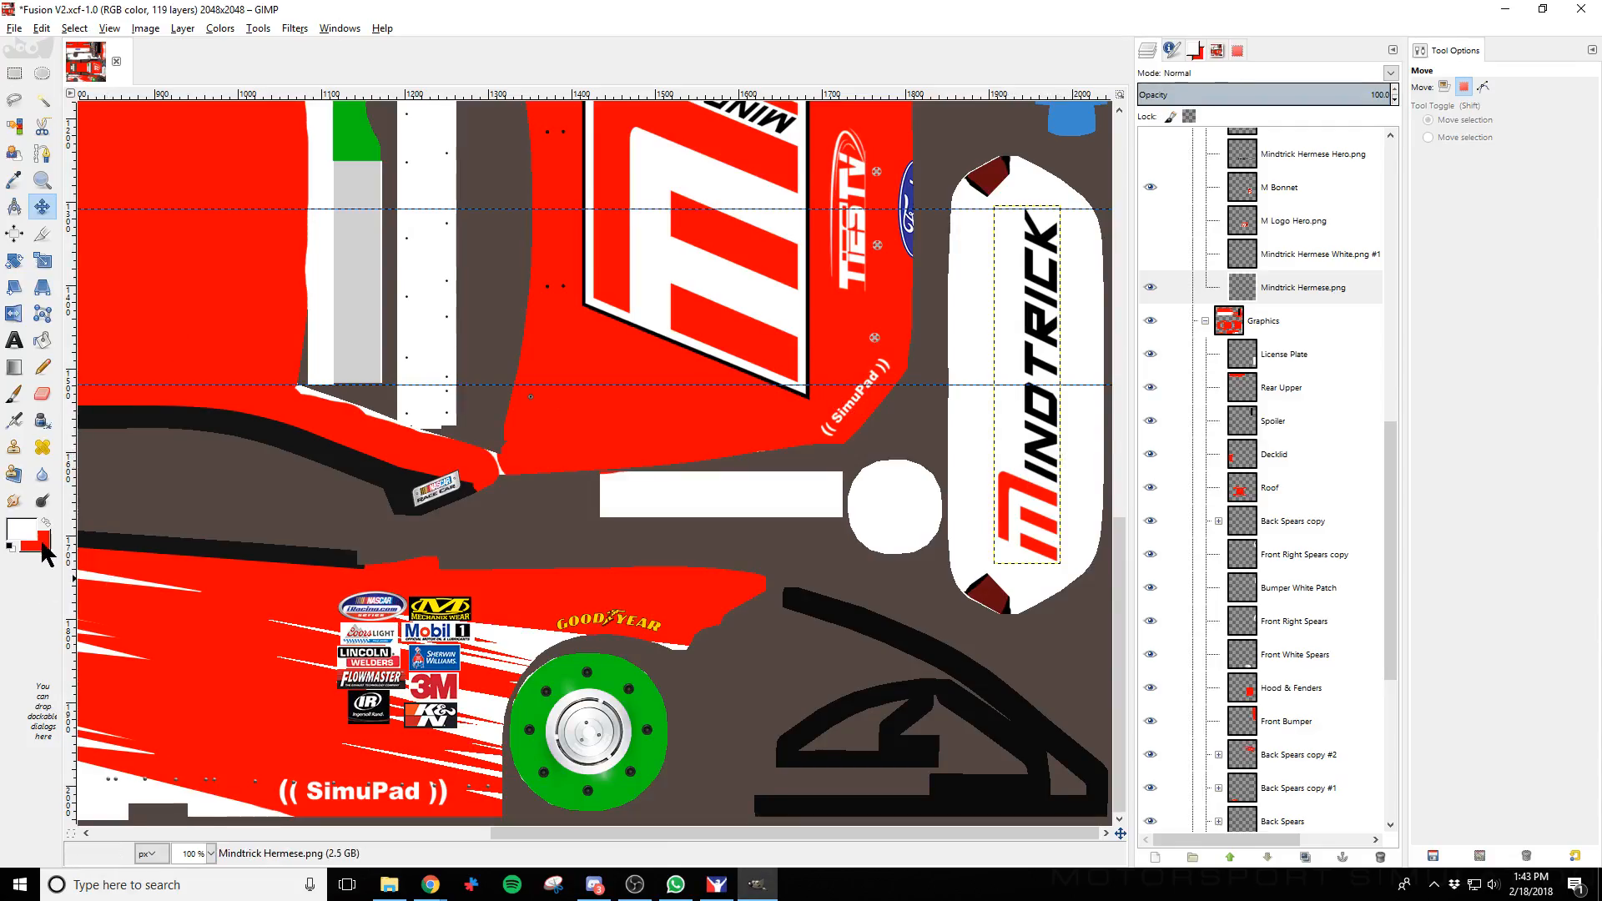
Bucket-fill the License Plate panel dark grey and show the white Mindtrick Hermese logo layer
{"action": "left_click", "coordinate": [20, 529]}
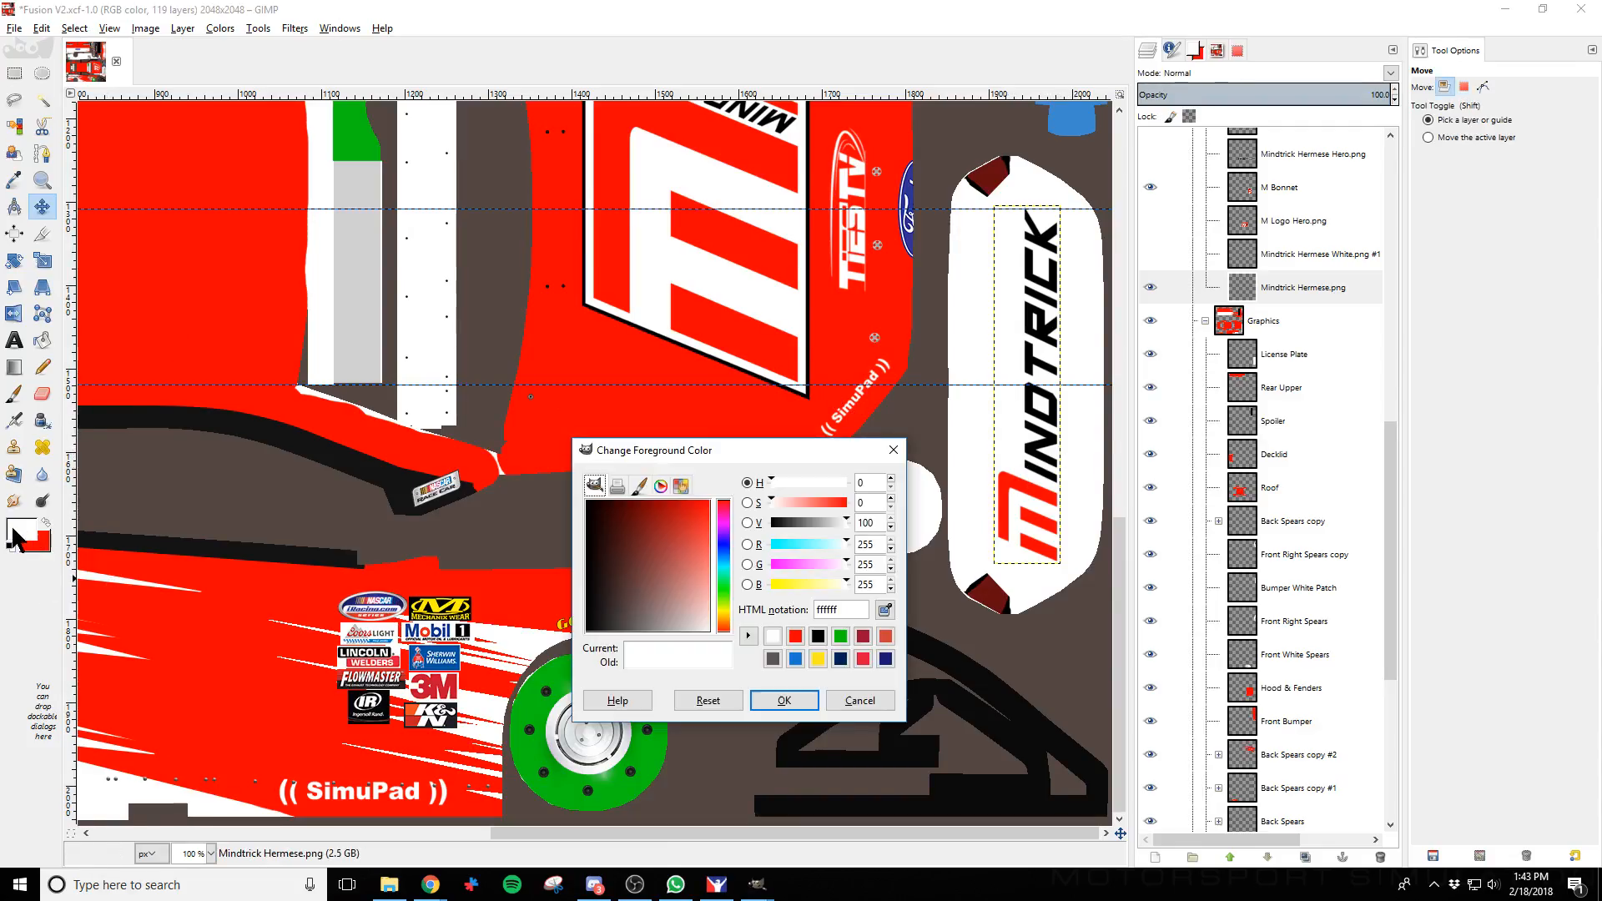
{"action": "left_click", "coordinate": [773, 658]}
{"action": "left_click", "coordinate": [784, 700]}
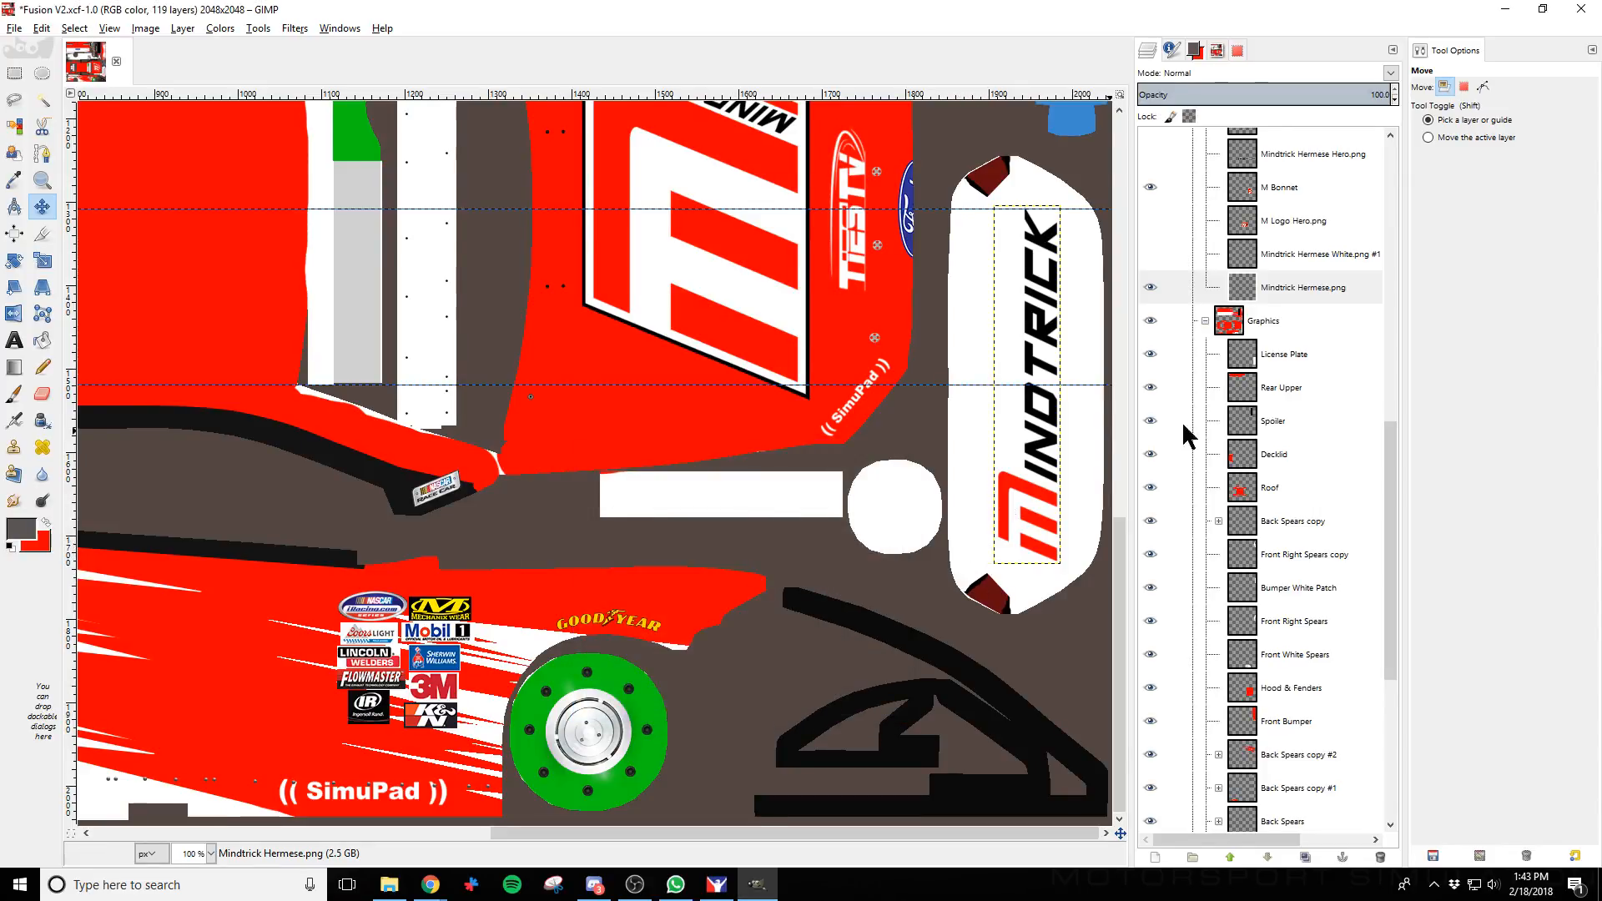
{"action": "left_click", "coordinate": [1345, 357]}
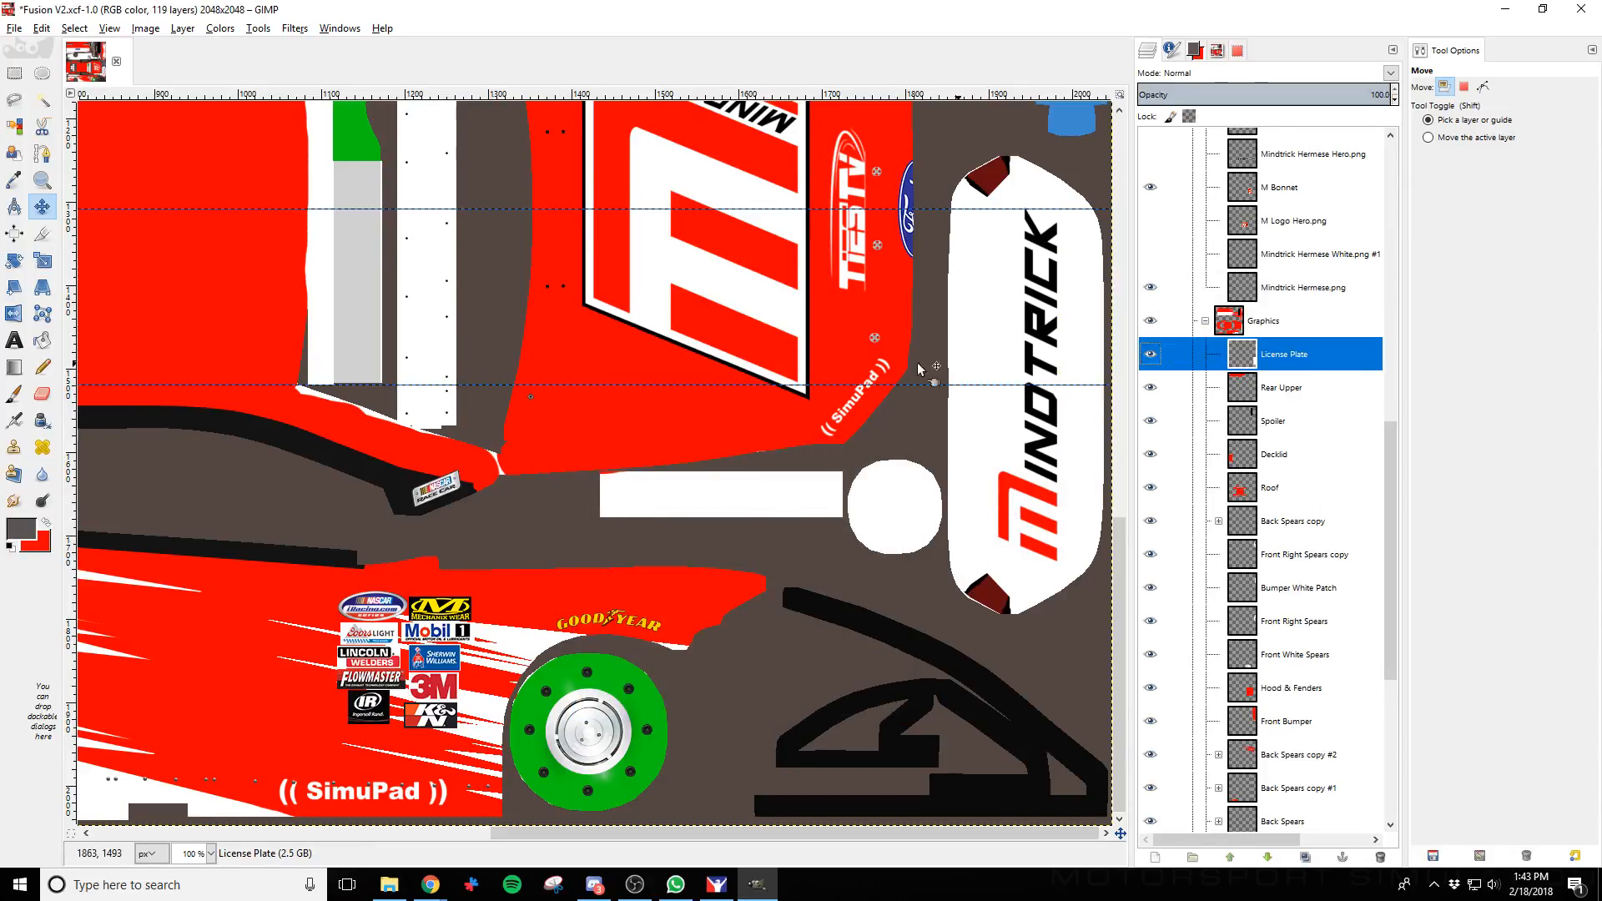
{"action": "left_click", "coordinate": [41, 339]}
{"action": "left_click", "coordinate": [988, 542]}
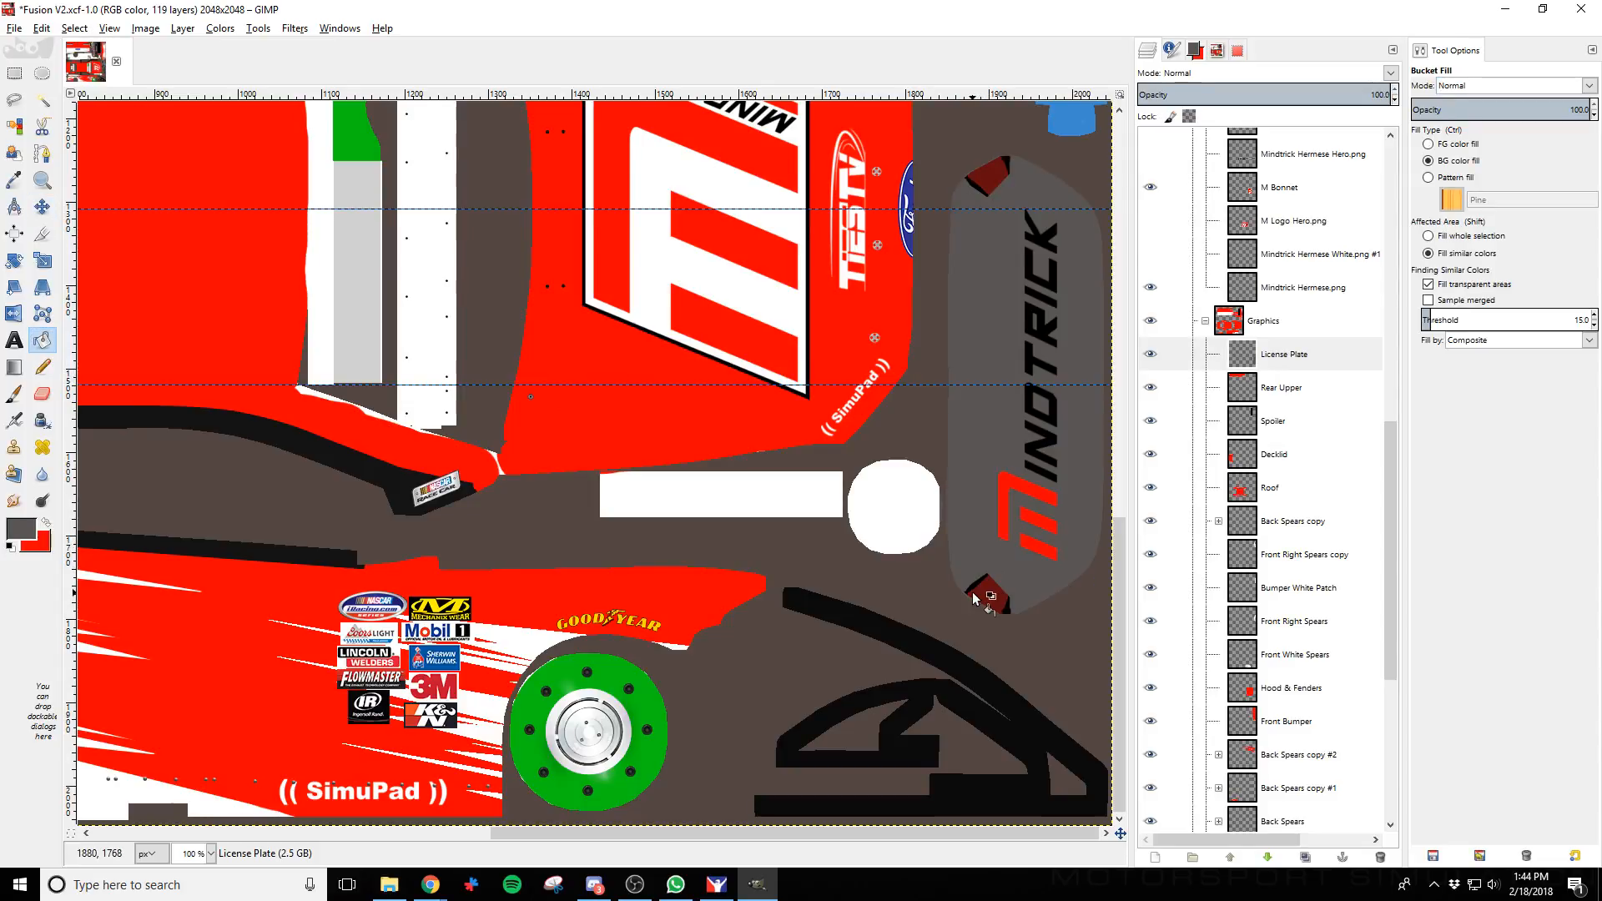
{"action": "left_click", "coordinate": [1149, 254]}
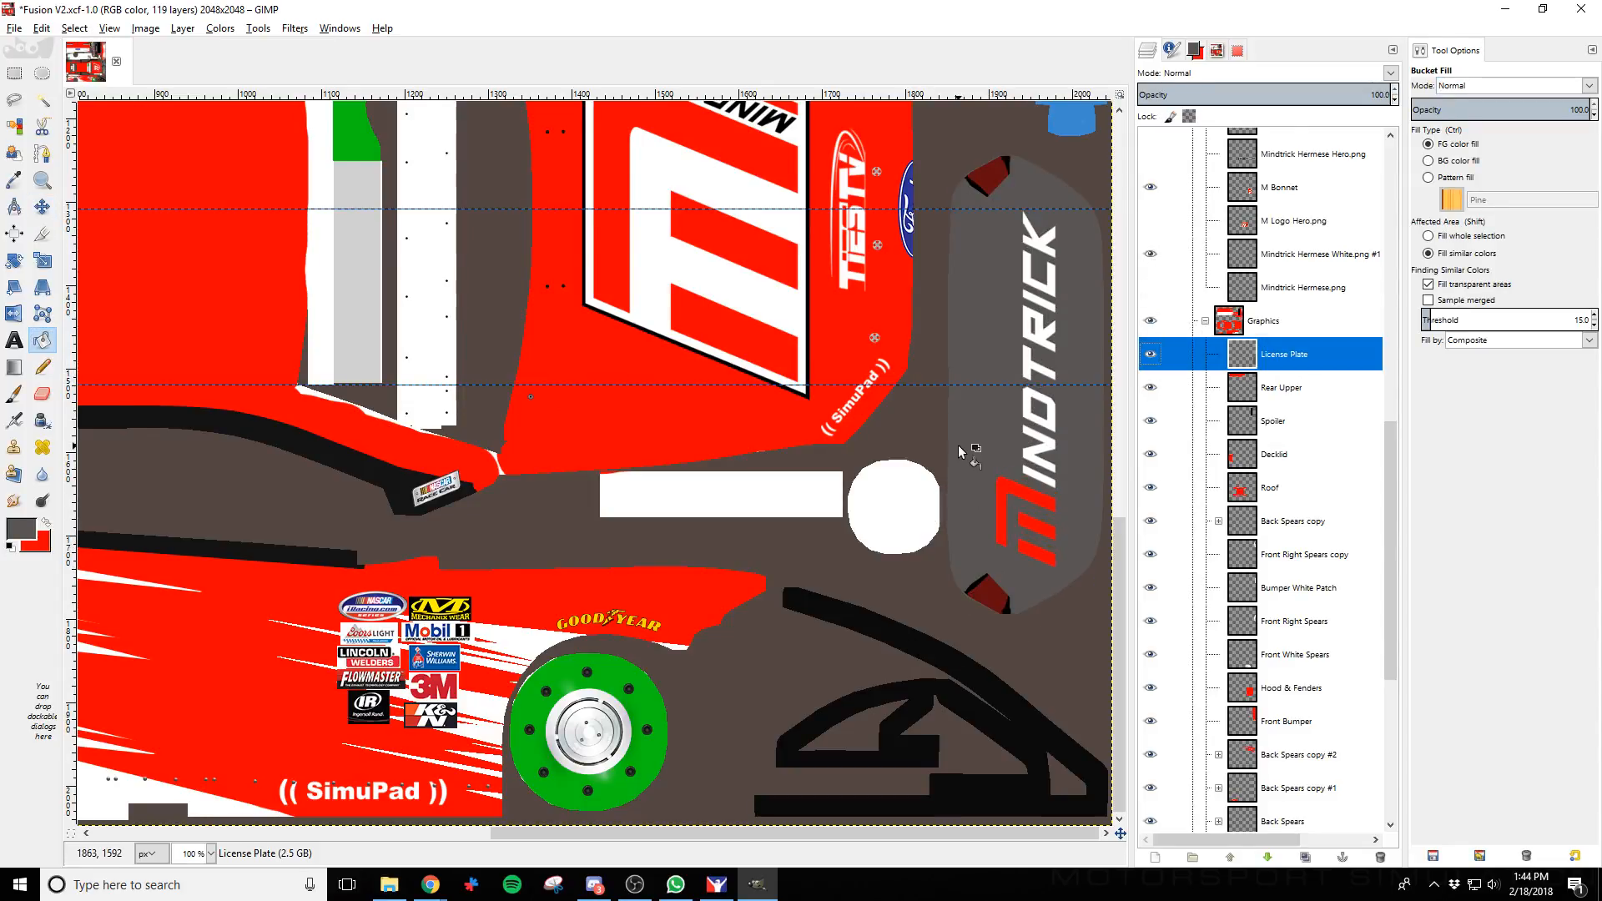
Reload the car in iRacing and orbit the rear to check the dark grey plate
{"action": "key", "text": "alt+Tab"}
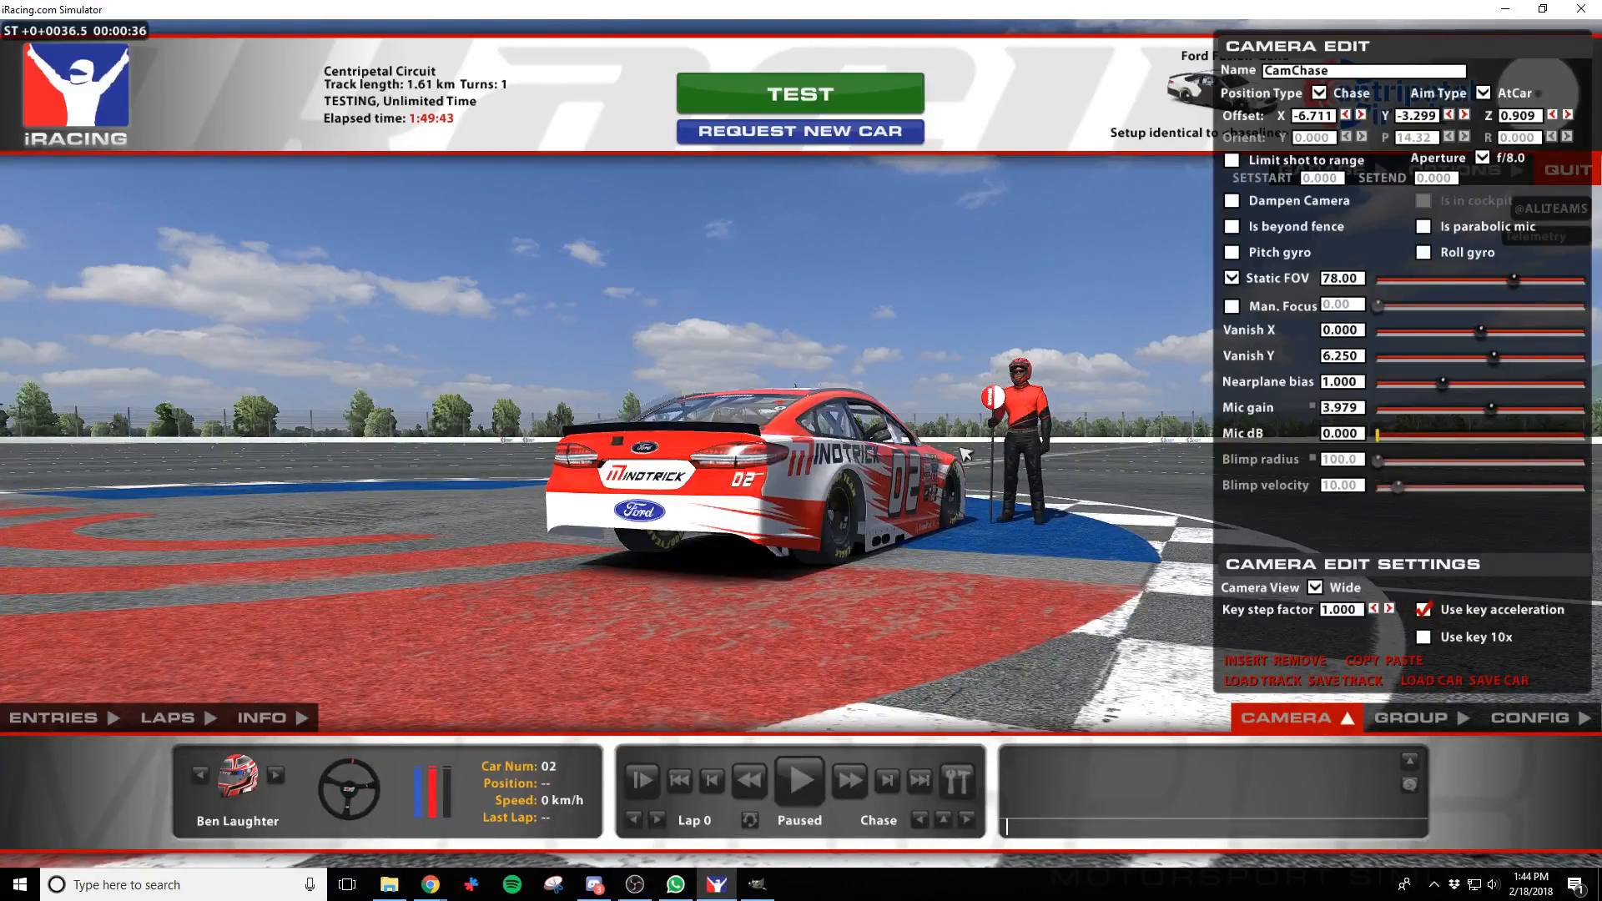
{"action": "key", "text": "ctrl+r"}
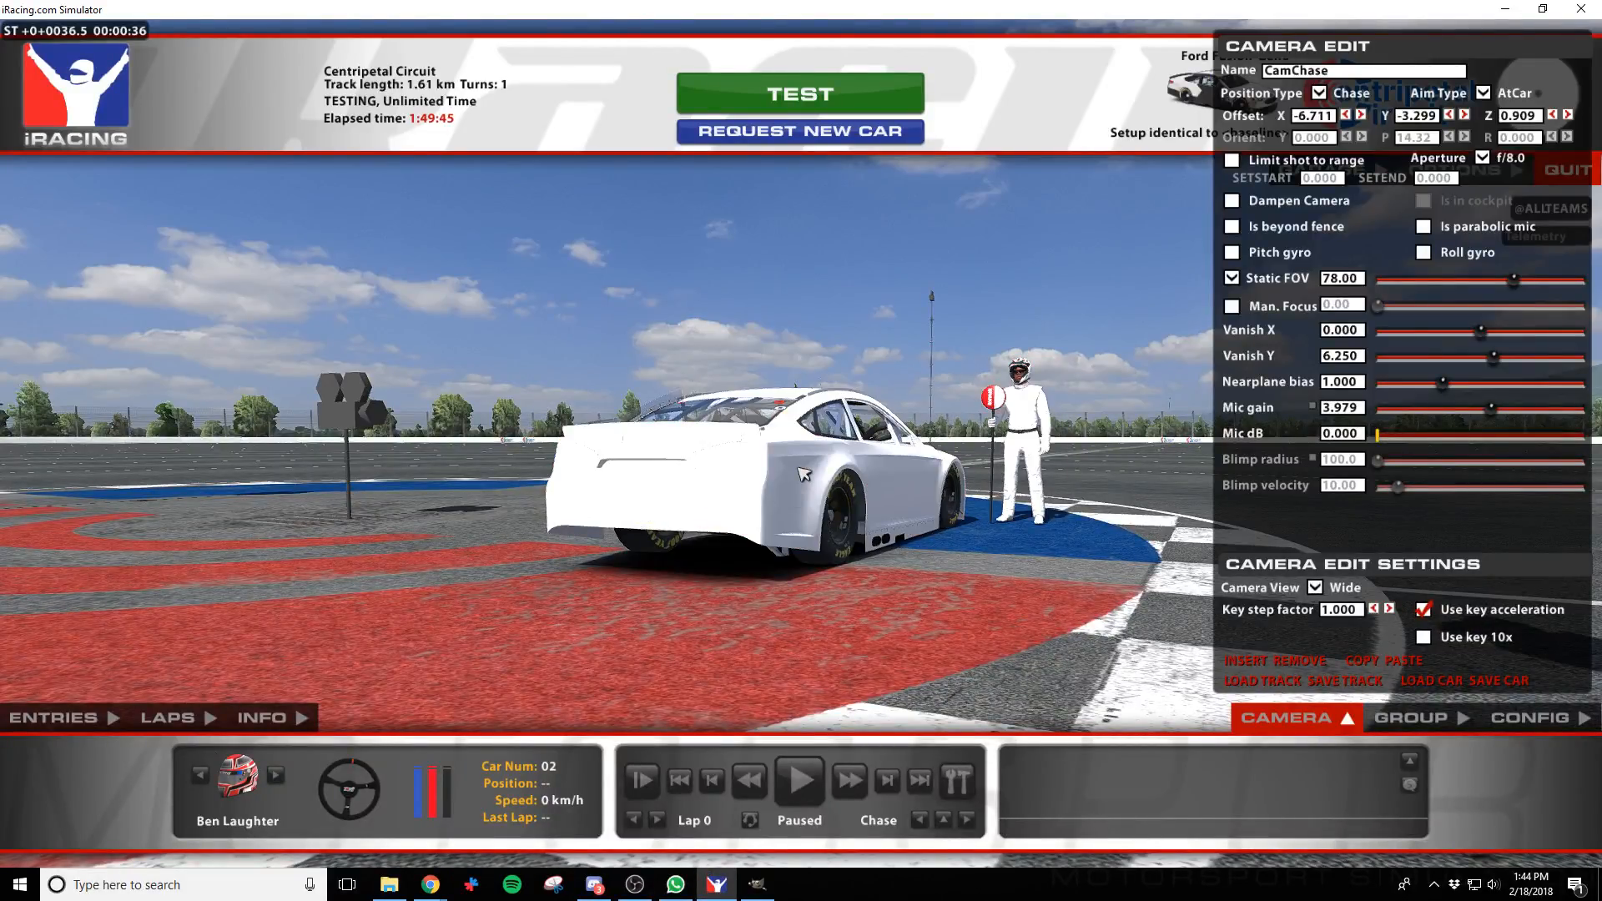
{"action": "key", "text": "a"}
{"action": "key", "text": "a"}
{"action": "key", "text": "a"}
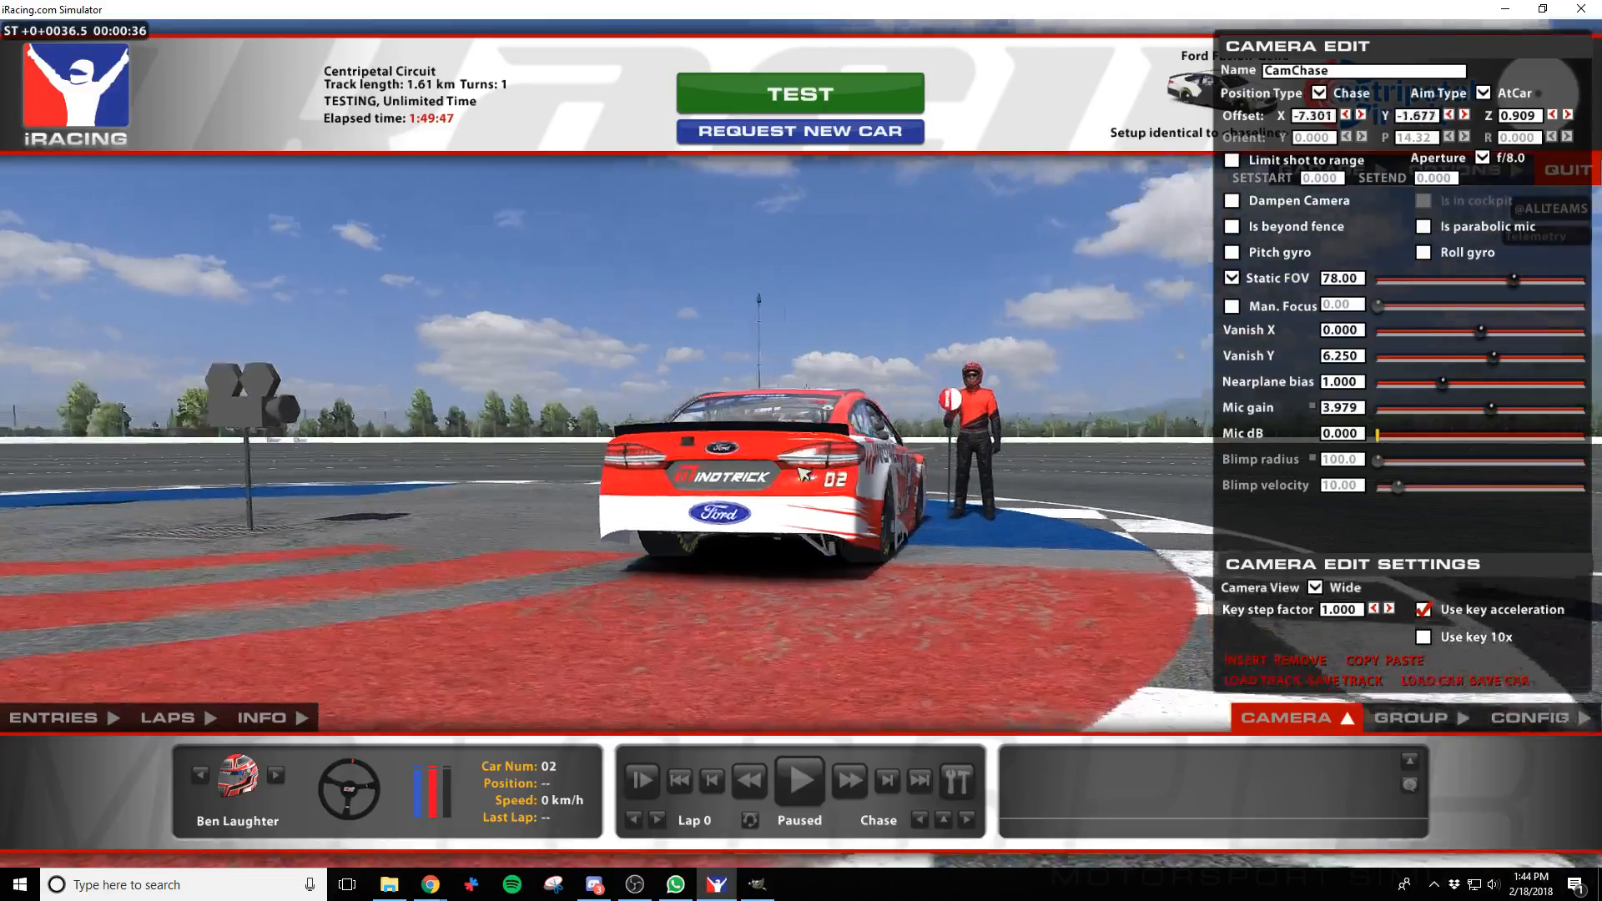
{"action": "key", "text": "w"}
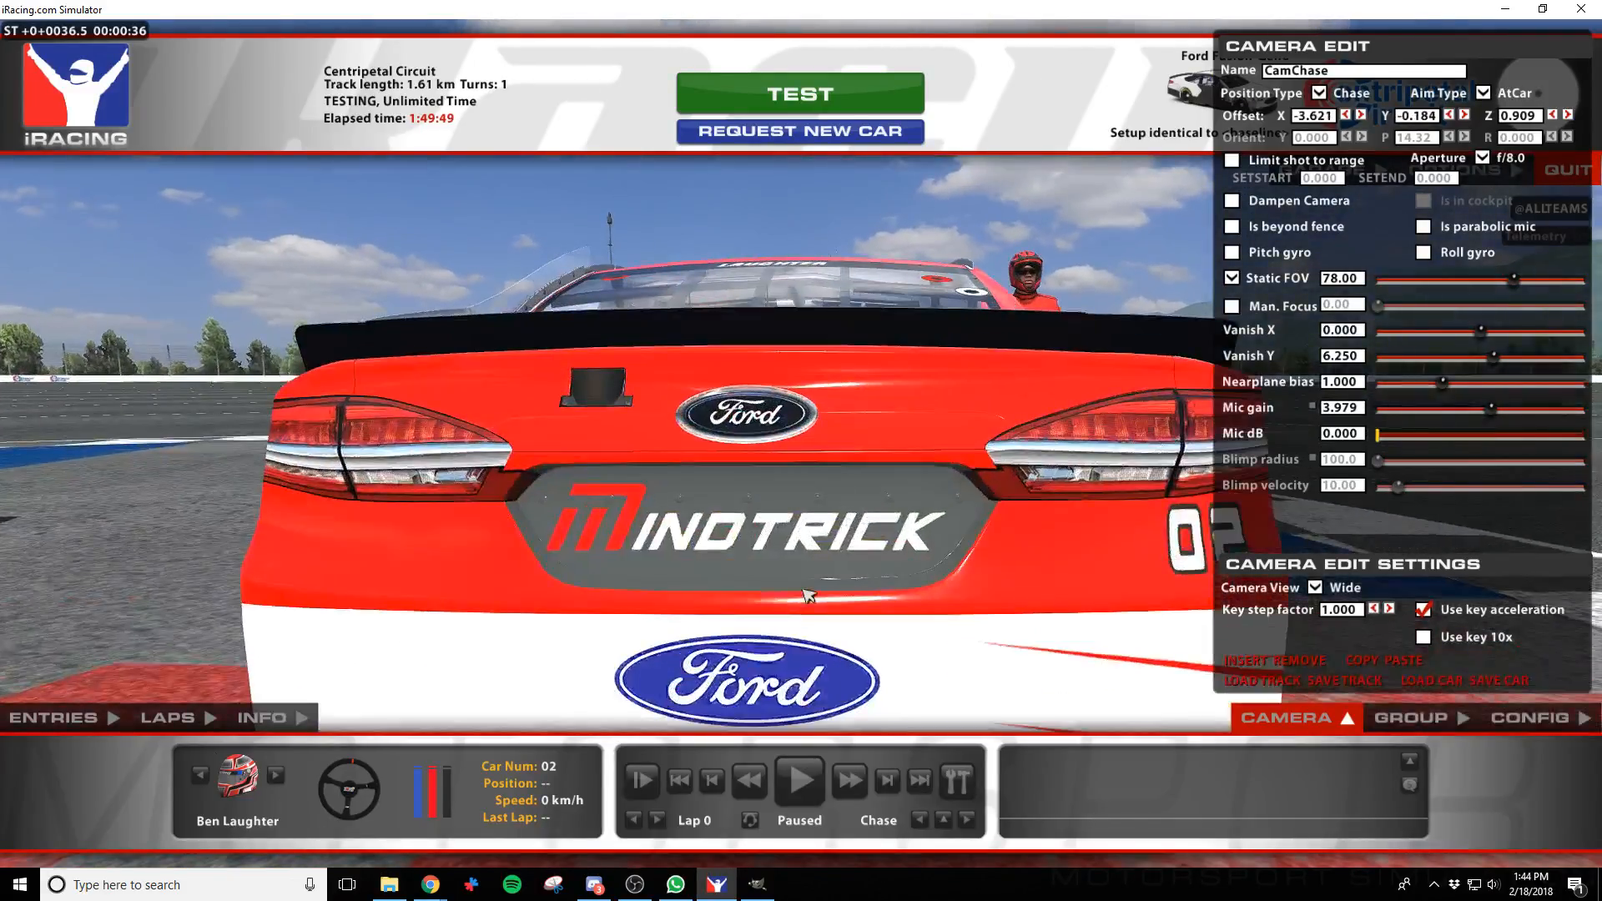
{"action": "key", "text": "s"}
{"action": "key", "text": "d"}
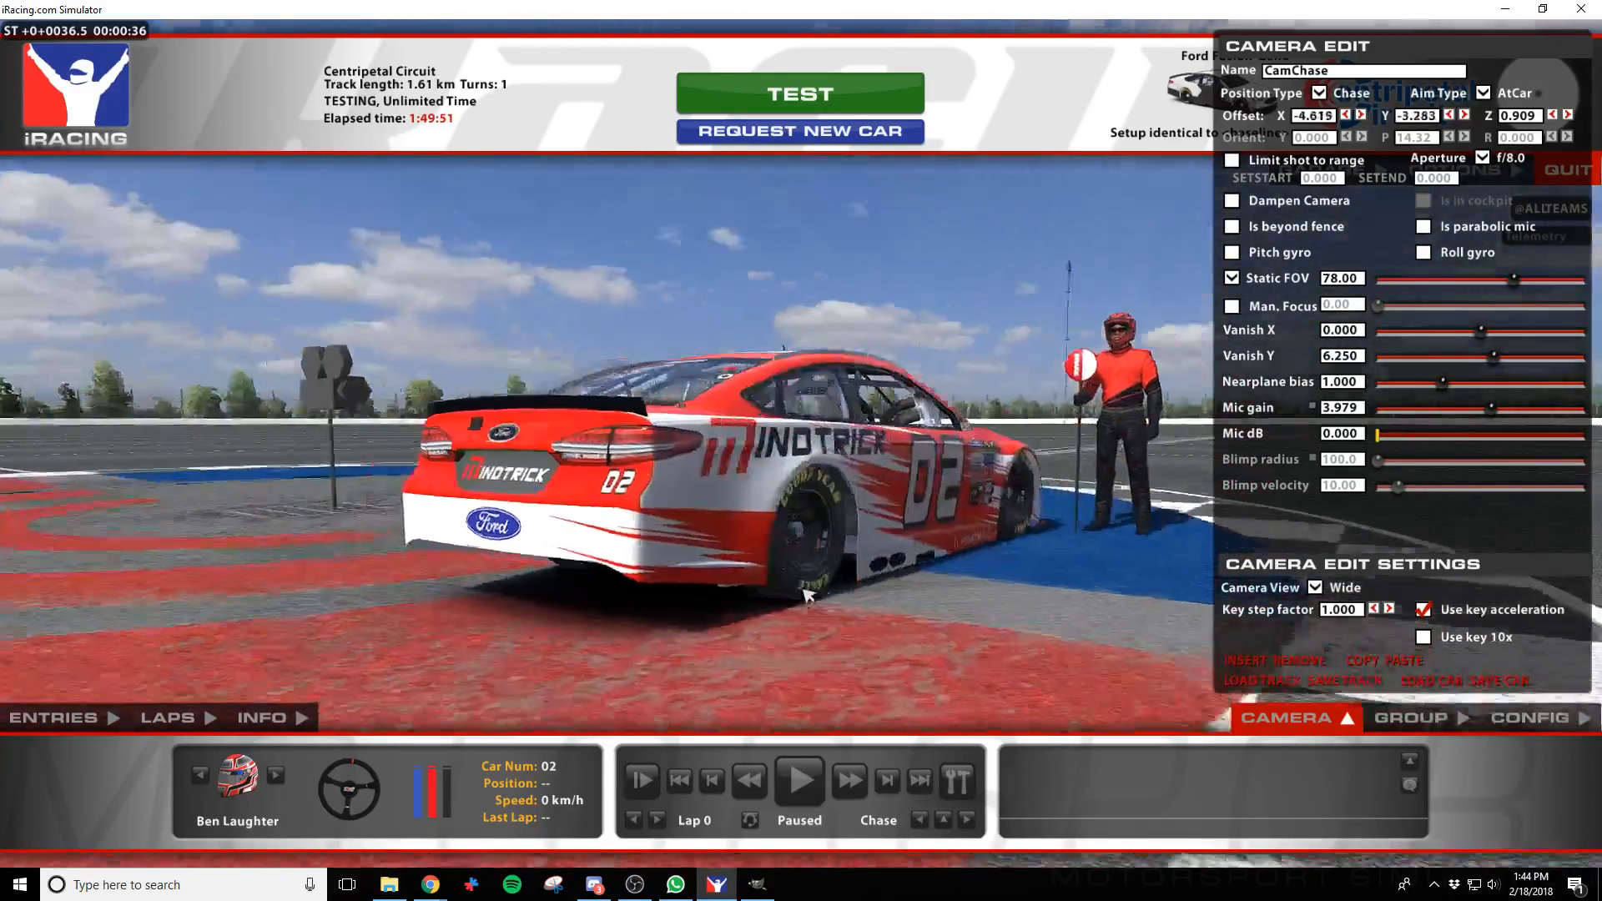
{"action": "key", "text": "a"}
{"action": "key", "text": "a"}
{"action": "key", "text": "a"}
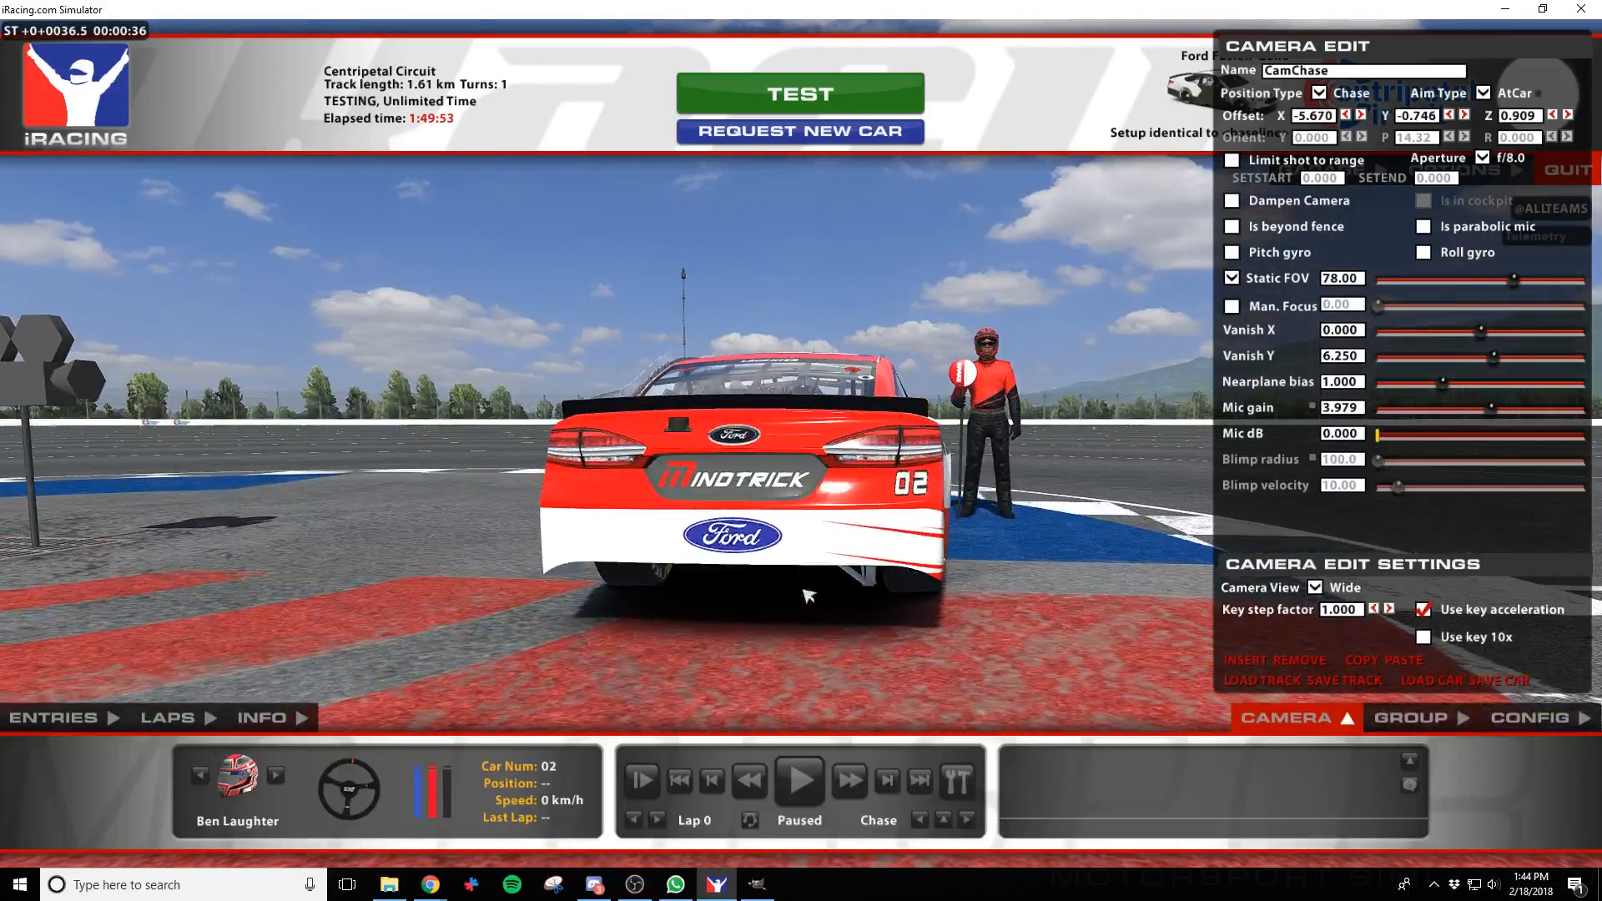
{"action": "key", "text": "d"}
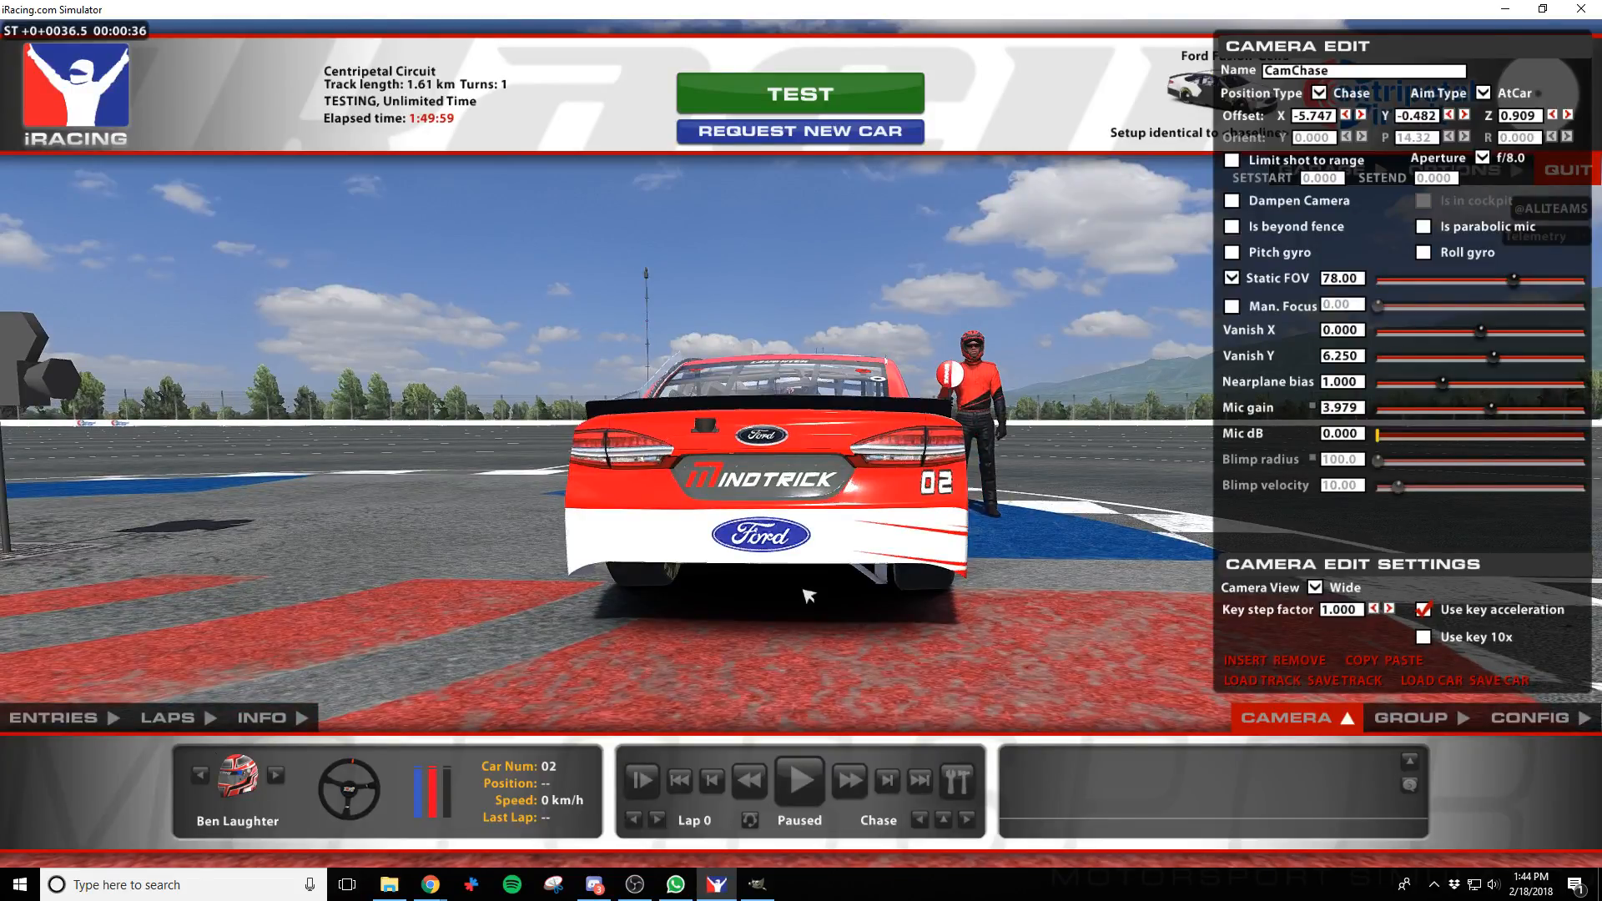
{"action": "key", "text": "alt+Tab"}
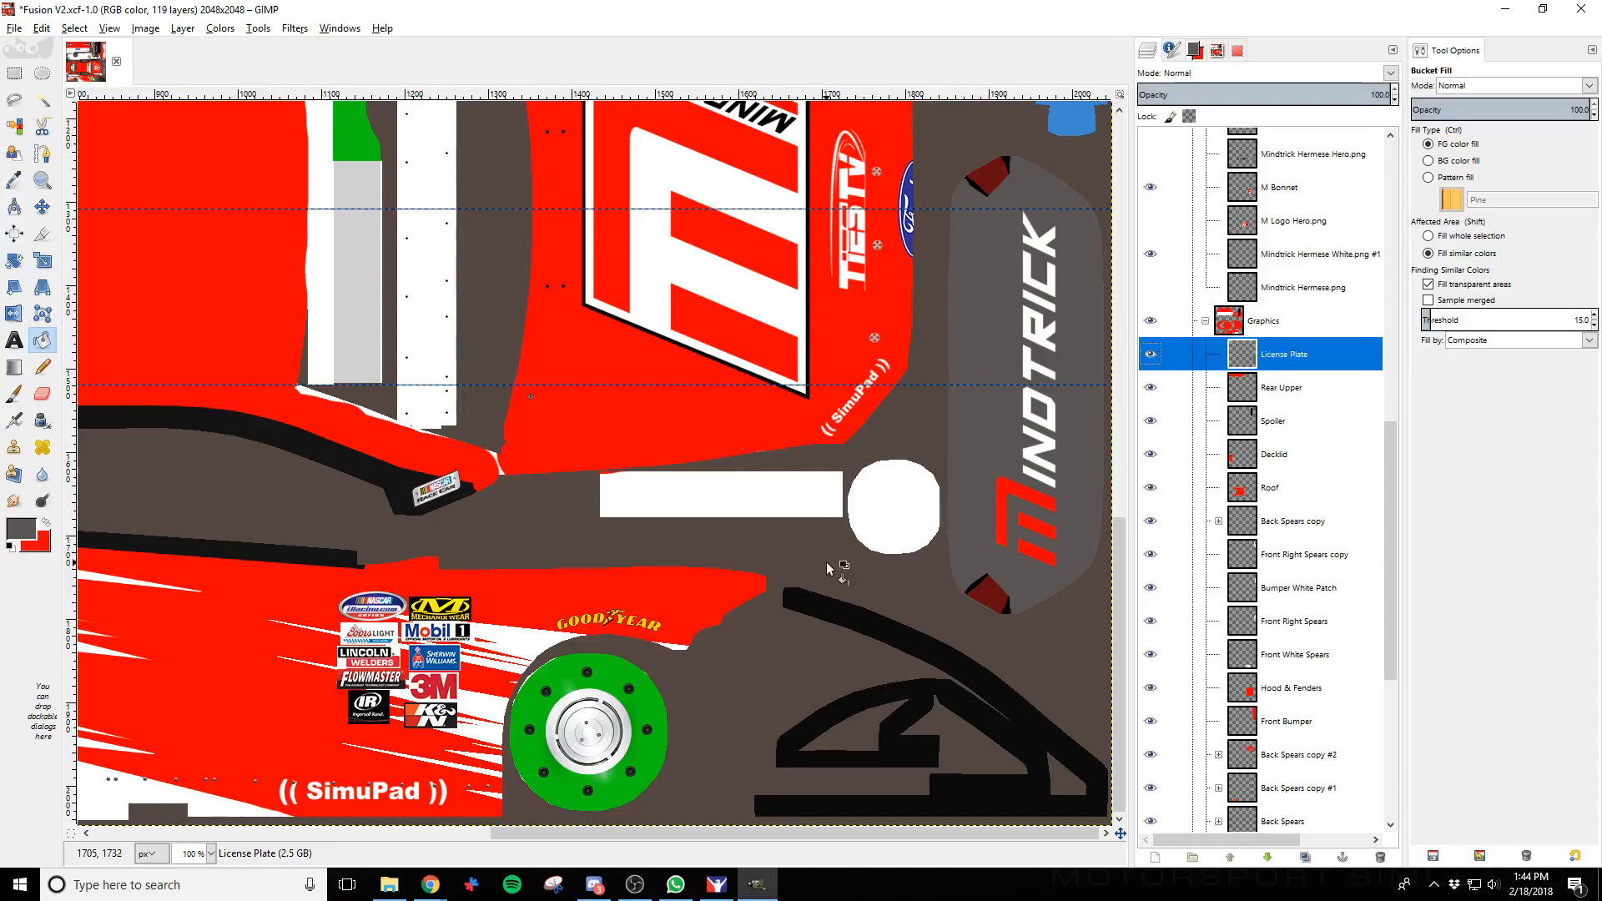
Hide the Rear Upper layer and check the result on the car in iRacing
{"action": "left_click", "coordinate": [1150, 388]}
{"action": "key", "text": "alt+Tab"}
{"action": "key", "text": "ctrl+r"}
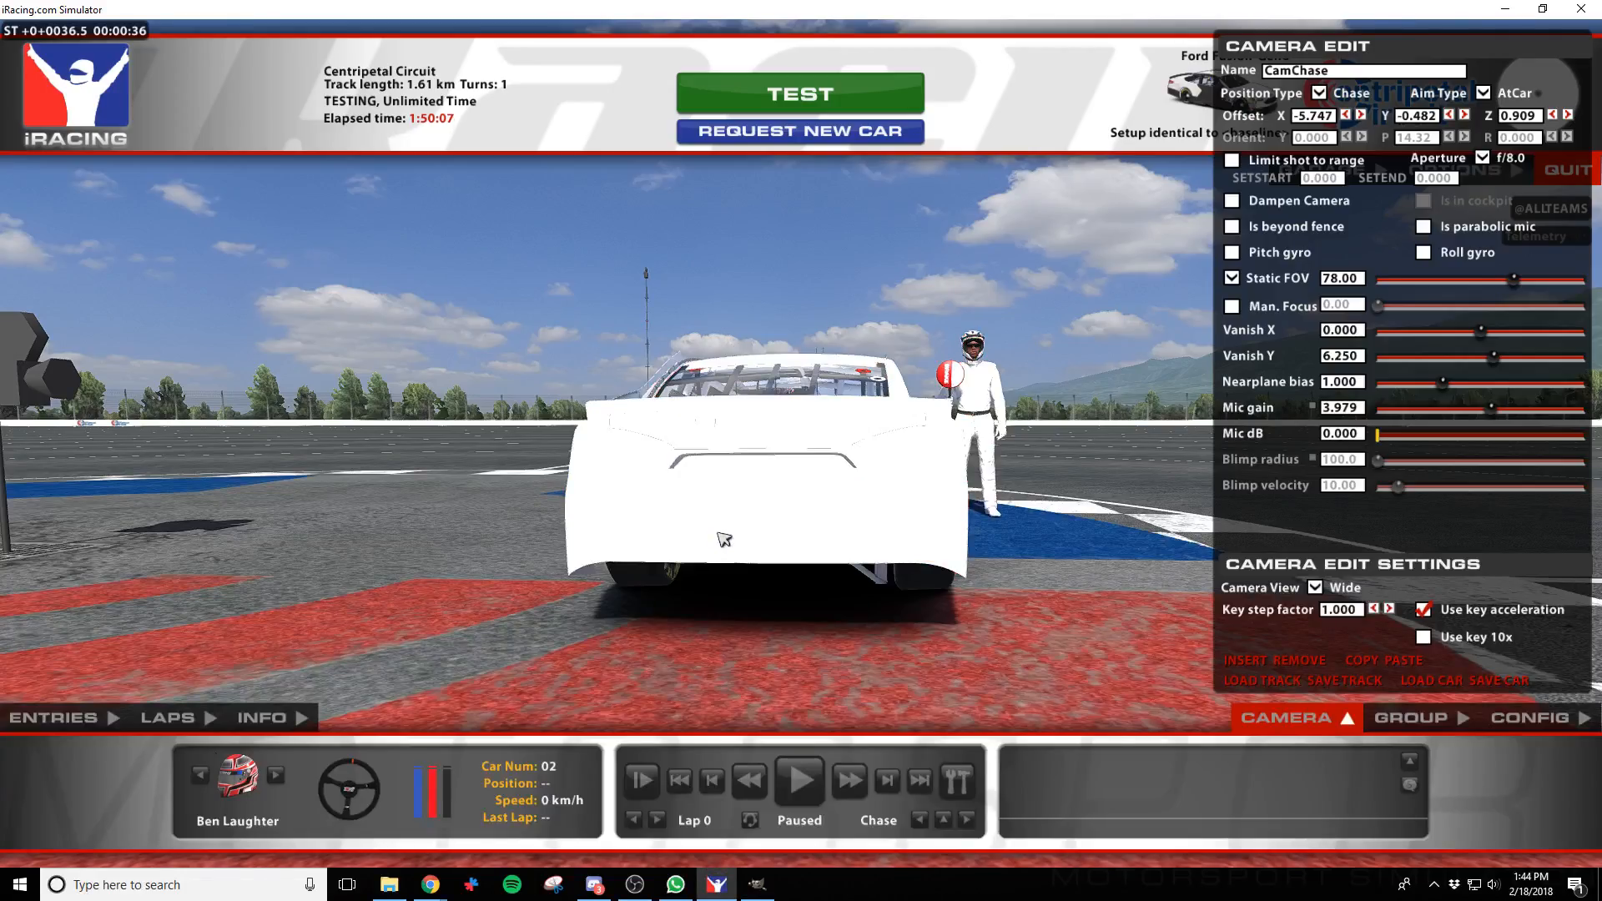
{"action": "key", "text": "d"}
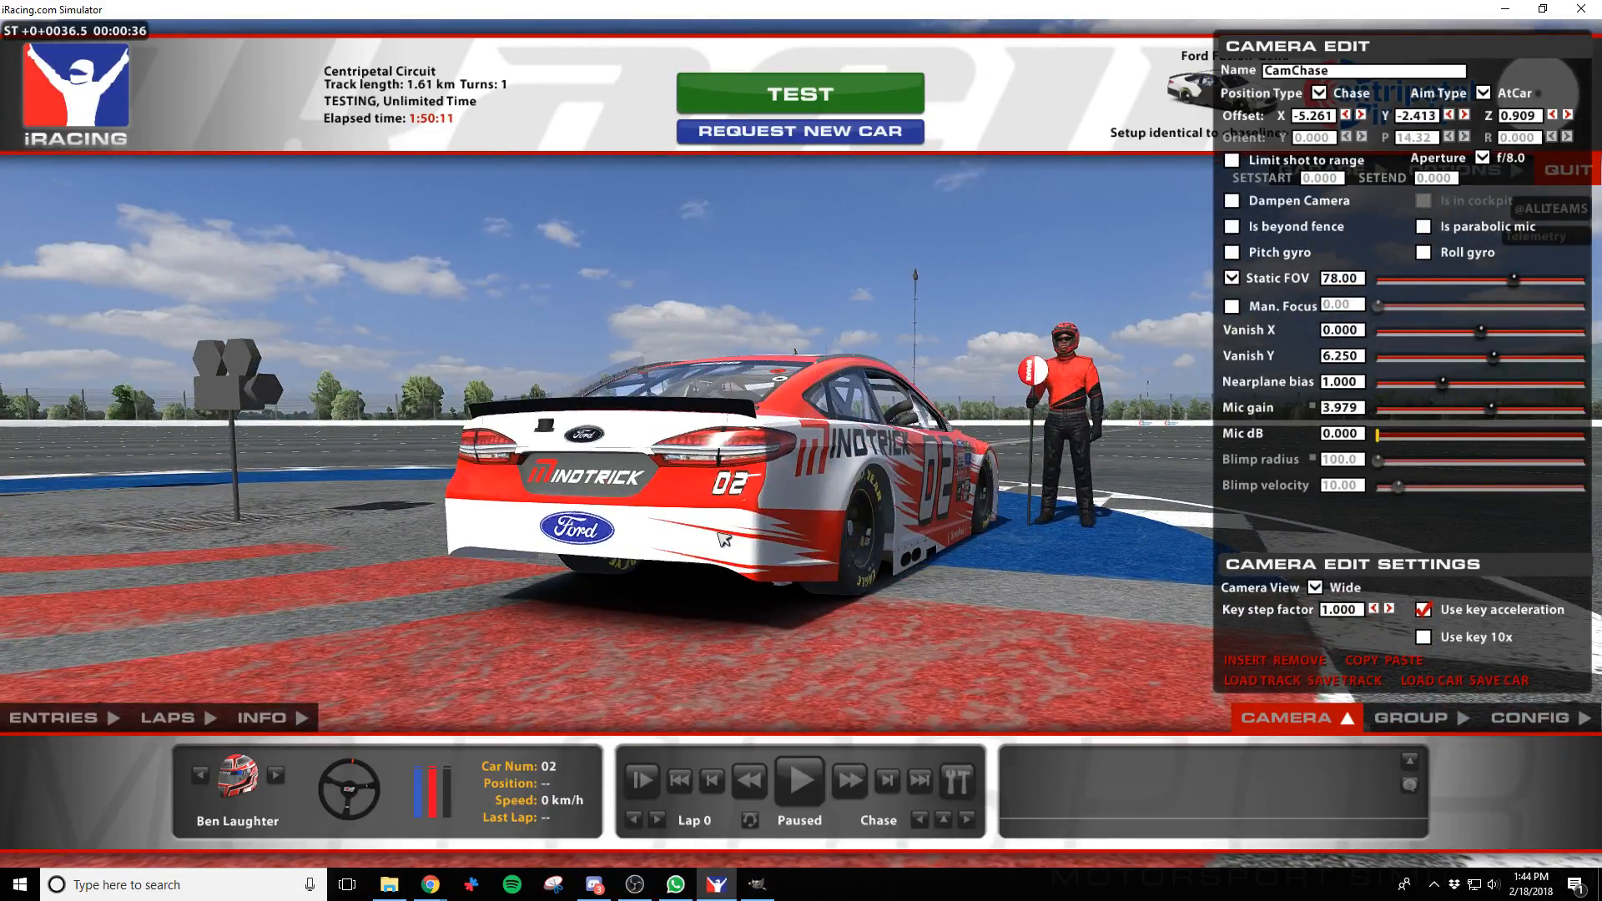
{"action": "key", "text": "alt+Tab"}
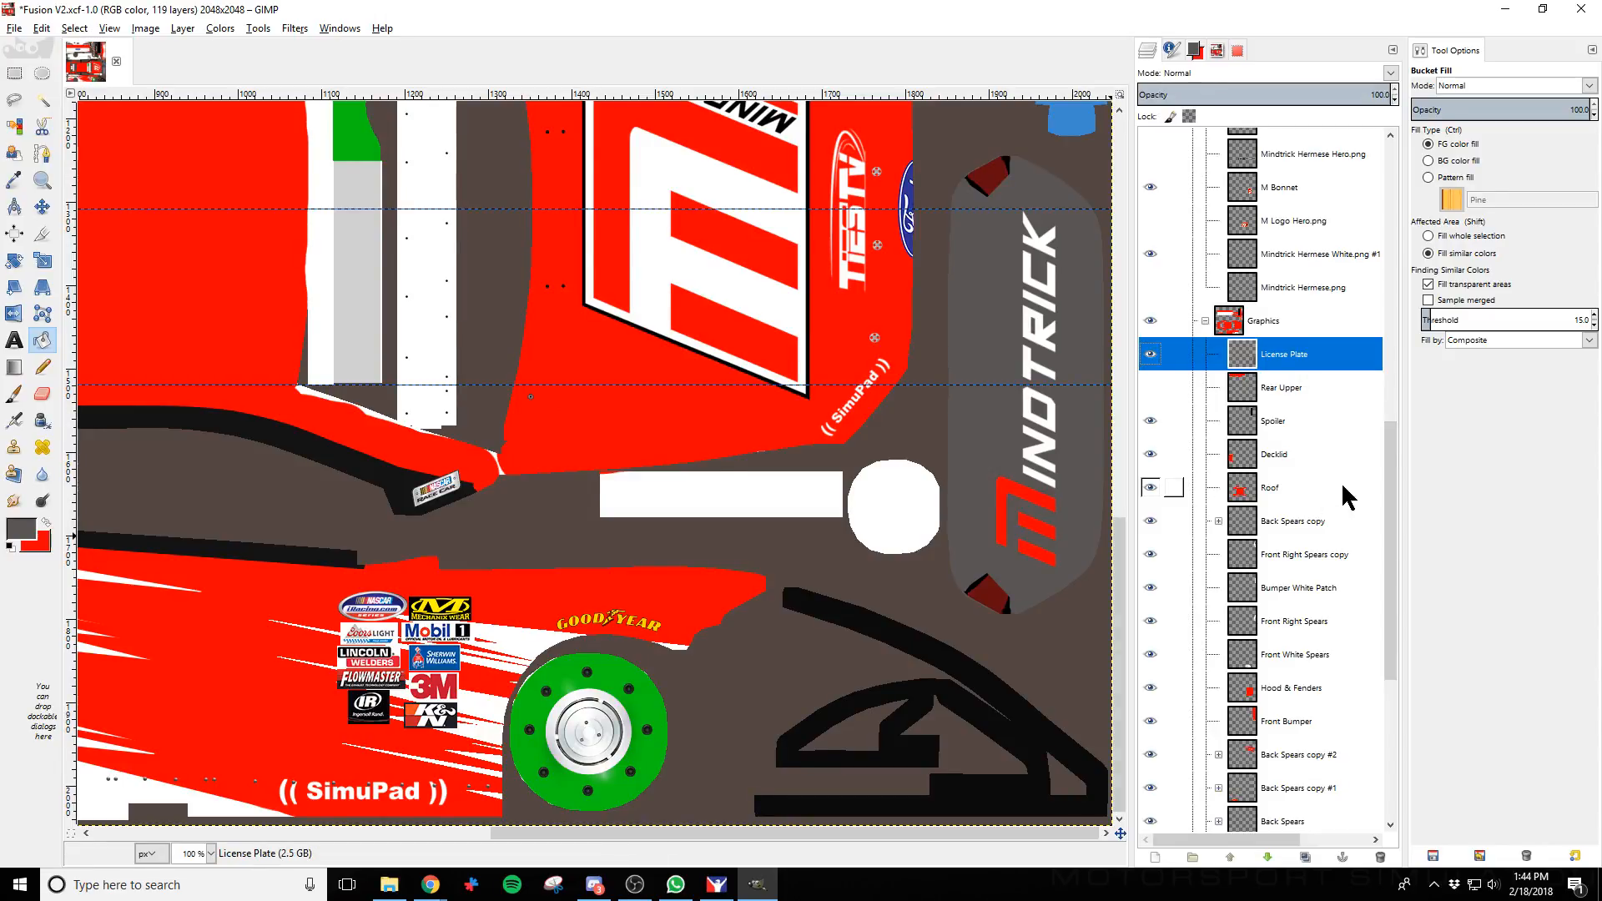
{"action": "key", "text": "alt+Tab"}
{"action": "key", "text": "alt+Tab"}
{"action": "key", "text": "alt+Tab"}
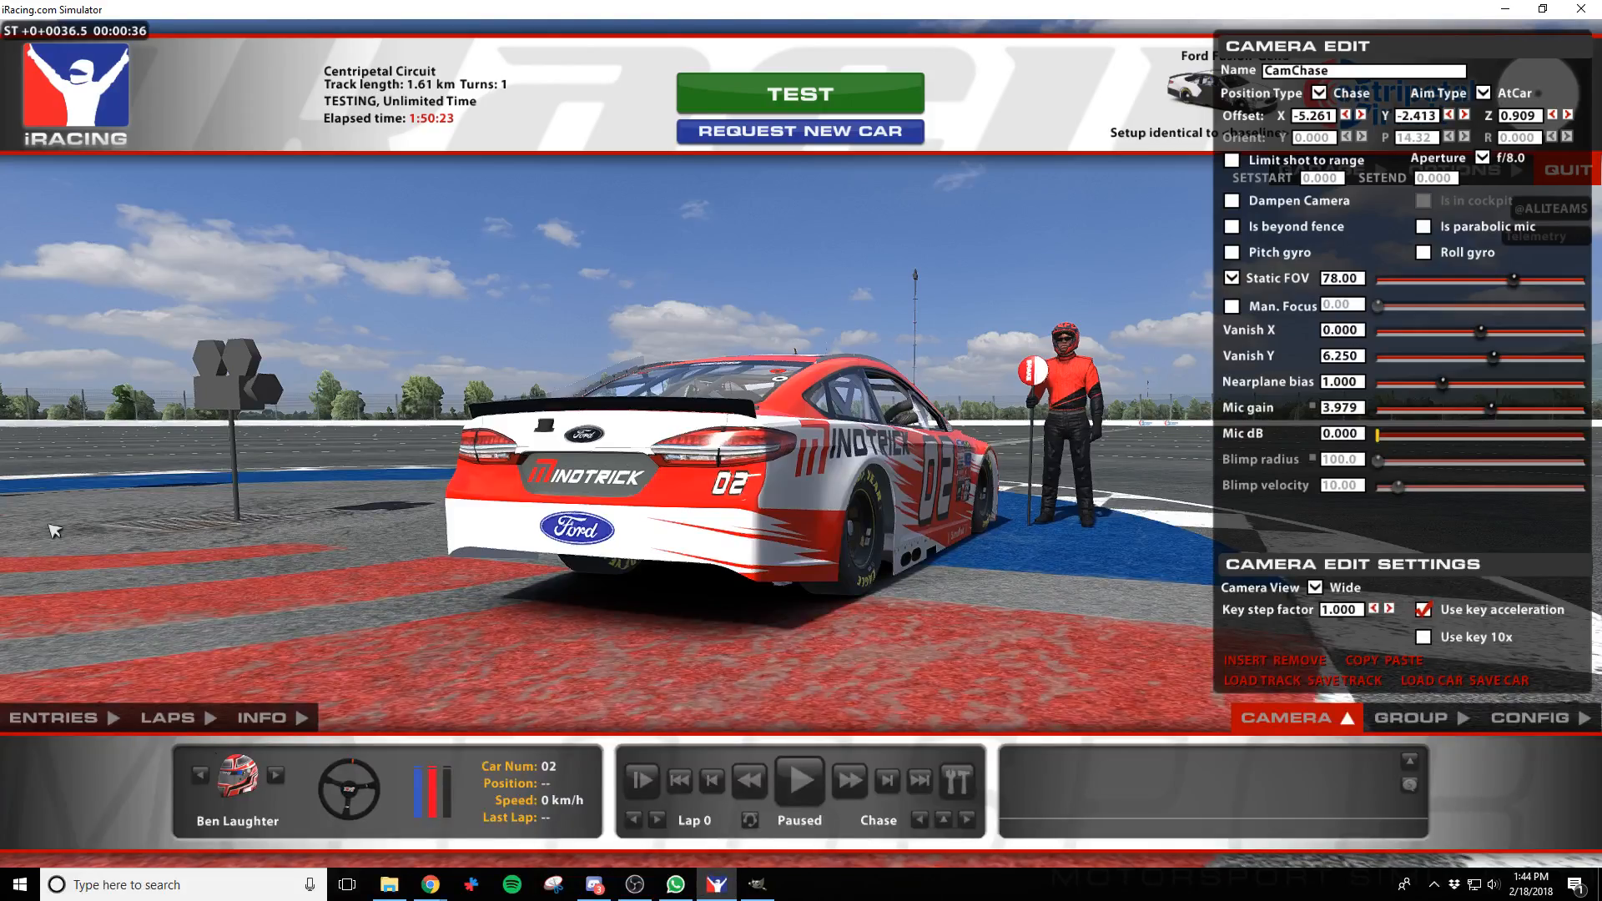
{"action": "key", "text": "alt+Tab"}
Refill the rear panel white, show the dark Mindtrick Hermese logo, hide the white one, and export
{"action": "left_click", "coordinate": [11, 547]}
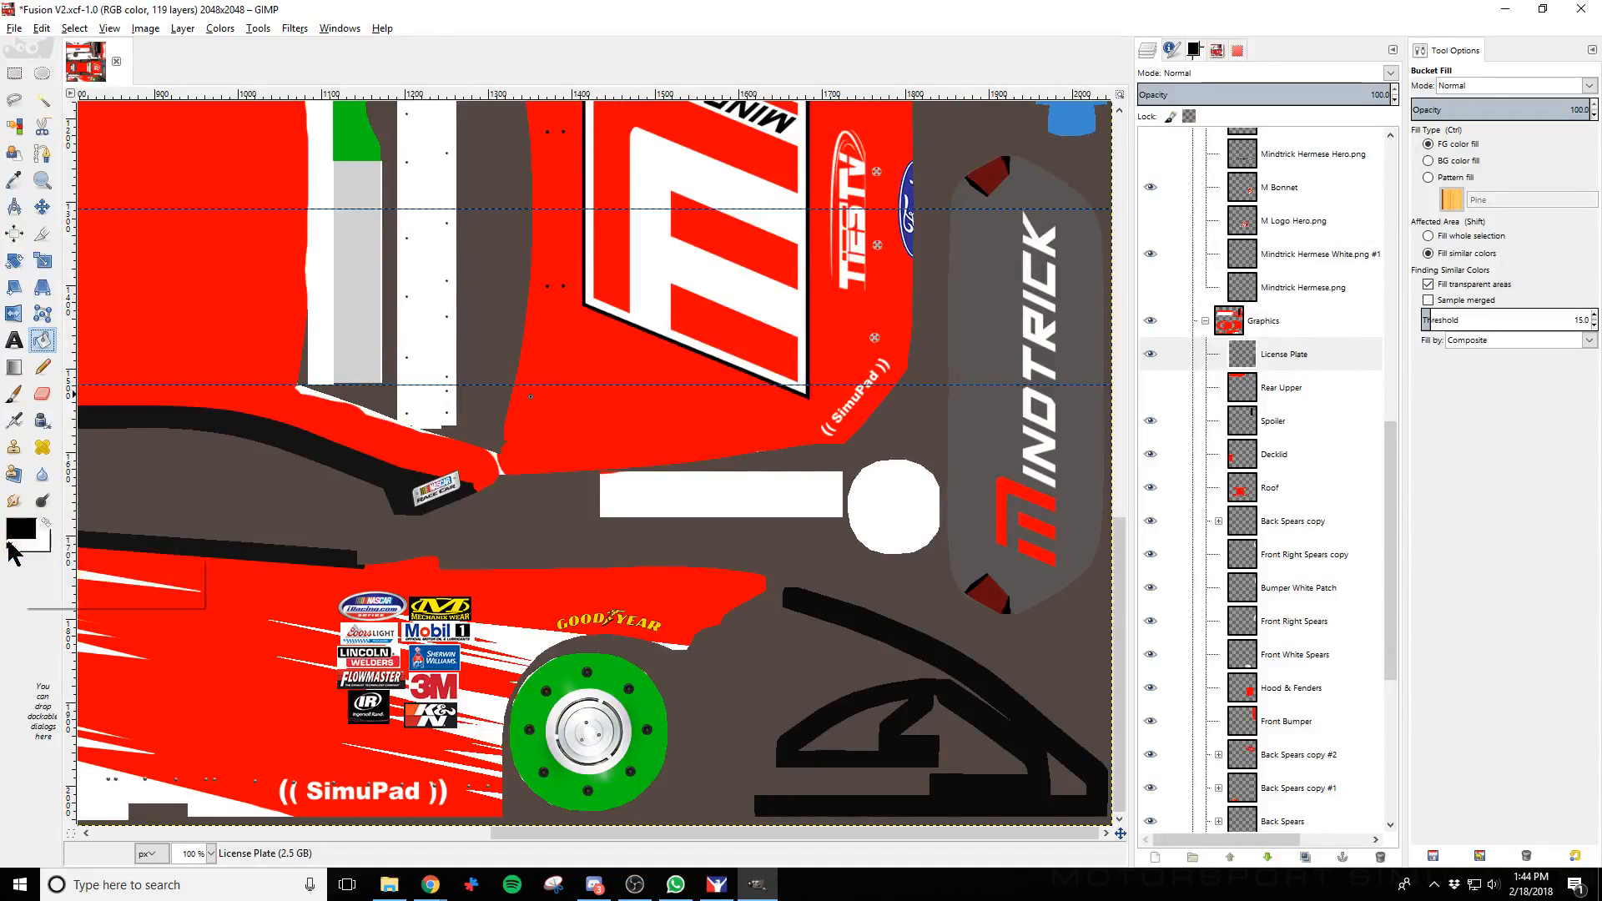
{"action": "left_click", "coordinate": [46, 524]}
{"action": "left_click", "coordinate": [969, 443]}
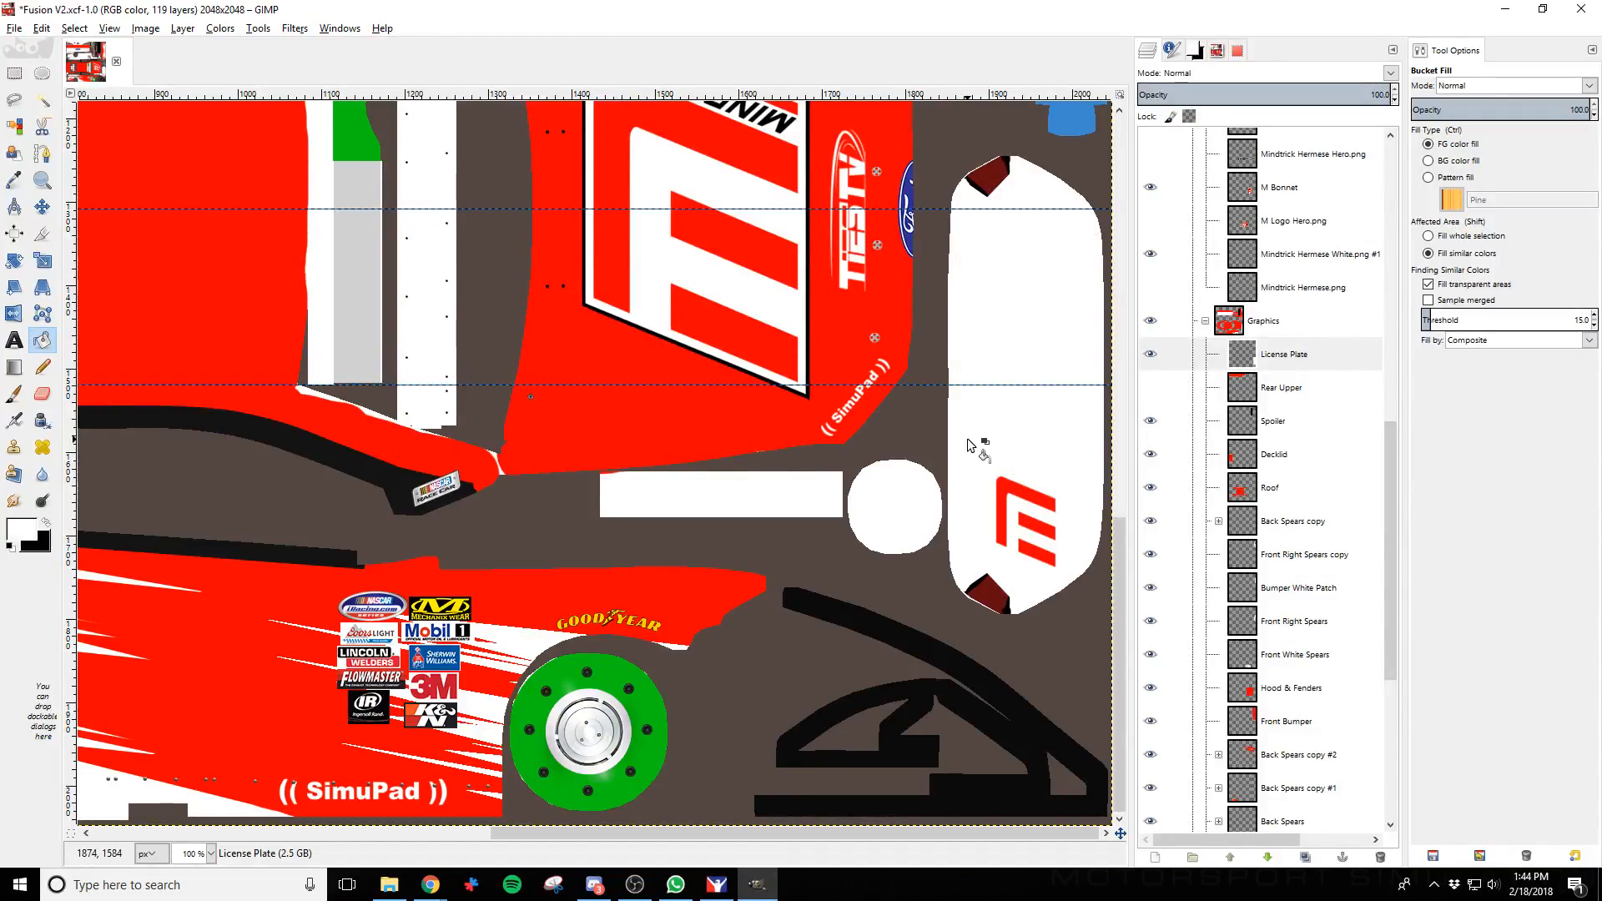
{"action": "left_click", "coordinate": [1150, 287]}
{"action": "left_click", "coordinate": [1150, 254]}
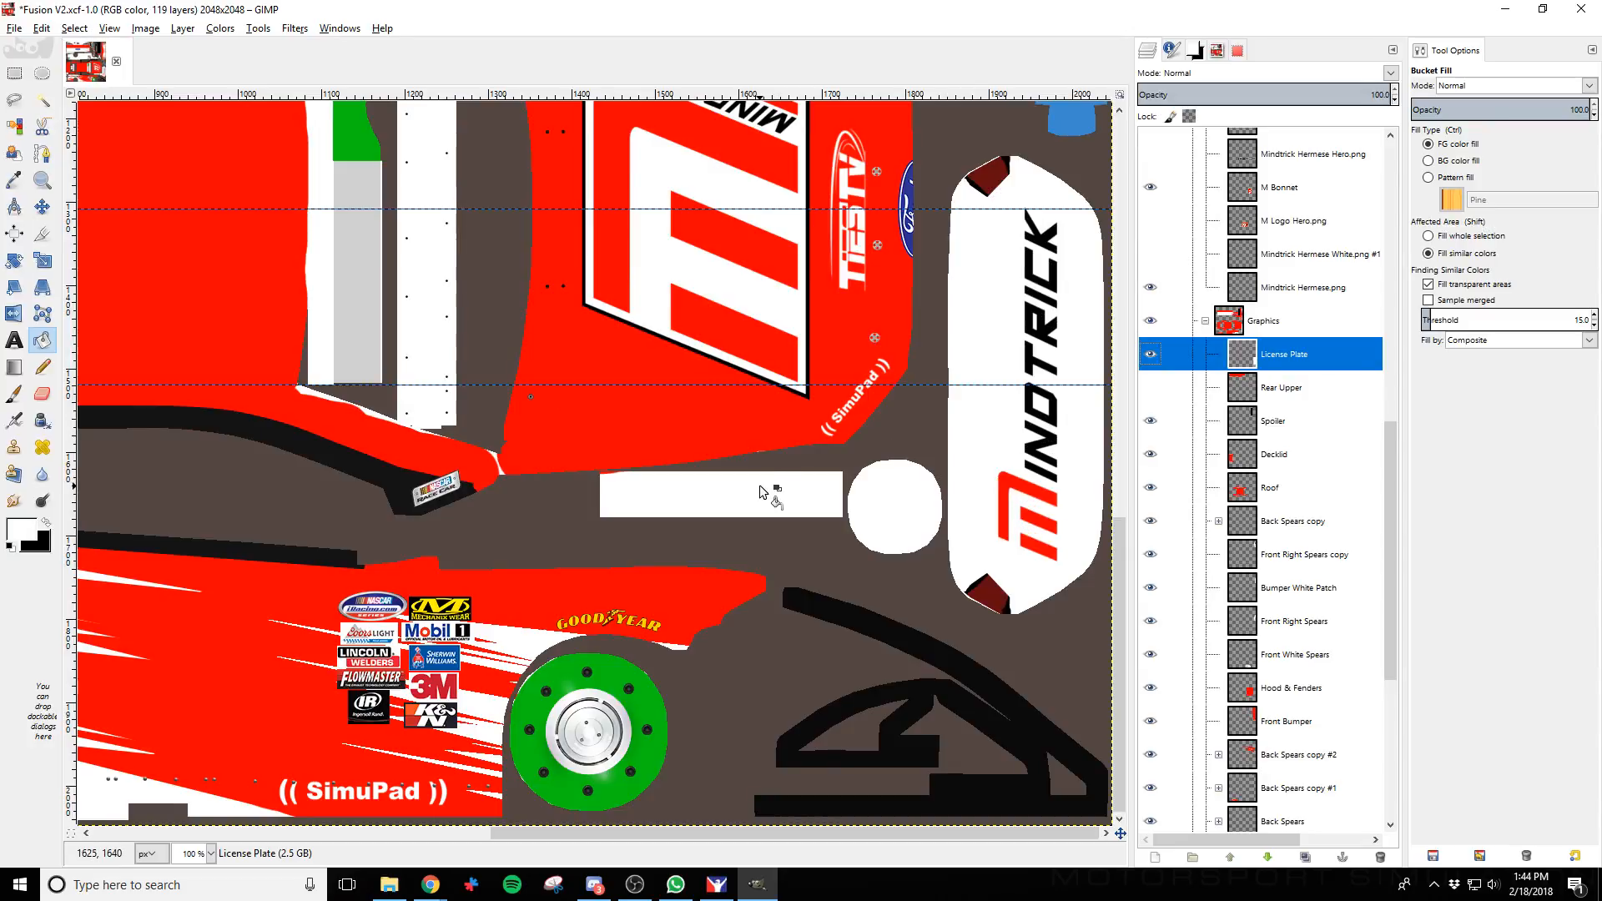
{"action": "key", "text": "alt+Tab"}
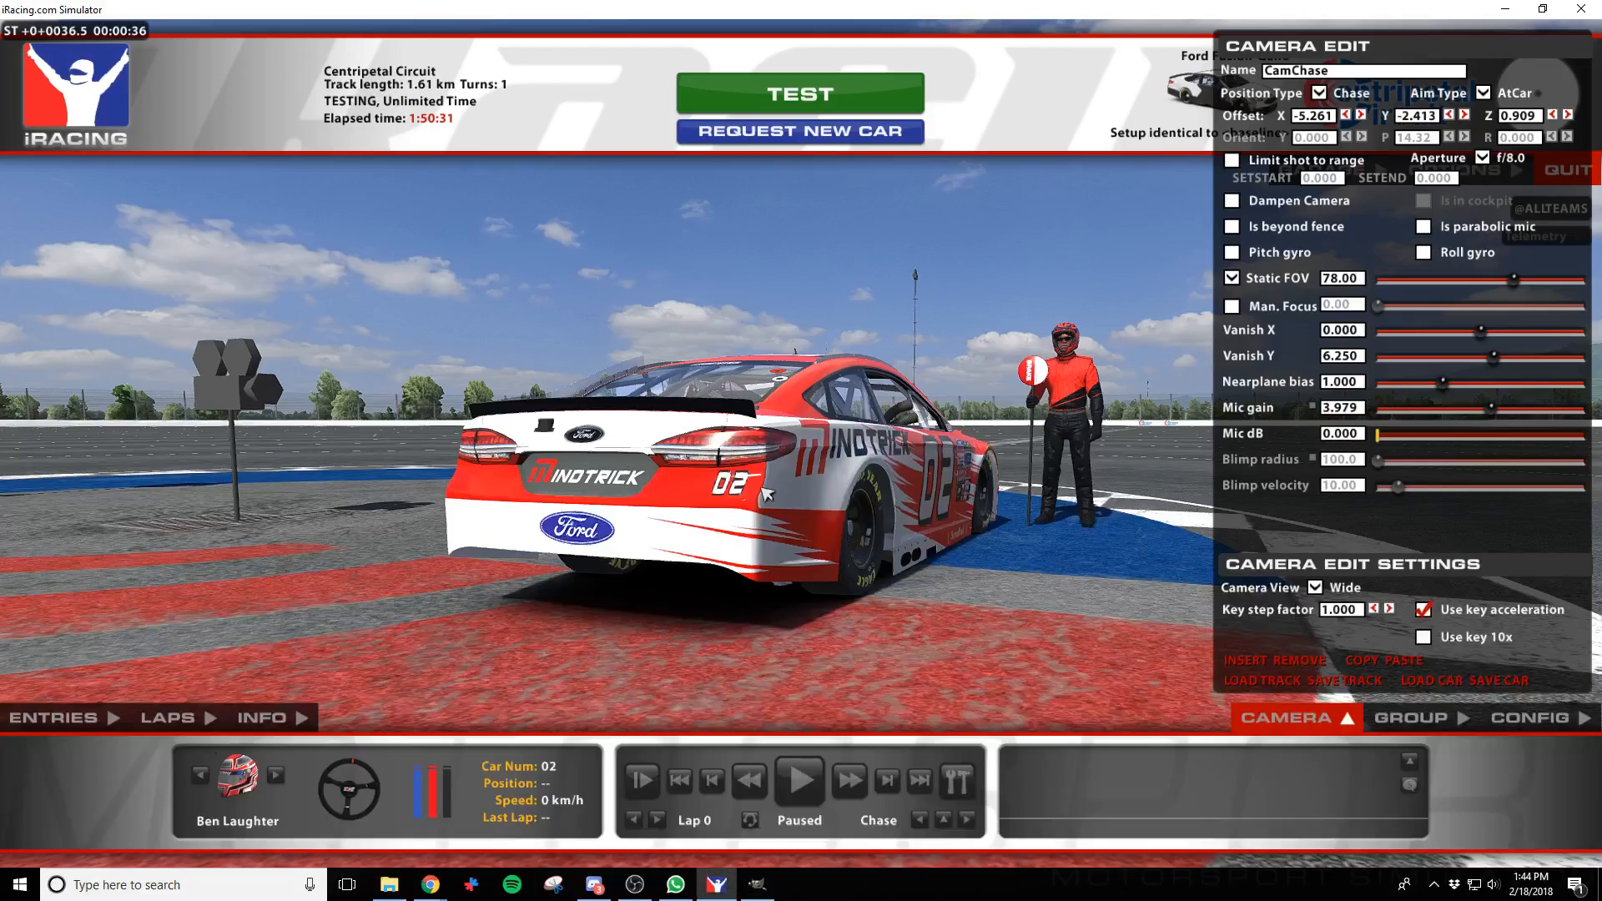
Orbit the iRacing camera round to a close view behind the car
{"action": "key", "text": "a"}
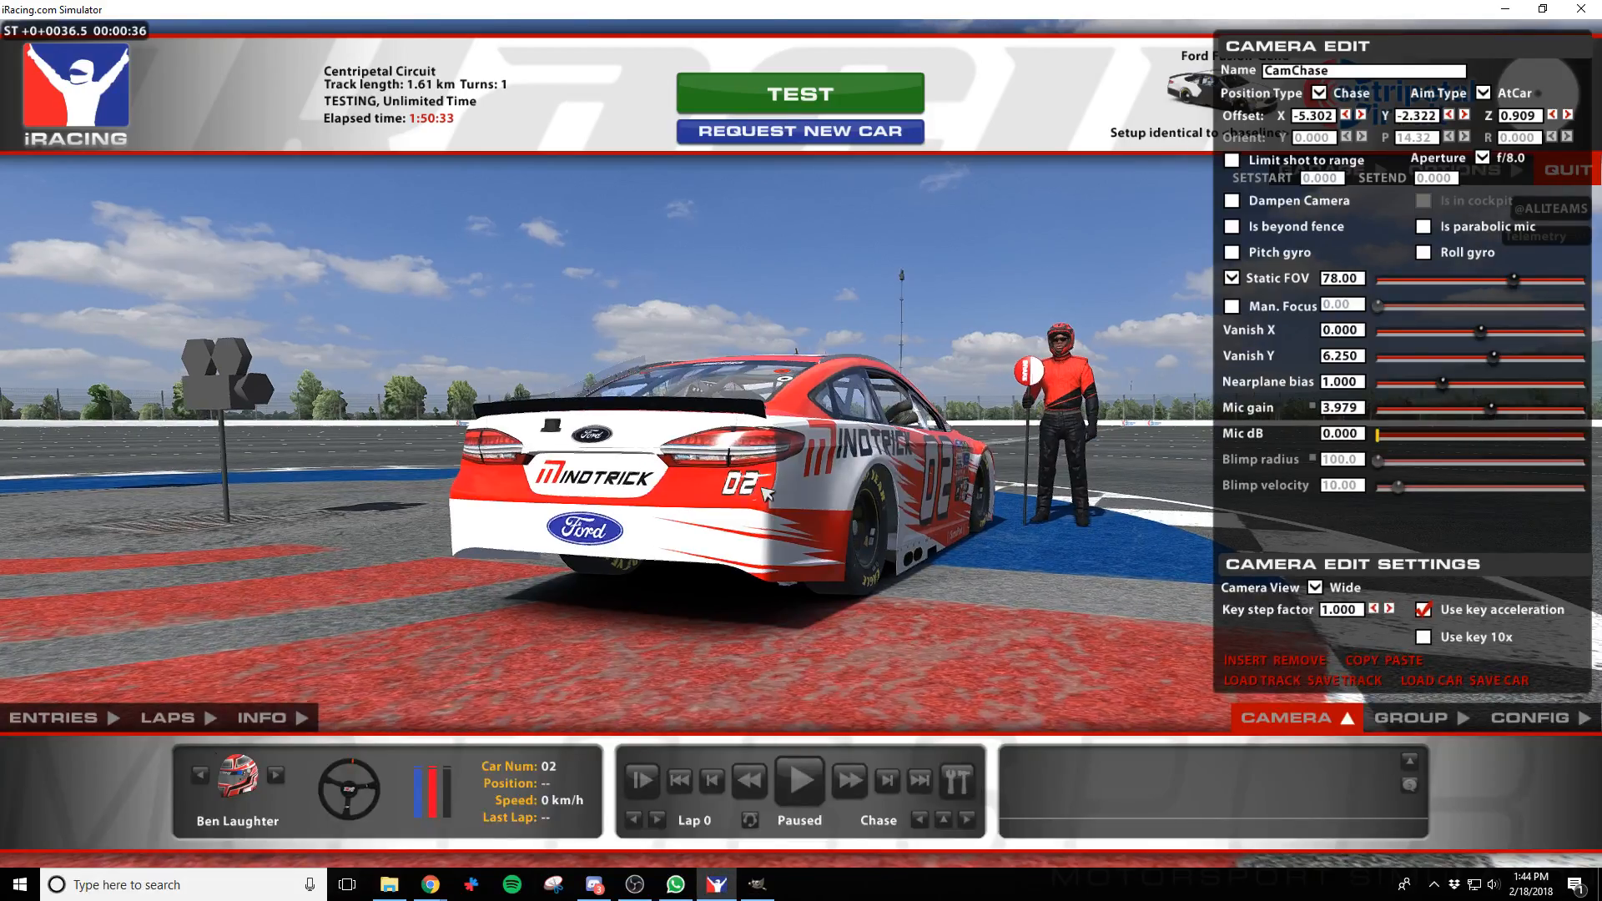
{"action": "key", "text": "d"}
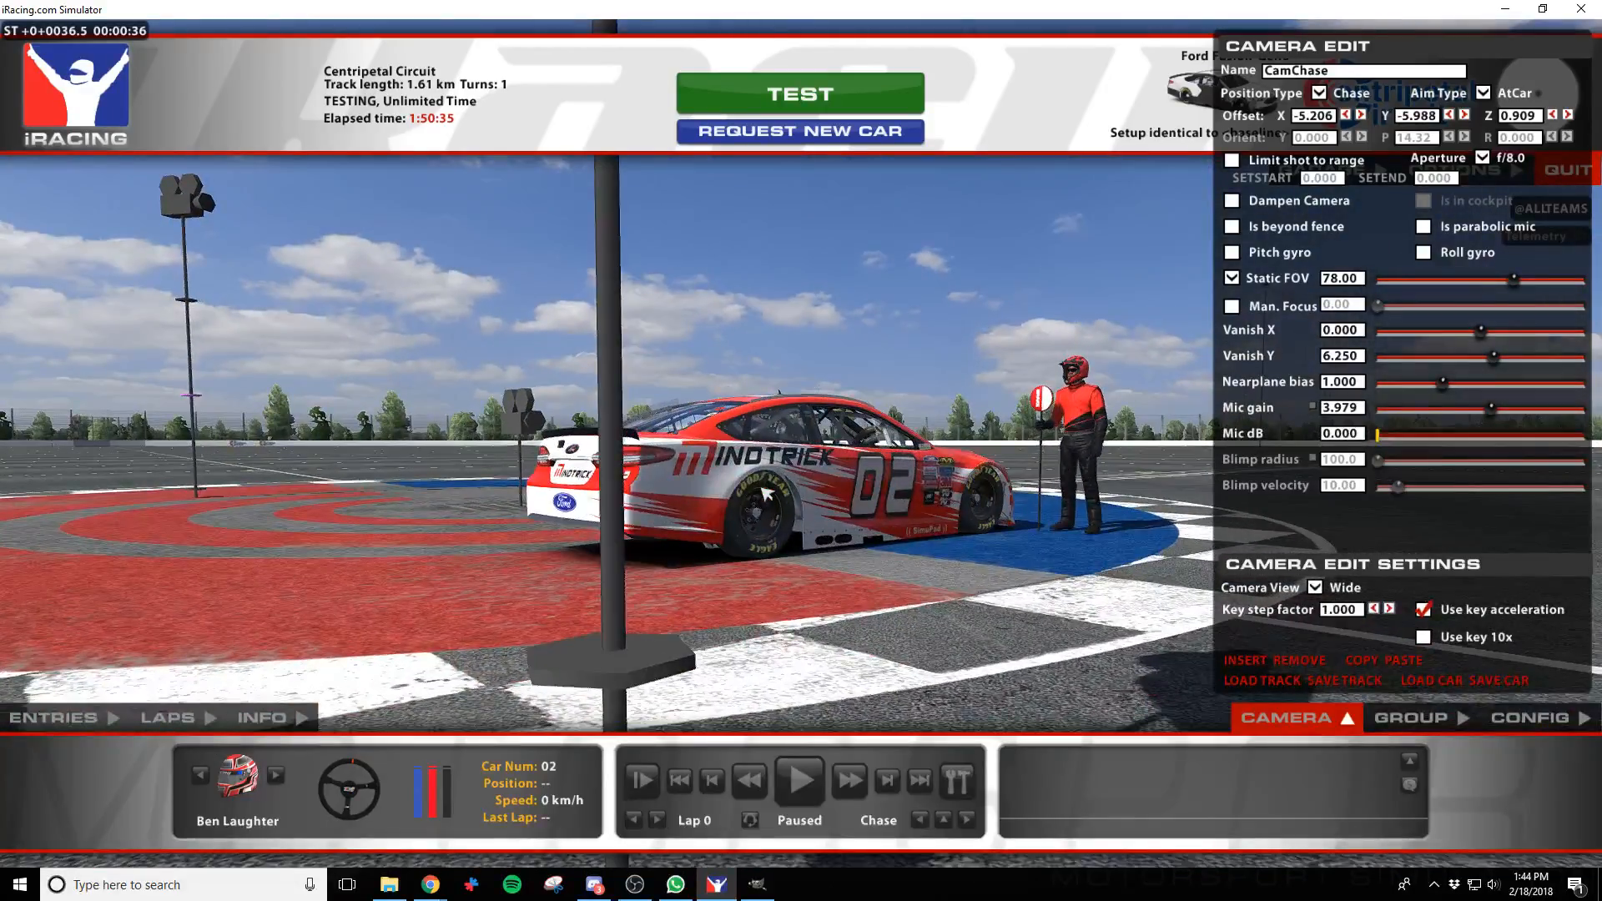
{"action": "key", "text": "w"}
{"action": "key", "text": "a"}
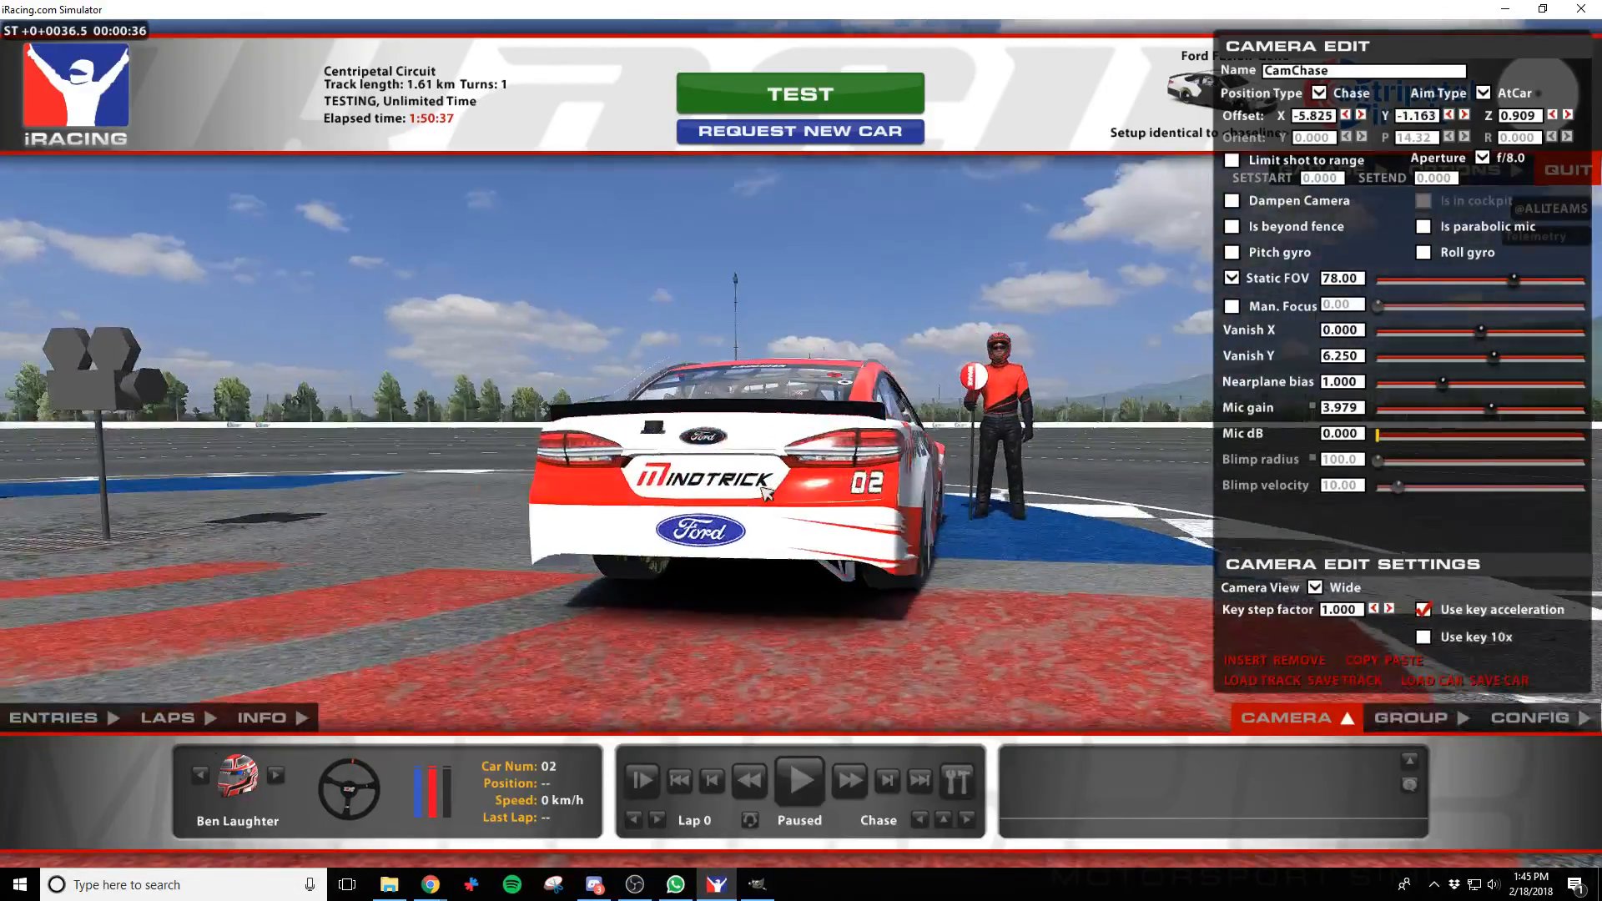
{"action": "key", "text": "w"}
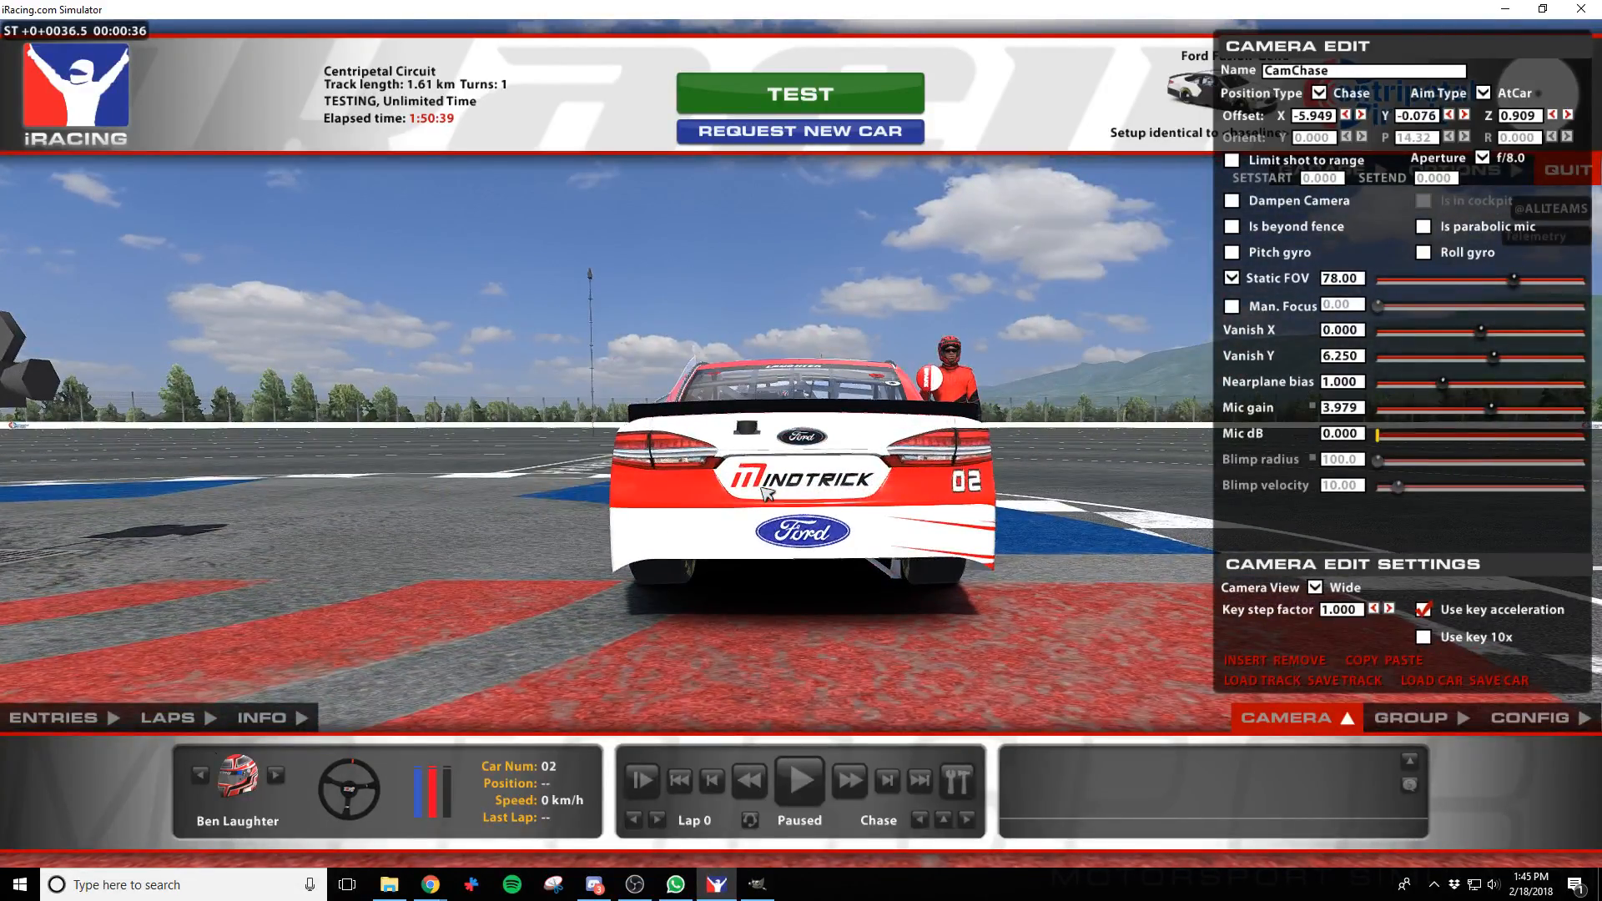
Show the Rear Upper layer in GIMP and check it on the car in iRacing
{"action": "key", "text": "alt+Tab"}
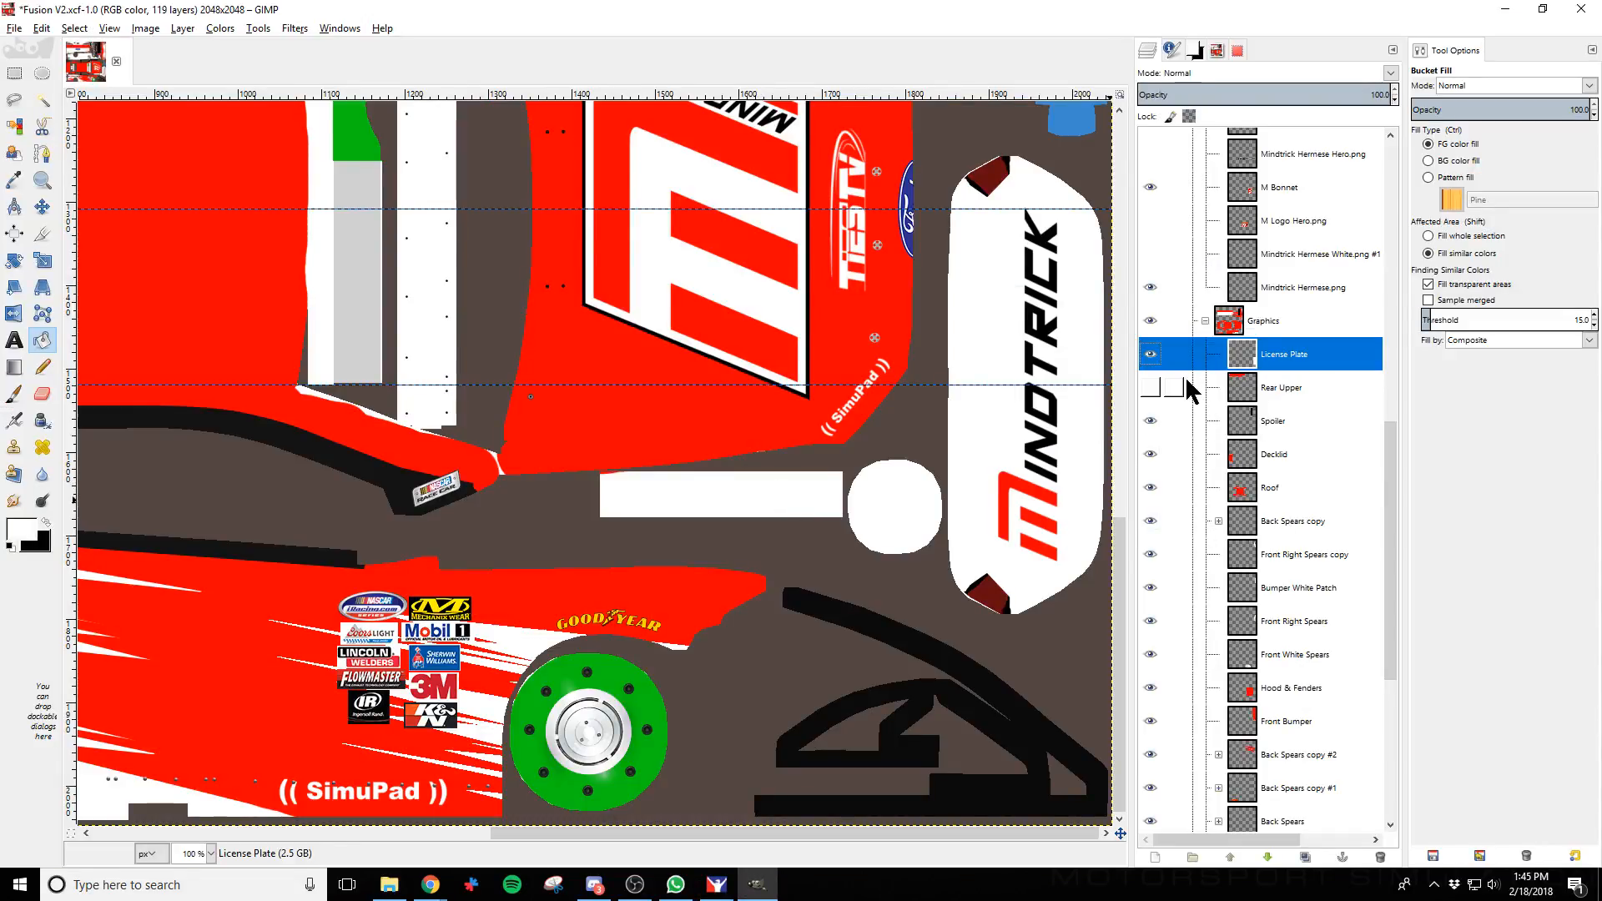
{"action": "left_click", "coordinate": [1157, 384]}
{"action": "key", "text": "alt+Tab"}
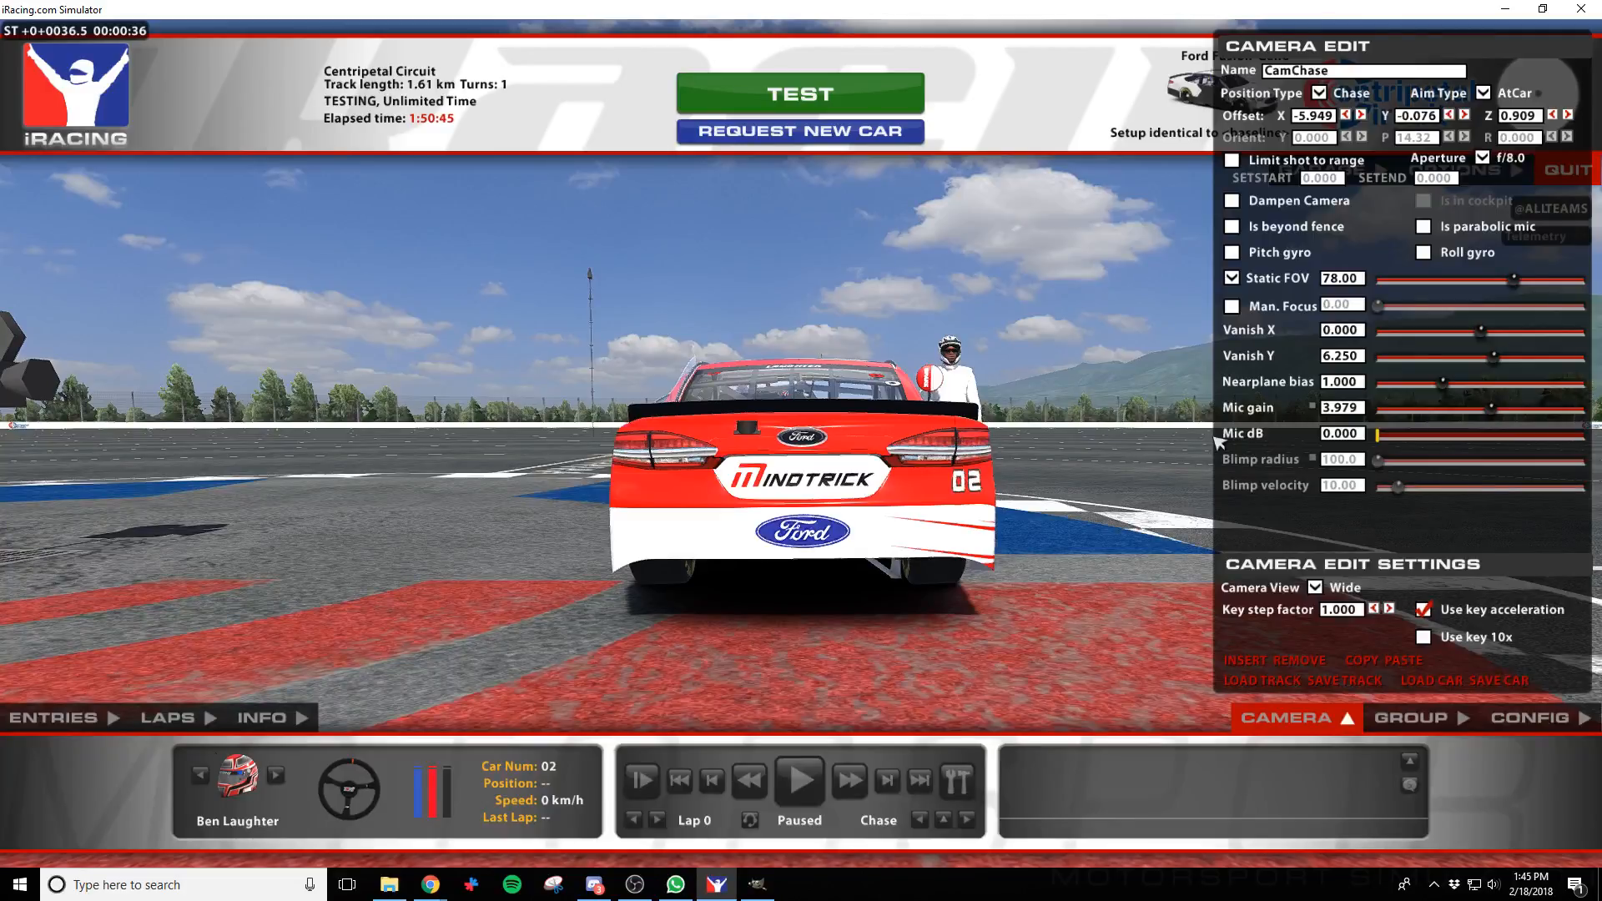
{"action": "key", "text": "d"}
{"action": "key", "text": "d"}
{"action": "key", "text": "d"}
{"action": "key", "text": "d"}
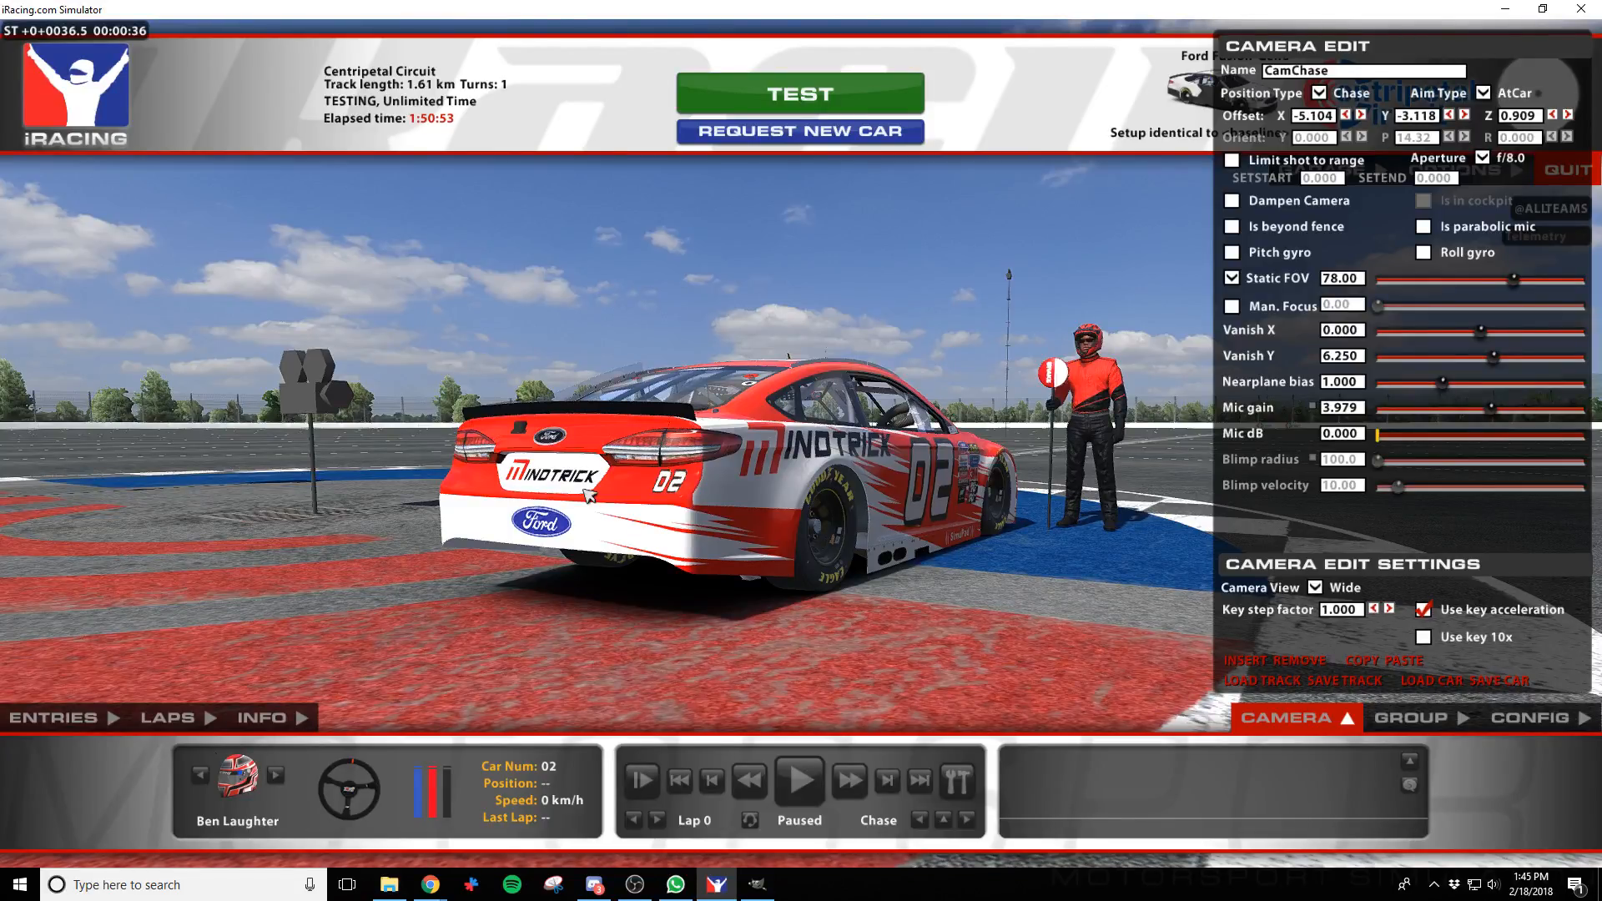
Toggle the Rear Lower layer's visibility and re-export the livery
{"action": "key", "text": "alt+Tab"}
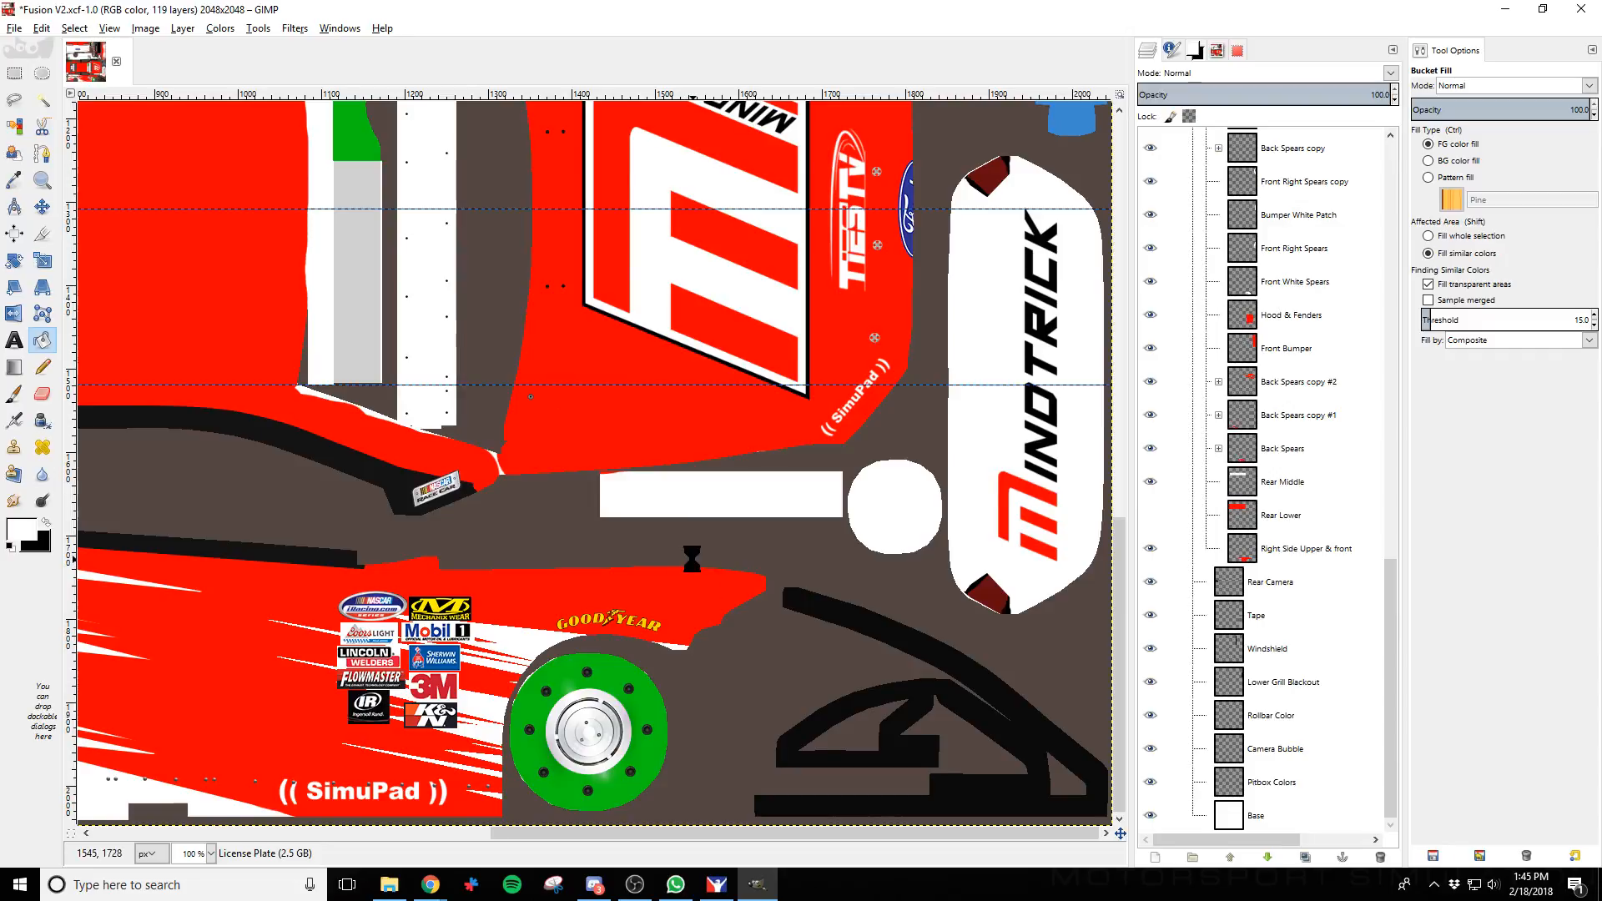
{"action": "key", "text": "alt+Tab"}
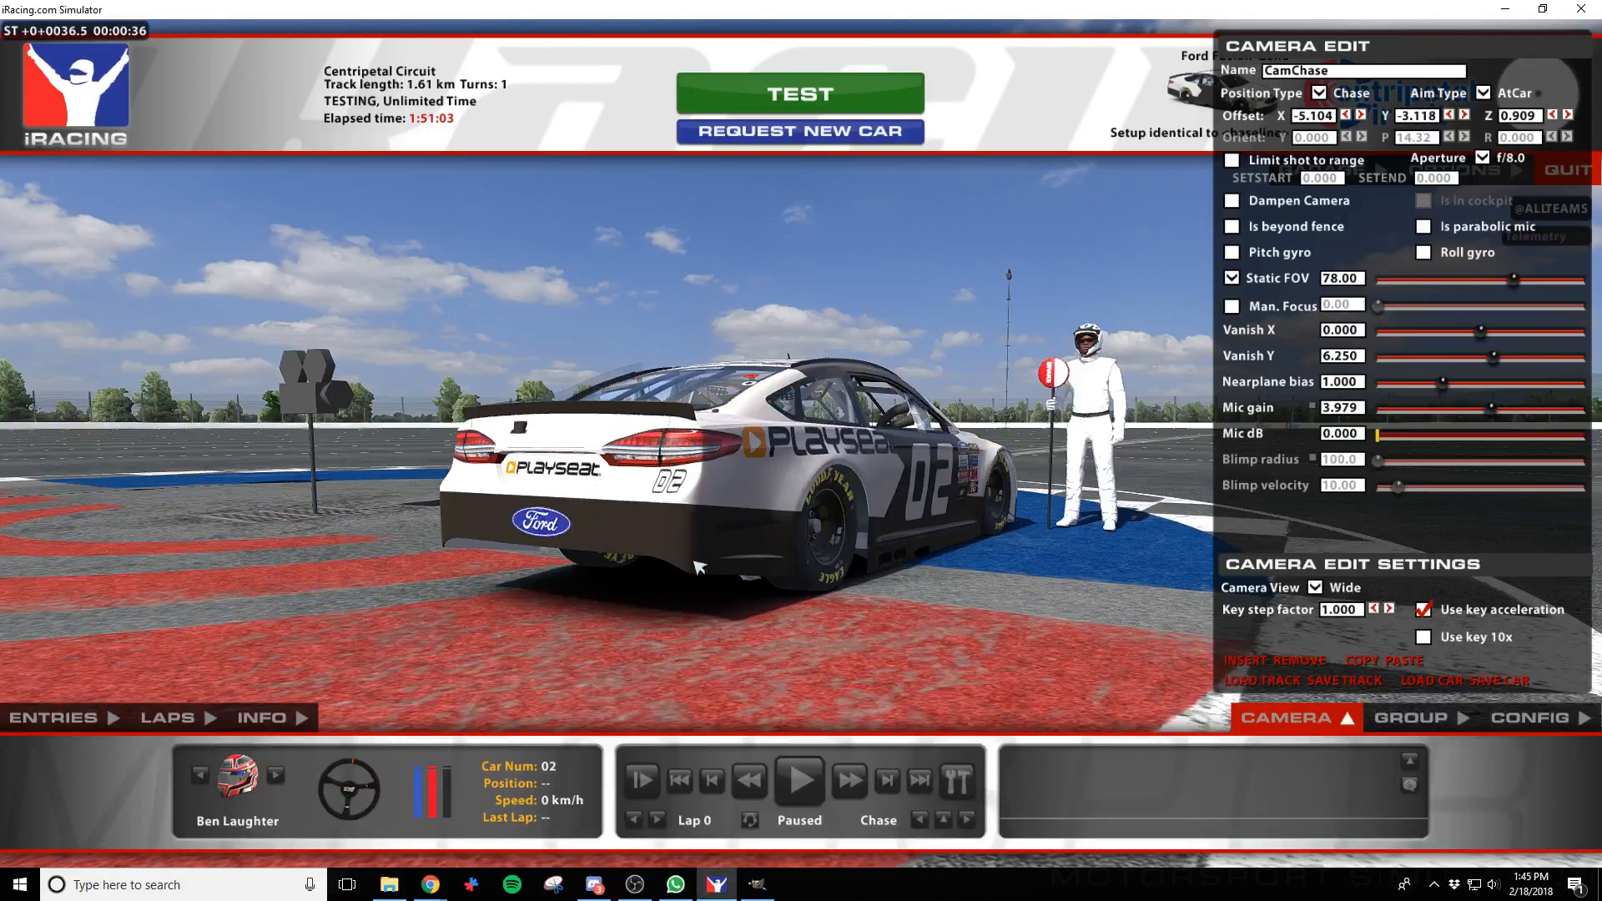
{"action": "key", "text": "alt+Tab"}
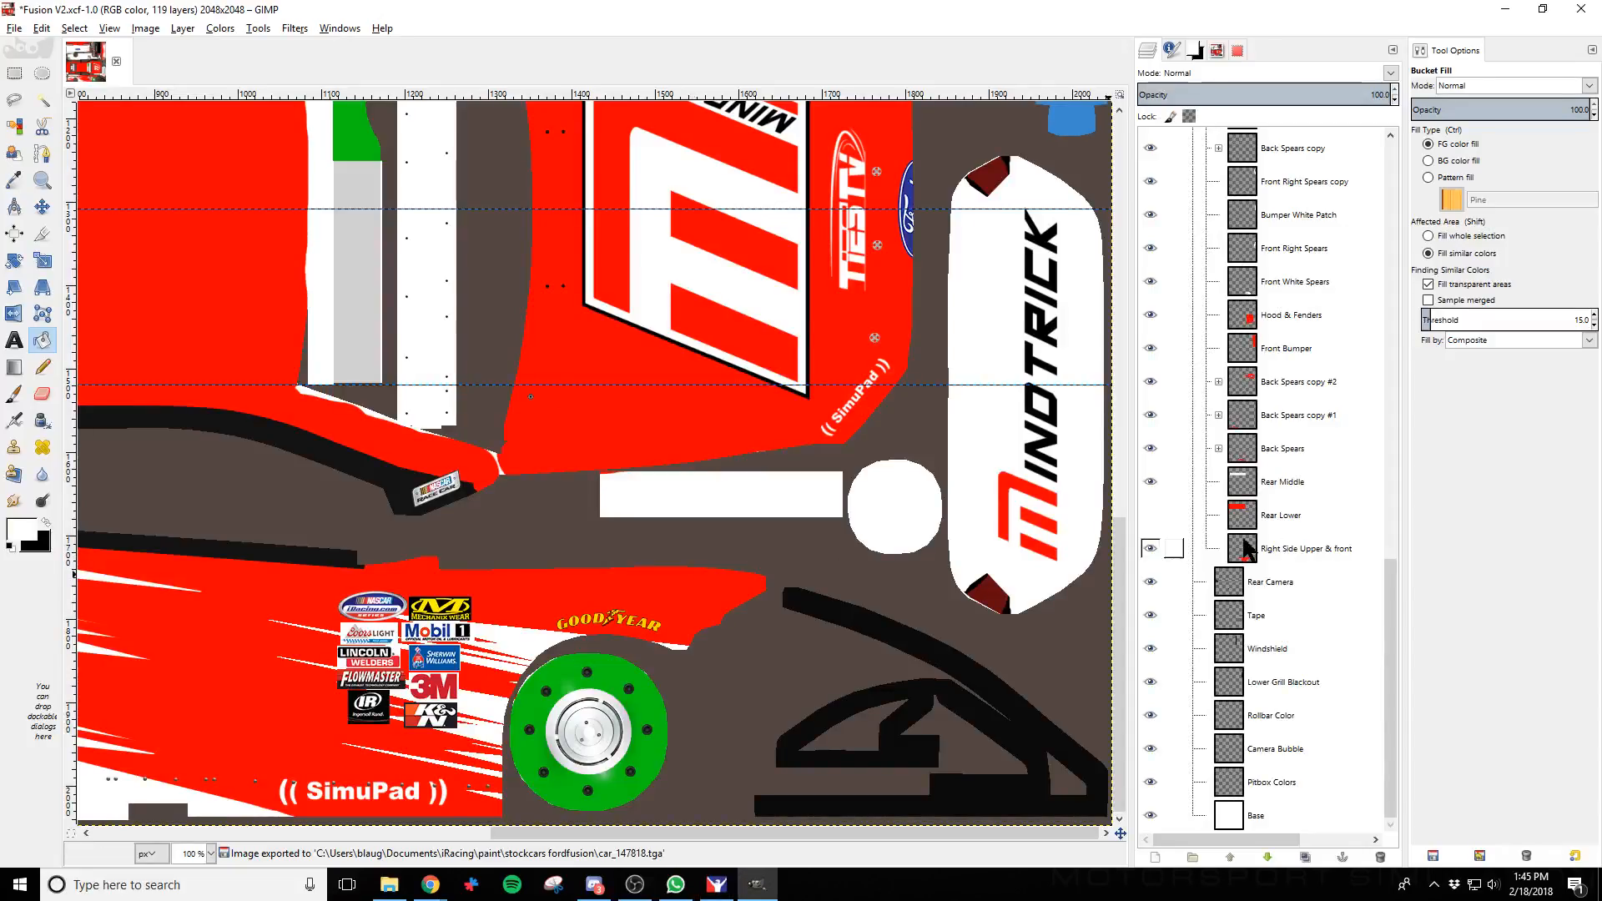
{"action": "left_click", "coordinate": [1150, 515]}
{"action": "key", "text": "ctrl+e"}
{"action": "key", "text": "alt+Tab"}
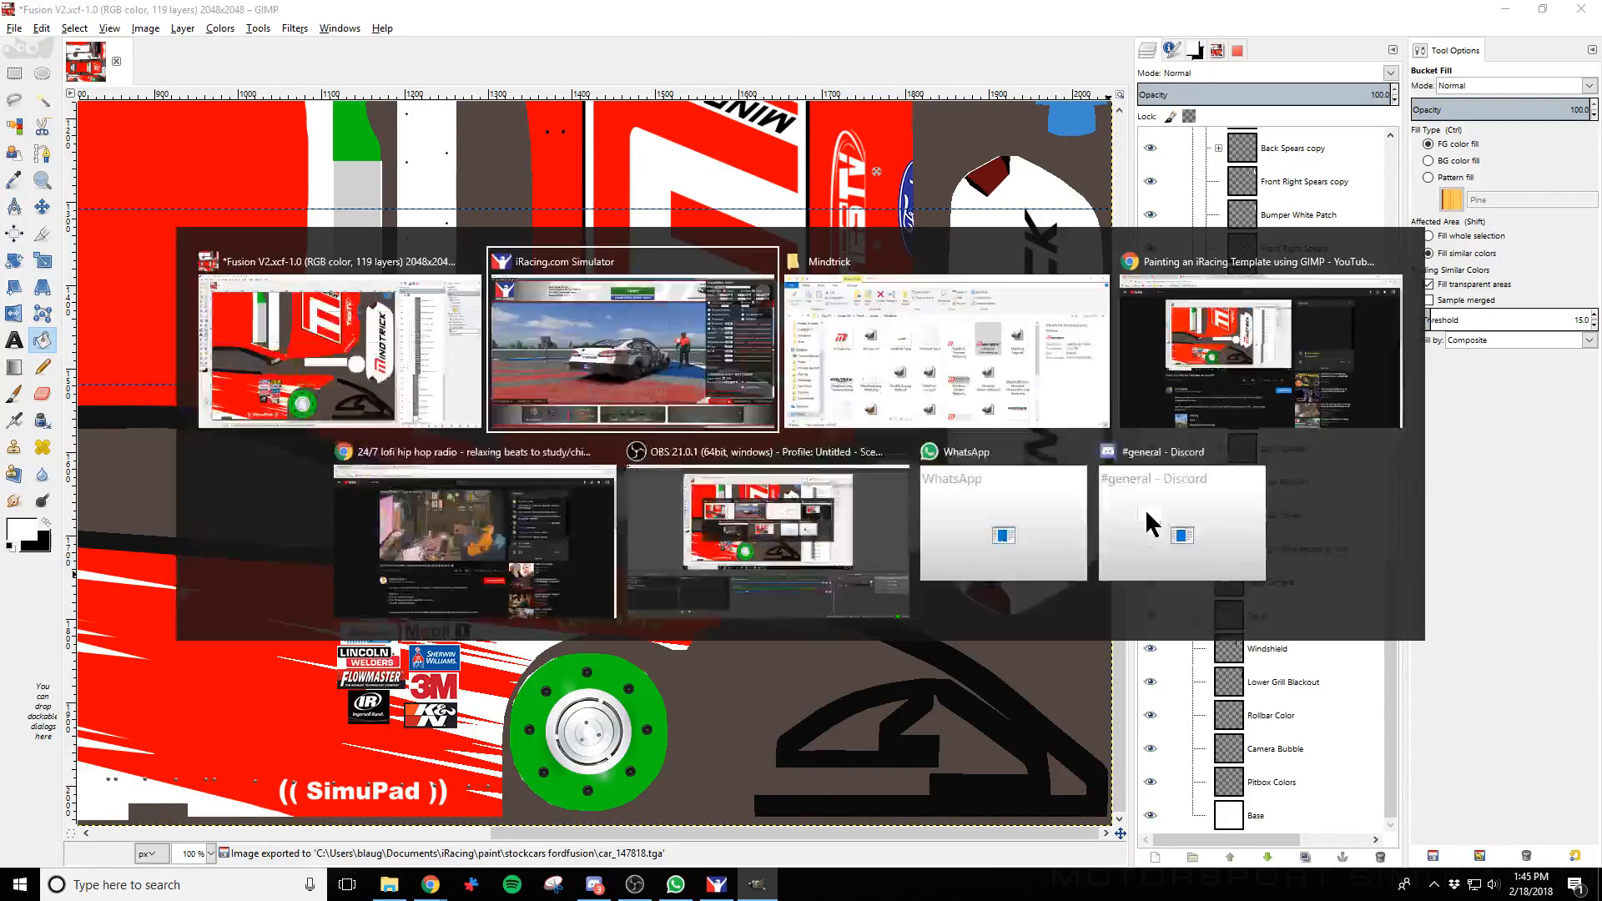
Inspect the MINDTRICK plate above the Ford oval from several rear angles
{"action": "key", "text": "a"}
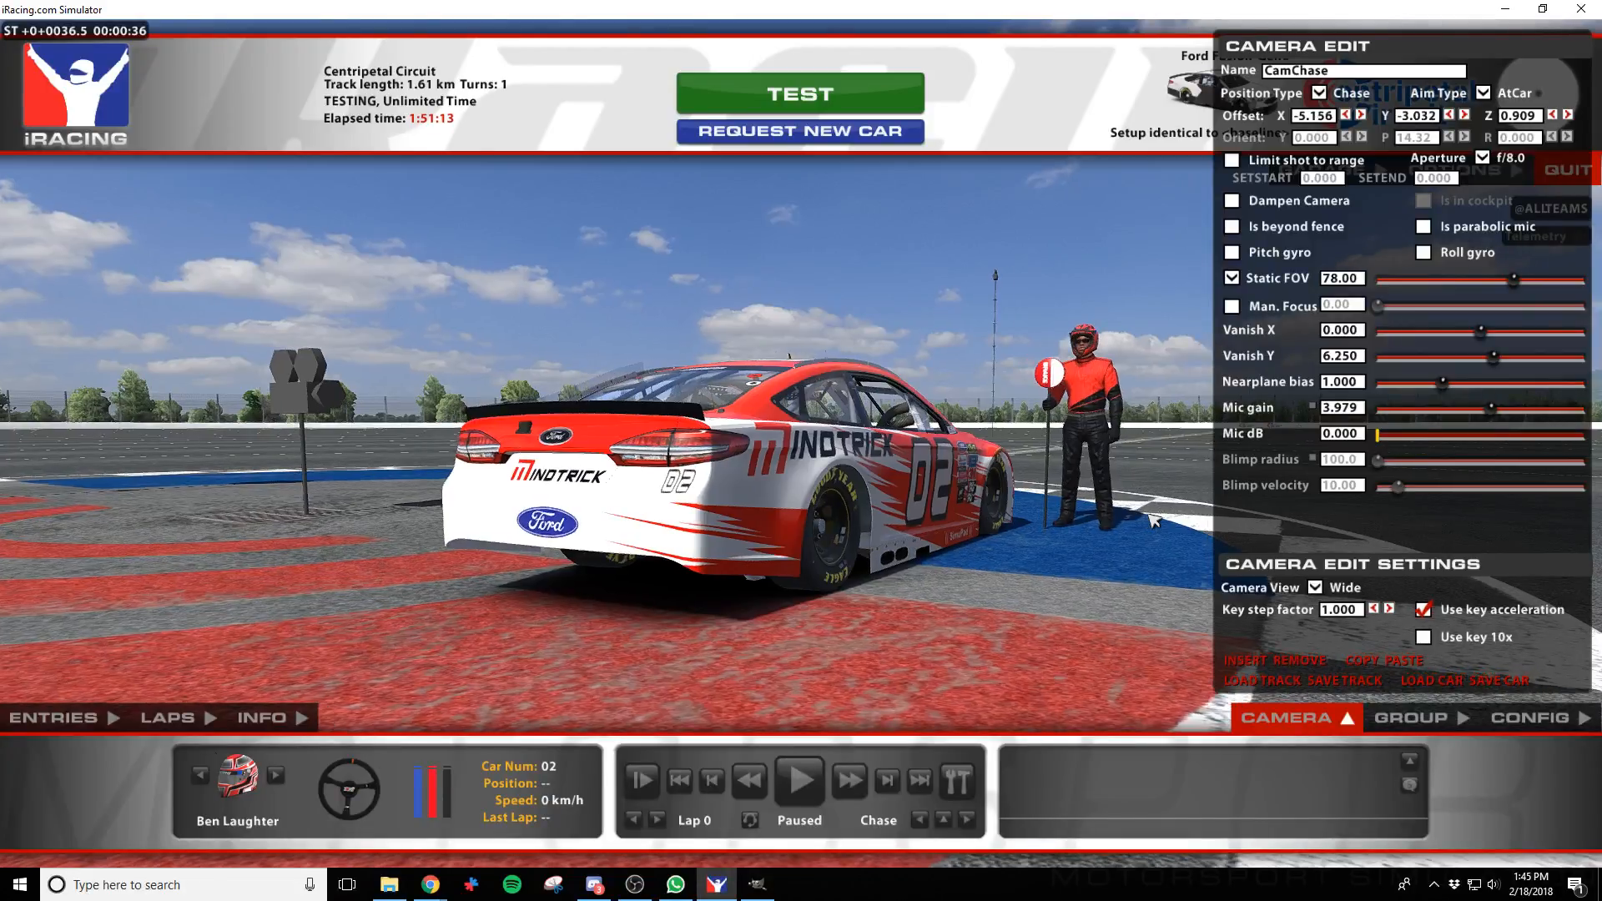
{"action": "key", "text": "w"}
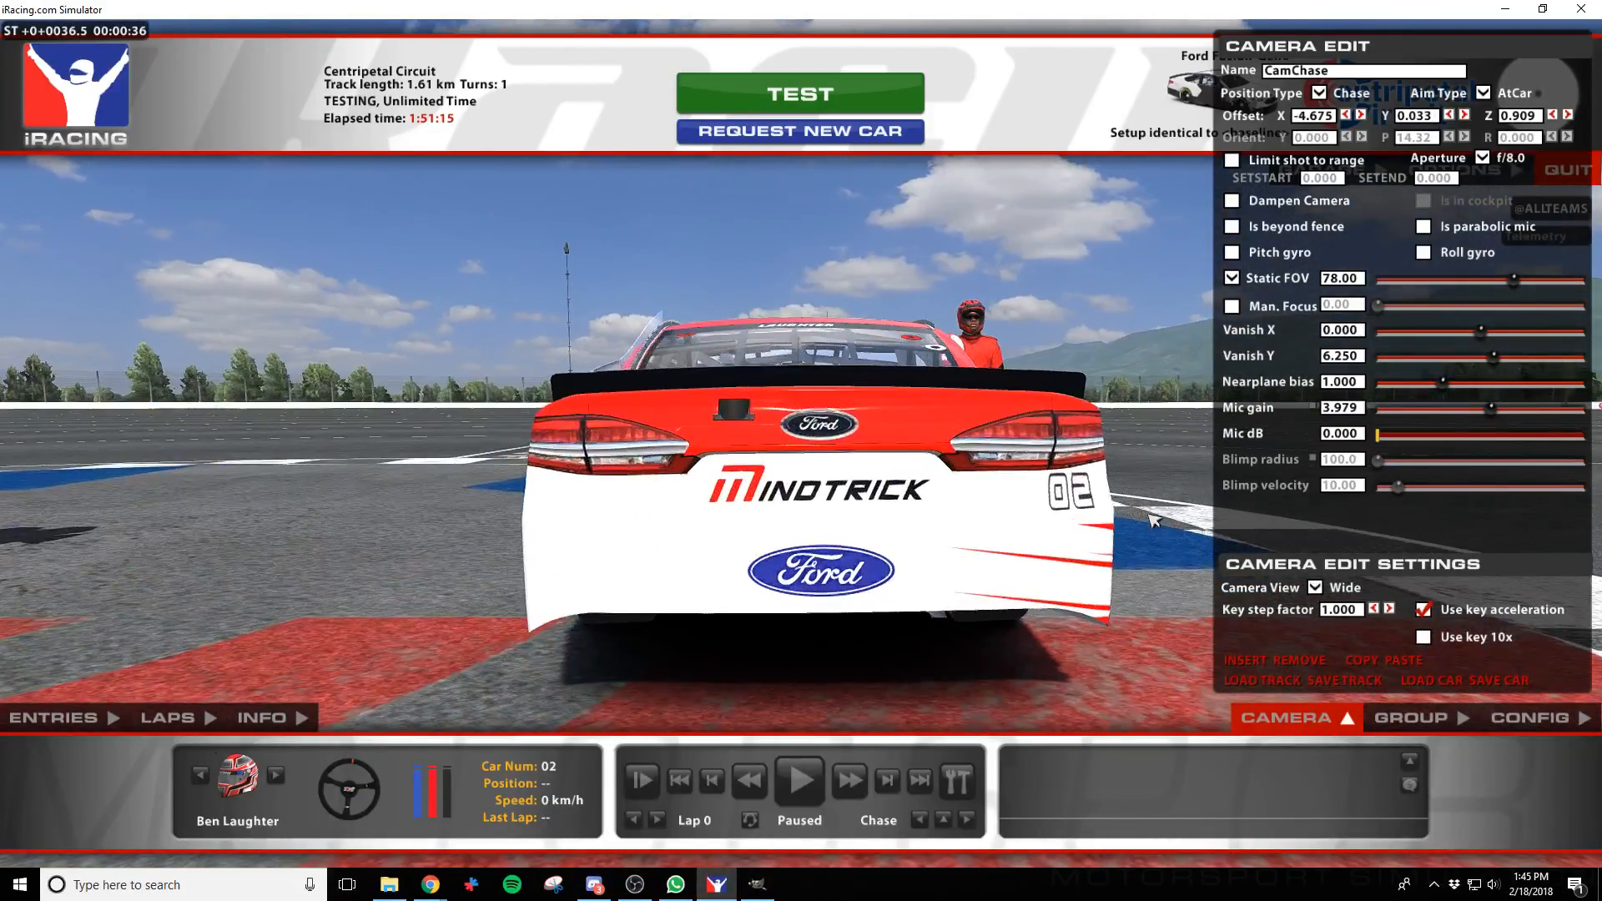
{"action": "key", "text": "a"}
{"action": "key", "text": "d"}
{"action": "key", "text": "d"}
{"action": "key", "text": "d"}
{"action": "key", "text": "d"}
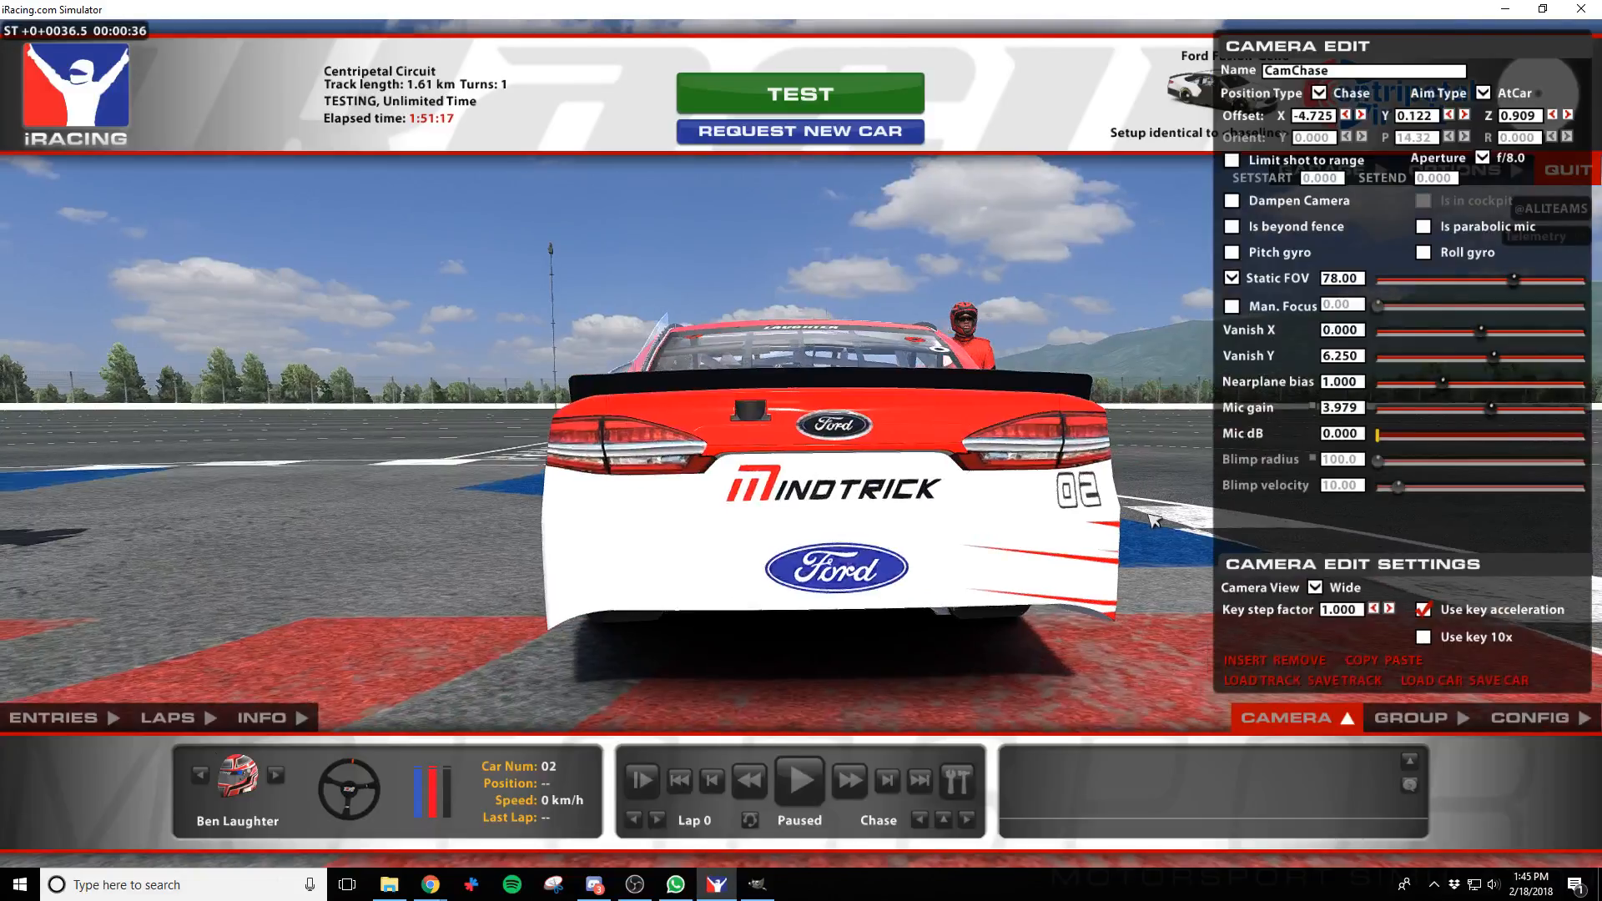
{"action": "key", "text": "s"}
{"action": "key", "text": "d"}
{"action": "key", "text": "d"}
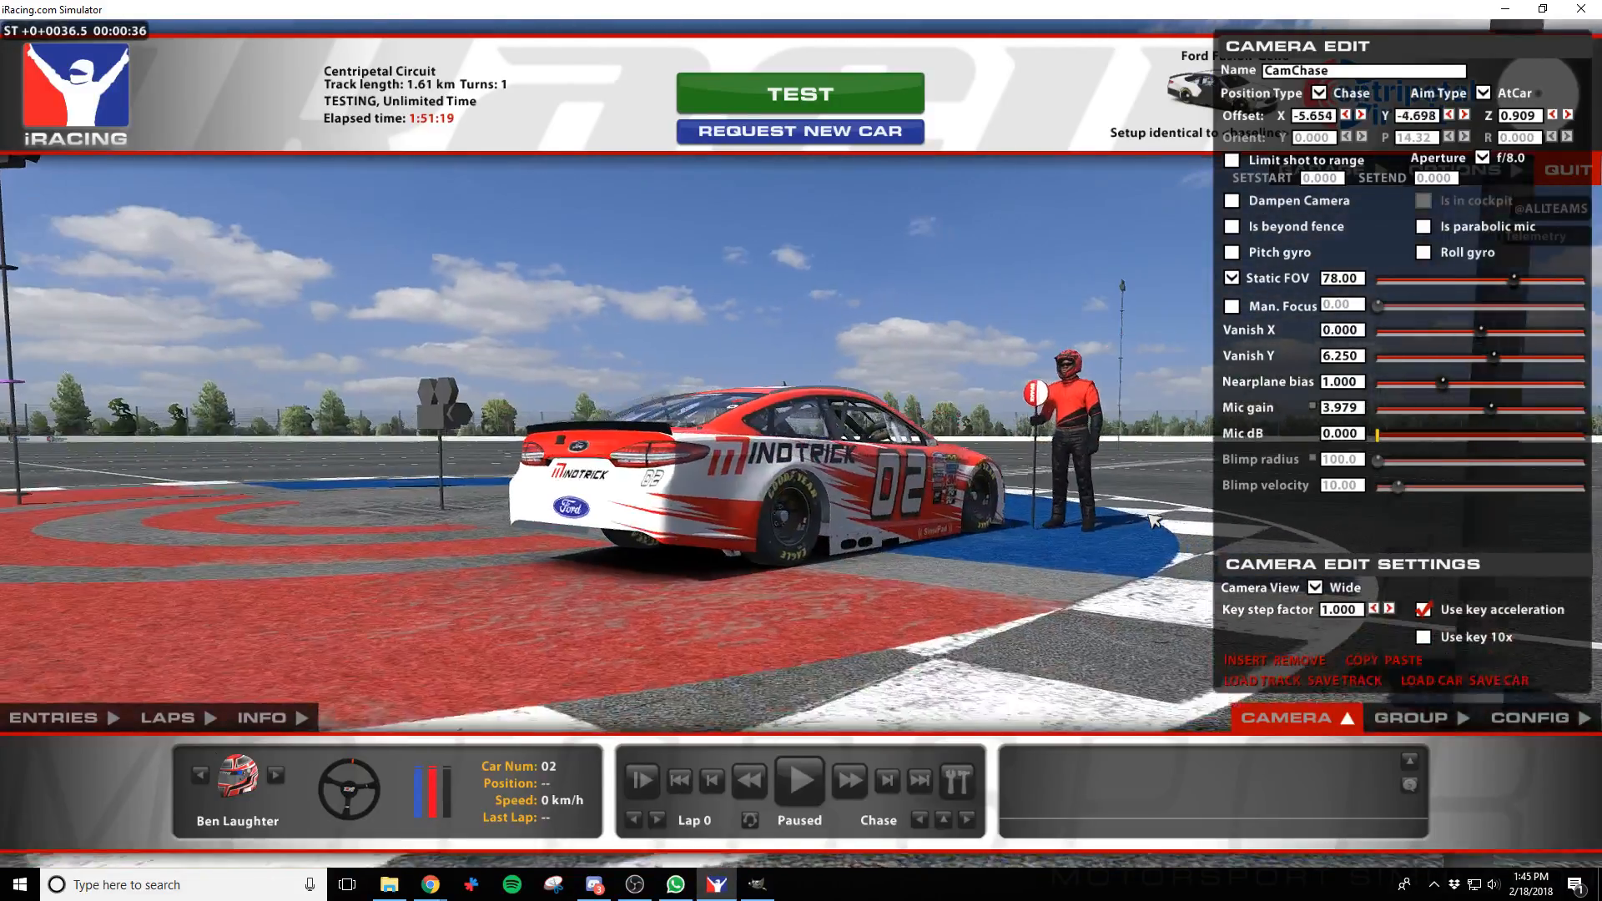
{"action": "key", "text": "s"}
{"action": "key", "text": "s"}
{"action": "key", "text": "s"}
{"action": "key", "text": "a"}
{"action": "key", "text": "a"}
{"action": "key", "text": "a"}
{"action": "key", "text": "a"}
{"action": "key", "text": "a"}
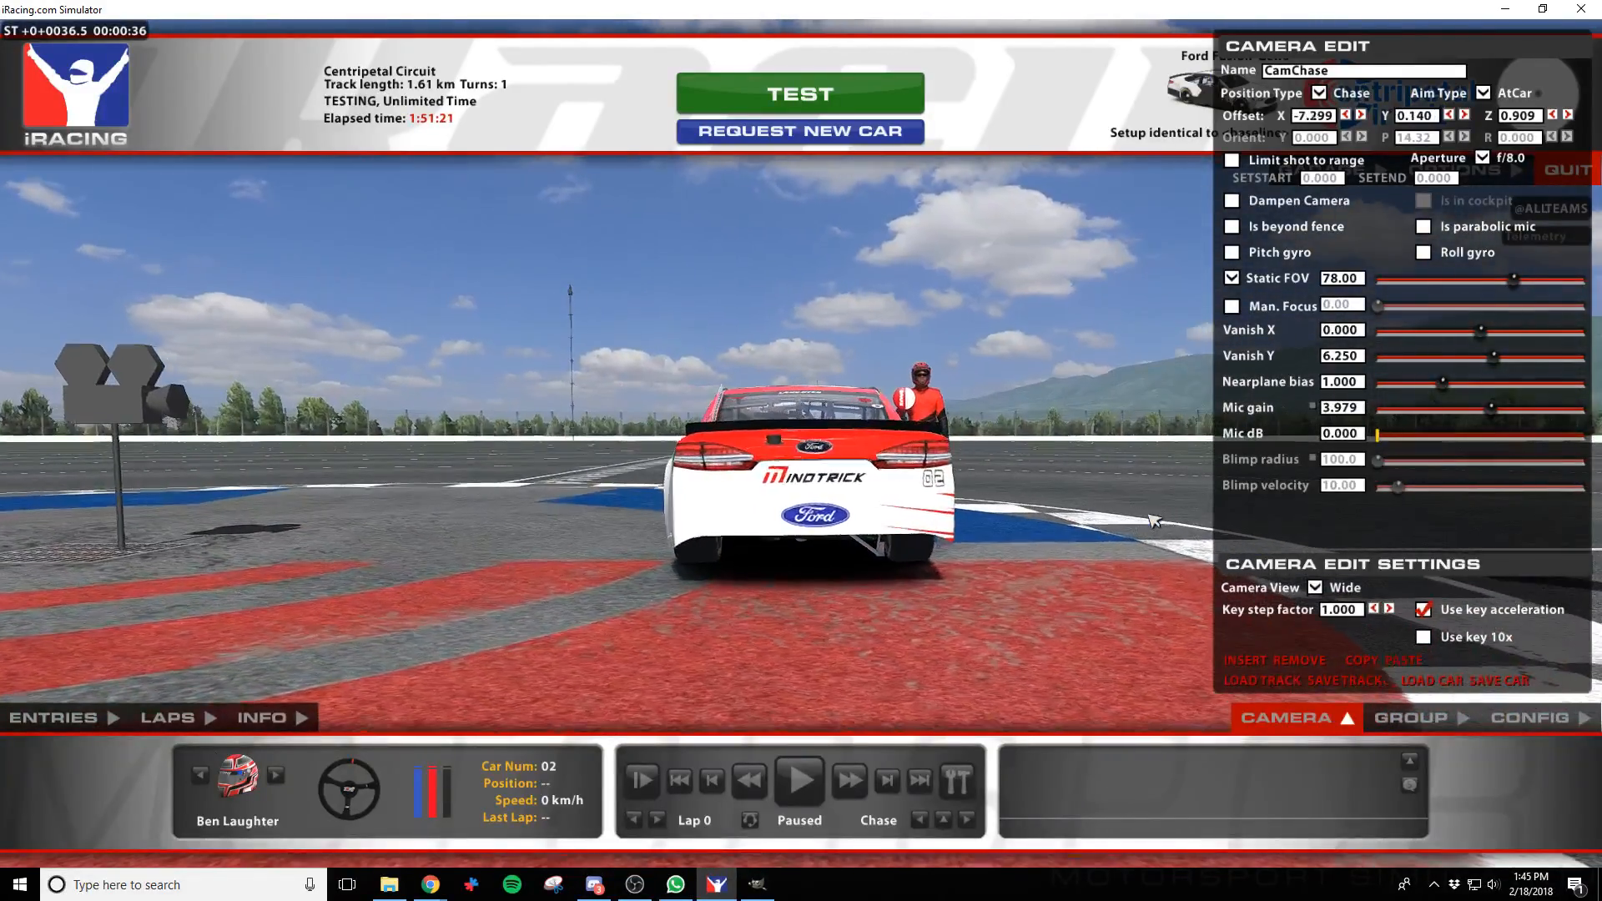
{"action": "key", "text": "w"}
{"action": "key", "text": "w"}
{"action": "key", "text": "w"}
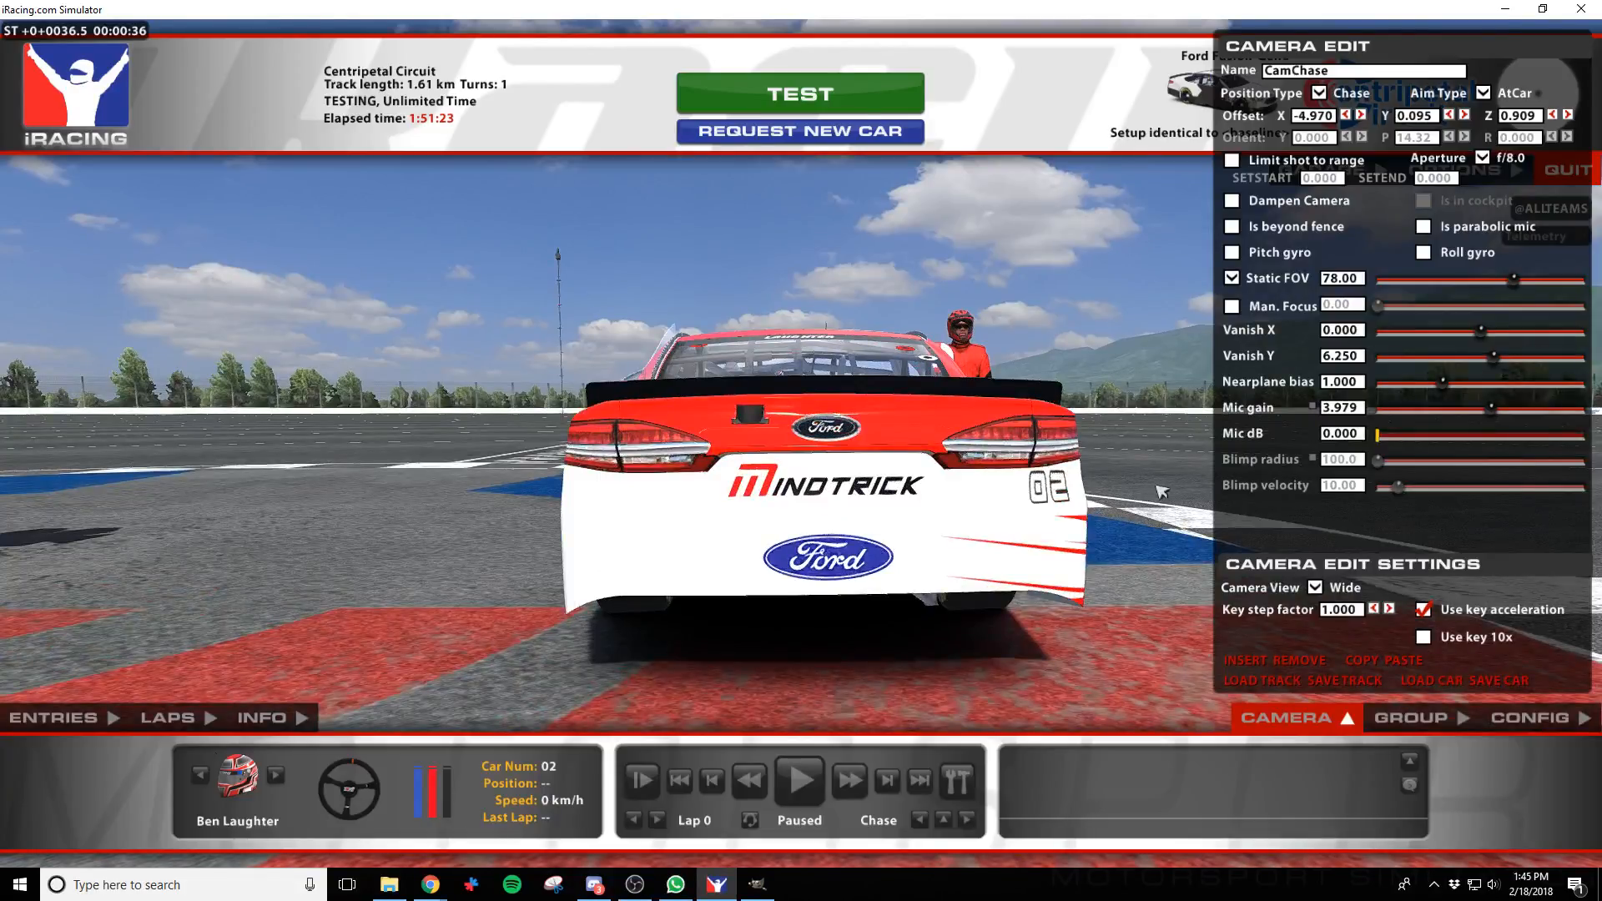
Go from Assets into the Events & Series folder and select Daytona 500.png
{"action": "left_click", "coordinate": [389, 884]}
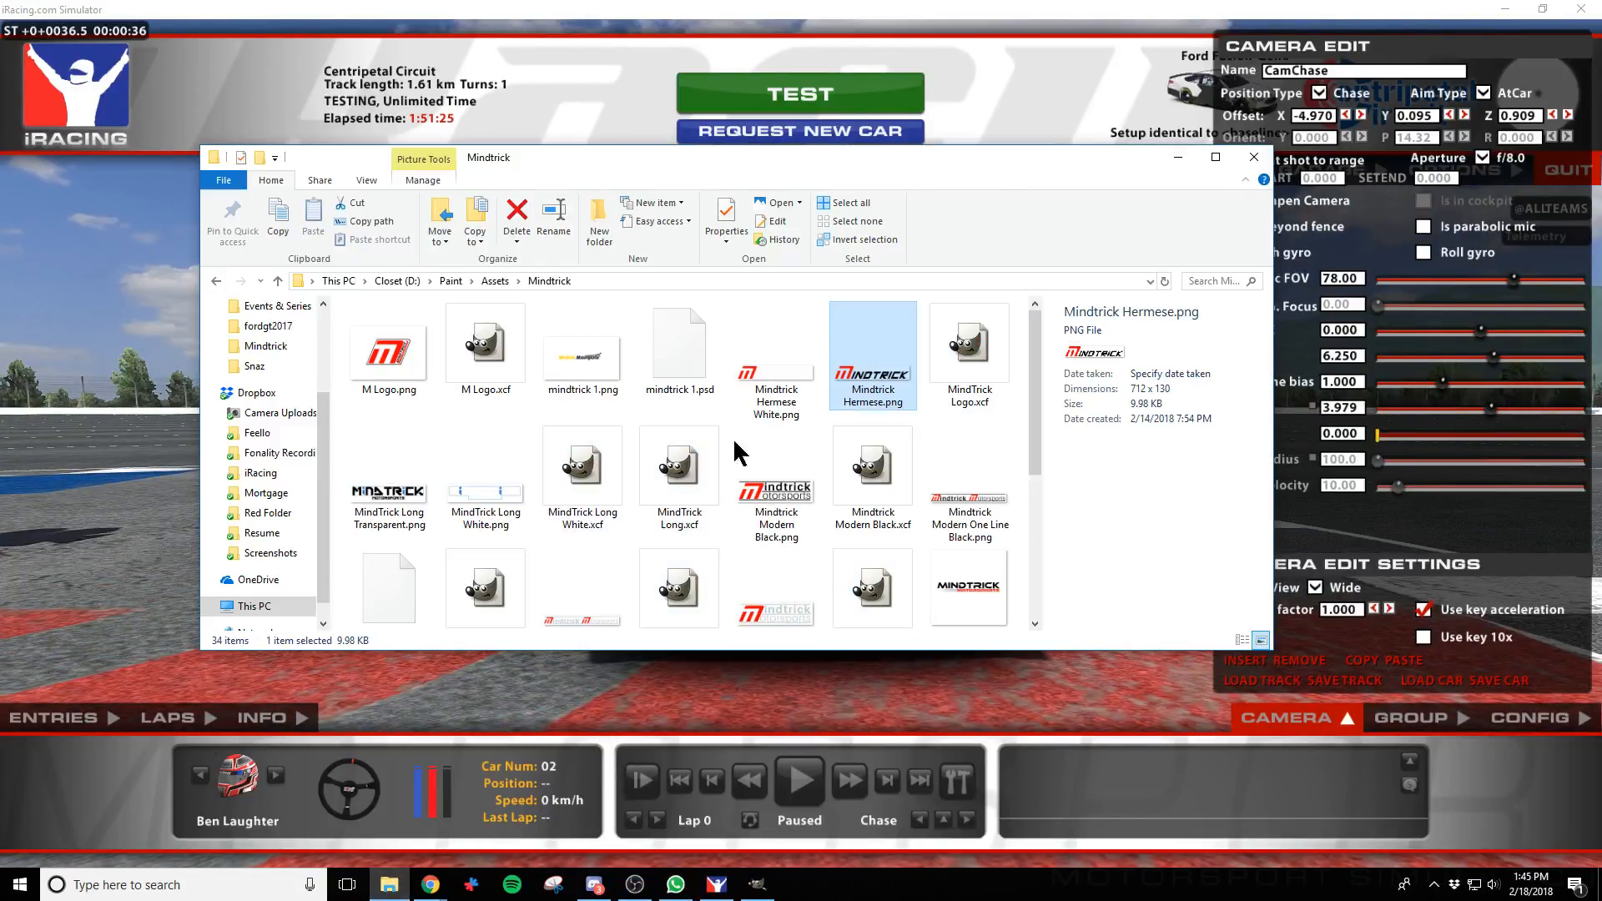
{"action": "left_click", "coordinate": [216, 281]}
{"action": "scroll", "coordinate": [315, 529], "scroll_direction": "up", "scroll_amount": 2}
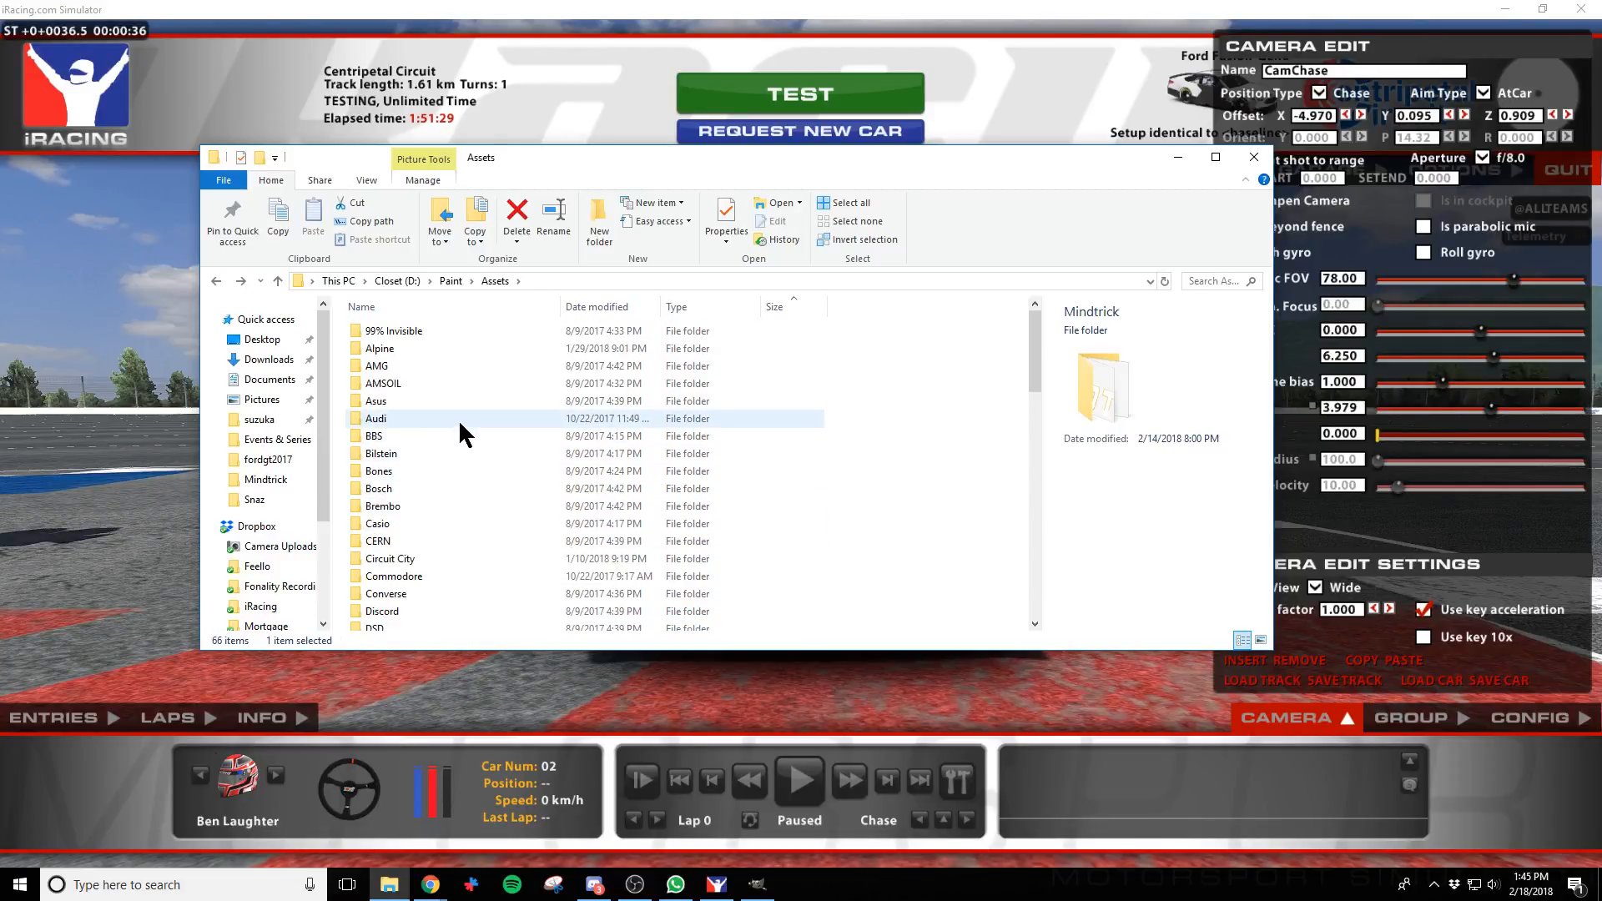
{"action": "scroll", "coordinate": [427, 547], "scroll_direction": "down", "scroll_amount": 2}
{"action": "double_click", "coordinate": [404, 567]}
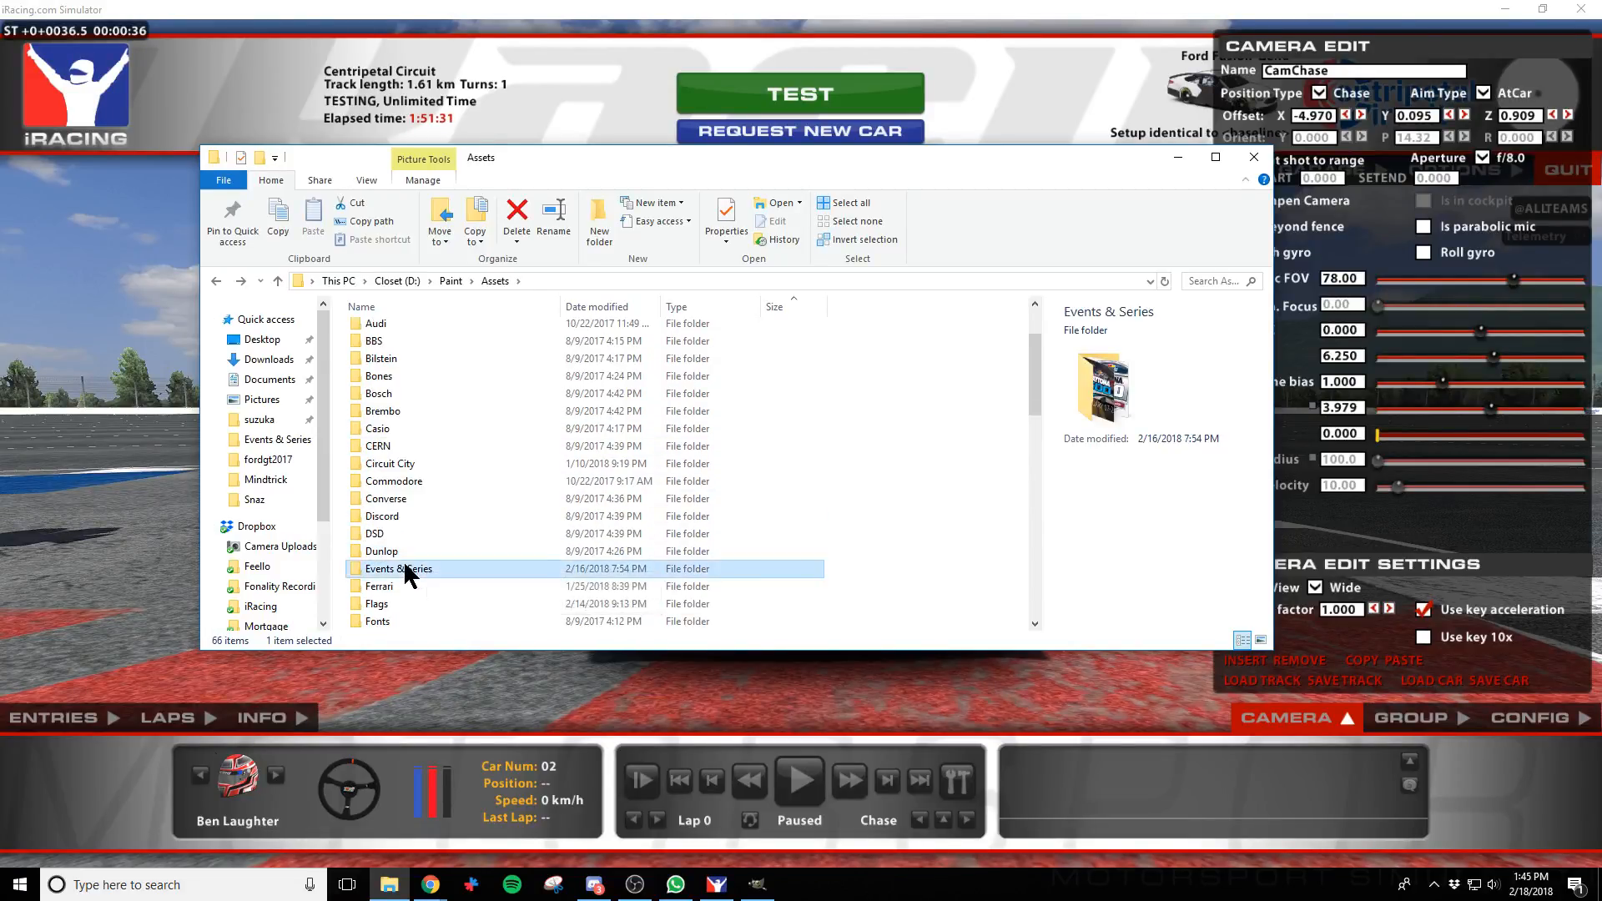
{"action": "scroll", "coordinate": [554, 454], "scroll_direction": "down", "scroll_amount": 2}
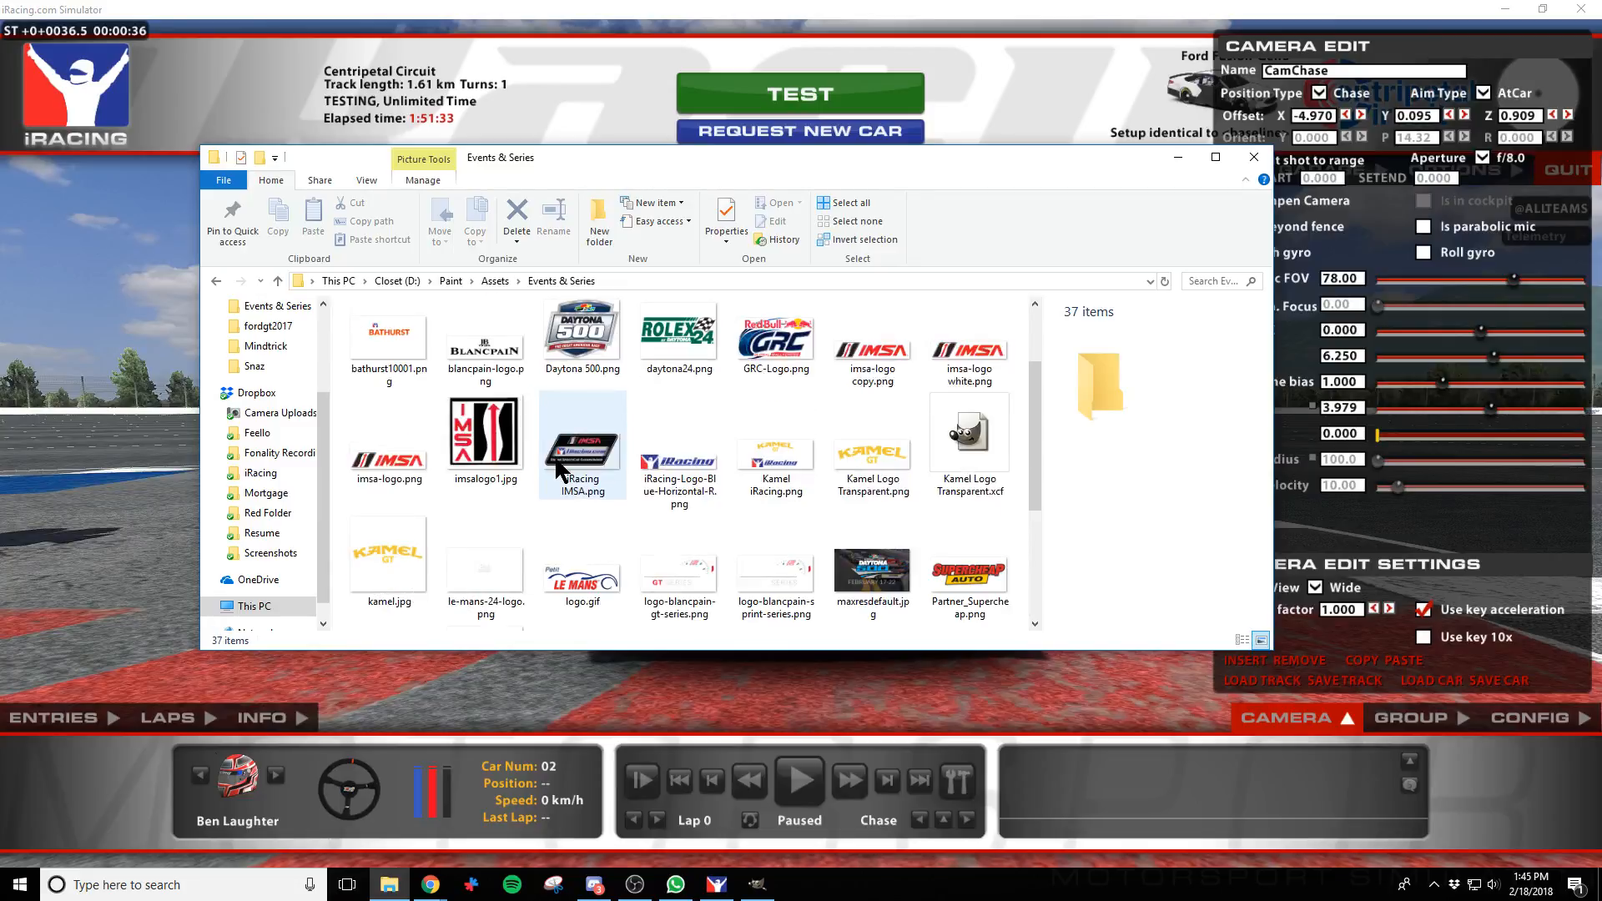
{"action": "left_click", "coordinate": [584, 340]}
{"action": "key", "text": "alt+Tab"}
{"action": "key", "text": "alt+Tab"}
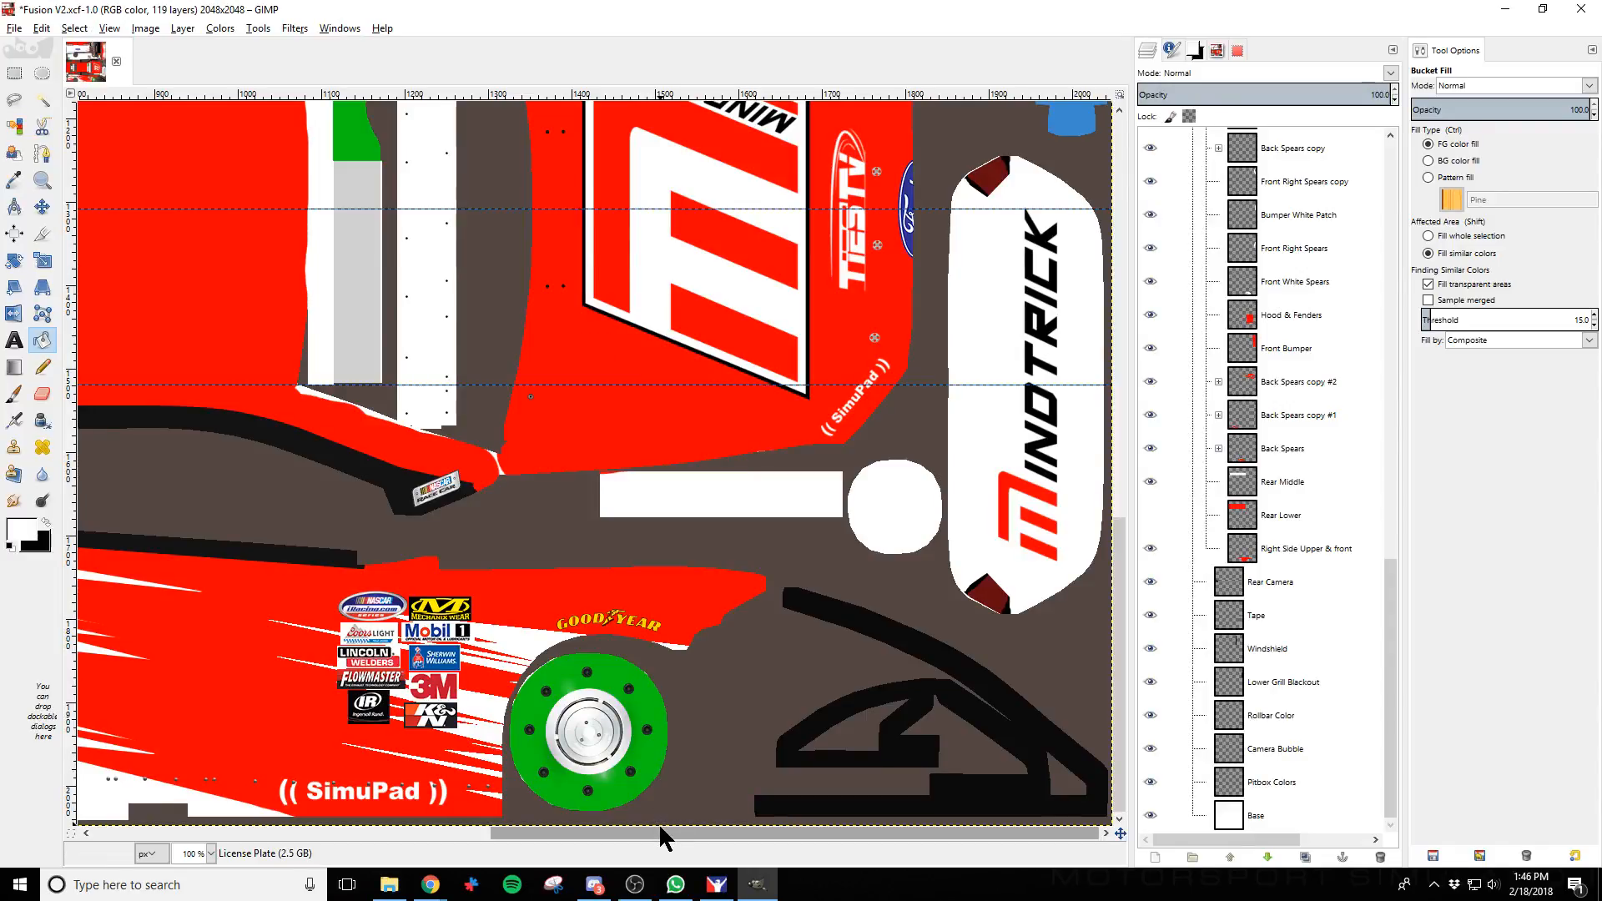
Drag Daytona 500.png into GIMP as a new layer and rotate it -90 degrees
{"action": "left_click_drag", "start_coordinate": [659, 833], "coordinate": [764, 865]}
{"action": "key", "text": "alt+Tab"}
{"action": "left_click_drag", "start_coordinate": [584, 351], "coordinate": [753, 694]}
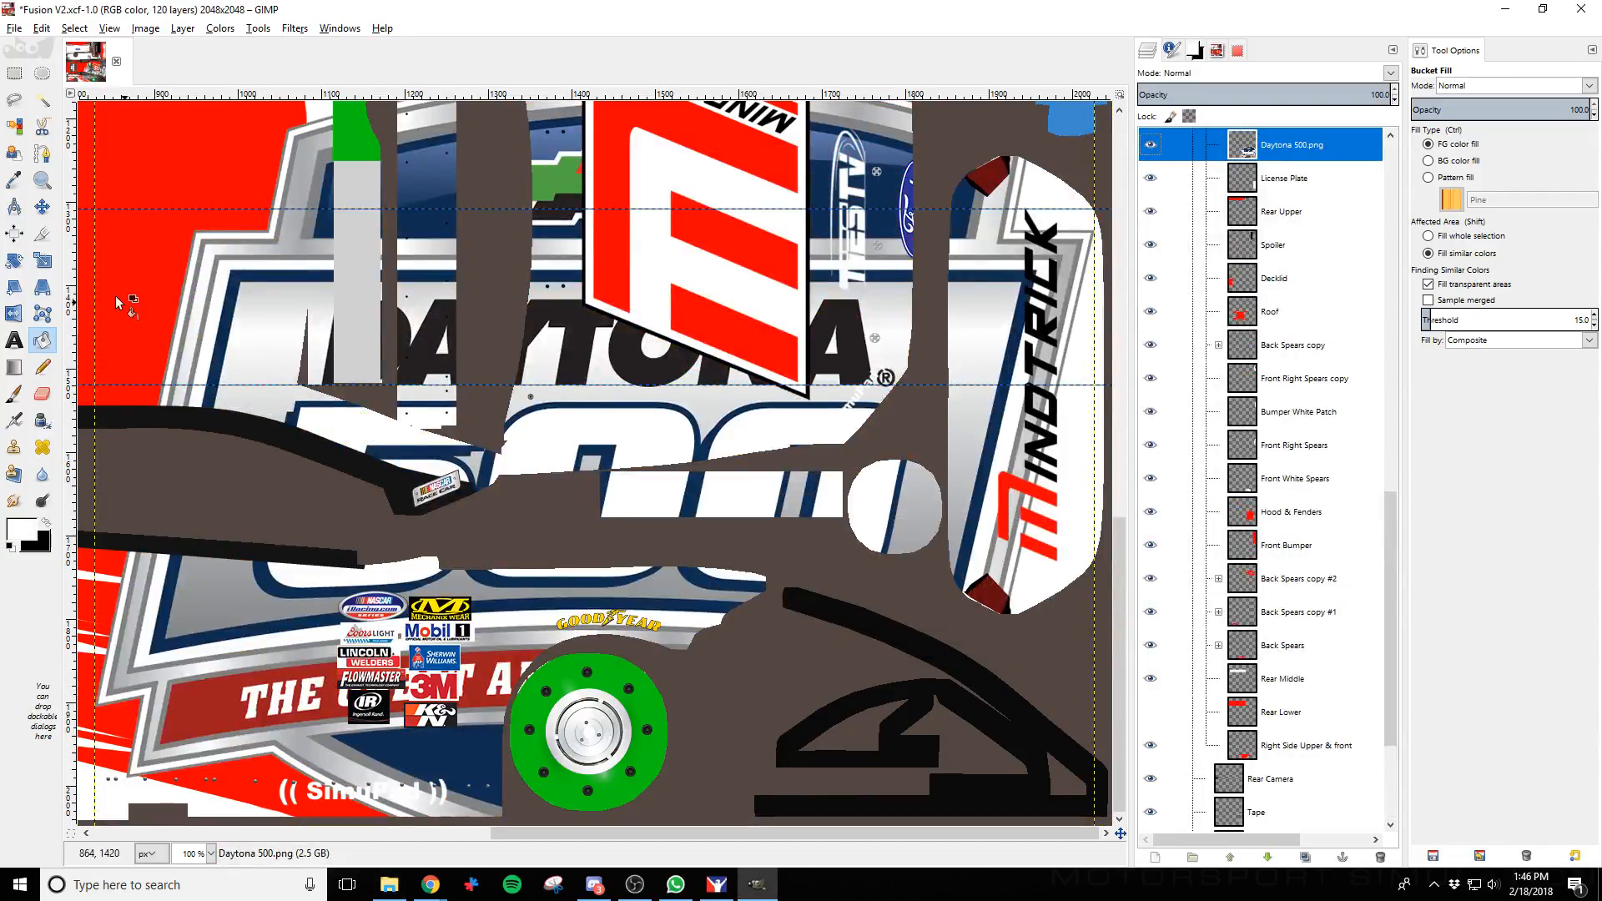
{"action": "left_click", "coordinate": [16, 261]}
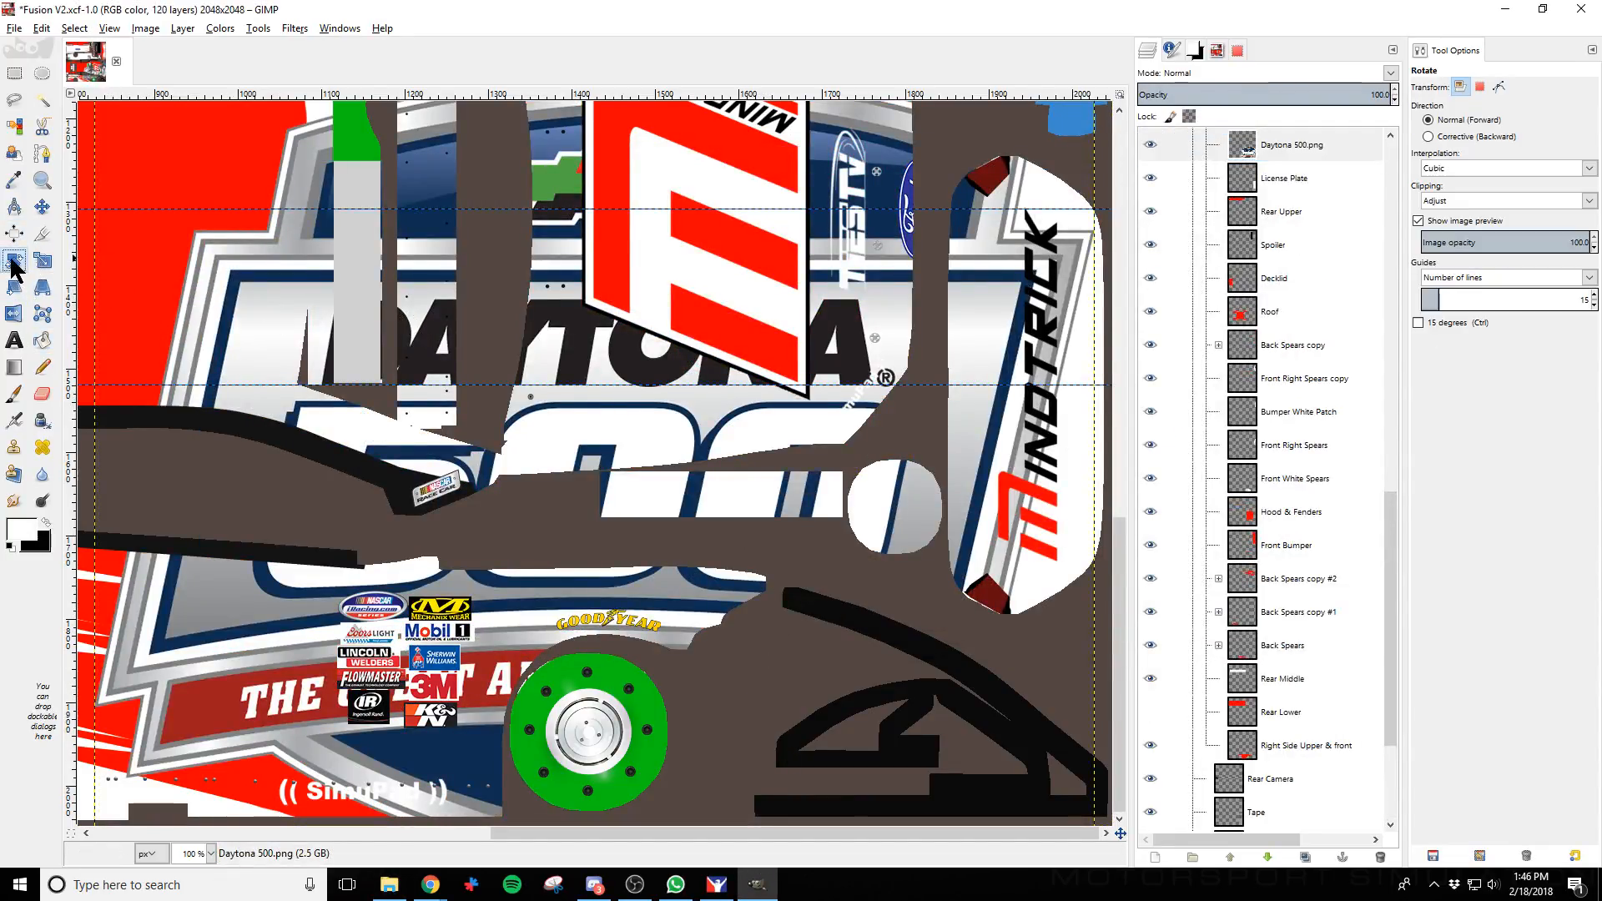
{"action": "left_click", "coordinate": [626, 411]}
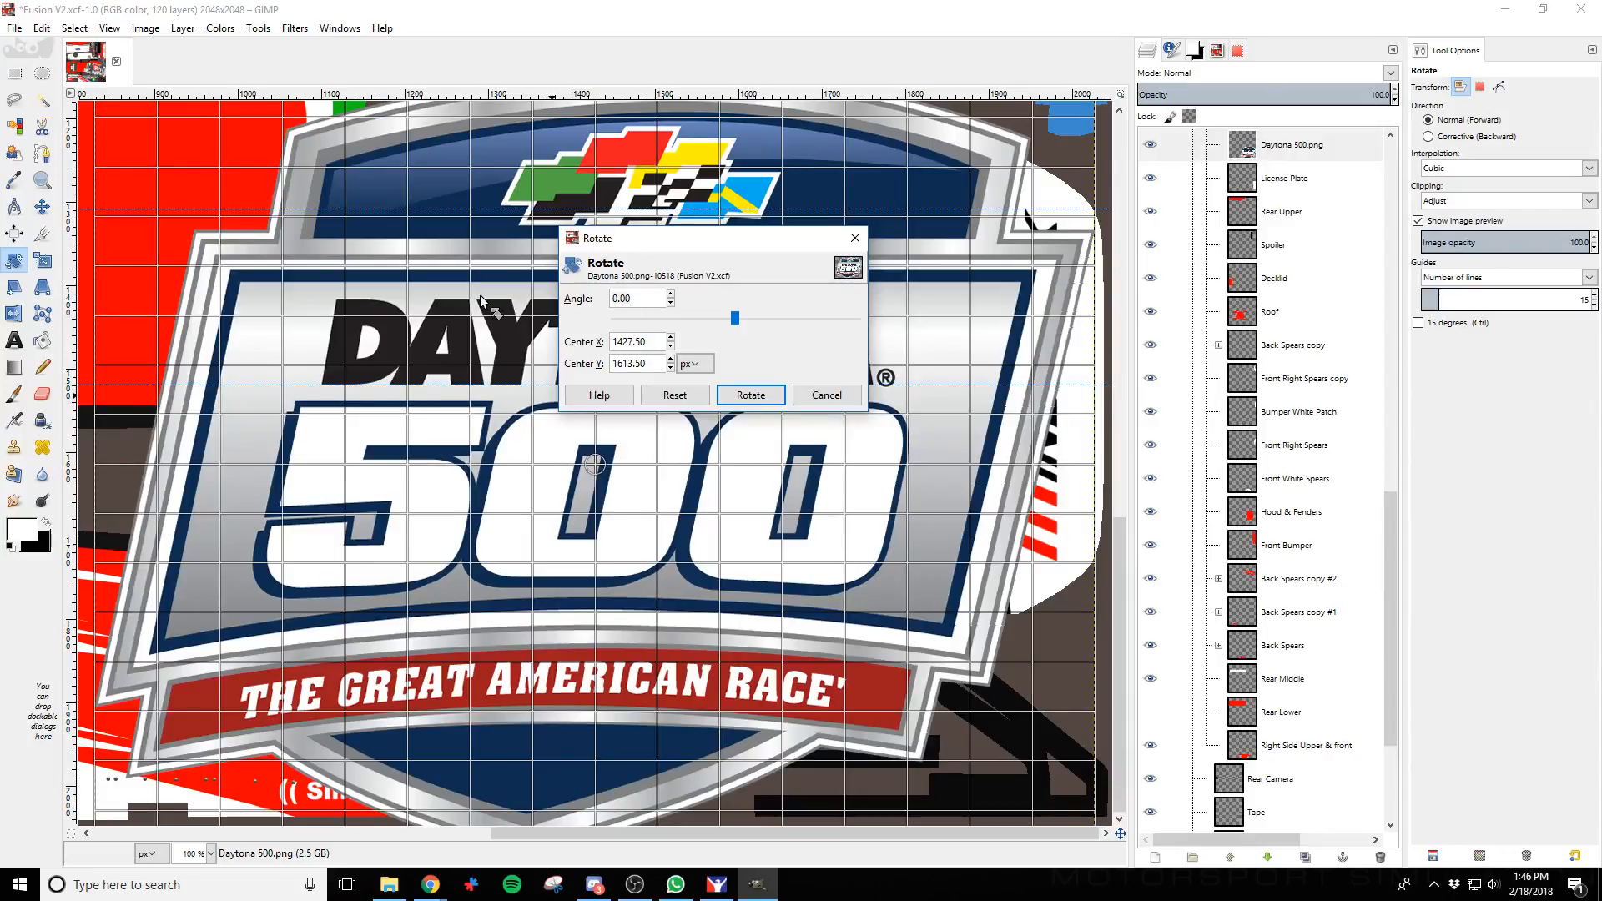
{"action": "type", "text": "-90"}
{"action": "key", "text": "Tab"}
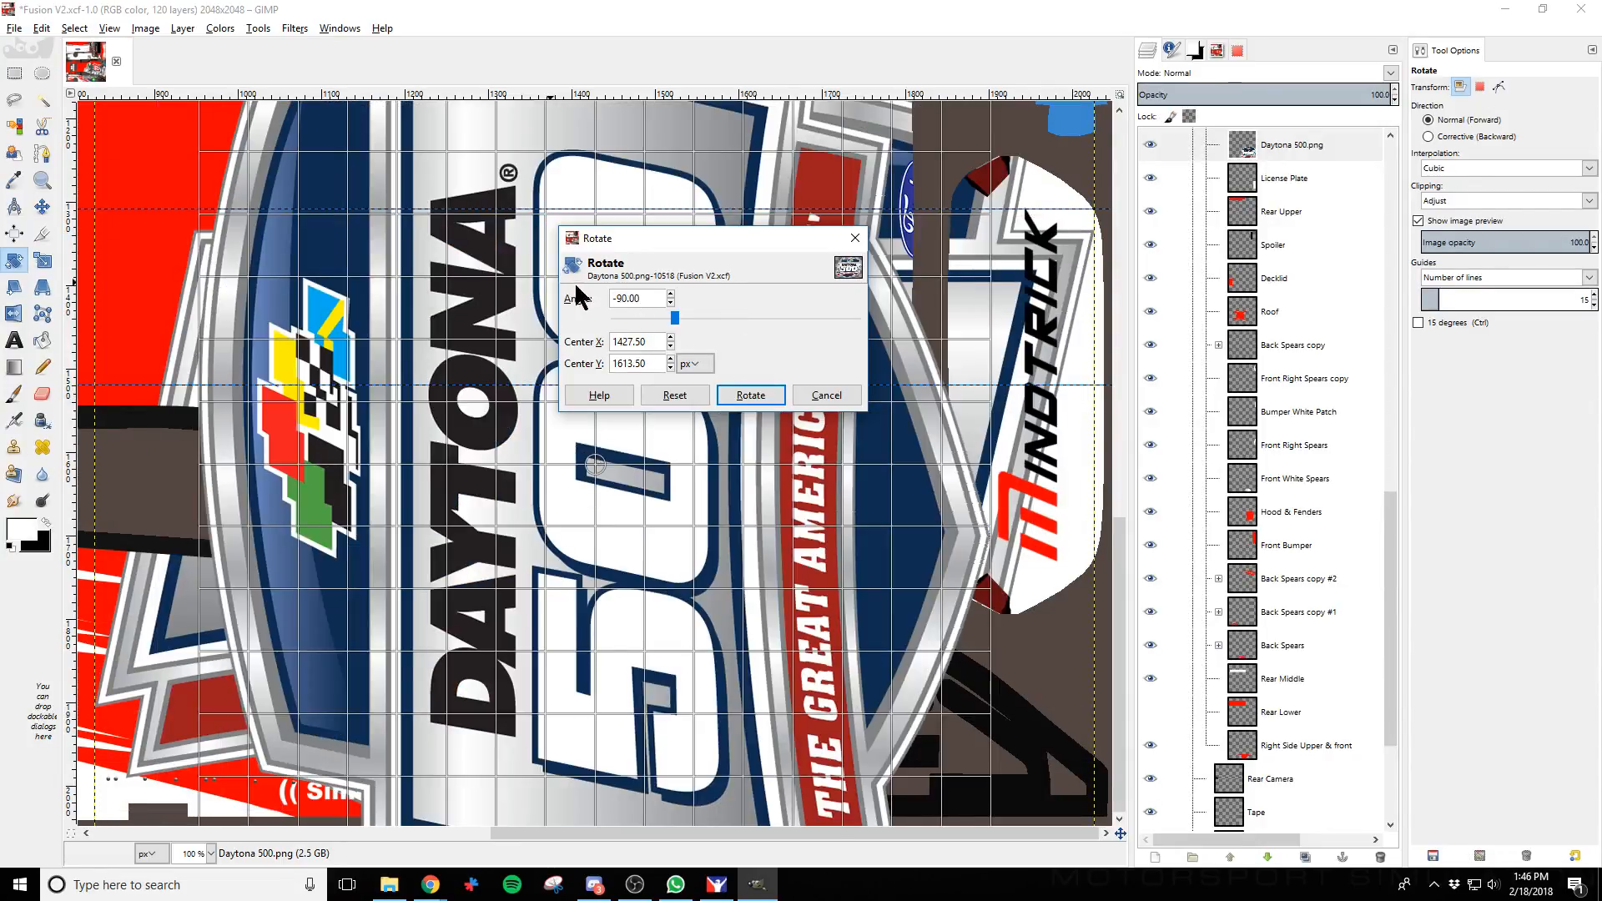
{"action": "left_click", "coordinate": [751, 394]}
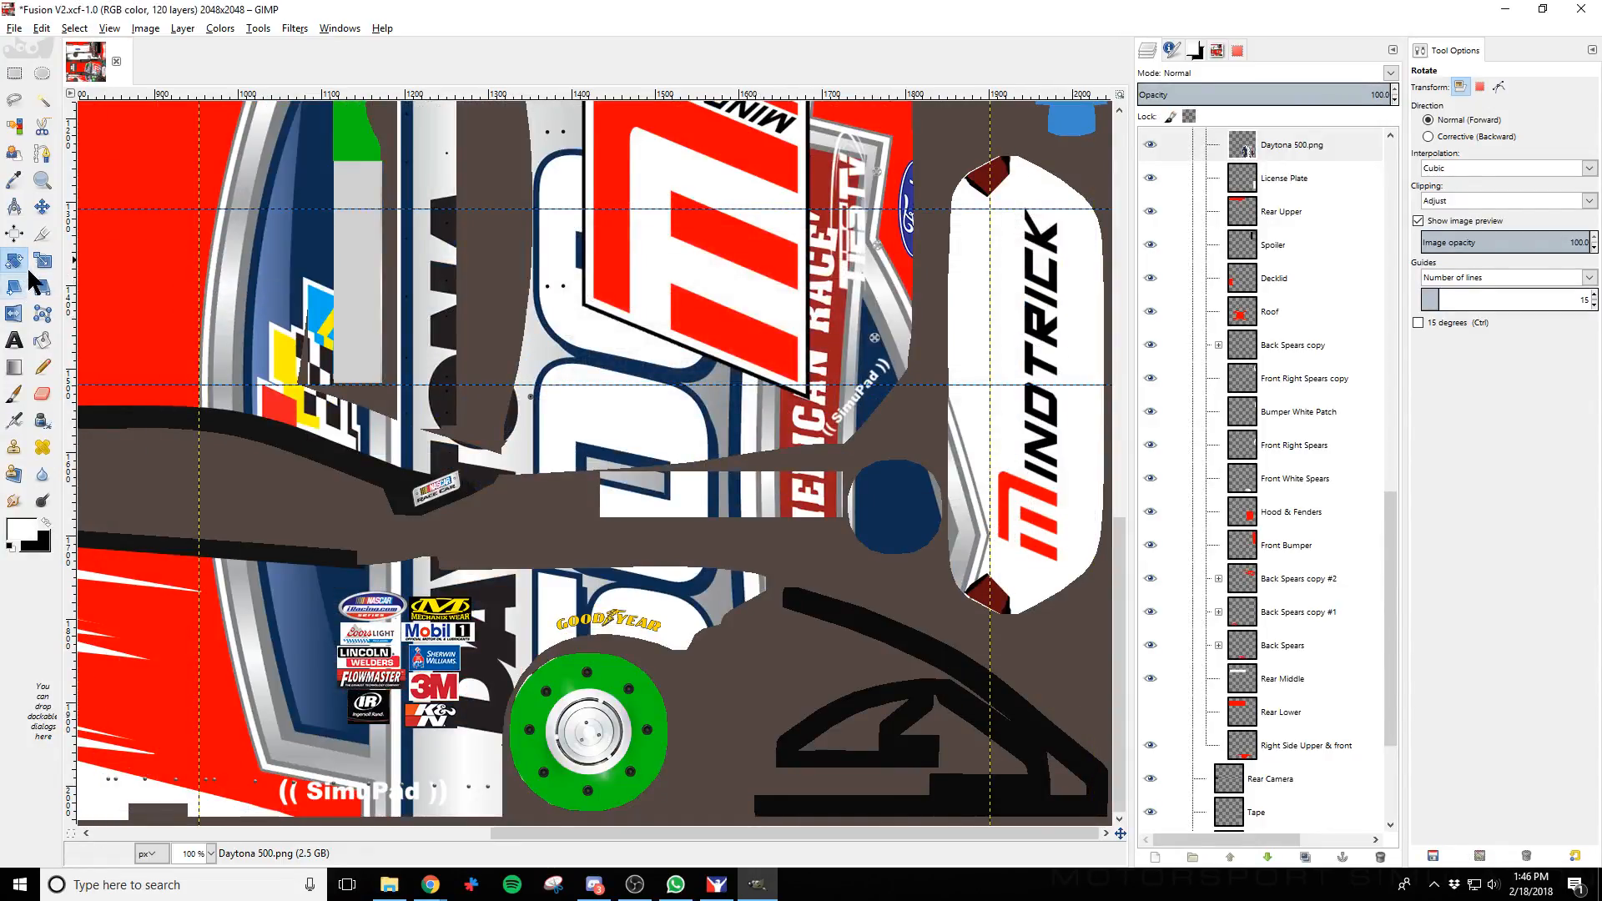
Scale the Daytona 500 layer down to 596×753
{"action": "left_click", "coordinate": [42, 262]}
{"action": "left_click", "coordinate": [476, 338]}
{"action": "left_click_drag", "start_coordinate": [359, 175], "coordinate": [519, 361]}
{"action": "left_click", "coordinate": [479, 368]}
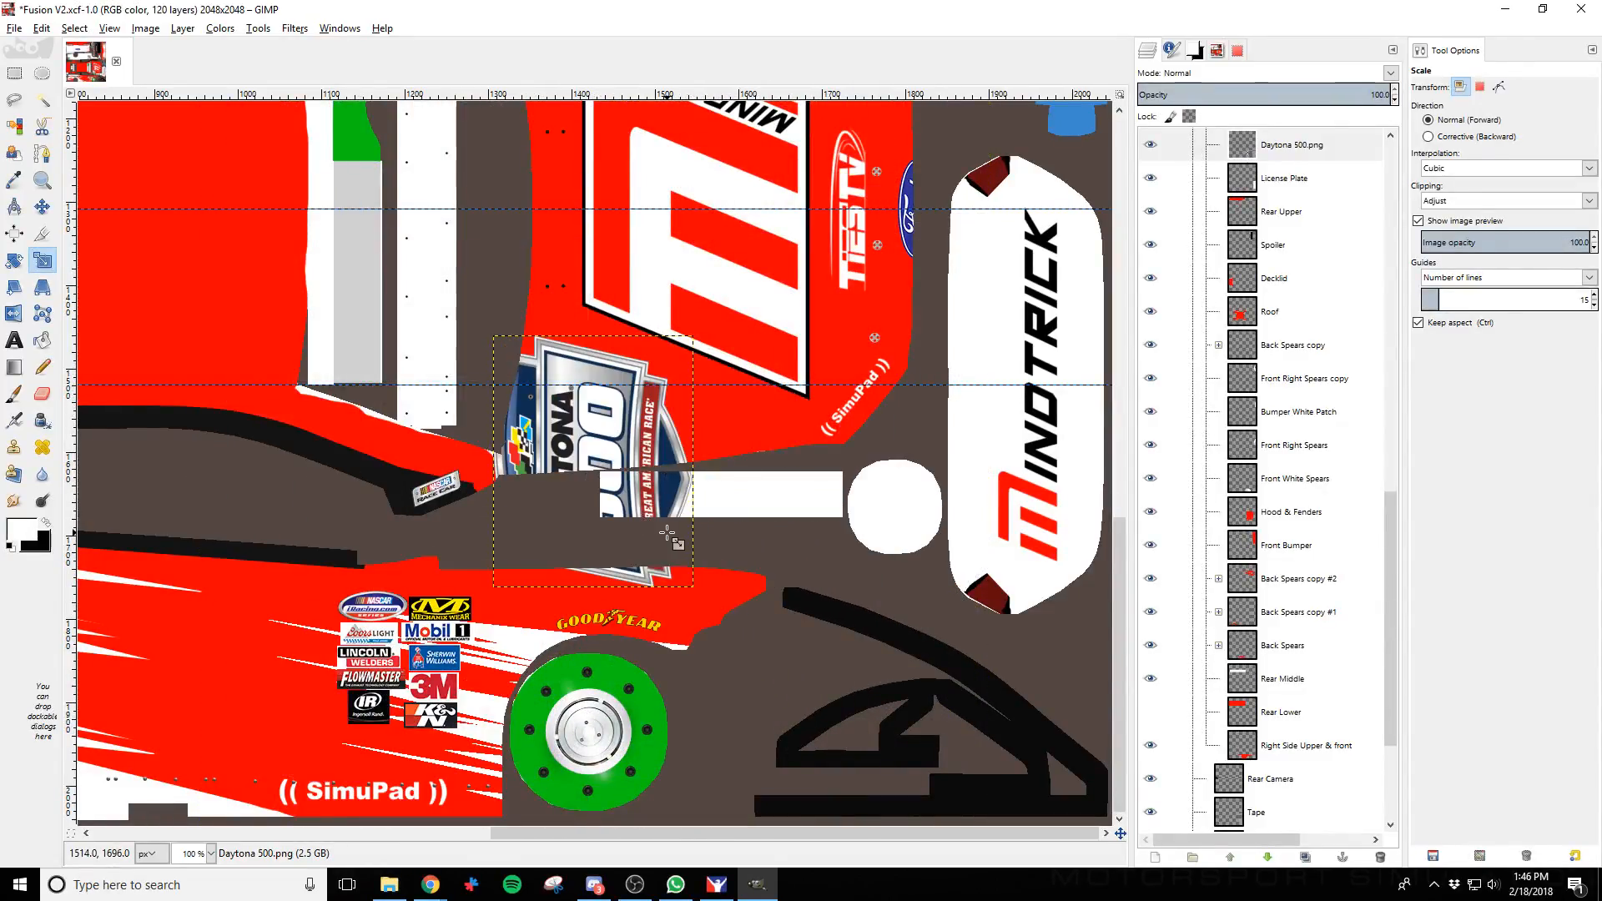
{"action": "scroll", "coordinate": [668, 534], "scroll_direction": "down", "scroll_amount": 3}
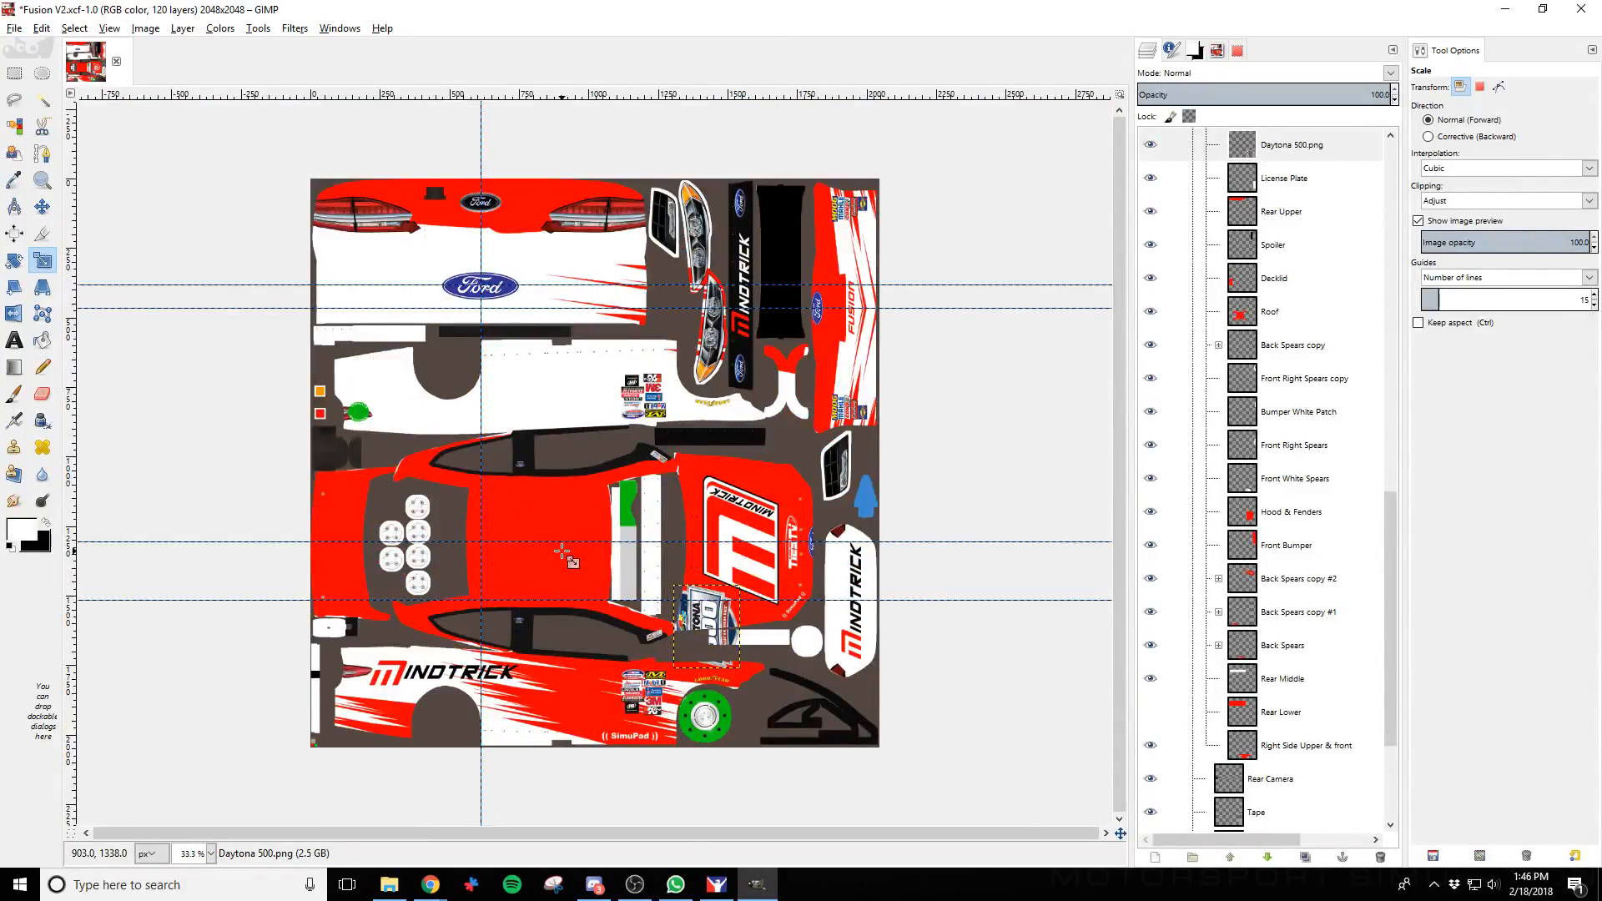
{"action": "scroll", "coordinate": [563, 551], "scroll_direction": "up", "scroll_amount": 1, "text": "ctrl"}
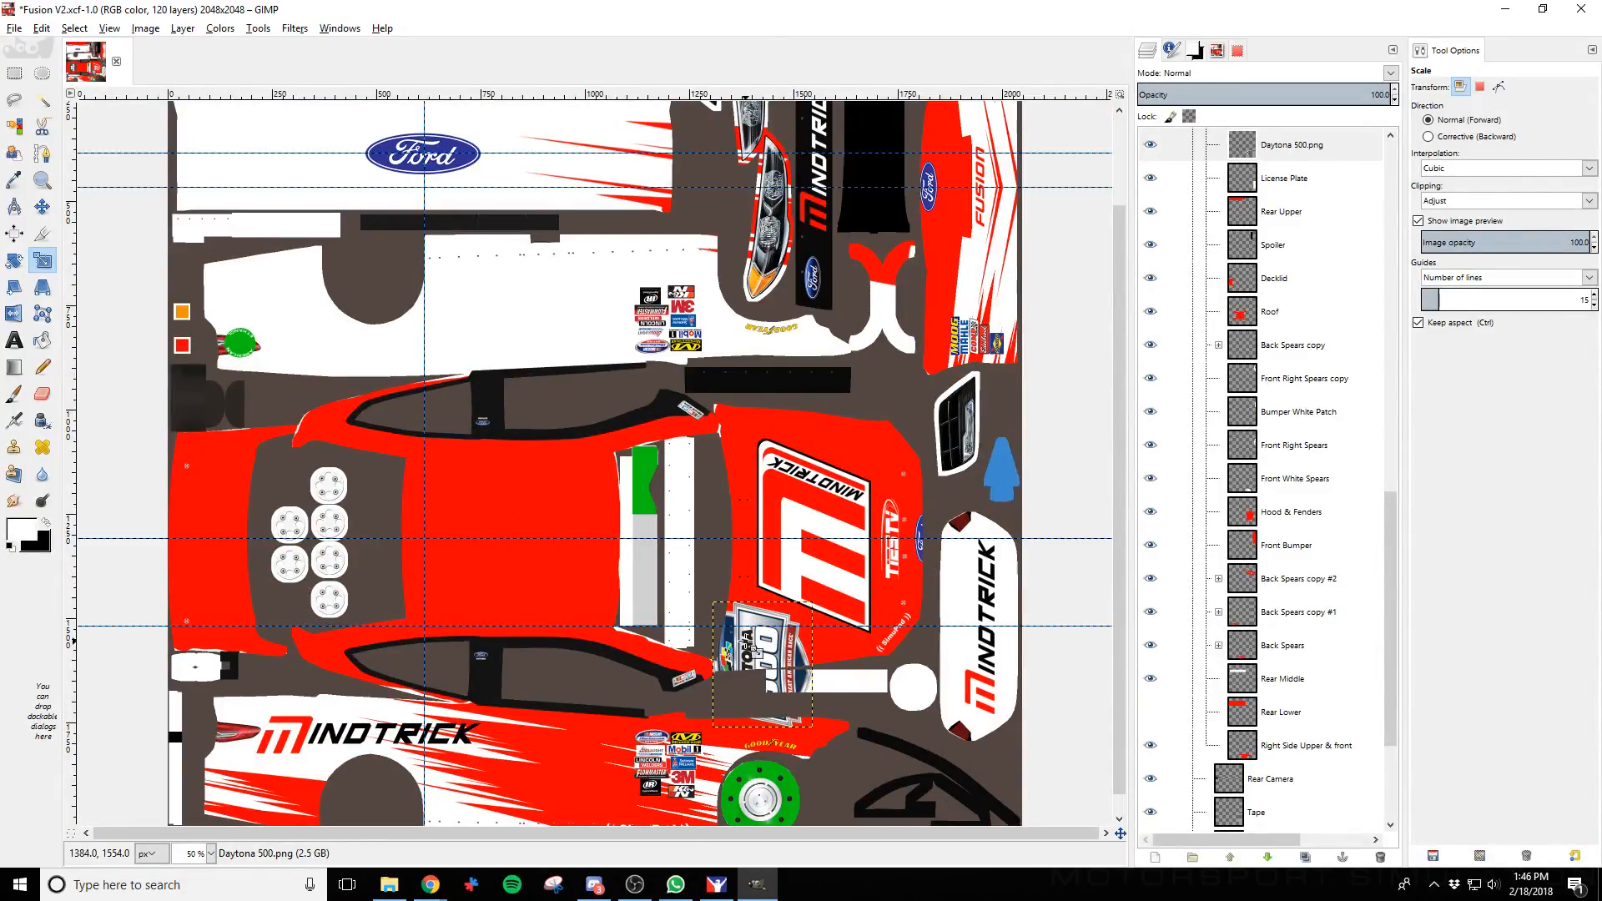
{"action": "key", "text": "alt+Tab"}
{"action": "key", "text": "alt+Tab"}
{"action": "key", "text": "Tab"}
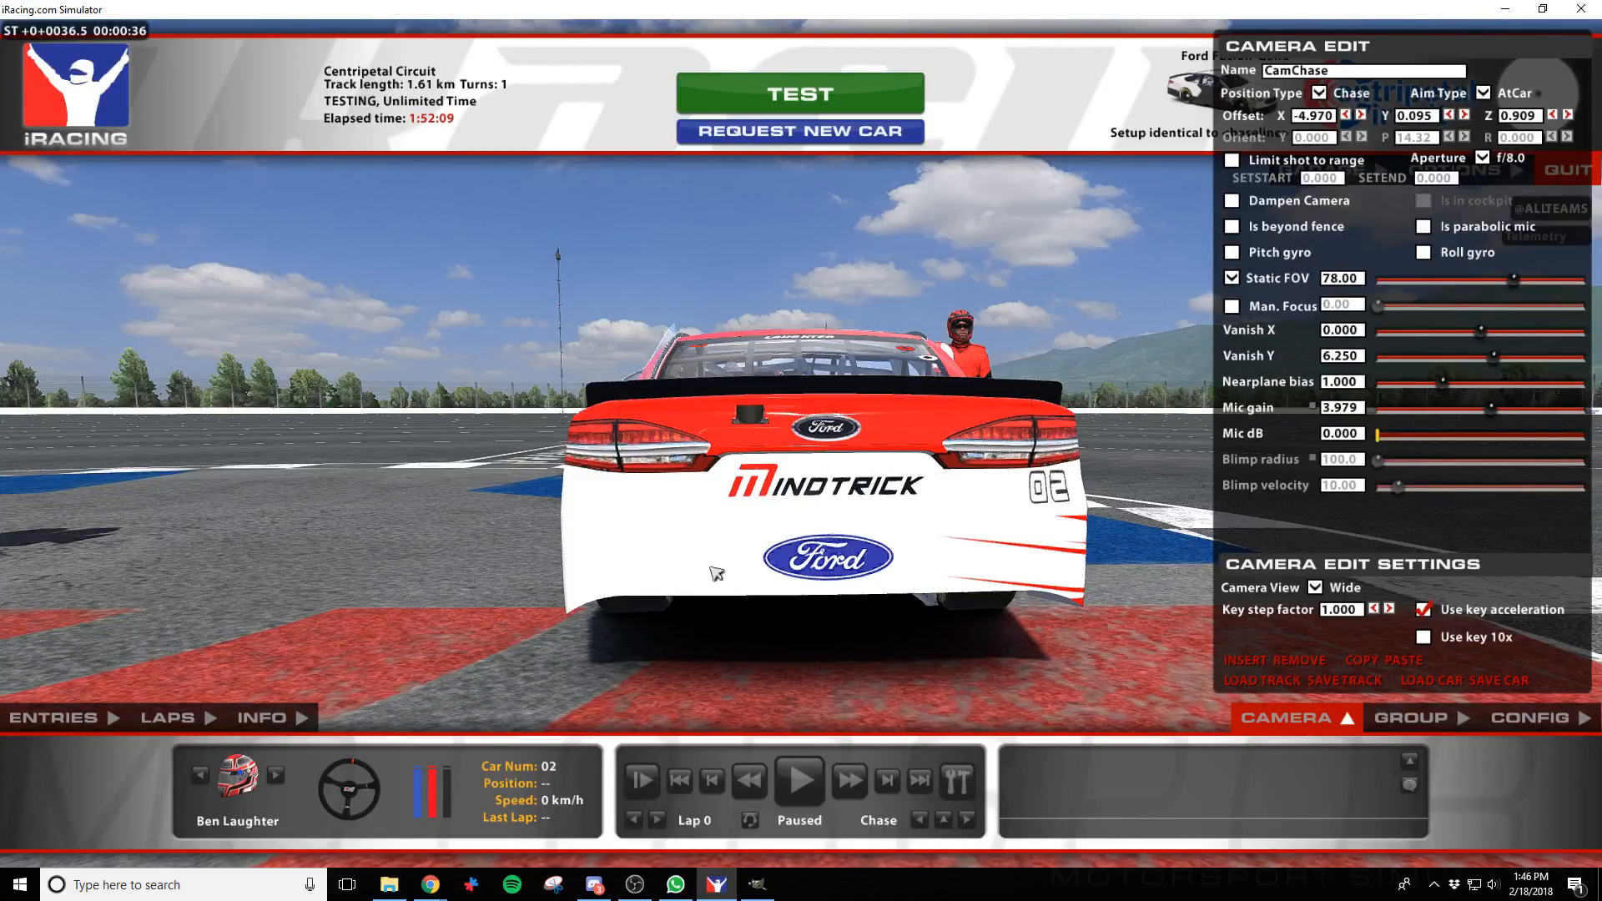
{"action": "key", "text": "alt+Tab"}
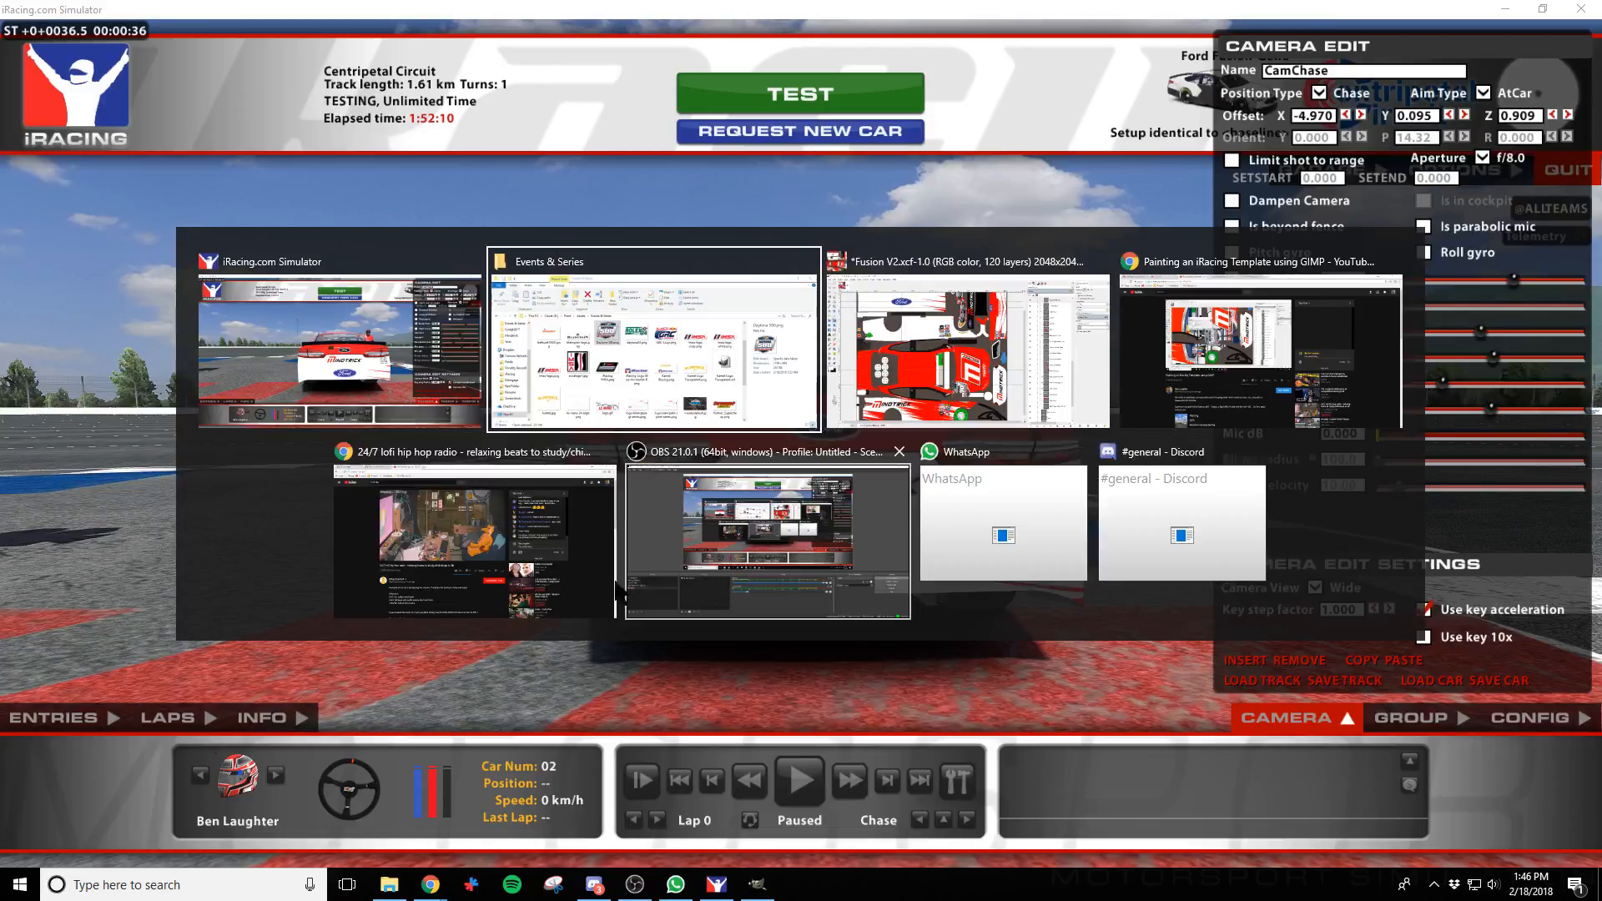
{"action": "left_click", "coordinate": [943, 381]}
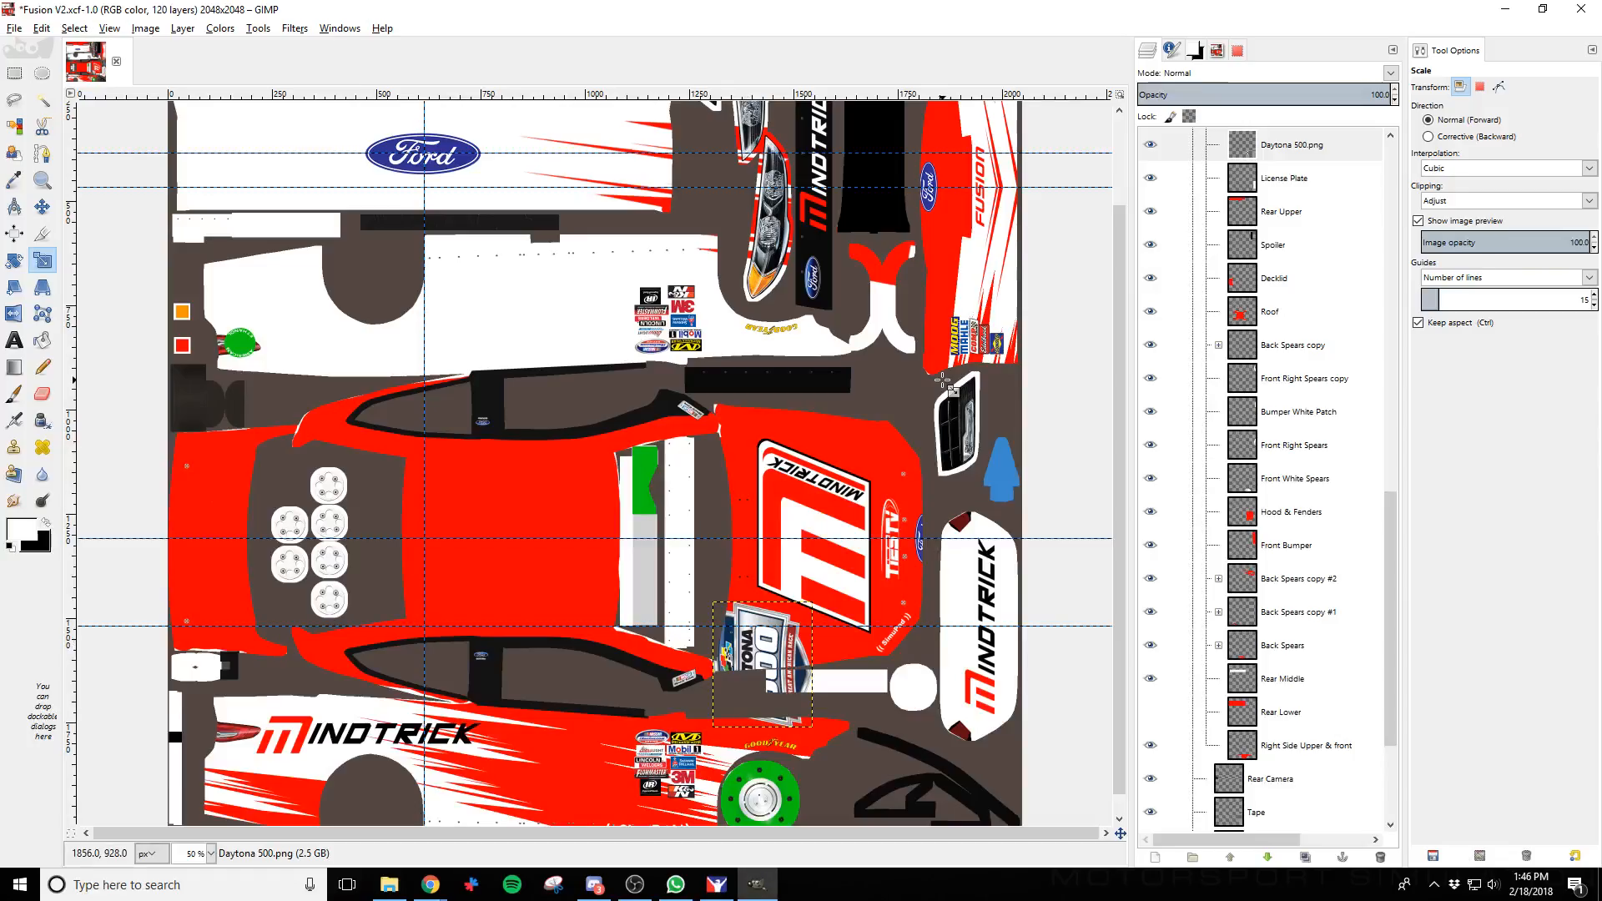
Undo that resize, rescale the logo to 451×357, and move it beside the bumper's Ford oval
{"action": "left_click", "coordinate": [42, 206]}
{"action": "key", "text": "ctrl"}
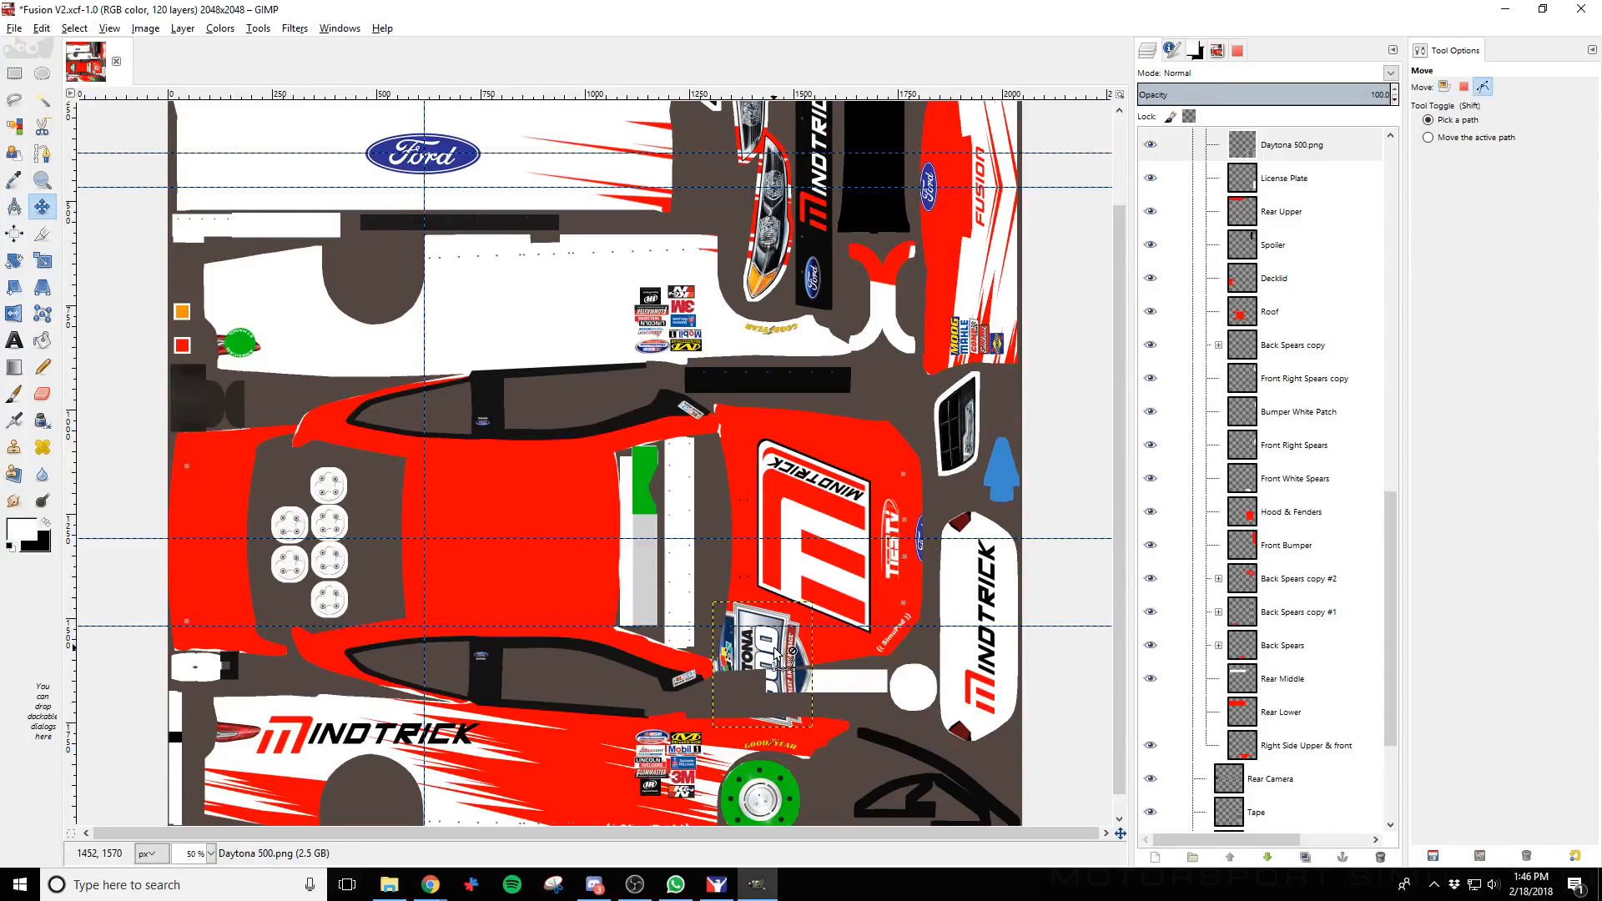
{"action": "key", "text": "ctrl+z"}
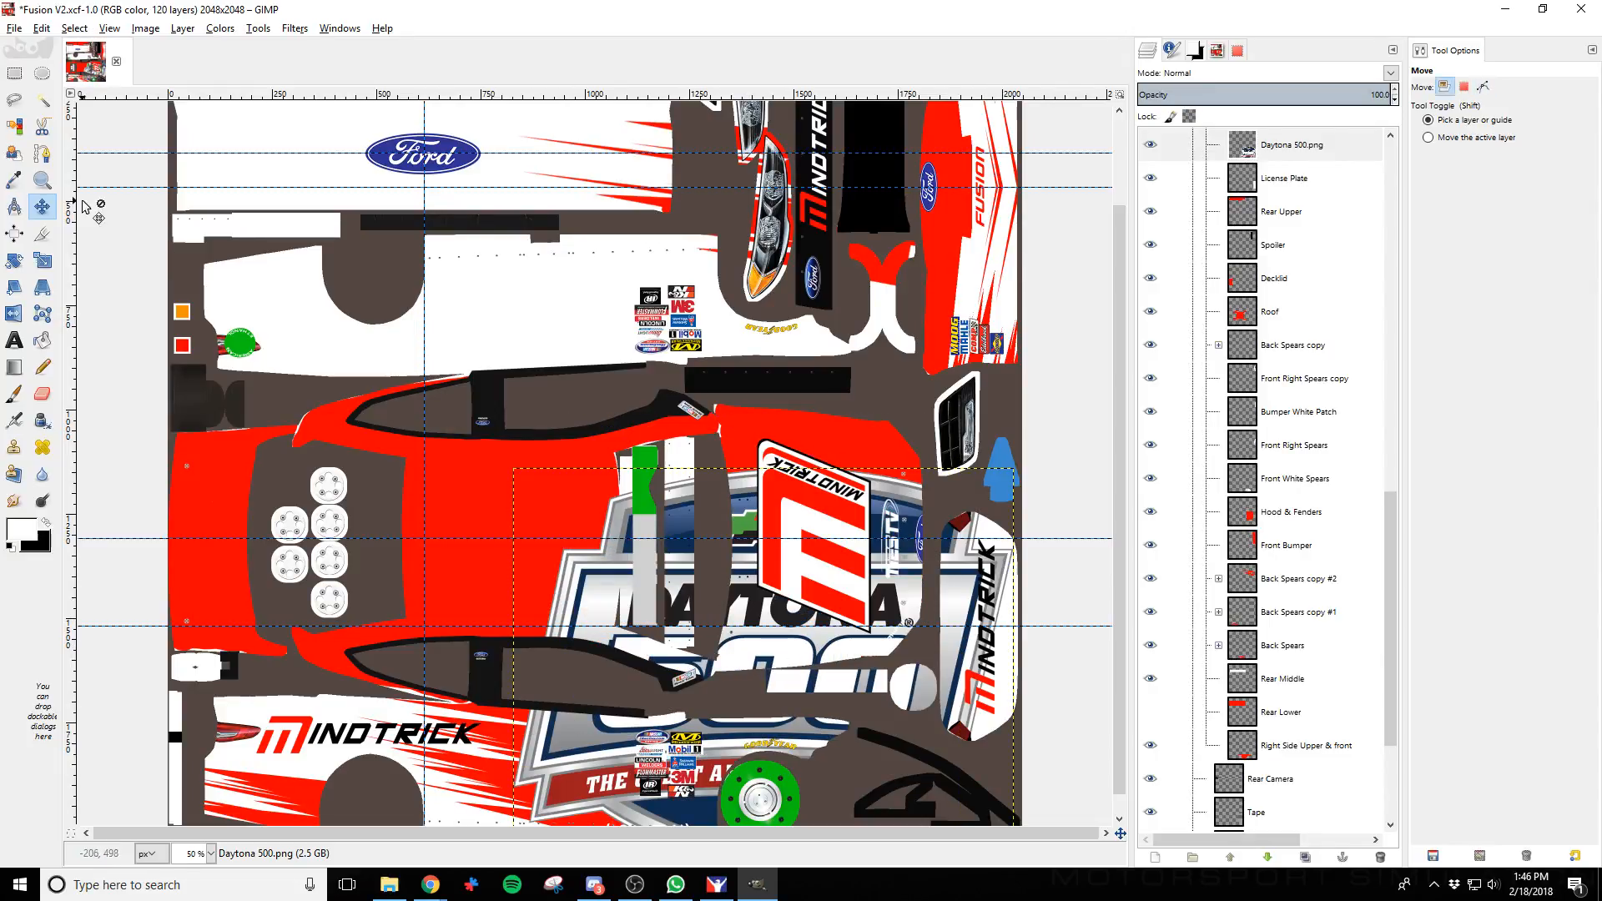
{"action": "left_click", "coordinate": [42, 261]}
{"action": "left_click", "coordinate": [862, 739]}
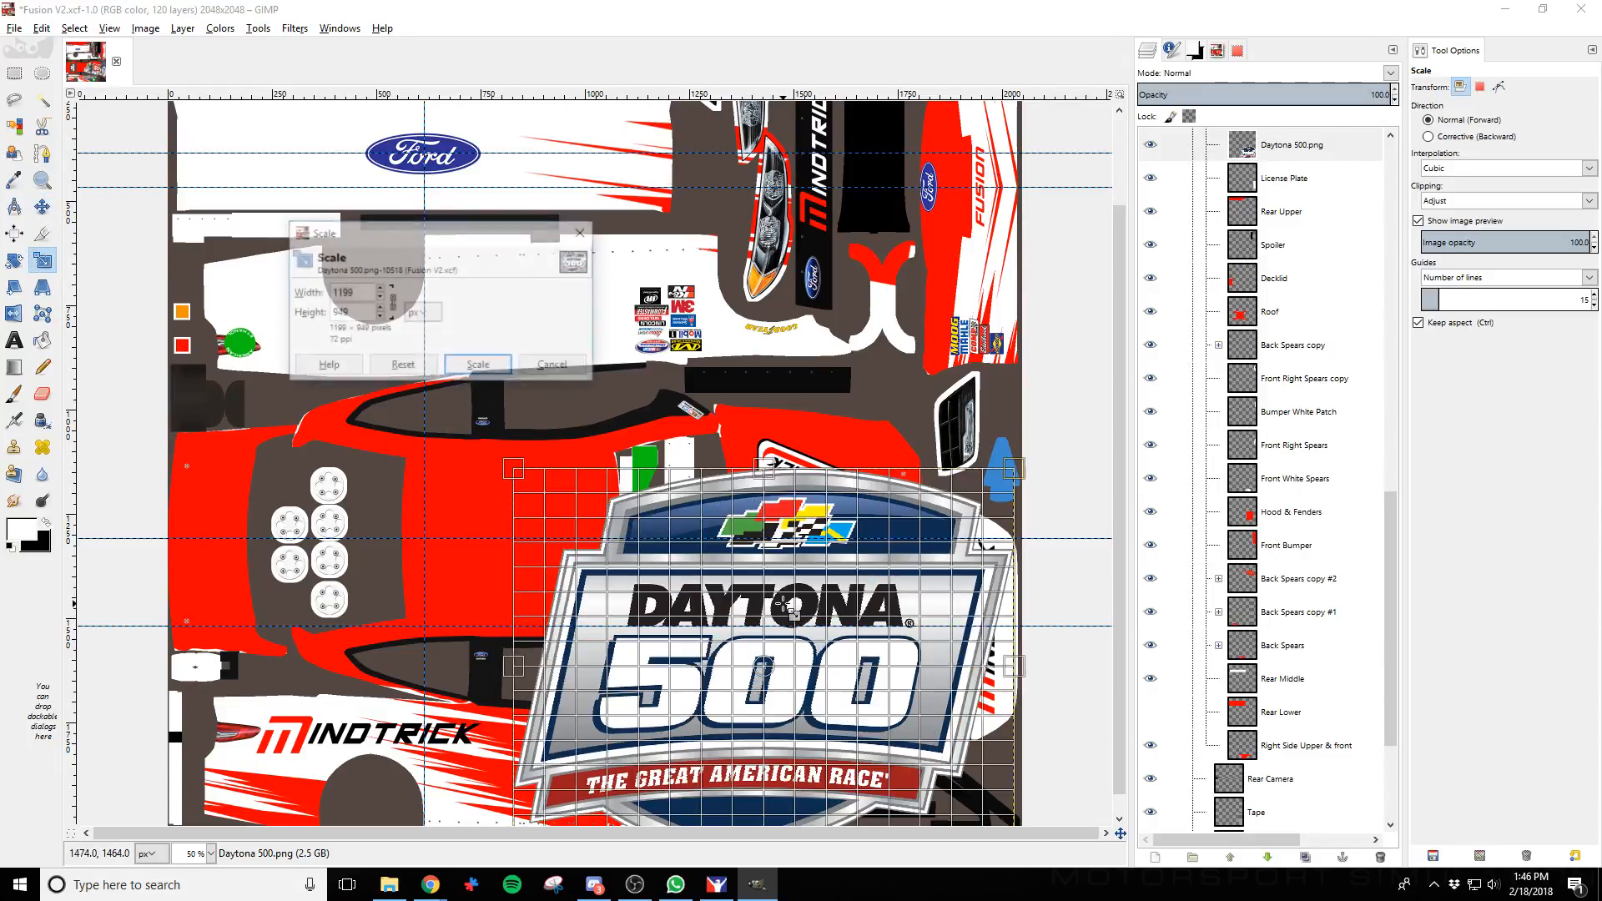
{"action": "left_click_drag", "start_coordinate": [905, 768], "coordinate": [503, 444]}
{"action": "left_click", "coordinate": [479, 366]}
{"action": "left_click", "coordinate": [42, 206]}
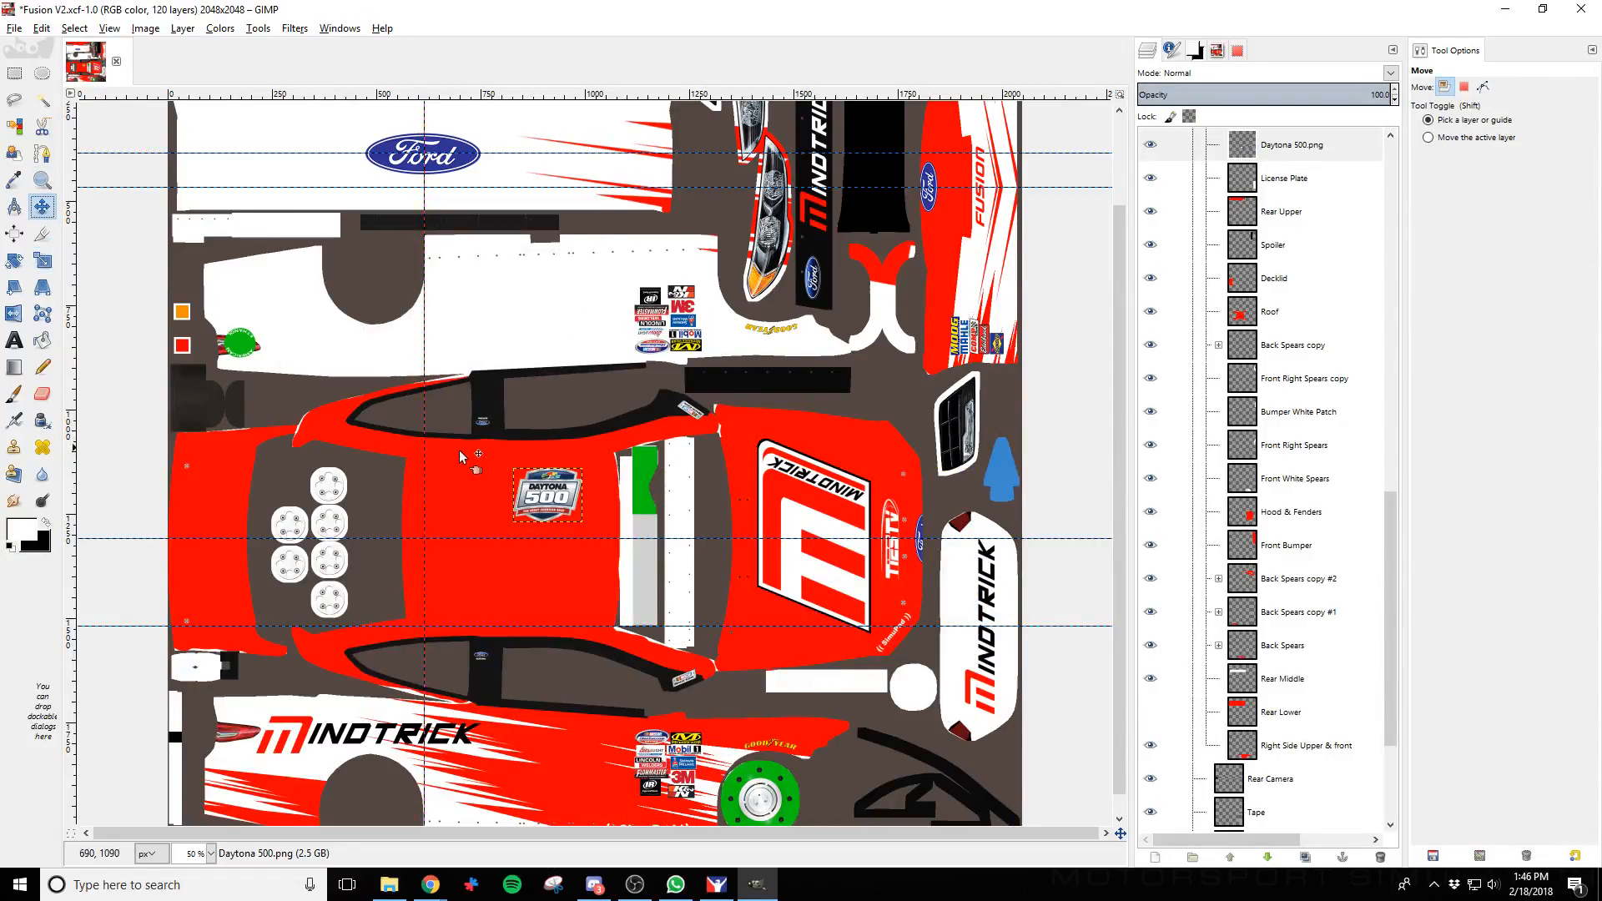
{"action": "left_click_drag", "start_coordinate": [555, 501], "coordinate": [229, 163]}
Shrink the Daytona 500 badge to 104×82 and nudge it up left of the Ford oval
{"action": "scroll", "coordinate": [309, 197], "scroll_direction": "up", "scroll_amount": 2, "text": "ctrl"}
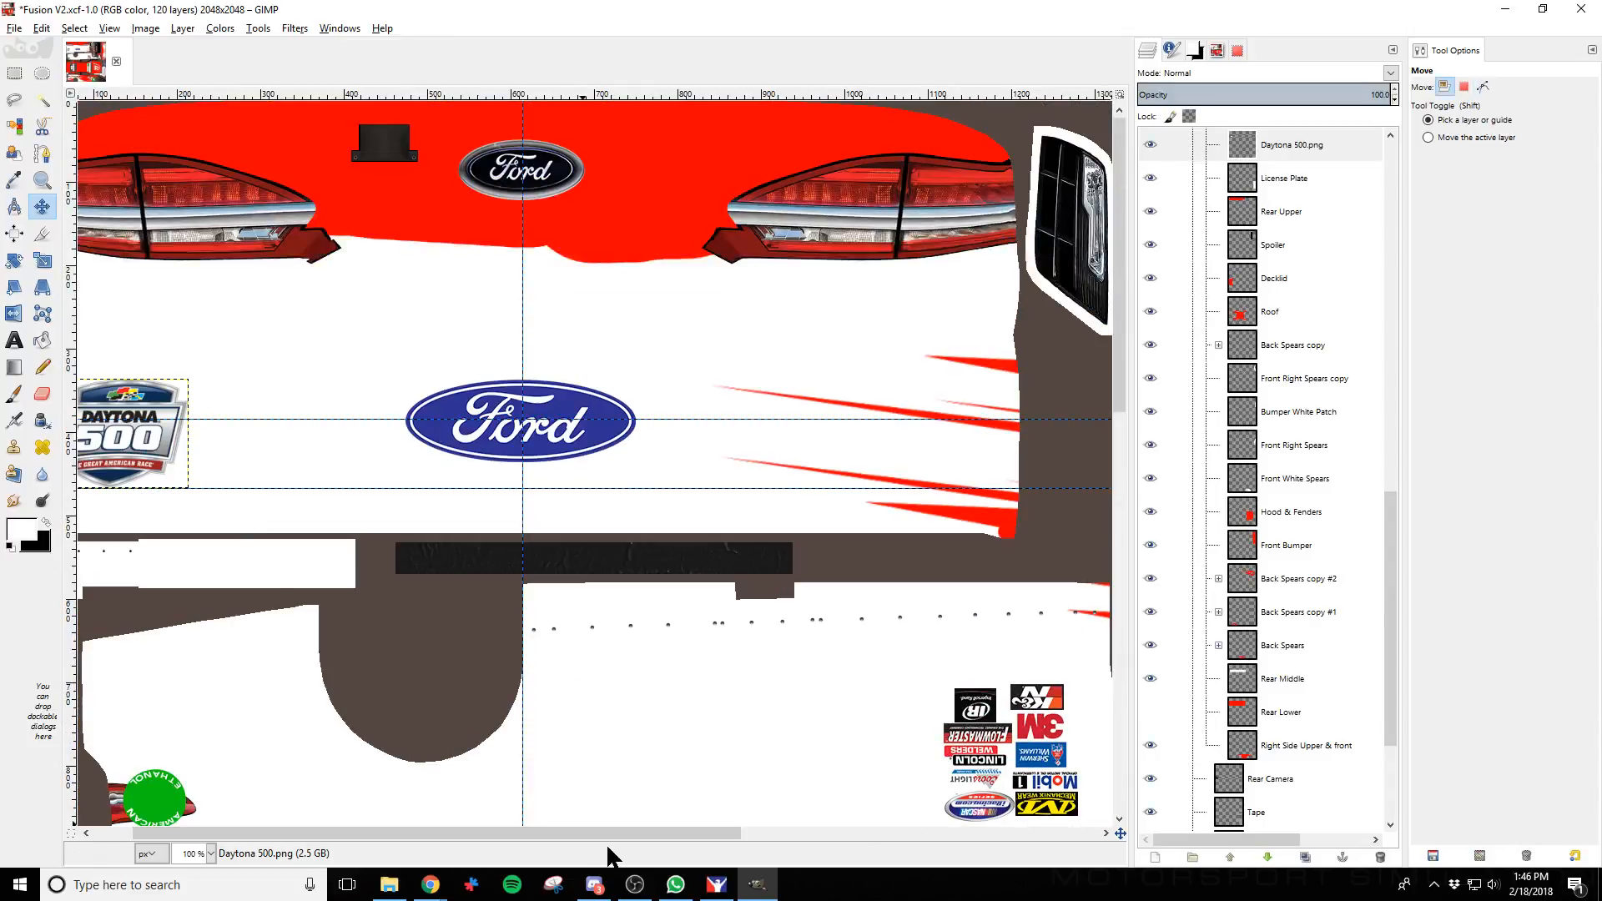
{"action": "left_click_drag", "start_coordinate": [589, 834], "coordinate": [474, 831]}
{"action": "left_click_drag", "start_coordinate": [173, 458], "coordinate": [167, 438]}
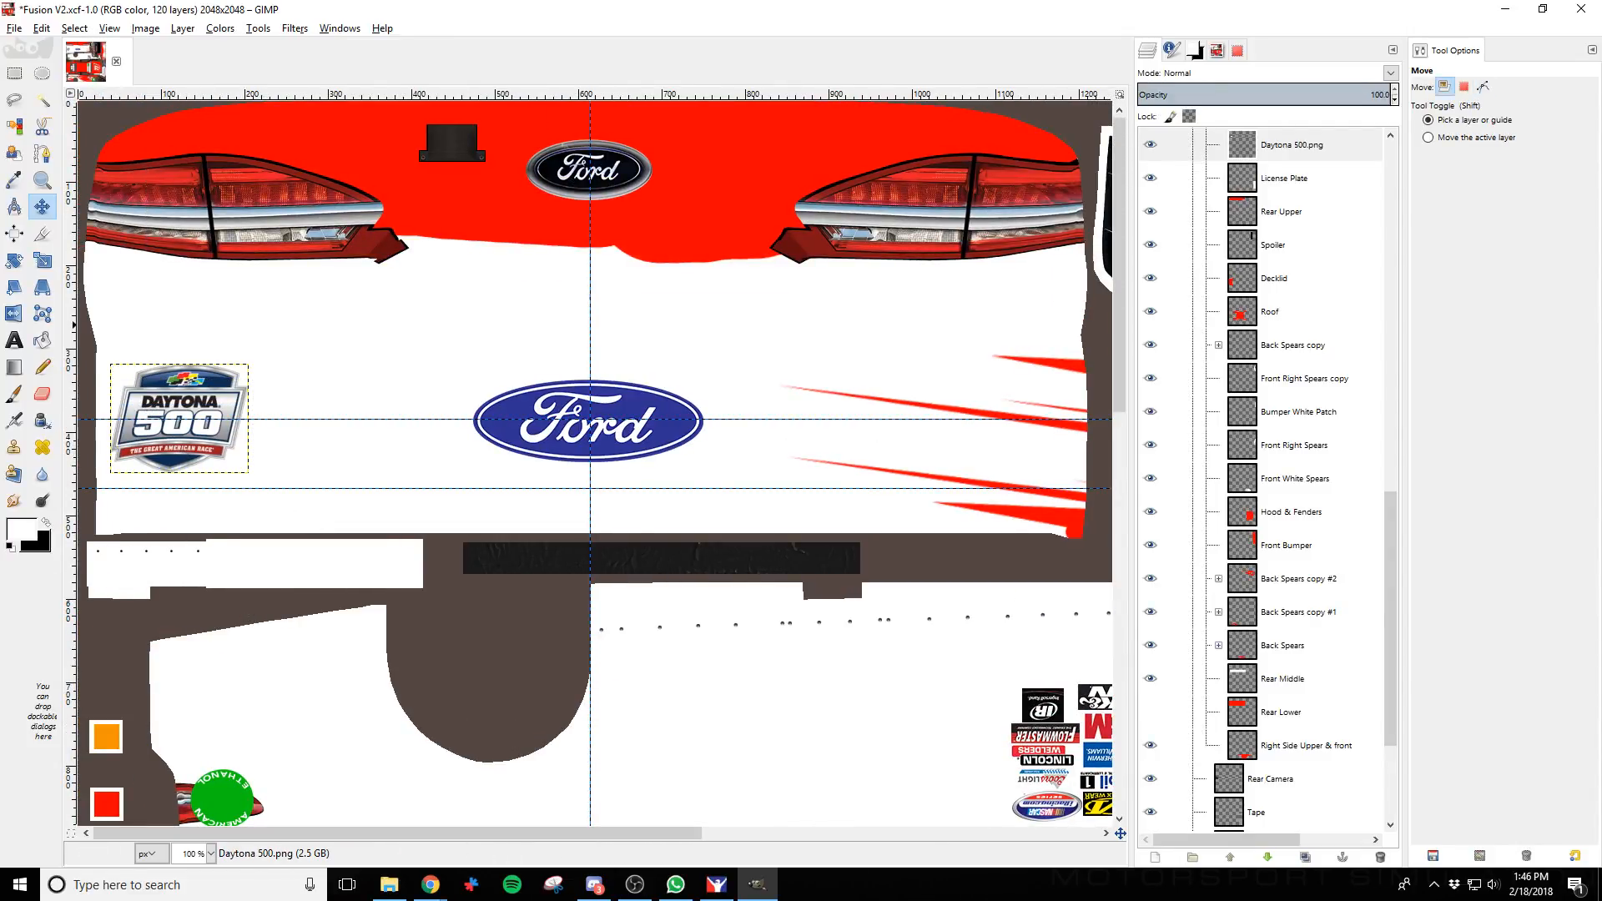
{"action": "left_click", "coordinate": [38, 265]}
{"action": "left_click", "coordinate": [215, 441]}
{"action": "left_click_drag", "start_coordinate": [247, 364], "coordinate": [198, 404]}
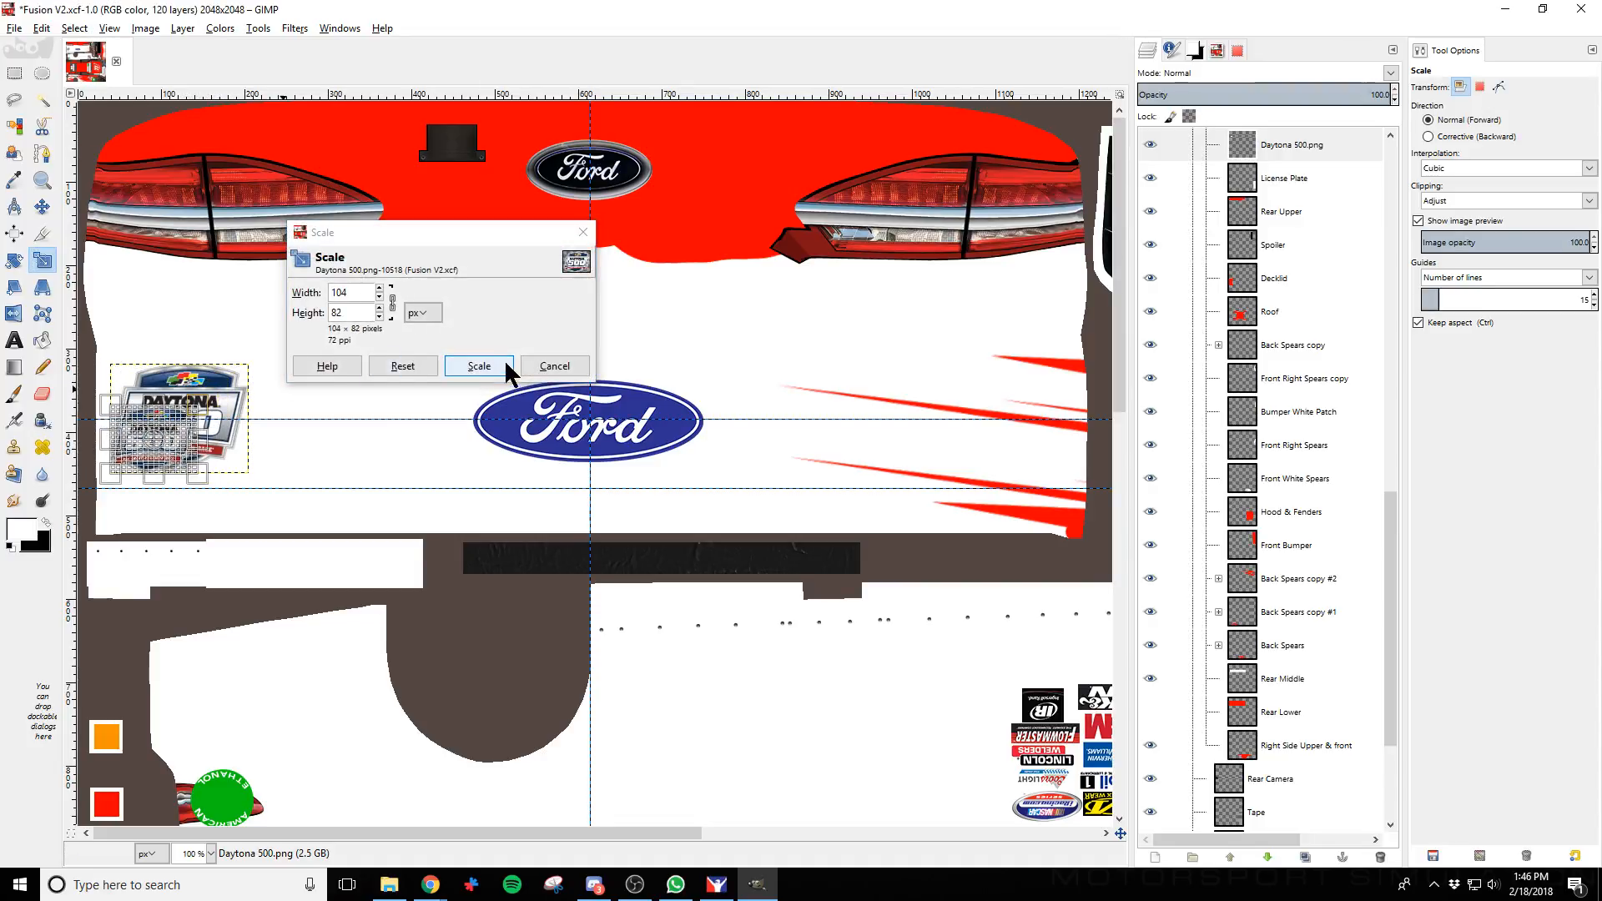
{"action": "left_click", "coordinate": [504, 364]}
{"action": "key", "text": "m"}
{"action": "left_click_drag", "start_coordinate": [147, 453], "coordinate": [151, 433]}
{"action": "key", "text": "ctrl"}
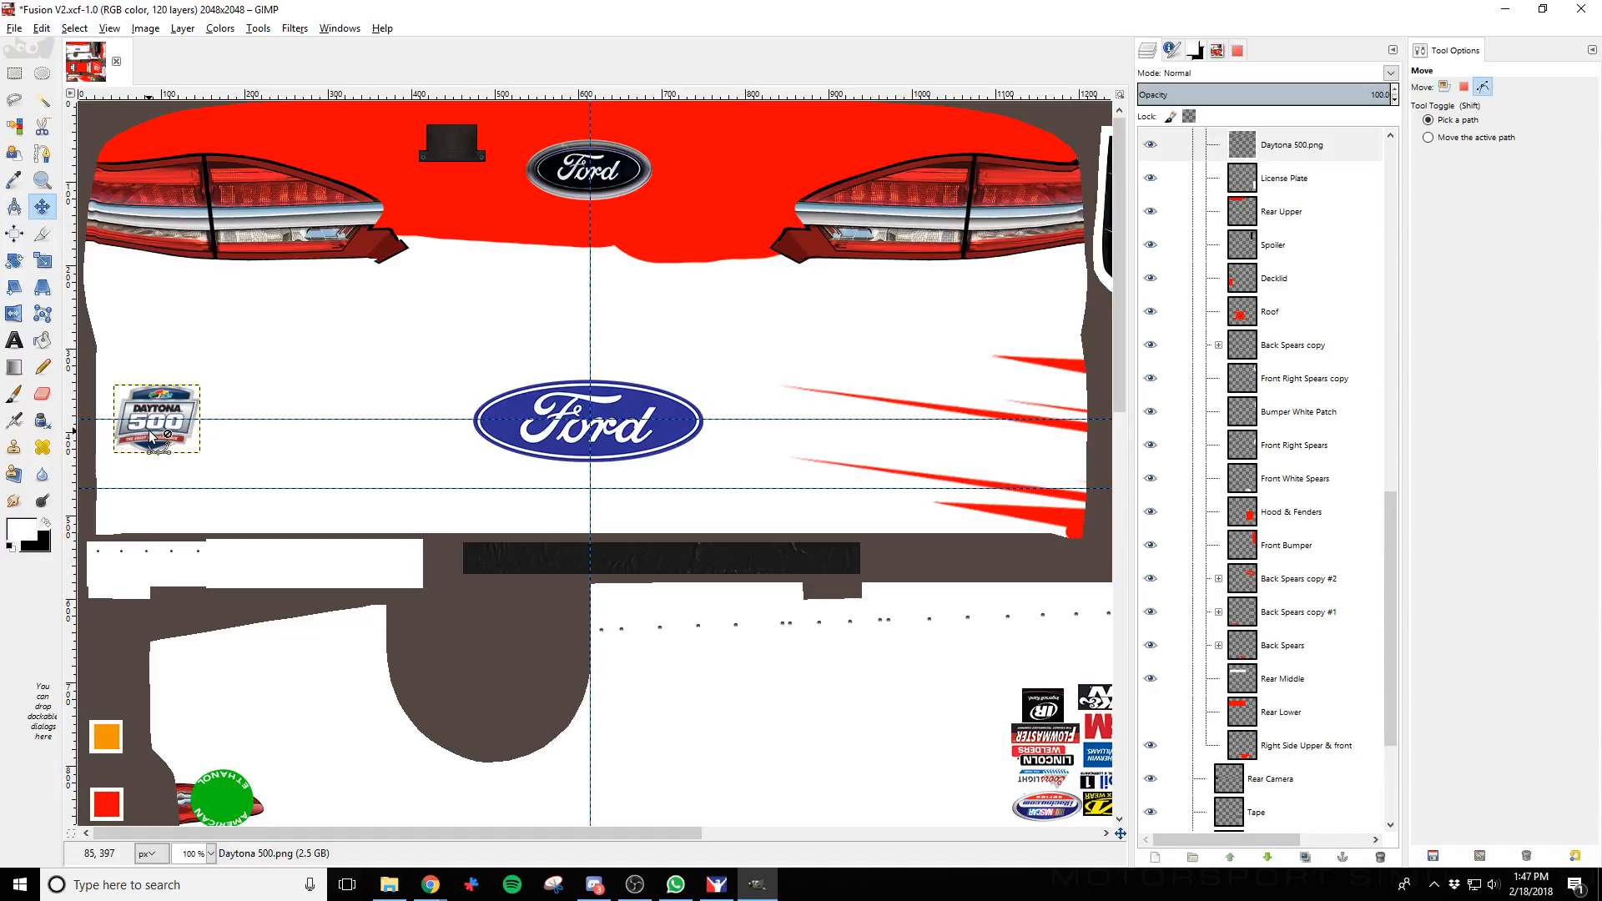
{"action": "key", "text": "alt+Tab"}
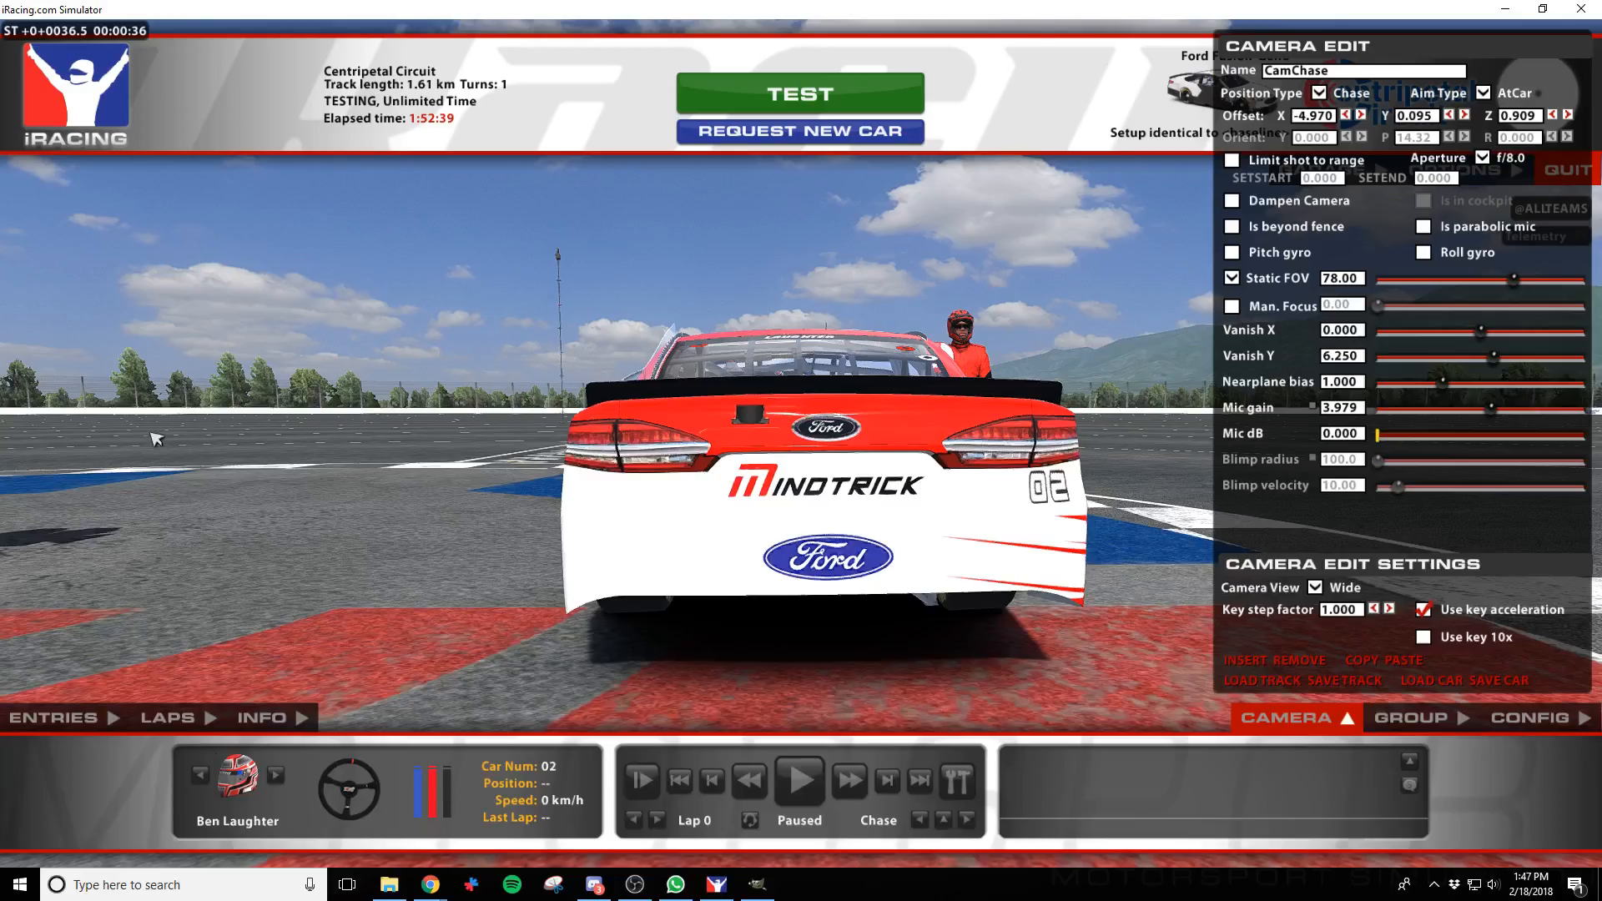
Reload the textures, nudge the badge slightly right and re-export, then view it close behind the car
{"action": "key", "text": "ctrl+r"}
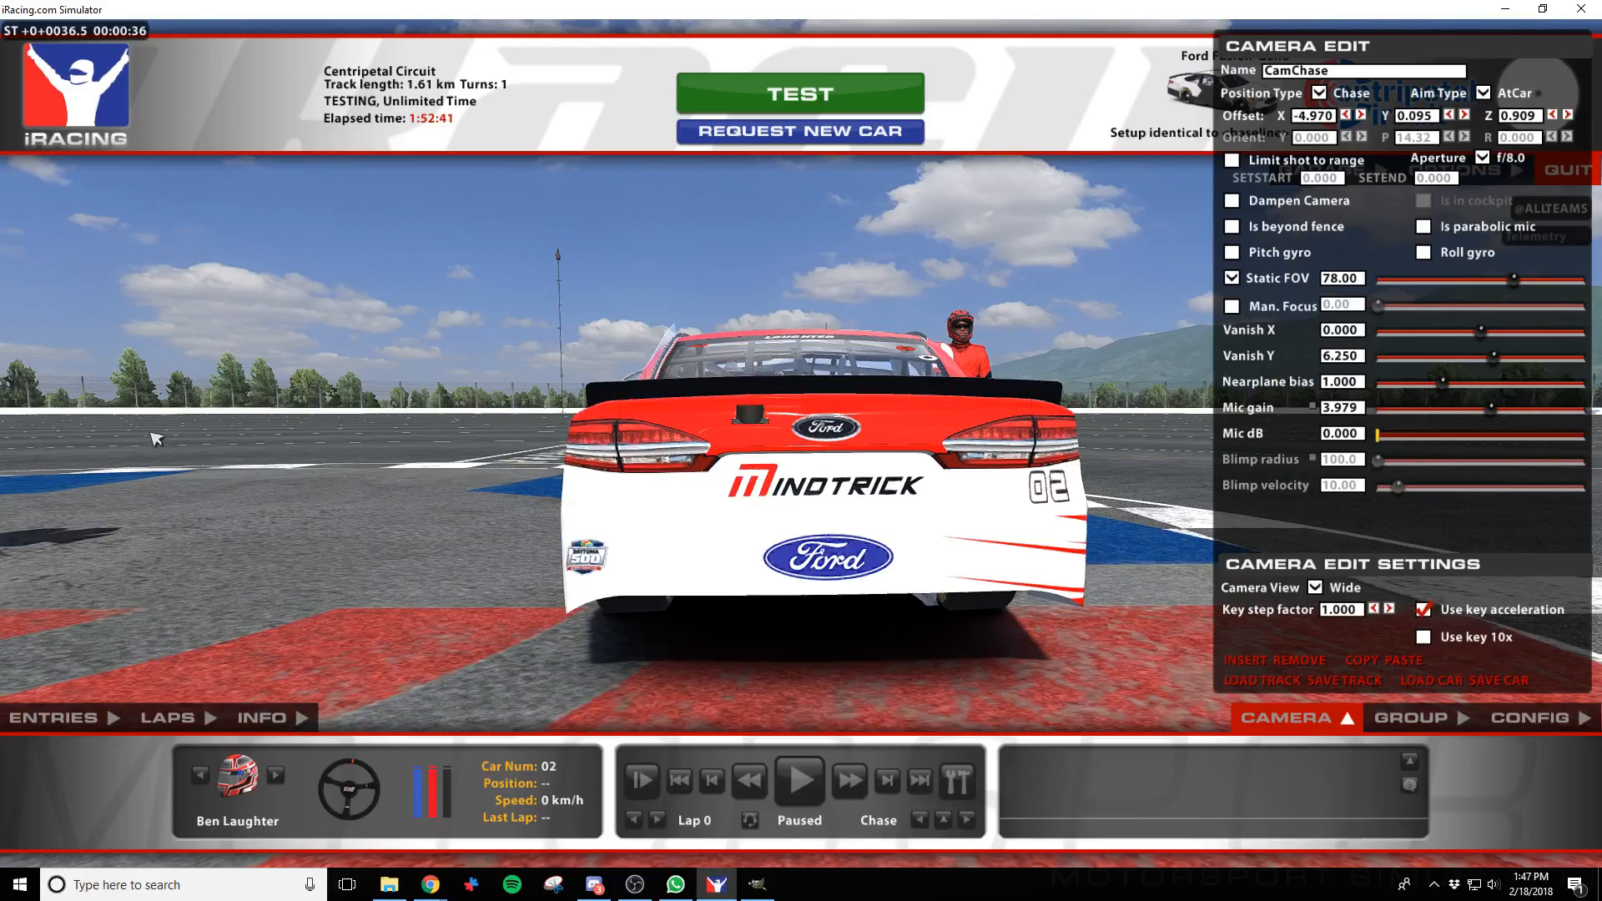
{"action": "key", "text": "alt+Tab"}
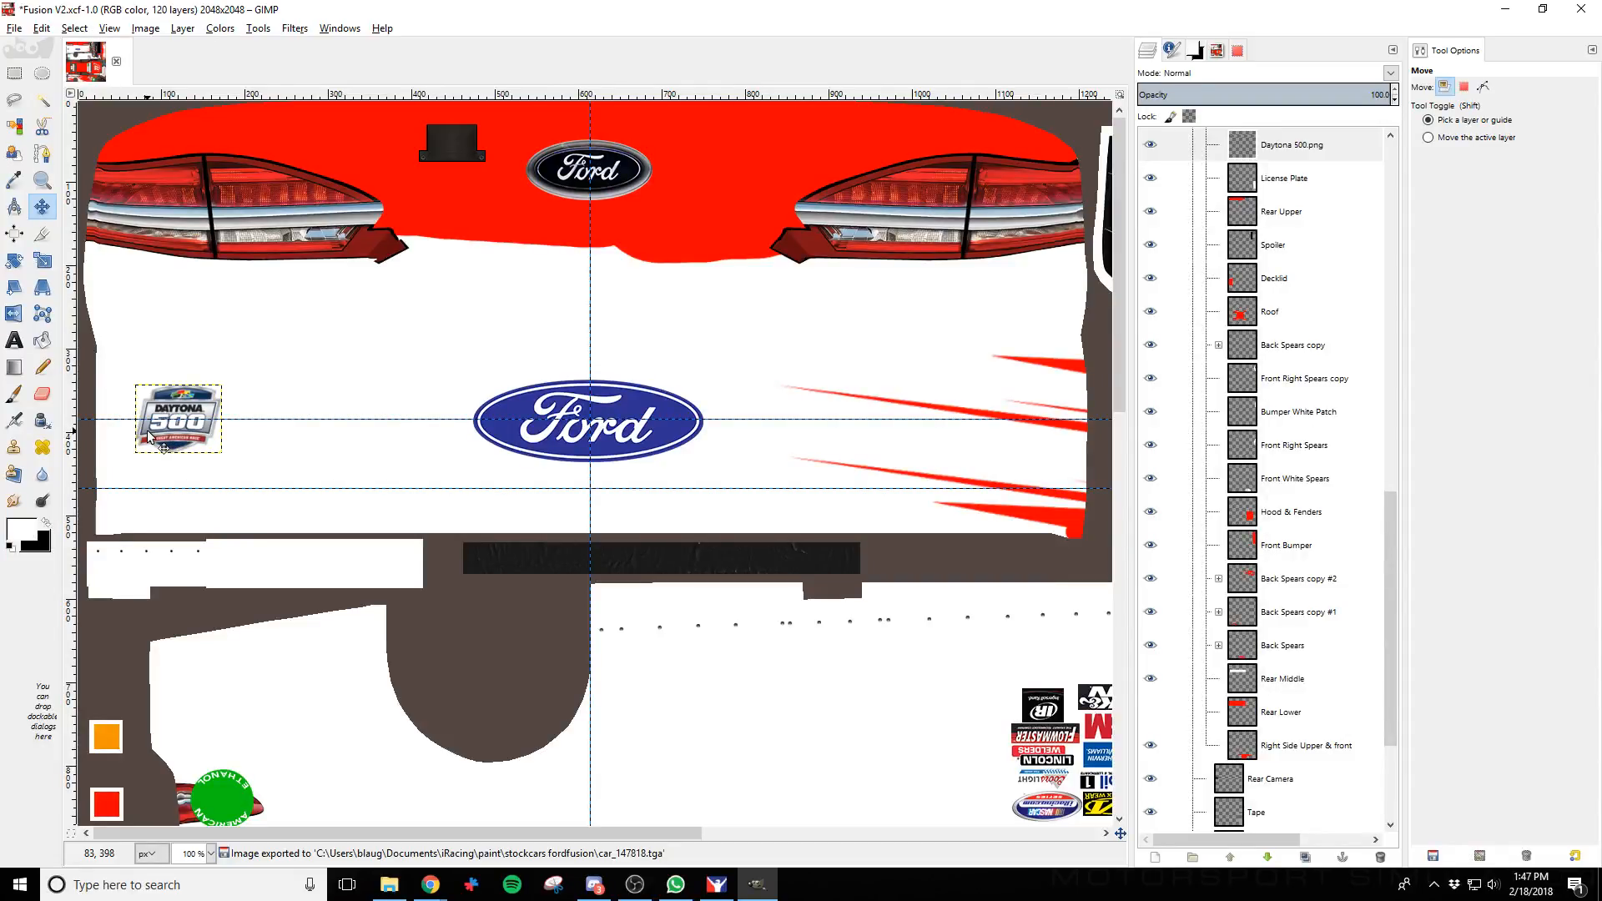
{"action": "key", "text": "ctrl+z"}
{"action": "key", "text": "ctrl+e"}
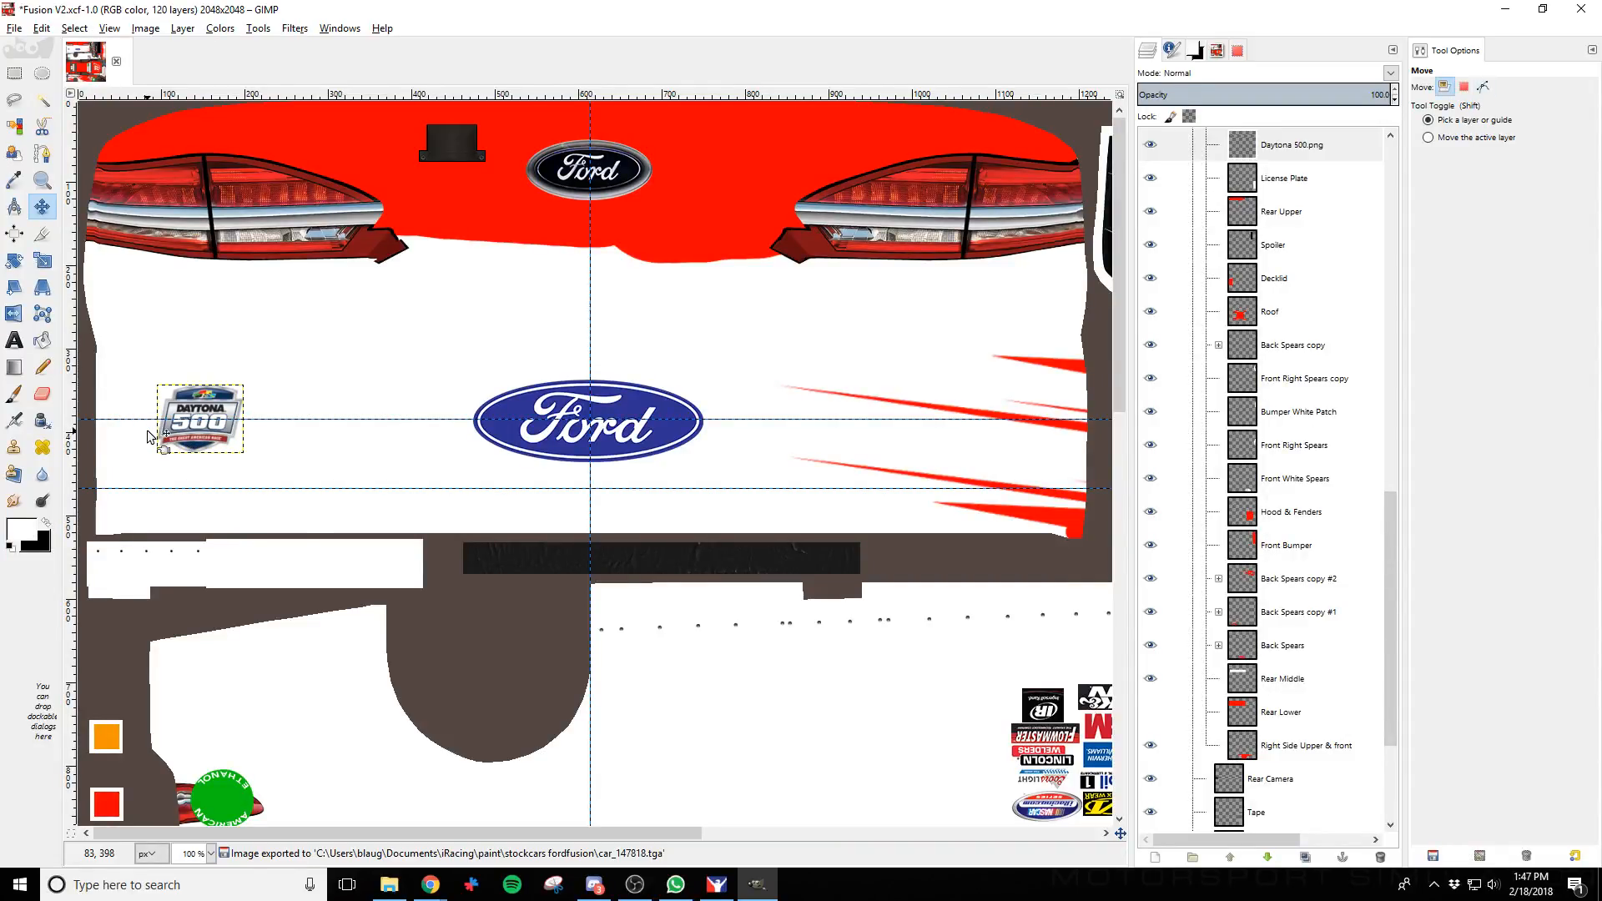
{"action": "key", "text": "alt+Tab"}
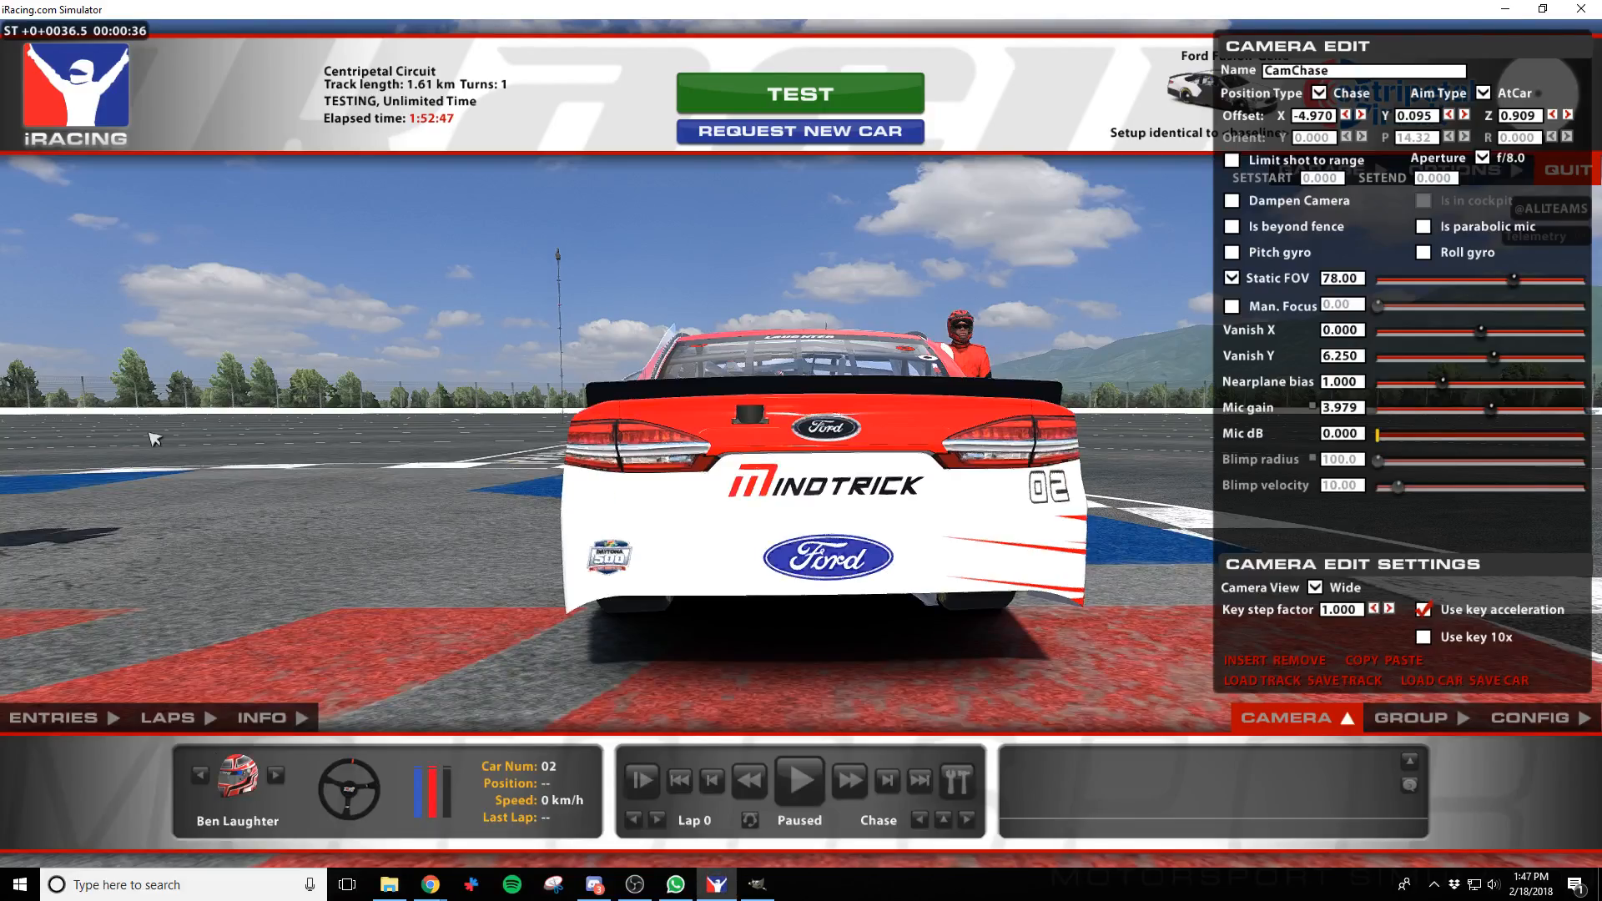
{"action": "key", "text": "d"}
{"action": "key", "text": "a"}
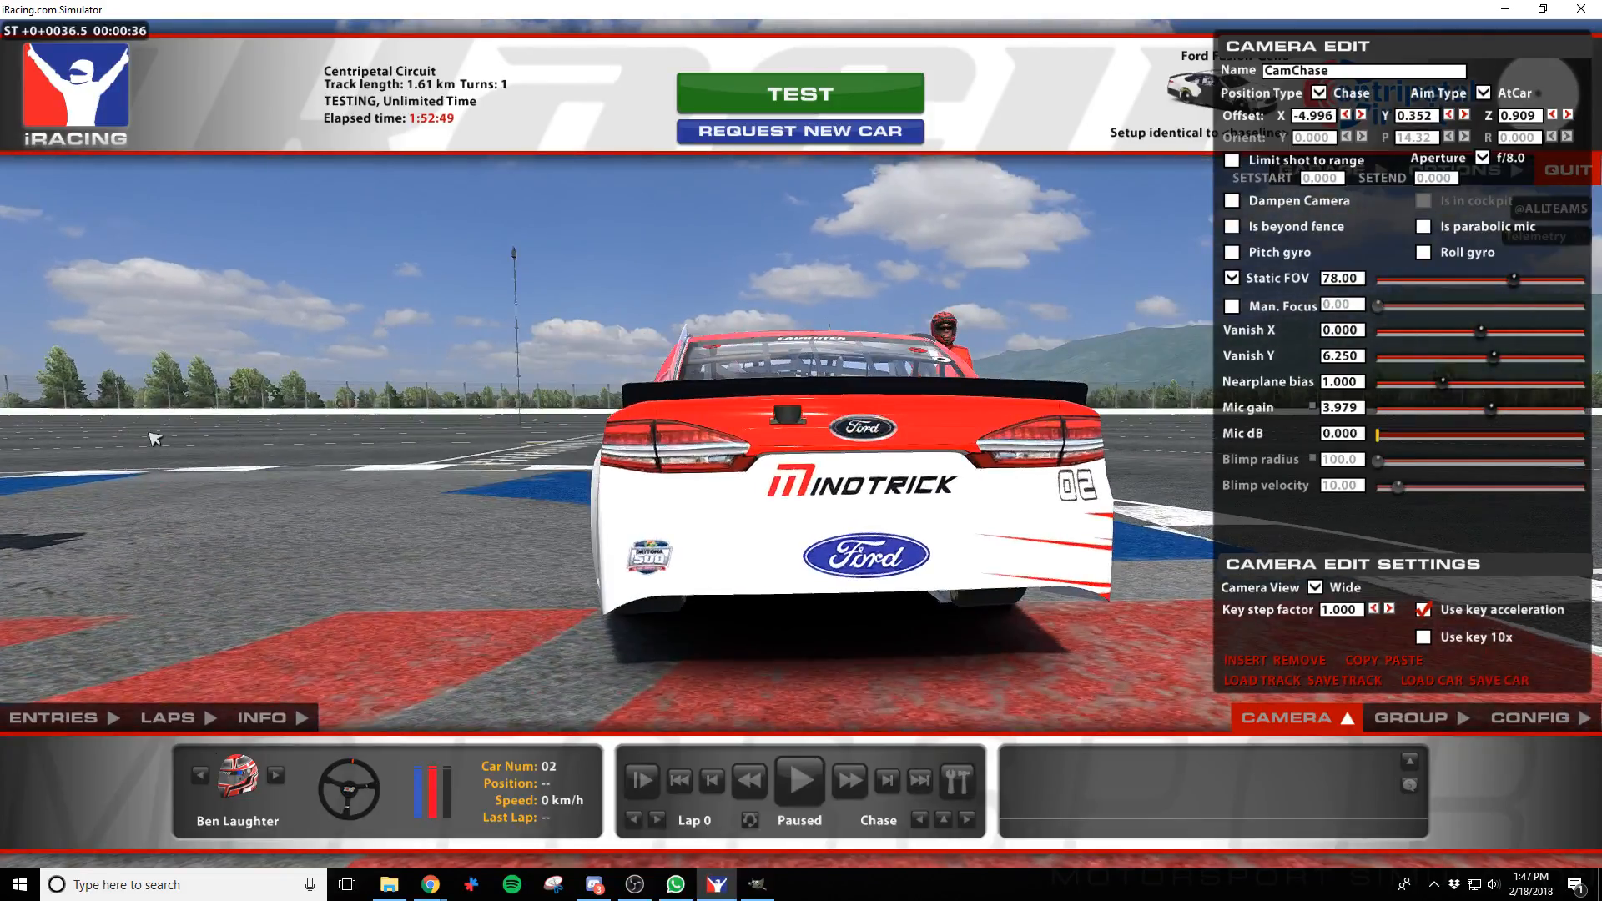
{"action": "key", "text": "w"}
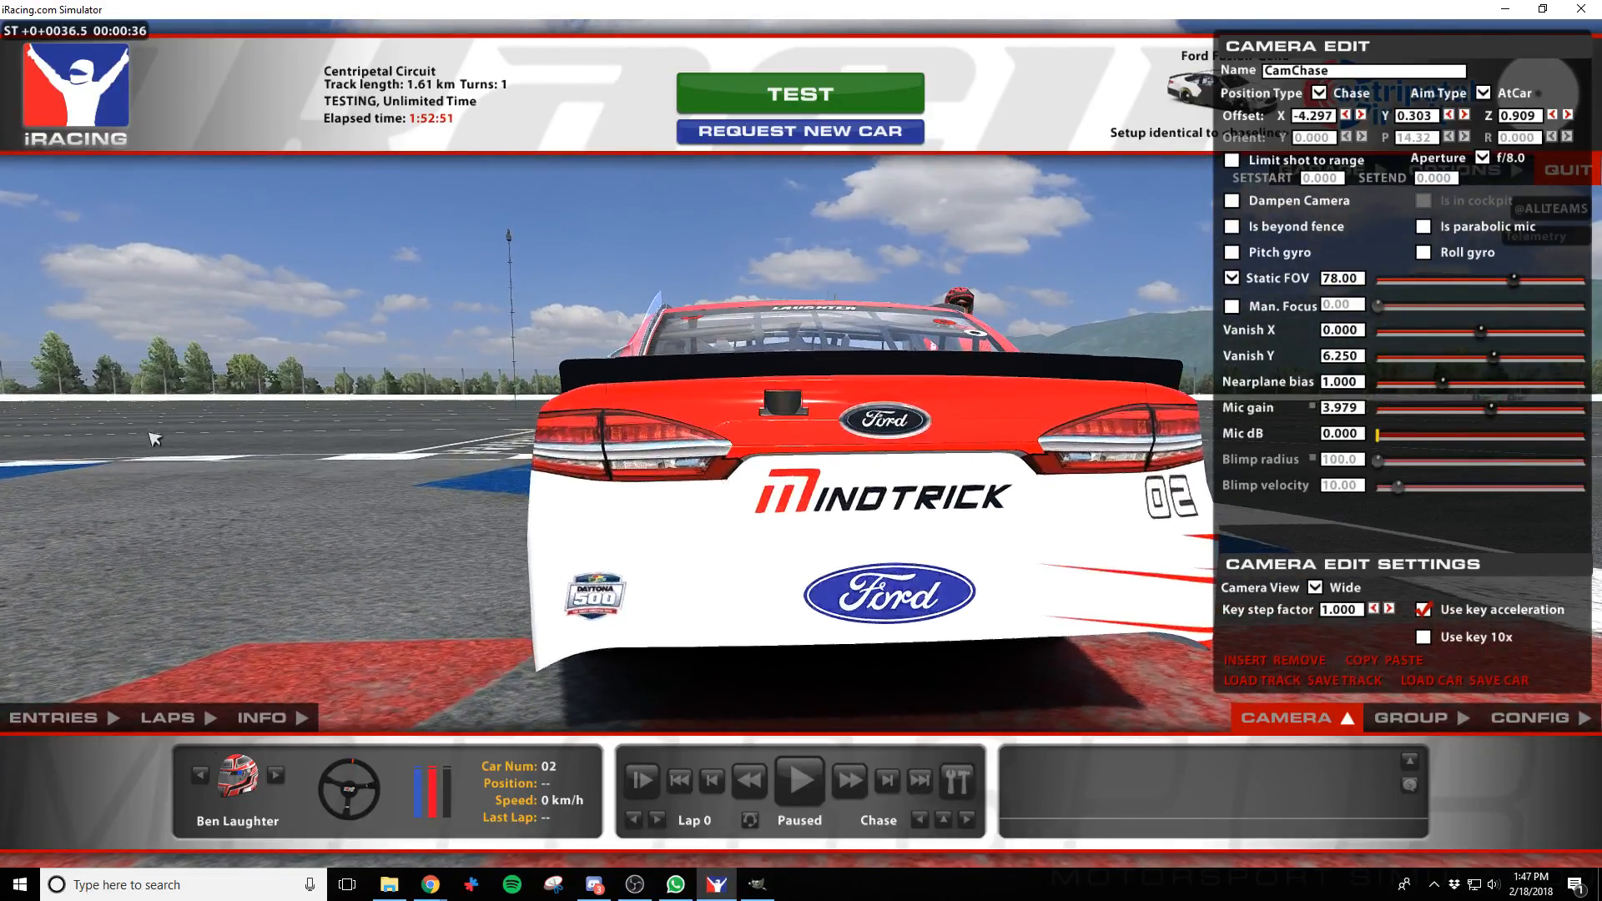
{"action": "key", "text": "alt+Tab"}
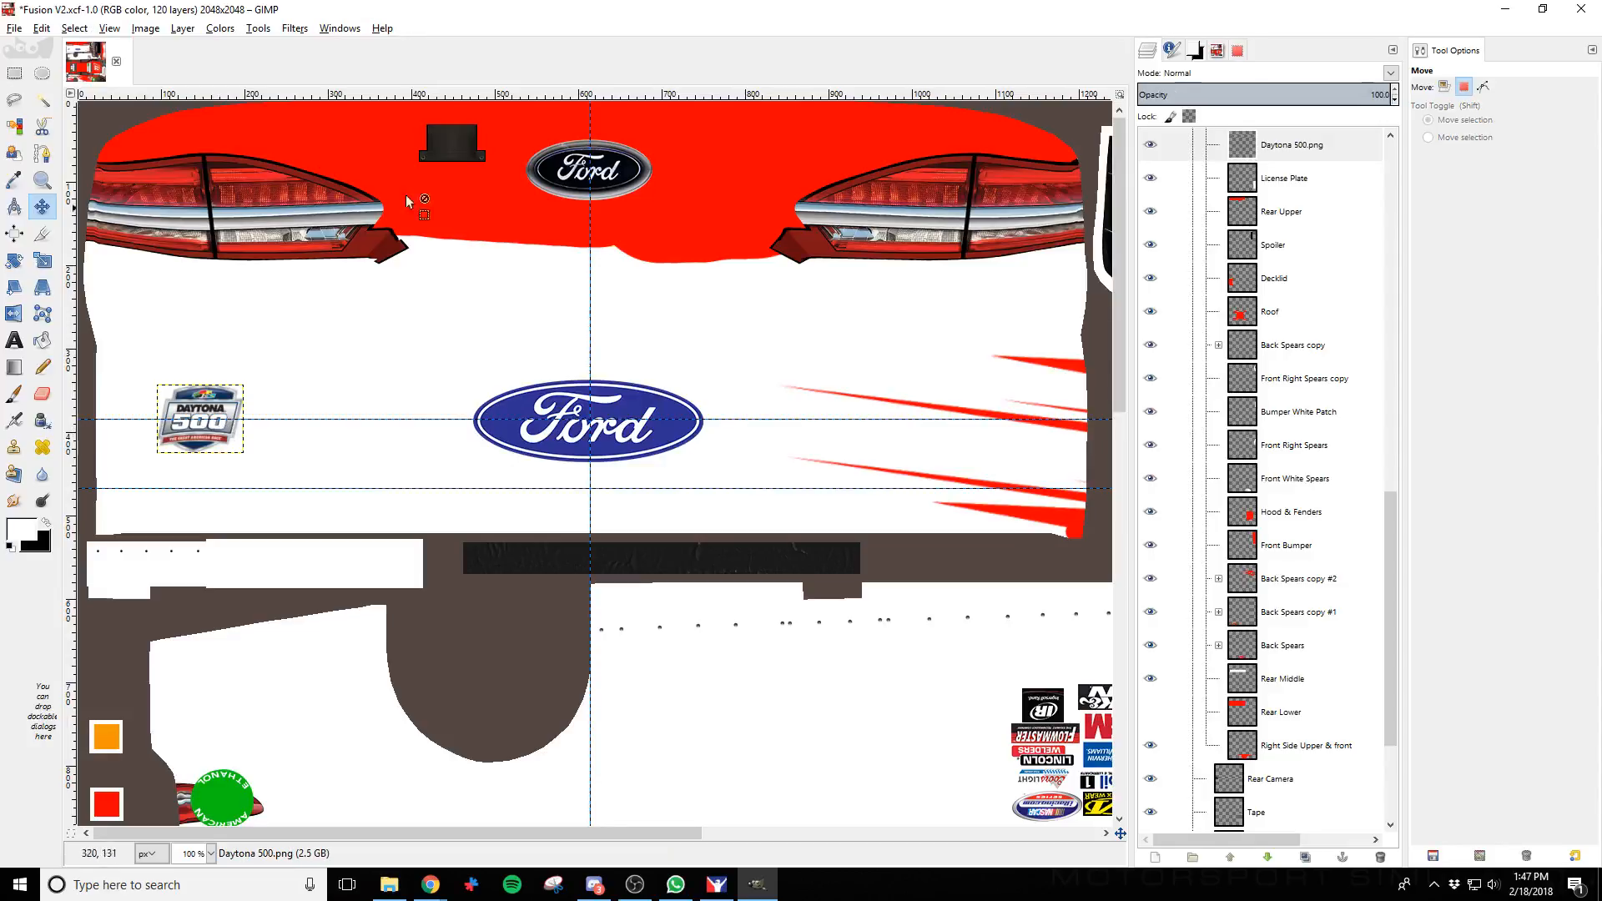
Add black 'winner' text in the Hermes font at size 31 beside the Daytona 500 logo
{"action": "left_click", "coordinate": [15, 340]}
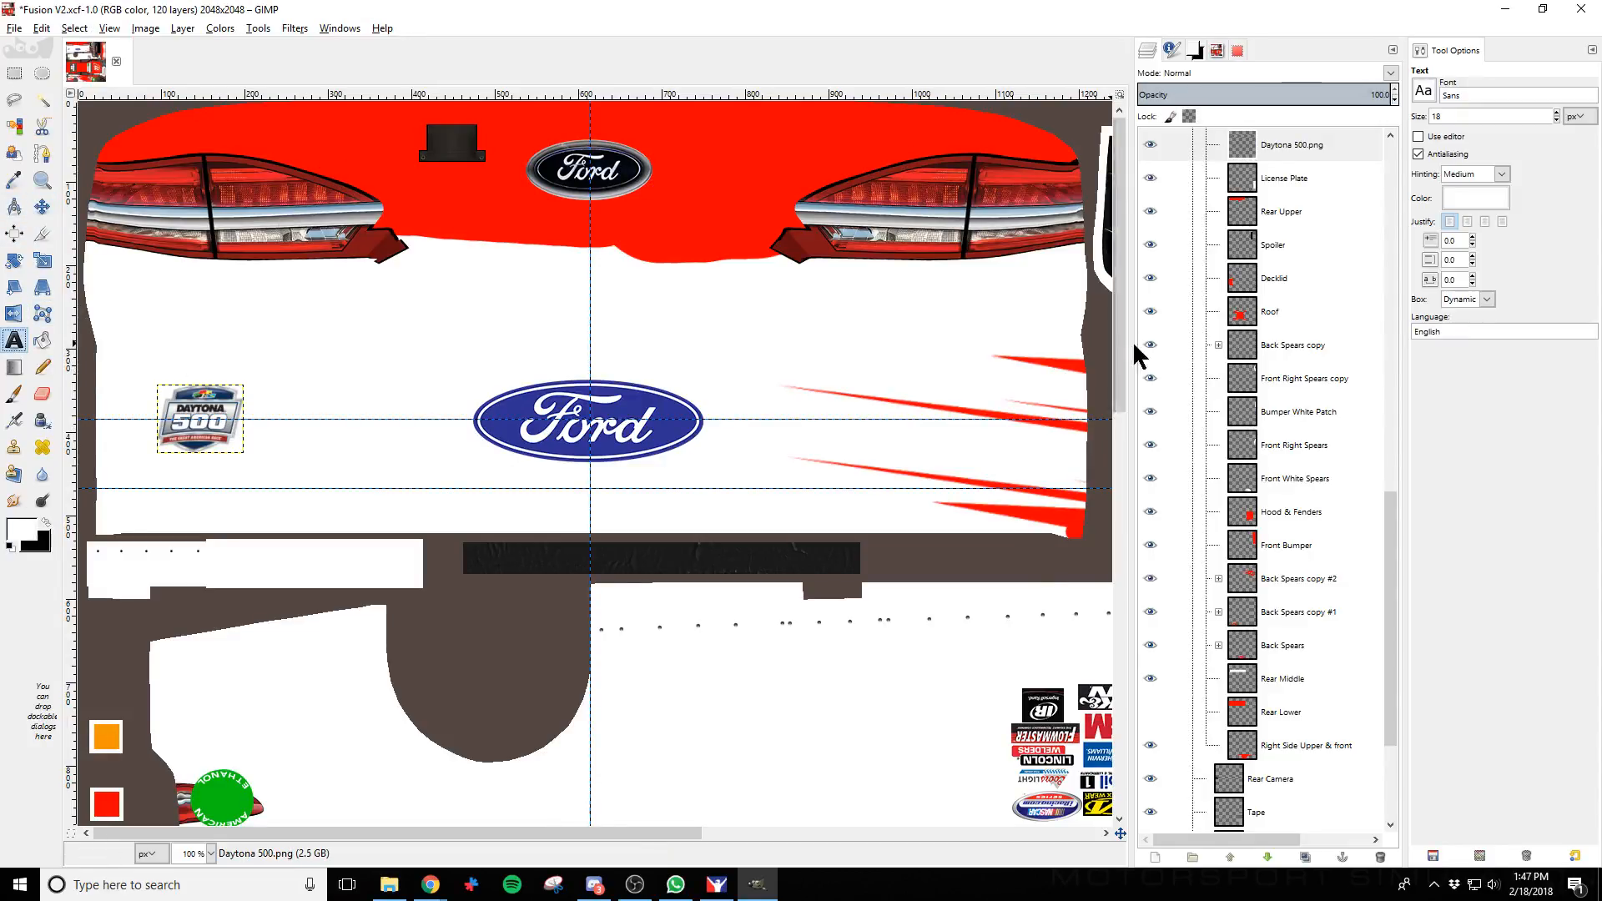
{"action": "left_click", "coordinate": [45, 521]}
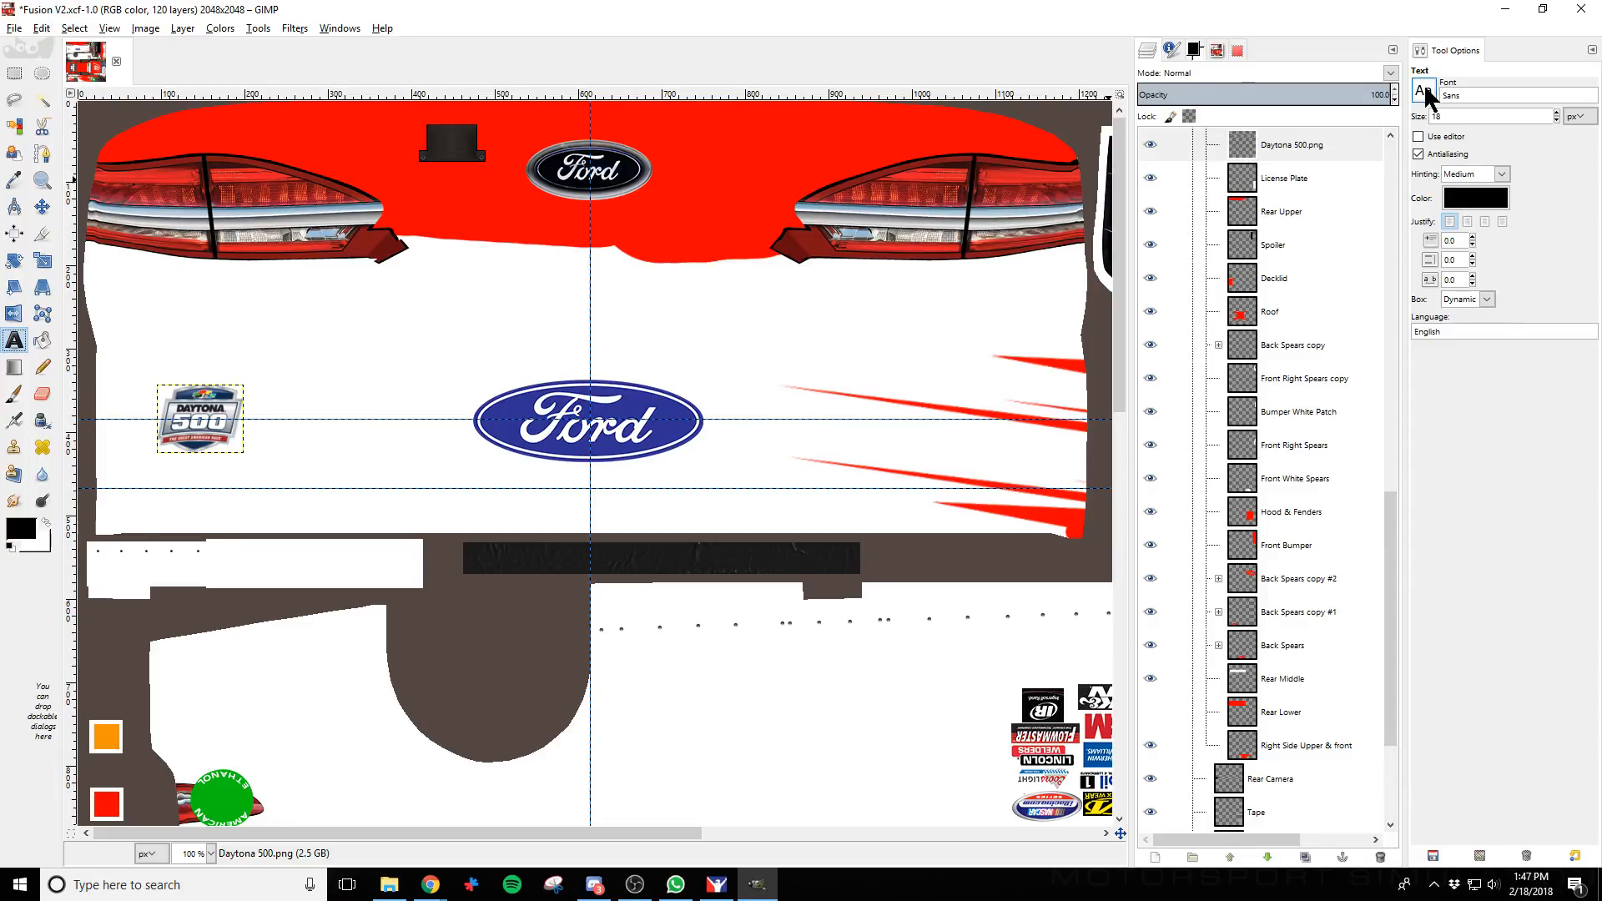
{"action": "left_click", "coordinate": [298, 430]}
{"action": "type", "text": "winner"}
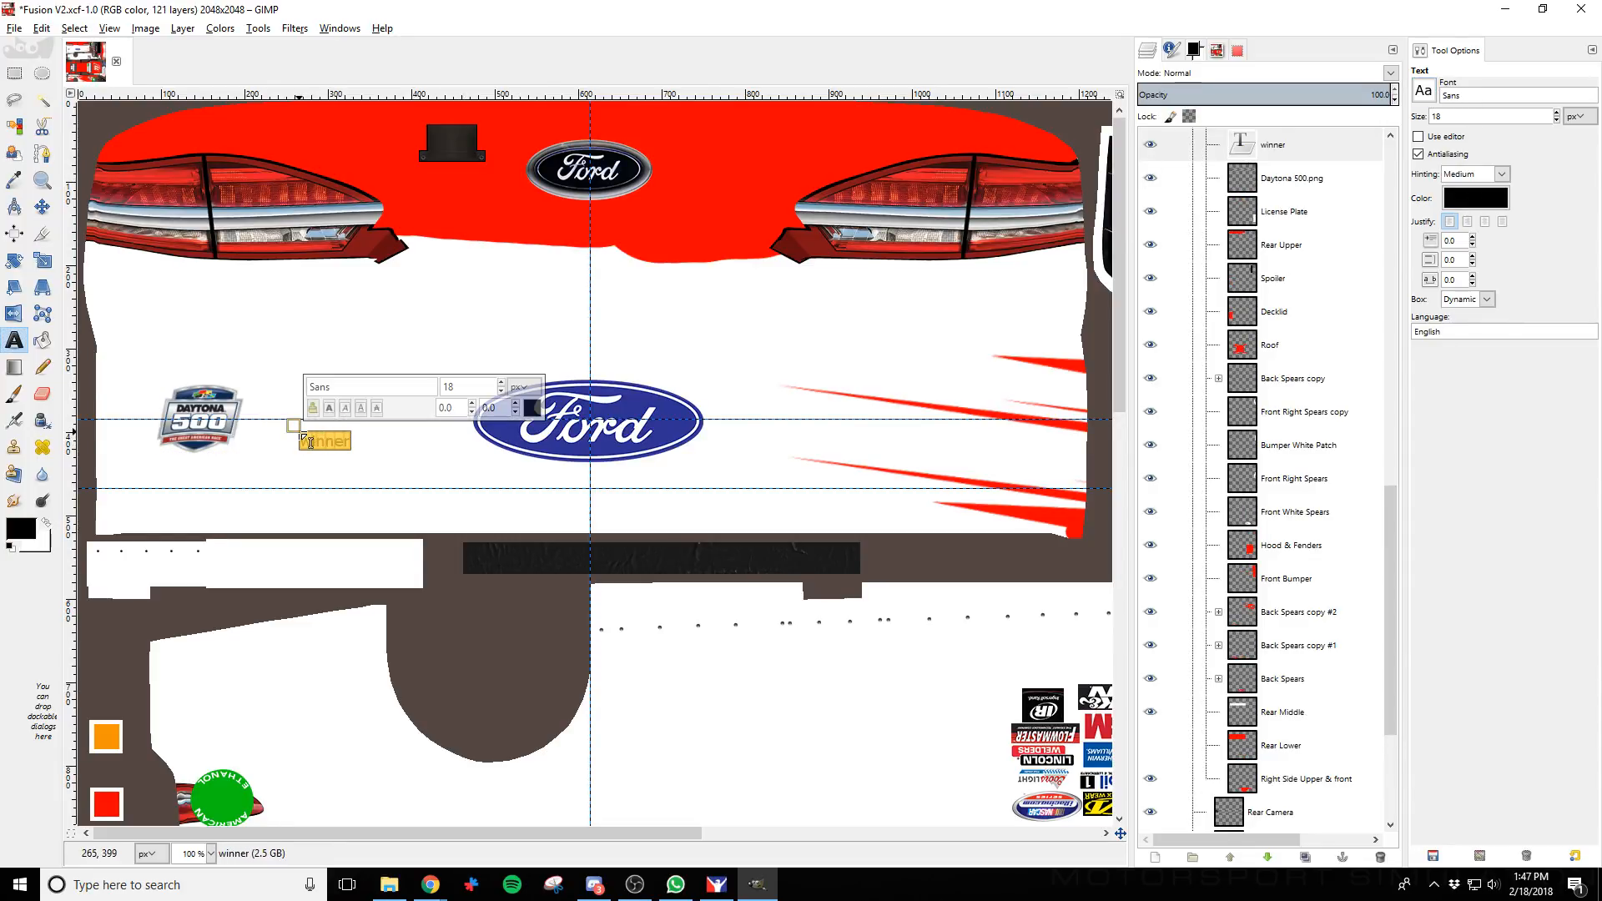
{"action": "left_click", "coordinate": [1429, 92]}
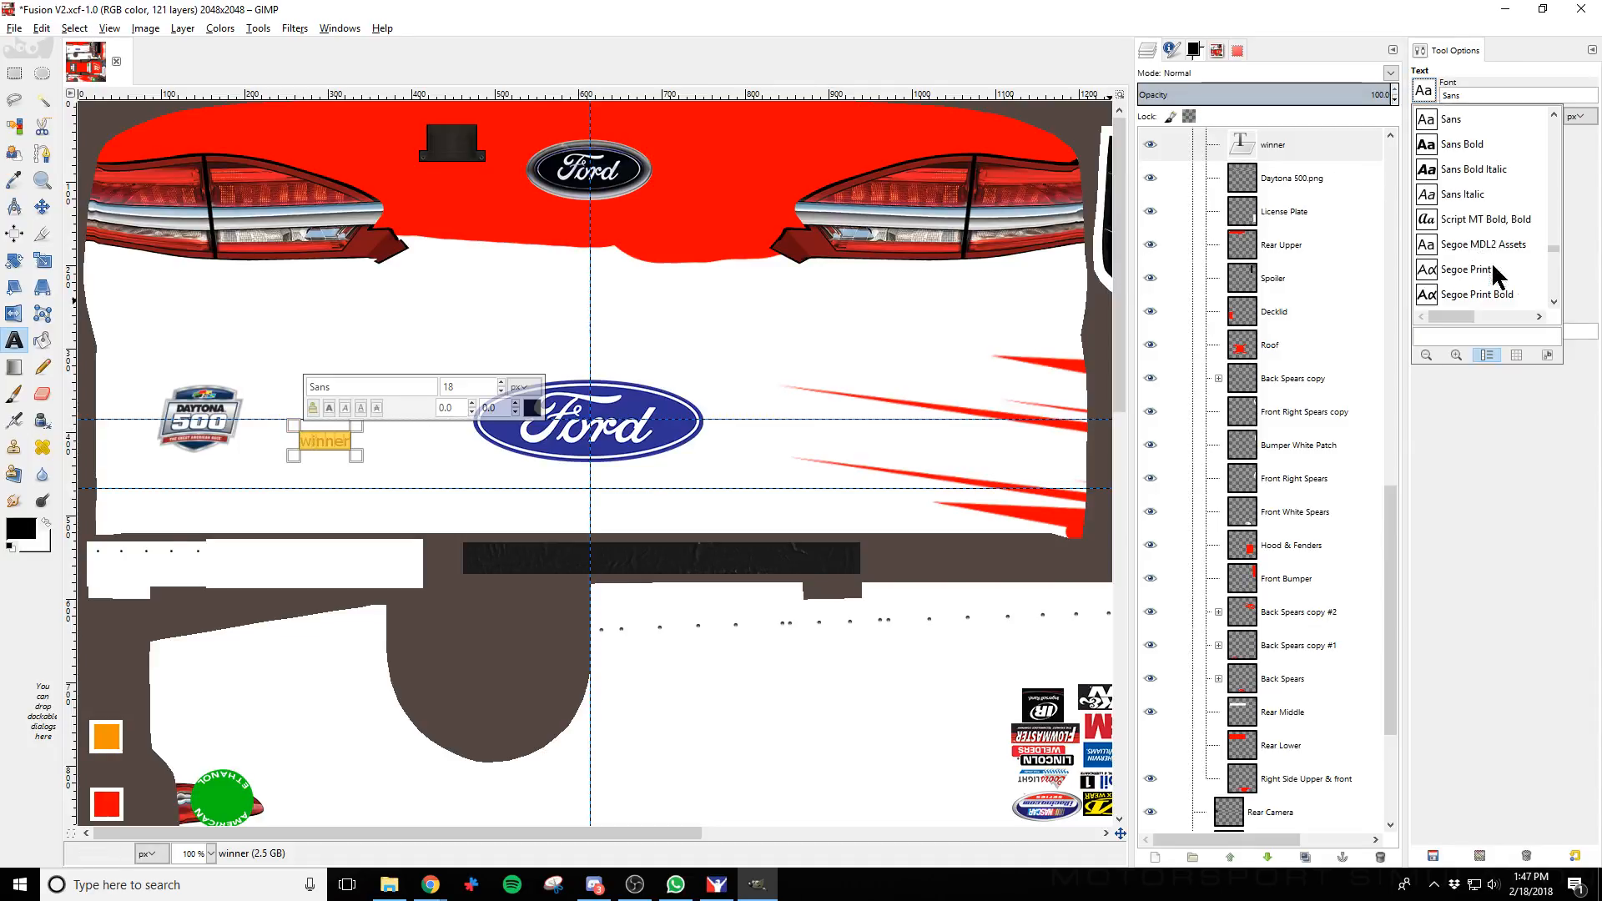
{"action": "scroll", "coordinate": [1510, 267], "scroll_direction": "down", "scroll_amount": 5}
{"action": "left_click_drag", "start_coordinate": [1557, 260], "coordinate": [1555, 197]}
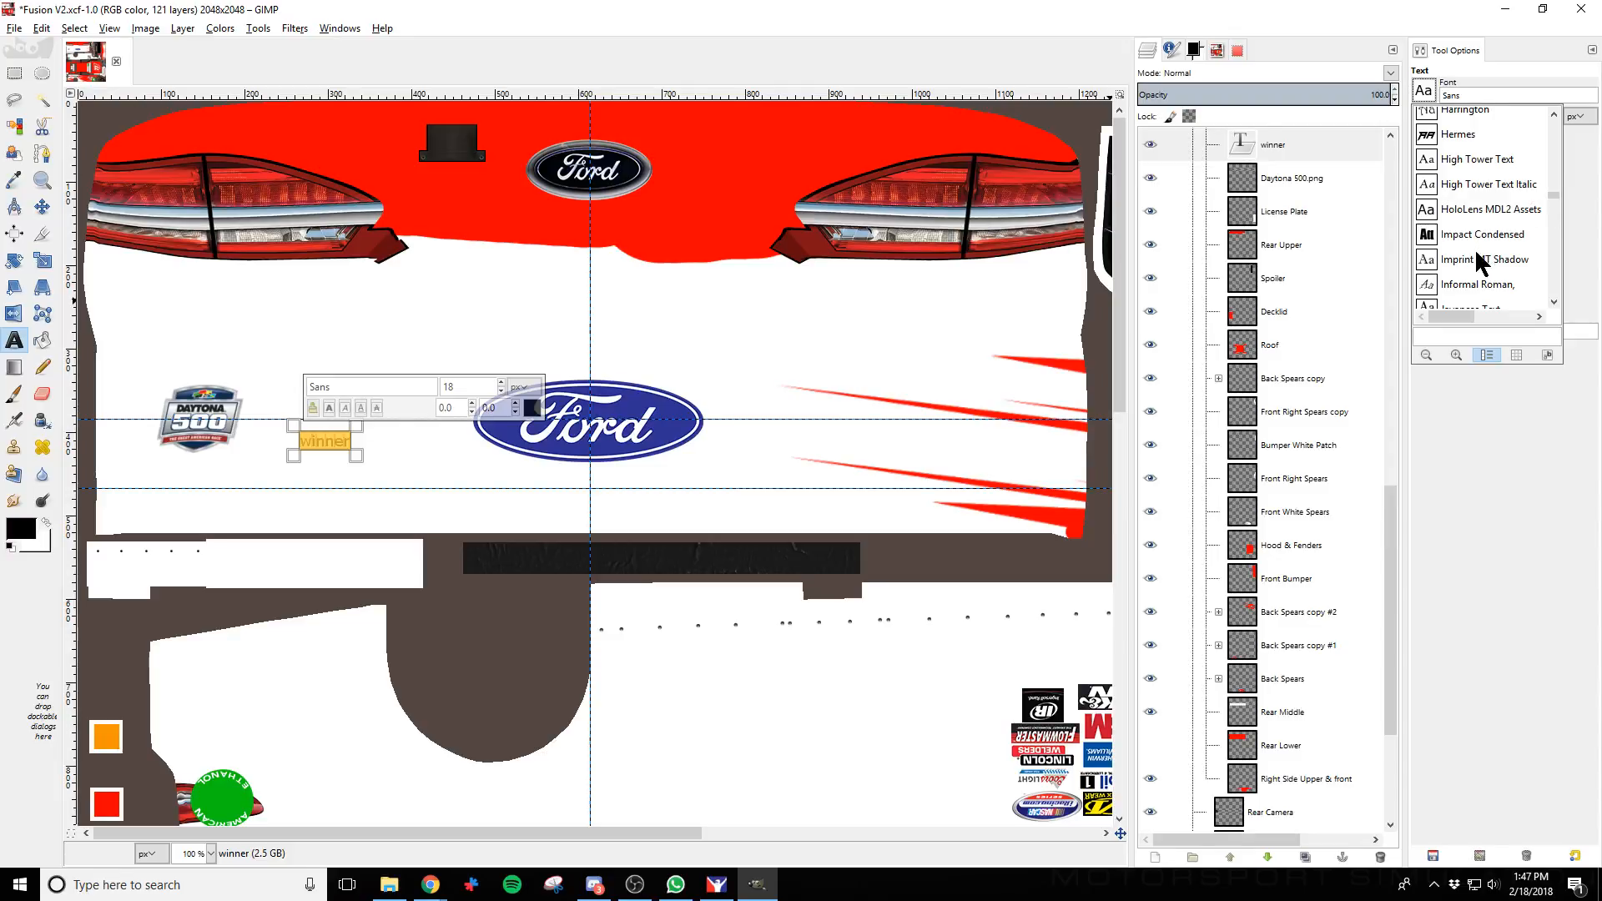
{"action": "scroll", "coordinate": [1483, 250], "scroll_direction": "up", "scroll_amount": 1}
{"action": "left_click", "coordinate": [1467, 167]}
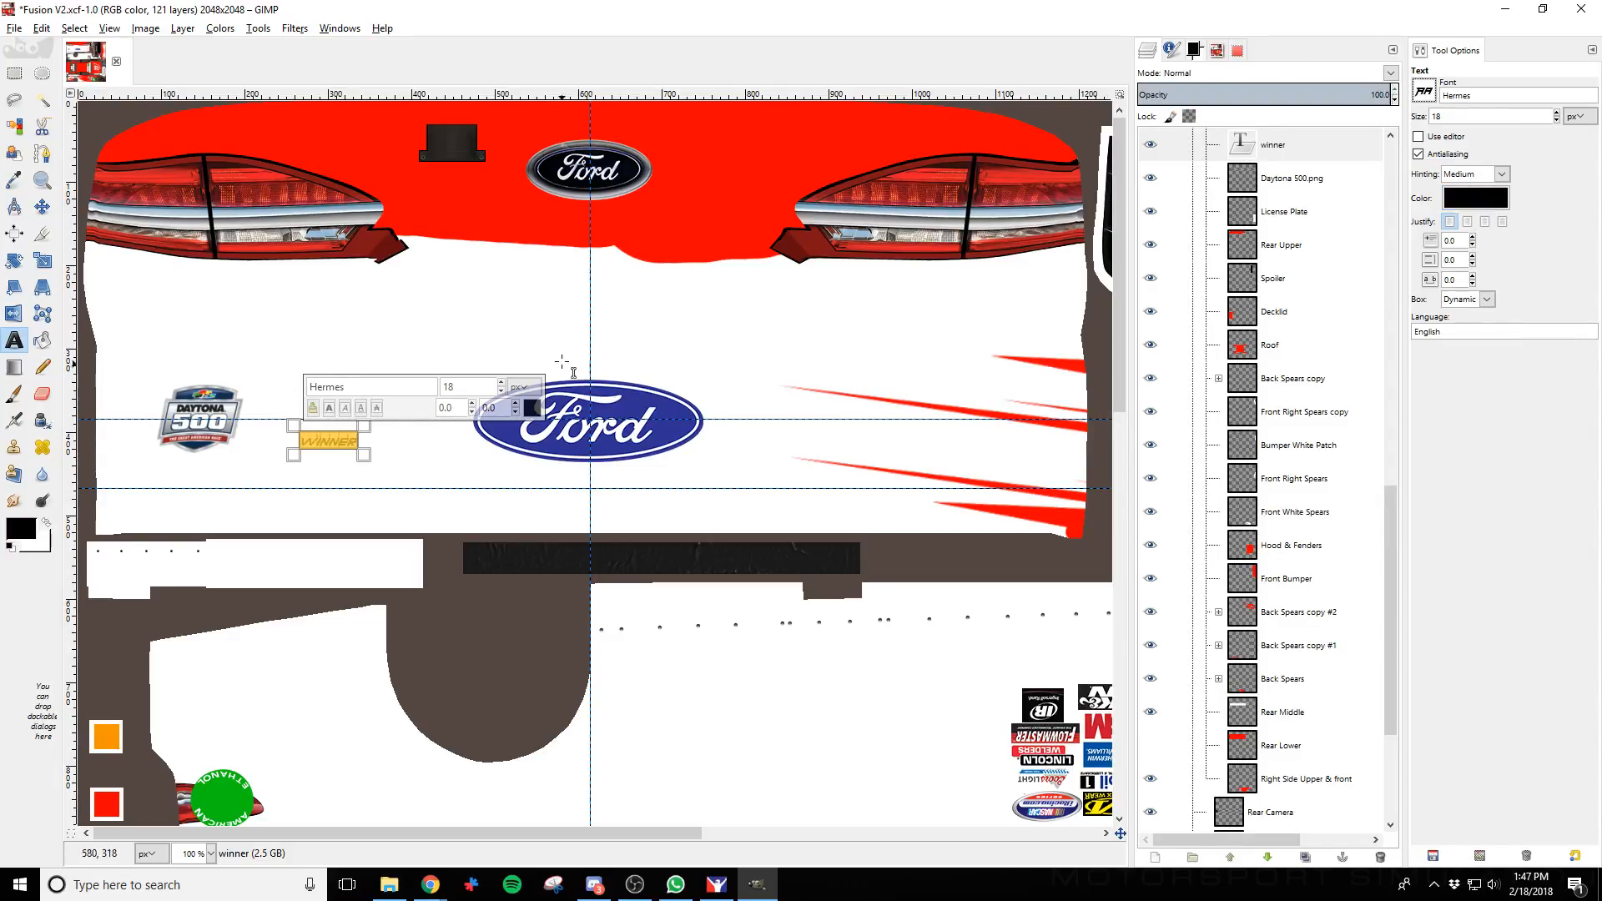
{"action": "left_click", "coordinate": [501, 383]}
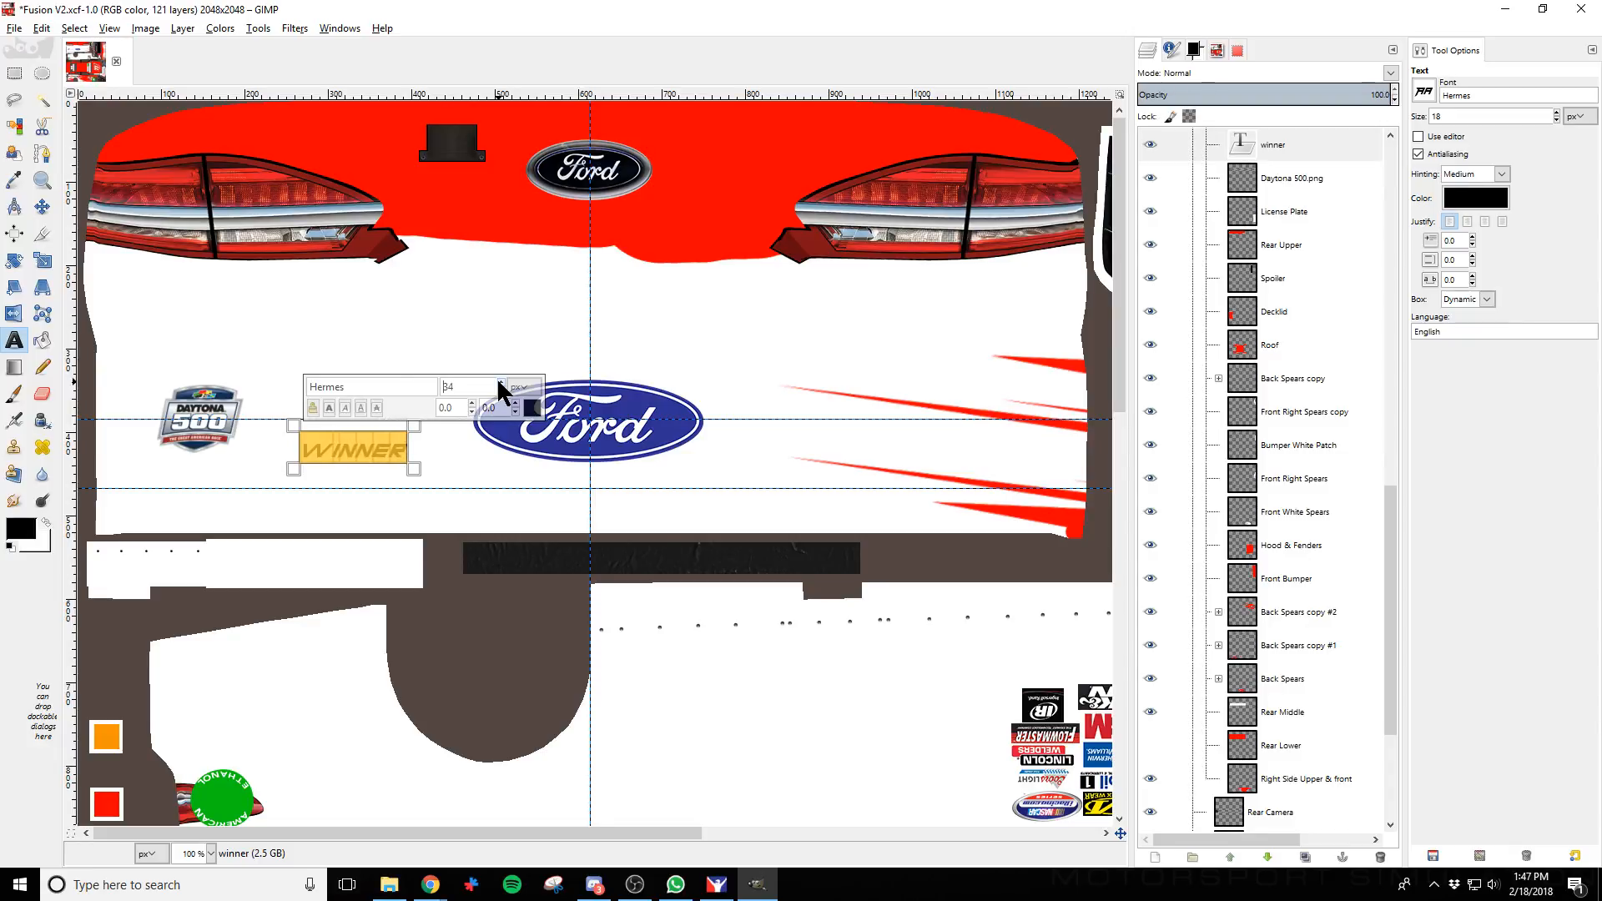
Commit the WINNER text, place it next to the logo, and preview it in iRacing
{"action": "left_click", "coordinate": [41, 207]}
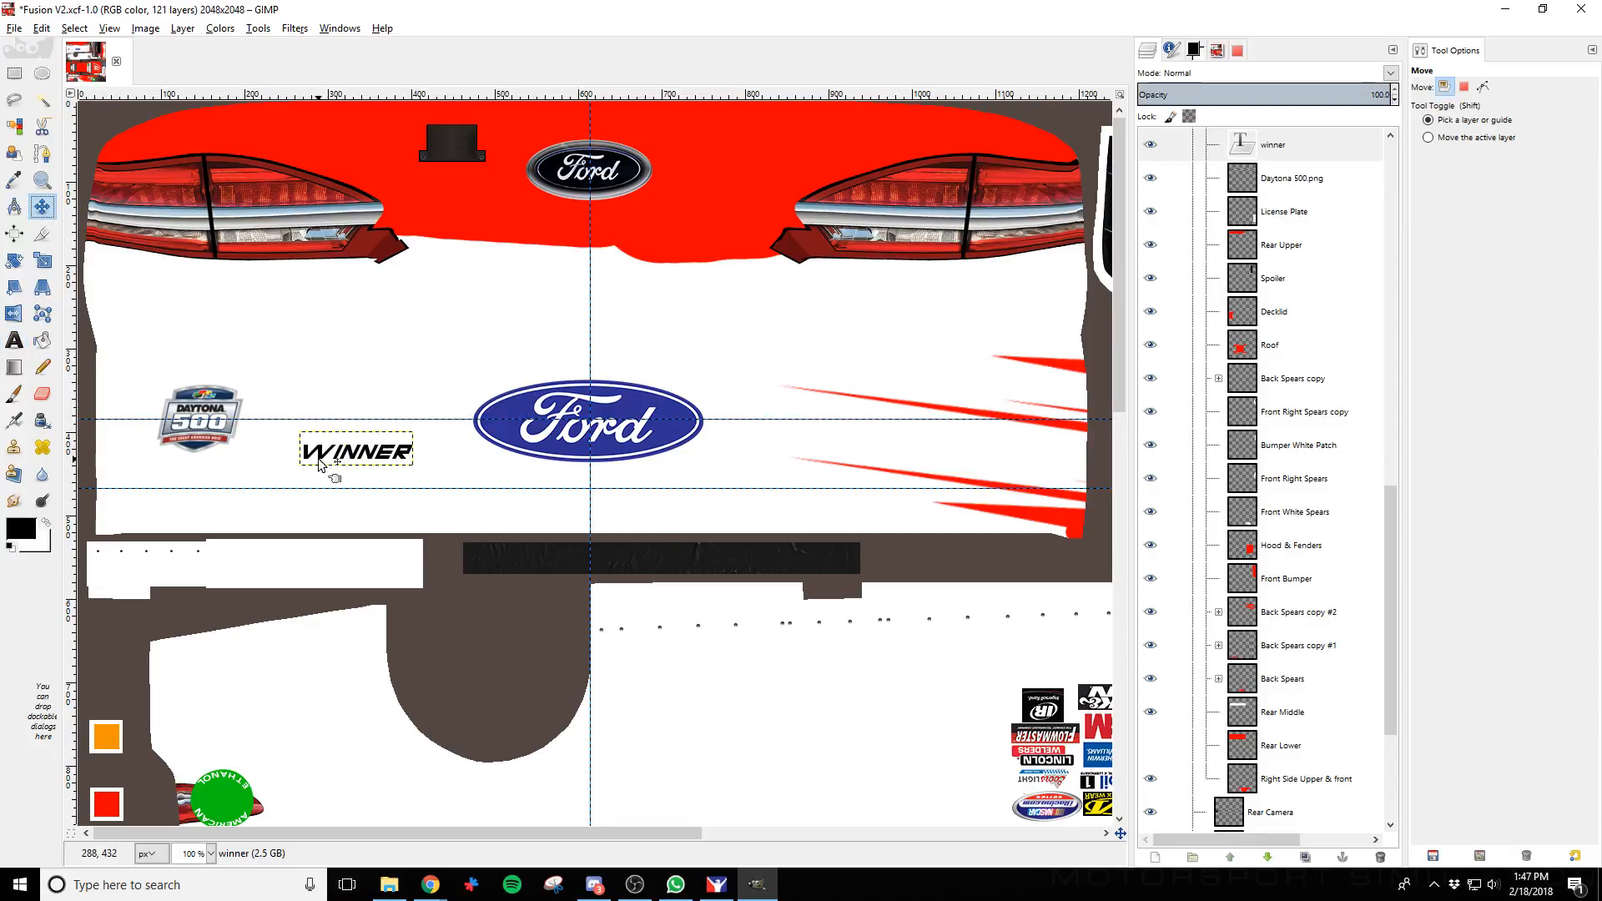
{"action": "left_click_drag", "start_coordinate": [317, 455], "coordinate": [269, 427]}
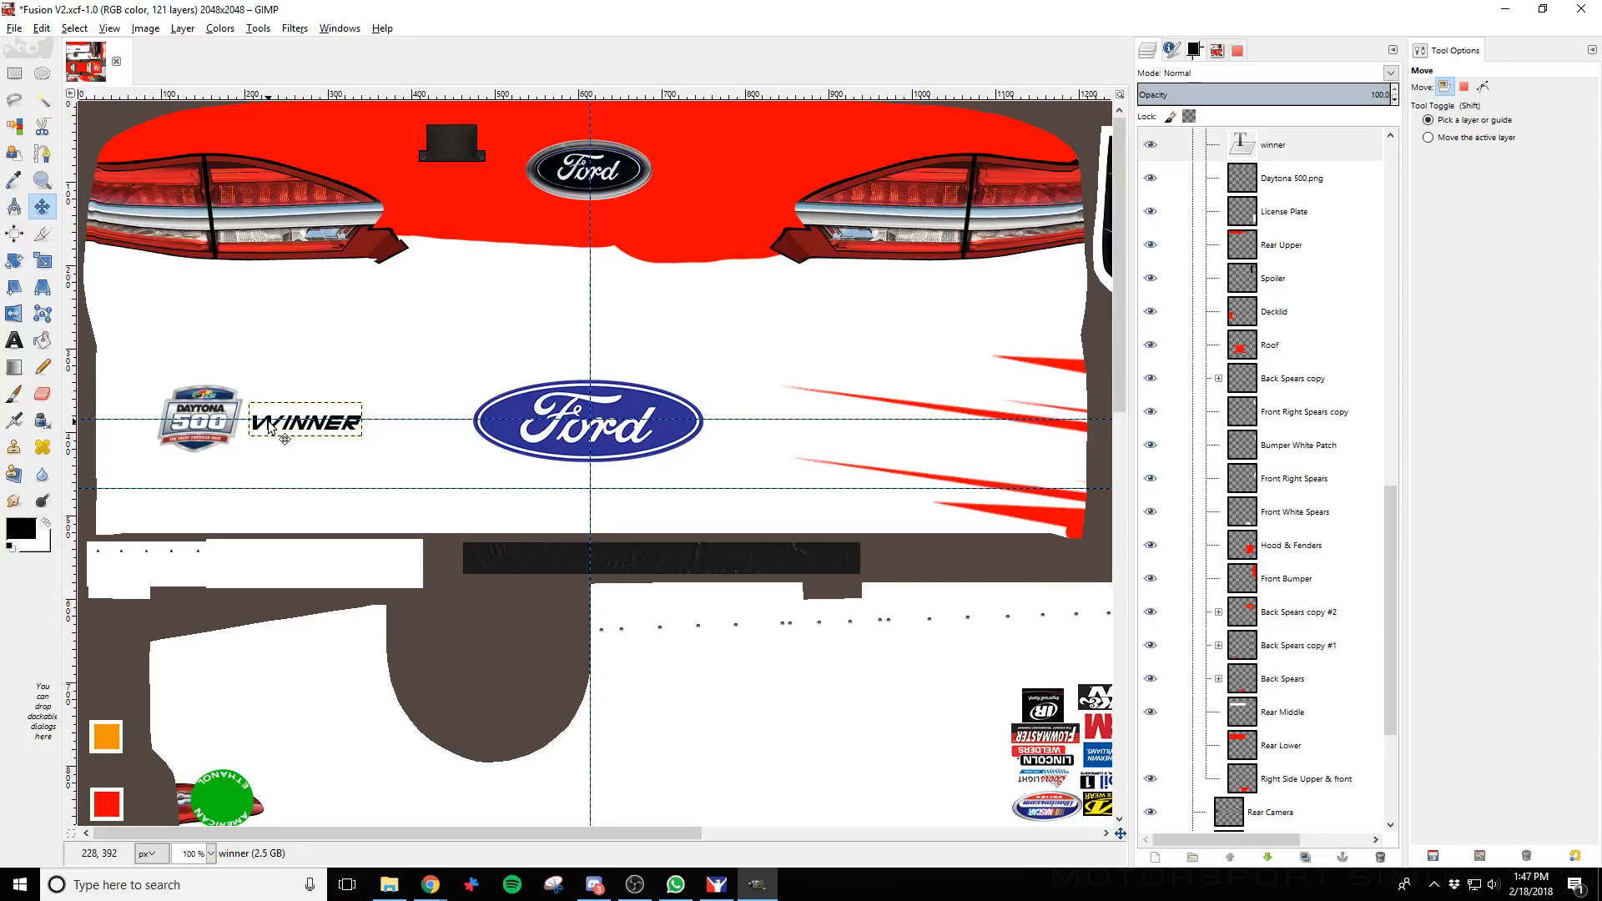
{"action": "key", "text": "alt+Tab"}
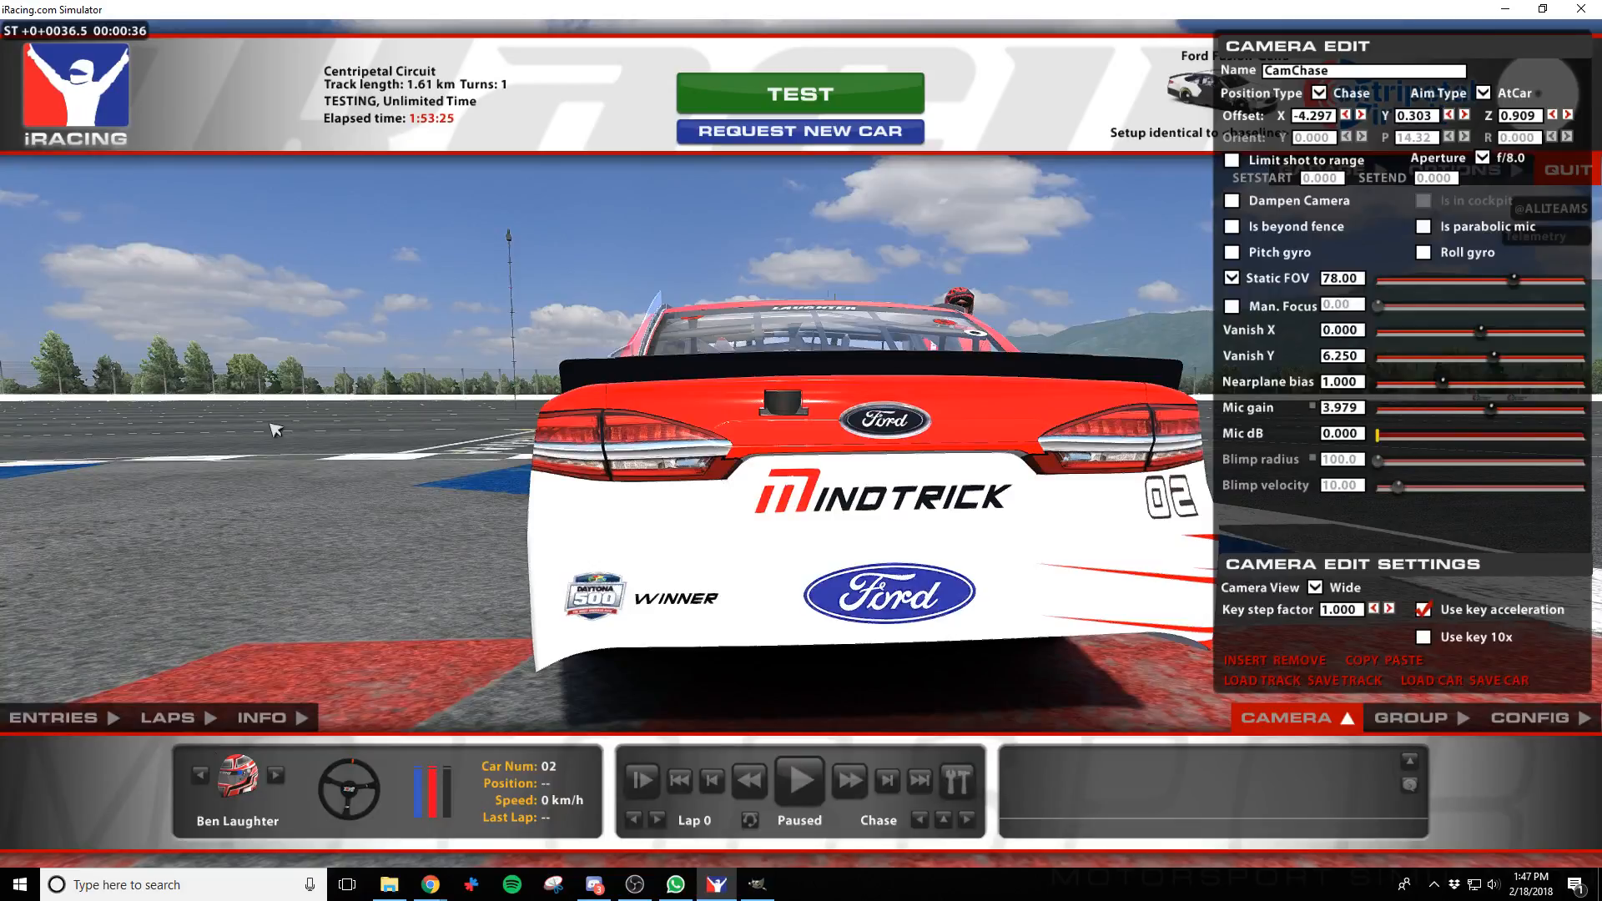
{"action": "key", "text": "alt+Tab"}
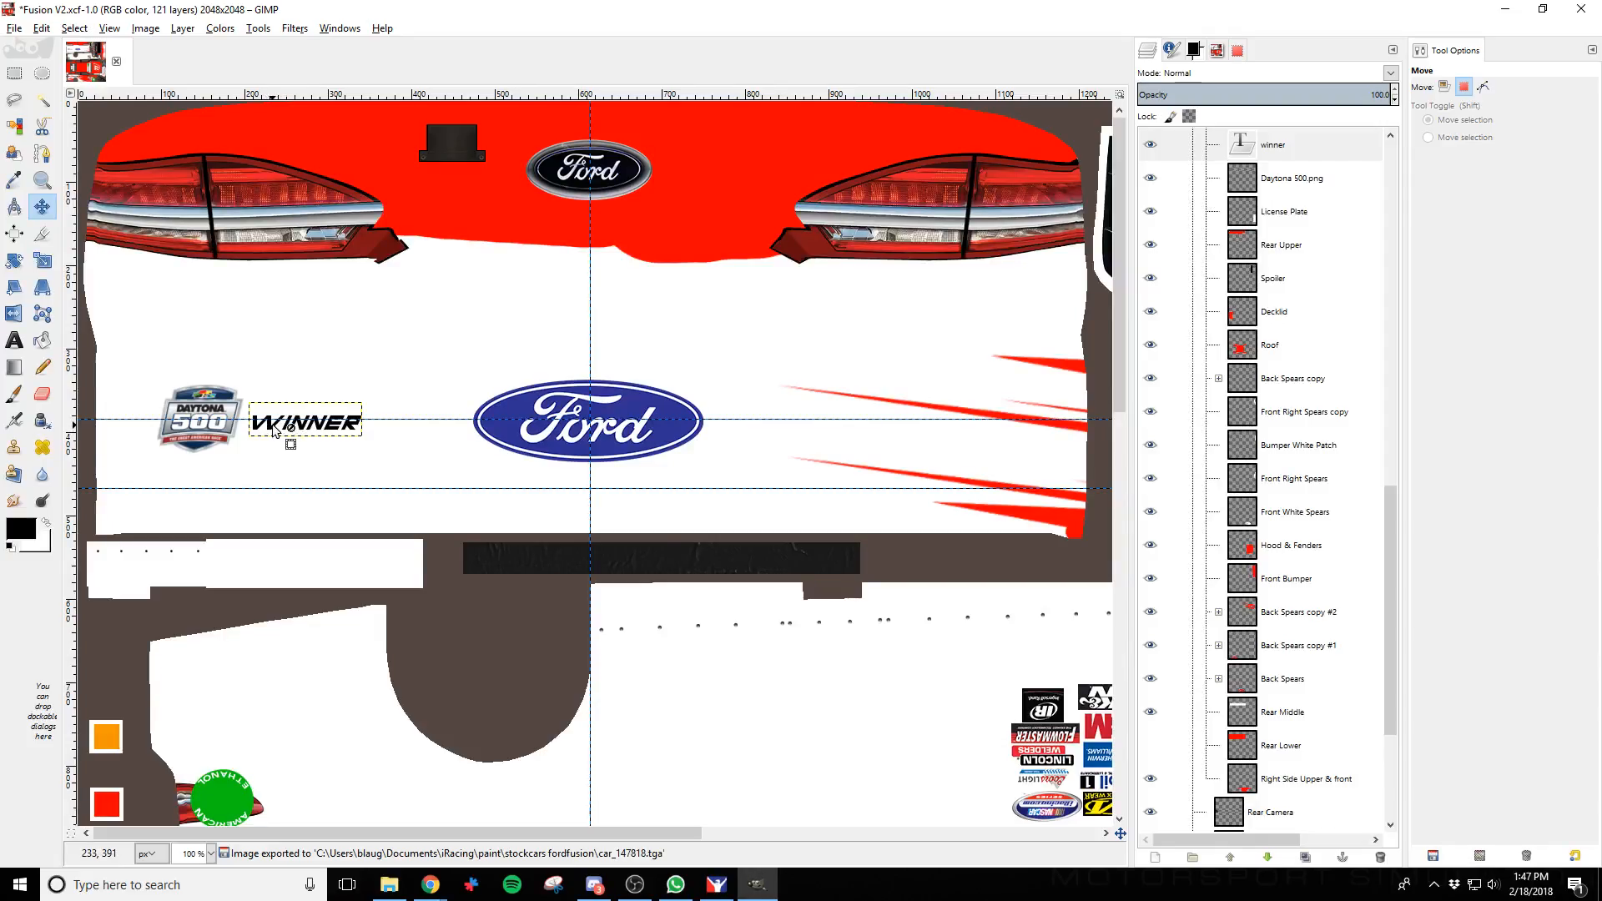
Move WINNER beneath the Daytona 500 logo, aligned on a vertical guide at the logo's left edge
{"action": "left_click_drag", "start_coordinate": [271, 432], "coordinate": [162, 472]}
{"action": "left_click", "coordinate": [201, 434]}
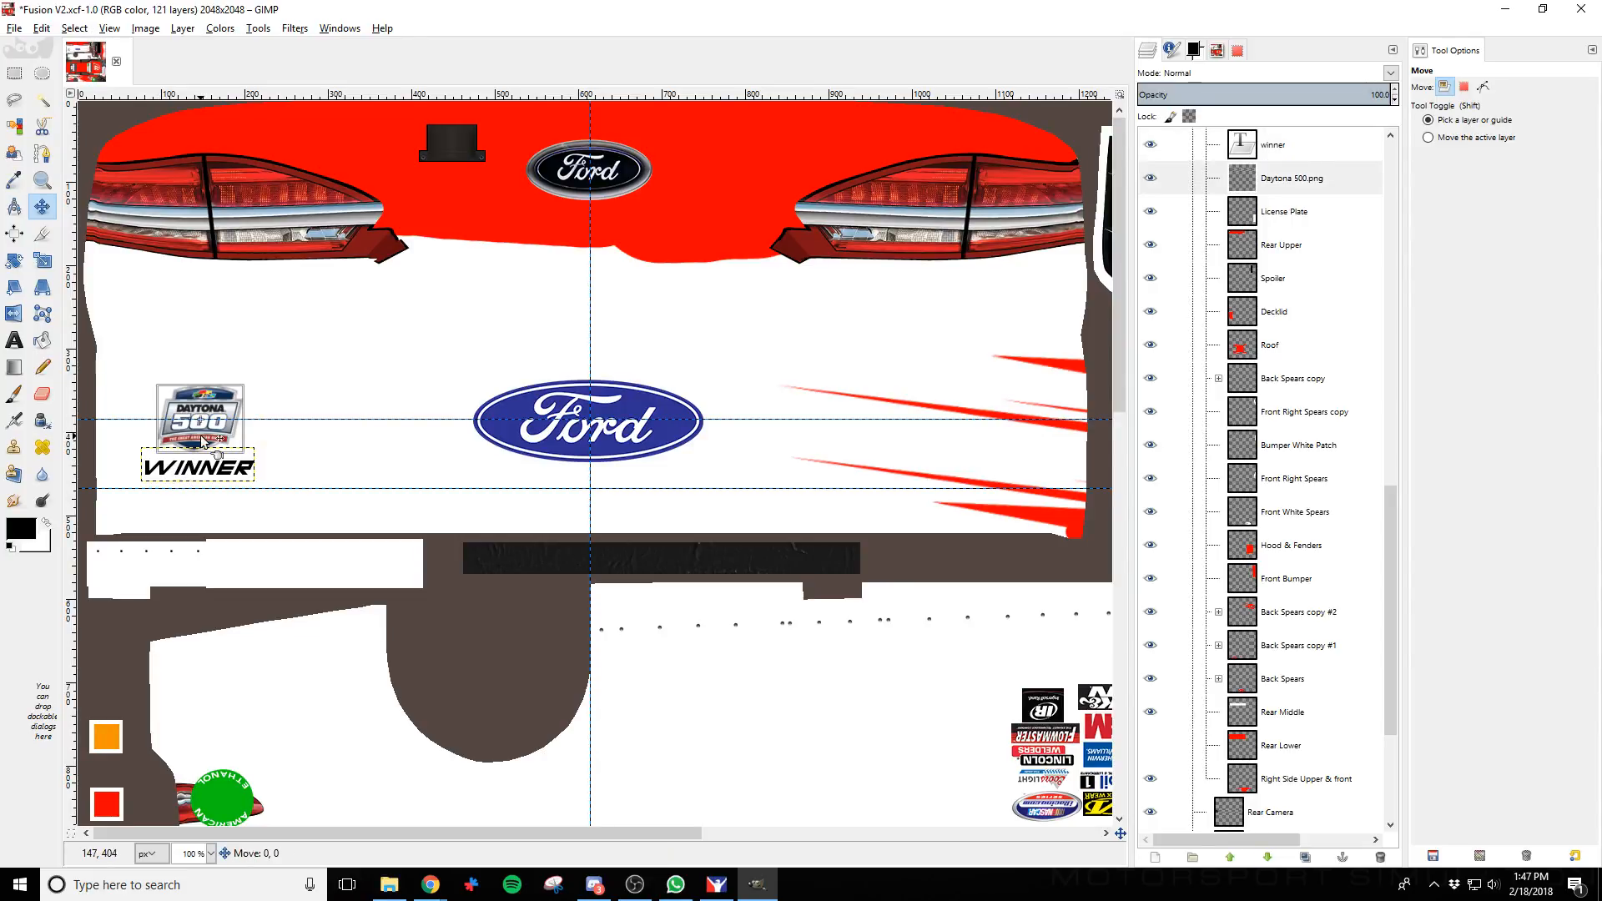
{"action": "left_click", "coordinate": [192, 466]}
{"action": "left_click_drag", "start_coordinate": [74, 461], "coordinate": [198, 484]}
{"action": "scroll", "coordinate": [200, 488], "scroll_direction": "up", "scroll_amount": 3}
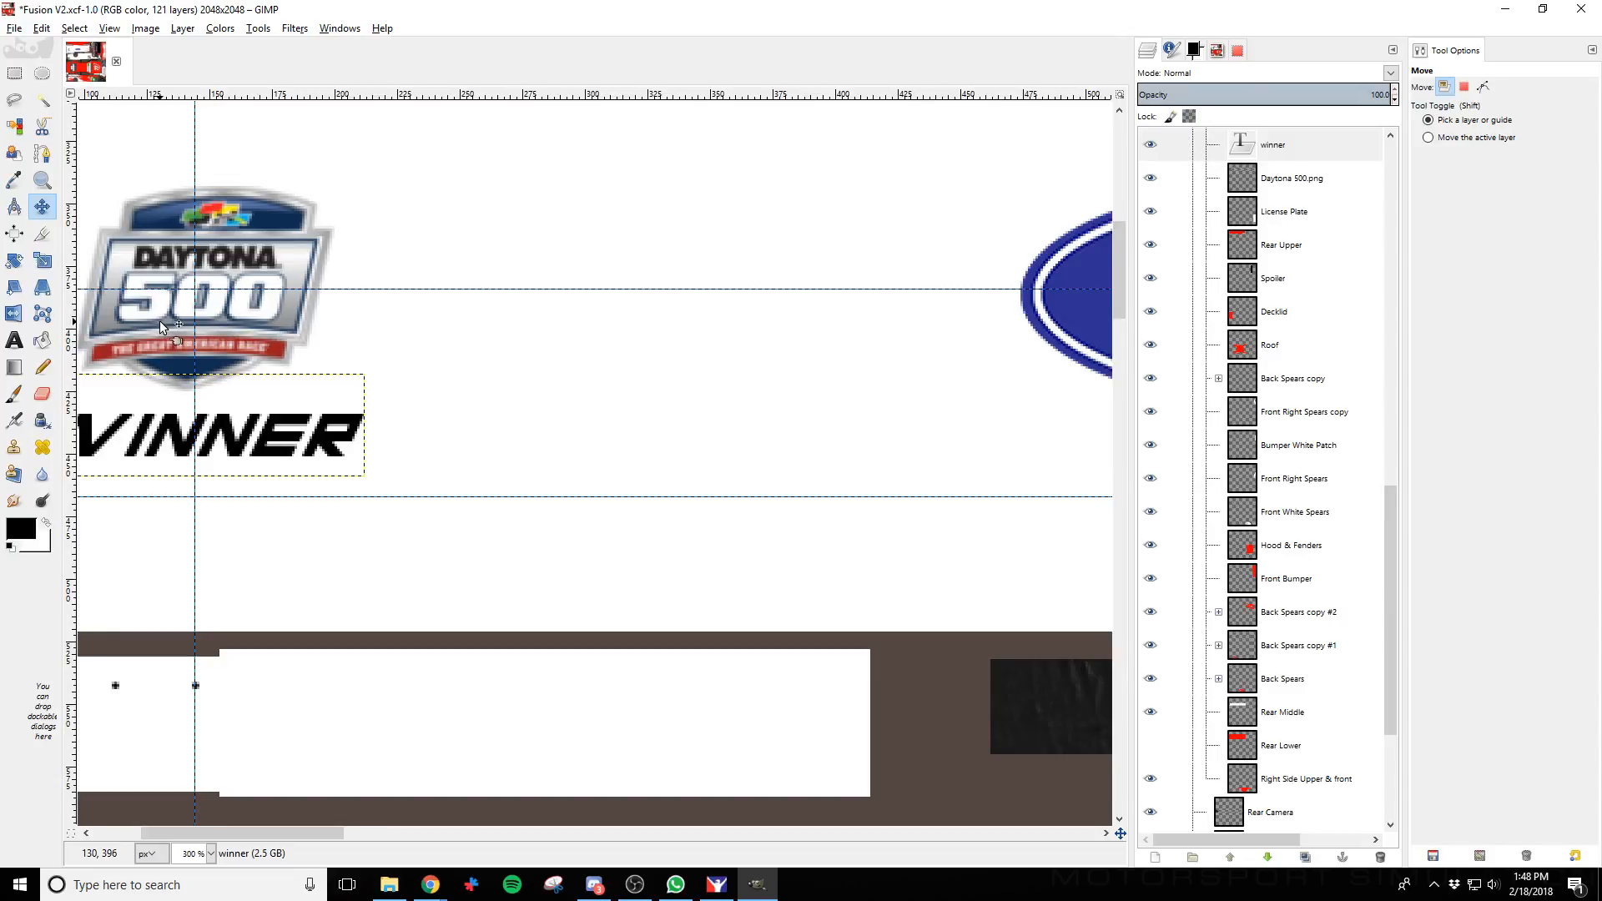
{"action": "left_click_drag", "start_coordinate": [233, 331], "coordinate": [224, 328]}
{"action": "left_click", "coordinate": [227, 417]}
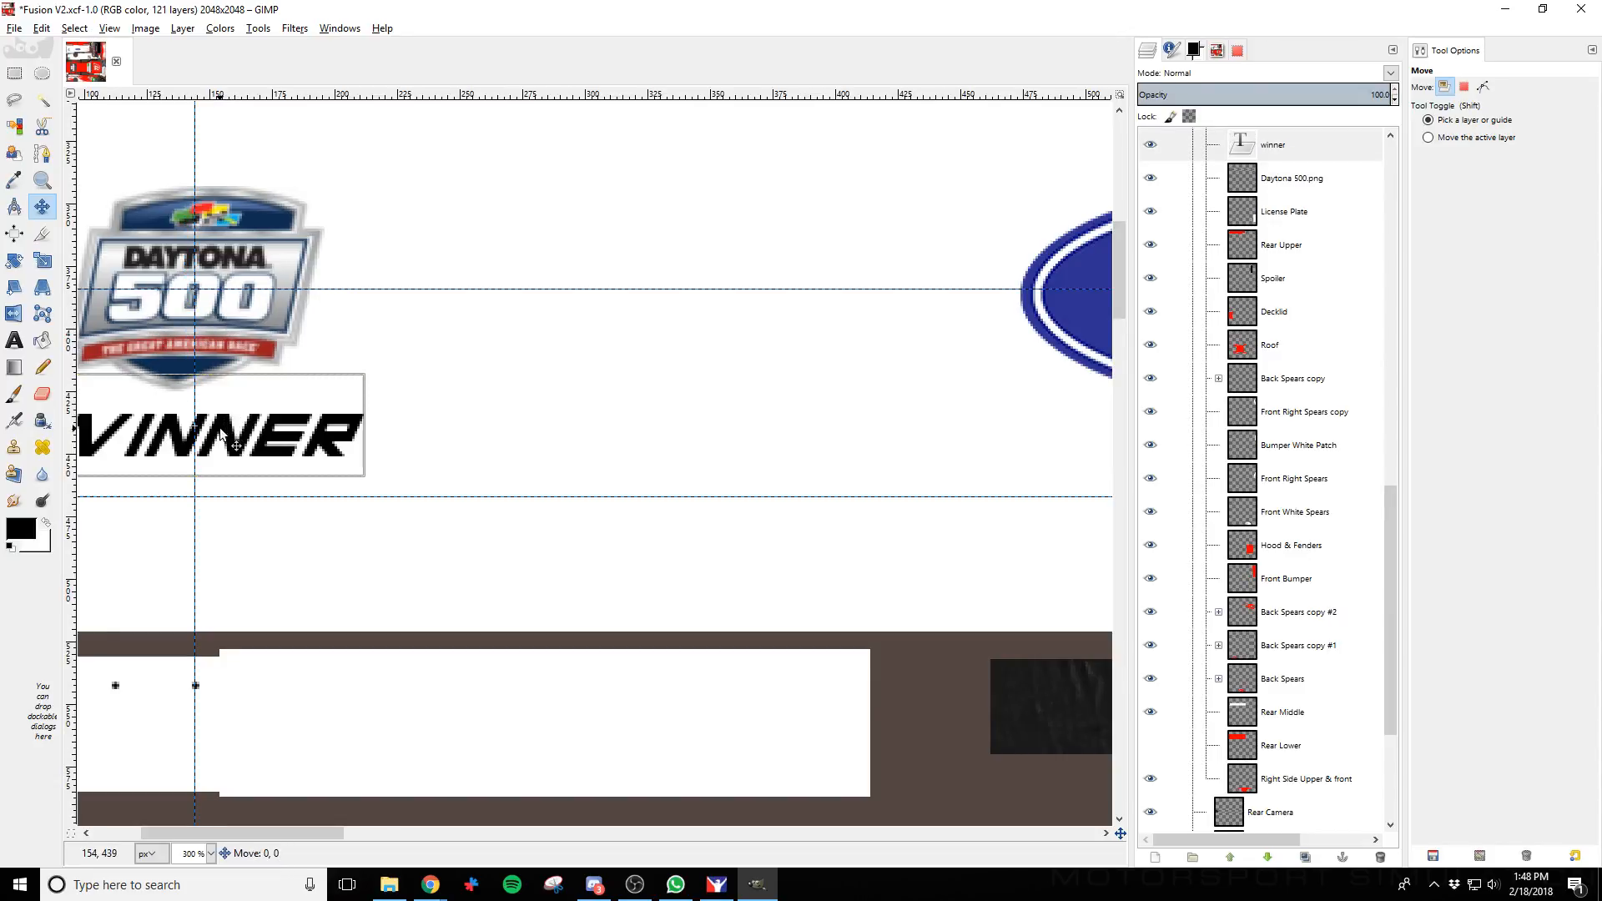
{"action": "key", "text": "ctrl"}
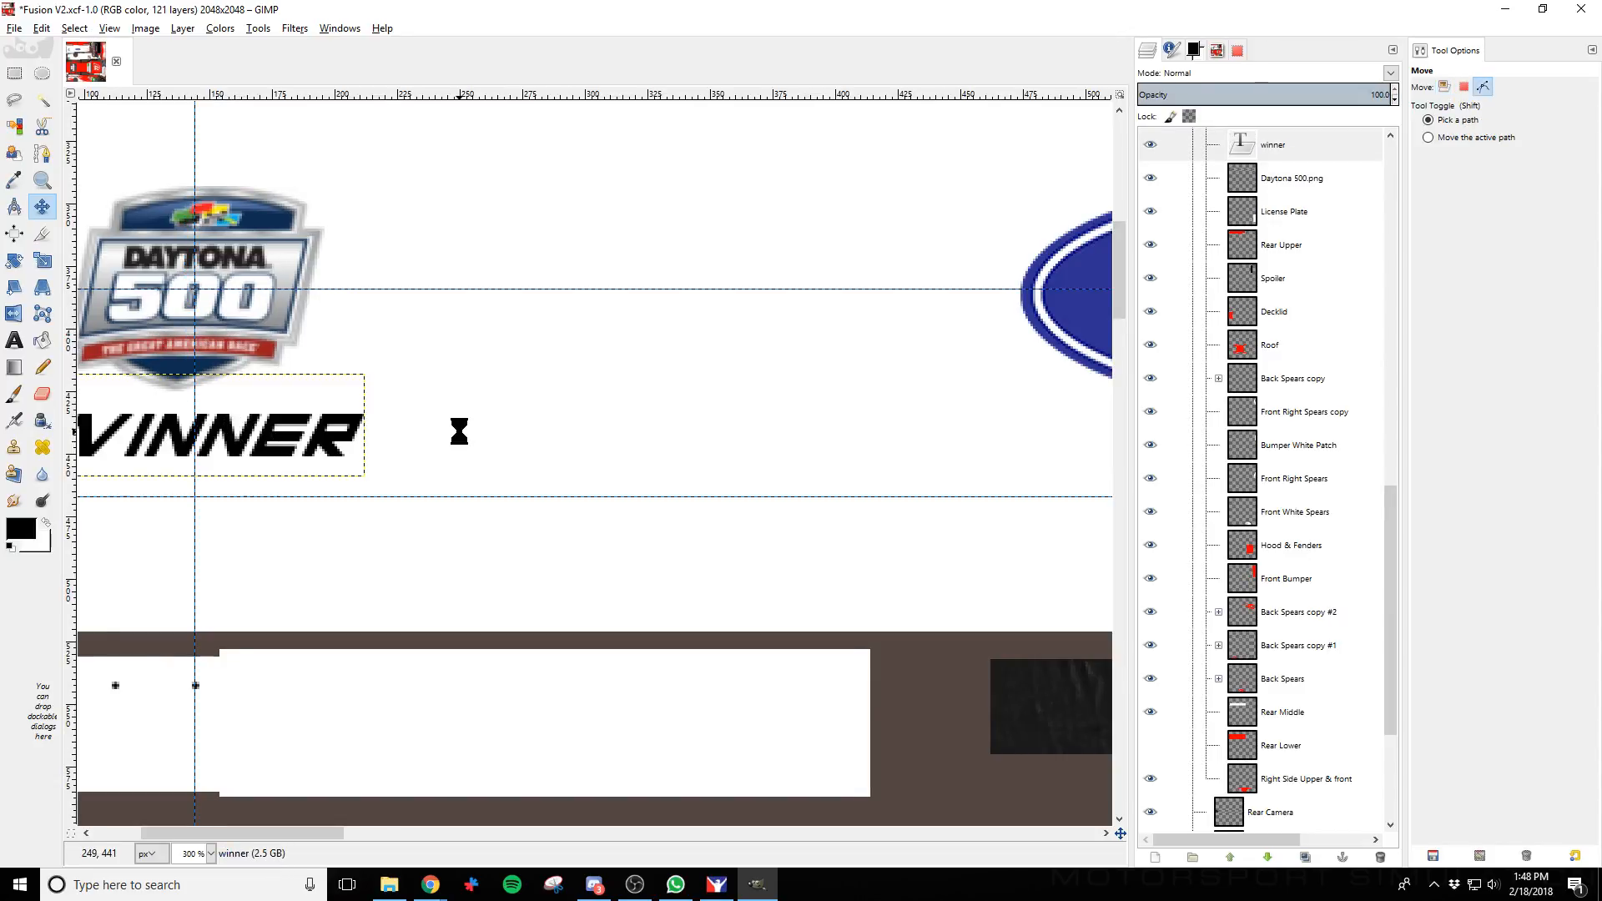
{"action": "key", "text": "alt+Tab"}
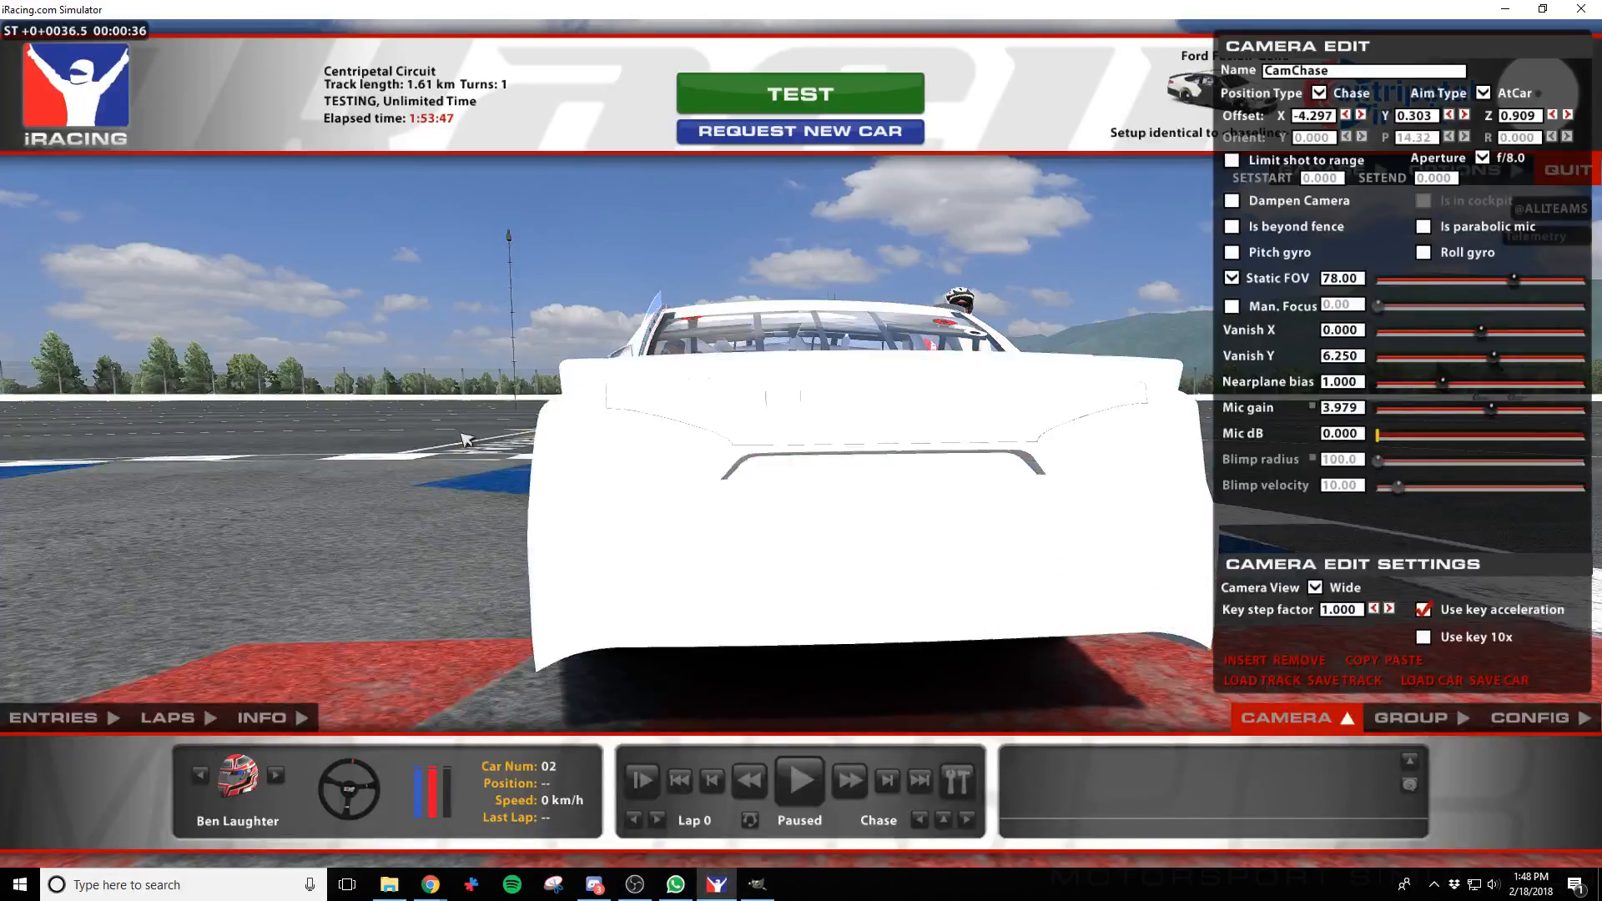
Reload the livery and orbit behind and to the car's left side to check the badge and WINNER
{"action": "key", "text": "s"}
{"action": "key", "text": "d"}
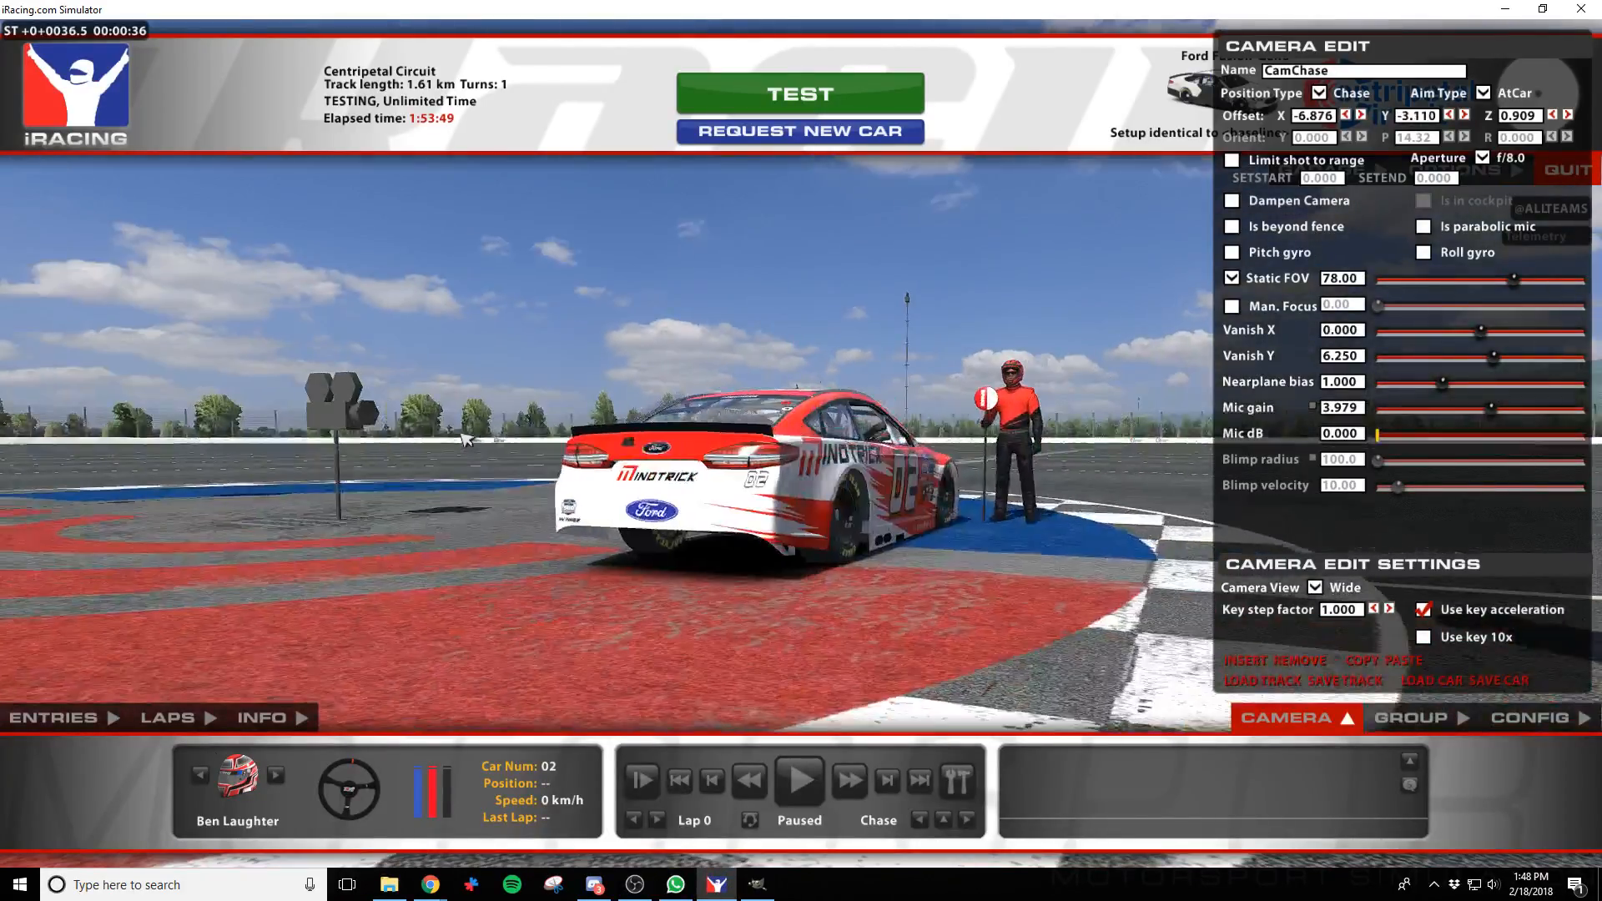
{"action": "key", "text": "w"}
{"action": "key", "text": "a"}
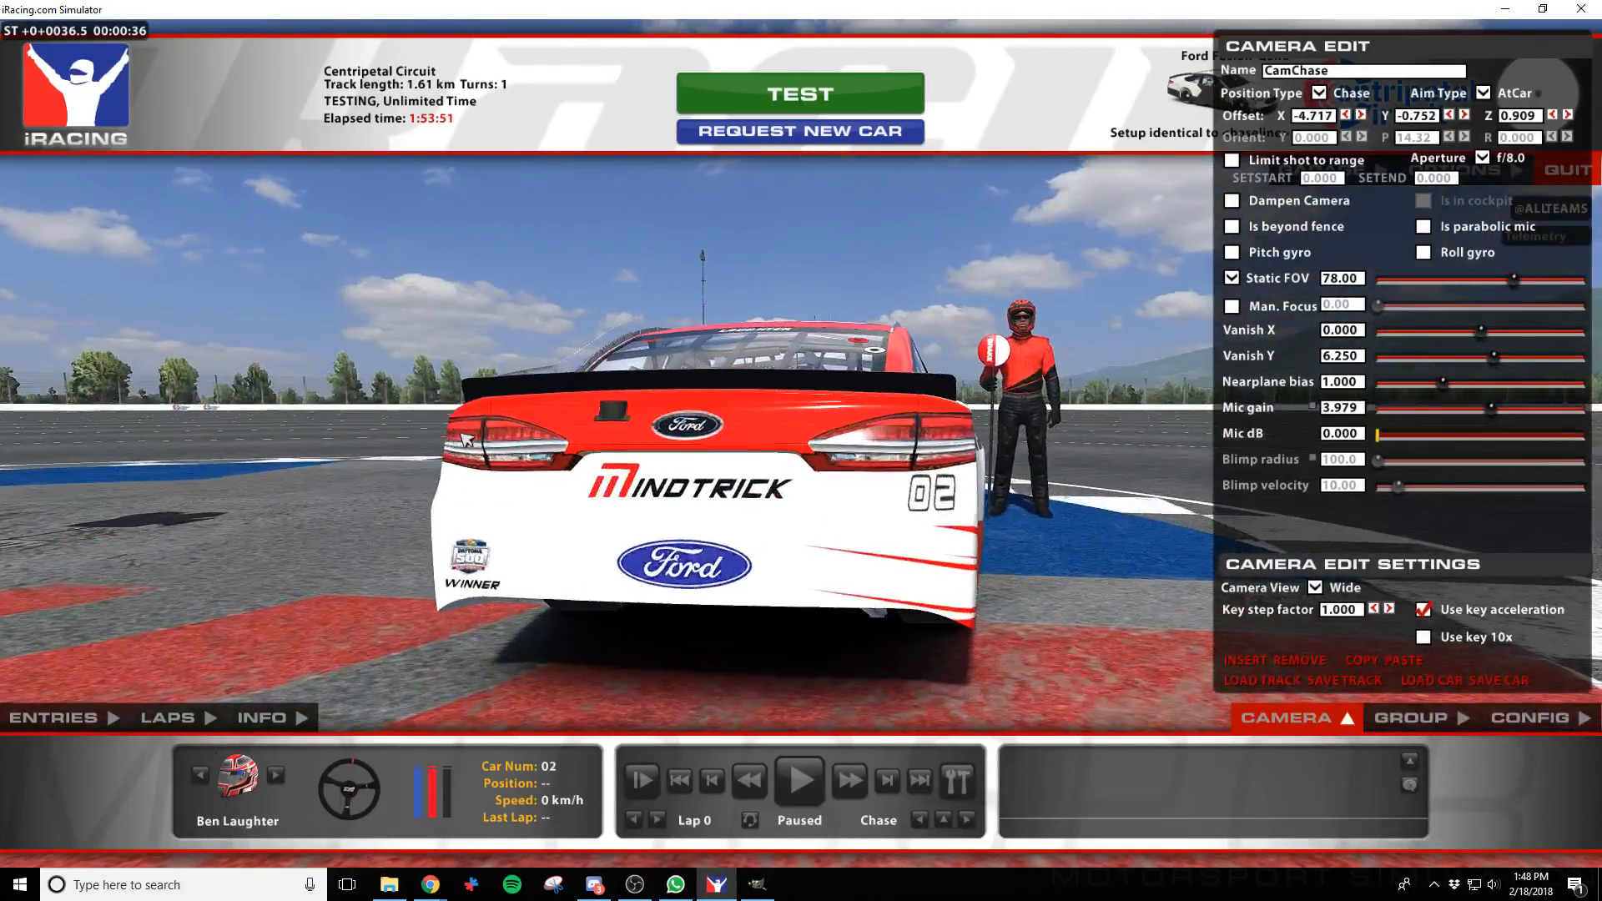
{"action": "key", "text": "a"}
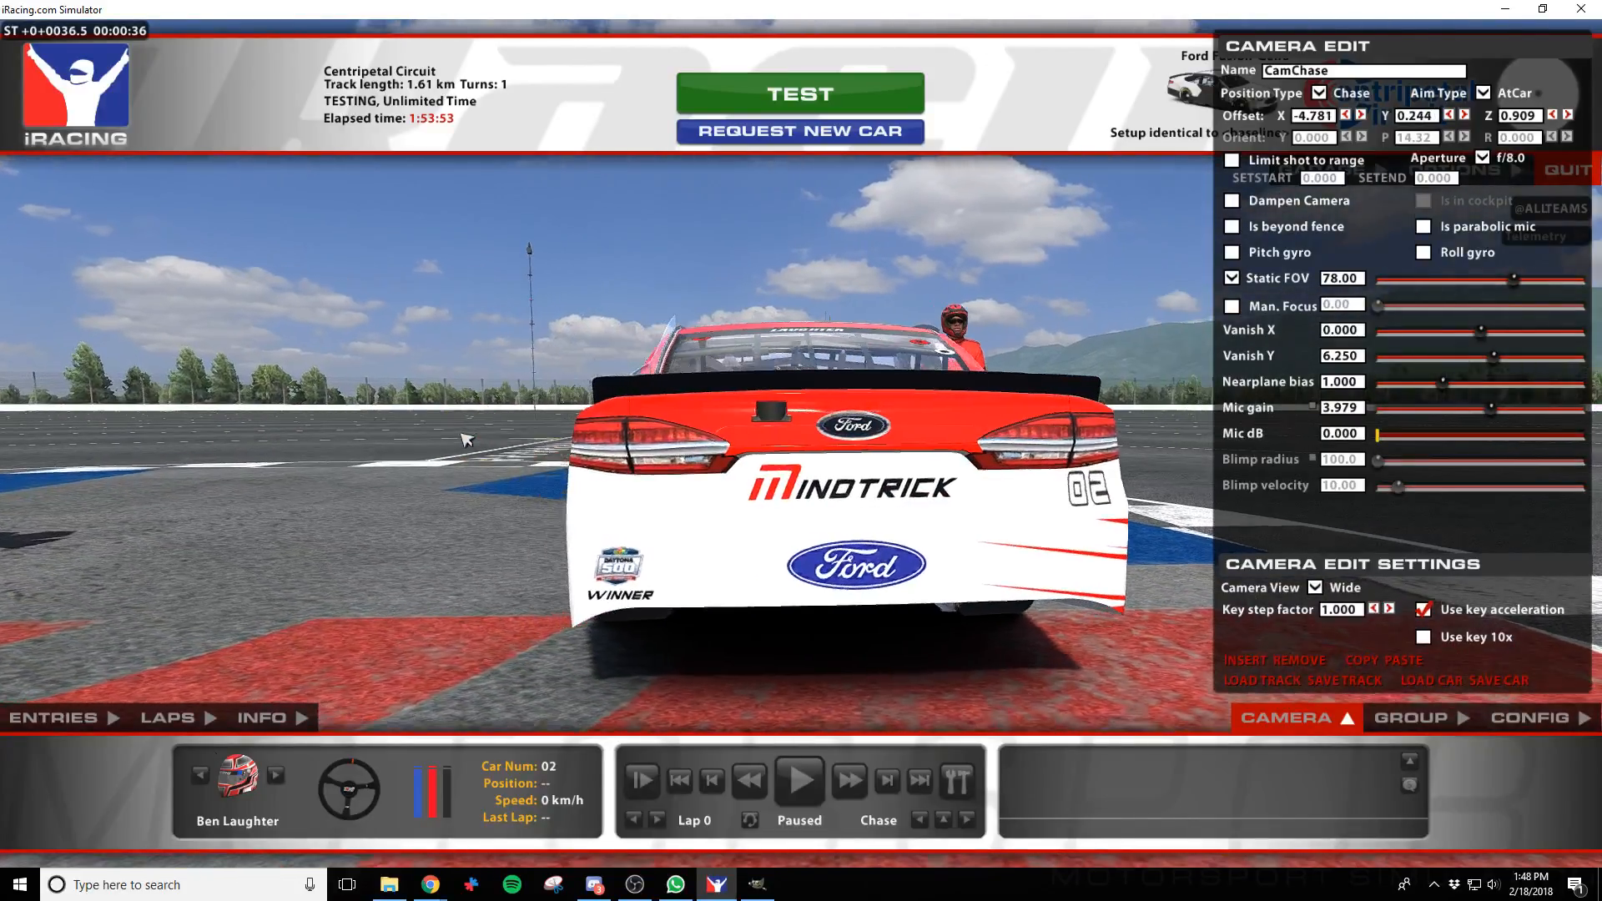
{"action": "key", "text": "d"}
{"action": "key", "text": "w"}
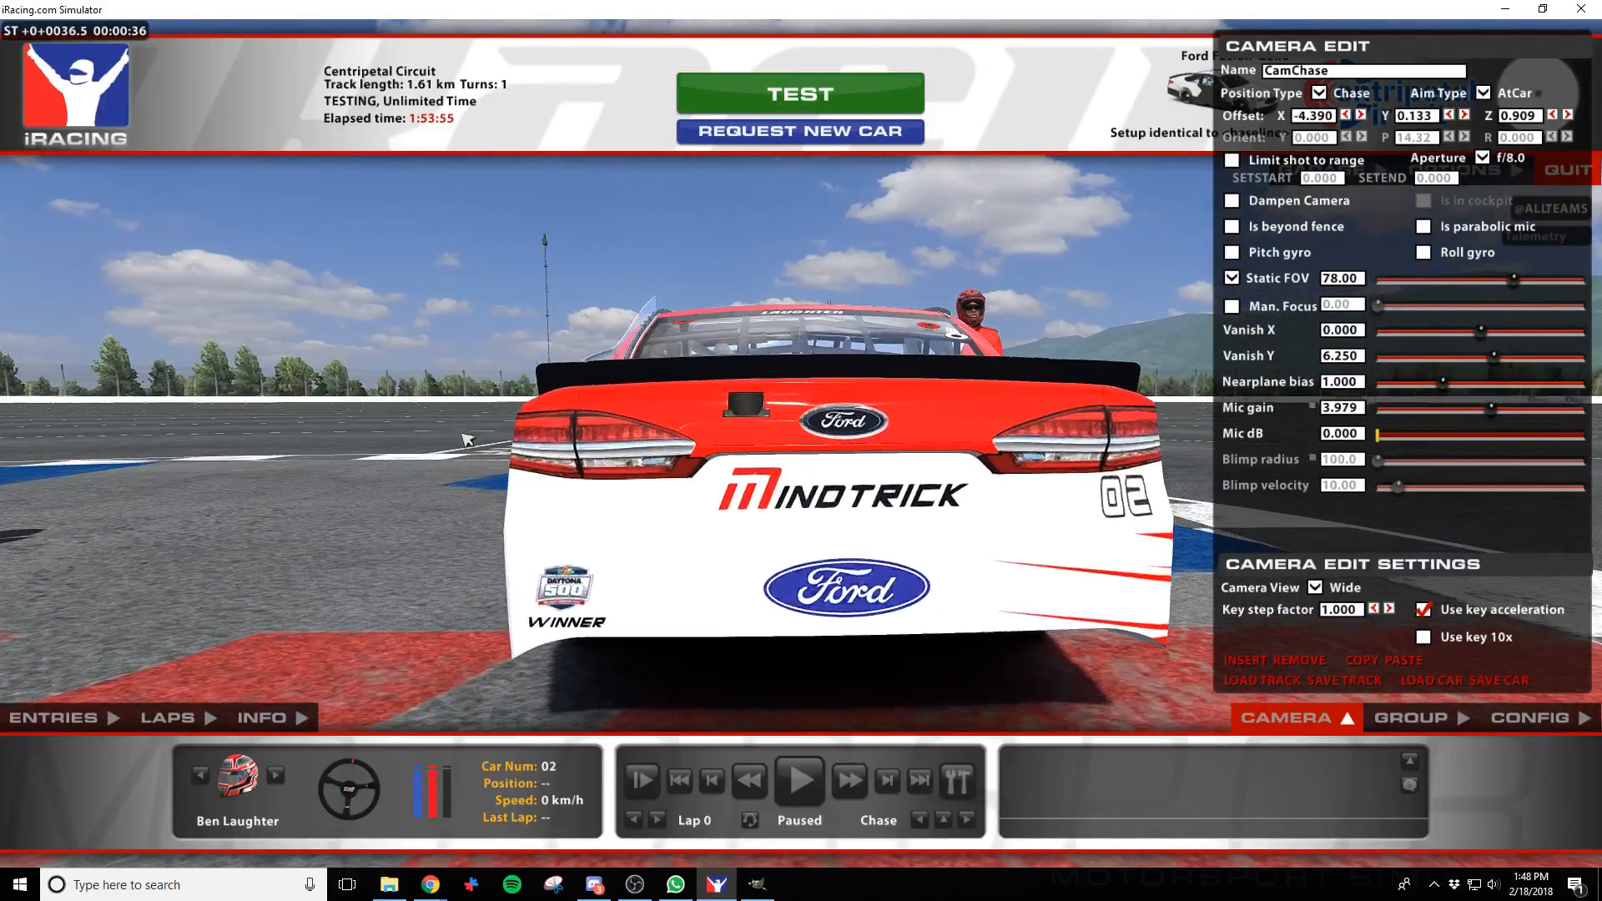
{"action": "key", "text": "d"}
{"action": "key", "text": "w"}
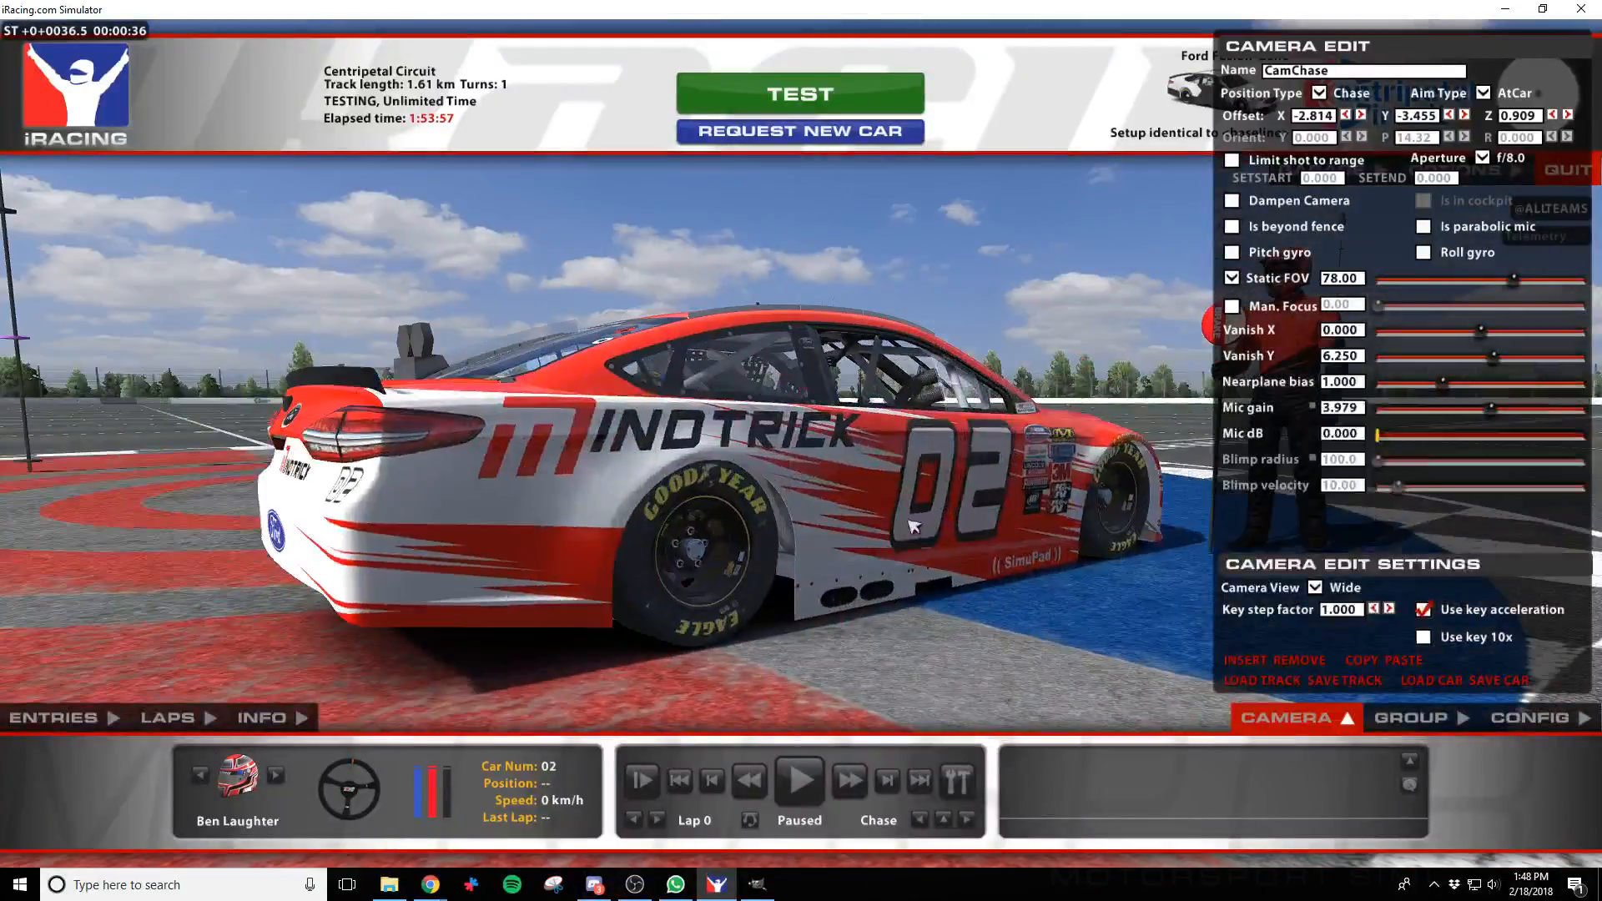
{"action": "key", "text": "d"}
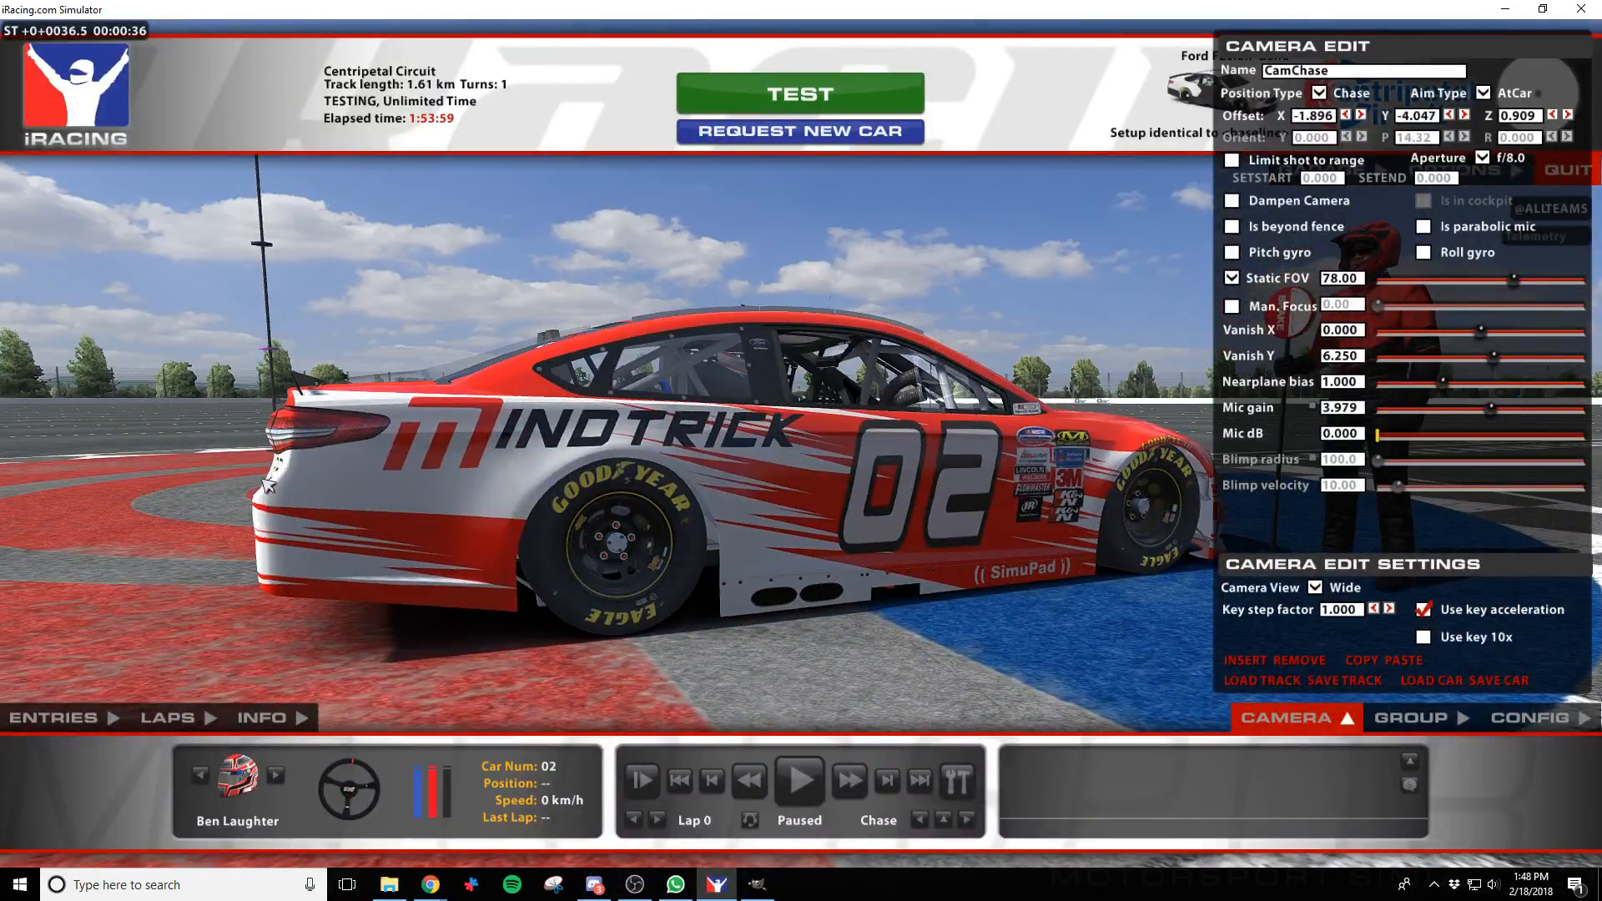
{"action": "key", "text": "a"}
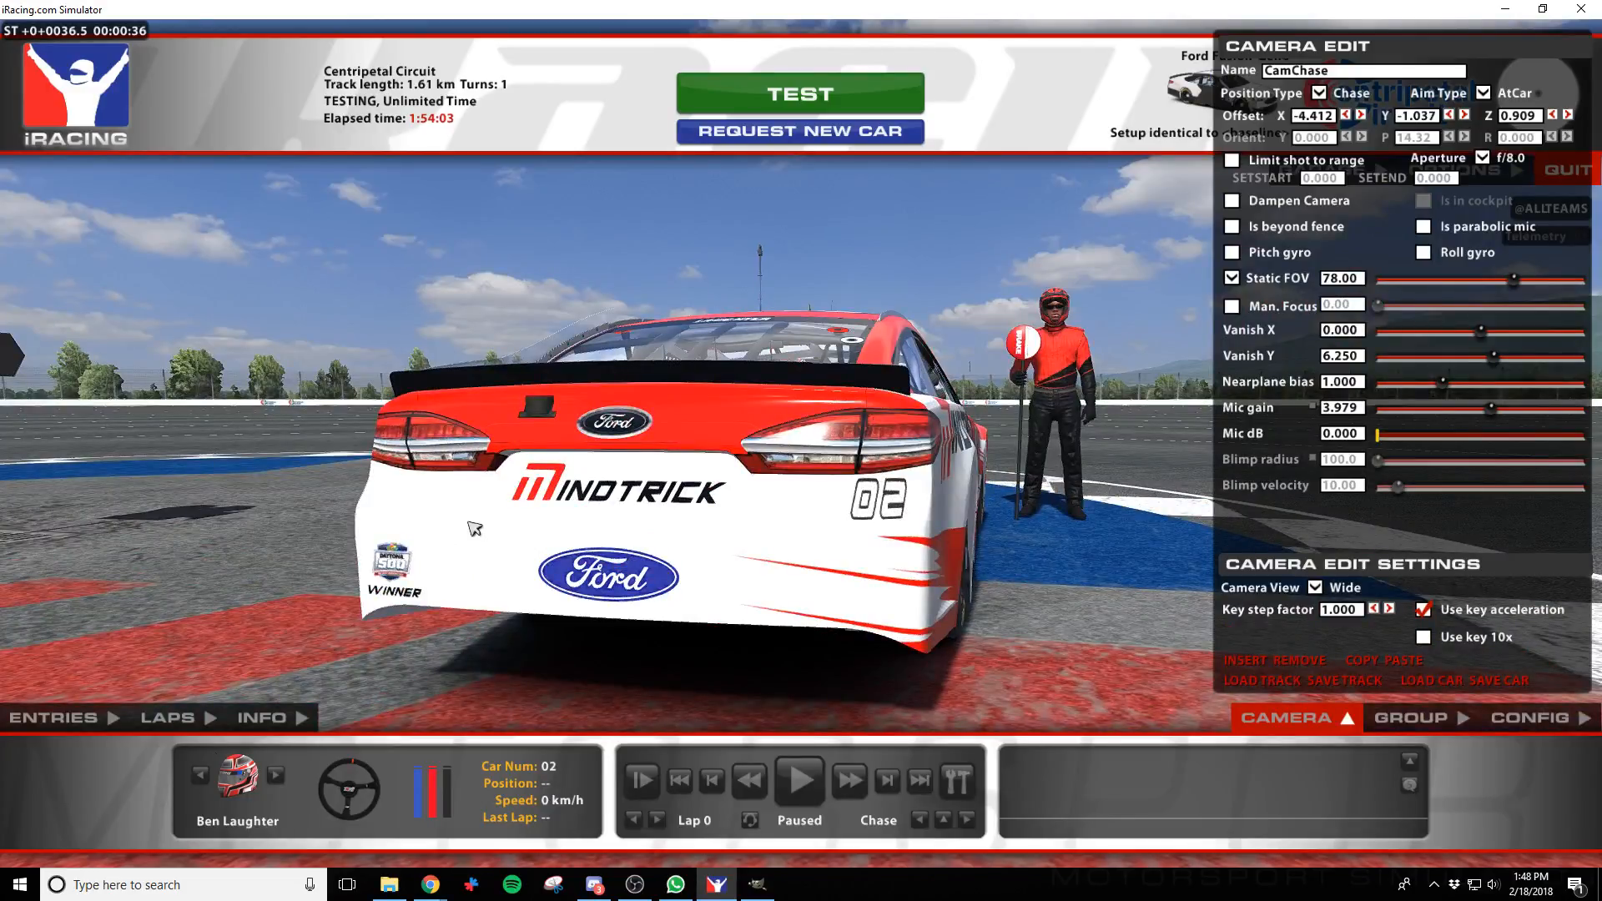
{"action": "key", "text": "alt+Tab"}
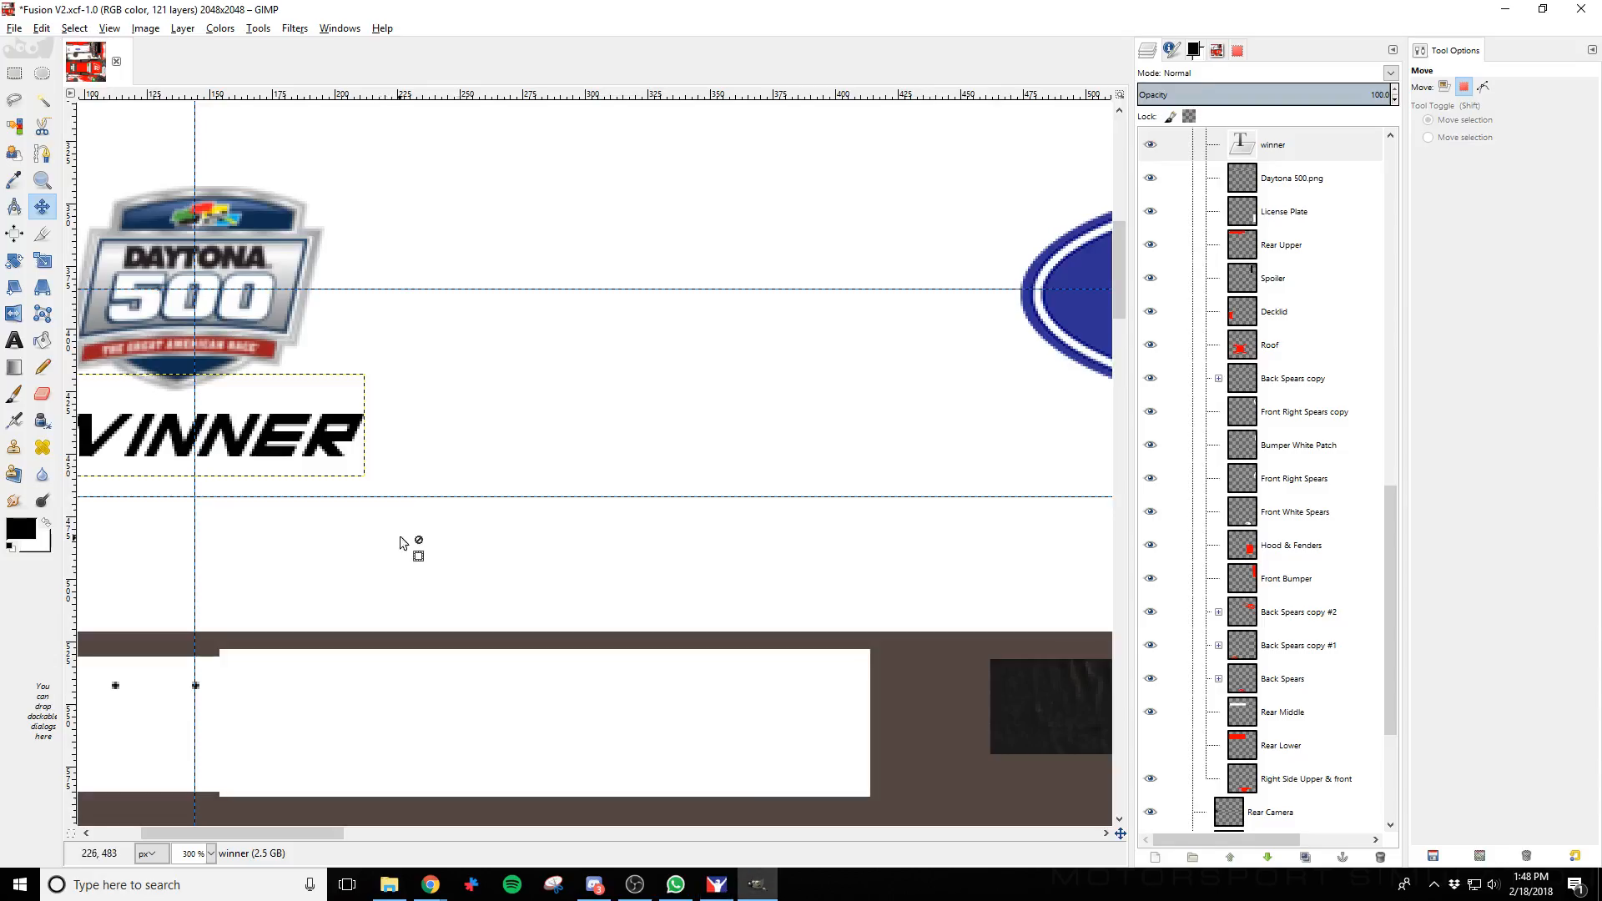
Move the winner and Daytona 500 layers above the Graphics group, link them, and raise them together
{"action": "scroll", "coordinate": [1289, 297], "scroll_direction": "down", "scroll_amount": 1}
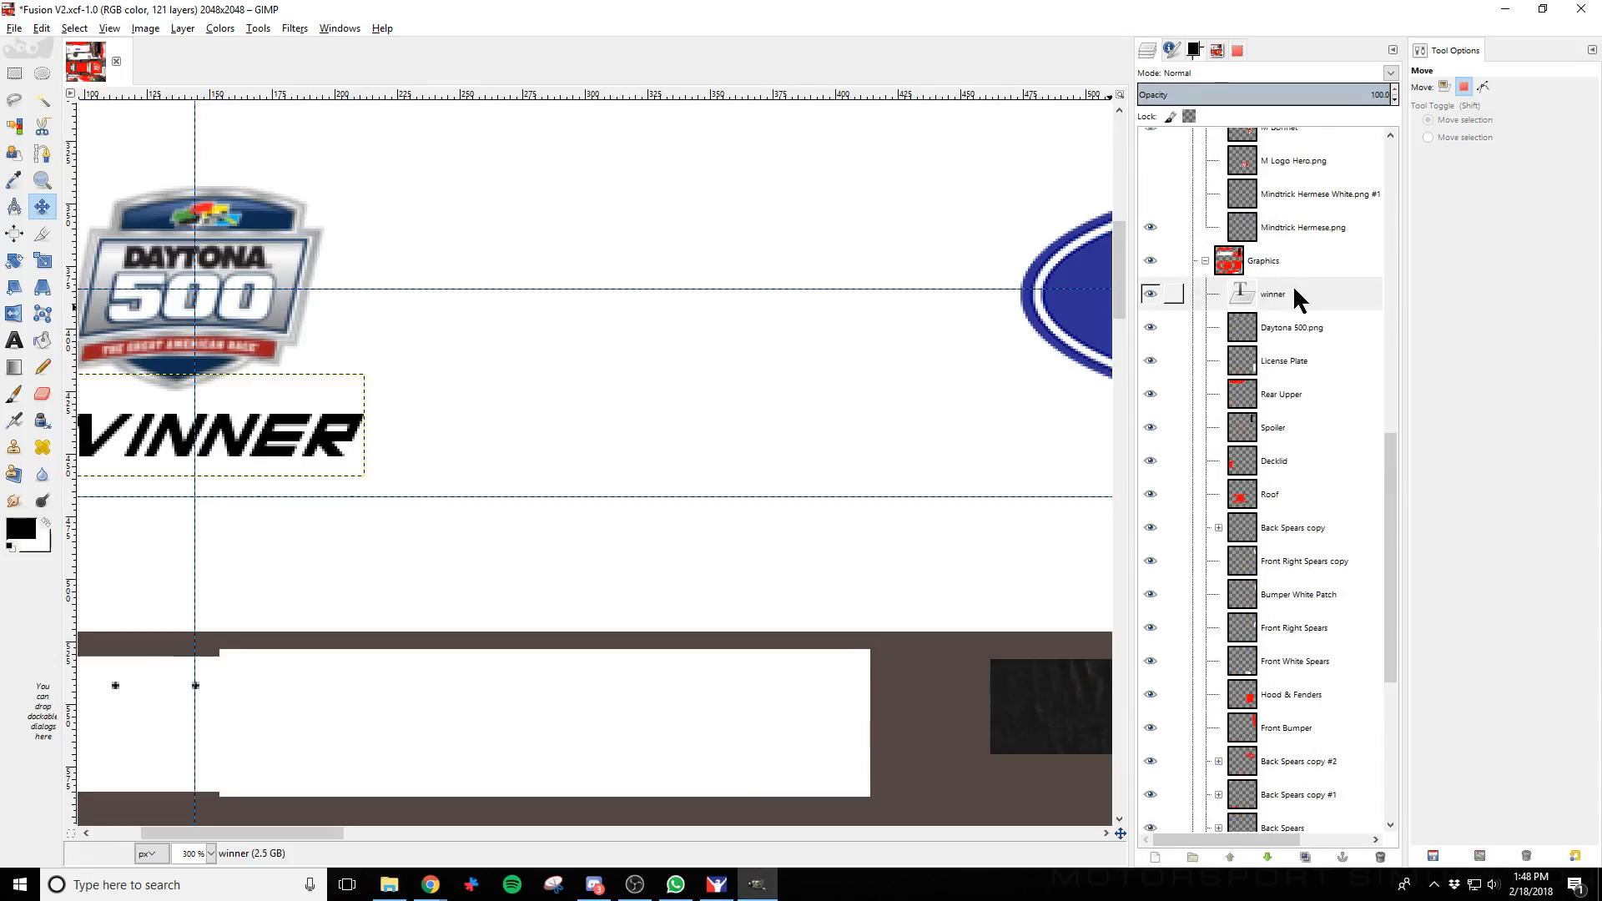
{"action": "left_click", "coordinate": [1288, 338]}
{"action": "left_click_drag", "start_coordinate": [1287, 303], "coordinate": [1301, 260]}
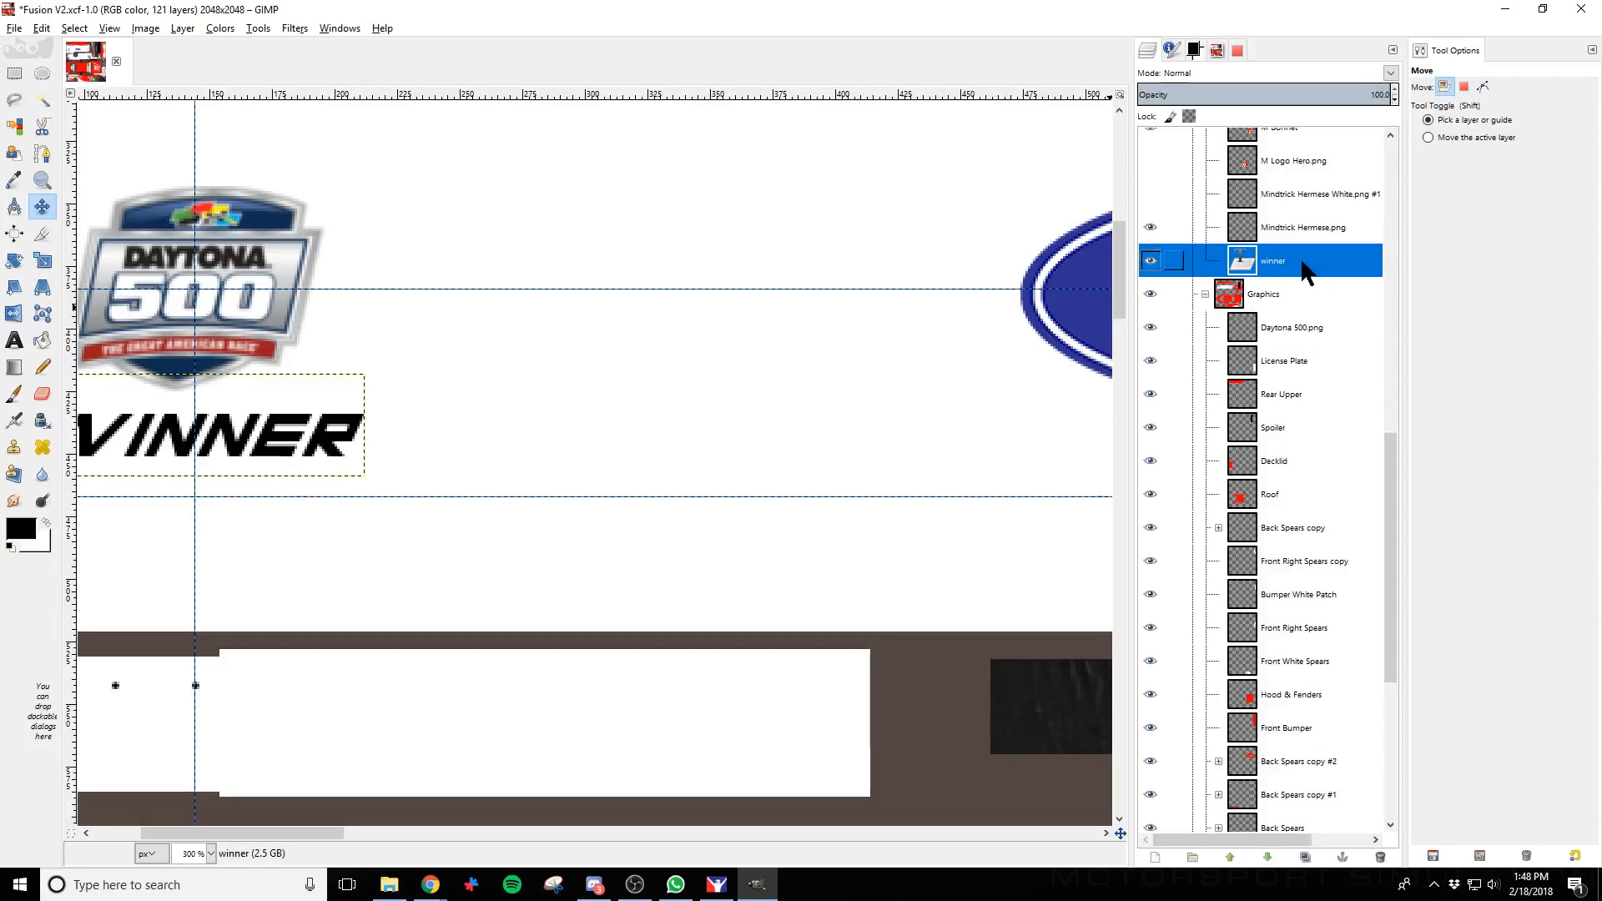
{"action": "left_click_drag", "start_coordinate": [1283, 343], "coordinate": [1302, 255]}
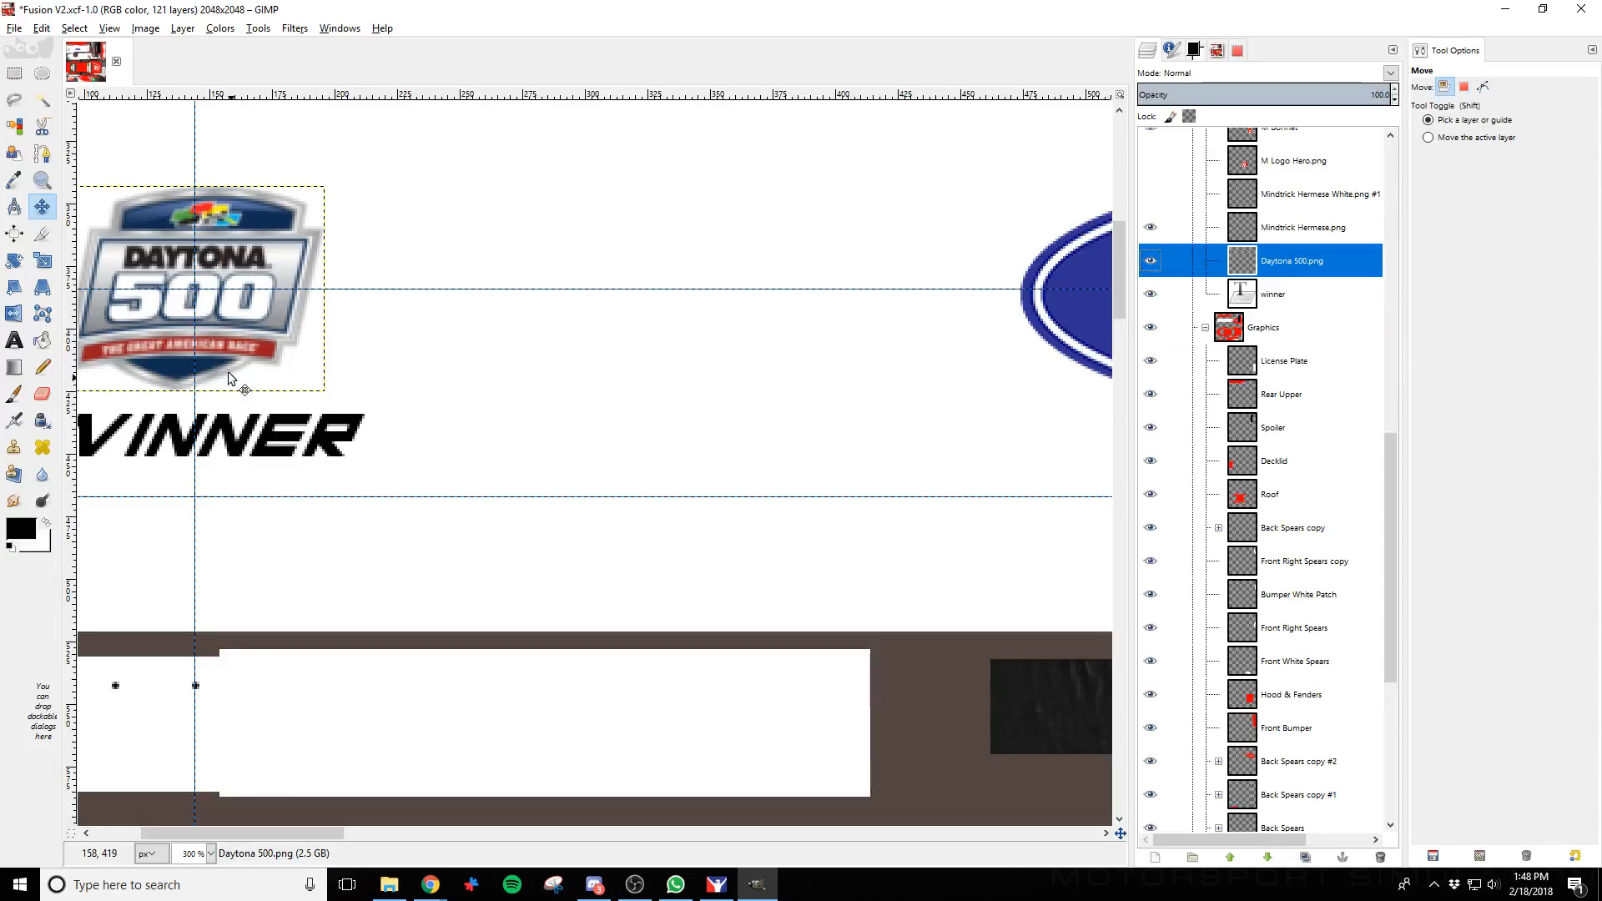
{"action": "left_click", "coordinate": [1172, 260]}
{"action": "left_click", "coordinate": [1172, 294]}
{"action": "left_click", "coordinate": [284, 326]}
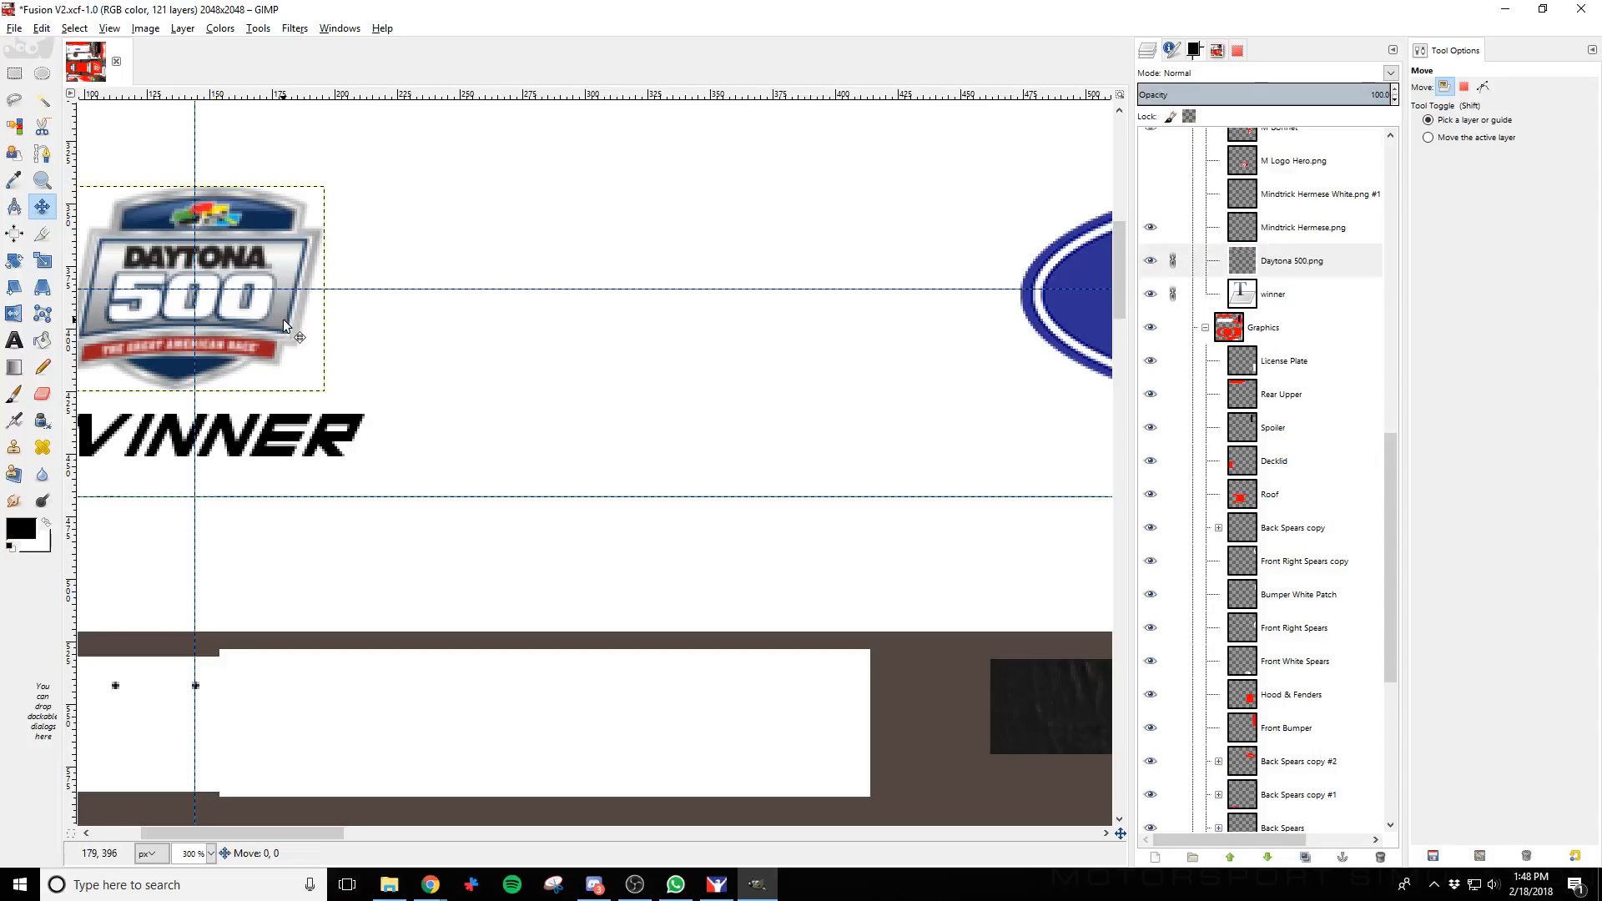
{"action": "key", "text": "shift+Up"}
{"action": "key", "text": "shift+Up"}
{"action": "key", "text": "shift+Up"}
{"action": "key", "text": "shift+Up"}
{"action": "key", "text": "shift+Up"}
{"action": "key", "text": "shift+Up"}
{"action": "key", "text": "shift+Up"}
{"action": "key", "text": "shift+Up"}
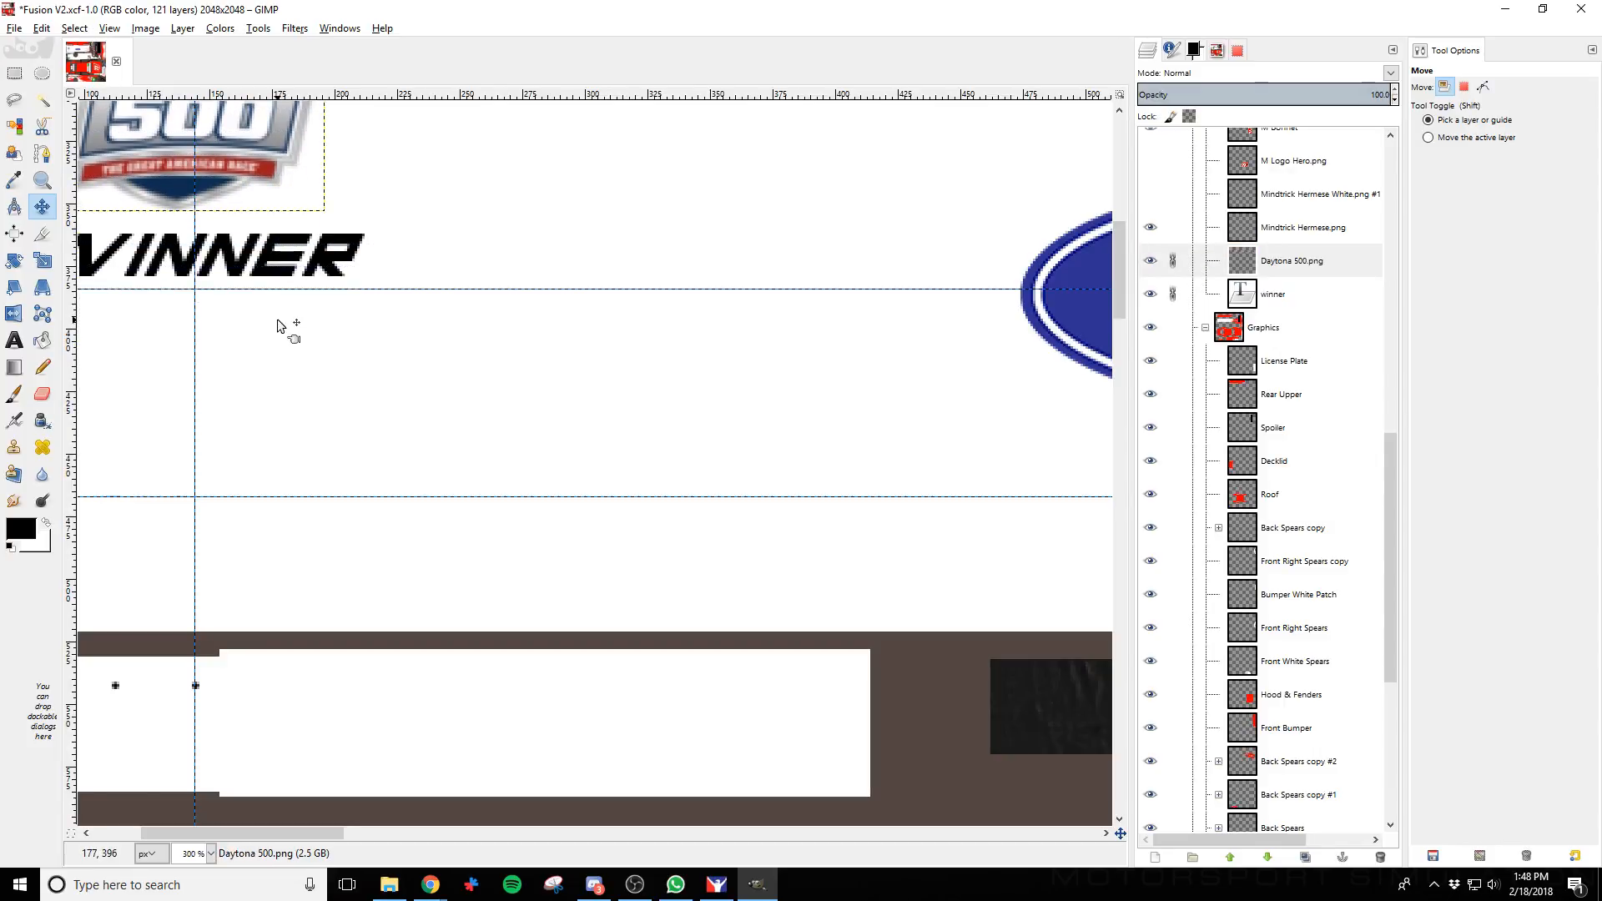
{"action": "key", "text": "alt+Tab"}
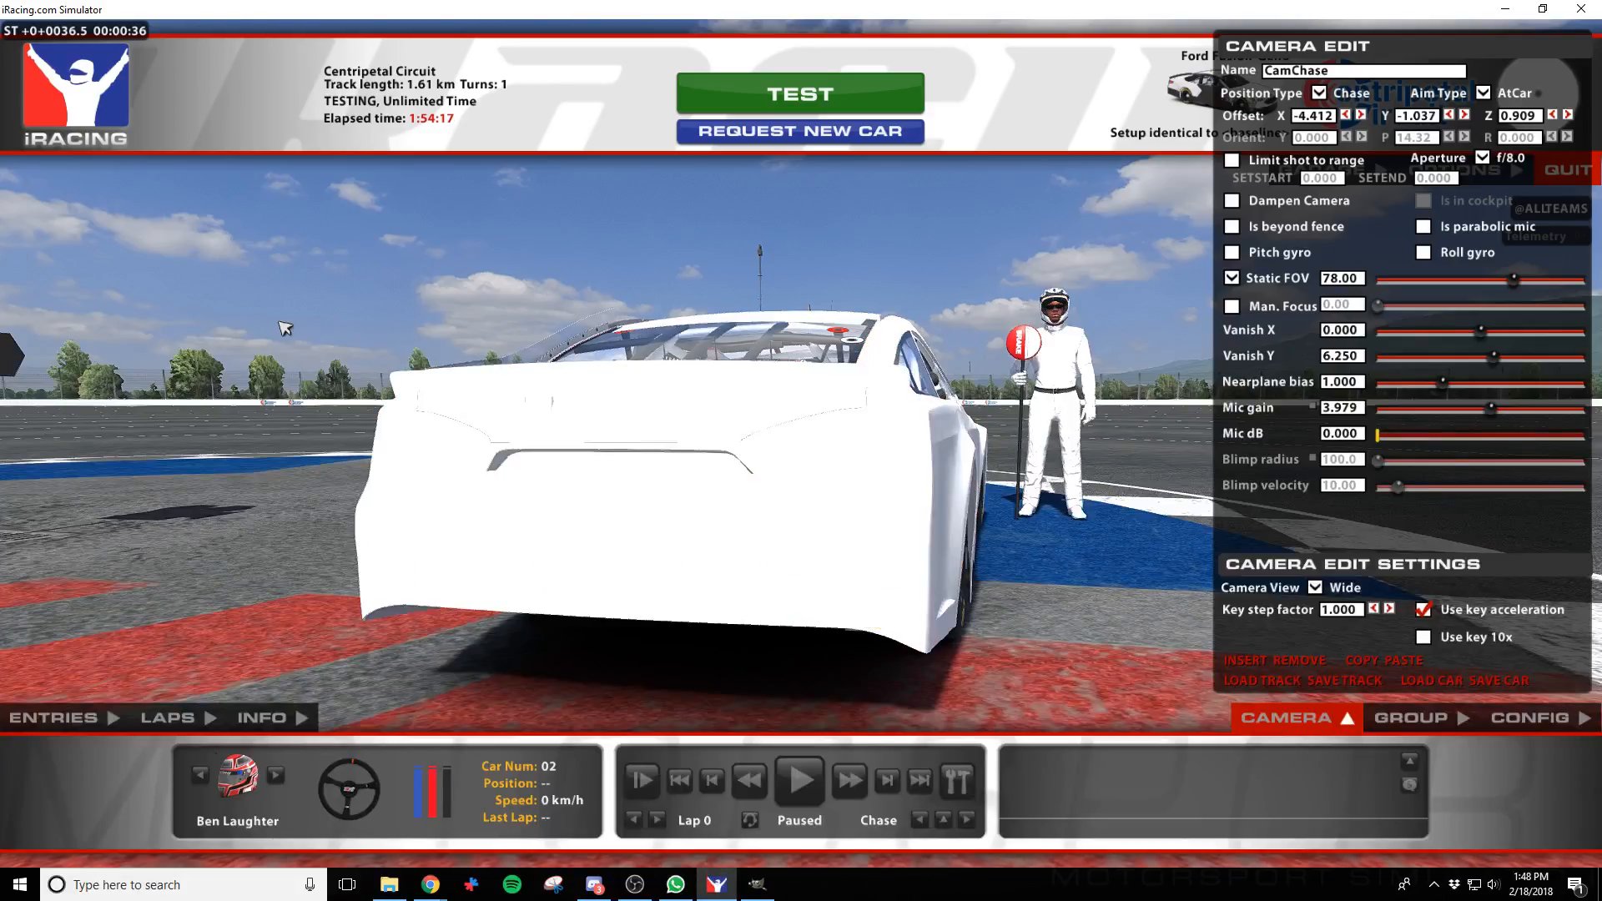
{"action": "key", "text": "alt+Tab"}
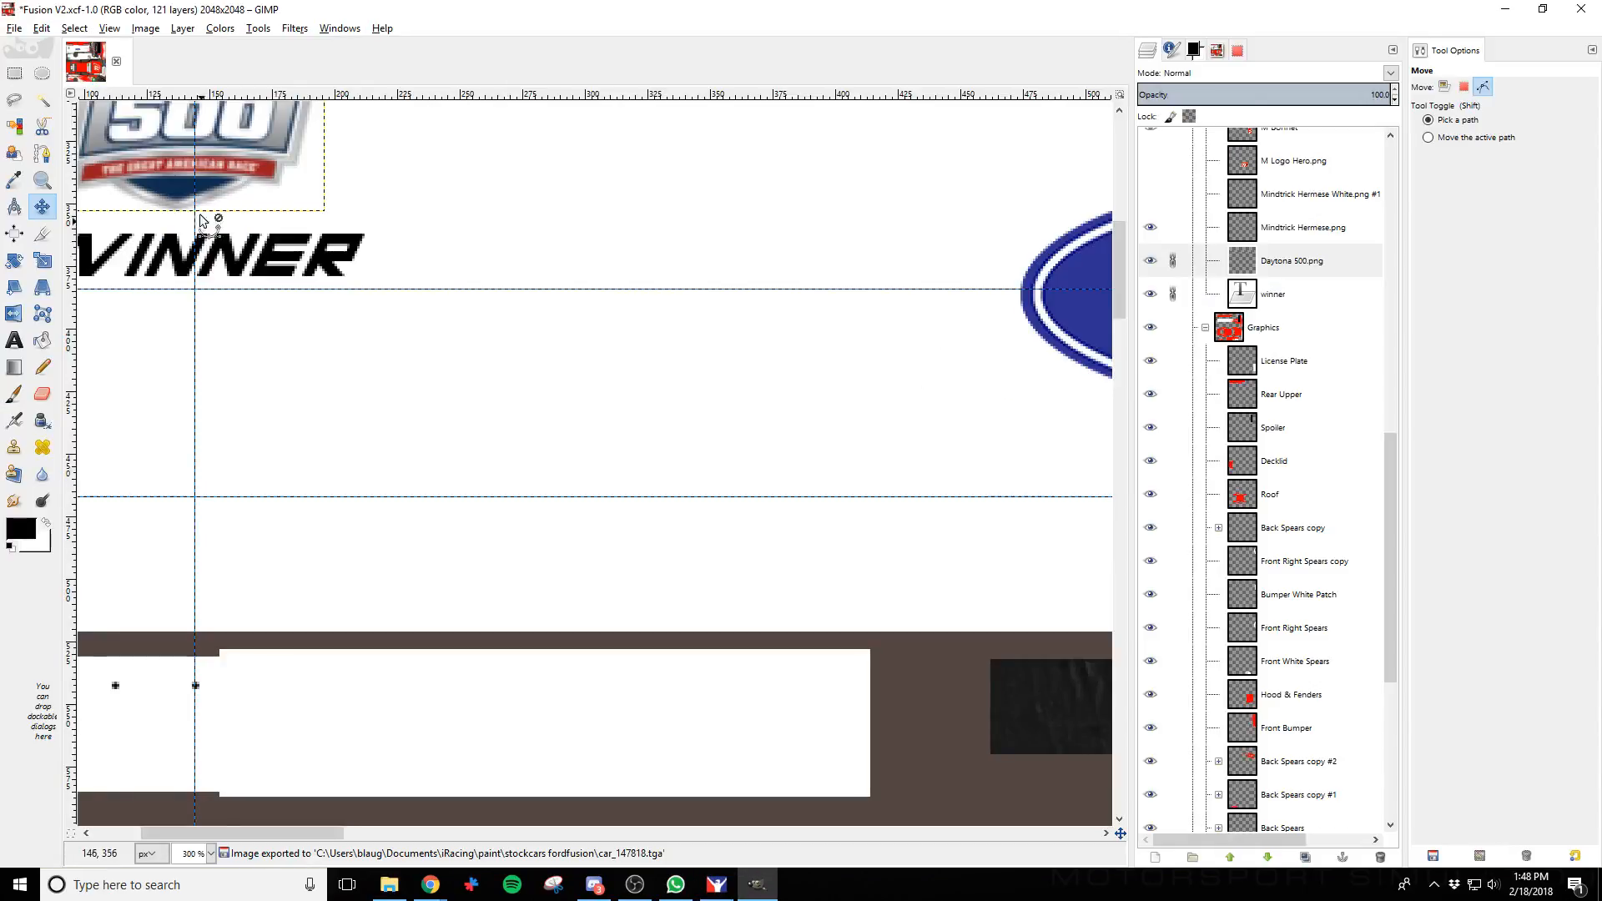
Fine-tune the pair's height against the wireframe overlay, then hide the Wire layer and export
{"action": "scroll", "coordinate": [303, 316], "scroll_direction": "down", "scroll_amount": 1, "text": "ctrl"}
{"action": "scroll", "coordinate": [287, 349], "scroll_direction": "up", "scroll_amount": 3}
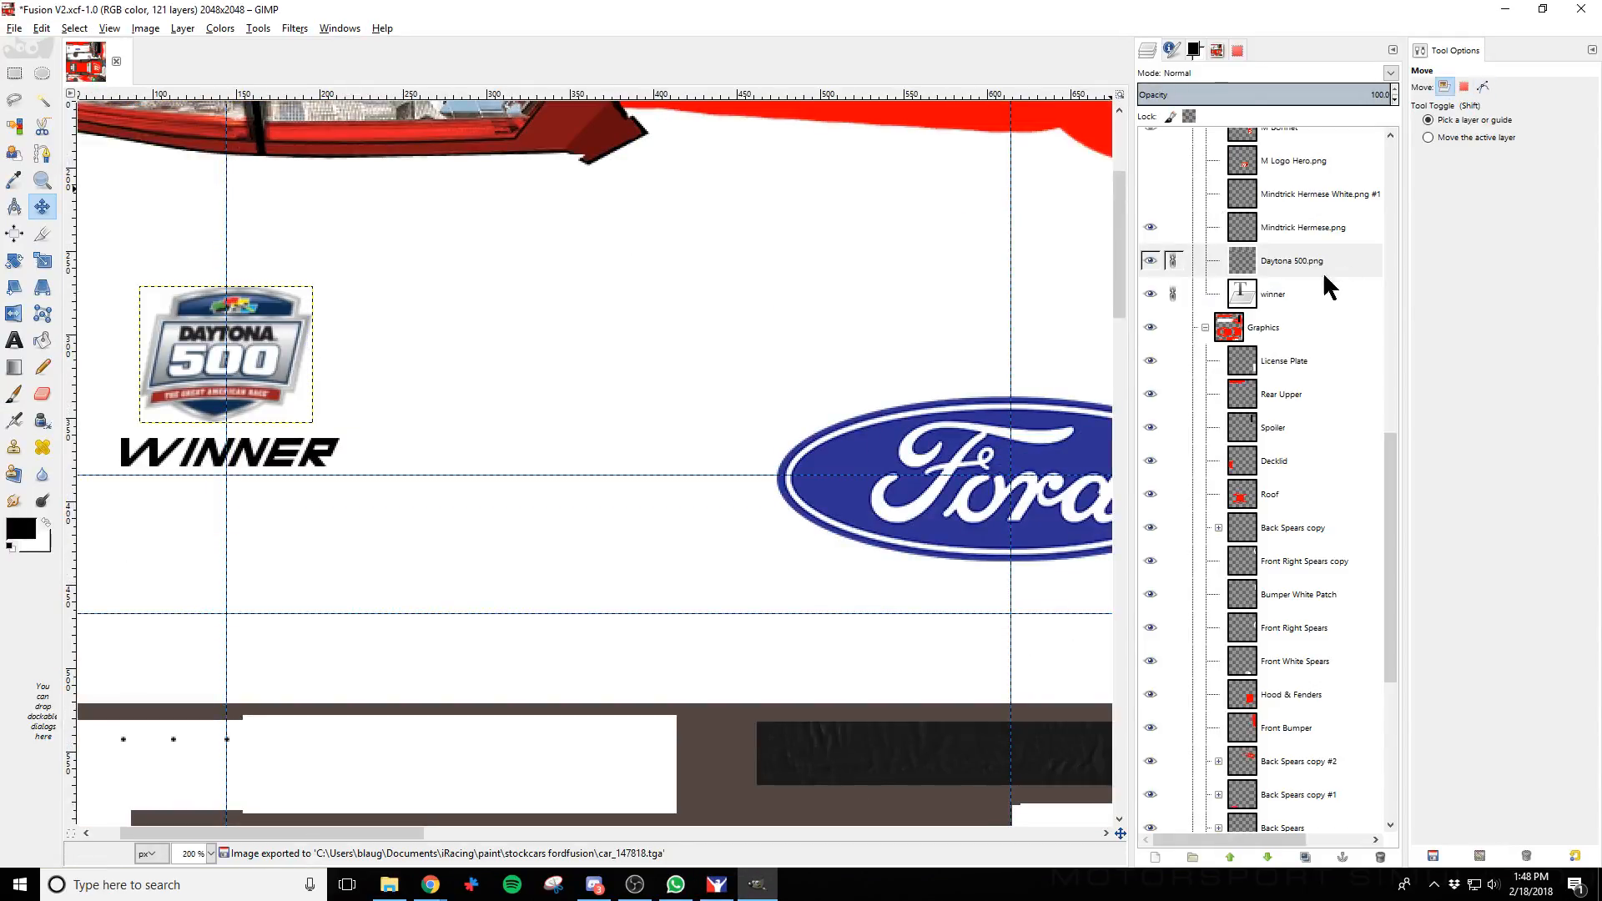
{"action": "scroll", "coordinate": [1323, 272], "scroll_direction": "up", "scroll_amount": 10}
{"action": "left_click", "coordinate": [1151, 245]}
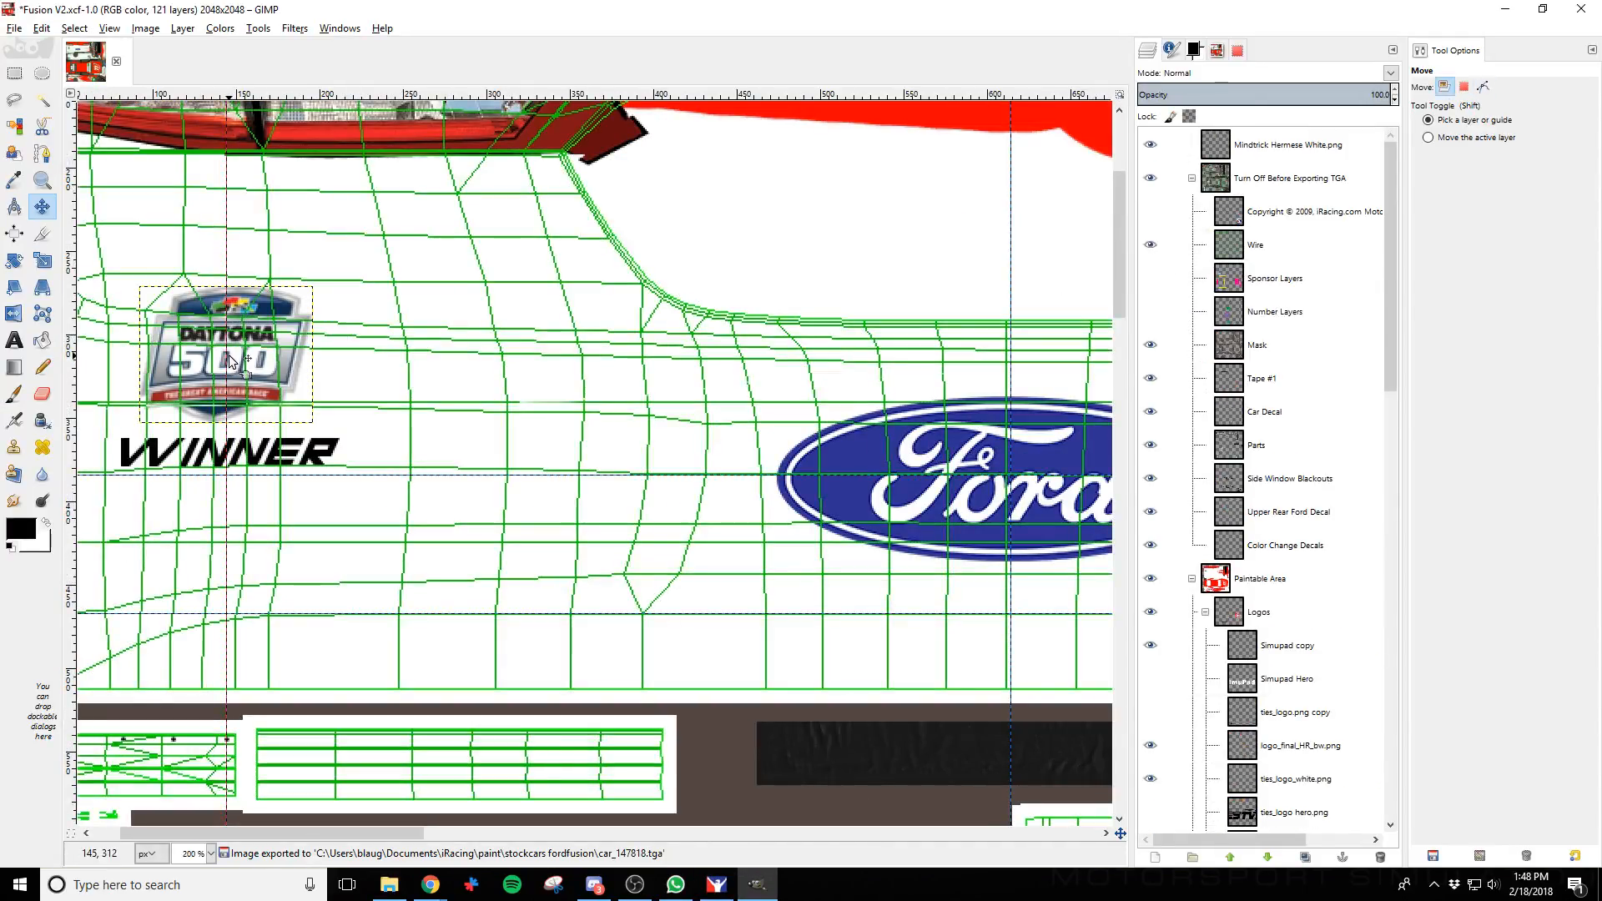
{"action": "key", "text": "shift+Up"}
{"action": "key", "text": "shift+Up"}
{"action": "key", "text": "shift+Up"}
{"action": "key", "text": "shift+Up"}
{"action": "key", "text": "shift+Up"}
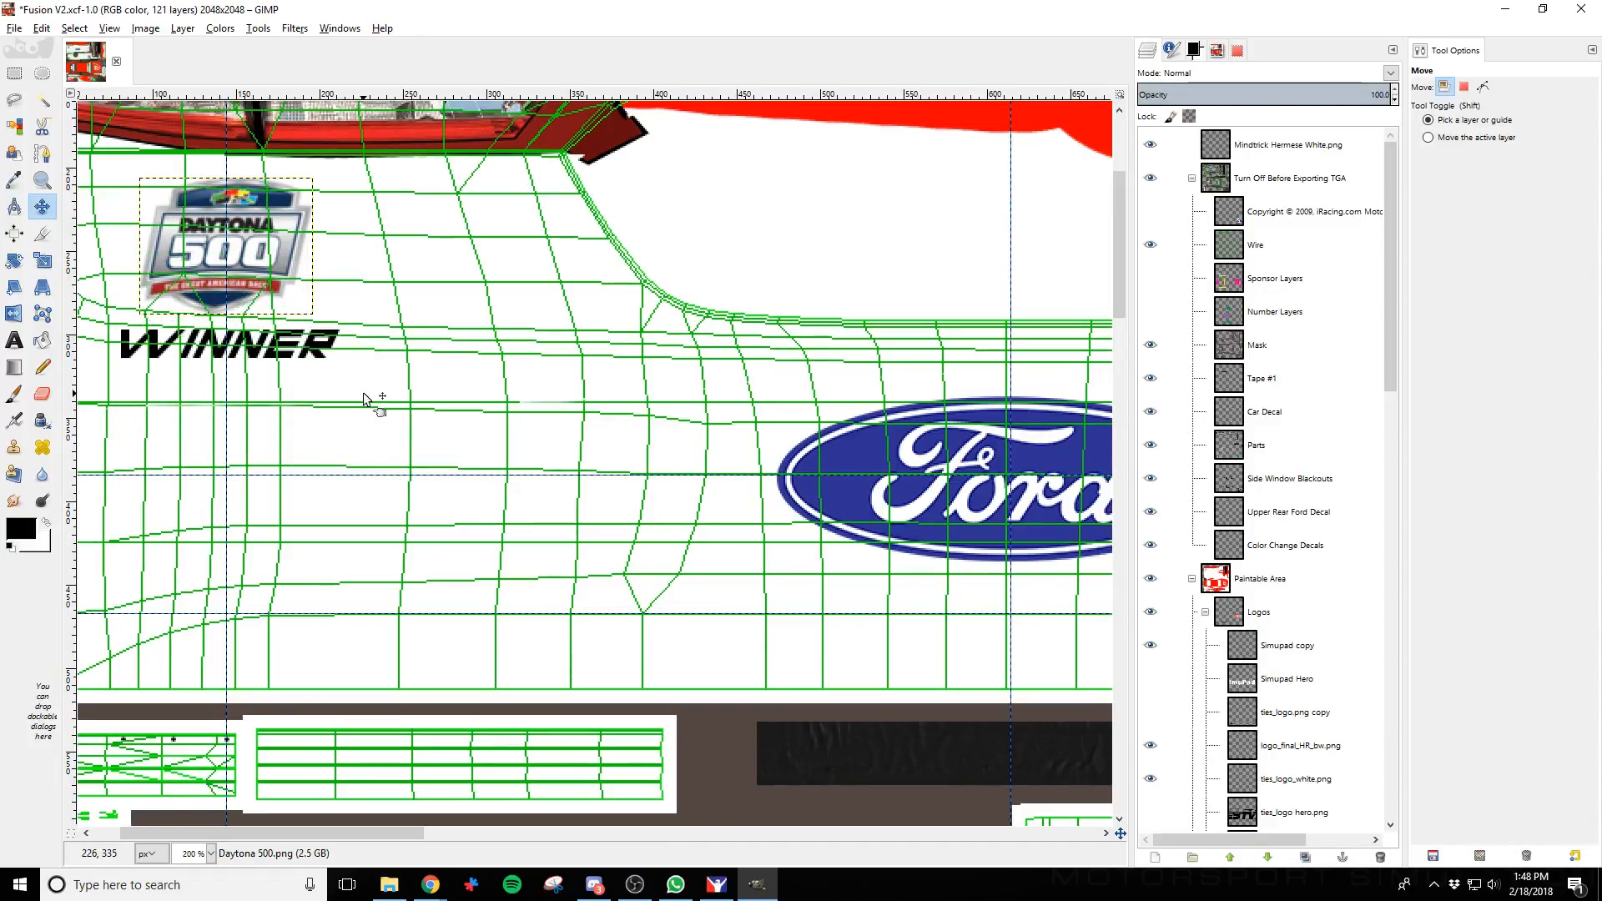
{"action": "key", "text": "Down"}
{"action": "key", "text": "Down"}
{"action": "key", "text": "Down"}
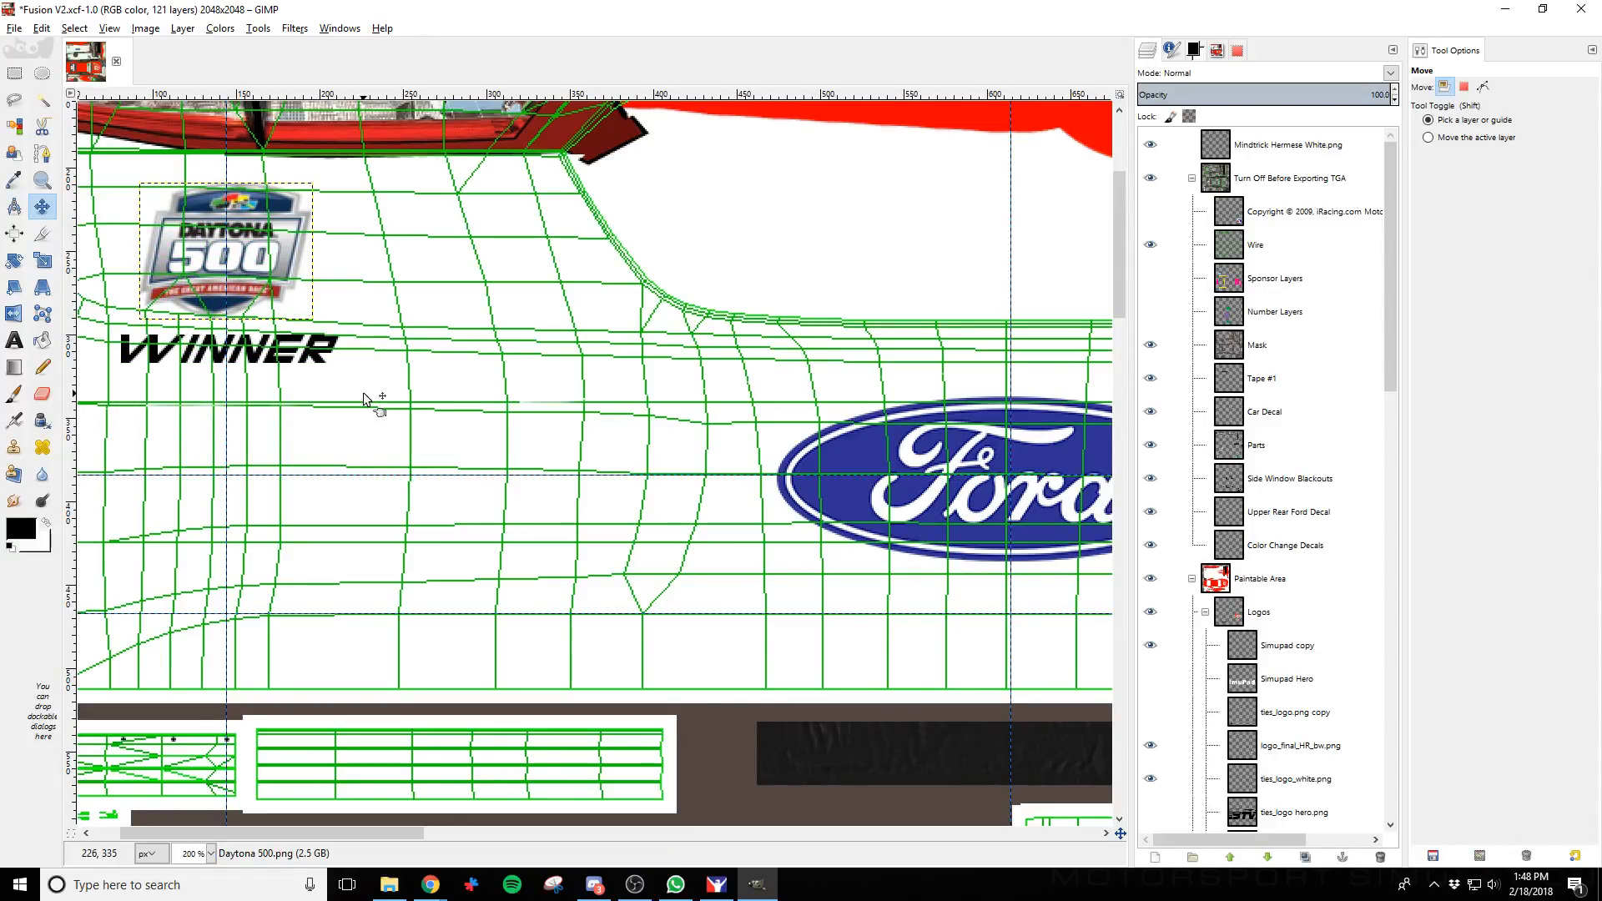
{"action": "left_click", "coordinate": [1150, 245]}
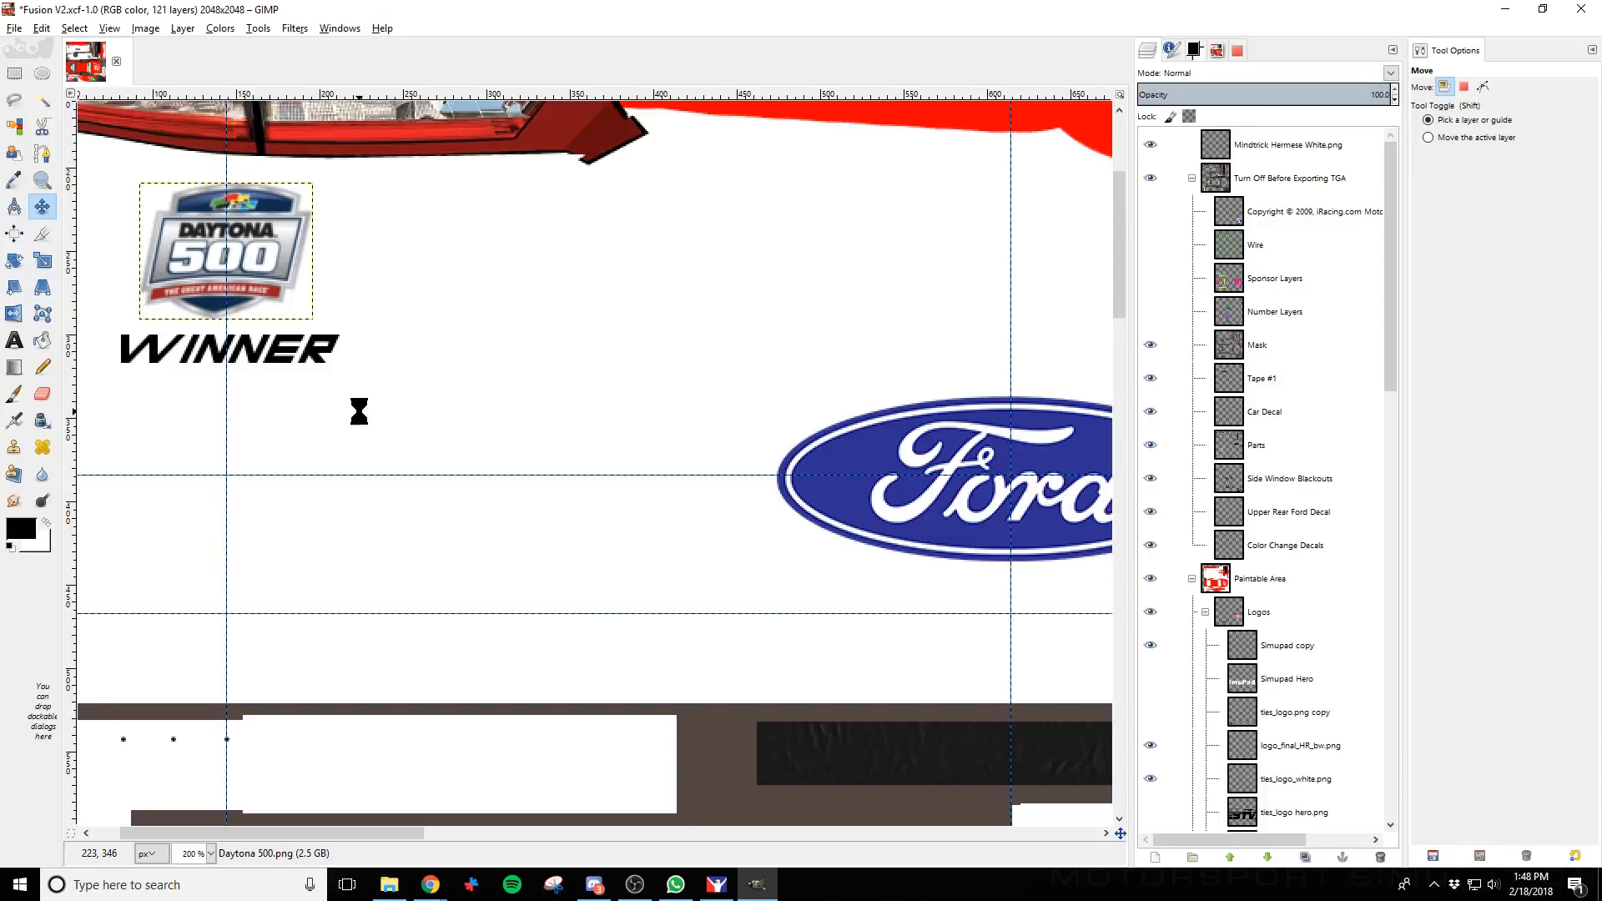
{"action": "key", "text": "alt+Tab"}
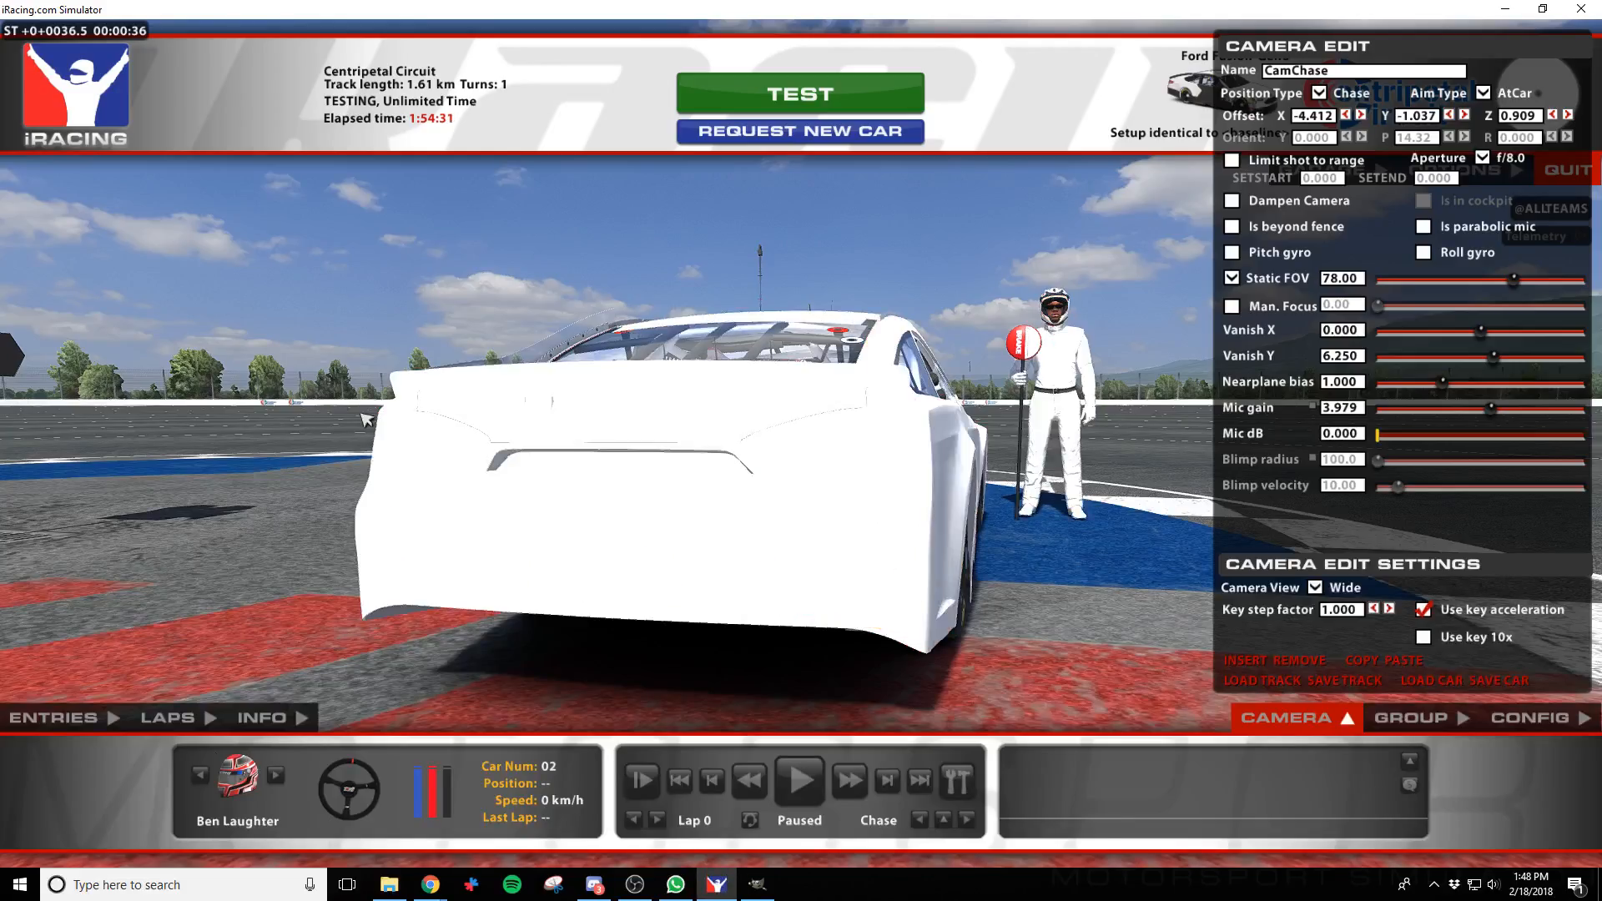
Orbit around the car's rear to inspect the raised Daytona 500 badge and WINNER text
{"action": "key", "text": "a"}
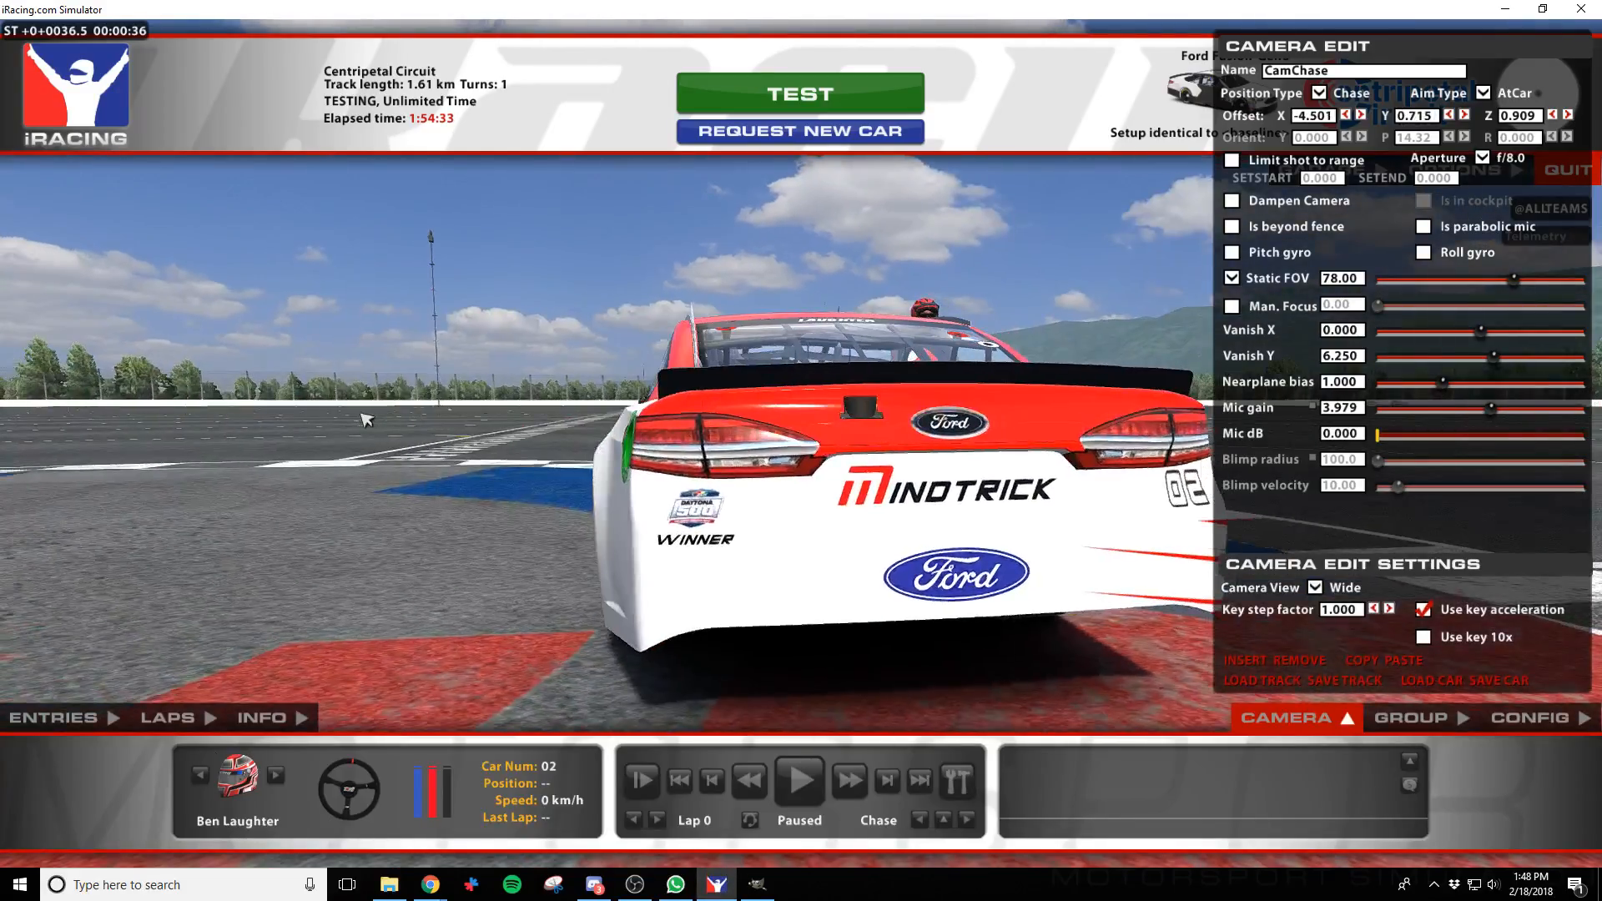
{"action": "key", "text": "d"}
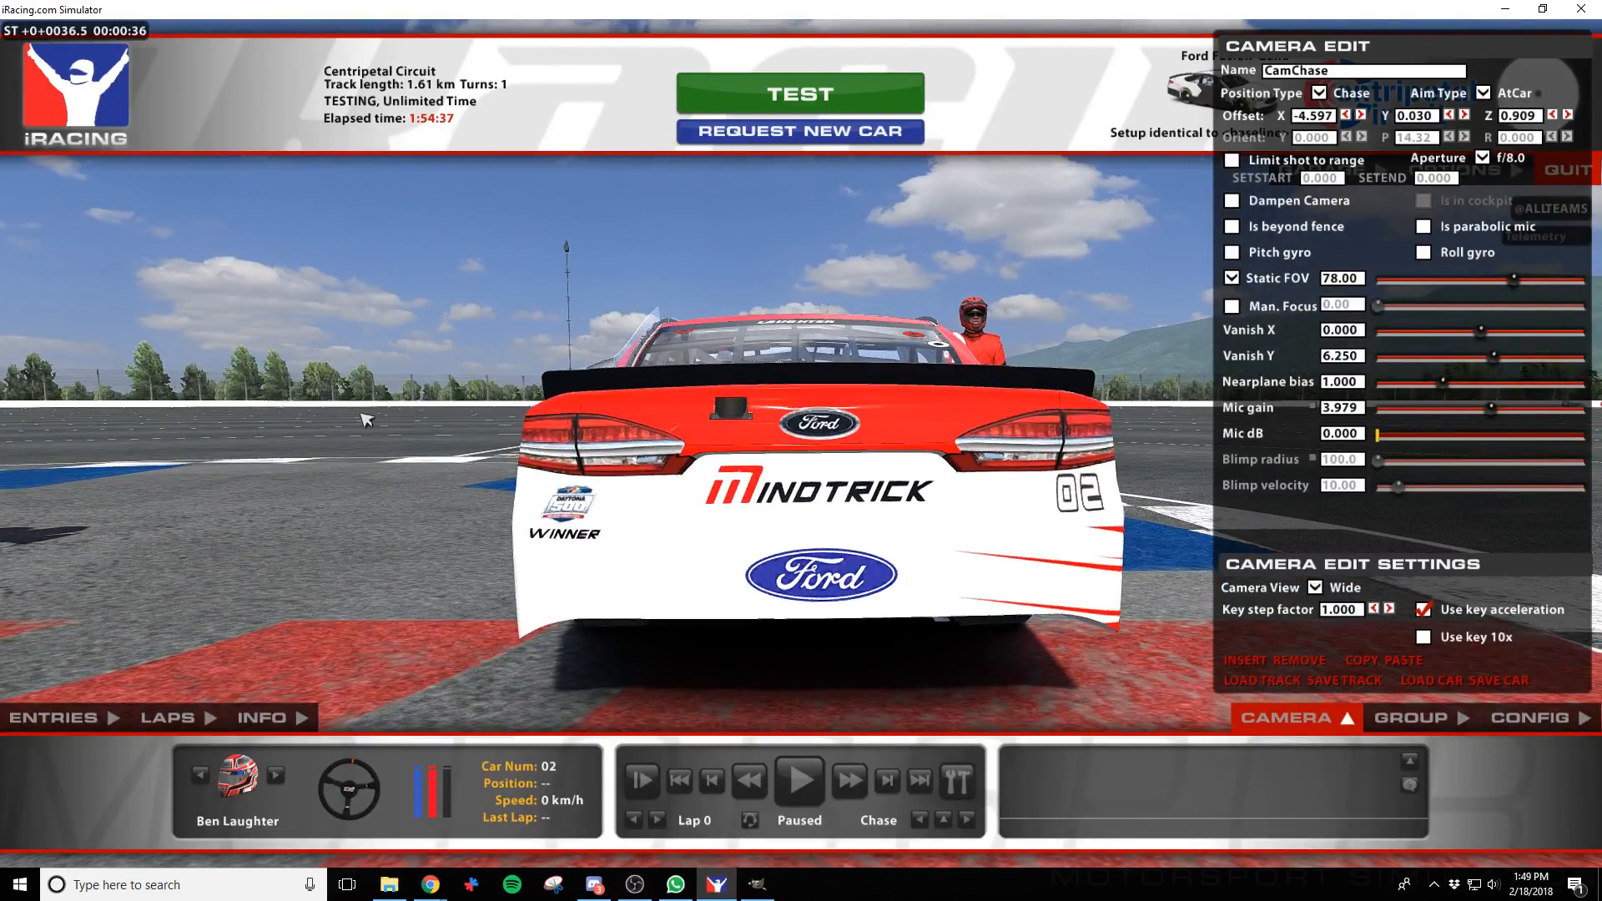
{"action": "key", "text": "d"}
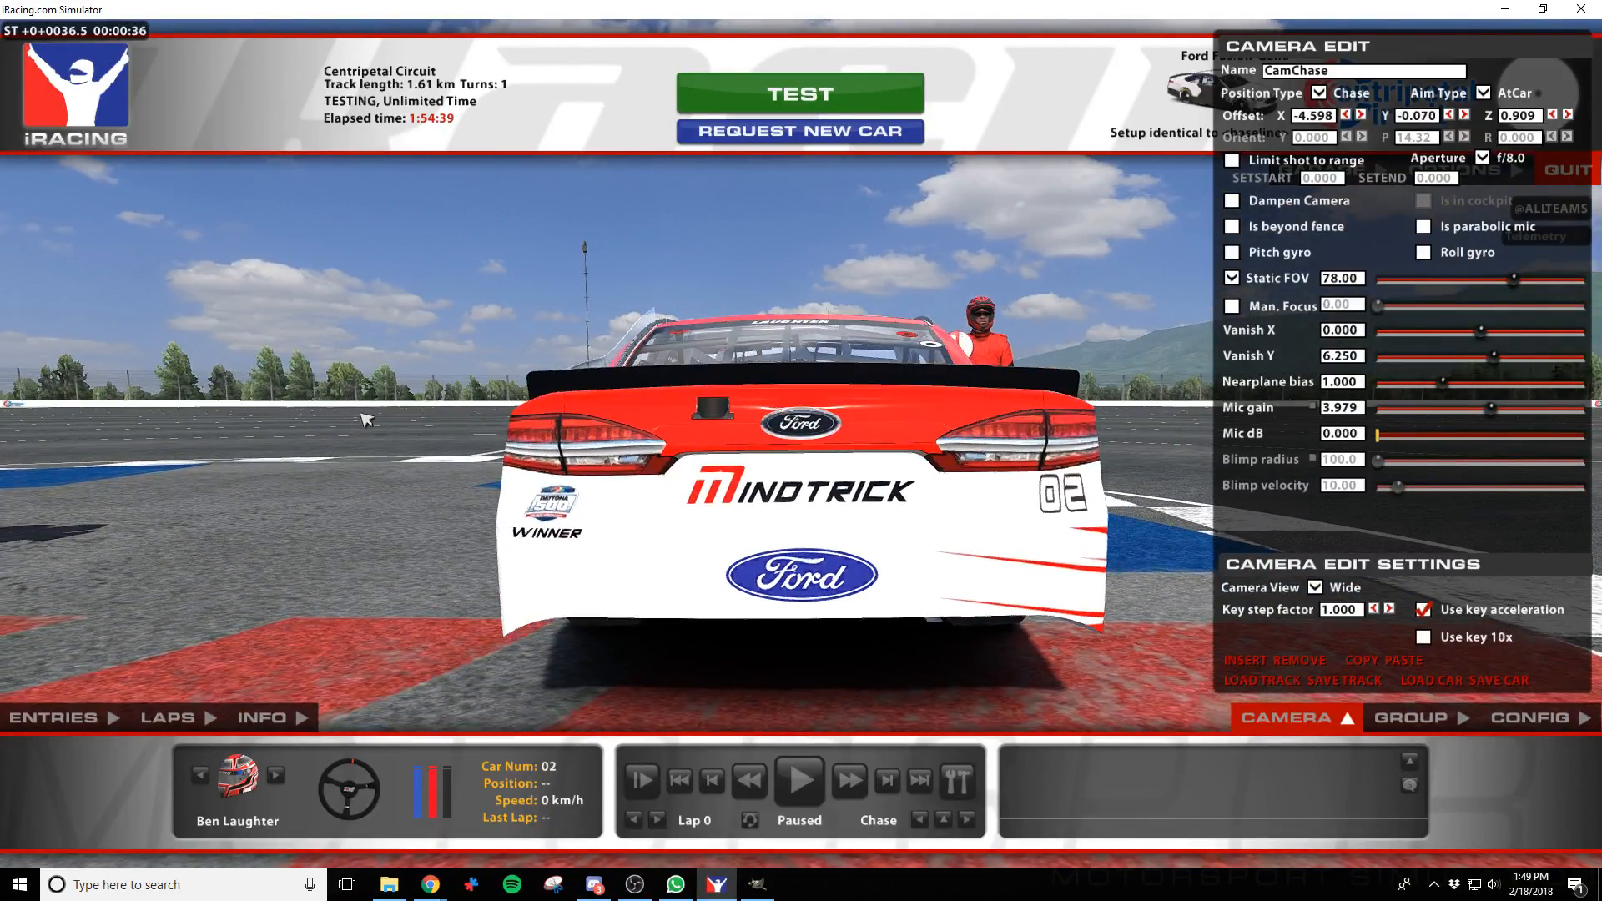
{"action": "key", "text": "a"}
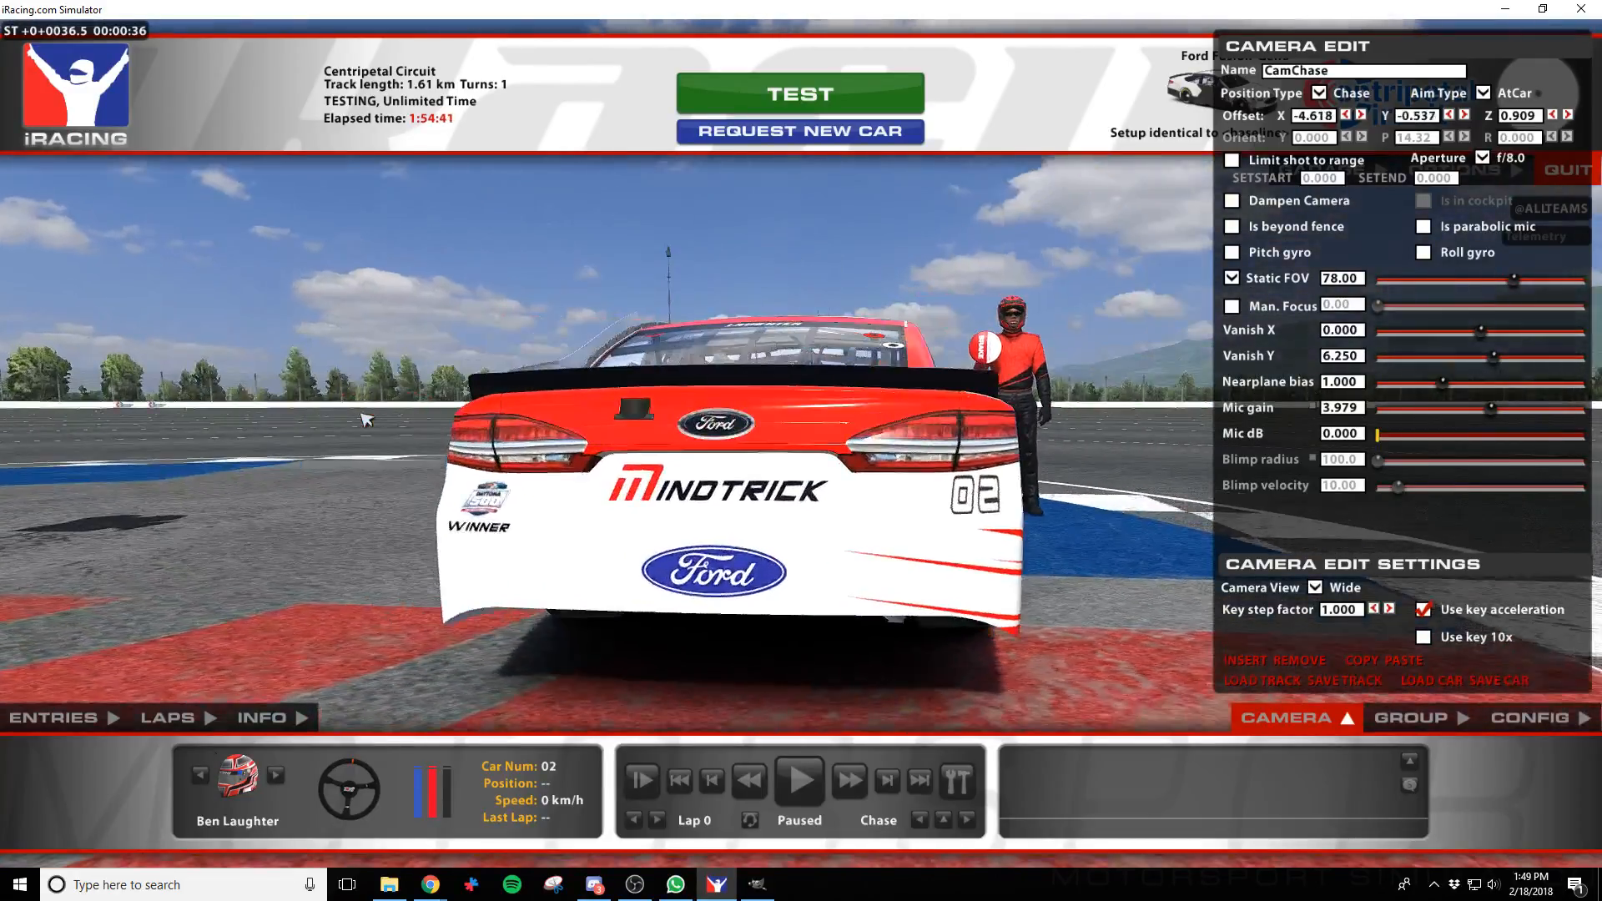
{"action": "key", "text": "a"}
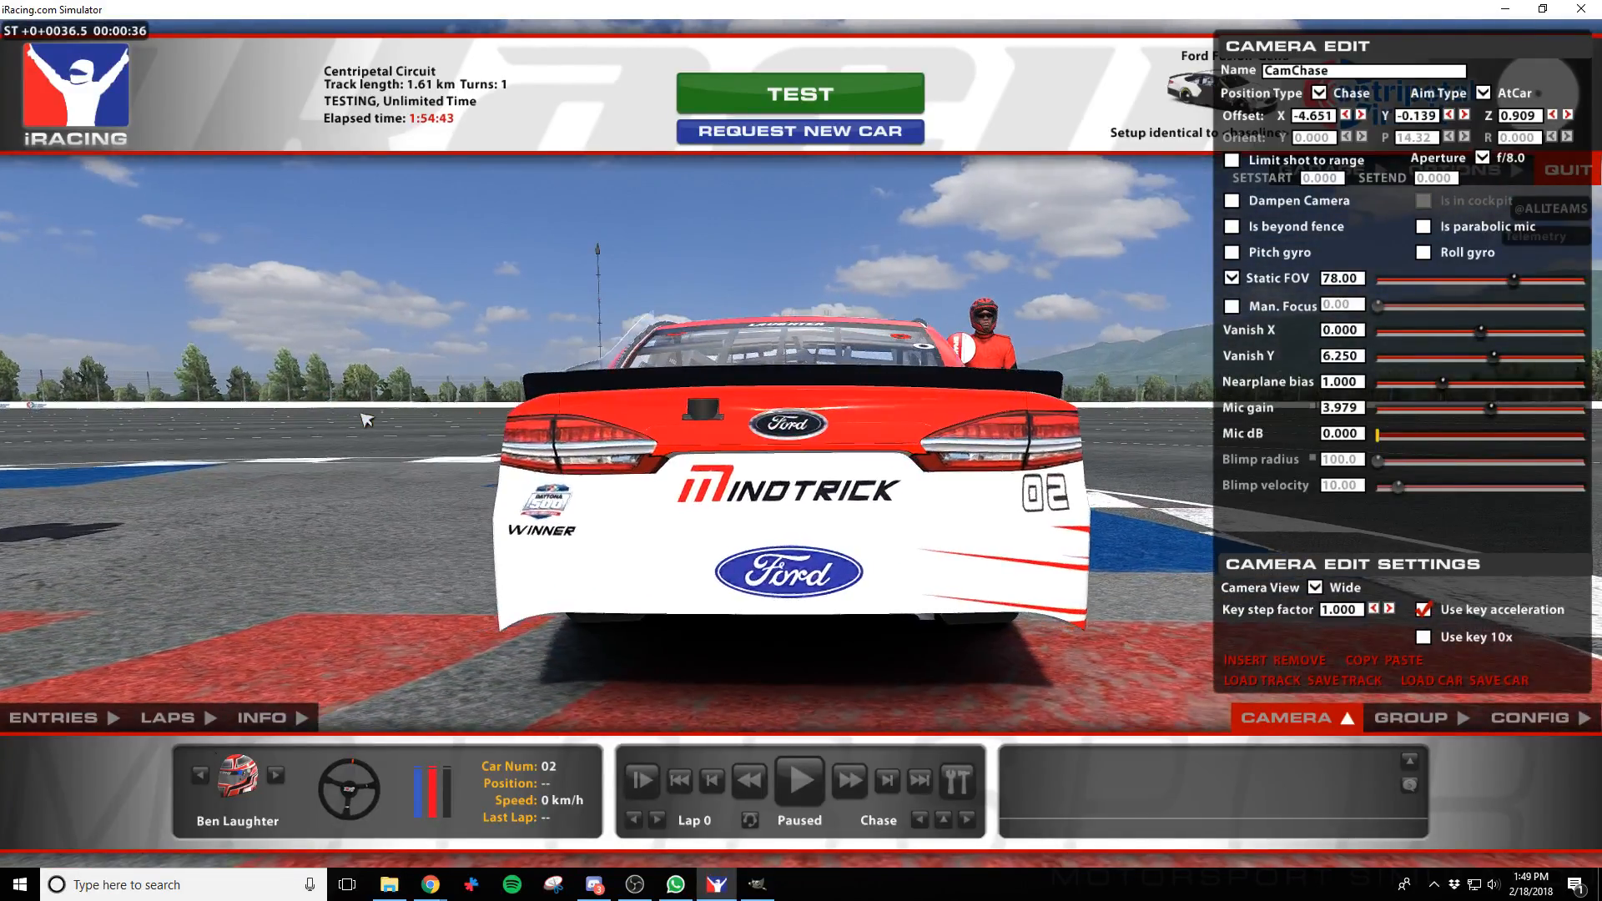
{"action": "key", "text": "alt+Tab"}
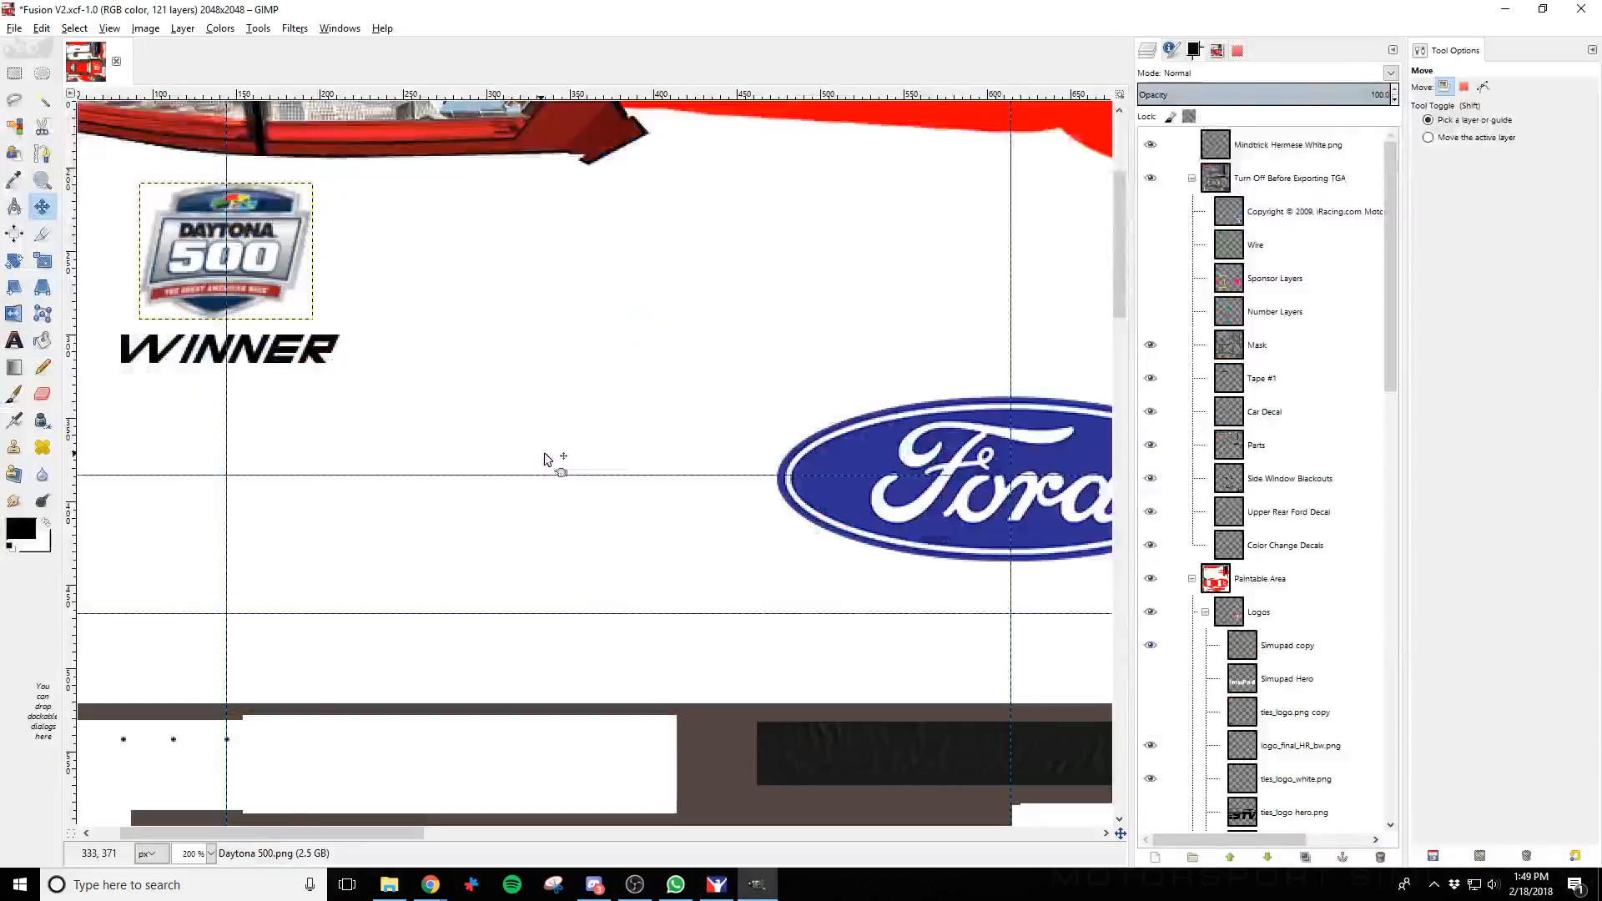
Drag ties_logo.png from the Assets TiesTV folder onto the livery as a new layer
{"action": "left_click", "coordinate": [395, 886]}
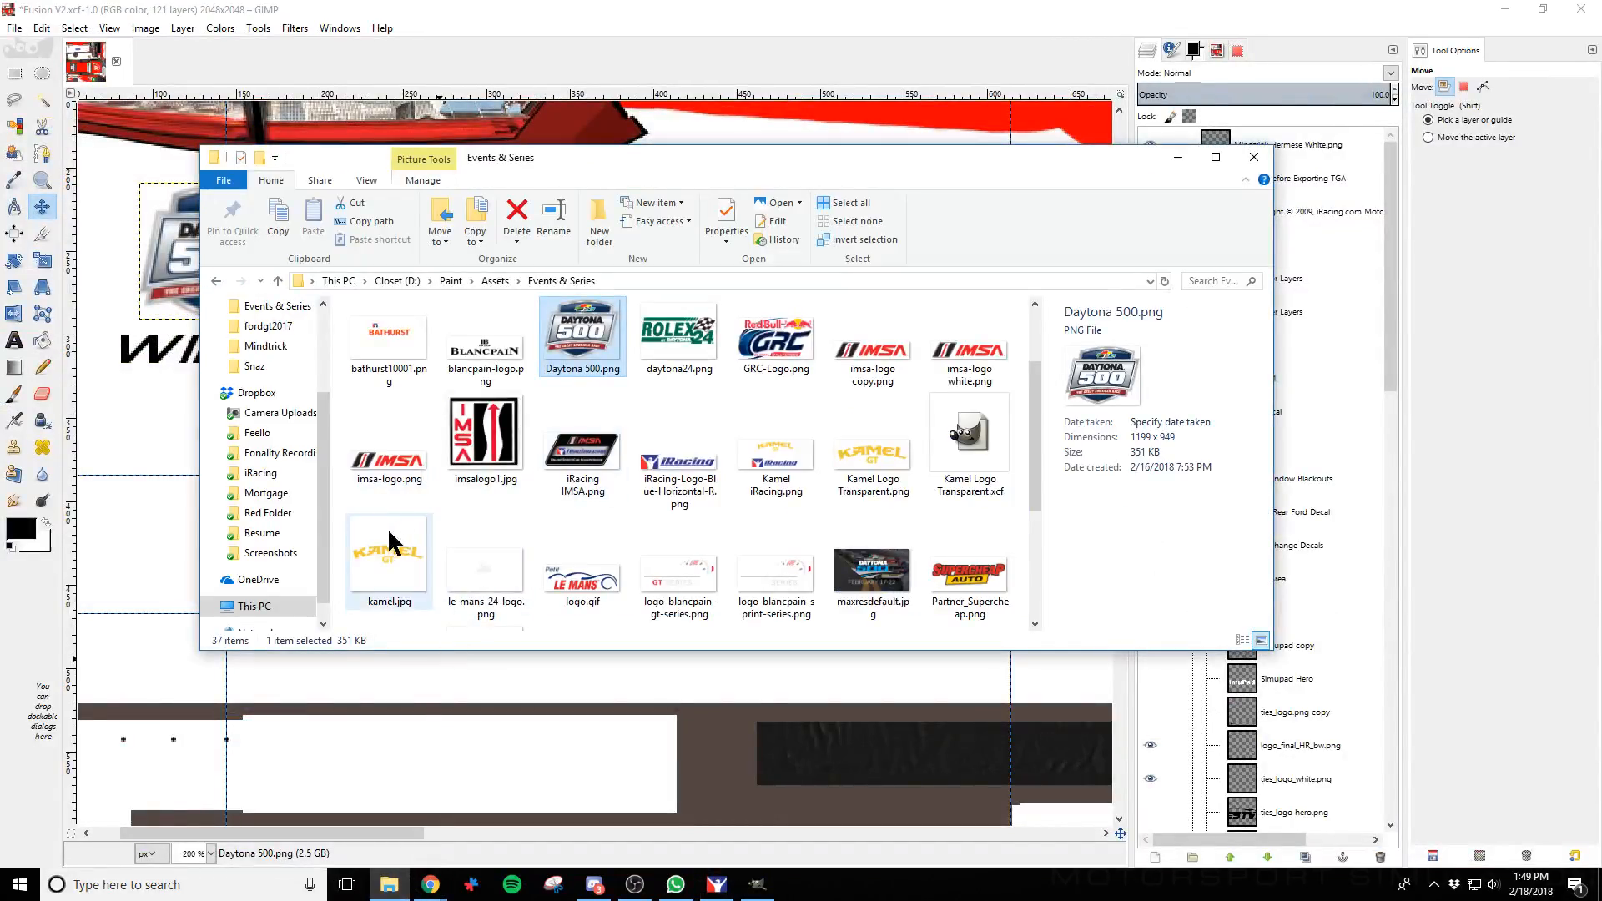
{"action": "left_click", "coordinate": [495, 281]}
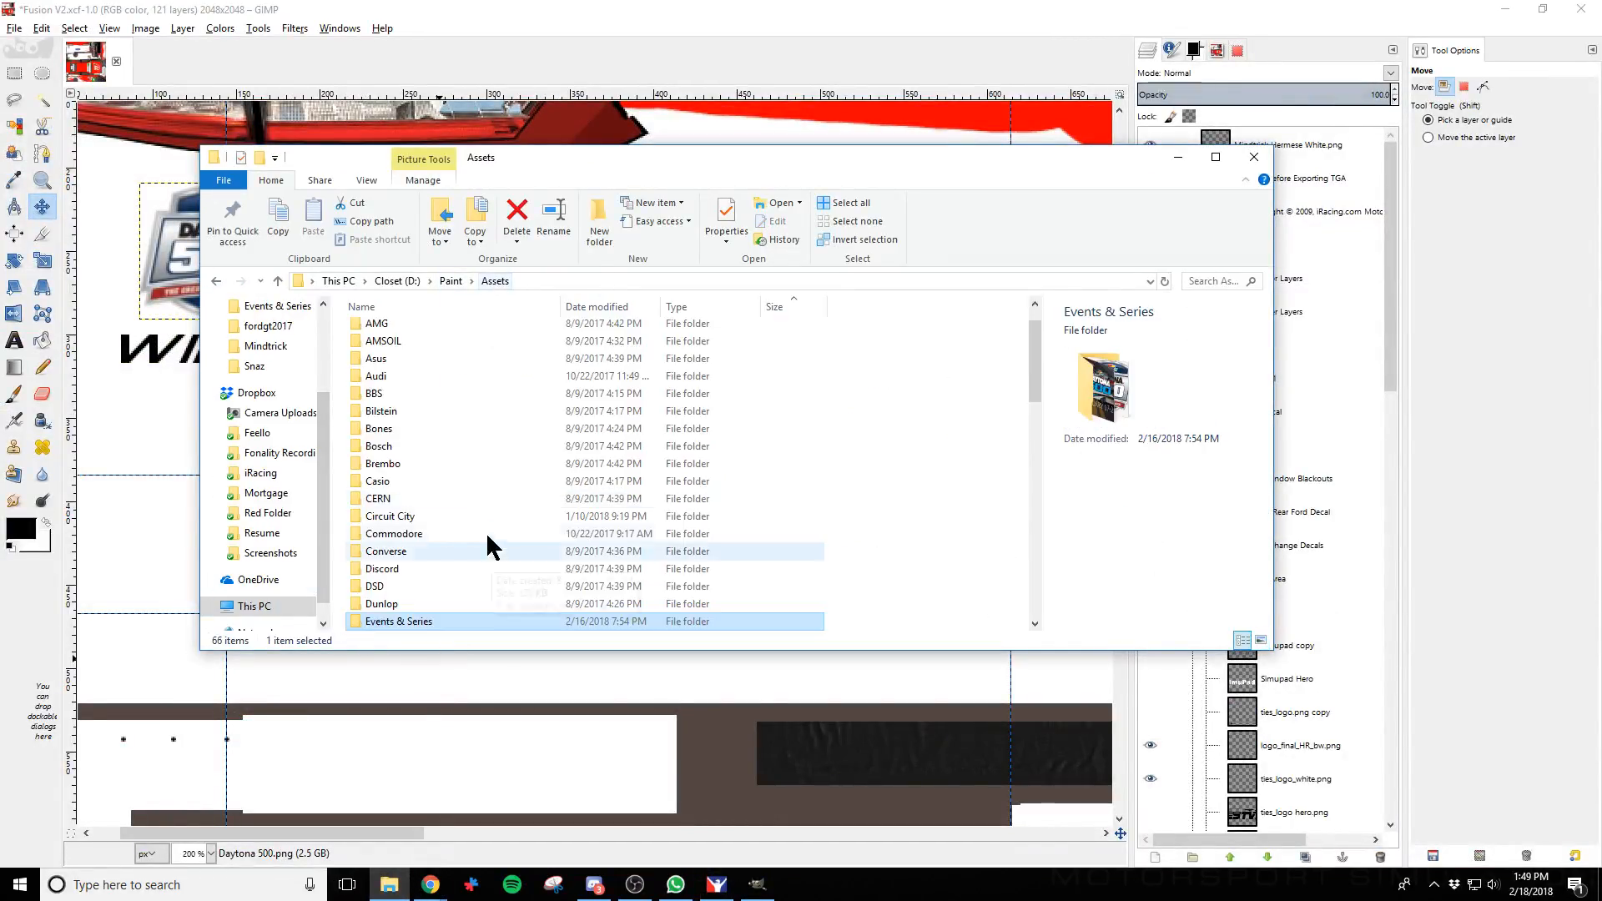
{"action": "scroll", "coordinate": [485, 526], "scroll_direction": "down", "scroll_amount": 15}
{"action": "double_click", "coordinate": [387, 568]}
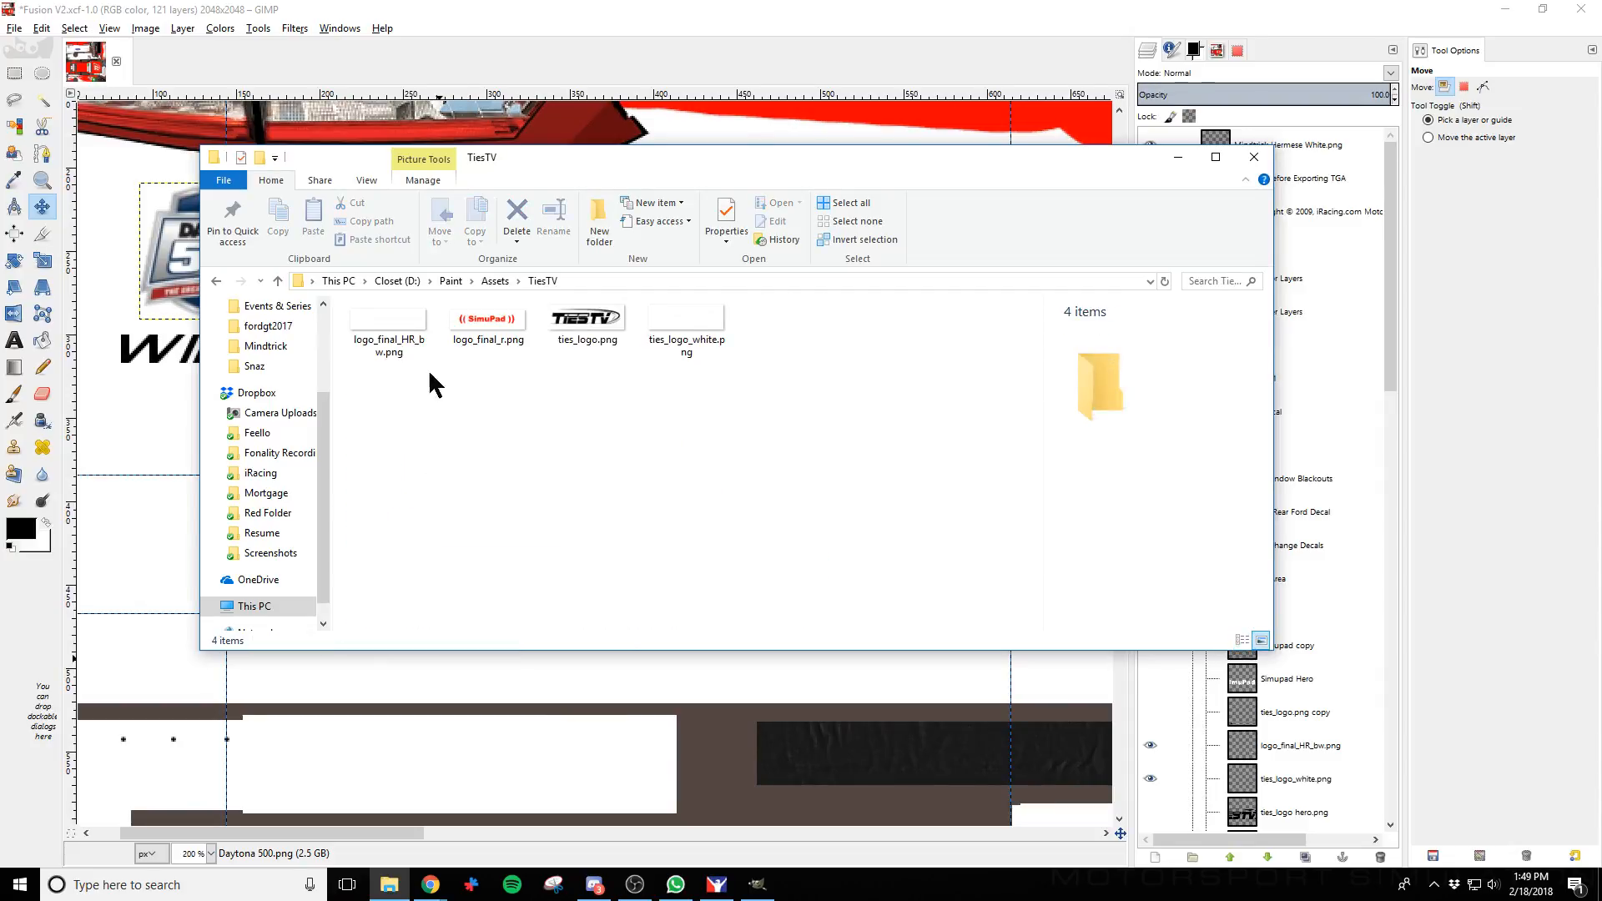
{"action": "left_click_drag", "start_coordinate": [609, 323], "coordinate": [167, 561]}
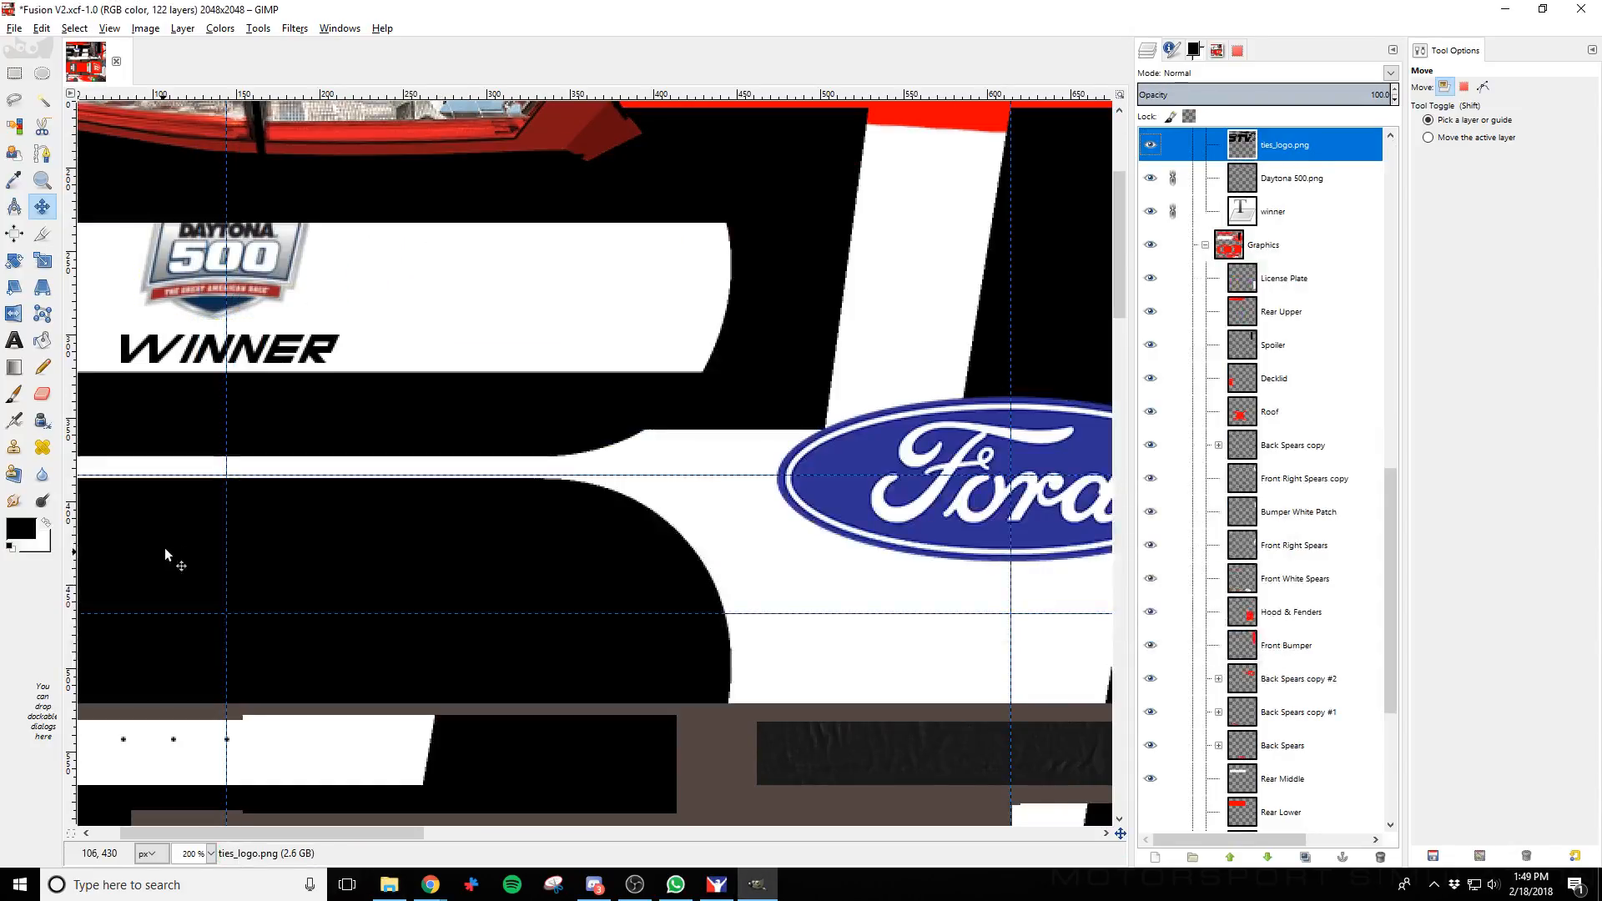
Scale the TiesTV logo down to about 292x98 and move it left of the Ford oval
{"action": "left_click", "coordinate": [42, 261]}
{"action": "left_click", "coordinate": [268, 537]}
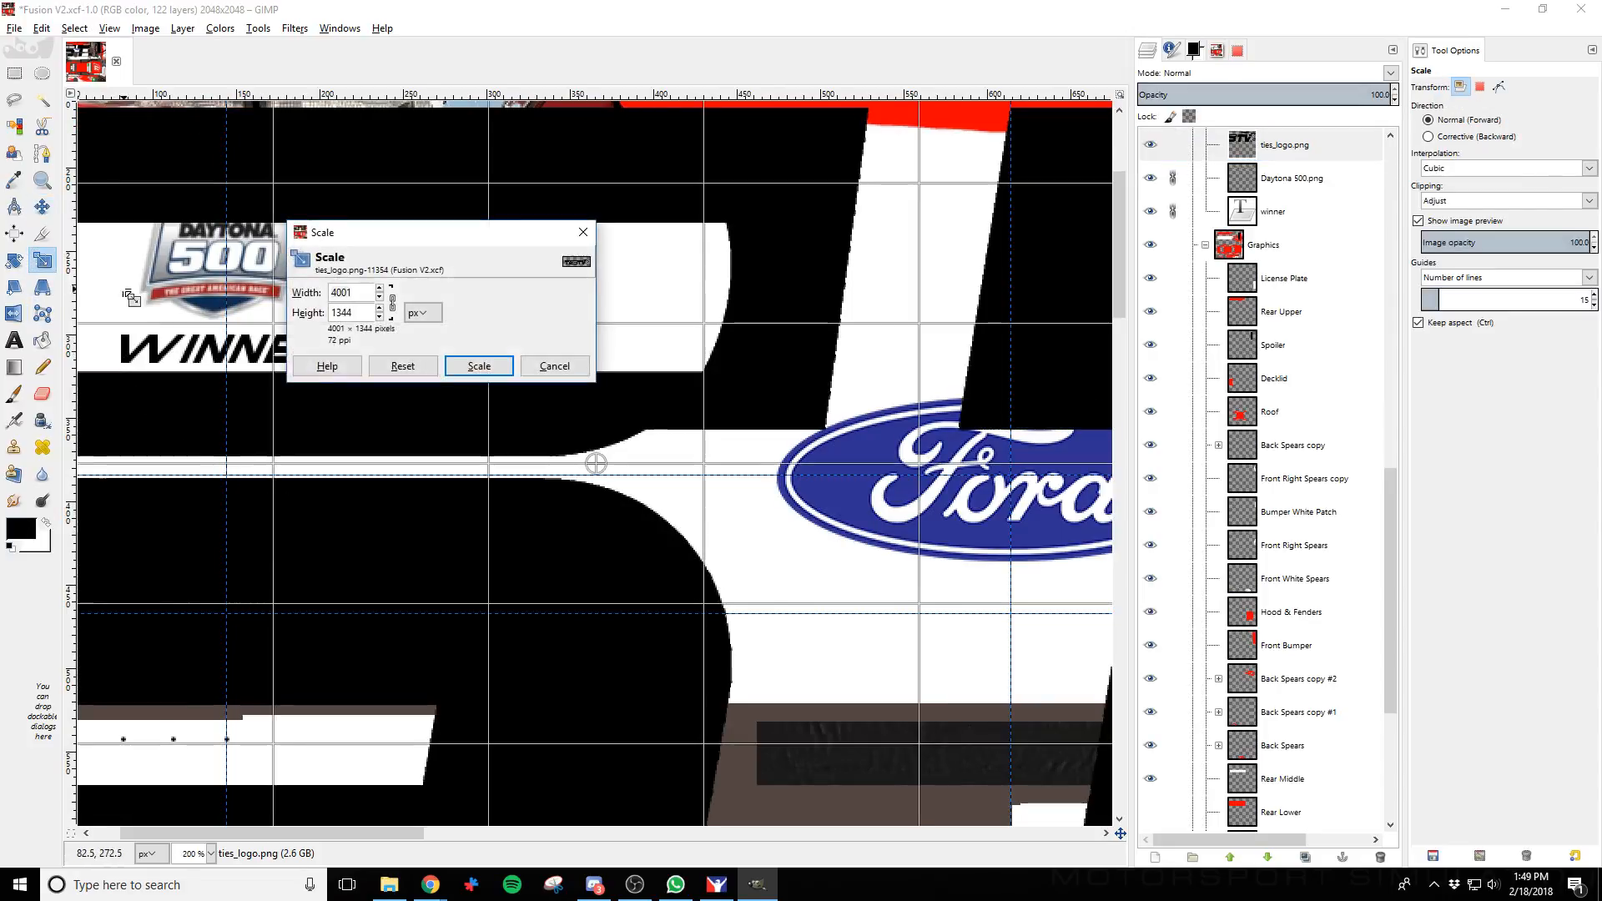
{"action": "left_click_drag", "start_coordinate": [435, 459], "coordinate": [571, 457]}
{"action": "left_click", "coordinate": [503, 364]}
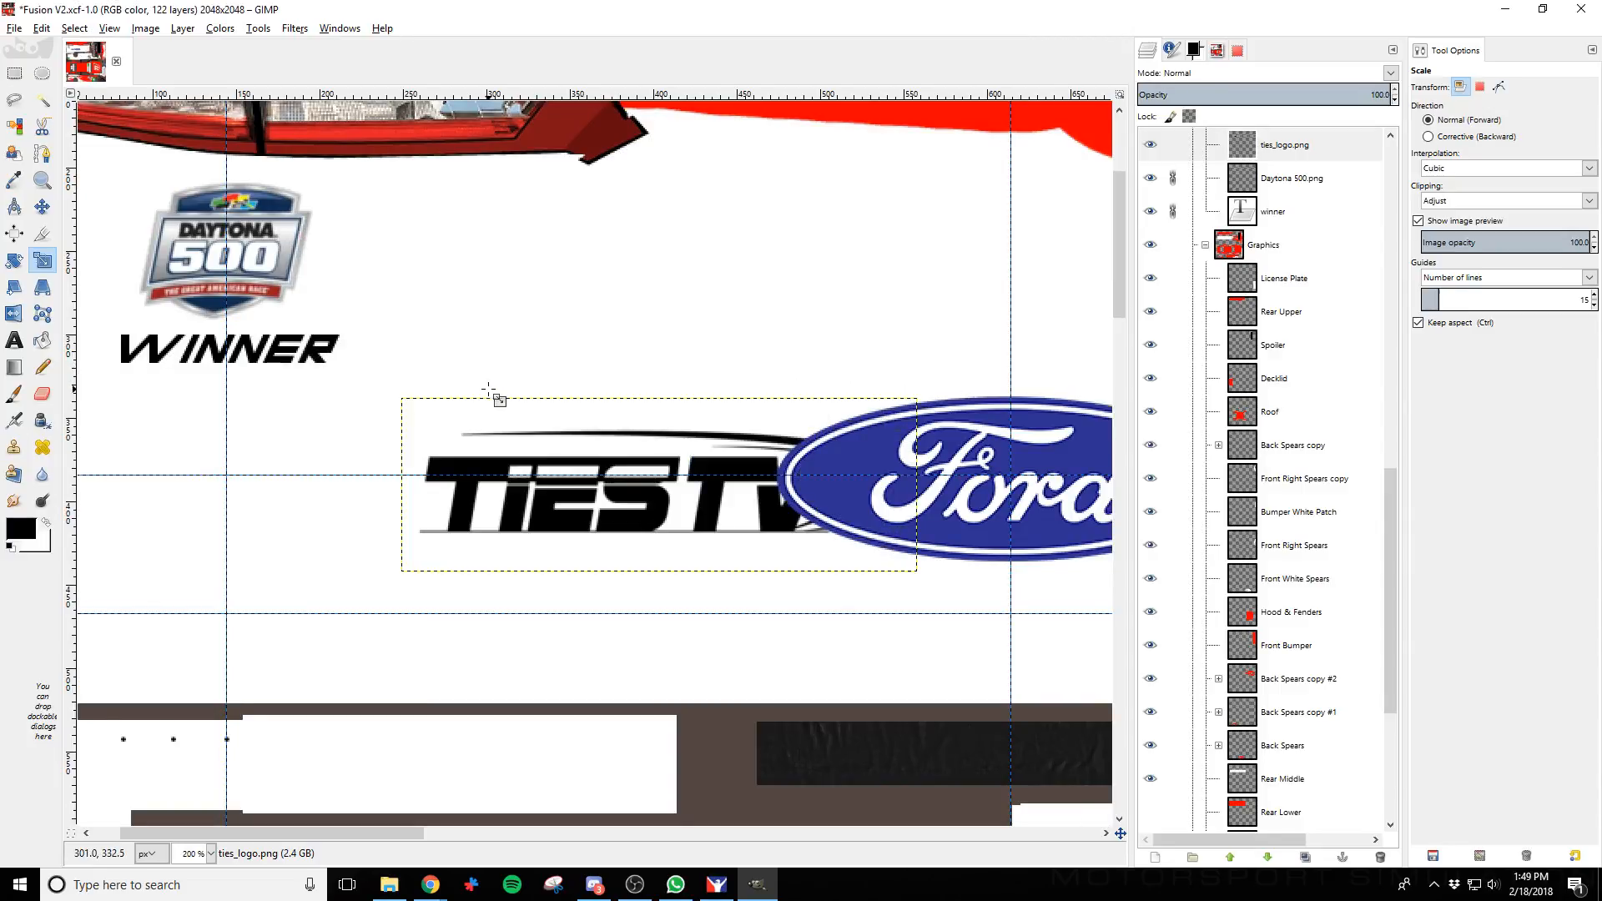
{"action": "left_click", "coordinate": [52, 207]}
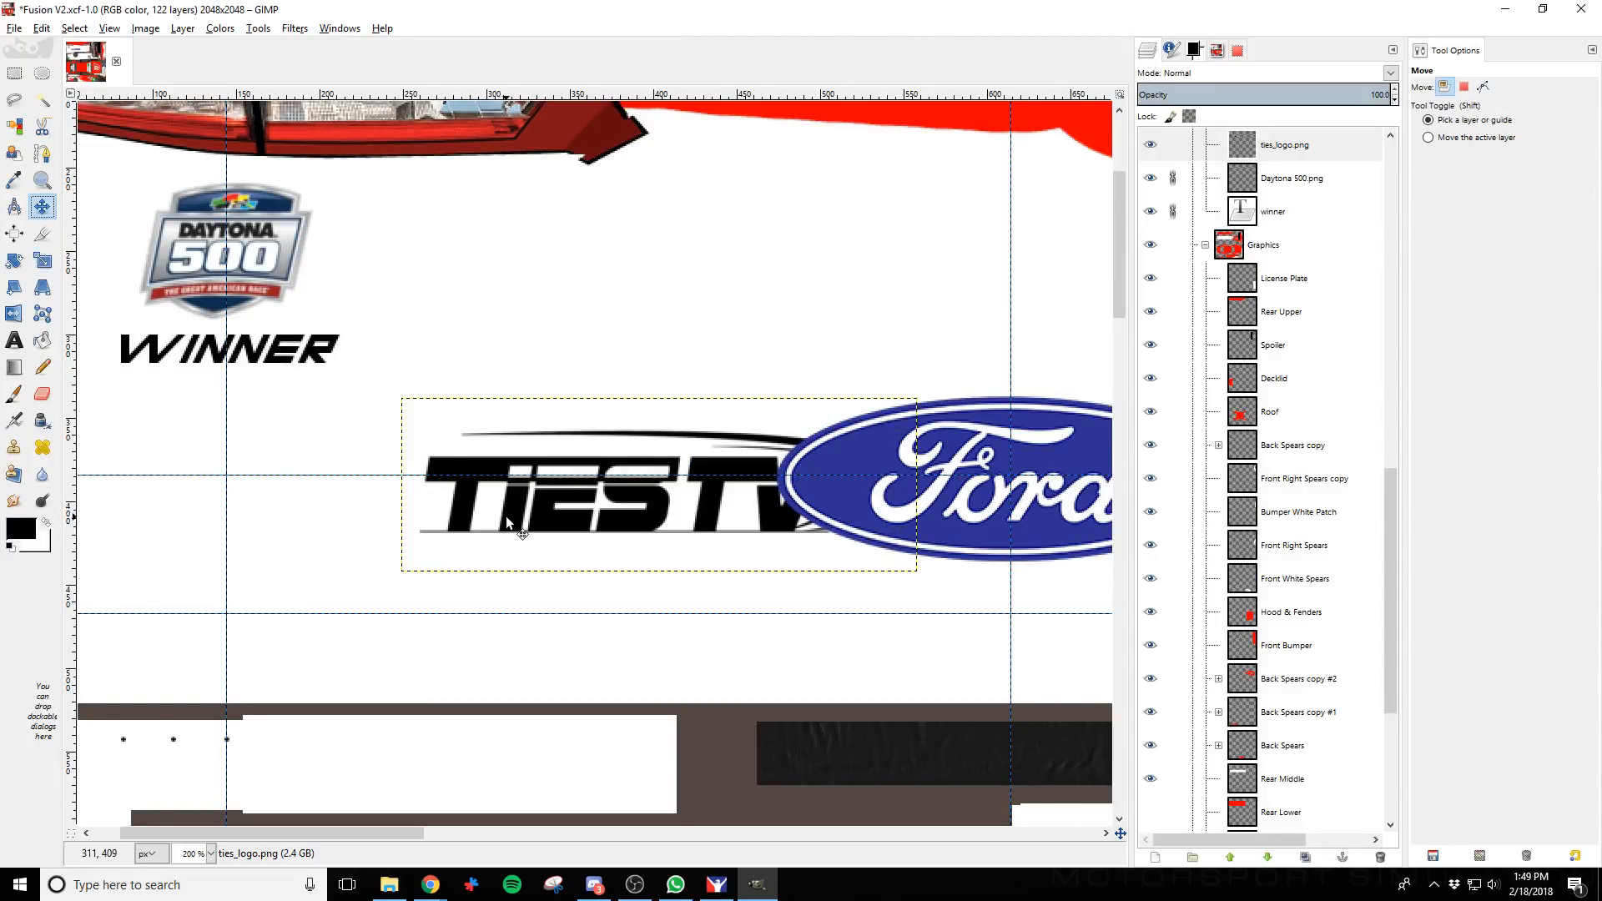
{"action": "left_click_drag", "start_coordinate": [506, 519], "coordinate": [93, 509]}
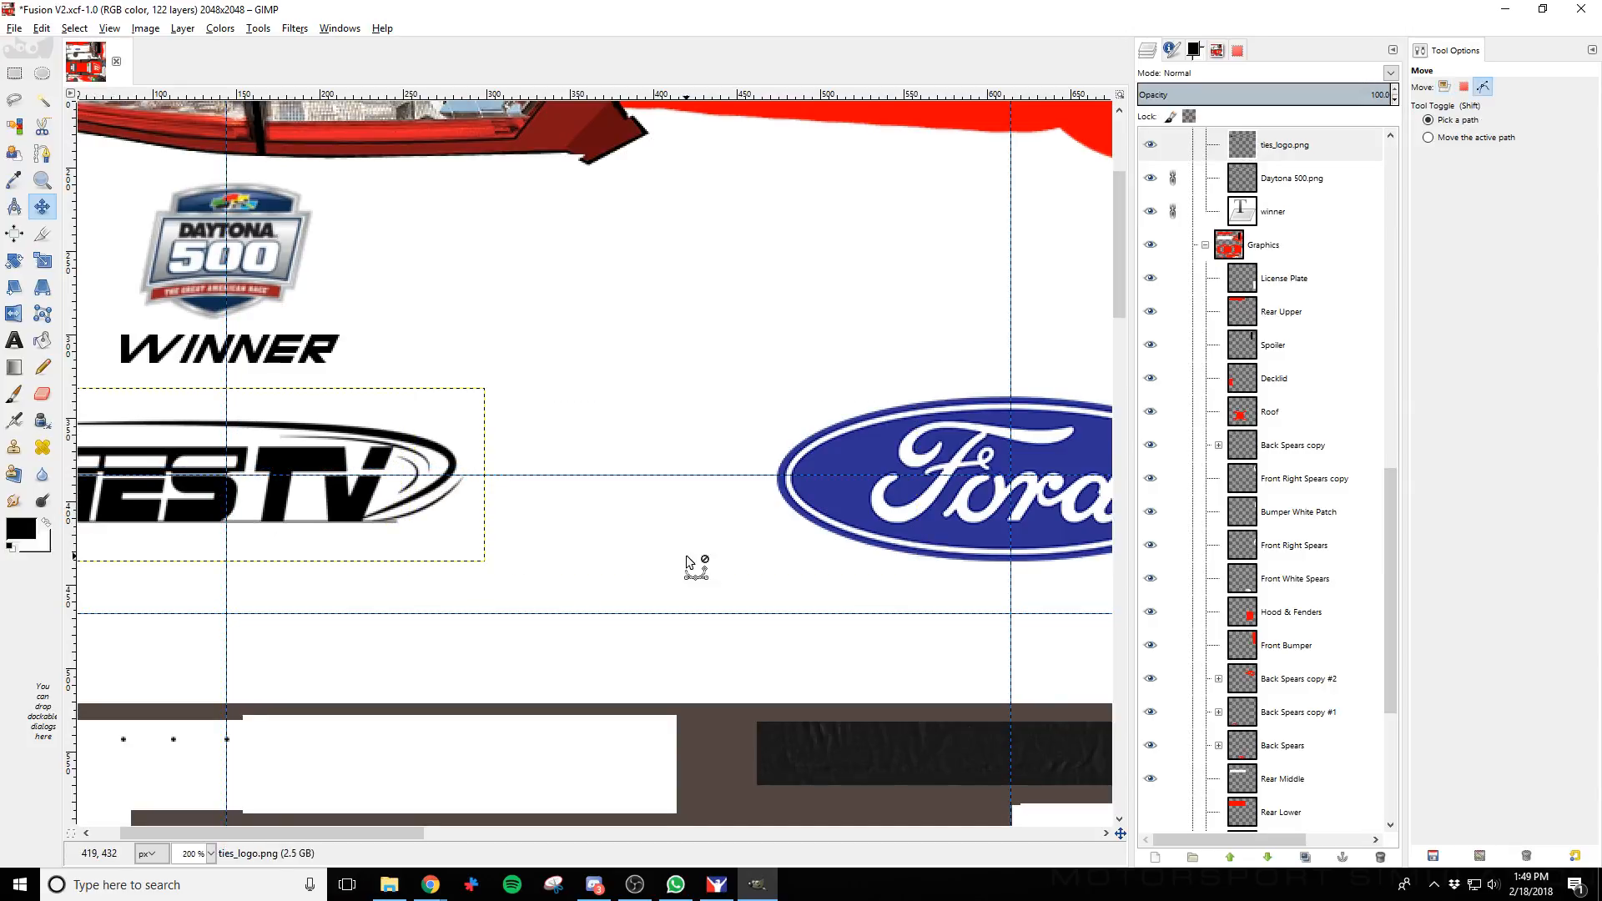
Export the livery, preview it in iRacing, and nudge the TiesTV logo right
{"action": "key", "text": "ctrl+e"}
{"action": "key", "text": "alt+Tab"}
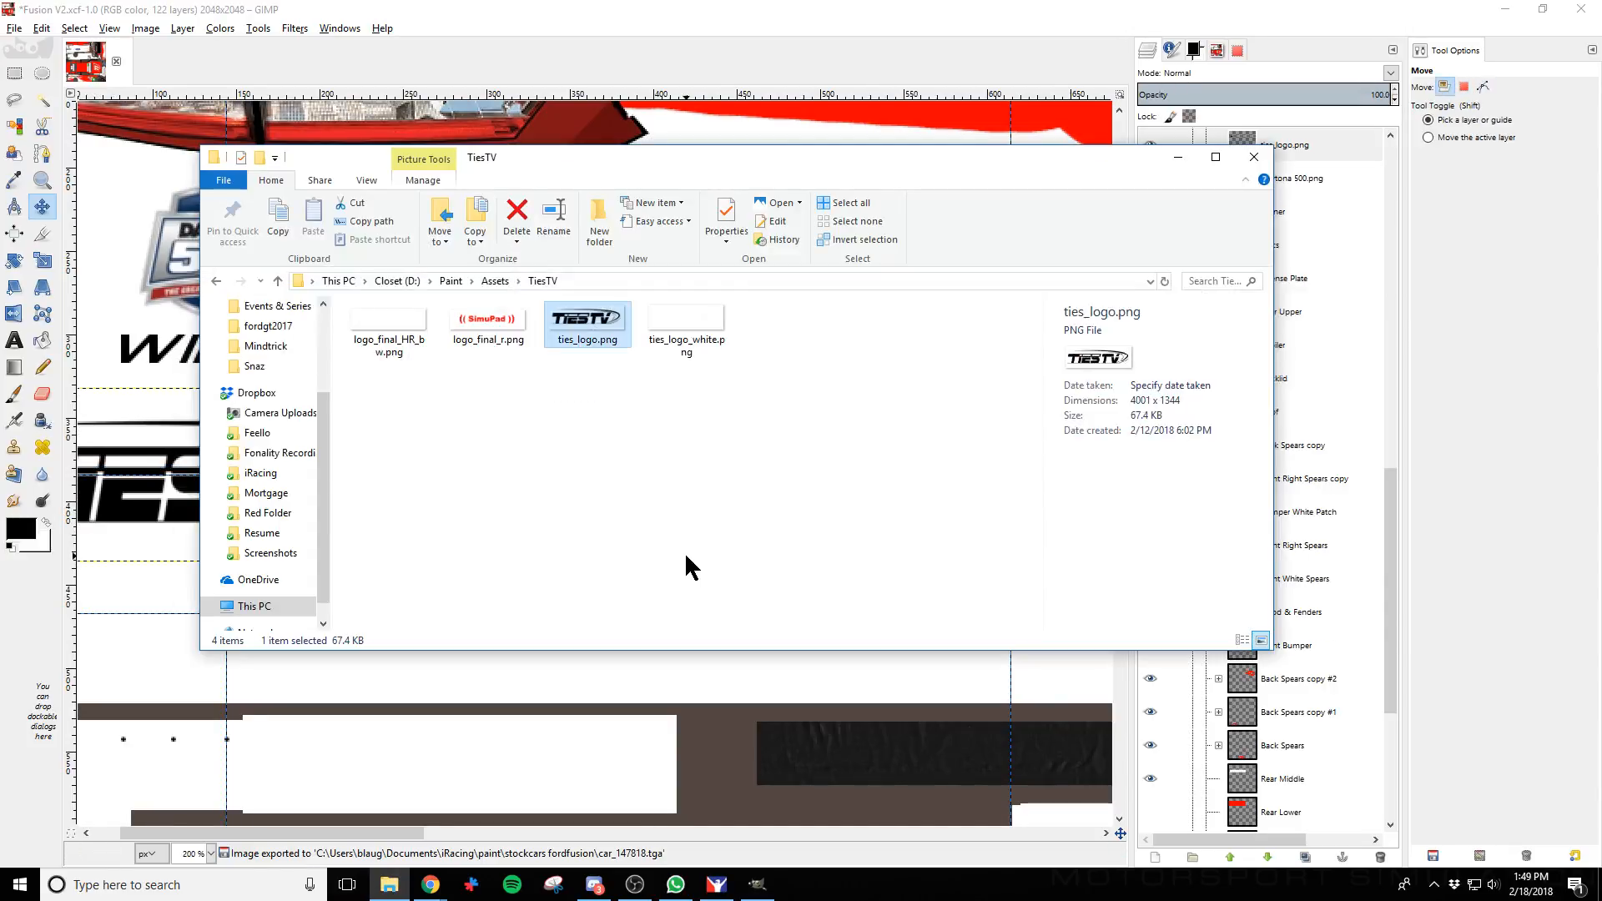
{"action": "key", "text": "alt+Tab"}
{"action": "key", "text": "Tab"}
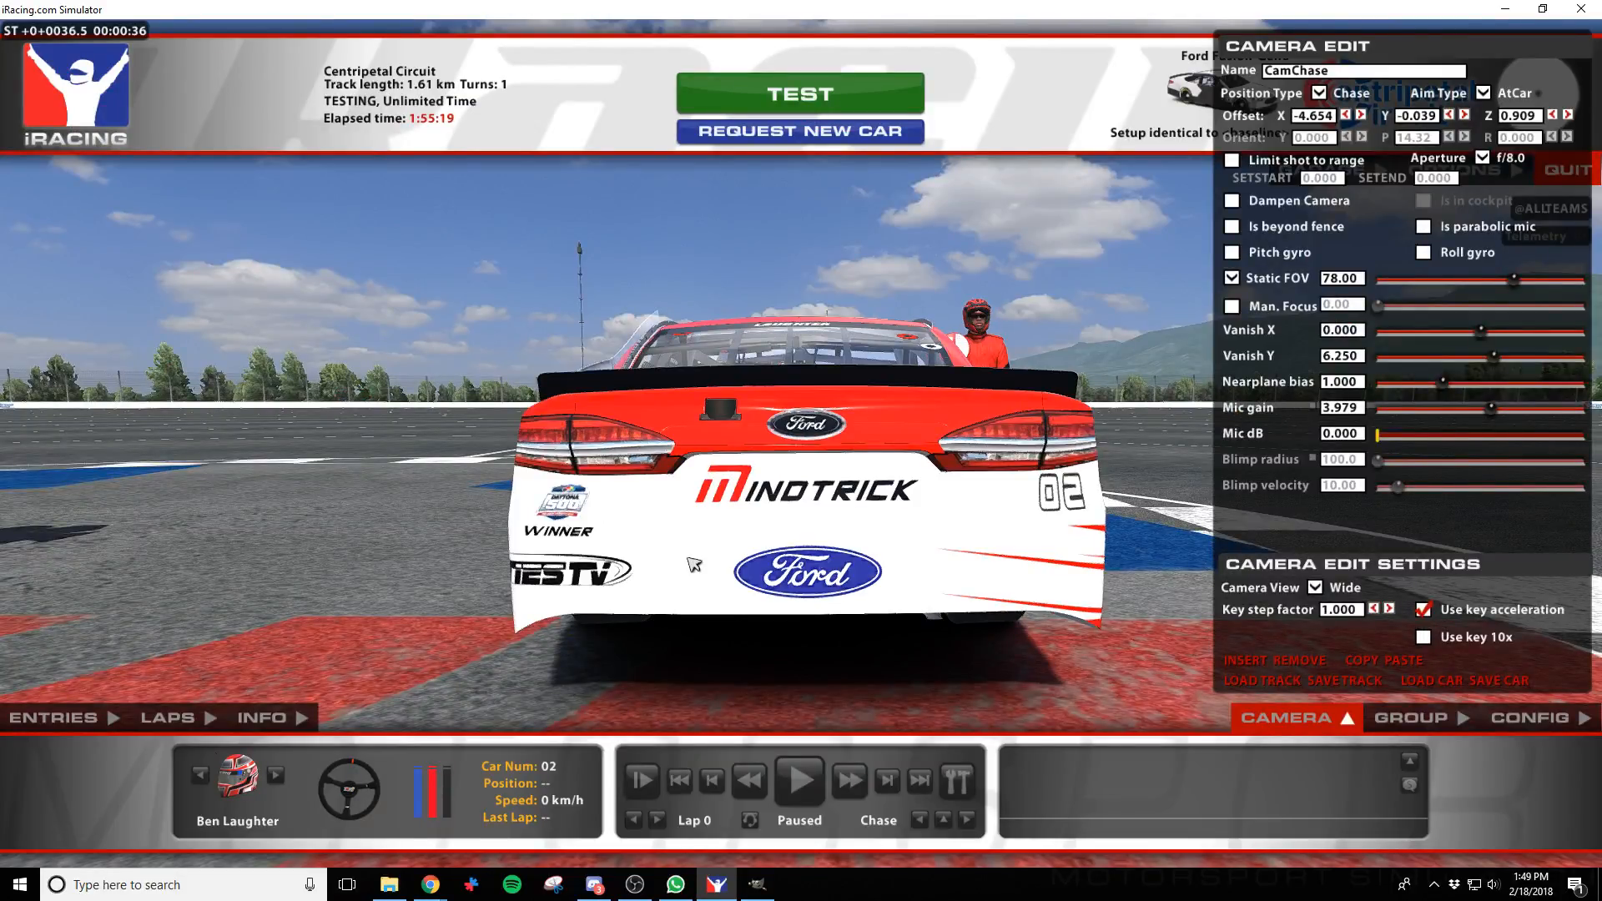
{"action": "key", "text": "alt+Tab"}
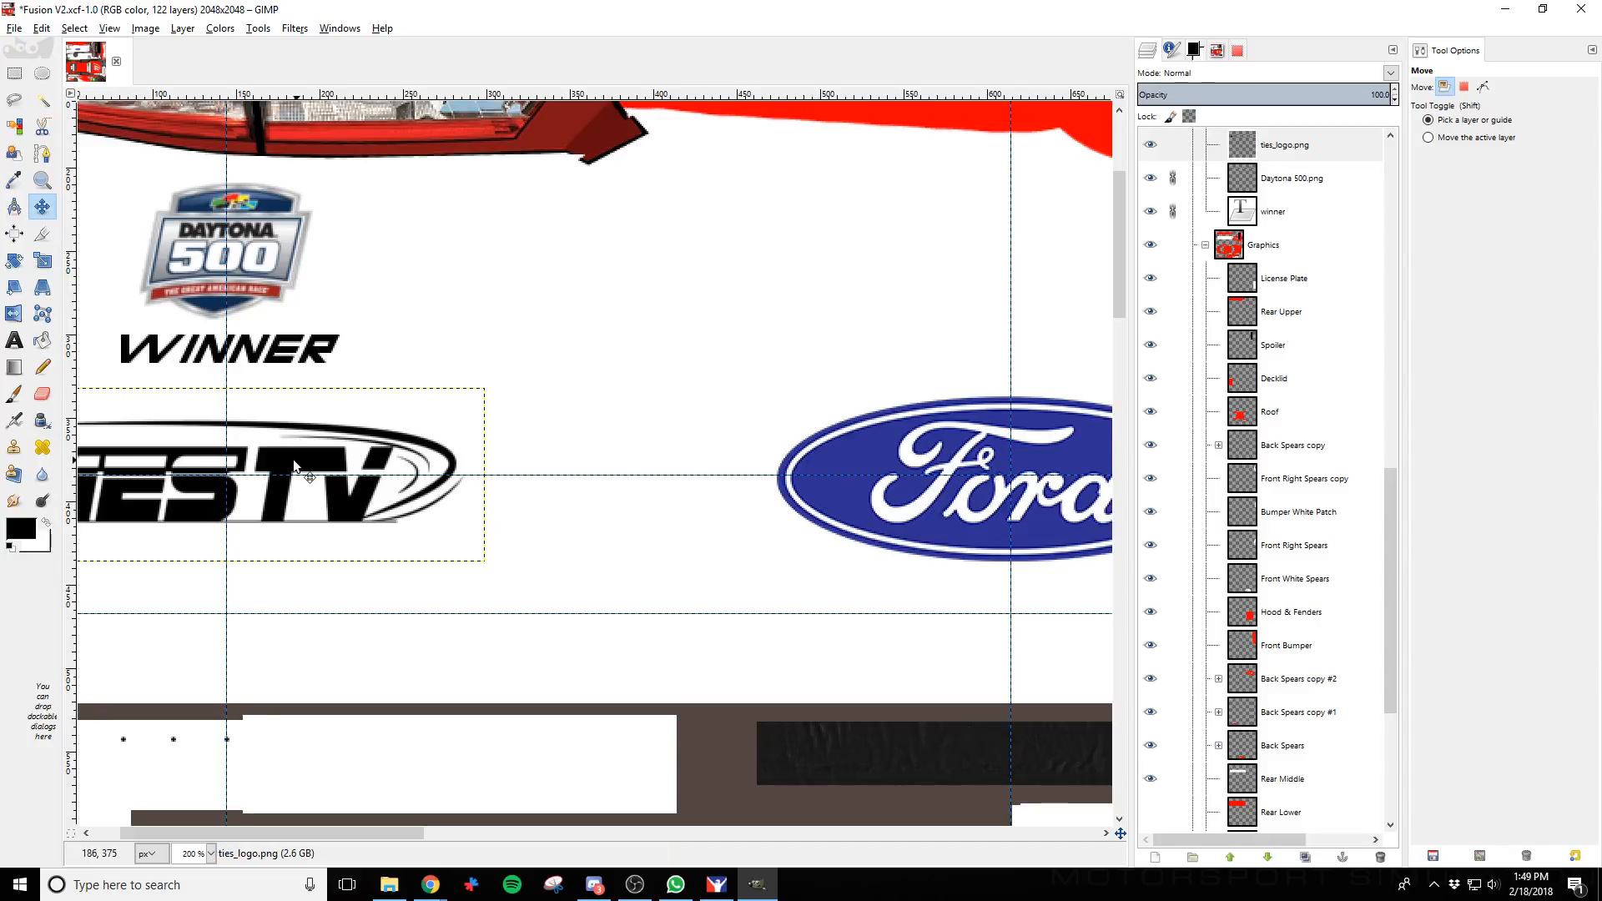
{"action": "key", "text": "shift+Right"}
{"action": "key", "text": "shift+Right"}
{"action": "key", "text": "shift+Right"}
{"action": "key", "text": "shift+Right"}
{"action": "key", "text": "shift+Right"}
{"action": "key", "text": "shift+Right"}
{"action": "key", "text": "shift+Right"}
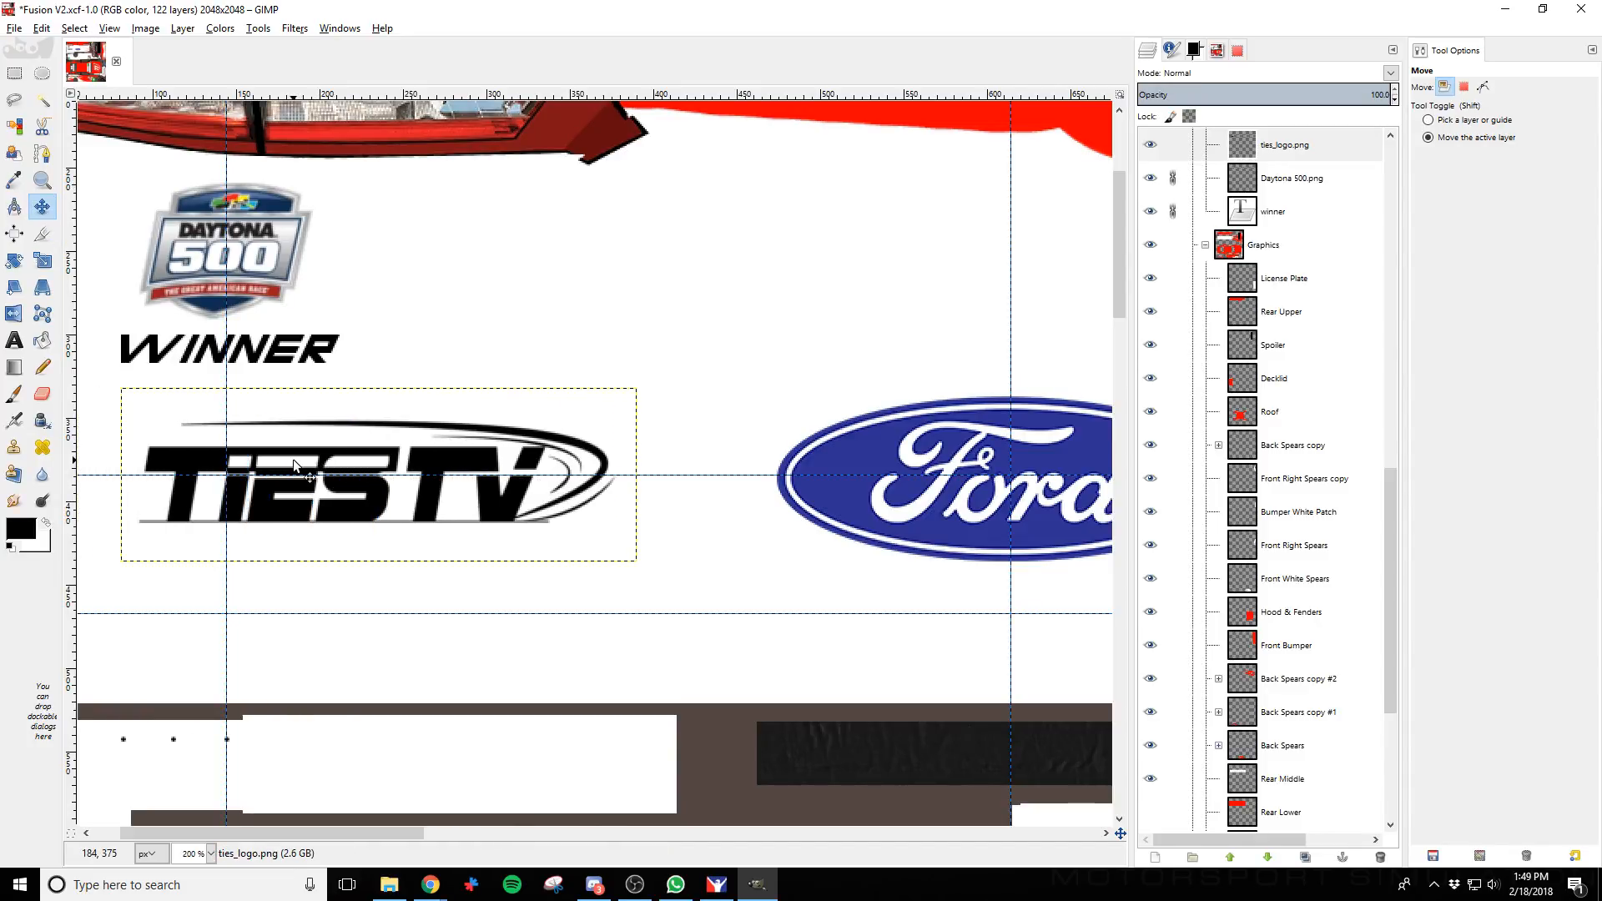
{"action": "key", "text": "alt"}
{"action": "key", "text": "alt+Tab"}
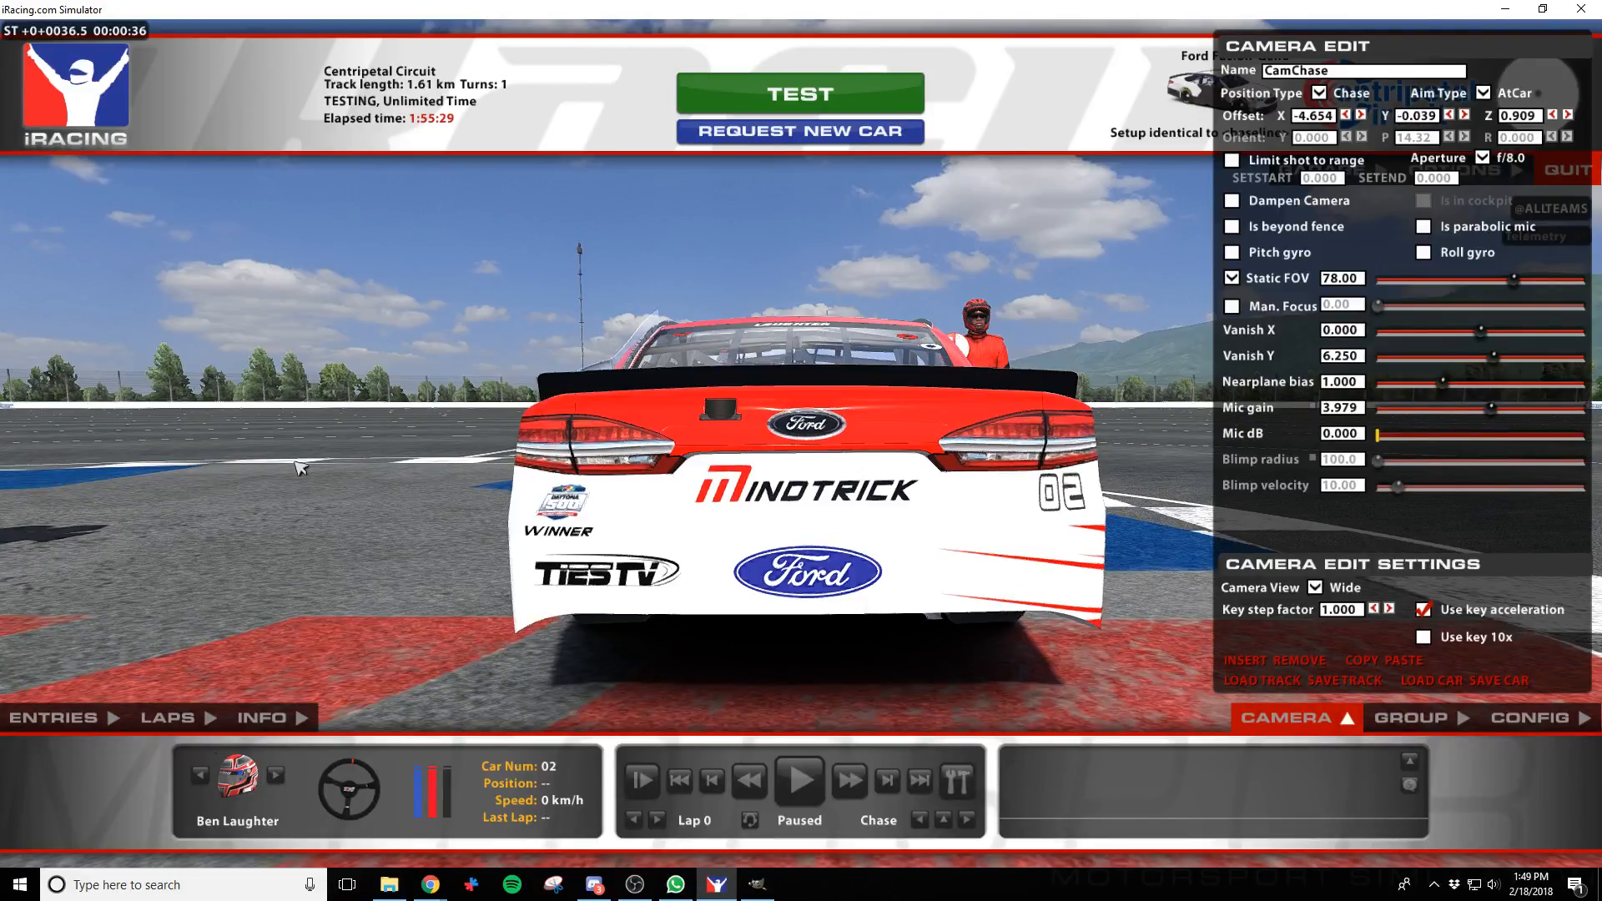
{"action": "key", "text": "alt+Tab"}
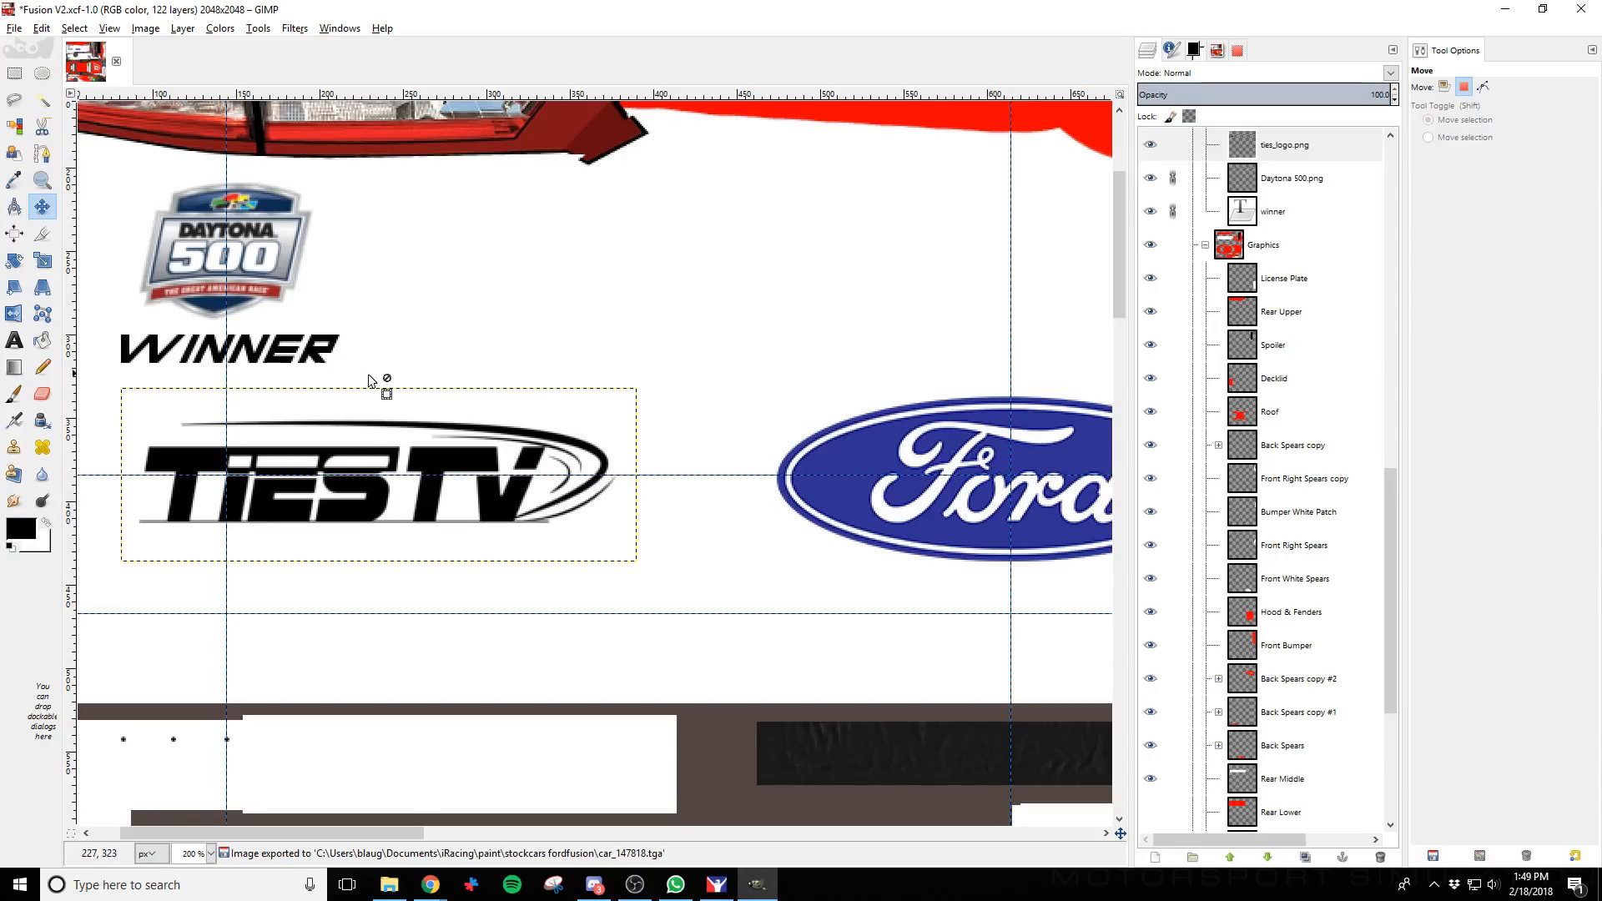
Move the TiesTV logo further left, link it with the Daytona 500 and WINNER layers, shift them right, and reload in iRacing
{"action": "left_click_drag", "start_coordinate": [432, 454], "coordinate": [276, 458]}
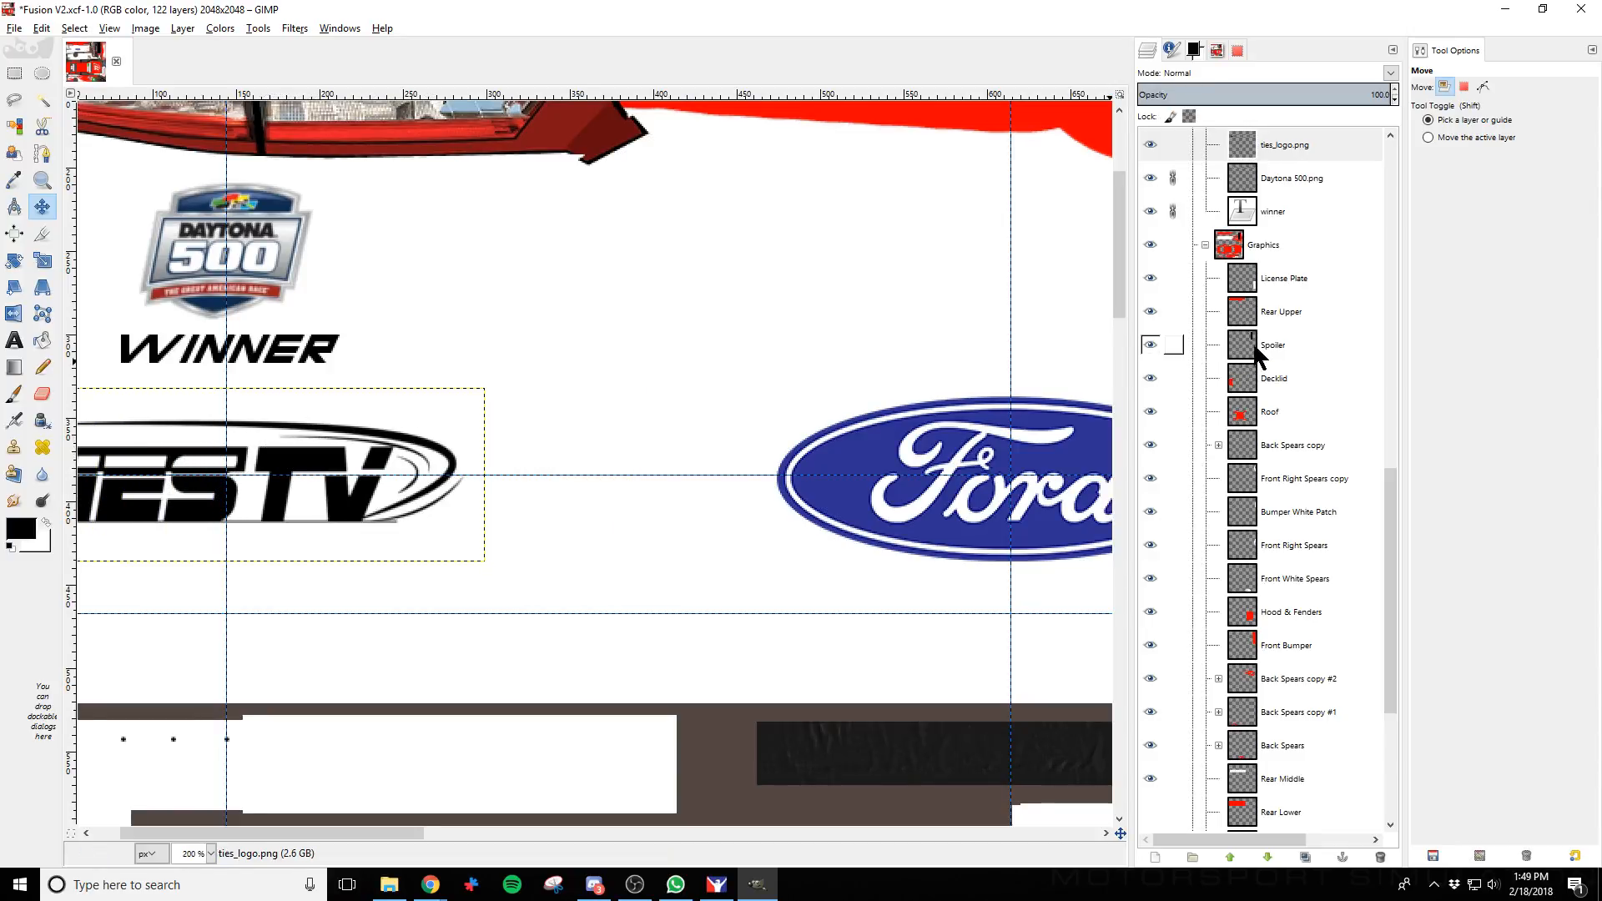
{"action": "scroll", "coordinate": [1210, 334], "scroll_direction": "up", "scroll_amount": 2}
{"action": "left_click", "coordinate": [1172, 219]}
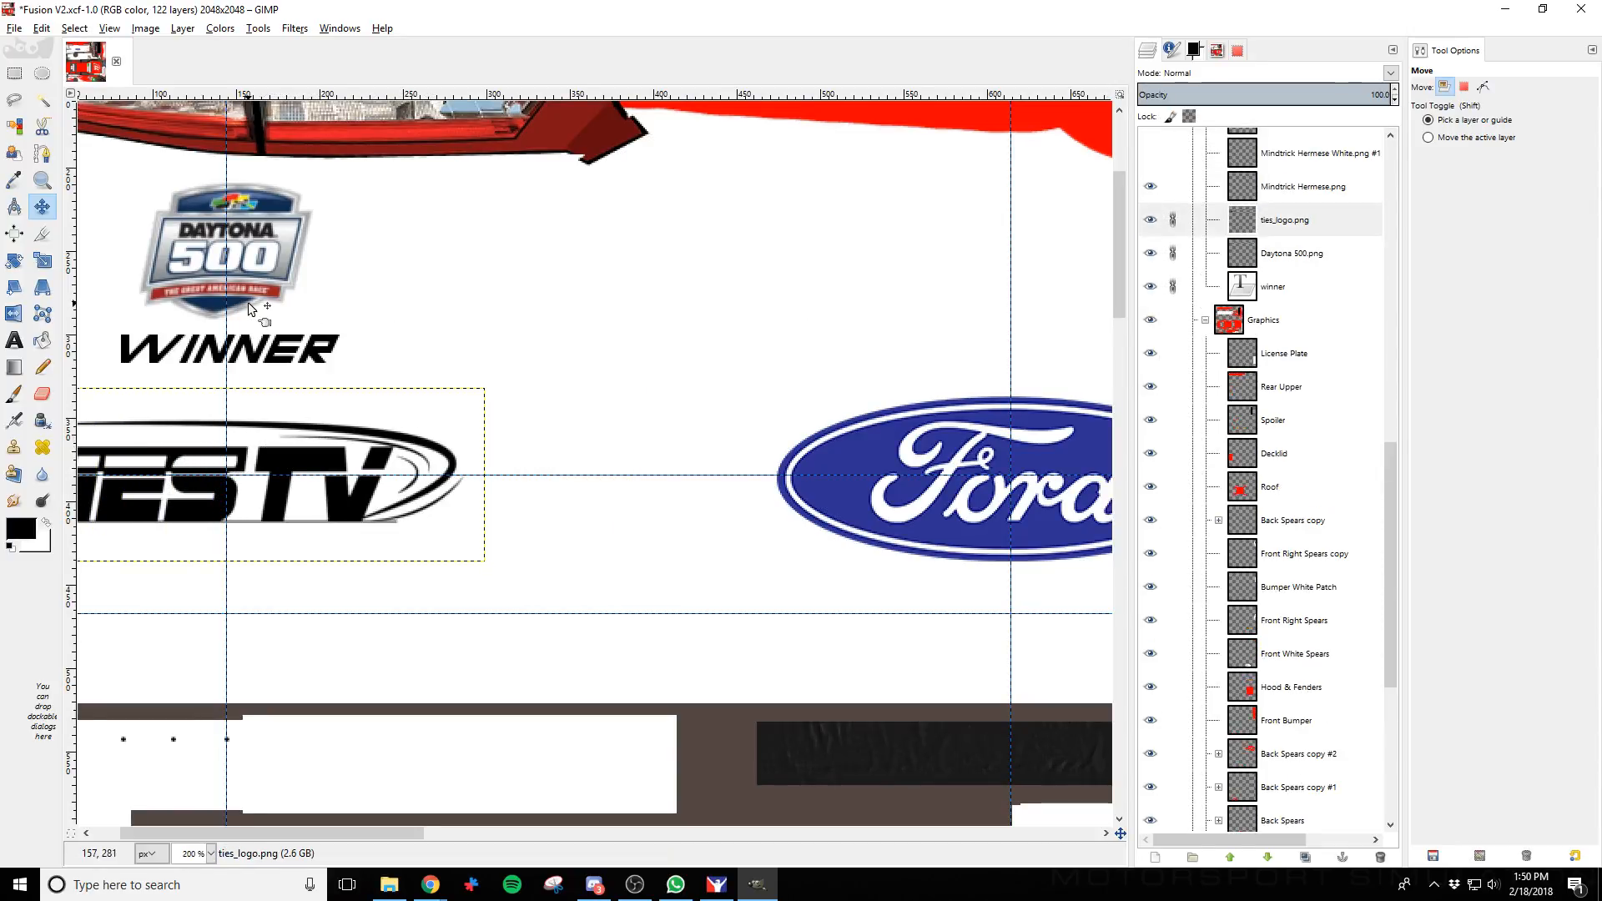
{"action": "key", "text": "shift+Right"}
{"action": "key", "text": "shift+Right"}
{"action": "key", "text": "shift+Right"}
{"action": "key", "text": "shift+Right"}
{"action": "key", "text": "shift+Right"}
{"action": "key", "text": "shift+Right"}
{"action": "key", "text": "shift+Right"}
{"action": "key", "text": "shift+Right"}
{"action": "key", "text": "shift+Right"}
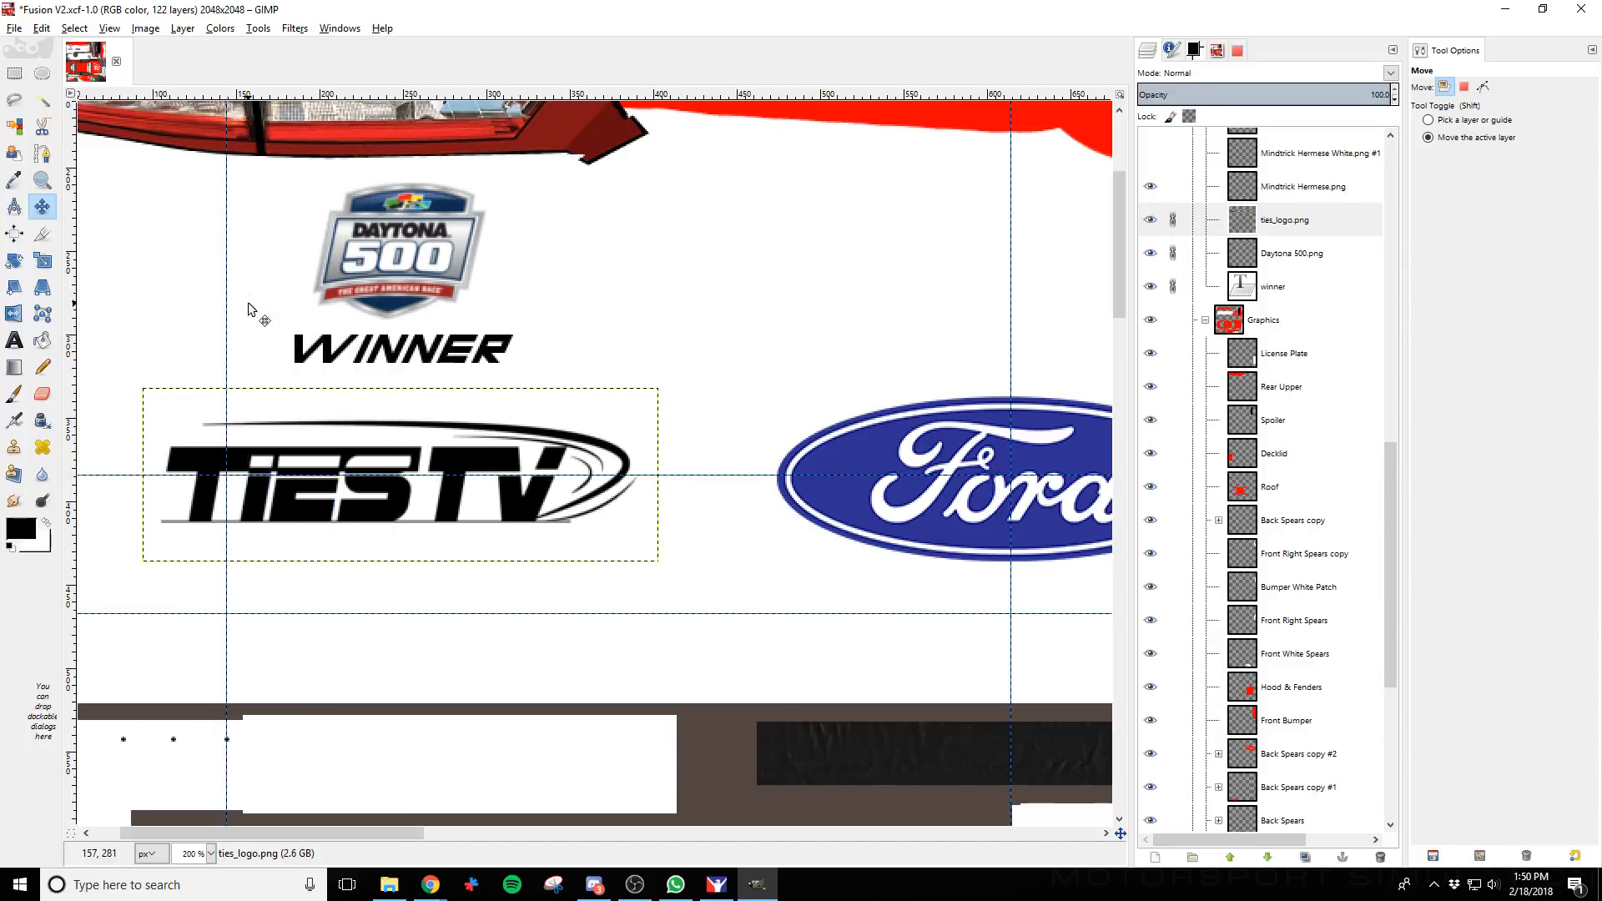
{"action": "key", "text": "ctrl+s"}
{"action": "key", "text": "alt+Tab"}
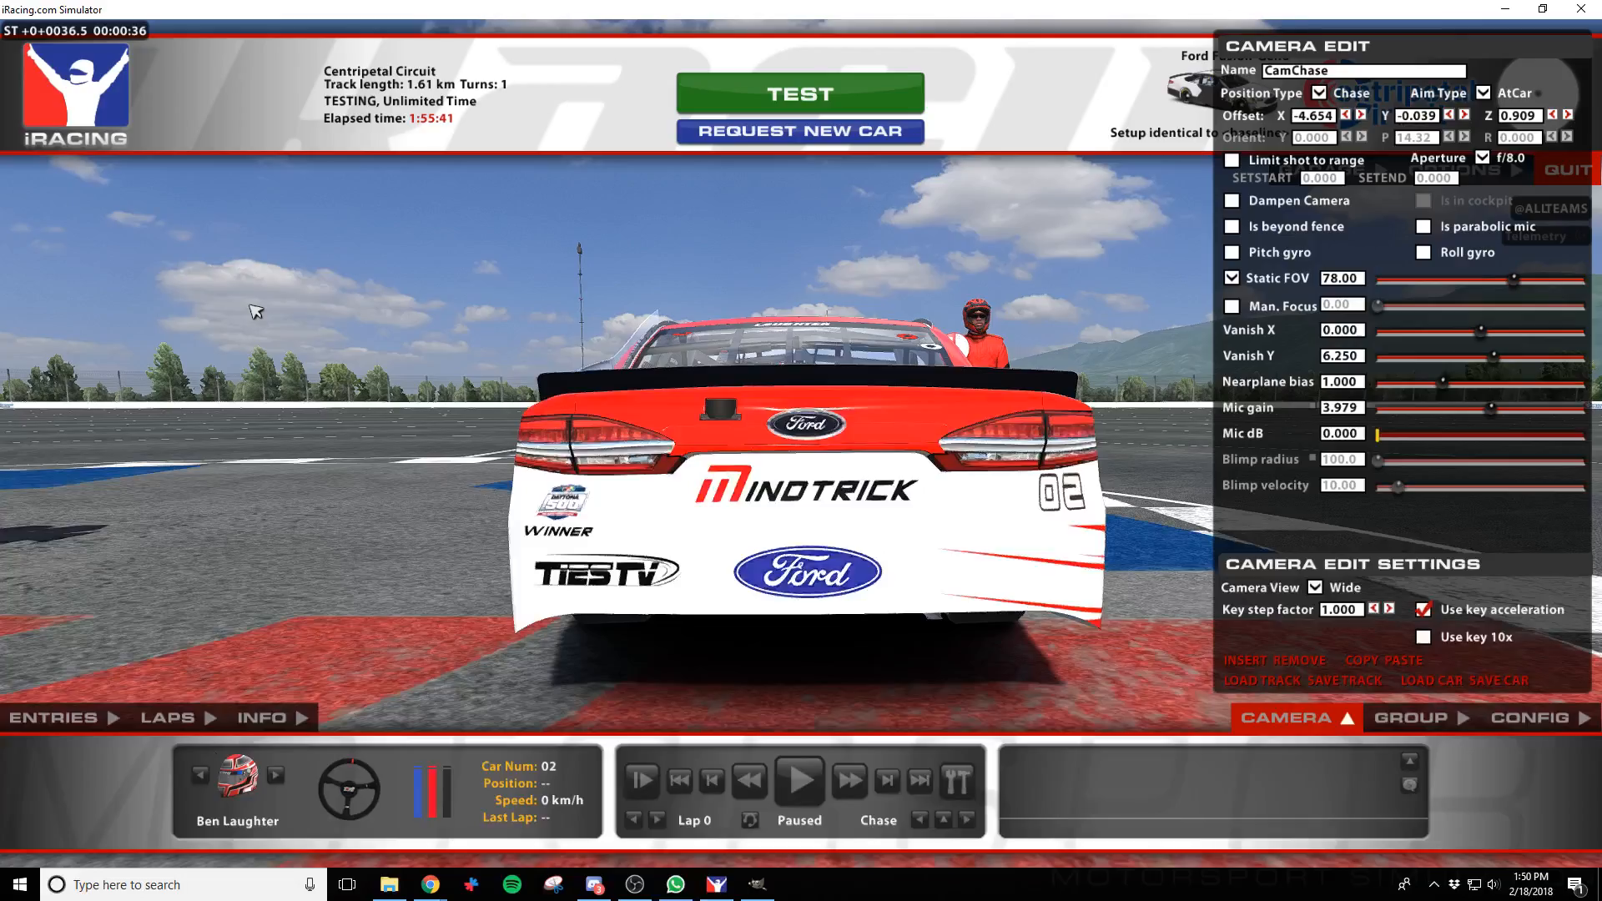
{"action": "key", "text": "ctrl+r"}
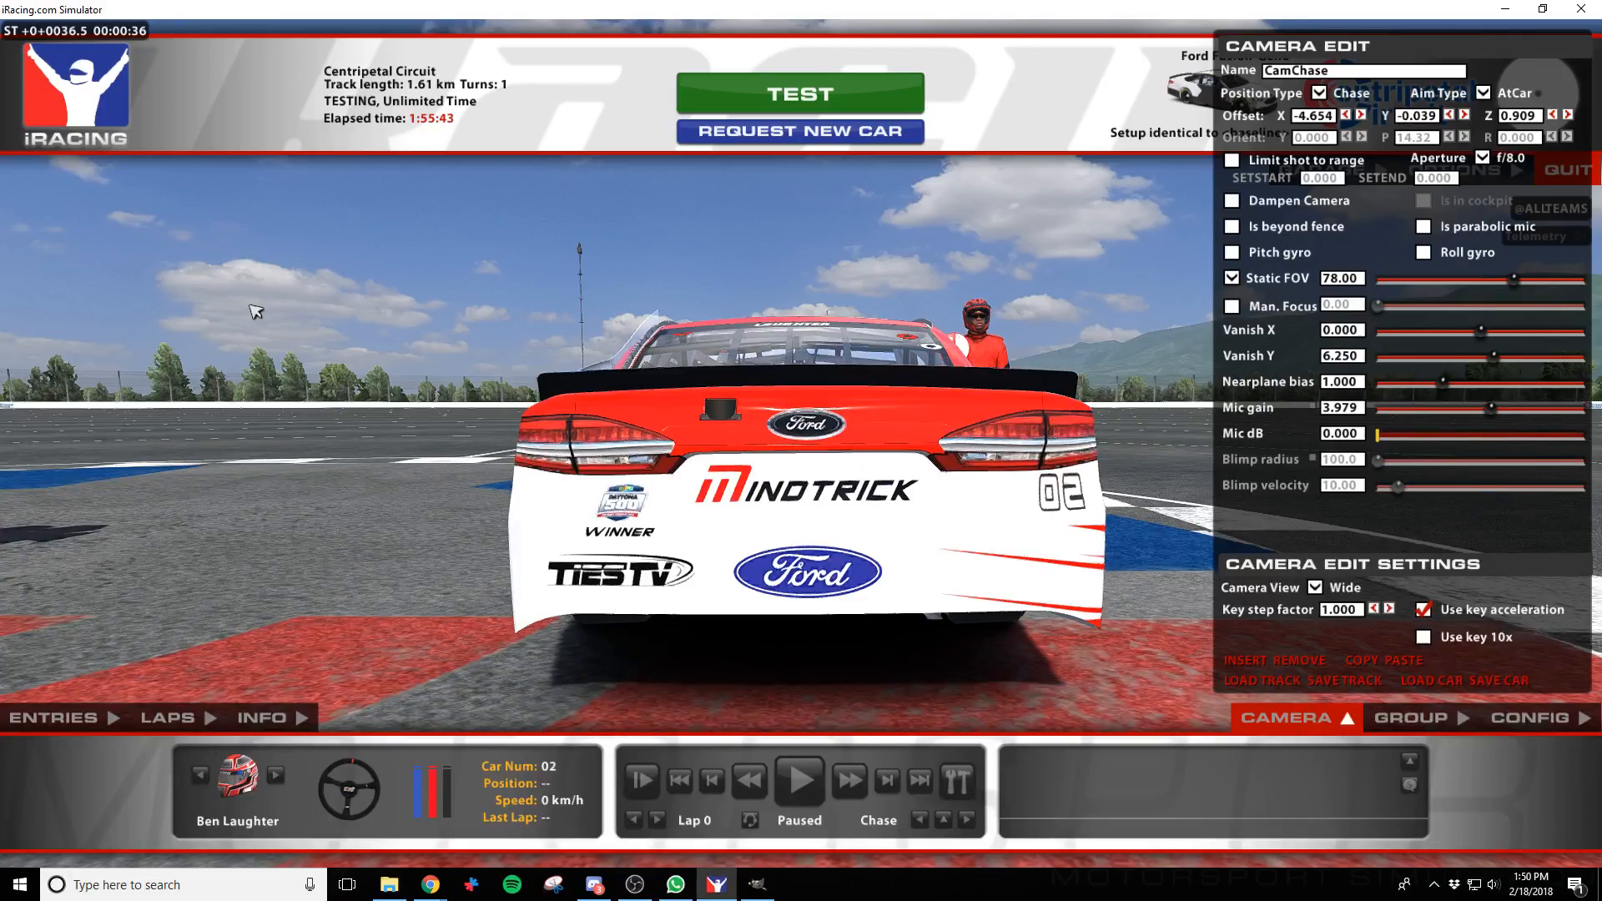
{"action": "key", "text": "alt+Tab"}
Nudge the linked logos slightly left, re-export, and inspect the car from several camera angles
{"action": "key", "text": "shift+Left"}
{"action": "key", "text": "shift+Left"}
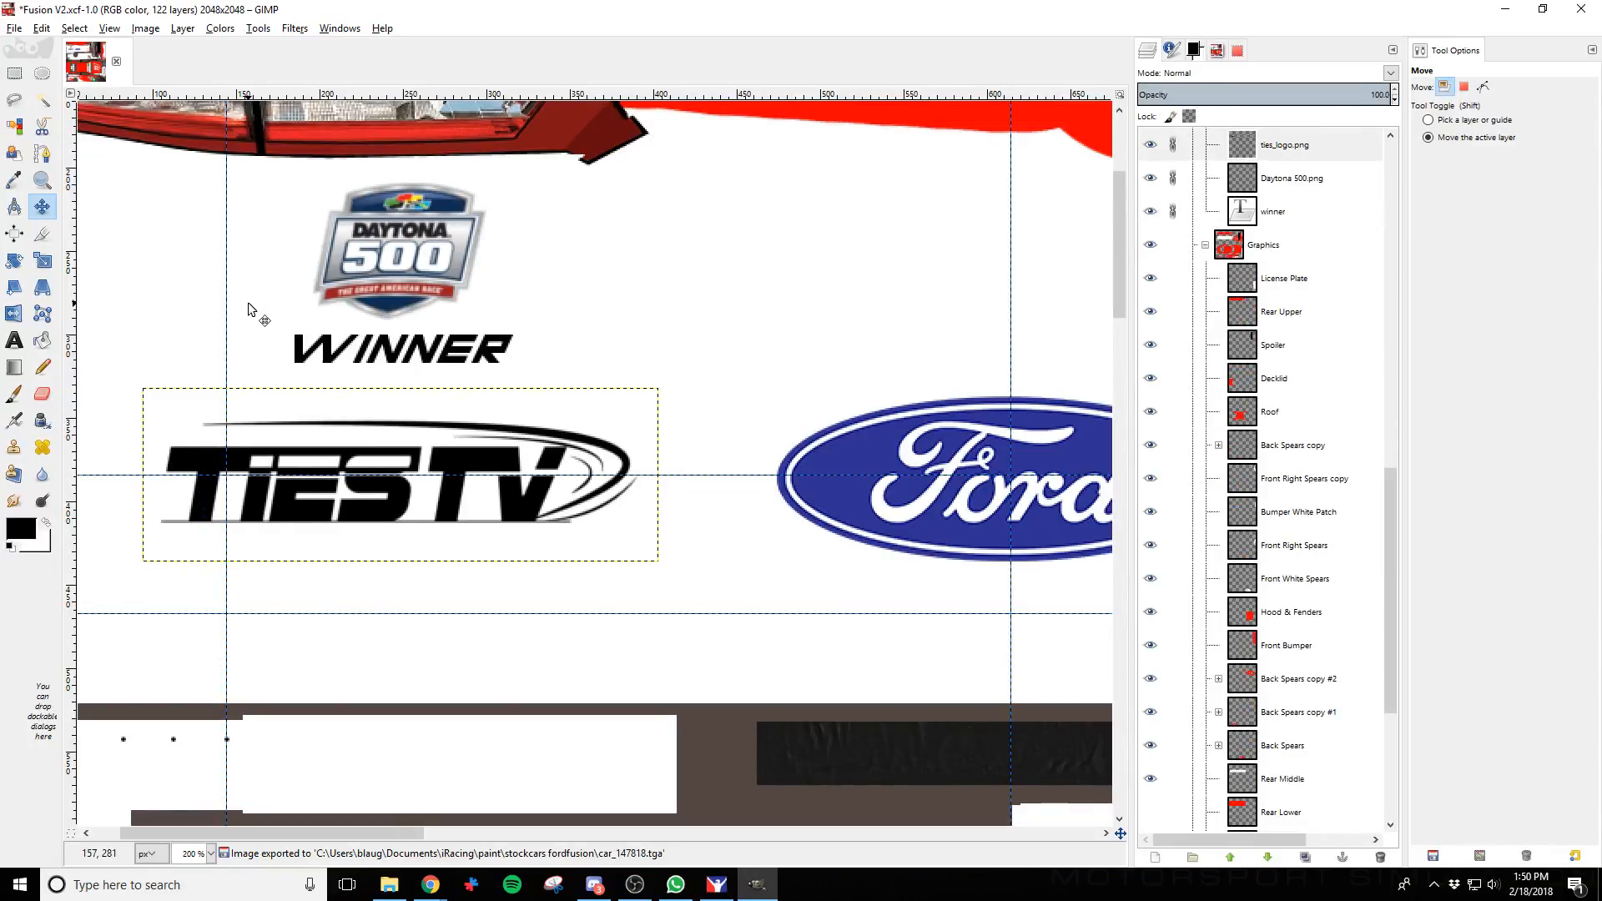
{"action": "key", "text": "ctrl+e"}
{"action": "key", "text": "alt+Tab"}
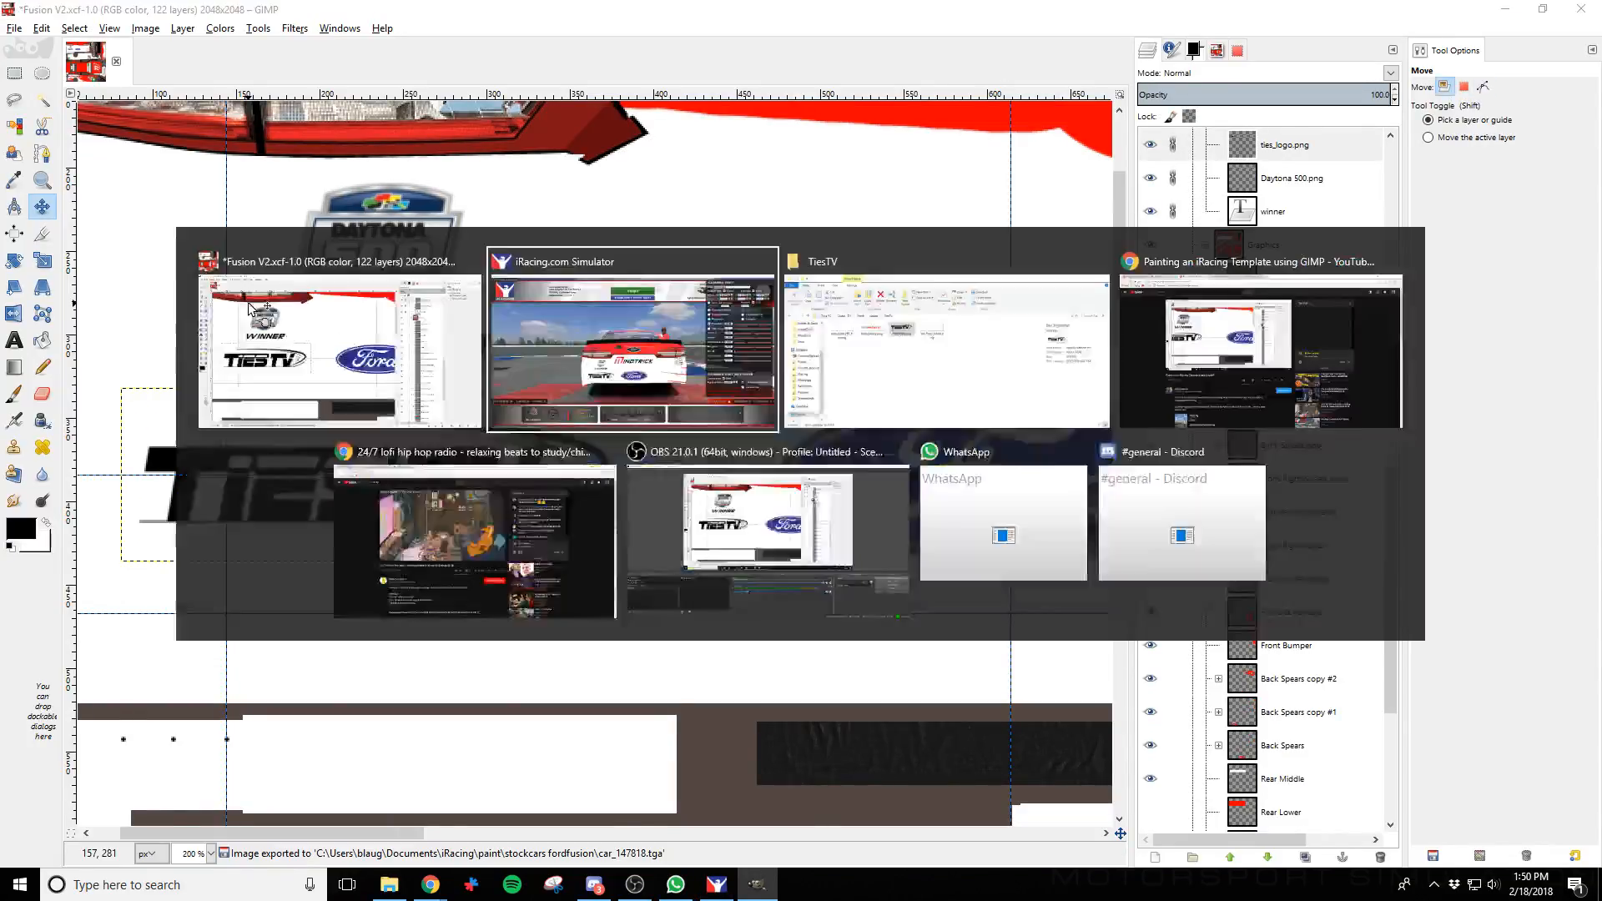
{"action": "key", "text": "s"}
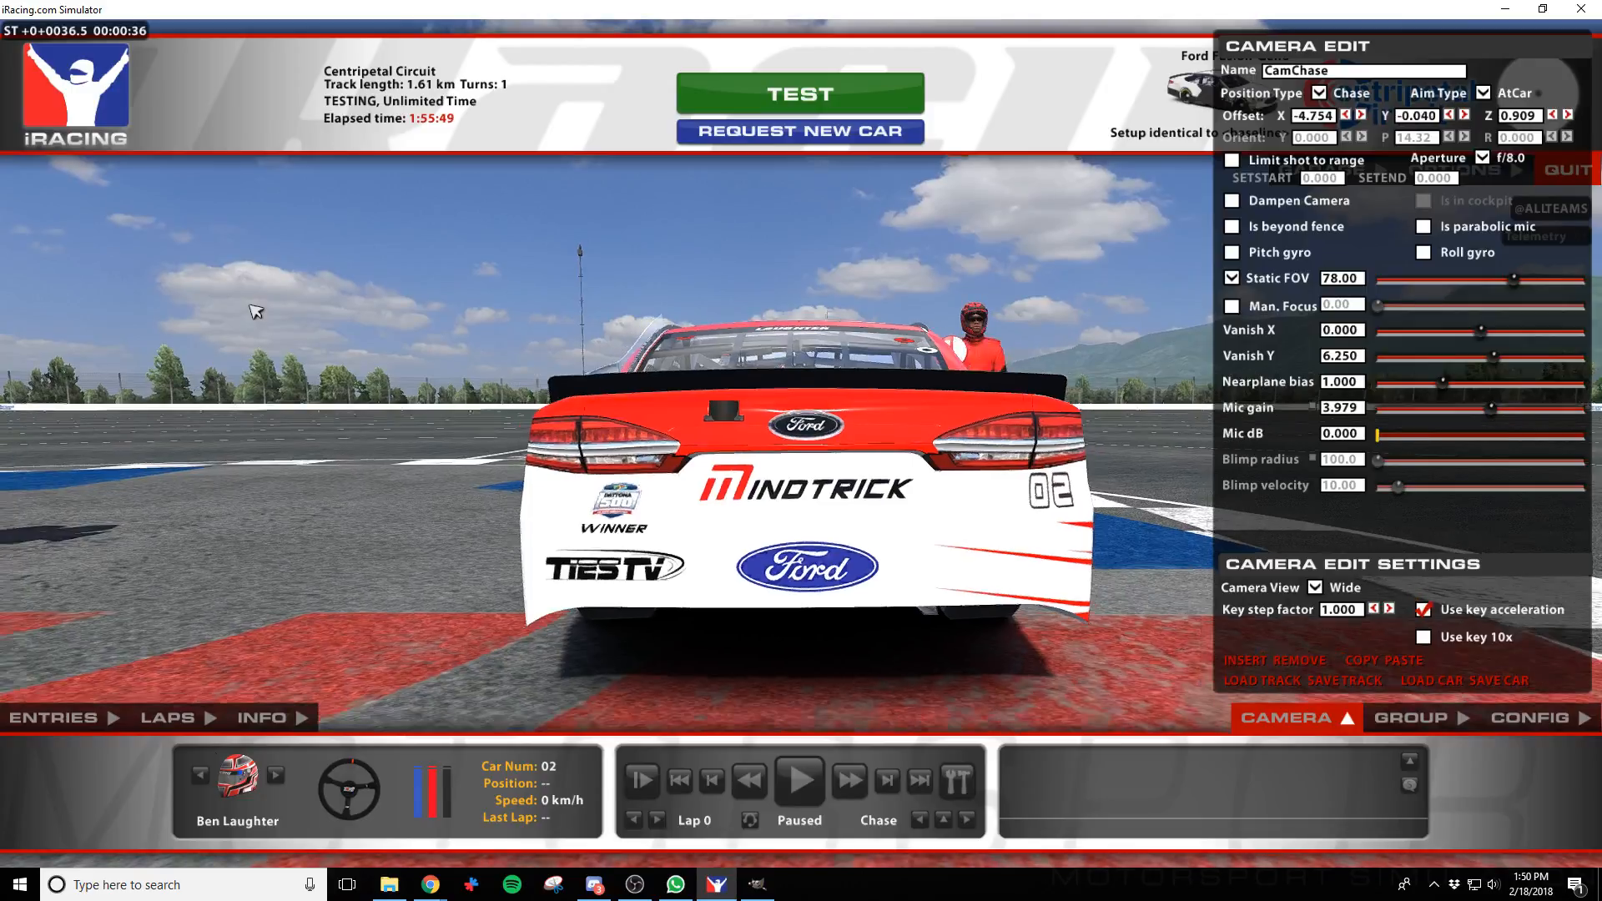
{"action": "key", "text": "d"}
{"action": "key", "text": "d"}
{"action": "key", "text": "s"}
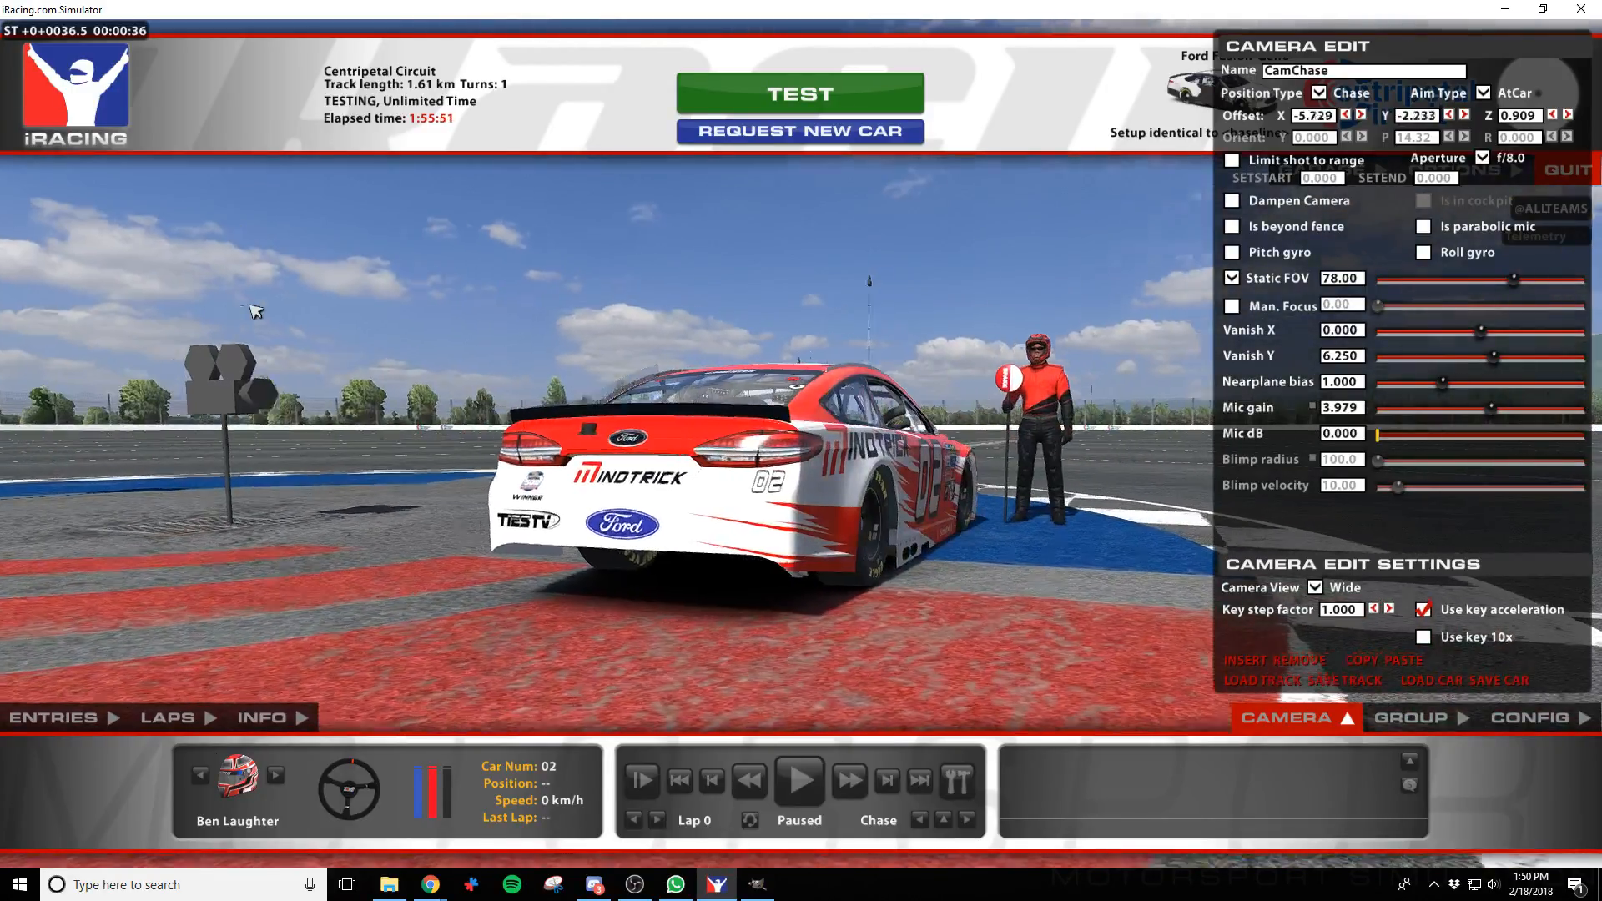
{"action": "key", "text": "a"}
{"action": "key", "text": "alt+Tab"}
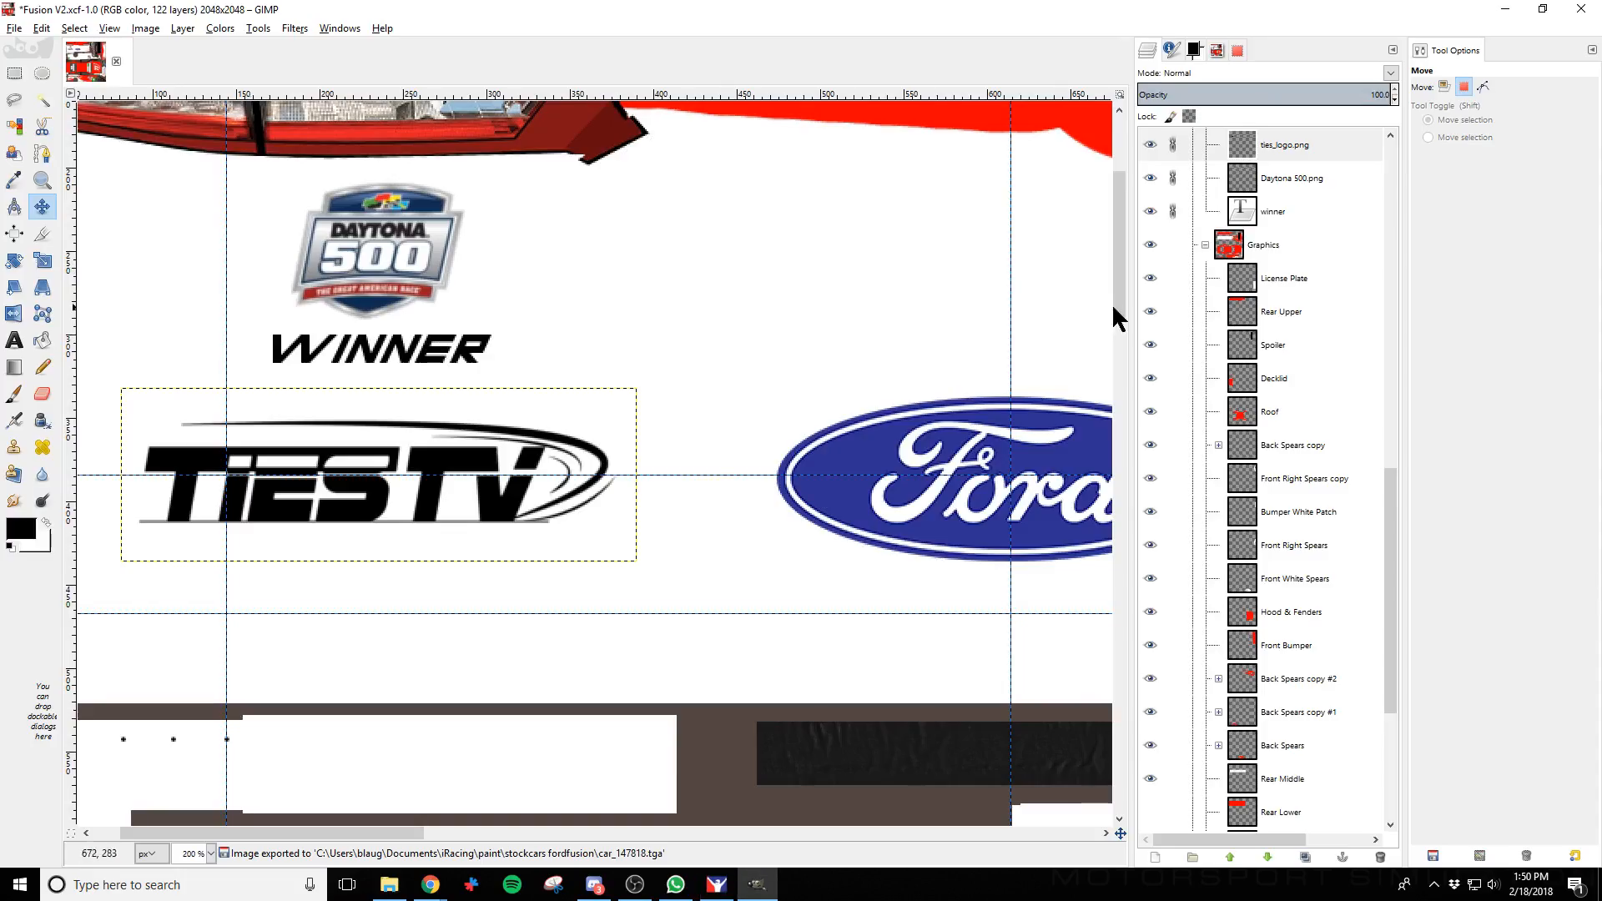
Show the Wire layer, unlink the logo layers, and duplicate the ties_logo.png layer
{"action": "left_click", "coordinate": [1150, 244]}
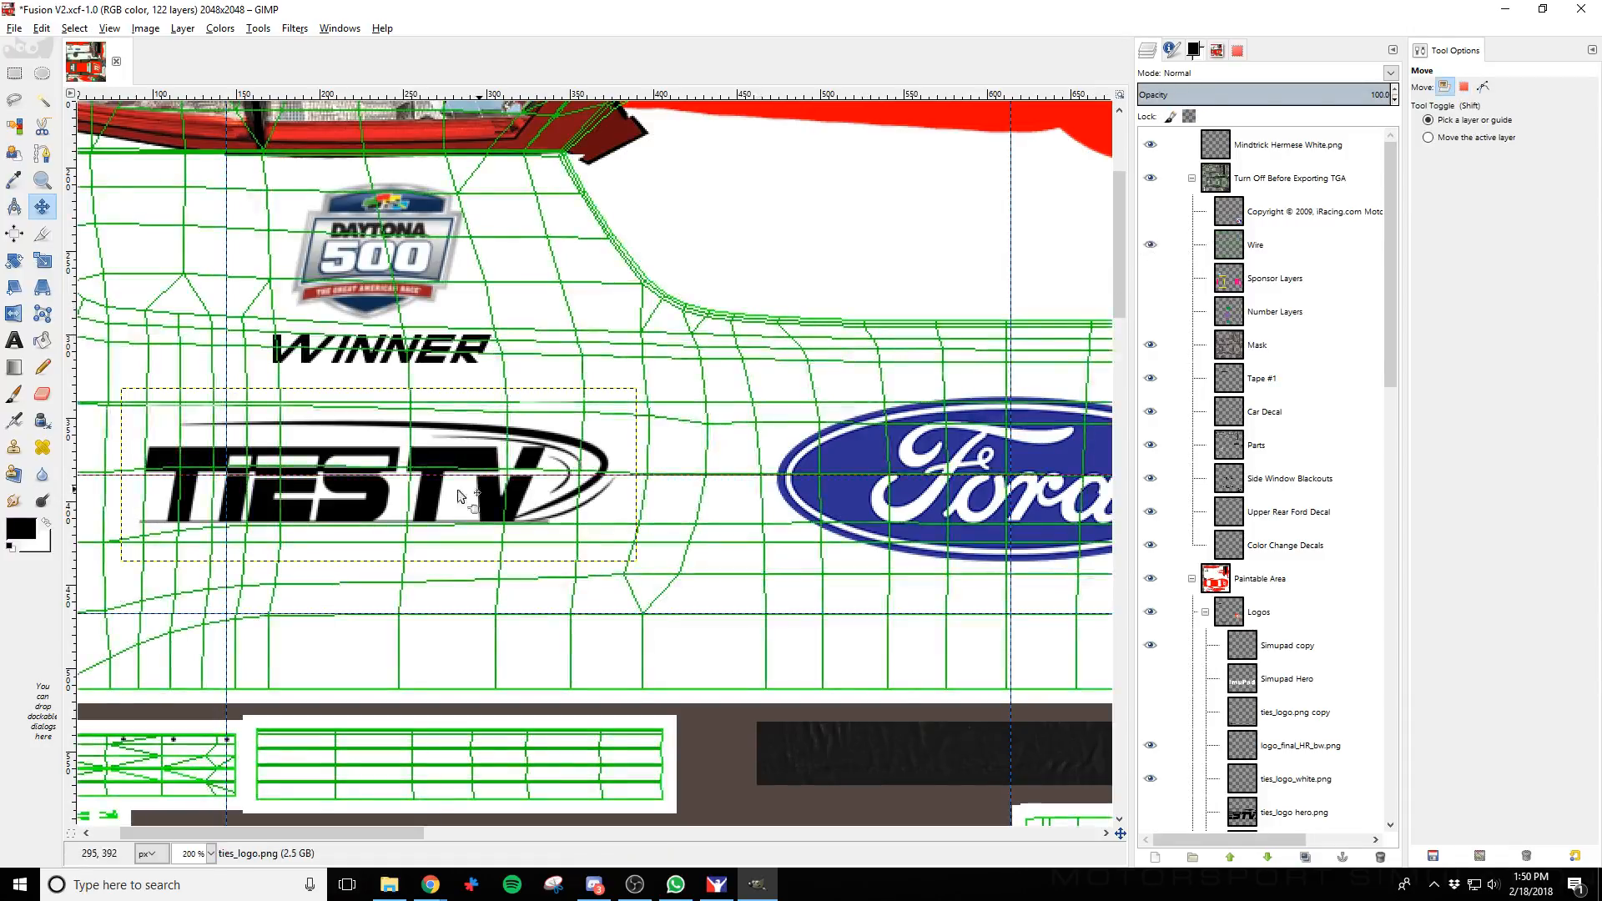
{"action": "scroll", "coordinate": [1273, 559], "scroll_direction": "down", "scroll_amount": 5}
{"action": "right_click", "coordinate": [1298, 557]}
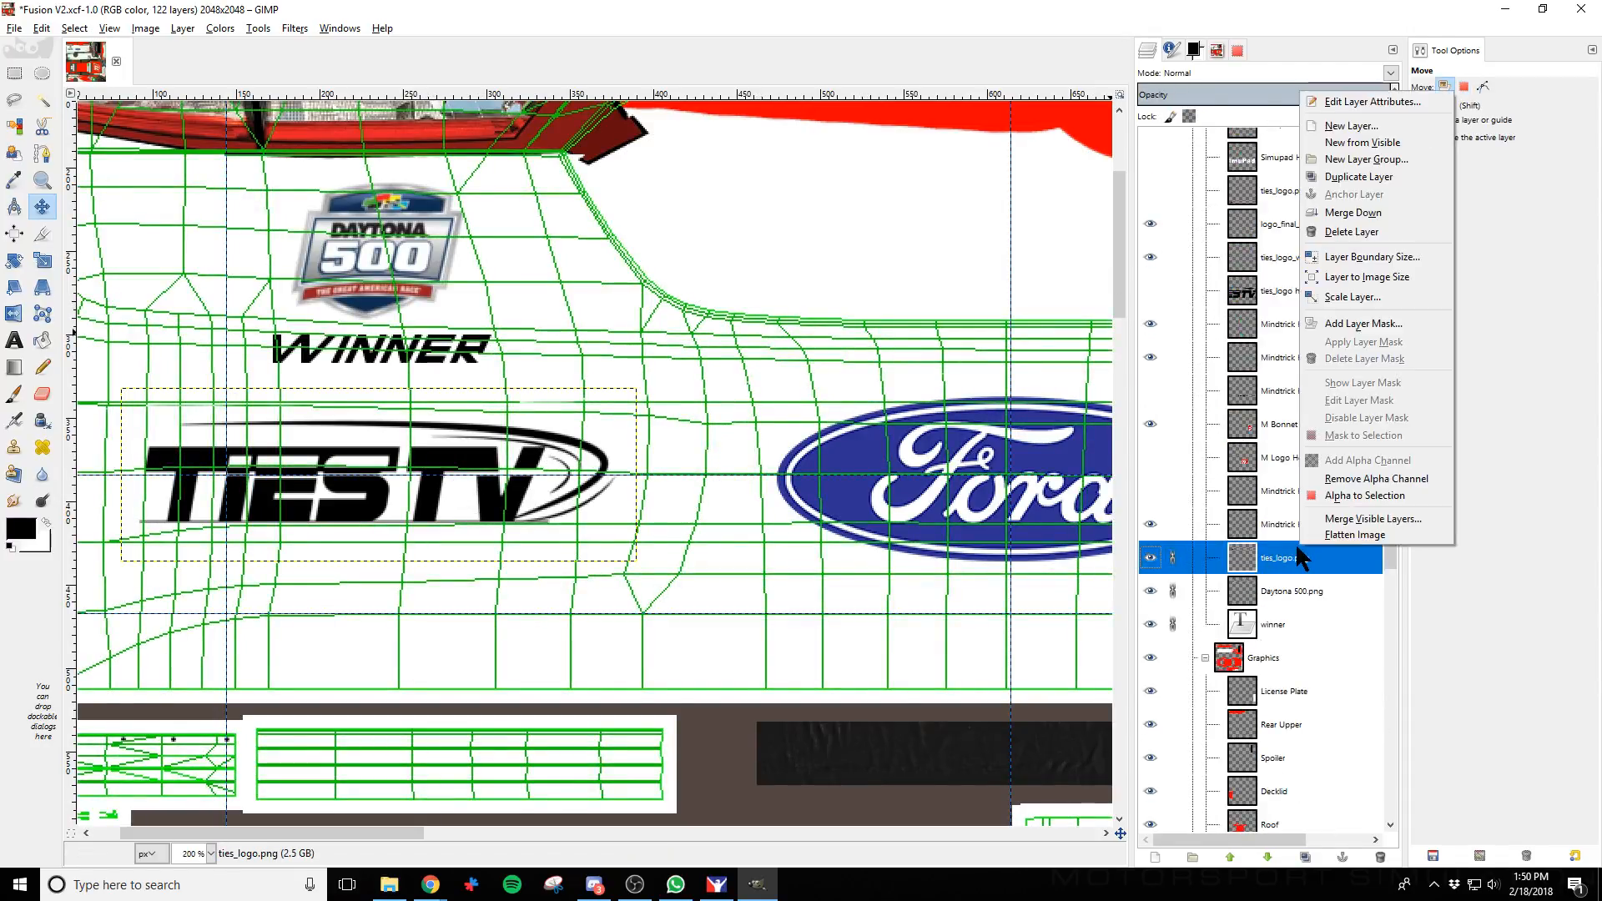
{"action": "left_click", "coordinate": [1174, 589]}
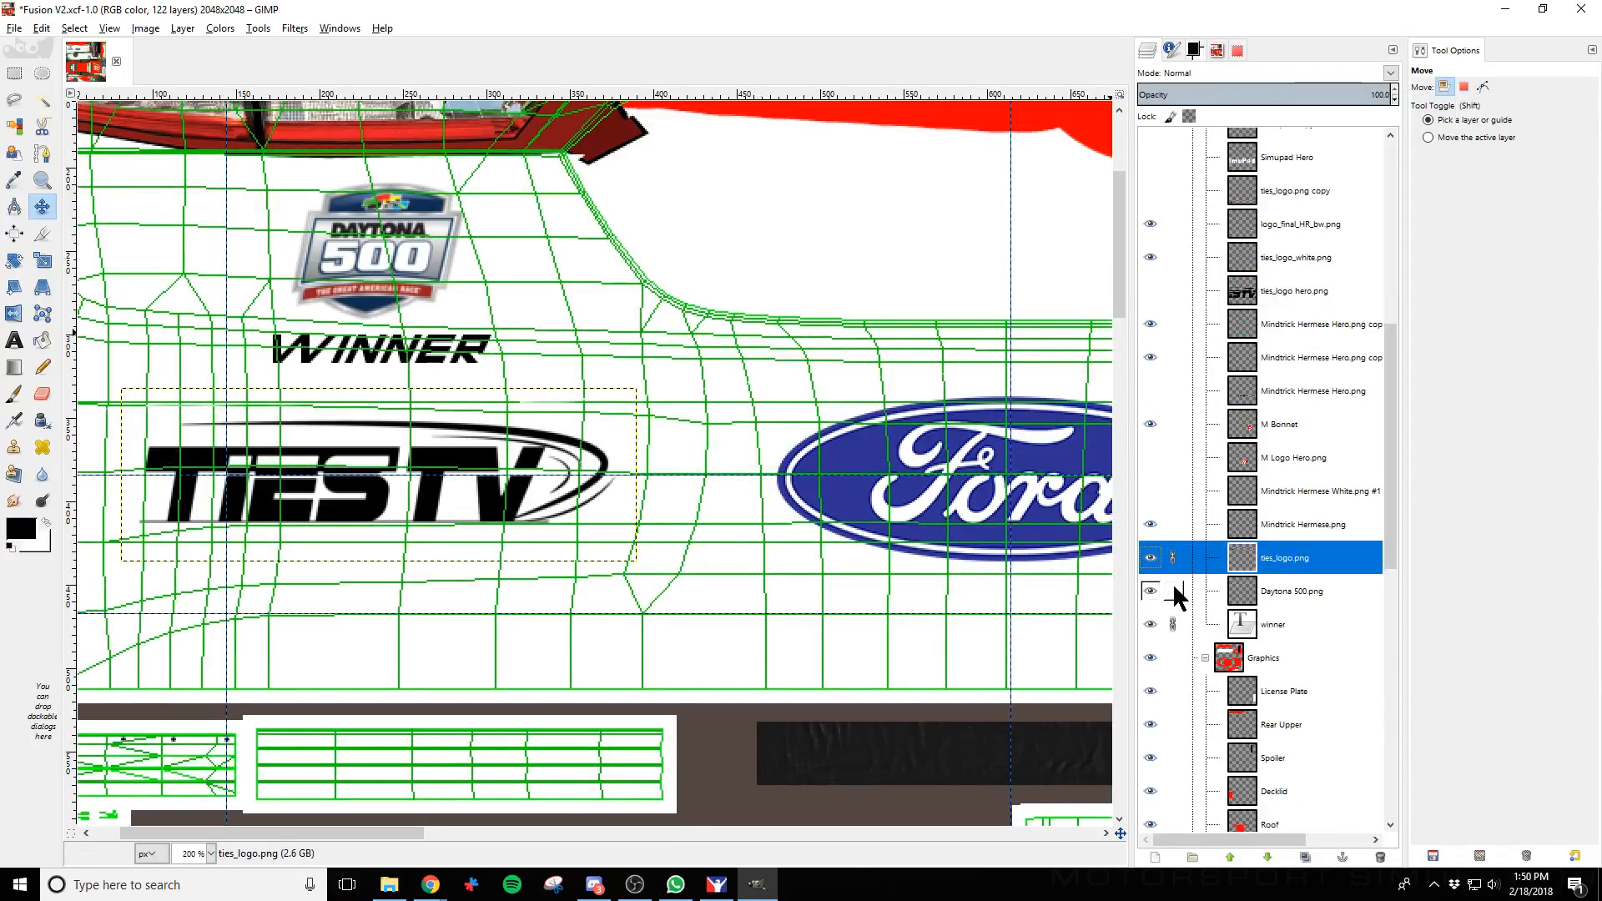
{"action": "right_click", "coordinate": [1312, 557]}
{"action": "left_click", "coordinate": [1380, 177]}
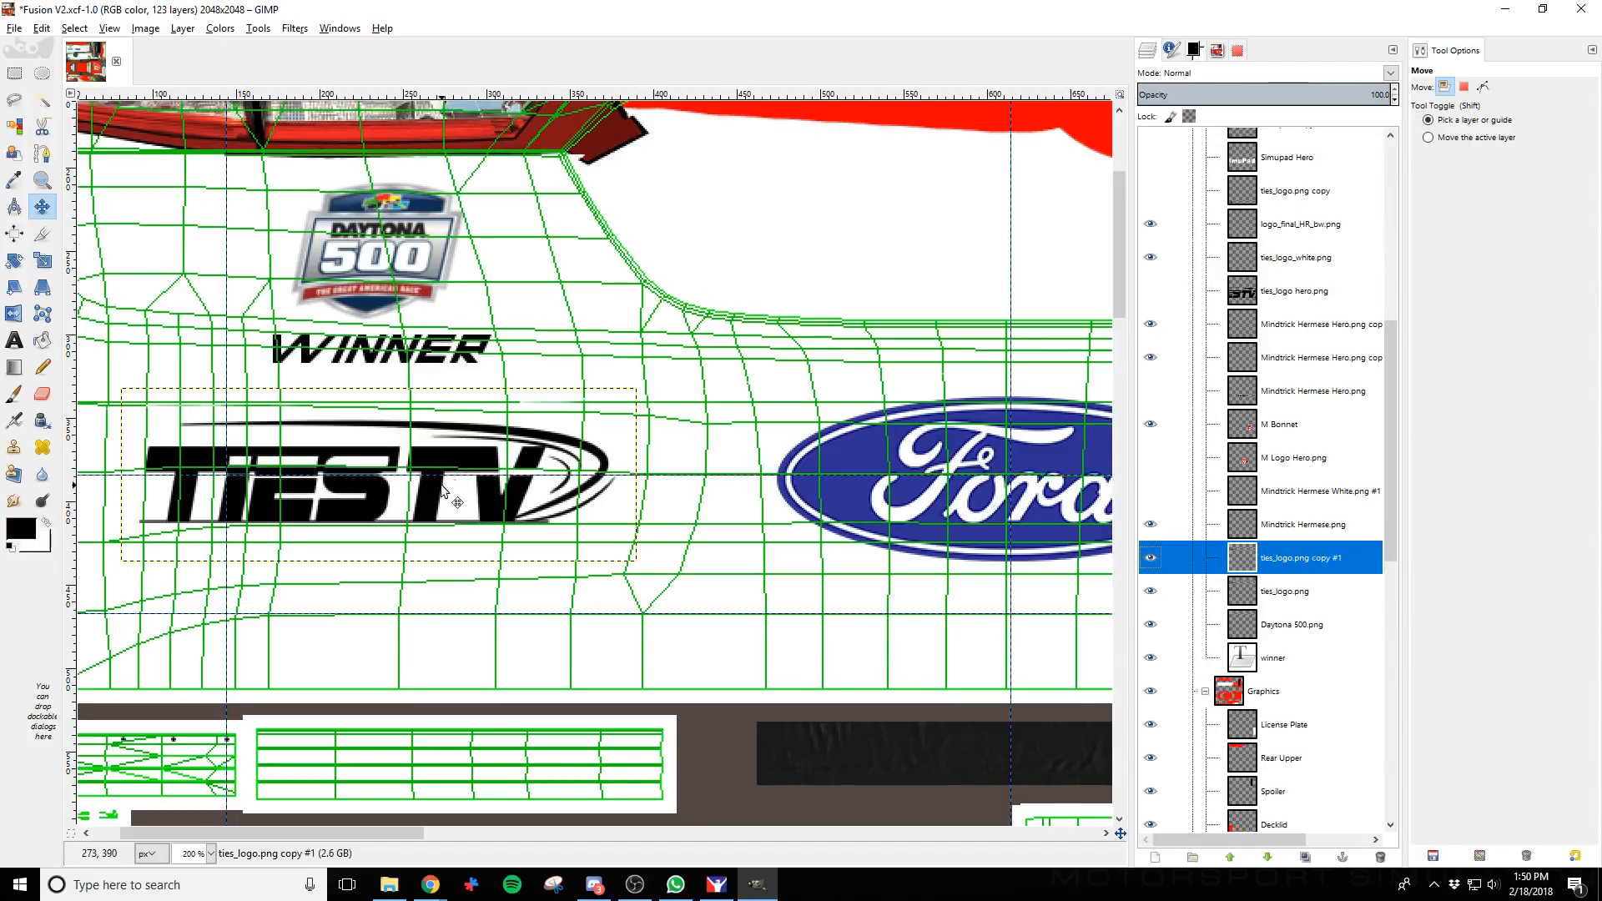
Nudge the ties_logo.png copy across to the right side of the Ford oval and fine-tune its position
{"action": "left_click", "coordinate": [431, 457]}
{"action": "key", "text": "shift+Right"}
{"action": "key", "text": "shift+Right"}
{"action": "key", "text": "shift+Right"}
{"action": "key", "text": "shift+Right"}
{"action": "key", "text": "shift+Right"}
{"action": "key", "text": "shift+Right"}
{"action": "key", "text": "shift+Right"}
{"action": "key", "text": "shift+Right"}
{"action": "key", "text": "shift+Right"}
{"action": "key", "text": "shift+Right"}
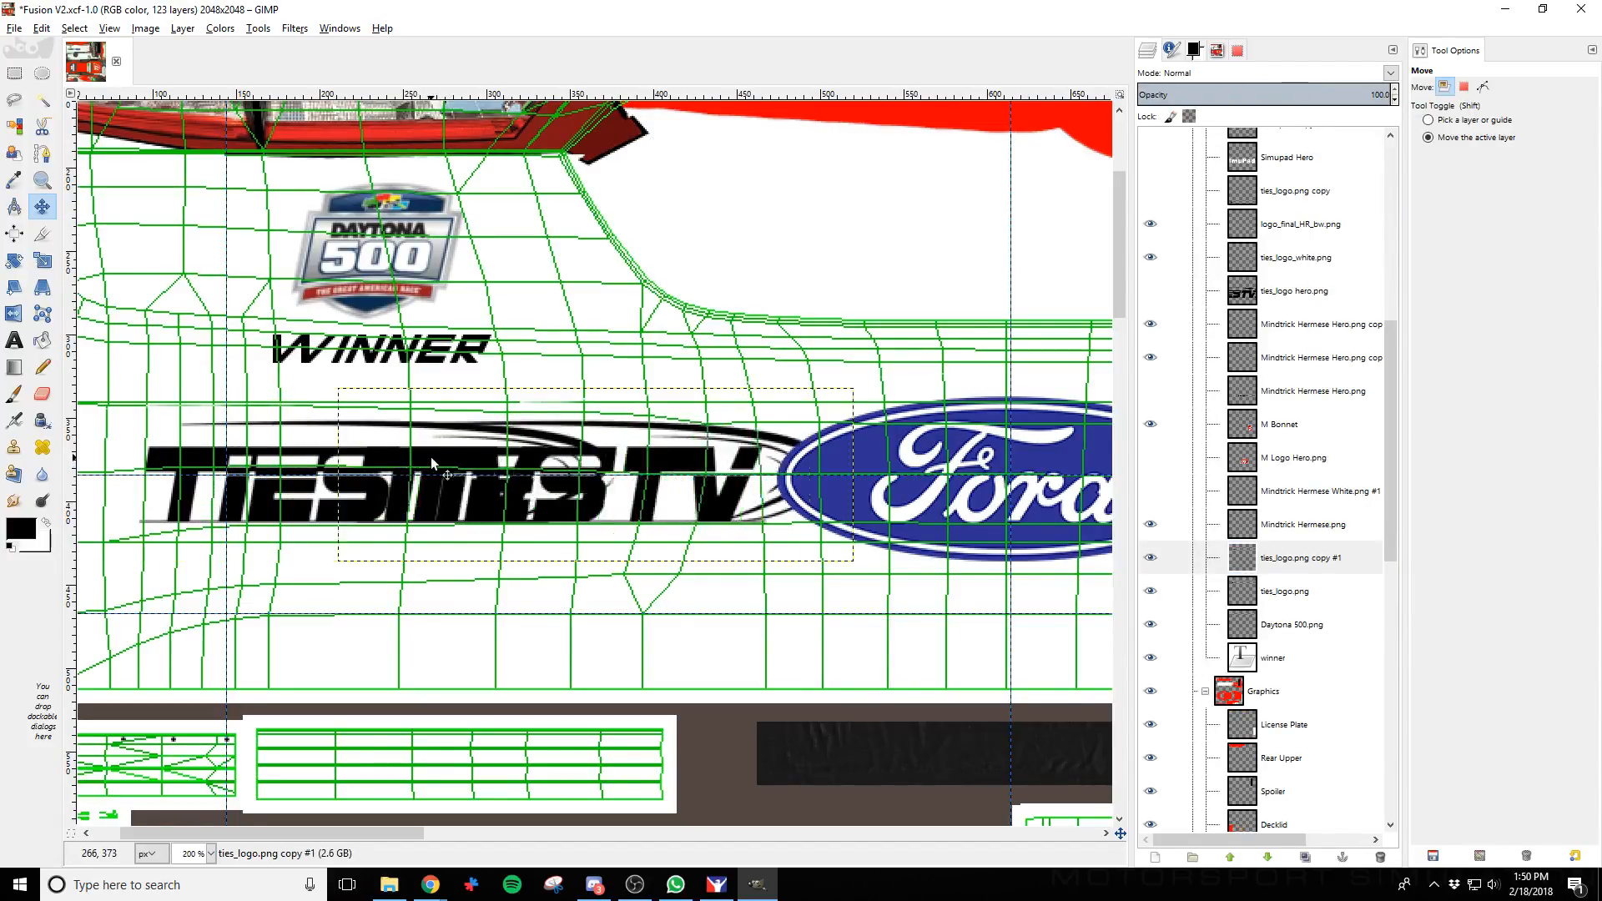
{"action": "key", "text": "shift+Right"}
{"action": "key", "text": "shift+Right"}
{"action": "key", "text": "shift+Right"}
{"action": "key", "text": "shift+Right"}
{"action": "key", "text": "shift+Right"}
{"action": "key", "text": "shift+Right"}
{"action": "key", "text": "shift+Right"}
{"action": "key", "text": "shift+Right"}
{"action": "key", "text": "shift+Right"}
{"action": "key", "text": "shift+Right"}
{"action": "key", "text": "shift+Right"}
{"action": "key", "text": "shift+Right"}
{"action": "key", "text": "shift+Right"}
{"action": "key", "text": "shift+Right"}
{"action": "key", "text": "shift+Right"}
{"action": "key", "text": "shift+Right"}
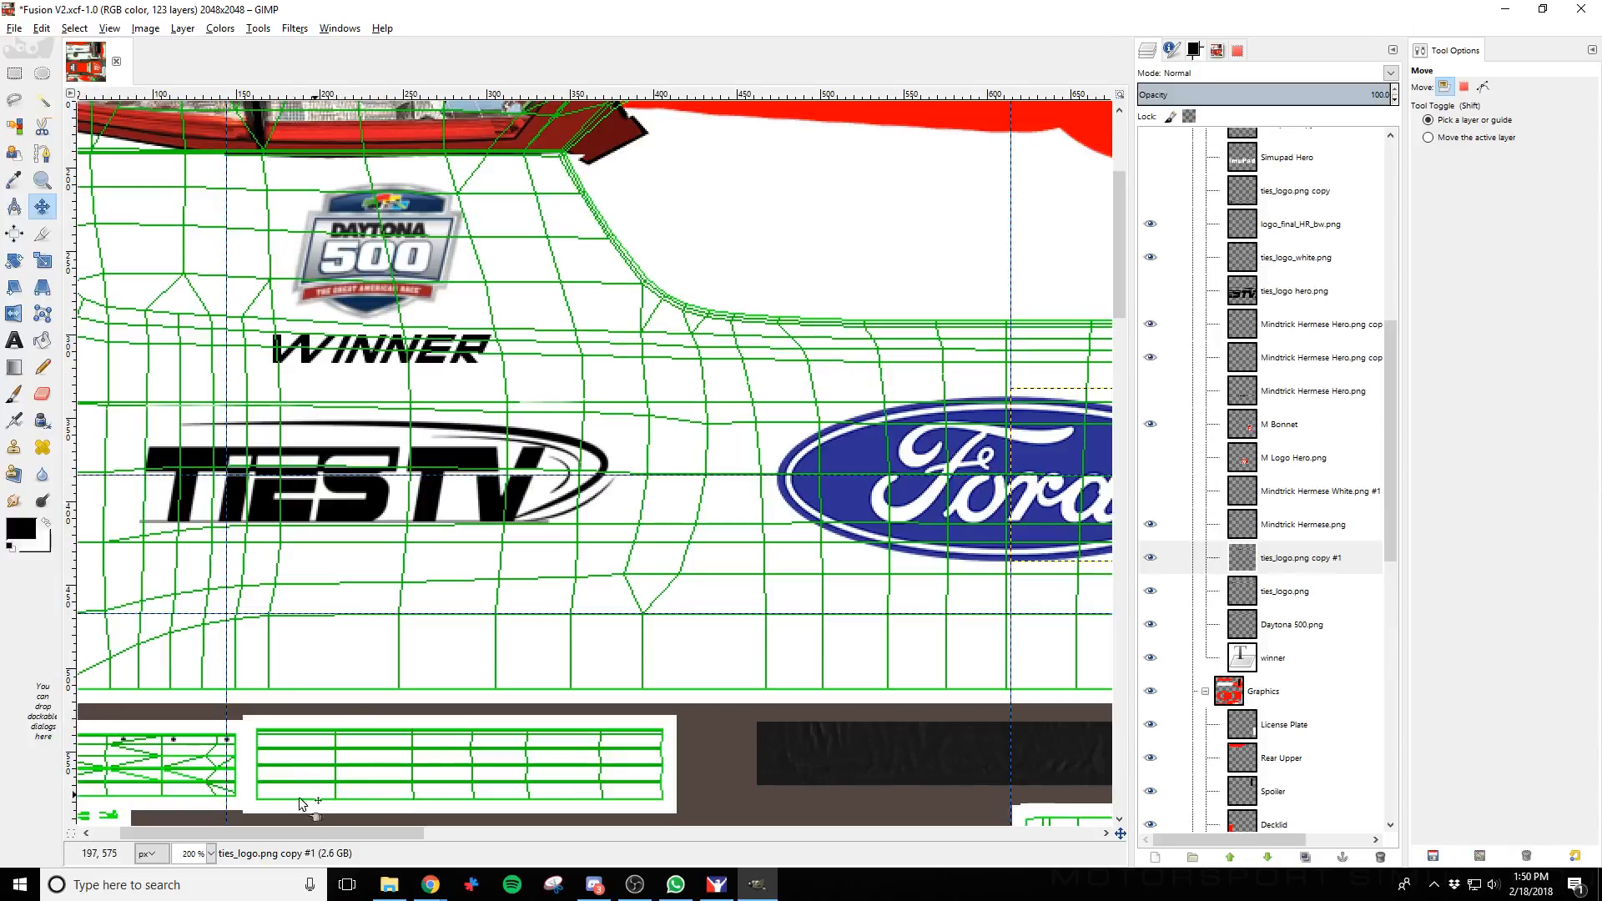
{"action": "left_click_drag", "start_coordinate": [337, 834], "coordinate": [572, 834]}
{"action": "scroll", "coordinate": [654, 728], "scroll_direction": "down", "scroll_amount": 1, "text": "ctrl"}
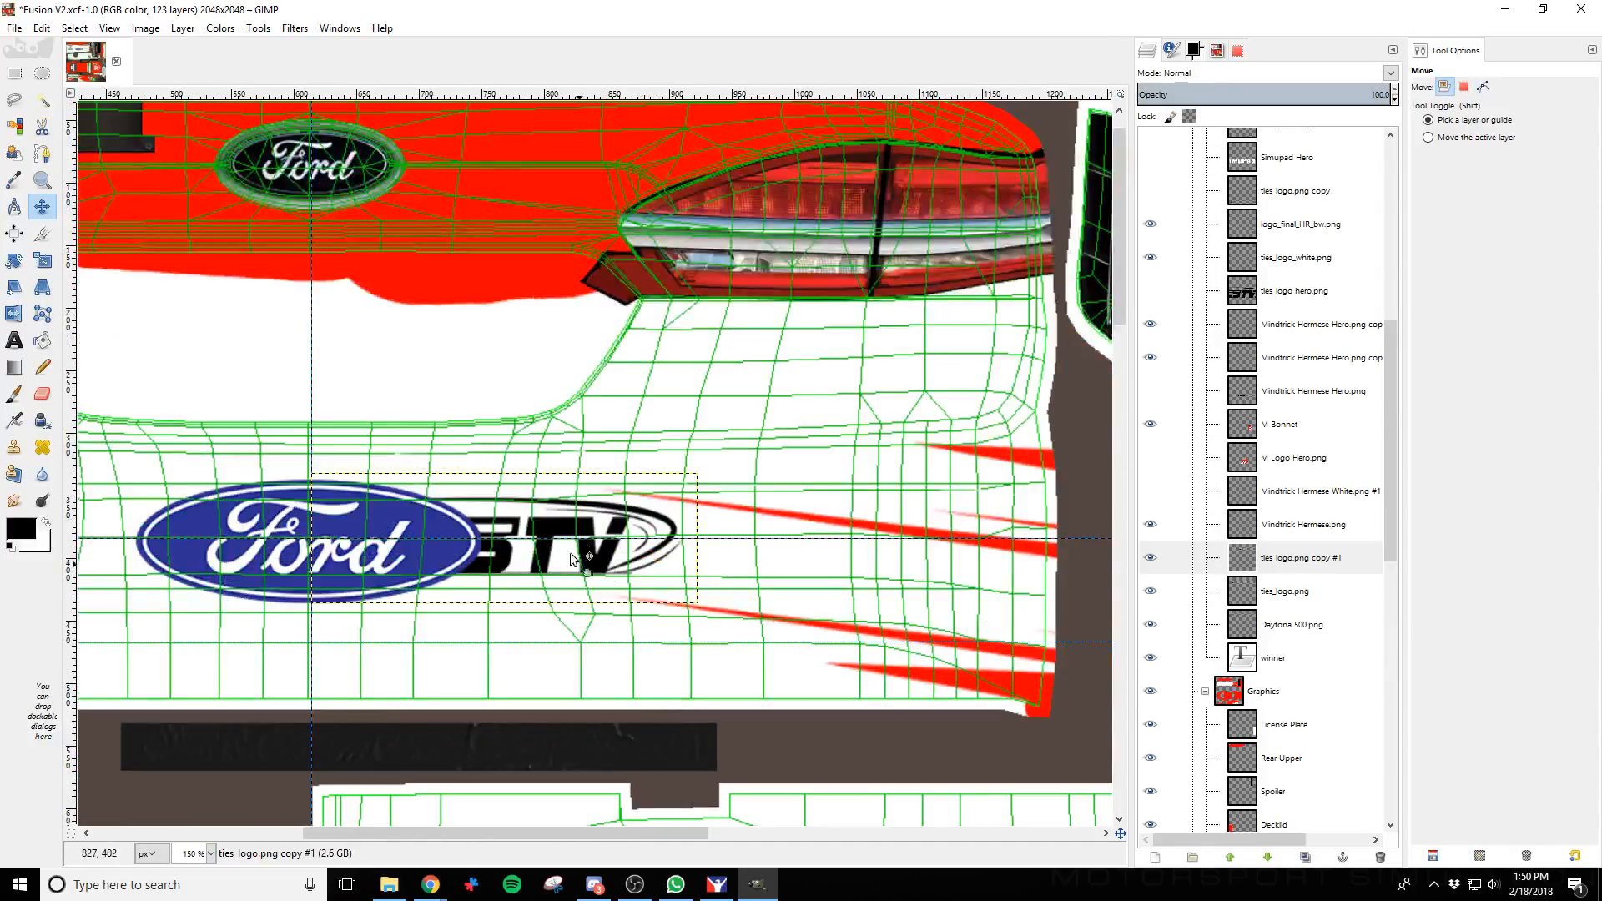
{"action": "key", "text": "shift+Right"}
{"action": "key", "text": "shift+Right"}
{"action": "key", "text": "shift+Right"}
{"action": "key", "text": "shift+Right"}
{"action": "key", "text": "shift+Right"}
{"action": "key", "text": "shift+Right"}
{"action": "key", "text": "shift+Right"}
{"action": "key", "text": "shift+Right"}
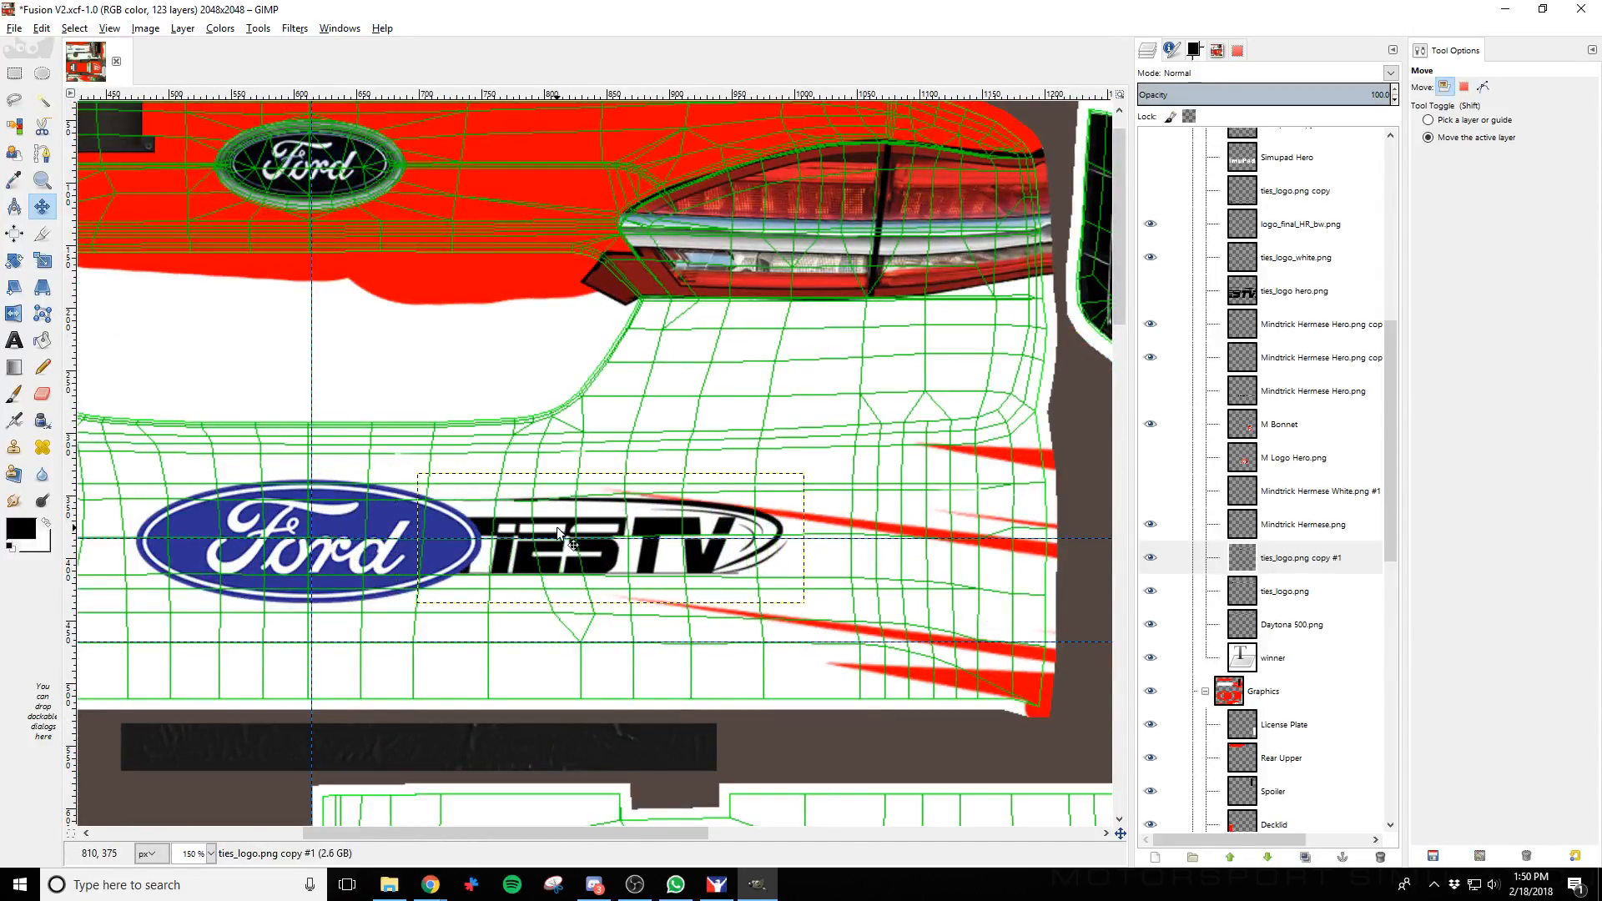
{"action": "key", "text": "shift+Right"}
{"action": "key", "text": "shift+Right"}
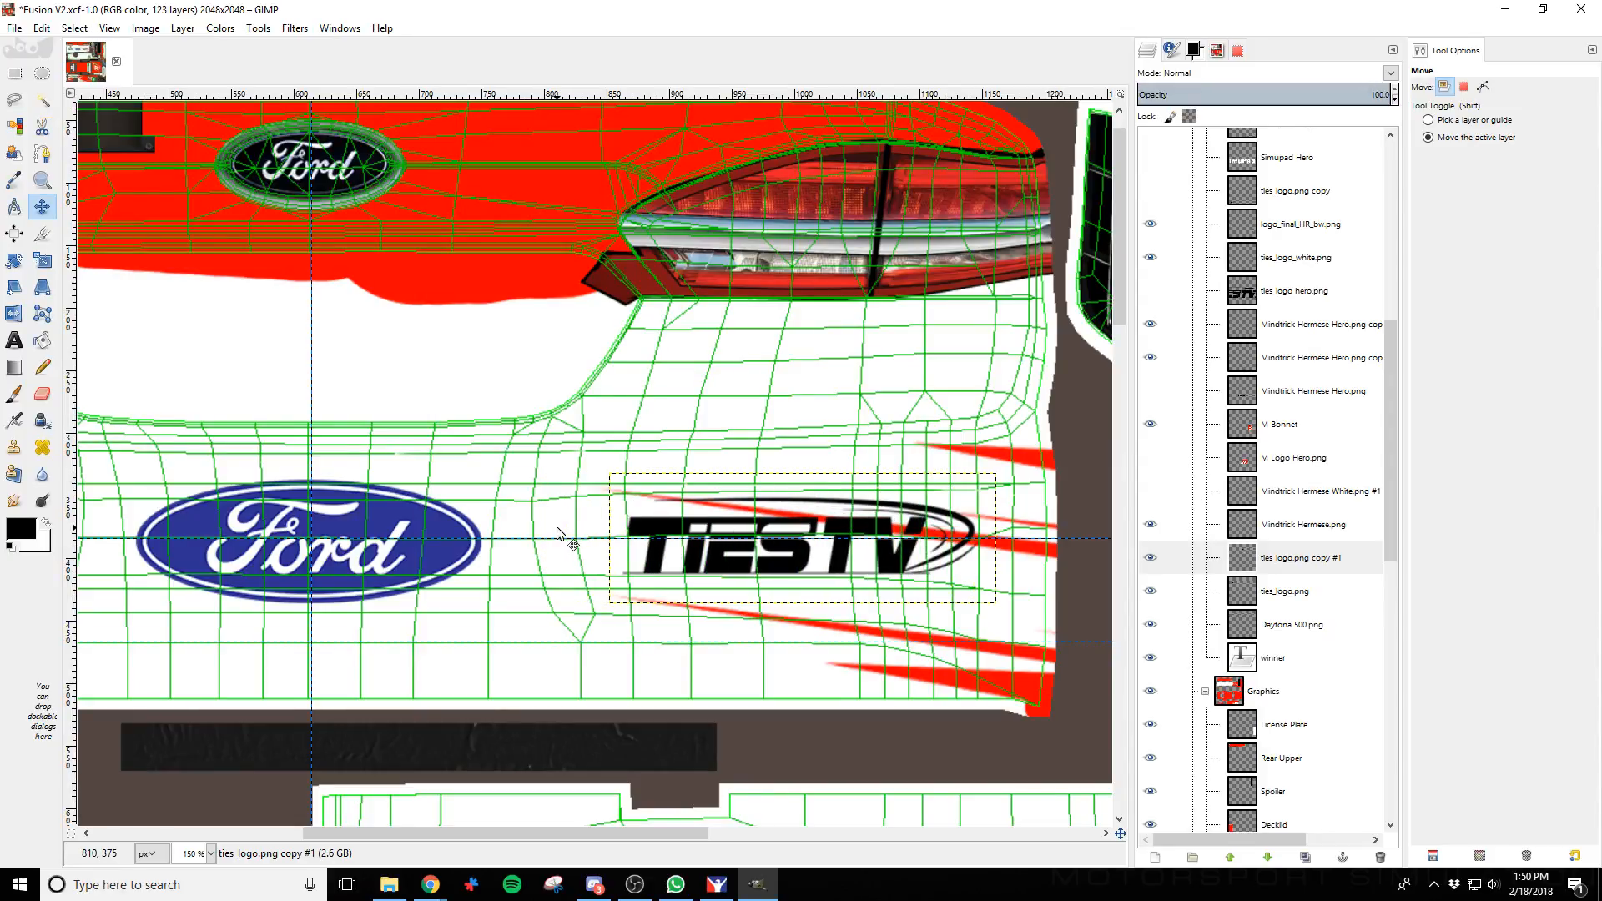
{"action": "key", "text": "shift+Left"}
{"action": "left_click_drag", "start_coordinate": [594, 833], "coordinate": [654, 858]}
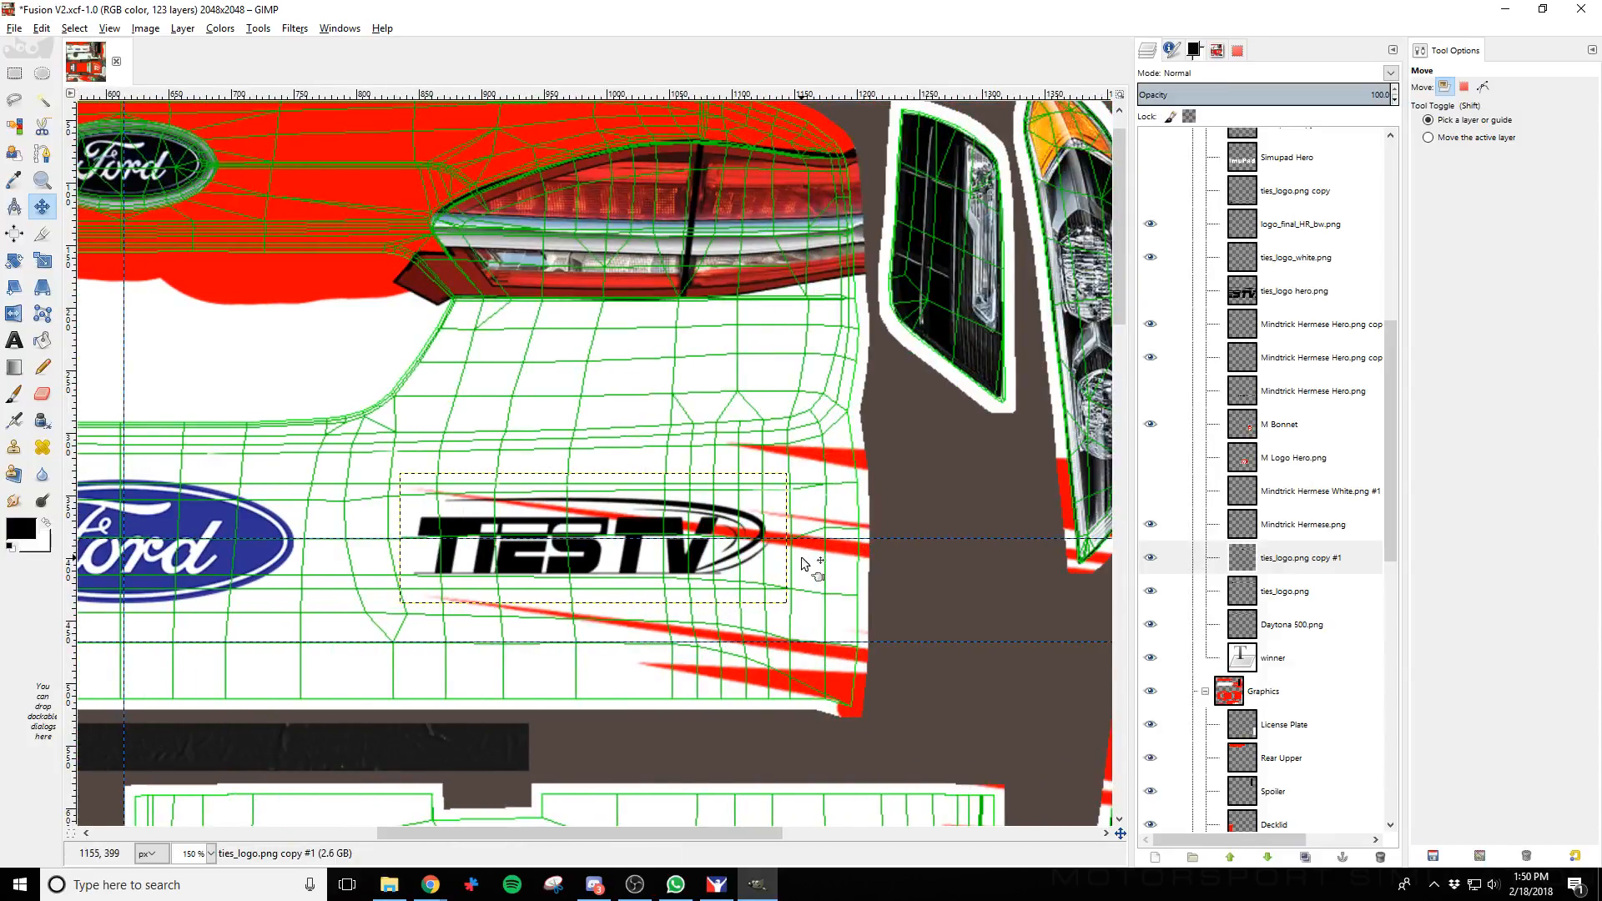
{"action": "key", "text": "Left"}
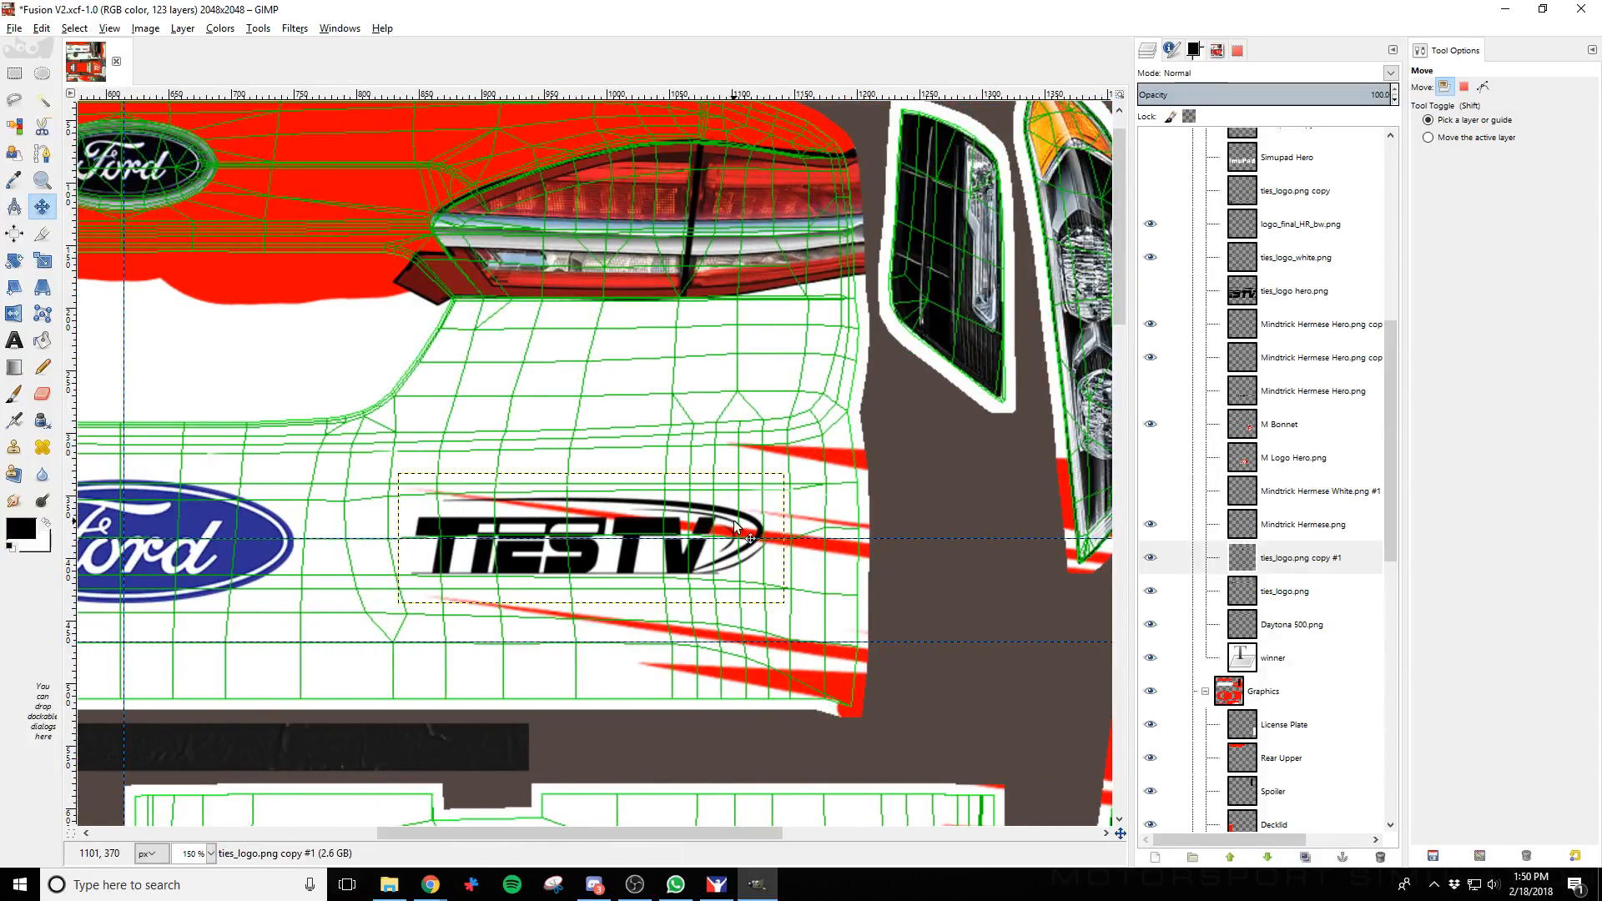
{"action": "key", "text": "Left"}
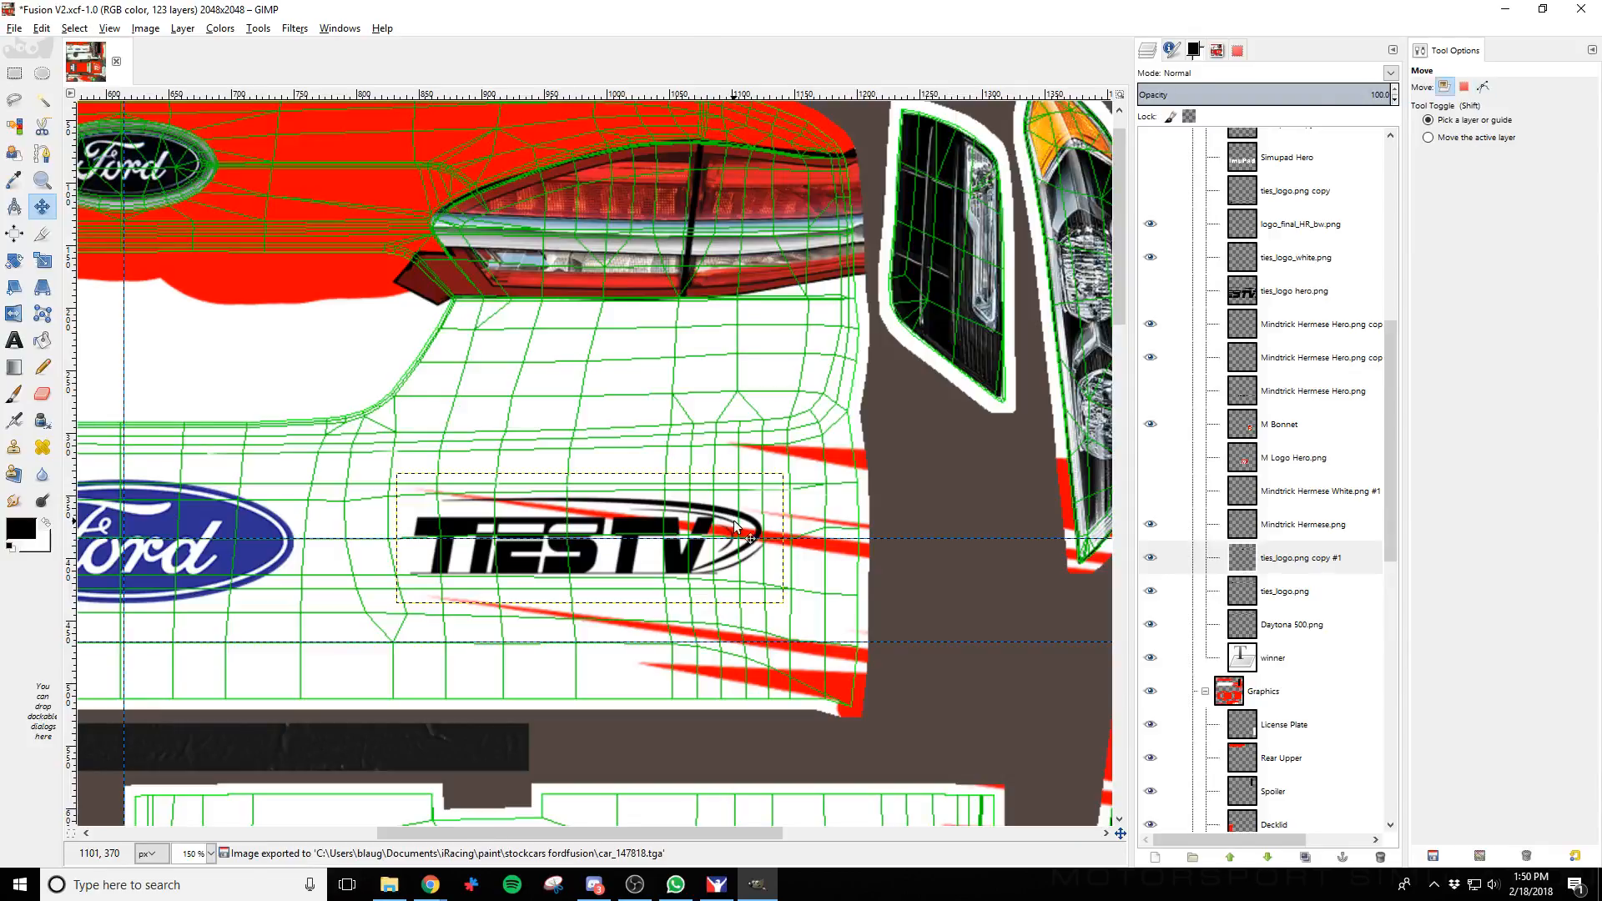
Check the car in iRacing, hide the Wire layer in GIMP, then orbit around the rear bumper
{"action": "key", "text": "alt+Tab"}
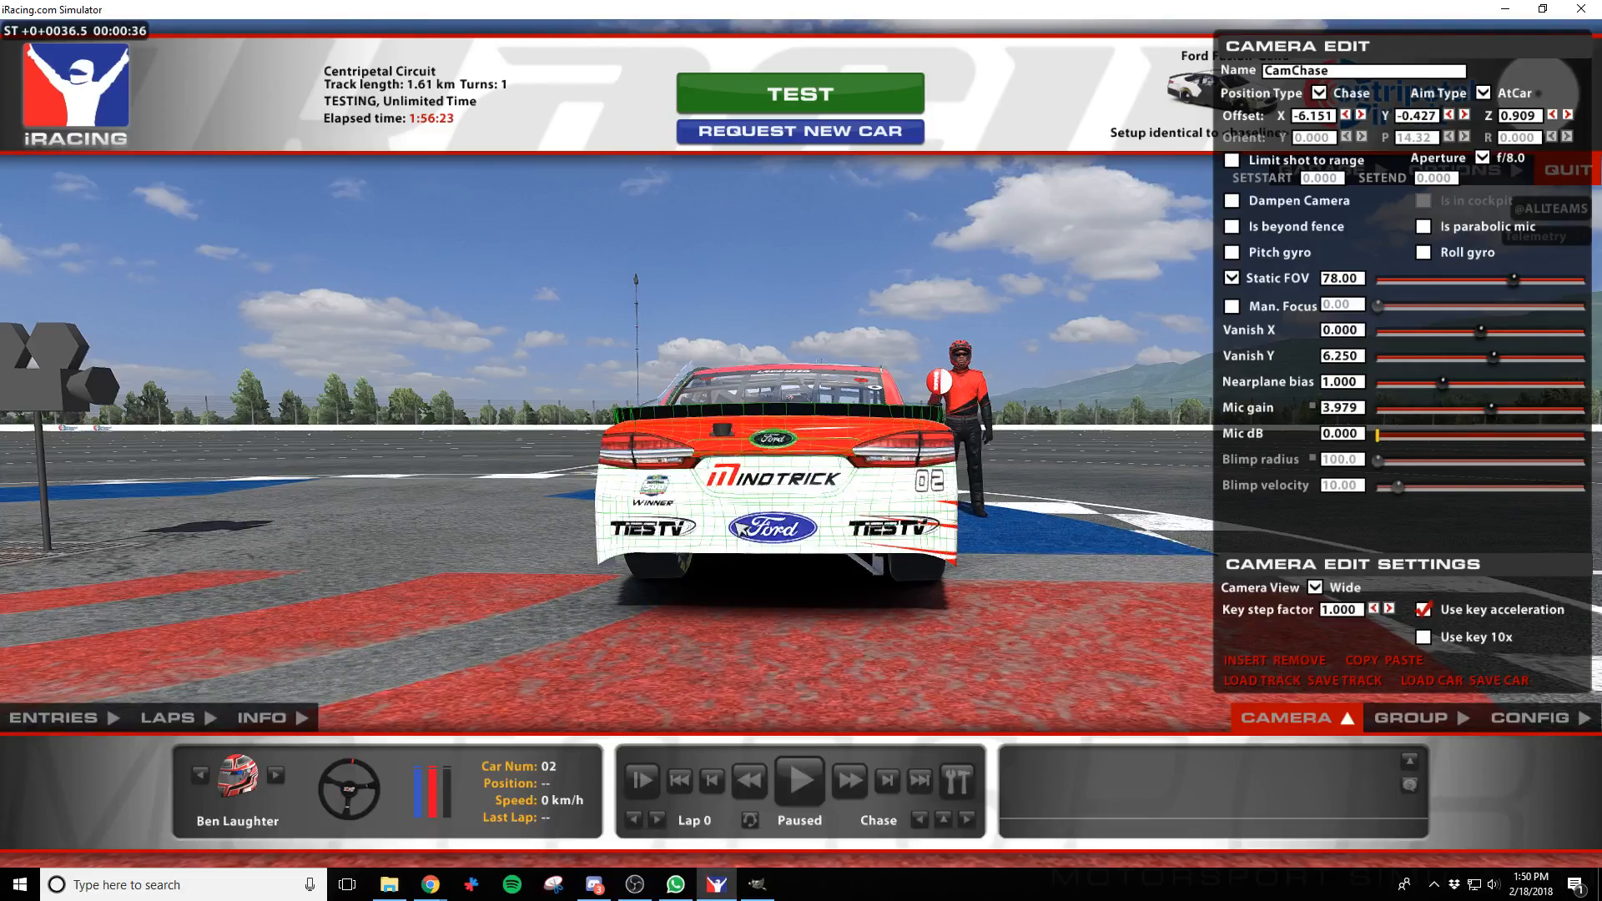
{"action": "key", "text": "d"}
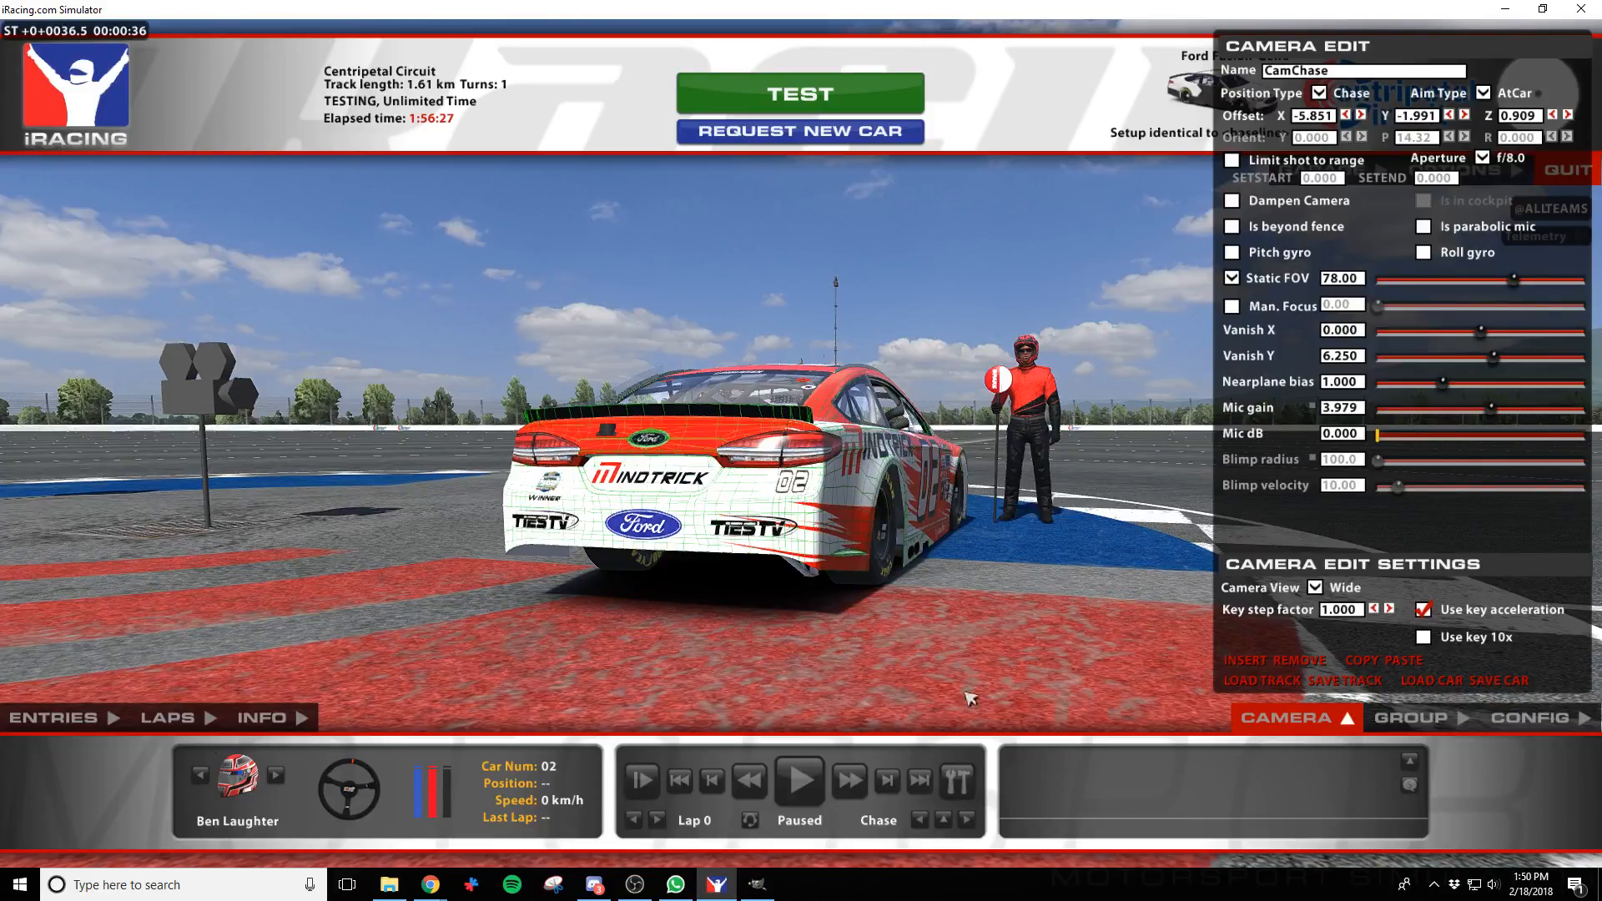
{"action": "key", "text": "alt+Tab"}
{"action": "scroll", "coordinate": [1318, 283], "scroll_direction": "up", "scroll_amount": 5}
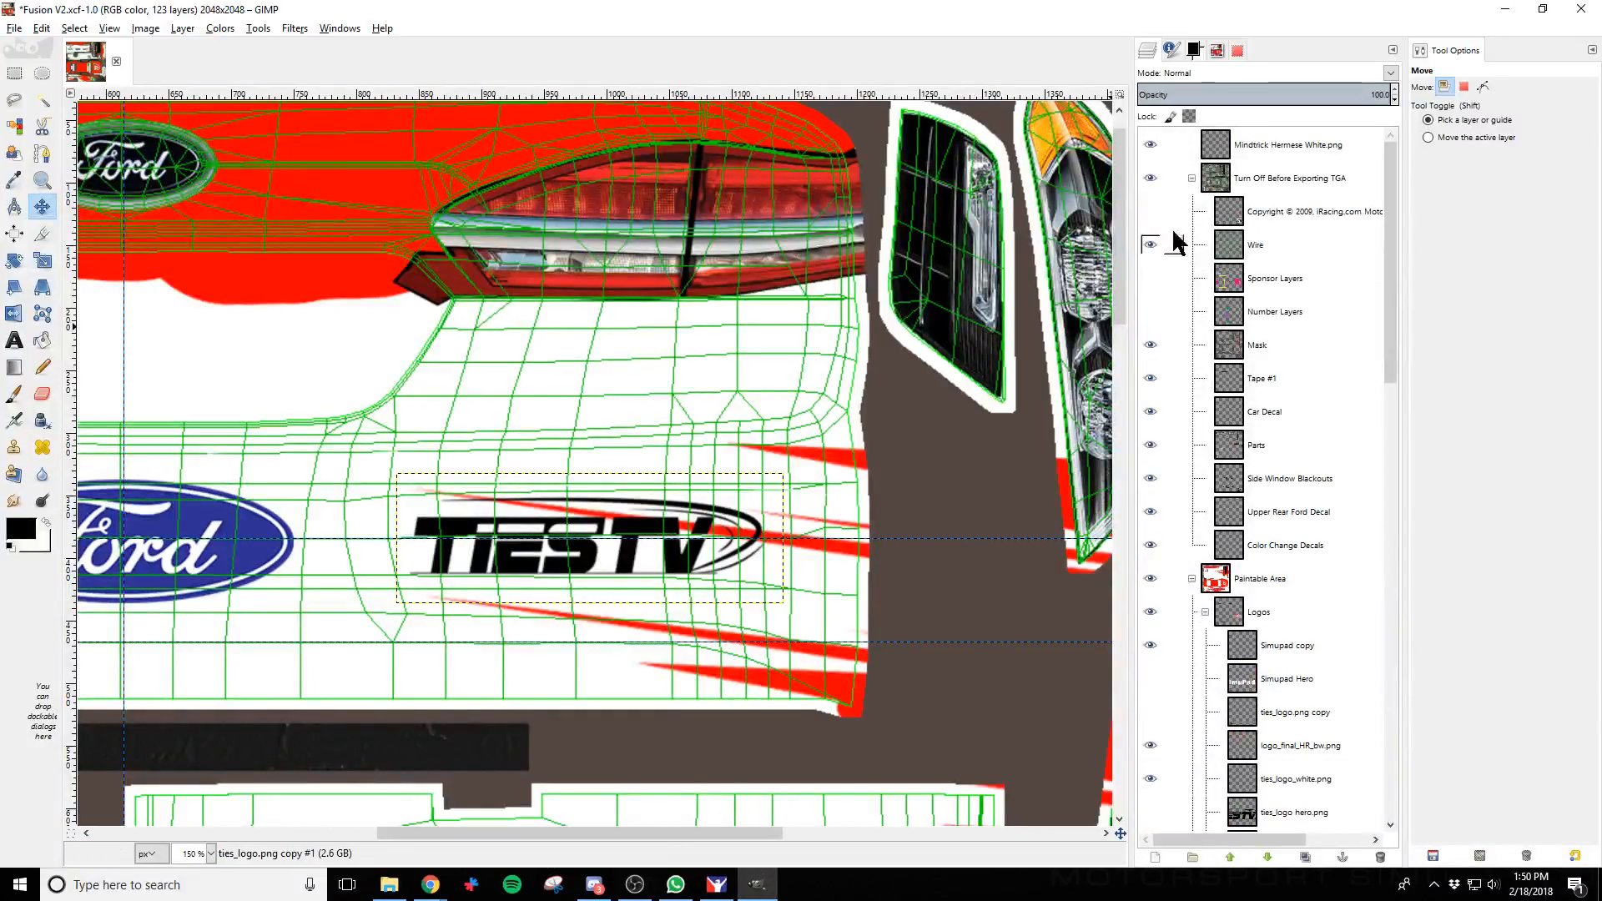
{"action": "left_click", "coordinate": [1148, 250]}
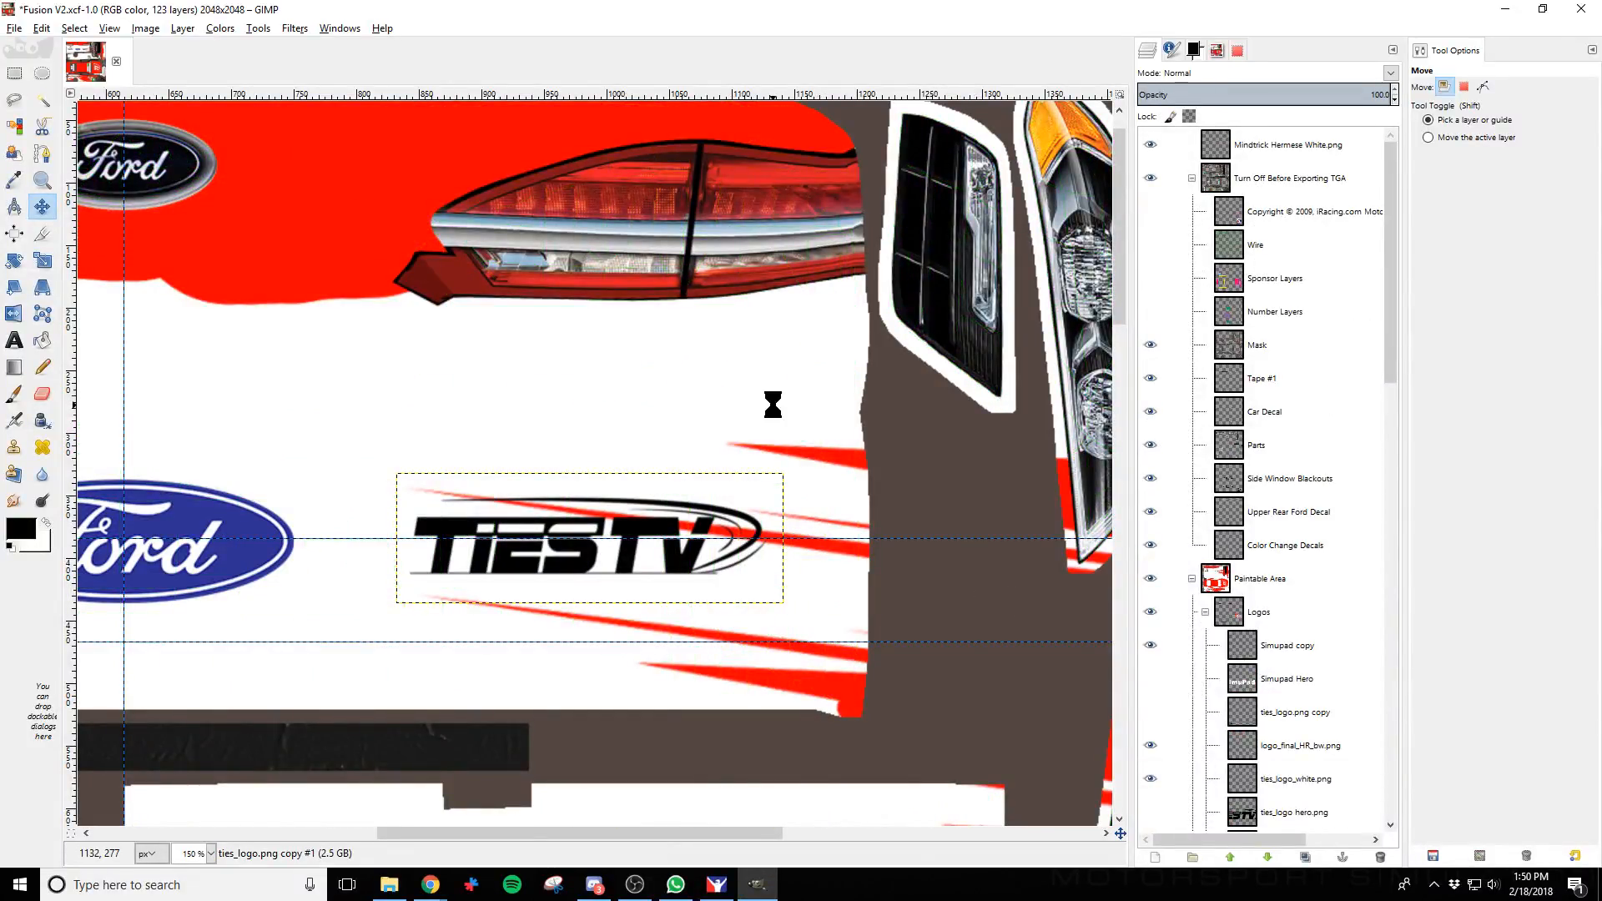
{"action": "key", "text": "alt+Tab"}
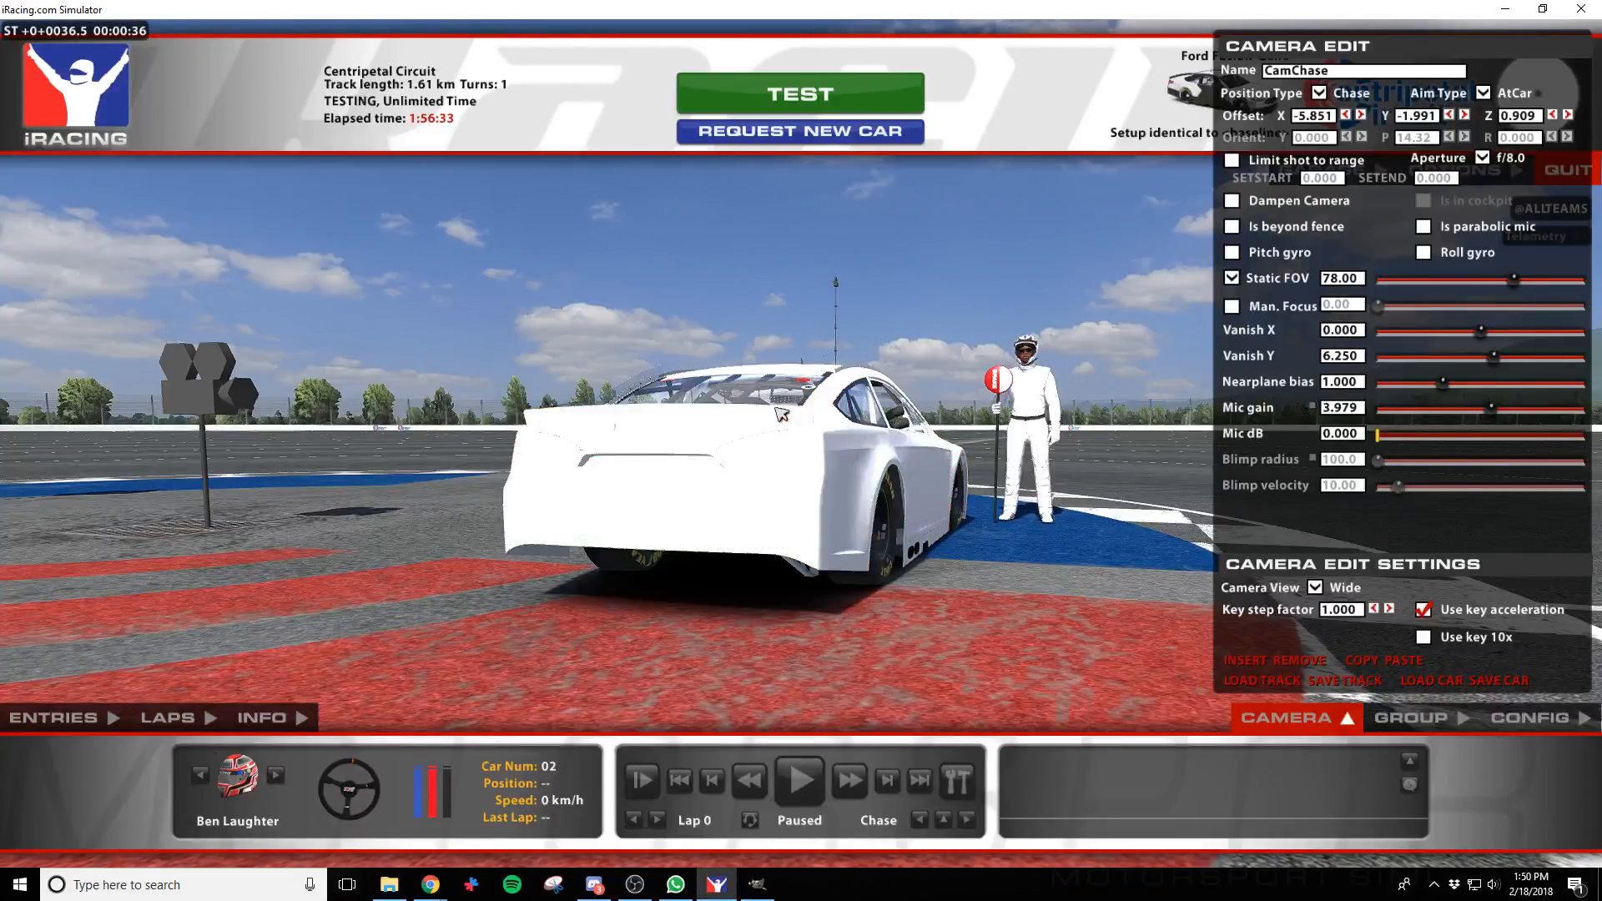
{"action": "key", "text": "d"}
{"action": "key", "text": "a"}
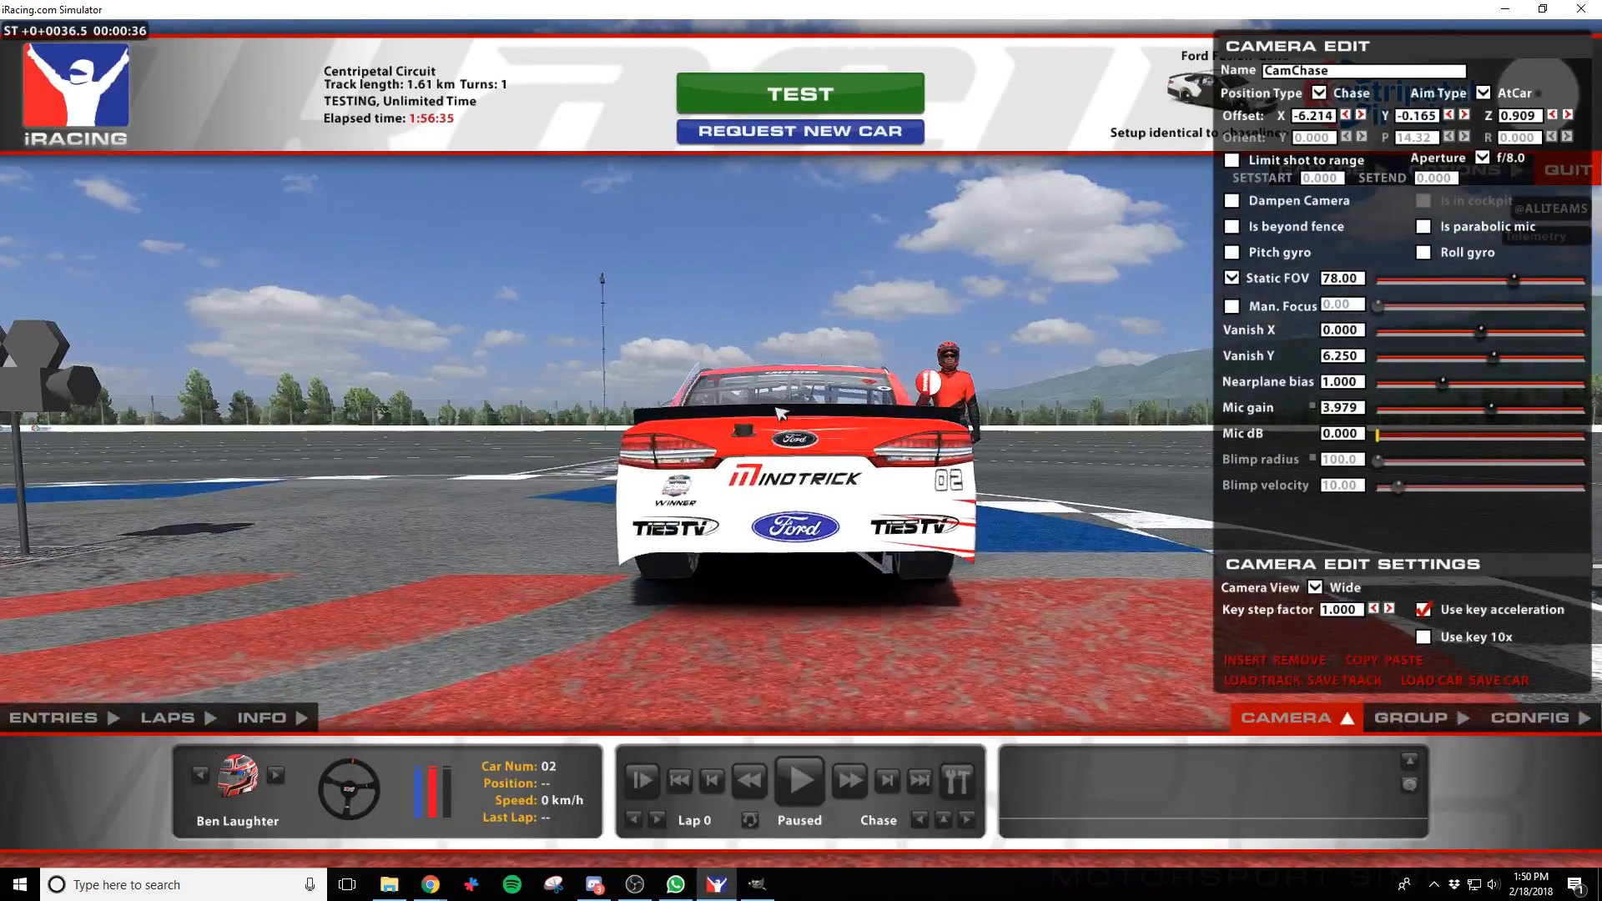
{"action": "key", "text": "d"}
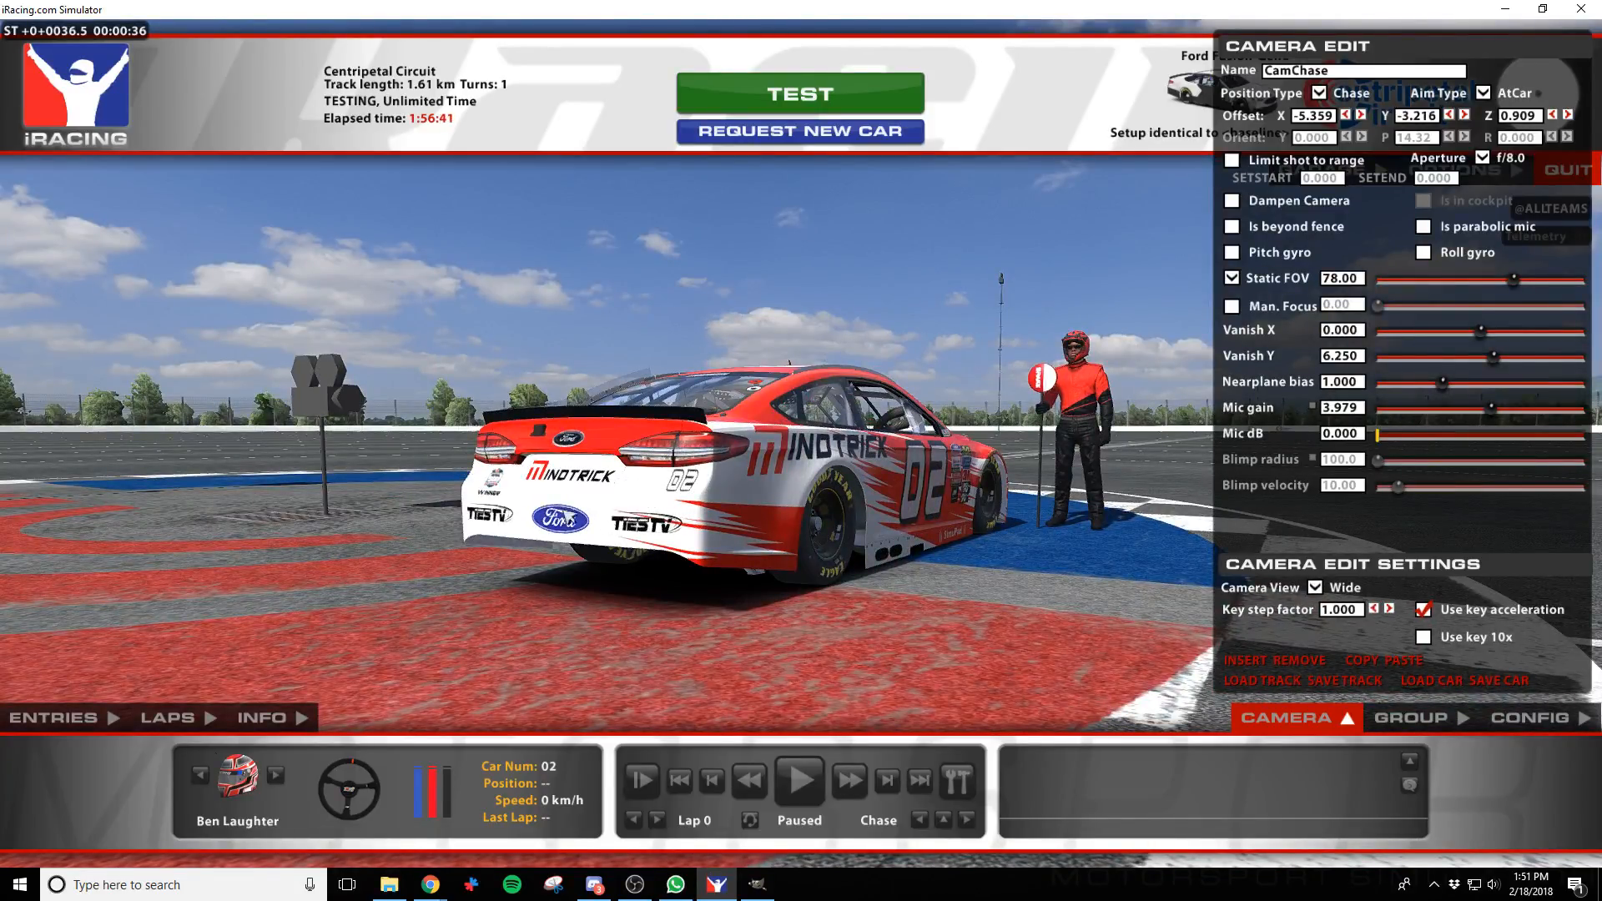
Leave iRacing and bring the Fusion V2.xcf livery back up in GIMP
{"action": "key", "text": "alt+Tab"}
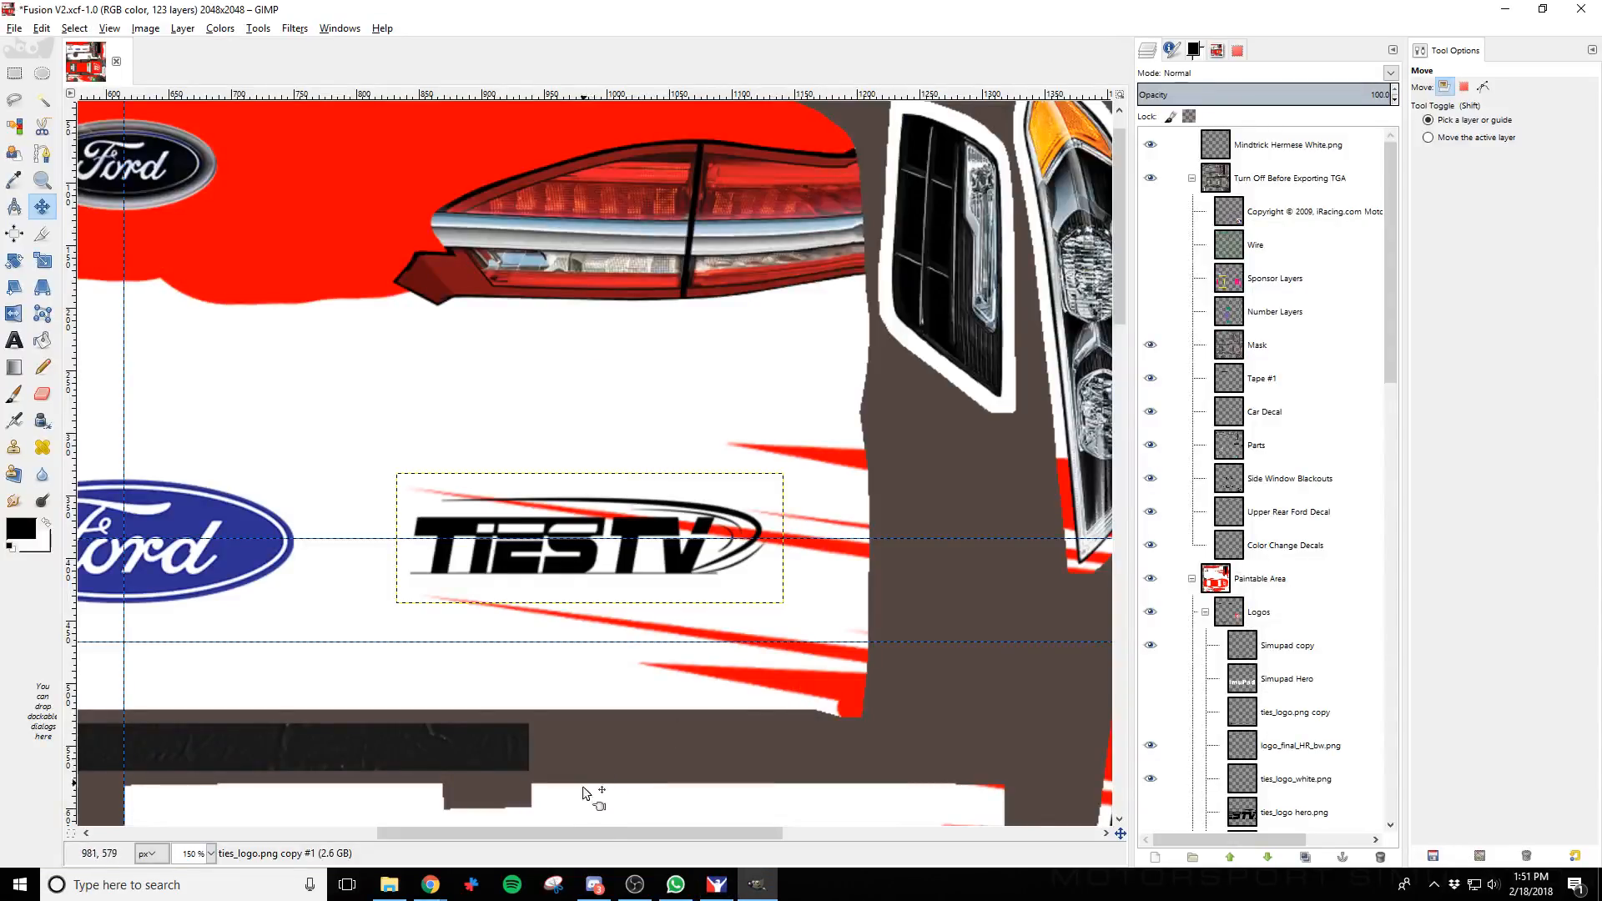
Add a new layer named 'License Plate low opacity' inside the Graphics layer group
{"action": "left_click_drag", "start_coordinate": [610, 833], "coordinate": [1099, 866]}
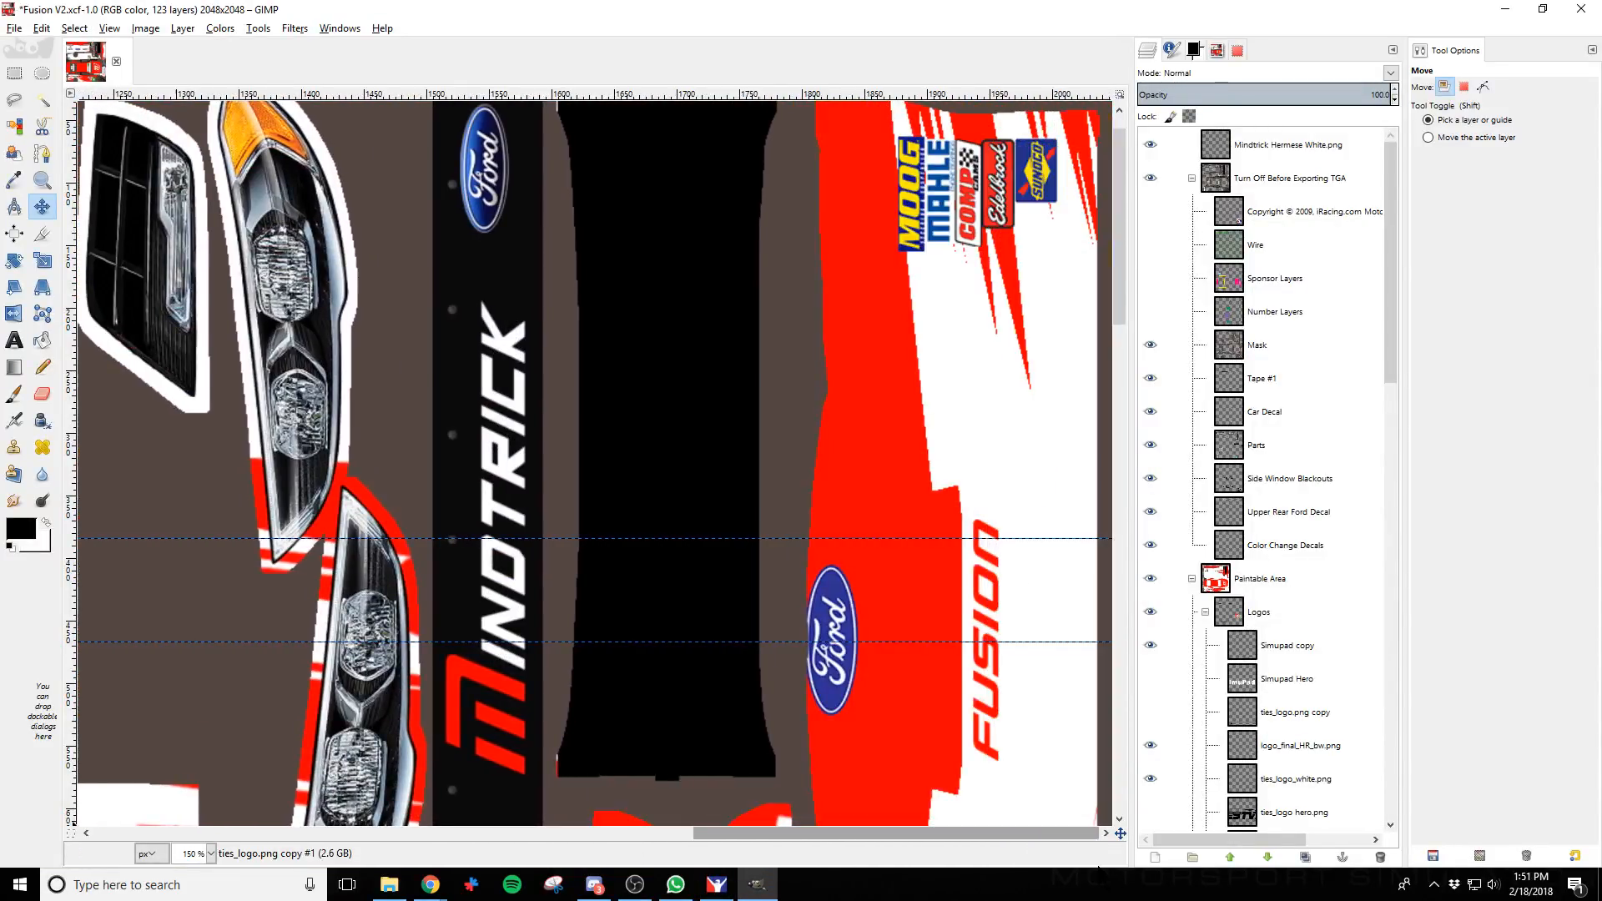
{"action": "scroll", "coordinate": [878, 655], "scroll_direction": "down", "scroll_amount": 10}
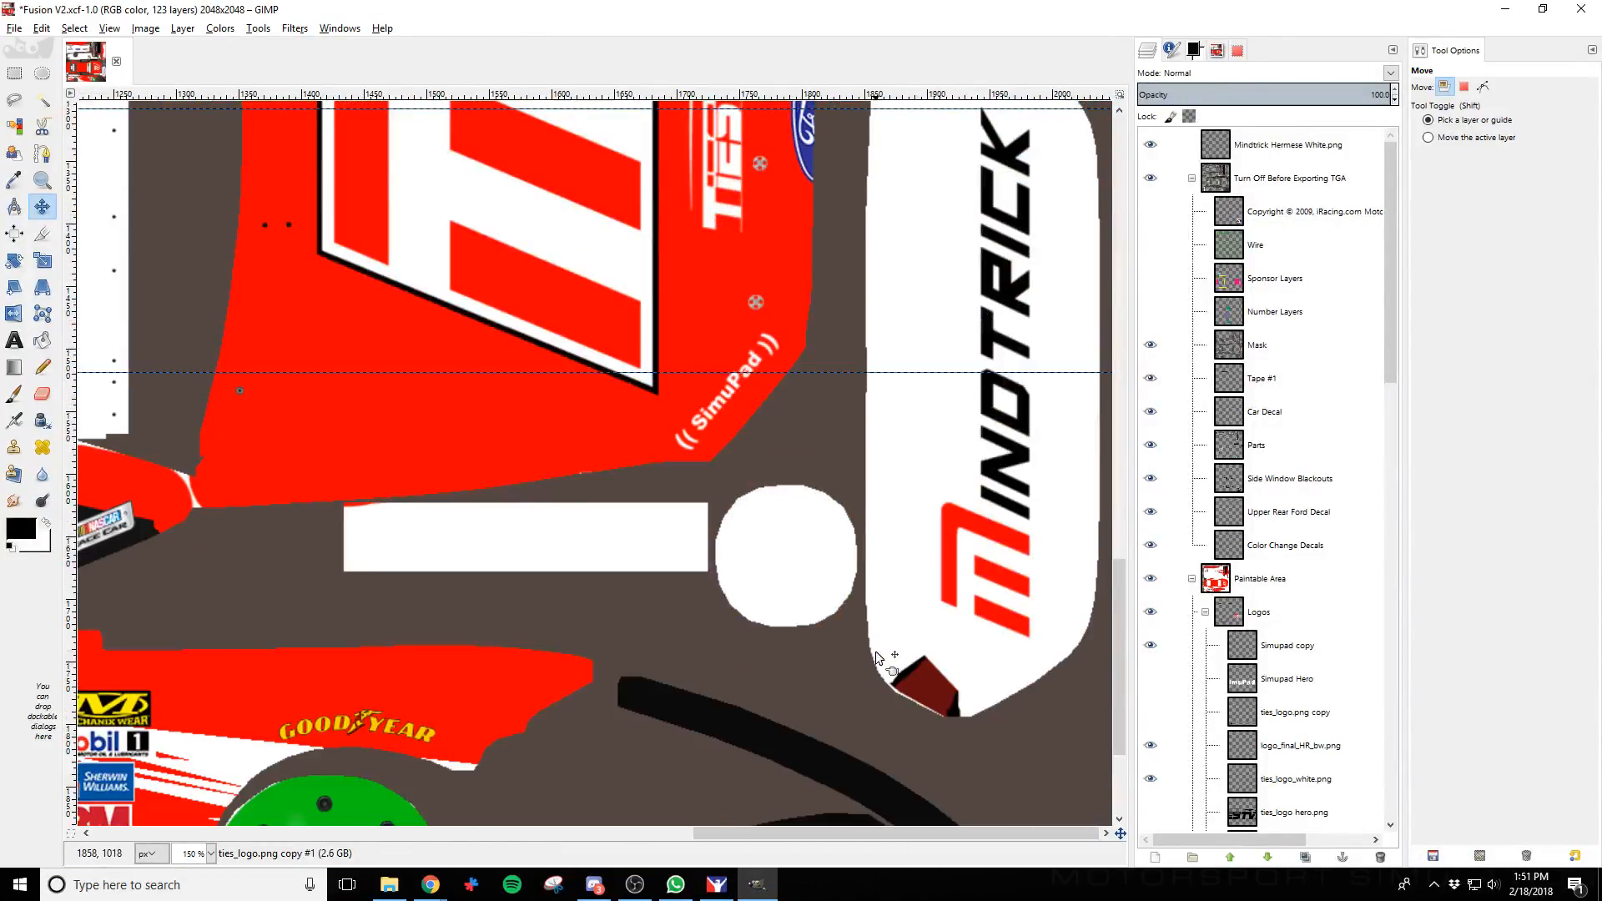
{"action": "scroll", "coordinate": [1244, 359], "scroll_direction": "down", "scroll_amount": 10}
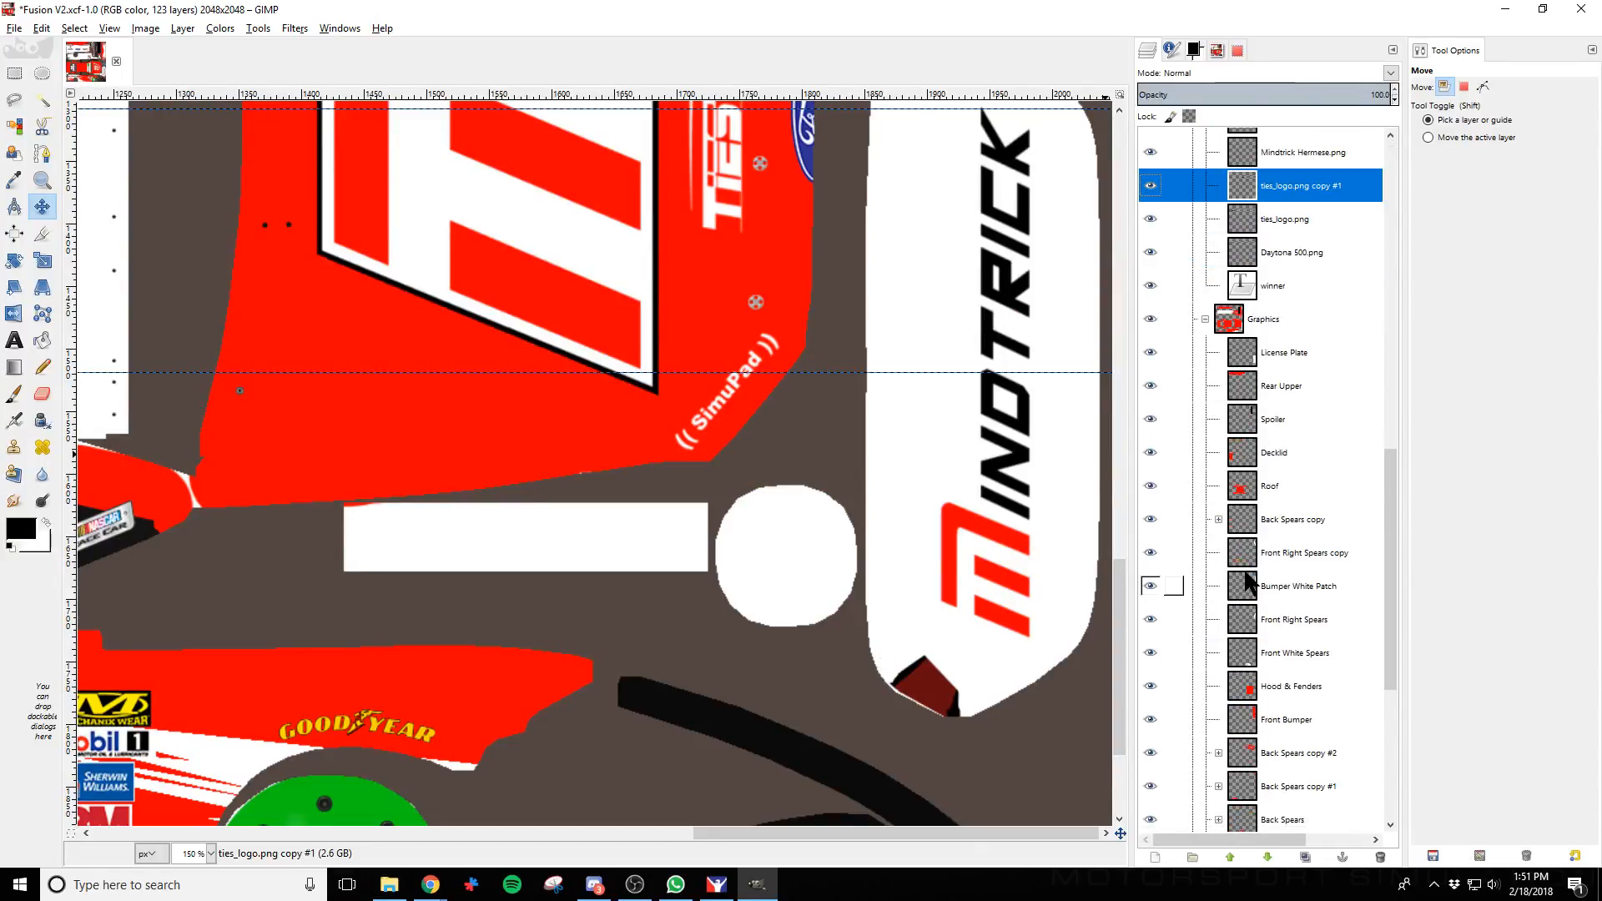
{"action": "left_click", "coordinate": [1307, 417]}
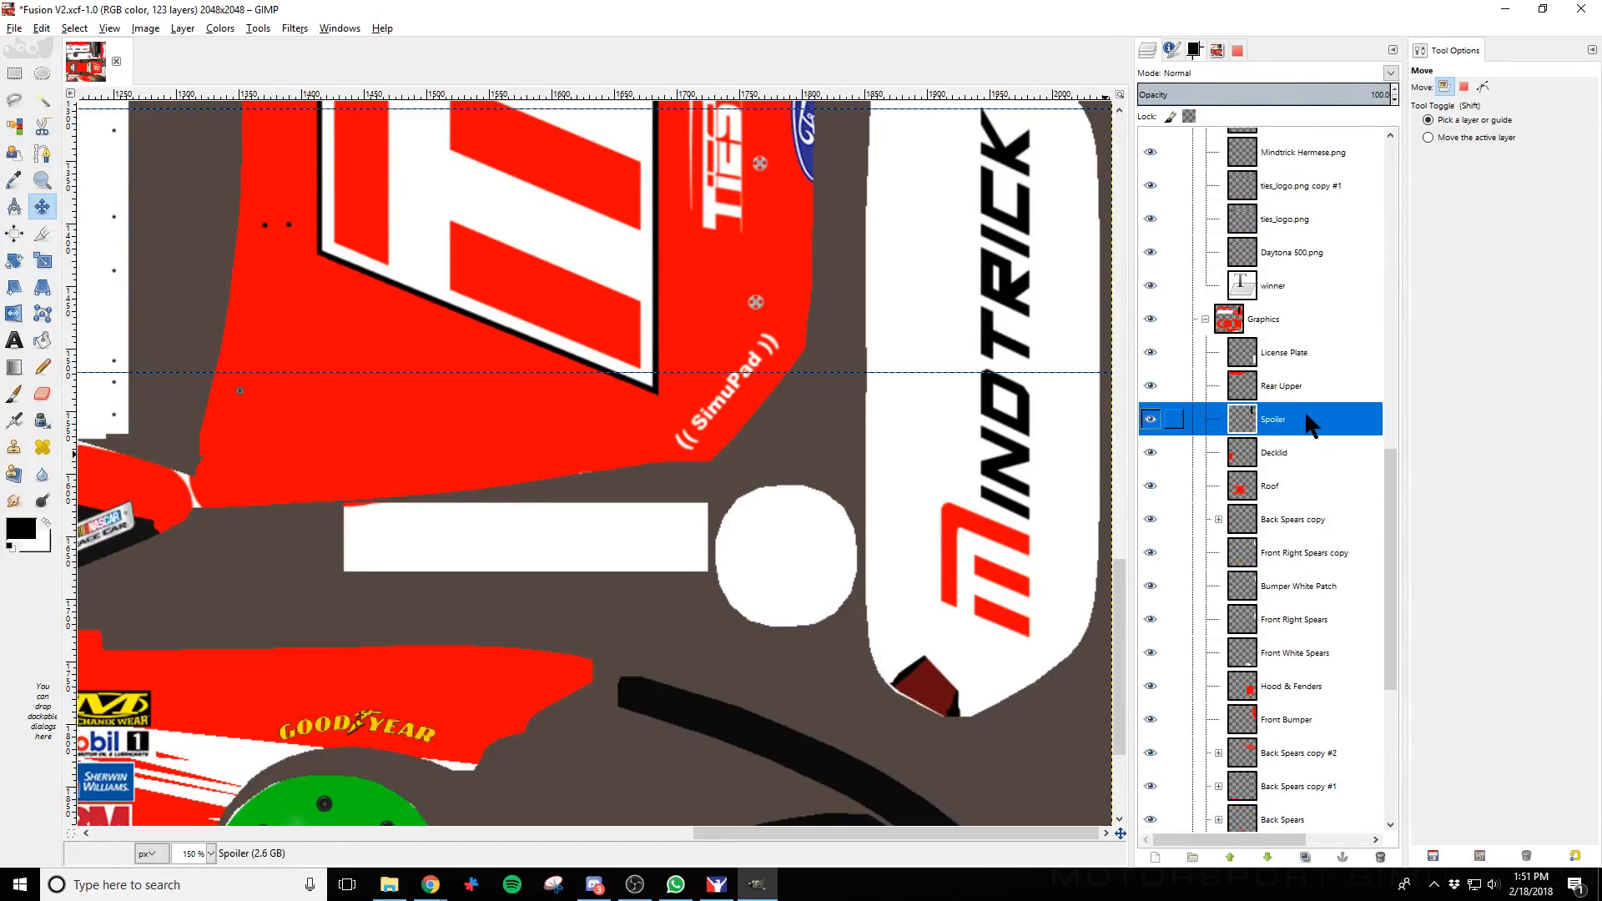
{"action": "scroll", "coordinate": [1310, 425], "scroll_direction": "down", "scroll_amount": 3}
{"action": "scroll", "coordinate": [1316, 442], "scroll_direction": "up", "scroll_amount": 8}
{"action": "left_click", "coordinate": [1294, 549]}
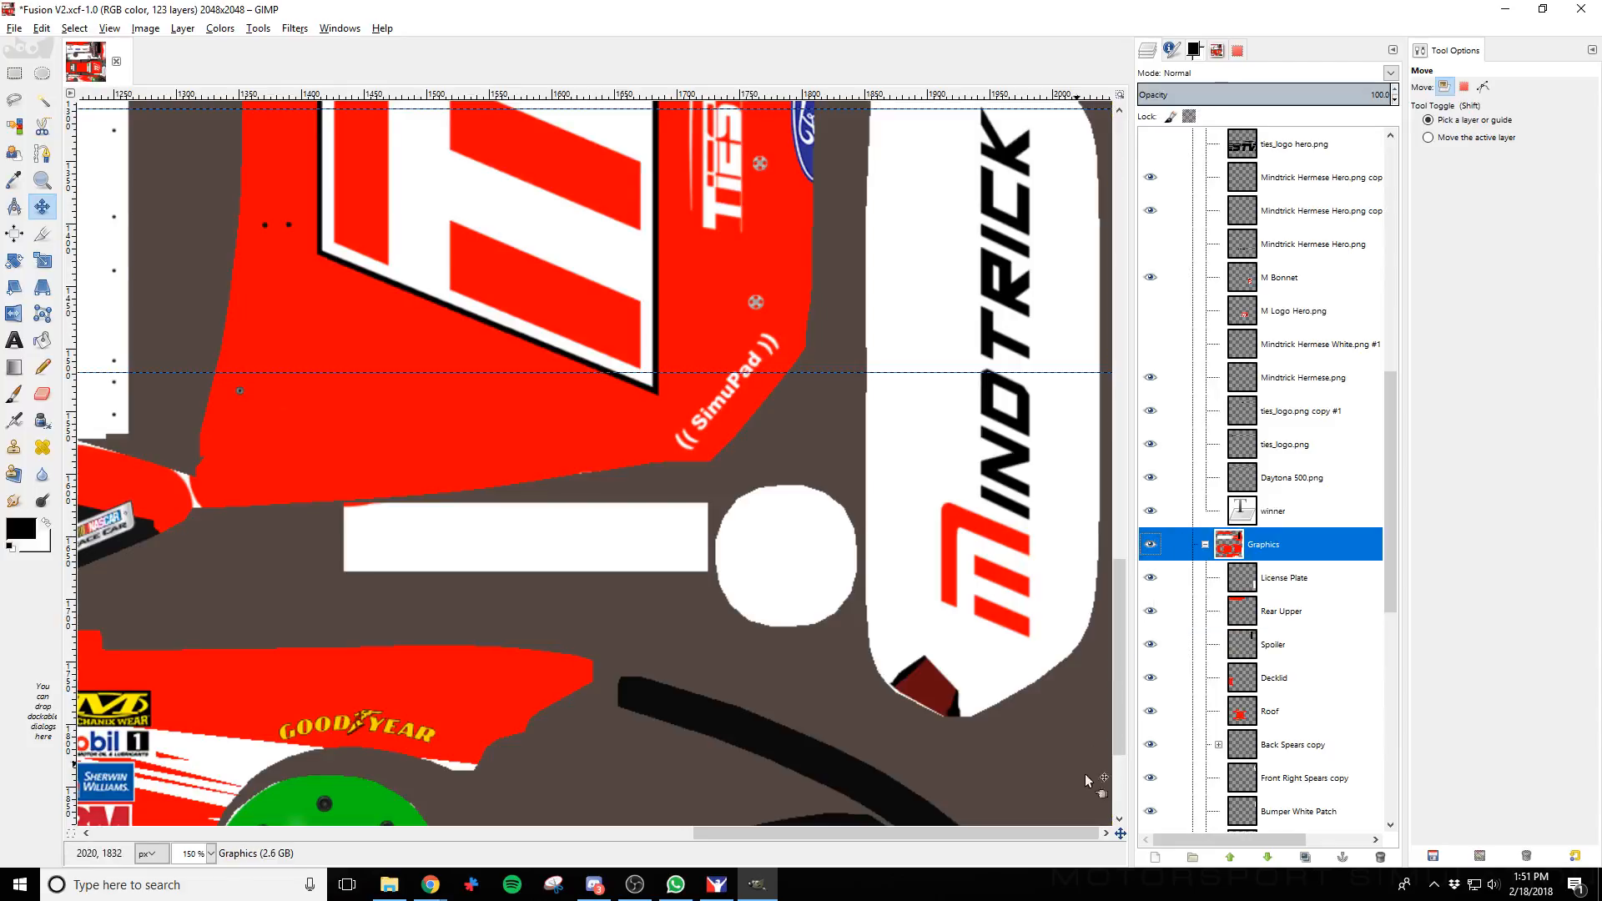
{"action": "left_click", "coordinate": [1155, 857]}
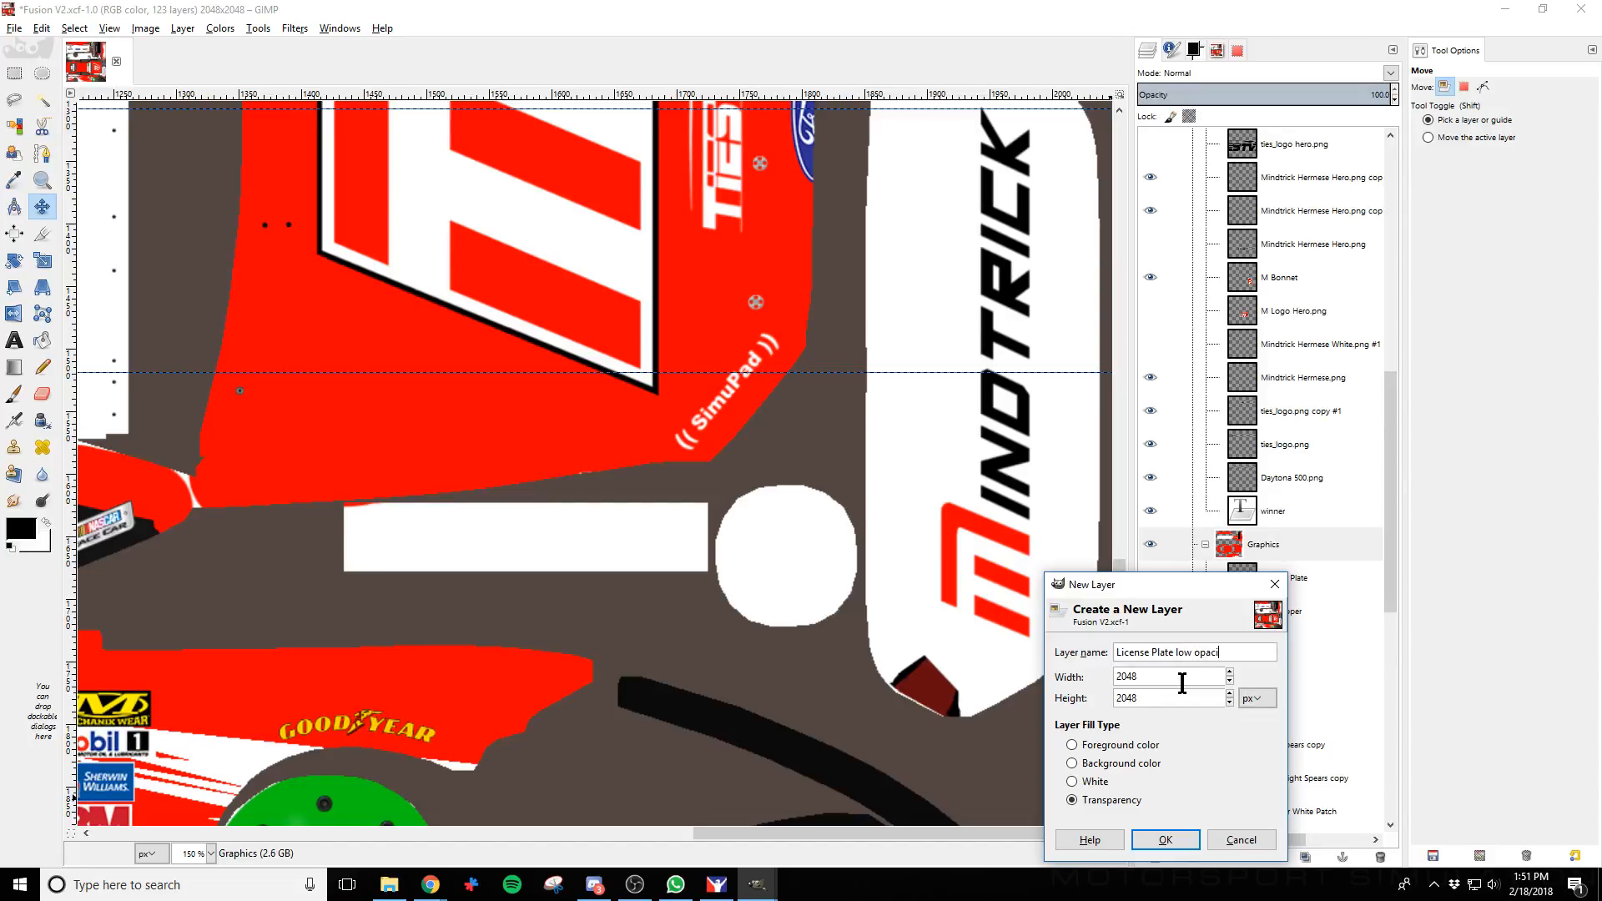
{"action": "key", "text": "Return"}
Wash the MINDTRICK panel grey with a size-292 brush at ~26% opacity, then reload in iRacing
{"action": "scroll", "coordinate": [855, 638], "scroll_direction": "down", "scroll_amount": 3}
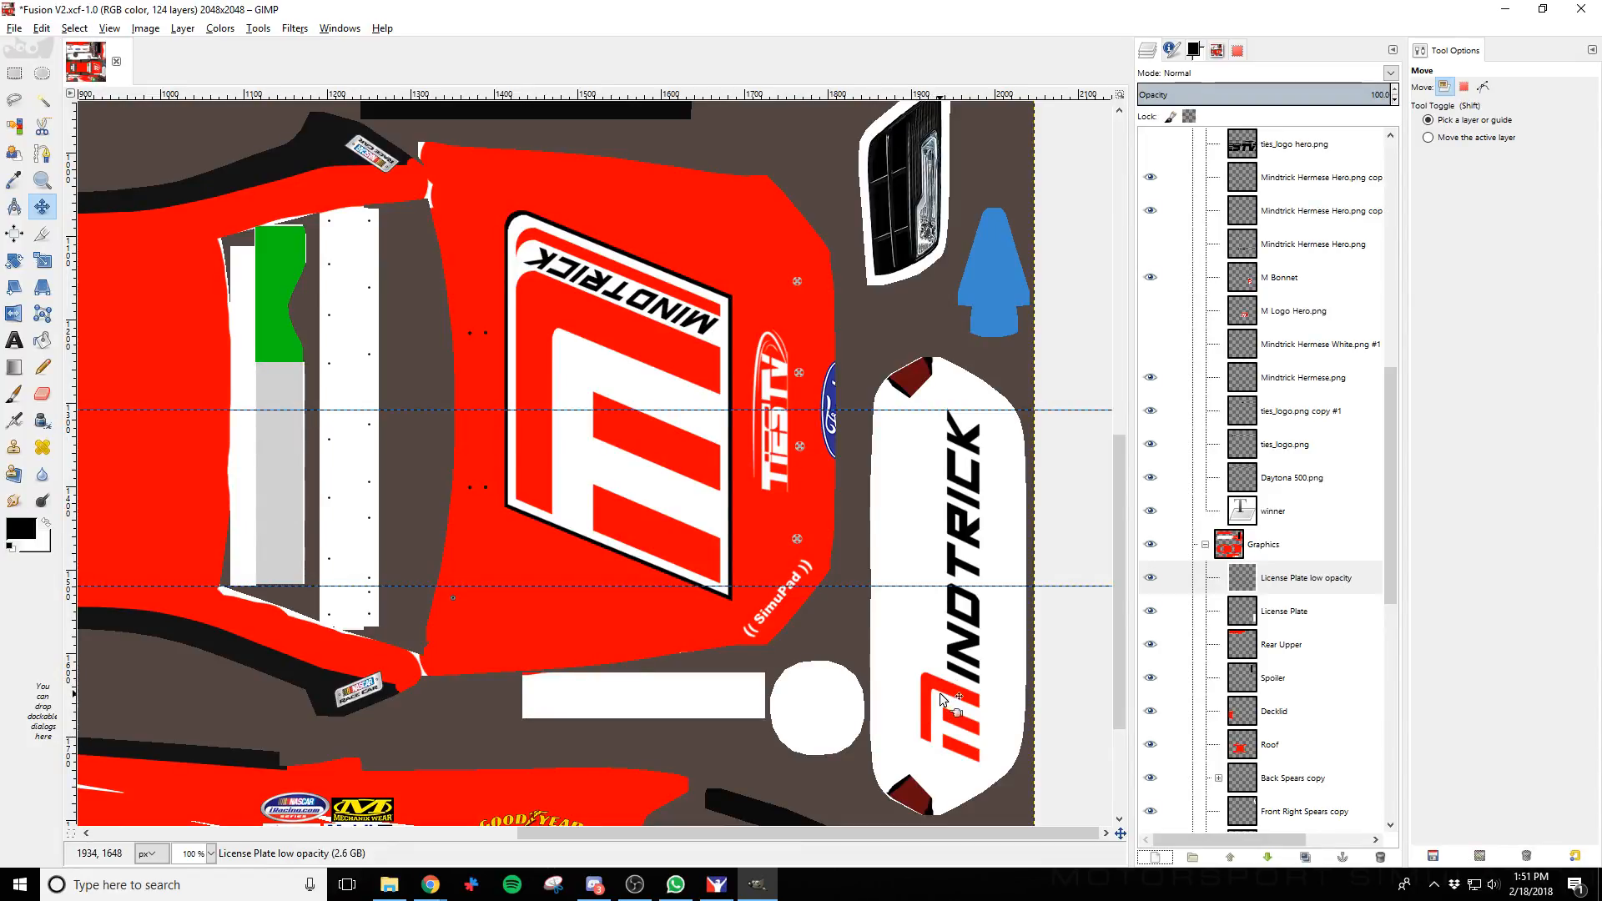
{"action": "key", "text": "p"}
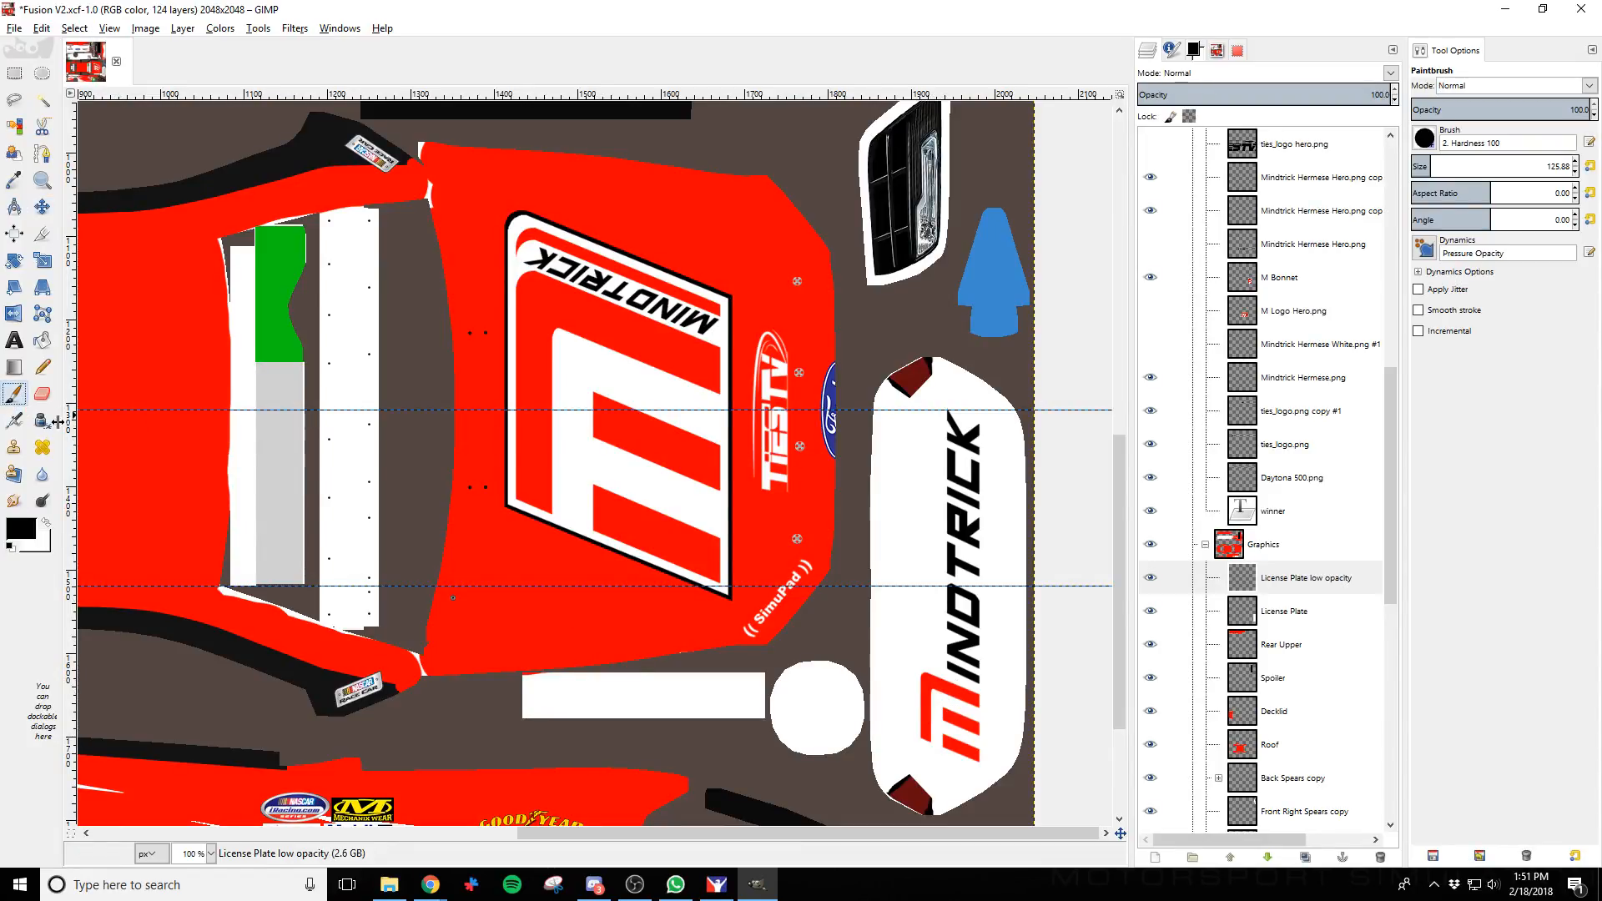
{"action": "left_click_drag", "start_coordinate": [1573, 110], "coordinate": [1461, 110]}
{"action": "left_click_drag", "start_coordinate": [938, 413], "coordinate": [908, 623]}
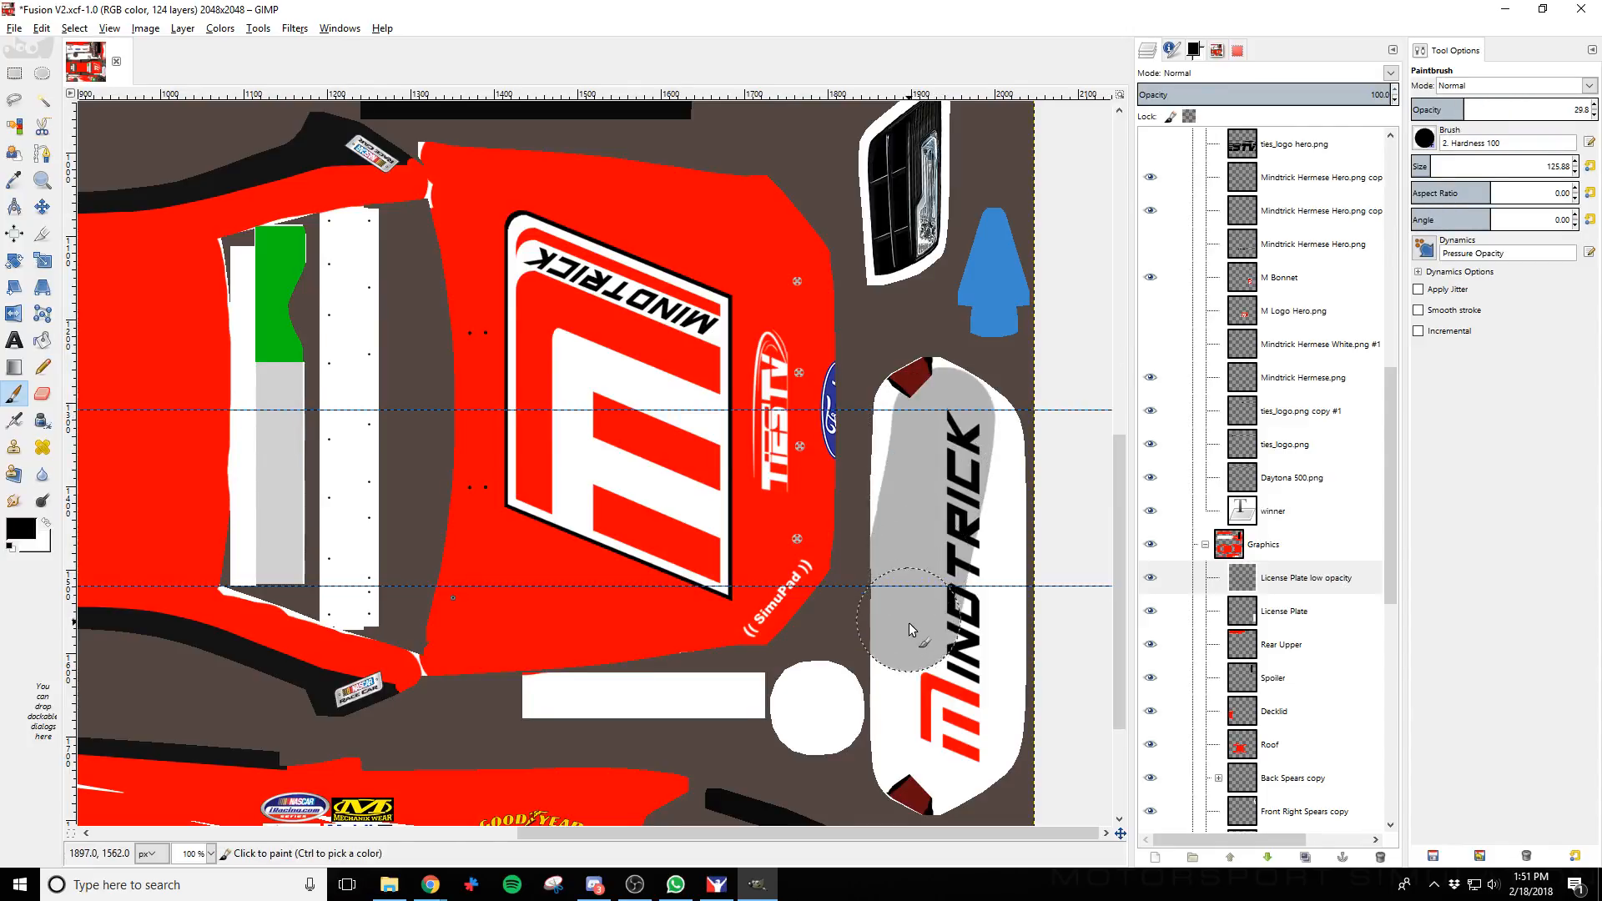
{"action": "key", "text": "ctrl+z"}
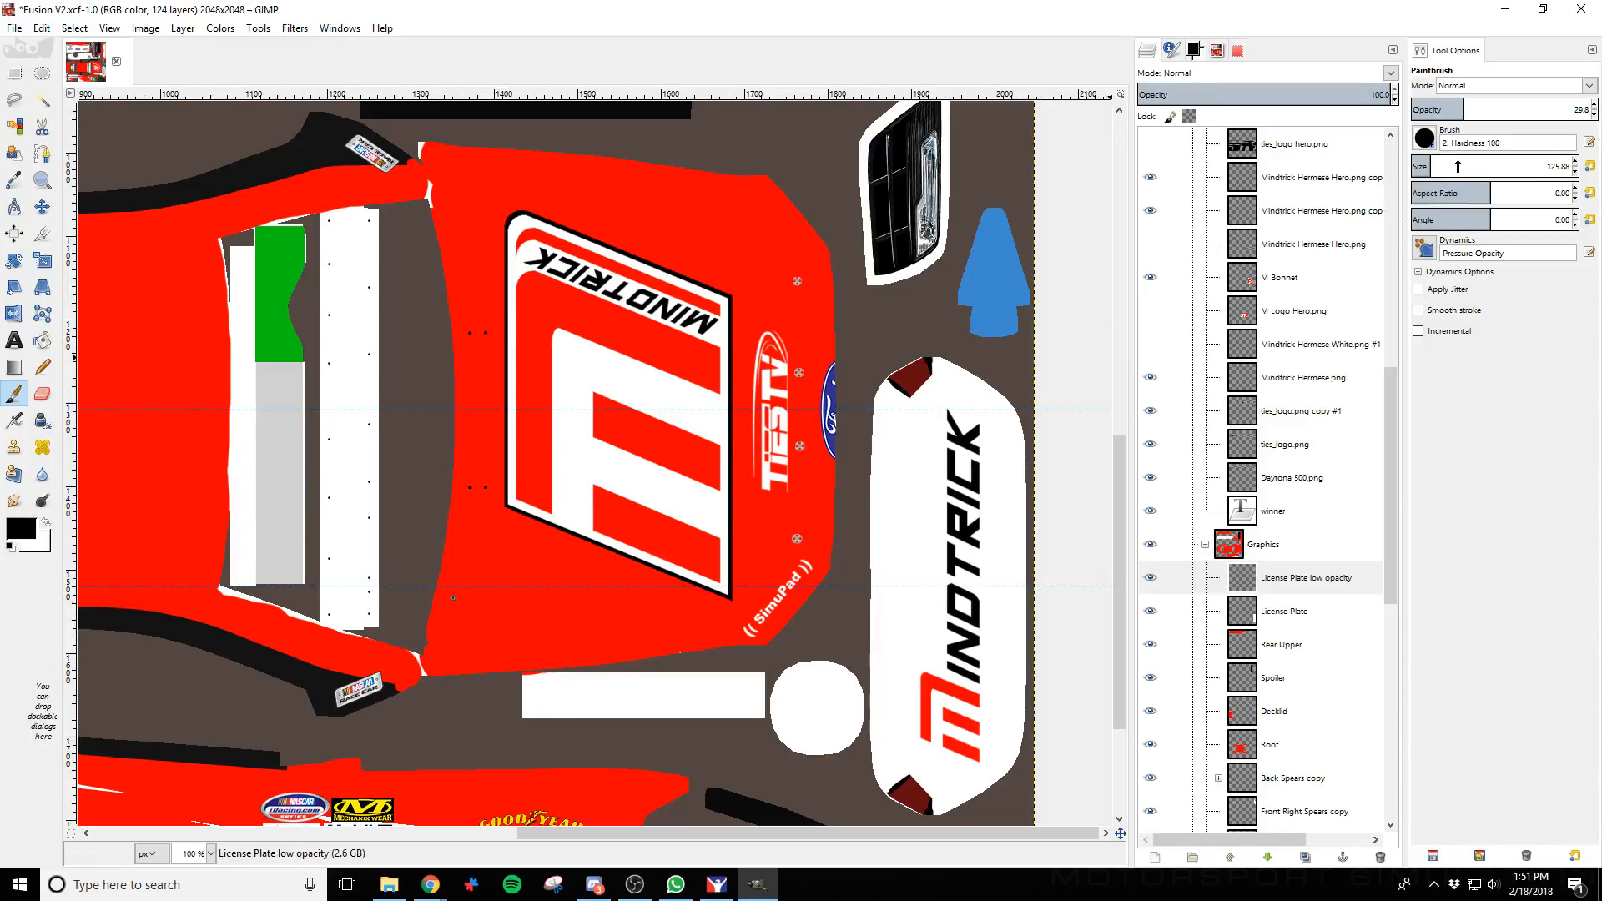
{"action": "left_click_drag", "start_coordinate": [1458, 167], "coordinate": [1462, 167]}
{"action": "left_click_drag", "start_coordinate": [984, 392], "coordinate": [958, 699]}
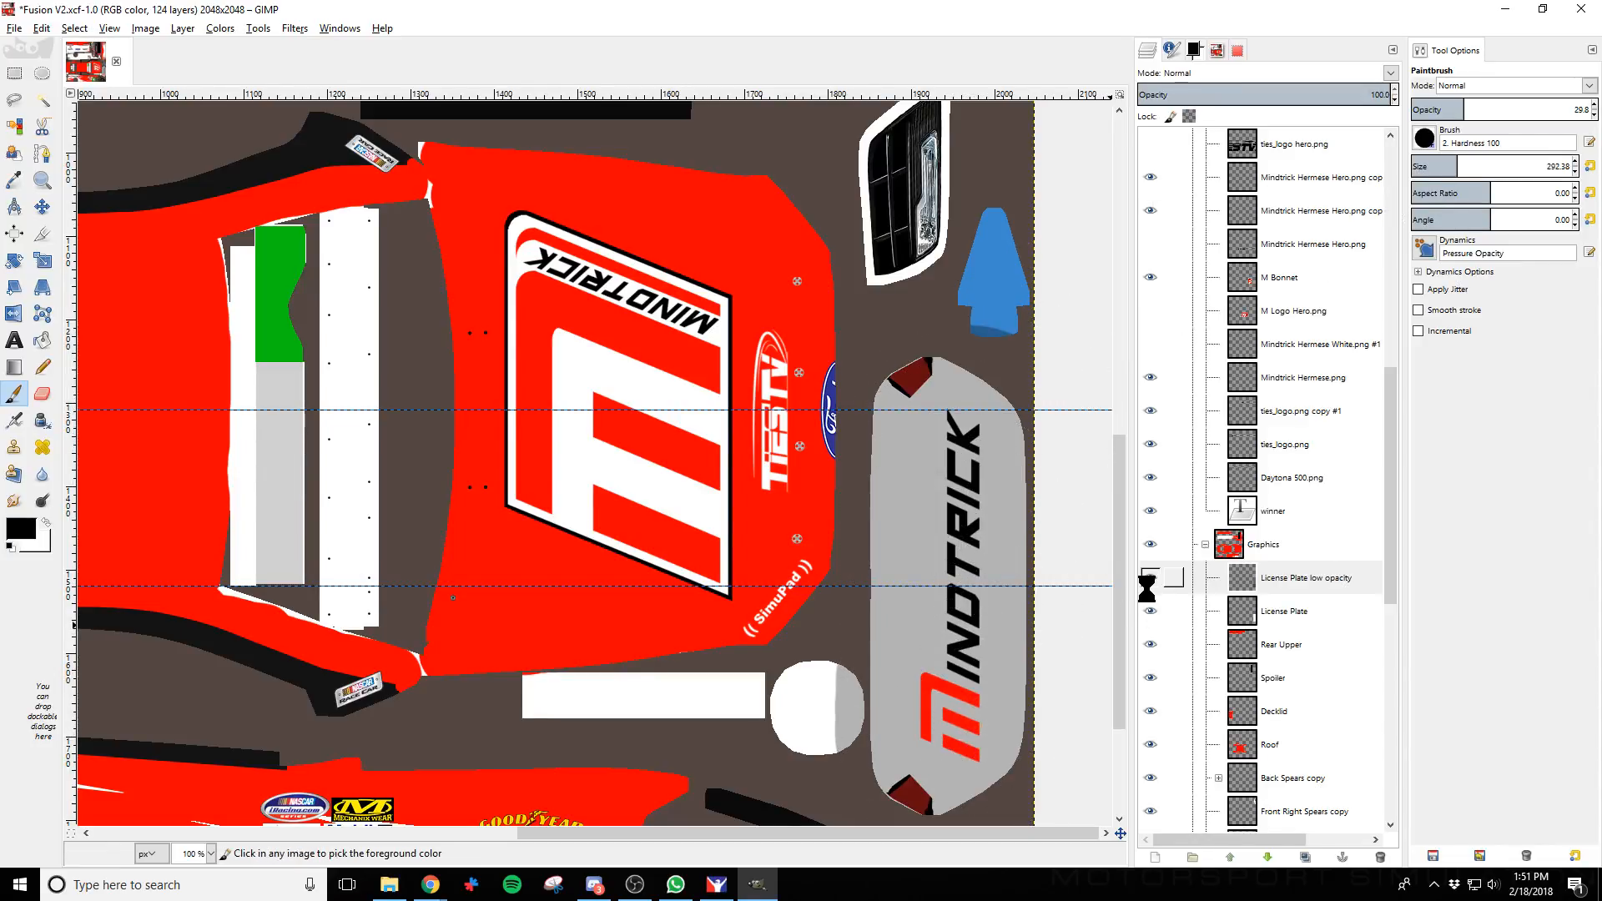
{"action": "key", "text": "alt+Tab"}
{"action": "key", "text": "ctrl+r"}
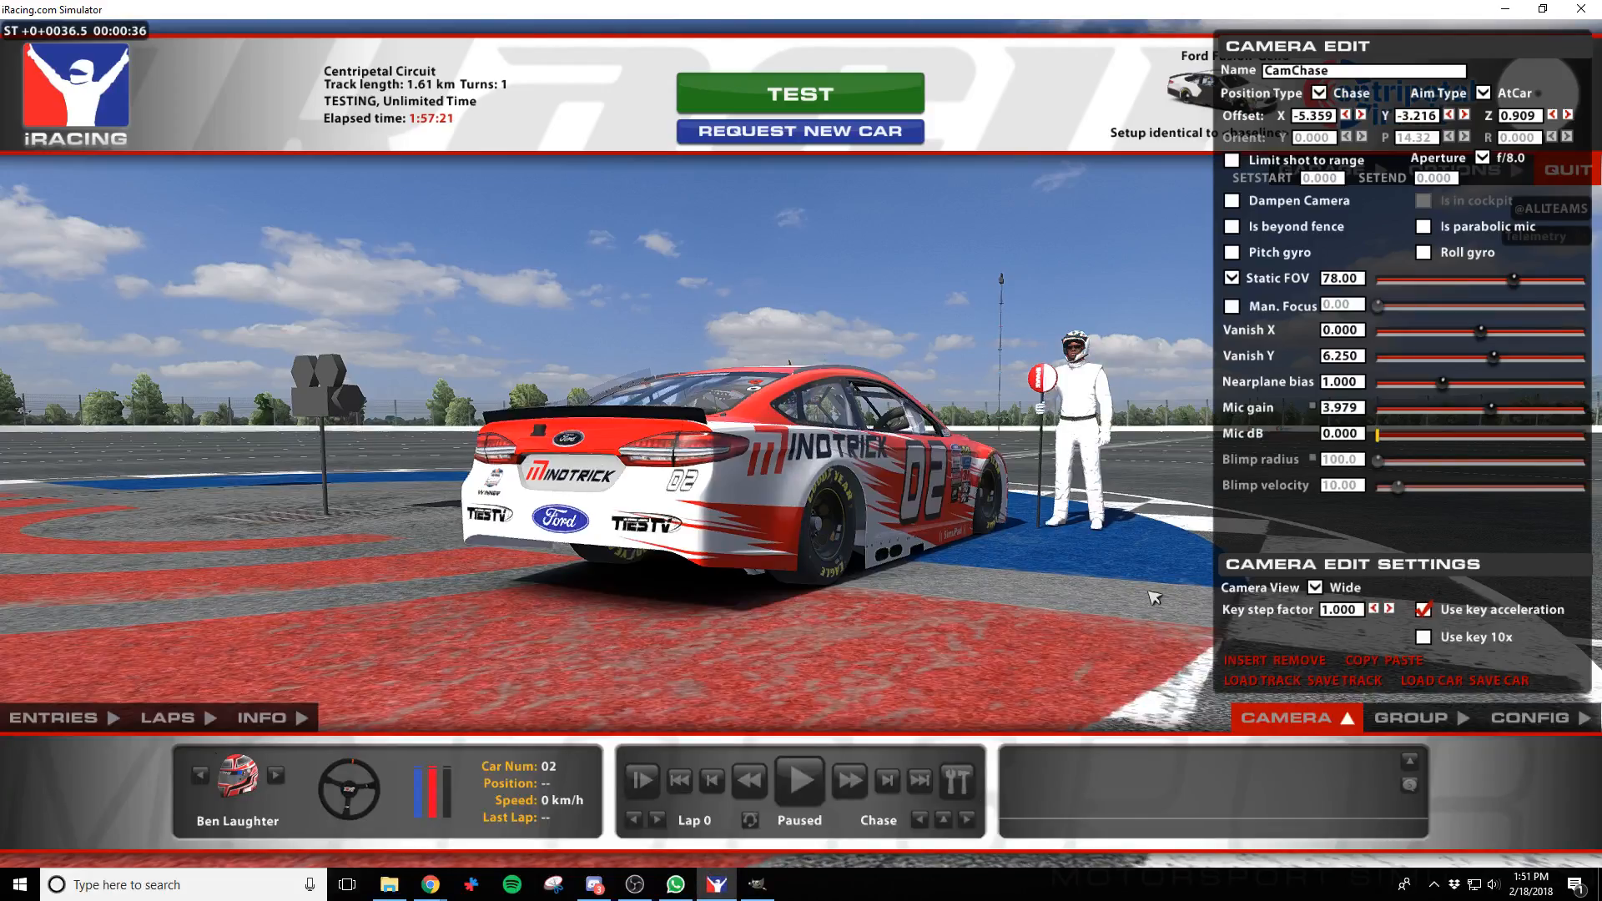
Orbit the iRacing camera behind the car to inspect the grey-shaded MINDTRICK panel, then return to GIMP
{"action": "key", "text": "a"}
{"action": "key", "text": "a"}
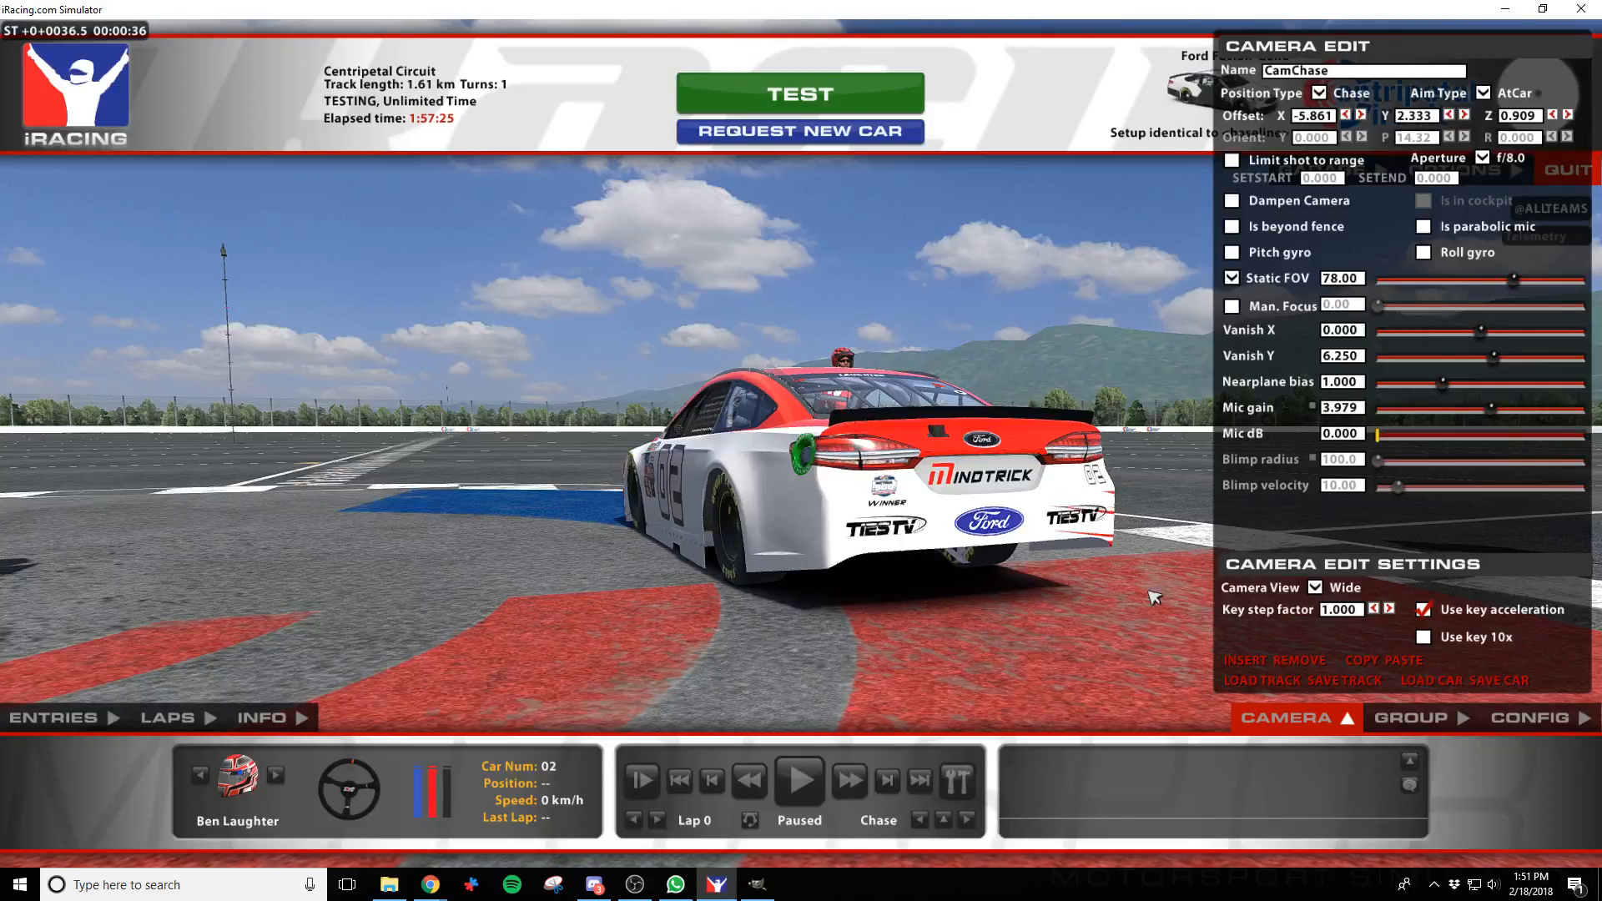
{"action": "key", "text": "d"}
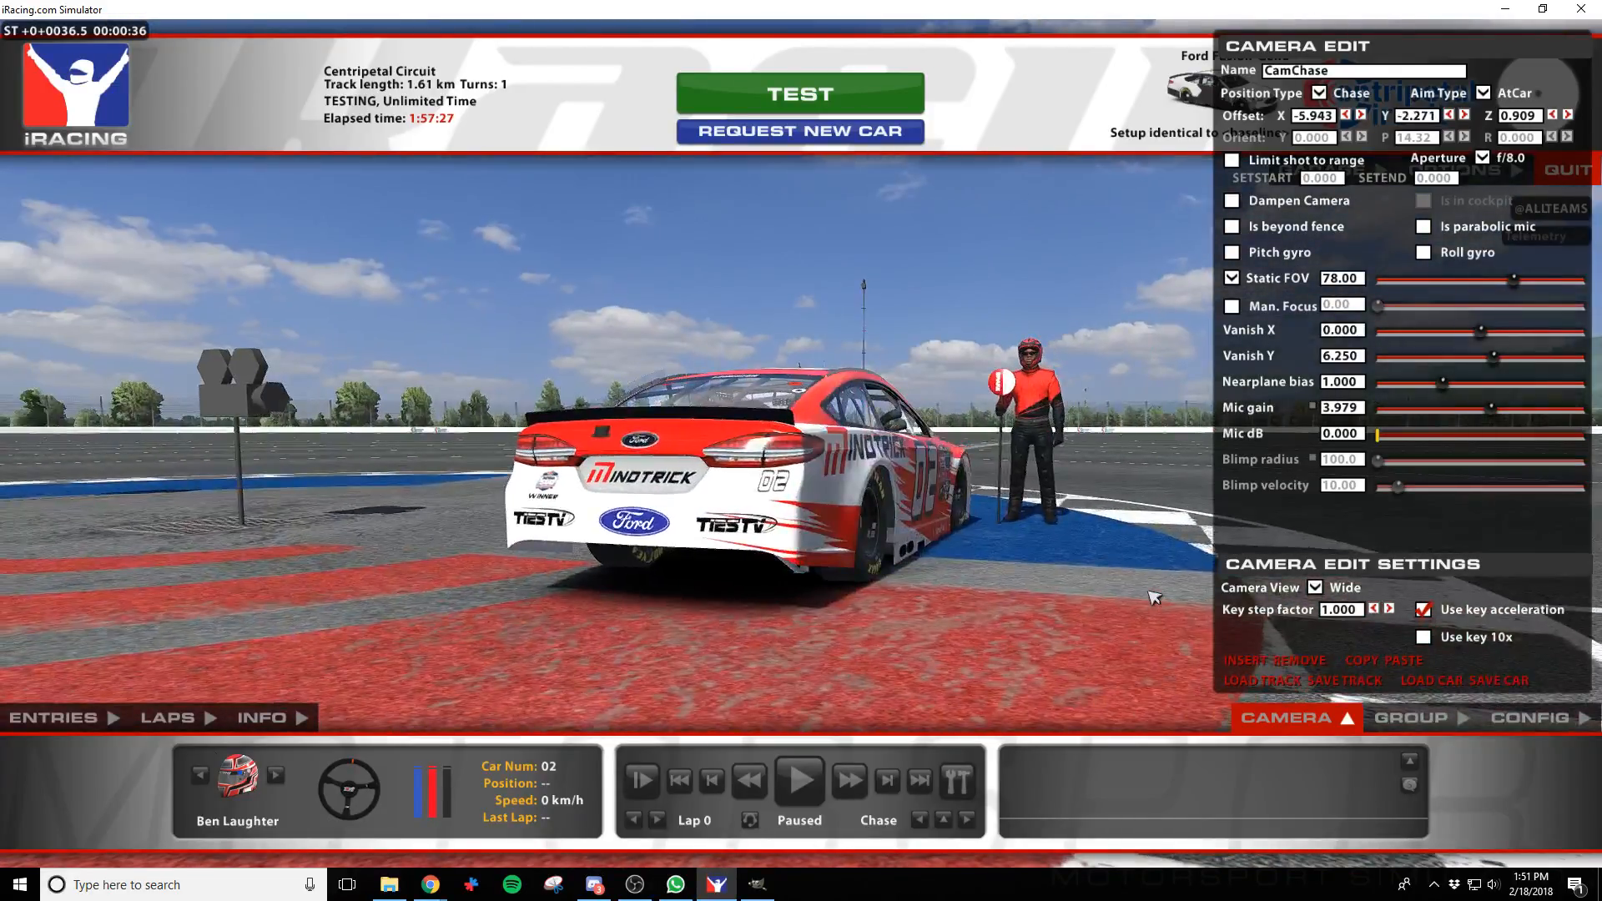
{"action": "key", "text": "d"}
{"action": "key", "text": "a"}
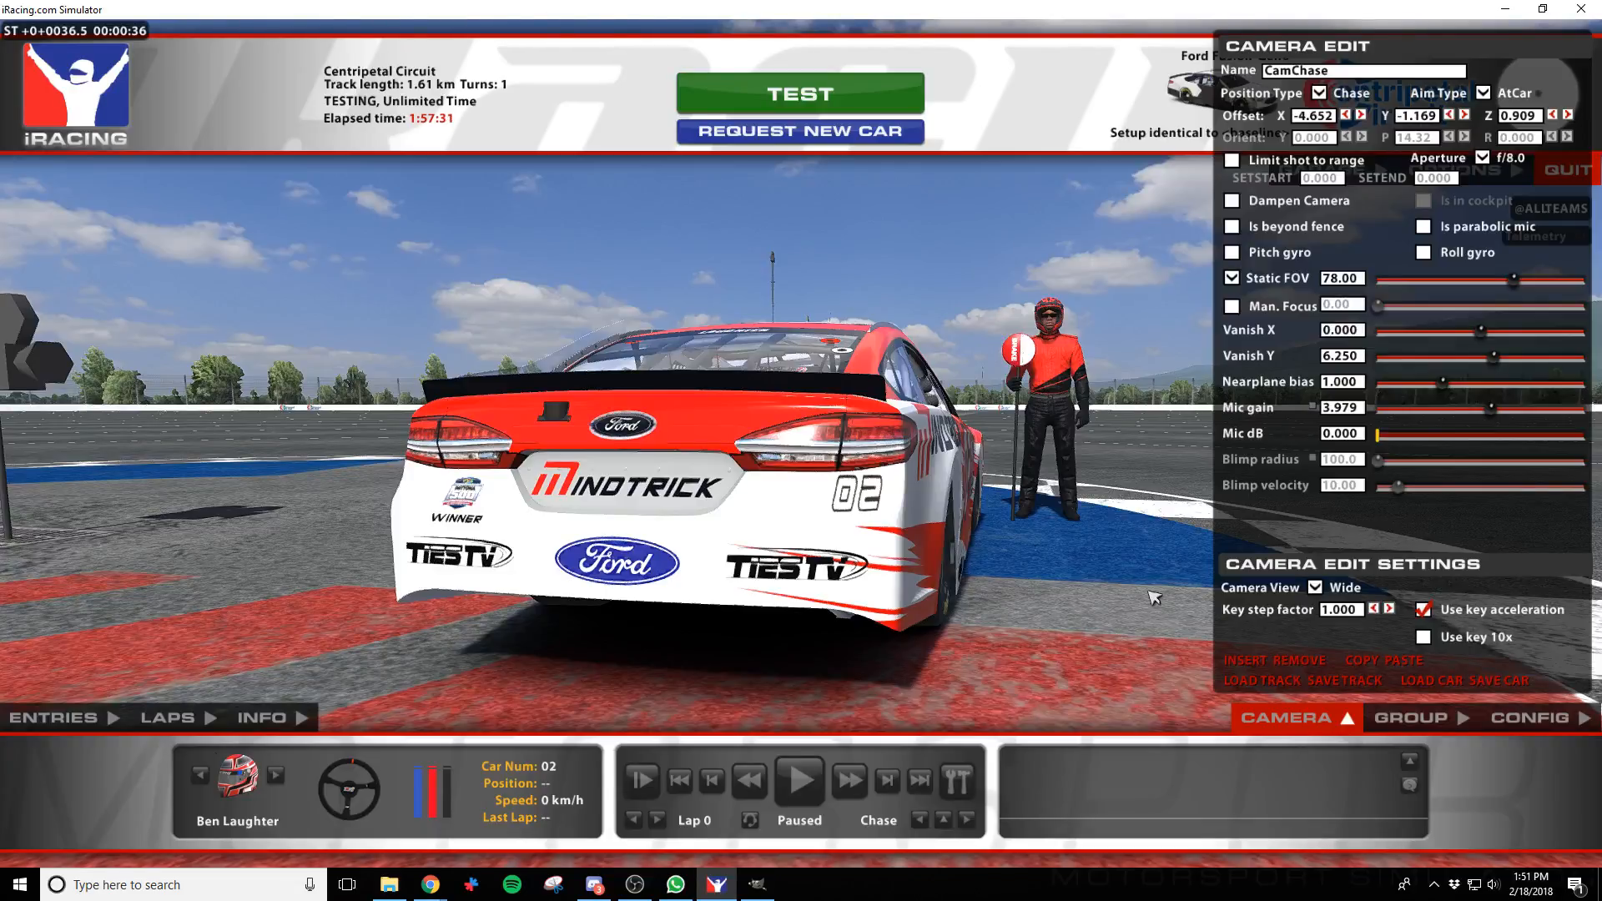
{"action": "key", "text": "d"}
{"action": "key", "text": "a"}
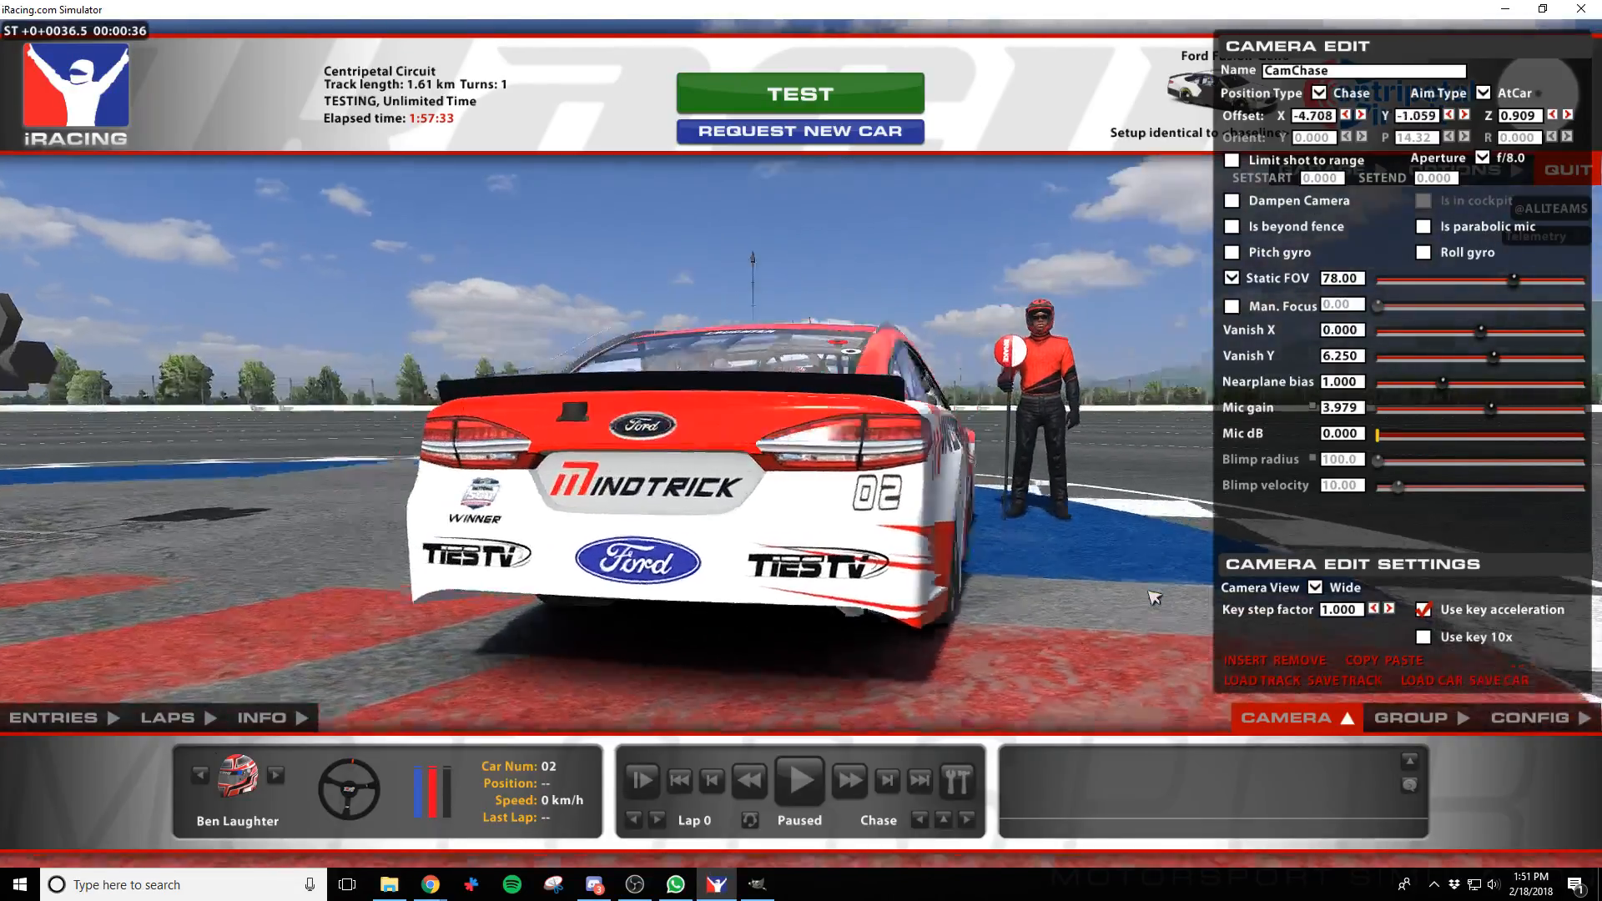
{"action": "key", "text": "a"}
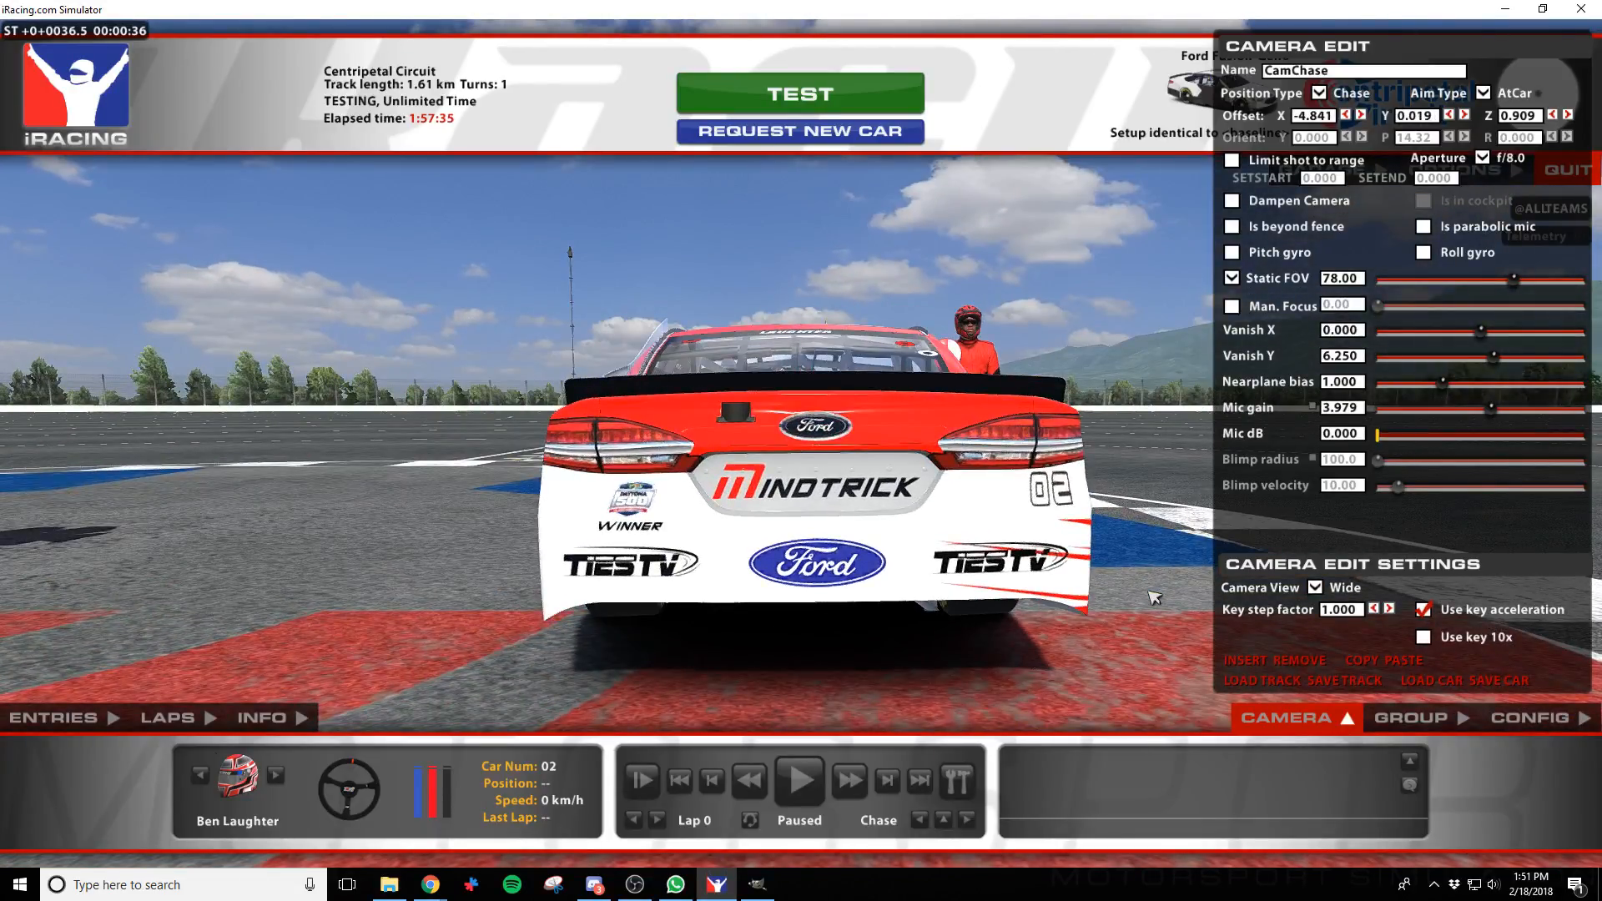
{"action": "key", "text": "alt+Tab"}
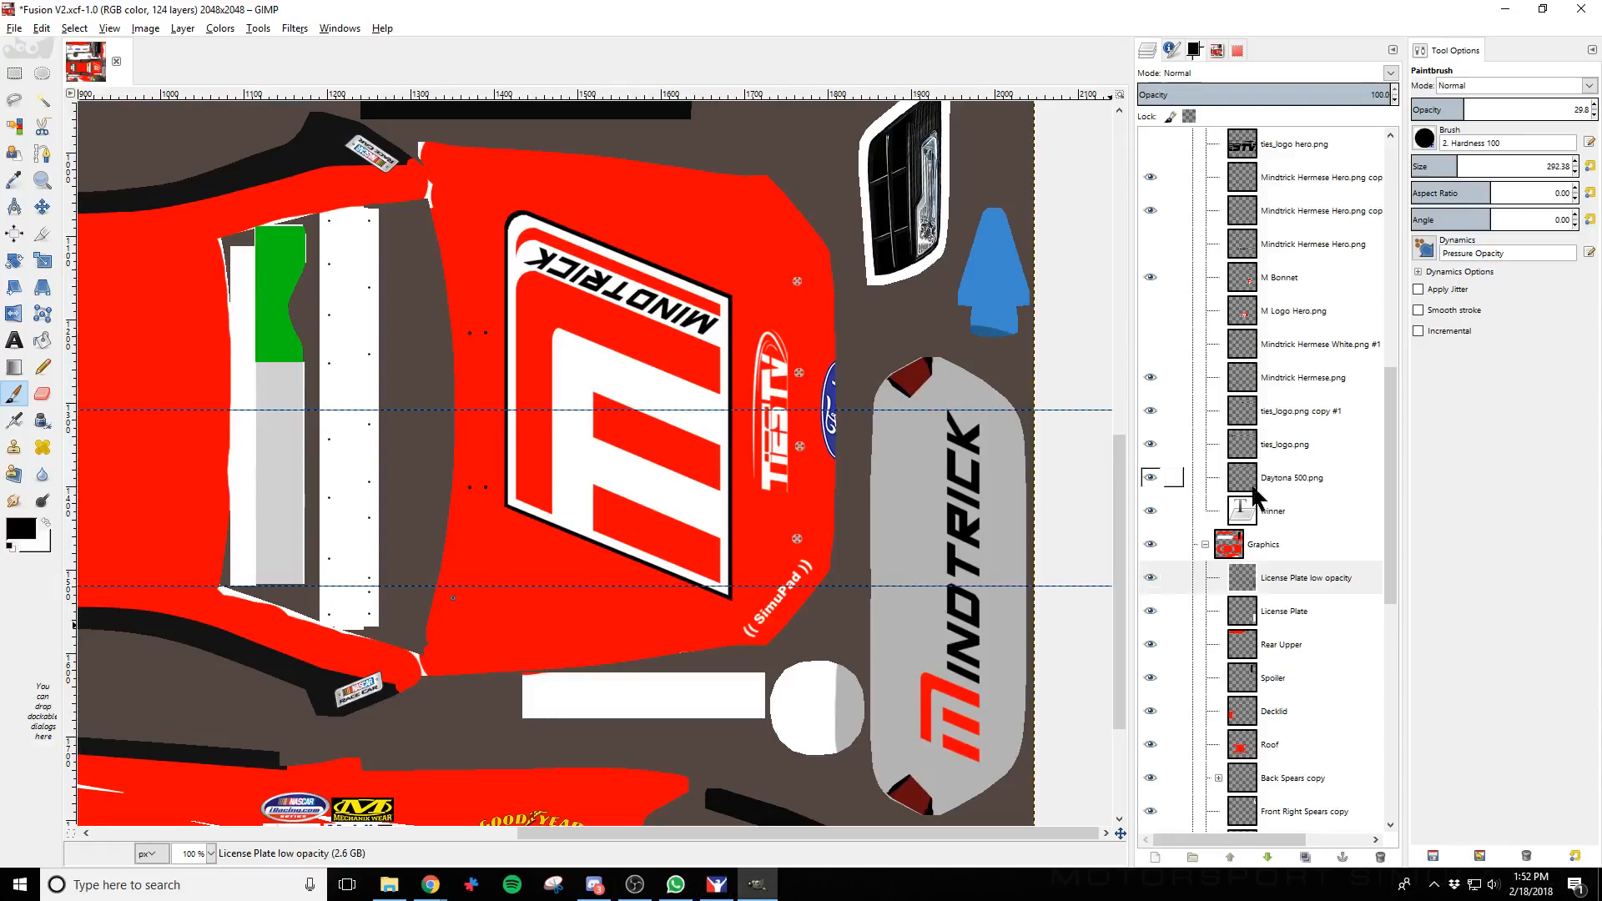
Reset brush opacity to 100 and erase the grey wash from the white circle's right half
{"action": "scroll", "coordinate": [1277, 475], "scroll_direction": "up", "scroll_amount": 3}
{"action": "scroll", "coordinate": [1308, 462], "scroll_direction": "up", "scroll_amount": 10}
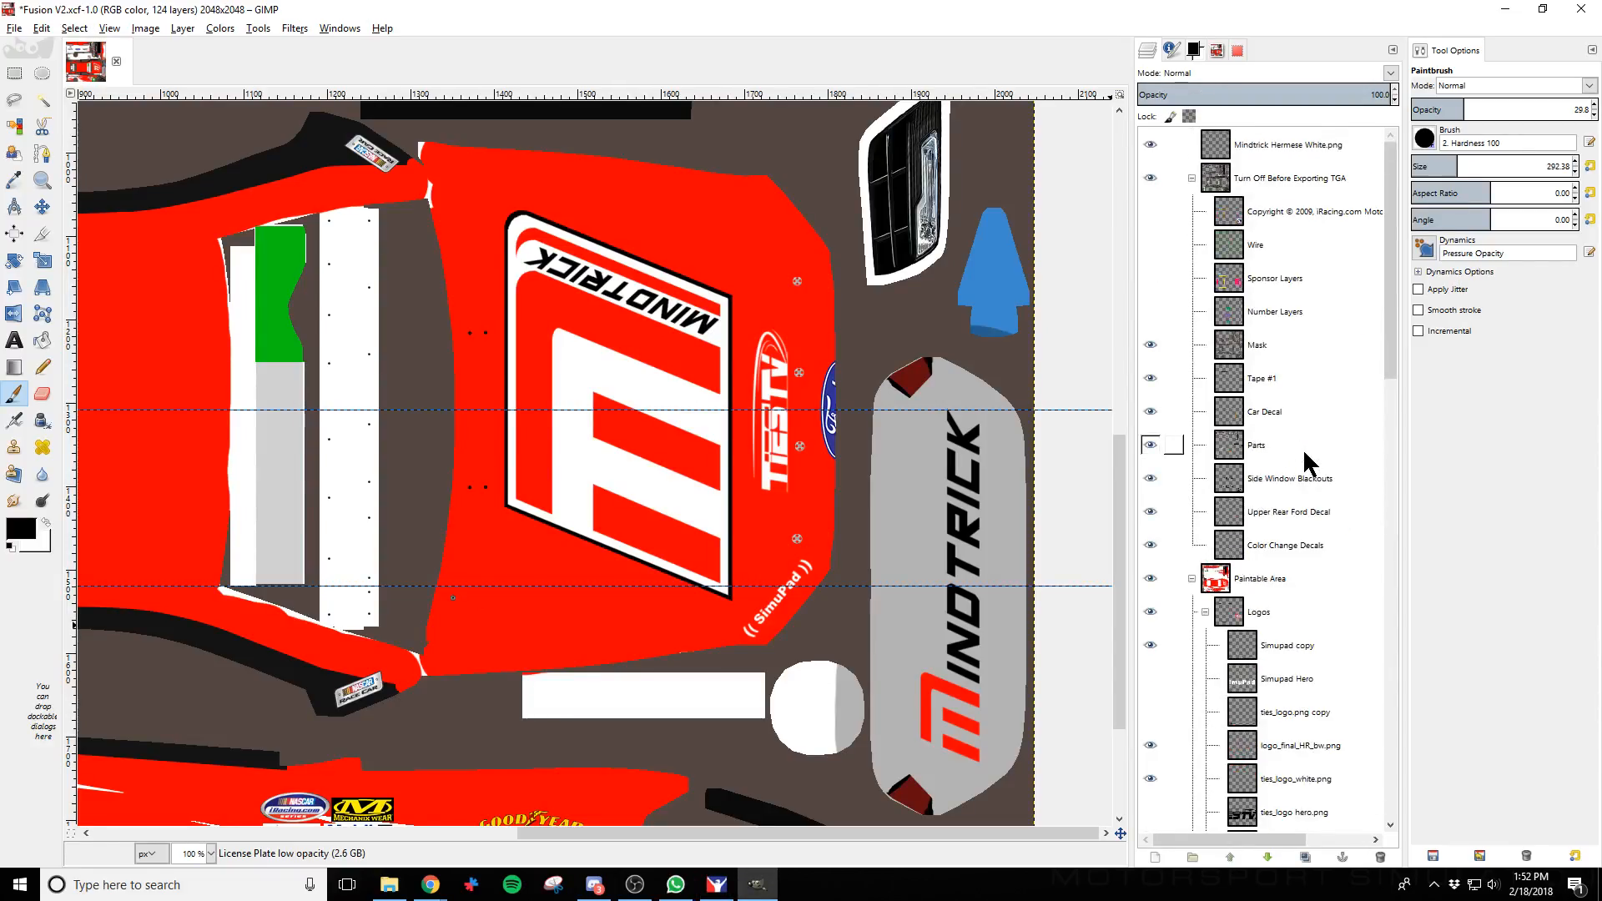
{"action": "left_click_drag", "start_coordinate": [1462, 110], "coordinate": [1595, 109]}
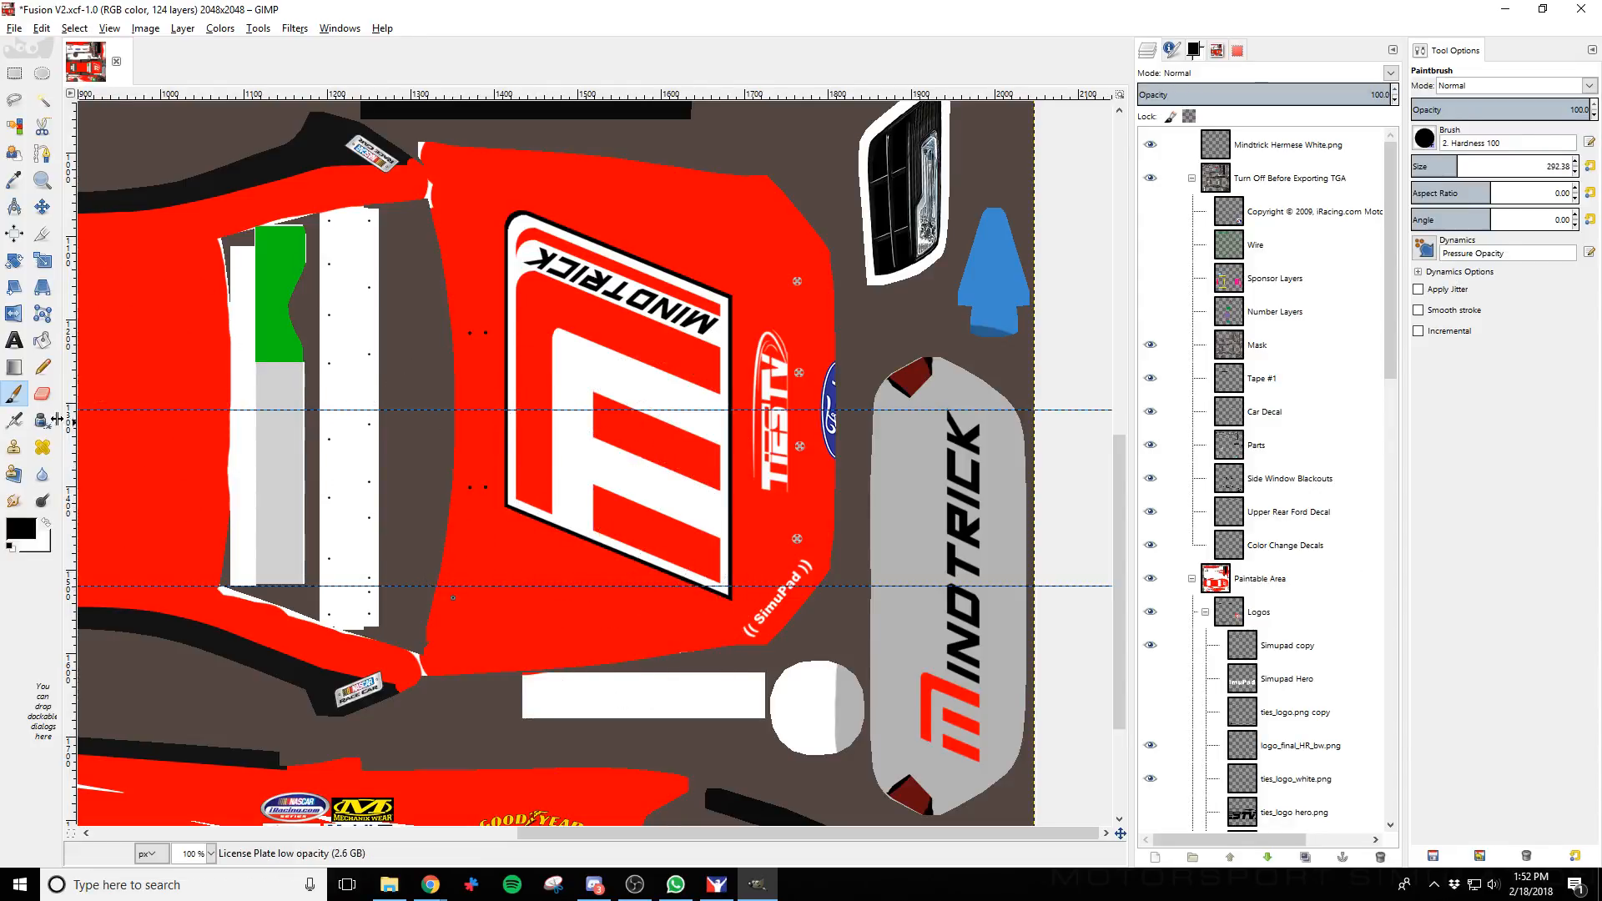
{"action": "key", "text": "shift+e"}
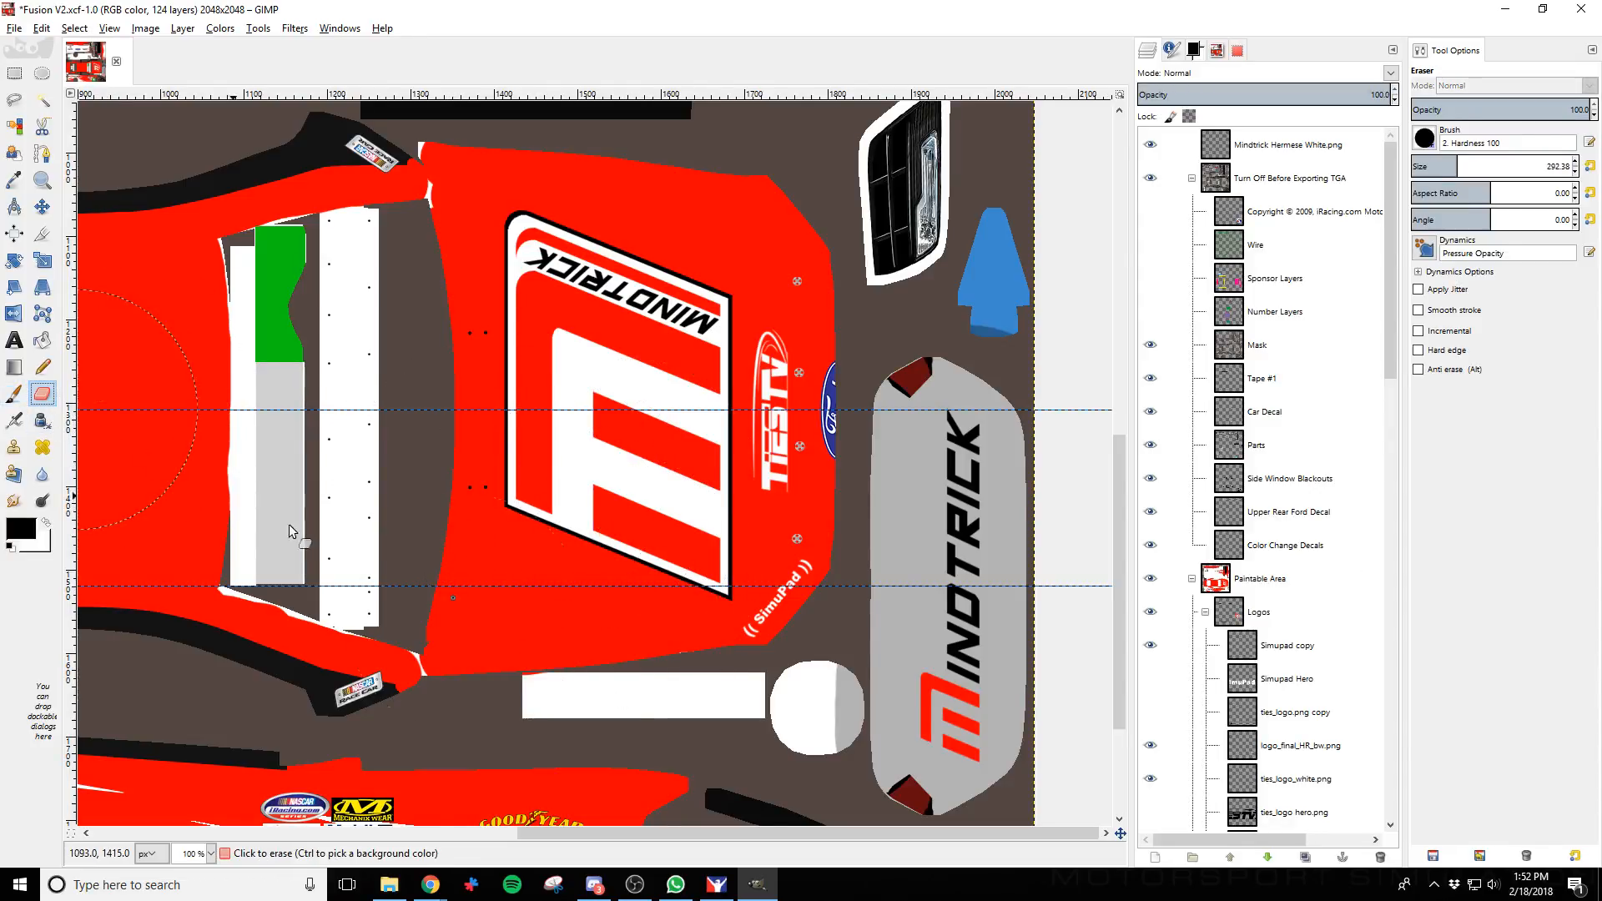
{"action": "left_click", "coordinate": [751, 710]}
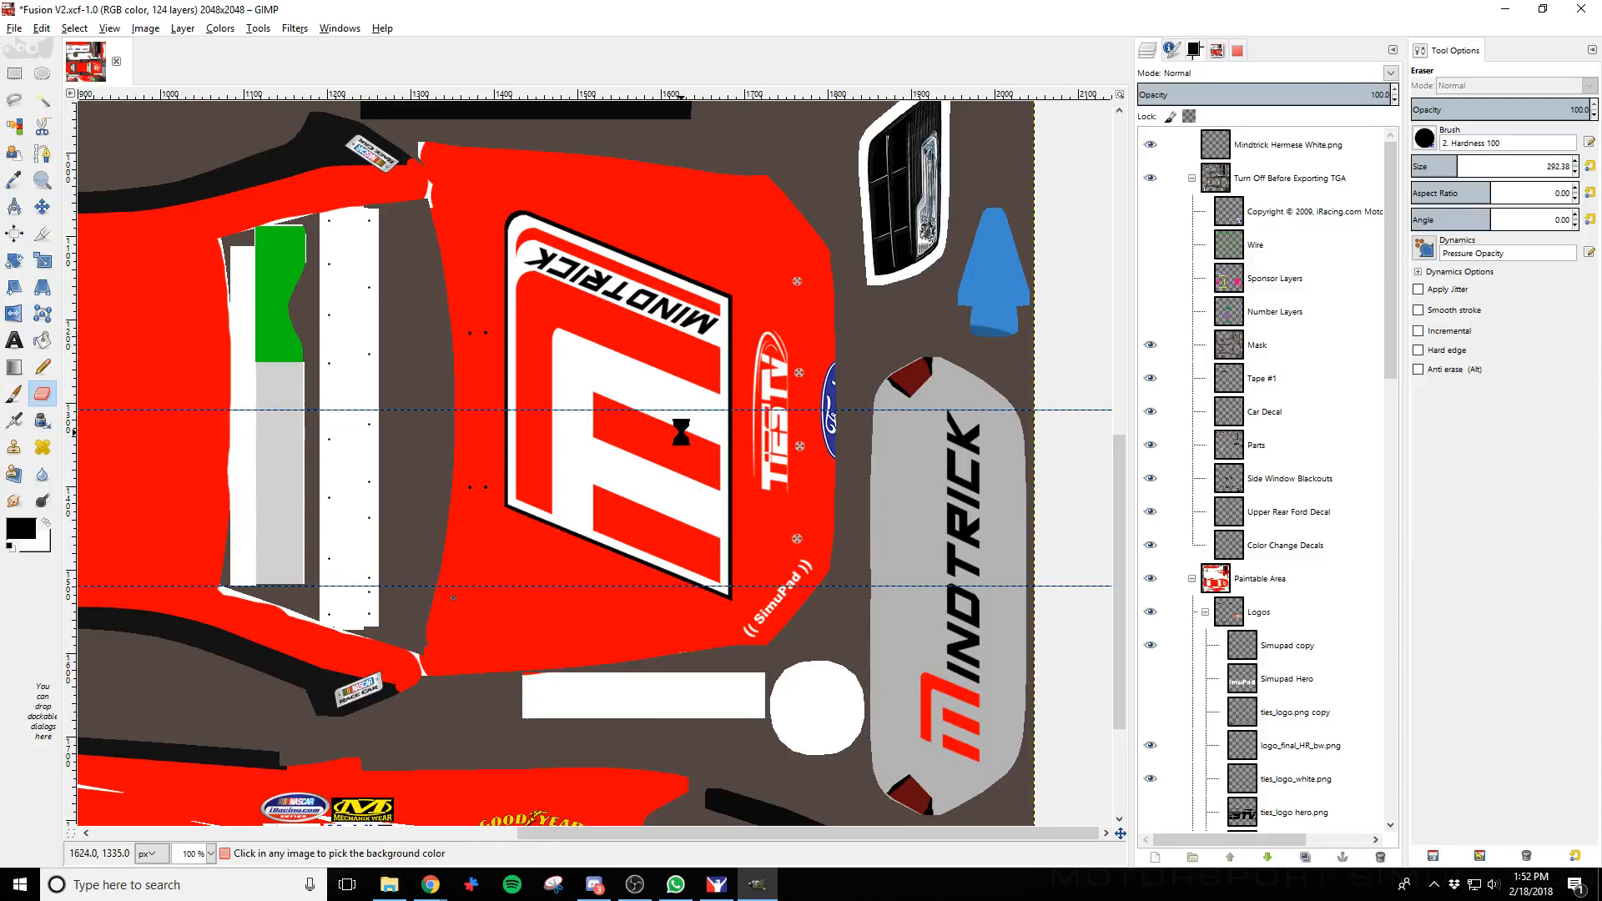
{"action": "key", "text": "alt+Tab"}
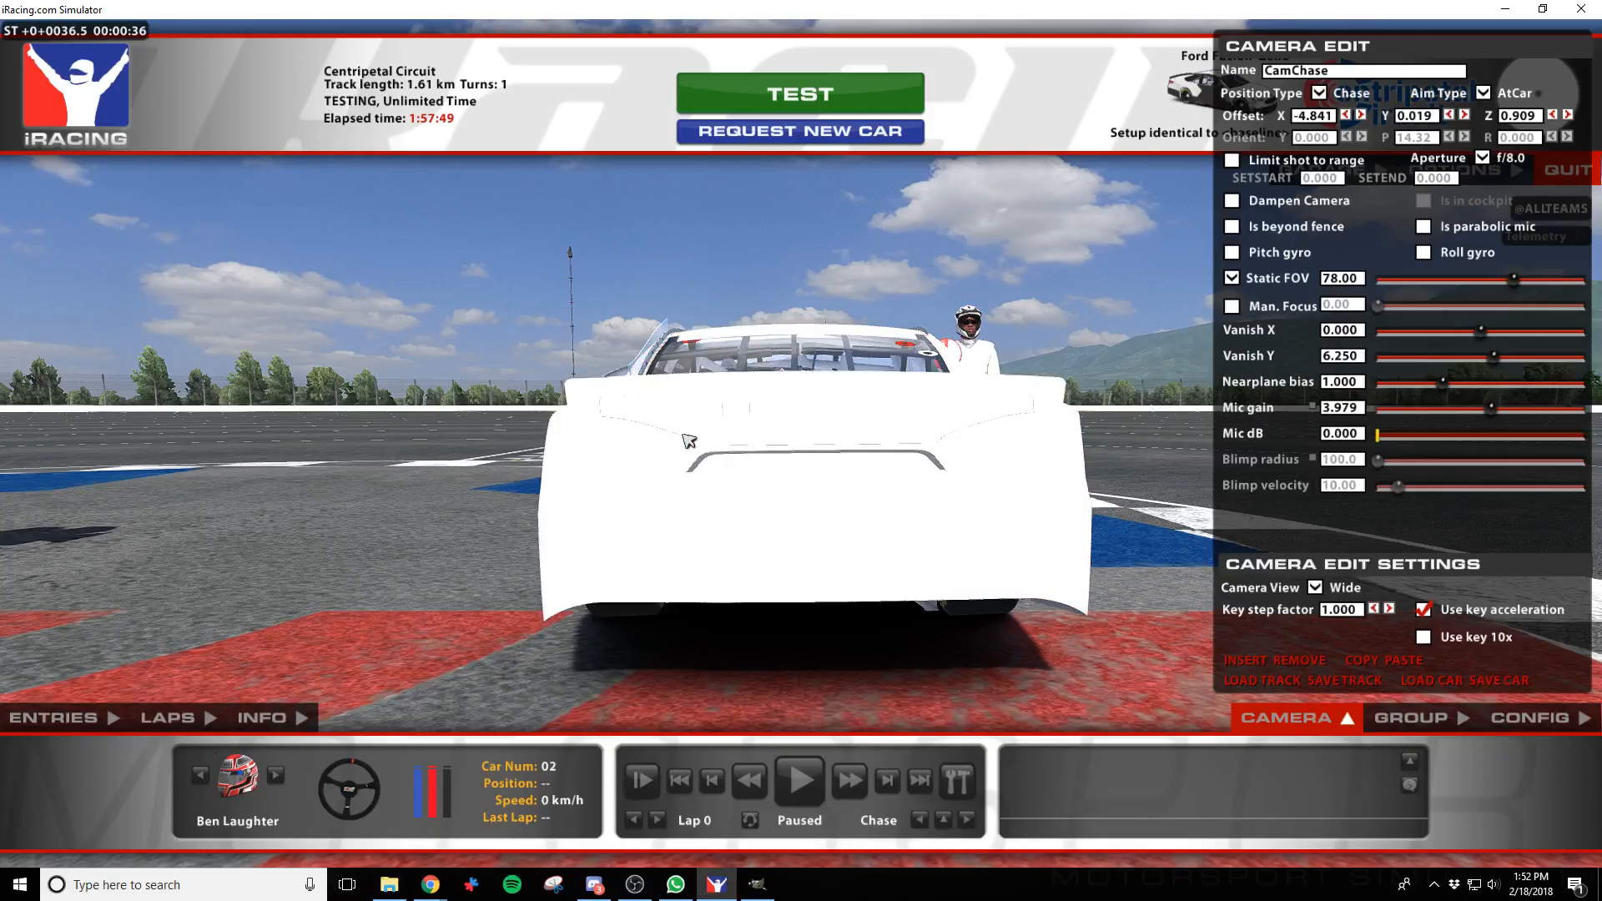
Orbit the iRacing camera around the car, ending with a raised view over the rear
{"action": "key", "text": "s"}
{"action": "key", "text": "d"}
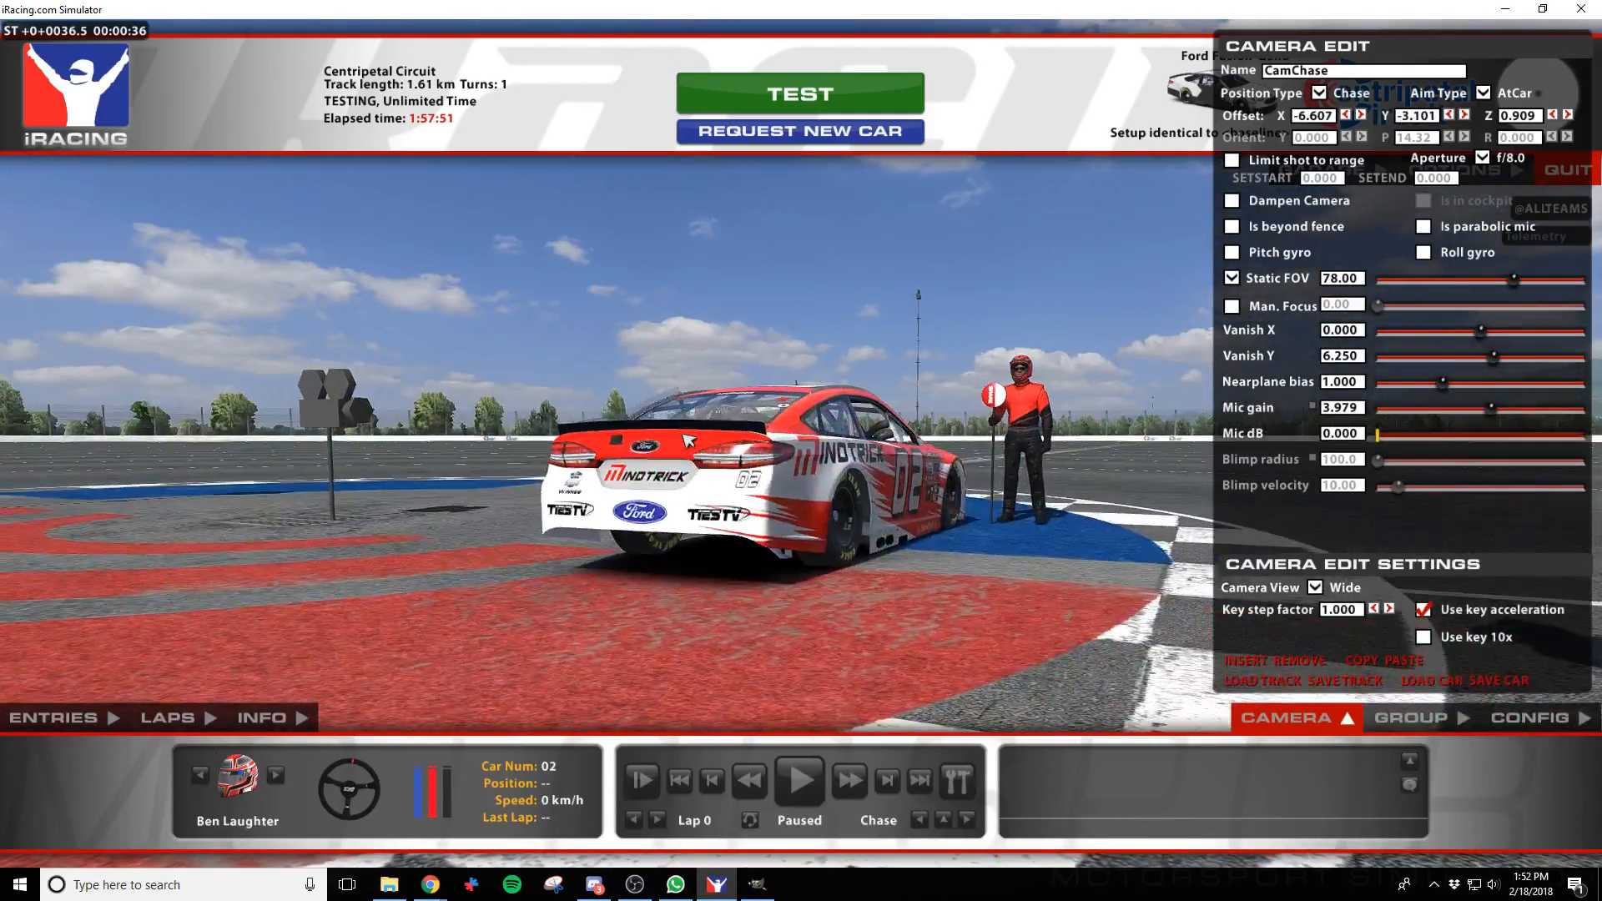
{"action": "key", "text": "w"}
{"action": "key", "text": "d"}
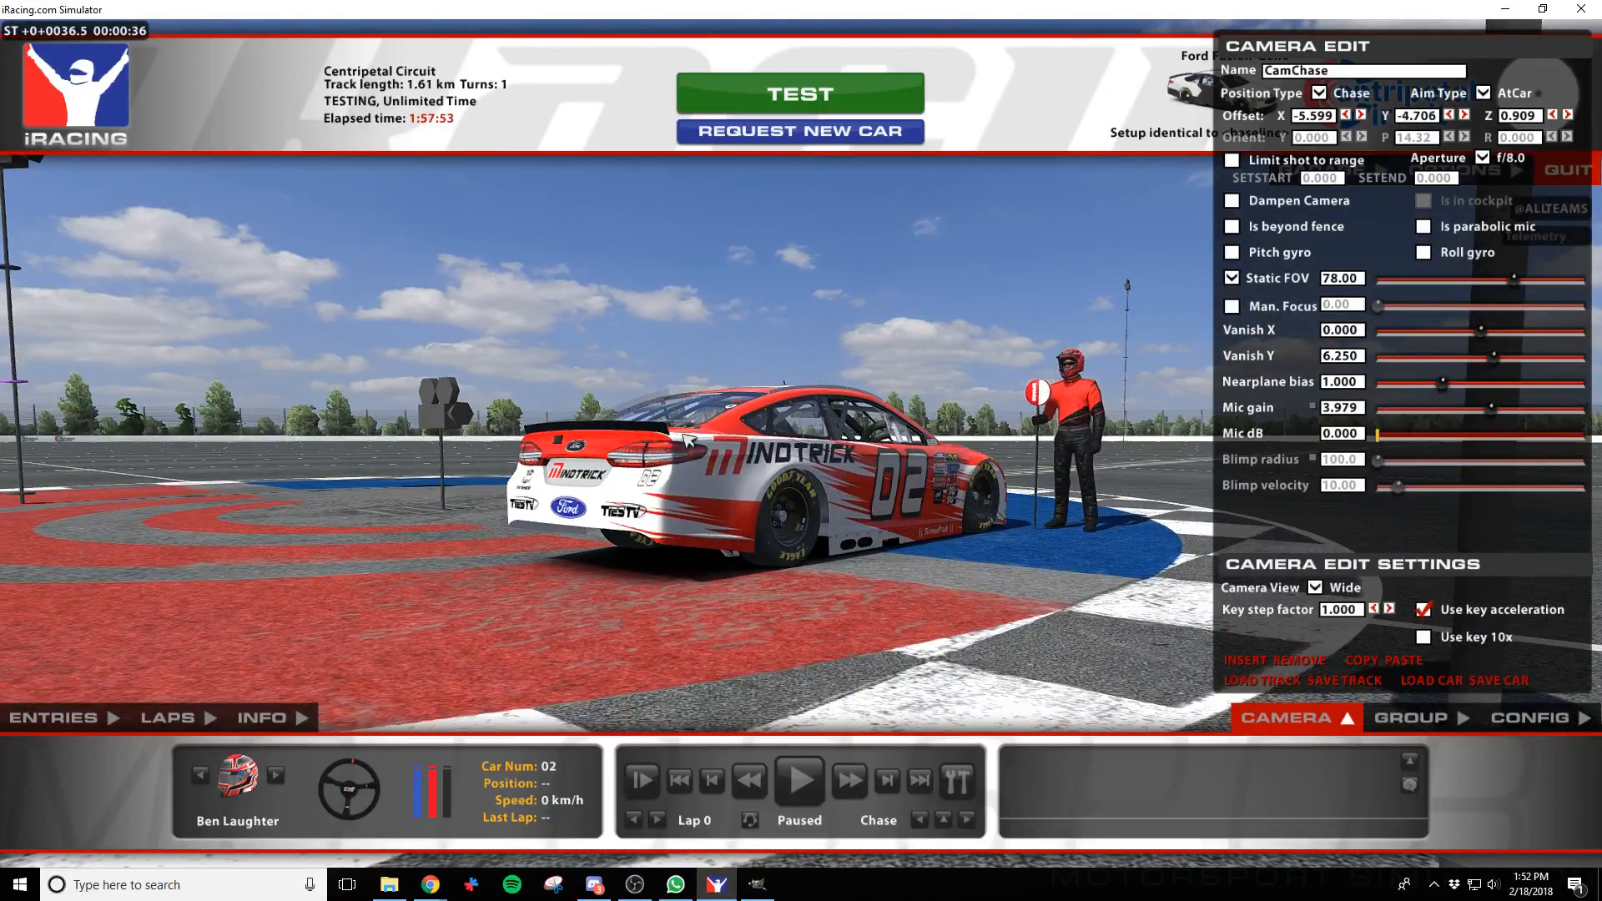
{"action": "key", "text": "w"}
{"action": "key", "text": "d"}
{"action": "key", "text": "a"}
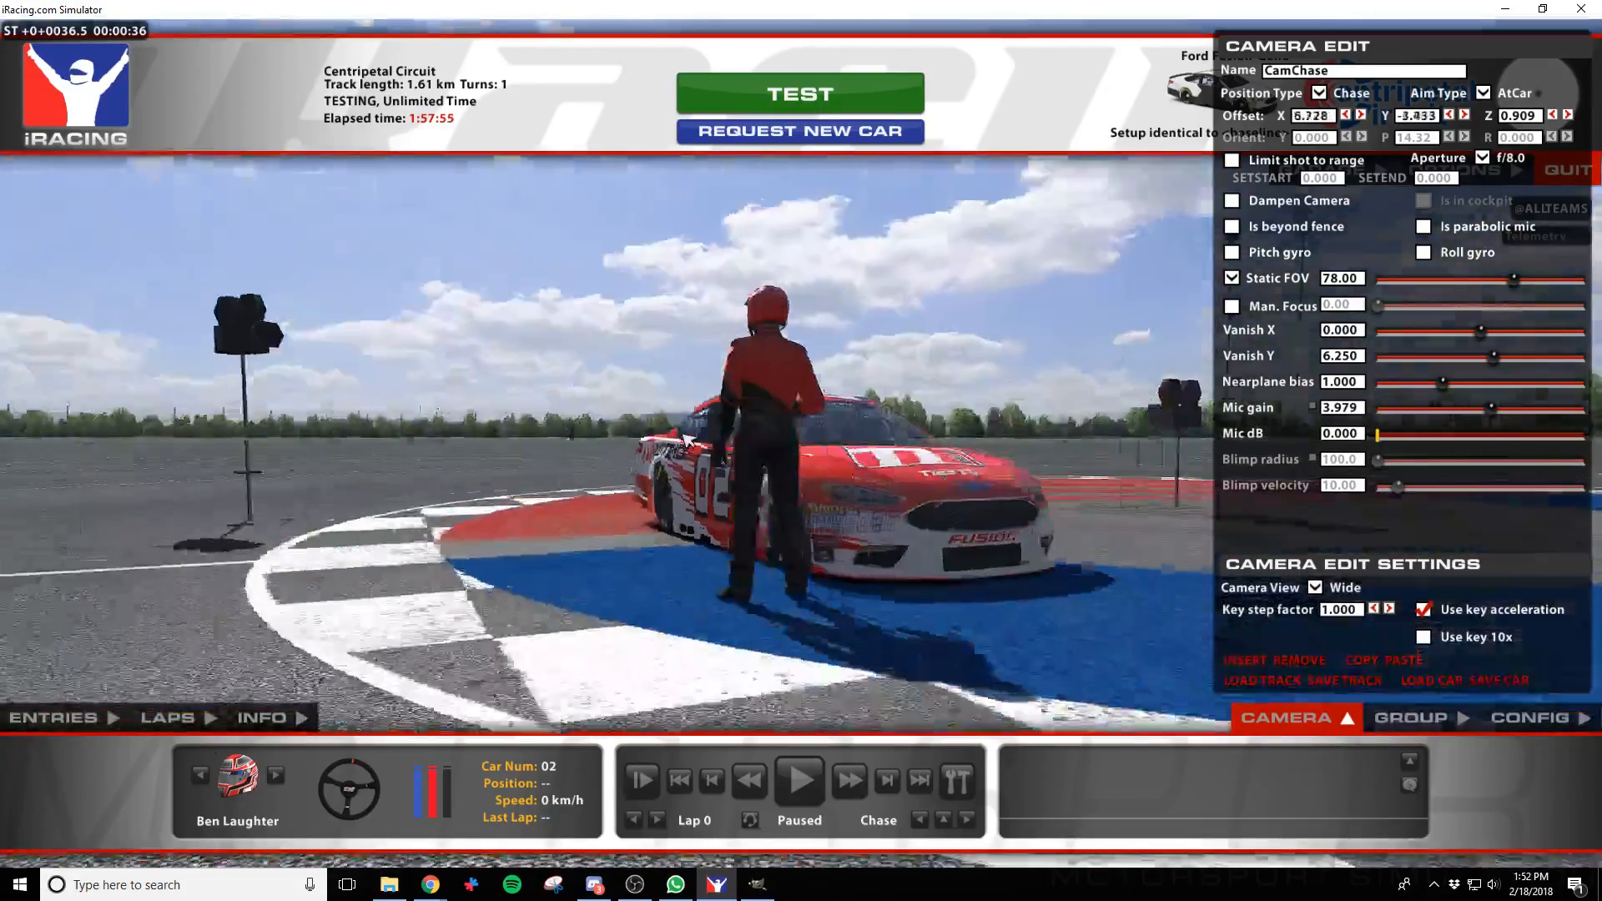
{"action": "key", "text": "d"}
{"action": "key", "text": "r"}
{"action": "key", "text": "a"}
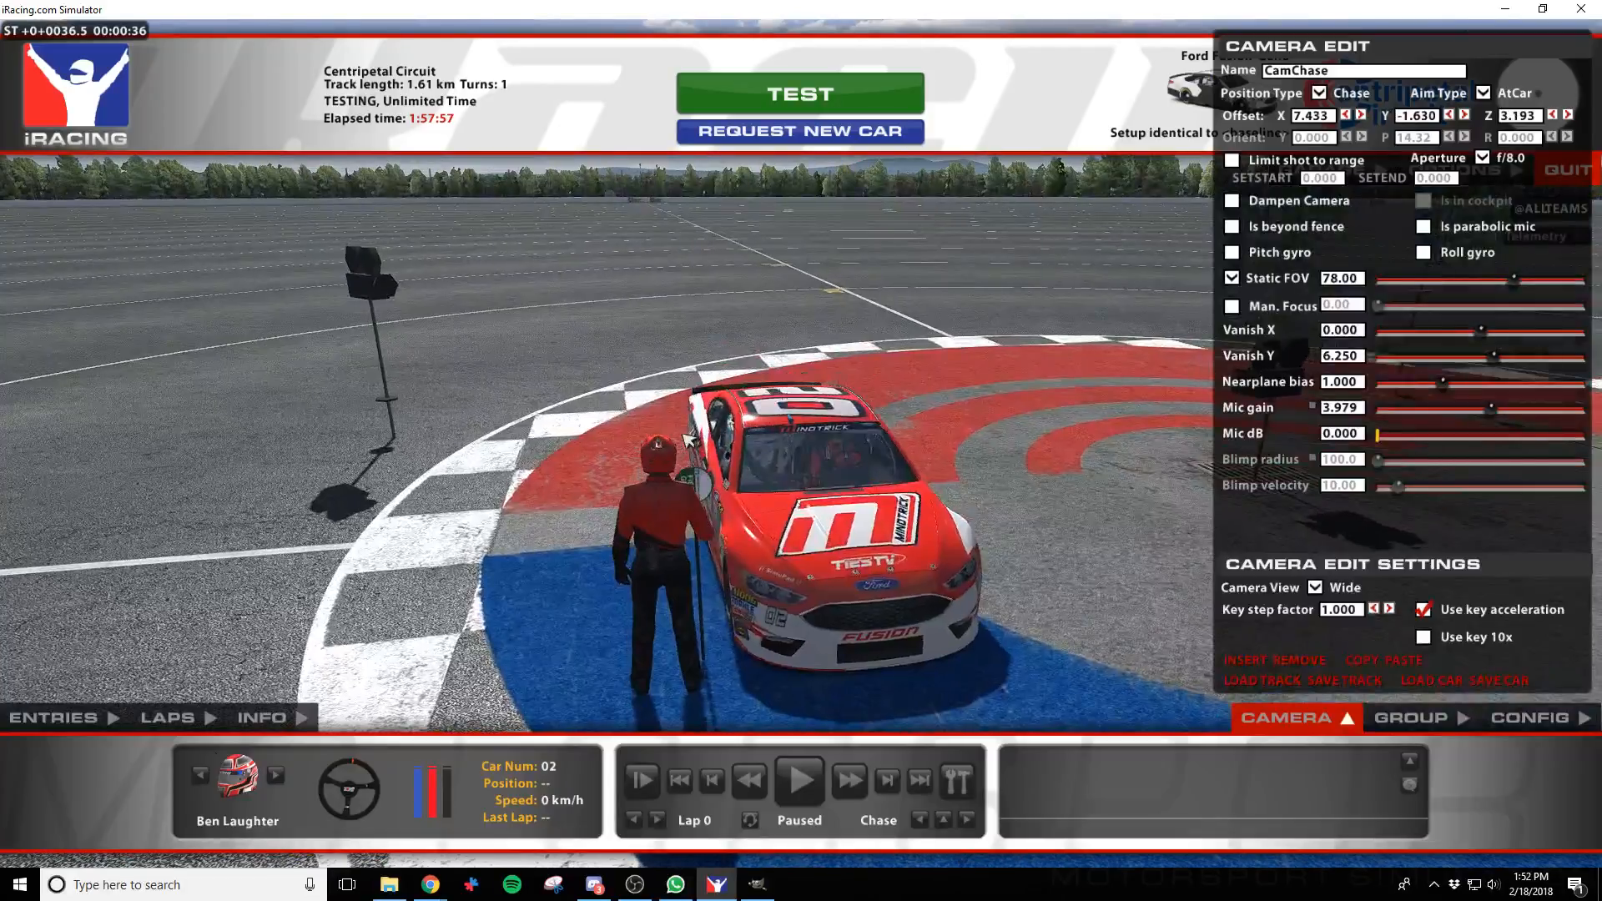
{"action": "key", "text": "a"}
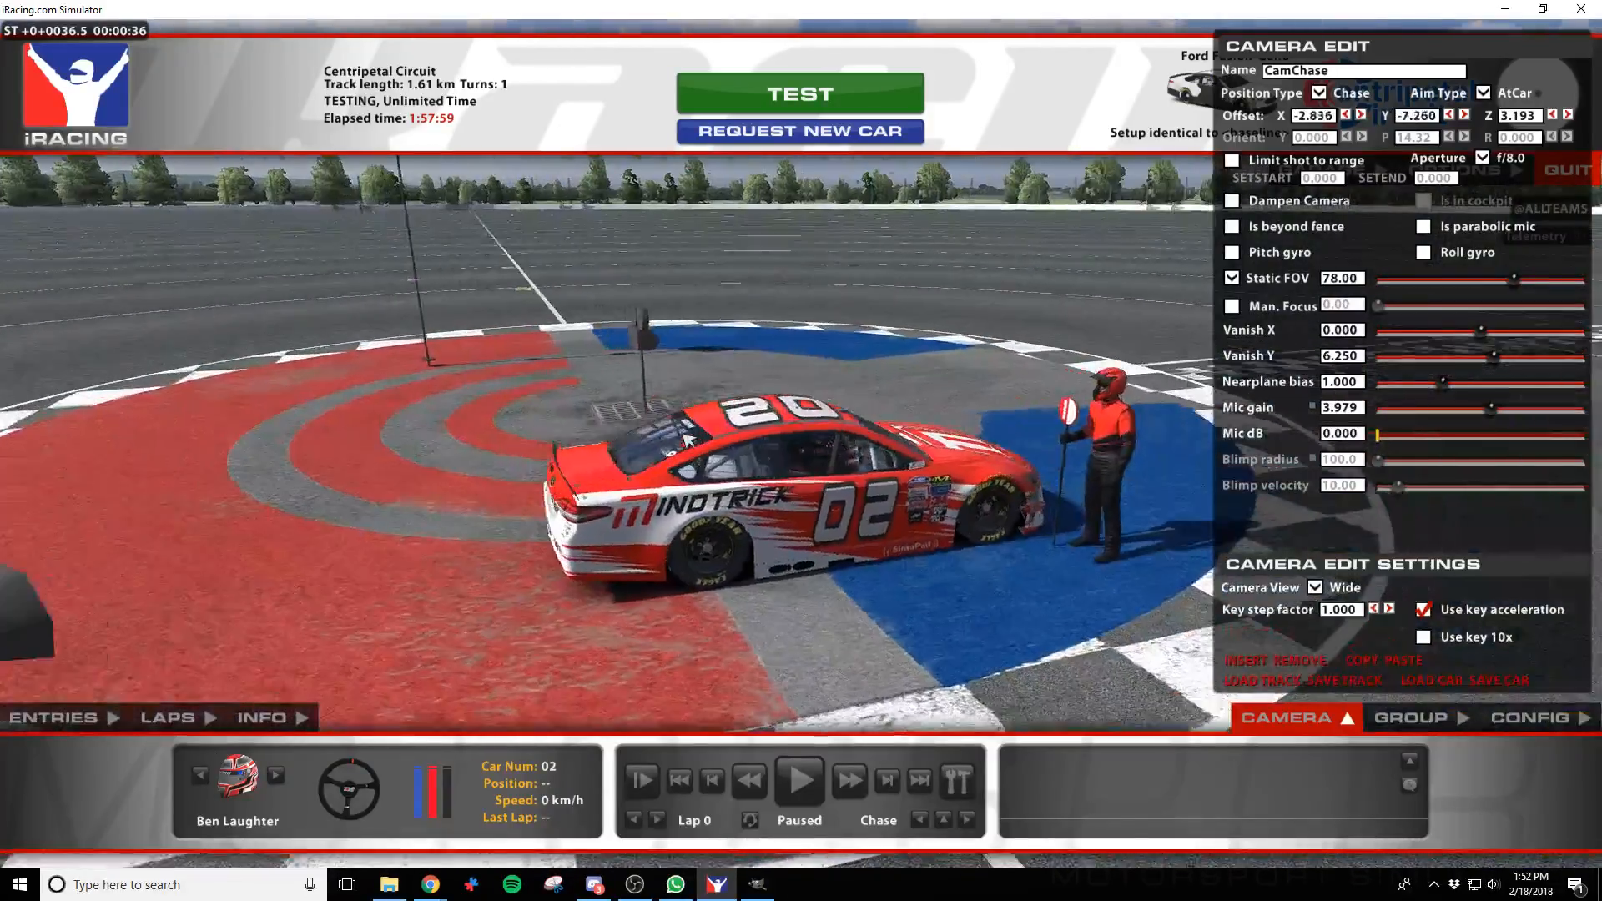
{"action": "key", "text": "z"}
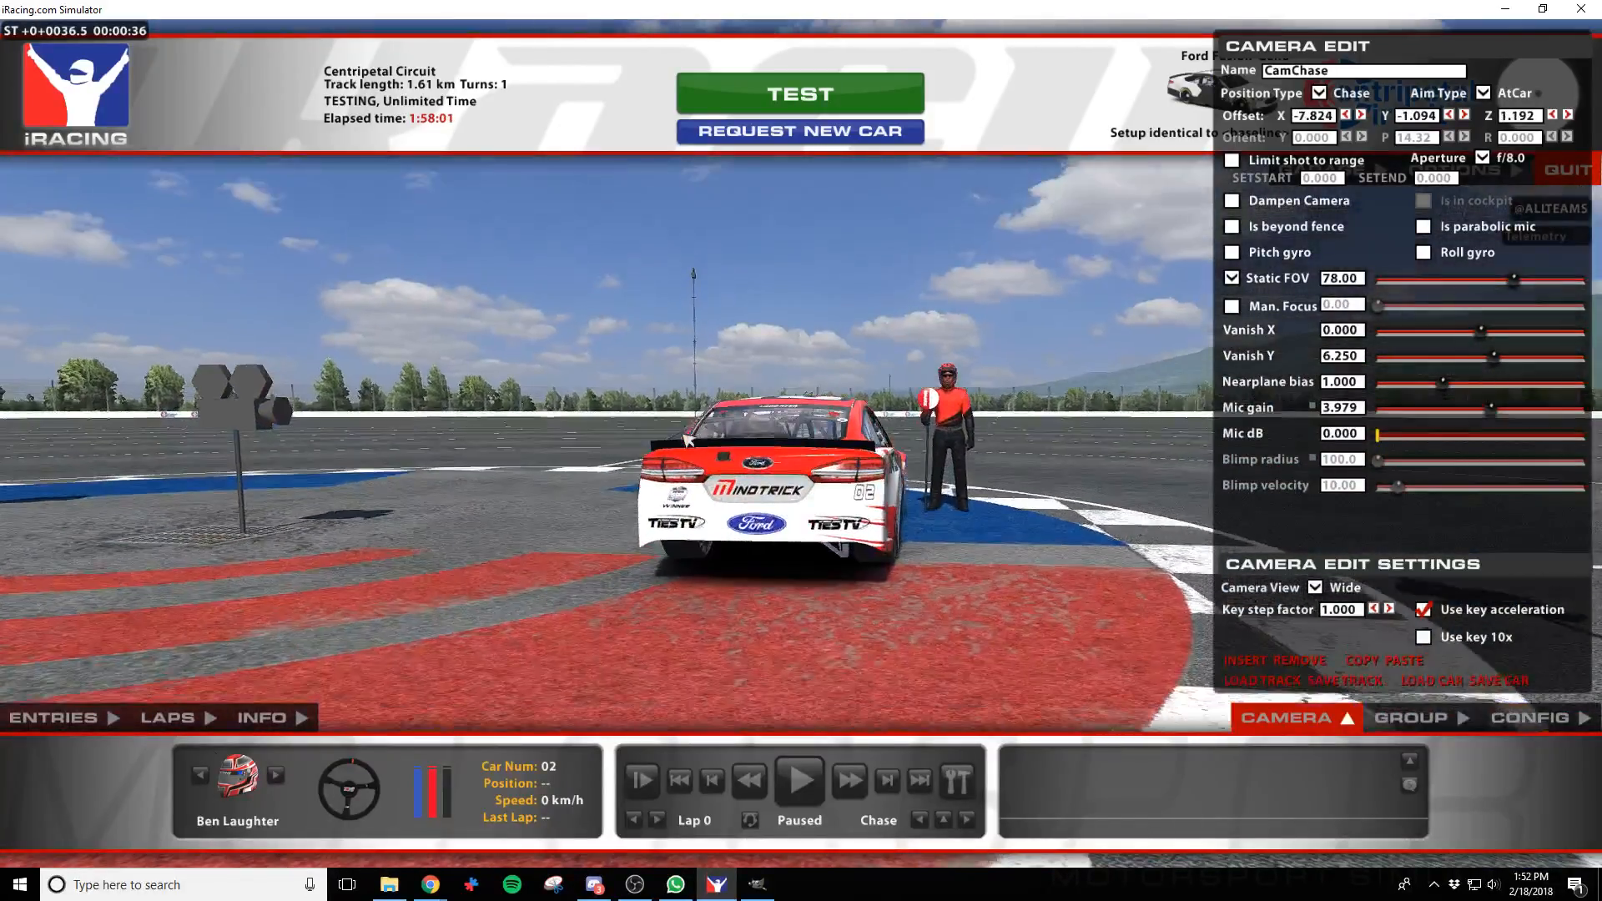
{"action": "key", "text": "a"}
{"action": "key", "text": "d"}
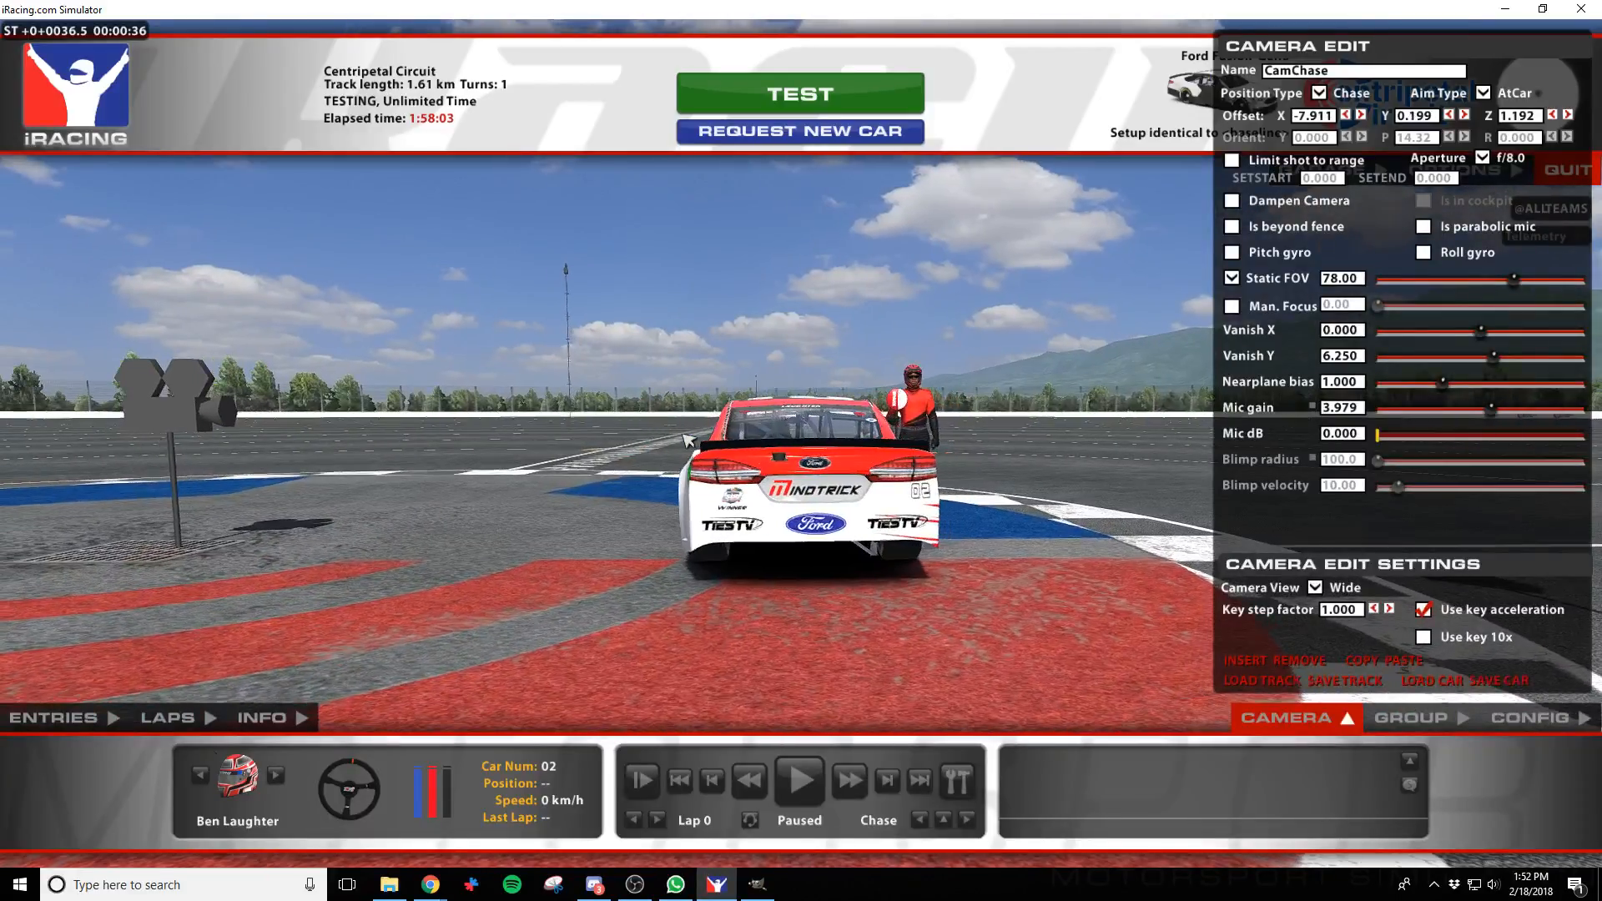
{"action": "key", "text": "w"}
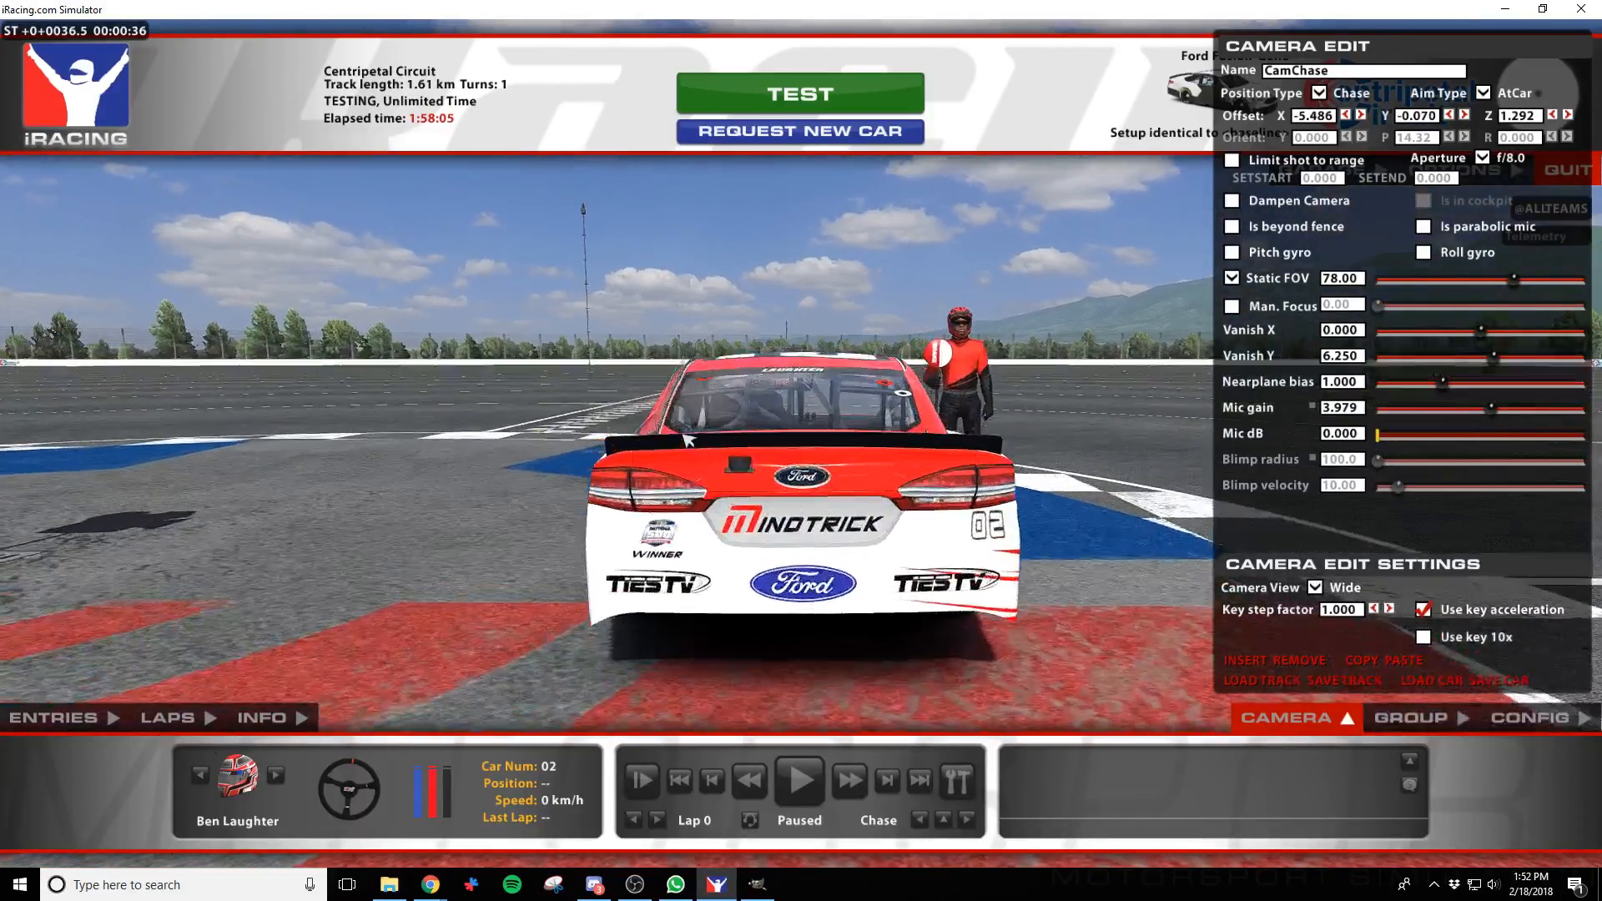
{"action": "key", "text": "q"}
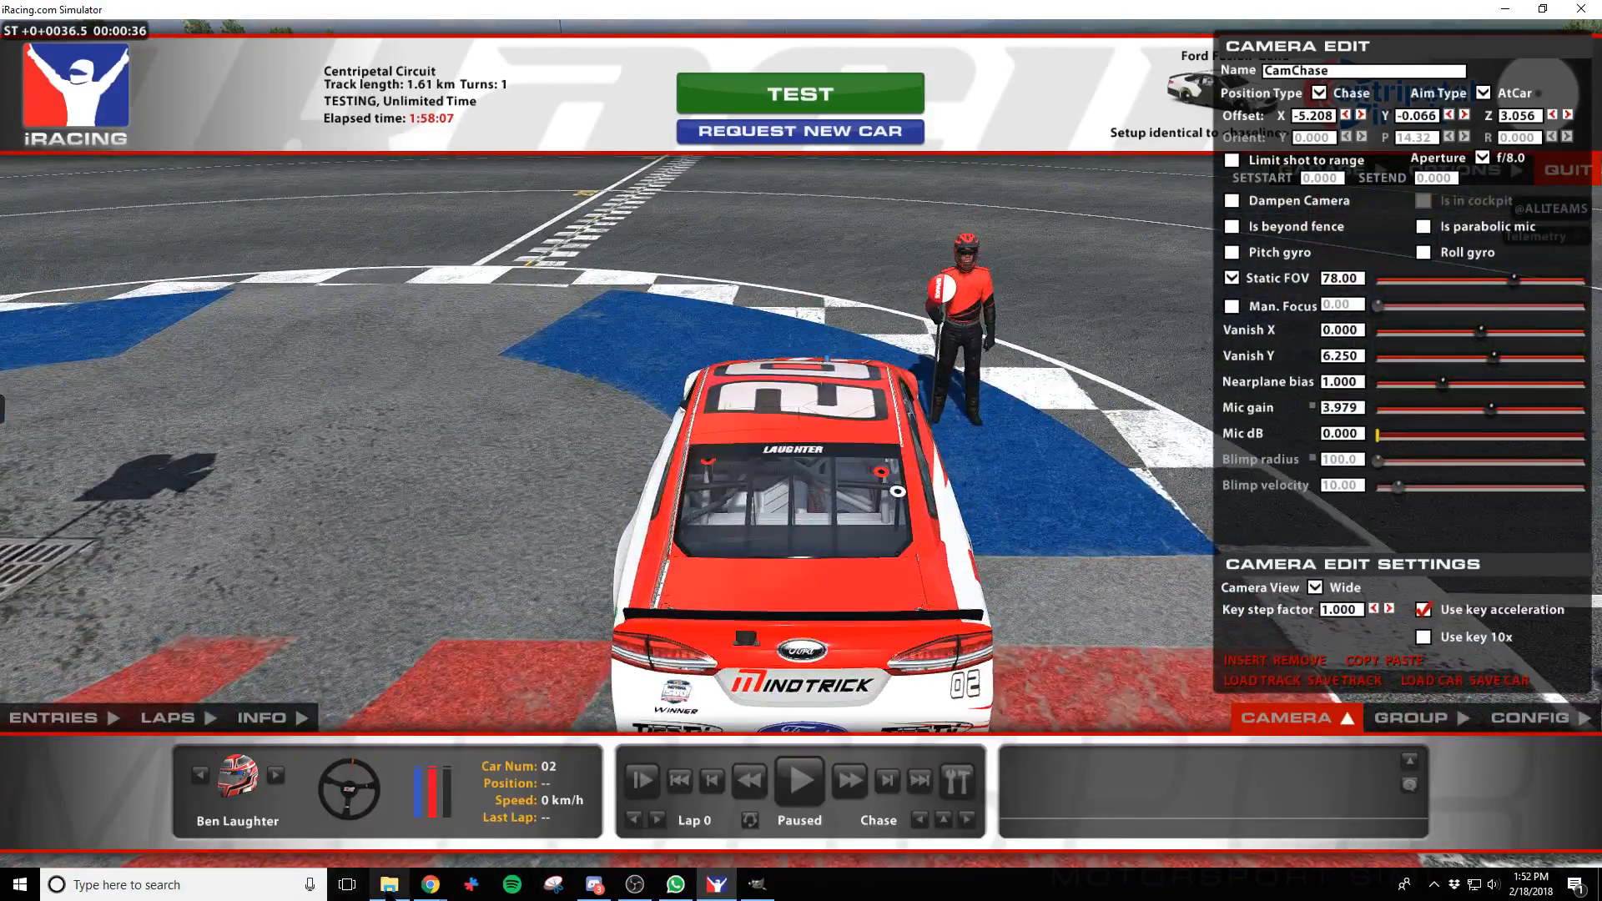
Drag logo_final_HR_bw.png from the TiesTV folder into GIMP as a new layer
{"action": "mouse_move", "coordinate": [403, 893]}
{"action": "left_click", "coordinate": [412, 786]}
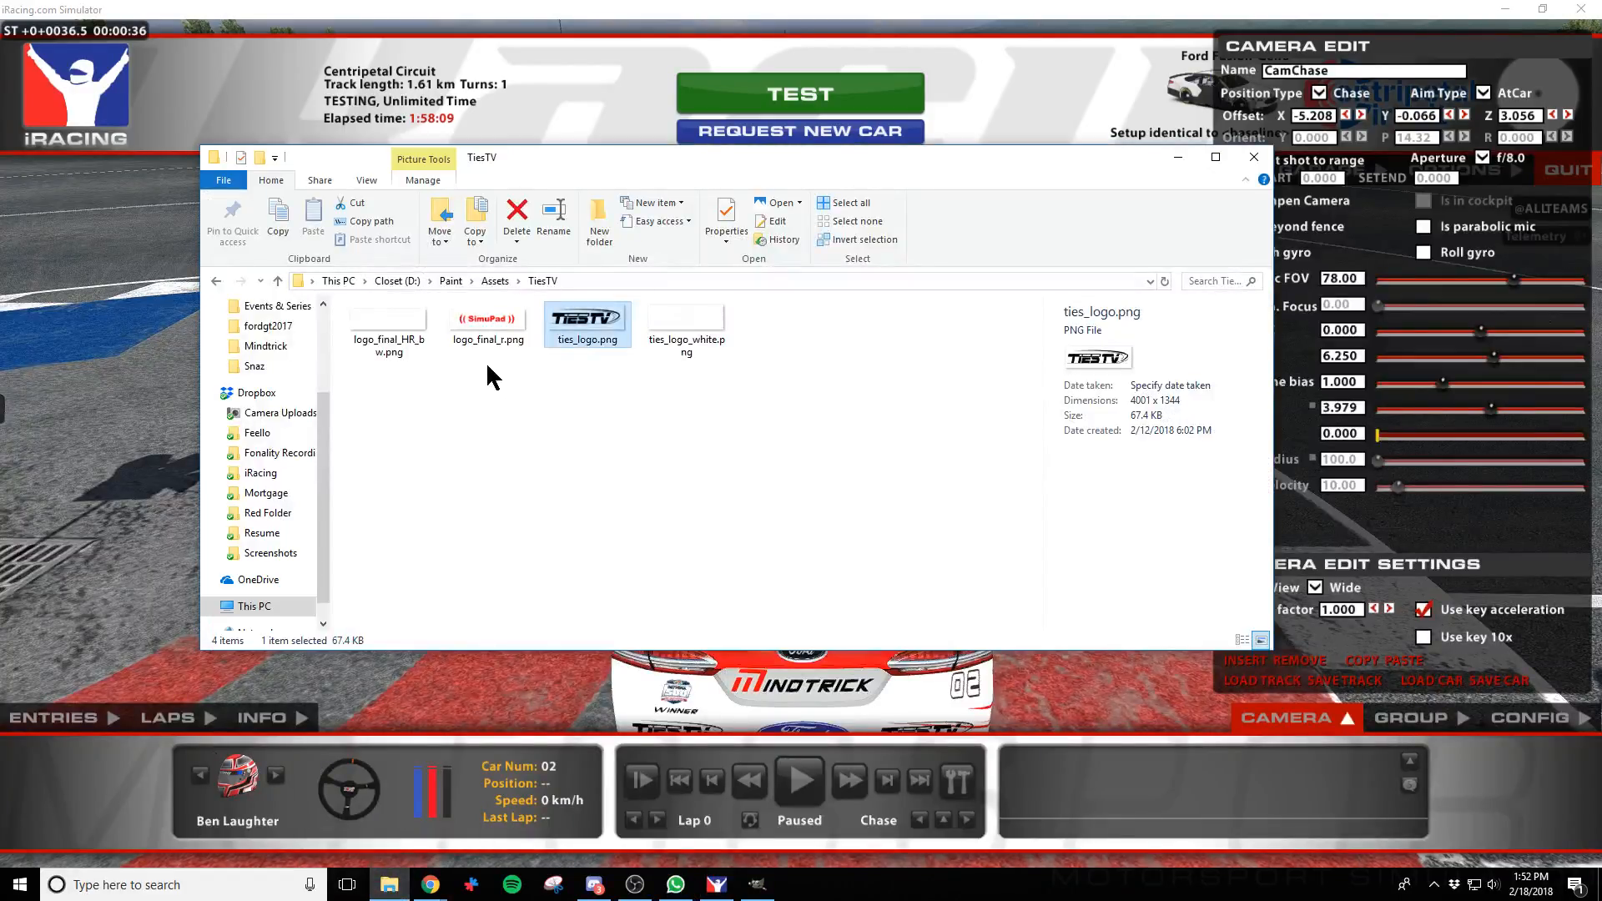
{"action": "left_click", "coordinate": [392, 308]}
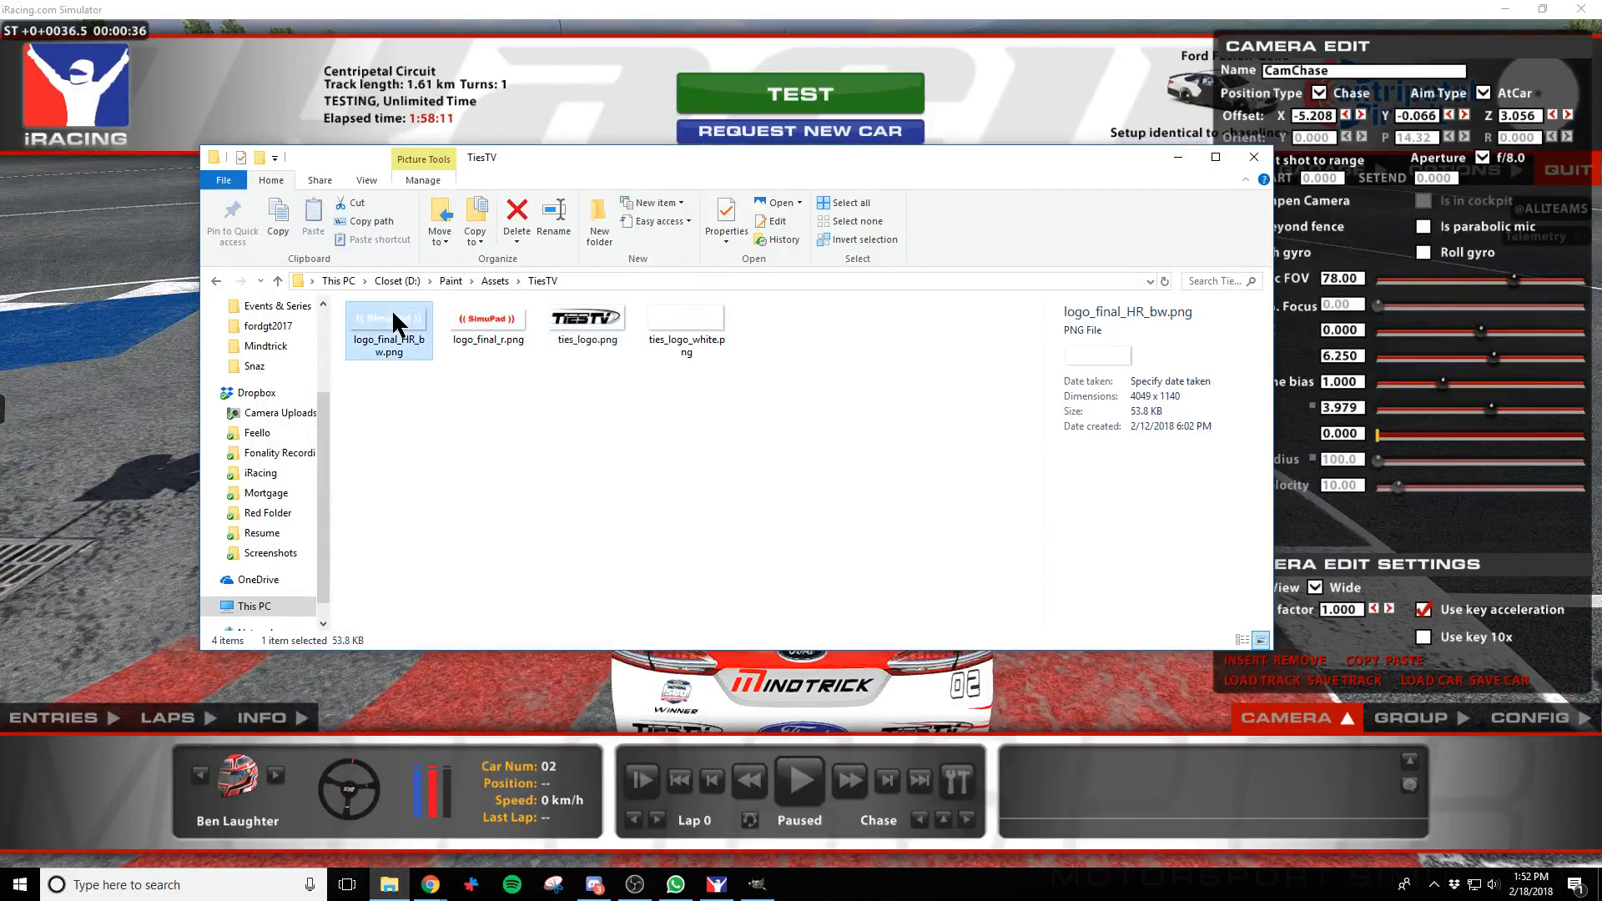
{"action": "key", "text": "alt+Tab"}
{"action": "key", "text": "alt+Tab"}
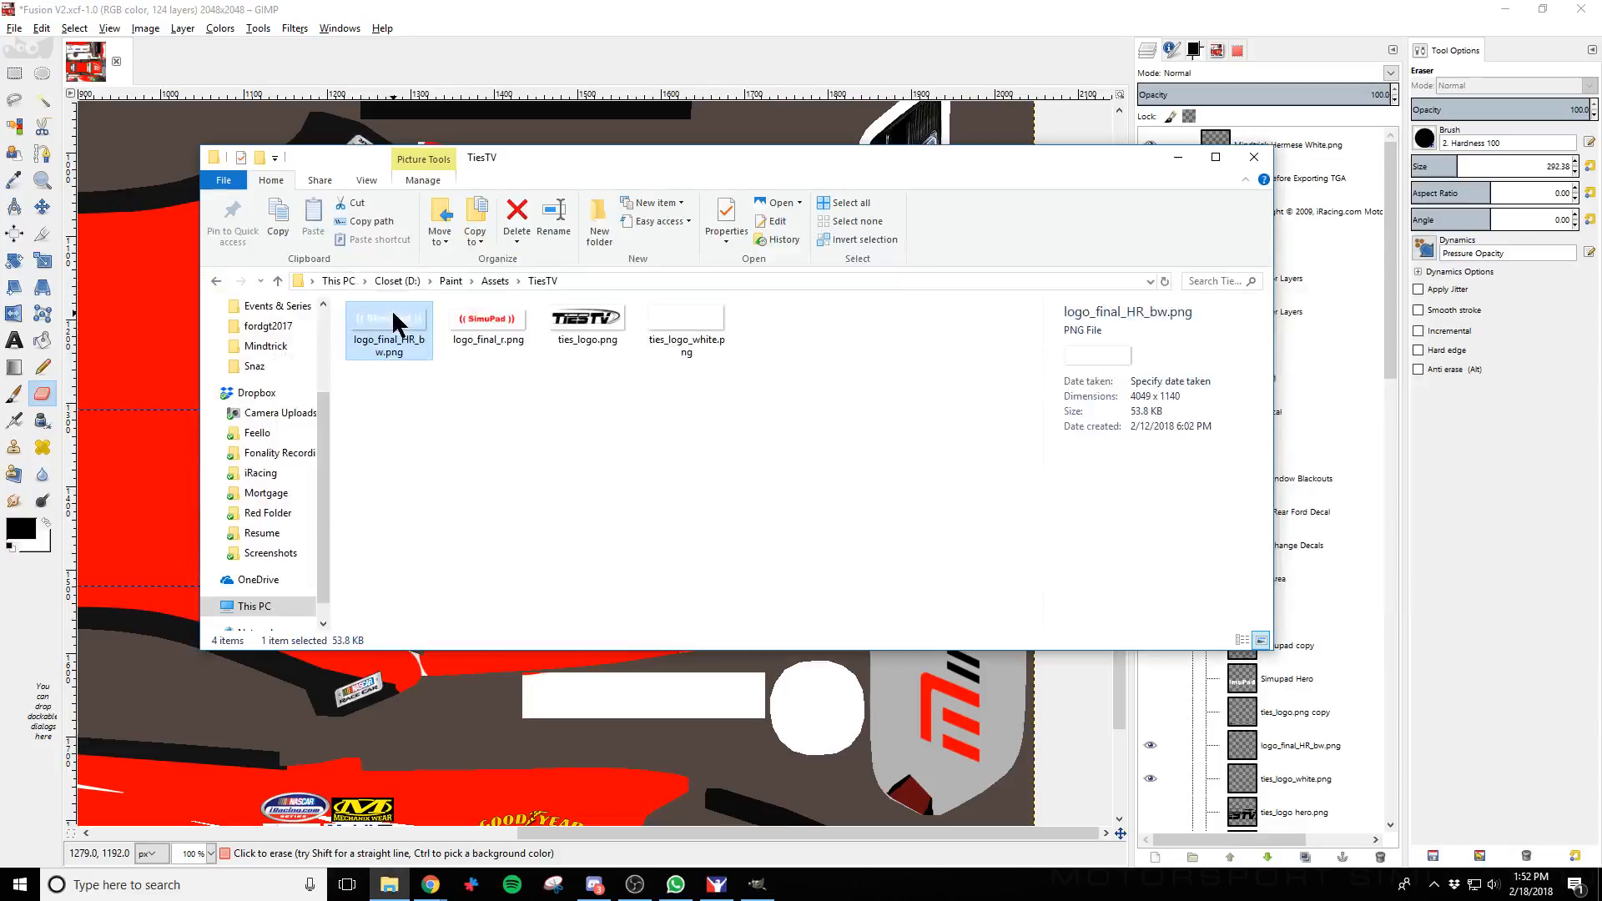
{"action": "left_click_drag", "start_coordinate": [392, 309], "coordinate": [137, 487]}
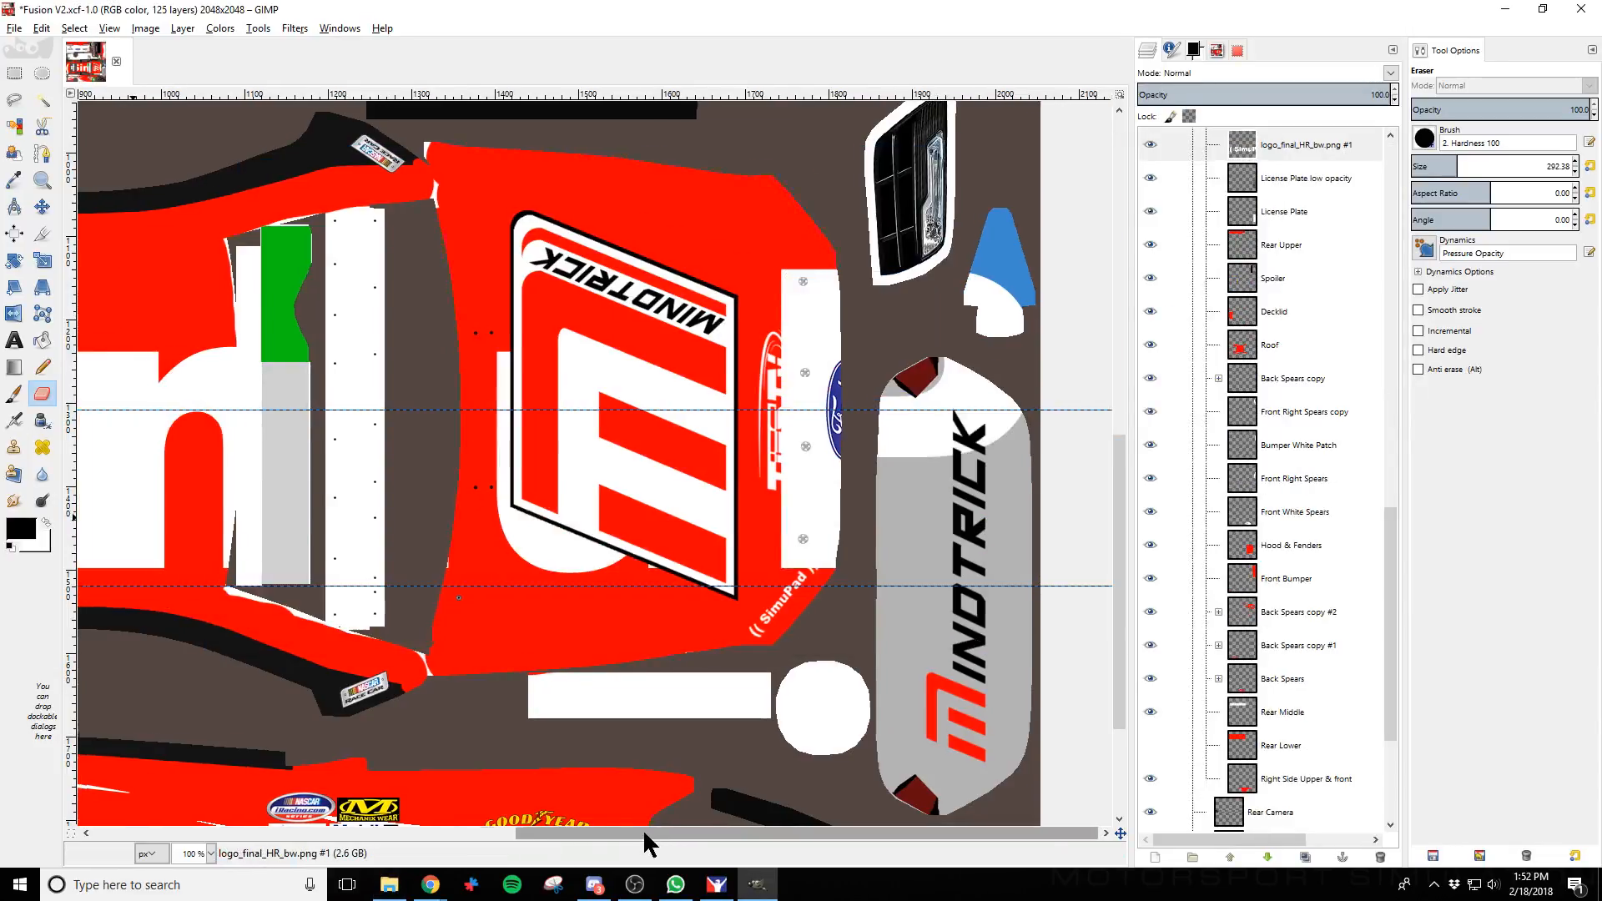
Rotate the SimuPad logo layer by 90 degrees
{"action": "left_click_drag", "start_coordinate": [644, 832], "coordinate": [100, 834]}
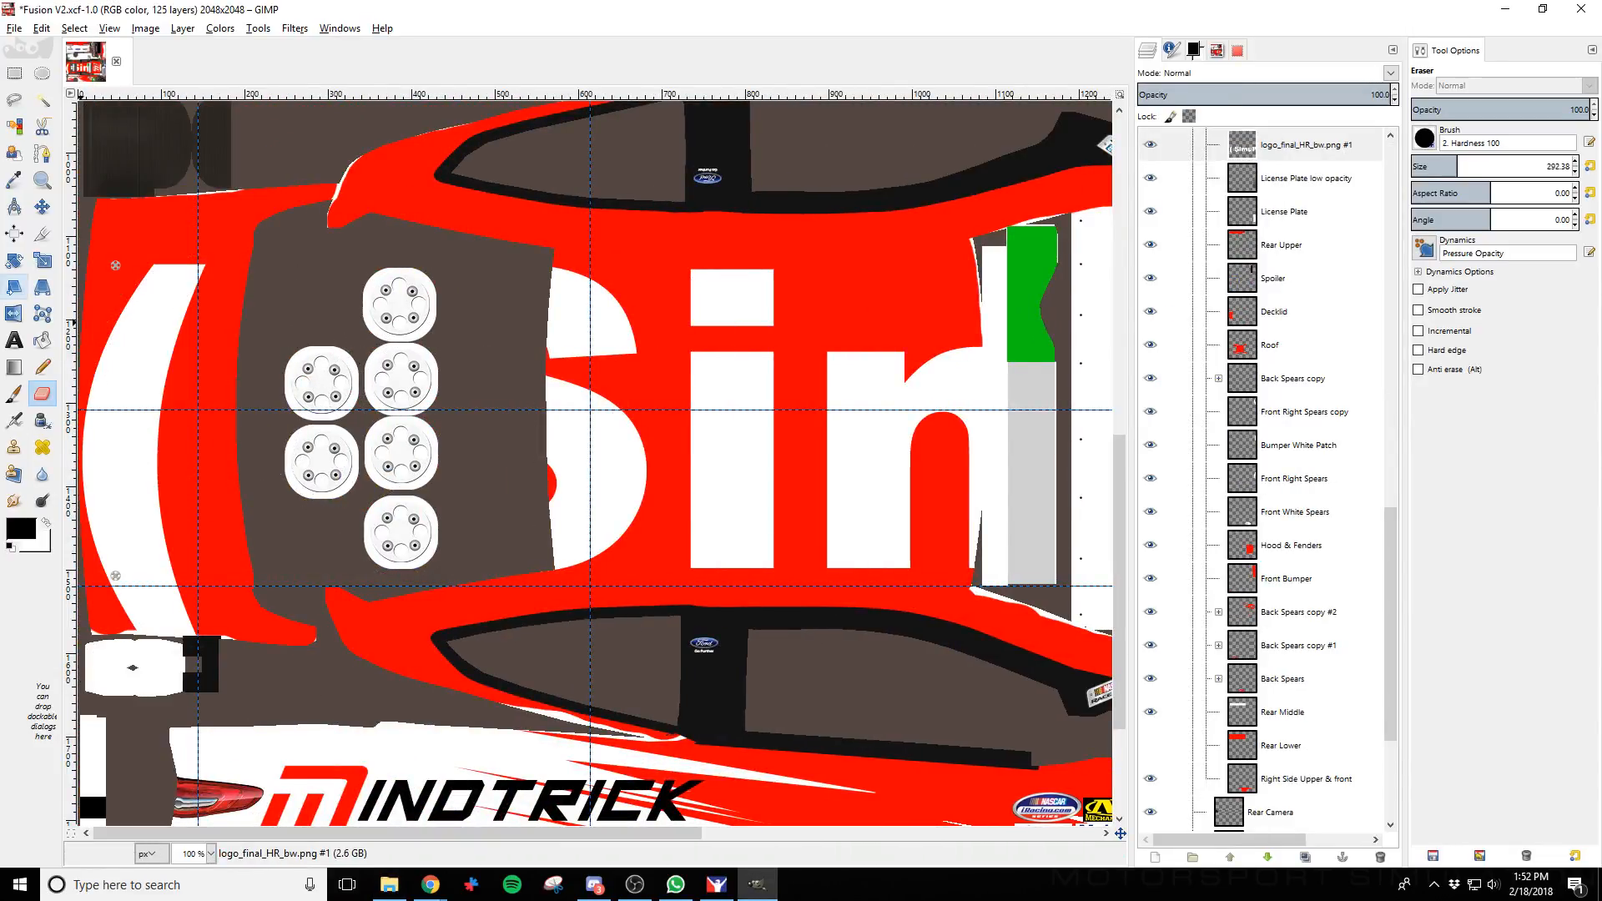
{"action": "left_click", "coordinate": [15, 261]}
{"action": "left_click", "coordinate": [636, 433]}
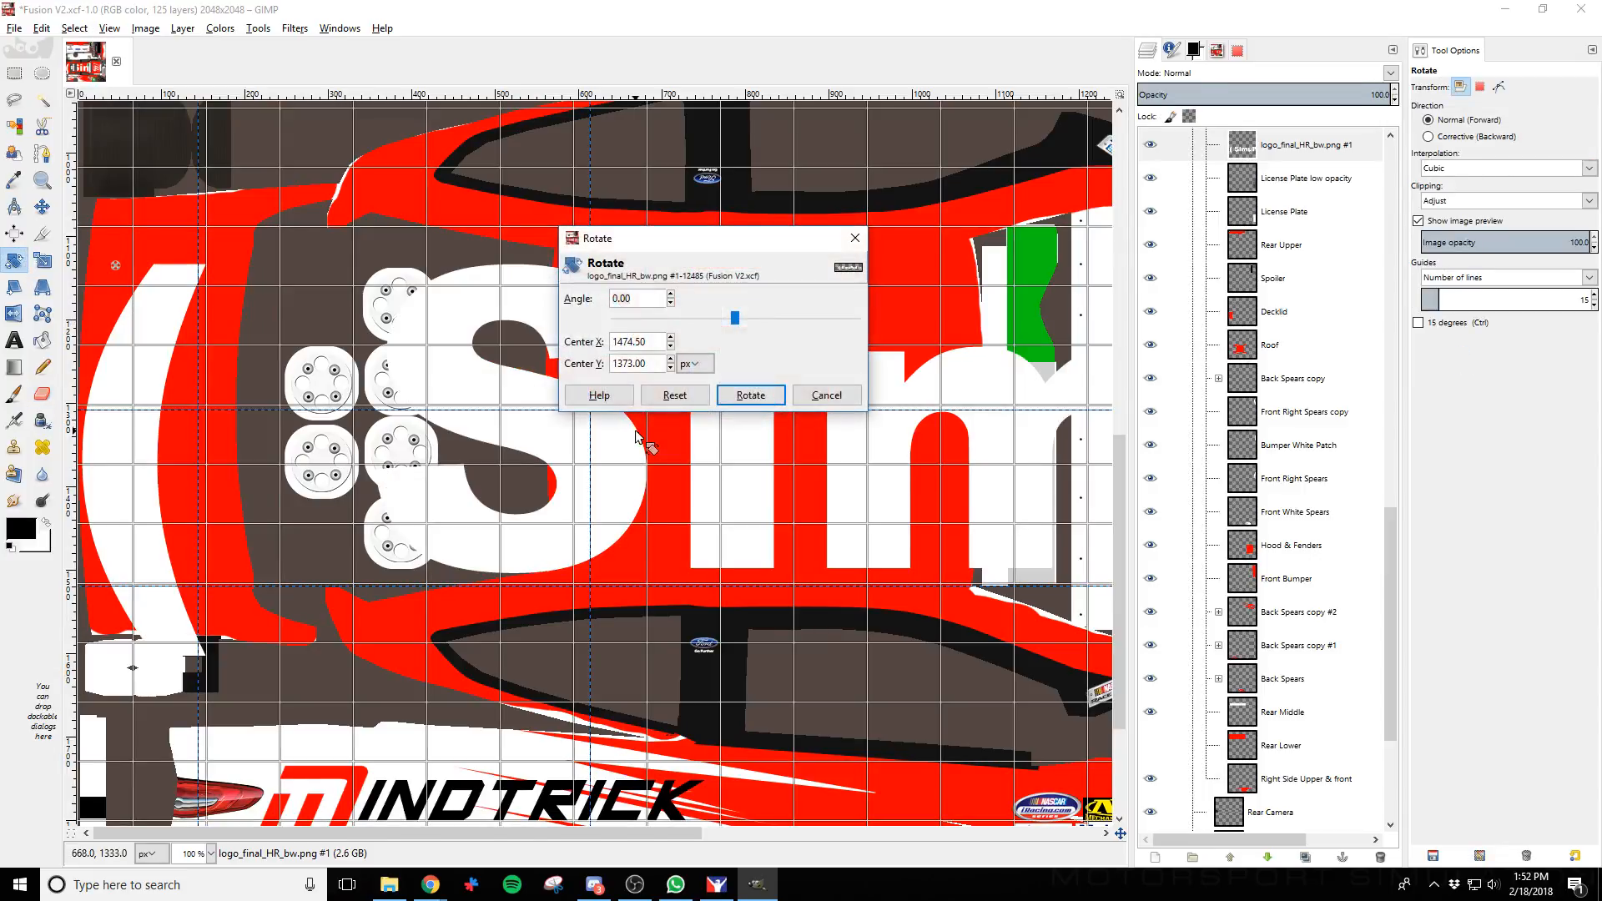
{"action": "type", "text": "90"}
{"action": "key", "text": "Return"}
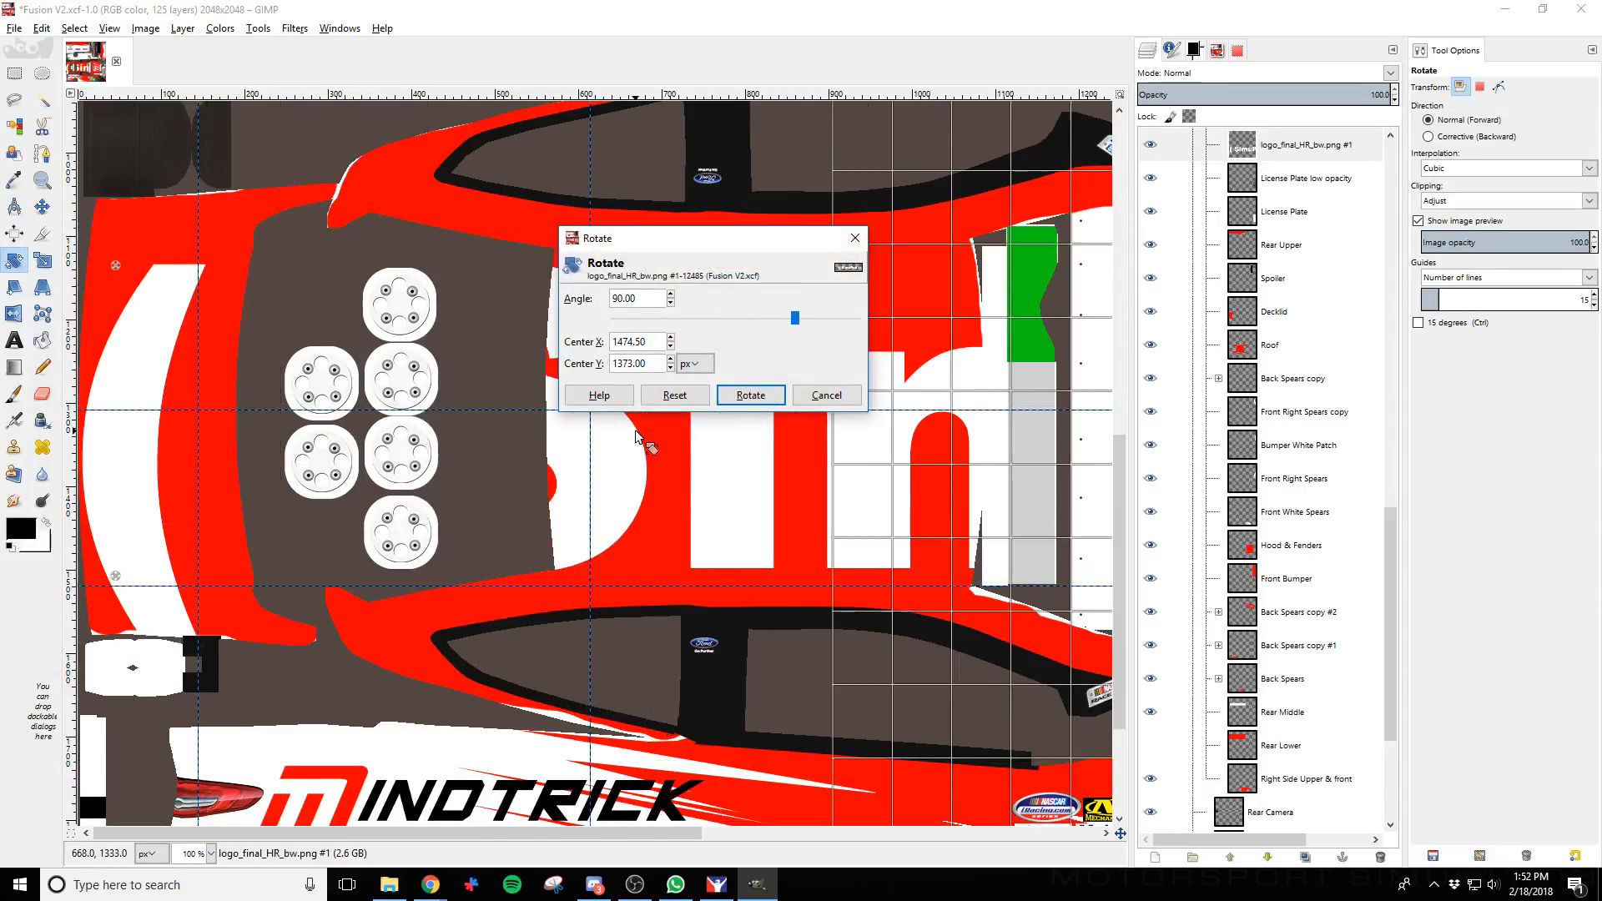
{"action": "left_click", "coordinate": [751, 395]}
Shrink the SimuPad logo to a small size and move it onto the rear decklid
{"action": "left_click", "coordinate": [42, 260]}
{"action": "left_click", "coordinate": [968, 390]}
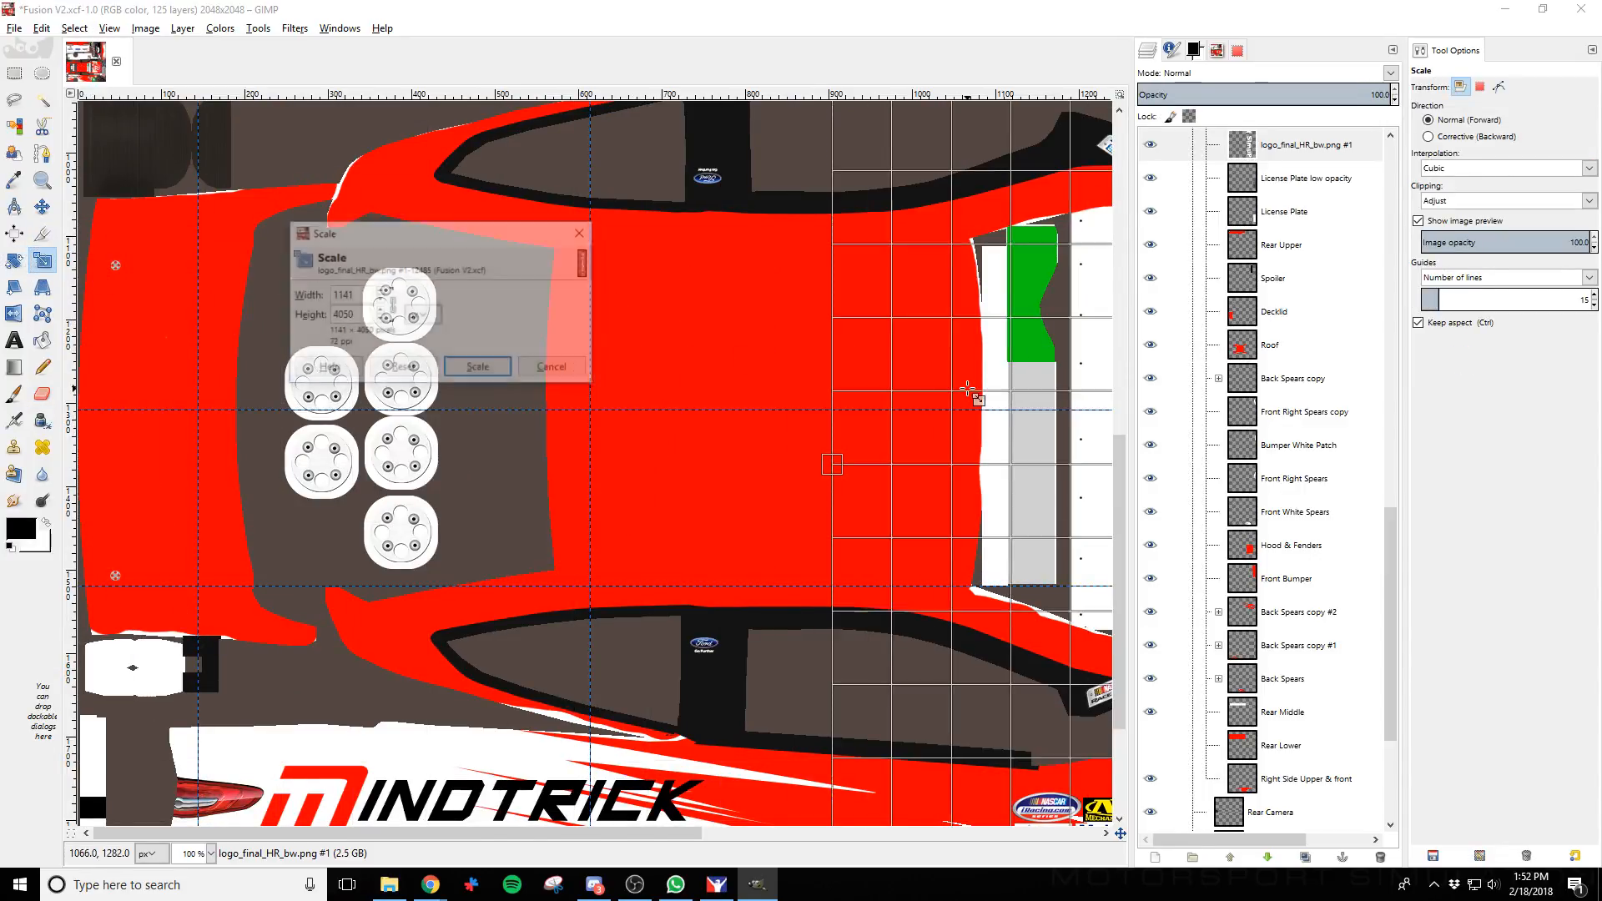
{"action": "scroll", "coordinate": [926, 464], "scroll_direction": "down", "scroll_amount": 2}
{"action": "left_click_drag", "start_coordinate": [953, 272], "coordinate": [499, 406]}
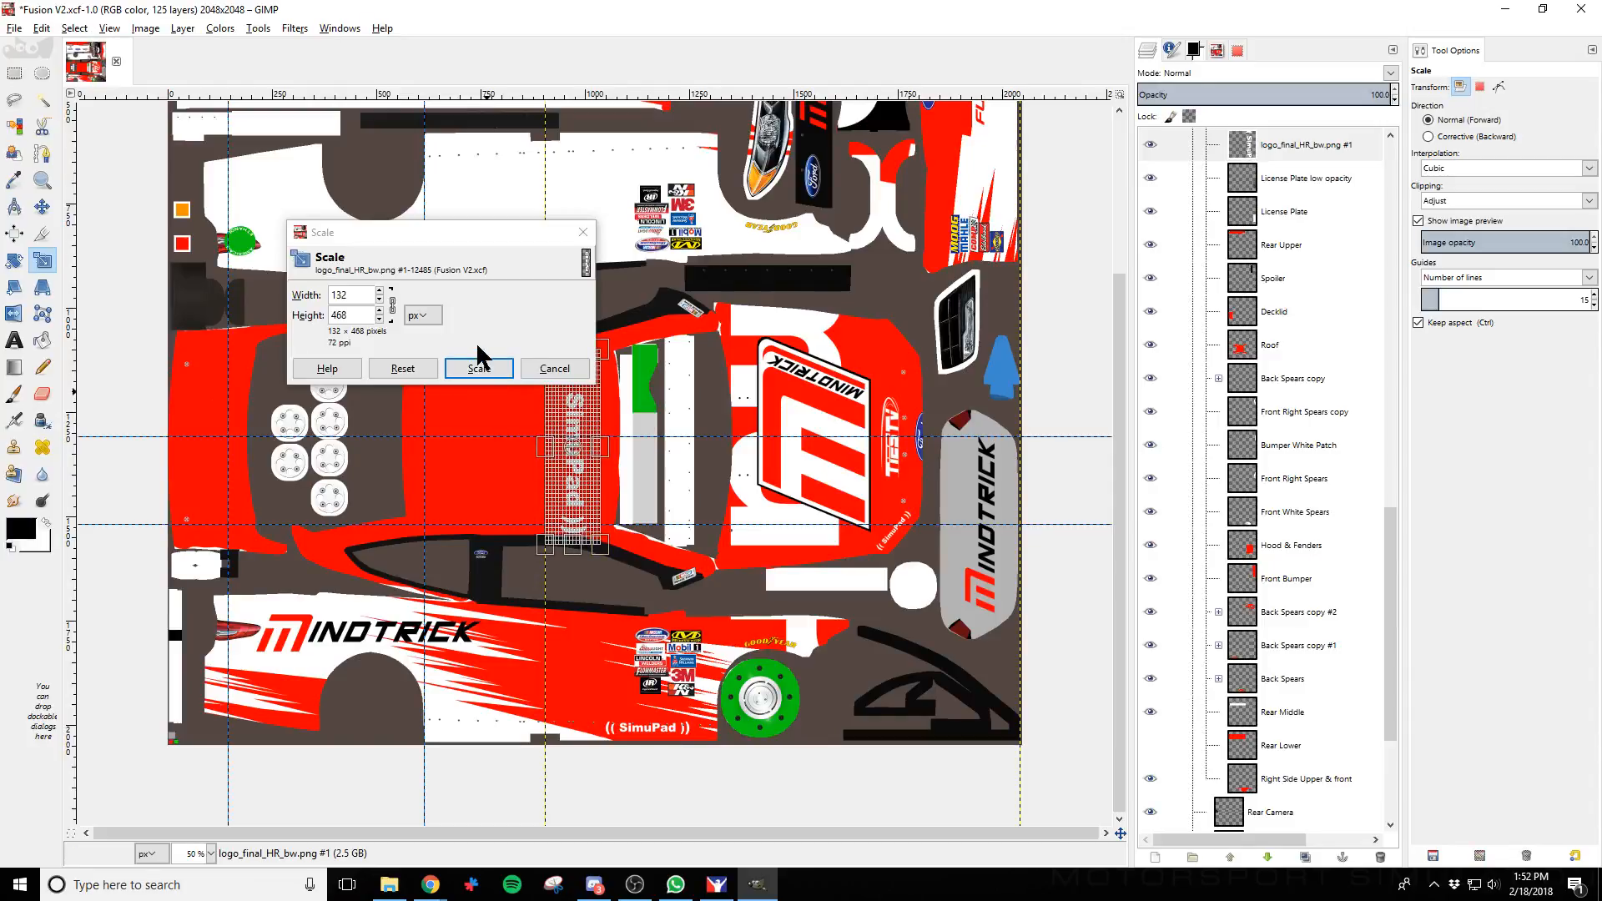
{"action": "left_click", "coordinate": [479, 368]}
{"action": "left_click", "coordinate": [42, 206]}
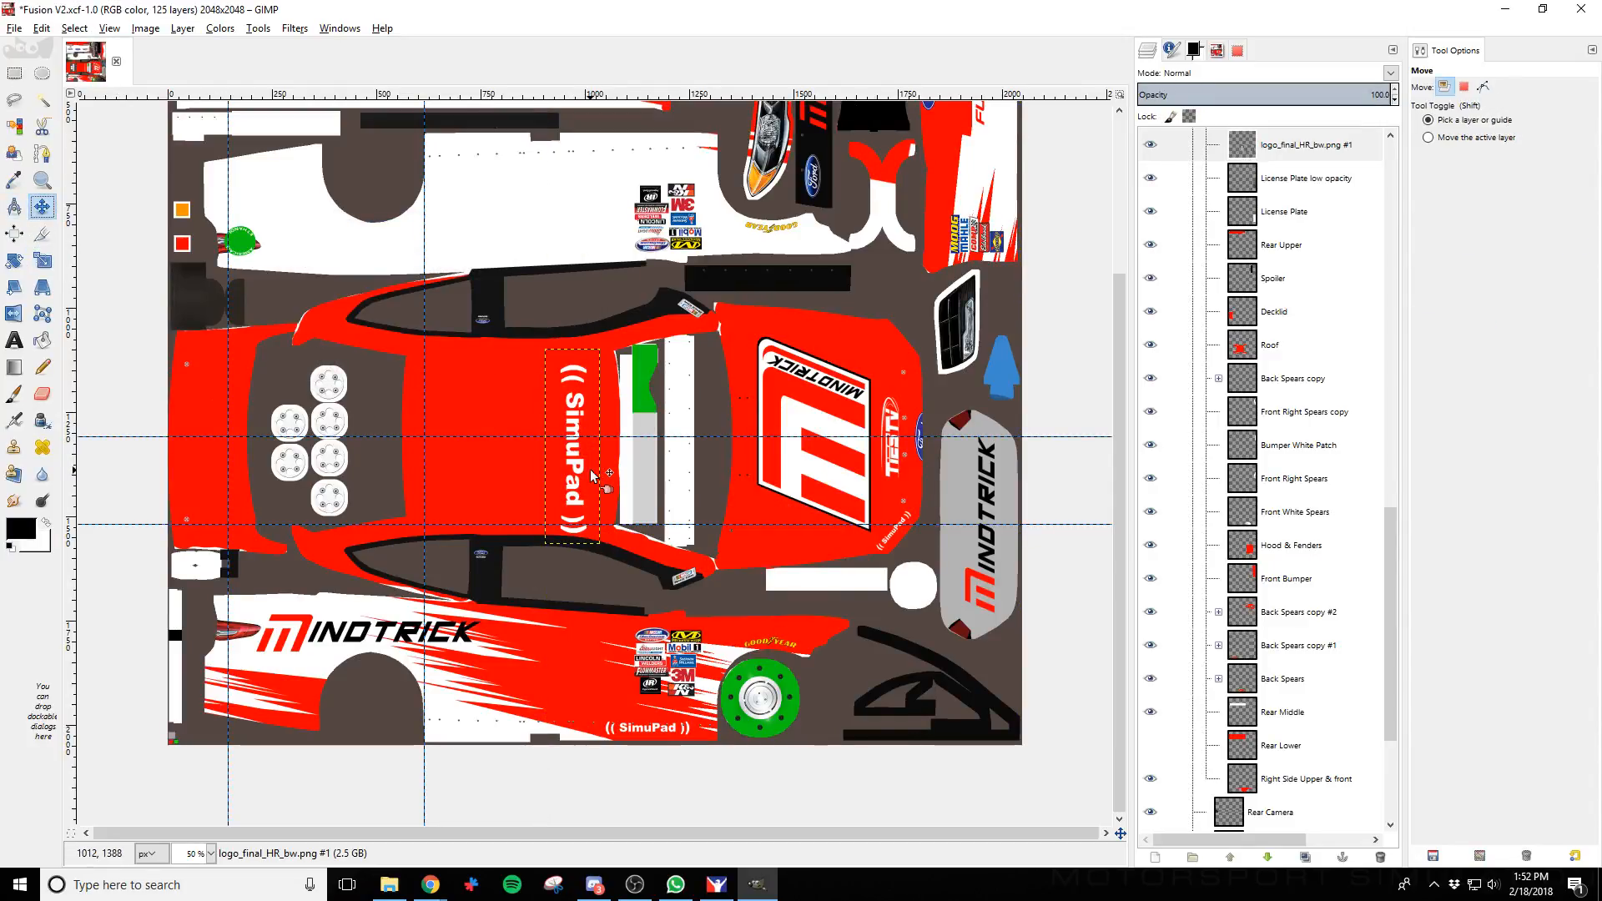
{"action": "left_click_drag", "start_coordinate": [580, 465], "coordinate": [215, 458]}
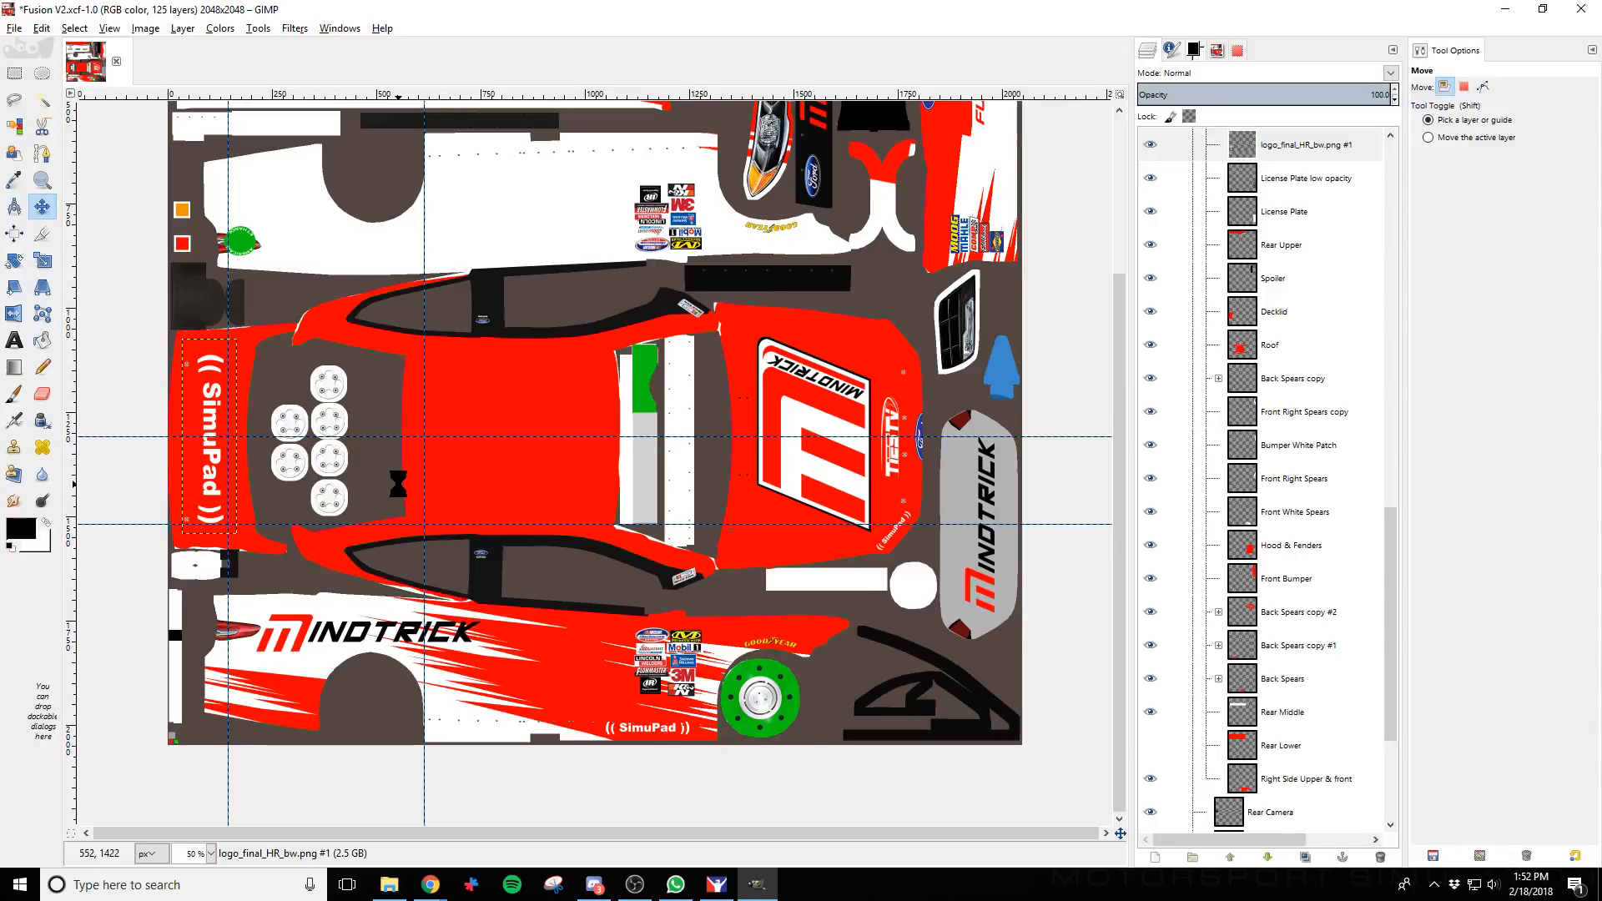
After an iRacing check, rescale the logo to 125×442 px and nudge it slightly right and up
{"action": "key", "text": "alt+Tab"}
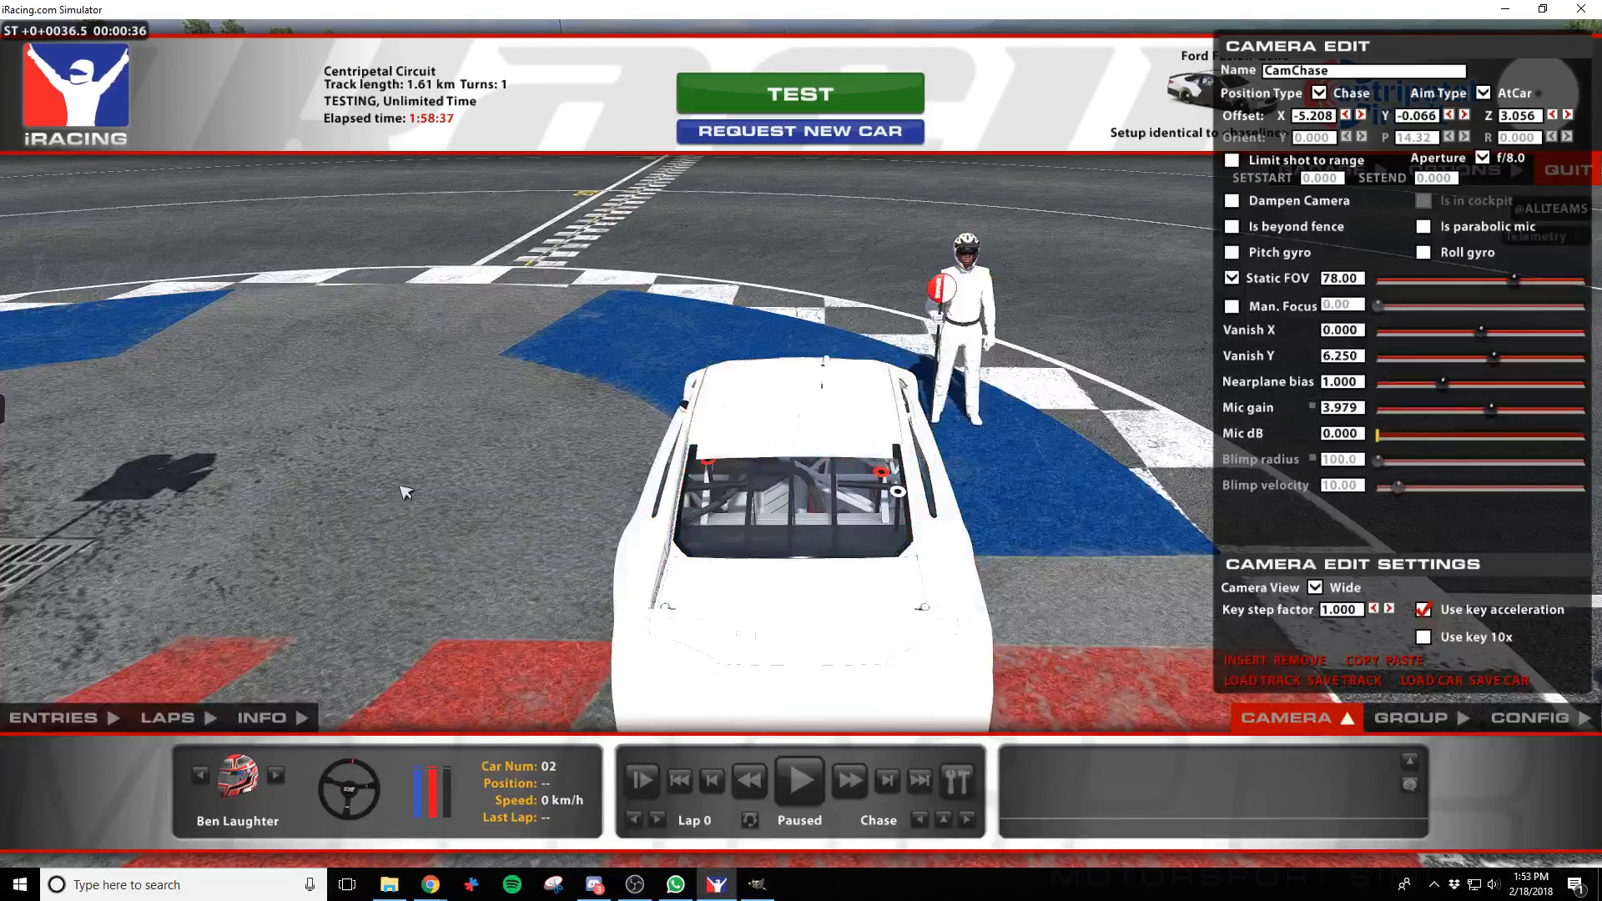
{"action": "key", "text": "w"}
{"action": "key", "text": "f"}
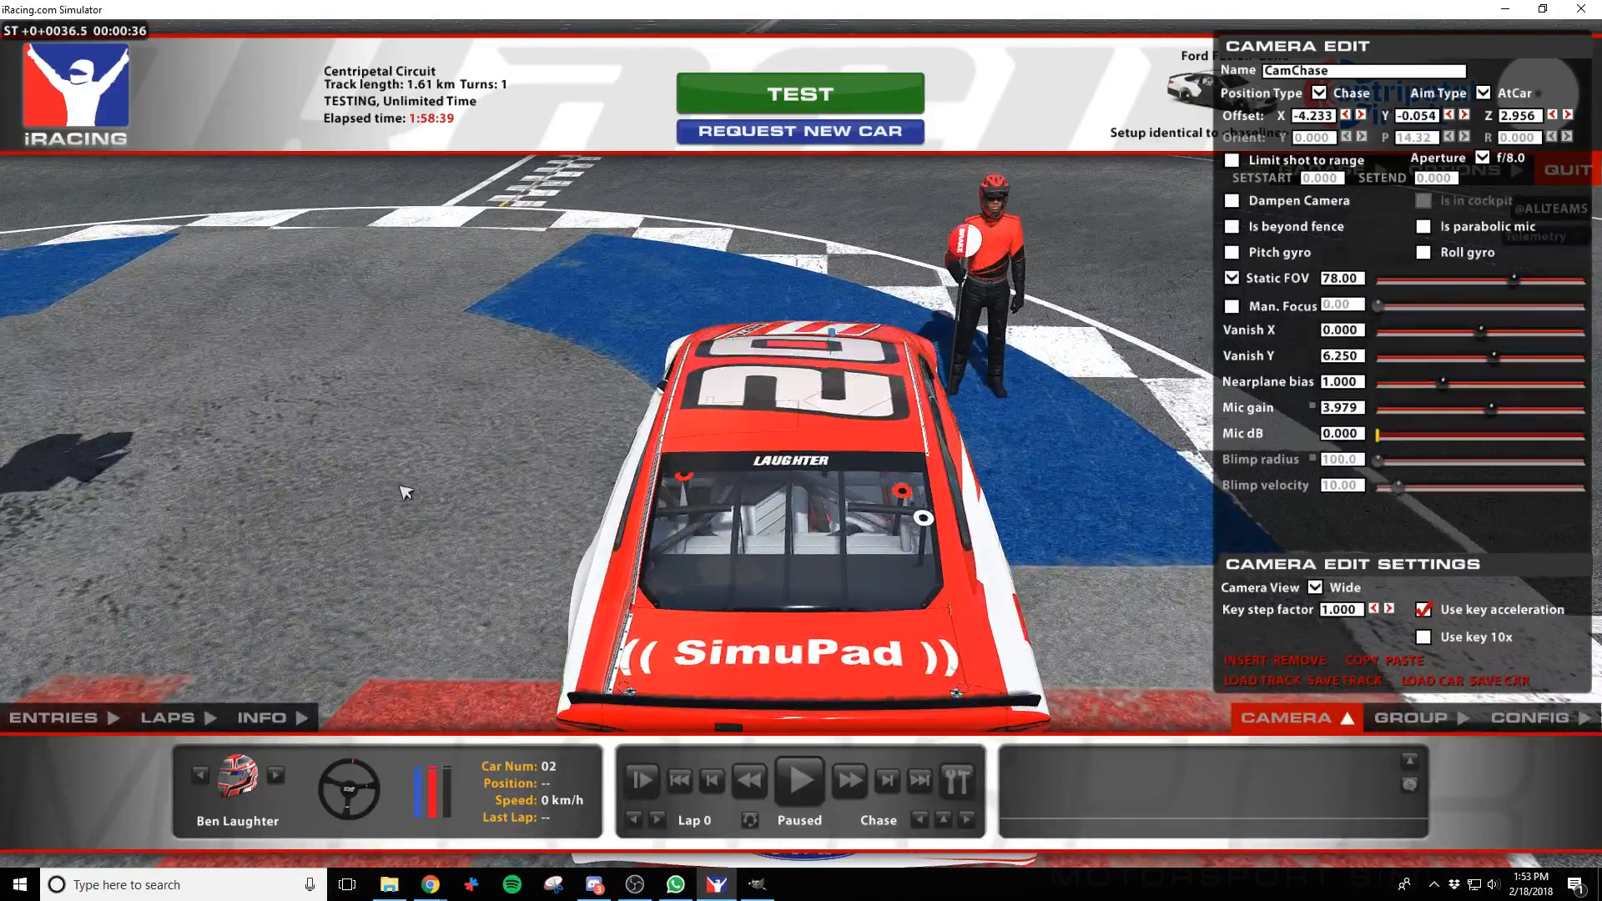
{"action": "key", "text": "alt+Tab"}
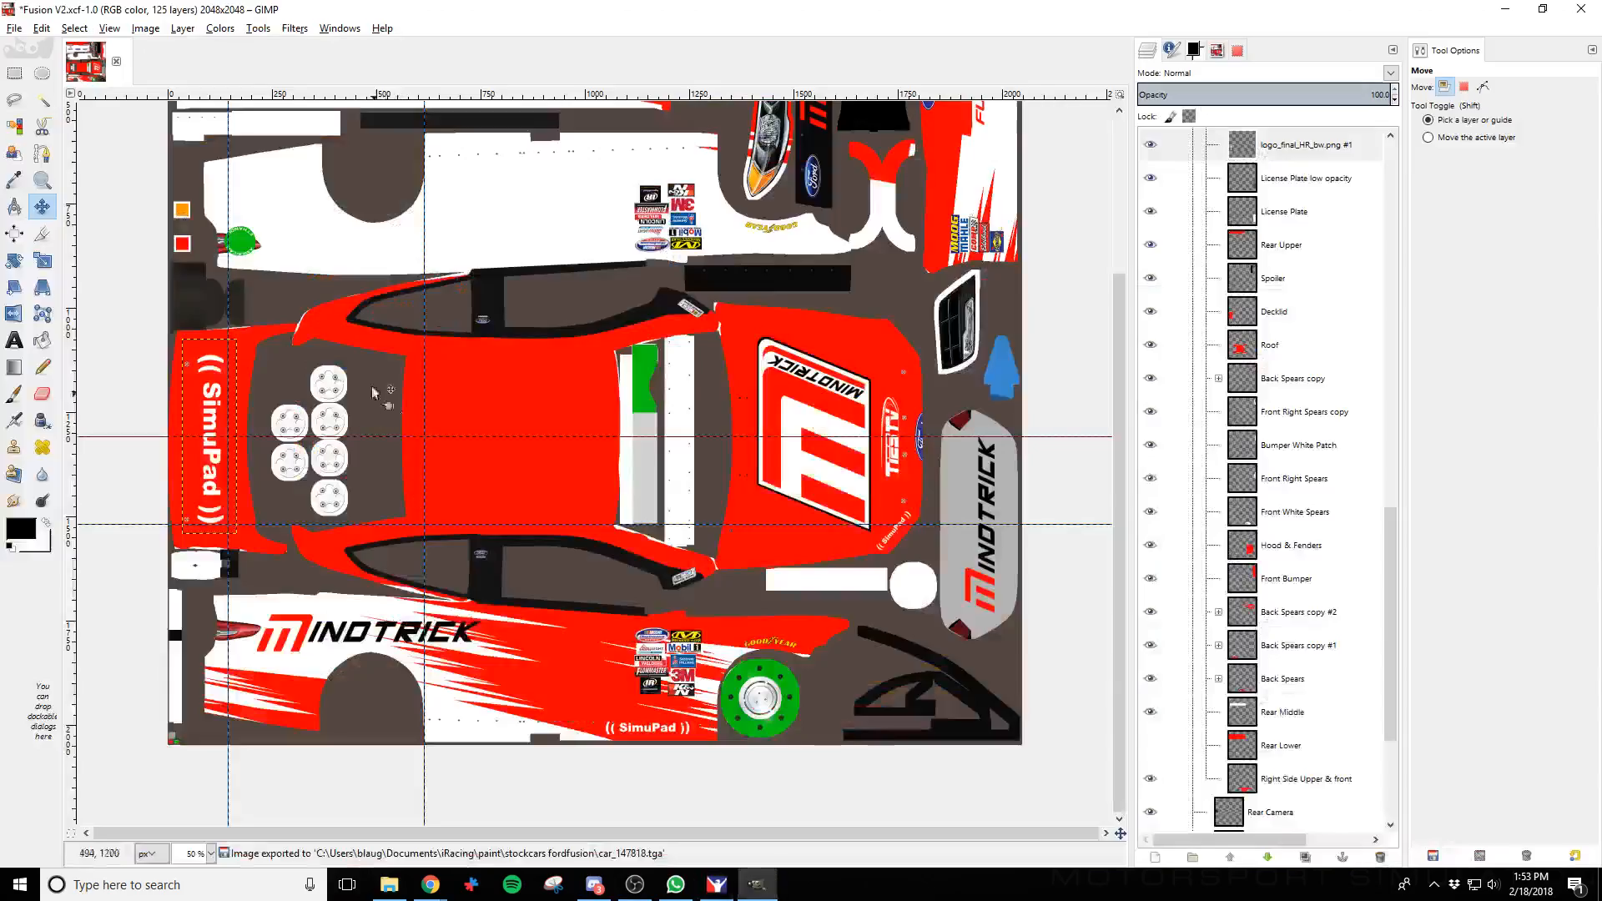
{"action": "left_click", "coordinate": [43, 261]}
{"action": "left_click", "coordinate": [237, 411]}
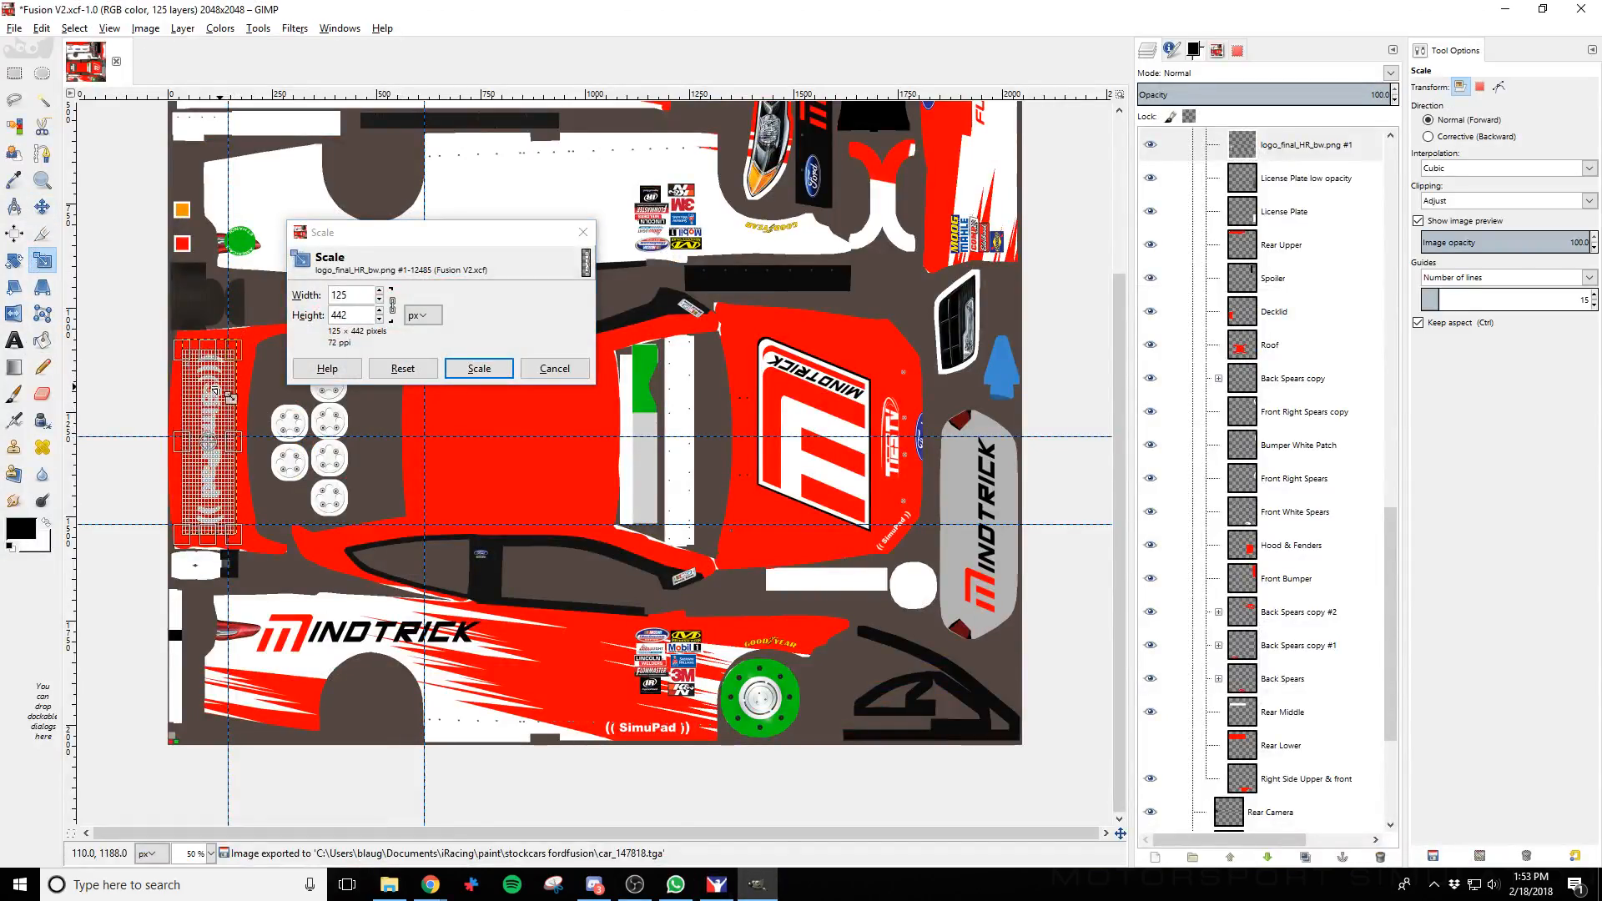
{"action": "left_click", "coordinate": [472, 368]}
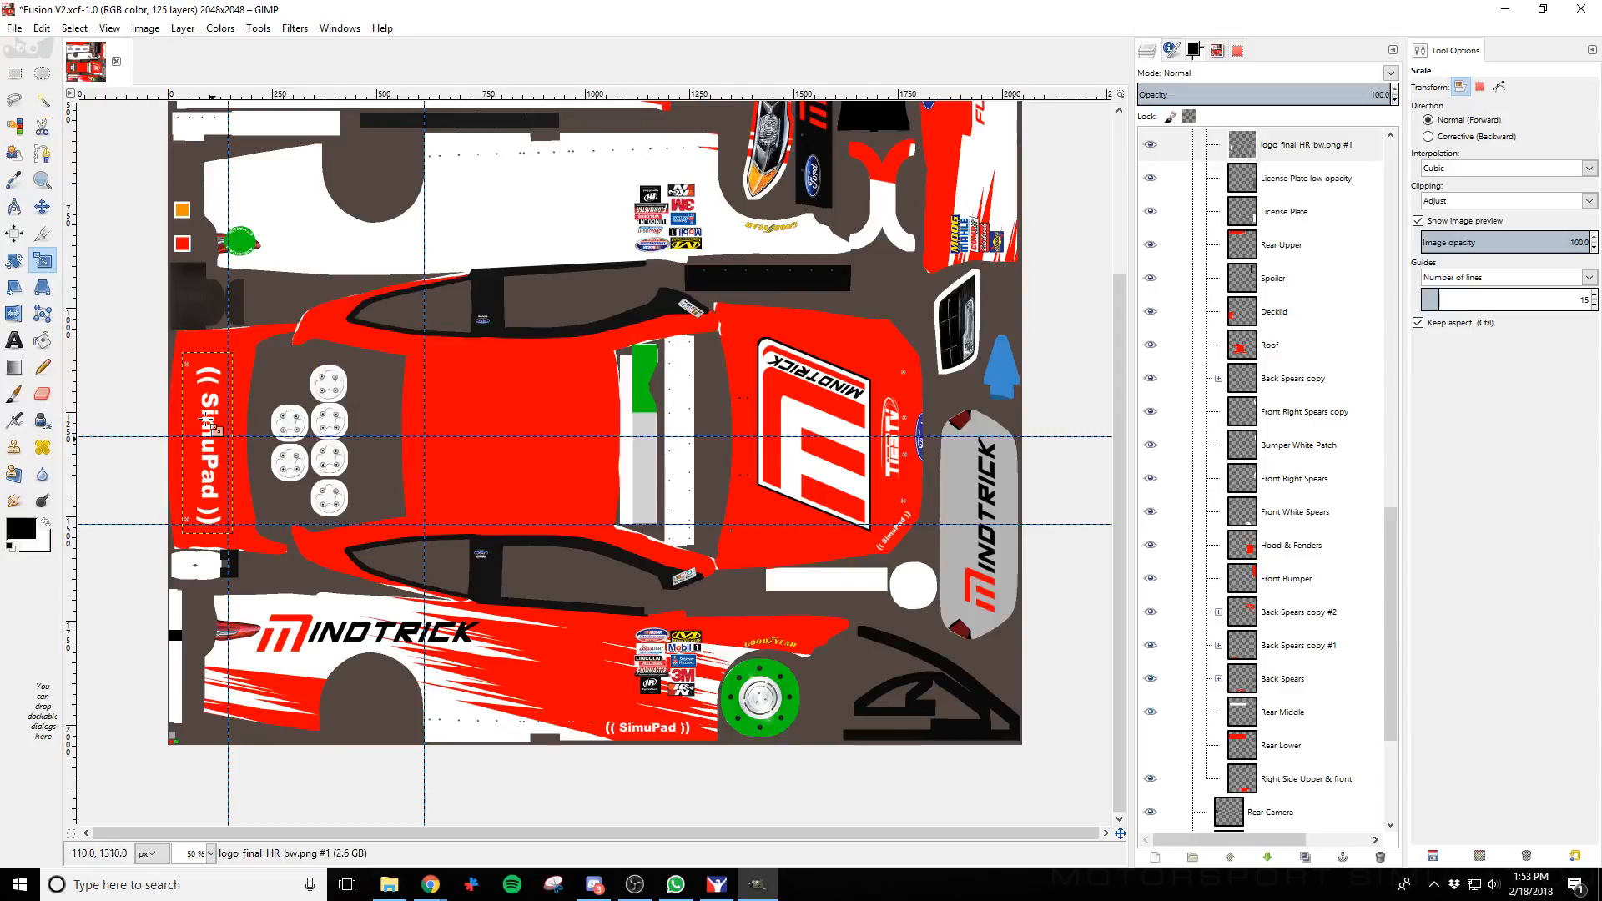
{"action": "key", "text": "m"}
{"action": "left_click_drag", "start_coordinate": [213, 459], "coordinate": [213, 454]}
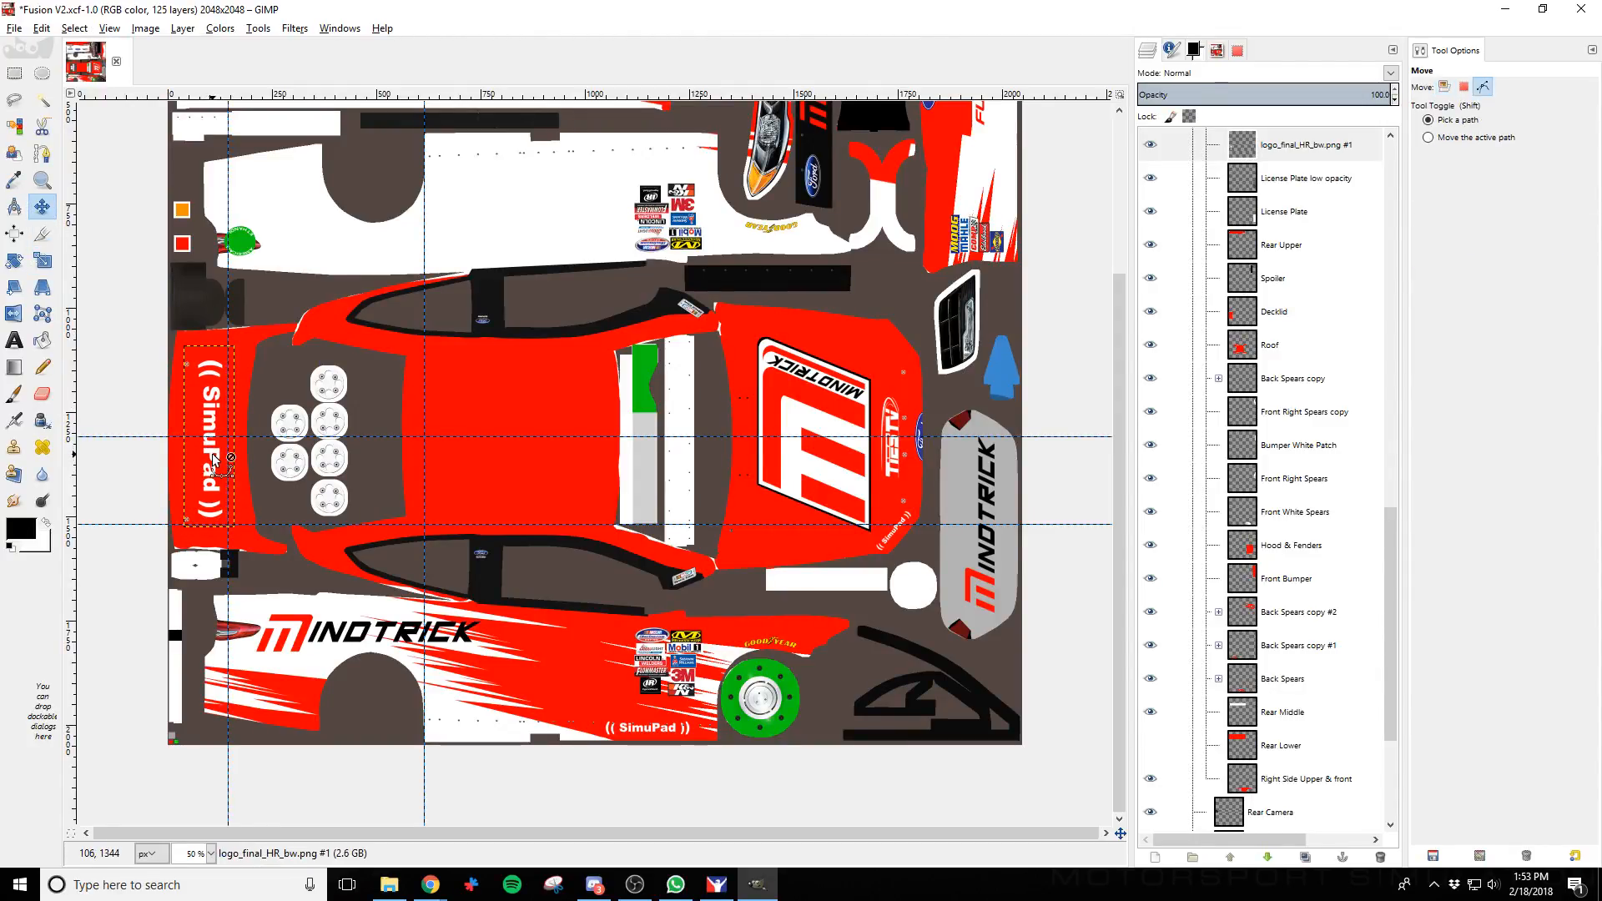
Export the livery, reload it in iRacing, and swing the camera to a side-on view
{"action": "key", "text": "ctrl+e"}
{"action": "key", "text": "alt+Tab"}
{"action": "key", "text": "ctrl+r"}
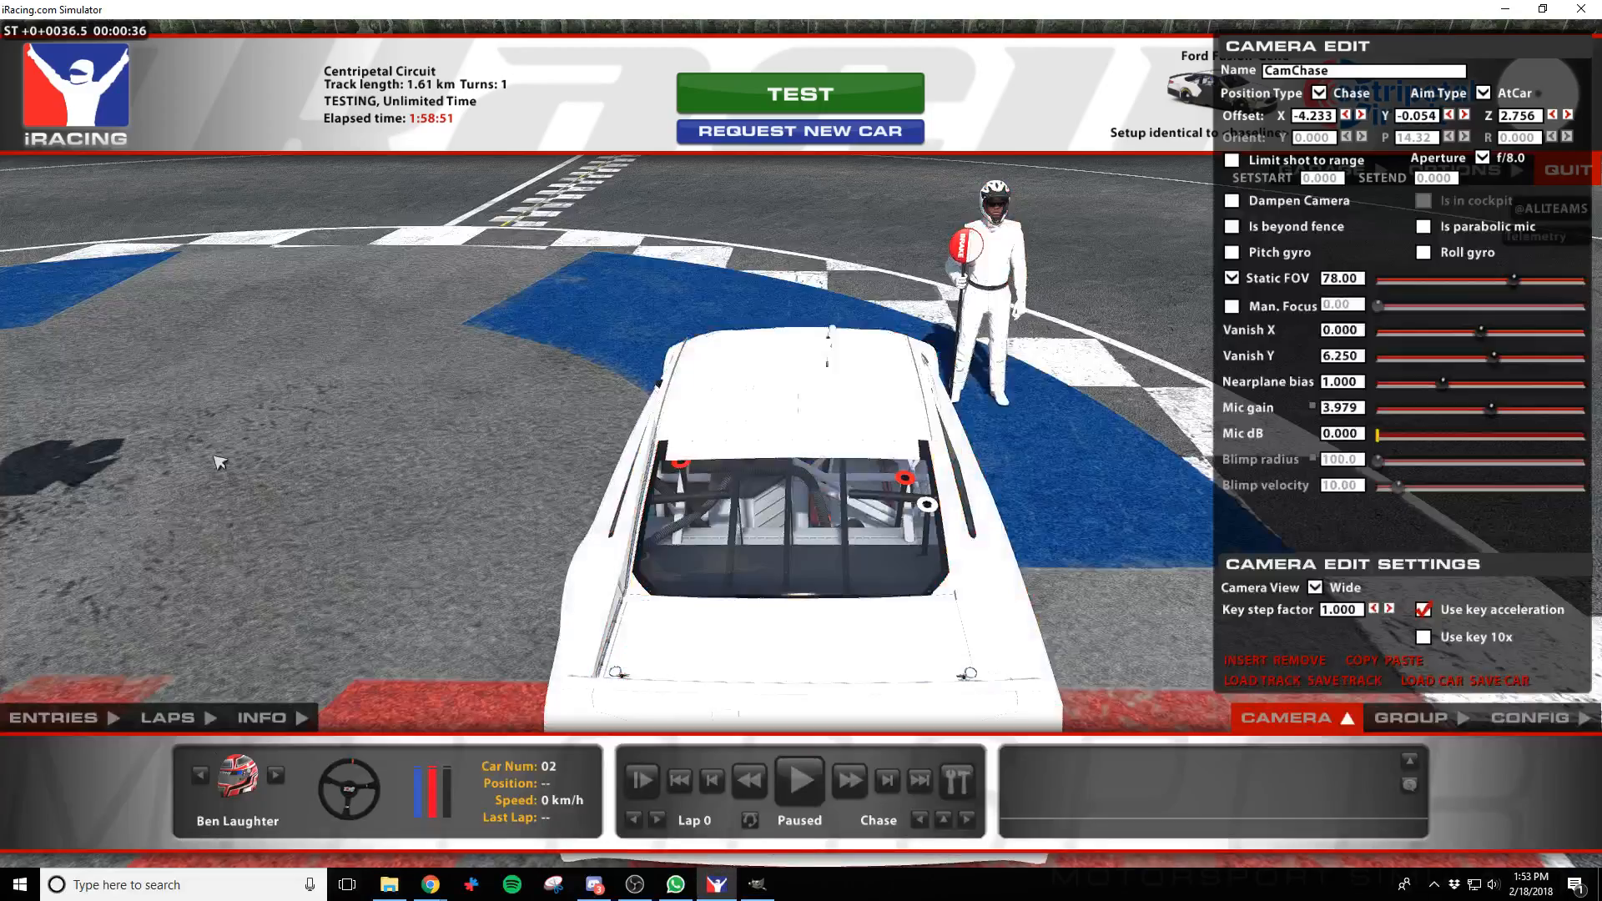
{"action": "key", "text": "s"}
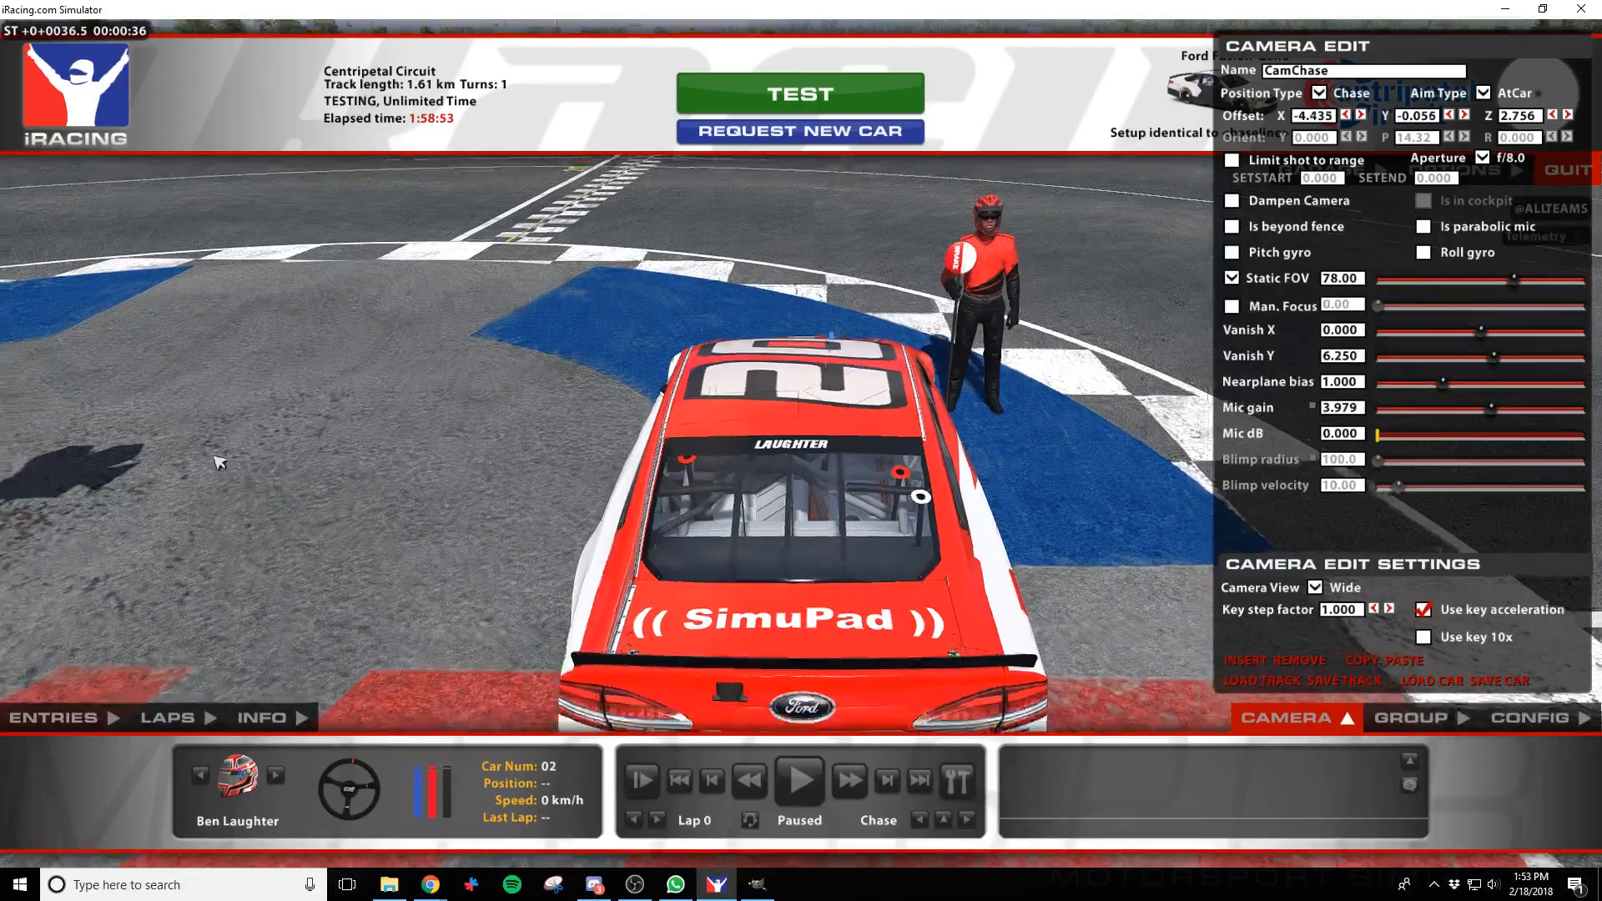
{"action": "key", "text": "d"}
{"action": "key", "text": "w"}
{"action": "key", "text": "d"}
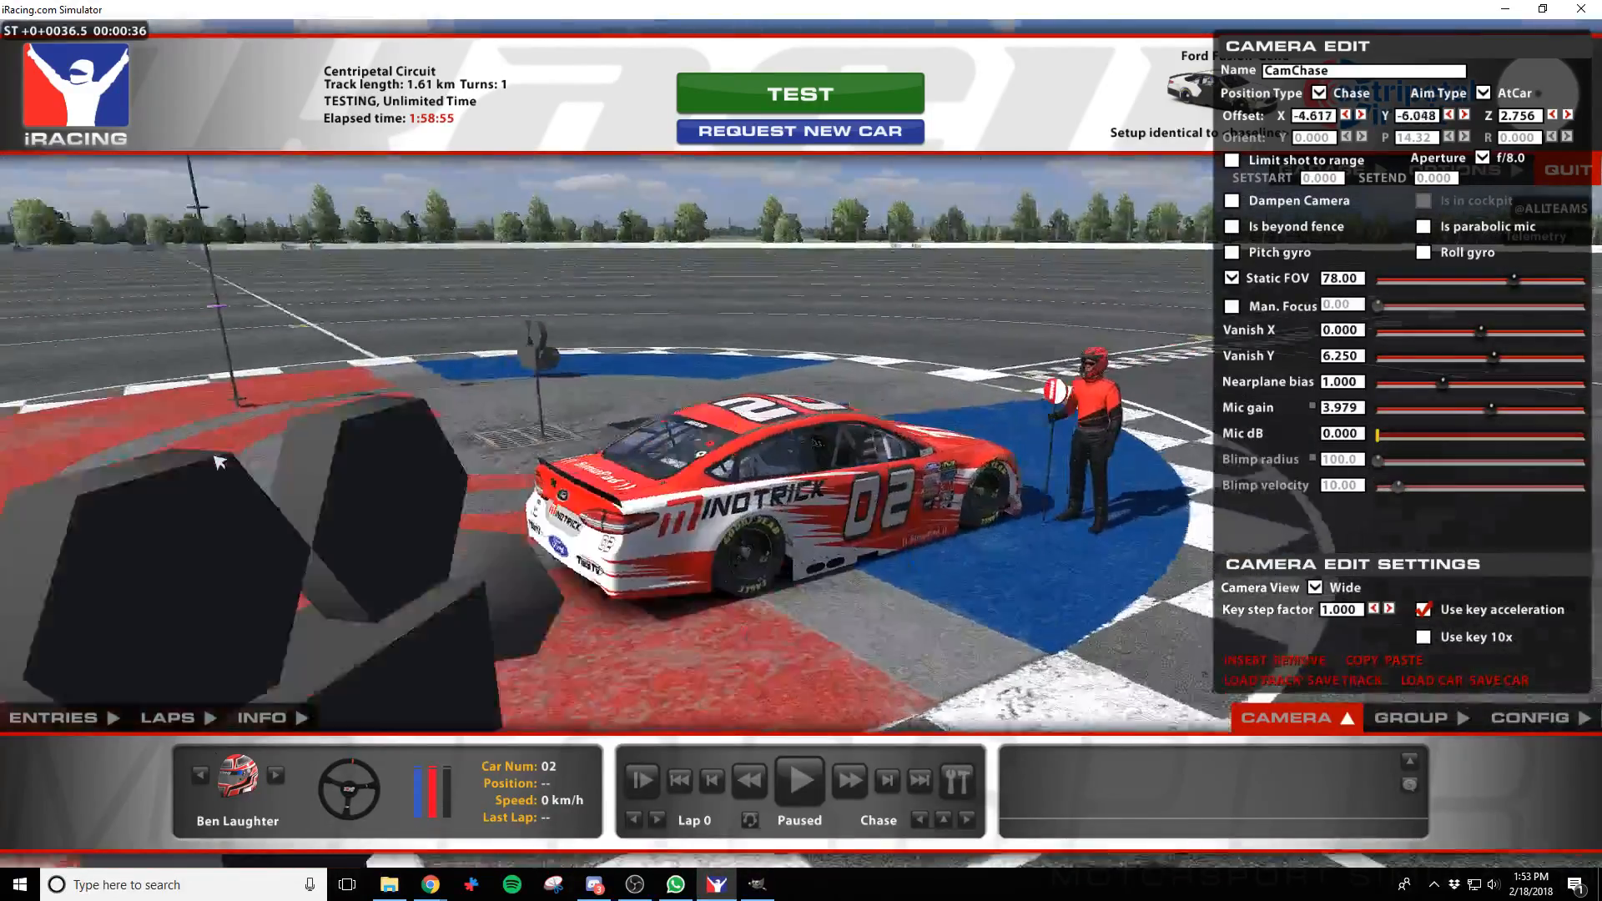
{"action": "key", "text": "w"}
{"action": "key", "text": "d"}
{"action": "key", "text": "d"}
{"action": "key", "text": "d"}
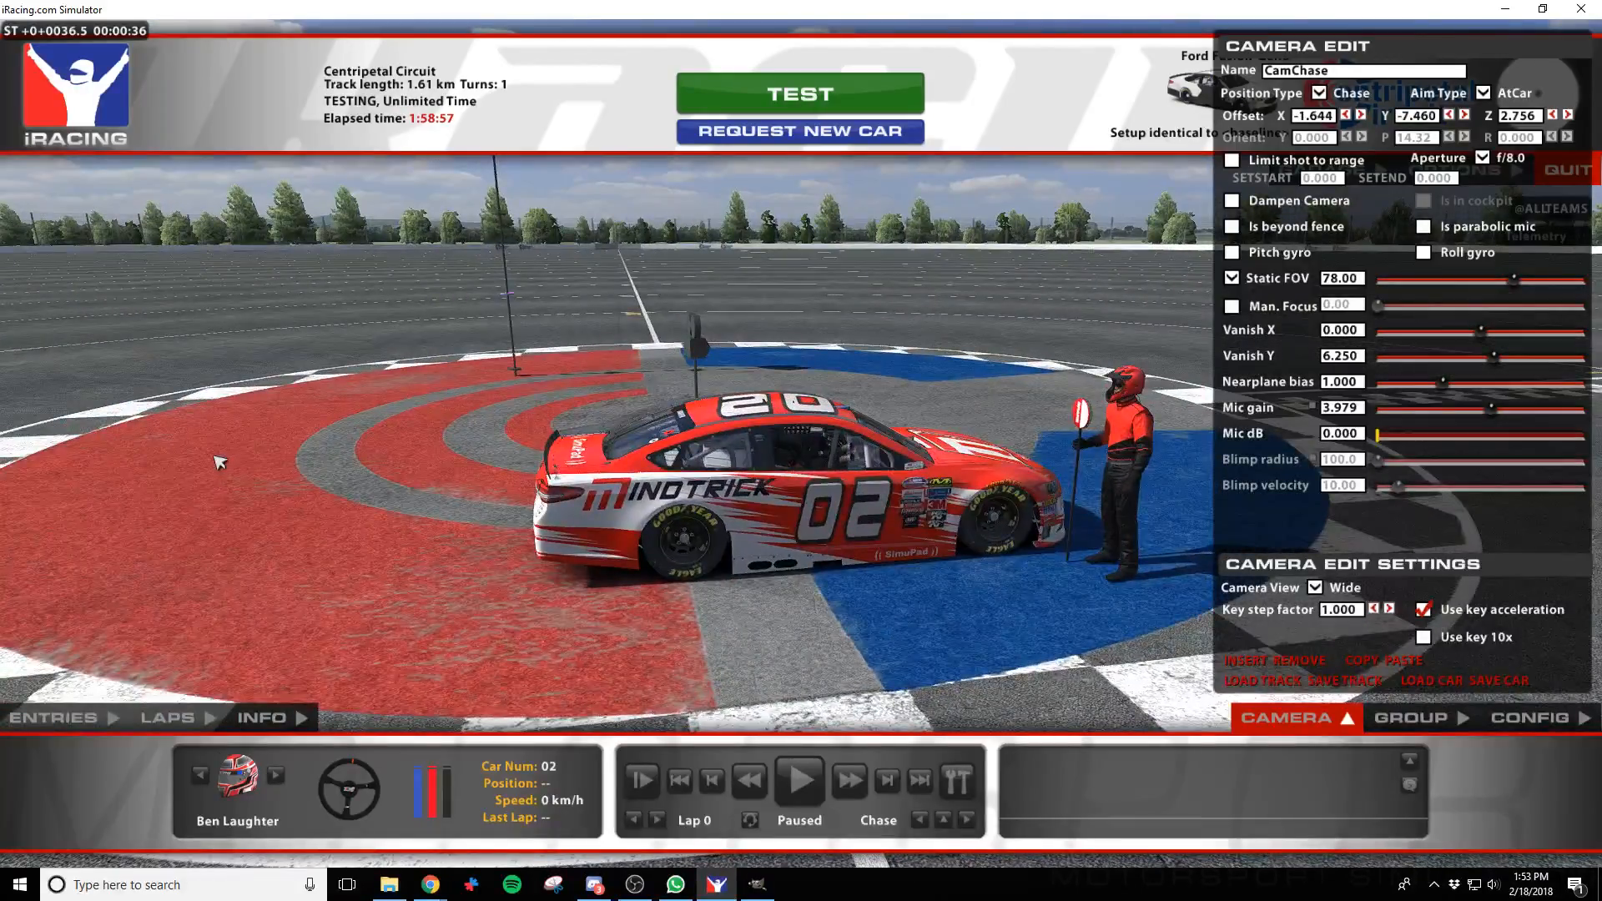
Orbit fully around the car, hide overlays, and finish on a low, close side profile
{"action": "key", "text": "a"}
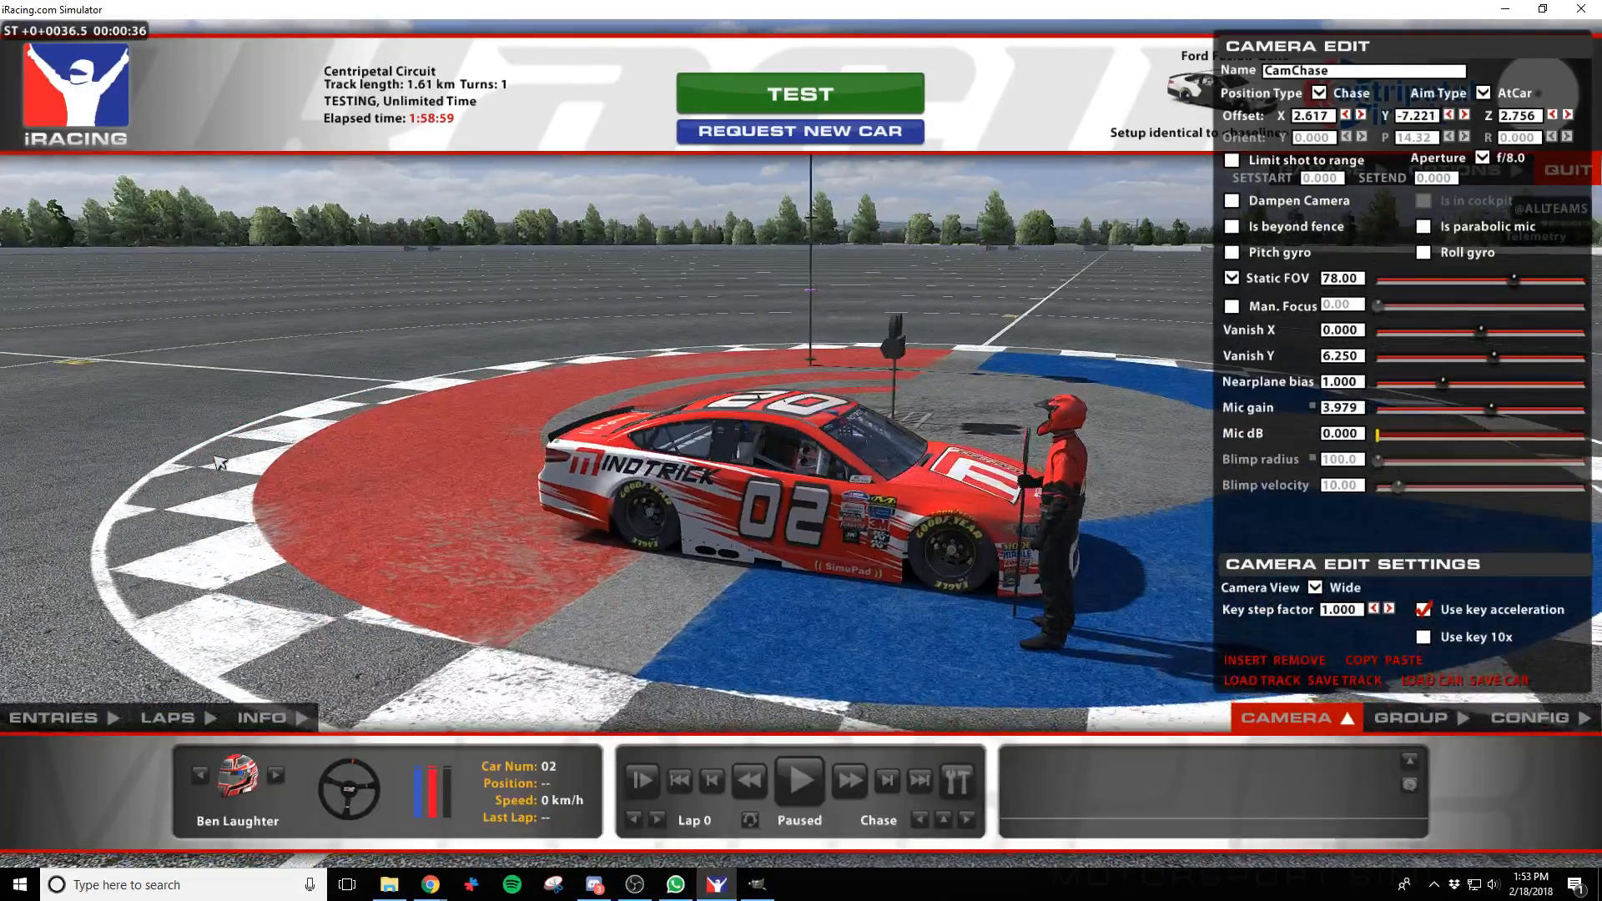
{"action": "key", "text": "a"}
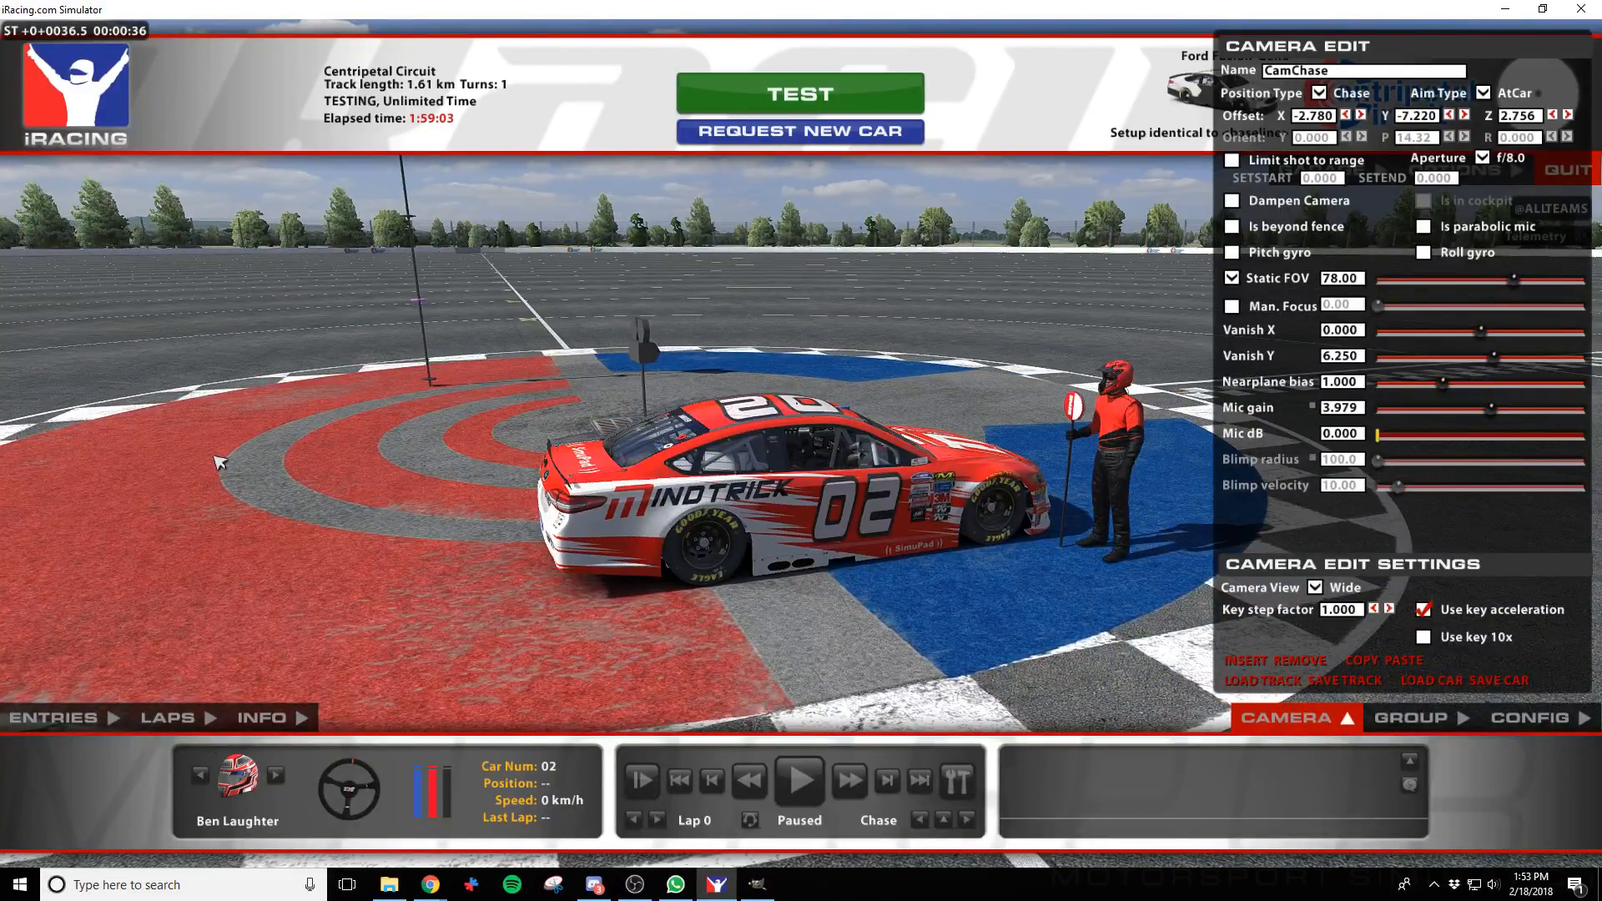
{"action": "key", "text": "d"}
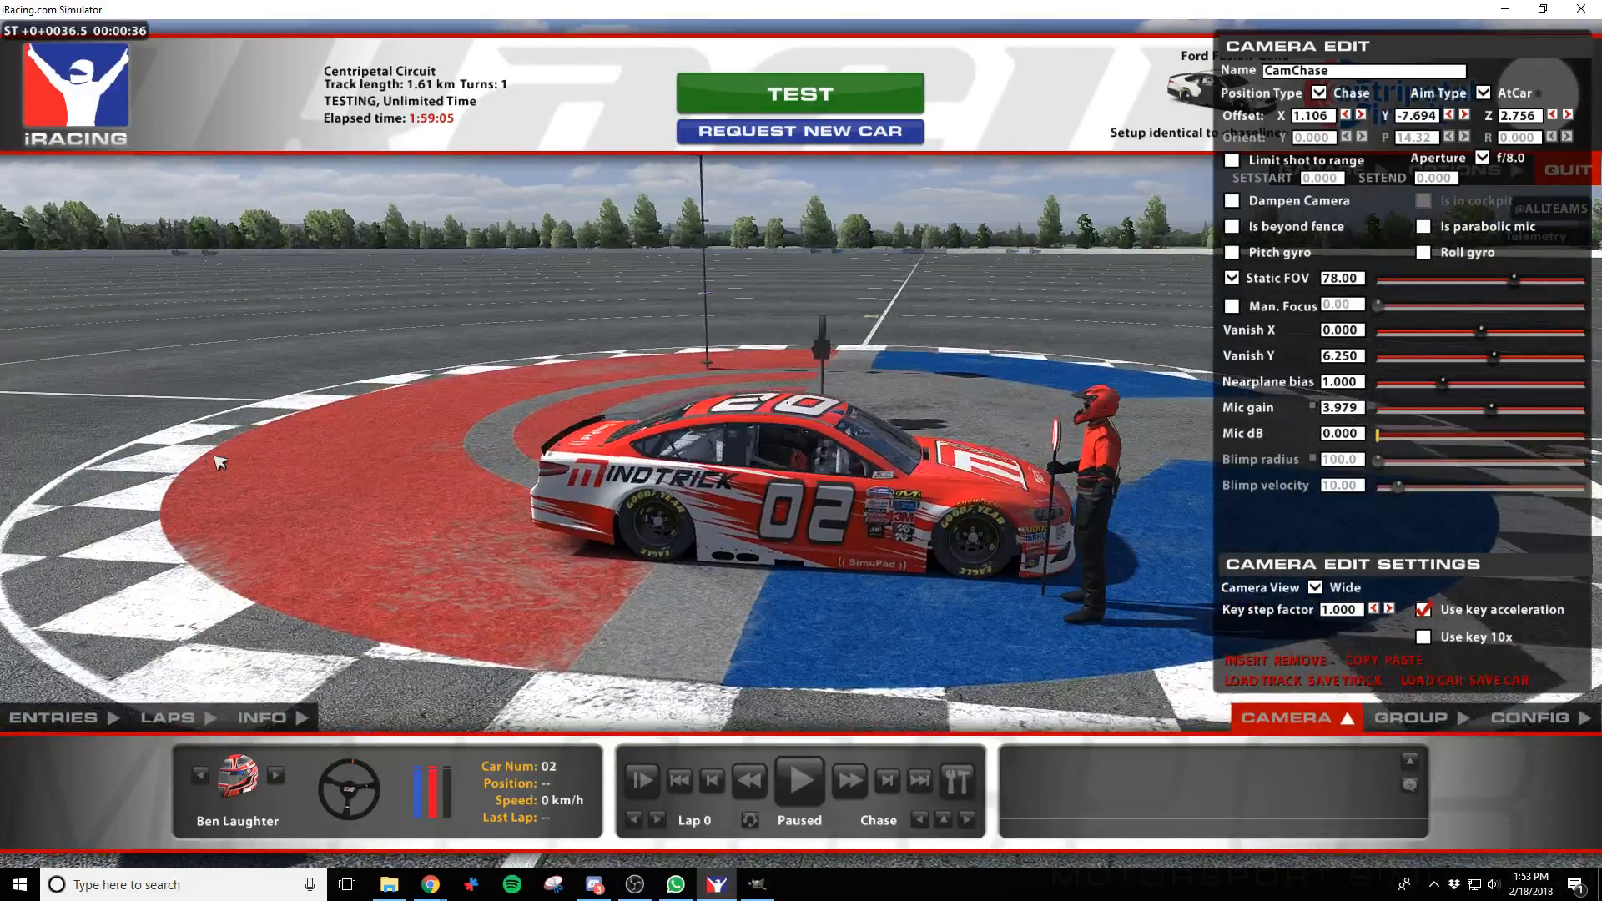
{"action": "key", "text": "d"}
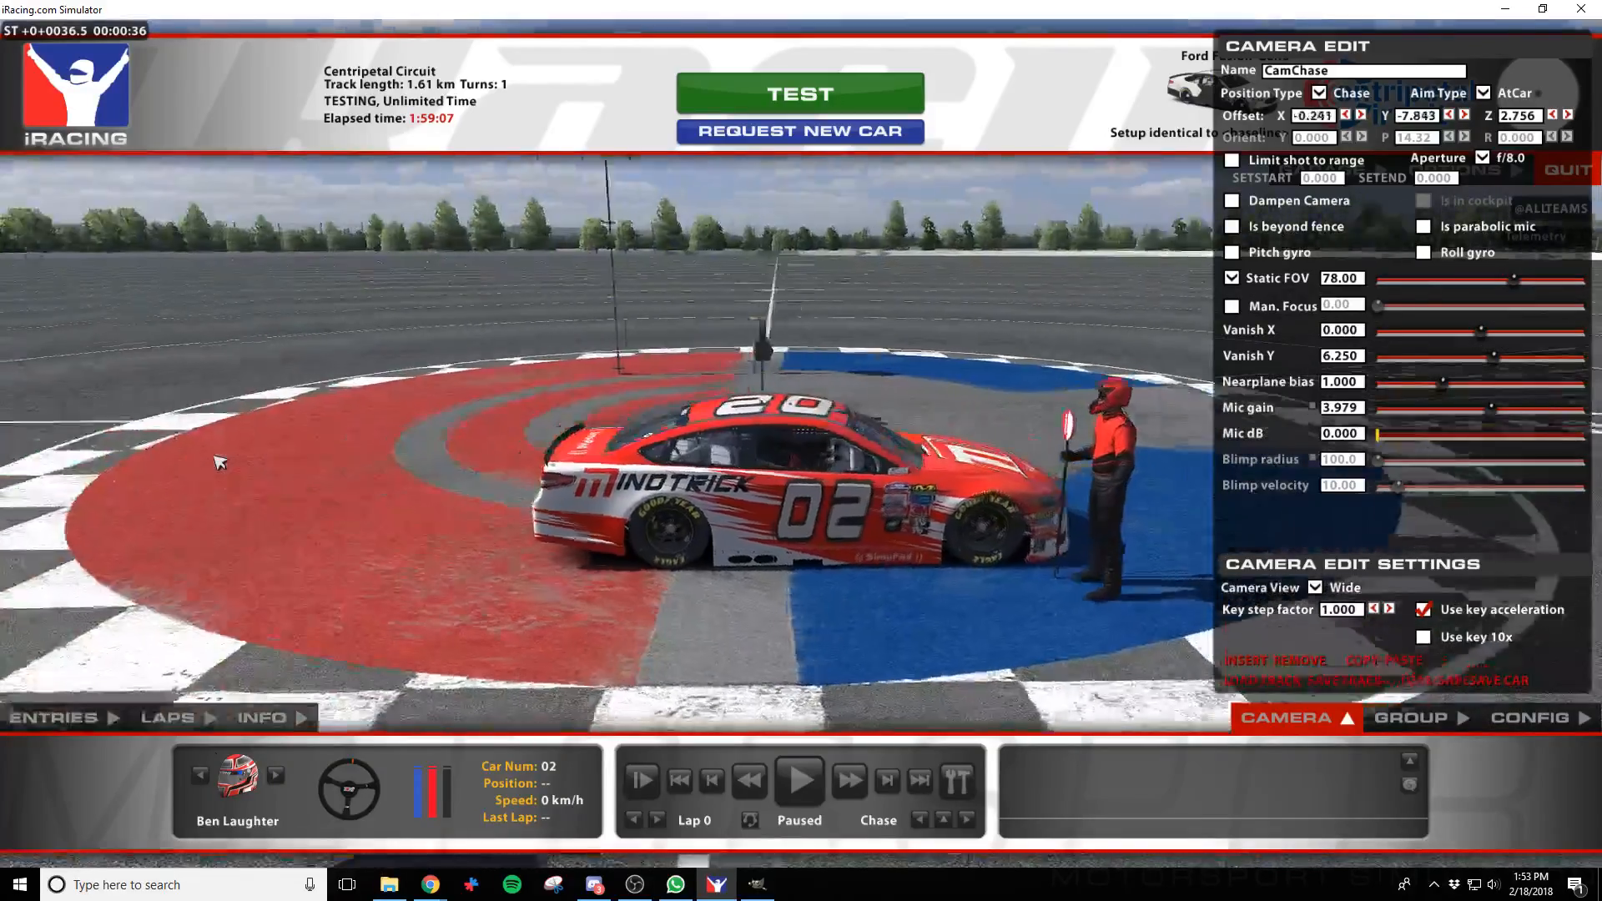
{"action": "key", "text": "d"}
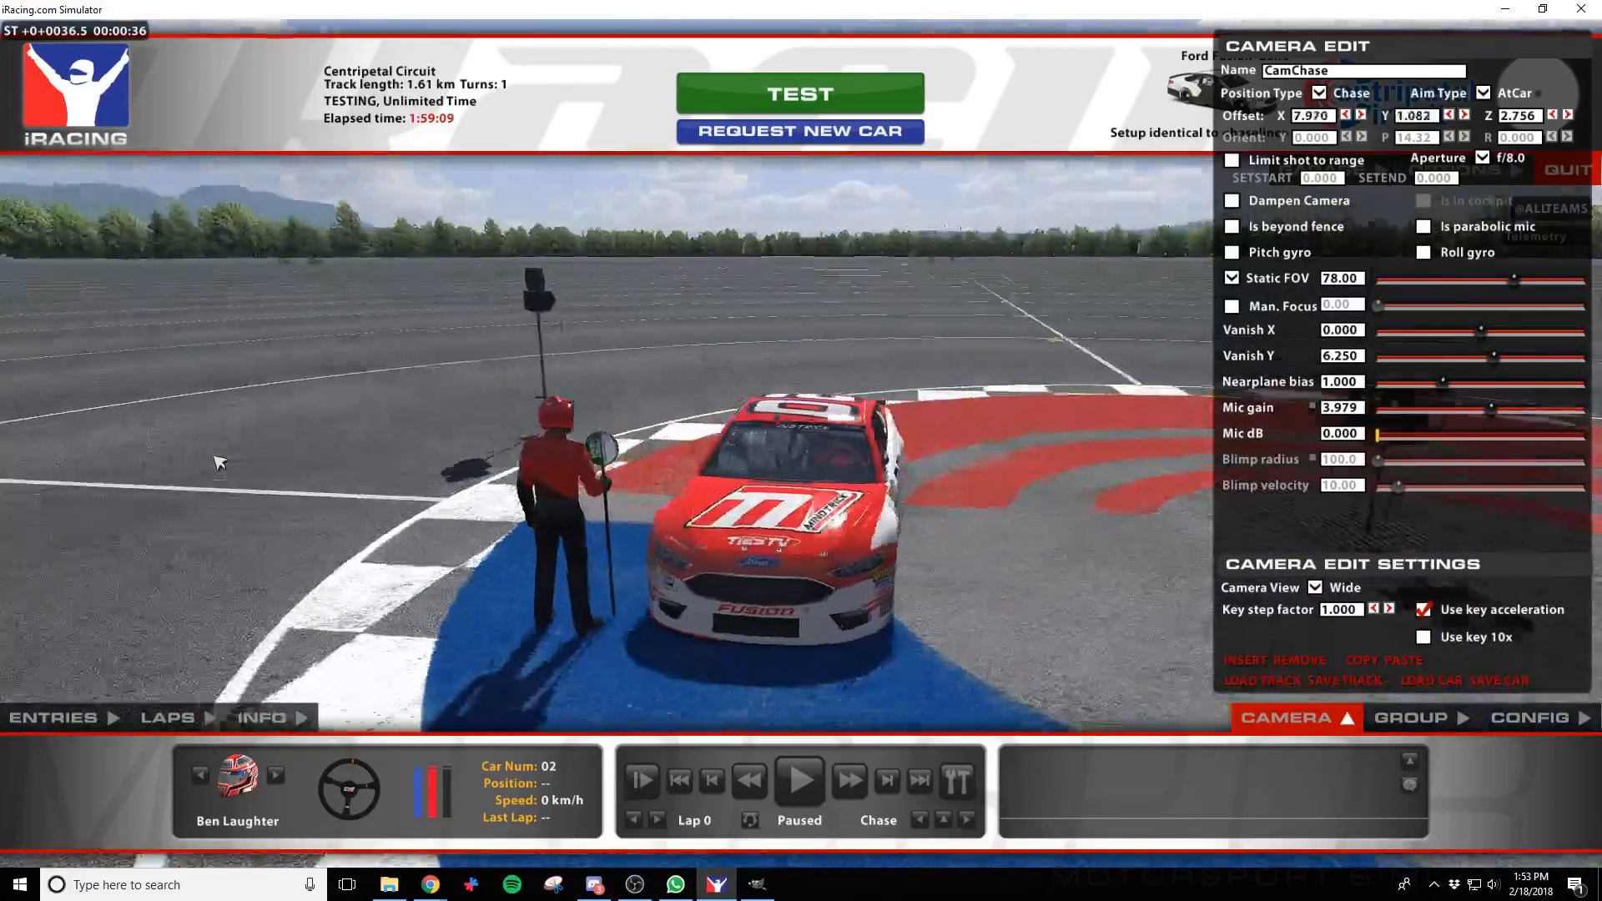
{"action": "key", "text": "d"}
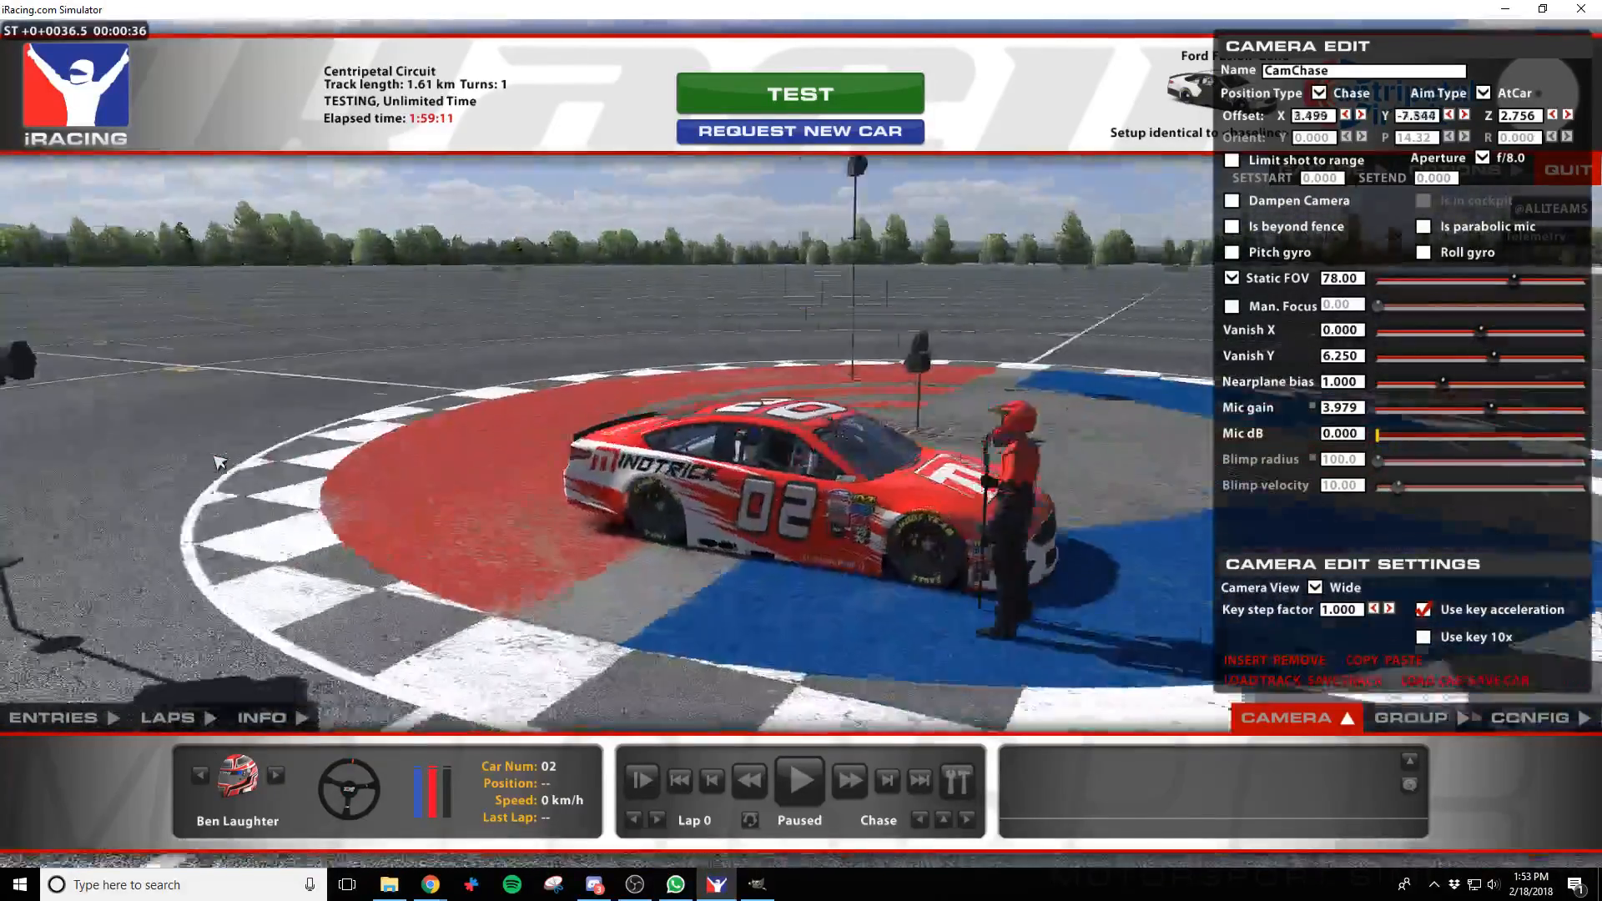
{"action": "key", "text": "d"}
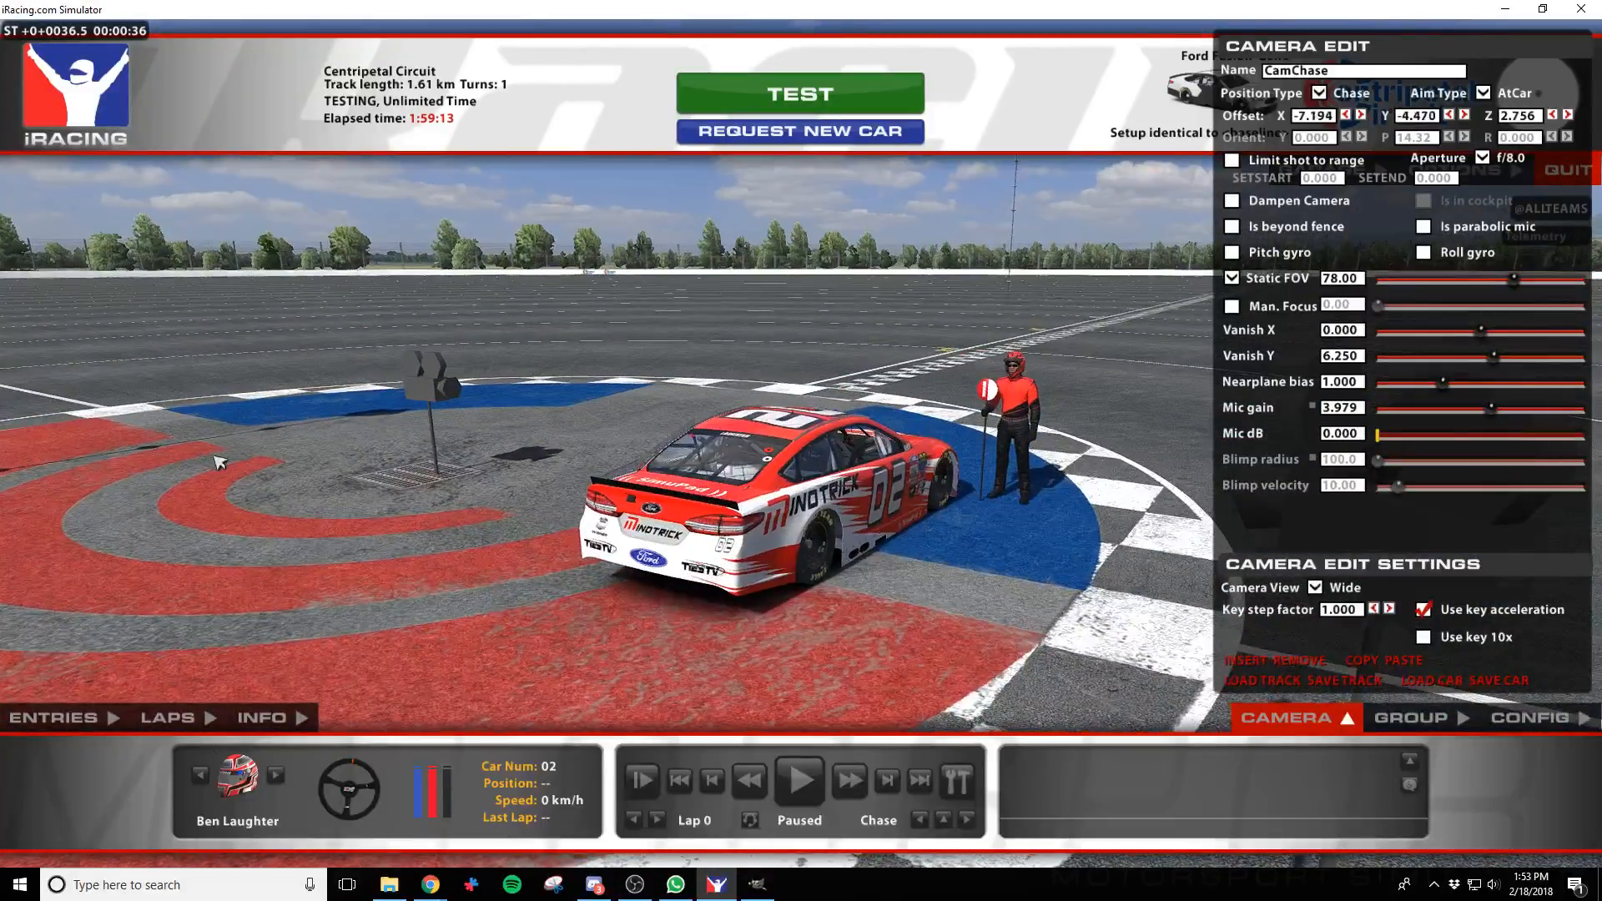
{"action": "key", "text": "d"}
{"action": "key", "text": "space"}
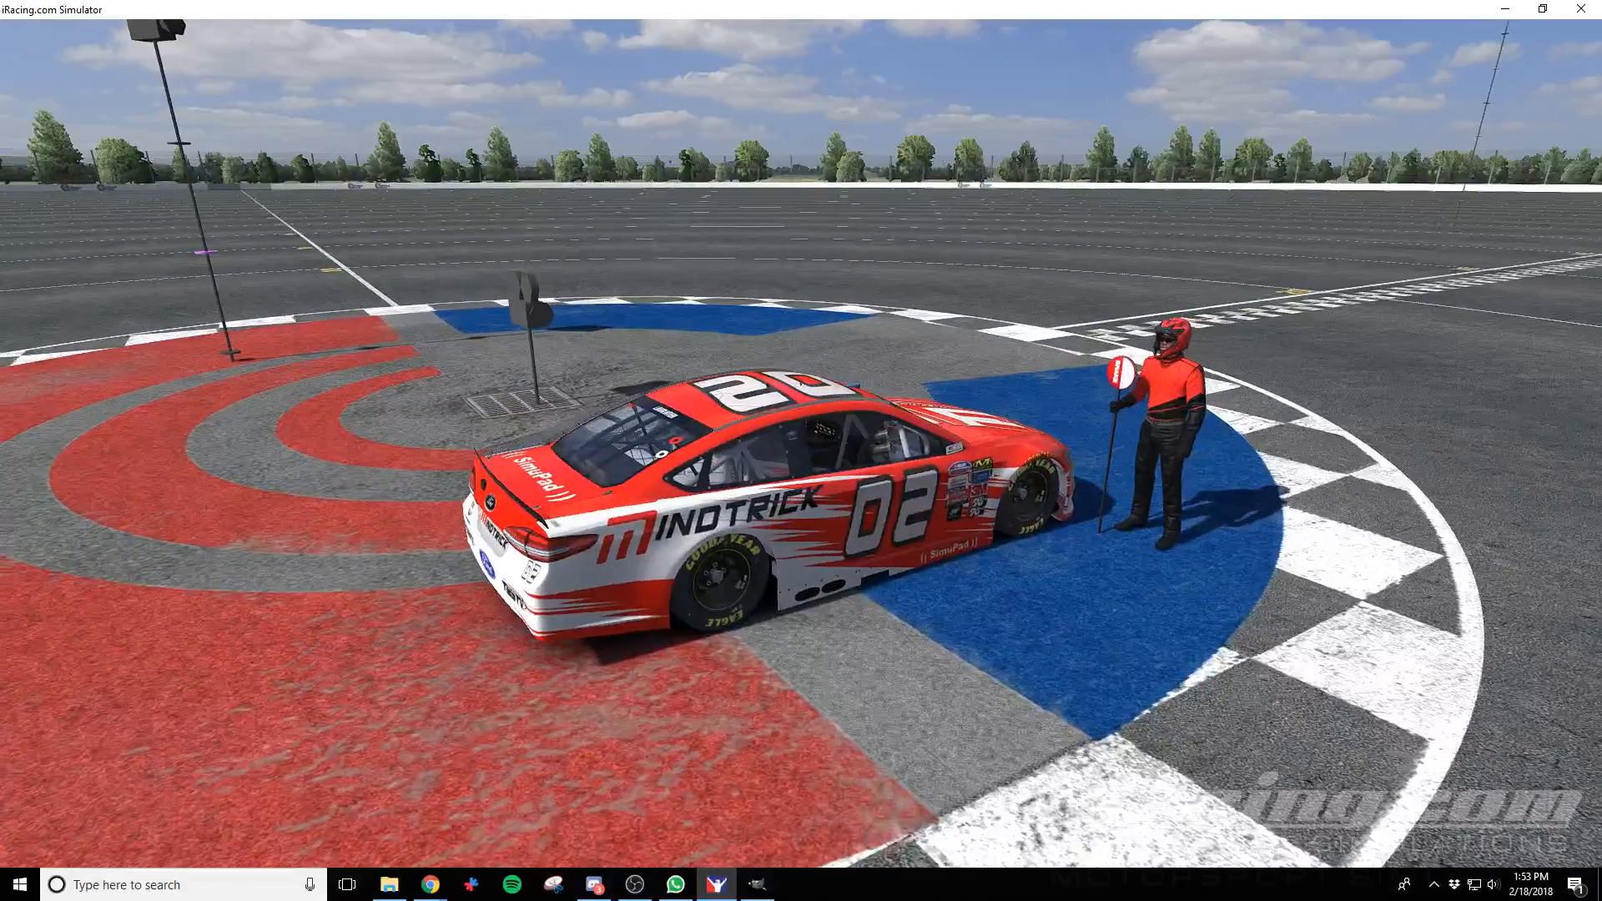
{"action": "key", "text": "d"}
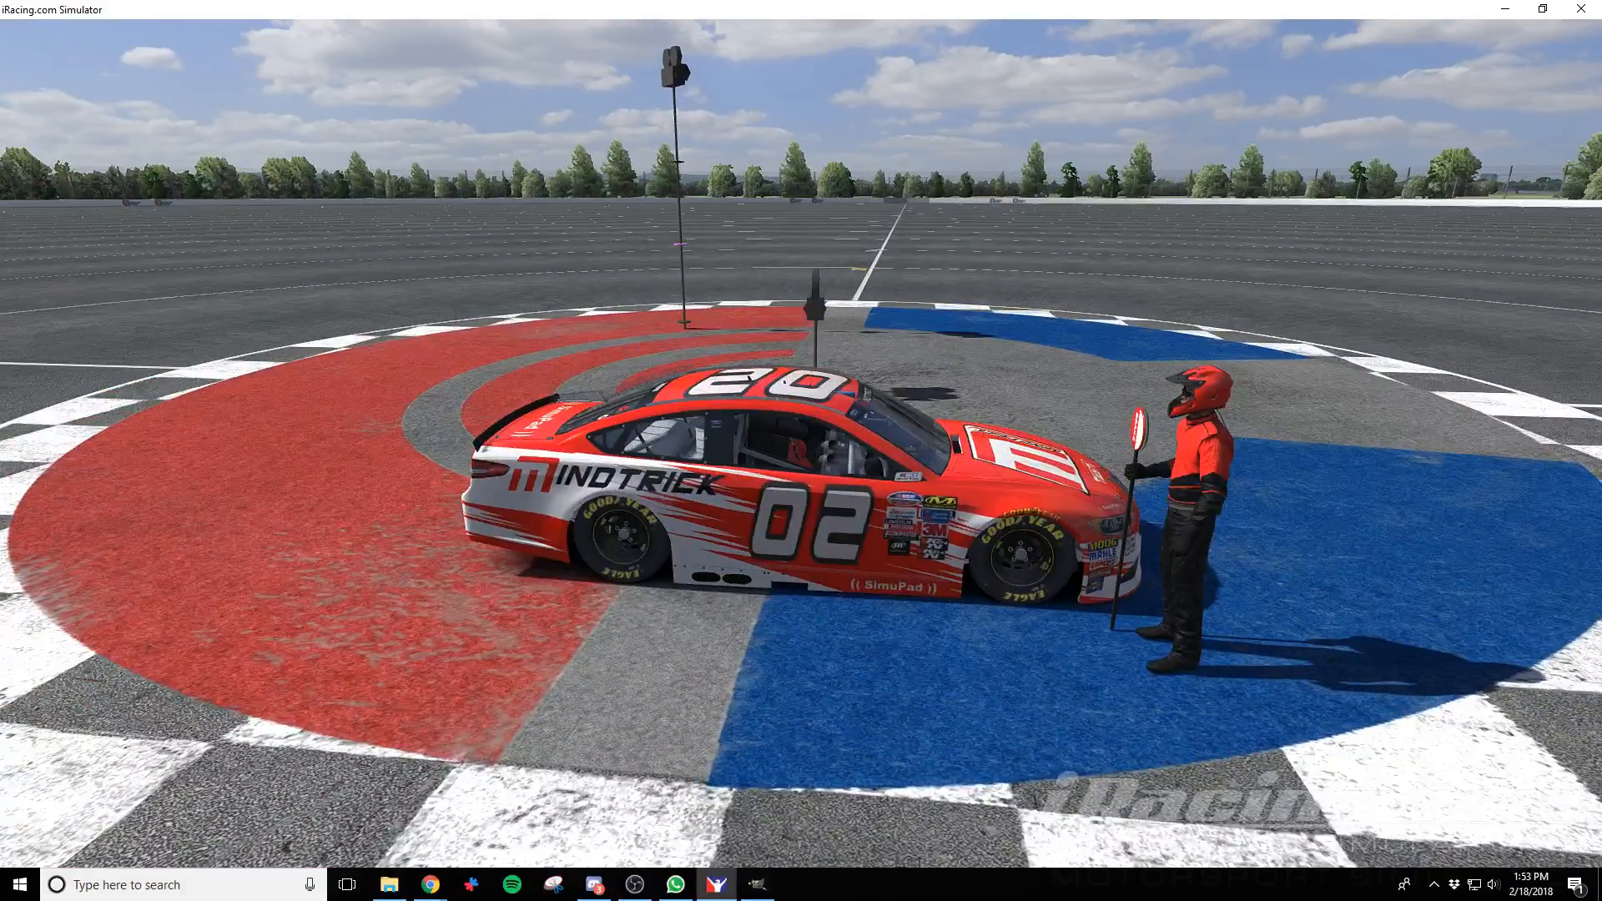
{"action": "key", "text": "s"}
{"action": "key", "text": "w"}
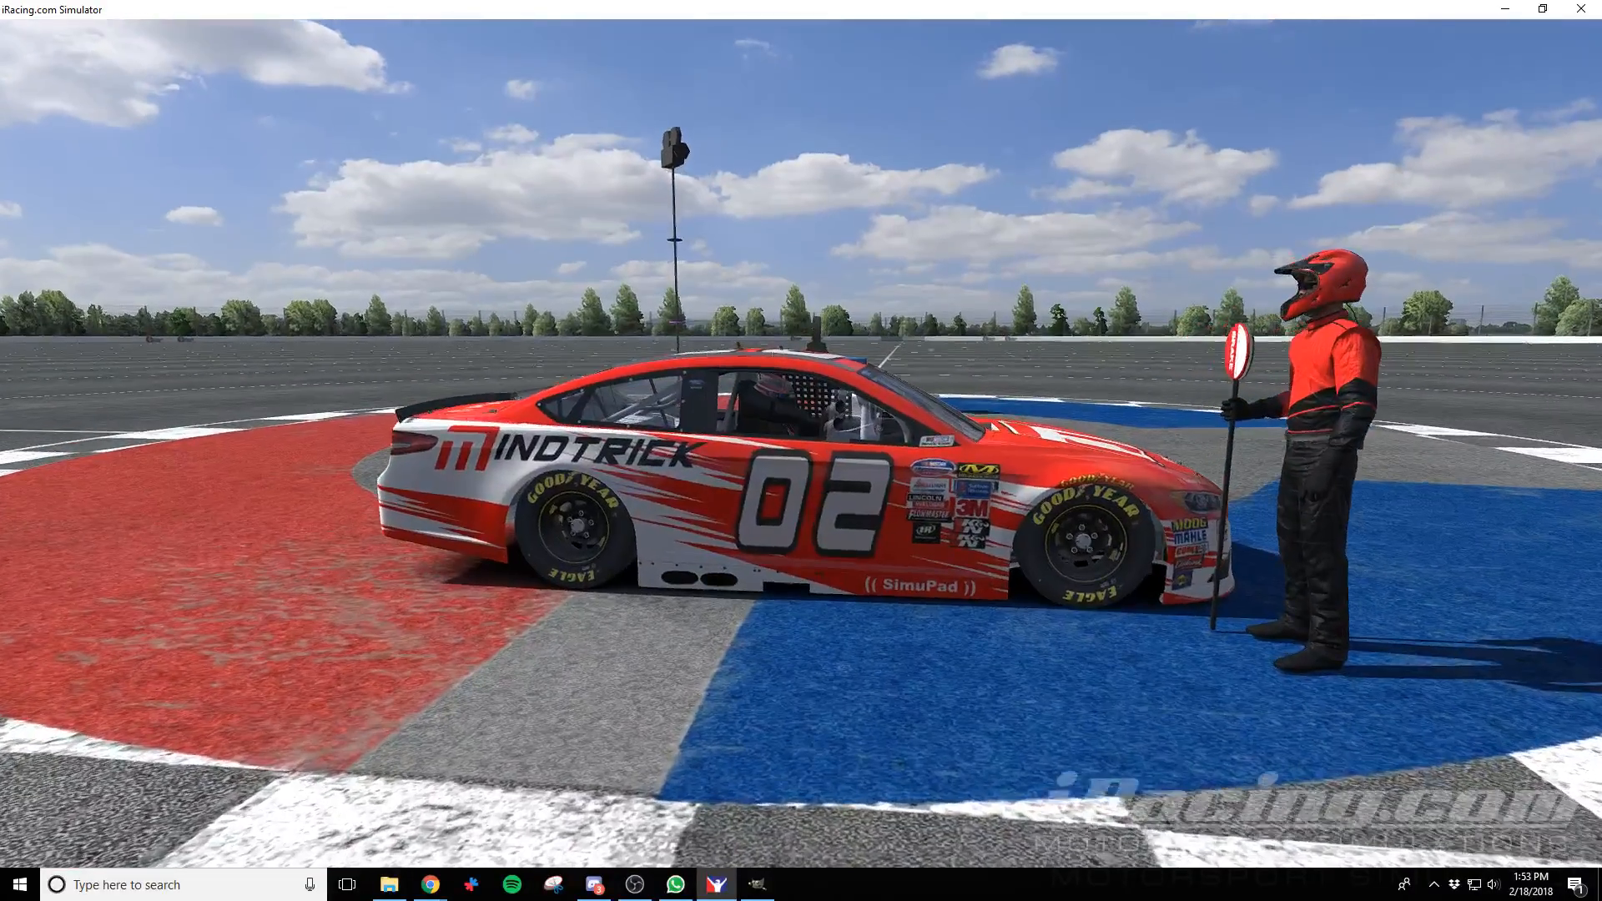
{"action": "key", "text": "alt+Tab"}
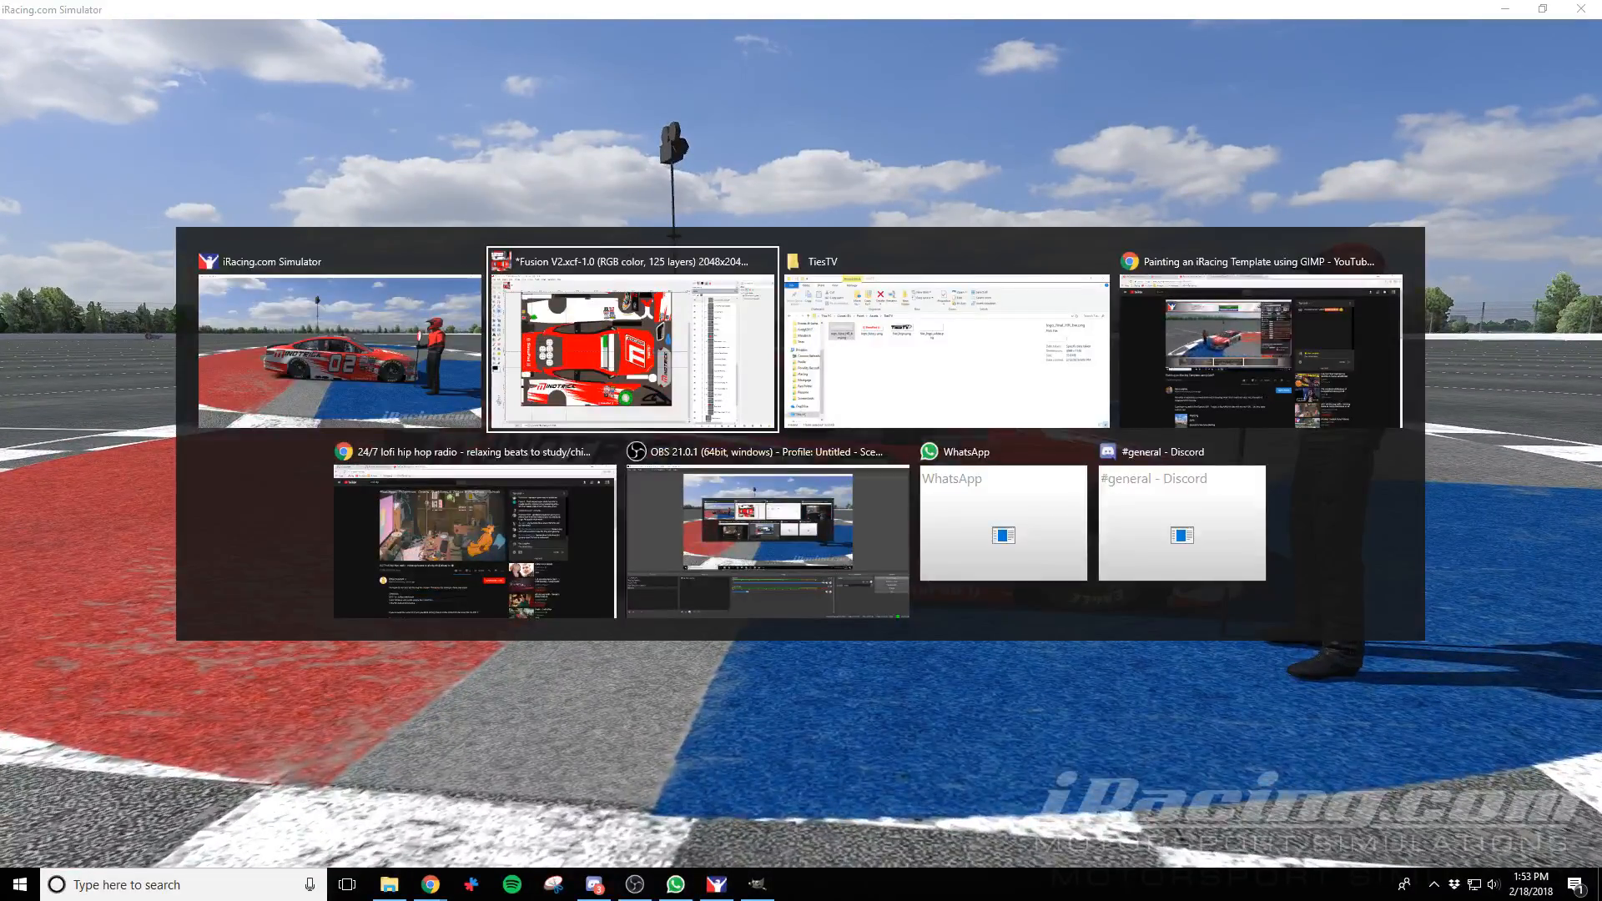
{"action": "left_click", "coordinate": [921, 409]}
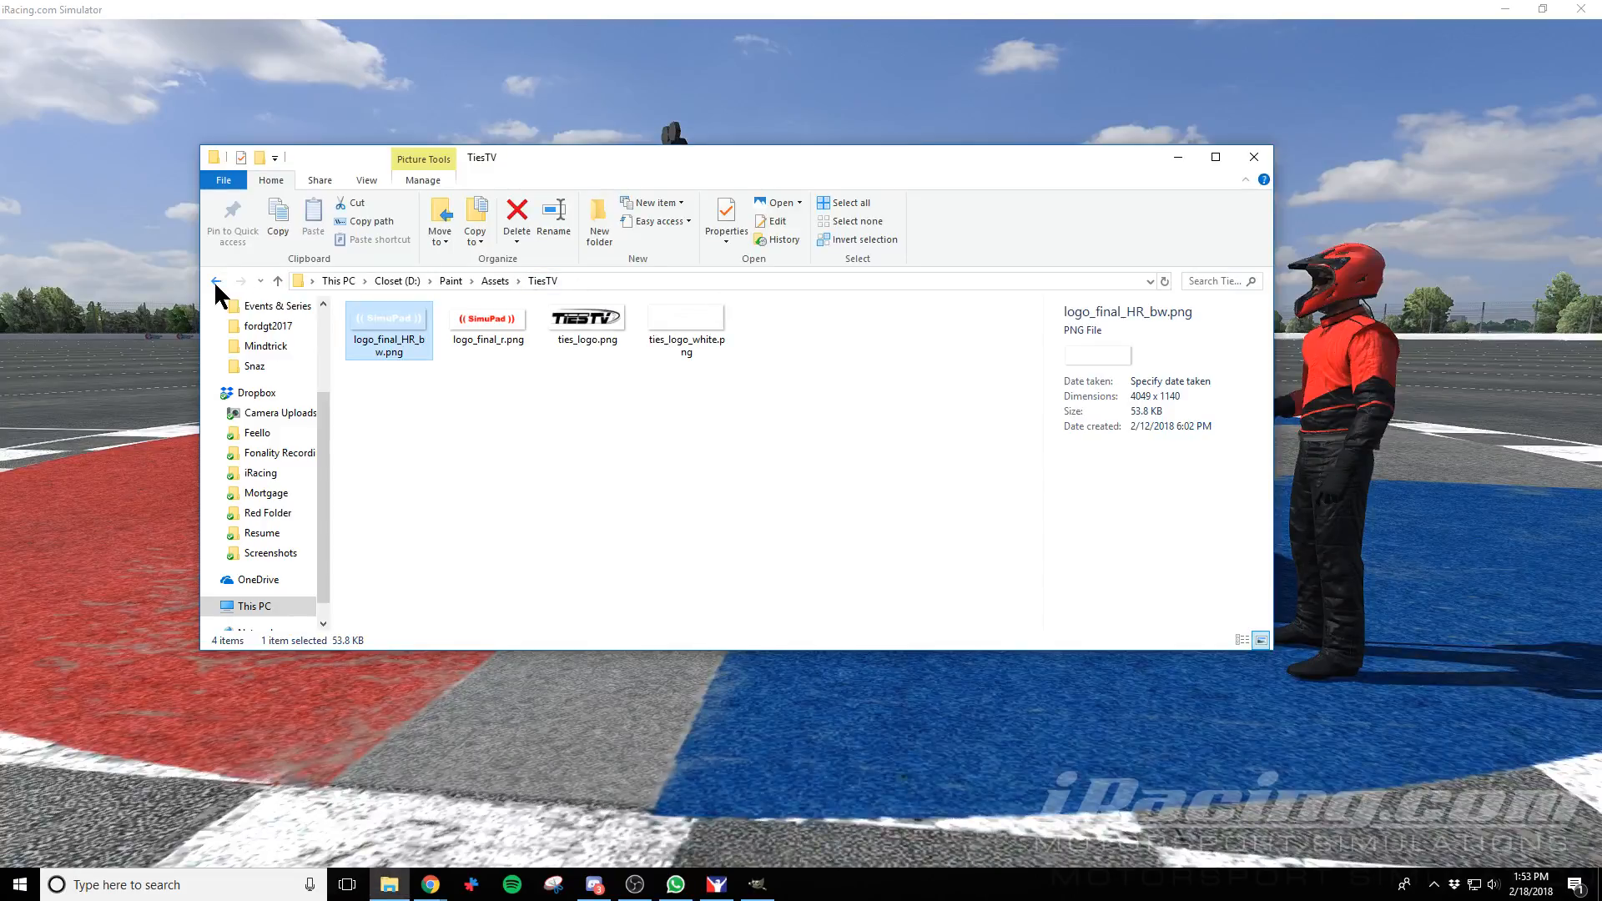
Duplicate the M Logo Hero.png layer, make the copy visible, and move it onto the lower door
{"action": "key", "text": "alt+Tab"}
{"action": "key", "text": "Tab"}
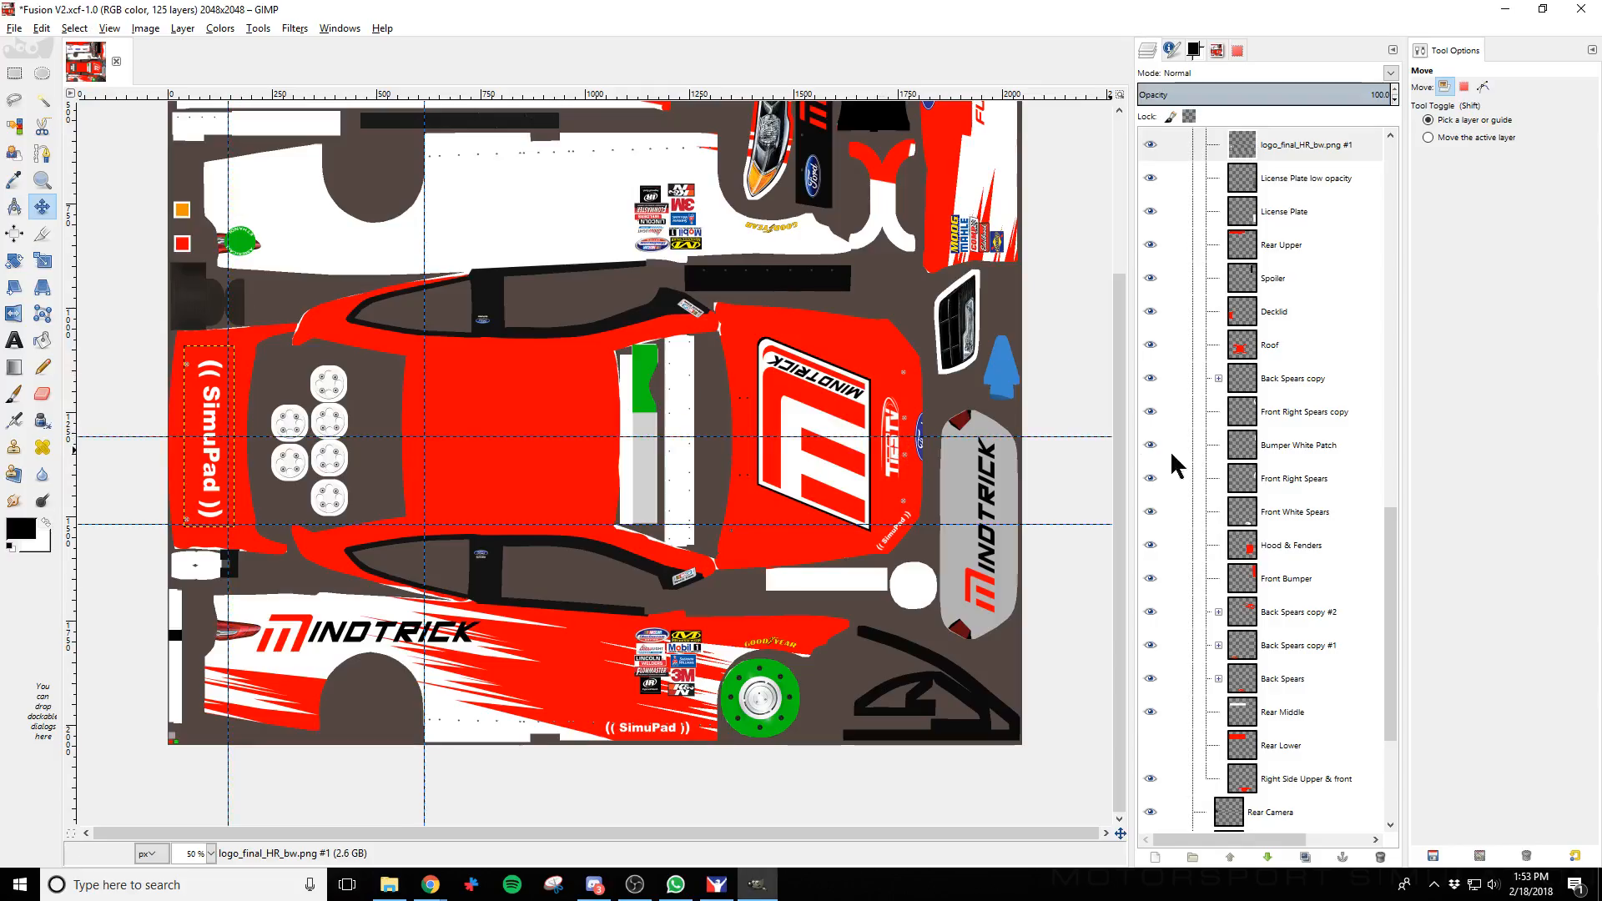
{"action": "scroll", "coordinate": [1260, 584], "scroll_direction": "up", "scroll_amount": 10}
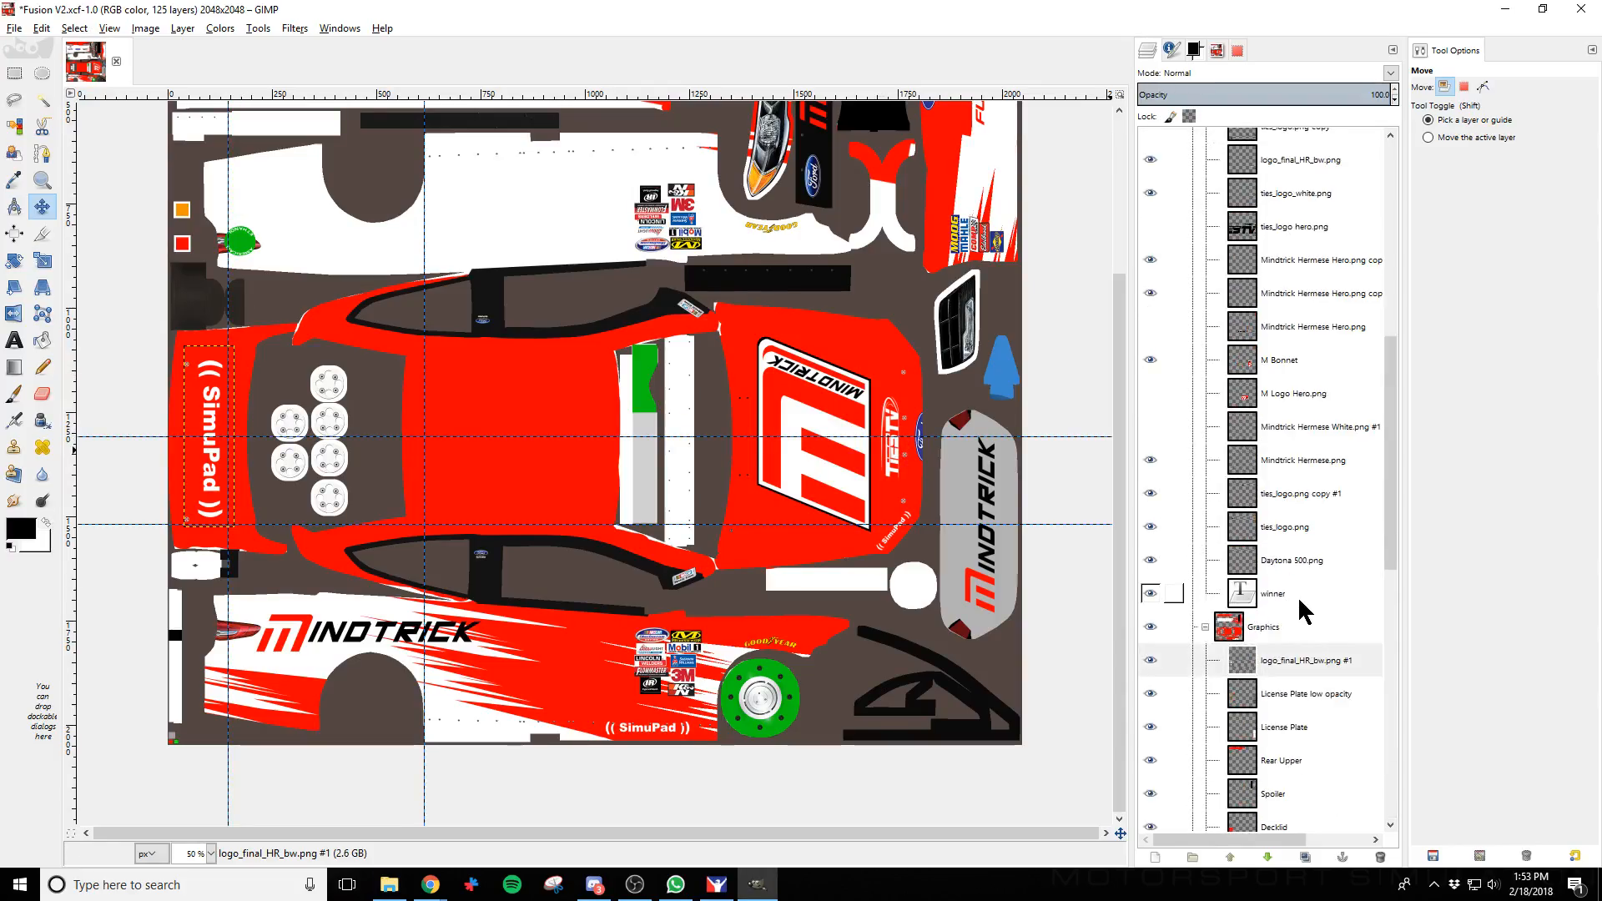
{"action": "scroll", "coordinate": [1310, 501], "scroll_direction": "up", "scroll_amount": 2}
{"action": "left_click", "coordinate": [1314, 469]}
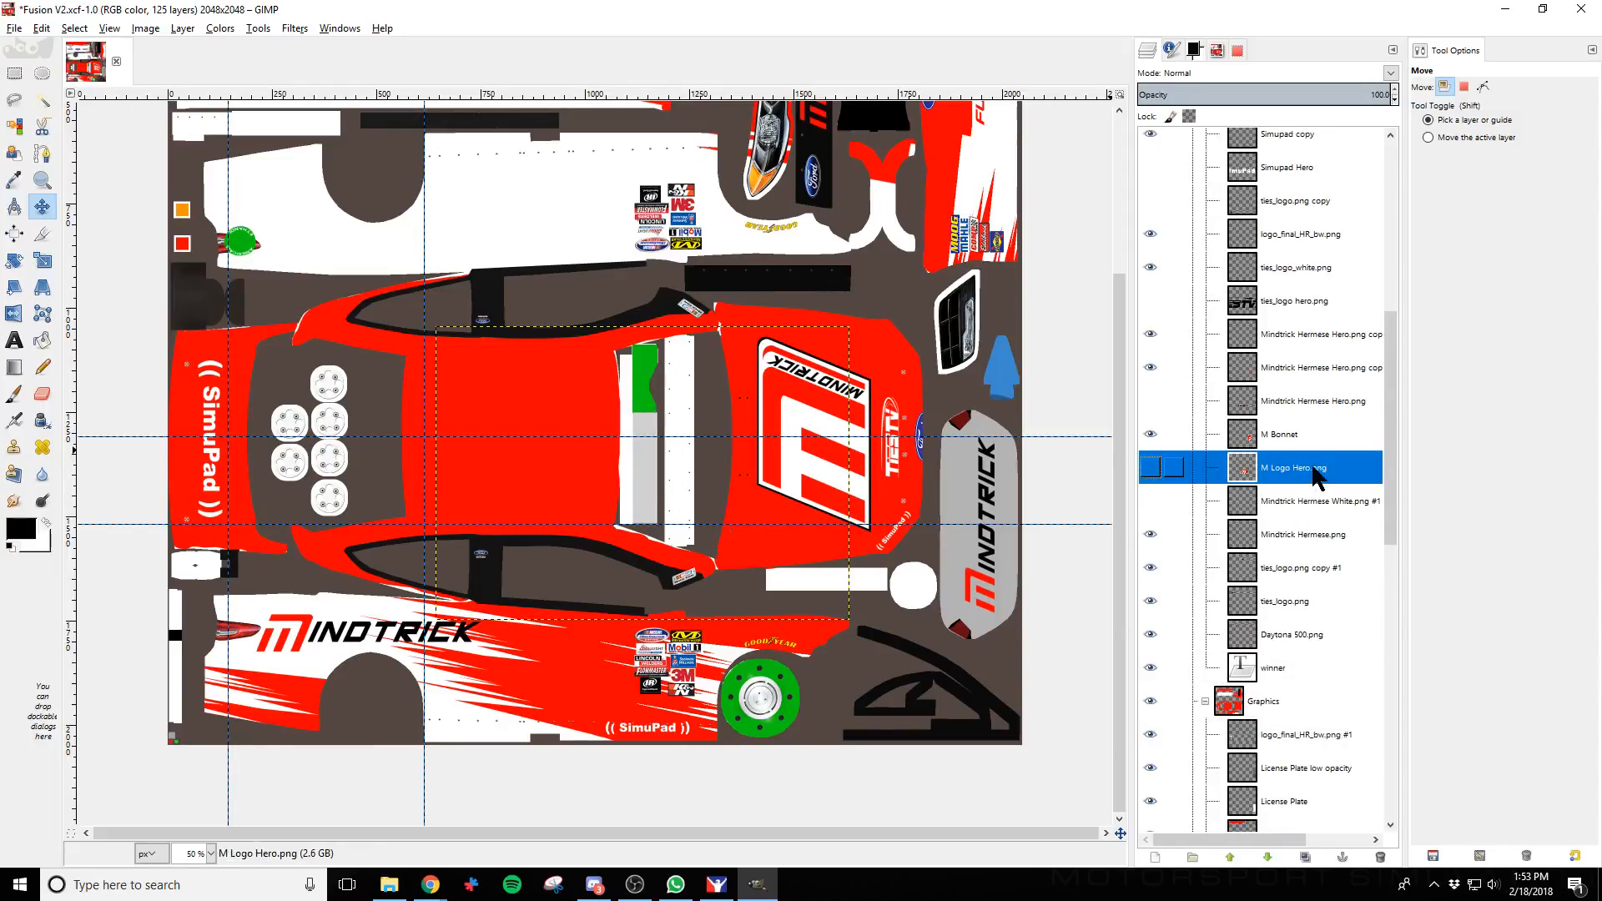
{"action": "right_click", "coordinate": [1291, 472]}
{"action": "left_click", "coordinate": [1356, 107]}
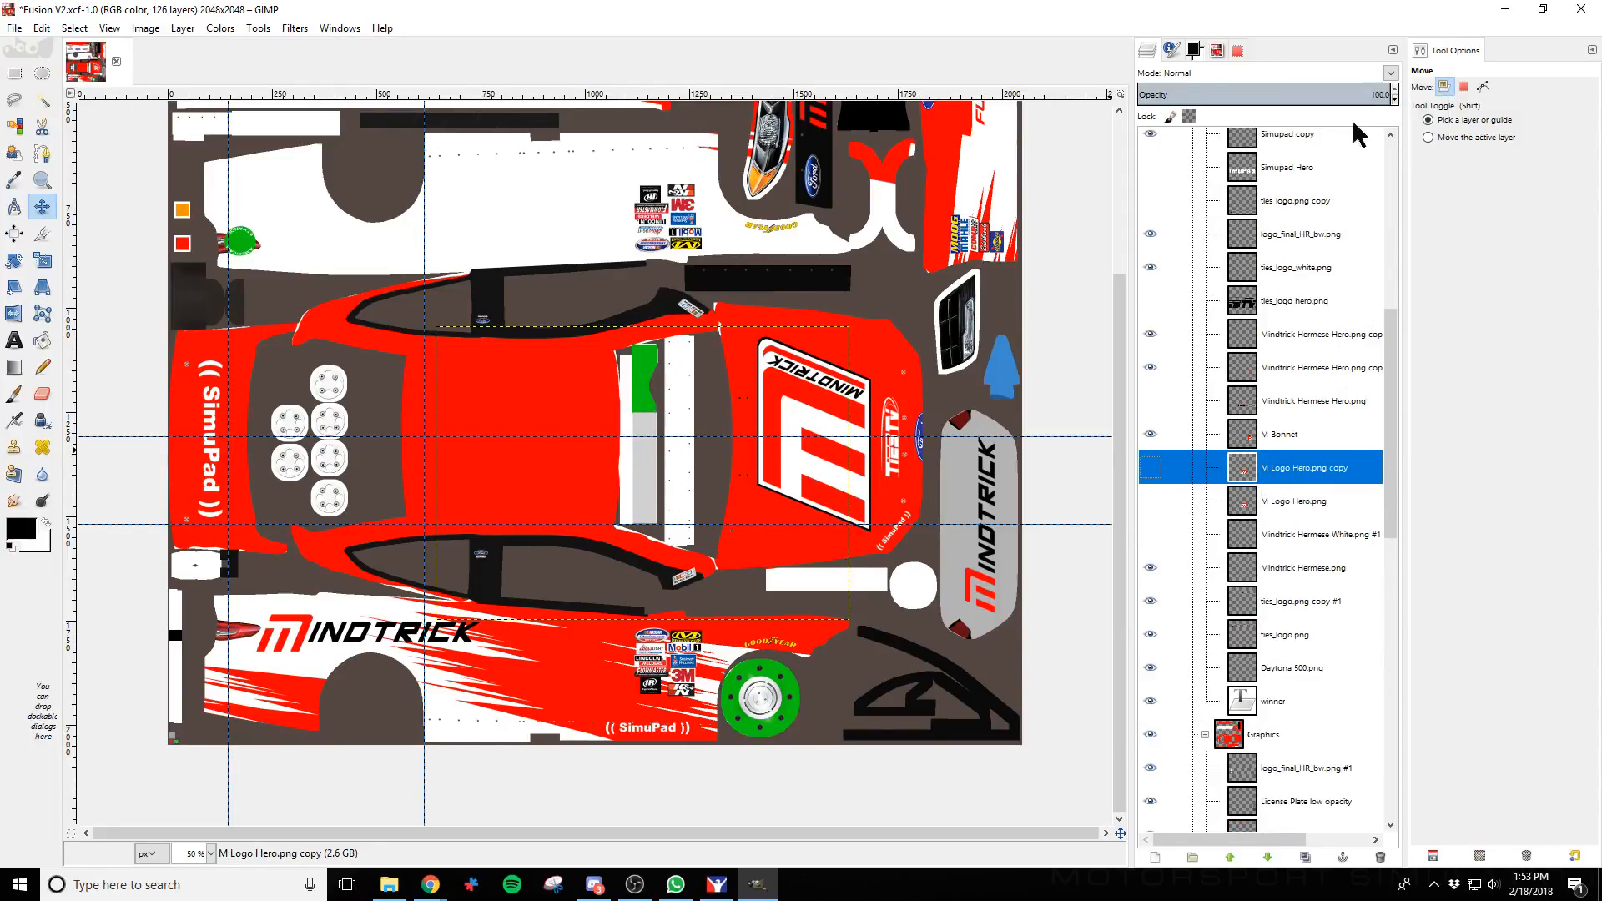
{"action": "left_click", "coordinate": [1150, 468]}
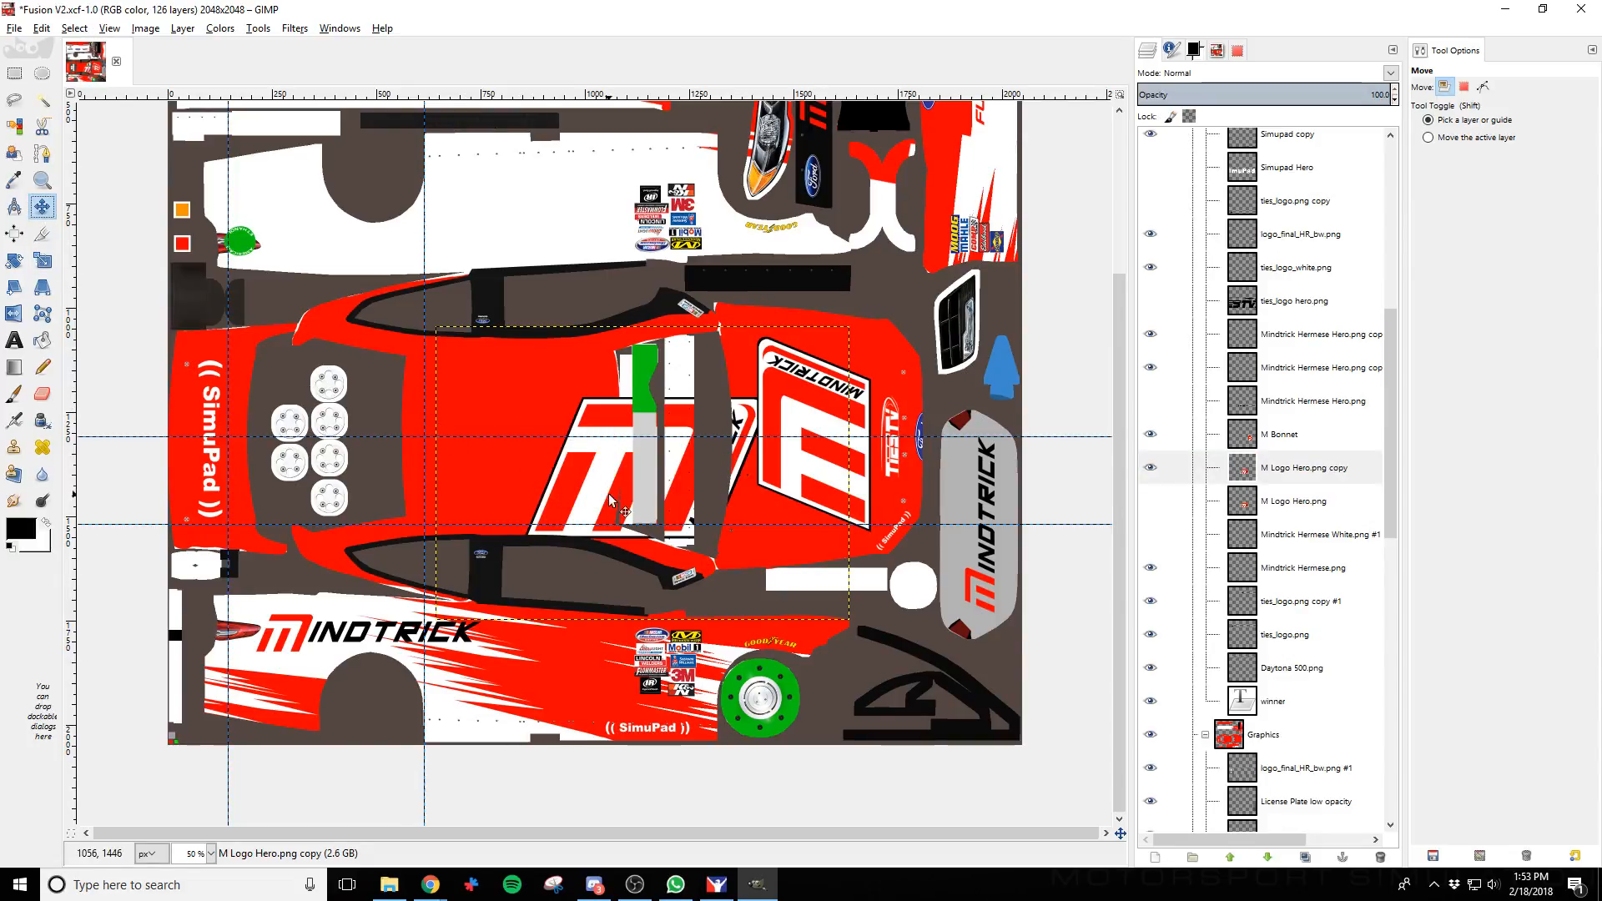
{"action": "left_click_drag", "start_coordinate": [572, 484], "coordinate": [421, 689]}
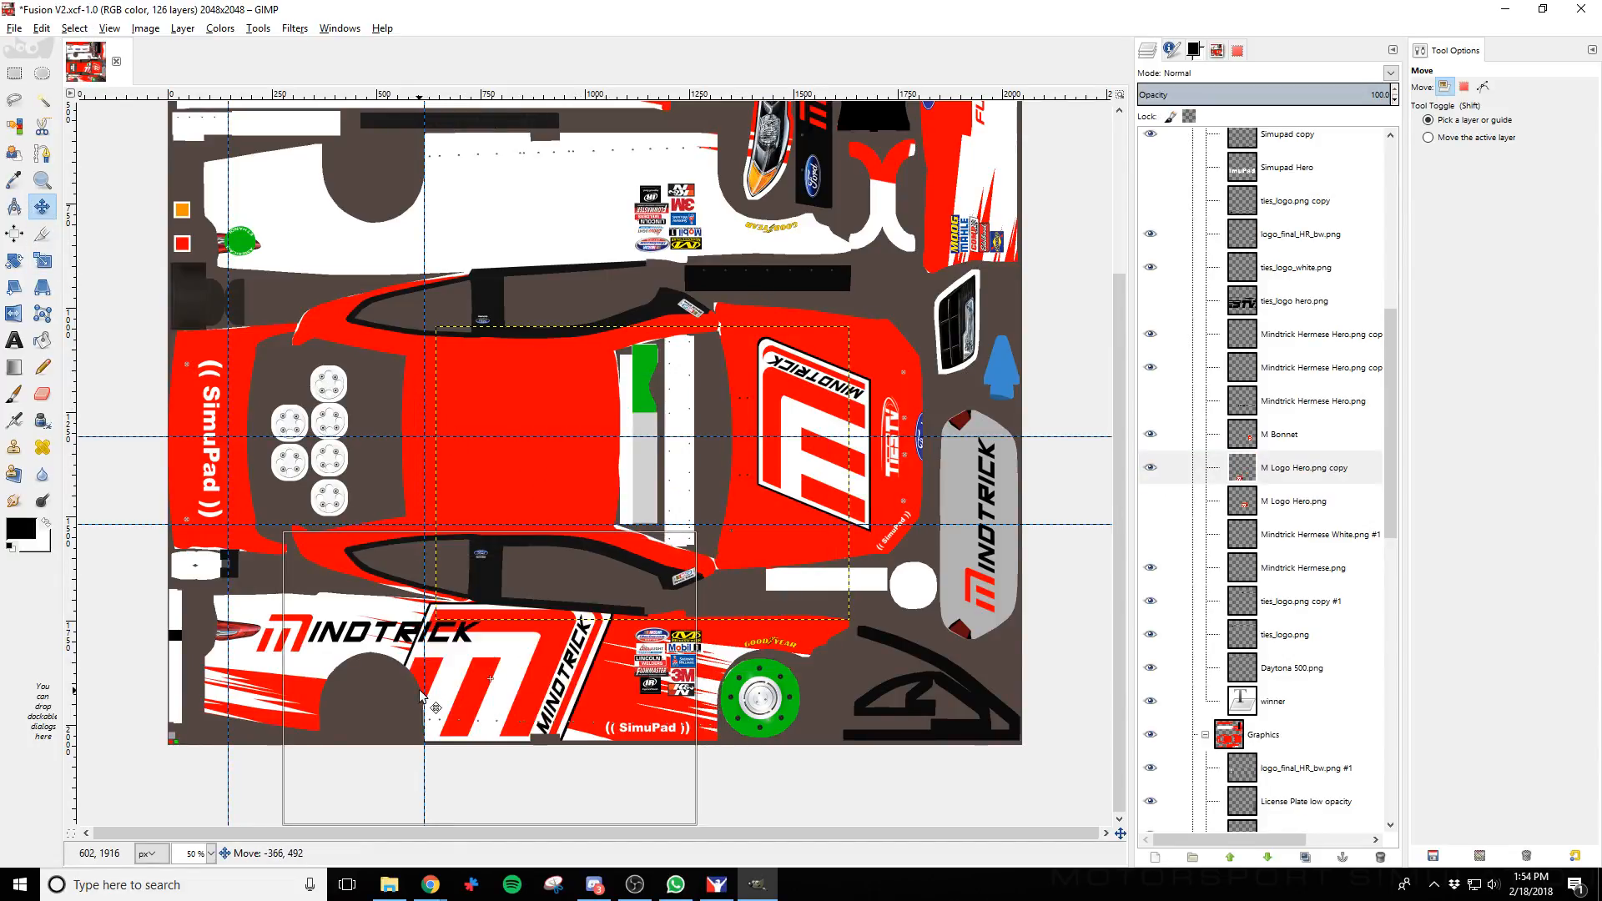
Scale the door M logo copy down to 319x227 and shift it down and left
{"action": "left_click", "coordinate": [43, 264]}
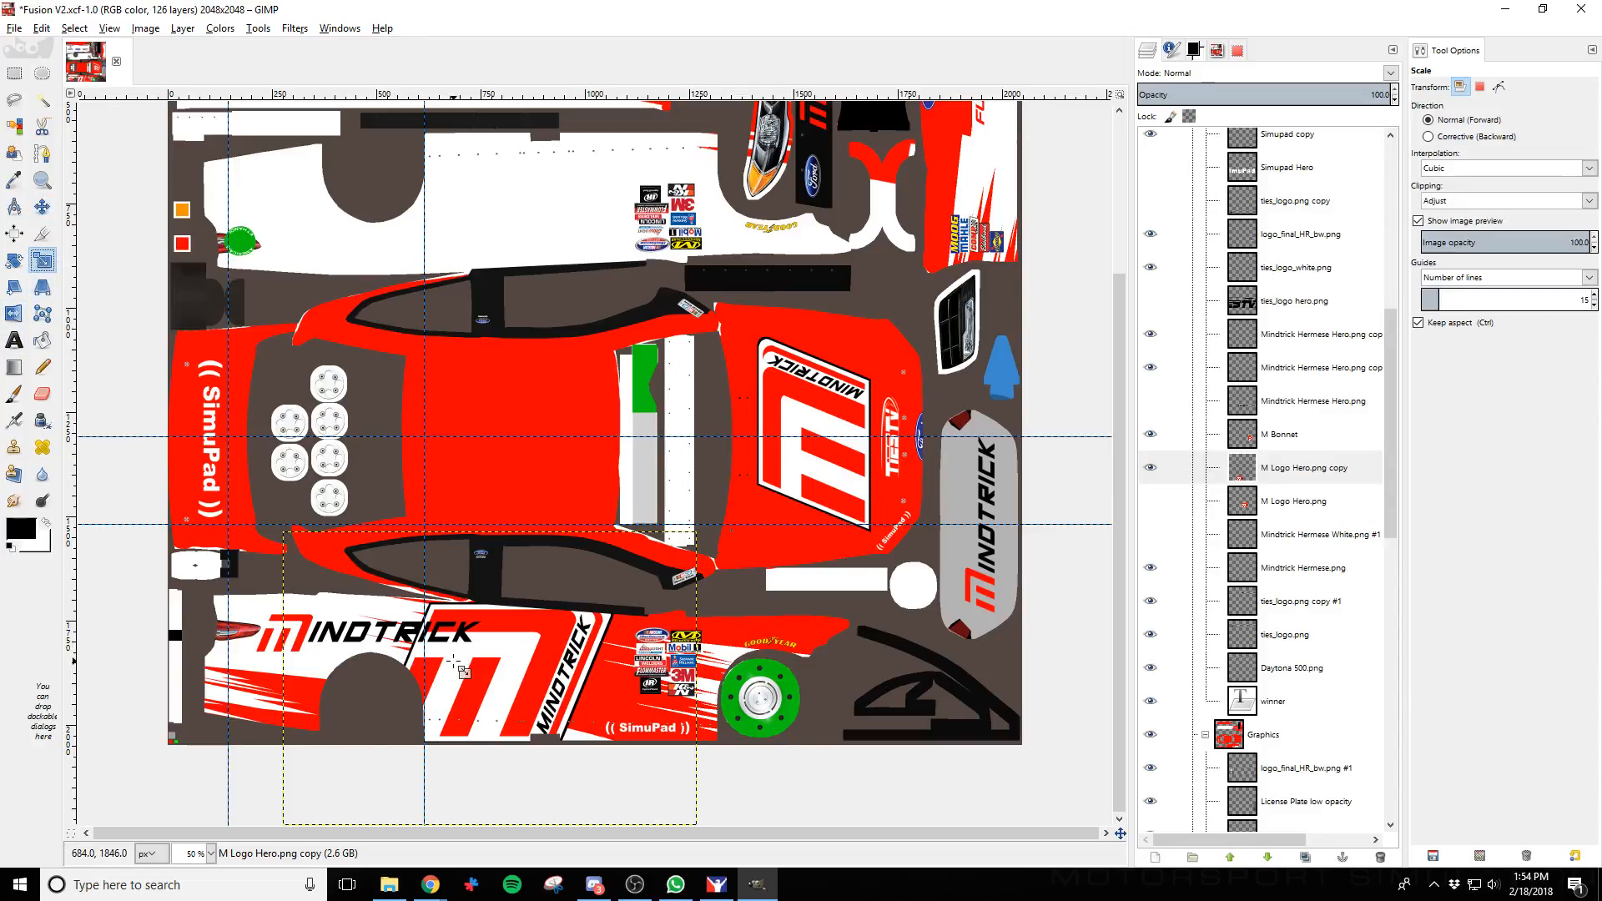
{"action": "left_click", "coordinate": [371, 788]}
{"action": "left_click_drag", "start_coordinate": [372, 789], "coordinate": [536, 684]}
{"action": "left_click", "coordinate": [479, 366]}
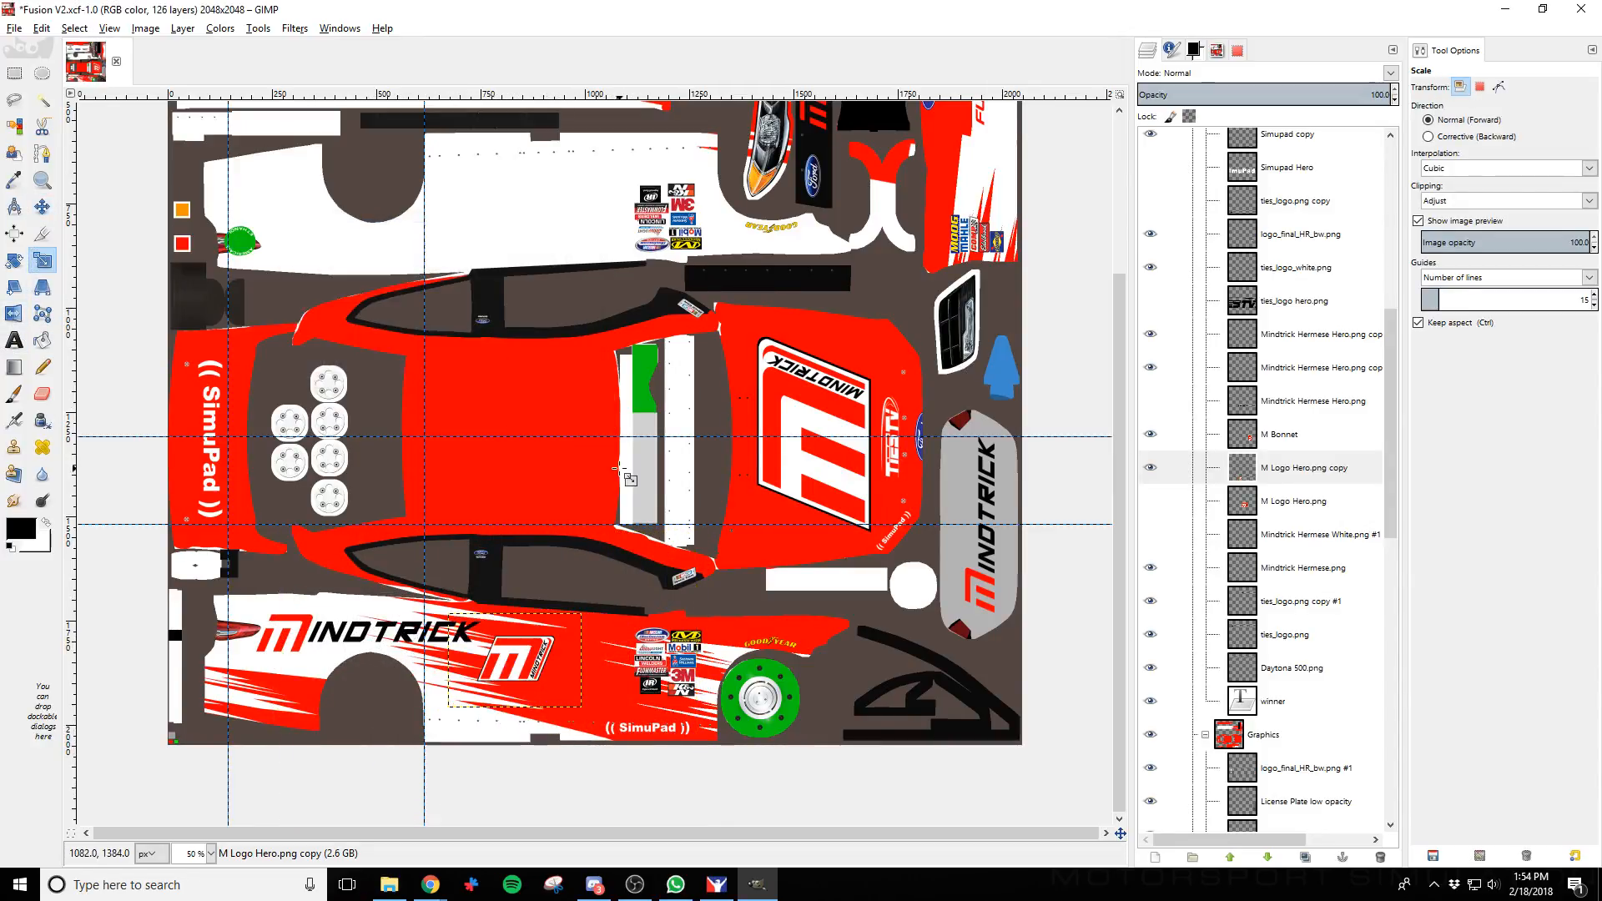
{"action": "key", "text": "m"}
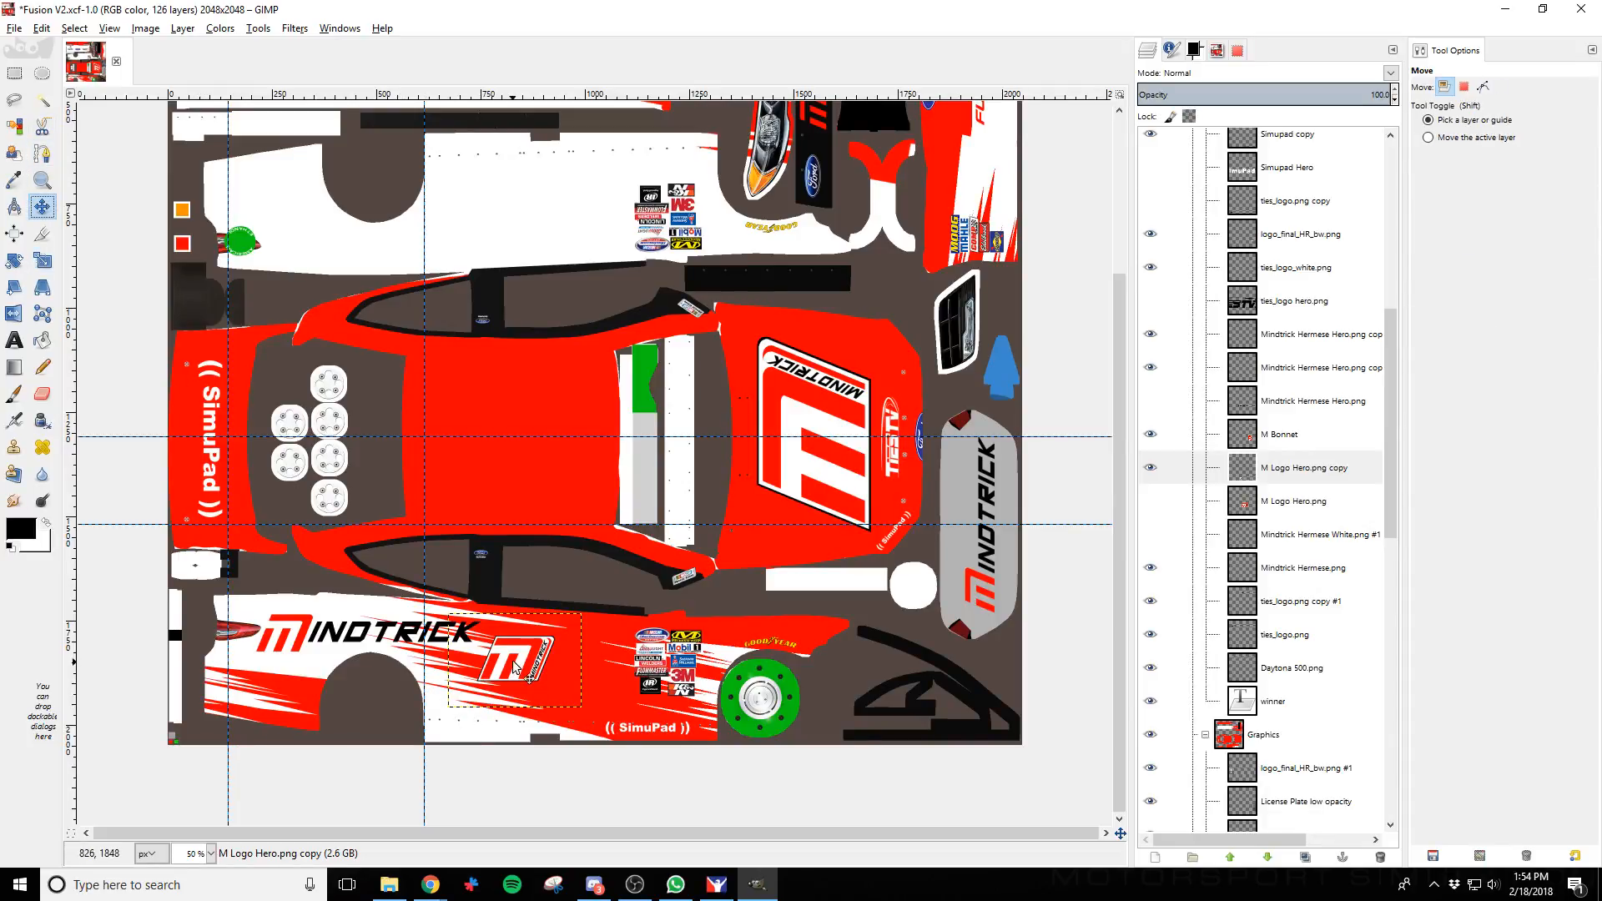
{"action": "left_click_drag", "start_coordinate": [511, 667], "coordinate": [469, 719]}
Check the car in iRacing, then nudge the door M logo up and slightly left in layer mode
{"action": "key", "text": "alt+Tab"}
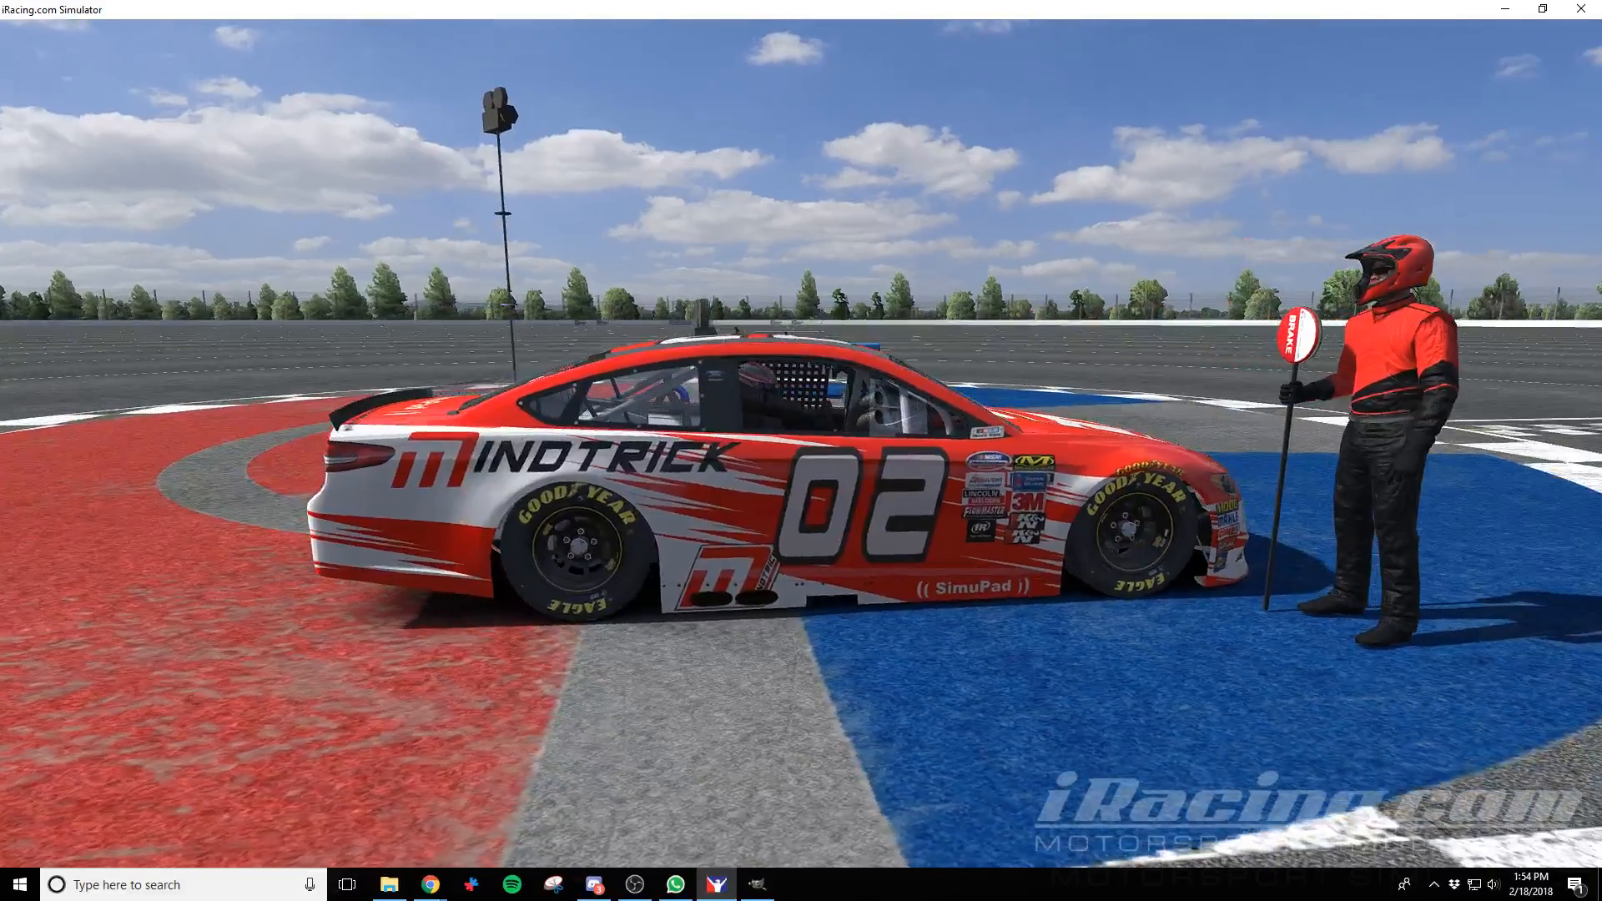
{"action": "key", "text": "alt+Tab"}
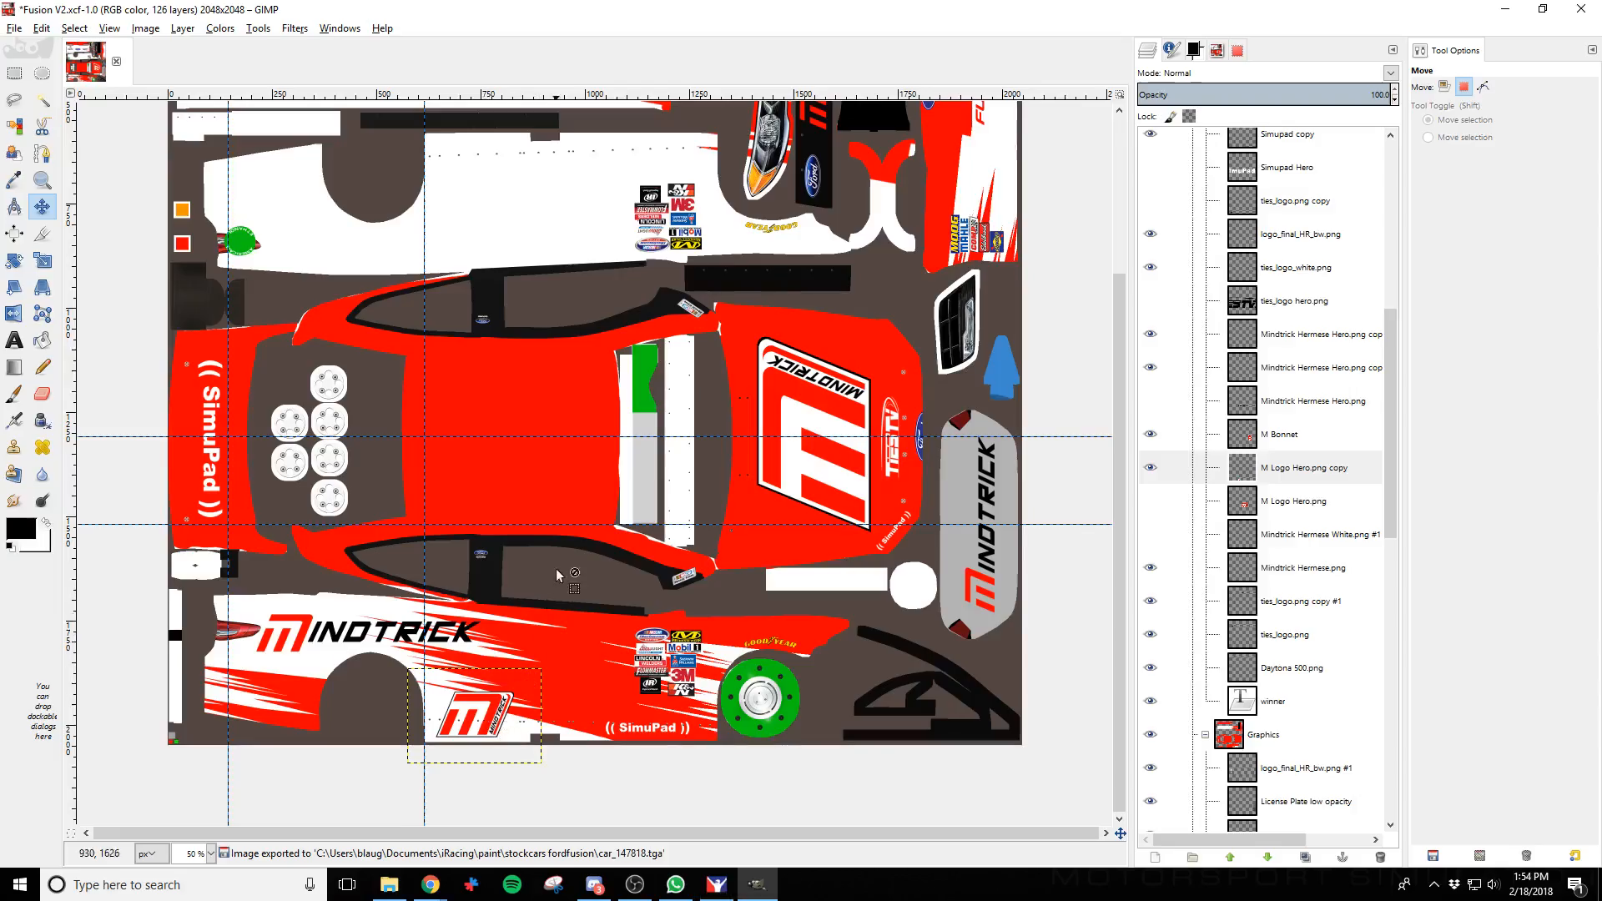
{"action": "scroll", "coordinate": [465, 710], "scroll_direction": "up", "scroll_amount": 2}
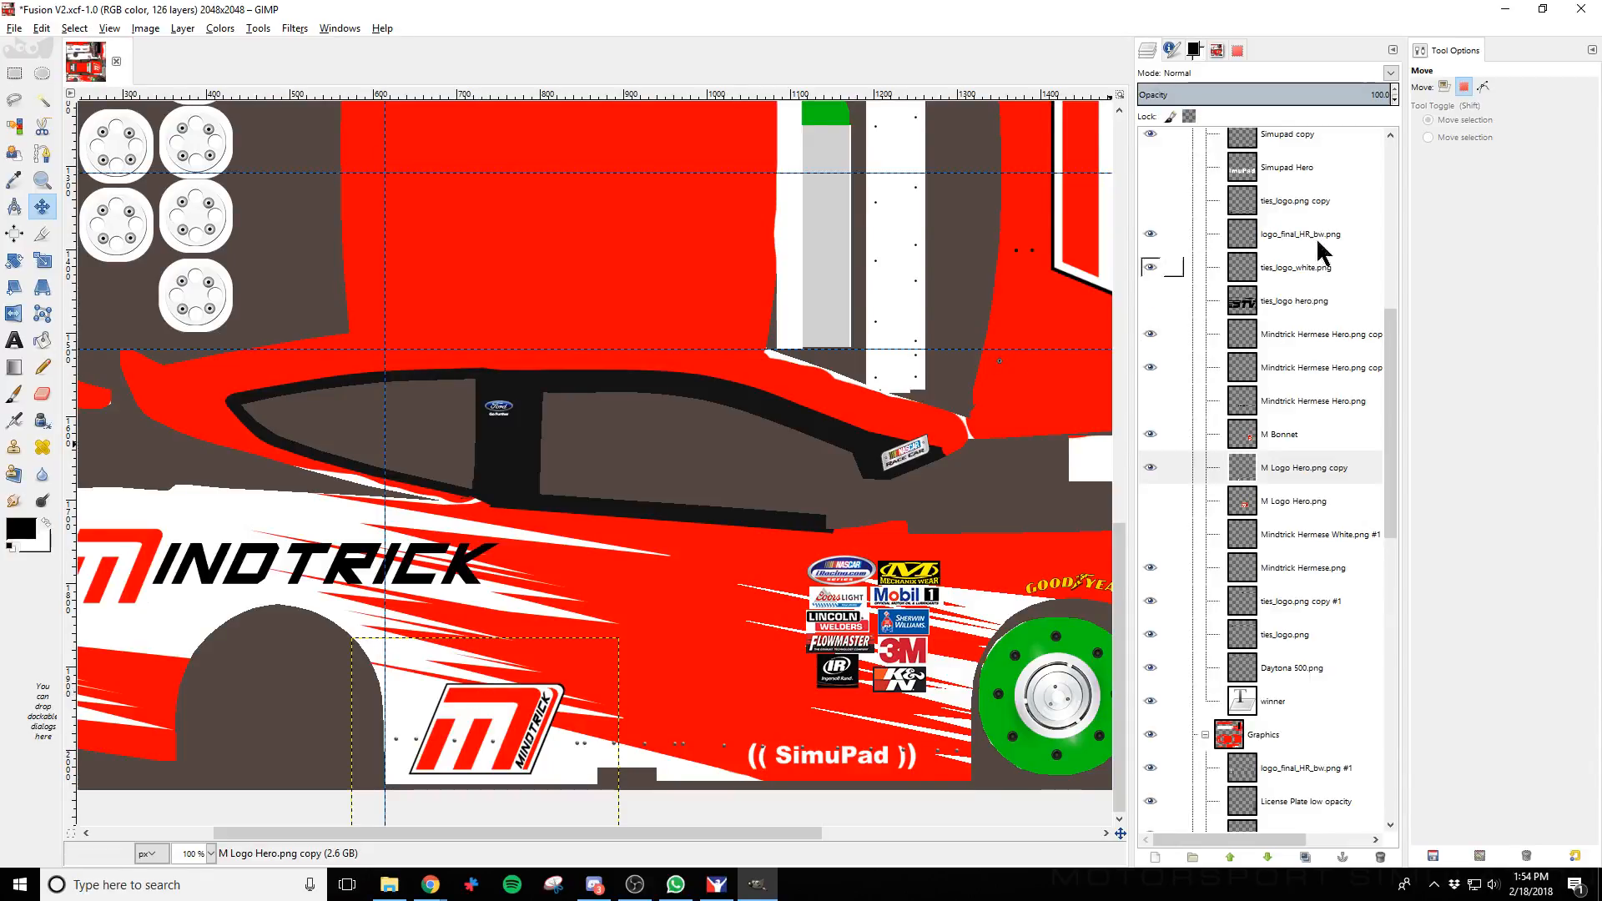
{"action": "left_click", "coordinate": [1445, 86]}
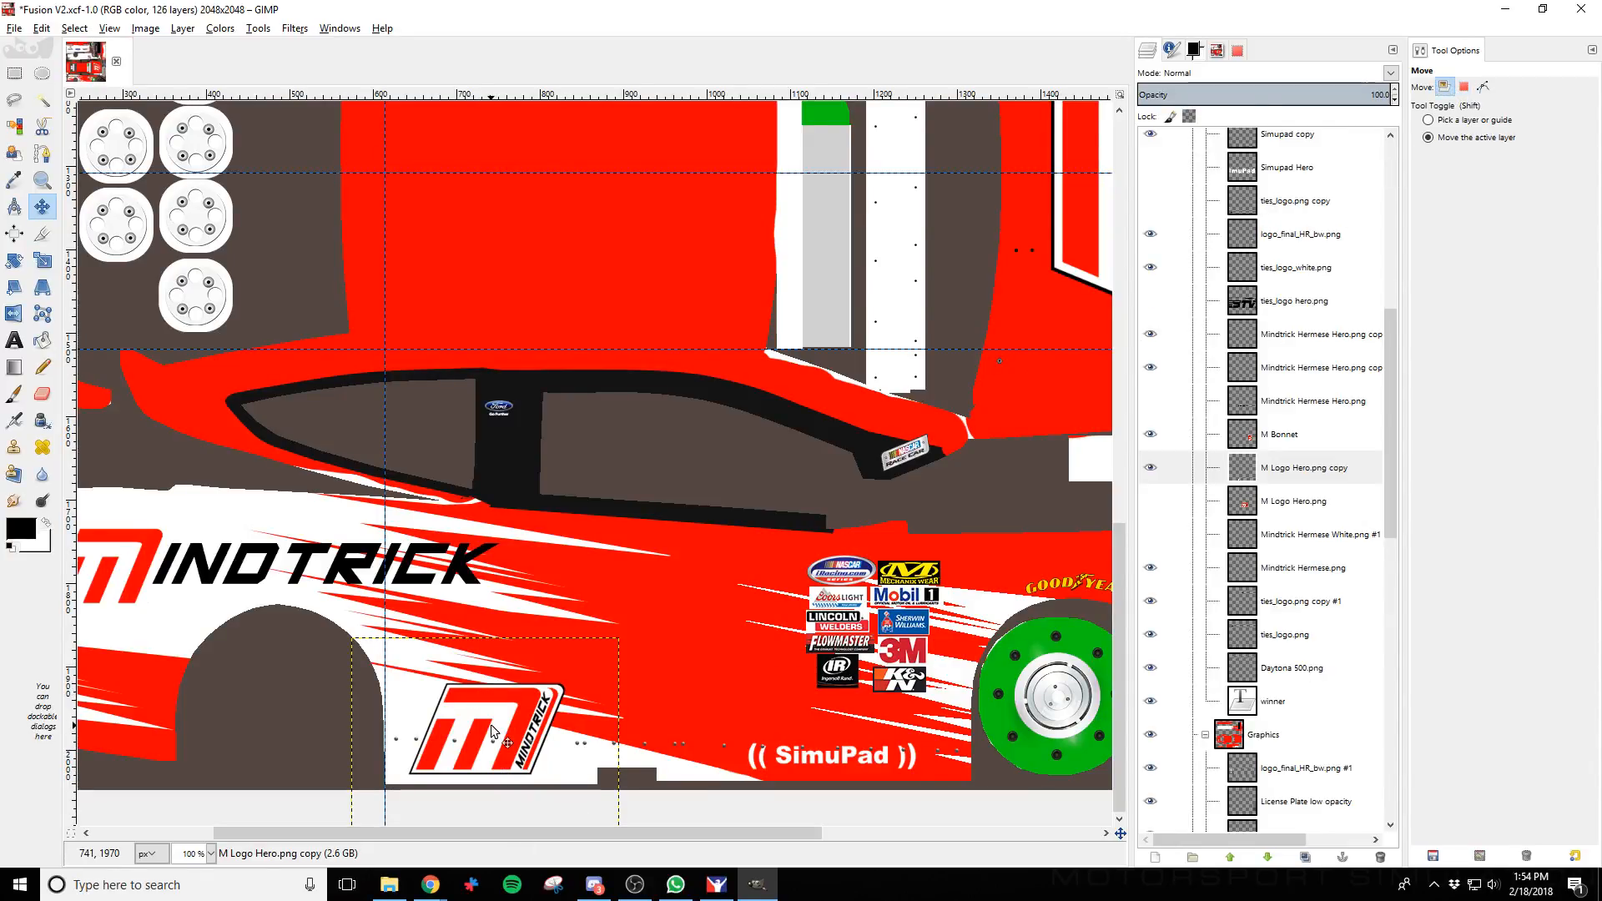
{"action": "key", "text": "shift+Up"}
{"action": "key", "text": "shift+Up"}
{"action": "key", "text": "Left"}
{"action": "key", "text": "Left"}
{"action": "key", "text": "Left"}
{"action": "key", "text": "Left"}
{"action": "key", "text": "Left"}
{"action": "key", "text": "Left"}
{"action": "key", "text": "Left"}
{"action": "key", "text": "Left"}
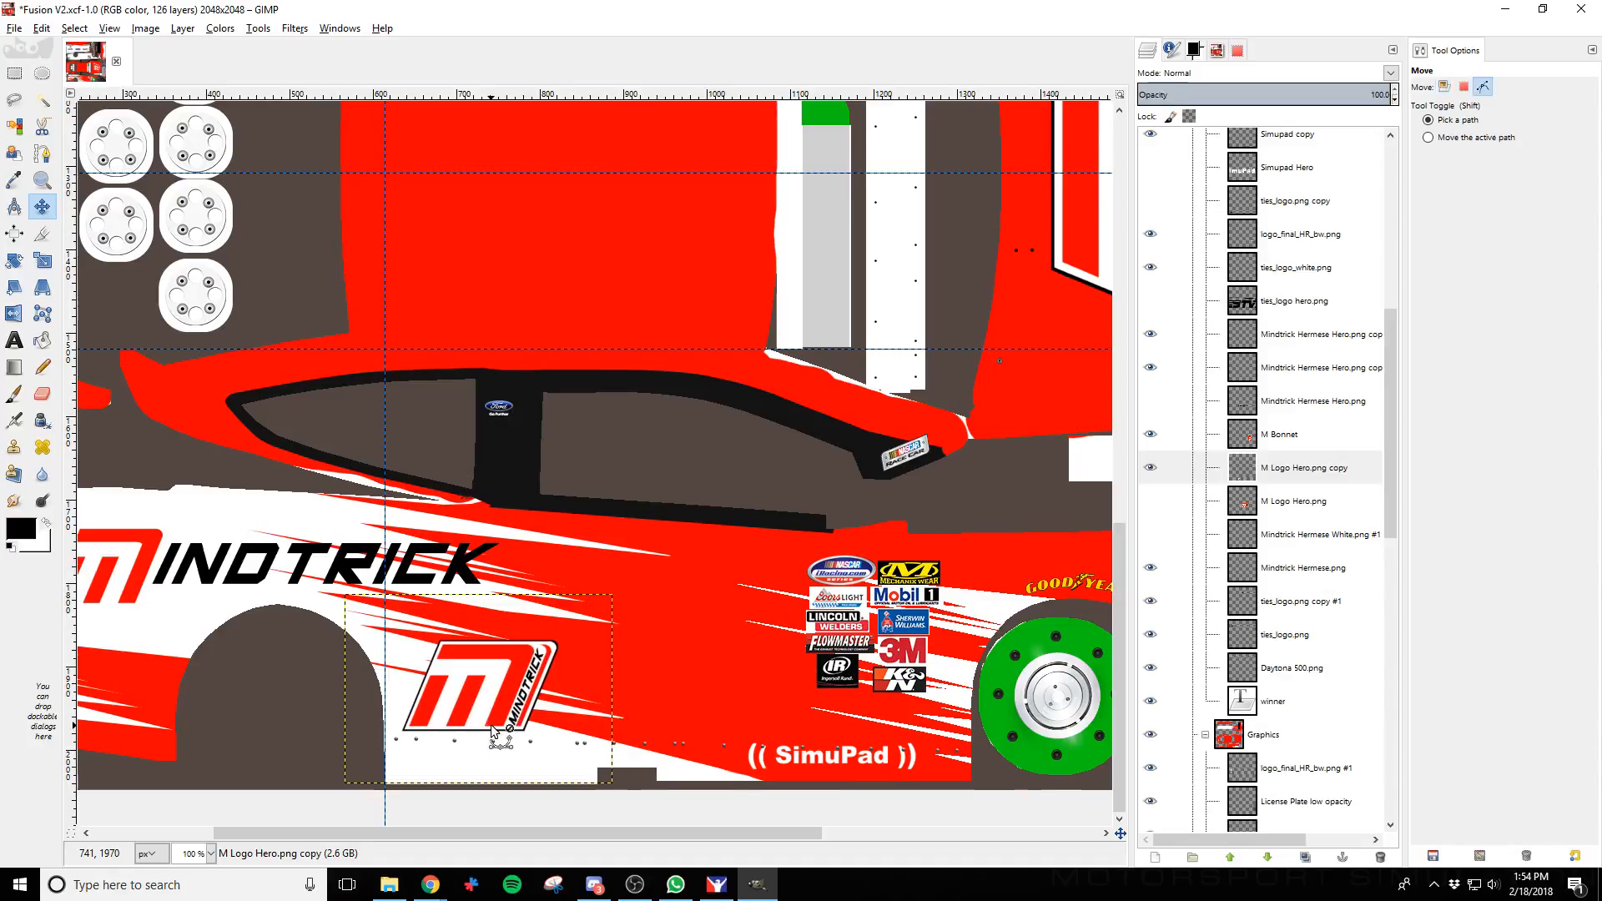
Export and reload the livery, then fine-tune the door logo's horizontal position
{"action": "key", "text": "ctrl+e"}
{"action": "key", "text": "alt+Tab"}
{"action": "key", "text": "ctrl+r"}
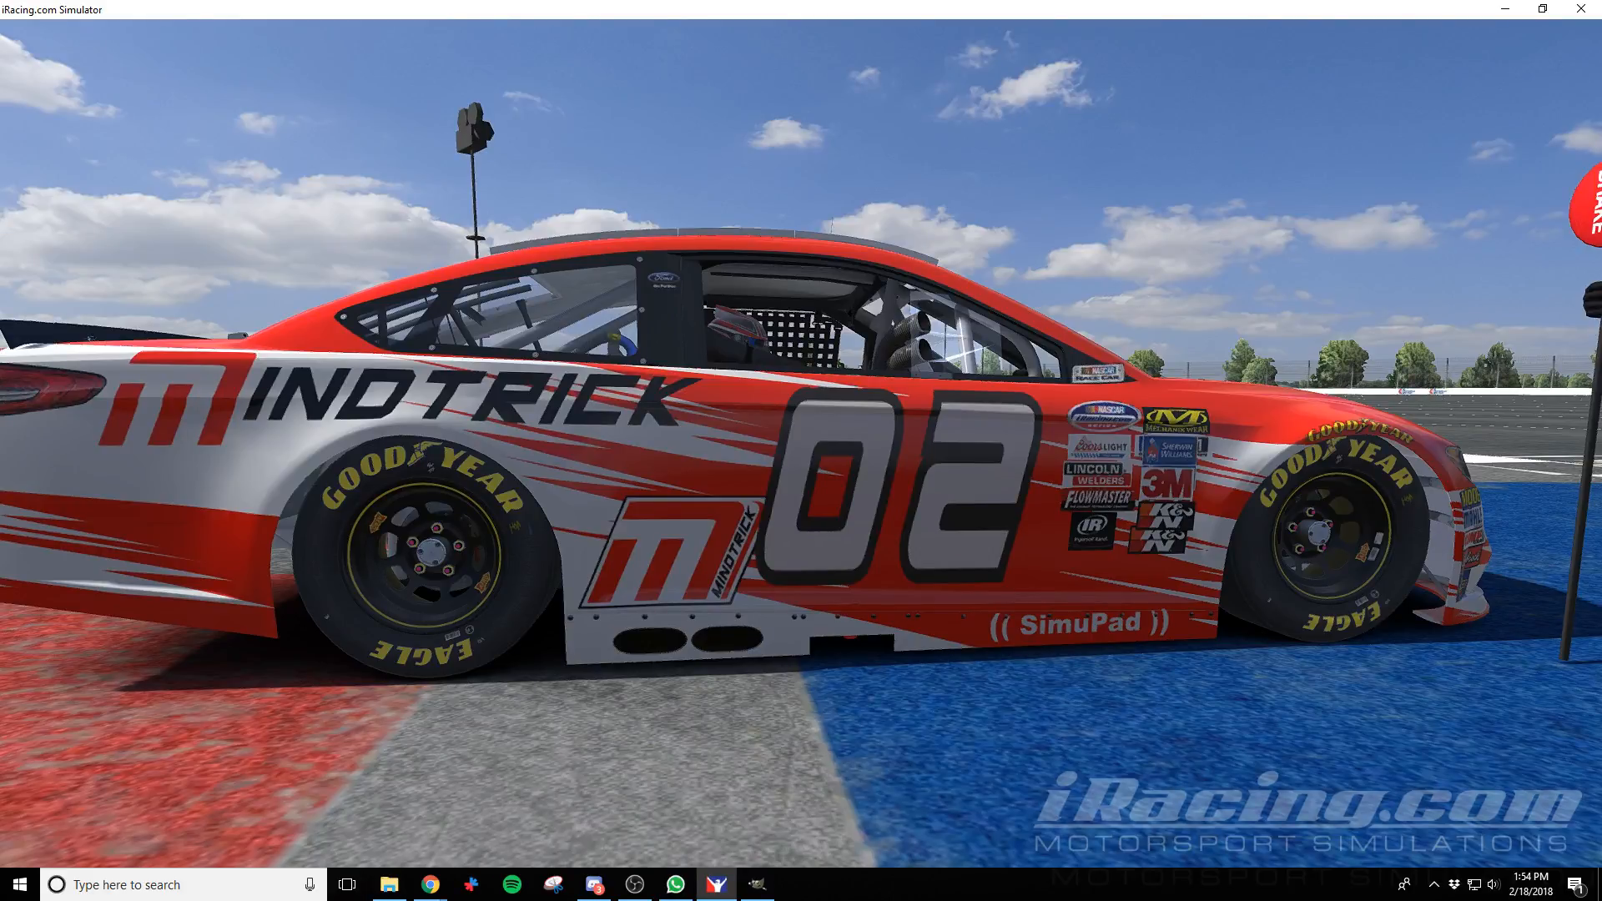
{"action": "key", "text": "alt+Tab"}
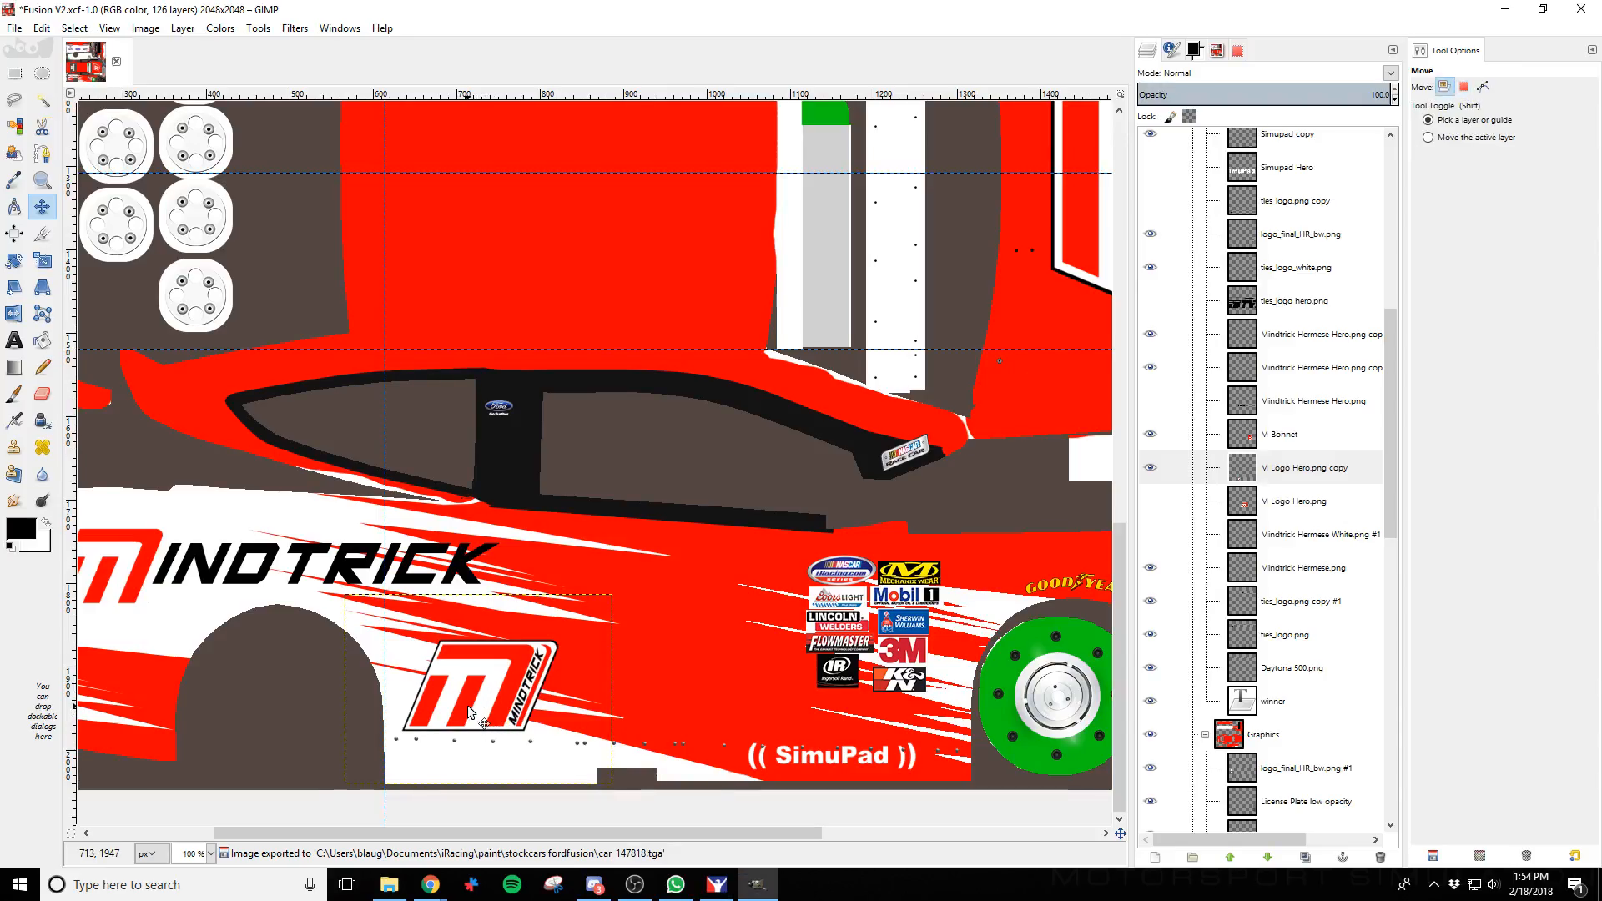
{"action": "key", "text": "shift+Left"}
{"action": "key", "text": "shift+Right"}
{"action": "key", "text": "Left"}
{"action": "key", "text": "Left"}
{"action": "key", "text": "Left"}
{"action": "key", "text": "Left"}
{"action": "key", "text": "Left"}
{"action": "key", "text": "Left"}
{"action": "key", "text": "Left"}
{"action": "key", "text": "Left"}
{"action": "key", "text": "Left"}
{"action": "key", "text": "Left"}
{"action": "key", "text": "Left"}
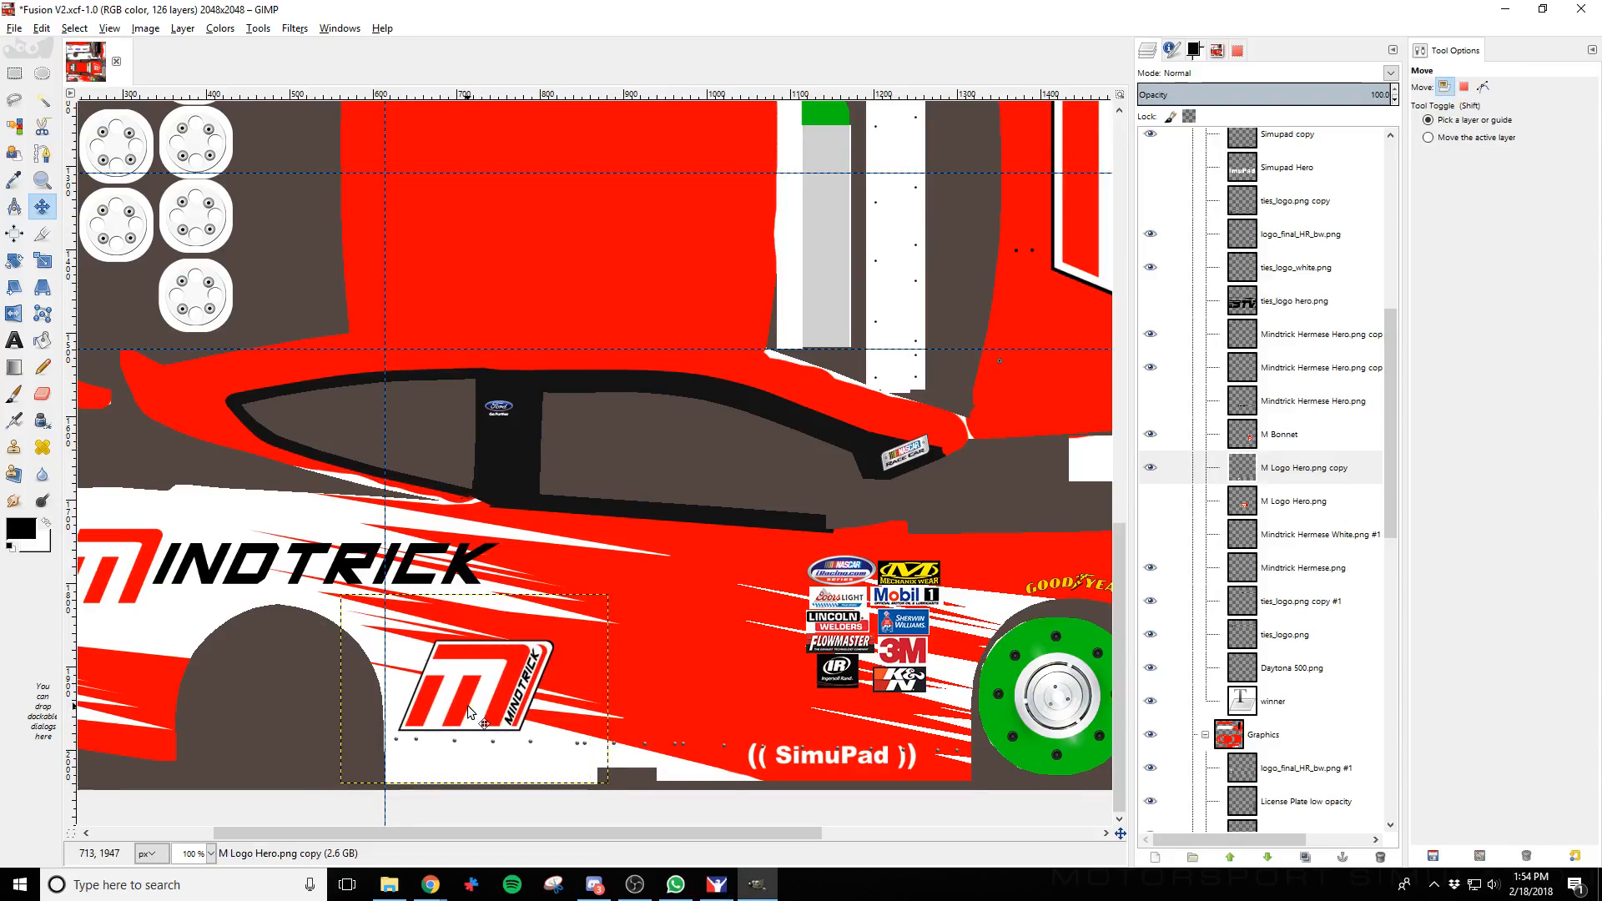
{"action": "key", "text": "alt+Tab"}
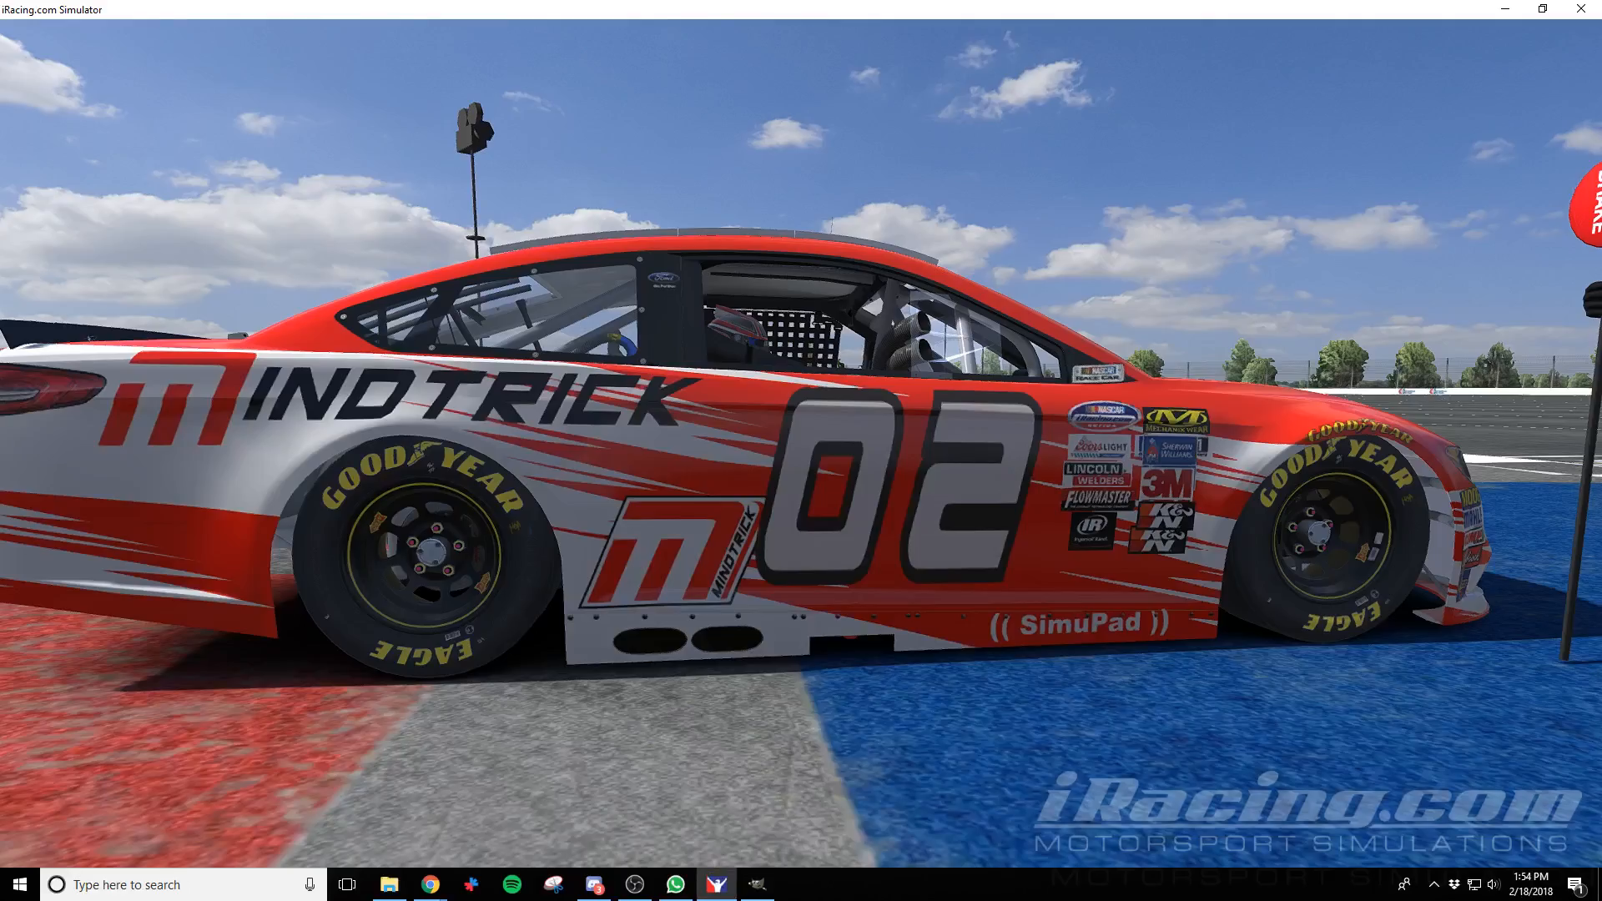
Reload the car's paint so the door M logo shows beside the 02 number
{"action": "key", "text": "ctrl+r"}
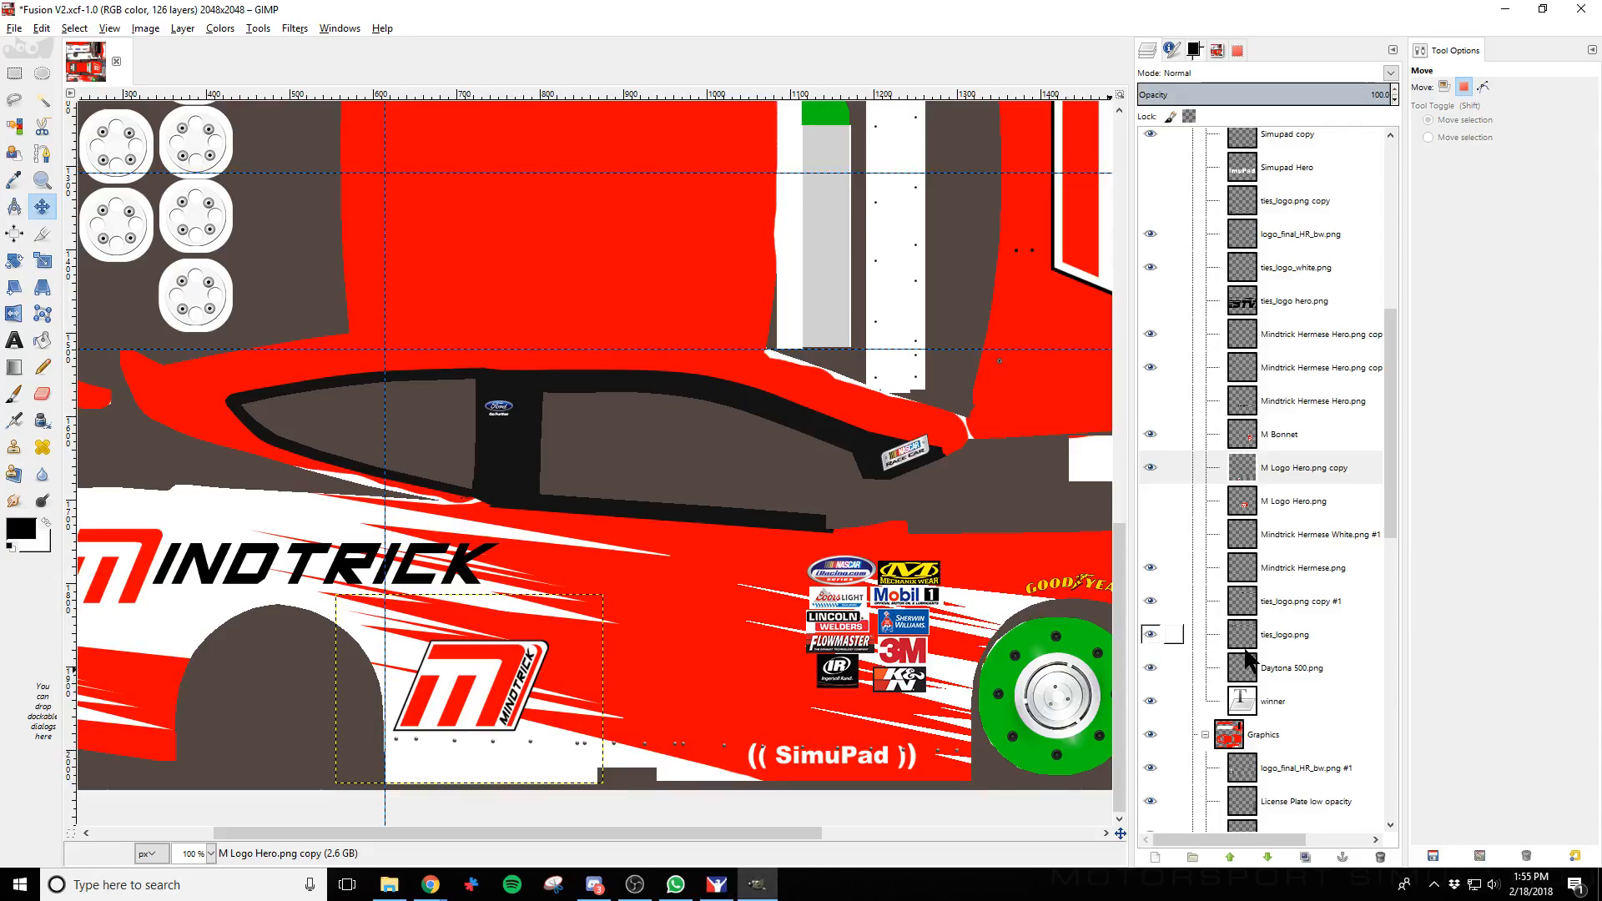
Select the Bumper White Patch layer in the Graphics group and bring the front fascia artwork into view
{"action": "scroll", "coordinate": [1294, 693], "scroll_direction": "down", "scroll_amount": 5}
{"action": "scroll", "coordinate": [1316, 723], "scroll_direction": "down", "scroll_amount": 1}
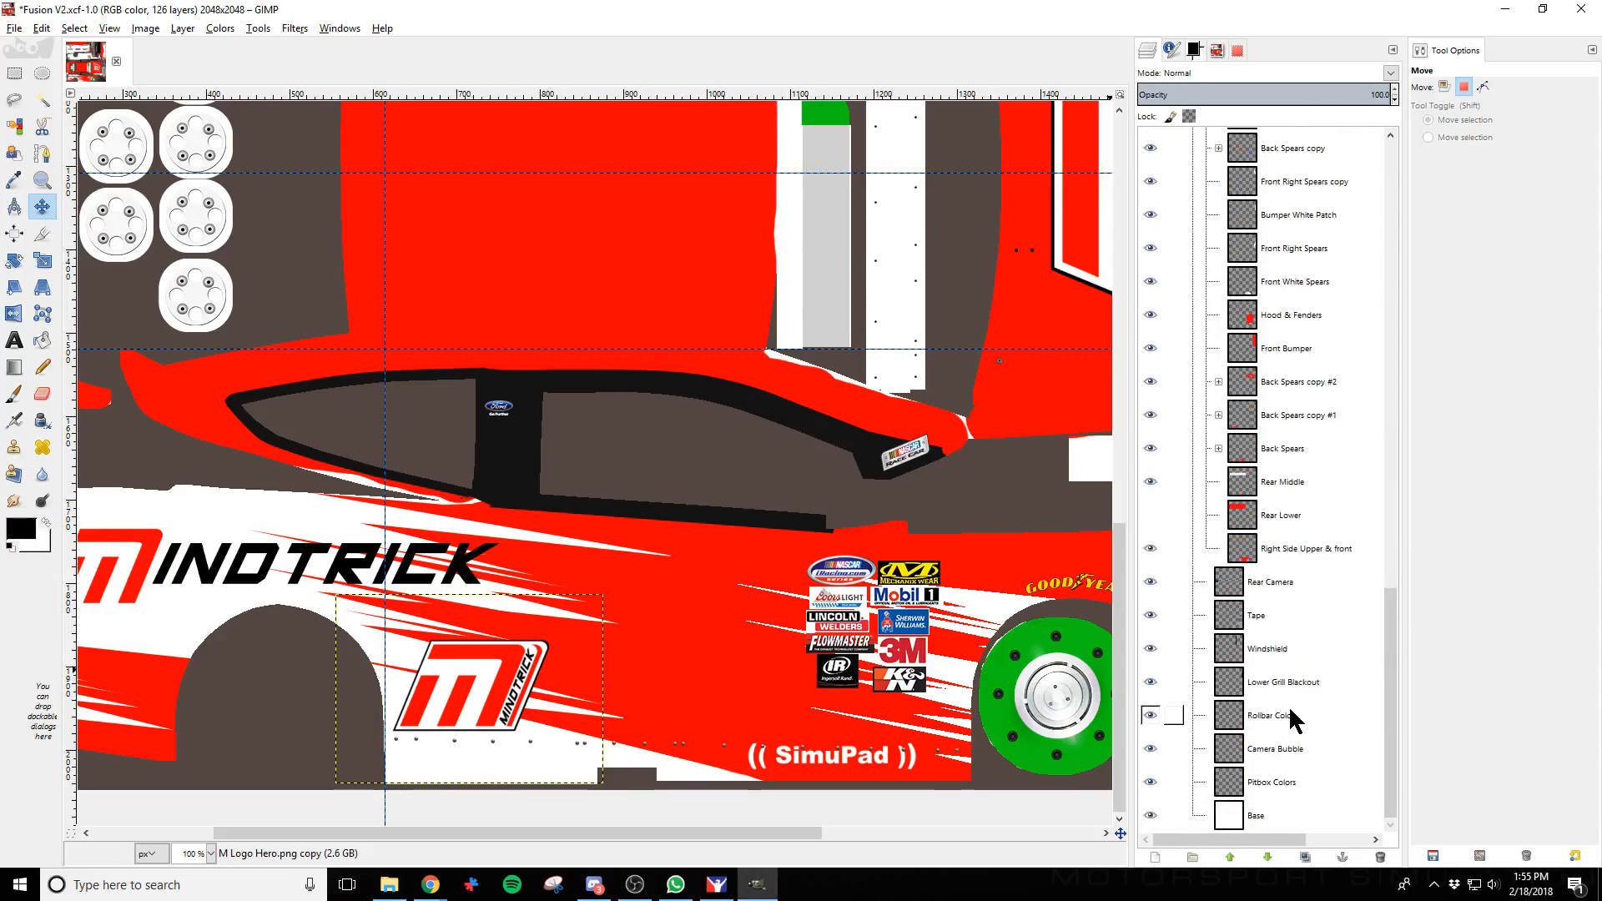
{"action": "scroll", "coordinate": [1292, 719], "scroll_direction": "up", "scroll_amount": 10}
{"action": "scroll", "coordinate": [1290, 714], "scroll_direction": "down", "scroll_amount": 4}
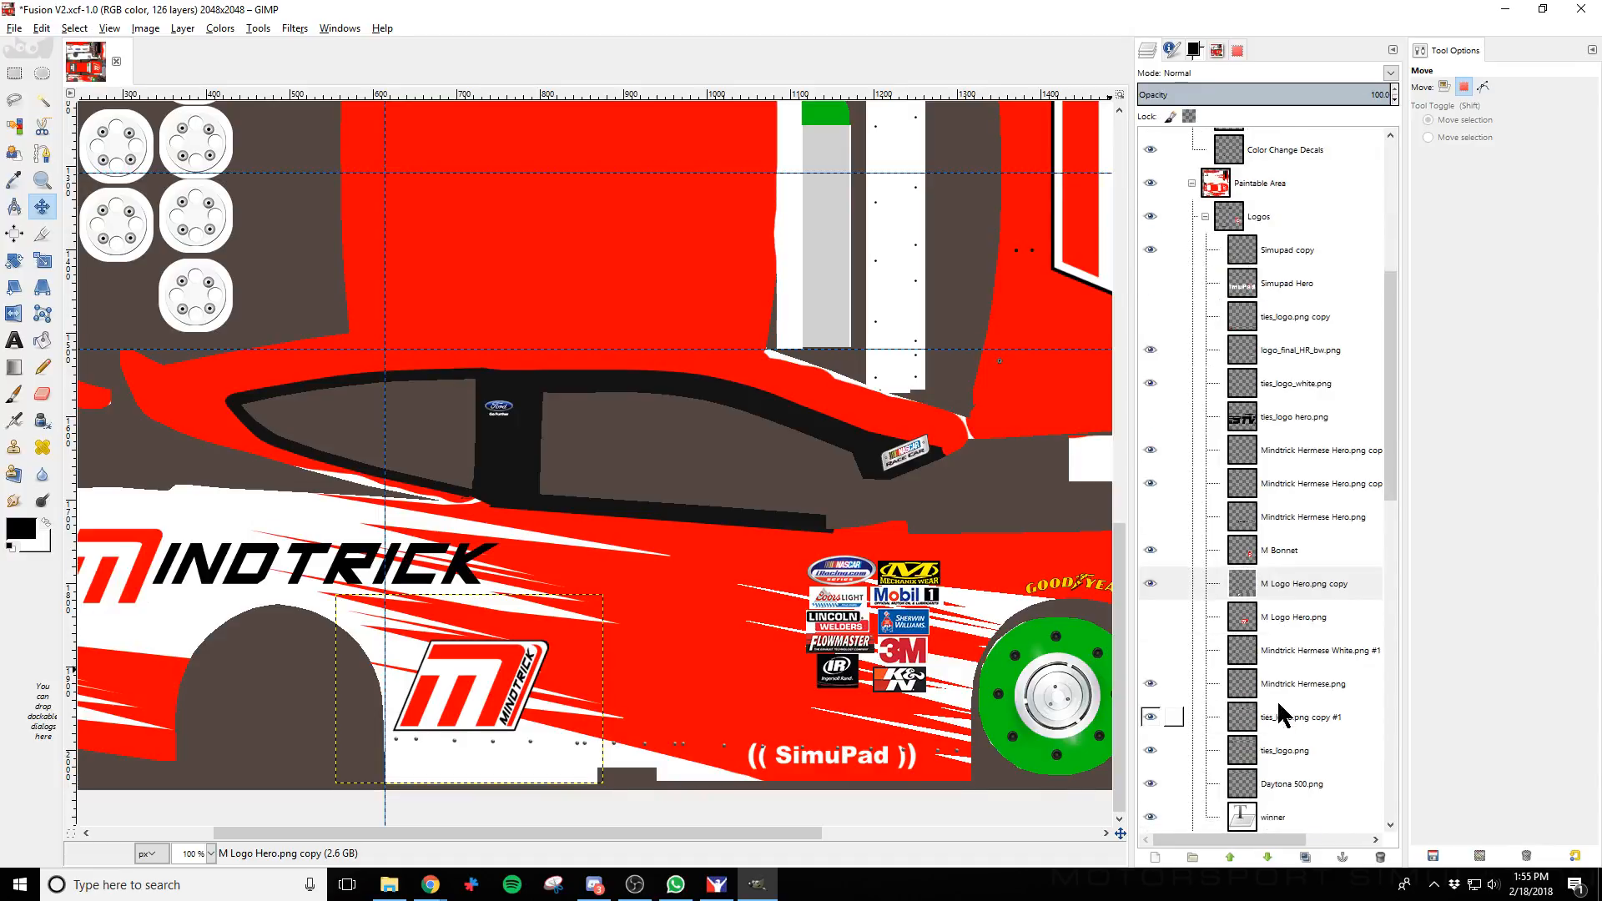
{"action": "scroll", "coordinate": [1306, 650], "scroll_direction": "down", "scroll_amount": 16}
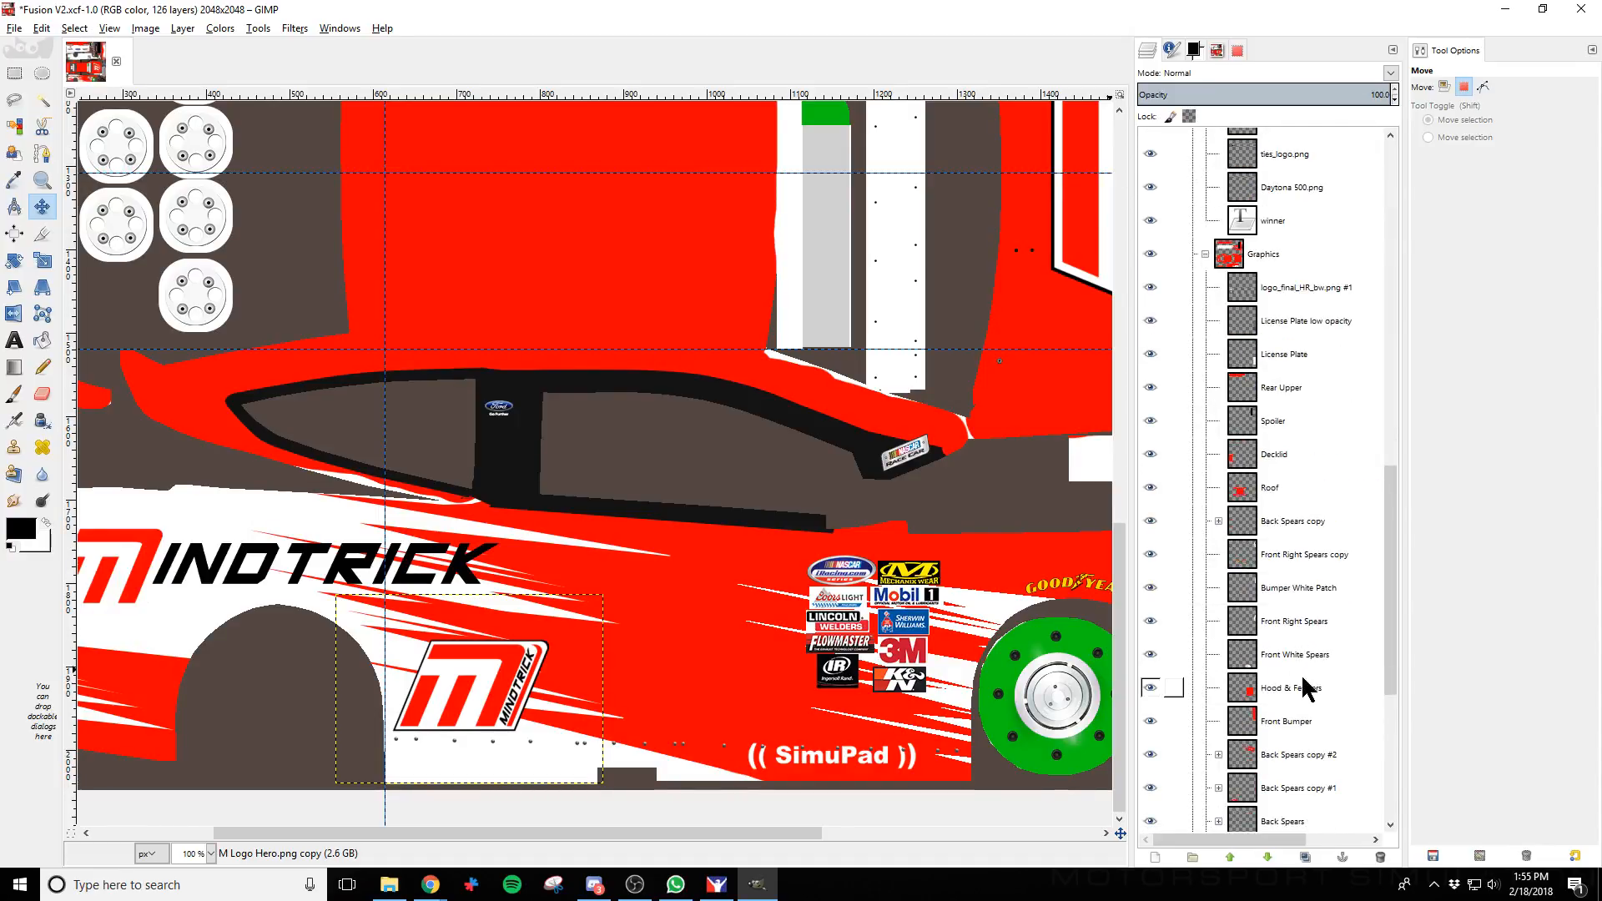
{"action": "left_click", "coordinate": [1323, 589]}
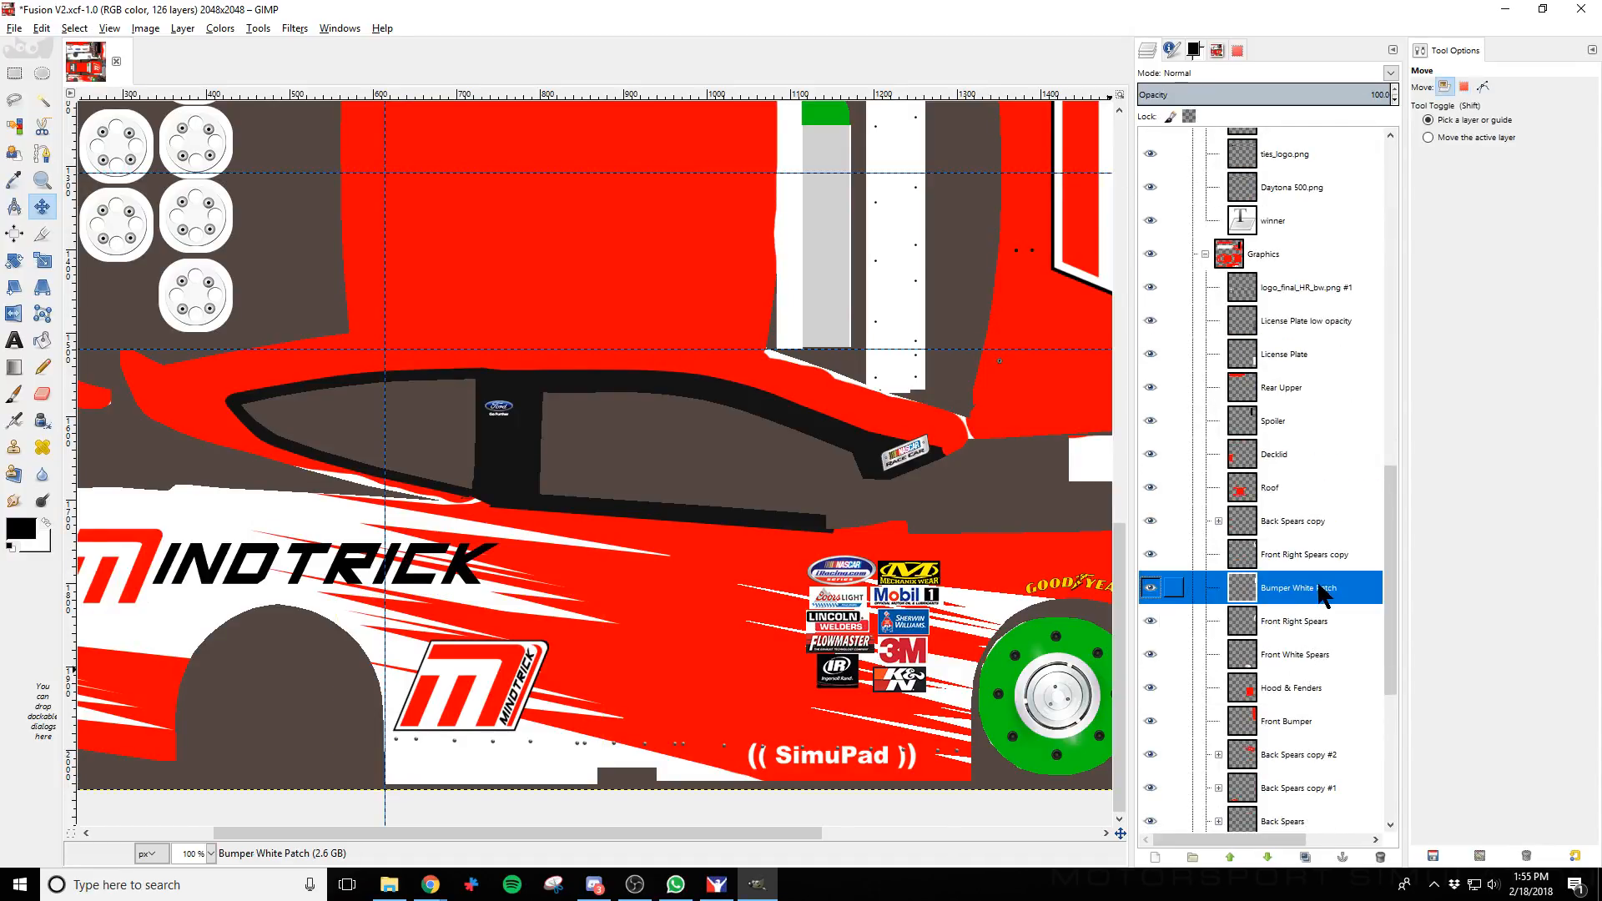
{"action": "left_click_drag", "start_coordinate": [714, 832], "coordinate": [1001, 832]}
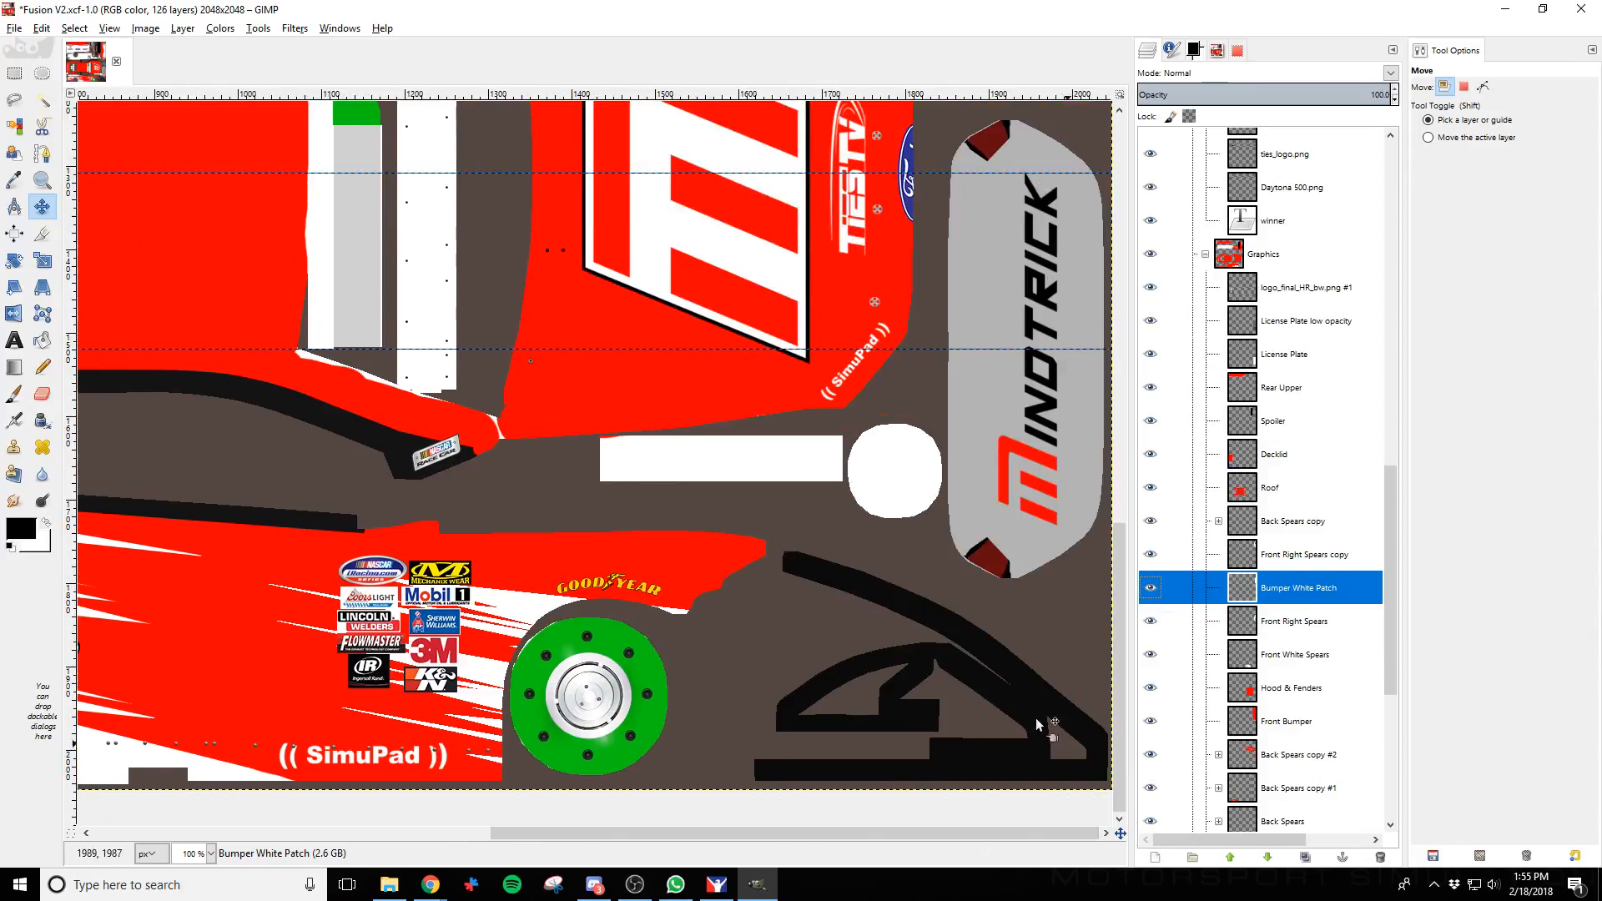
{"action": "scroll", "coordinate": [1002, 701], "scroll_direction": "up", "scroll_amount": 7}
{"action": "scroll", "coordinate": [946, 678], "scroll_direction": "up", "scroll_amount": 12}
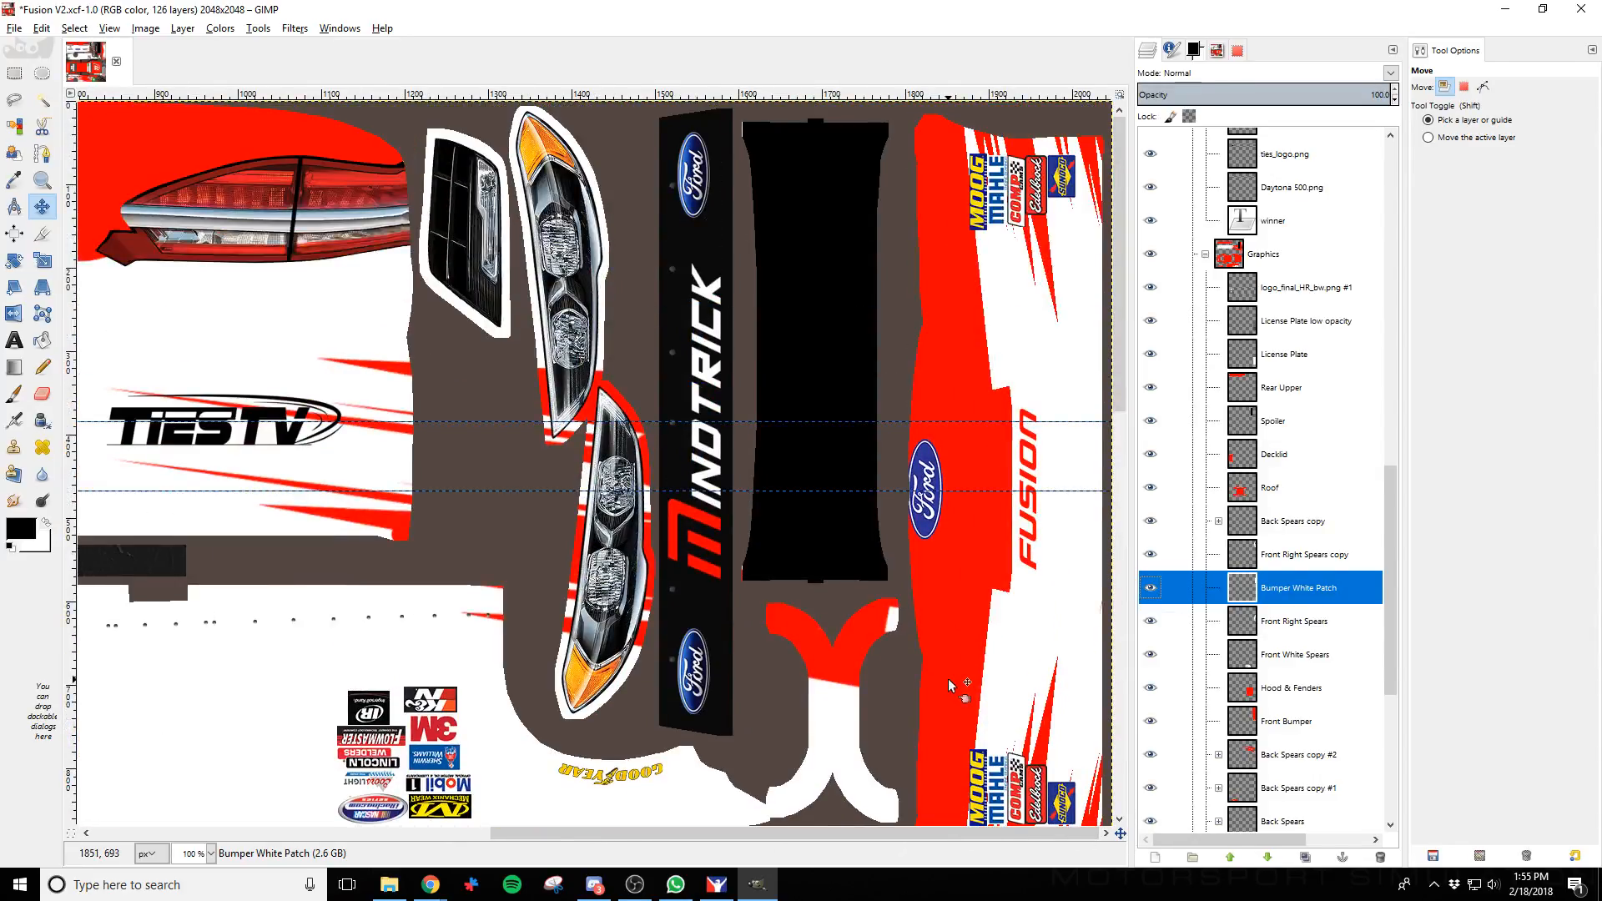
Re-export the livery to car_147818.tga and reload the red paint in iRacing
{"action": "key", "text": "ctrl+e"}
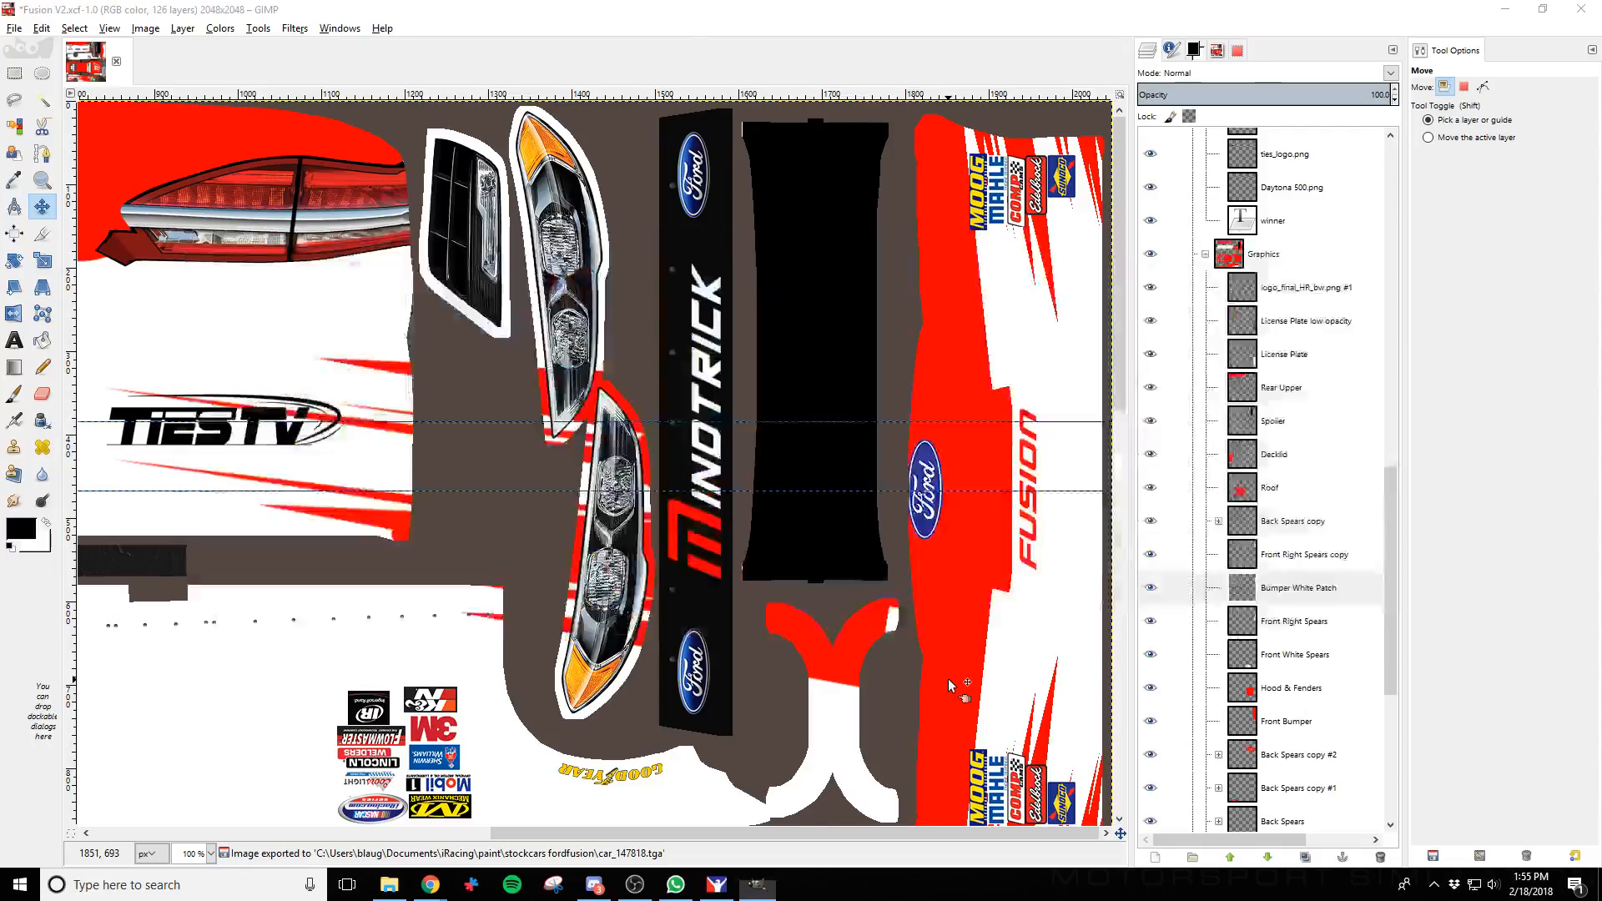
{"action": "key", "text": "alt+Tab"}
{"action": "key", "text": "ctrl+r"}
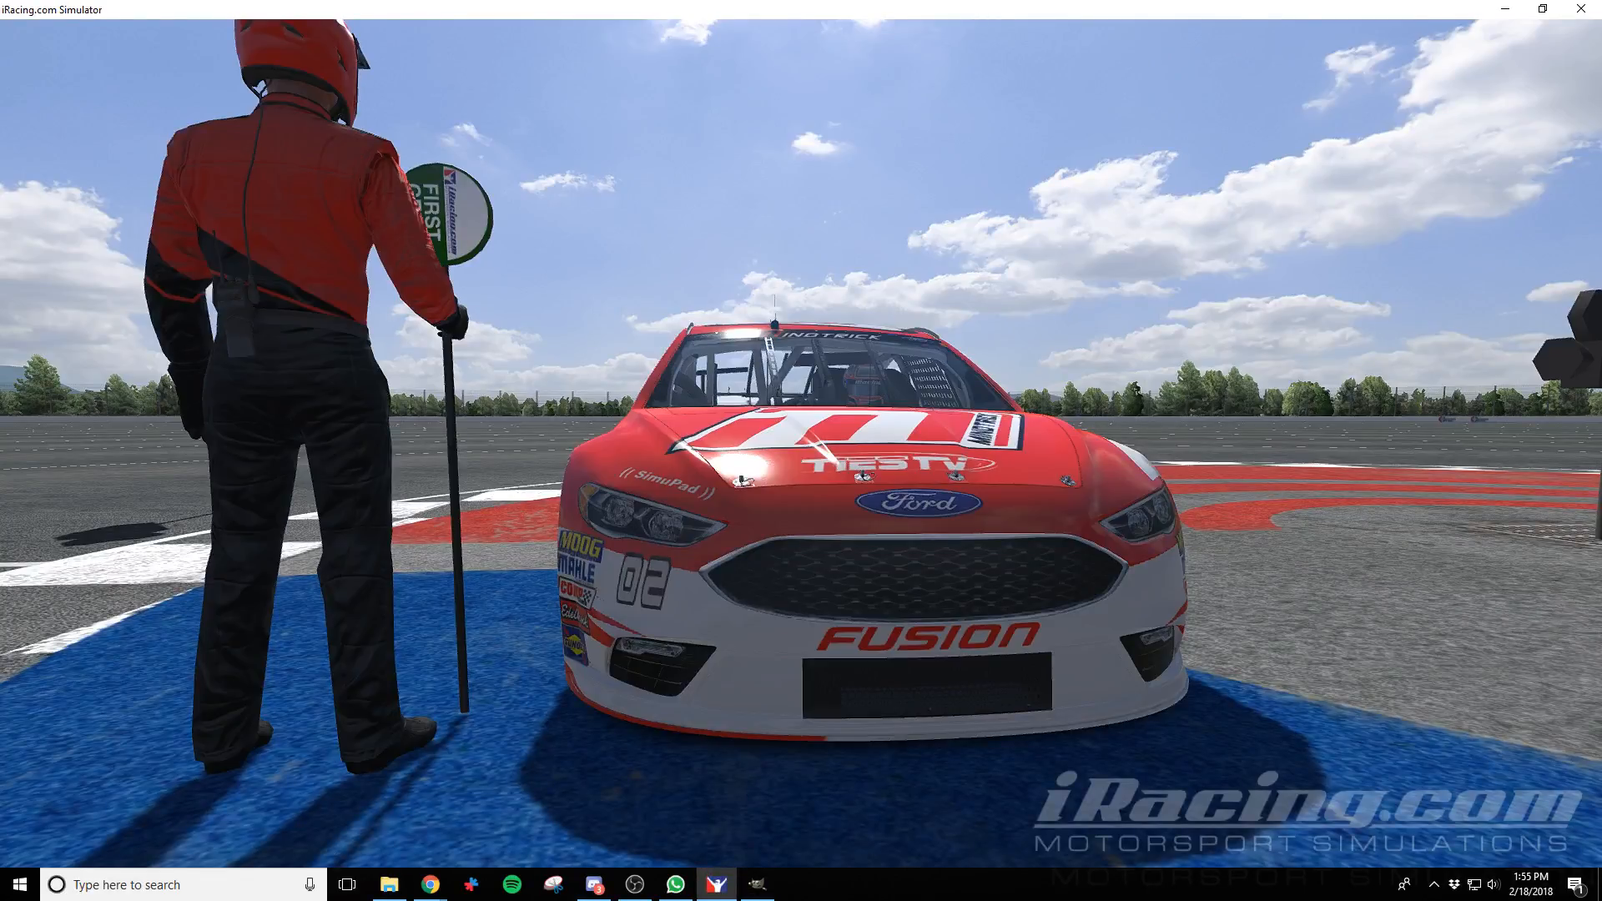
{"action": "key", "text": "alt+Tab"}
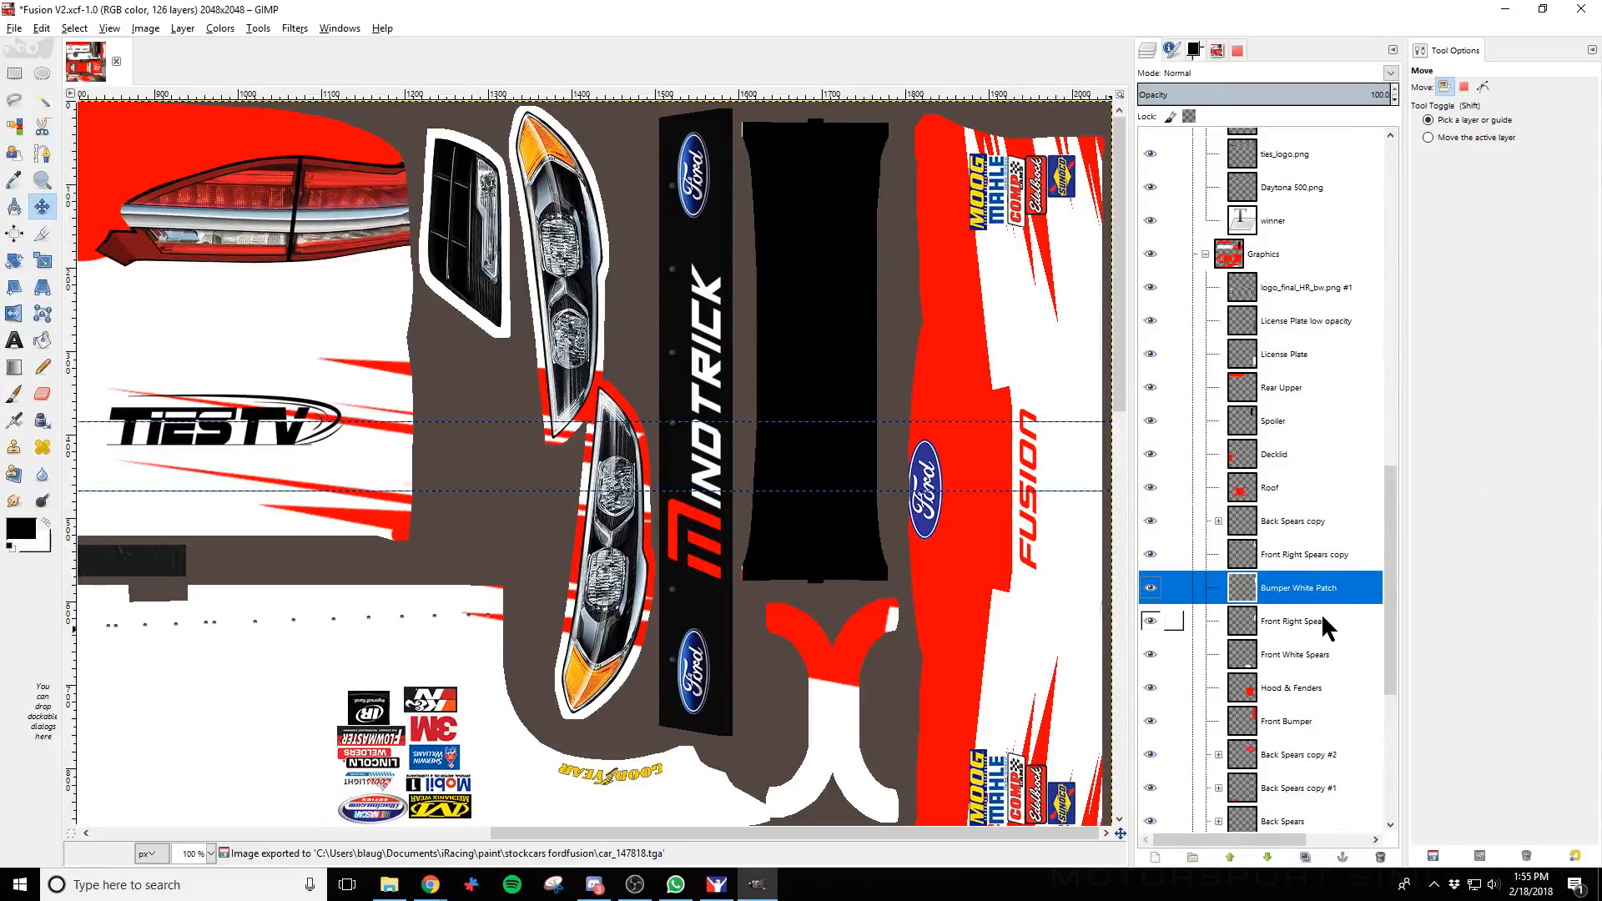
Select the Front Bumper layer and toggle its visibility to compare the texture with and without it
{"action": "scroll", "coordinate": [1323, 619], "scroll_direction": "down", "scroll_amount": 1}
{"action": "left_click", "coordinate": [1293, 647]}
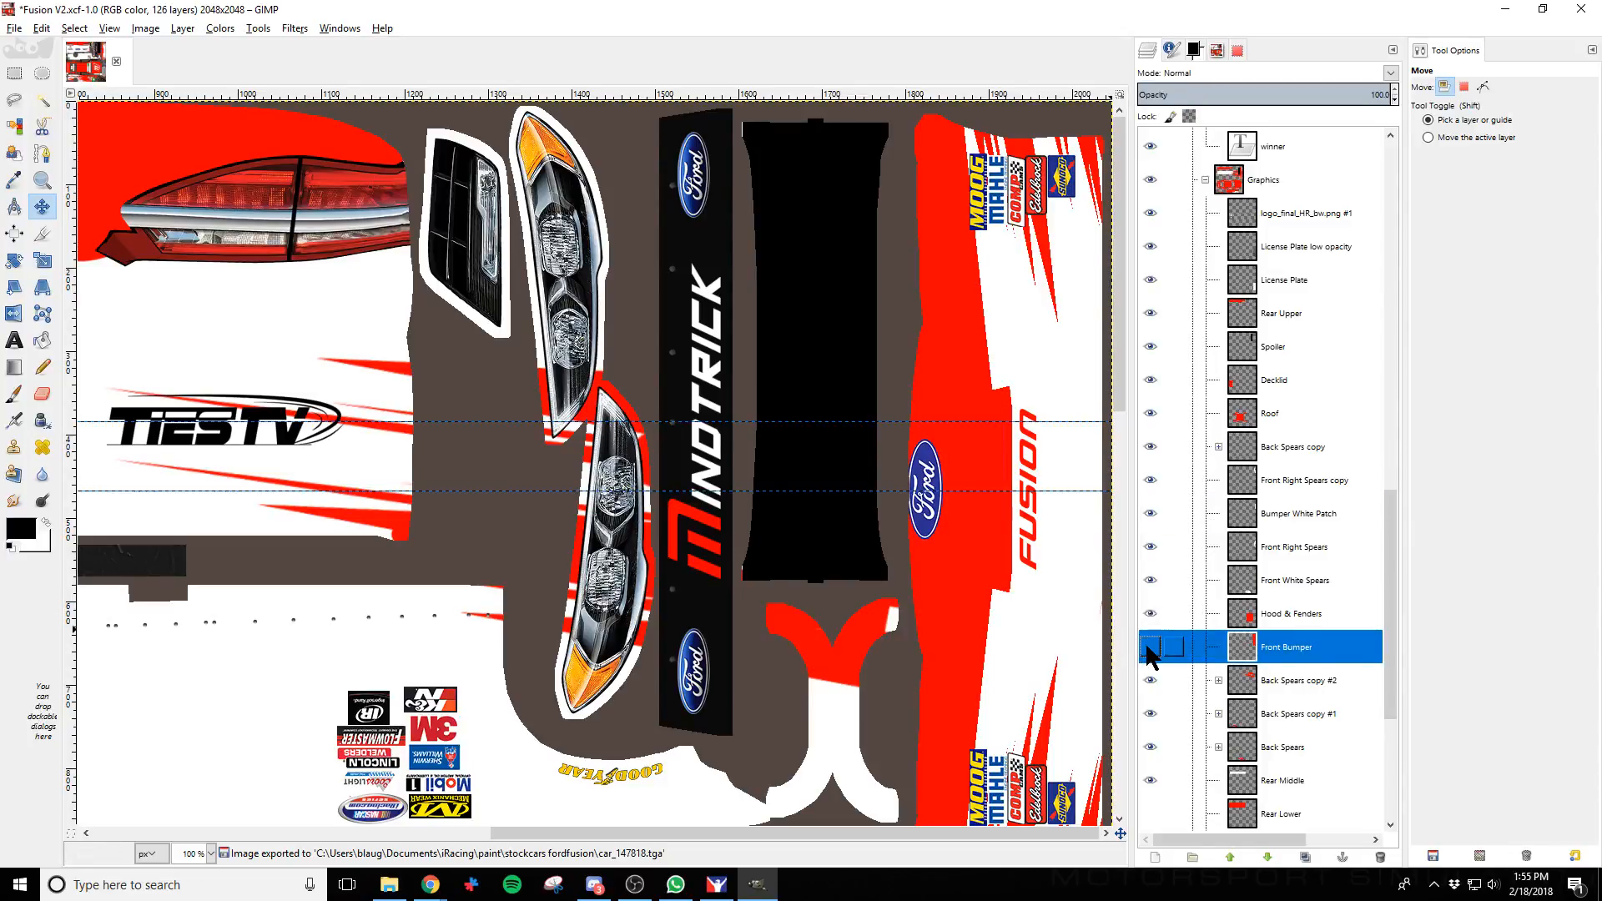
{"action": "left_click", "coordinate": [1150, 647]}
{"action": "left_click", "coordinate": [1150, 646]}
{"action": "left_click", "coordinate": [1150, 647]}
{"action": "left_click", "coordinate": [1149, 646]}
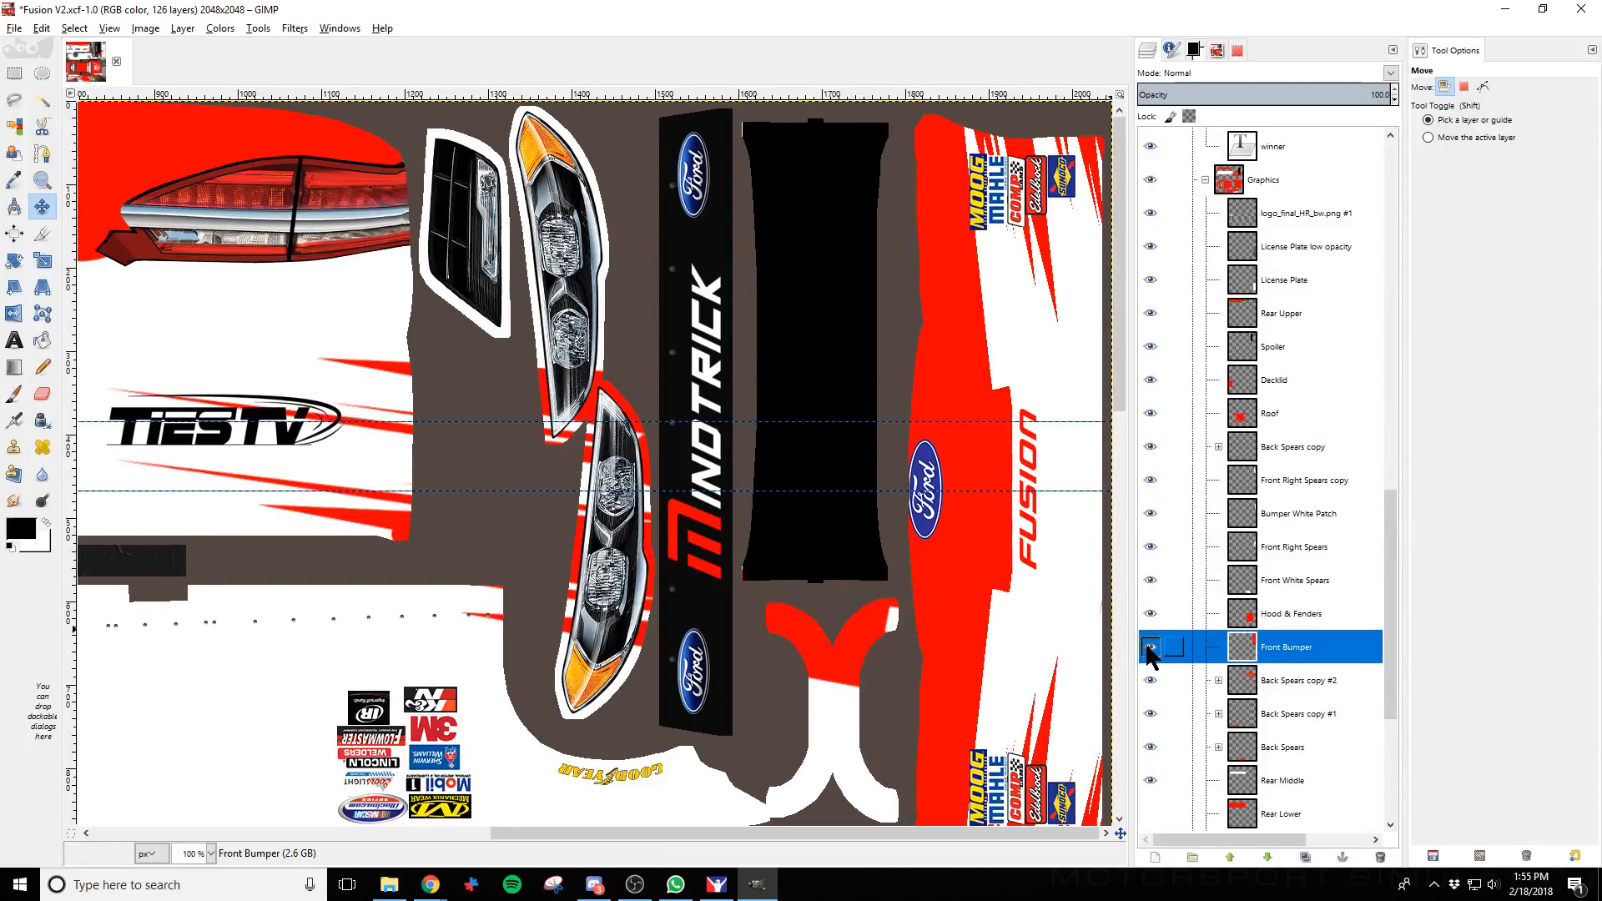
{"action": "left_click", "coordinate": [1150, 647]}
{"action": "left_click", "coordinate": [1150, 646]}
Check the car front-on in iRacing, then recompare the texture with Front Bumper hidden and shown
{"action": "key", "text": "alt+Tab"}
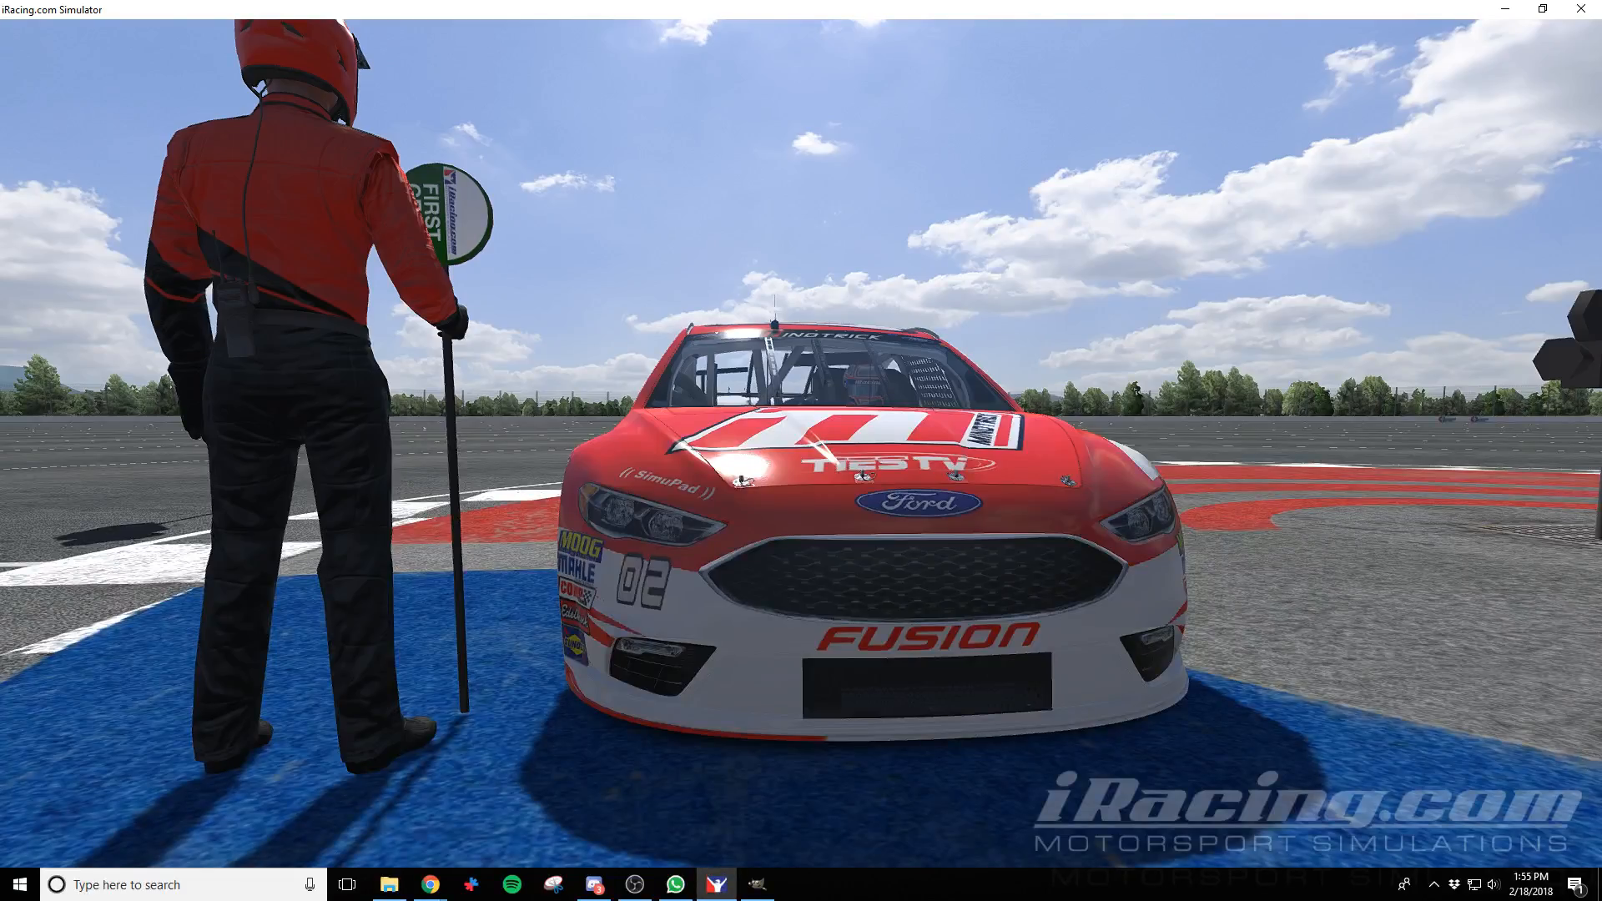
{"action": "key", "text": "alt+Tab"}
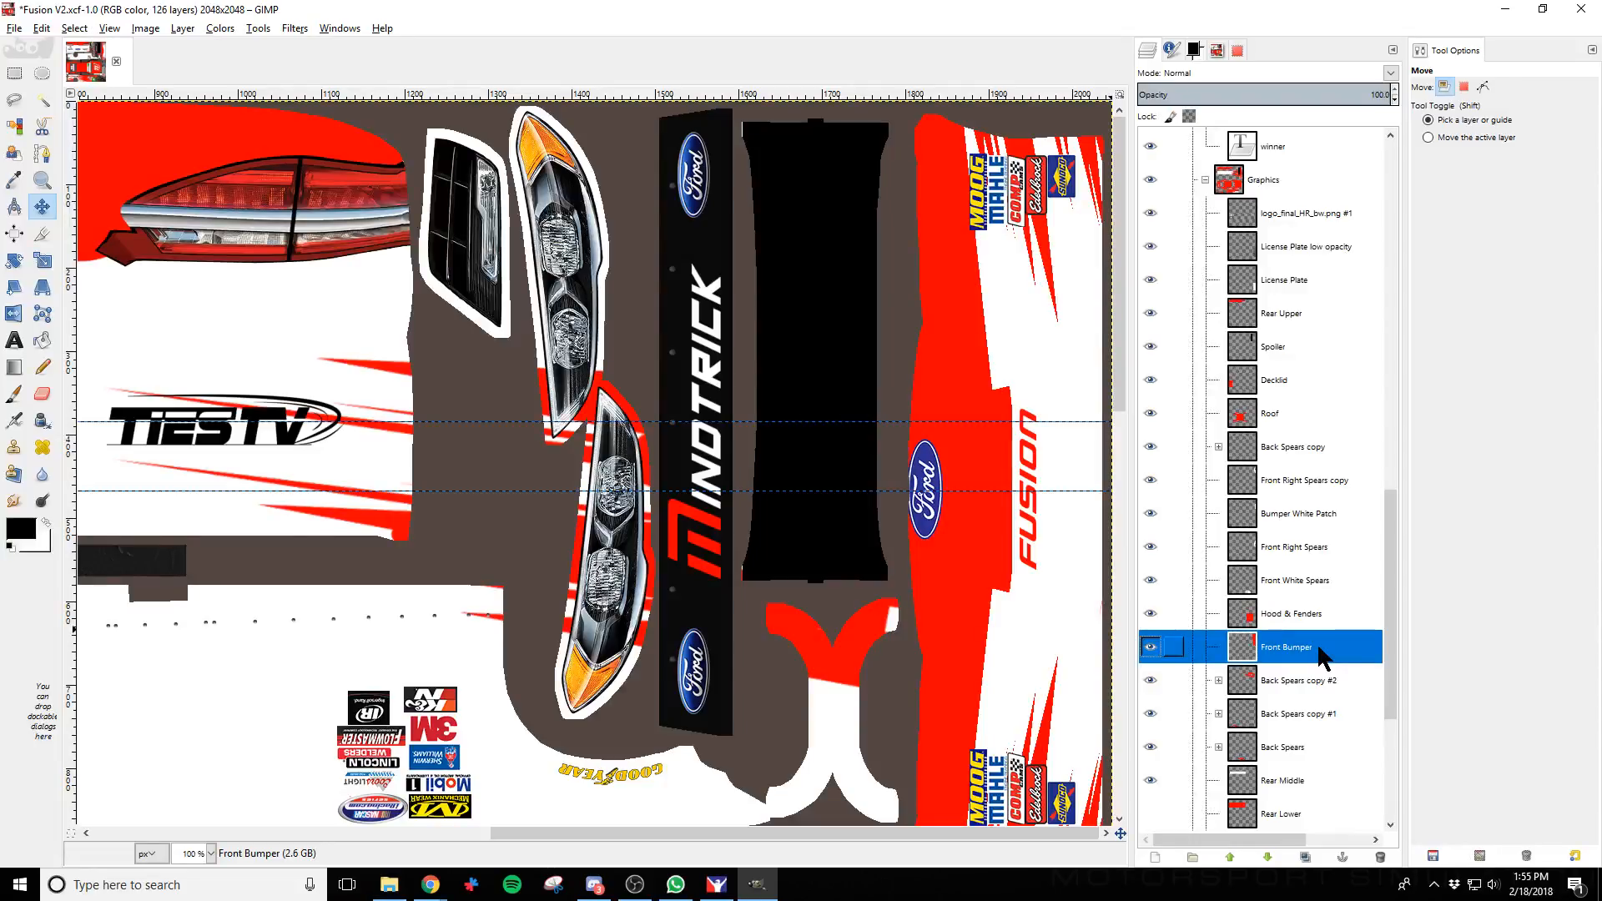
{"action": "left_click", "coordinate": [1153, 648]}
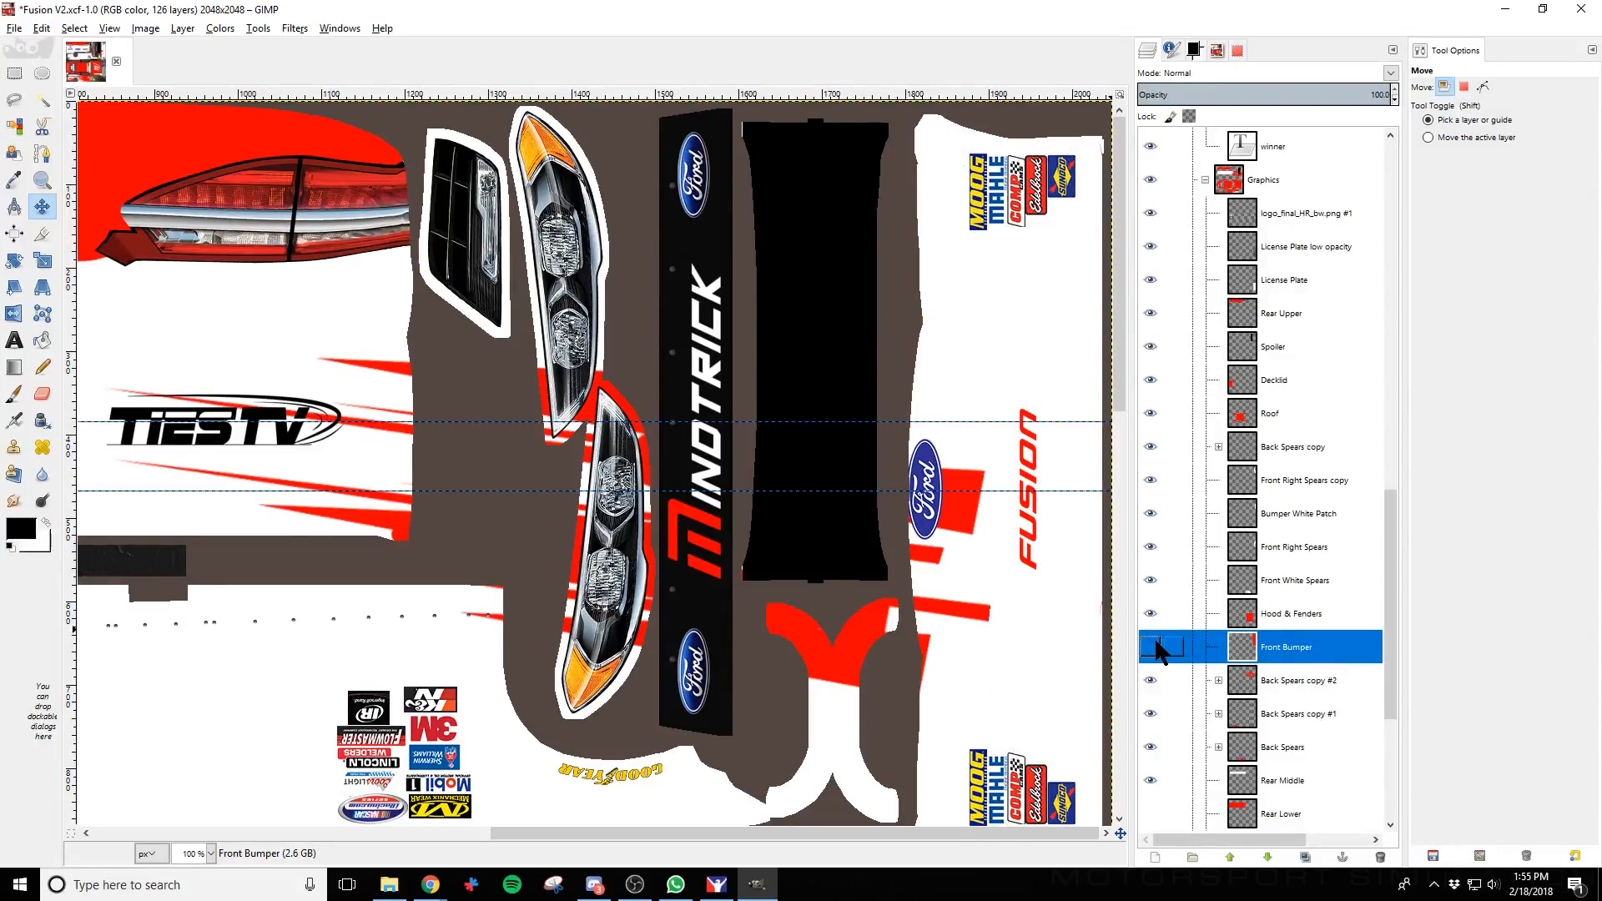
{"action": "left_click", "coordinate": [1154, 648]}
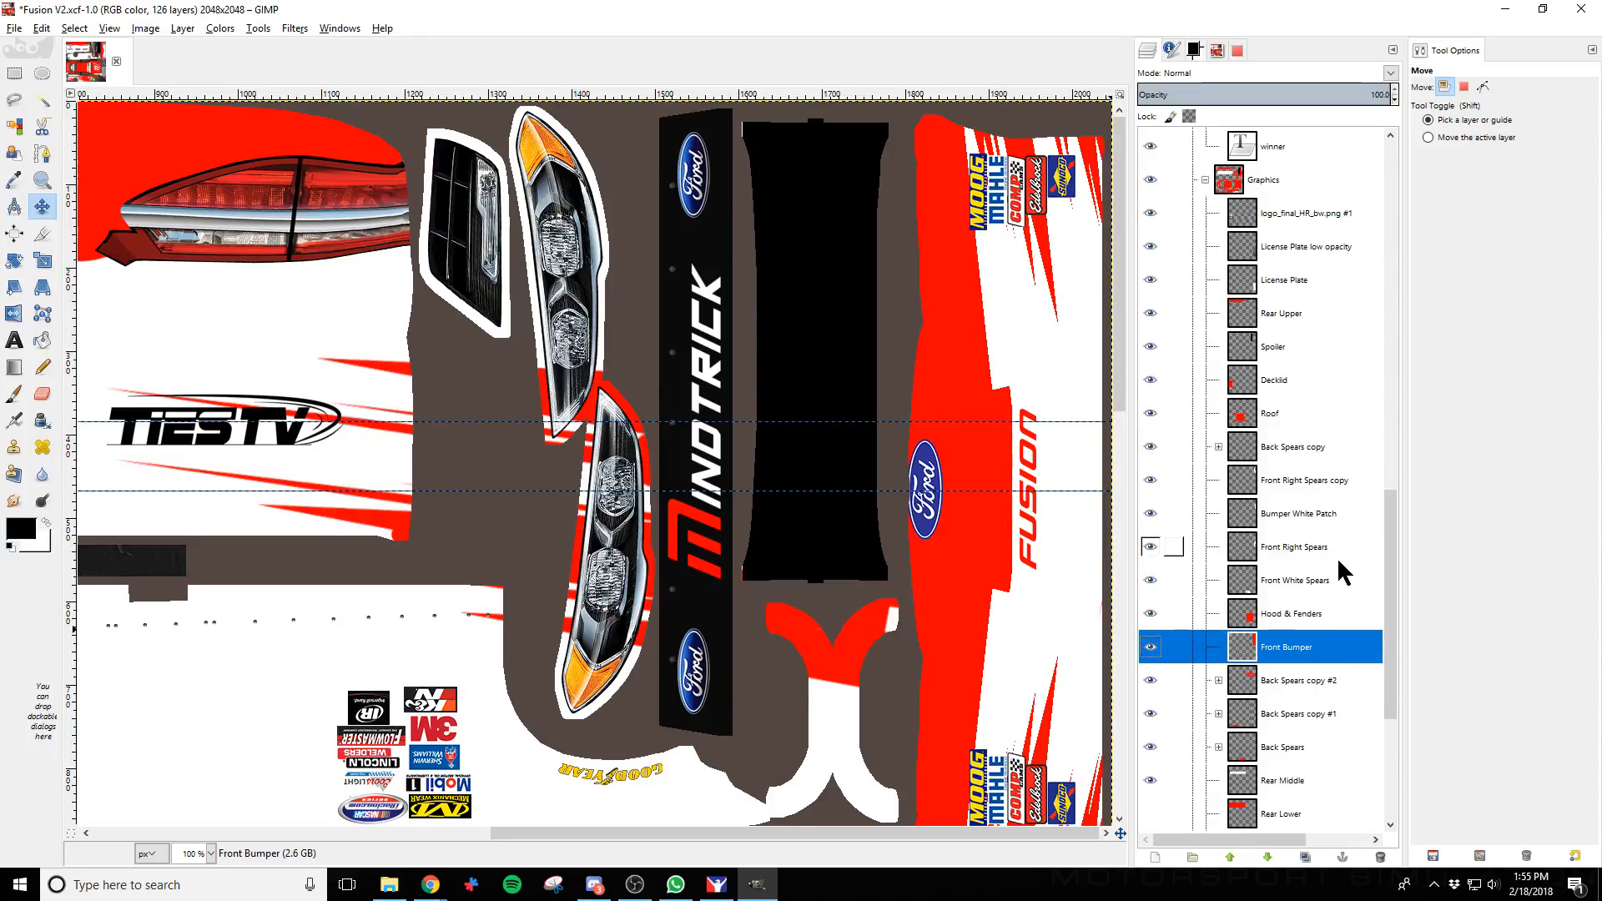
{"action": "left_click", "coordinate": [1150, 647]}
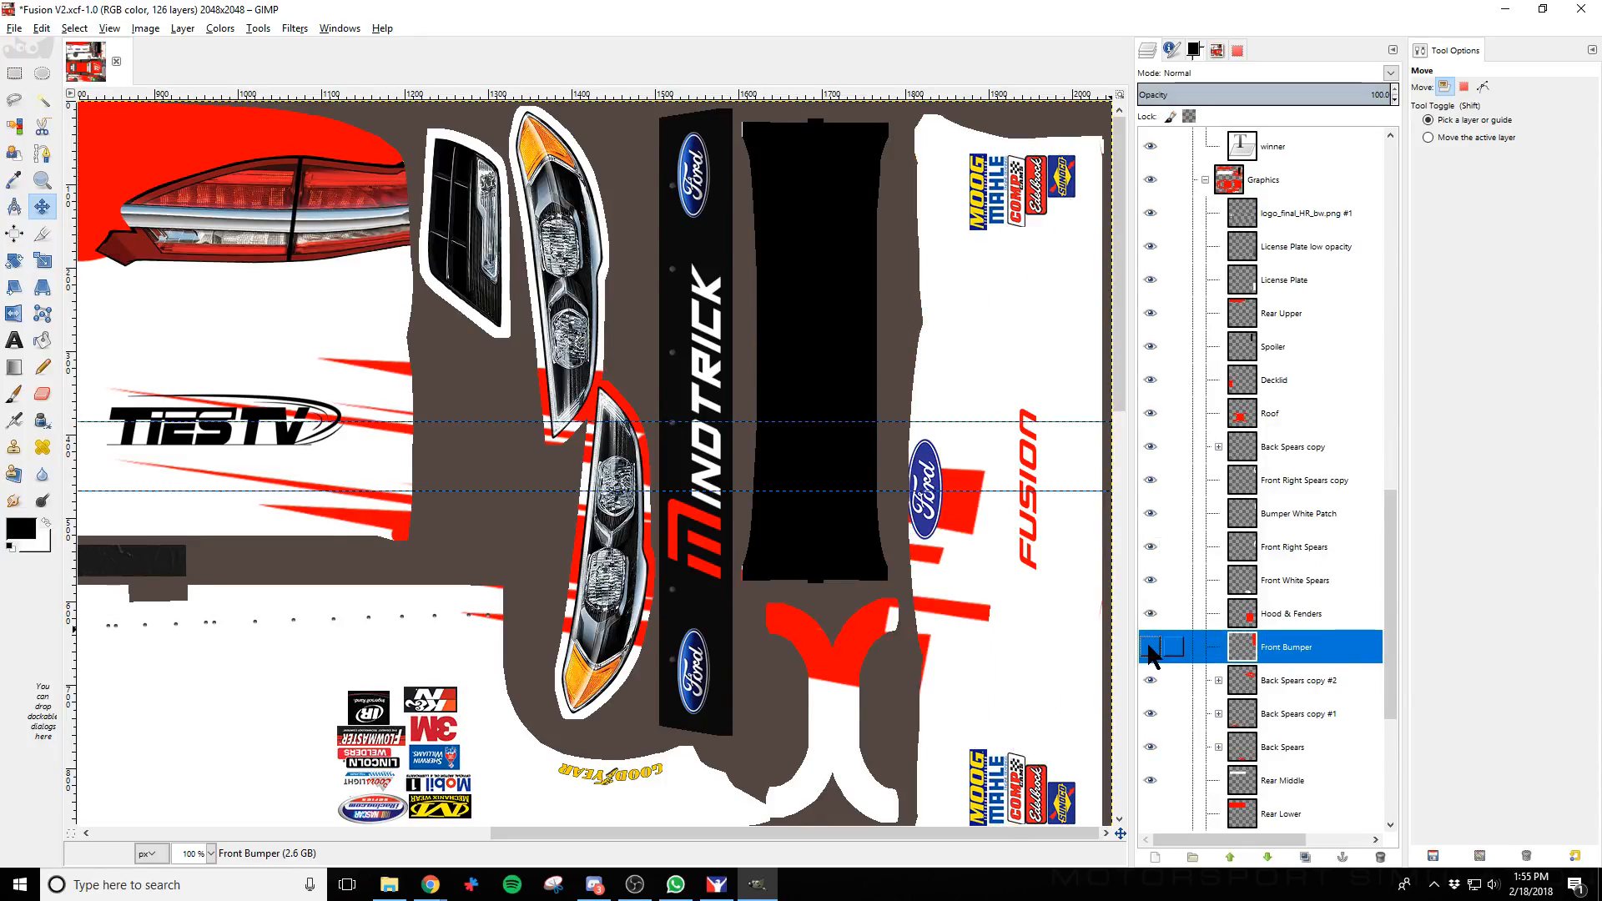
{"action": "left_click", "coordinate": [1150, 647]}
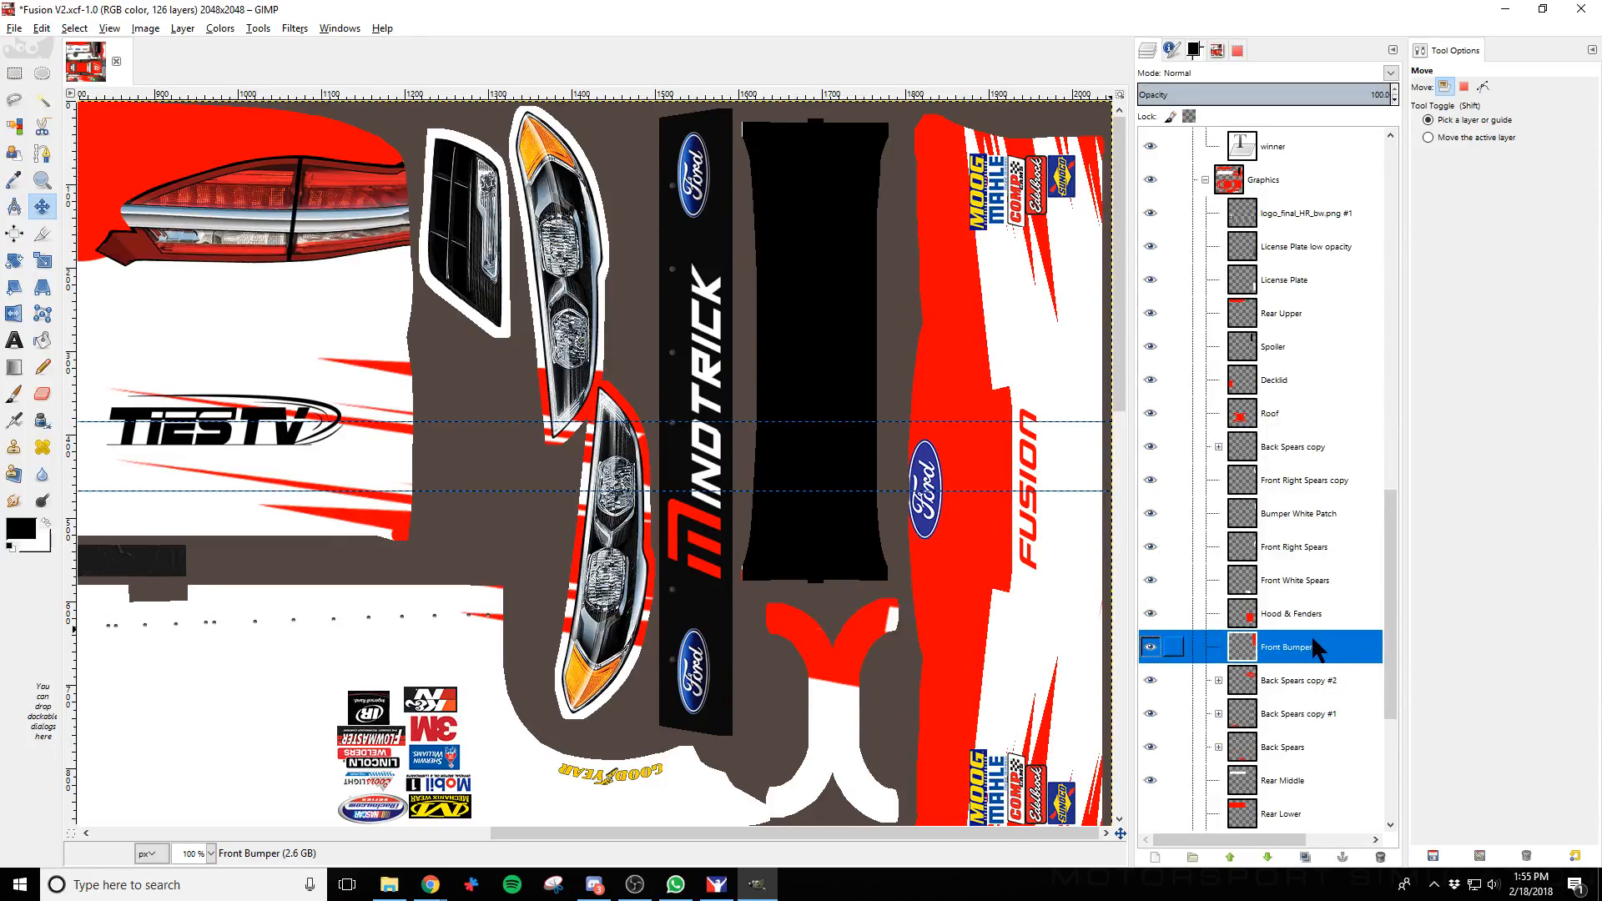
{"action": "scroll", "coordinate": [1328, 581], "scroll_direction": "down", "scroll_amount": 1}
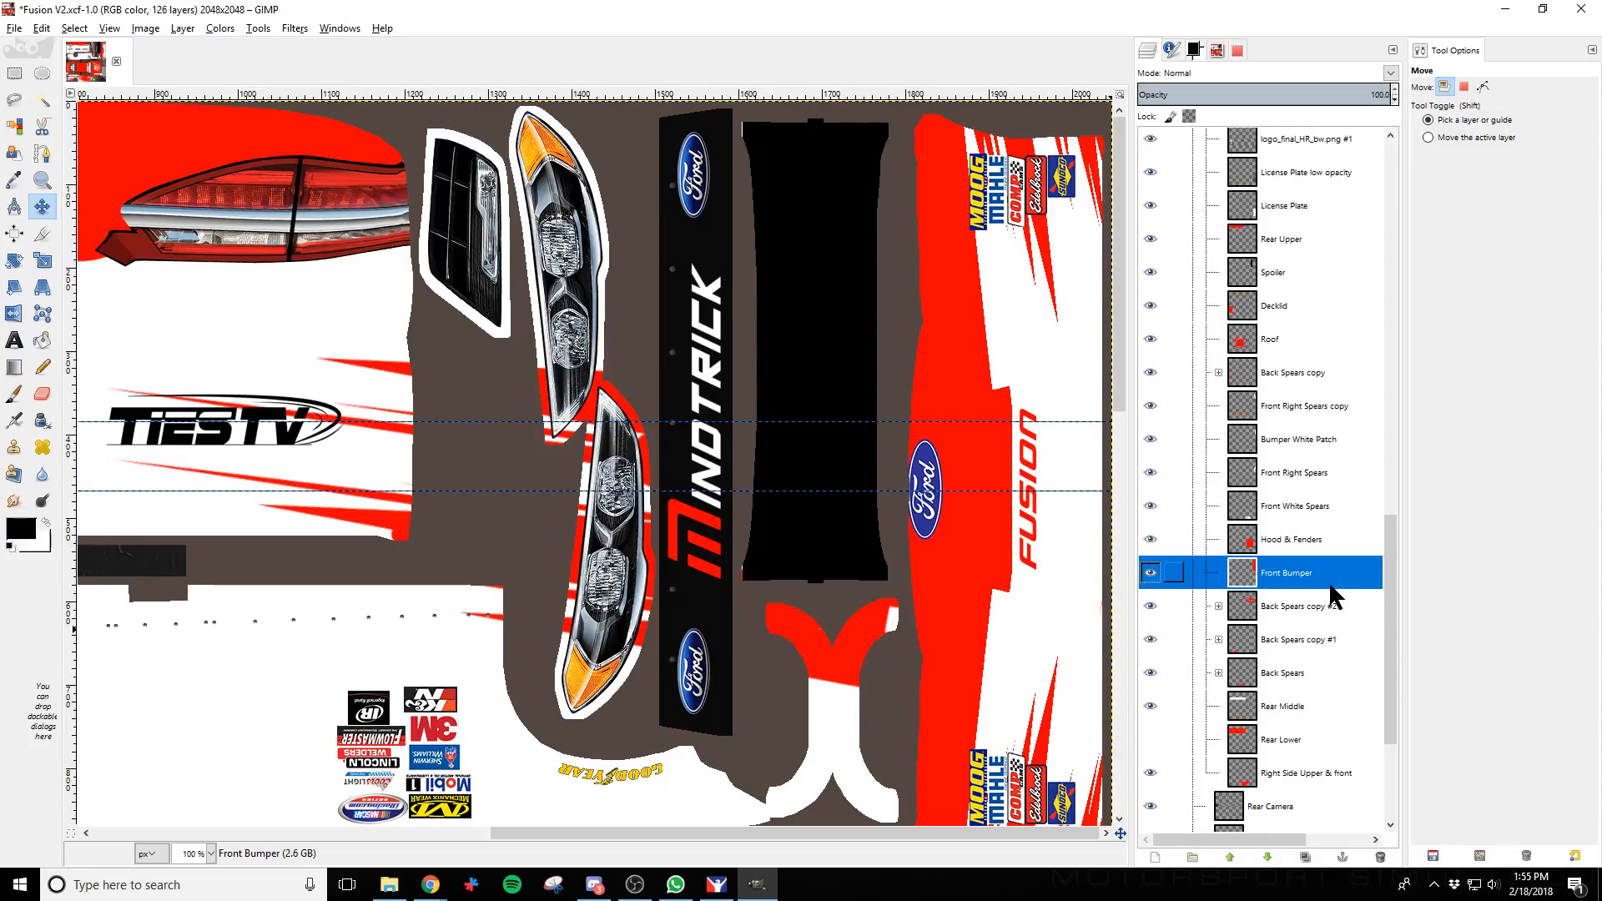
Select Back Spears copy #2 and toggle its visibility to see which shapes it holds
{"action": "left_click", "coordinate": [1319, 609]}
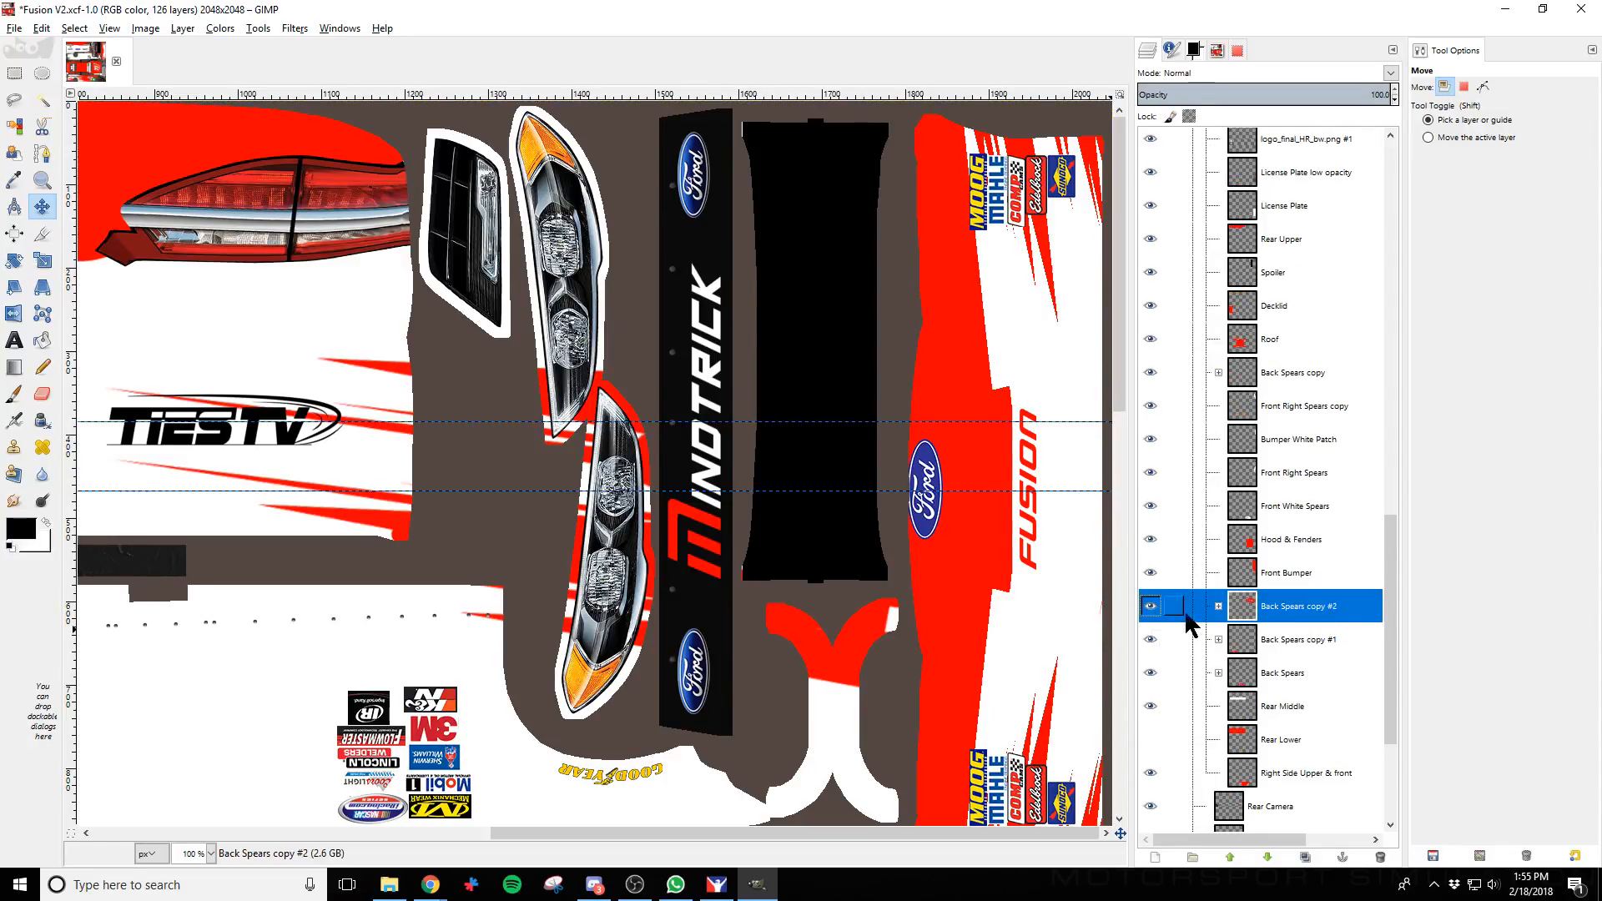
{"action": "left_click", "coordinate": [1151, 607]}
{"action": "left_click", "coordinate": [1151, 606]}
{"action": "left_click", "coordinate": [1151, 607]}
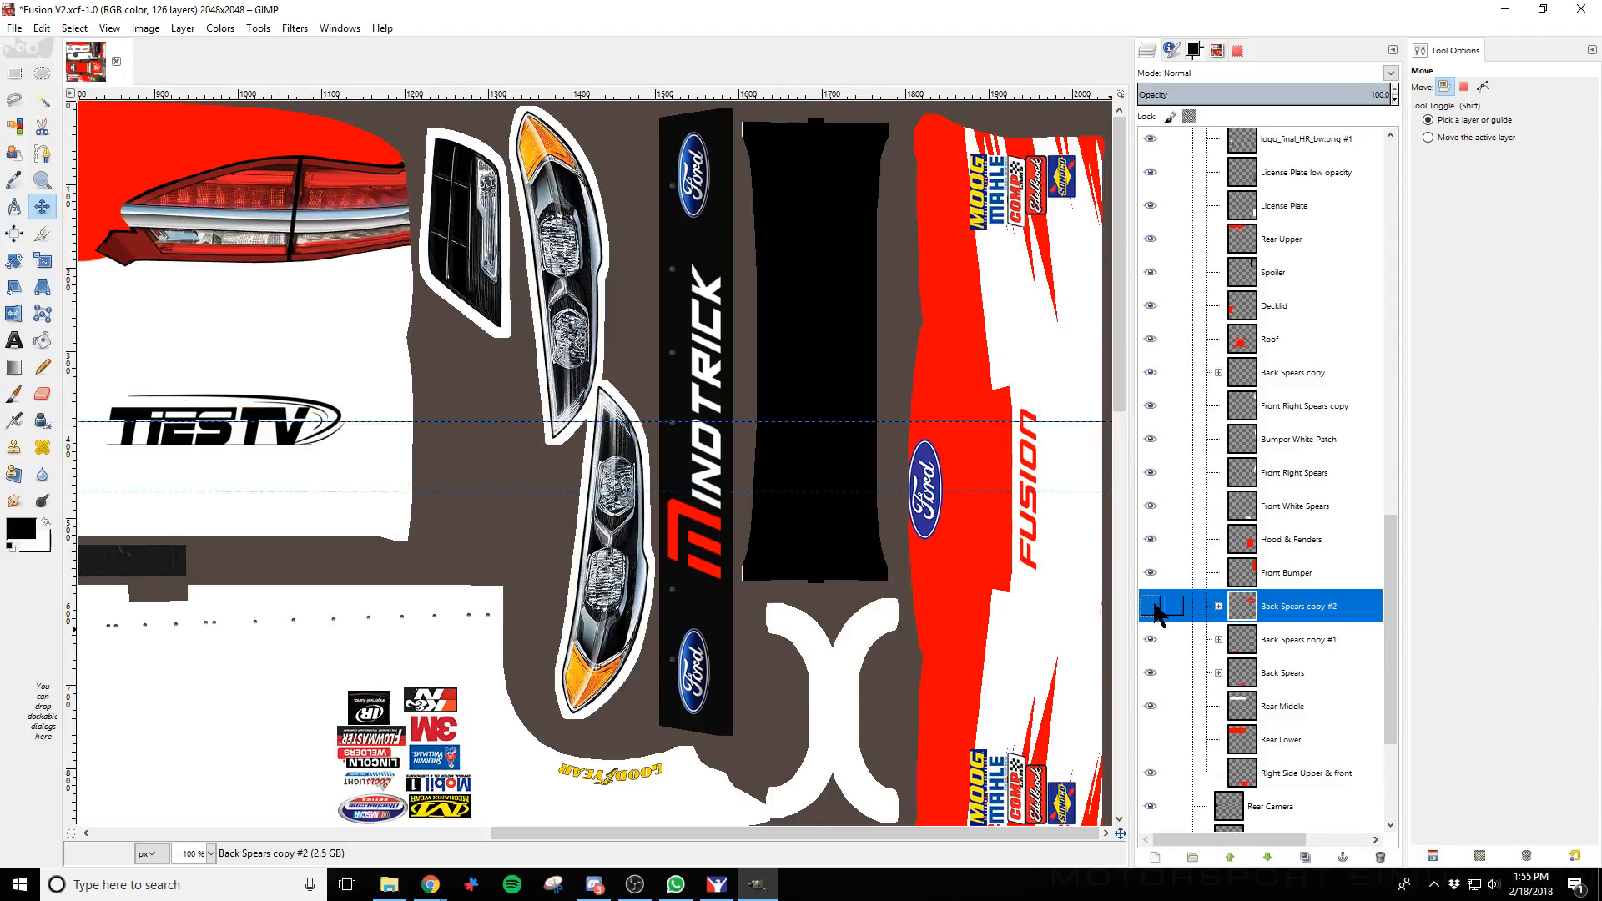
{"action": "left_click", "coordinate": [1151, 607]}
{"action": "left_click", "coordinate": [1151, 607]}
{"action": "left_click", "coordinate": [1151, 606]}
{"action": "left_click", "coordinate": [1151, 607]}
{"action": "left_click", "coordinate": [1150, 606]}
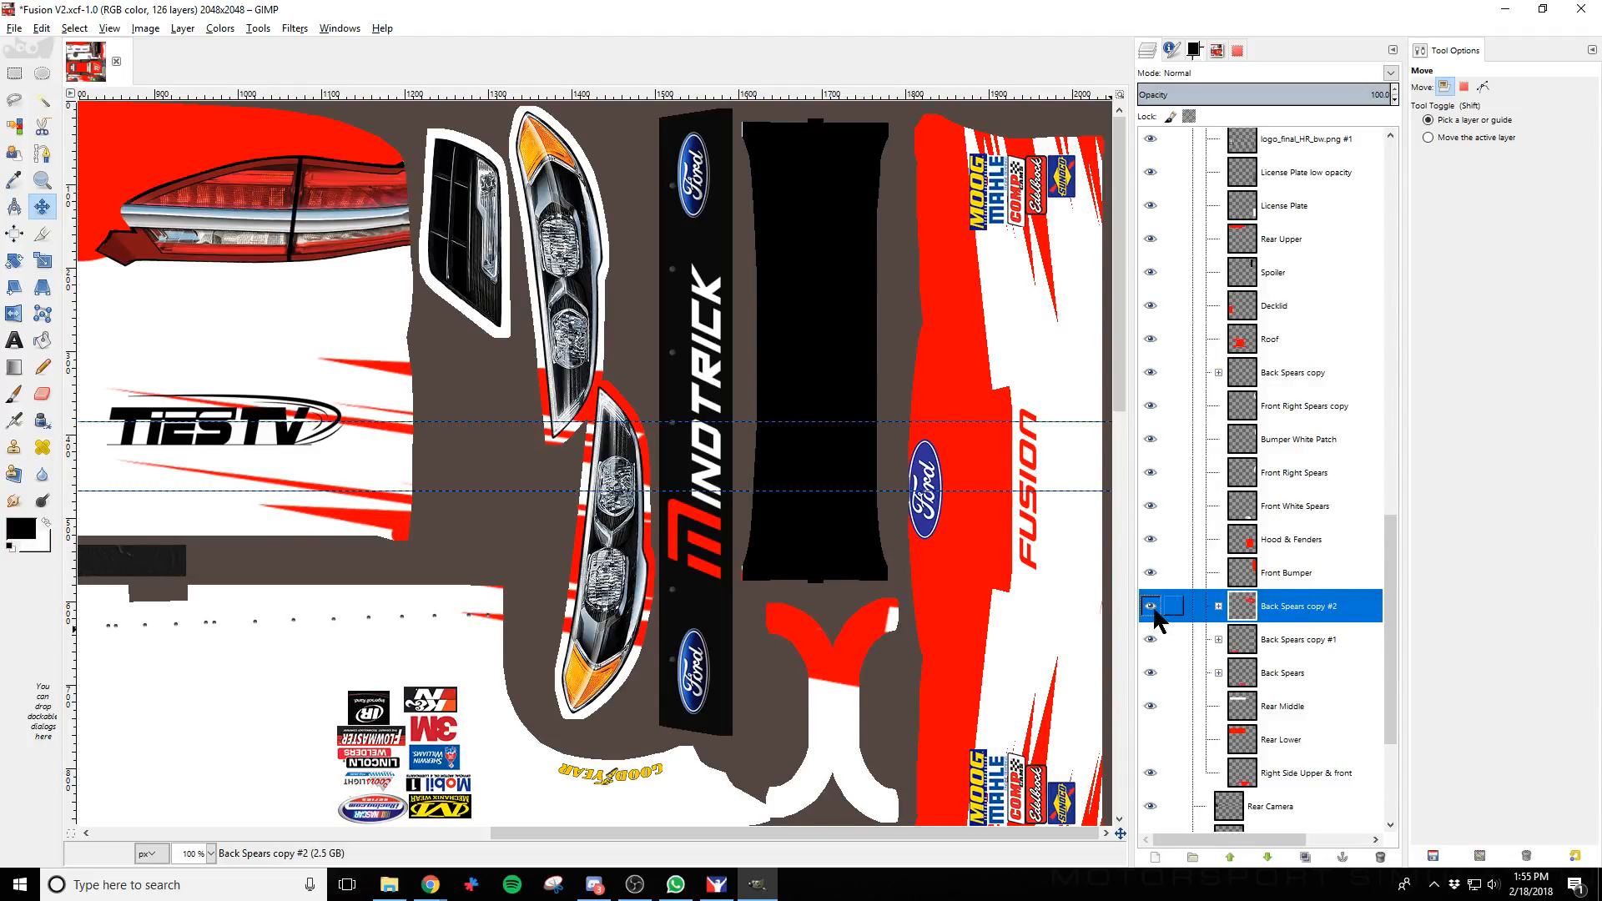
{"action": "left_click", "coordinate": [1153, 613]}
{"action": "left_click", "coordinate": [1153, 613]}
{"action": "left_click", "coordinate": [1153, 615]}
{"action": "left_click", "coordinate": [1153, 614]}
On Spear Long copy #24, select the headlight and front-spear area and set eraser size 677.41
{"action": "left_click", "coordinate": [42, 395]}
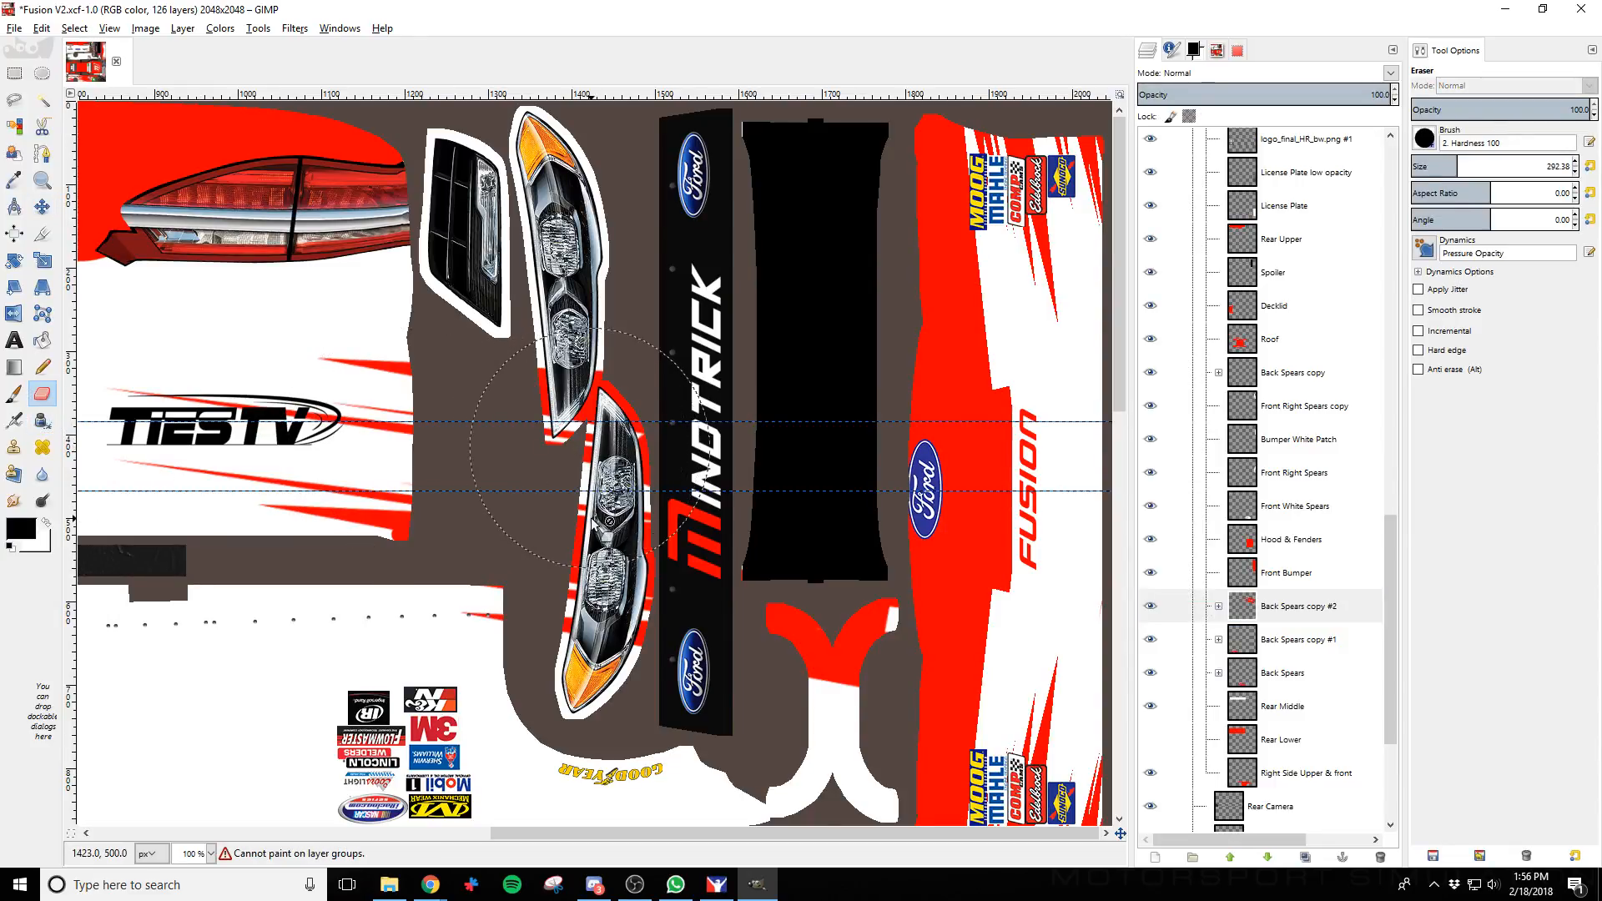
{"action": "left_click", "coordinate": [1219, 607]}
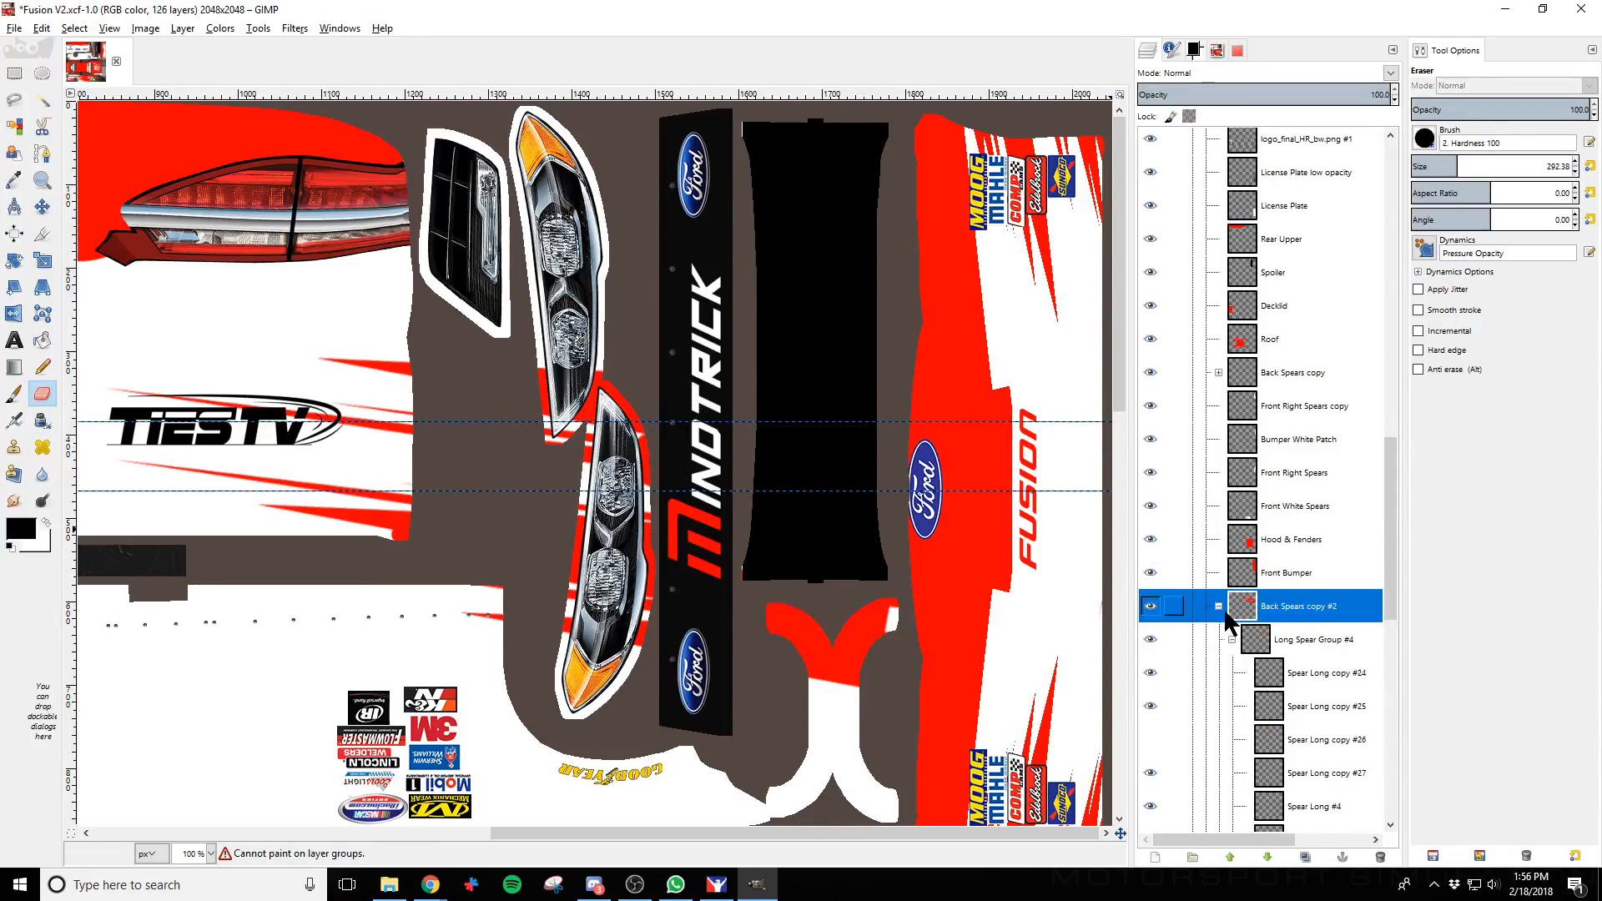
{"action": "left_click", "coordinate": [1317, 639]}
{"action": "scroll", "coordinate": [1335, 667], "scroll_direction": "down", "scroll_amount": 3}
{"action": "left_click", "coordinate": [1318, 524]}
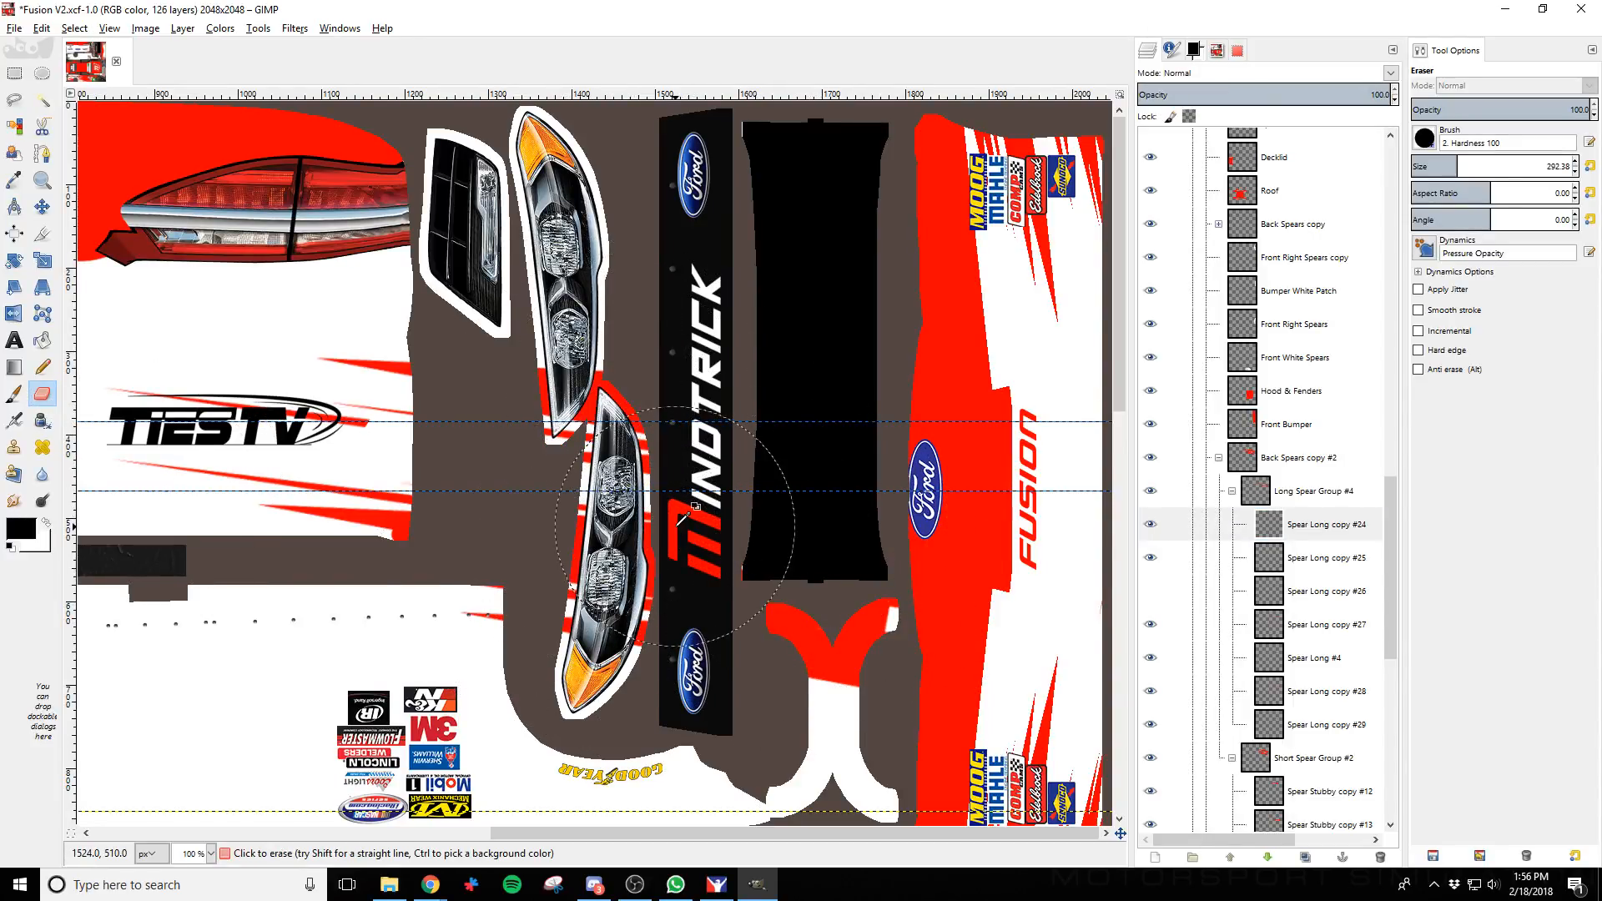
{"action": "key", "text": "r"}
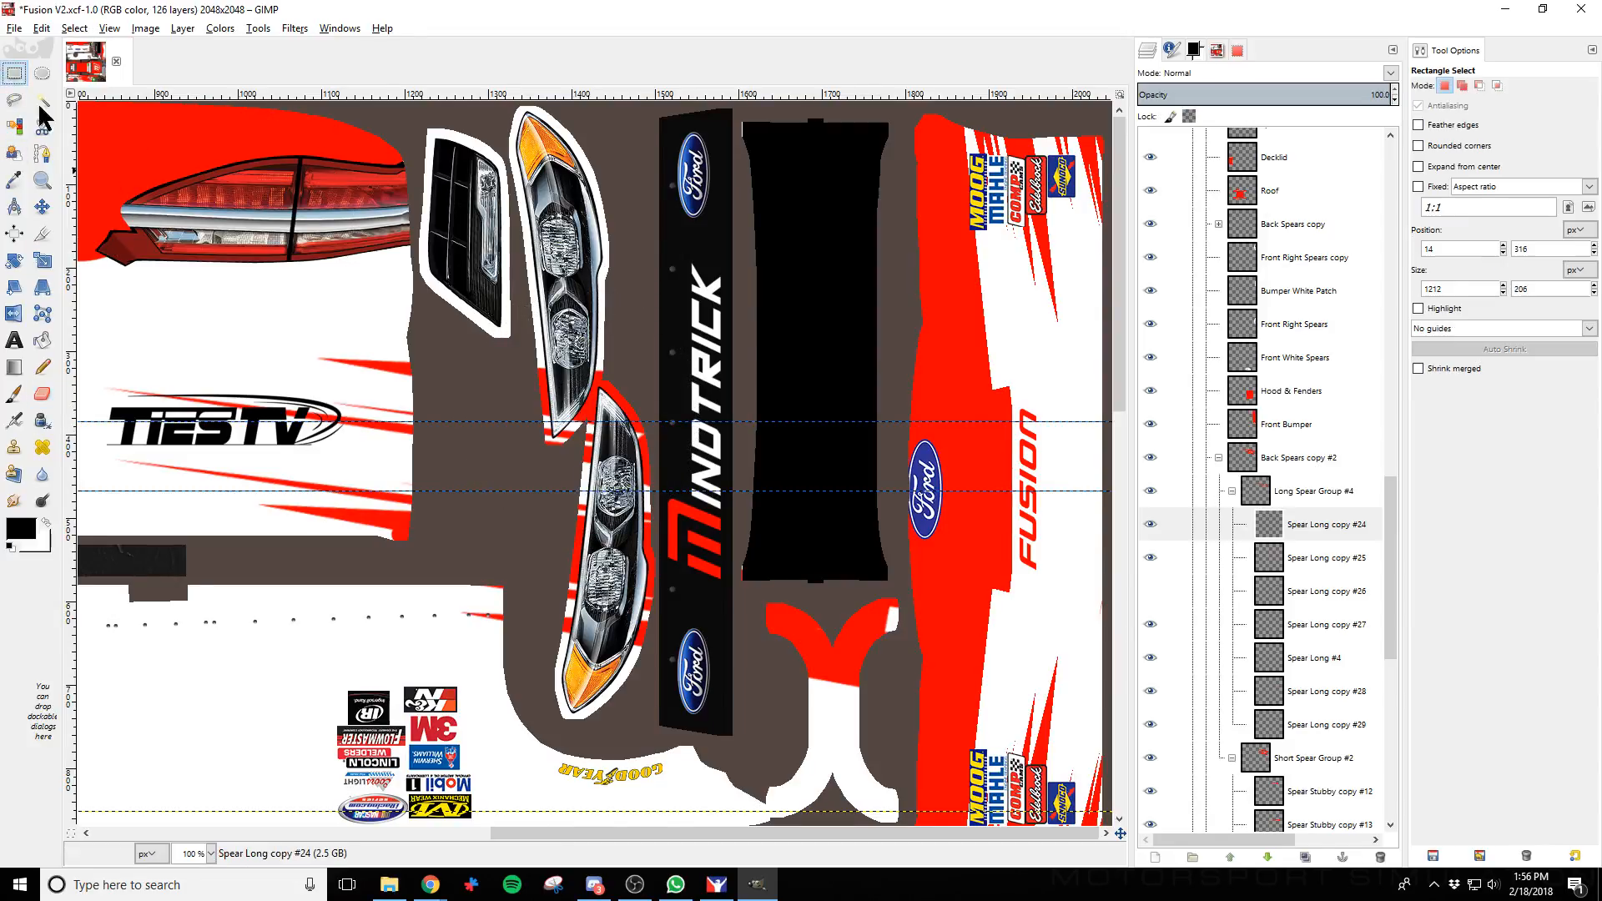
{"action": "left_click_drag", "start_coordinate": [418, 253], "coordinate": [1081, 783]}
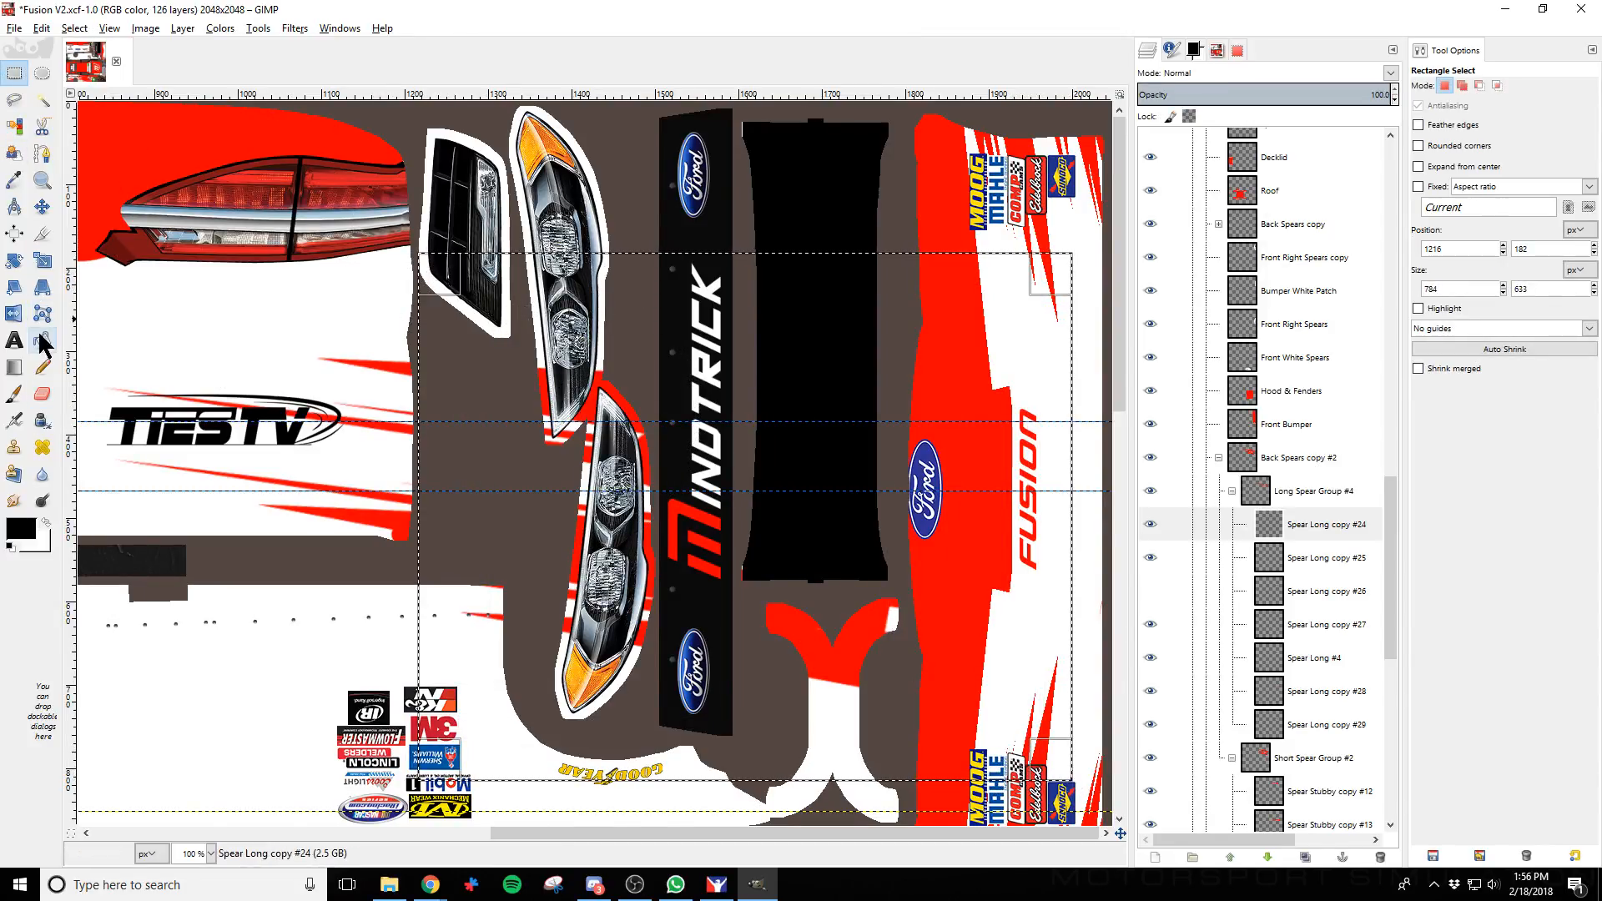
{"action": "left_click", "coordinate": [42, 393]}
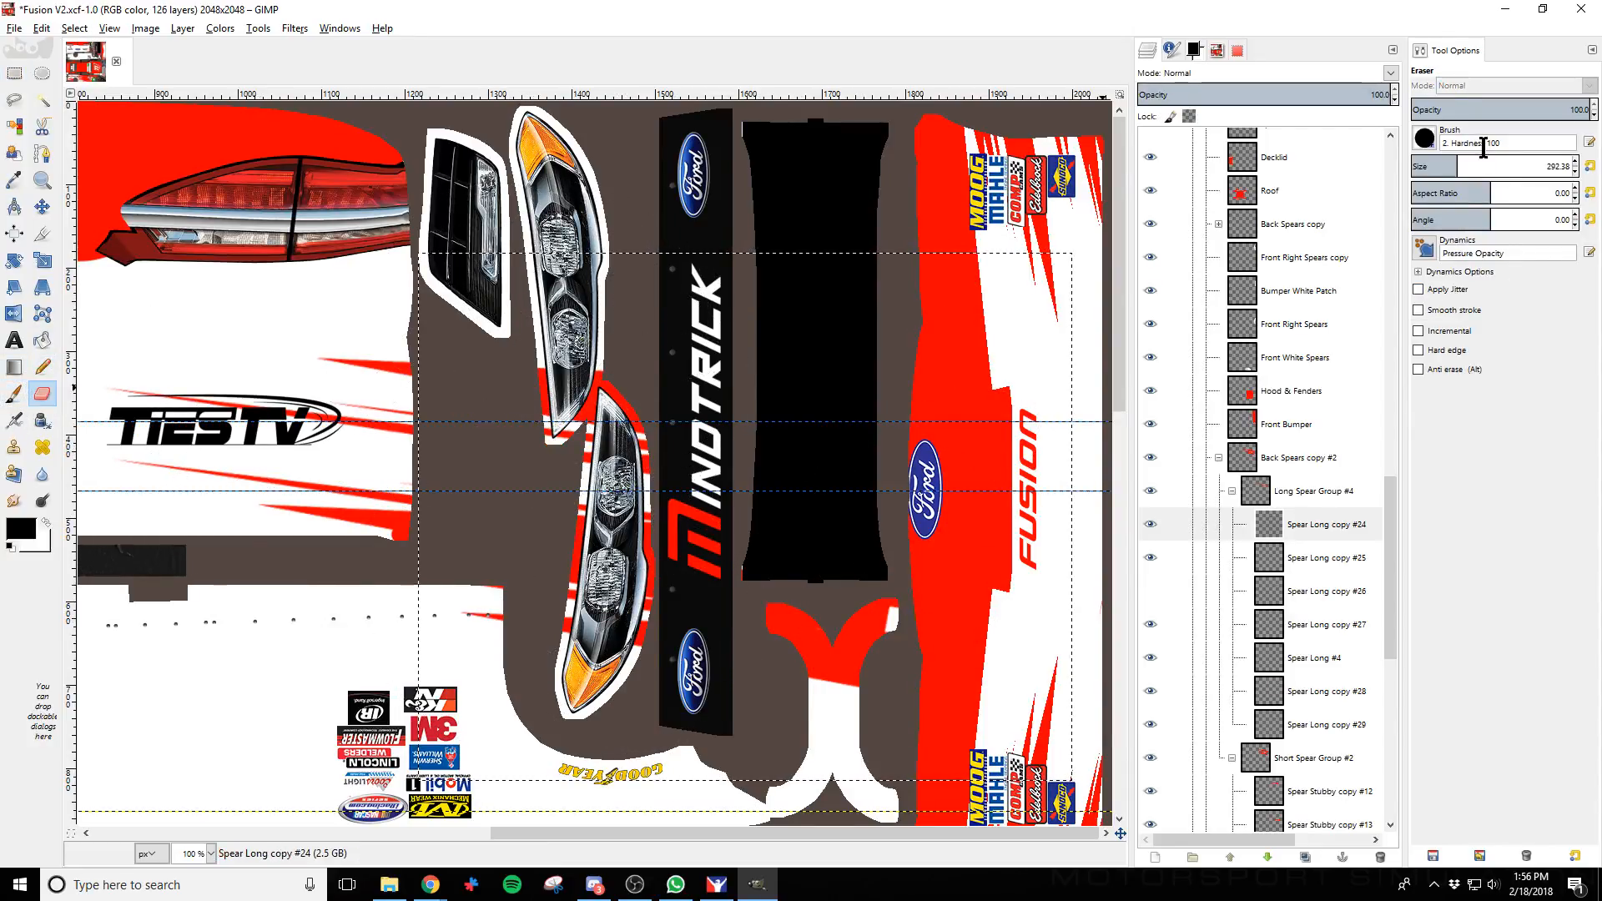
{"action": "left_click", "coordinate": [1519, 163]}
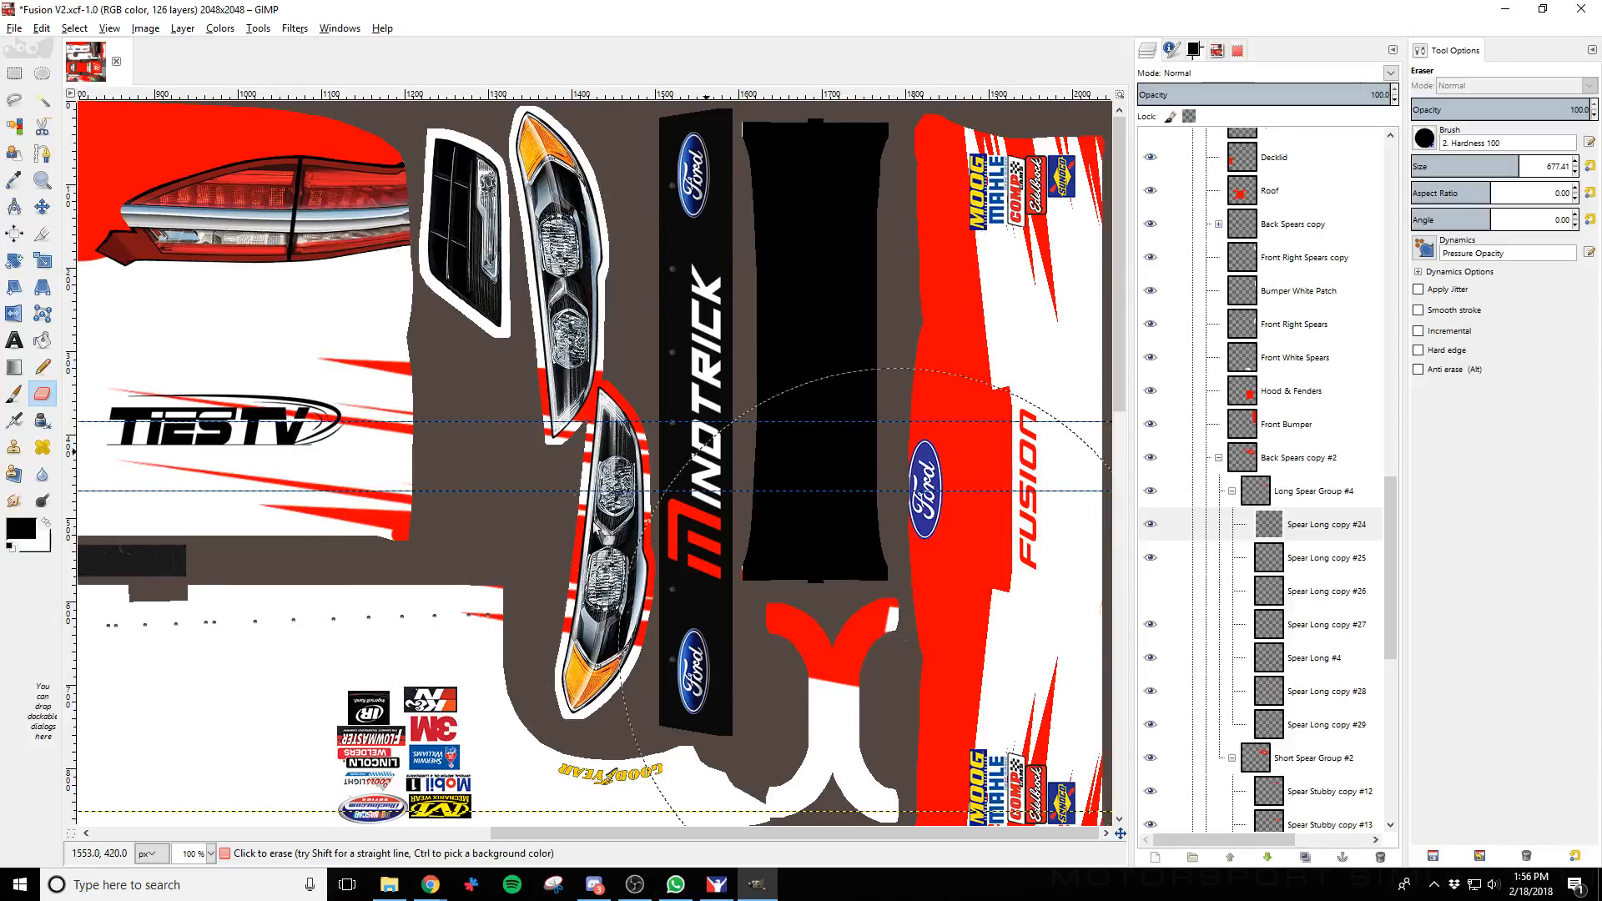
Work through Spear Long copies #25, #26, #28, #29 and Spear Long #4
{"action": "left_click", "coordinate": [1323, 558]}
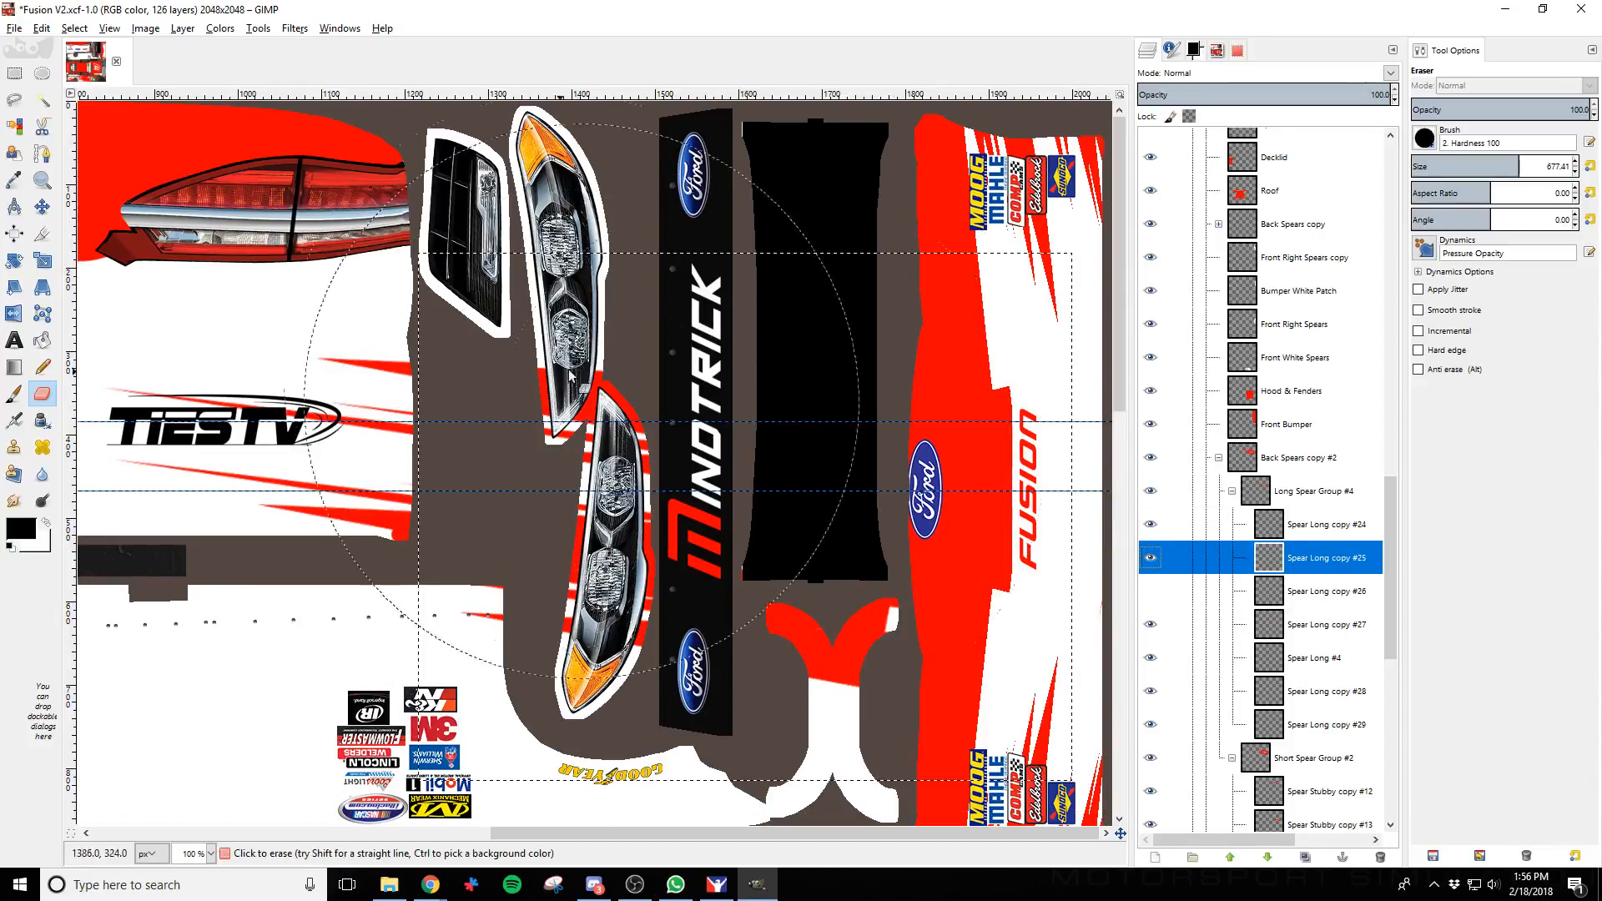
{"action": "left_click", "coordinate": [1326, 591]}
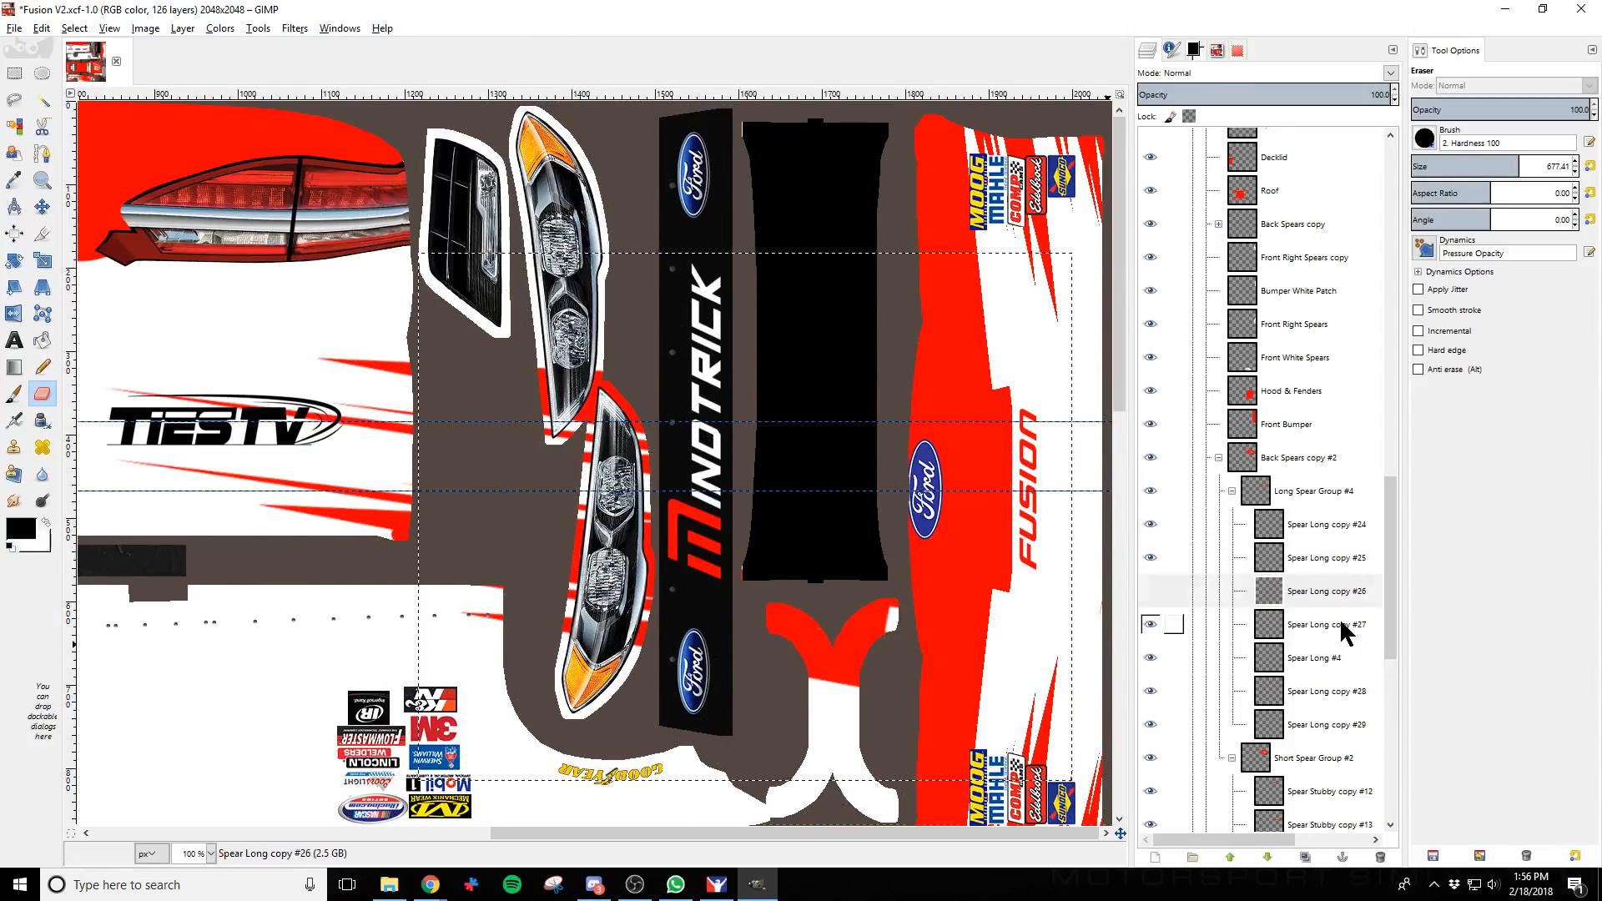
{"action": "left_click", "coordinate": [1296, 659]}
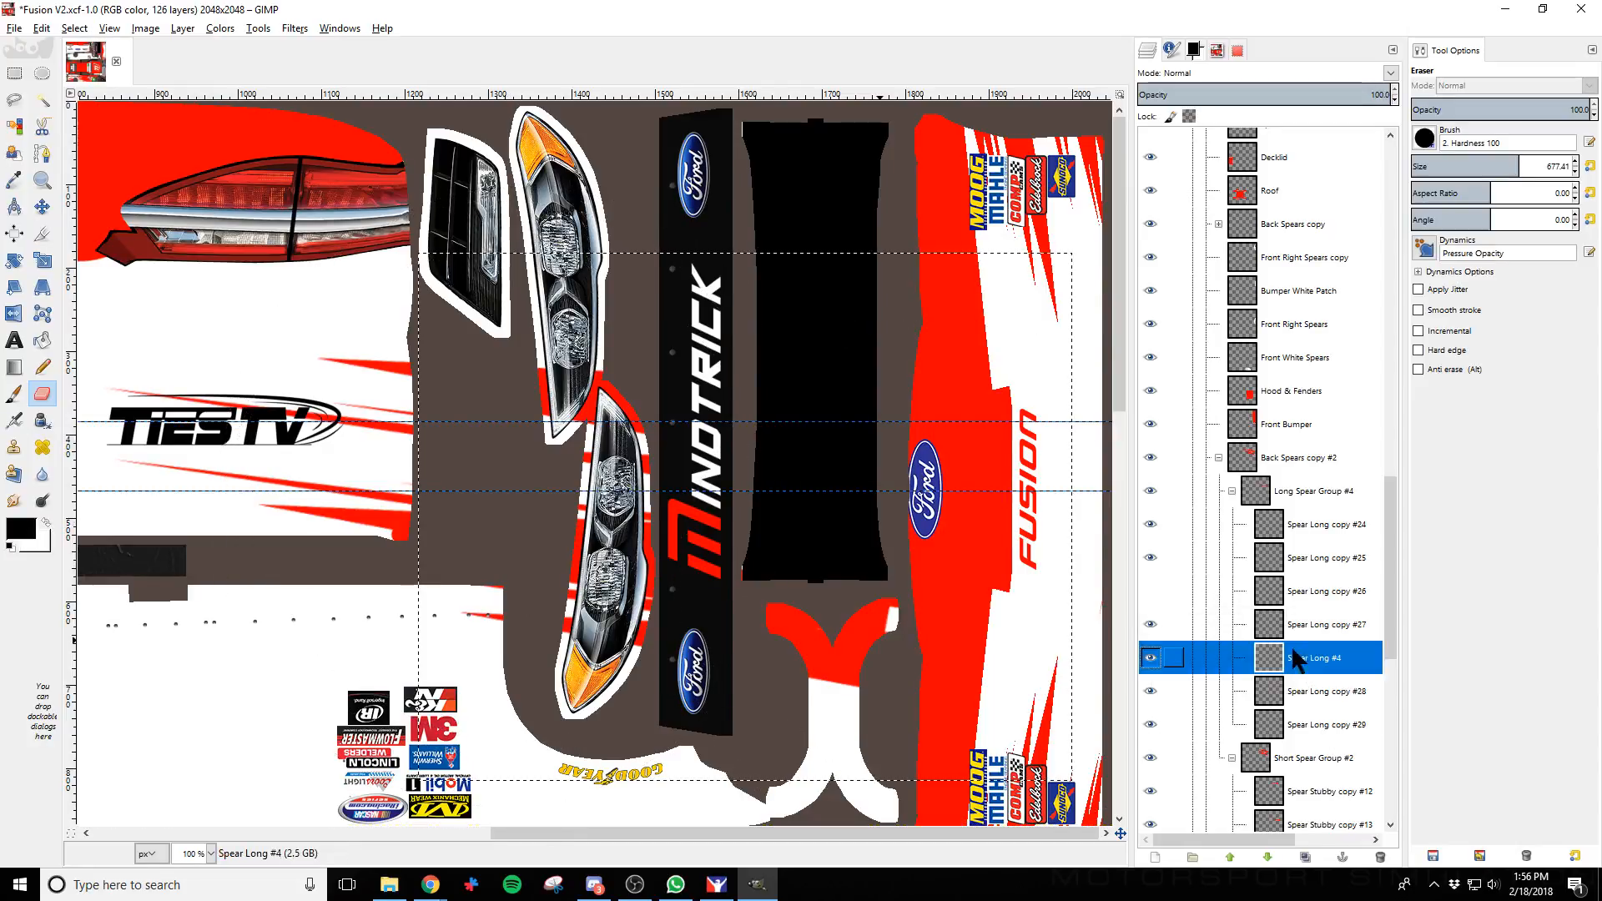
{"action": "left_click", "coordinate": [1320, 693]}
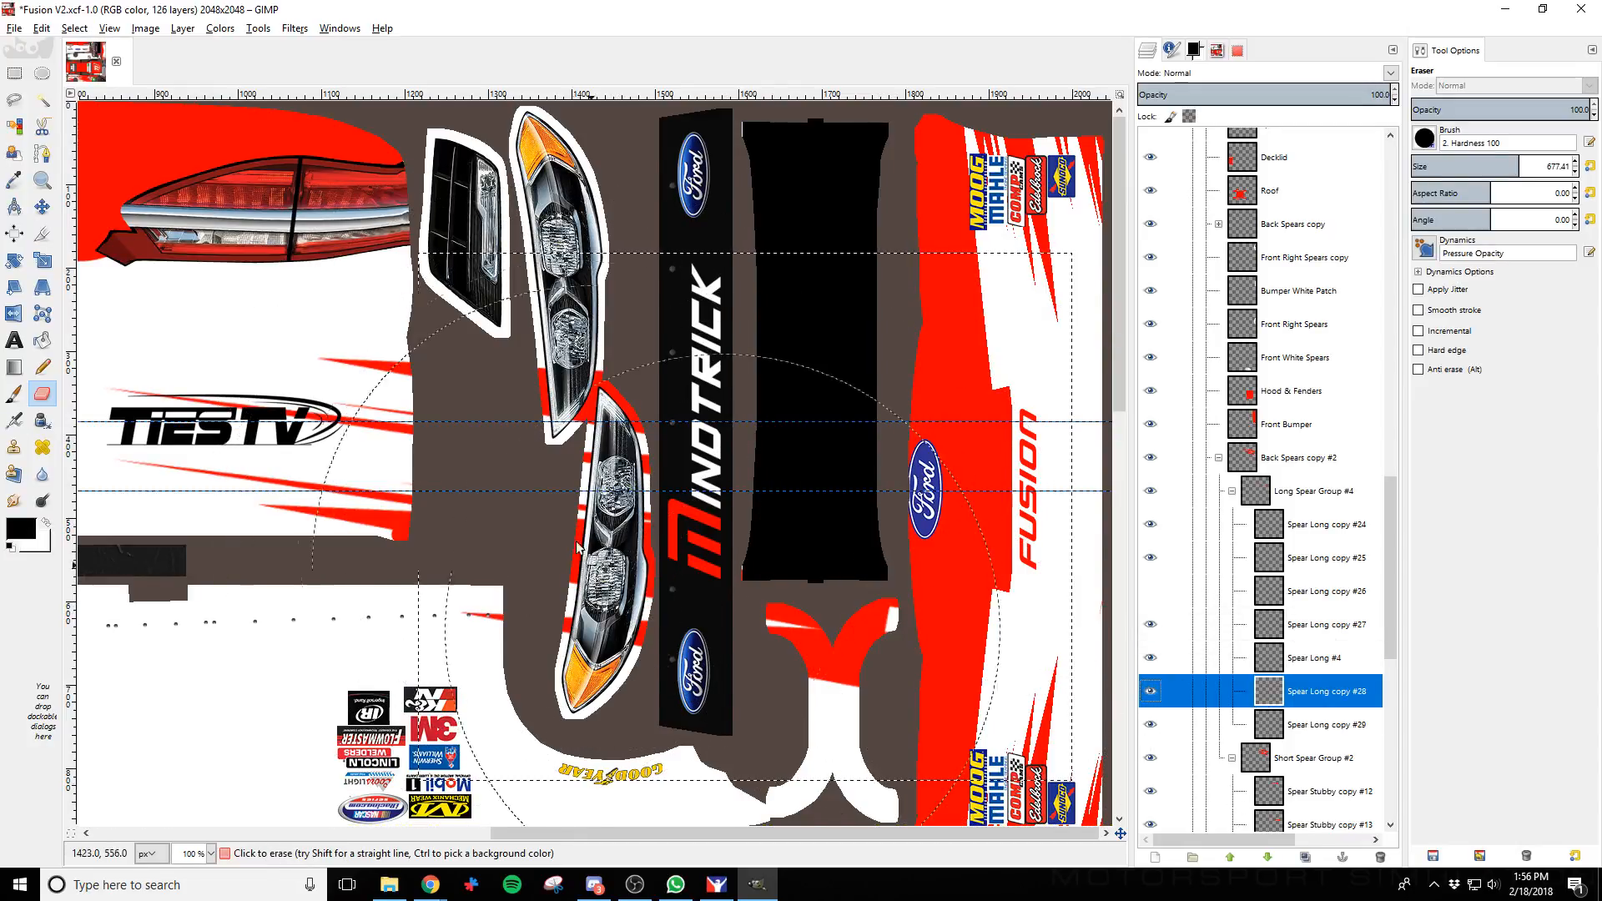
{"action": "left_click", "coordinate": [1318, 725]}
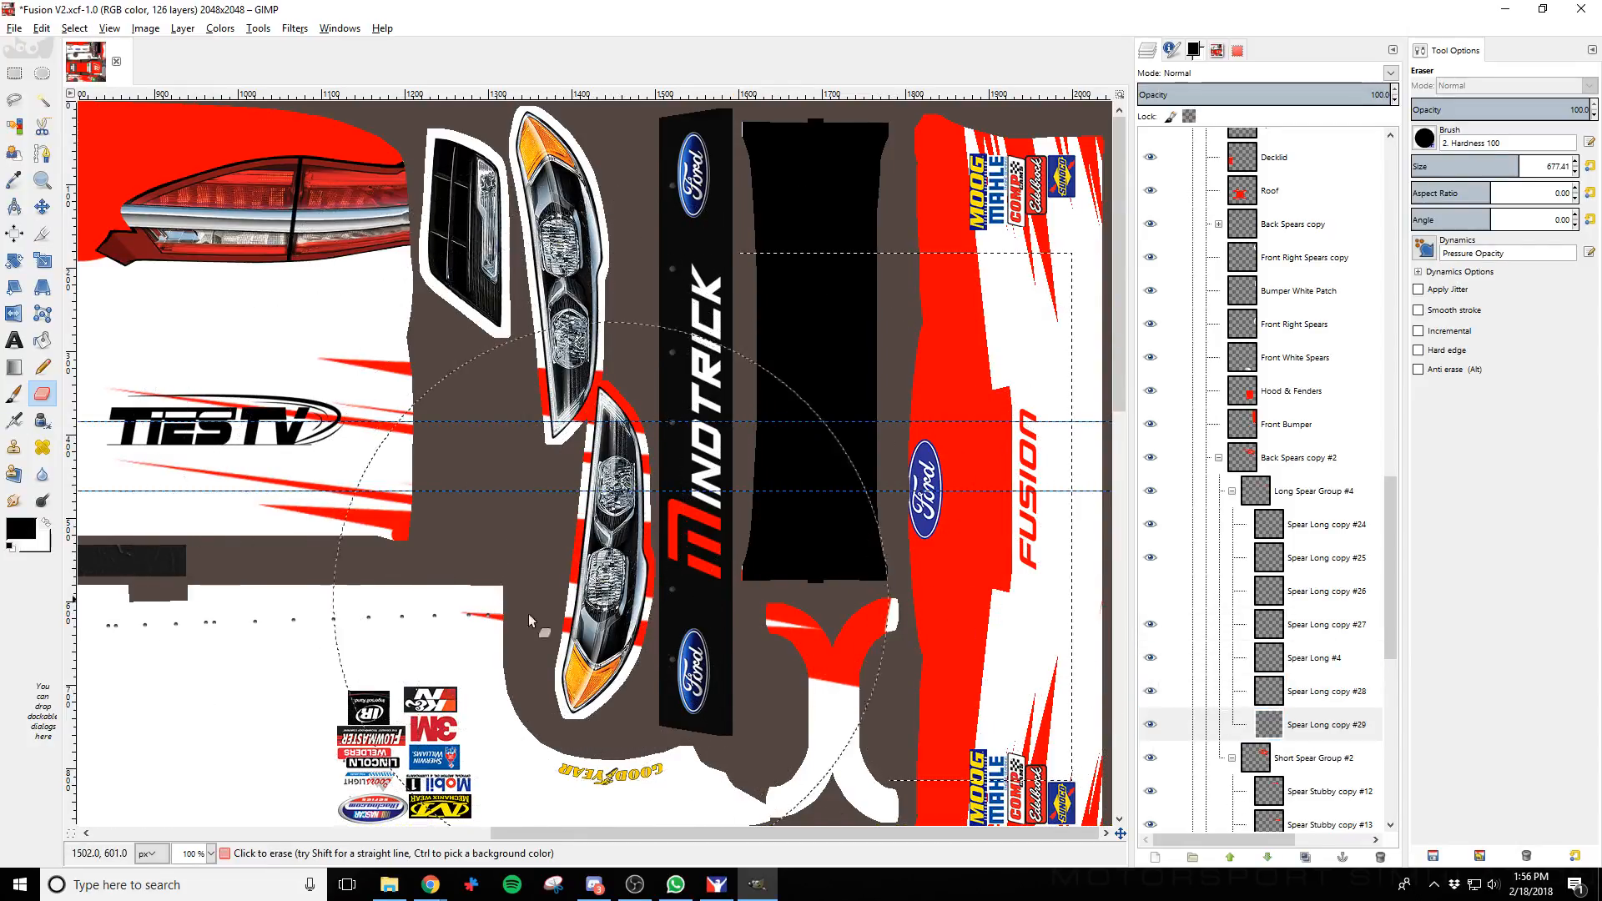
{"action": "scroll", "coordinate": [1335, 747], "scroll_direction": "down", "scroll_amount": 3}
Erase the red spear off the bow-tie piece on Spear Stubby copy #13
{"action": "left_click", "coordinate": [1304, 647]}
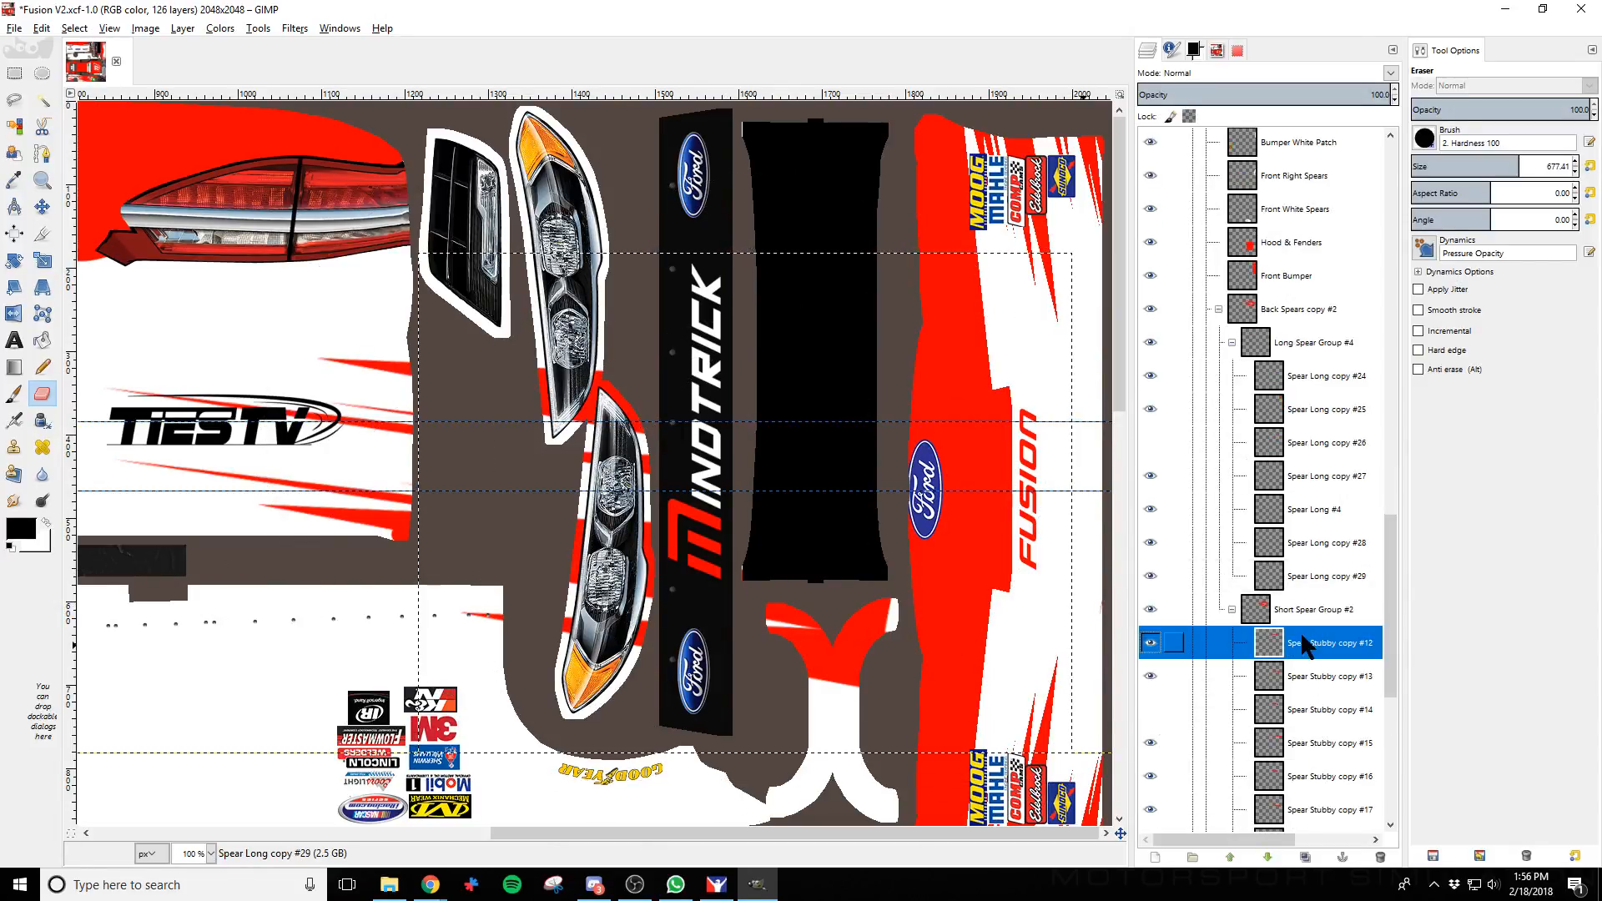
{"action": "left_click", "coordinate": [1307, 677]}
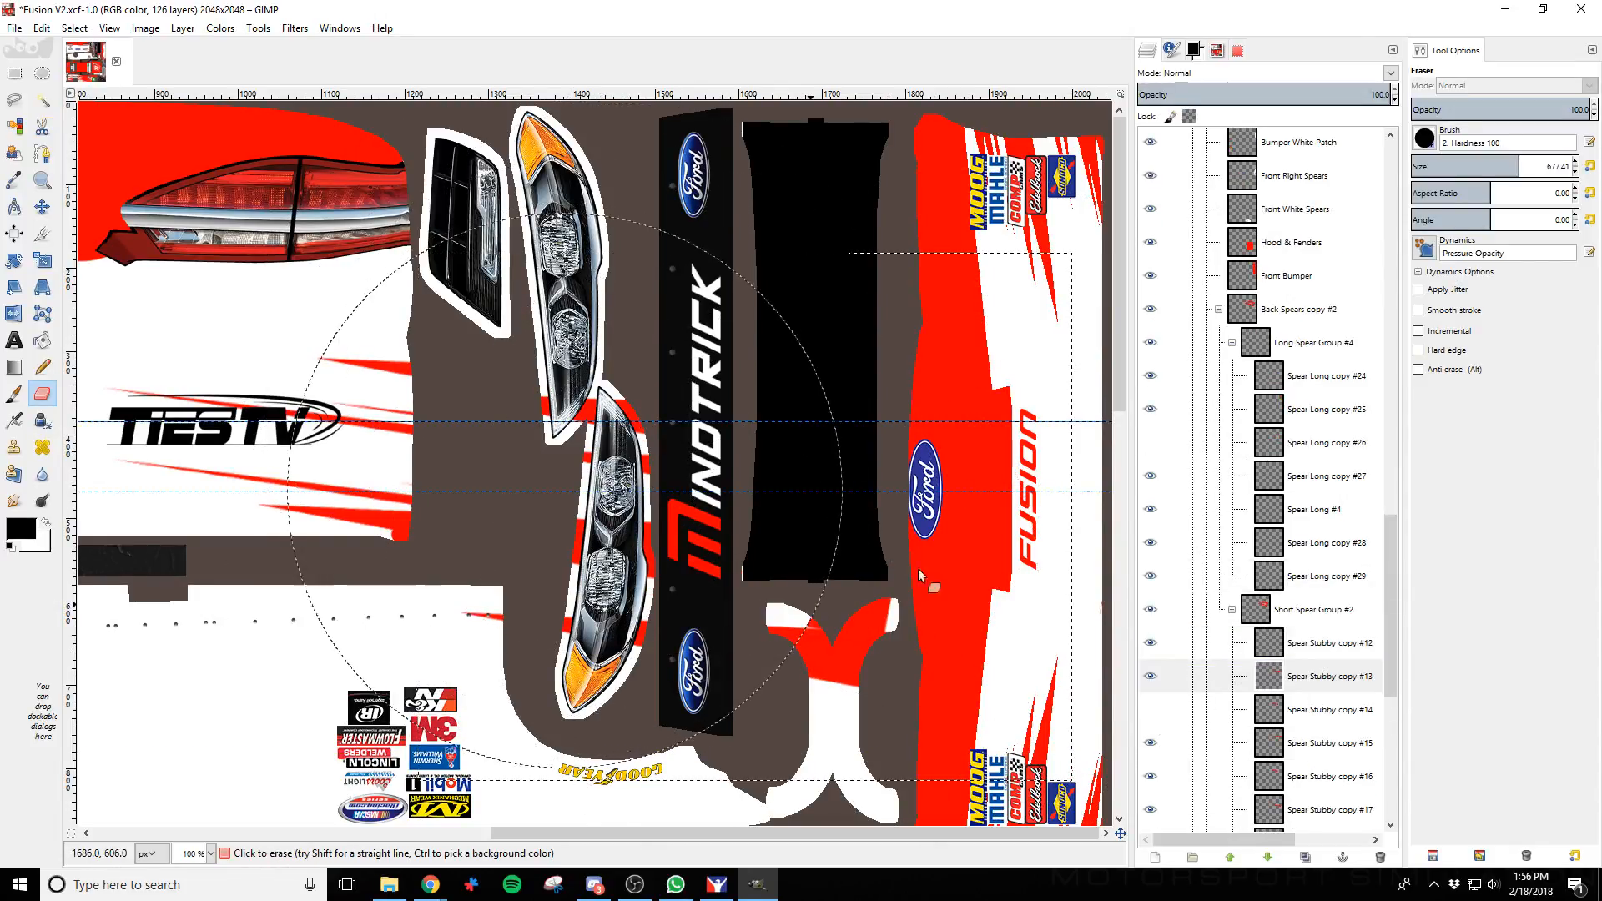
{"action": "left_click", "coordinate": [918, 576]}
{"action": "left_click", "coordinate": [1313, 710]}
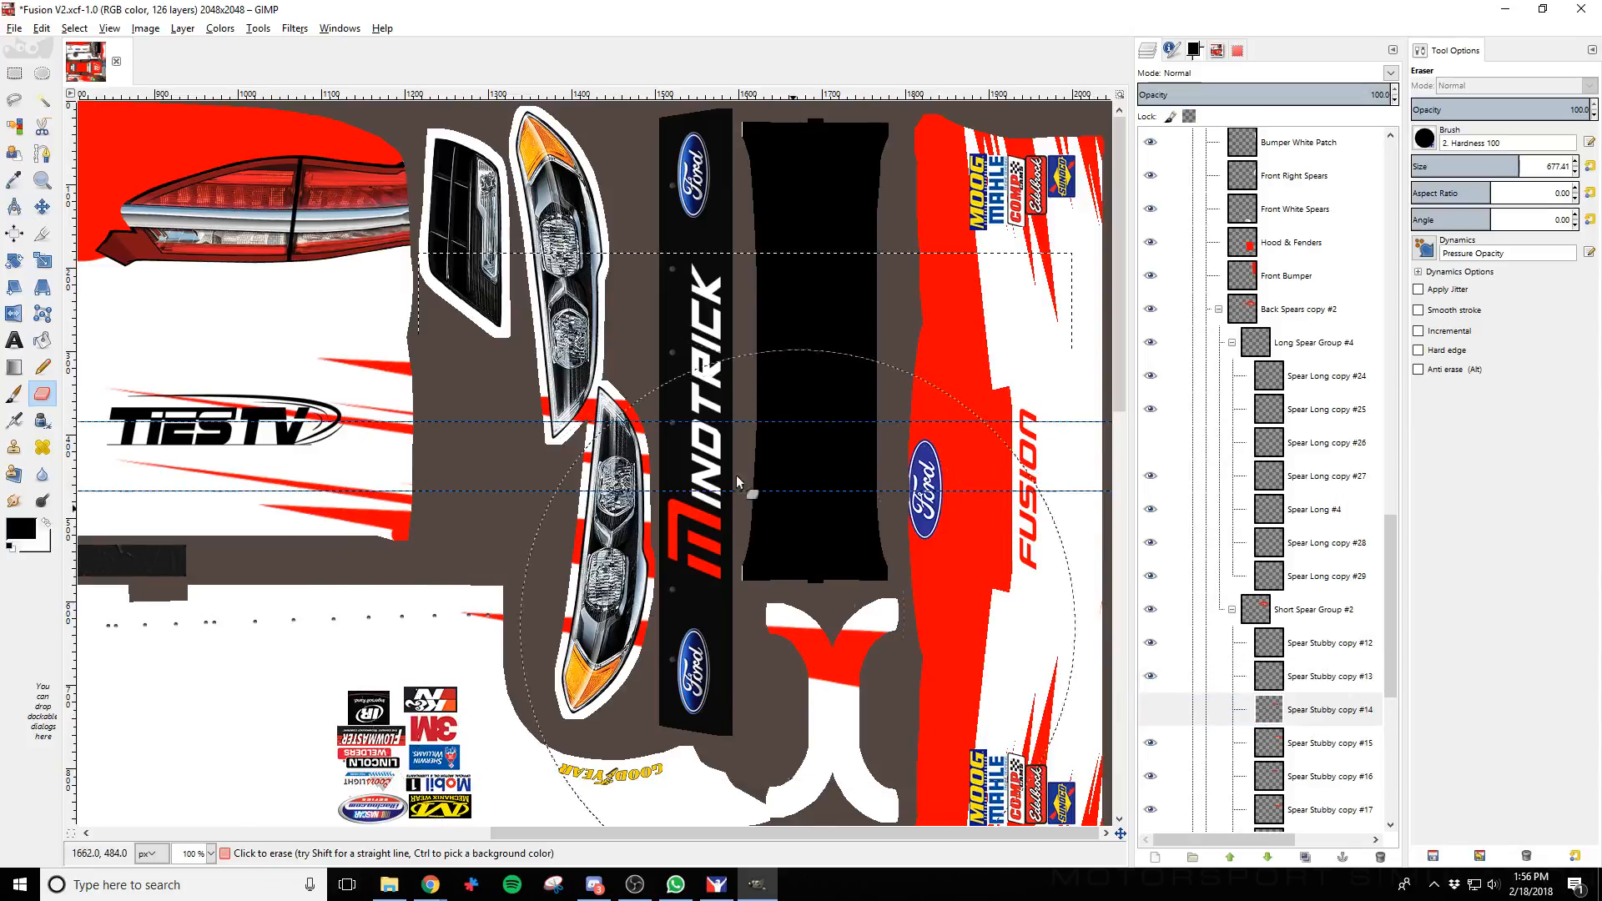
{"action": "scroll", "coordinate": [777, 659], "scroll_direction": "down", "scroll_amount": 5}
{"action": "scroll", "coordinate": [934, 712], "scroll_direction": "up", "scroll_amount": 5}
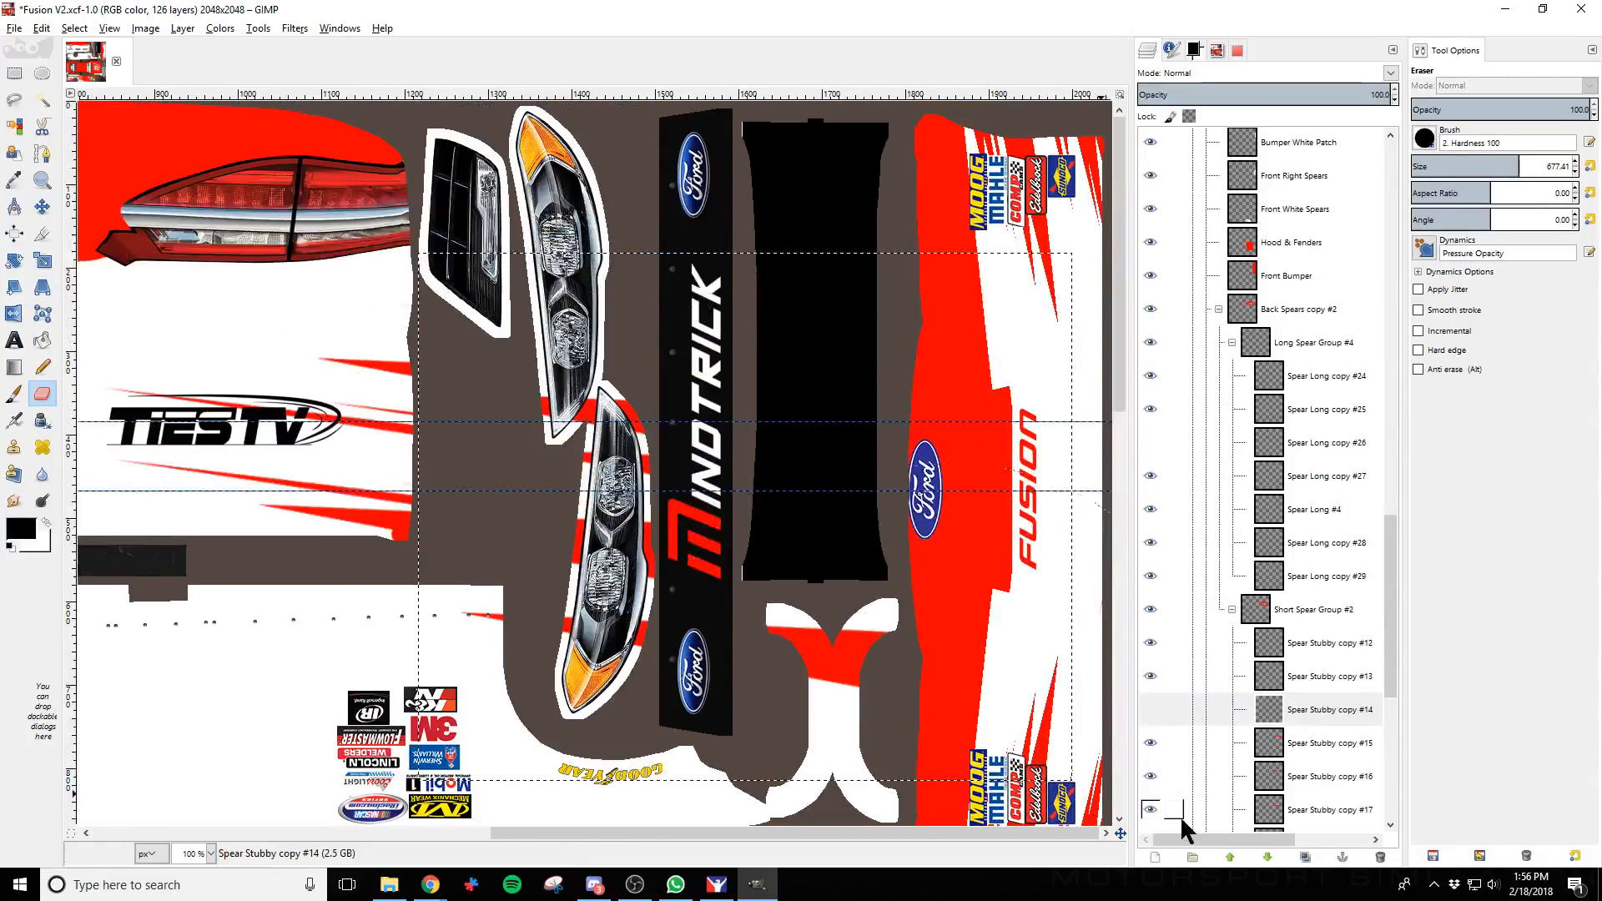
Work through Spear Stubby copies #15, #16, #17 and Spear Stubby #2
{"action": "left_click", "coordinate": [1342, 745]}
{"action": "scroll", "coordinate": [808, 588], "scroll_direction": "down", "scroll_amount": 3}
{"action": "scroll", "coordinate": [807, 587], "scroll_direction": "up", "scroll_amount": 3}
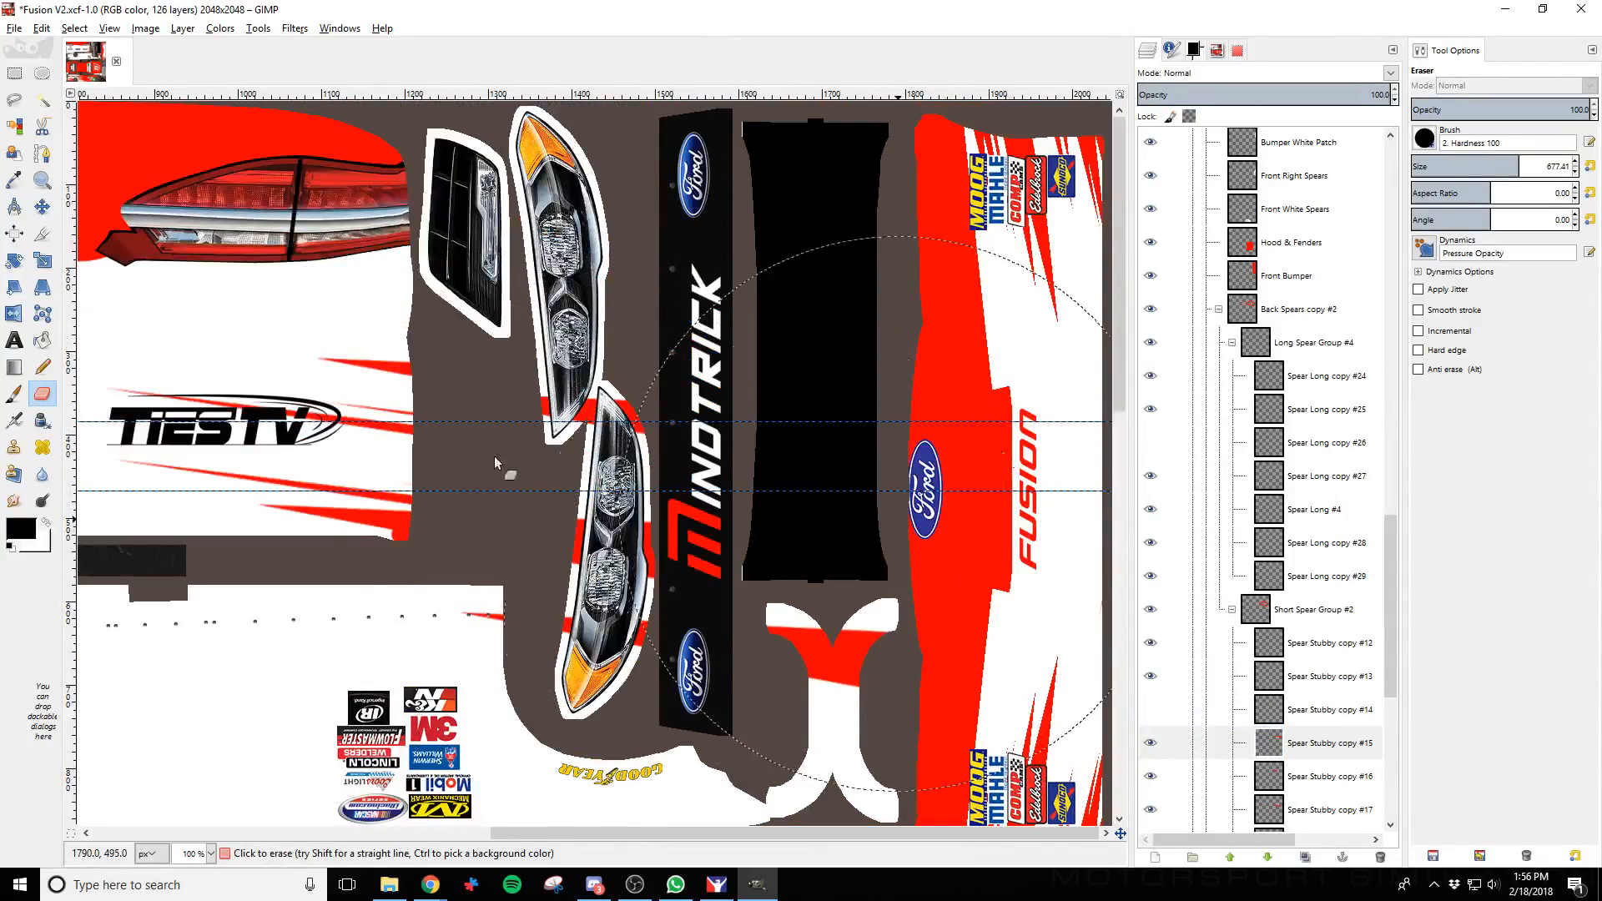
{"action": "left_click", "coordinate": [1314, 777]}
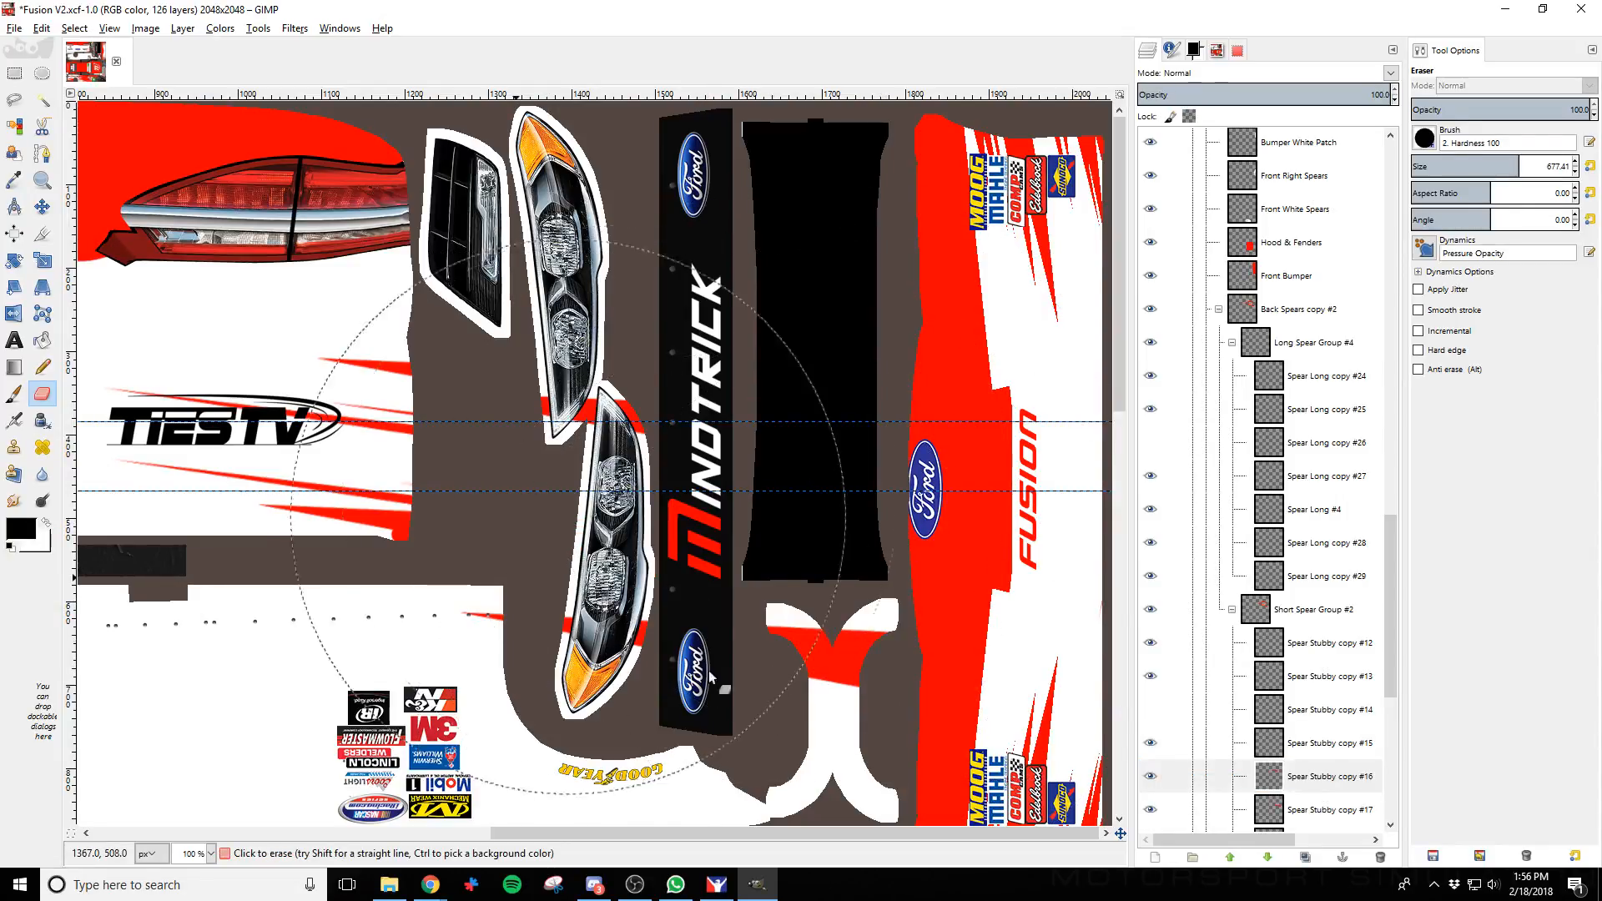
{"action": "left_click", "coordinate": [1314, 808]}
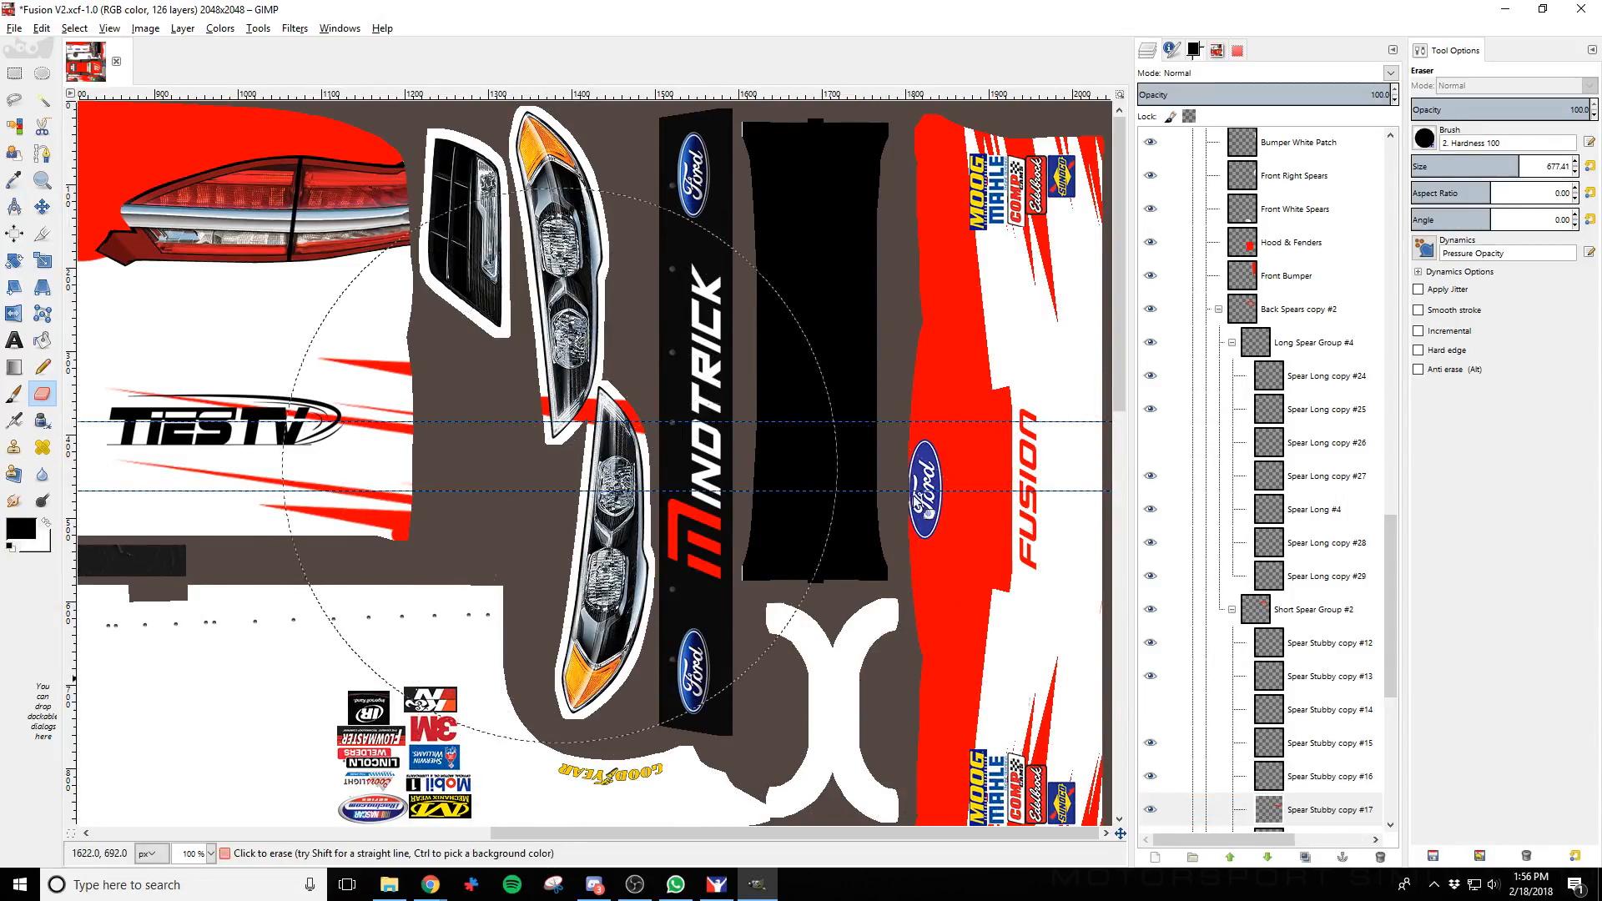
{"action": "scroll", "coordinate": [1314, 789], "scroll_direction": "down", "scroll_amount": 1}
{"action": "scroll", "coordinate": [1310, 778], "scroll_direction": "down", "scroll_amount": 1}
{"action": "left_click", "coordinate": [1289, 697]}
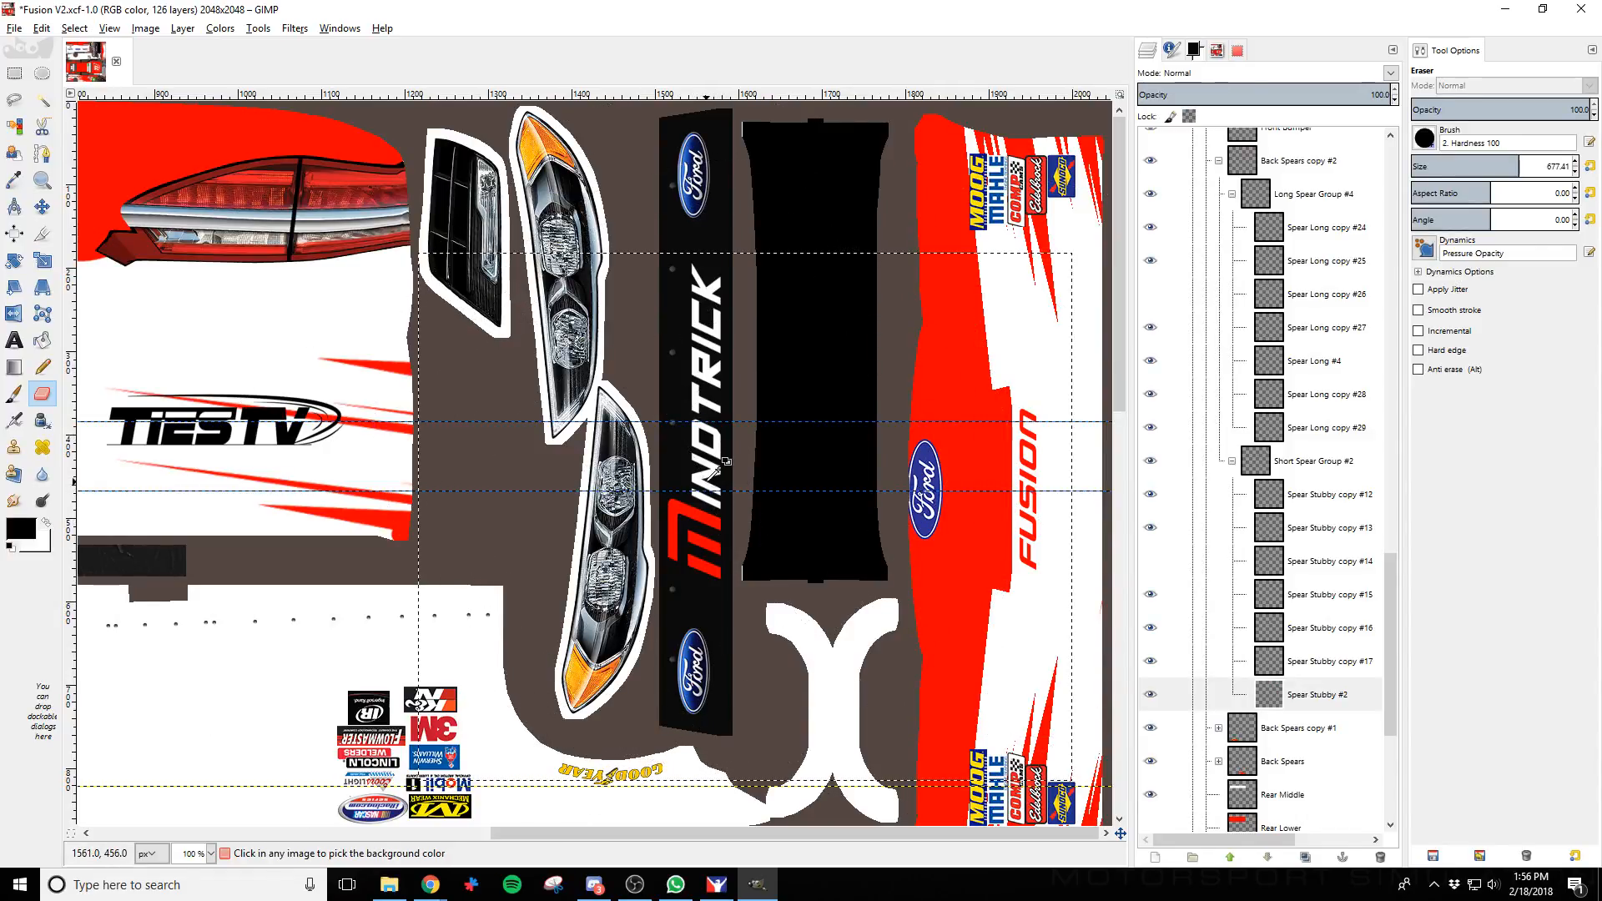
Reload the paint in iRacing to preview the livery, then select logo_final_r.png in the logo folder
{"action": "key", "text": "alt+Tab"}
{"action": "key", "text": "ctrl+r"}
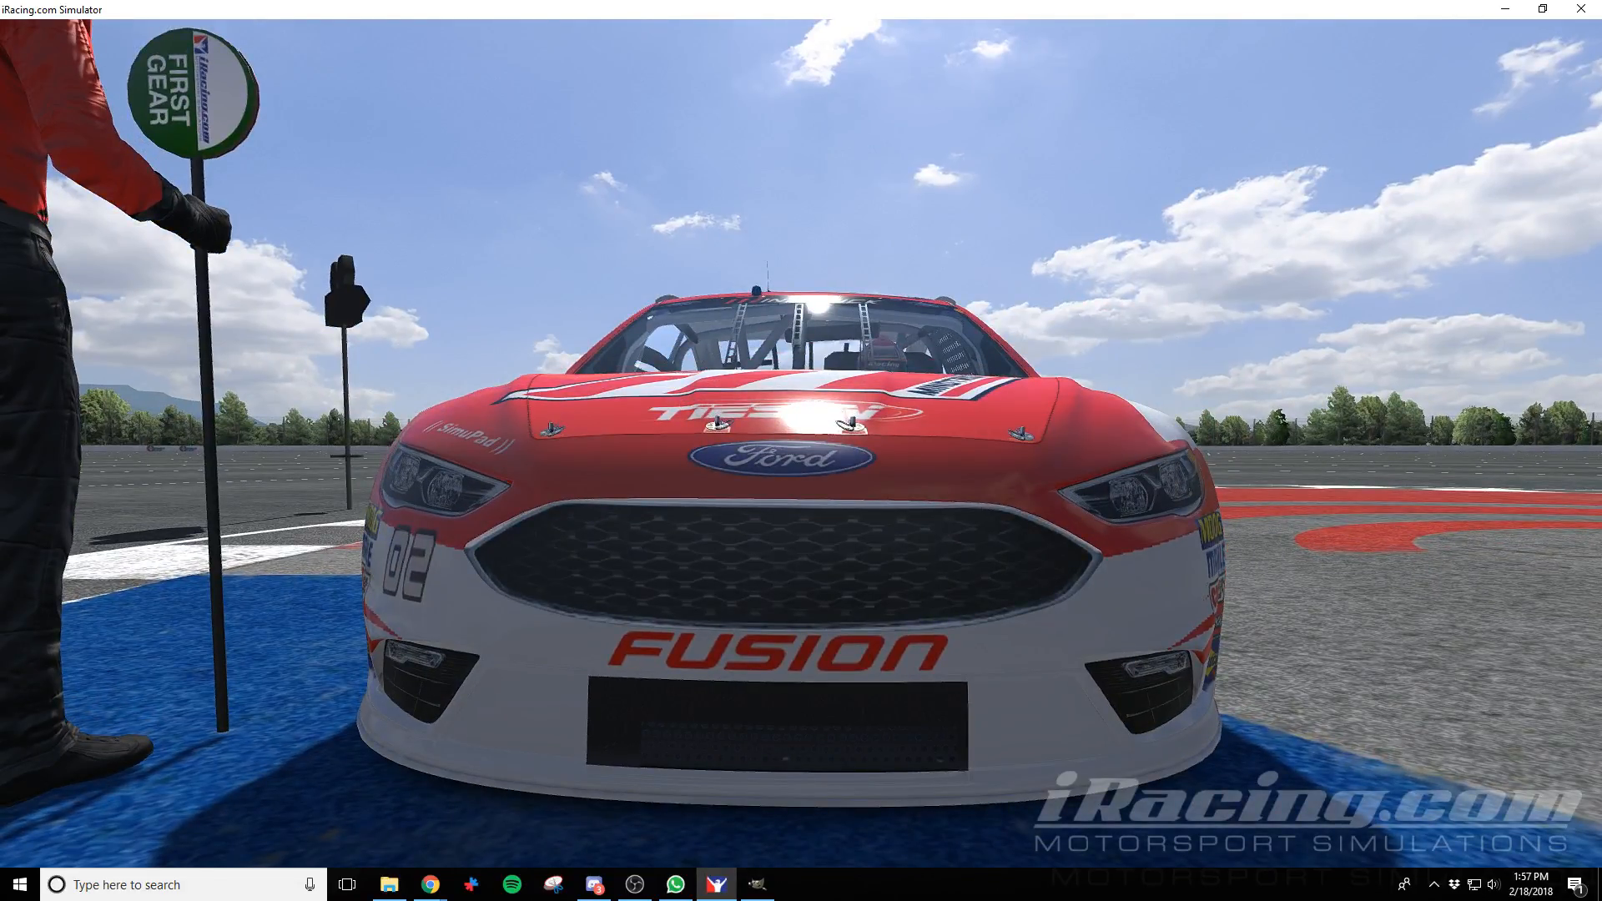
{"action": "key", "text": "alt+Tab"}
{"action": "key", "text": "alt+Tab"}
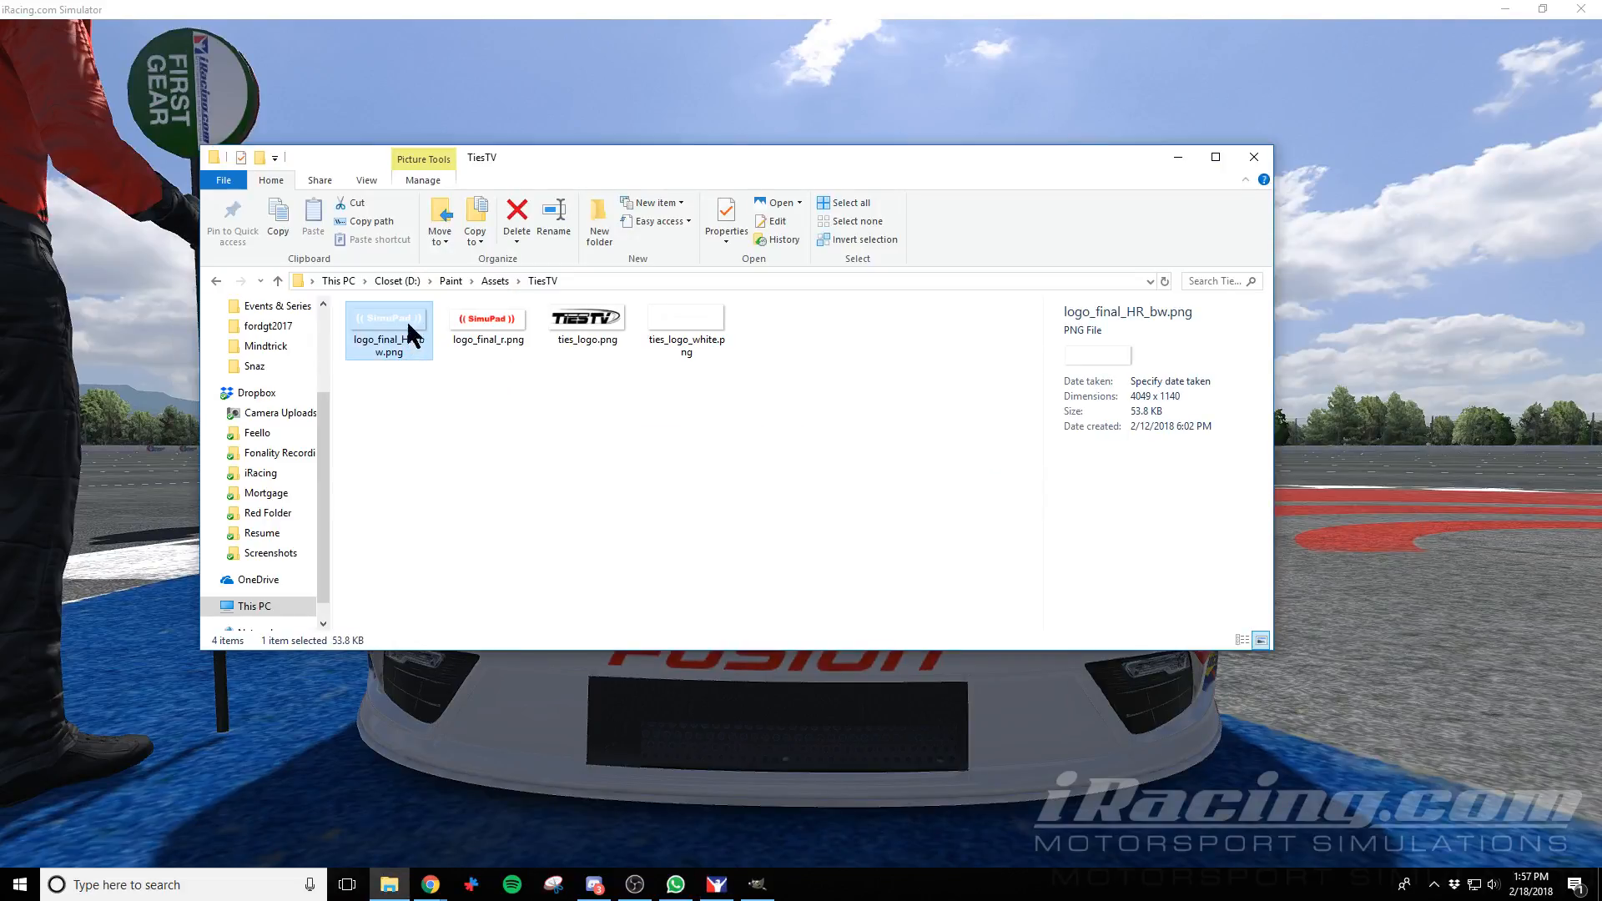
{"action": "left_click", "coordinate": [498, 311]}
{"action": "key", "text": "alt+Tab"}
{"action": "key", "text": "alt+Tab"}
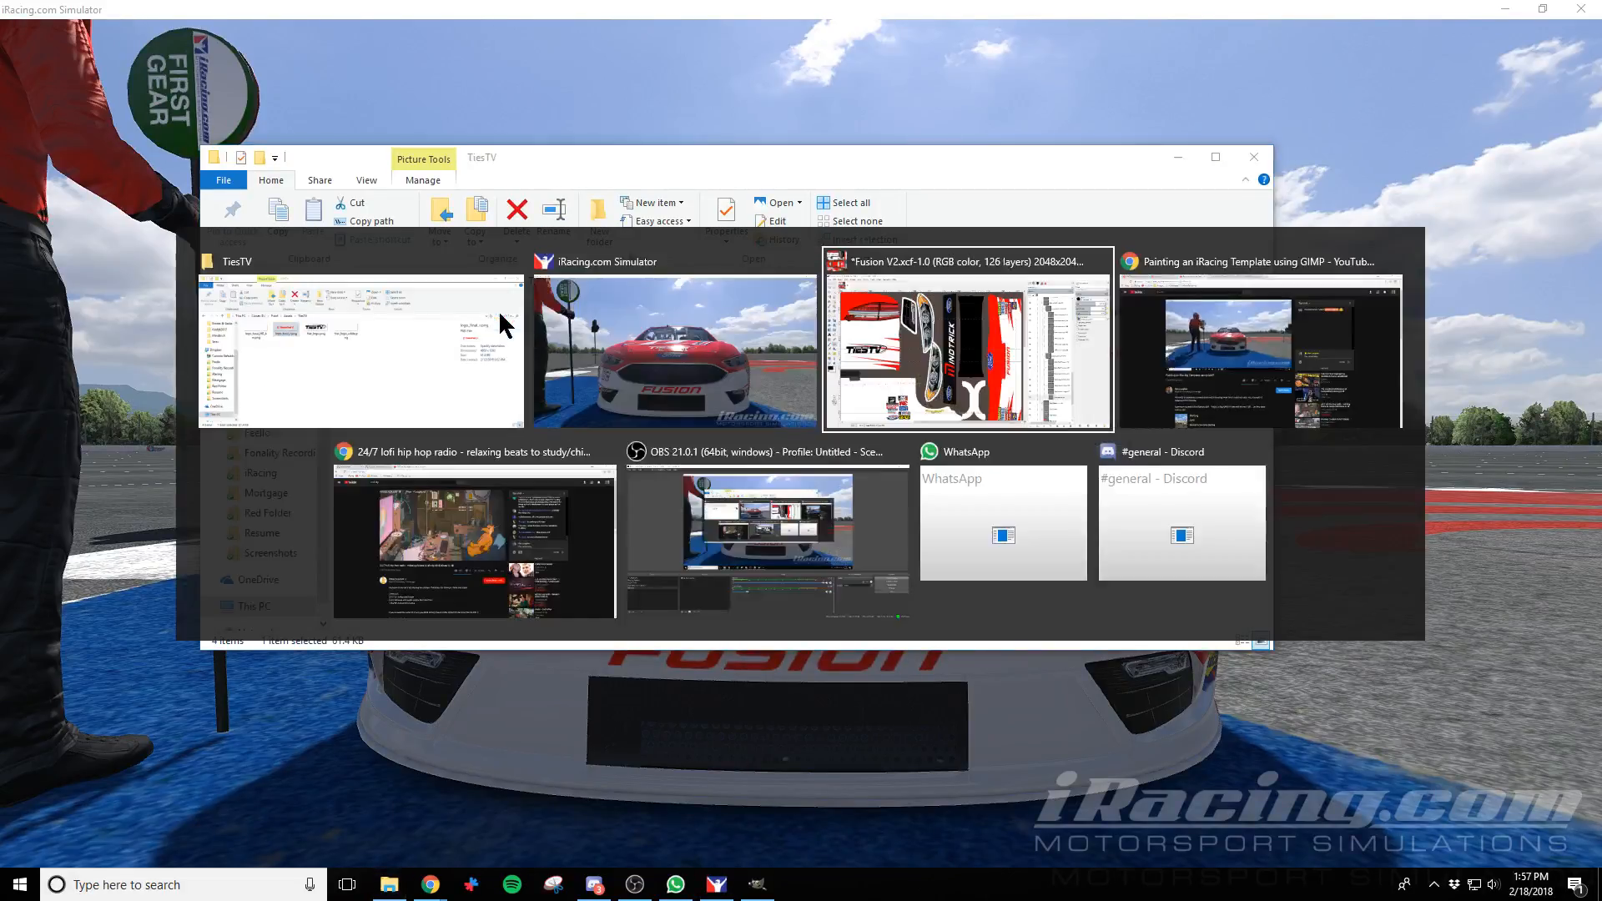
{"action": "scroll", "coordinate": [535, 417], "scroll_direction": "down", "scroll_amount": 1}
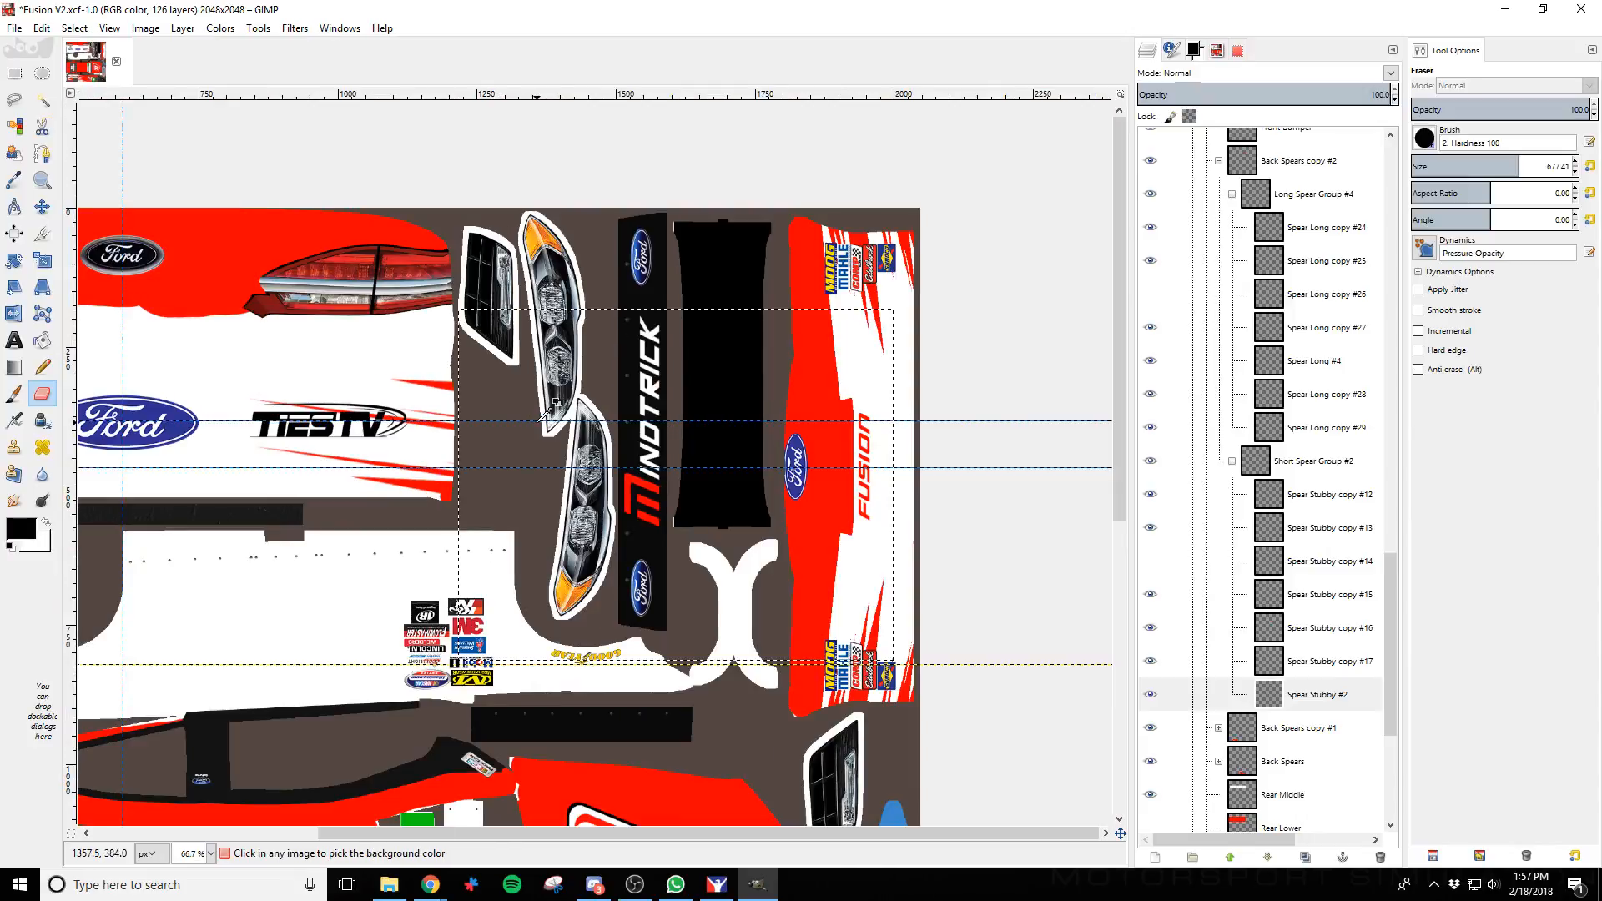
Show the Wire layer, select the Logos group and clear the selection with Select > None
{"action": "key", "text": "alt+Tab"}
{"action": "key", "text": "alt+Tab"}
{"action": "scroll", "coordinate": [1218, 283], "scroll_direction": "up", "scroll_amount": 10}
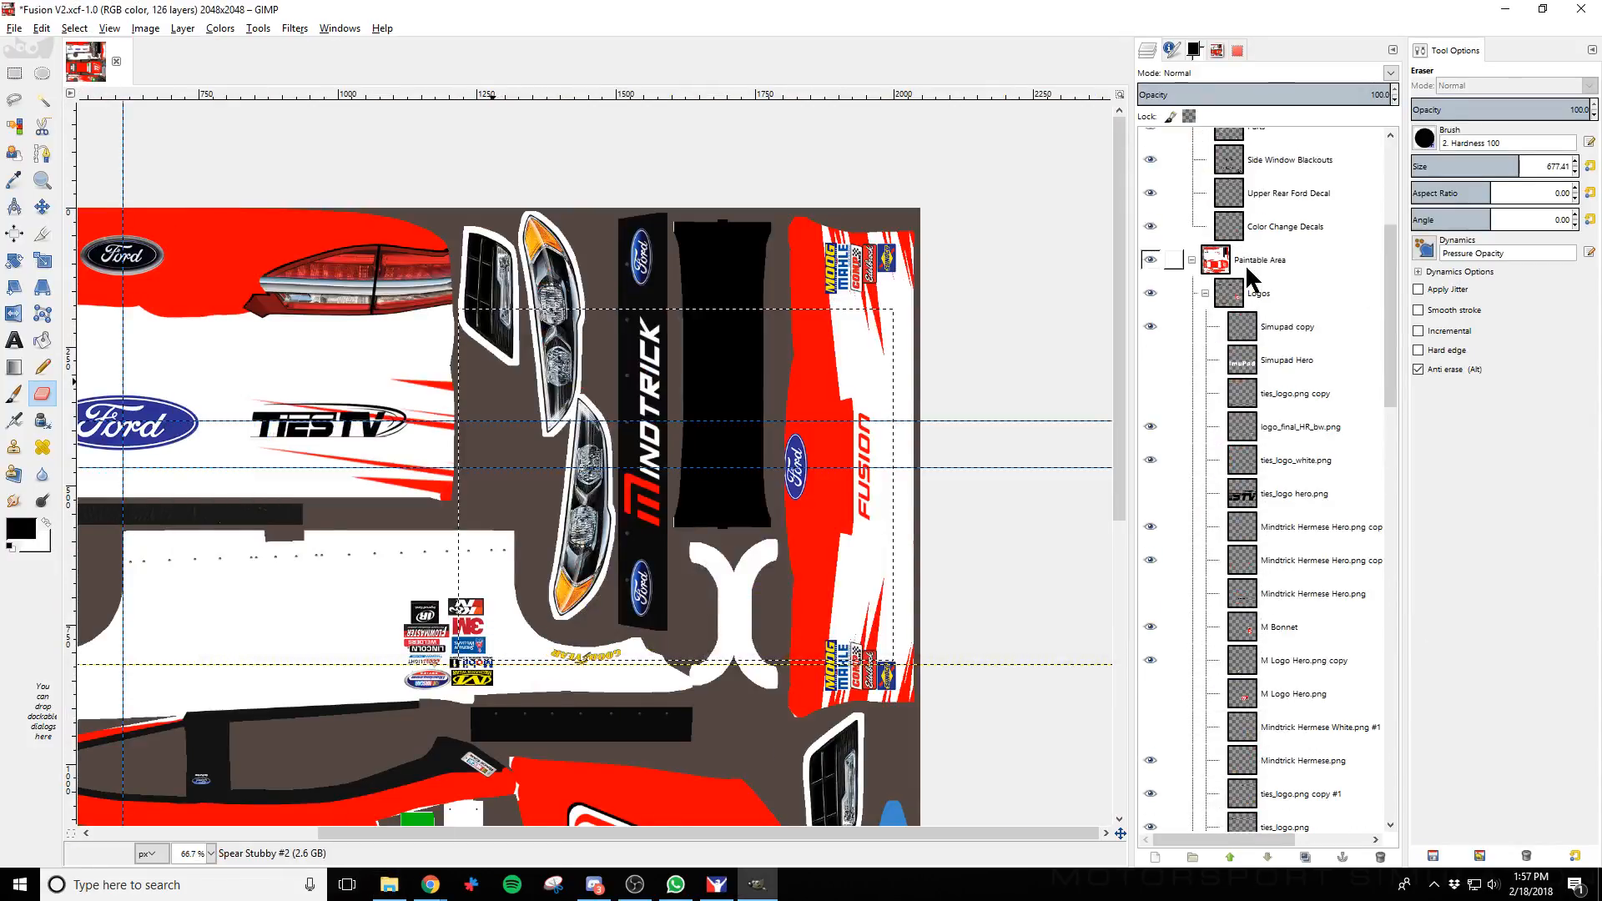
{"action": "scroll", "coordinate": [1219, 283], "scroll_direction": "up", "scroll_amount": 5}
{"action": "left_click", "coordinate": [1151, 245]}
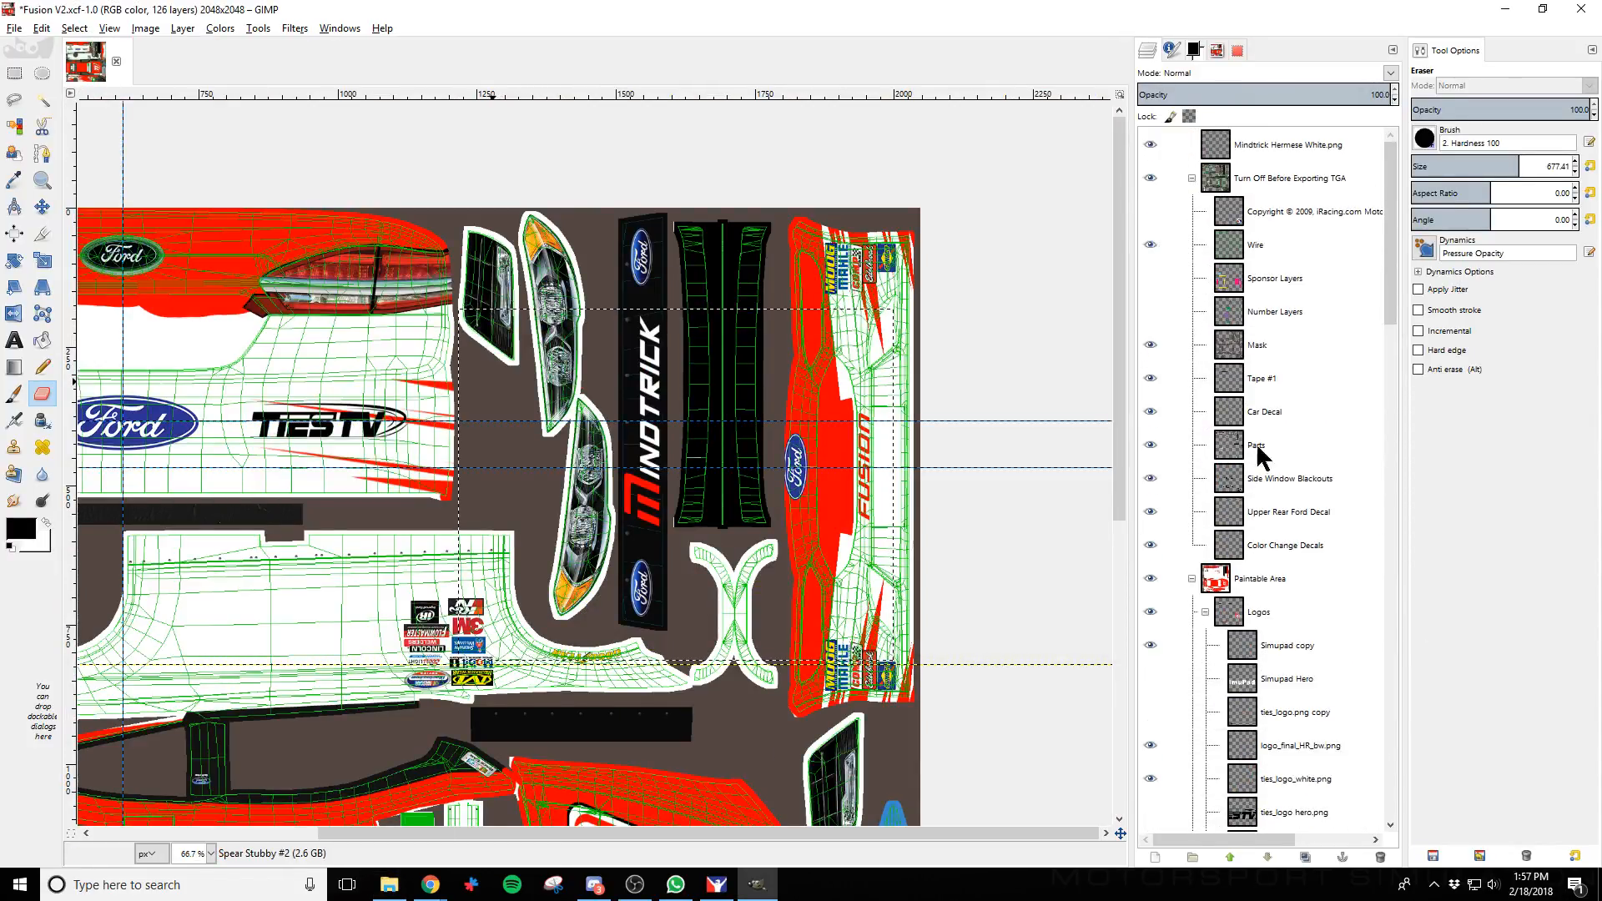
{"action": "left_click", "coordinate": [1225, 616]}
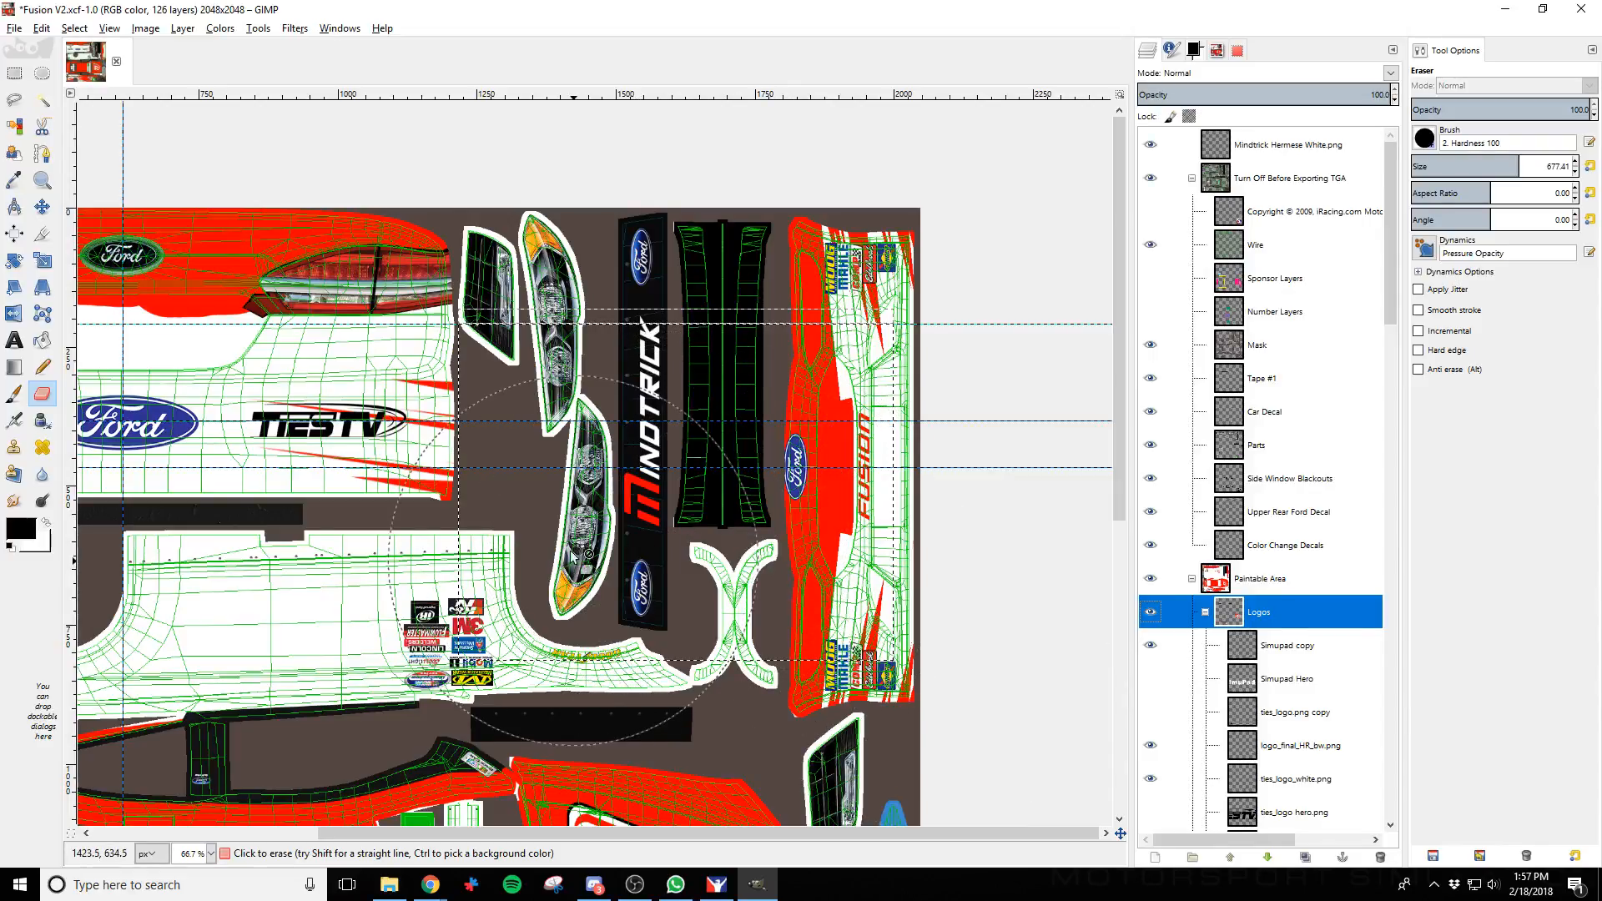
{"action": "left_click", "coordinate": [41, 28]}
{"action": "mouse_move", "coordinate": [74, 28]}
{"action": "left_click", "coordinate": [92, 71]}
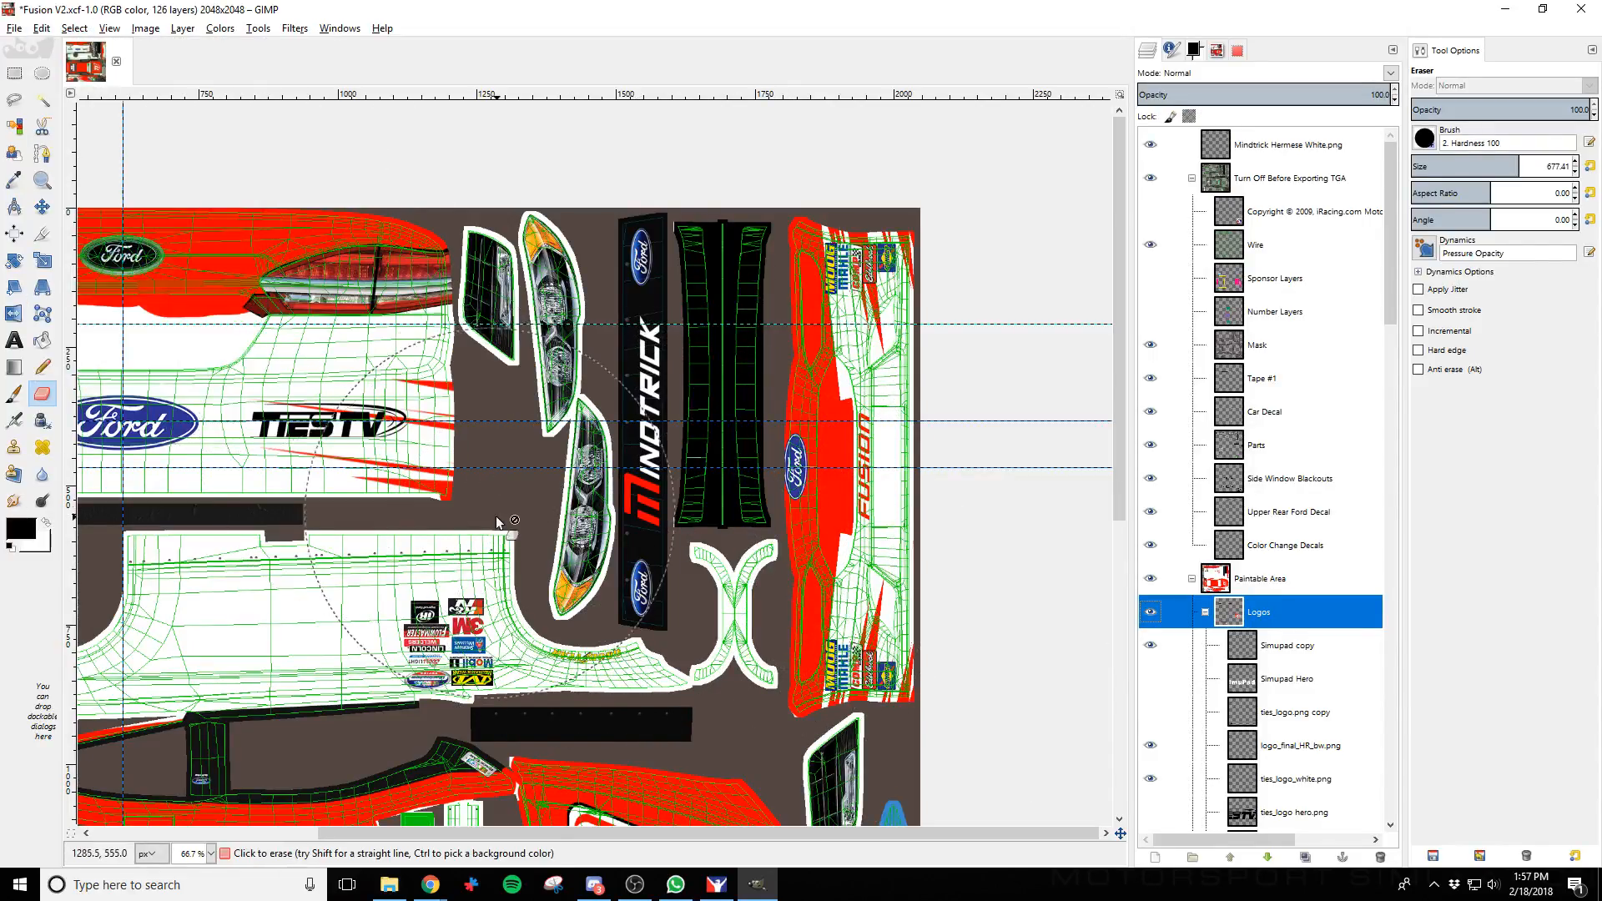
Drop logo_final_r.png onto the canvas and scale it to 235 × 63 px
{"action": "key", "text": "alt+Tab"}
{"action": "left_click_drag", "start_coordinate": [501, 326], "coordinate": [576, 680]}
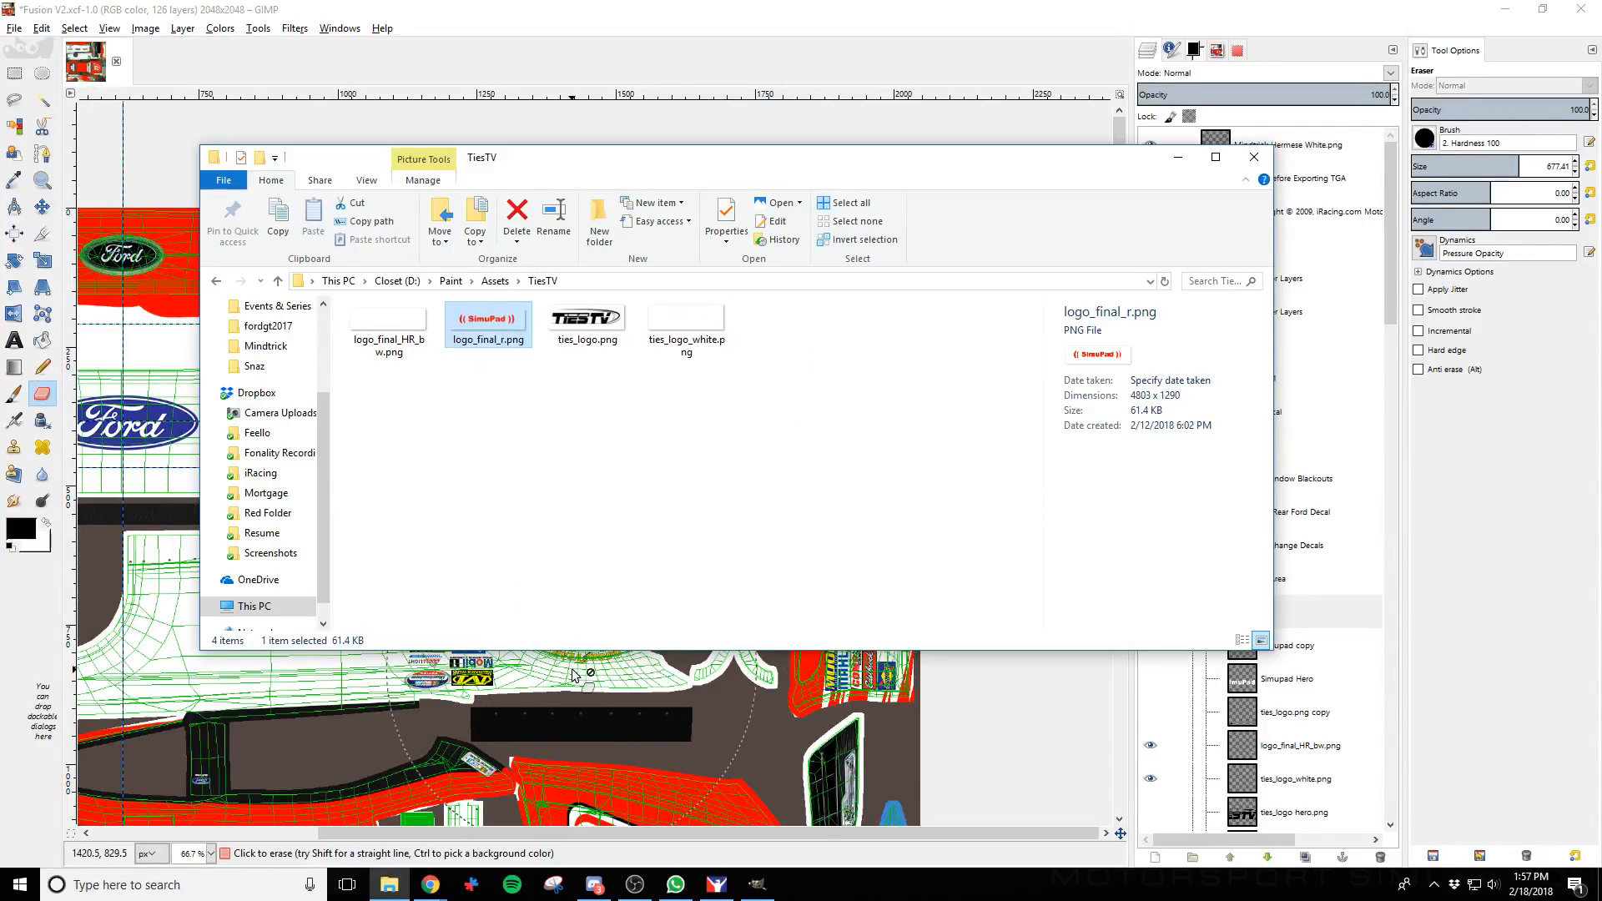
{"action": "key", "text": "shift+s"}
{"action": "left_click", "coordinate": [491, 540]}
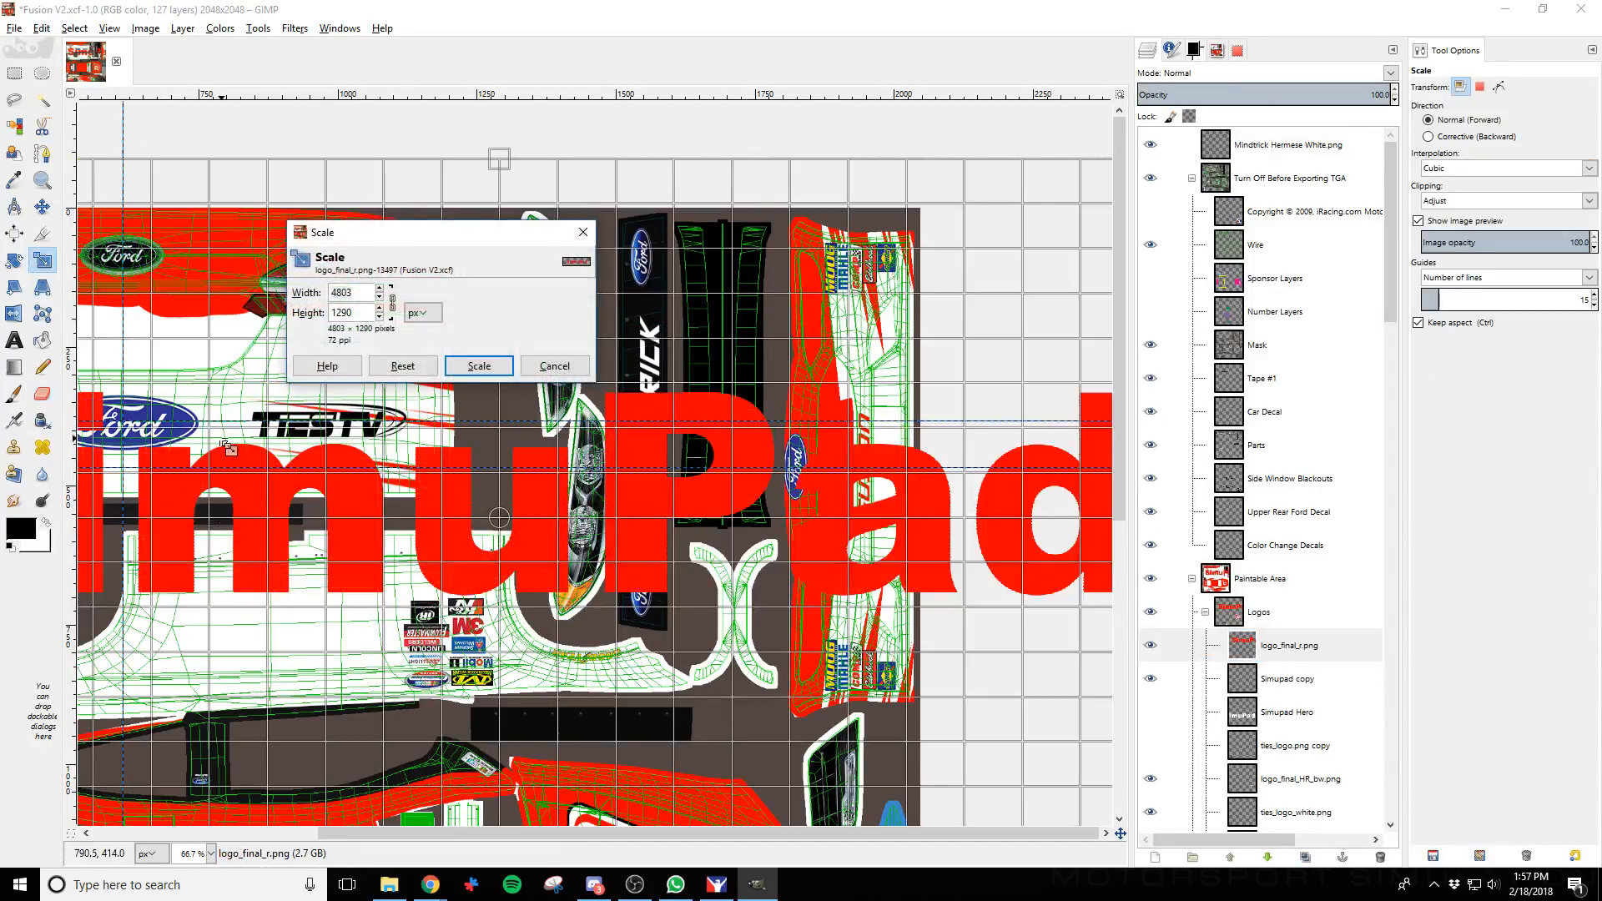
{"action": "left_click_drag", "start_coordinate": [491, 540], "coordinate": [772, 590]}
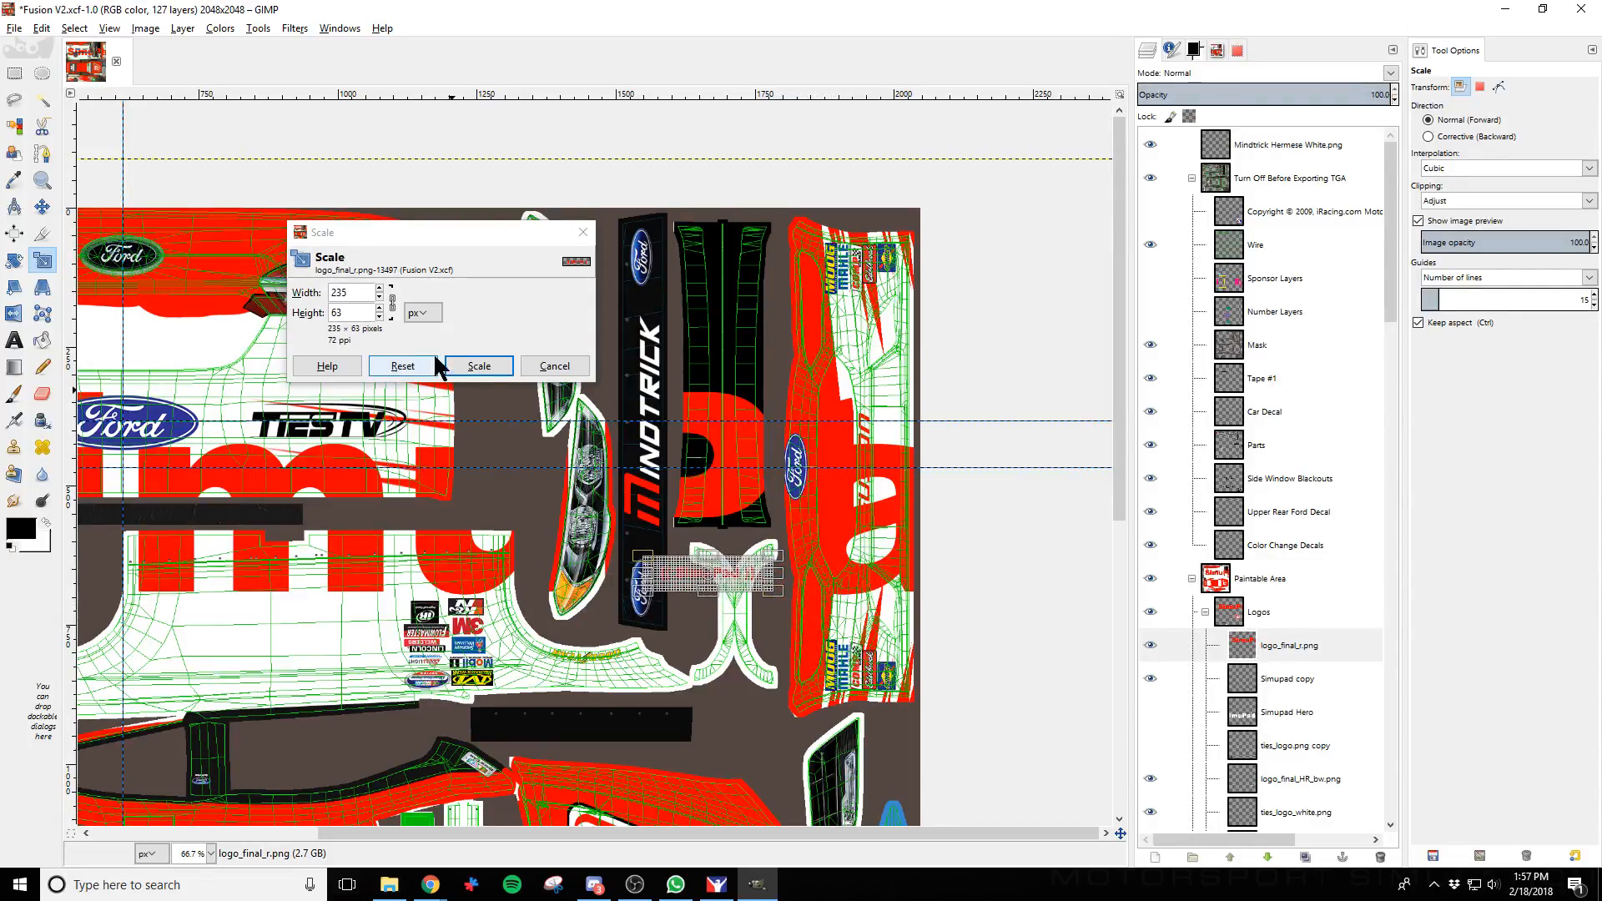
{"action": "left_click", "coordinate": [479, 366]}
Rotate the SimuPad logo by -90° so it stands upright
{"action": "left_click", "coordinate": [15, 261]}
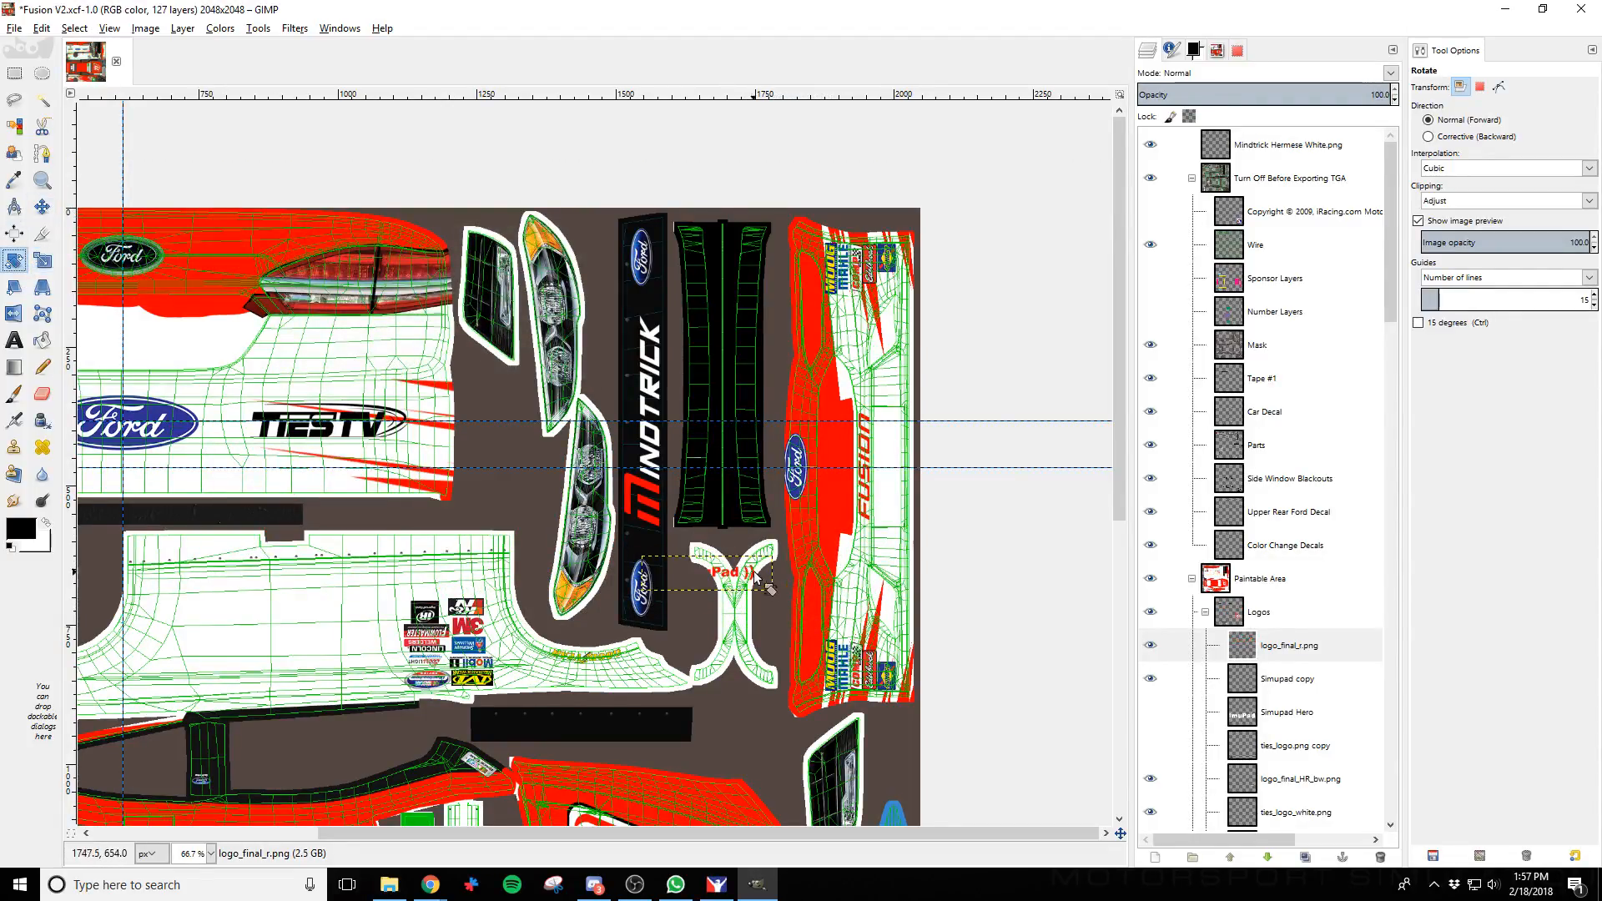
{"action": "left_click", "coordinate": [745, 574]}
{"action": "left_click_drag", "start_coordinate": [742, 573], "coordinate": [742, 578]}
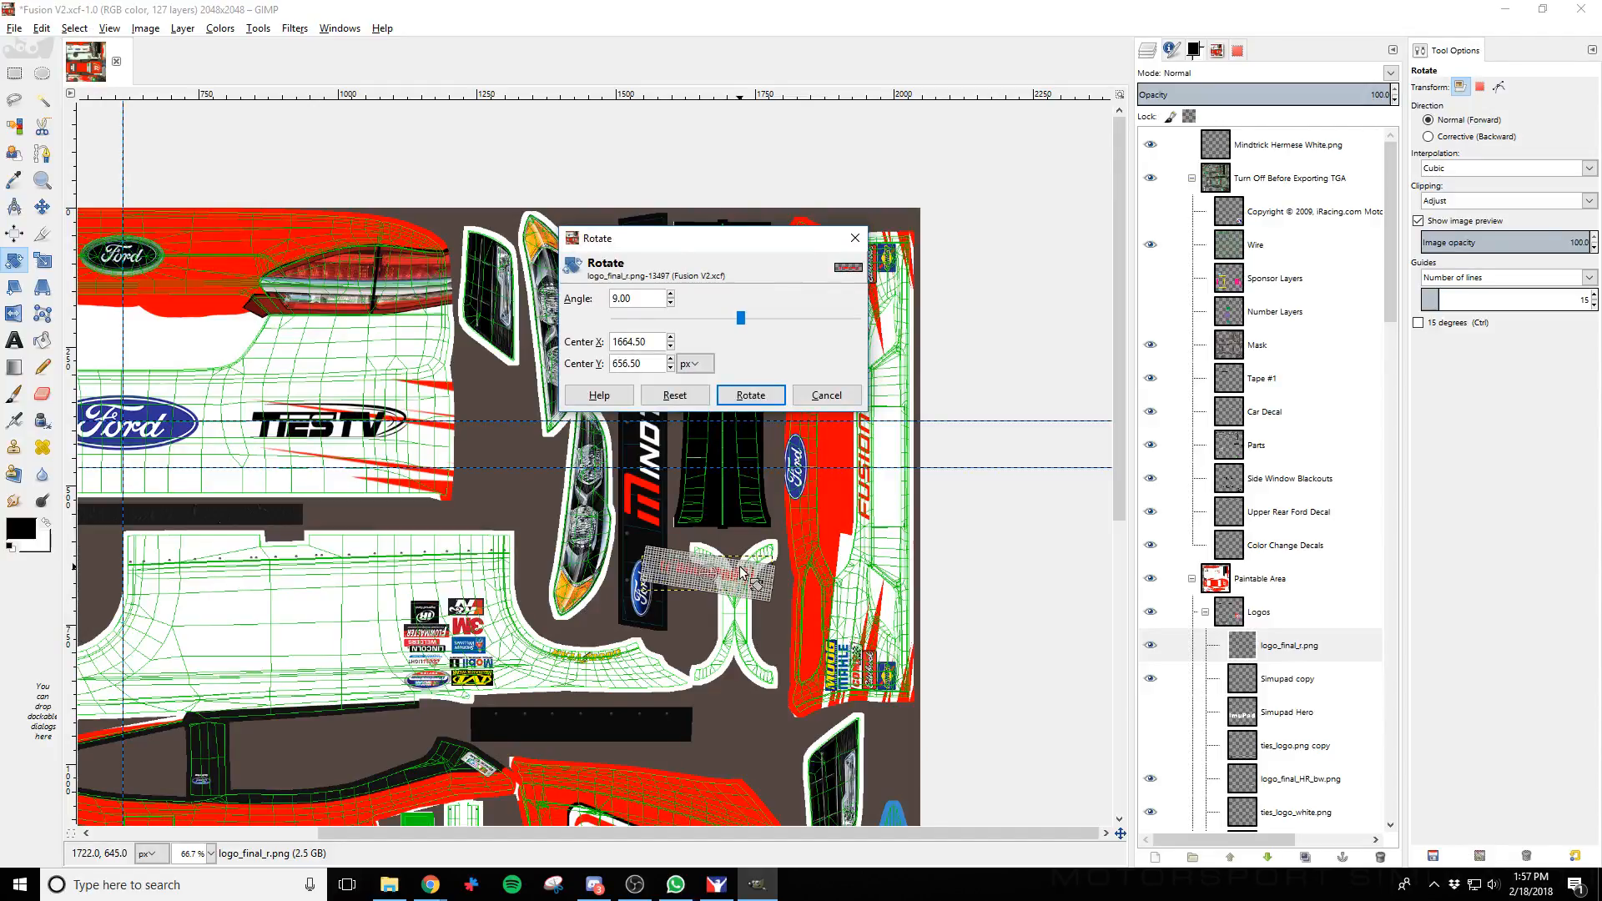
{"action": "left_click", "coordinate": [801, 398]}
{"action": "left_click", "coordinate": [739, 579]}
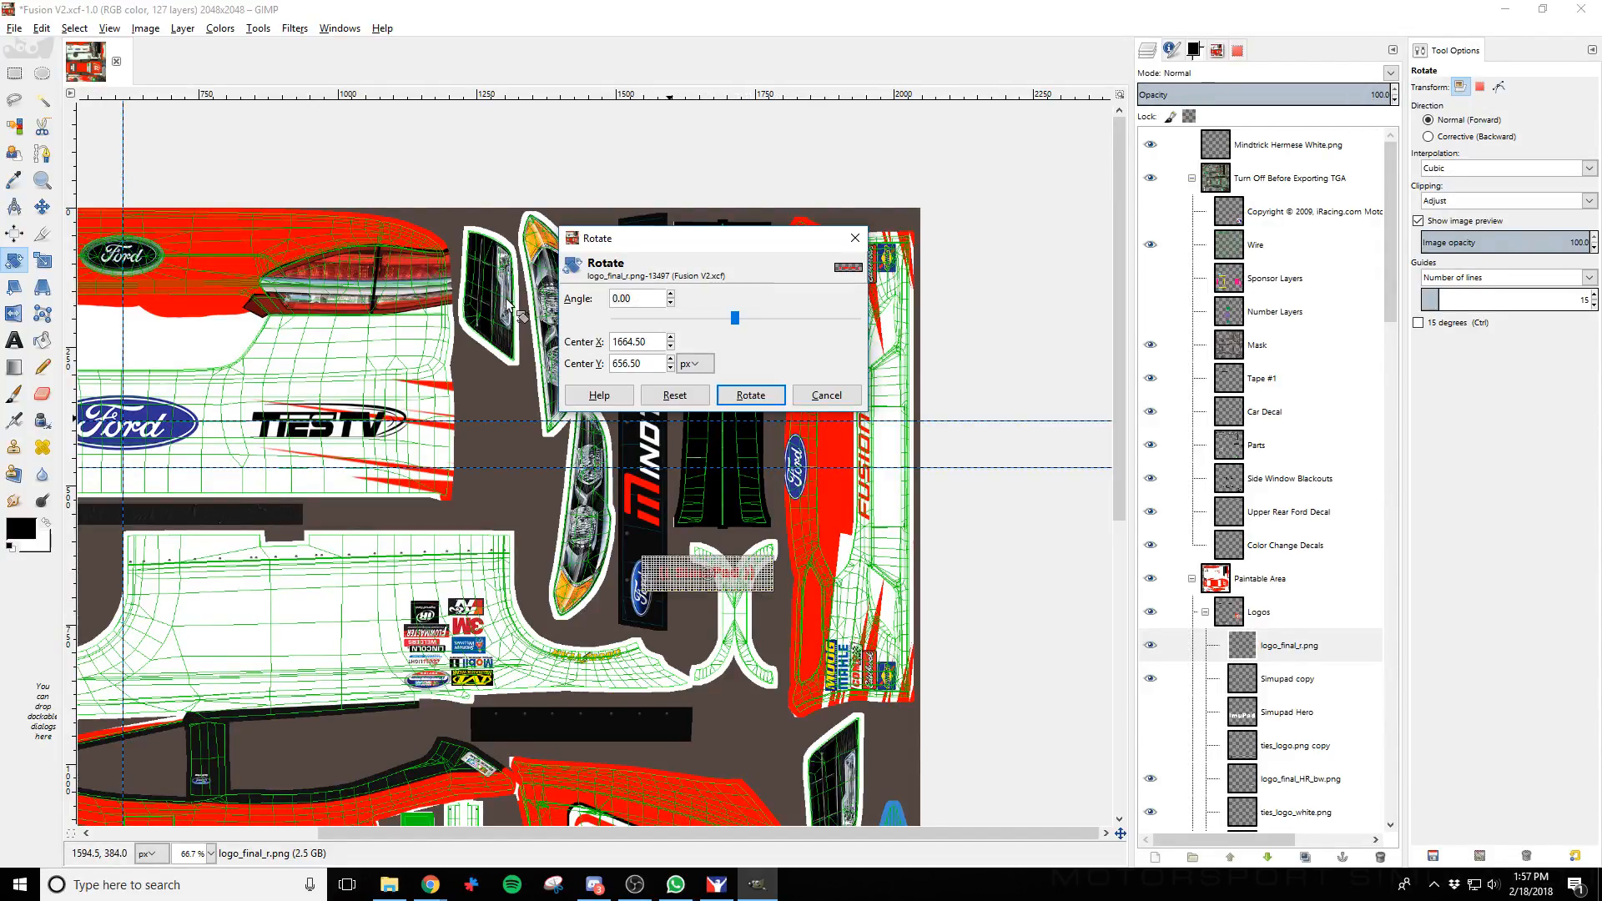
{"action": "key", "text": "Tab"}
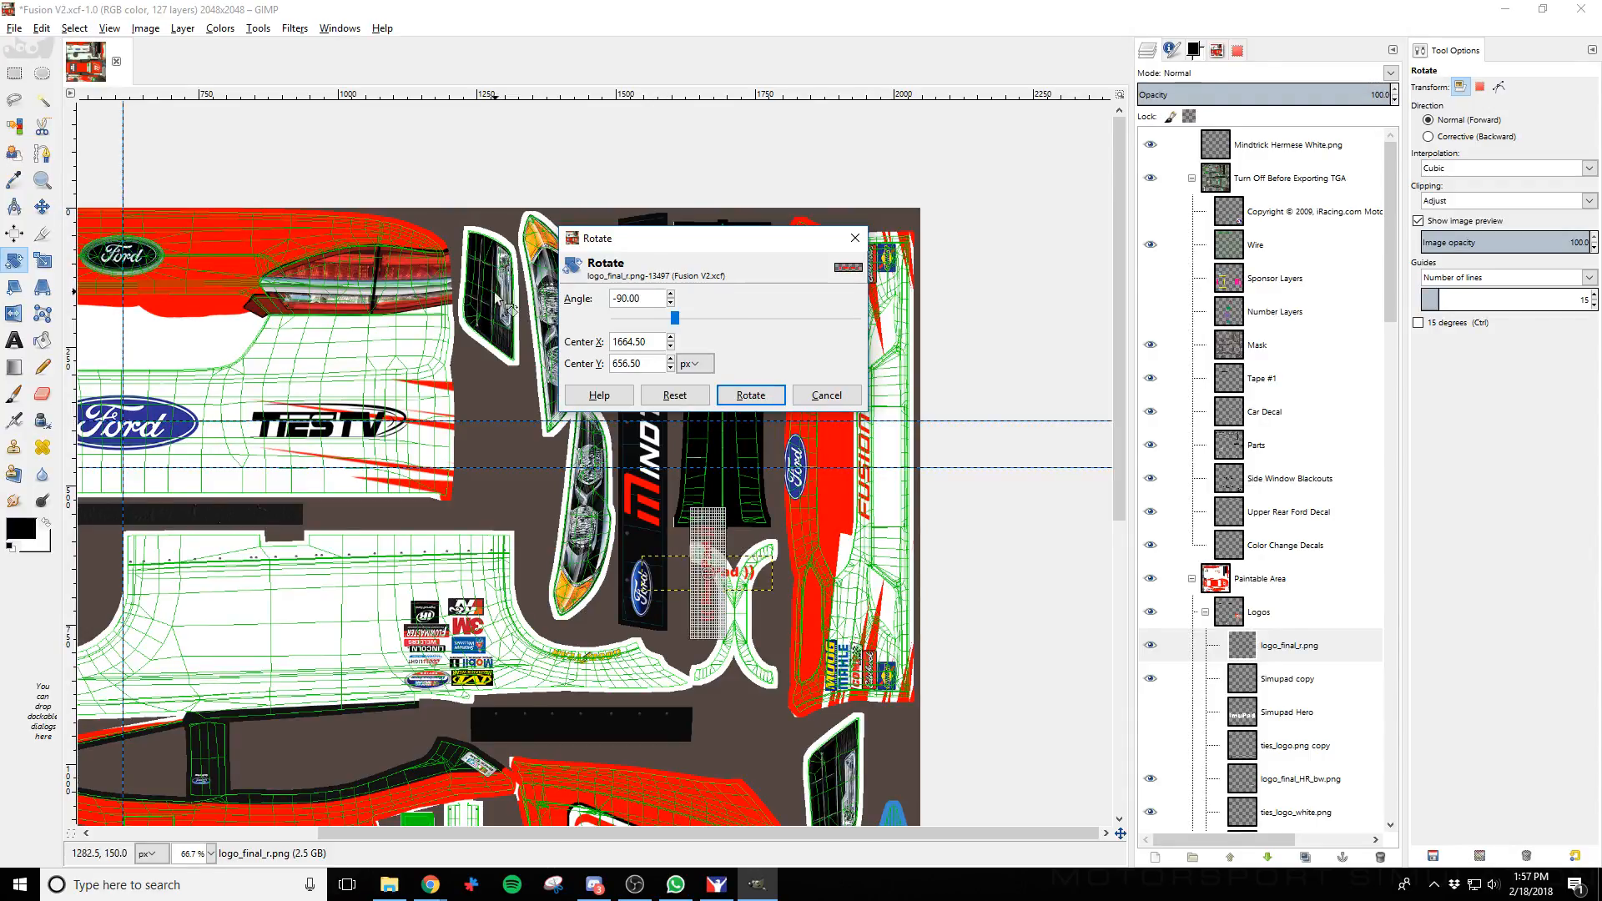
{"action": "left_click", "coordinate": [751, 395]}
Nudge the logo layer right onto the white strip beside the FUSION lettering
{"action": "left_click", "coordinate": [40, 209]}
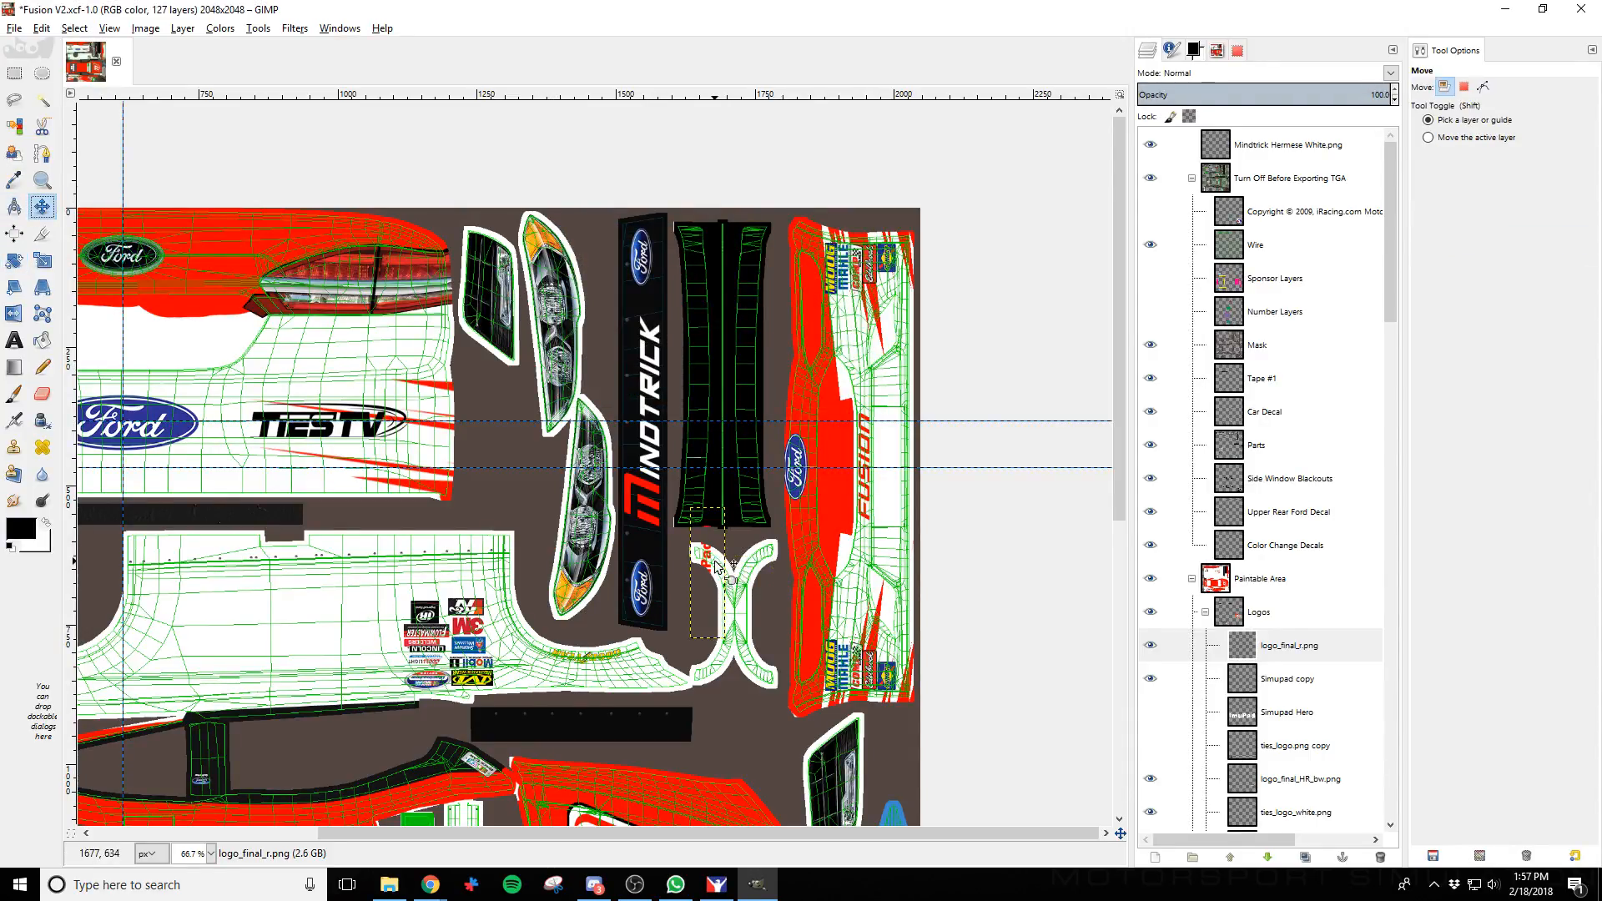
{"action": "key", "text": "shift"}
{"action": "key", "text": "shift+Right"}
{"action": "key", "text": "shift+Right"}
{"action": "key", "text": "shift+Right"}
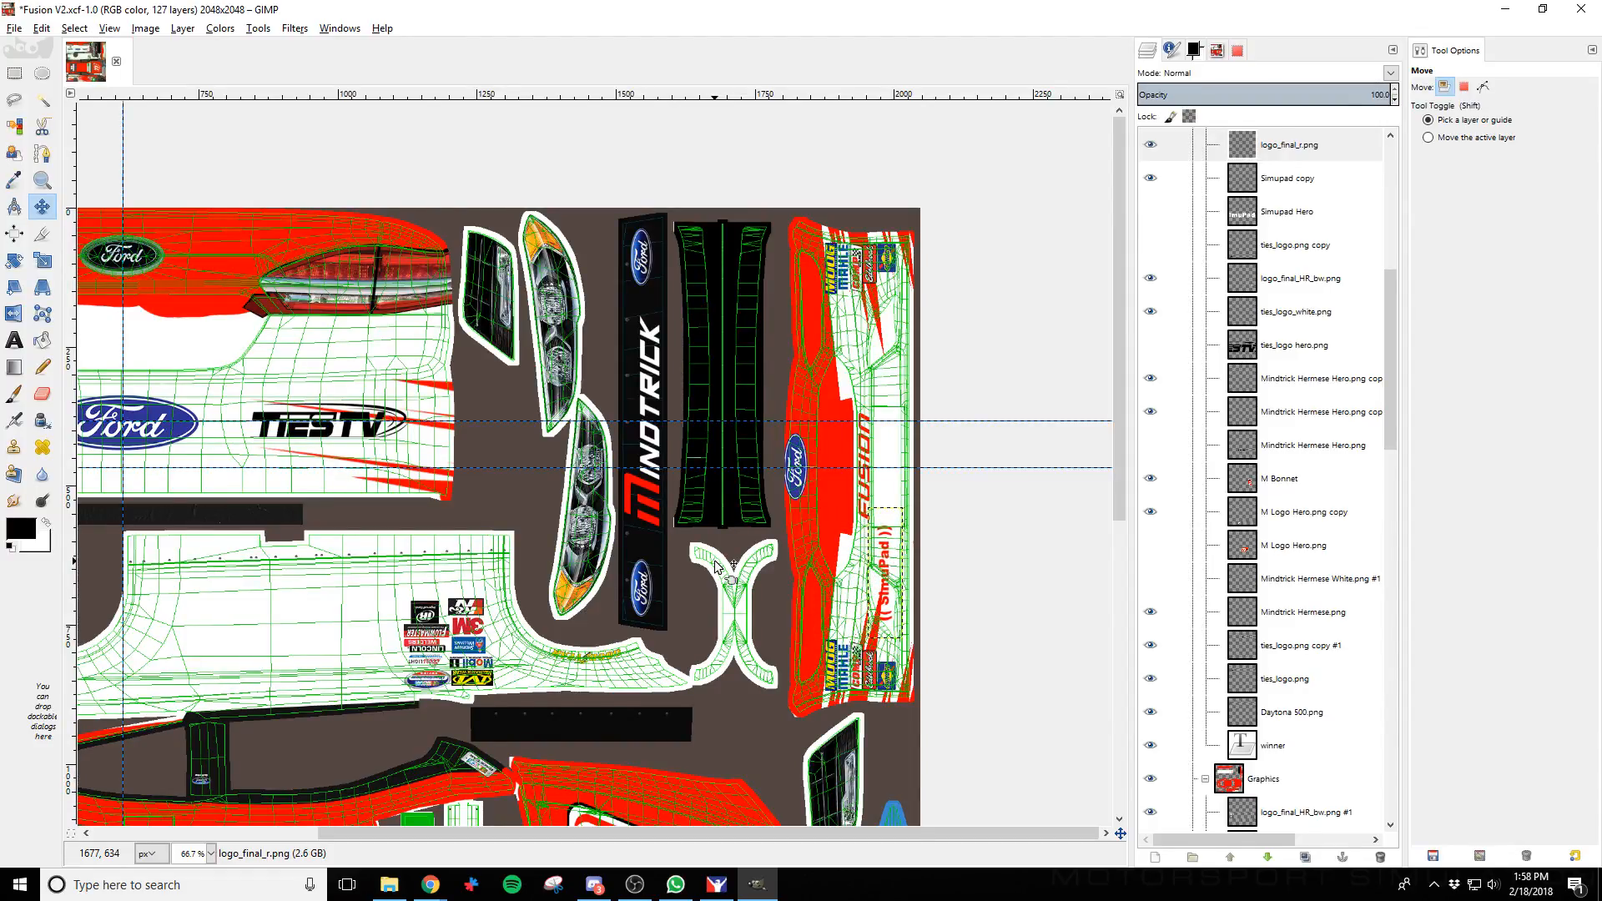
Scale the vertical SimuPad logo down to 36 × 135 px
{"action": "scroll", "coordinate": [889, 576], "scroll_direction": "up", "scroll_amount": 5}
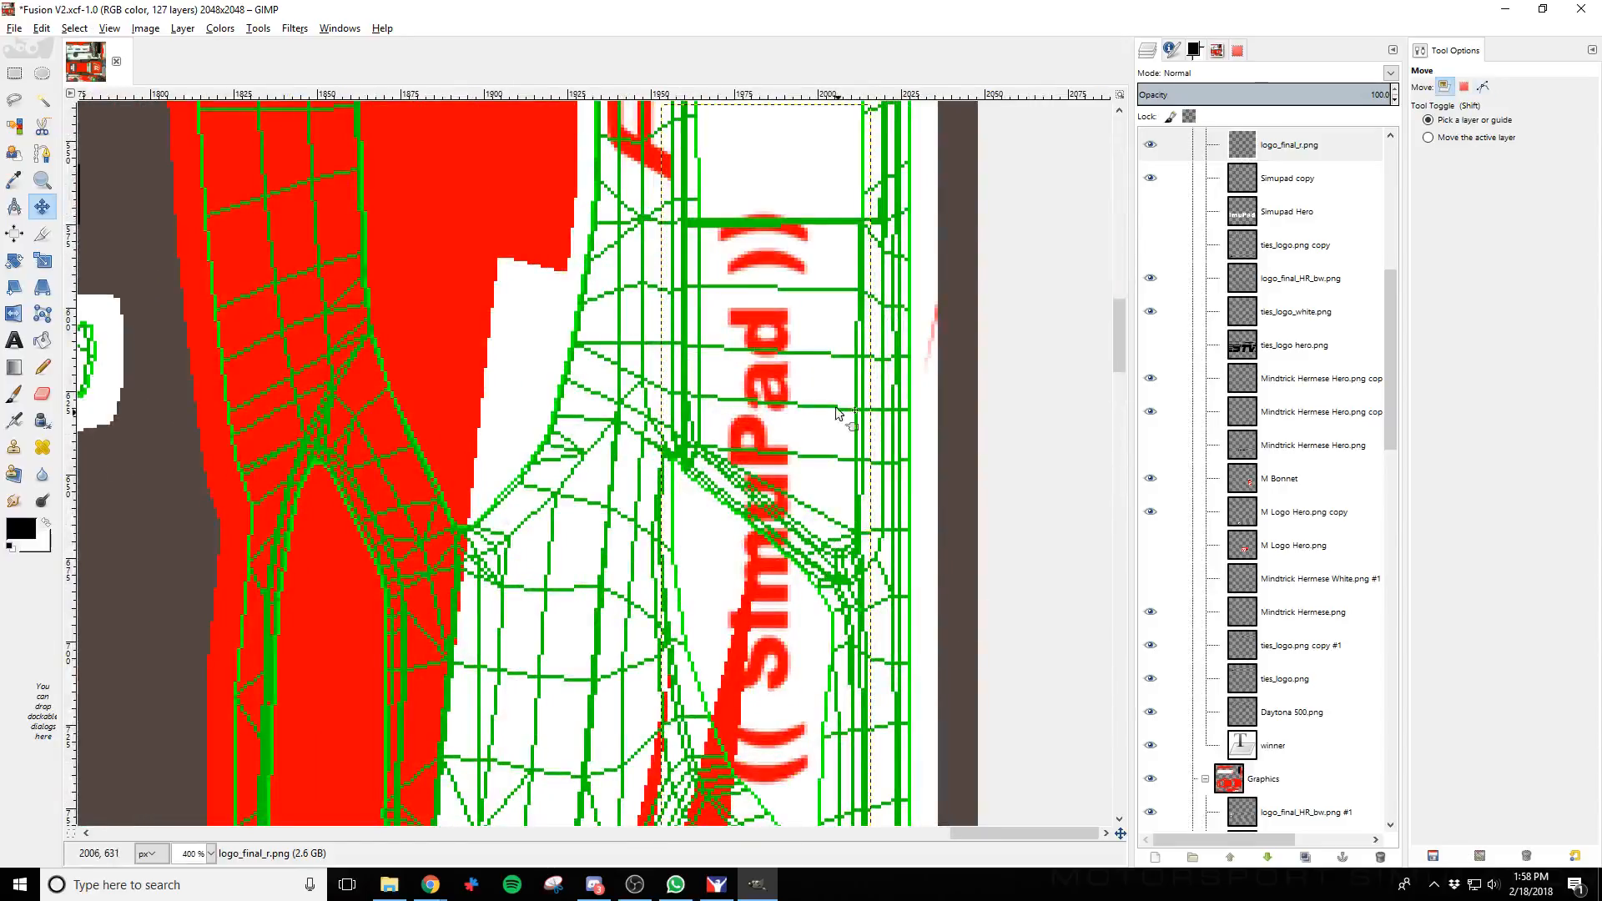
{"action": "left_click_drag", "start_coordinate": [787, 318], "coordinate": [793, 333]}
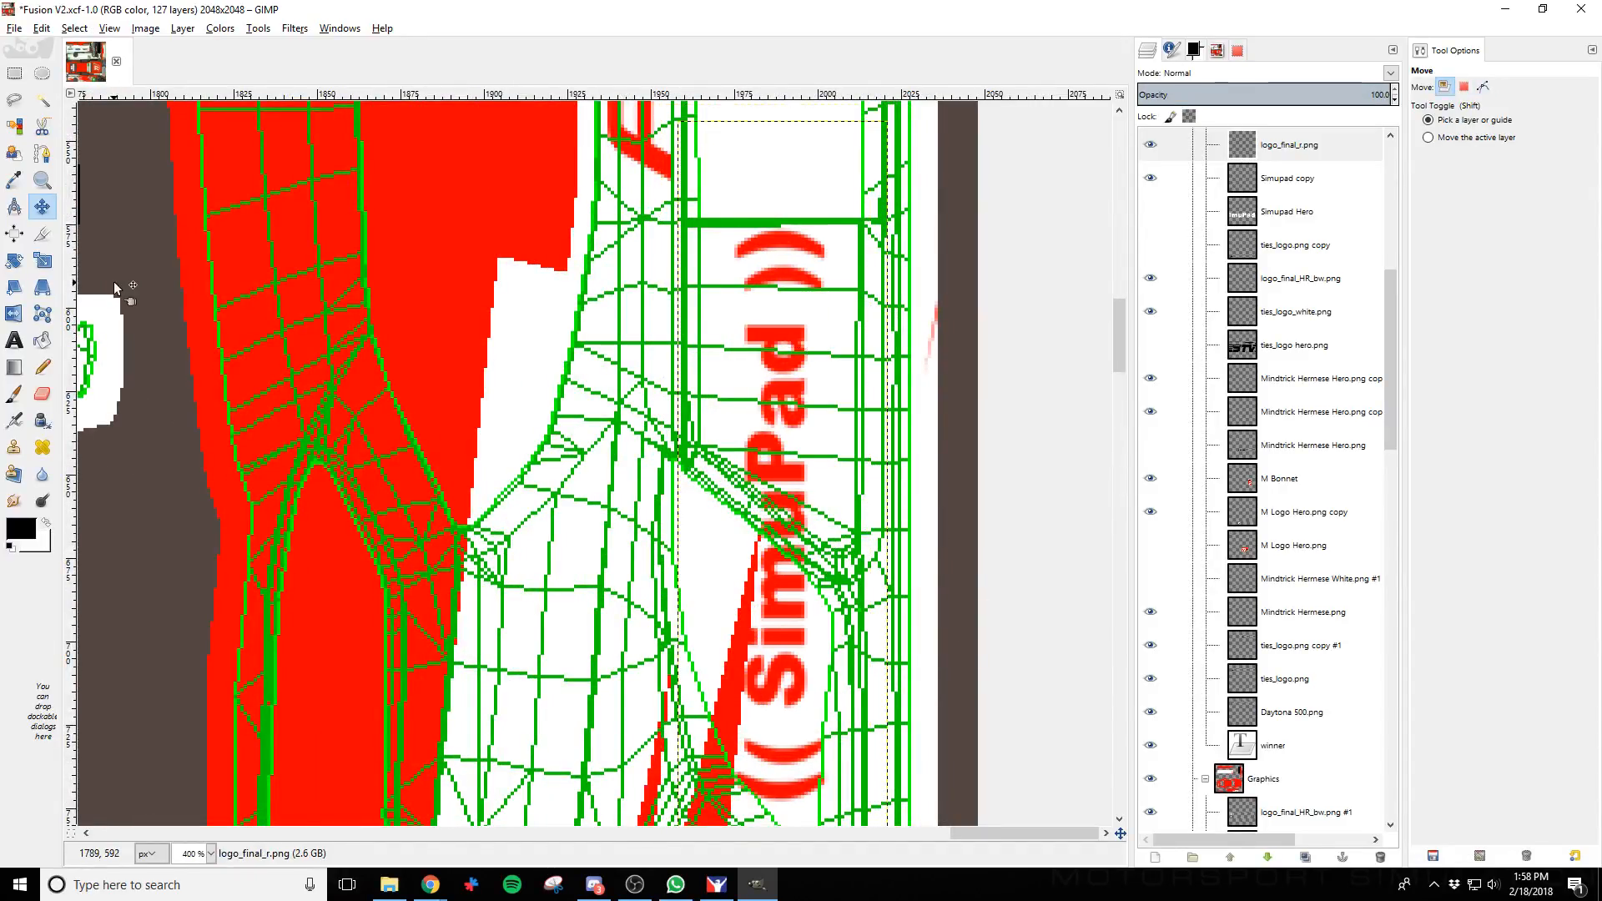
{"action": "left_click", "coordinate": [43, 262]}
{"action": "left_click", "coordinate": [747, 719]}
{"action": "left_click_drag", "start_coordinate": [746, 720], "coordinate": [679, 280]}
{"action": "left_click", "coordinate": [479, 368]}
Move the logo down and right into the white panel and check it on the car in iRacing
{"action": "left_click", "coordinate": [42, 206]}
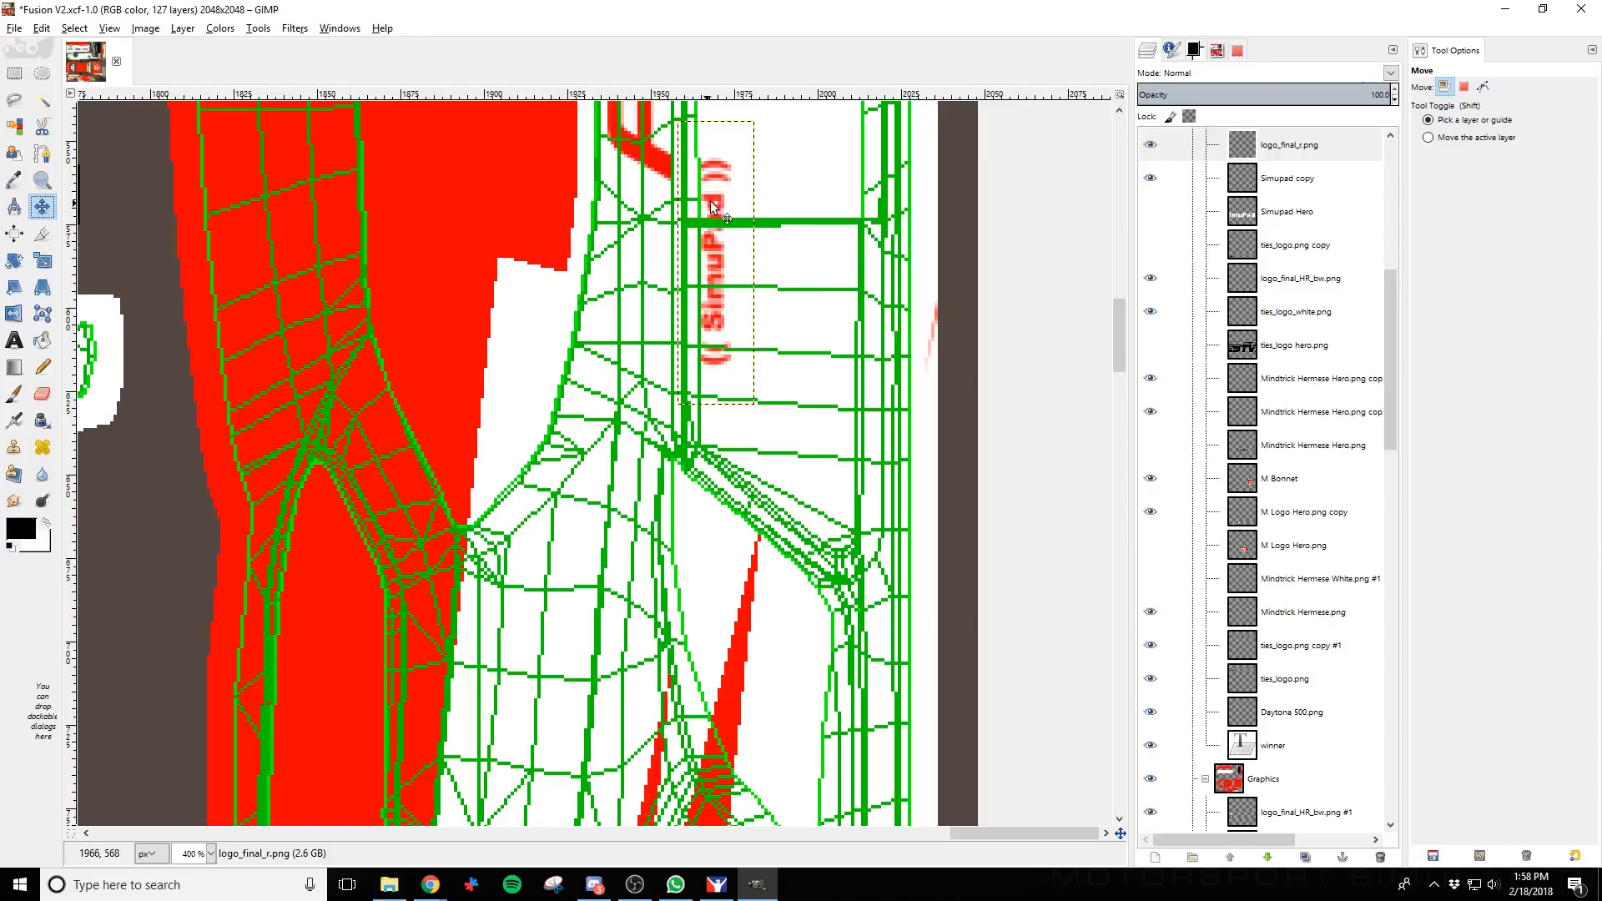
{"action": "left_click_drag", "start_coordinate": [712, 207], "coordinate": [781, 286]}
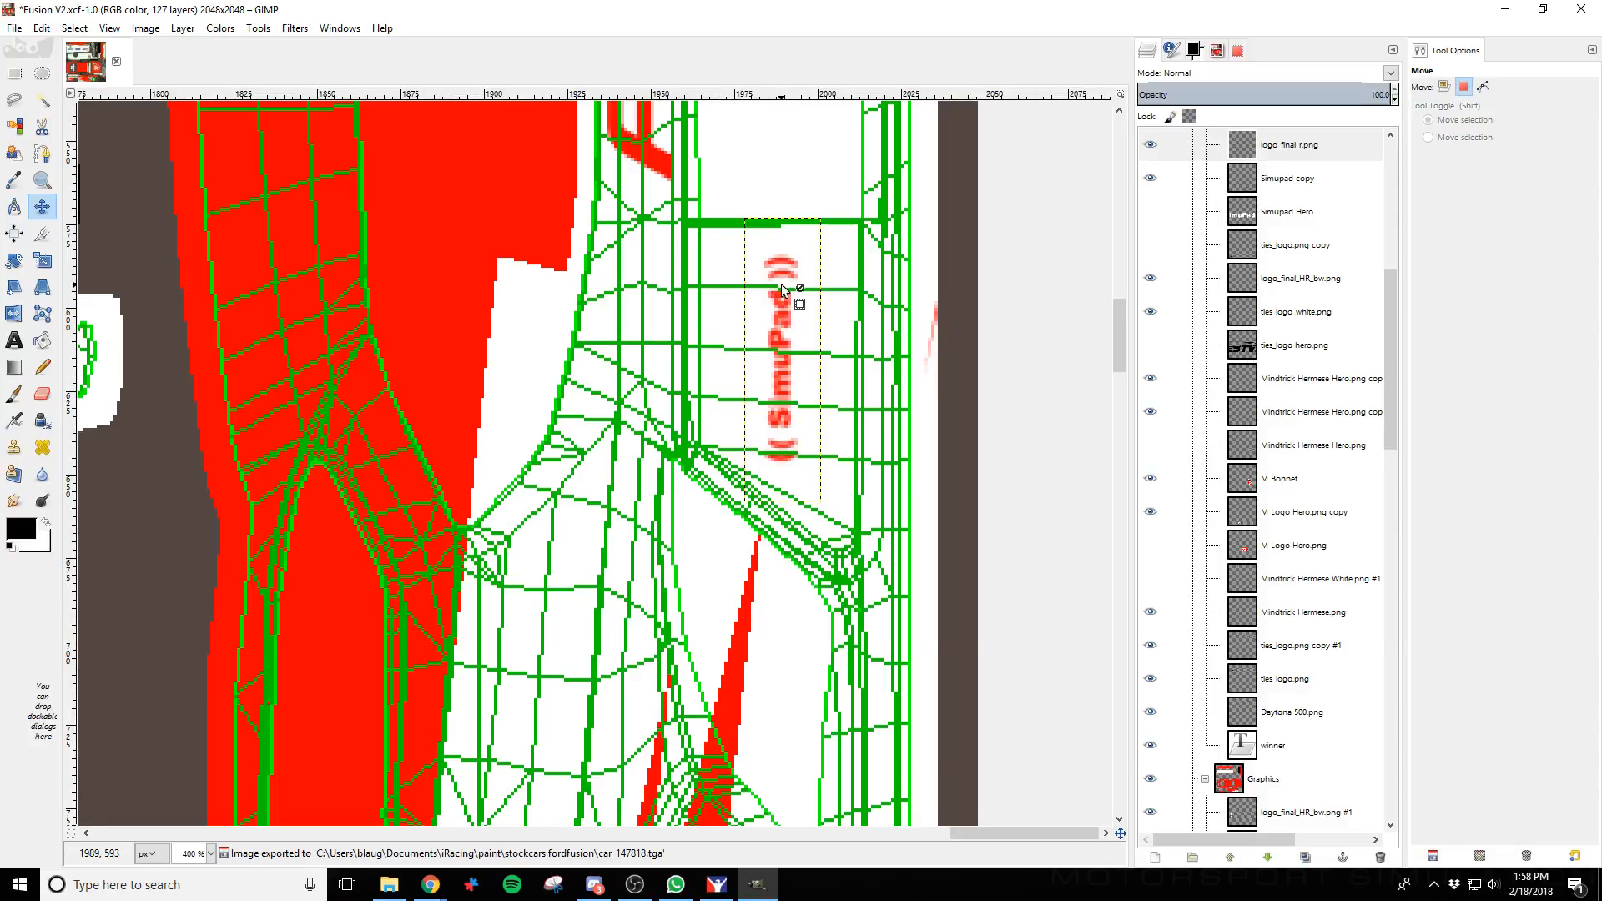
{"action": "key", "text": "alt+Tab"}
{"action": "key", "text": "alt+Tab"}
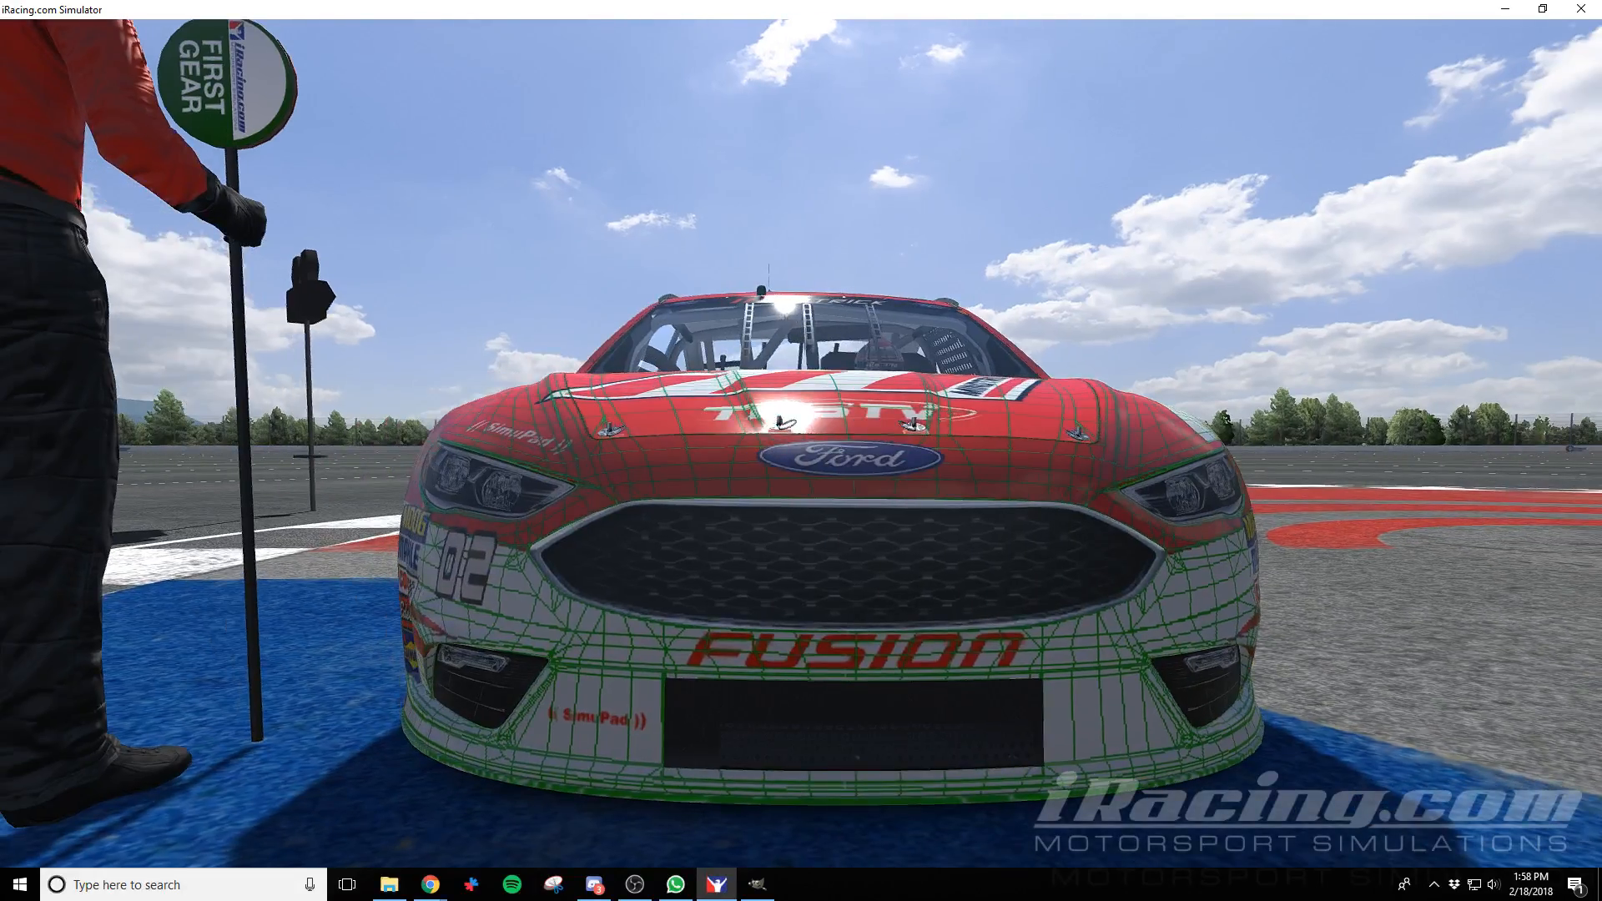
{"action": "key", "text": "alt+Tab"}
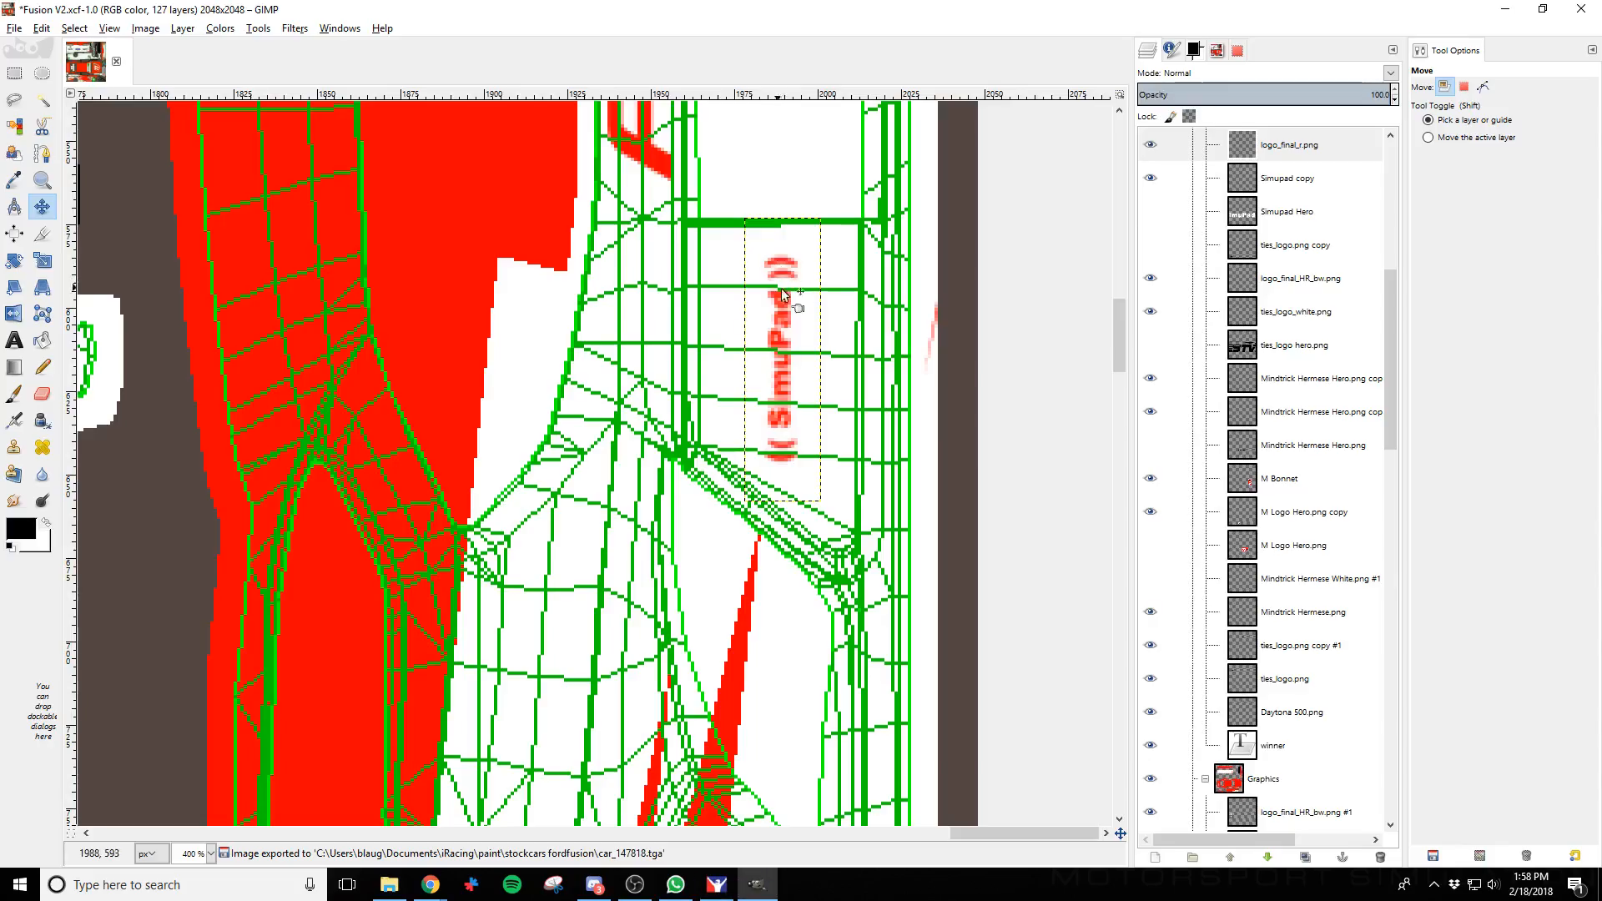
{"action": "scroll", "coordinate": [1327, 367], "scroll_direction": "up", "scroll_amount": 2}
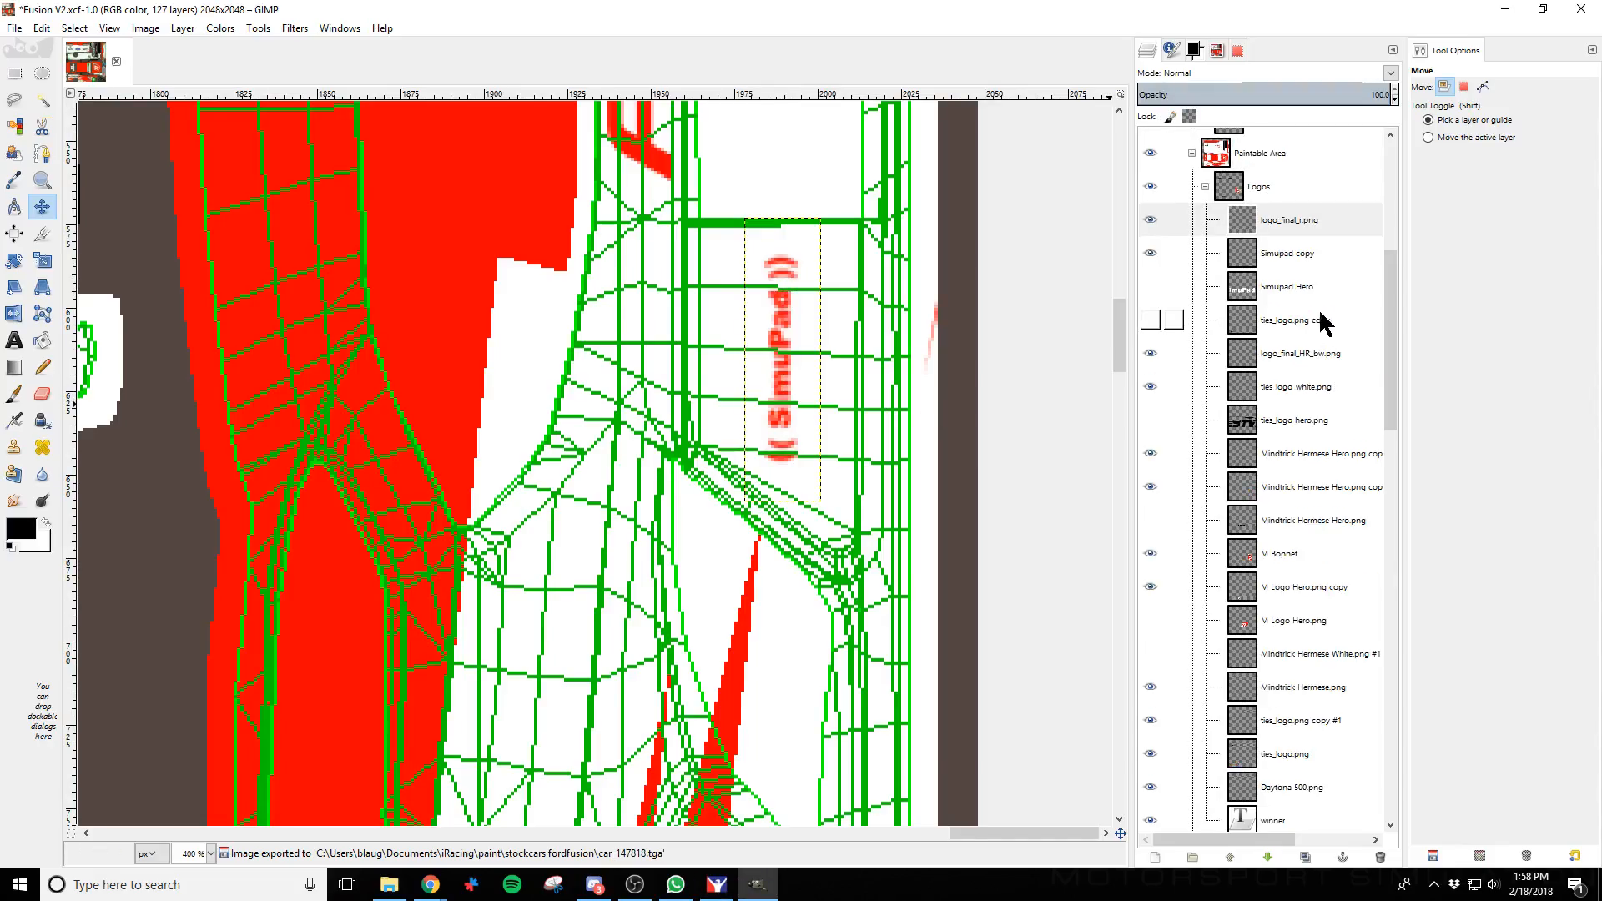
Duplicate the logo_final_r.png layer and nudge the copy up above the FUSION lettering
{"action": "right_click", "coordinate": [1299, 216]}
{"action": "left_click", "coordinate": [1400, 307]}
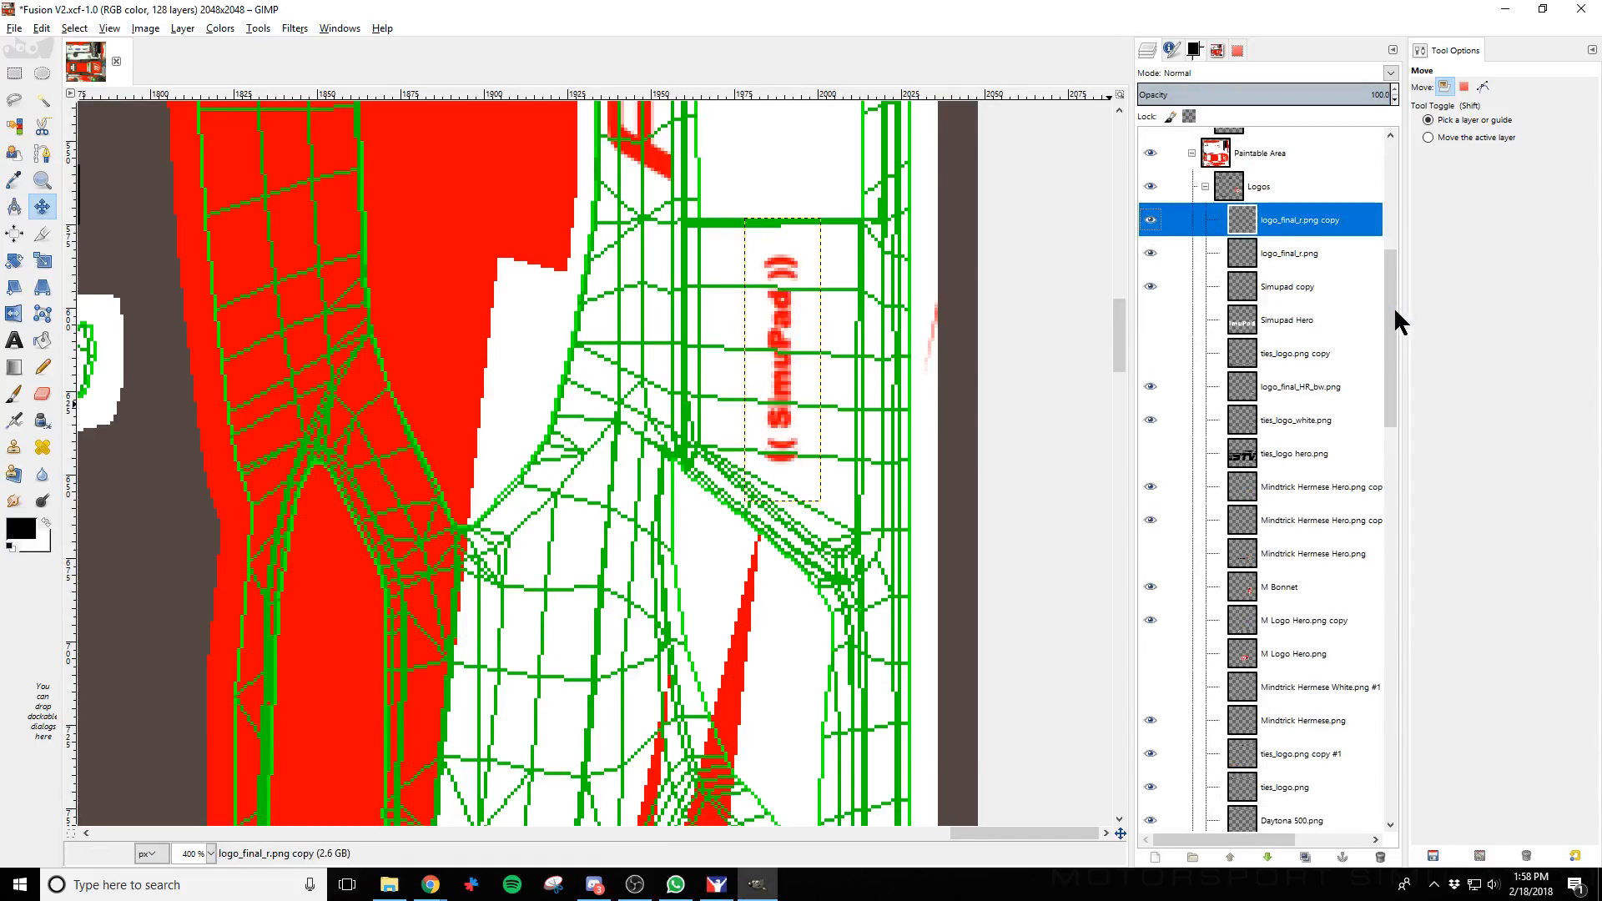
{"action": "left_click", "coordinate": [36, 212]}
{"action": "scroll", "coordinate": [699, 574], "scroll_direction": "down", "scroll_amount": 1}
{"action": "scroll", "coordinate": [699, 574], "scroll_direction": "up", "scroll_amount": 3}
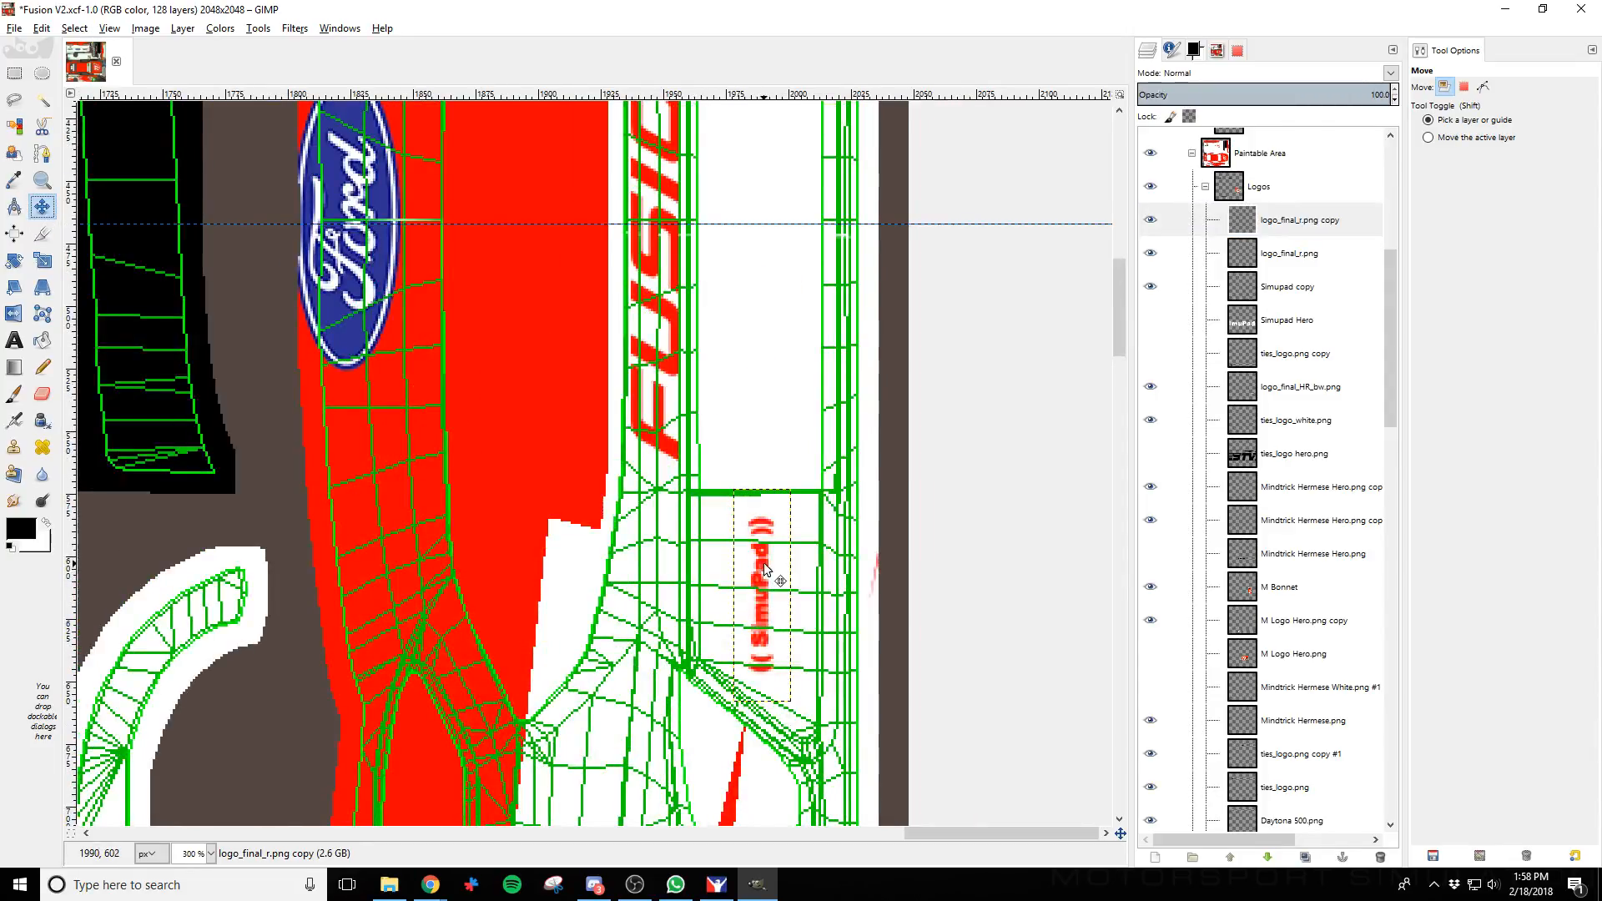
{"action": "key", "text": "shift+Up"}
{"action": "key", "text": "shift+Up"}
{"action": "key", "text": "shift+Up"}
{"action": "key", "text": "shift+Up"}
{"action": "key", "text": "shift+Up"}
{"action": "key", "text": "shift+Up"}
{"action": "key", "text": "shift+Up"}
{"action": "key", "text": "shift+Up"}
{"action": "key", "text": "shift+Up"}
{"action": "key", "text": "shift+Up"}
{"action": "key", "text": "shift+Up"}
{"action": "key", "text": "shift+Up"}
{"action": "key", "text": "shift+Up"}
{"action": "key", "text": "shift+Up"}
{"action": "key", "text": "shift+Up"}
{"action": "key", "text": "shift+Up"}
{"action": "key", "text": "shift+Up"}
{"action": "key", "text": "shift+Up"}
{"action": "key", "text": "shift+Up"}
{"action": "key", "text": "shift+Up"}
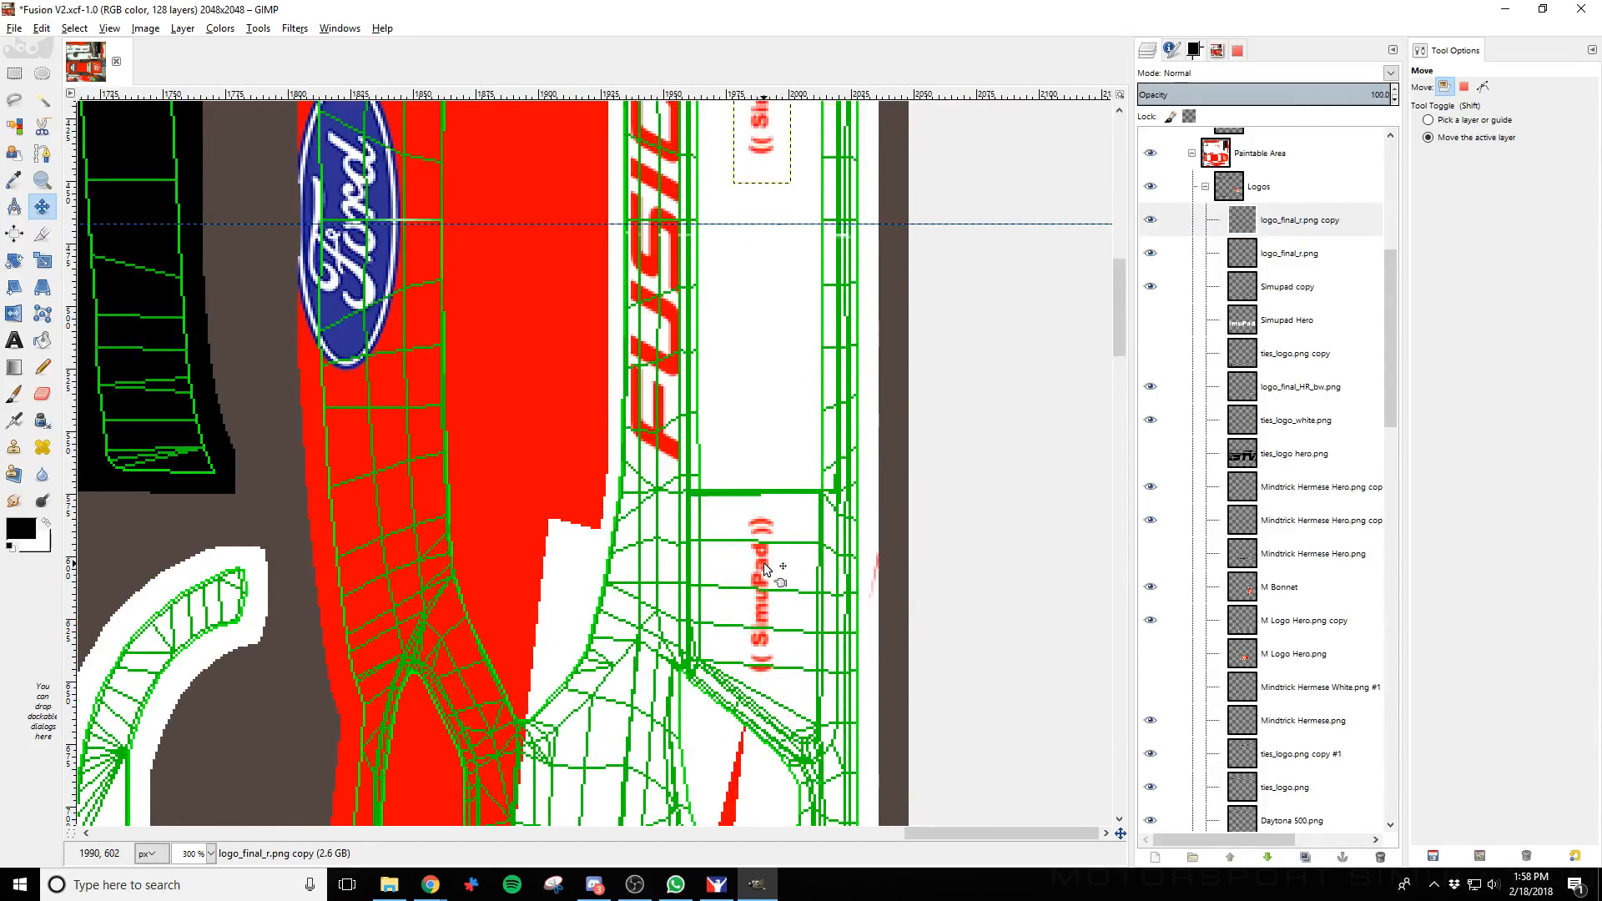
{"action": "scroll", "coordinate": [764, 564], "scroll_direction": "up", "scroll_amount": 2}
{"action": "scroll", "coordinate": [734, 542], "scroll_direction": "up", "scroll_amount": 6}
{"action": "key", "text": "shift+Up"}
{"action": "key", "text": "shift+Up"}
{"action": "key", "text": "shift+Up"}
{"action": "key", "text": "shift+Up"}
{"action": "key", "text": "shift+Up"}
{"action": "key", "text": "shift+Up"}
{"action": "key", "text": "shift+Up"}
{"action": "key", "text": "shift+Up"}
{"action": "key", "text": "shift+Up"}
{"action": "key", "text": "shift+Up"}
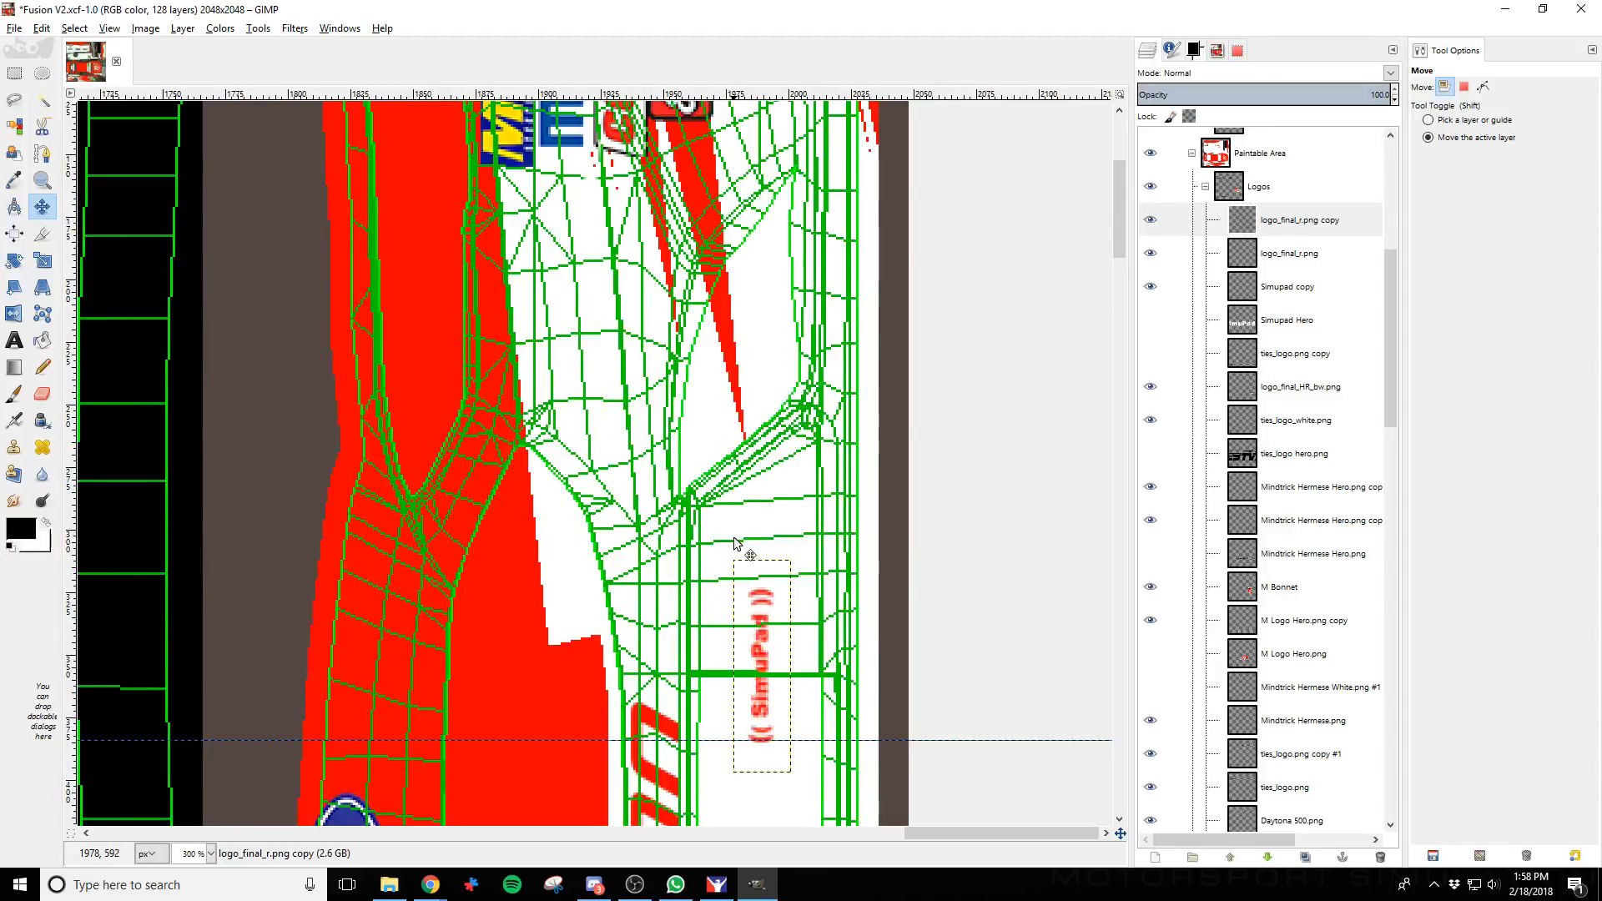
{"action": "key", "text": "shift+Up"}
{"action": "key", "text": "shift+Up"}
{"action": "key", "text": "shift+Up"}
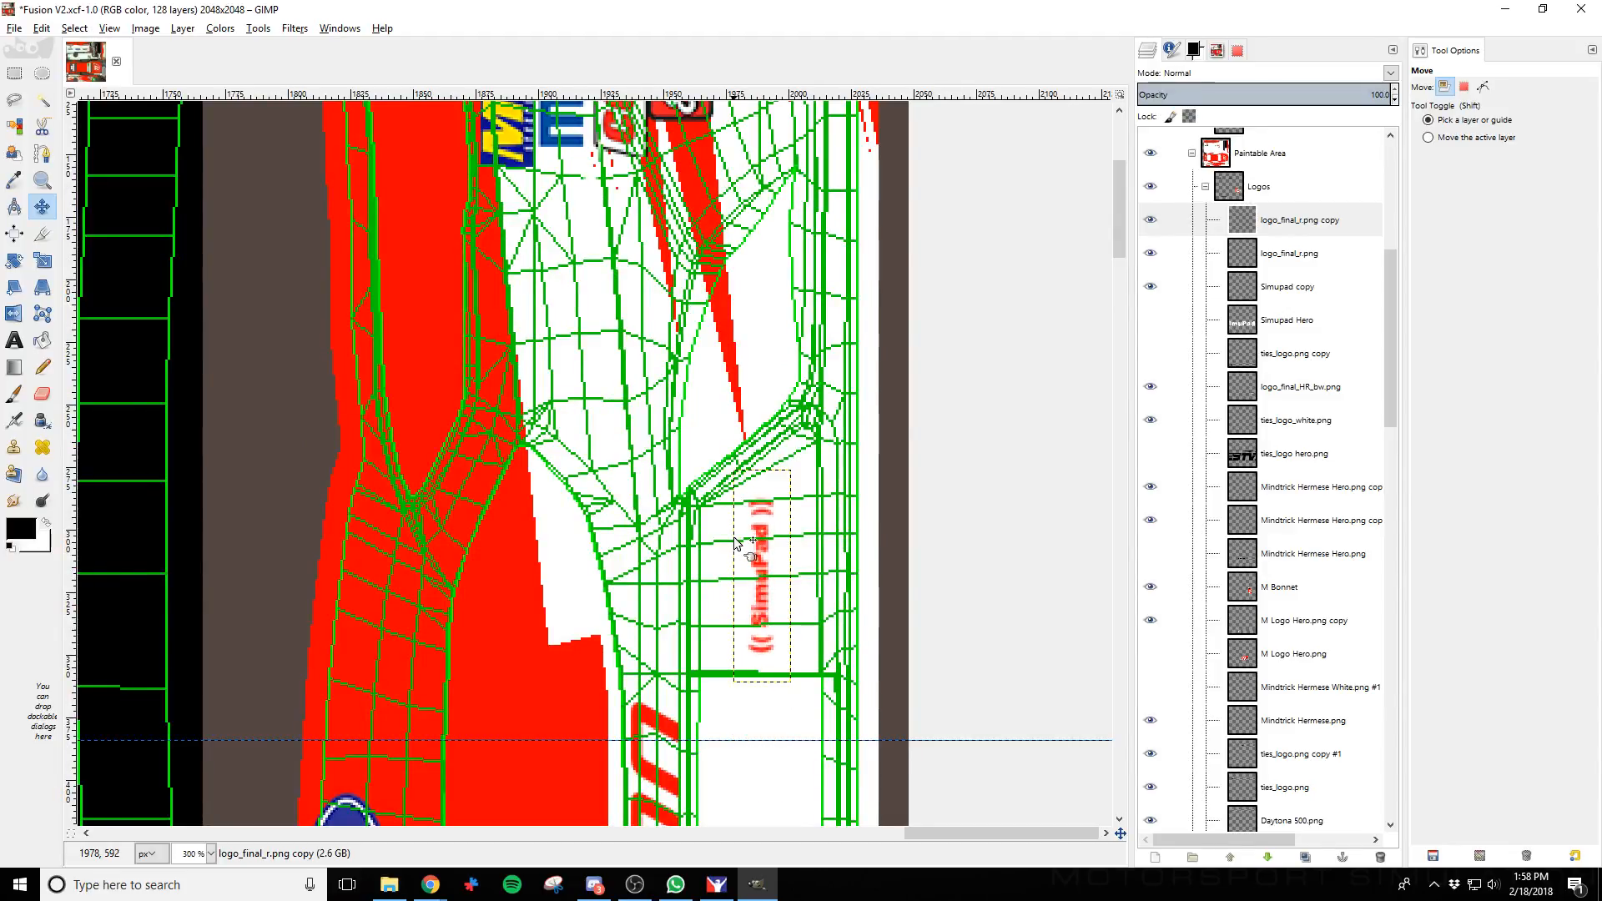
{"action": "scroll", "coordinate": [864, 569], "scroll_direction": "down", "scroll_amount": 6}
{"action": "scroll", "coordinate": [857, 572], "scroll_direction": "up", "scroll_amount": 4}
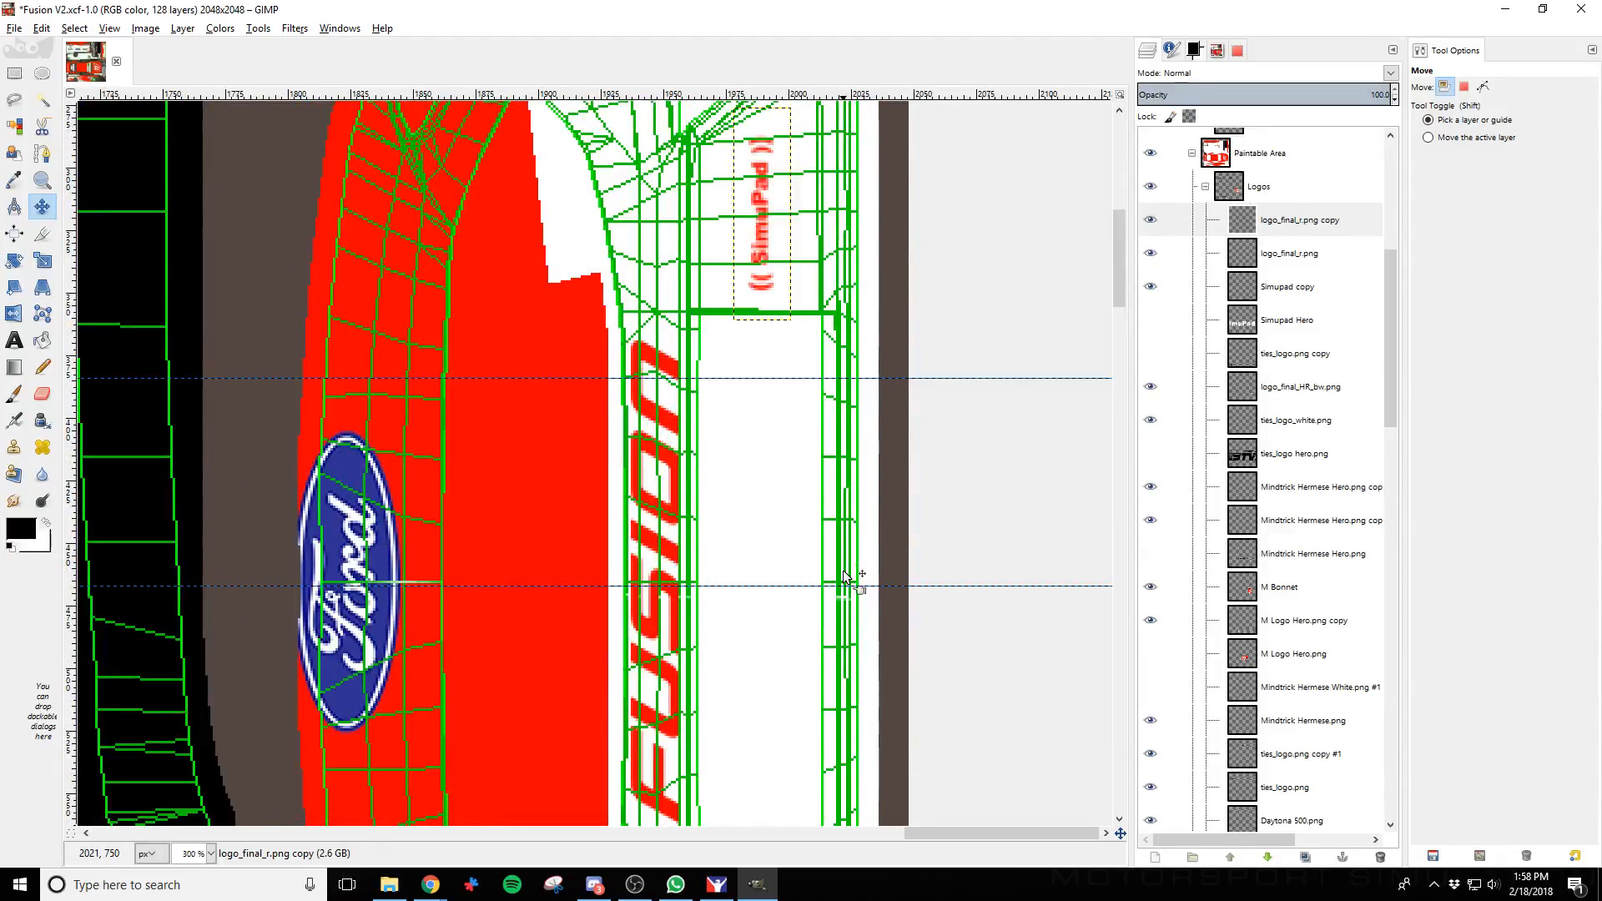
{"action": "key", "text": "Up"}
{"action": "scroll", "coordinate": [1256, 488], "scroll_direction": "up", "scroll_amount": 5}
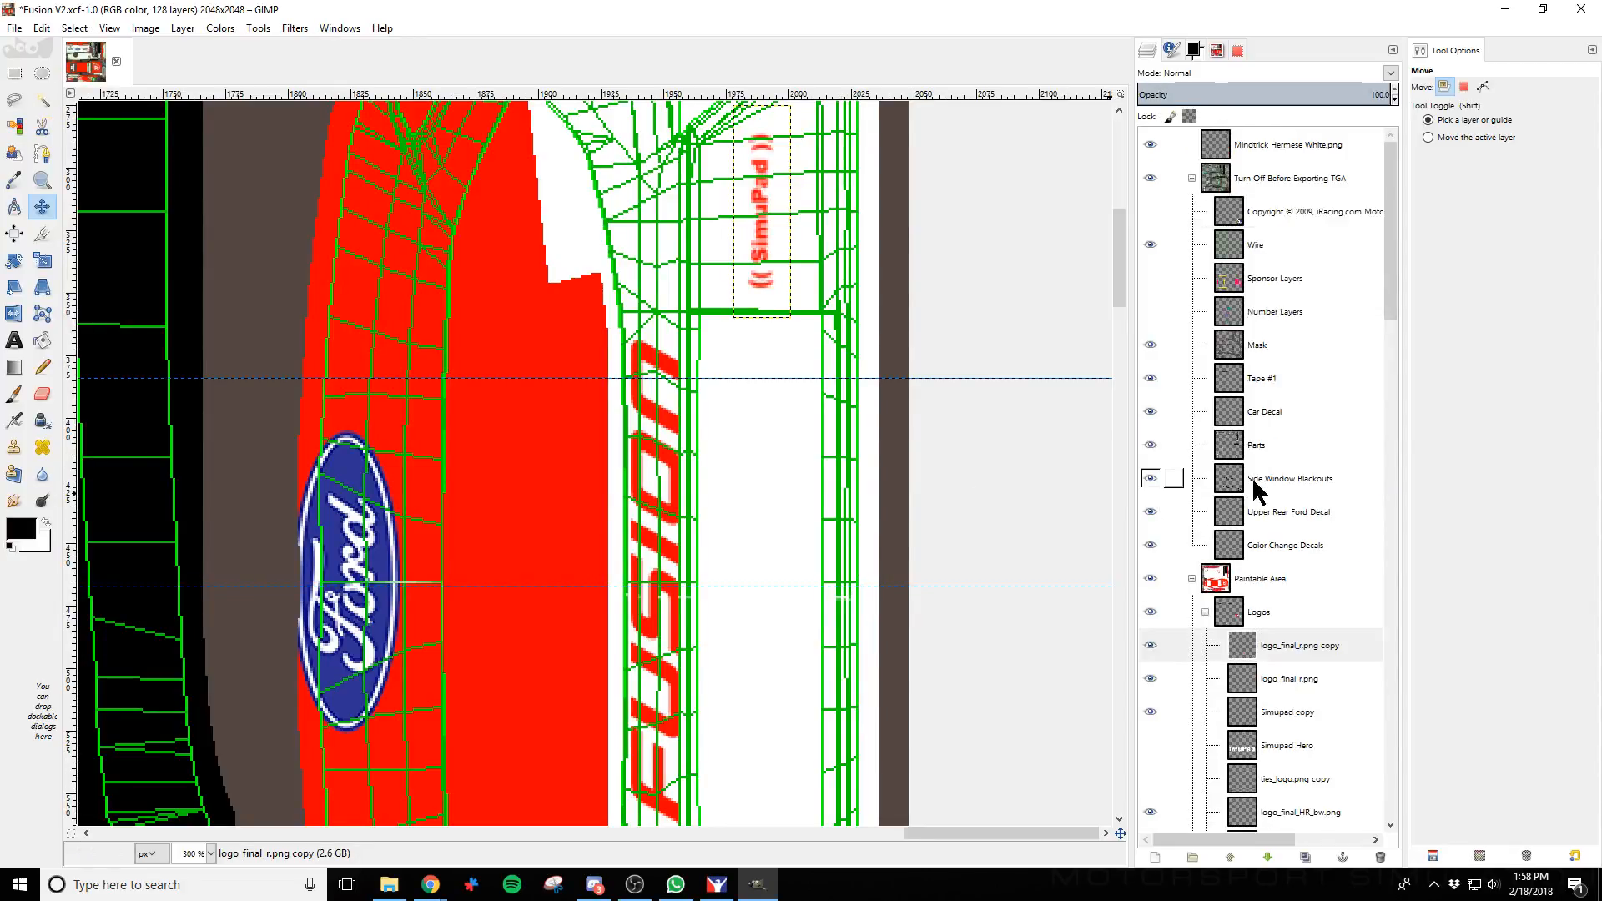
Hide the Wire layer and reload the updated livery in iRacing
{"action": "left_click", "coordinate": [1150, 245]}
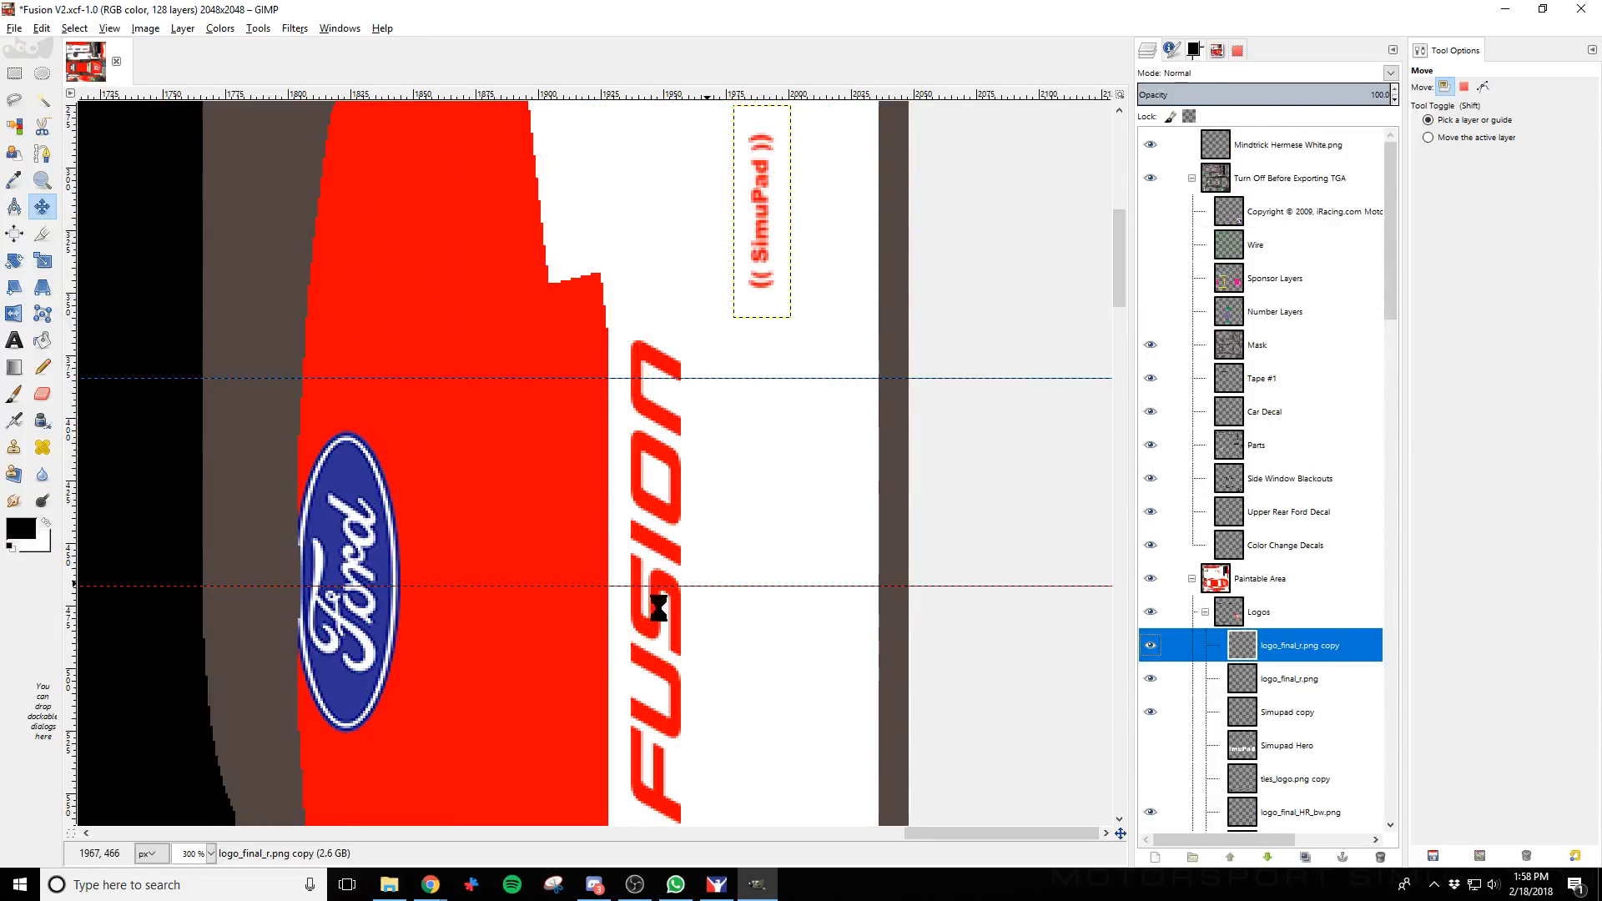
{"action": "key", "text": "alt+Tab"}
{"action": "key", "text": "ctrl+r"}
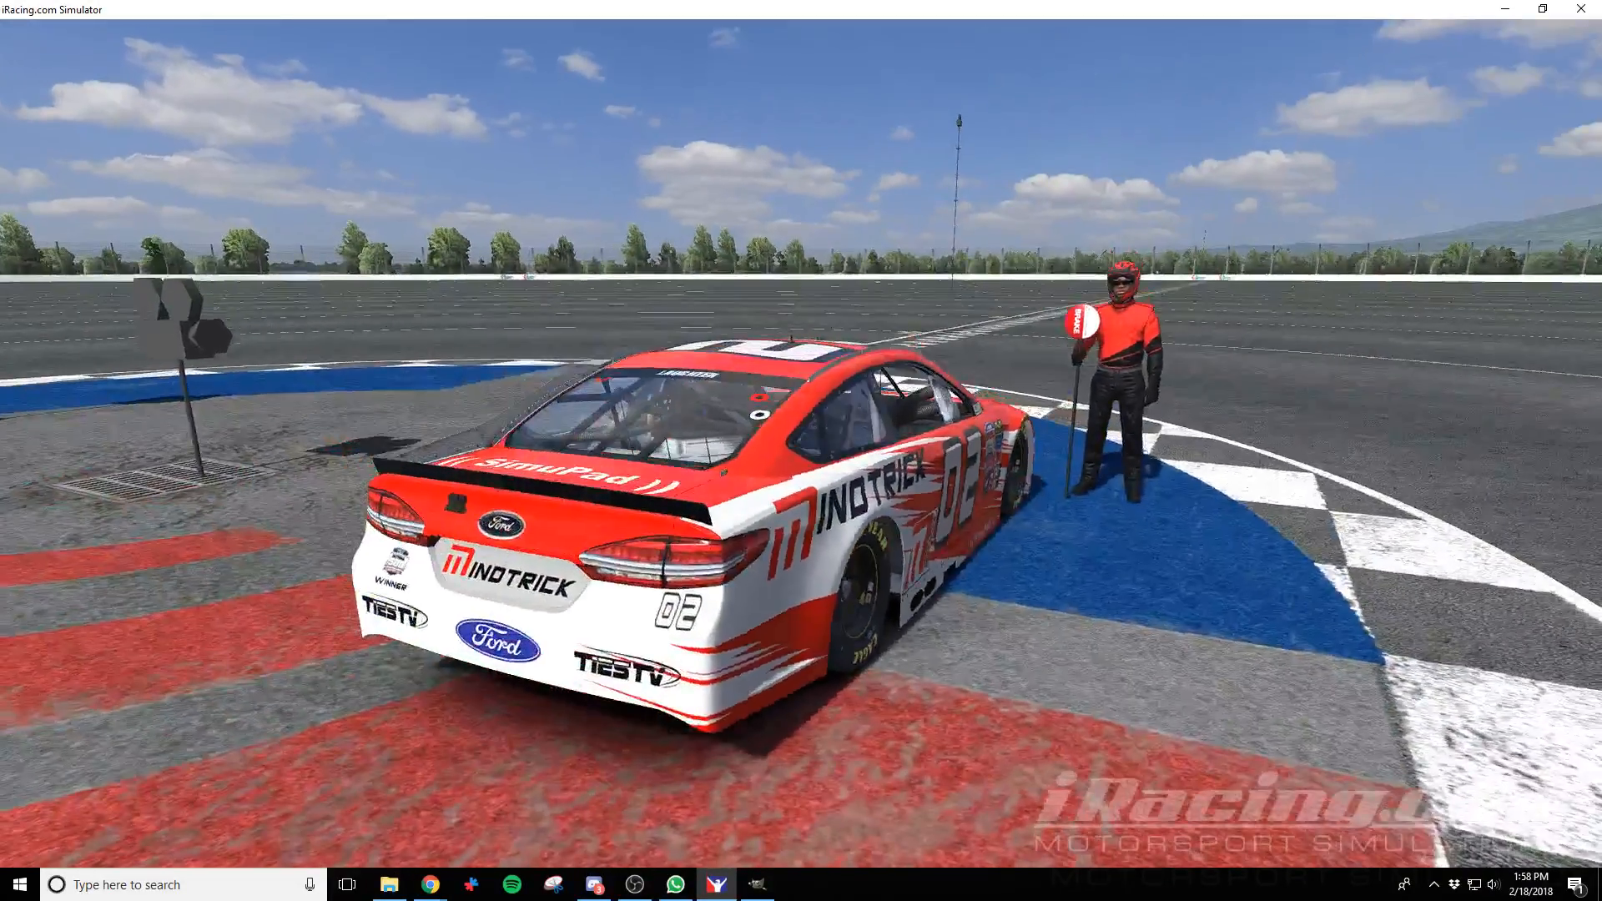
Move the camera around the reloaded Mindtrick car in iRacing, then return to GIMP
{"action": "scroll", "coordinate": [801, 443], "scroll_direction": "up", "scroll_amount": 3}
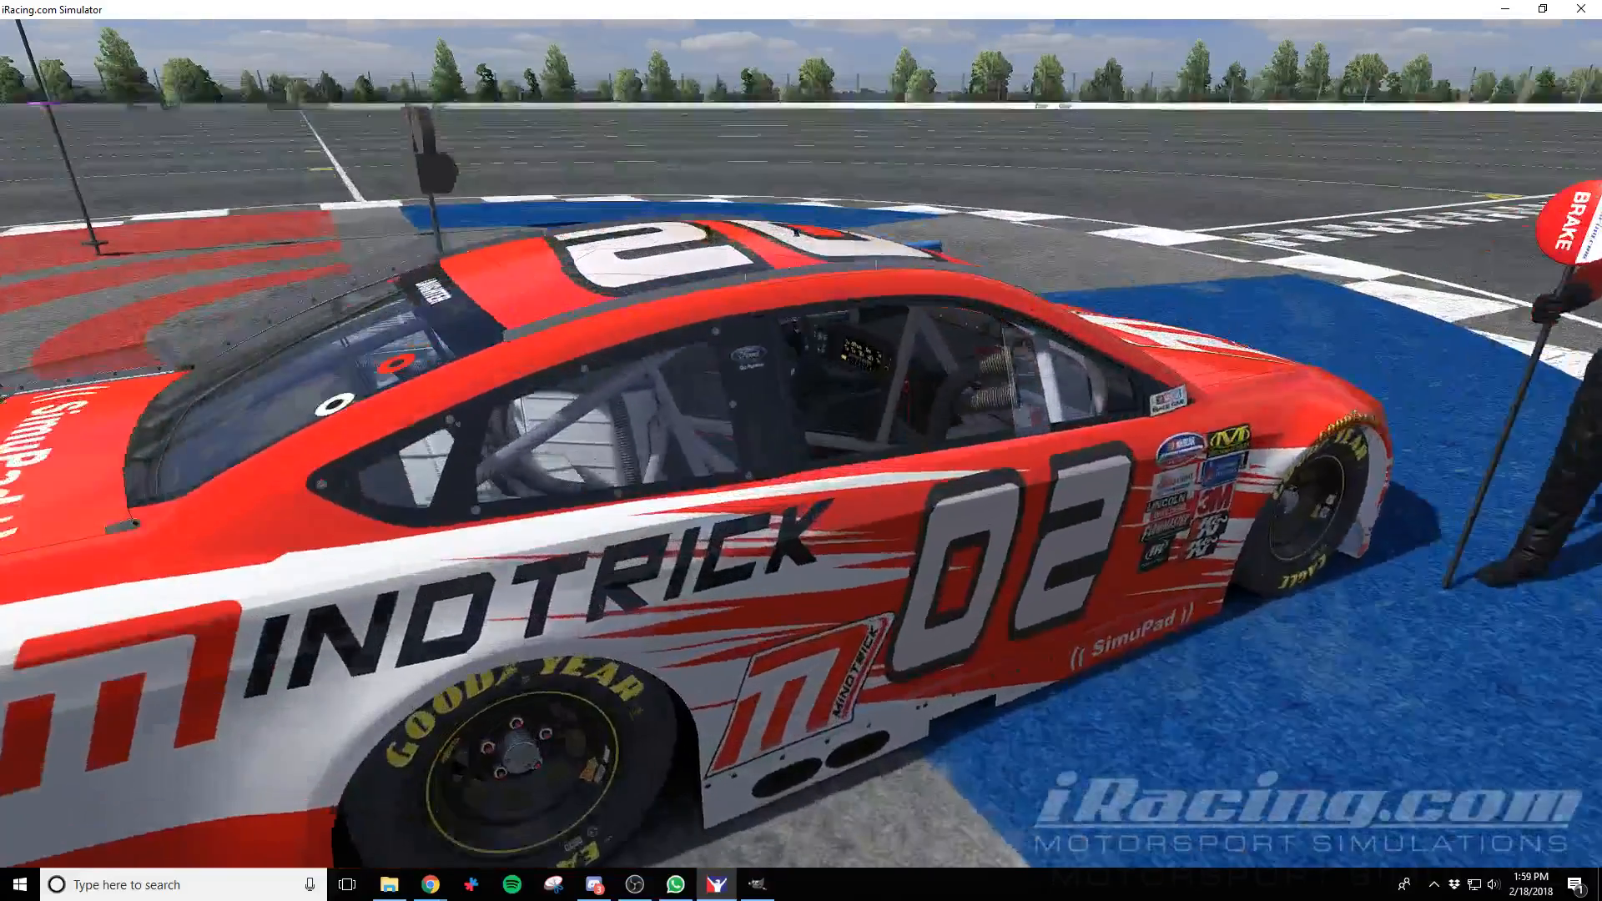
{"action": "scroll", "coordinate": [802, 443], "scroll_direction": "down", "scroll_amount": 5}
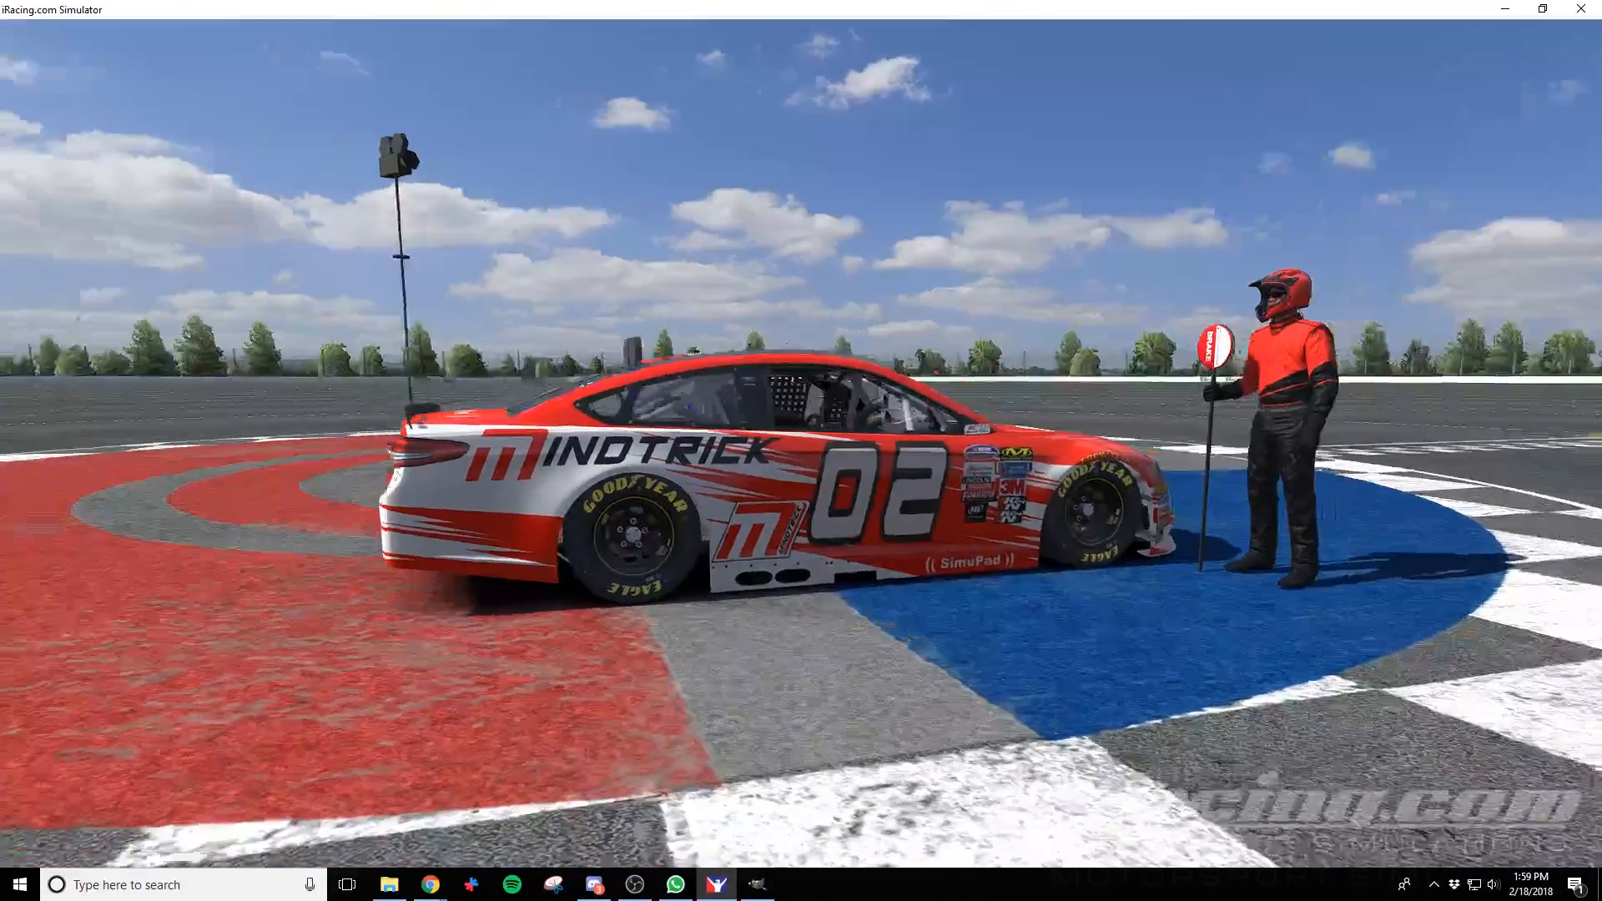
{"action": "key", "text": "alt+Tab"}
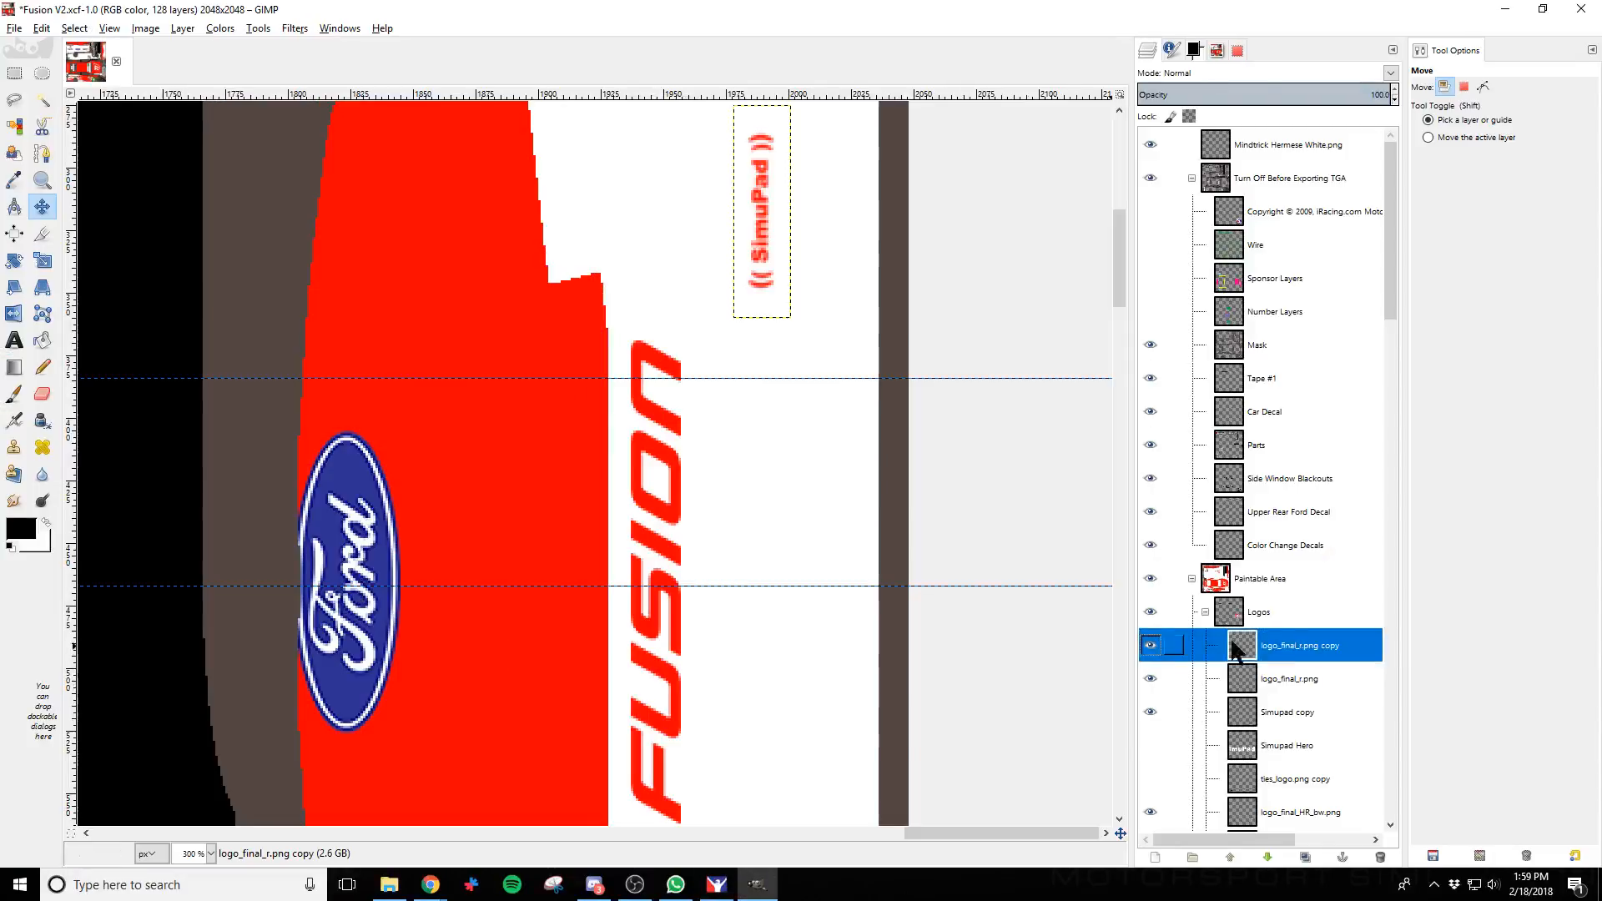
Collapse the Logos and Back Spears copy #2 groups and select the Right Side Upper & front layer
{"action": "left_click", "coordinate": [1205, 612]}
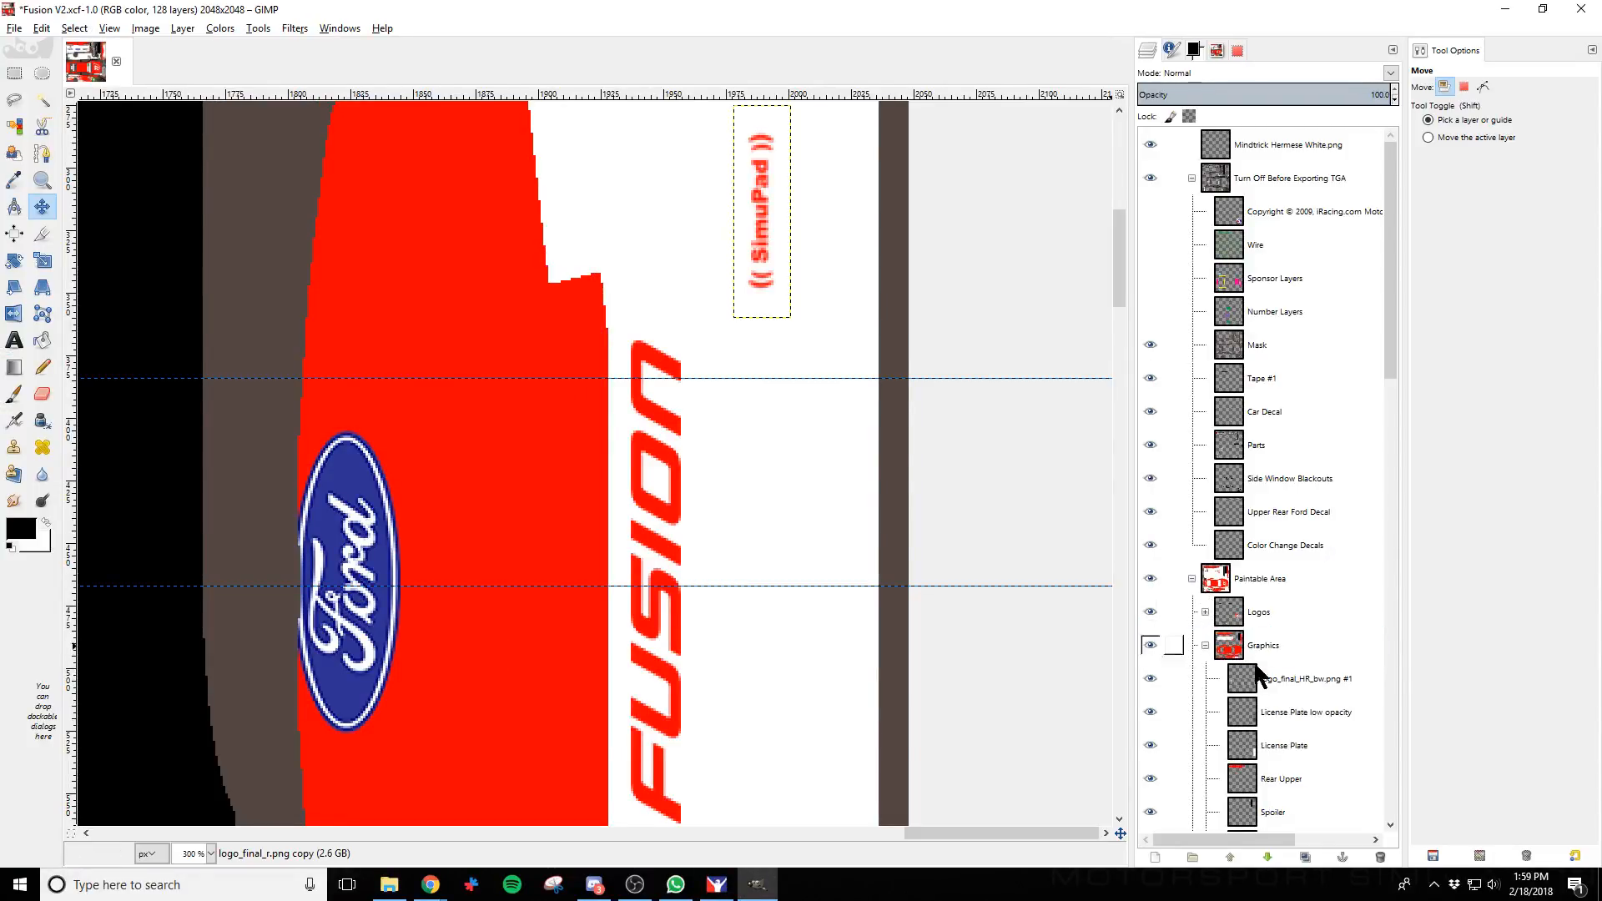
{"action": "scroll", "coordinate": [1259, 660], "scroll_direction": "down", "scroll_amount": 5}
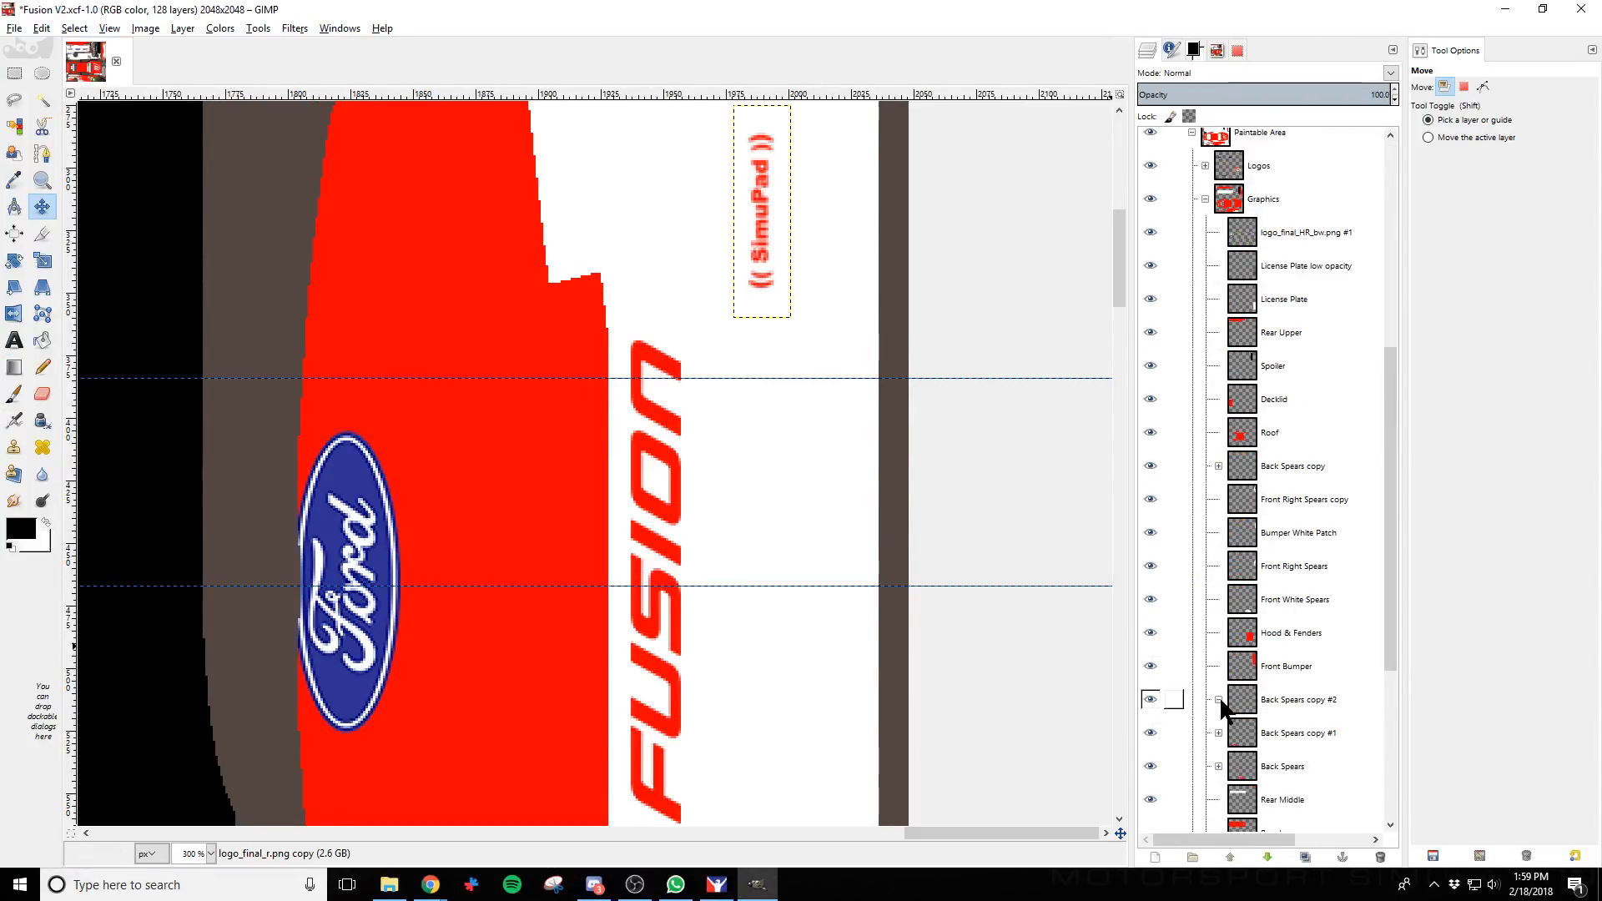
{"action": "left_click", "coordinate": [1219, 699]}
{"action": "left_click", "coordinate": [1310, 549]}
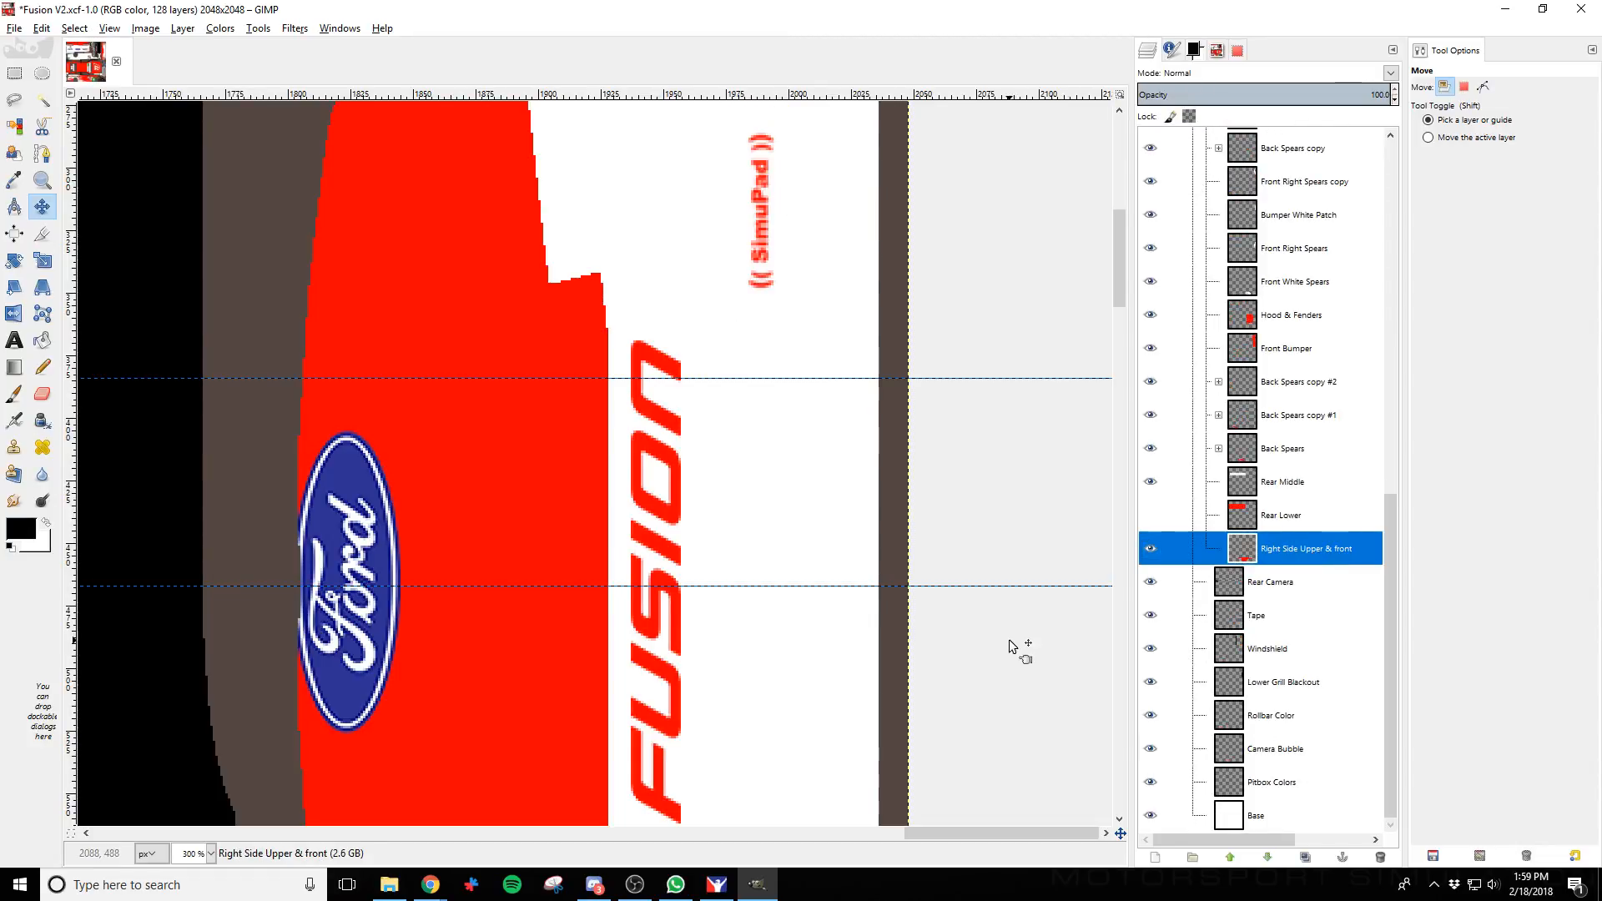
Compare the car in iRacing and pan across the right-side sponsor panel artwork in GIMP
{"action": "key", "text": "alt+Tab"}
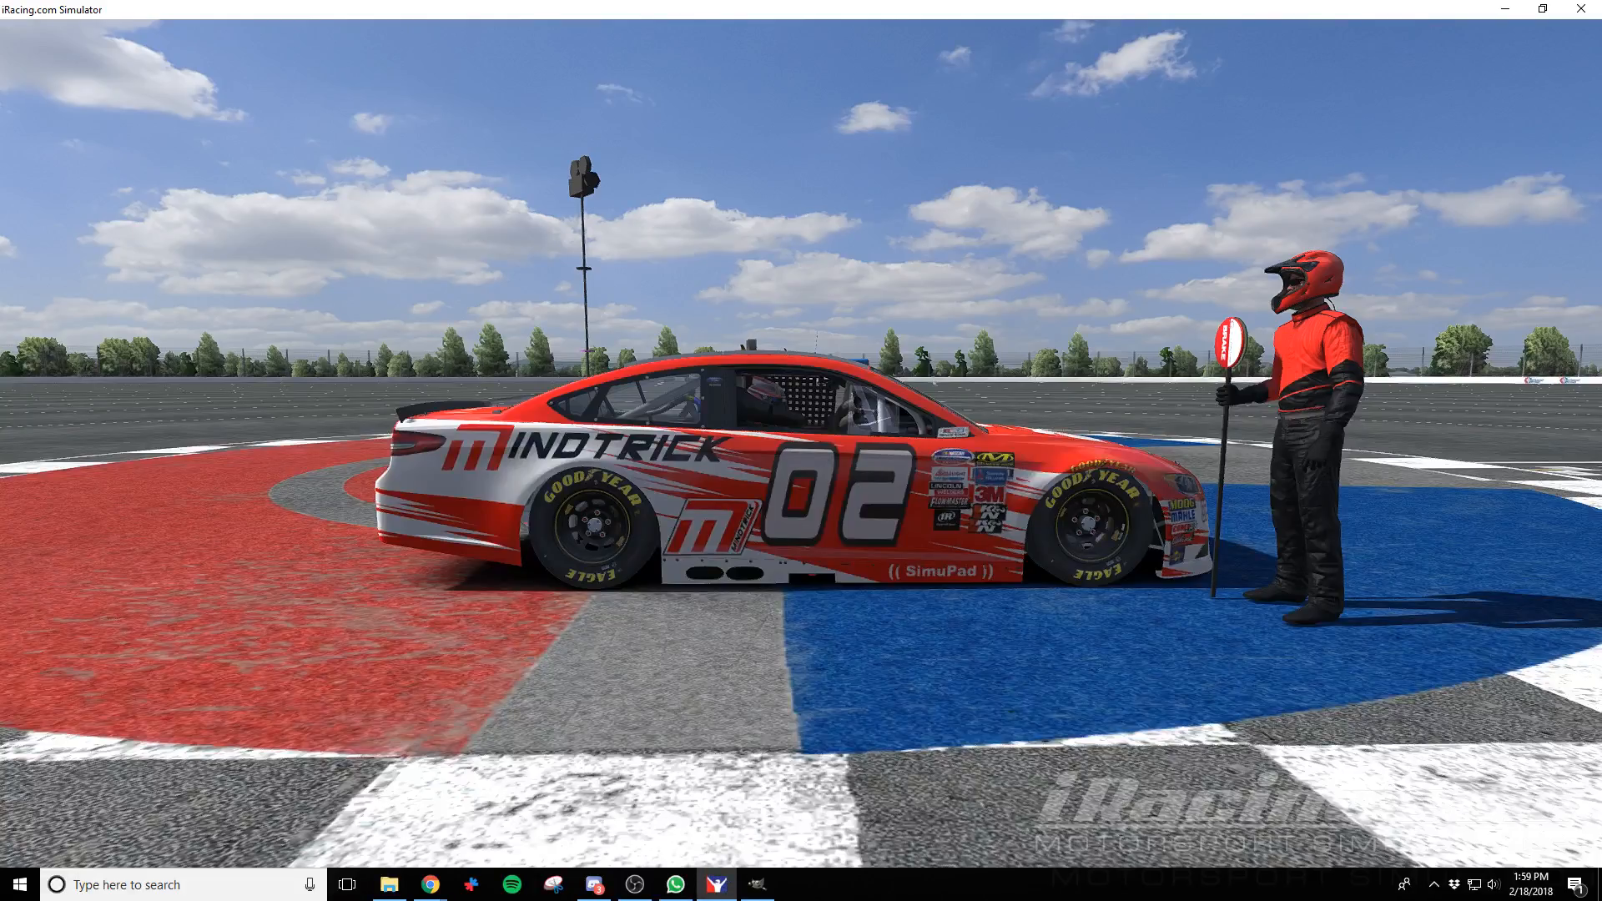
{"action": "key", "text": "alt+Tab"}
{"action": "scroll", "coordinate": [1033, 608], "scroll_direction": "down", "scroll_amount": 7}
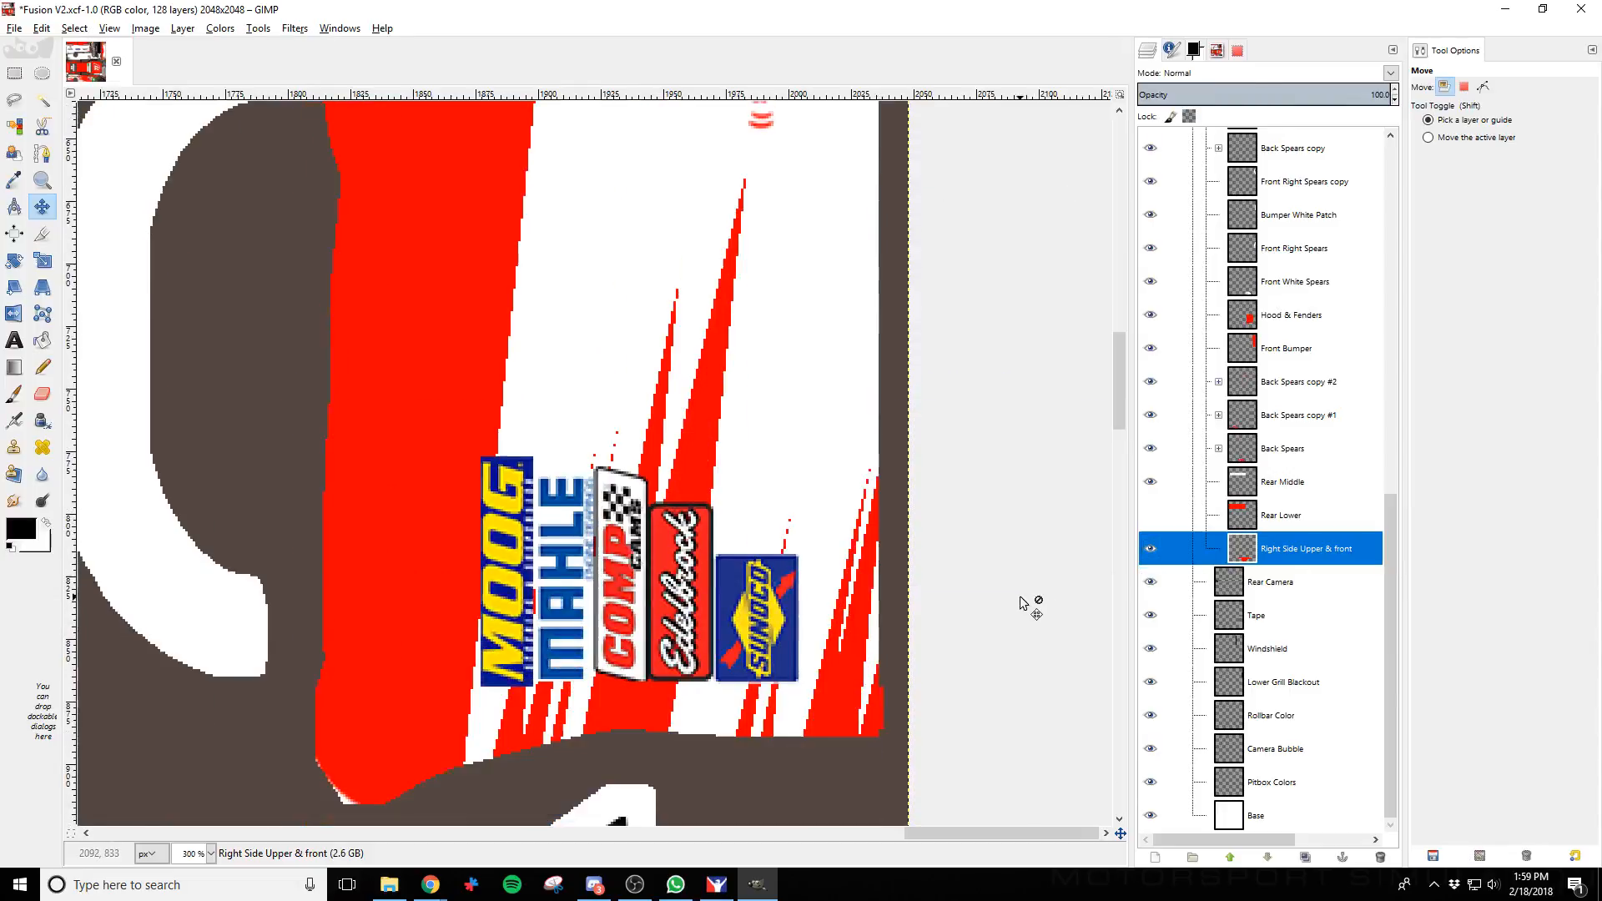
{"action": "scroll", "coordinate": [841, 683], "scroll_direction": "down", "scroll_amount": 5}
{"action": "left_click_drag", "start_coordinate": [934, 832], "coordinate": [480, 833]}
{"action": "scroll", "coordinate": [677, 636], "scroll_direction": "down", "scroll_amount": 3, "text": "ctrl"}
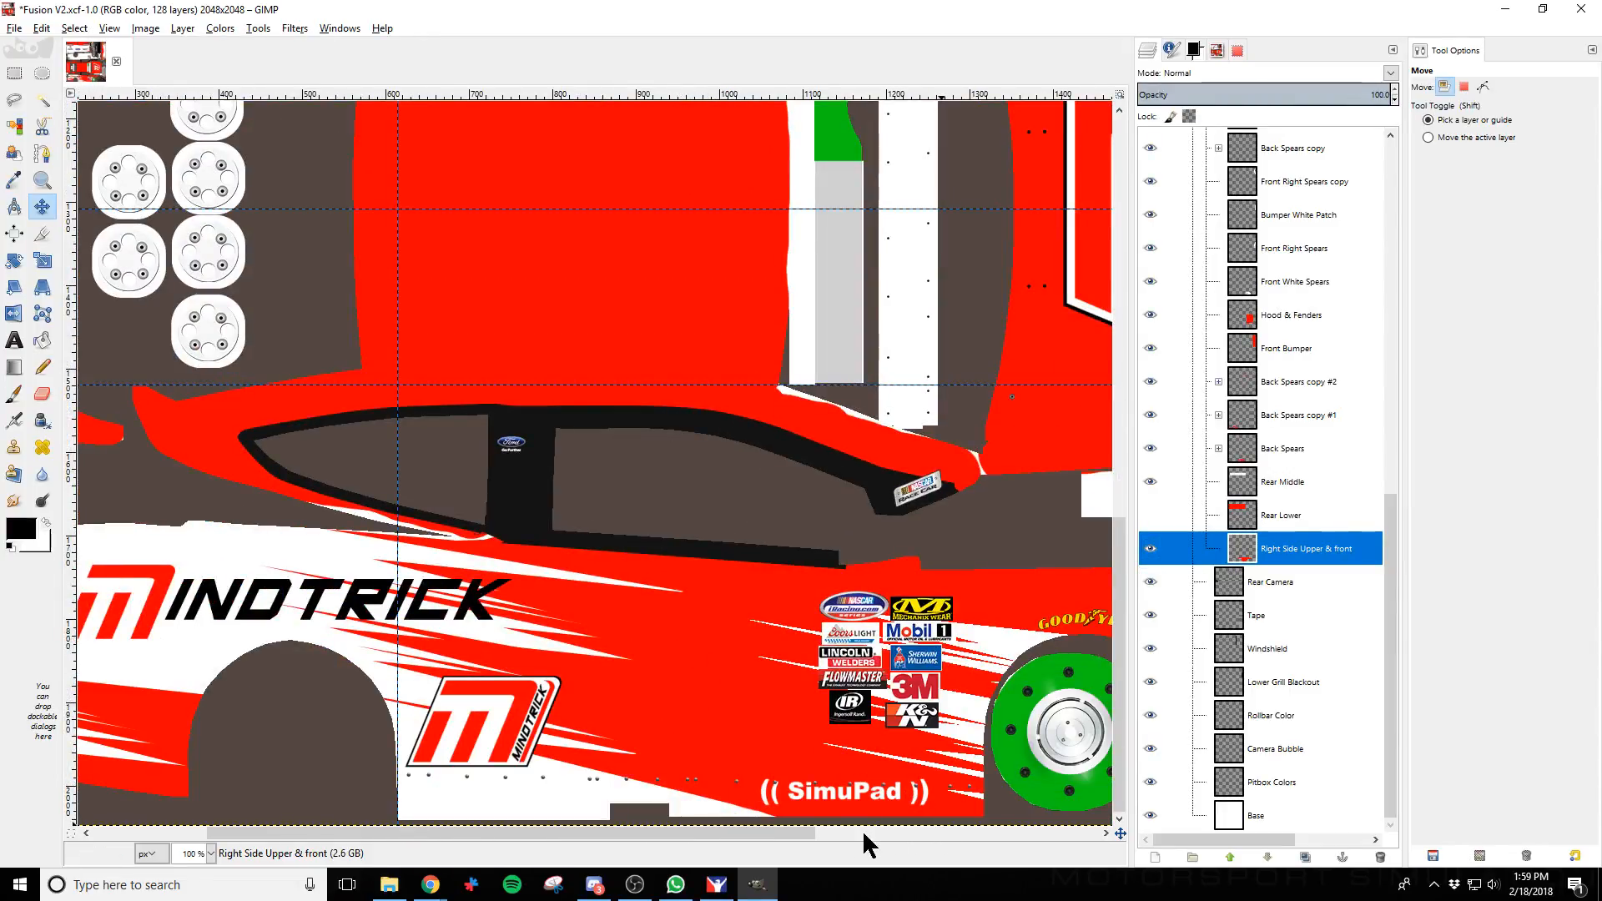
{"action": "scroll", "coordinate": [867, 834], "scroll_direction": "right", "scroll_amount": 5}
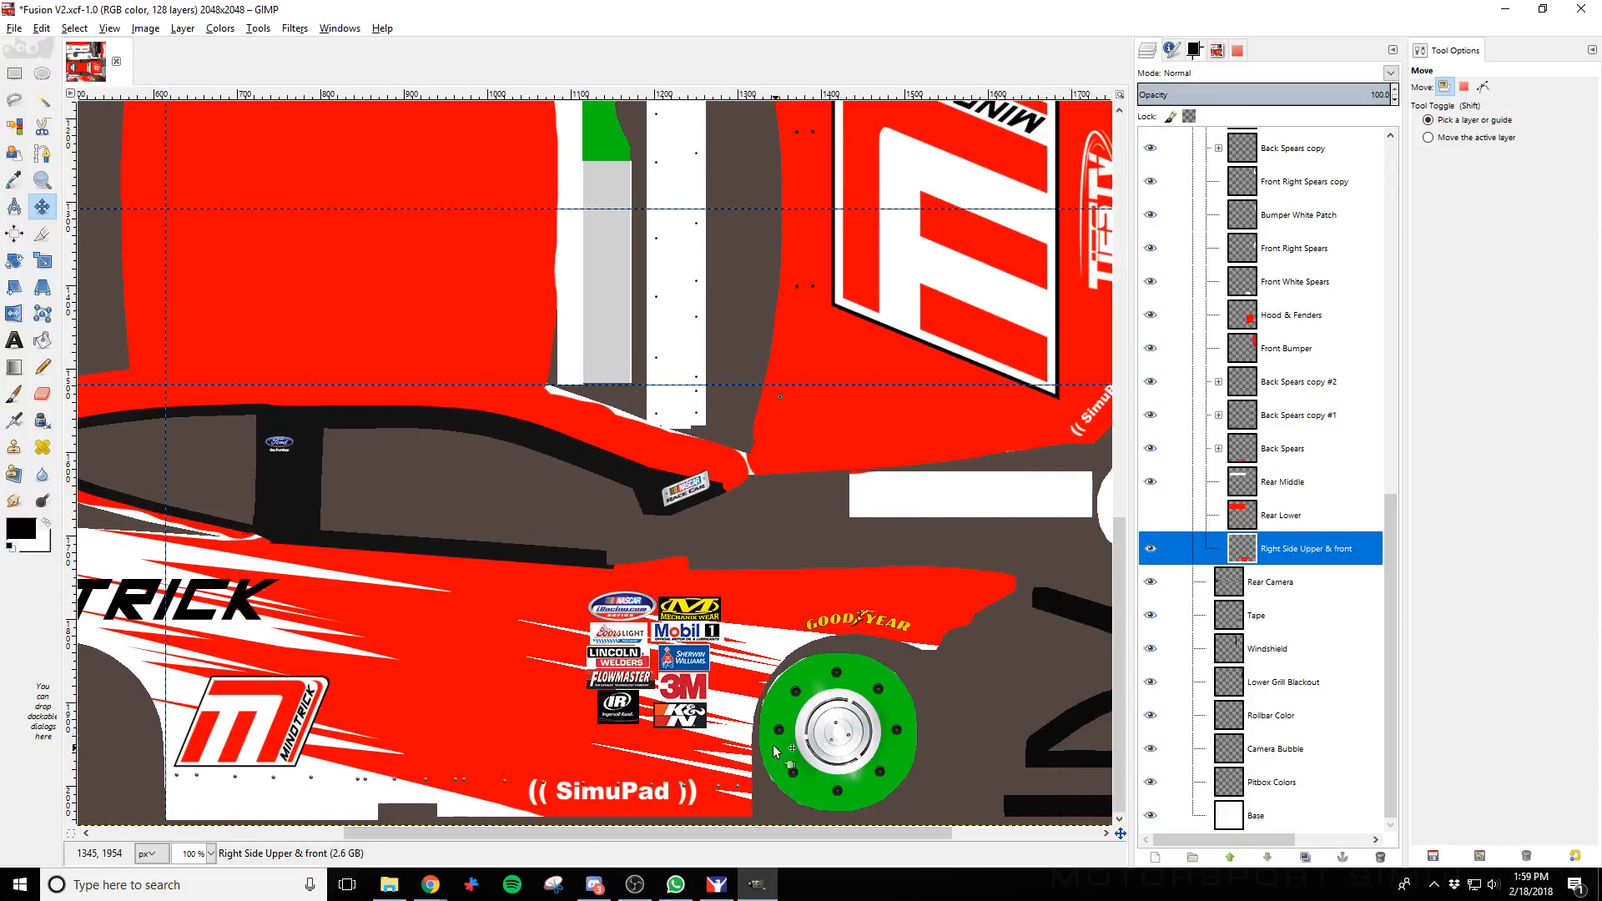
{"action": "scroll", "coordinate": [774, 748], "scroll_direction": "up", "scroll_amount": 2, "text": "ctrl"}
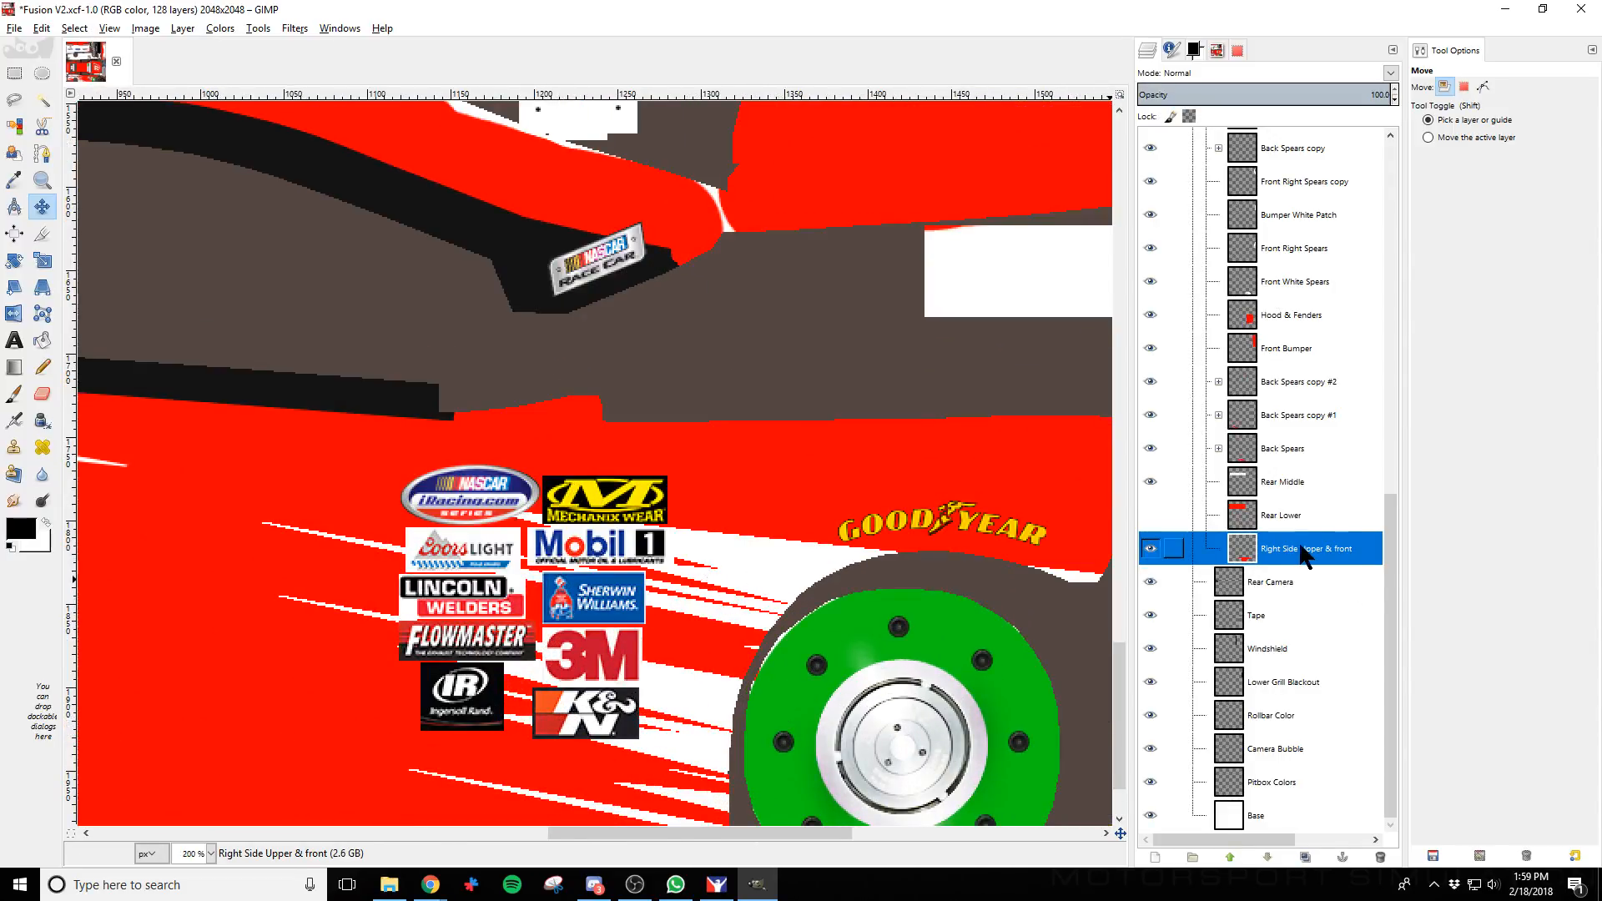
{"action": "key", "text": "alt+Tab"}
{"action": "key", "text": "alt+Tab"}
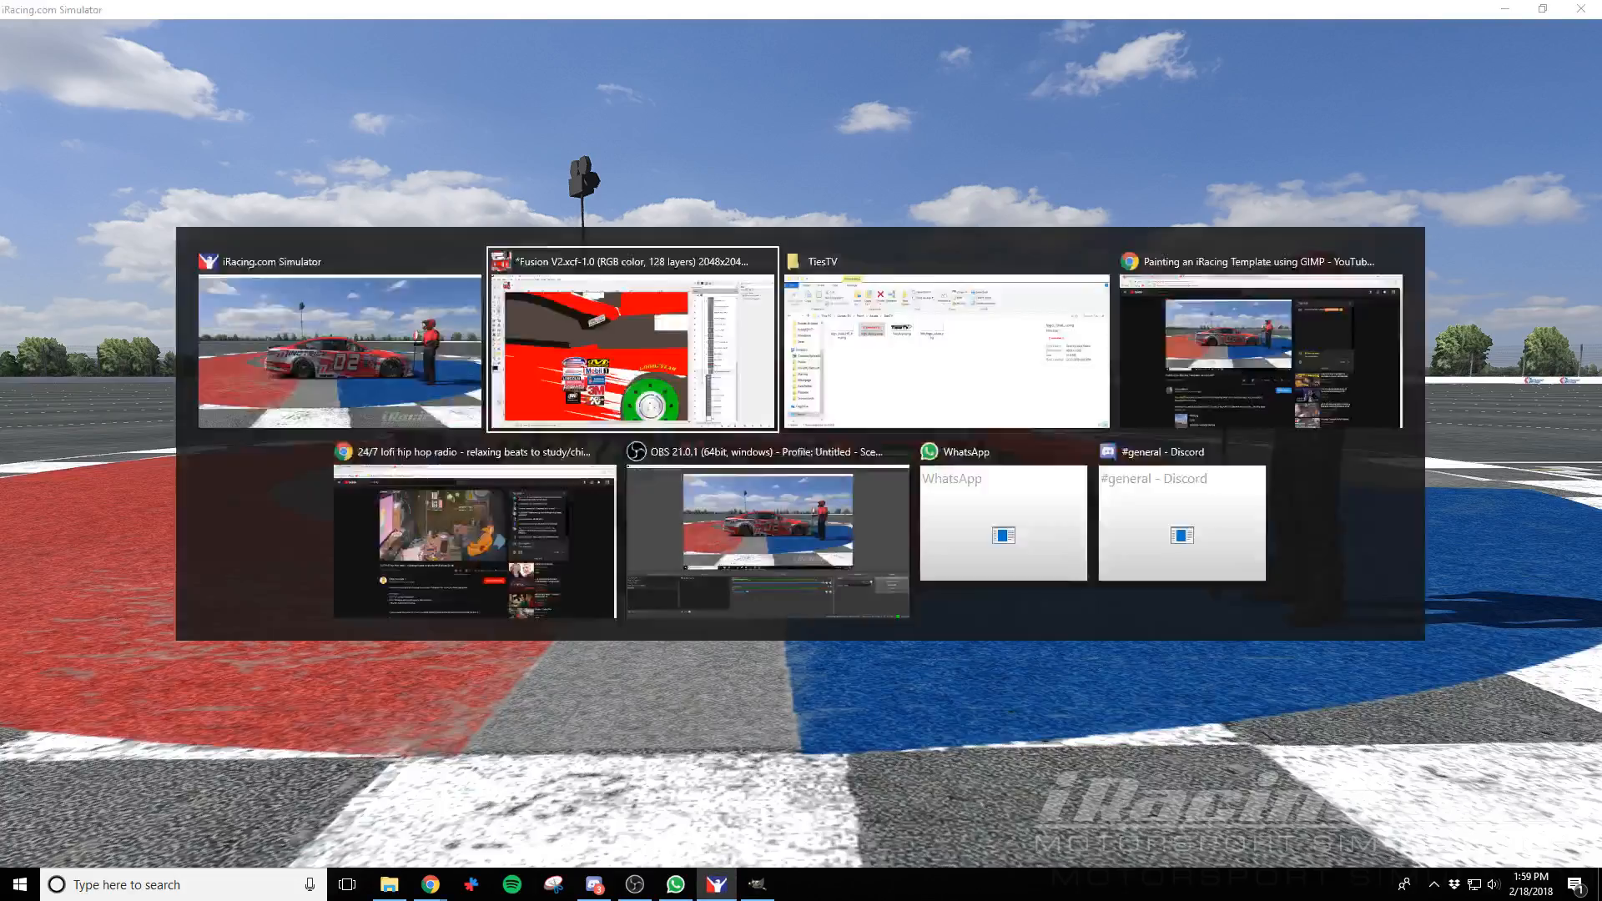
Check the Right Side Upper & front layer's visibility, then duplicate it
{"action": "left_click", "coordinate": [1151, 550]}
{"action": "left_click", "coordinate": [1152, 550]}
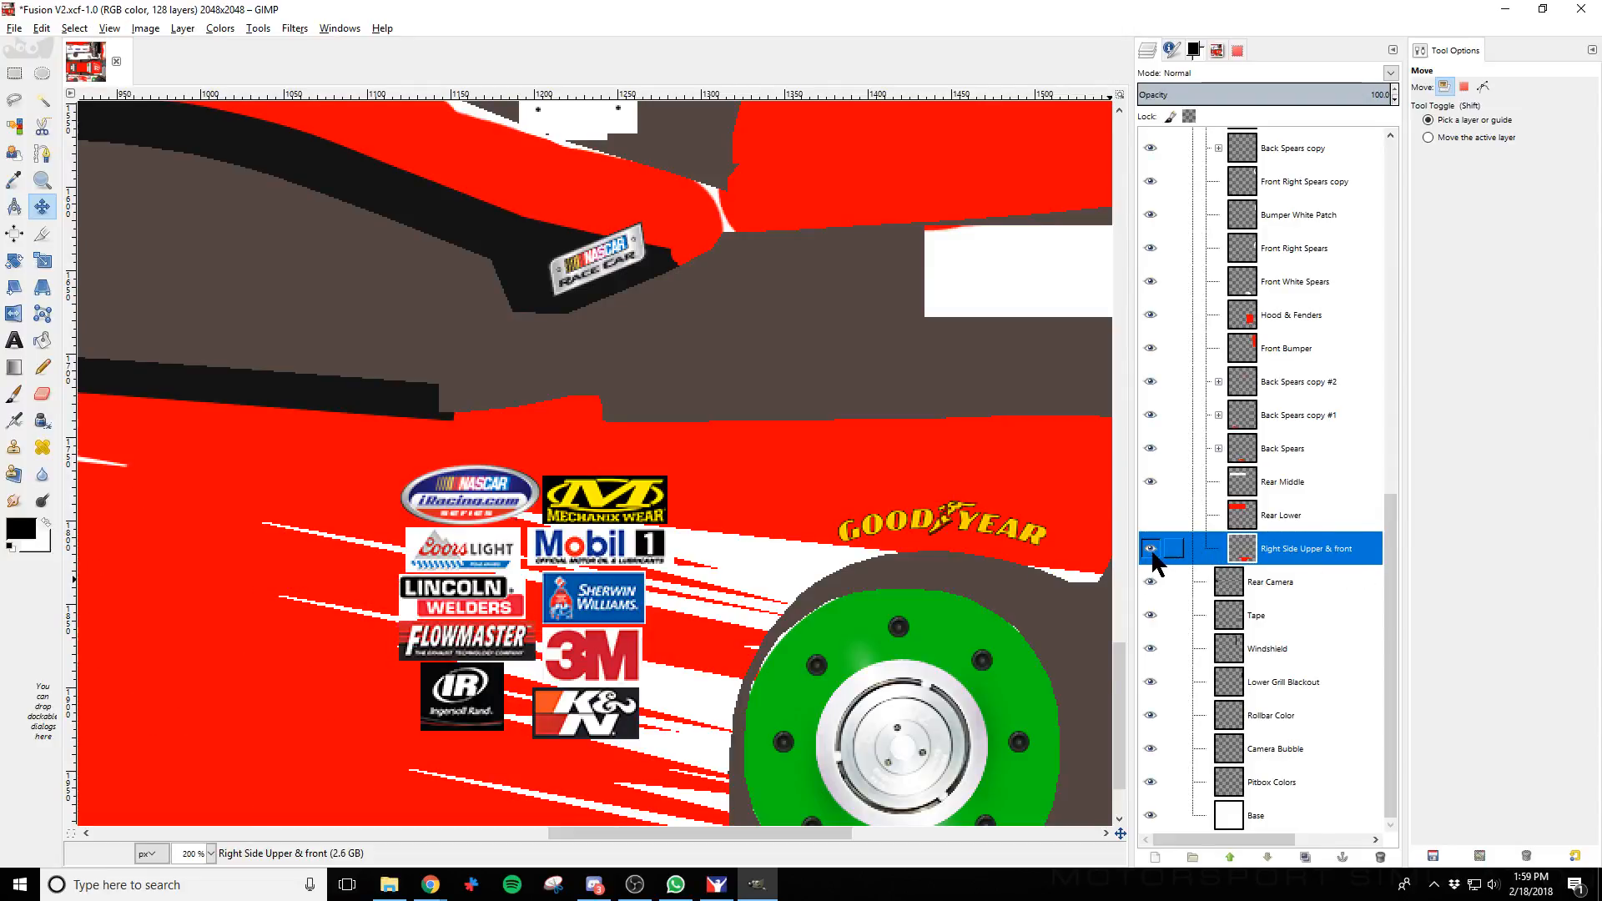
{"action": "left_click", "coordinate": [1151, 551]}
{"action": "left_click", "coordinate": [1151, 551]}
{"action": "right_click", "coordinate": [1310, 553]}
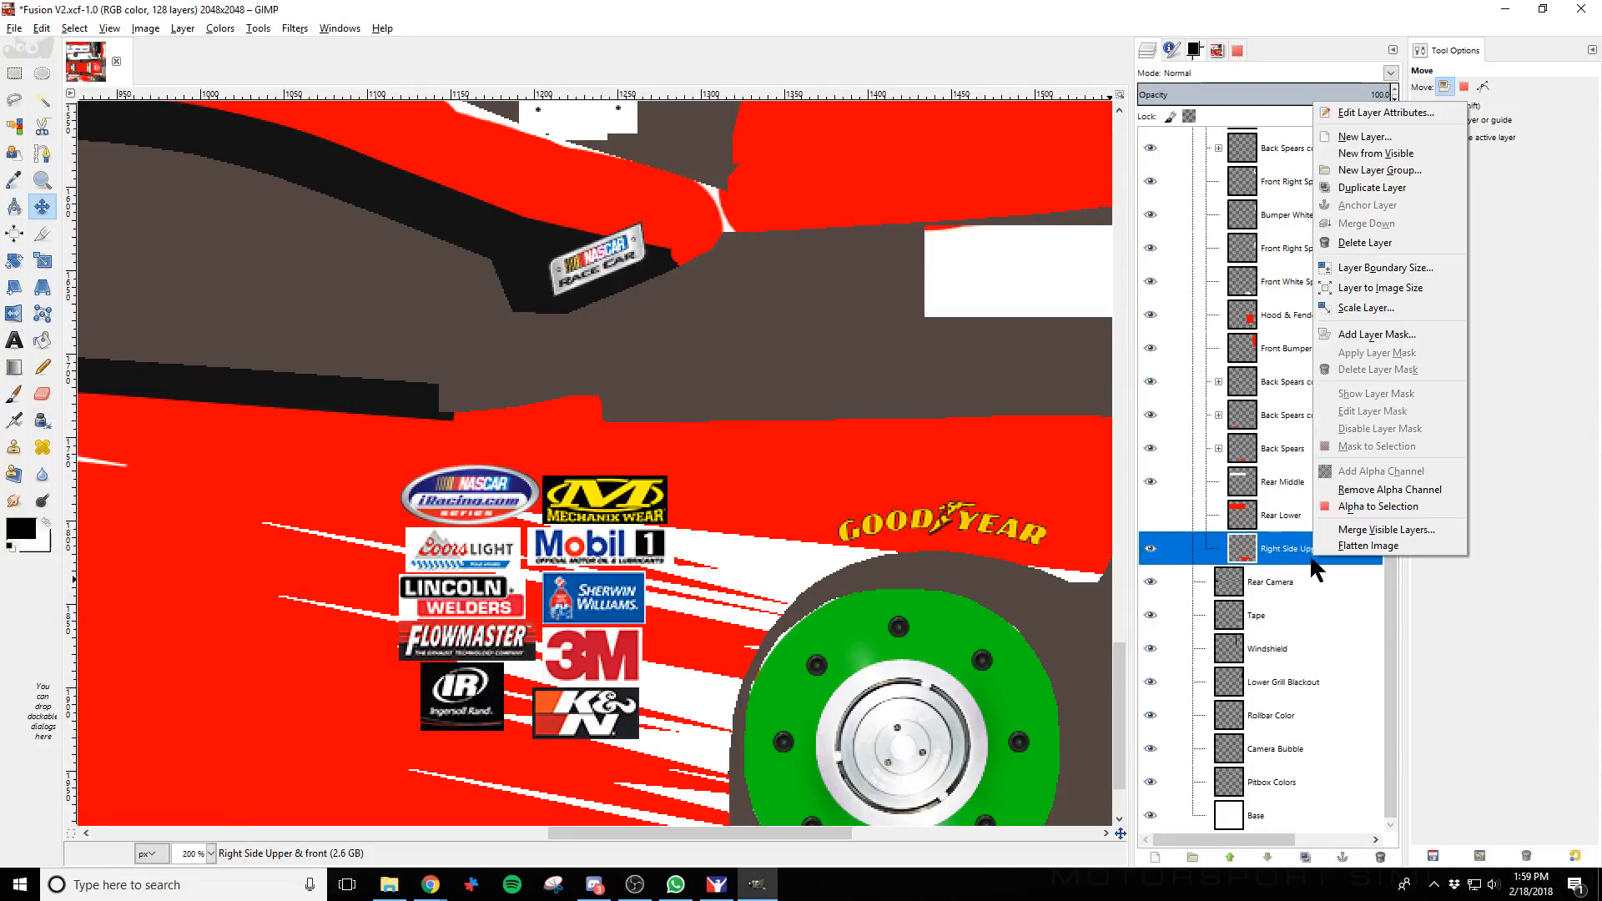
{"action": "left_click", "coordinate": [1387, 179]}
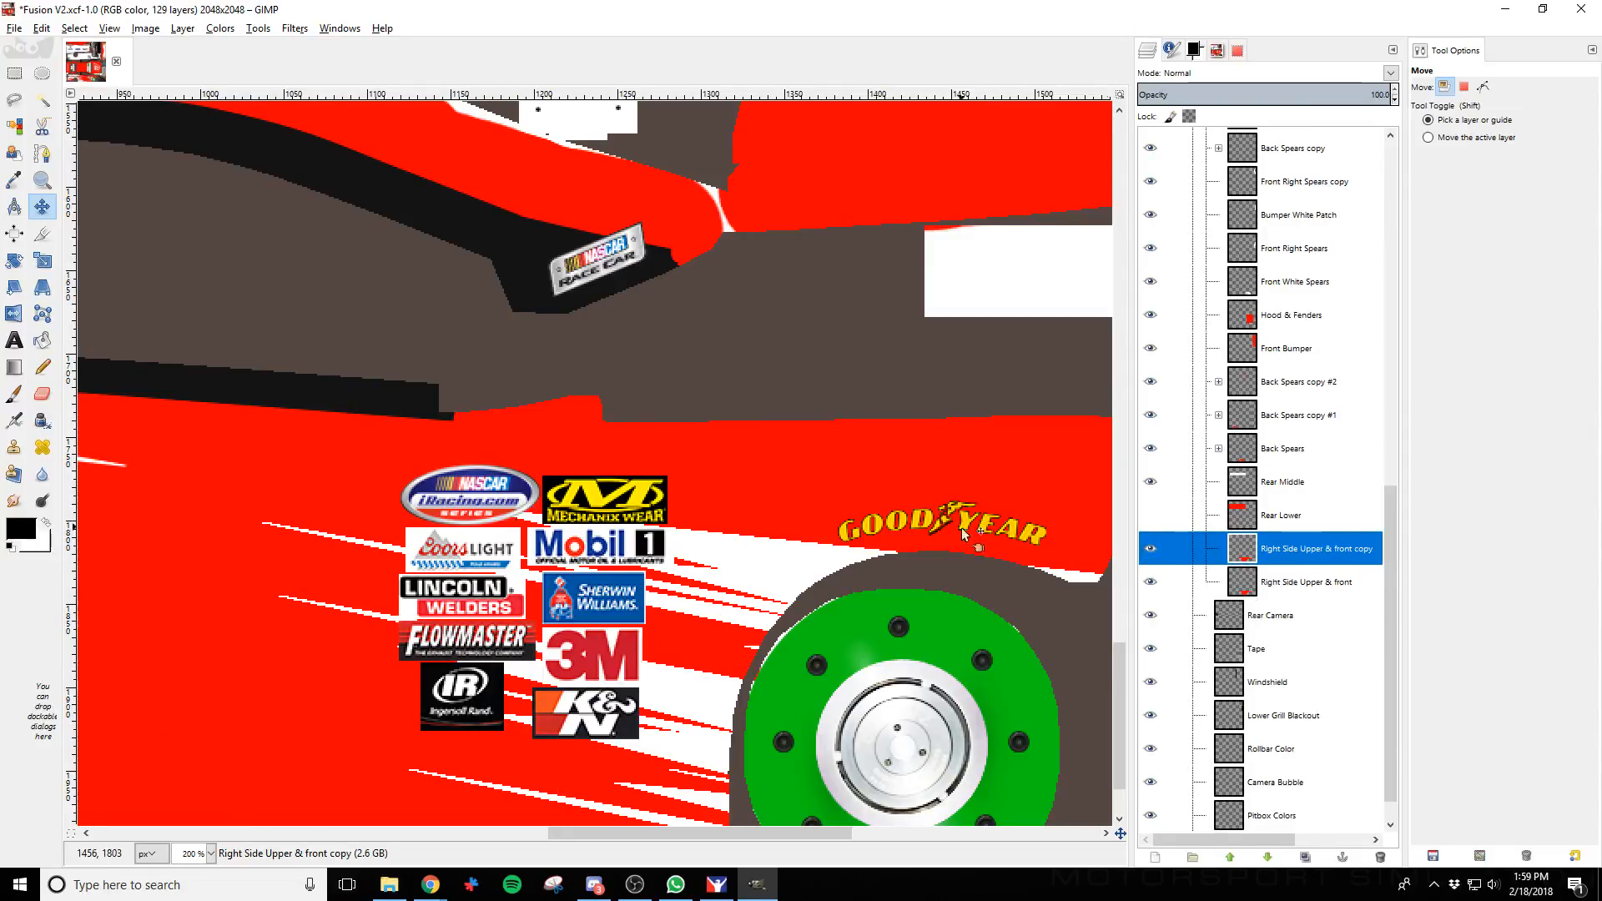
Flip the copied right-side panel vertically and shift it down toward the left-side area
{"action": "left_click", "coordinate": [14, 314]}
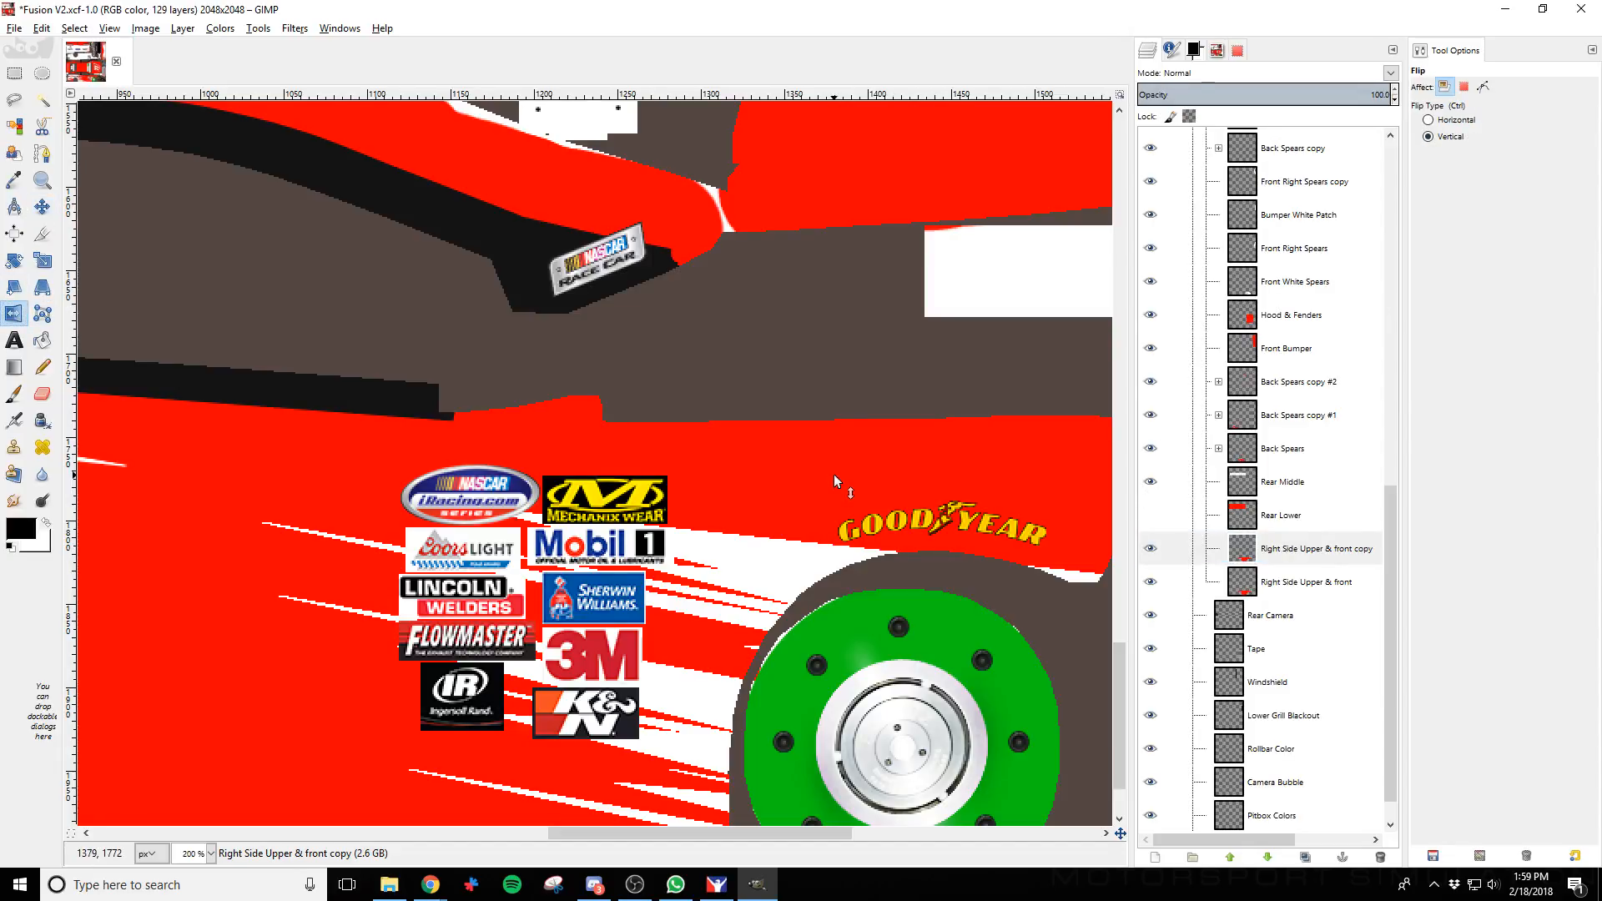
{"action": "scroll", "coordinate": [814, 607], "scroll_direction": "down", "scroll_amount": 3}
{"action": "scroll", "coordinate": [828, 609], "scroll_direction": "up", "scroll_amount": 5}
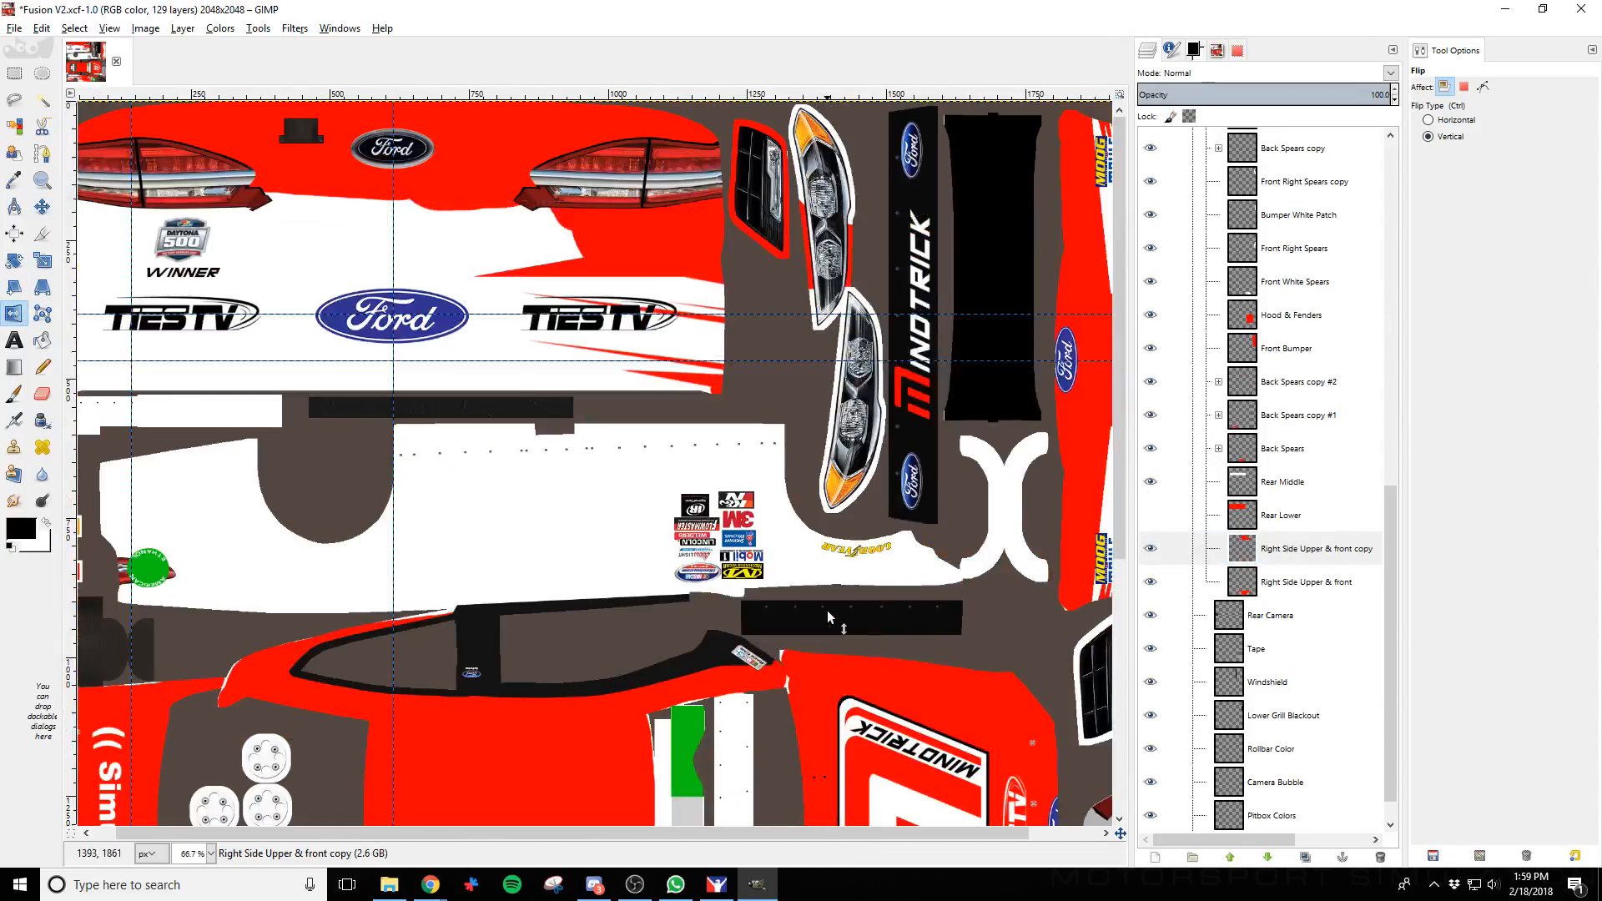
{"action": "left_click", "coordinate": [42, 206]}
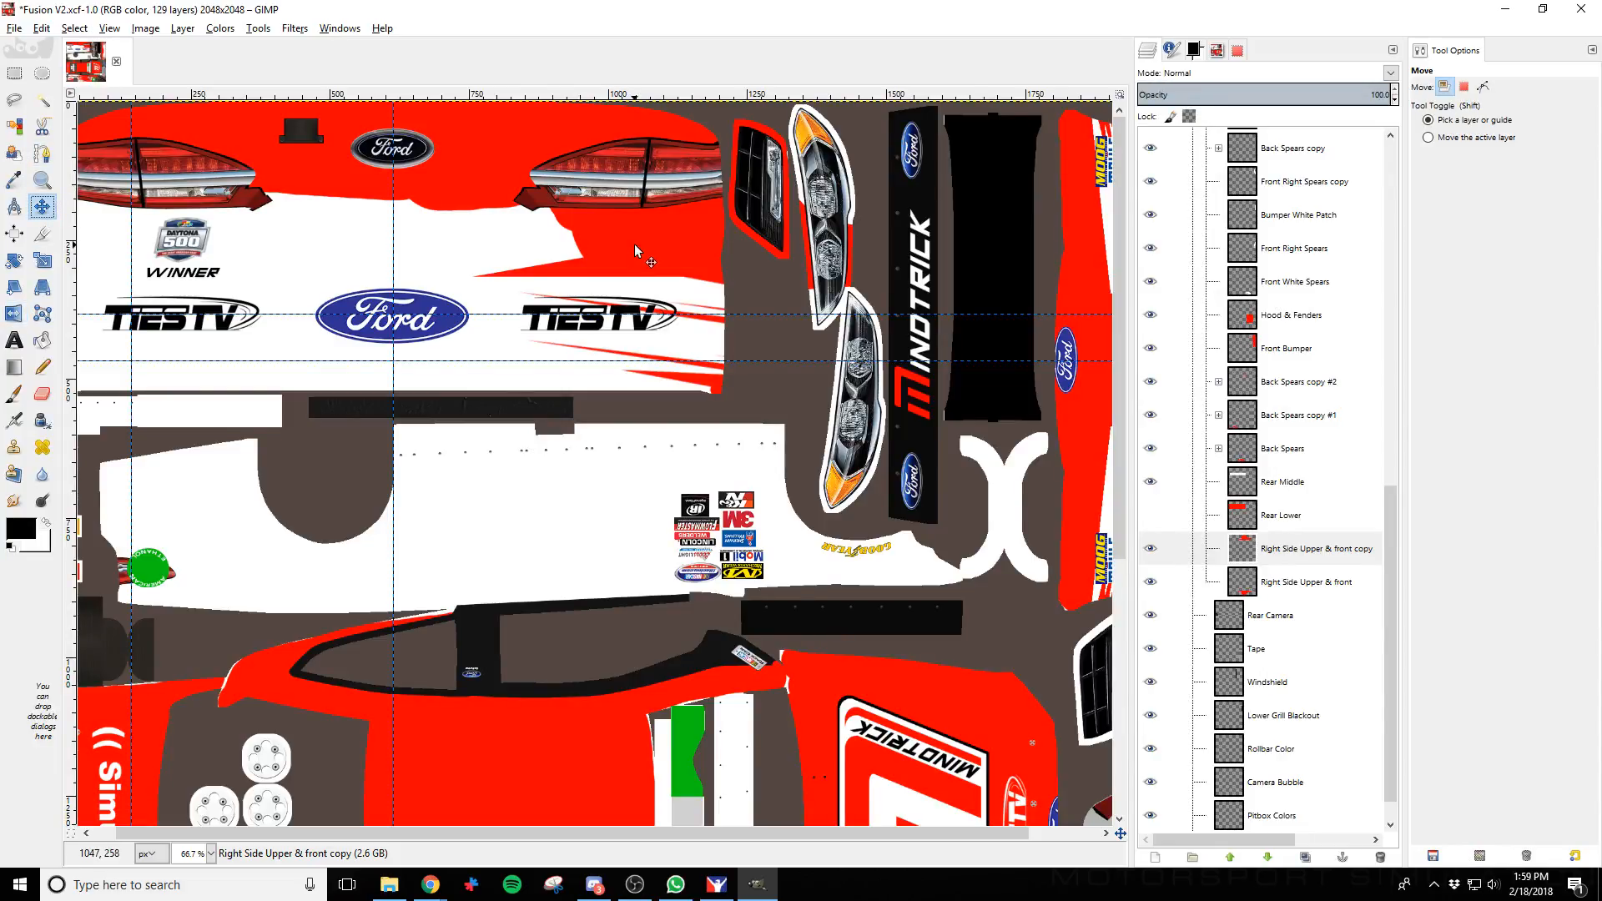
{"action": "key", "text": "shift+Down"}
{"action": "key", "text": "shift+Down"}
{"action": "key", "text": "shift+Down"}
{"action": "key", "text": "shift+Down"}
{"action": "key", "text": "shift+Down"}
{"action": "key", "text": "shift+Down"}
{"action": "key", "text": "shift+Down"}
{"action": "key", "text": "shift+Down"}
{"action": "key", "text": "shift+Down"}
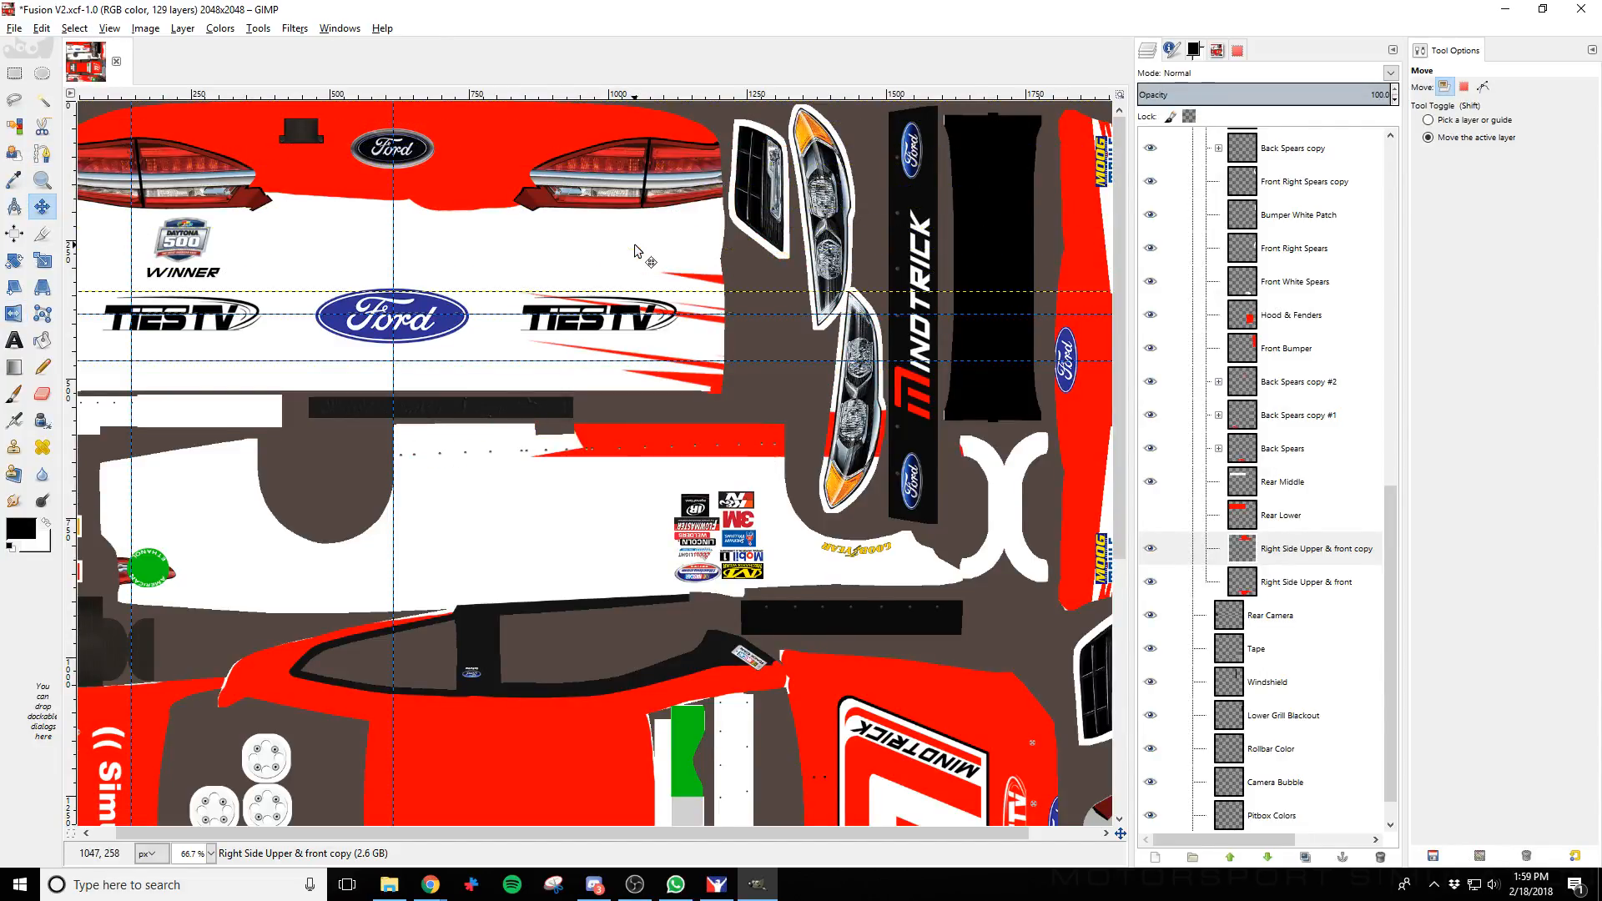
{"action": "key", "text": "shift+Down"}
{"action": "key", "text": "shift+Down"}
{"action": "key", "text": "shift+Down"}
{"action": "key", "text": "shift+Down"}
{"action": "key", "text": "shift+Down"}
{"action": "key", "text": "shift+Down"}
{"action": "key", "text": "shift+Down"}
{"action": "key", "text": "shift+Down"}
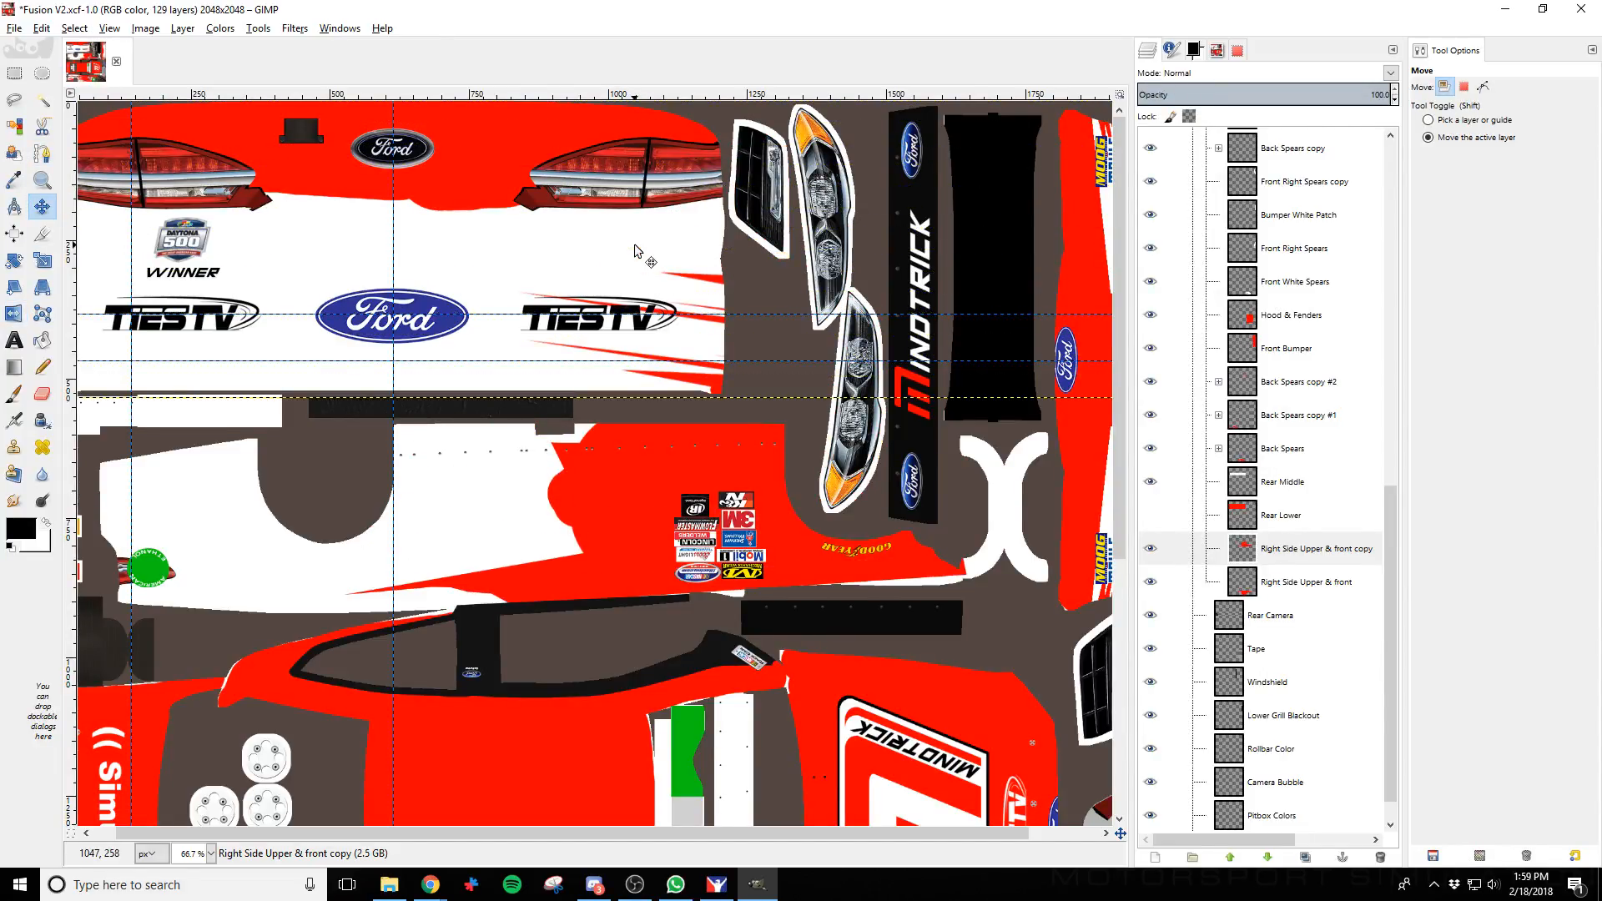
{"action": "key", "text": "shift+Down"}
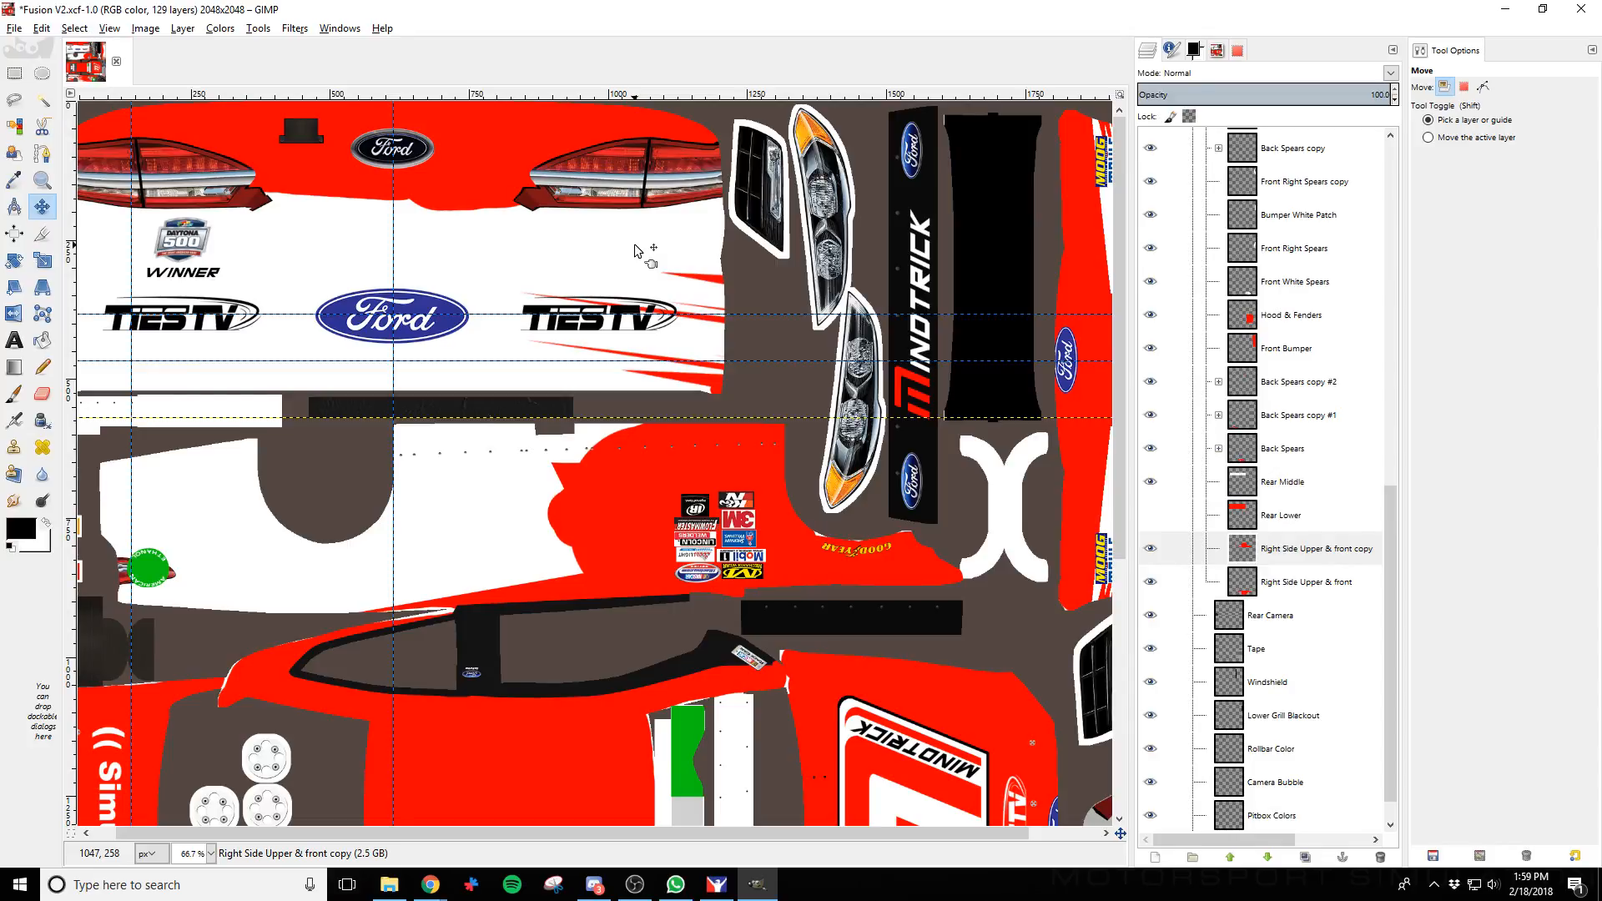
{"action": "scroll", "coordinate": [556, 669], "scroll_direction": "down", "scroll_amount": 5}
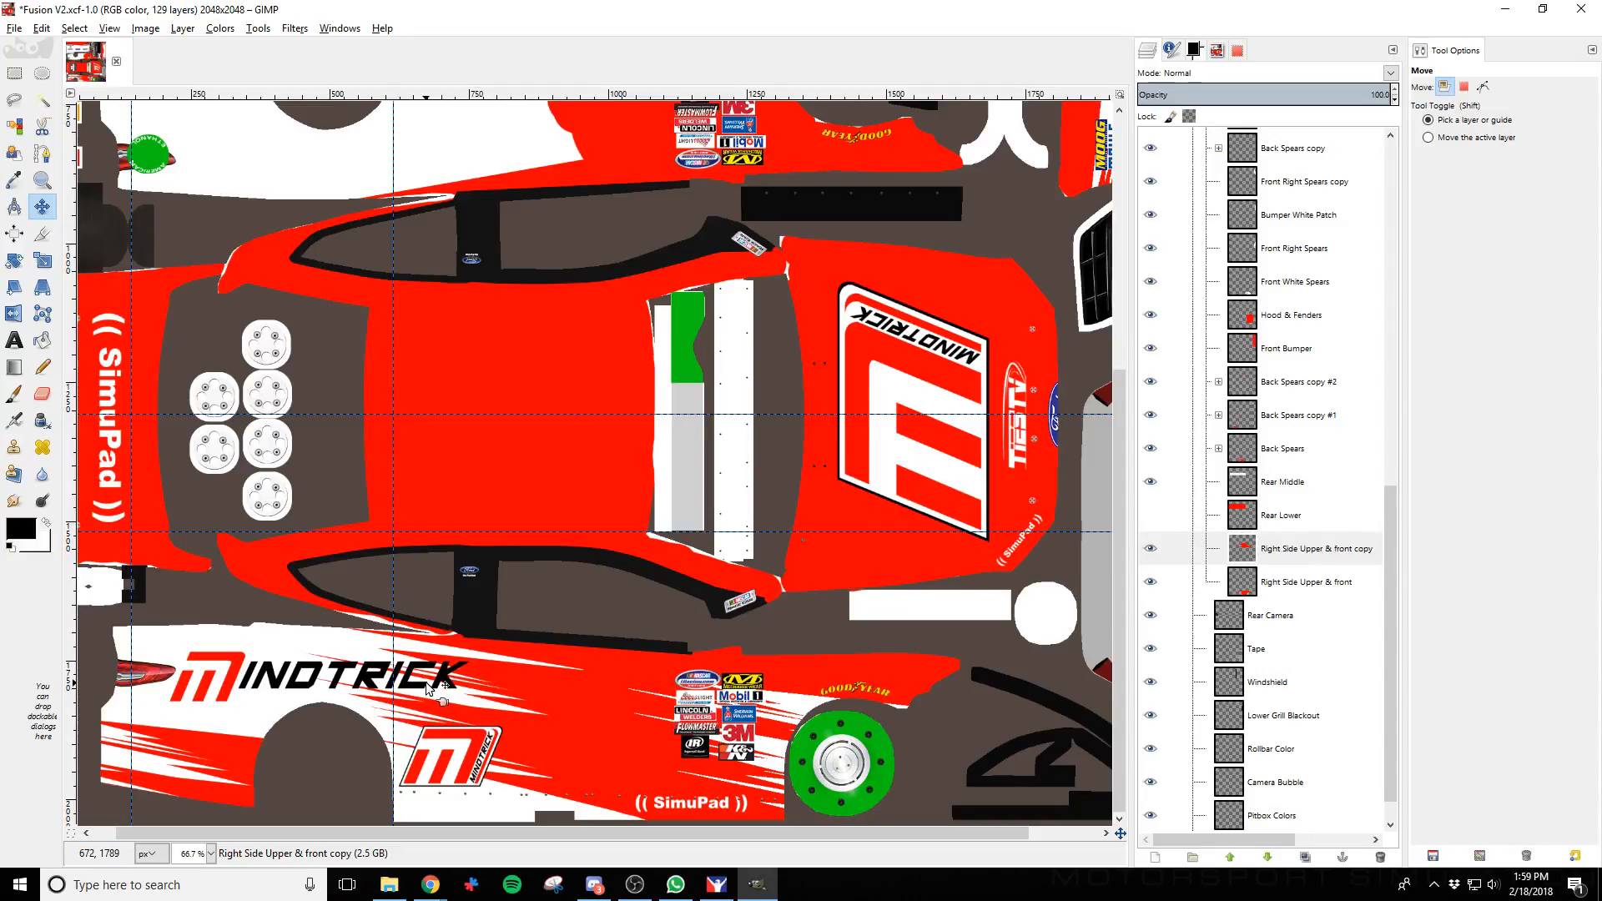
{"action": "scroll", "coordinate": [807, 713], "scroll_direction": "up", "scroll_amount": 5}
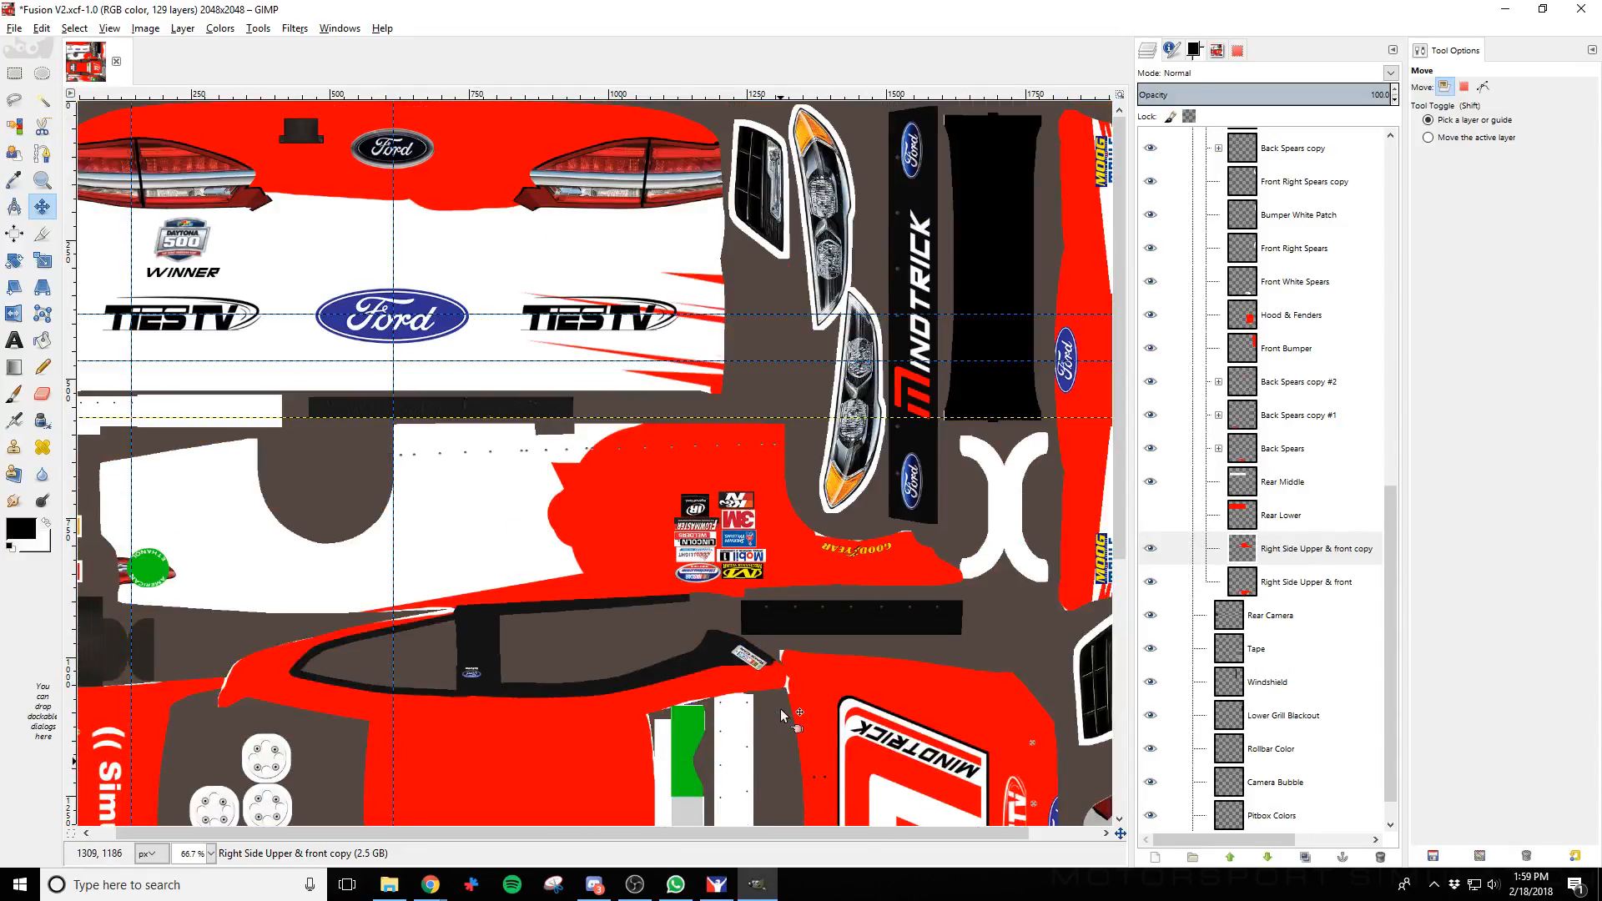
{"action": "scroll", "coordinate": [783, 714], "scroll_direction": "down", "scroll_amount": 4}
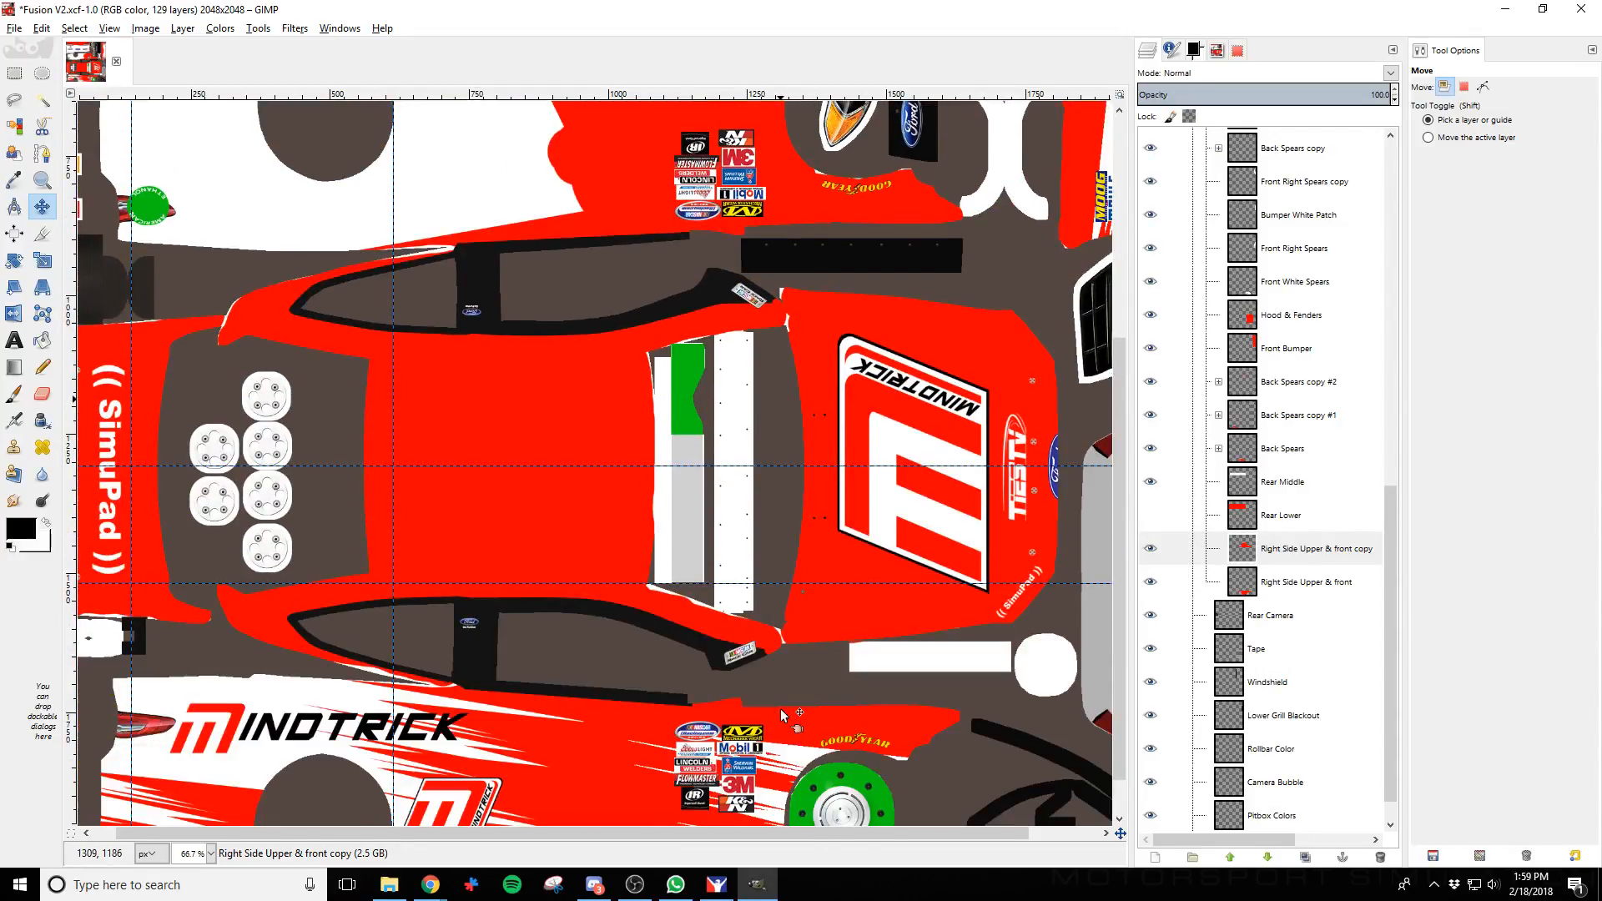
{"action": "scroll", "coordinate": [1260, 325], "scroll_direction": "up", "scroll_amount": 10}
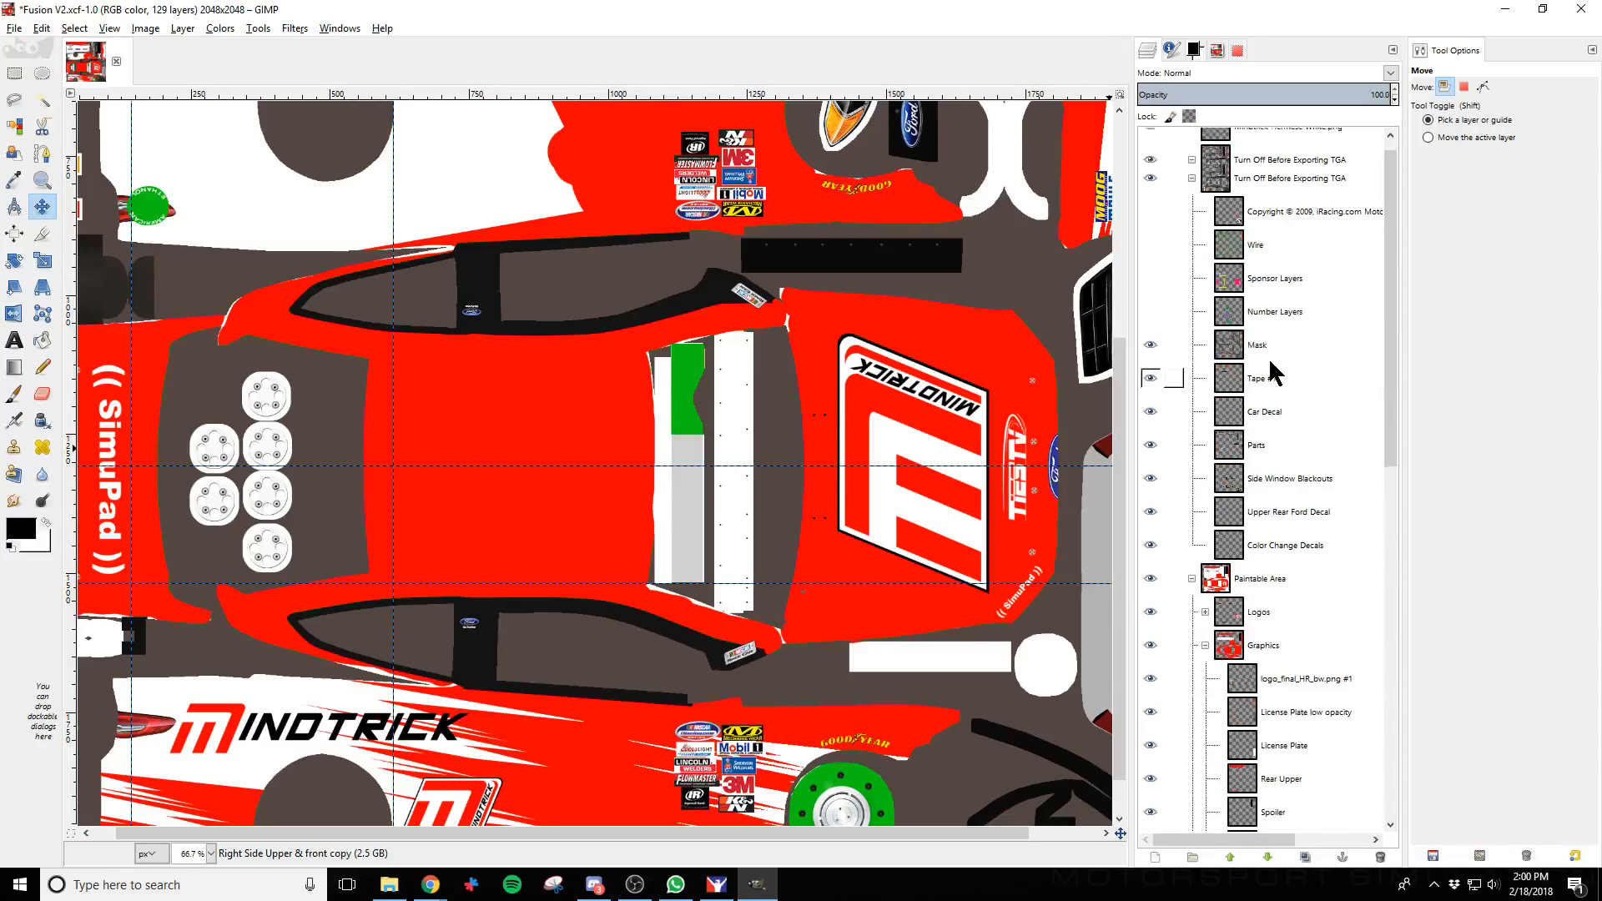
Show the Wire overlay and toggle the original right-side layer to compare placement
{"action": "left_click", "coordinate": [1151, 245]}
{"action": "scroll", "coordinate": [825, 691], "scroll_direction": "down", "scroll_amount": 1}
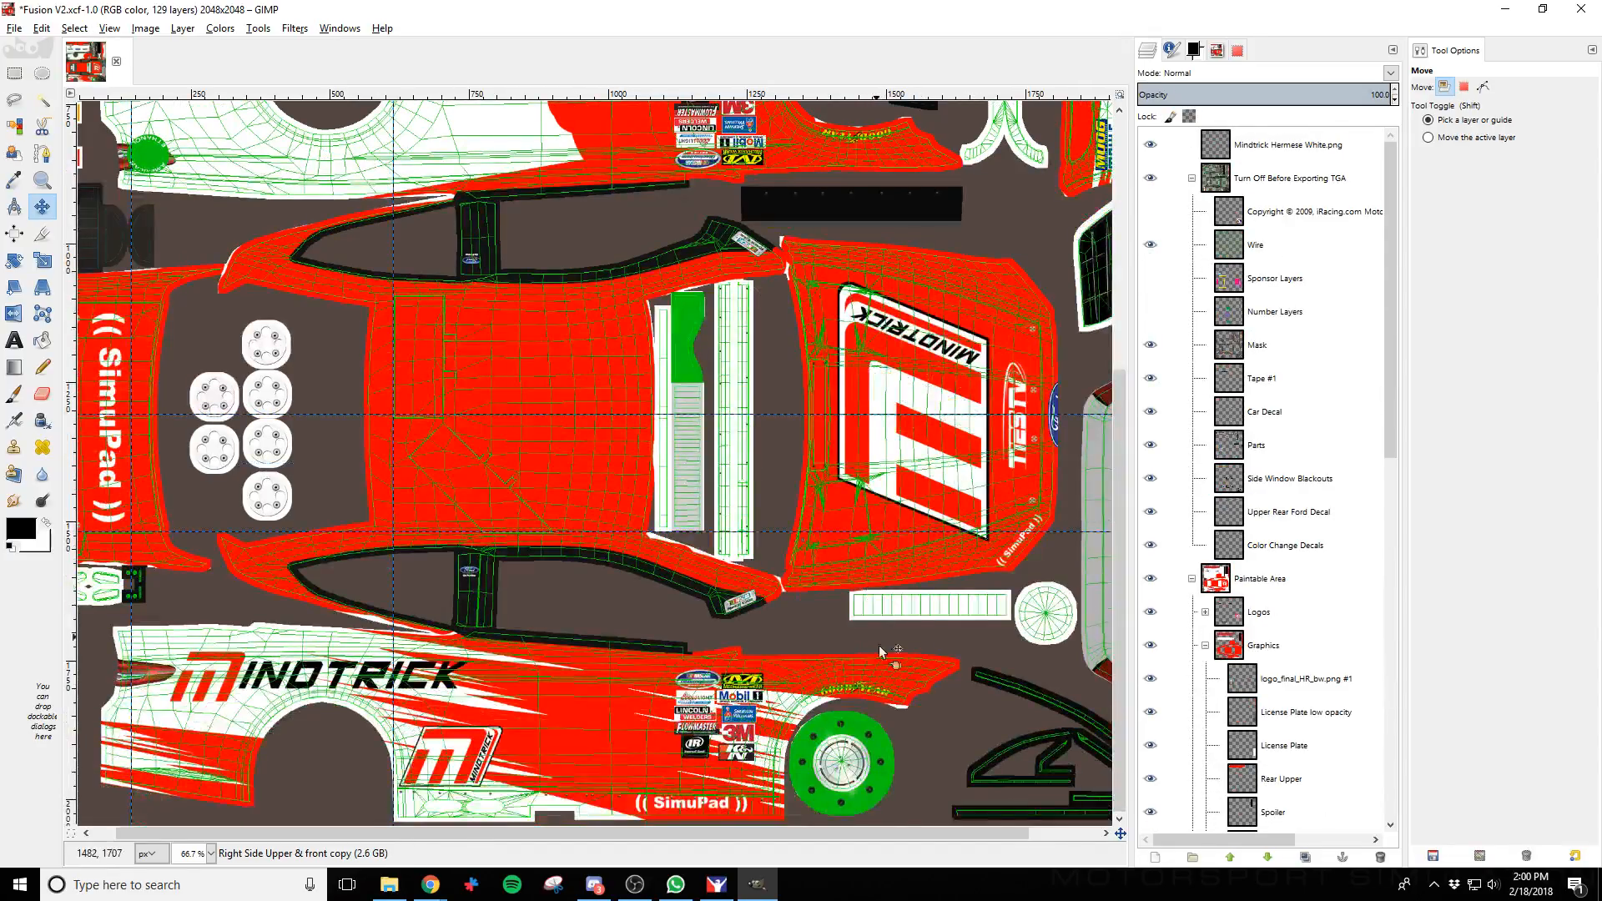
{"action": "scroll", "coordinate": [868, 701], "scroll_direction": "up", "scroll_amount": 3, "text": "ctrl"}
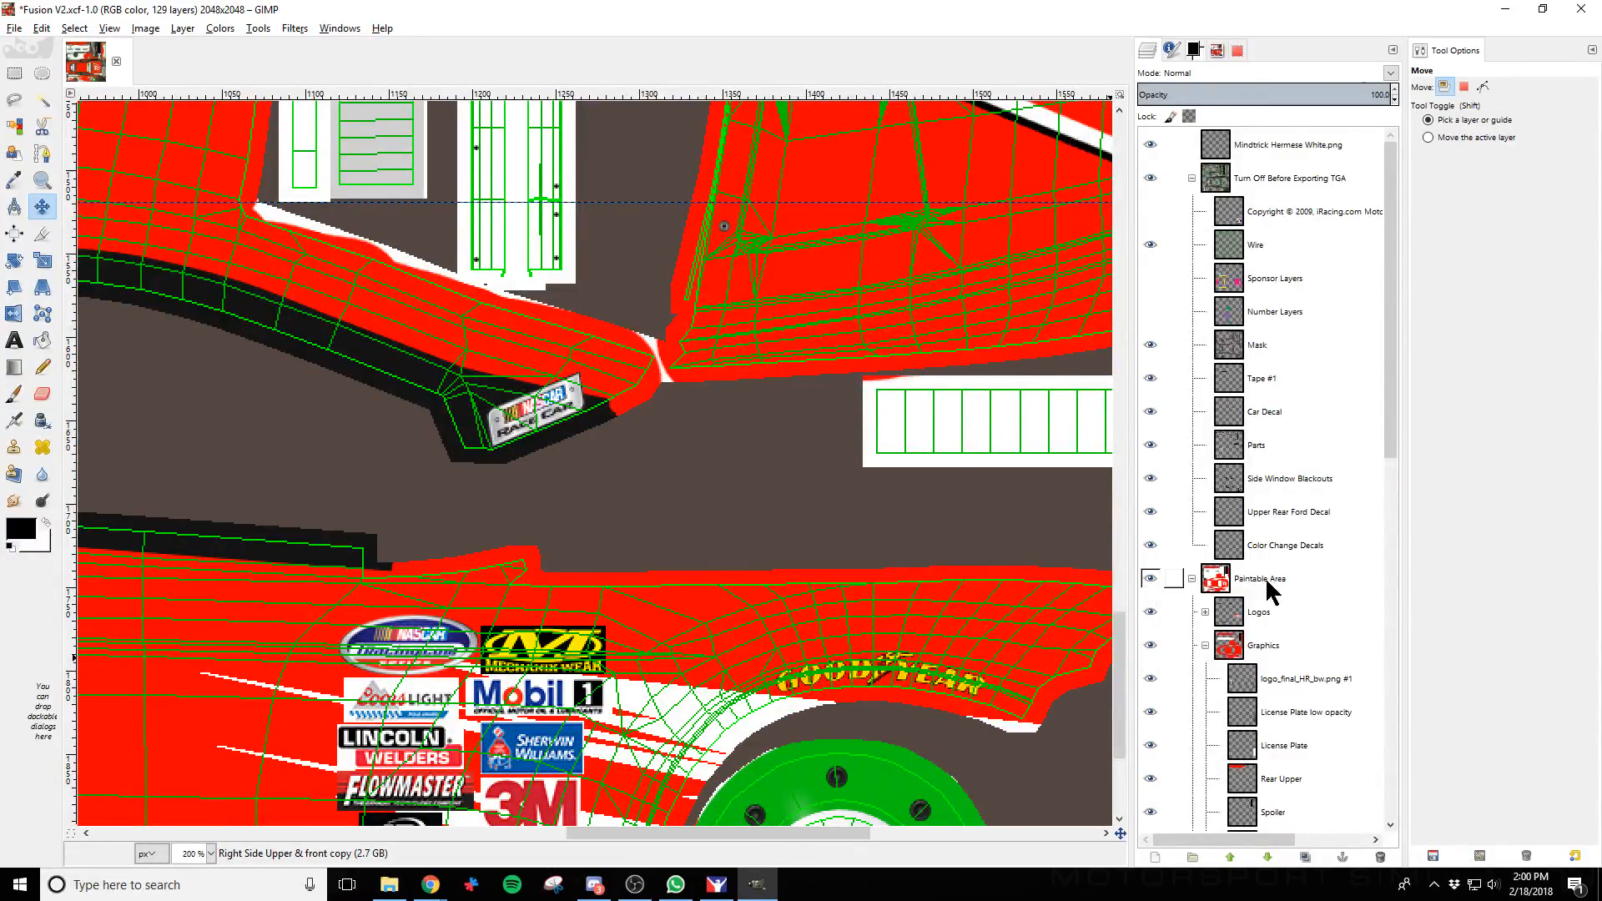
{"action": "scroll", "coordinate": [1156, 617], "scroll_direction": "down", "scroll_amount": 10}
{"action": "left_click", "coordinate": [1143, 608]}
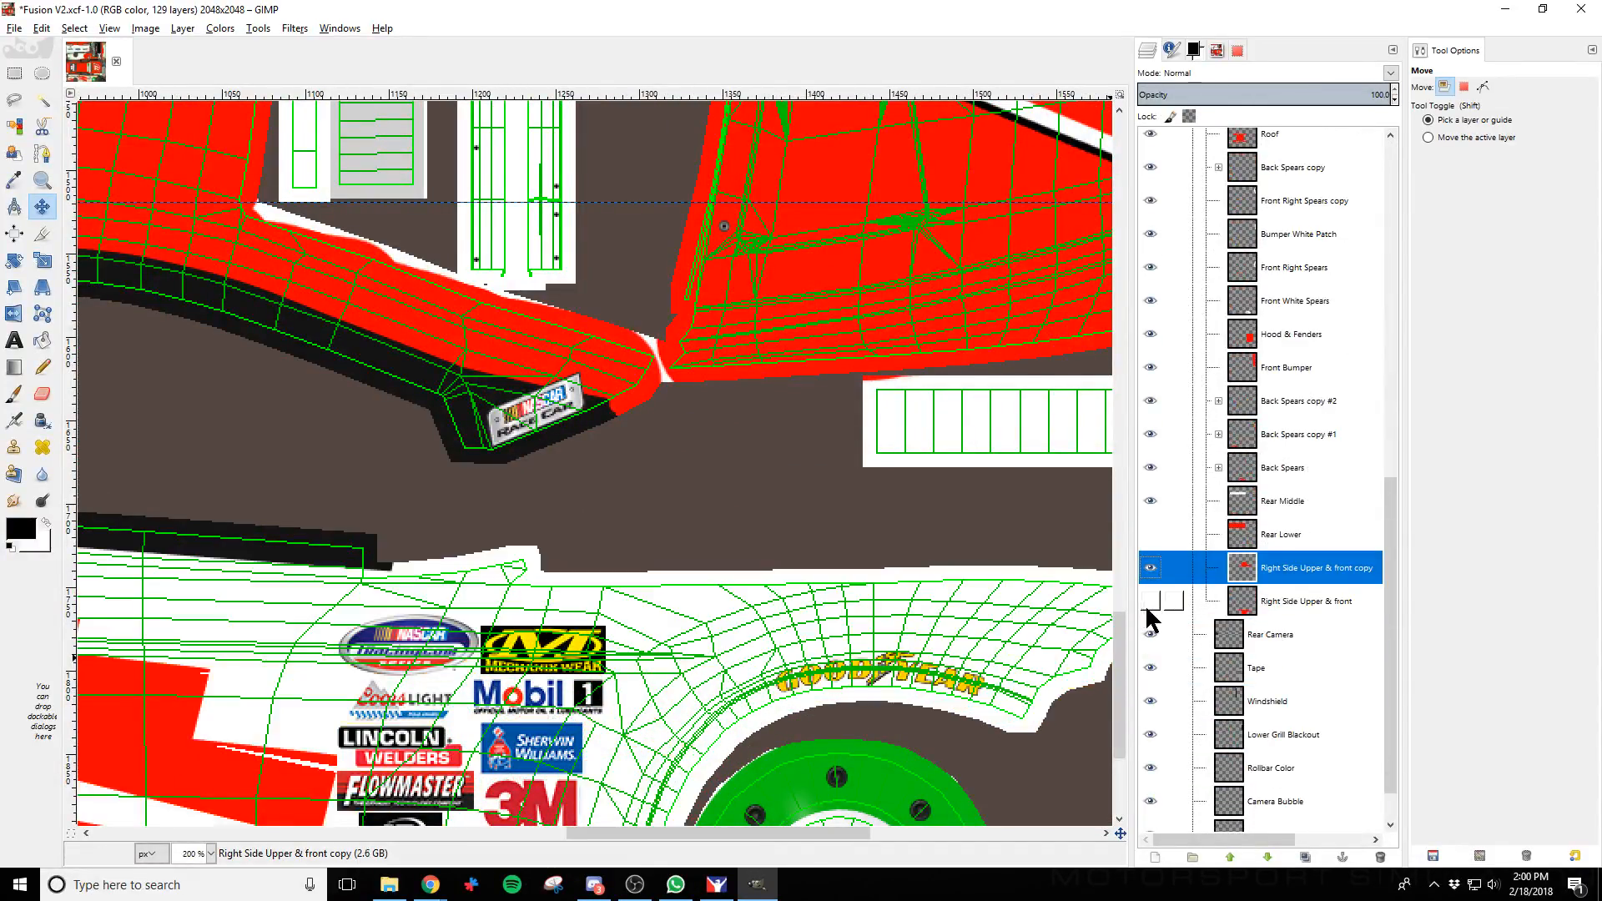
{"action": "left_click", "coordinate": [1148, 605]}
{"action": "left_click", "coordinate": [1149, 605]}
{"action": "left_click", "coordinate": [1151, 607]}
{"action": "left_click", "coordinate": [1152, 608]}
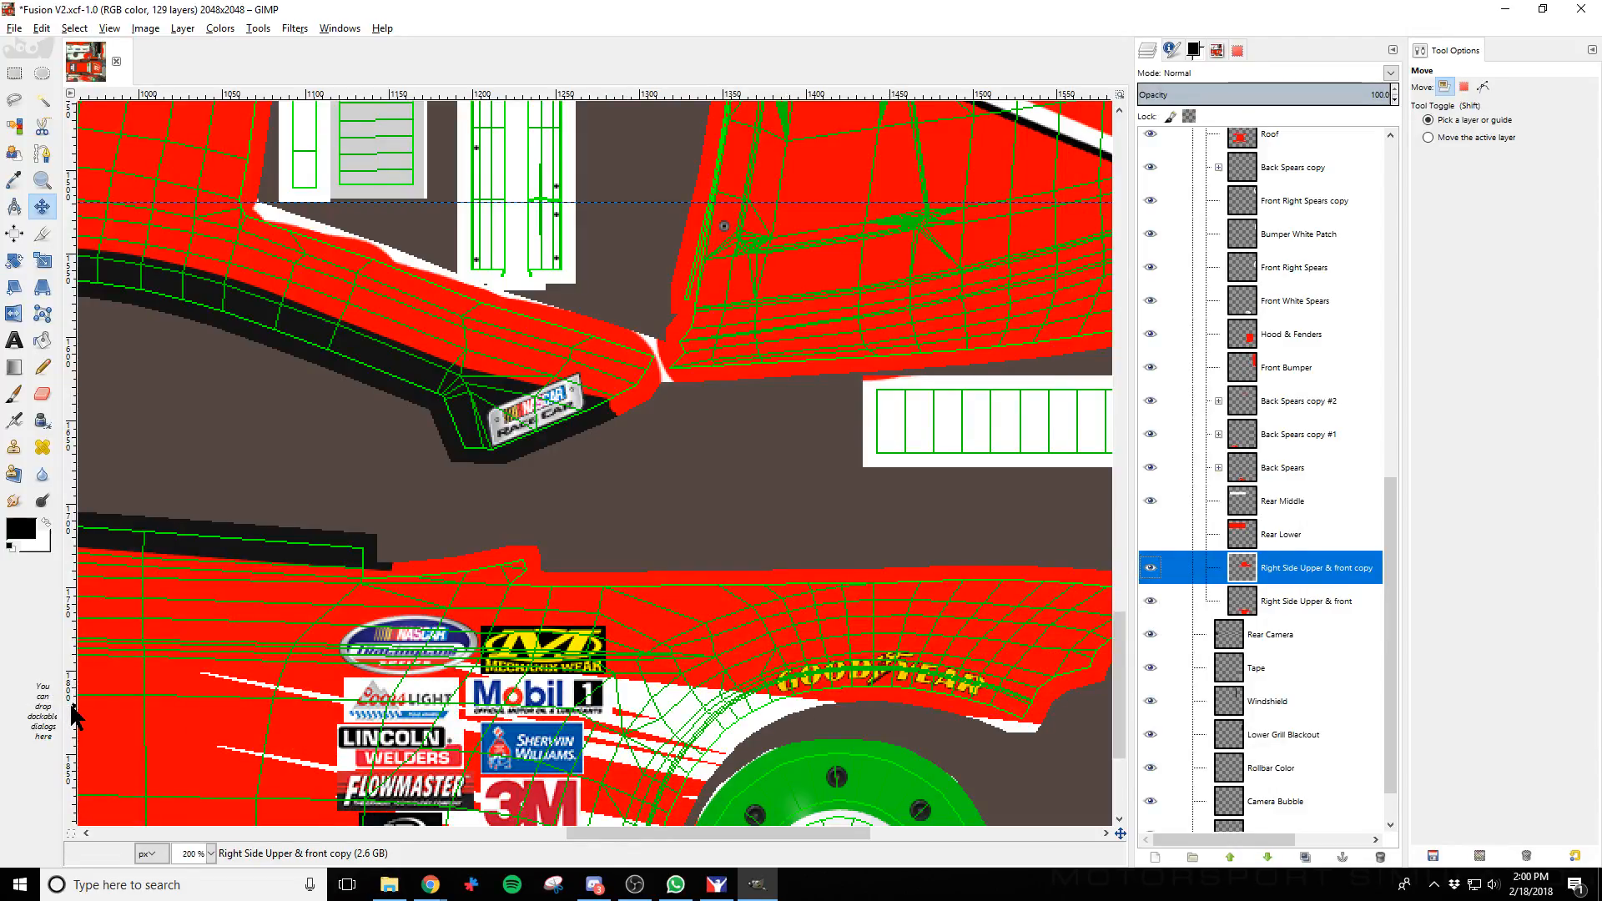
Add a vertical guide, reposition the flipped copy, and move the guide to x 1629
{"action": "left_click_drag", "start_coordinate": [72, 708], "coordinate": [791, 734]}
{"action": "scroll", "coordinate": [800, 732], "scroll_direction": "up", "scroll_amount": 15}
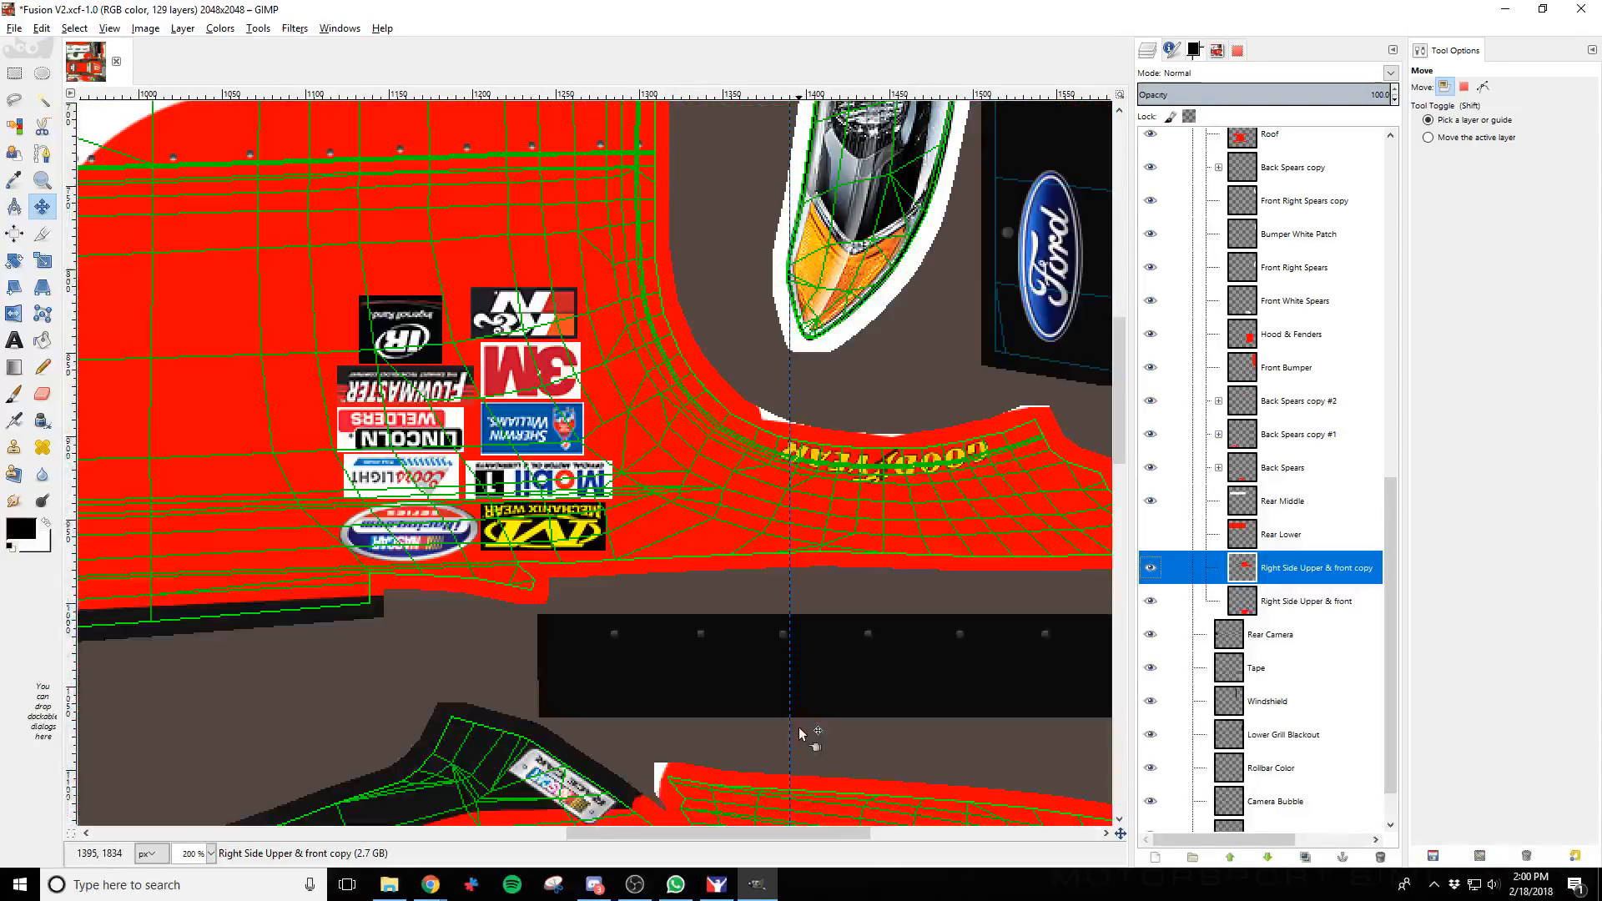
{"action": "left_click_drag", "start_coordinate": [817, 434], "coordinate": [909, 457]}
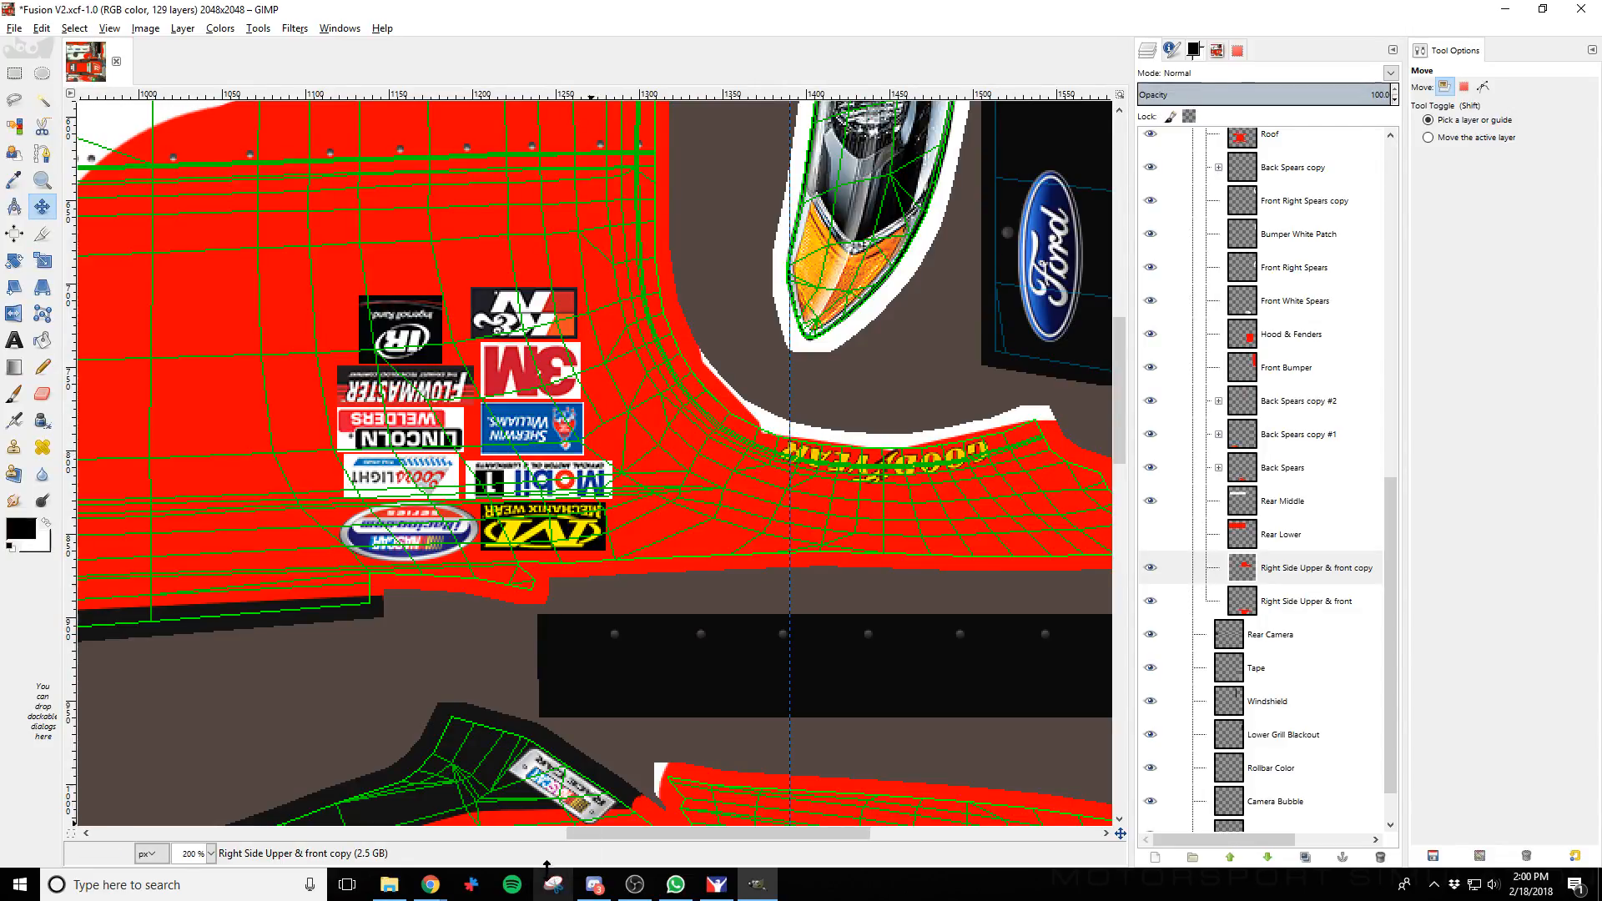
{"action": "left_click_drag", "start_coordinate": [617, 833], "coordinate": [772, 834]}
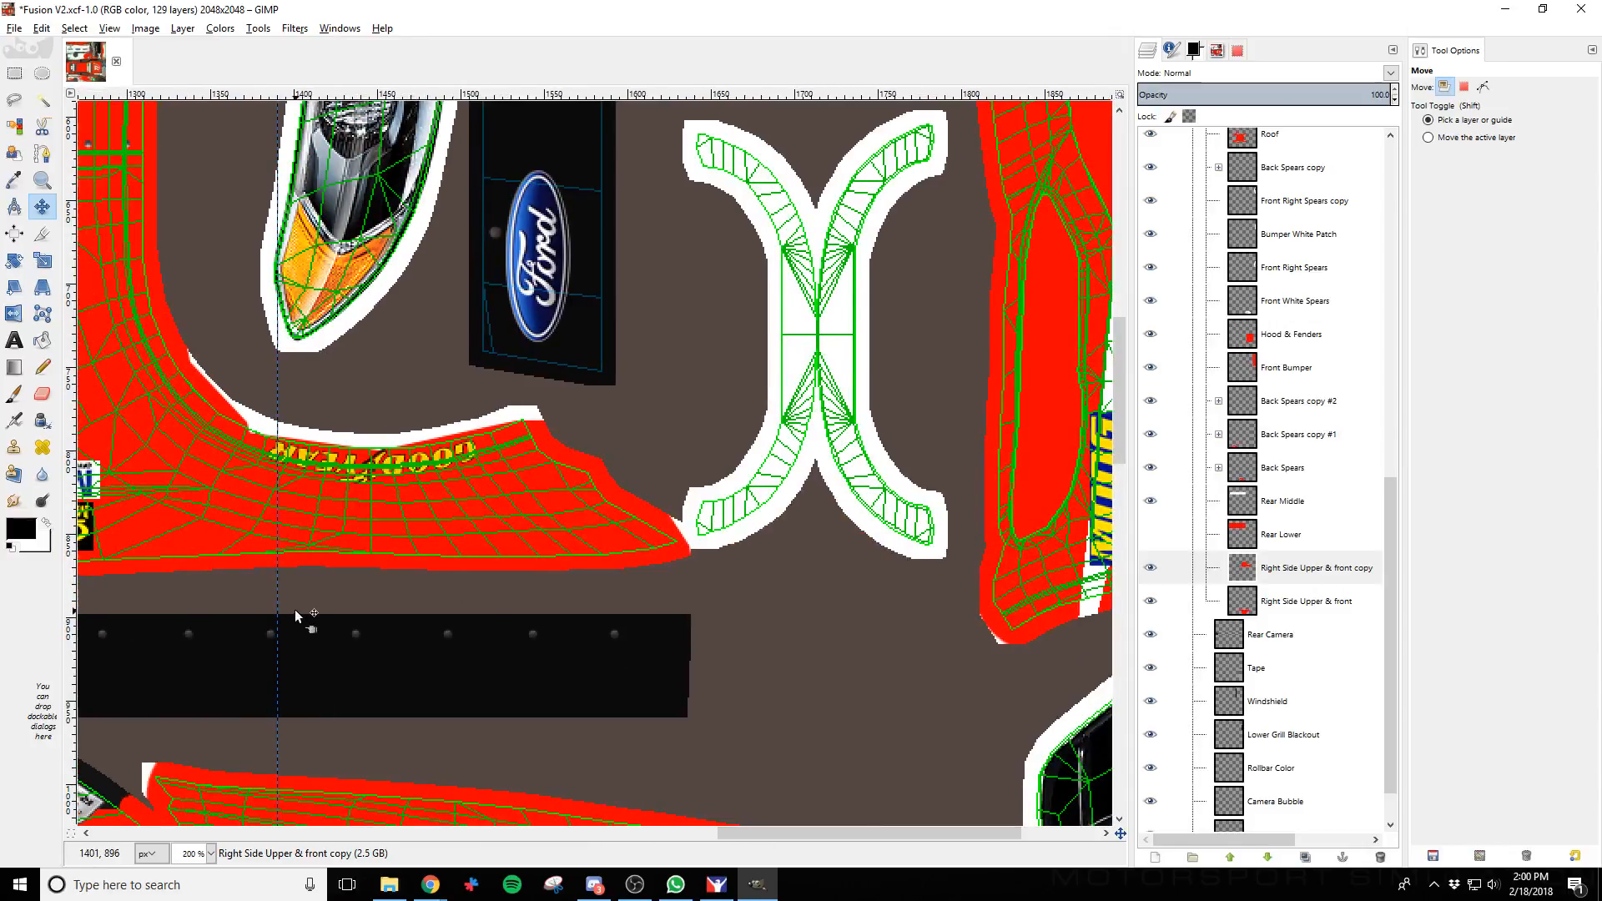
{"action": "left_click_drag", "start_coordinate": [278, 617], "coordinate": [675, 614]}
{"action": "scroll", "coordinate": [660, 659], "scroll_direction": "down", "scroll_amount": 10}
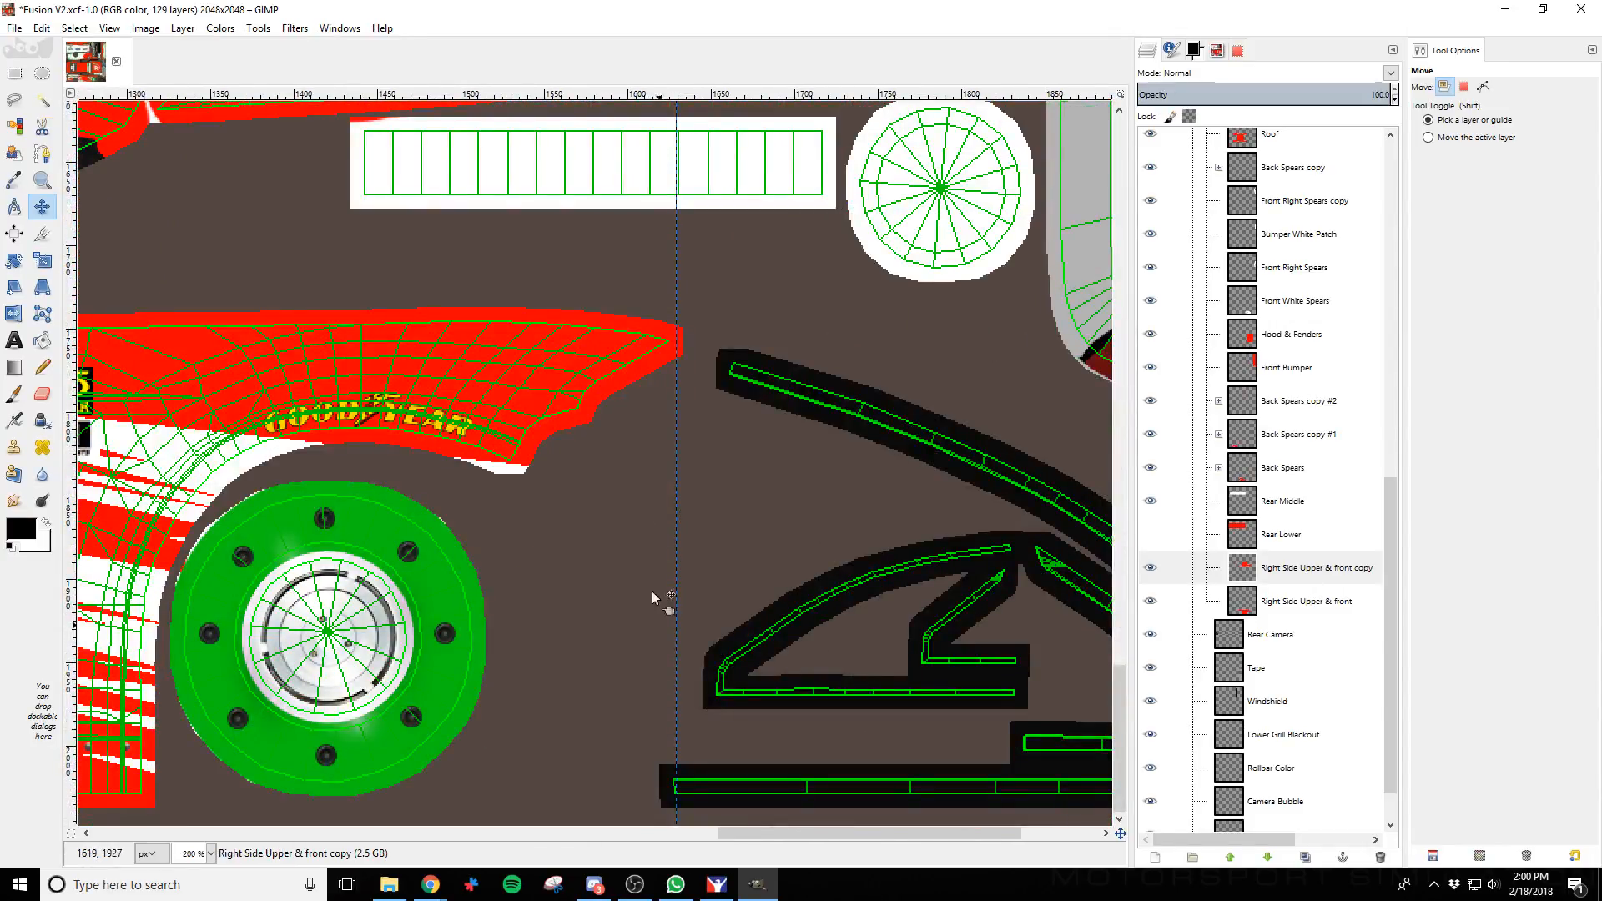
{"action": "scroll", "coordinate": [659, 417], "scroll_direction": "up", "scroll_amount": 15}
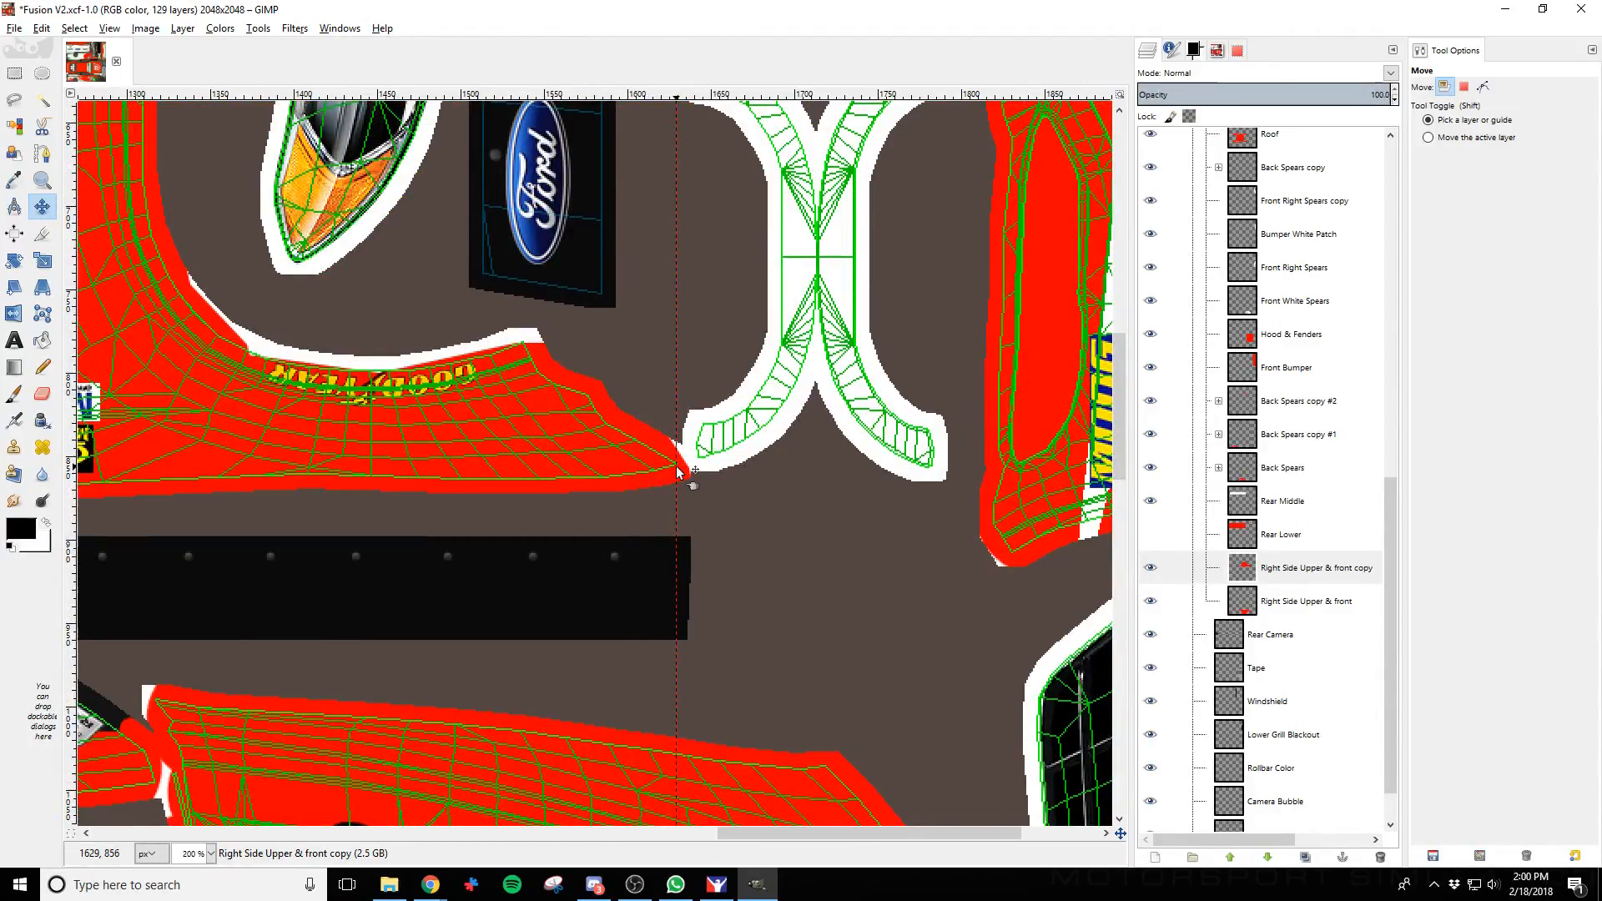
{"action": "scroll", "coordinate": [678, 473], "scroll_direction": "down", "scroll_amount": 15}
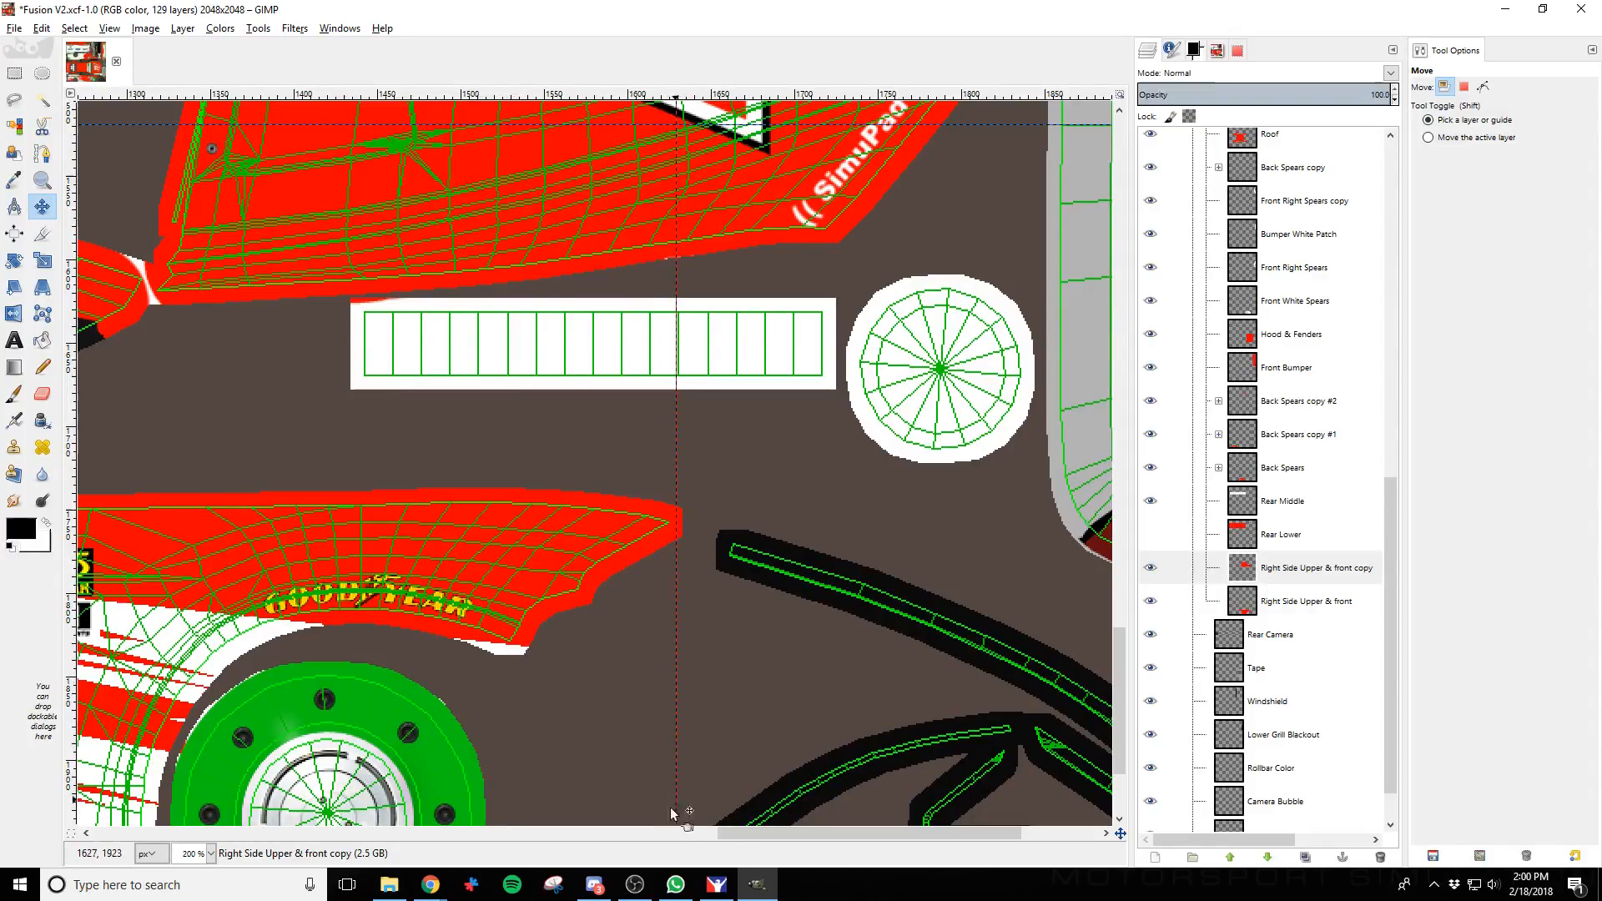
{"action": "left_click_drag", "start_coordinate": [751, 834], "coordinate": [442, 844]}
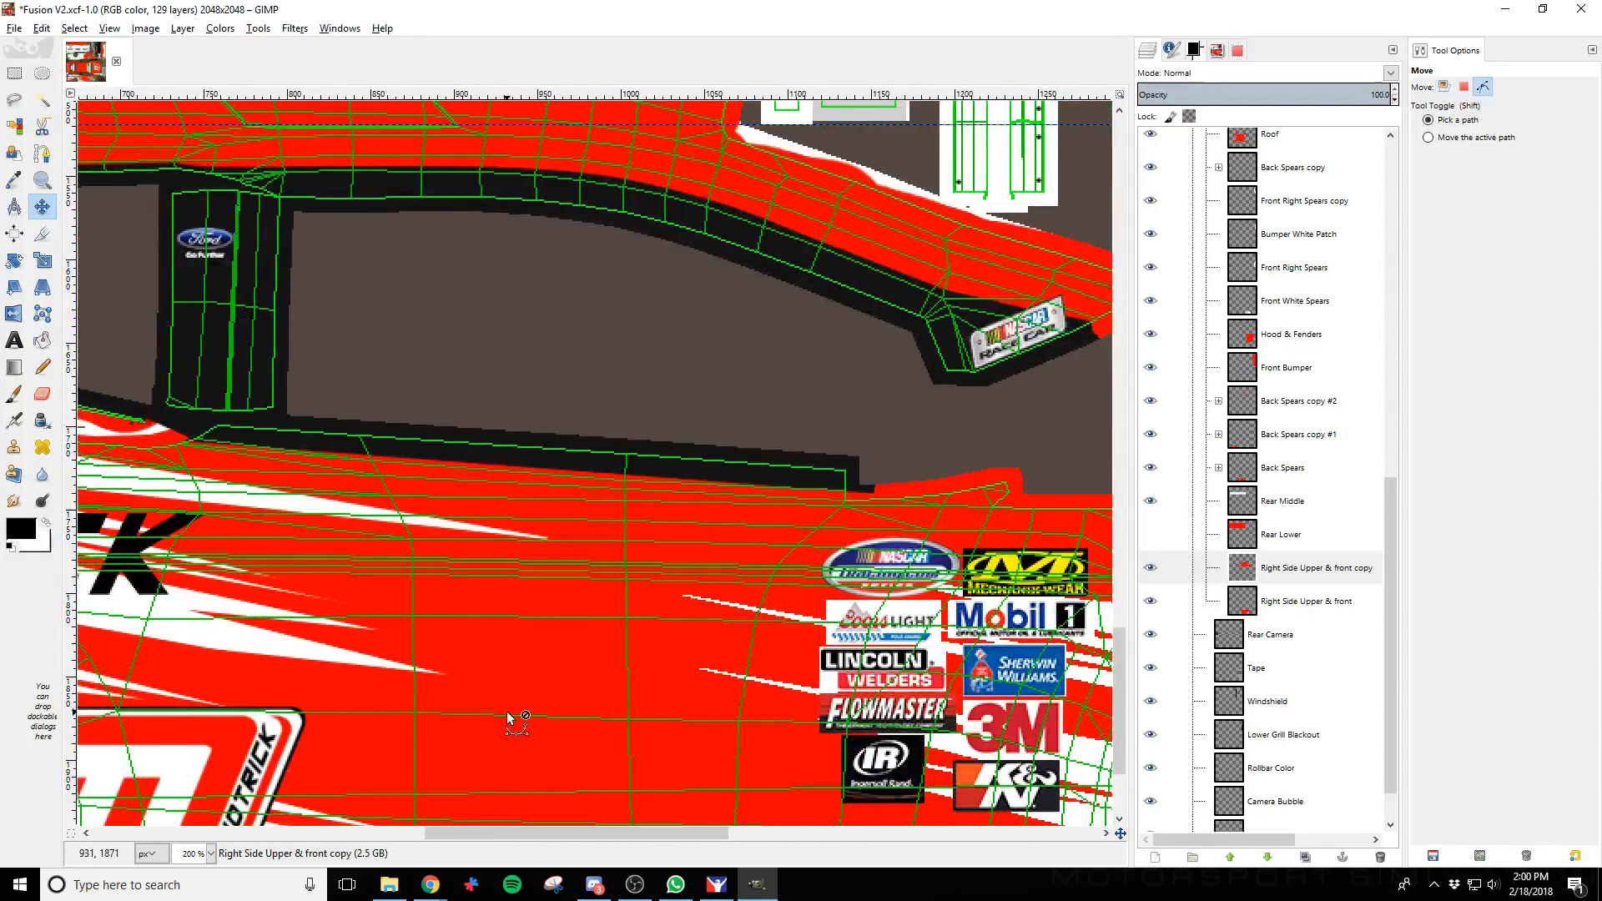
Repeatedly toggle the original right-side layer to compare it with the flipped copy
{"action": "scroll", "coordinate": [509, 715], "scroll_direction": "down", "scroll_amount": 2}
{"action": "scroll", "coordinate": [742, 633], "scroll_direction": "down", "scroll_amount": 1}
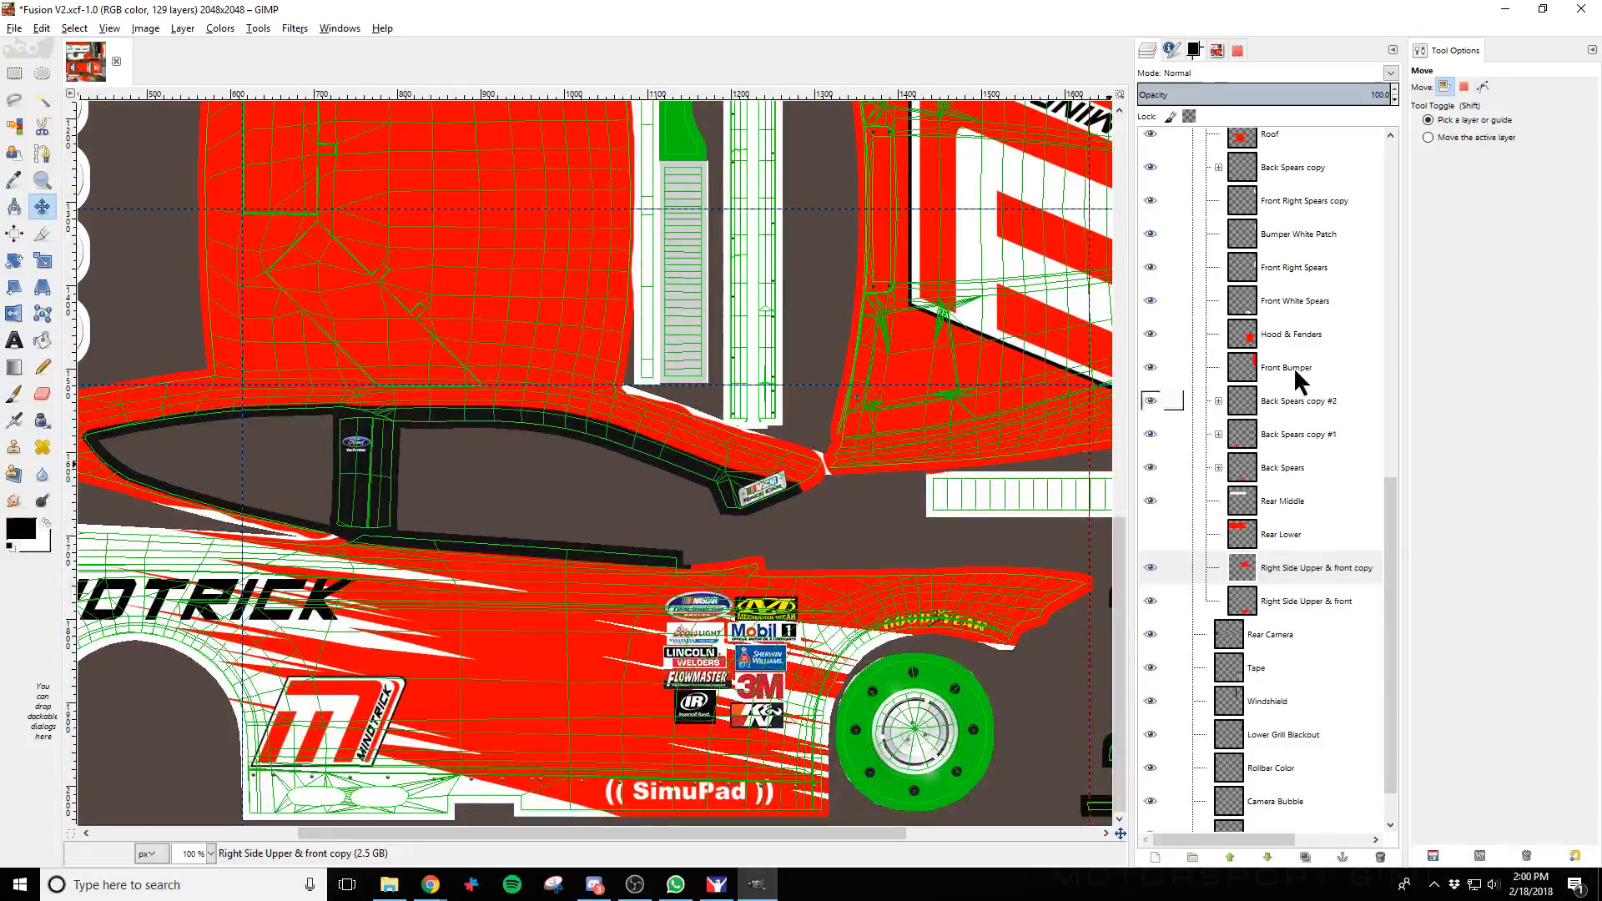
{"action": "left_click", "coordinate": [1150, 599]}
{"action": "left_click", "coordinate": [1151, 600]}
{"action": "left_click", "coordinate": [1150, 599]}
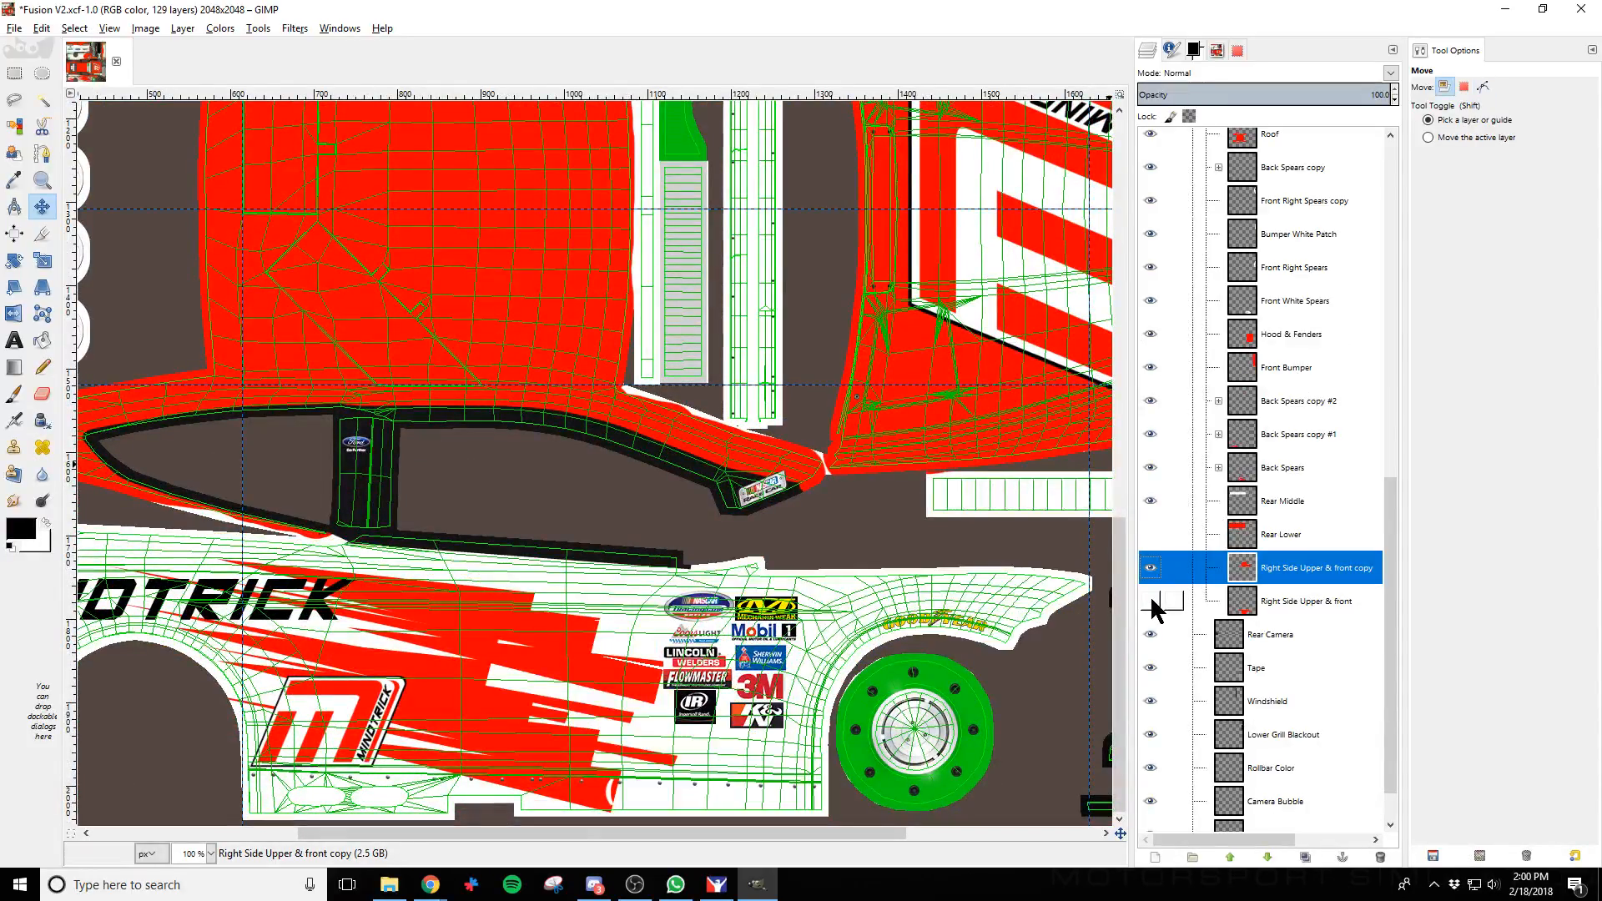
{"action": "left_click", "coordinate": [1152, 599]}
{"action": "left_click", "coordinate": [1150, 599]}
{"action": "left_click", "coordinate": [1150, 599]}
{"action": "left_click", "coordinate": [1150, 600]}
{"action": "left_click", "coordinate": [1152, 600]}
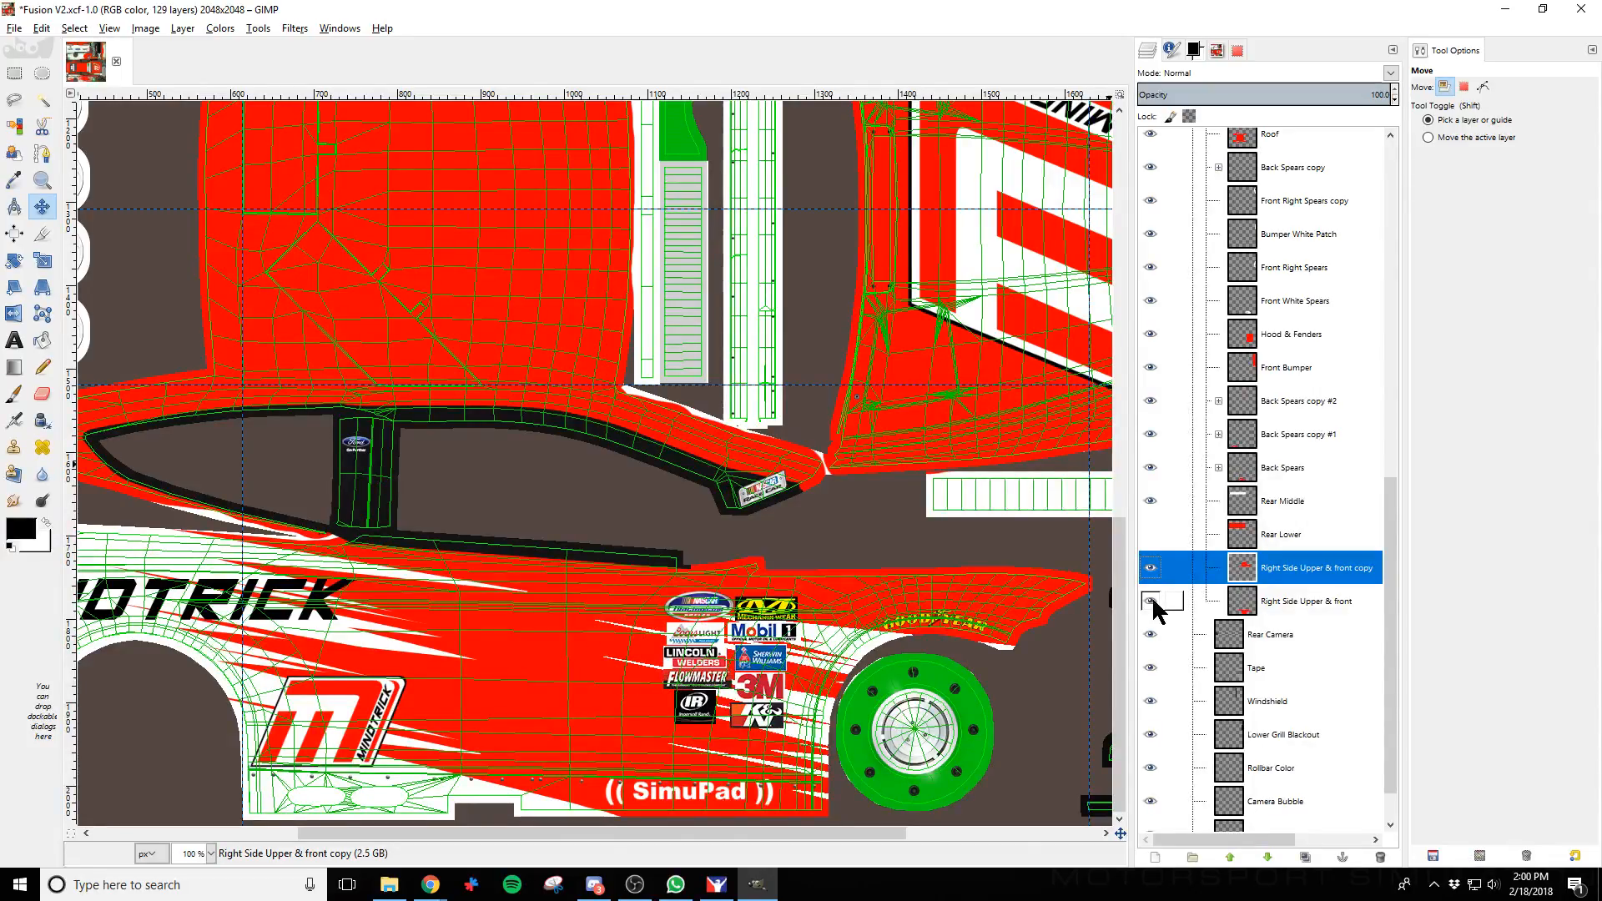
{"action": "left_click", "coordinate": [1151, 600]}
{"action": "left_click", "coordinate": [1151, 600]}
{"action": "left_click", "coordinate": [1151, 600]}
{"action": "left_click", "coordinate": [1152, 600]}
{"action": "left_click", "coordinate": [1151, 600]}
{"action": "left_click", "coordinate": [1152, 600]}
Move the vertical guide to x 583, then fine-tune it to x 581
{"action": "left_click_drag", "start_coordinate": [243, 518], "coordinate": [216, 511]}
{"action": "scroll", "coordinate": [218, 606], "scroll_direction": "up", "scroll_amount": 3}
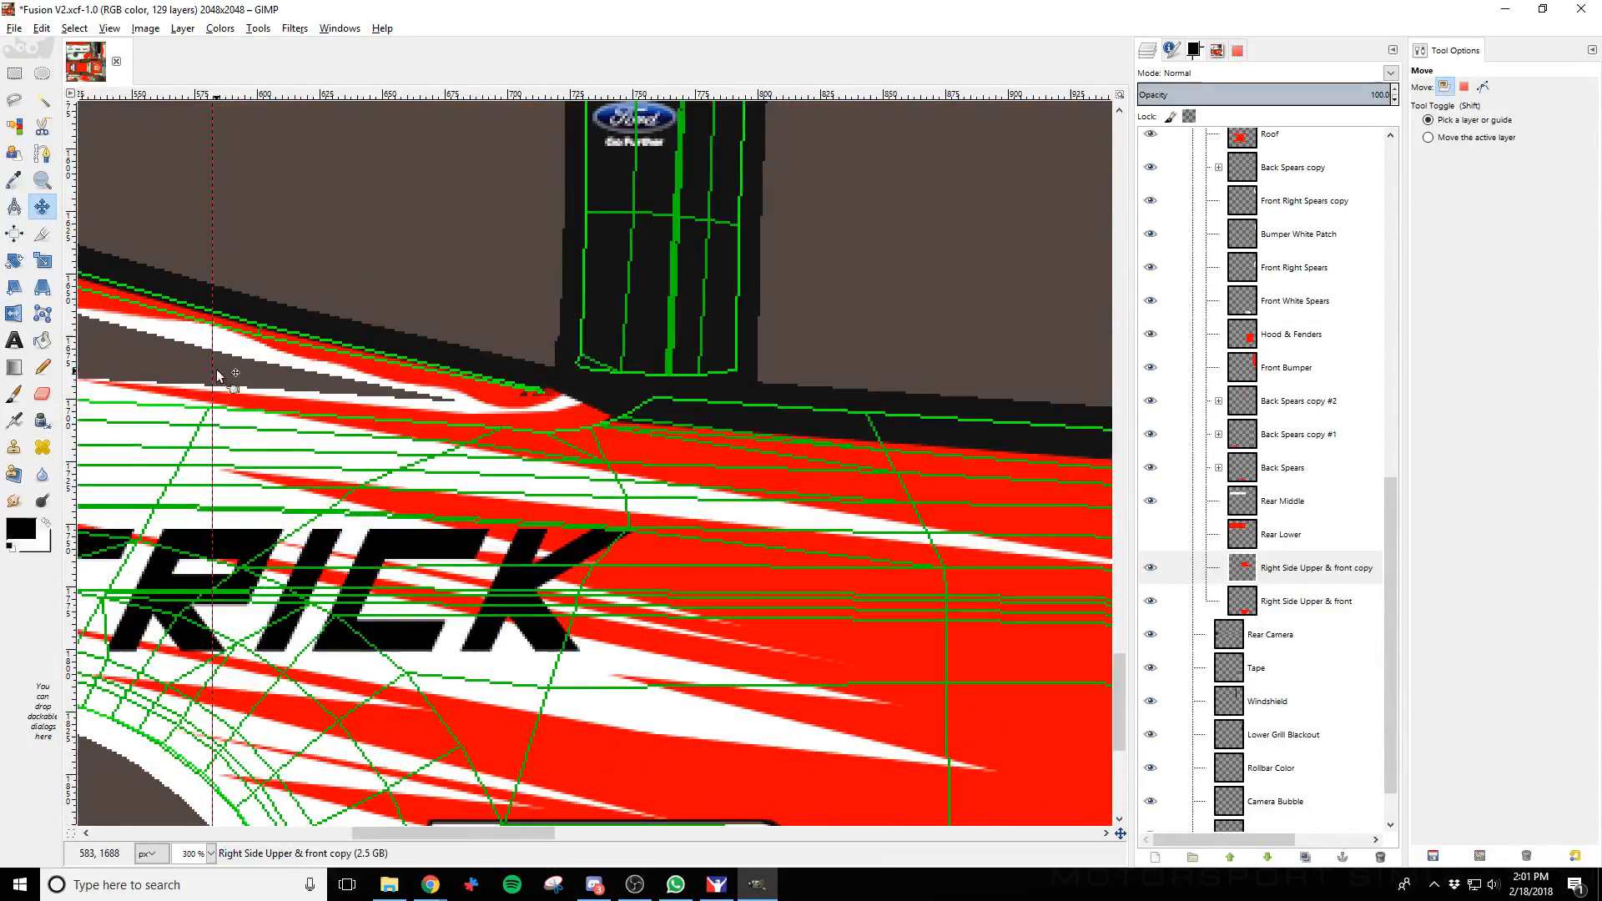
{"action": "left_click_drag", "start_coordinate": [213, 367], "coordinate": [248, 382]}
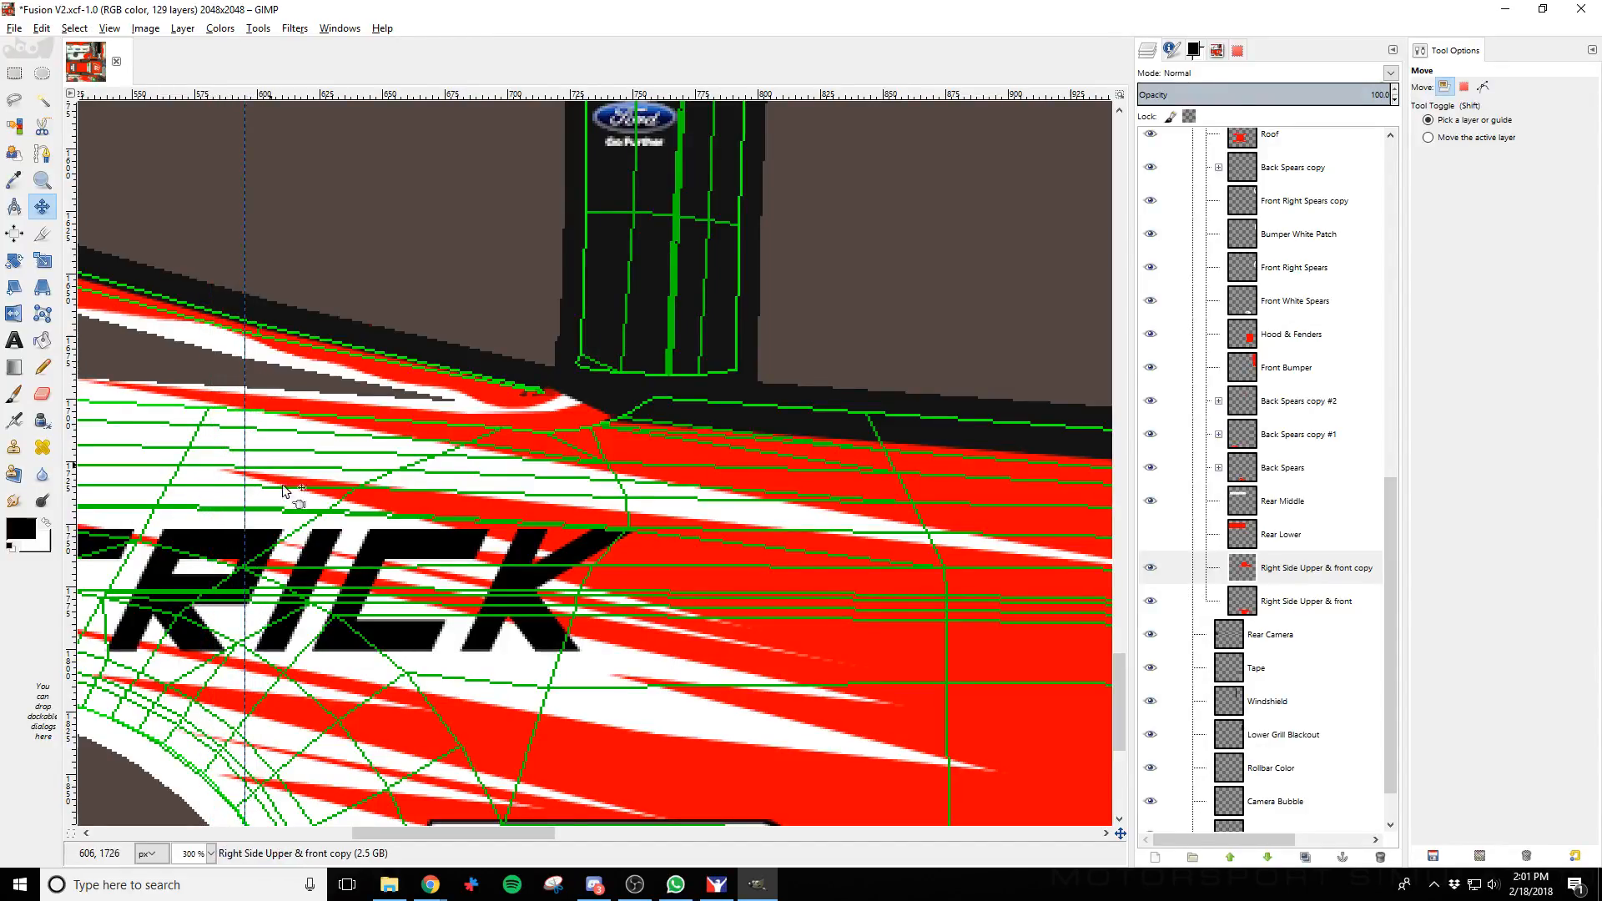
{"action": "scroll", "coordinate": [314, 536], "scroll_direction": "down", "scroll_amount": 5}
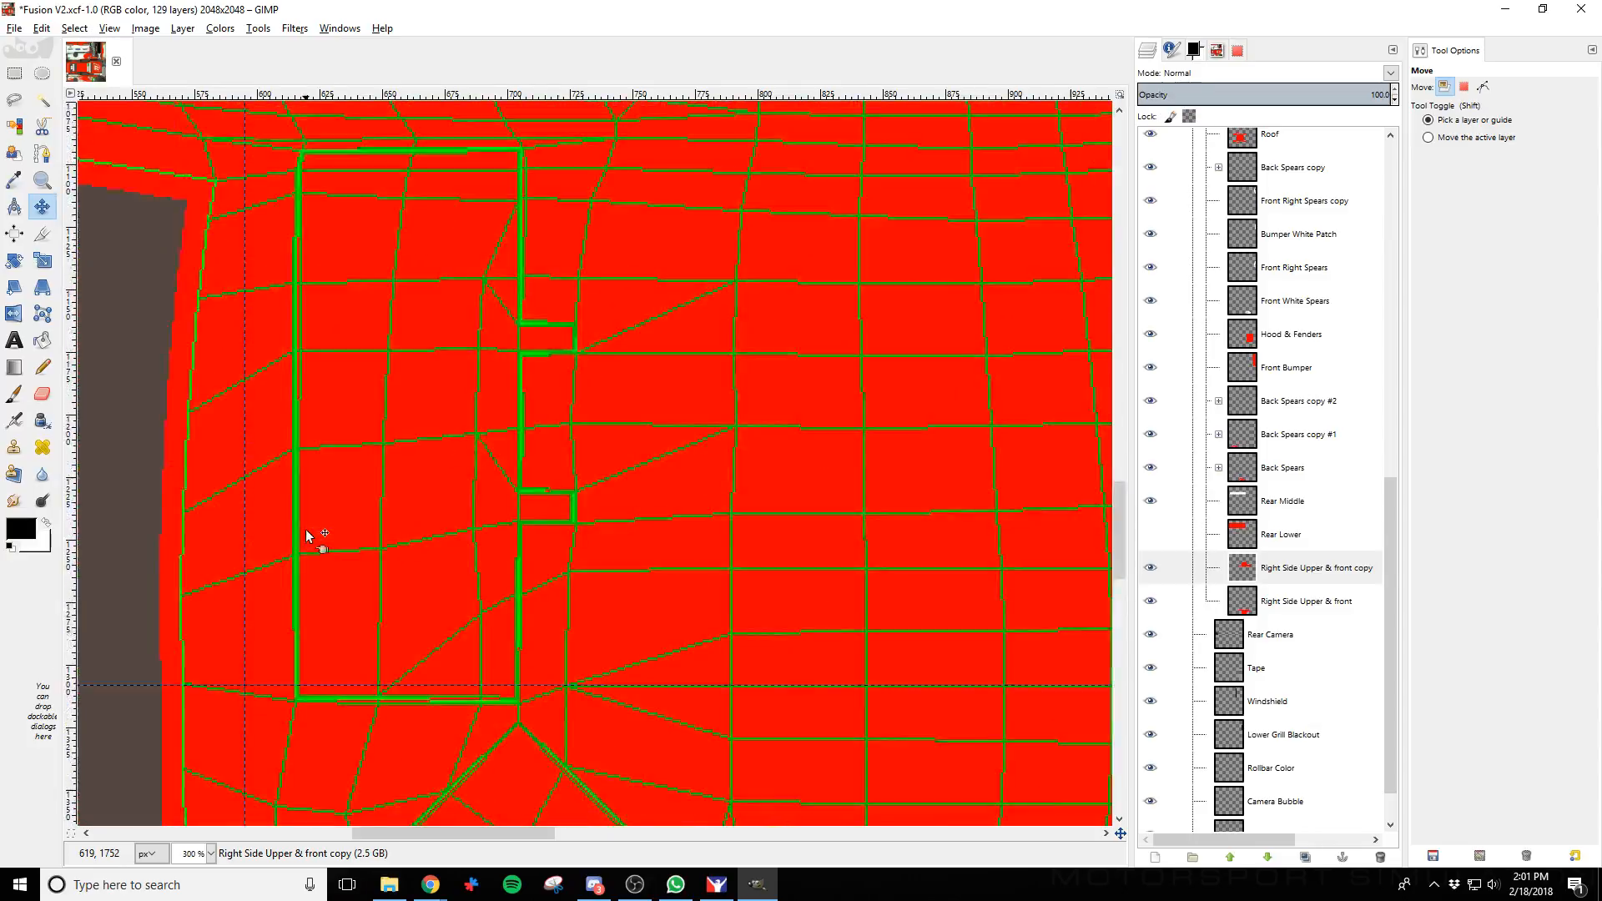
{"action": "scroll", "coordinate": [314, 531], "scroll_direction": "up", "scroll_amount": 10}
Select the Right Side Upper & front copy and nudge it left to line up the red stripe
{"action": "left_click", "coordinate": [1315, 575]}
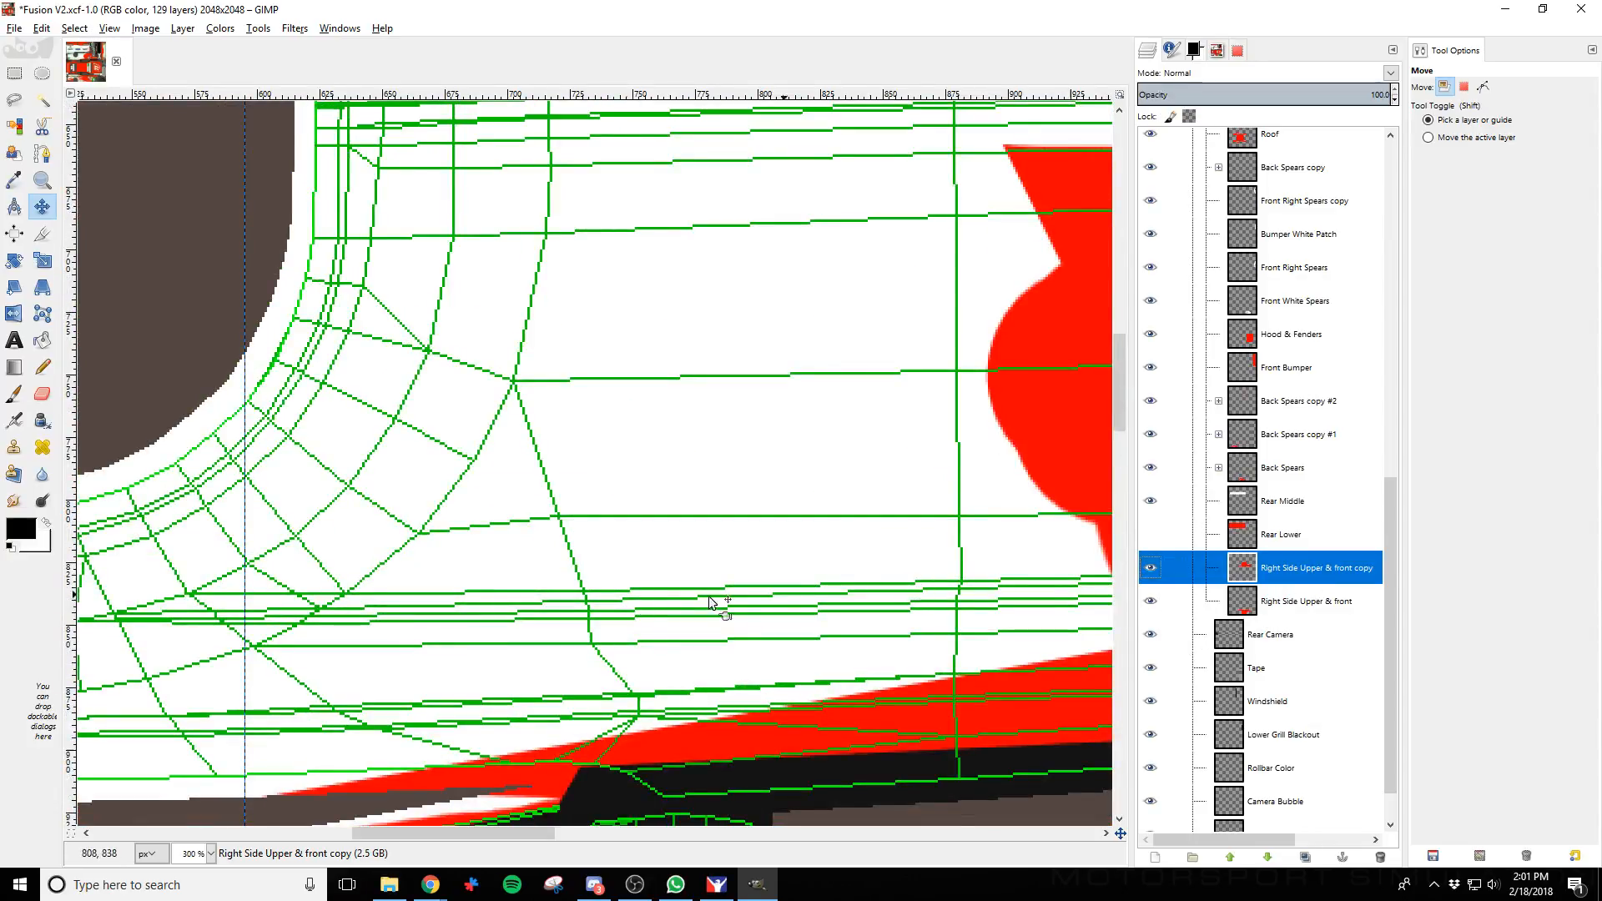
{"action": "scroll", "coordinate": [628, 604], "scroll_direction": "down", "scroll_amount": 3}
{"action": "left_click", "coordinate": [431, 598]}
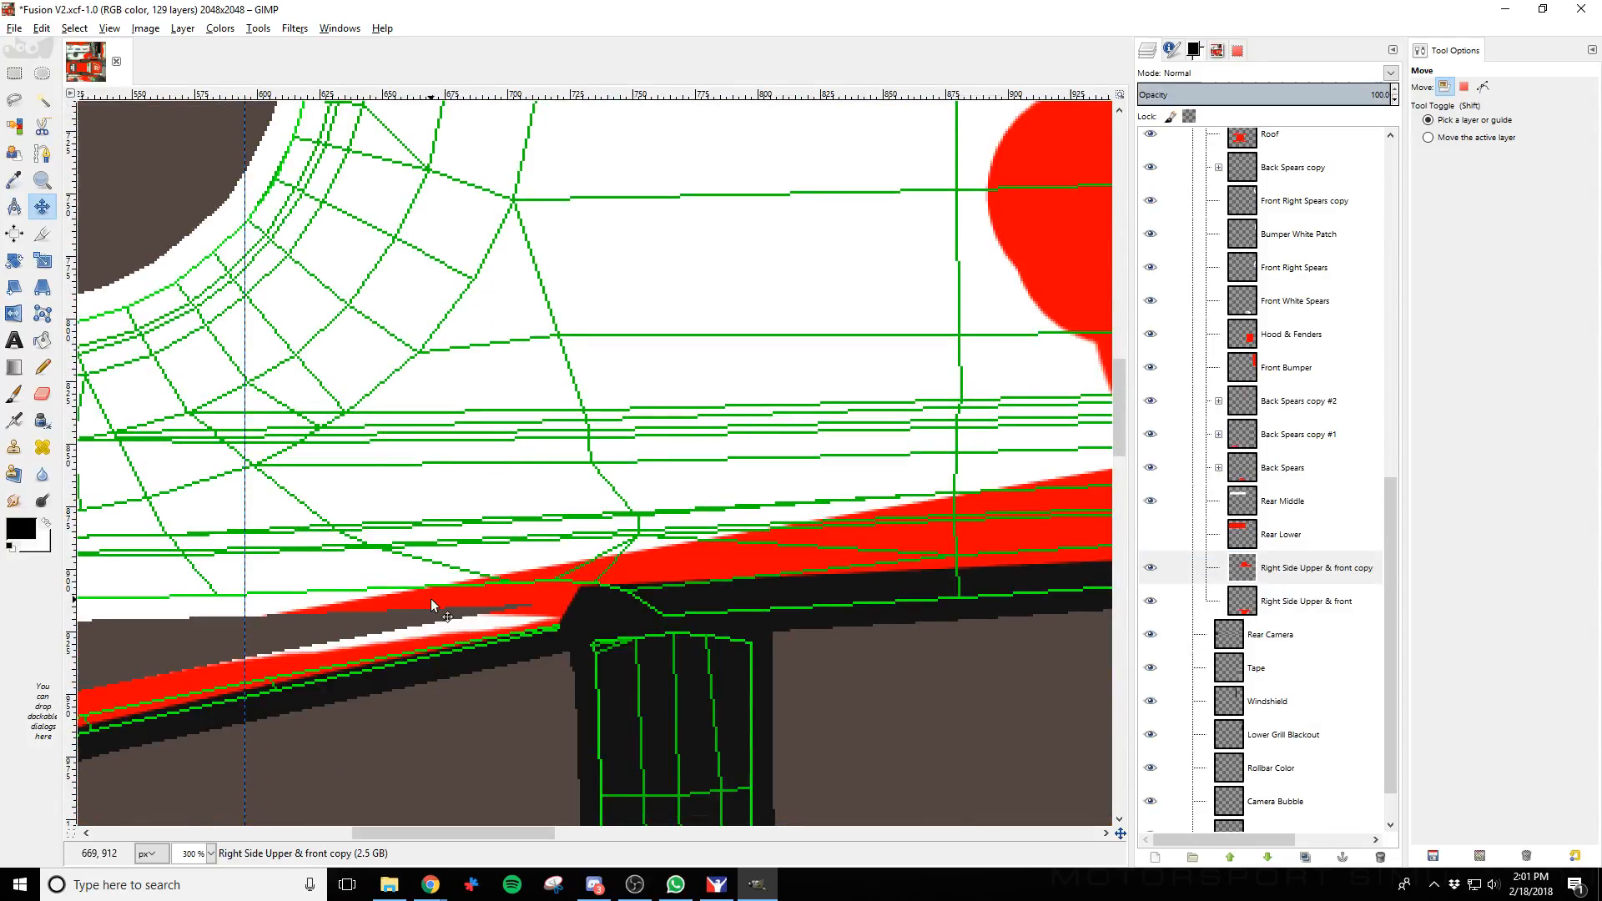
{"action": "key", "text": "shift+Left"}
{"action": "key", "text": "shift+Left"}
{"action": "key", "text": "shift+Left"}
{"action": "key", "text": "shift+Left"}
{"action": "key", "text": "shift+Left"}
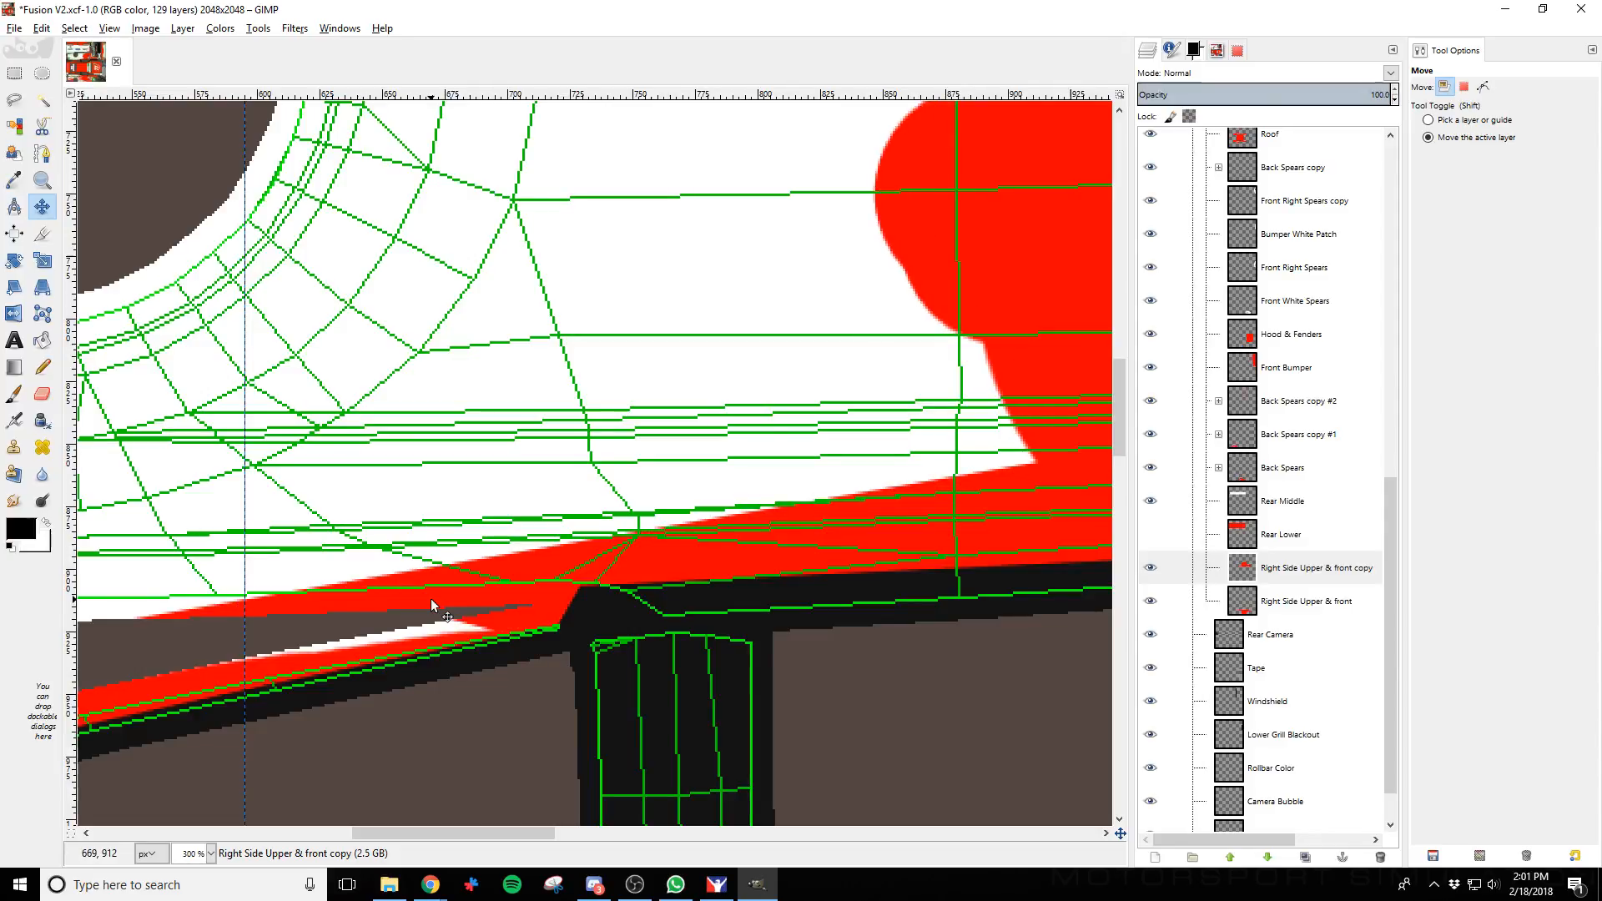
{"action": "key", "text": "shift+Left"}
{"action": "key", "text": "shift+Right"}
{"action": "left_click_drag", "start_coordinate": [531, 831], "coordinate": [1166, 837]}
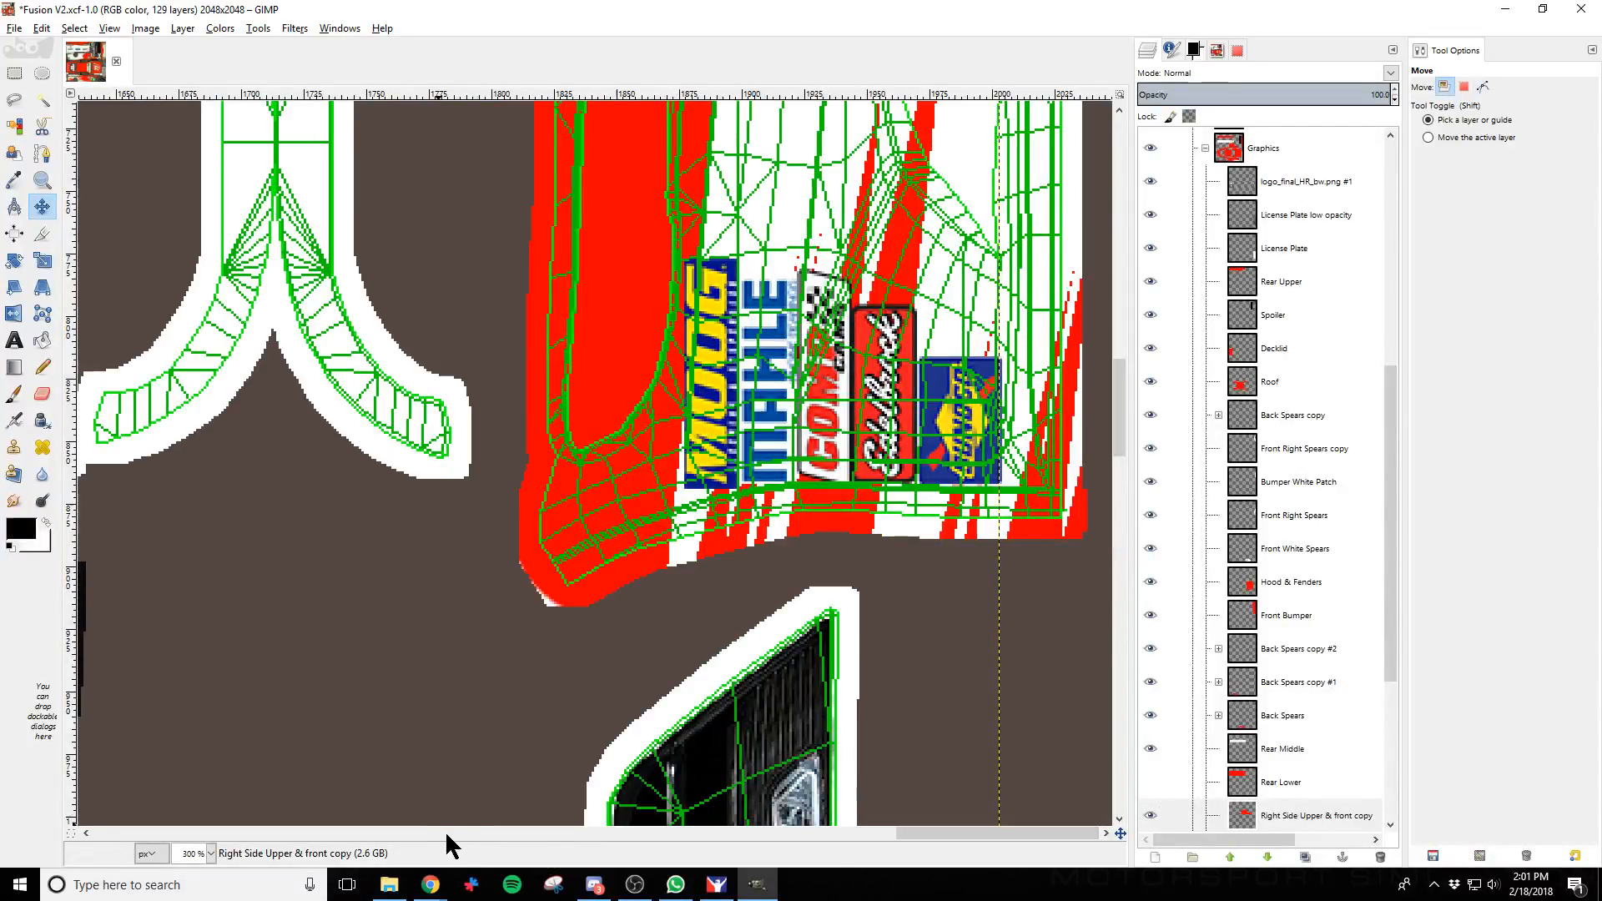
{"action": "left_click_drag", "start_coordinate": [929, 834], "coordinate": [778, 839]}
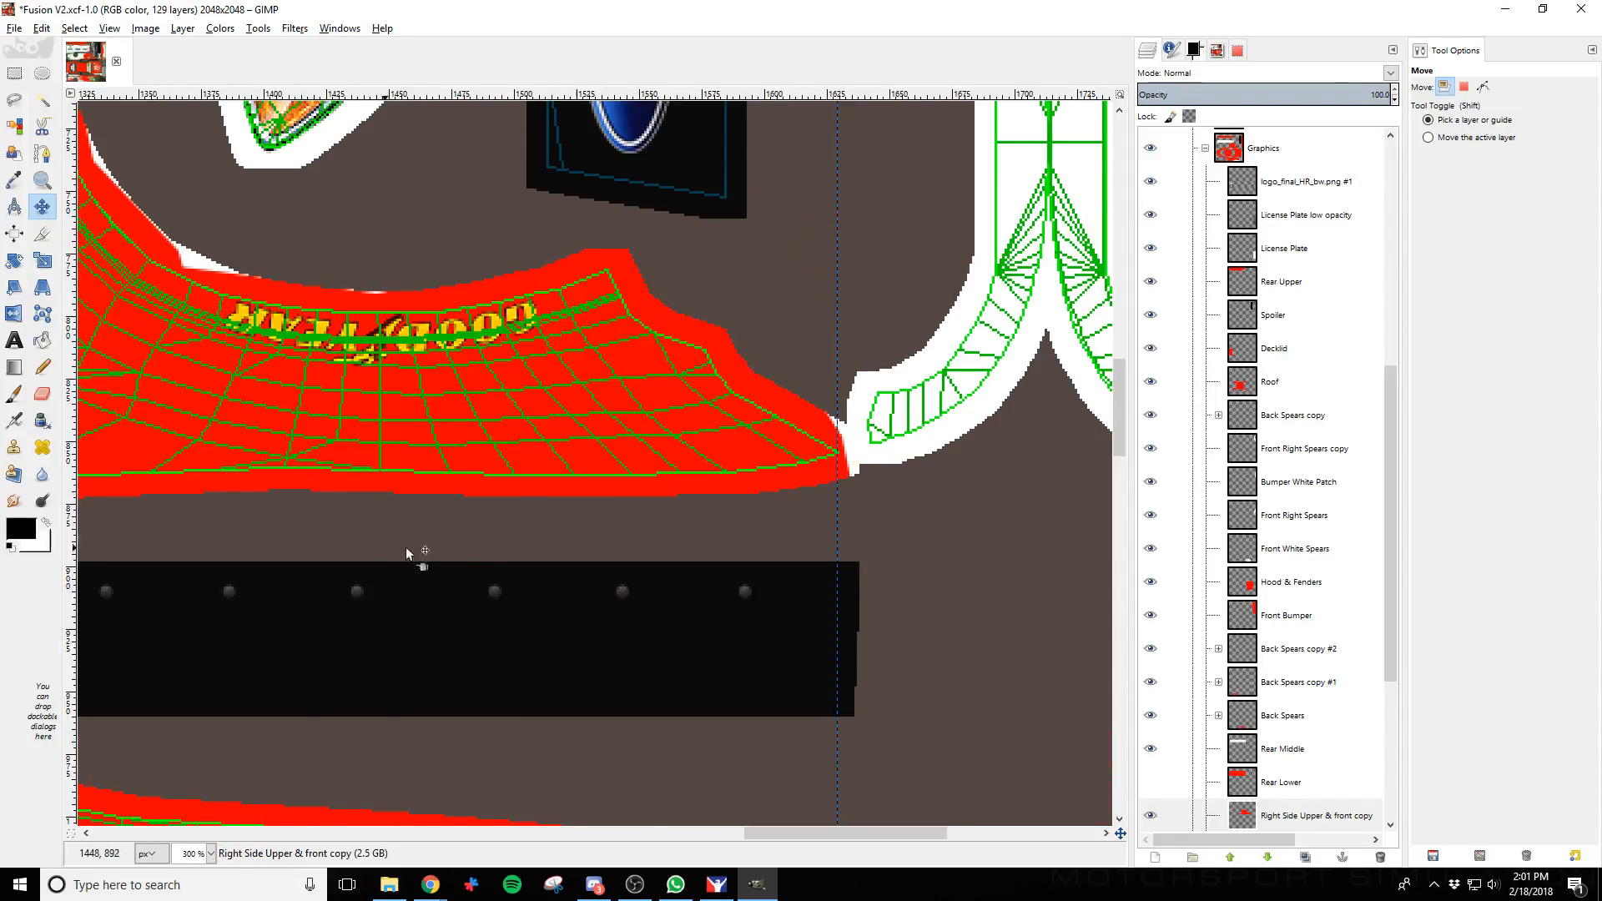
{"action": "scroll", "coordinate": [406, 548], "scroll_direction": "down", "scroll_amount": 10}
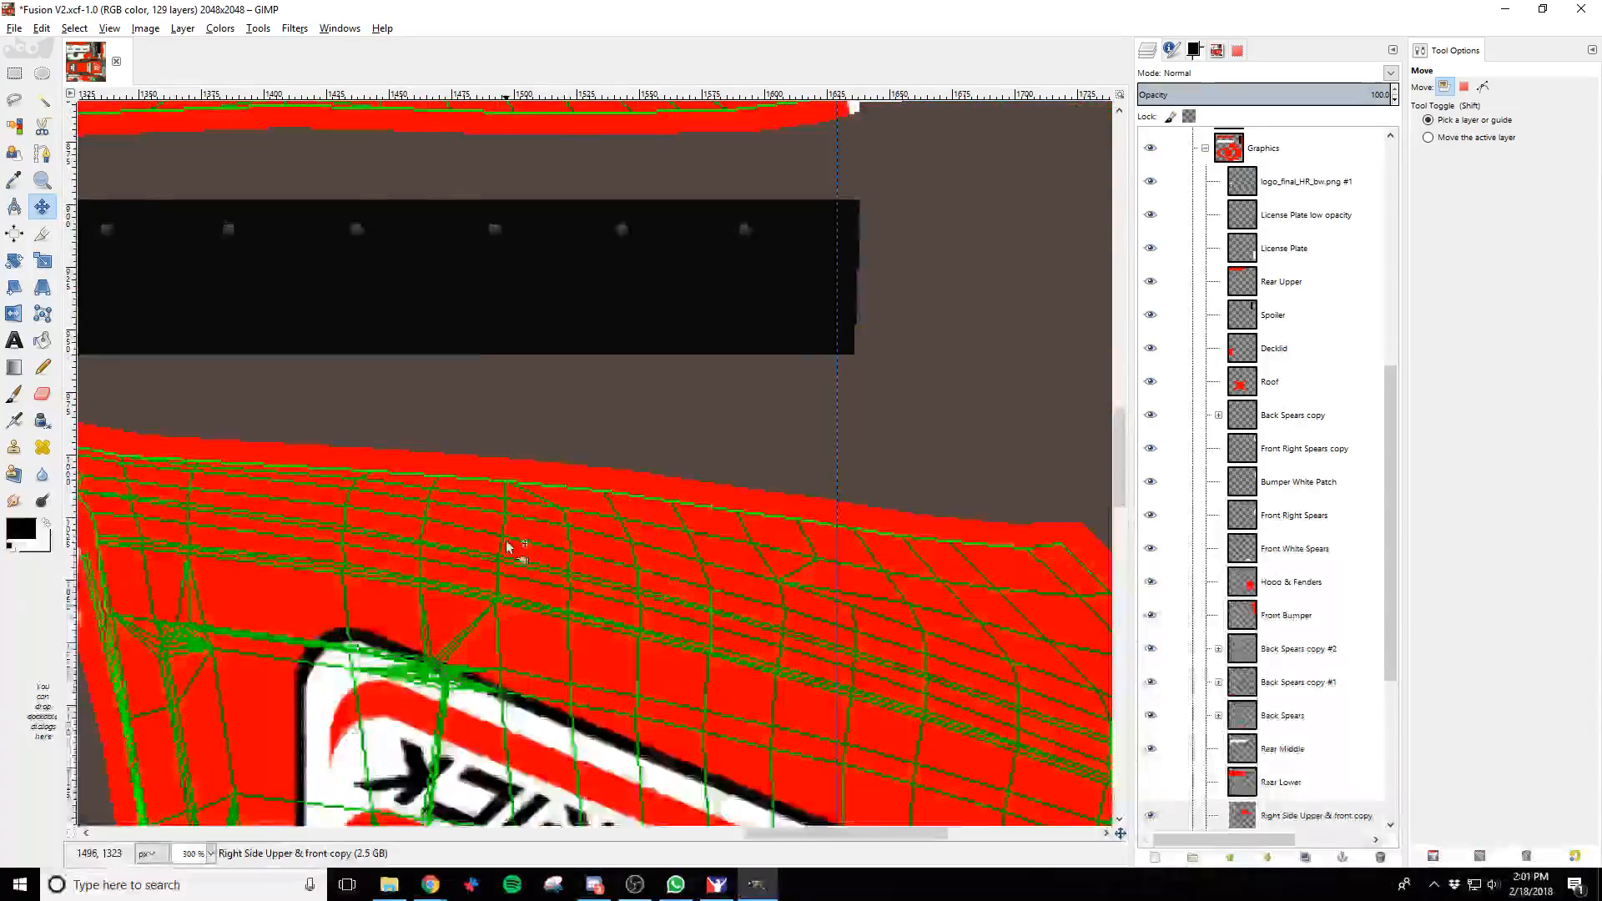
{"action": "scroll", "coordinate": [506, 546], "scroll_direction": "up", "scroll_amount": 3}
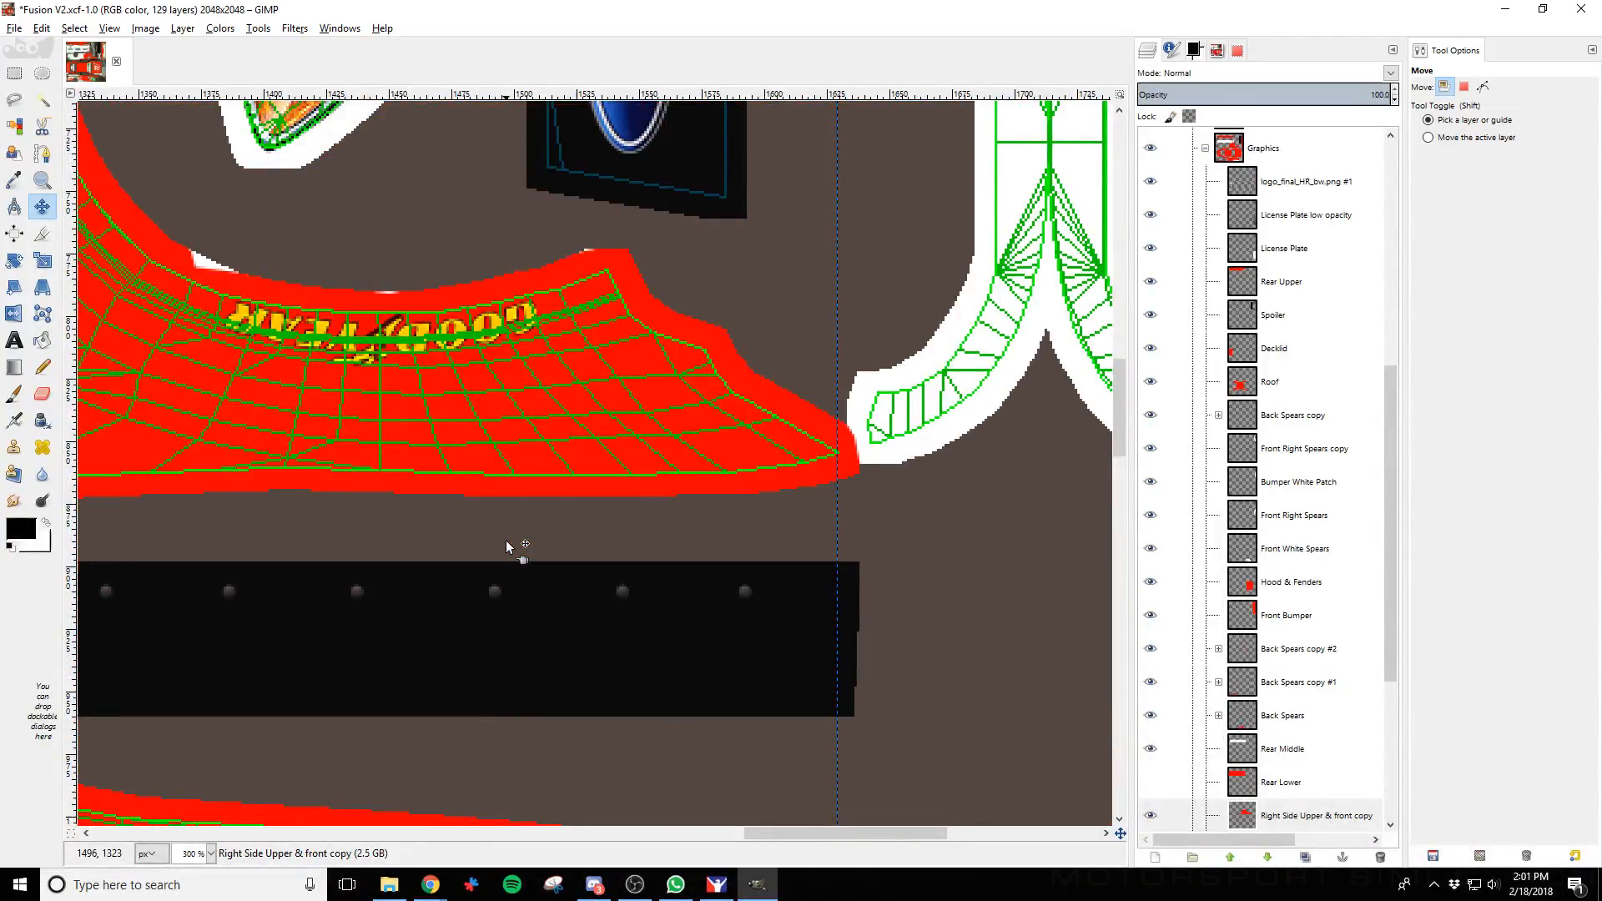
{"action": "scroll", "coordinate": [506, 547], "scroll_direction": "down", "scroll_amount": 7}
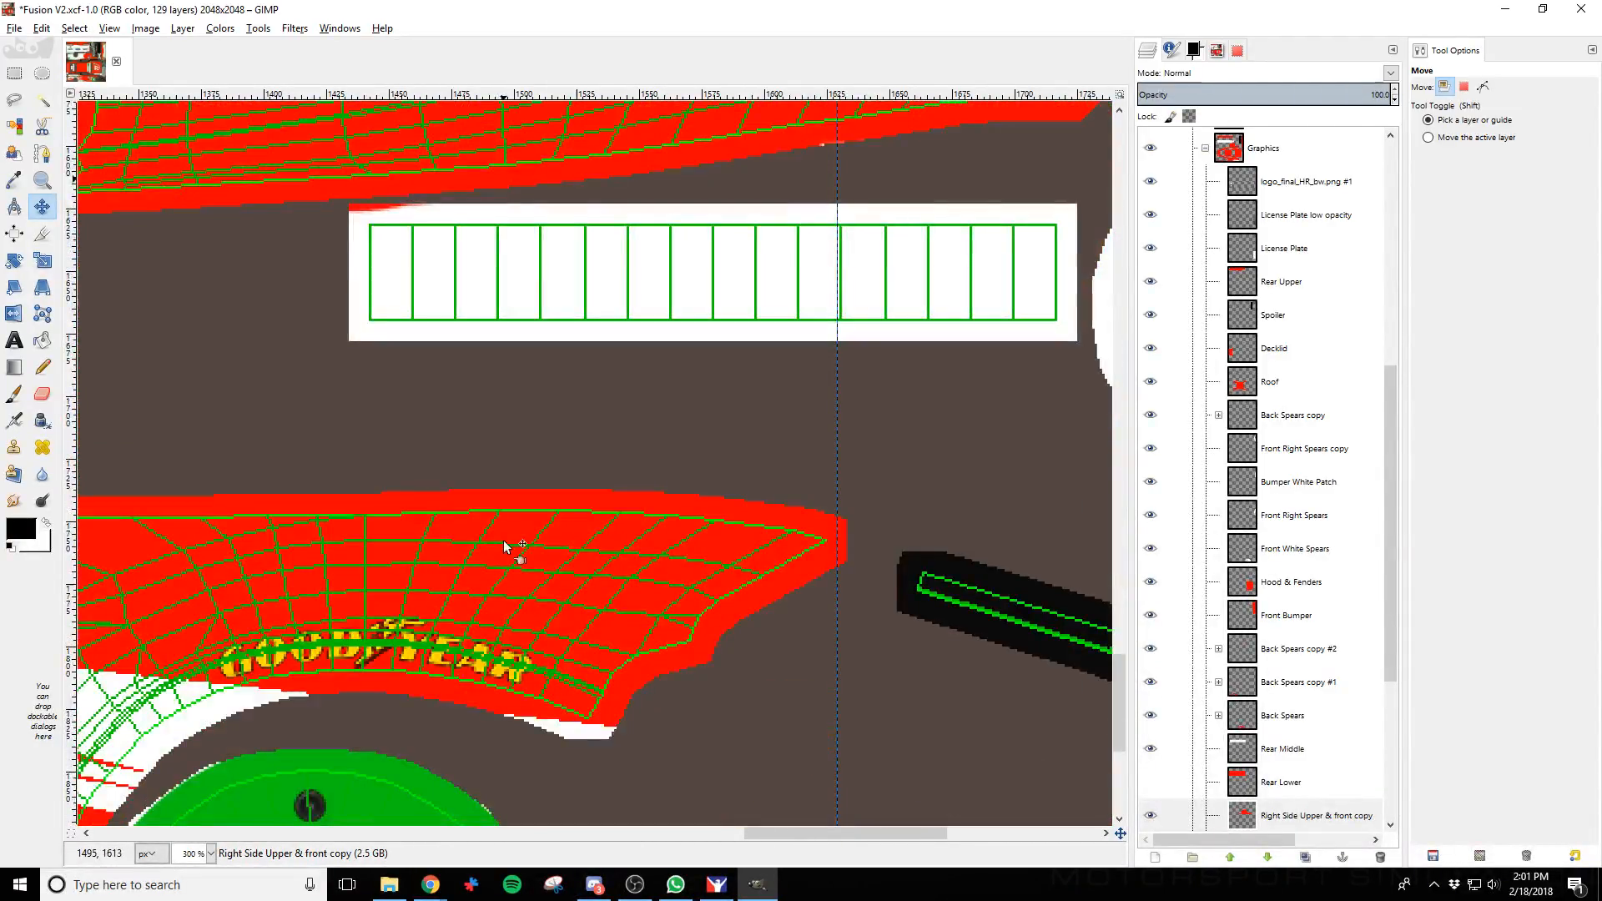
{"action": "scroll", "coordinate": [505, 546], "scroll_direction": "up", "scroll_amount": 18}
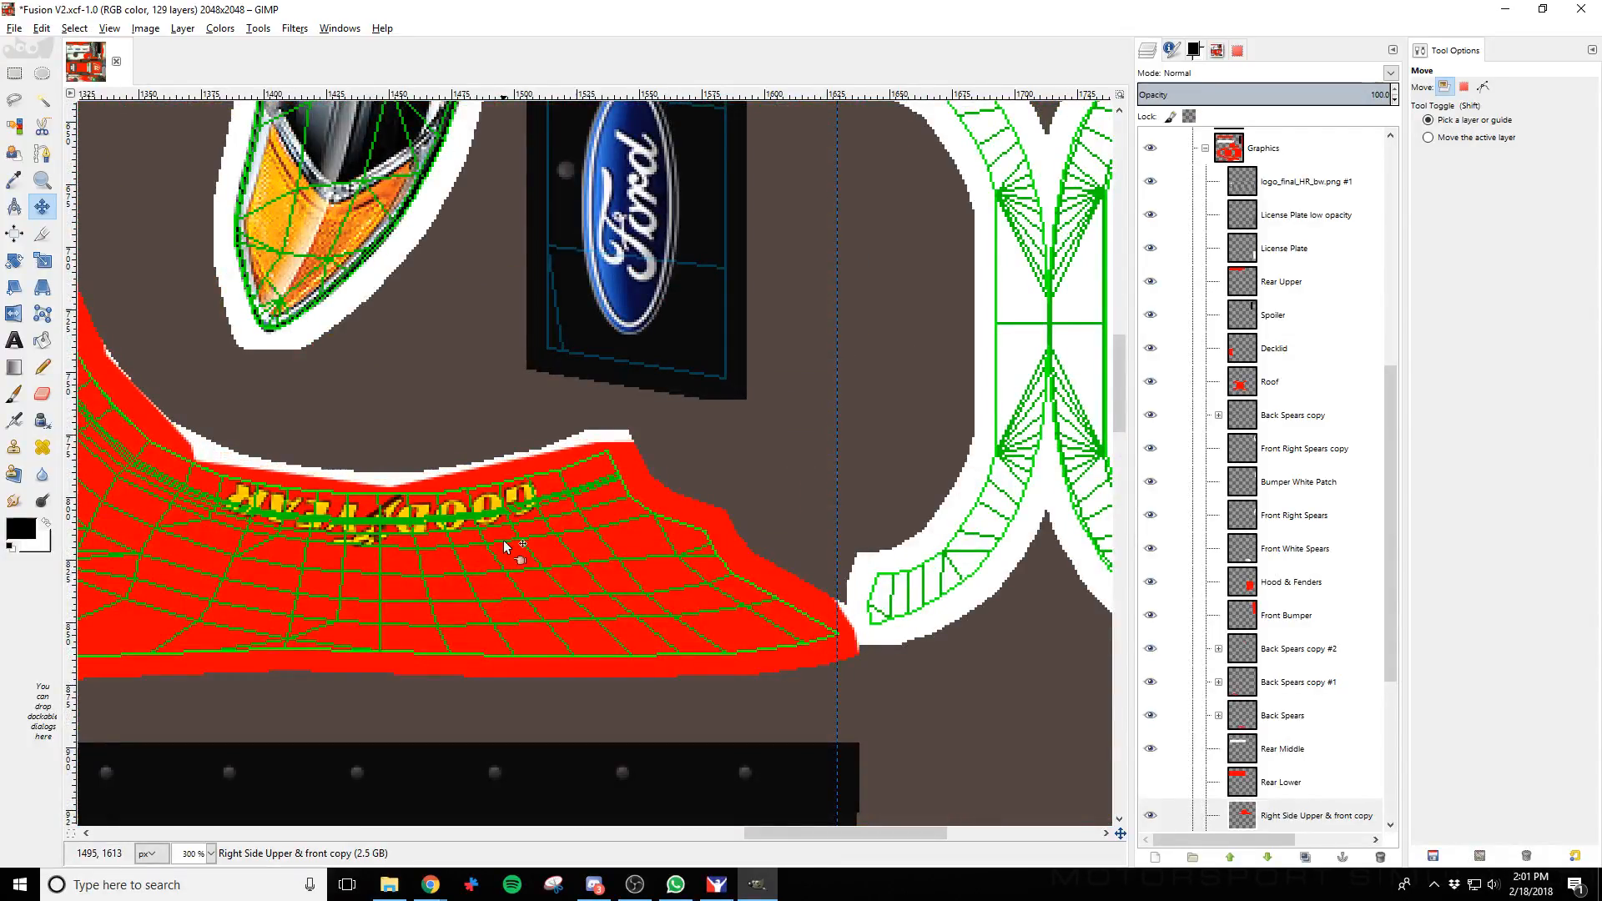
{"action": "scroll", "coordinate": [641, 449], "scroll_direction": "up", "scroll_amount": 18}
{"action": "scroll", "coordinate": [636, 449], "scroll_direction": "down", "scroll_amount": 17}
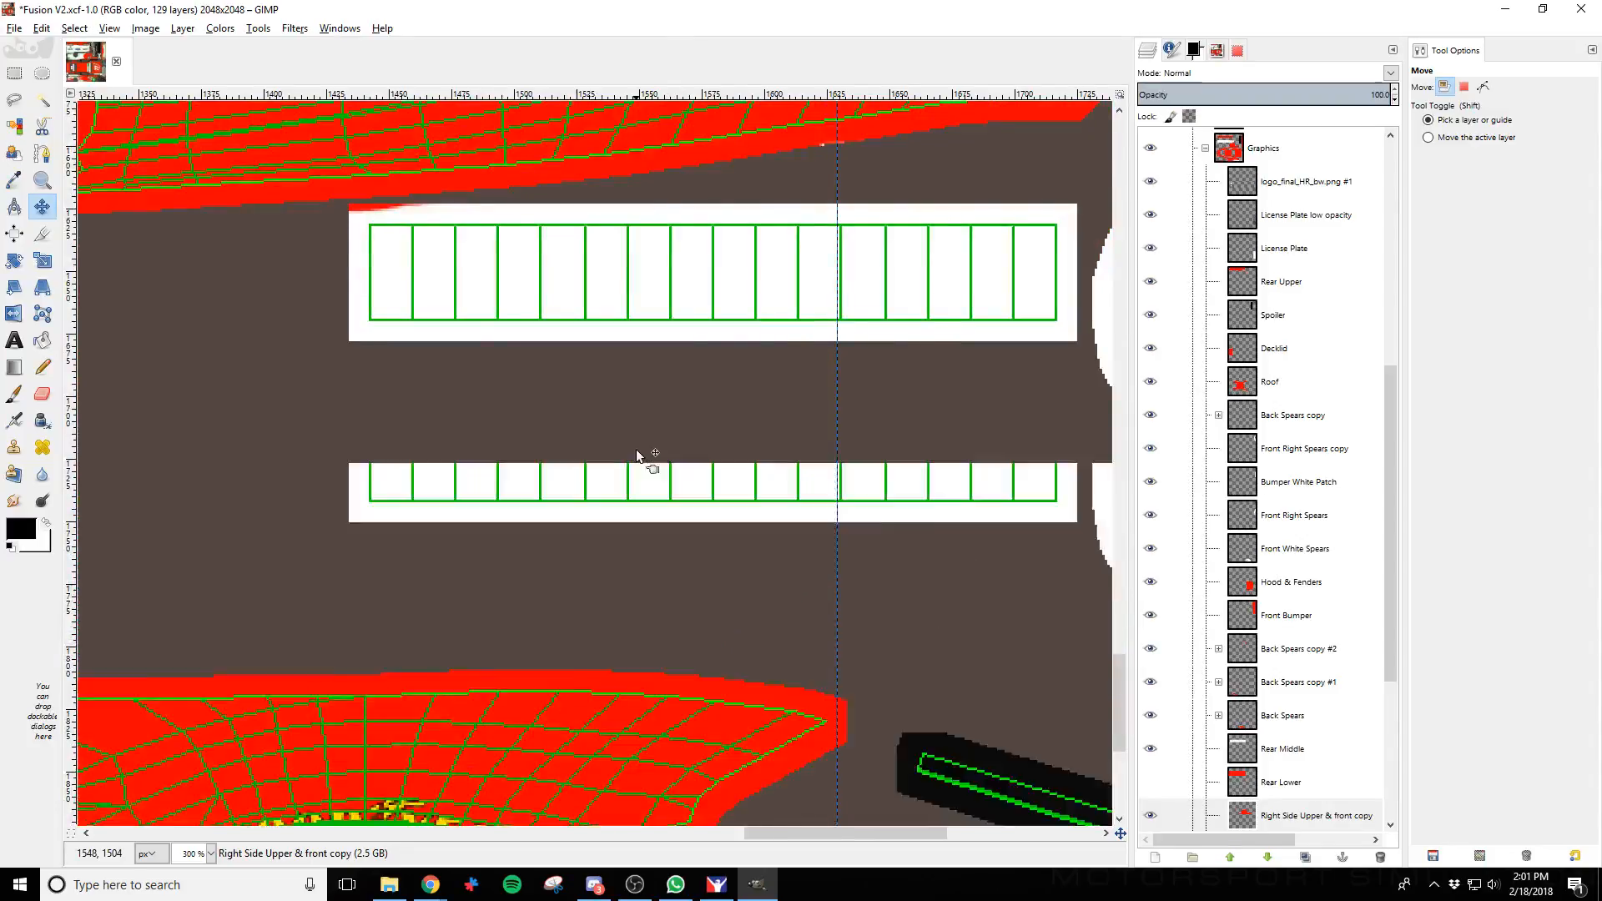
{"action": "scroll", "coordinate": [639, 455], "scroll_direction": "up", "scroll_amount": 10}
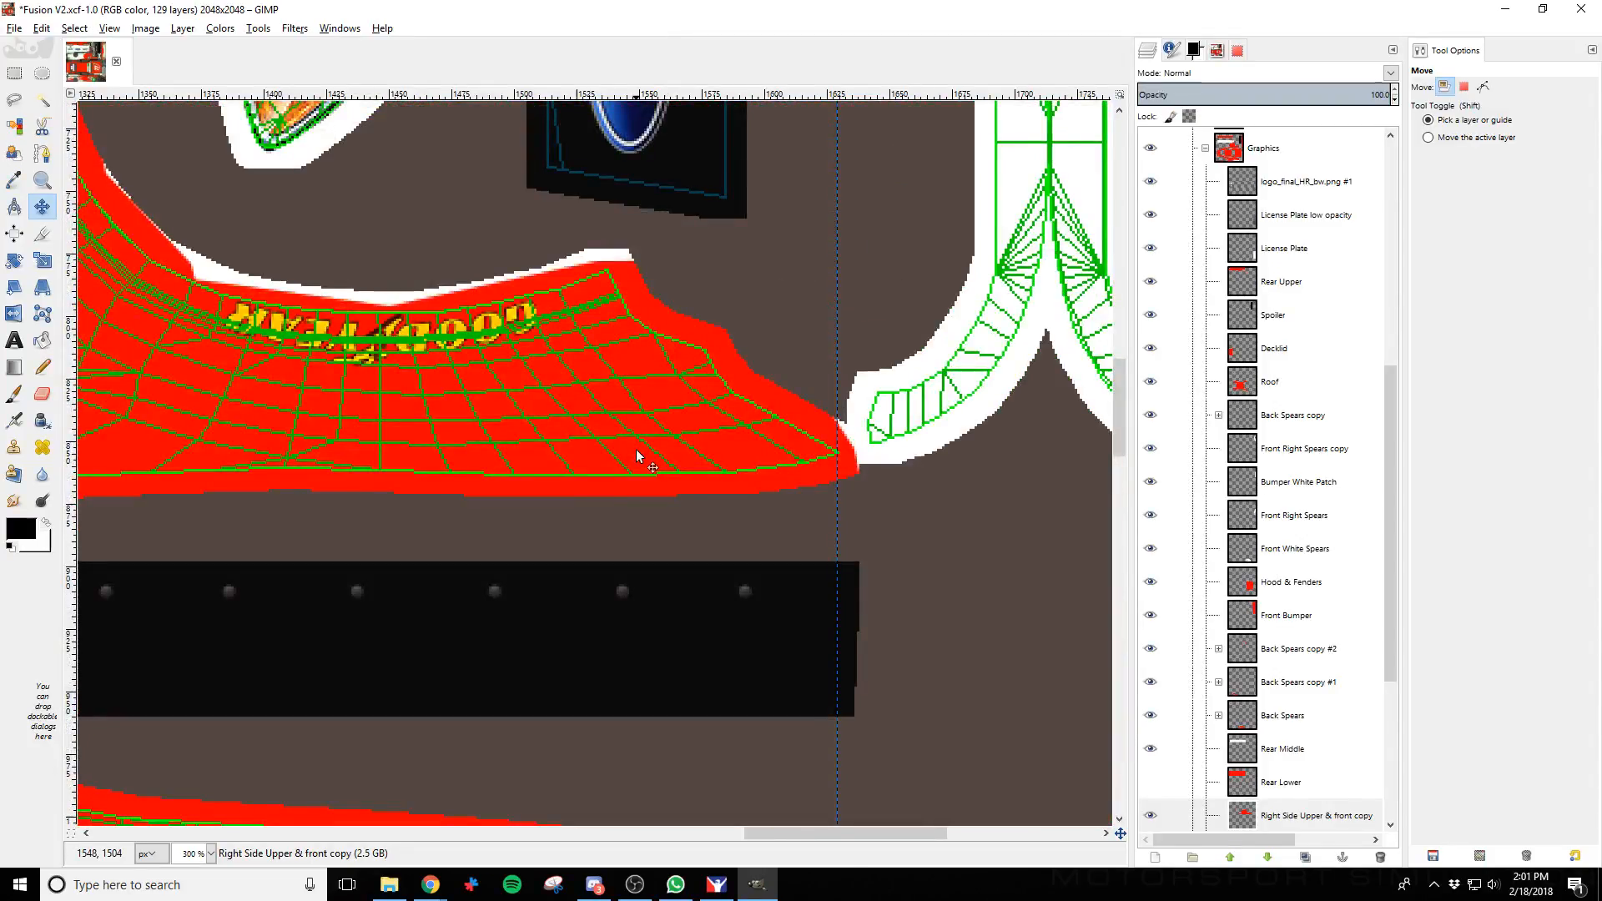
{"action": "left_click_drag", "start_coordinate": [790, 829], "coordinate": [492, 839]}
{"action": "scroll", "coordinate": [601, 687], "scroll_direction": "down", "scroll_amount": 15}
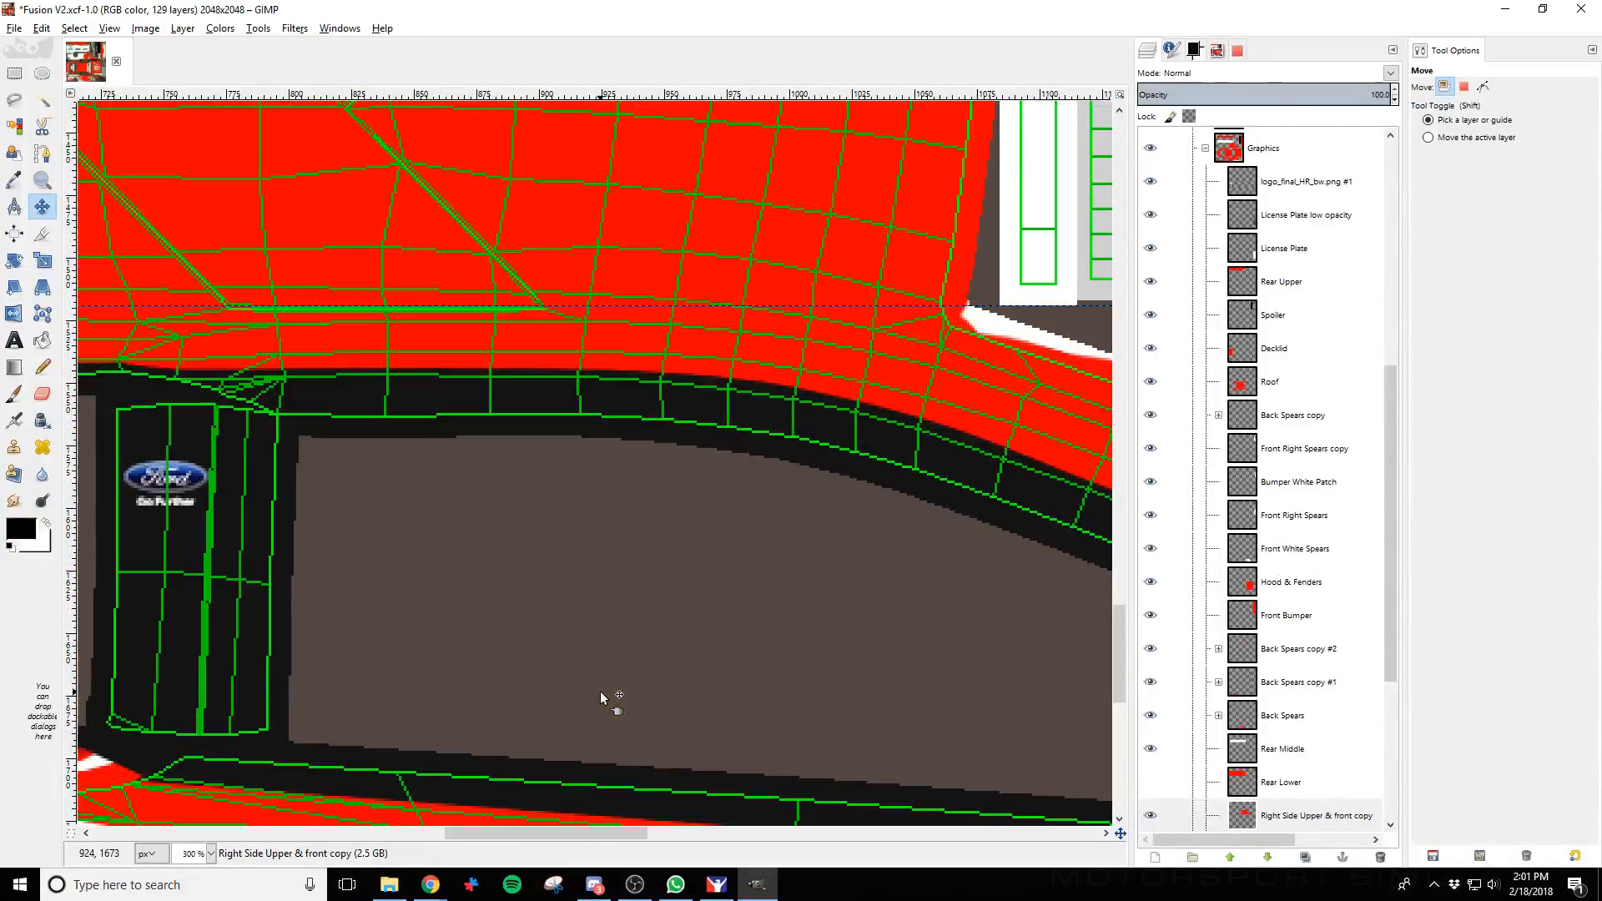
{"action": "scroll", "coordinate": [1280, 664], "scroll_direction": "down", "scroll_amount": 3}
Select the Back Spears layer and toggle its visibility to check the spear graphics
{"action": "left_click", "coordinate": [1302, 484]}
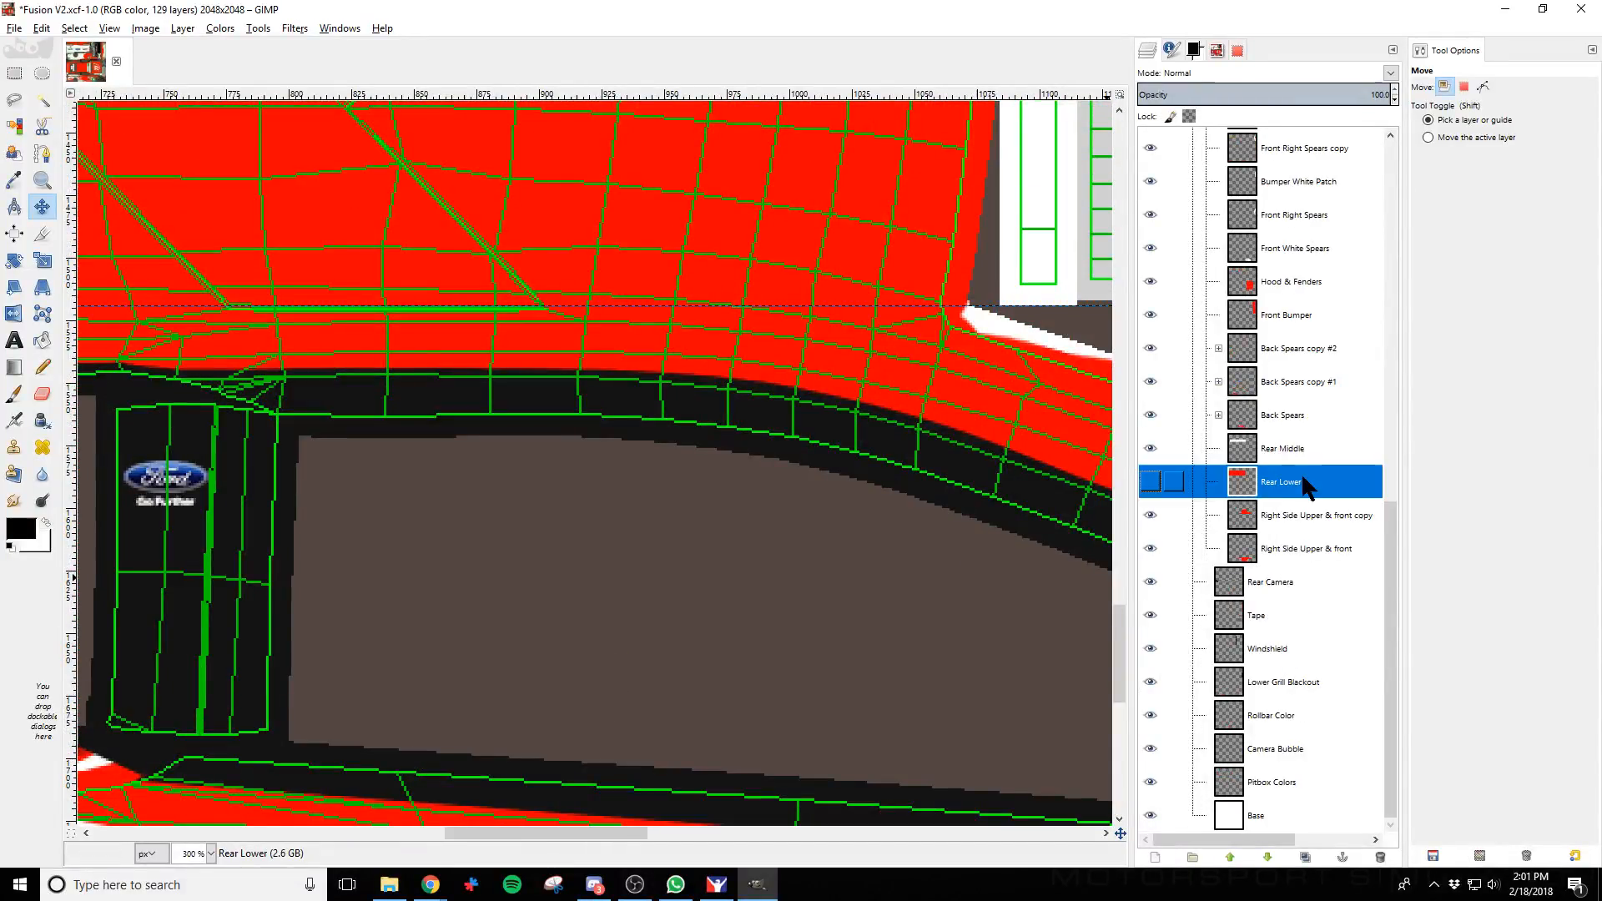
{"action": "left_click", "coordinate": [1289, 414]}
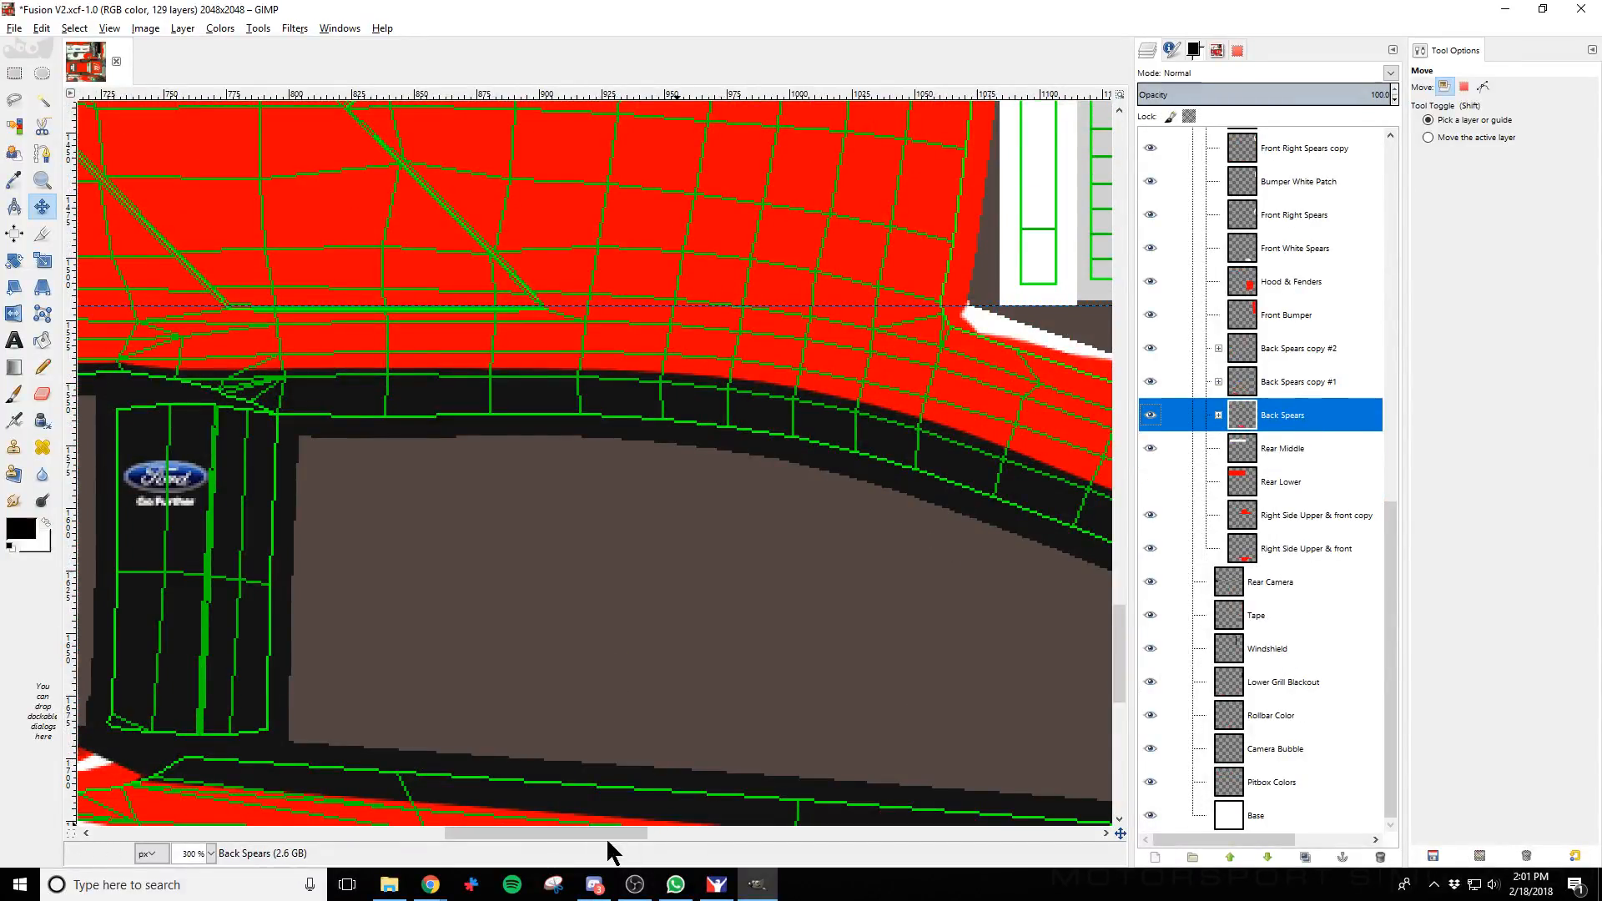
{"action": "left_click_drag", "start_coordinate": [548, 837], "coordinate": [420, 836]}
{"action": "scroll", "coordinate": [538, 699], "scroll_direction": "down", "scroll_amount": 10}
{"action": "scroll", "coordinate": [541, 698], "scroll_direction": "up", "scroll_amount": 5}
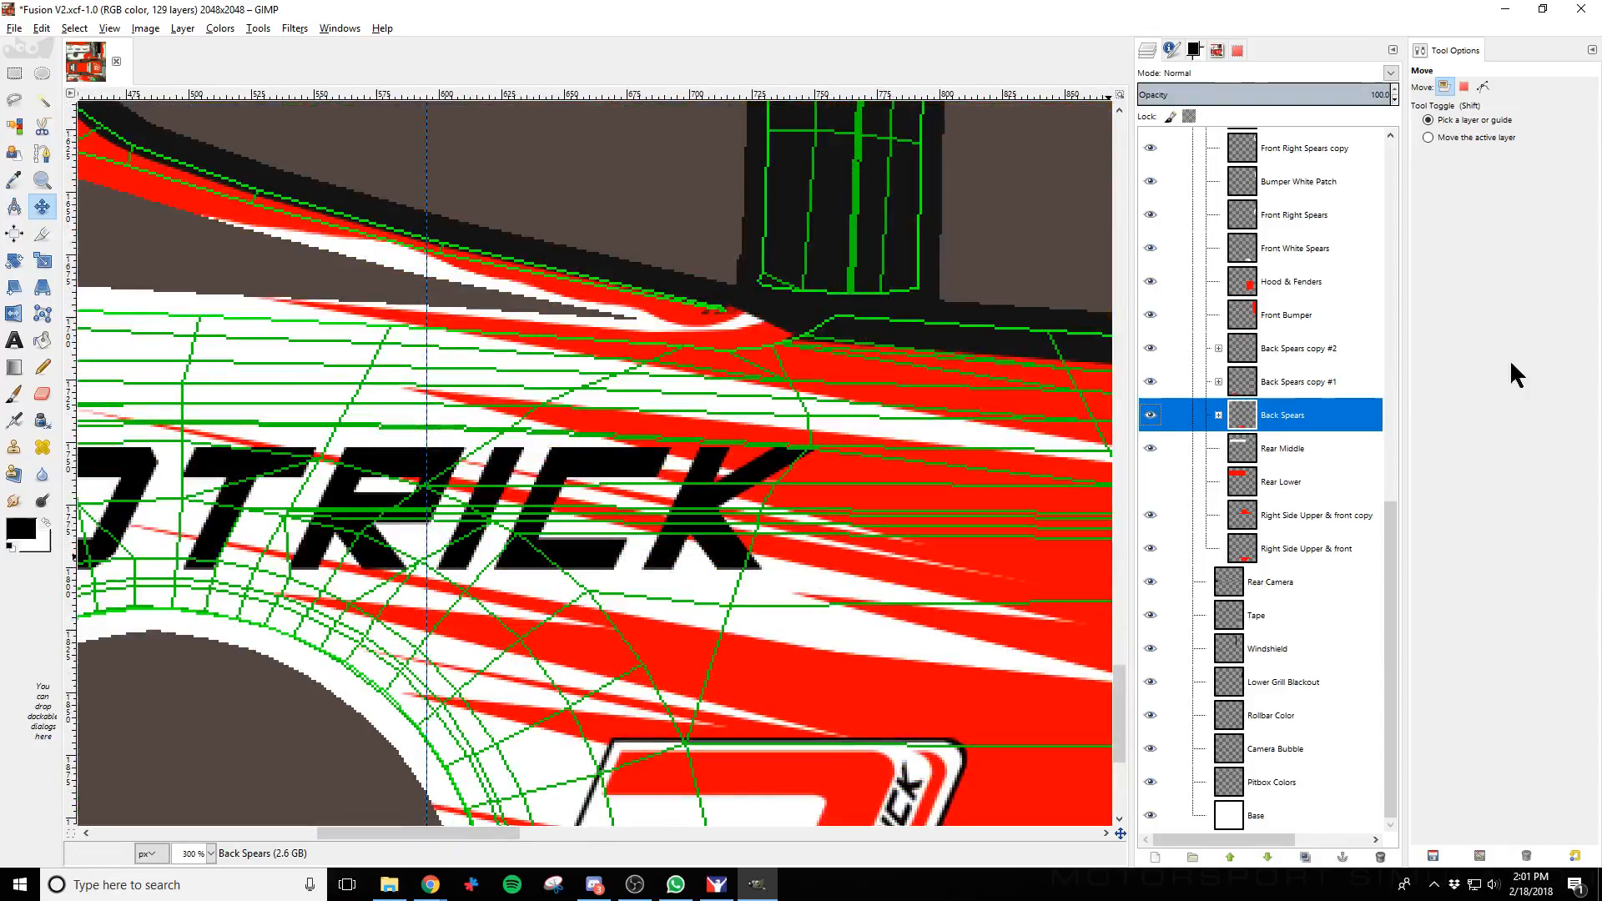
{"action": "left_click", "coordinate": [1149, 416]}
{"action": "left_click", "coordinate": [1149, 417]}
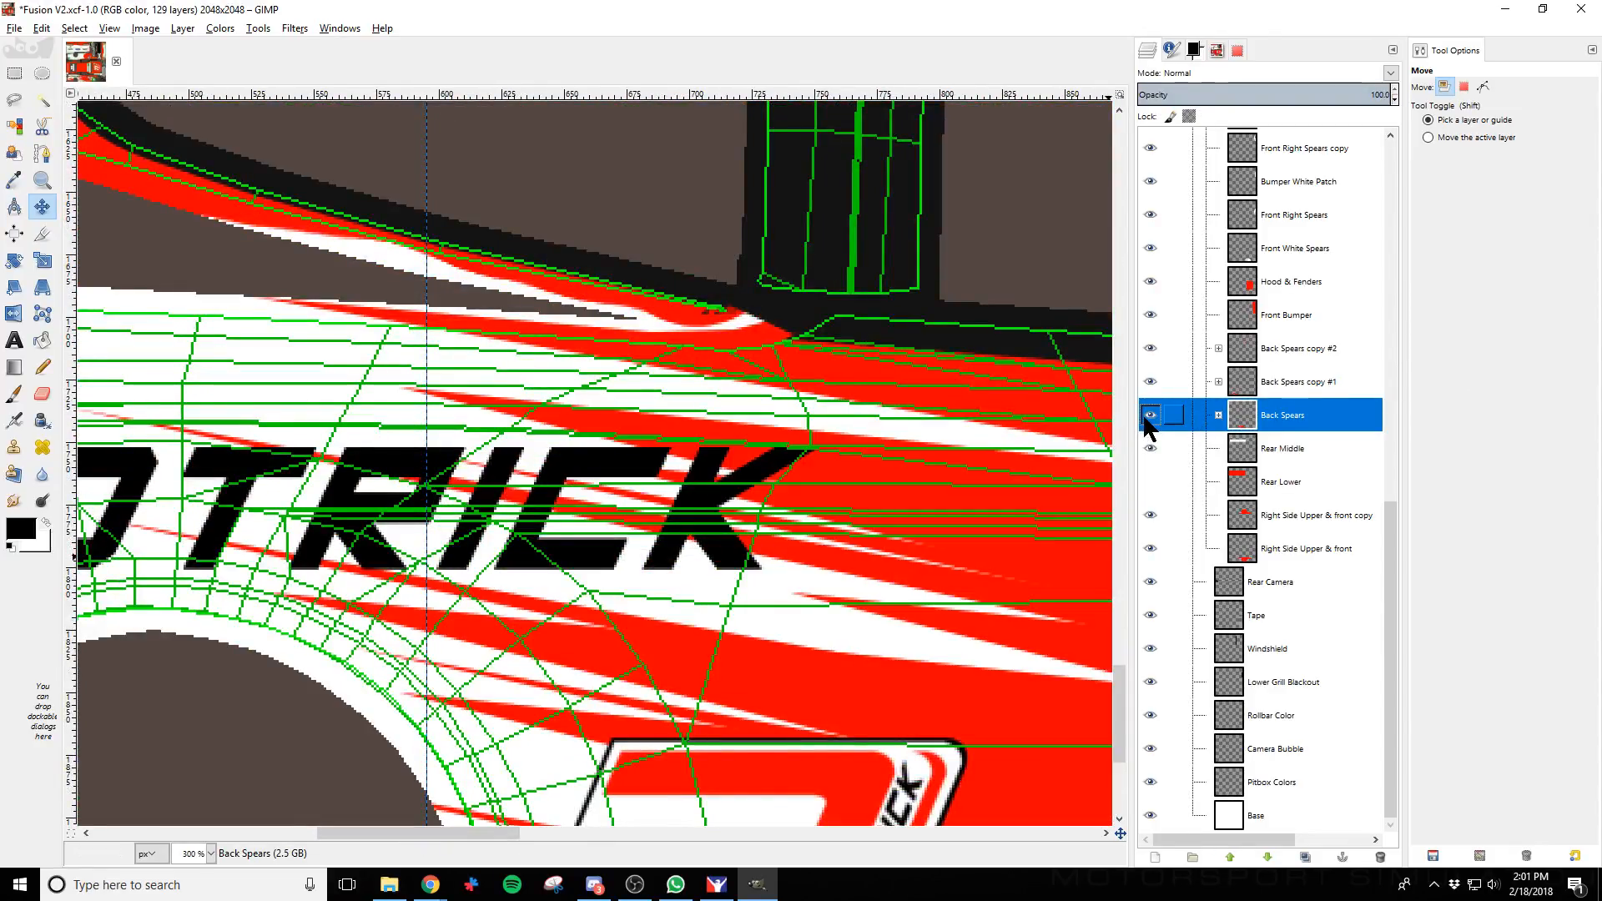
Duplicate the Back Spears layer and flip the copy vertically
{"action": "right_click", "coordinate": [1308, 409]}
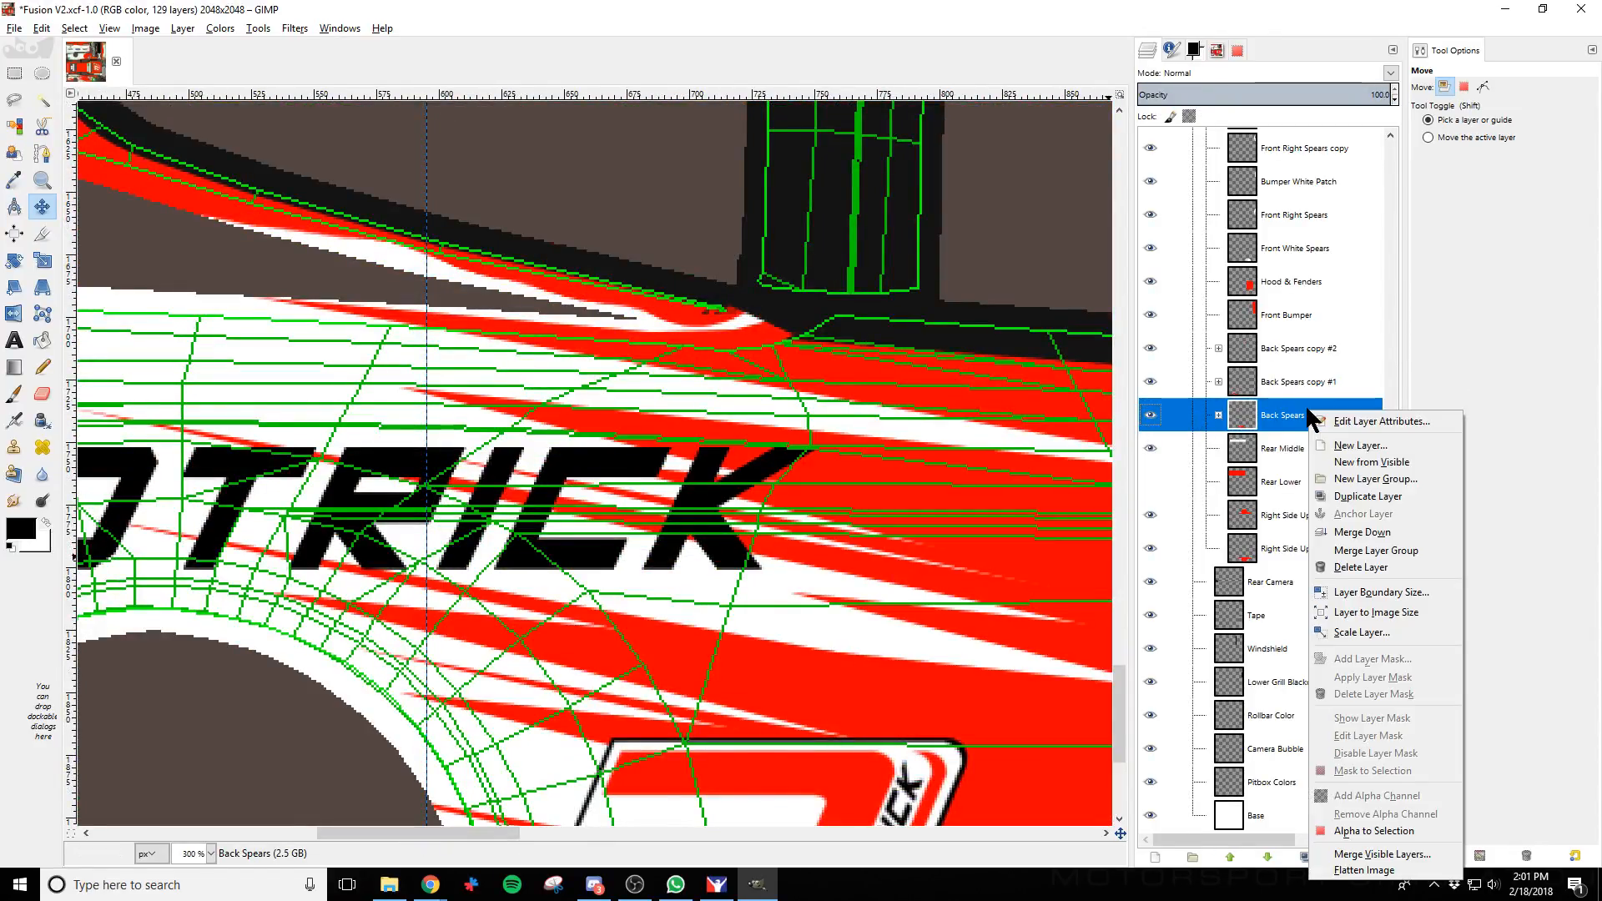
{"action": "left_click", "coordinate": [1368, 496]}
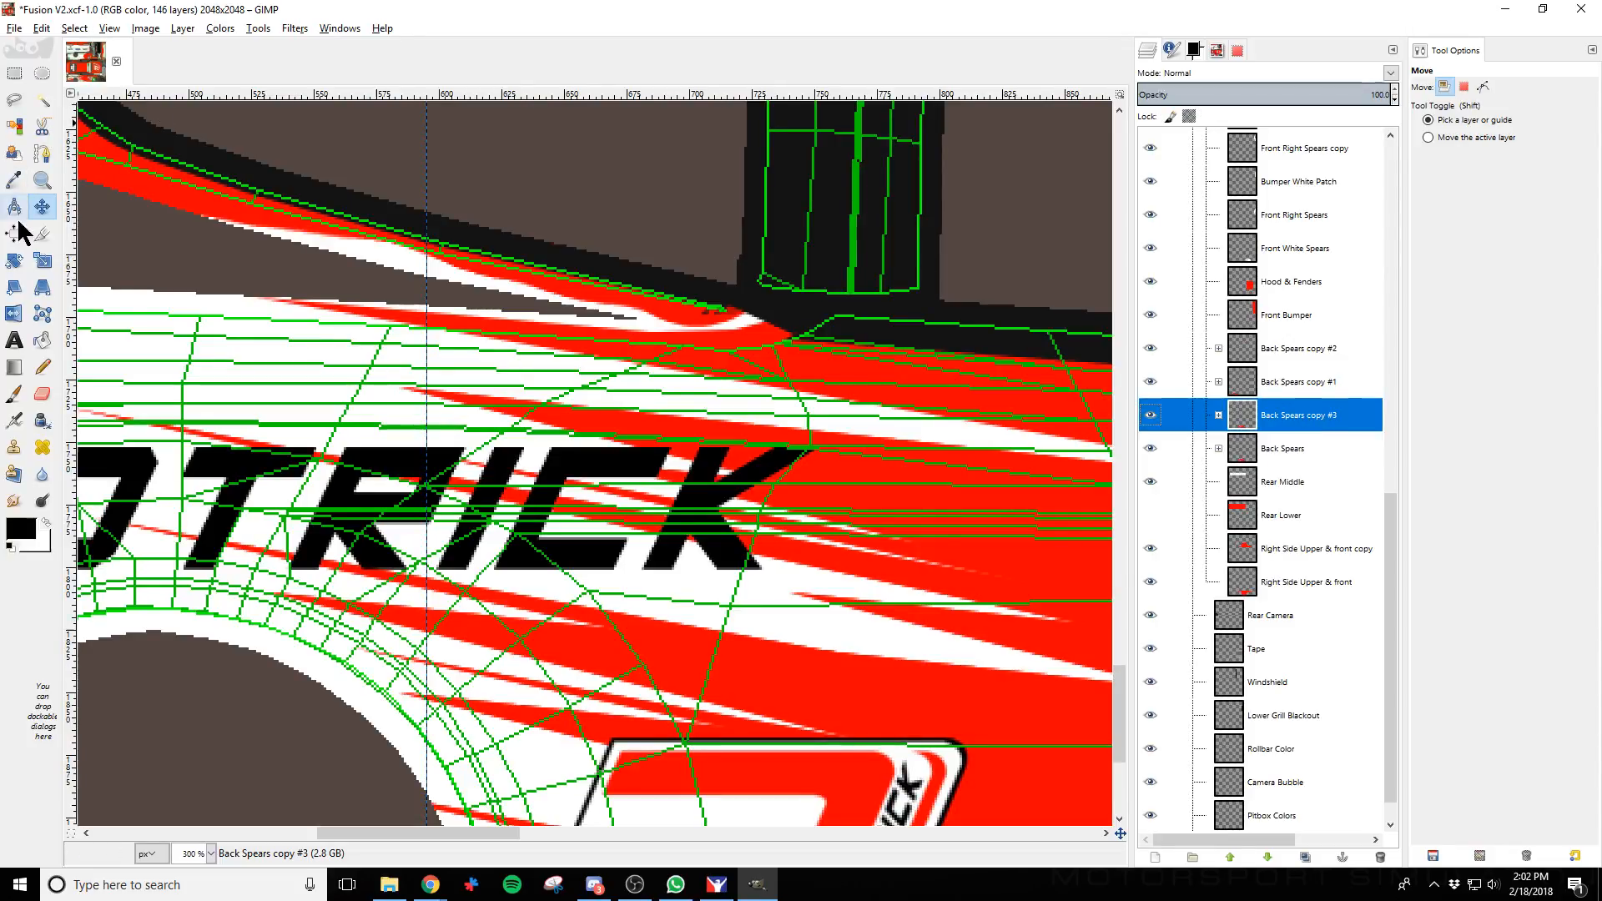
{"action": "left_click", "coordinate": [17, 311]}
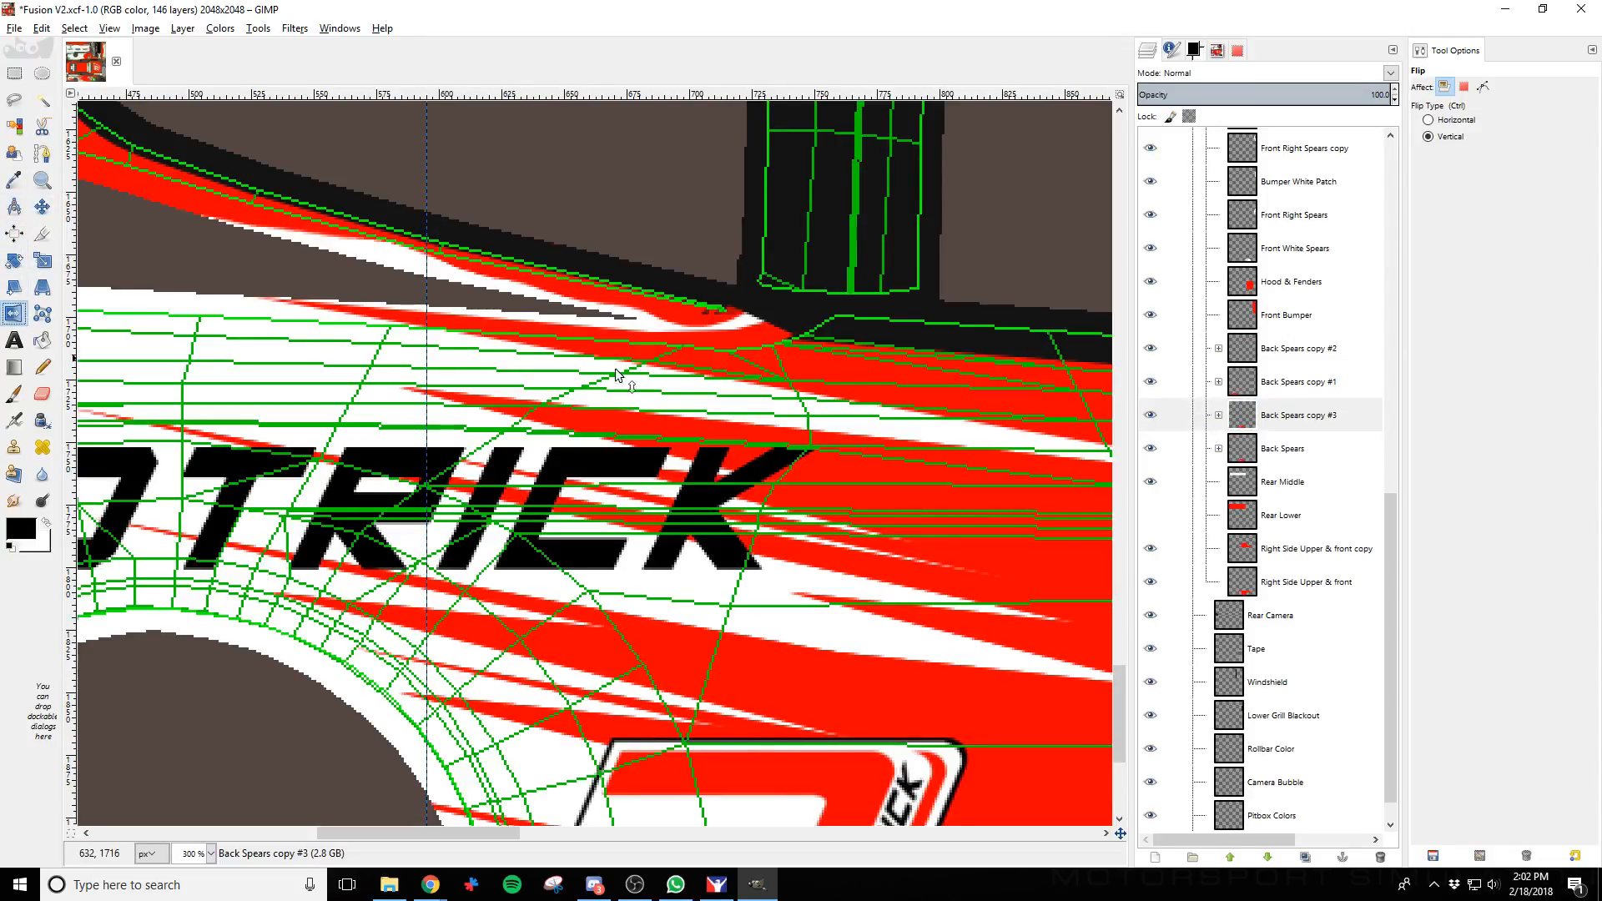
{"action": "left_click", "coordinate": [910, 470]}
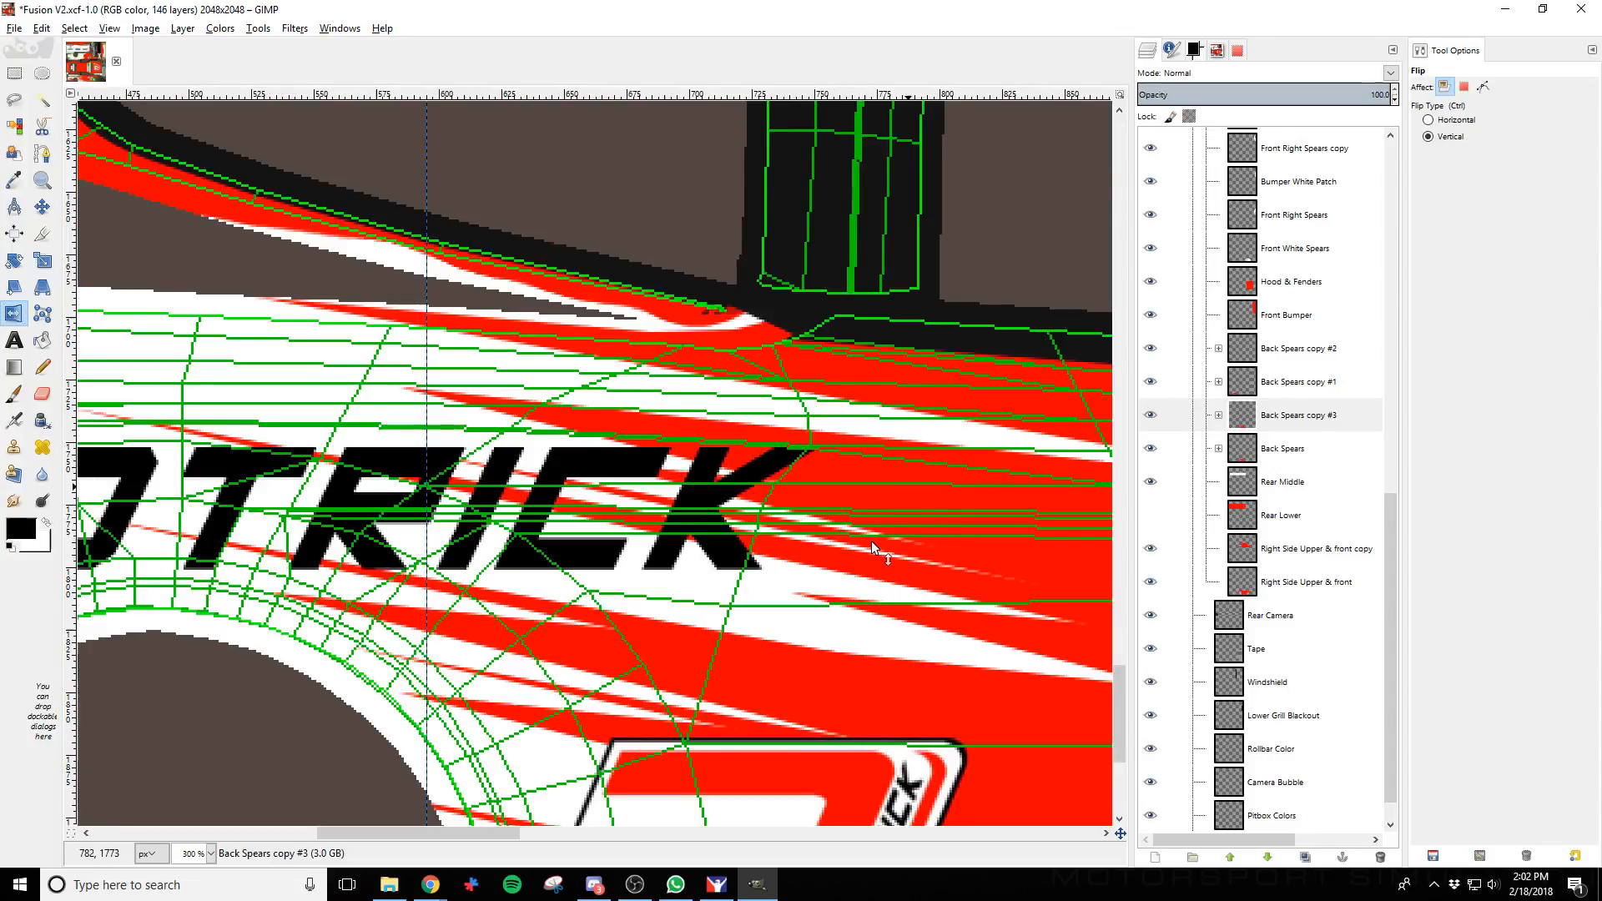
{"action": "scroll", "coordinate": [871, 542], "scroll_direction": "up", "scroll_amount": 15}
{"action": "scroll", "coordinate": [872, 542], "scroll_direction": "down", "scroll_amount": 2}
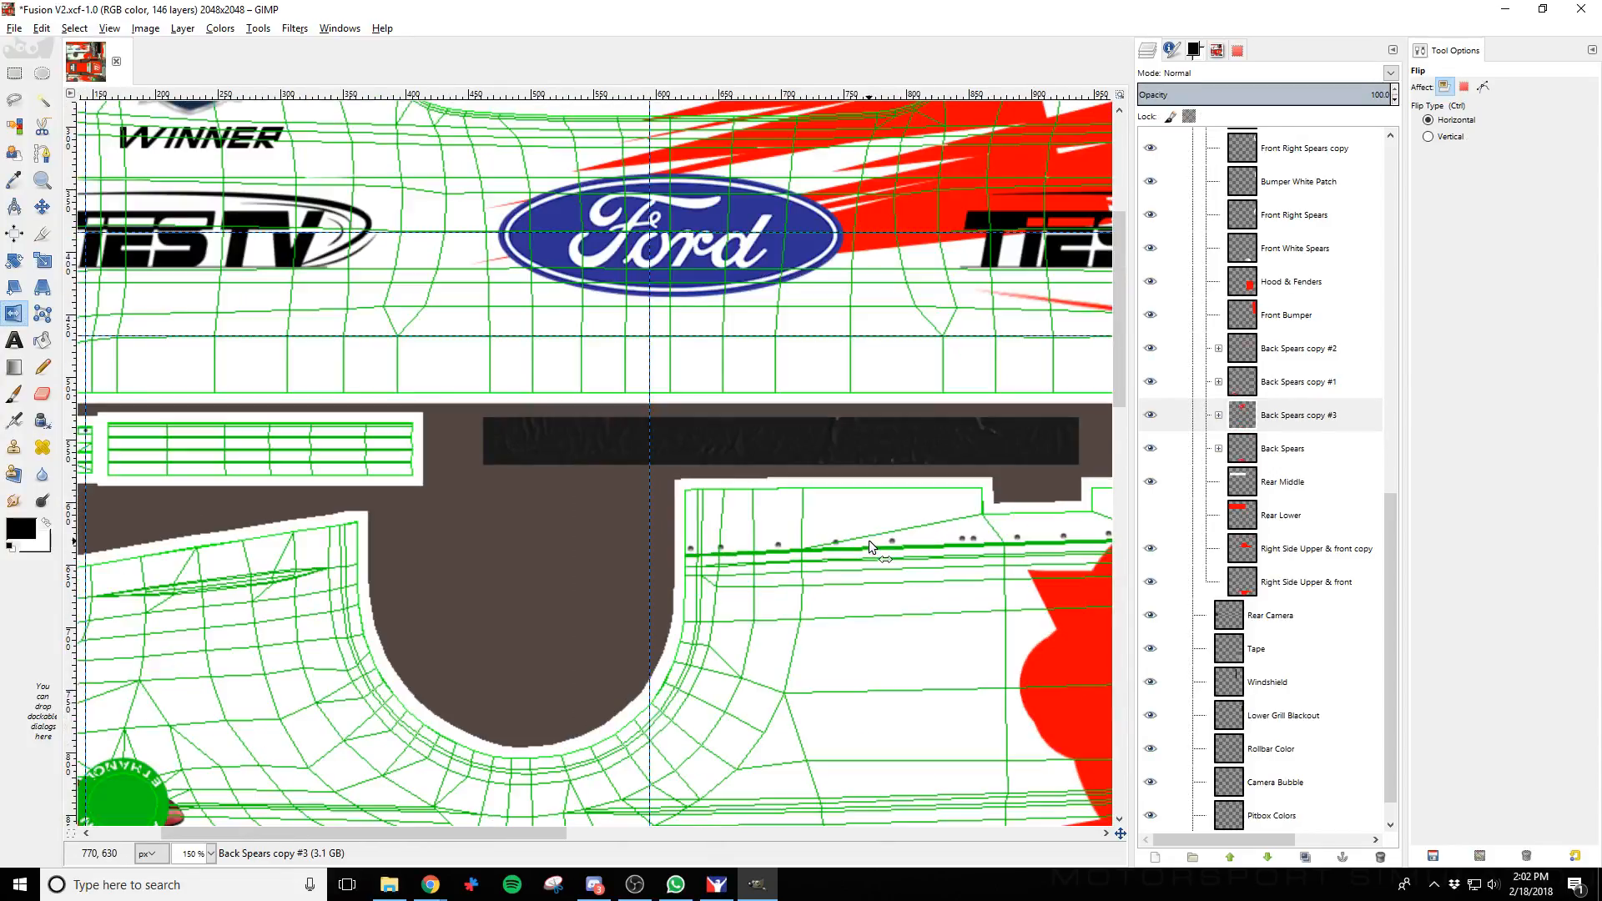
Shift the flipped spears copy down toward the opposite side panel
{"action": "left_click", "coordinate": [42, 208]}
{"action": "left_click", "coordinate": [895, 196]}
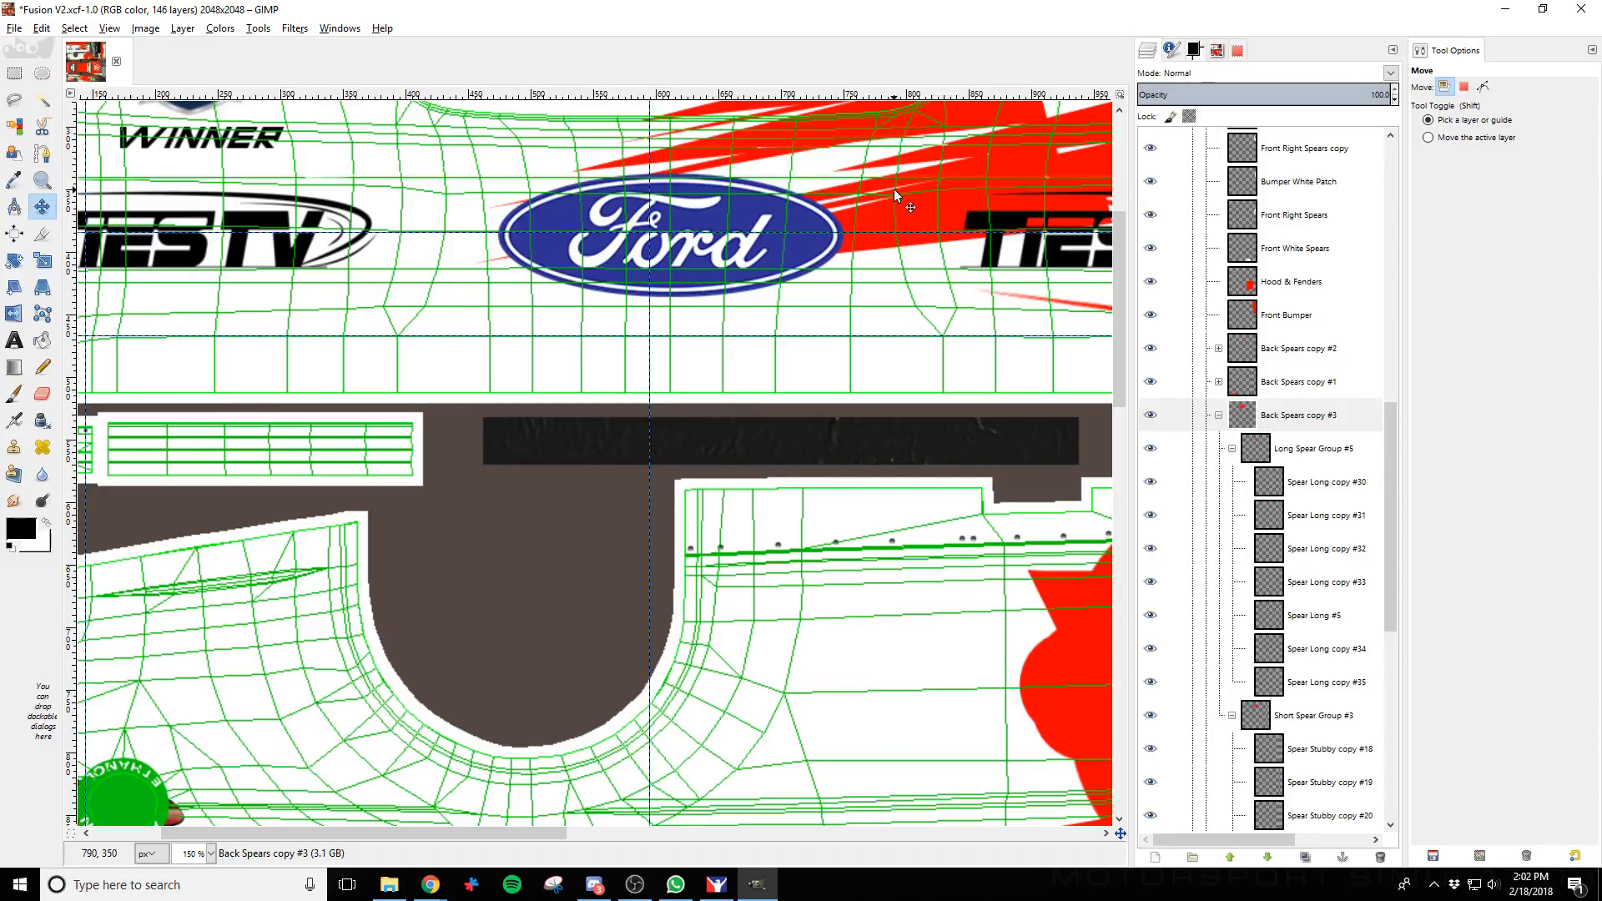
{"action": "key", "text": "shift+Down"}
{"action": "key", "text": "shift+Down"}
{"action": "key", "text": "shift+Down"}
{"action": "key", "text": "shift+Down"}
{"action": "key", "text": "shift+Down"}
{"action": "key", "text": "shift+Down"}
{"action": "key", "text": "shift+Down"}
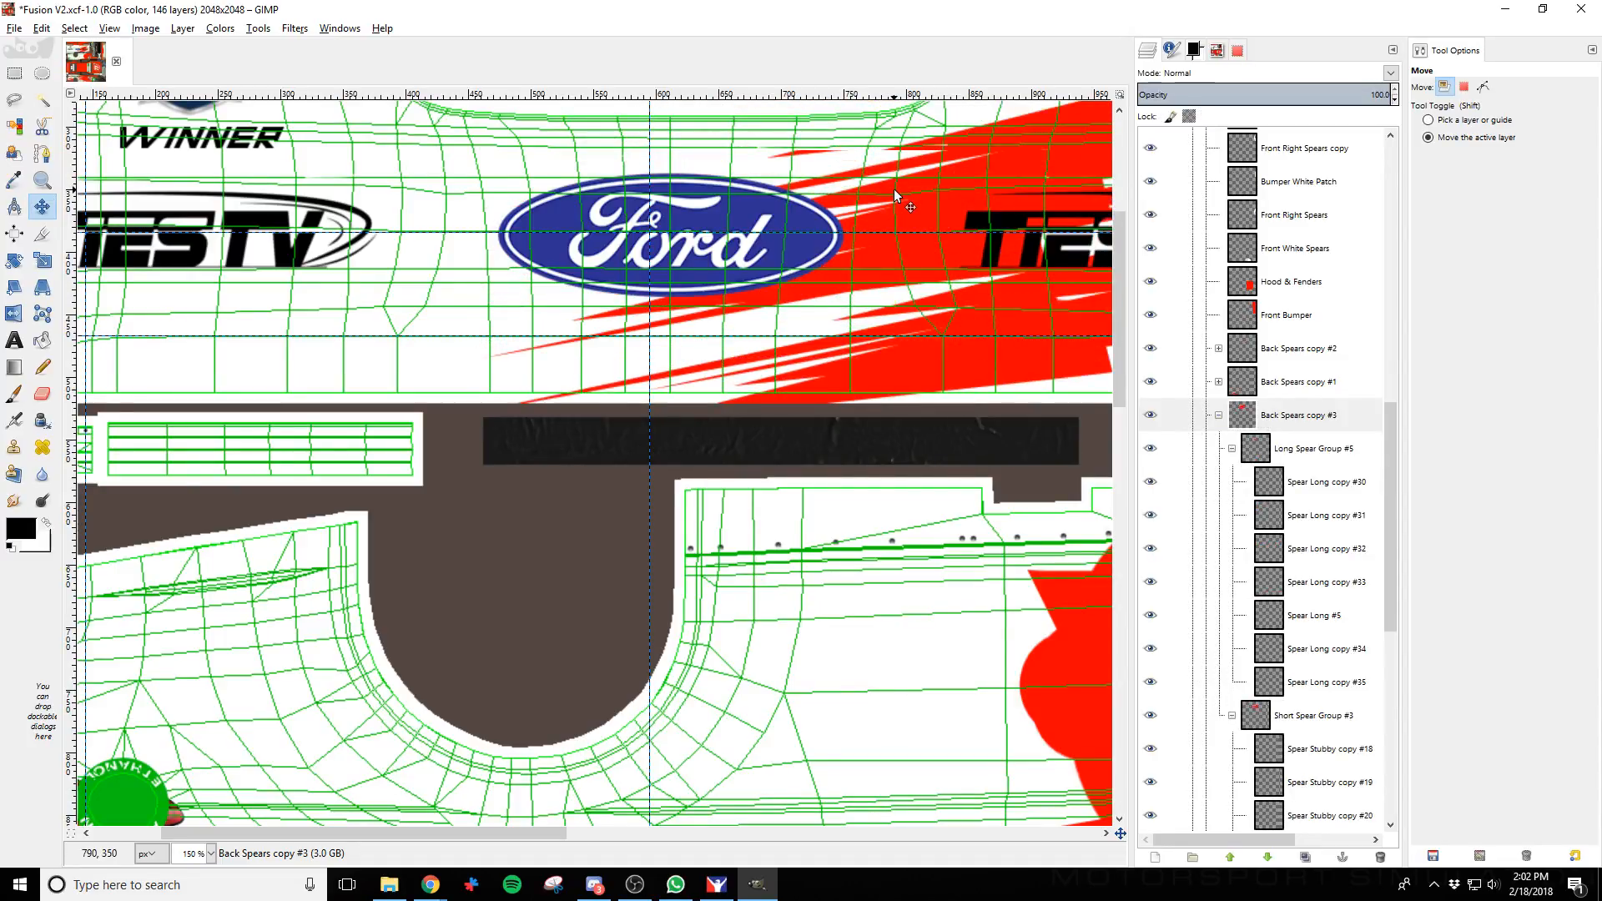
{"action": "key", "text": "shift+Down"}
{"action": "key", "text": "shift+Down"}
{"action": "key", "text": "shift+Down"}
{"action": "key", "text": "shift+Down"}
{"action": "key", "text": "shift+Down"}
{"action": "key", "text": "shift+Down"}
{"action": "key", "text": "shift+Down"}
{"action": "key", "text": "shift+Down"}
{"action": "key", "text": "shift+Down"}
{"action": "key", "text": "shift+Down"}
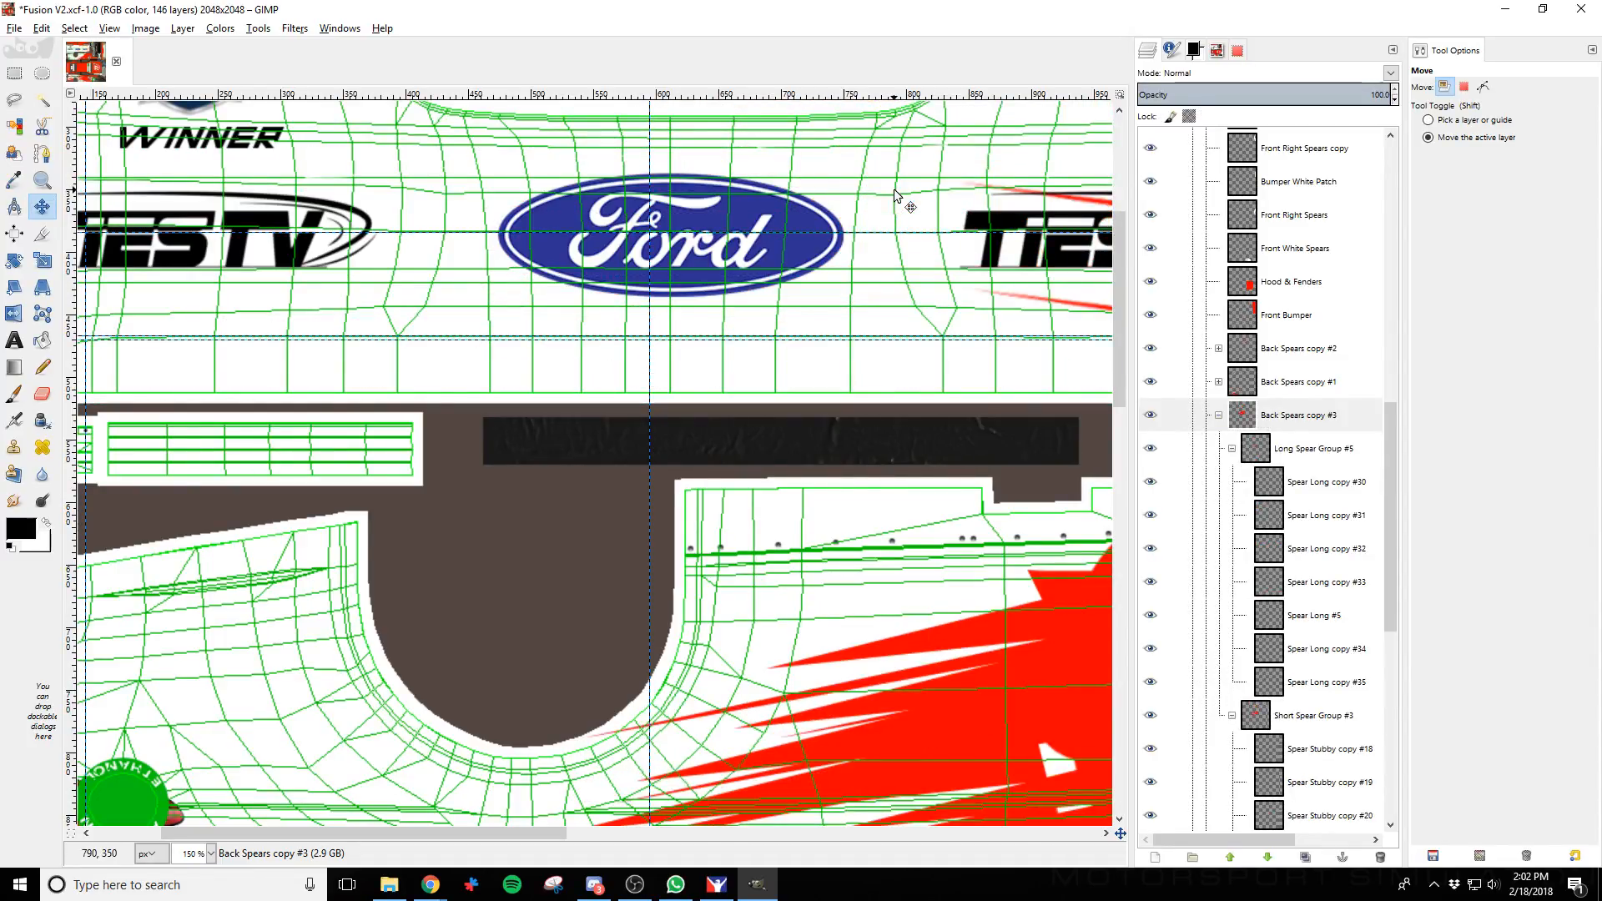
{"action": "scroll", "coordinate": [919, 372], "scroll_direction": "down", "scroll_amount": 15}
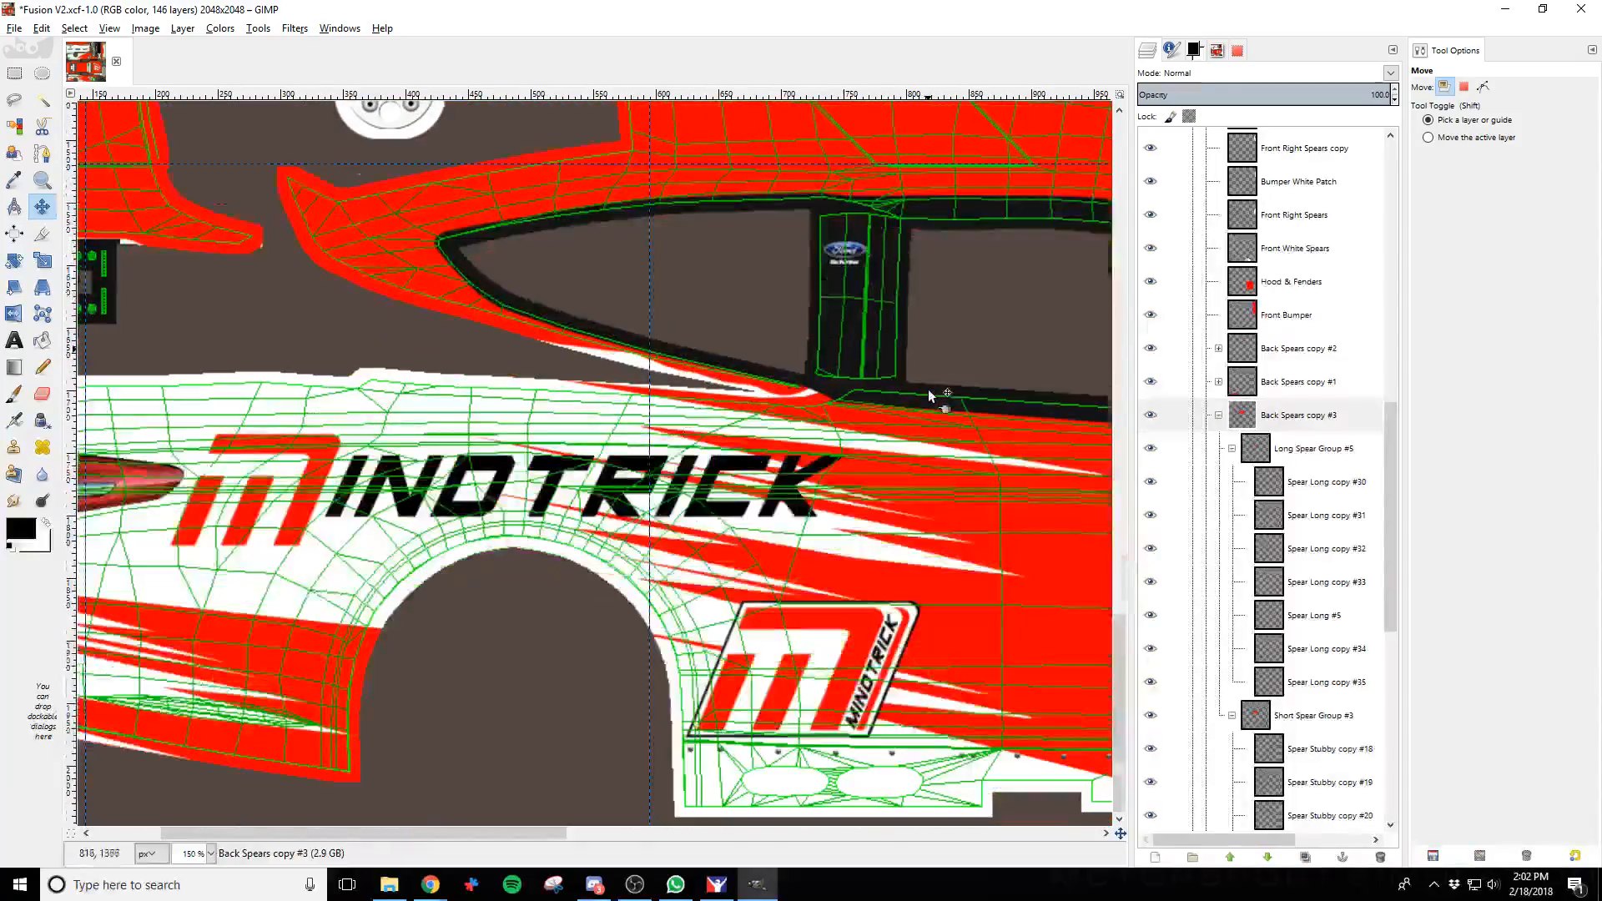
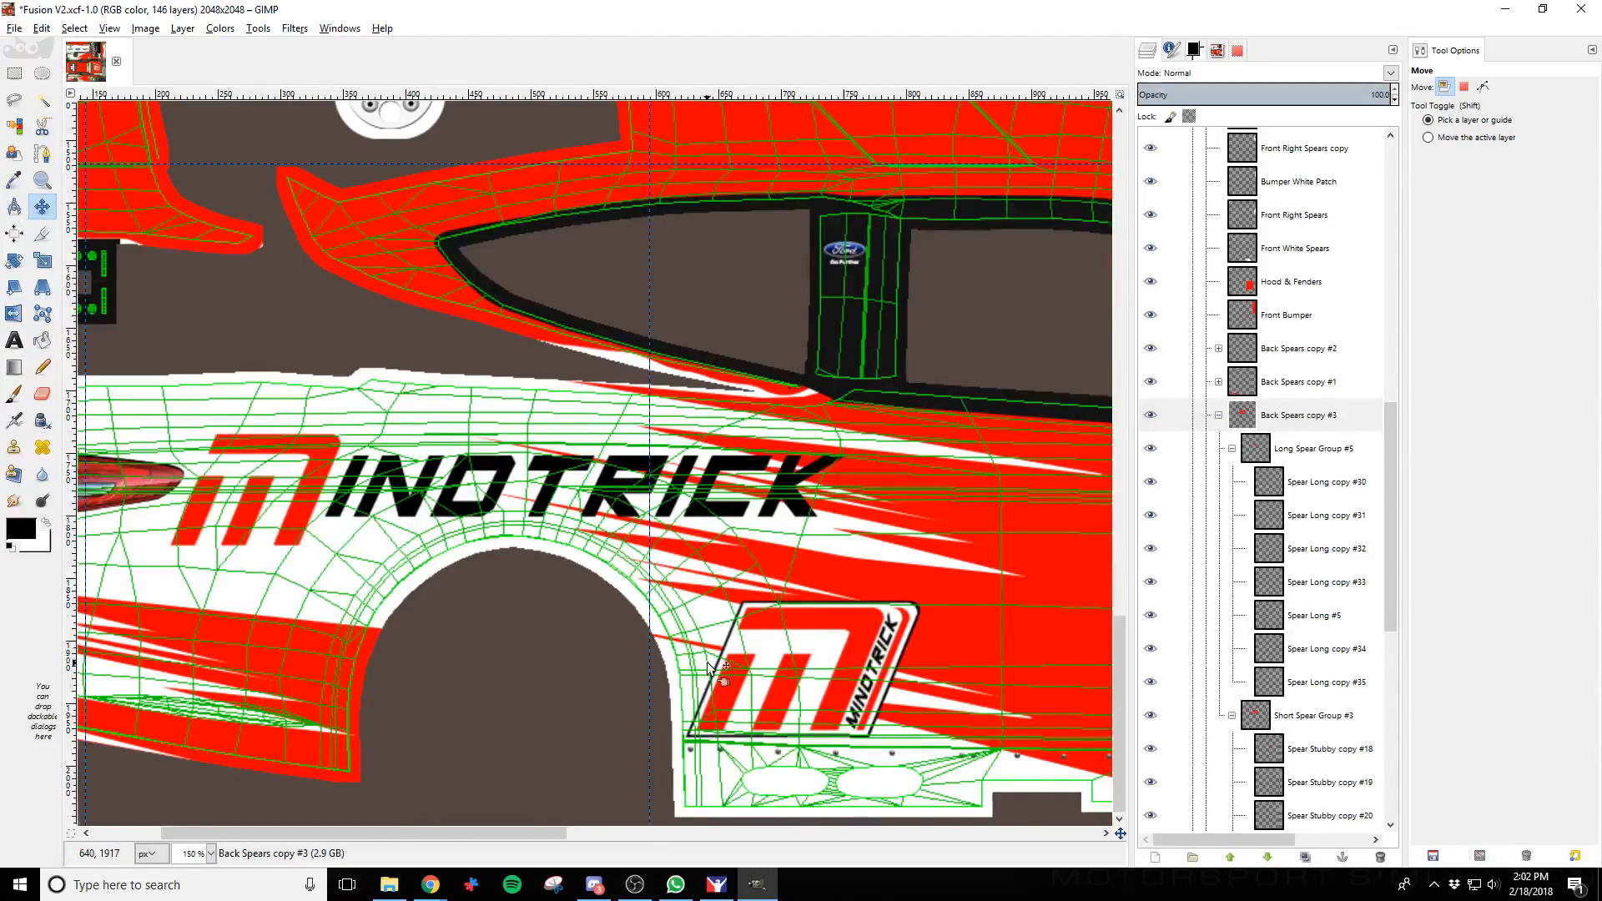
Nudge the Back Spears copy #3 layer up two pixels with the arrow keys
{"action": "scroll", "coordinate": [710, 664], "scroll_direction": "up", "scroll_amount": 15}
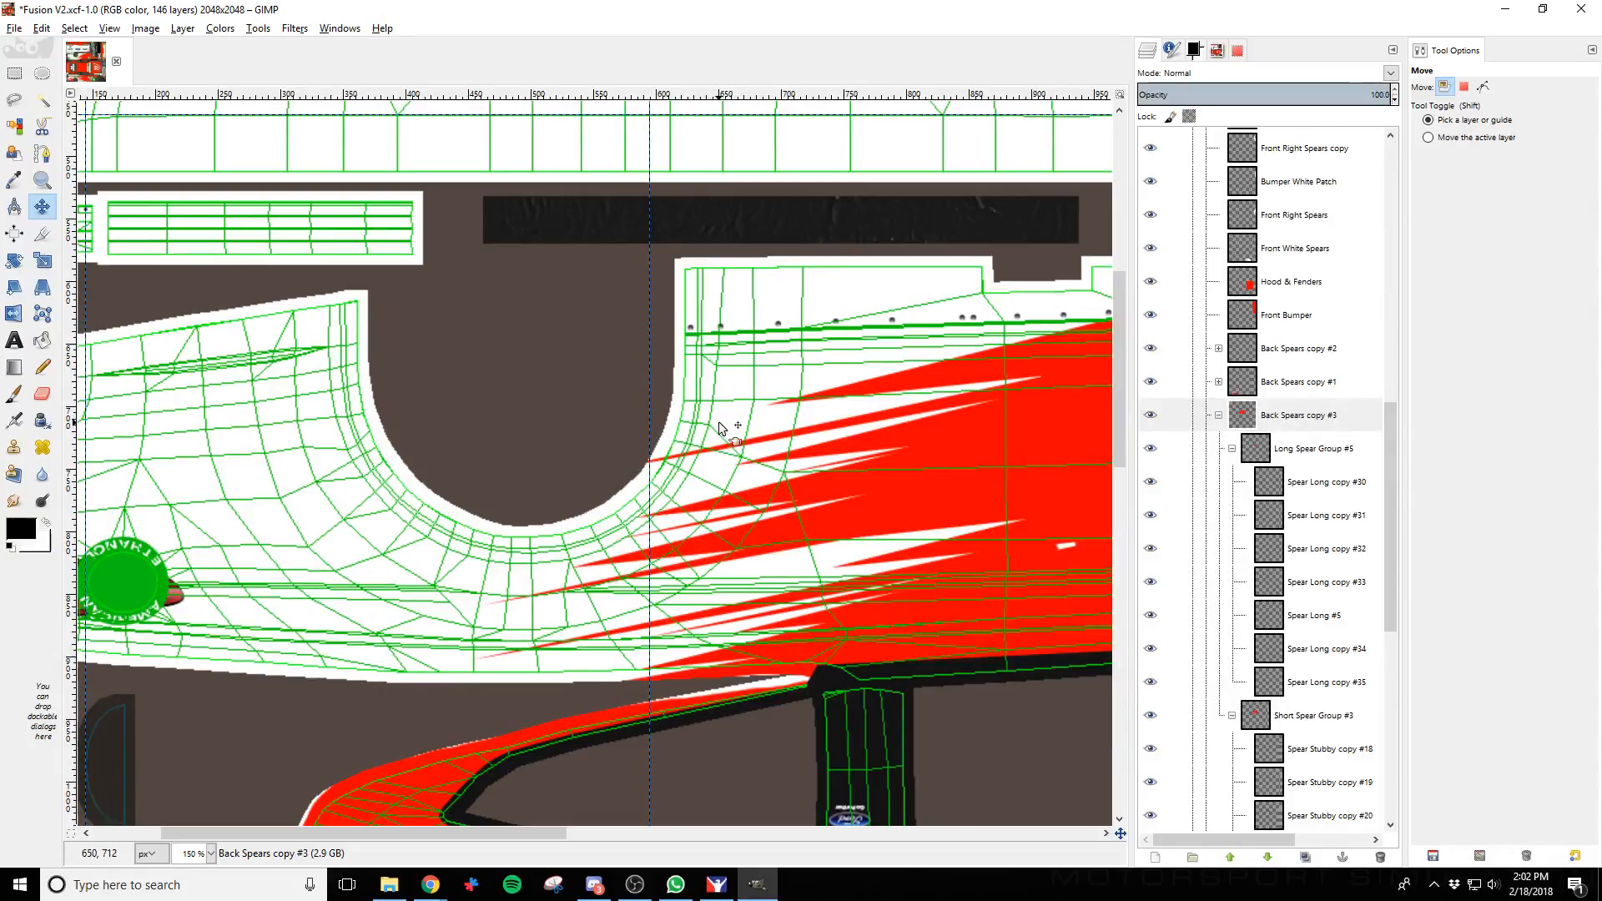
{"action": "scroll", "coordinate": [732, 552], "scroll_direction": "down", "scroll_amount": 15}
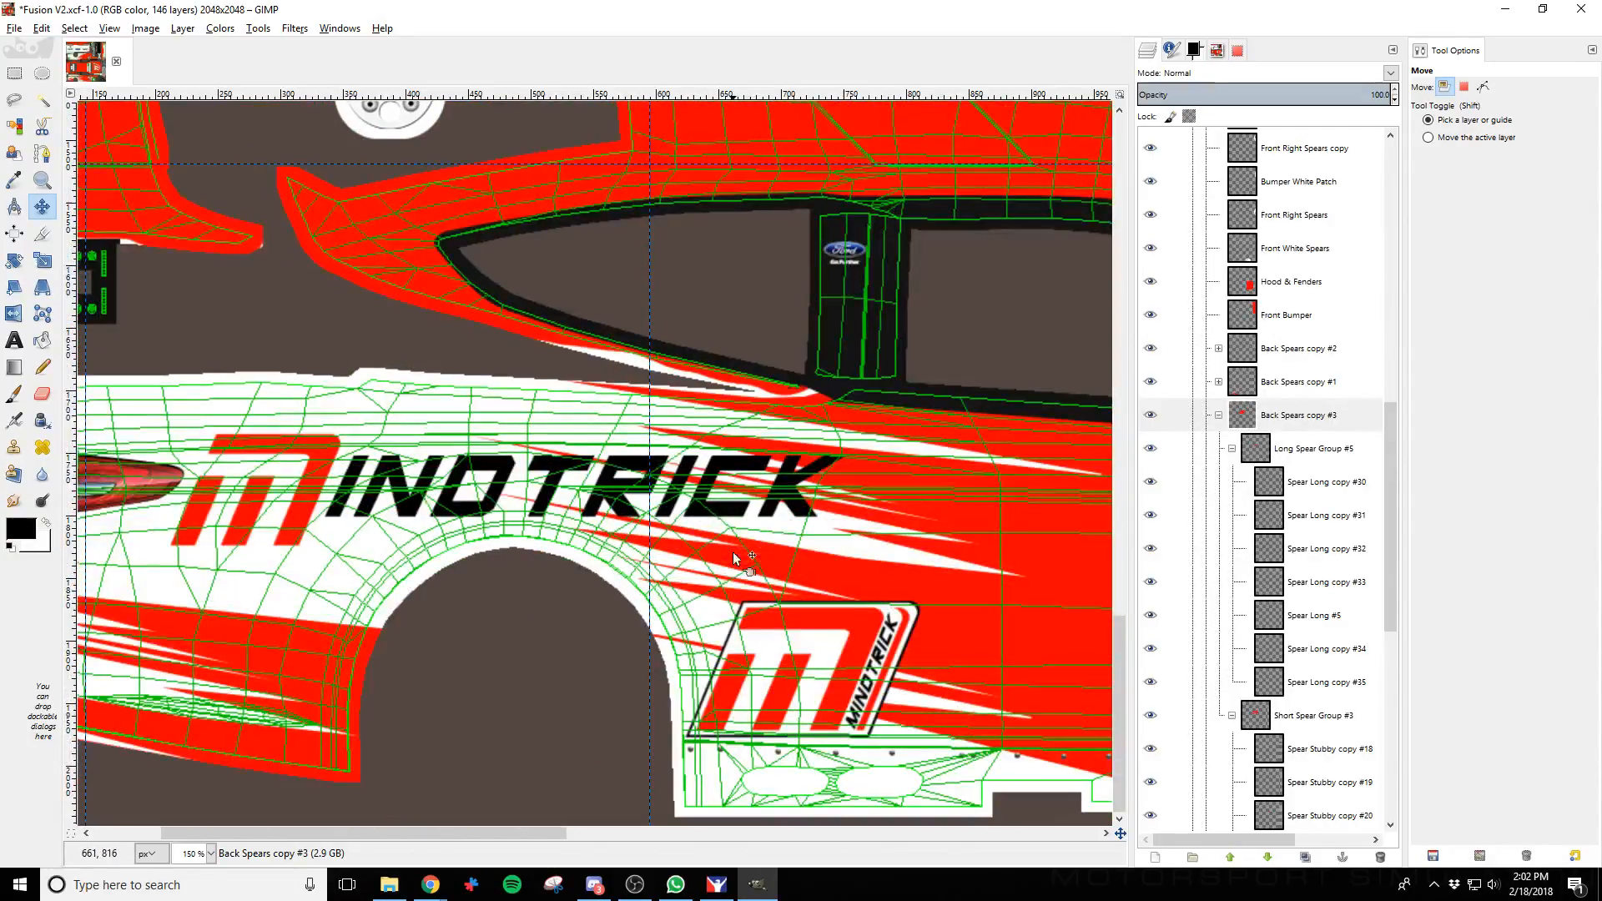
{"action": "scroll", "coordinate": [700, 633], "scroll_direction": "up", "scroll_amount": 20}
{"action": "scroll", "coordinate": [752, 630], "scroll_direction": "down", "scroll_amount": 3}
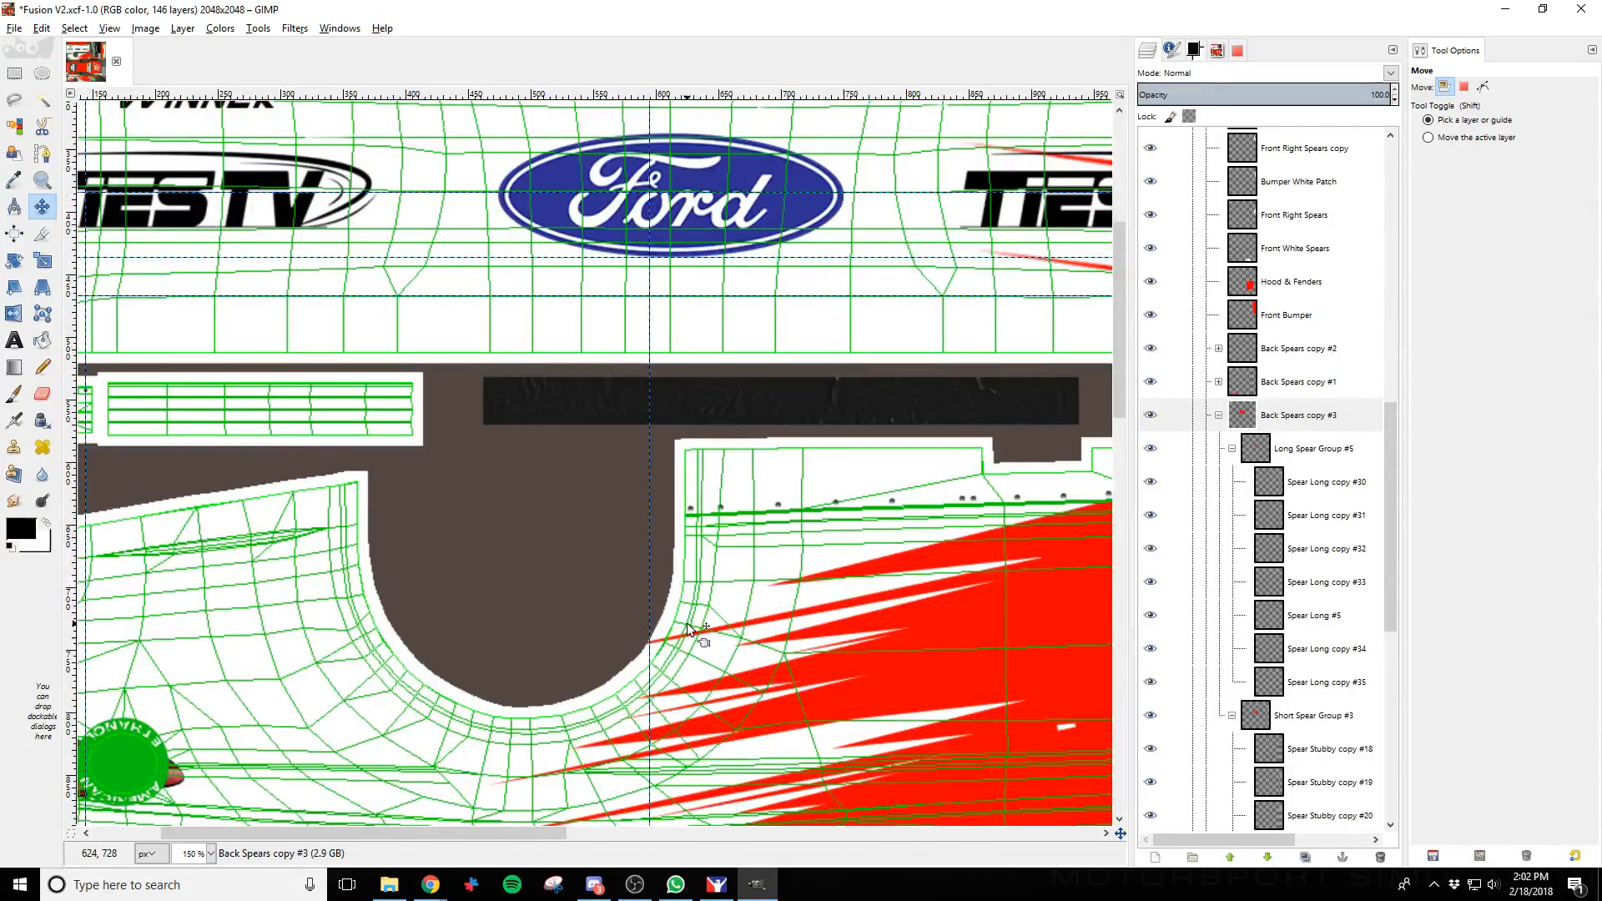
{"action": "key", "text": "Up"}
{"action": "key", "text": "Up"}
{"action": "key", "text": "Up"}
{"action": "key", "text": "Up"}
{"action": "key", "text": "Up"}
{"action": "key", "text": "Up"}
{"action": "key", "text": "Up"}
{"action": "key", "text": "Up"}
{"action": "key", "text": "Up"}
{"action": "key", "text": "Up"}
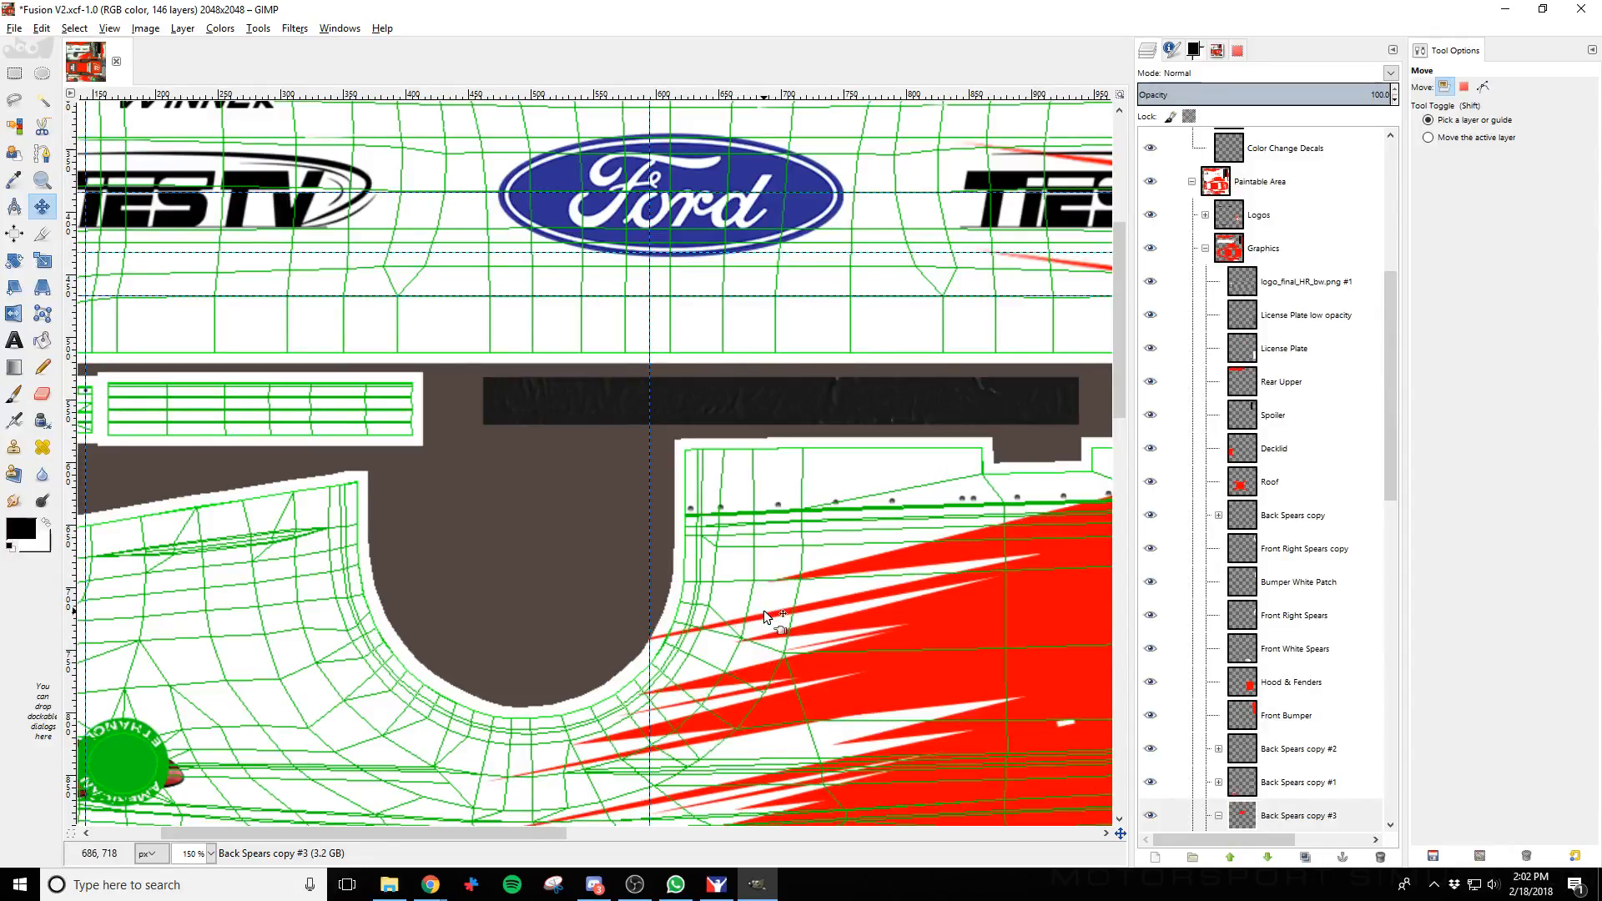
{"action": "key", "text": "Up"}
{"action": "key", "text": "Up"}
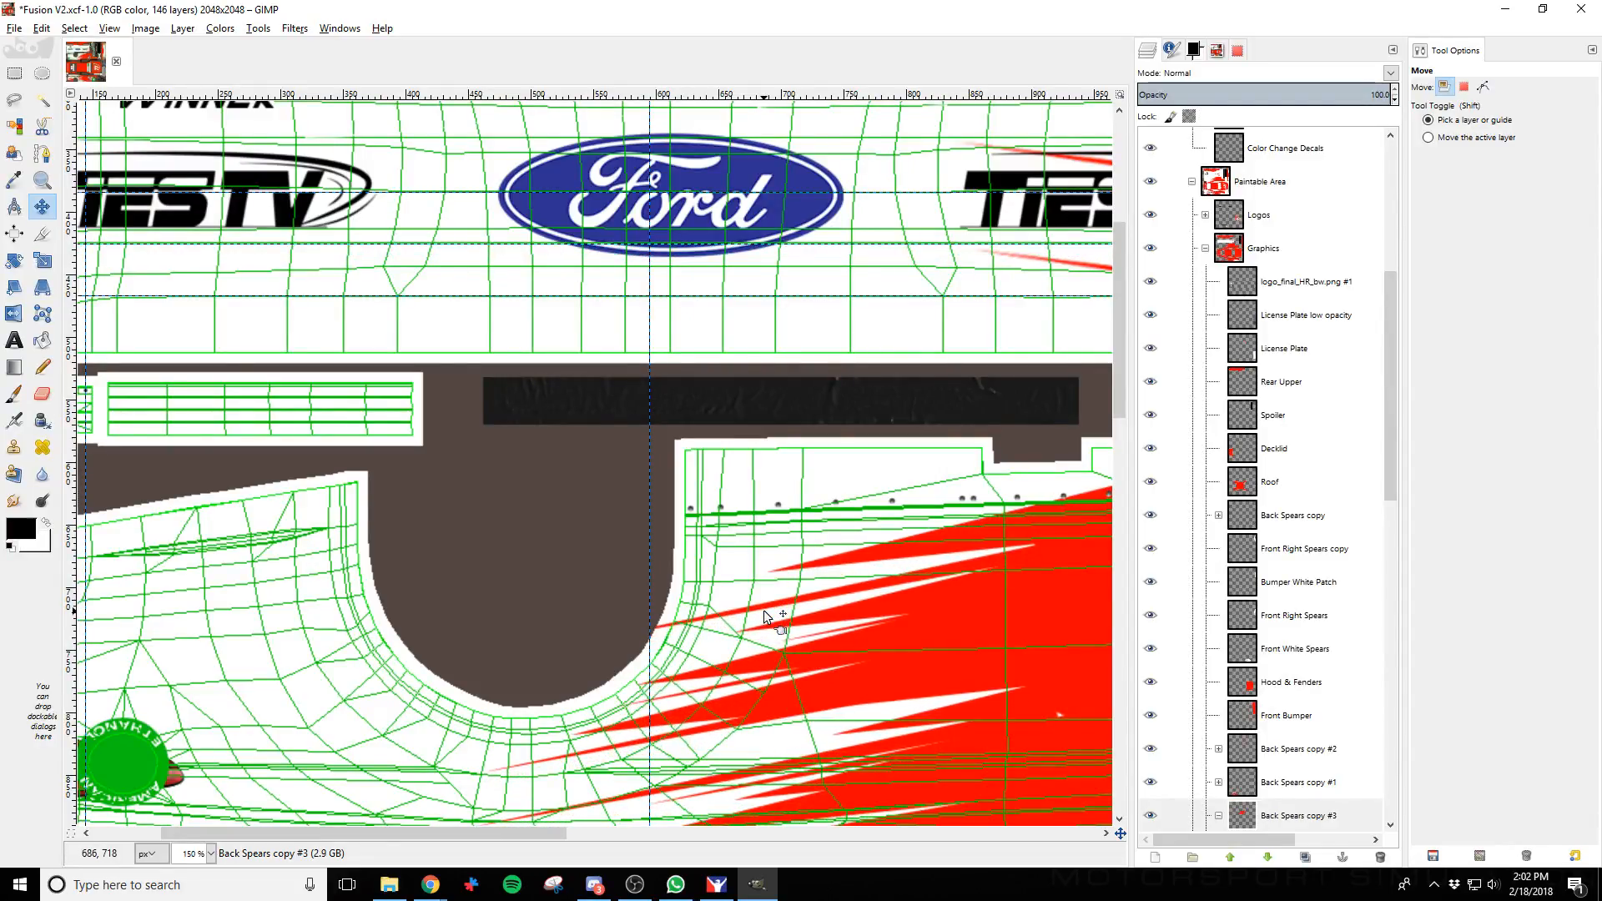
Shift the vertical guide slightly and check the spears against the wheel arch
{"action": "scroll", "coordinate": [512, 566], "scroll_direction": "down", "scroll_amount": 7}
{"action": "scroll", "coordinate": [438, 543], "scroll_direction": "up", "scroll_amount": 5}
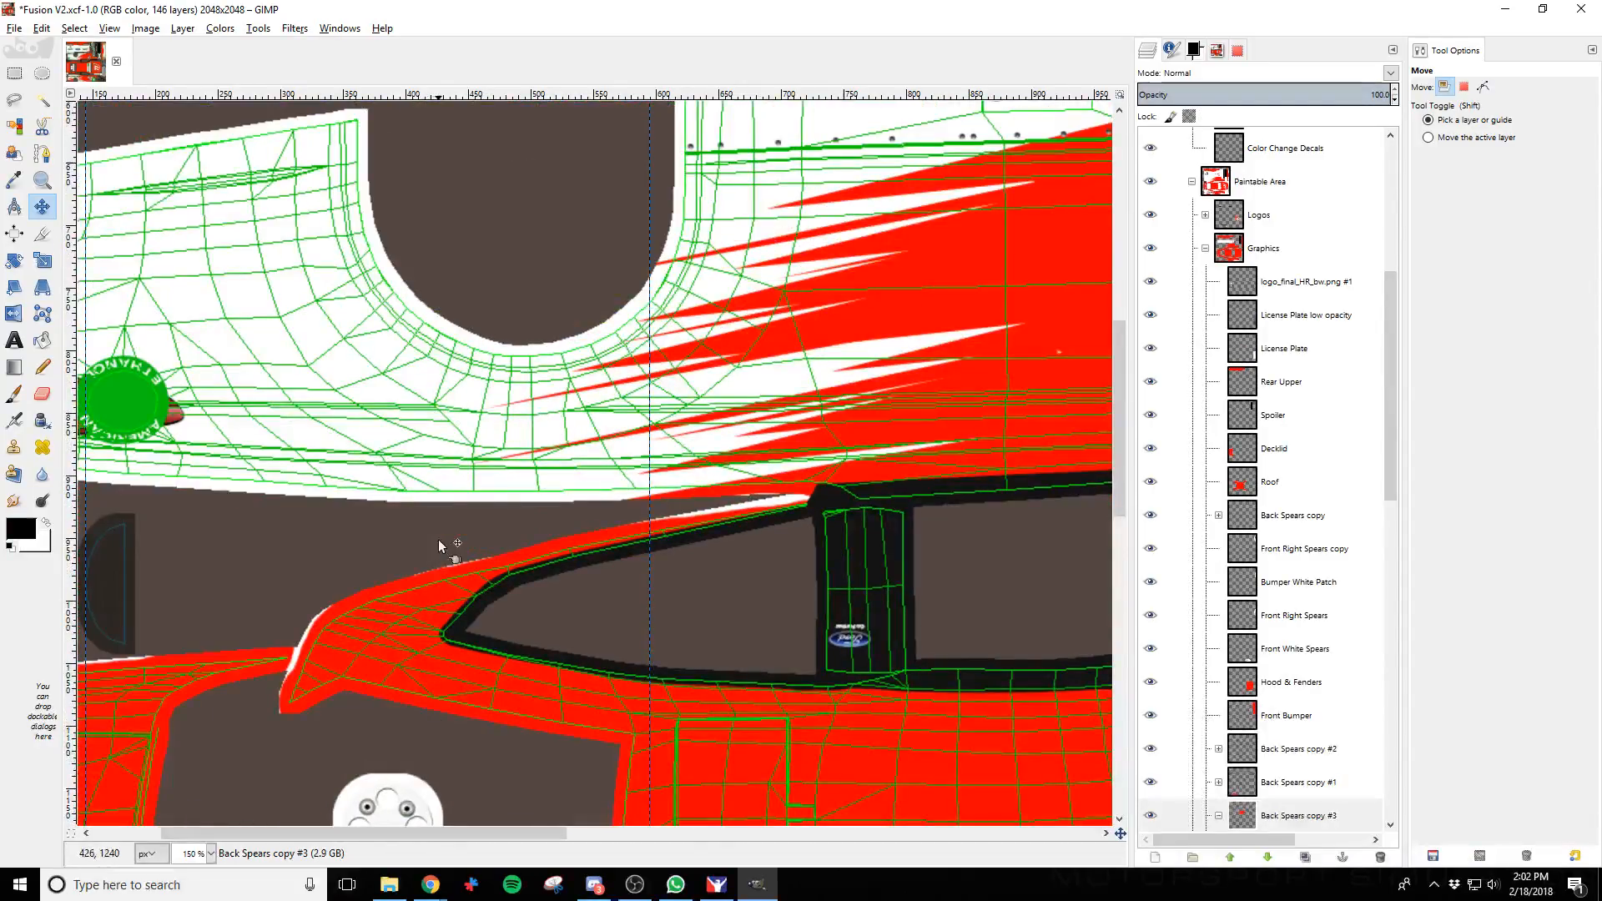
{"action": "scroll", "coordinate": [474, 465], "scroll_direction": "down", "scroll_amount": 14}
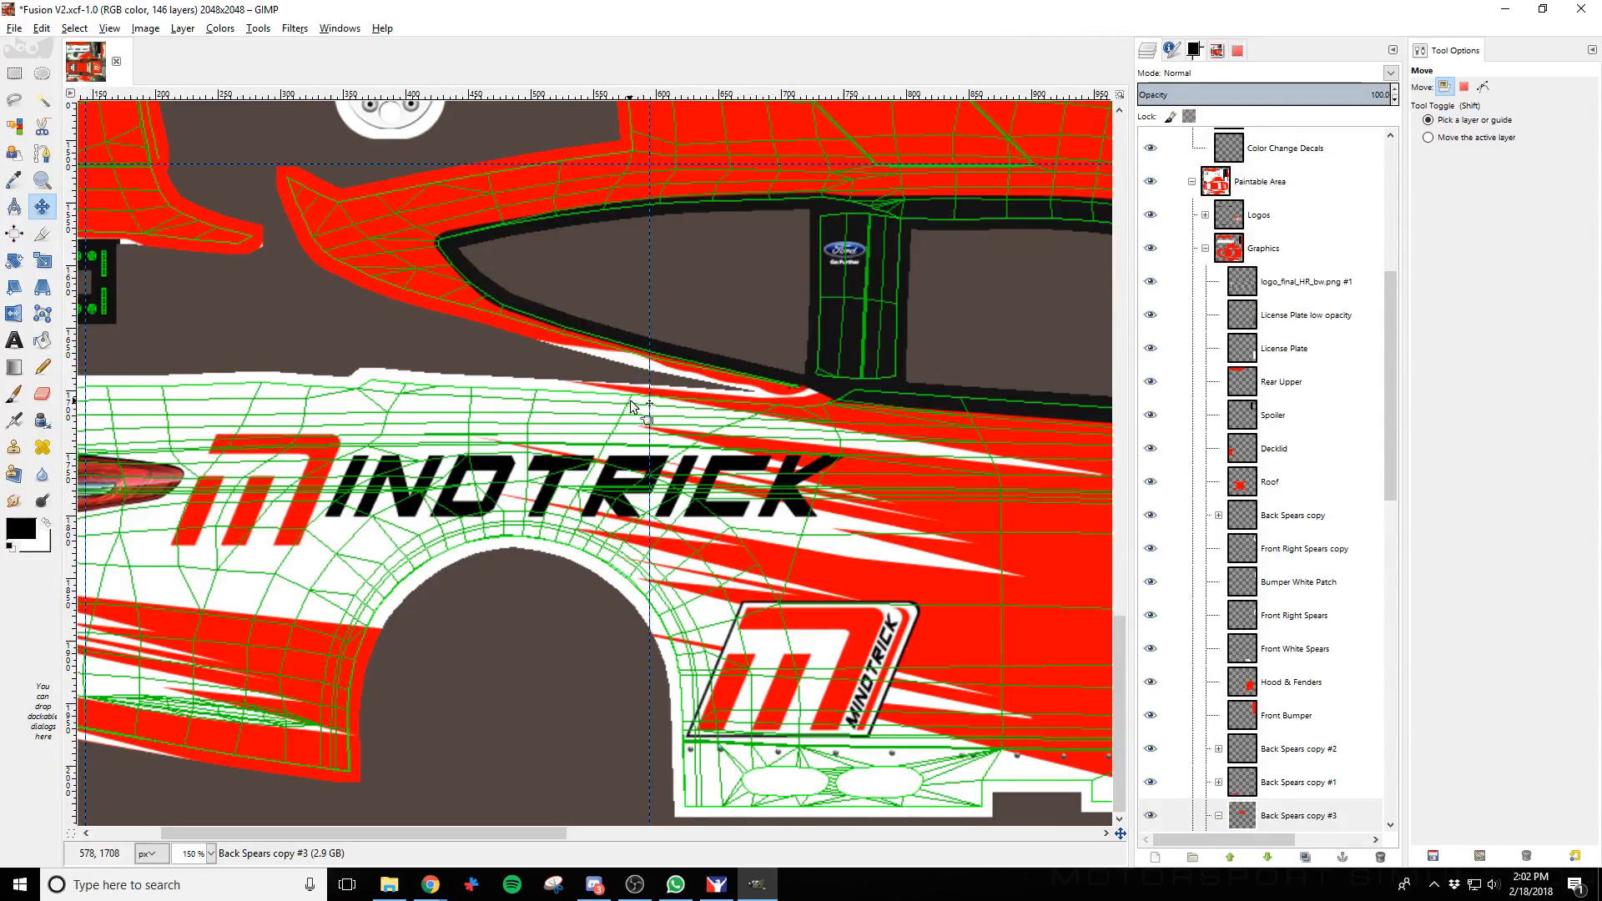
{"action": "left_click_drag", "start_coordinate": [649, 417], "coordinate": [638, 434]}
{"action": "scroll", "coordinate": [640, 467], "scroll_direction": "down", "scroll_amount": 5}
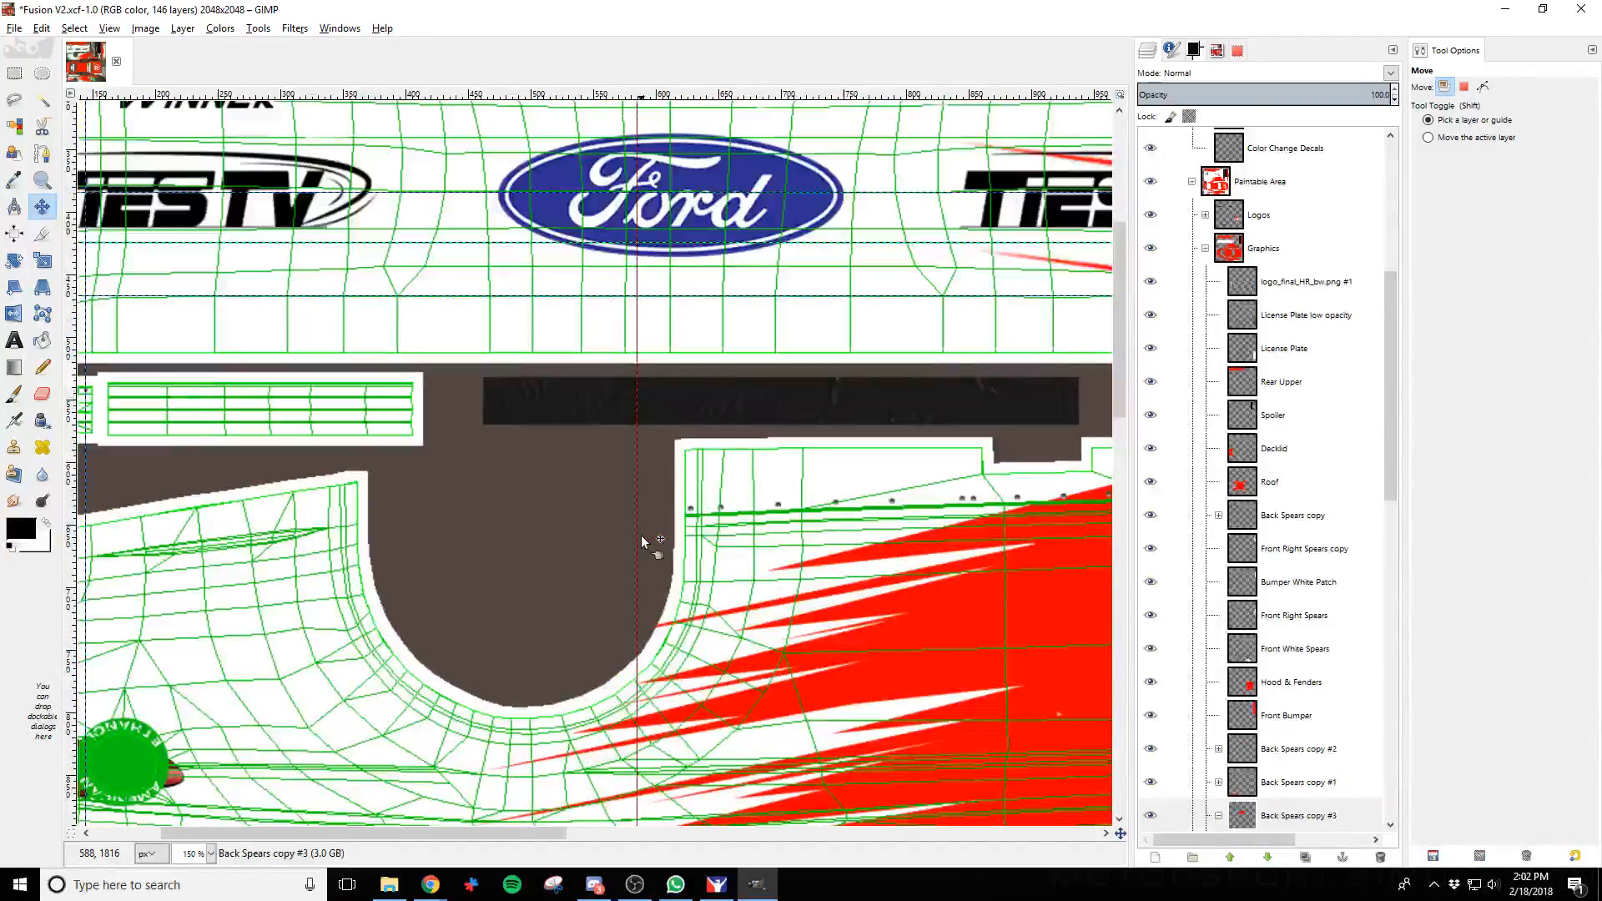
{"action": "scroll", "coordinate": [642, 541], "scroll_direction": "down", "scroll_amount": 8}
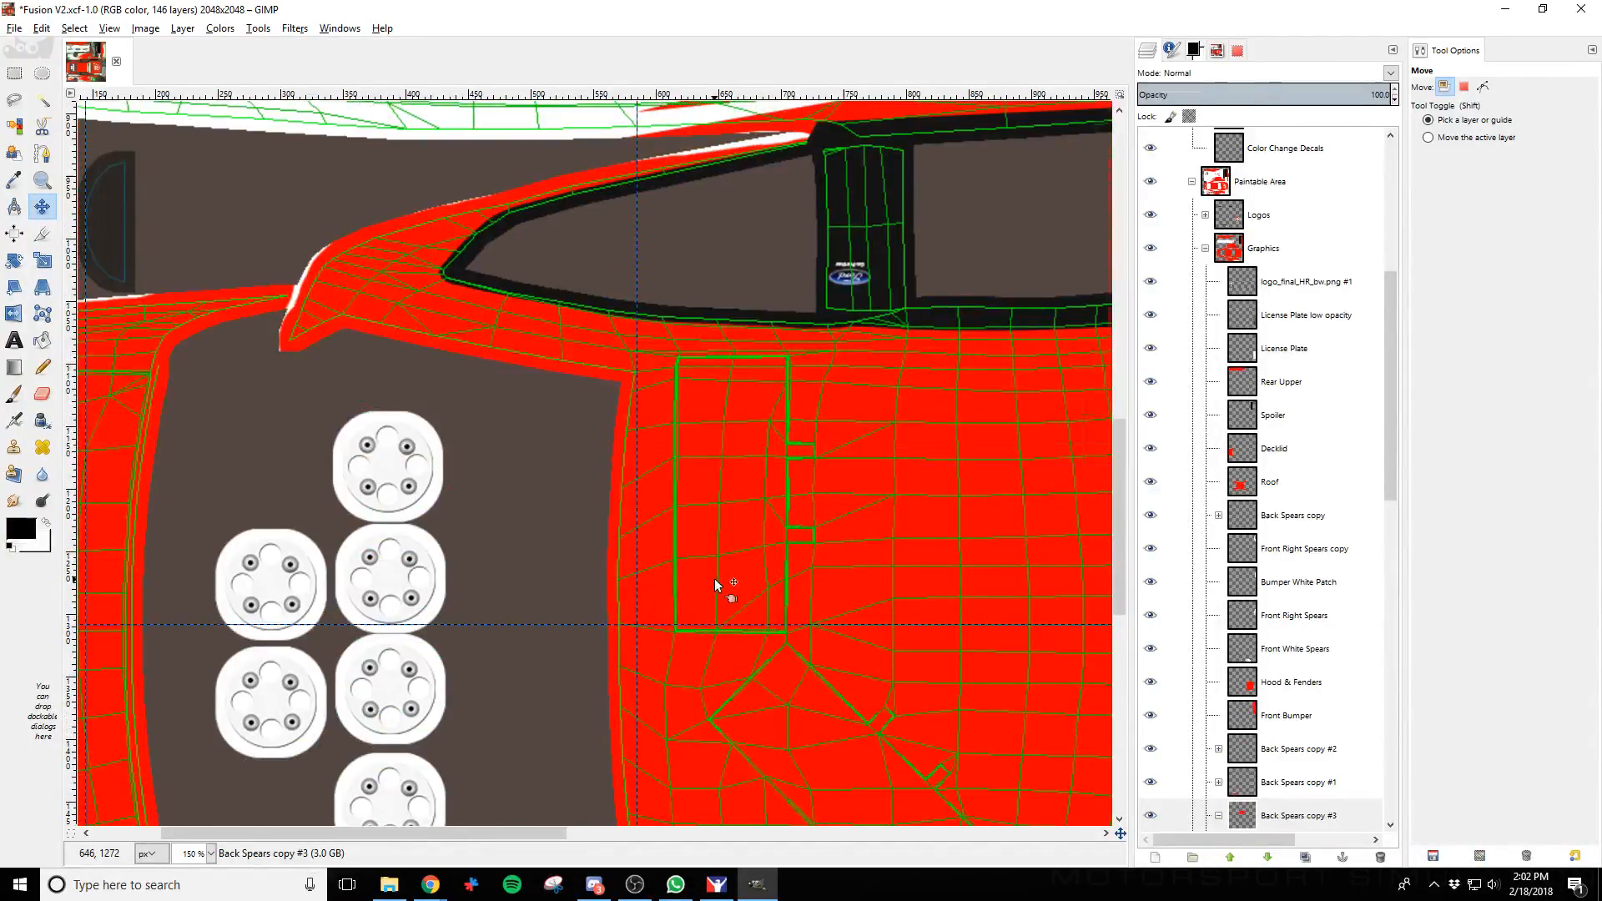
{"action": "scroll", "coordinate": [718, 584], "scroll_direction": "up", "scroll_amount": 3}
{"action": "scroll", "coordinate": [715, 582], "scroll_direction": "down", "scroll_amount": 1, "text": "ctrl"}
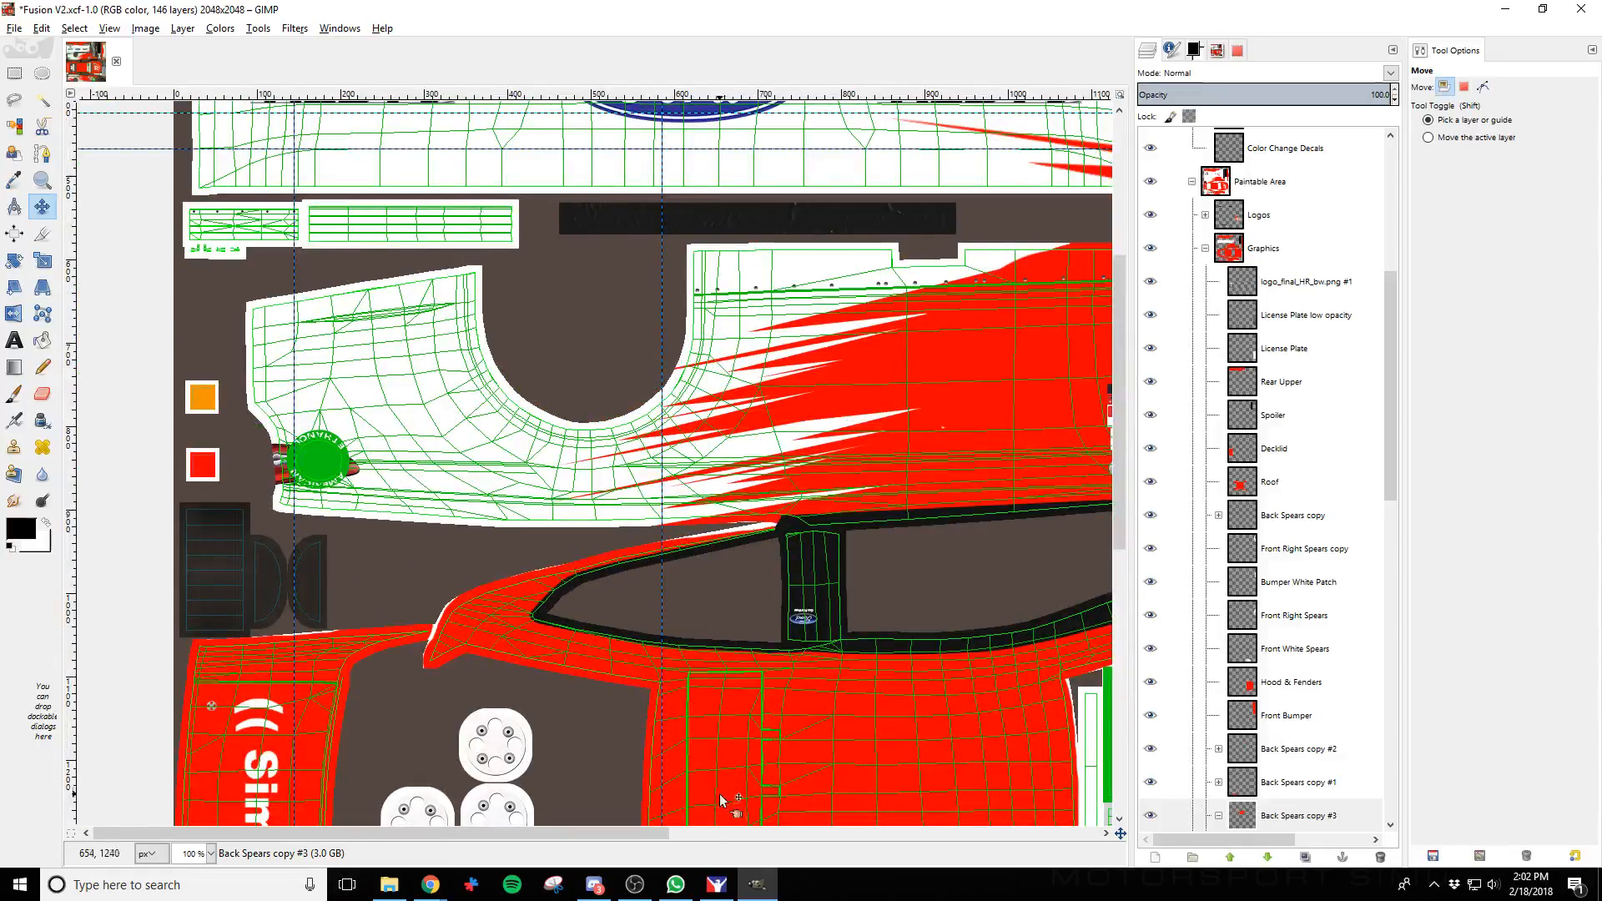
{"action": "left_click_drag", "start_coordinate": [639, 831], "coordinate": [740, 828]}
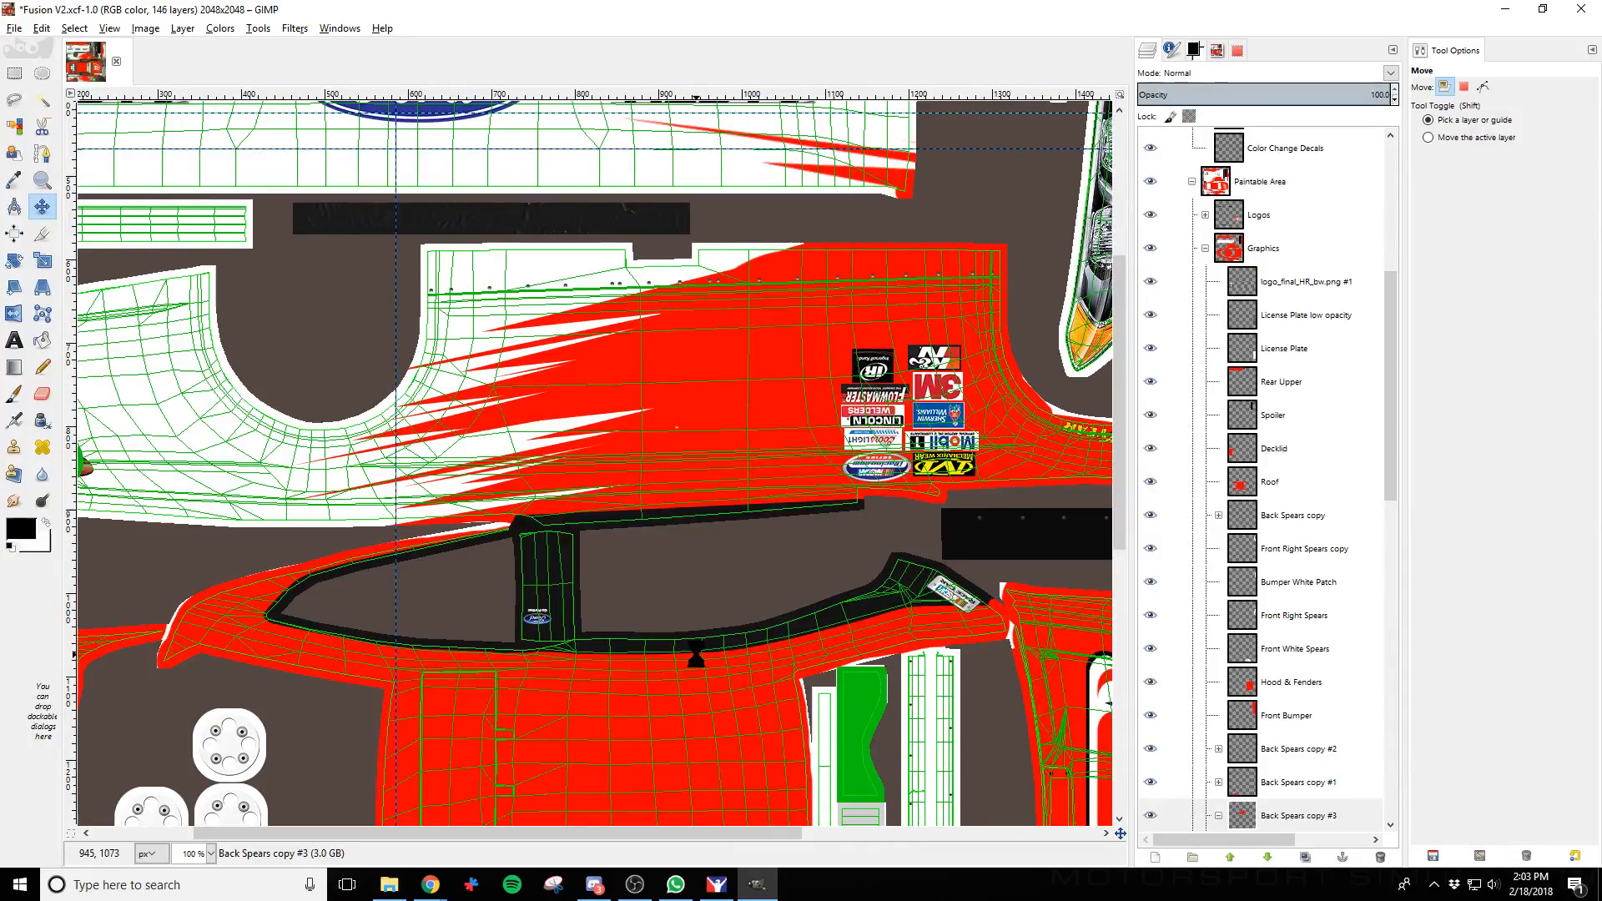
Export the texture and reload the car paint in iRacing to show the new livery
{"action": "key", "text": "ctrl+e"}
{"action": "key", "text": "alt+Tab"}
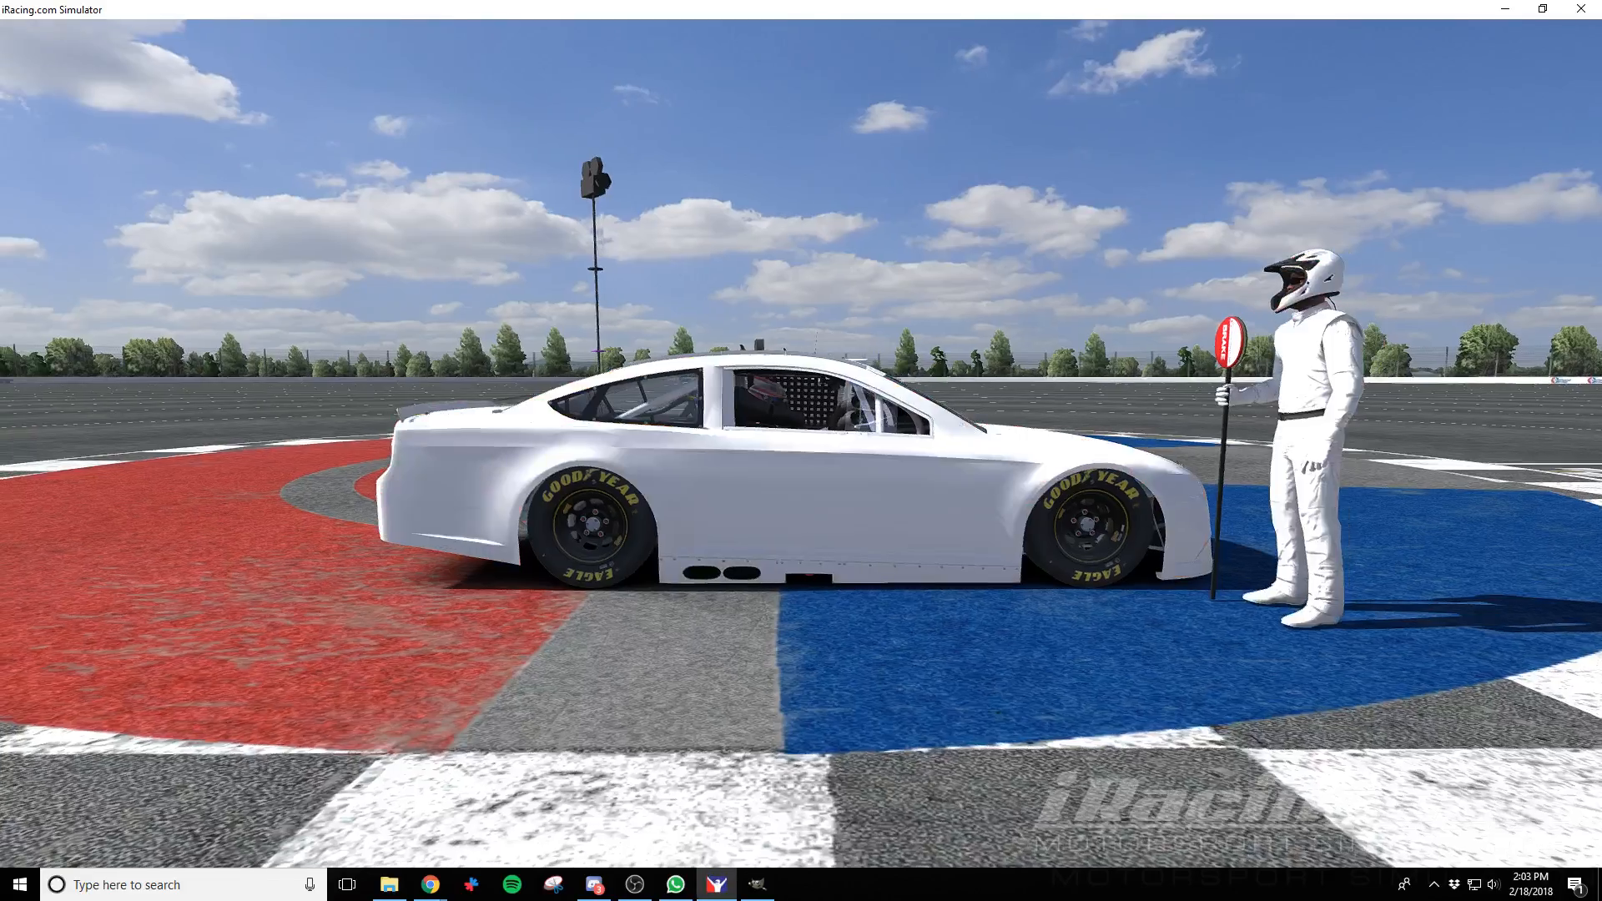
{"action": "key", "text": "ctrl+r"}
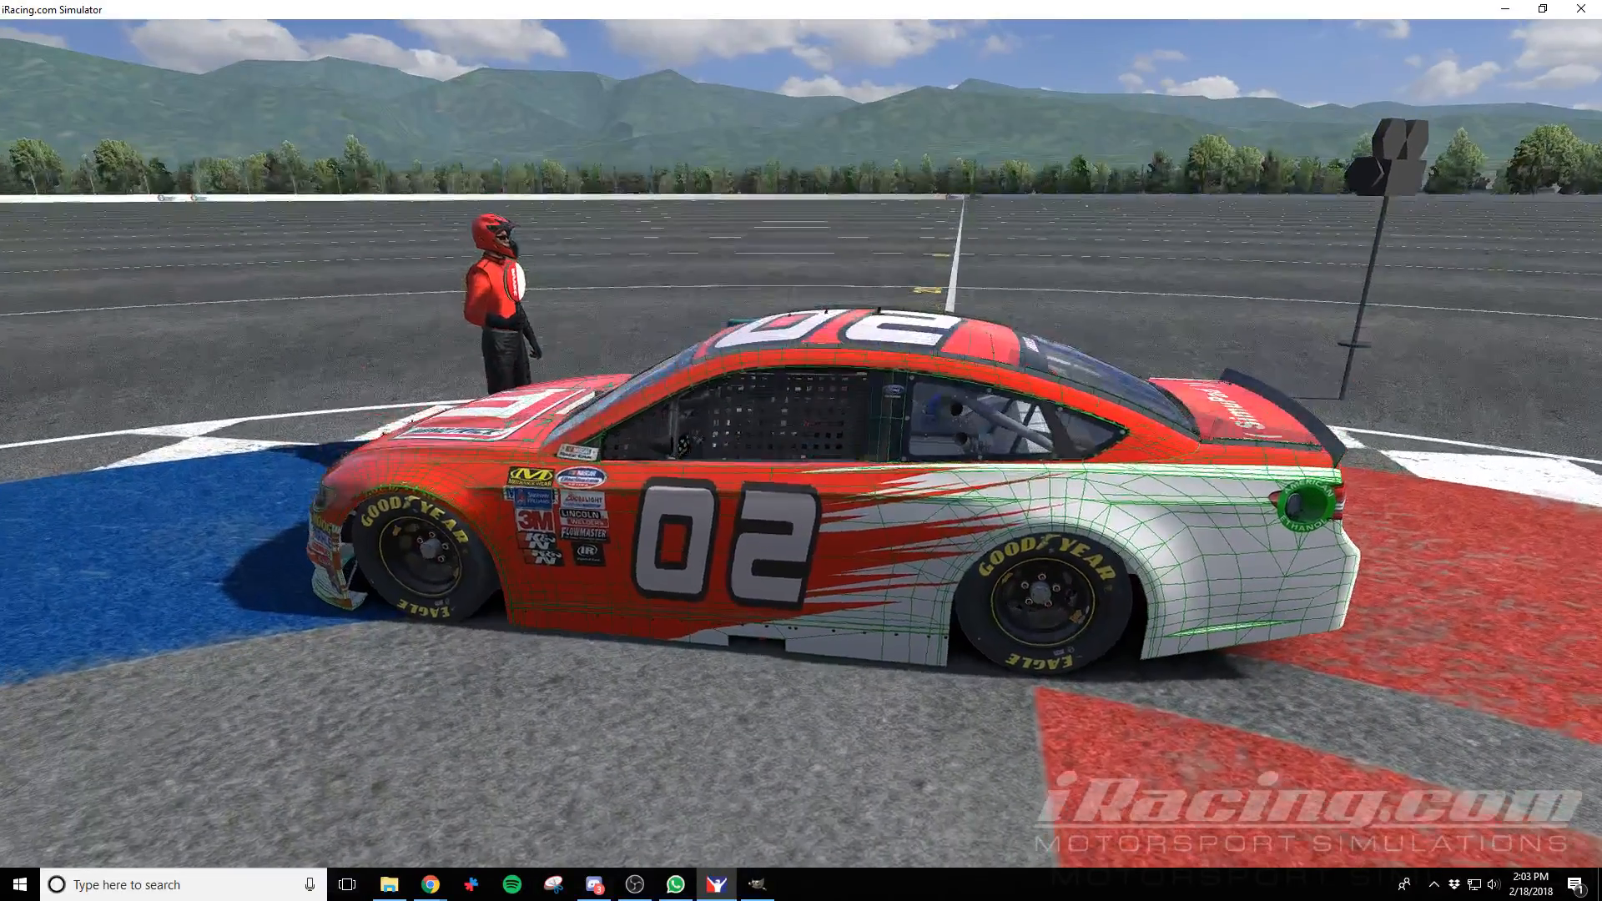
{"action": "key", "text": "space"}
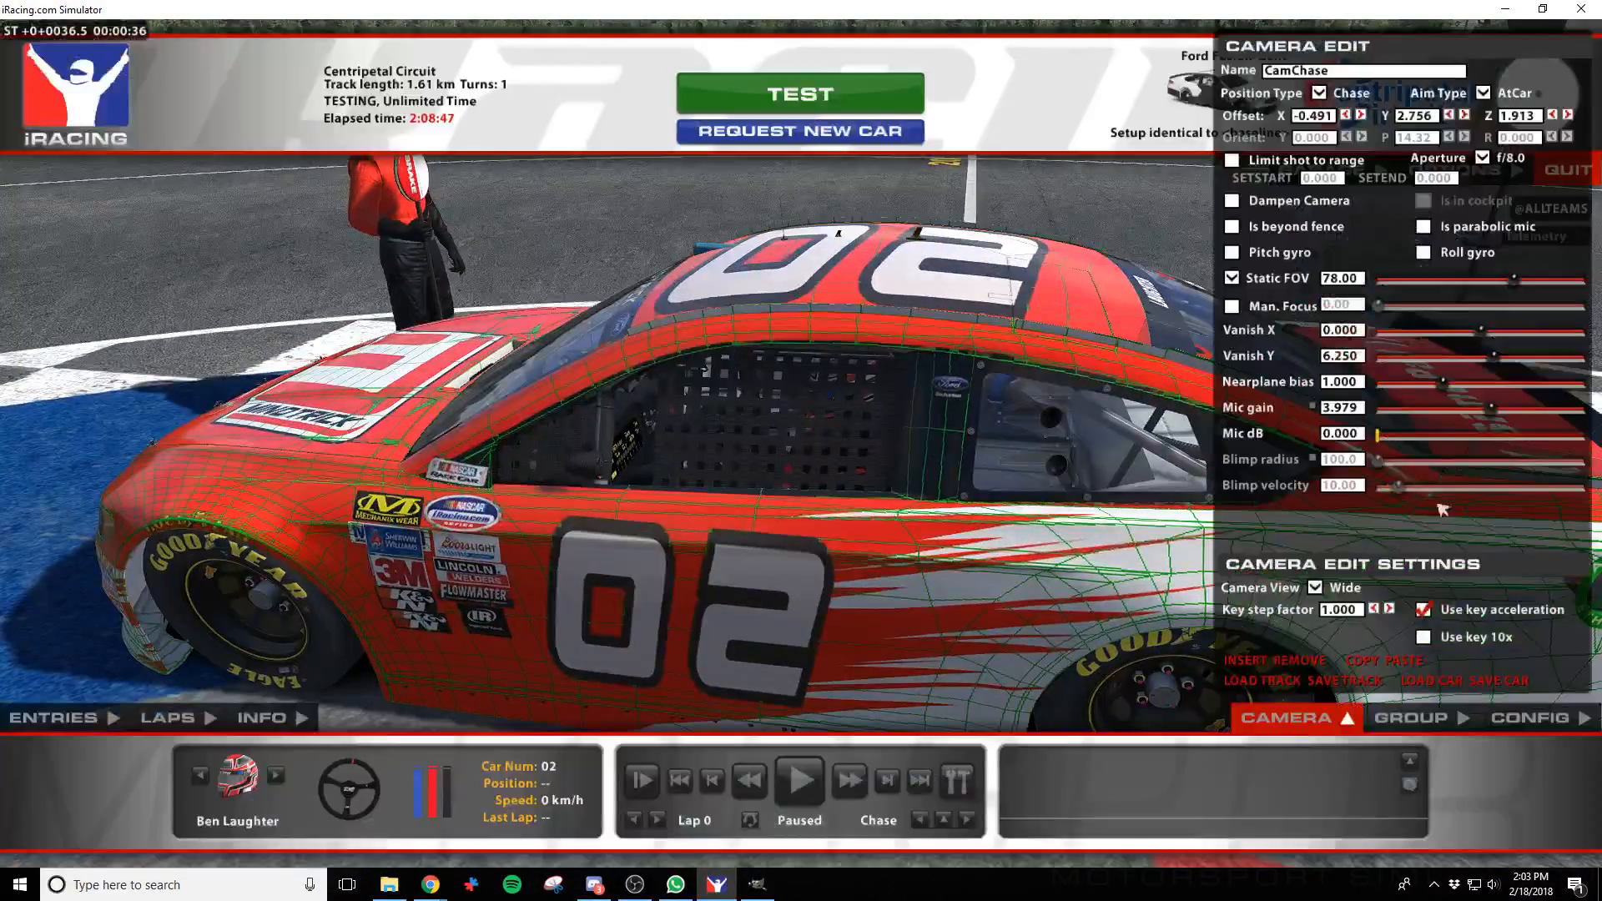
{"action": "key", "text": "ctrl"}
Orbit the camera back and forth between the car's right and left sides
{"action": "key", "text": "s"}
{"action": "key", "text": "d"}
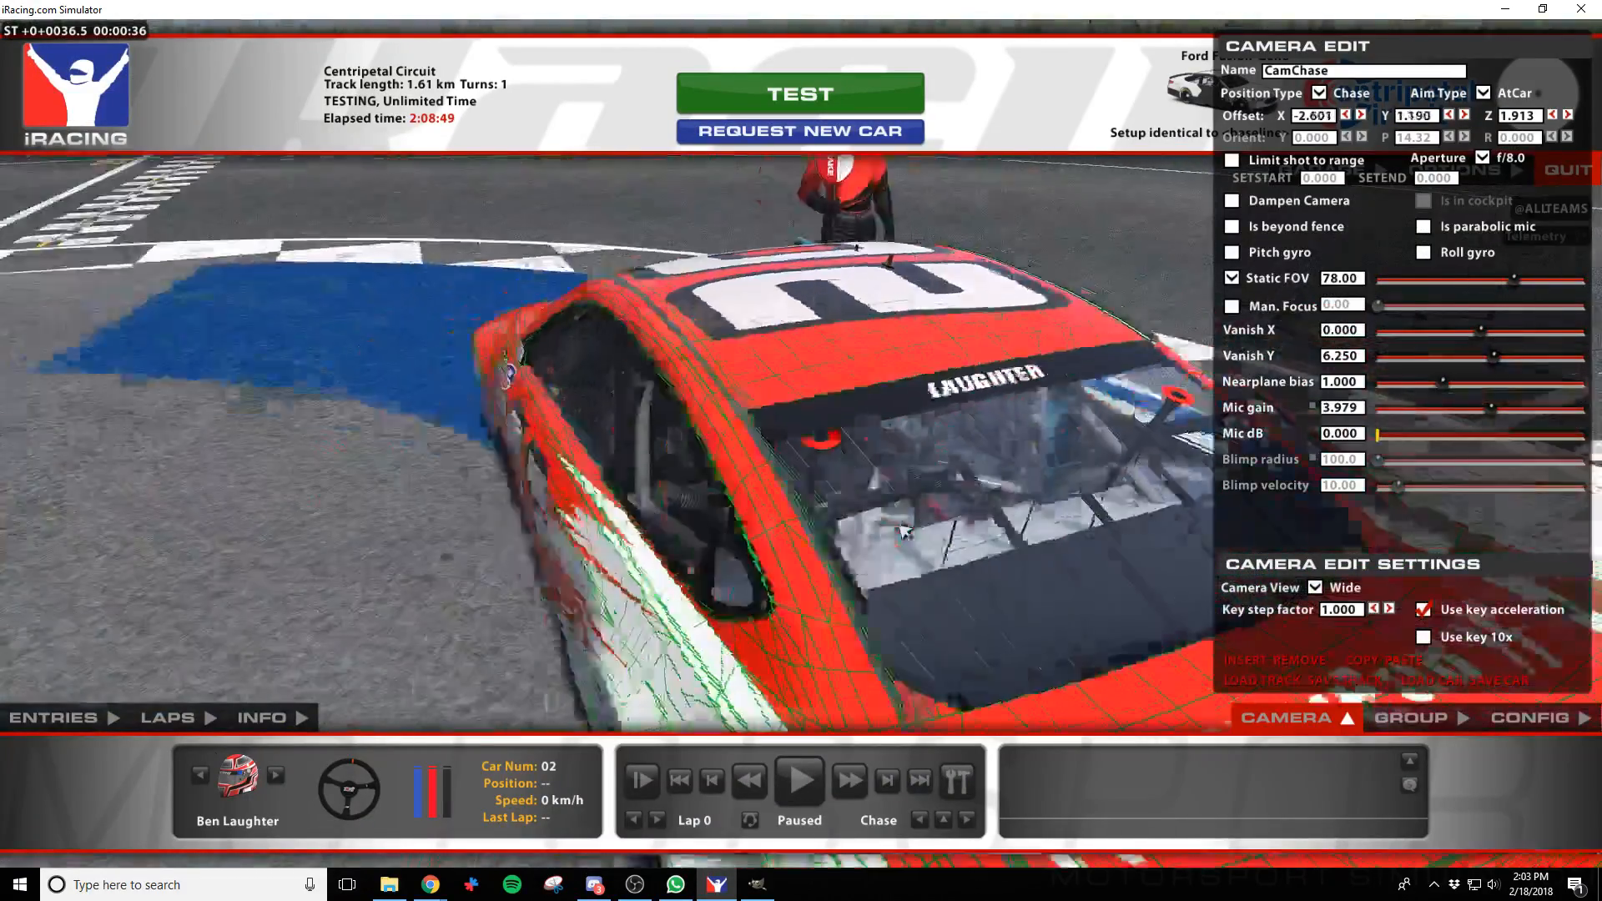
{"action": "key", "text": "a"}
{"action": "key", "text": "w"}
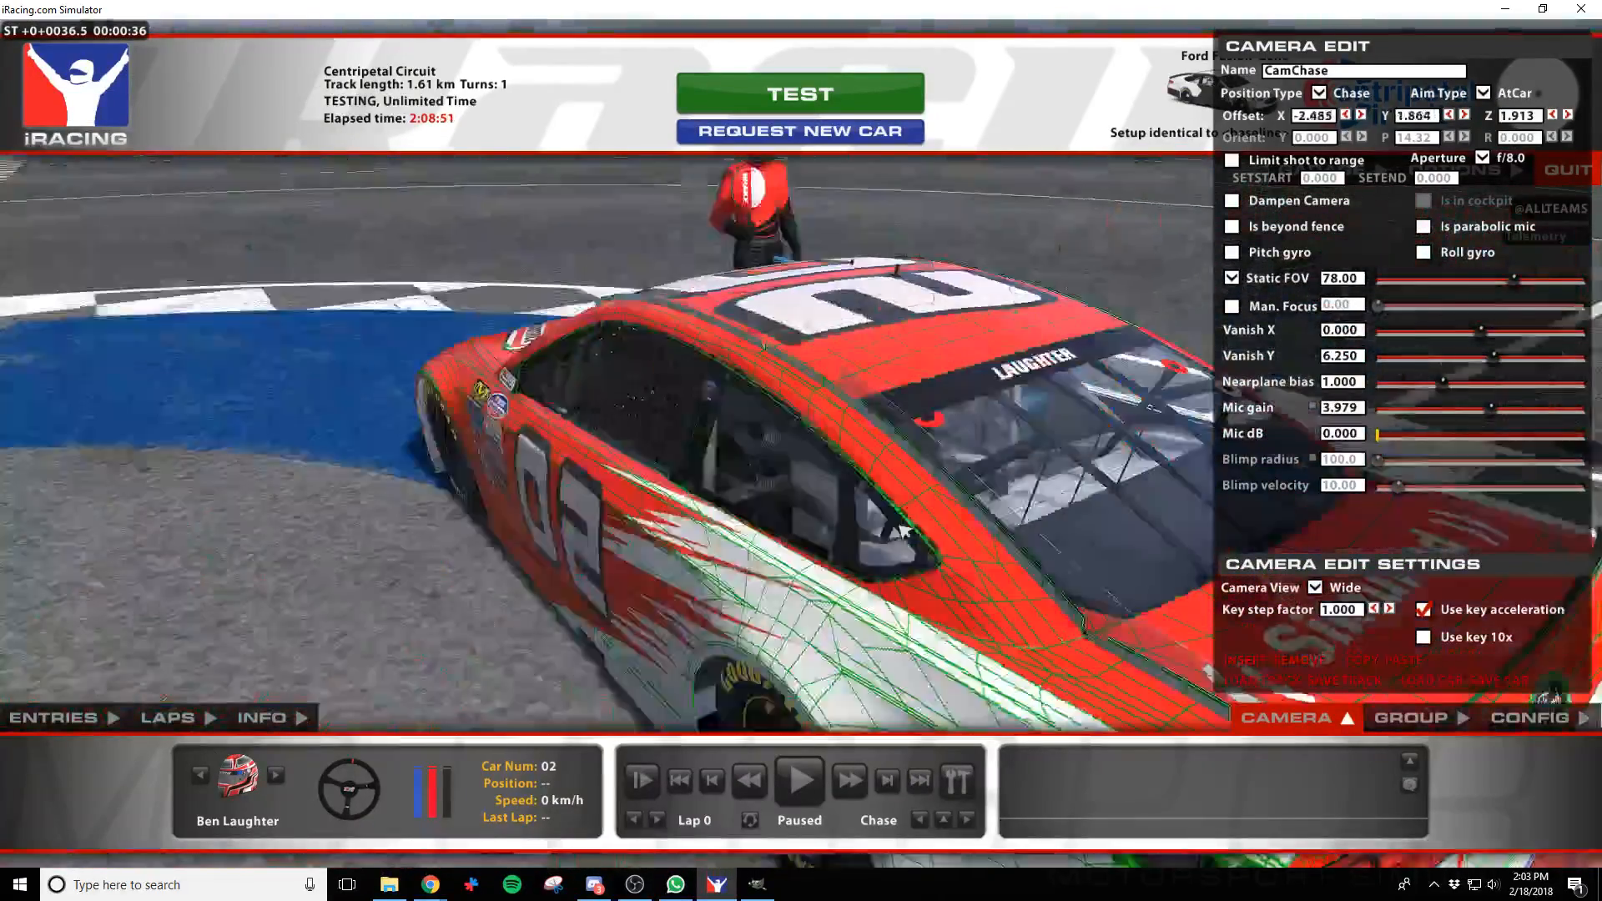
{"action": "key", "text": "s"}
{"action": "key", "text": "d"}
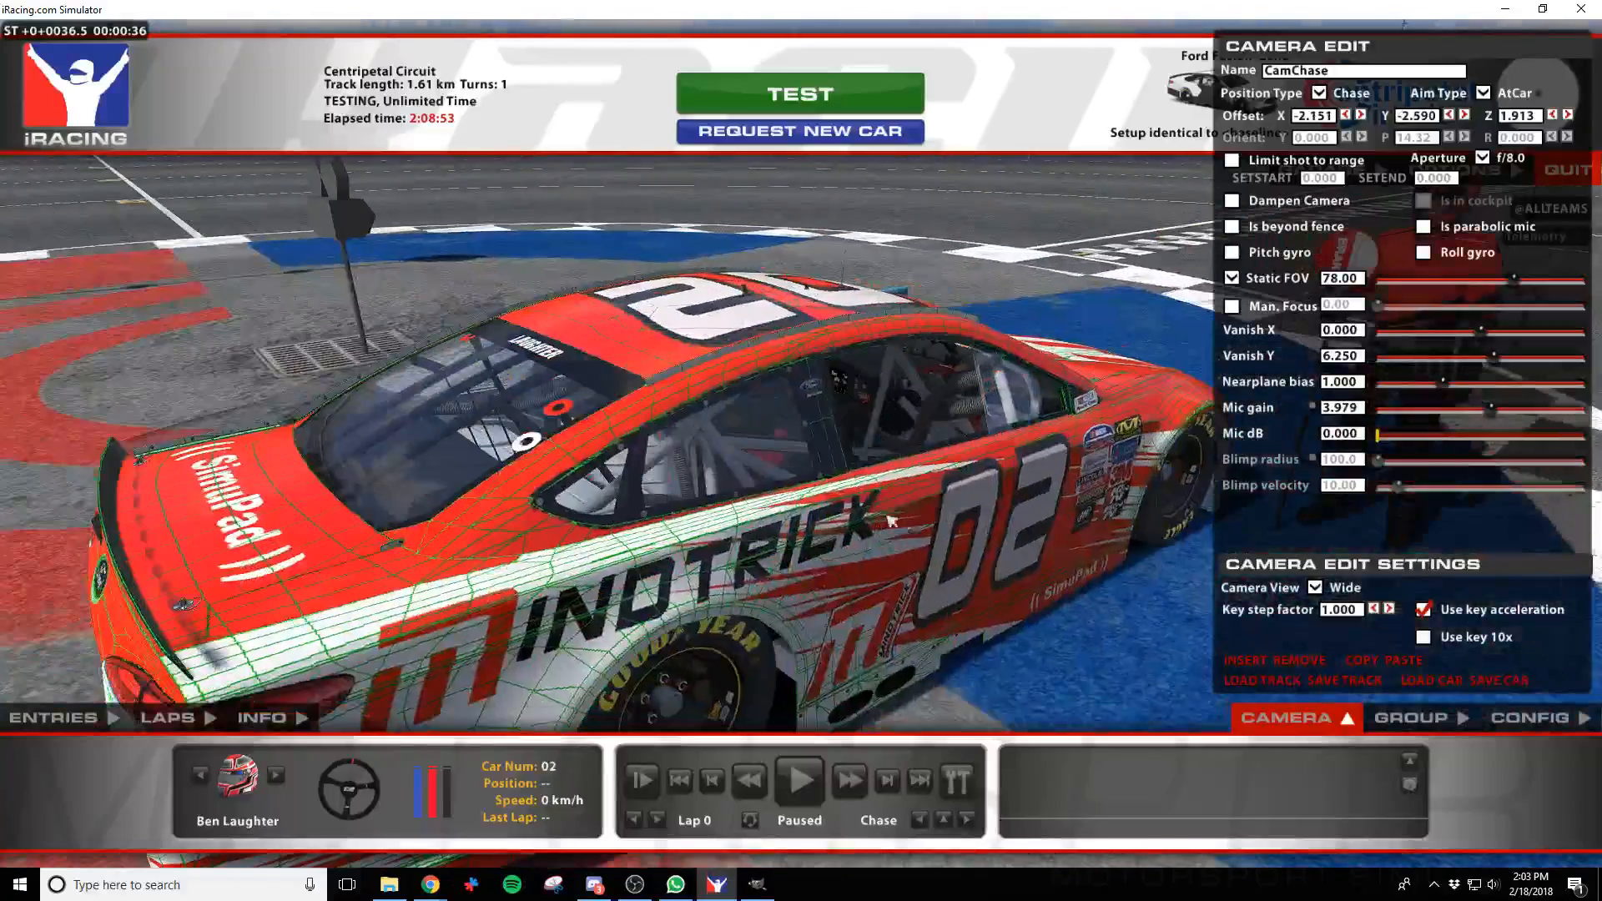
{"action": "key", "text": "a"}
{"action": "key", "text": "w"}
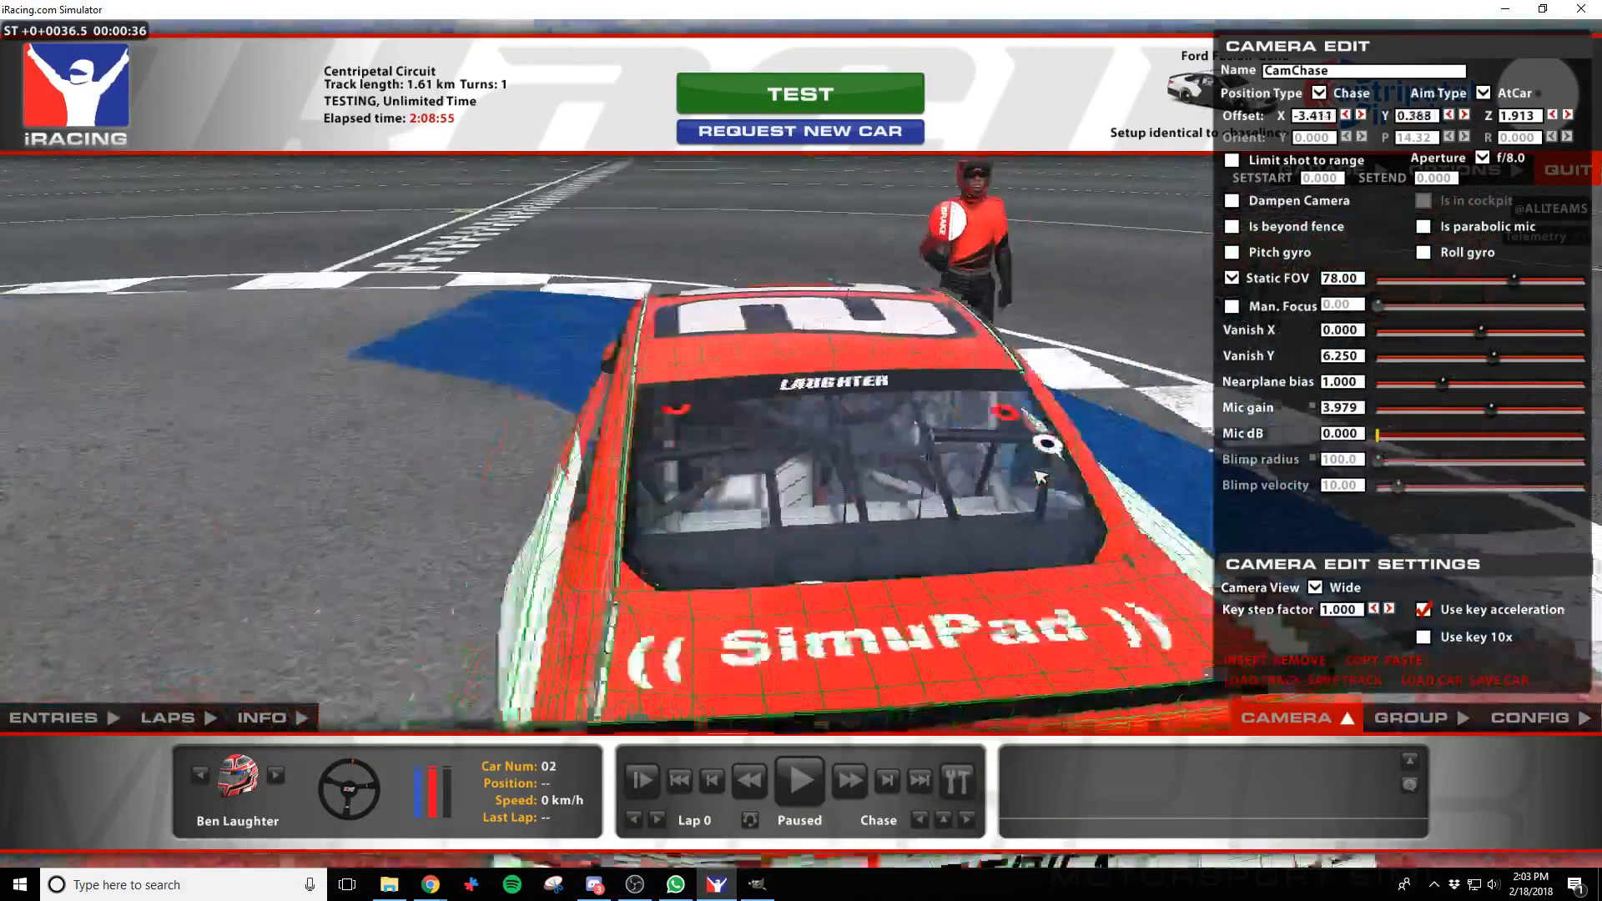
{"action": "key", "text": "s"}
{"action": "key", "text": "d"}
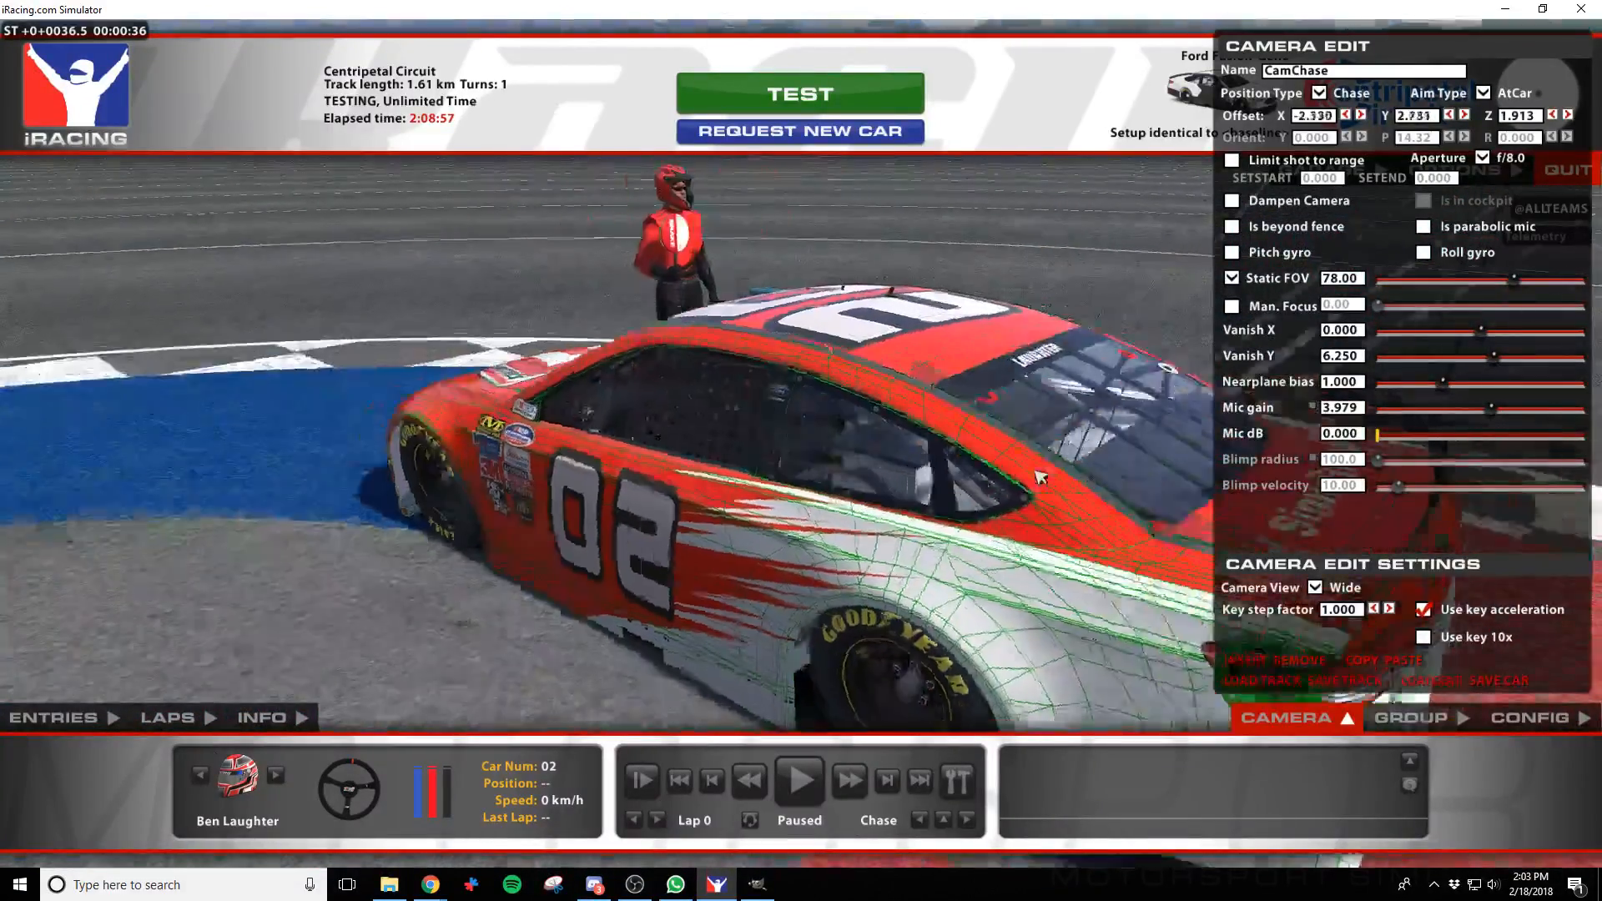
Swing to closer, squarer side-on views of both sides, then return to GIMP
{"action": "key", "text": "w"}
{"action": "key", "text": "a"}
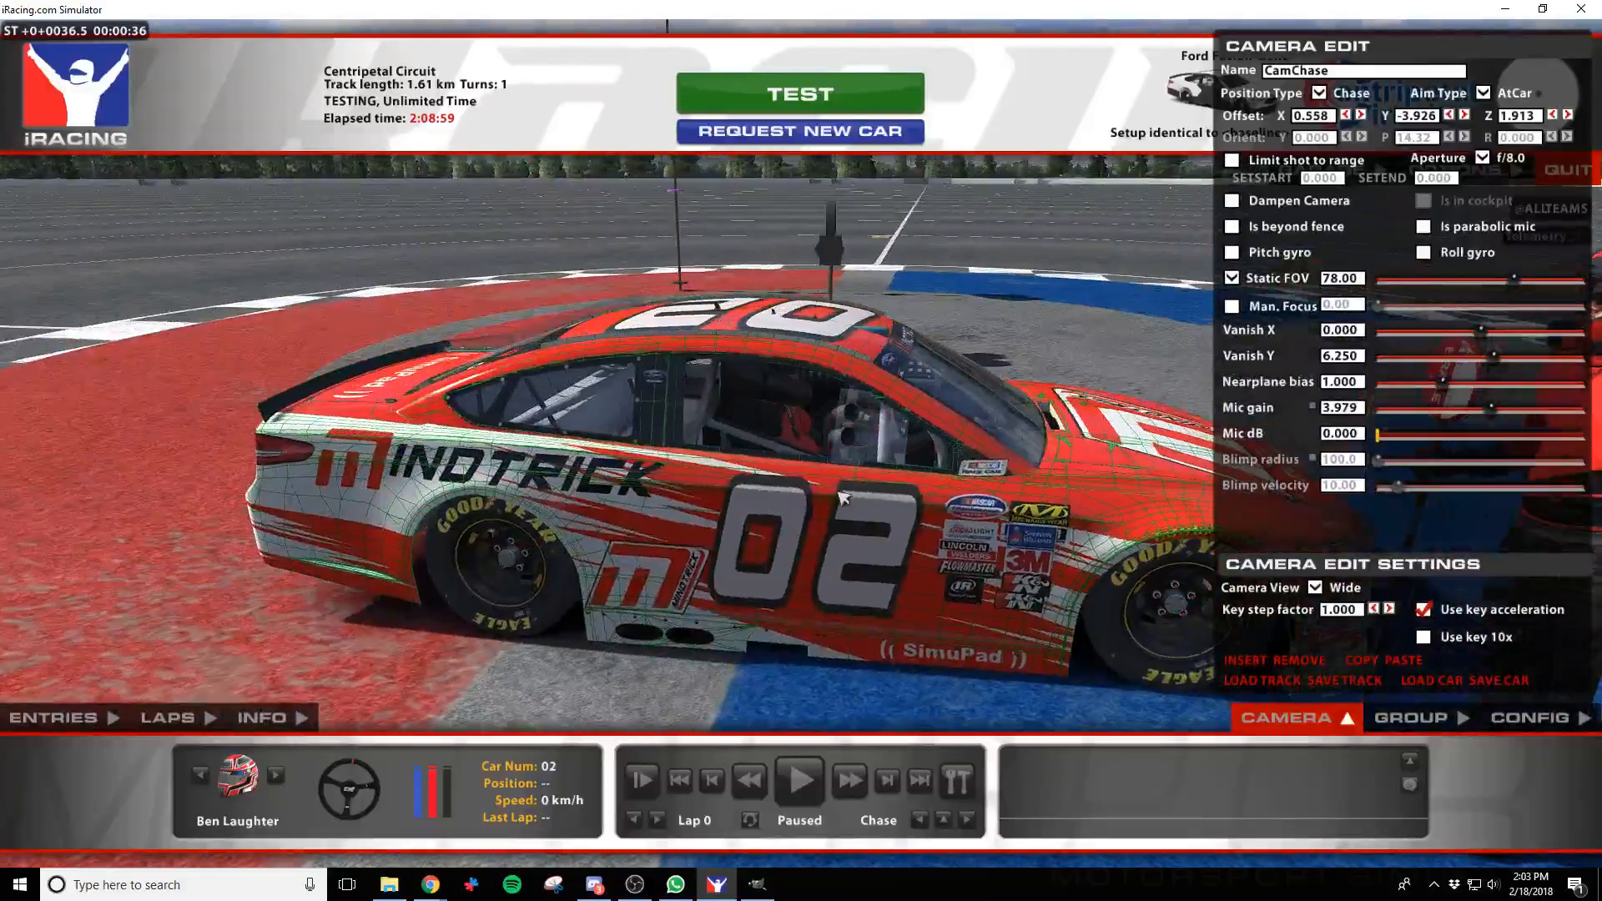
{"action": "key", "text": "w"}
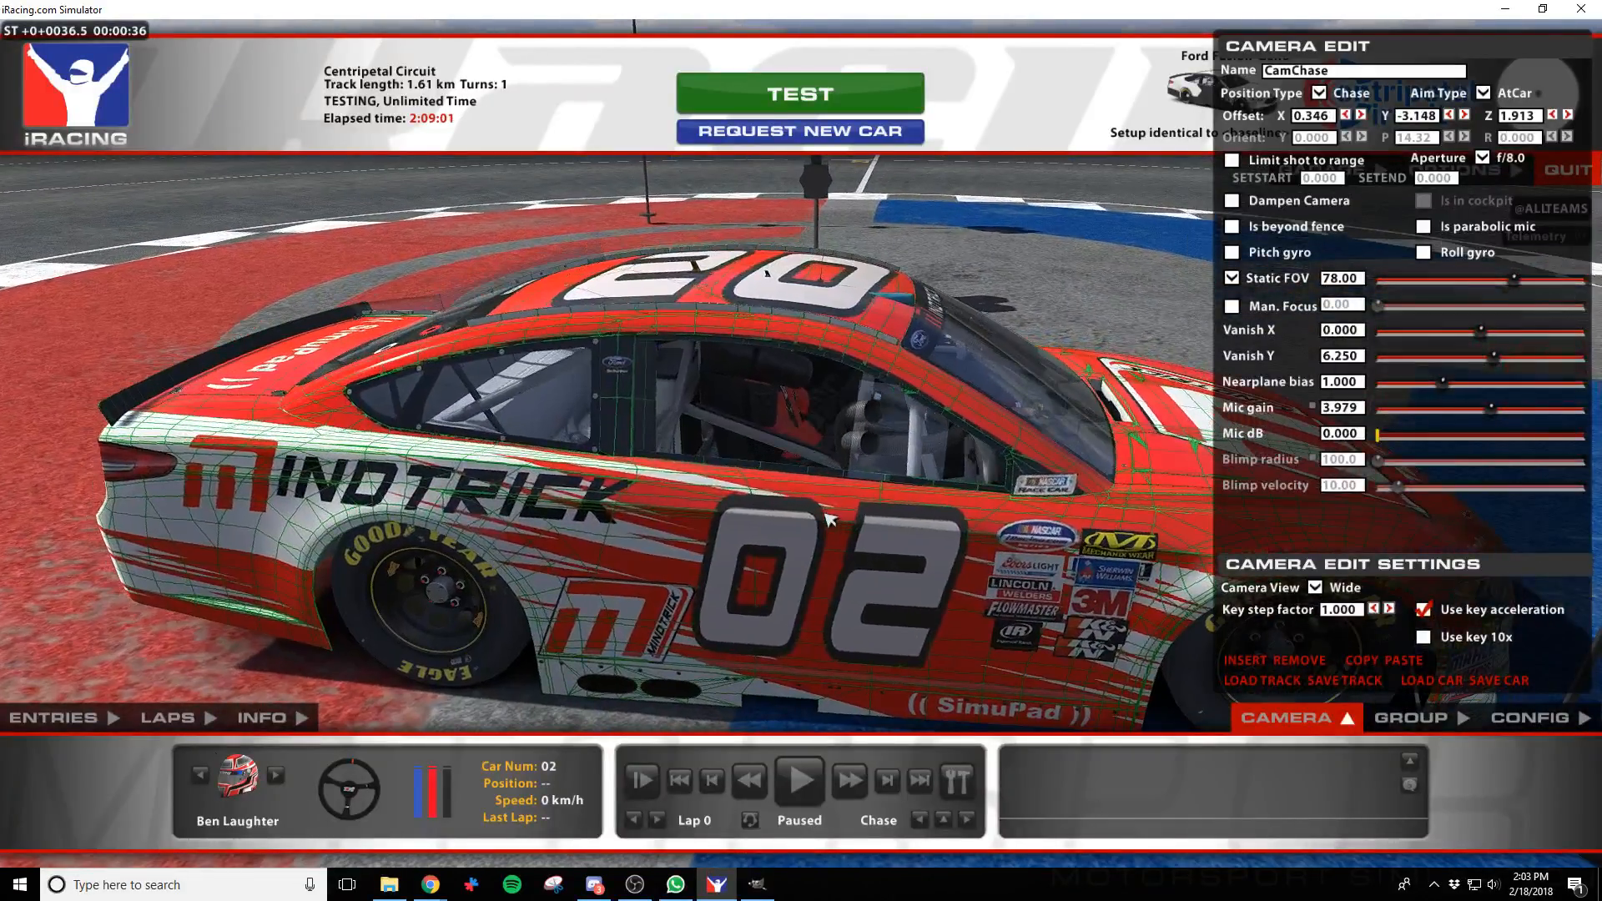
{"action": "key", "text": "a"}
{"action": "key", "text": "a"}
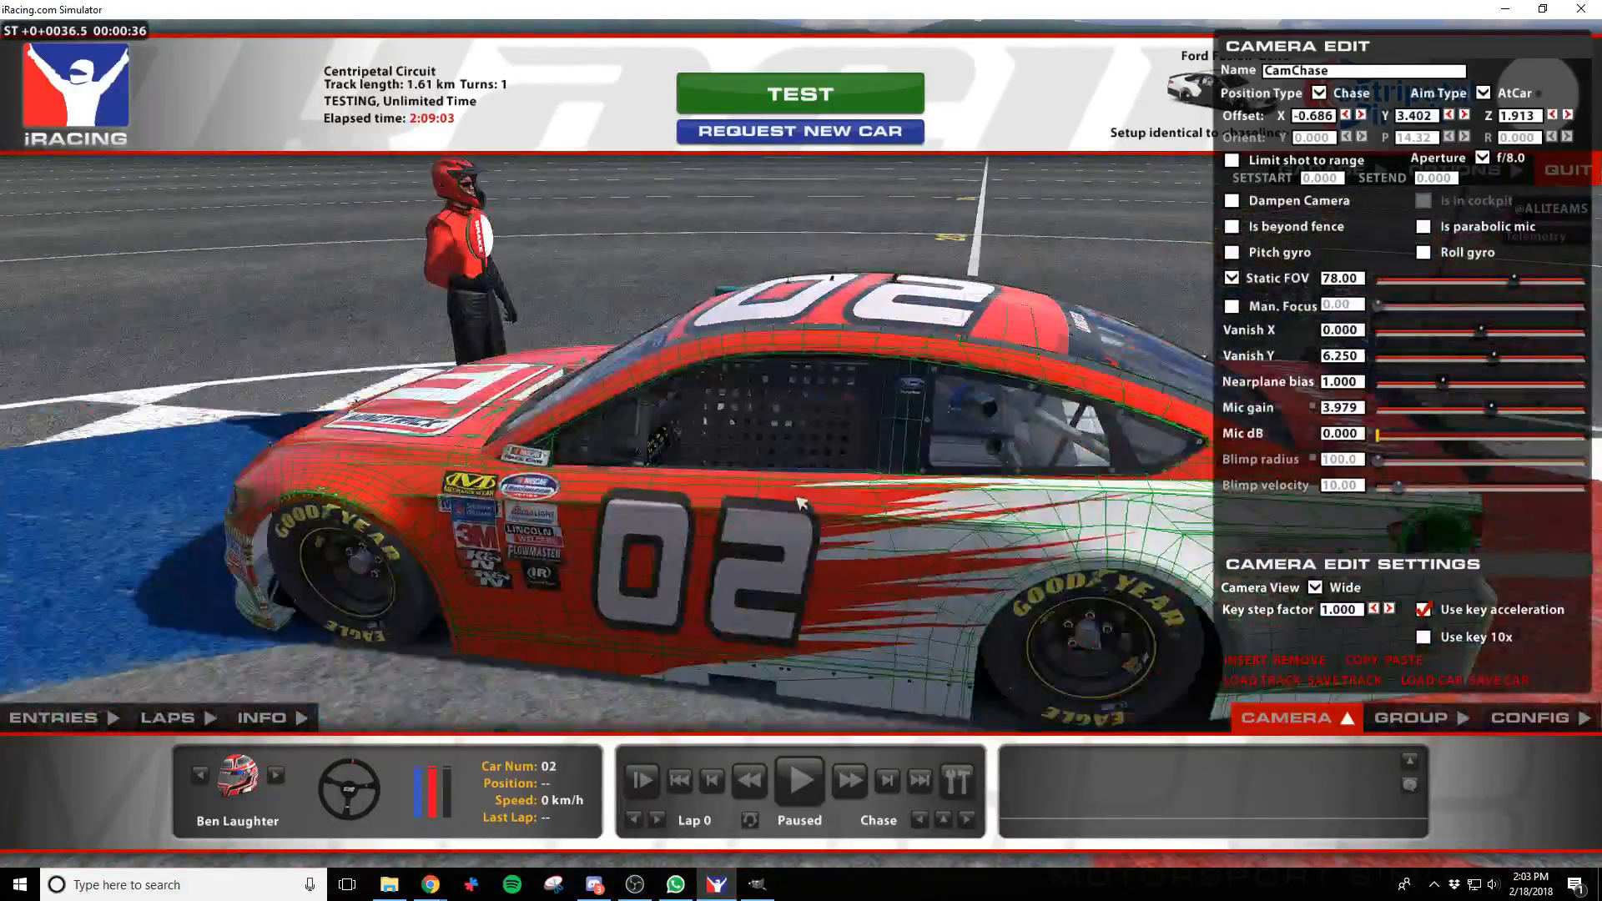
{"action": "key", "text": "d"}
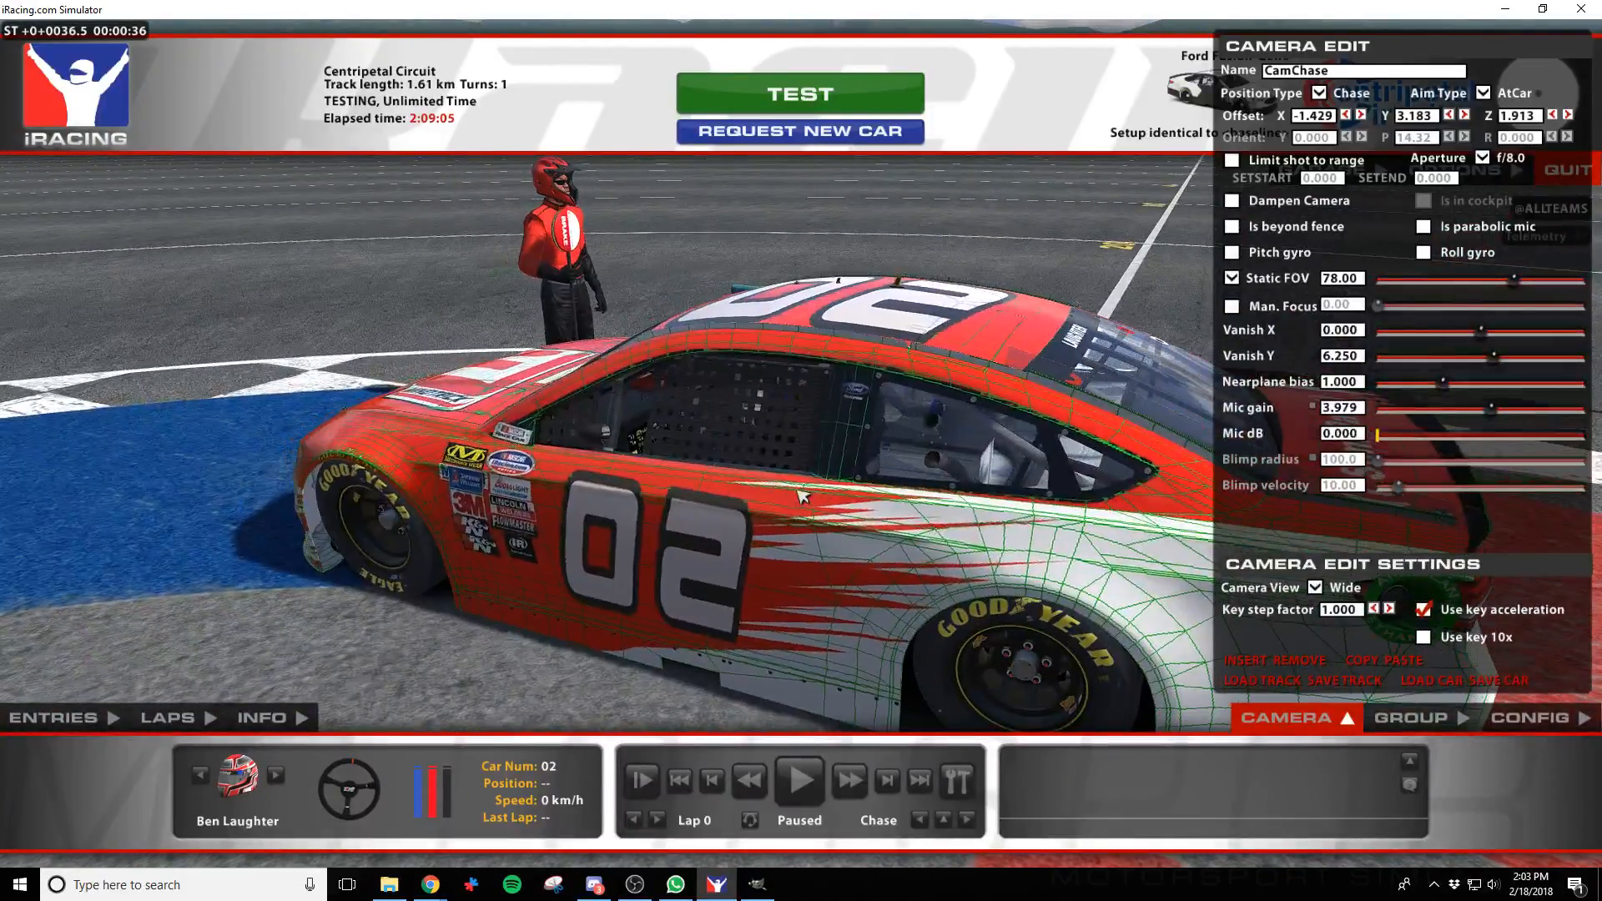
{"action": "key", "text": "a"}
{"action": "key", "text": "a"}
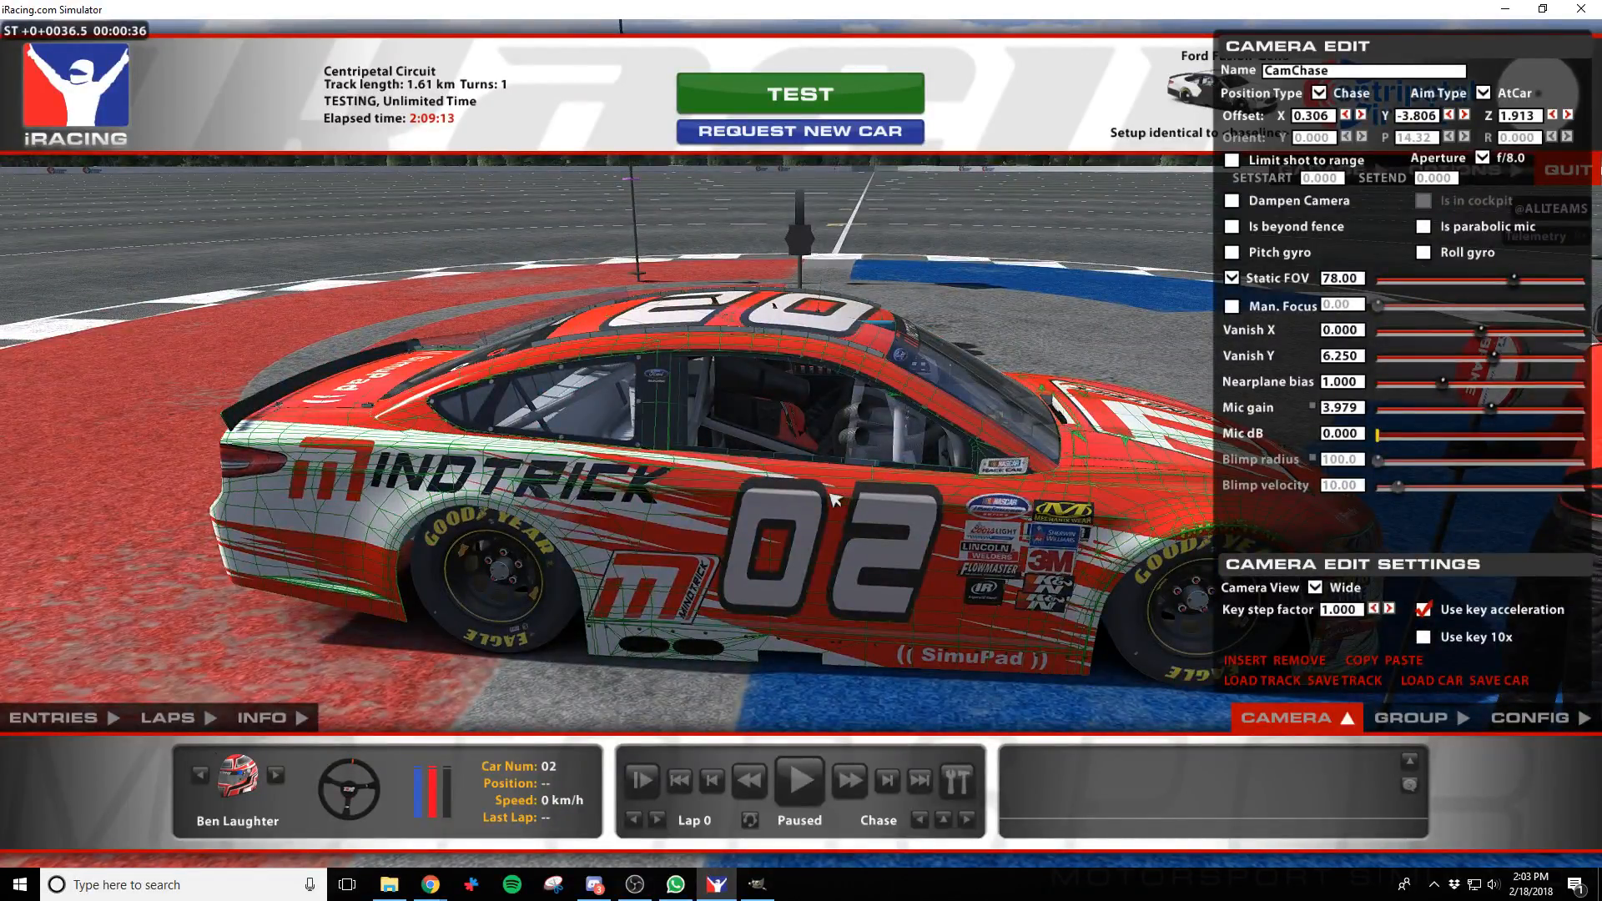
{"action": "key", "text": "a"}
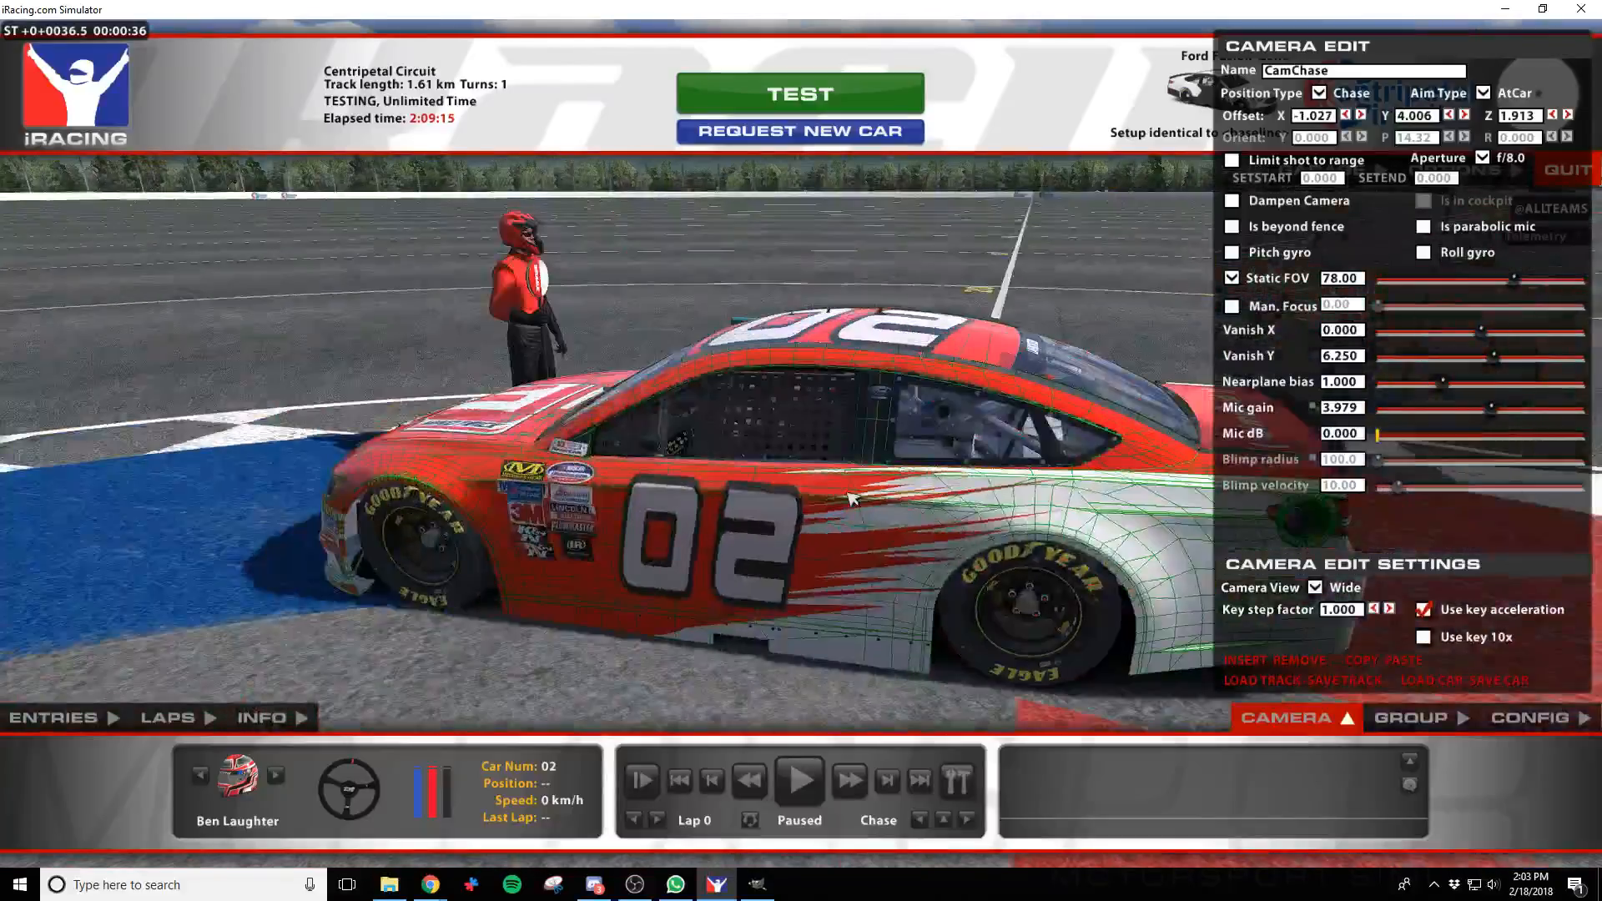
{"action": "key", "text": "a"}
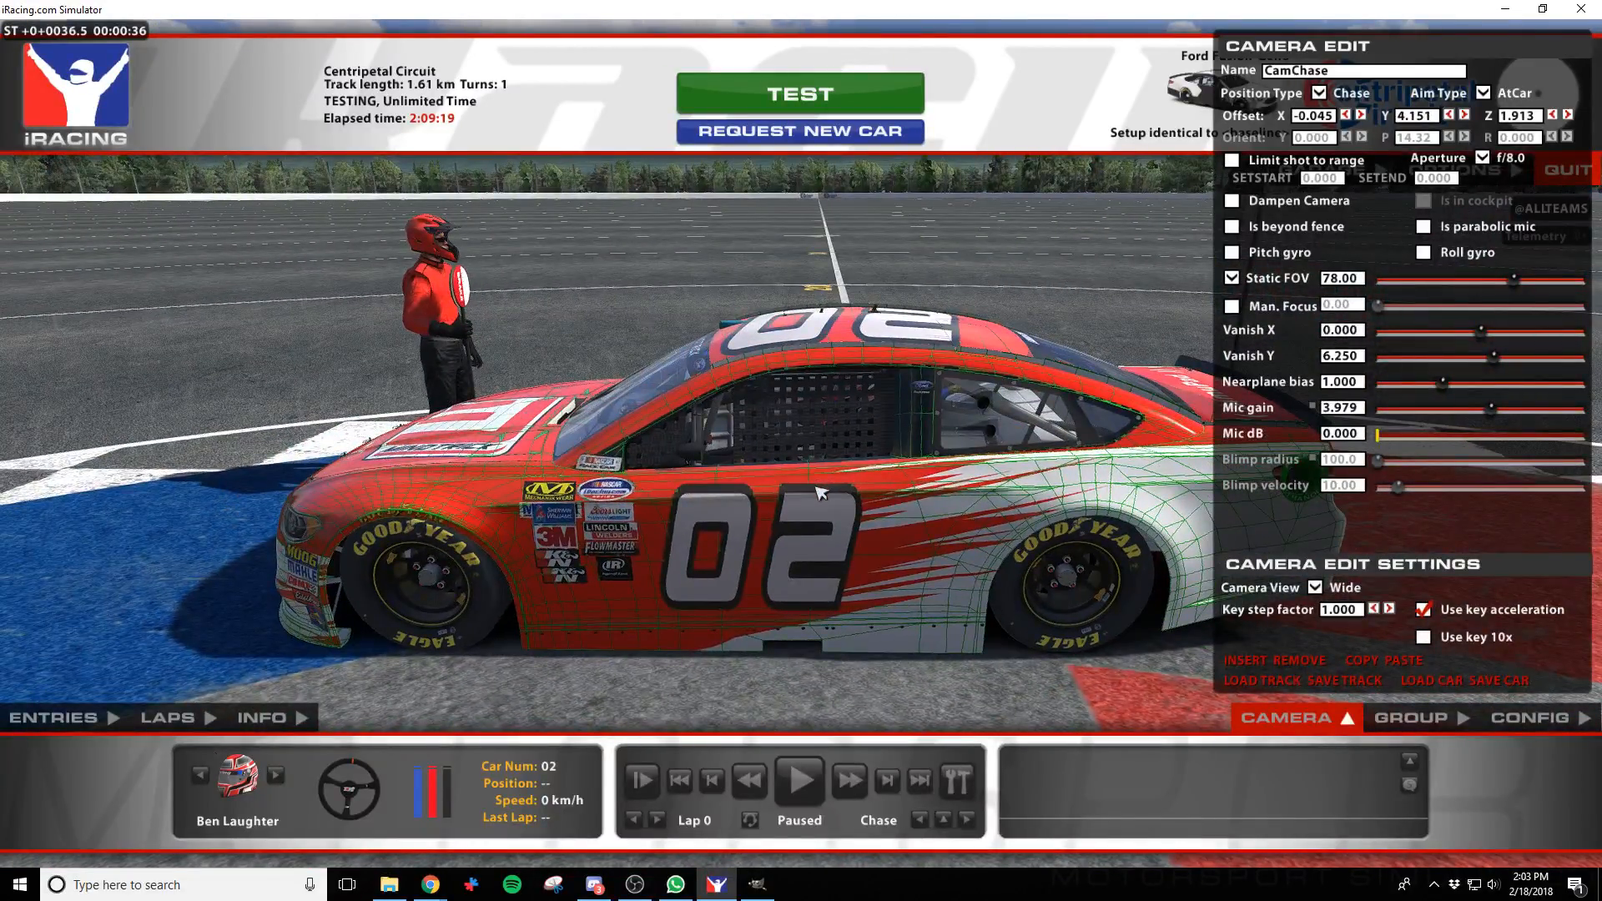
{"action": "key", "text": "alt+Tab"}
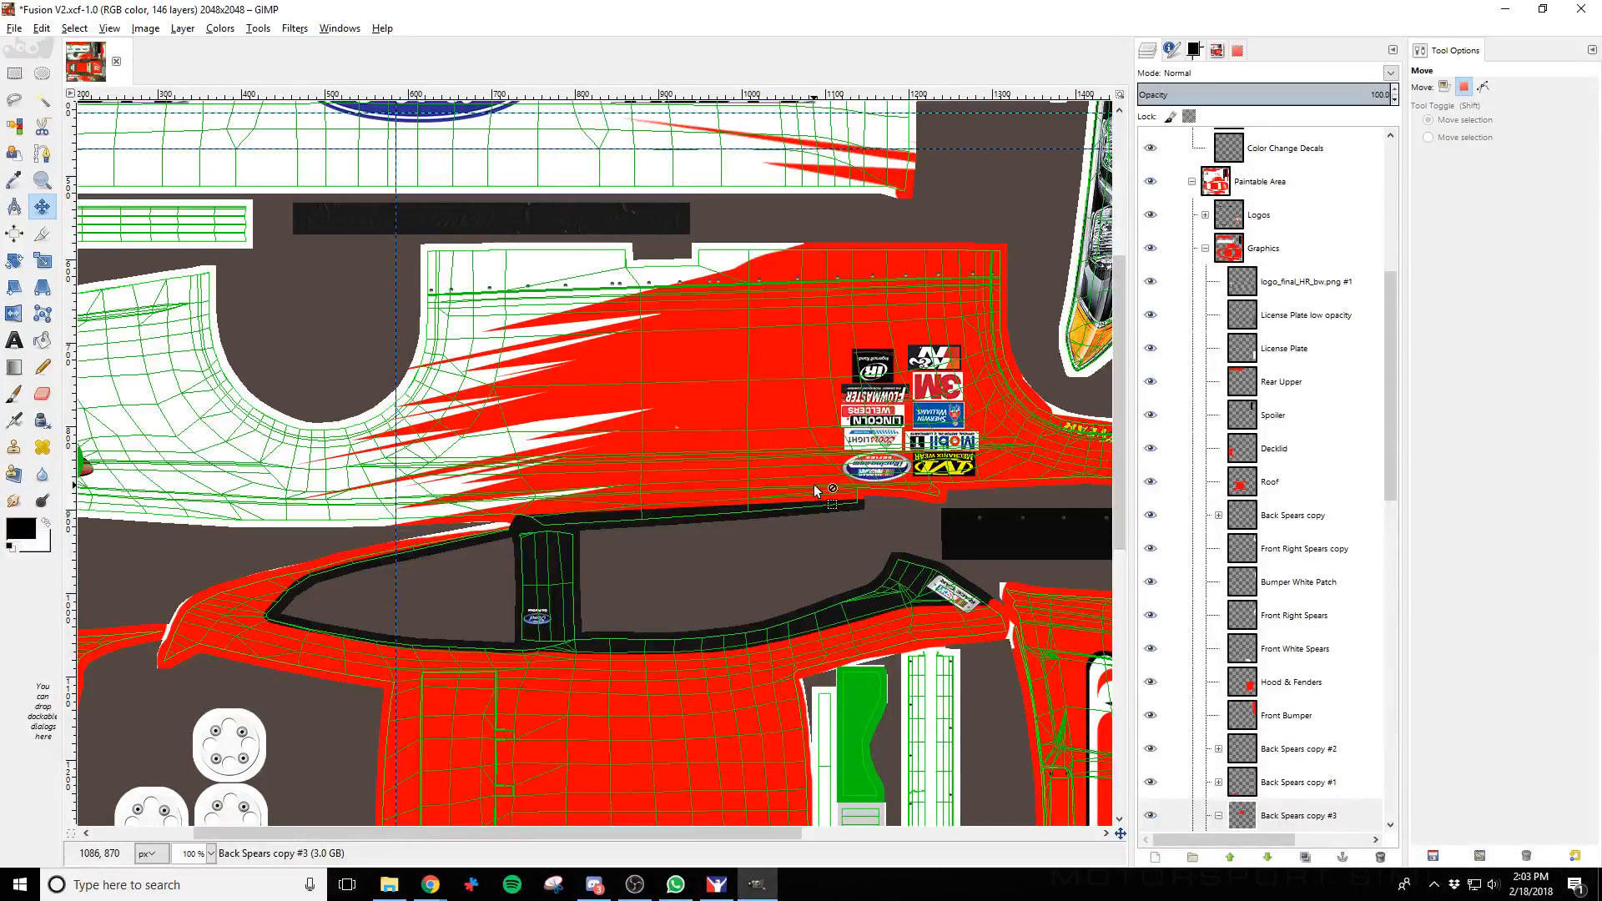
Collapse Back Spears copy #3 and duplicate Back Spears copy #1 into Back Spears copy #4
{"action": "scroll", "coordinate": [716, 549], "scroll_direction": "down", "scroll_amount": 10}
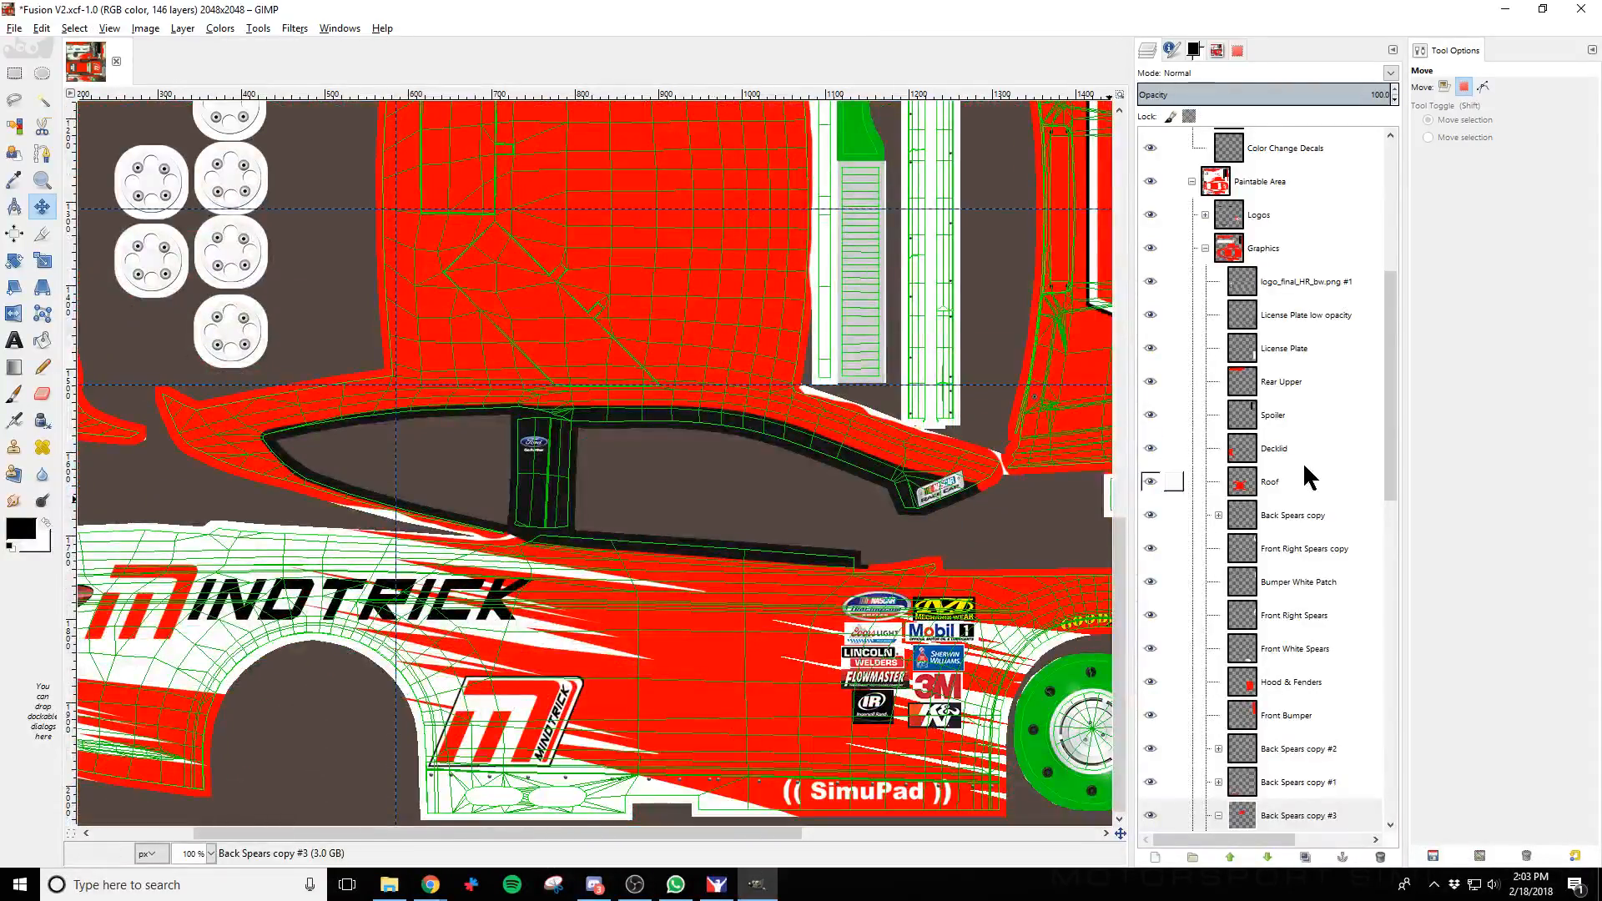
{"action": "scroll", "coordinate": [1304, 467], "scroll_direction": "down", "scroll_amount": 5}
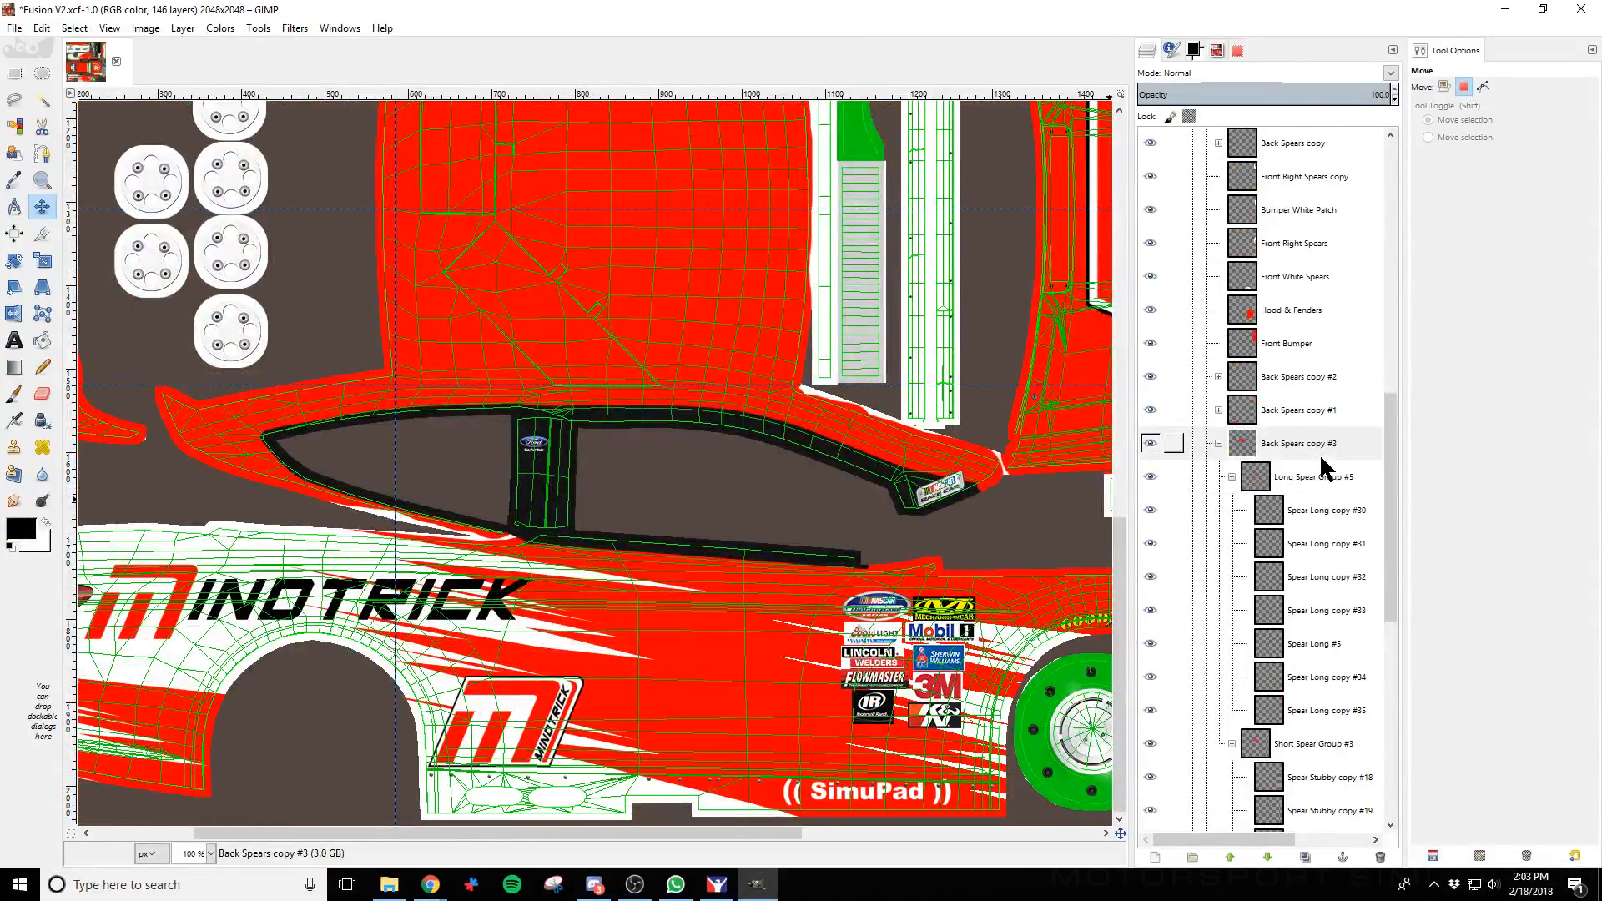
{"action": "left_click", "coordinate": [1276, 411]}
{"action": "left_click", "coordinate": [1219, 444]}
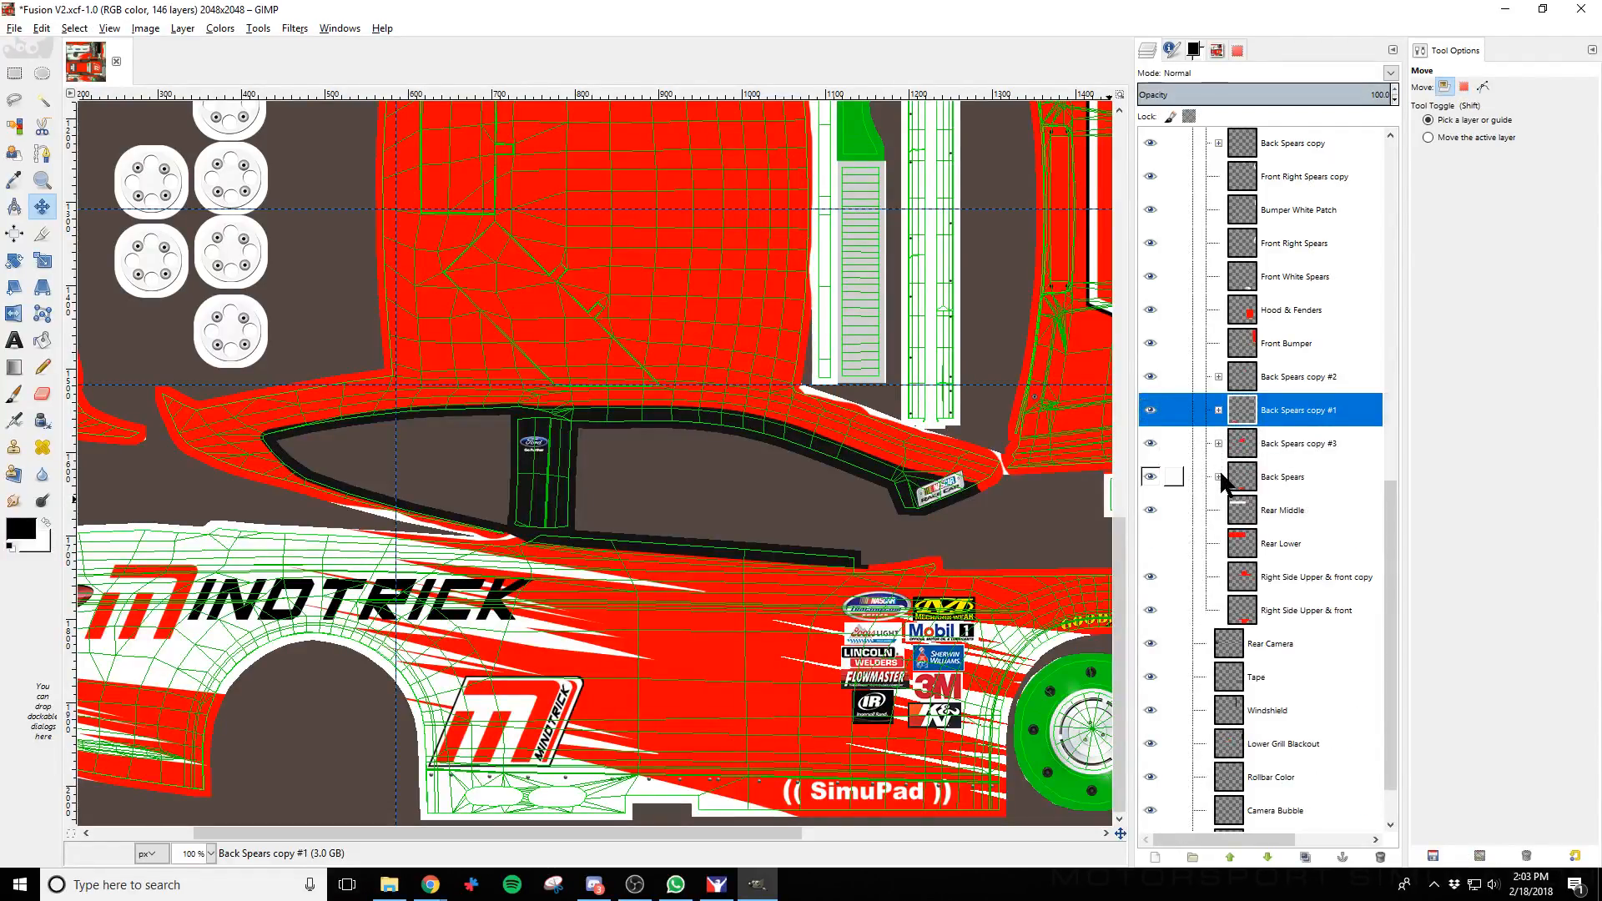
{"action": "left_click", "coordinate": [1150, 410]}
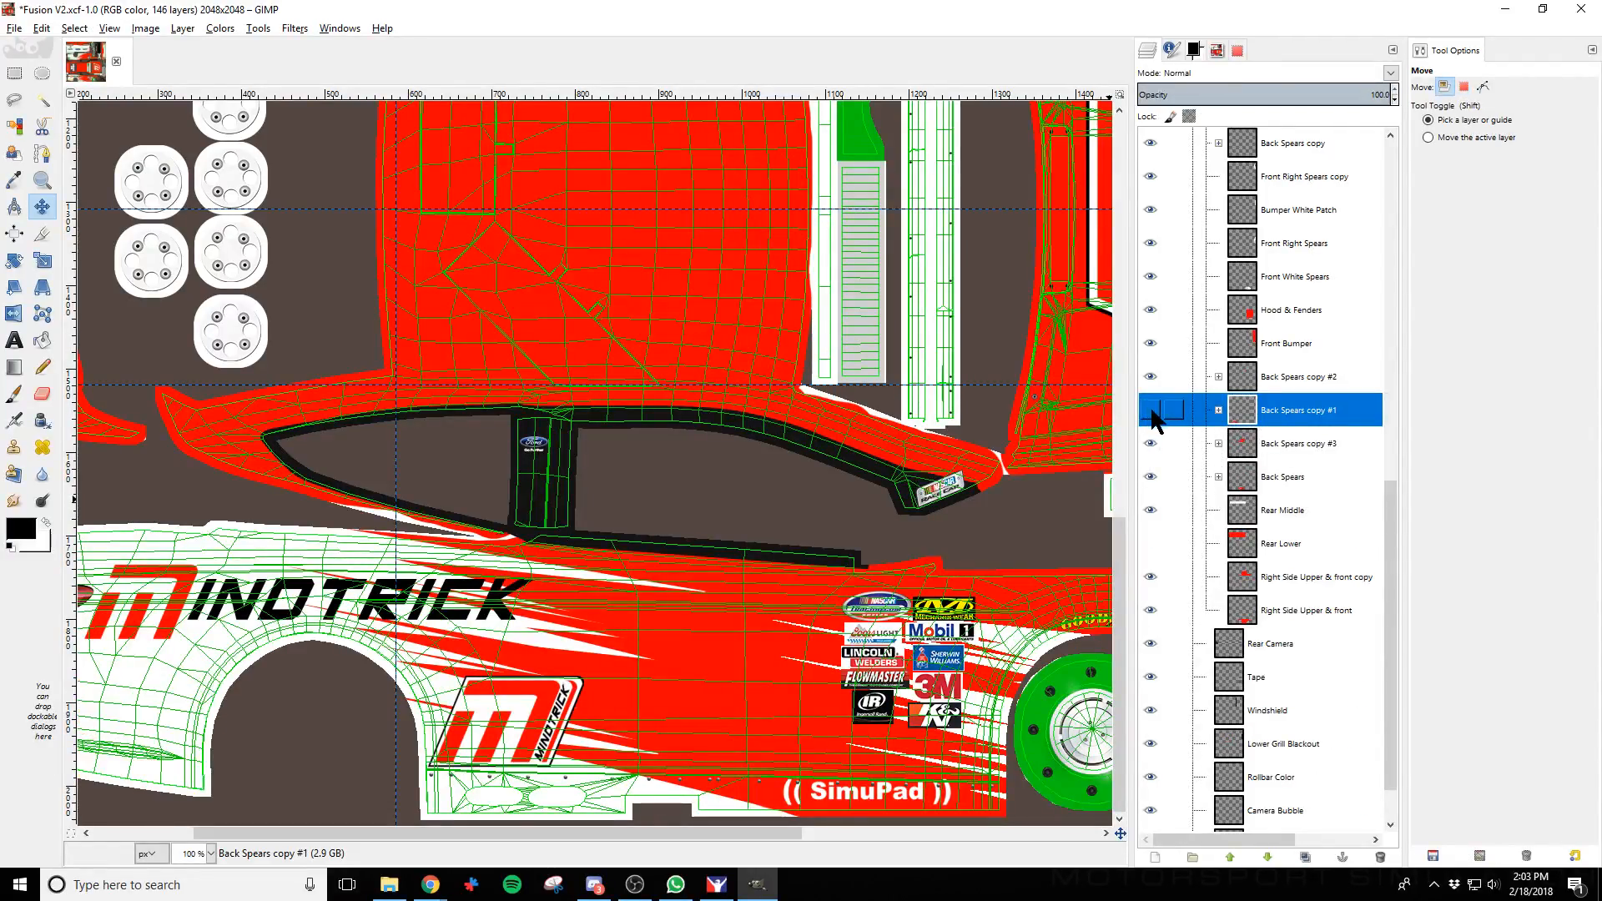
{"action": "left_click", "coordinate": [1154, 413]}
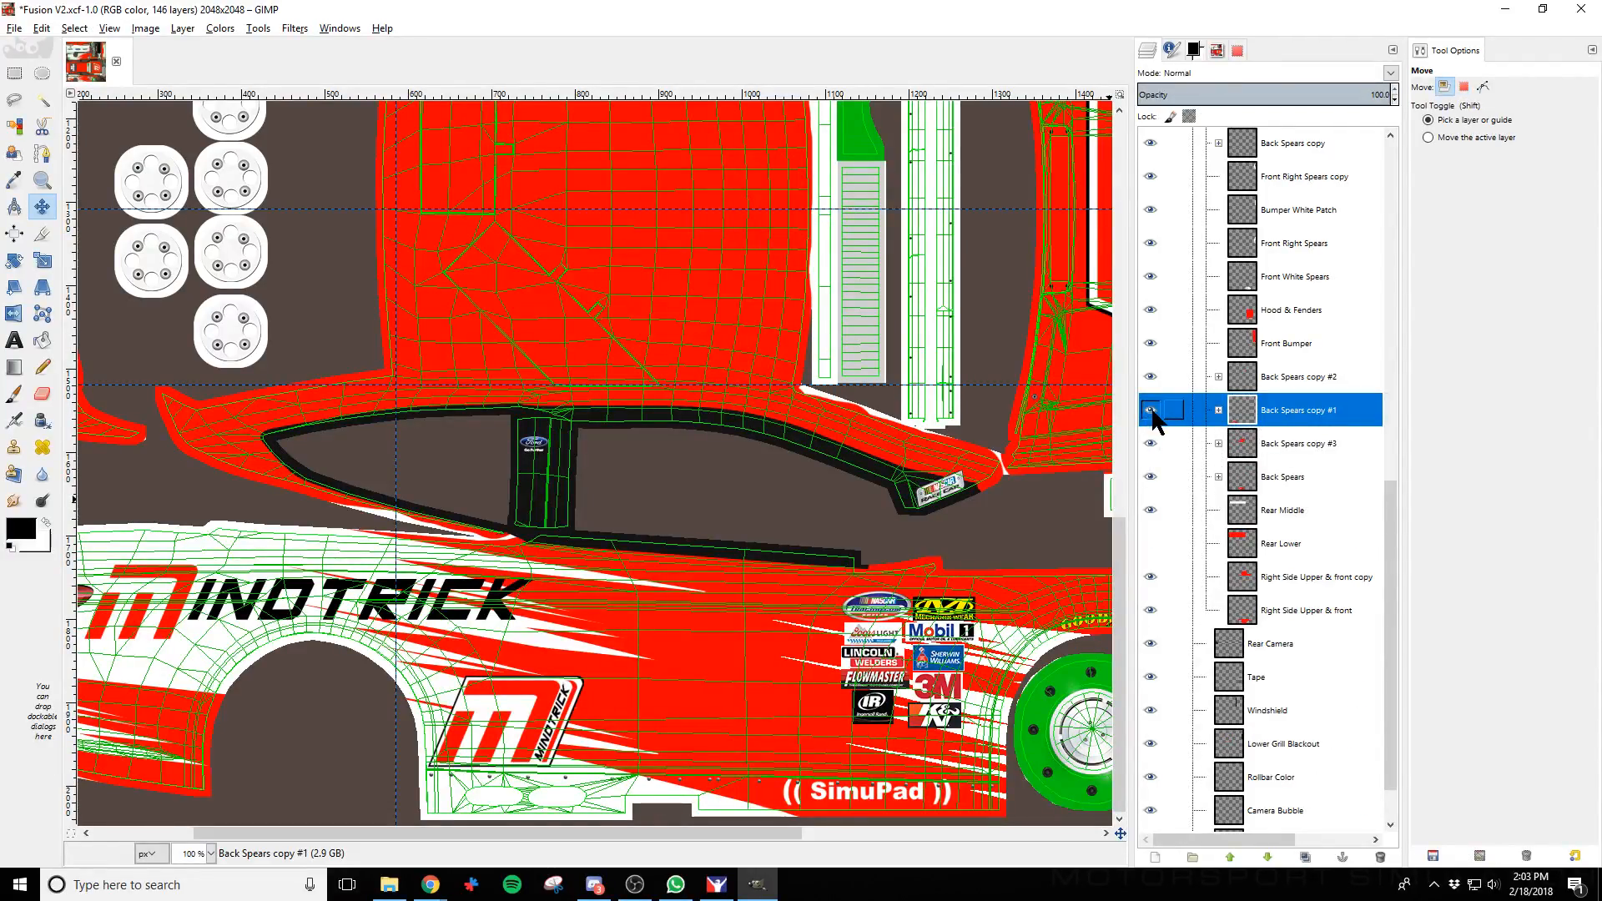
{"action": "right_click", "coordinate": [1295, 411]}
{"action": "left_click", "coordinate": [1318, 504]}
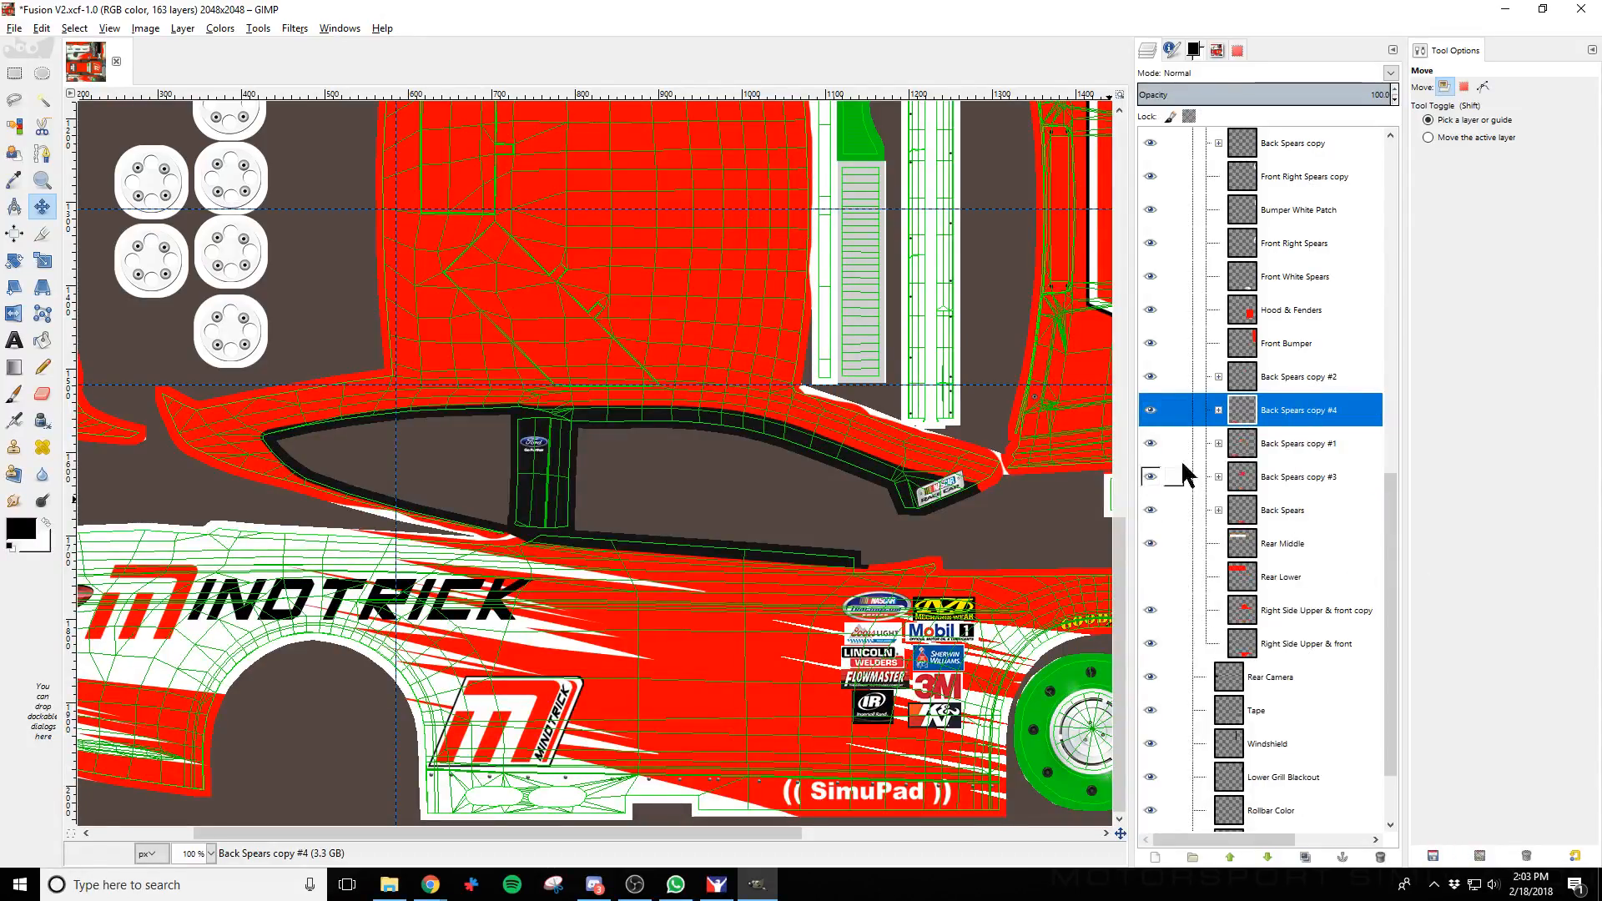
{"action": "left_click", "coordinate": [14, 313]}
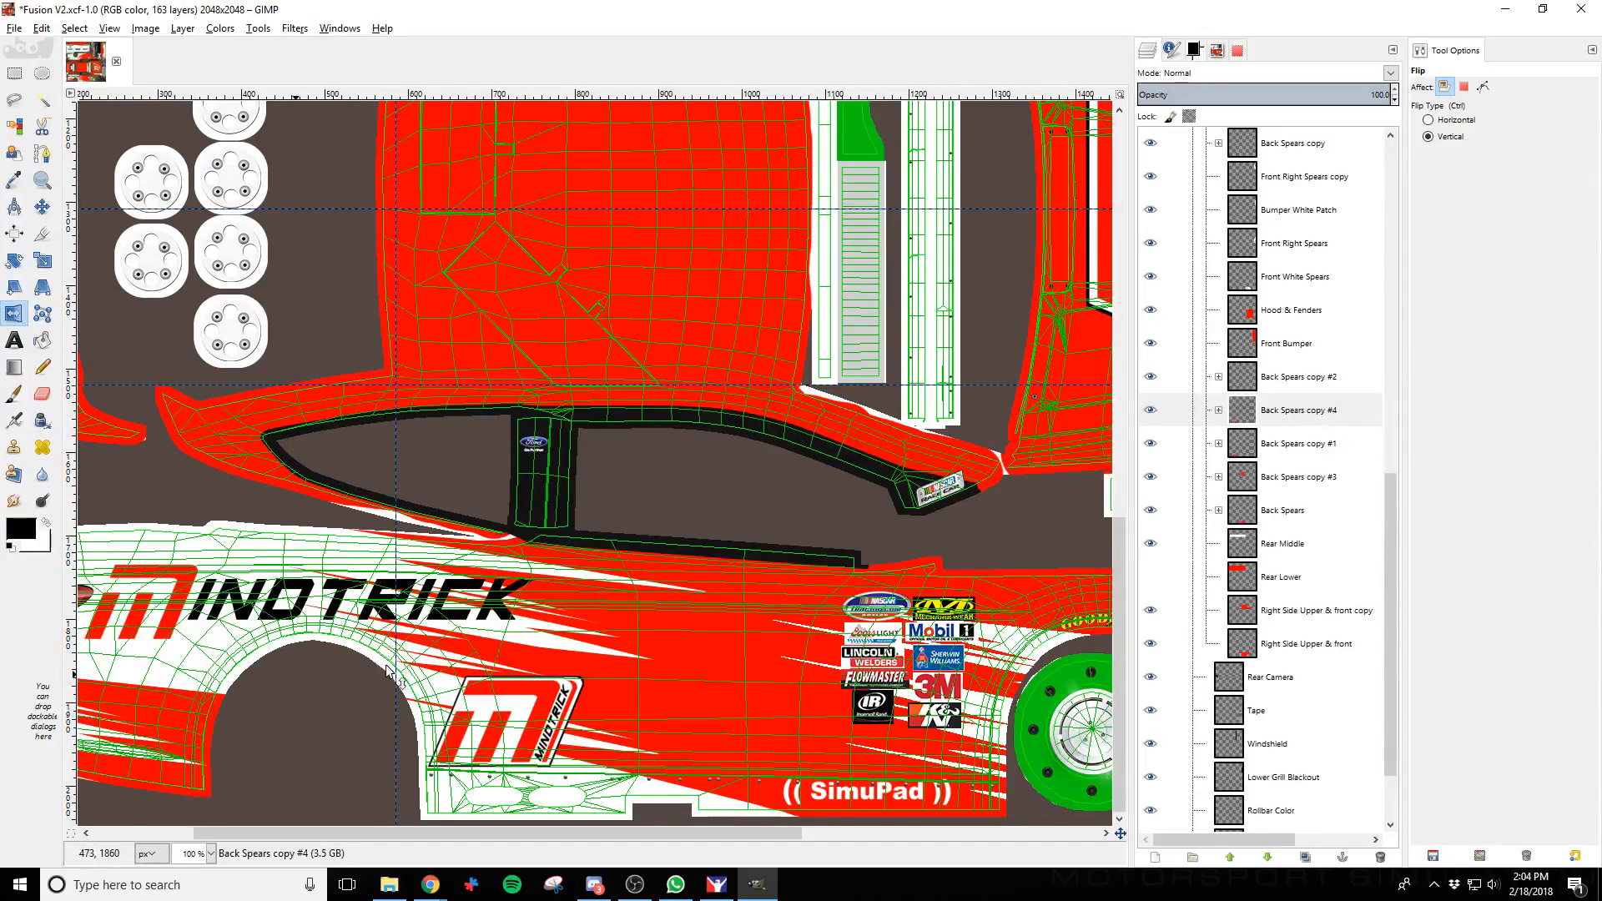
Move Back Spears copy #4 down onto the rear bumper panel in large steps
{"action": "scroll", "coordinate": [387, 668], "scroll_direction": "up", "scroll_amount": 10}
{"action": "left_click_drag", "start_coordinate": [444, 830], "coordinate": [292, 834]}
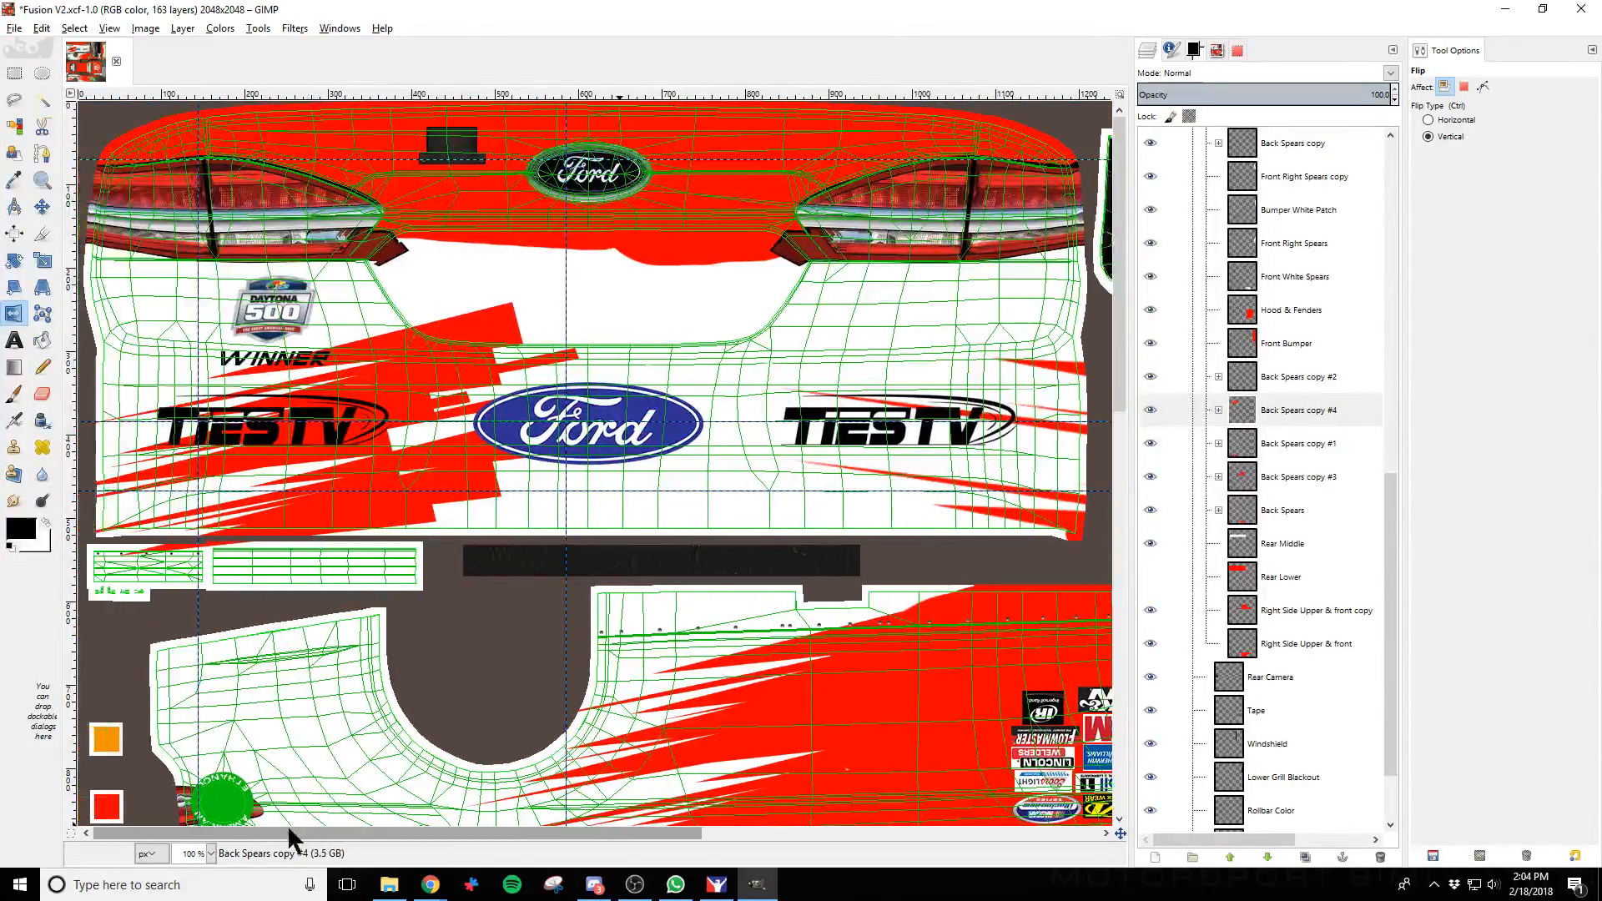
{"action": "left_click", "coordinate": [42, 206]}
{"action": "left_click", "coordinate": [348, 478]}
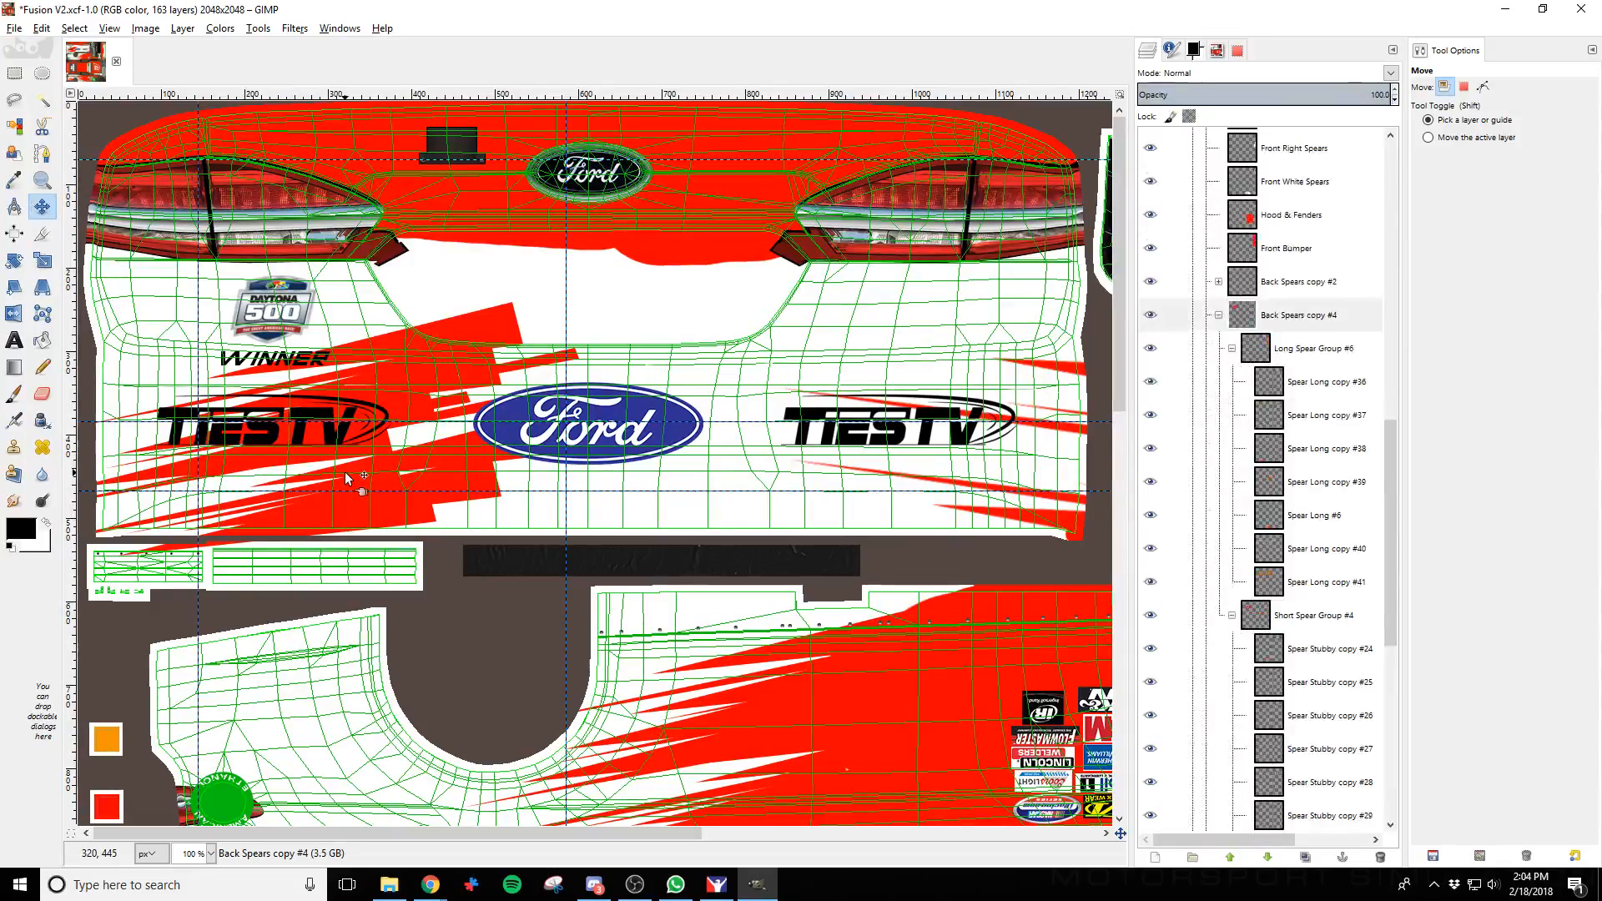
{"action": "key", "text": "shift+Down"}
{"action": "key", "text": "shift+Down"}
{"action": "key", "text": "shift+Down"}
{"action": "key", "text": "shift+Down"}
{"action": "key", "text": "shift+Down"}
{"action": "key", "text": "shift+Down"}
{"action": "key", "text": "shift+Down"}
{"action": "key", "text": "shift+Down"}
{"action": "key", "text": "shift+Down"}
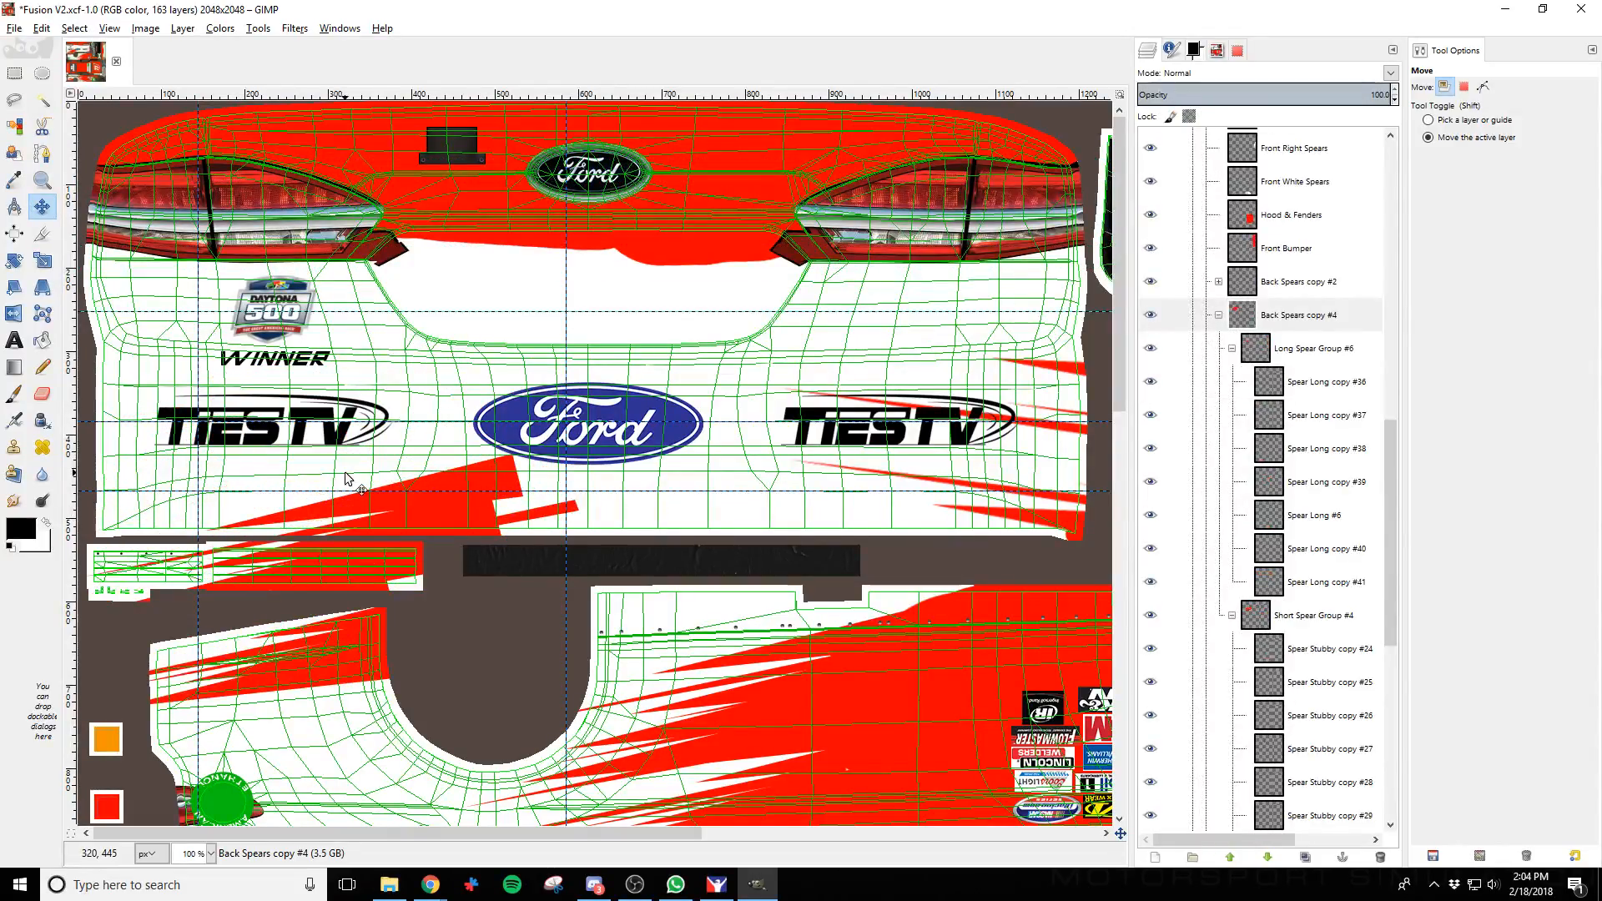
{"action": "key", "text": "shift+Down"}
{"action": "scroll", "coordinate": [344, 472], "scroll_direction": "down", "scroll_amount": 10}
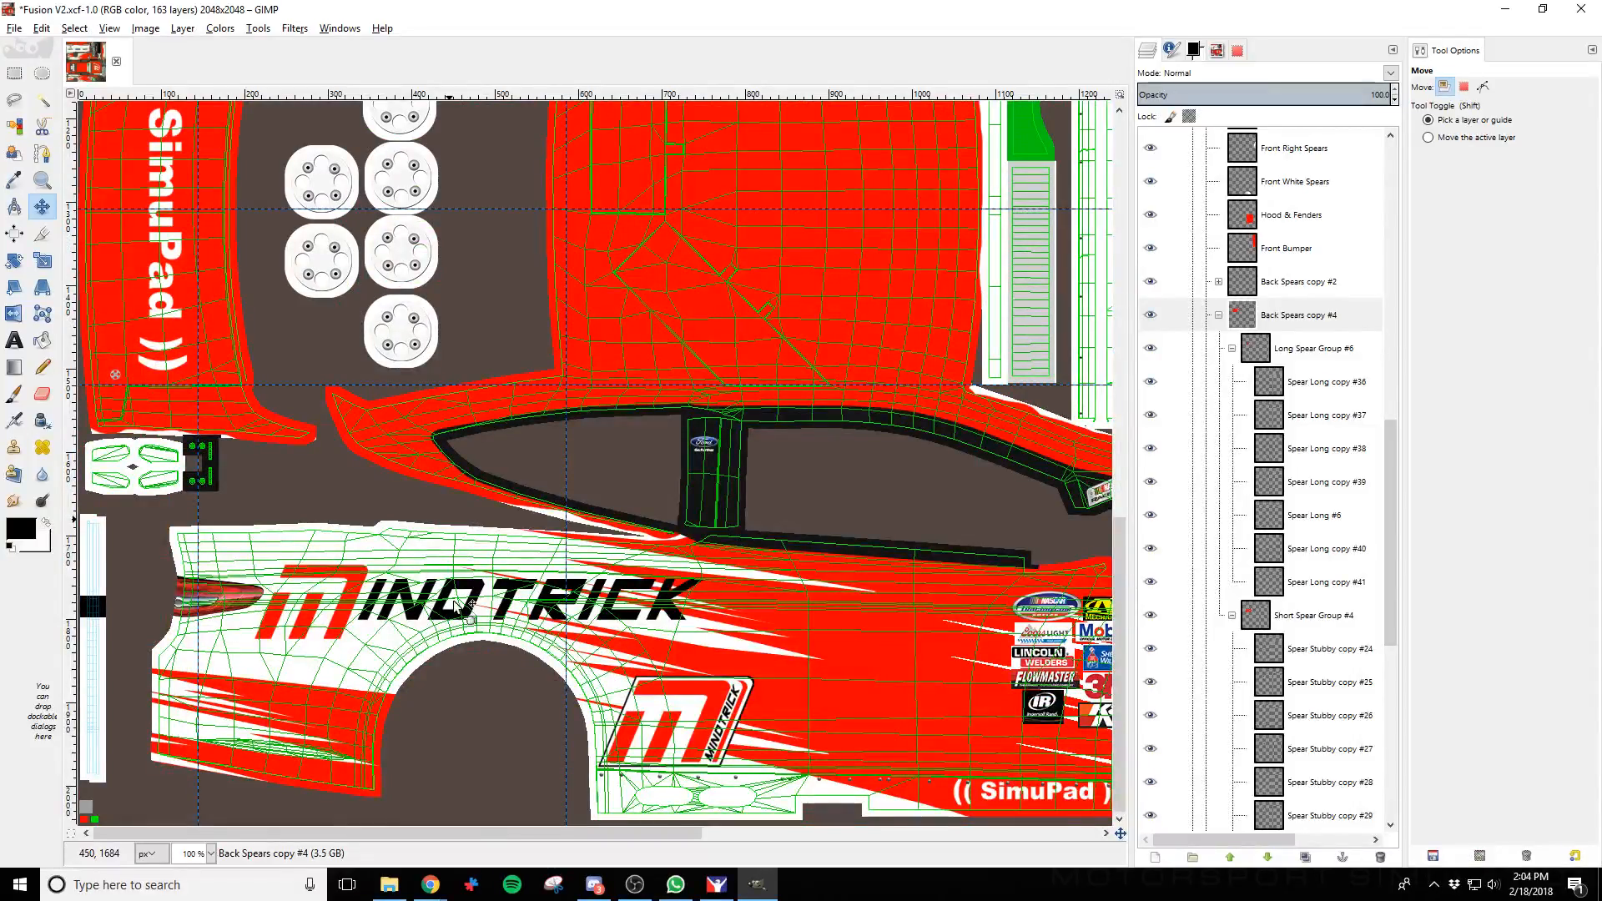
{"action": "scroll", "coordinate": [454, 604], "scroll_direction": "down", "scroll_amount": 10}
{"action": "key", "text": "shift+Down"}
{"action": "key", "text": "shift+Down"}
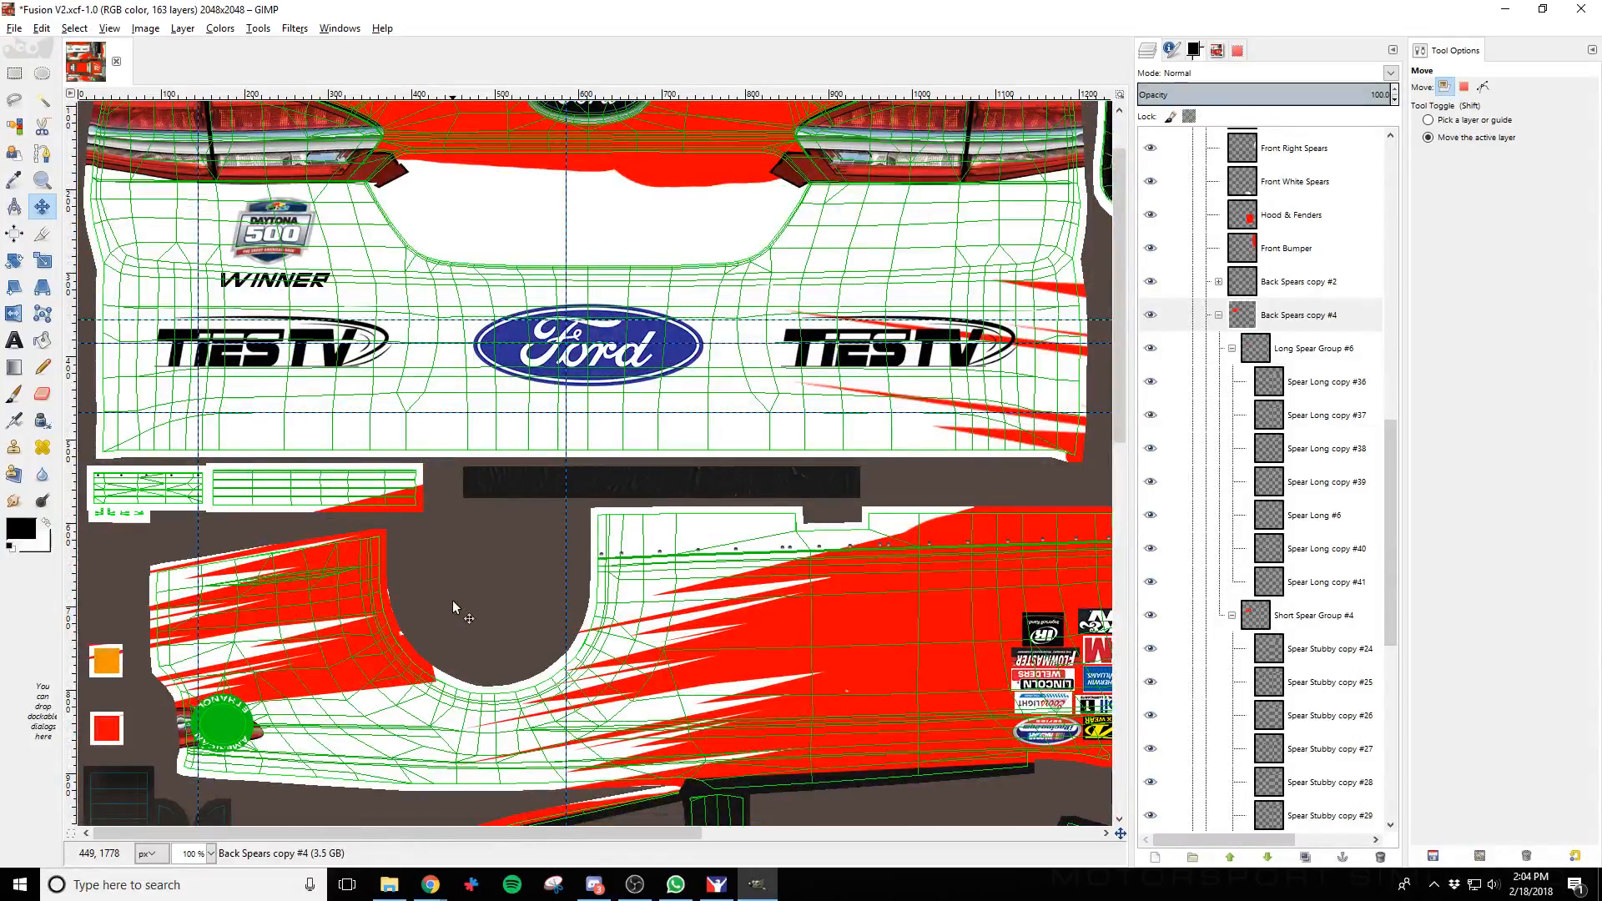
{"action": "scroll", "coordinate": [452, 599], "scroll_direction": "down", "scroll_amount": 10}
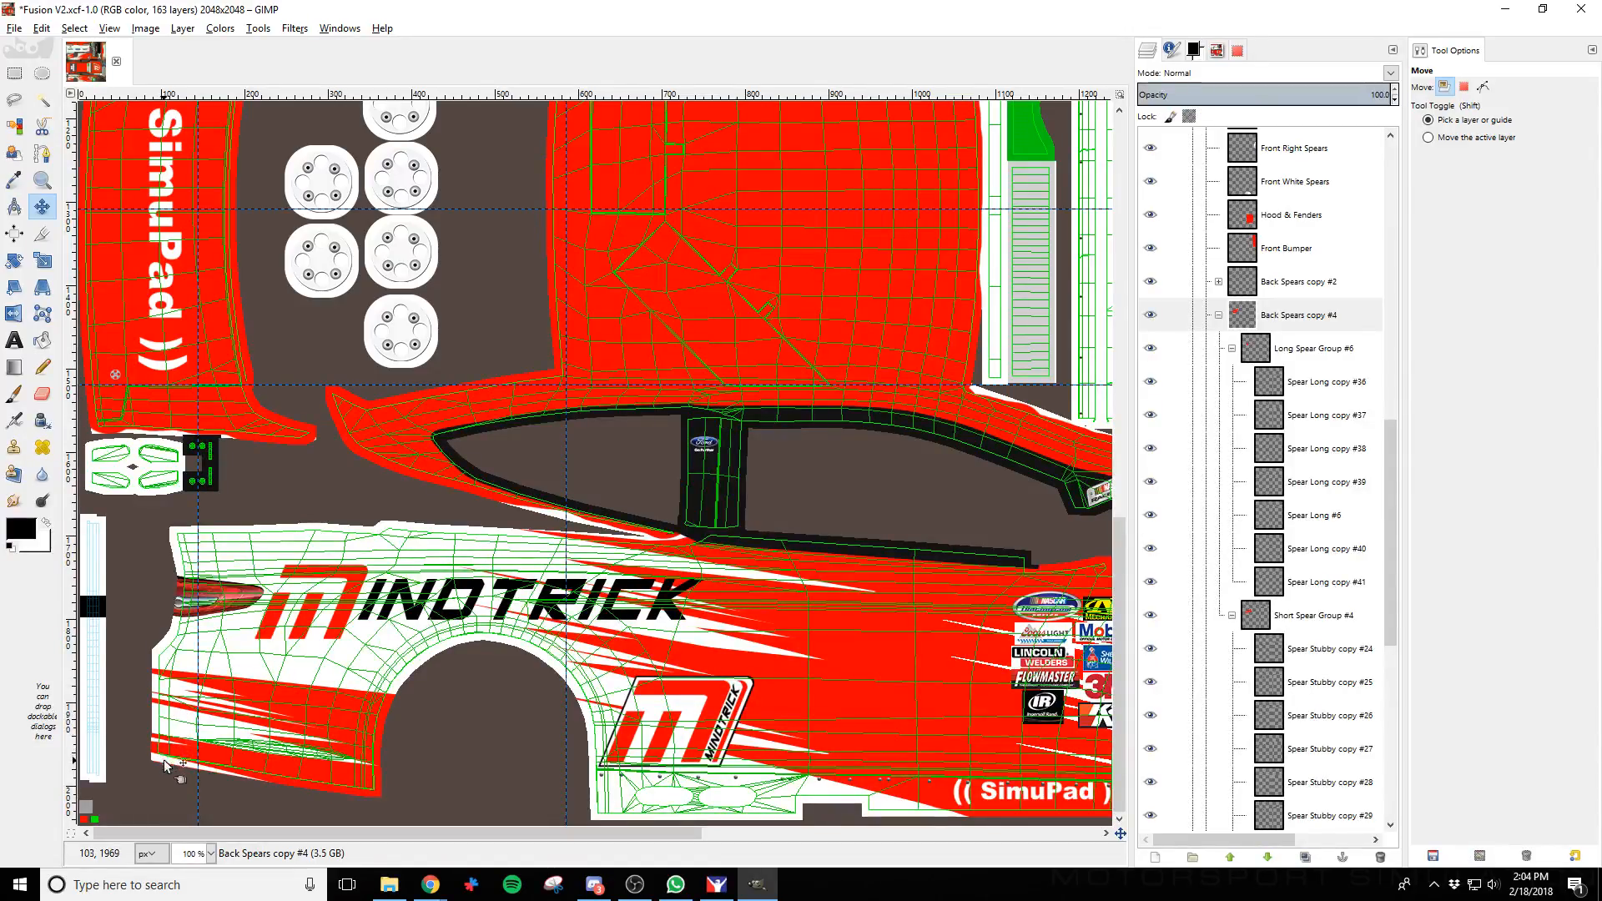
{"action": "scroll", "coordinate": [154, 755], "scroll_direction": "up", "scroll_amount": 10}
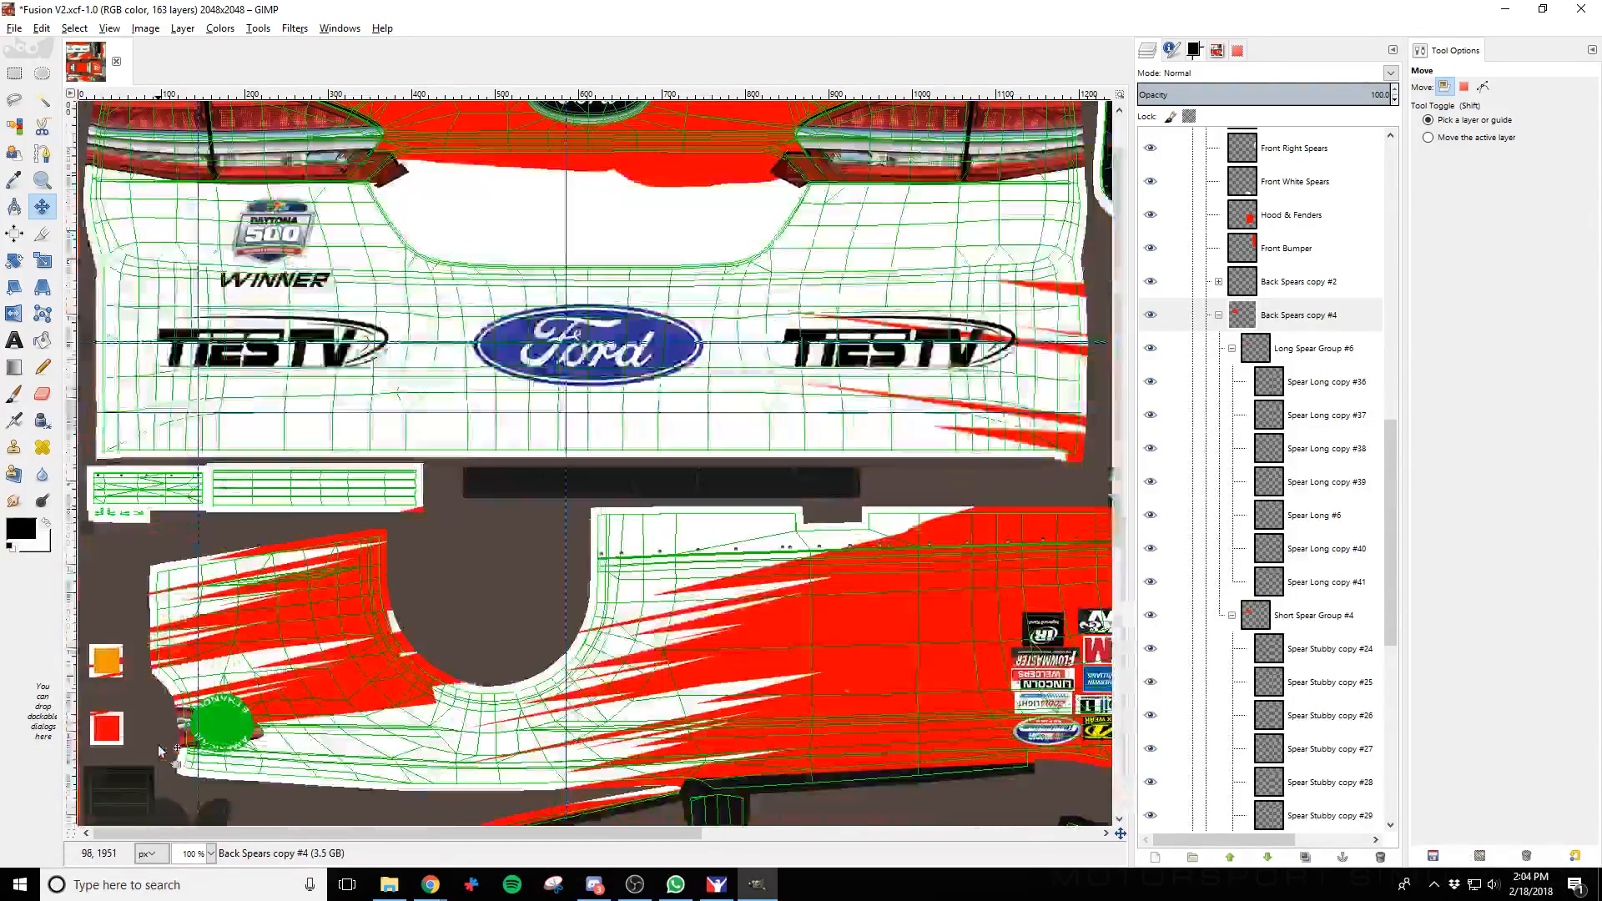
Fine-tune the spear group's height, bringing it back up about 75 px
{"action": "key", "text": "shift+Up"}
{"action": "key", "text": "shift+Up"}
{"action": "key", "text": "shift+Up"}
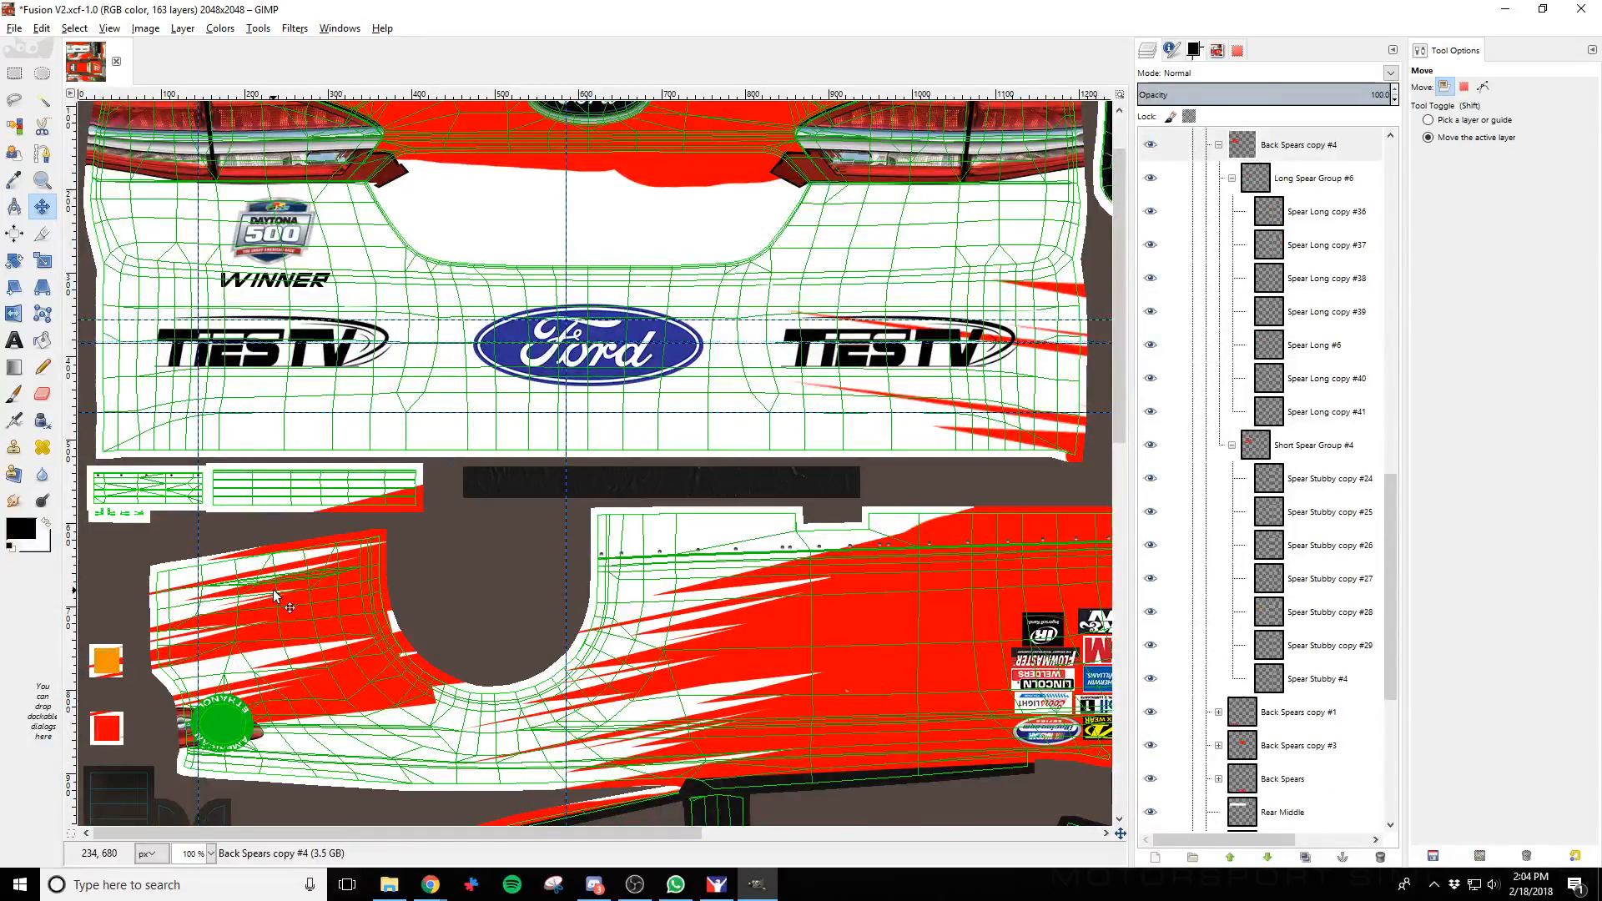
{"action": "key", "text": "shift+Up"}
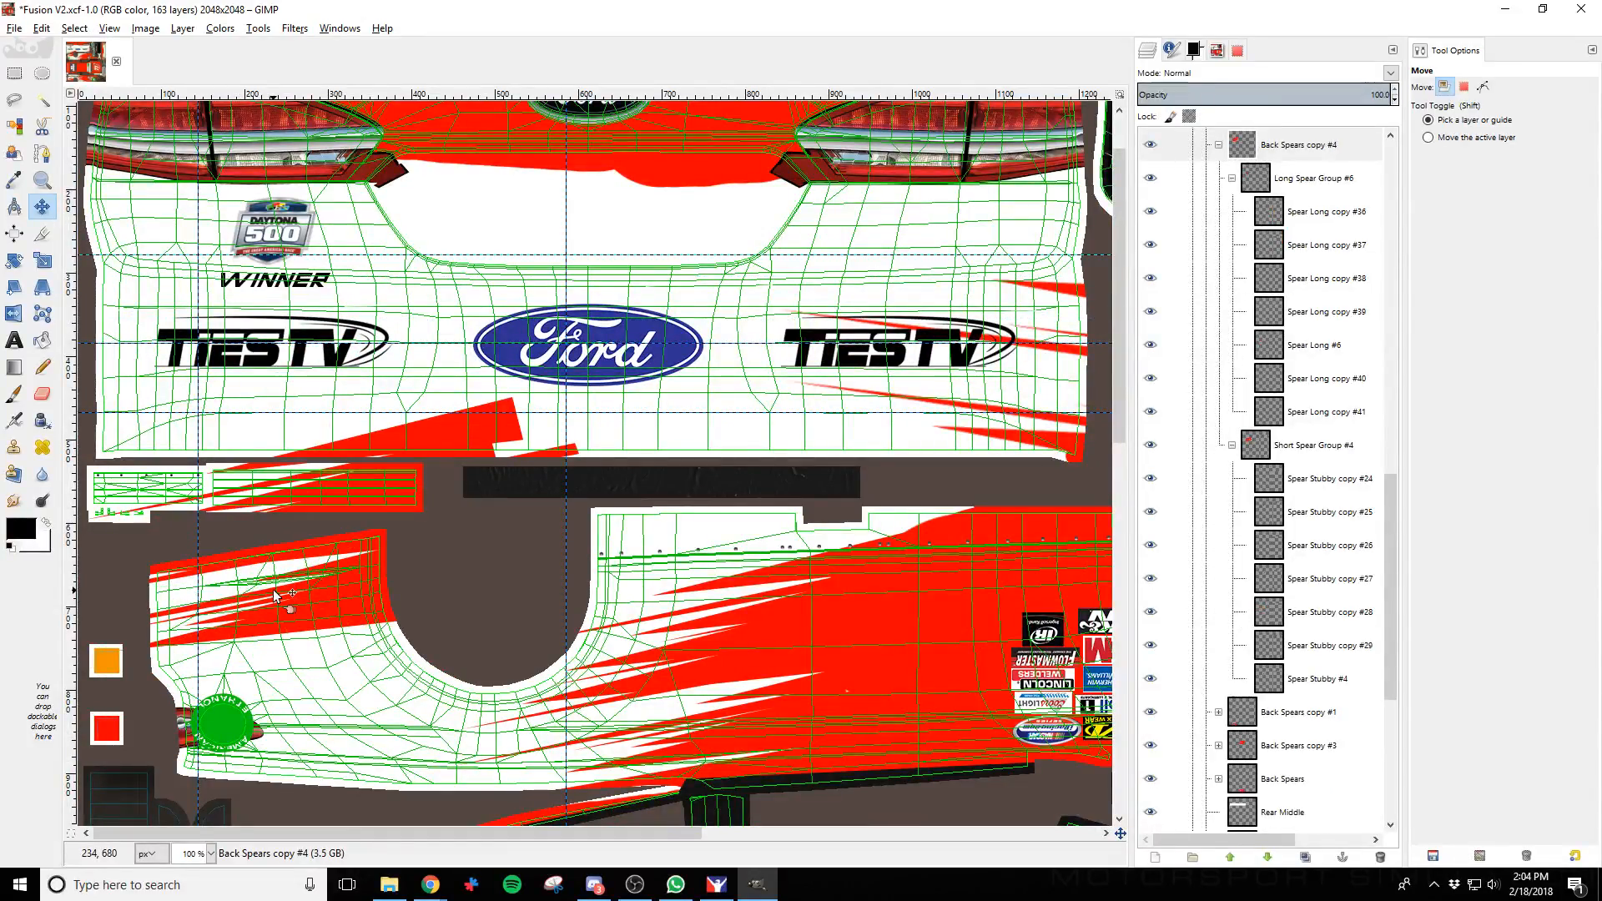
{"action": "key", "text": "Up"}
{"action": "key", "text": "Up"}
{"action": "key", "text": "Up"}
{"action": "key", "text": "Up"}
{"action": "key", "text": "Up"}
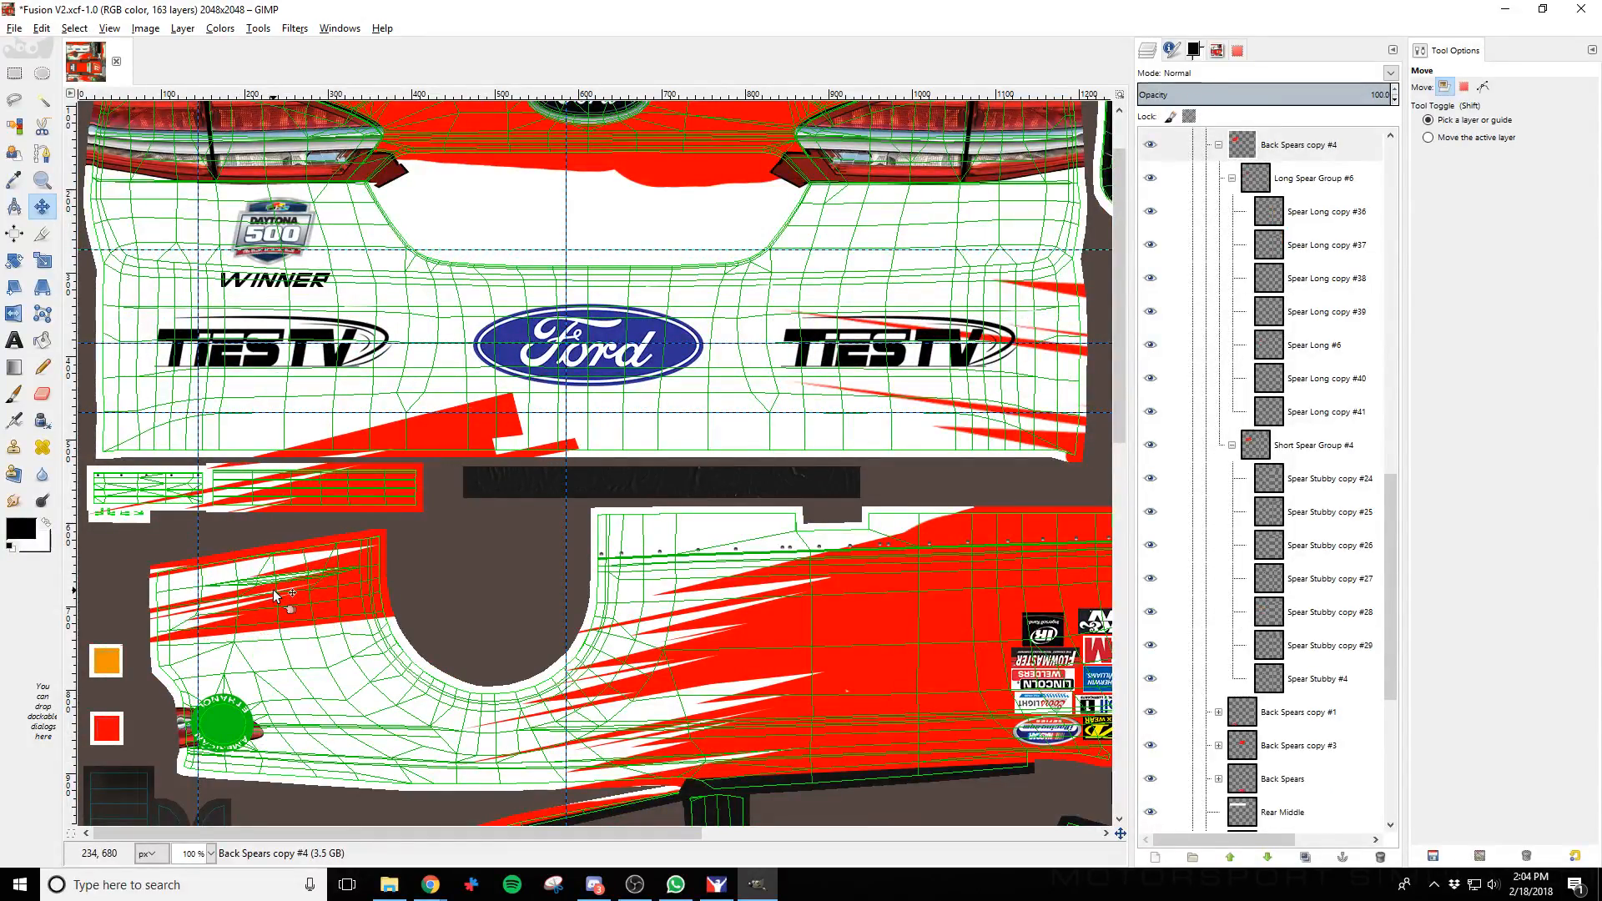
{"action": "key", "text": "Down"}
{"action": "key", "text": "Down"}
{"action": "key", "text": "Down"}
{"action": "key", "text": "Down"}
{"action": "key", "text": "Down"}
{"action": "key", "text": "Down"}
{"action": "key", "text": "Down"}
{"action": "key", "text": "Down"}
{"action": "key", "text": "Down"}
{"action": "key", "text": "Down"}
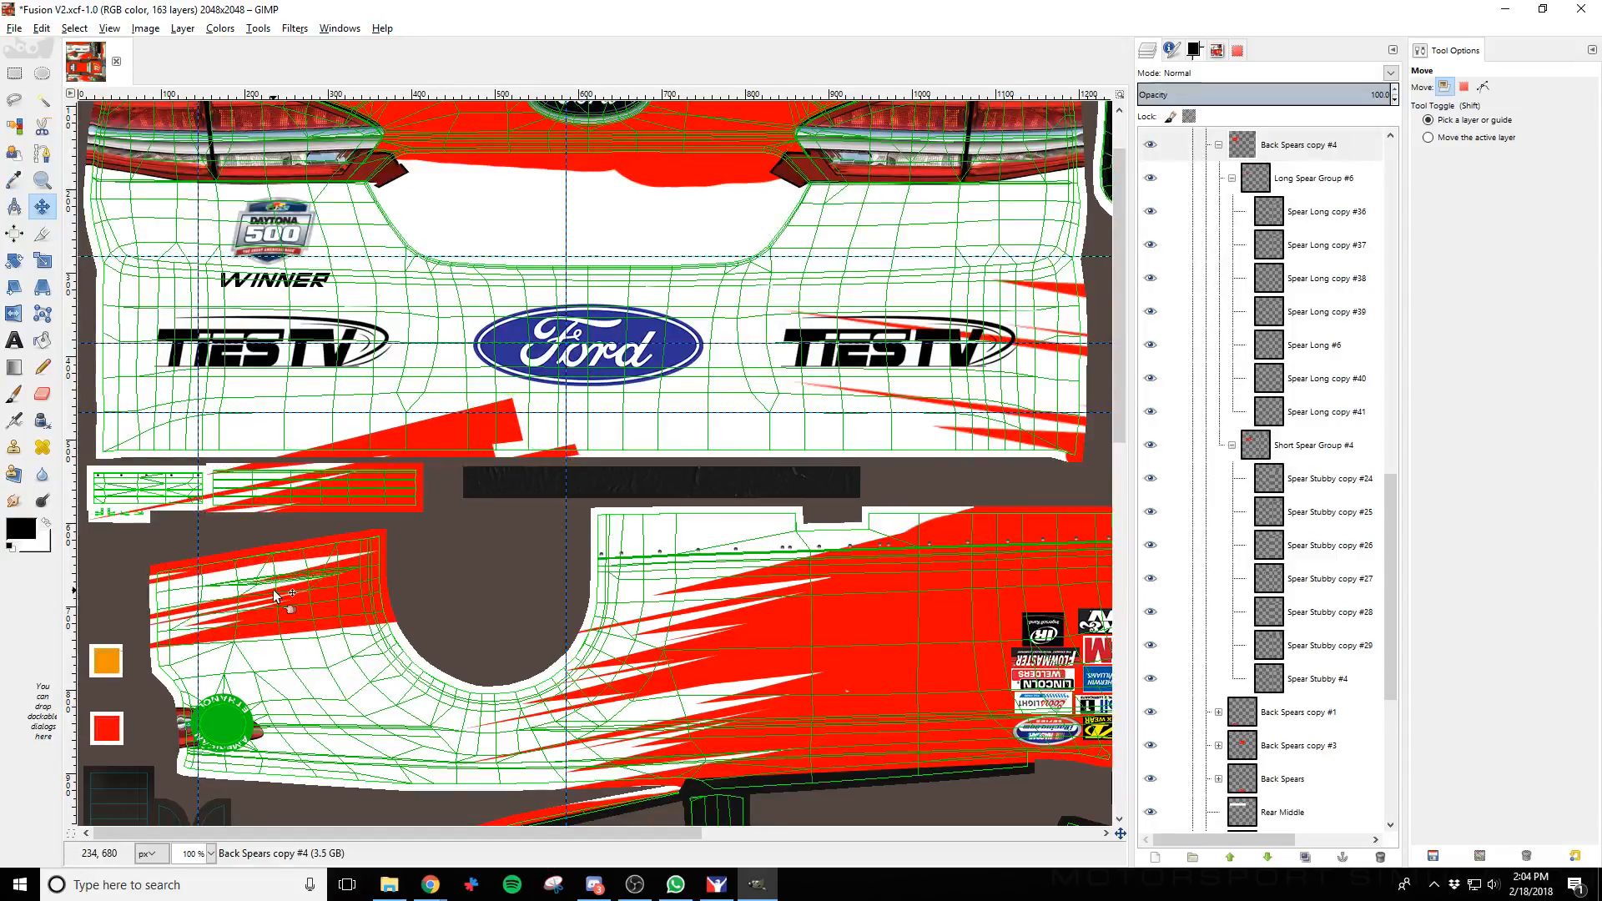
{"action": "key", "text": "Down"}
{"action": "key", "text": "Down"}
{"action": "key", "text": "Down"}
{"action": "key", "text": "Down"}
{"action": "key", "text": "Down"}
{"action": "key", "text": "Down"}
{"action": "key", "text": "Down"}
{"action": "key", "text": "Down"}
{"action": "key", "text": "Down"}
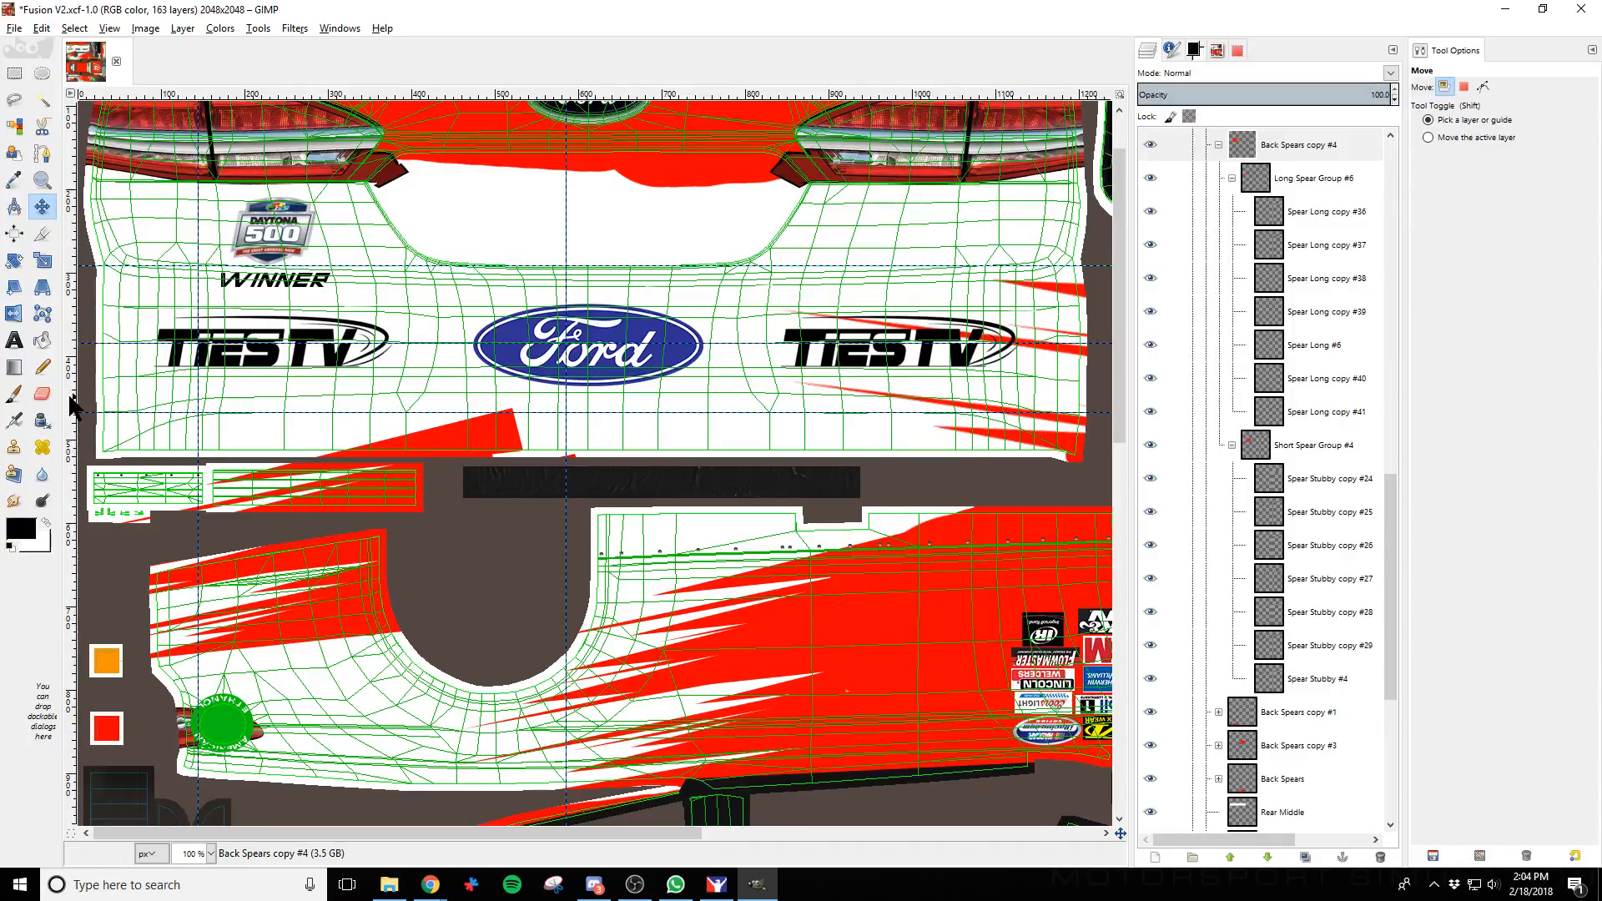
Compare against the iRacing preview, then select the area around the lower-left bumper spears
{"action": "key", "text": "alt+Tab"}
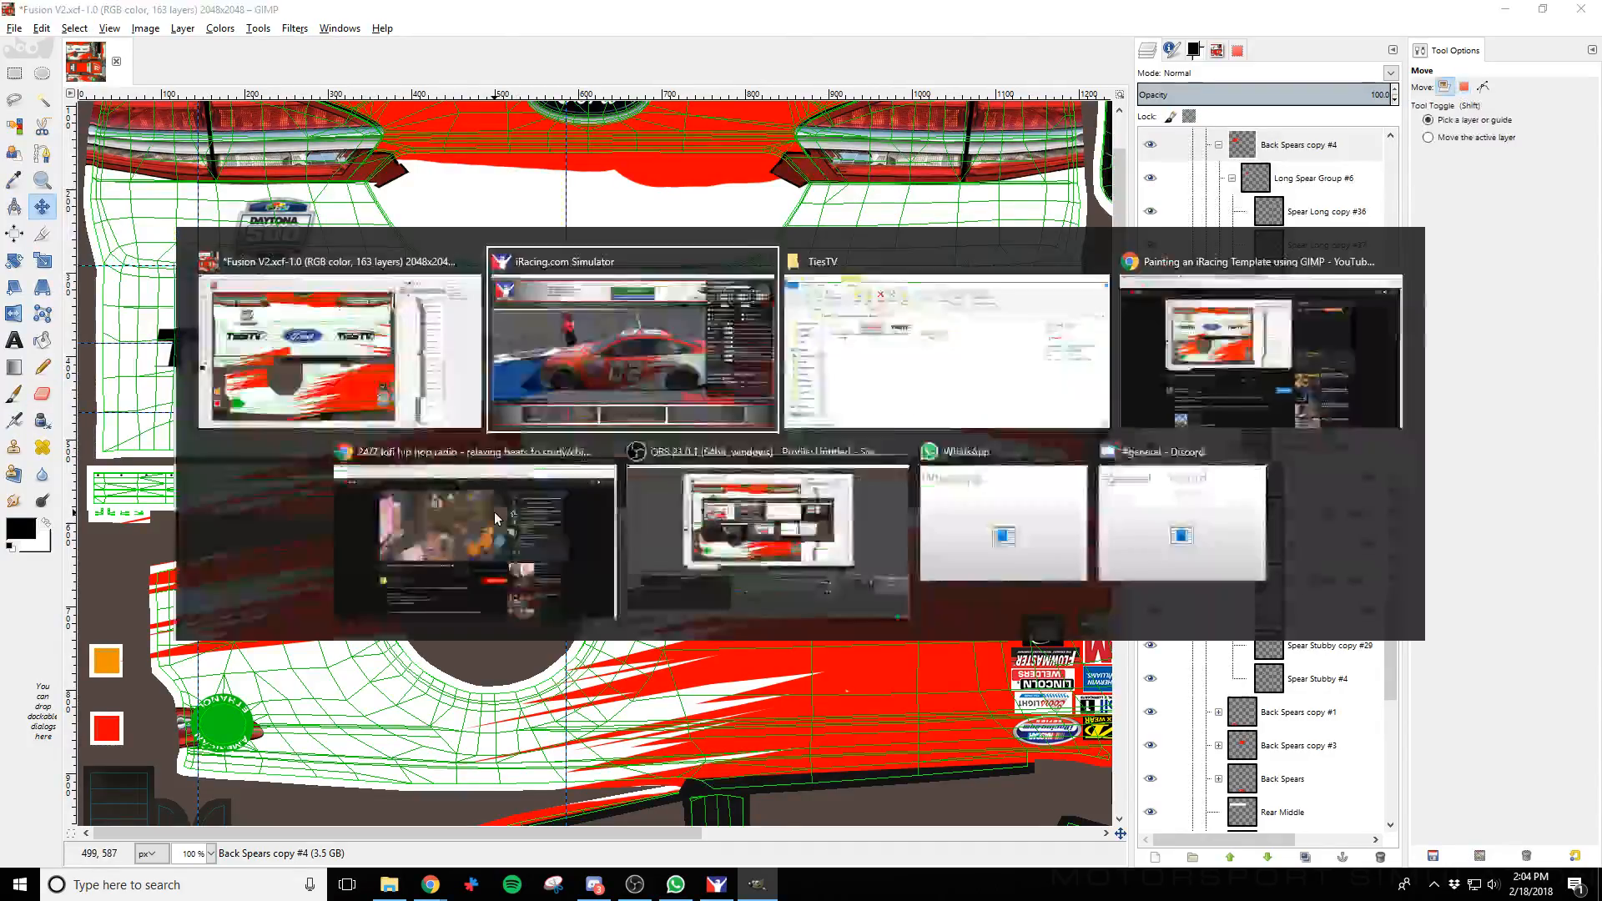
{"action": "key", "text": "alt+Tab"}
{"action": "key", "text": "alt+Tab"}
{"action": "key", "text": "alt+Tab"}
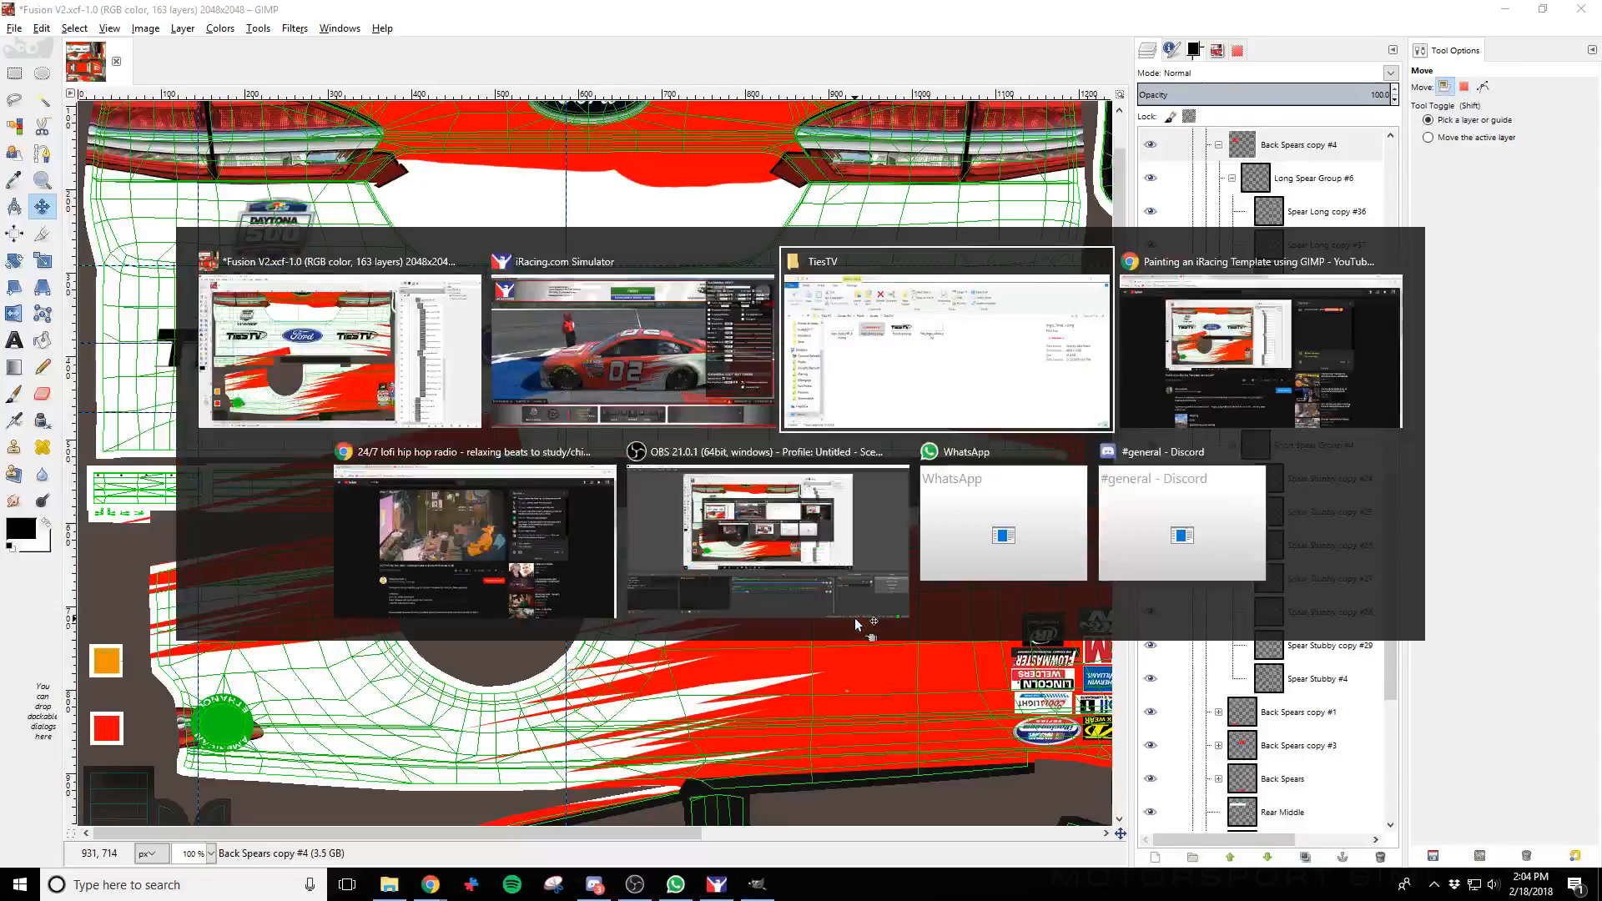
{"action": "left_click", "coordinate": [422, 348]}
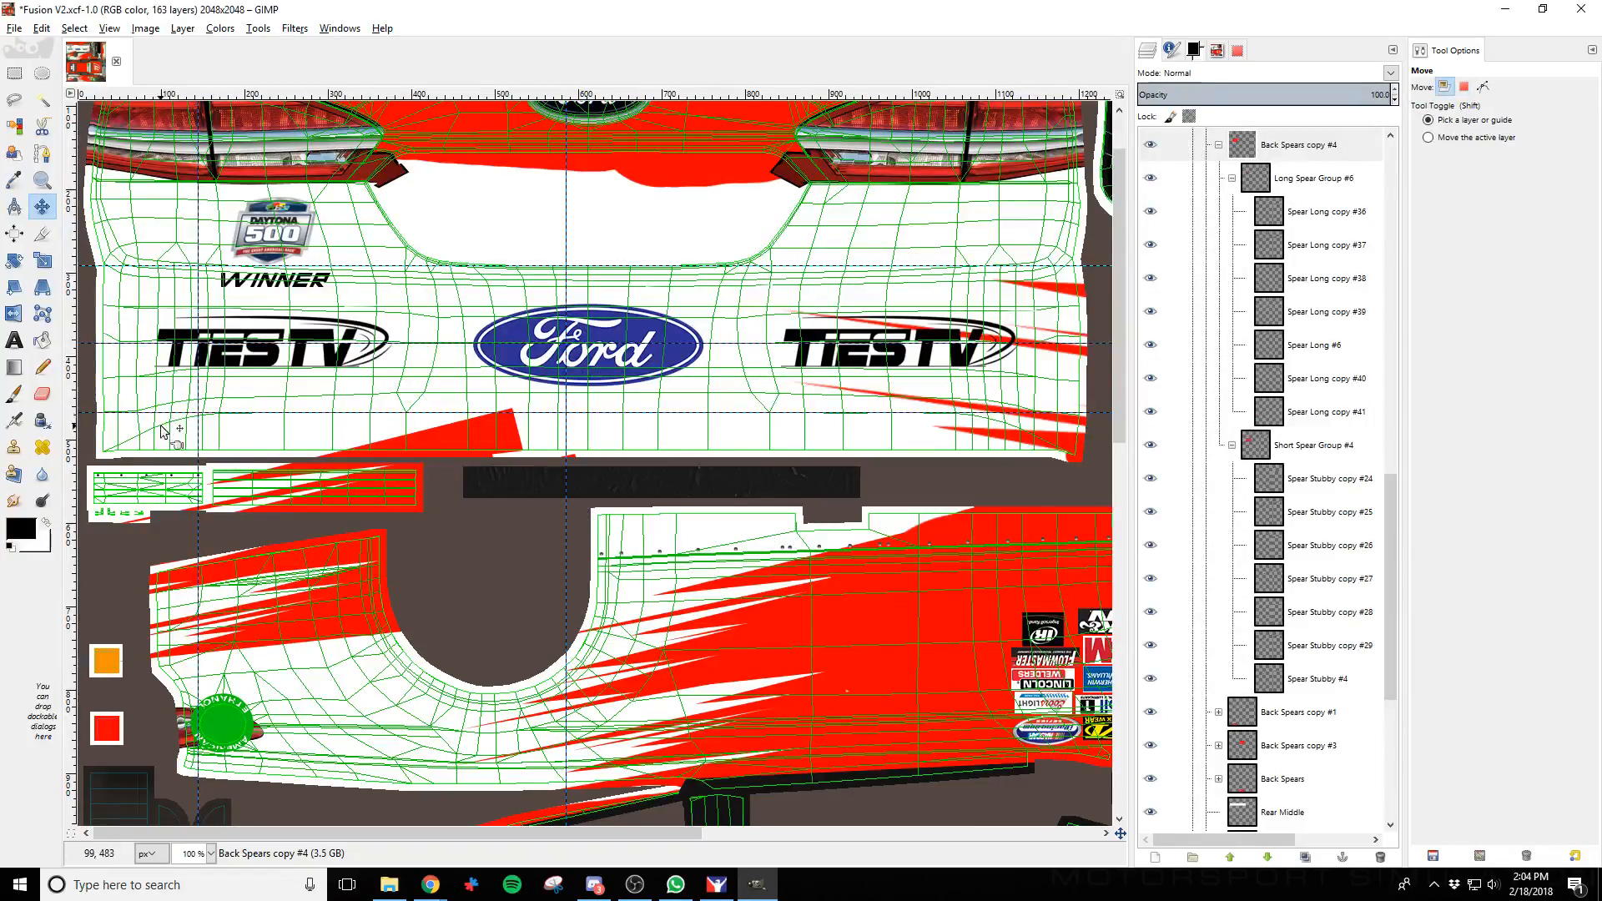
{"action": "left_click", "coordinate": [14, 73]}
{"action": "left_click_drag", "start_coordinate": [542, 384], "coordinate": [100, 528]}
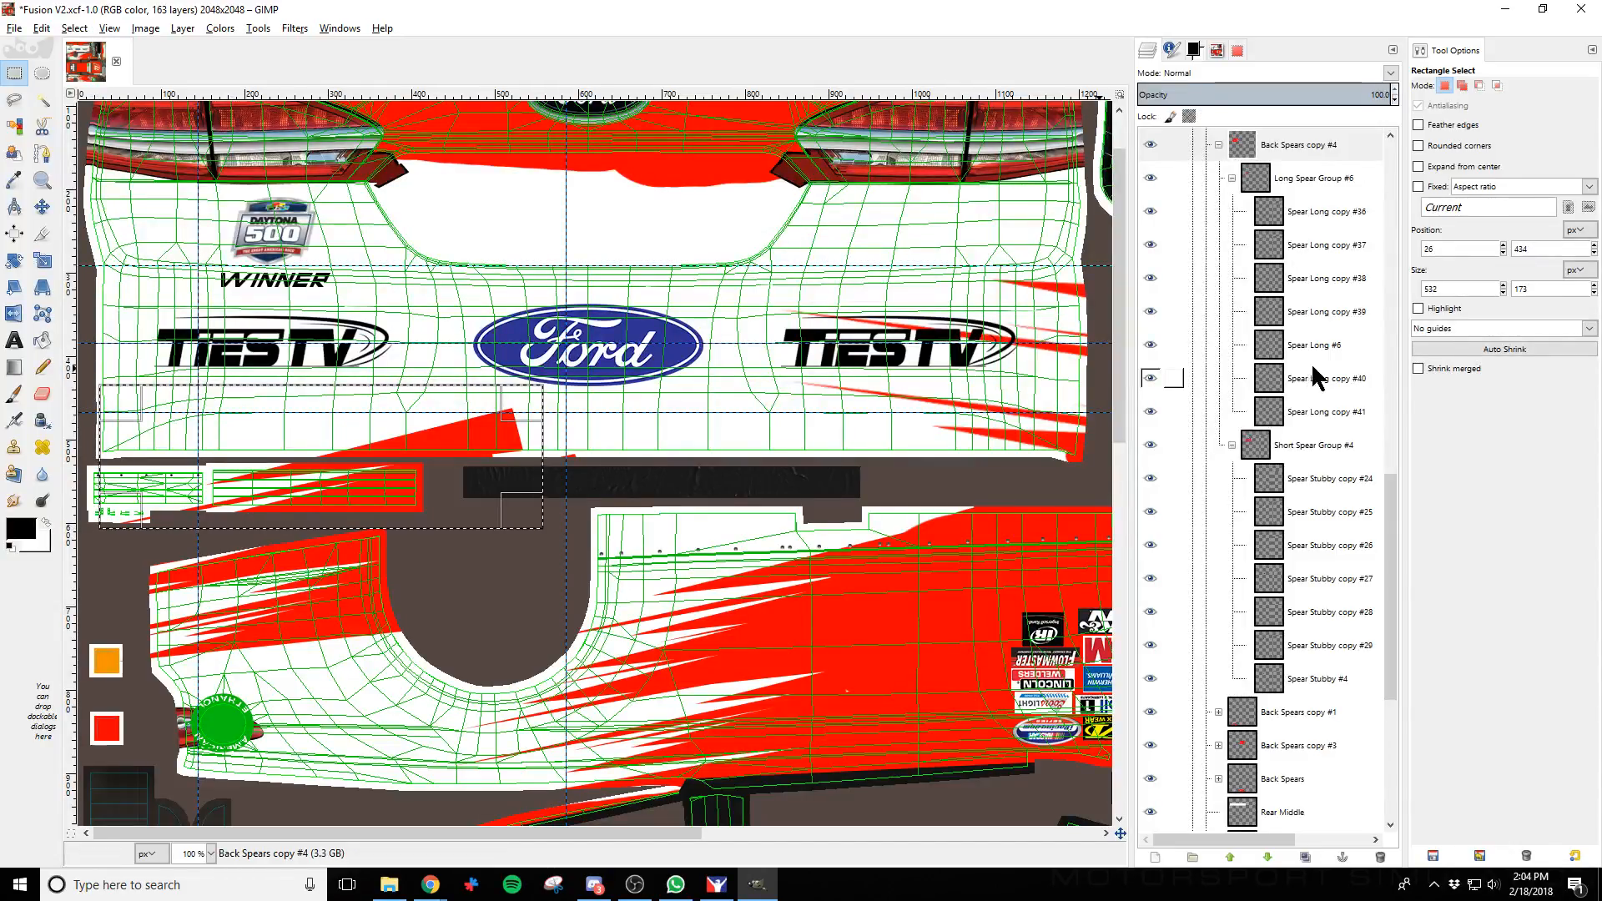
Erase the Spear Long layers' parts inside the selection below the rear panel
{"action": "scroll", "coordinate": [1315, 426], "scroll_direction": "up", "scroll_amount": 2}
{"action": "left_click", "coordinate": [1335, 286]}
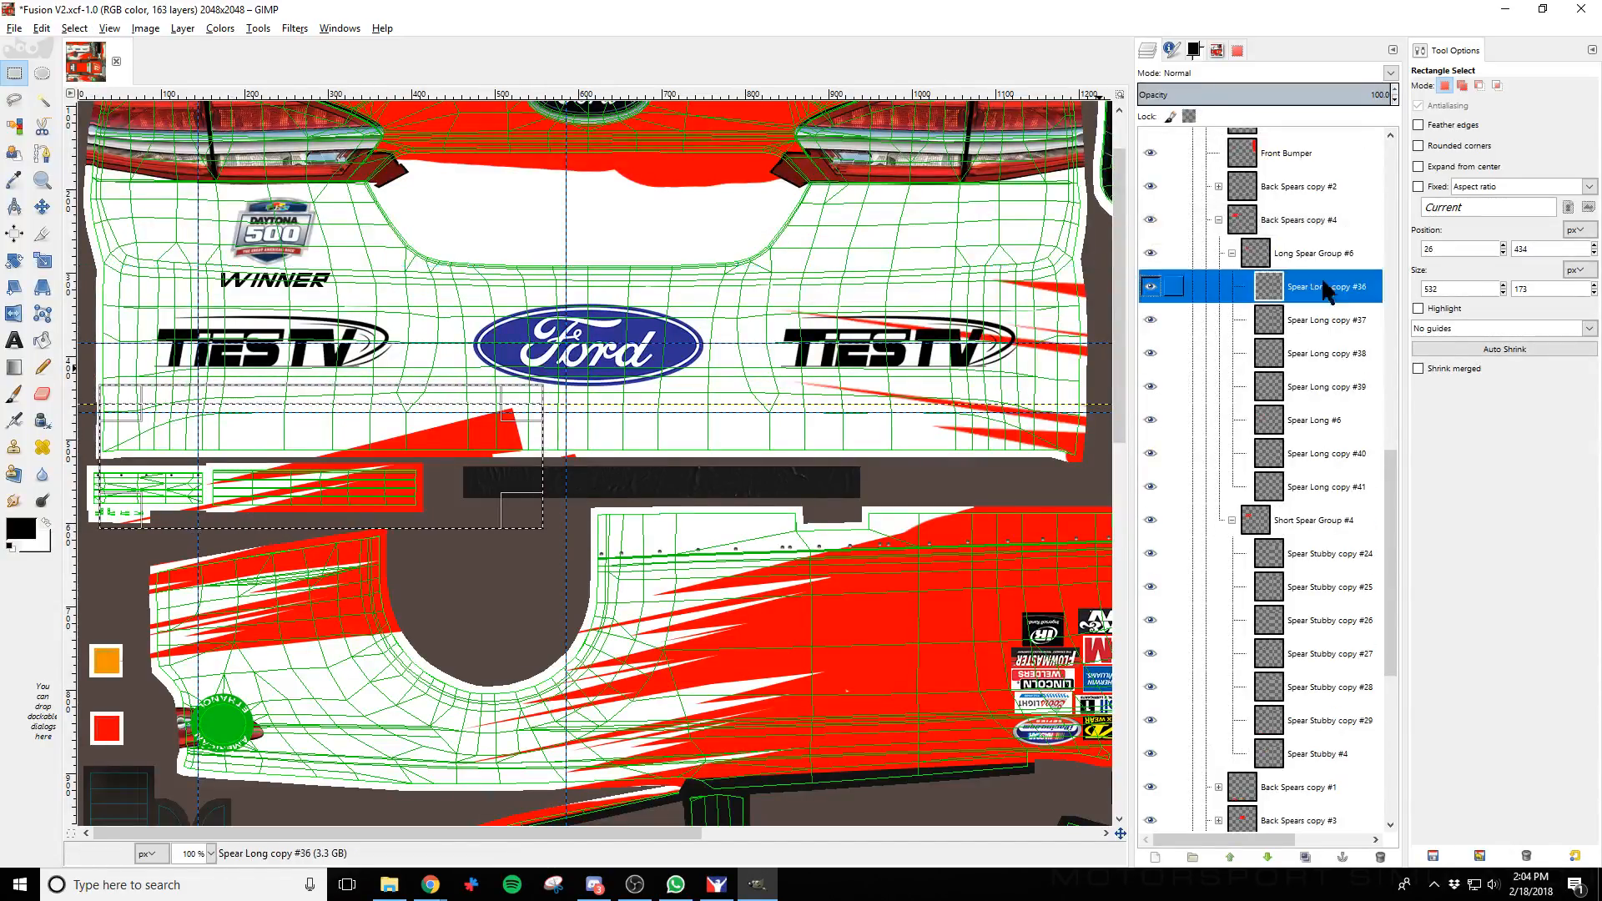
{"action": "left_click", "coordinate": [41, 394]}
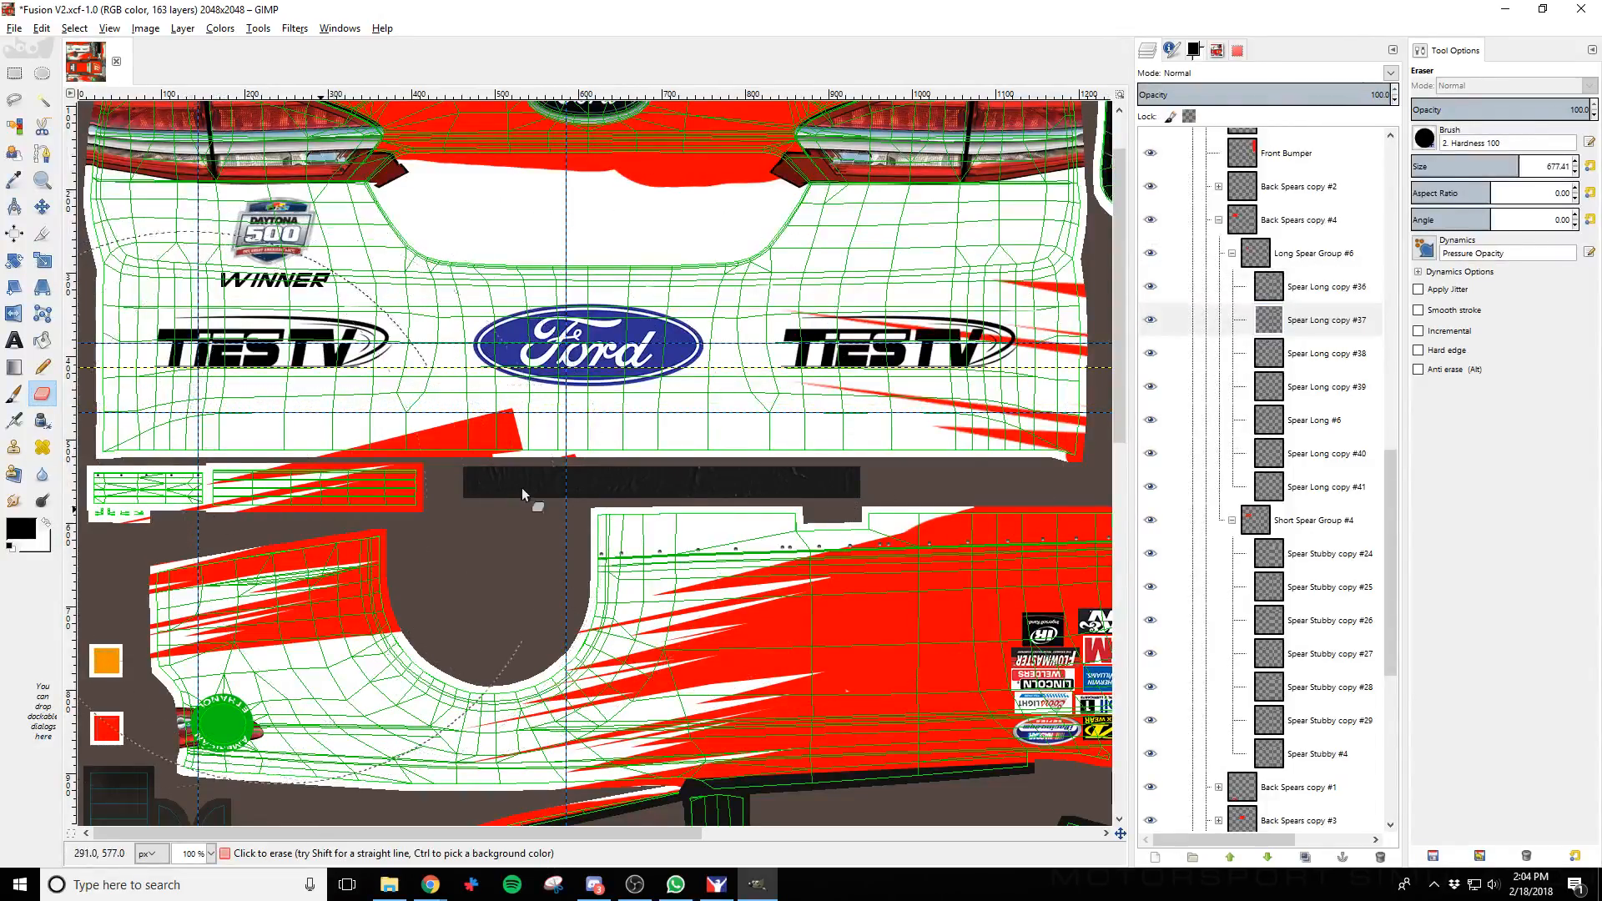
{"action": "left_click", "coordinate": [1217, 349]}
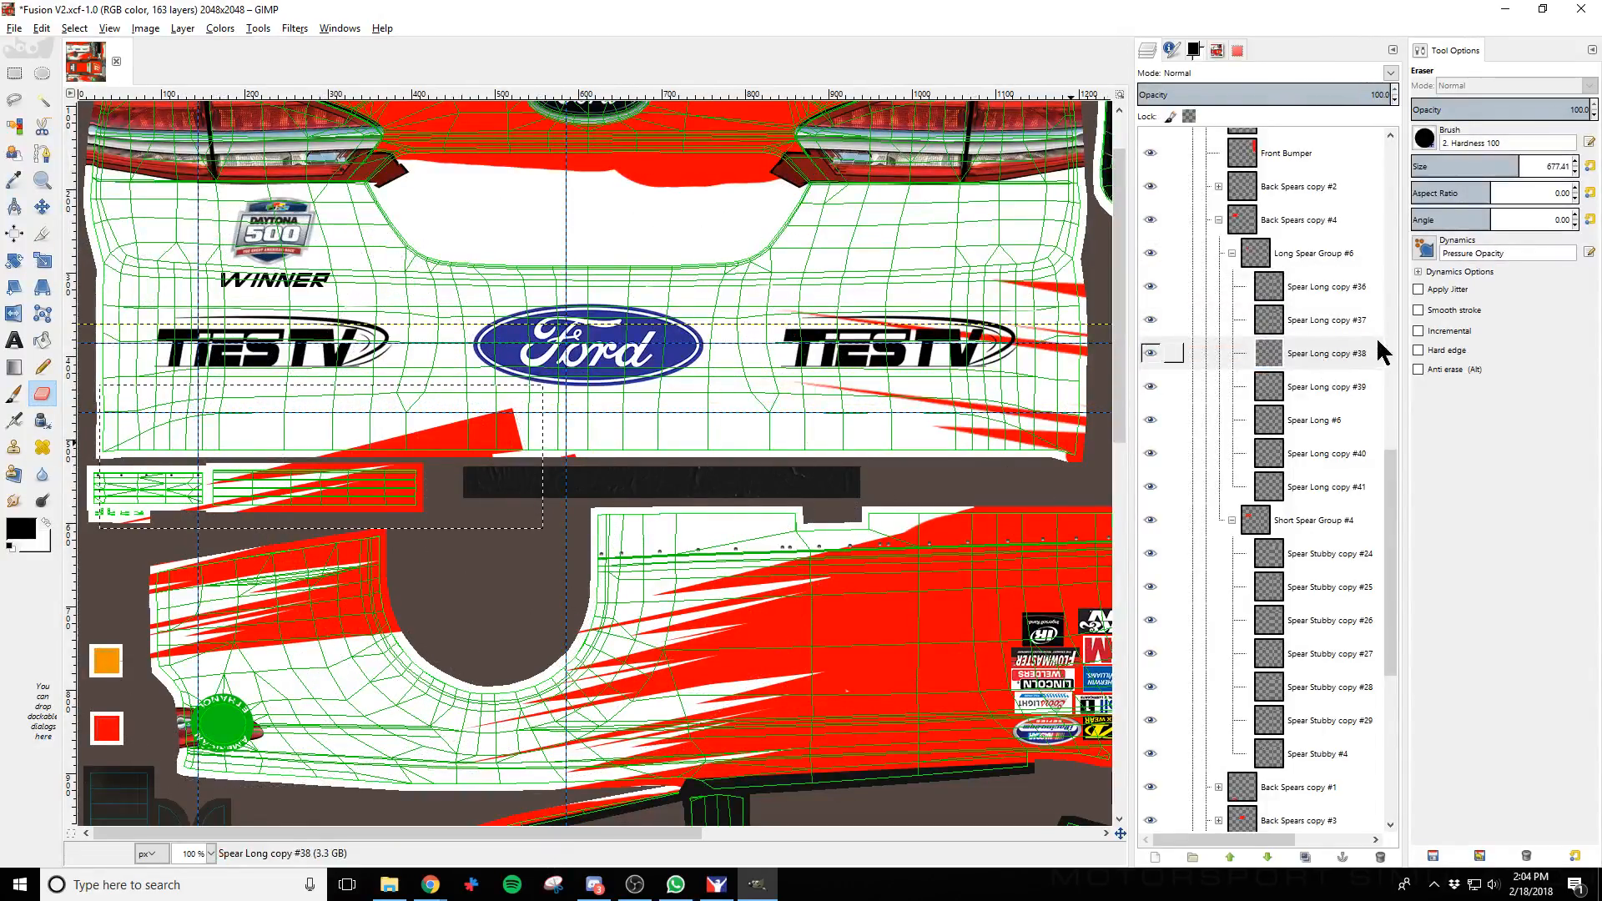
{"action": "left_click", "coordinate": [1352, 386]}
{"action": "left_click", "coordinate": [1301, 420]}
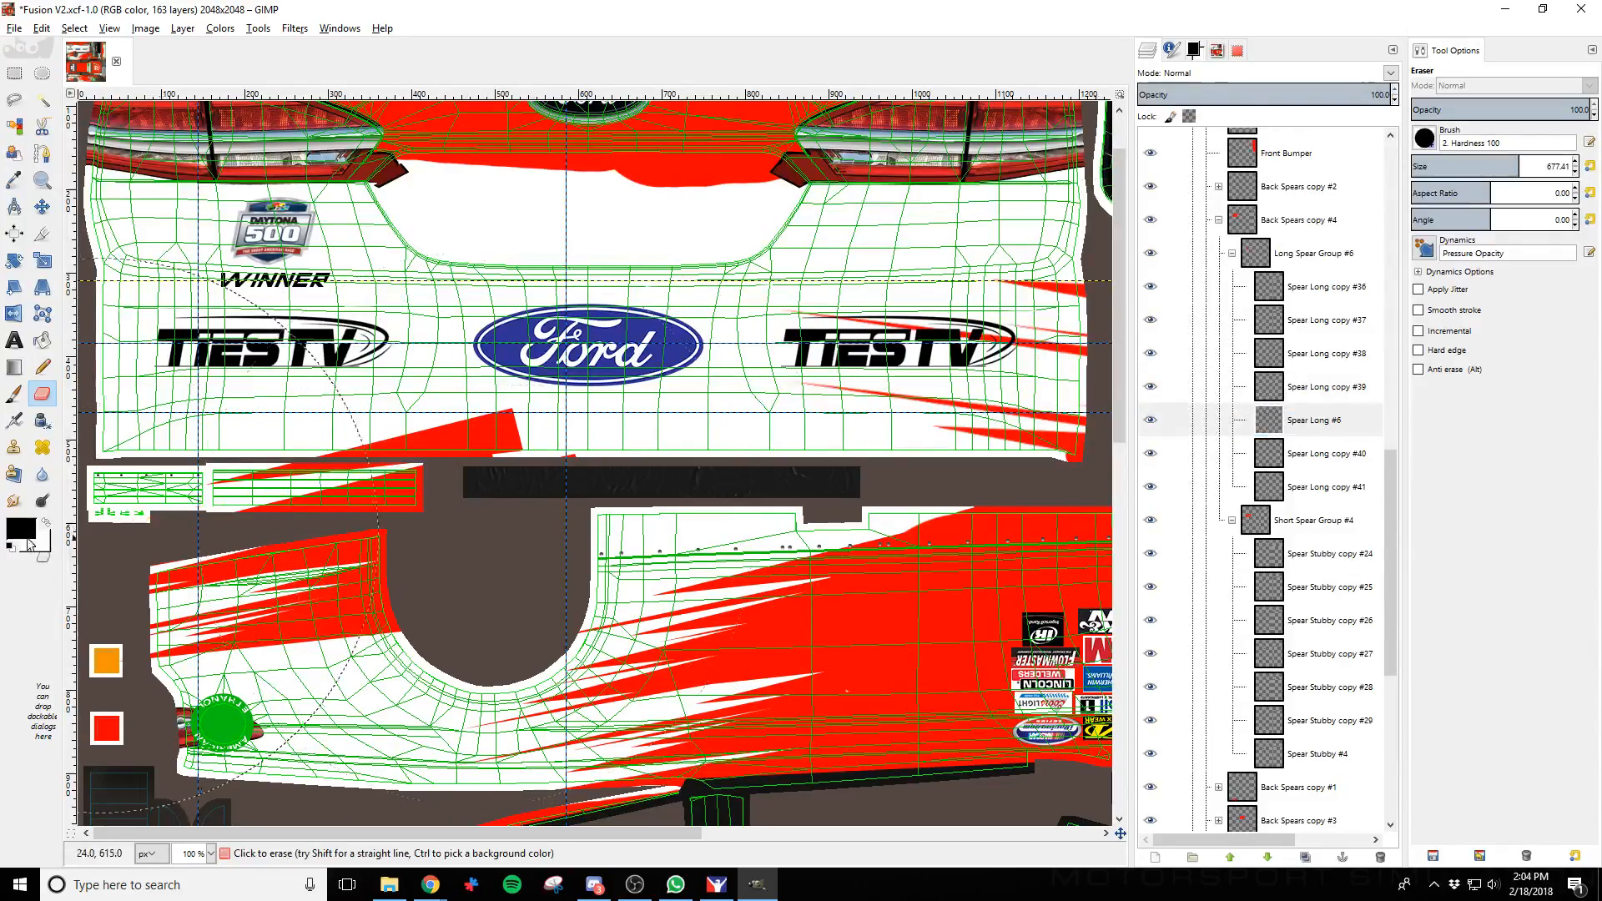
{"action": "left_click", "coordinate": [1332, 480]}
{"action": "left_click", "coordinate": [1328, 459]}
{"action": "mouse_move", "coordinate": [573, 544]}
{"action": "left_mouse_down"}
{"action": "mouse_move", "coordinate": [450, 503]}
{"action": "mouse_move", "coordinate": [219, 519]}
{"action": "left_mouse_up"}
Erase the Spear Stubby copies #24–#29 inside the selection, then deselect everything
{"action": "left_click", "coordinate": [1361, 479]}
{"action": "left_click", "coordinate": [1327, 553]}
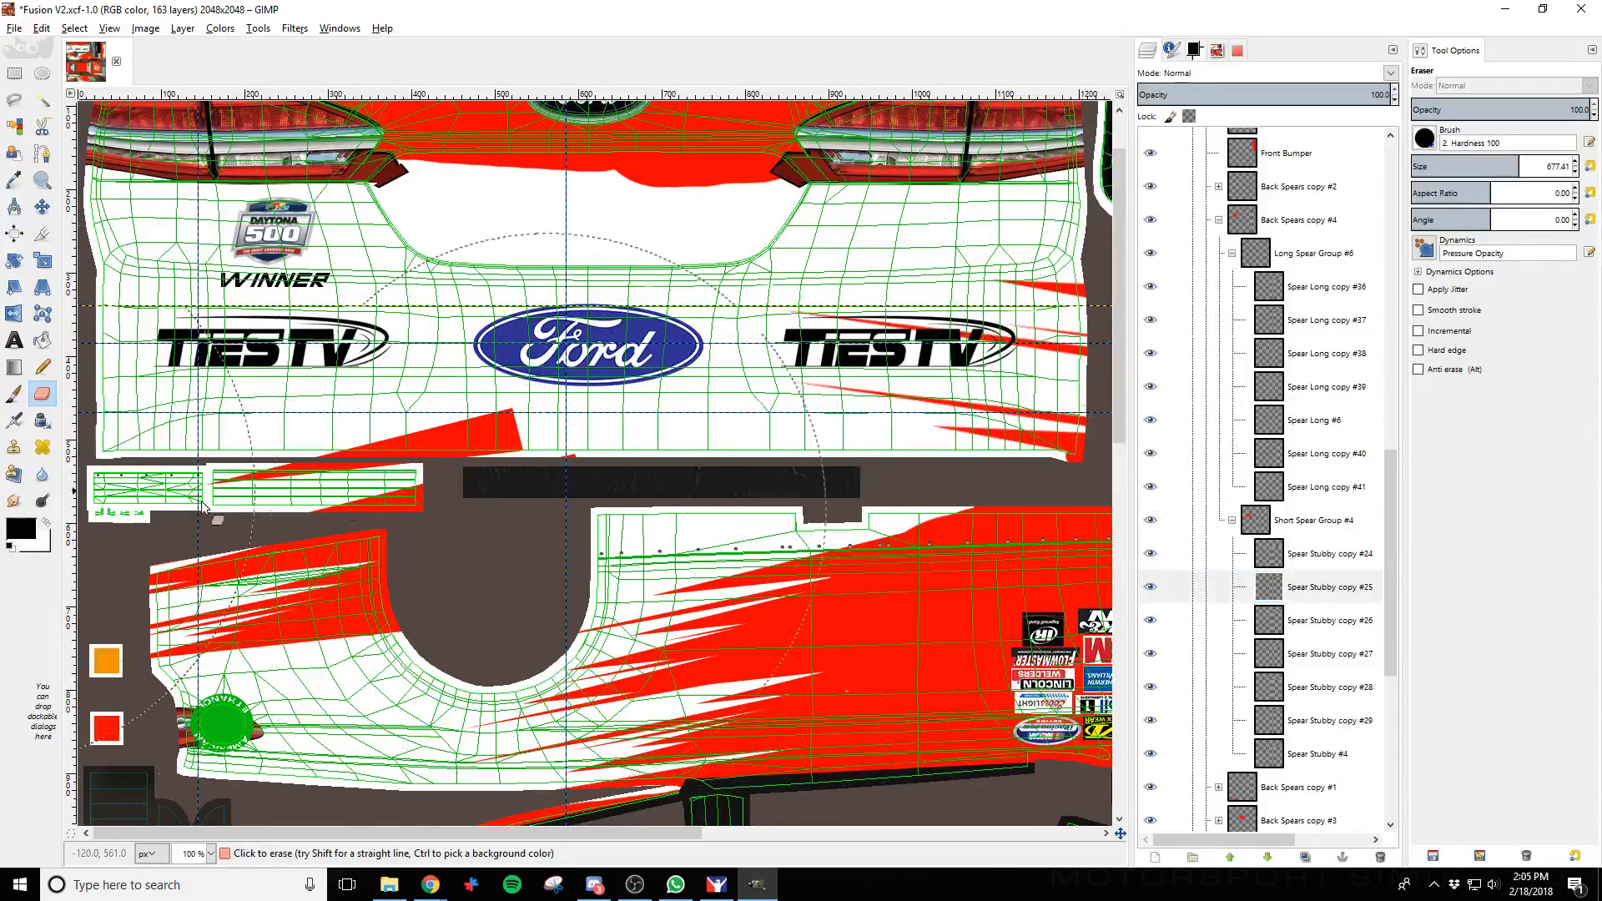
{"action": "left_click", "coordinate": [1291, 620]}
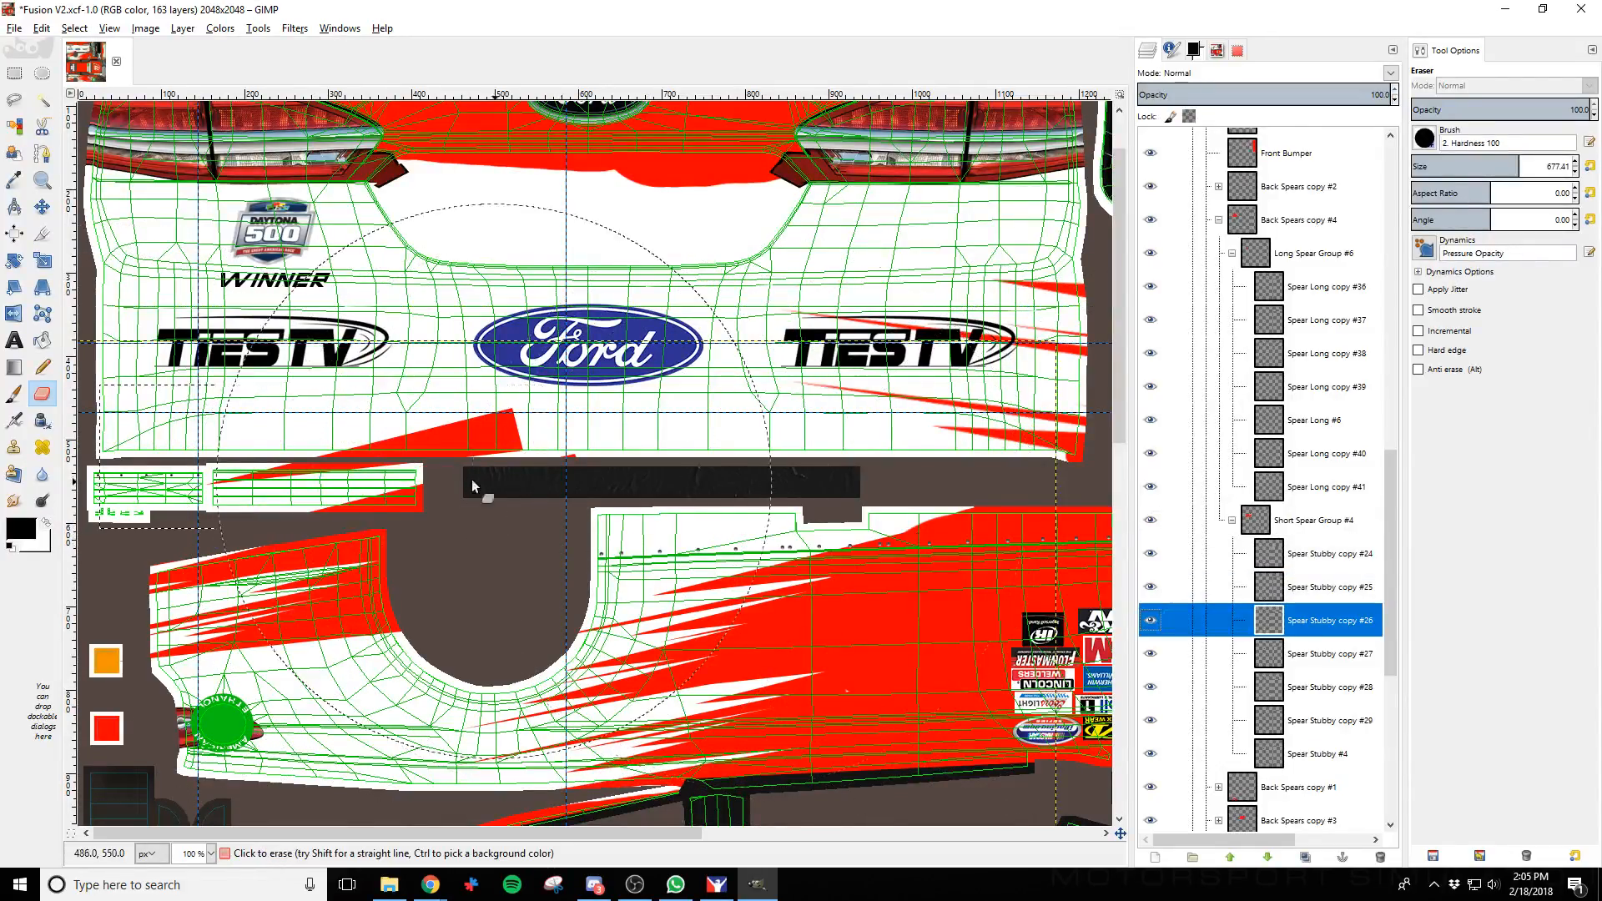
{"action": "left_click", "coordinate": [1349, 654]}
{"action": "left_click", "coordinate": [1331, 687]}
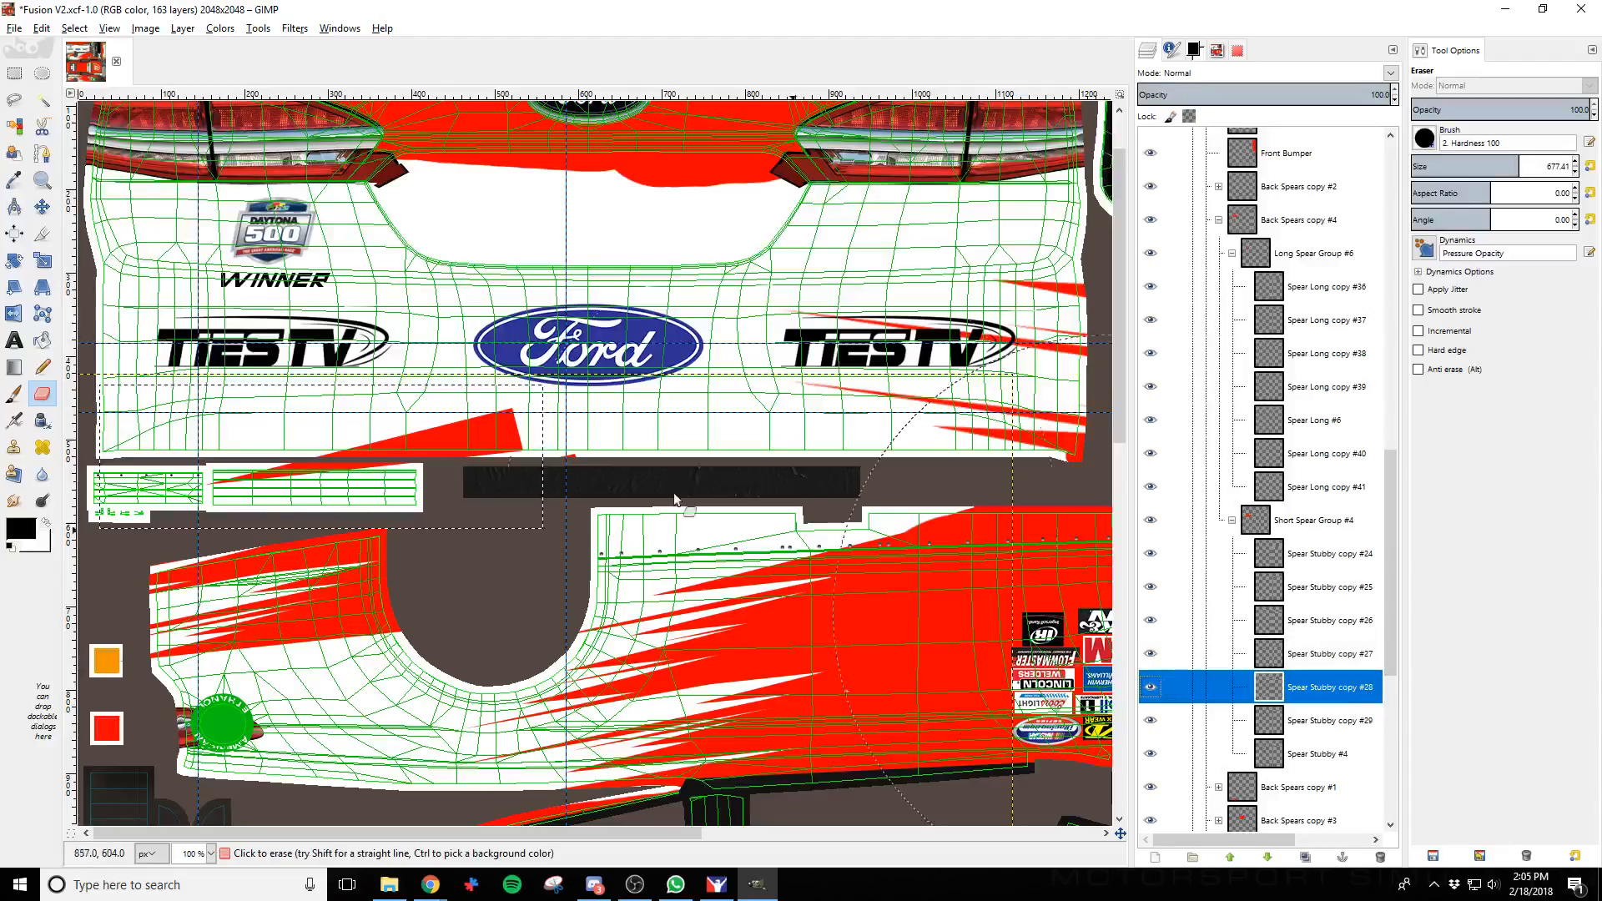
{"action": "left_click", "coordinate": [1339, 723]}
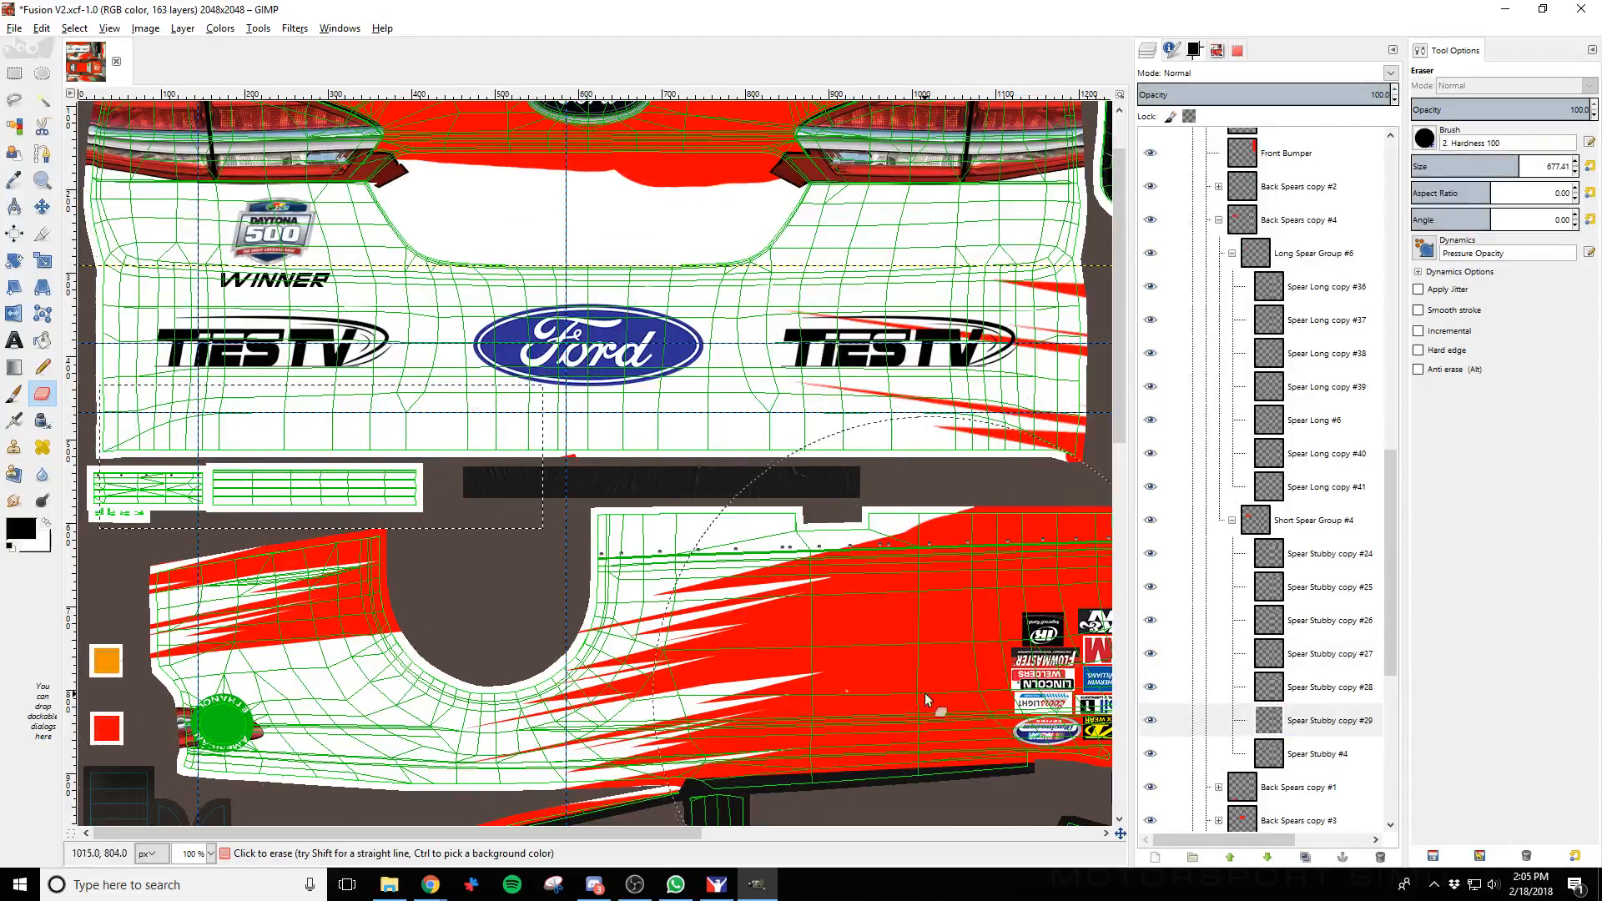
{"action": "left_click", "coordinate": [1333, 754]}
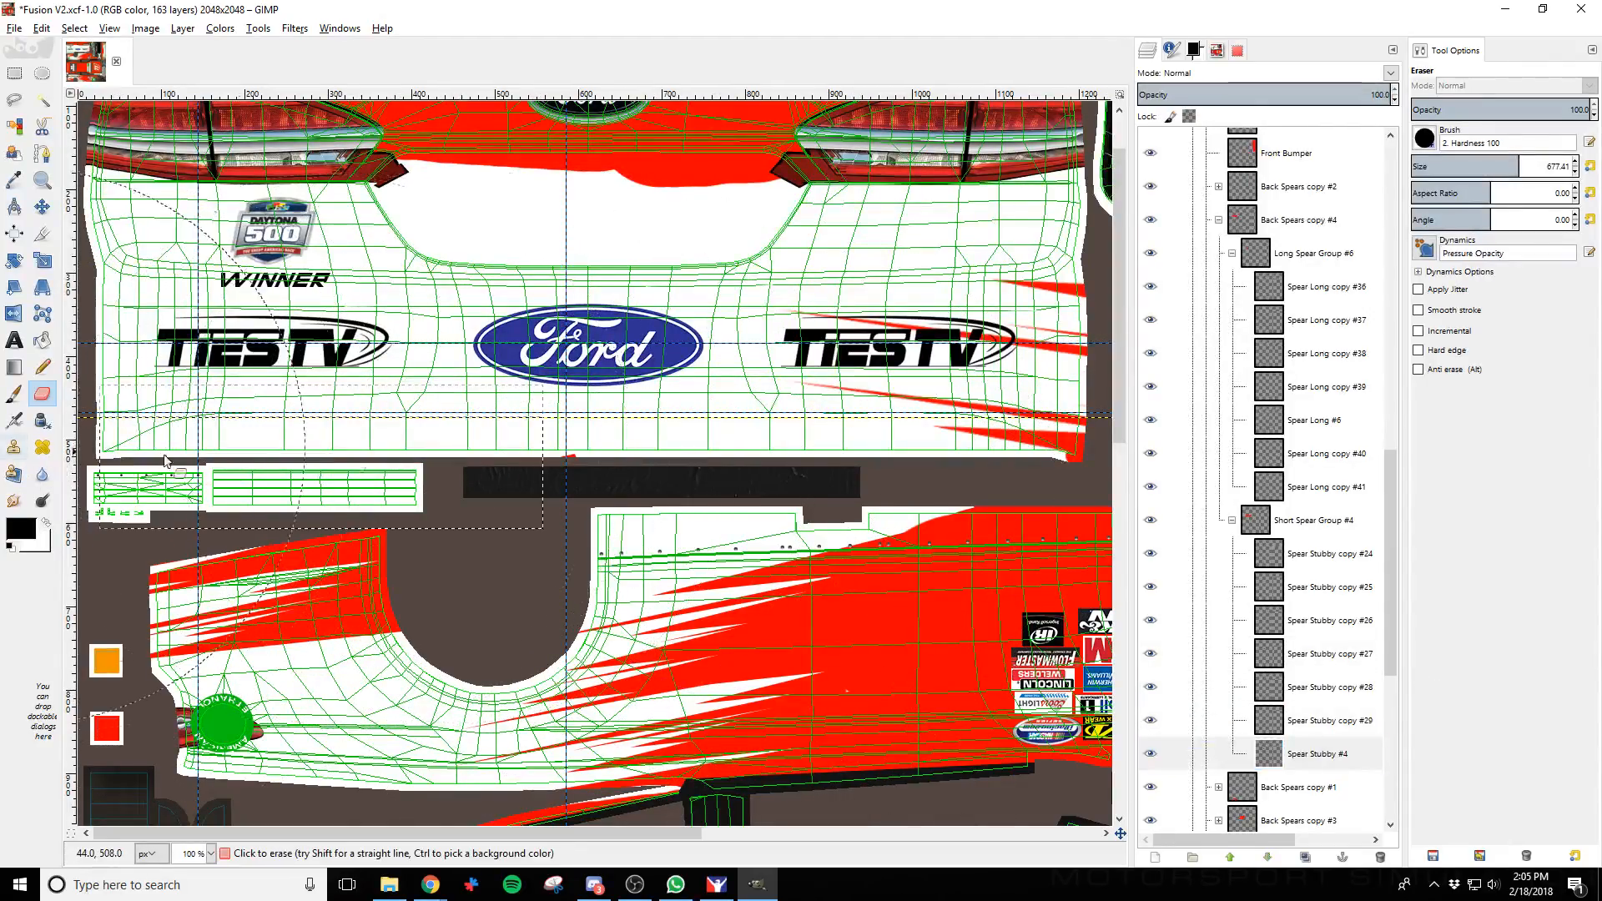
{"action": "left_click", "coordinate": [74, 28]}
{"action": "left_click", "coordinate": [92, 65]}
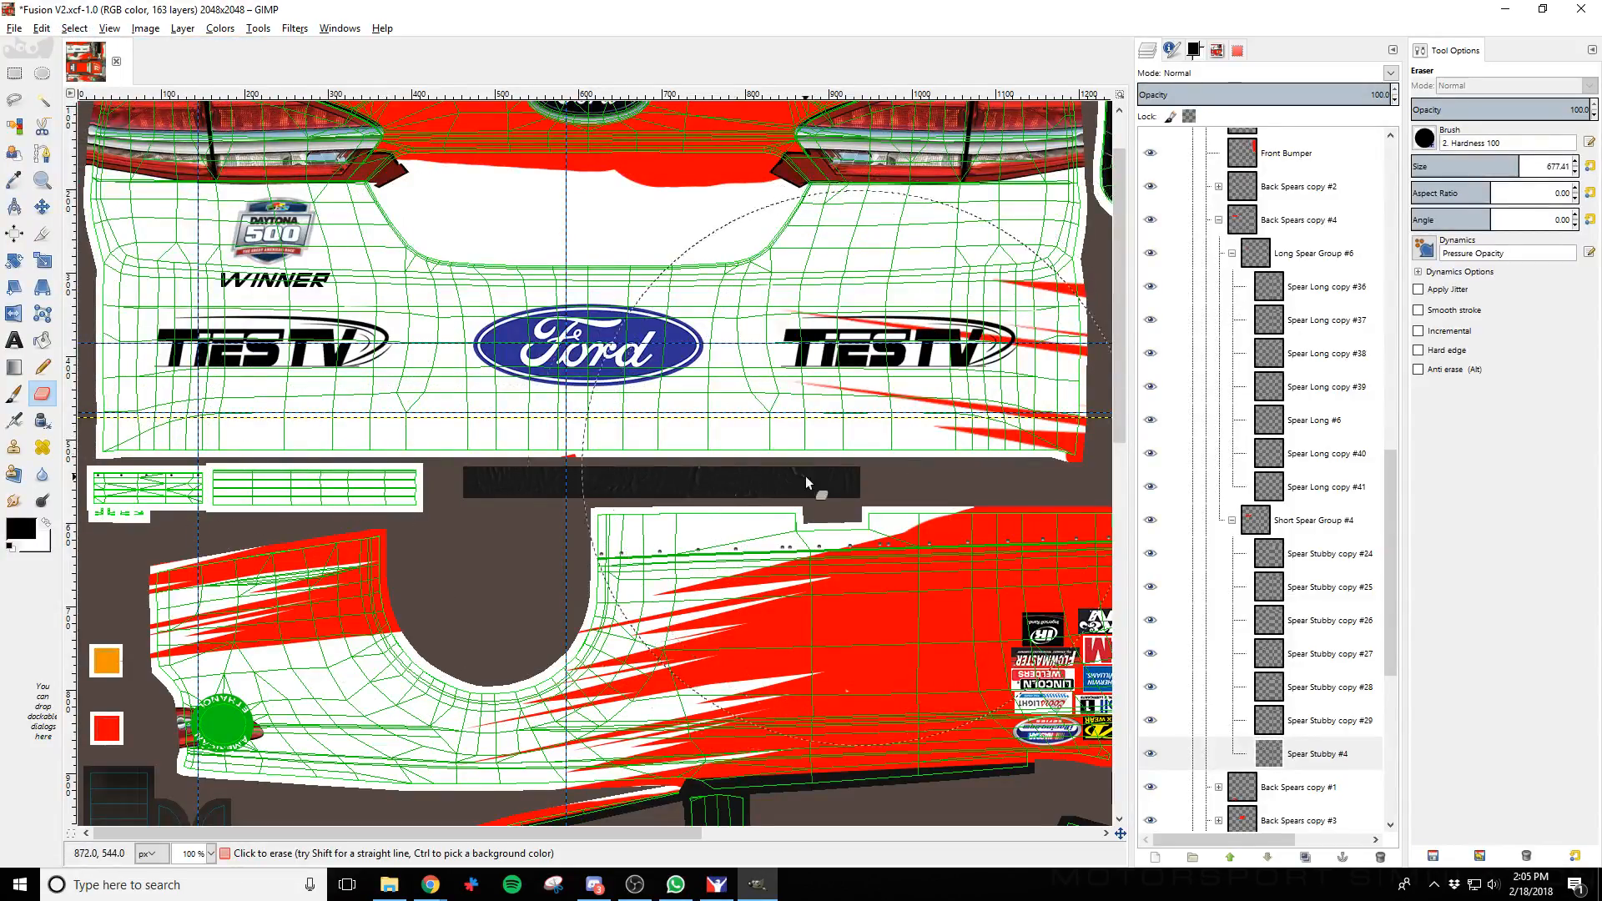
Collapse the Long and Short Spear groups and Back Spears copy #4, checking its spears
{"action": "left_click", "coordinate": [1231, 253]}
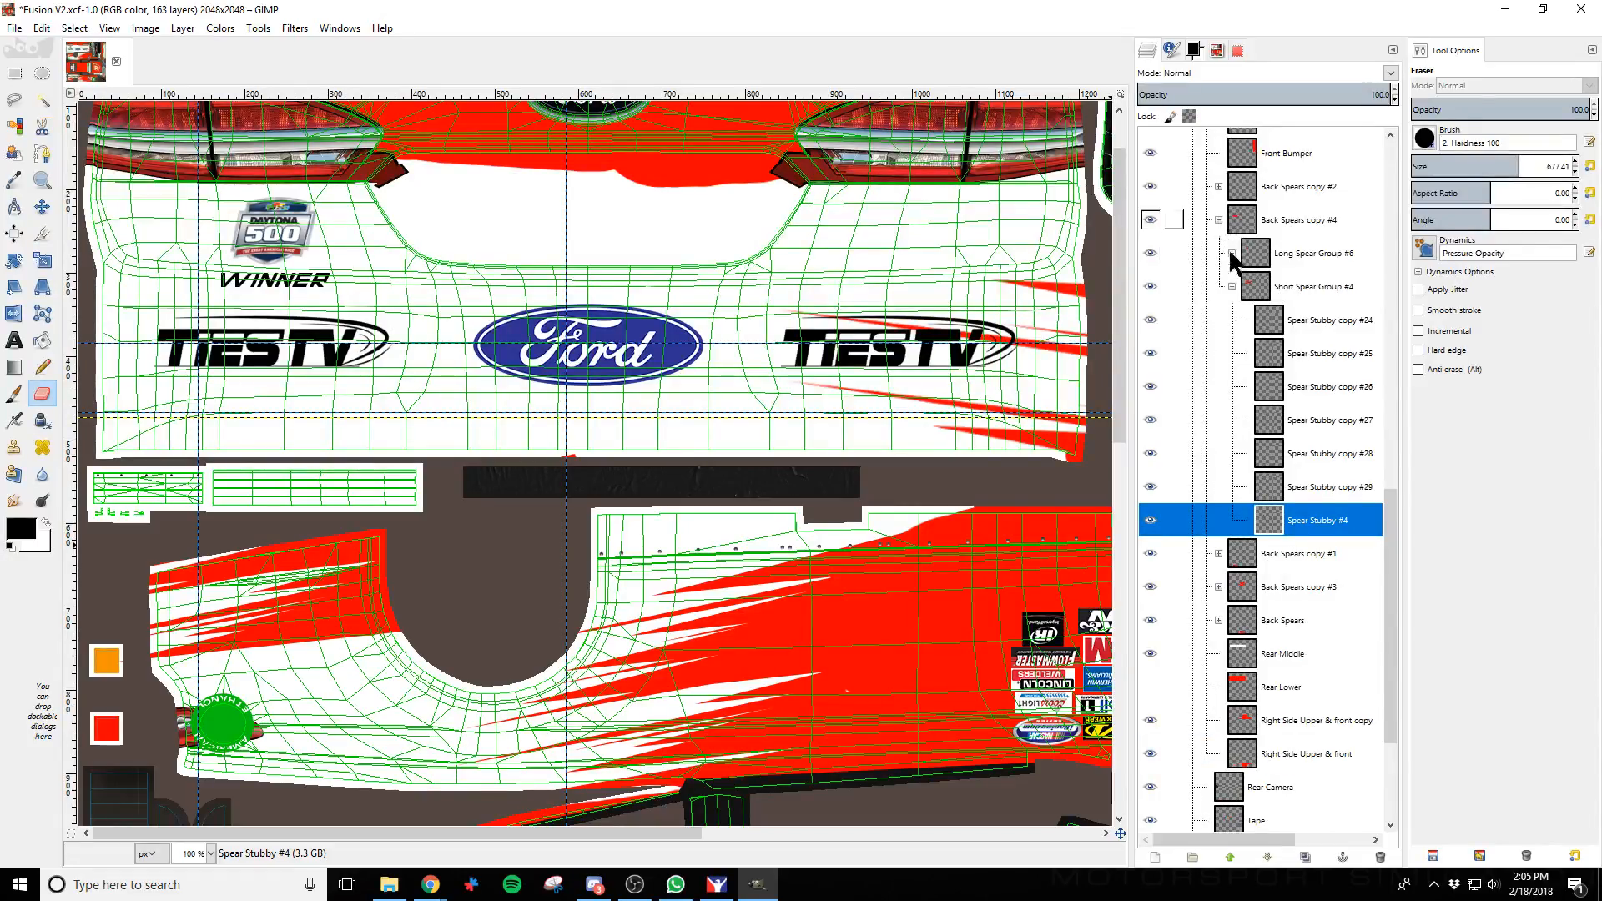
{"action": "left_click", "coordinate": [1232, 286]}
{"action": "left_click", "coordinate": [1218, 249]}
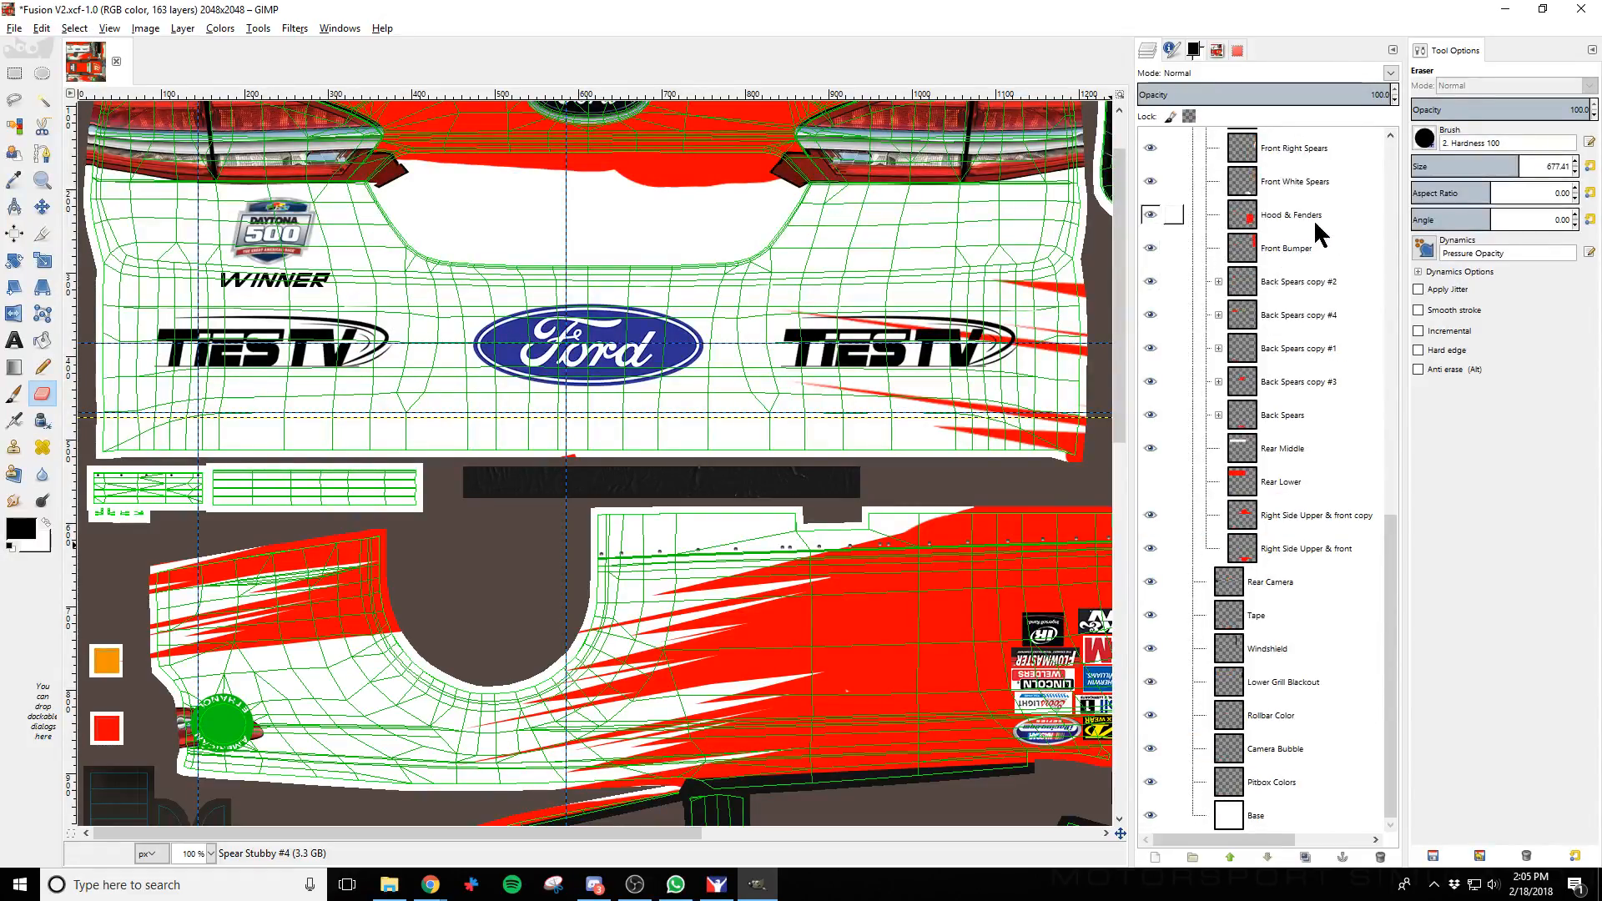
{"action": "left_click", "coordinate": [1311, 327]}
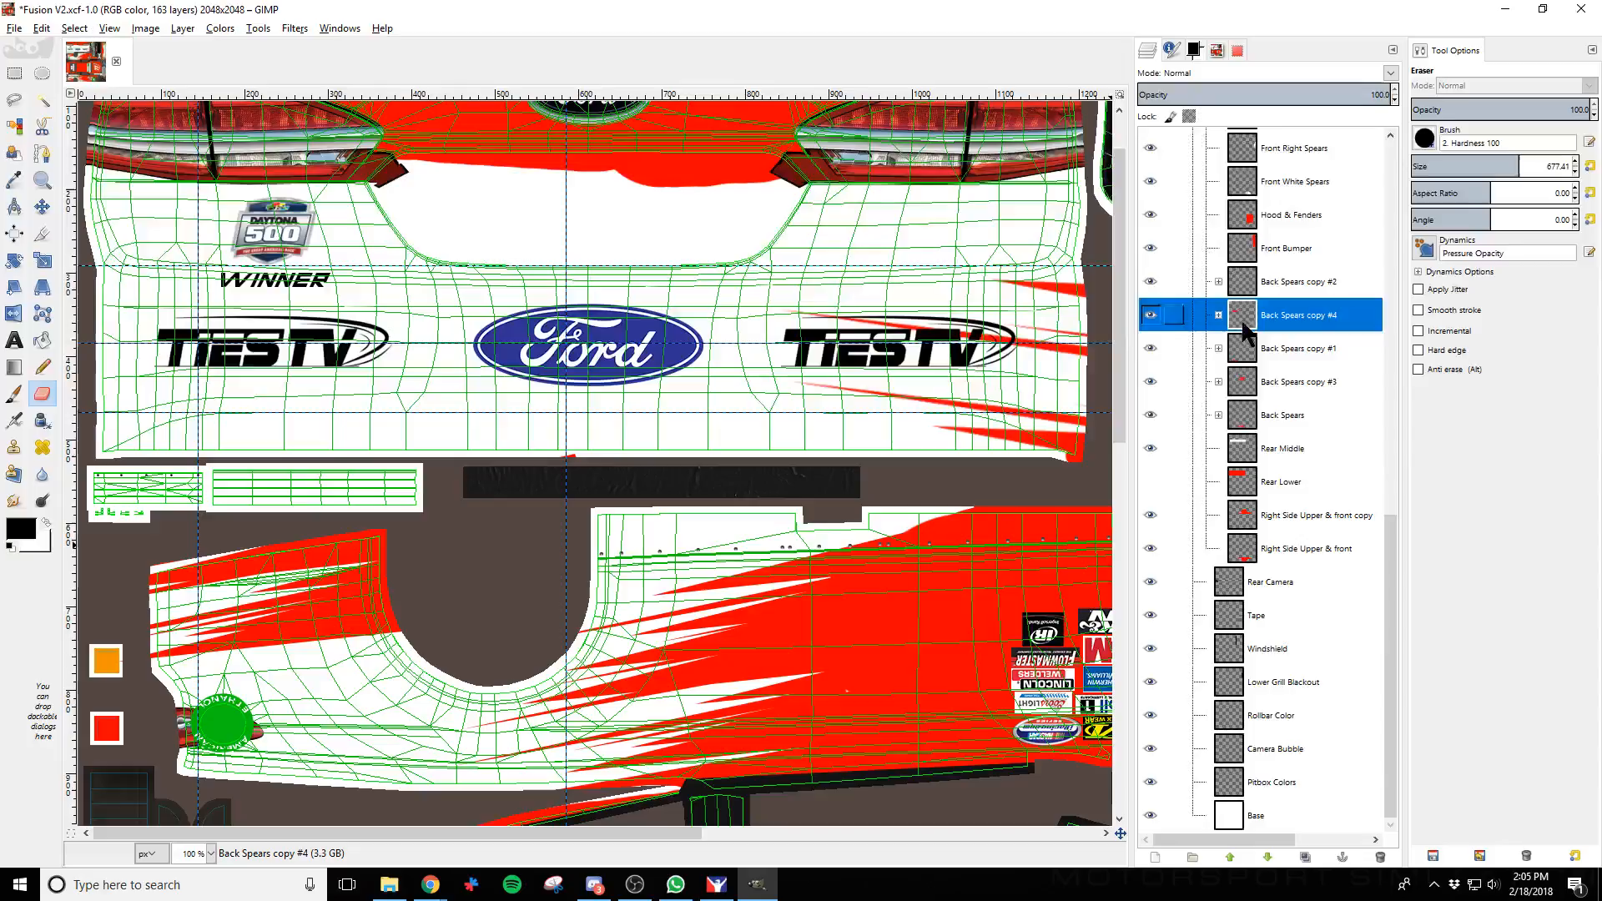
{"action": "left_click", "coordinate": [1148, 318]}
{"action": "left_click", "coordinate": [1149, 318]}
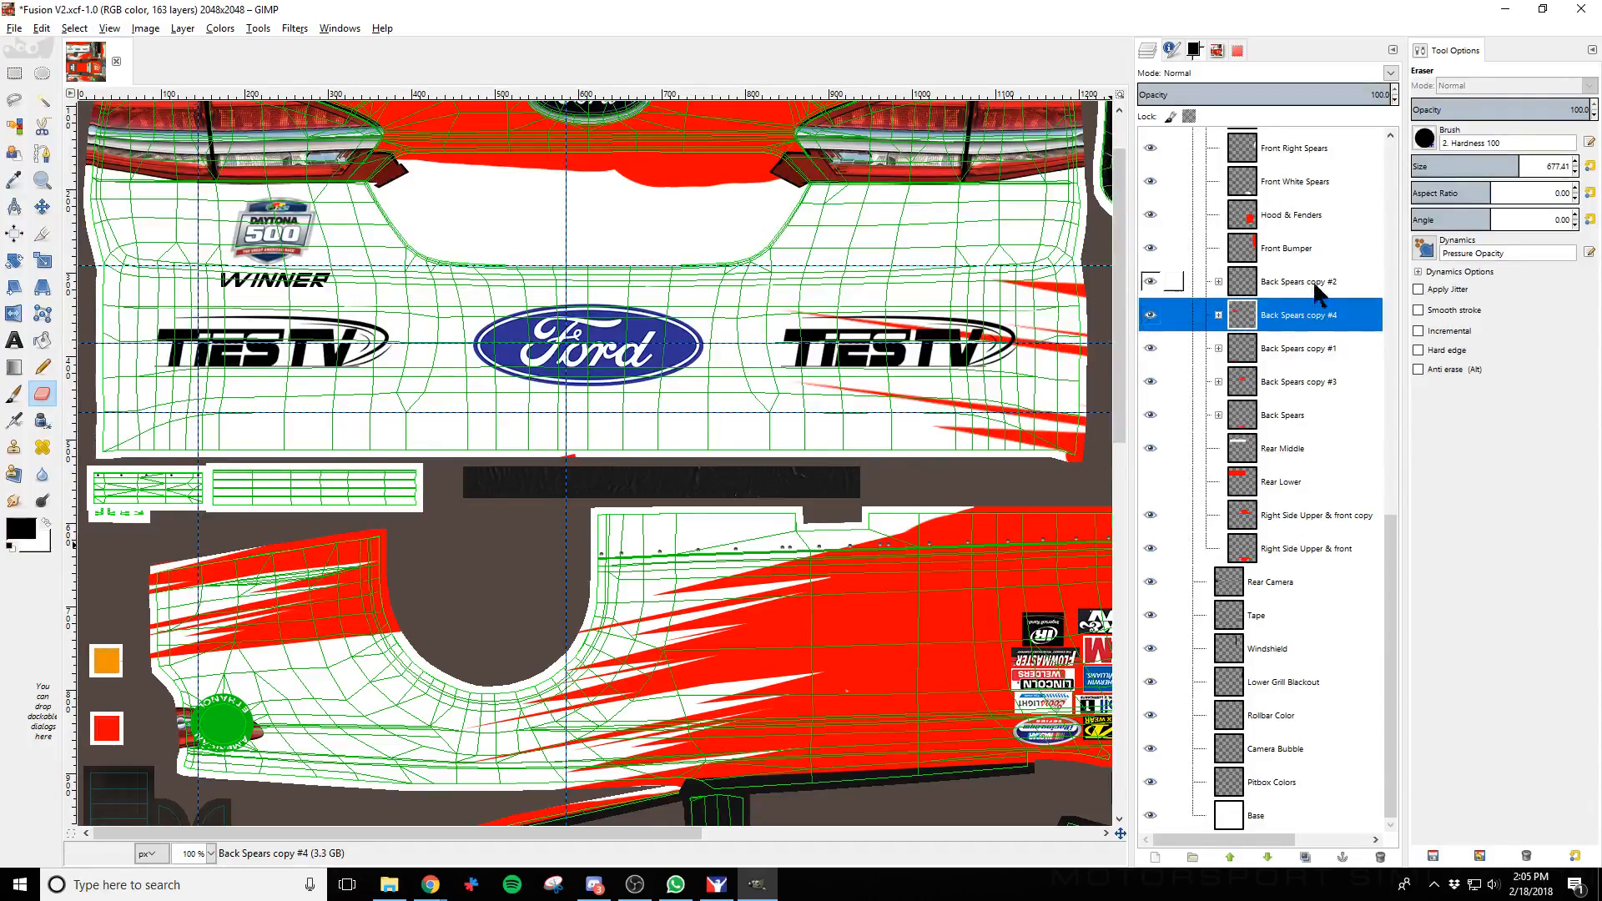
Toggle Back Spears copy #2 off and on to identify its spears
{"action": "left_click", "coordinate": [1314, 288]}
{"action": "left_click", "coordinate": [1150, 284]}
{"action": "left_click", "coordinate": [1150, 284]}
{"action": "left_click", "coordinate": [1150, 283]}
{"action": "left_click", "coordinate": [1149, 284]}
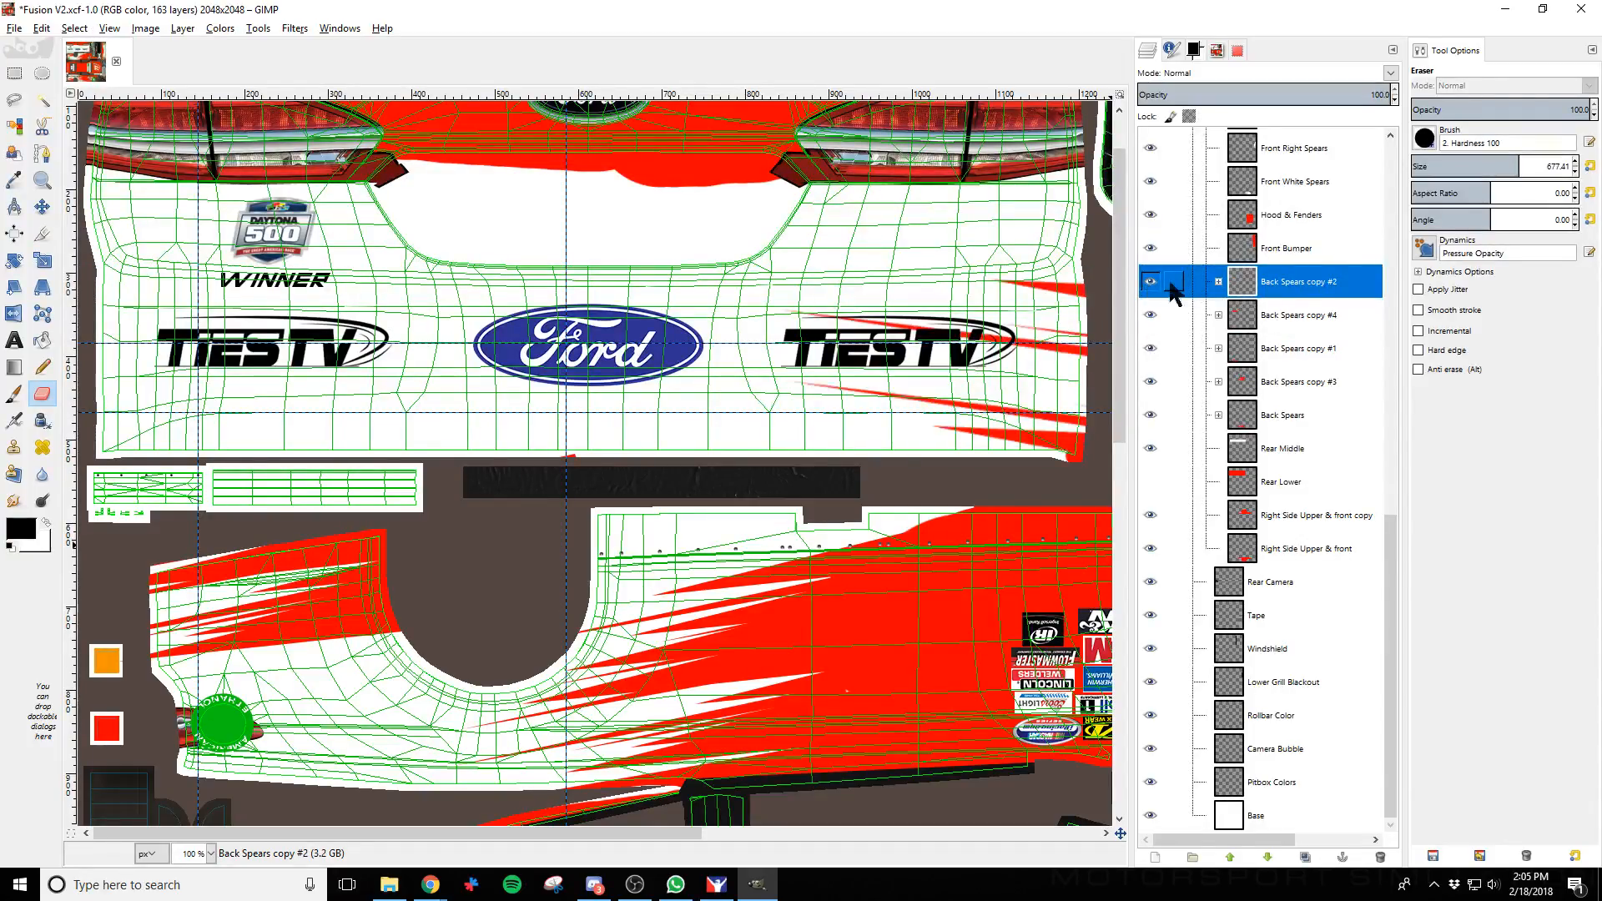
{"action": "scroll", "coordinate": [1315, 289], "scroll_direction": "up", "scroll_amount": 4}
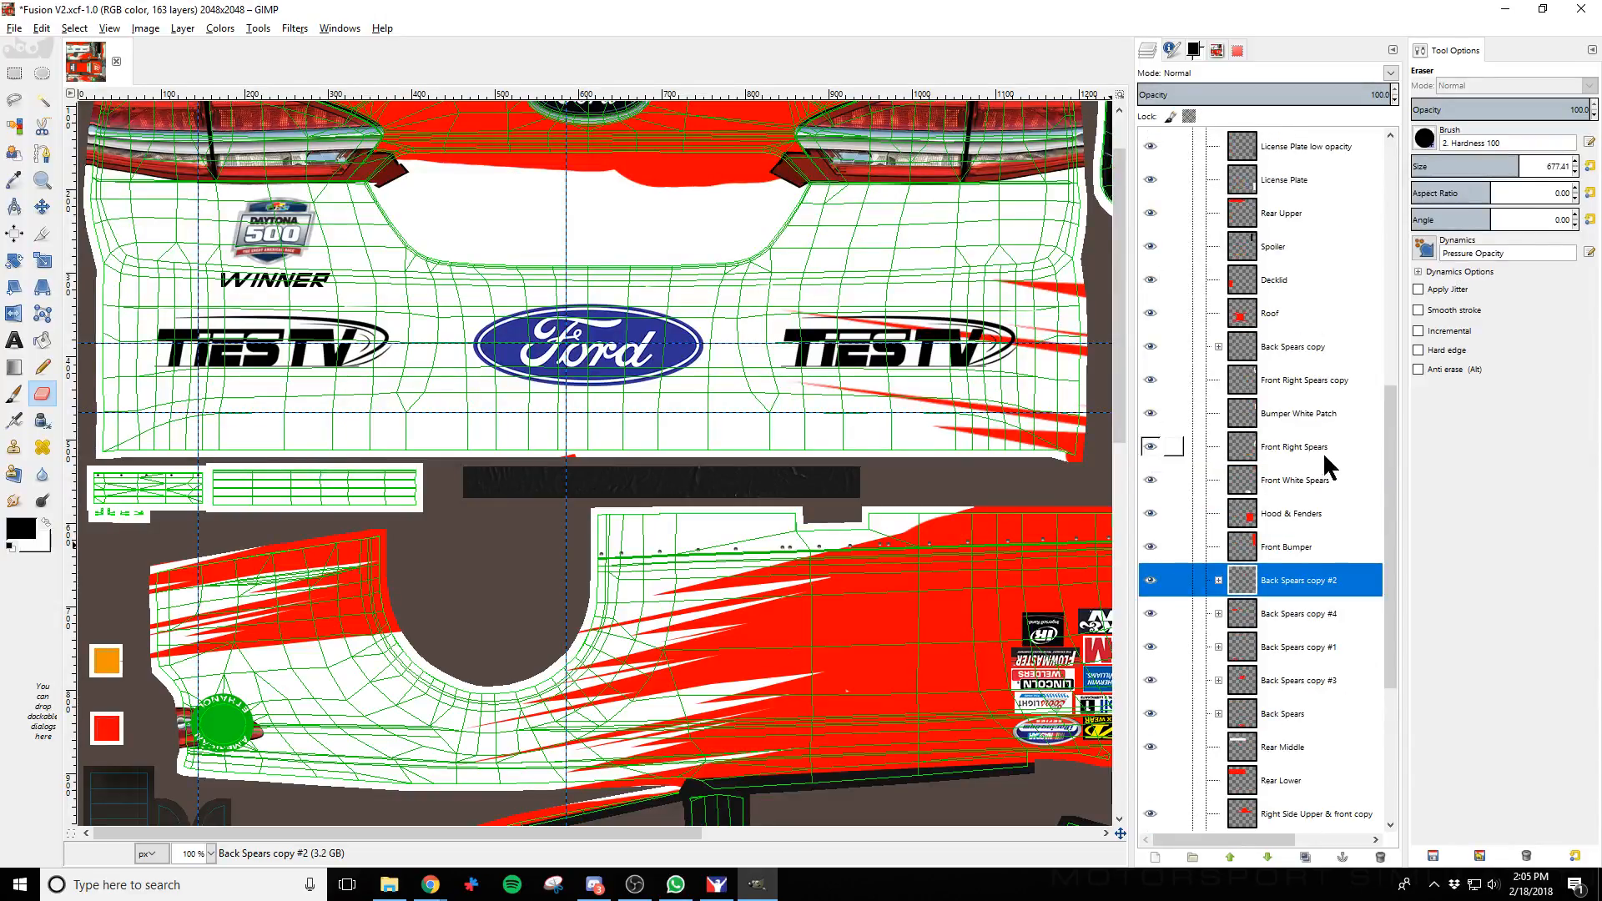
{"action": "scroll", "coordinate": [1323, 453], "scroll_direction": "up", "scroll_amount": 1}
{"action": "scroll", "coordinate": [1321, 458], "scroll_direction": "down", "scroll_amount": 4}
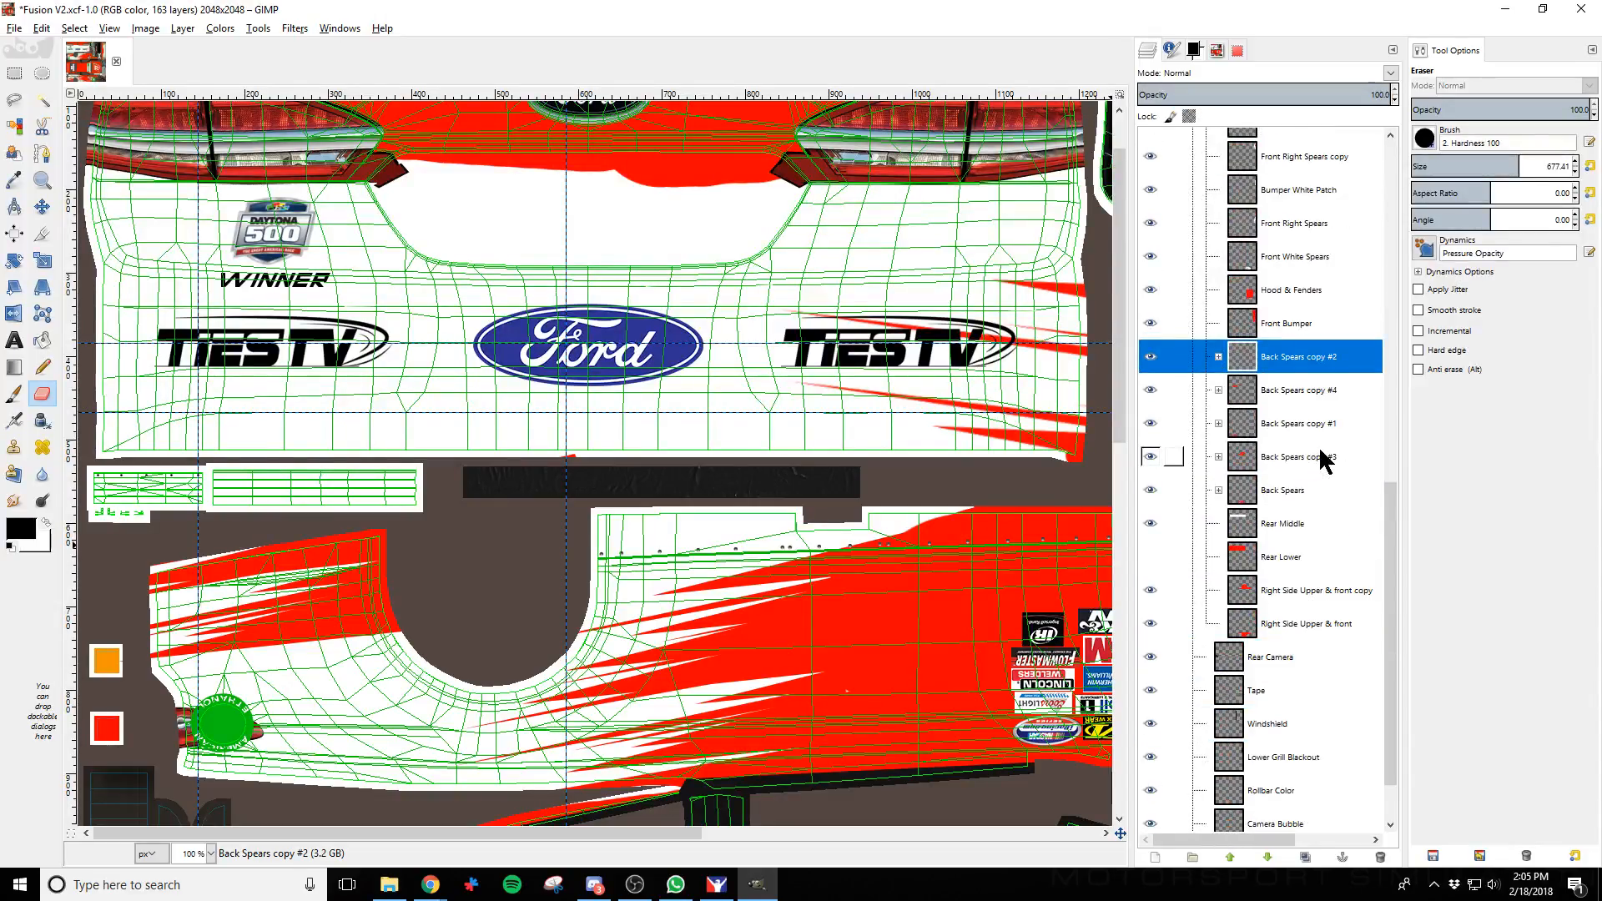
{"action": "scroll", "coordinate": [1323, 458], "scroll_direction": "up", "scroll_amount": 1}
{"action": "left_click", "coordinate": [1291, 341]}
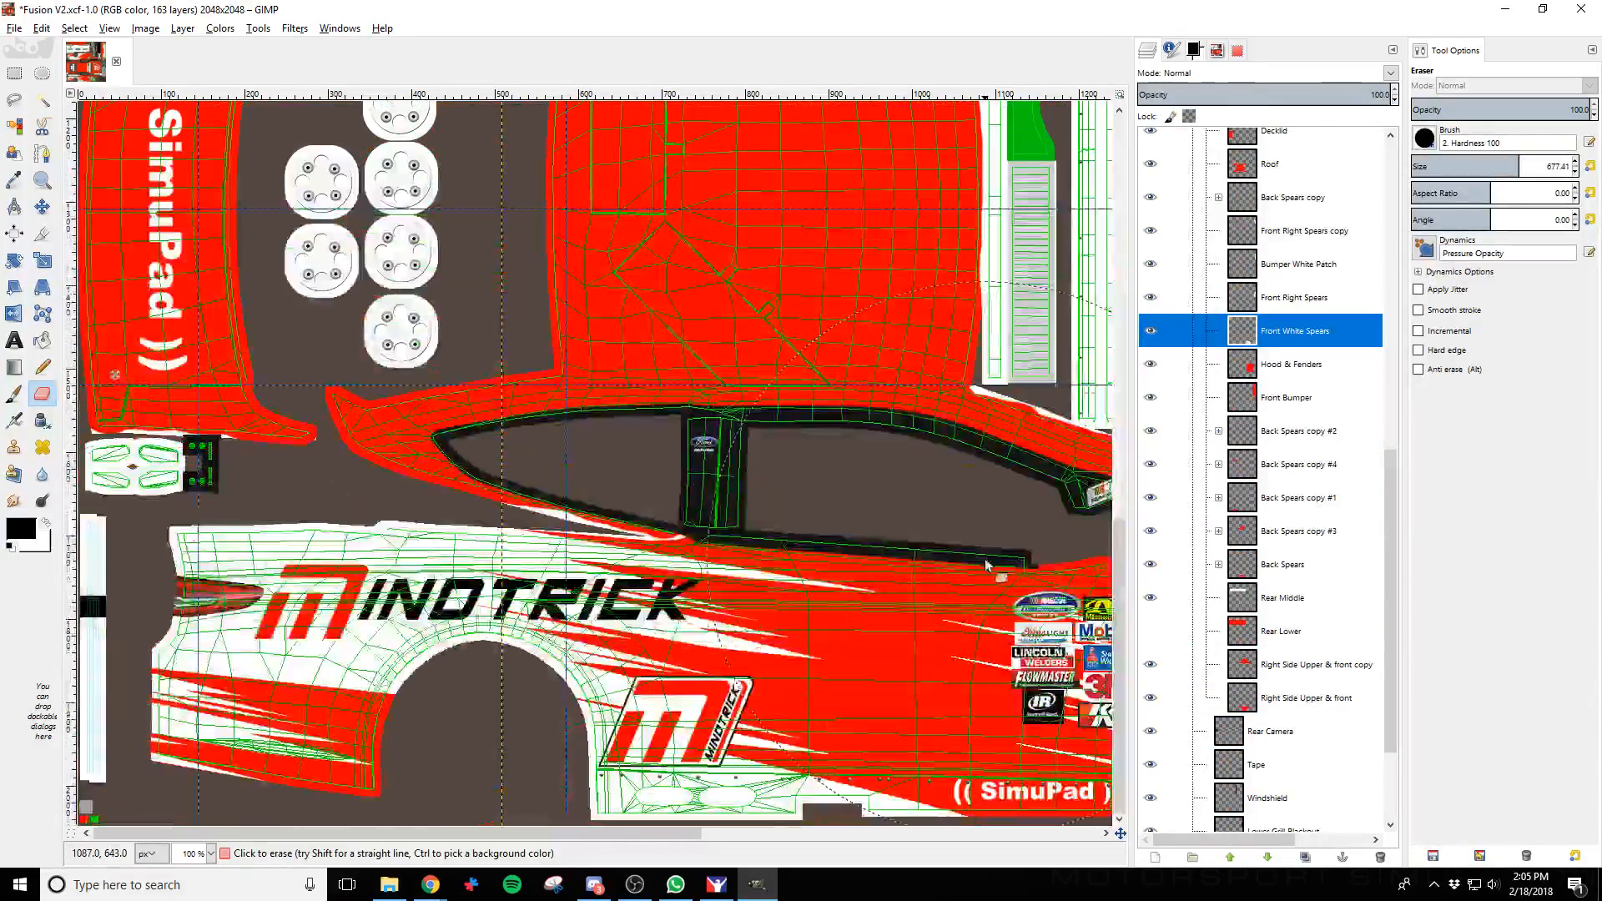
Duplicate the Front White Spears layer, clear the selection, and flip the copy vertically
{"action": "left_click_drag", "start_coordinate": [665, 833], "coordinate": [961, 839]}
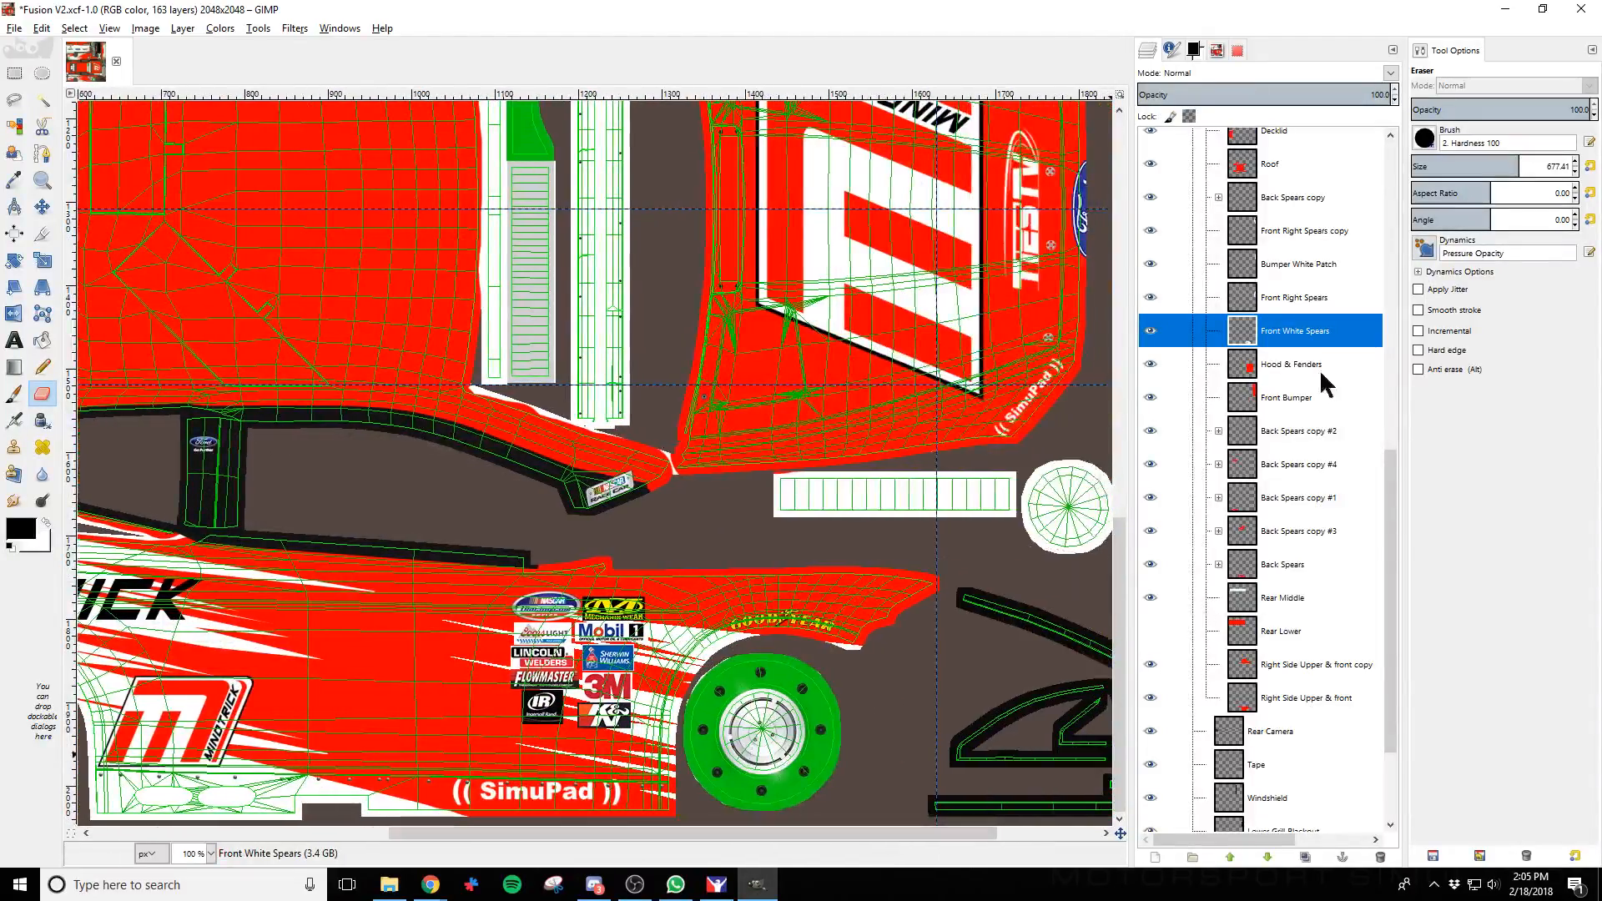
{"action": "left_click", "coordinate": [1151, 331]}
{"action": "left_click", "coordinate": [1151, 331]}
{"action": "right_click", "coordinate": [1317, 334]}
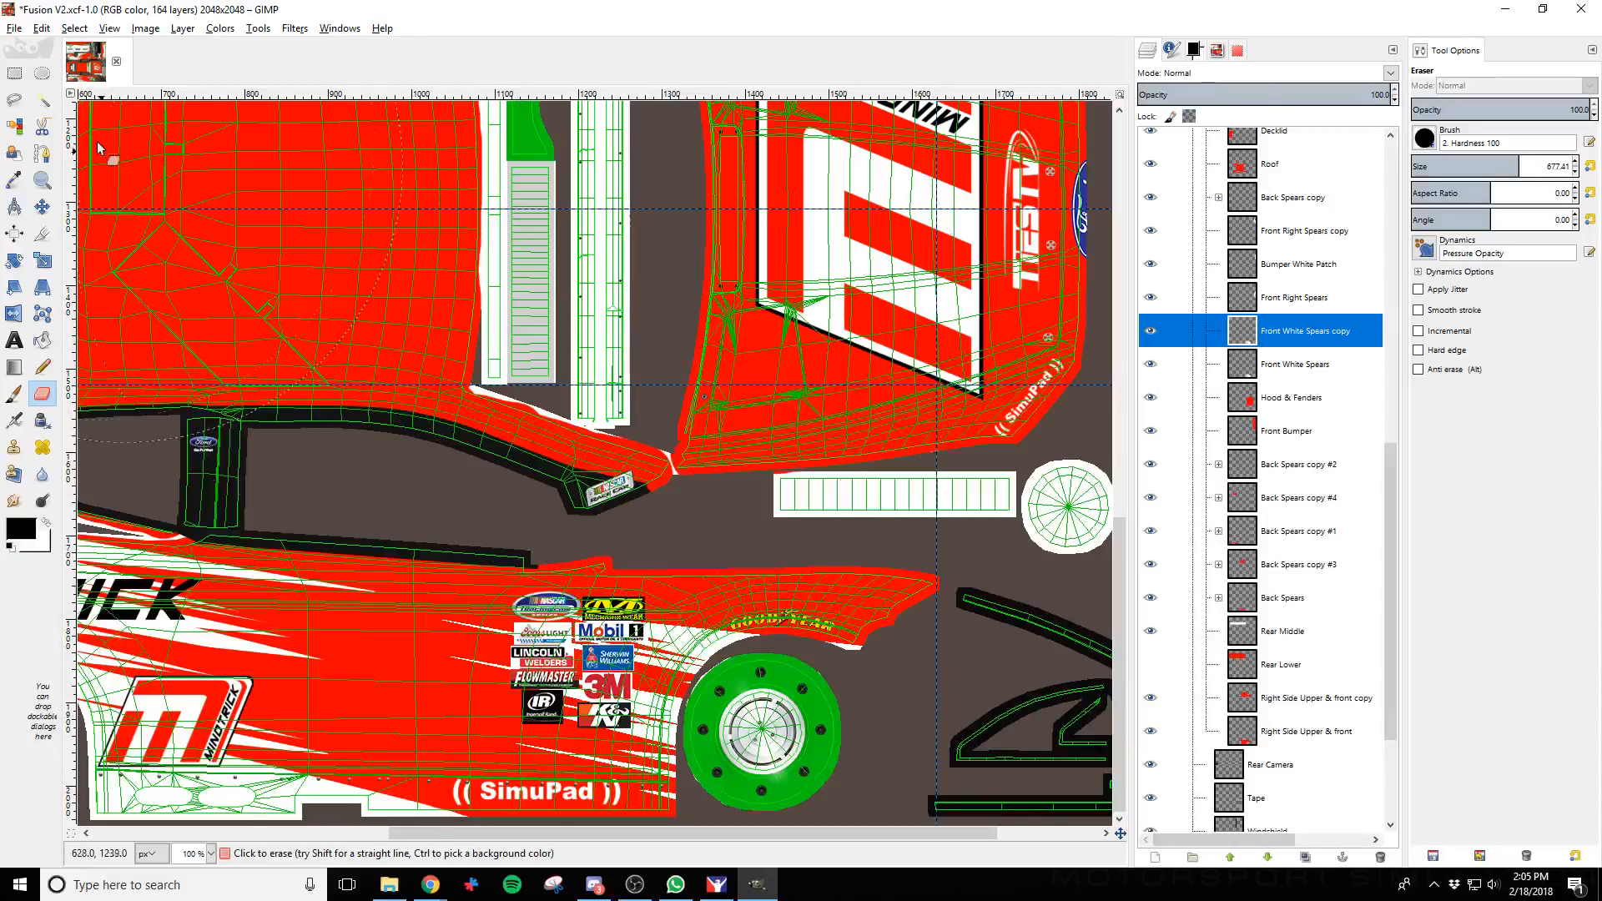
{"action": "left_click", "coordinate": [77, 28]}
{"action": "left_click", "coordinate": [958, 60]}
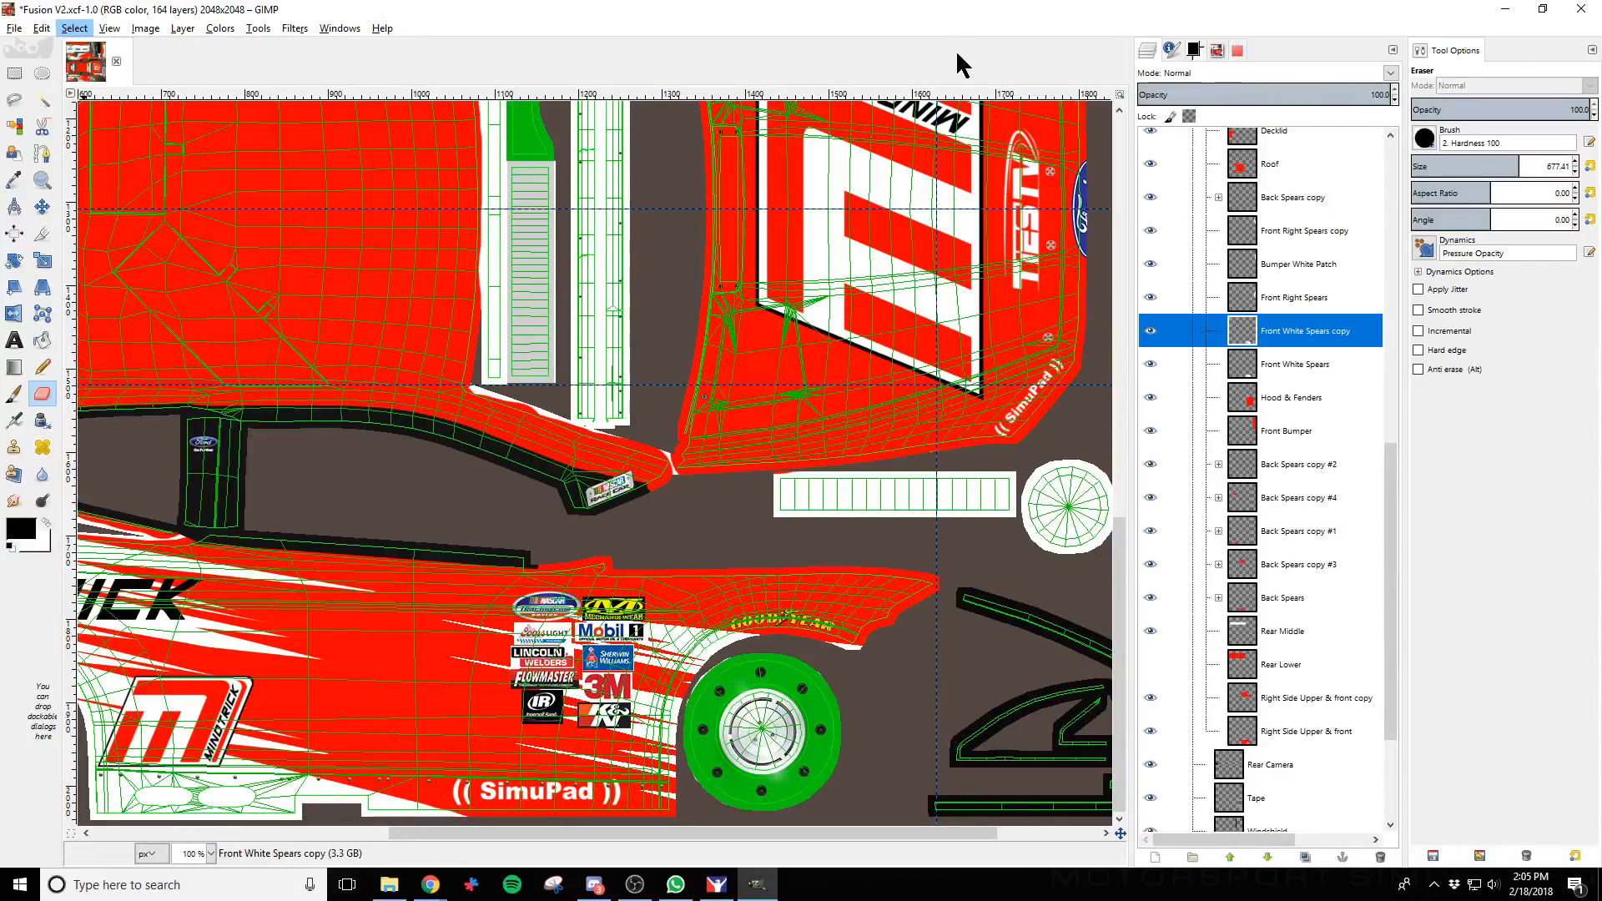
{"action": "left_click", "coordinate": [14, 314]}
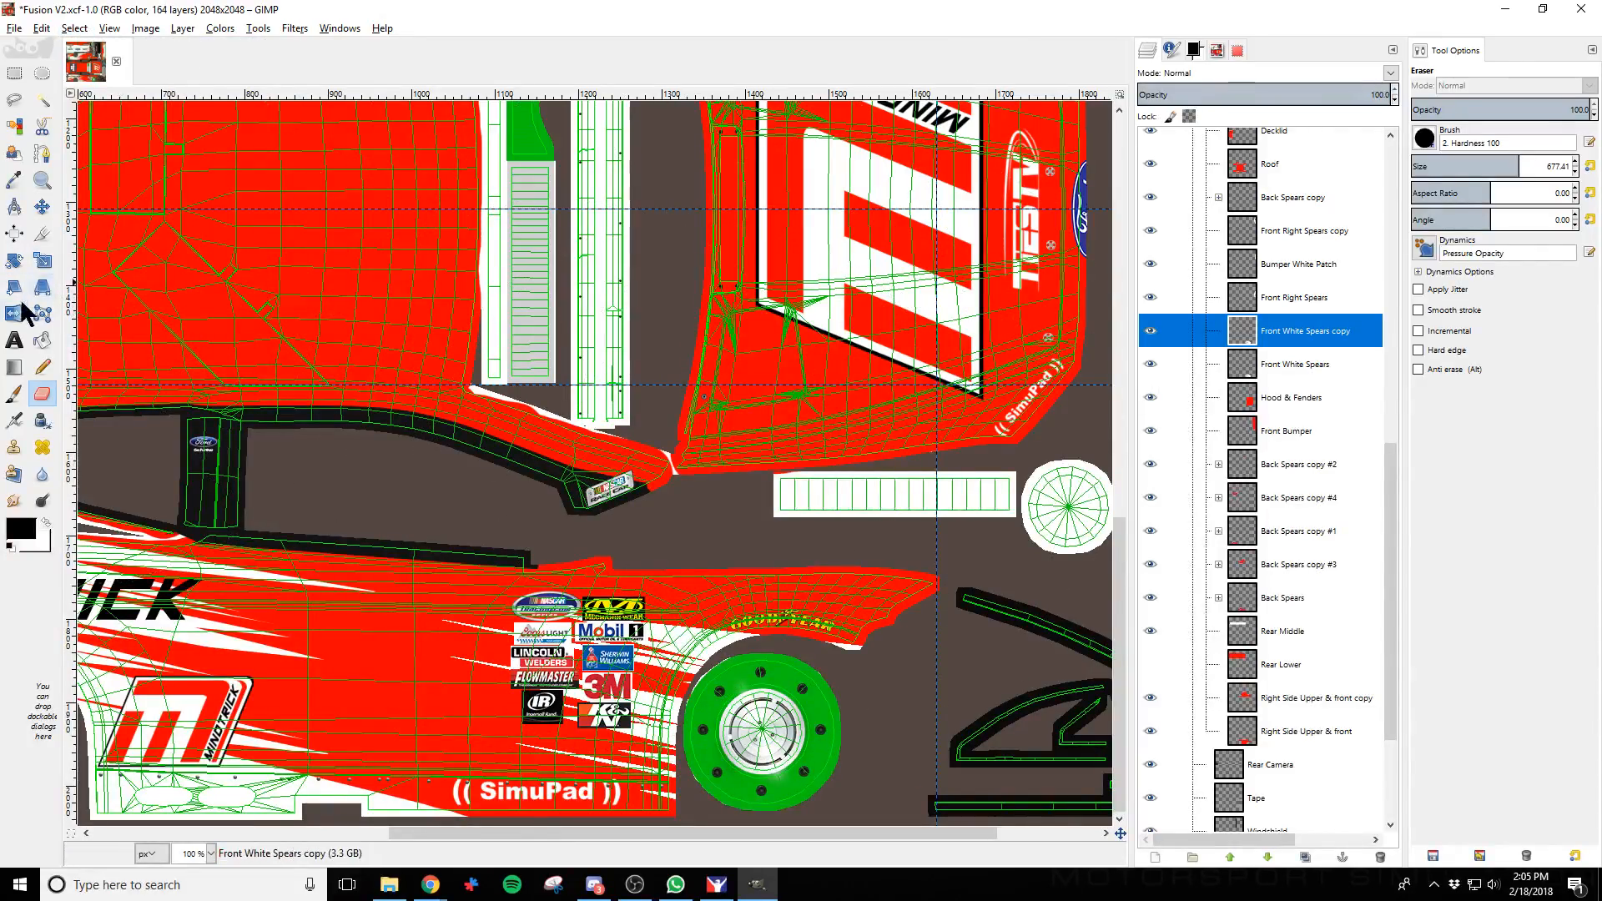
{"action": "left_click", "coordinate": [684, 640]}
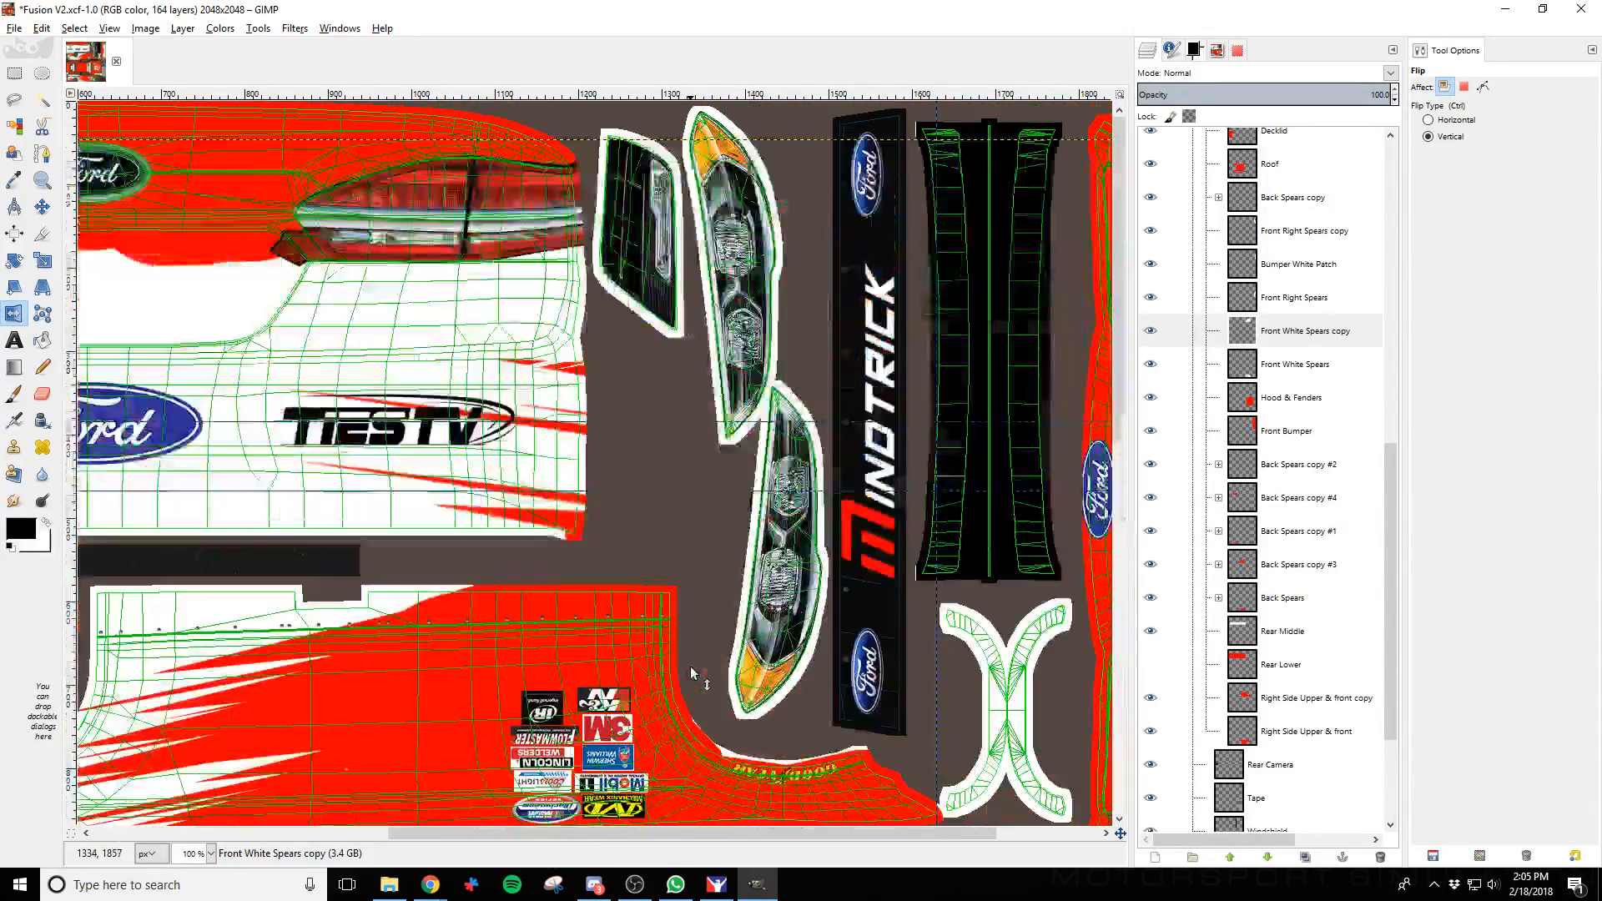
{"action": "left_click", "coordinate": [693, 680]}
Move the flipped white spears copy down the texture onto the lower side panel
{"action": "left_click", "coordinate": [42, 206]}
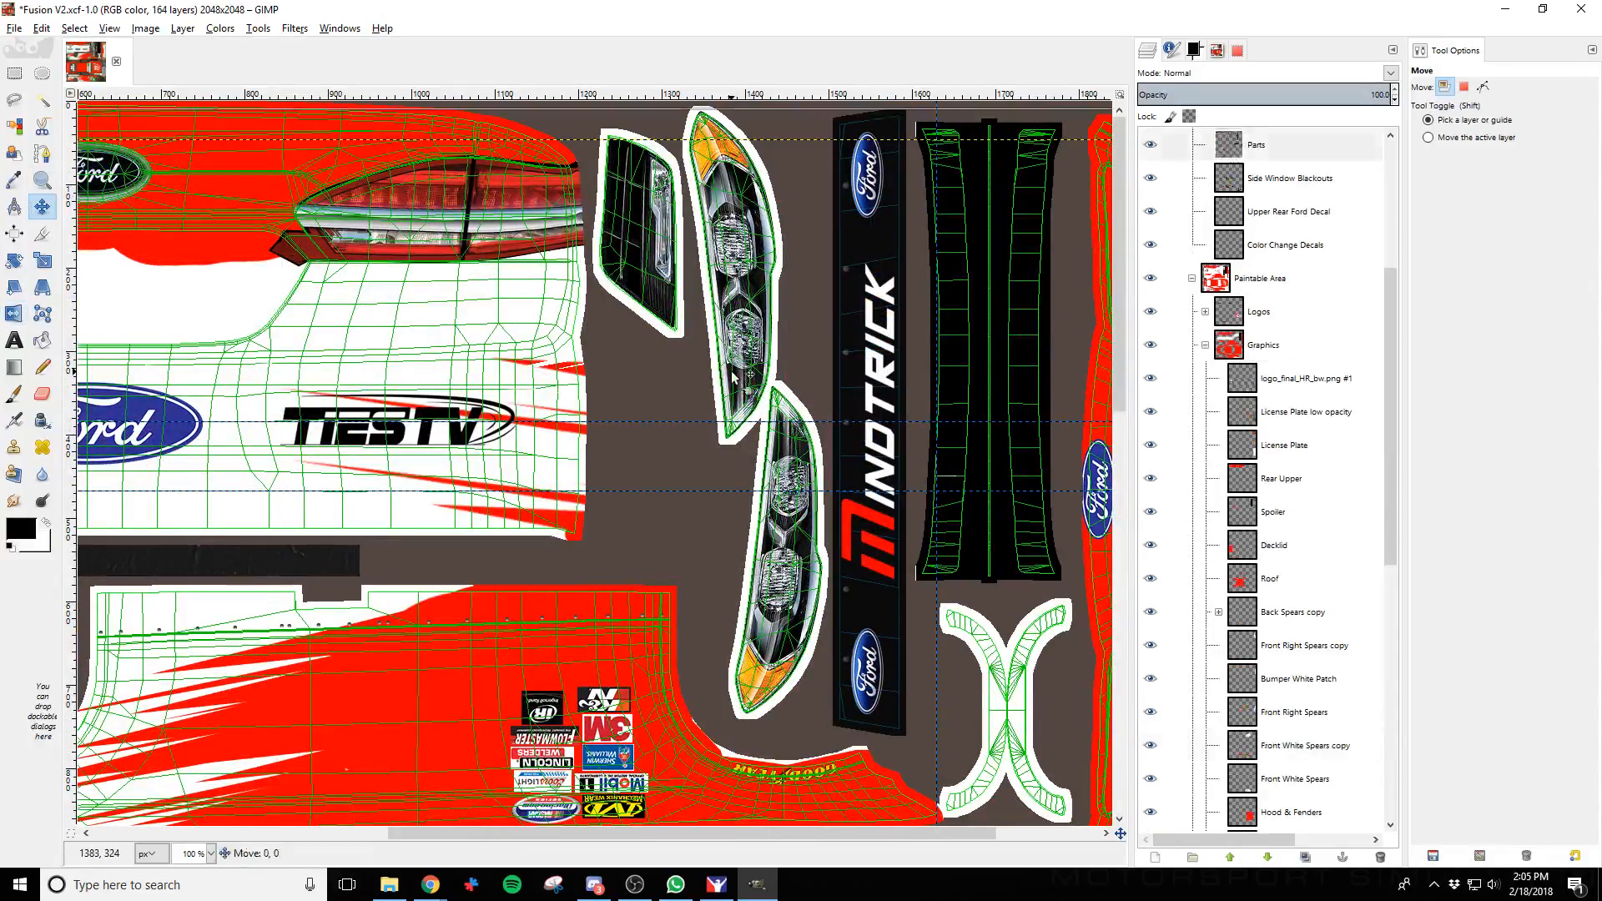
{"action": "key", "text": "shift+Down"}
{"action": "key", "text": "shift+Down"}
{"action": "key", "text": "shift+Down"}
{"action": "key", "text": "shift+Down"}
{"action": "key", "text": "shift+Down"}
{"action": "key", "text": "shift+Down"}
{"action": "key", "text": "shift+Down"}
{"action": "key", "text": "shift+Down"}
{"action": "key", "text": "shift+Down"}
{"action": "key", "text": "shift+Down"}
{"action": "key", "text": "shift+Down"}
{"action": "key", "text": "shift+Down"}
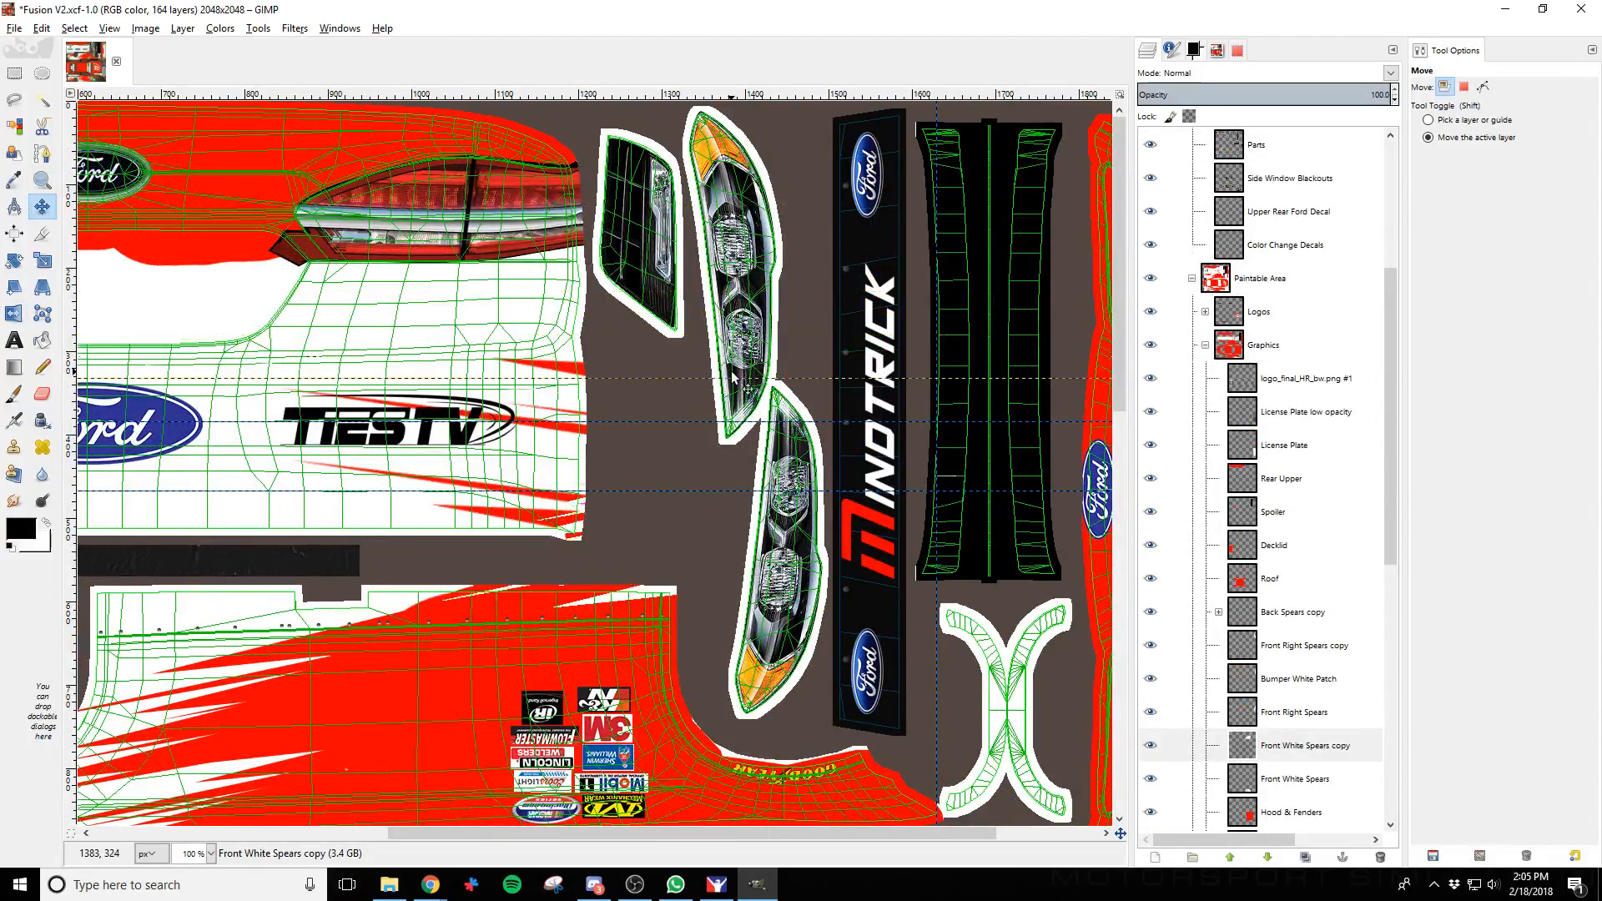
{"action": "key", "text": "shift+Down"}
{"action": "key", "text": "shift+Down"}
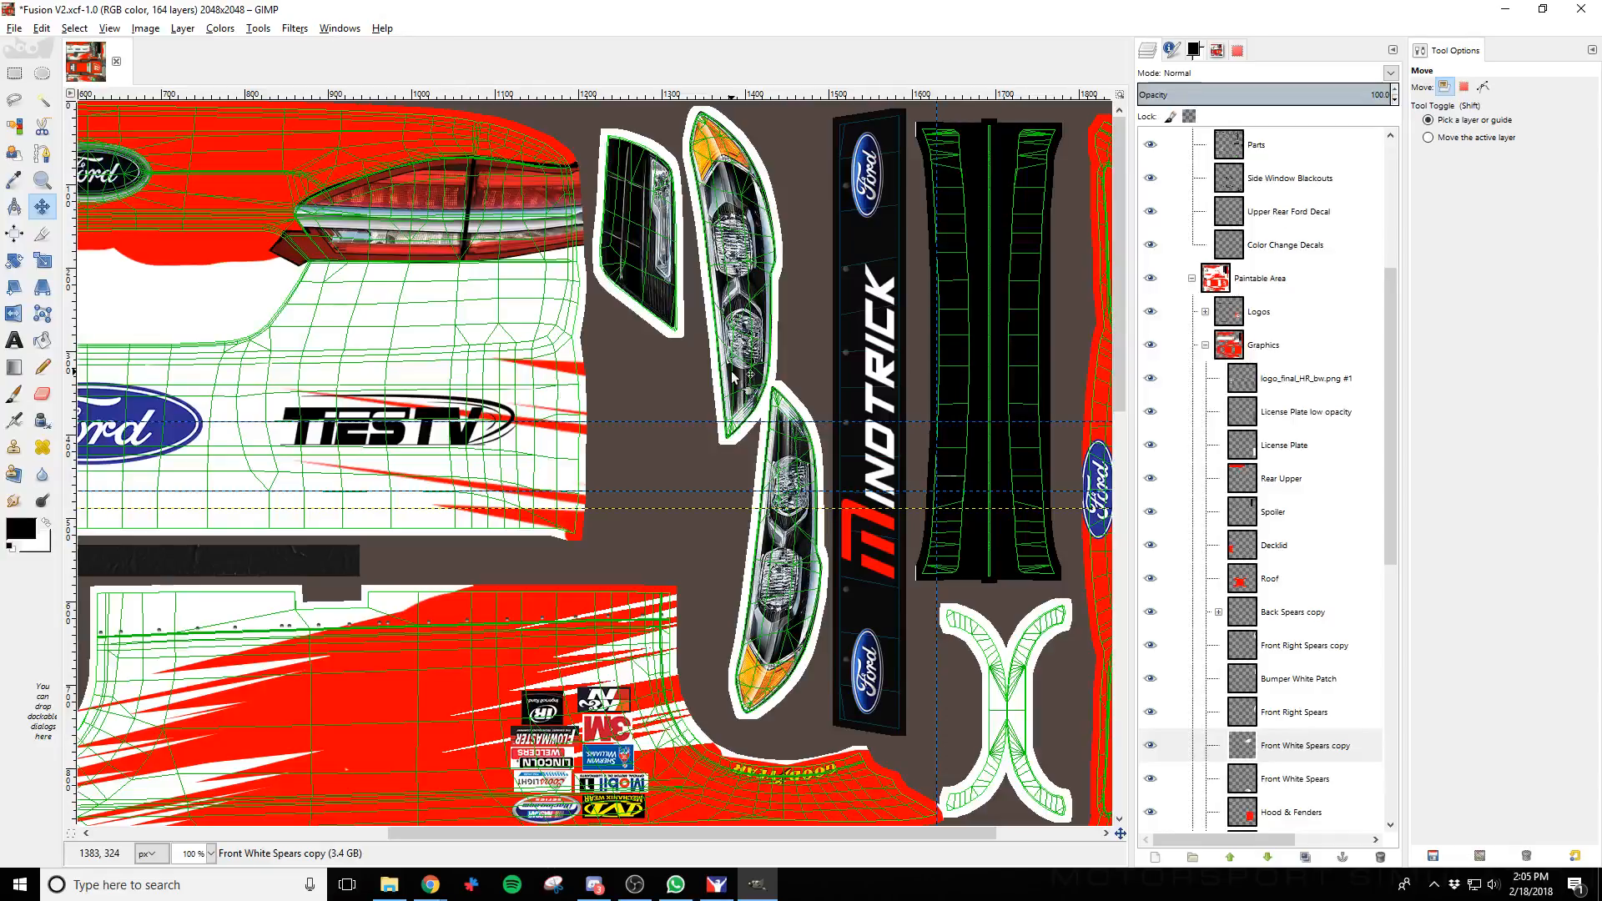
{"action": "scroll", "coordinate": [735, 378], "scroll_direction": "down", "scroll_amount": 10}
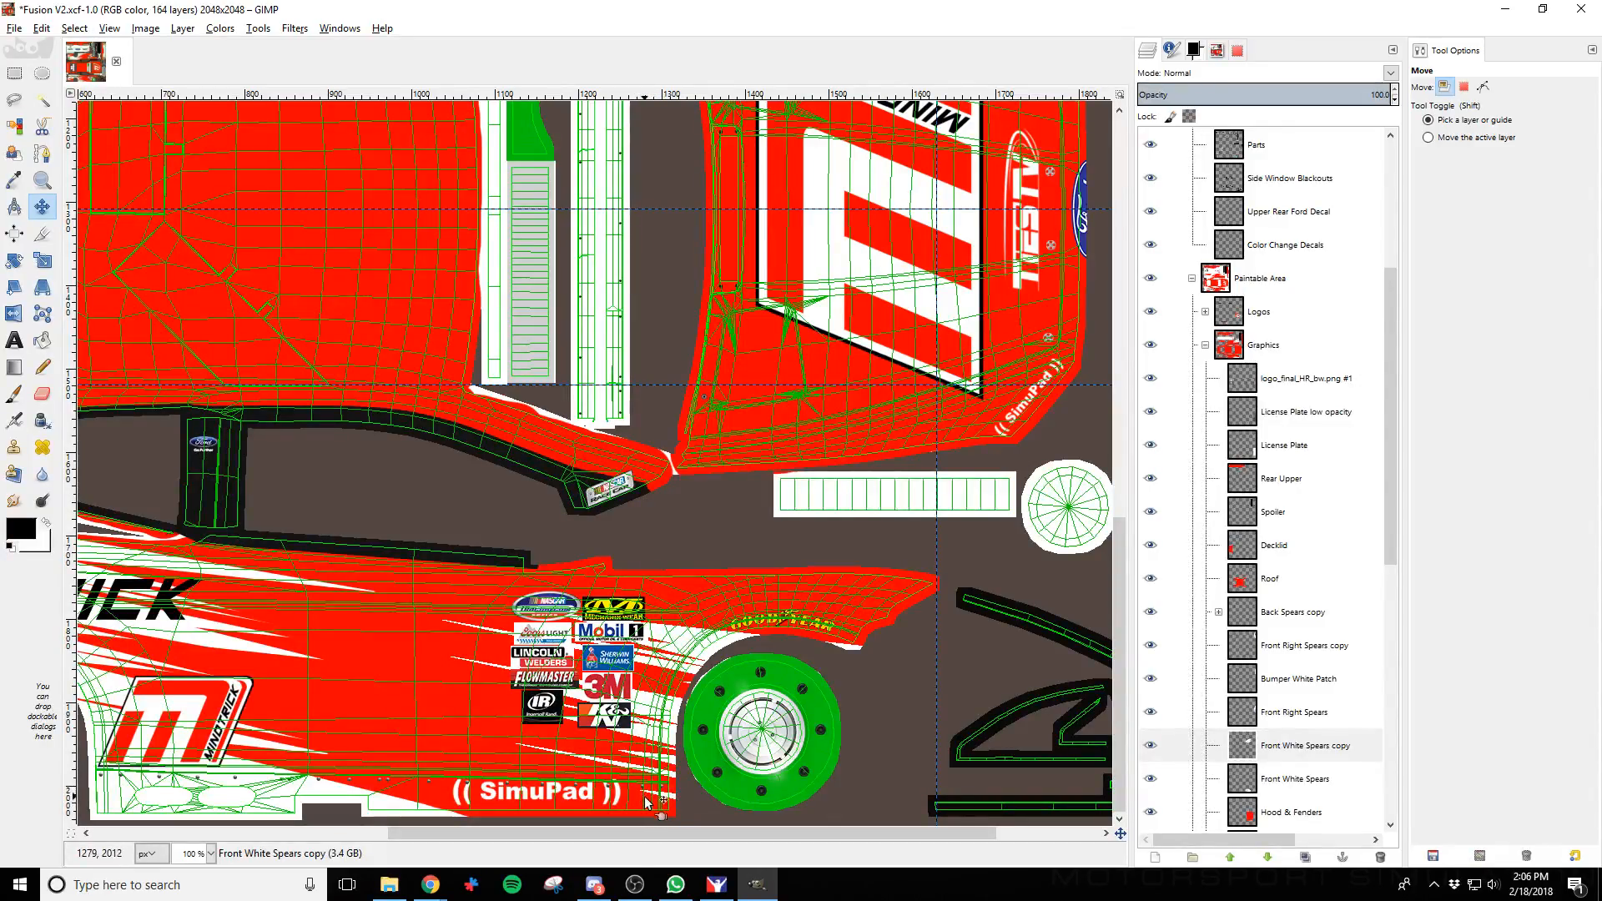
{"action": "scroll", "coordinate": [622, 789], "scroll_direction": "up", "scroll_amount": 10}
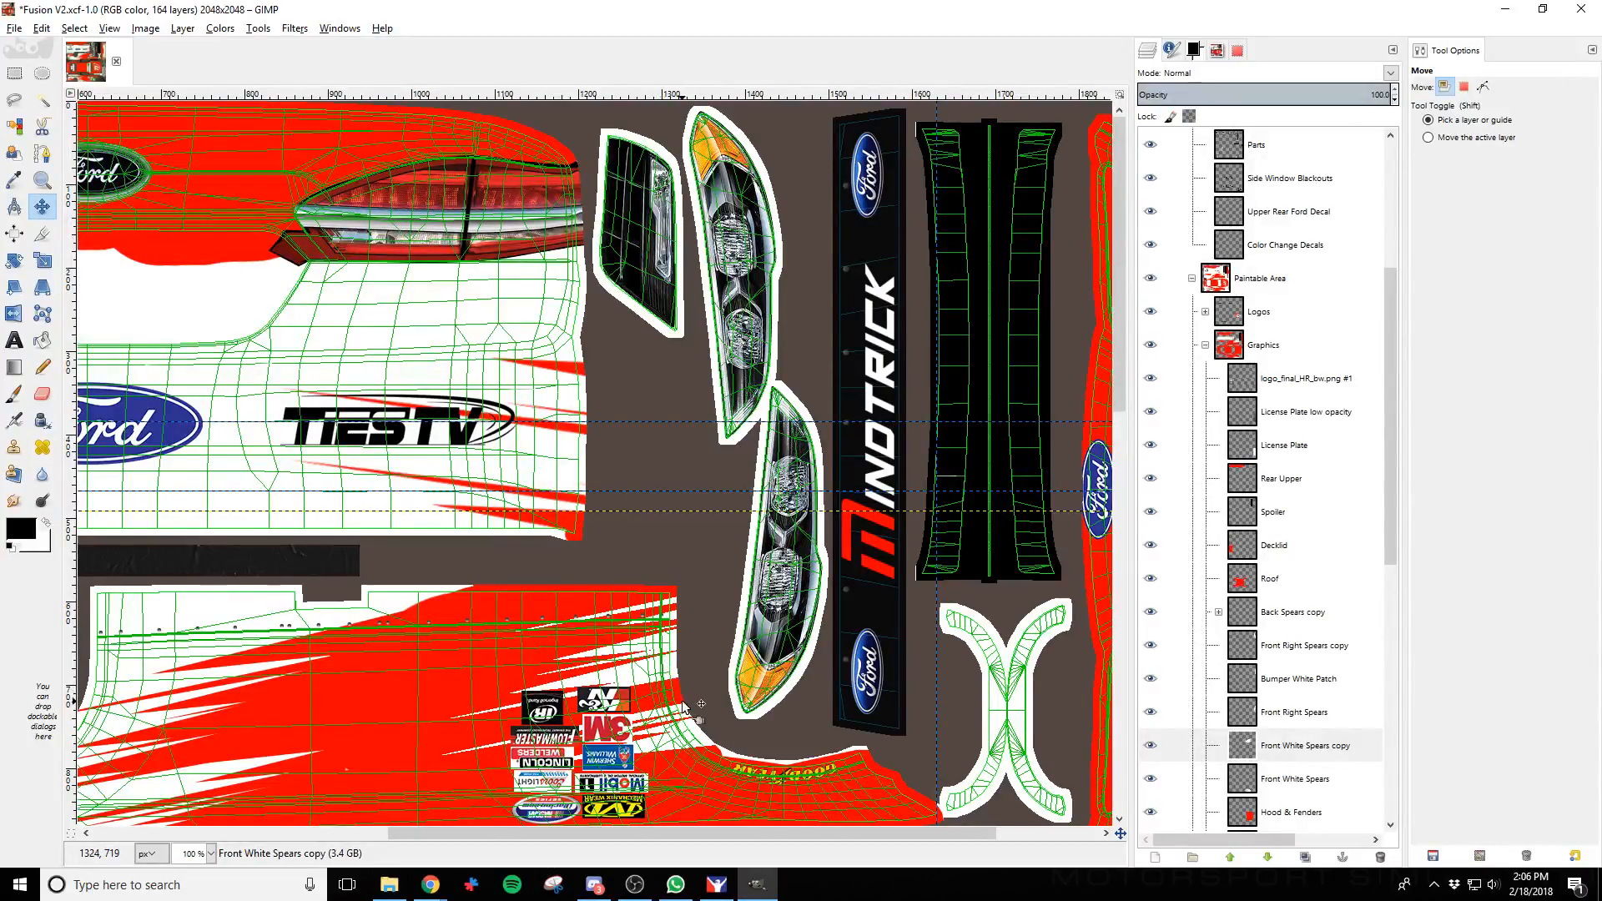
{"action": "scroll", "coordinate": [685, 705], "scroll_direction": "down", "scroll_amount": 10}
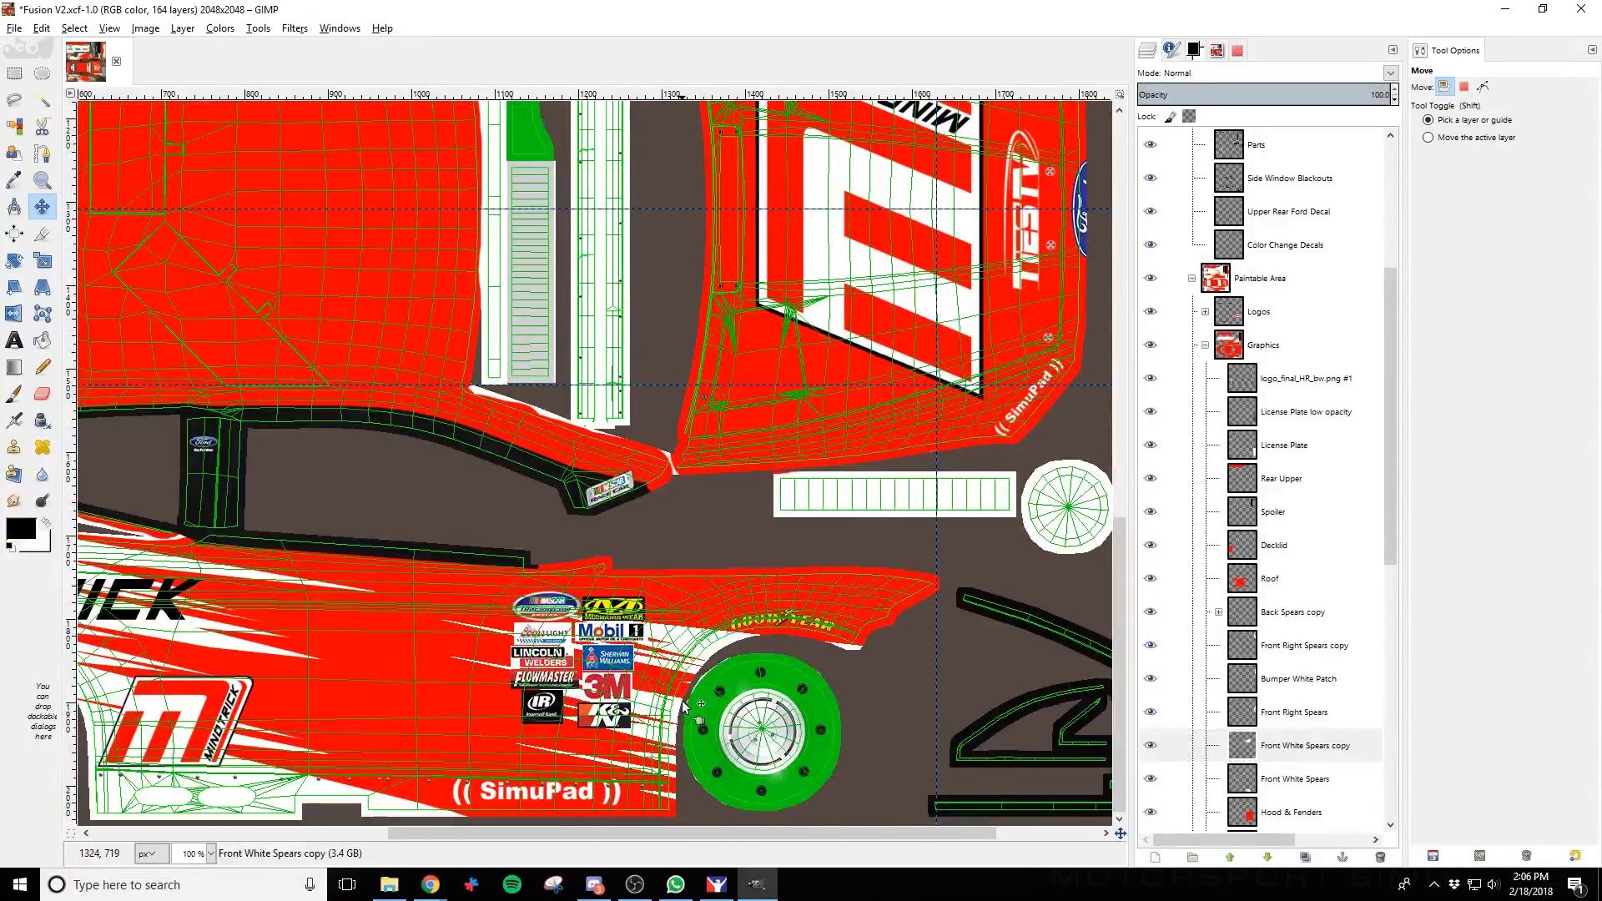
{"action": "scroll", "coordinate": [682, 705], "scroll_direction": "up", "scroll_amount": 10}
{"action": "scroll", "coordinate": [682, 706], "scroll_direction": "down", "scroll_amount": 2}
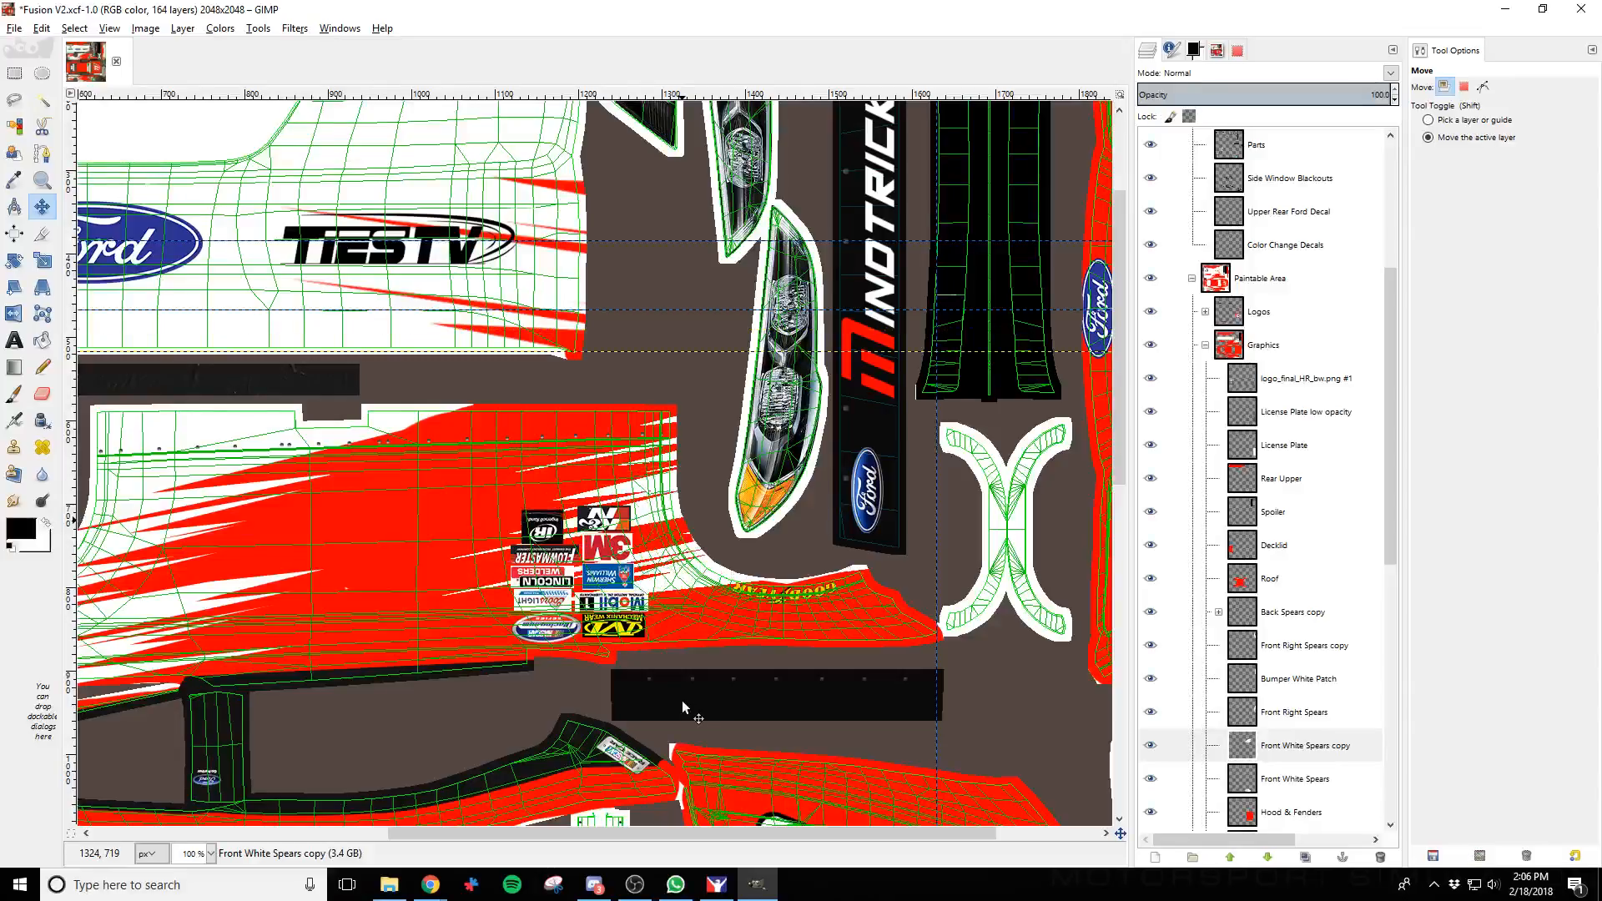
{"action": "key", "text": "shift+Down"}
{"action": "key", "text": "shift+Down"}
{"action": "key", "text": "shift+Up"}
{"action": "key", "text": "Up"}
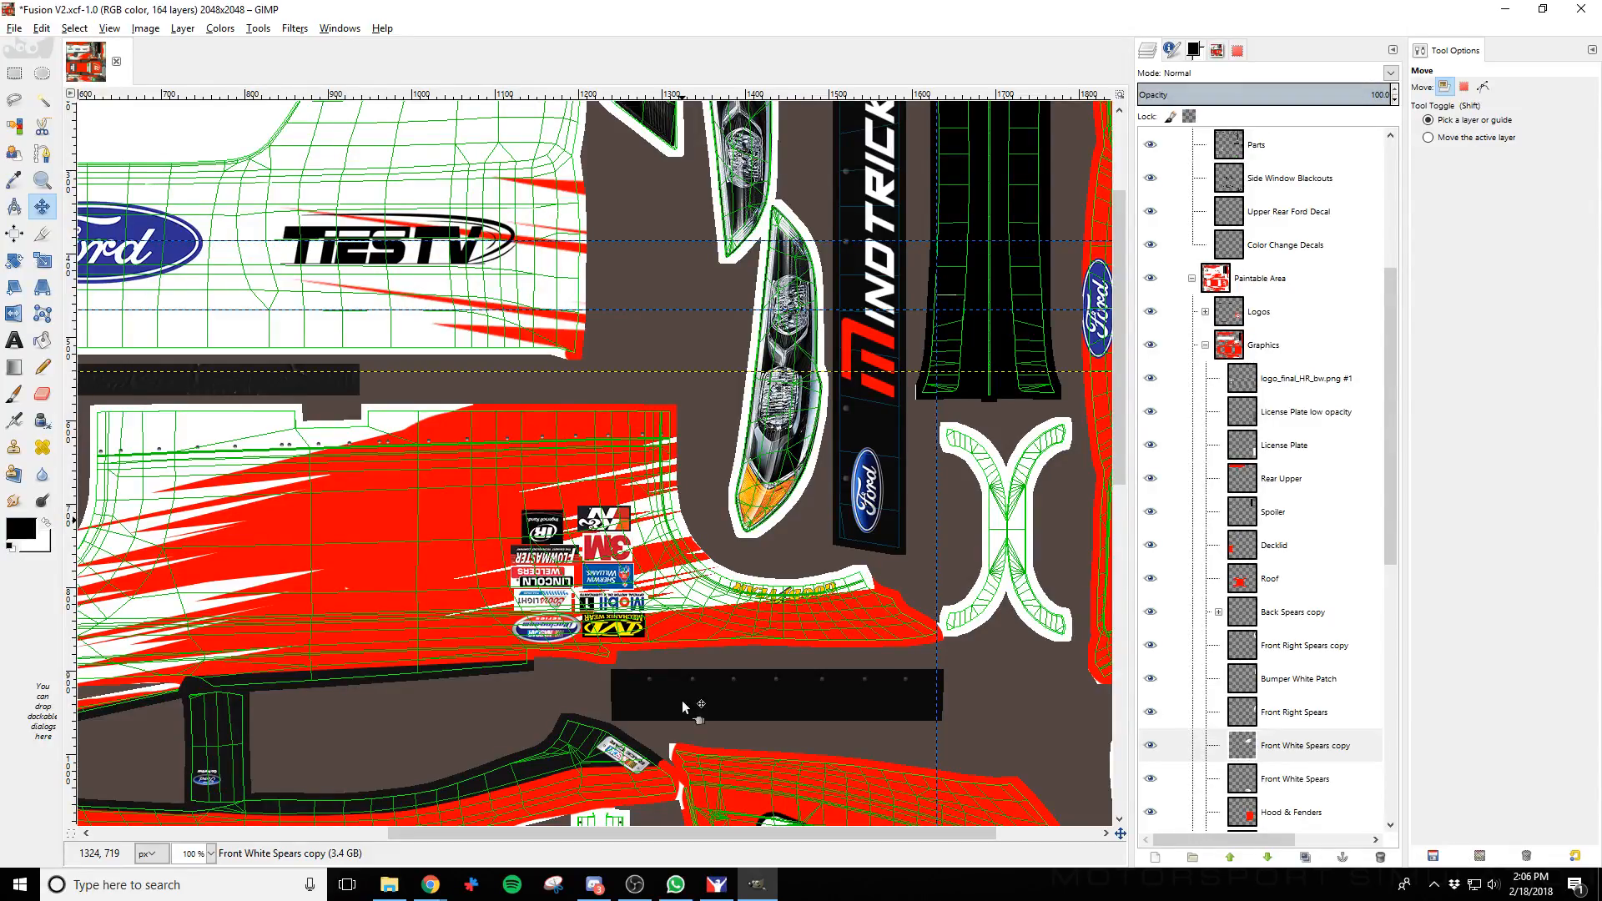
Nudge the white spears copy up one pixel and review the side panel
{"action": "scroll", "coordinate": [683, 699], "scroll_direction": "down", "scroll_amount": 10}
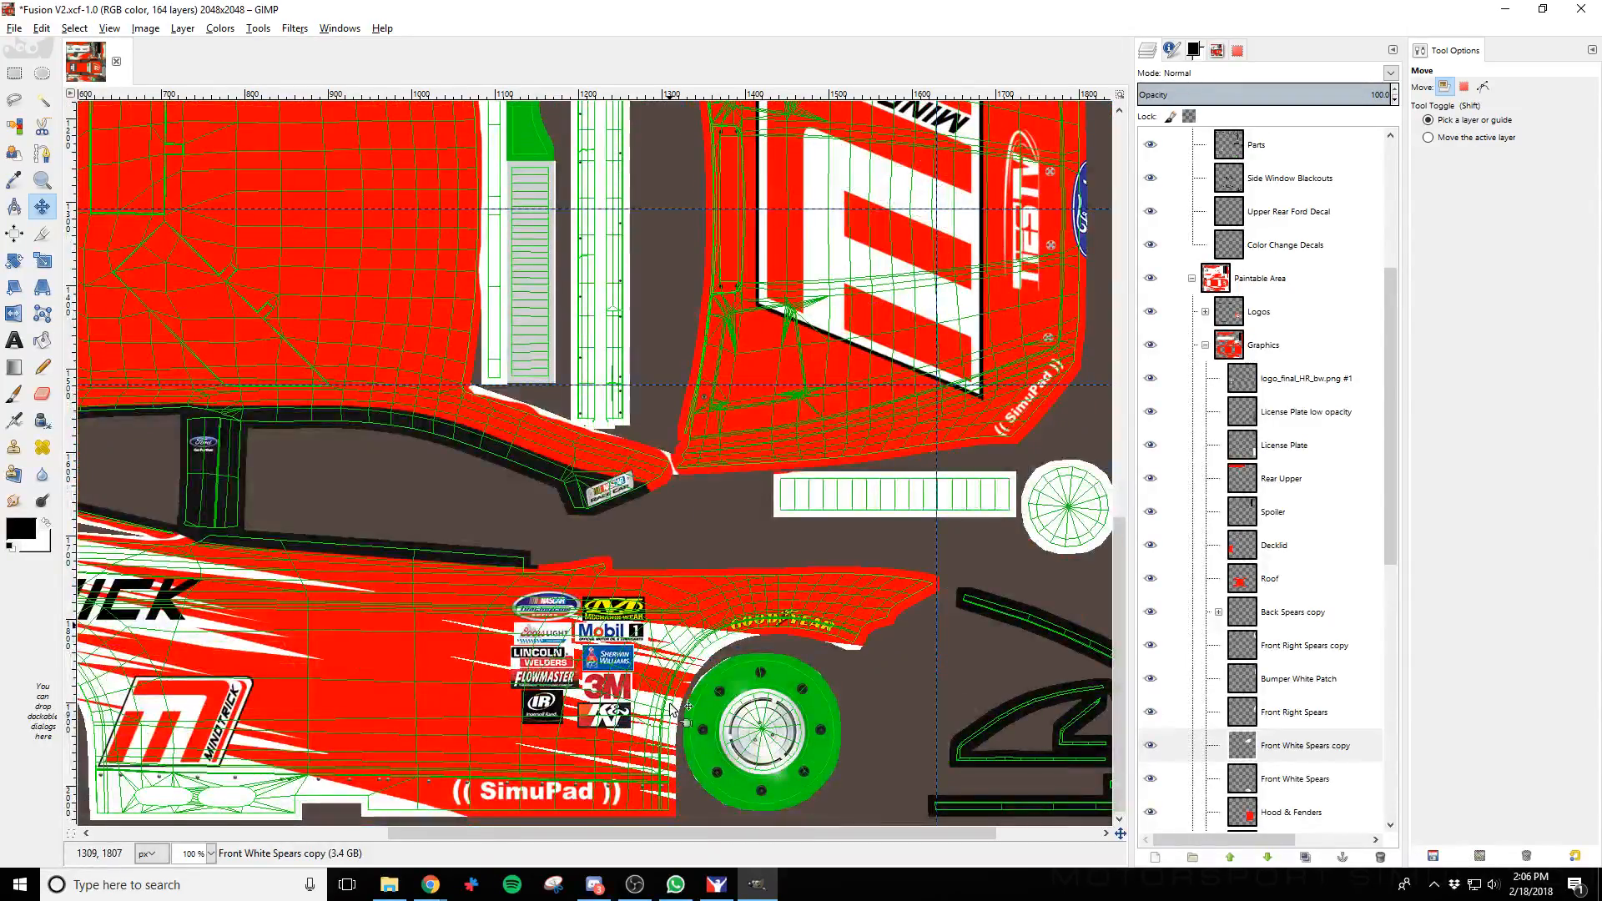
{"action": "scroll", "coordinate": [670, 704], "scroll_direction": "up", "scroll_amount": 4}
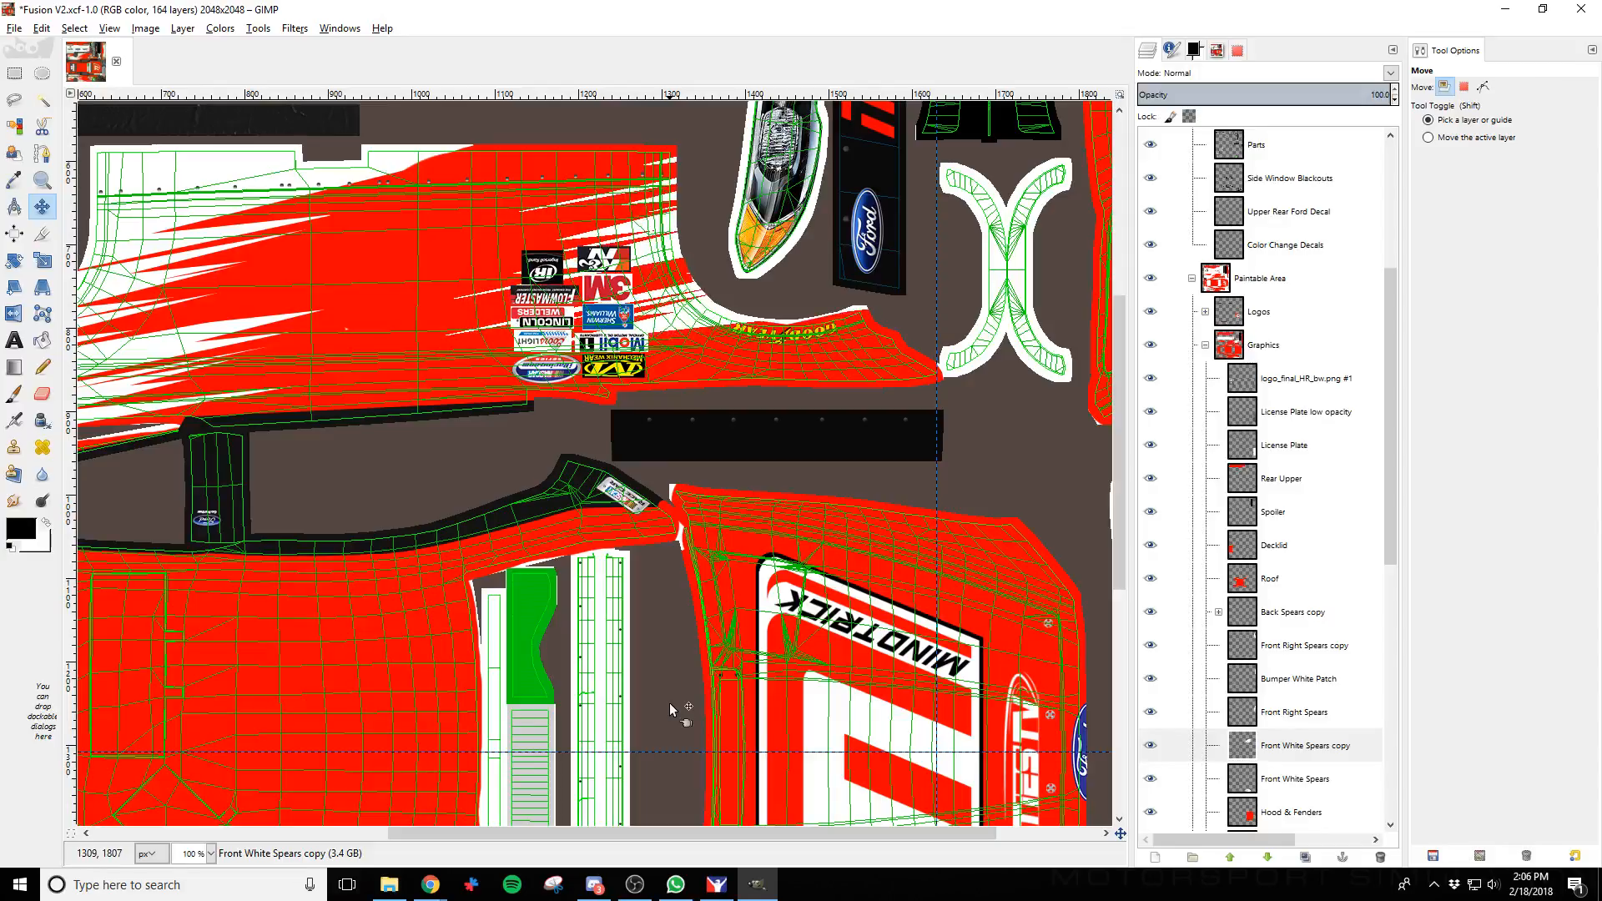
{"action": "scroll", "coordinate": [699, 774], "scroll_direction": "down", "scroll_amount": 10}
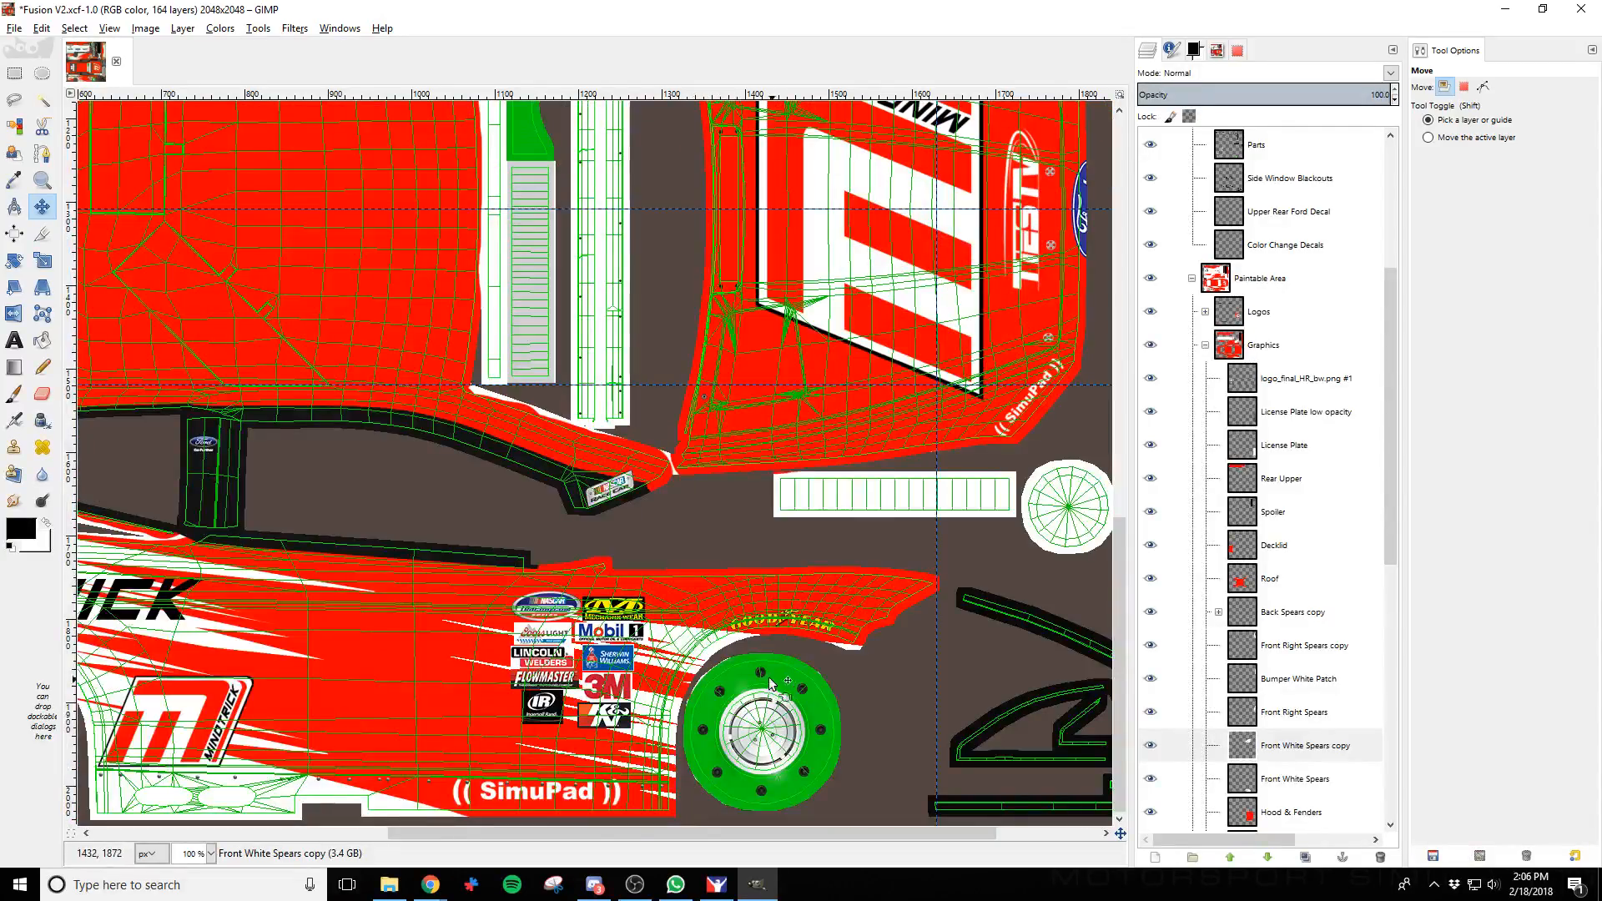
{"action": "scroll", "coordinate": [739, 642], "scroll_direction": "up", "scroll_amount": 15}
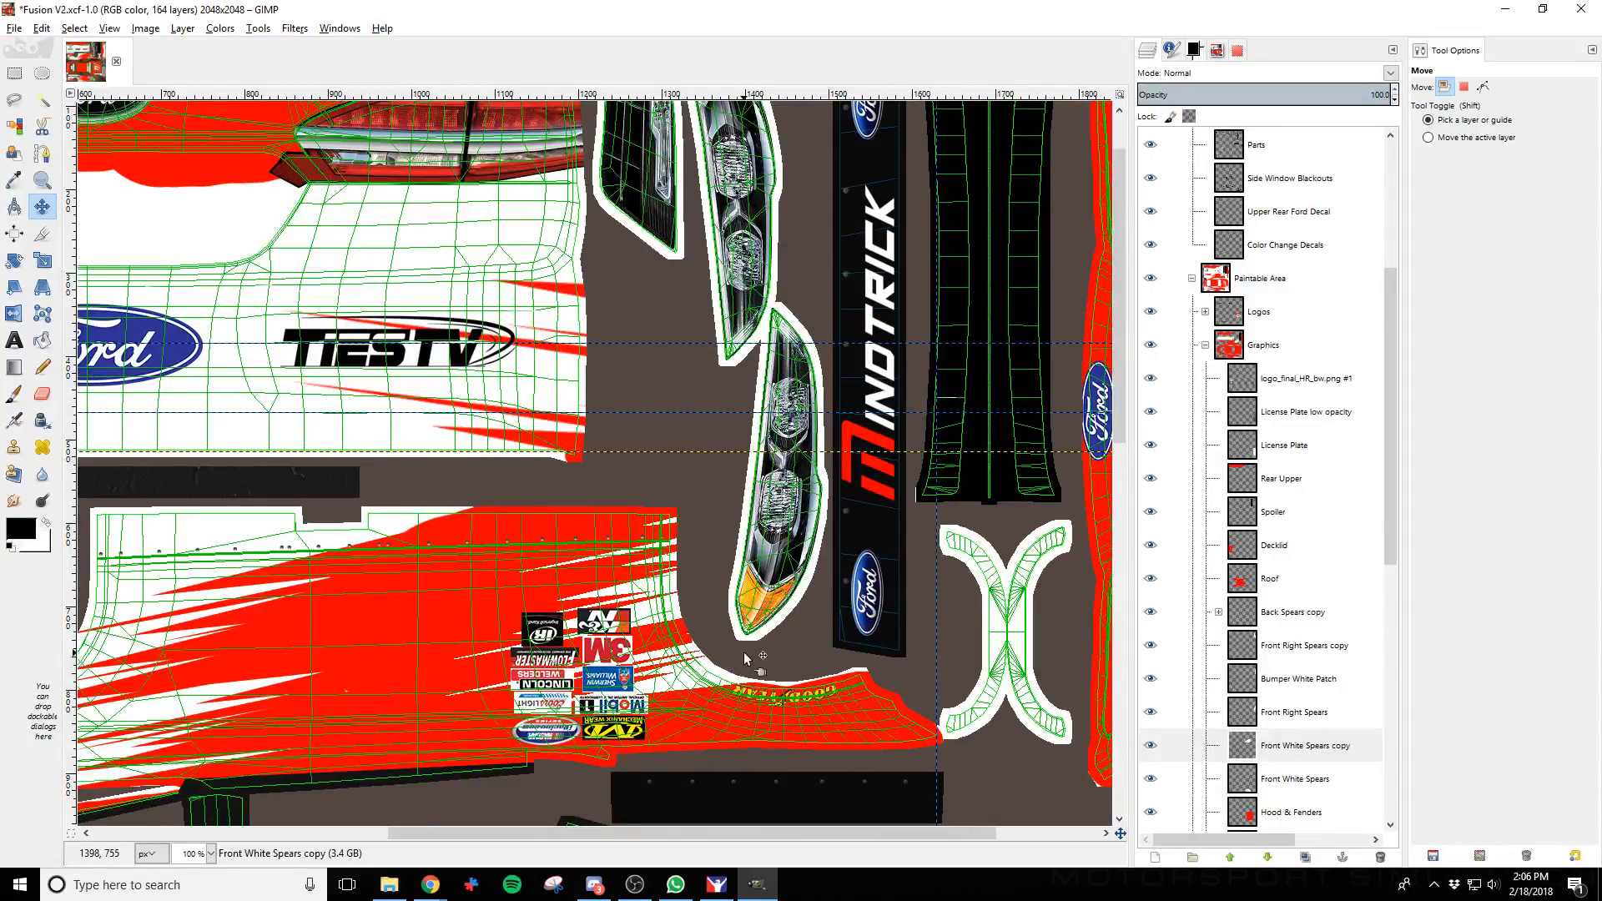
{"action": "left_click", "coordinate": [745, 657]}
{"action": "key", "text": "Up"}
{"action": "key", "text": "Up"}
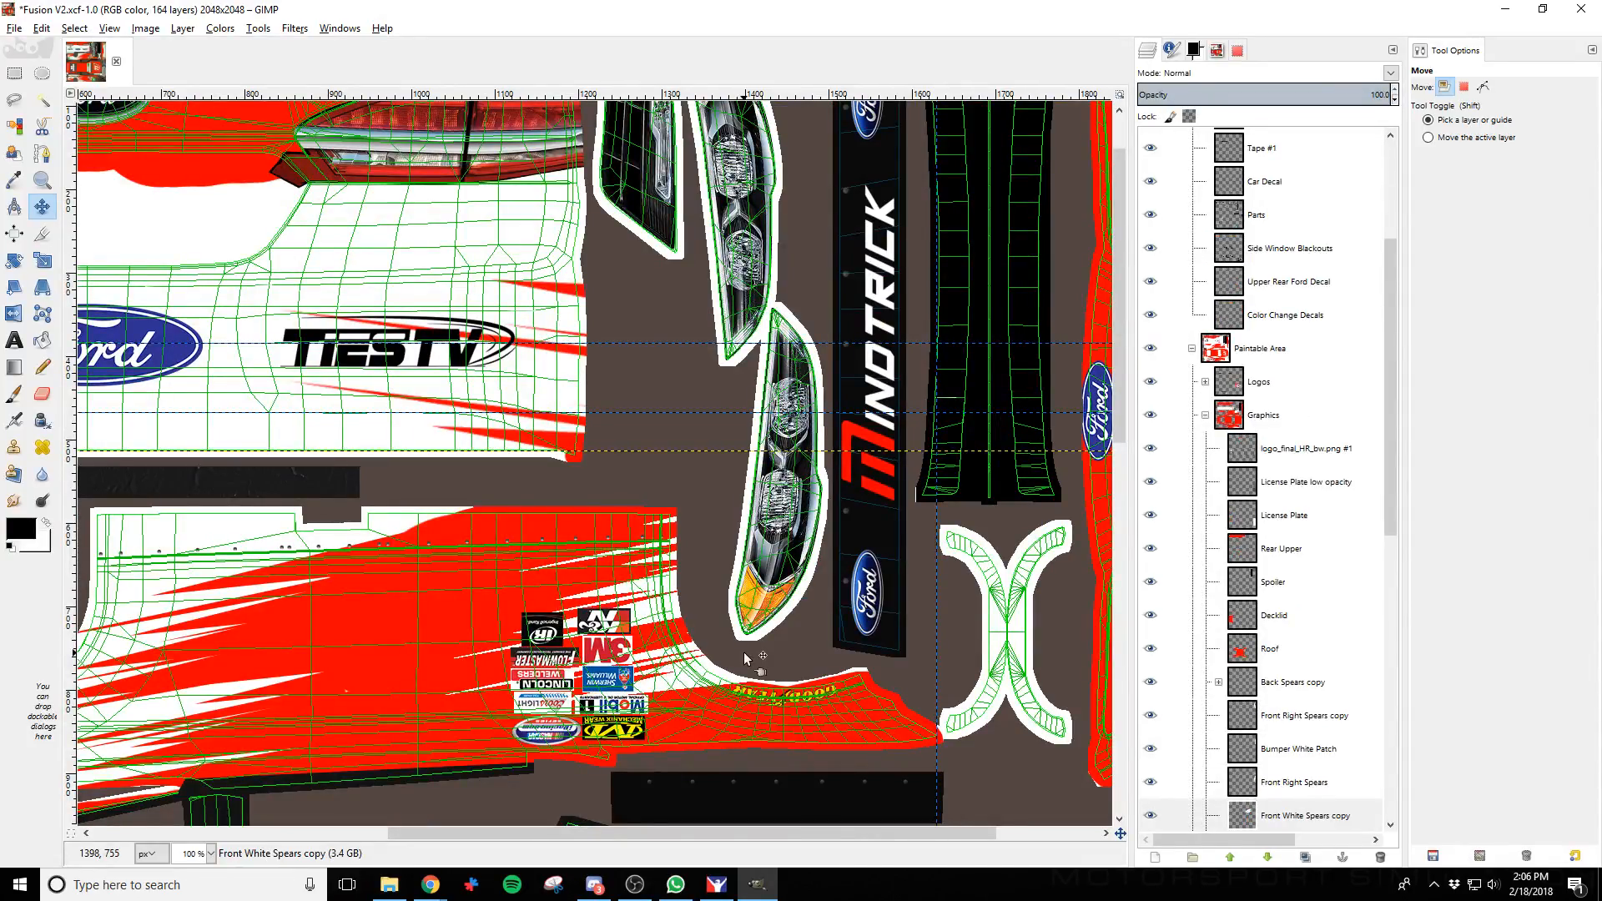
{"action": "scroll", "coordinate": [745, 659], "scroll_direction": "down", "scroll_amount": 15}
{"action": "scroll", "coordinate": [665, 723], "scroll_direction": "up", "scroll_amount": 12}
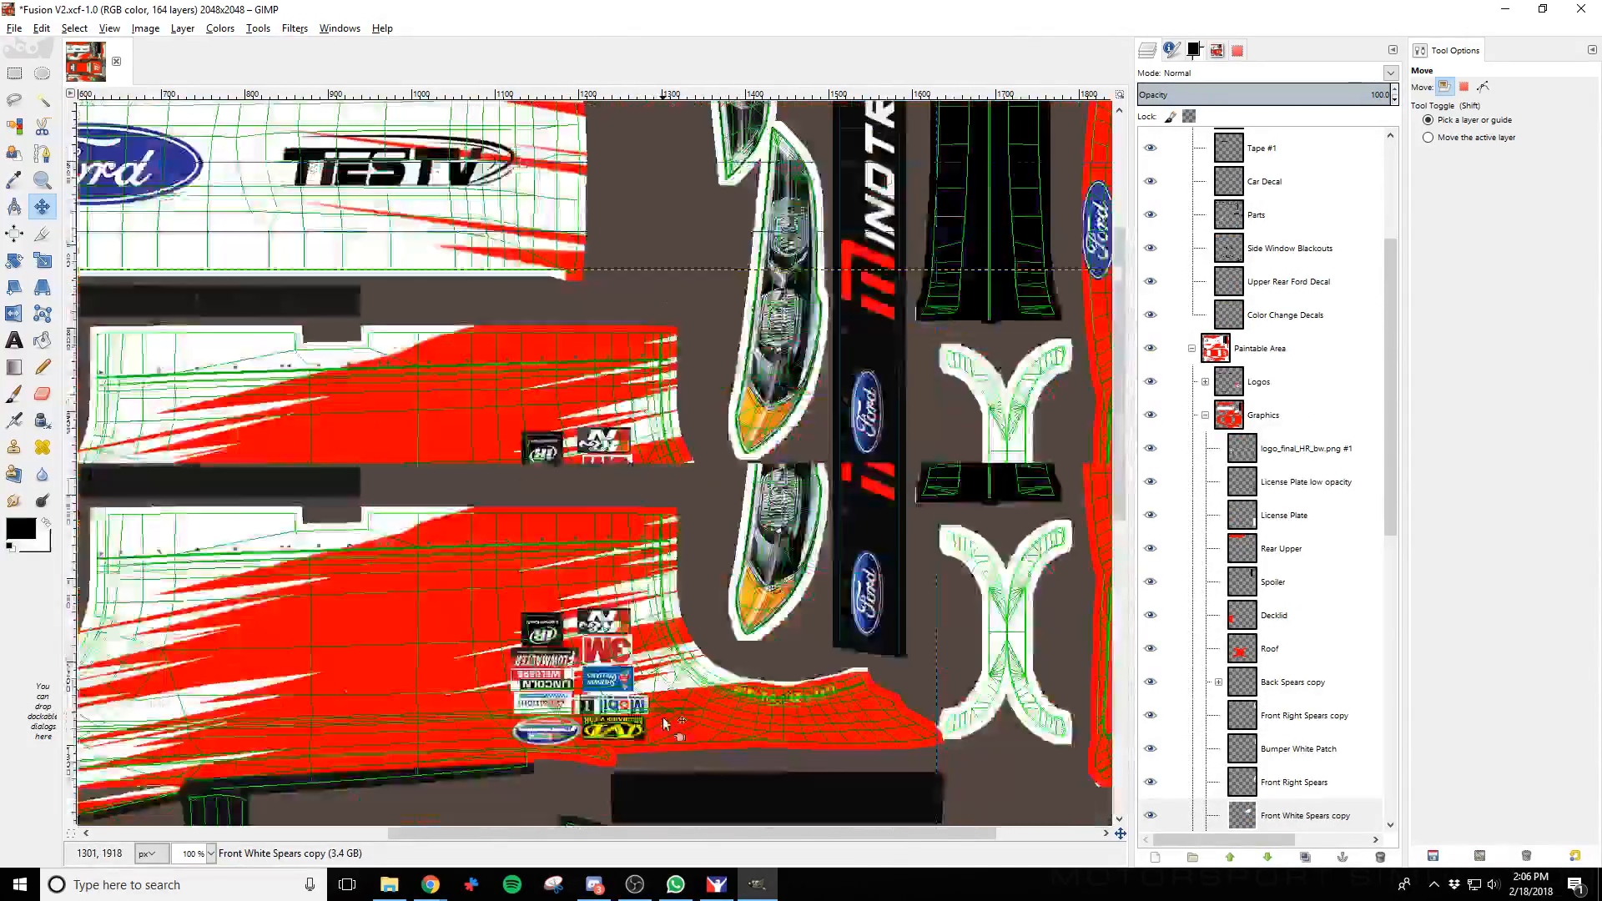
{"action": "scroll", "coordinate": [665, 722], "scroll_direction": "up", "scroll_amount": 4}
{"action": "scroll", "coordinate": [665, 723], "scroll_direction": "down", "scroll_amount": 14}
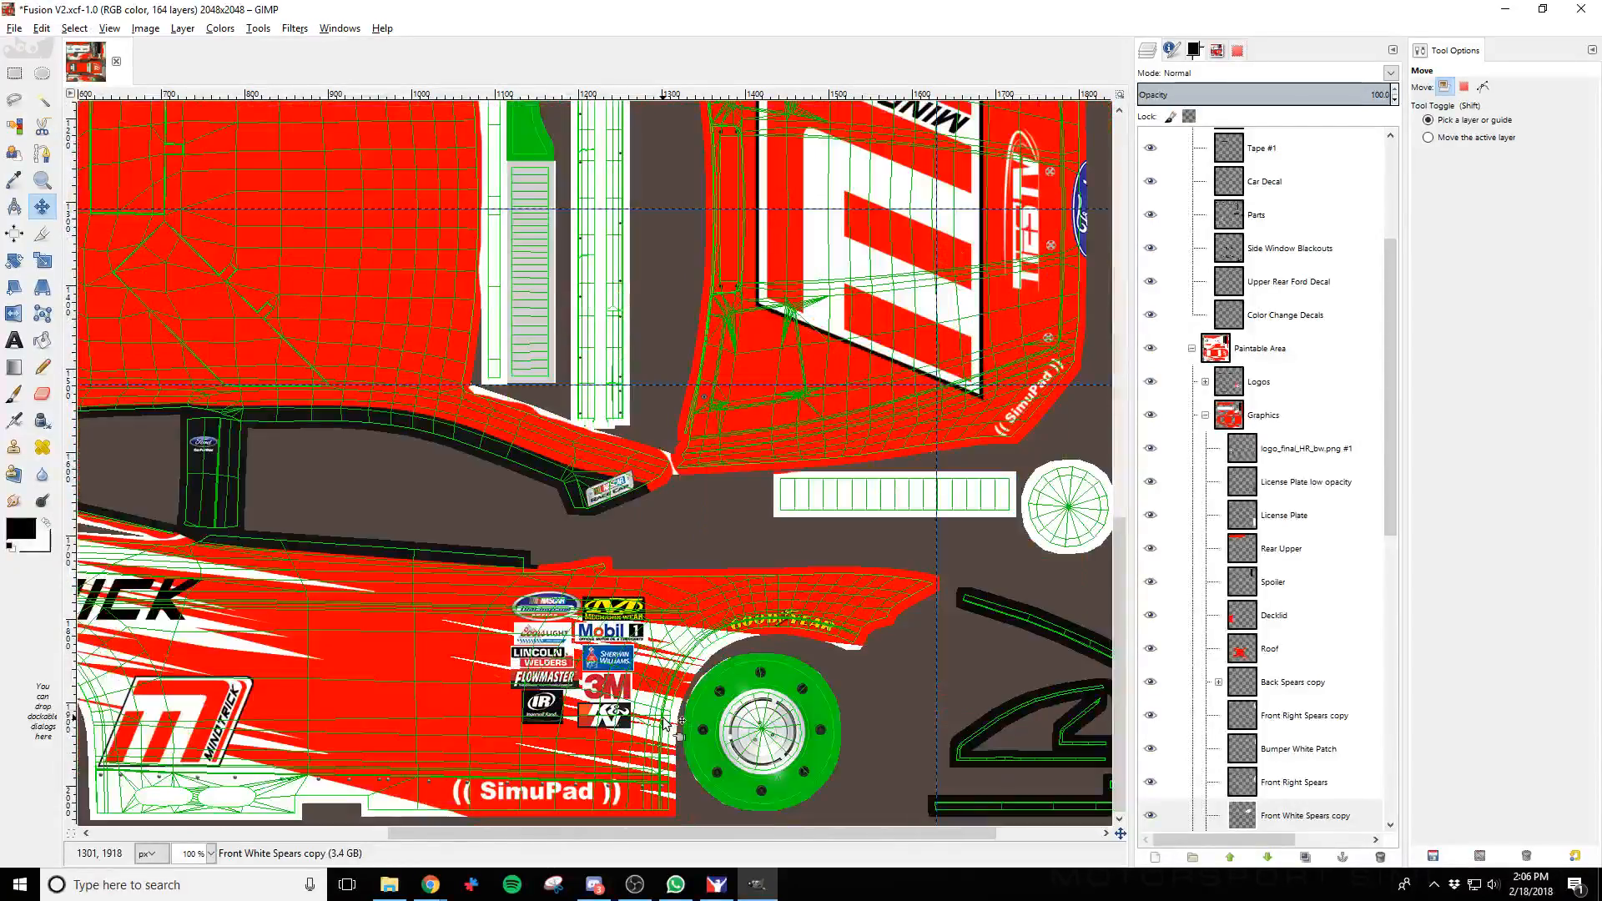
Scroll the layer list and select the Front Right Spears layer
{"action": "scroll", "coordinate": [662, 717], "scroll_direction": "up", "scroll_amount": 9}
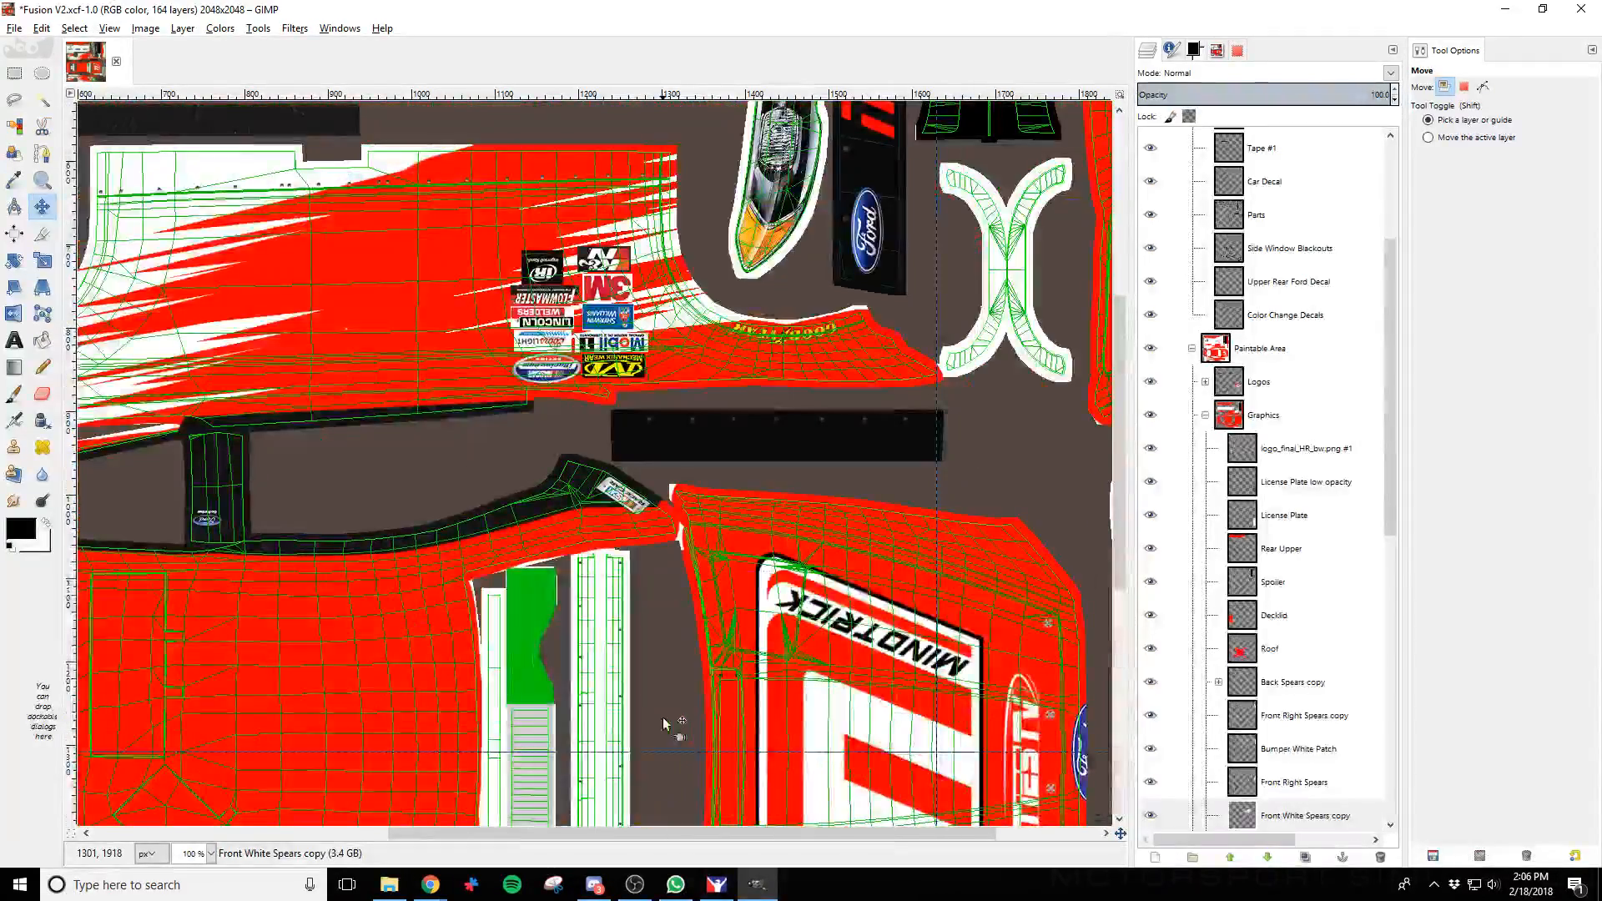
{"action": "scroll", "coordinate": [663, 718], "scroll_direction": "down", "scroll_amount": 8}
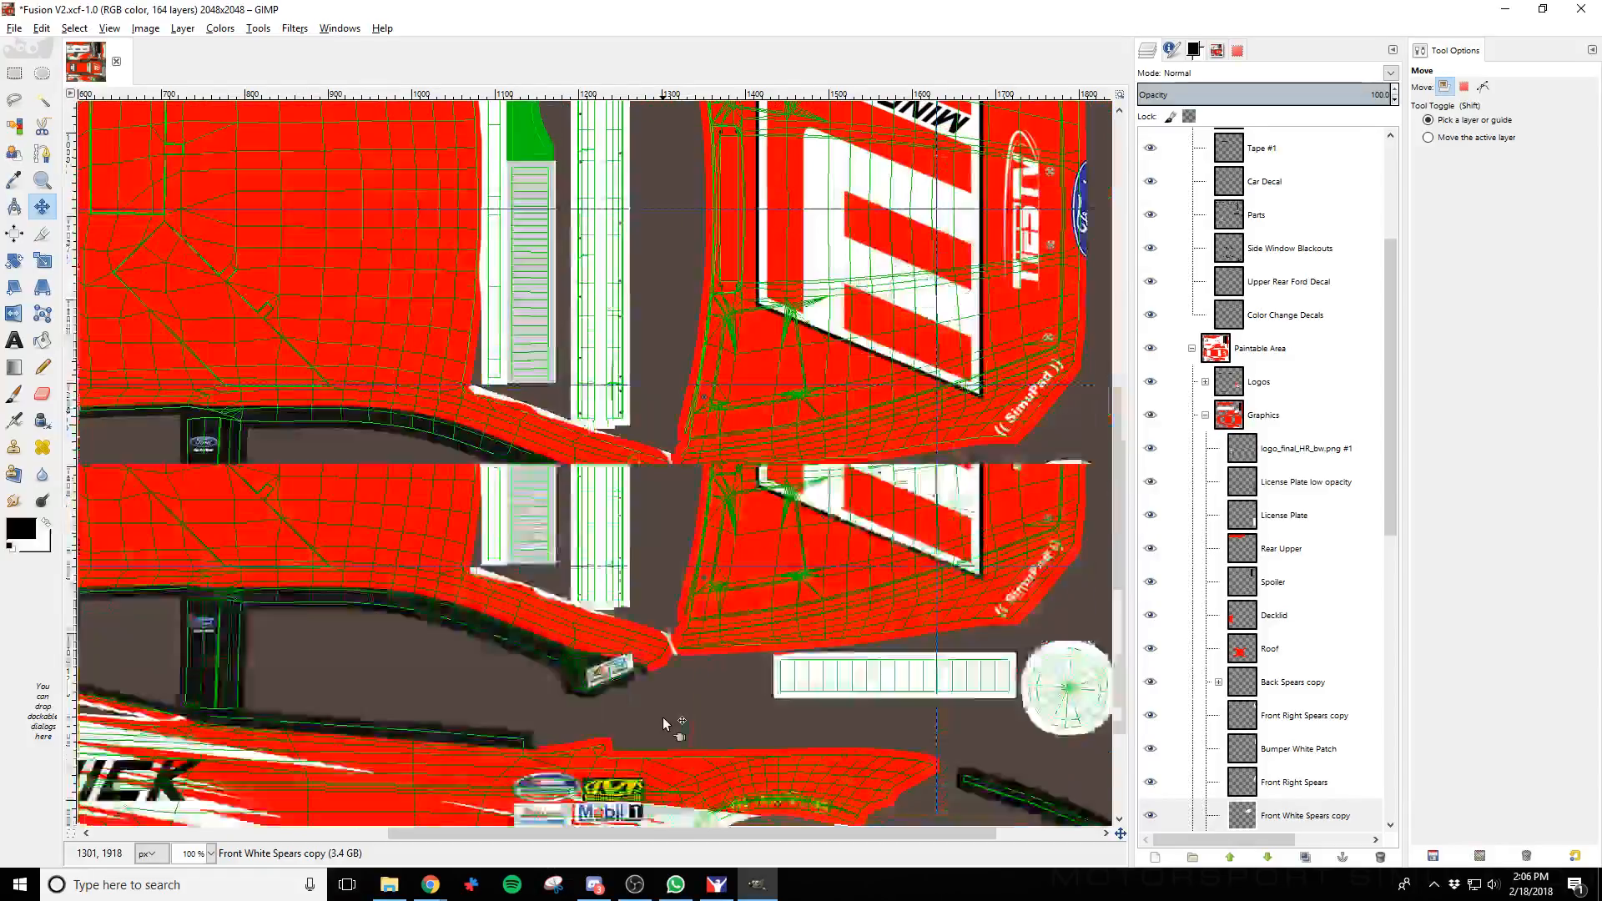
{"action": "scroll", "coordinate": [662, 717], "scroll_direction": "up", "scroll_amount": 8}
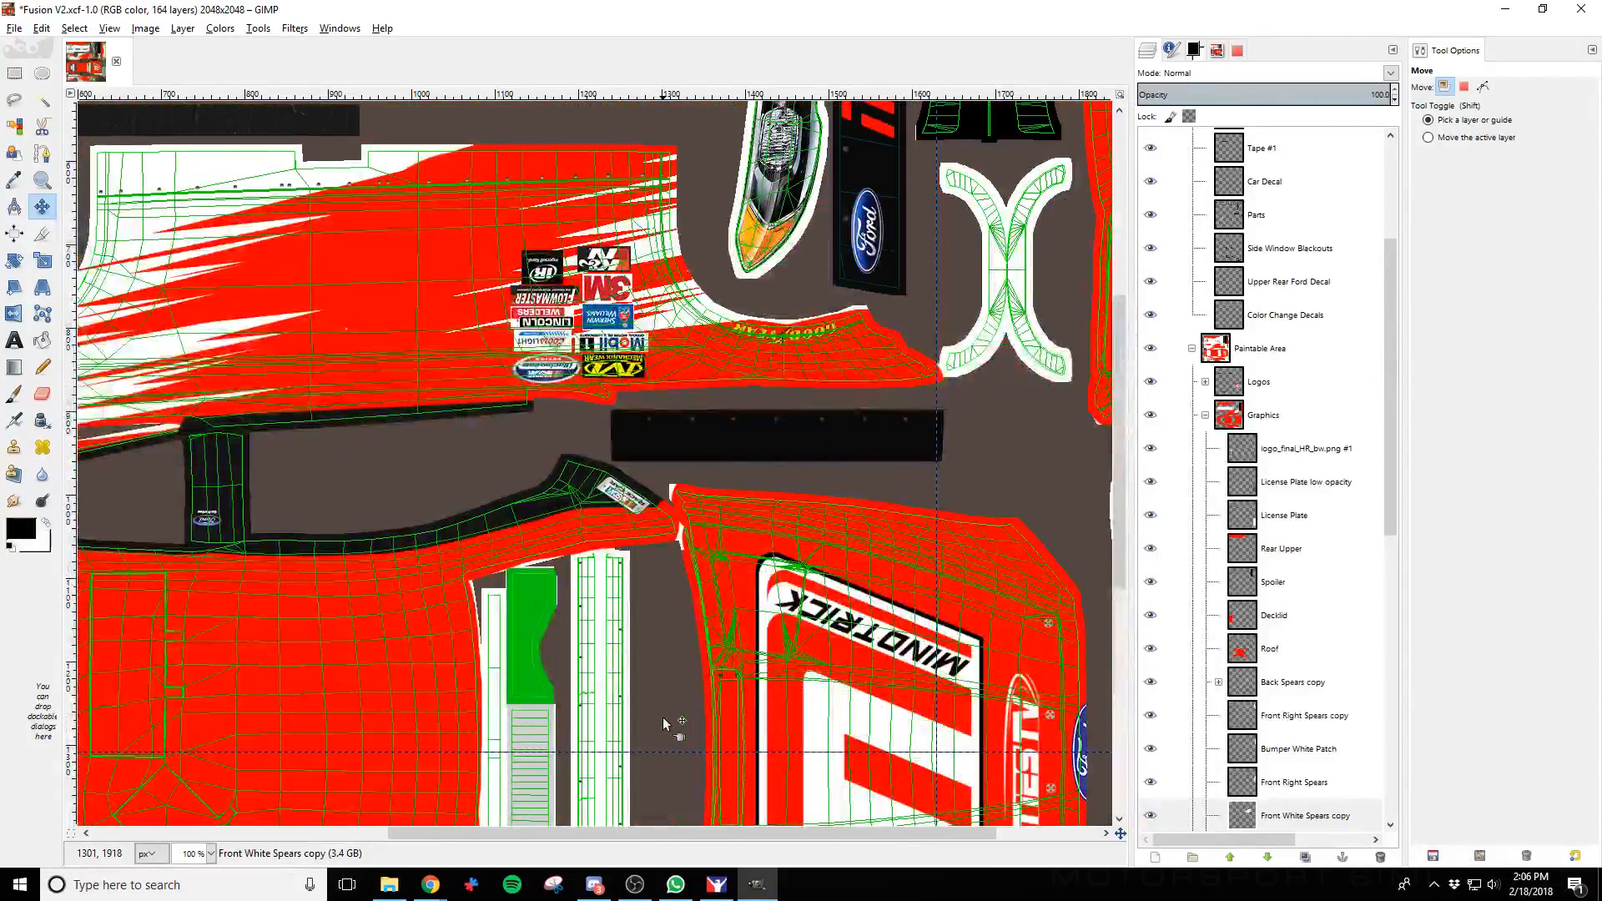
{"action": "scroll", "coordinate": [662, 718], "scroll_direction": "down", "scroll_amount": 8}
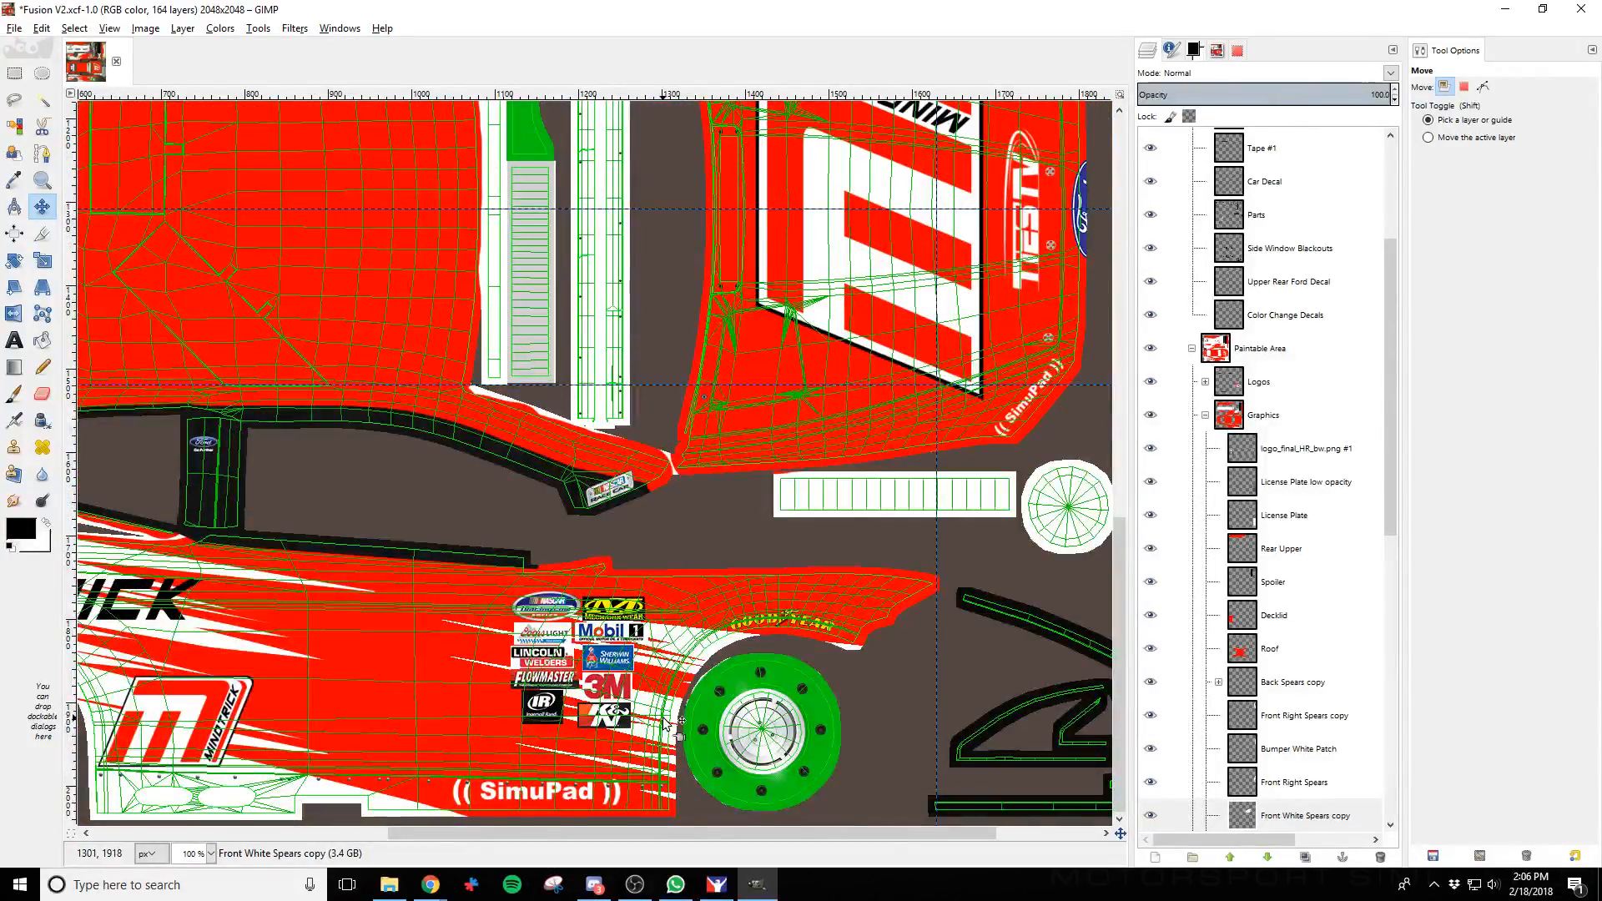
{"action": "scroll", "coordinate": [668, 724], "scroll_direction": "up", "scroll_amount": 8}
{"action": "scroll", "coordinate": [1289, 739], "scroll_direction": "down", "scroll_amount": 3}
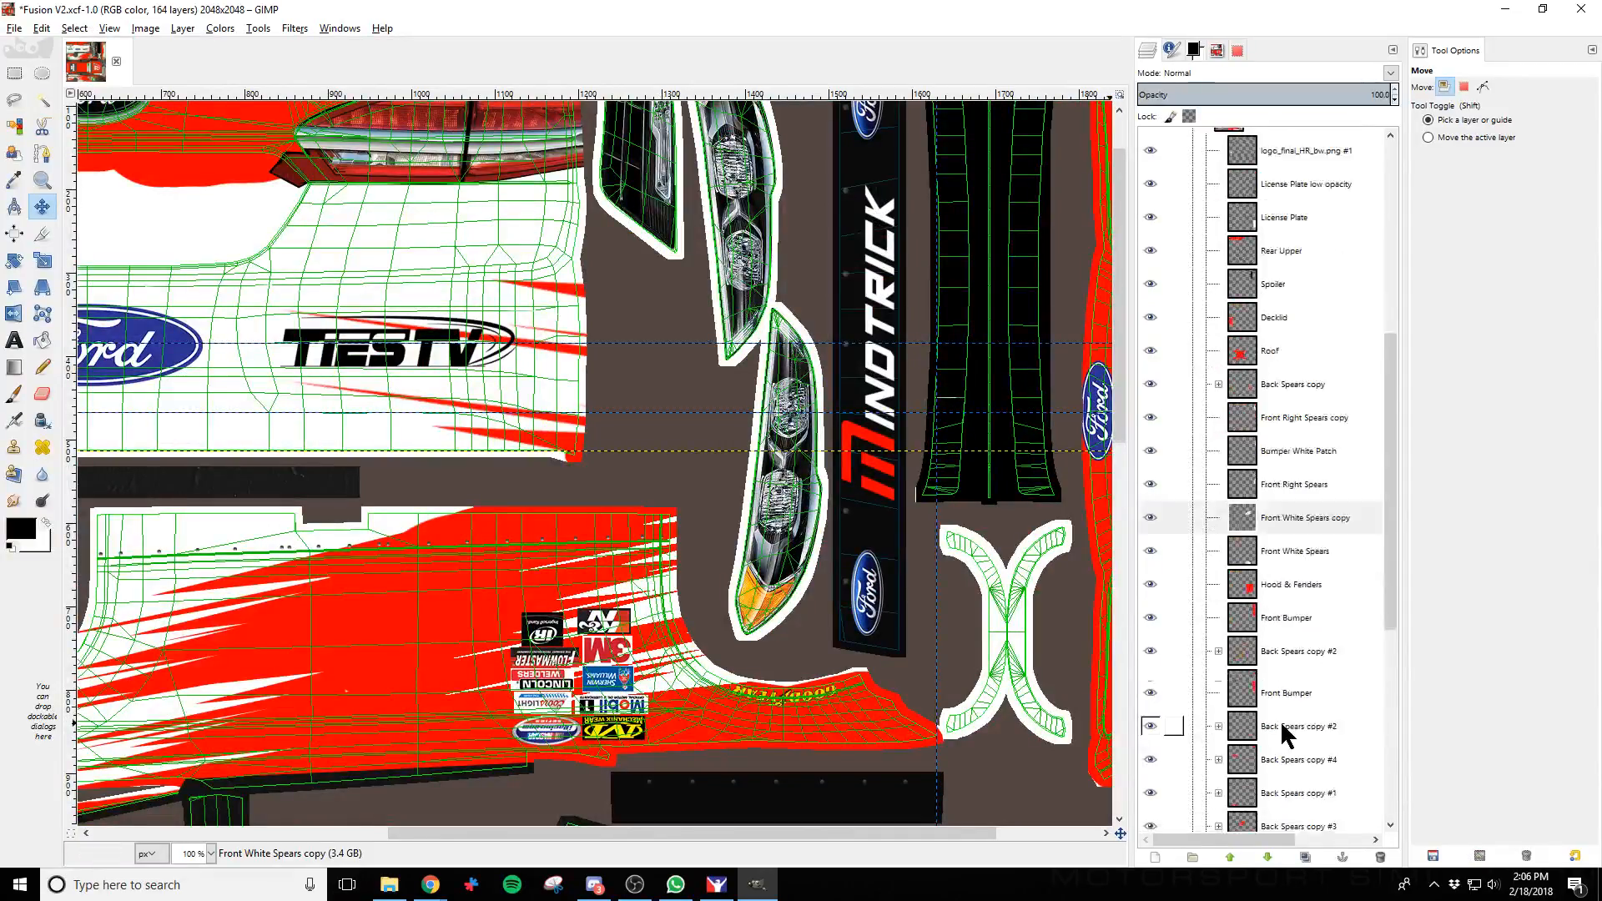
{"action": "scroll", "coordinate": [1282, 728], "scroll_direction": "down", "scroll_amount": 1}
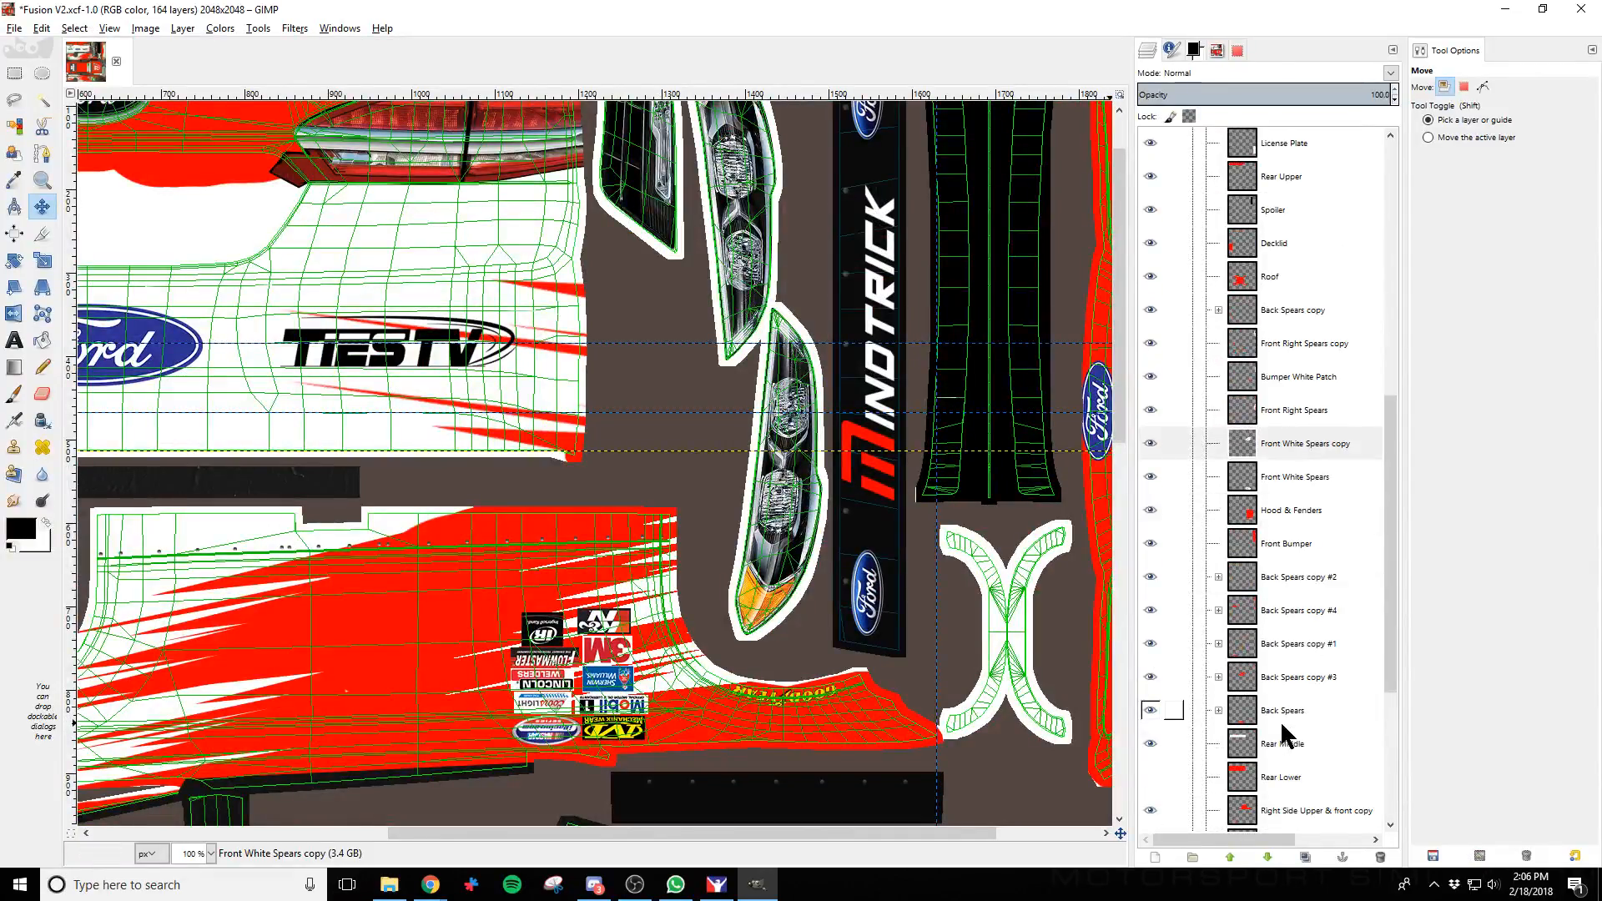
{"action": "left_click", "coordinate": [1292, 417]}
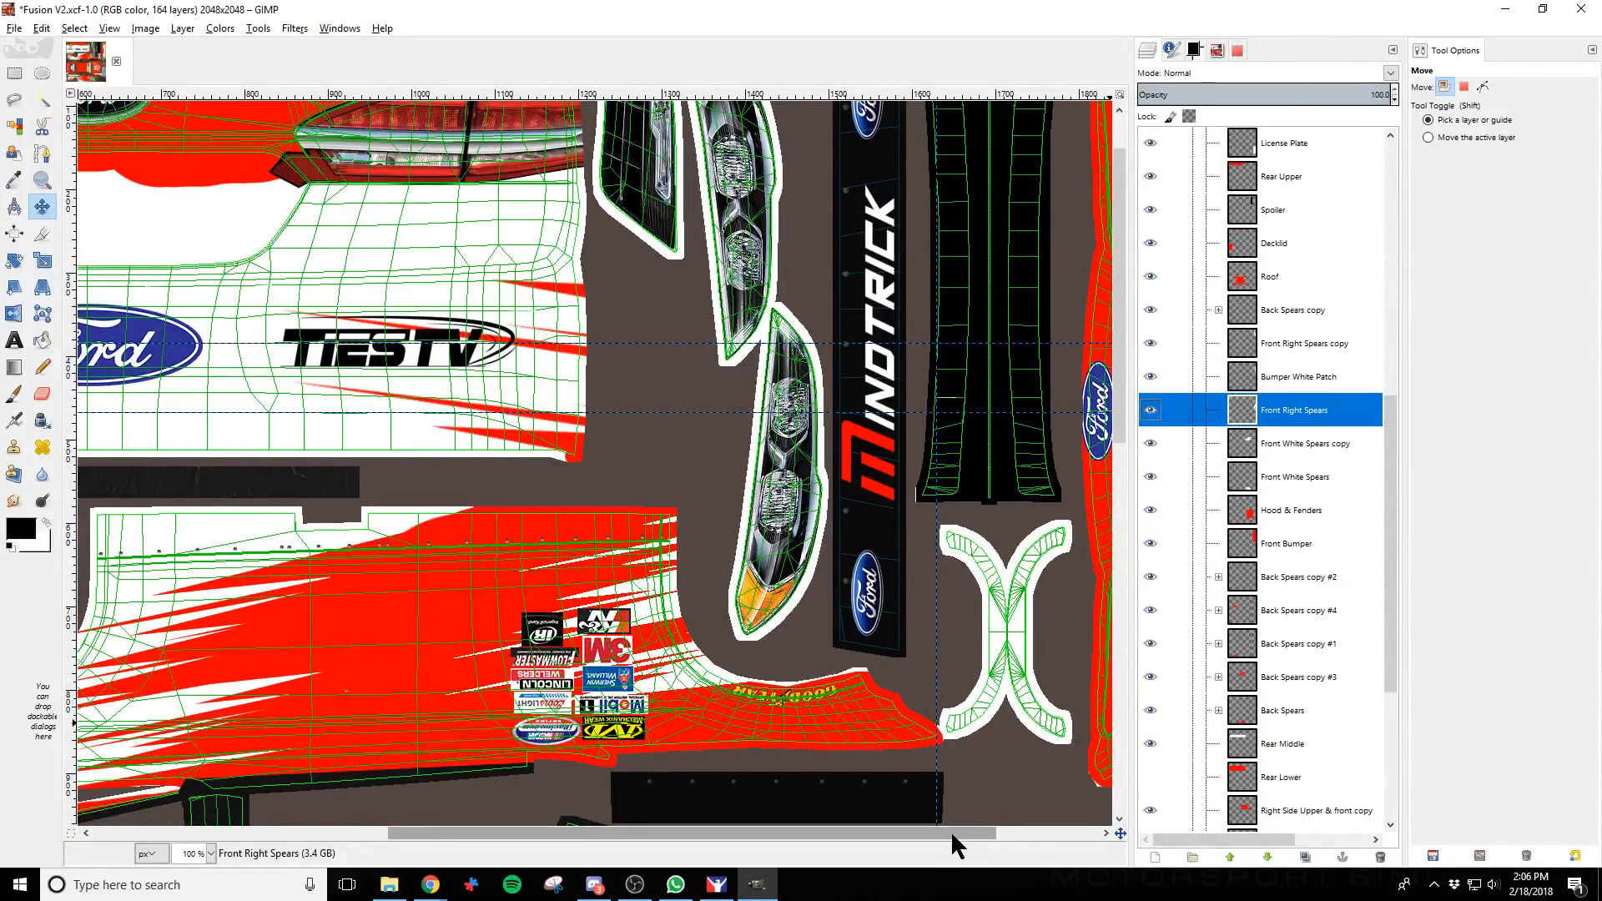
{"action": "left_click_drag", "start_coordinate": [949, 829], "coordinate": [1052, 830]}
Briefly hide and re-show Front Right Spears, Bumper White Patch and the upper-right layer
{"action": "left_click", "coordinate": [1151, 410]}
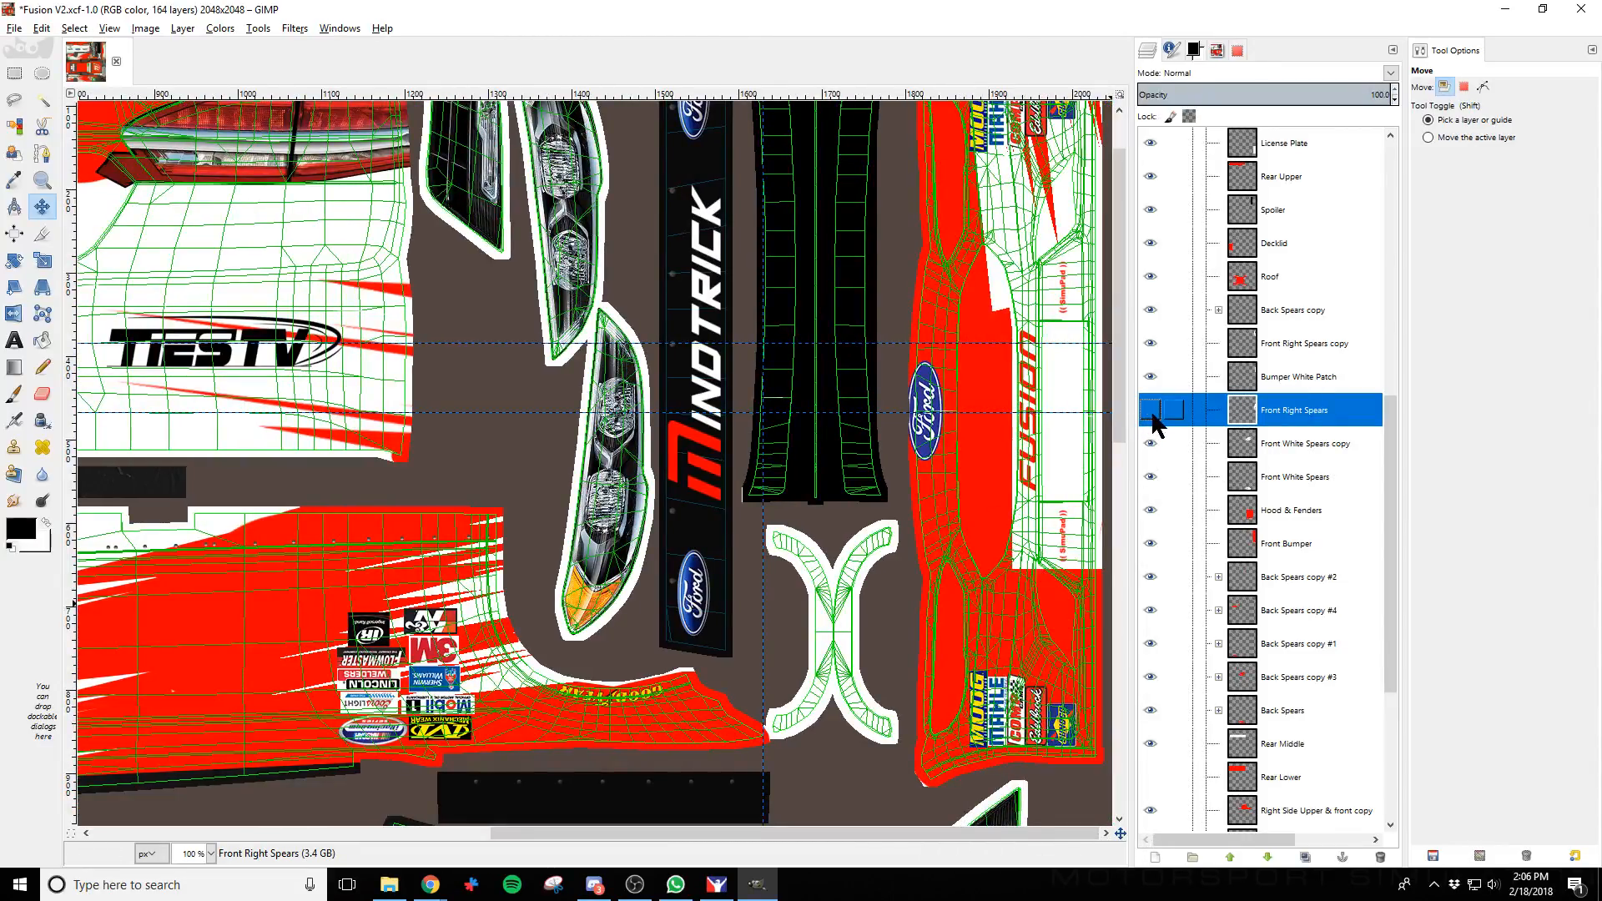
{"action": "left_click", "coordinate": [1150, 410]}
{"action": "left_click", "coordinate": [1150, 376]}
{"action": "left_click", "coordinate": [1151, 376]}
{"action": "left_click", "coordinate": [1151, 343]}
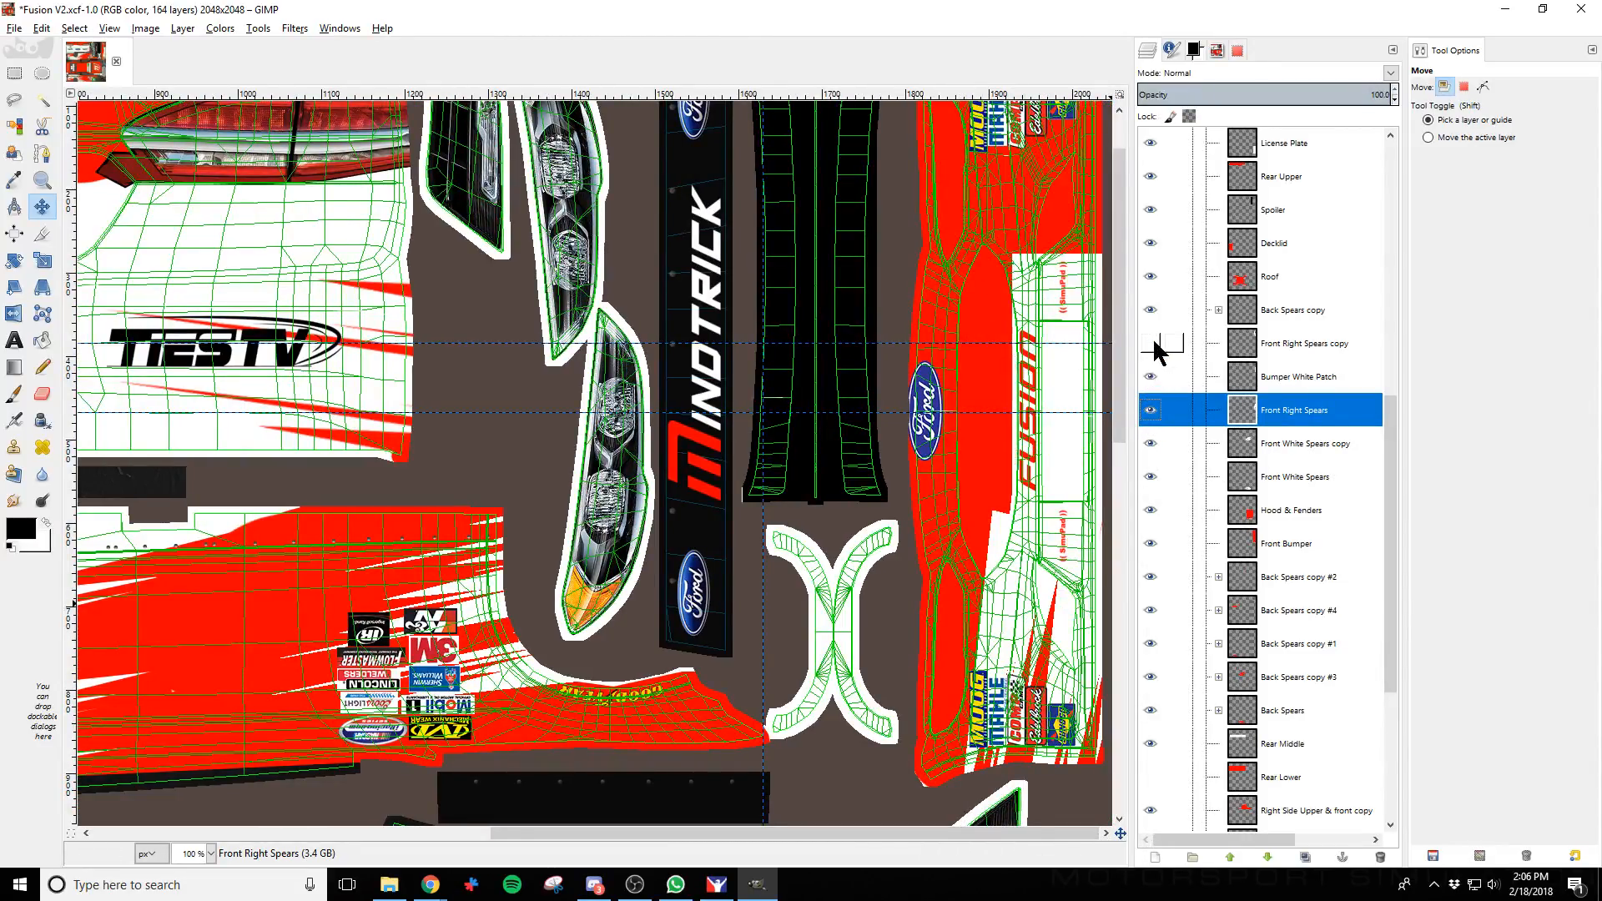
{"action": "left_click", "coordinate": [1150, 343]}
Check Bumper White Patch and Front Right Spears copy, select Back Spears copy, and zoom to 33.3%
{"action": "scroll", "coordinate": [1330, 491], "scroll_direction": "down", "scroll_amount": 3}
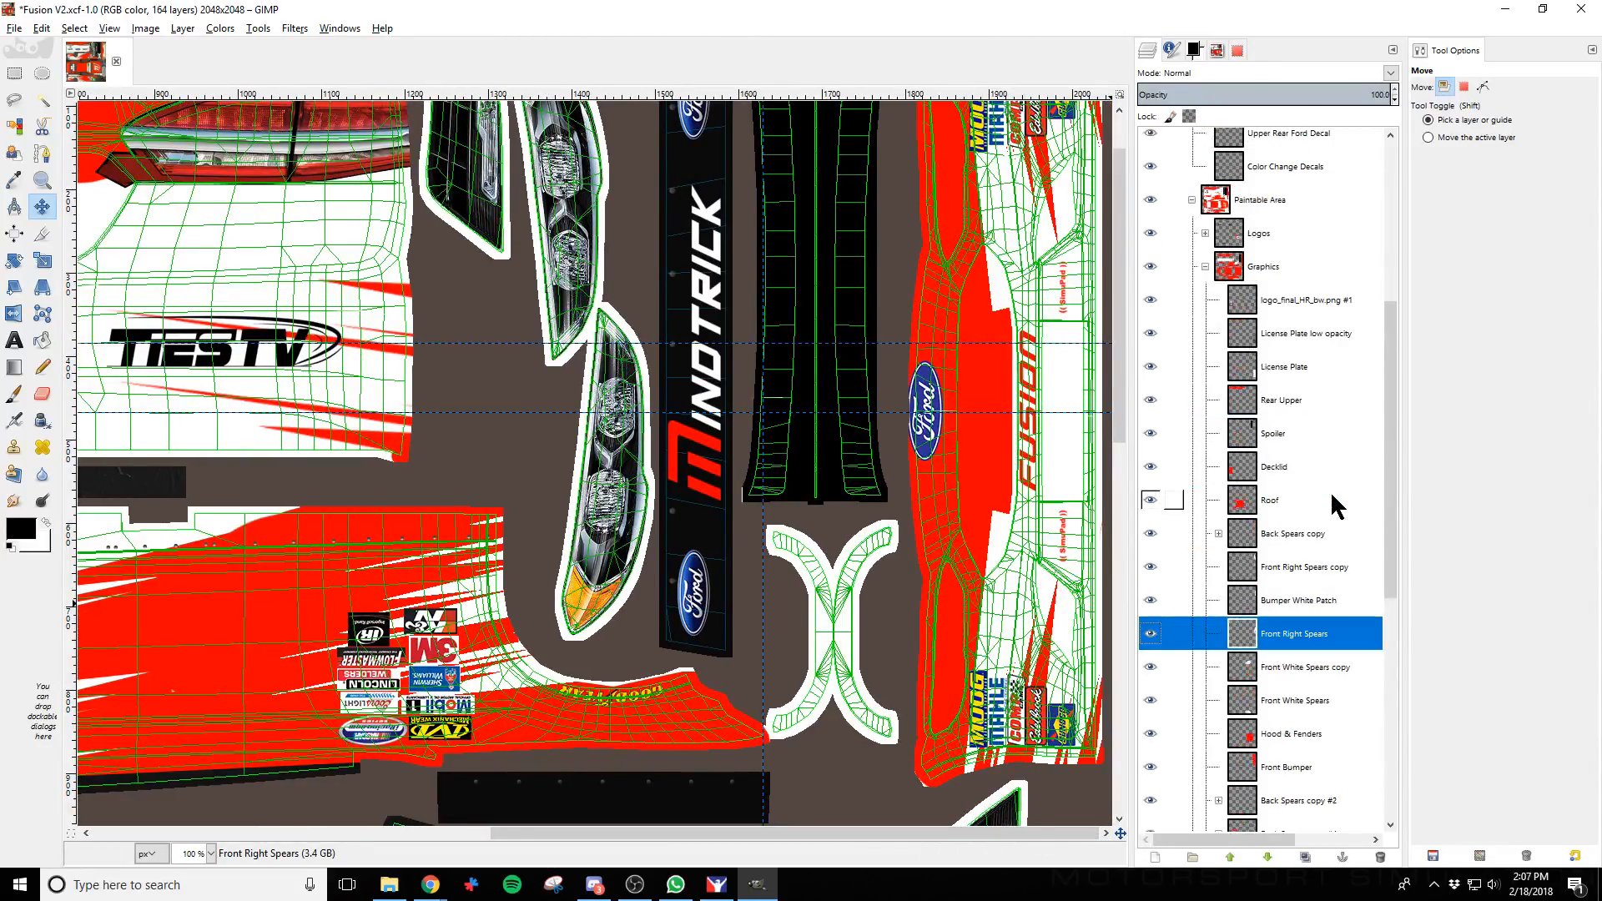
{"action": "left_click", "coordinate": [1150, 601]}
{"action": "left_click", "coordinate": [1150, 601]}
{"action": "left_click", "coordinate": [1150, 566]}
{"action": "left_click", "coordinate": [1151, 567]}
{"action": "left_click", "coordinate": [1289, 539]}
{"action": "scroll", "coordinate": [615, 645], "scroll_direction": "down", "scroll_amount": 3}
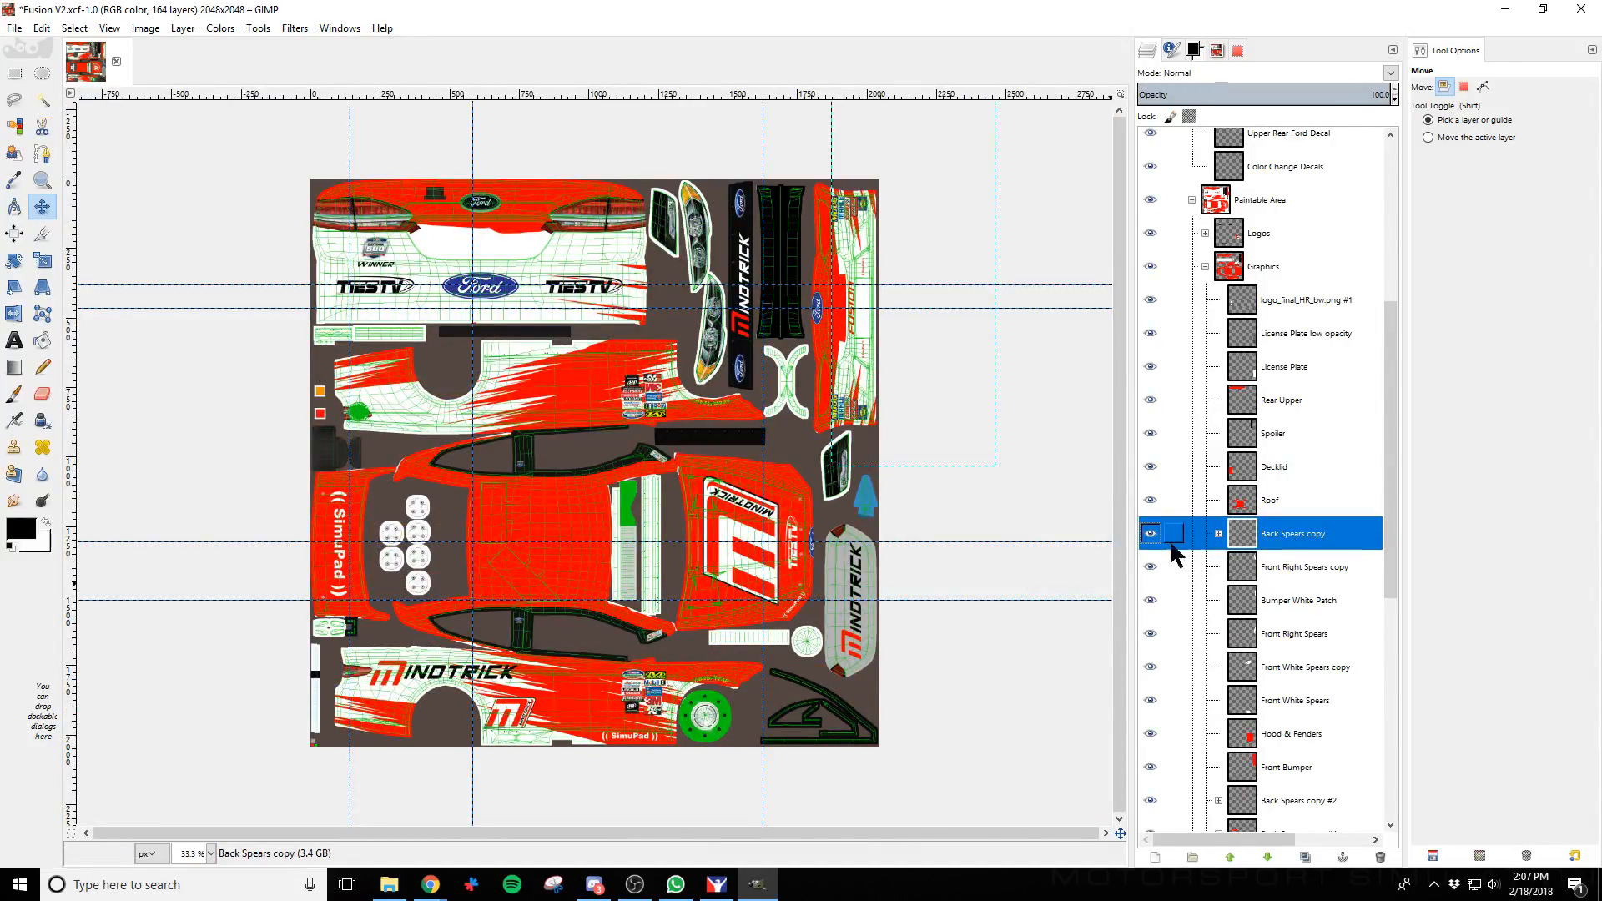
Flick Back Spears copy off and on, and toggle the Rear Middle layer's visibility
{"action": "left_click", "coordinate": [1150, 535]}
{"action": "left_click", "coordinate": [1152, 535]}
{"action": "scroll", "coordinate": [1296, 703], "scroll_direction": "down", "scroll_amount": 5}
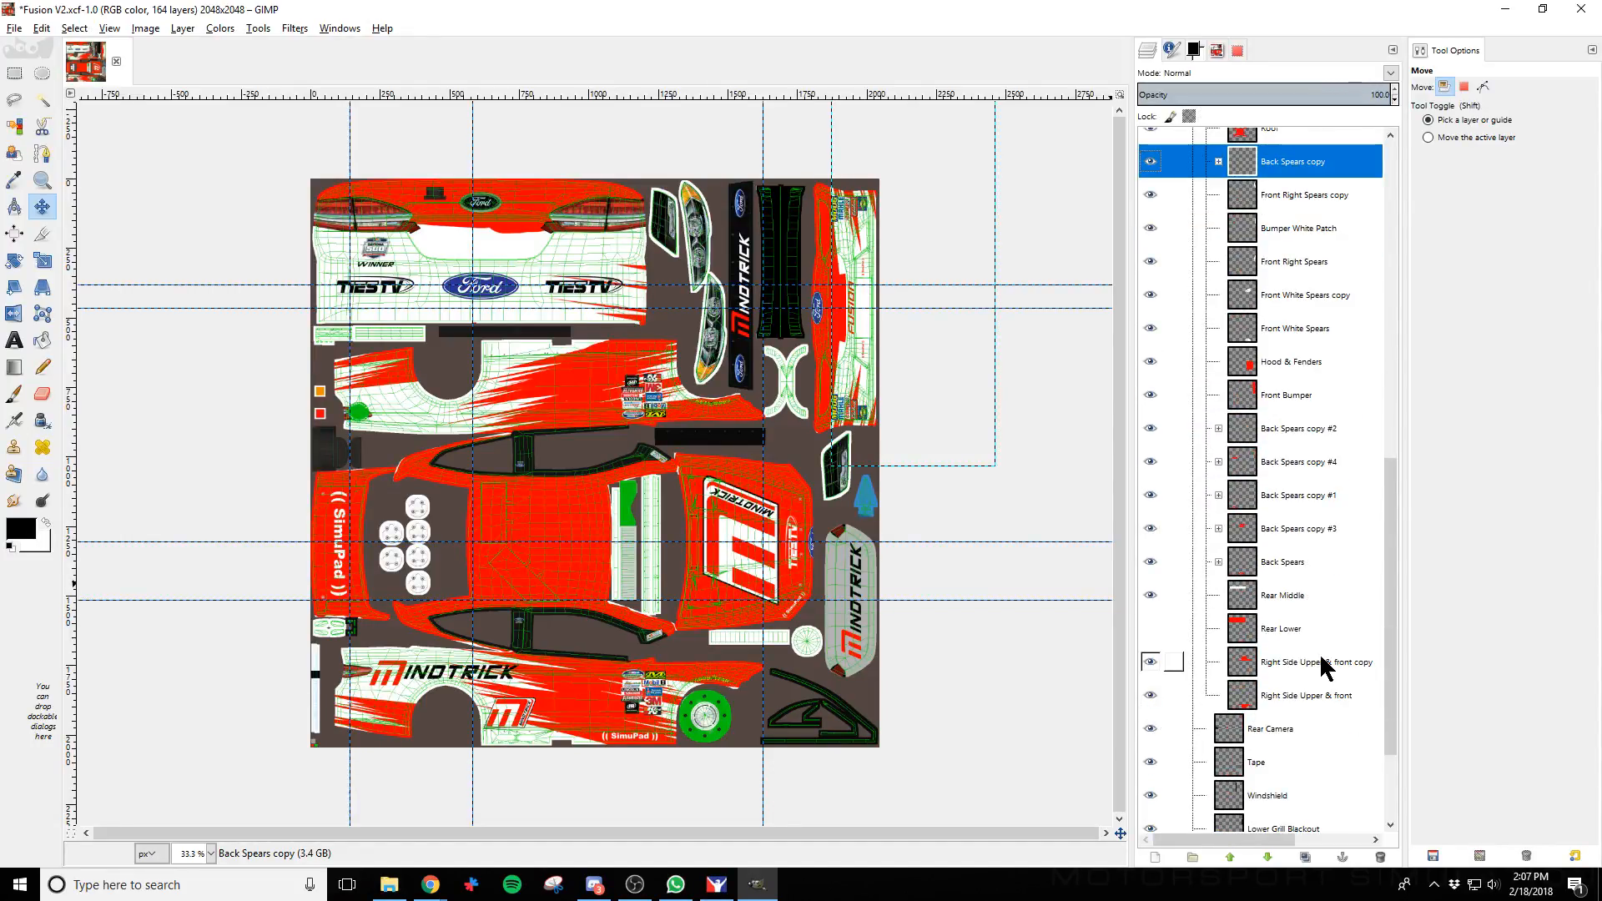
{"action": "left_click", "coordinate": [1150, 594]}
{"action": "scroll", "coordinate": [1170, 744], "scroll_direction": "down", "scroll_amount": 2}
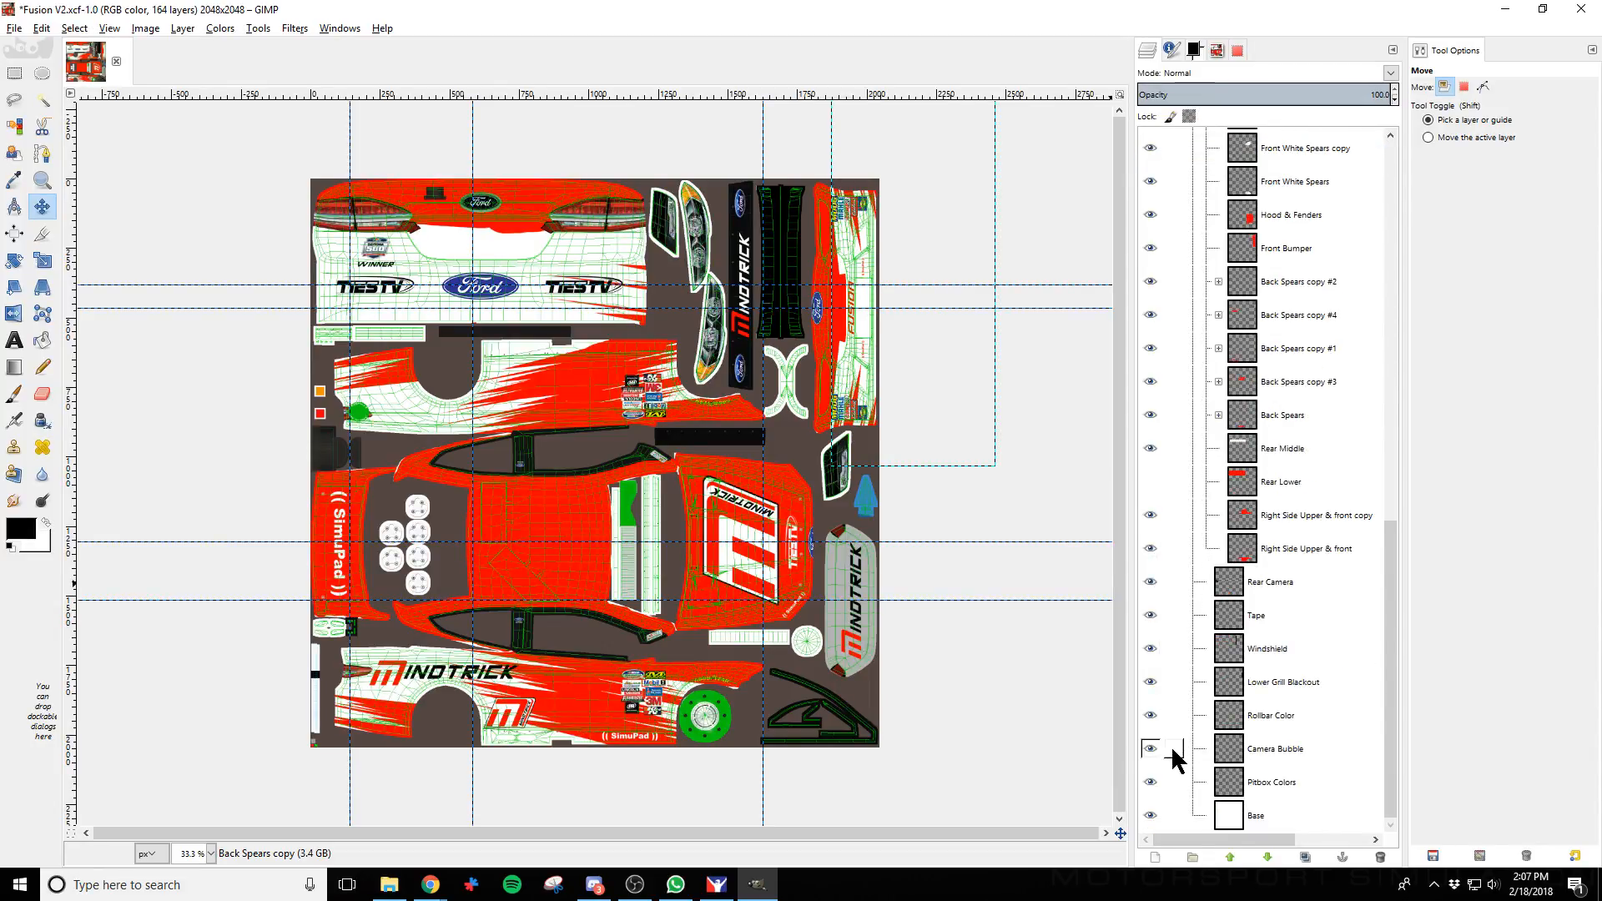
Select the Right Side Upper & front layer, then hide Back Spears copy
{"action": "left_click", "coordinate": [1317, 549]}
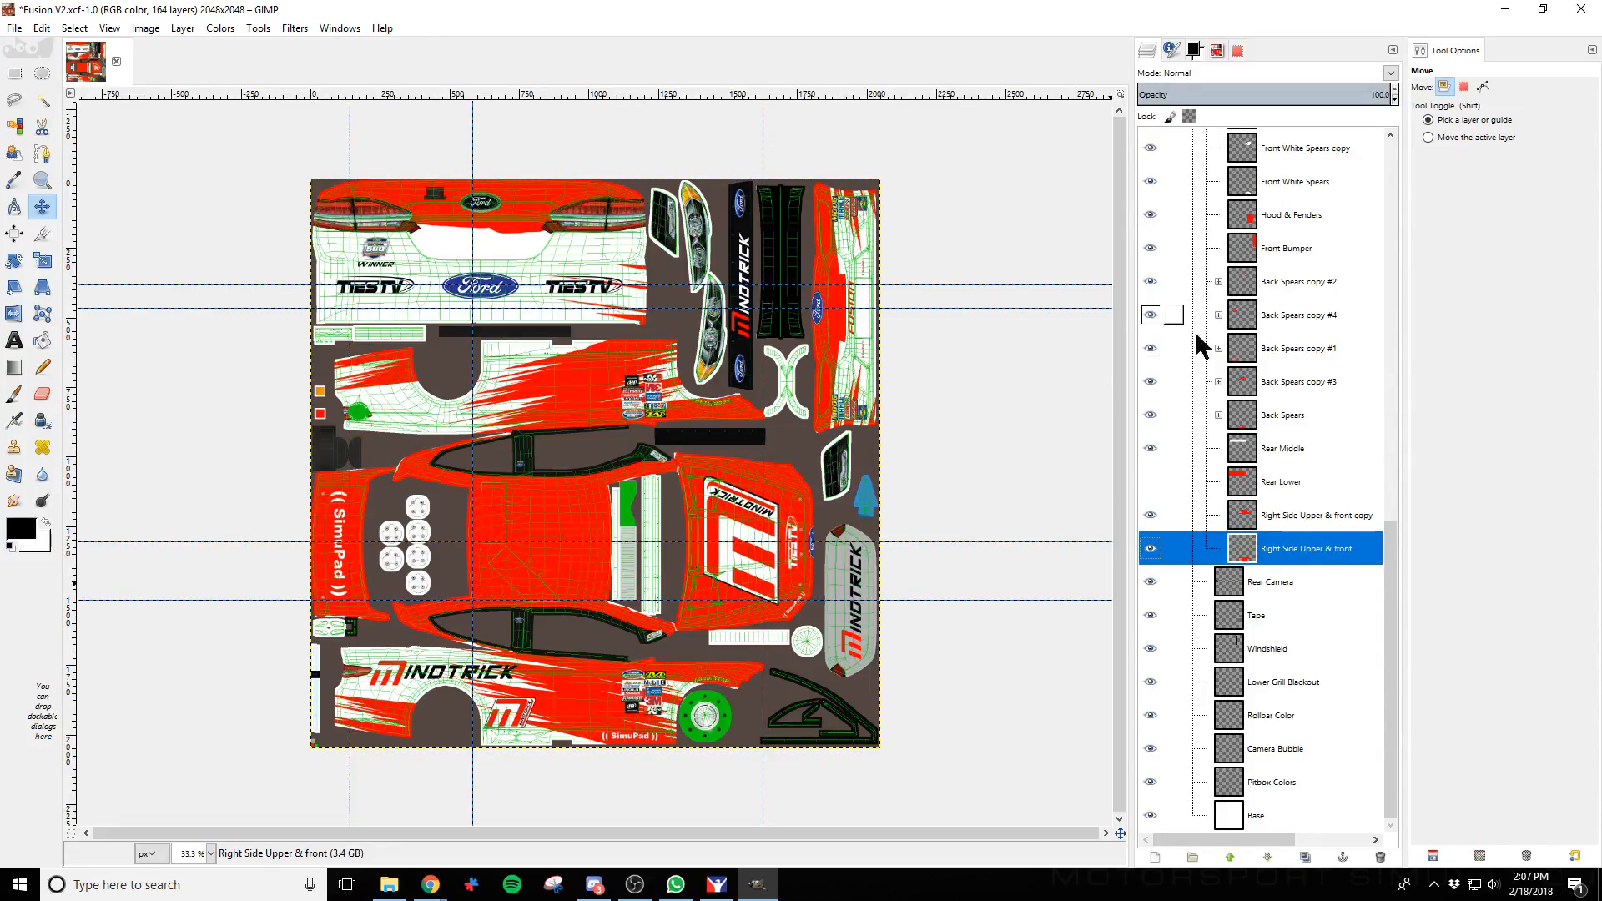
{"action": "scroll", "coordinate": [1317, 368], "scroll_direction": "up", "scroll_amount": 1}
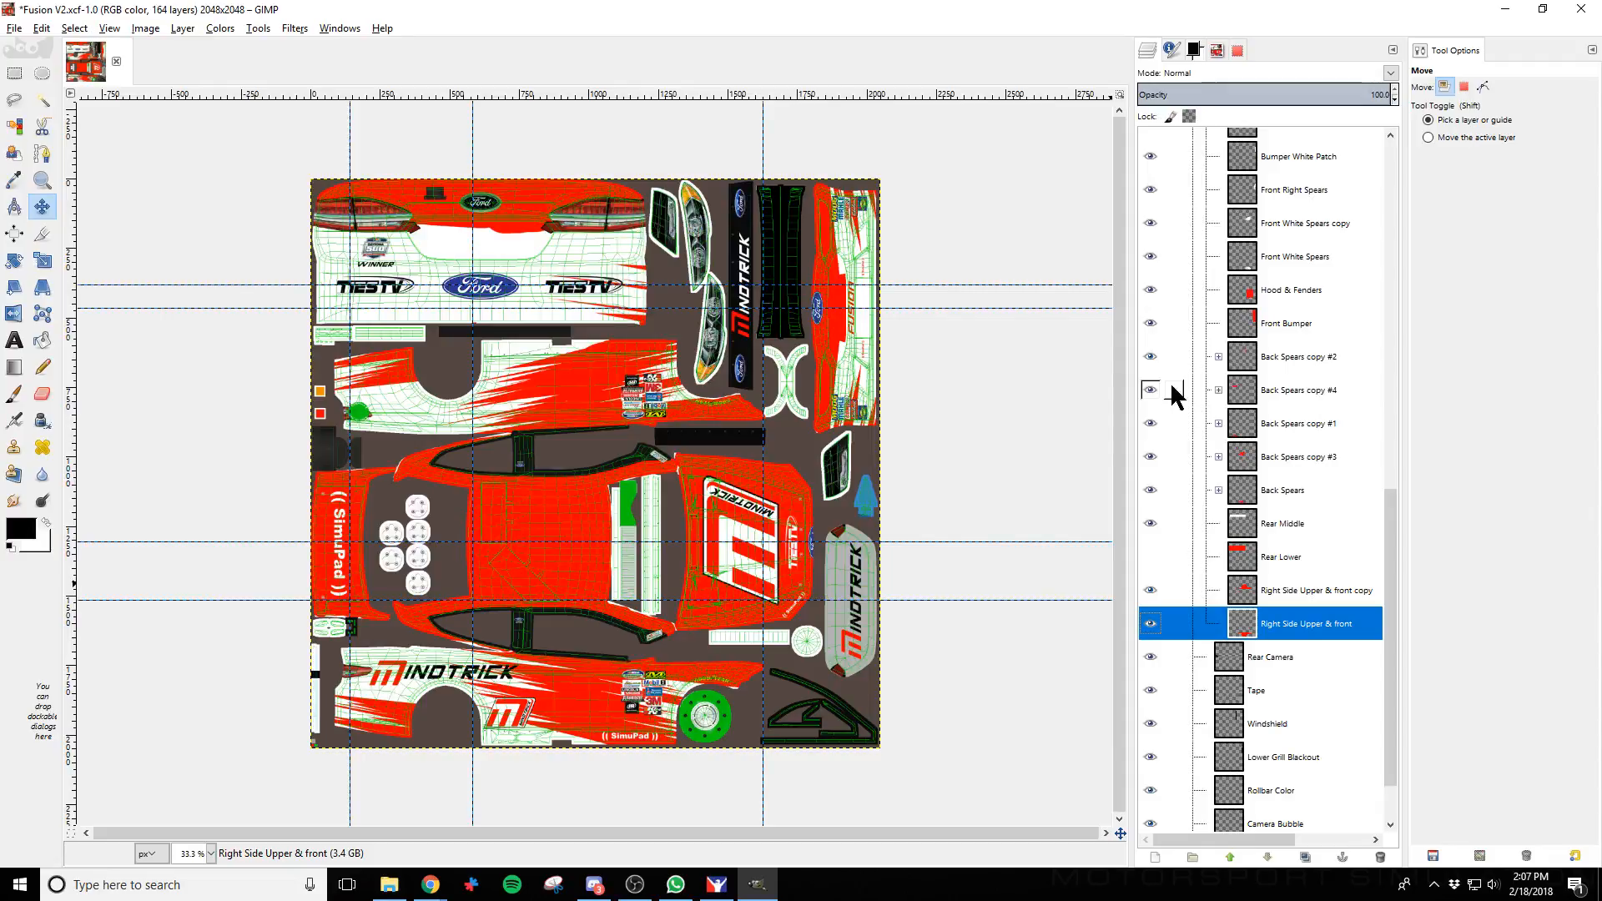
{"action": "scroll", "coordinate": [1279, 408], "scroll_direction": "up", "scroll_amount": 5}
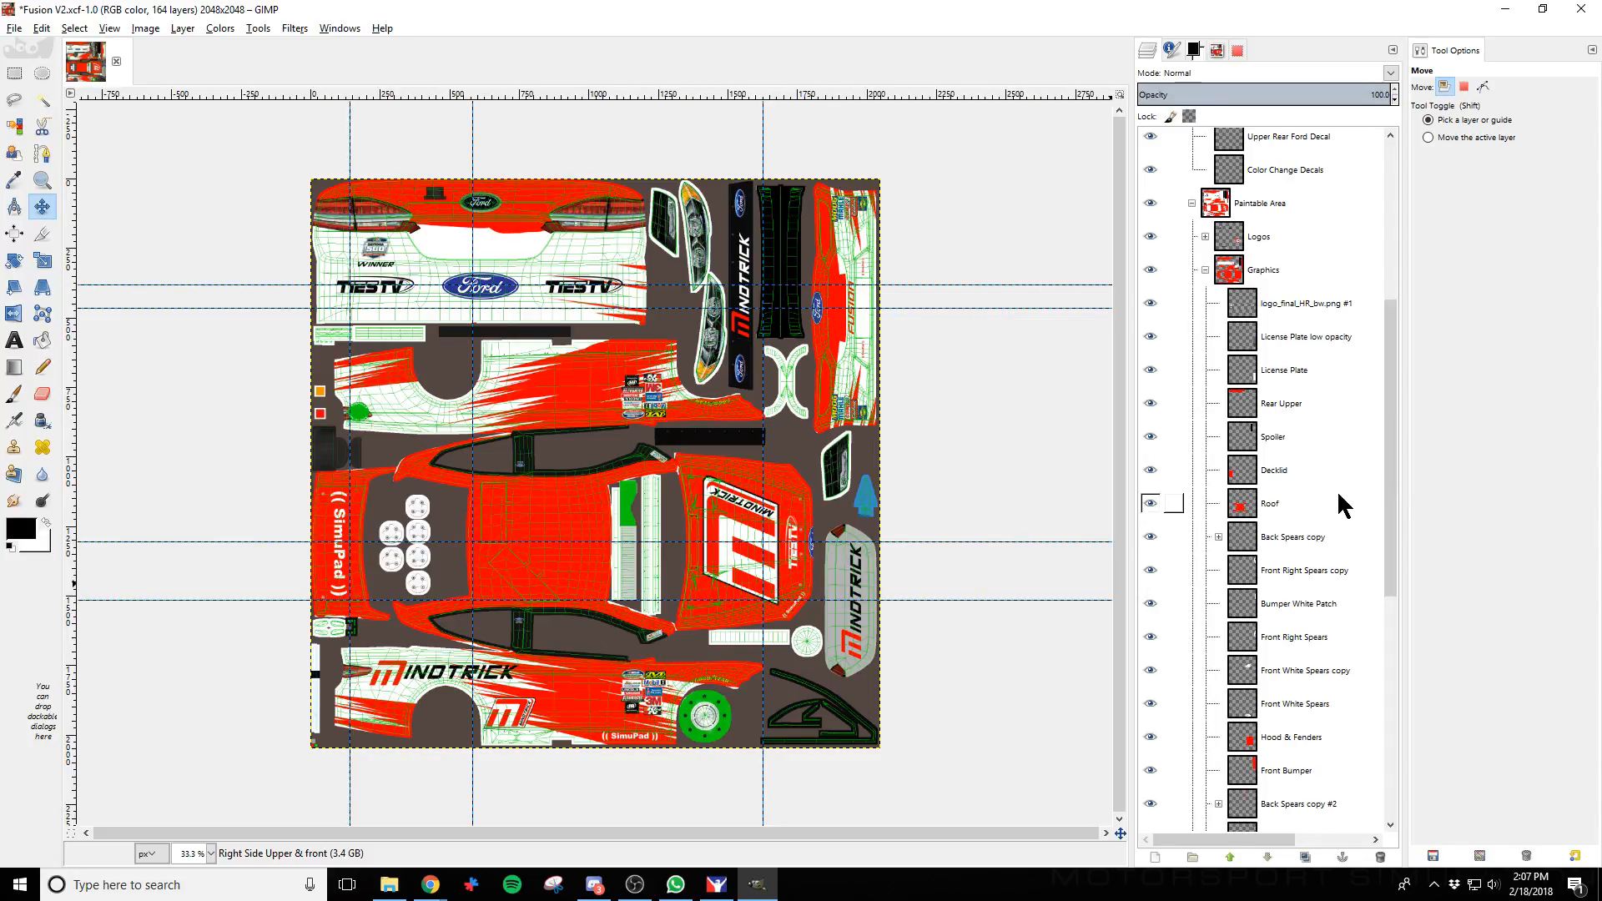
{"action": "left_click", "coordinate": [1150, 539]}
Drag logo_final_HR_bw.png #1 out of Graphics to sit above the Paintable Area group
{"action": "left_click", "coordinate": [1150, 270]}
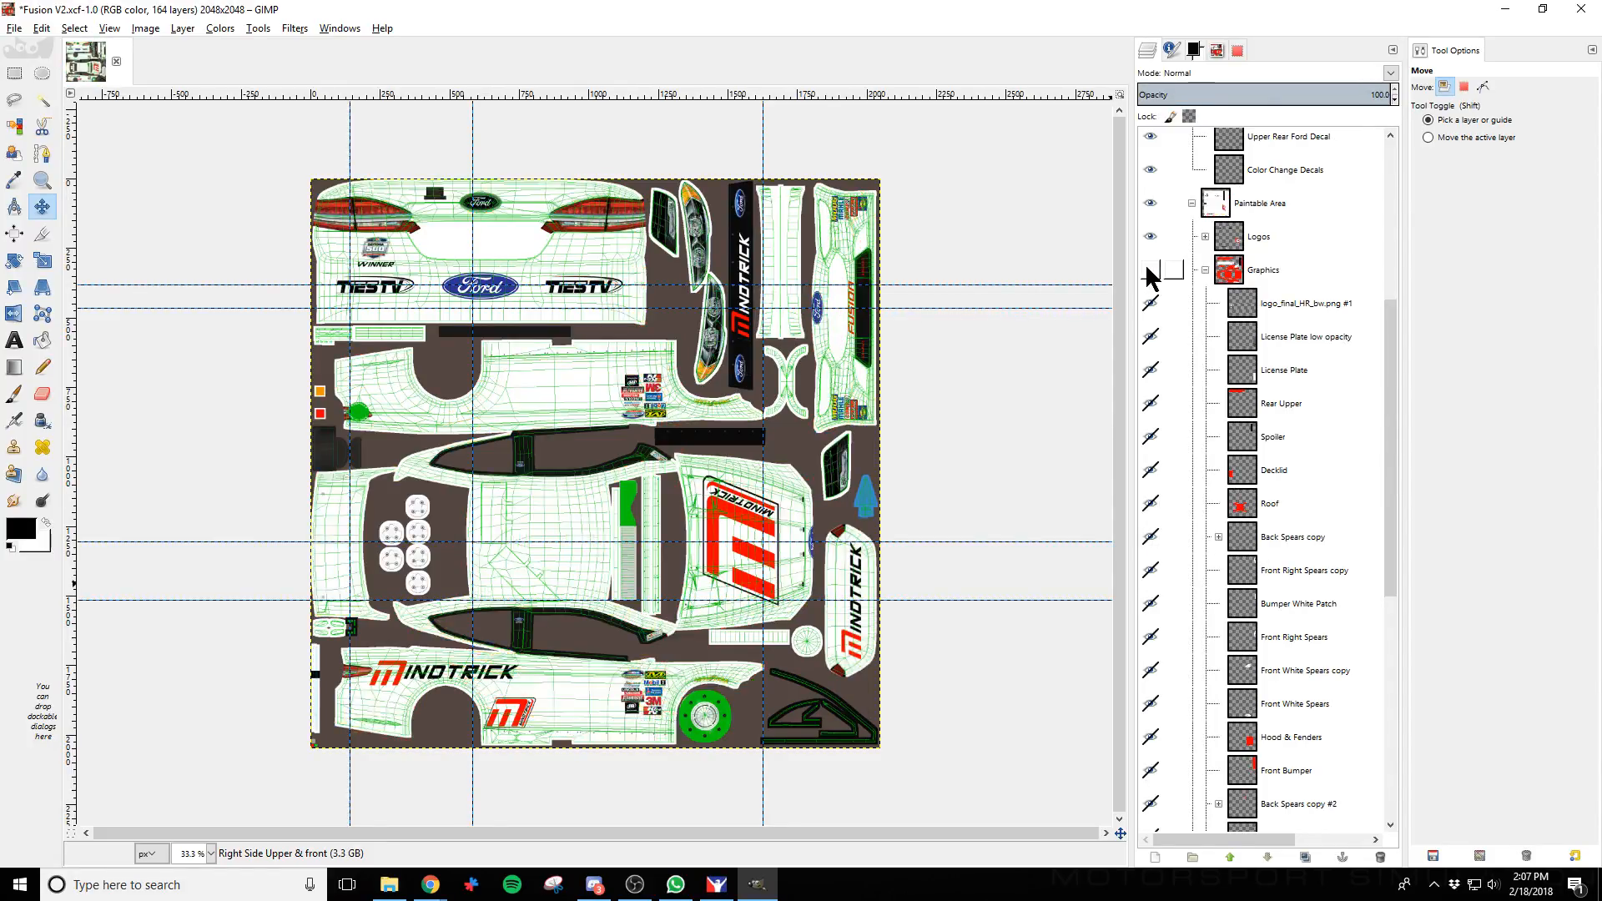
{"action": "left_click", "coordinate": [1150, 270]}
{"action": "left_click", "coordinate": [1151, 270]}
{"action": "left_click", "coordinate": [1151, 270]}
{"action": "left_click", "coordinate": [1287, 306]}
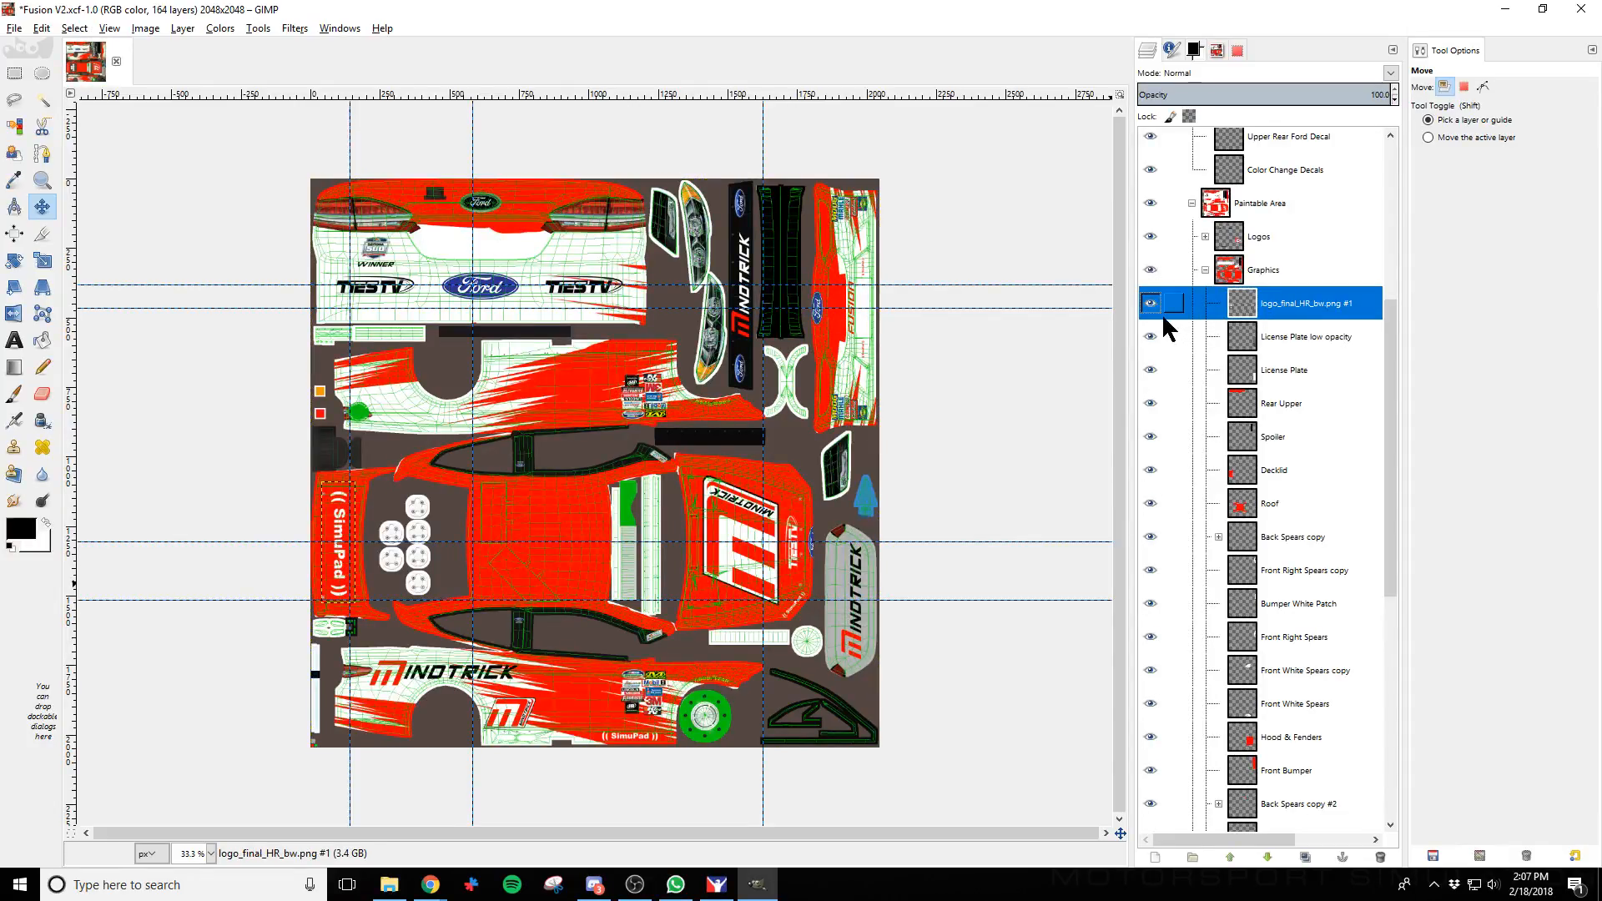
{"action": "left_click_drag", "start_coordinate": [1285, 307], "coordinate": [1218, 197]}
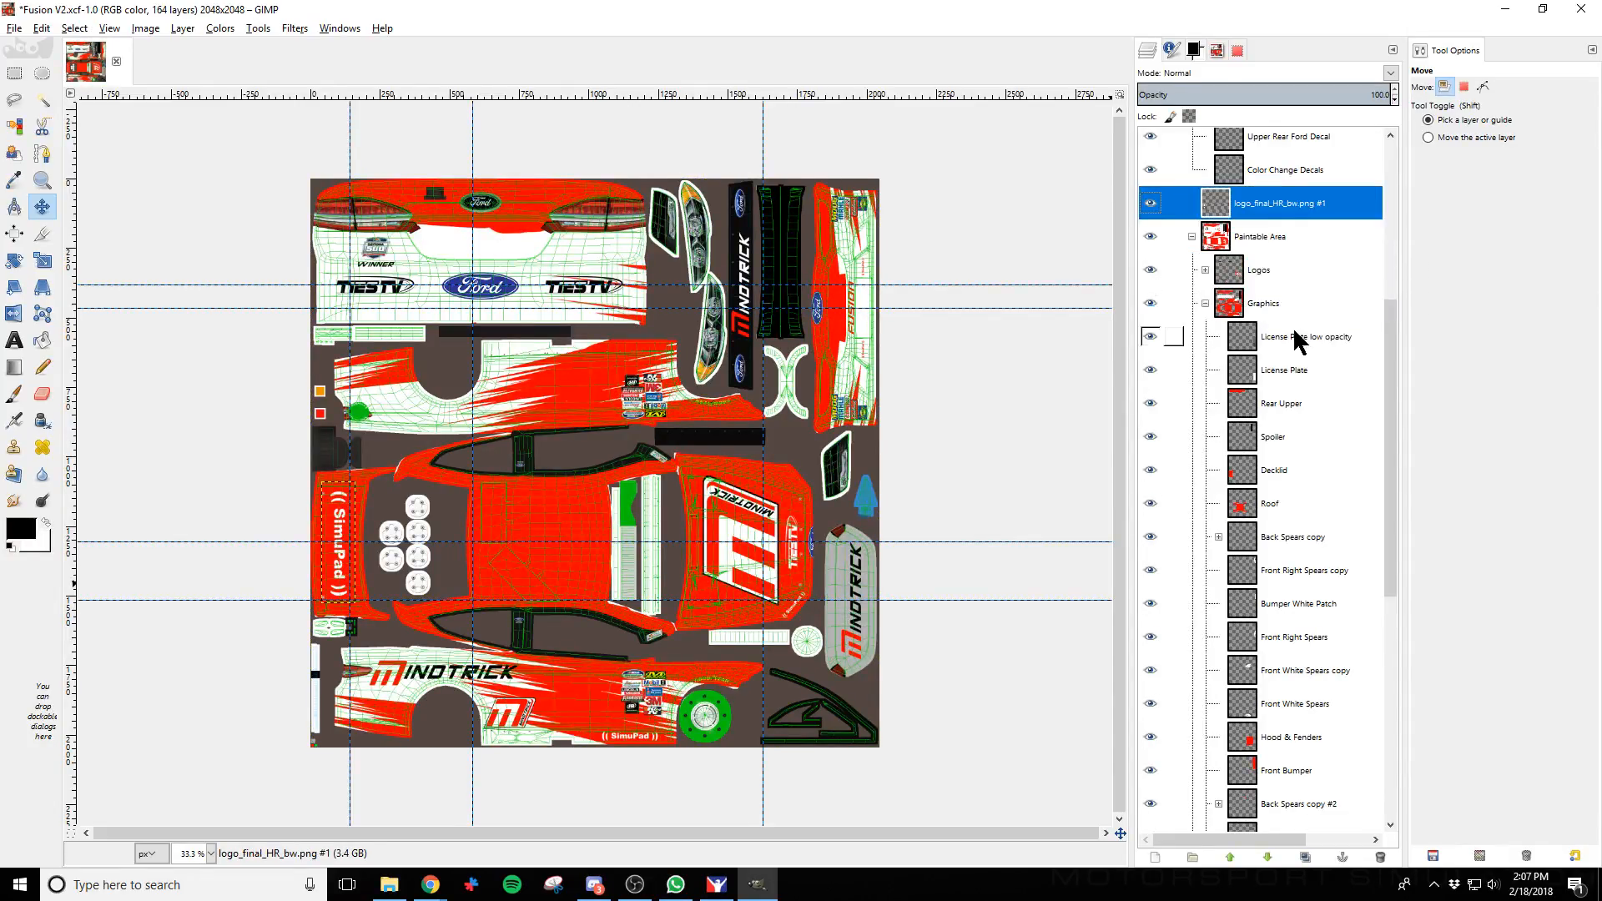
Check the License Plate low opacity, Rear Upper, Spoiler, Decklid and Roof layers, and re-show Back Spears copy
{"action": "left_click", "coordinate": [1296, 340]}
{"action": "left_click", "coordinate": [1151, 337]}
{"action": "left_click", "coordinate": [1150, 337]}
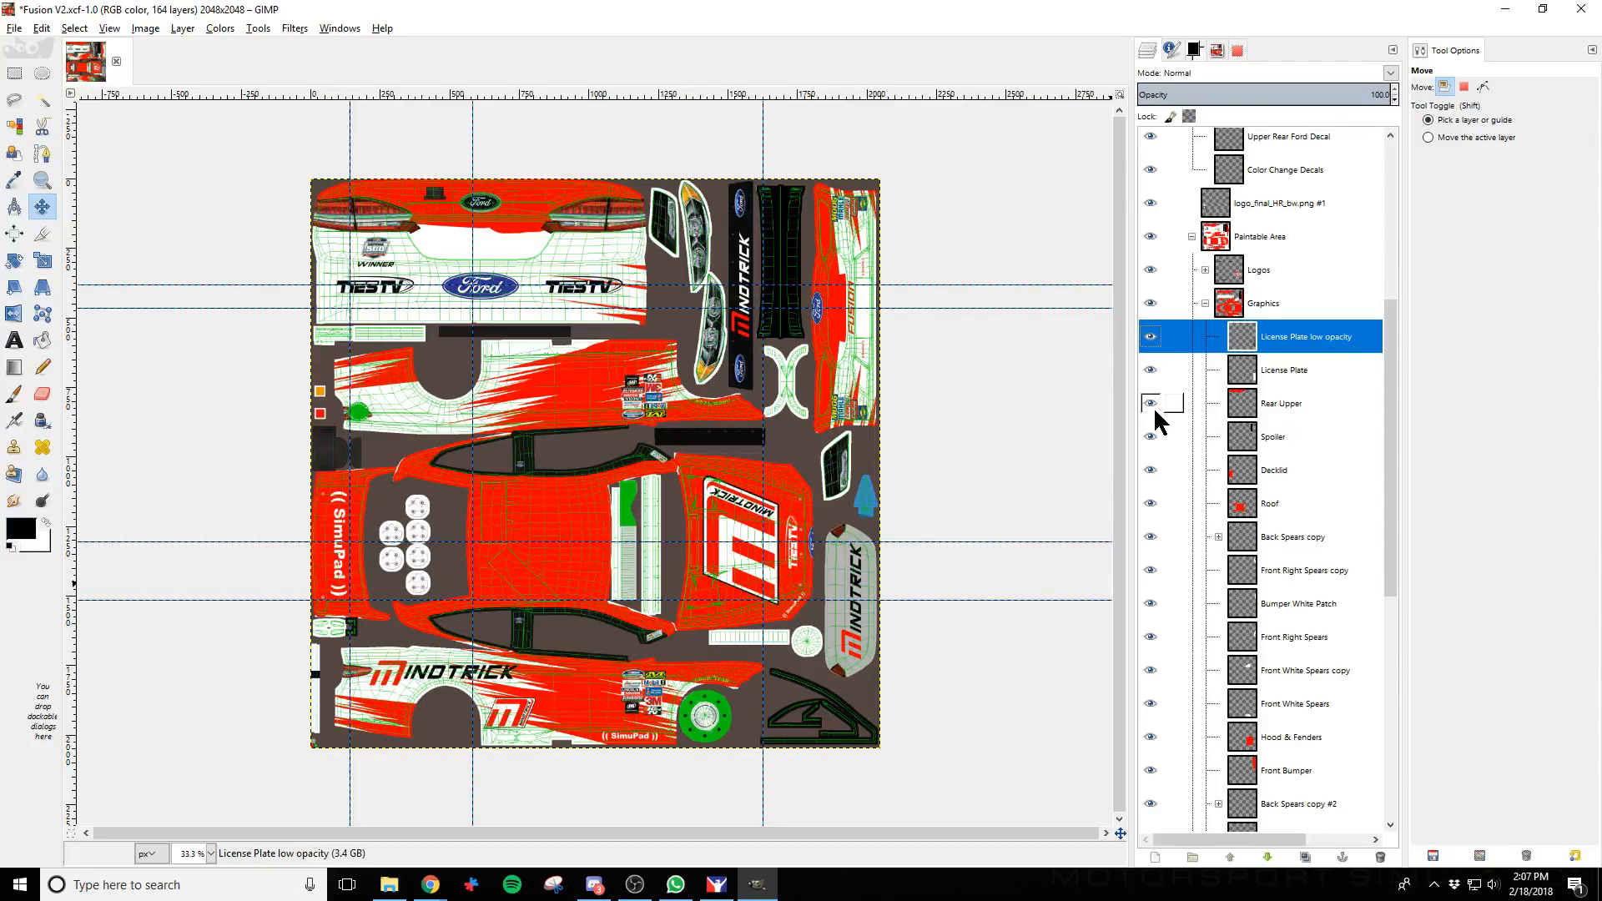
{"action": "left_click", "coordinate": [1154, 409]}
{"action": "left_click", "coordinate": [1154, 409]}
{"action": "left_click", "coordinate": [1149, 438]}
{"action": "left_click", "coordinate": [1149, 439]}
{"action": "left_click", "coordinate": [1151, 470]}
{"action": "left_click", "coordinate": [1151, 470]}
{"action": "left_click", "coordinate": [1151, 503]}
{"action": "left_click", "coordinate": [1150, 503]}
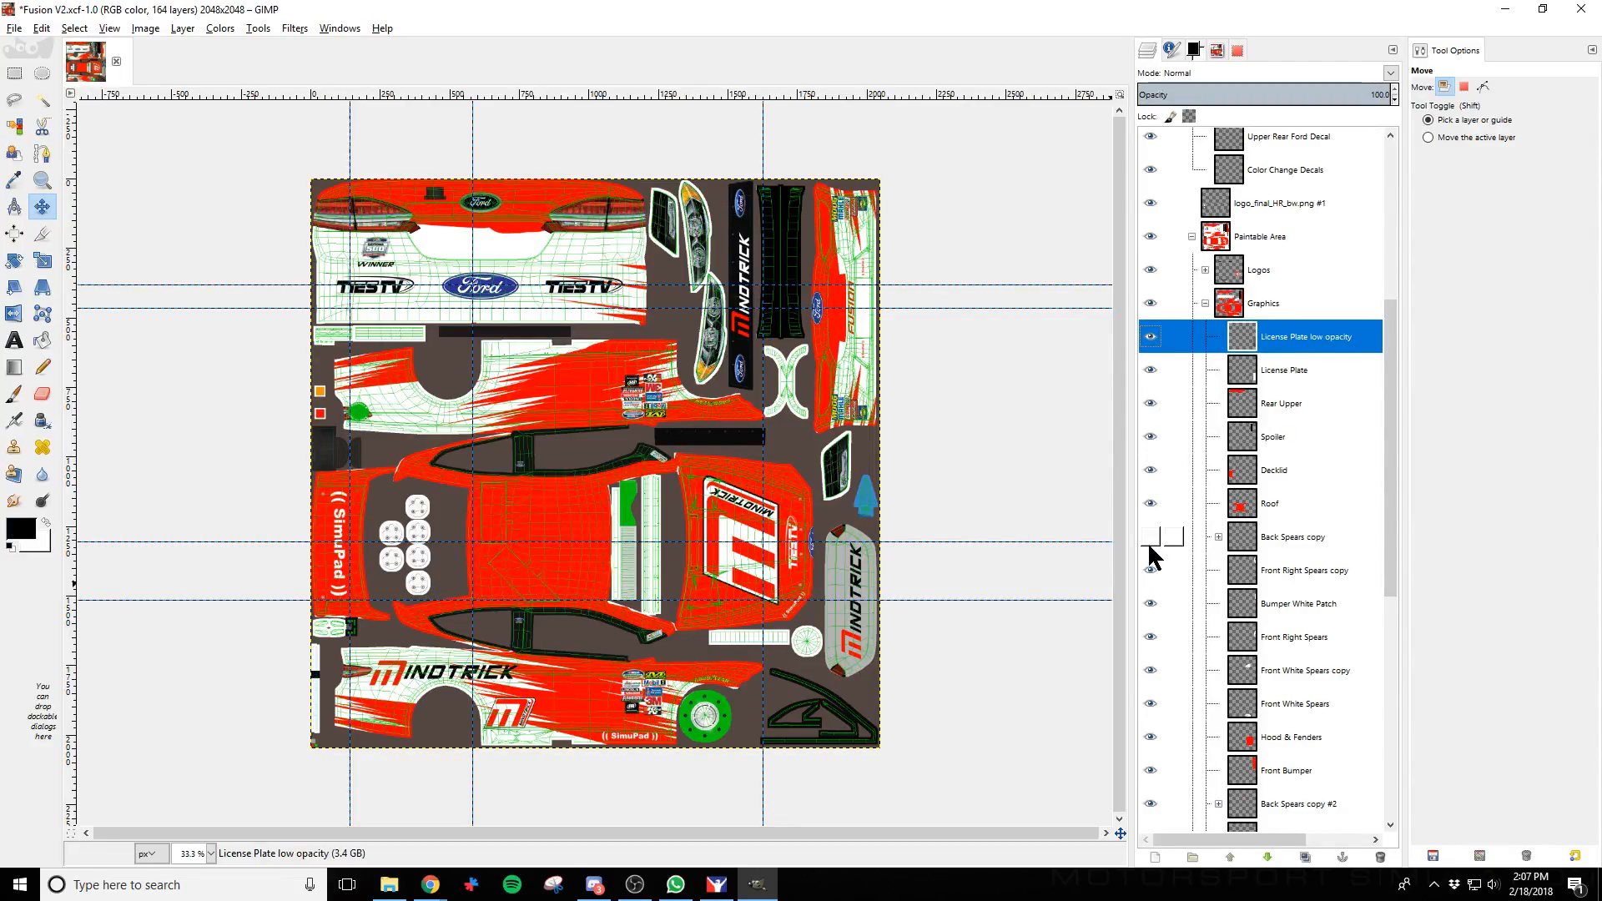
{"action": "left_click", "coordinate": [1150, 541]}
Check Front Right Spears copy, Bumper White Patch and Front Right Spears, then select Front Right Spears
{"action": "left_click", "coordinate": [1151, 567]}
{"action": "left_click", "coordinate": [1151, 567]}
{"action": "left_click", "coordinate": [1152, 605]}
{"action": "left_click", "coordinate": [1152, 606]}
{"action": "left_click", "coordinate": [1151, 638]}
{"action": "left_click", "coordinate": [1150, 637]}
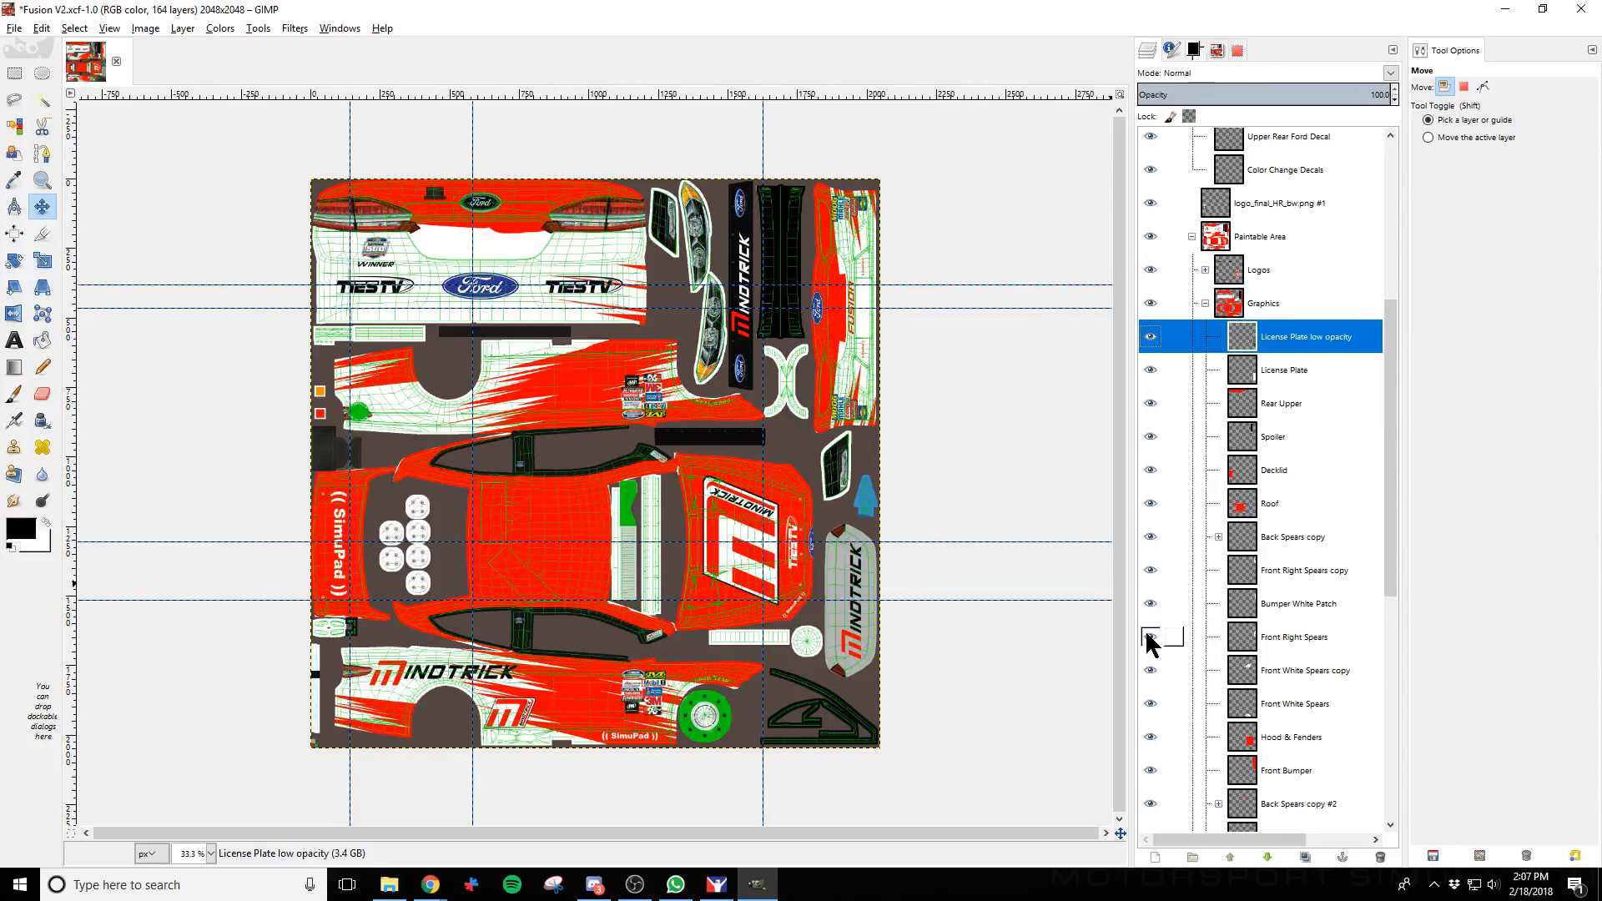
{"action": "left_click", "coordinate": [1273, 643]}
{"action": "scroll", "coordinate": [1151, 584], "scroll_direction": "down", "scroll_amount": 5}
Toggle Front White Spears copy and Front White Spears on and off to compare their parts
{"action": "left_click", "coordinate": [1150, 223]}
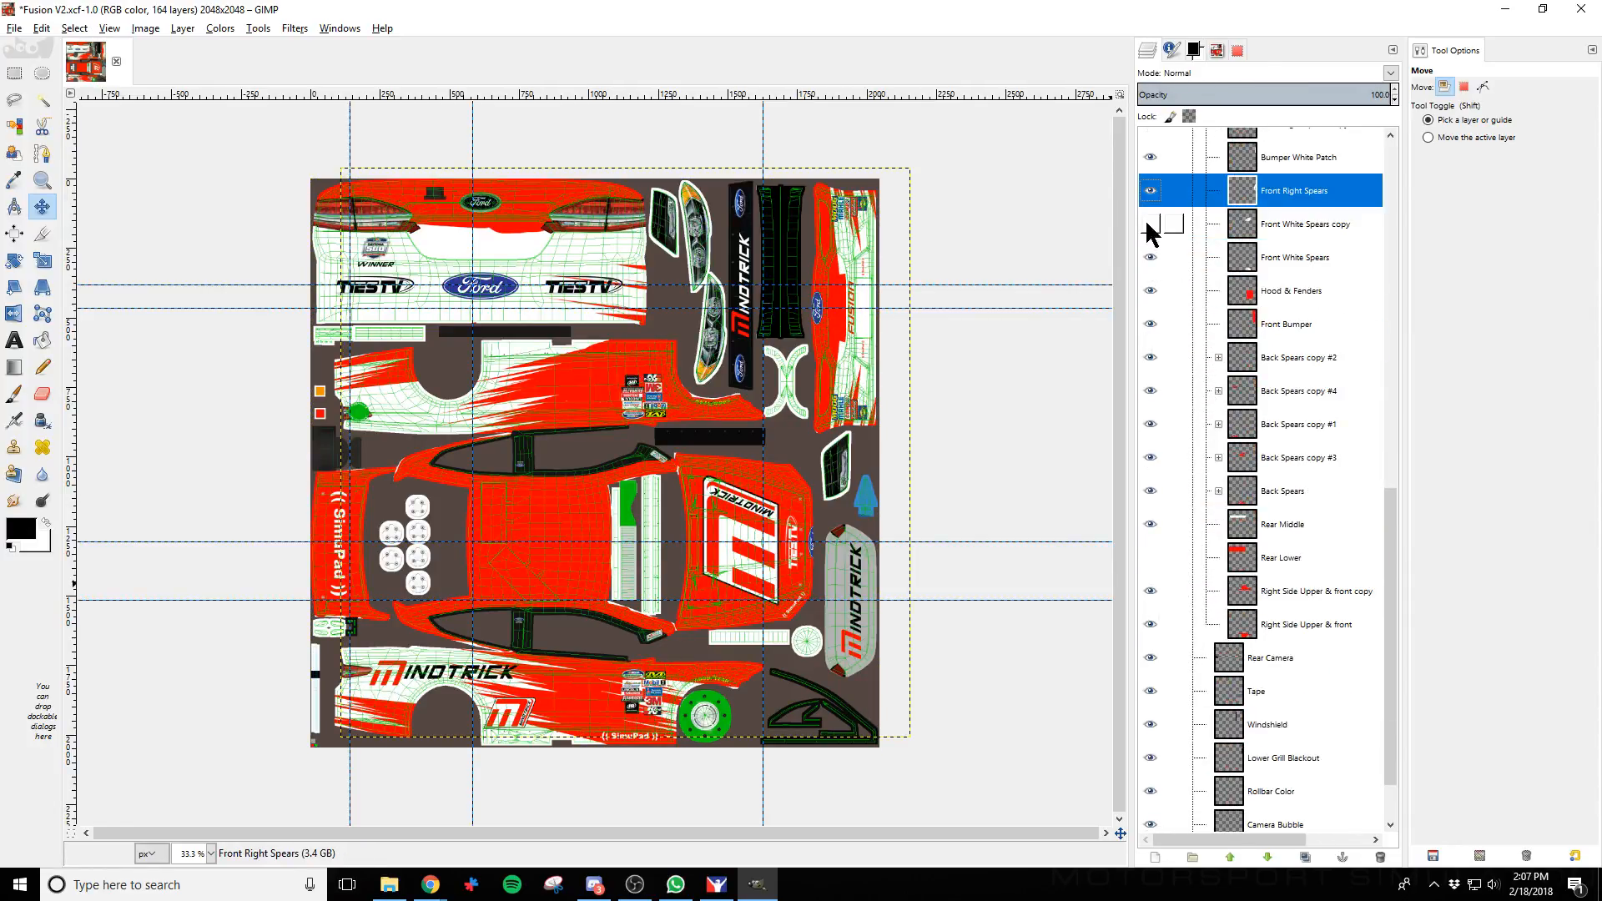
{"action": "left_click", "coordinate": [1150, 226]}
{"action": "left_click", "coordinate": [1151, 258]}
{"action": "left_click", "coordinate": [1151, 260]}
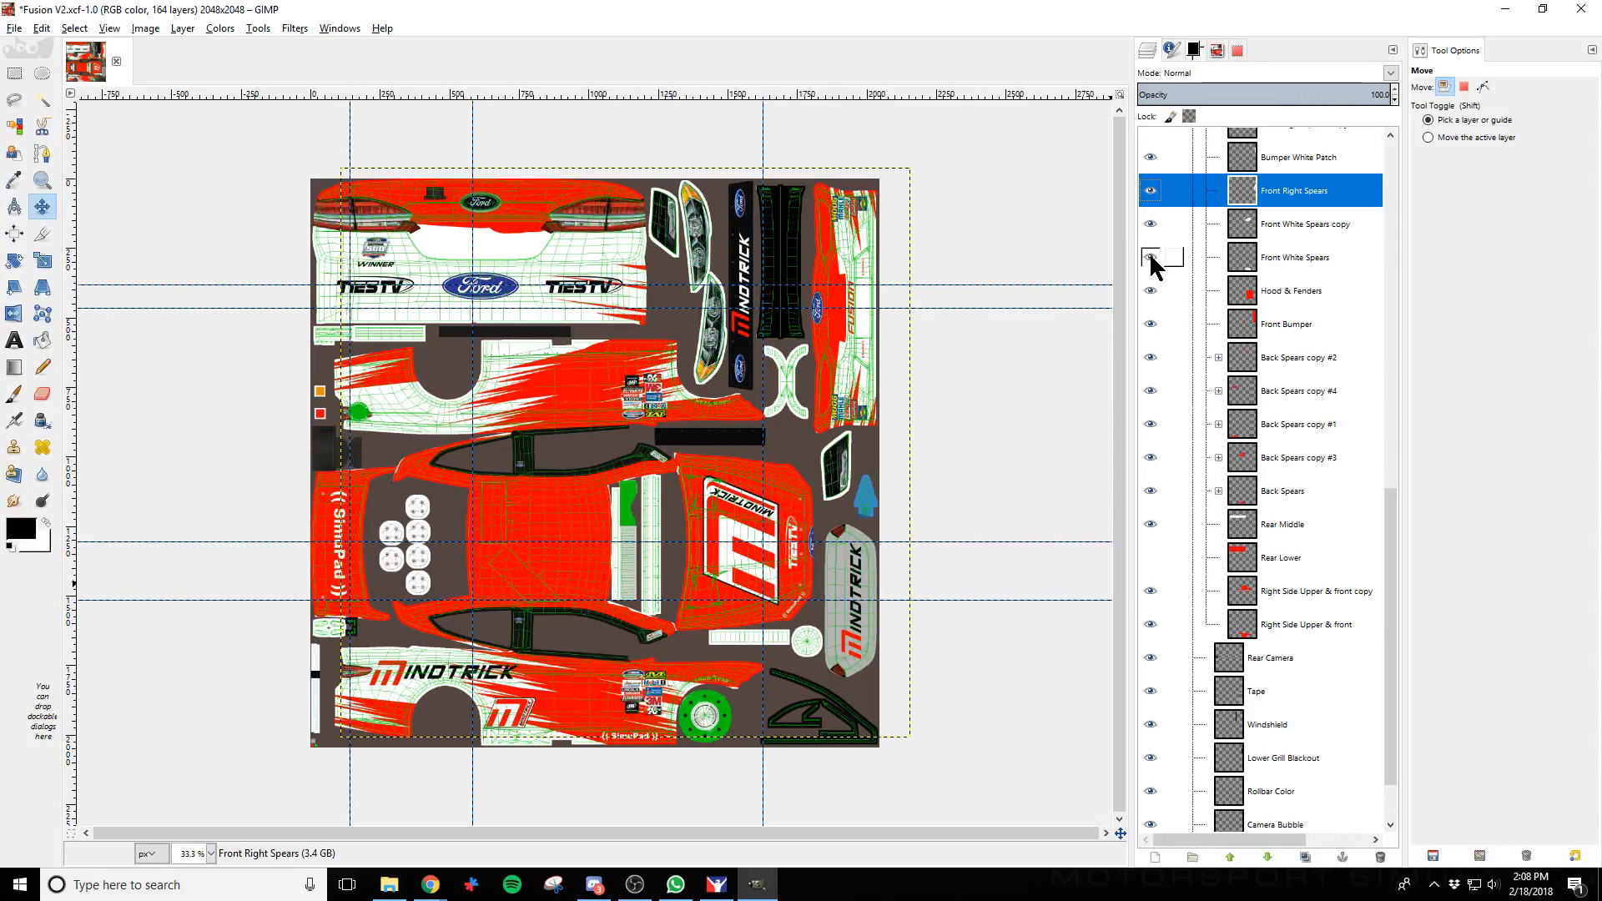
{"action": "left_click", "coordinate": [1149, 225]}
{"action": "left_click", "coordinate": [1149, 218]}
{"action": "left_click", "coordinate": [1149, 219]}
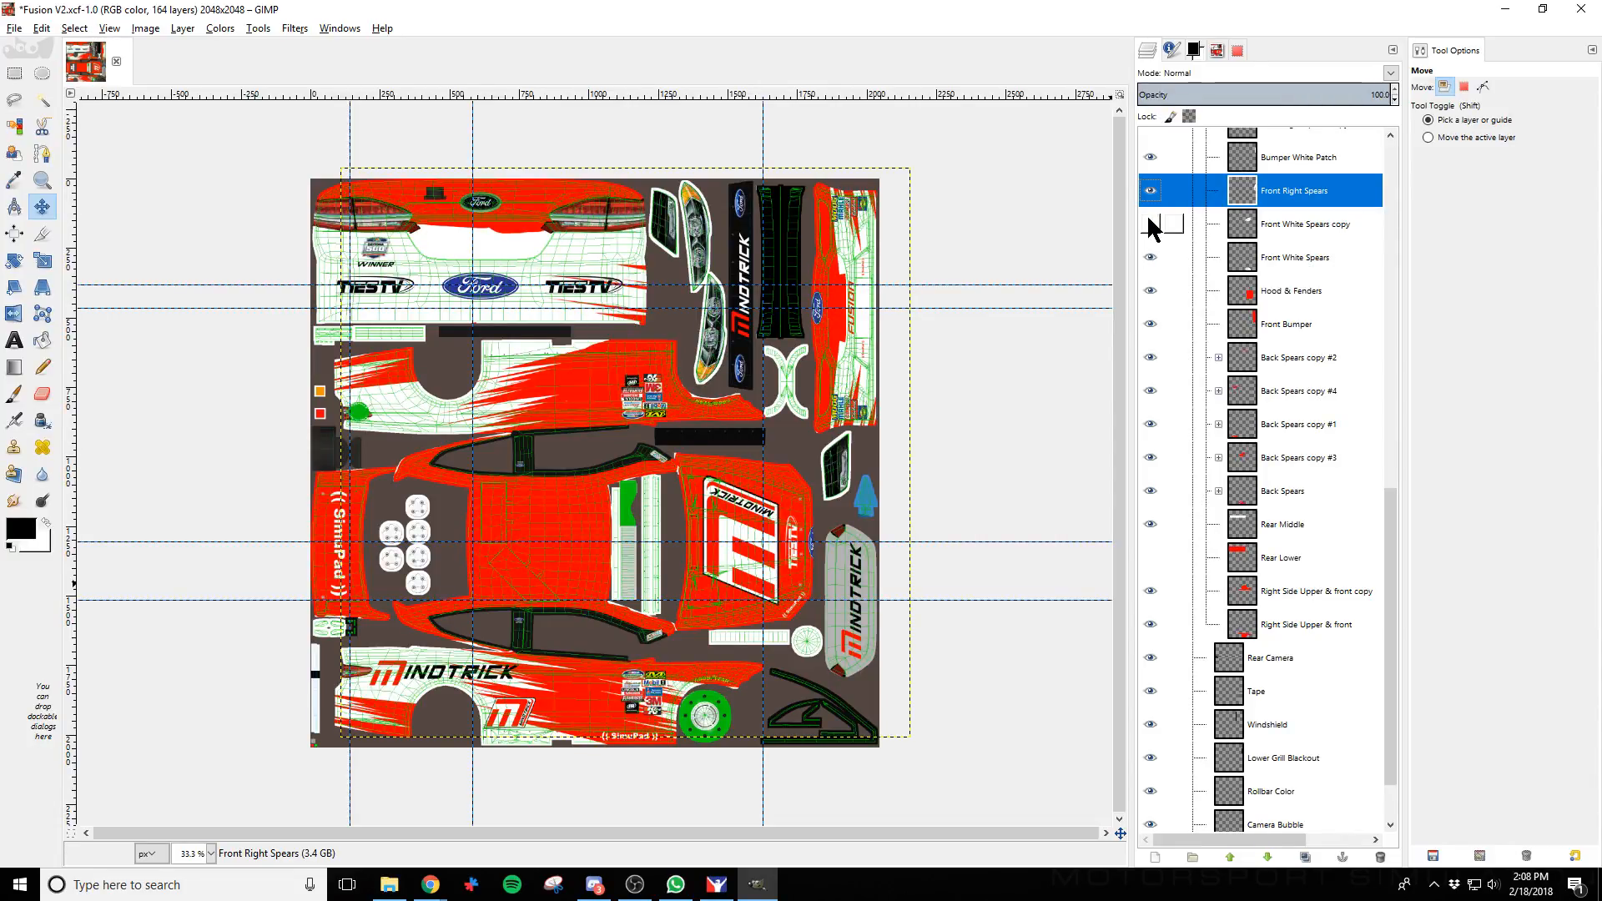
{"action": "left_click", "coordinate": [1149, 220]}
{"action": "left_click", "coordinate": [1149, 257]}
{"action": "left_click", "coordinate": [1150, 257]}
Check Hood & Fenders, Front Bumper and Back Spears copy #2, selecting Back Spears copy #2
{"action": "left_click", "coordinate": [1149, 291]}
{"action": "left_click", "coordinate": [1150, 291]}
{"action": "left_click", "coordinate": [1151, 324]}
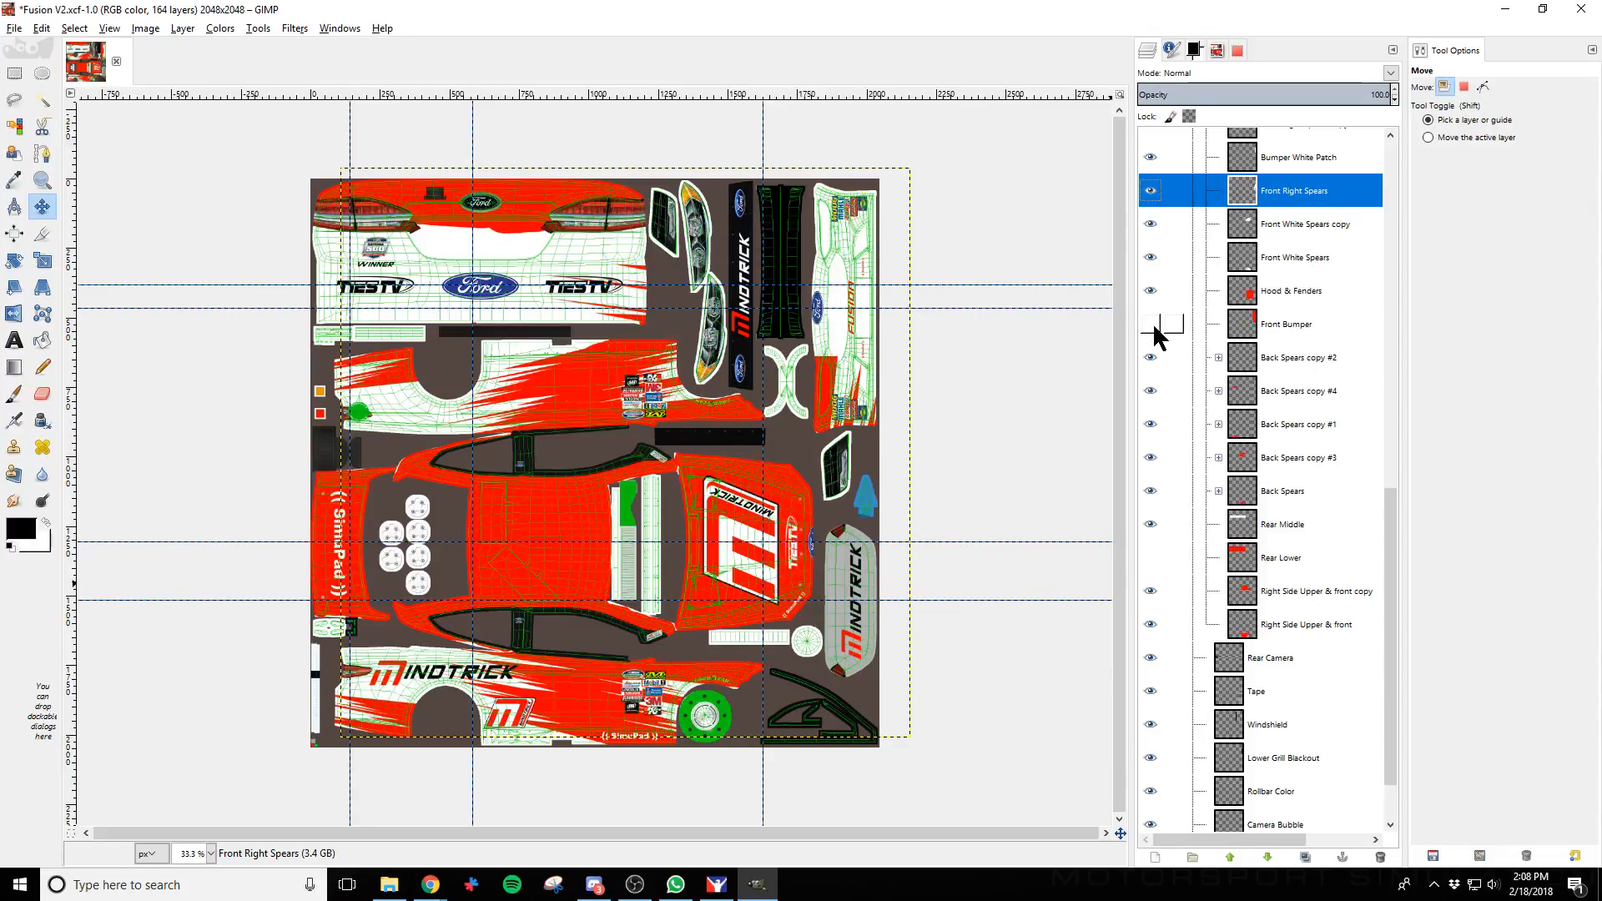
{"action": "left_click", "coordinate": [1152, 323]}
{"action": "left_click", "coordinate": [1150, 357]}
{"action": "left_click", "coordinate": [1150, 357]}
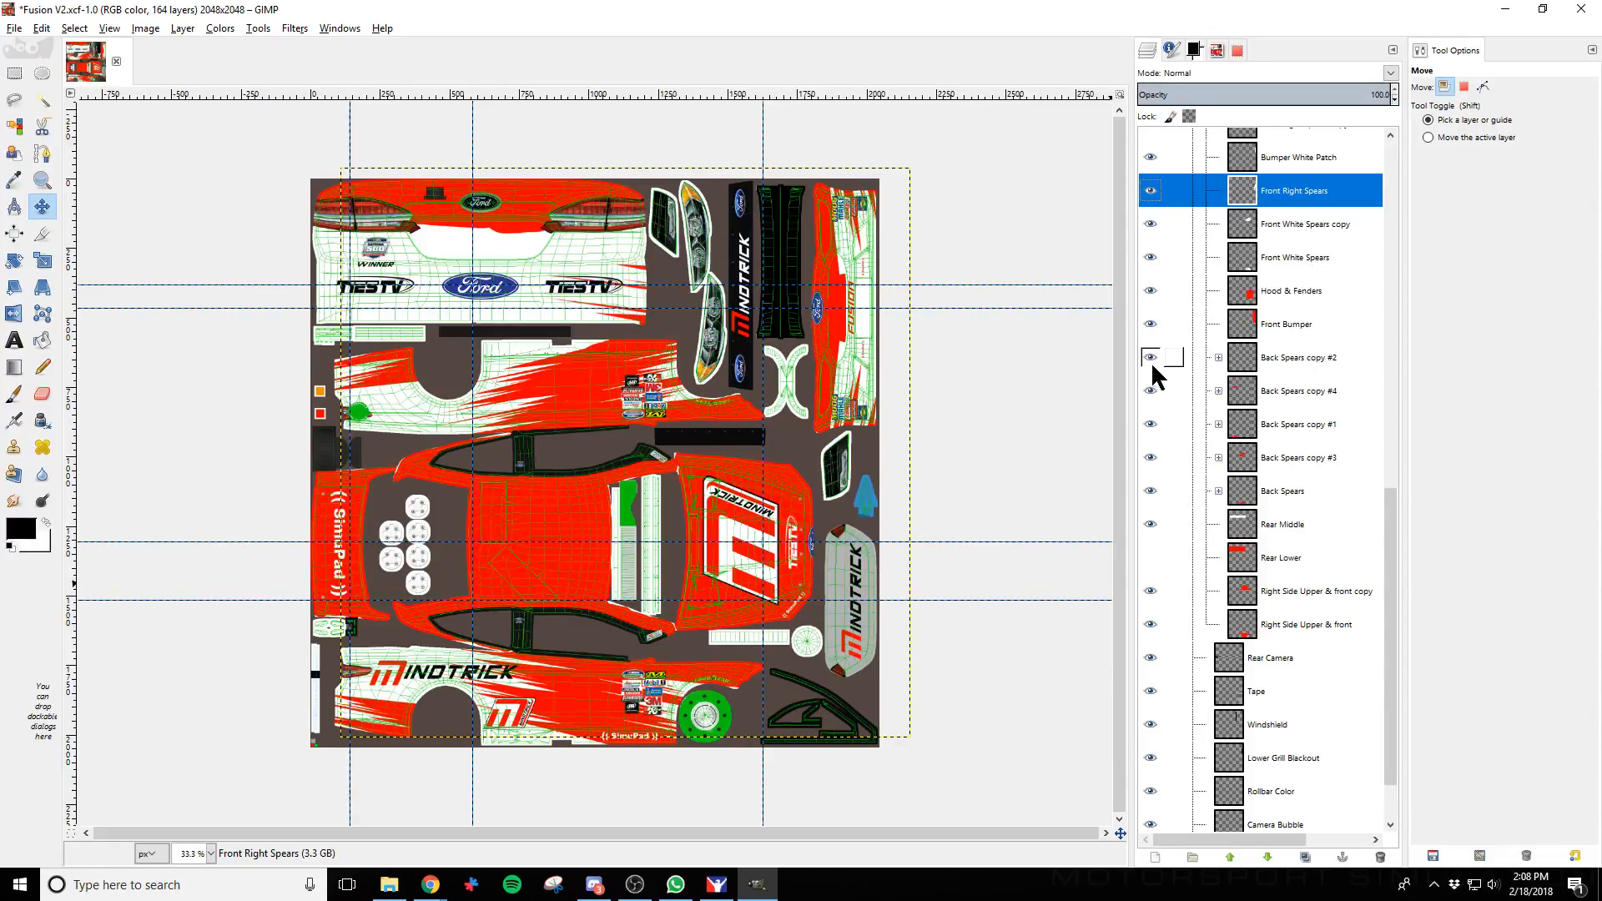
{"action": "left_click", "coordinate": [1233, 365]}
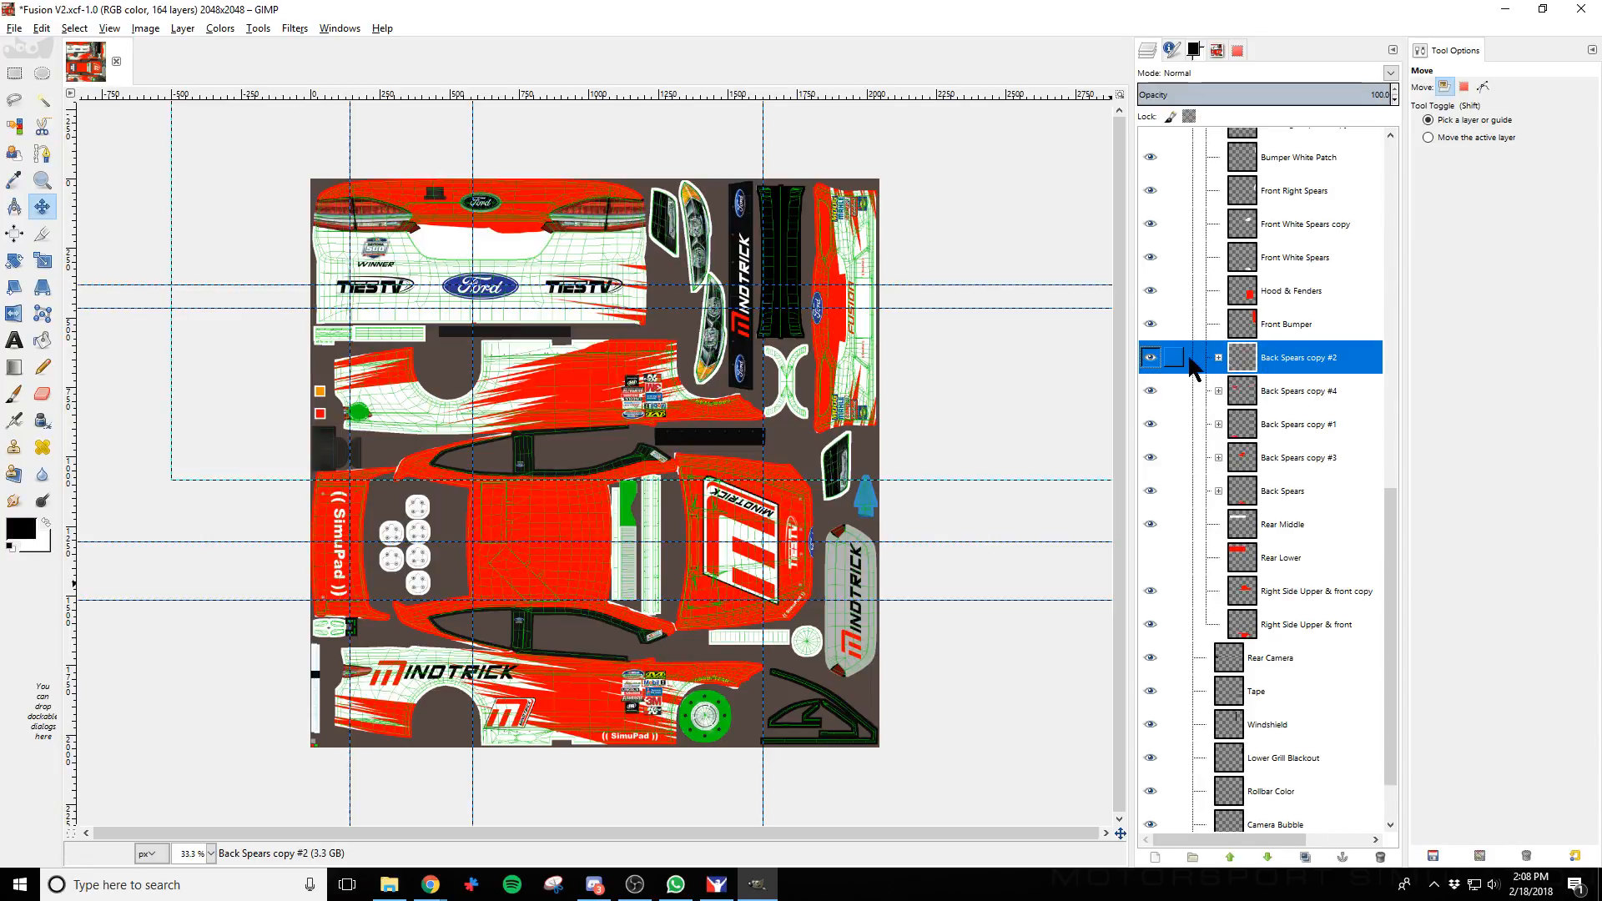
{"action": "left_click", "coordinate": [1150, 357]}
{"action": "left_click", "coordinate": [1150, 357]}
Duplicate Back Spears copy #2 and set the Flip tool to horizontal
{"action": "right_click", "coordinate": [1277, 355]}
{"action": "left_click", "coordinate": [1336, 442]}
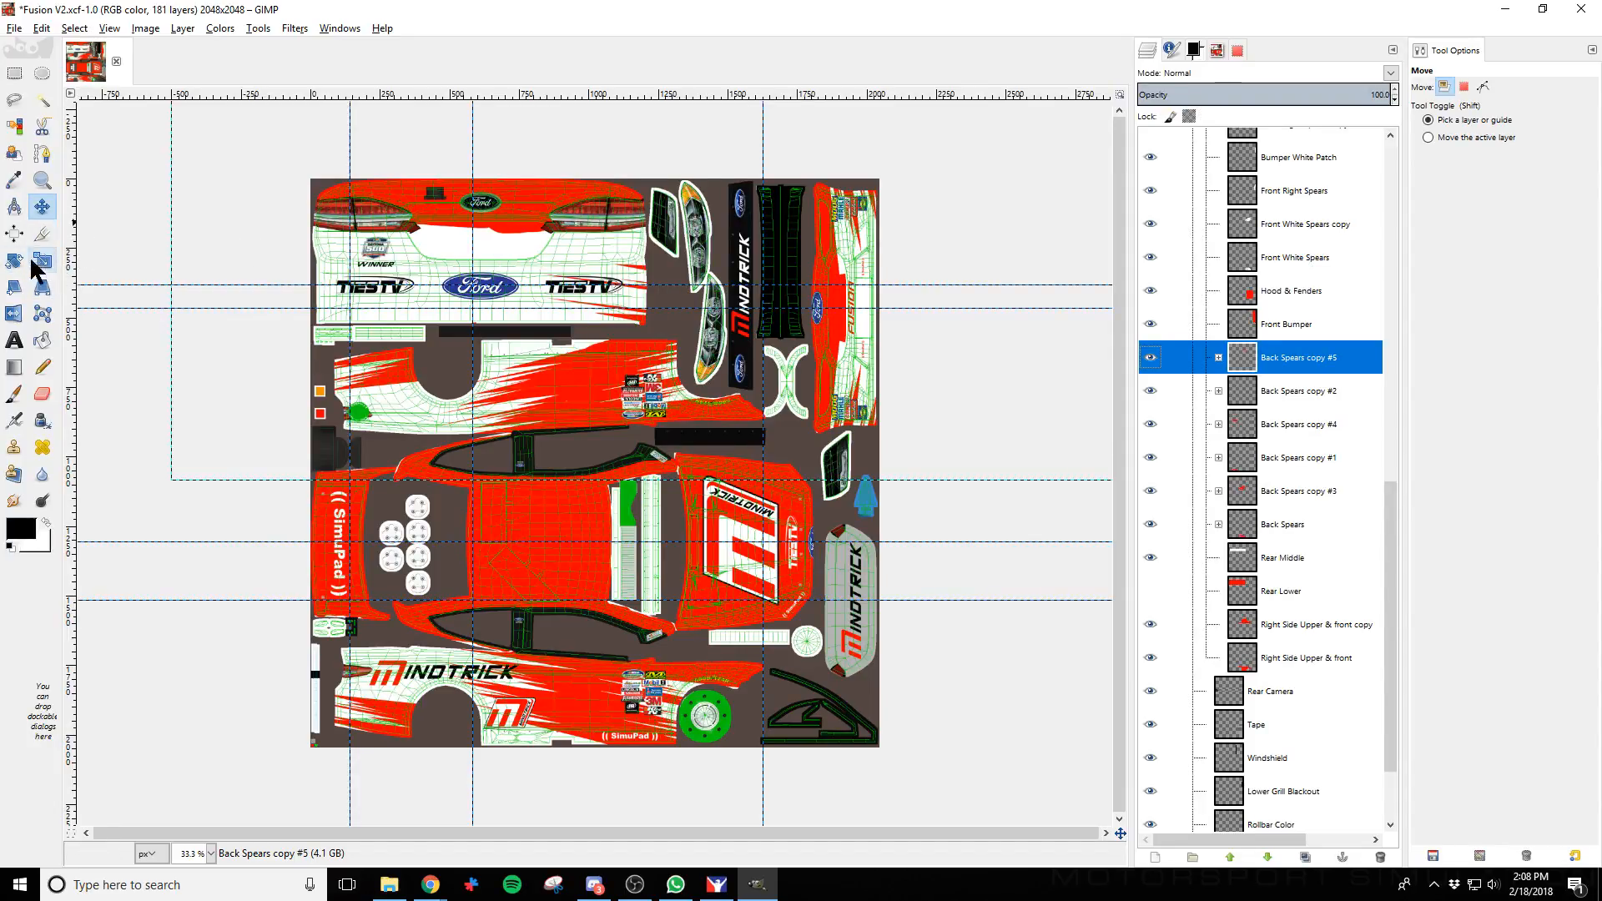
{"action": "left_click", "coordinate": [15, 313]}
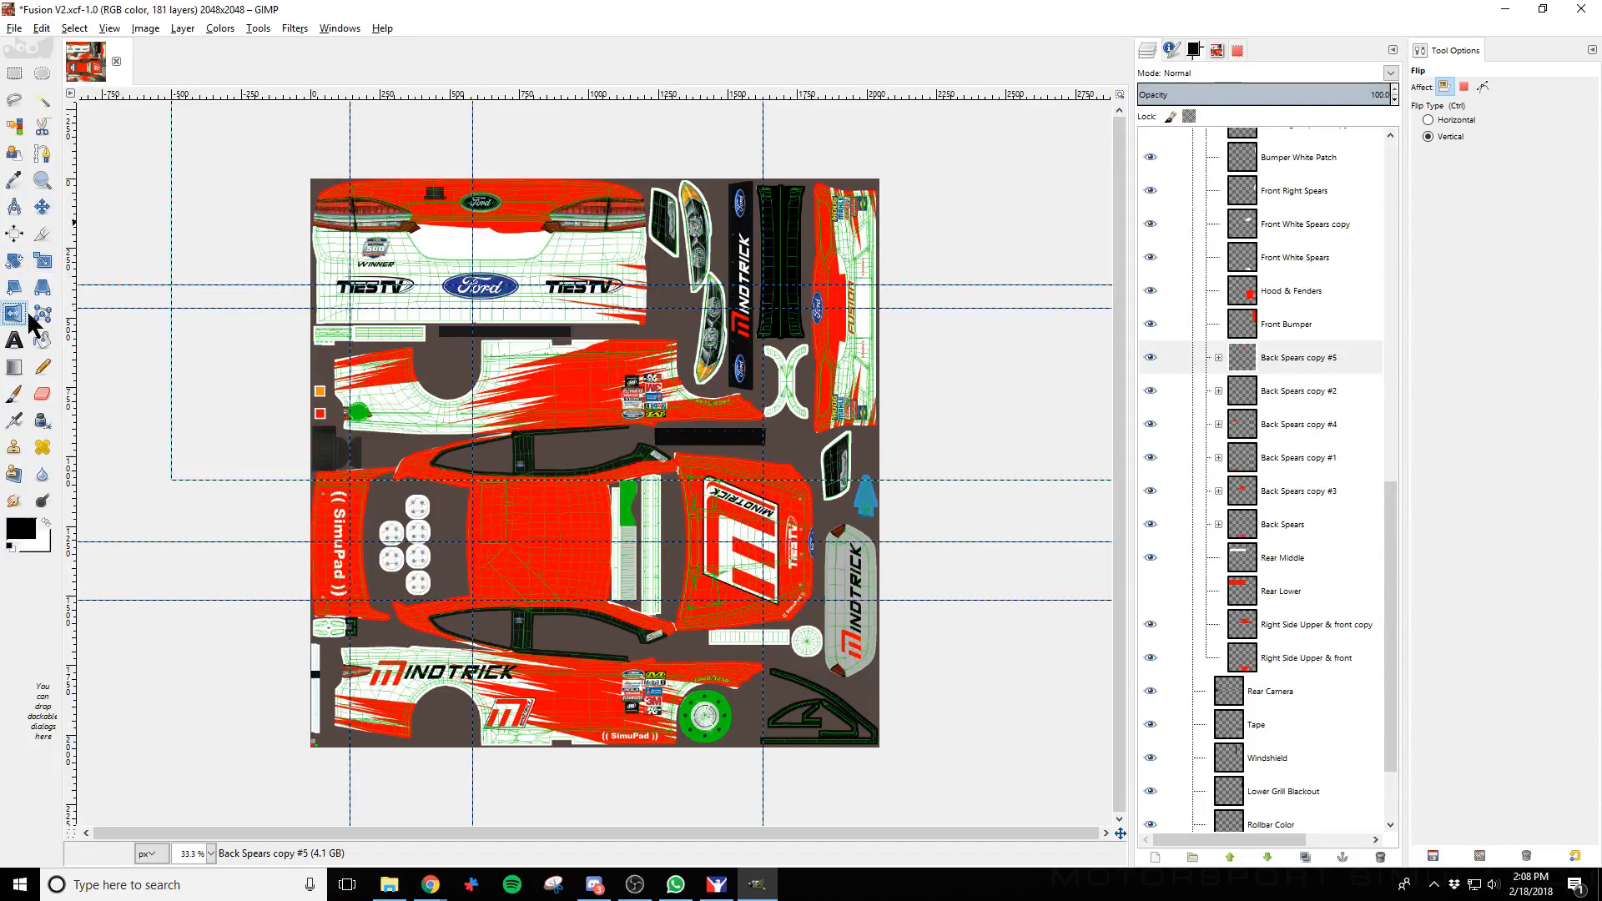
{"action": "left_click", "coordinate": [1429, 119]}
Nudge the Back Spears copy #5 spears left, then back right into place
{"action": "left_click", "coordinate": [42, 207]}
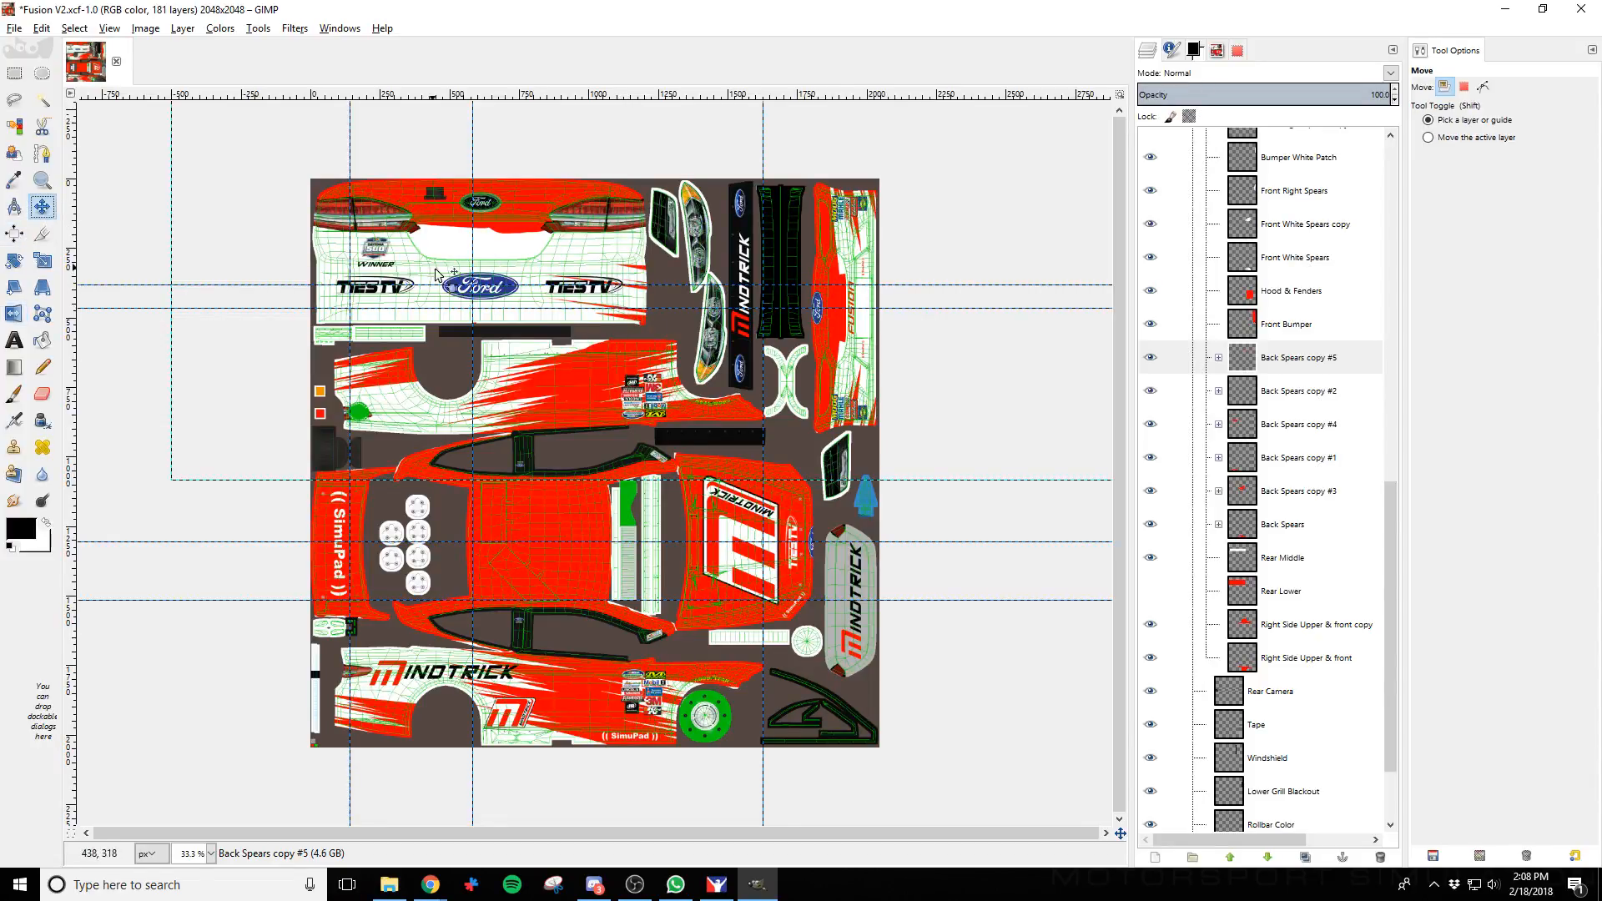
{"action": "key", "text": "shift+Left"}
{"action": "key", "text": "shift+Left"}
{"action": "key", "text": "shift+Left"}
{"action": "key", "text": "shift+Left"}
{"action": "key", "text": "shift+Left"}
{"action": "key", "text": "shift+Left"}
{"action": "key", "text": "shift+Left"}
{"action": "key", "text": "shift+Left"}
{"action": "key", "text": "shift+Left"}
{"action": "key", "text": "shift+Left"}
{"action": "key", "text": "shift+Left"}
{"action": "key", "text": "shift+Left"}
{"action": "key", "text": "shift+Left"}
{"action": "key", "text": "shift+Left"}
{"action": "key", "text": "shift+Left"}
{"action": "key", "text": "shift+Left"}
{"action": "key", "text": "shift+Left"}
{"action": "key", "text": "shift+Left"}
{"action": "key", "text": "shift+Left"}
{"action": "key", "text": "shift+Left"}
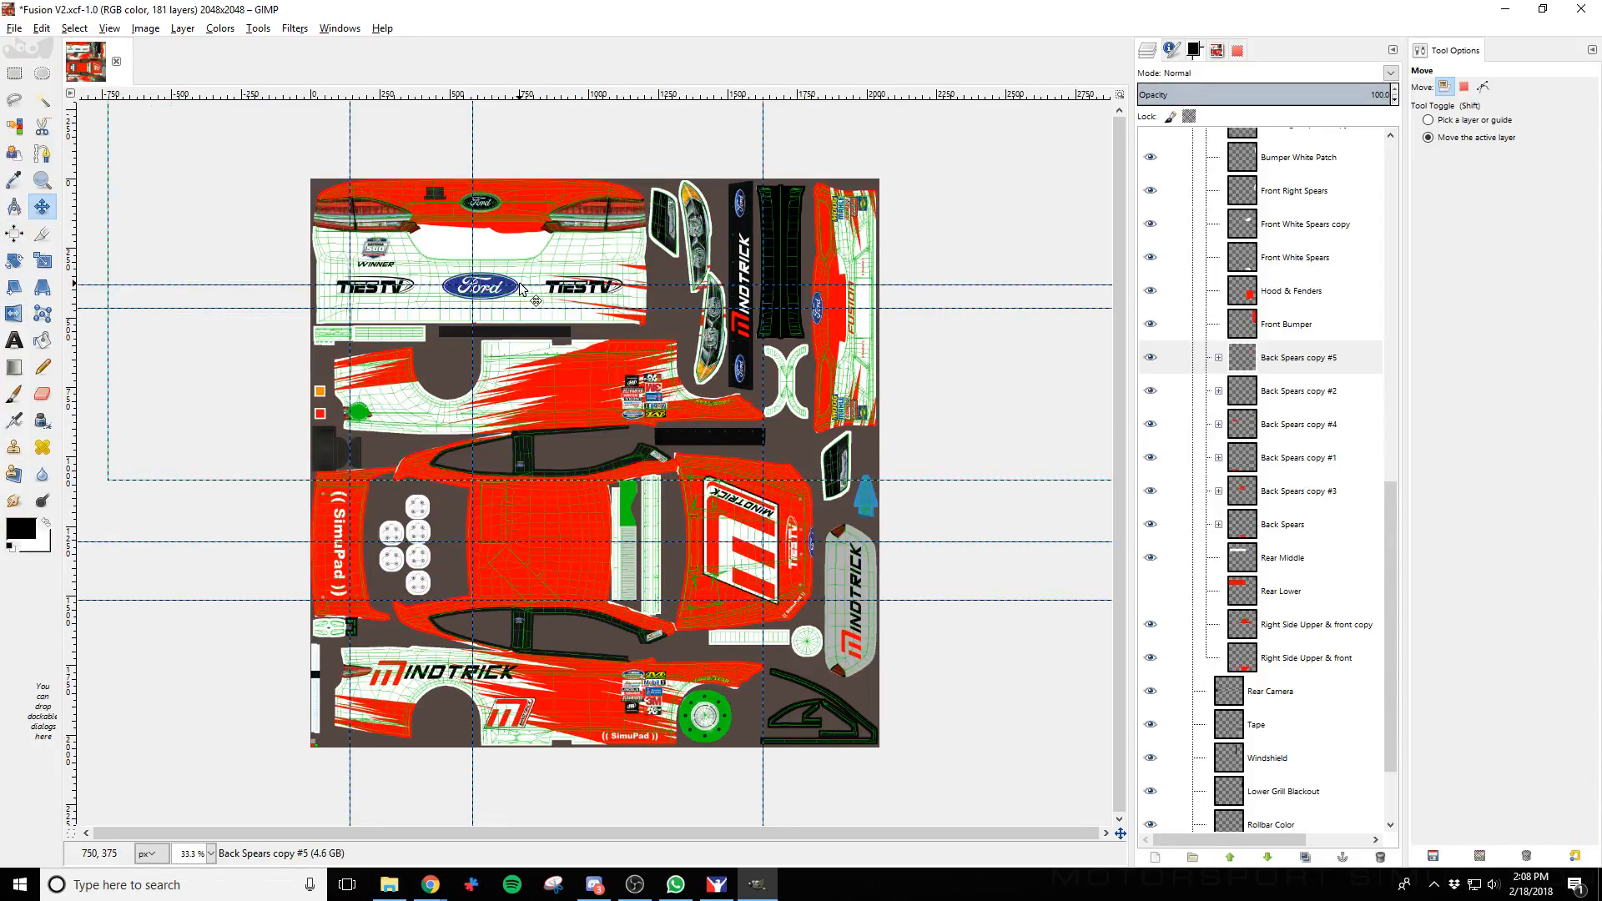
{"action": "key", "text": "shift+Left"}
{"action": "key", "text": "shift+Left"}
{"action": "key", "text": "shift+Left"}
{"action": "key", "text": "shift+Left"}
{"action": "key", "text": "shift+Left"}
{"action": "key", "text": "shift+Left"}
{"action": "key", "text": "shift+Left"}
{"action": "key", "text": "shift+Left"}
{"action": "key", "text": "shift+Left"}
{"action": "key", "text": "shift+Left"}
{"action": "key", "text": "shift+Left"}
{"action": "key", "text": "shift+Left"}
{"action": "key", "text": "shift+Left"}
{"action": "key", "text": "shift+Left"}
{"action": "key", "text": "shift+Left"}
{"action": "key", "text": "shift+Left"}
{"action": "key", "text": "shift+Left"}
{"action": "key", "text": "shift+Left"}
{"action": "key", "text": "shift+Left"}
{"action": "key", "text": "shift+Left"}
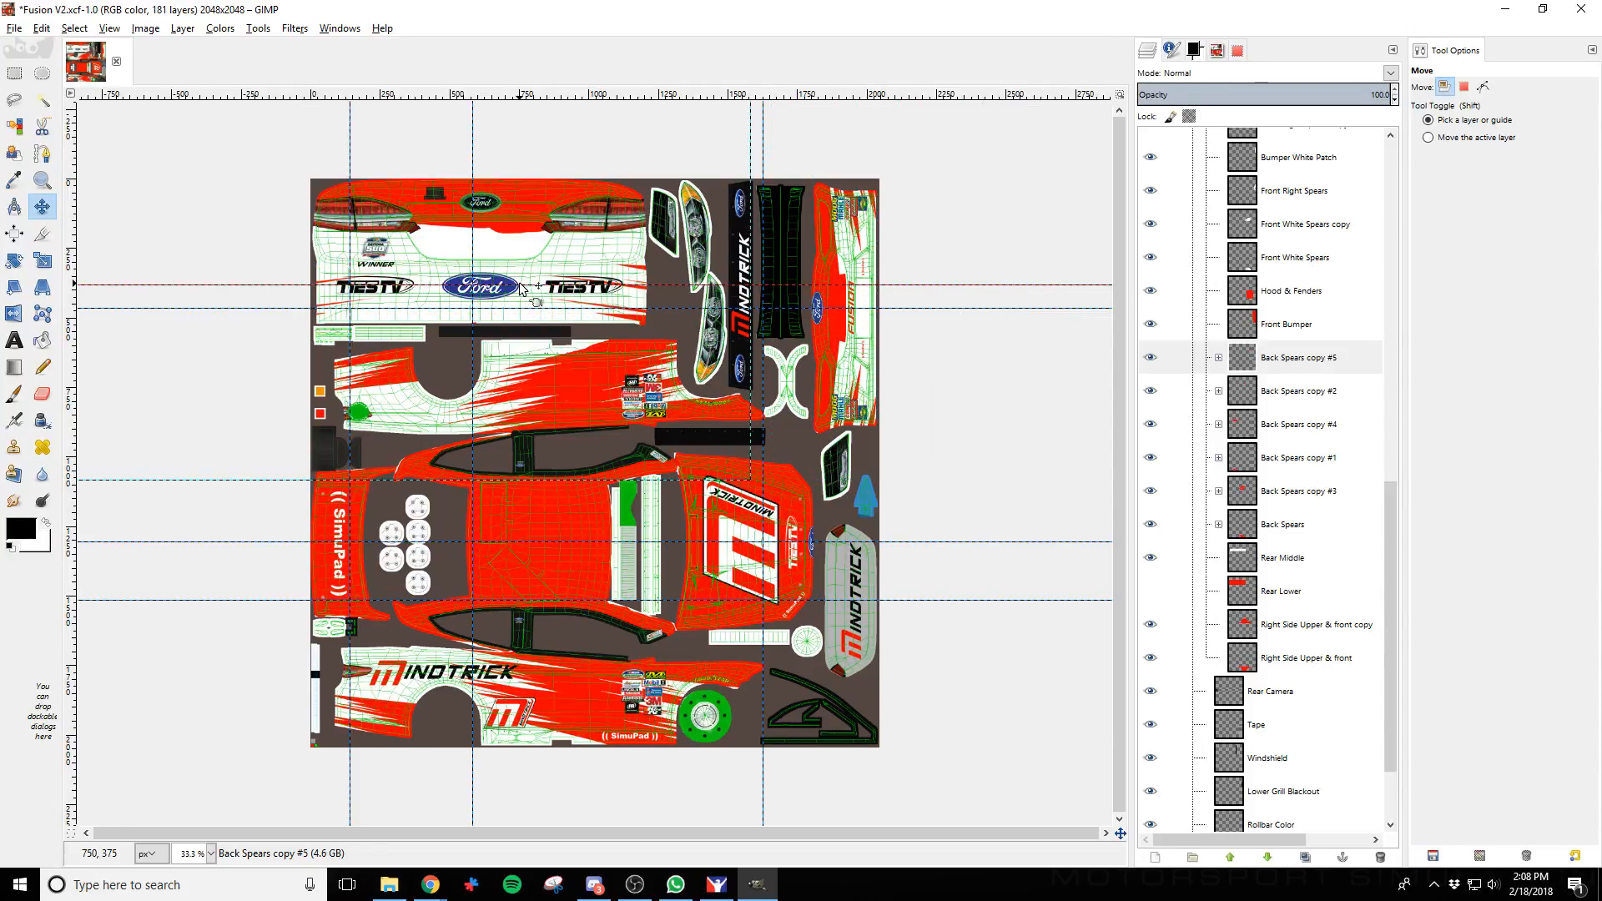
{"action": "scroll", "coordinate": [522, 288], "scroll_direction": "up", "scroll_amount": 2}
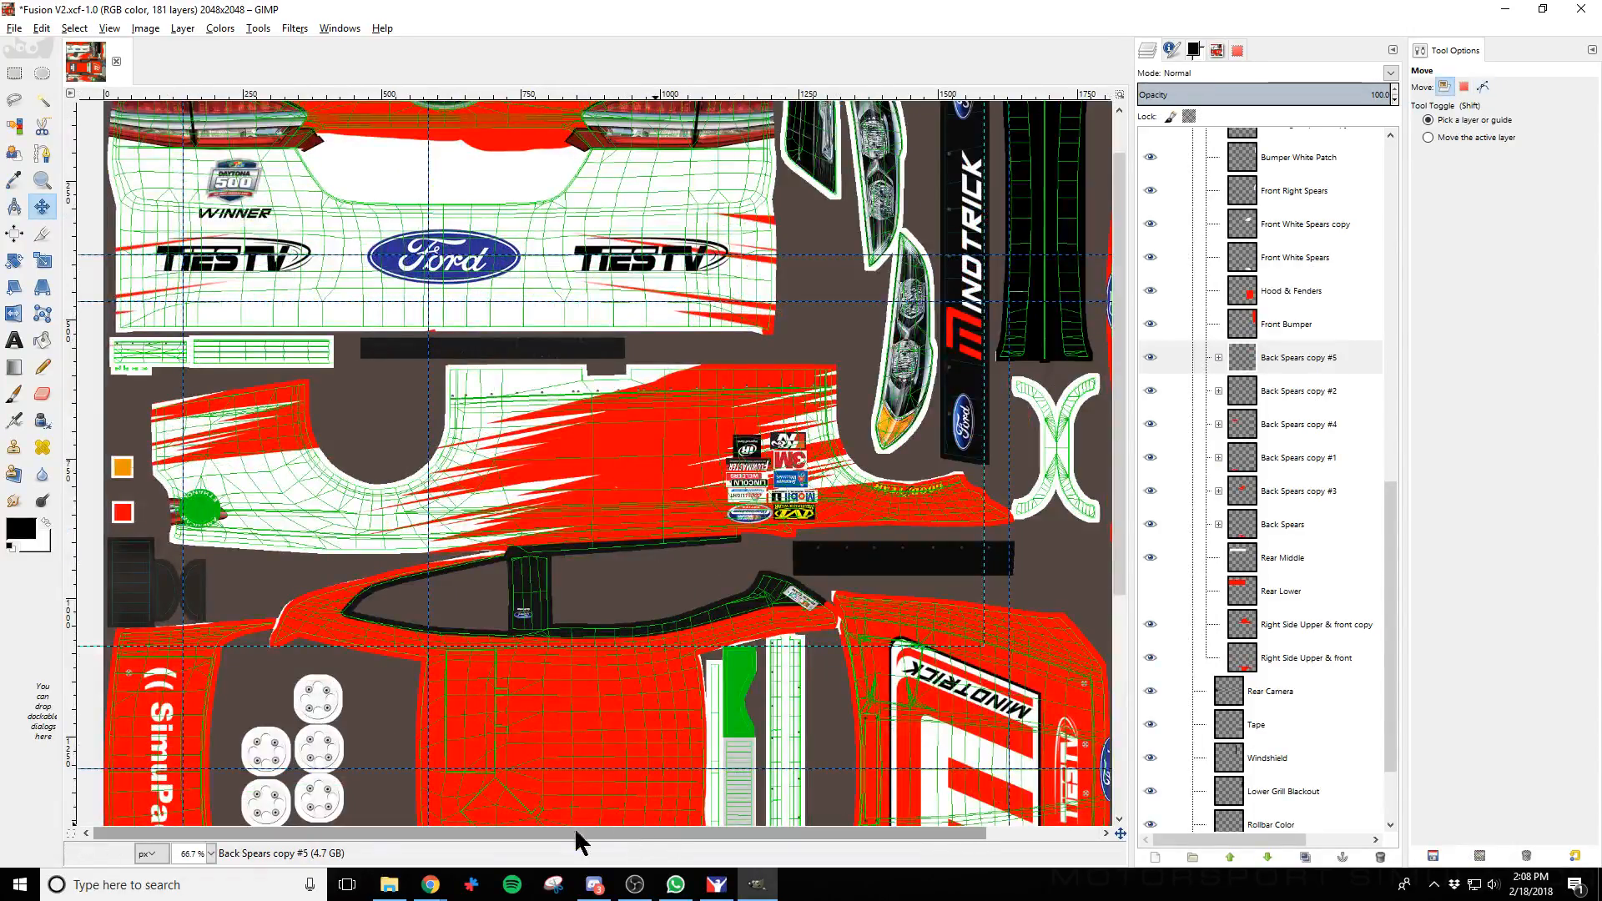
{"action": "key", "text": "shift+Right"}
{"action": "key", "text": "shift+Right"}
{"action": "key", "text": "shift+Right"}
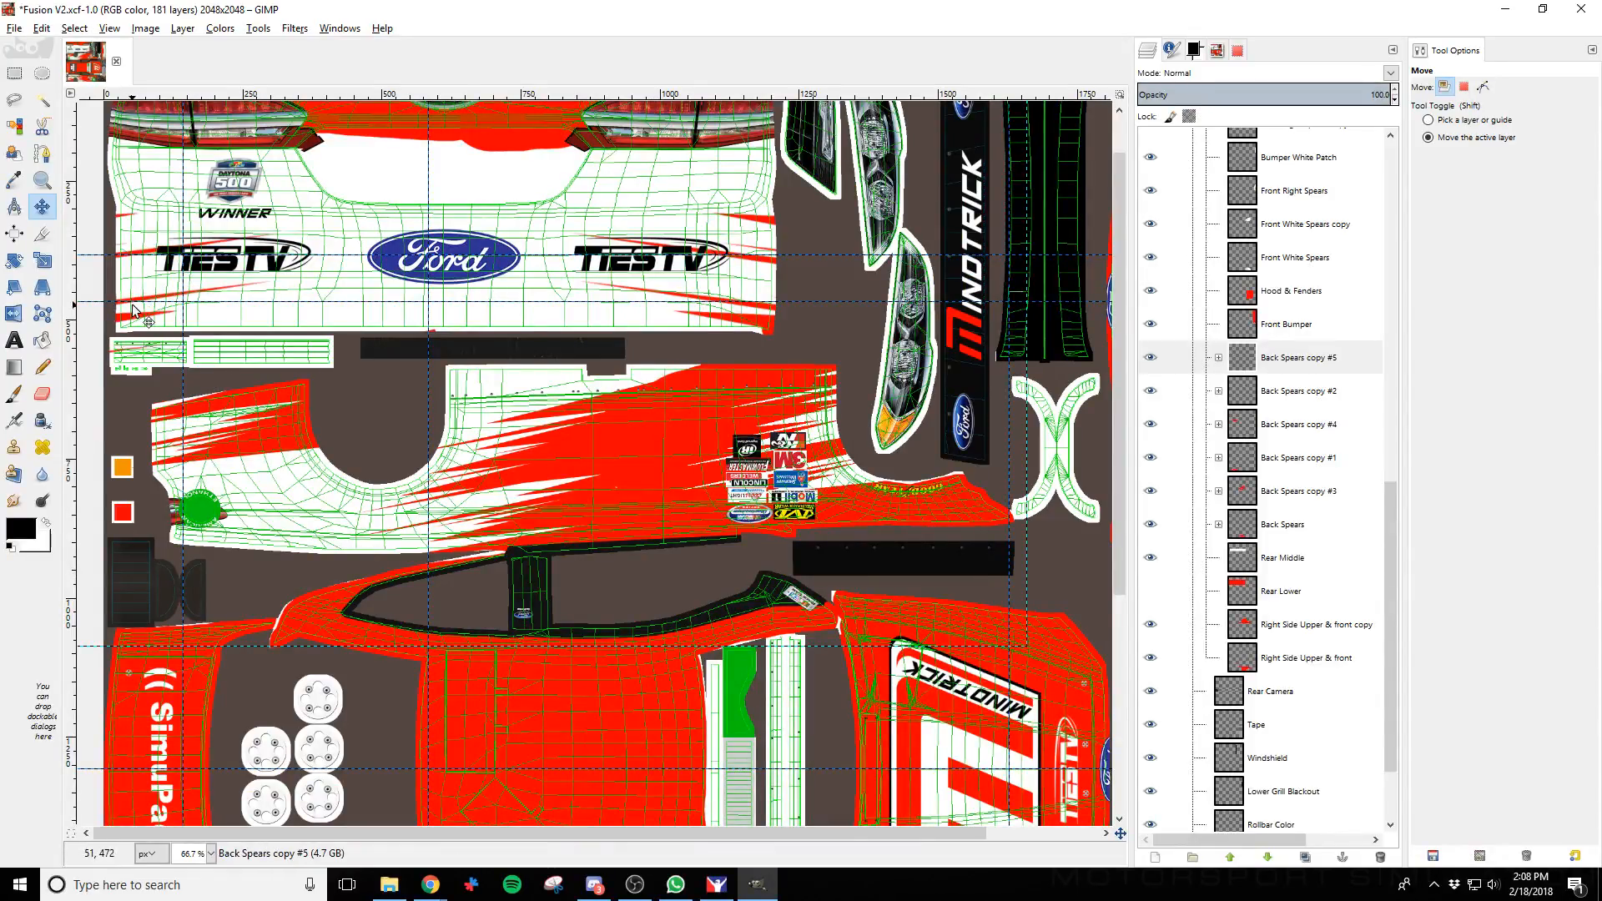
{"action": "key", "text": "shift+Right"}
{"action": "key", "text": "shift+Right"}
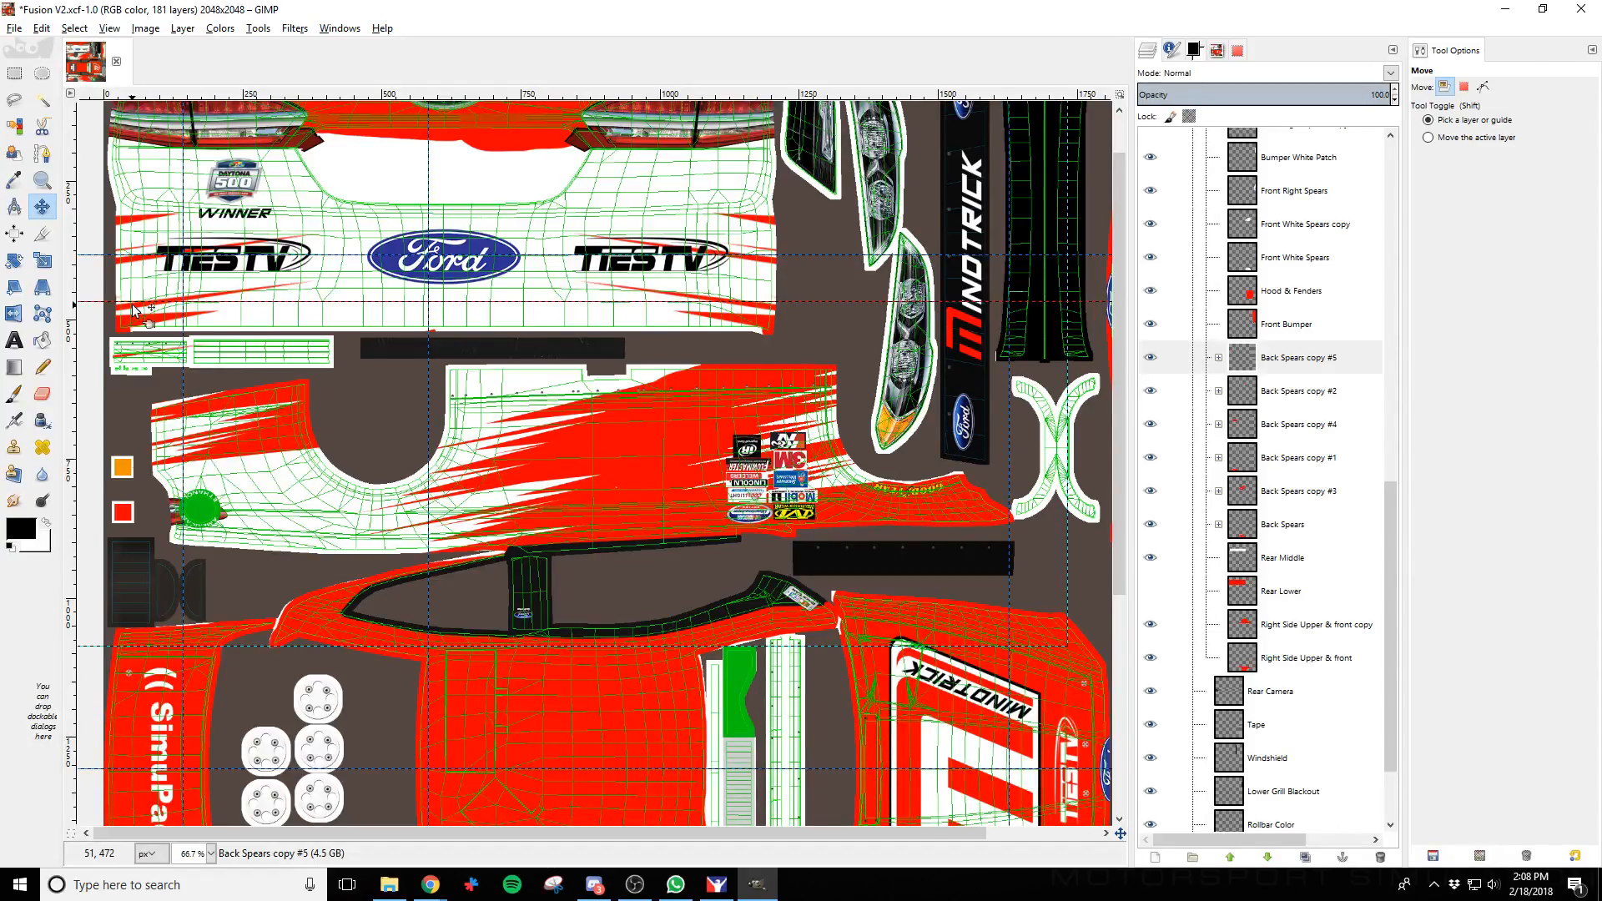
{"action": "key", "text": "ctrl"}
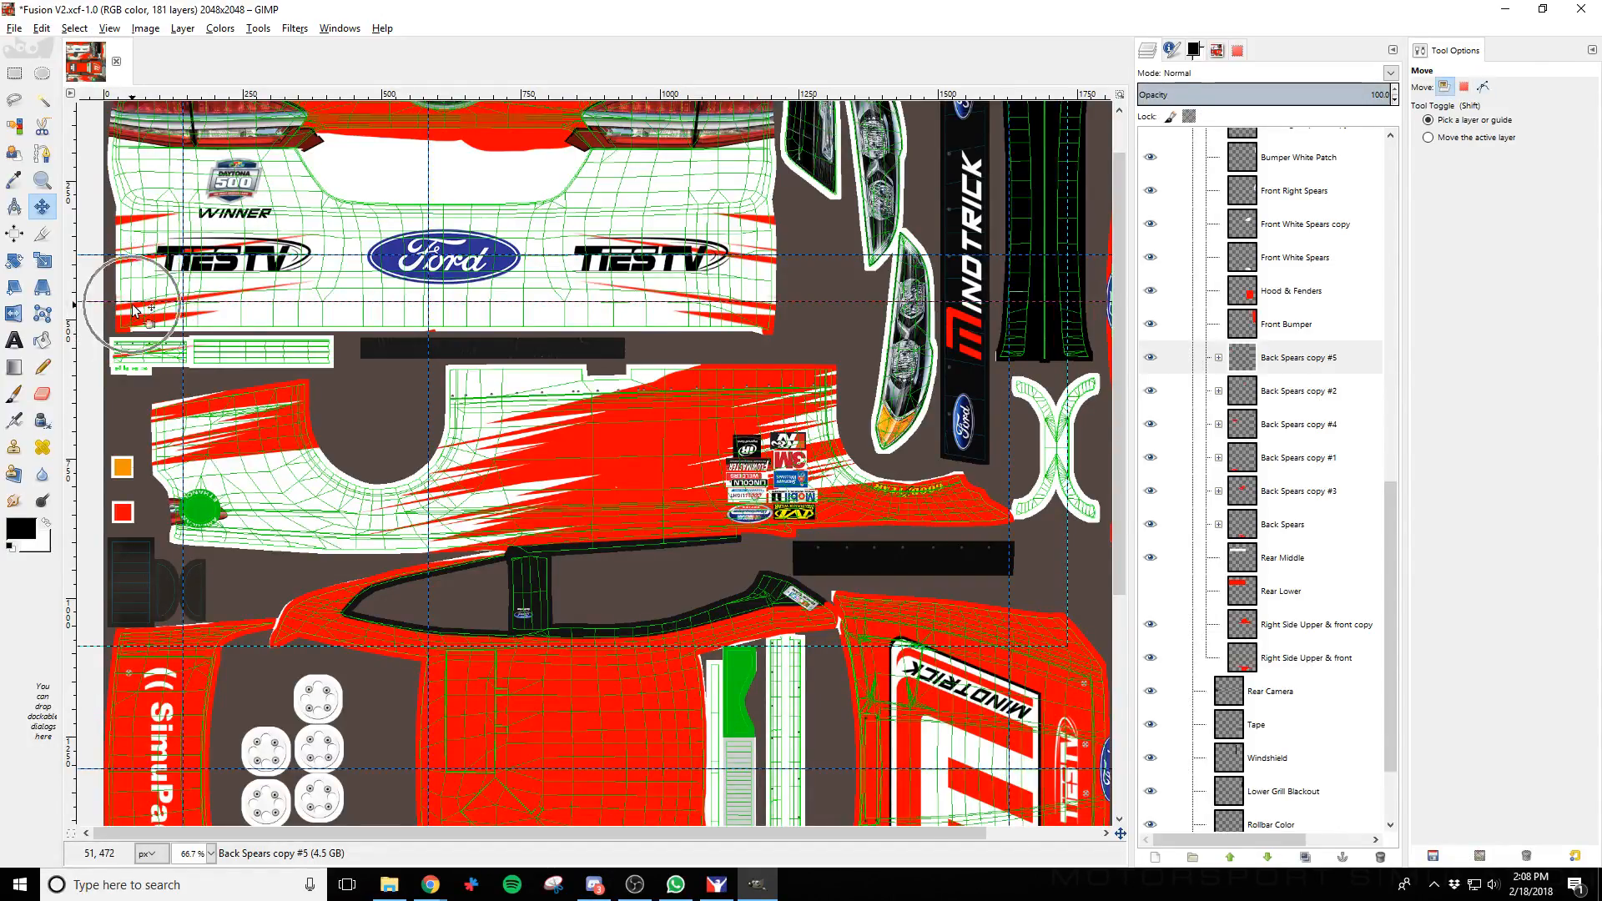
{"action": "scroll", "coordinate": [1315, 377], "scroll_direction": "up", "scroll_amount": 10}
Hide the Wire layer, then reload the paint in iRacing and view the car's rear
{"action": "left_click", "coordinate": [1150, 245]}
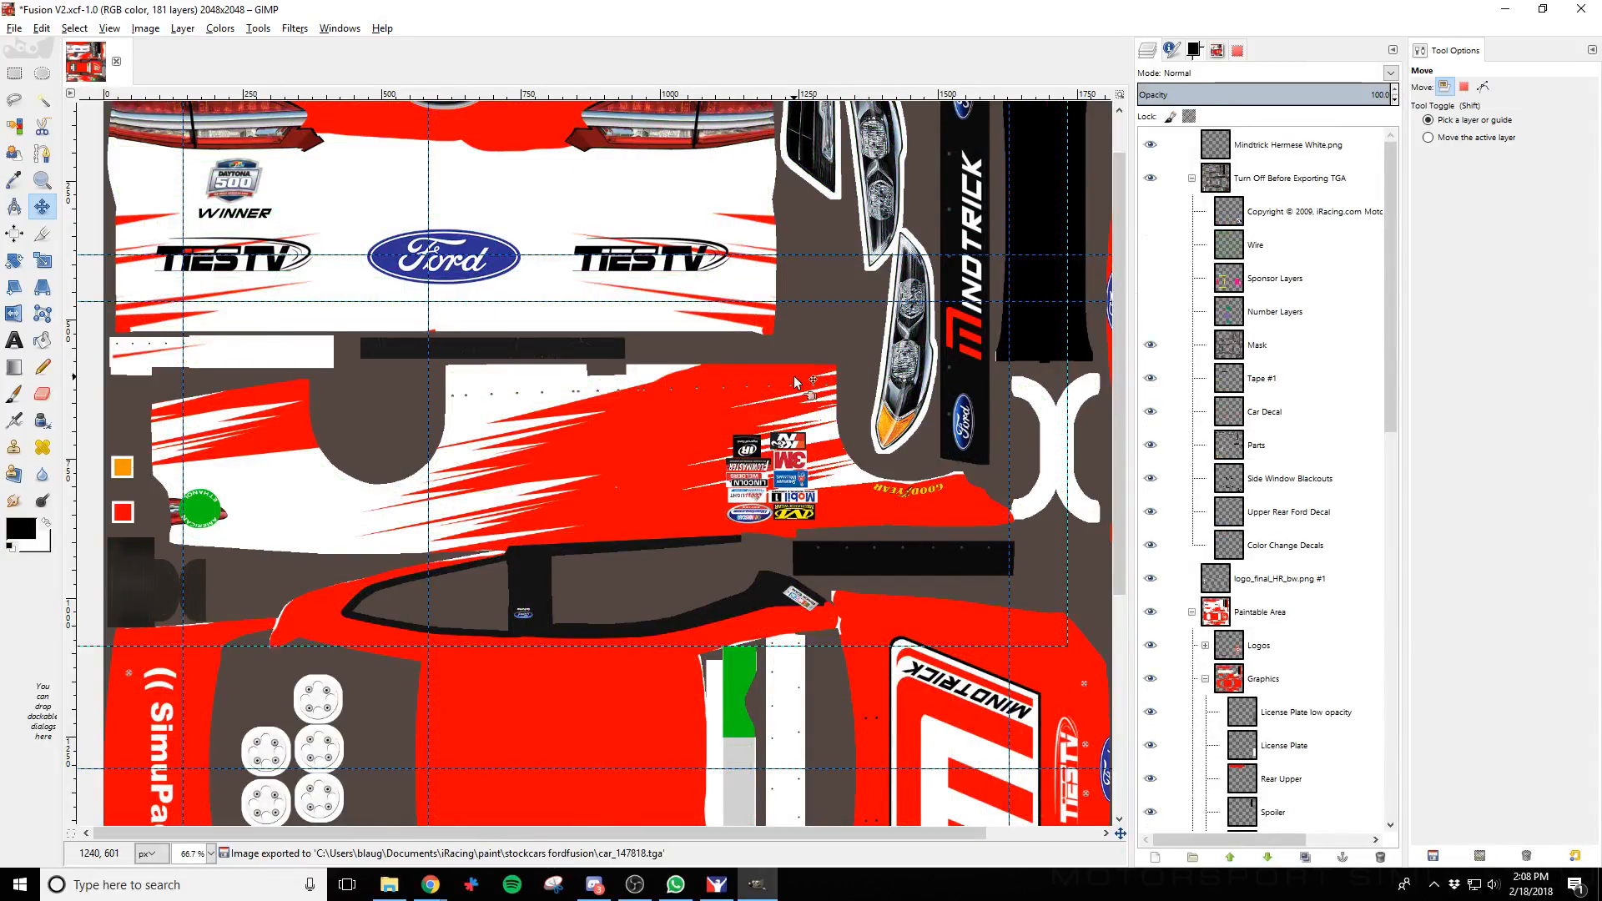
{"action": "key", "text": "alt+Tab"}
{"action": "key", "text": "ctrl+r"}
{"action": "key", "text": "space"}
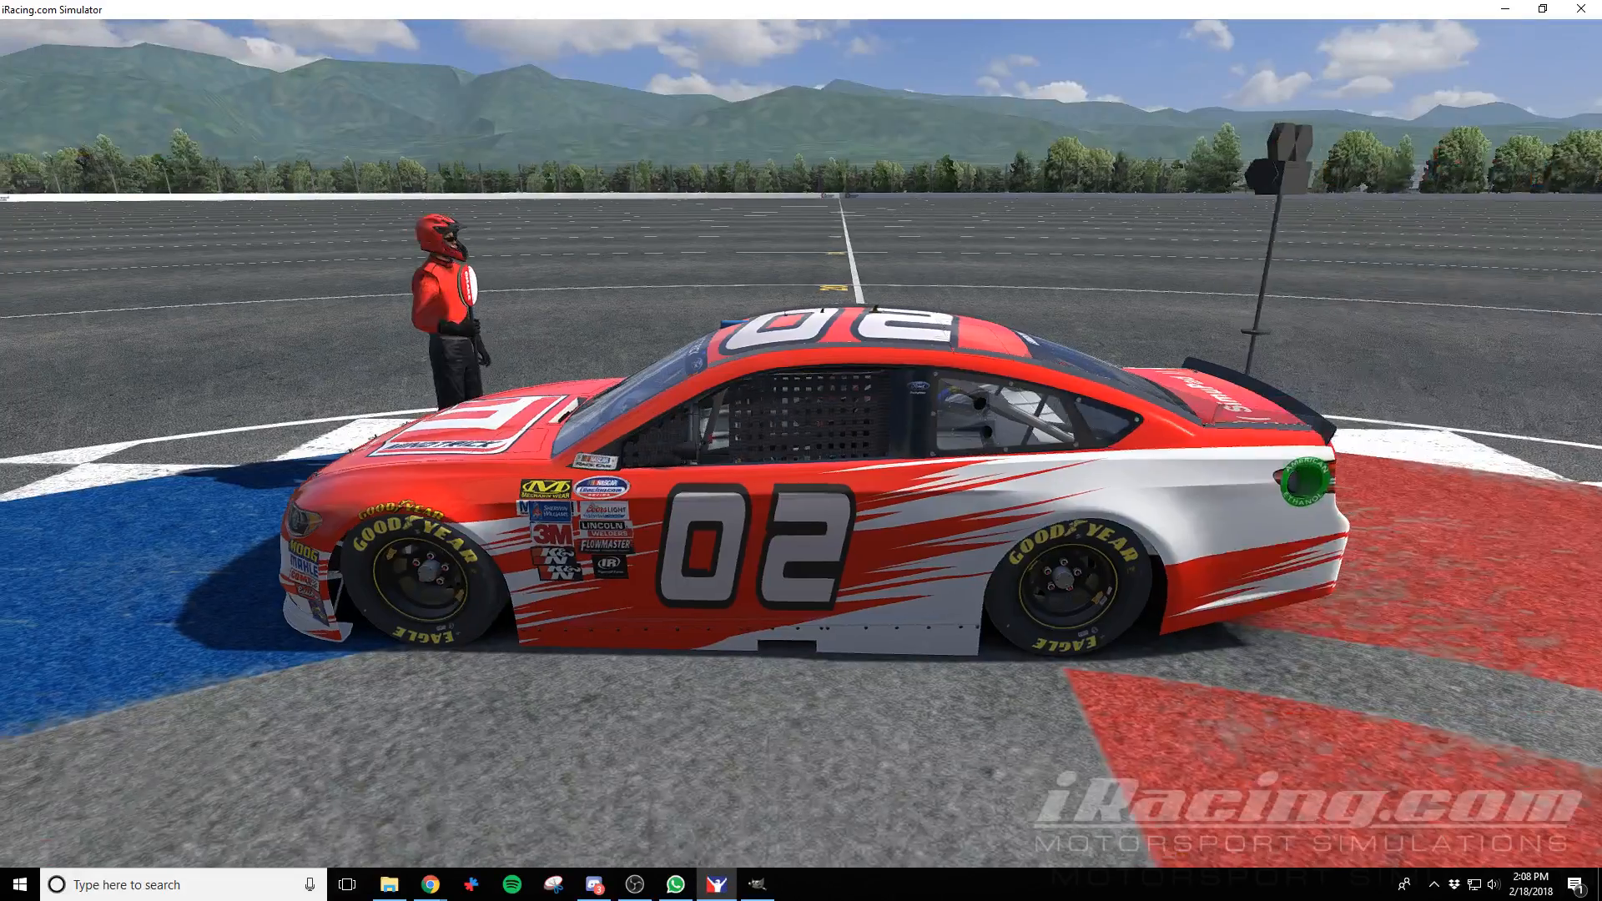
{"action": "key", "text": "s"}
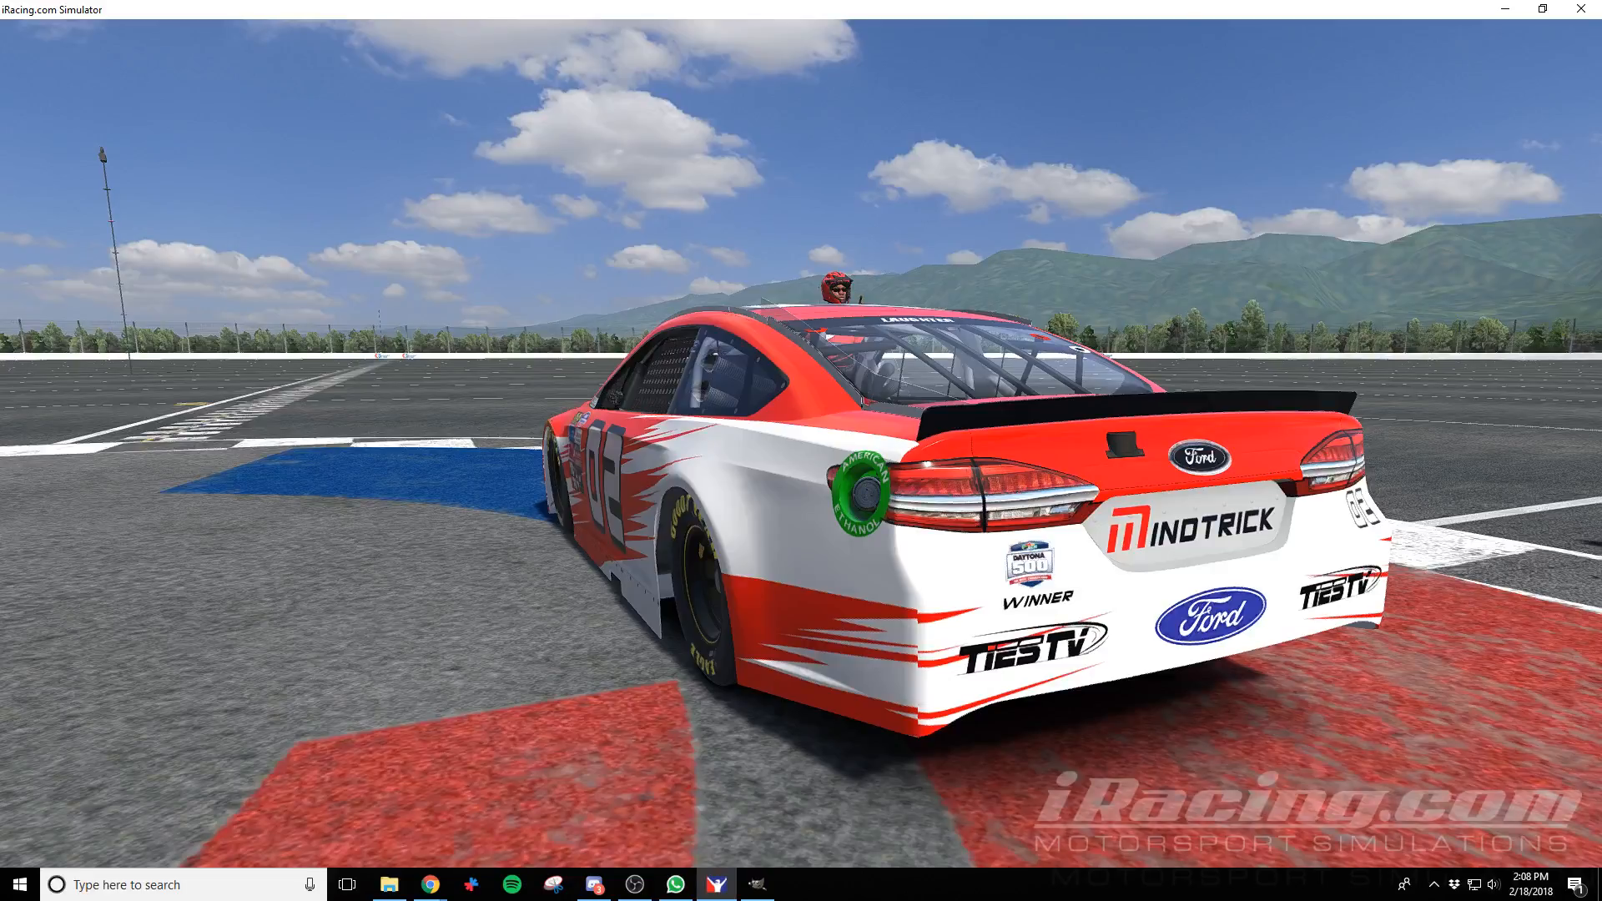
Back in GIMP, nudge the spears up slightly and return to iRacing
{"action": "key", "text": "alt+Tab"}
{"action": "left_click", "coordinate": [243, 283]}
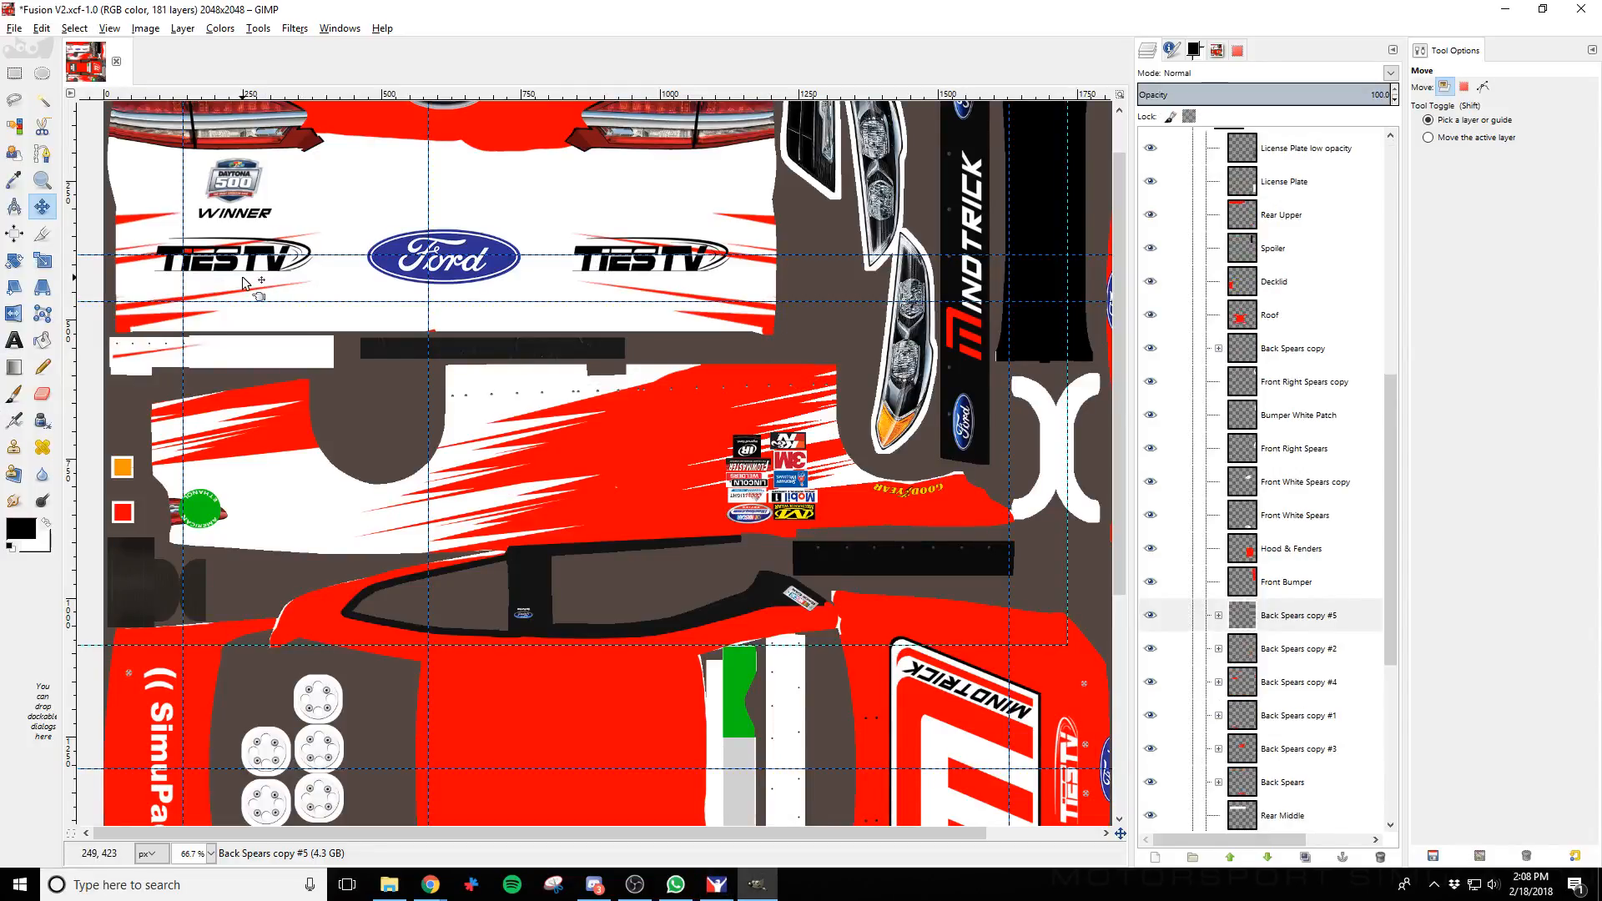
{"action": "key", "text": "Up"}
{"action": "key", "text": "Up"}
{"action": "key", "text": "Up"}
{"action": "key", "text": "Up"}
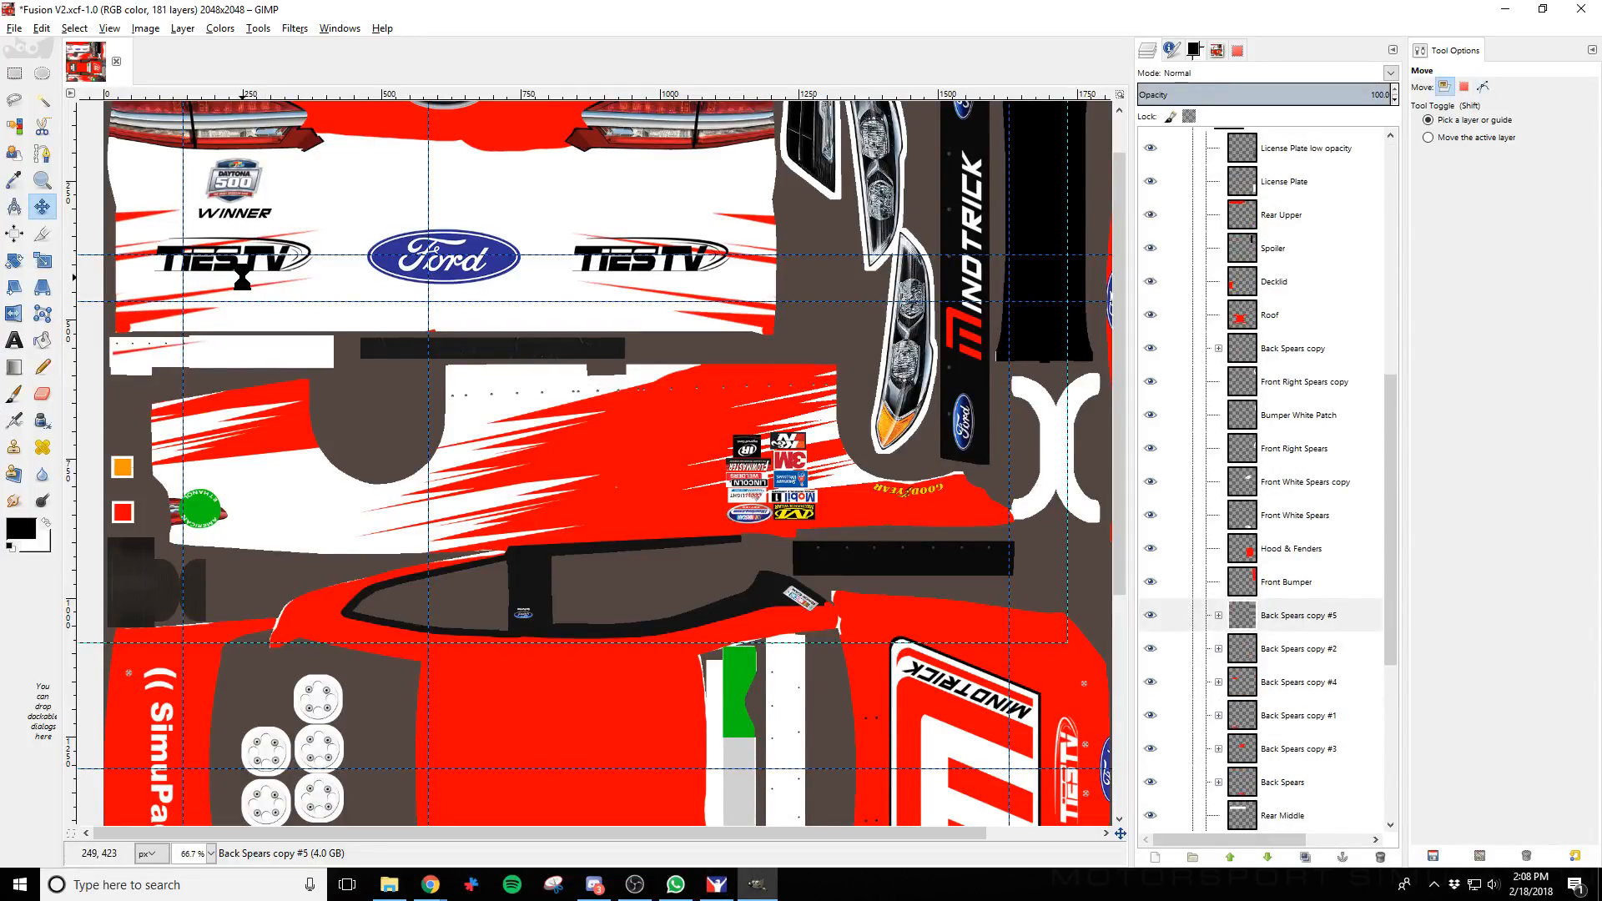
{"action": "key", "text": "alt+Tab"}
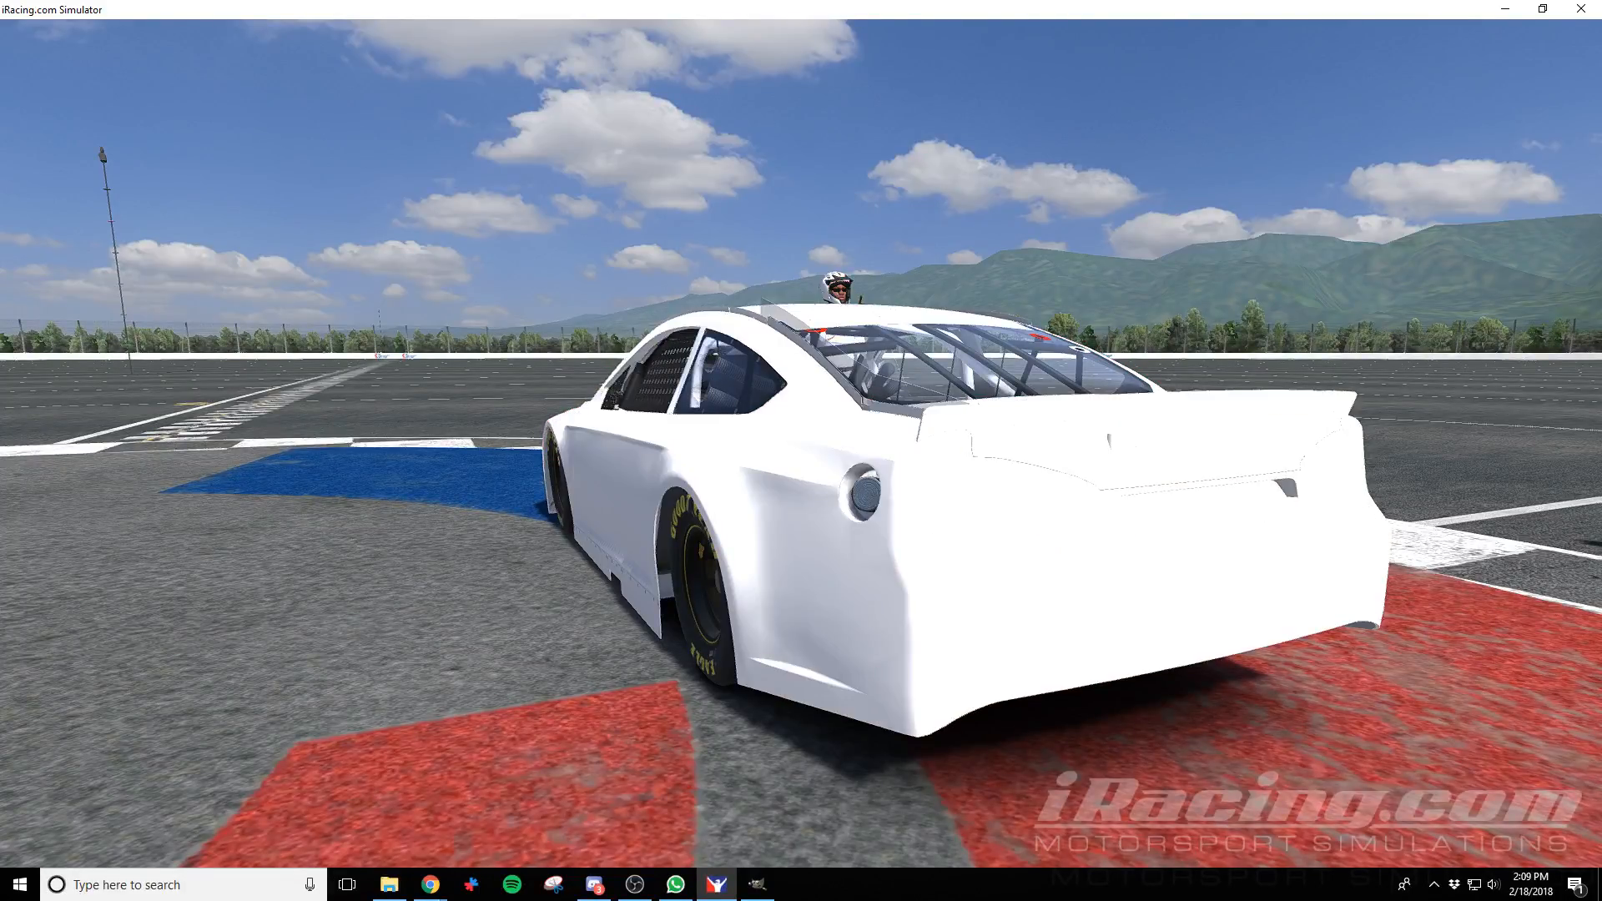
Re-export the texture with Ctrl+E and reload it on the #02 Ford in iRacing
{"action": "key", "text": "alt+Tab"}
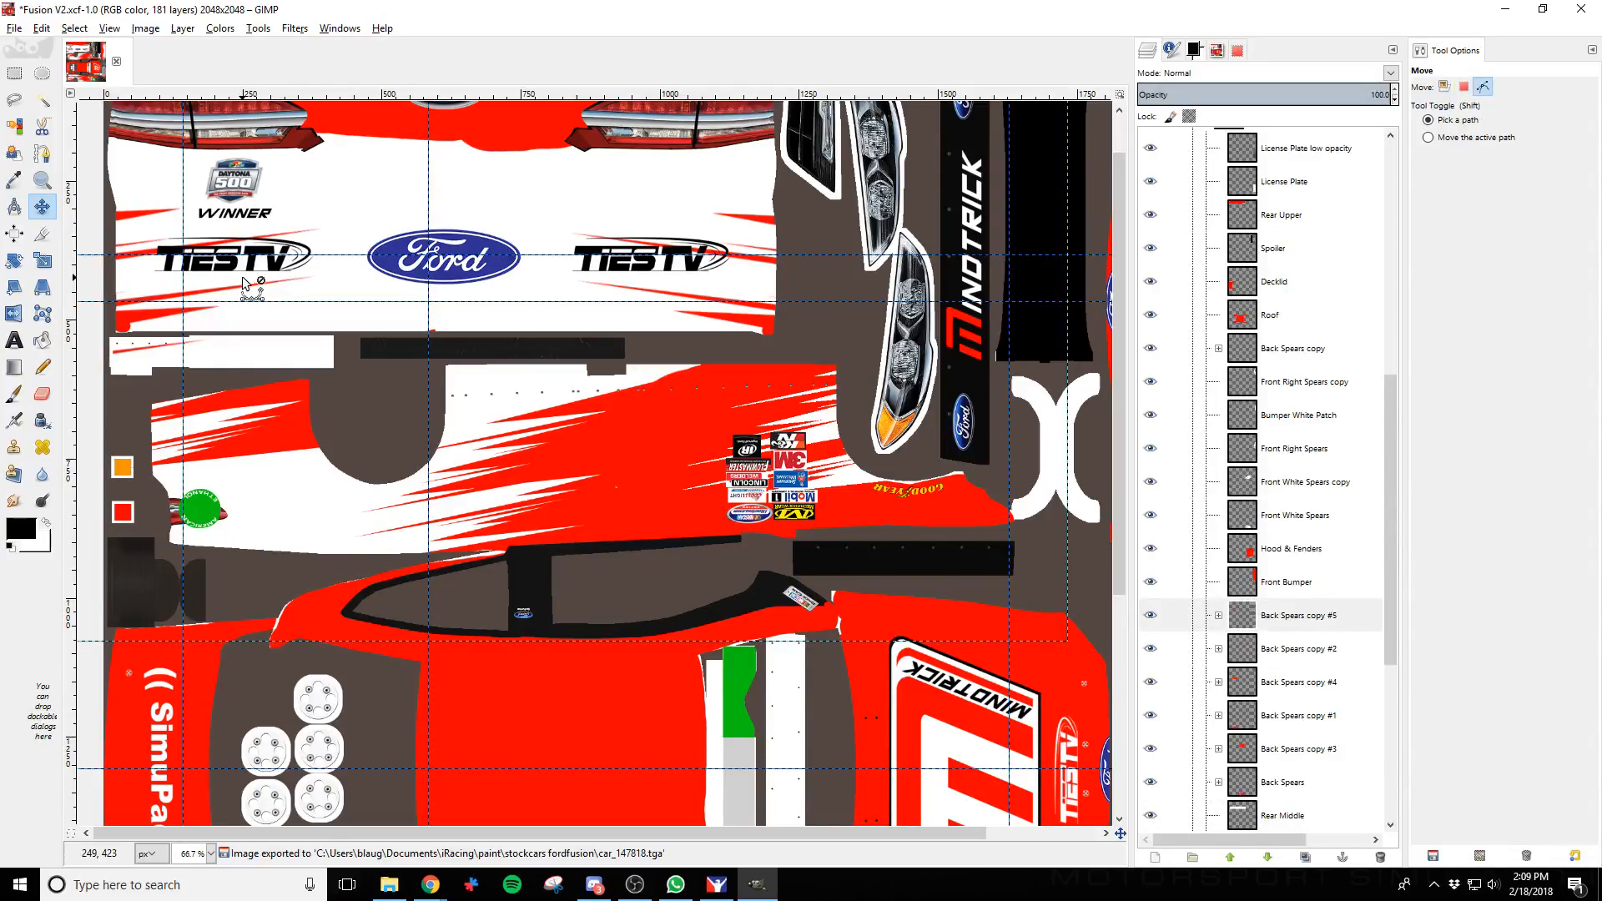
{"action": "key", "text": "alt+Tab"}
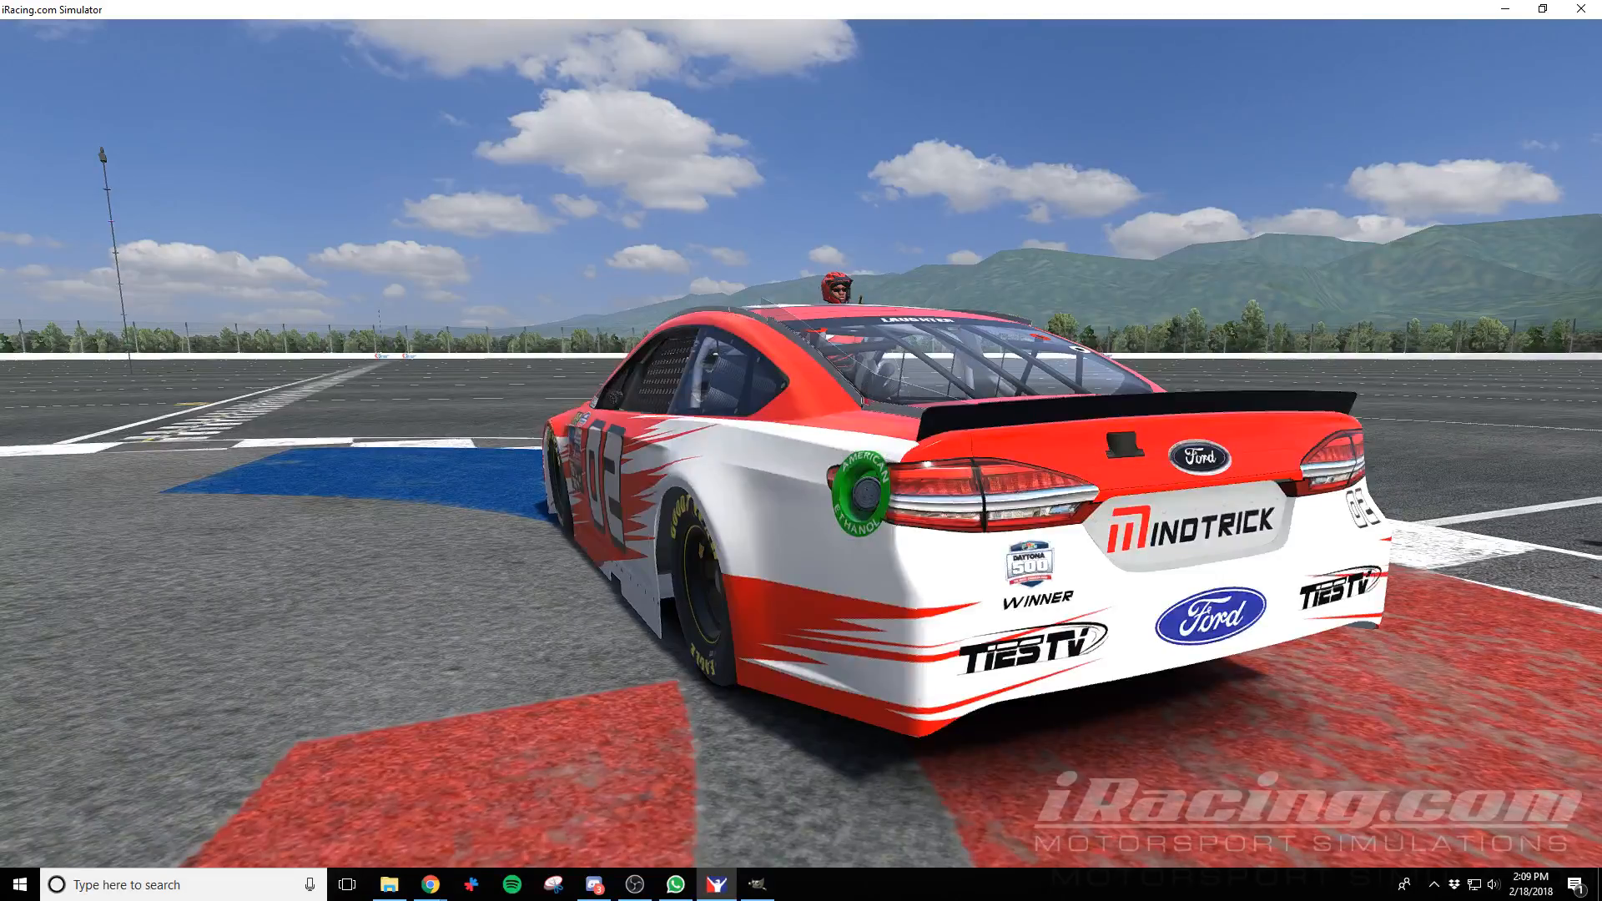
{"action": "key", "text": "alt+Tab"}
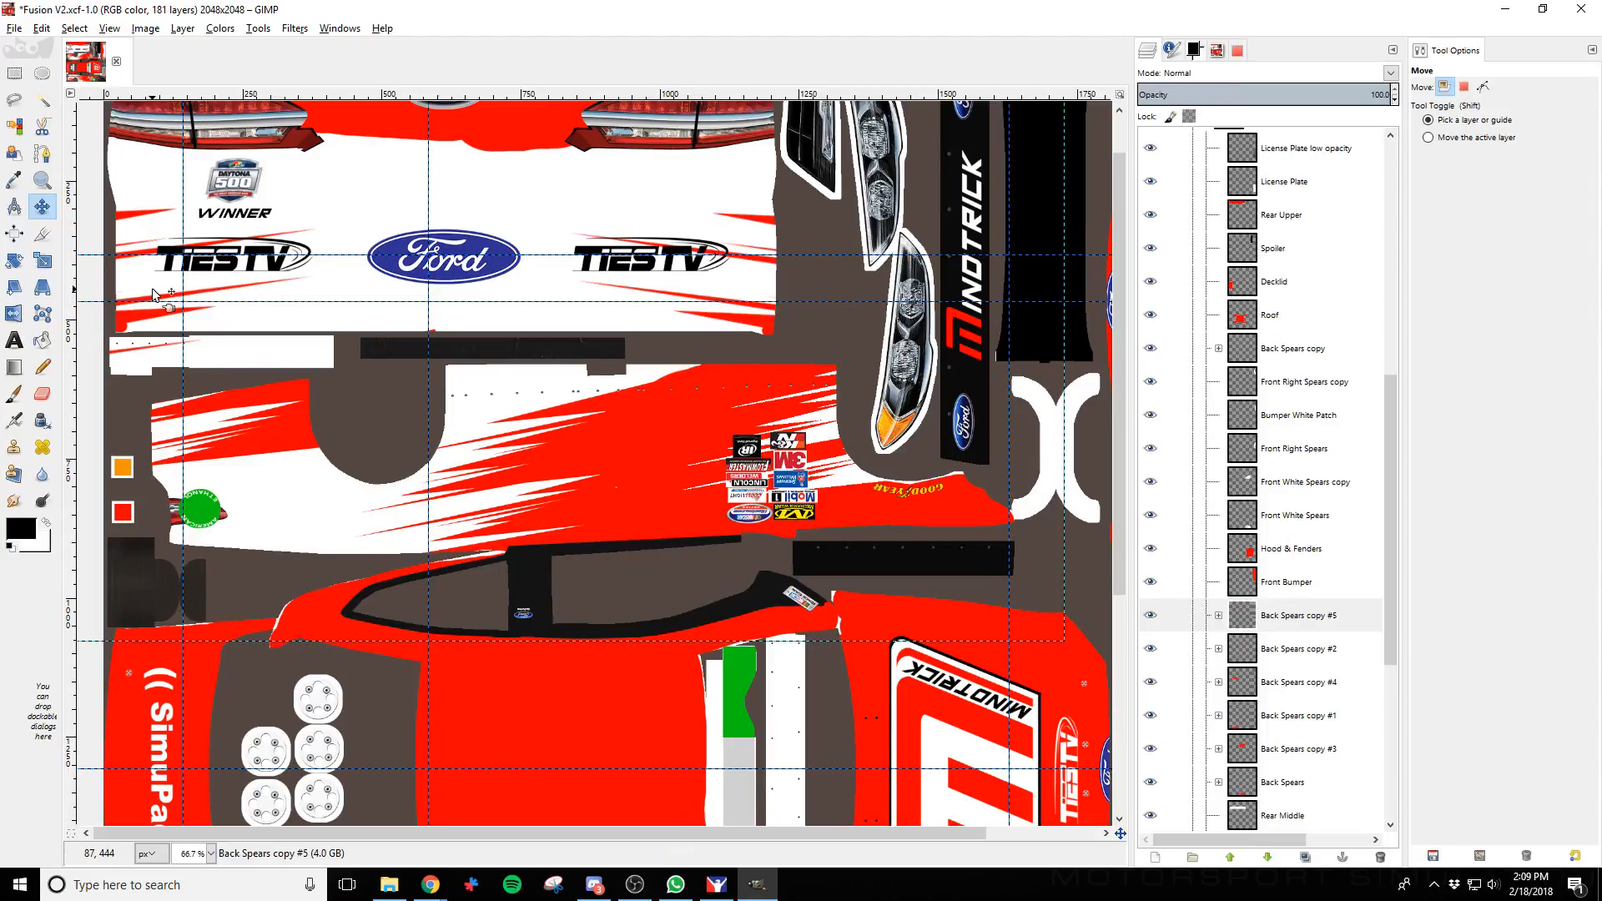
{"action": "key", "text": "ctrl+e"}
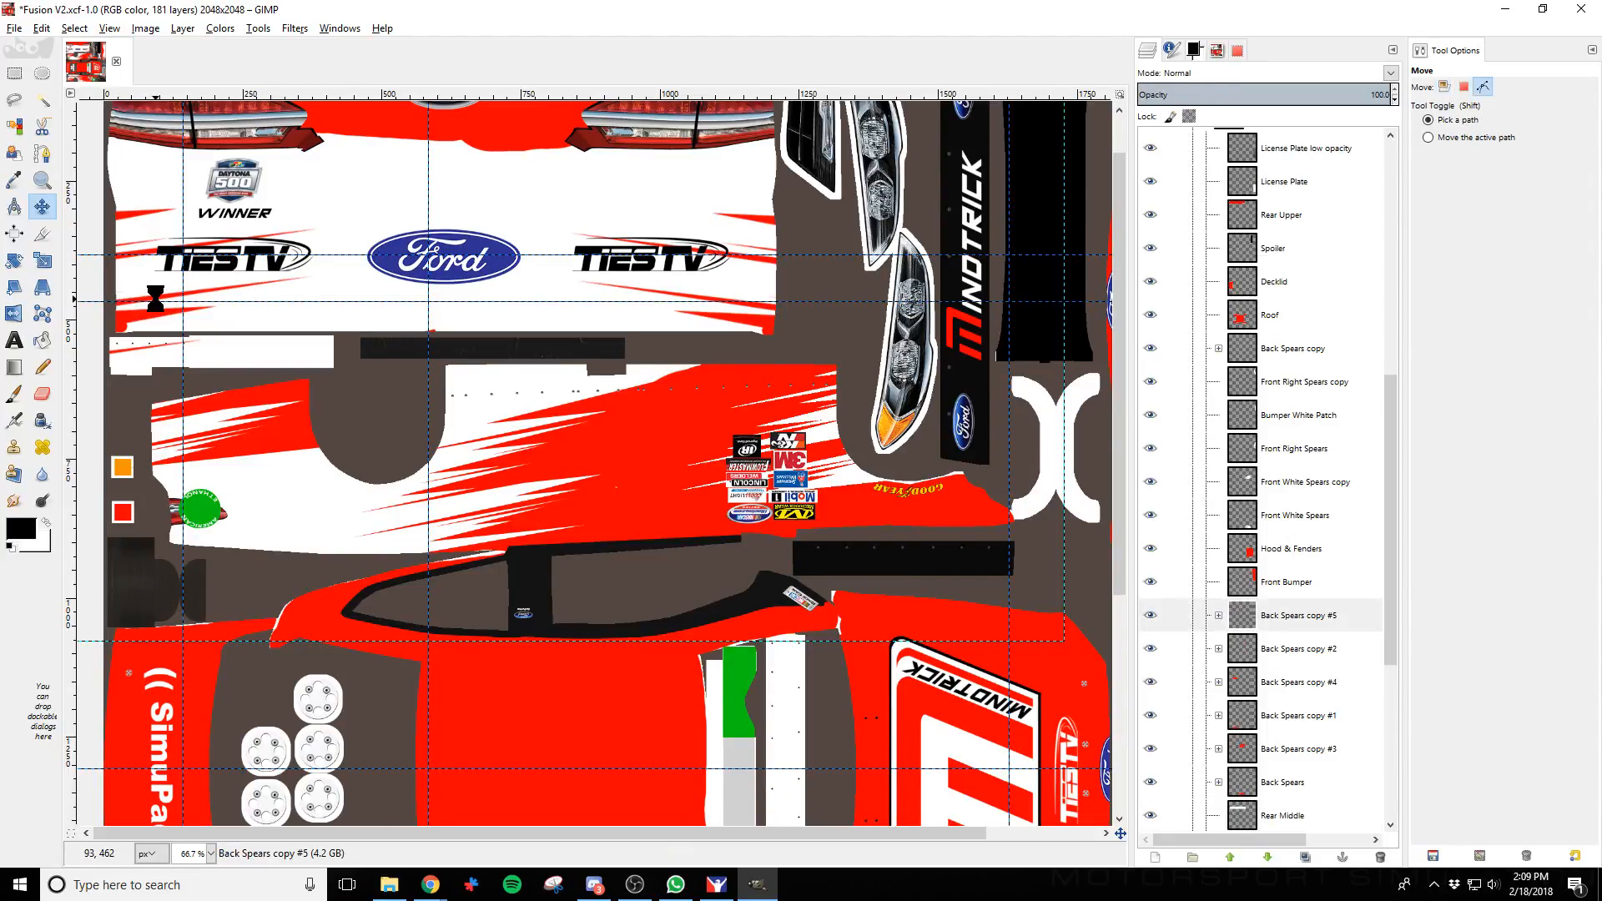
{"action": "key", "text": "alt+Tab"}
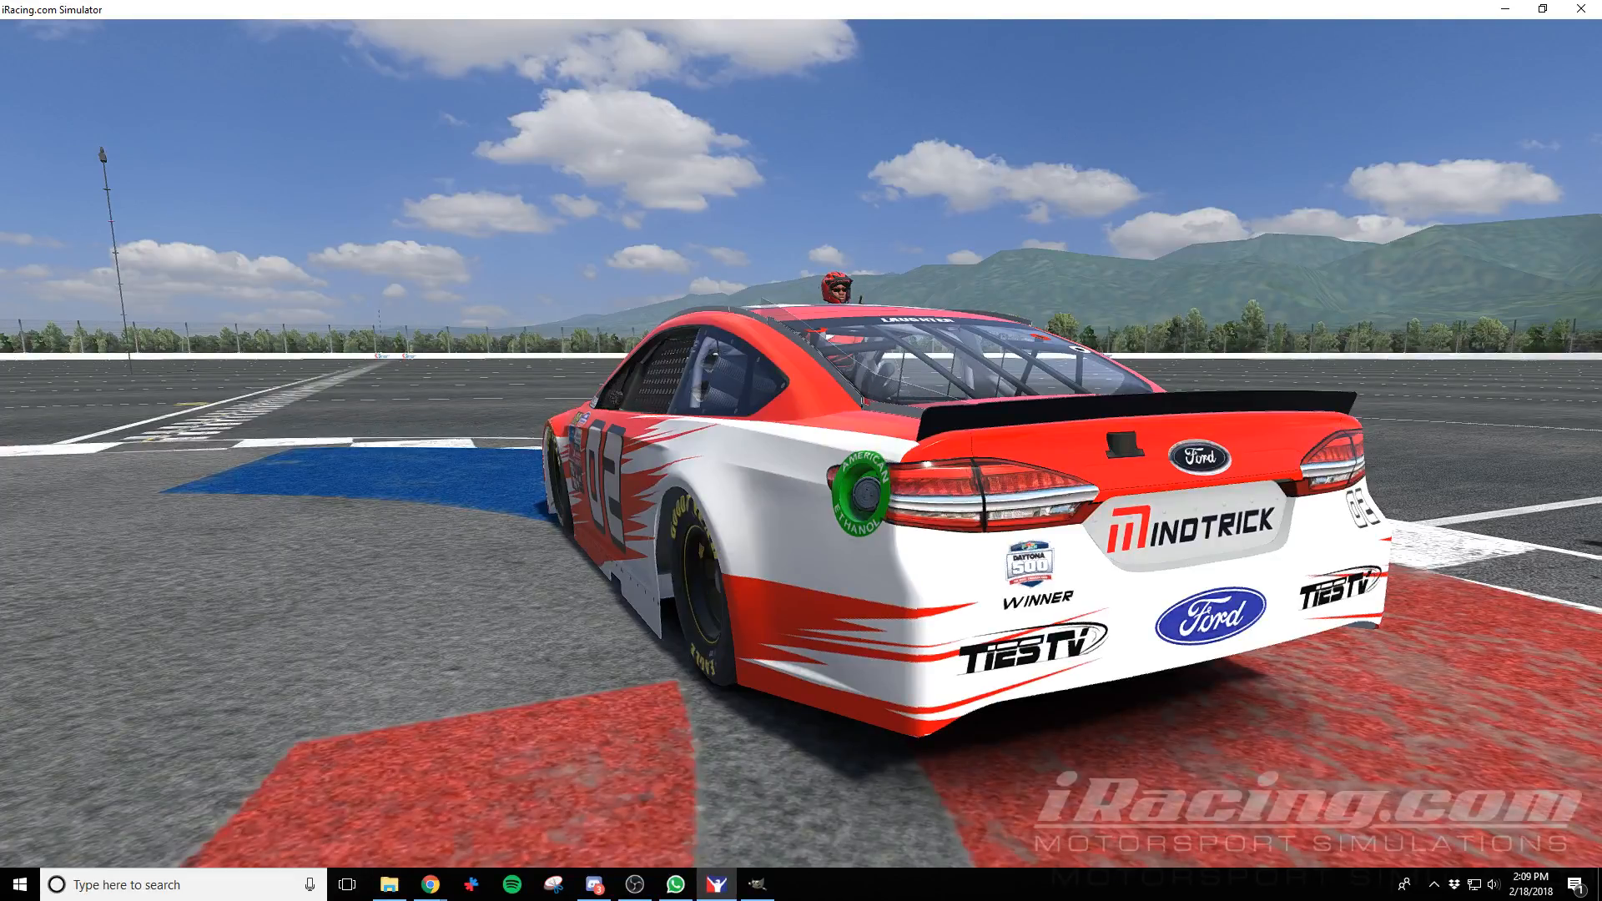
{"action": "key", "text": "alt+Tab"}
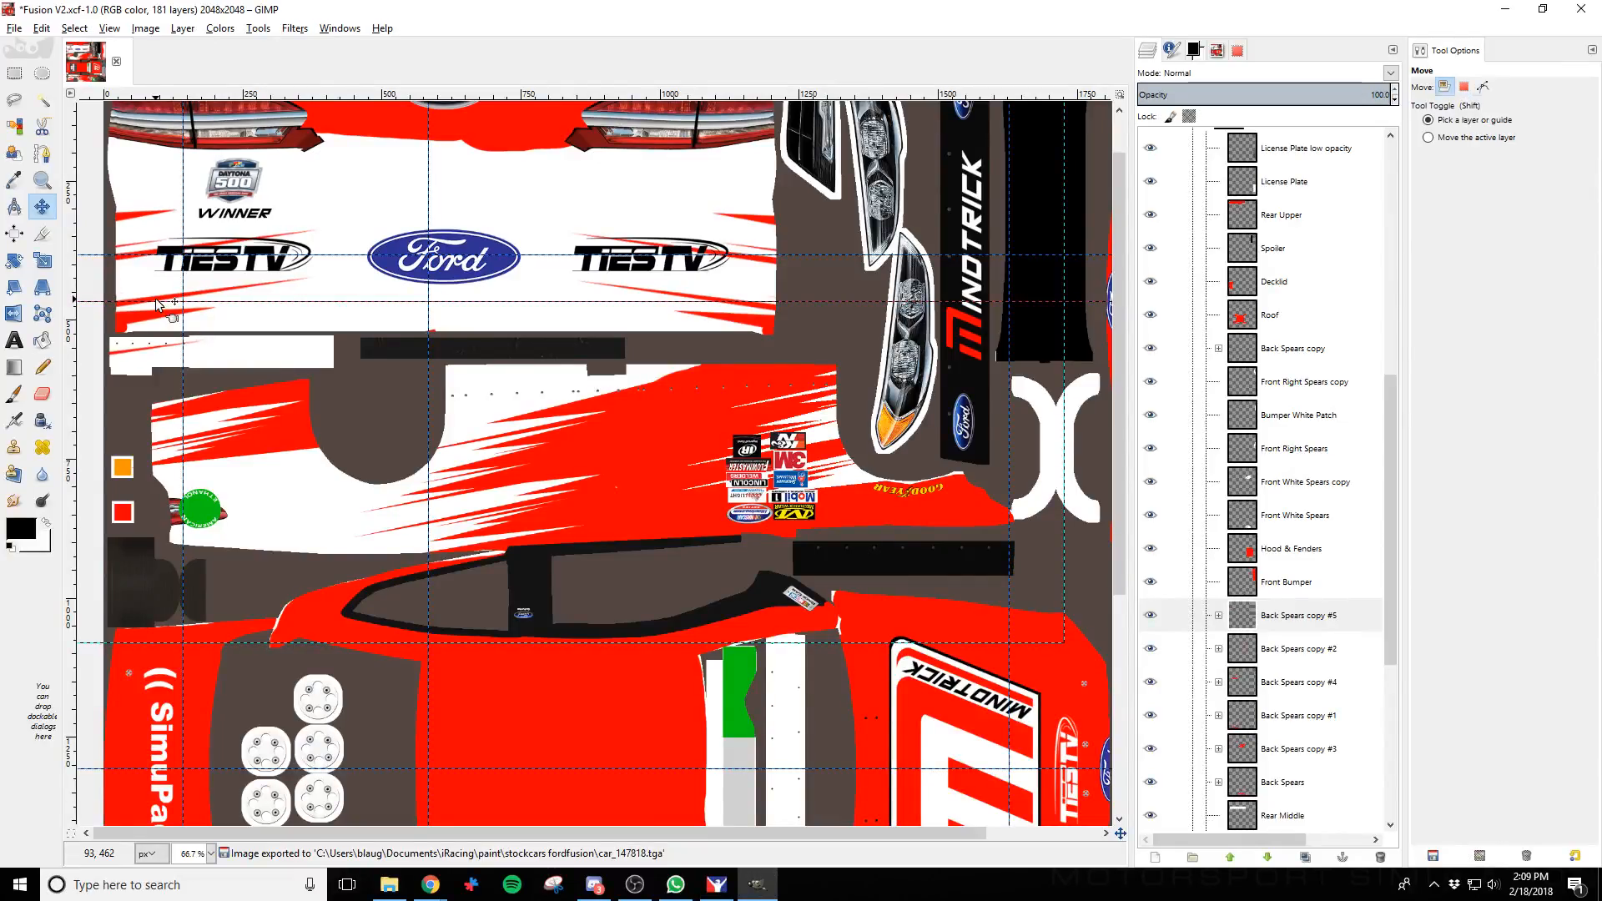
{"action": "key", "text": "alt+Tab"}
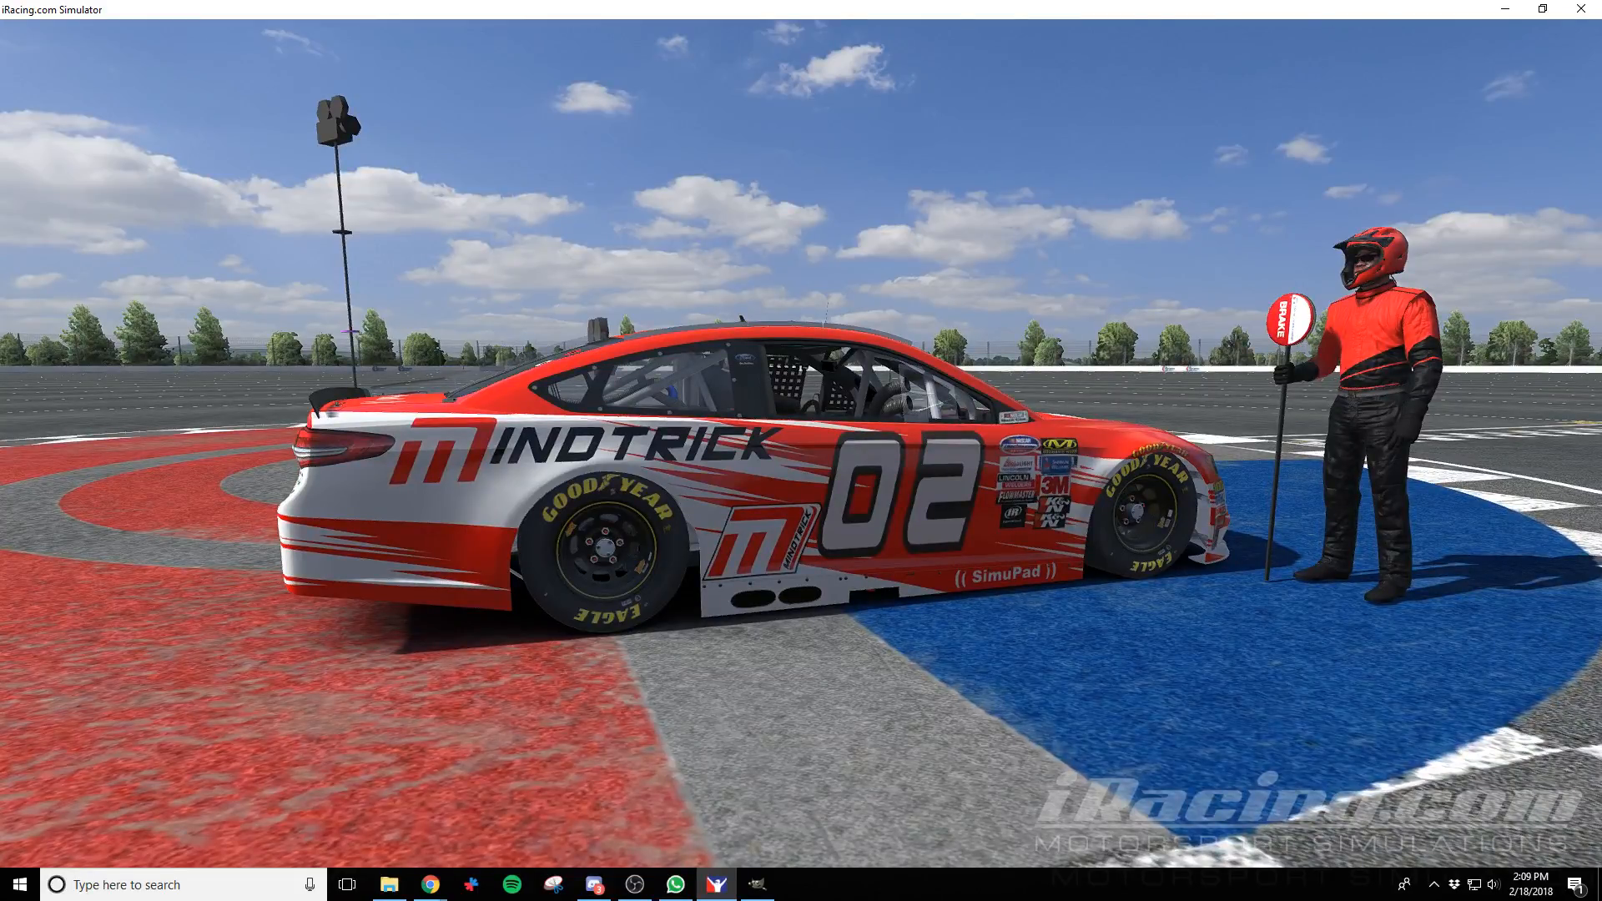
{"action": "key", "text": "alt+Tab"}
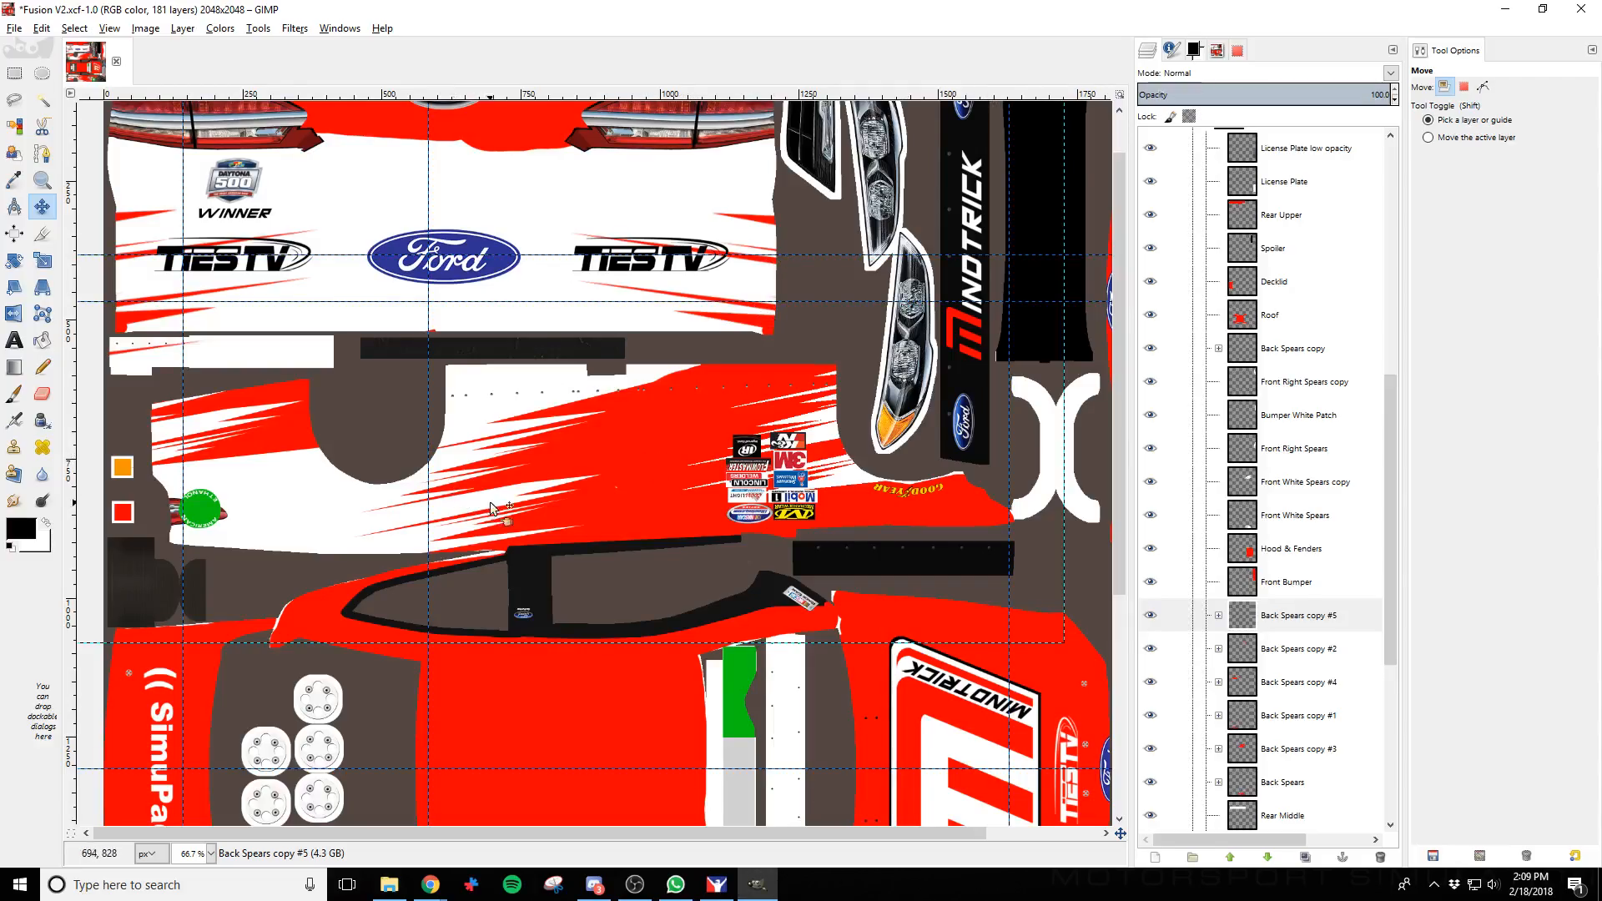
{"action": "scroll", "coordinate": [1320, 471], "scroll_direction": "up", "scroll_amount": 6}
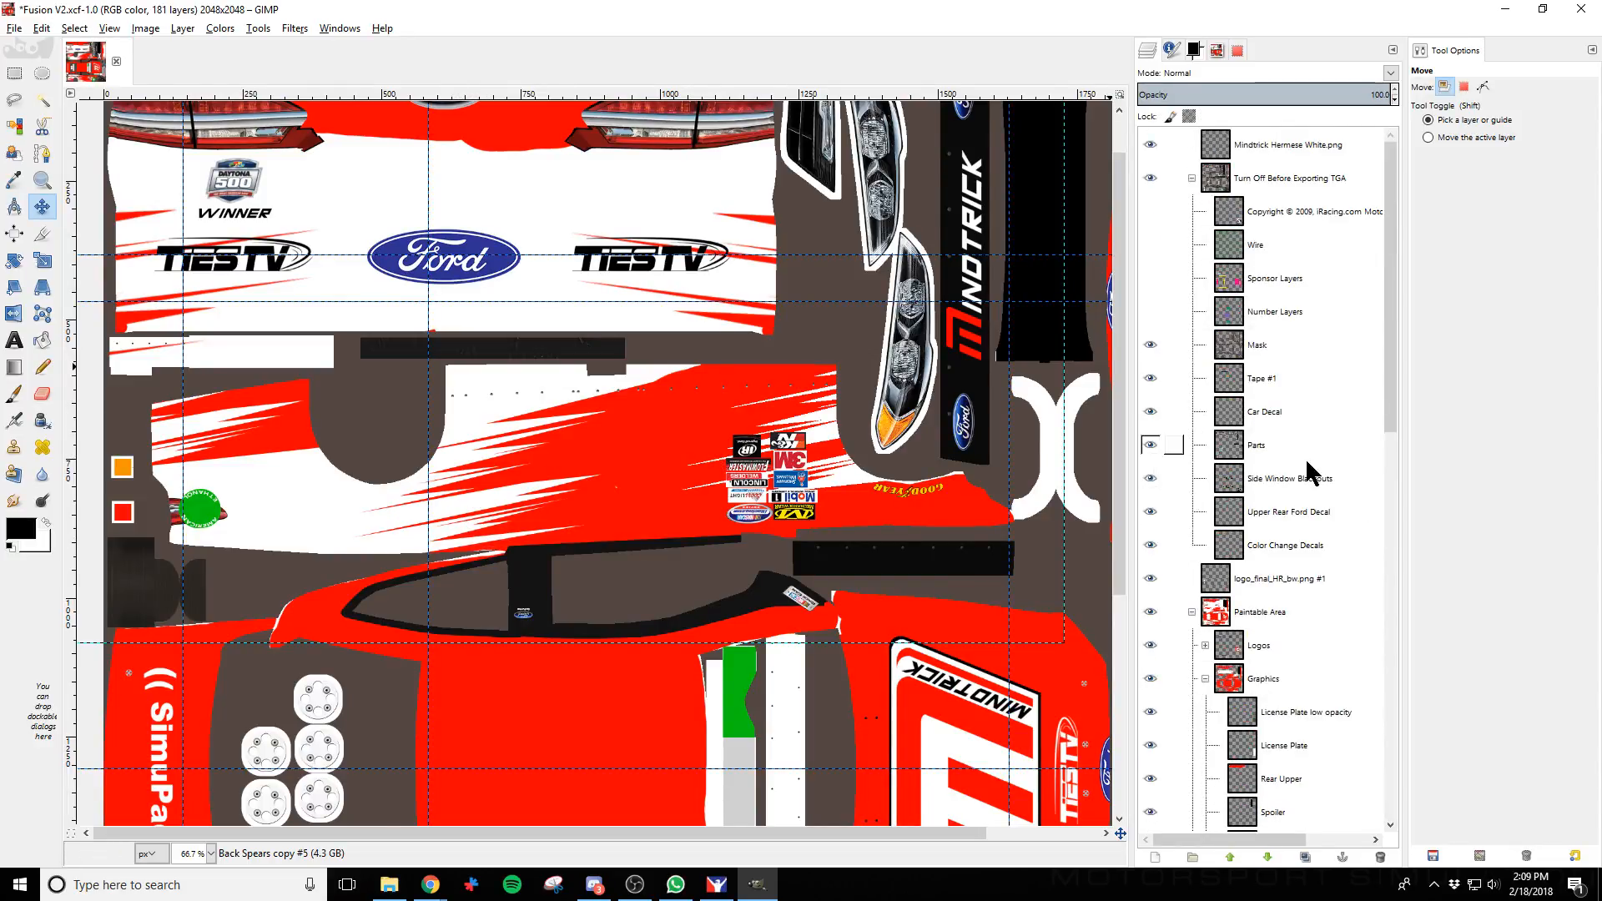
{"action": "scroll", "coordinate": [1290, 434], "scroll_direction": "down", "scroll_amount": 6}
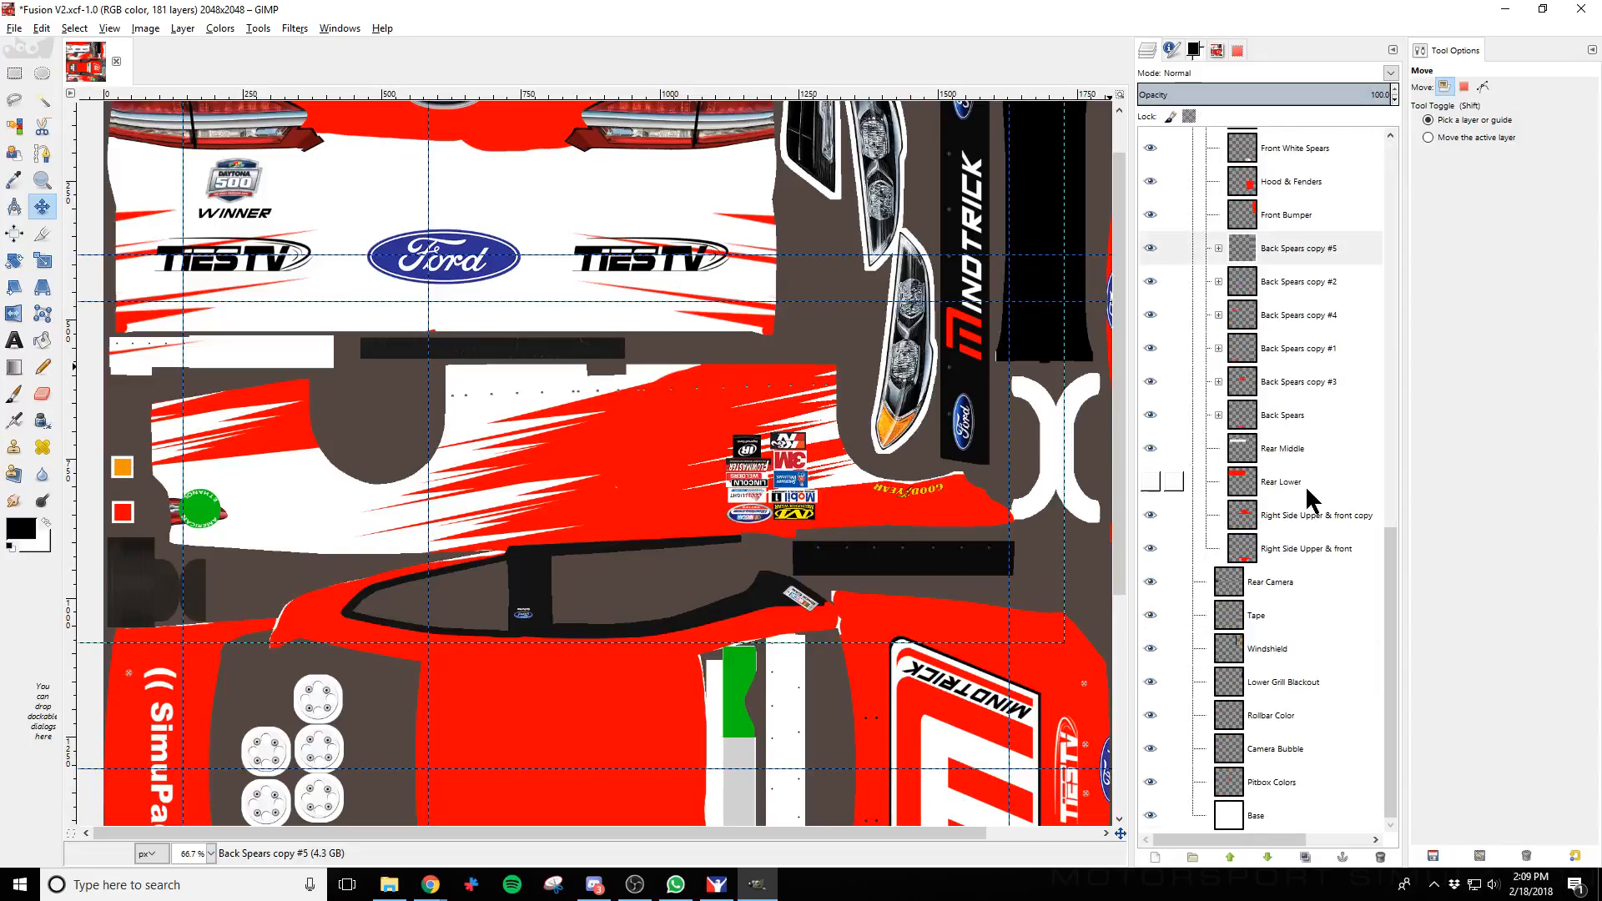
{"action": "scroll", "coordinate": [1305, 486], "scroll_direction": "up", "scroll_amount": 6}
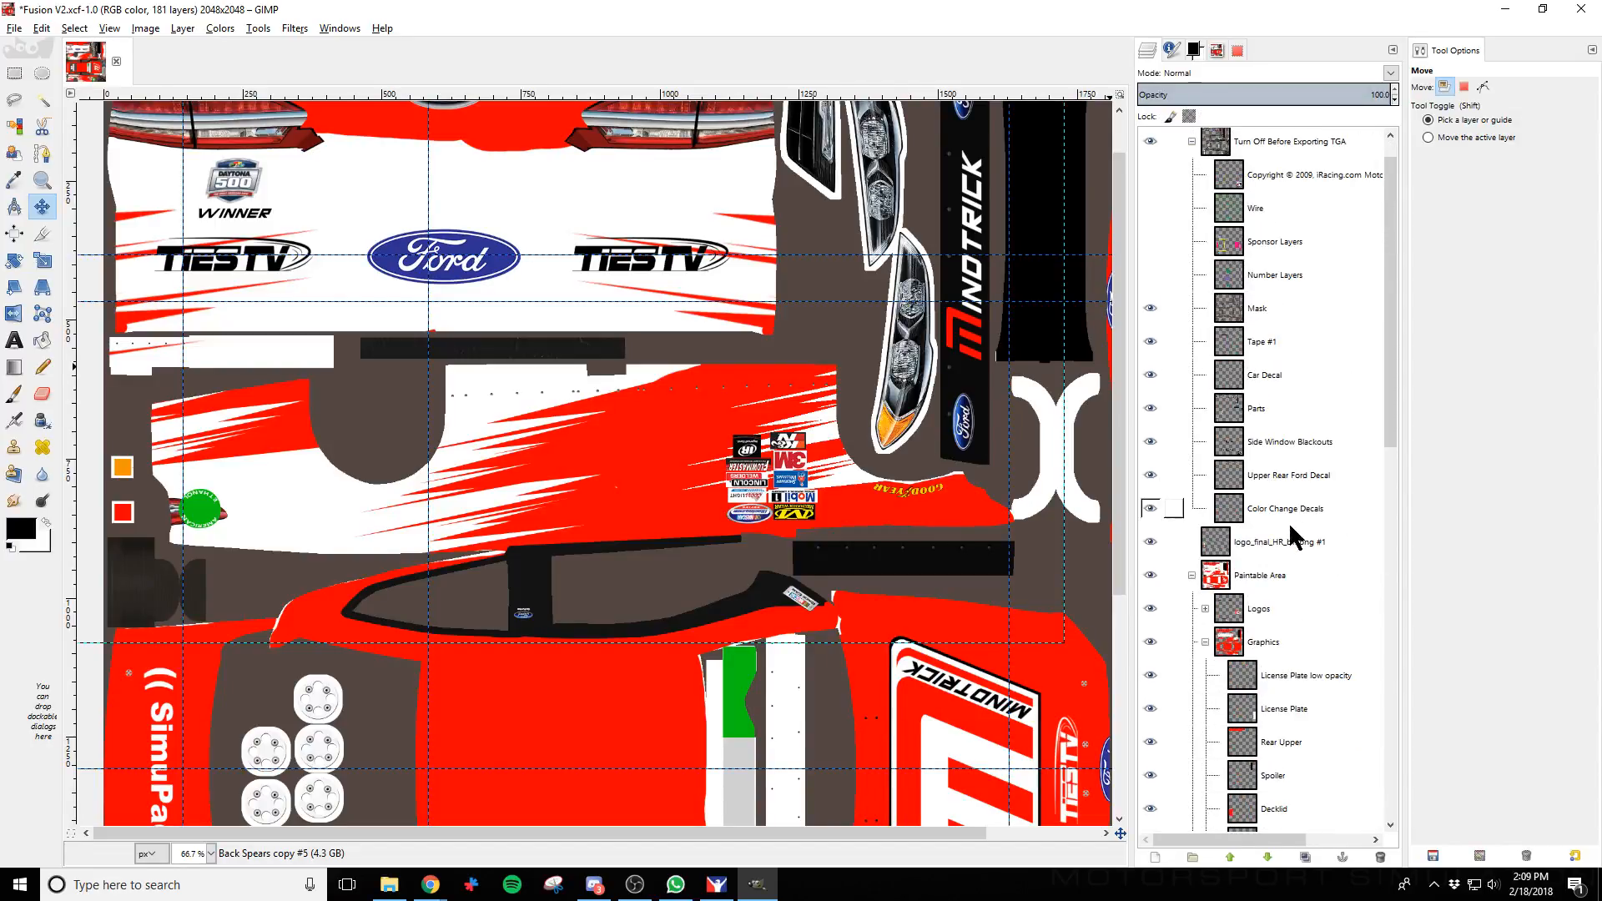
{"action": "key", "text": "alt+Tab"}
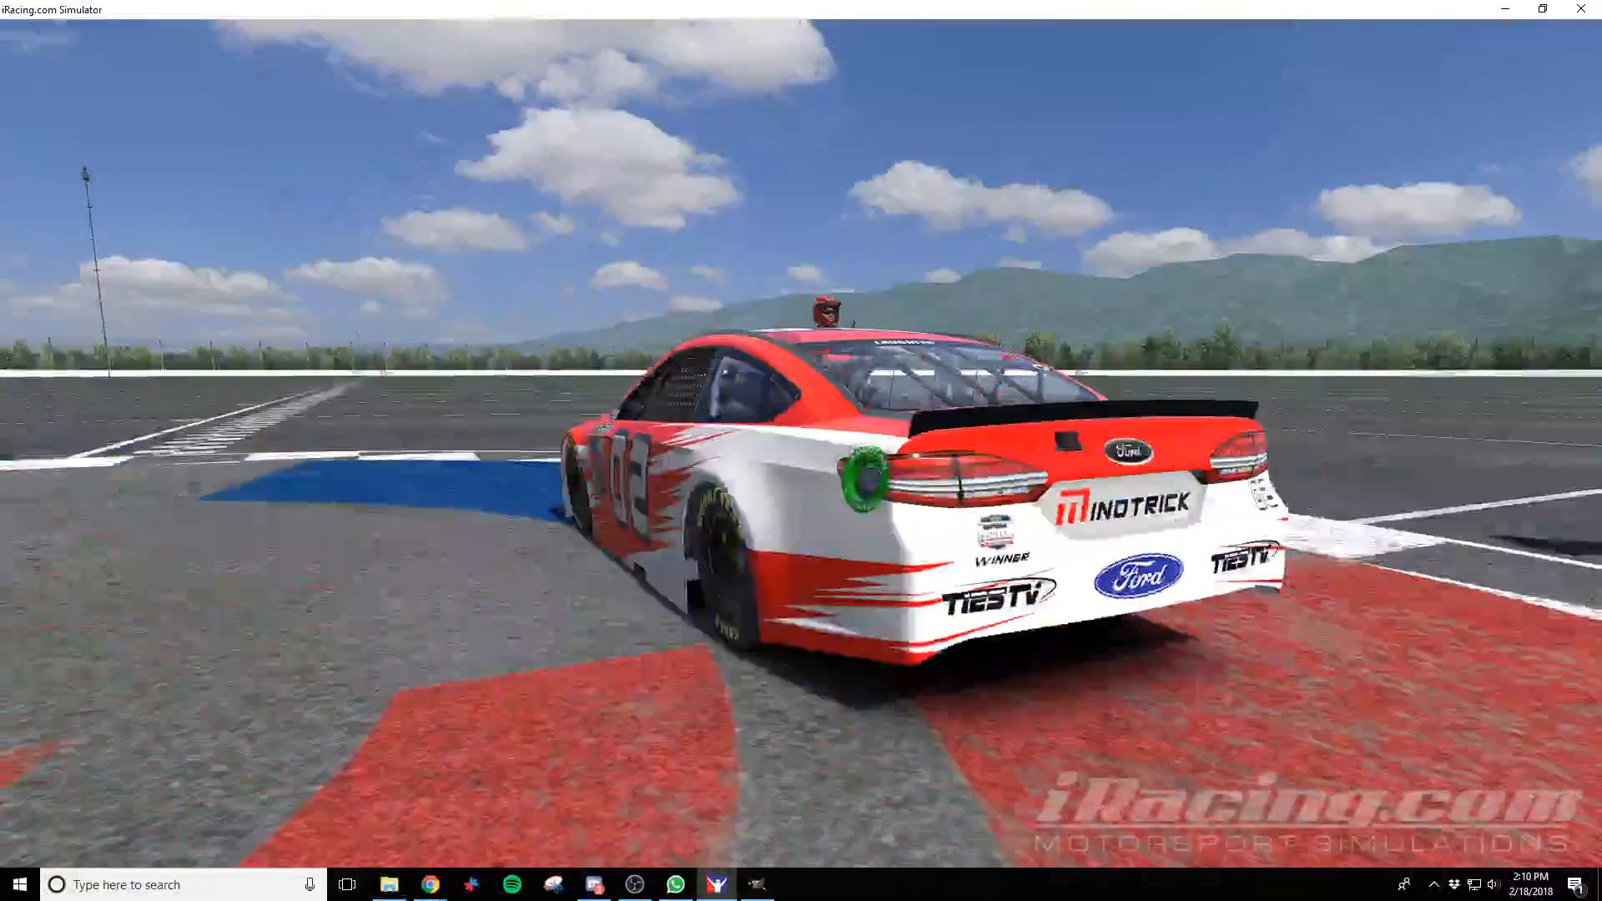
{"action": "key", "text": "alt+Tab"}
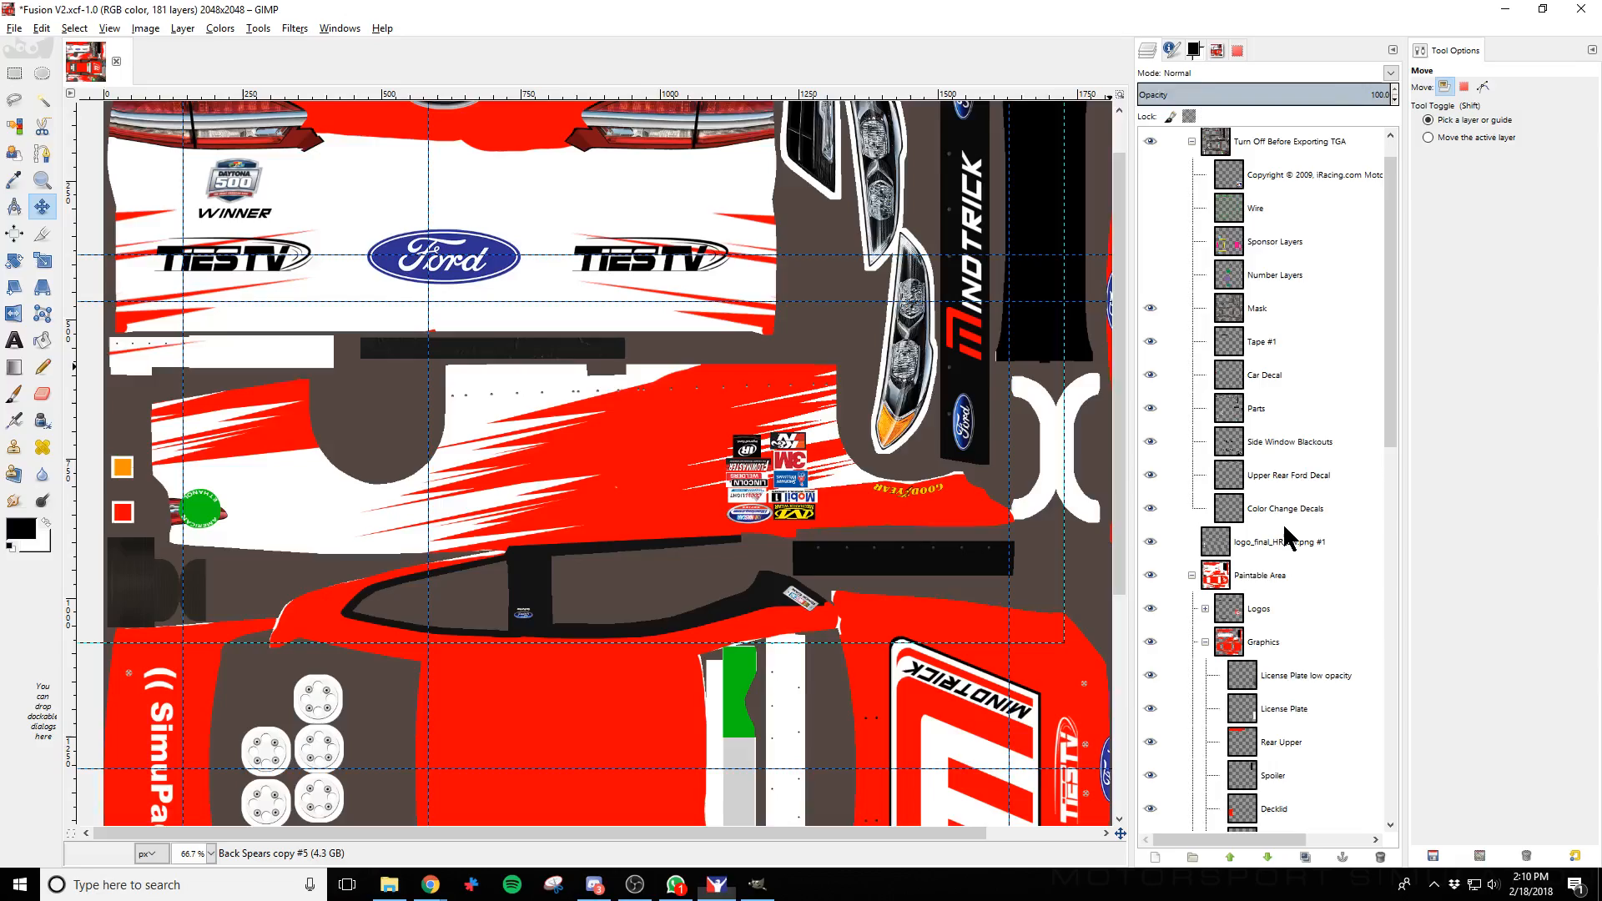
{"action": "key", "text": "alt+Tab"}
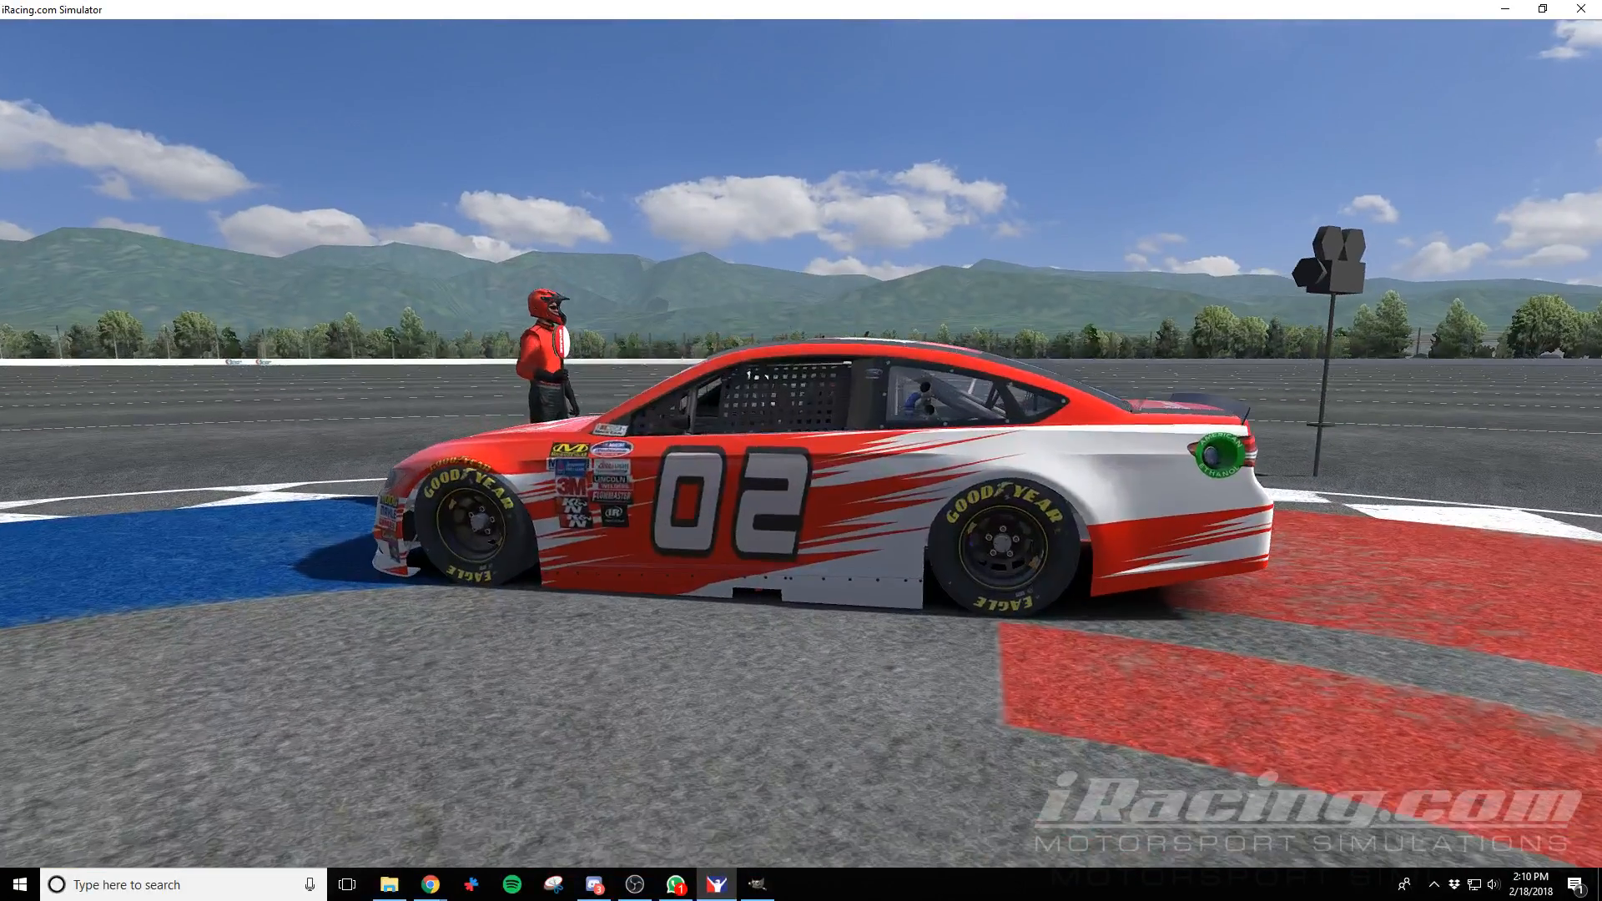
{"action": "key", "text": "alt+Tab"}
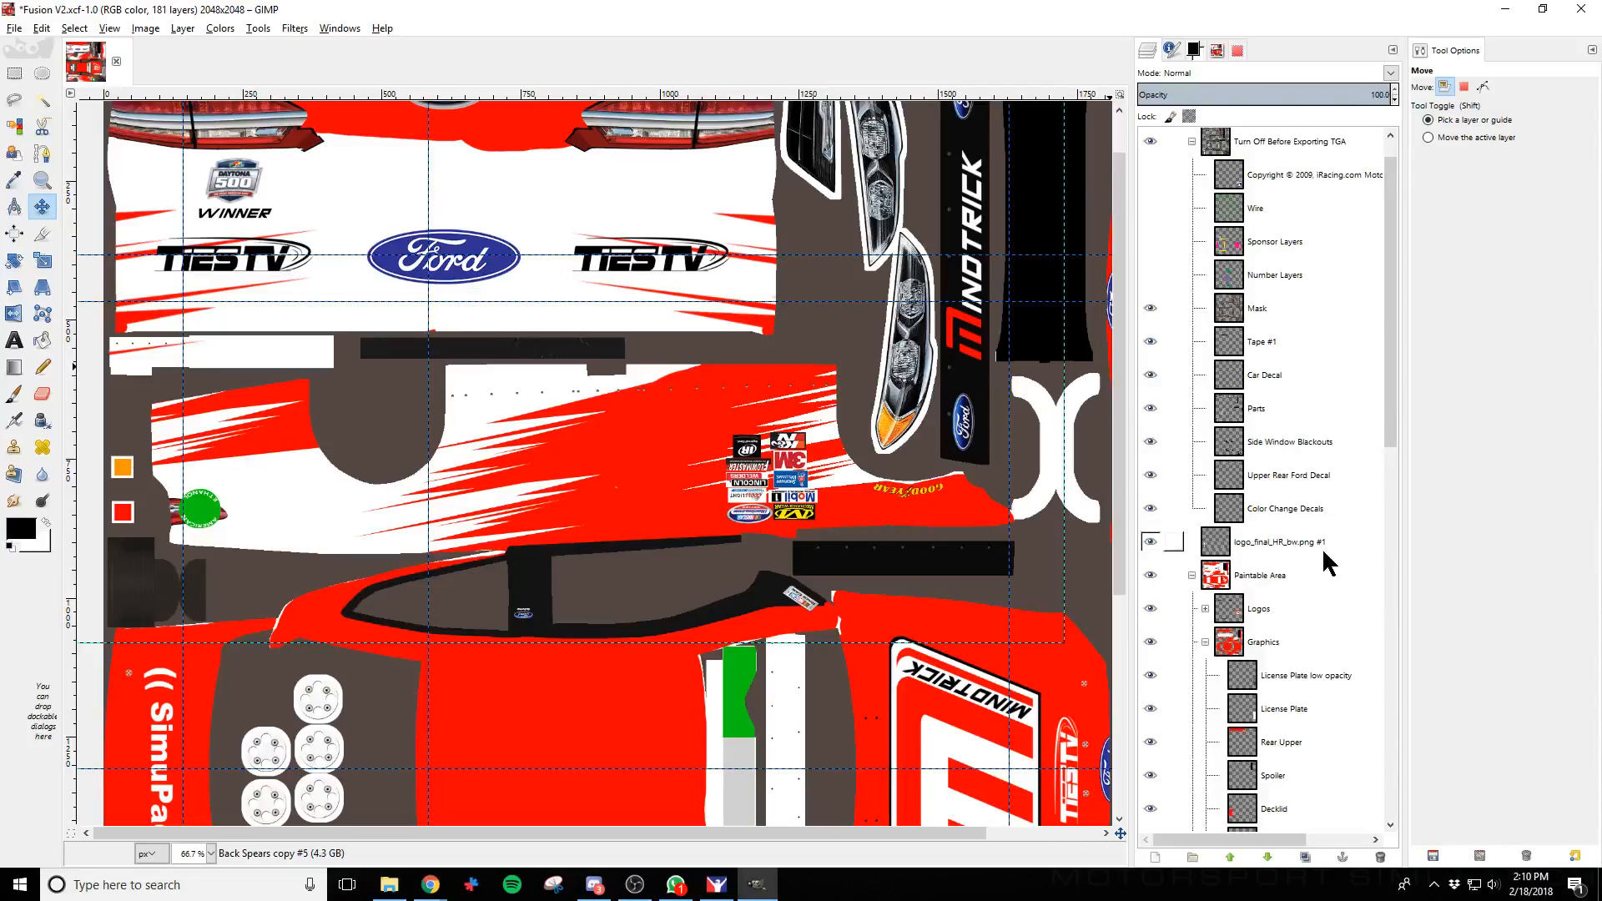
Drag logo_final_HR_bw.png #1 into the Logos group
{"action": "left_click", "coordinate": [1307, 518]}
{"action": "left_click", "coordinate": [1295, 476]}
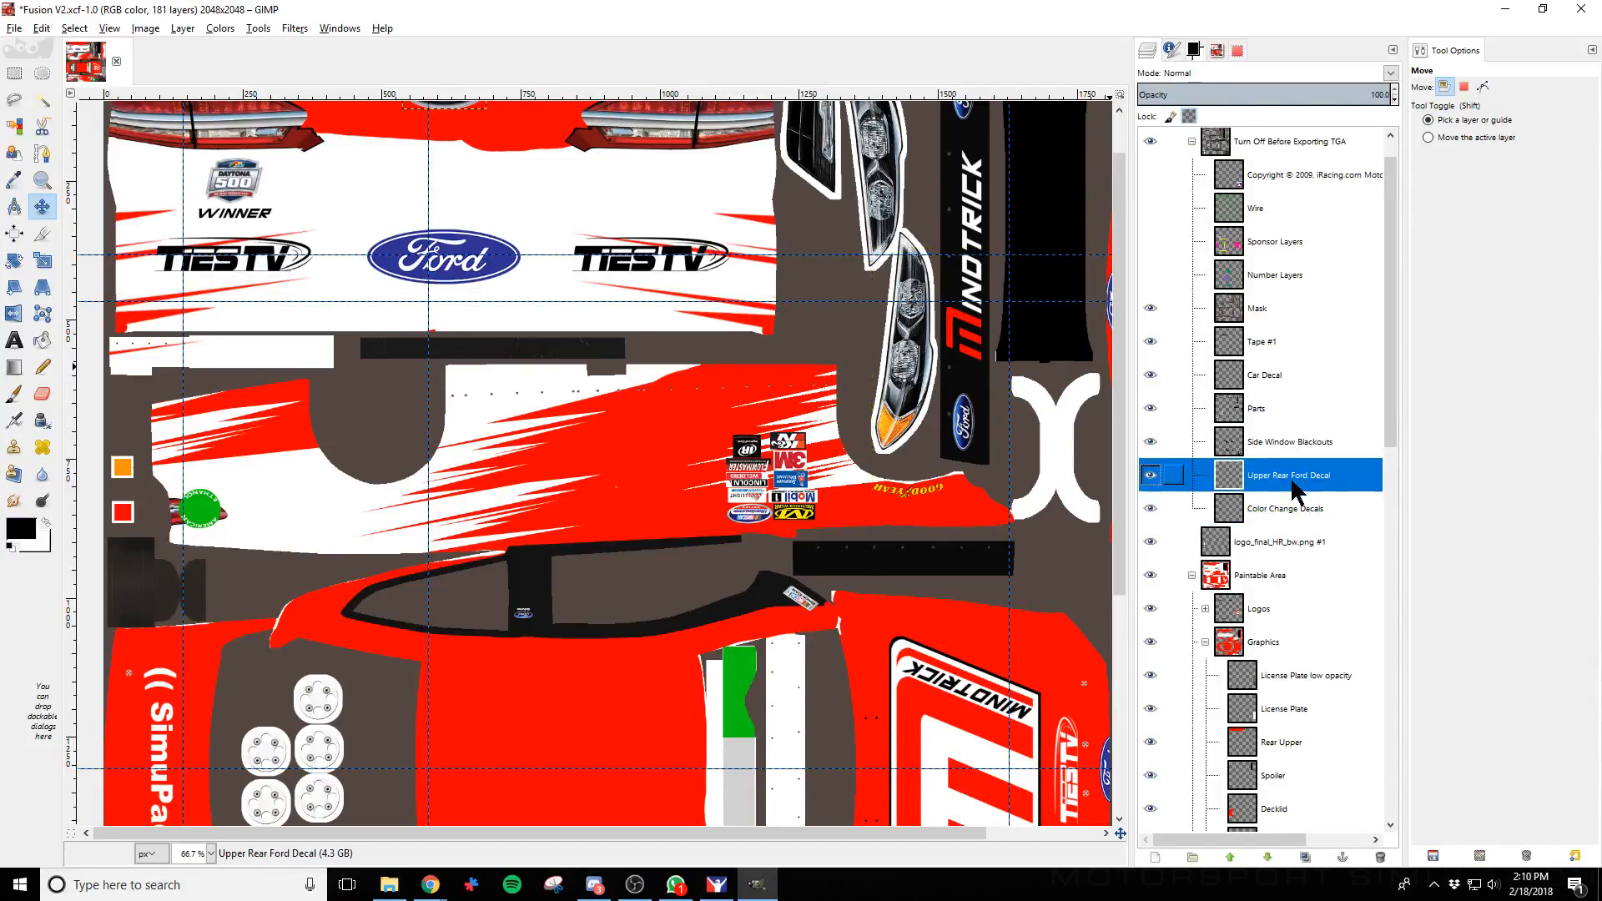
{"action": "left_click_drag", "start_coordinate": [1305, 555], "coordinate": [1284, 616]}
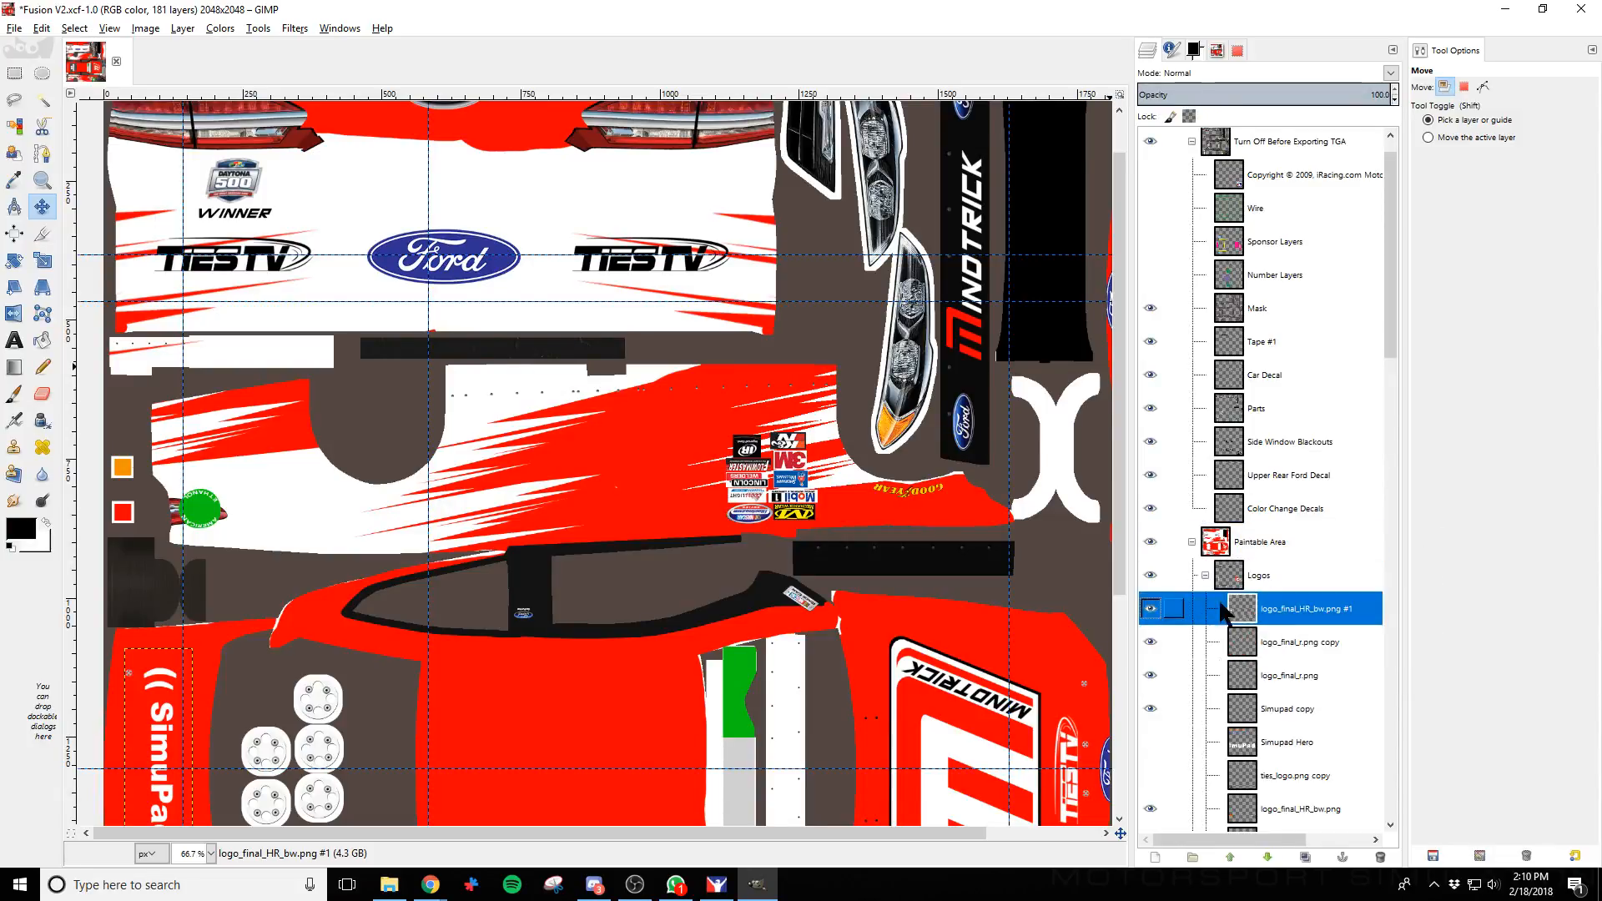
{"action": "scroll", "coordinate": [1277, 630], "scroll_direction": "down", "scroll_amount": 5}
Identify ties_logo.png and ties_logo.png copy #1 as the left and right TIESTV logos
{"action": "left_click", "coordinate": [1264, 729]}
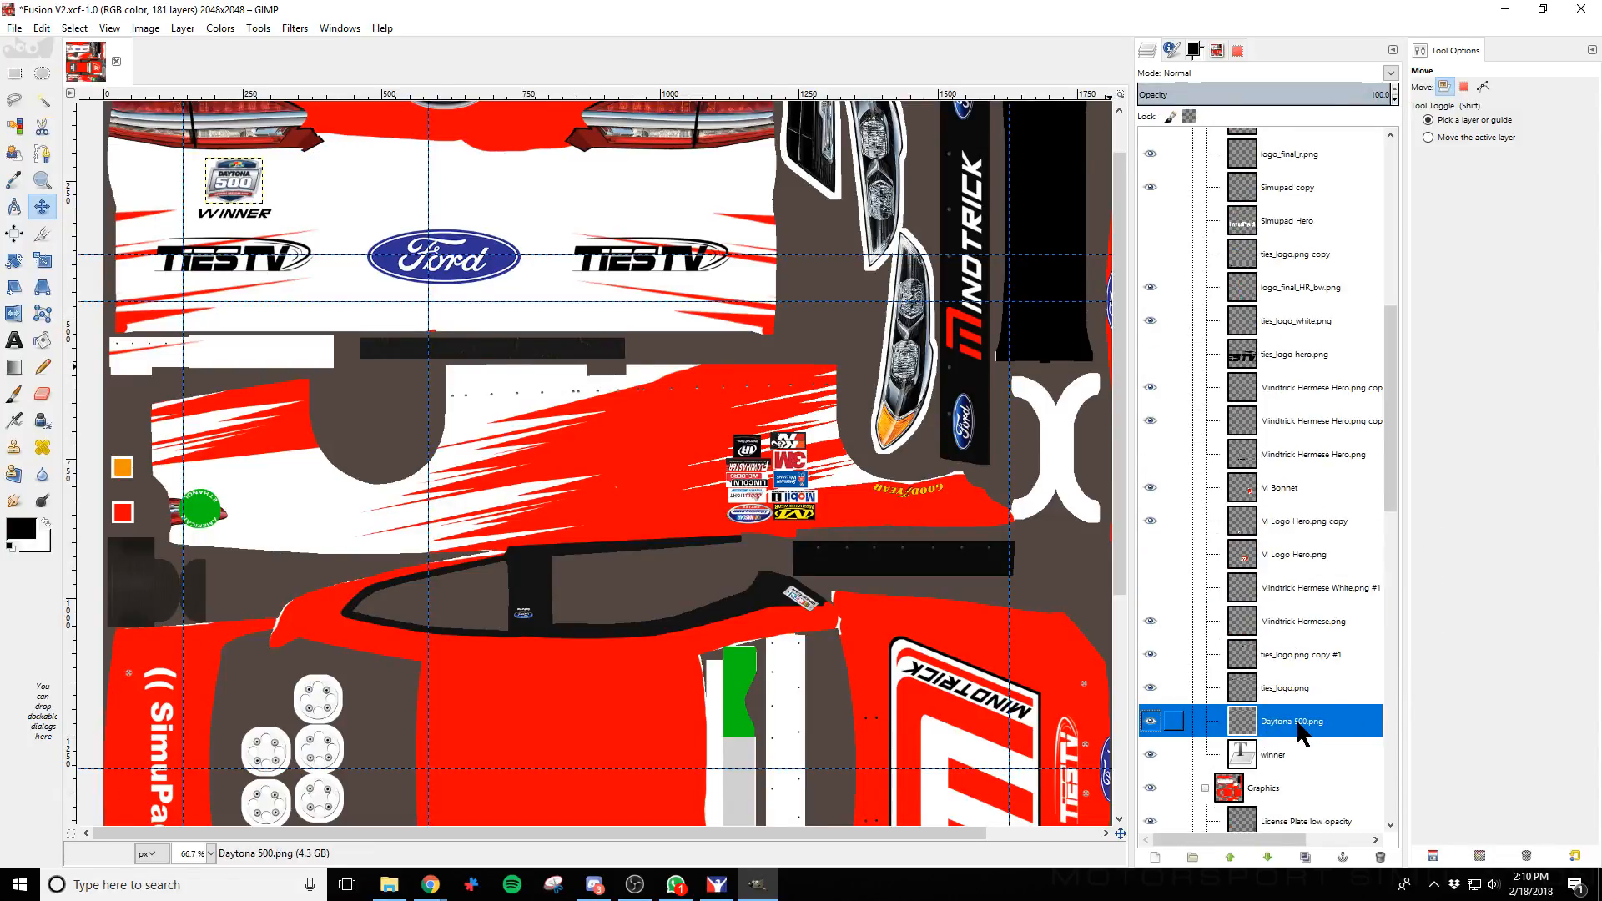
{"action": "left_click", "coordinate": [1288, 684]}
{"action": "scroll", "coordinate": [750, 659], "scroll_direction": "down", "scroll_amount": 5}
{"action": "scroll", "coordinate": [750, 659], "scroll_direction": "down", "scroll_amount": 2}
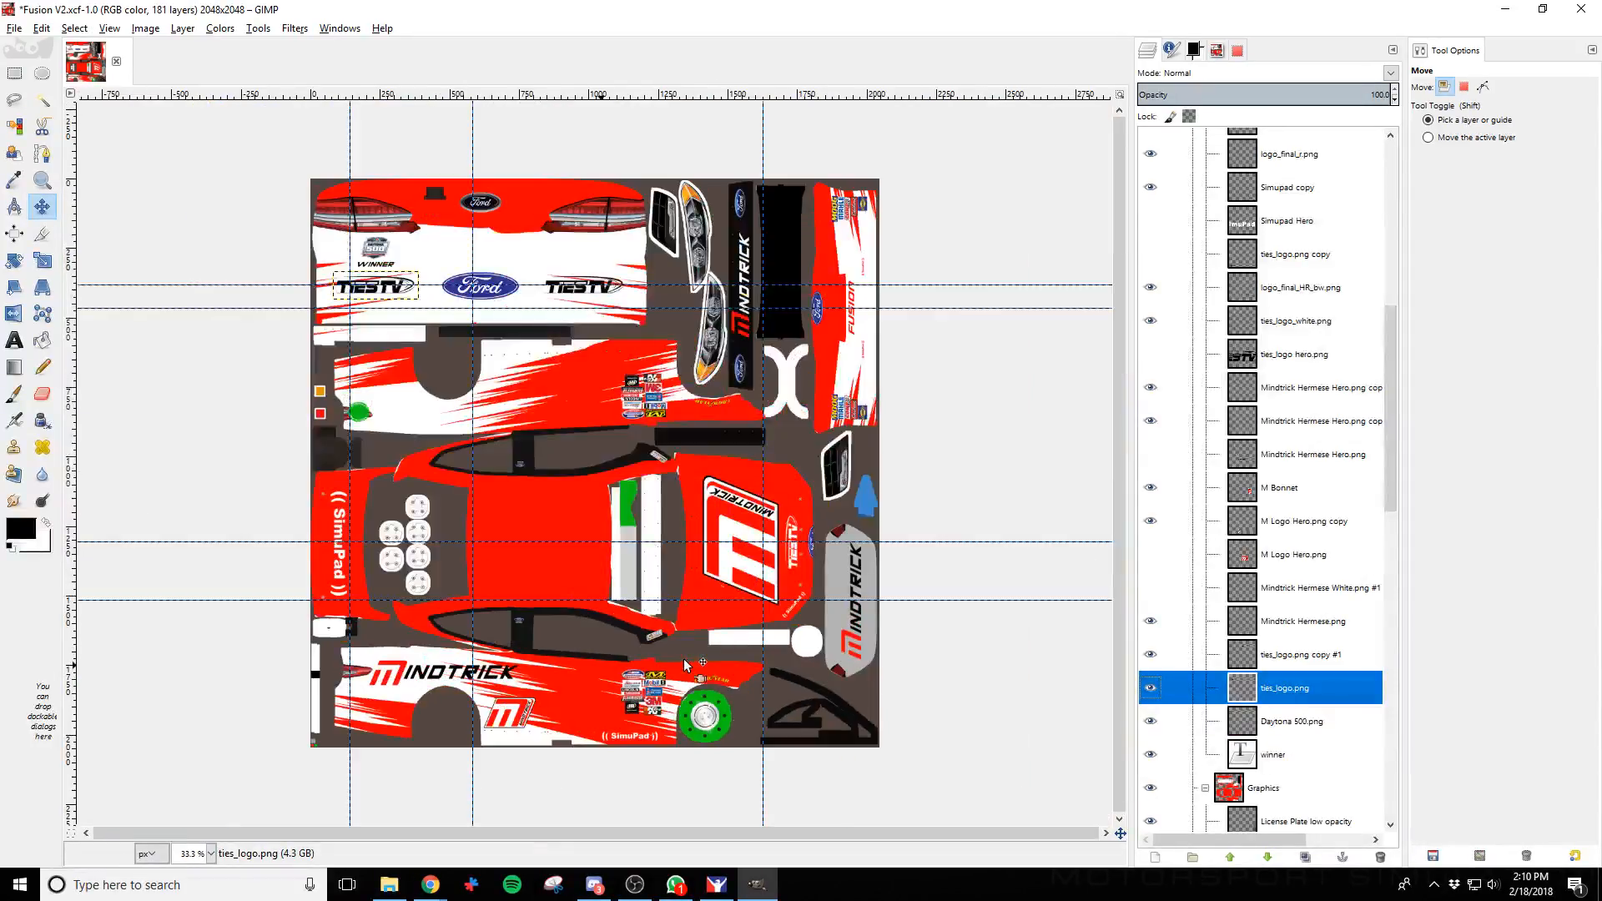
{"action": "left_click", "coordinate": [1151, 688]}
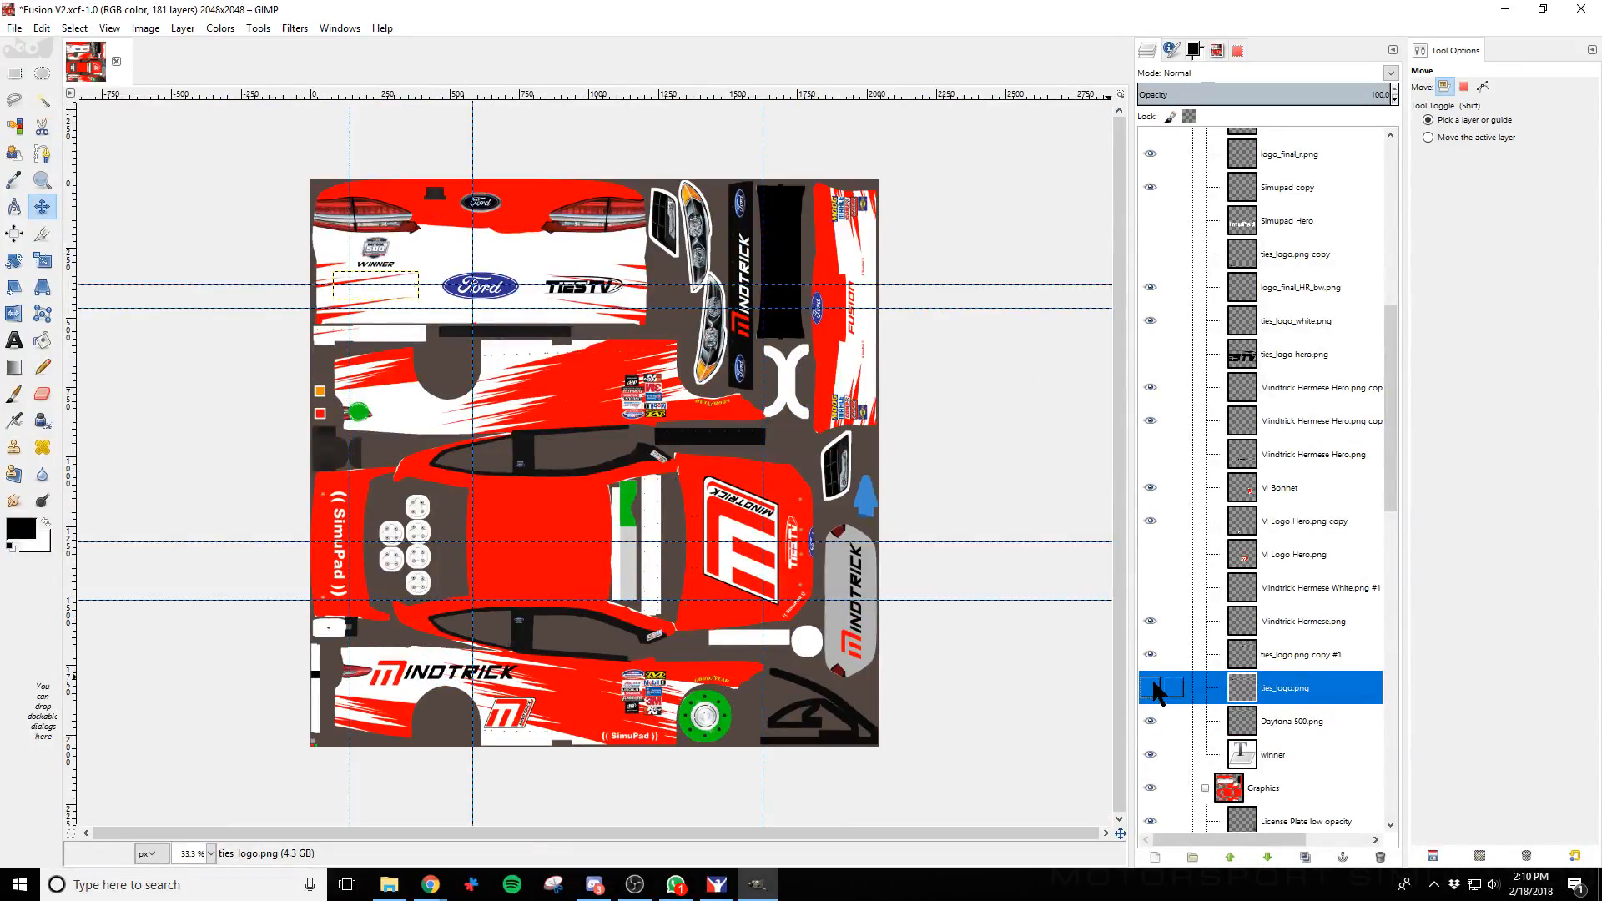
{"action": "left_click", "coordinate": [1152, 687]}
{"action": "left_click", "coordinate": [1335, 654]}
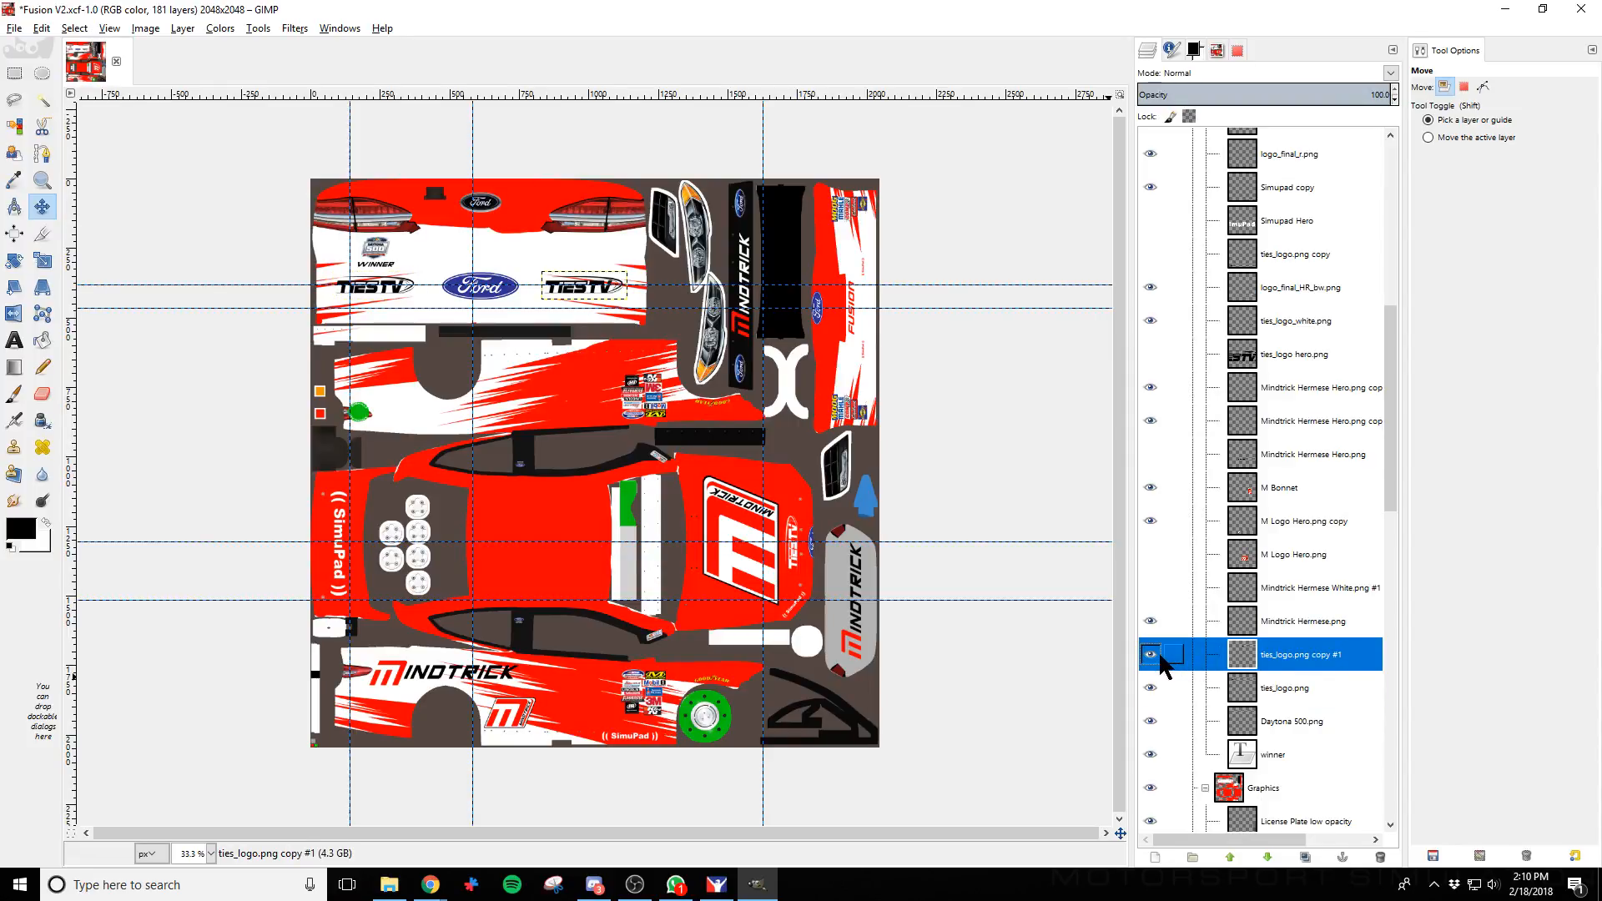
{"action": "left_click", "coordinate": [1156, 656]}
{"action": "left_click", "coordinate": [1155, 656]}
Identify Mindtrick Hermese.png as the MINDTRICK logo and M Logo Hero.png copy as the door M
{"action": "left_click", "coordinate": [1320, 634]}
{"action": "left_click", "coordinate": [1152, 624]}
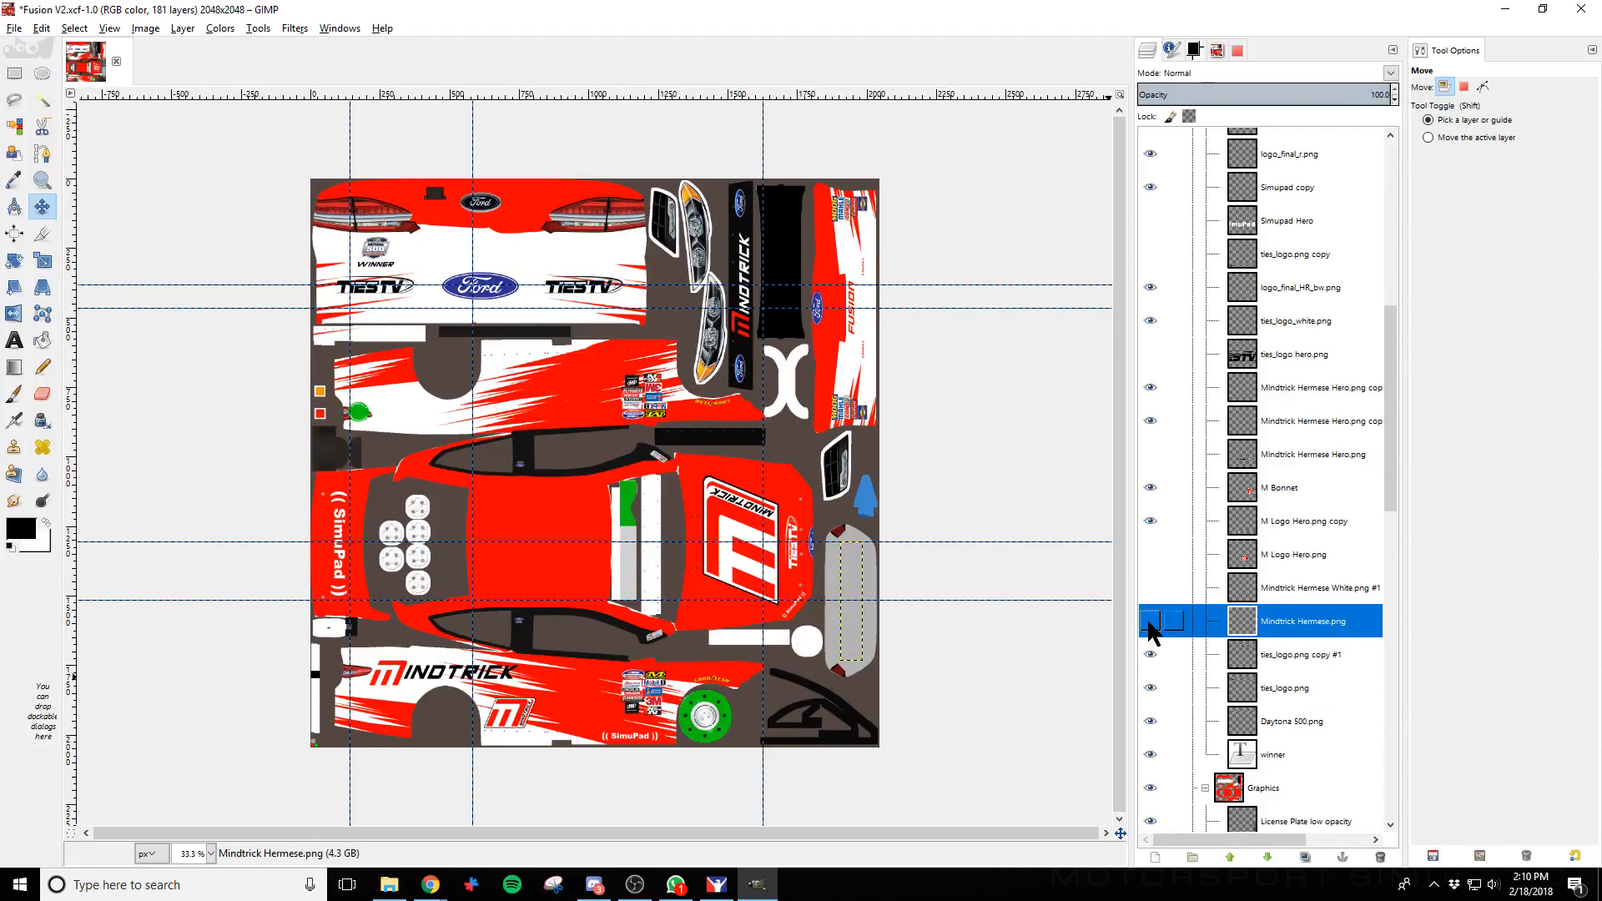
{"action": "left_click", "coordinate": [1151, 624]}
{"action": "left_click", "coordinate": [1314, 586]}
{"action": "left_click", "coordinate": [1299, 555]}
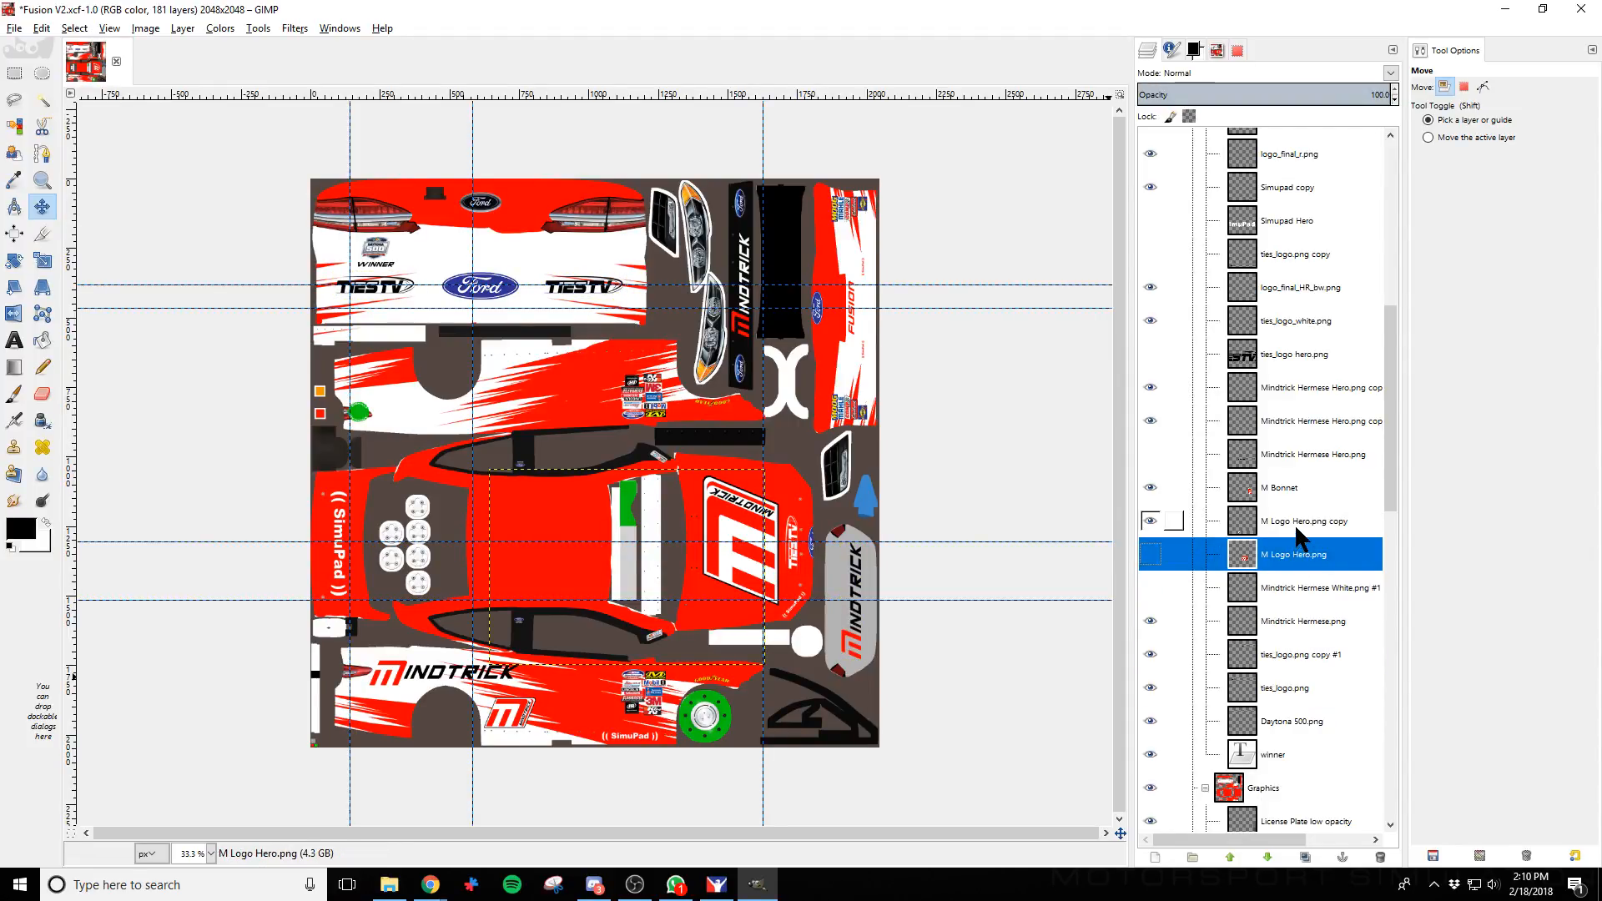
{"action": "left_click", "coordinate": [1300, 524]}
{"action": "left_click", "coordinate": [1156, 523]}
{"action": "left_click", "coordinate": [1156, 523]}
{"action": "left_click", "coordinate": [1156, 523]}
{"action": "left_click", "coordinate": [1156, 523]}
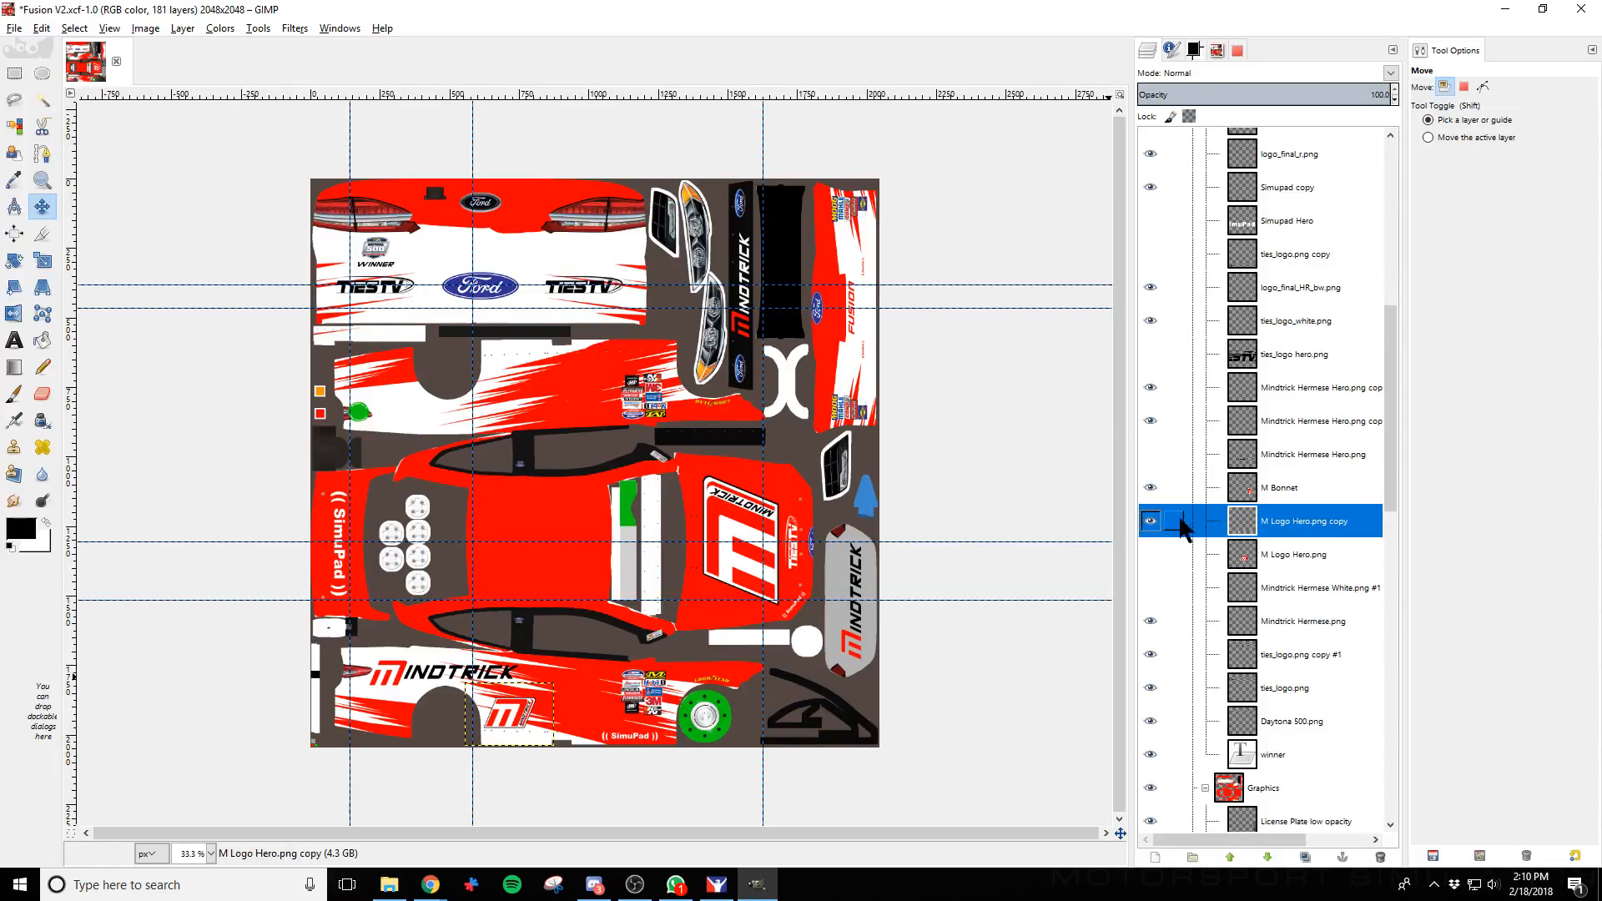
Duplicate the M Logo Hero.png copy layer and rotate the copy 180°
{"action": "right_click", "coordinate": [1318, 530]}
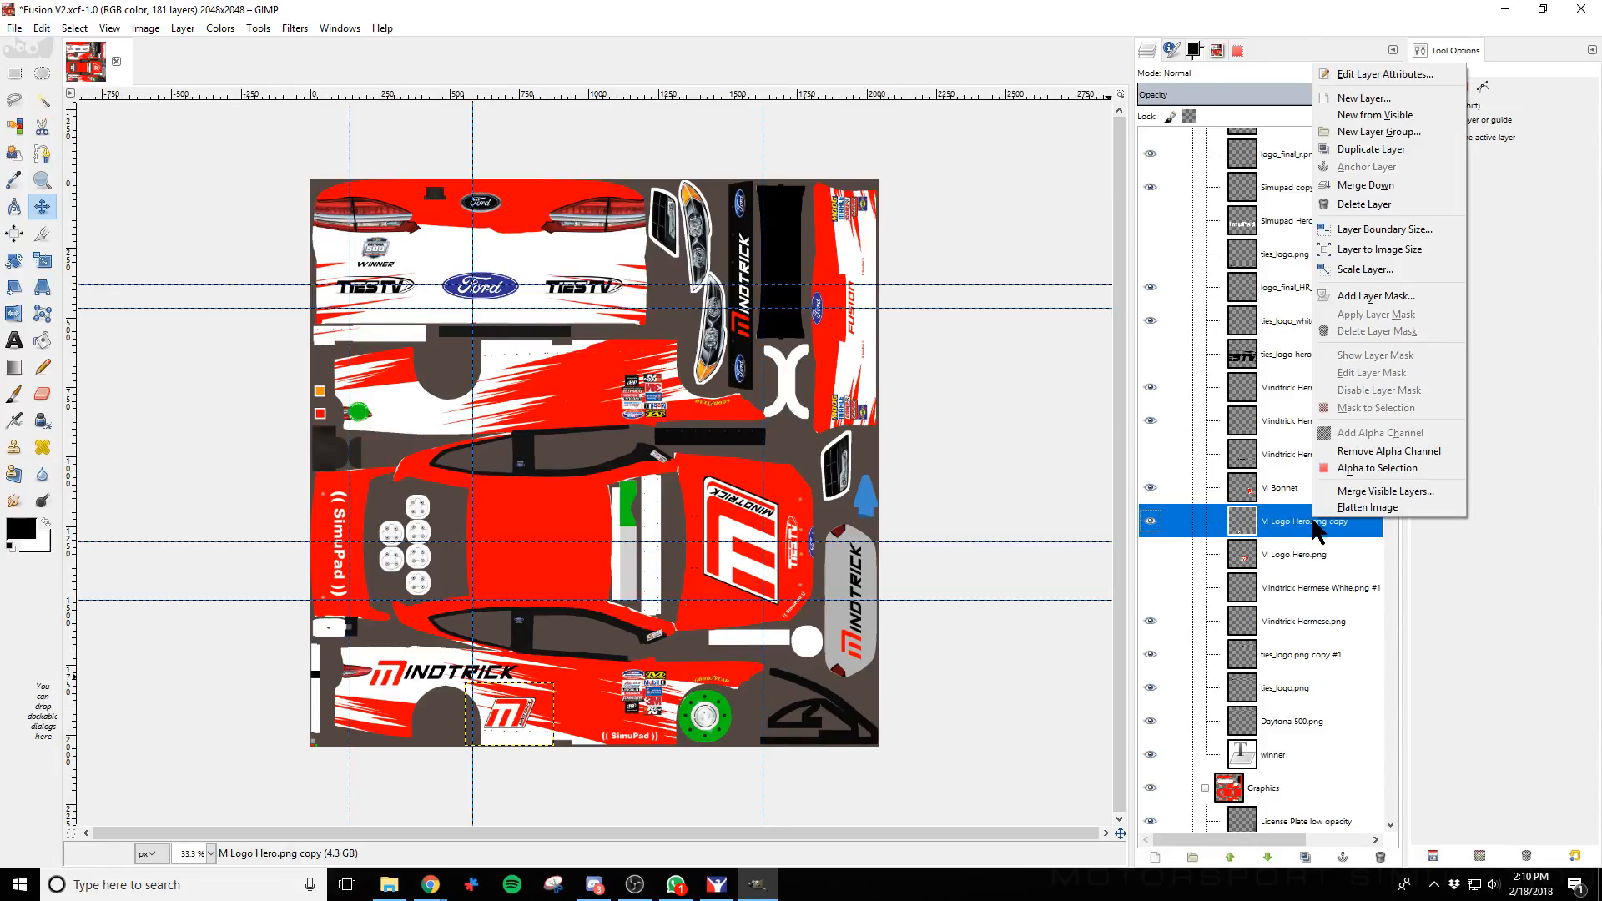
{"action": "left_click", "coordinate": [1375, 150]}
{"action": "left_click", "coordinate": [14, 260]}
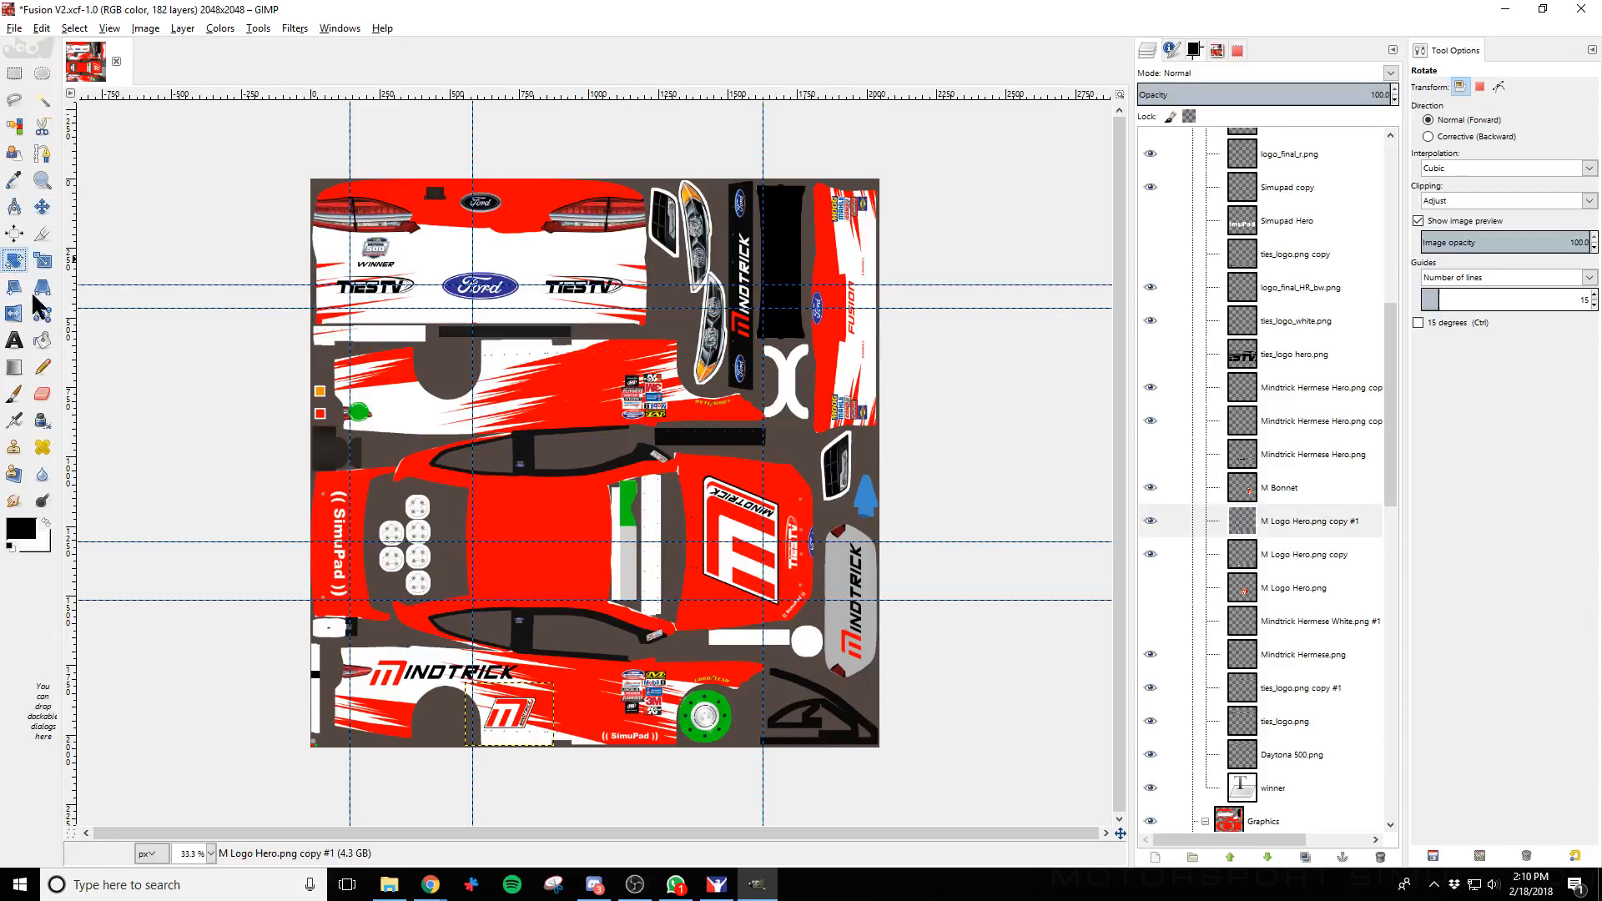
{"action": "left_click", "coordinate": [497, 708]}
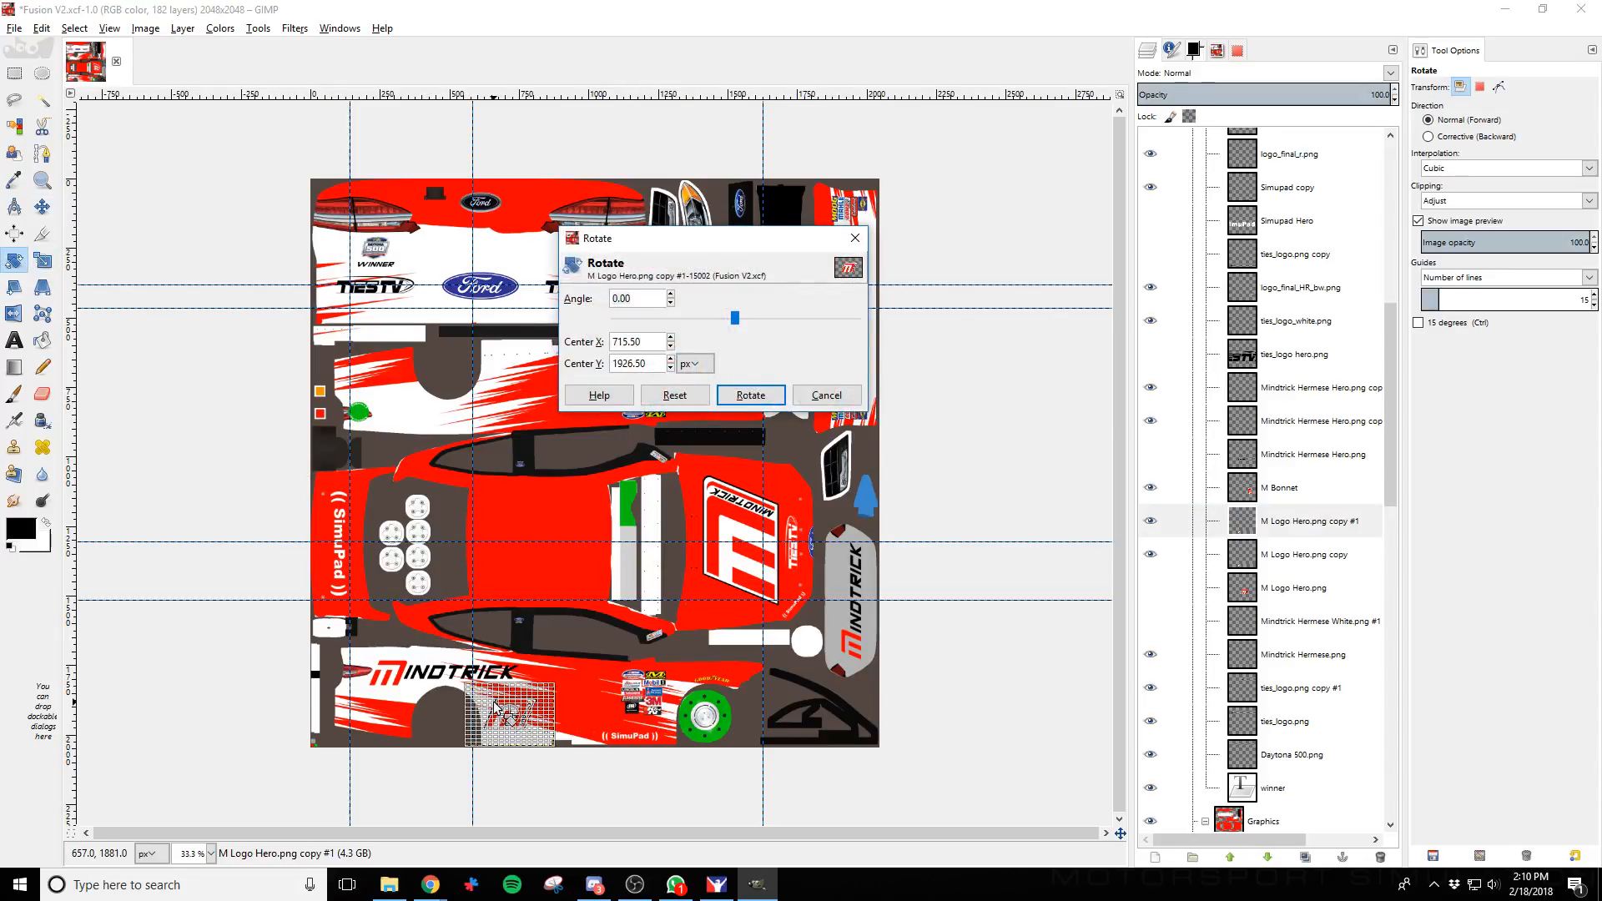
{"action": "left_click", "coordinate": [755, 398]}
Shift the rotated M logo up onto the upper white side panel
{"action": "left_click", "coordinate": [41, 206]}
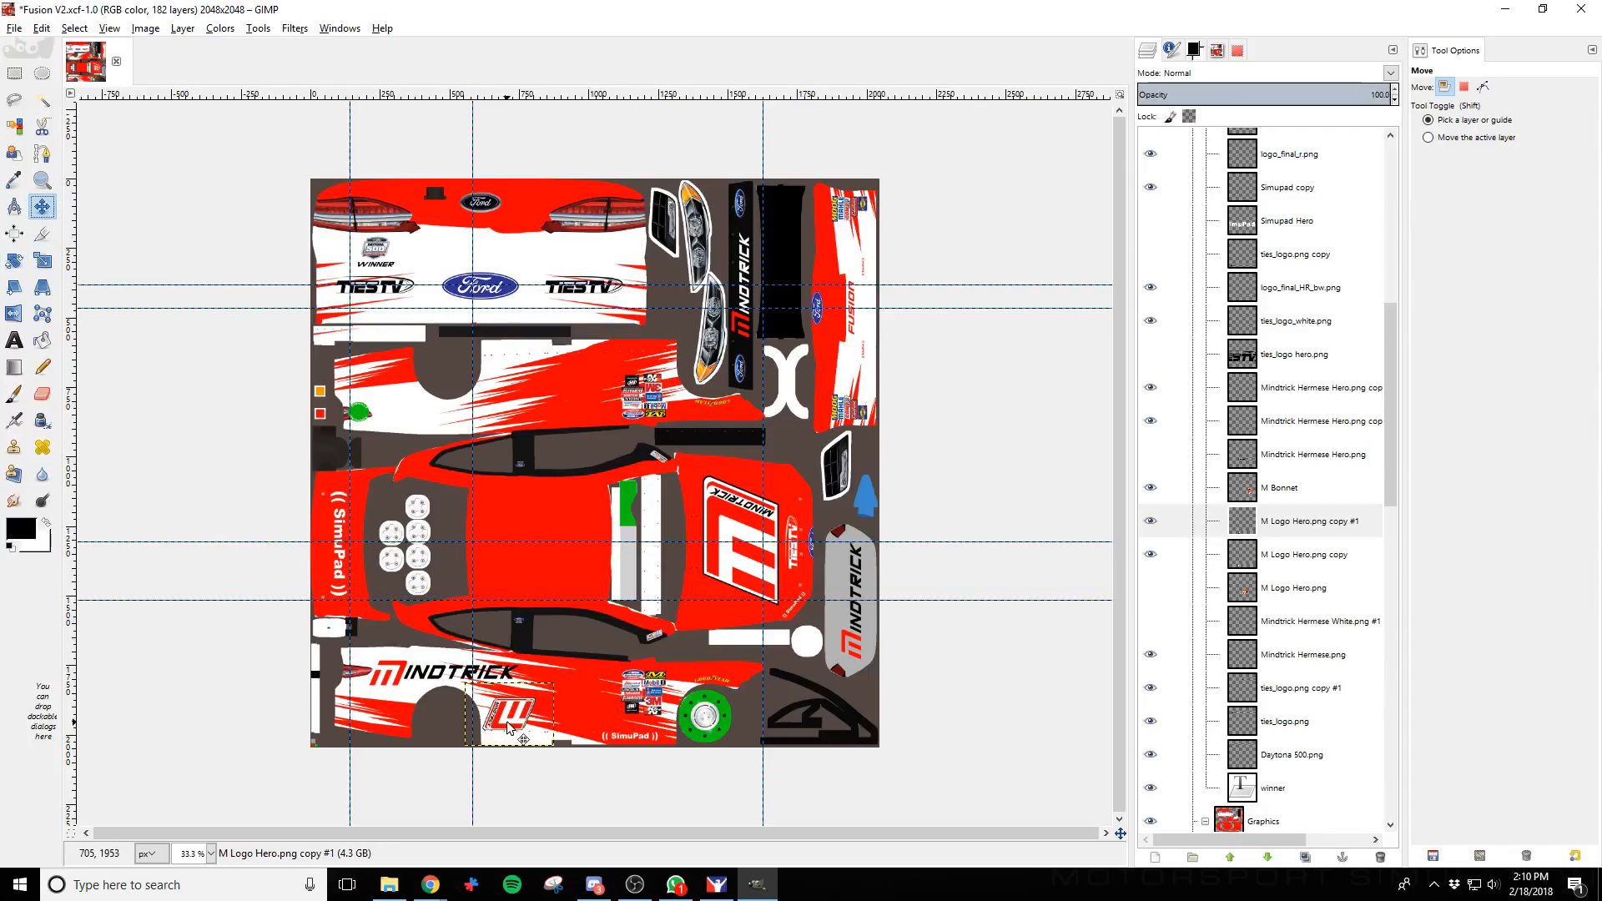
{"action": "key", "text": "shift+Up"}
{"action": "key", "text": "shift+Up"}
{"action": "key", "text": "shift+Up"}
{"action": "key", "text": "shift+Up"}
{"action": "key", "text": "shift+Up"}
{"action": "key", "text": "shift+Up"}
{"action": "key", "text": "shift+Up"}
{"action": "key", "text": "shift+Up"}
{"action": "key", "text": "shift+Up"}
{"action": "key", "text": "shift+Up"}
{"action": "key", "text": "shift+Up"}
{"action": "key", "text": "shift+Up"}
{"action": "key", "text": "shift+Up"}
{"action": "key", "text": "shift+Up"}
{"action": "key", "text": "shift+Up"}
{"action": "key", "text": "shift+Up"}
{"action": "key", "text": "shift+Up"}
{"action": "key", "text": "shift+Up"}
{"action": "key", "text": "shift+Up"}
{"action": "key", "text": "shift+Up"}
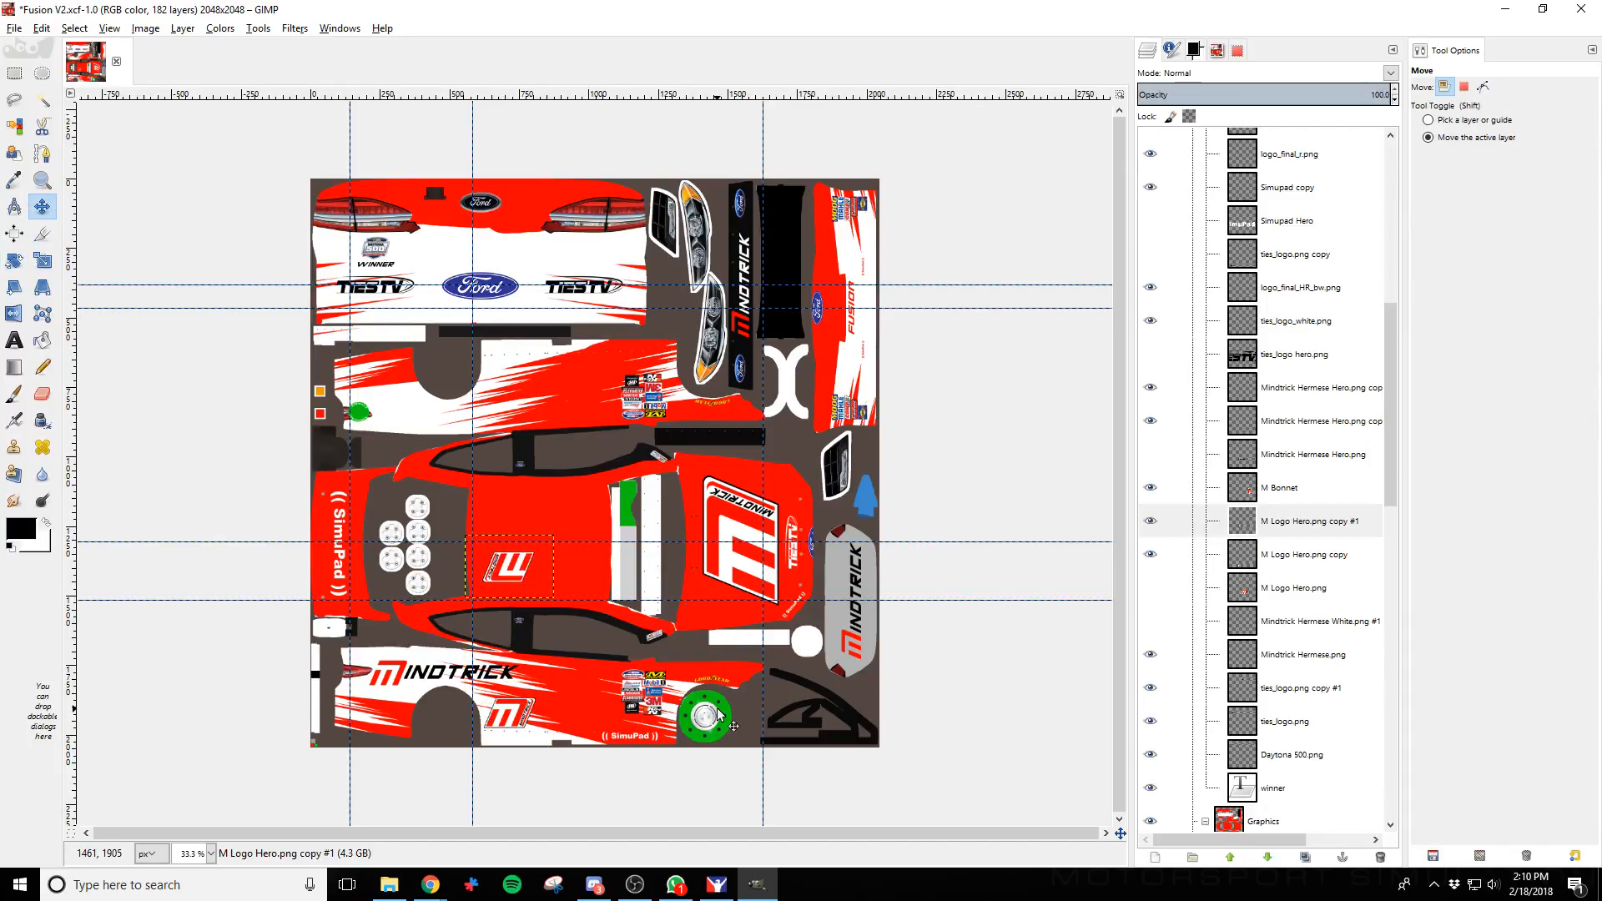
{"action": "key", "text": "shift+Up"}
{"action": "key", "text": "shift+Up"}
{"action": "key", "text": "shift+Up"}
{"action": "key", "text": "shift+Up"}
{"action": "key", "text": "shift+Up"}
{"action": "key", "text": "shift+Up"}
{"action": "key", "text": "shift+Up"}
{"action": "key", "text": "shift+Up"}
{"action": "key", "text": "shift+Up"}
{"action": "key", "text": "shift+Up"}
{"action": "key", "text": "shift+Up"}
{"action": "key", "text": "shift+Up"}
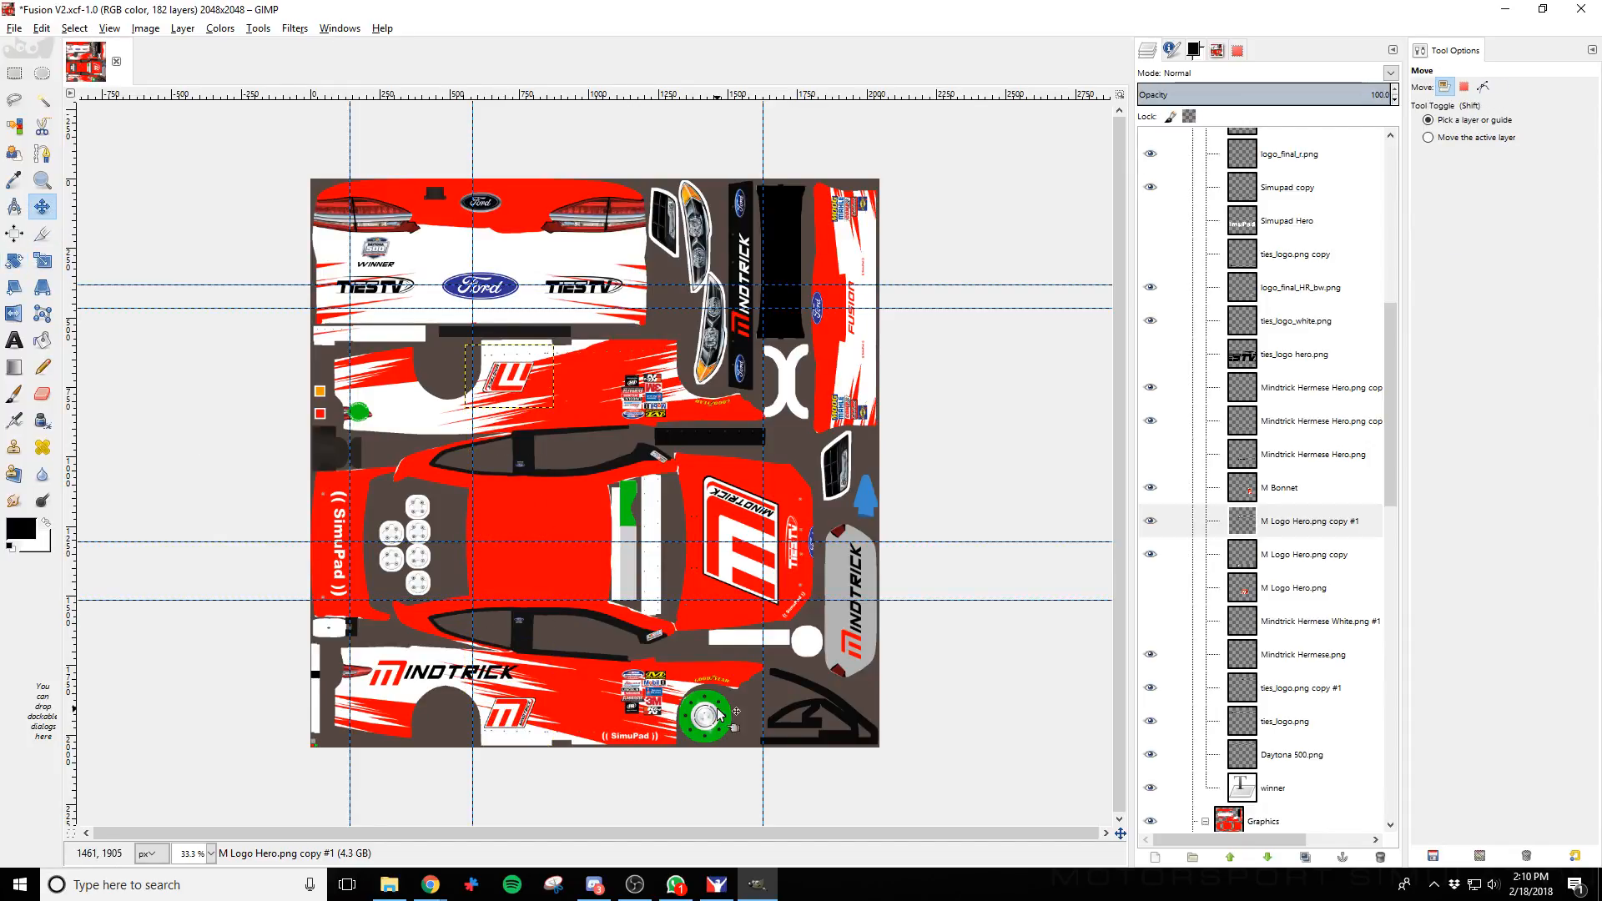
{"action": "scroll", "coordinate": [478, 536], "scroll_direction": "up", "scroll_amount": 1}
{"action": "scroll", "coordinate": [478, 537], "scroll_direction": "up", "scroll_amount": 3}
{"action": "scroll", "coordinate": [464, 517], "scroll_direction": "up", "scroll_amount": 8}
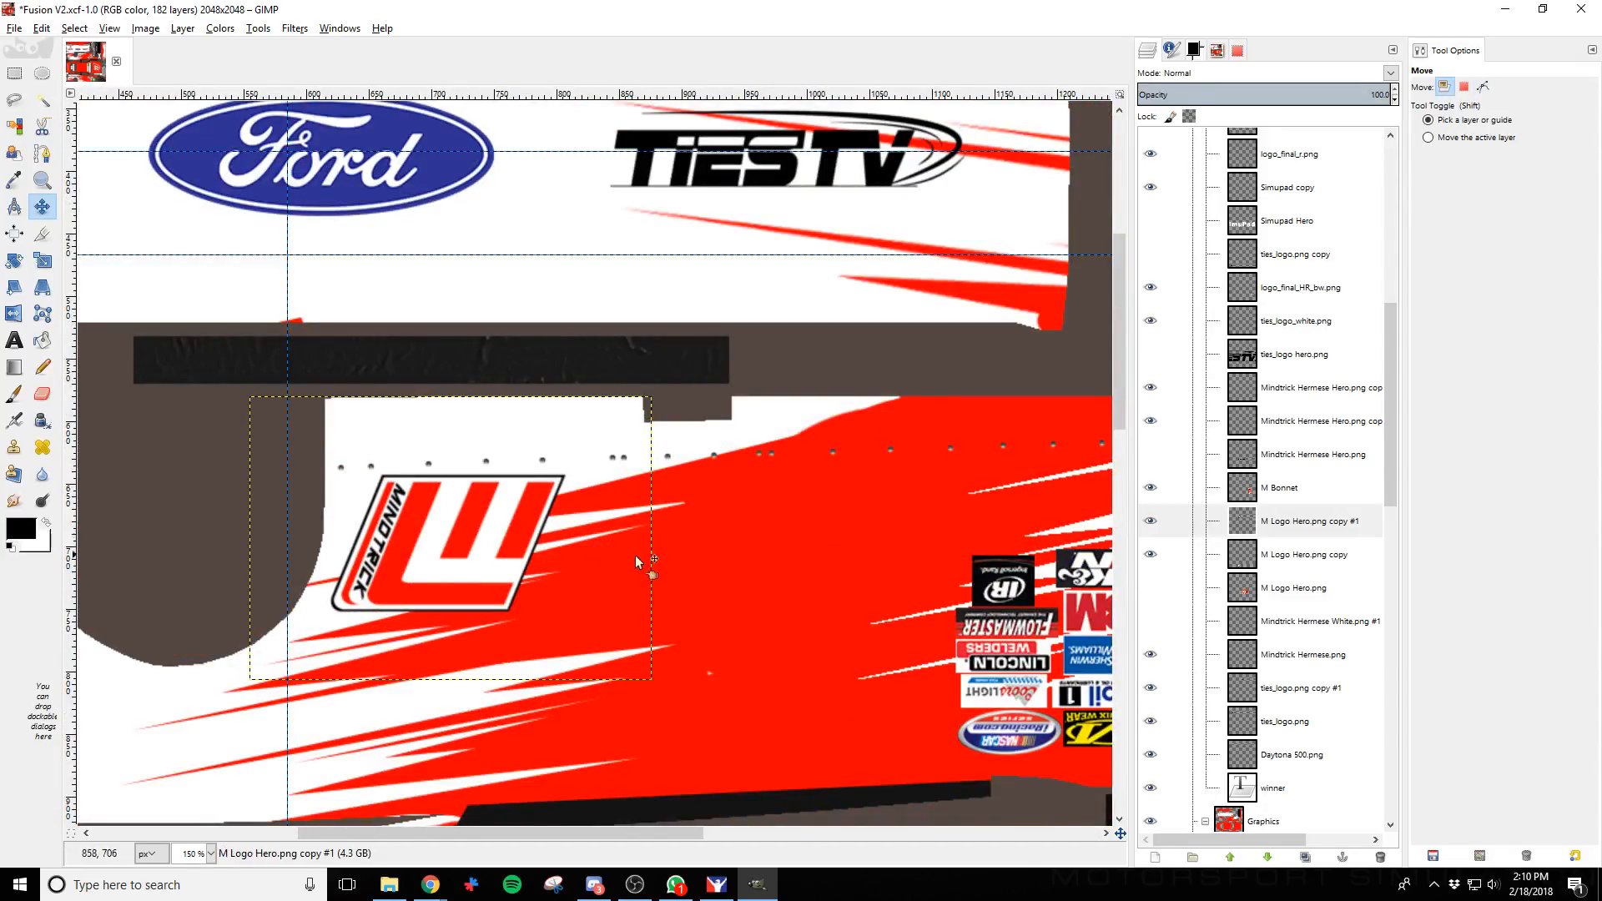
Turn on the Wire layer's green wireframe and select the rotated M logo layers to check placement
{"action": "scroll", "coordinate": [634, 554], "scroll_direction": "down", "scroll_amount": 10}
{"action": "scroll", "coordinate": [1173, 251], "scroll_direction": "up", "scroll_amount": 5}
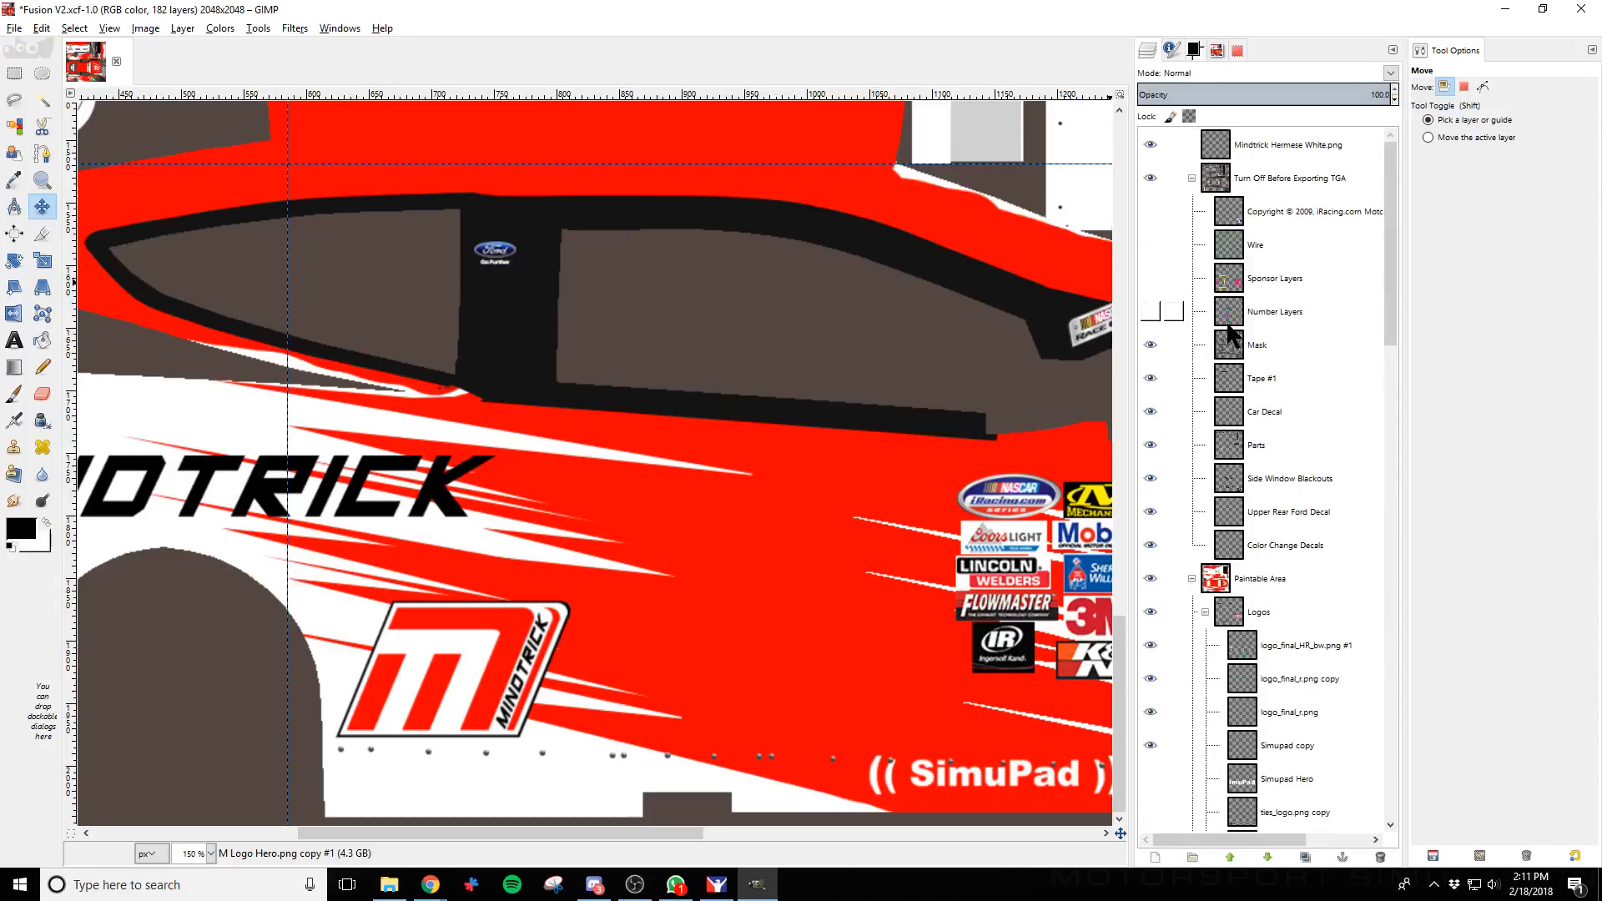
{"action": "left_click", "coordinate": [1150, 244]}
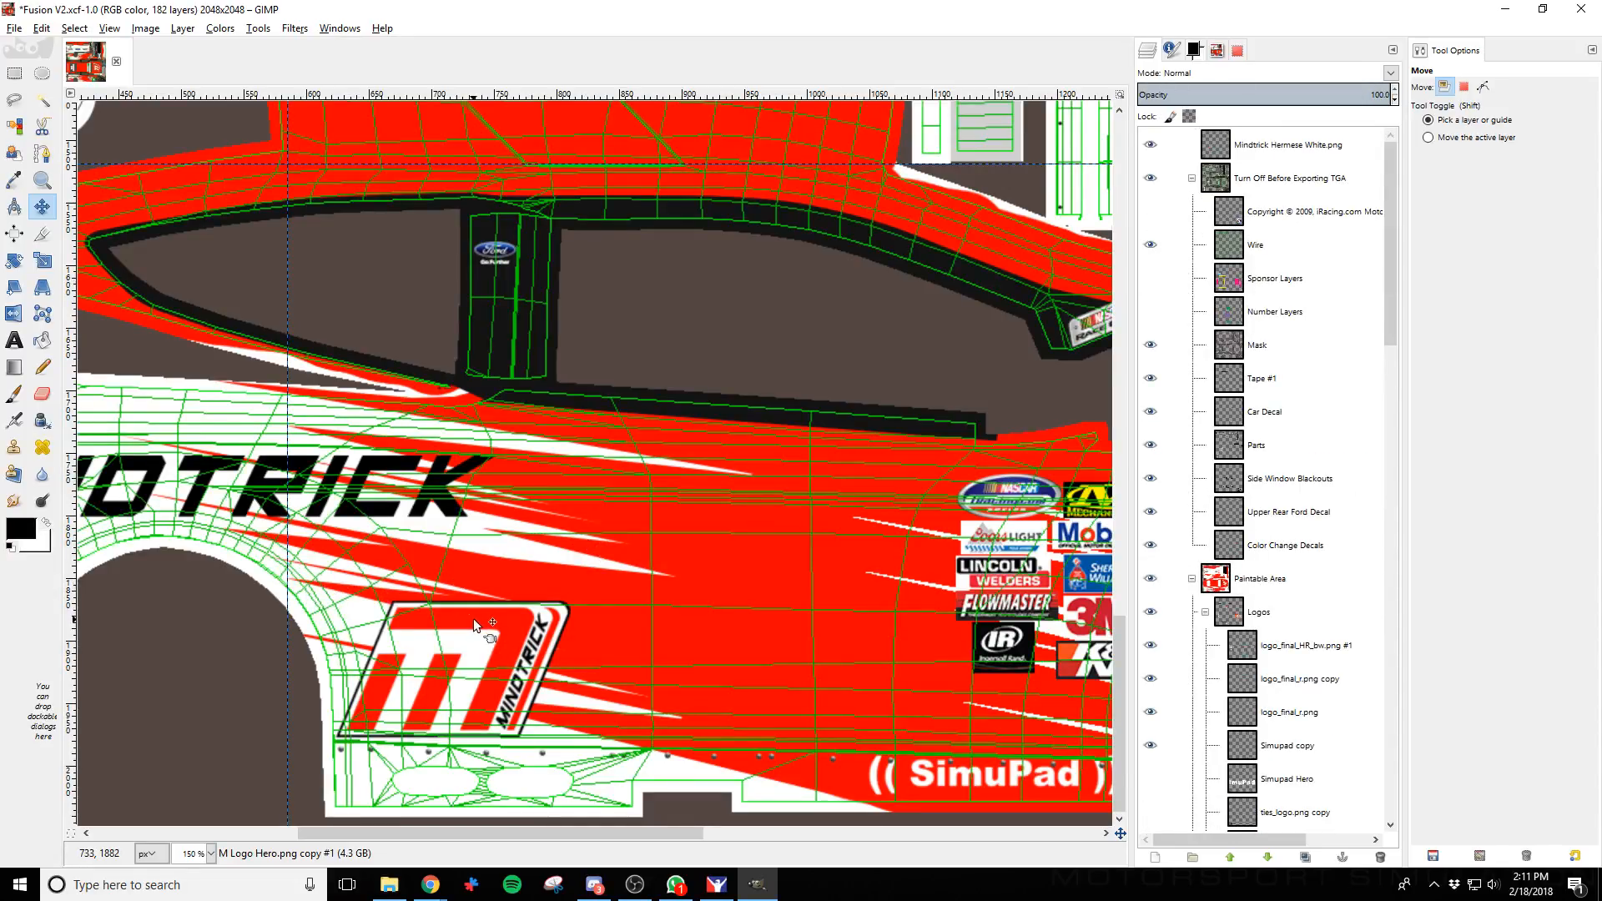
{"action": "left_click", "coordinate": [469, 696]}
{"action": "scroll", "coordinate": [467, 698], "scroll_direction": "up", "scroll_amount": 15}
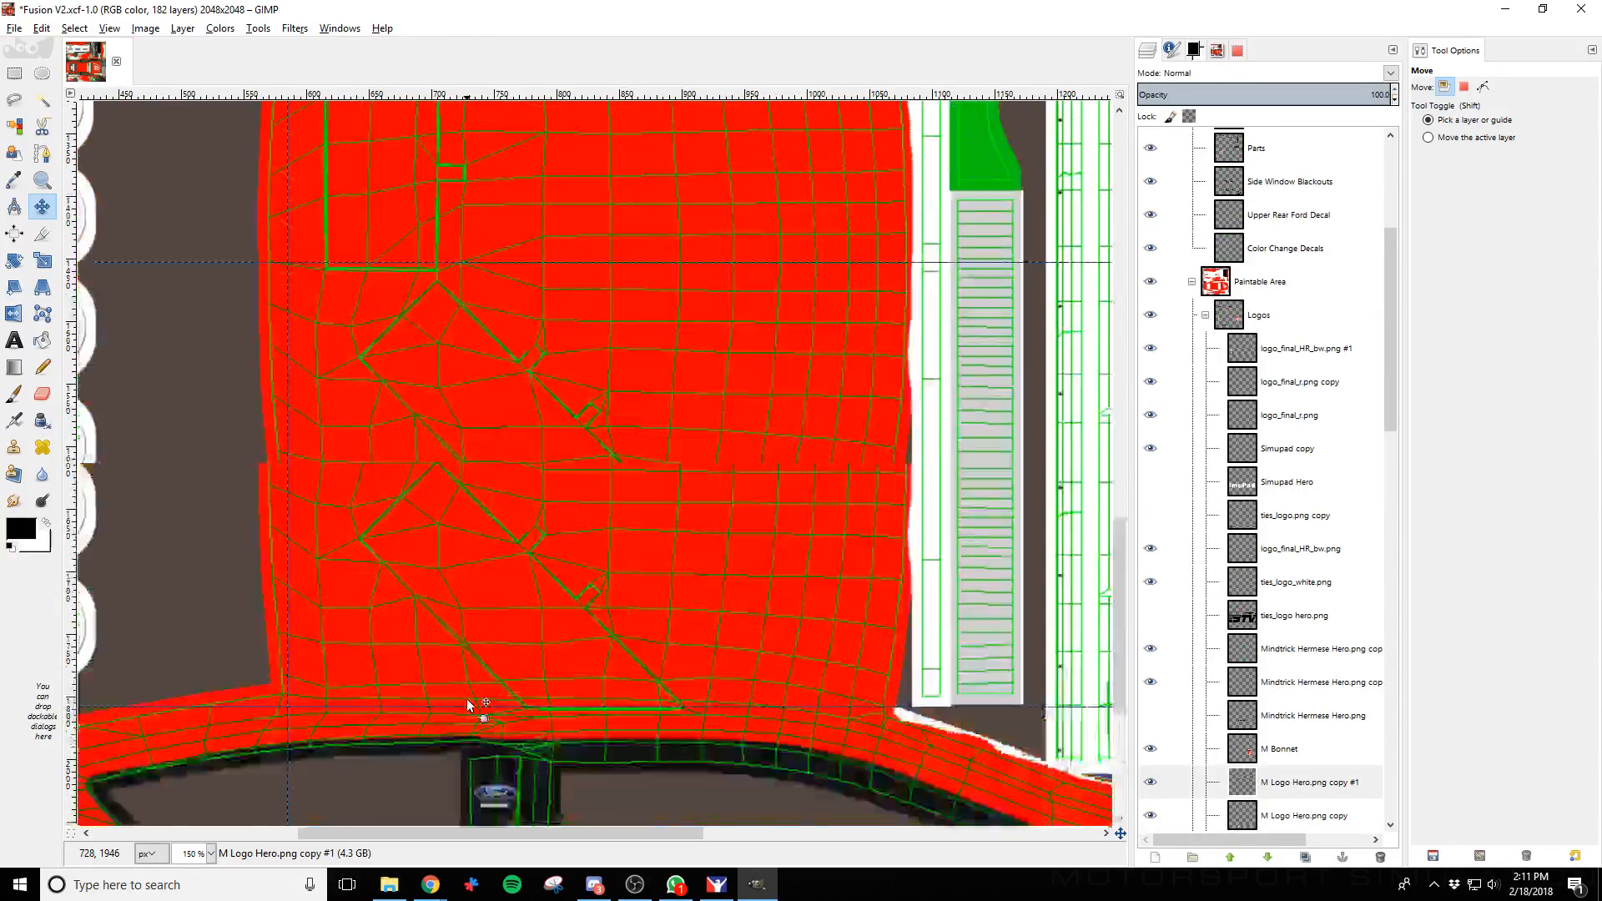
{"action": "left_click", "coordinate": [433, 729]}
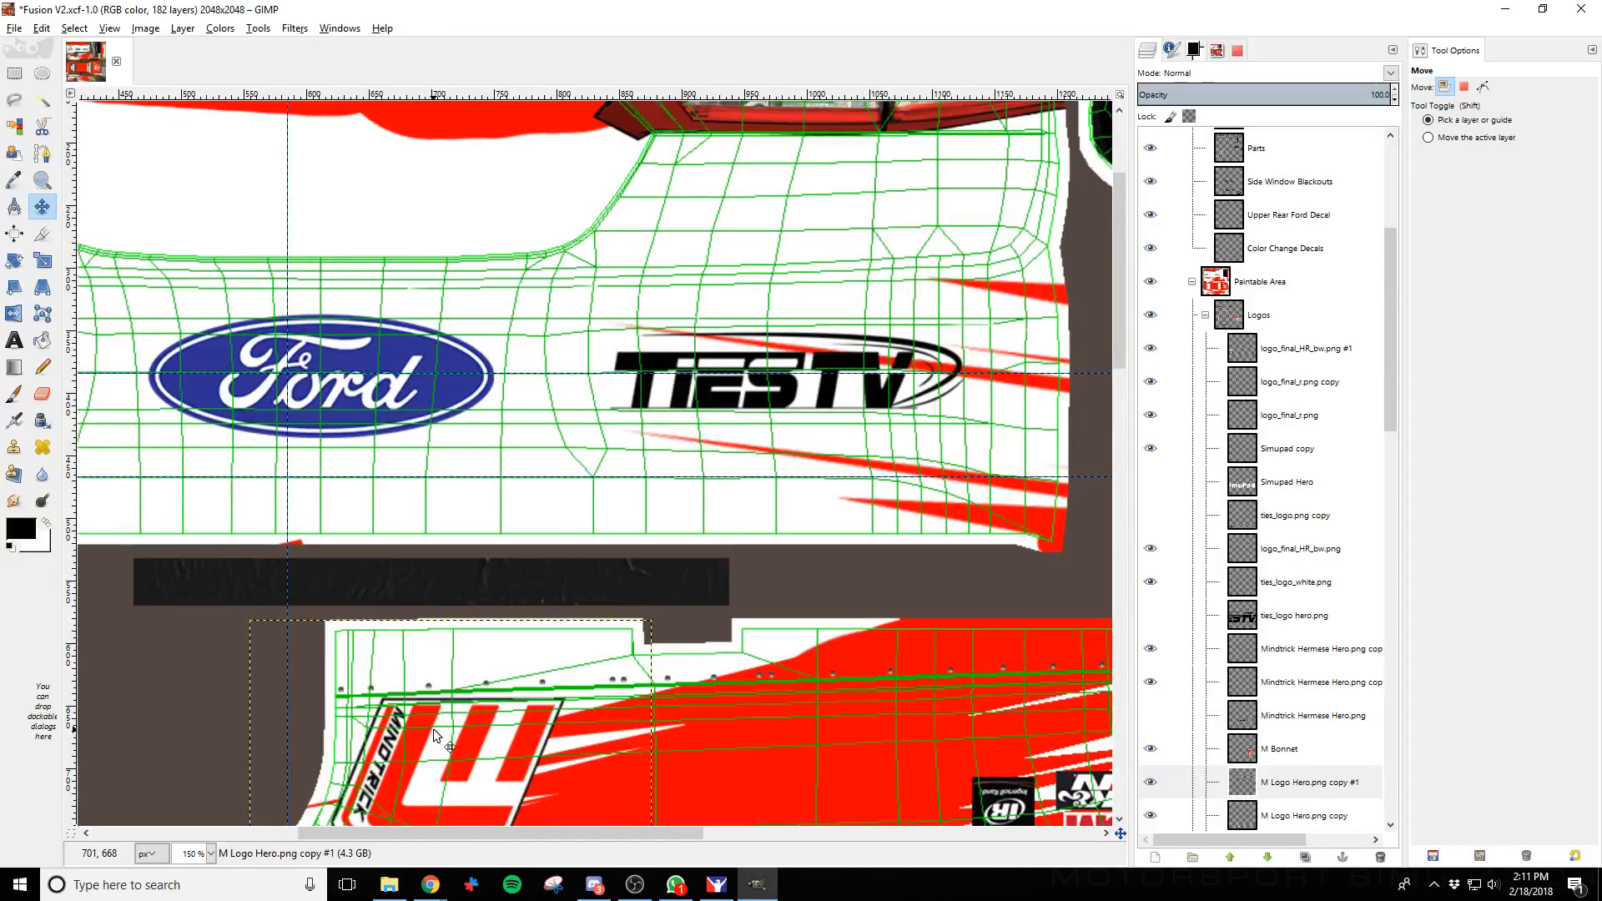
Zoom out to the whole texture and select the Mindtrick Hermese Hero.png copy layer
{"action": "scroll", "coordinate": [433, 729], "scroll_direction": "down", "scroll_amount": 12}
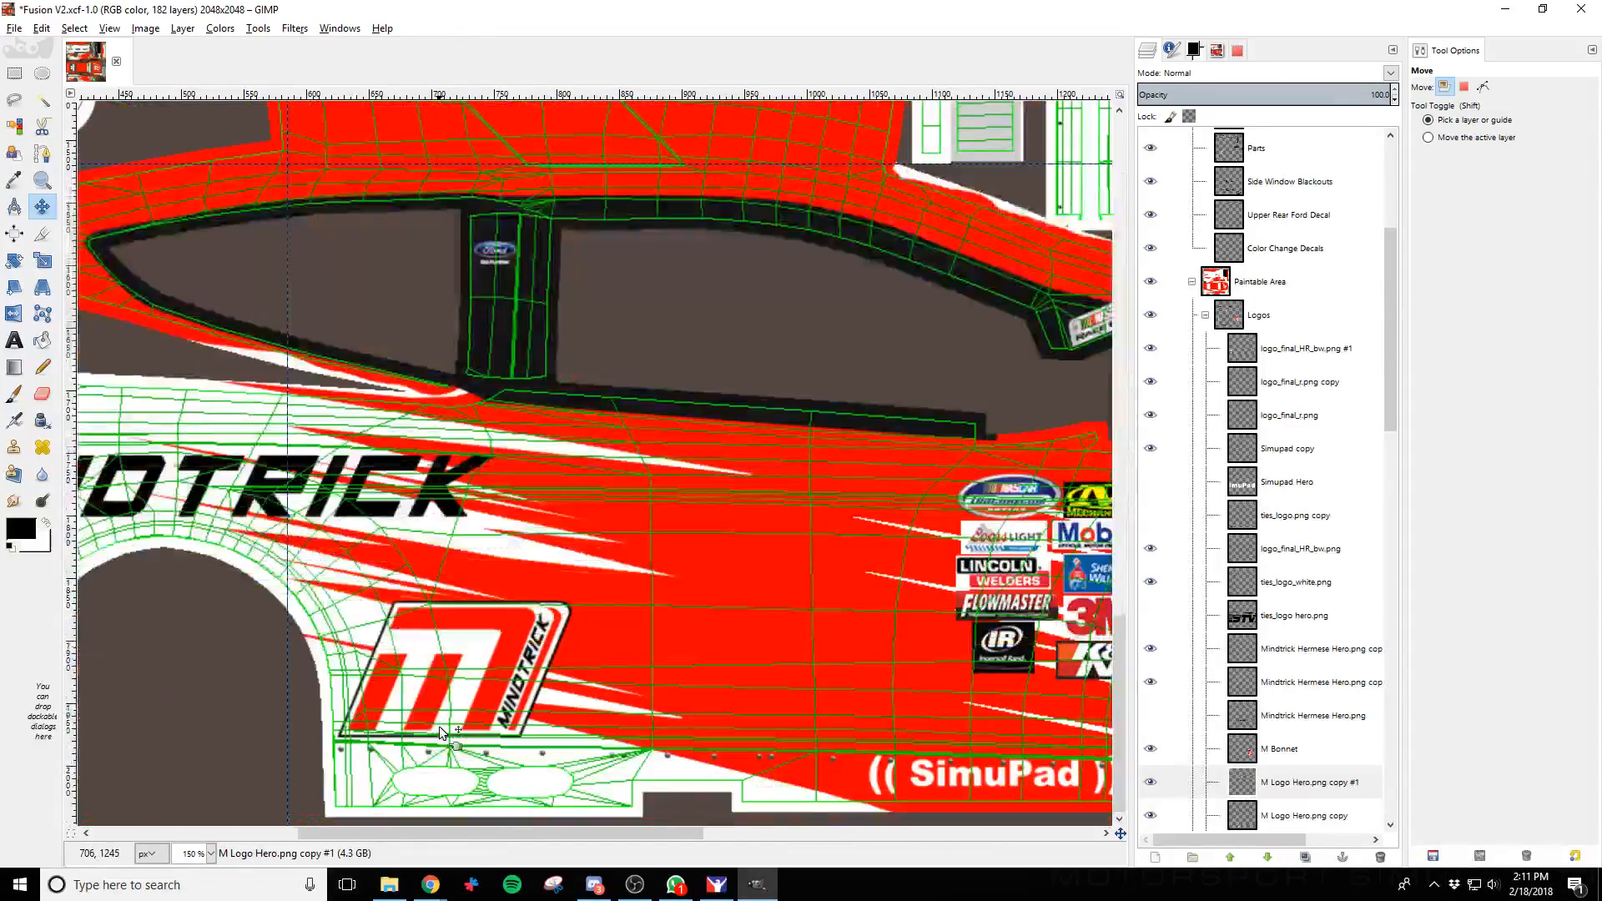
{"action": "scroll", "coordinate": [442, 733], "scroll_direction": "up", "scroll_amount": 10}
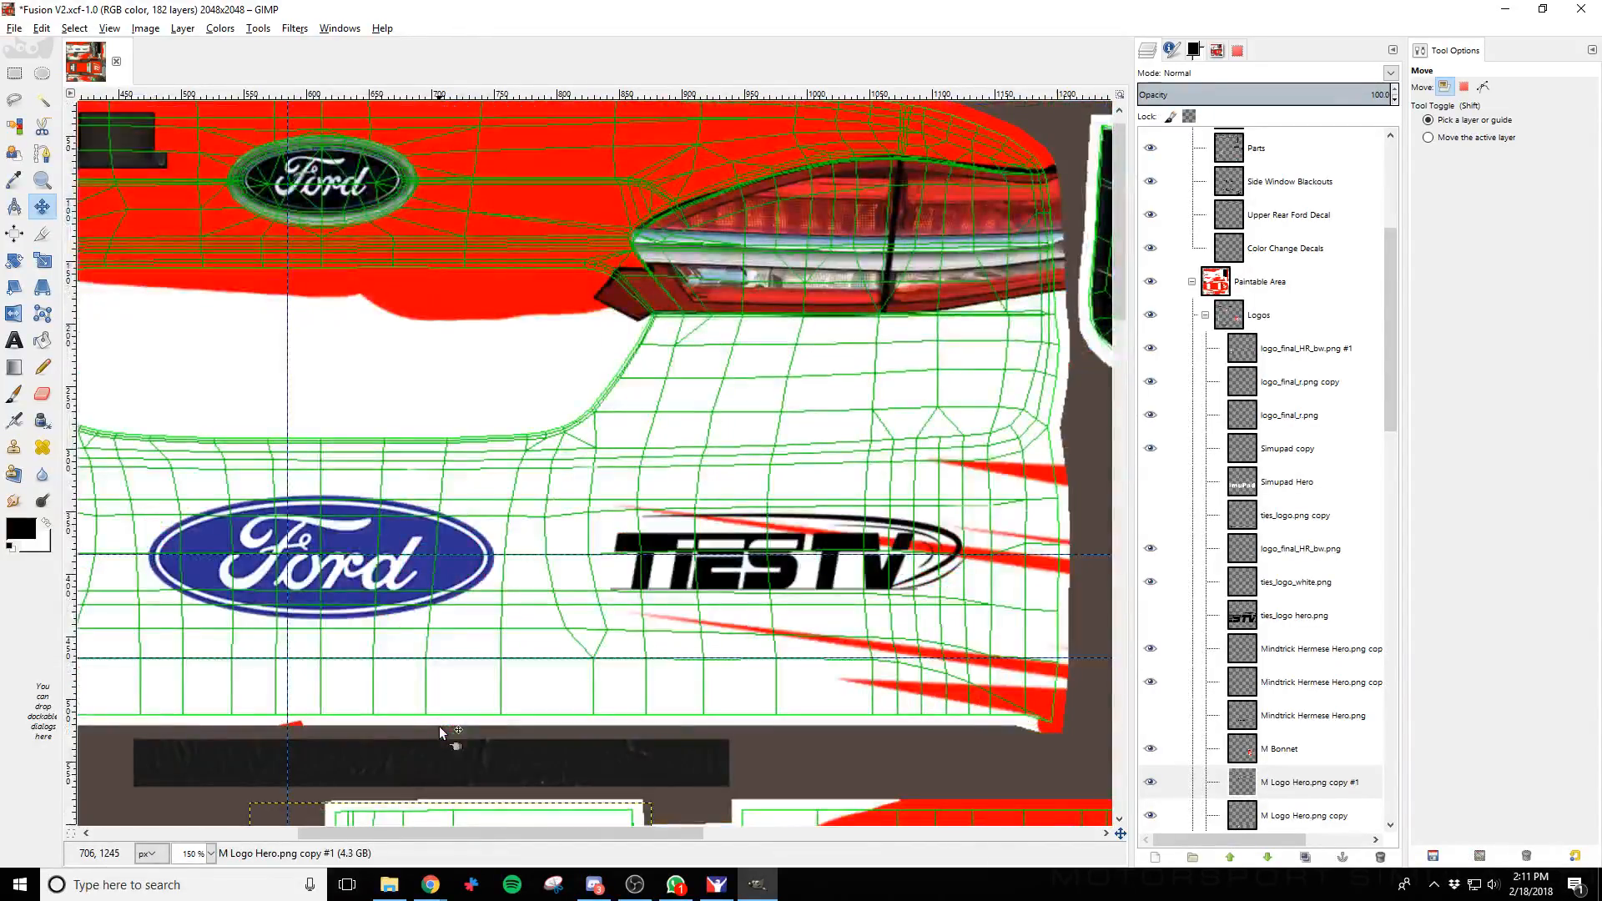
{"action": "scroll", "coordinate": [442, 733], "scroll_direction": "down", "scroll_amount": 3}
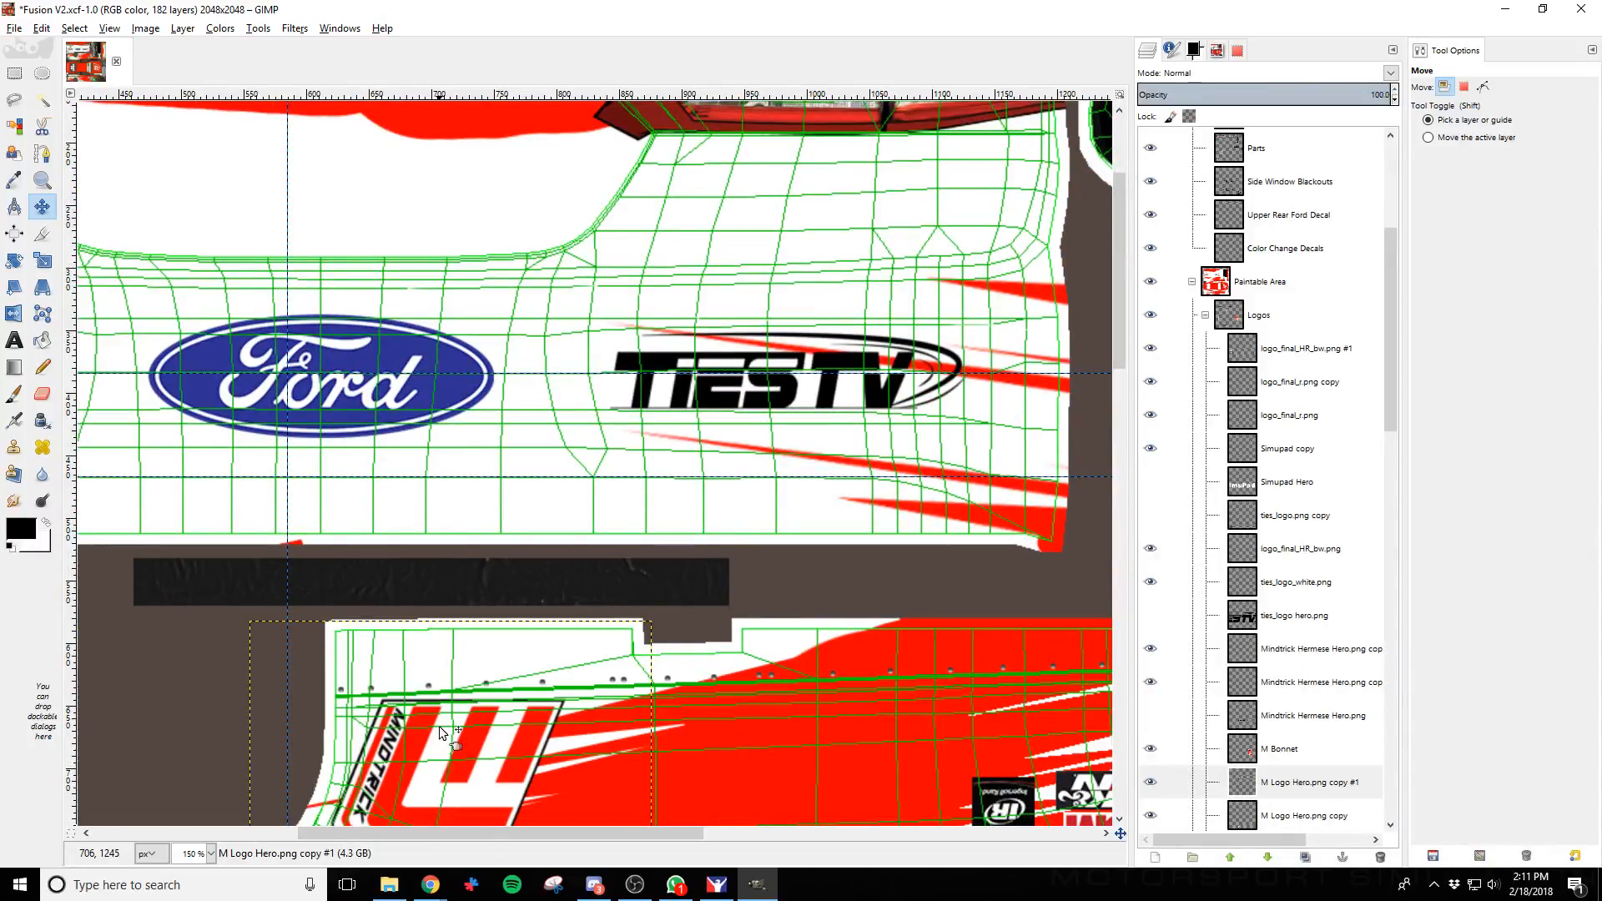
{"action": "scroll", "coordinate": [441, 731], "scroll_direction": "down", "scroll_amount": 5}
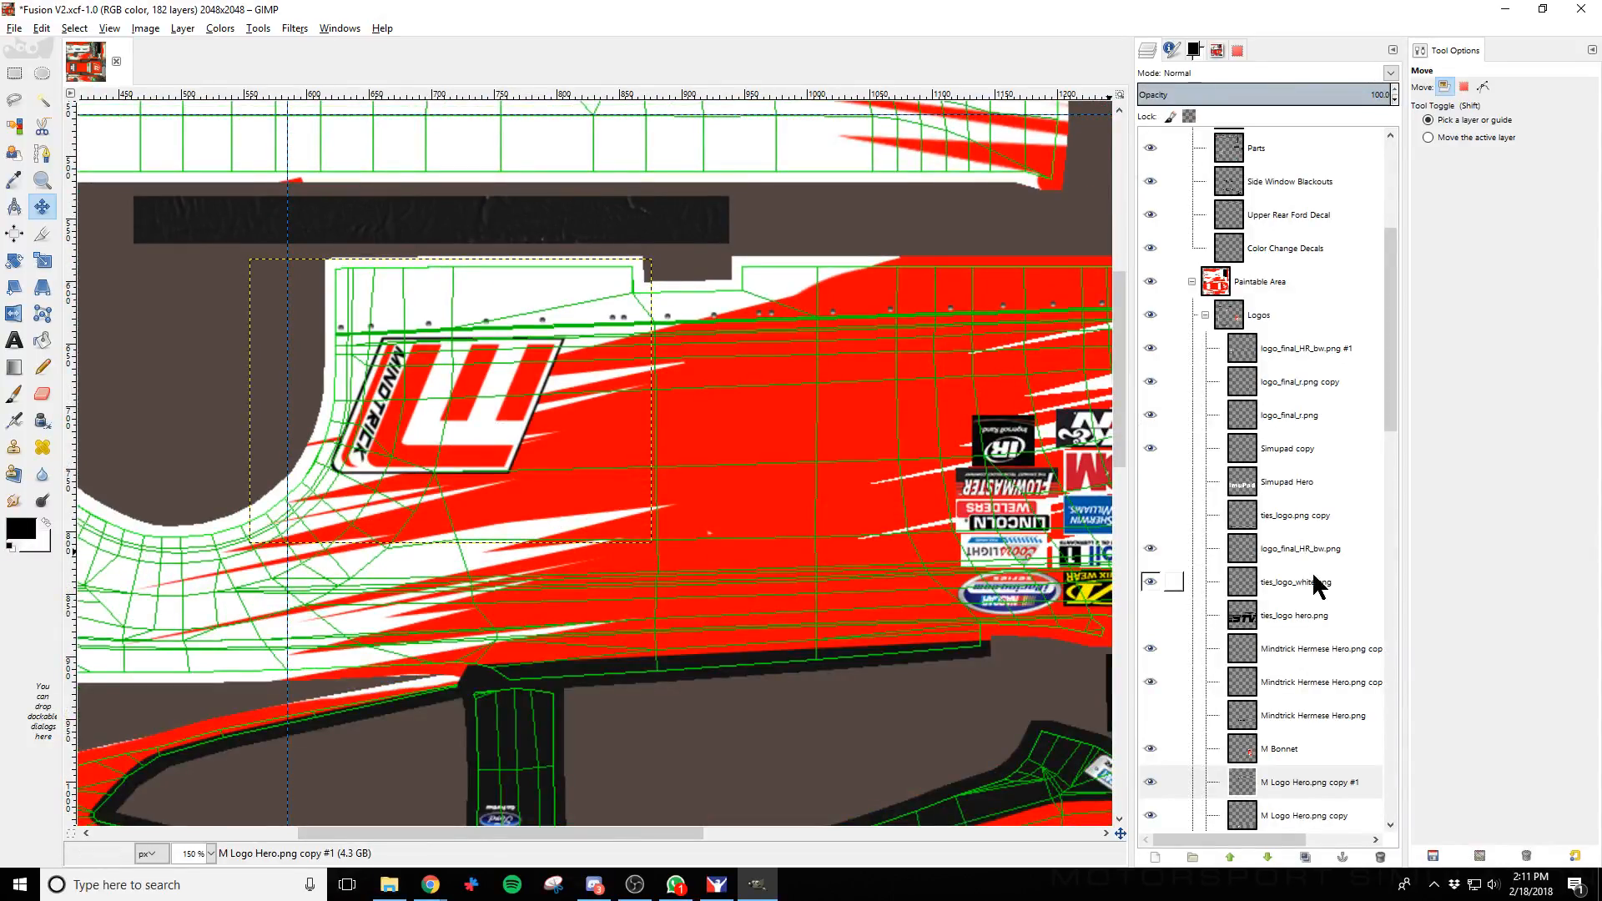
{"action": "left_click", "coordinate": [1285, 748]}
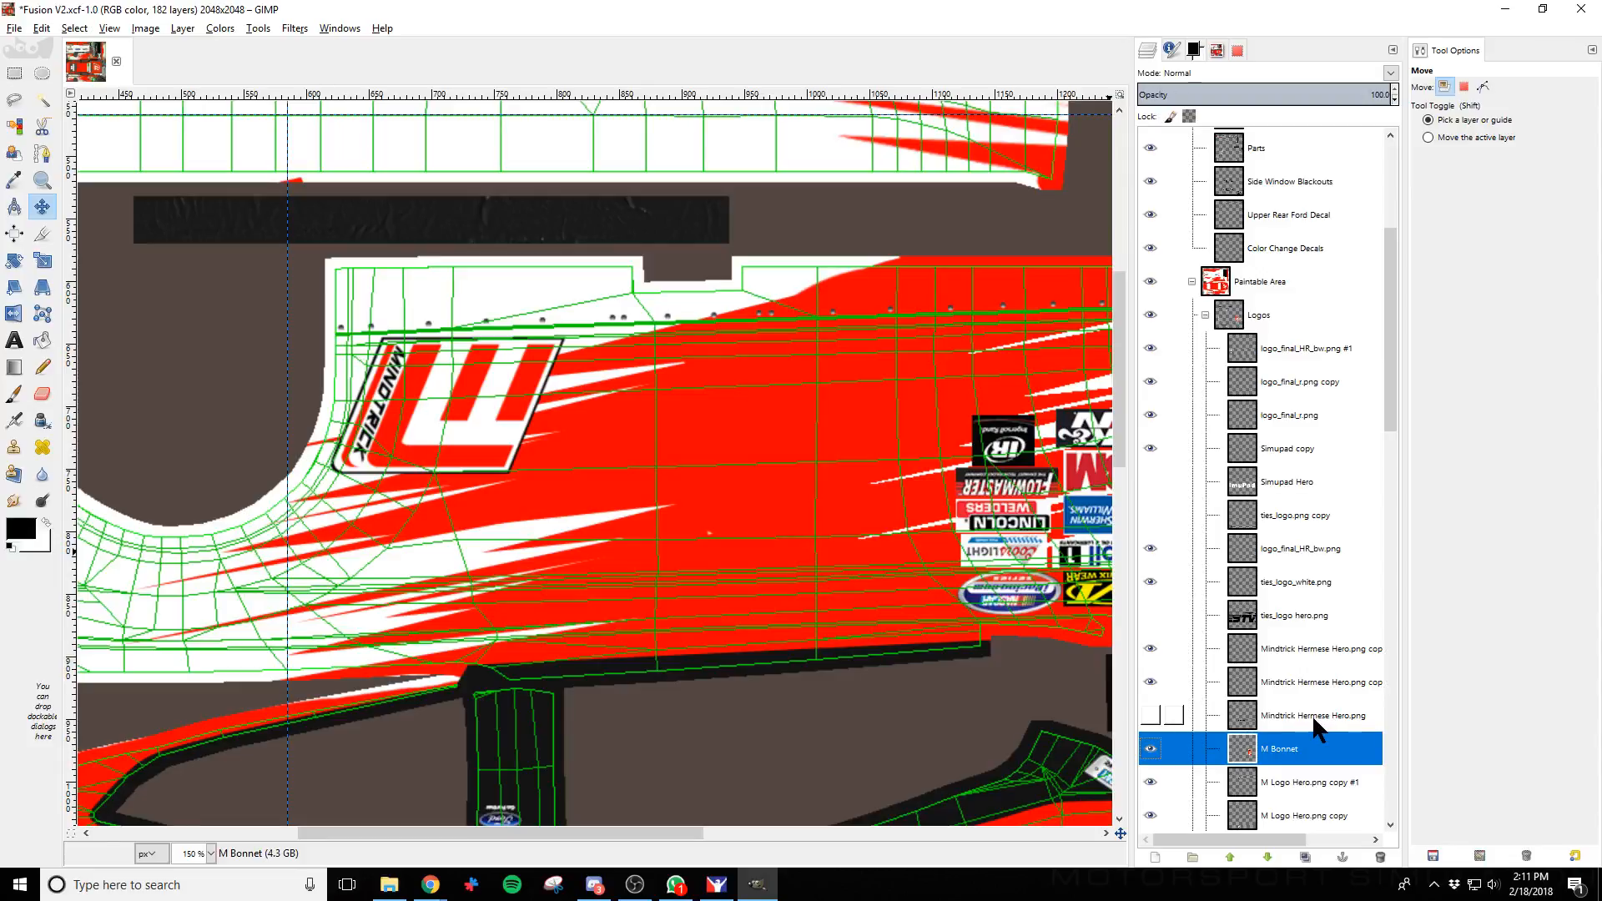
{"action": "key", "text": "minus"}
{"action": "key", "text": "minus"}
{"action": "key", "text": "minus"}
{"action": "left_click", "coordinate": [1289, 718]}
{"action": "left_click", "coordinate": [1306, 681]}
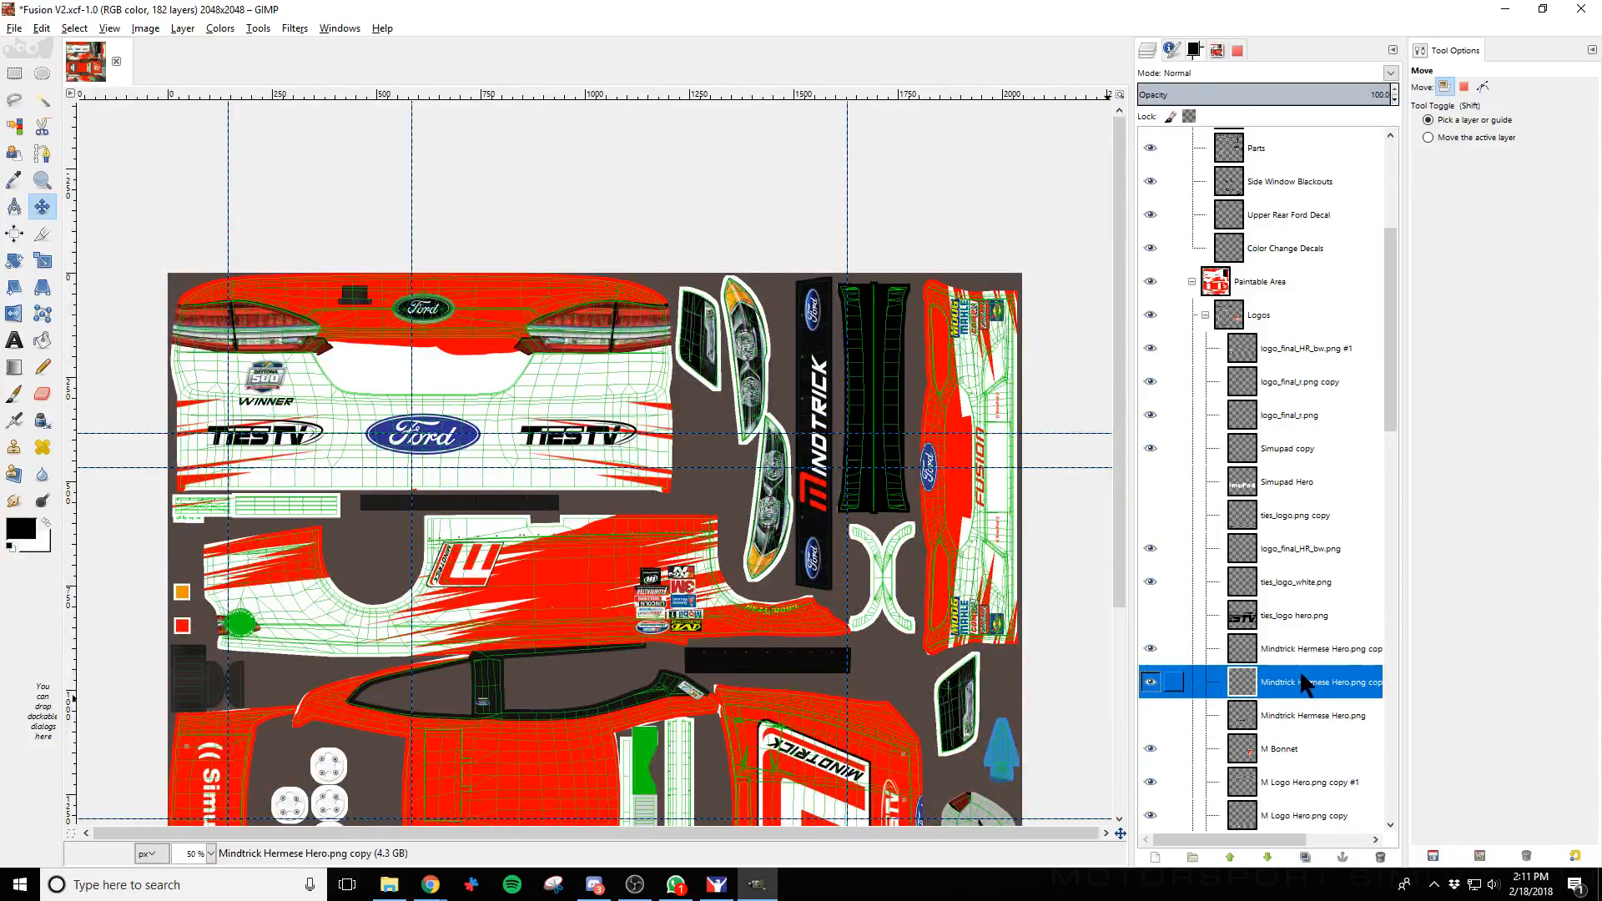
Toggle the MINDTRICK and M logo layers' visibility to identify which layer is which
{"action": "scroll", "coordinate": [984, 500], "scroll_direction": "down", "scroll_amount": 4}
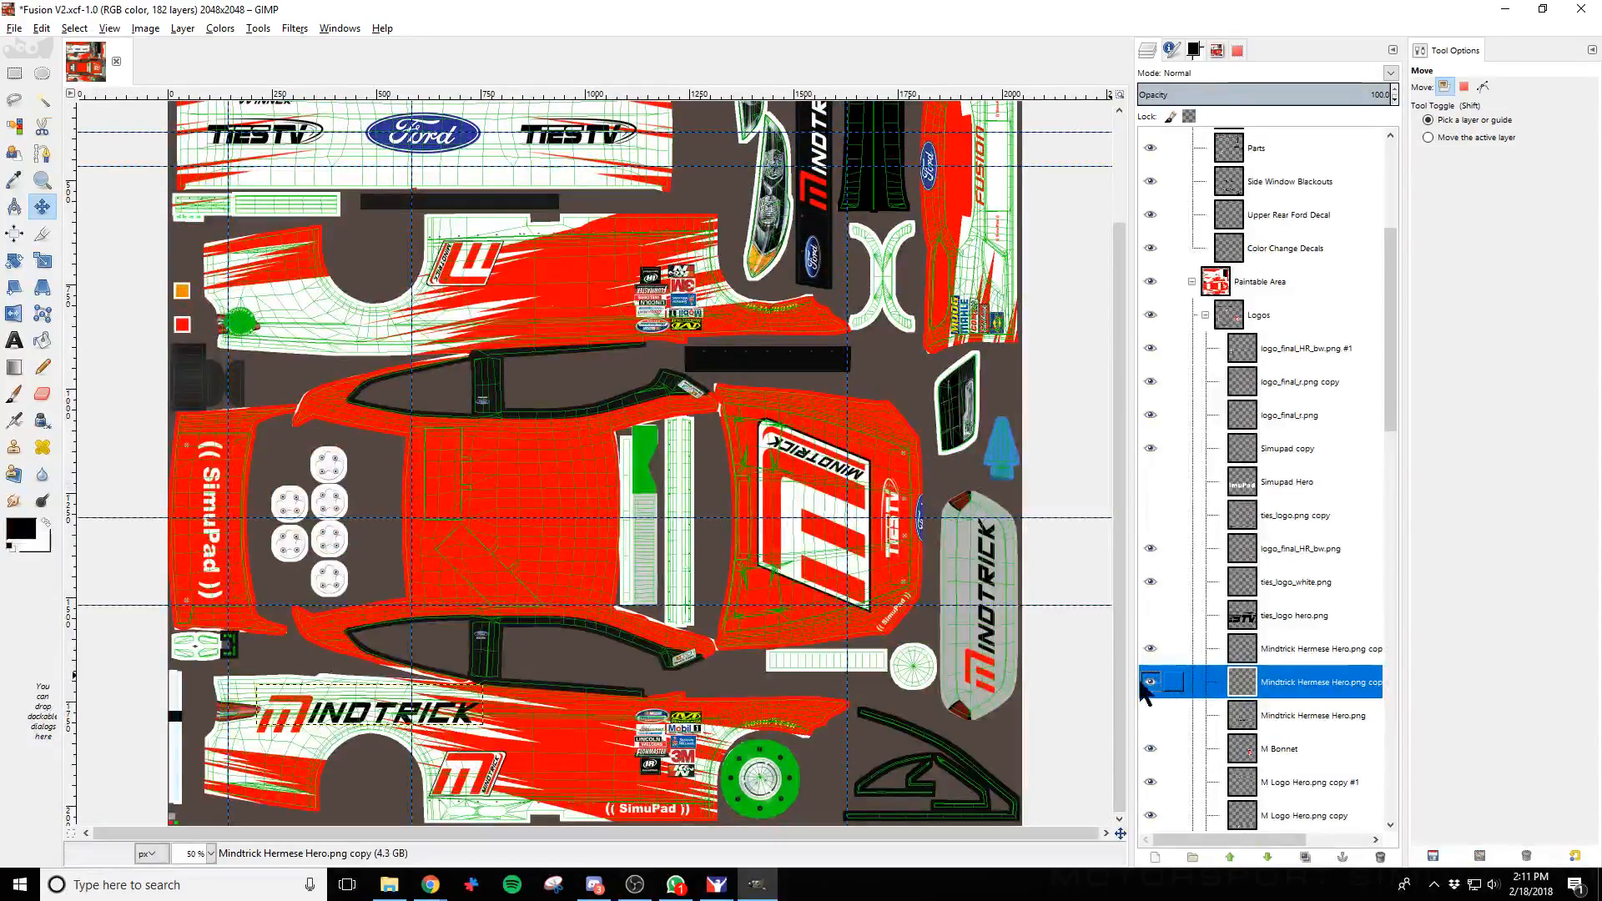
{"action": "left_click", "coordinate": [1149, 681]}
{"action": "left_click", "coordinate": [1151, 684]}
{"action": "left_click", "coordinate": [1151, 685]}
{"action": "left_click", "coordinate": [1151, 684]}
{"action": "left_click", "coordinate": [1270, 648]}
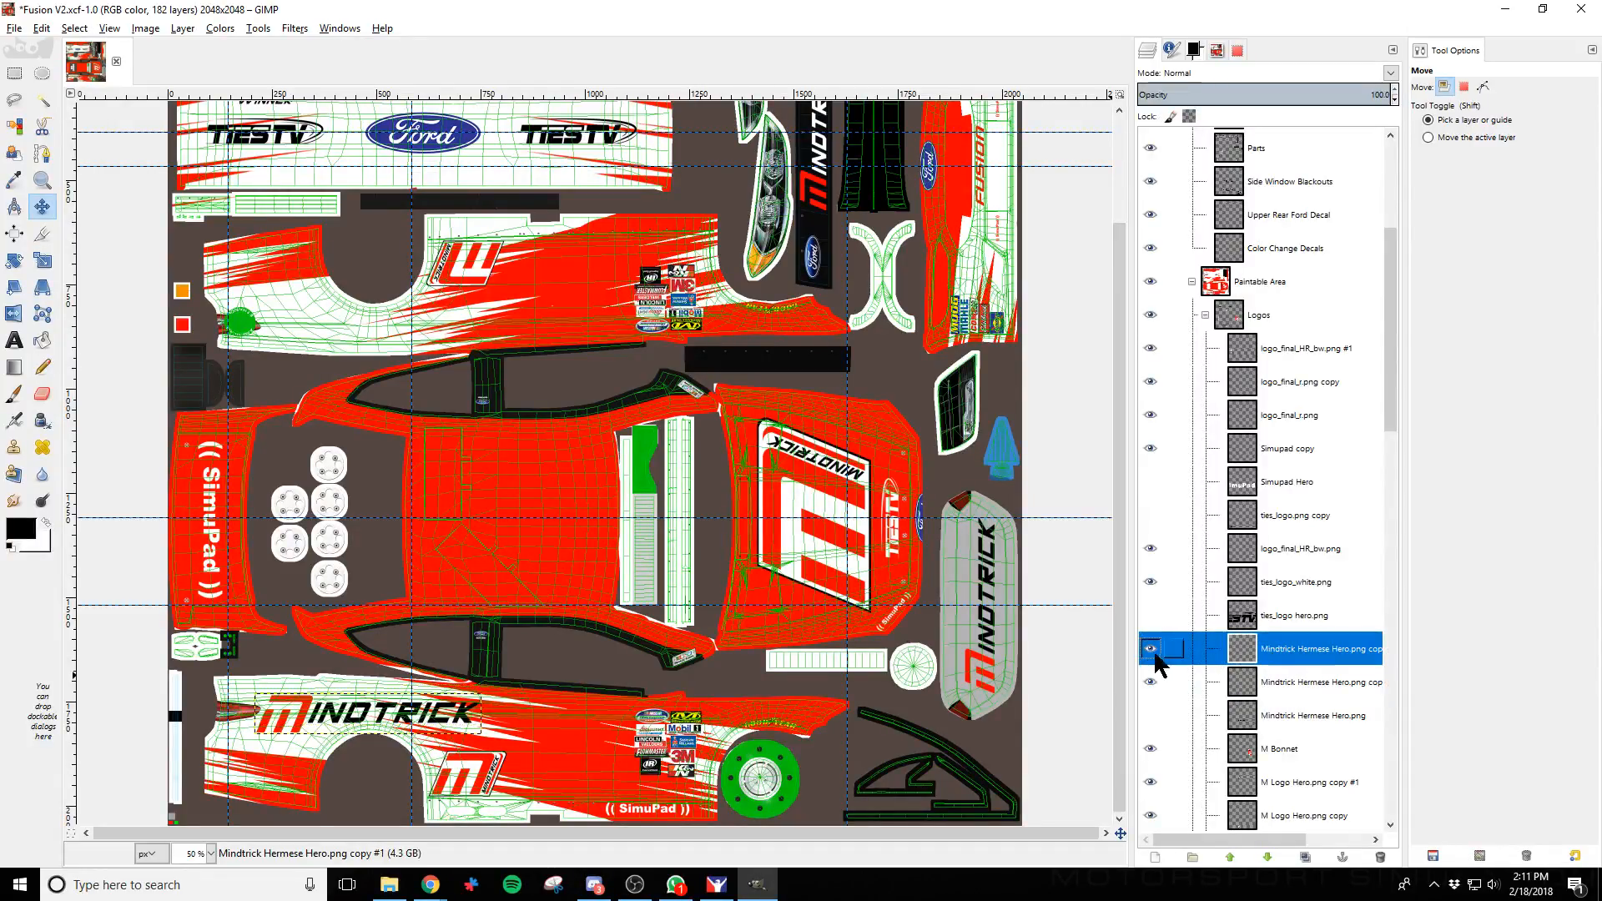
{"action": "left_click", "coordinate": [1150, 649]}
{"action": "left_click", "coordinate": [1150, 649]}
Merge copy #1 into the layer below and duplicate the Mindtrick Hermese Hero.png copy layer
{"action": "left_click", "coordinate": [1175, 653]}
{"action": "right_click", "coordinate": [1292, 655]}
{"action": "left_click", "coordinate": [1341, 316]}
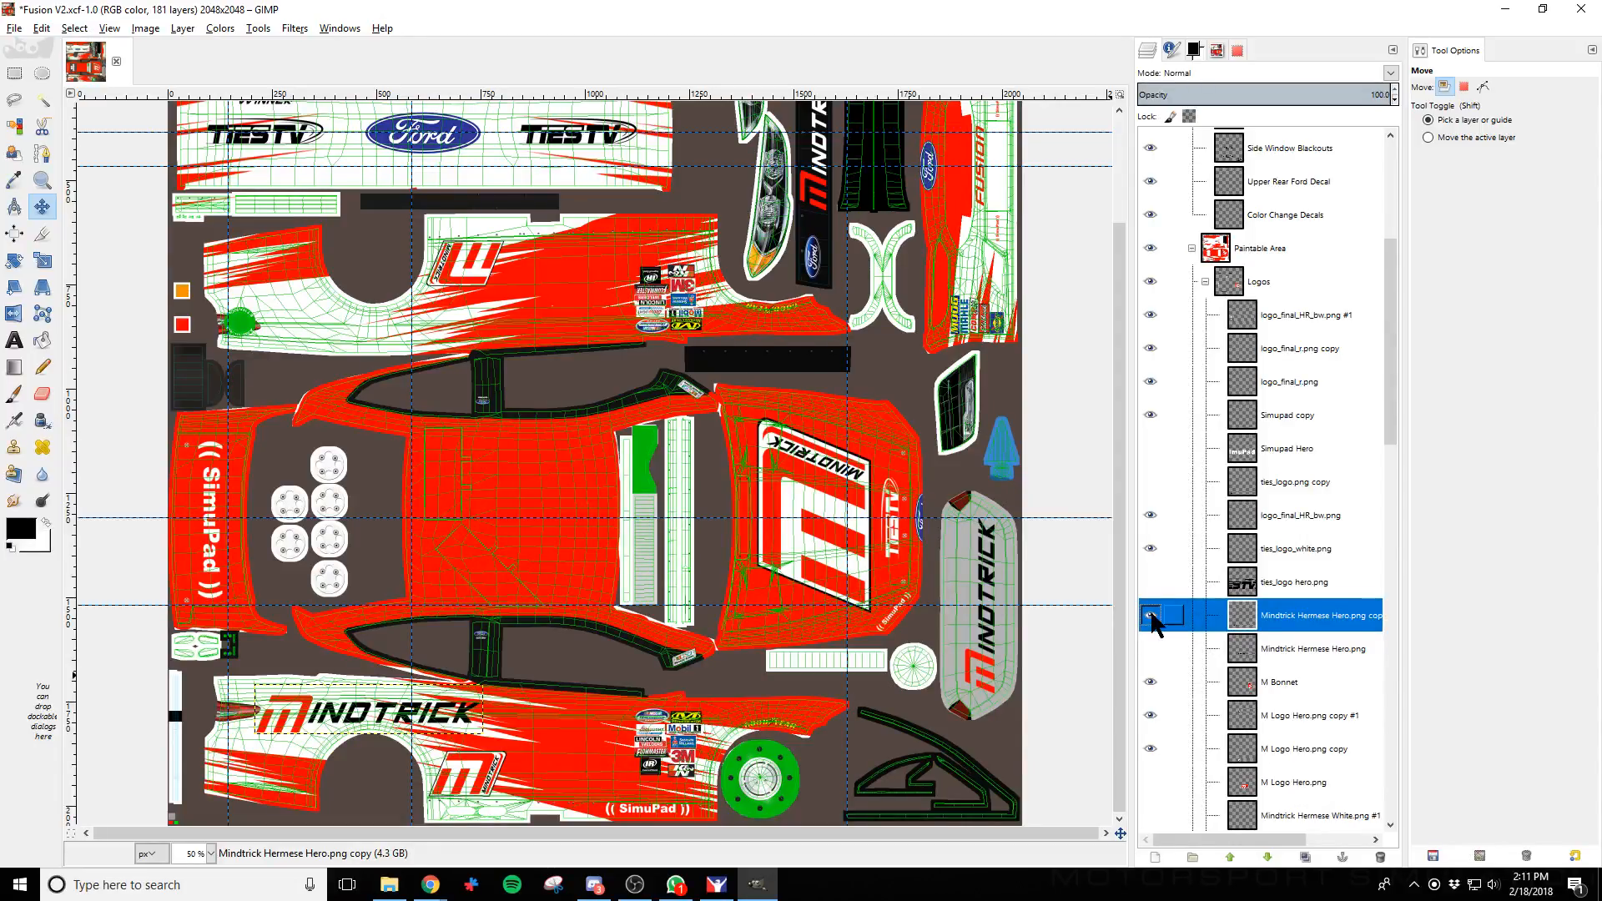
{"action": "right_click", "coordinate": [1302, 628]}
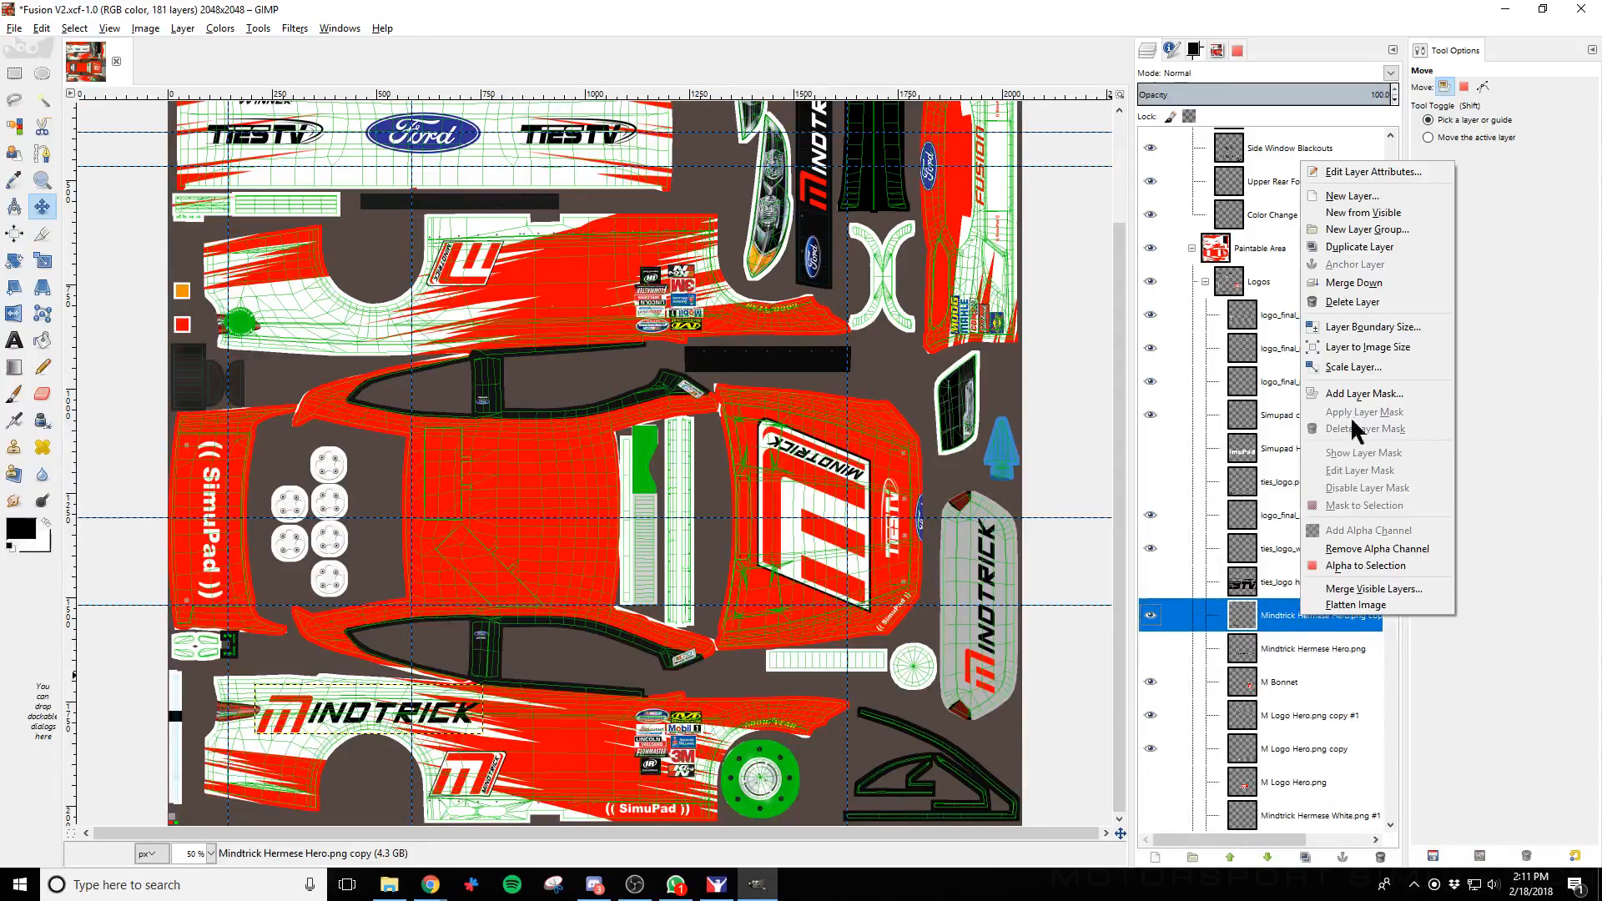
{"action": "left_click", "coordinate": [1360, 257]}
Rotate the duplicated MINDTRICK logo 180° and shift it up onto the upper side panel
{"action": "left_click", "coordinate": [15, 261]}
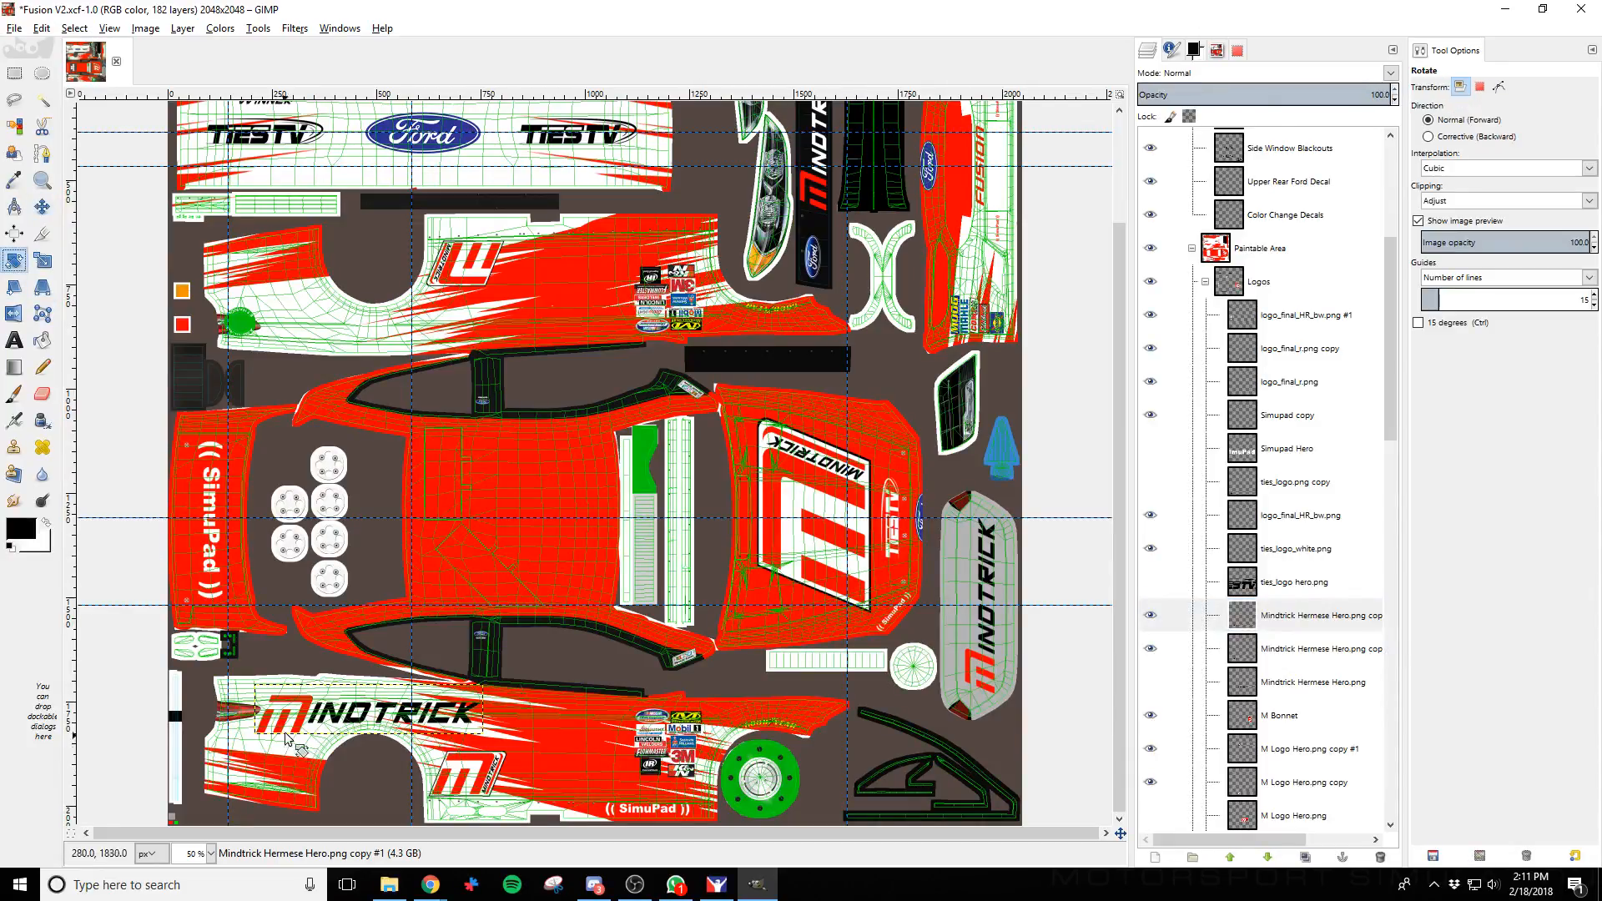
{"action": "left_click", "coordinate": [291, 728]}
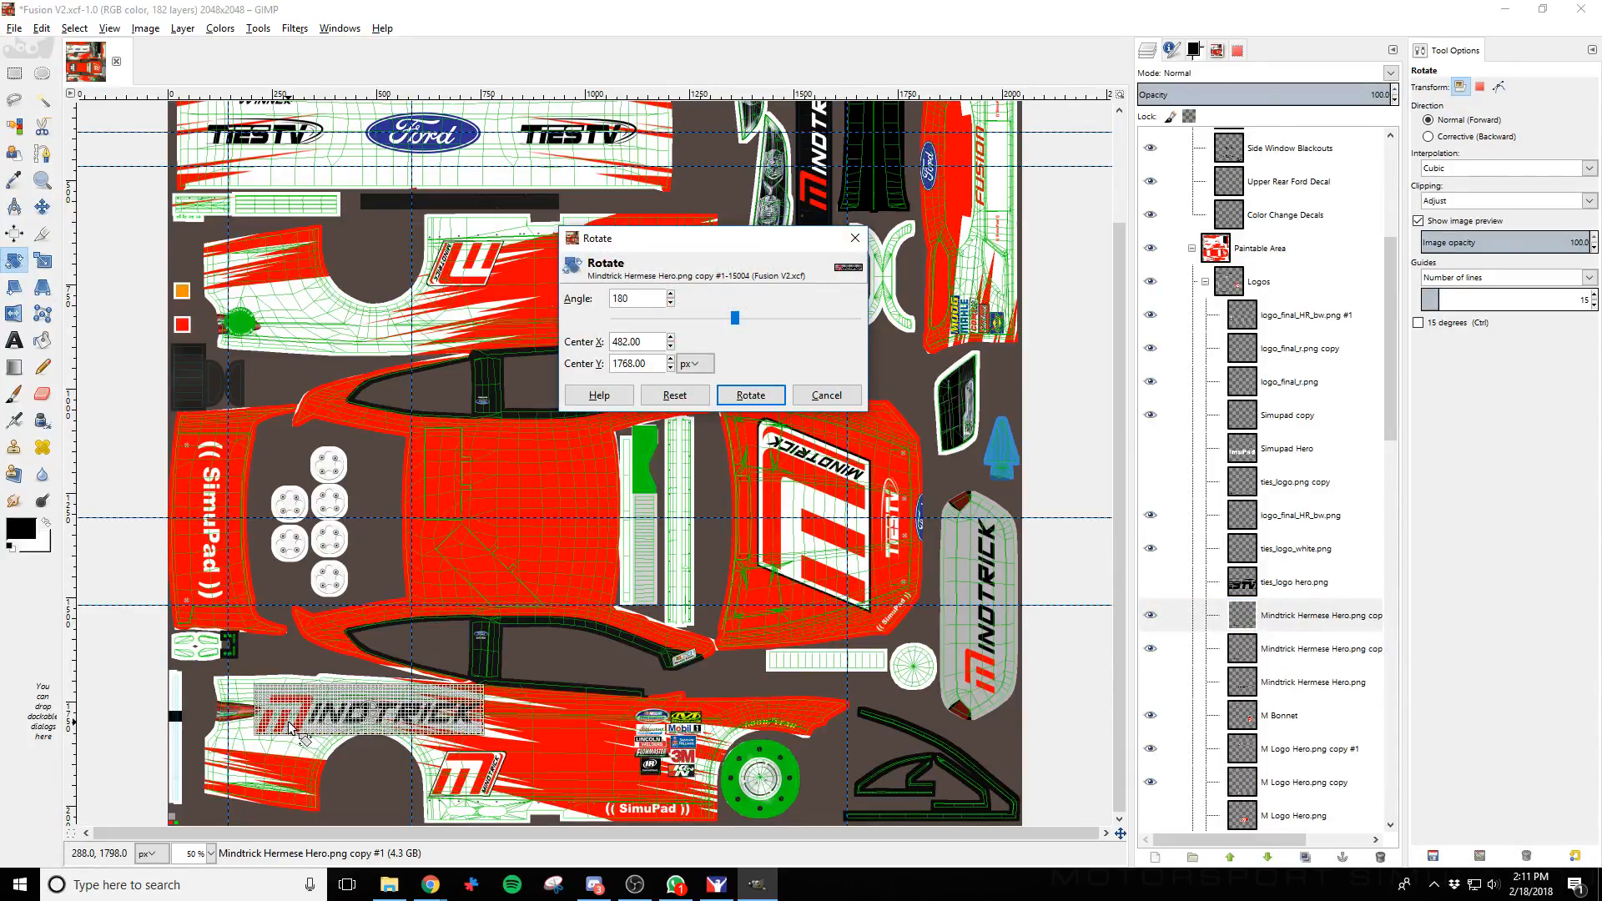
{"action": "left_click", "coordinate": [751, 395]}
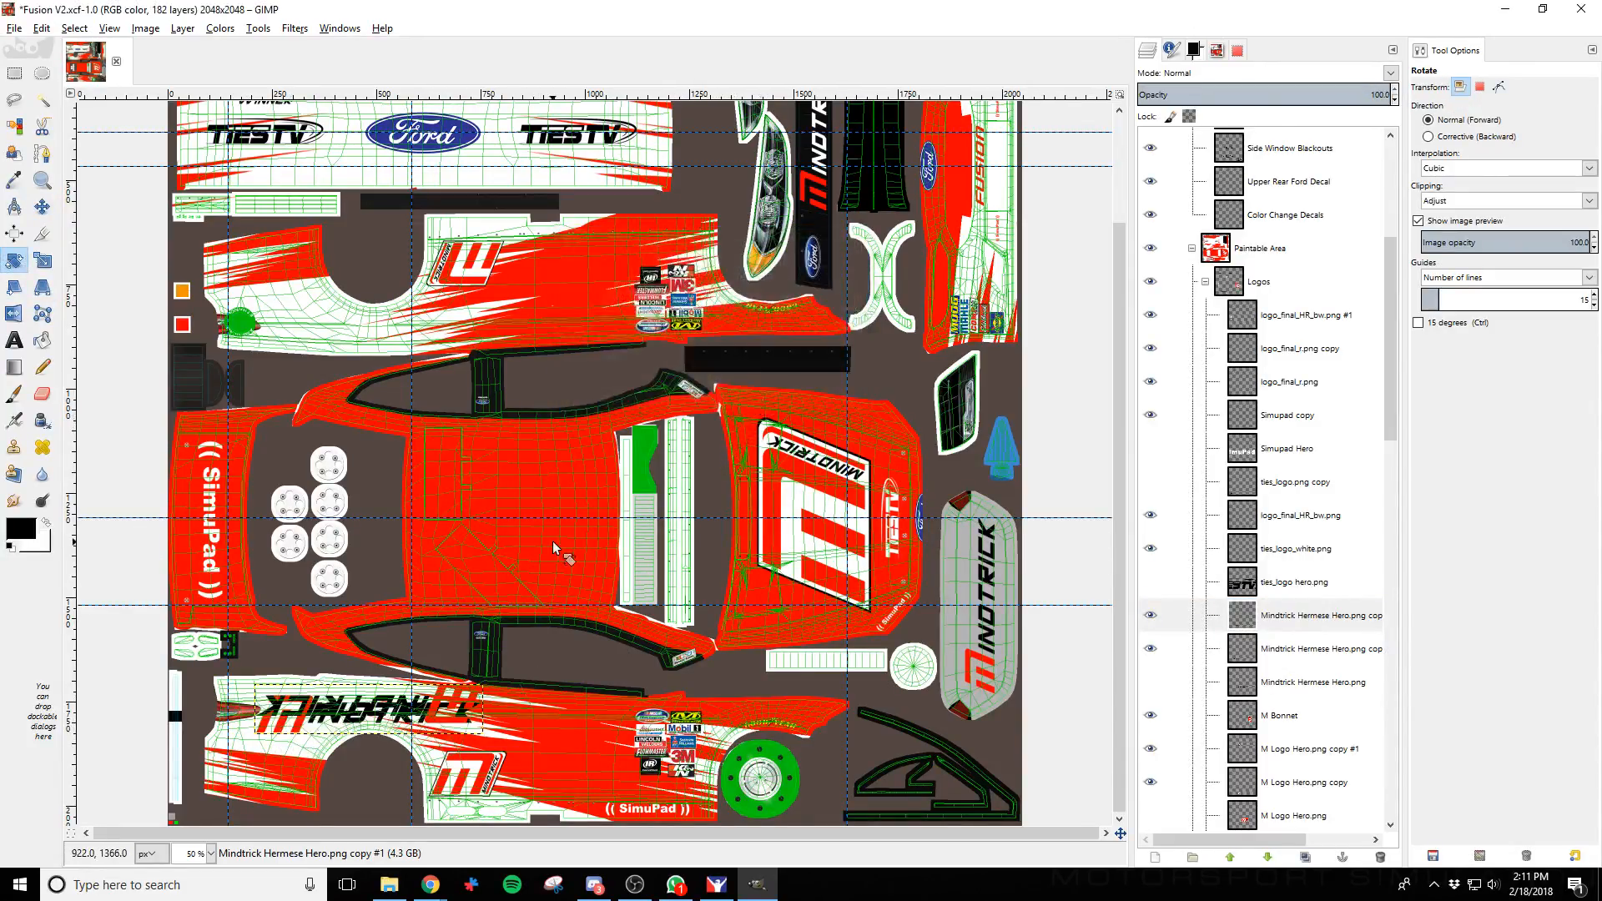
{"action": "left_click", "coordinate": [42, 206]}
{"action": "left_click", "coordinate": [333, 724]}
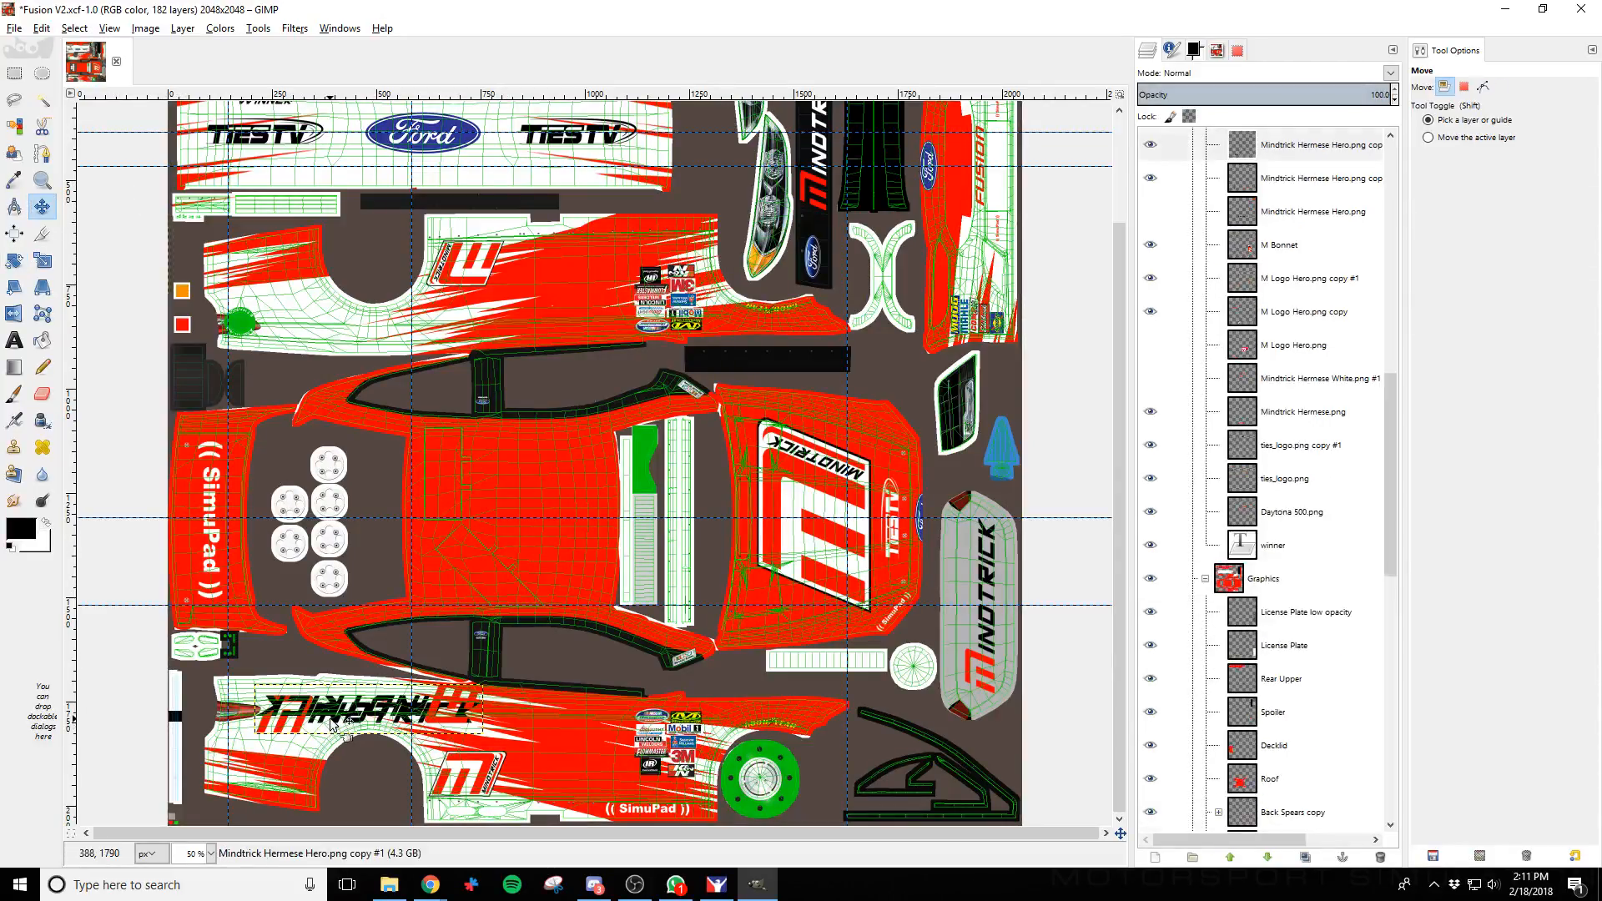
{"action": "key", "text": "shift+Up"}
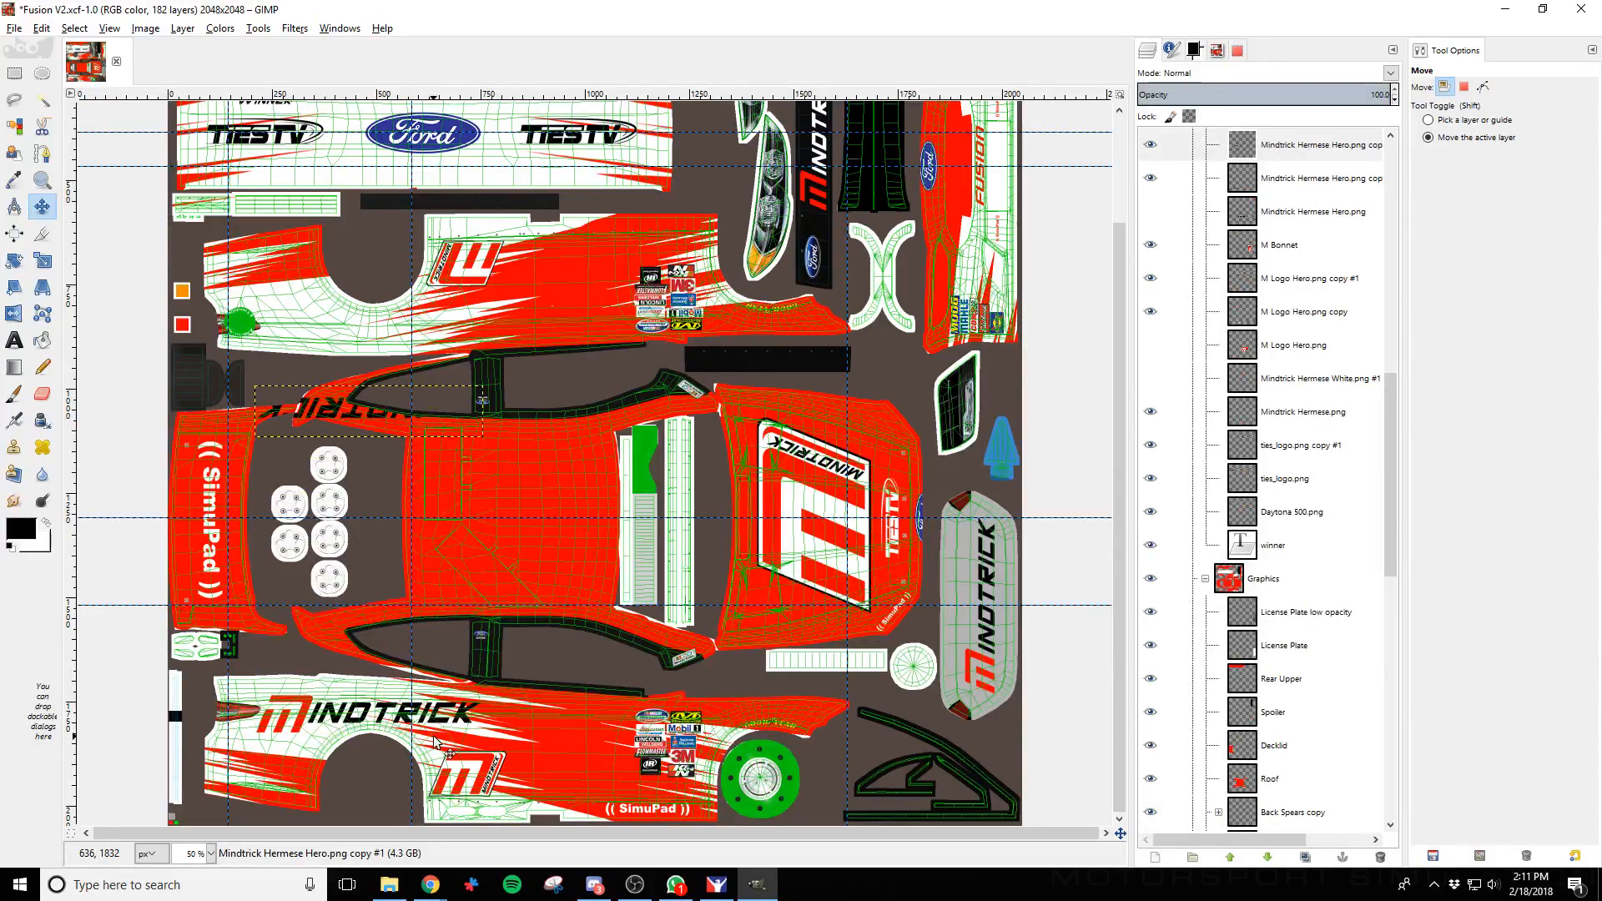
{"action": "key", "text": "shift+Up"}
{"action": "key", "text": "shift+Up"}
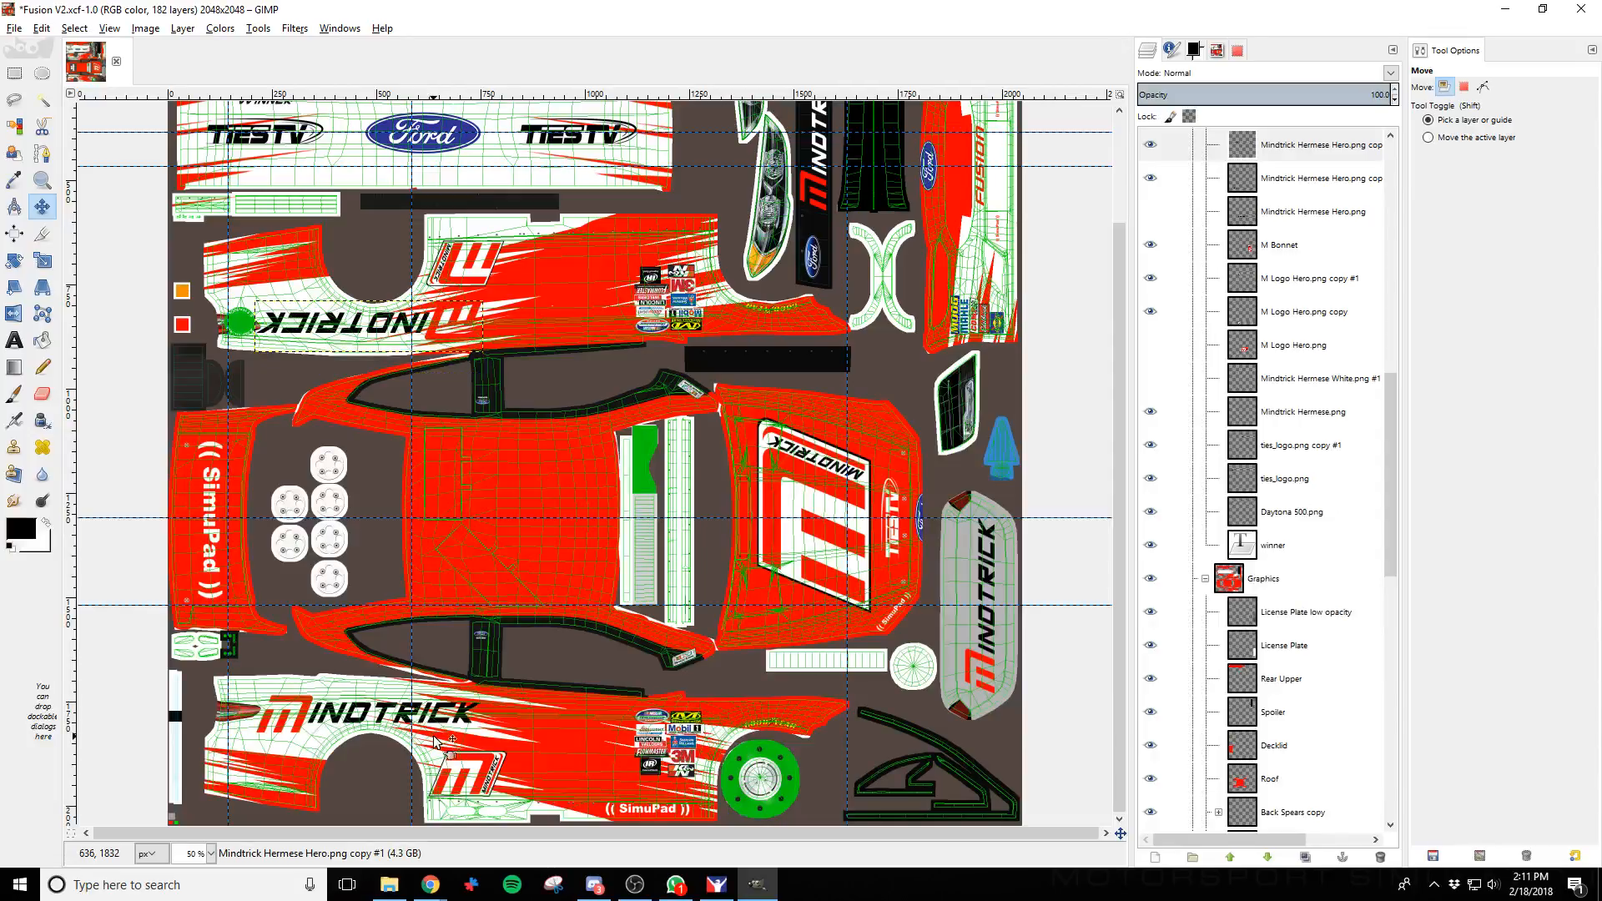
Nudge the flipped logo slightly down, export the .tga texture, and switch to iRacing
{"action": "scroll", "coordinate": [373, 708], "scroll_direction": "up", "scroll_amount": 3}
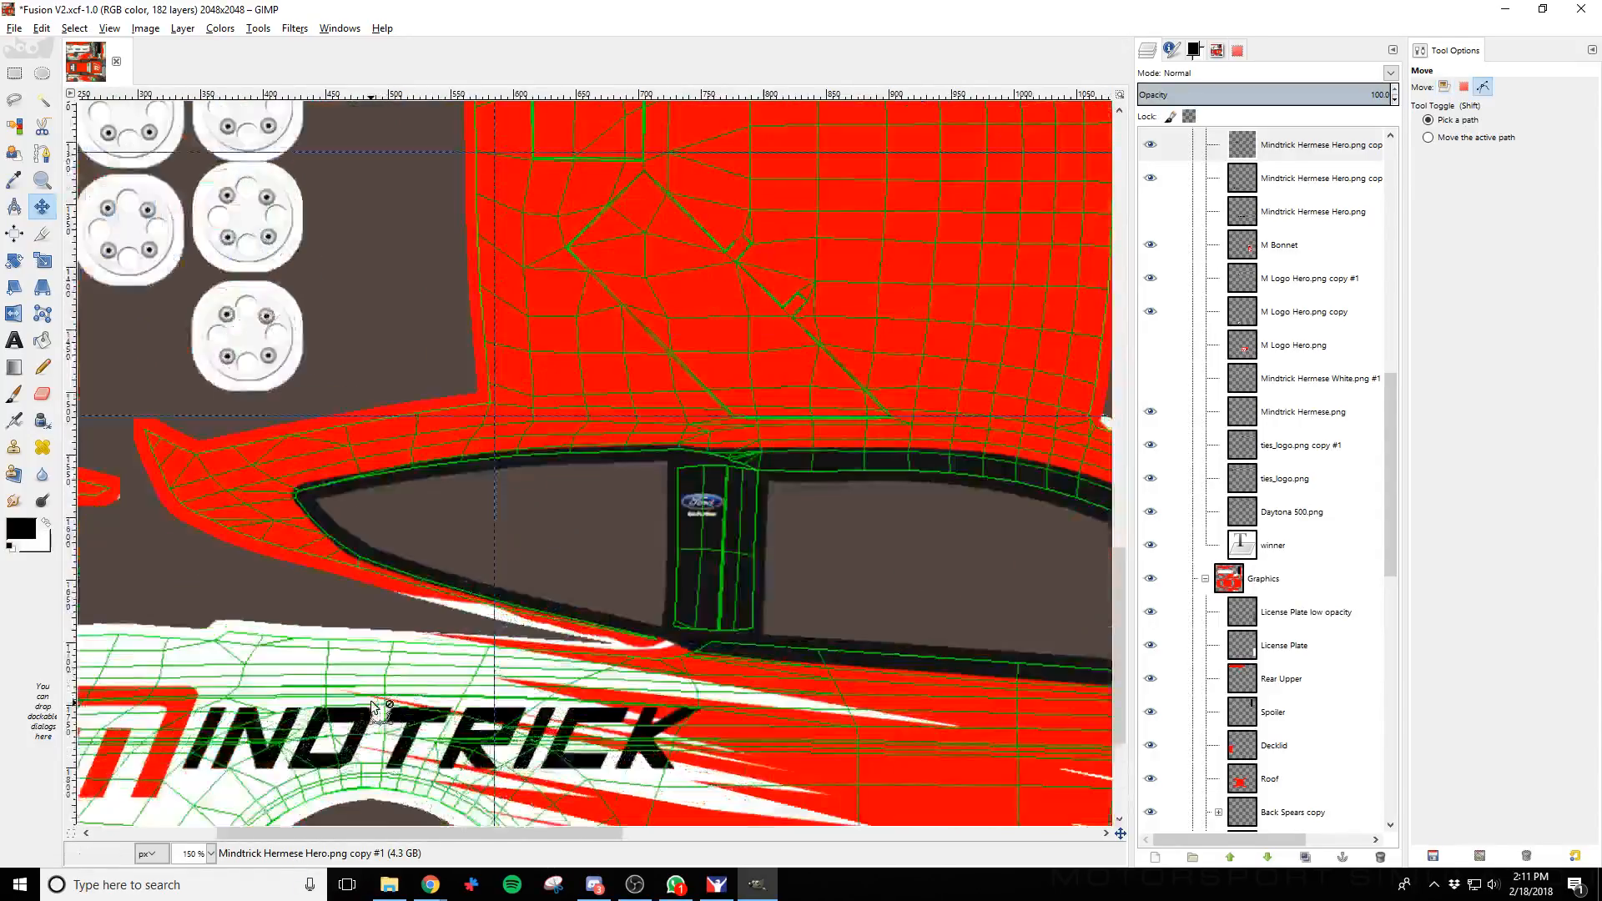
{"action": "scroll", "coordinate": [393, 783], "scroll_direction": "up", "scroll_amount": 7}
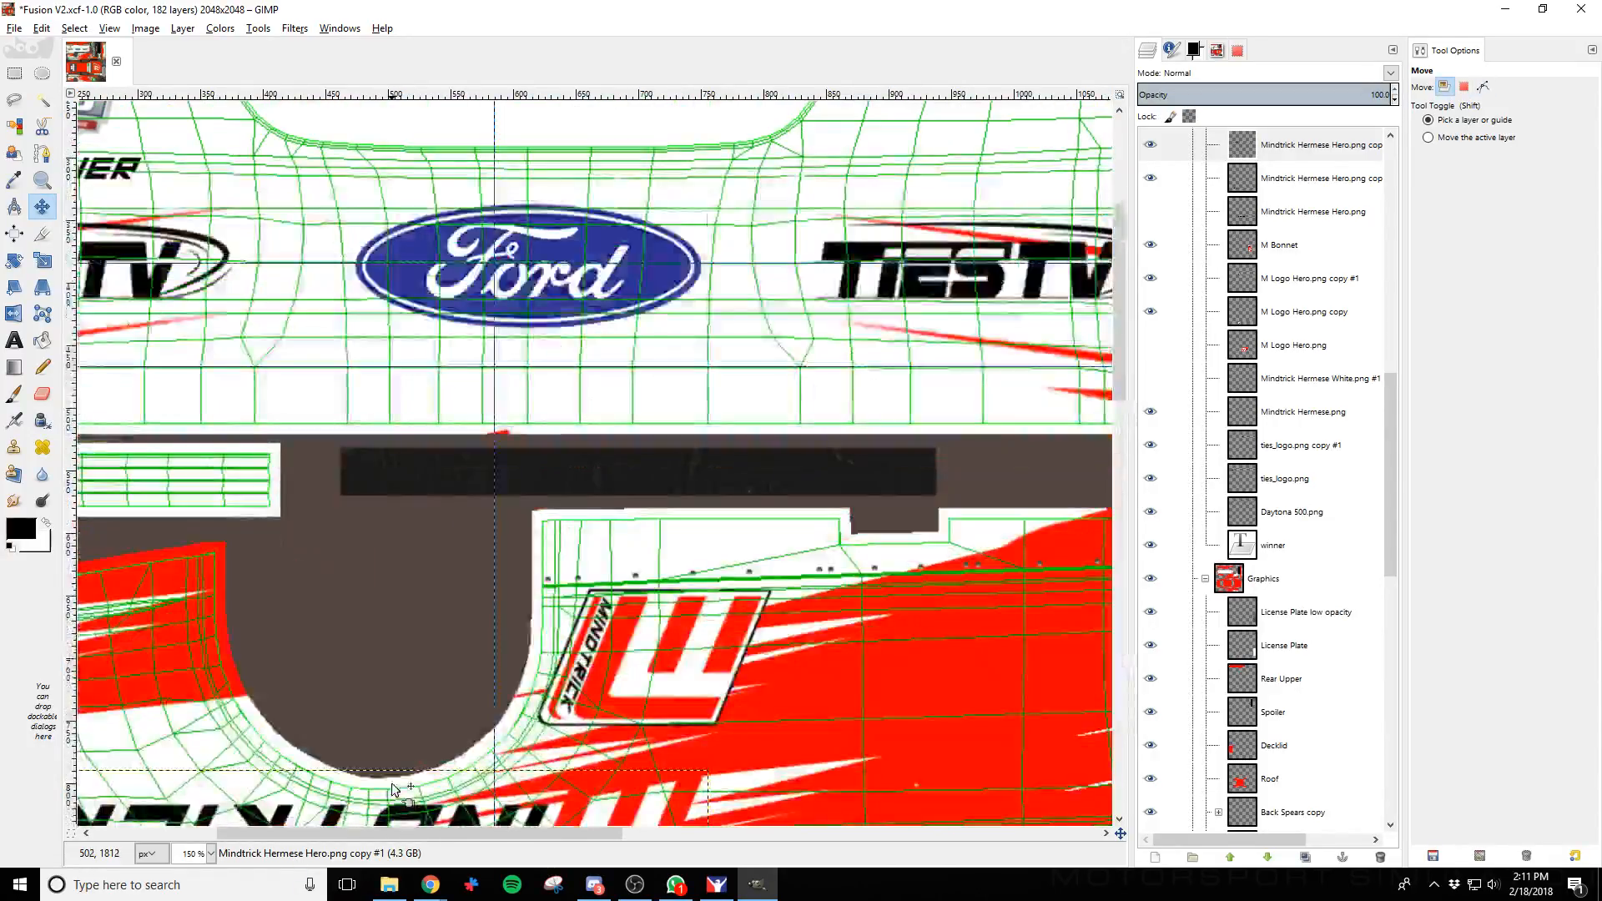
{"action": "scroll", "coordinate": [411, 751], "scroll_direction": "down", "scroll_amount": 1}
{"action": "left_click", "coordinate": [422, 674]}
{"action": "key", "text": "Down"}
{"action": "key", "text": "Down"}
{"action": "key", "text": "Down"}
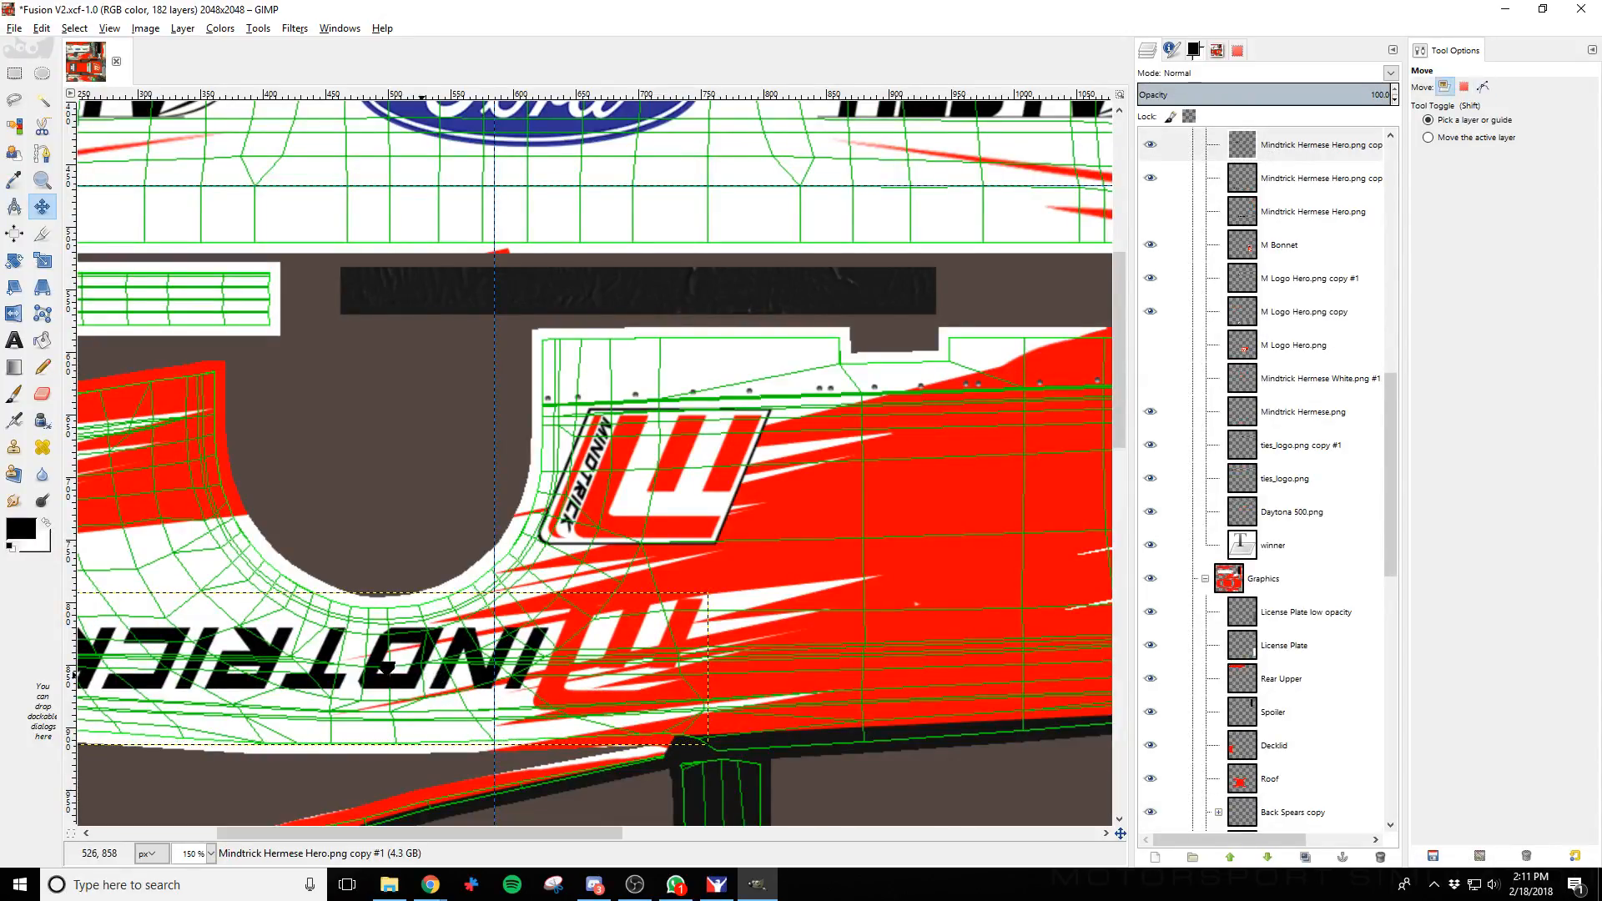
{"action": "key", "text": "ctrl+e"}
{"action": "key", "text": "alt+Tab"}
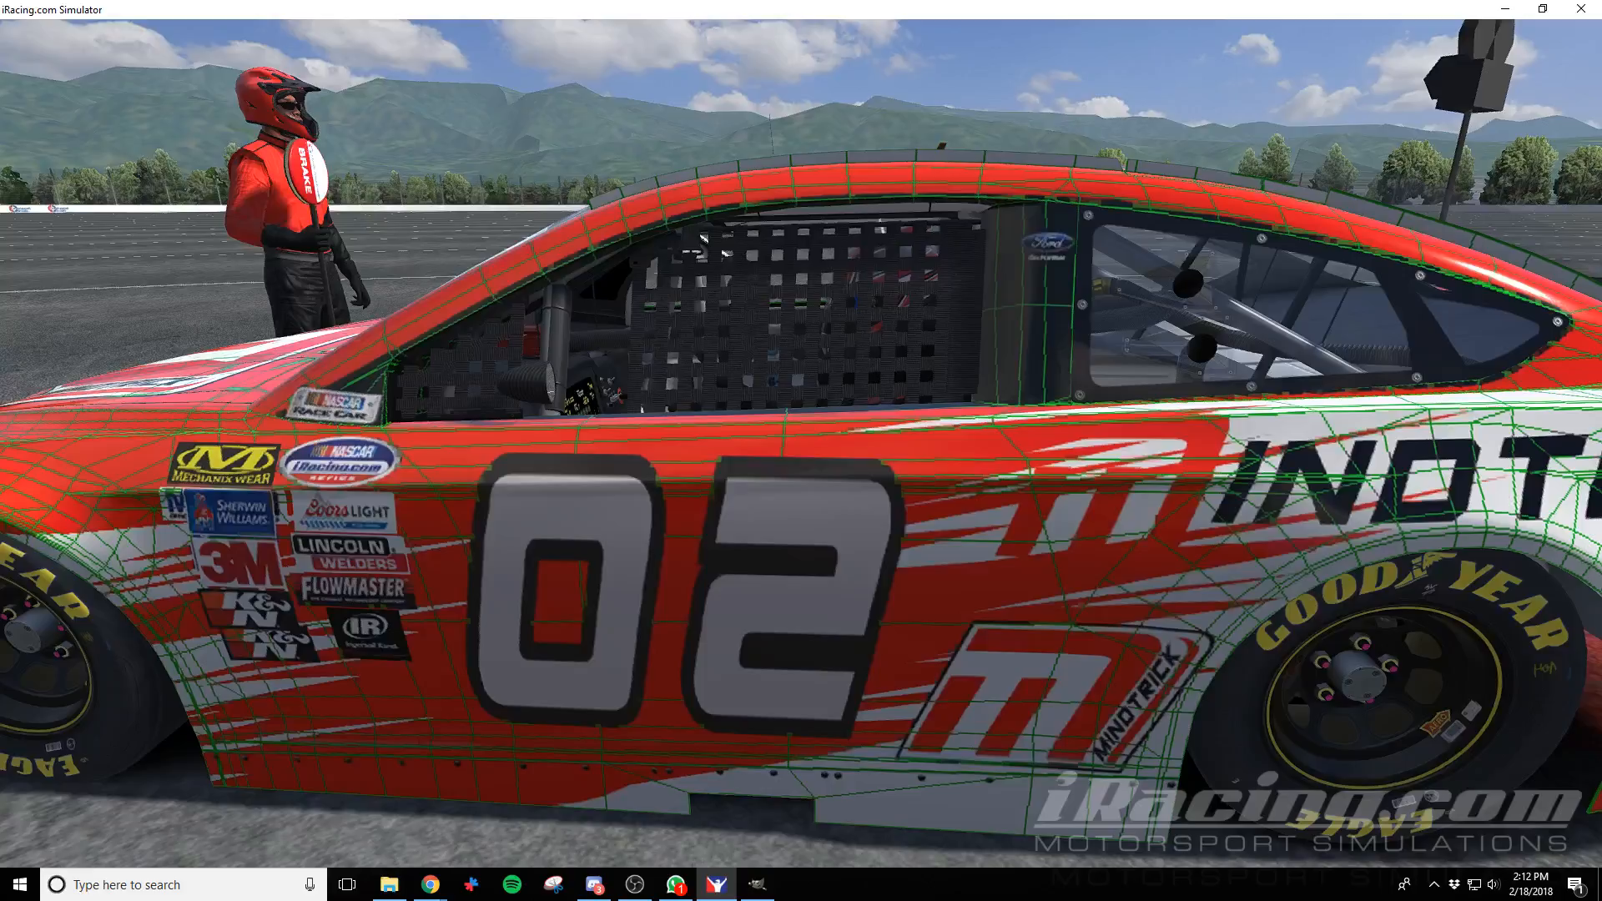
Inspect the reloaded red livery with the side MINDTRICK logo in iRacing, then return to GIMP
{"action": "key", "text": "alt+Tab"}
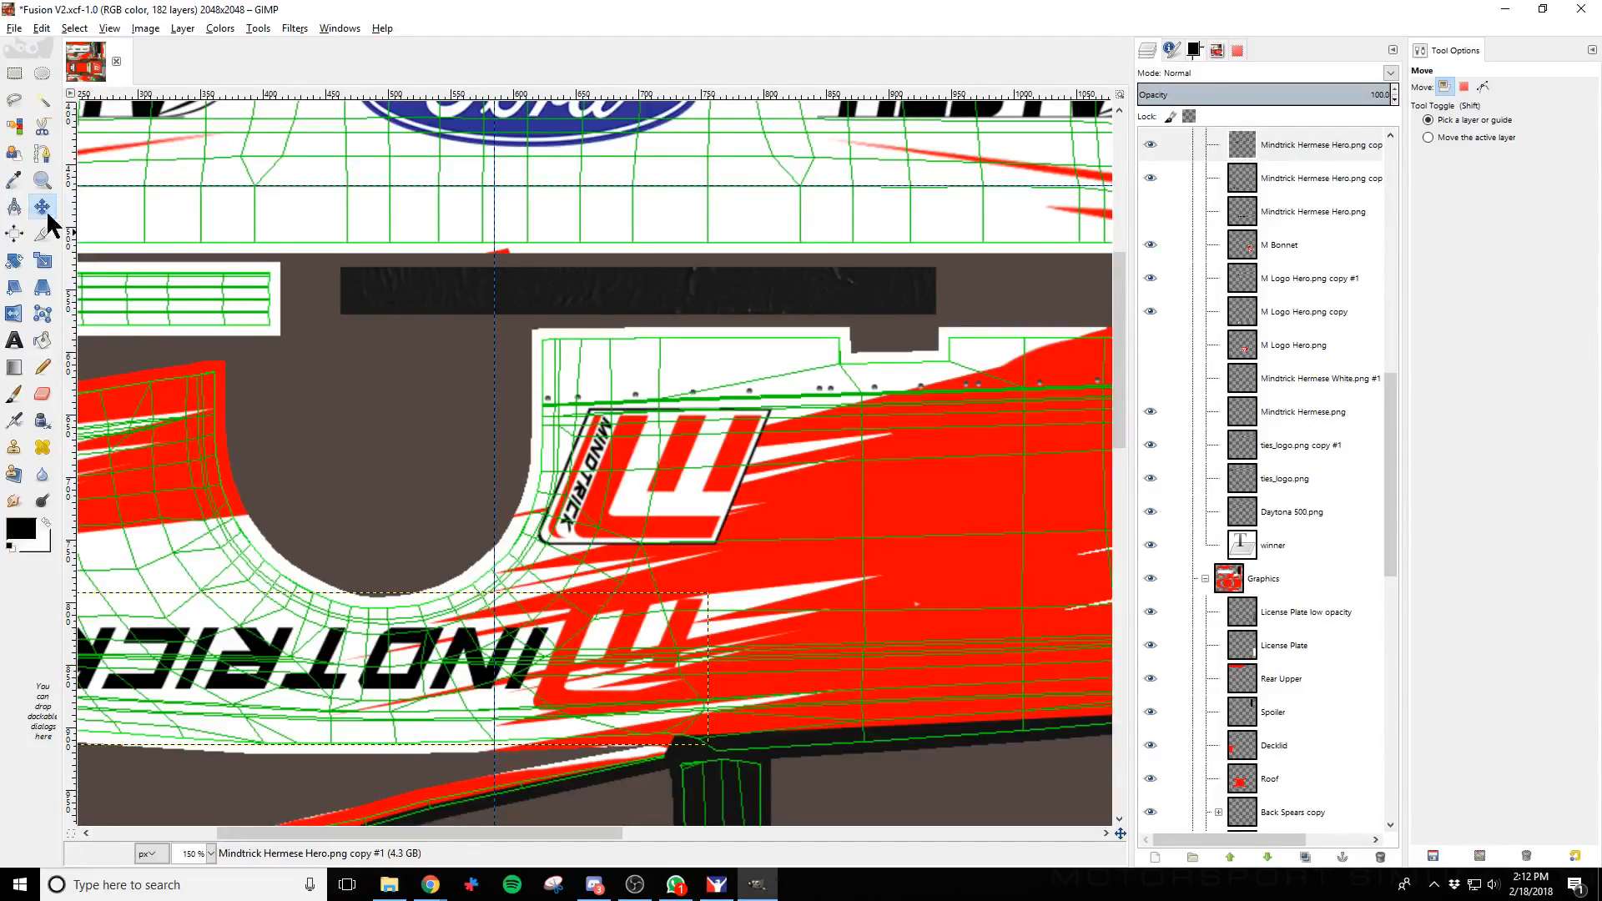
Outline the large white M shape with a slanted four-corner path and convert it to a selection
{"action": "left_click", "coordinate": [43, 153]}
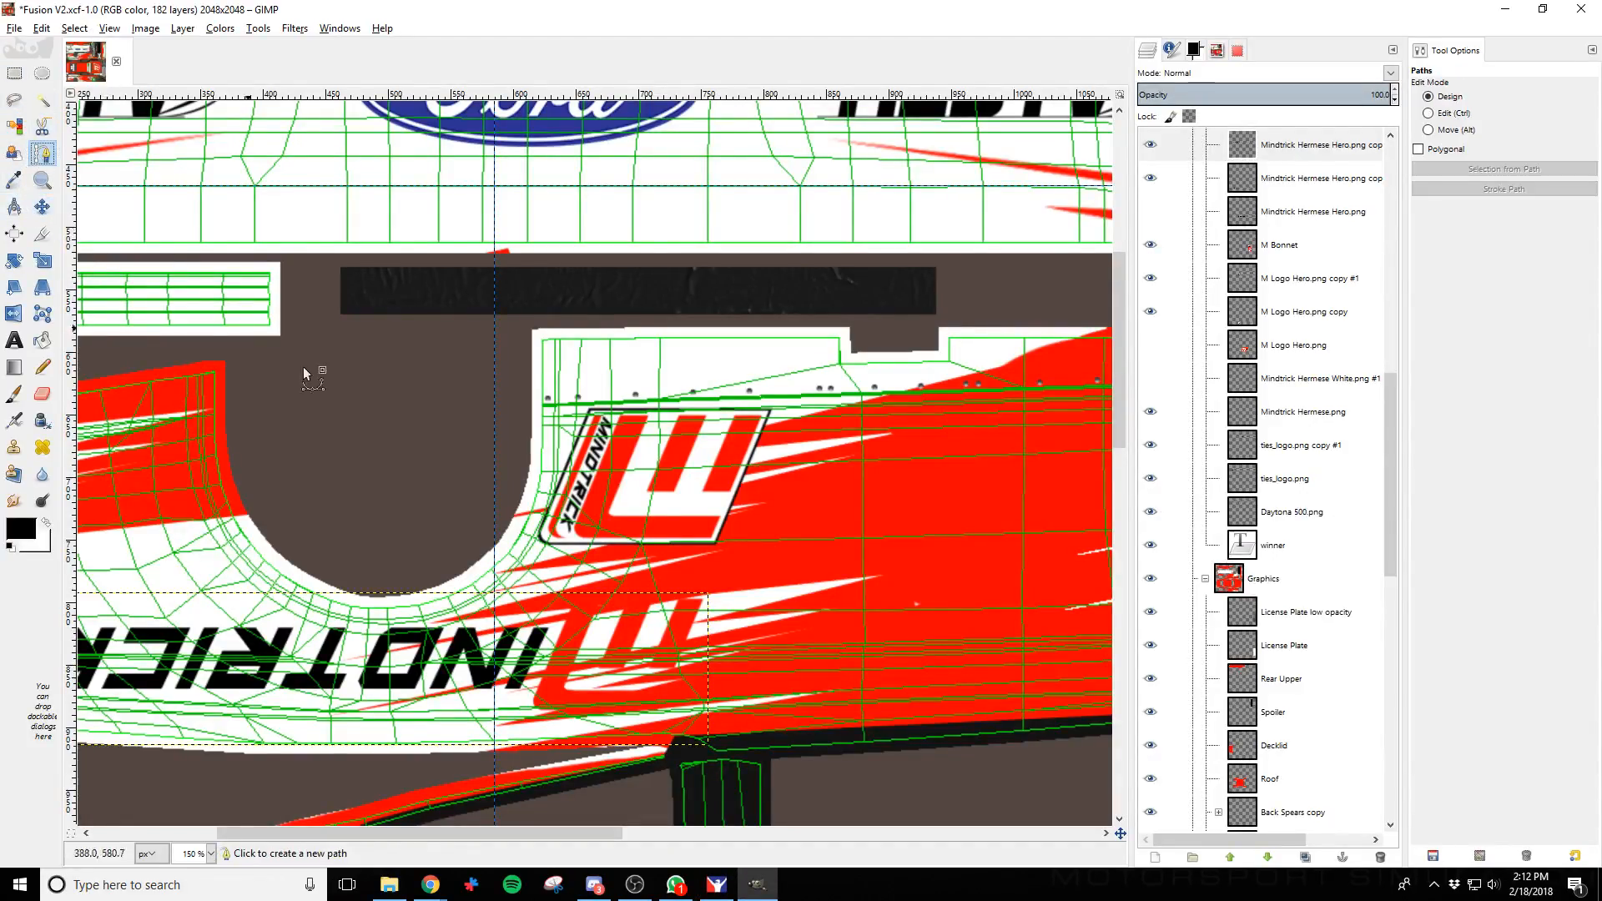
{"action": "scroll", "coordinate": [584, 597], "scroll_direction": "up", "scroll_amount": 3}
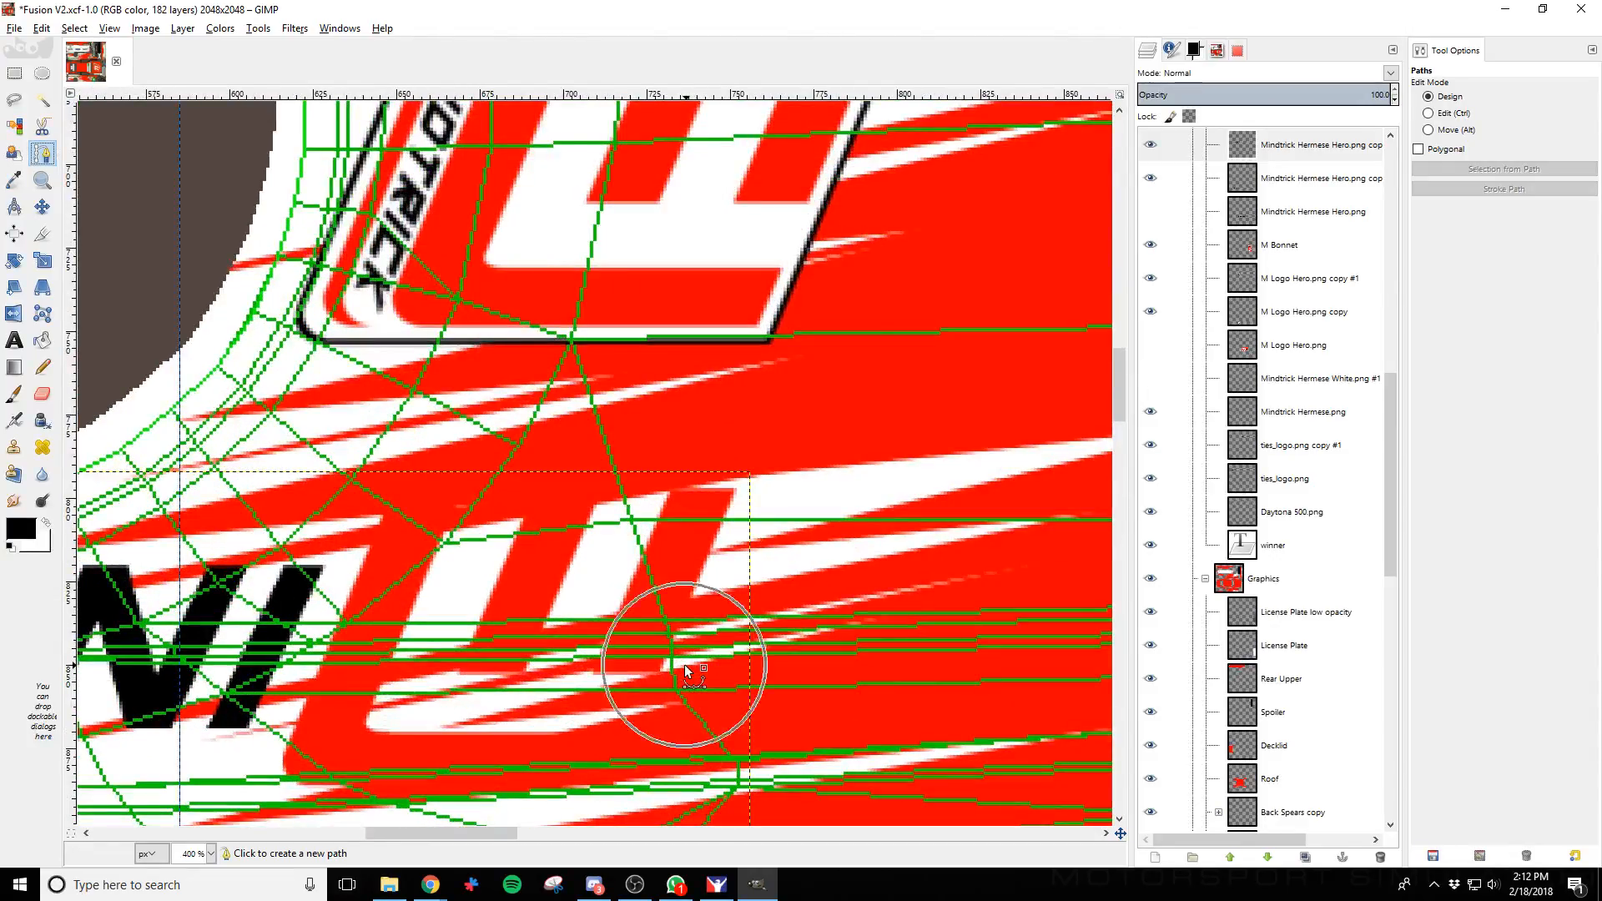
{"action": "left_click", "coordinate": [742, 487]}
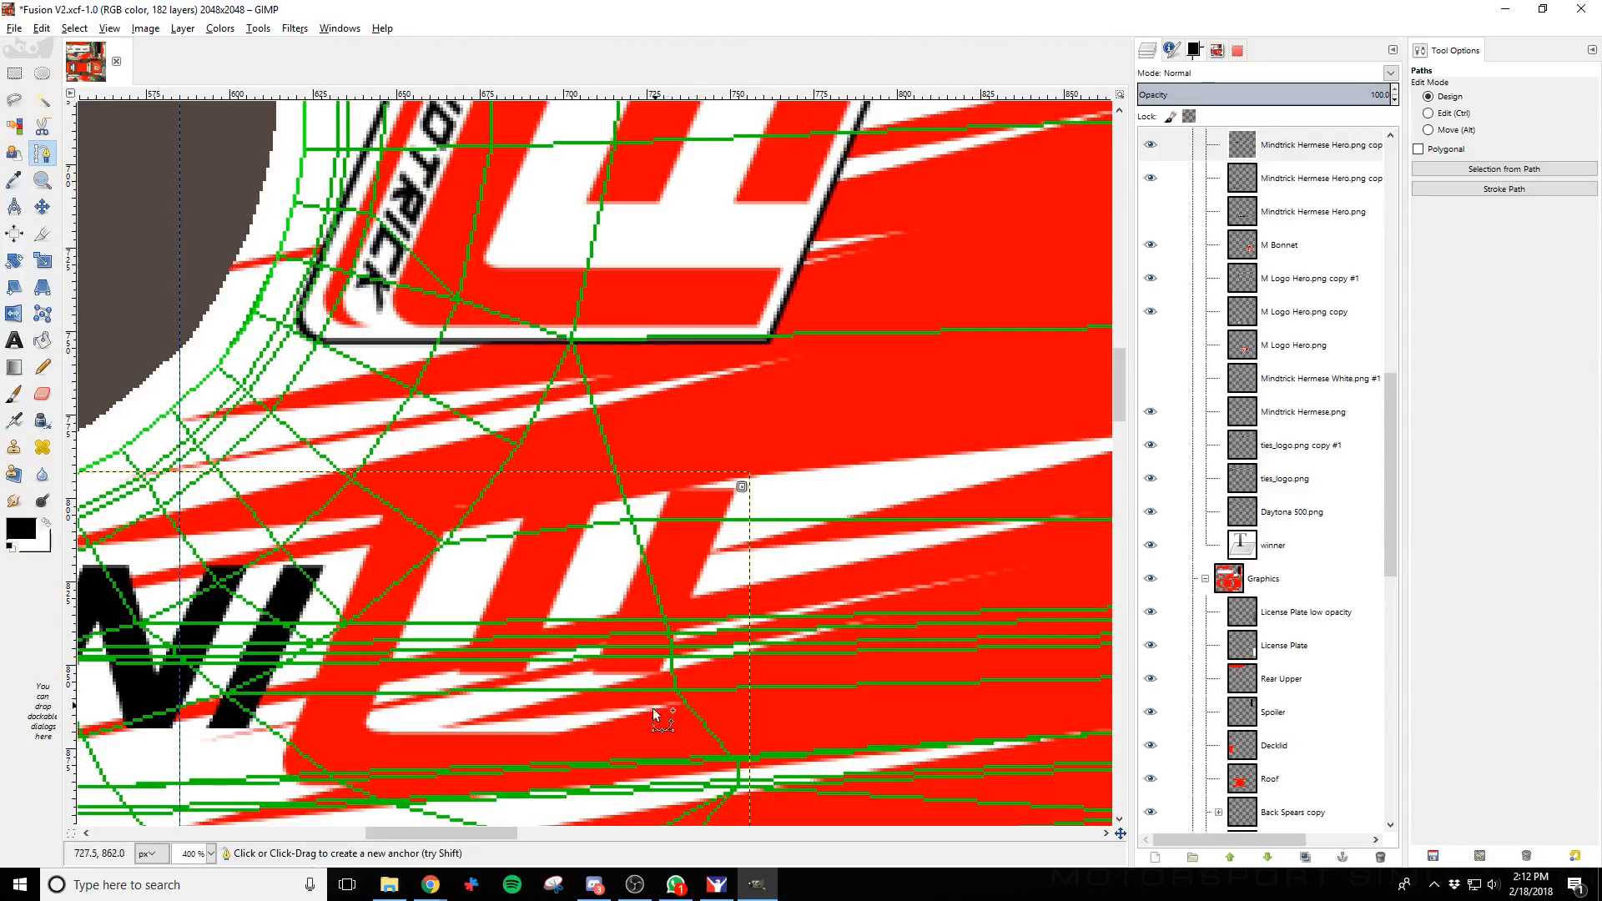
{"action": "left_click", "coordinate": [619, 788]}
{"action": "left_click_drag", "start_coordinate": [616, 797], "coordinate": [616, 799]}
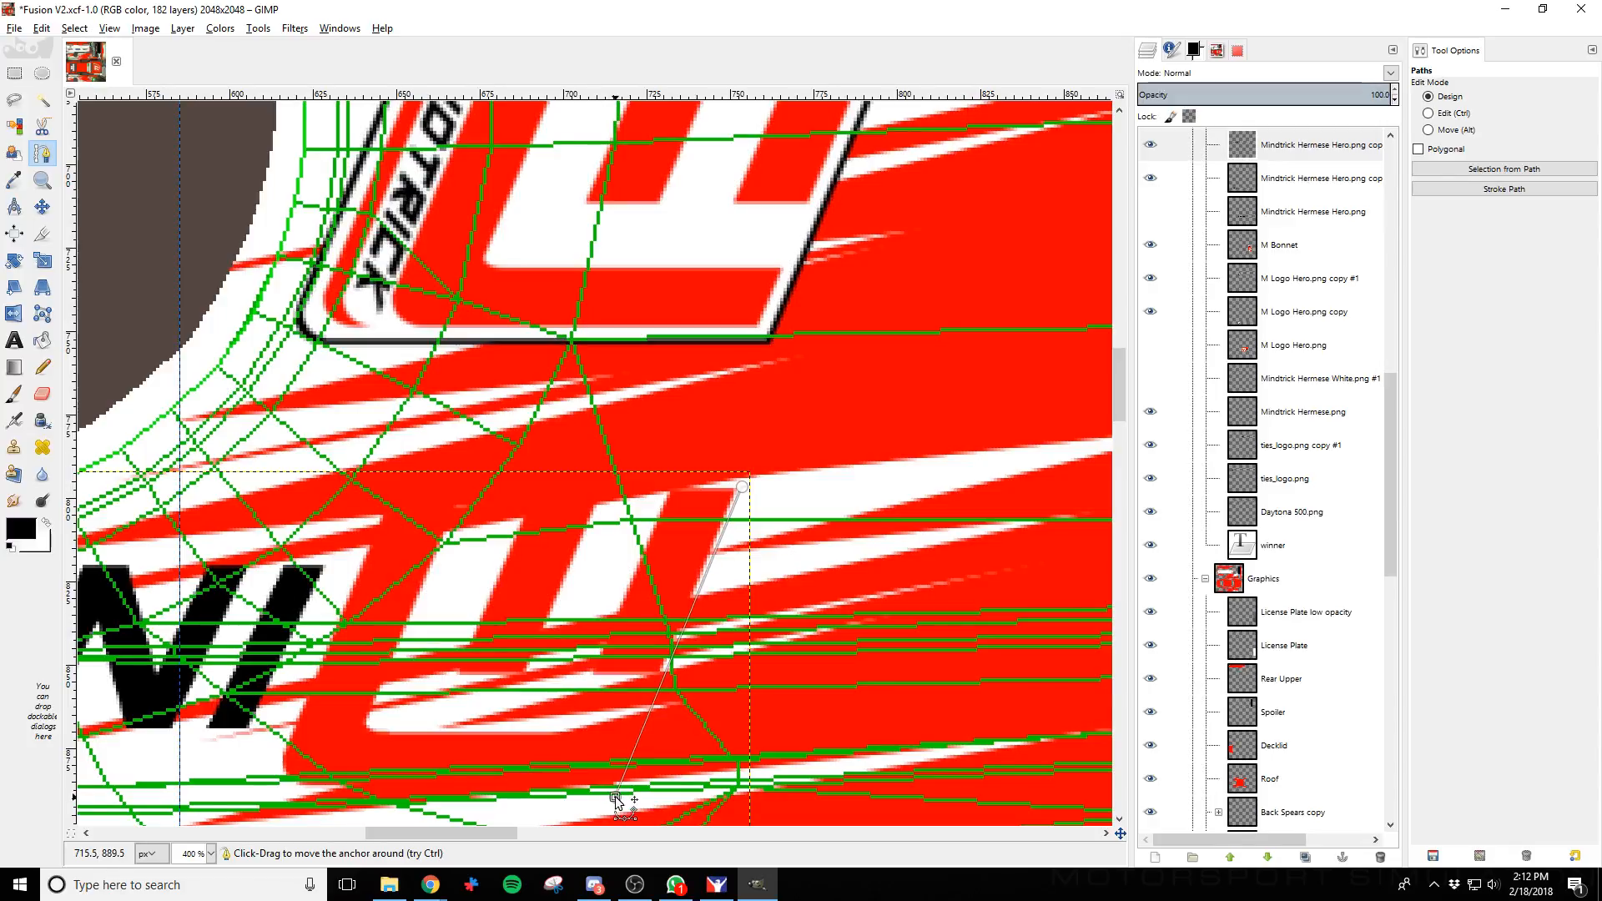
{"action": "left_click", "coordinate": [267, 786]}
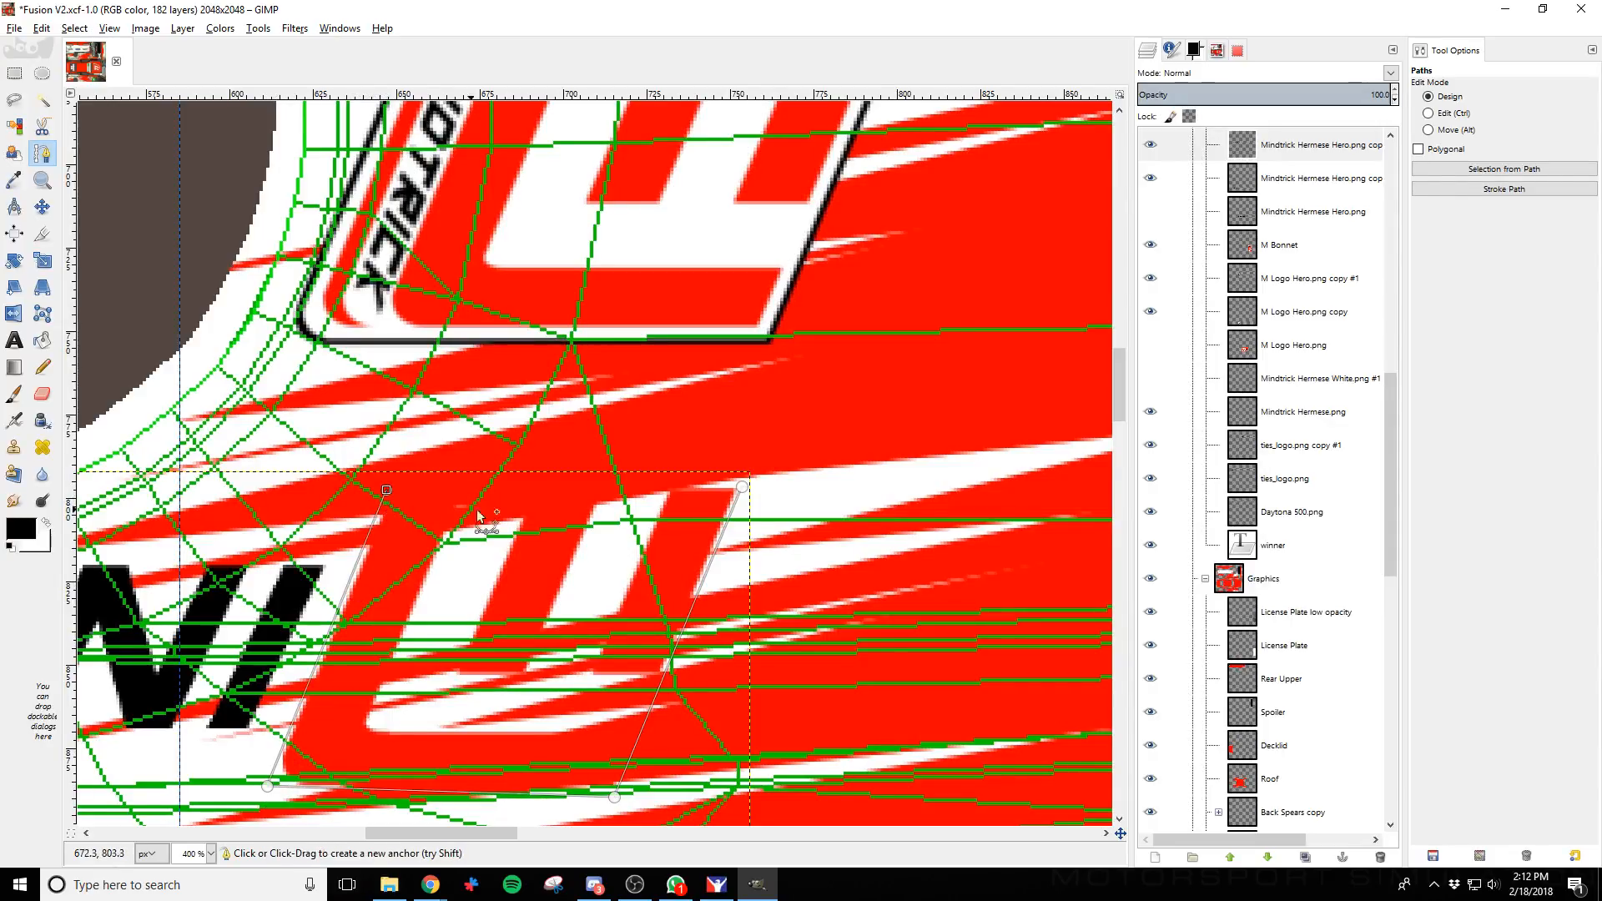
{"action": "key", "text": "shift+v"}
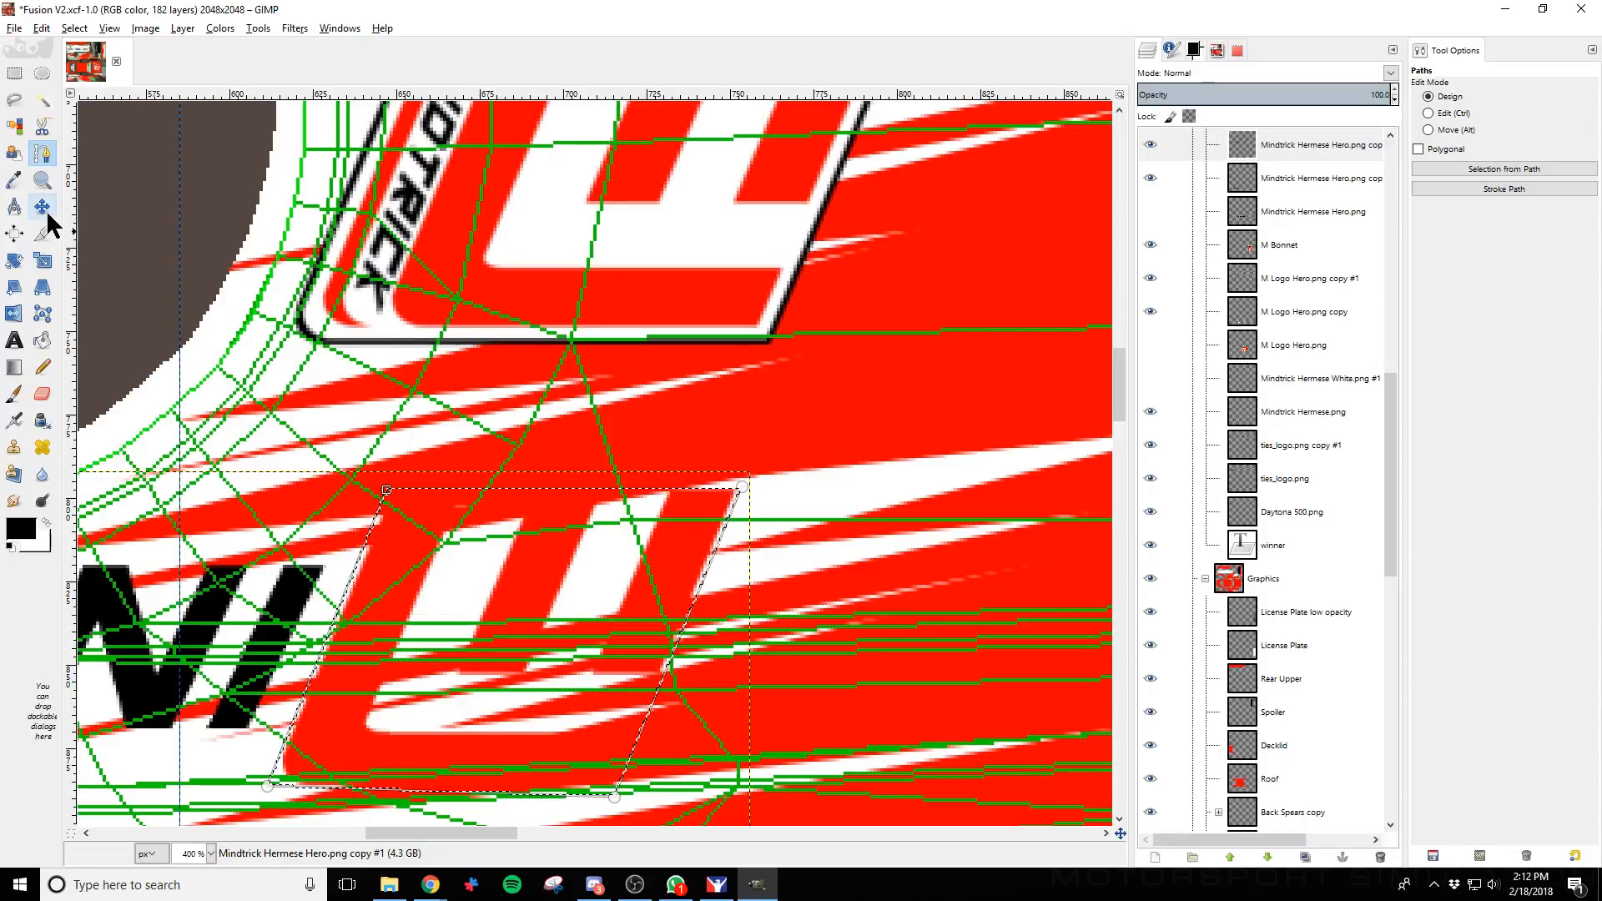
{"action": "left_click", "coordinate": [40, 397]}
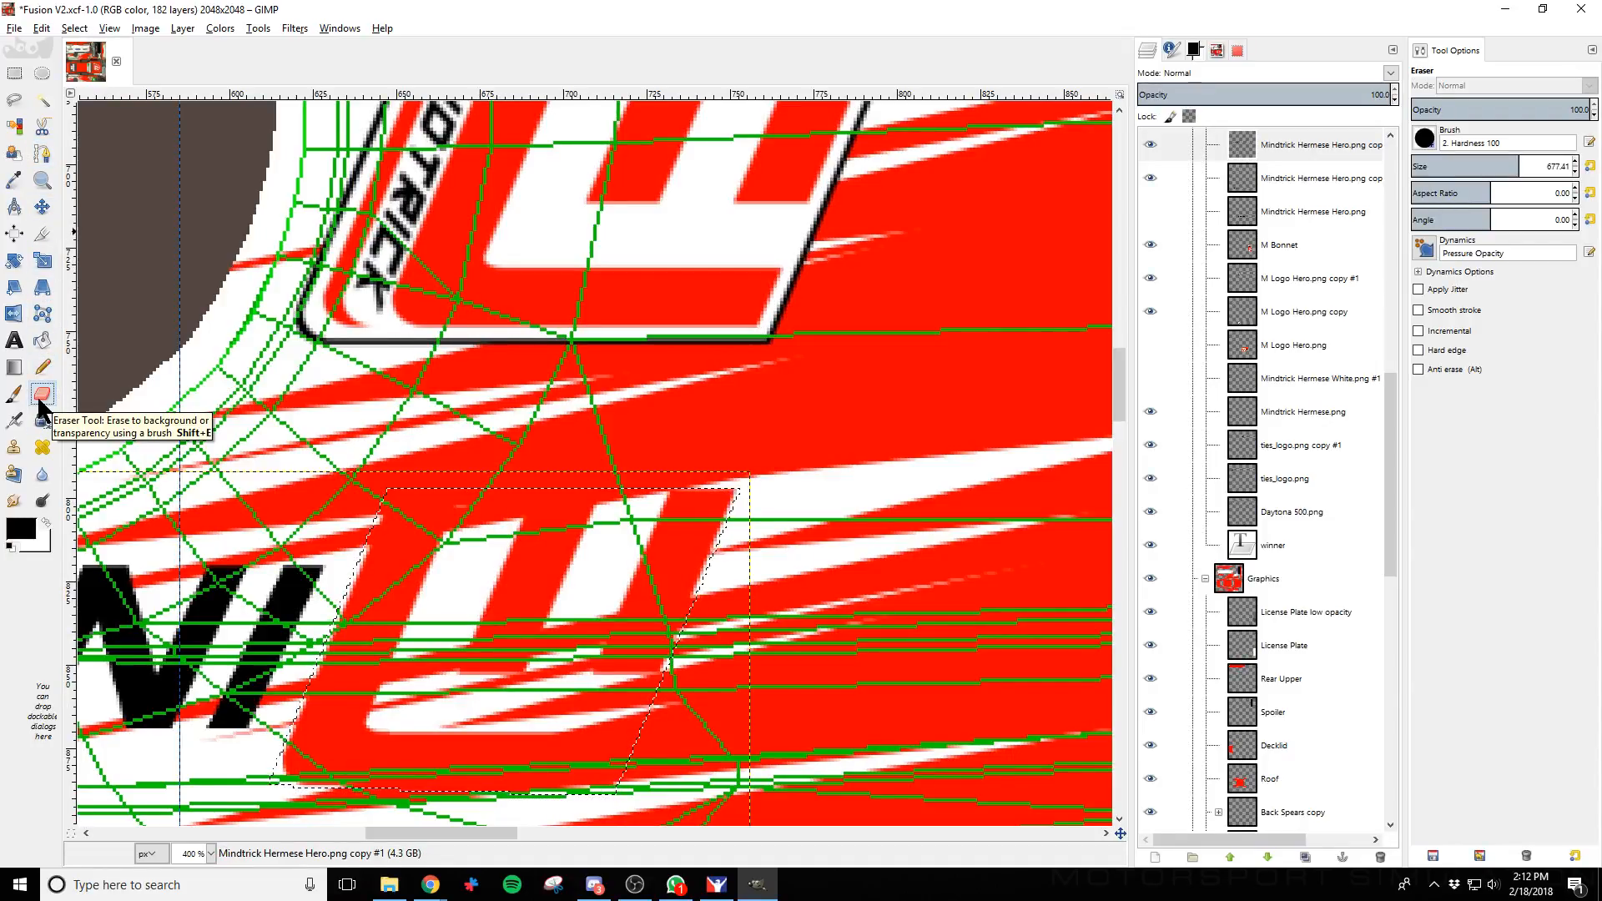
Set white as foreground and add a new layer named 'M protect Left' in the Graphics group
{"action": "left_click", "coordinate": [46, 523]}
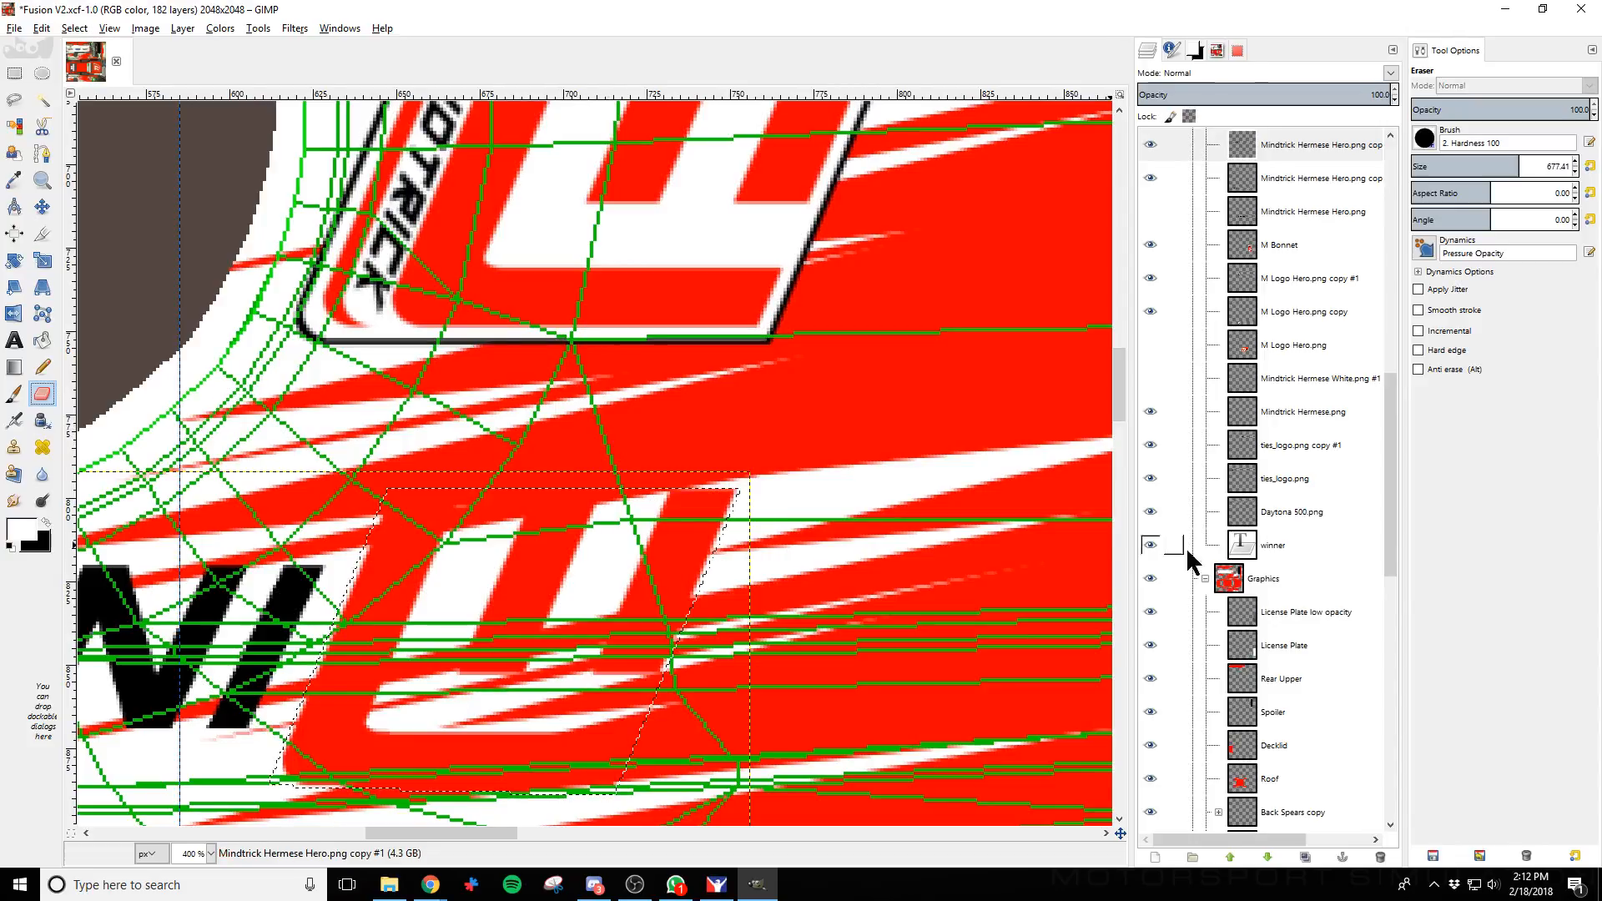
{"action": "scroll", "coordinate": [1335, 617], "scroll_direction": "down", "scroll_amount": 3}
{"action": "left_click", "coordinate": [1302, 440]}
{"action": "left_click", "coordinate": [1155, 857]}
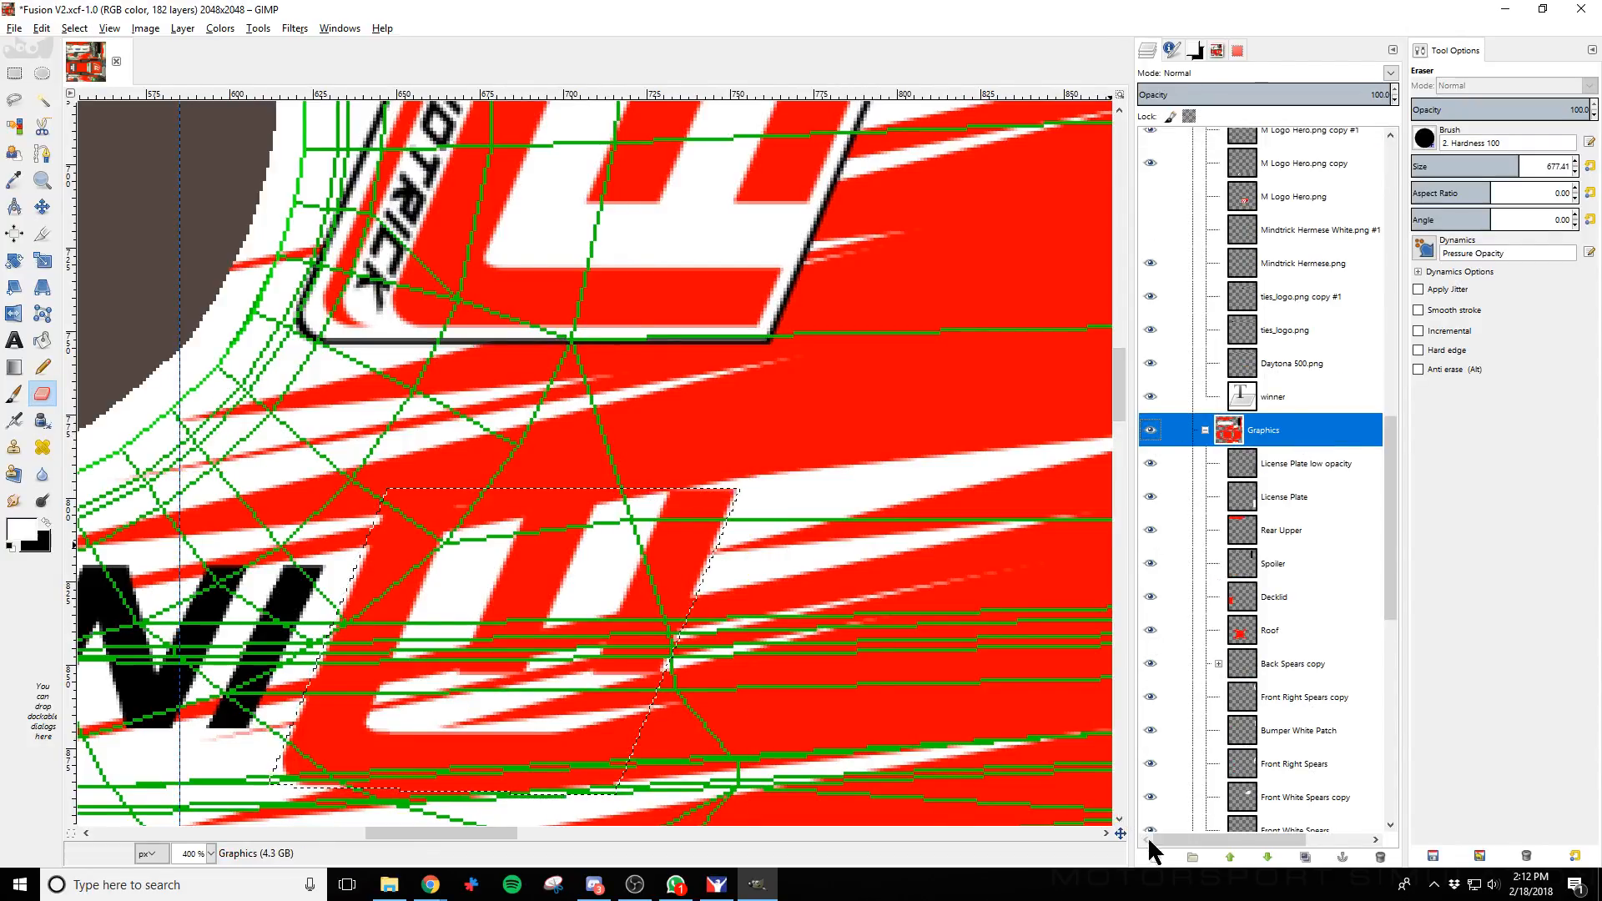
{"action": "type", "text": "M protect Left"}
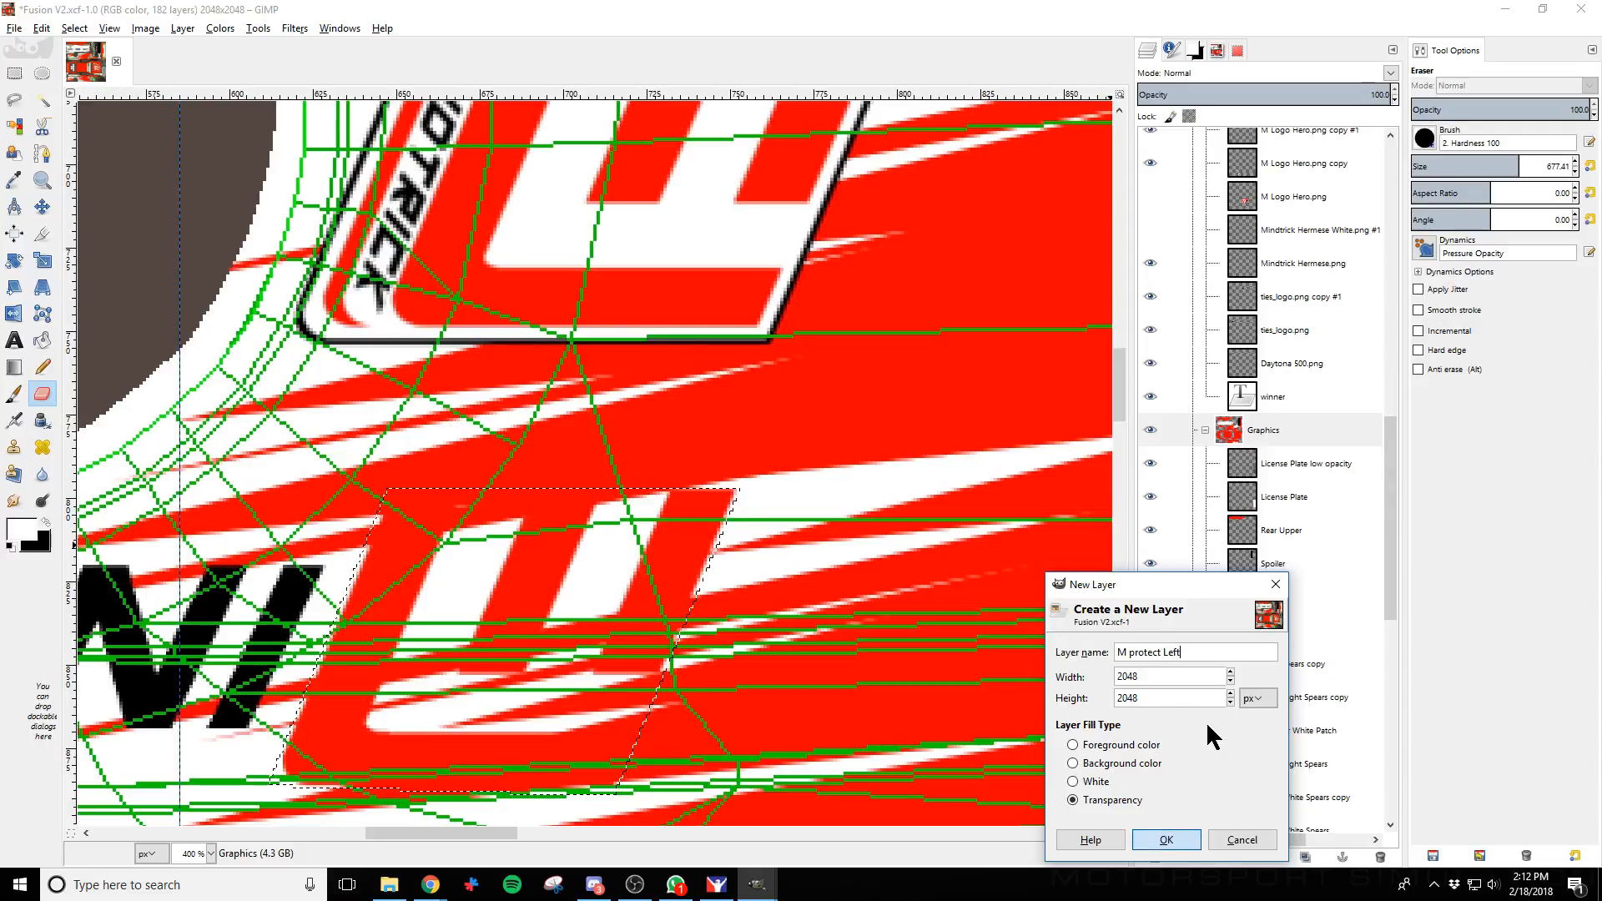
{"action": "key", "text": "Return"}
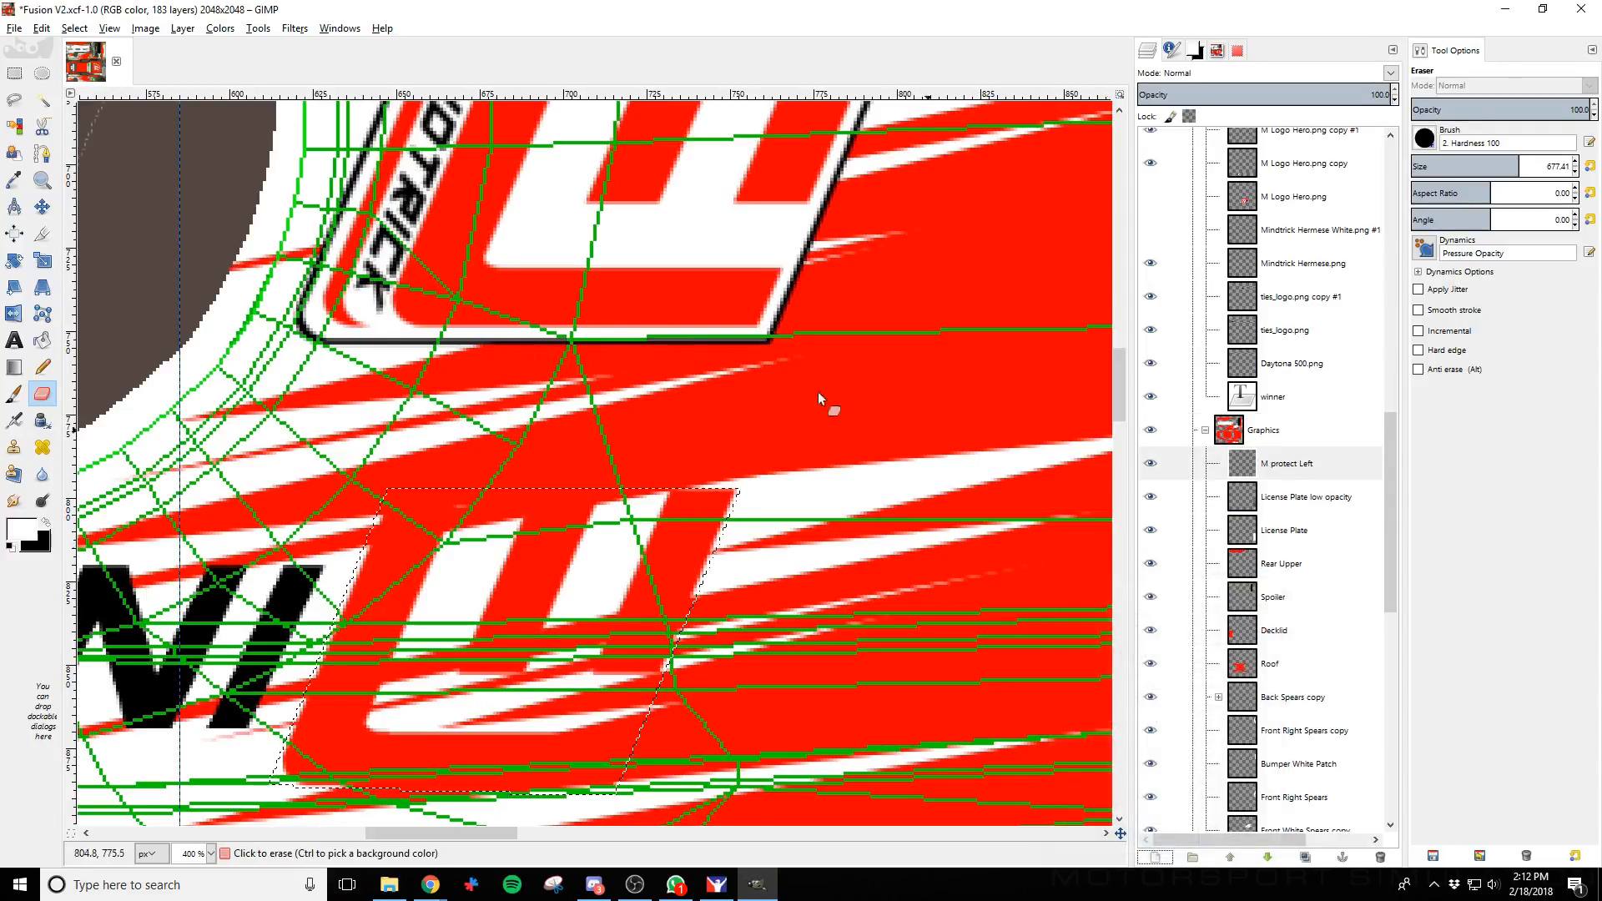
Paint the selected M area white, export the texture, and switch to iRacing to preview
{"action": "left_click", "coordinate": [15, 394]}
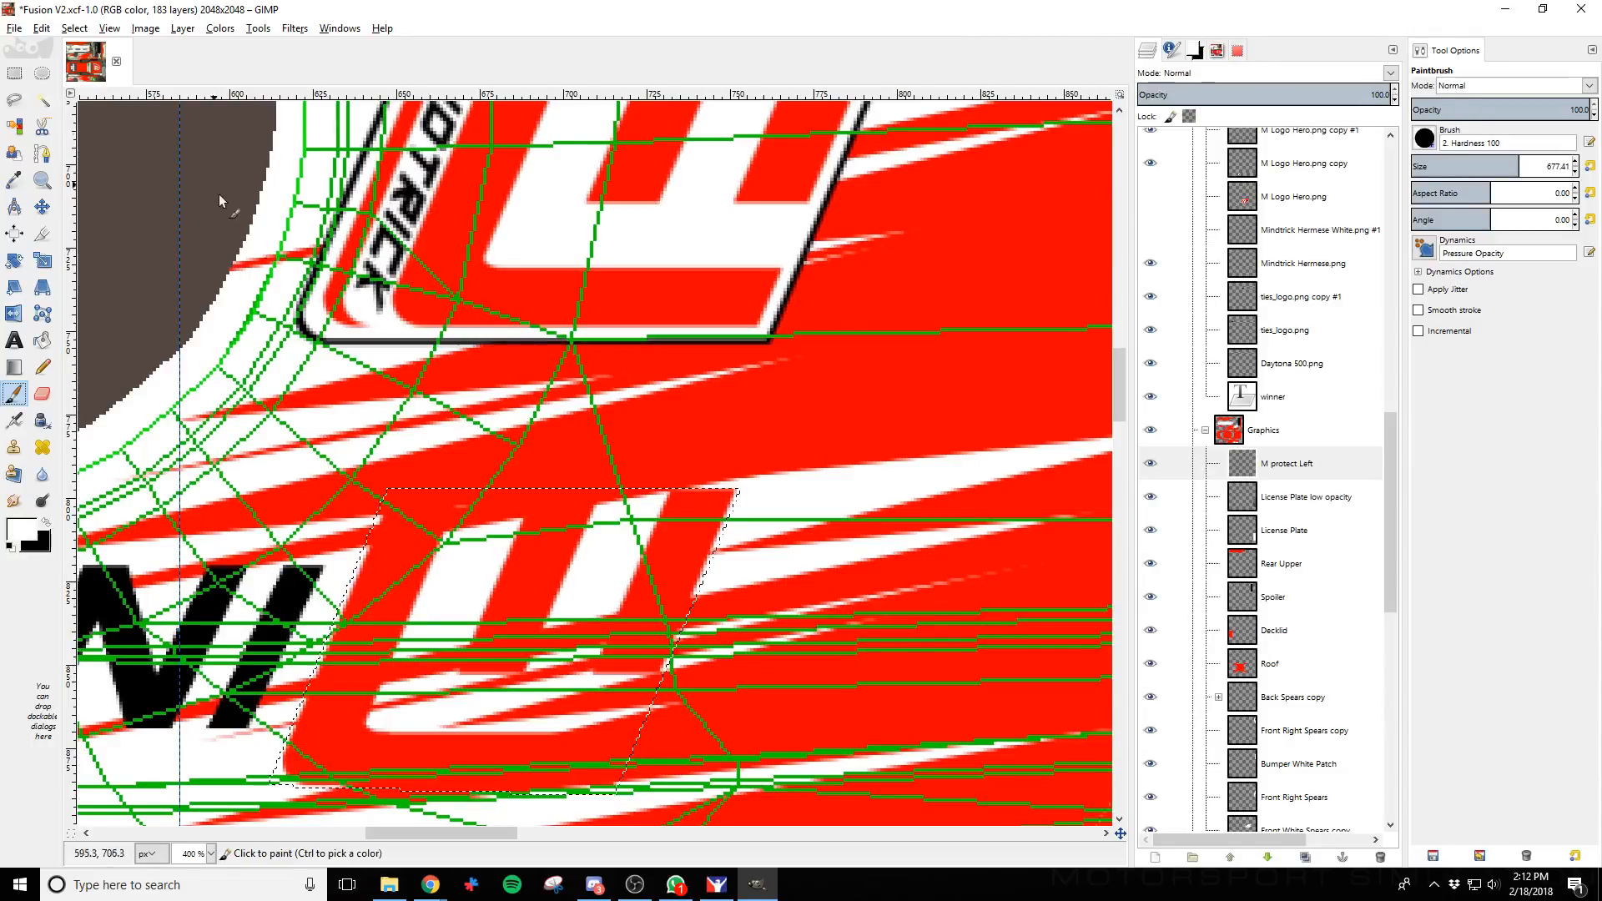
{"action": "left_click", "coordinate": [416, 638]}
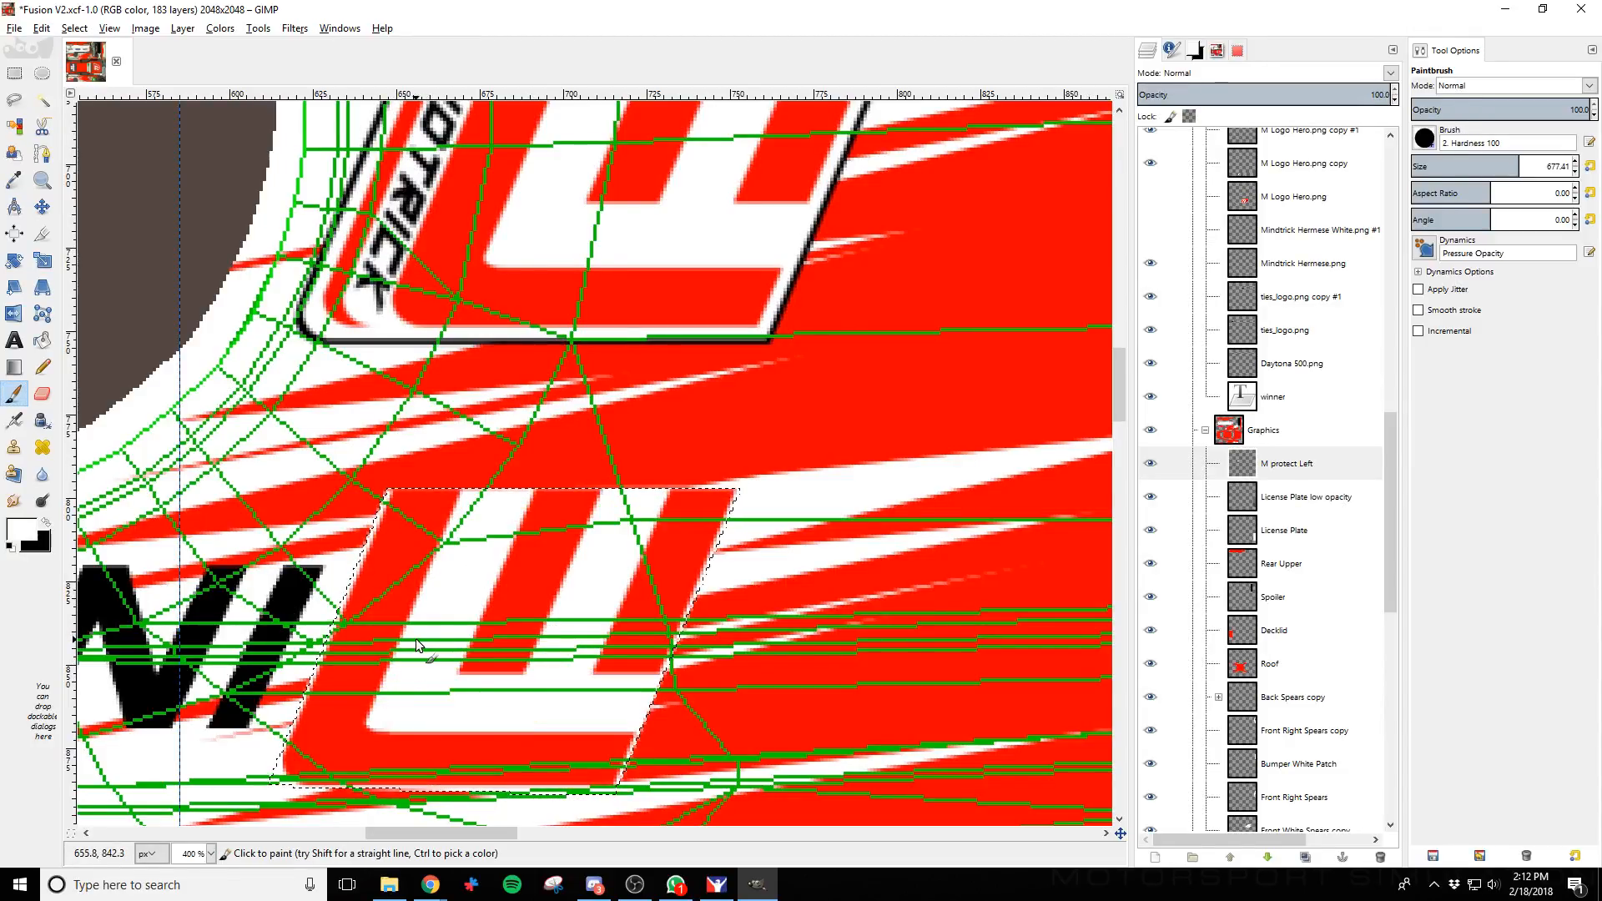
{"action": "key", "text": "ctrl"}
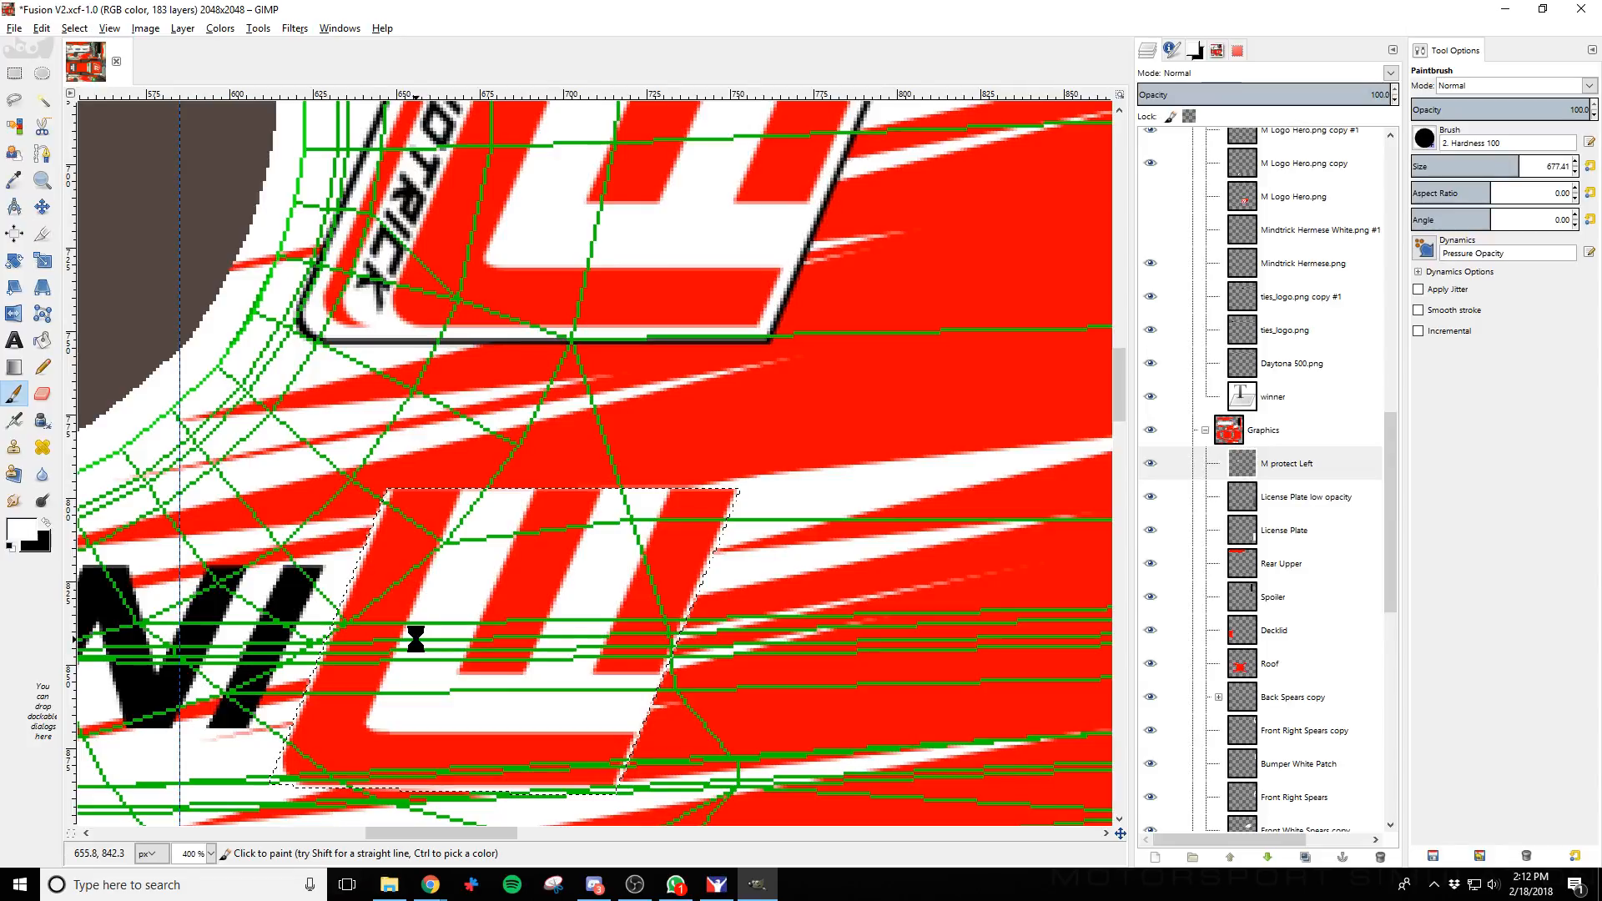
{"action": "key", "text": "alt+Tab"}
{"action": "key", "text": "ctrl+r"}
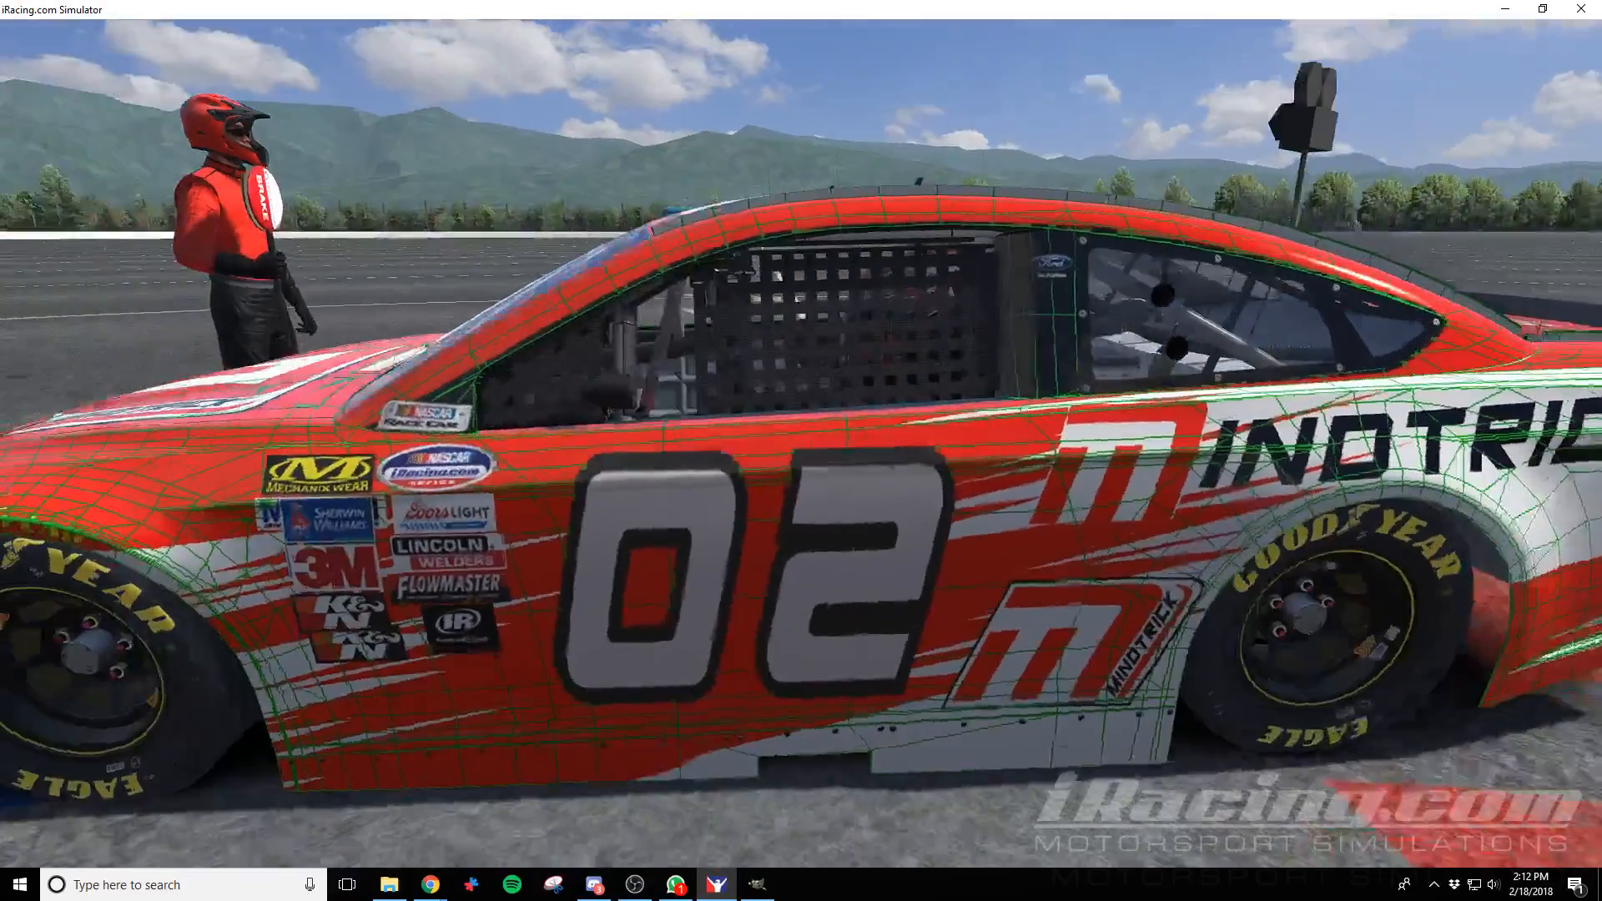
Move the iRacing camera closer to the car beside the 02 number to inspect the livery
{"action": "scroll", "coordinate": [801, 442], "scroll_direction": "up", "scroll_amount": 5}
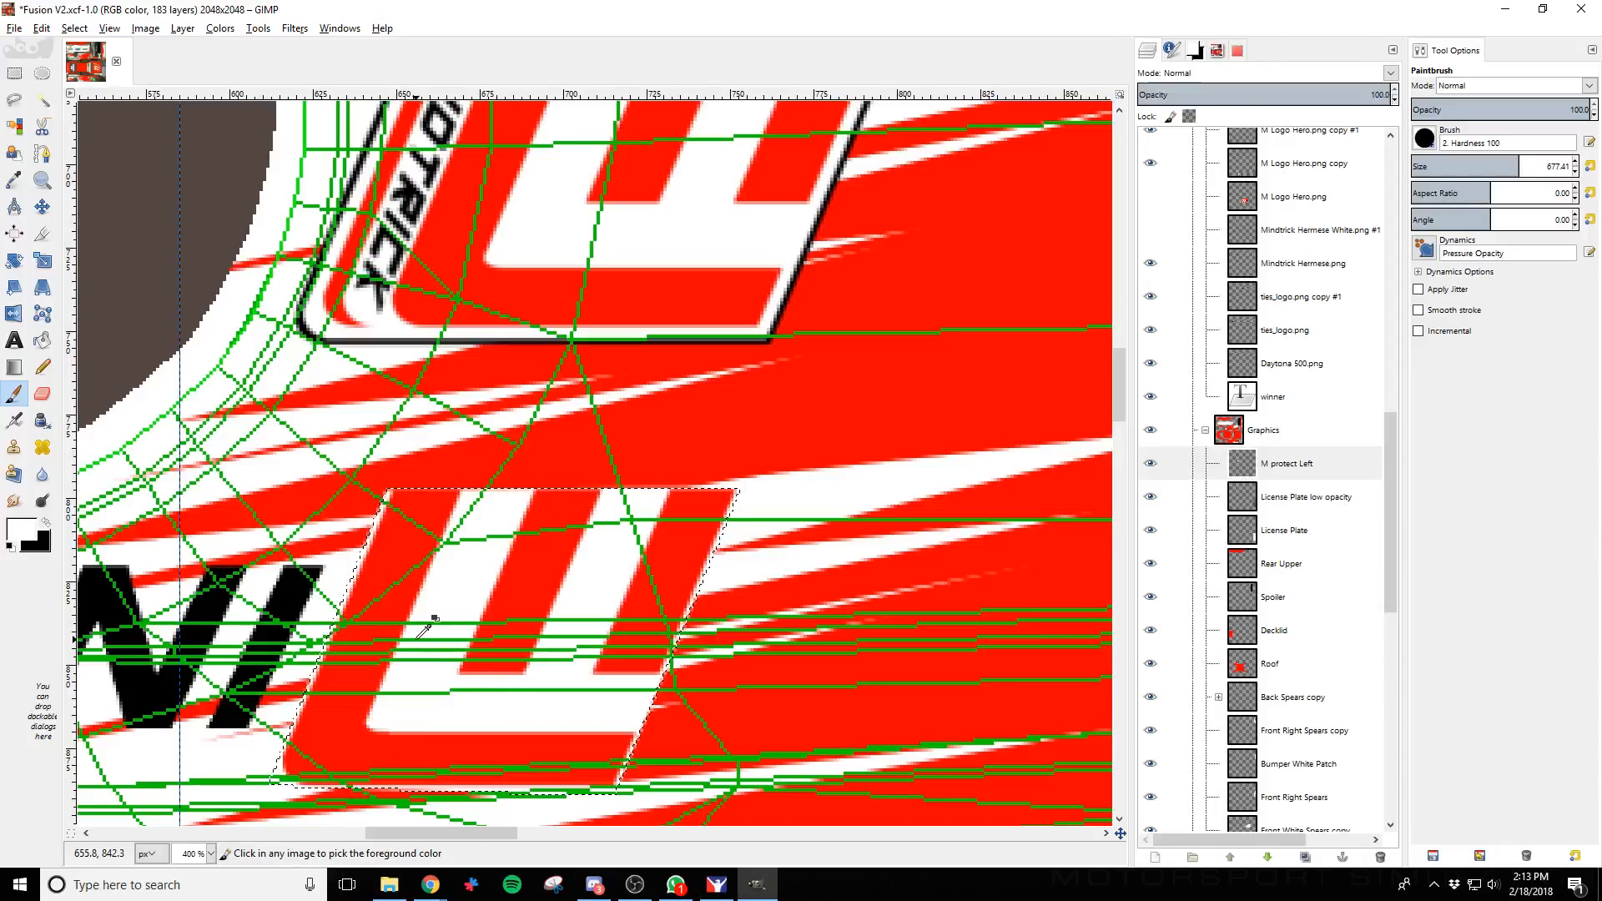
Select by Color the white shapes on the upper Mindtrick Hermese Hero.png copy layer
{"action": "left_click", "coordinate": [107, 29]}
{"action": "left_click", "coordinate": [83, 121]}
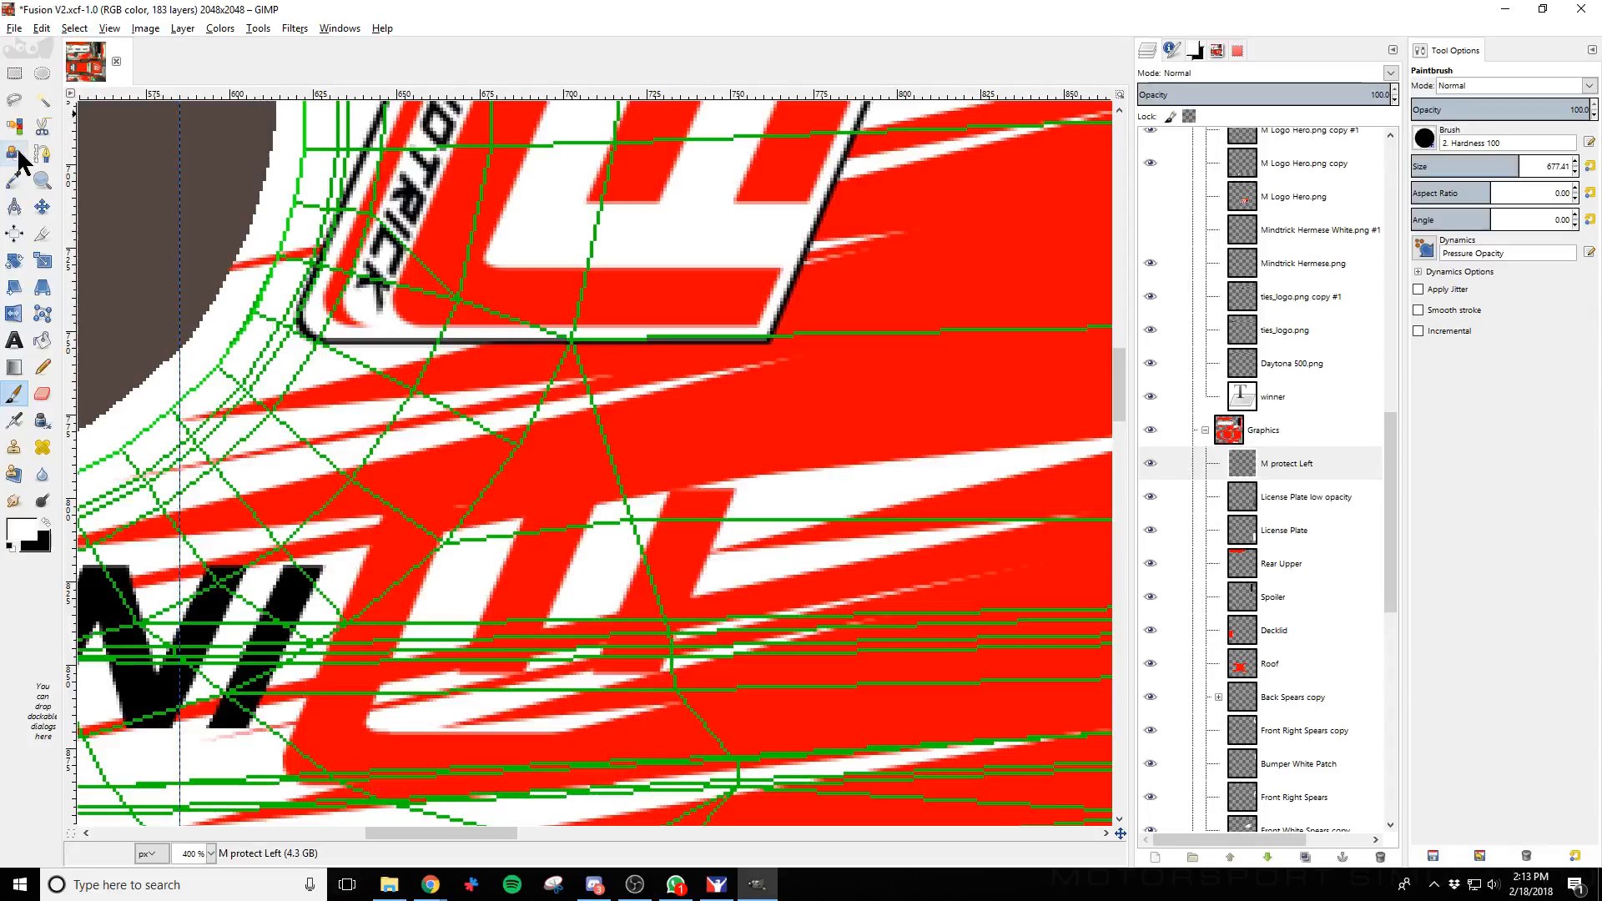
{"action": "left_click", "coordinate": [1321, 468]}
{"action": "scroll", "coordinate": [1334, 471], "scroll_direction": "up", "scroll_amount": 2}
{"action": "scroll", "coordinate": [1334, 470], "scroll_direction": "up", "scroll_amount": 3}
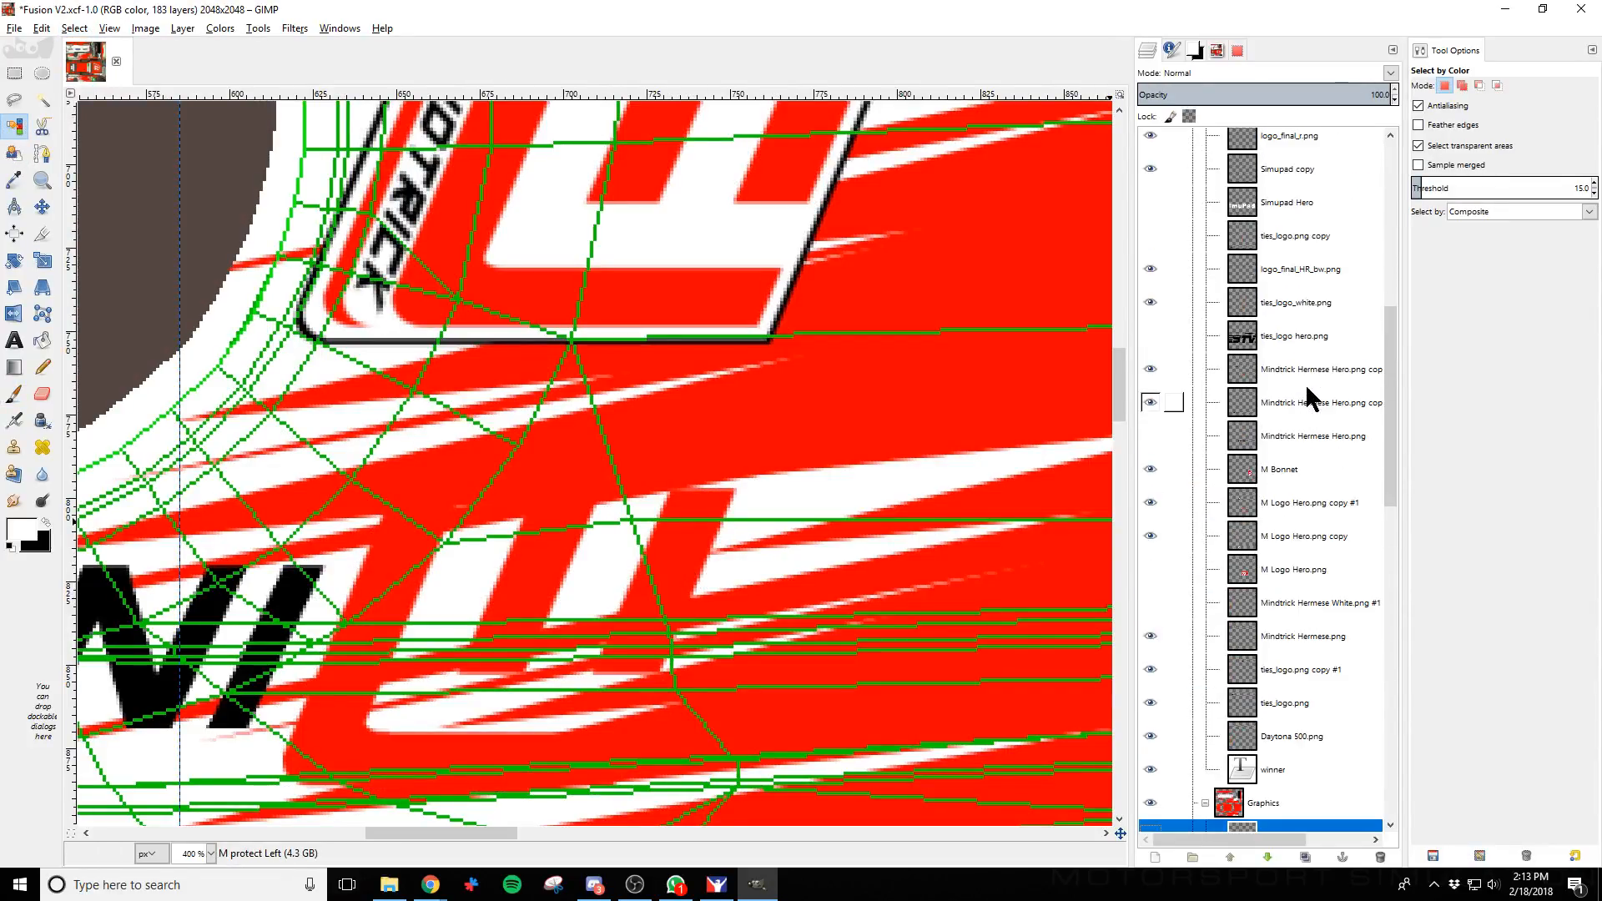
{"action": "left_click", "coordinate": [1297, 436]}
{"action": "left_click", "coordinate": [1293, 403]}
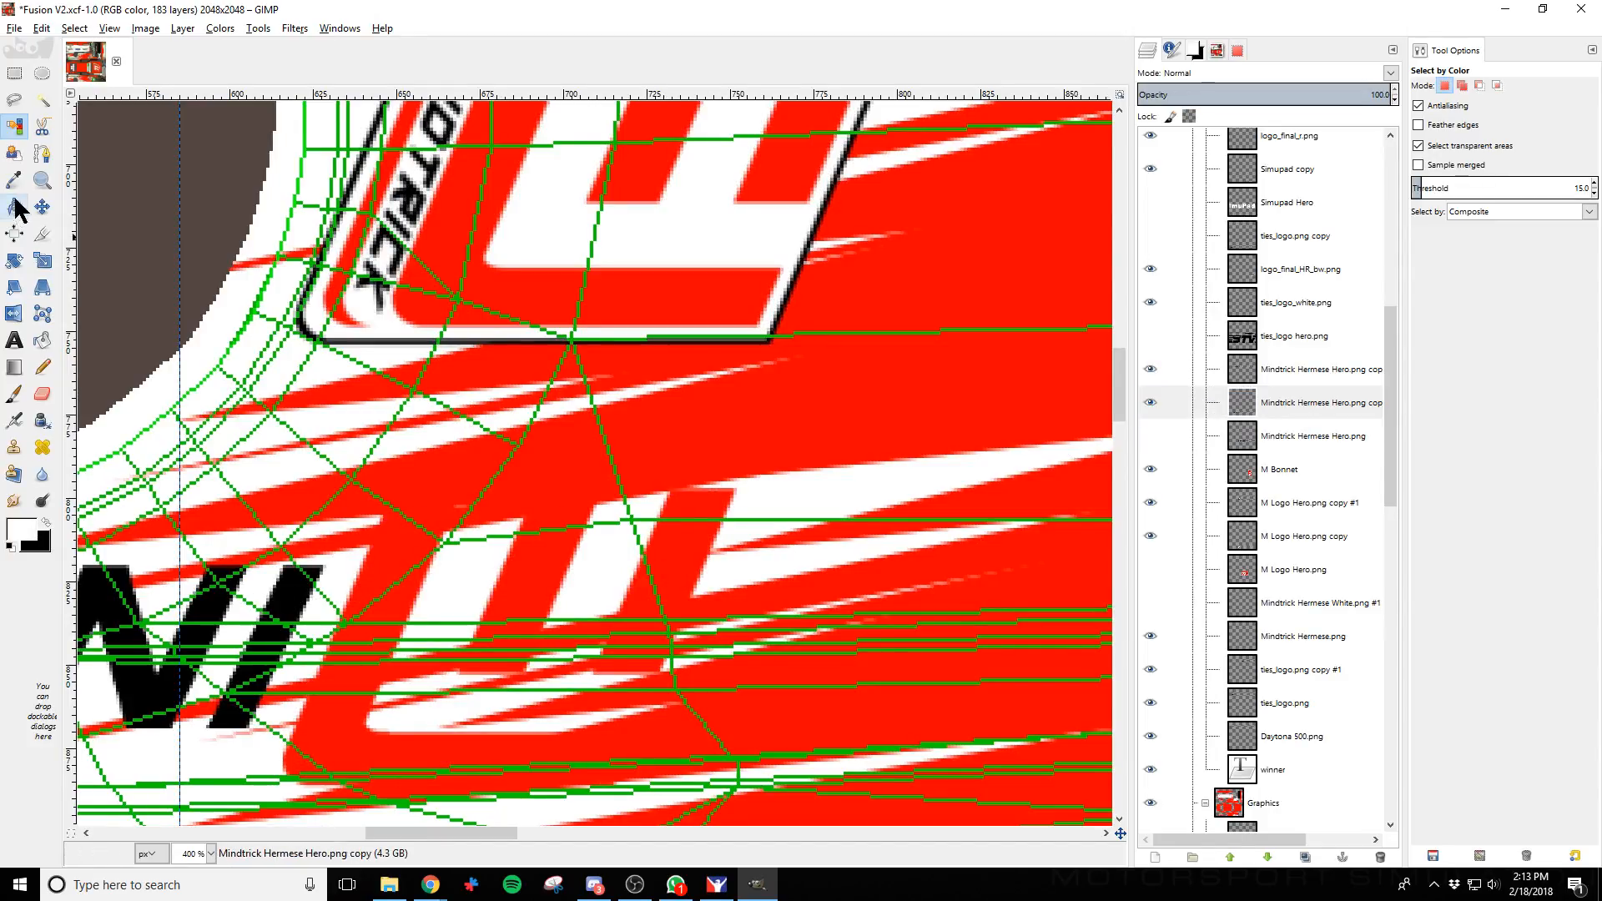
{"action": "left_click", "coordinate": [1336, 400]}
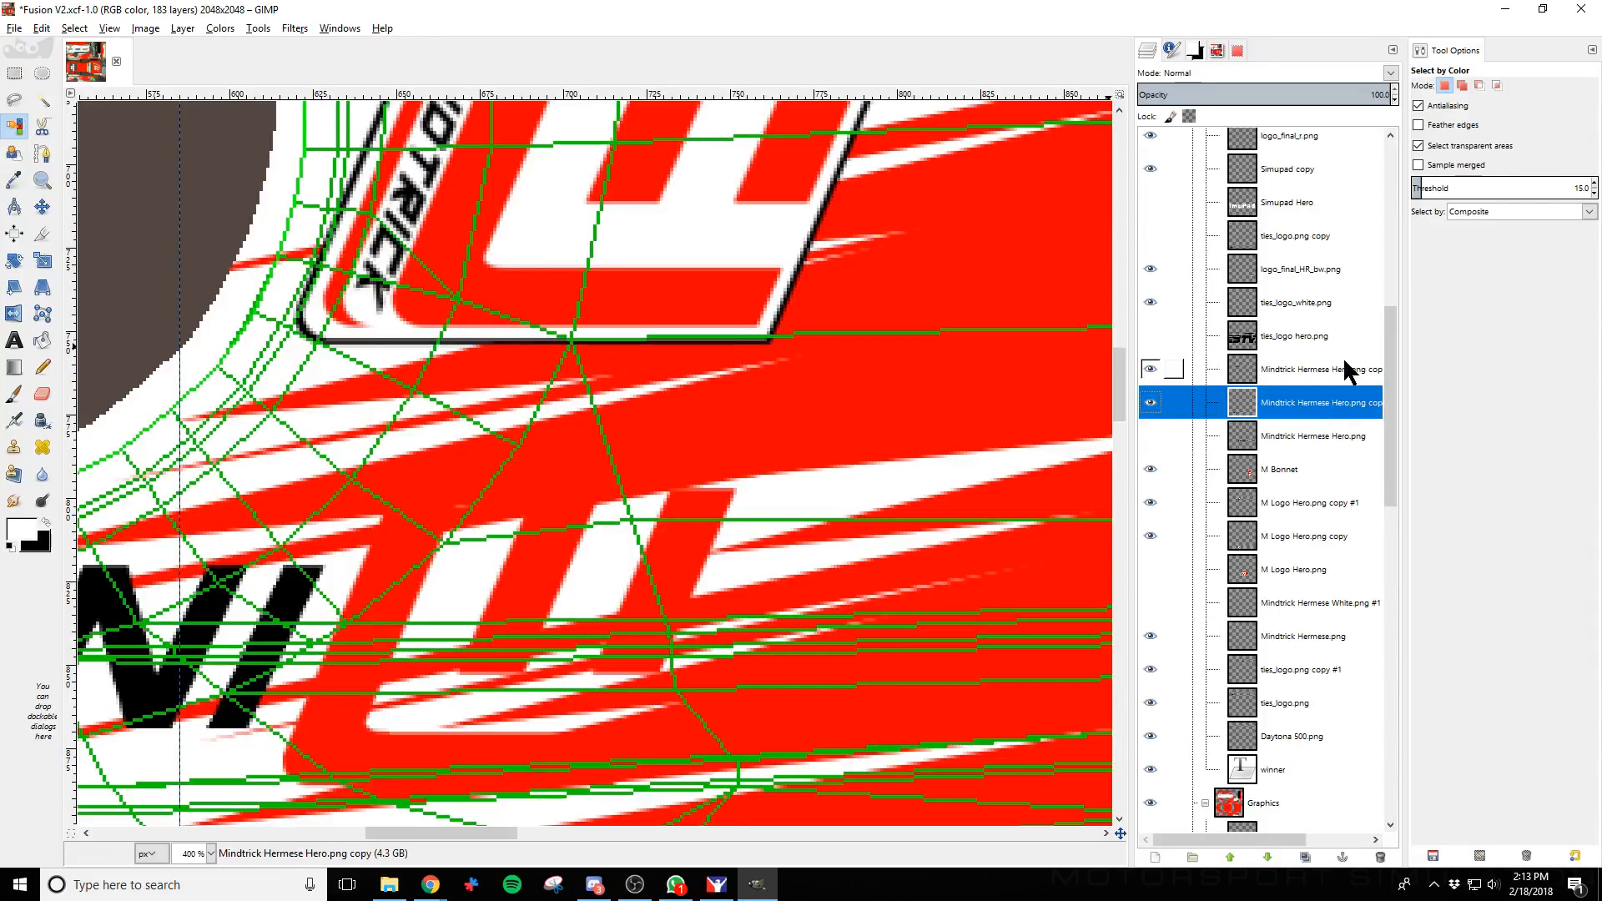
{"action": "left_click", "coordinate": [1345, 369]}
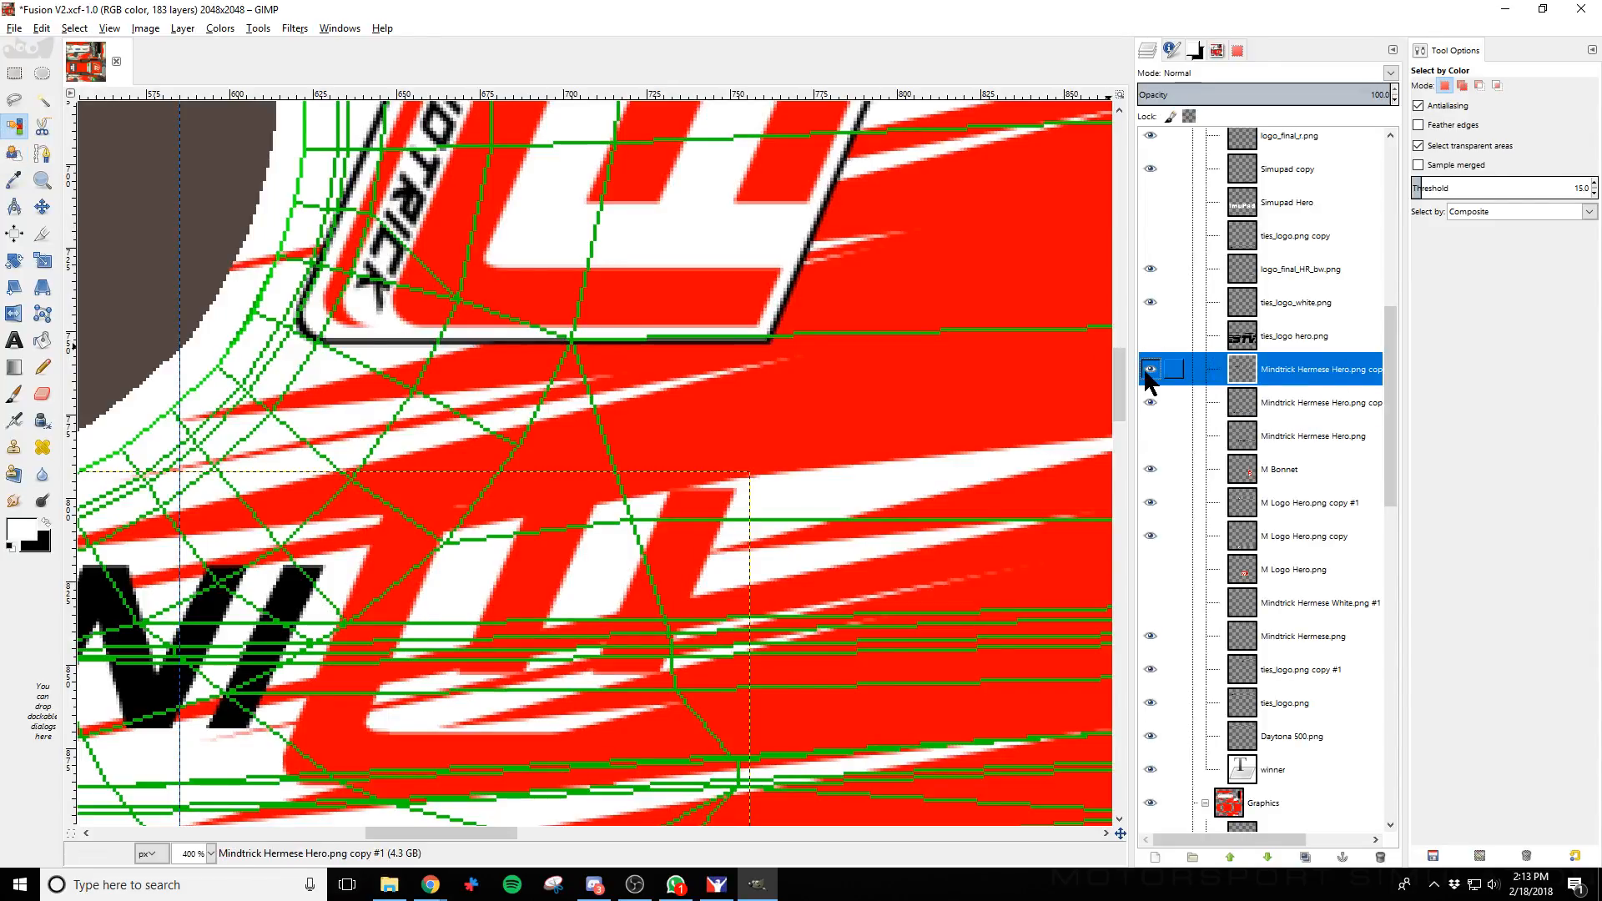
{"action": "left_click", "coordinate": [691, 572]}
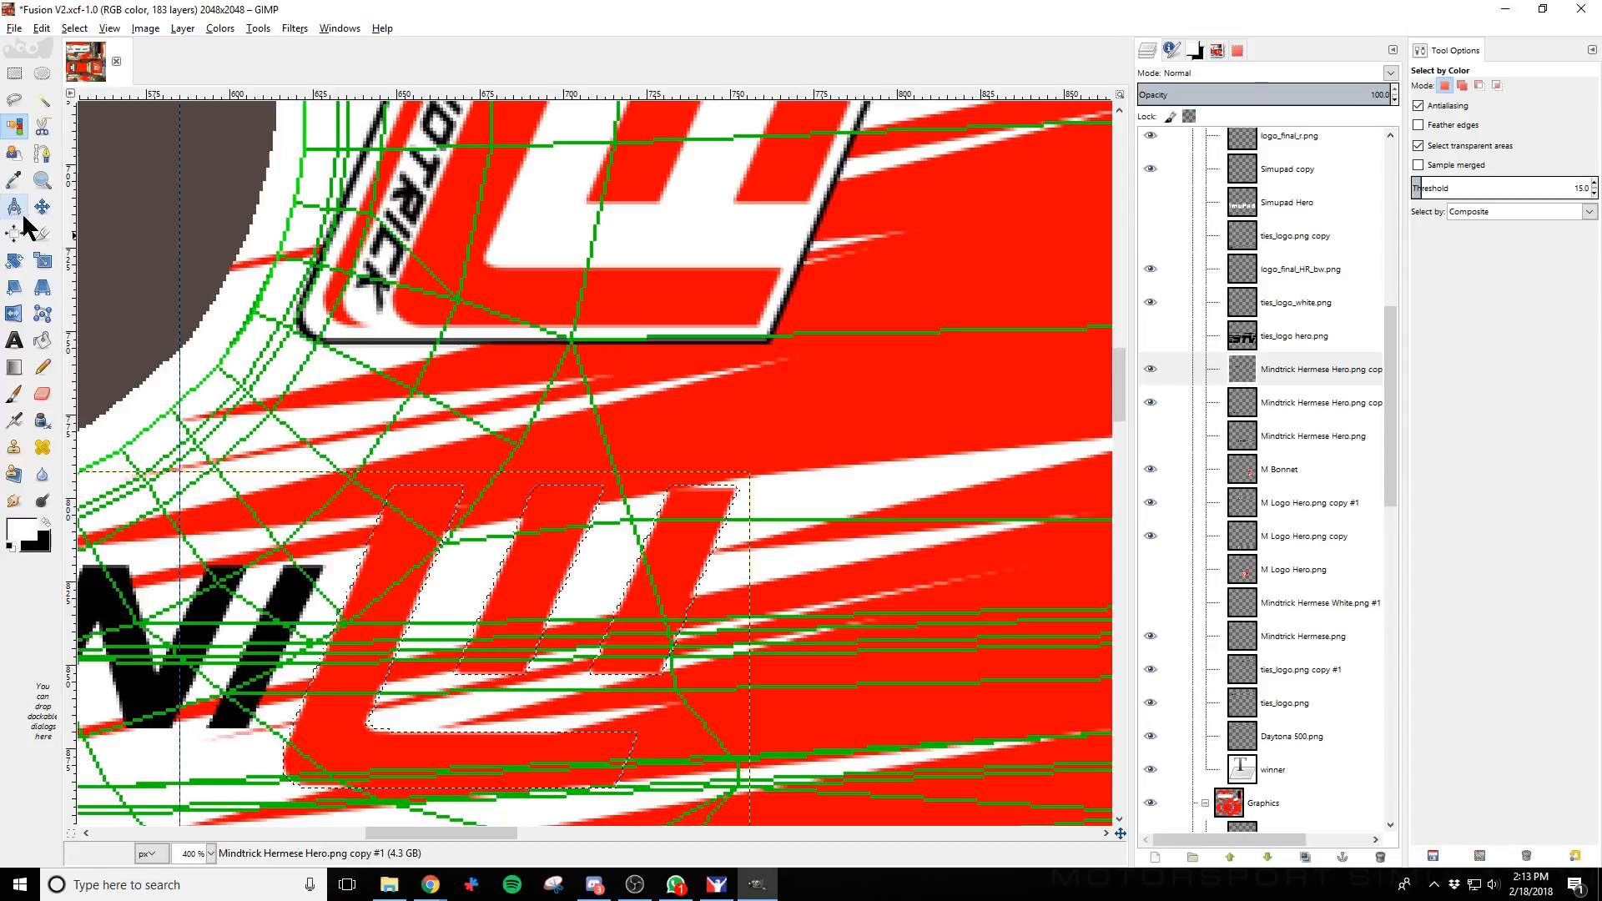
Set Replace mode, reposition the selection outline over the logo, and make M protect Left active
{"action": "left_click", "coordinate": [1444, 85]}
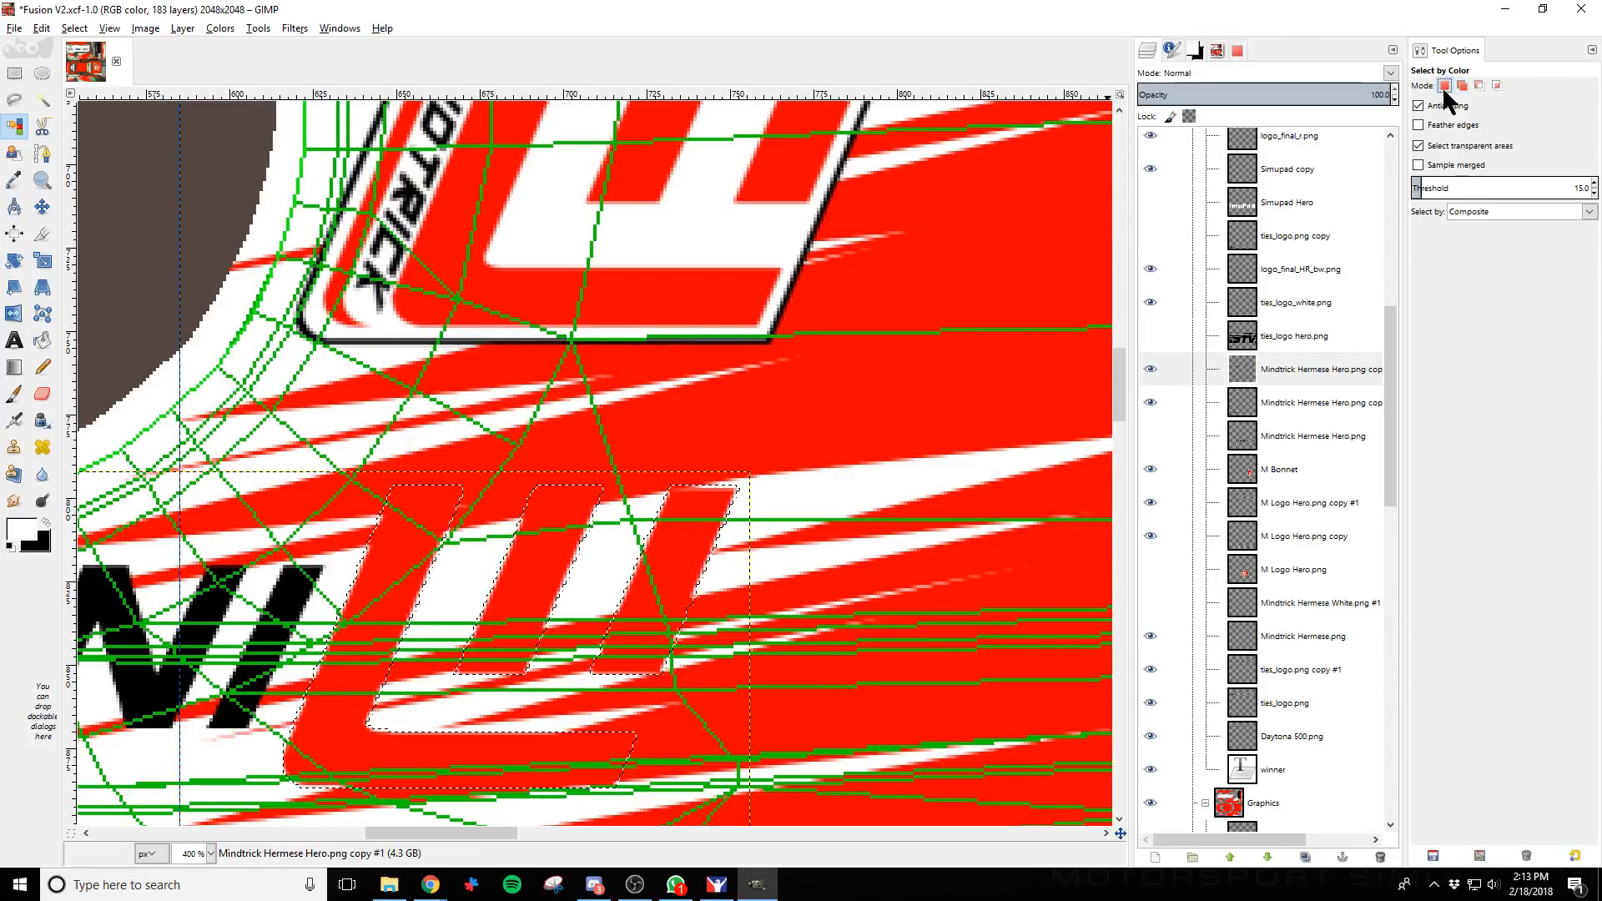
{"action": "left_click", "coordinate": [42, 206]}
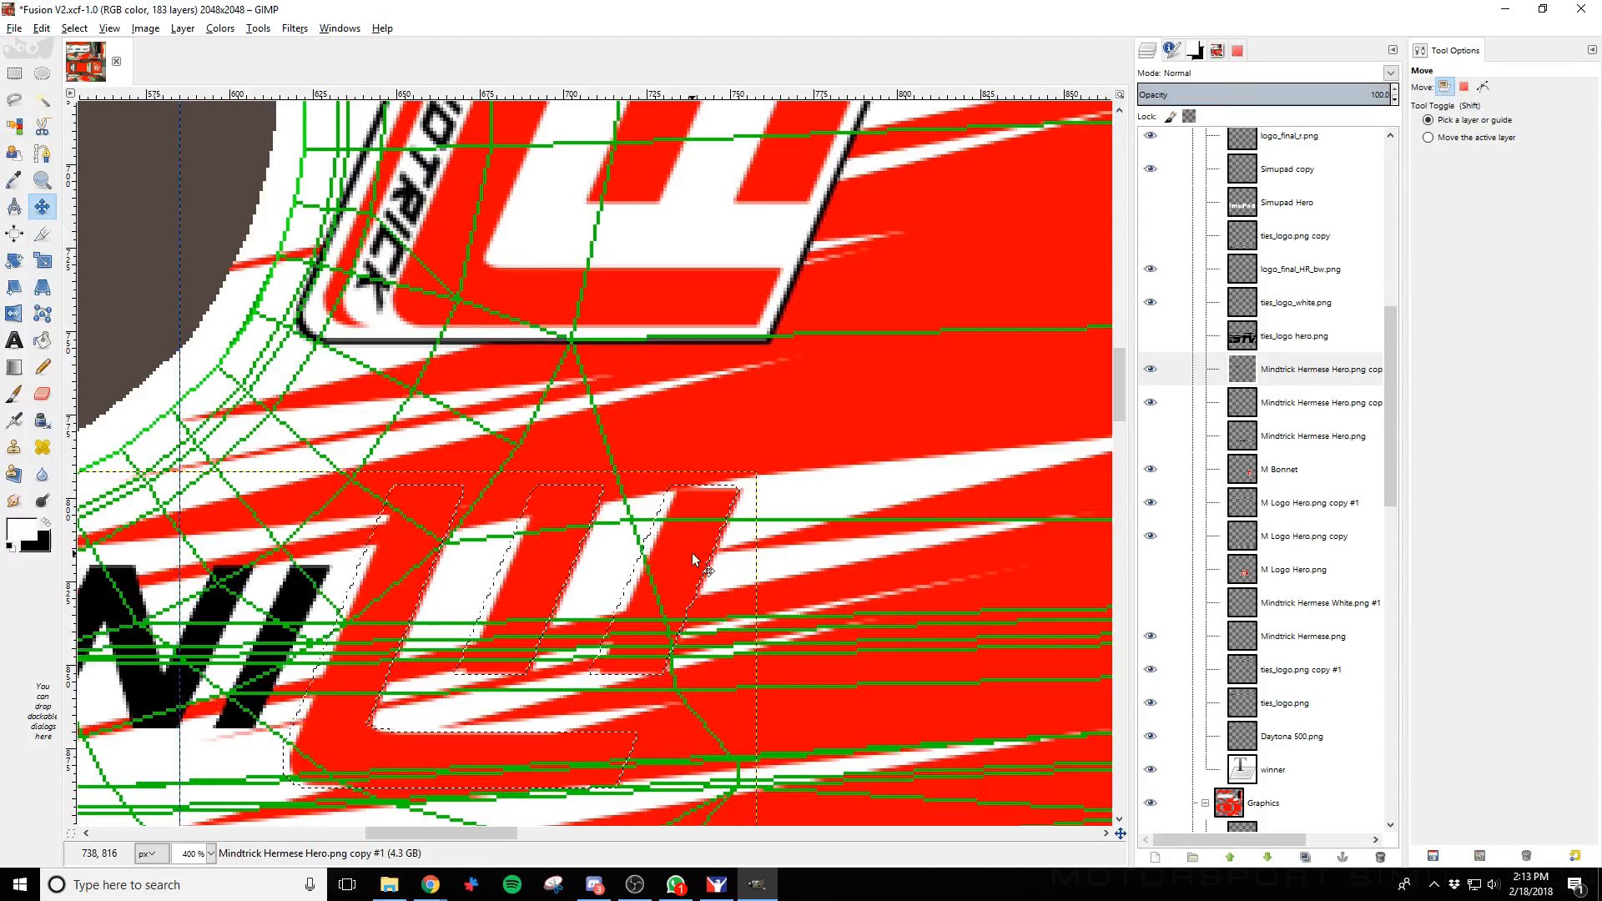
{"action": "left_click", "coordinate": [1464, 86]}
{"action": "left_click_drag", "start_coordinate": [691, 577], "coordinate": [691, 578]}
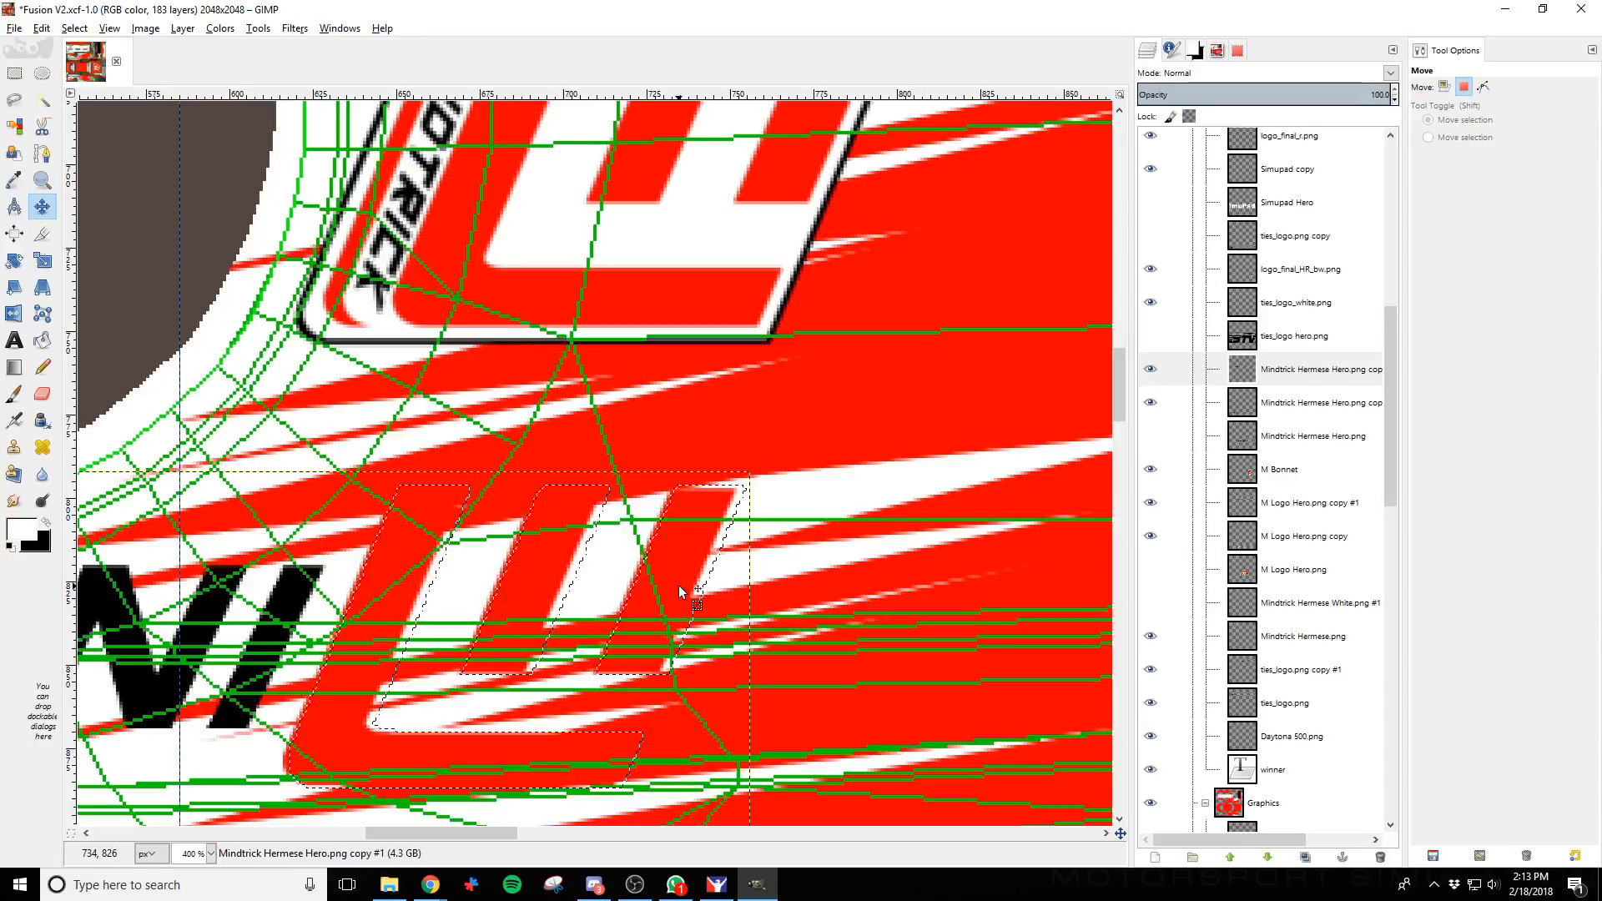
{"action": "scroll", "coordinate": [1277, 655], "scroll_direction": "down", "scroll_amount": 4}
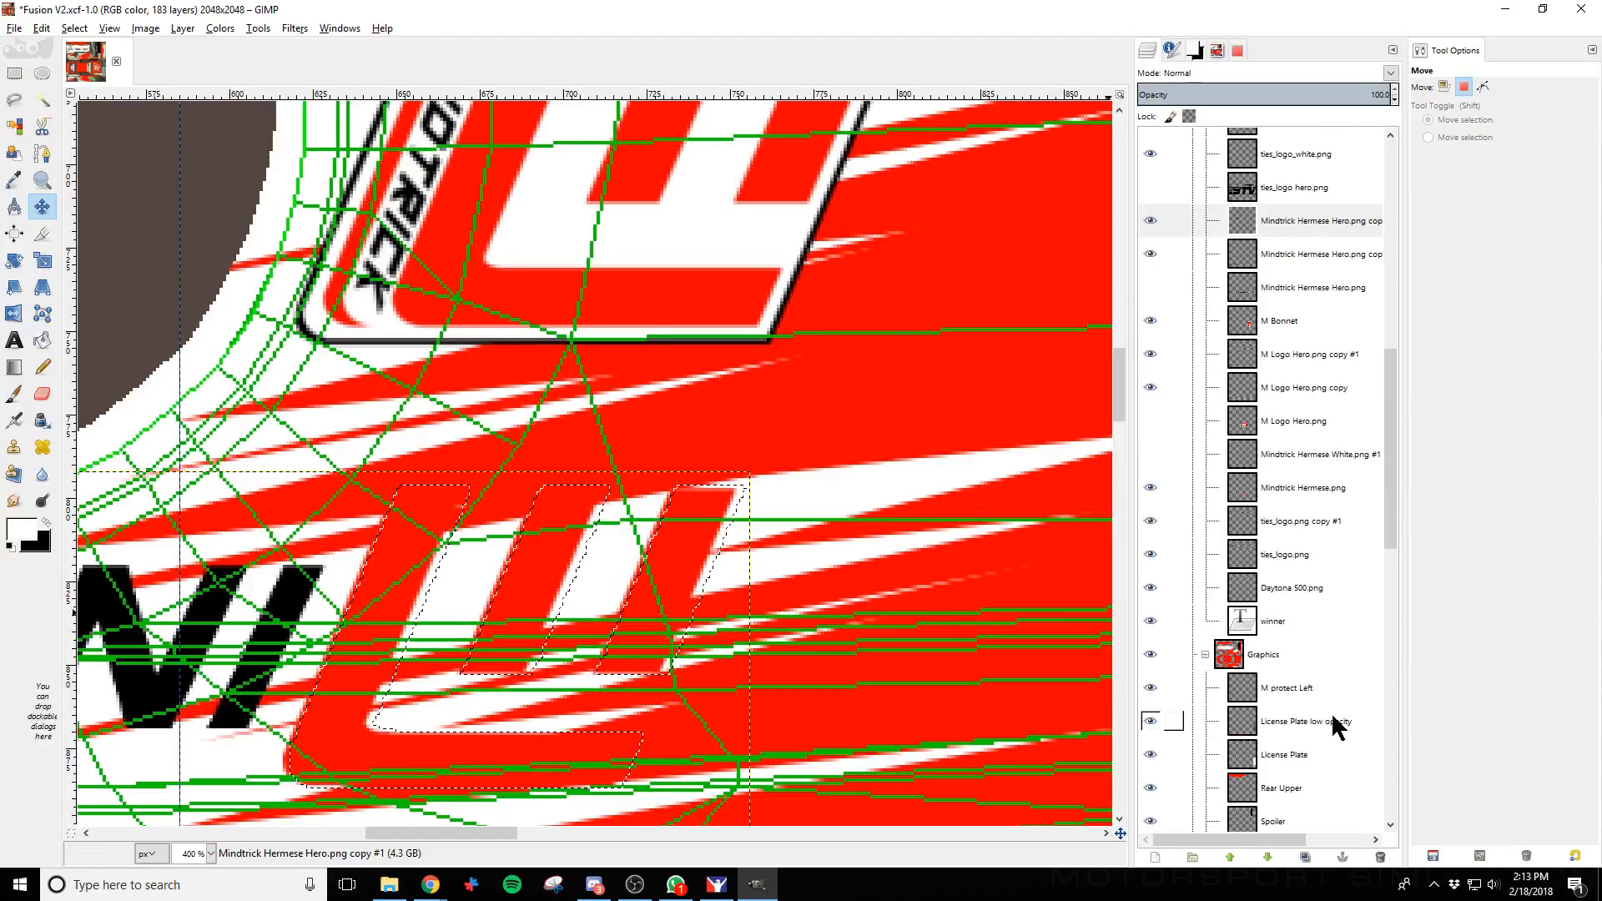
{"action": "left_click", "coordinate": [1314, 693]}
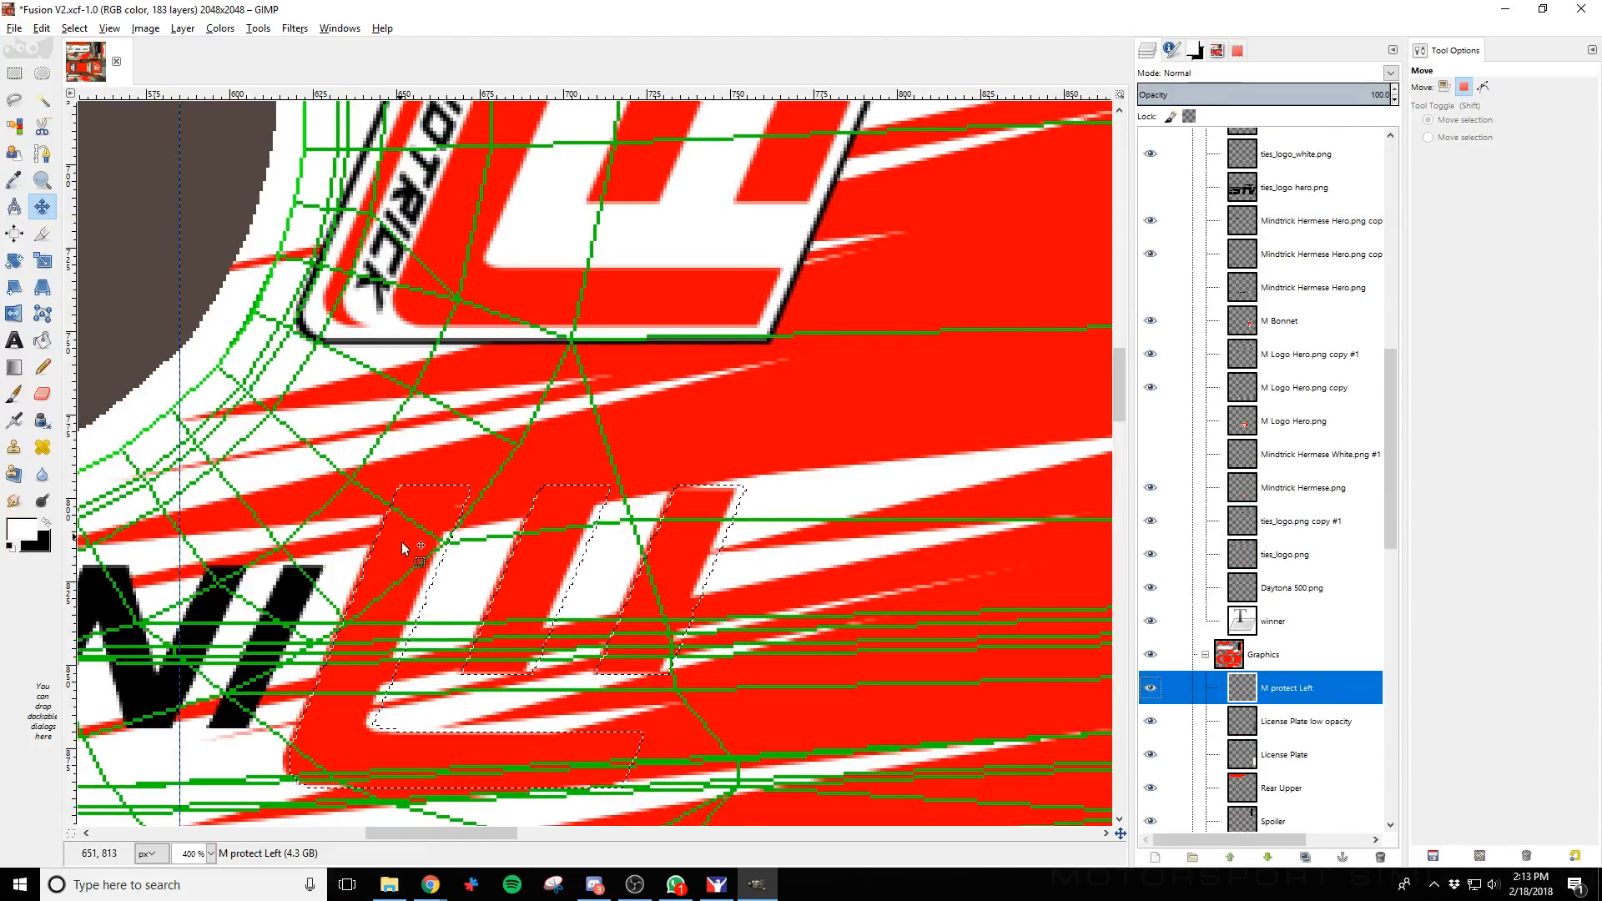
Shrink the brush and try red strokes inside the logo, then undo them
{"action": "left_click", "coordinate": [13, 395]}
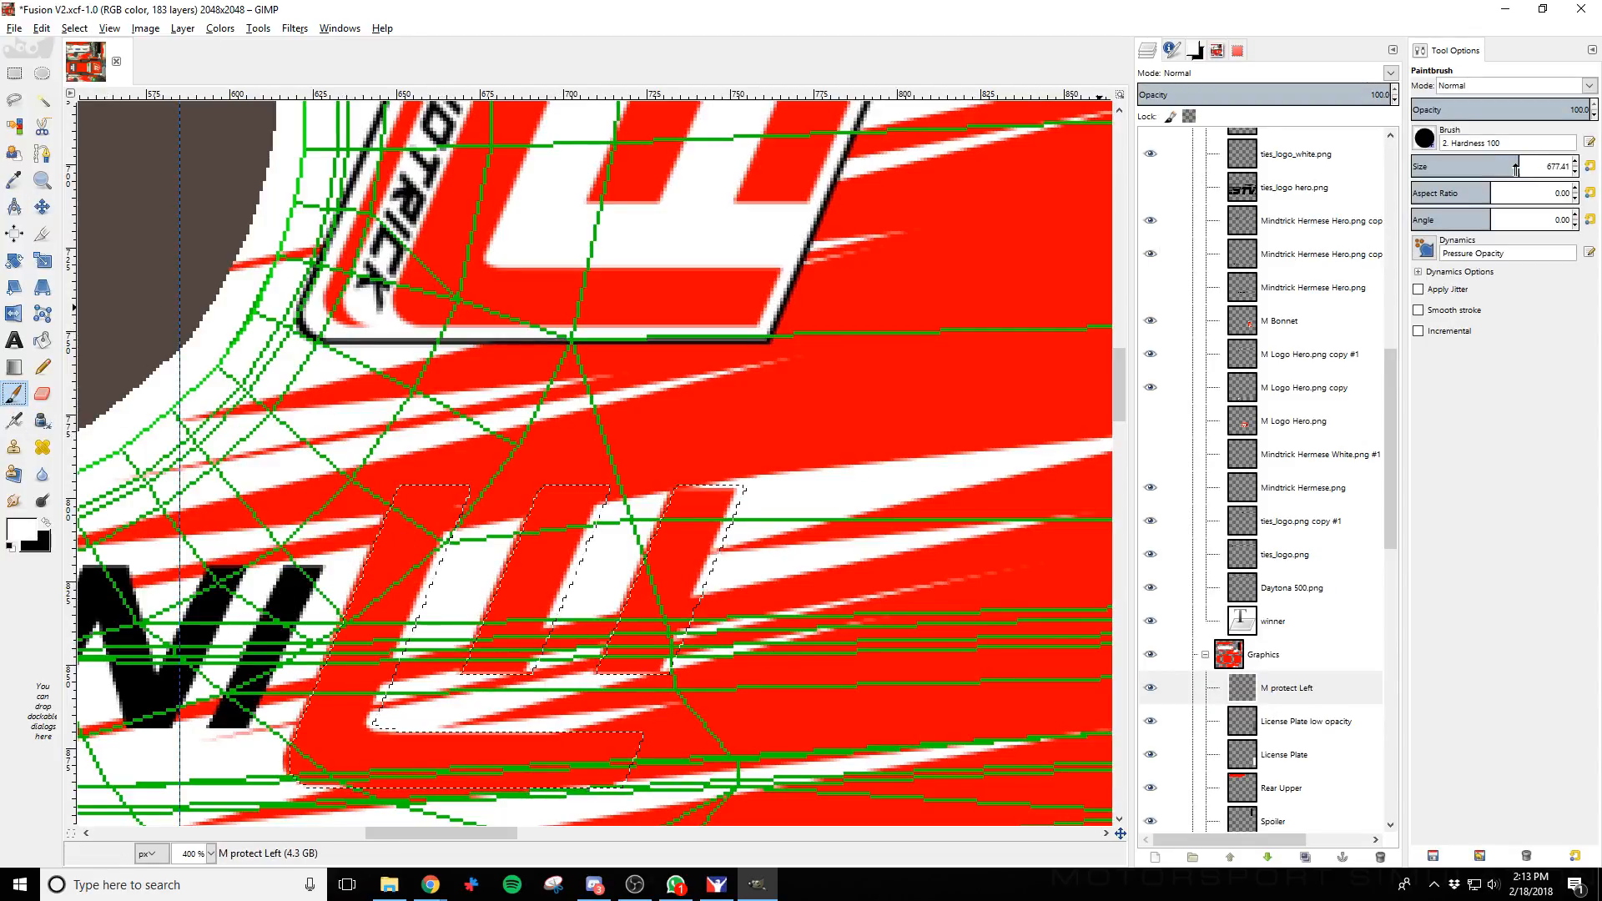
{"action": "left_click_drag", "start_coordinate": [1509, 165], "coordinate": [1417, 170]}
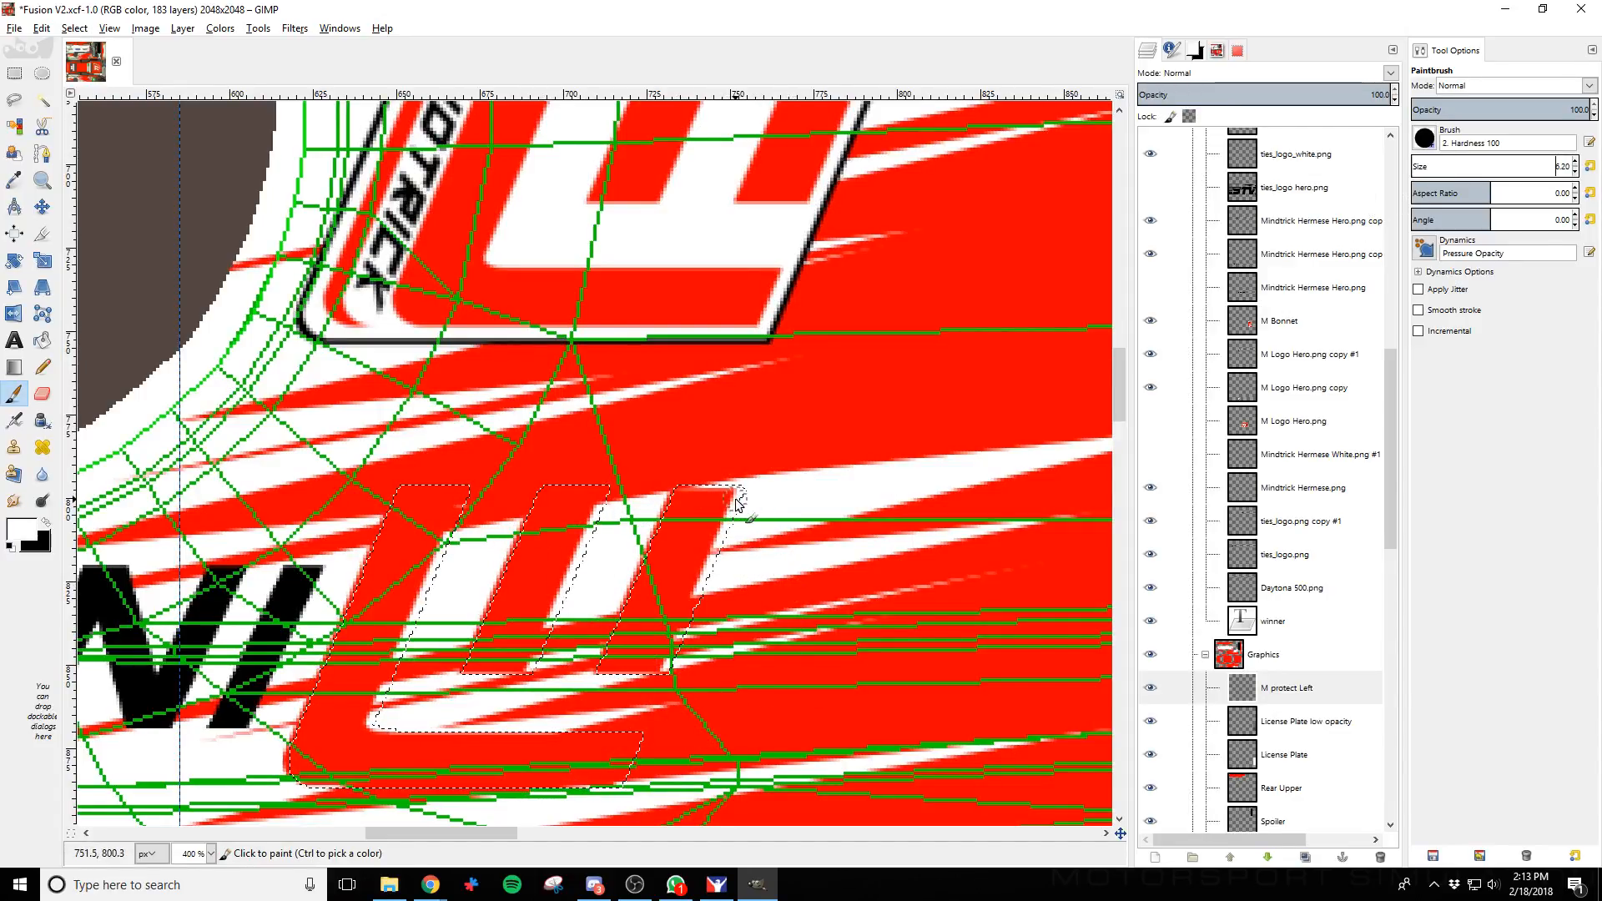
{"action": "left_click_drag", "start_coordinate": [737, 503], "coordinate": [667, 685]}
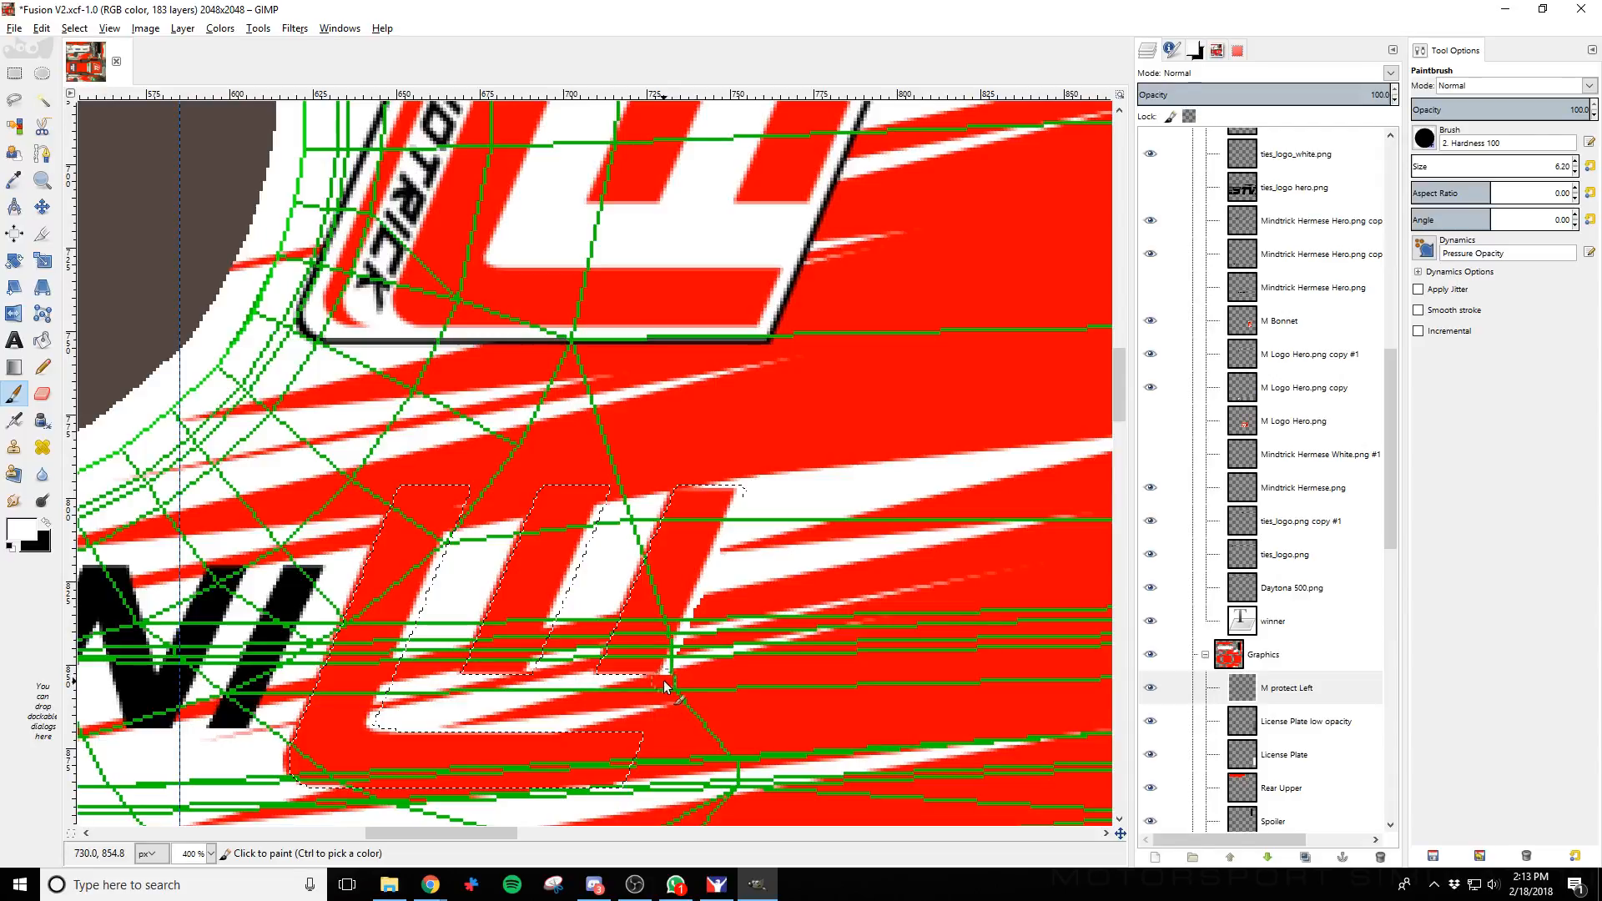
{"action": "left_click_drag", "start_coordinate": [631, 775], "coordinate": [620, 614]}
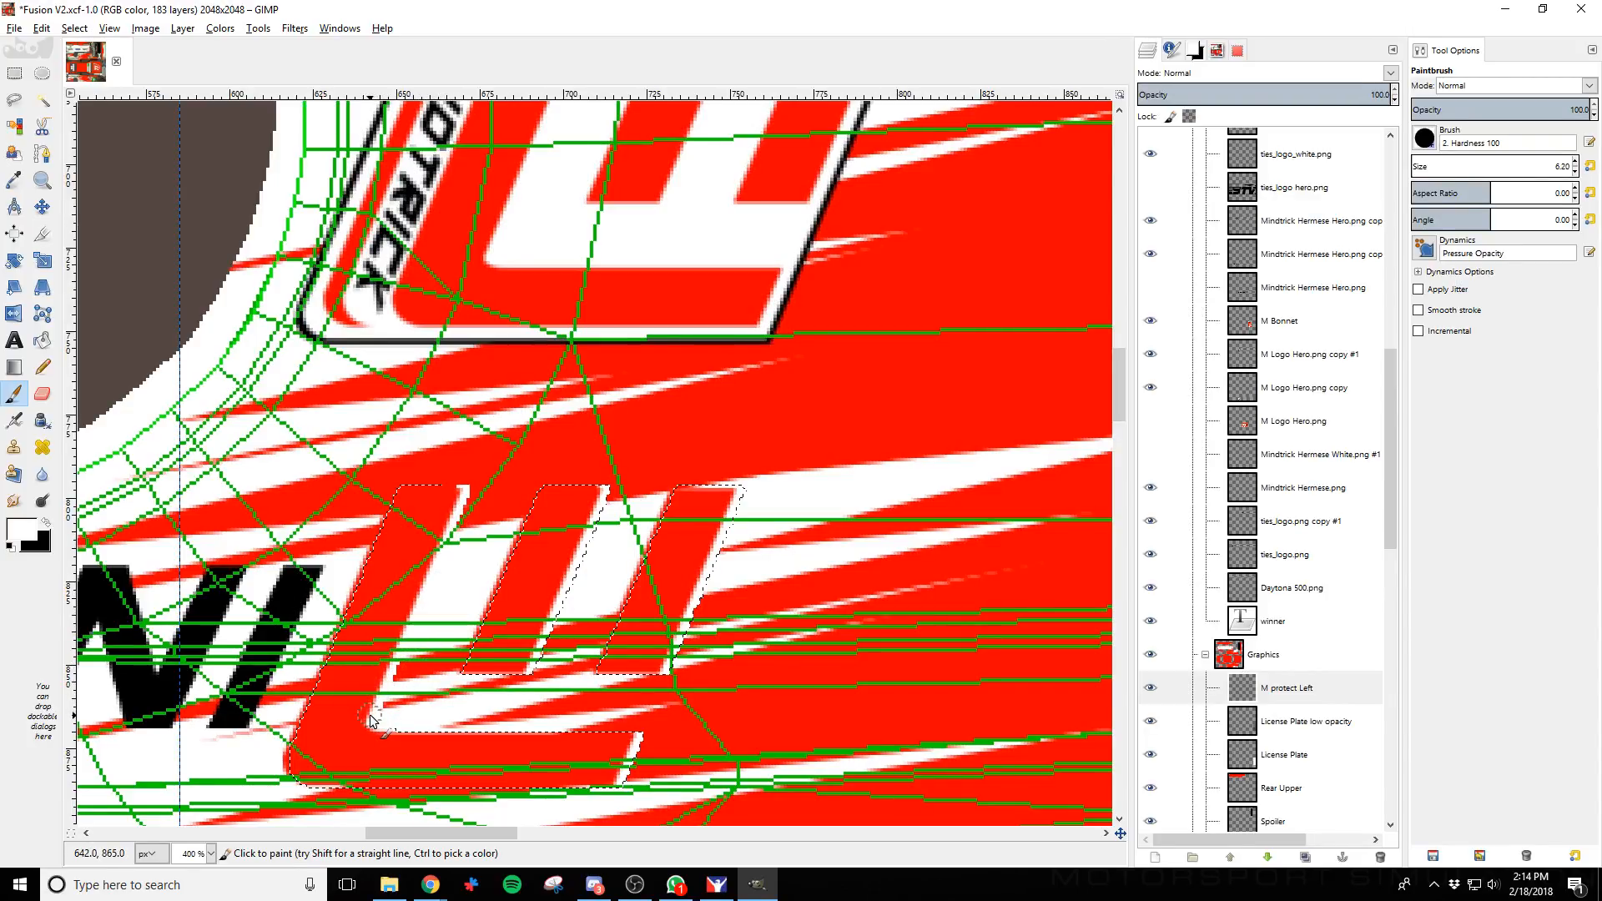
{"action": "key", "text": "ctrl+z"}
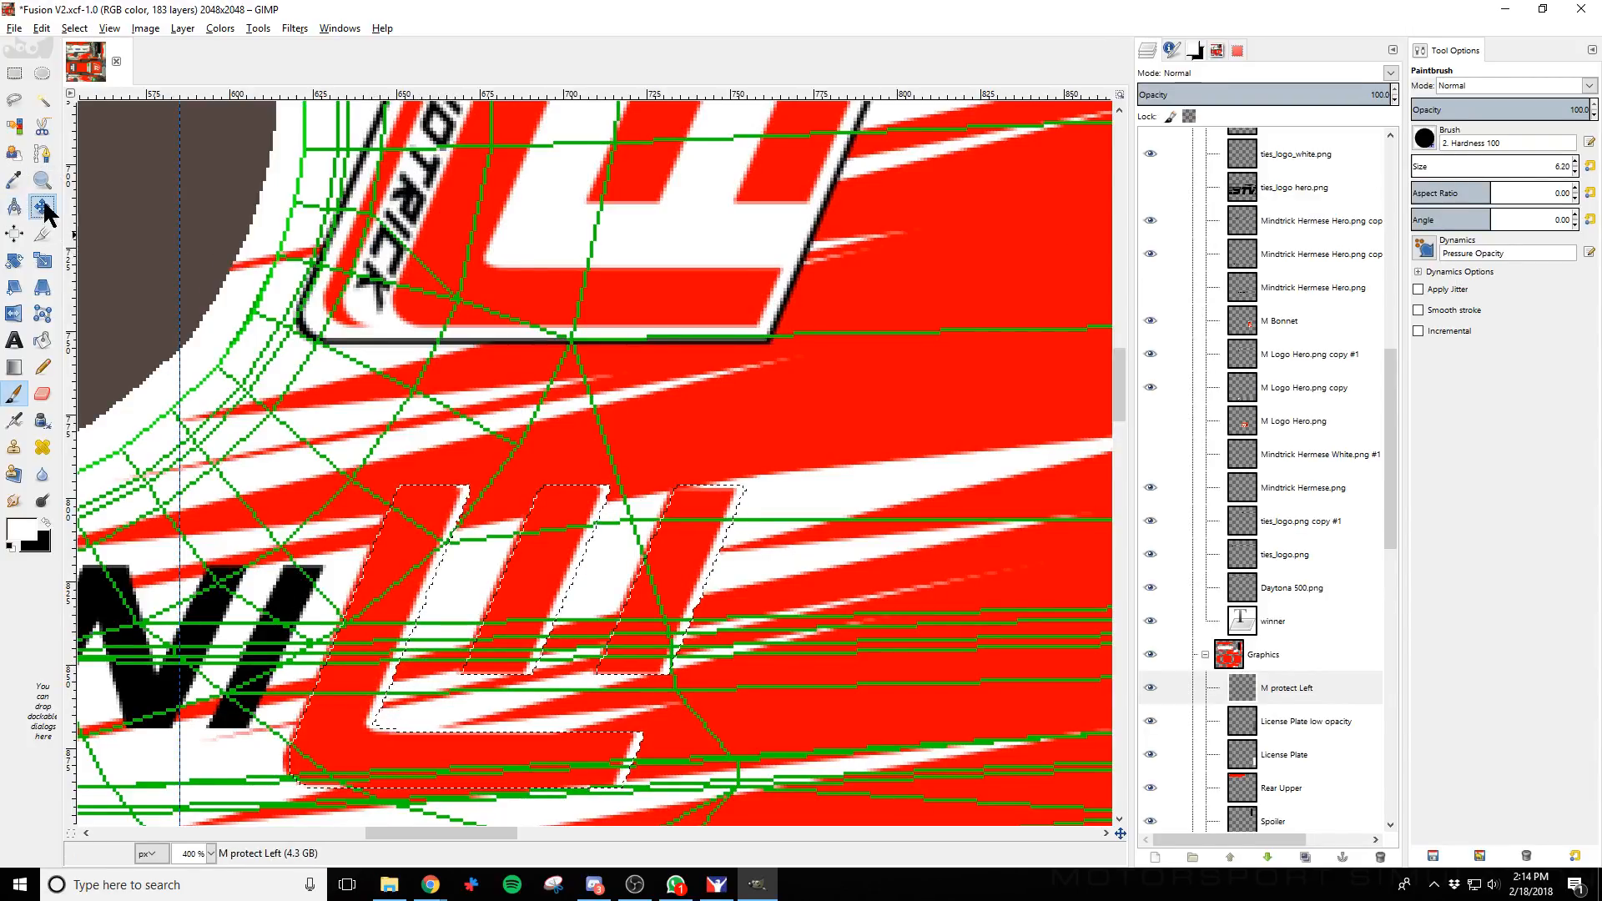
Nudge the selection left and paint white along the letters' left edges
{"action": "left_click", "coordinate": [44, 205]}
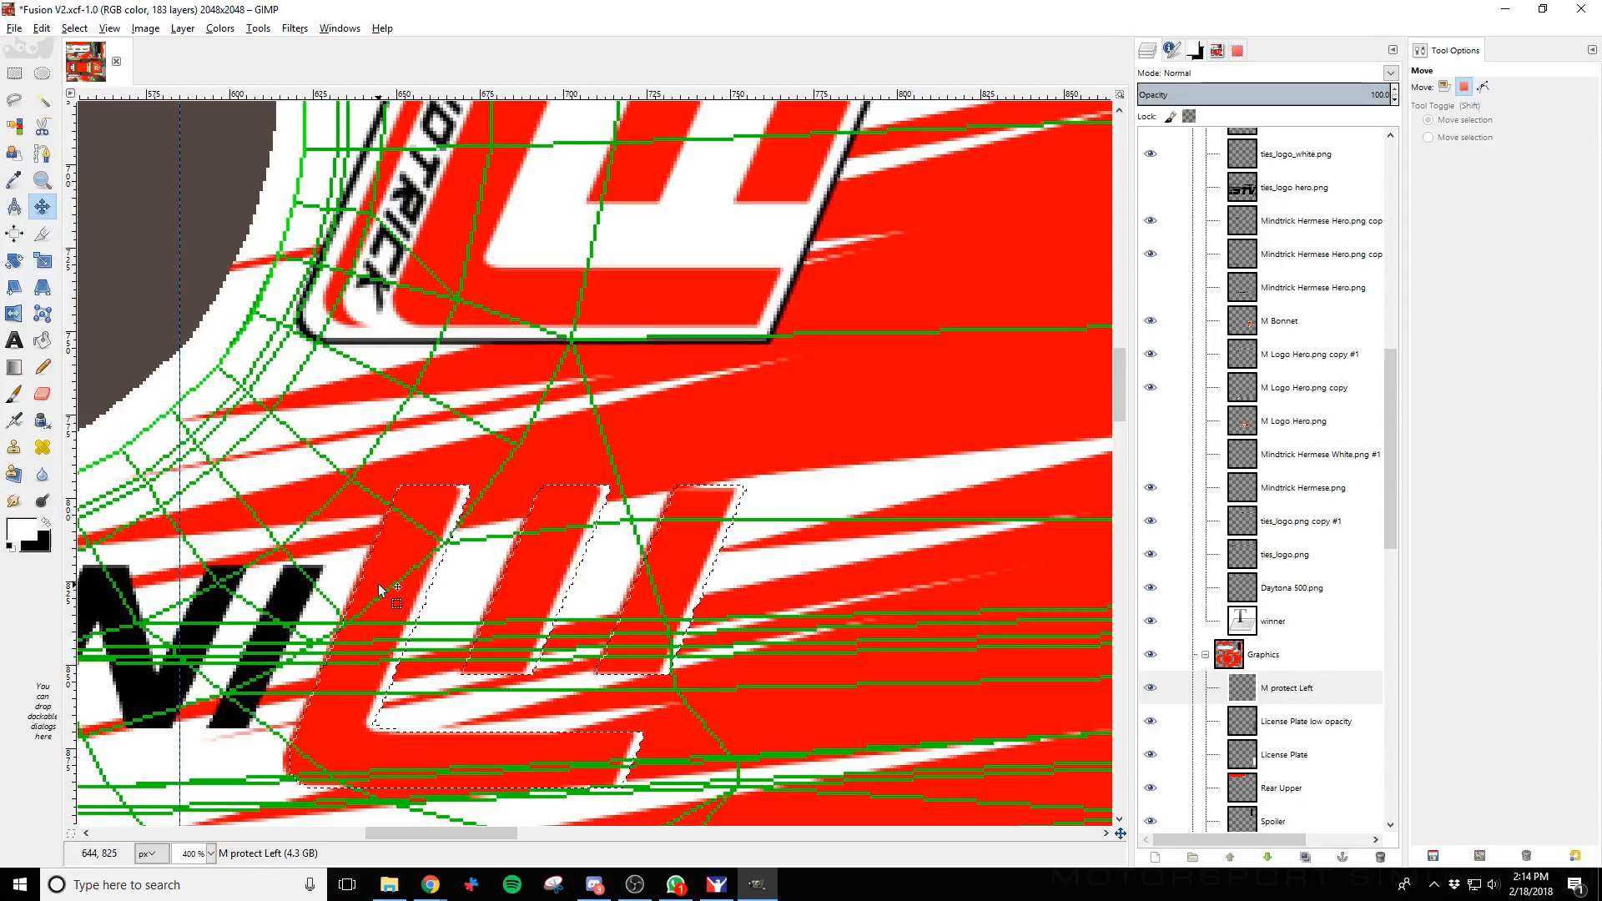
{"action": "key", "text": "Left"}
{"action": "key", "text": "Left"}
{"action": "key", "text": "Left"}
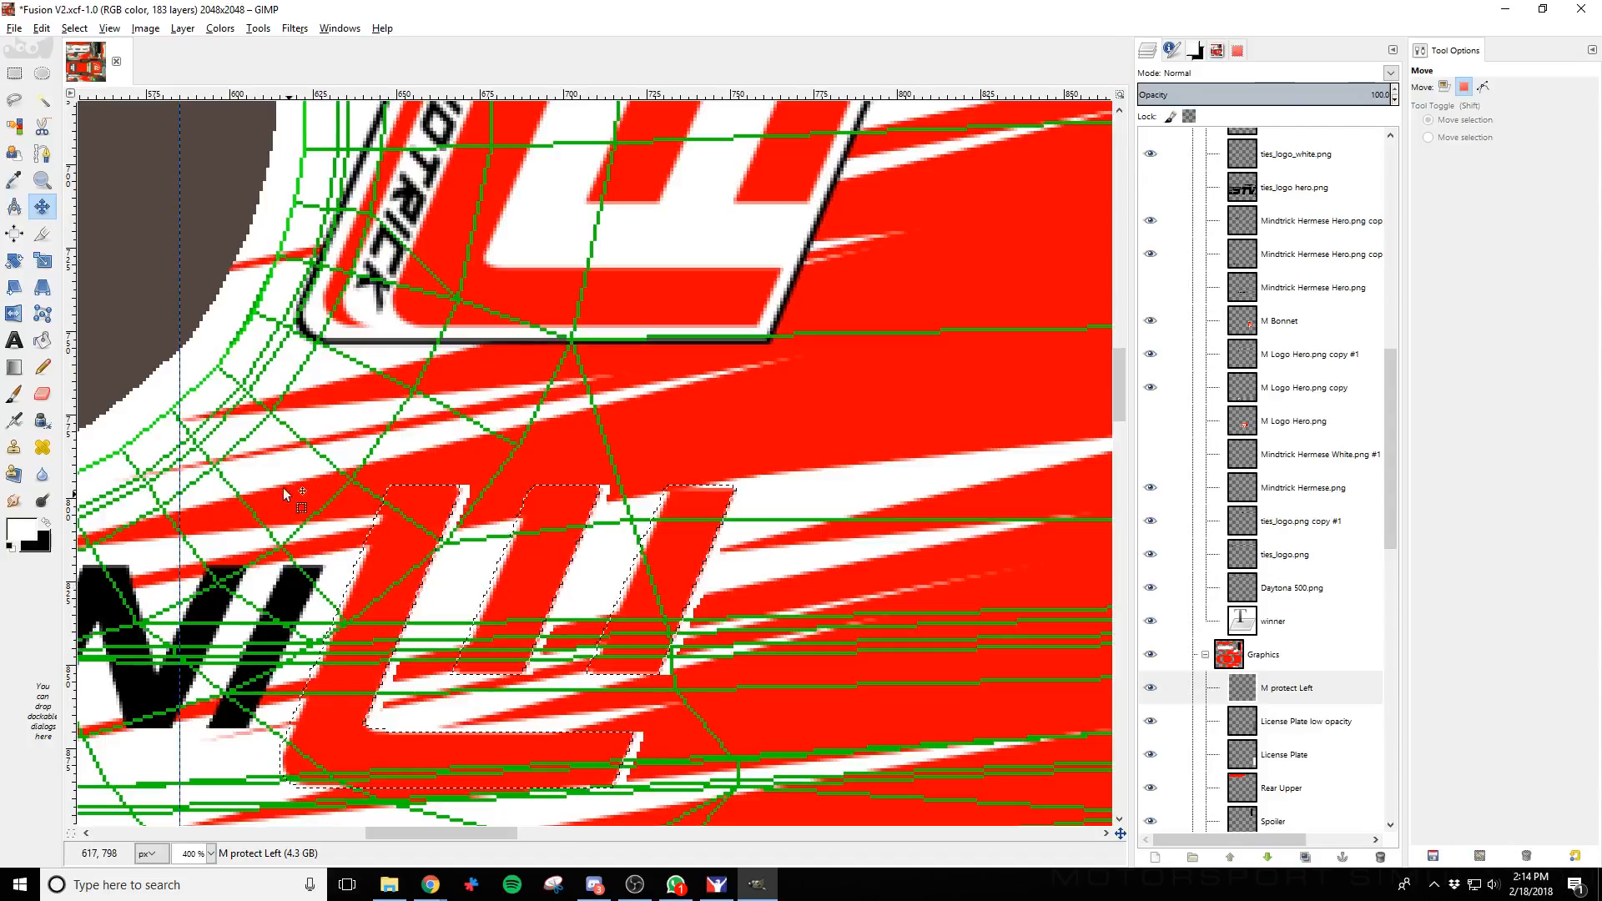
{"action": "left_click", "coordinate": [14, 393]}
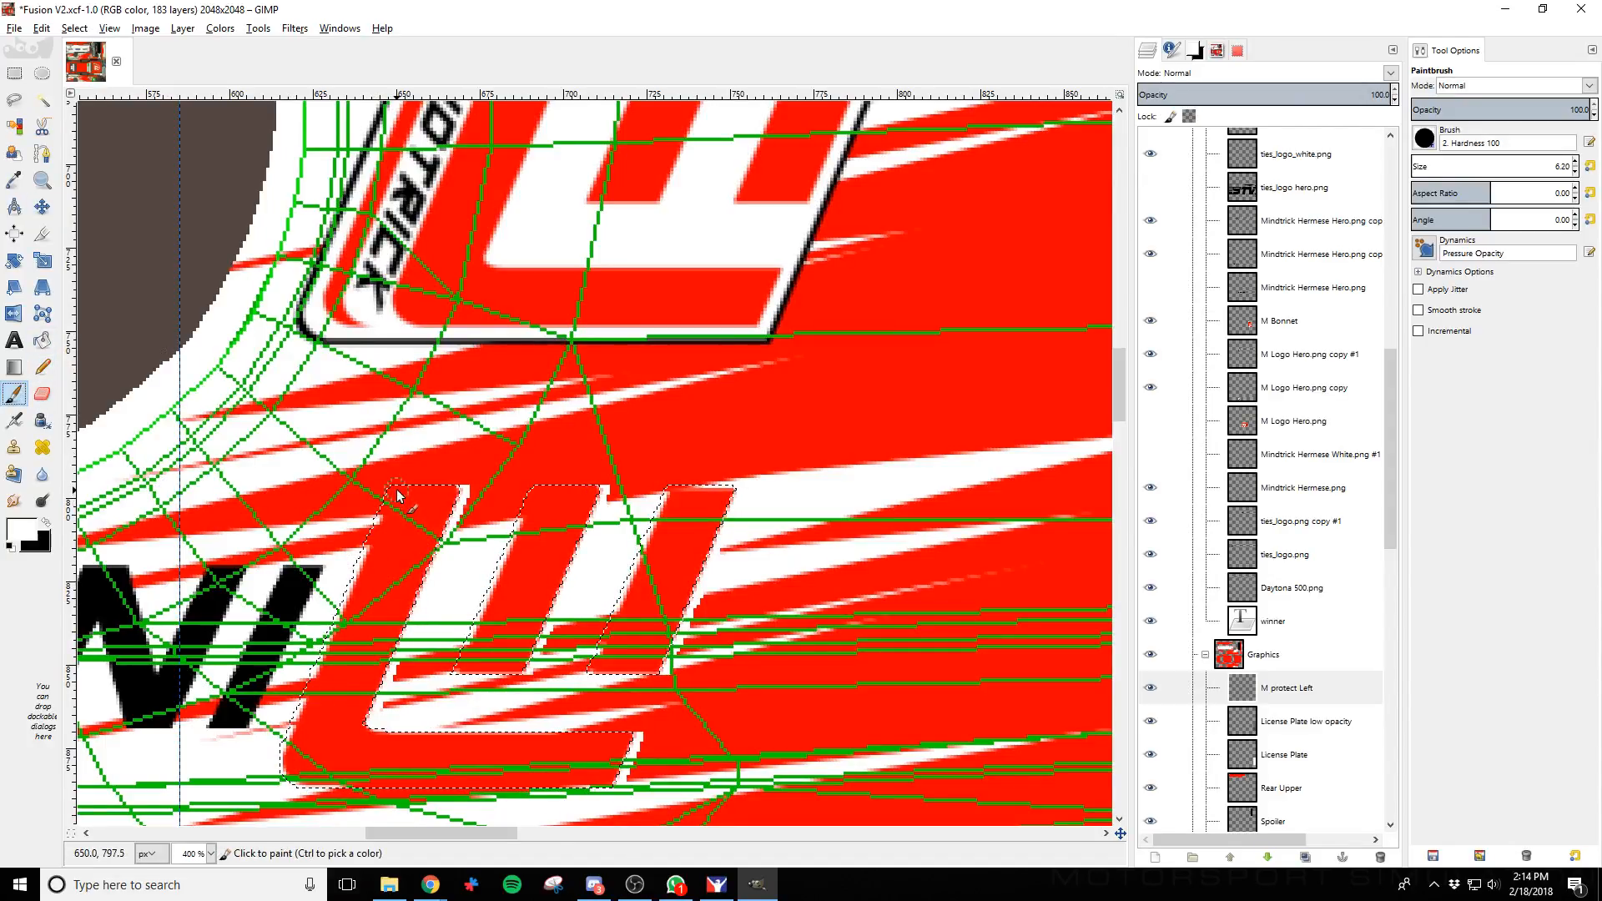
{"action": "left_click_drag", "start_coordinate": [398, 495], "coordinate": [380, 543]}
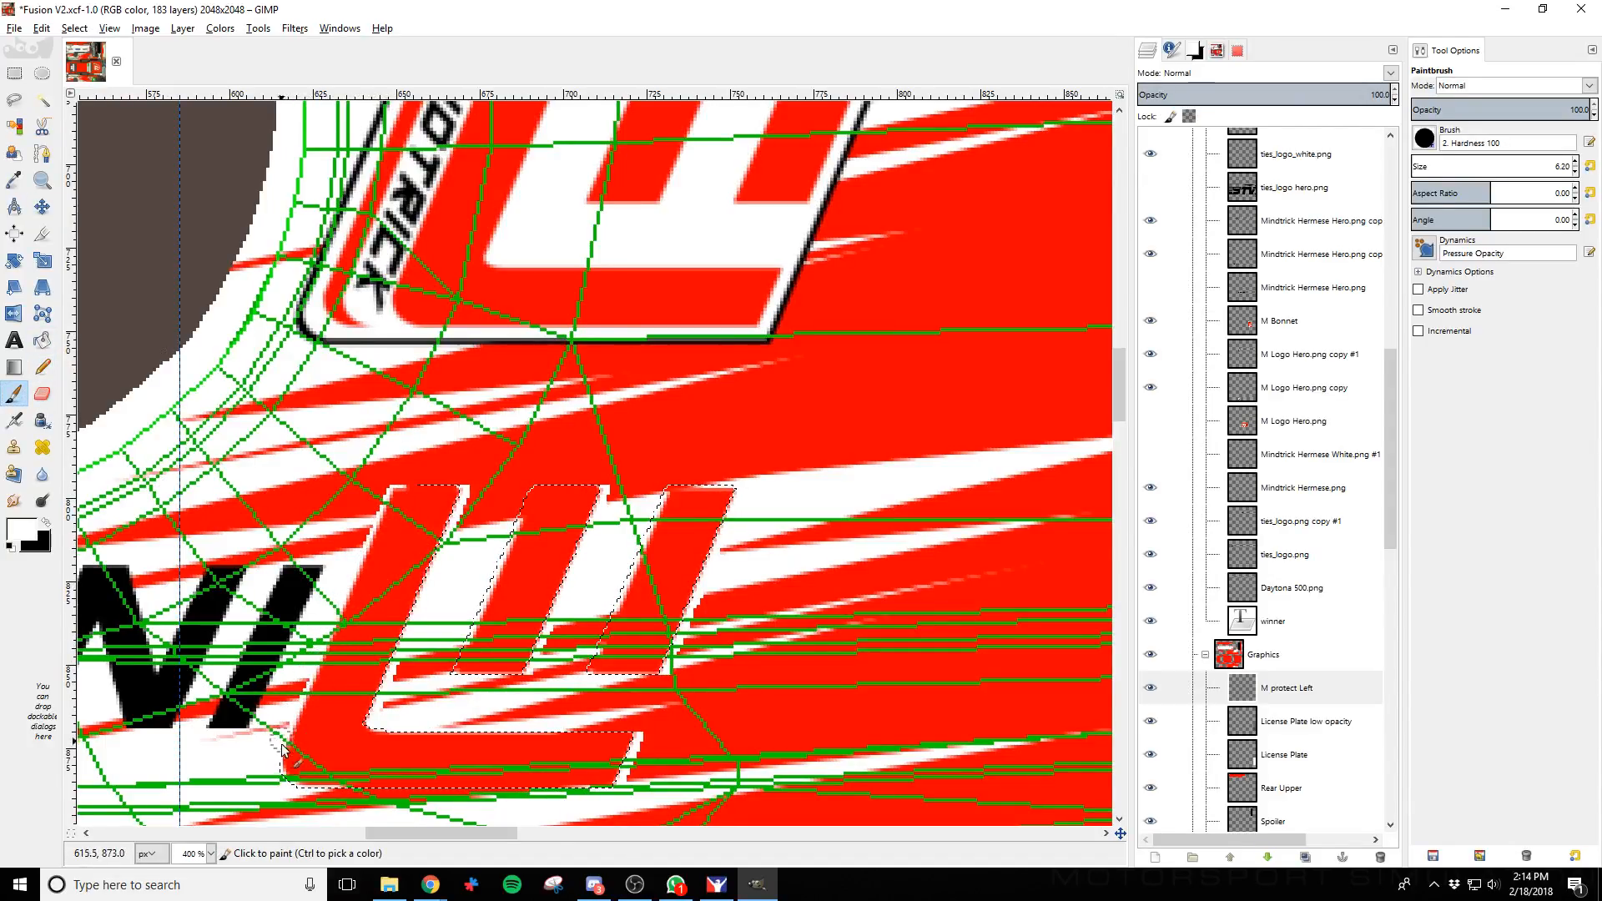
{"action": "left_click_drag", "start_coordinate": [536, 492], "coordinate": [454, 668]}
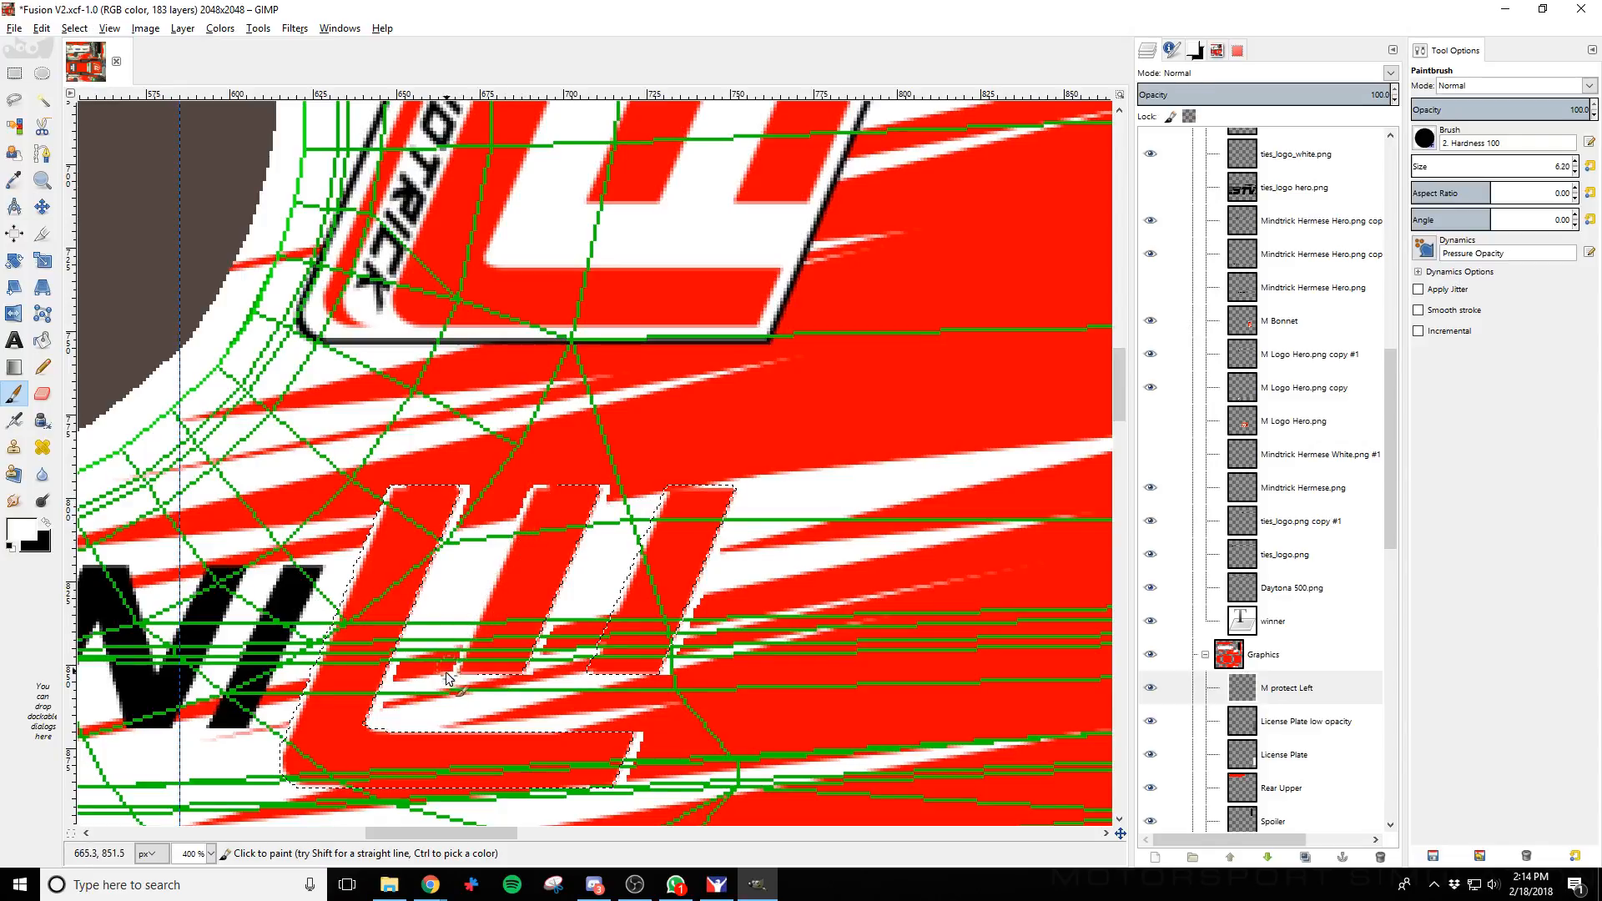
{"action": "left_click_drag", "start_coordinate": [659, 537], "coordinate": [598, 650]}
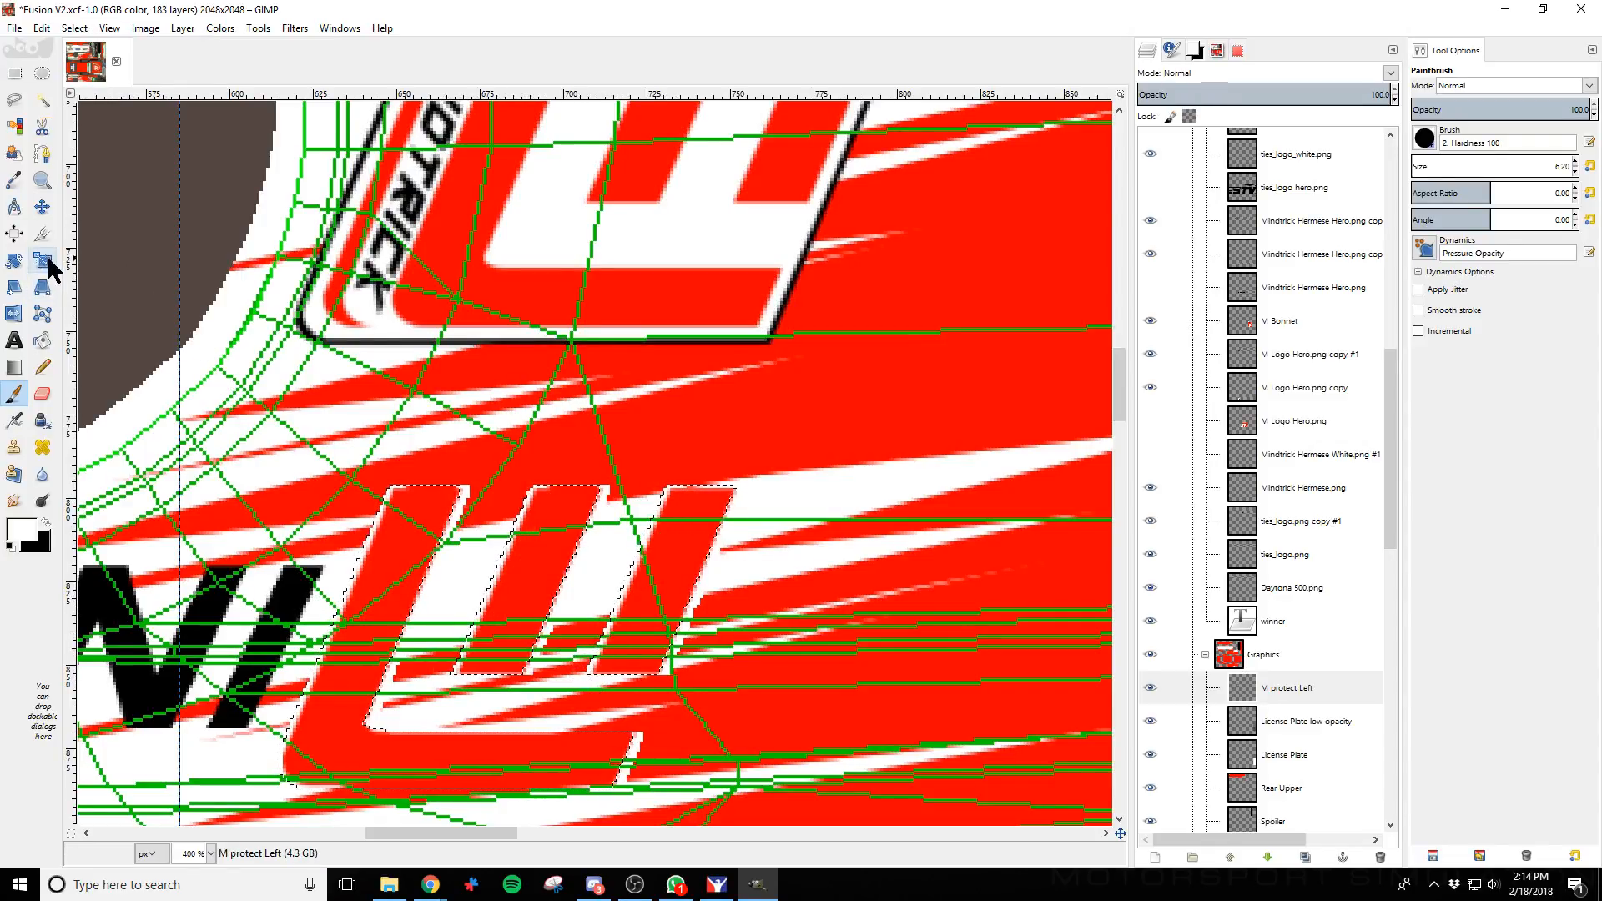
Nudge the selection up and right, then paint red along the tops of the letters
{"action": "left_click", "coordinate": [42, 206]}
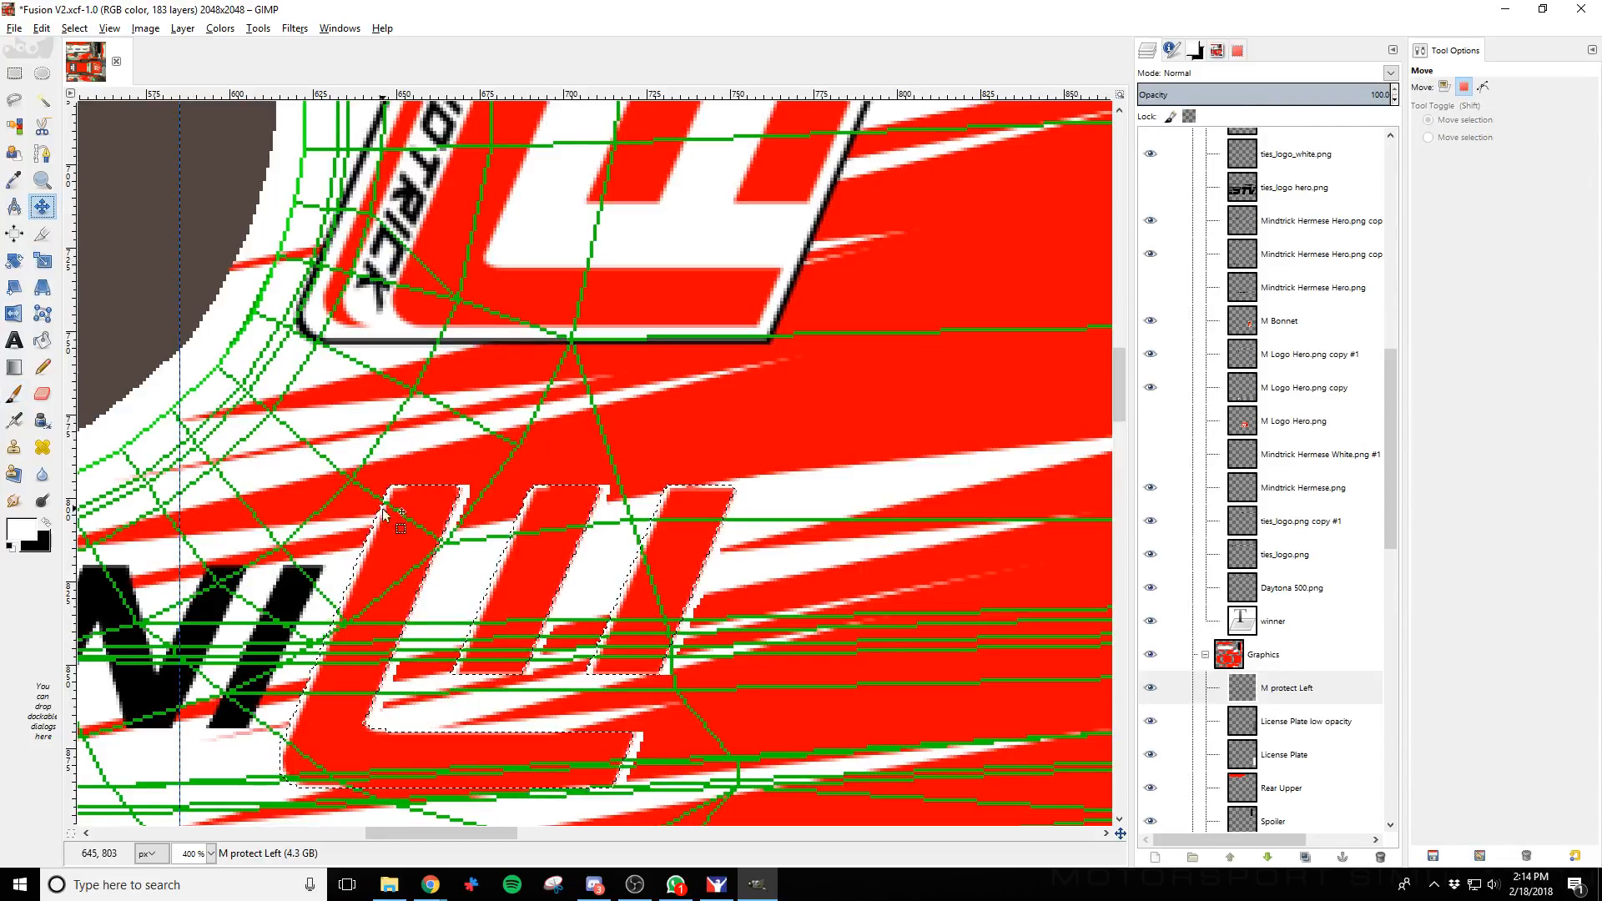
{"action": "left_click", "coordinate": [542, 552]}
{"action": "key", "text": "Up"}
{"action": "key", "text": "Up"}
{"action": "key", "text": "Right"}
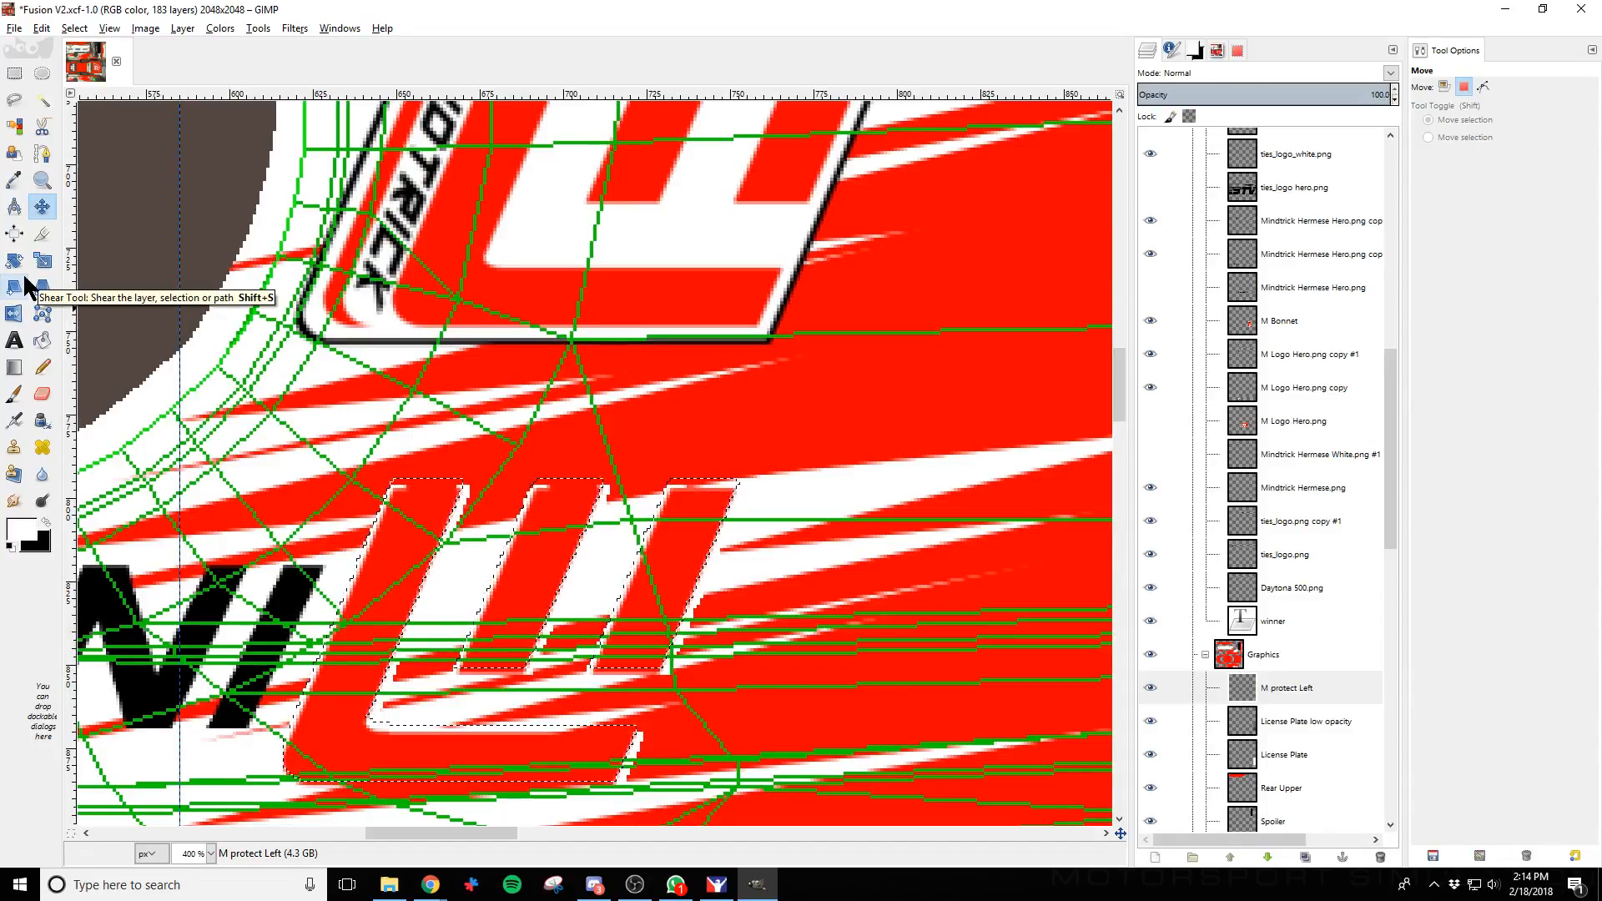
{"action": "left_click", "coordinate": [13, 393]}
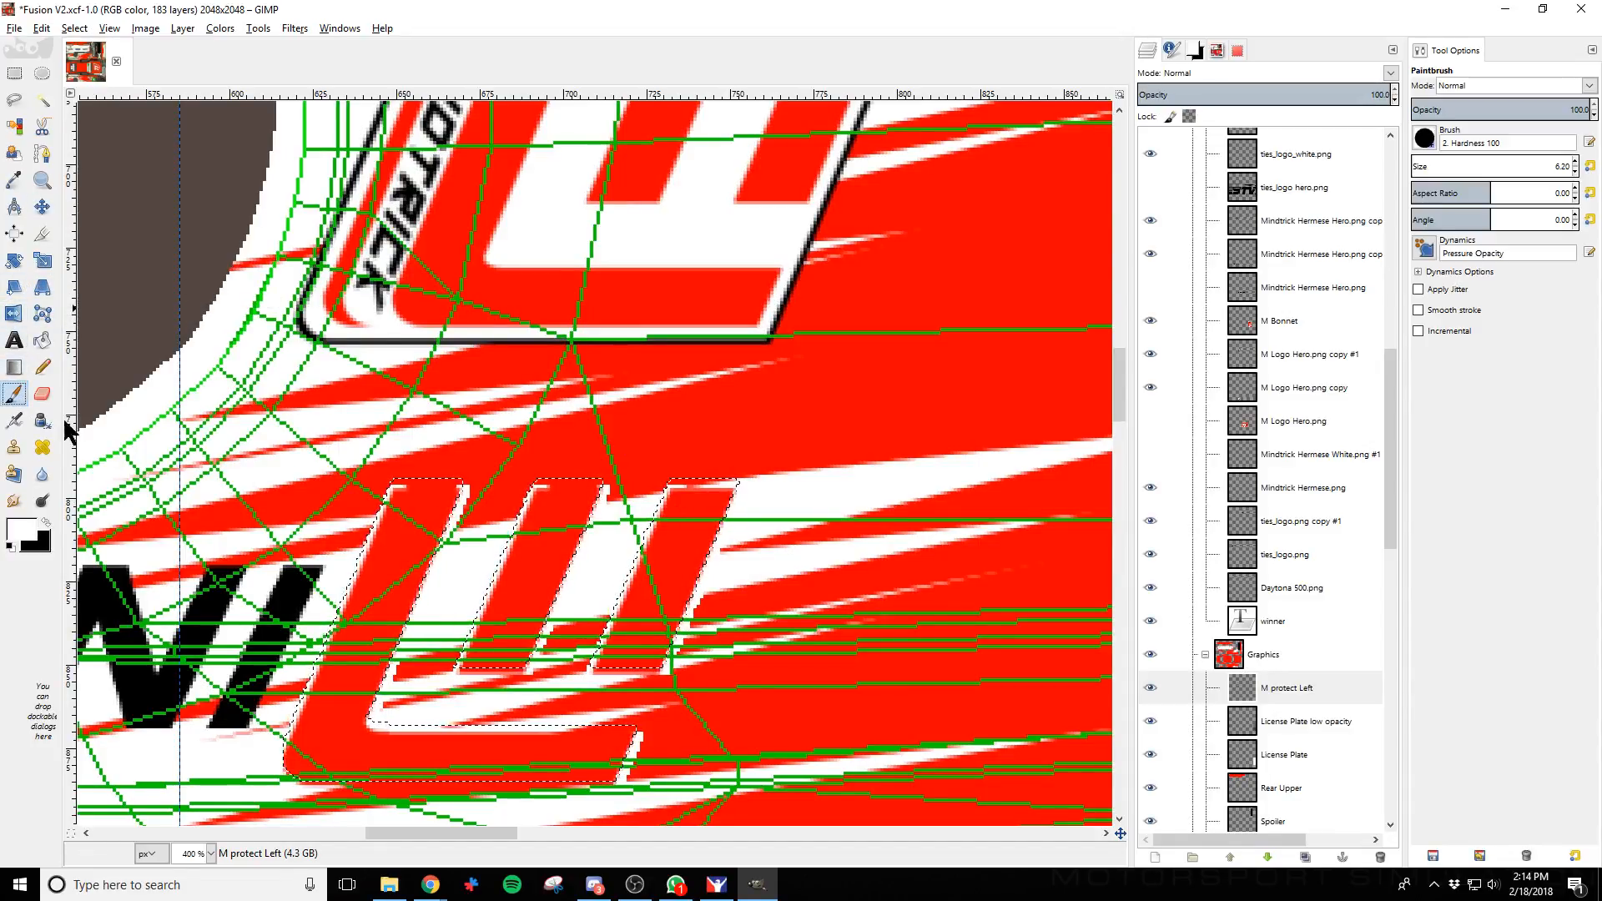
{"action": "left_click_drag", "start_coordinate": [731, 493], "coordinate": [419, 492]}
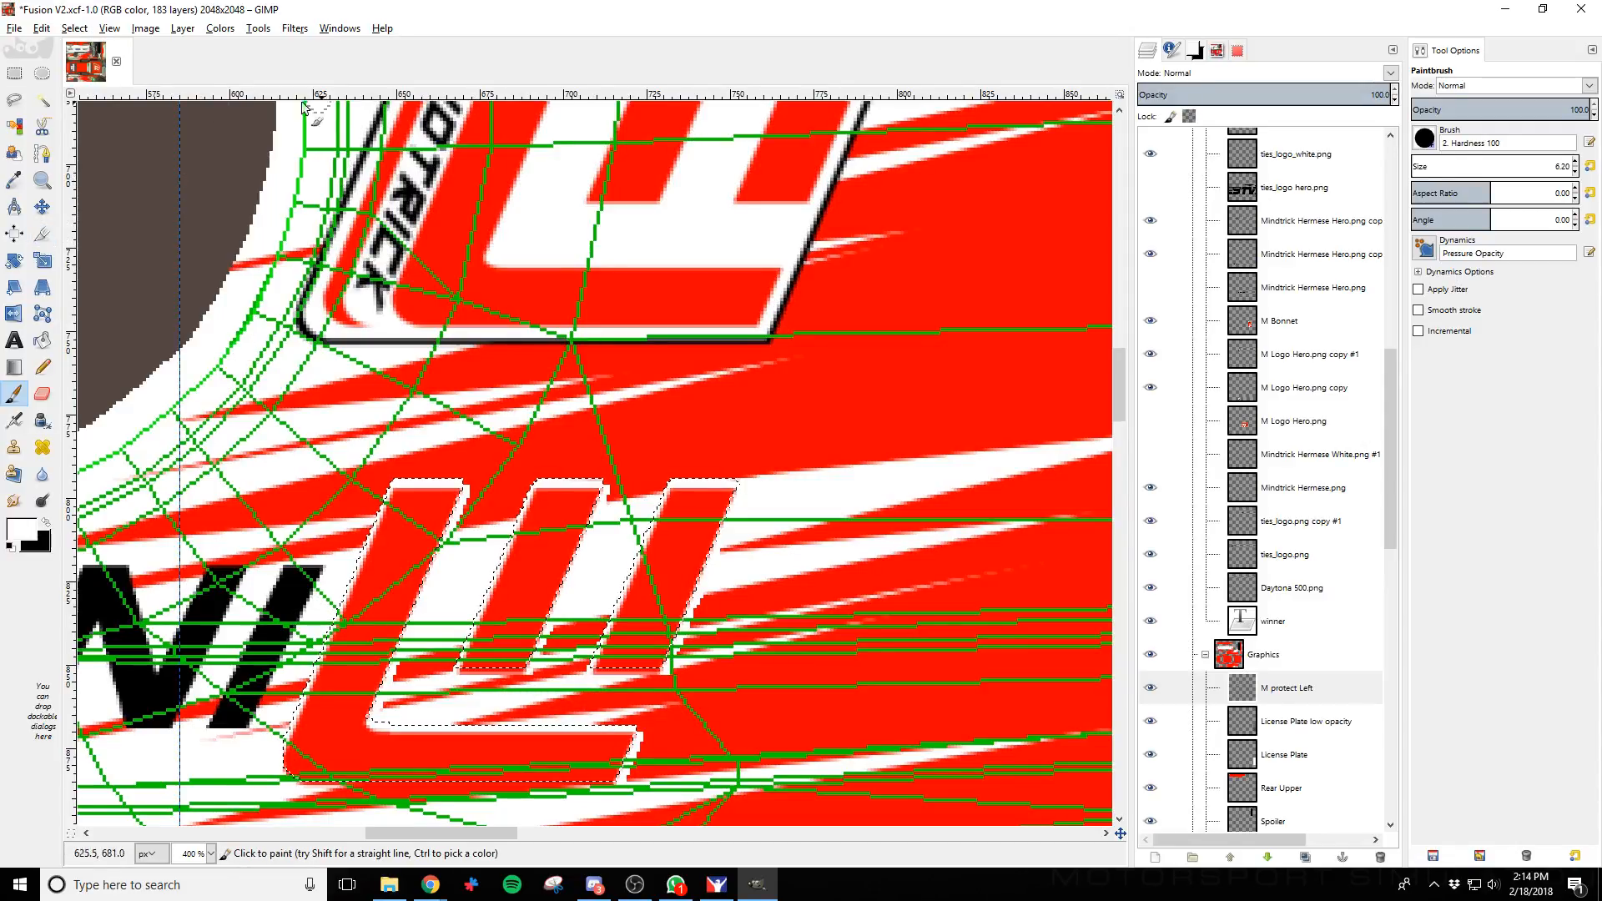
Nudge the selection down two pixels and paint white along the bottom edges
{"action": "left_click", "coordinate": [40, 208]}
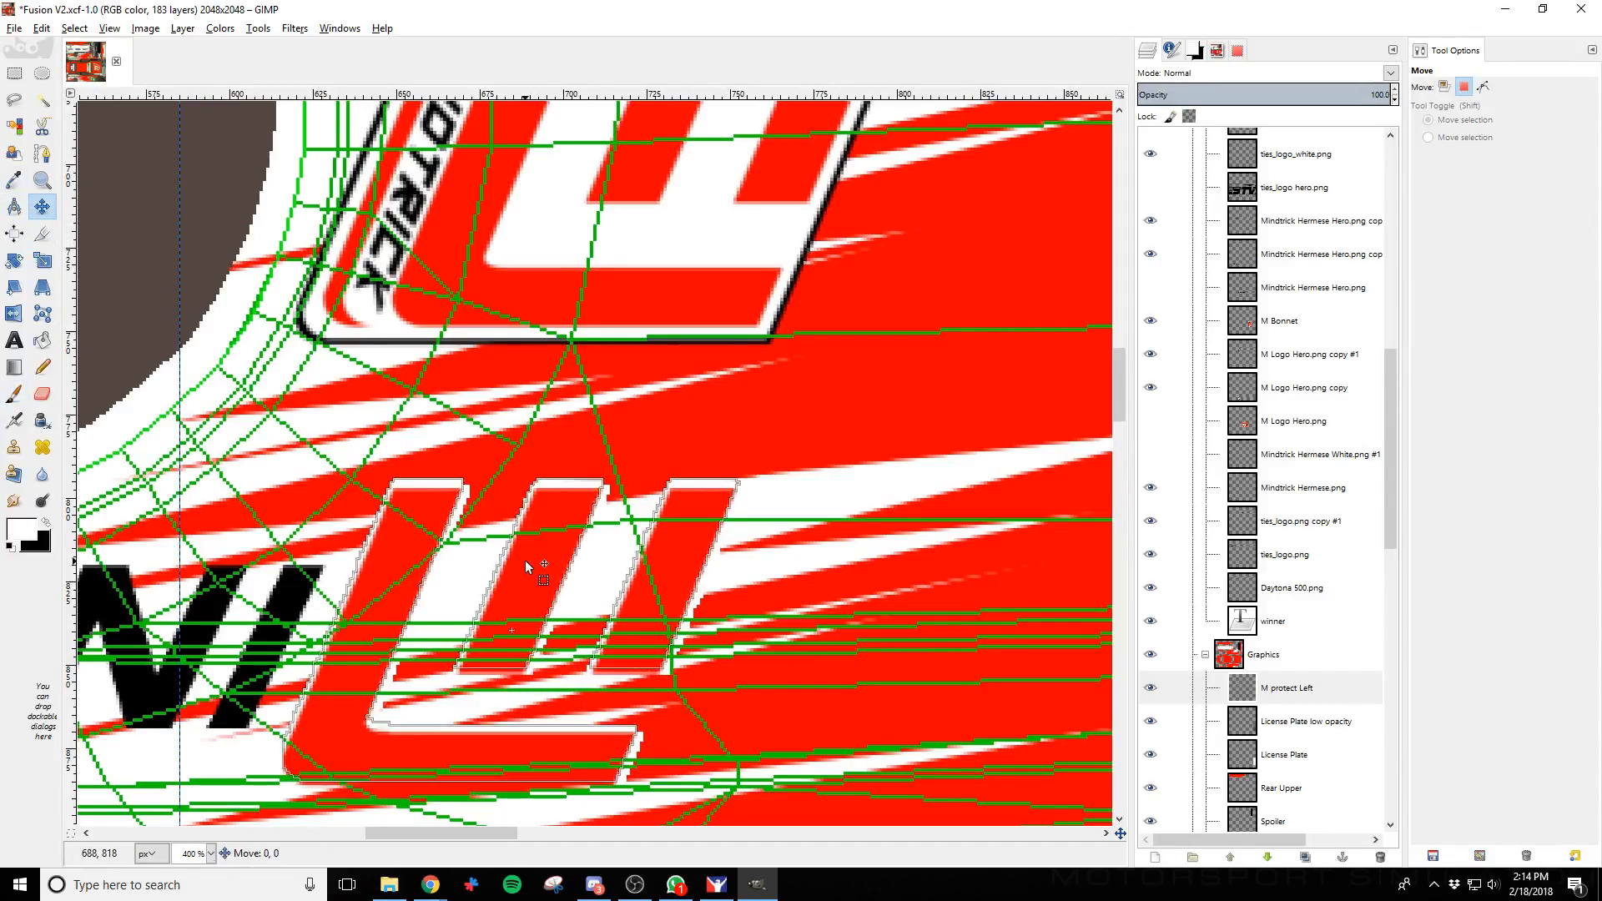
{"action": "key", "text": "Down"}
{"action": "key", "text": "Down"}
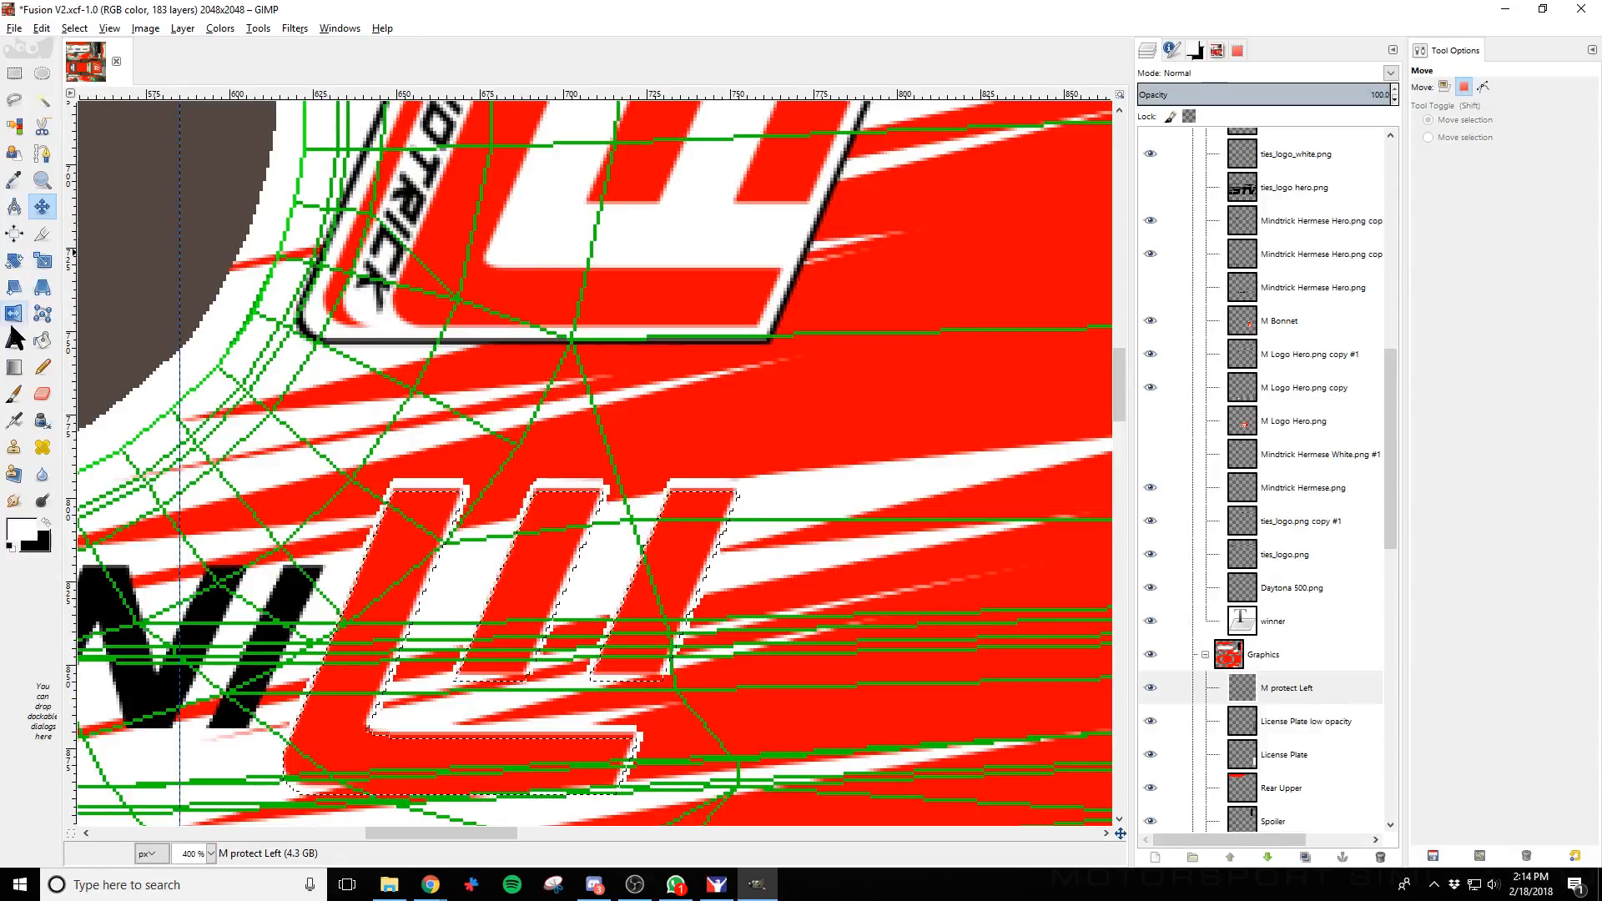
{"action": "left_click", "coordinate": [14, 393]}
{"action": "left_click_drag", "start_coordinate": [684, 674], "coordinate": [387, 669]}
{"action": "mouse_move", "coordinate": [632, 784]}
{"action": "left_mouse_down"}
{"action": "mouse_move", "coordinate": [284, 788]}
{"action": "mouse_move", "coordinate": [220, 773]}
{"action": "left_mouse_up"}
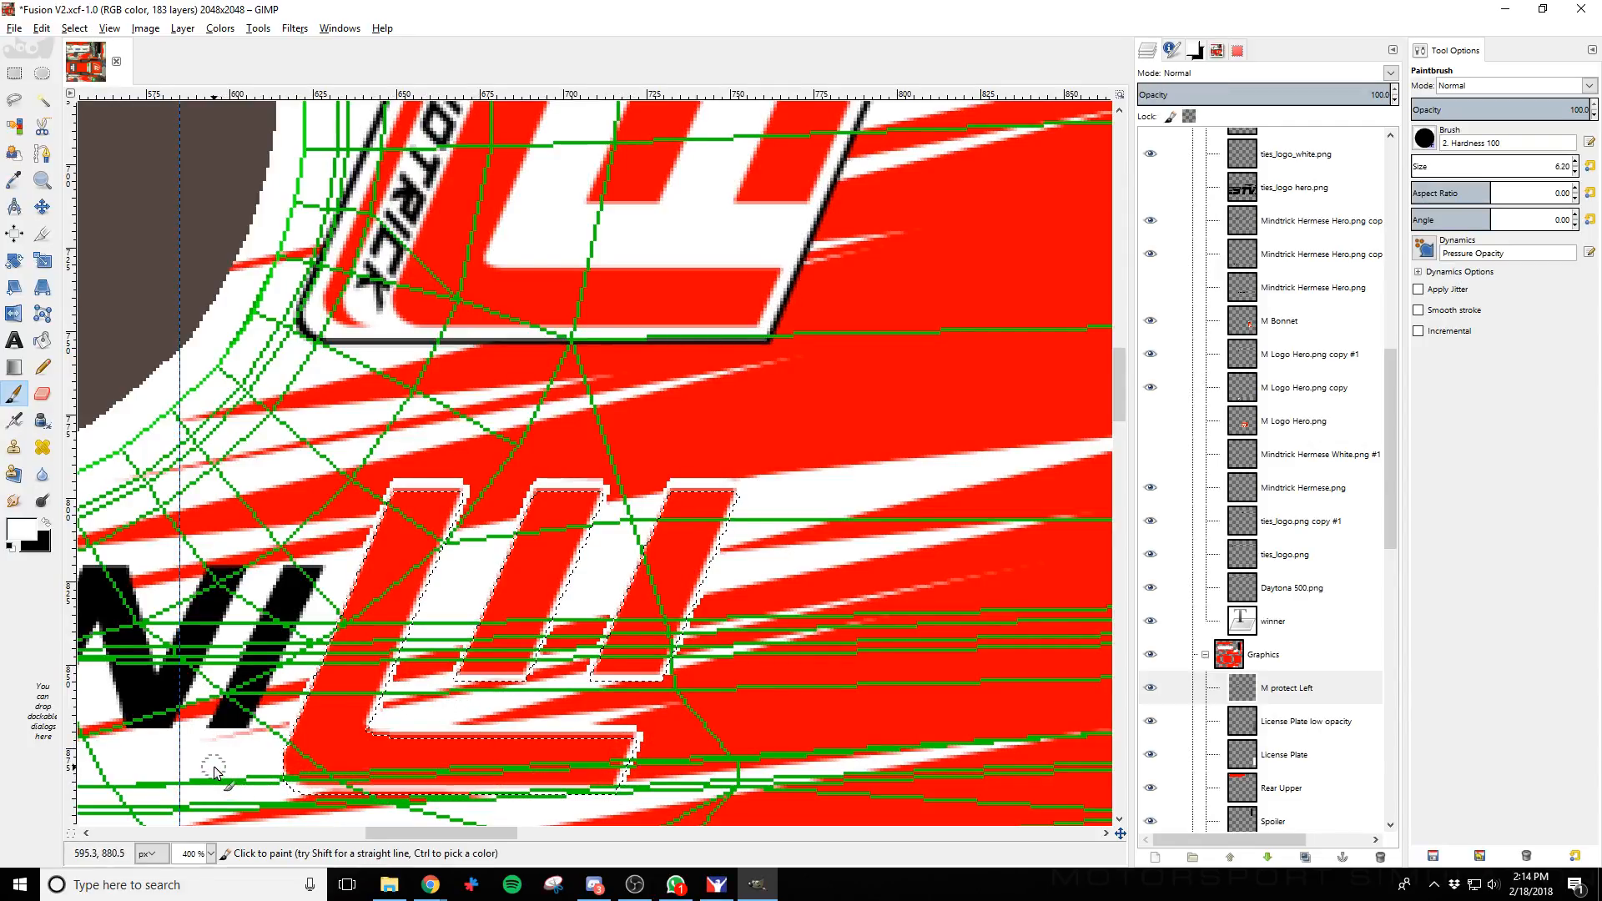
Hide the Wire layer's green wireframe and re-export the livery to its TGA file
{"action": "key", "text": "ctrl"}
{"action": "scroll", "coordinate": [1286, 397], "scroll_direction": "up", "scroll_amount": 5}
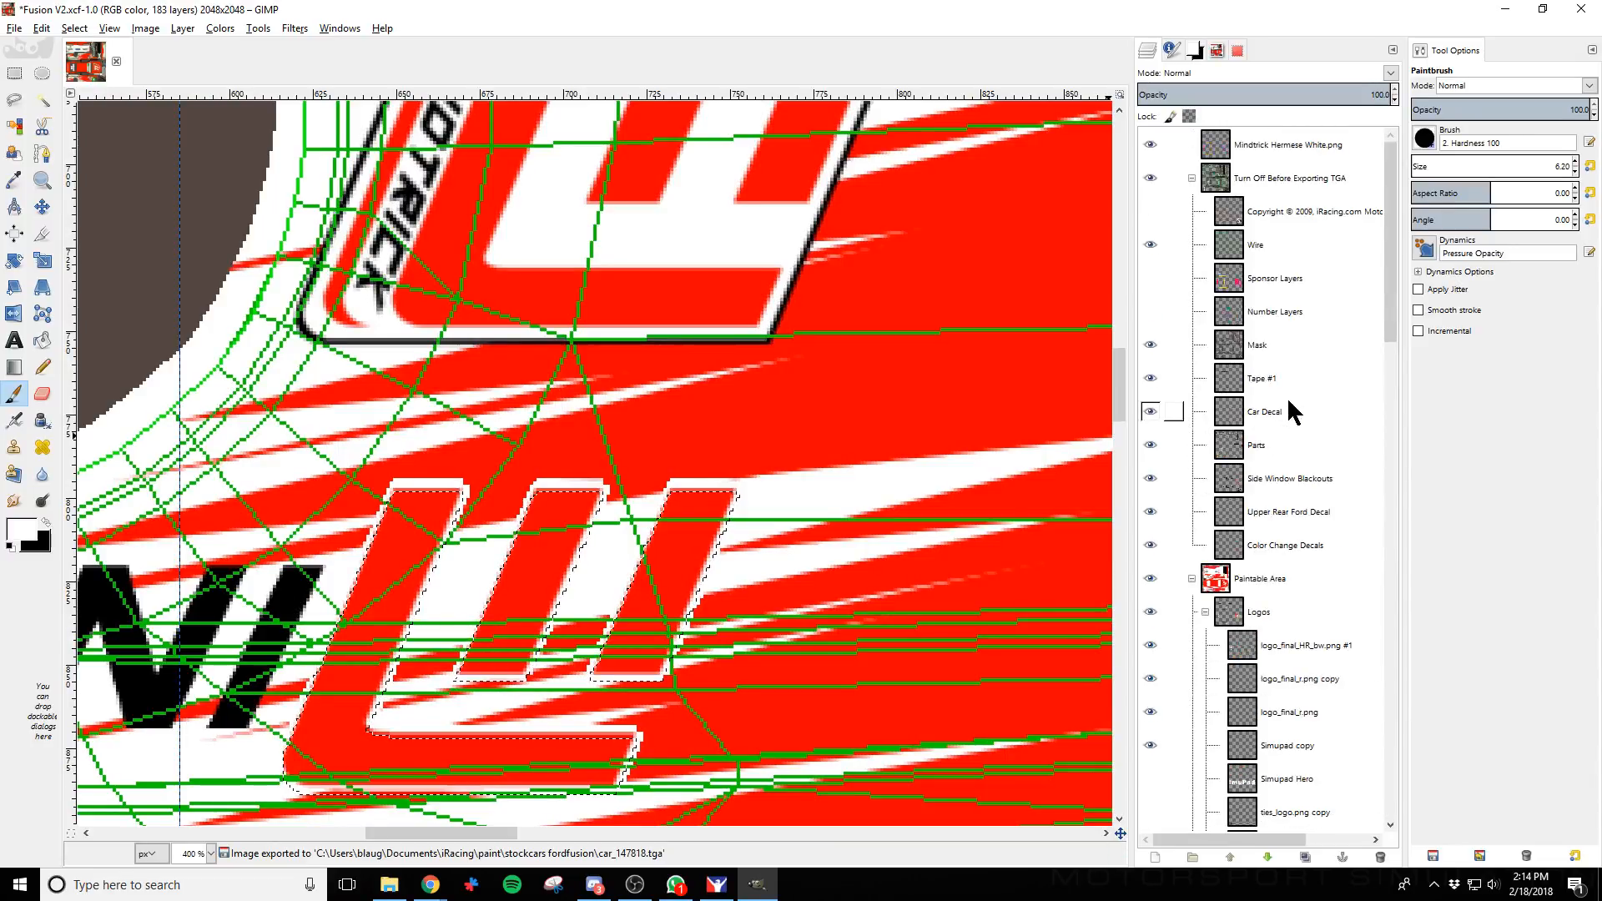
{"action": "left_click", "coordinate": [1150, 242]}
{"action": "key", "text": "ctrl+e"}
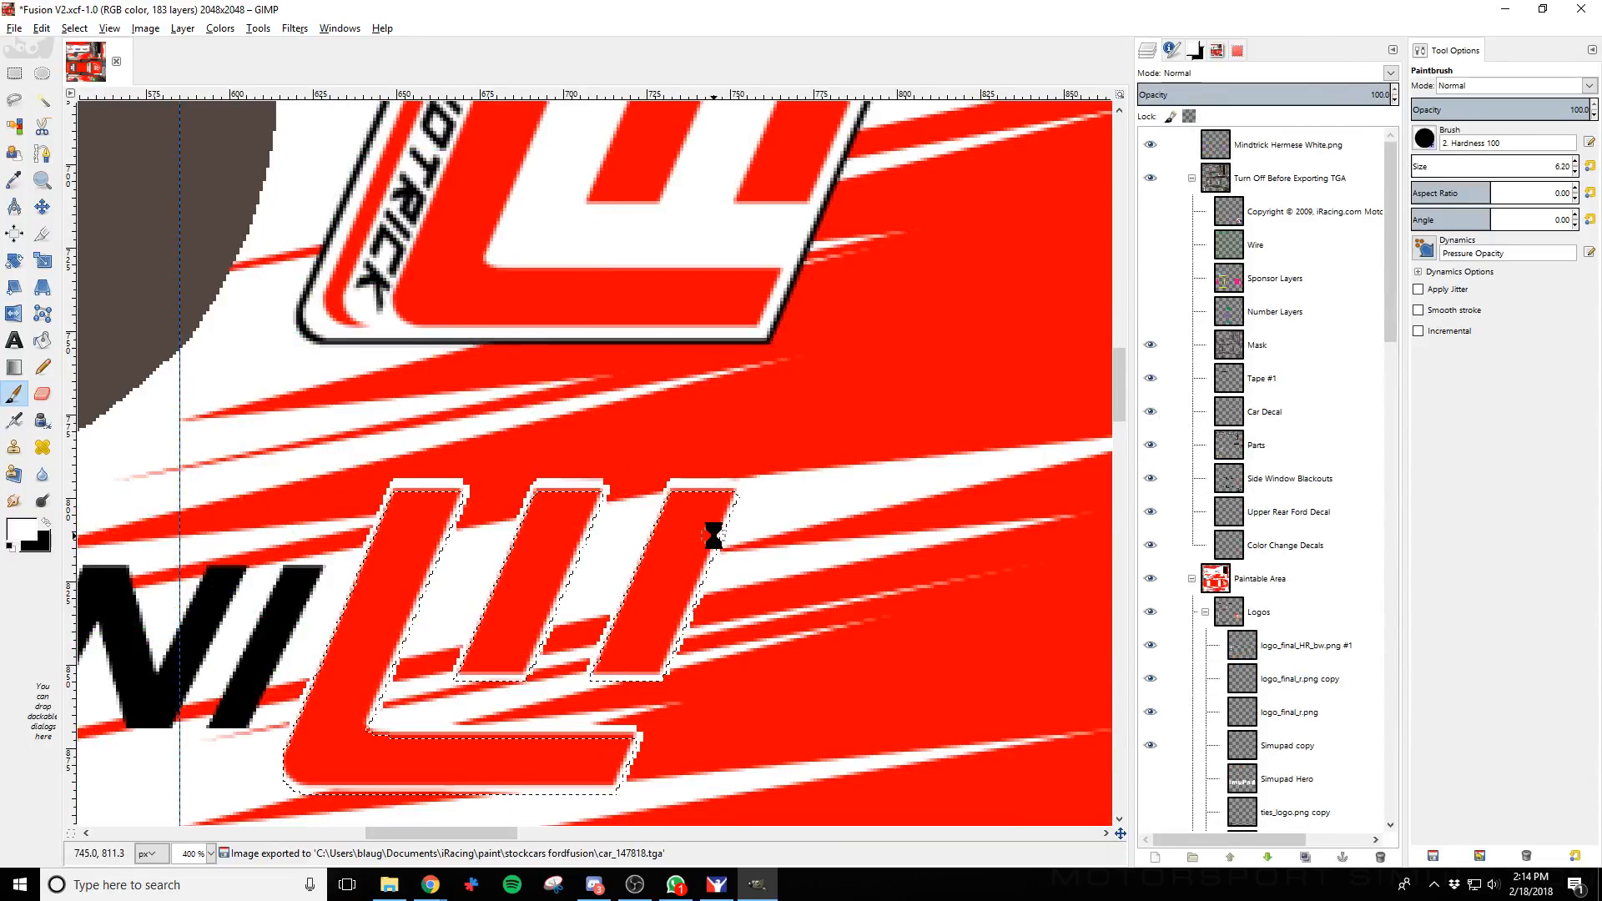
Reload the #02 Ford's paint in iRacing to preview the new export, then return to GIMP
{"action": "key", "text": "alt+Tab"}
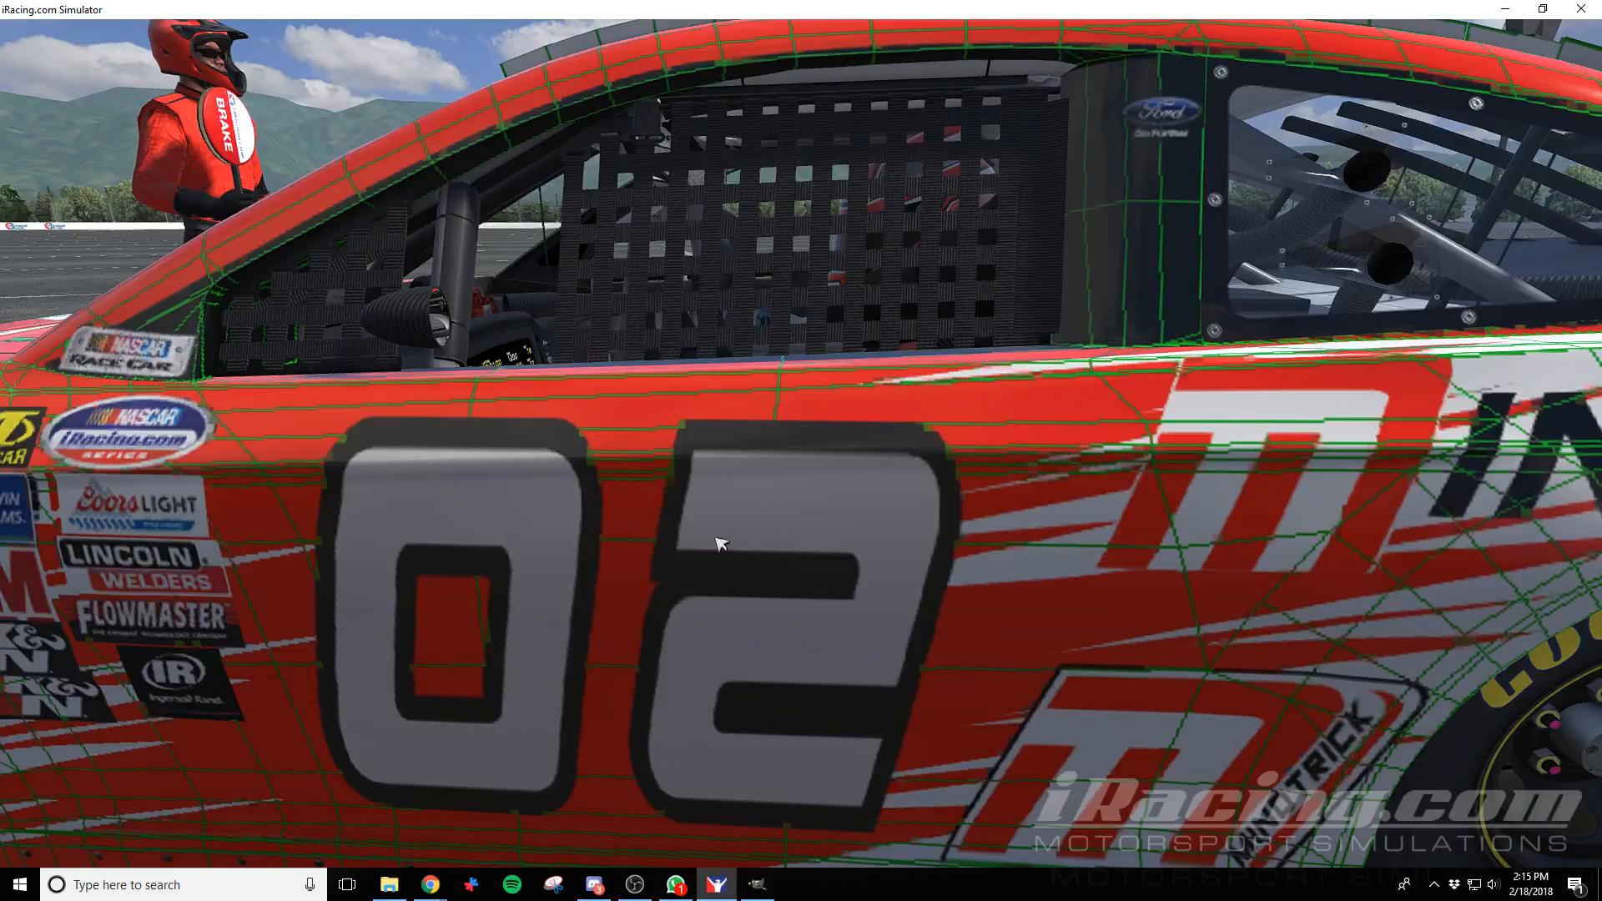
{"action": "key", "text": "ctrl+r"}
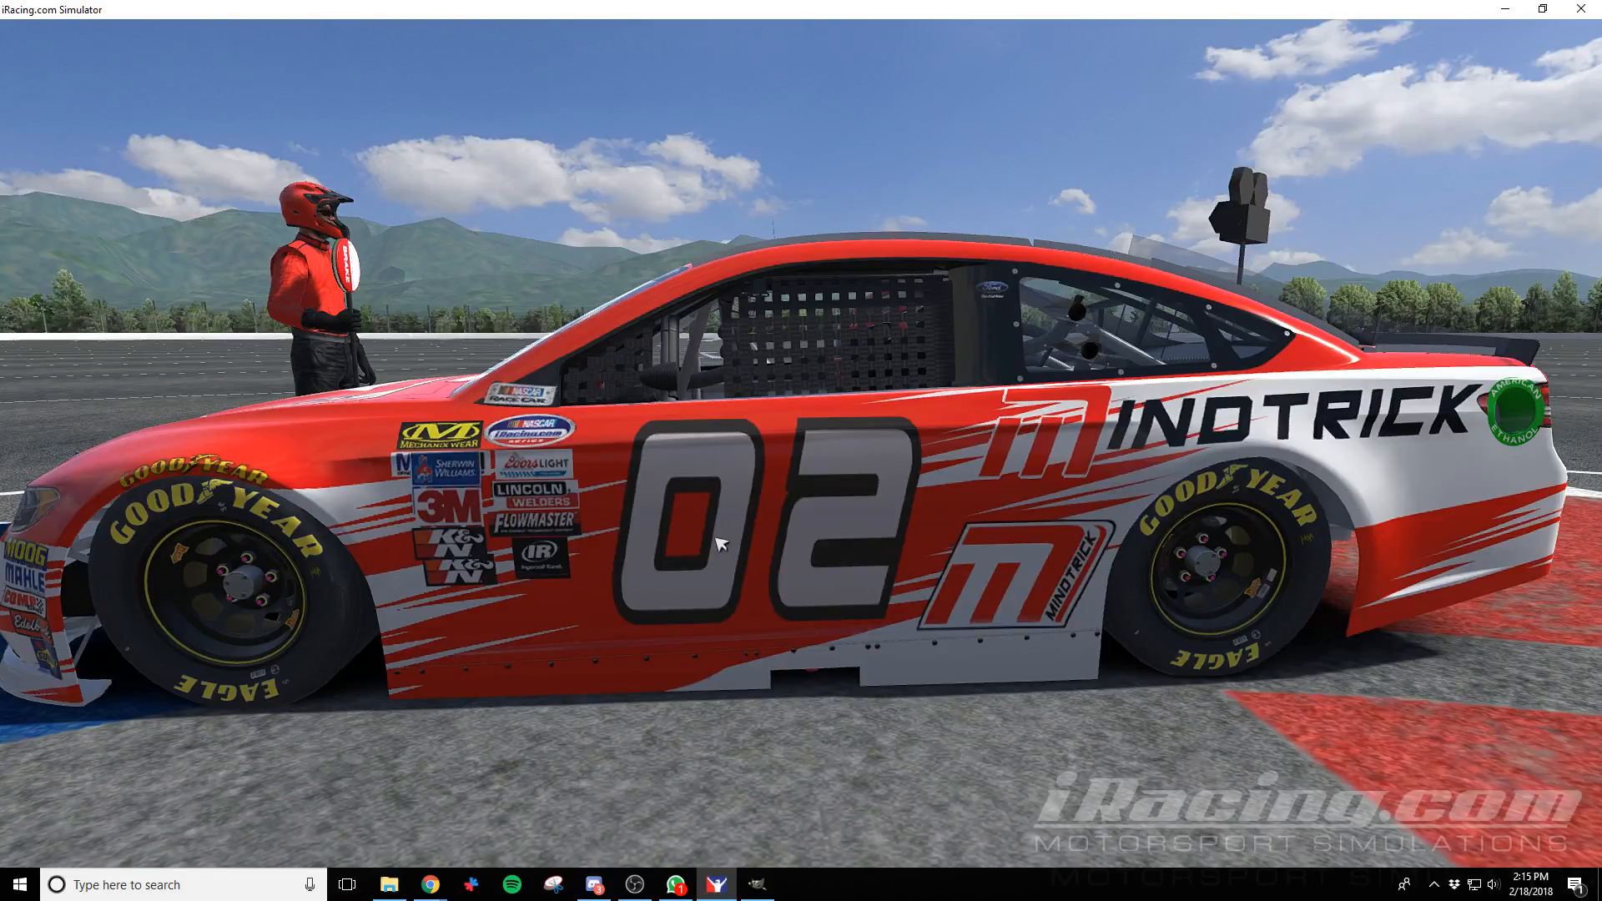
{"action": "key", "text": "alt+Tab"}
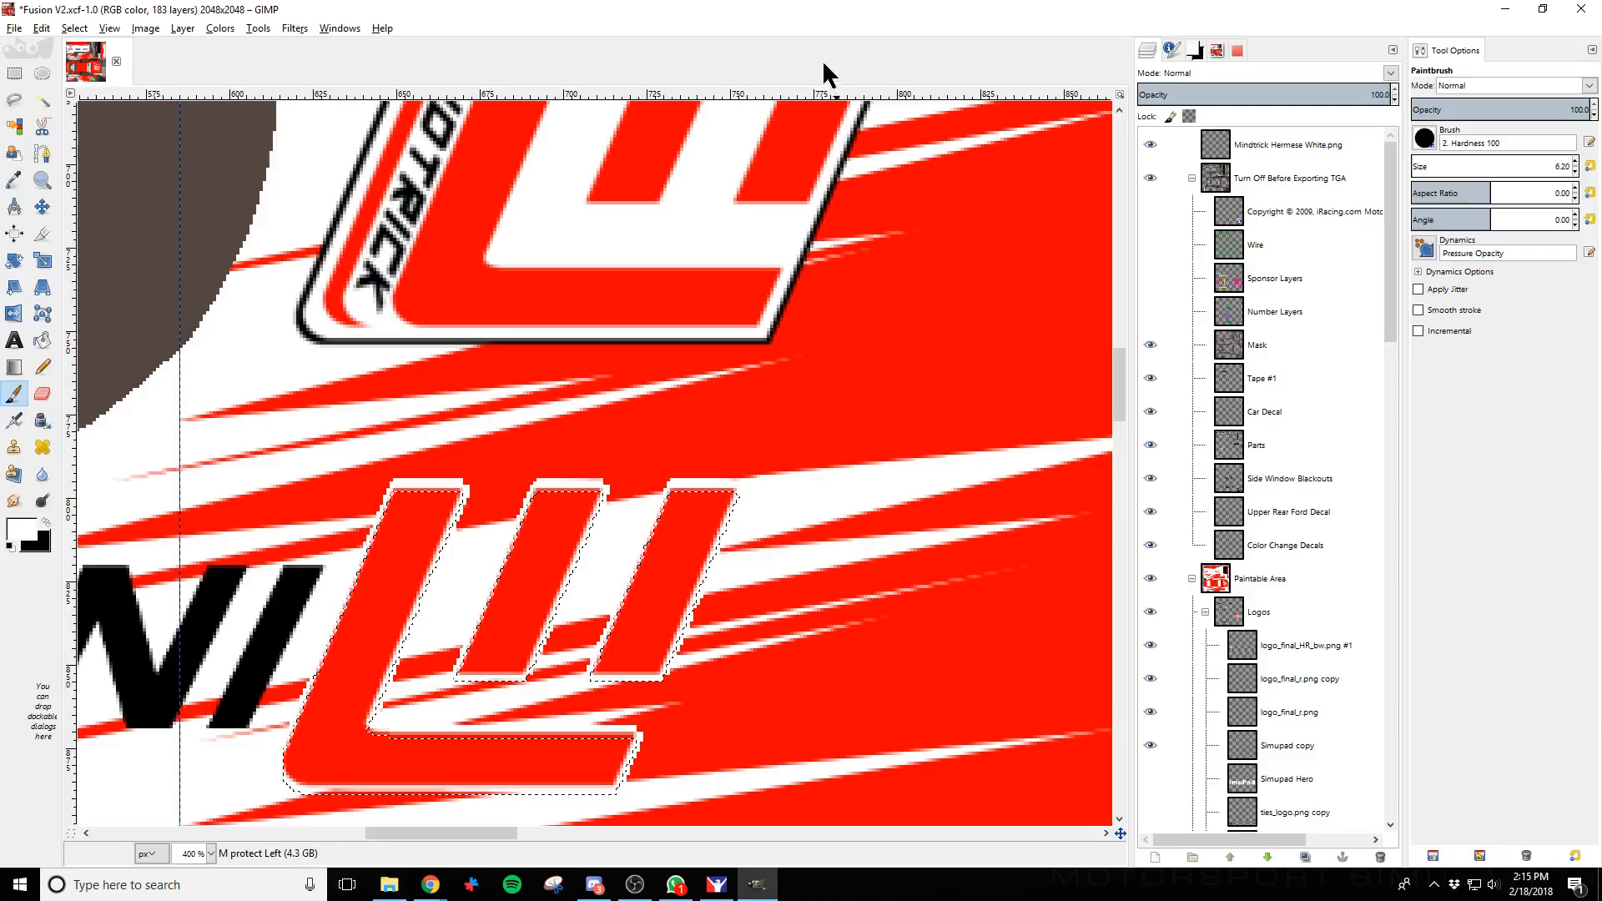
Save Fusion V2.xcf, clear the selection around the logo, and reload the car's paint in iRacing
{"action": "key", "text": "ctrl+s"}
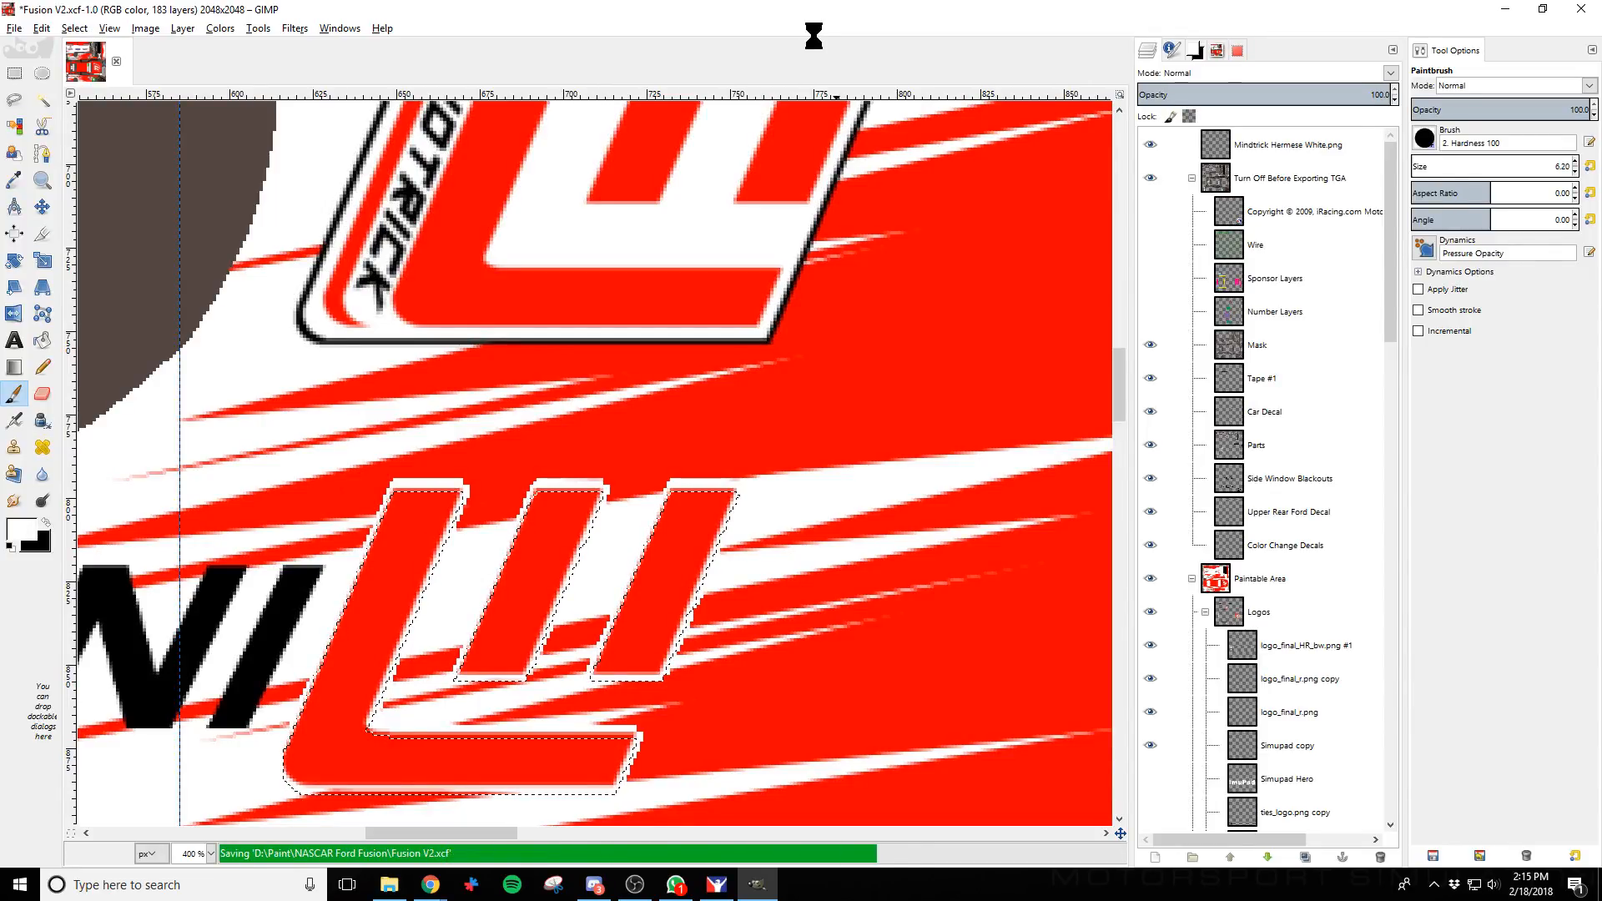
{"action": "key", "text": "alt+Tab"}
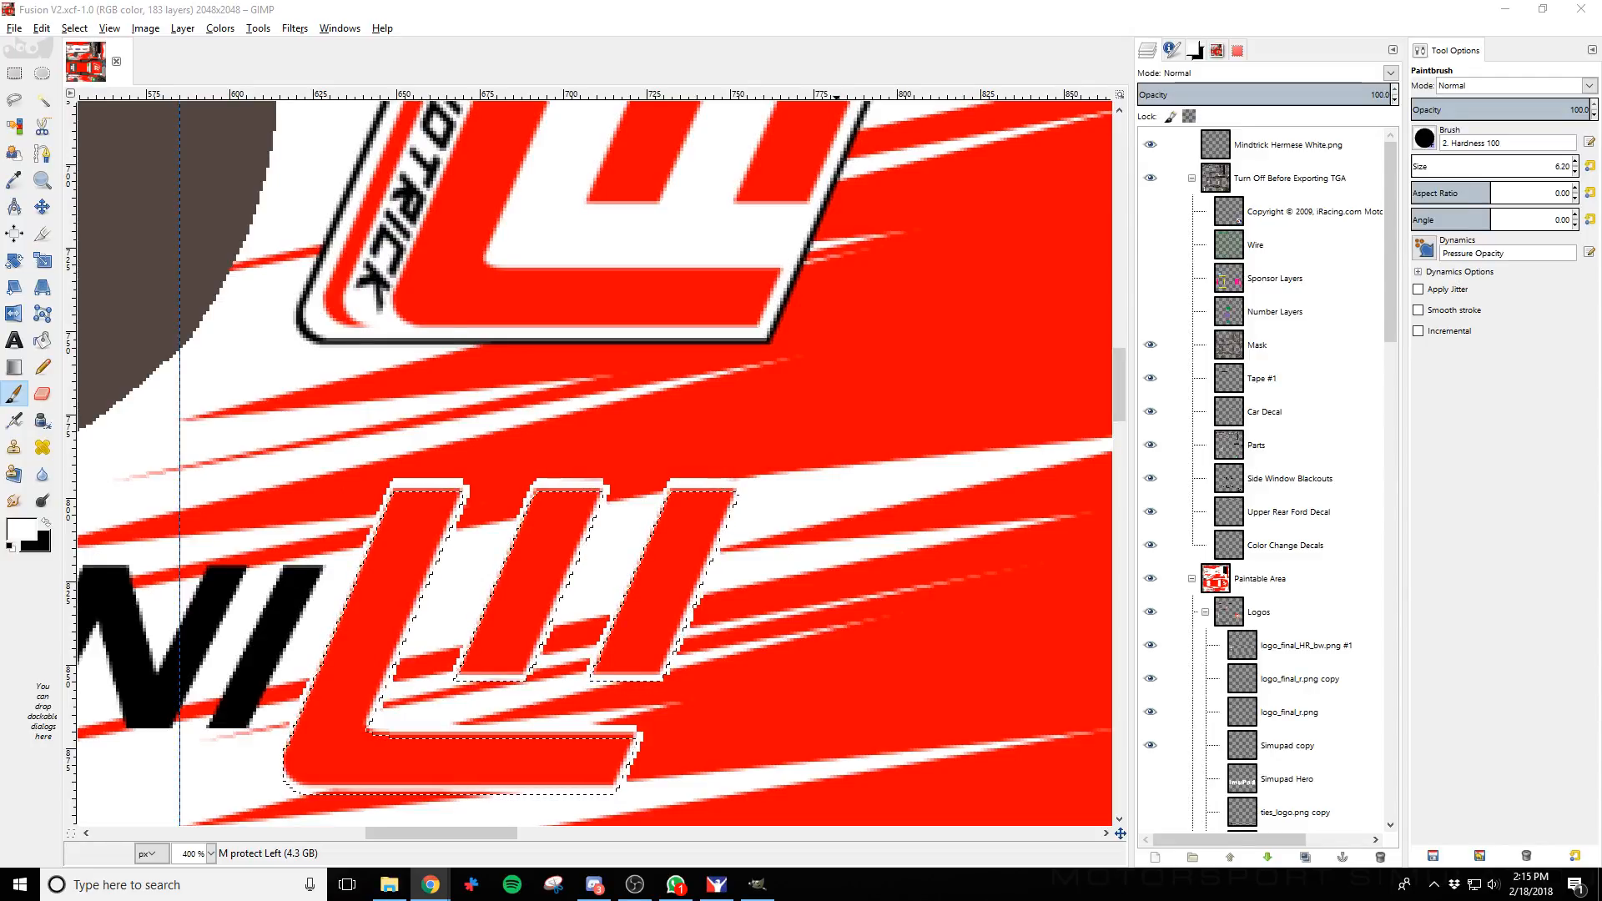
{"action": "left_click", "coordinate": [74, 28]}
{"action": "left_click", "coordinate": [94, 69]}
{"action": "key", "text": "2"}
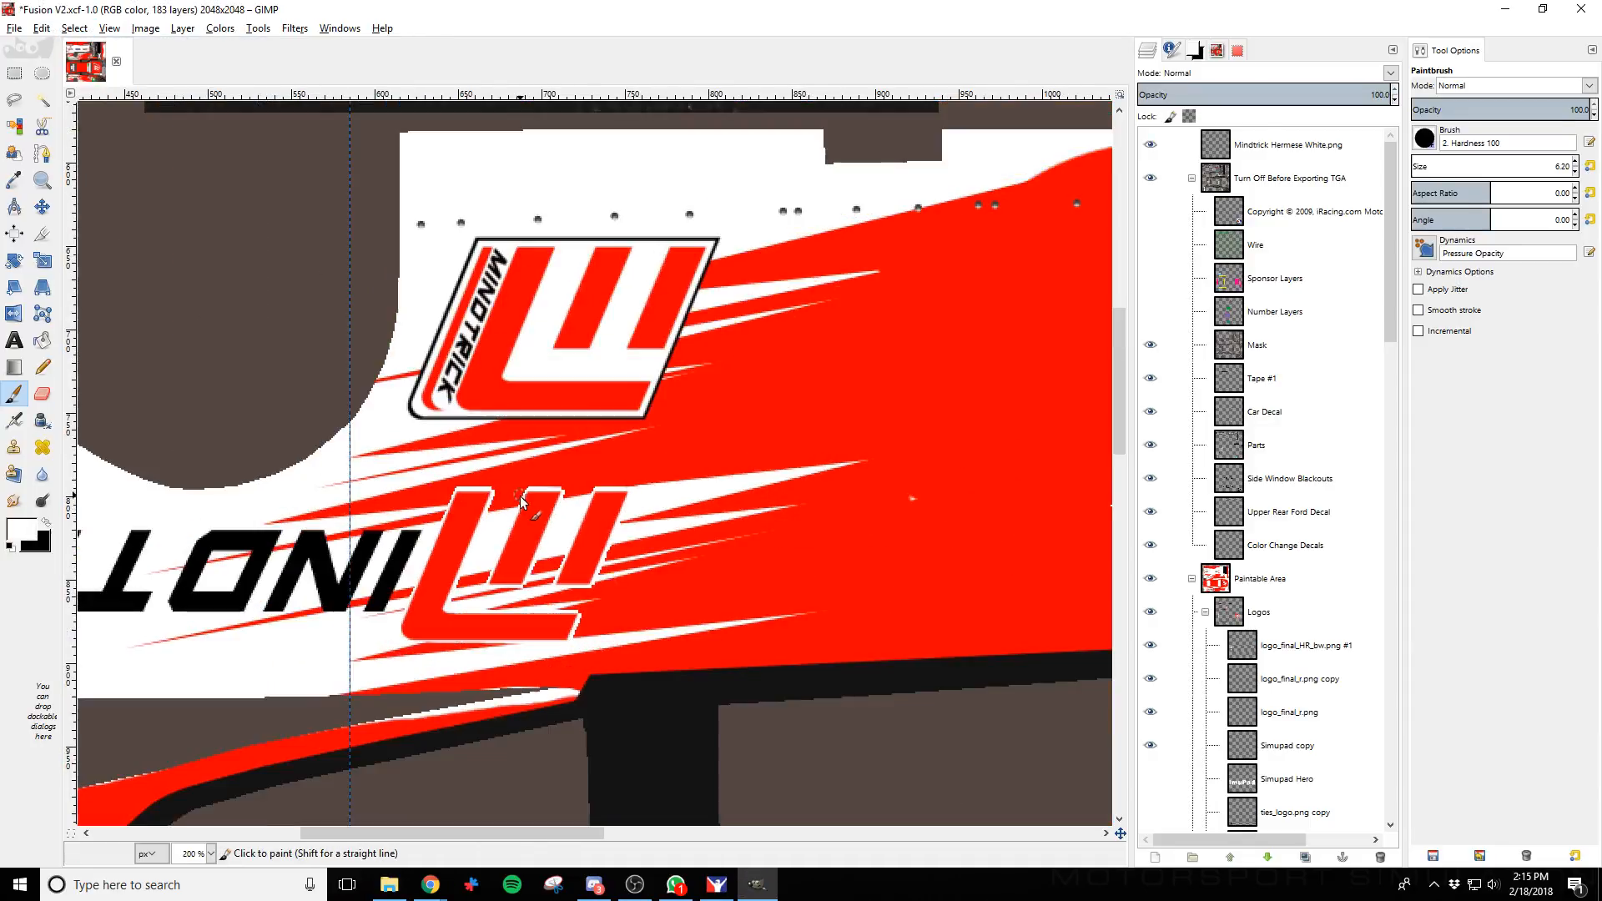
{"action": "key", "text": "alt+Tab"}
{"action": "key", "text": "alt+Tab"}
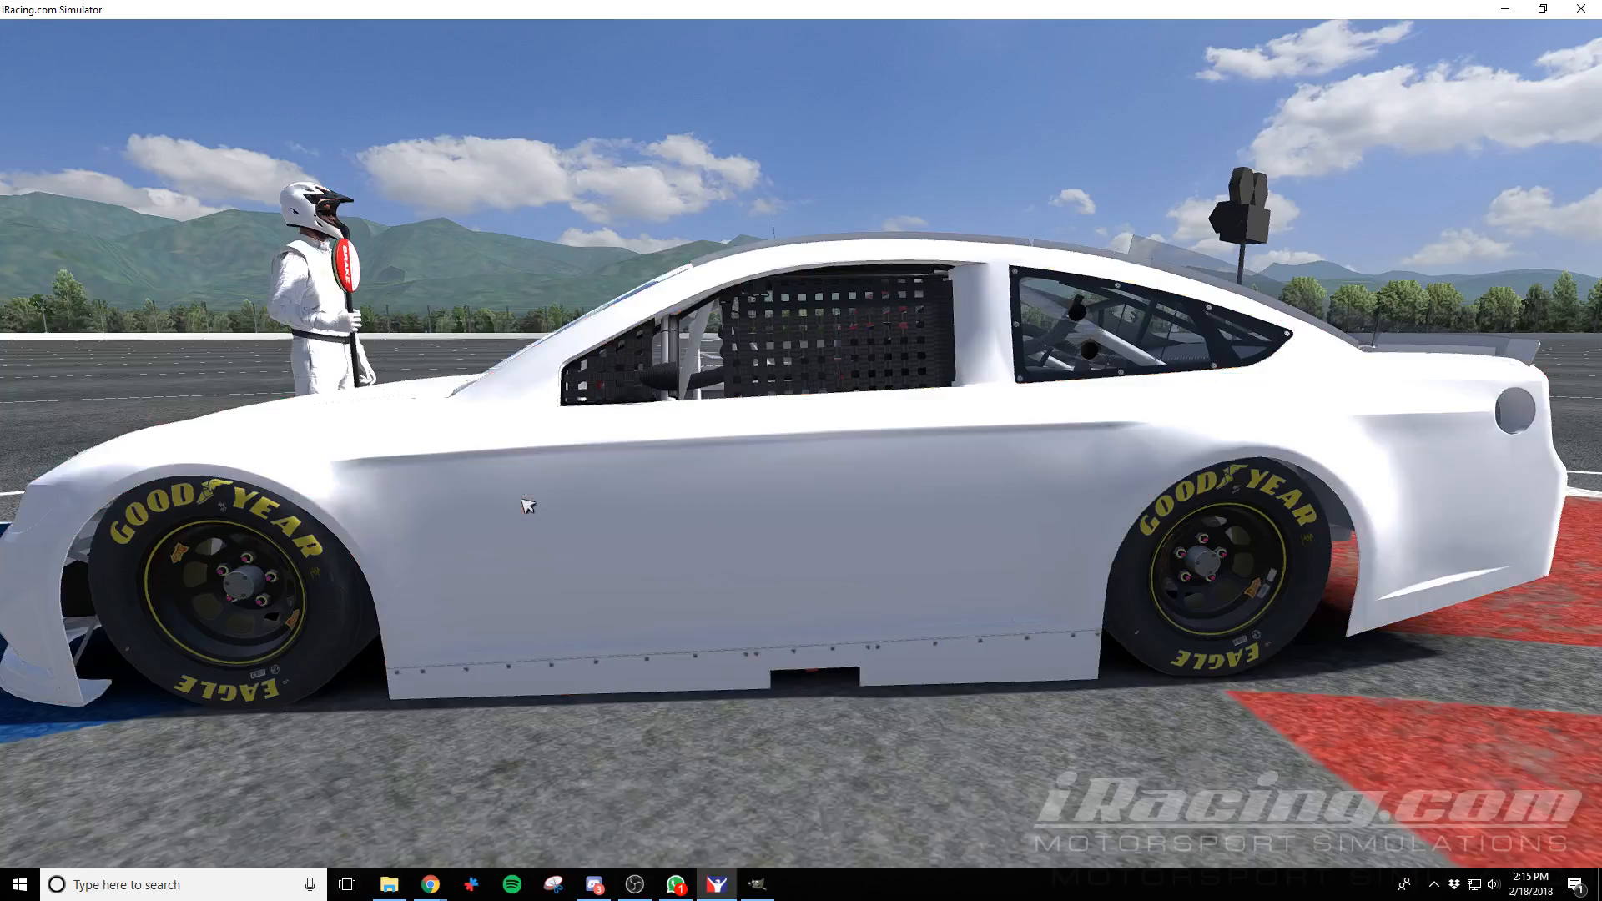
Zoom in and orbit around the #02 Ford to inspect the reloaded red-and-white livery
{"action": "key", "text": "a"}
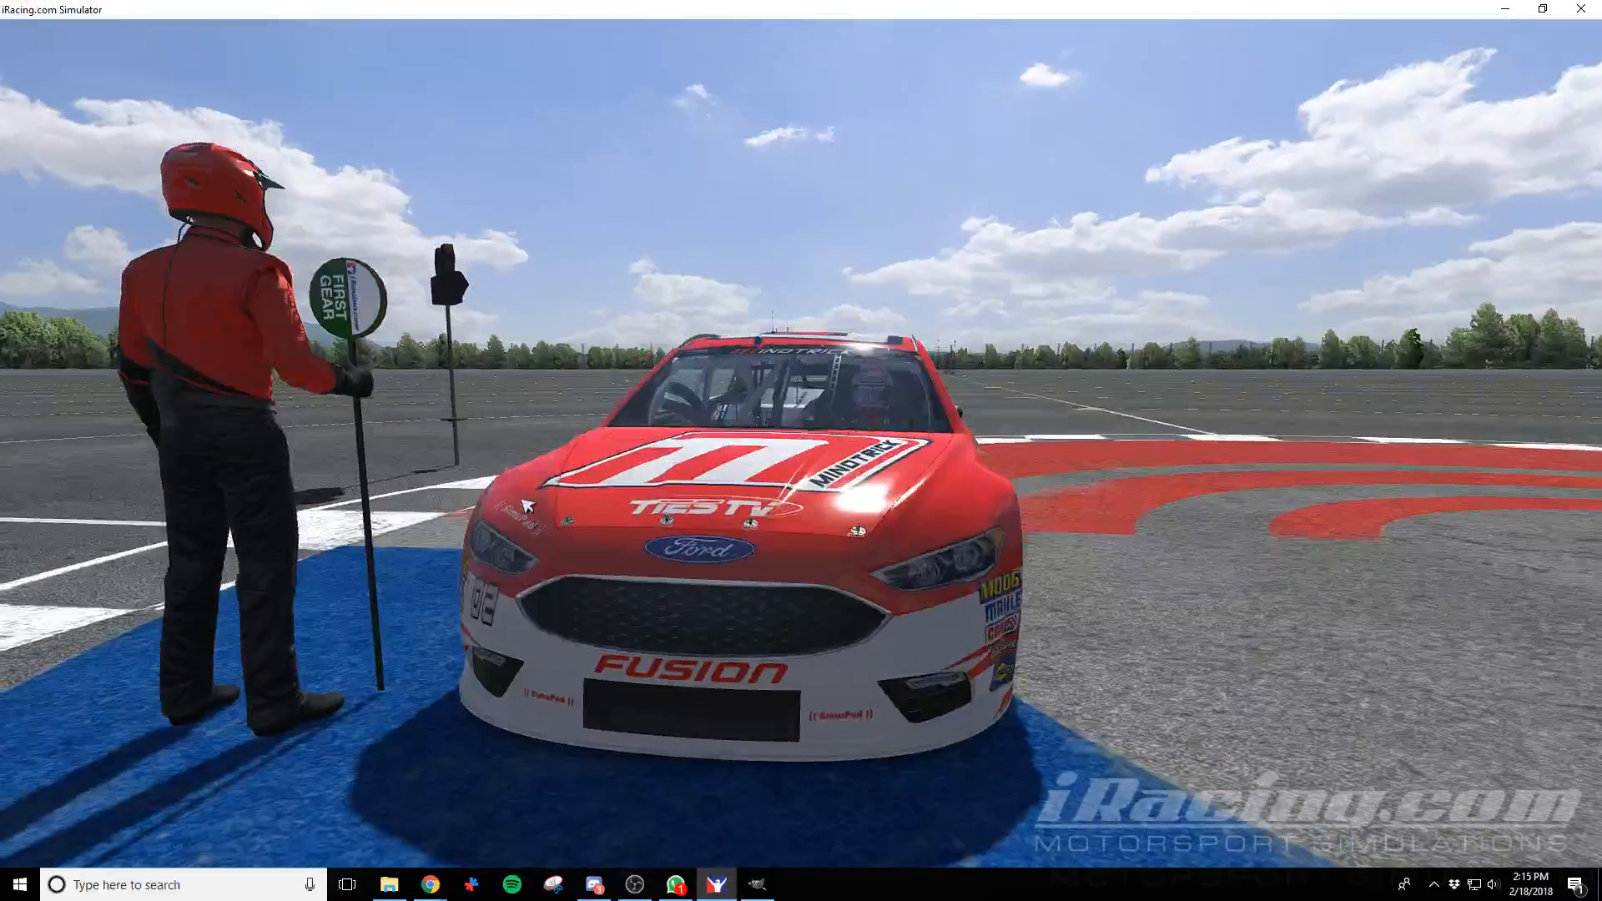
{"action": "left_click_drag", "start_coordinate": [525, 505], "coordinate": [868, 807]}
{"action": "left_click_drag", "start_coordinate": [655, 544], "coordinate": [1172, 630]}
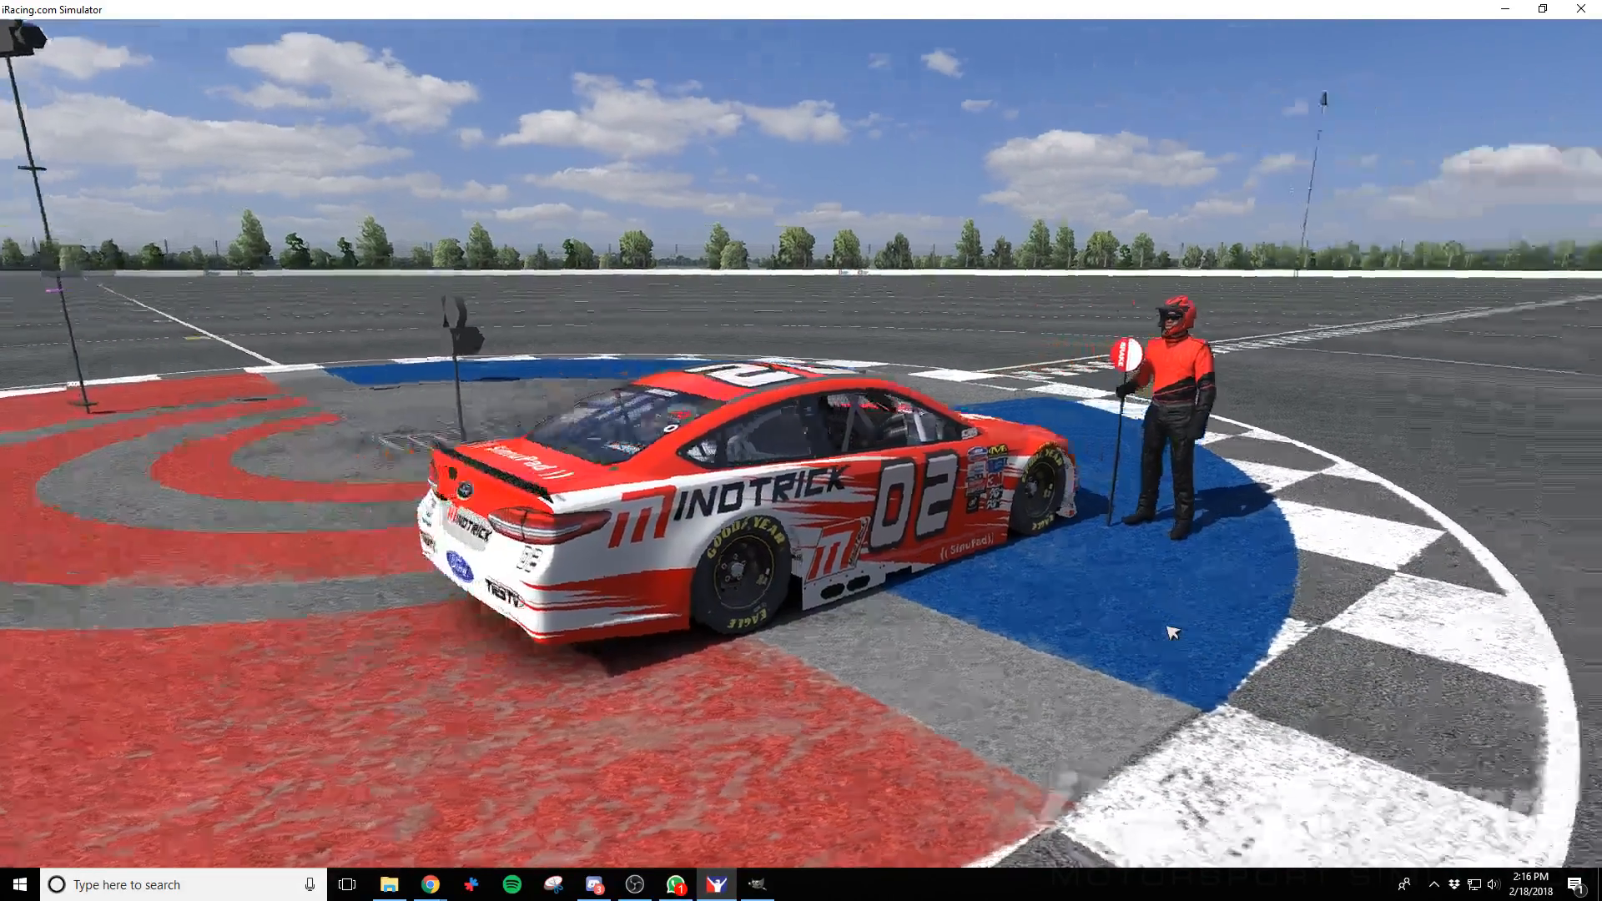
Make the Simupad copy layer visible and duplicate it
{"action": "key", "text": "alt+Tab"}
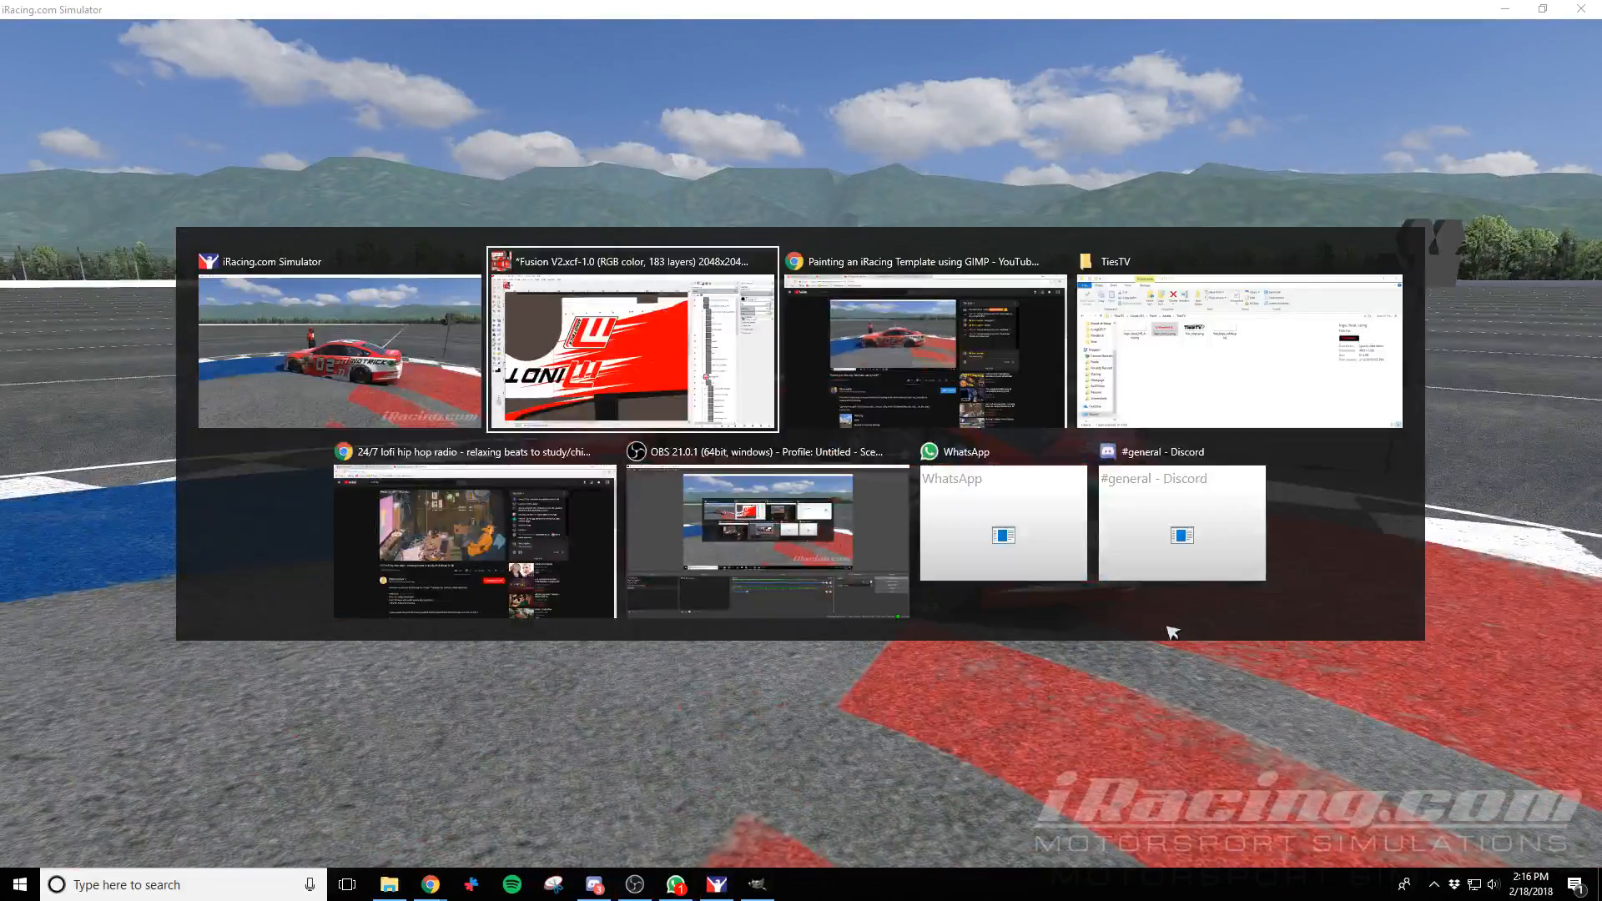
{"action": "scroll", "coordinate": [649, 666], "scroll_direction": "down", "scroll_amount": 2}
{"action": "scroll", "coordinate": [711, 658], "scroll_direction": "down", "scroll_amount": 10}
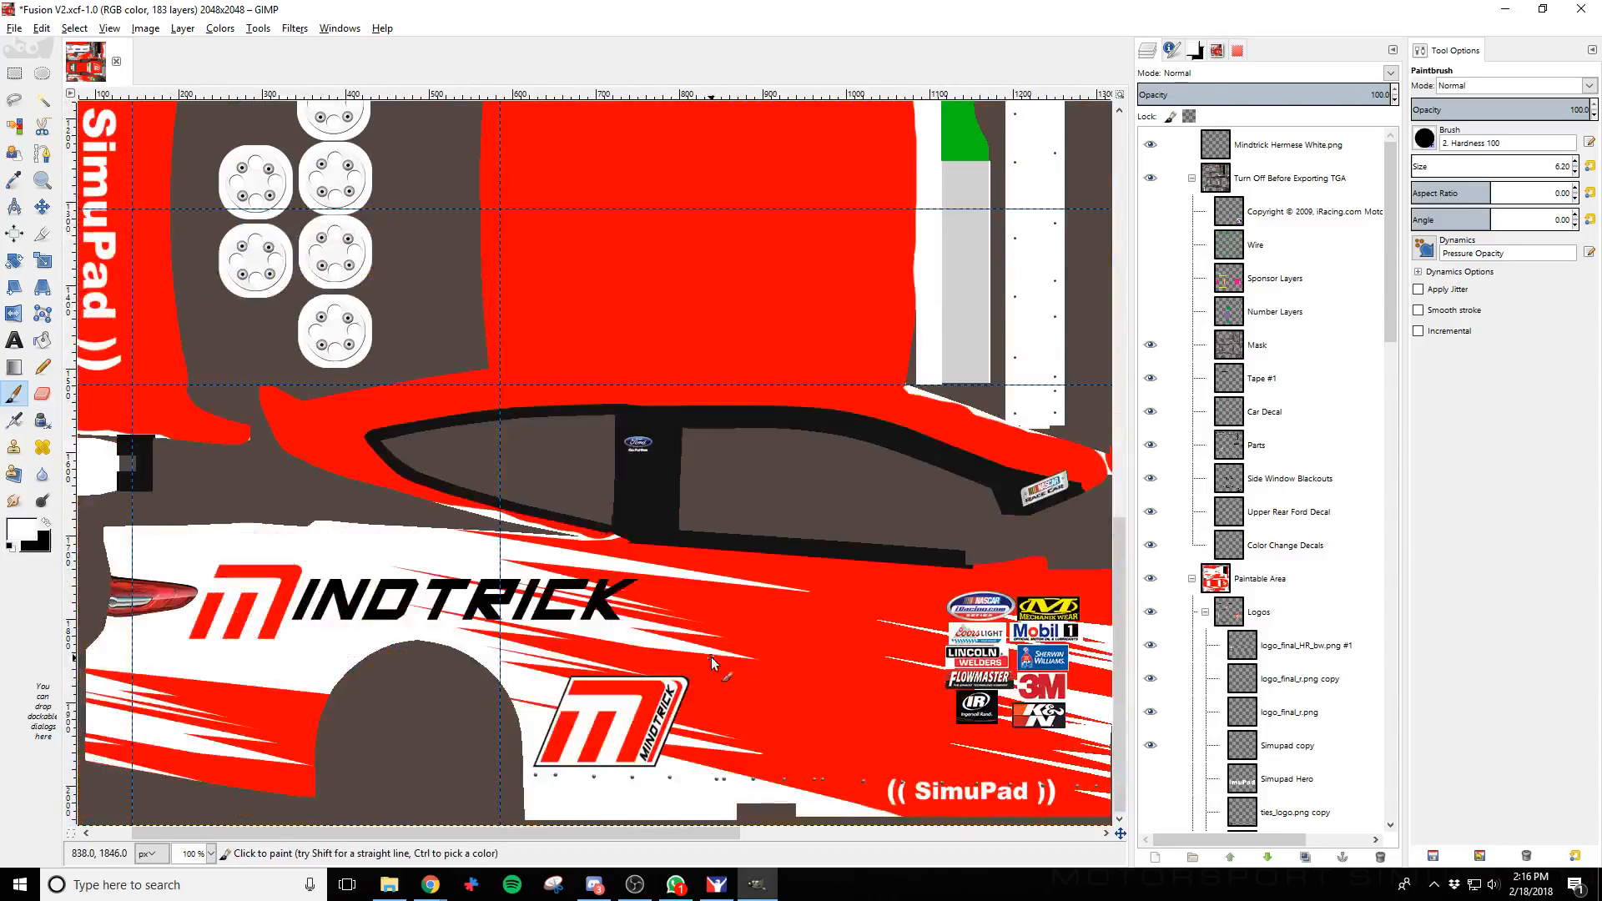
{"action": "scroll", "coordinate": [1289, 667], "scroll_direction": "down", "scroll_amount": 4}
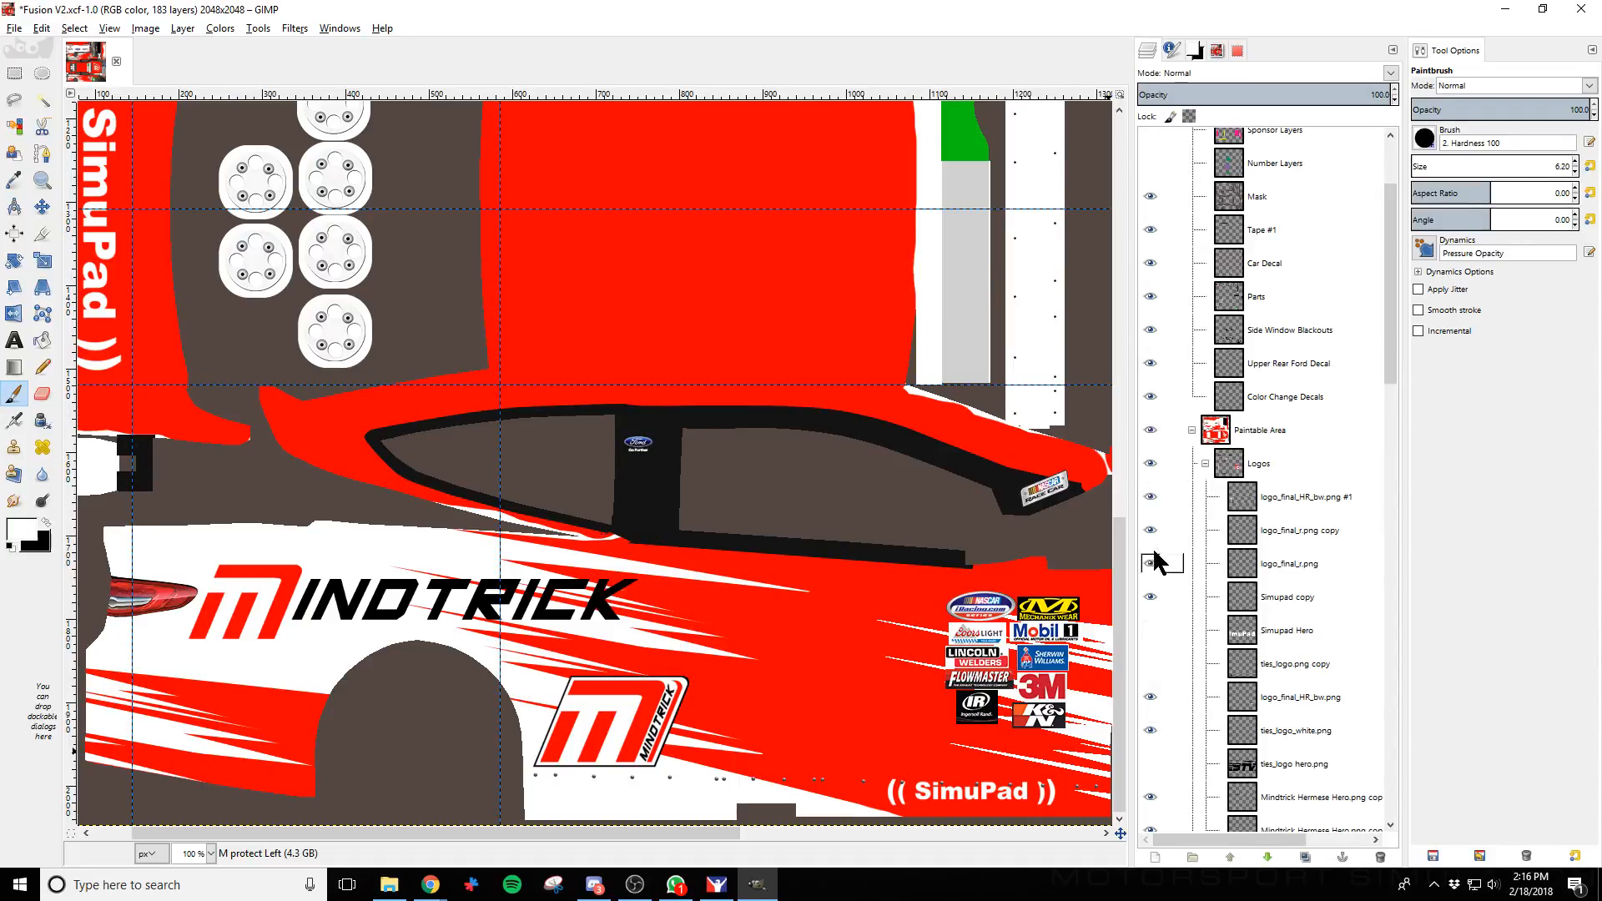
{"action": "scroll", "coordinate": [1159, 534], "scroll_direction": "down", "scroll_amount": 2}
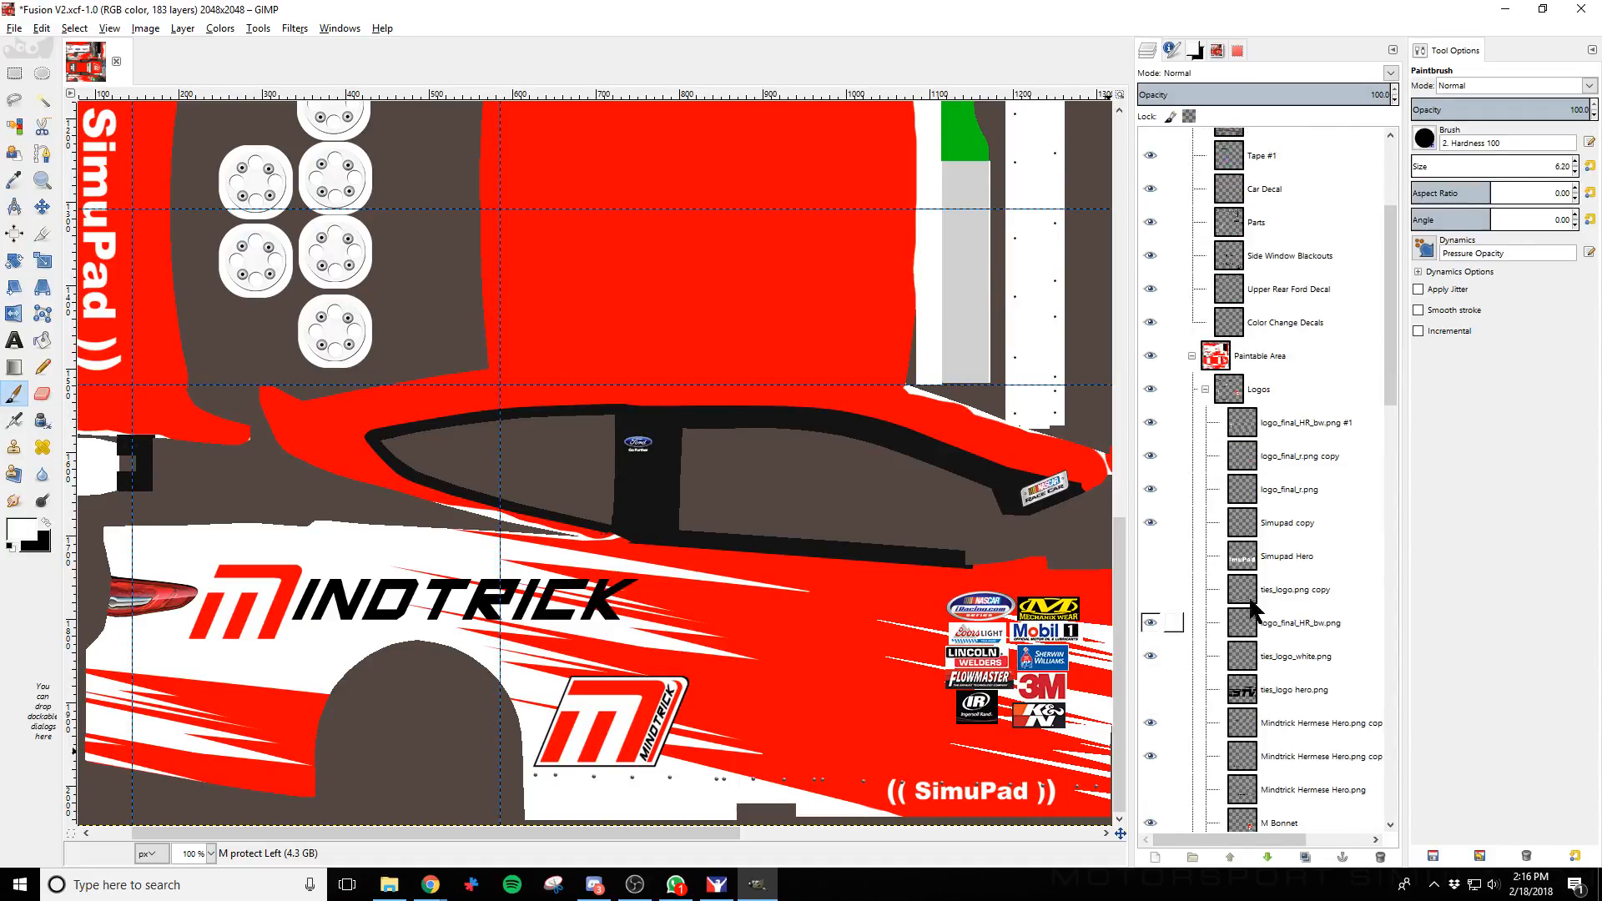
{"action": "left_click", "coordinate": [1150, 523]}
{"action": "right_click", "coordinate": [1315, 528]}
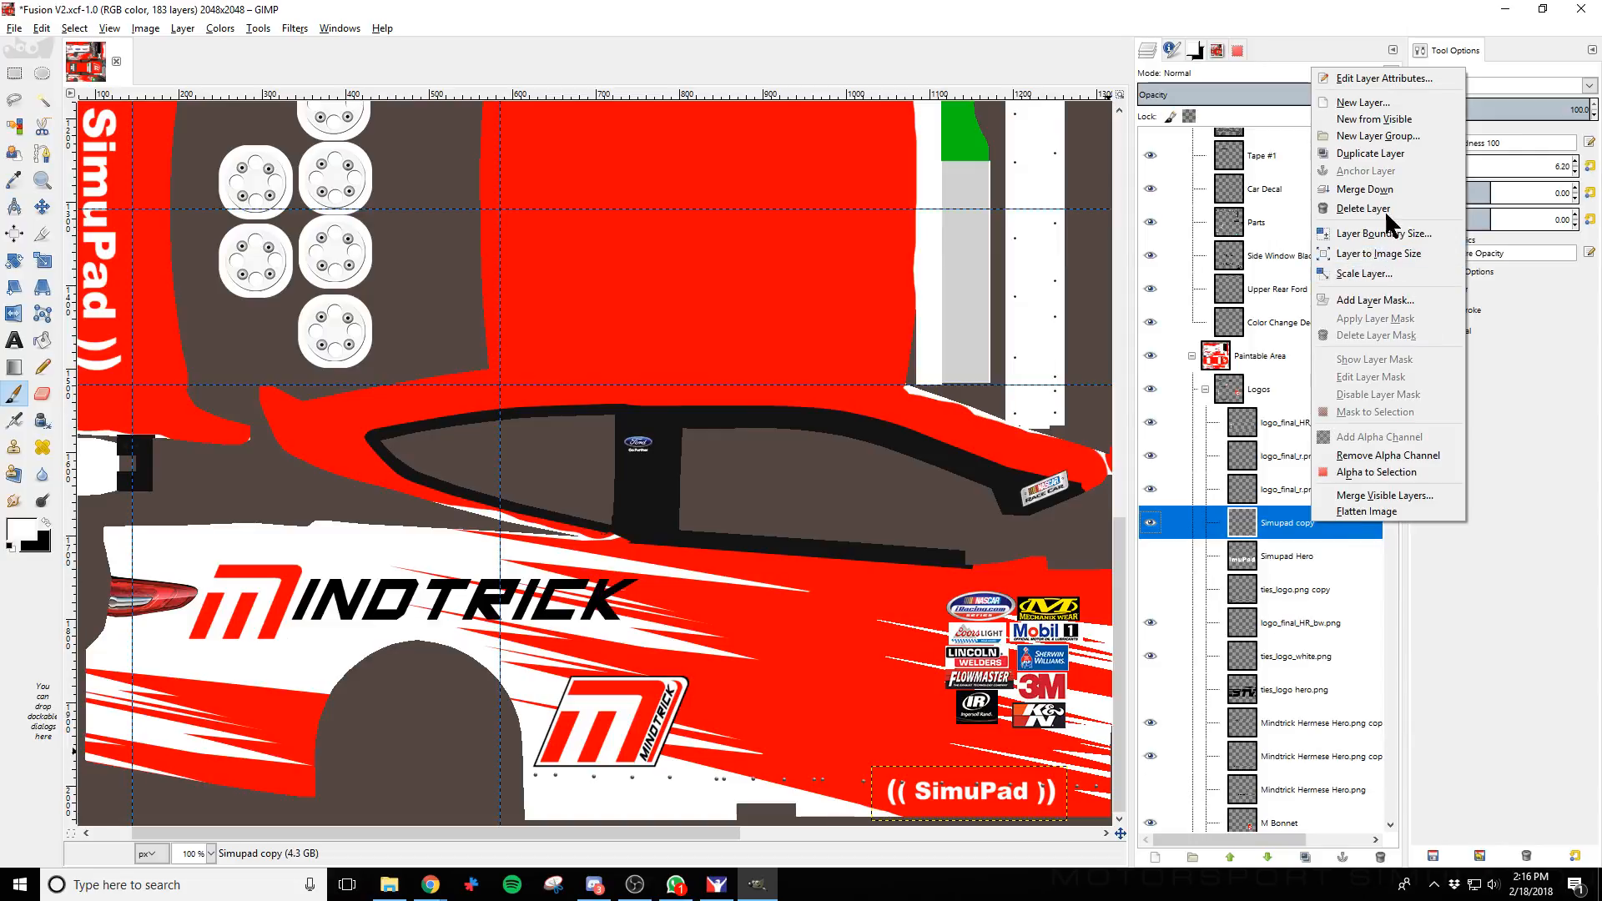
{"action": "left_click", "coordinate": [1373, 154]}
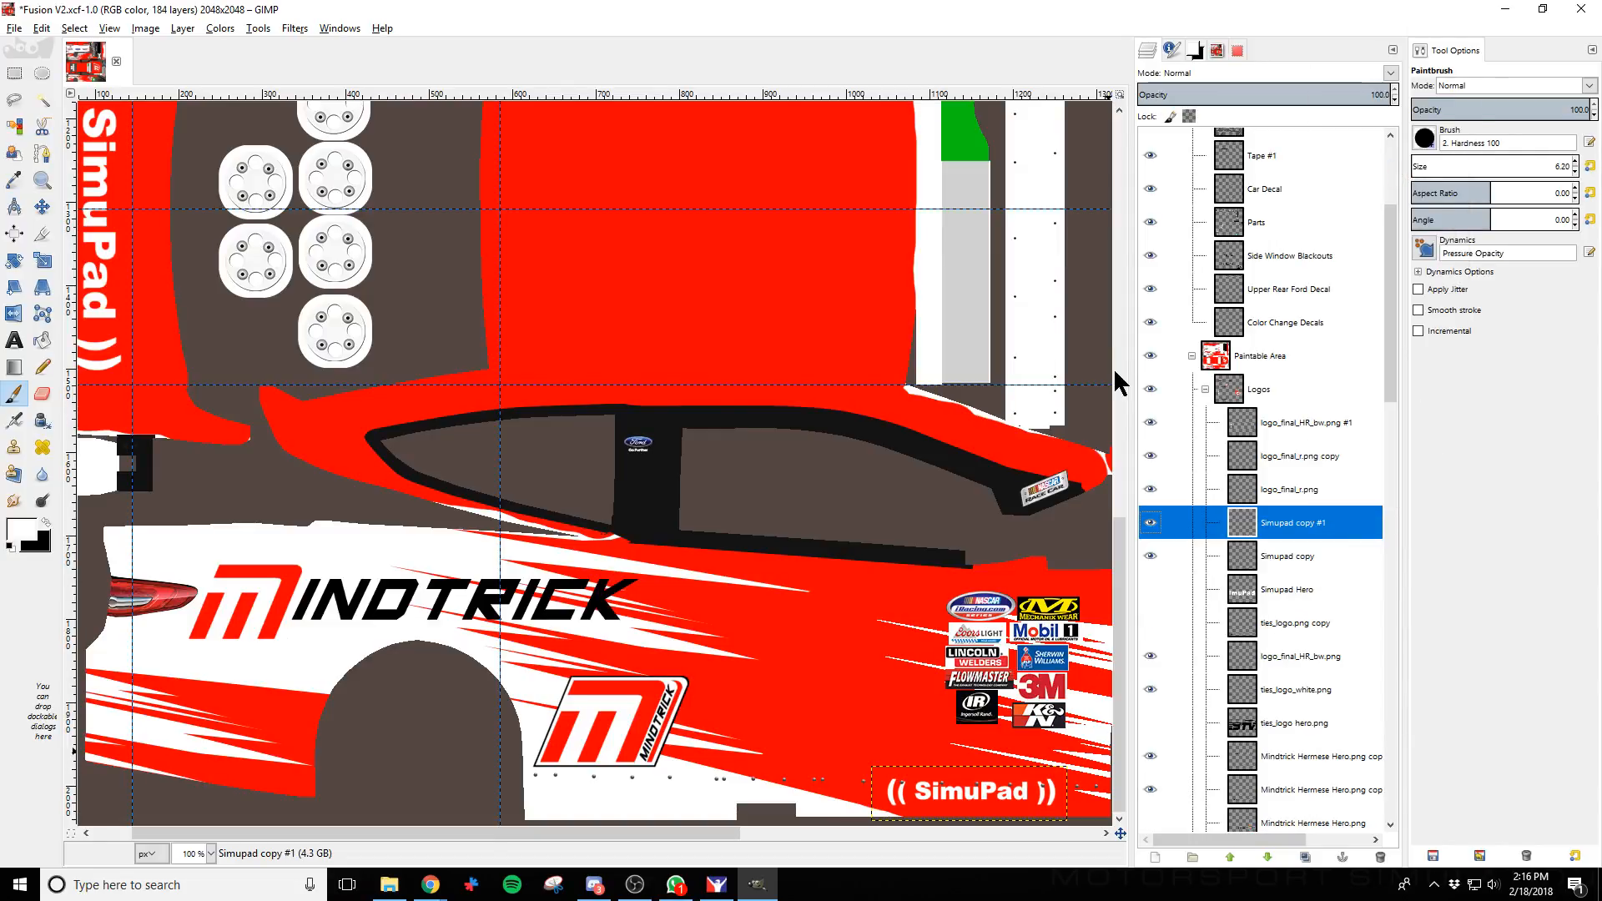
Rotate the duplicated SimuPad logo by 180 degrees
{"action": "left_click", "coordinate": [16, 262]}
{"action": "left_click", "coordinate": [1002, 795]}
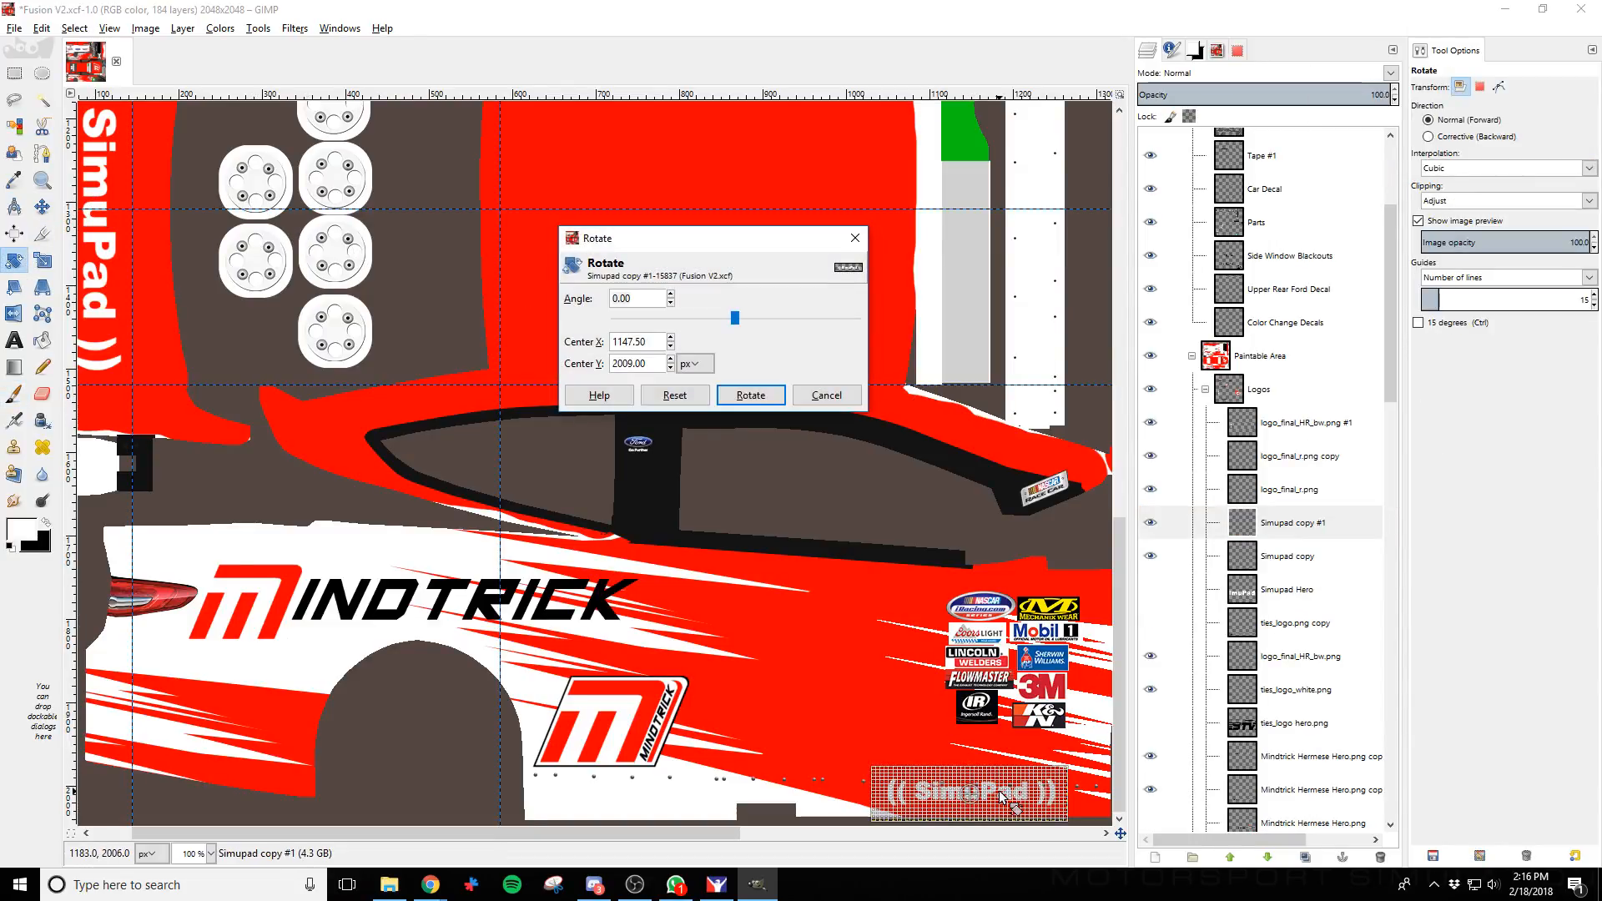
{"action": "type", "text": "180"}
{"action": "key", "text": "Tab"}
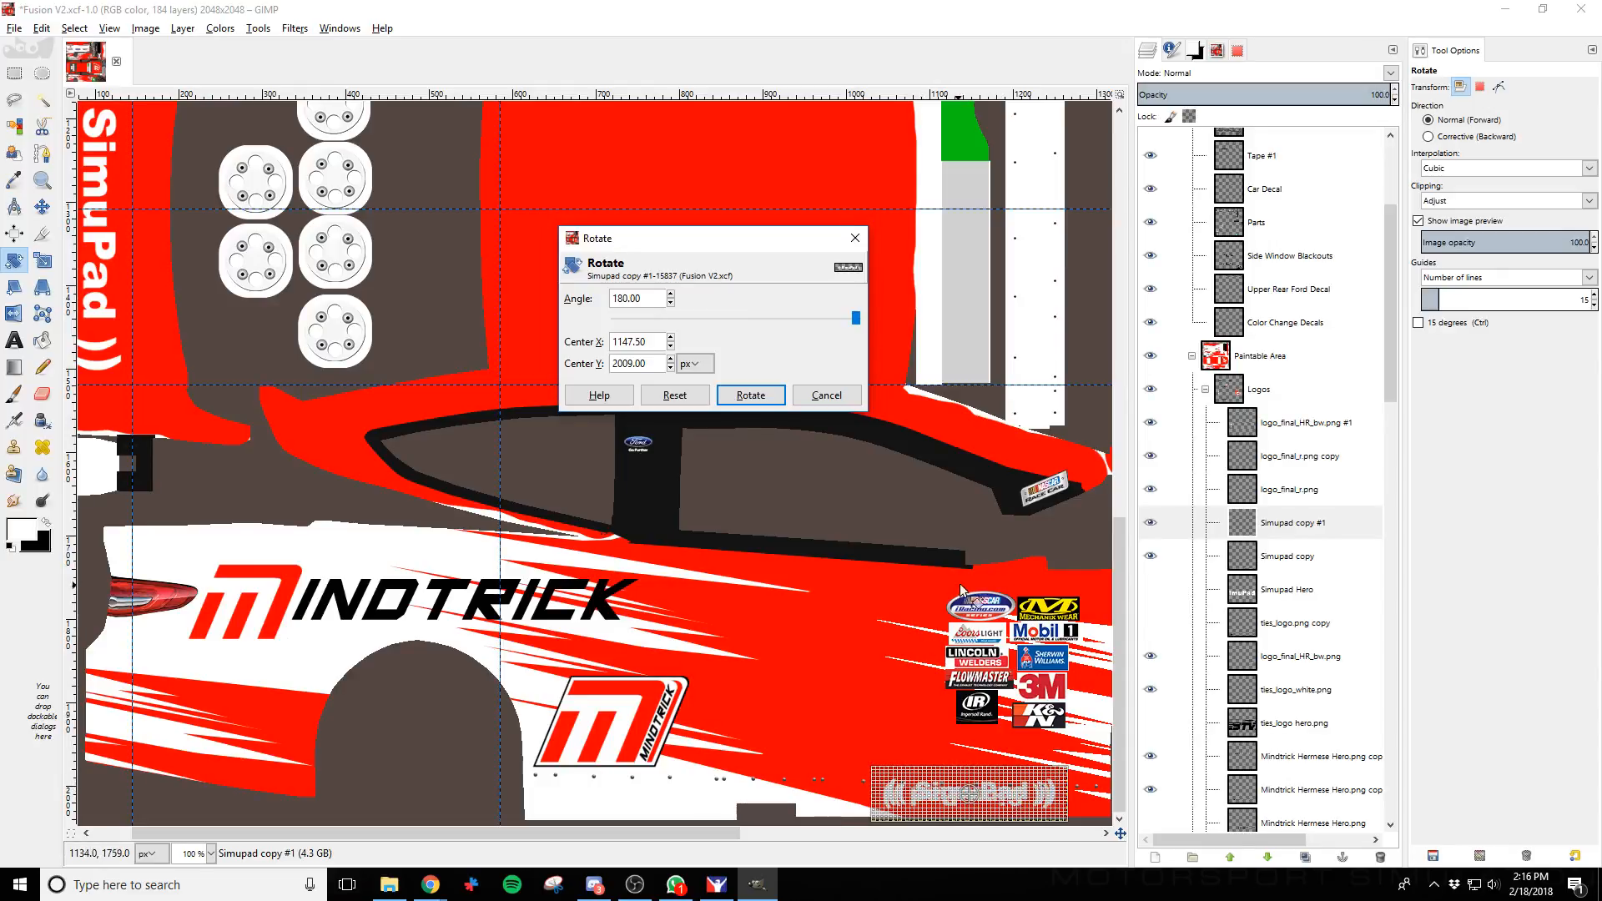
{"action": "left_click", "coordinate": [751, 395]}
Nudge the flipped SimuPad logo up above the sponsor stickers and save the livery
{"action": "left_click", "coordinate": [42, 206]}
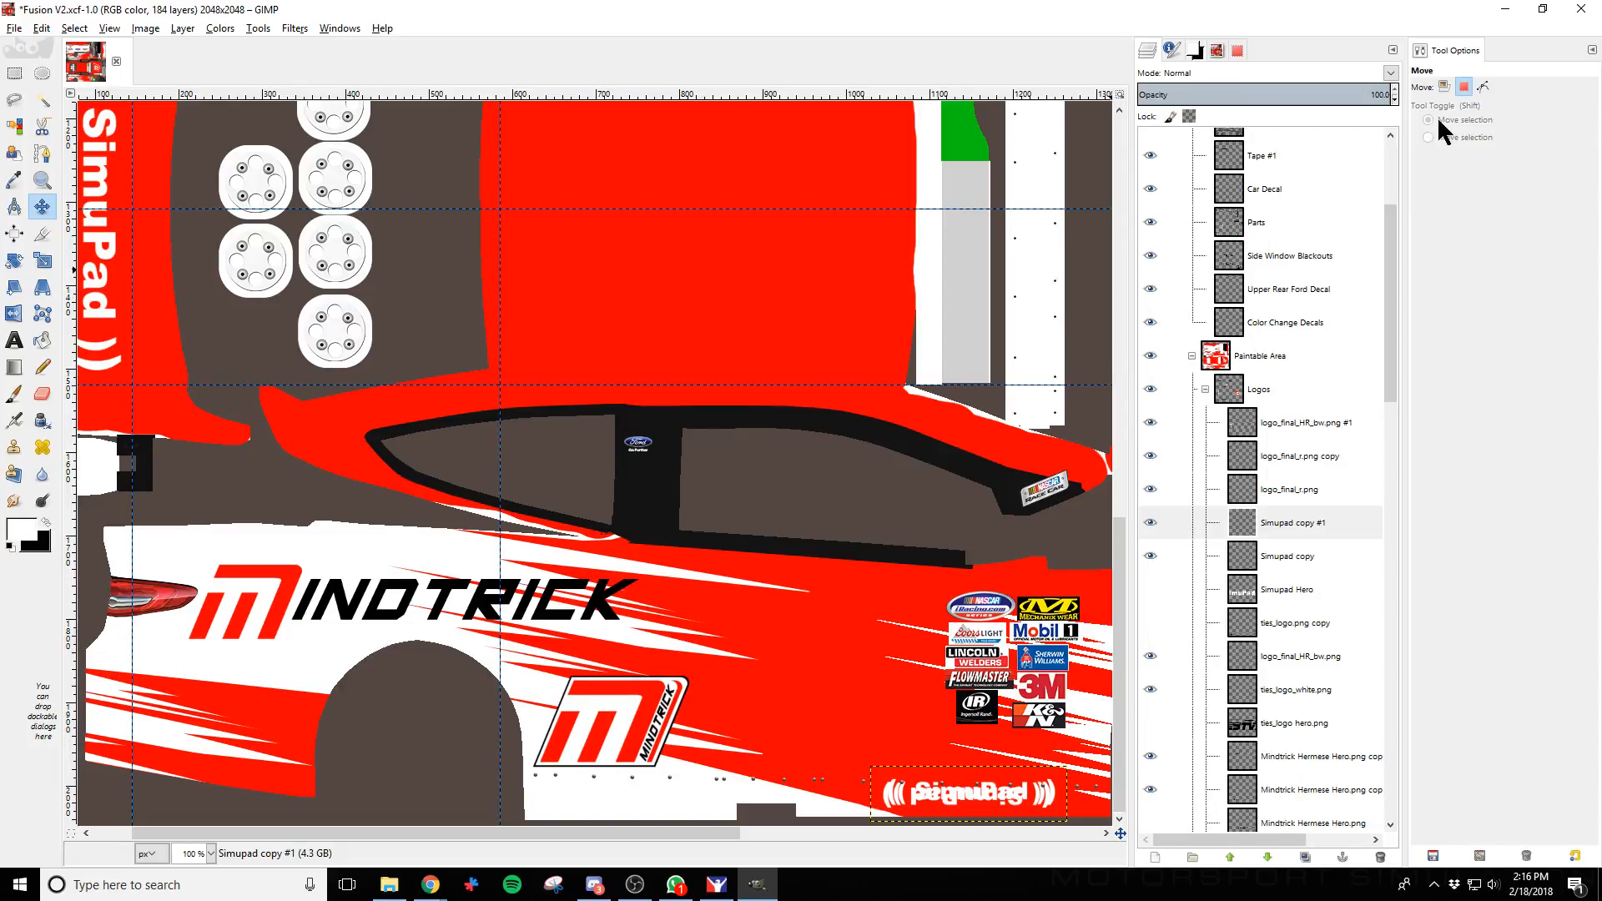
{"action": "left_click", "coordinate": [1444, 87]}
{"action": "left_click", "coordinate": [992, 782]}
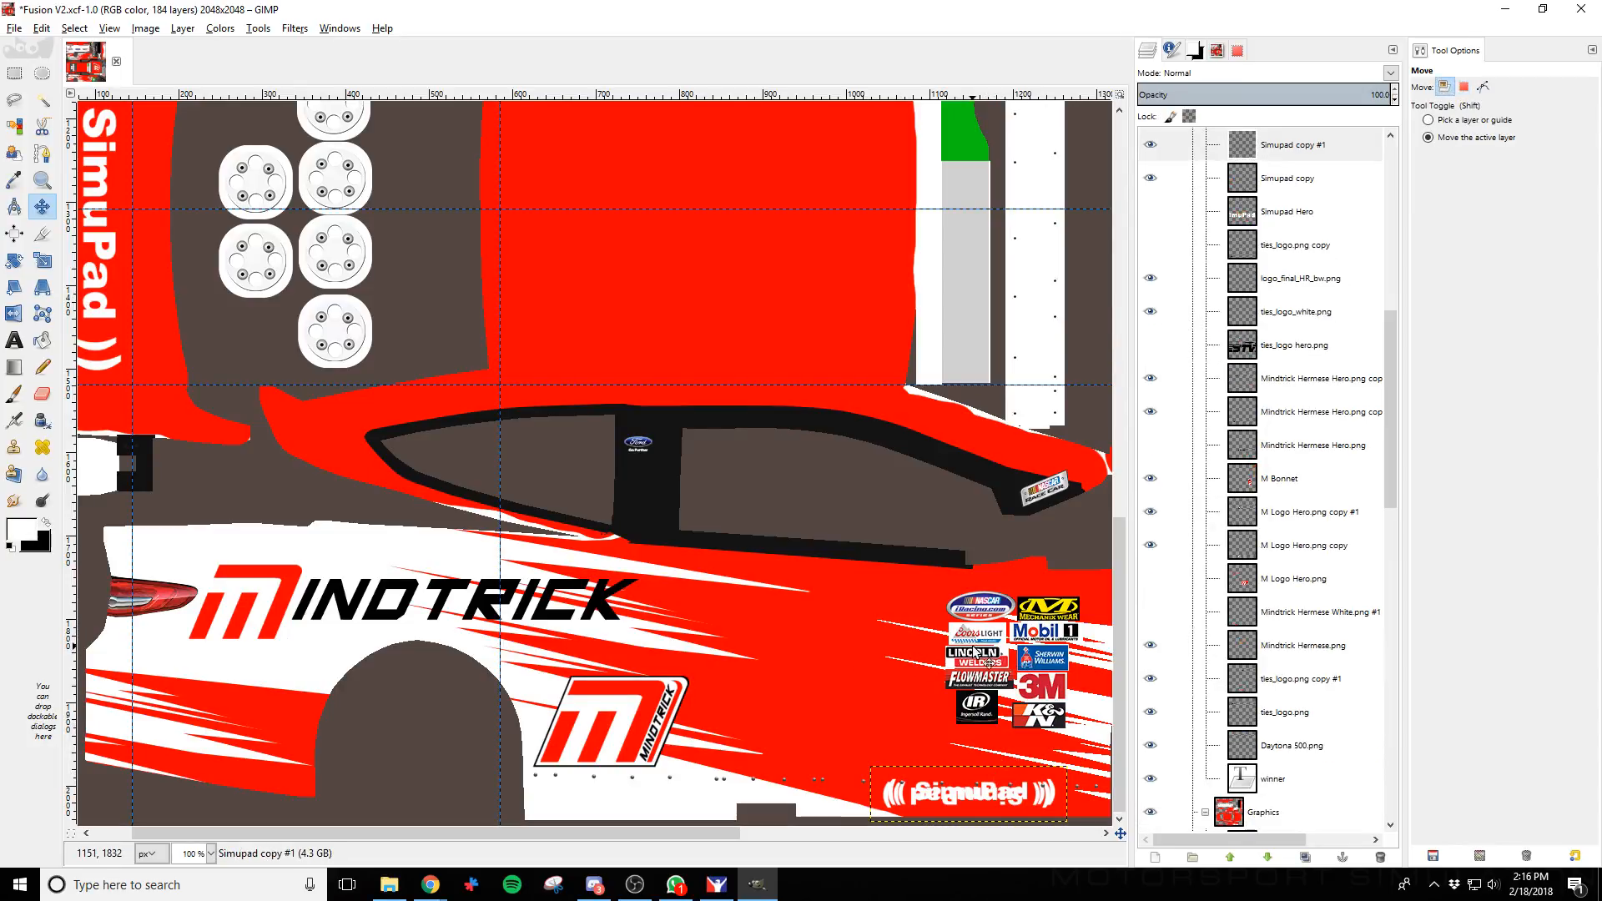
{"action": "key", "text": "shift+Up"}
{"action": "key", "text": "shift+Up"}
{"action": "key", "text": "shift+Up"}
{"action": "key", "text": "shift+Up"}
{"action": "key", "text": "shift+Up"}
{"action": "key", "text": "shift+Up"}
{"action": "key", "text": "shift+Up"}
{"action": "key", "text": "shift+Up"}
{"action": "key", "text": "shift+Up"}
{"action": "key", "text": "shift+Up"}
{"action": "key", "text": "shift+Up"}
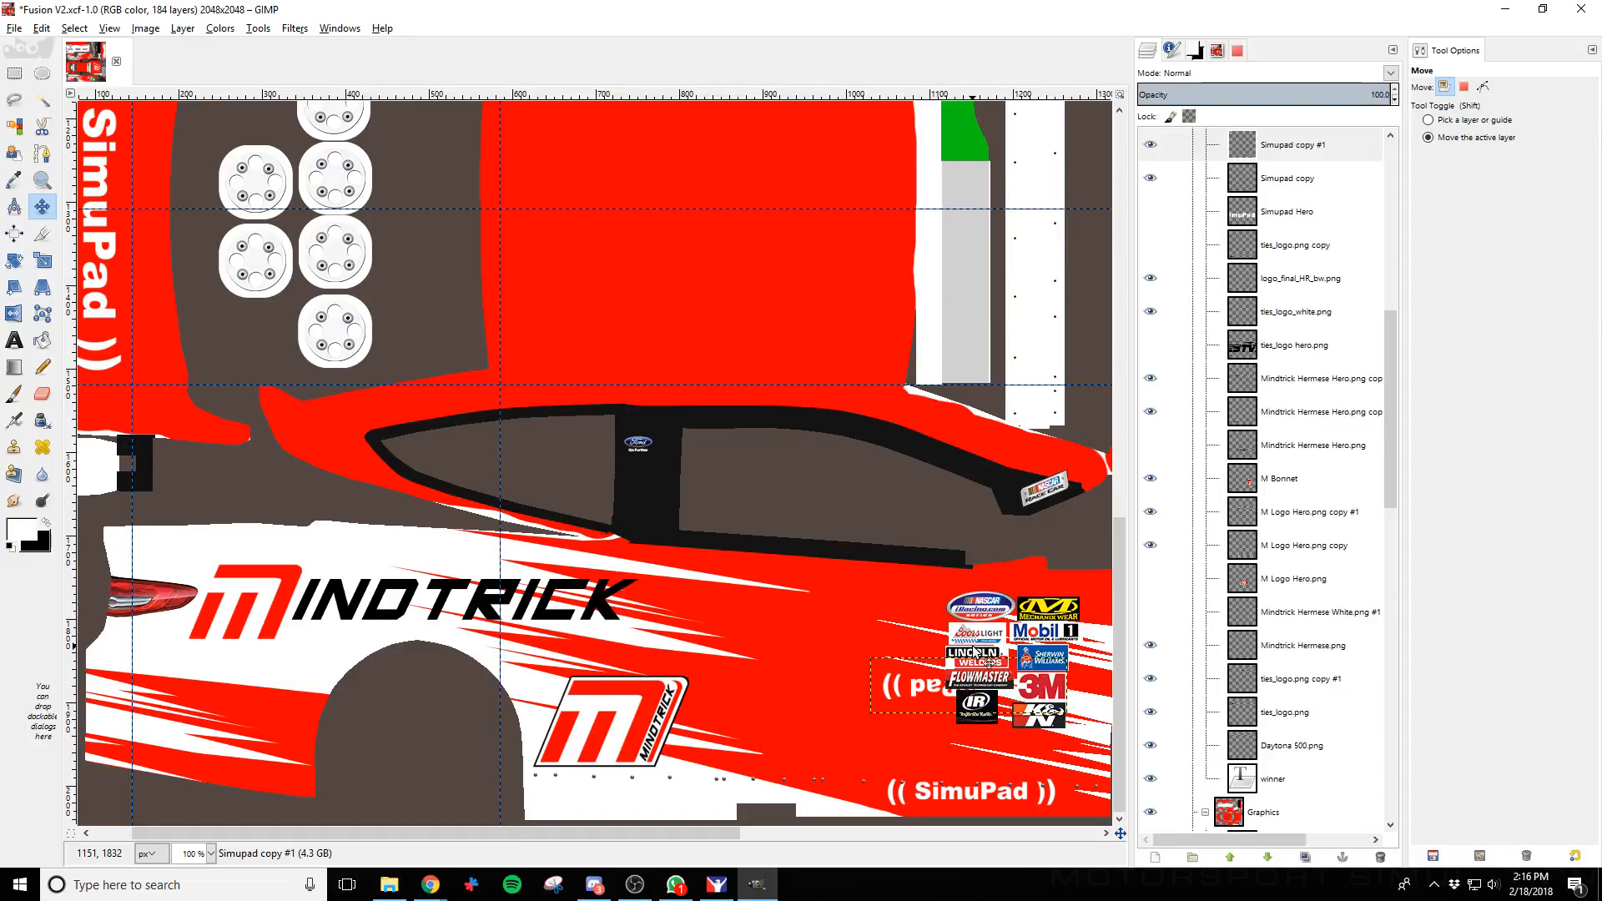
{"action": "key", "text": "shift+Up"}
{"action": "key", "text": "shift+Up"}
{"action": "key", "text": "shift+Up"}
{"action": "key", "text": "shift+Up"}
{"action": "key", "text": "shift+Up"}
{"action": "key", "text": "shift+Up"}
{"action": "key", "text": "shift+Up"}
{"action": "key", "text": "shift+Up"}
{"action": "key", "text": "shift+Up"}
{"action": "key", "text": "shift+Up"}
{"action": "key", "text": "shift+Up"}
{"action": "key", "text": "shift+Up"}
{"action": "key", "text": "shift+Up"}
{"action": "key", "text": "shift+Up"}
{"action": "key", "text": "shift+Up"}
{"action": "key", "text": "shift+Up"}
{"action": "key", "text": "shift+Up"}
{"action": "key", "text": "shift+Up"}
{"action": "key", "text": "shift+Up"}
{"action": "key", "text": "shift+Up"}
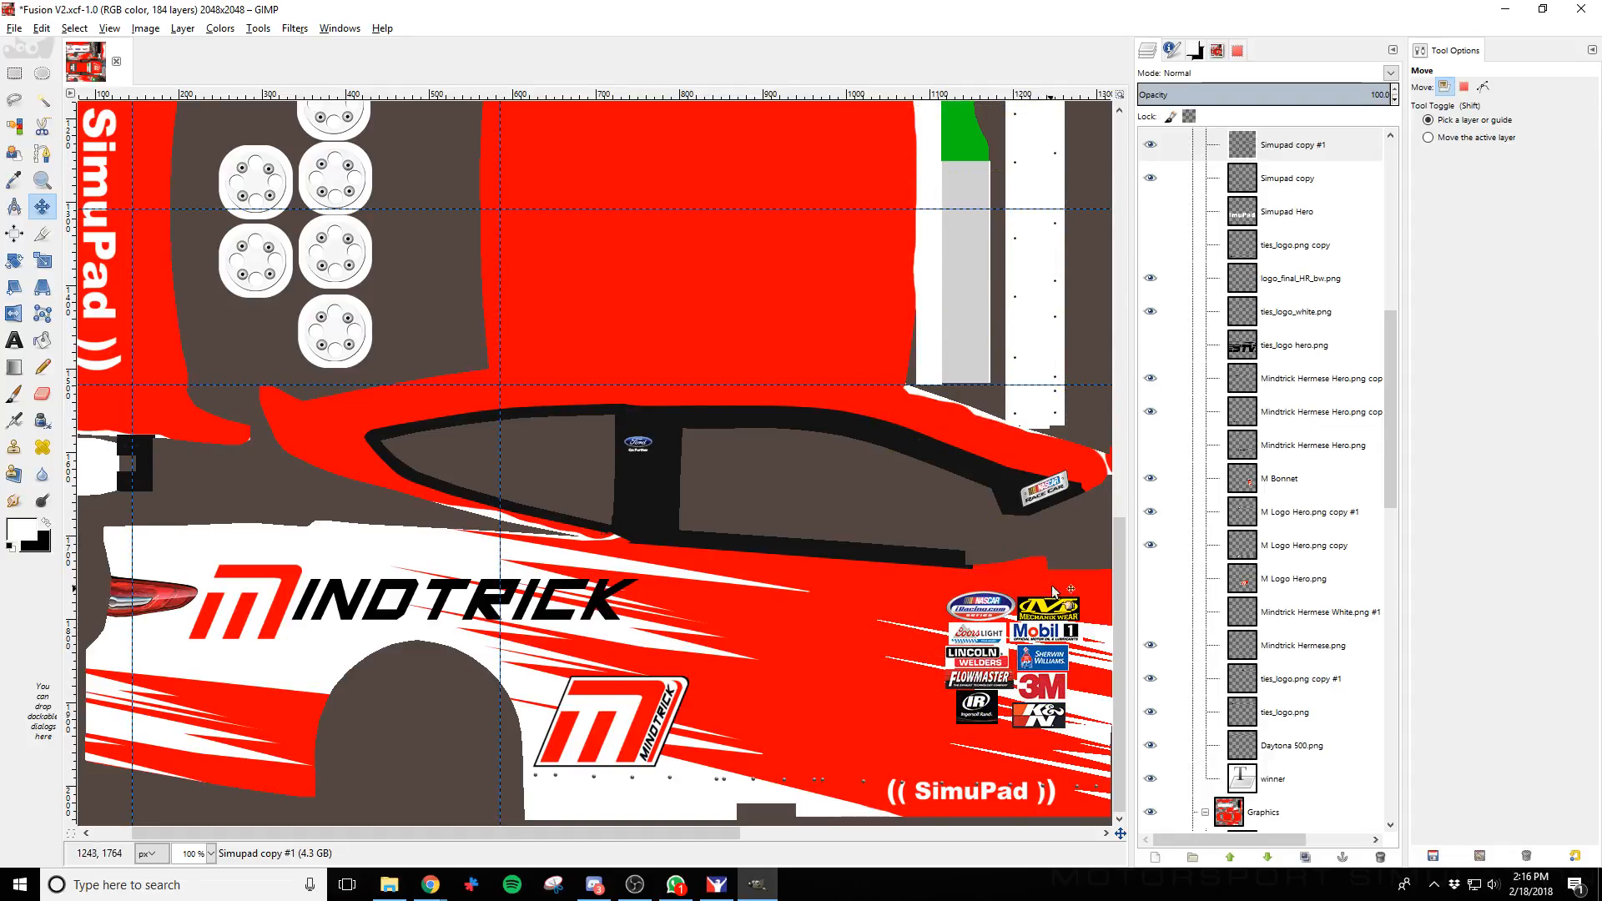
{"action": "scroll", "coordinate": [934, 517], "scroll_direction": "up", "scroll_amount": 5}
{"action": "scroll", "coordinate": [933, 518], "scroll_direction": "down", "scroll_amount": 5}
{"action": "key", "text": "shift+Up"}
{"action": "key", "text": "shift+Up"}
{"action": "key", "text": "shift+Up"}
{"action": "key", "text": "shift+Up"}
{"action": "key", "text": "shift+Up"}
{"action": "key", "text": "shift+Up"}
{"action": "key", "text": "shift+Up"}
{"action": "key", "text": "shift+Up"}
{"action": "key", "text": "shift+Up"}
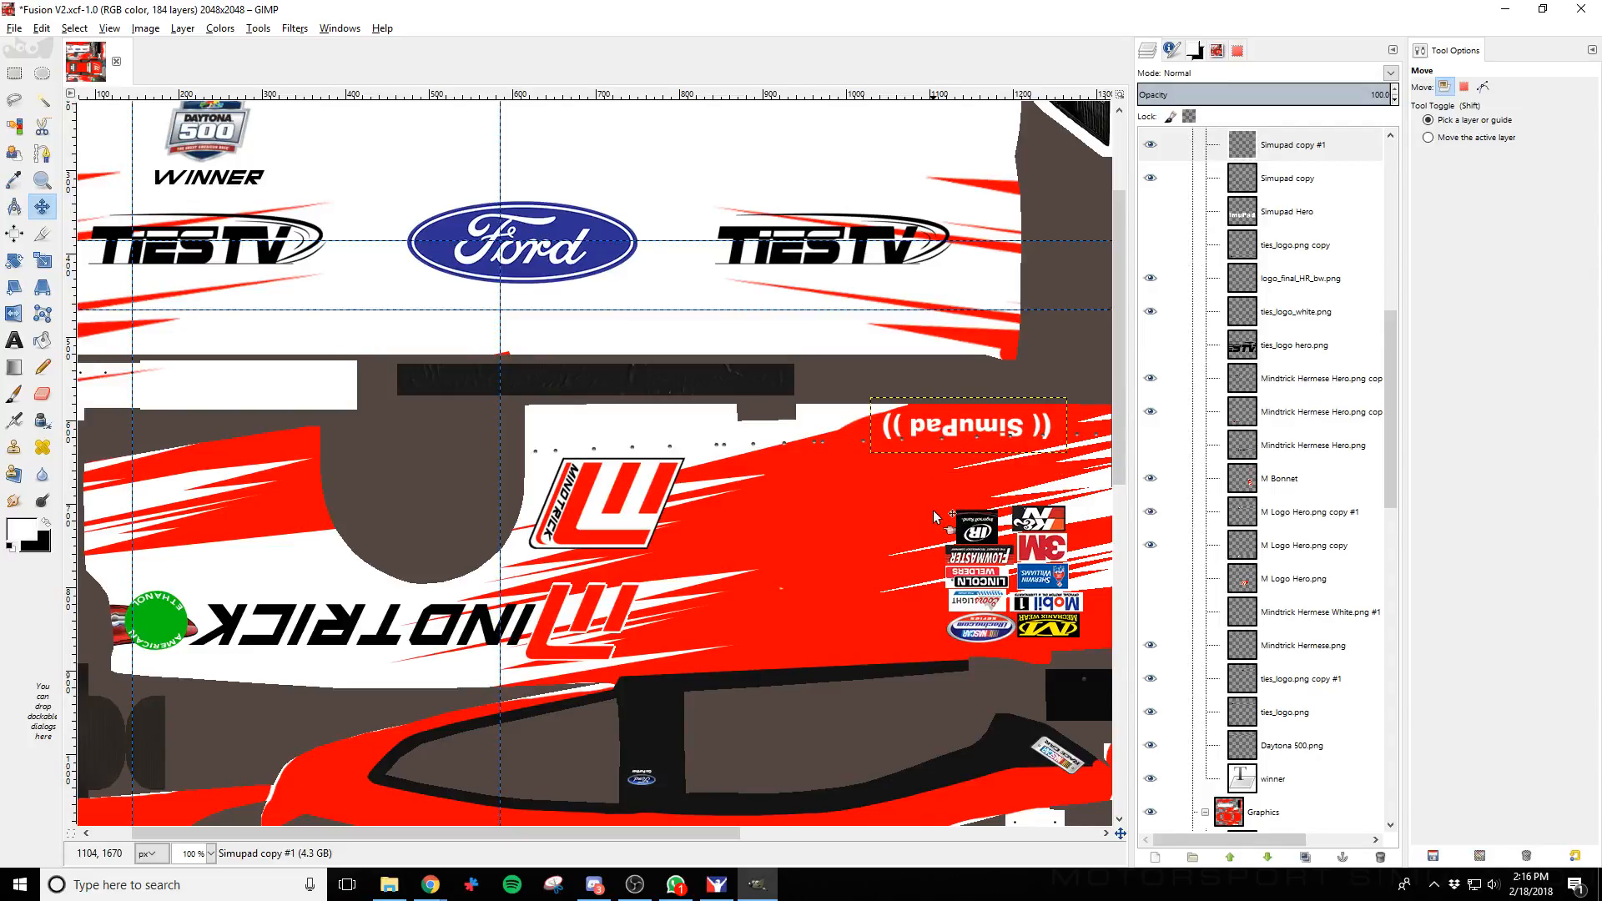
{"action": "key", "text": "ctrl+s"}
{"action": "key", "text": "alt+Tab"}
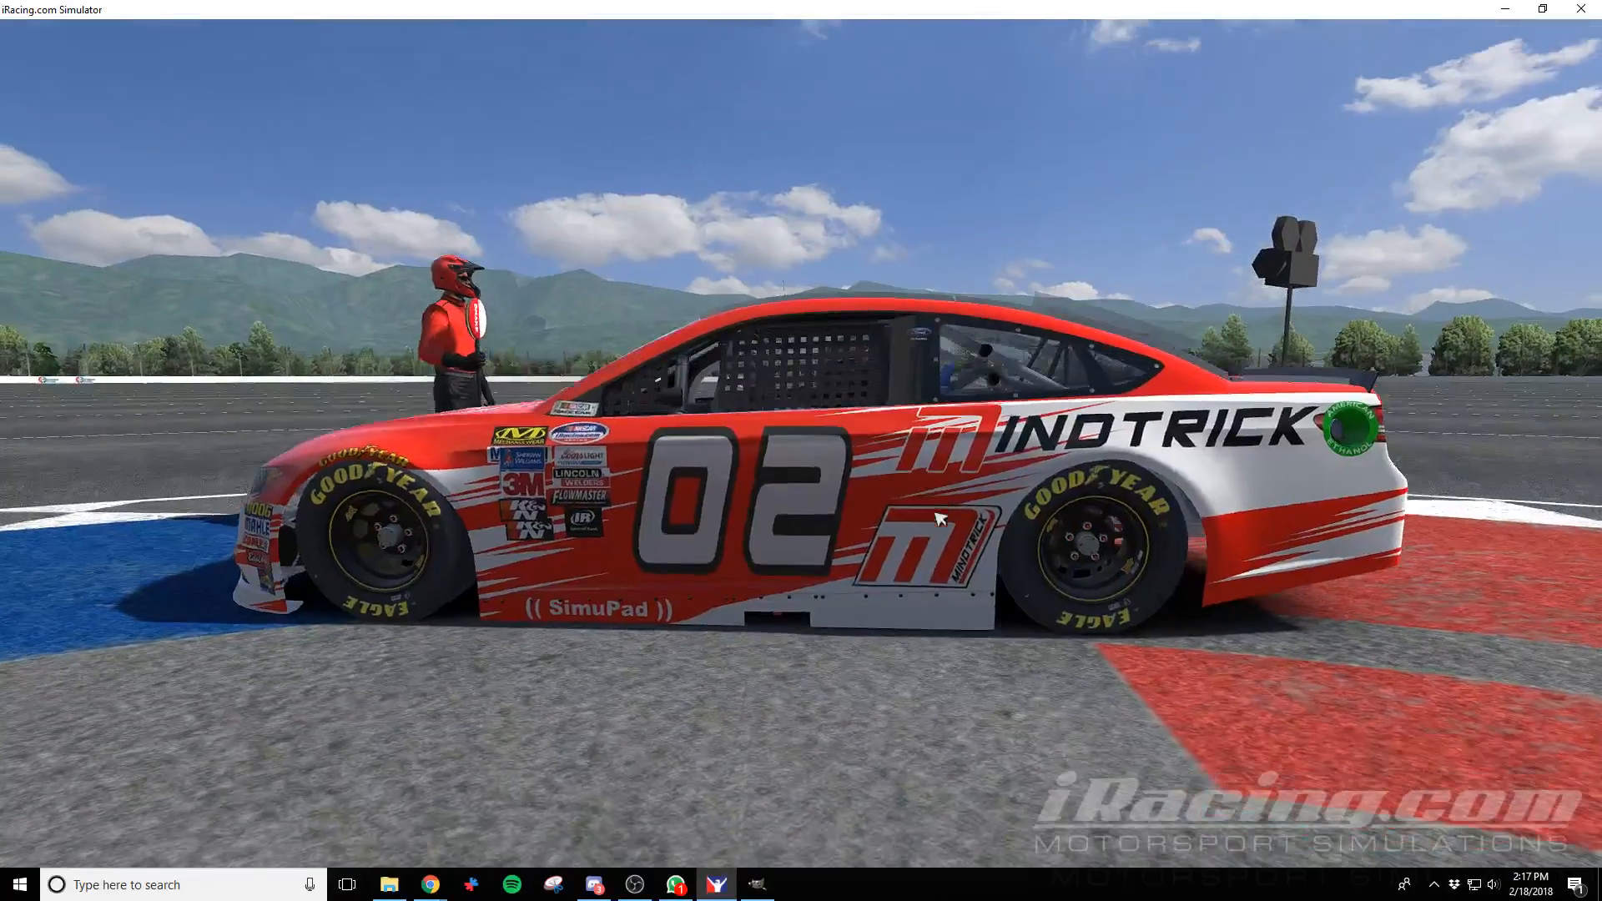
Shift the upside-down SimuPad copy slightly right in GIMP, then return to iRacing
{"action": "key", "text": "alt+Tab"}
{"action": "scroll", "coordinate": [961, 432], "scroll_direction": "up", "scroll_amount": 2}
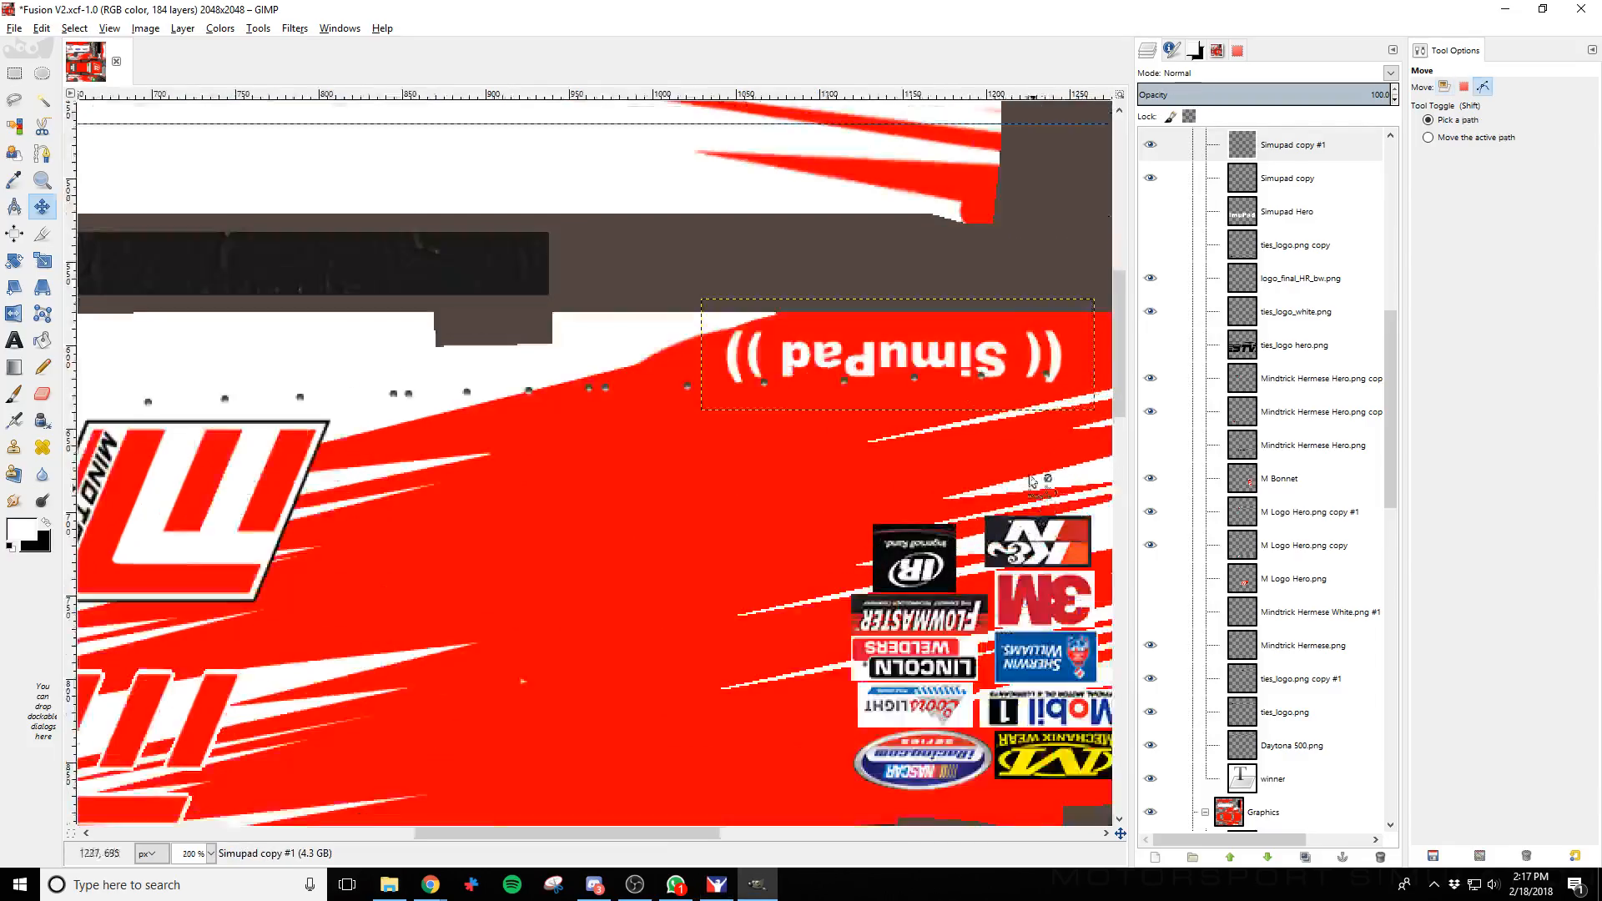
{"action": "key", "text": "Right"}
{"action": "key", "text": "Right"}
{"action": "key", "text": "Right"}
{"action": "key", "text": "Right"}
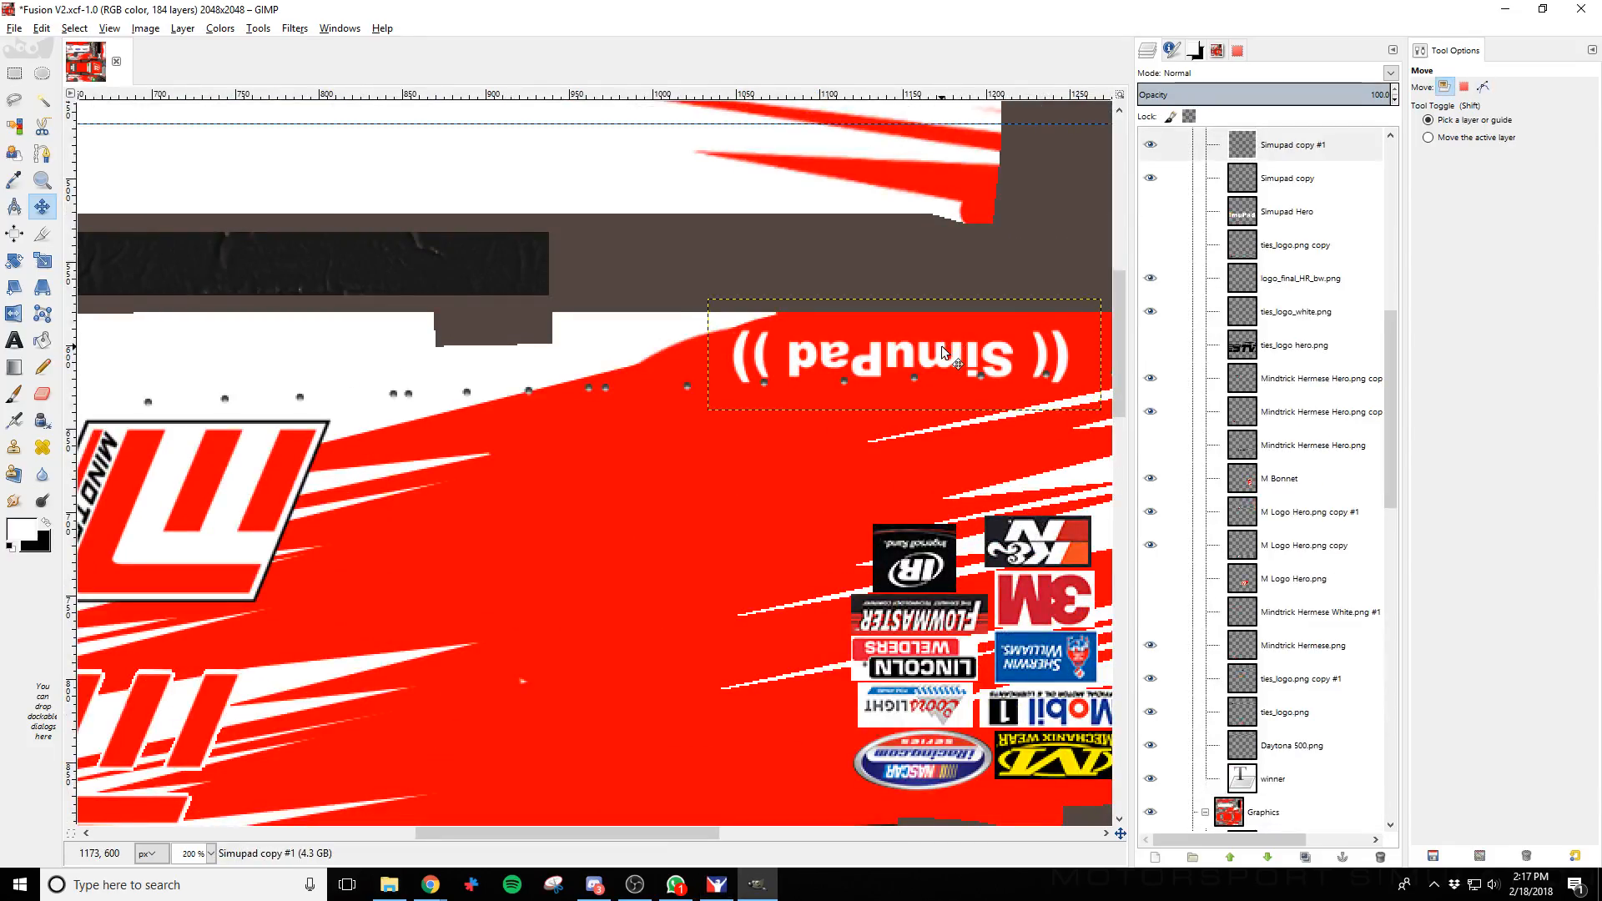
{"action": "key", "text": "ctrl"}
{"action": "key", "text": "alt+Tab"}
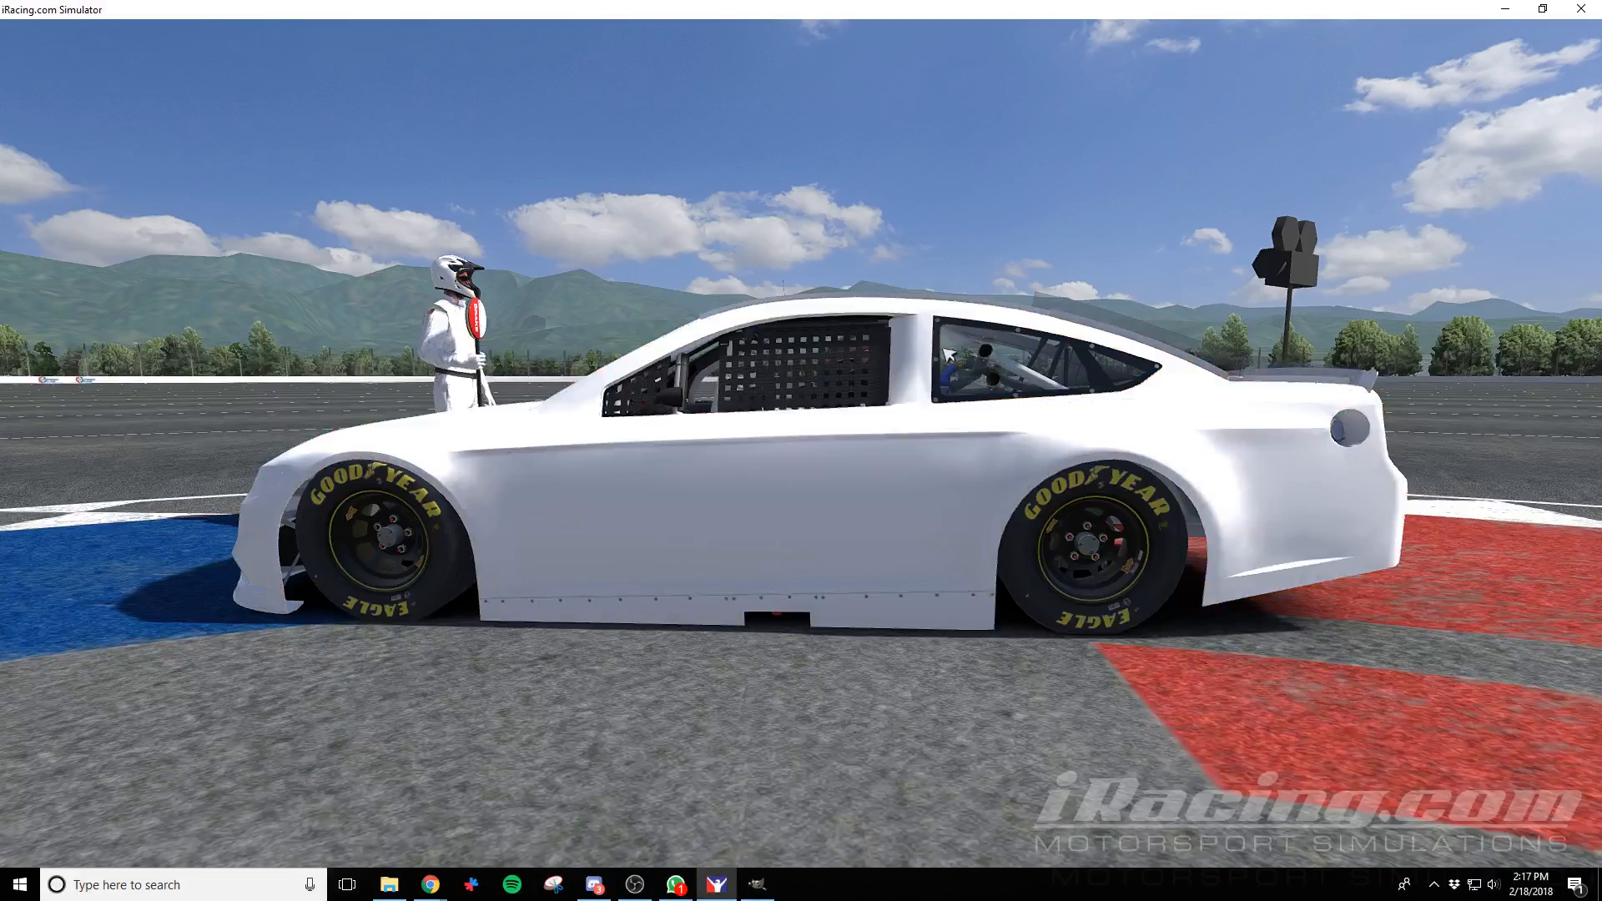
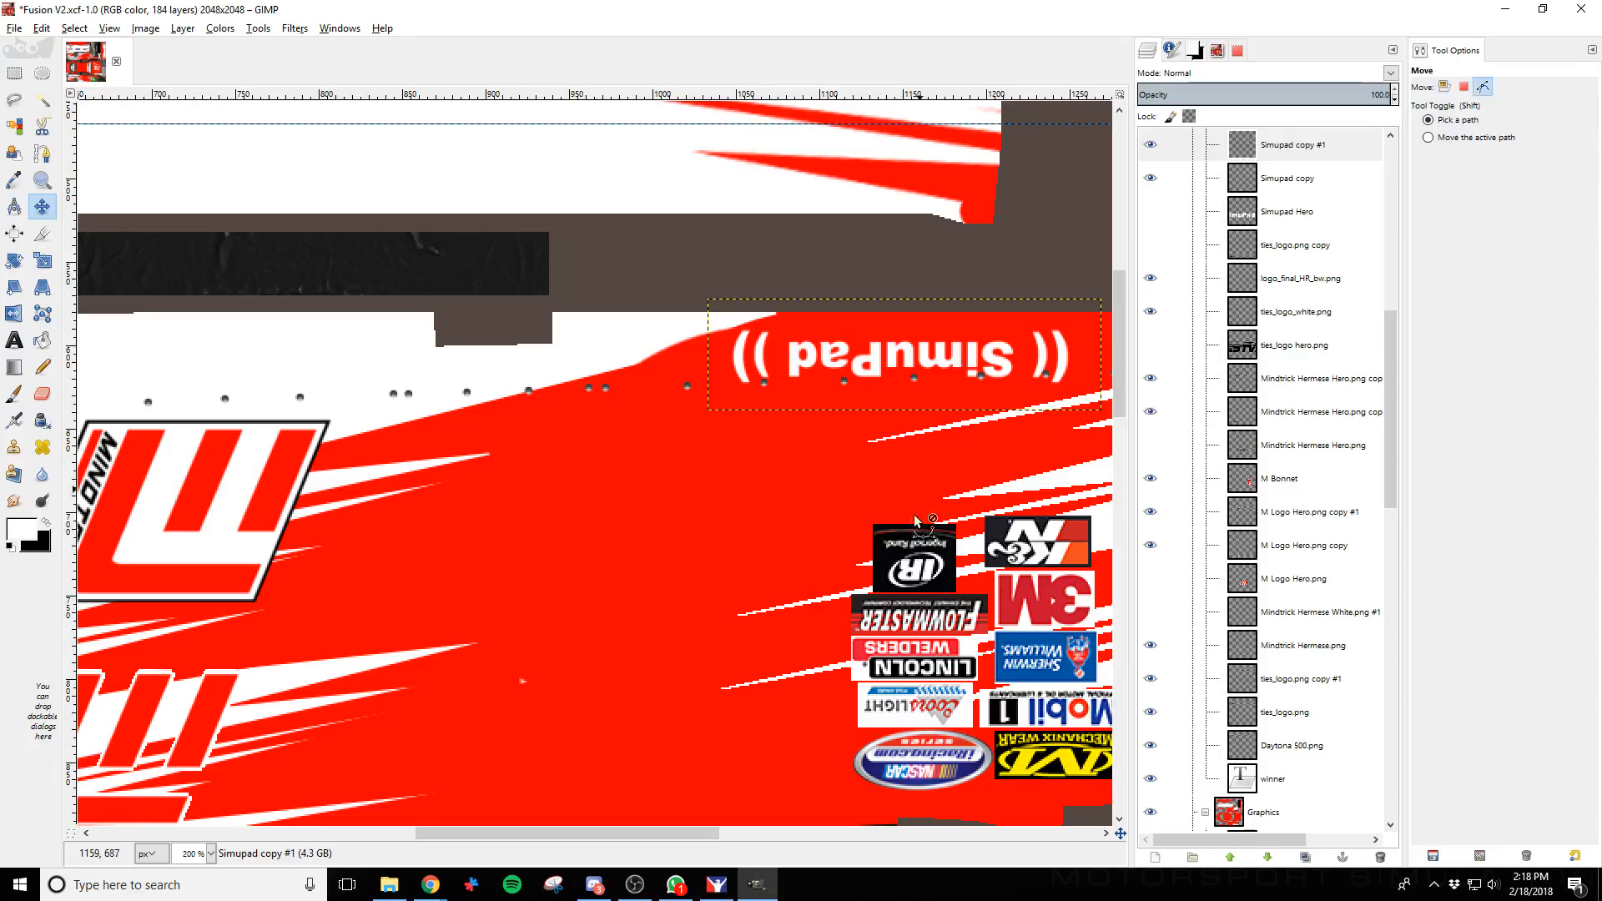
Scroll the Layers panel to the export group and flick several layers off and on to identify them
{"action": "scroll", "coordinate": [1052, 680], "scroll_direction": "down", "scroll_amount": 1}
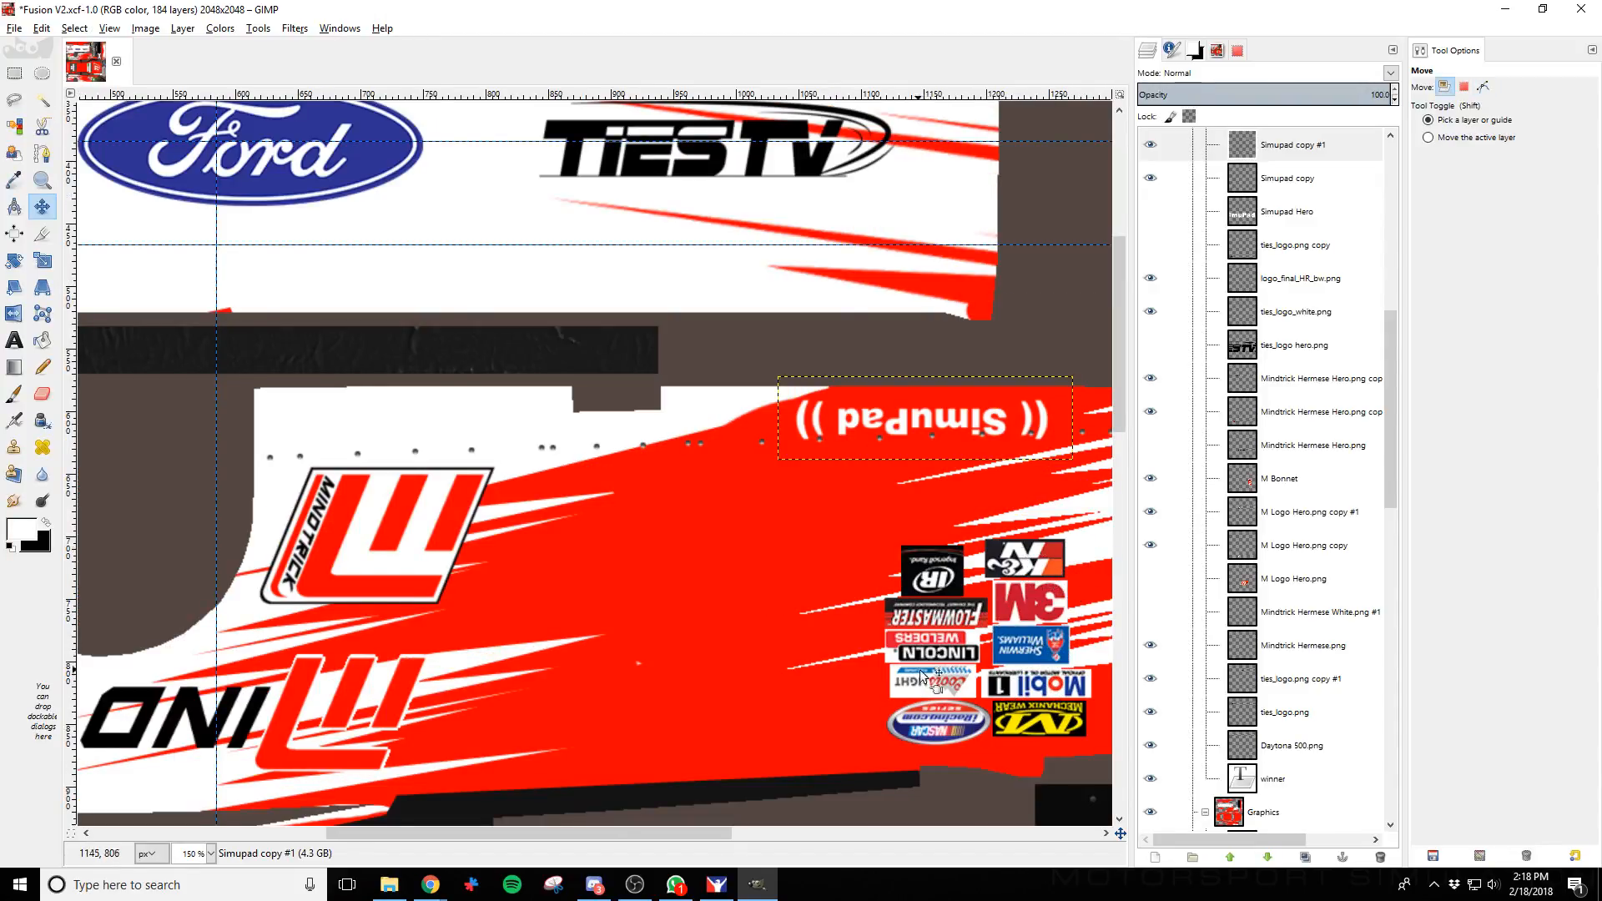
{"action": "scroll", "coordinate": [925, 677], "scroll_direction": "down", "scroll_amount": 10}
{"action": "scroll", "coordinate": [1248, 659], "scroll_direction": "down", "scroll_amount": 2}
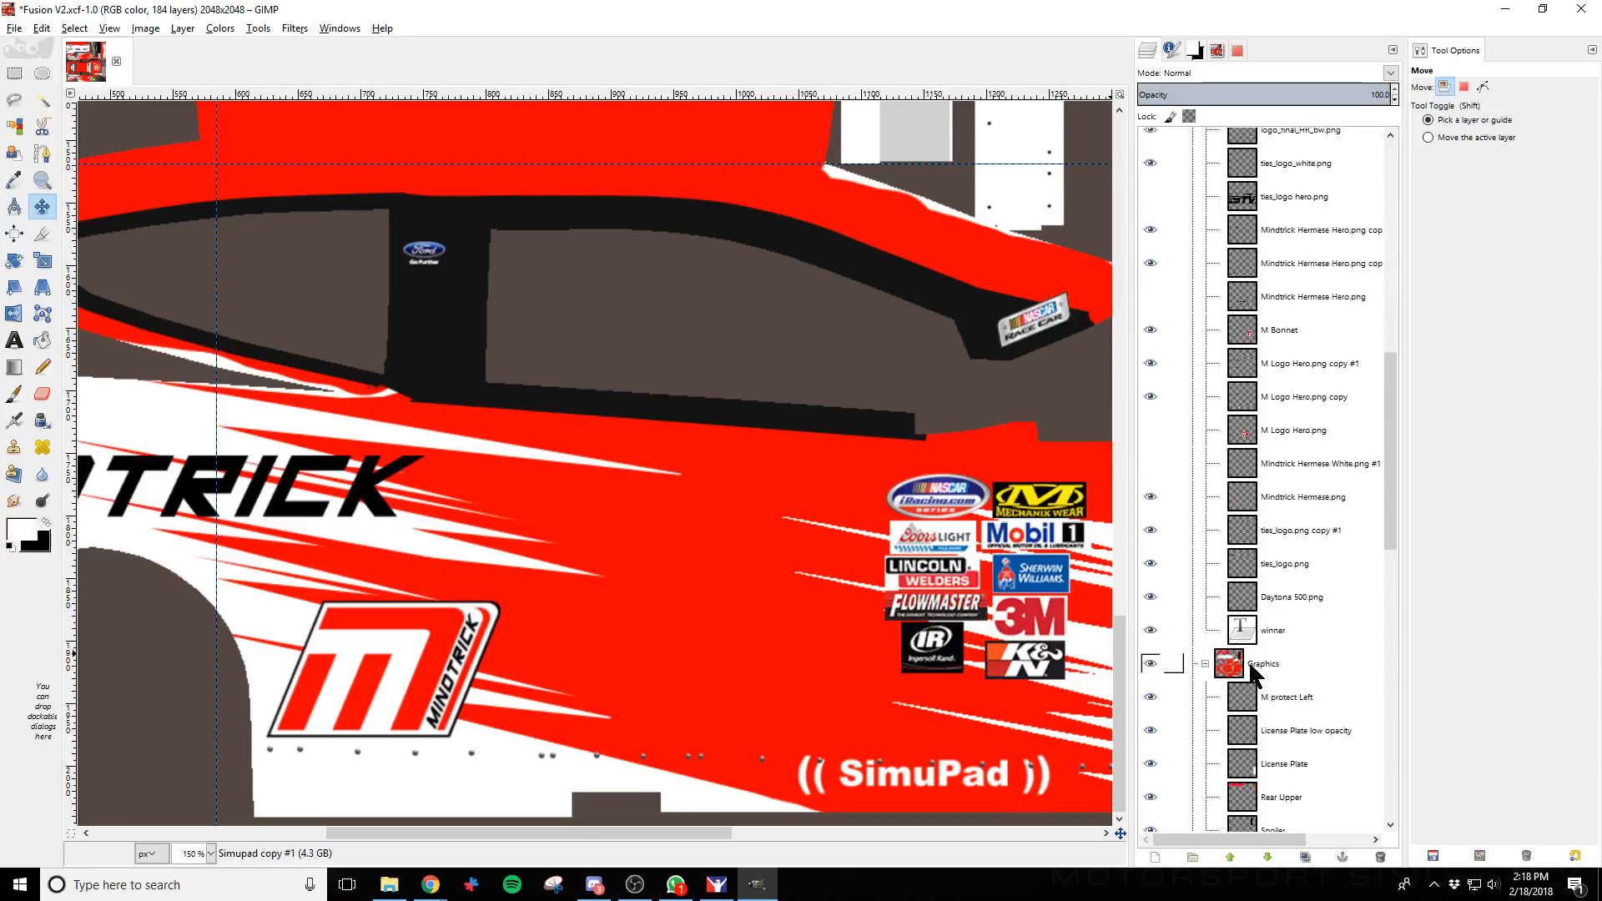
{"action": "scroll", "coordinate": [1289, 689], "scroll_direction": "down", "scroll_amount": 10}
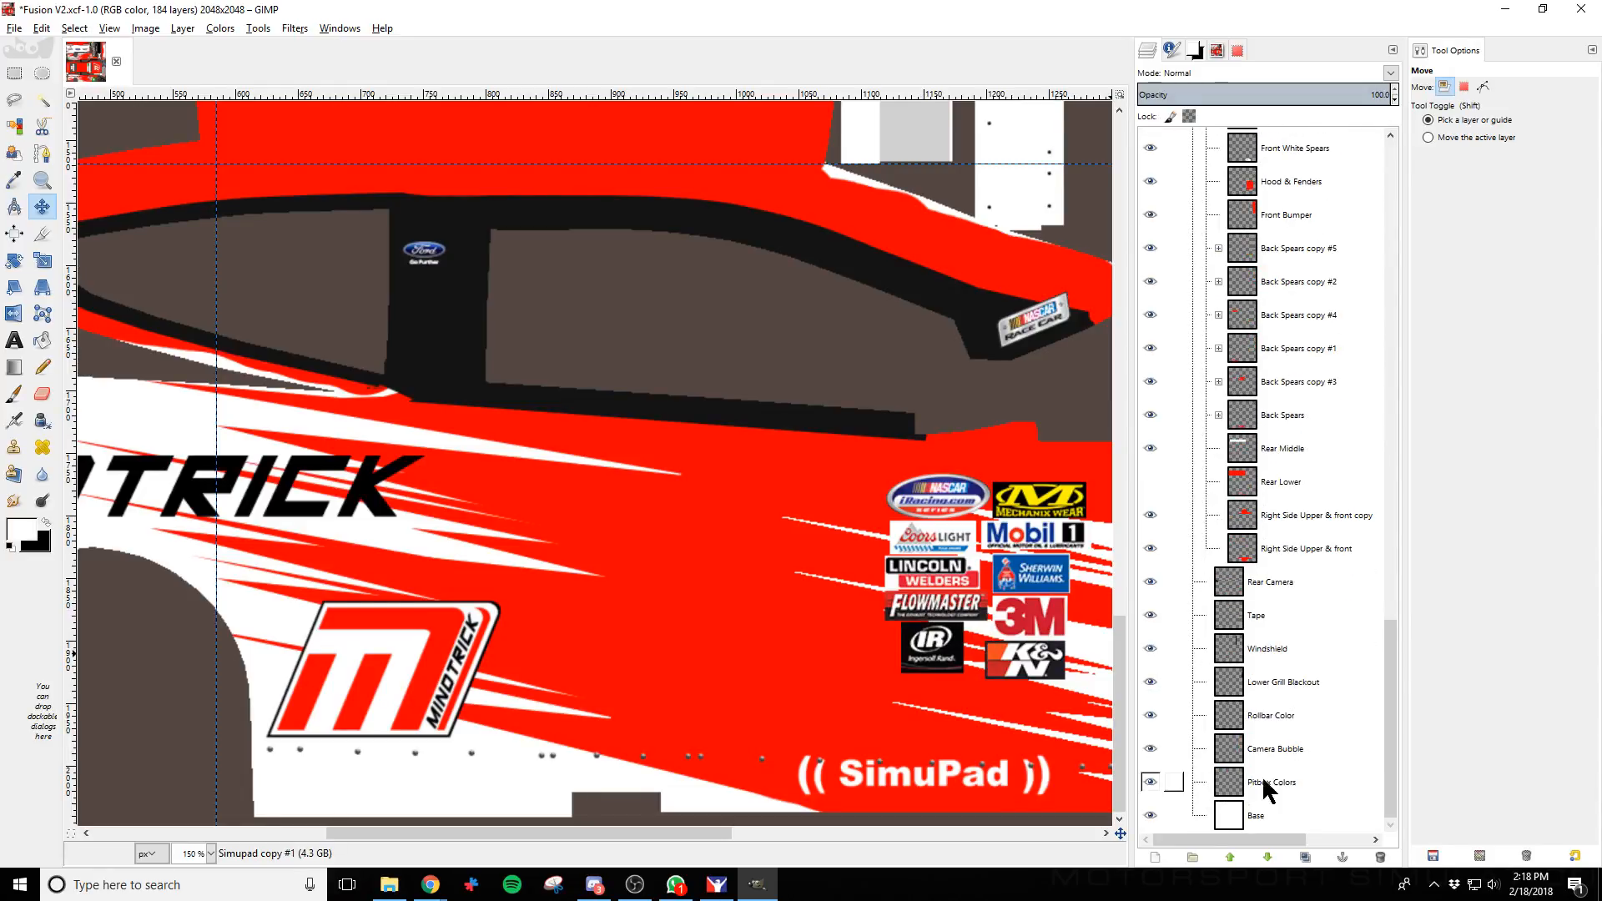
{"action": "scroll", "coordinate": [1285, 651], "scroll_direction": "up", "scroll_amount": 15}
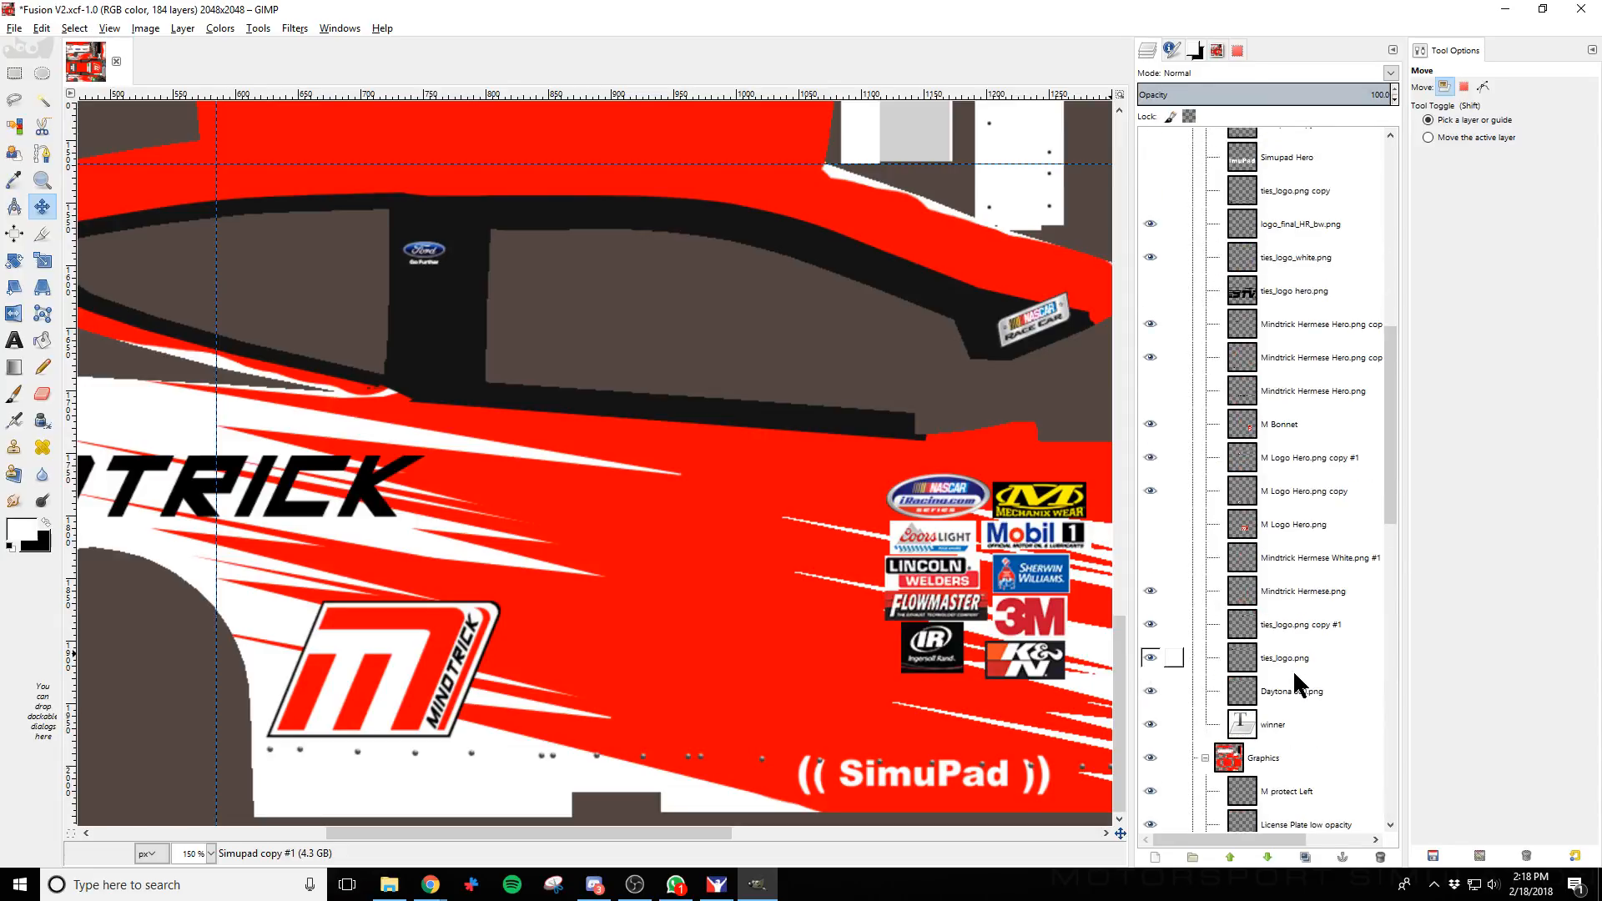
{"action": "scroll", "coordinate": [1310, 690], "scroll_direction": "up", "scroll_amount": 5}
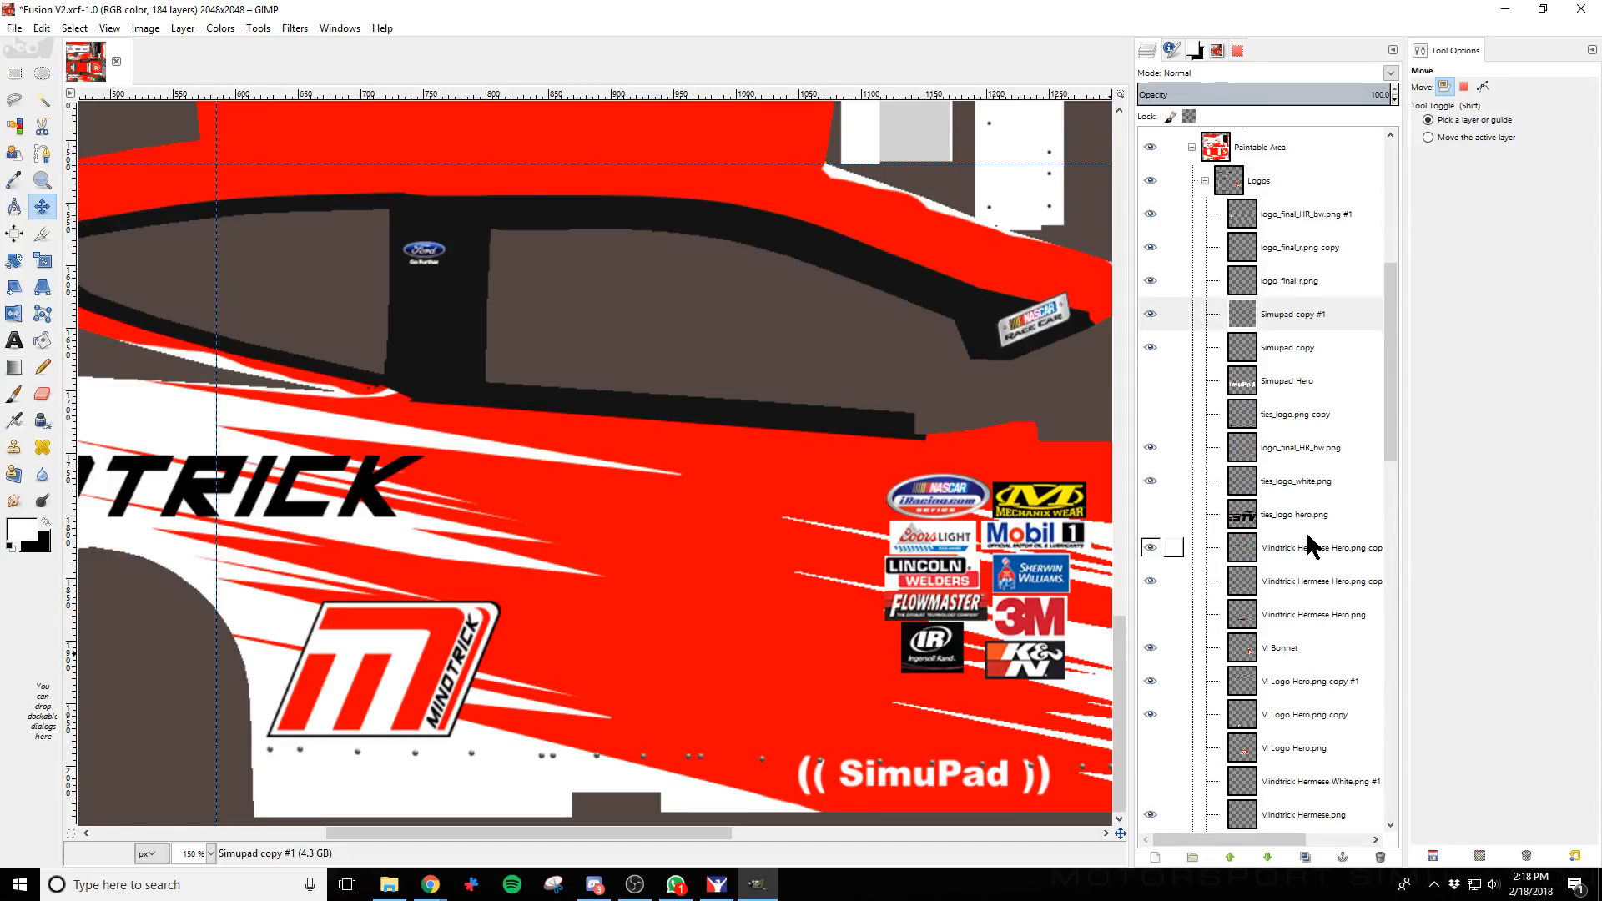
{"action": "scroll", "coordinate": [1309, 547], "scroll_direction": "up", "scroll_amount": 4}
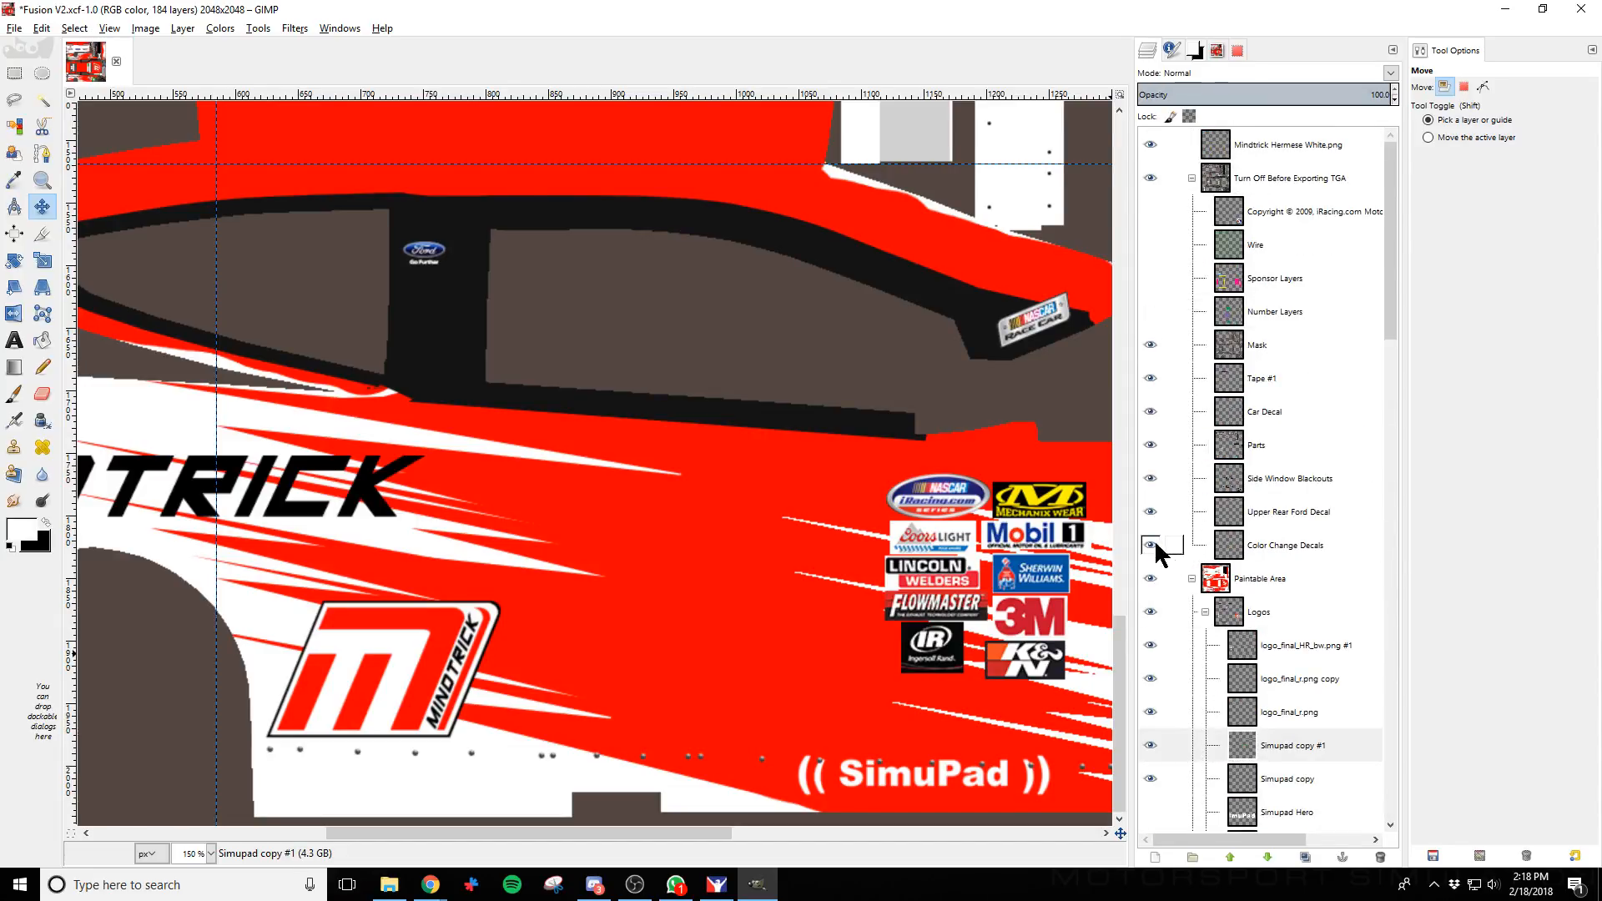
{"action": "left_click", "coordinate": [1153, 544]}
{"action": "left_click", "coordinate": [1152, 542]}
{"action": "left_click", "coordinate": [1150, 511]}
{"action": "left_click", "coordinate": [1151, 509]}
{"action": "left_click", "coordinate": [1152, 476]}
{"action": "left_click", "coordinate": [1151, 476]}
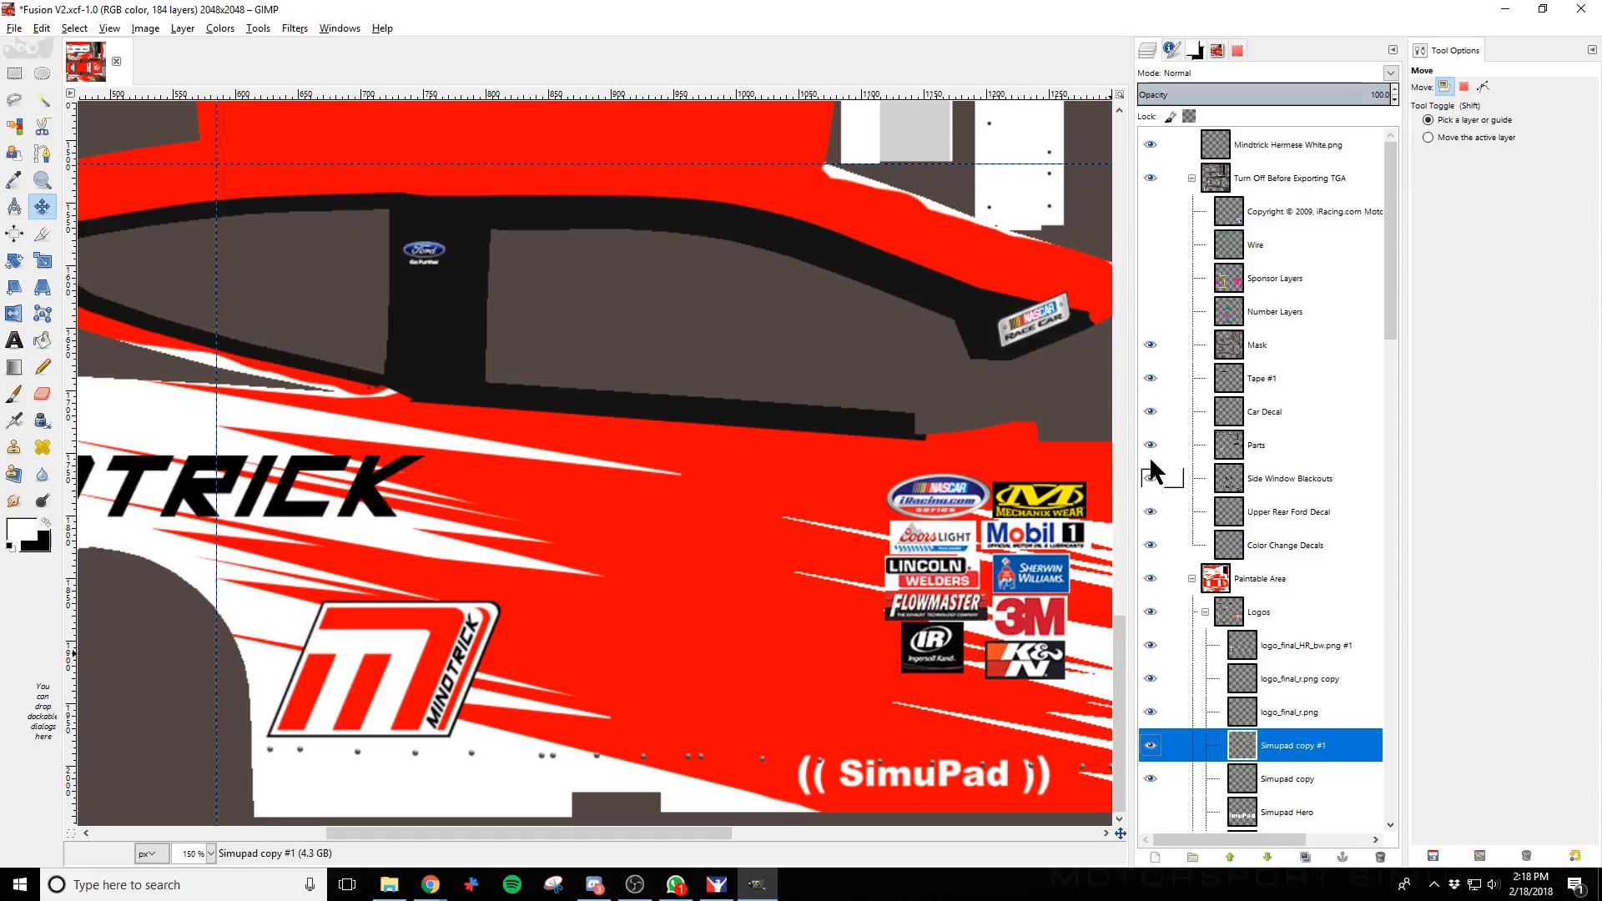
Check the Parts and Car Decal layers, then leave Car Decal hidden so the sponsor cluster disappears
{"action": "left_click", "coordinate": [1151, 445]}
{"action": "left_click", "coordinate": [1152, 445]}
{"action": "left_click", "coordinate": [1151, 413]}
{"action": "left_click", "coordinate": [1151, 413]}
{"action": "left_click", "coordinate": [1151, 413]}
{"action": "left_click", "coordinate": [1151, 413]}
{"action": "left_click", "coordinate": [1152, 412]}
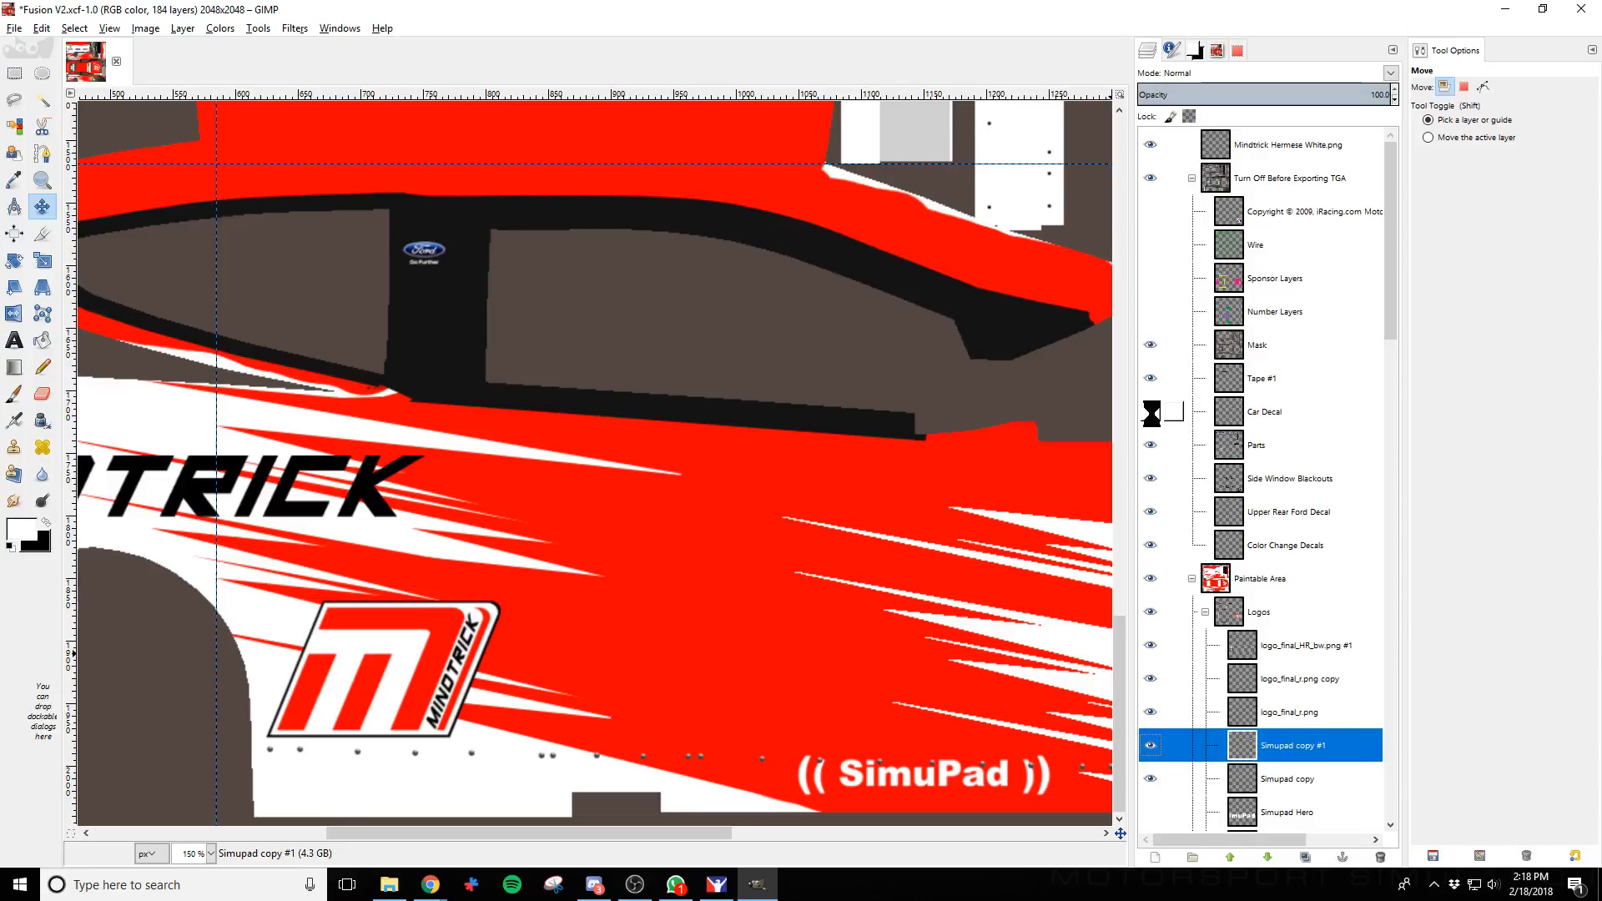
Export the livery to the iRacing paint file and reload it in the simulator
{"action": "key", "text": "alt+Tab"}
{"action": "key", "text": "ctrl+r"}
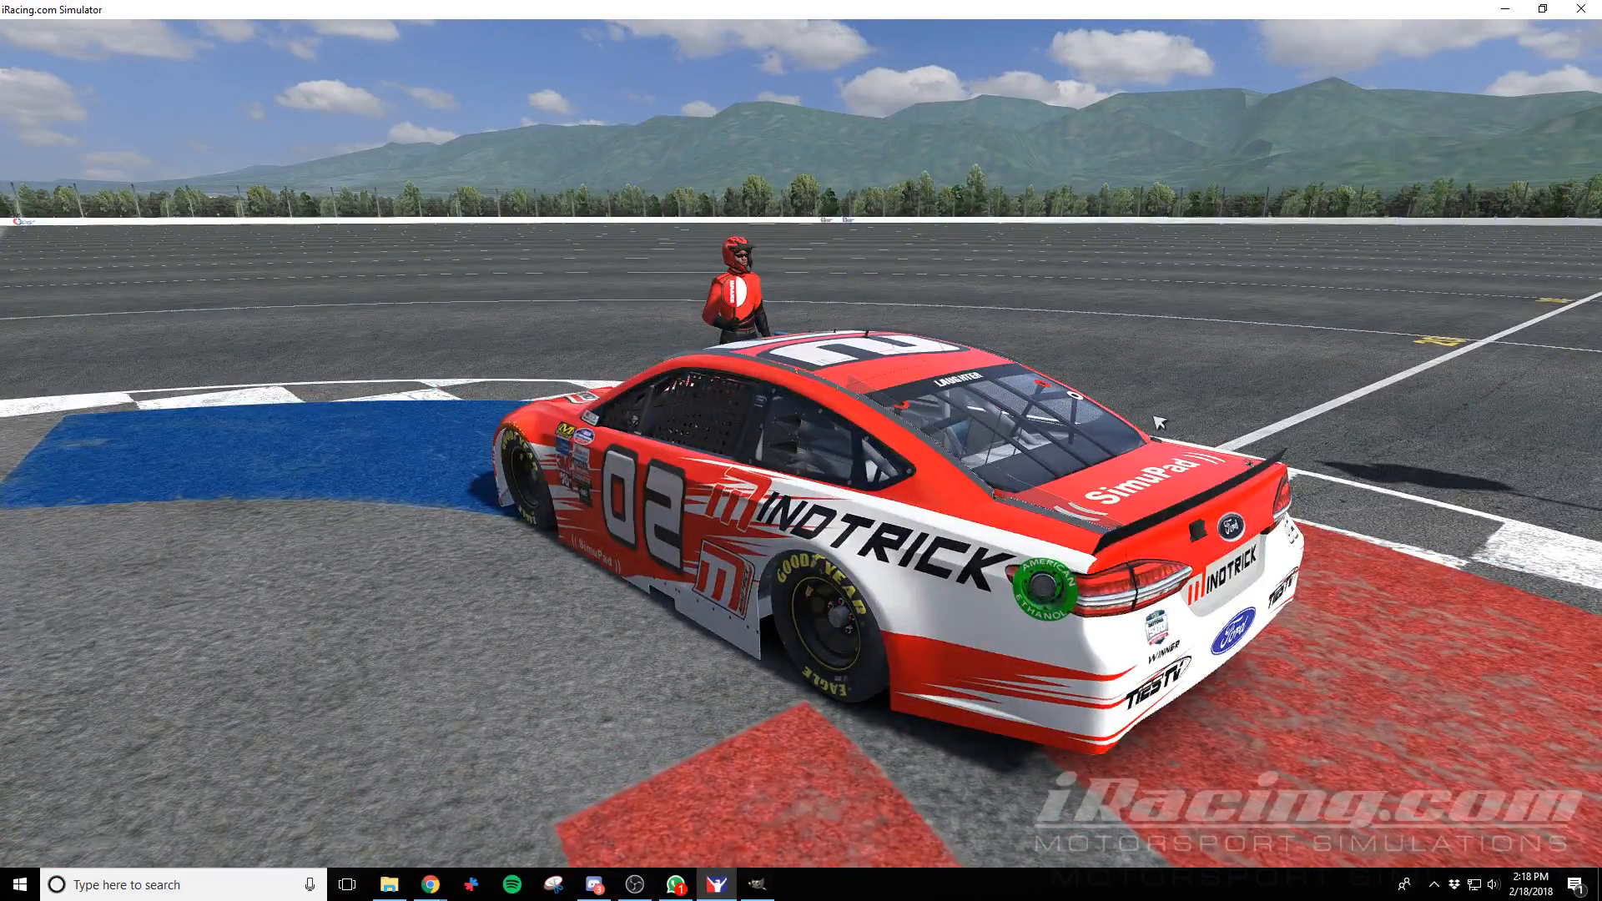
{"action": "key", "text": "alt+Tab"}
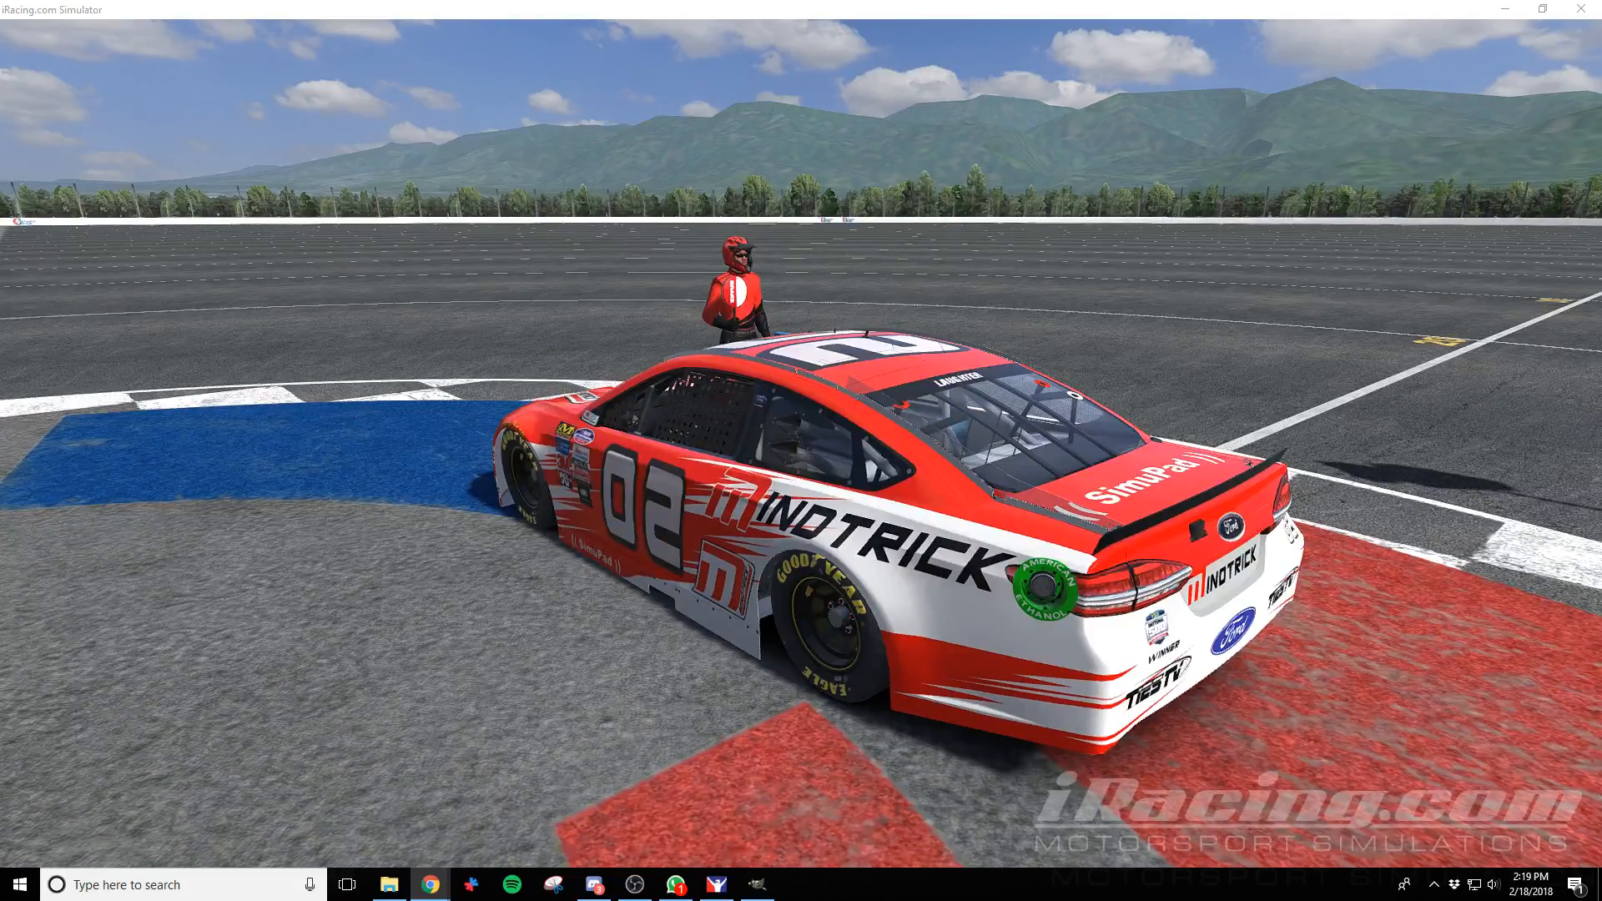
{"action": "left_click", "coordinate": [428, 308]}
Orbit the Mindtrick Ford from its left side round to the right side to inspect the paint
{"action": "left_click_drag", "start_coordinate": [429, 308], "coordinate": [622, 388]}
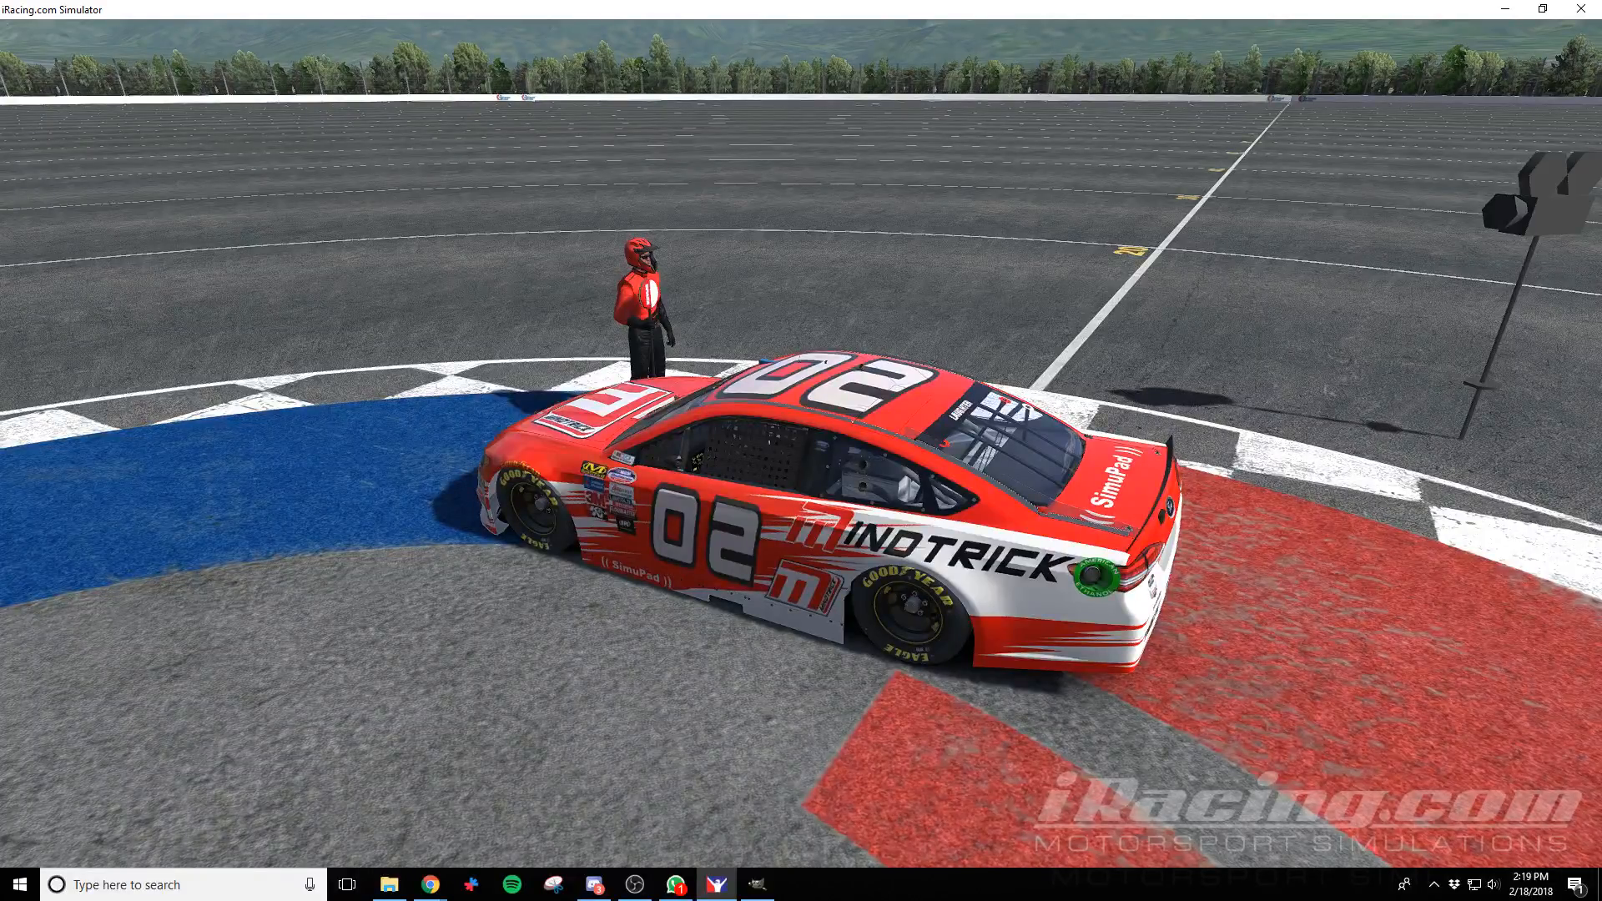
{"action": "key", "text": "space"}
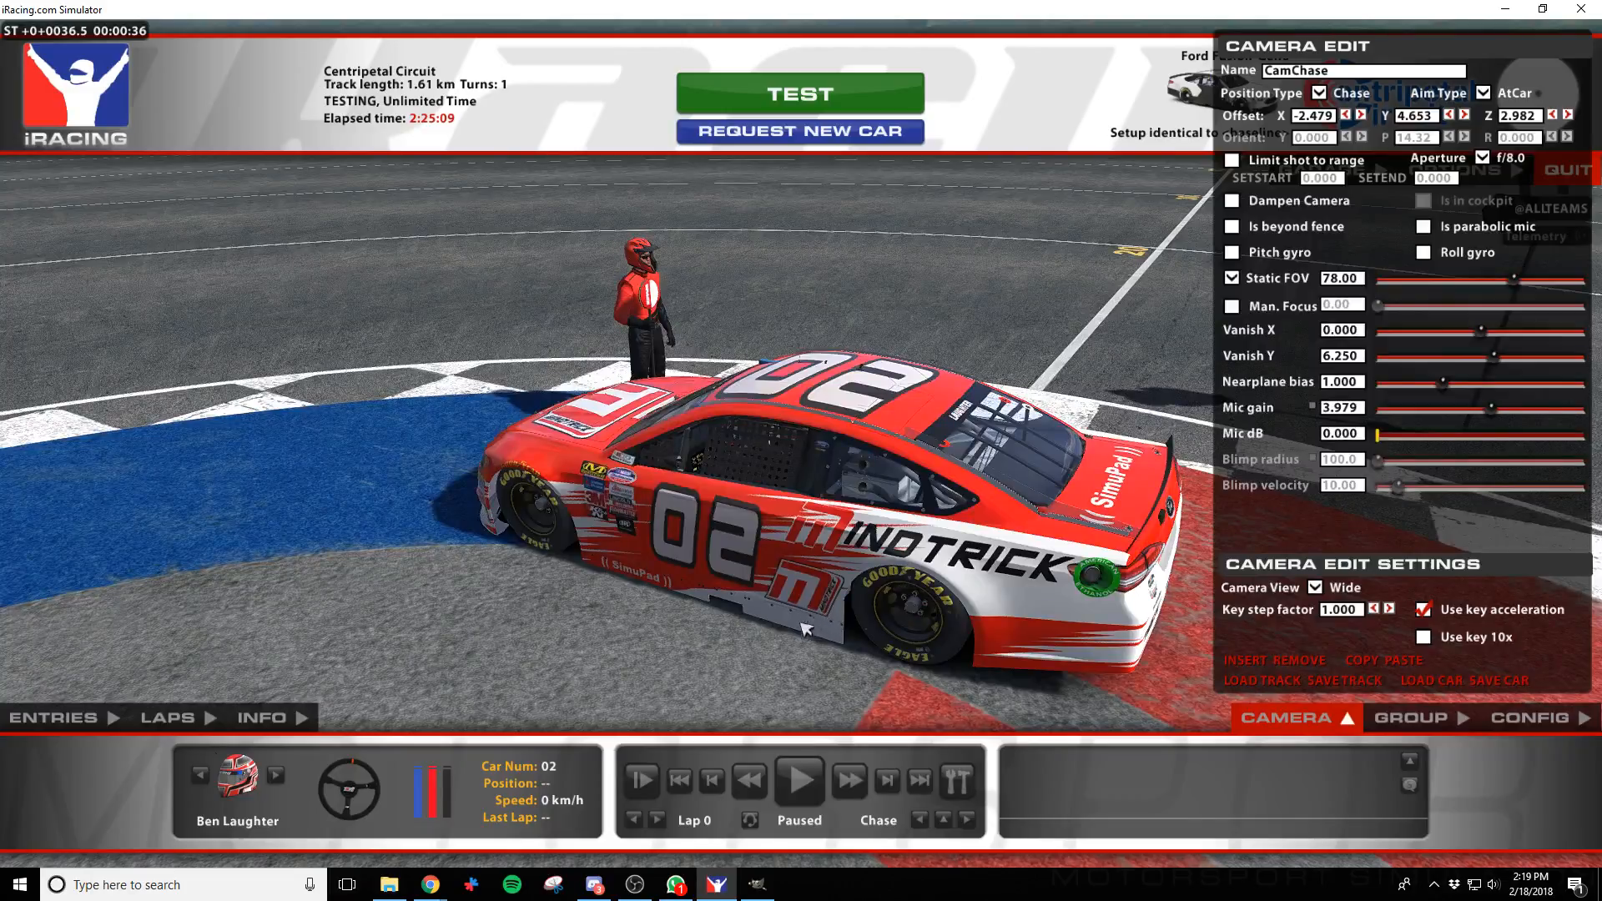
{"action": "left_click_drag", "start_coordinate": [793, 628], "coordinate": [755, 647]}
{"action": "left_click_drag", "start_coordinate": [881, 624], "coordinate": [766, 617]}
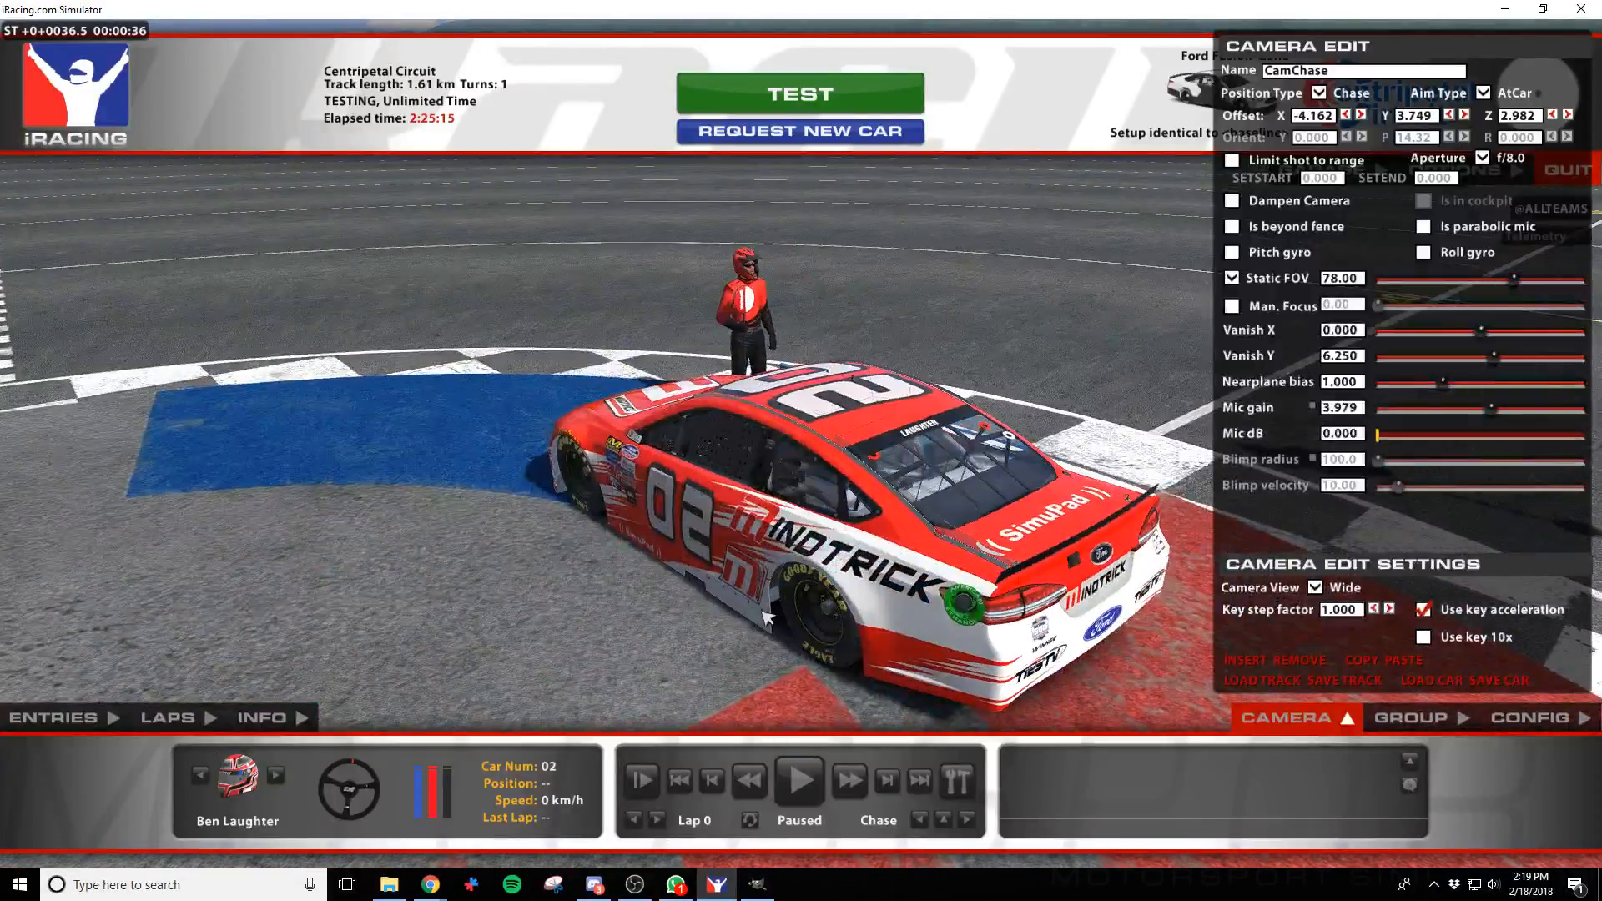
{"action": "key", "text": "alt+Tab"}
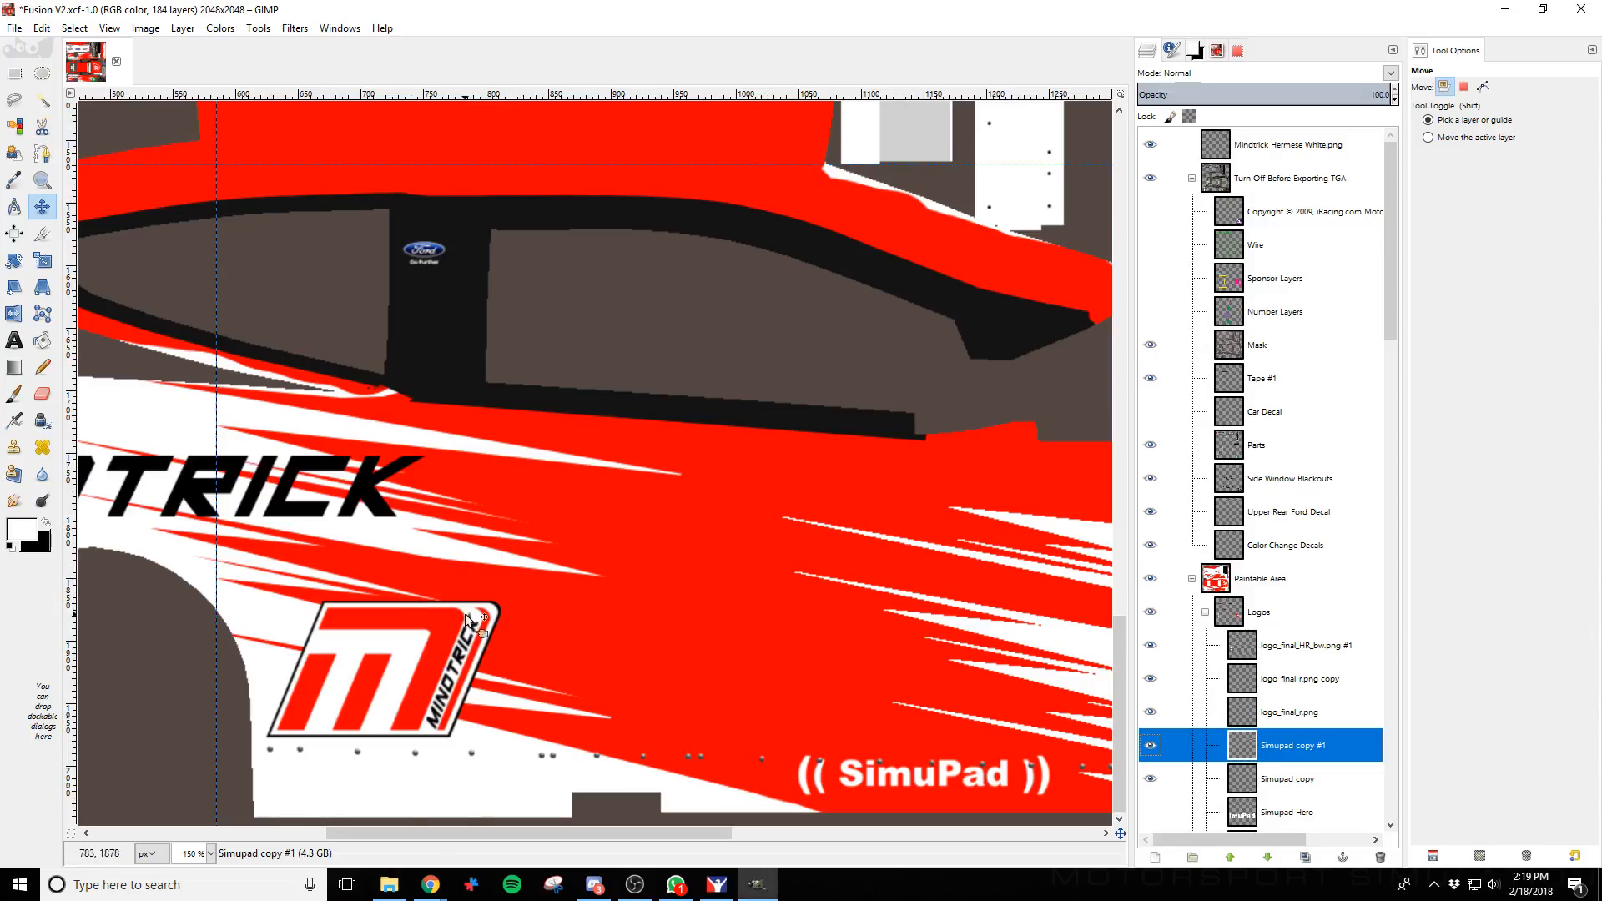
Select the M Logo Hero.png copy #1 layer, confirming it by toggling its visibility
{"action": "scroll", "coordinate": [466, 614], "scroll_direction": "up", "scroll_amount": 15}
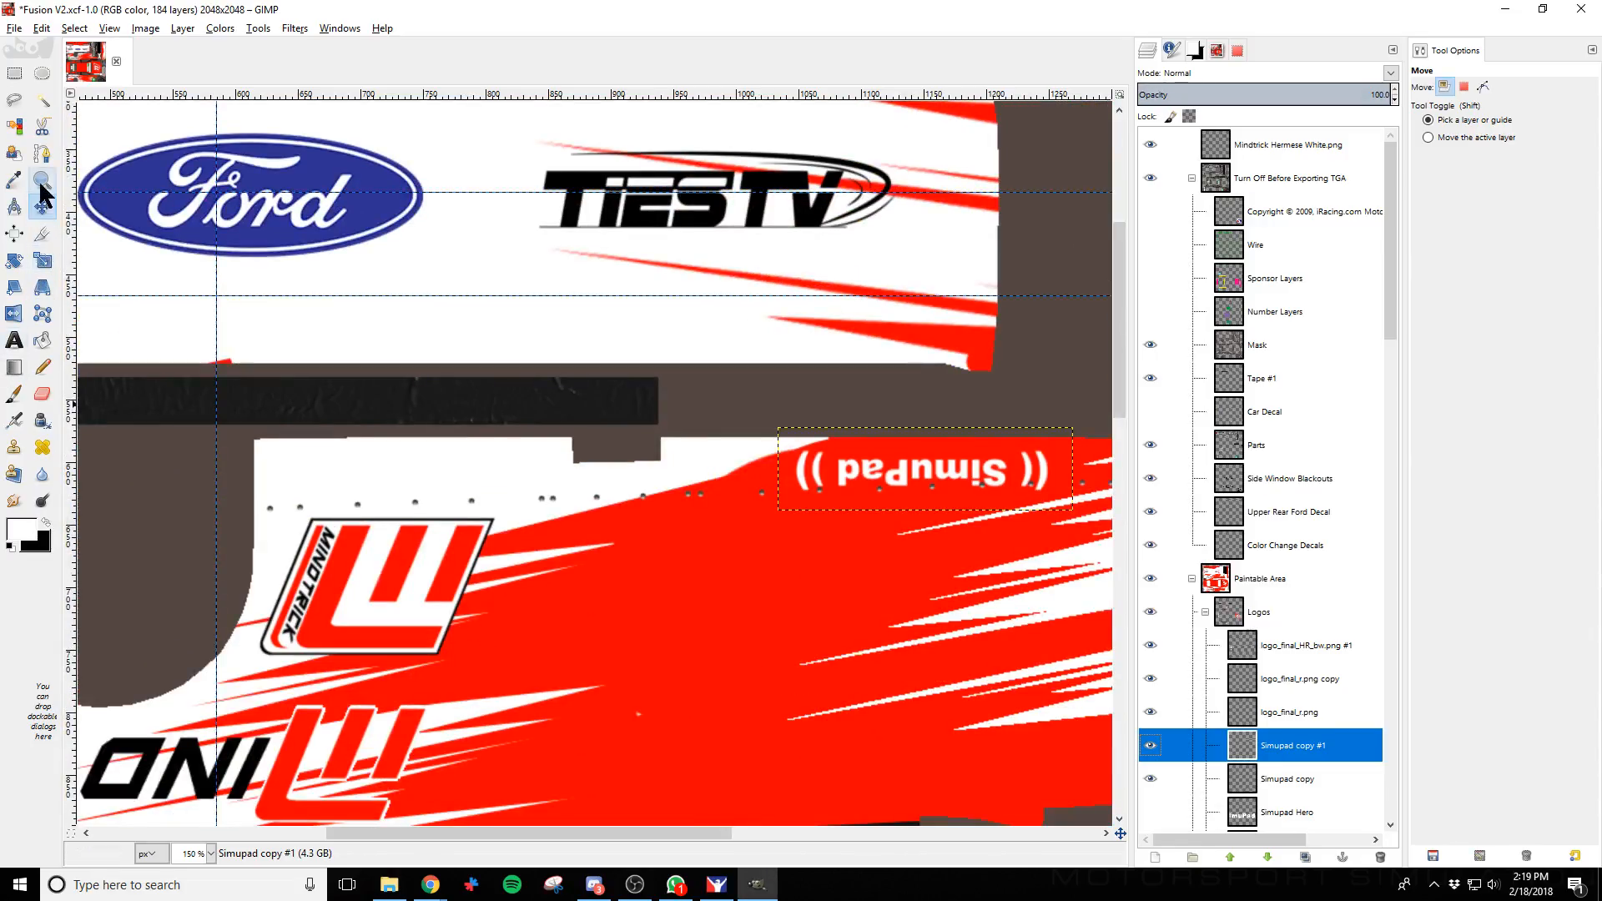
{"action": "scroll", "coordinate": [1268, 330], "scroll_direction": "down", "scroll_amount": 10}
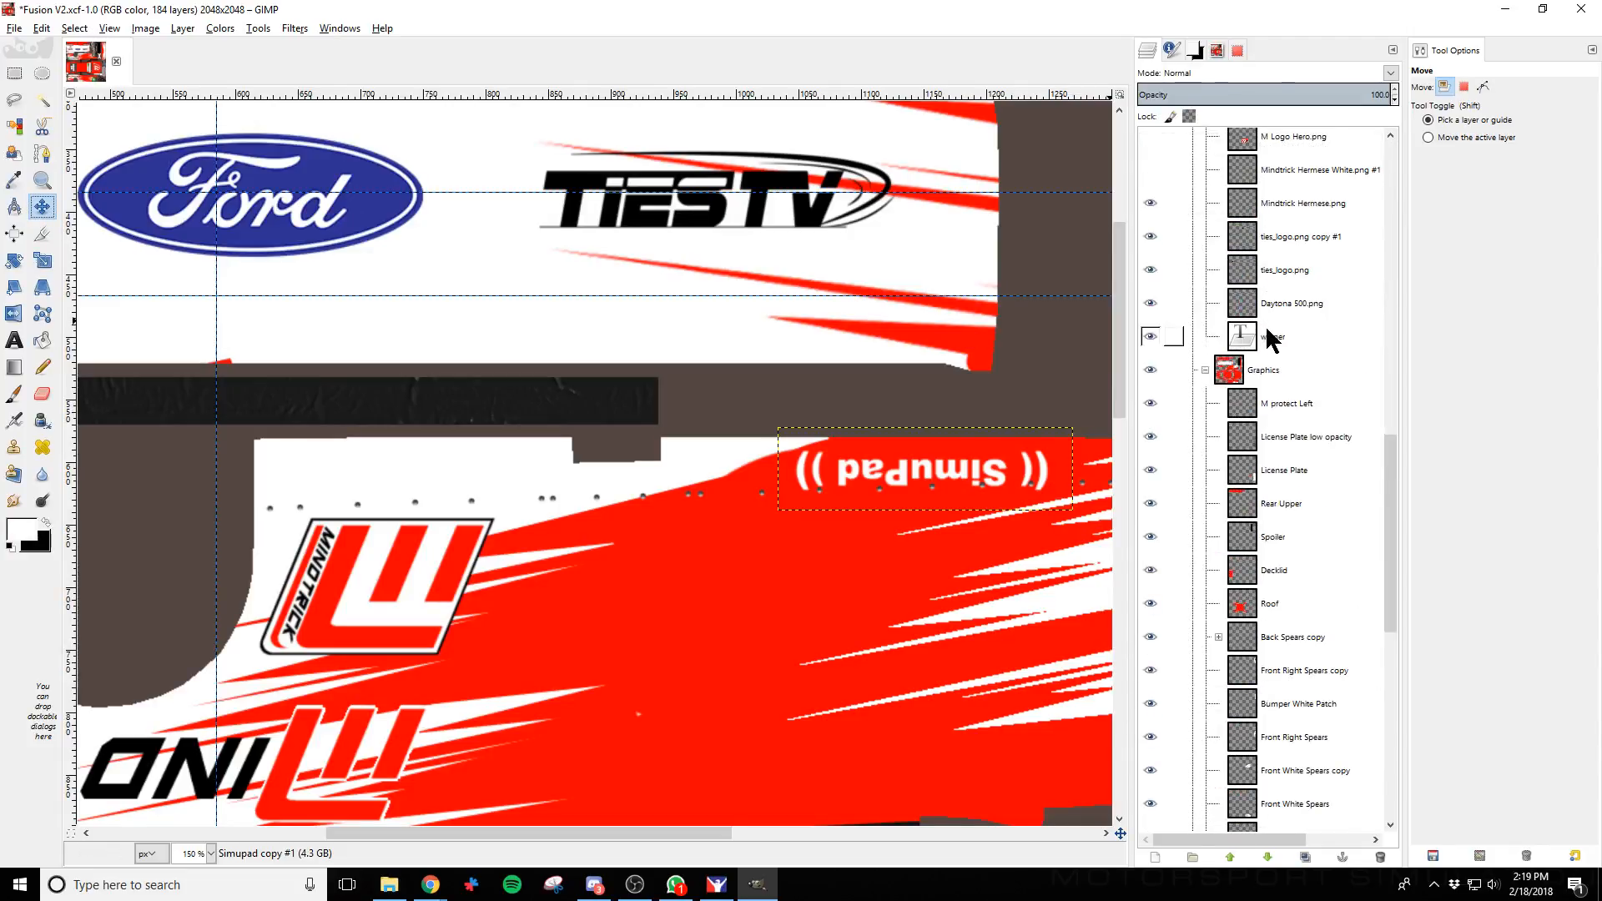
{"action": "scroll", "coordinate": [1267, 338], "scroll_direction": "up", "scroll_amount": 5}
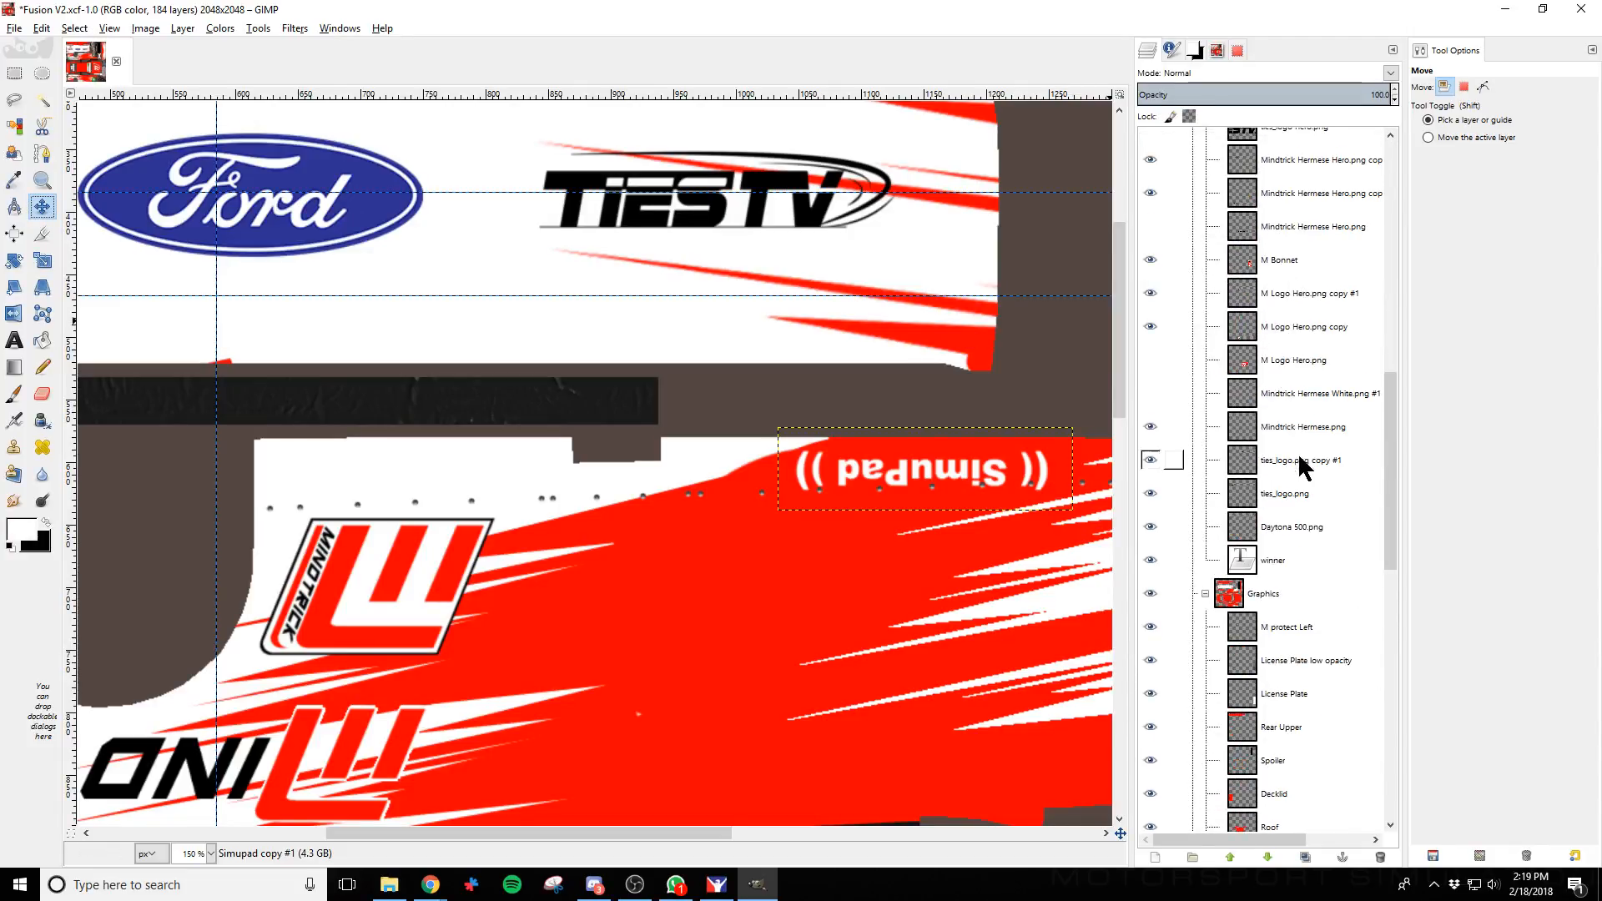
{"action": "left_click", "coordinate": [1299, 365]}
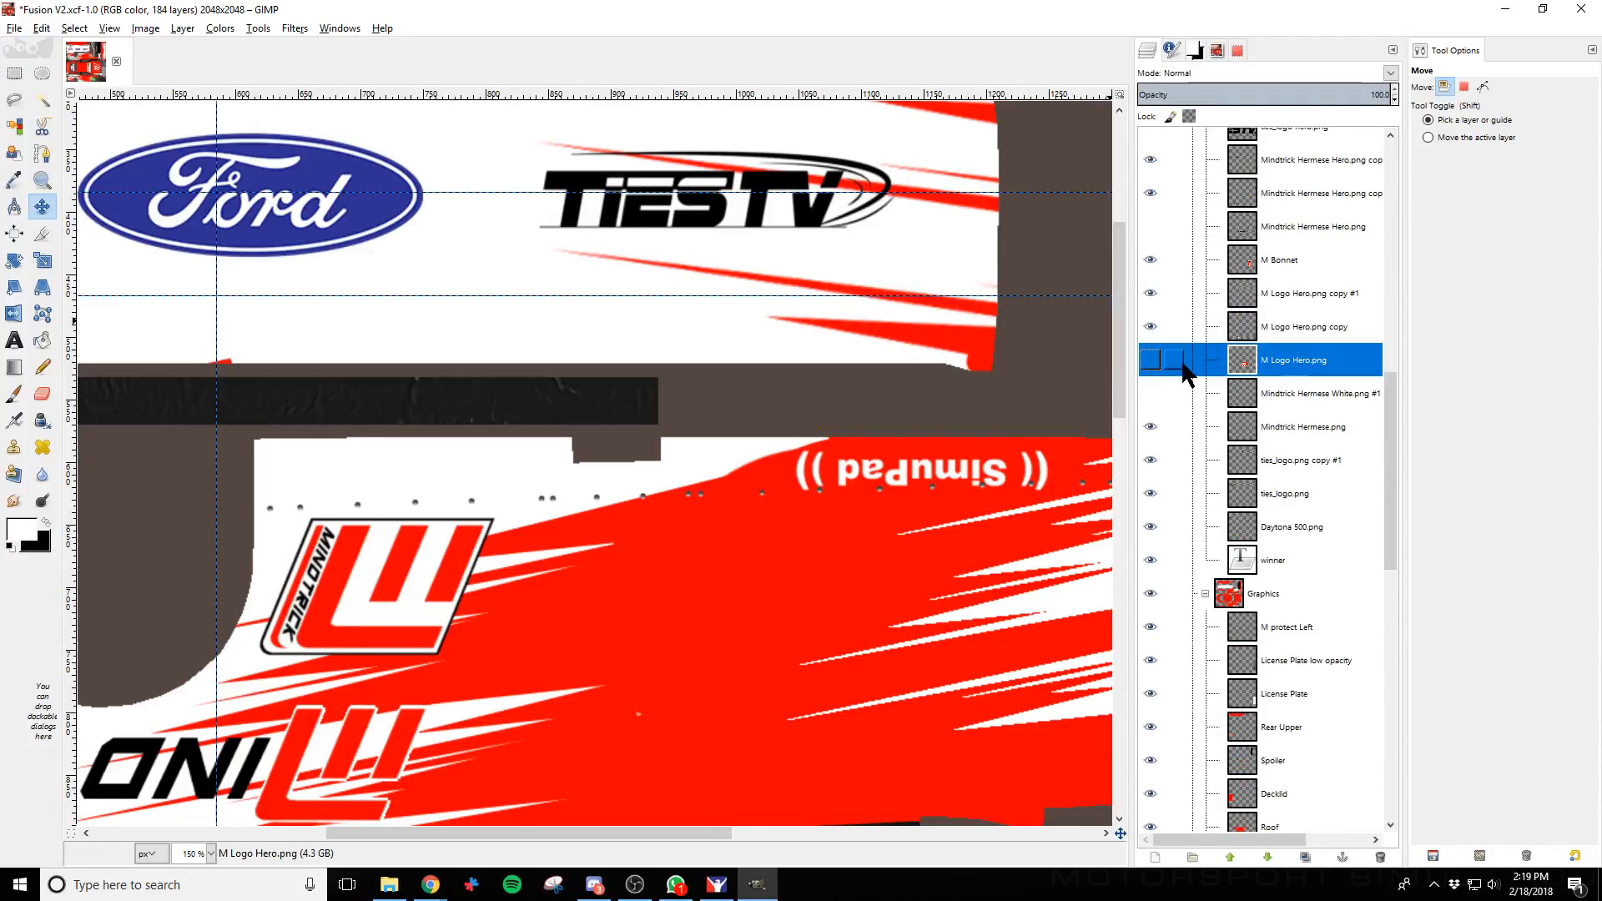
{"action": "left_click", "coordinate": [1155, 294]}
{"action": "left_click", "coordinate": [1155, 294]}
{"action": "left_click", "coordinate": [423, 562]}
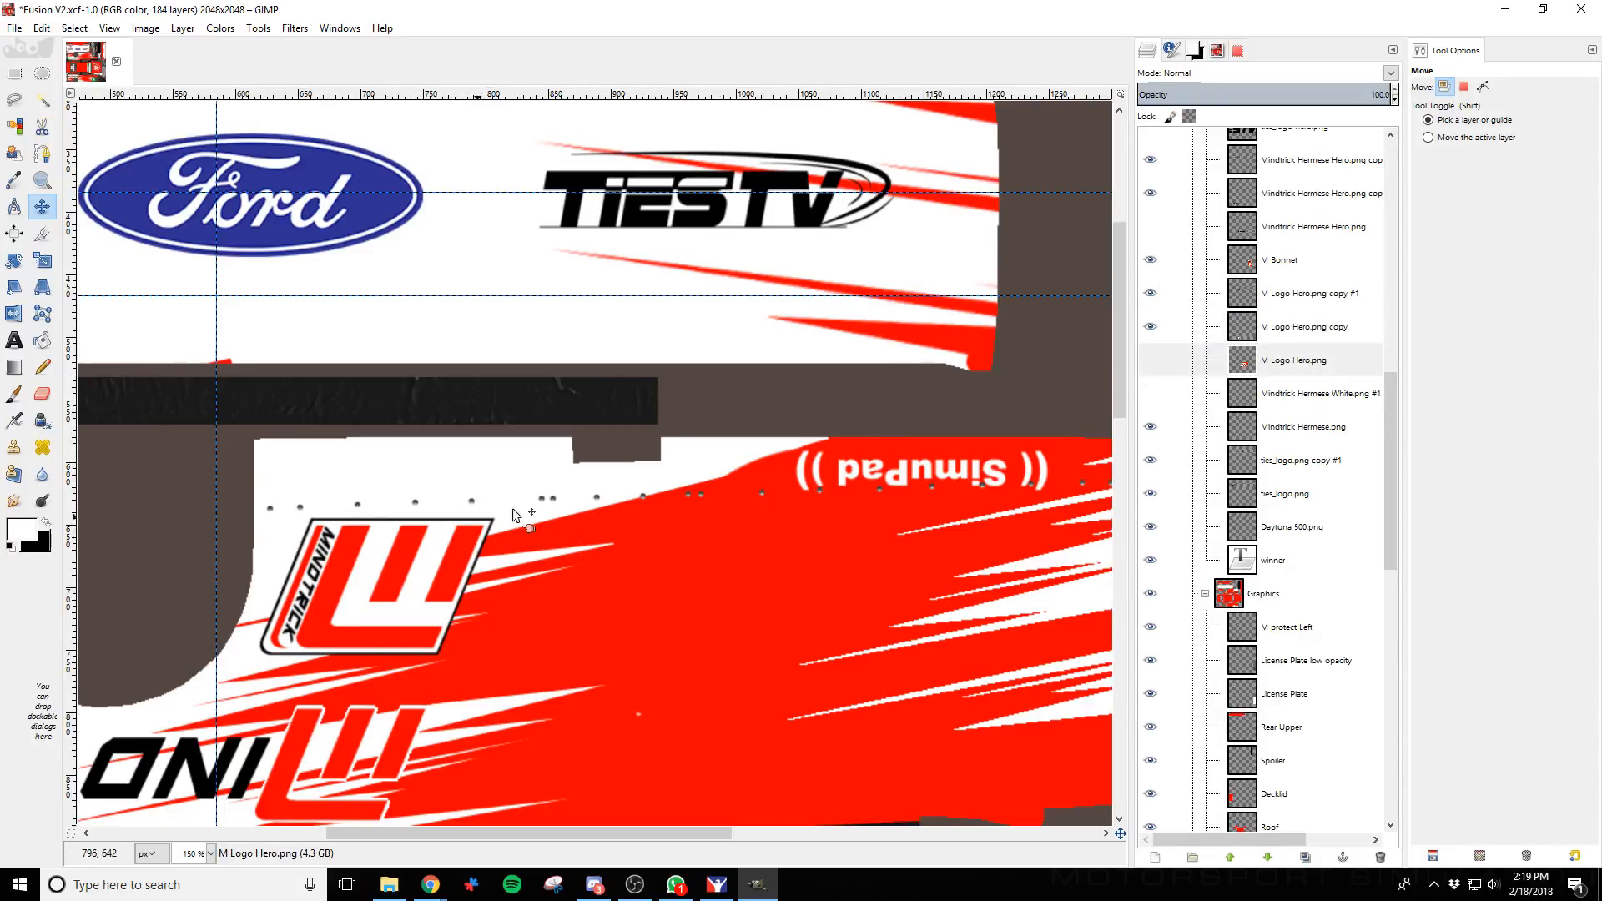
{"action": "left_click", "coordinate": [1302, 294]}
{"action": "left_click", "coordinate": [1151, 293]}
{"action": "left_click", "coordinate": [1151, 293]}
Raise the Mindtrick M logo about 77 px and re-export the livery TGA
{"action": "left_click", "coordinate": [425, 559]}
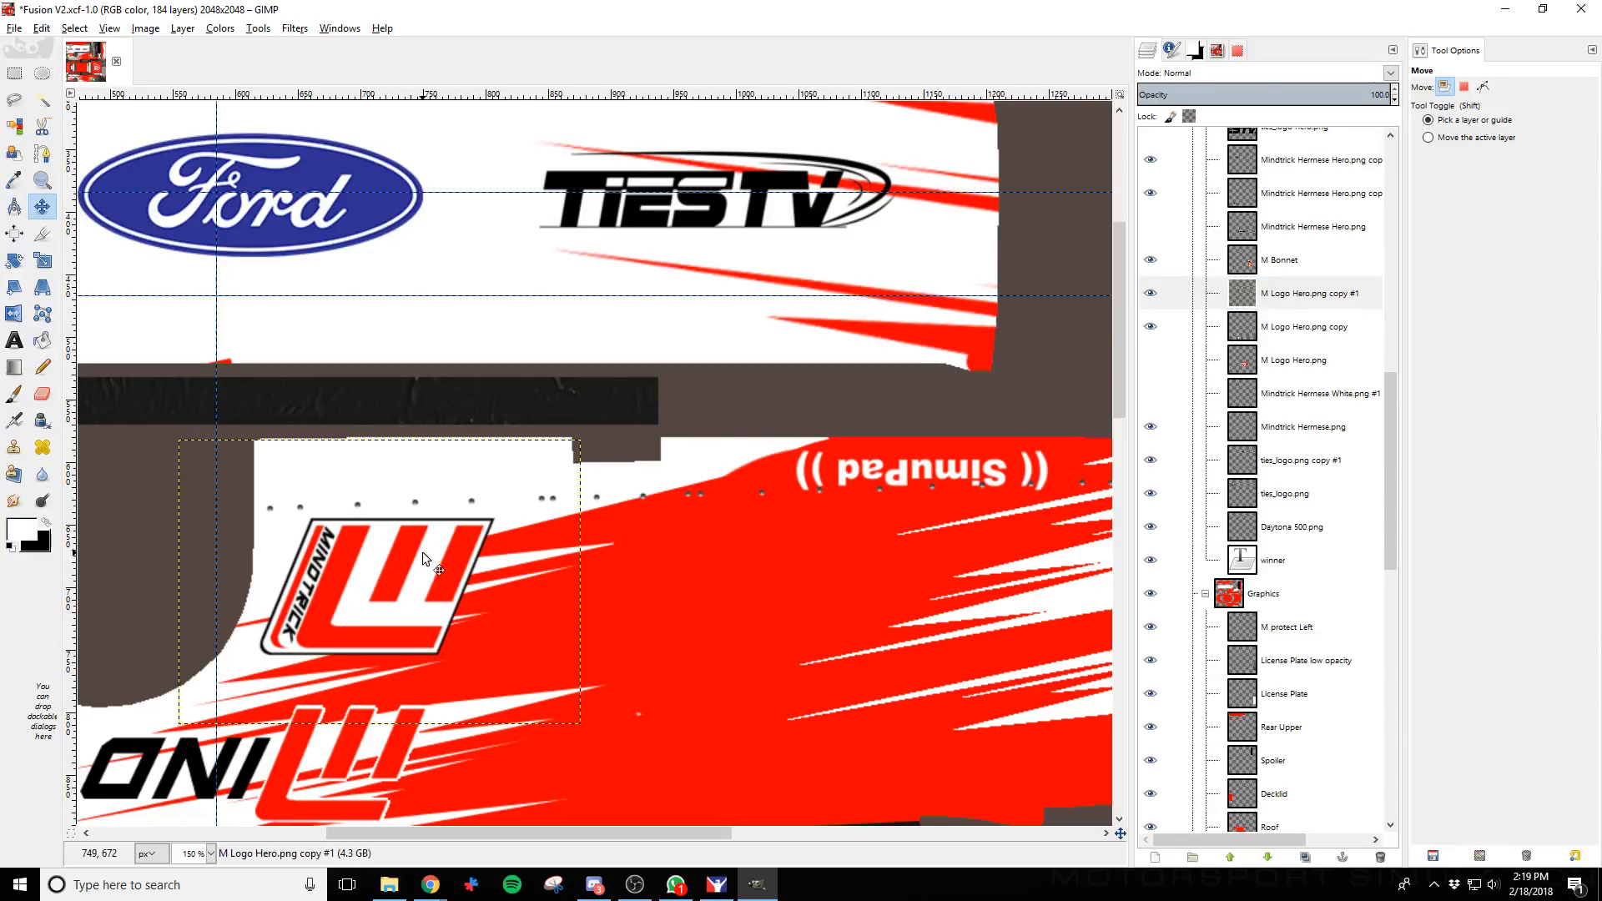
{"action": "key", "text": "shift+Up"}
{"action": "key", "text": "shift+Up"}
{"action": "key", "text": "shift+Up"}
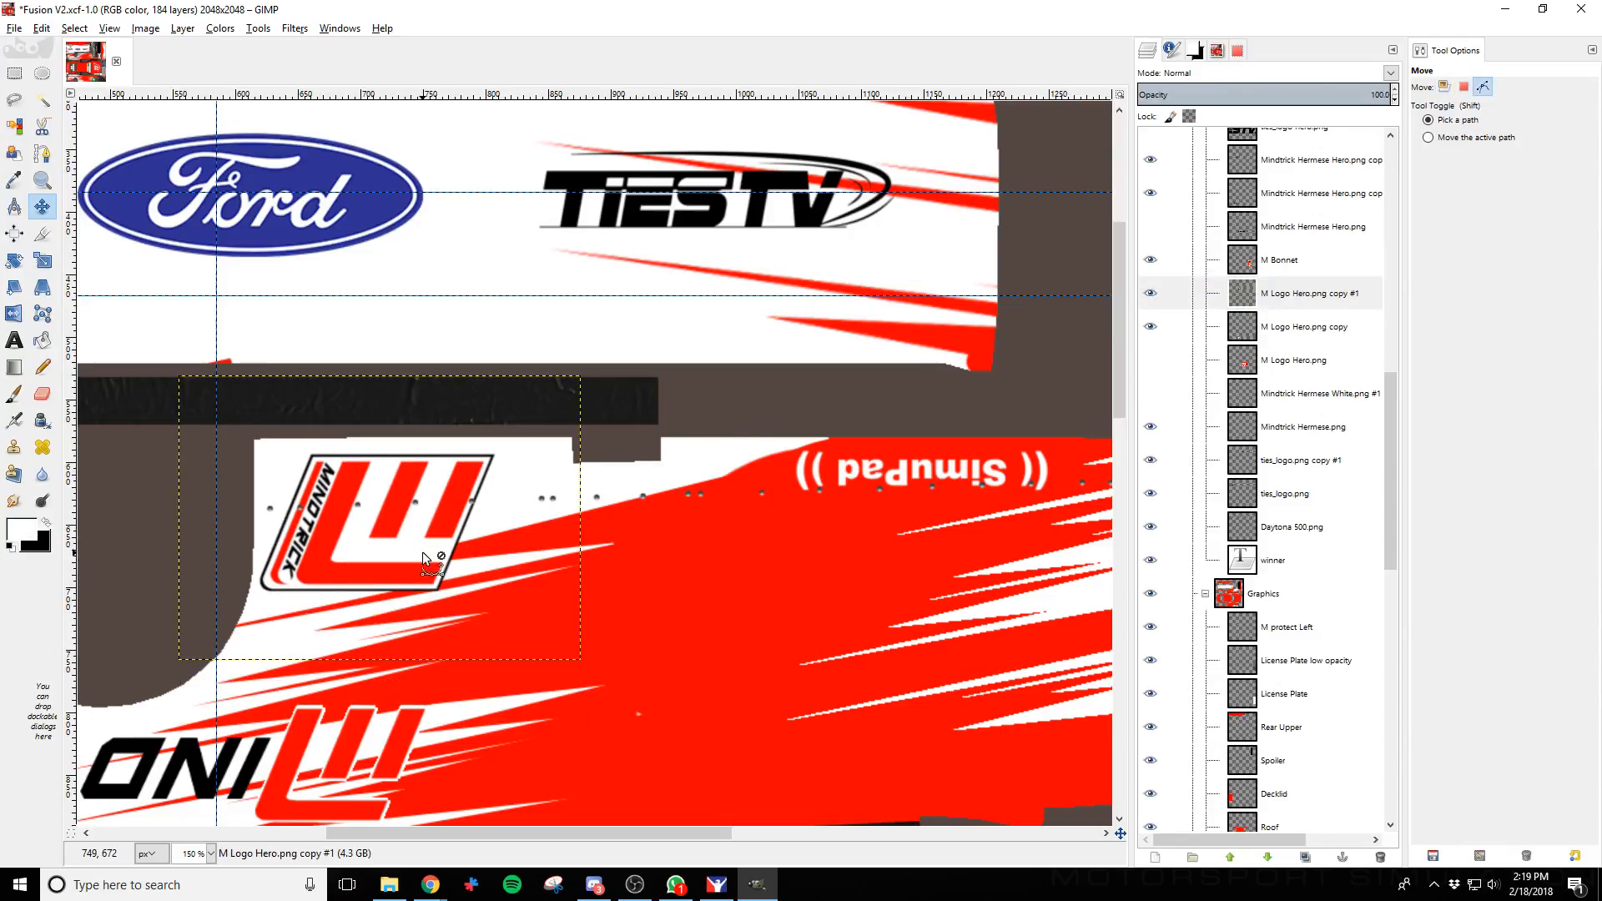
{"action": "key", "text": "alt+Tab"}
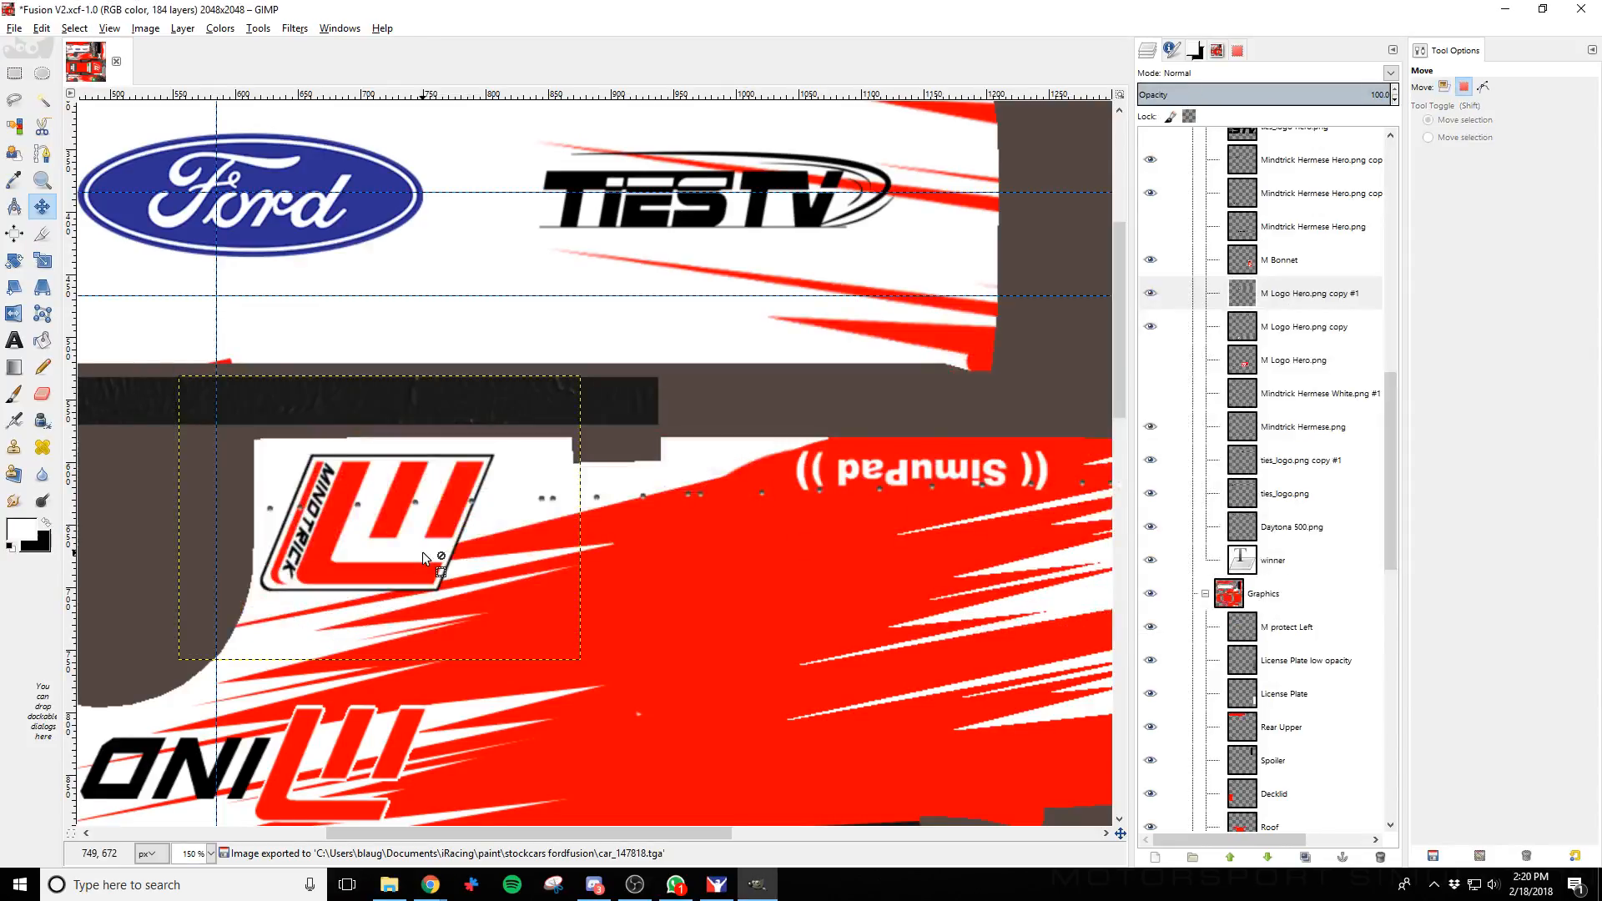
{"action": "key", "text": "alt+Tab"}
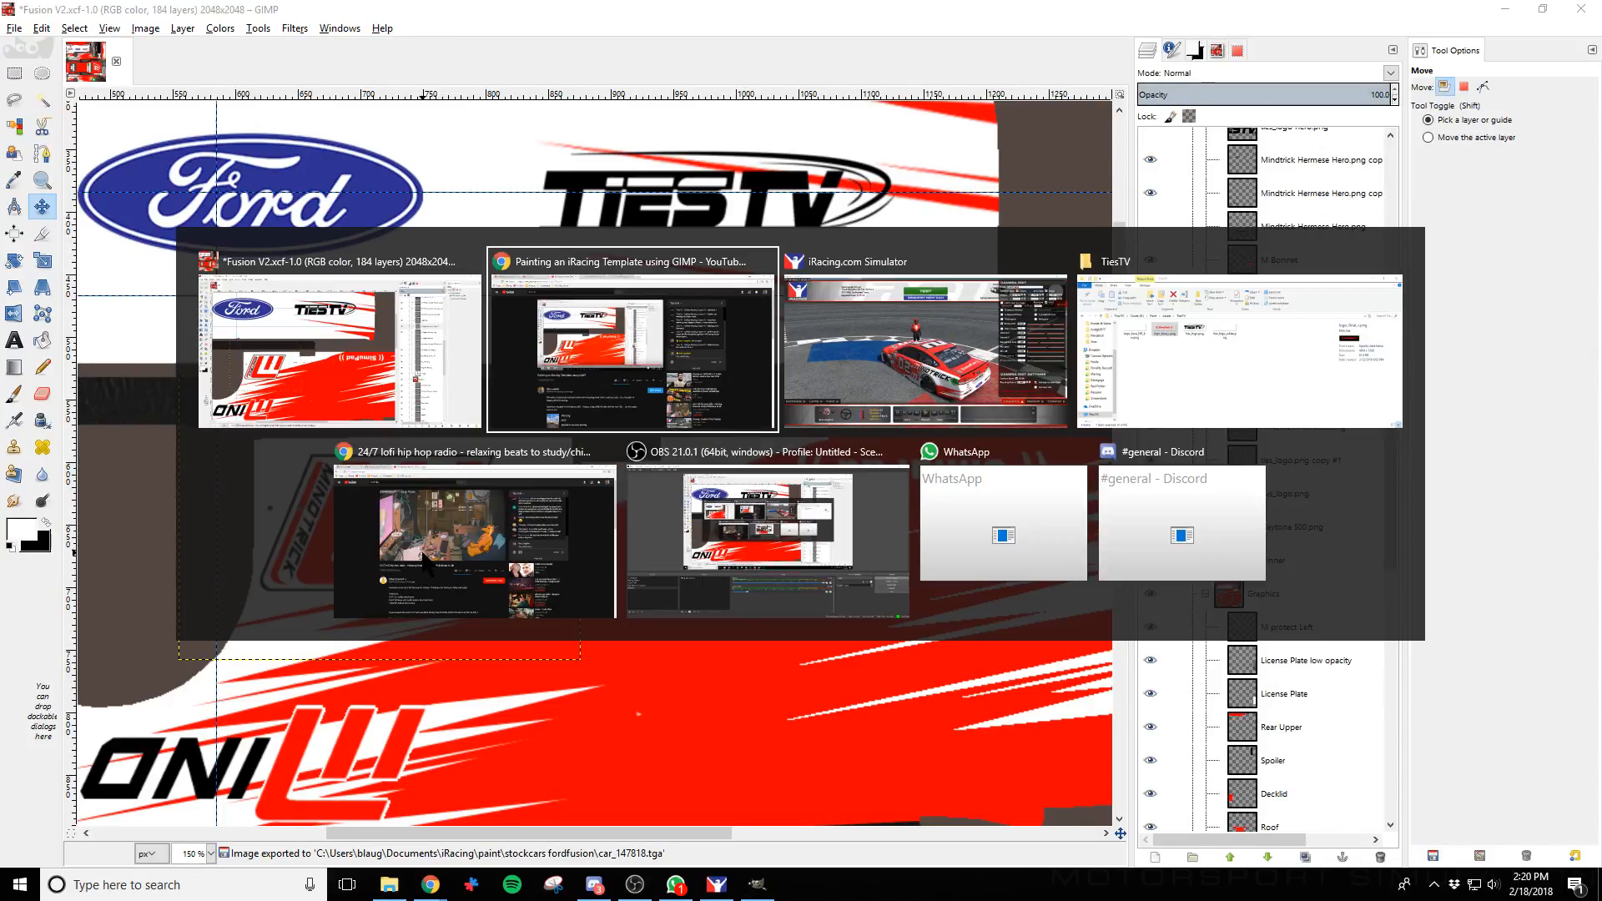
Swing the camera around the car's left side and rear to view the re-exported livery
{"action": "key", "text": "alt+Tab"}
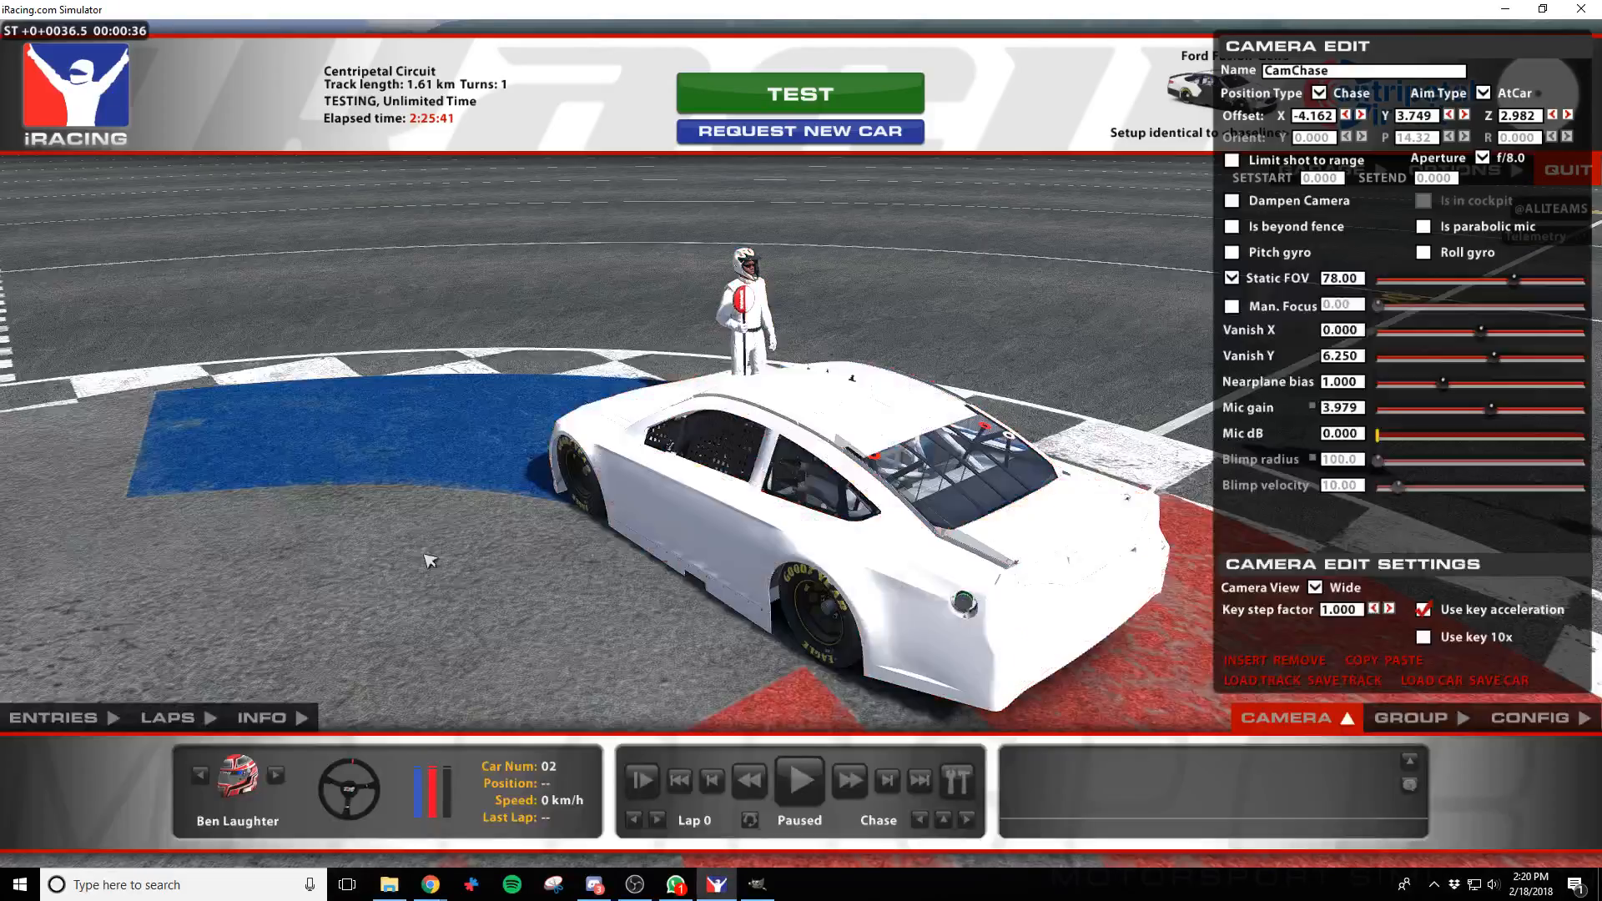
{"action": "key", "text": "a"}
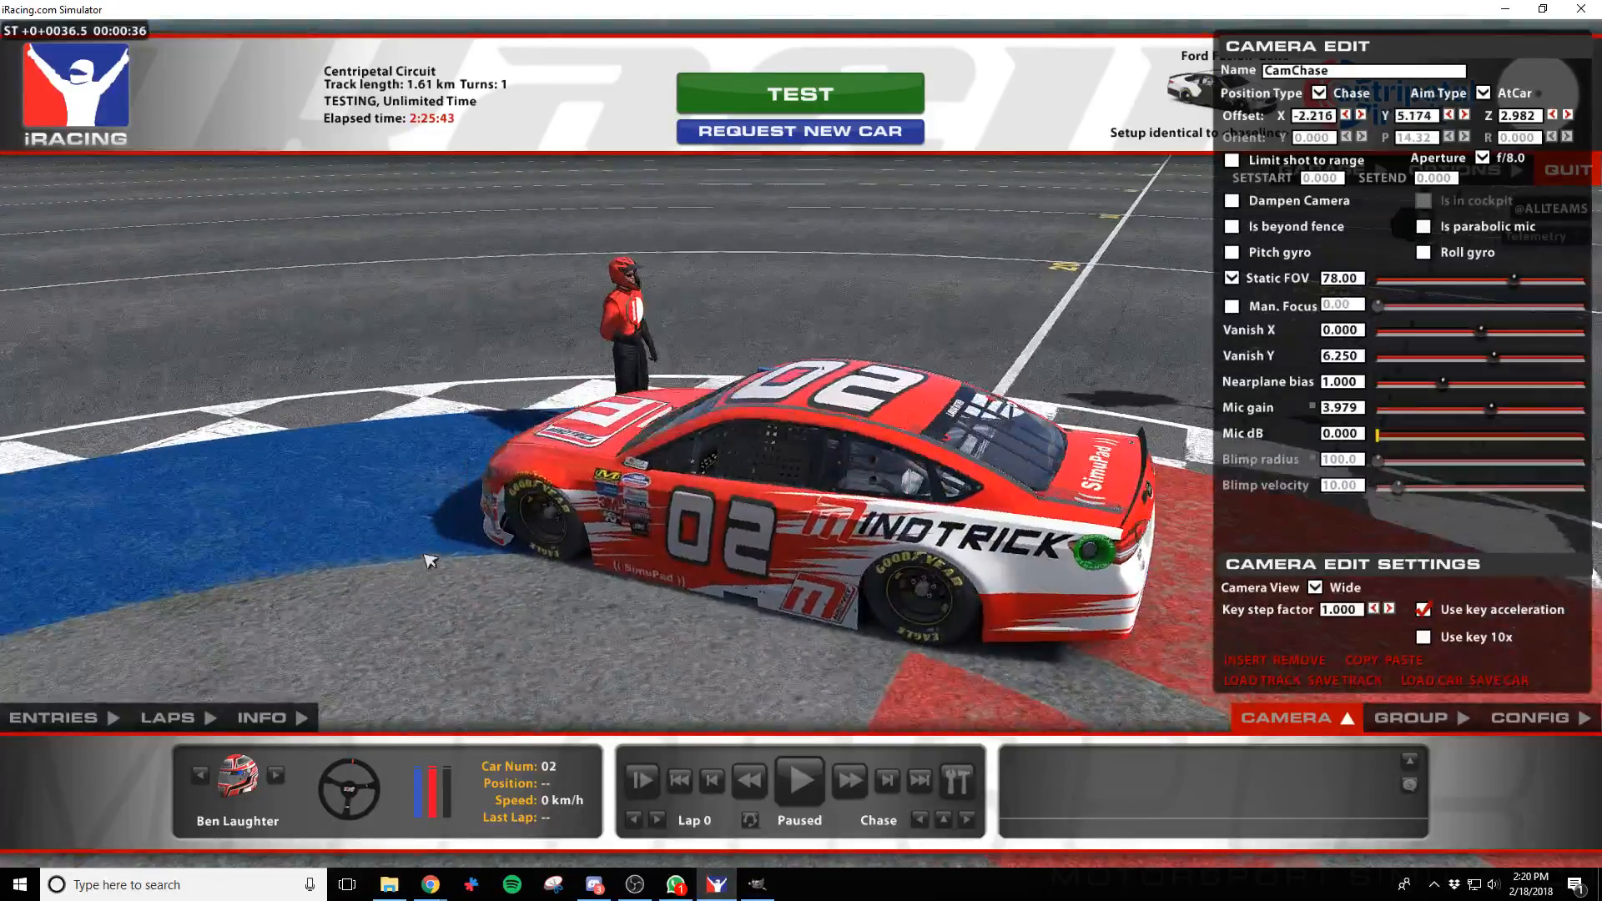
{"action": "key", "text": "a"}
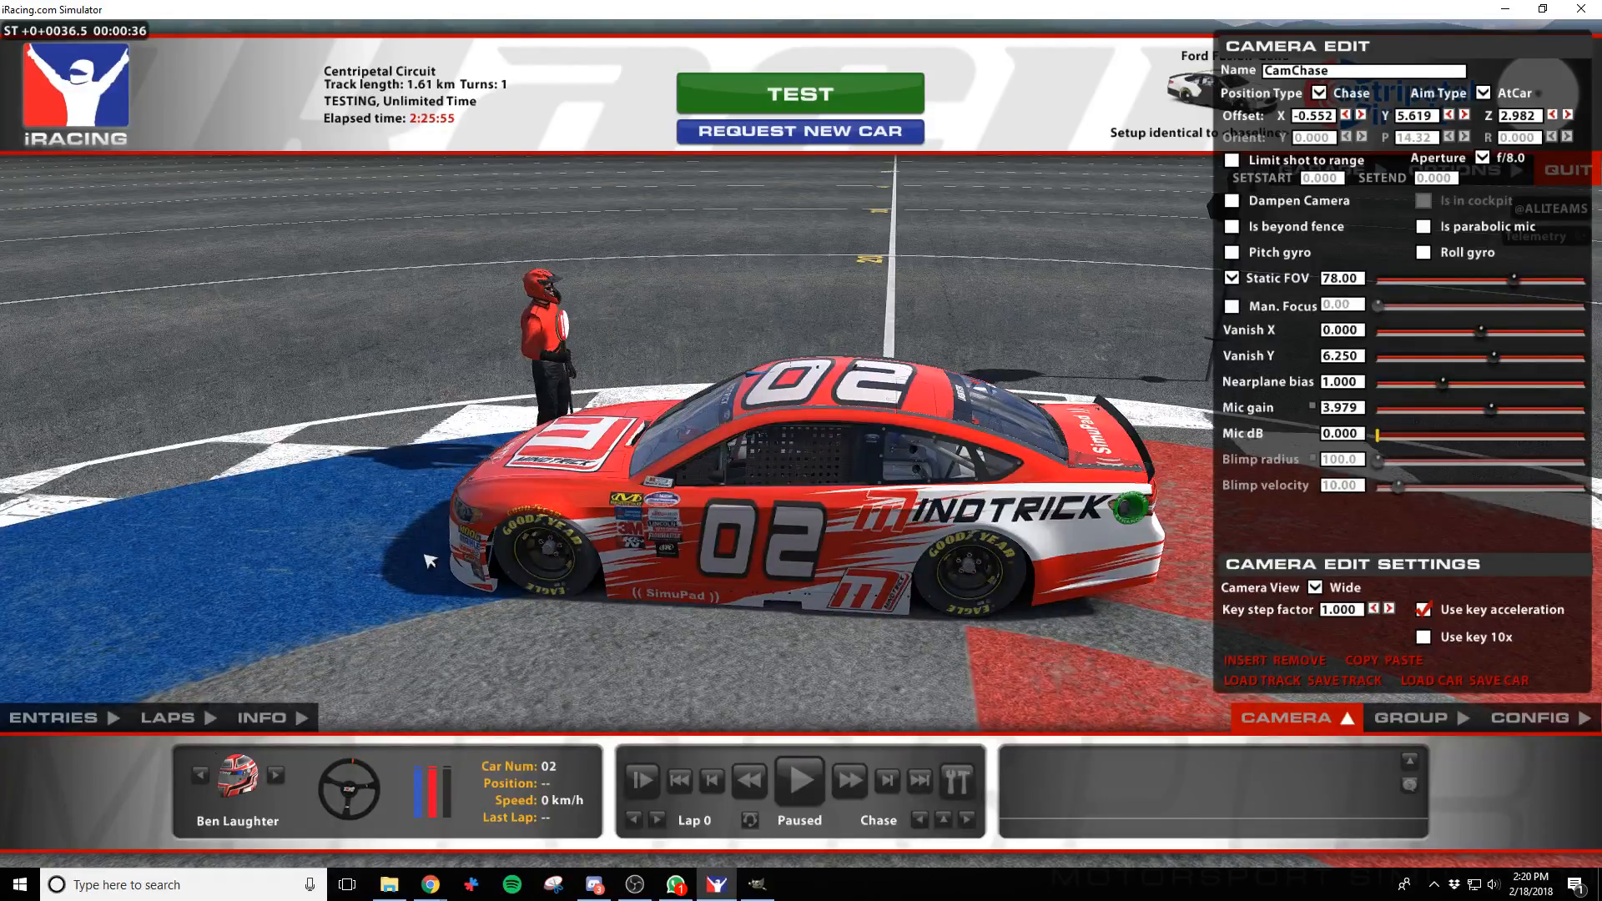
{"action": "key", "text": "a"}
{"action": "key", "text": "f"}
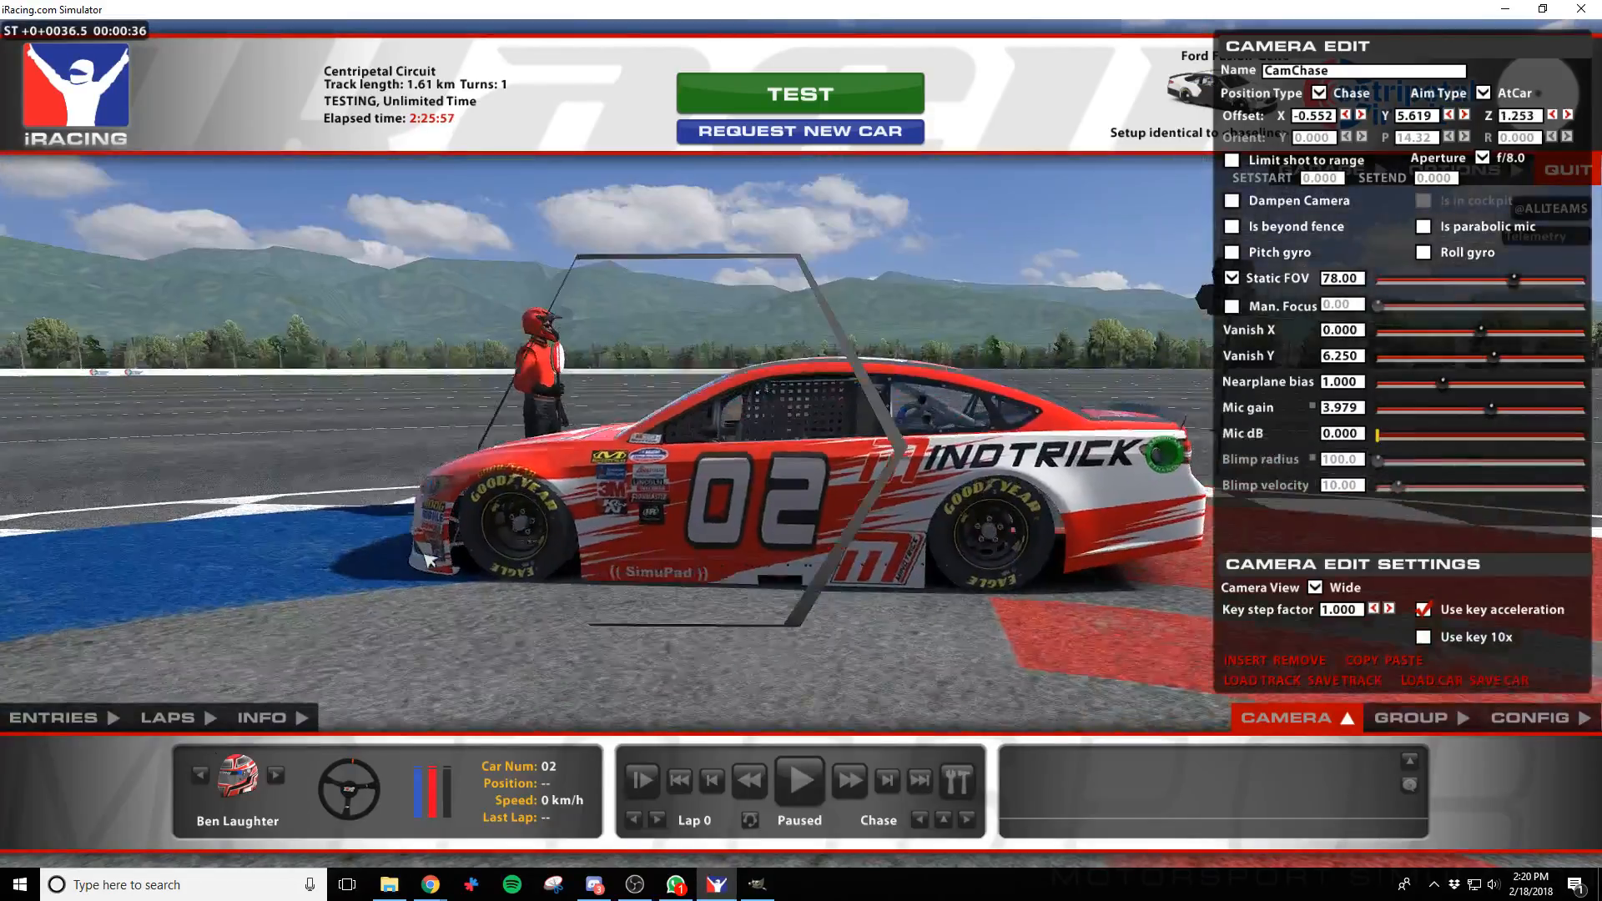
{"action": "key", "text": "d"}
{"action": "key", "text": "d"}
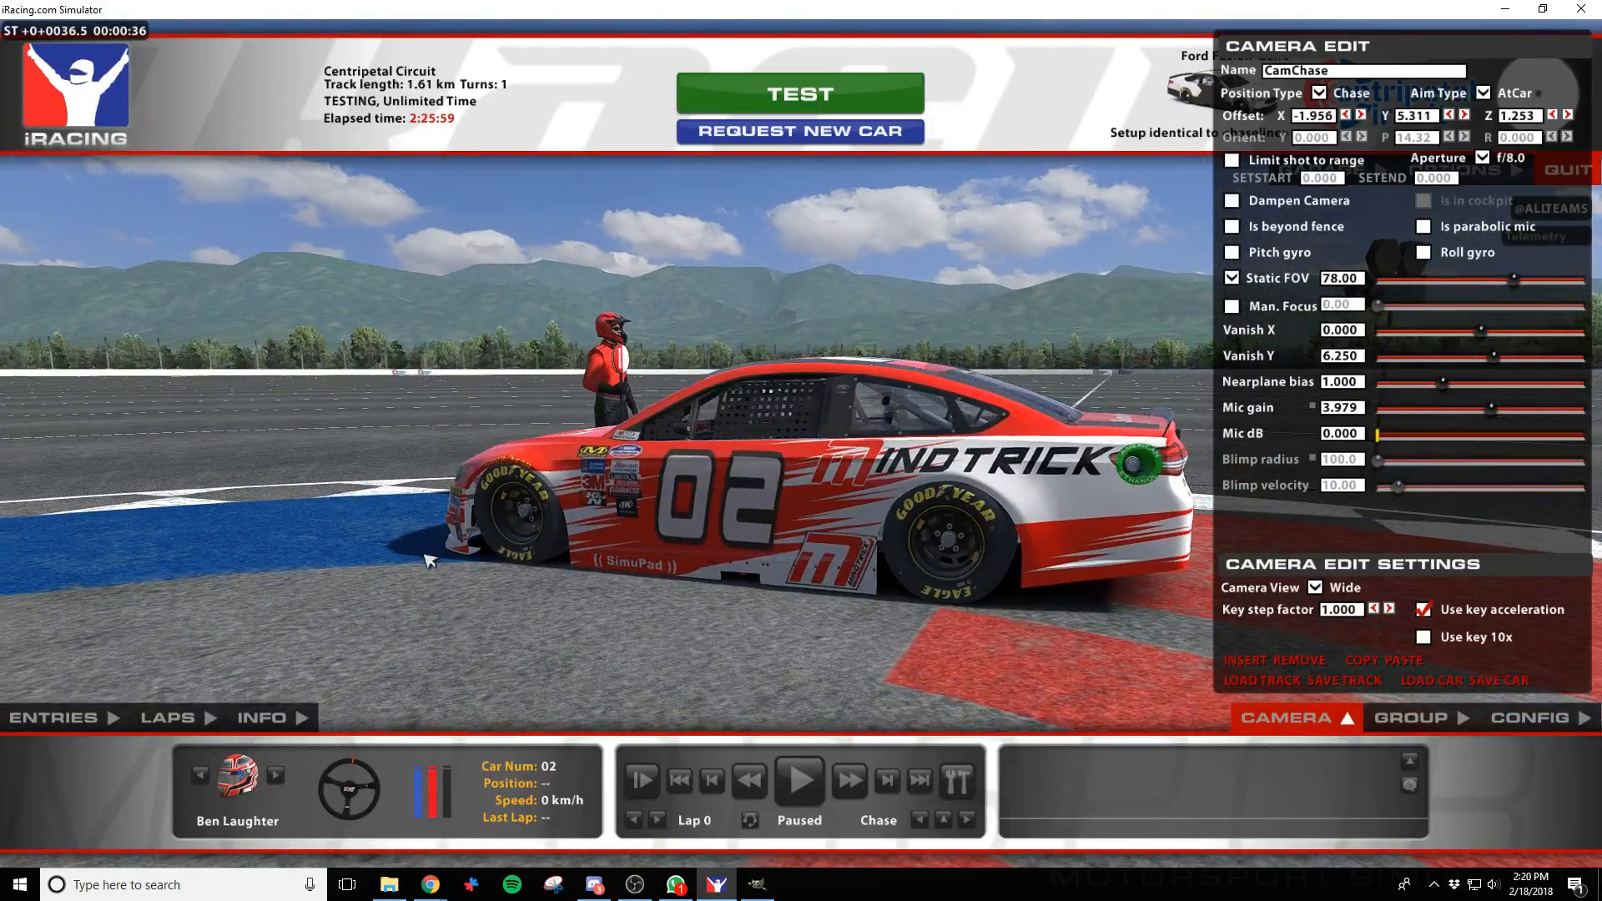
{"action": "key", "text": "w"}
{"action": "key", "text": "a"}
{"action": "key", "text": "a"}
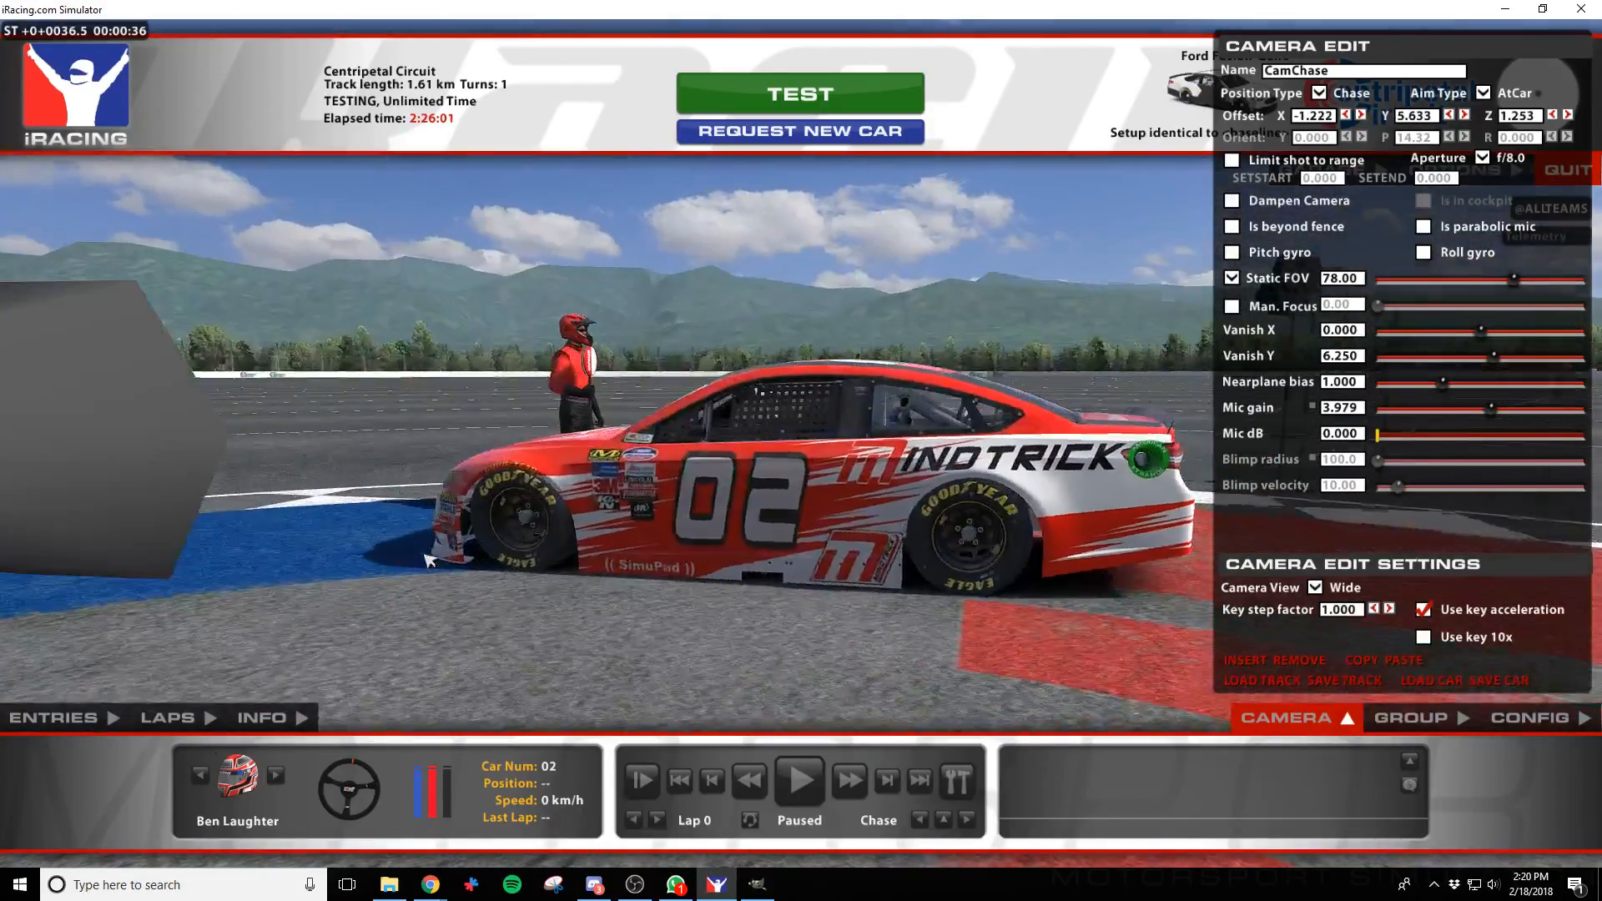
{"action": "key", "text": "d"}
{"action": "key", "text": "d"}
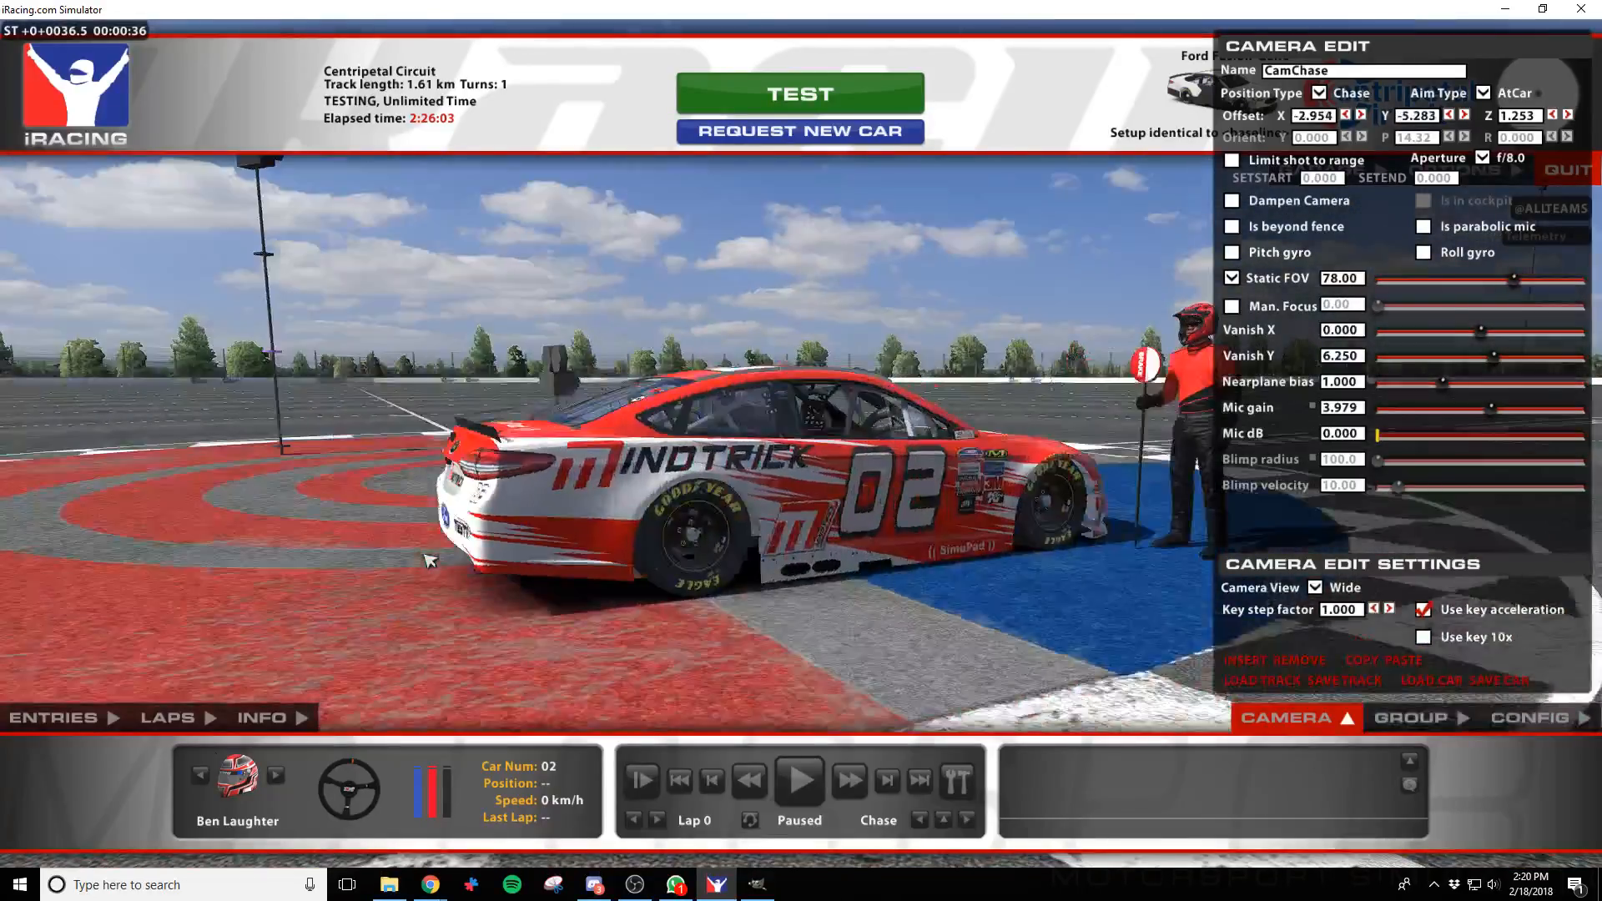
{"action": "key", "text": "a"}
{"action": "key", "text": "a"}
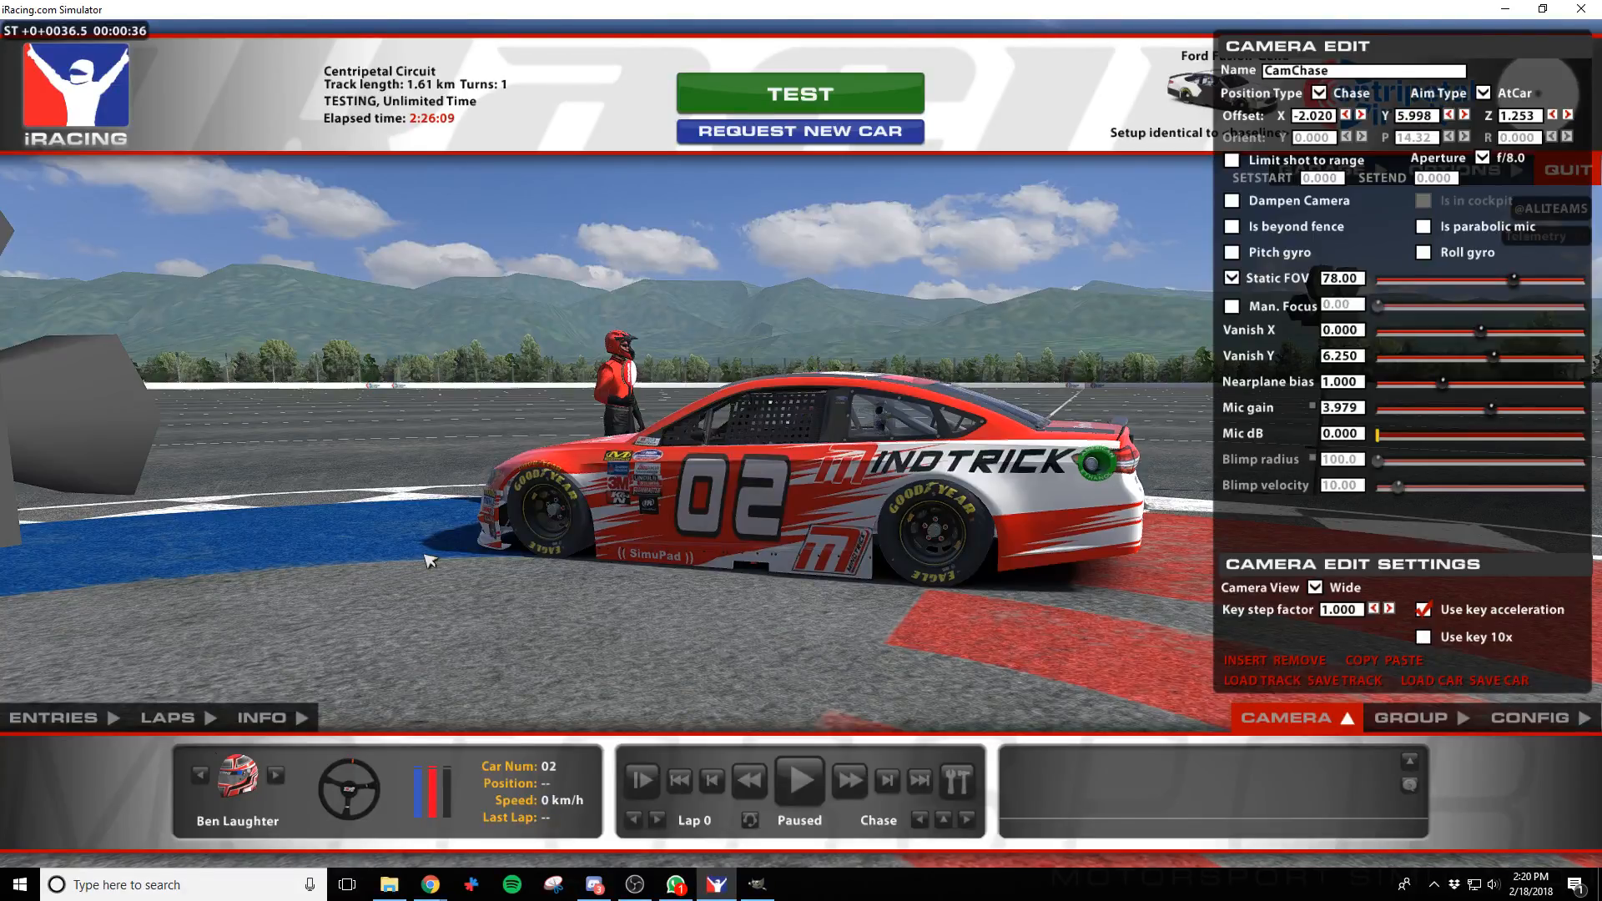
{"action": "key", "text": "a"}
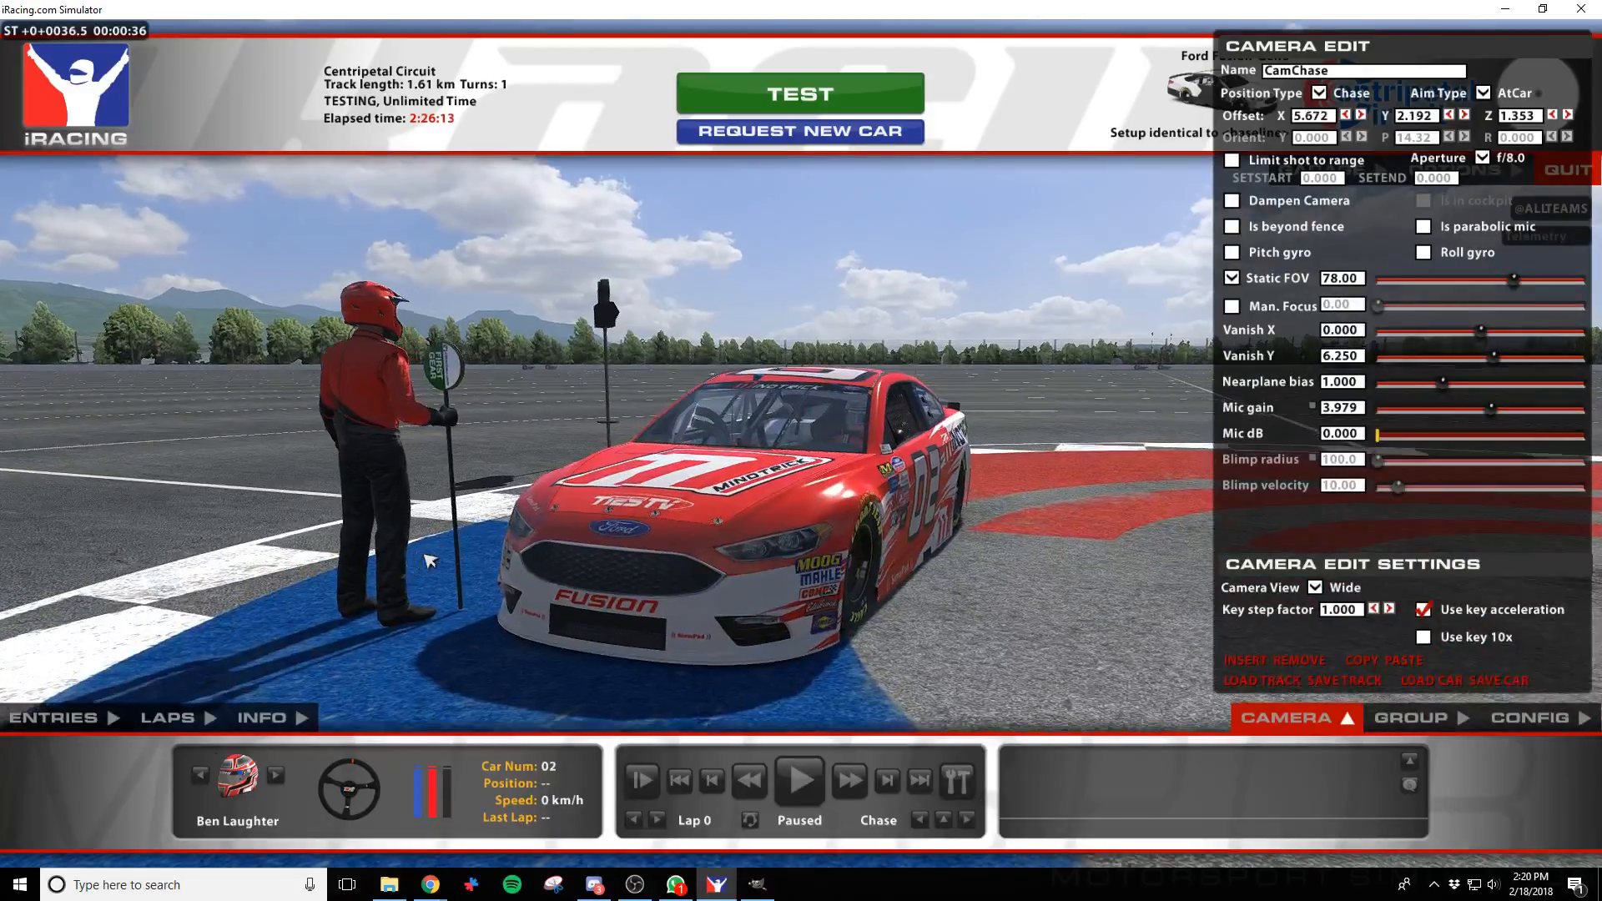
With the interface hidden, view the car's front-left, head-on hood and front bumper graphics
{"action": "key", "text": "space"}
{"action": "key", "text": "d"}
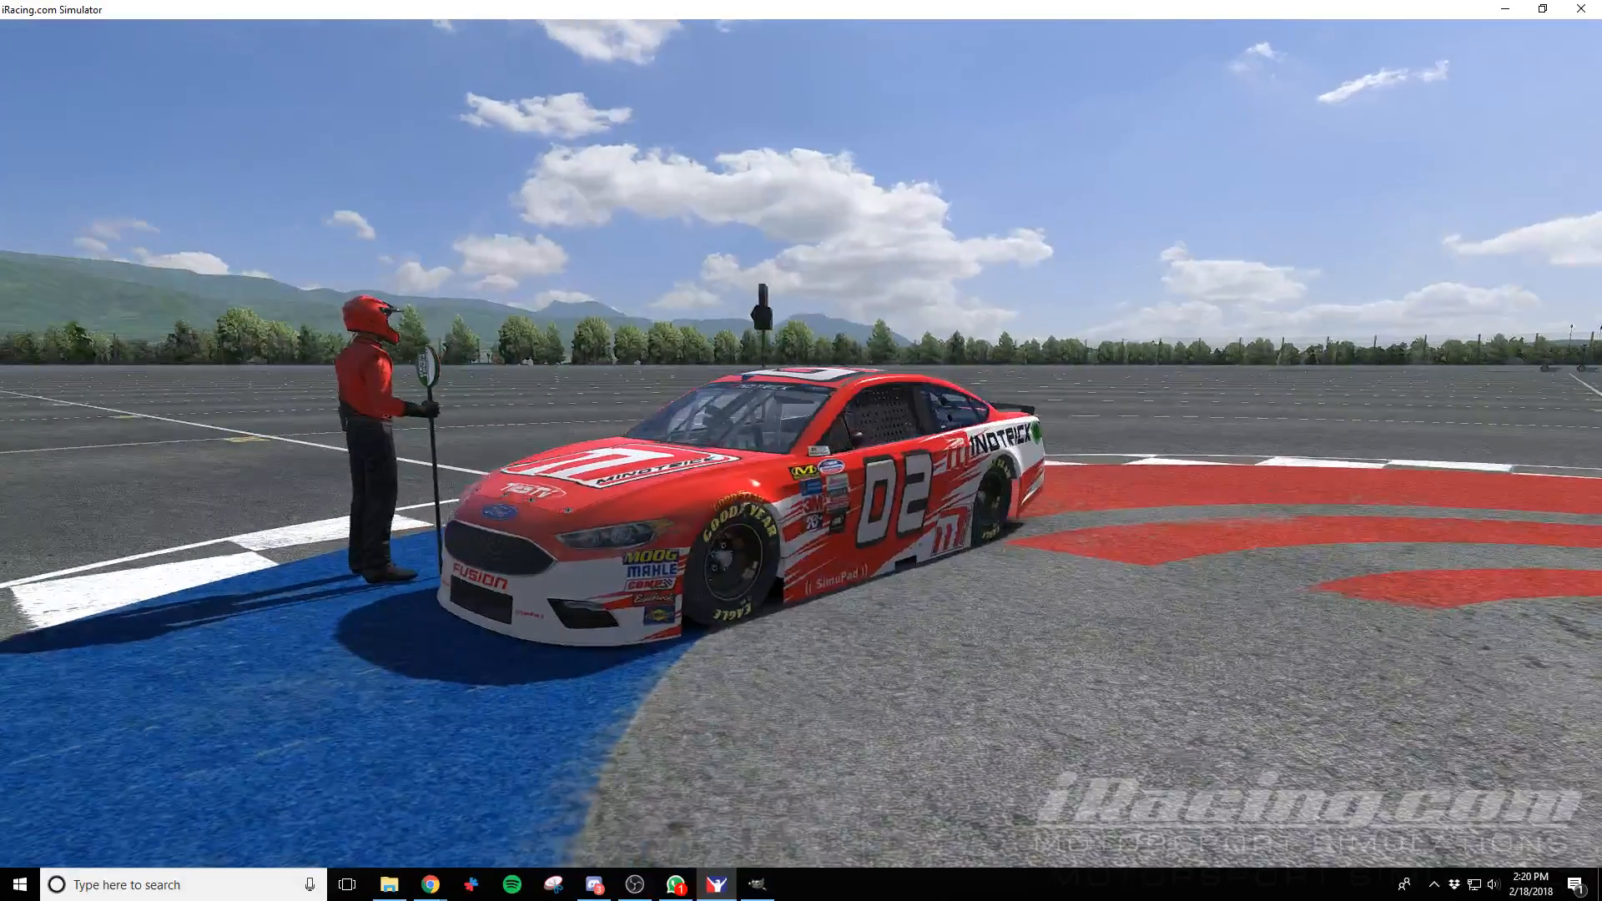
{"action": "key", "text": "a"}
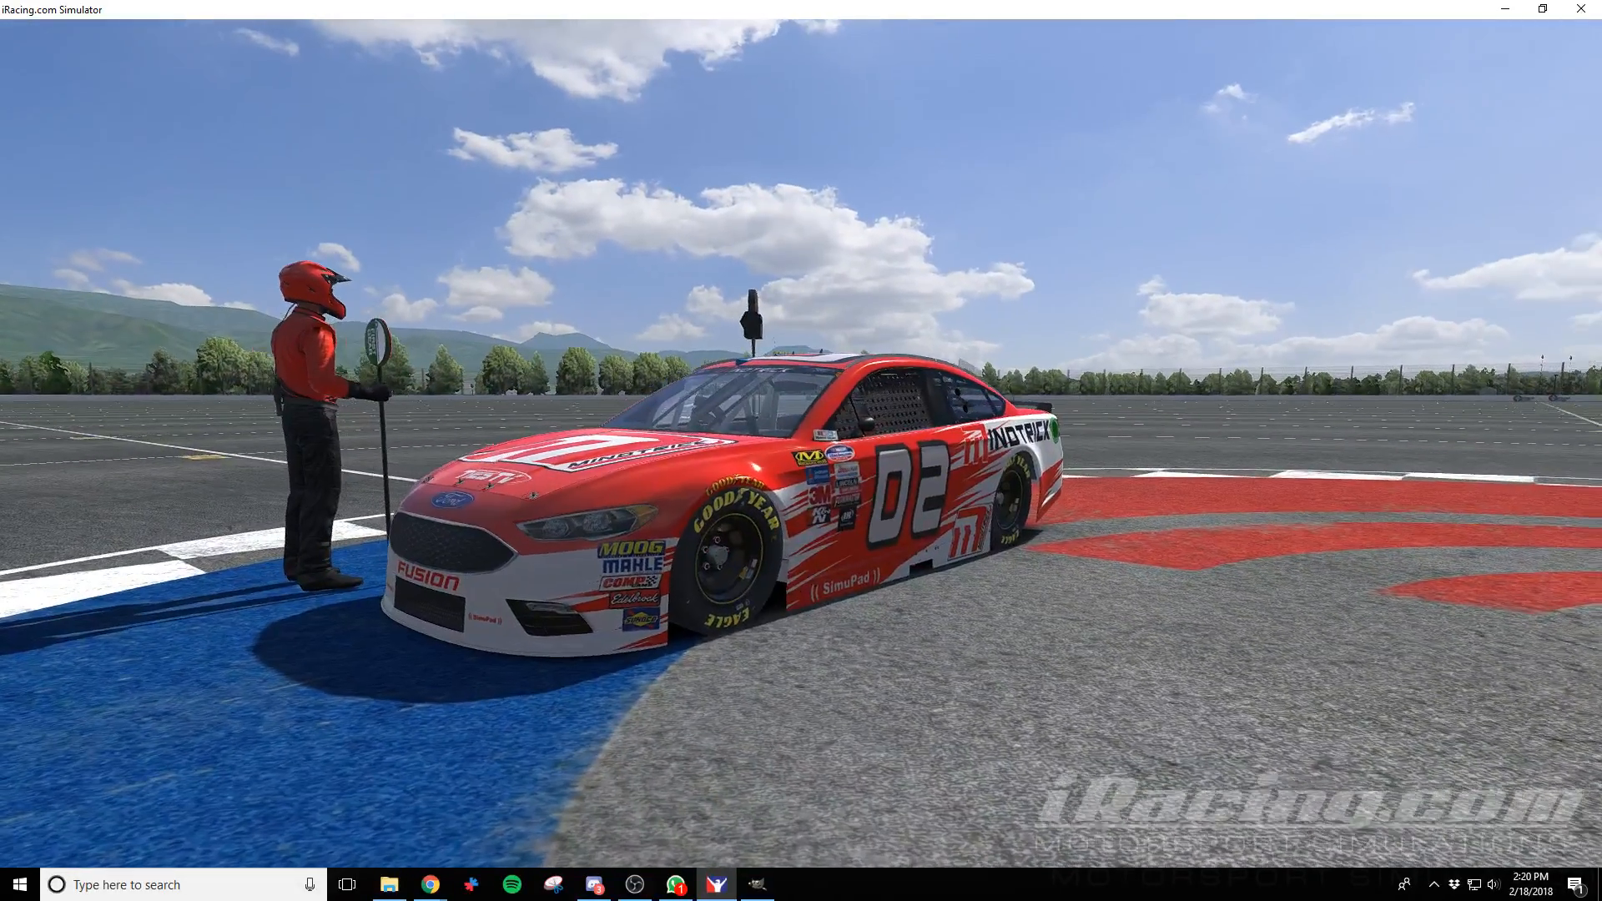
{"action": "key", "text": "a"}
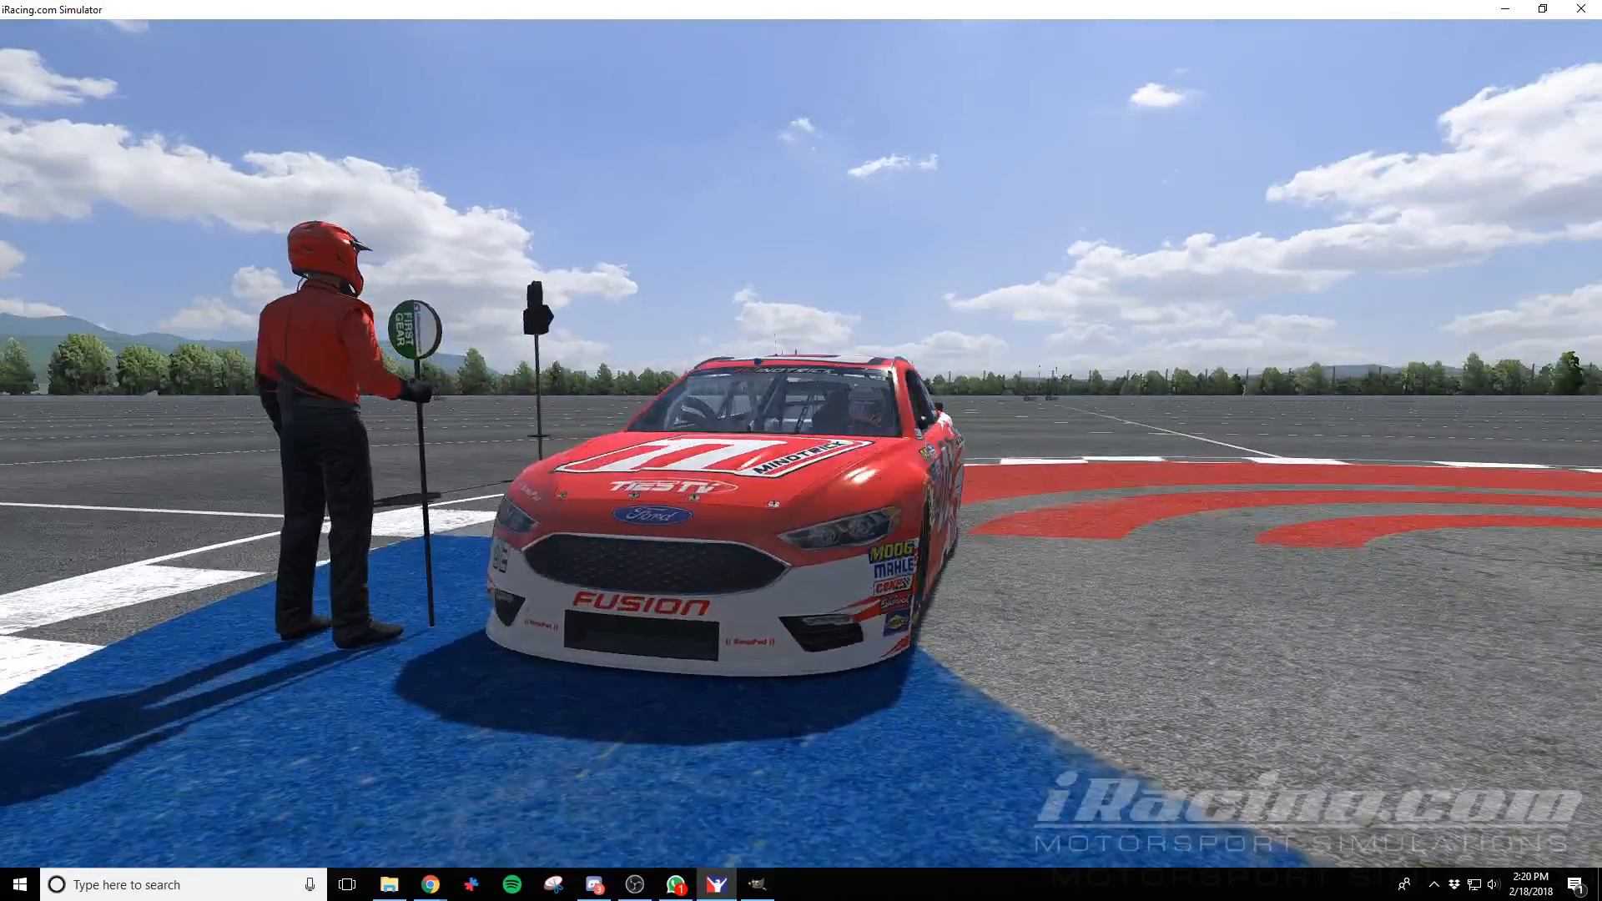
{"action": "key", "text": "d"}
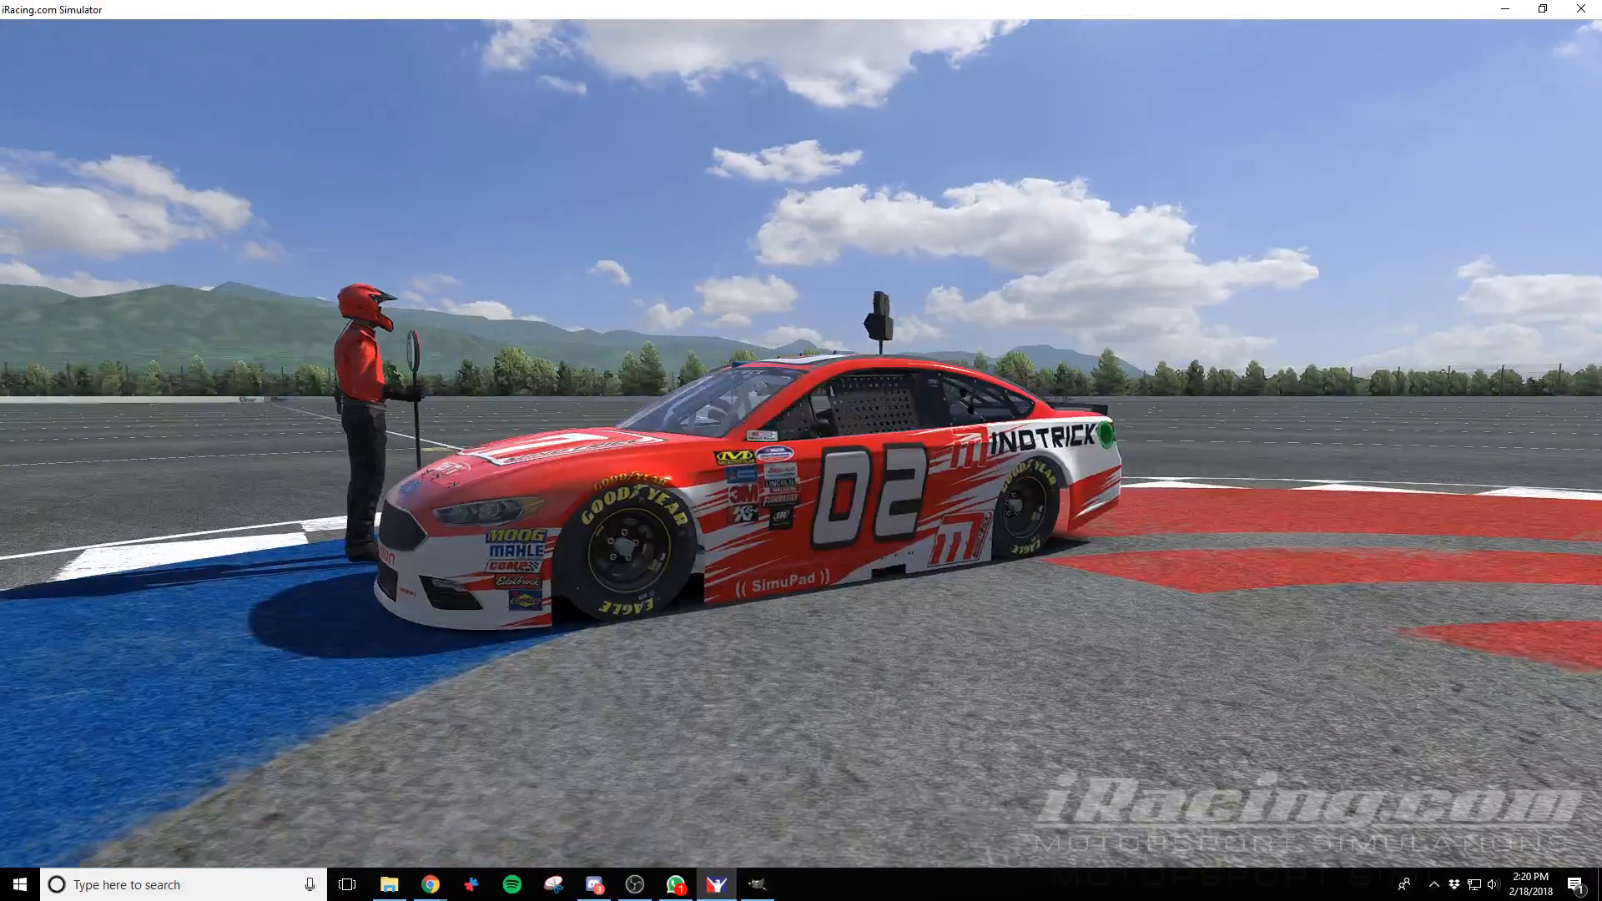
{"action": "key", "text": "d"}
{"action": "key", "text": "d"}
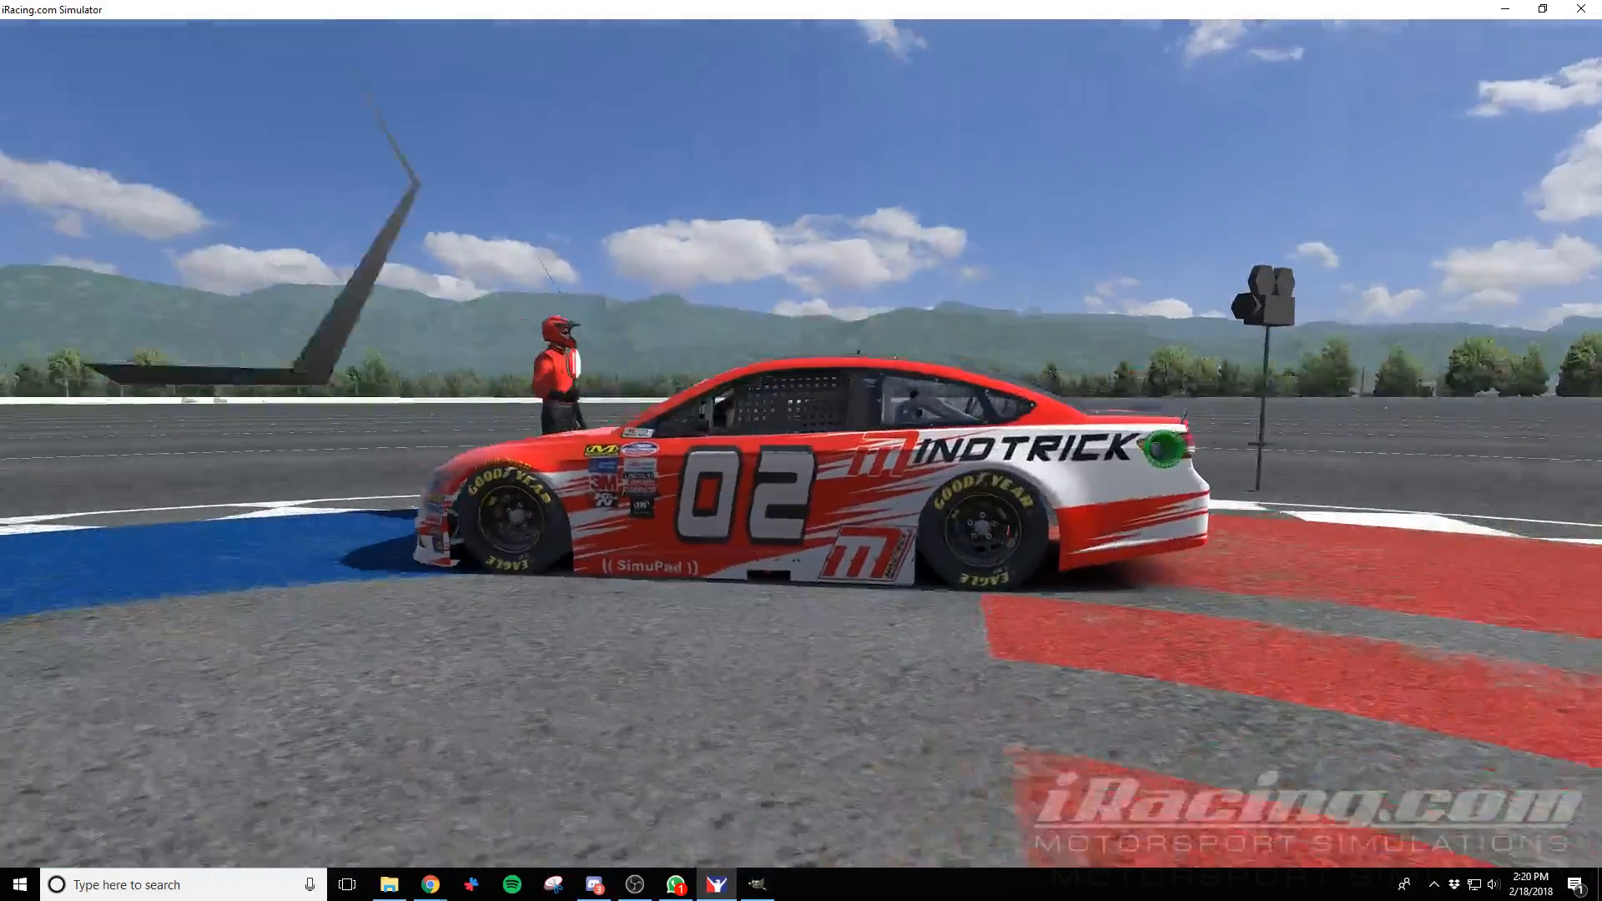
{"action": "key", "text": "d"}
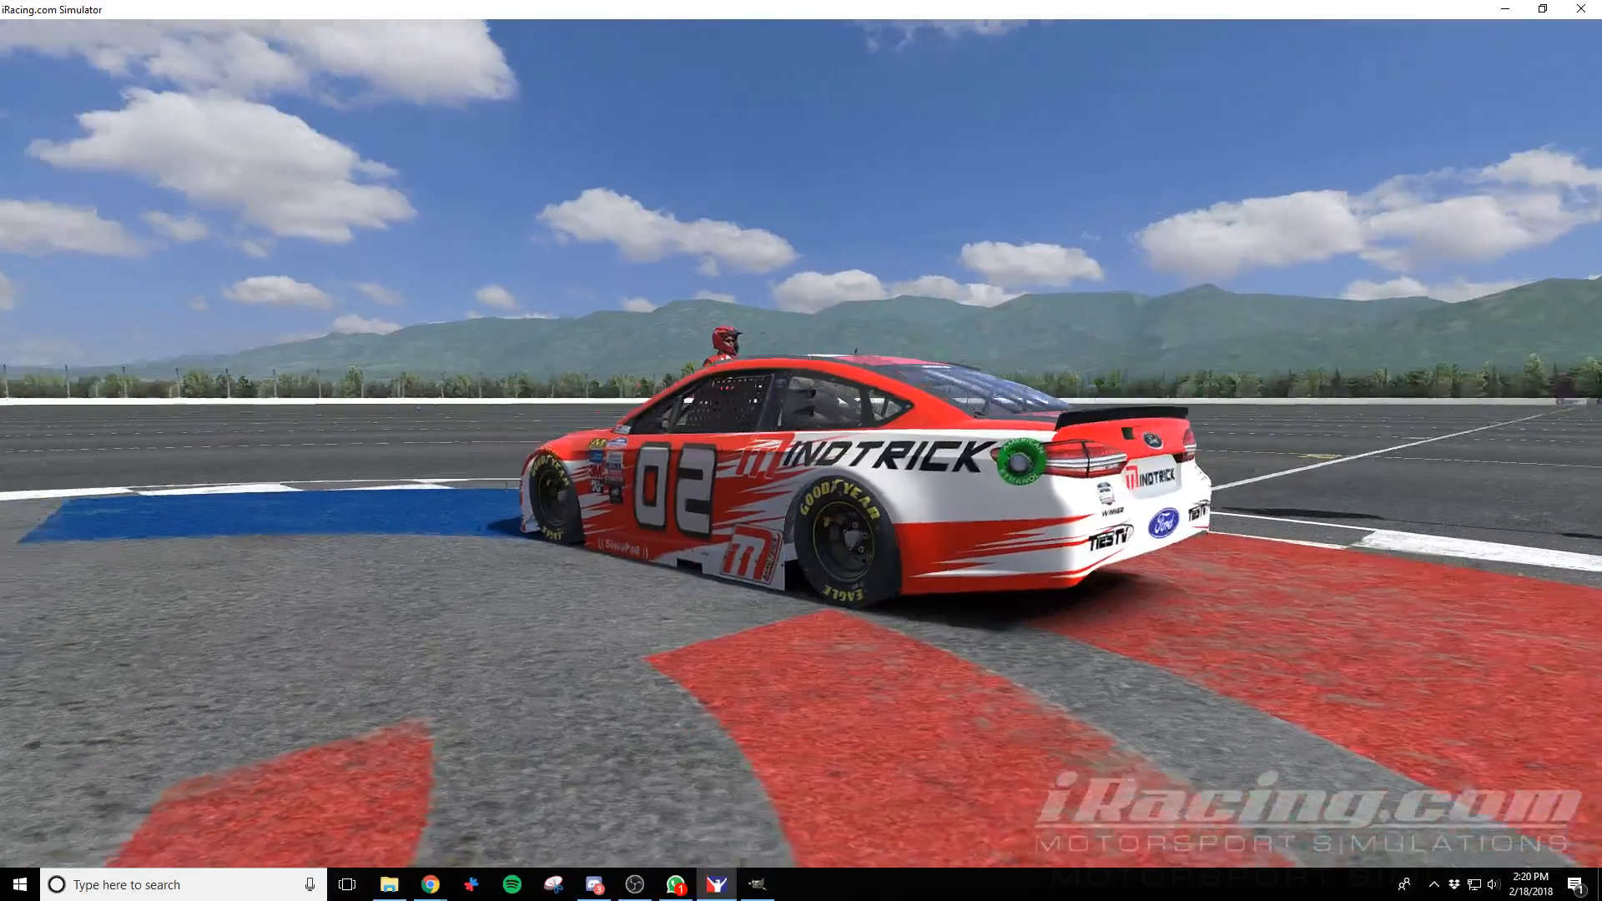
{"action": "key", "text": "a"}
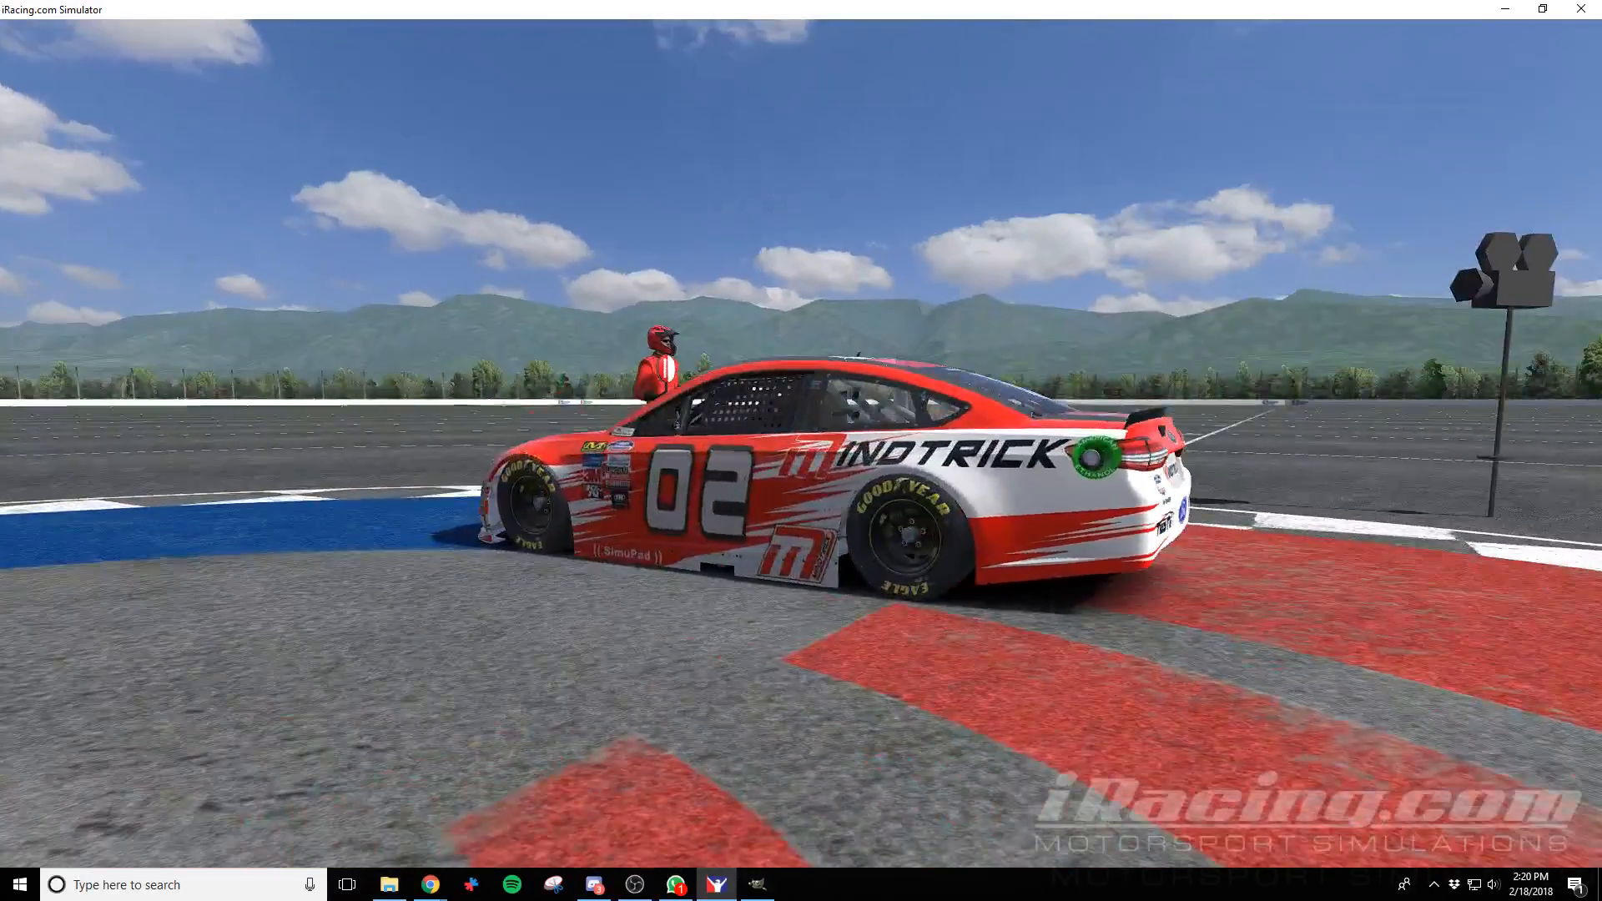
{"action": "key", "text": "space"}
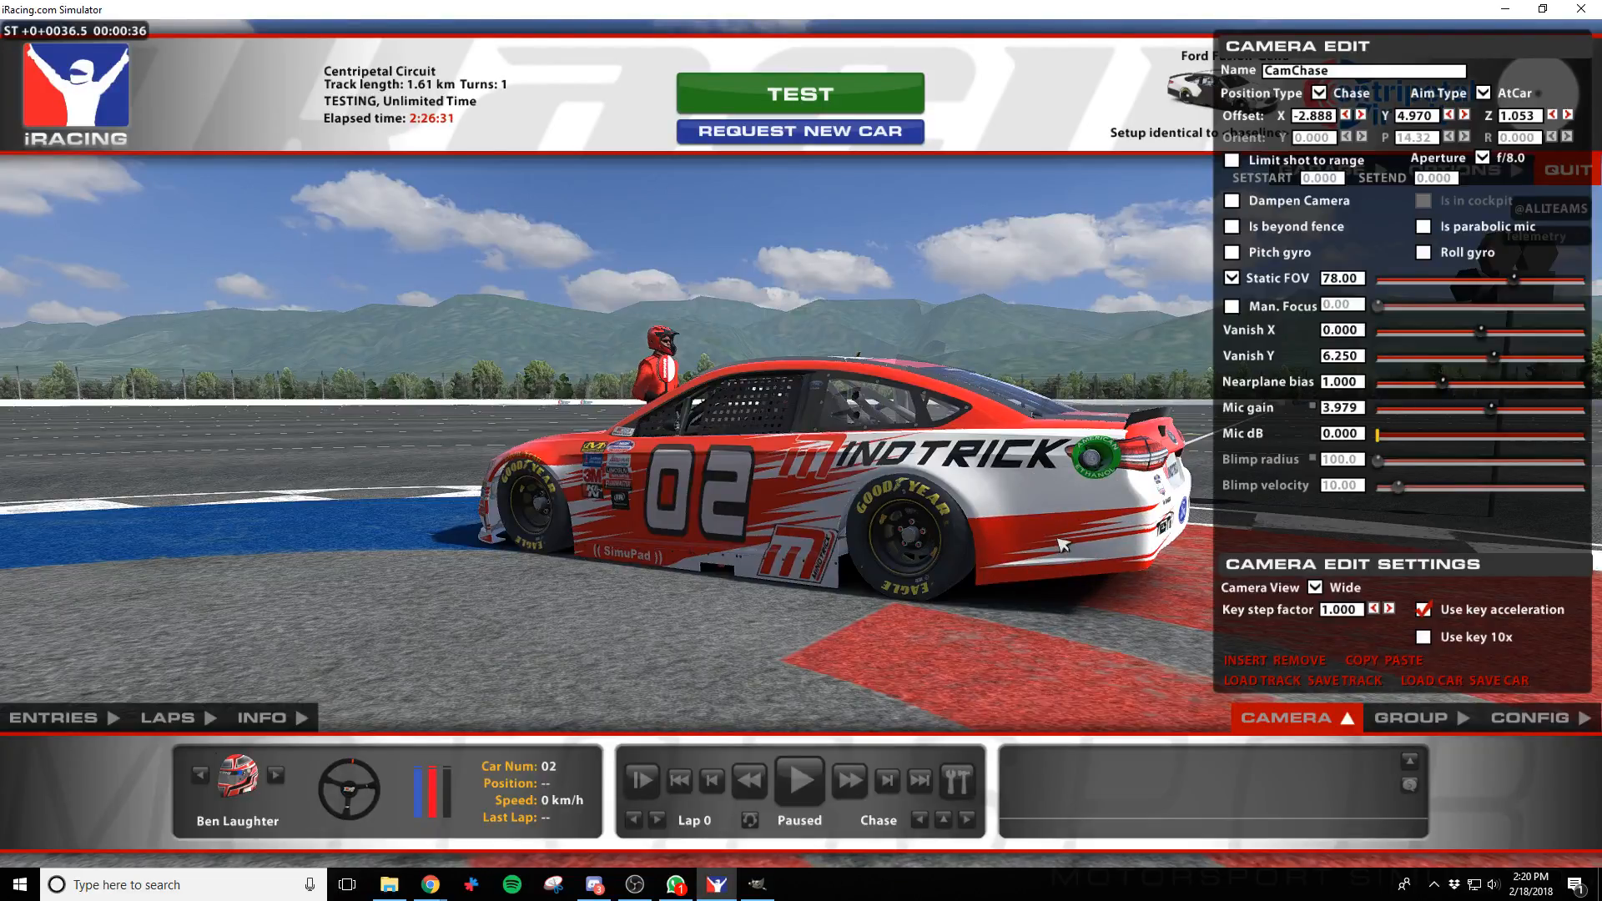
Orbit to the right side, rear bumper logos and roof number, then close the camera edit panel
{"action": "key", "text": "d"}
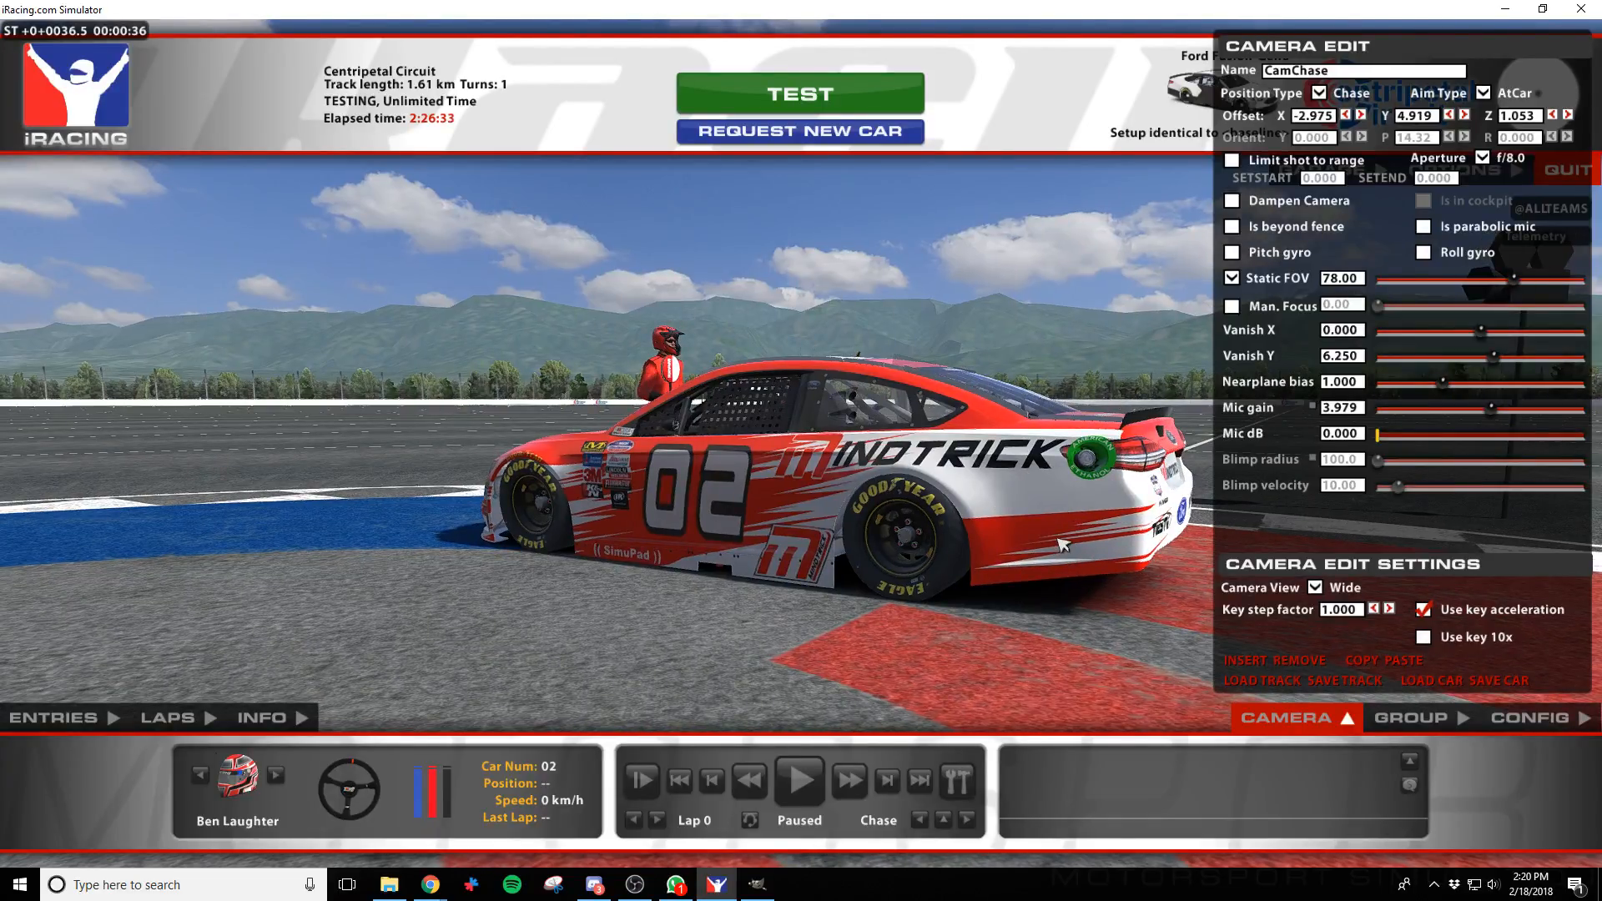
{"action": "key", "text": "d"}
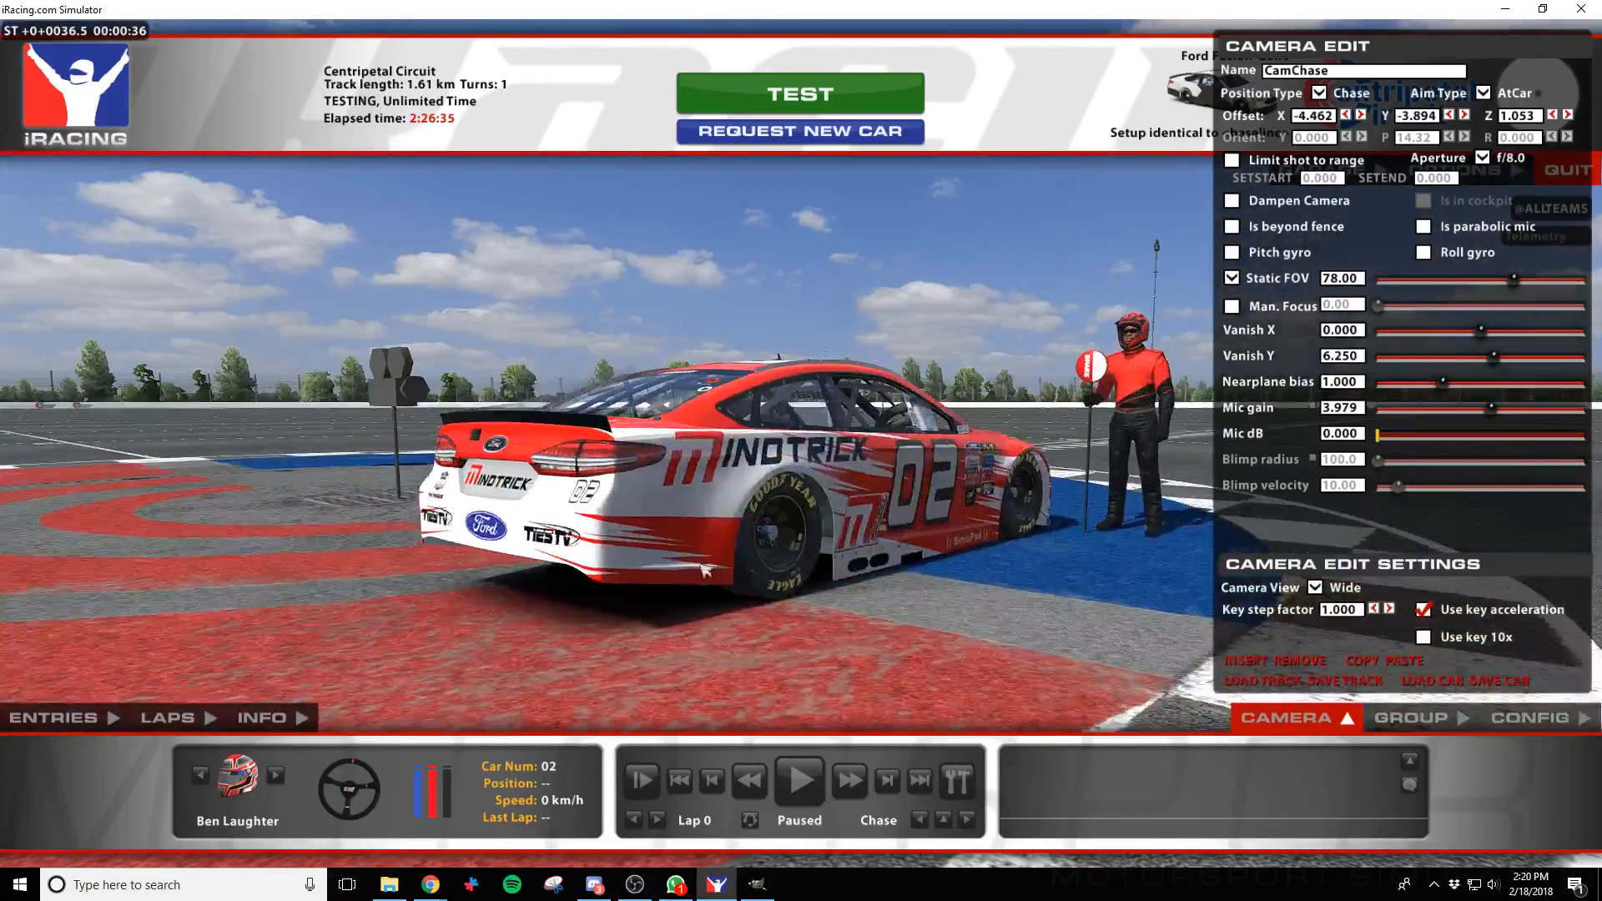
{"action": "key", "text": "d"}
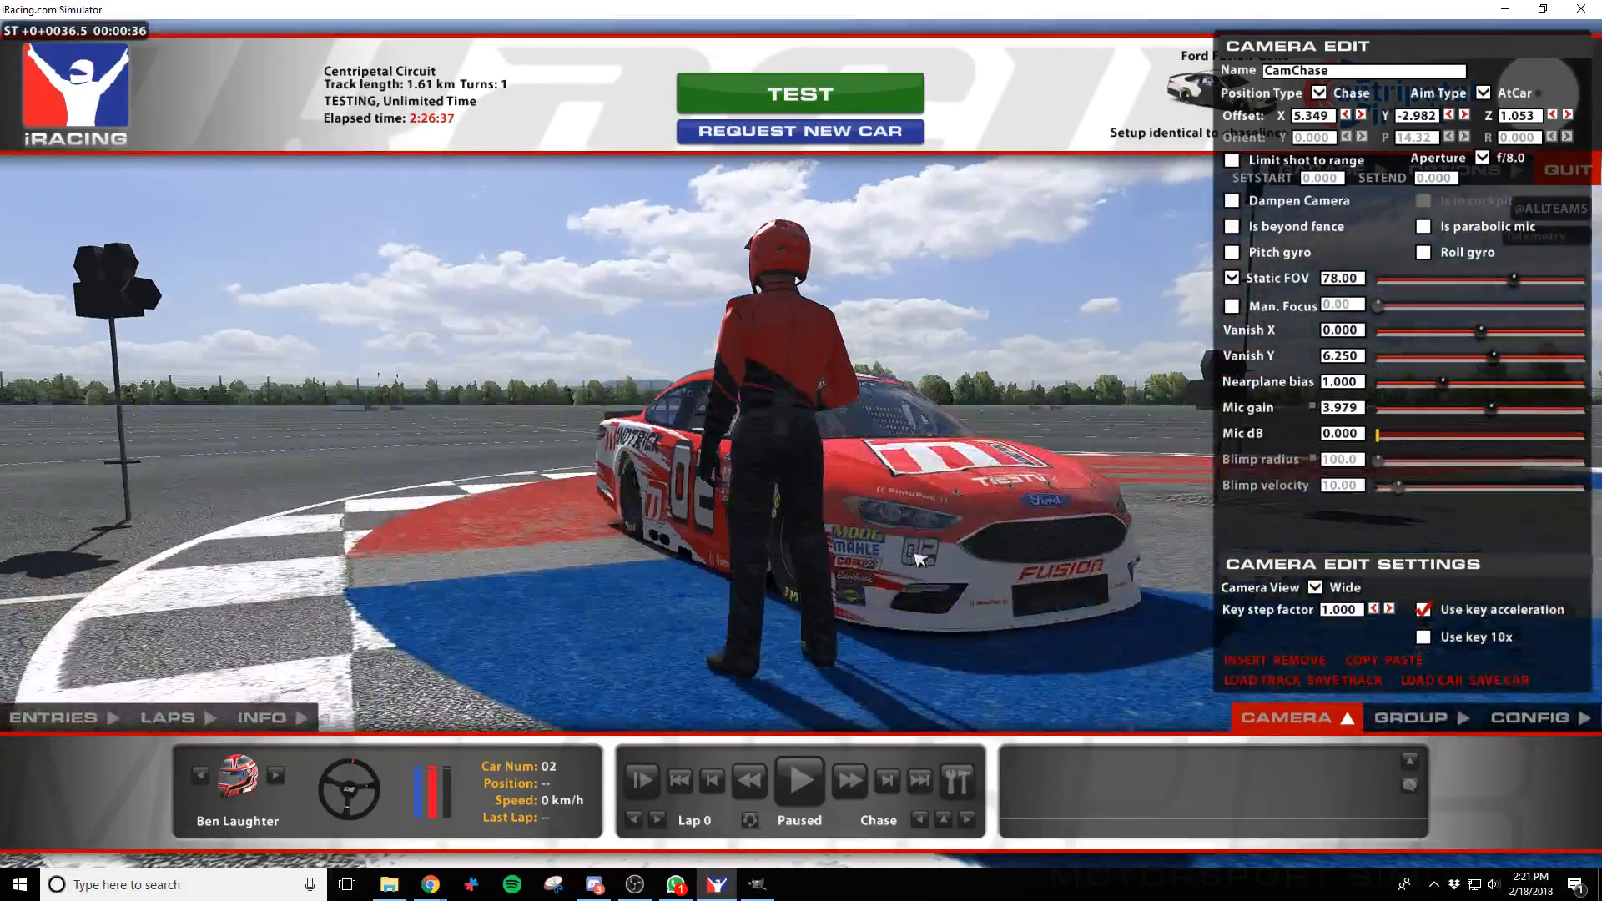
{"action": "key", "text": "d"}
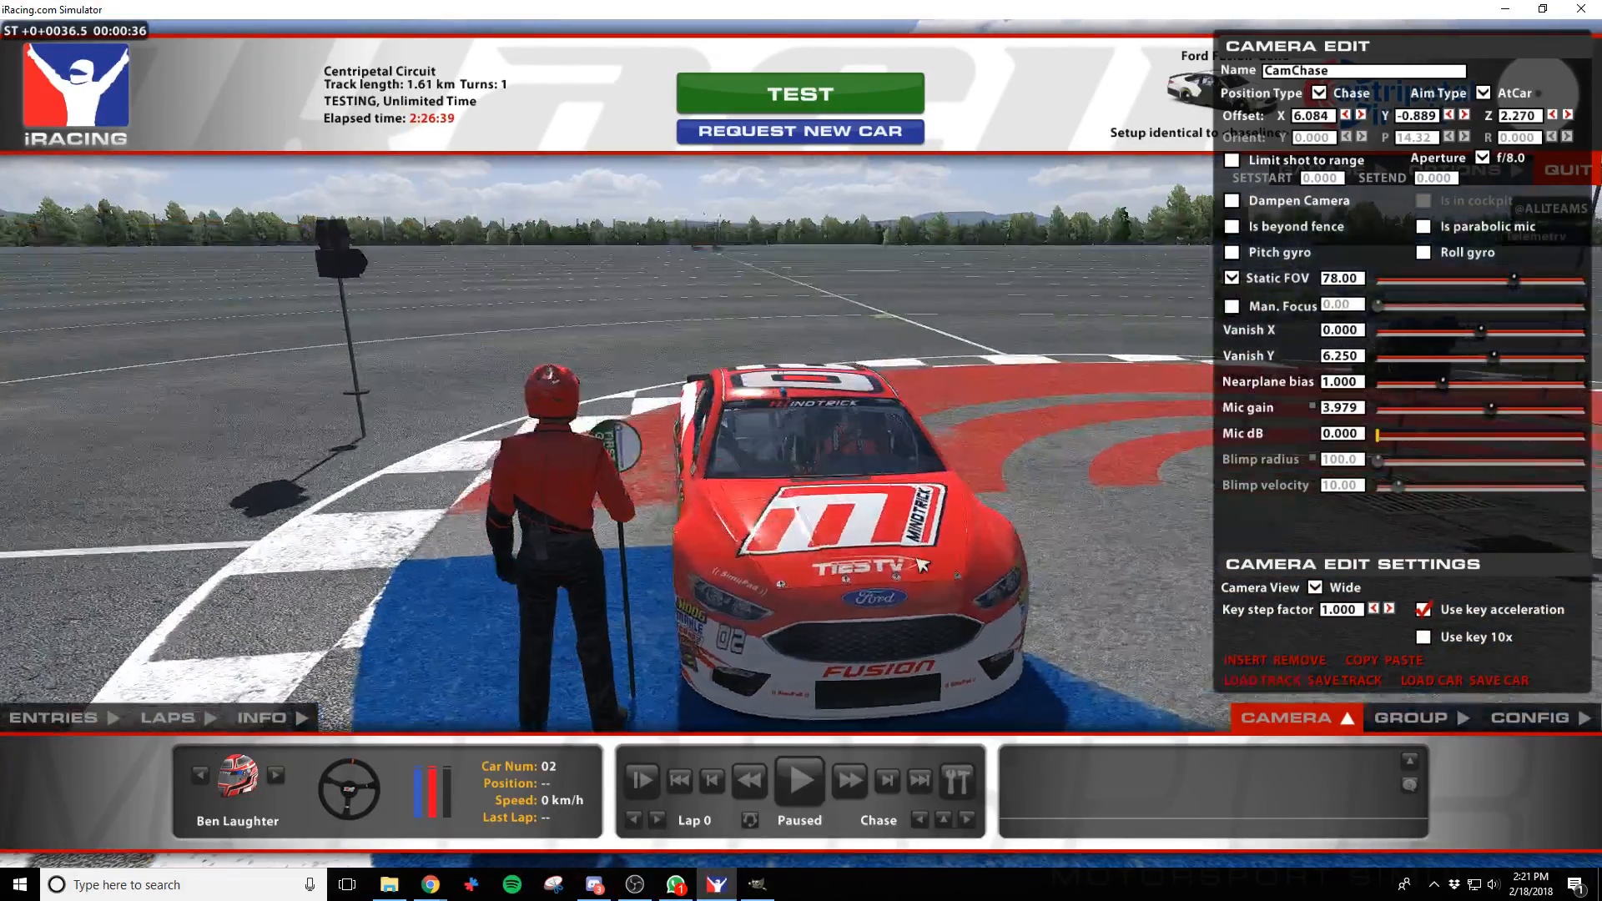
{"action": "key", "text": "d"}
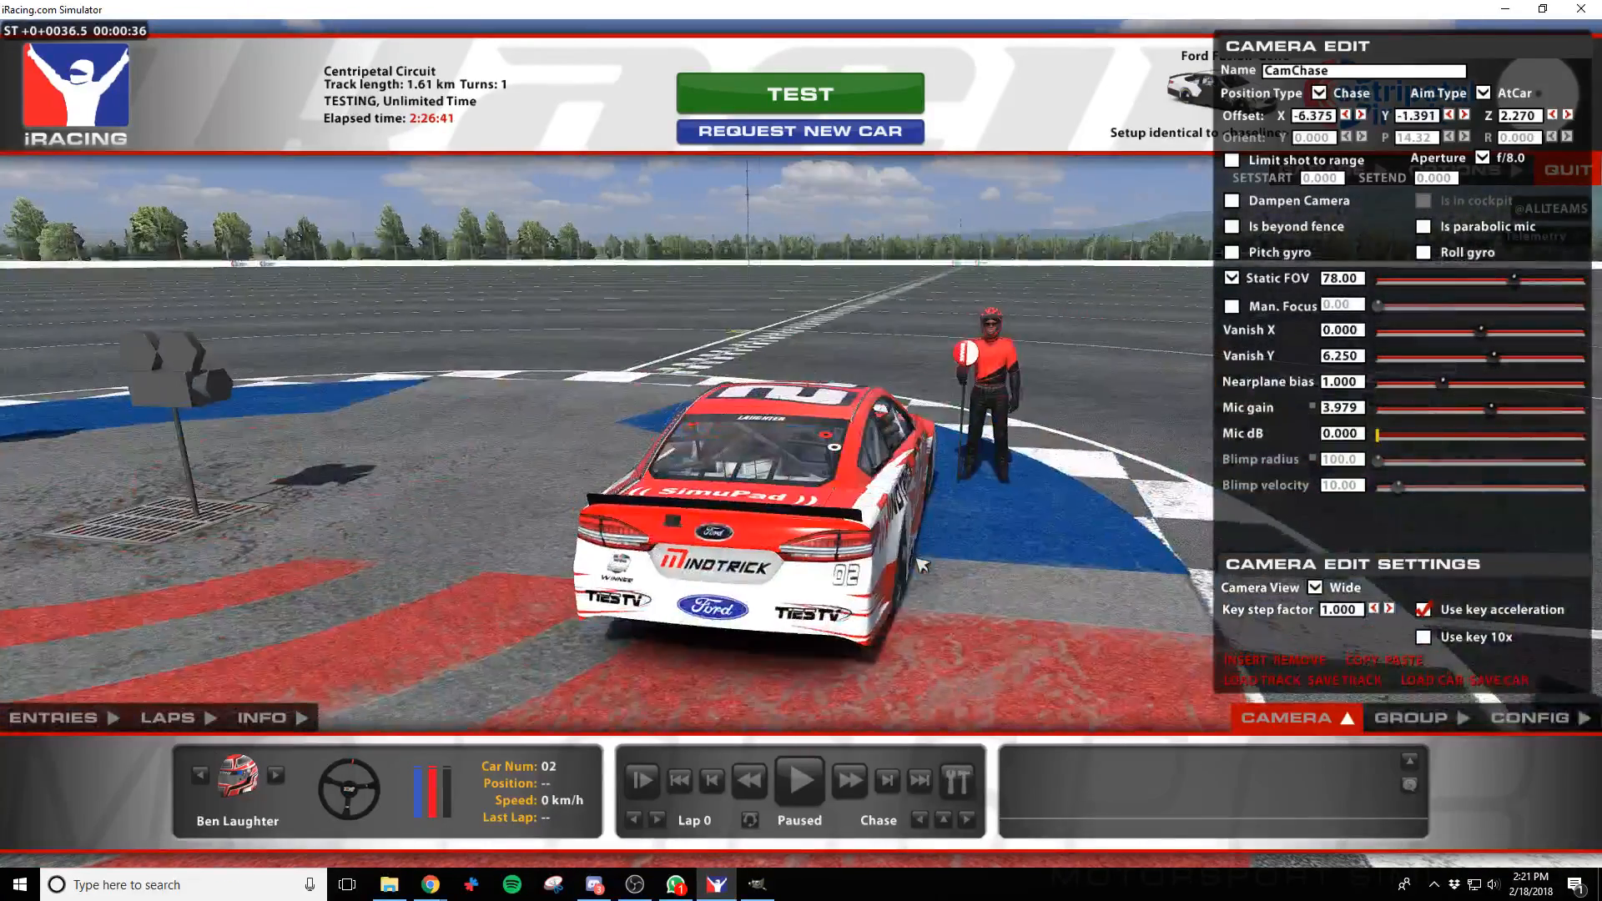
{"action": "key", "text": "d"}
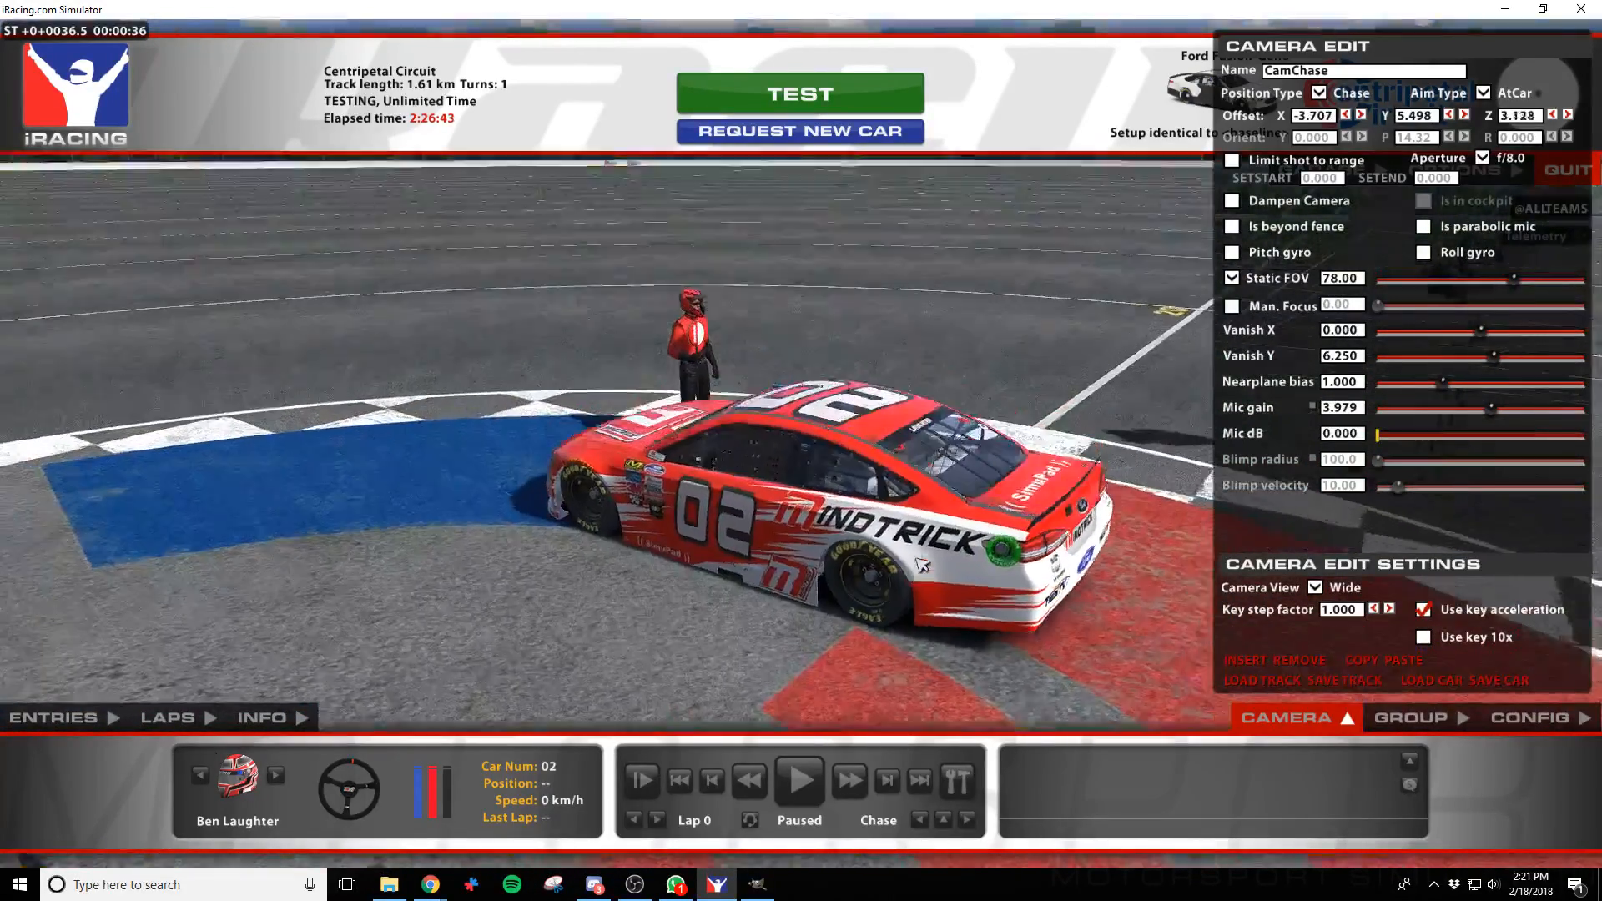
{"action": "key", "text": "d"}
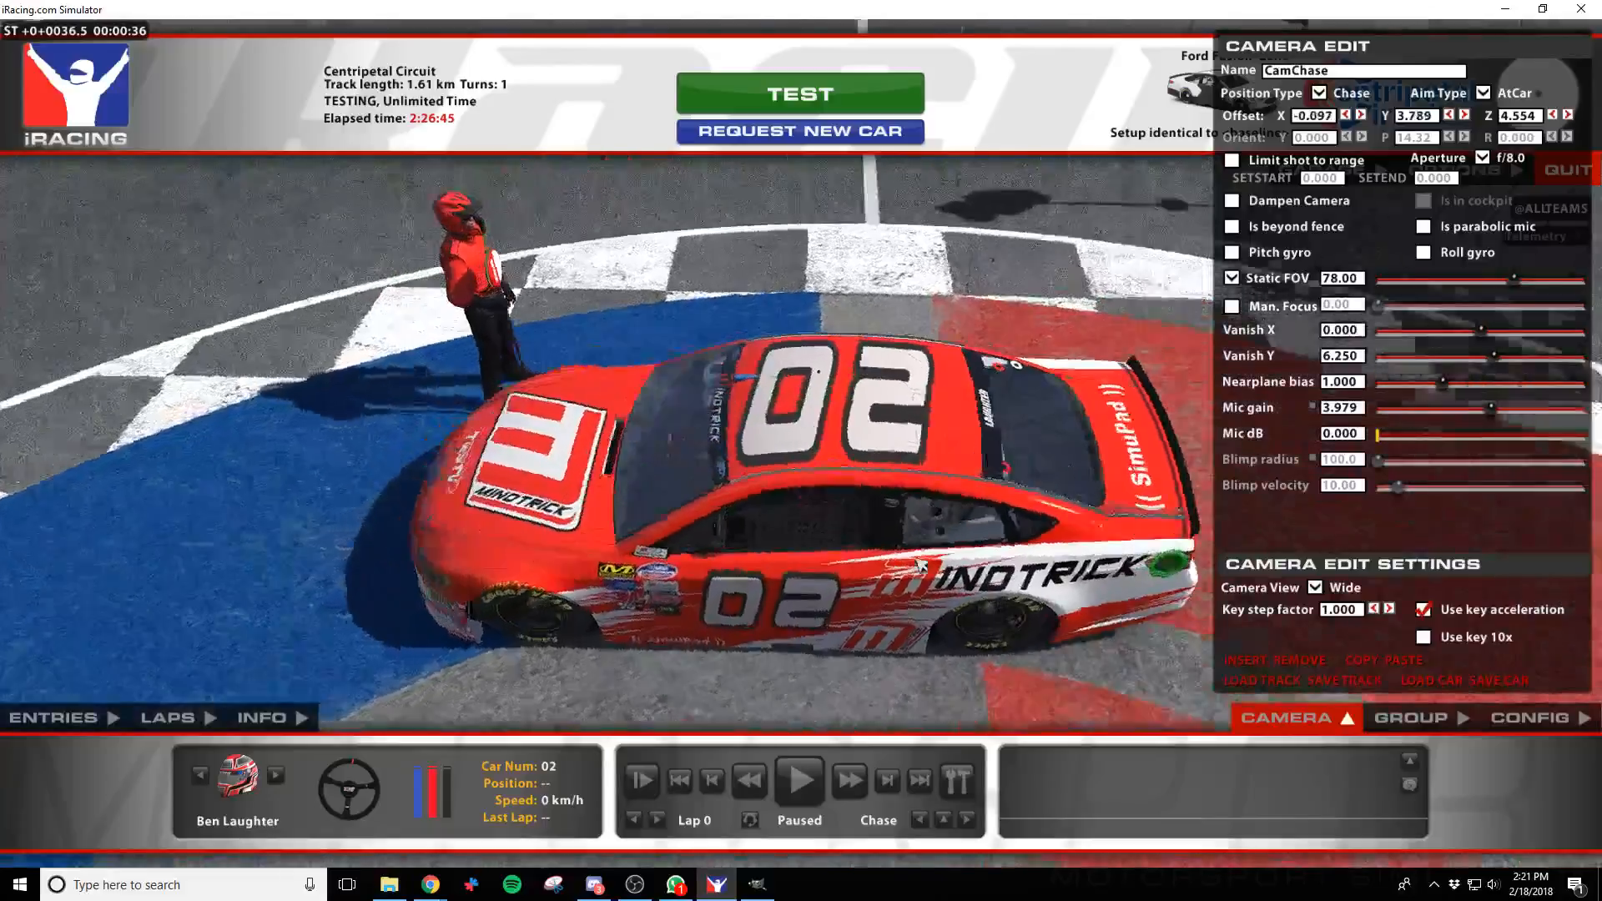
{"action": "key", "text": "d"}
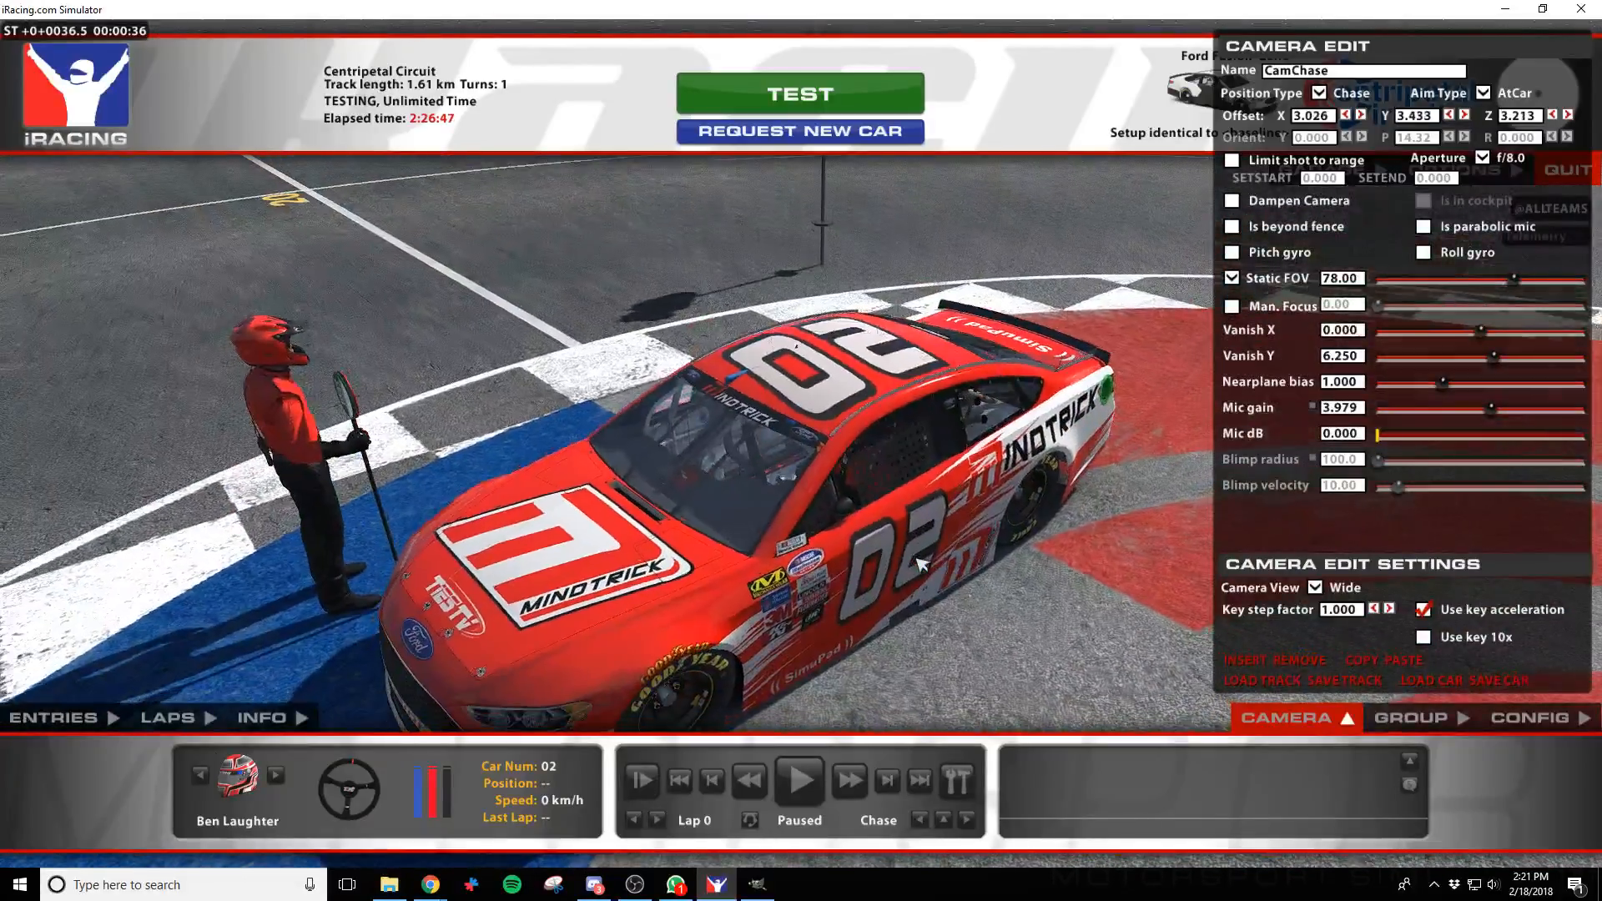
{"action": "key", "text": "space"}
{"action": "key", "text": "d"}
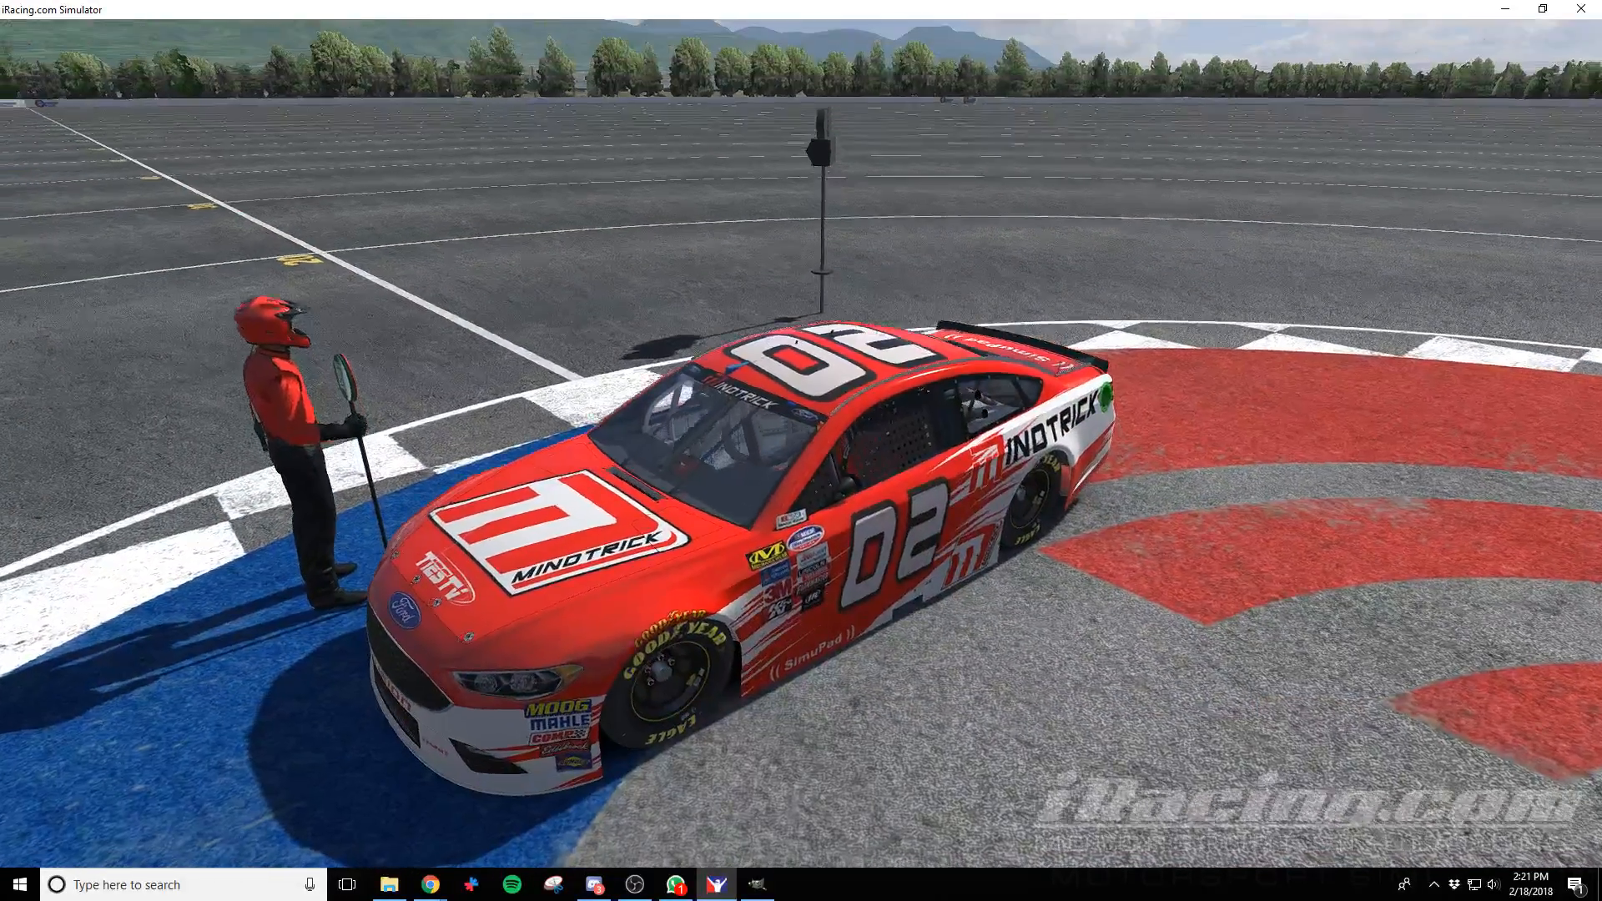
{"action": "key", "text": "s"}
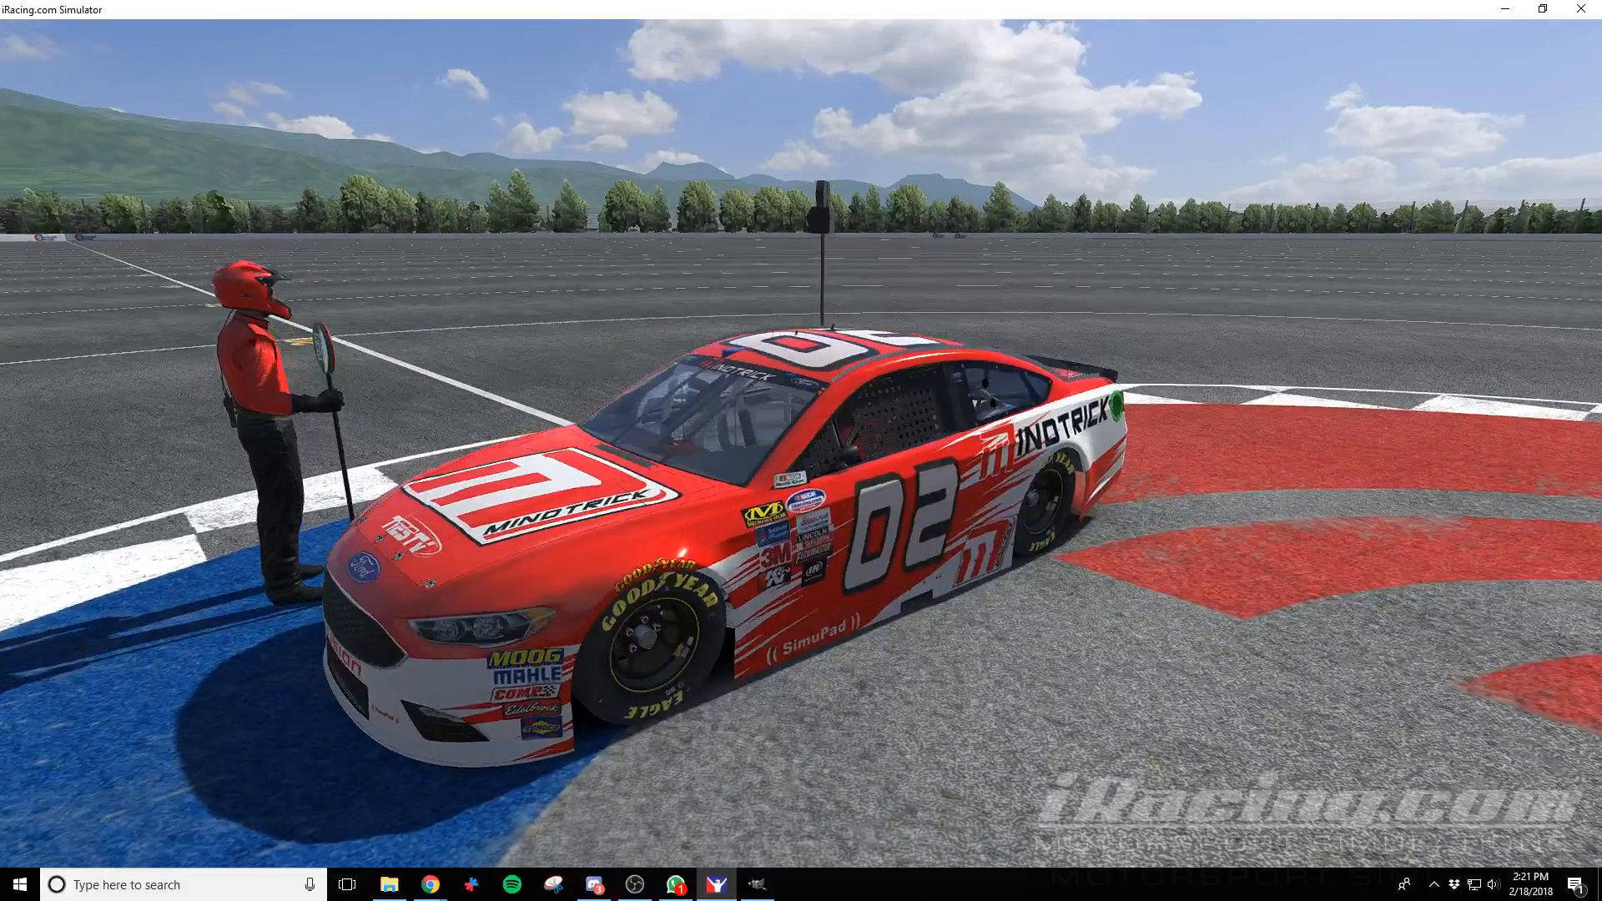
{"action": "key", "text": "d"}
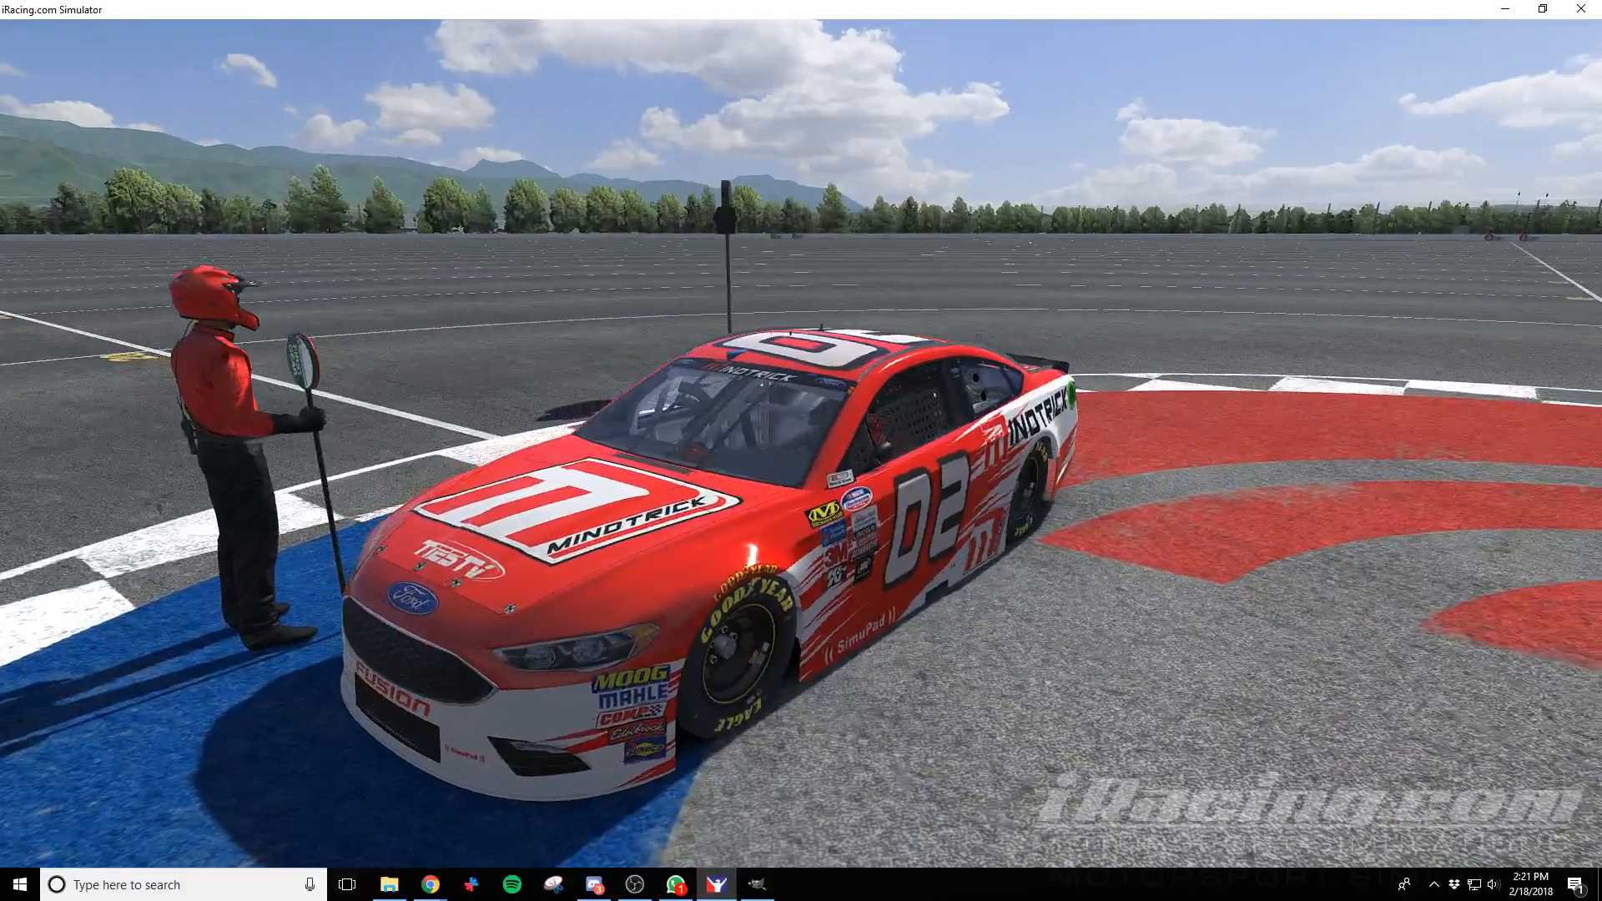
{"action": "key", "text": "s"}
{"action": "key", "text": "d"}
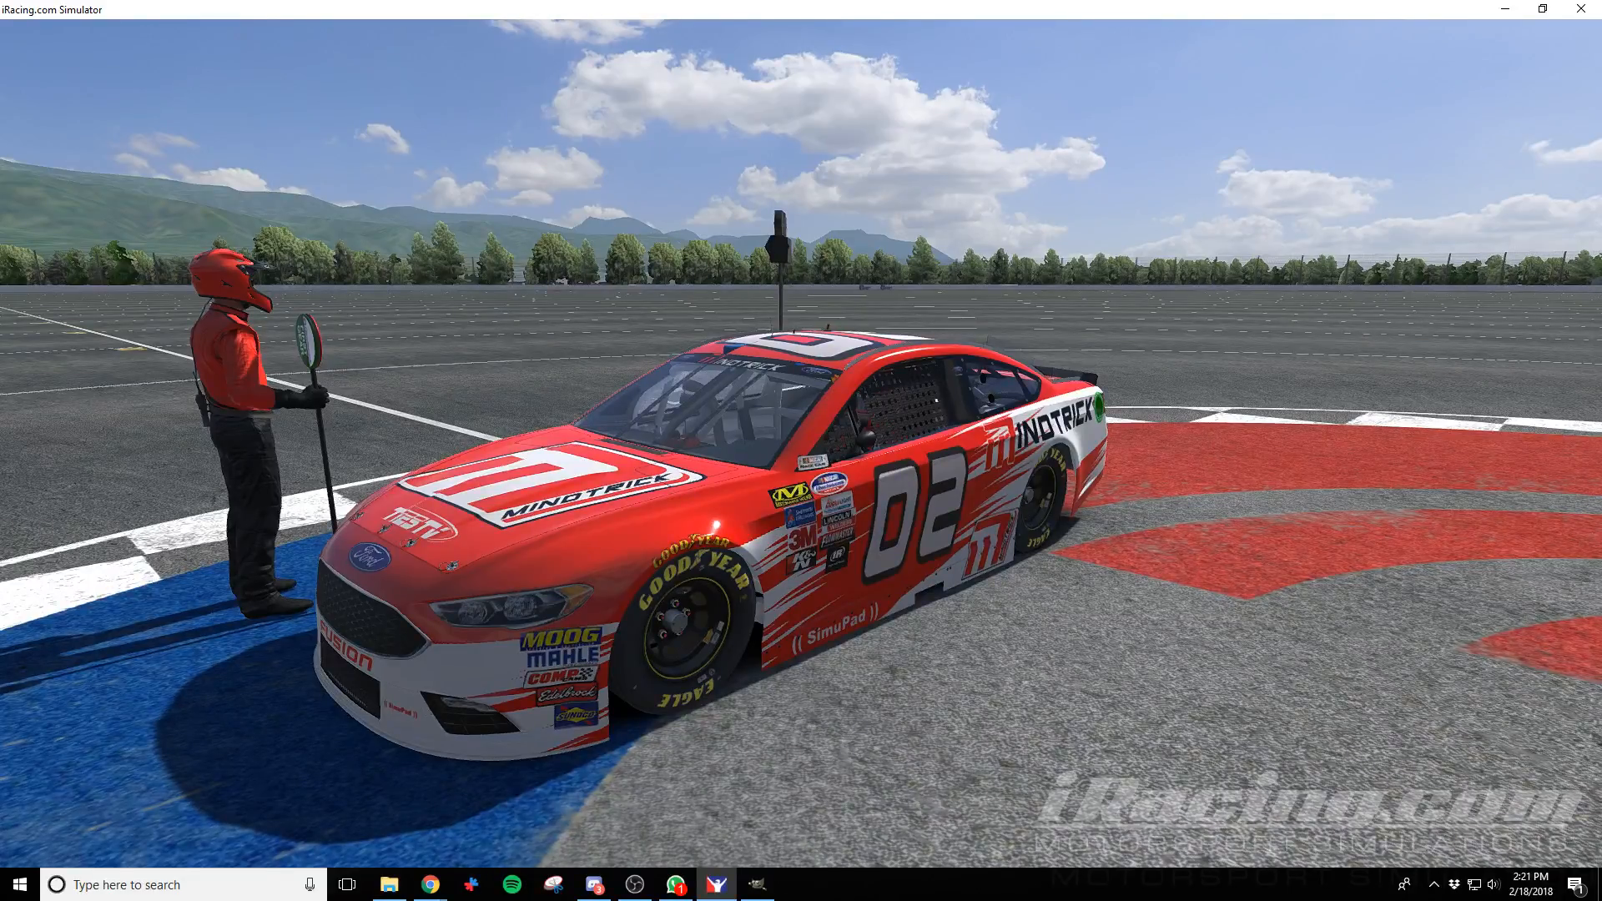
{"action": "key", "text": "space"}
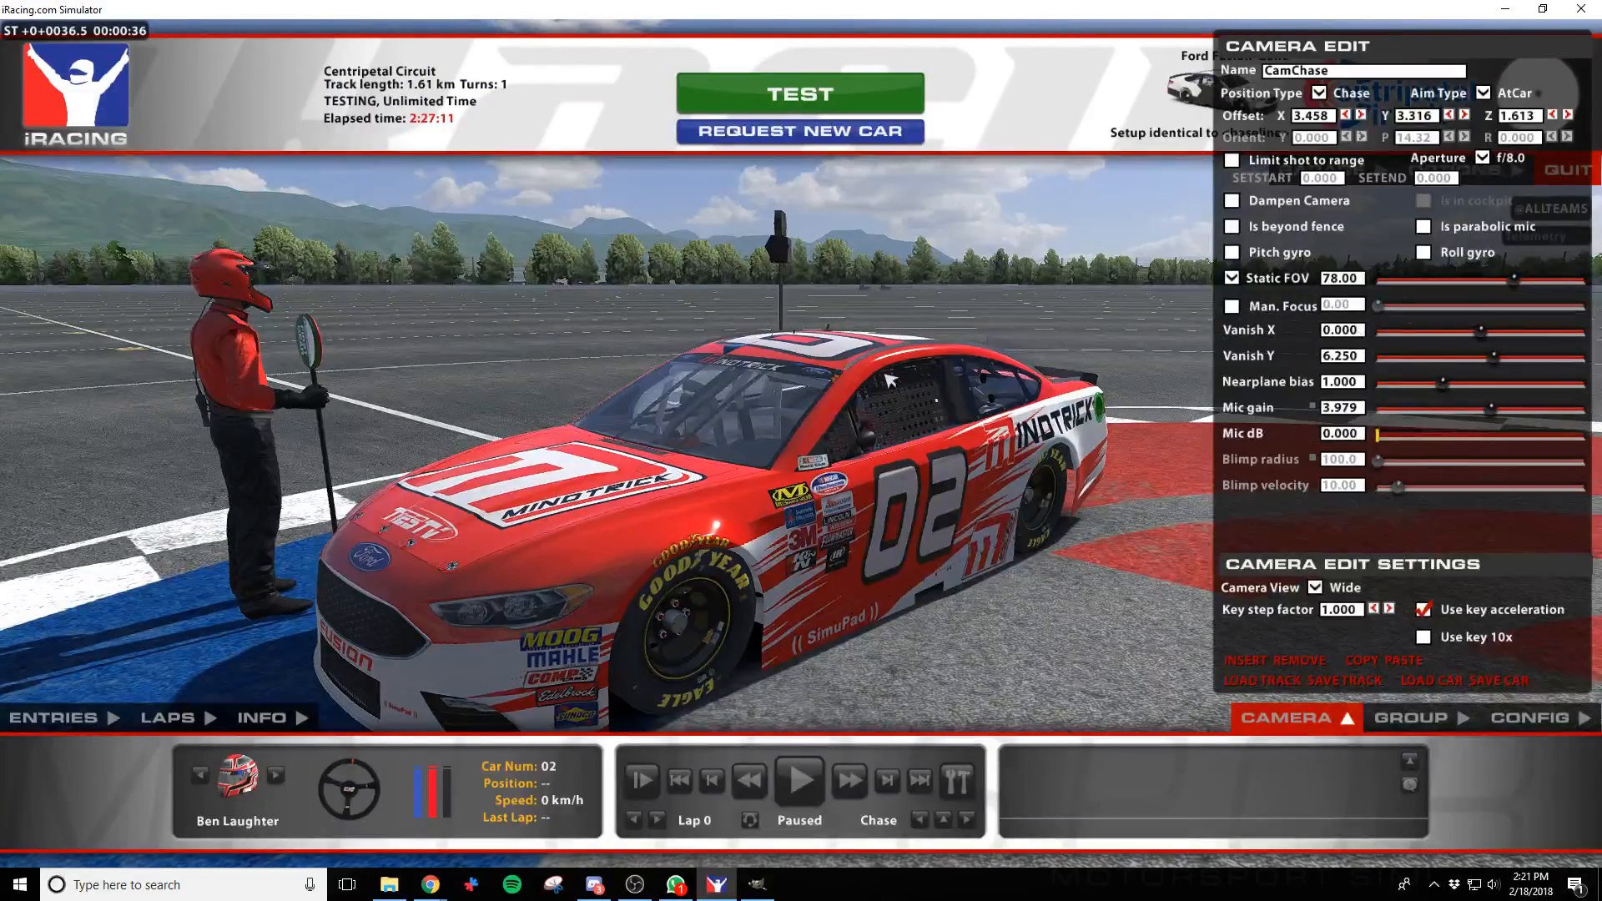
{"action": "key", "text": "ctrl+F12"}
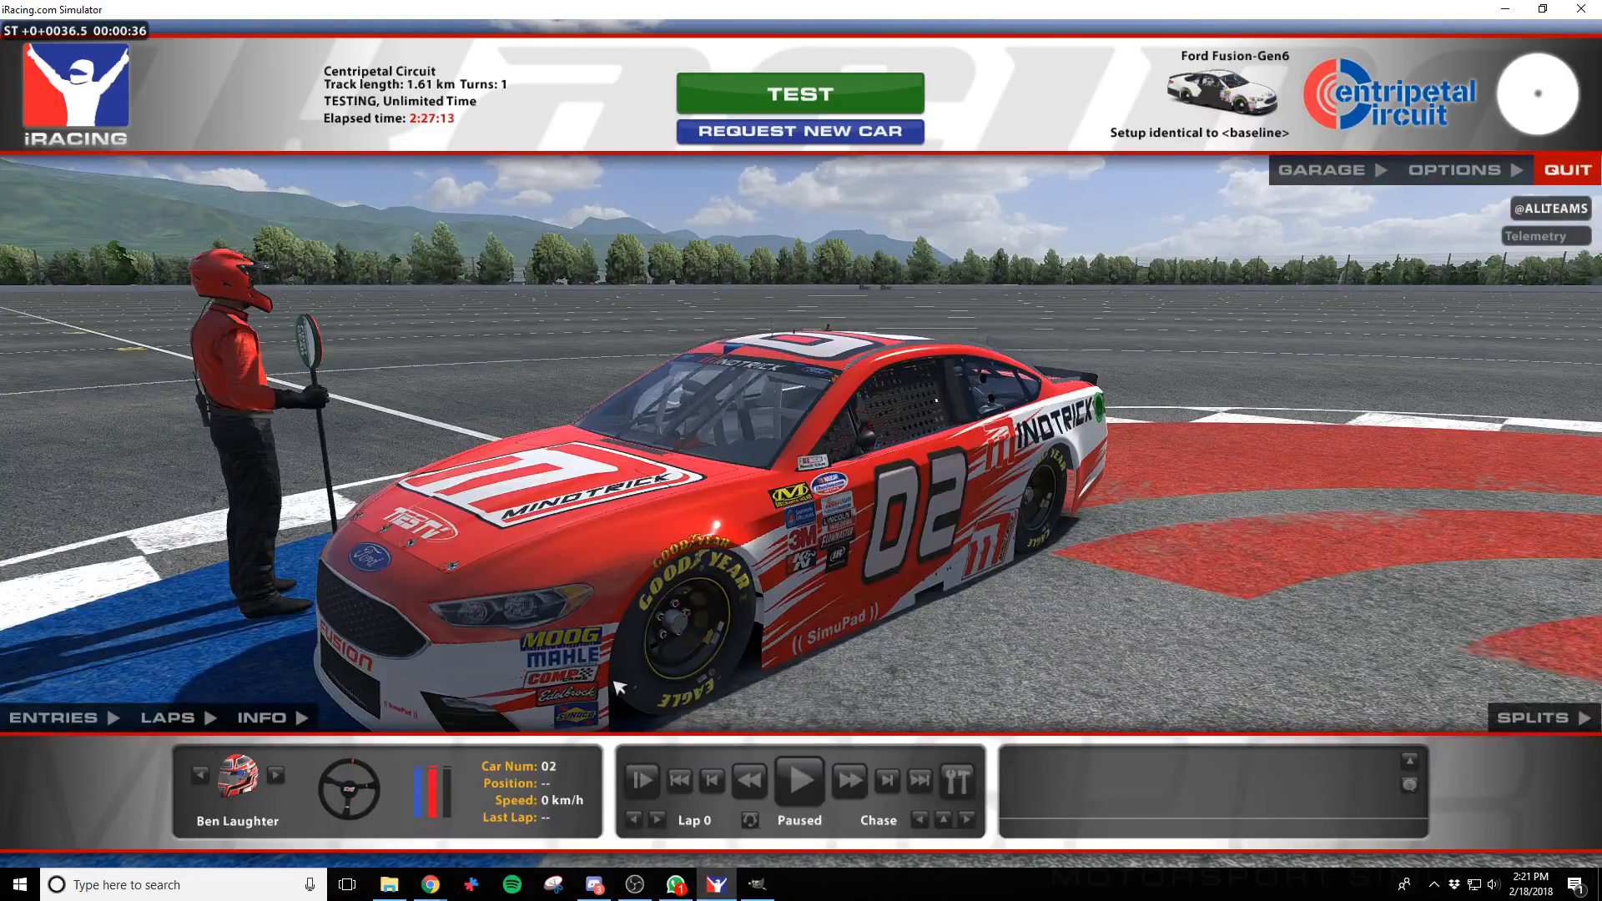
Quit the iRacing test session without saving the replay and save Fusion V2.xcf in GIMP
{"action": "left_click", "coordinate": [389, 884]}
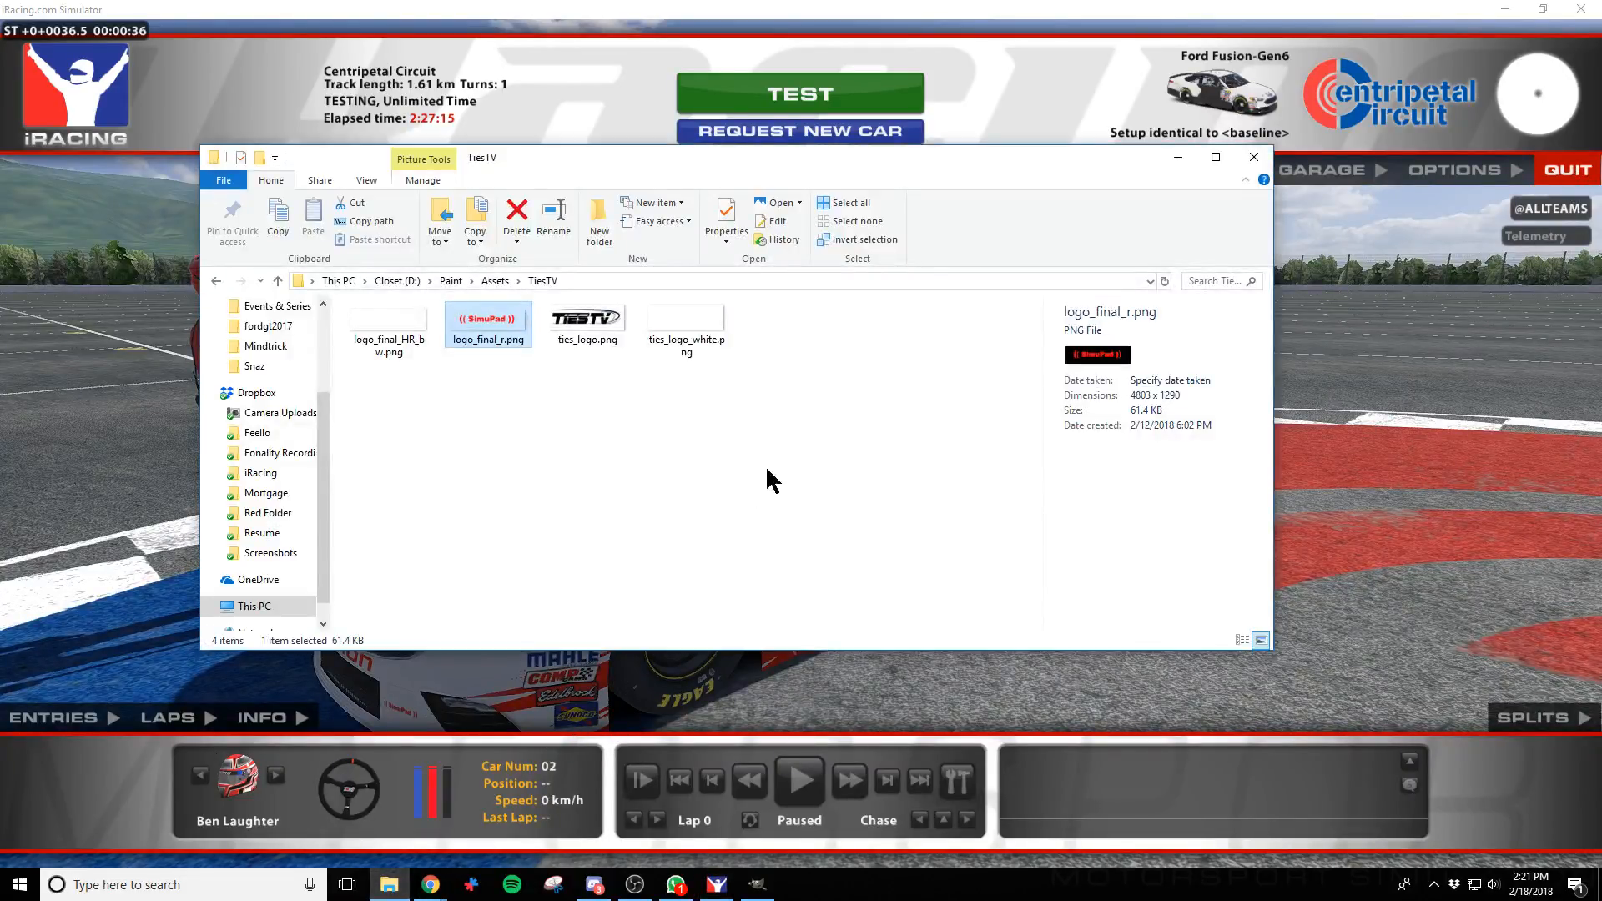
{"action": "left_click", "coordinate": [1254, 158]}
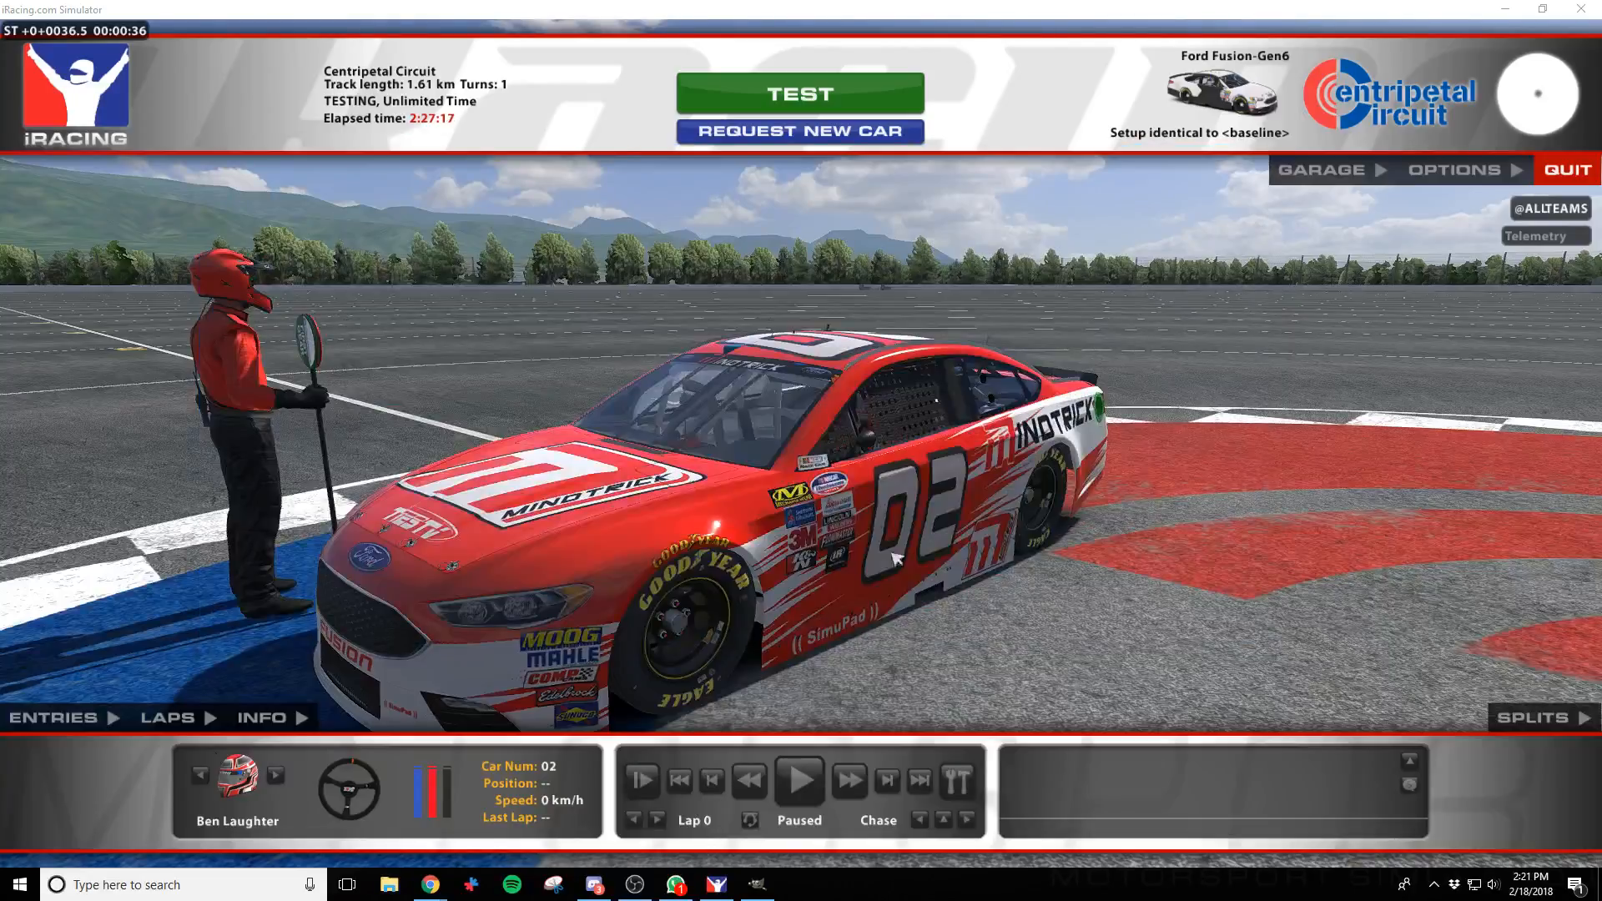
{"action": "left_click", "coordinate": [1585, 175]}
{"action": "left_click", "coordinate": [738, 475]}
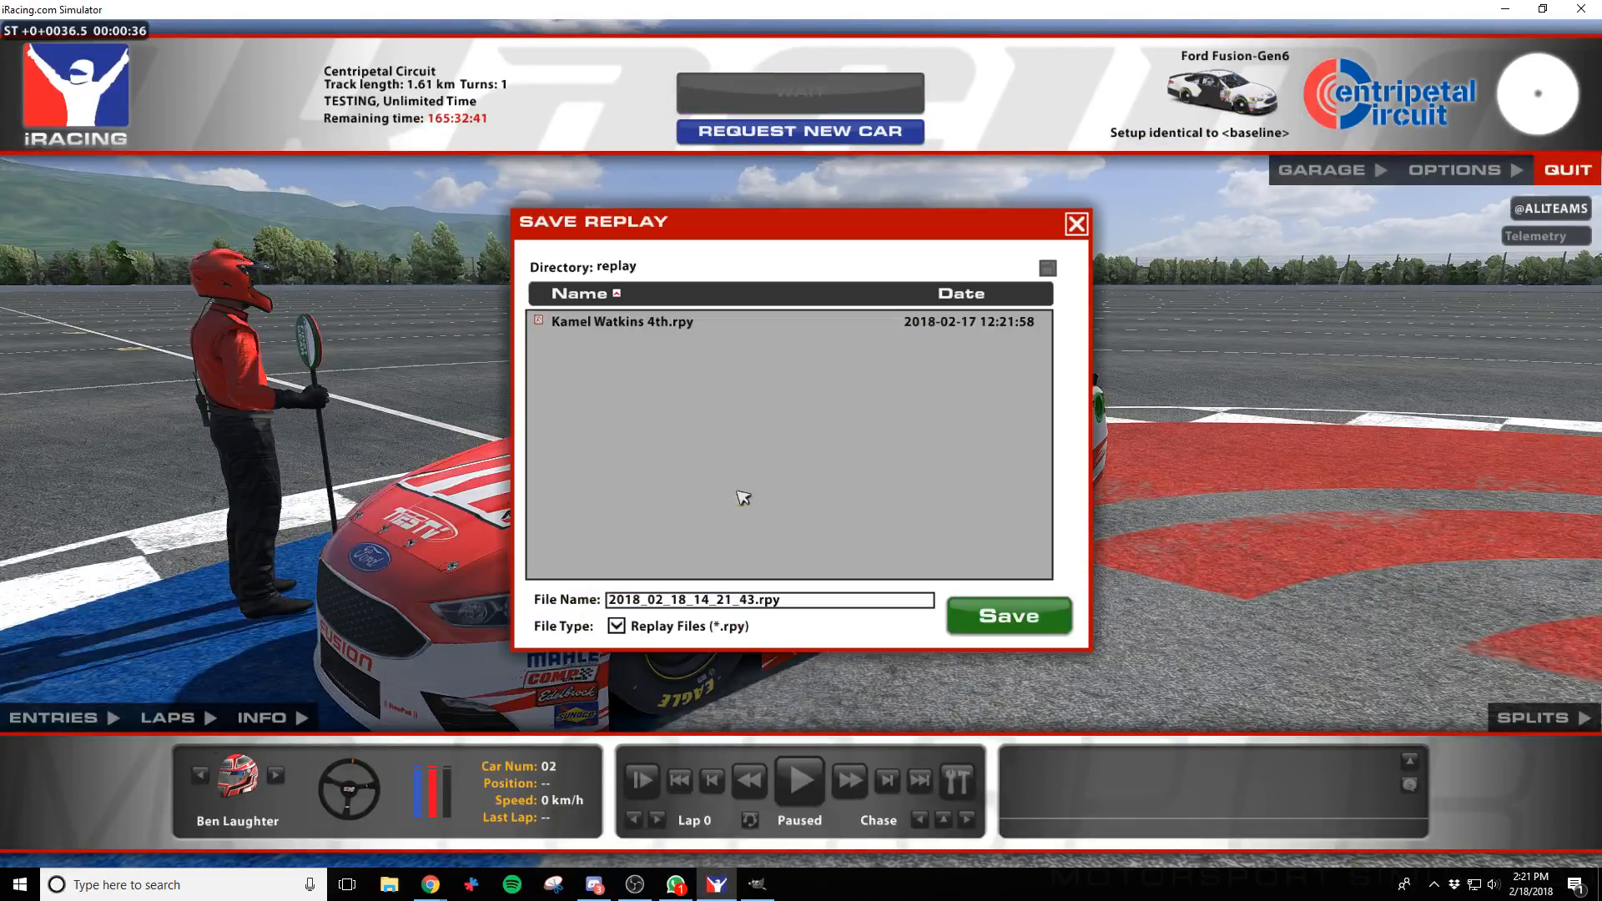
{"action": "left_click", "coordinate": [1077, 224]}
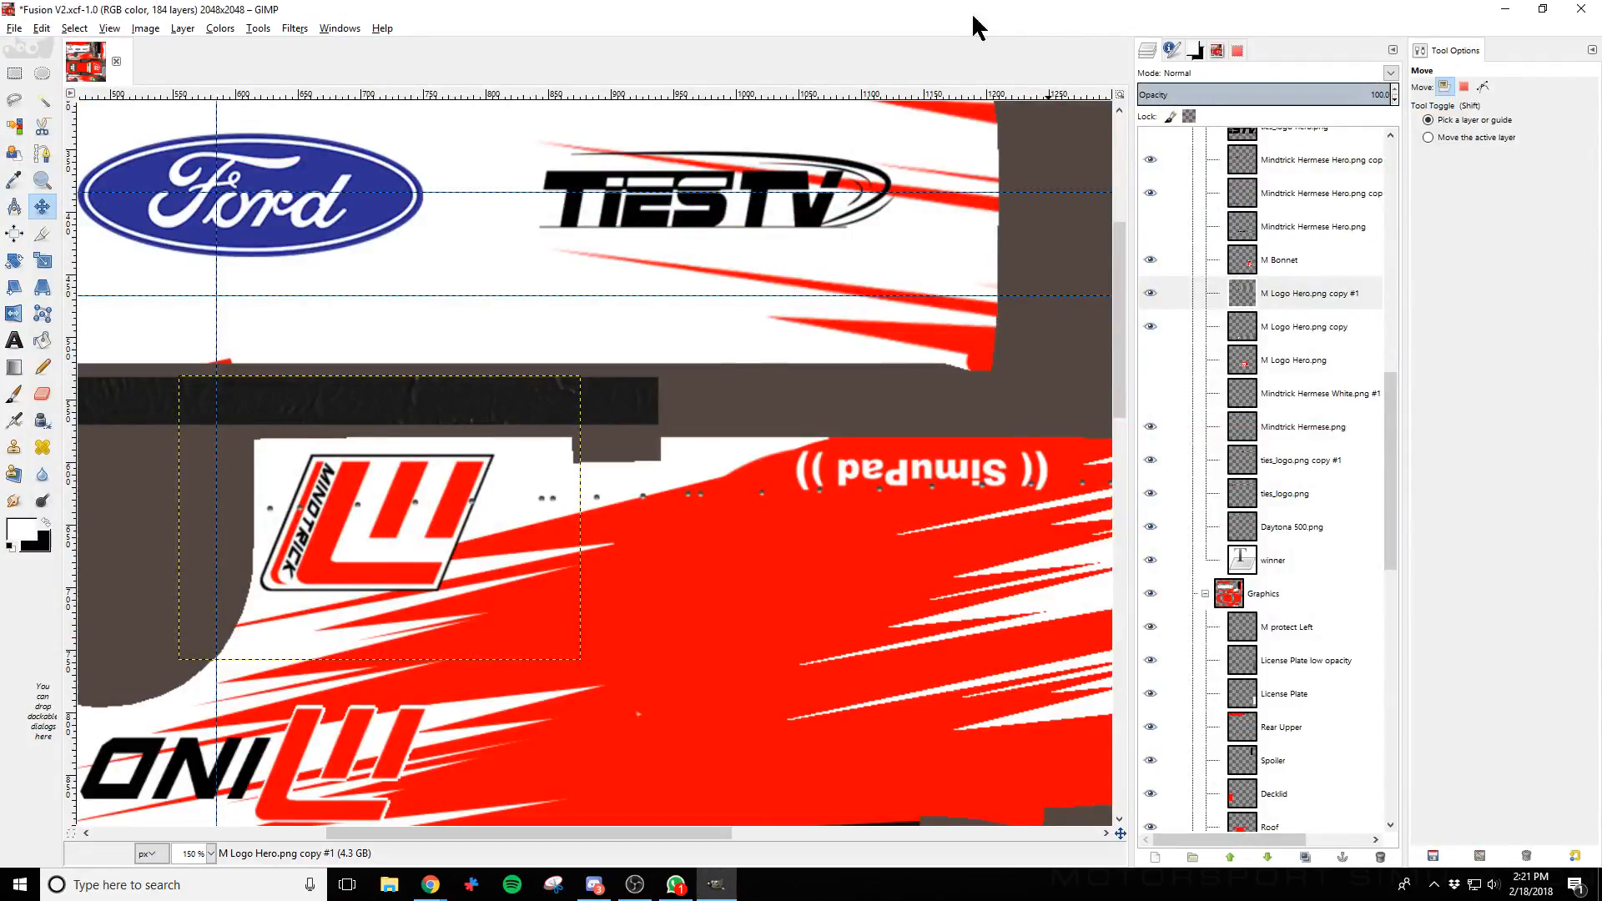
{"action": "key", "text": "ctrl+s"}
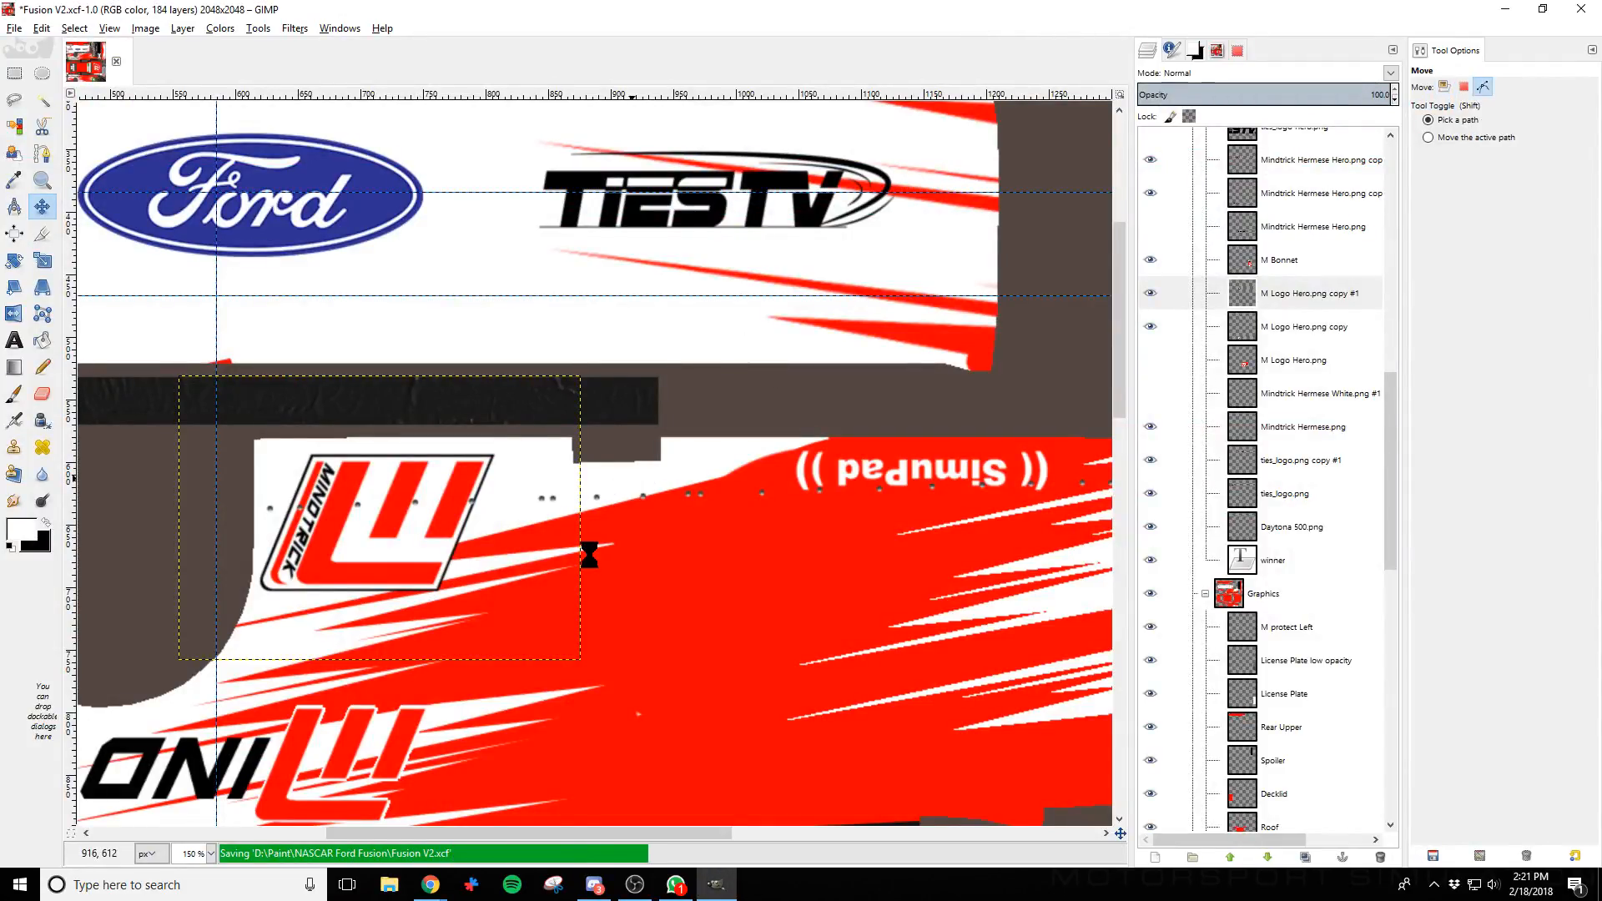